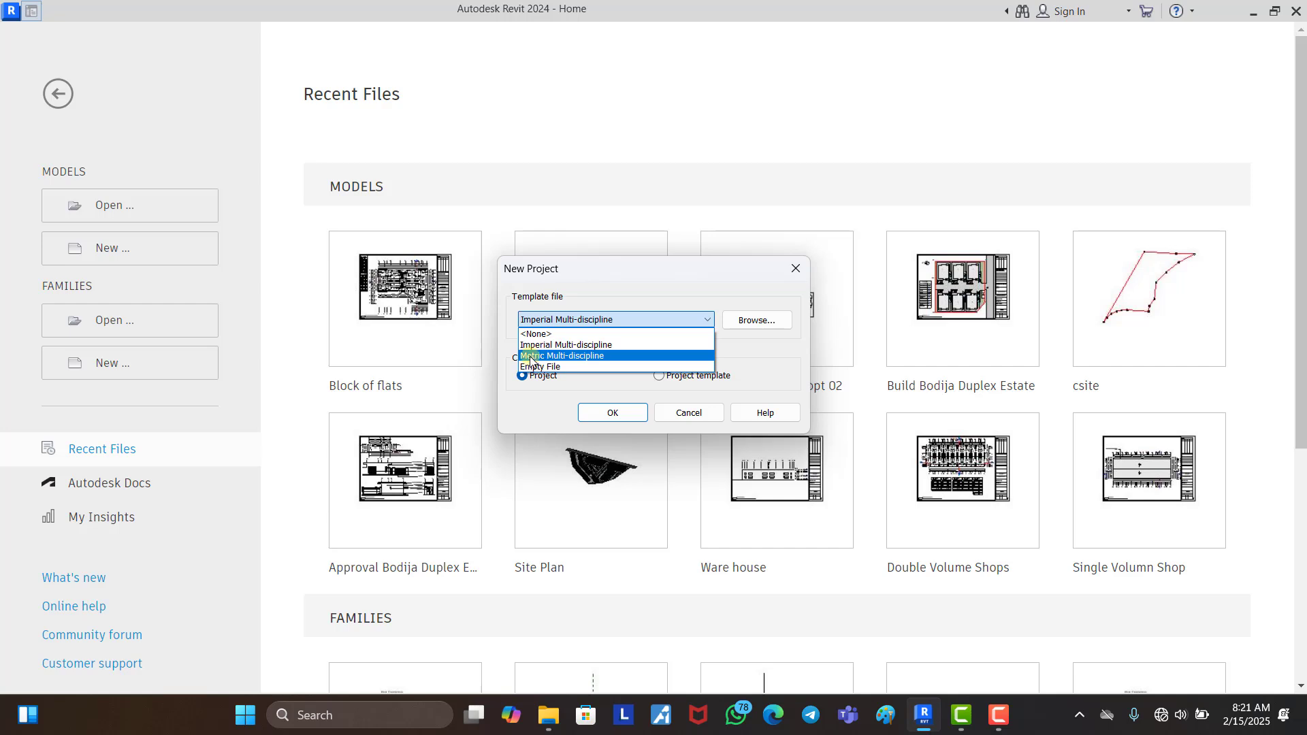
Step: Create a new project from the Metric Multi-discipline template
left_click(578, 356)
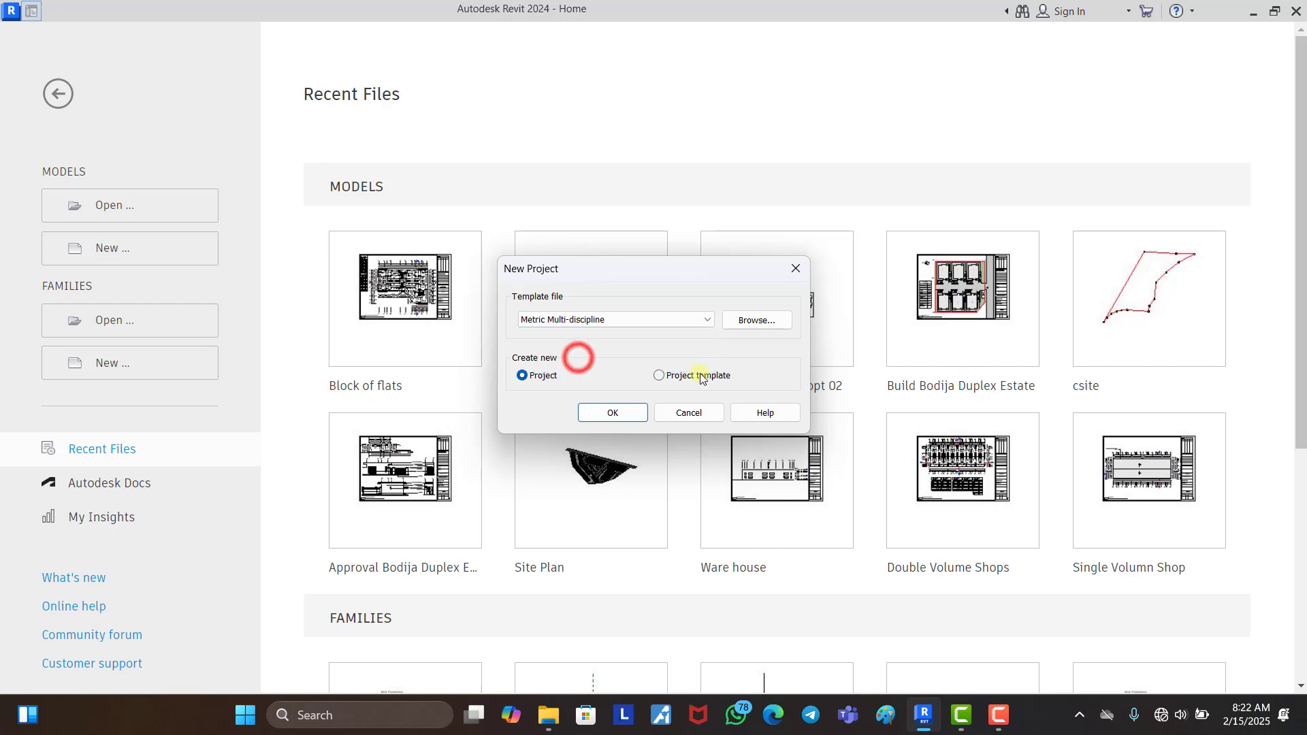
left_click(616, 414)
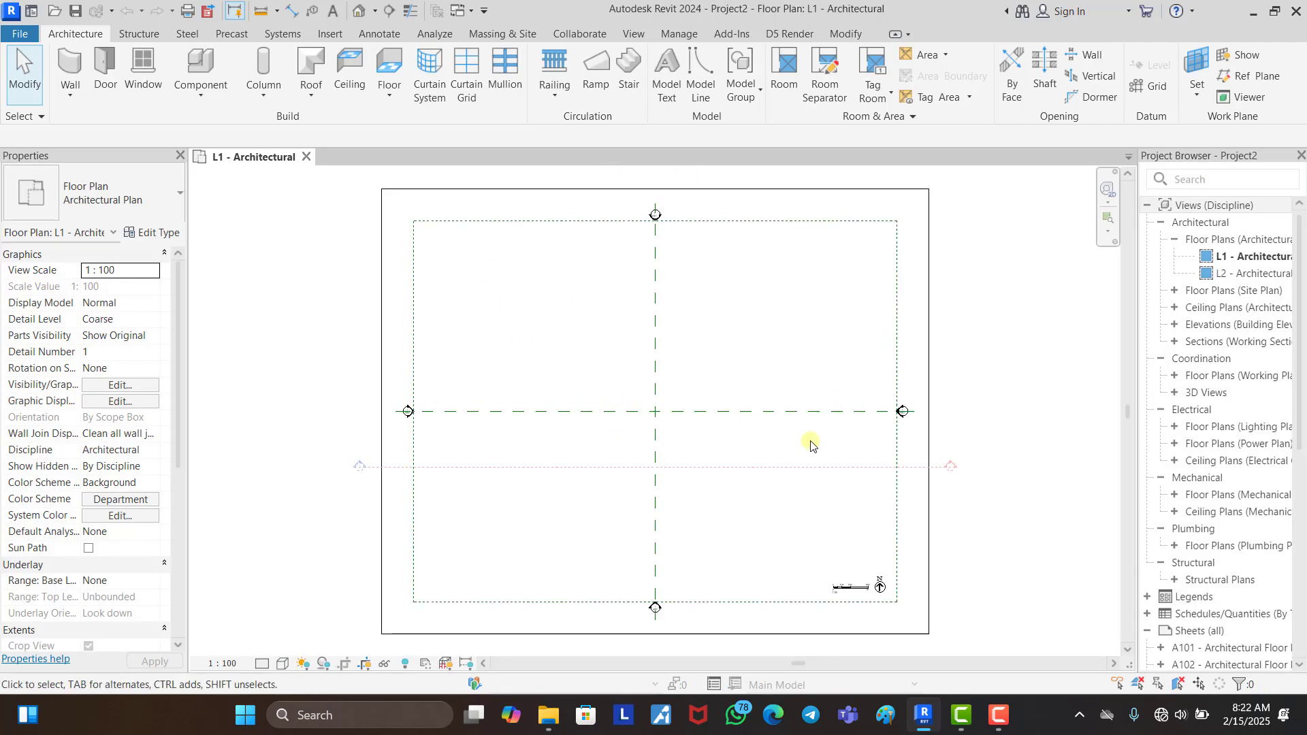
scroll(626, 395, "down", 2)
scroll(685, 336, "up", 2)
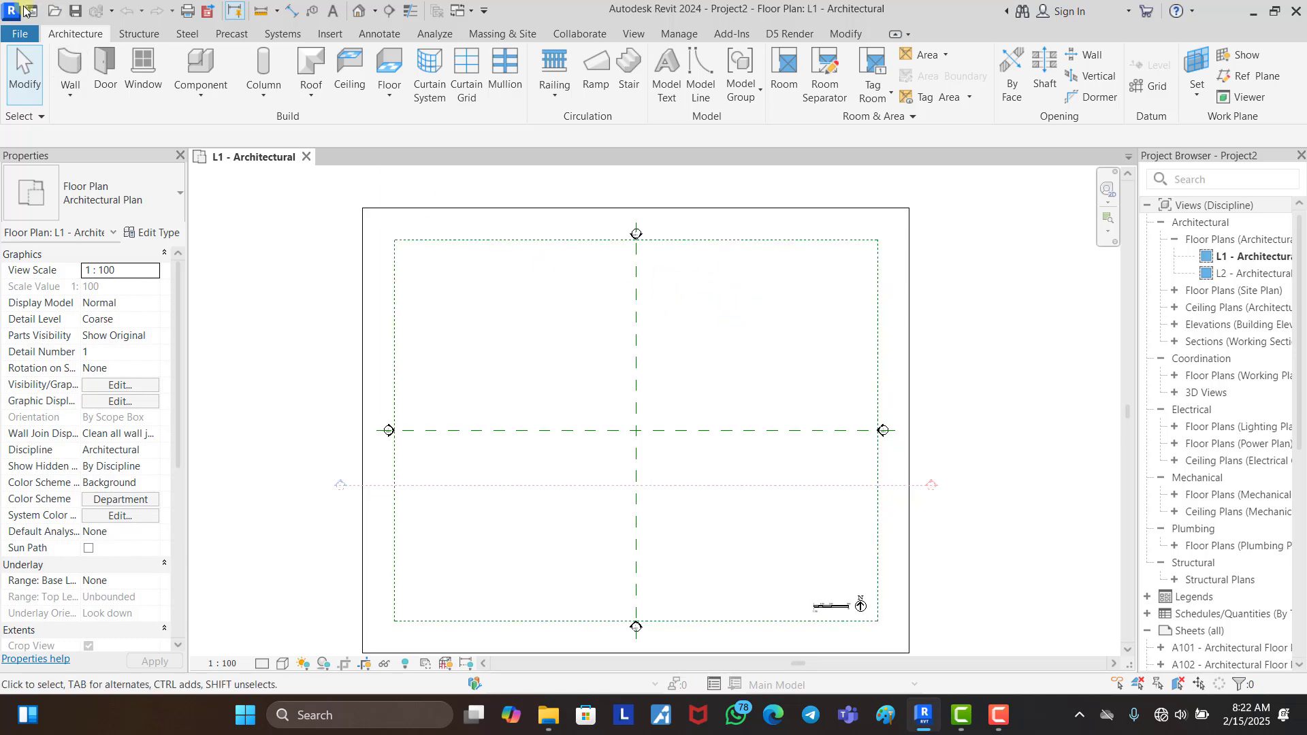
Step: Import the CAD file "Block of flats - Floor Plan - 1-DPC Copy 2.dwg" into the L1 architectural plan with Auto - Origin to Internal Origin positioning
left_click(21, 39)
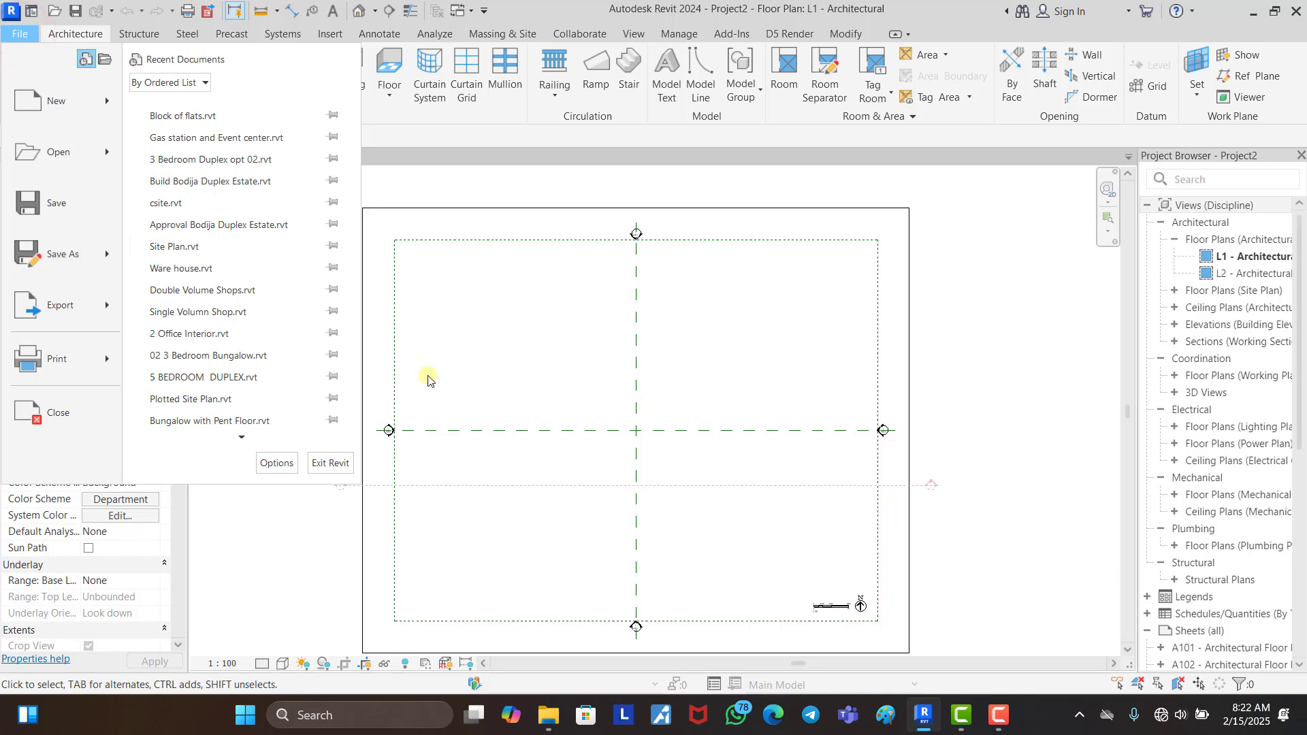
left_click(592, 275)
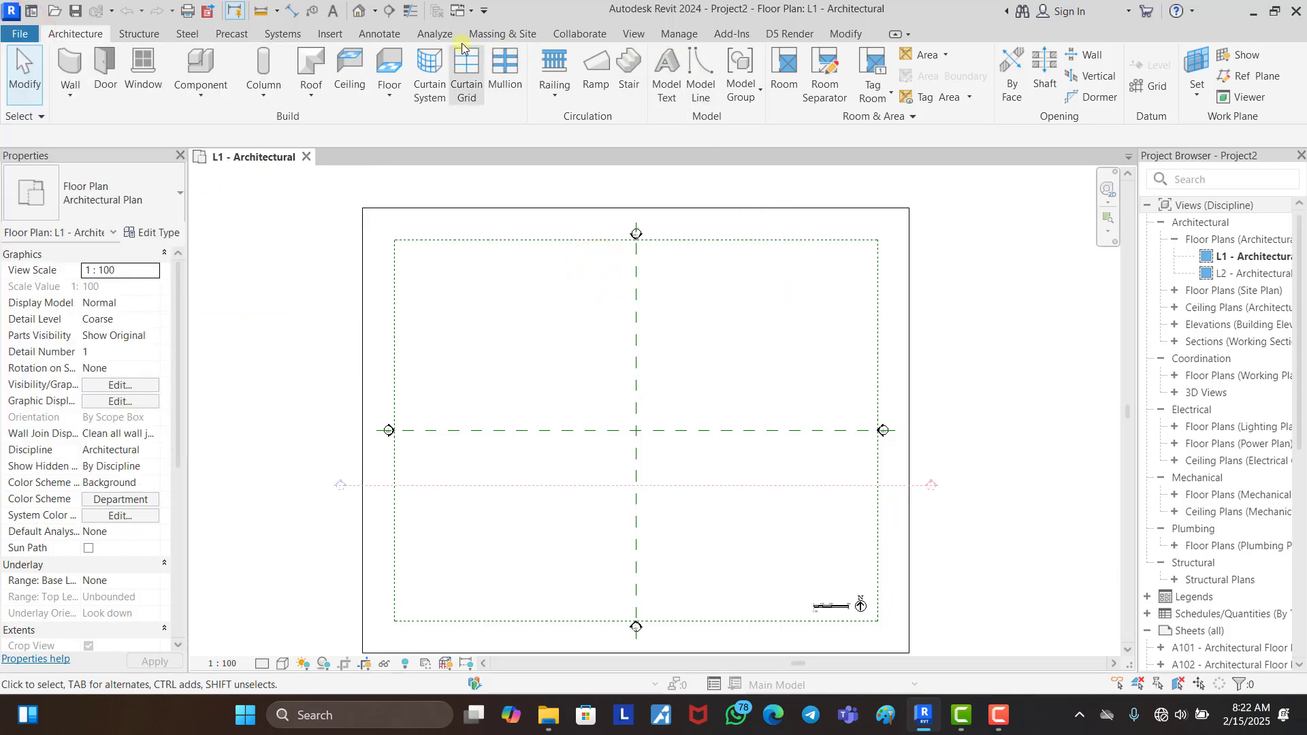
left_click(331, 34)
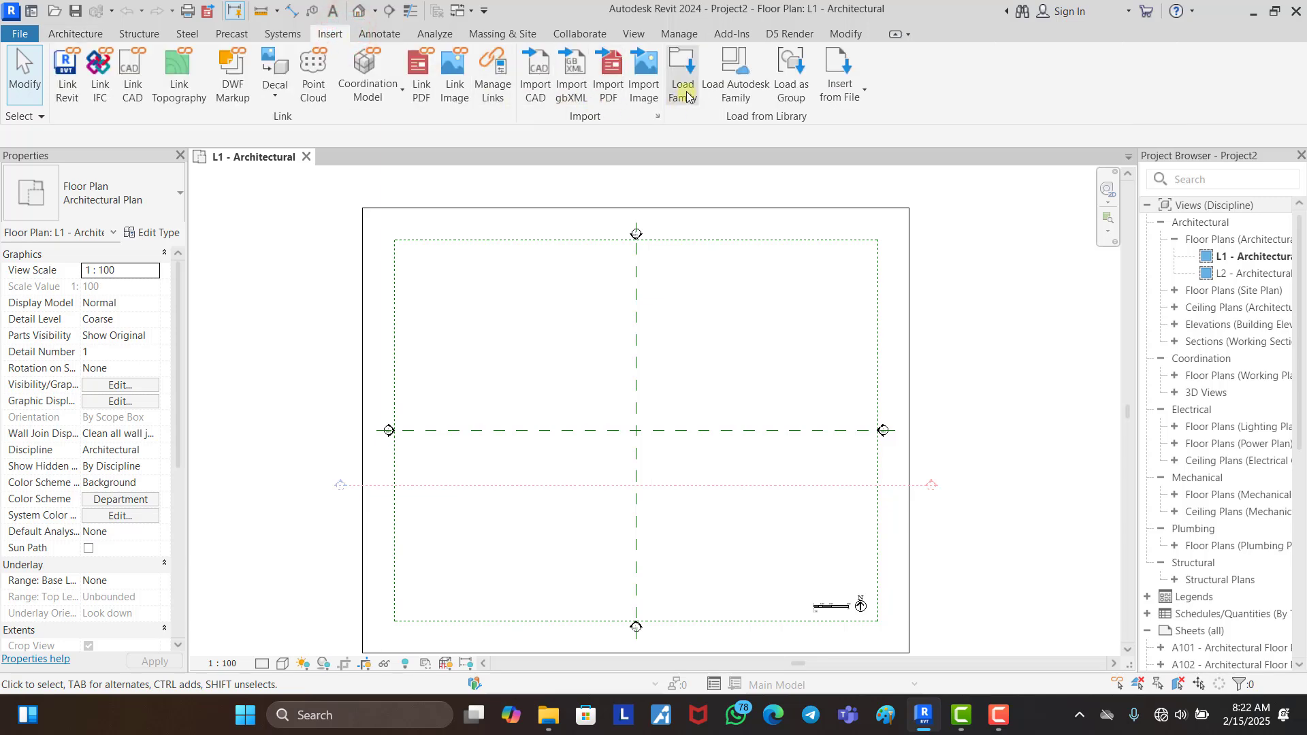
left_click(521, 72)
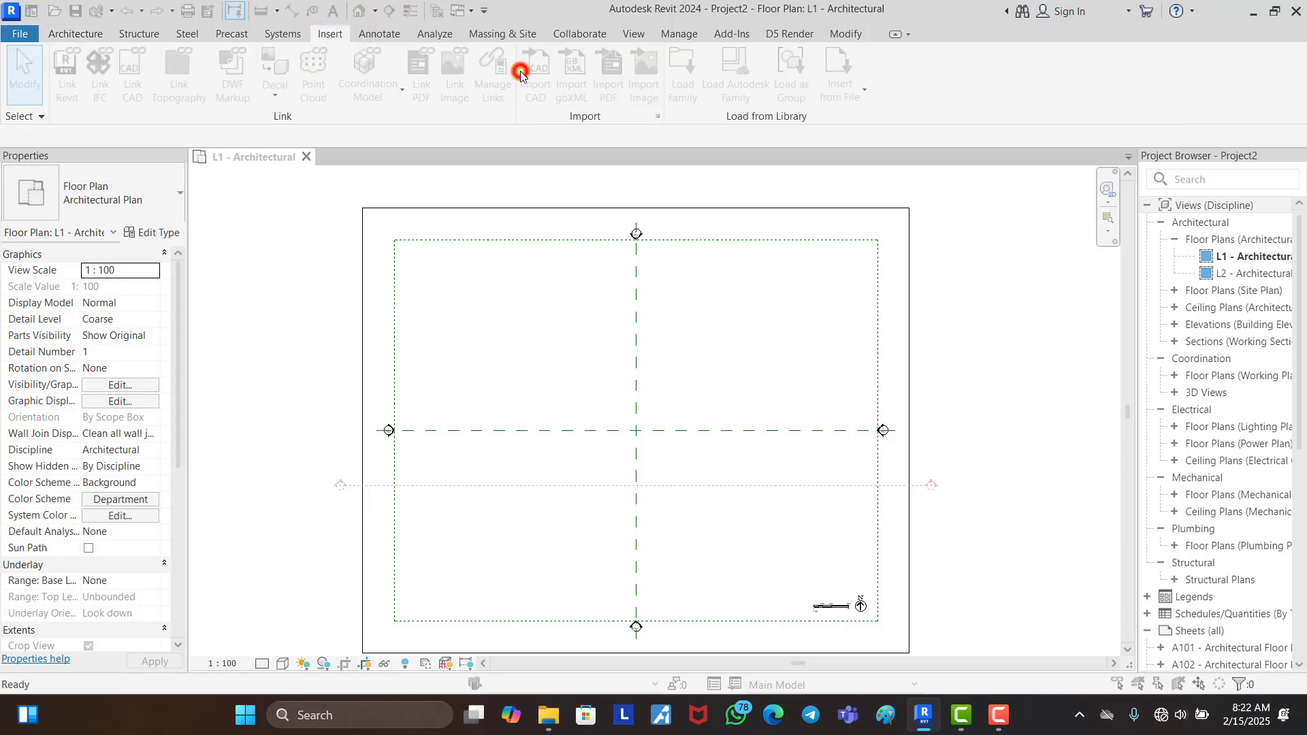
left_click(520, 262)
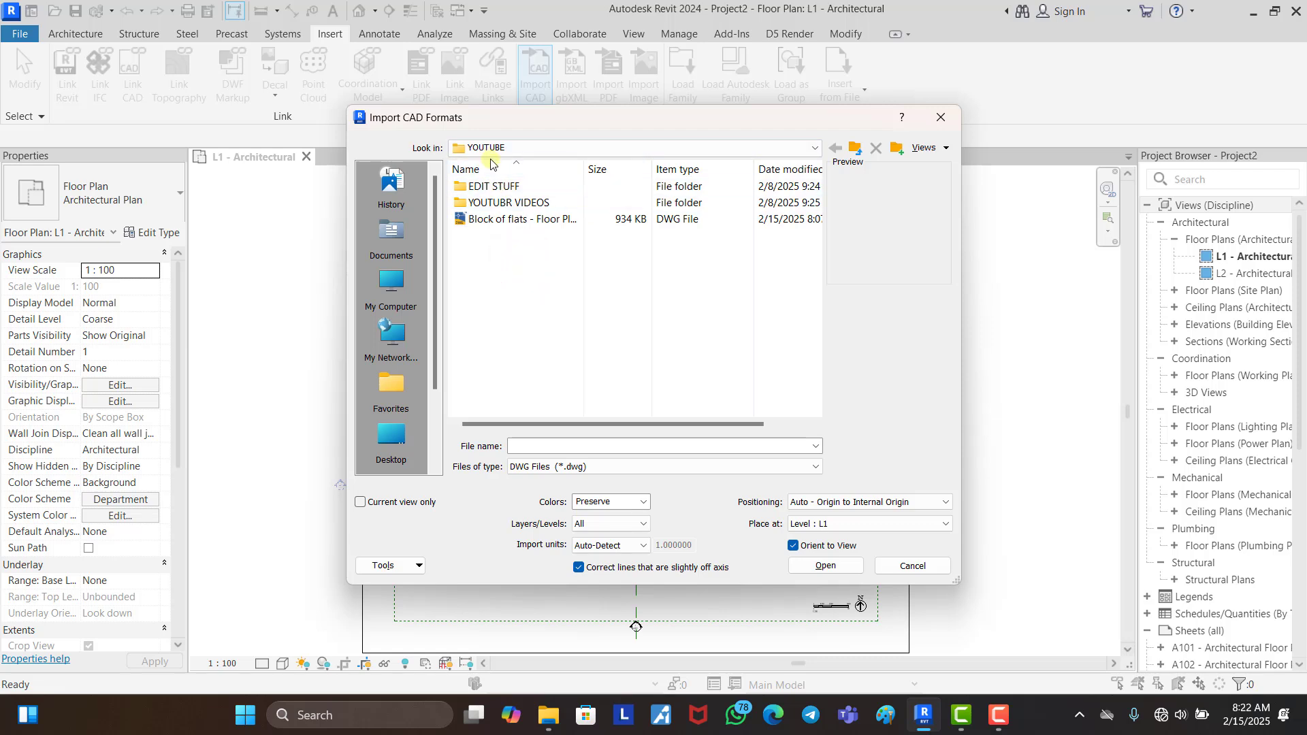
left_click(514, 220)
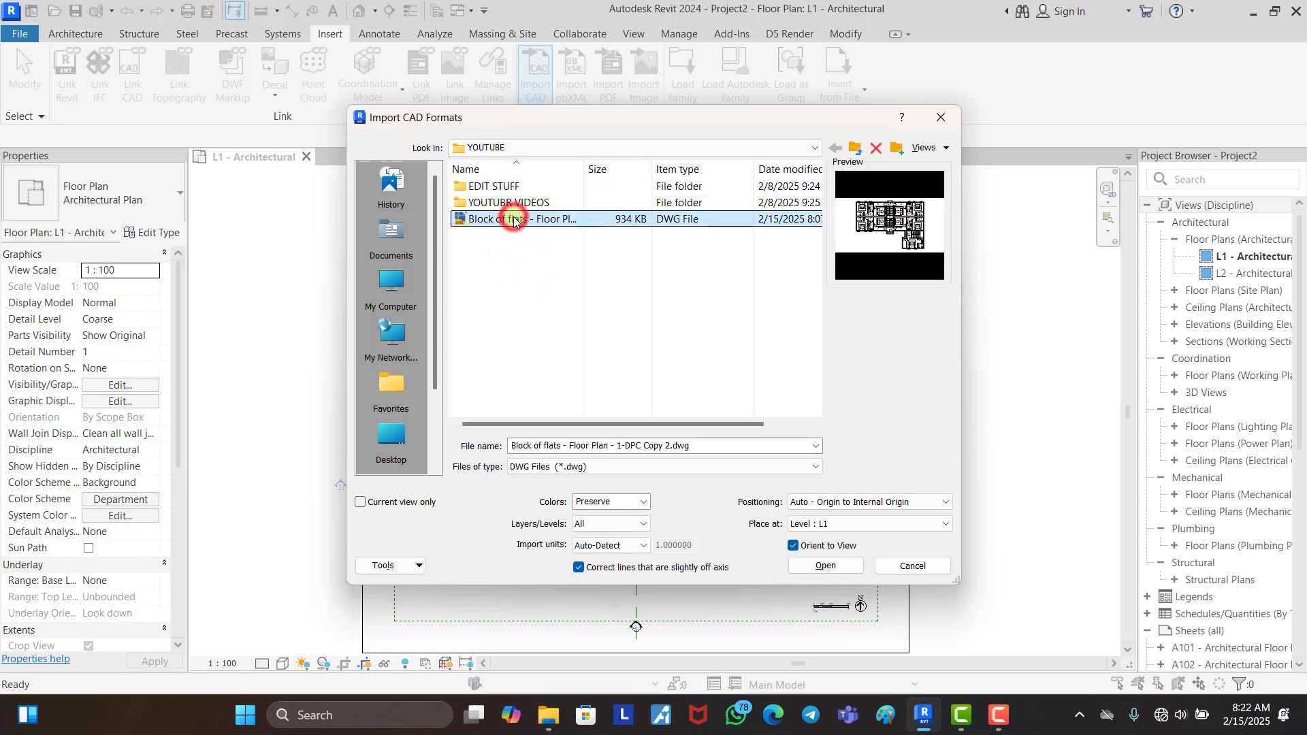
left_click(824, 566)
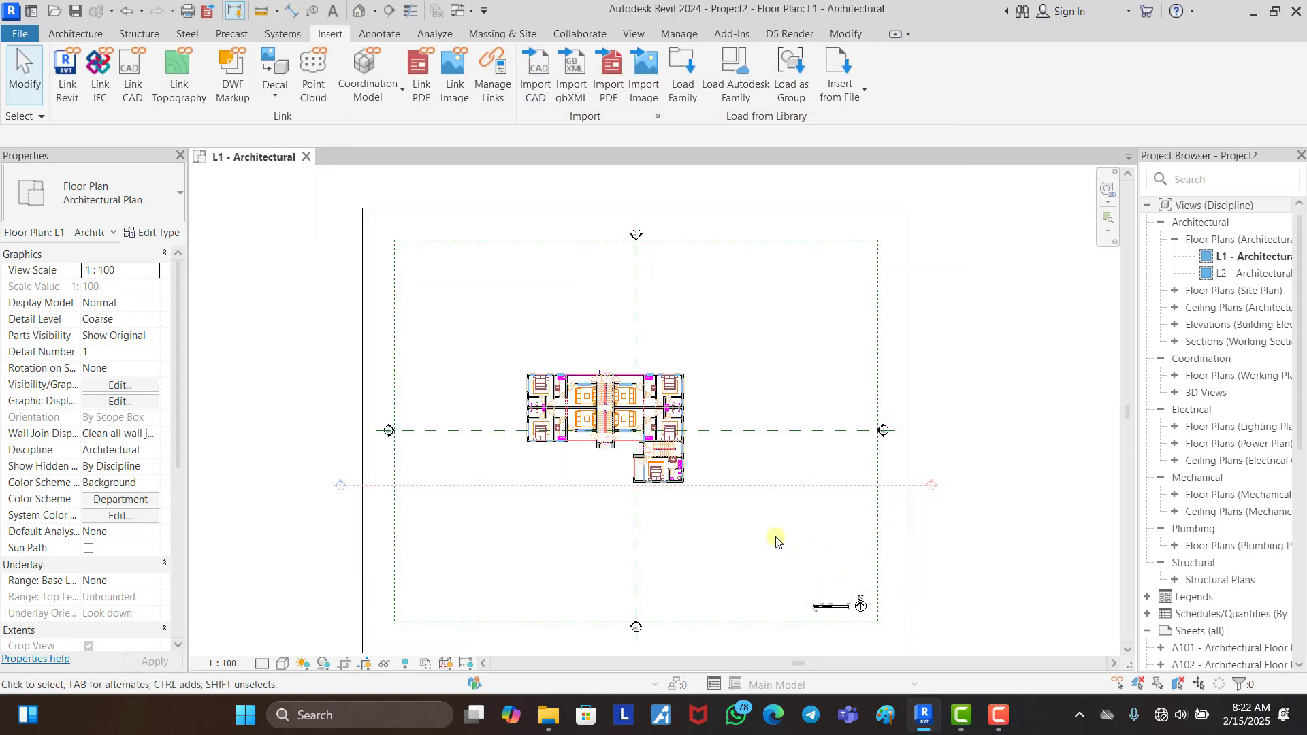
Step: Unpin the imported floor plan, try moving it freely in the view, and undo the move
left_click(758, 356)
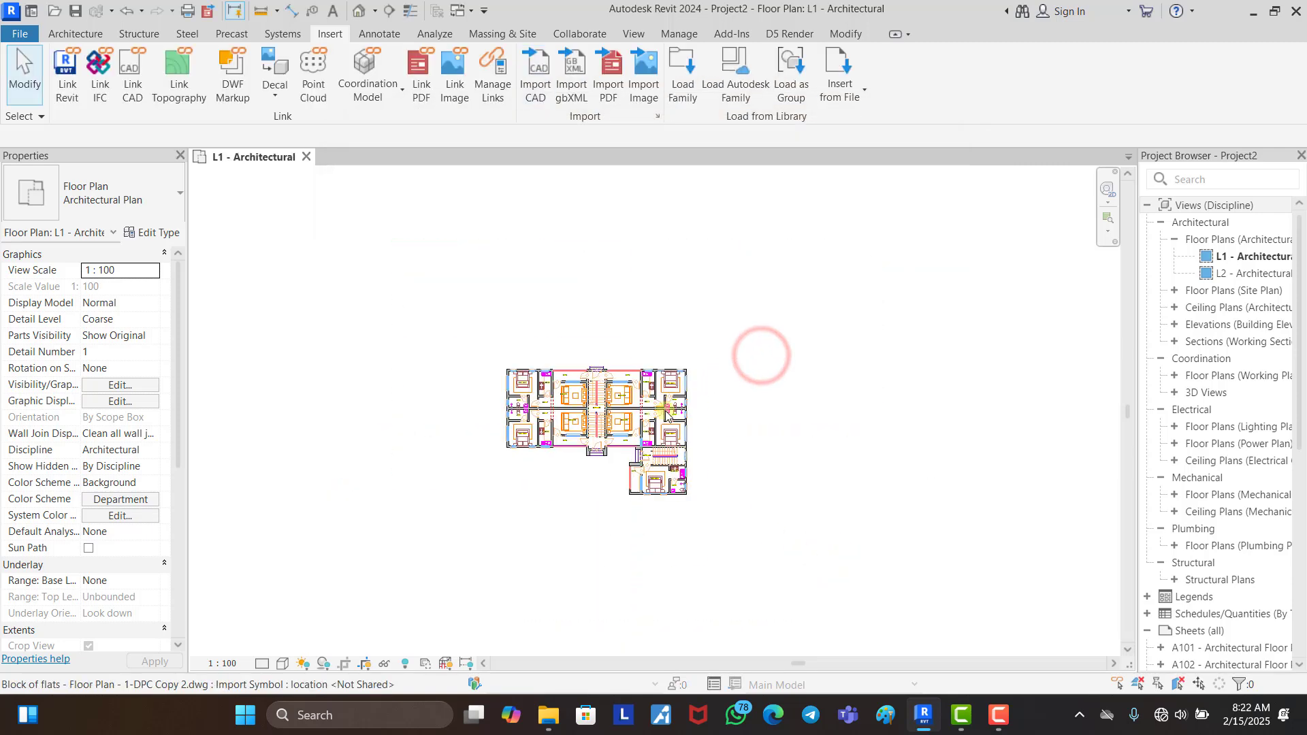
scroll(695, 409, "up", 5)
left_click(736, 407)
left_click(889, 349)
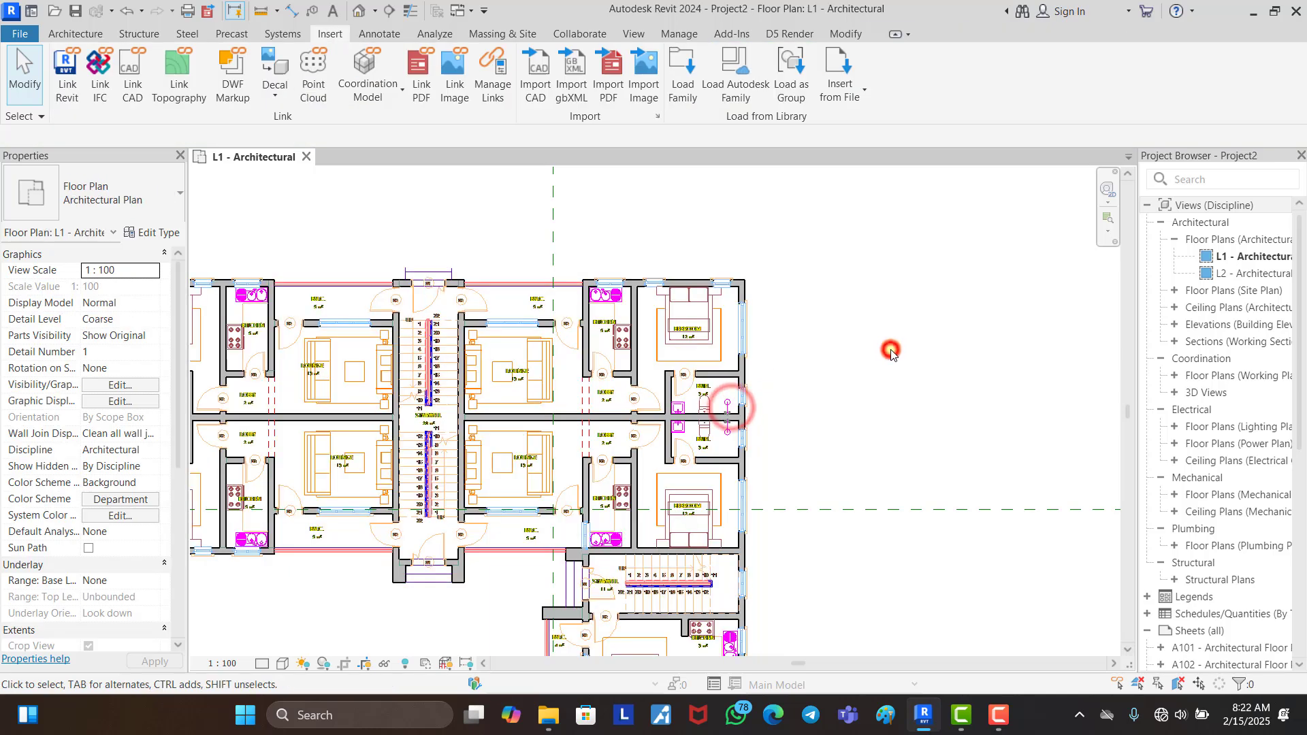
scroll(765, 411, "down", 3)
left_click(770, 403)
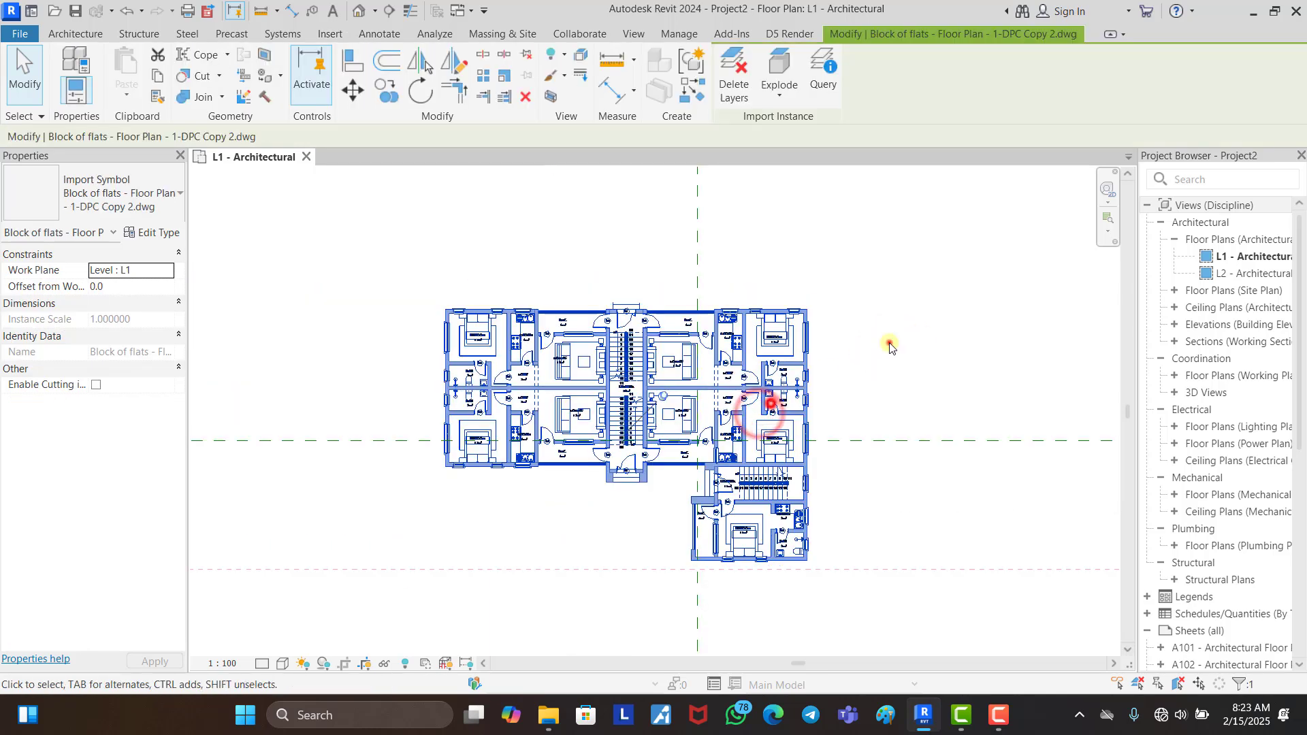
left_click(887, 338)
left_click(659, 410)
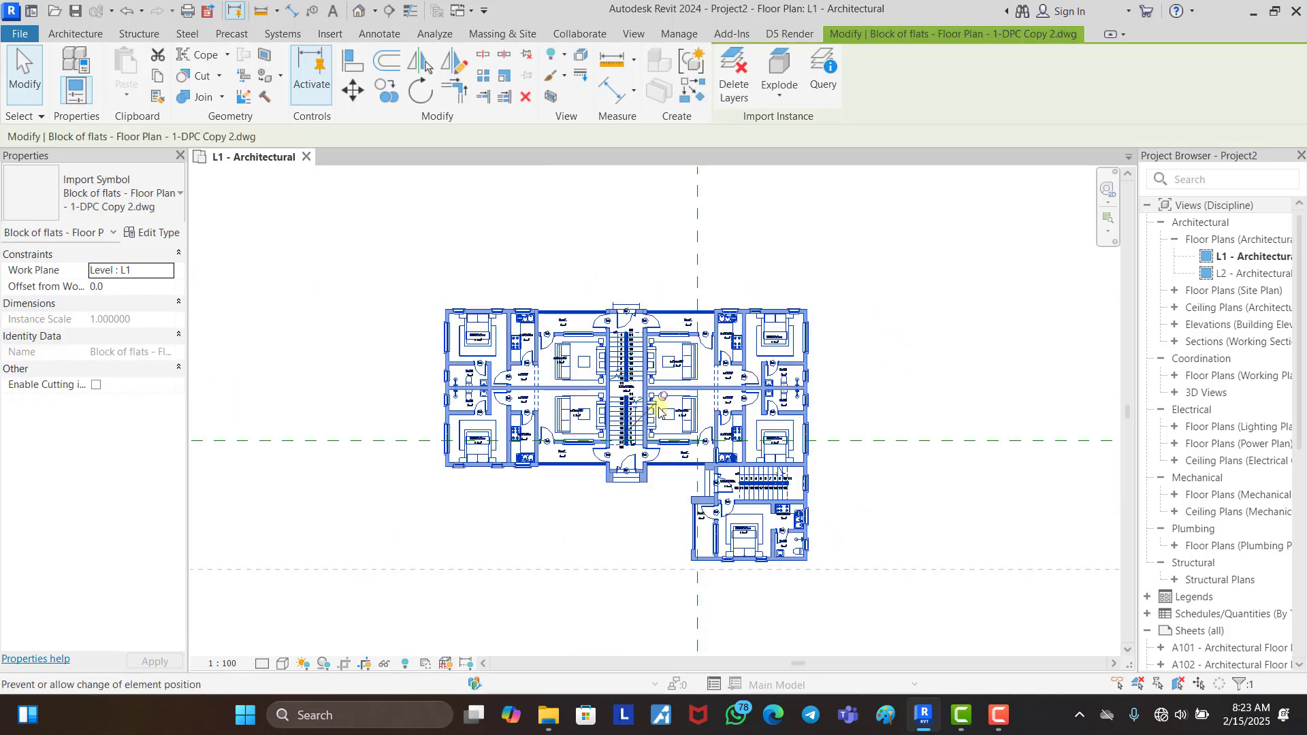
scroll(659, 400, "up", 2)
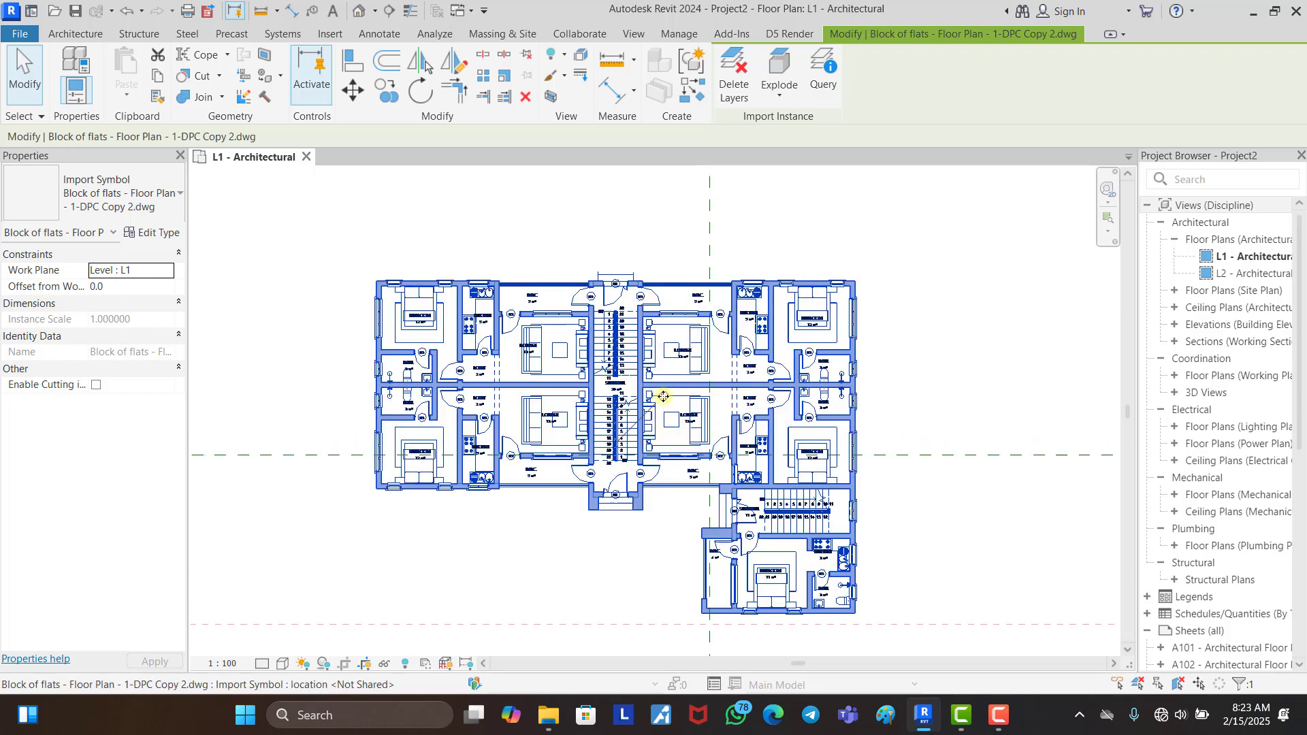
left_click(939, 380)
left_click_drag(850, 413, 937, 364)
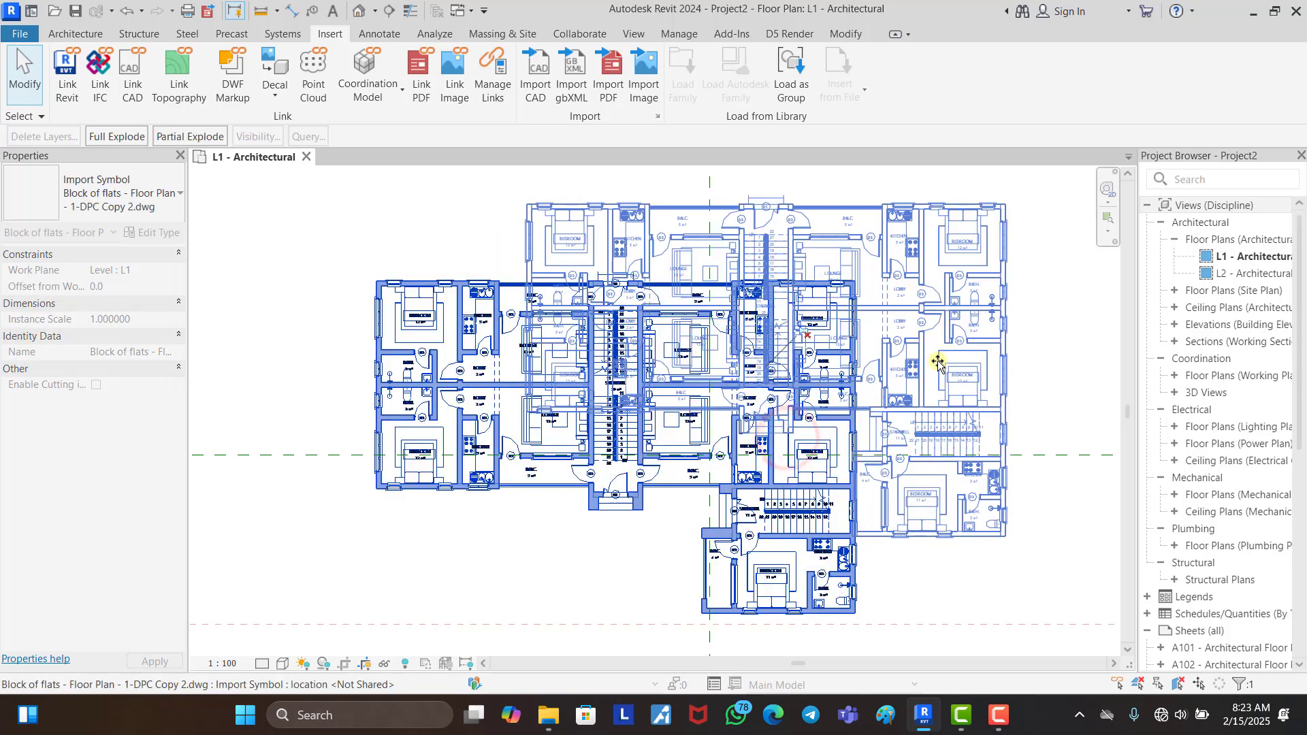
left_click(1045, 344)
key("ctrl+z")
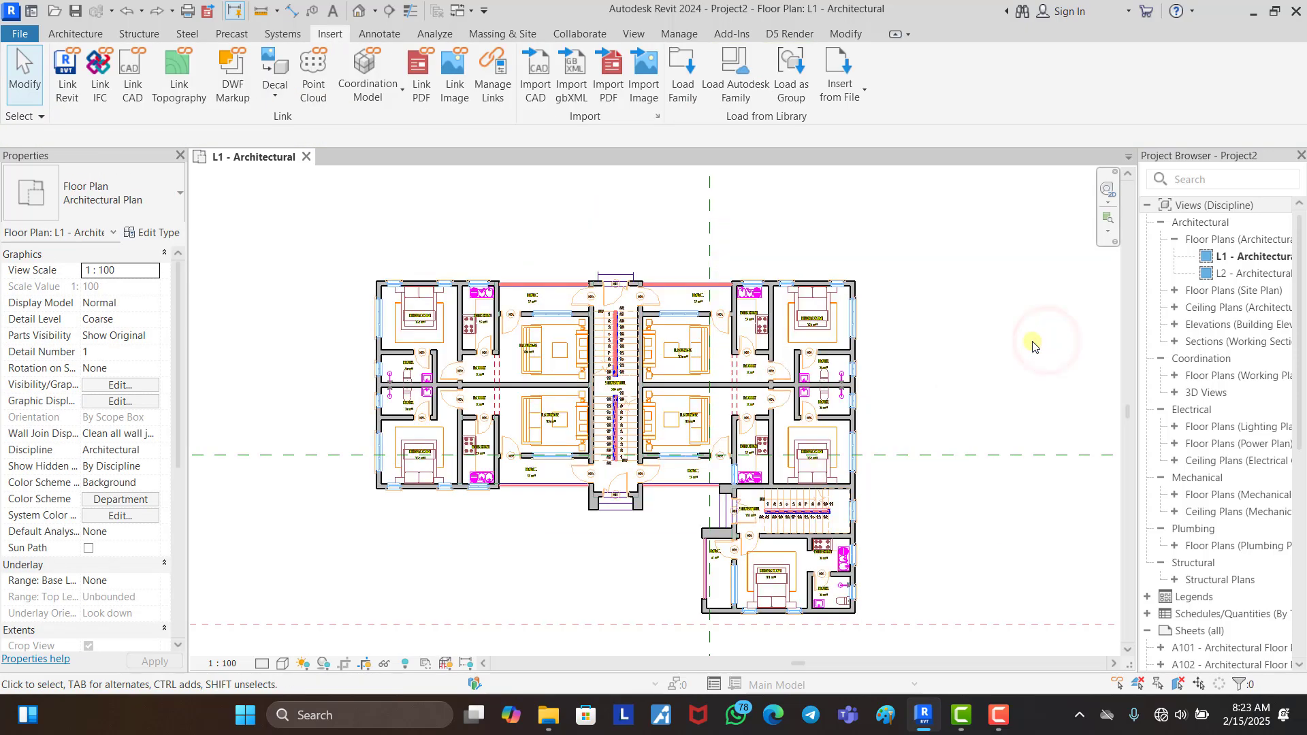
scroll(921, 449, "down", 2)
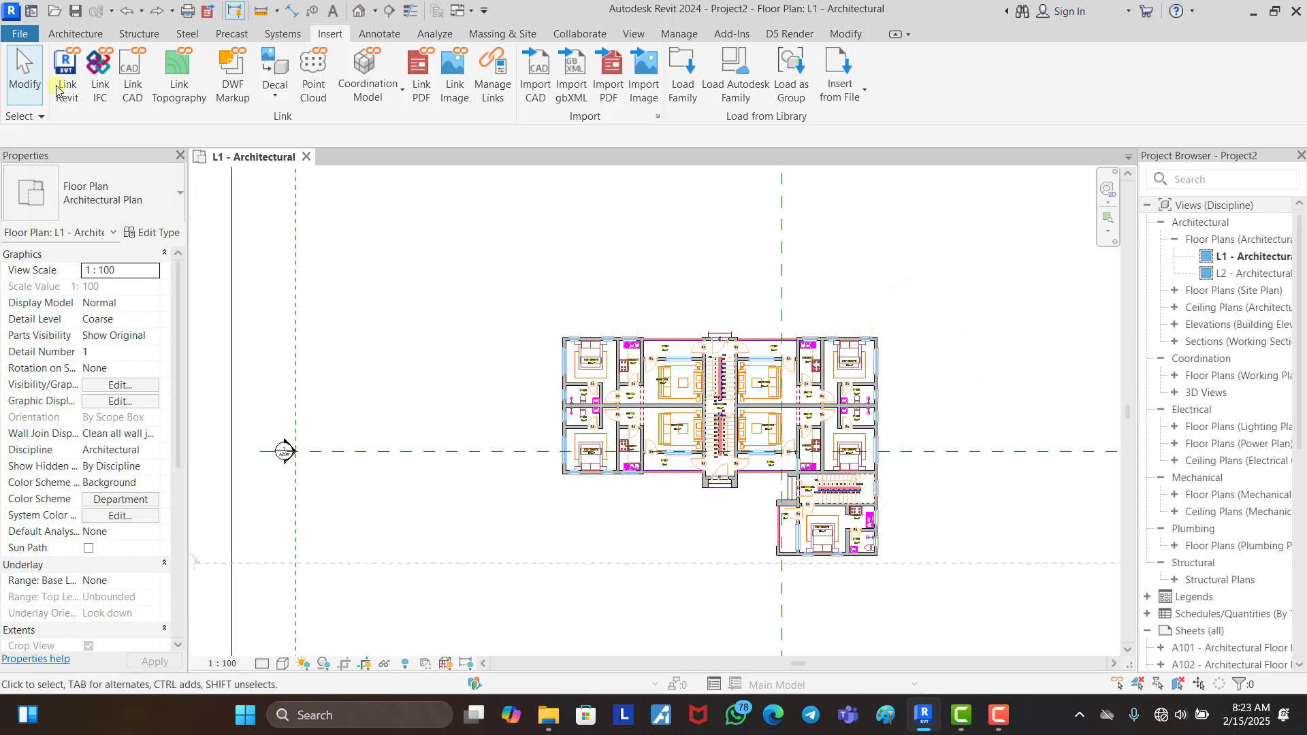
Step: Start a basic wall and duplicate the Generic - 200mm type under the name "225 wall"
left_click(95, 36)
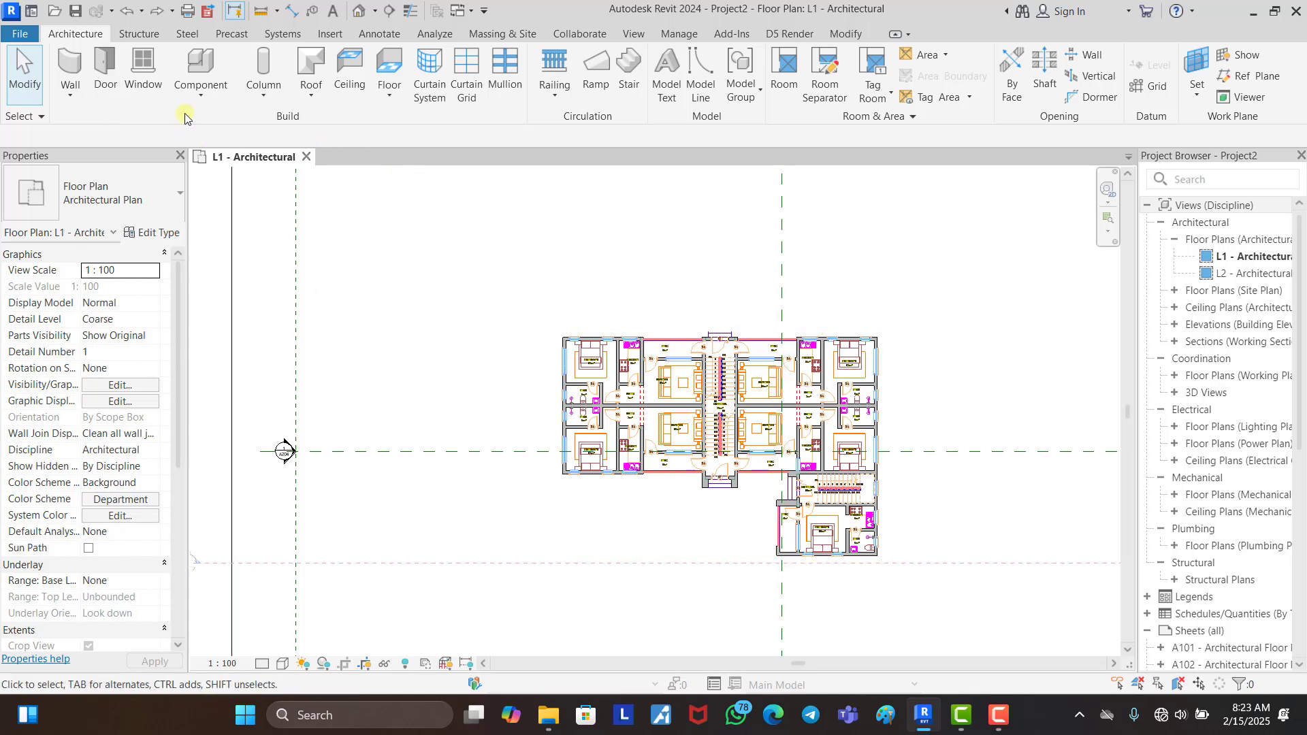
left_click(75, 71)
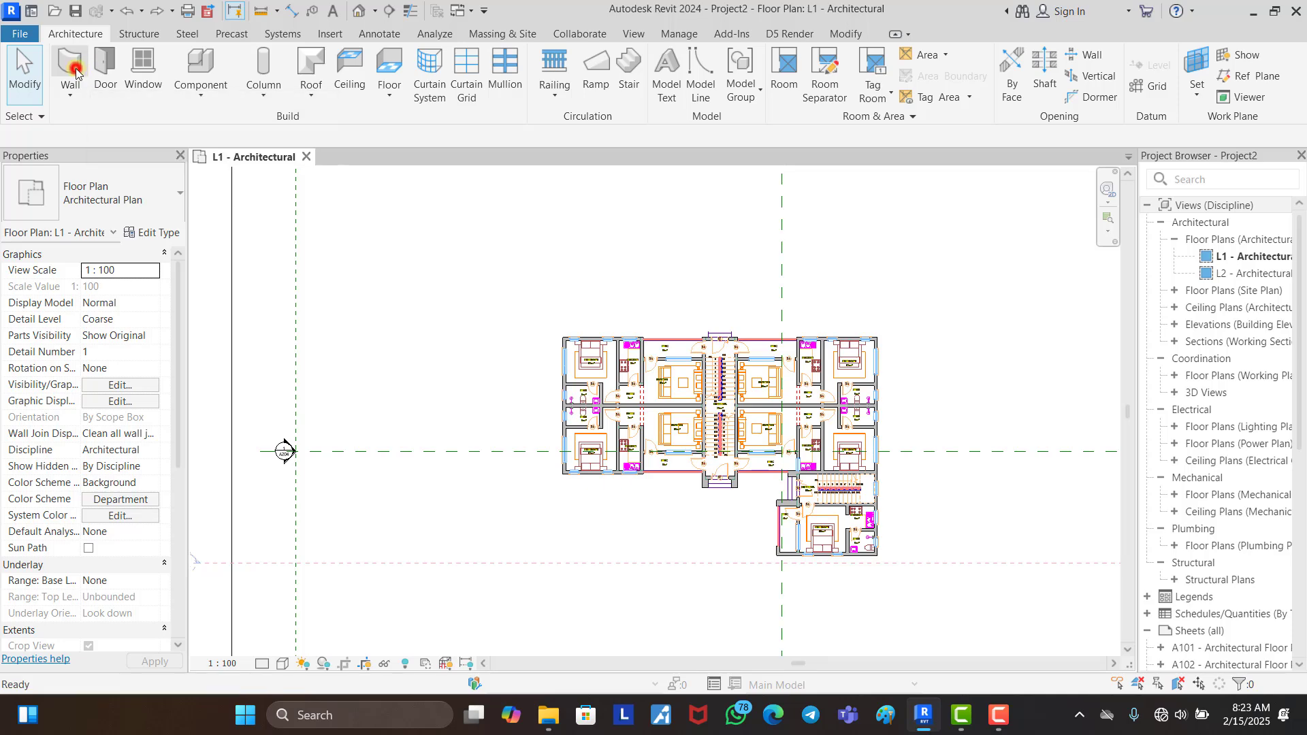
left_click(113, 191)
scroll(93, 370, "down", 2)
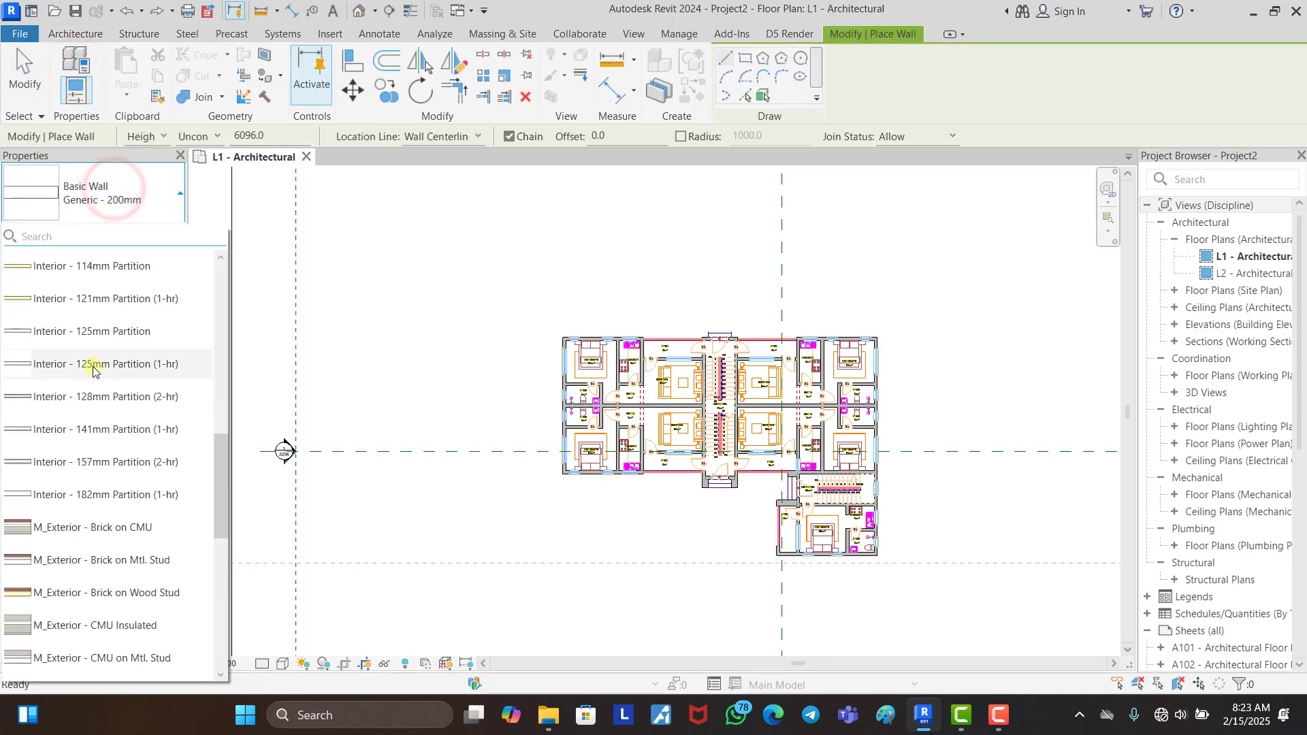
scroll(92, 369, "up", 3)
left_click(96, 188)
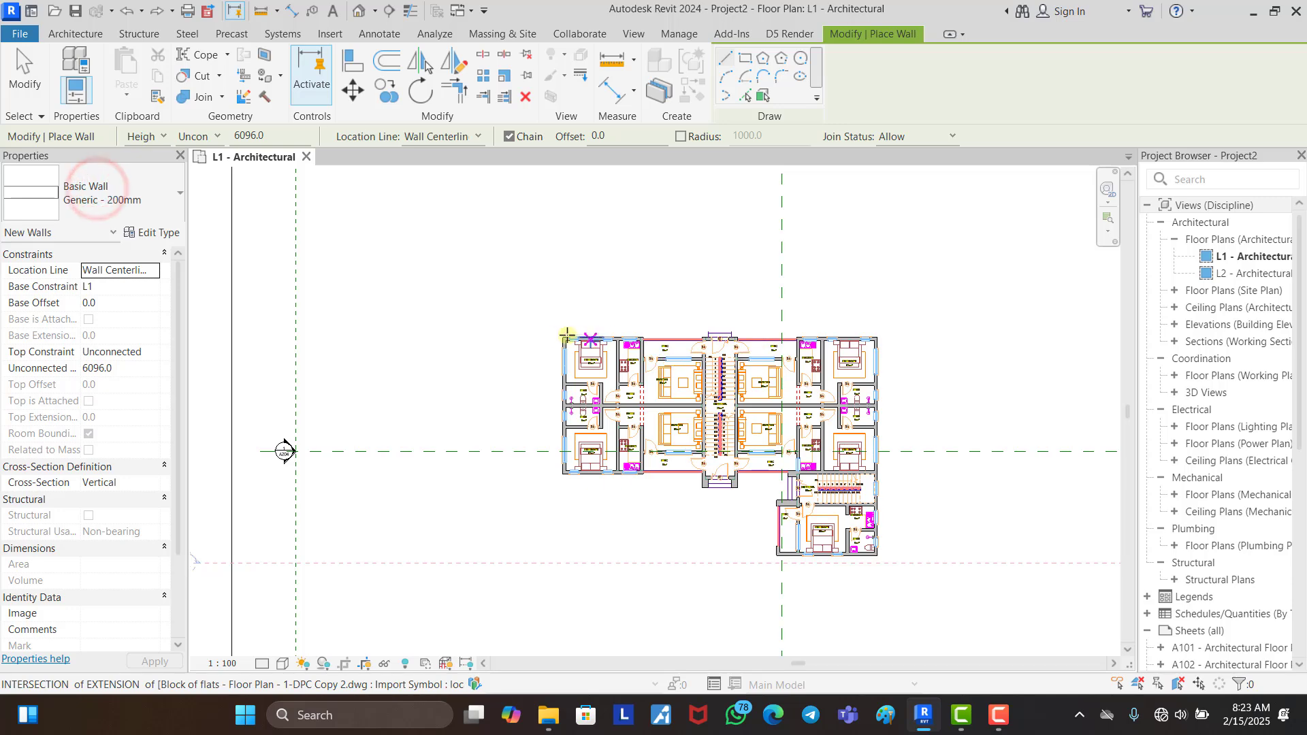
scroll(573, 347, "up", 4)
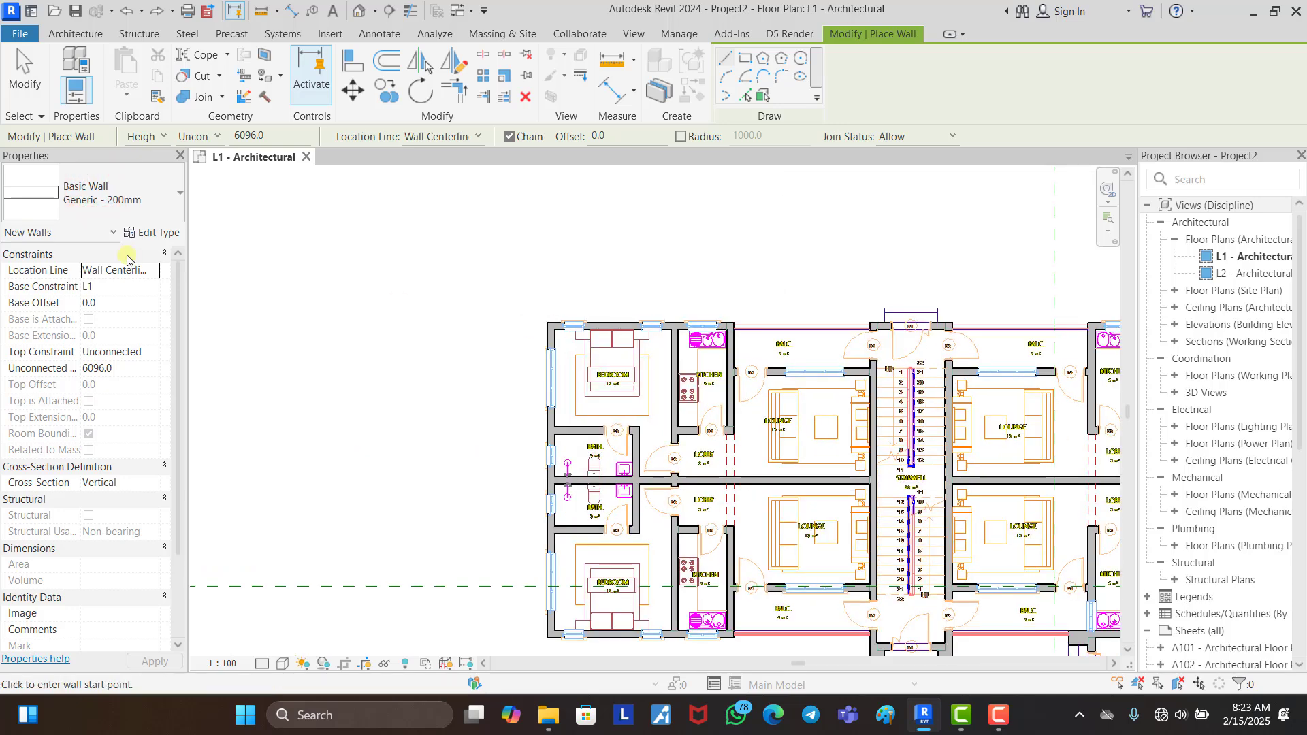
left_click(91, 38)
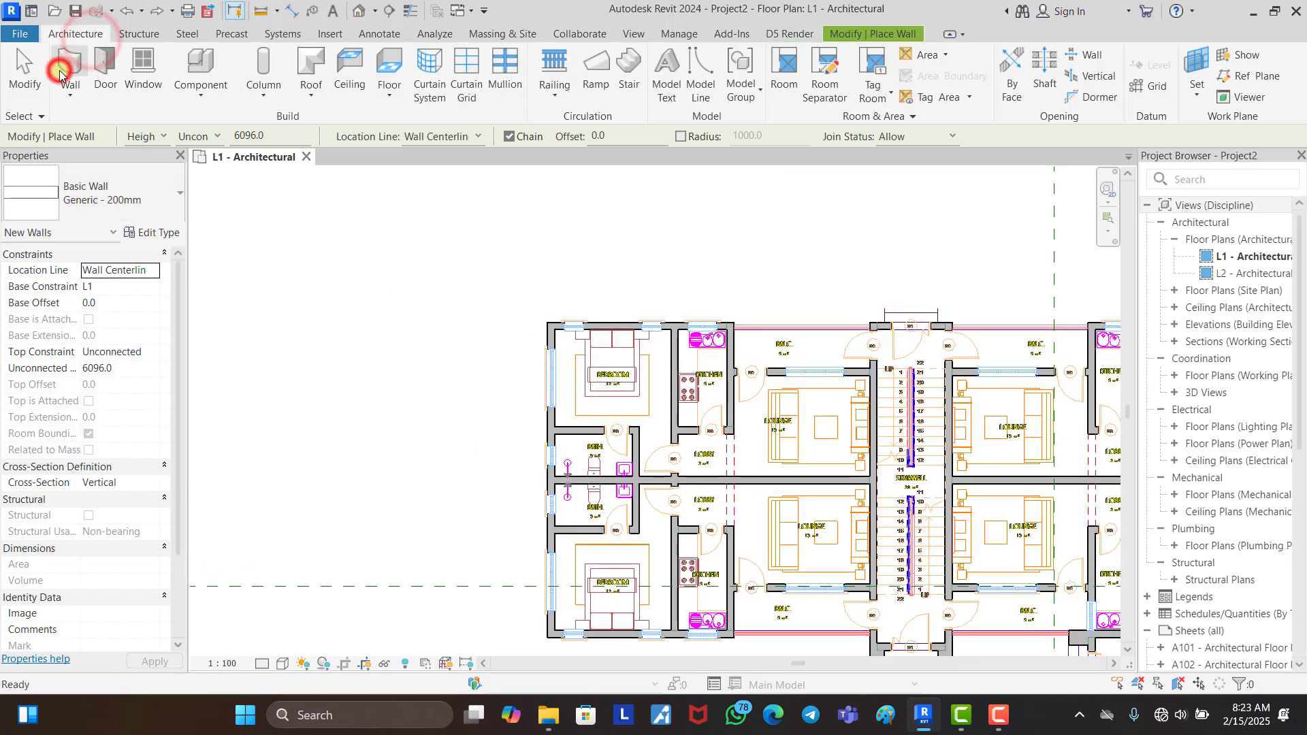
left_click(152, 233)
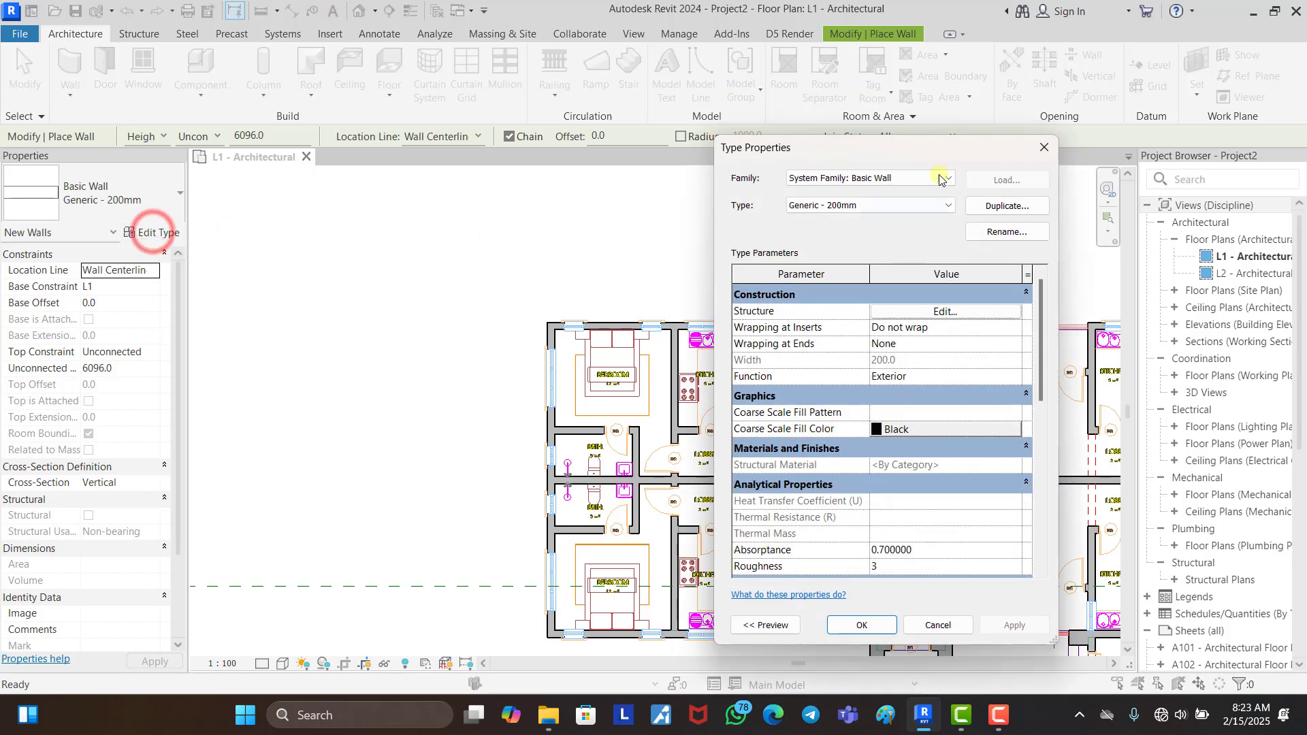
left_click(1002, 206)
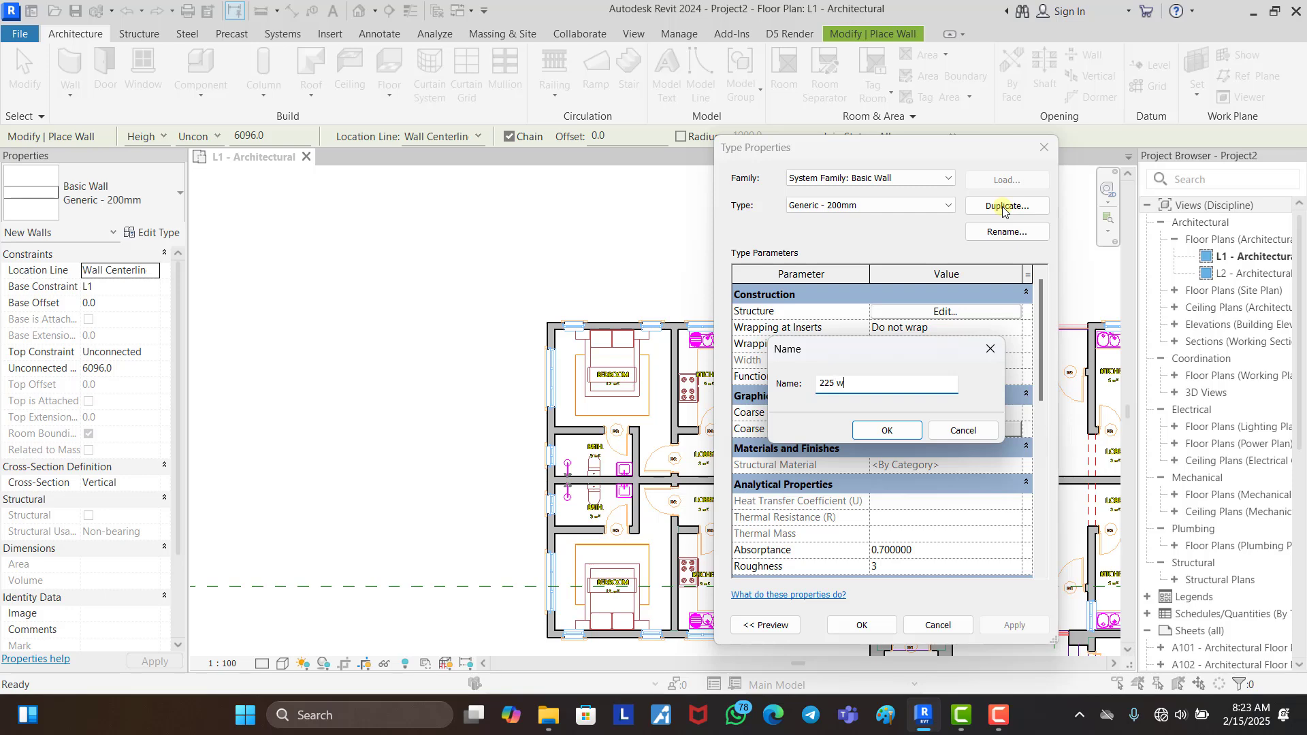
key("Return")
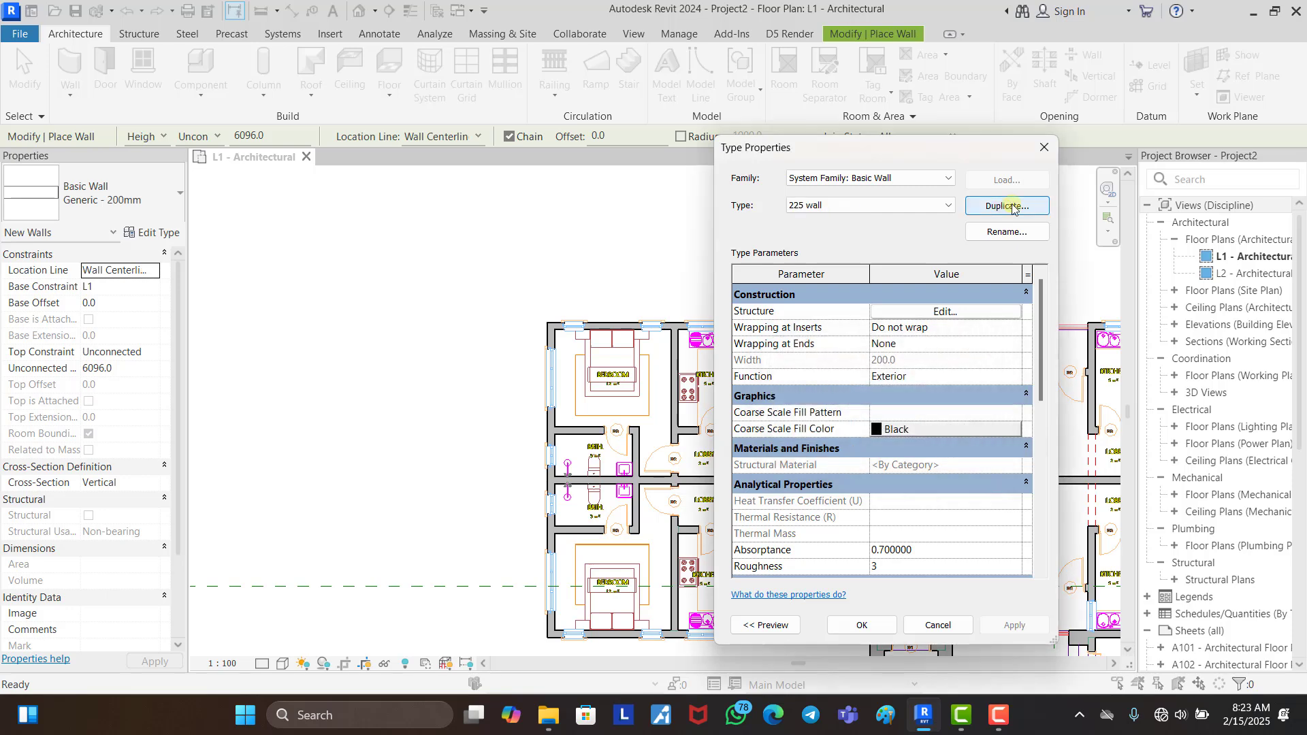
Step: Set the structure layer thickness of the 225 wall type to 225 mm and accept the type properties
left_click(975, 318)
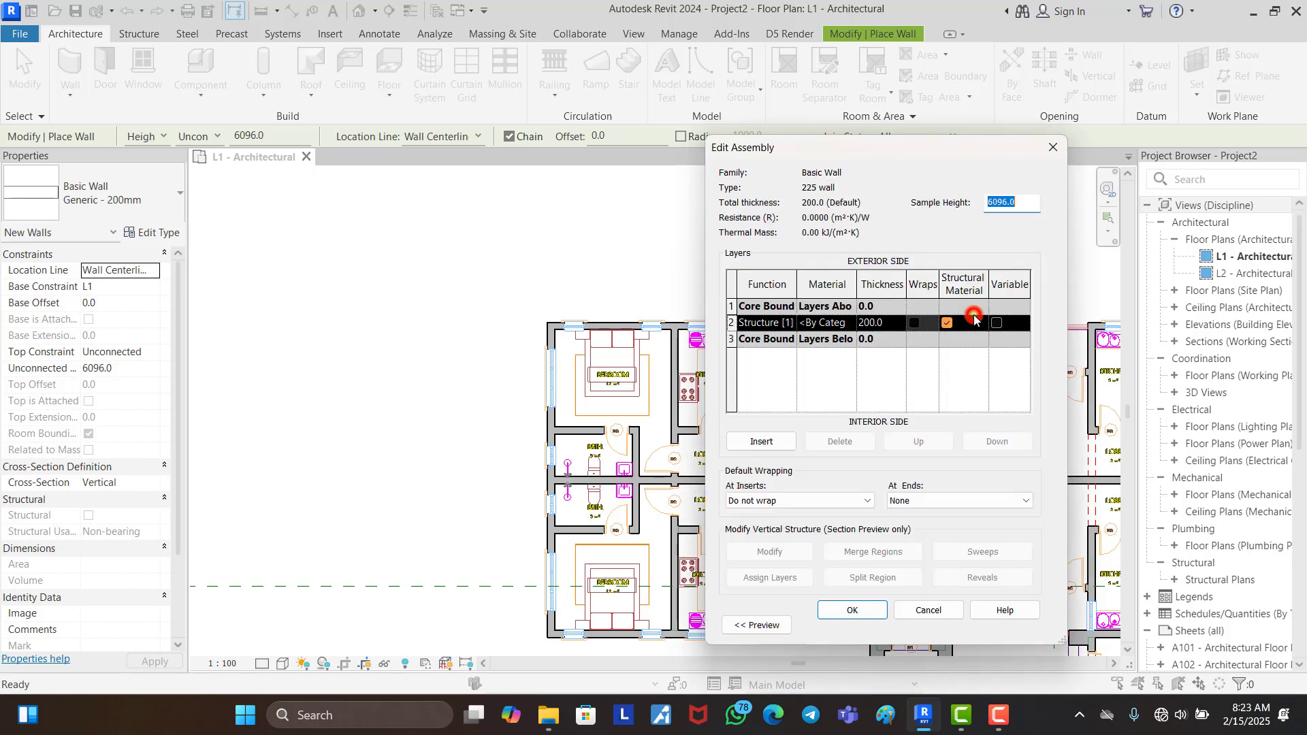
left_click(892, 325)
type("225")
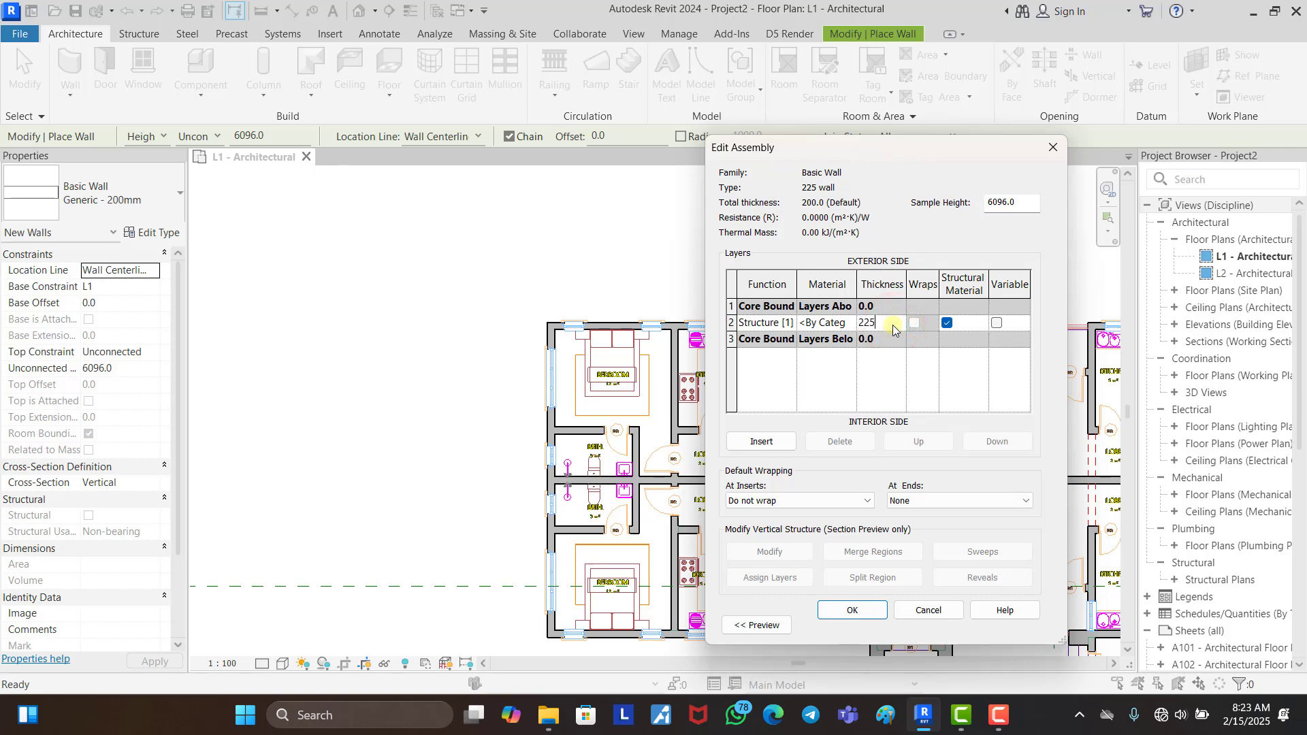
left_click(873, 613)
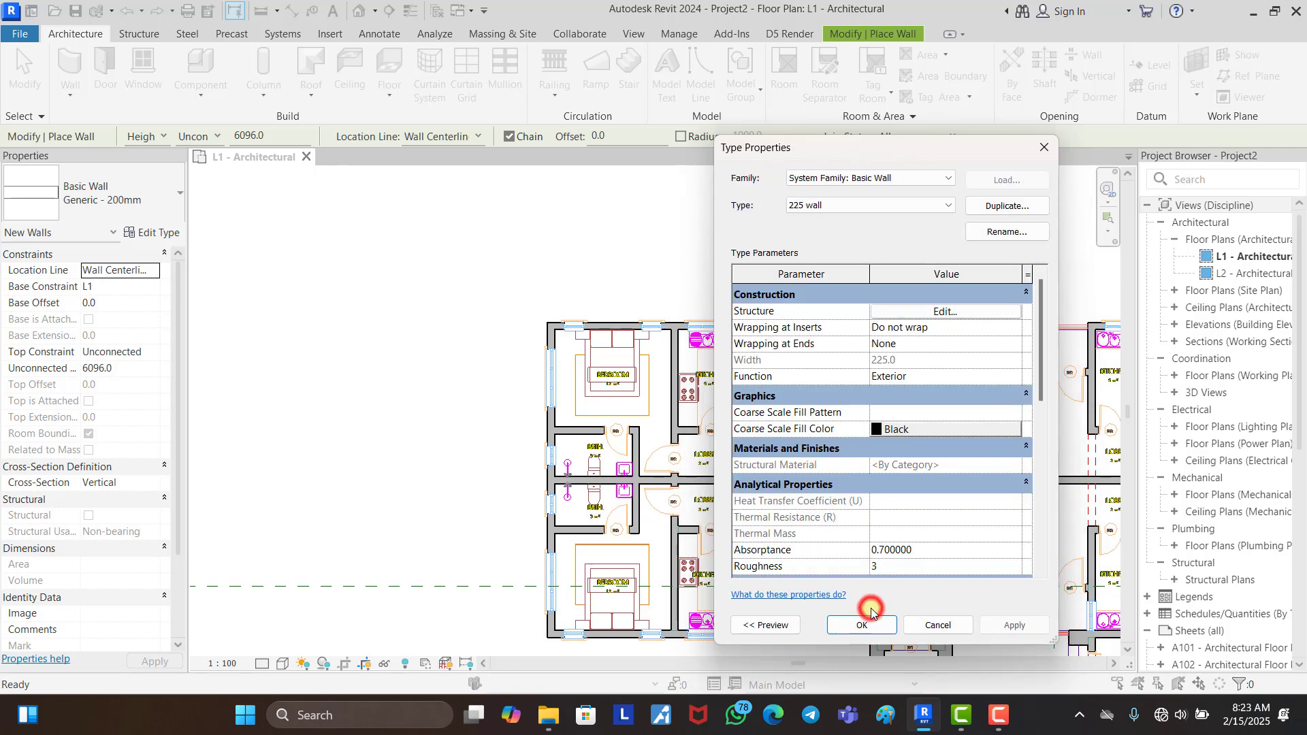
left_click(871, 626)
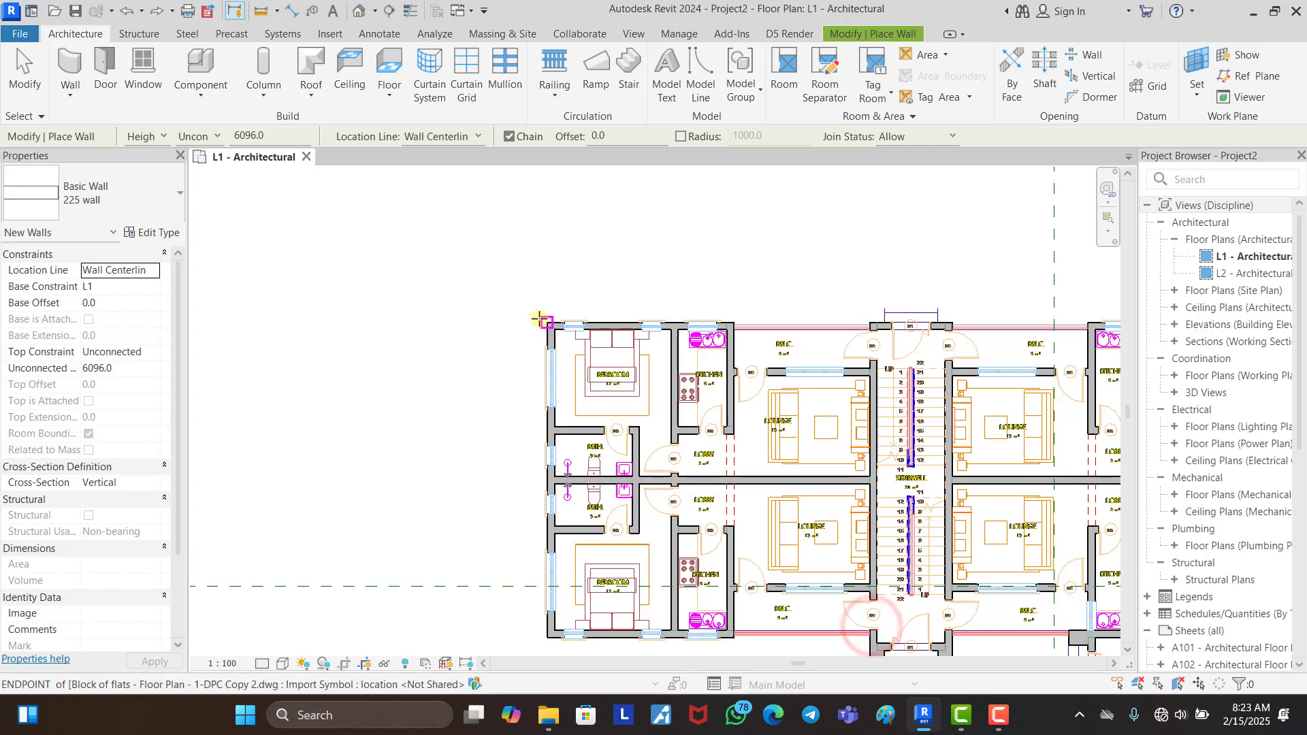
Step: Set the floor plan view's detail level to Fine and its visual style to Wireframe
scroll(541, 321, "up", 5)
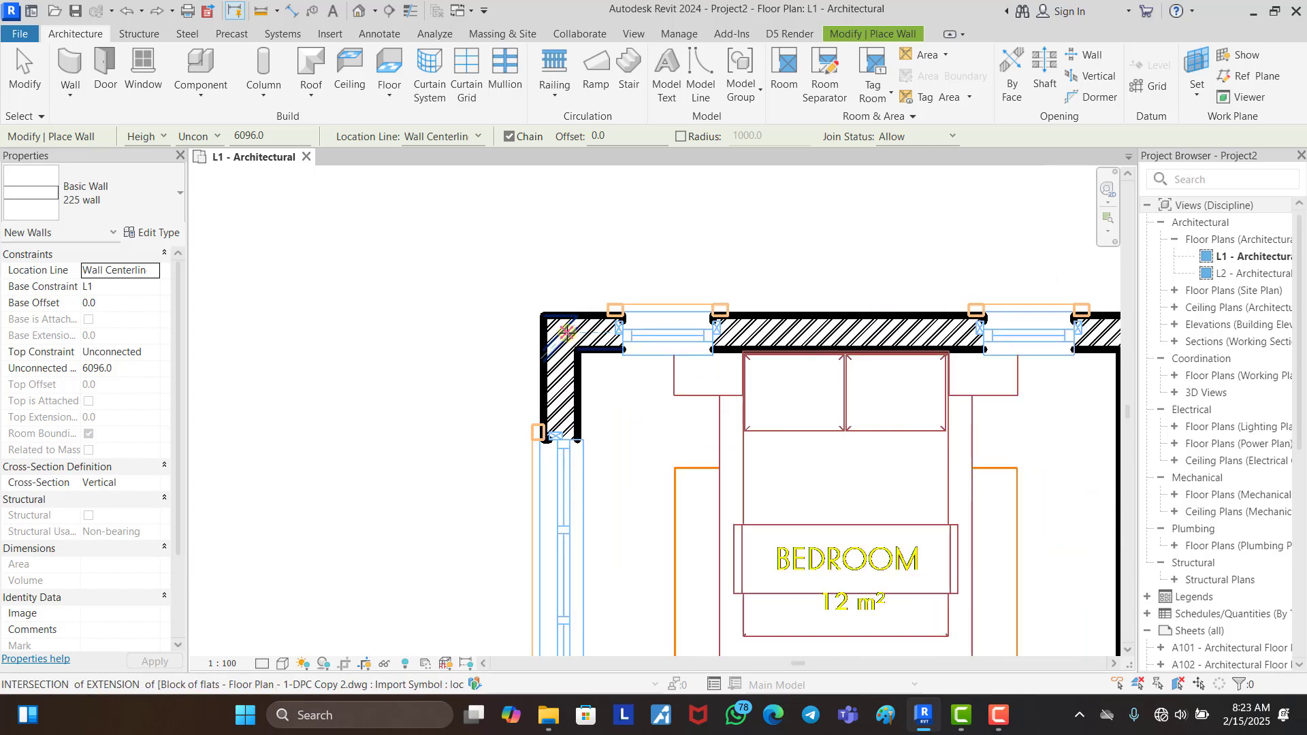
scroll(556, 373, "down", 4)
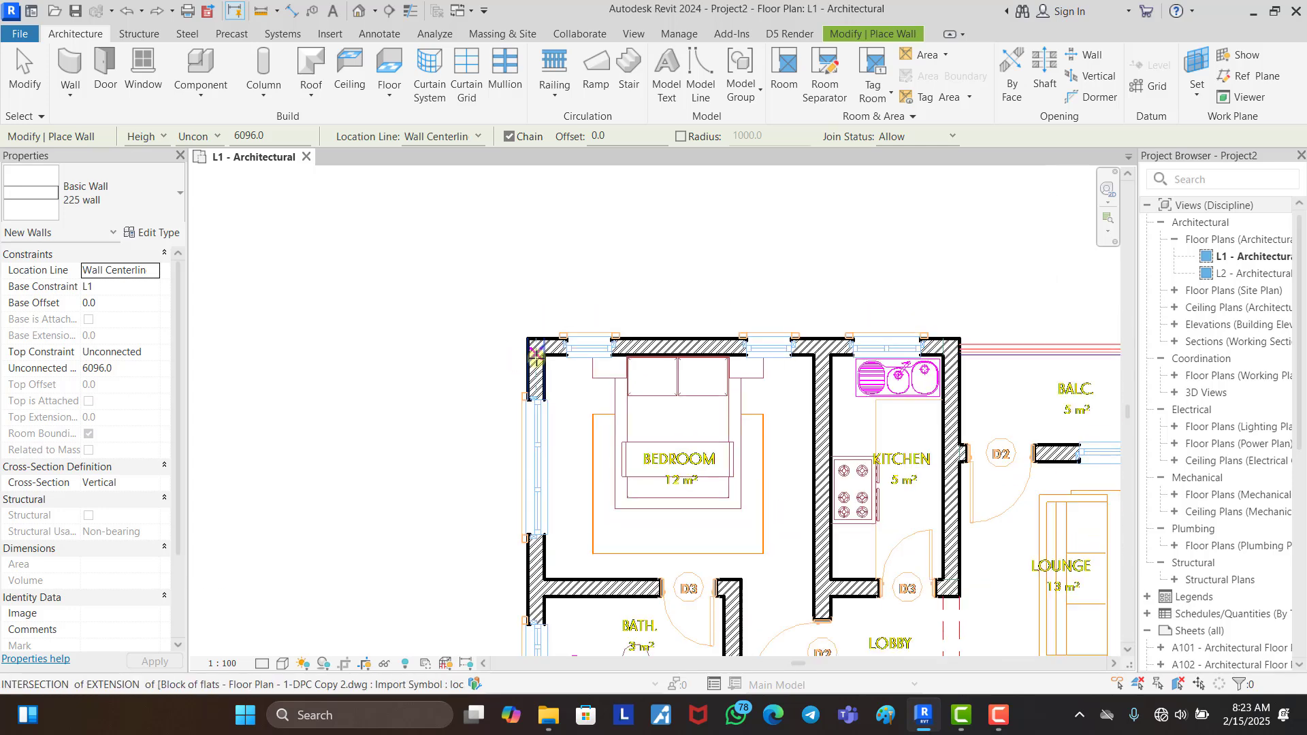
left_click(263, 663)
left_click(279, 645)
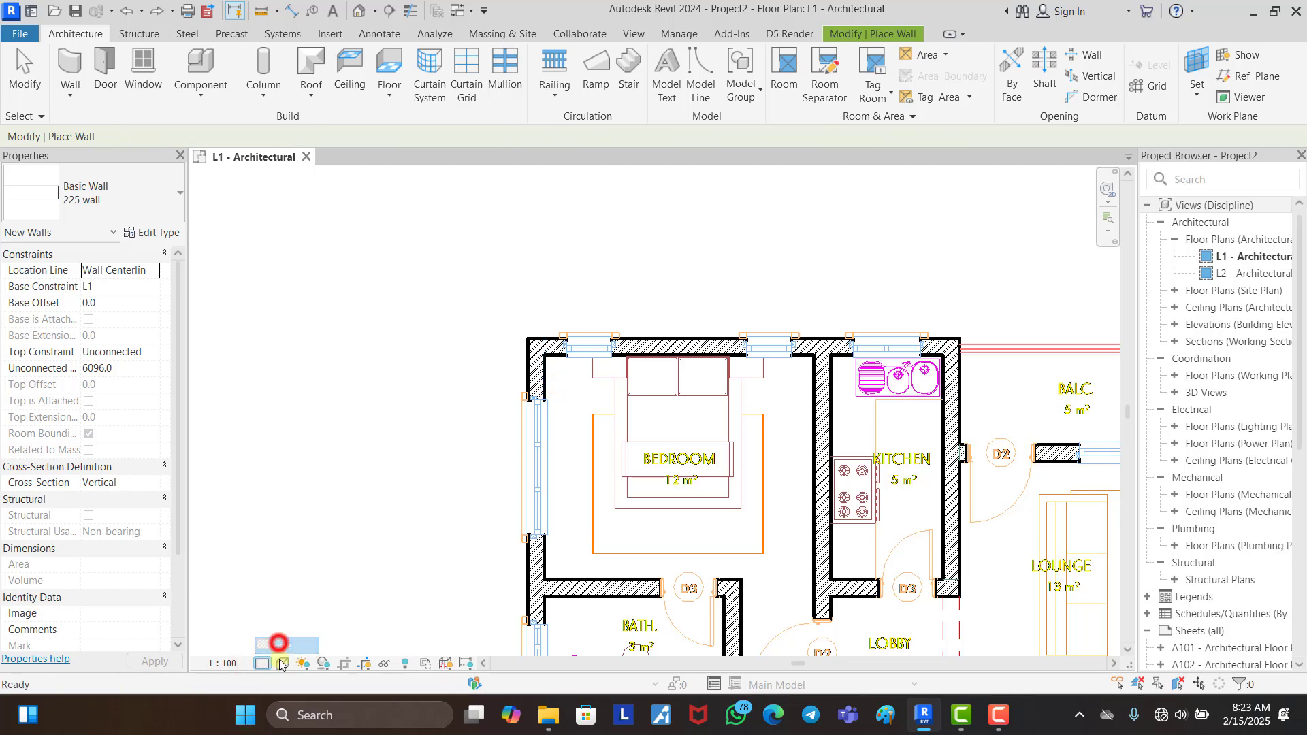
left_click(283, 664)
left_click(317, 561)
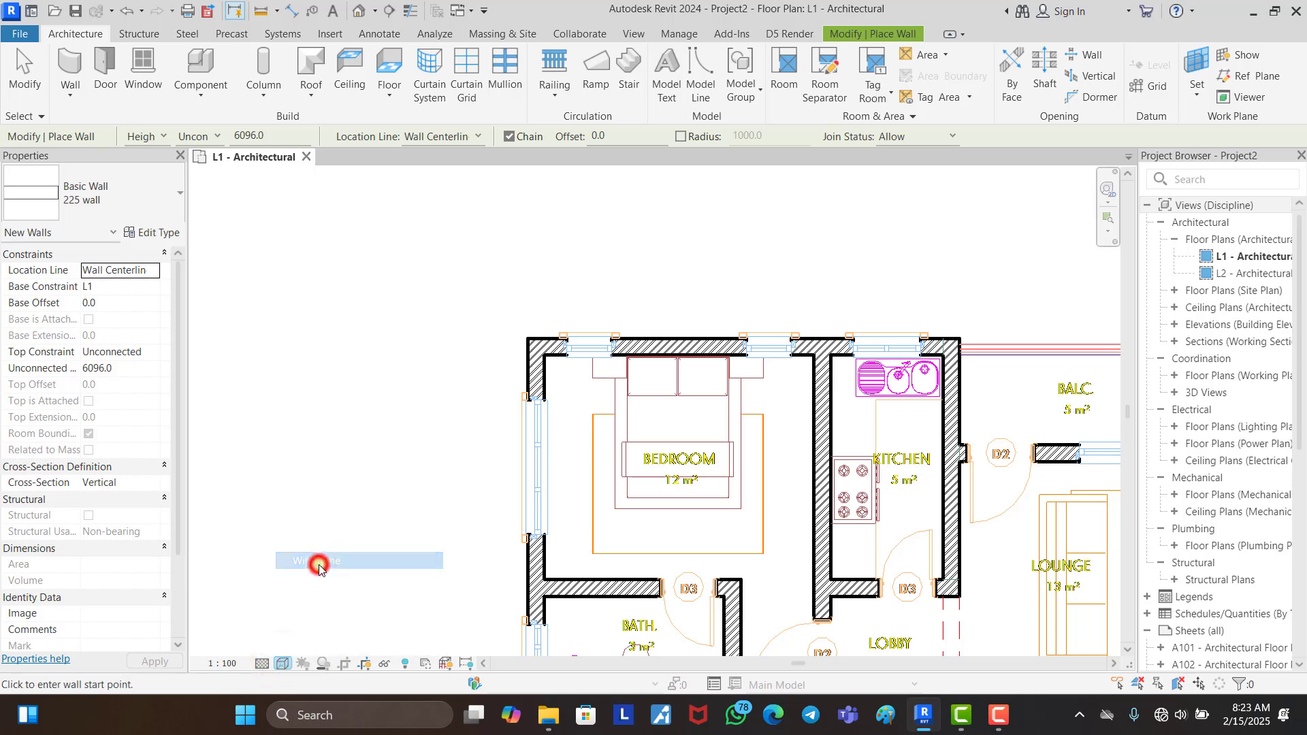
Step: Trace the 225 wall down the outer side of the two bedrooms and bathrooms, corner to corner, about 9500 mm long
scroll(529, 342, "up", 5)
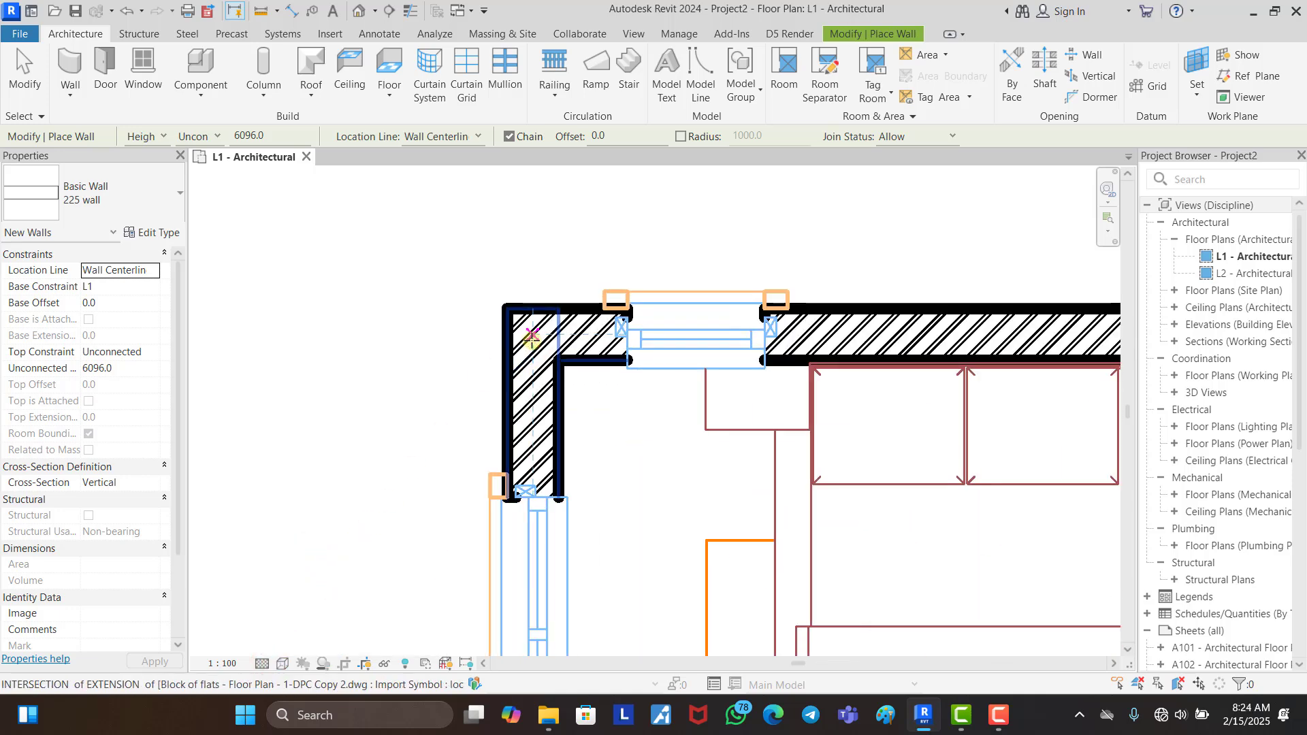
left_click(532, 338)
scroll(544, 215, "down", 3)
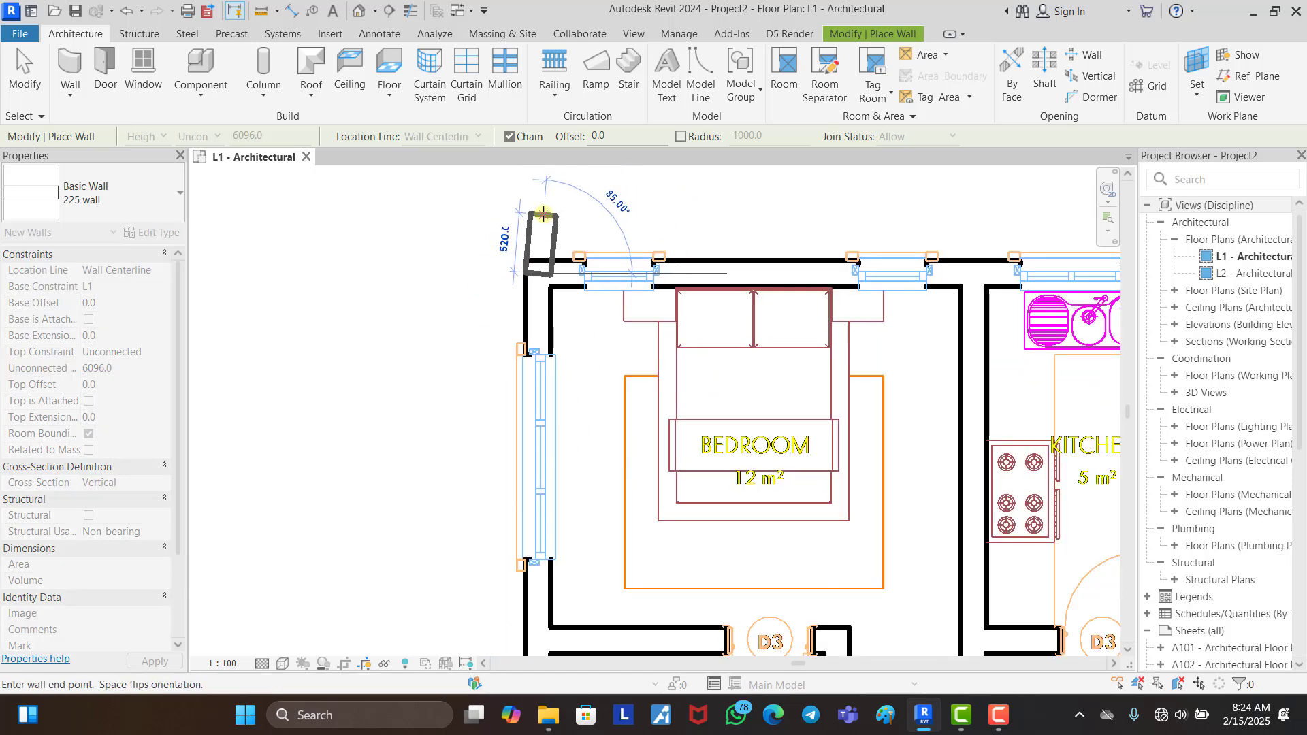
scroll(544, 214, "down", 6)
scroll(545, 415, "up", 5)
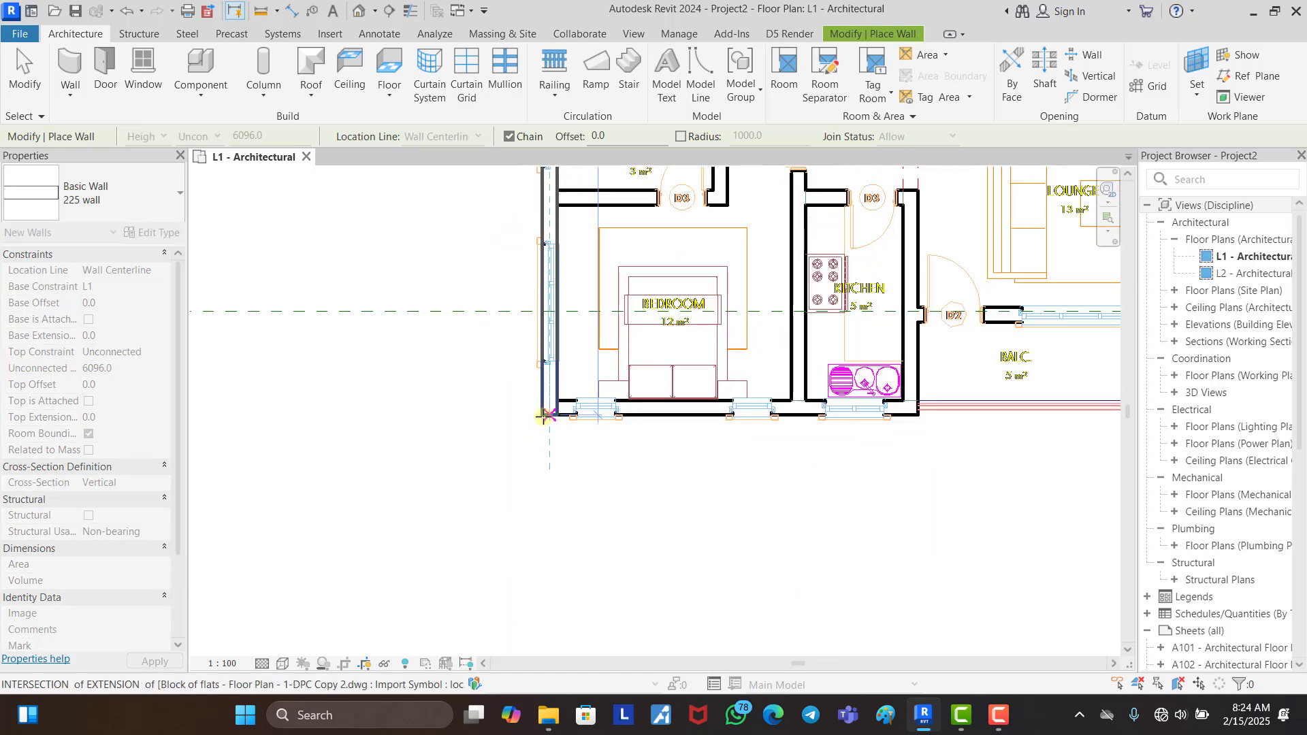
scroll(544, 415, "up", 4)
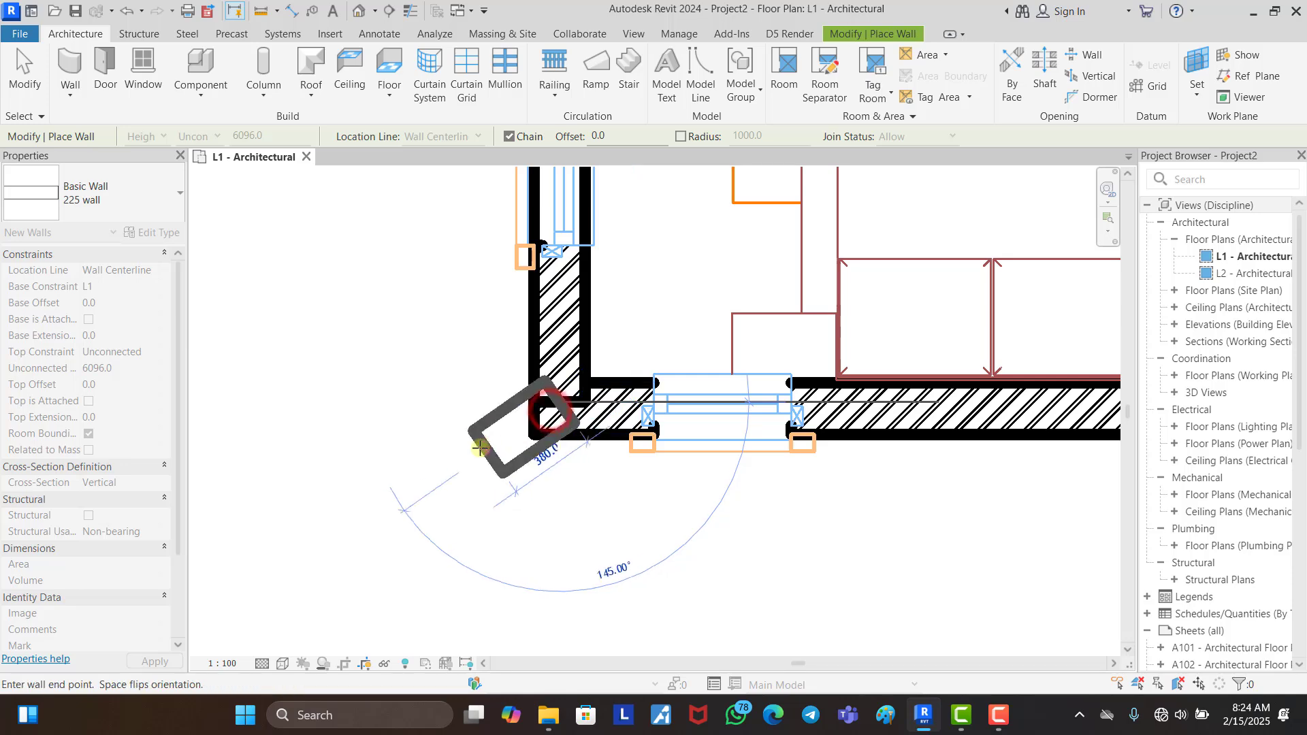
key("Escape")
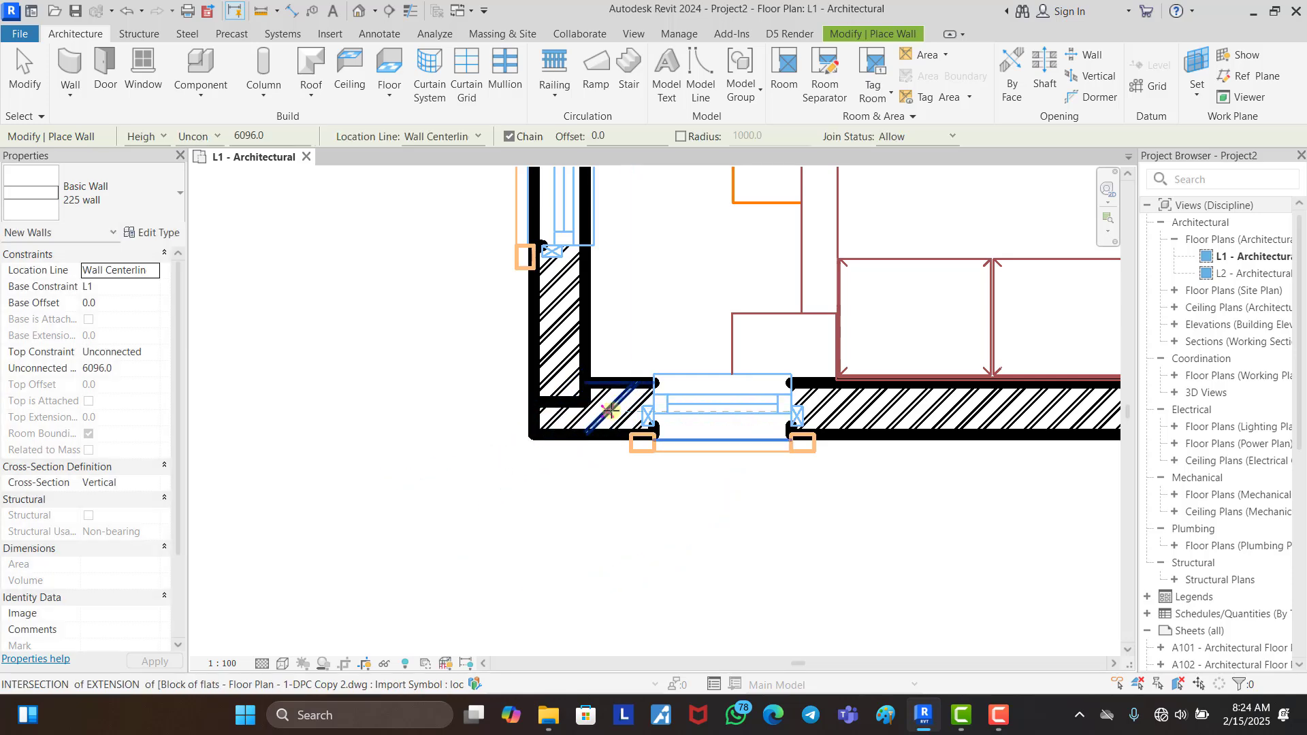
Step: Trace the lower exterior wall along the bedroom and kitchen windows to the kitchen's balcony-side corner, about 5340 mm long
left_click(610, 411)
scroll(610, 411, "down", 3)
scroll(849, 414, "up", 5)
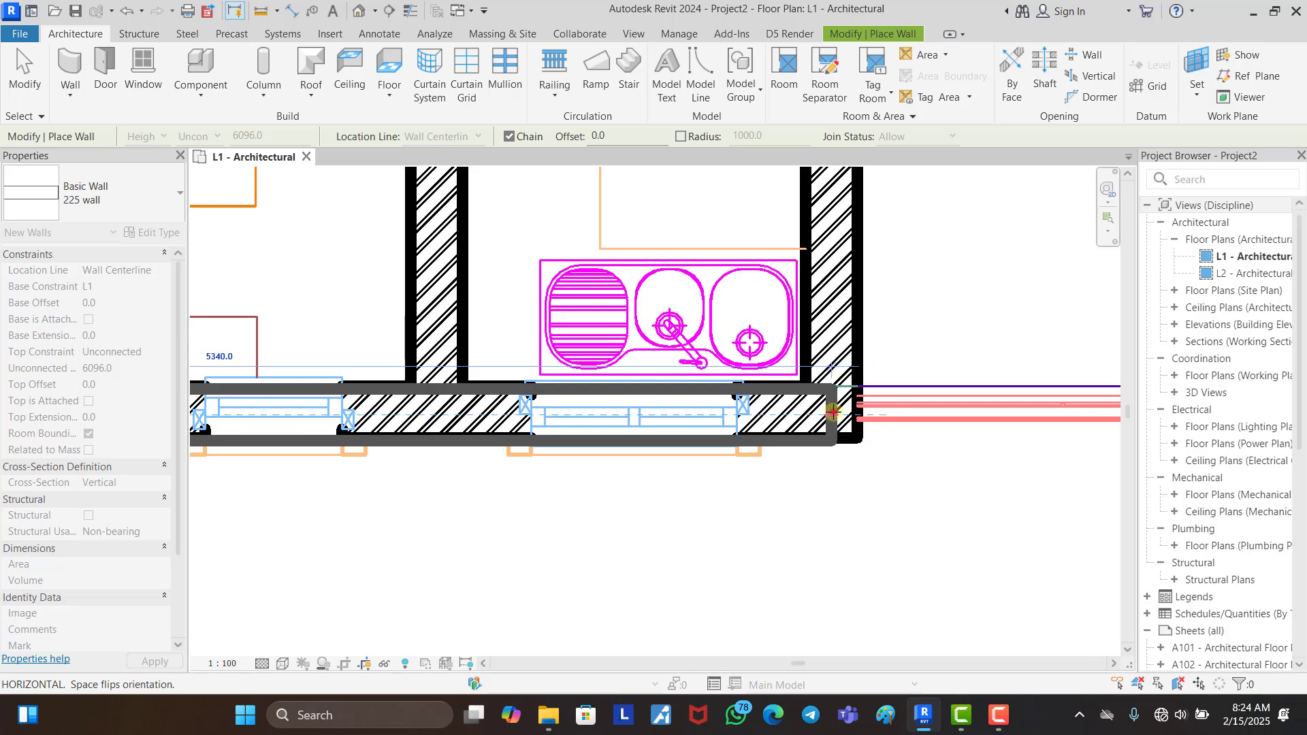
left_click(834, 413)
Step: Trace the lower kitchen's balcony-side wall up to the lobby, plus the wall across door D3 between kitchen and lobby
scroll(871, 547, "down", 3)
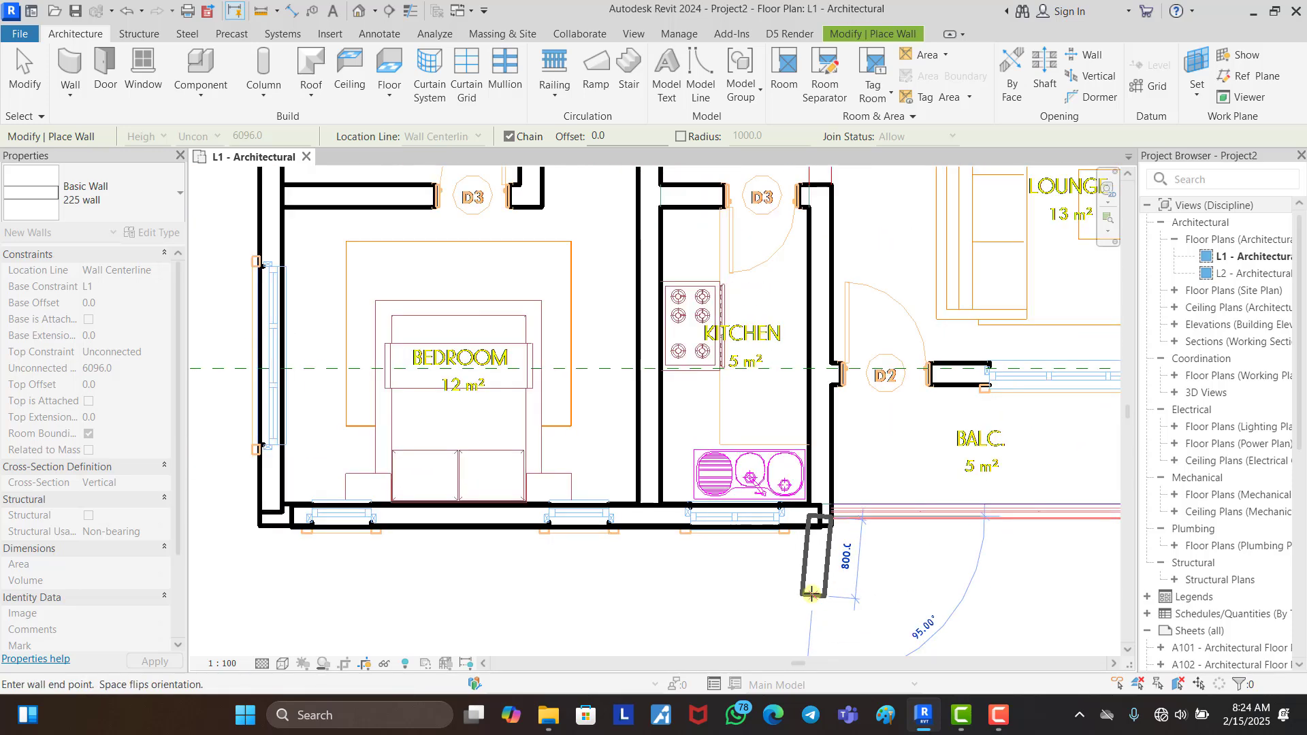
scroll(811, 594, "down", 5)
middle_click_drag(811, 332, 811, 427)
scroll(811, 426, "up", 4)
scroll(820, 529, "up", 4)
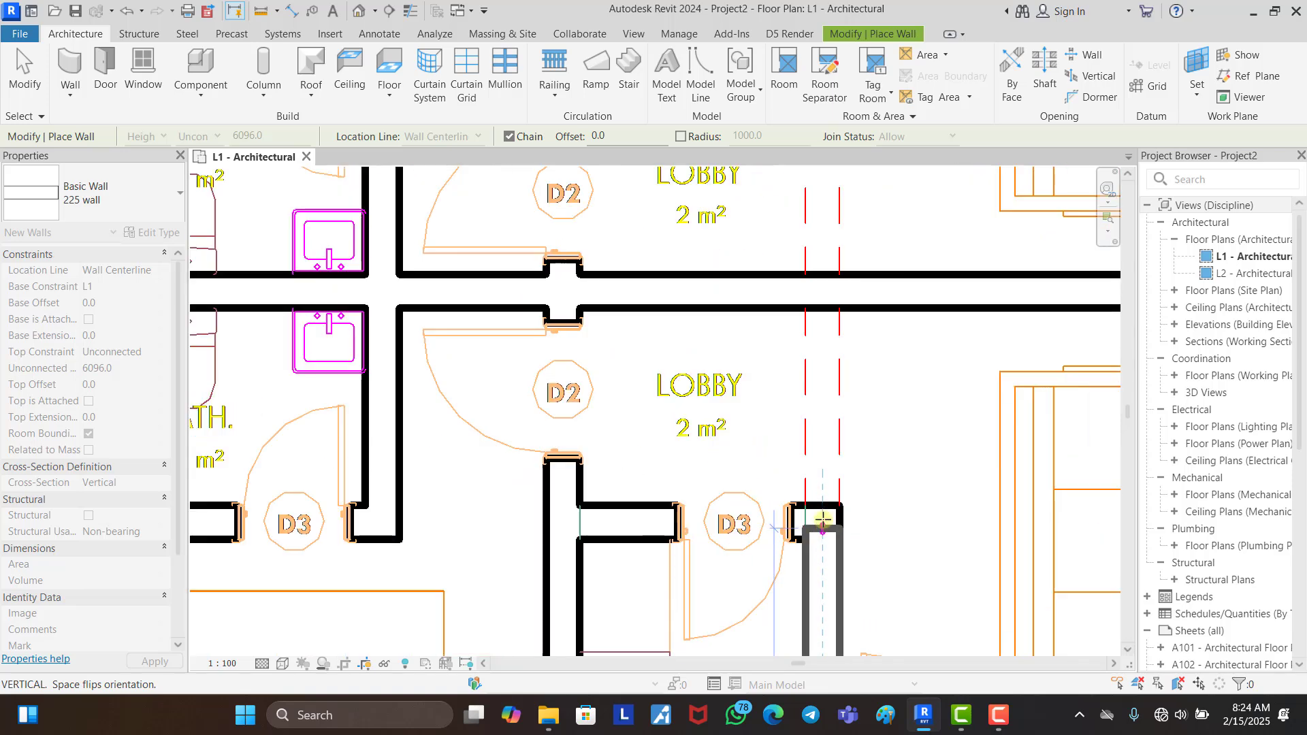
scroll(822, 520, "up", 3)
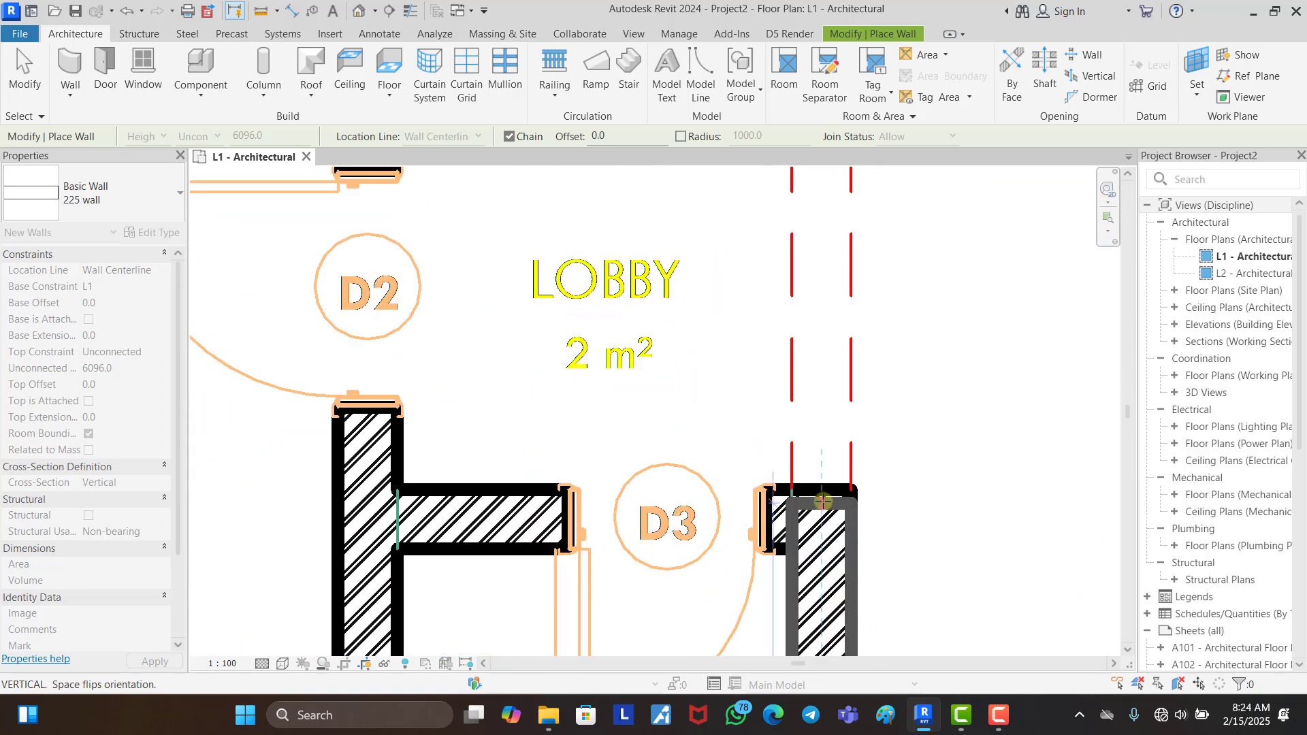
left_click(822, 501)
key("Escape")
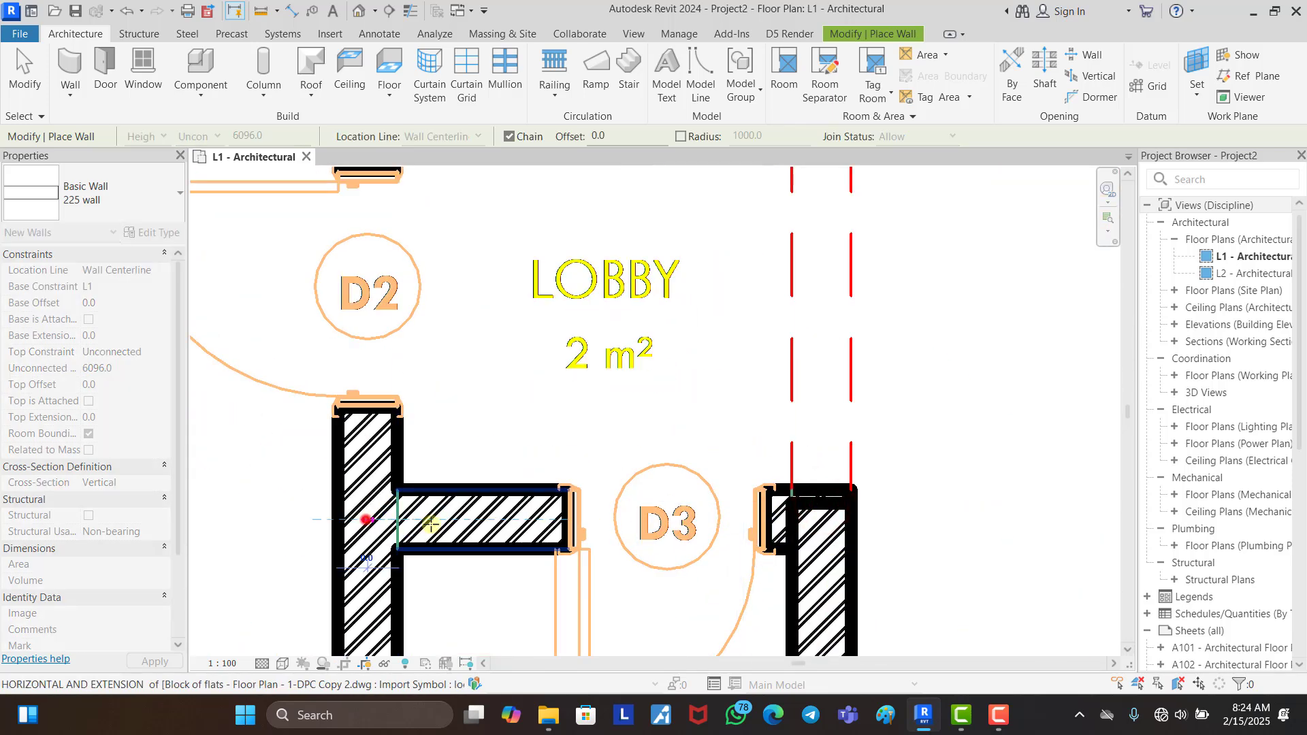
left_click(822, 519)
key("Escape")
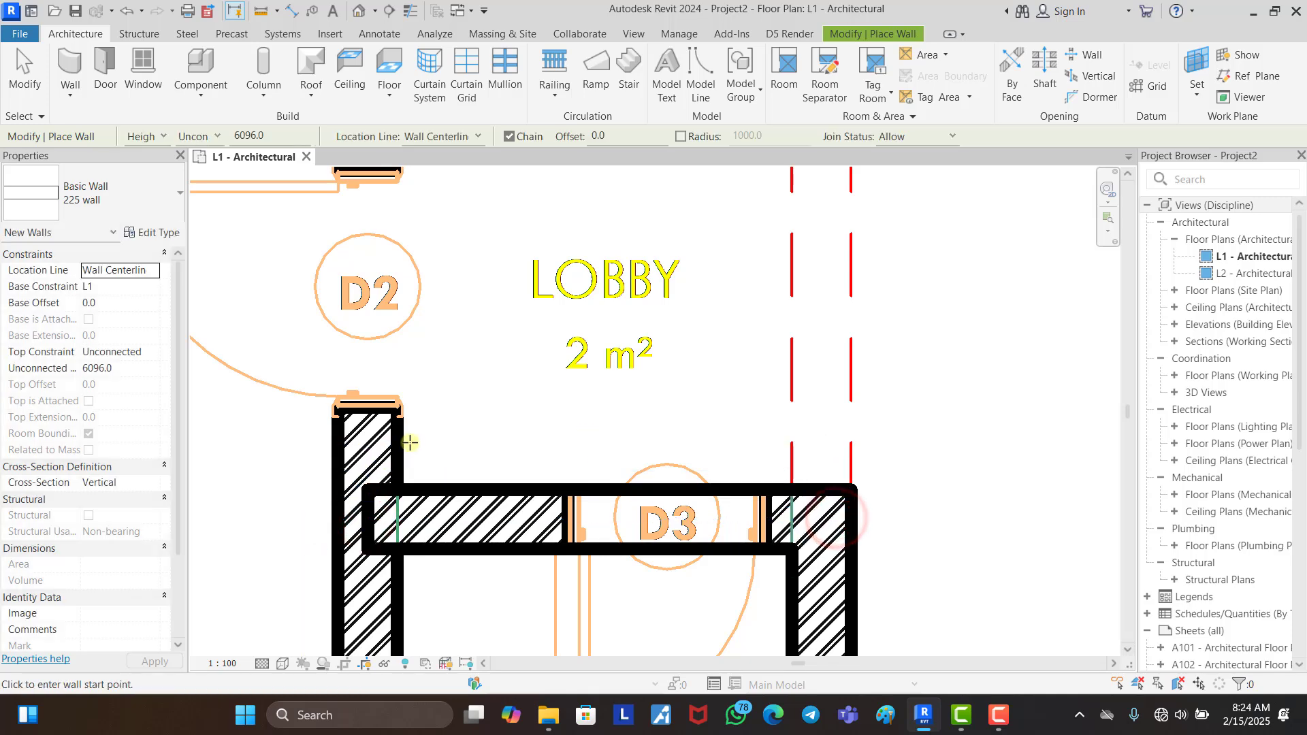
Step: Trace the wall between the lower bedroom and kitchen, about 3500 mm from just below door D2 to the exterior wall
left_click(370, 443)
scroll(369, 443, "down", 5)
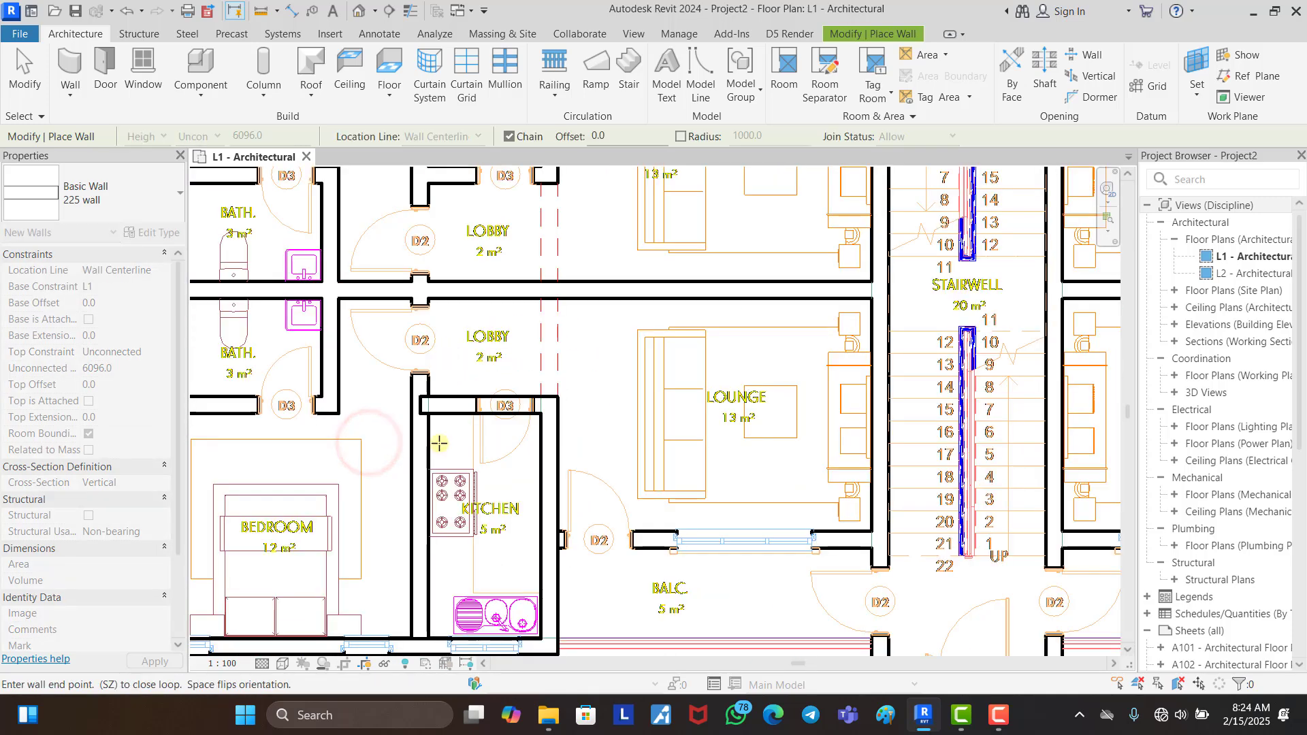
scroll(439, 443, "down", 1)
middle_click_drag(418, 592, 448, 372)
scroll(448, 372, "up", 4)
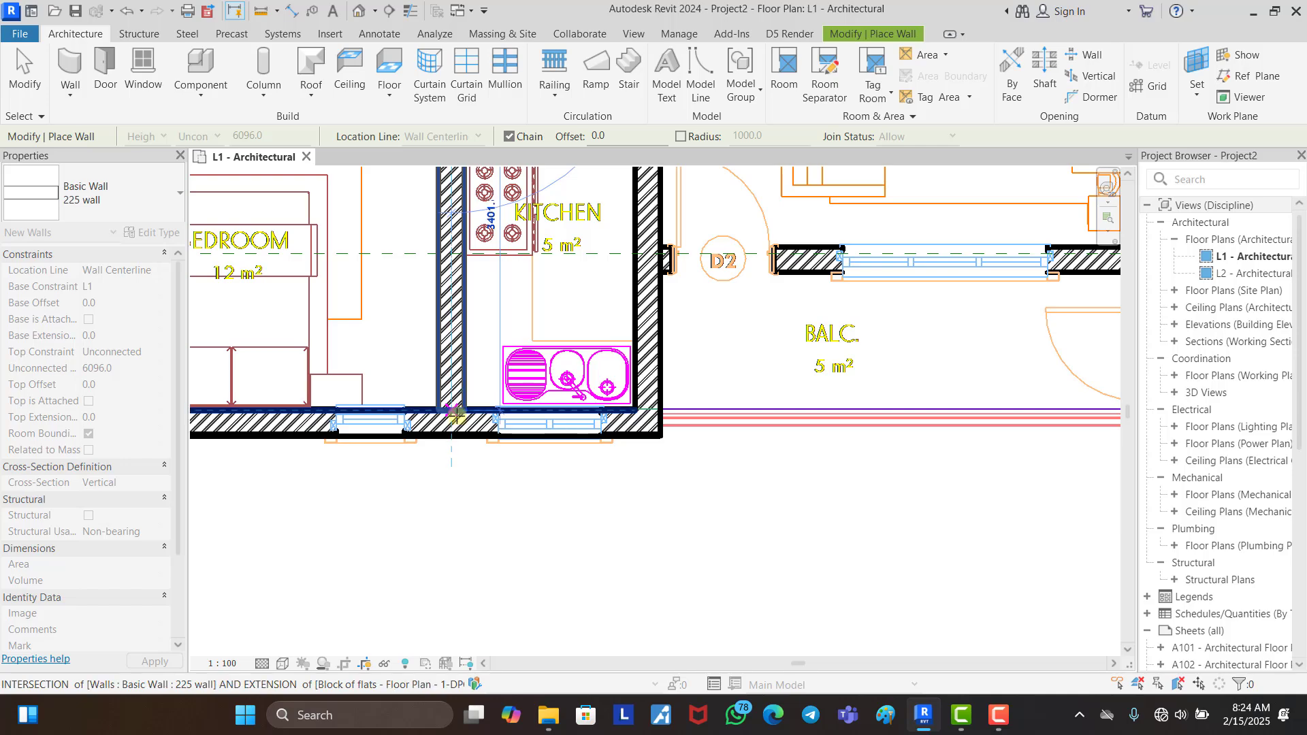
left_click(455, 415)
key("Escape")
Step: Extend the upper end of the bedroom-kitchen wall past door D2 to the wall separating the flats, about 4709 mm long overall
scroll(619, 548, "down", 3)
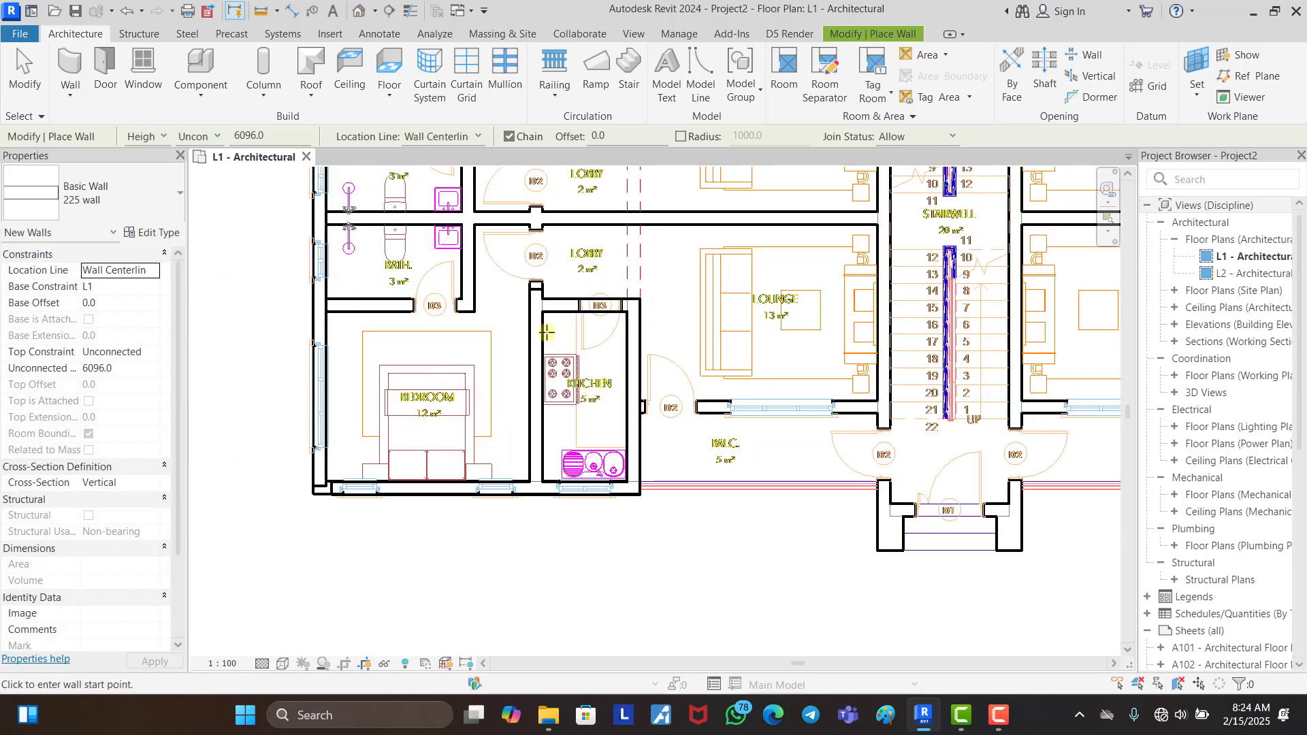
scroll(547, 332, "down", 2)
scroll(578, 476, "up", 4)
key("Escape")
scroll(579, 477, "up", 2)
left_click(605, 504)
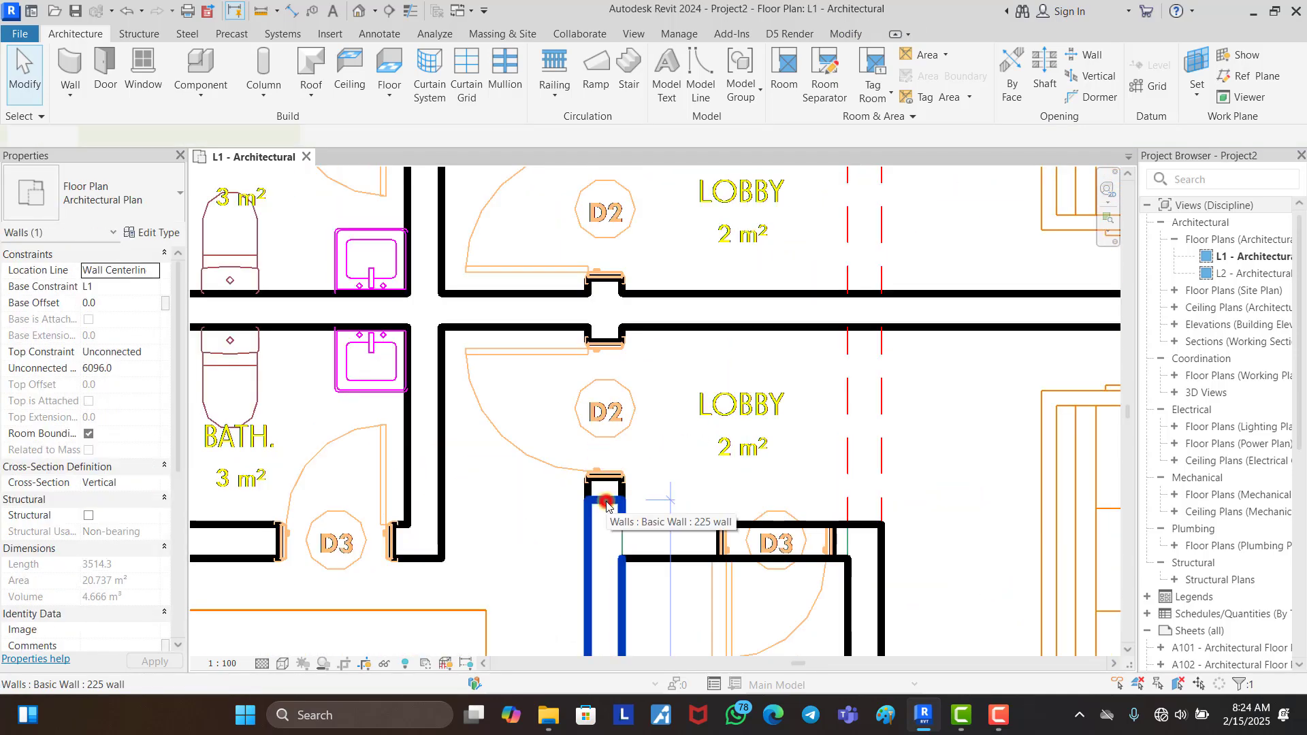
scroll(606, 503, "up", 3)
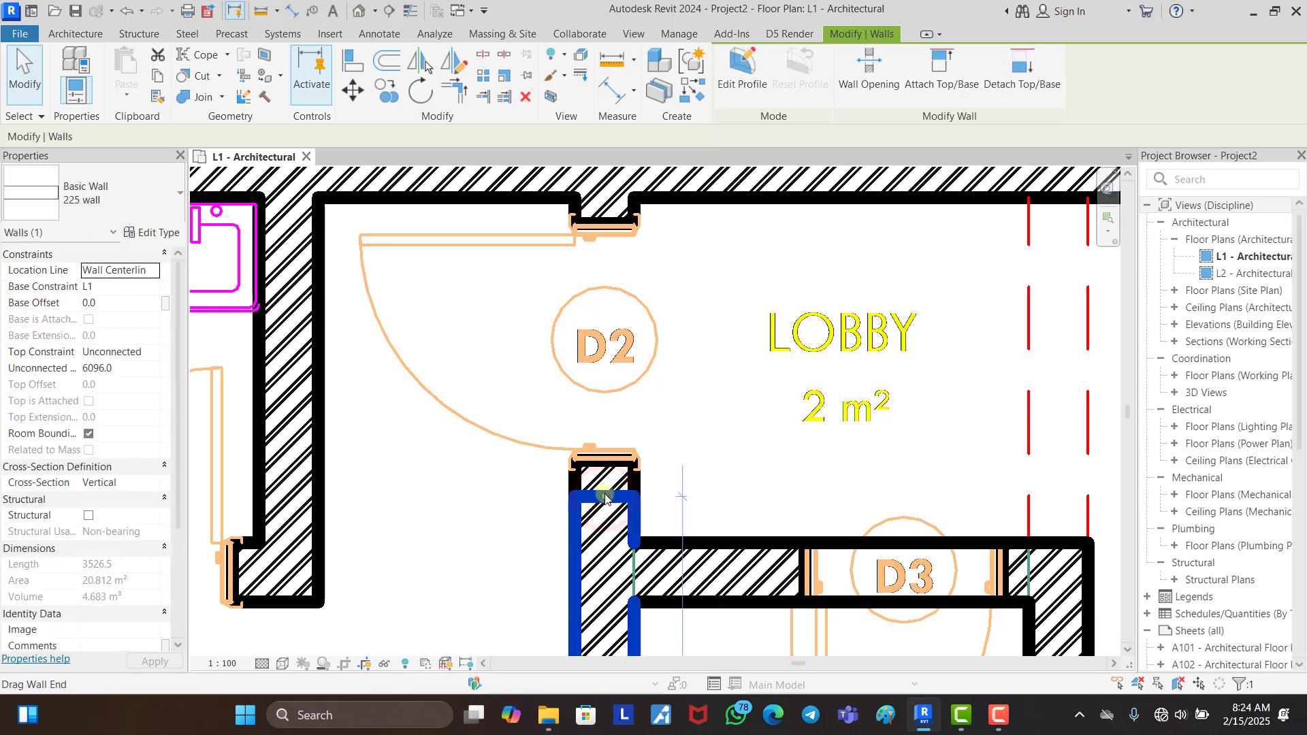
left_click_drag(605, 499, 604, 185)
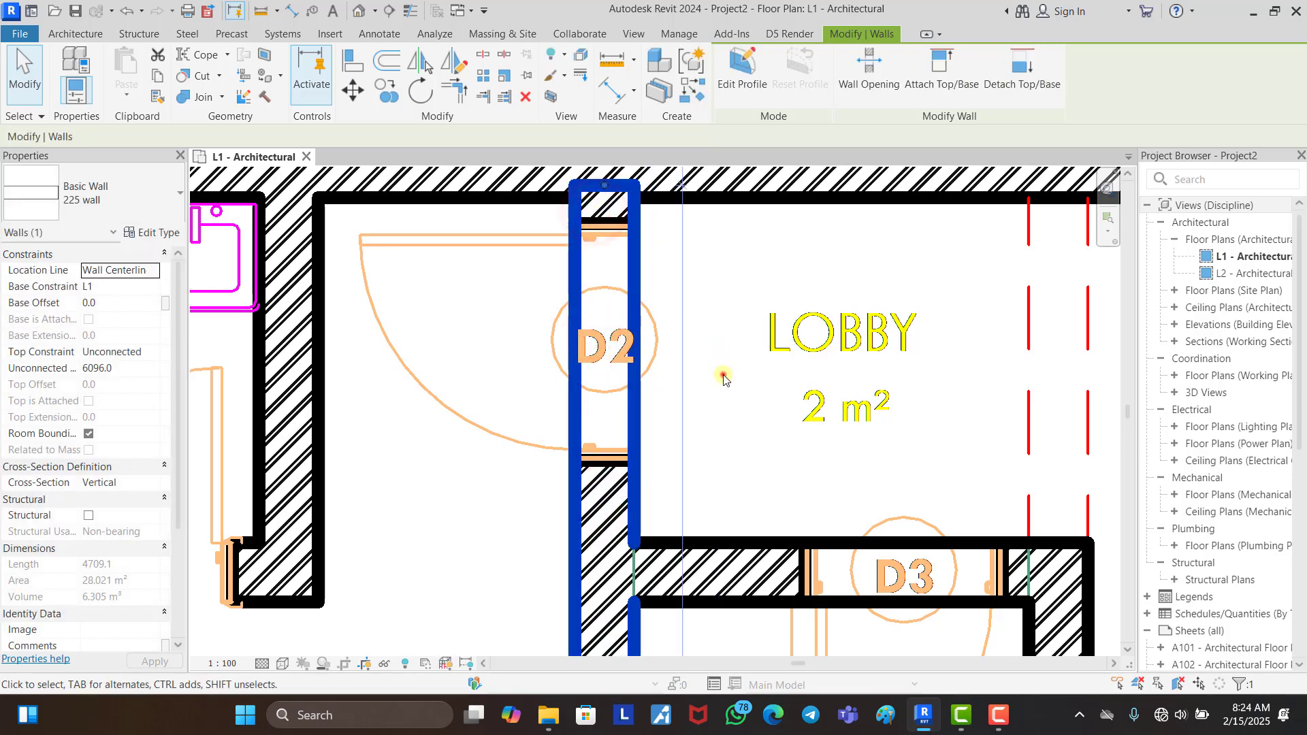
key("Escape")
scroll(681, 409, "down", 5)
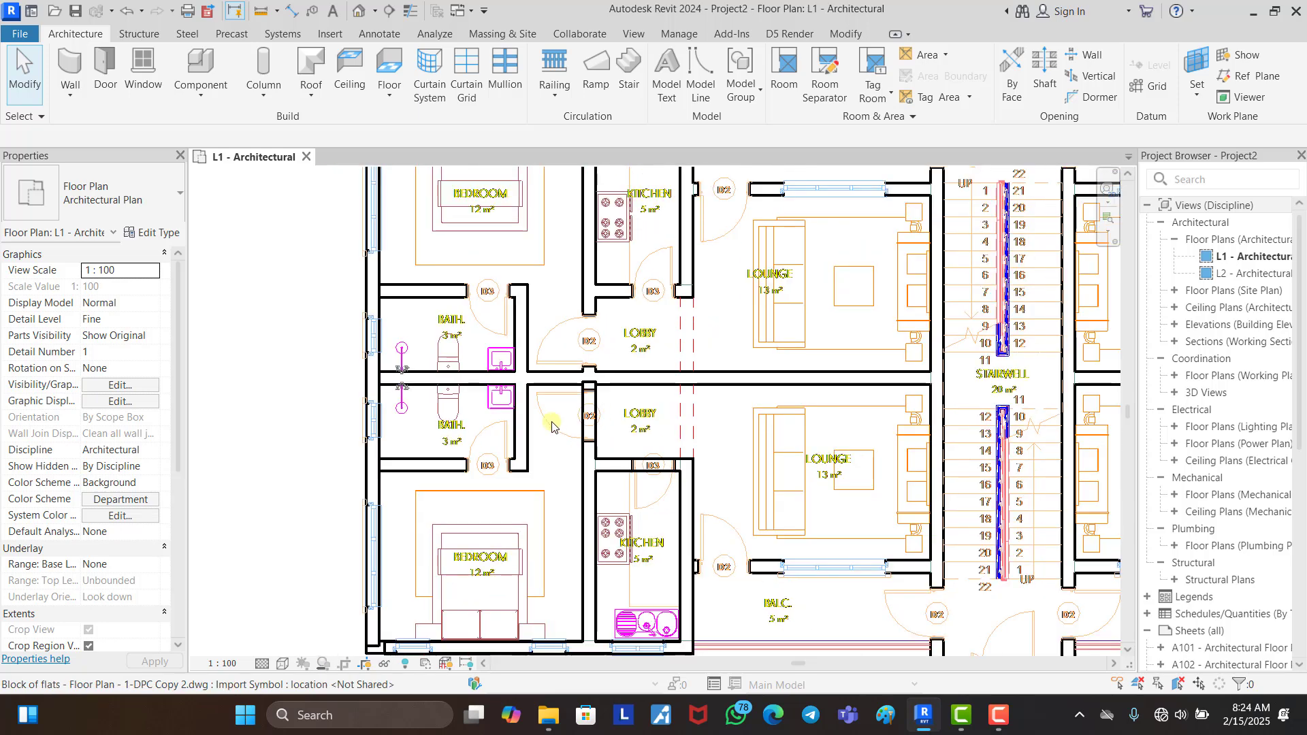
scroll(551, 426, "down", 1)
left_click(580, 487)
right_click(579, 489)
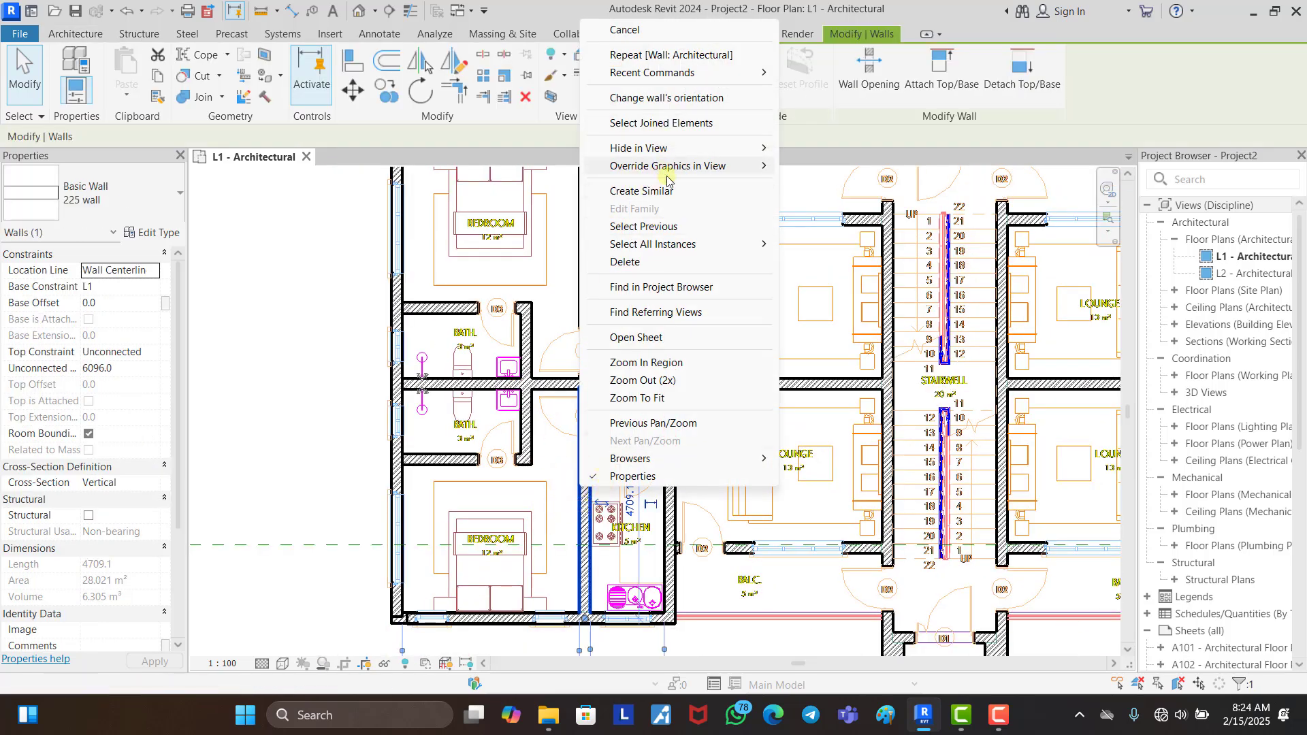
mouse_move(670, 170)
left_click(846, 166)
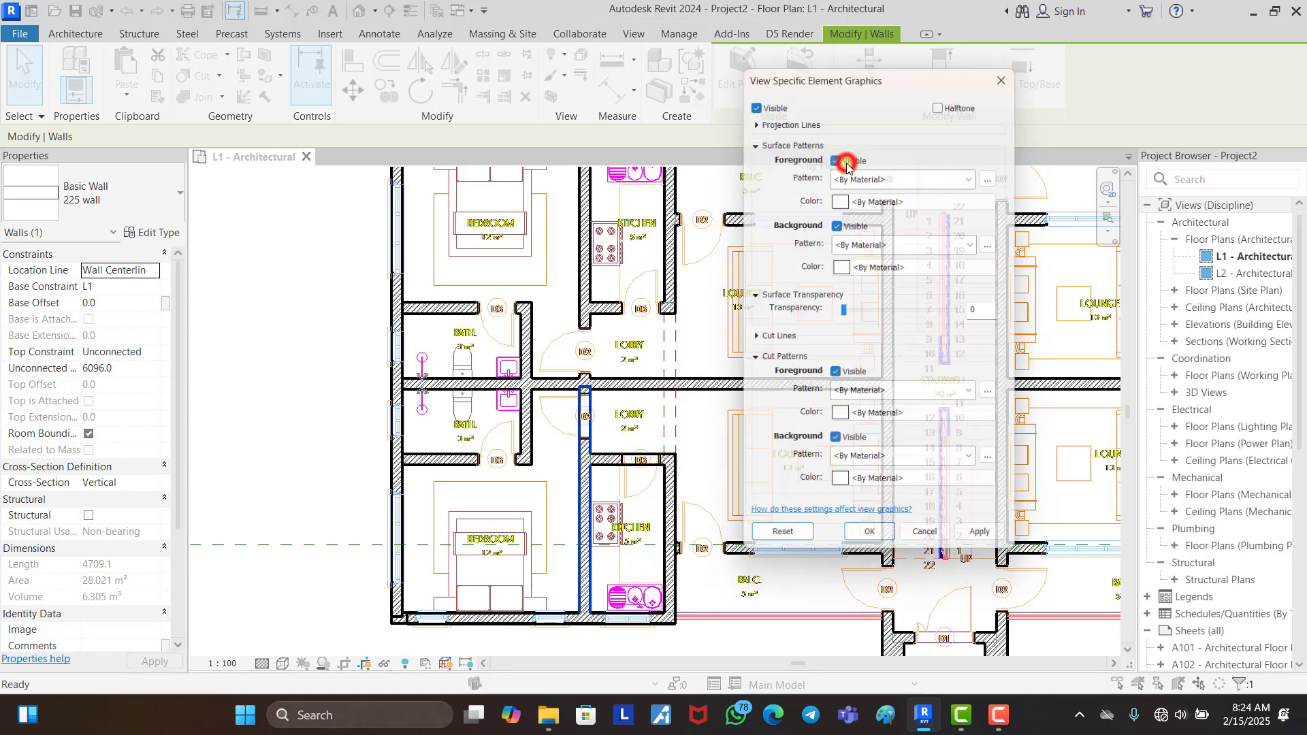
left_click(1010, 68)
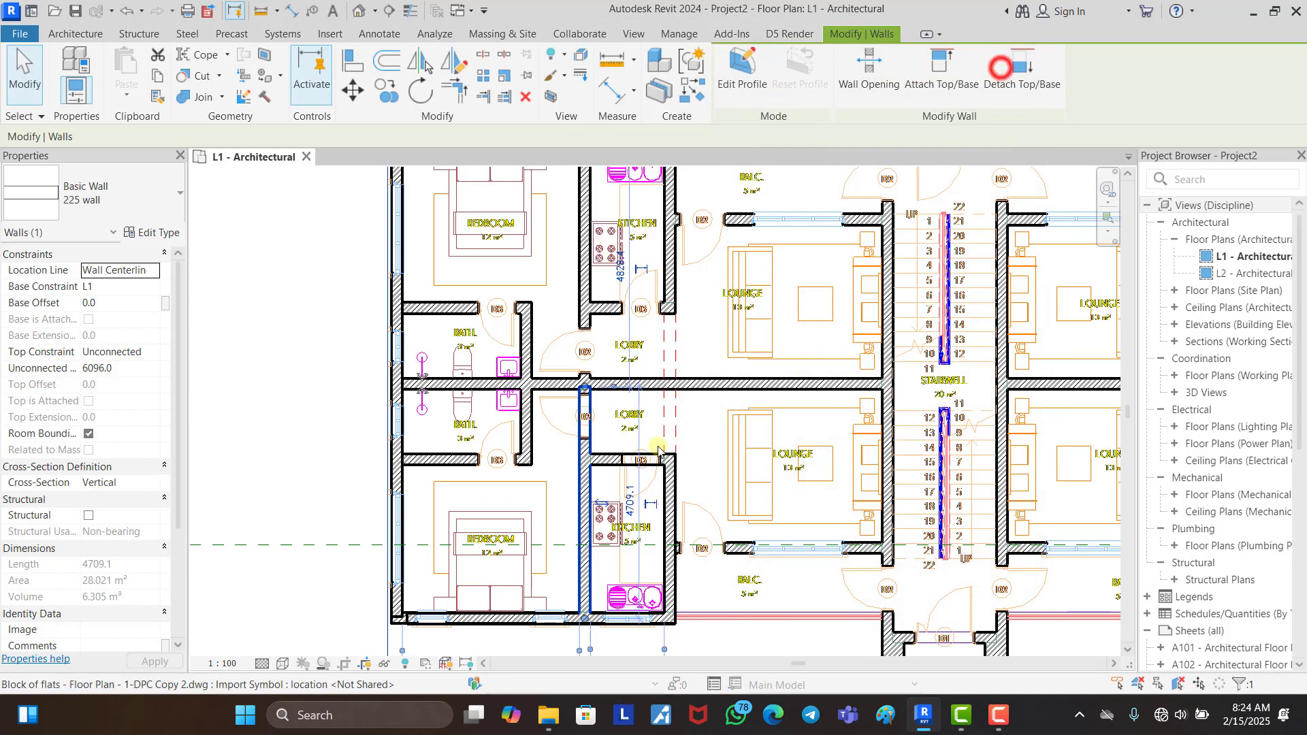
Step: Override the walls' category graphics in this view with a red solid fill as the foreground cut pattern
right_click(590, 480)
mouse_move(674, 158)
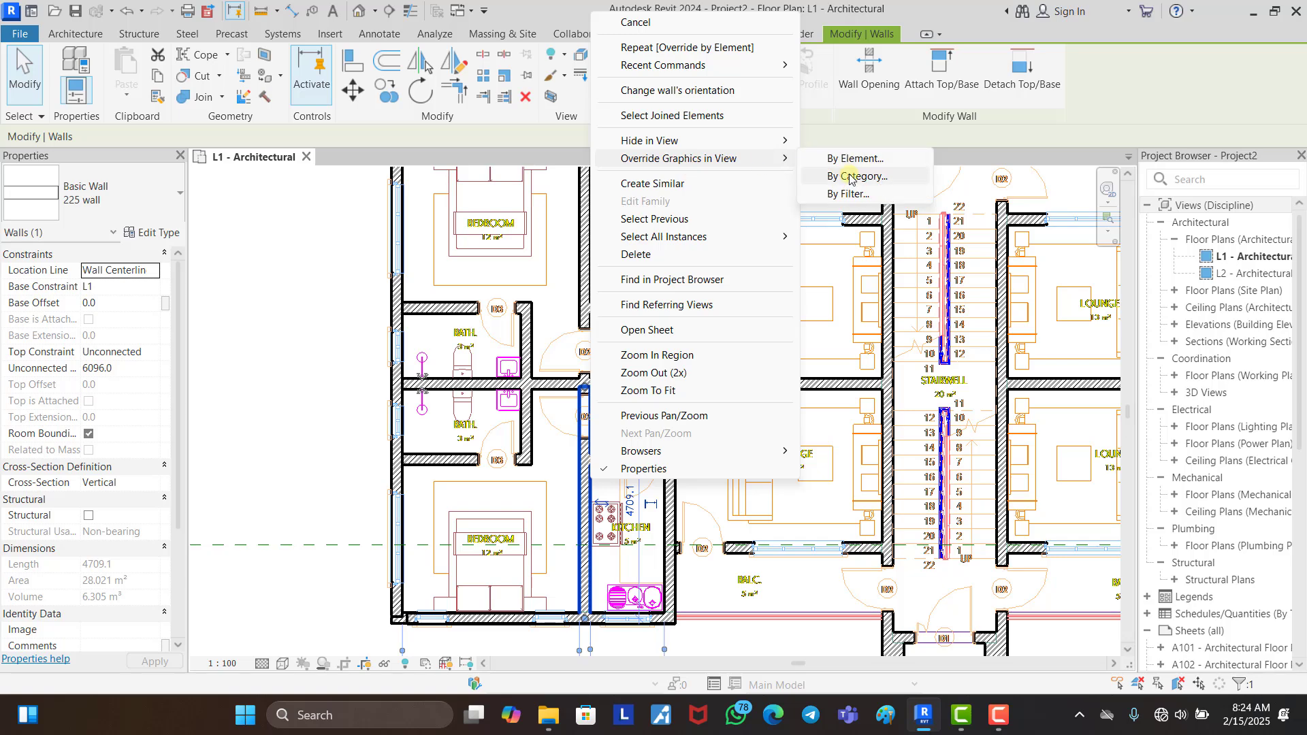
left_click(849, 176)
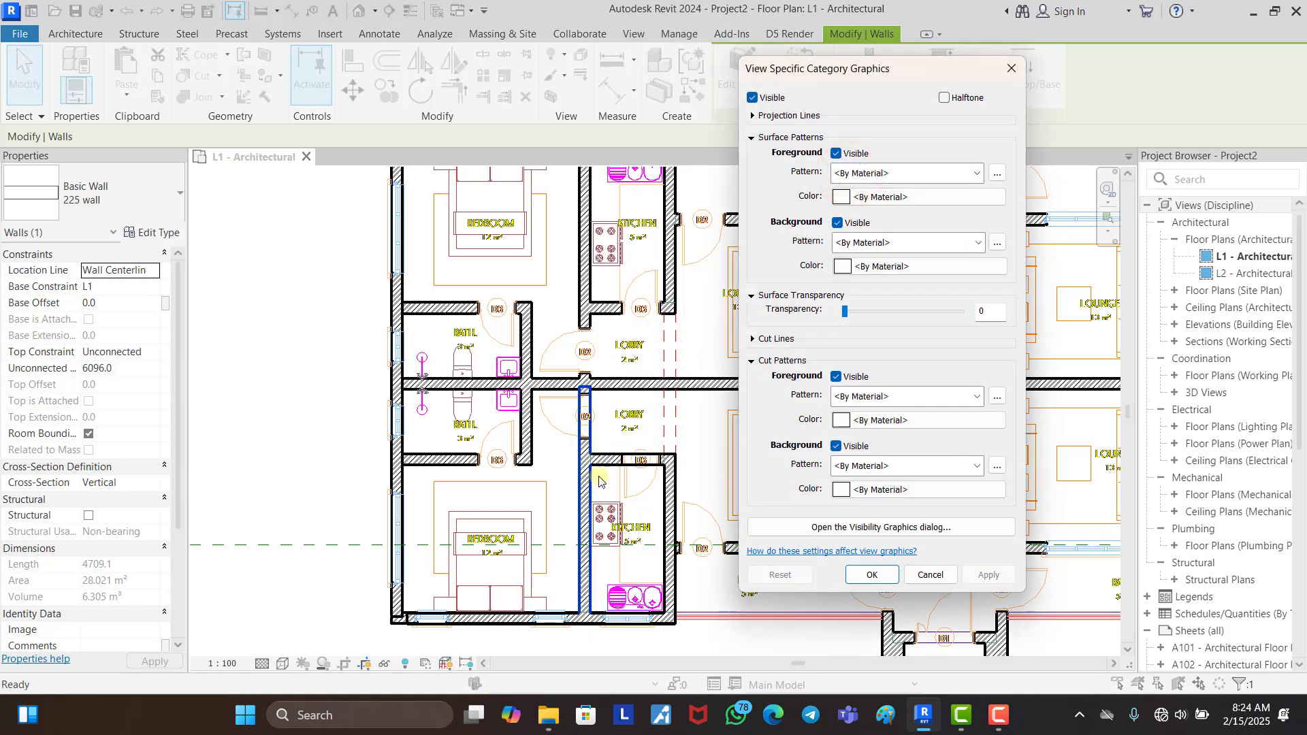
scroll(923, 403, "down", 1)
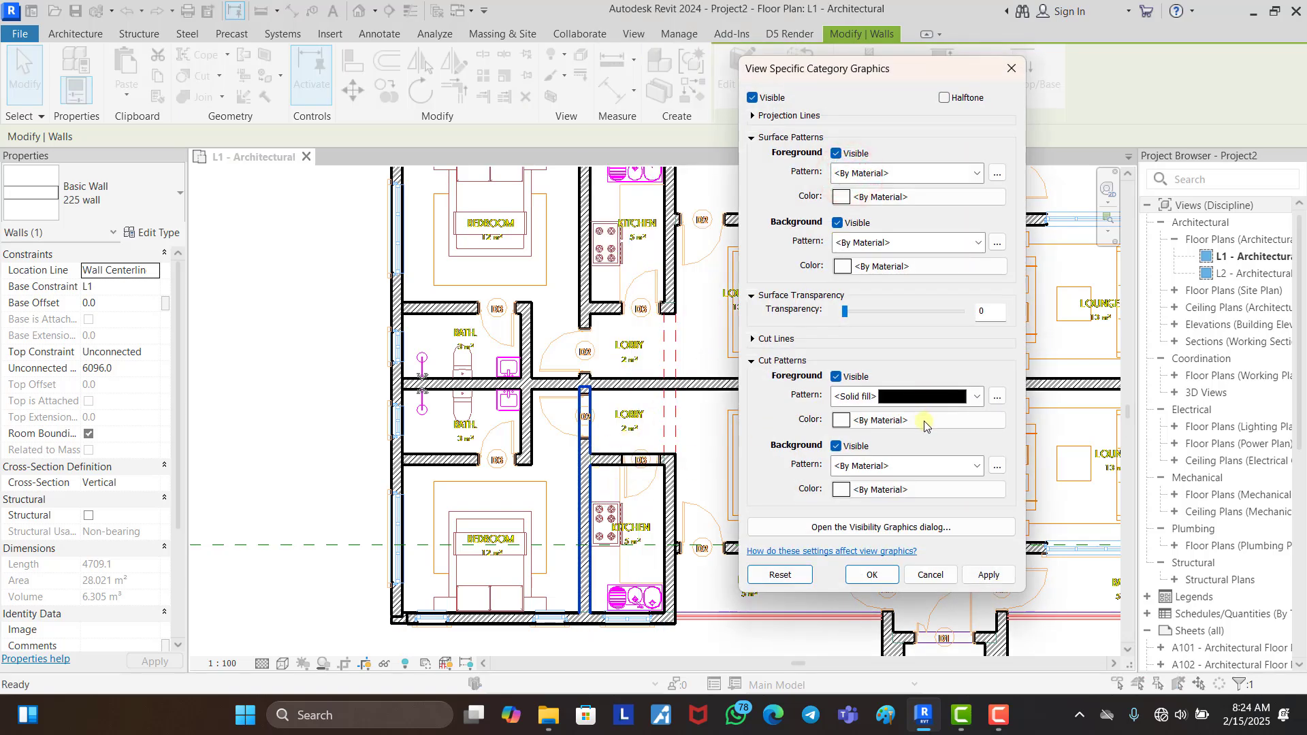
left_click(924, 421)
left_click(737, 346)
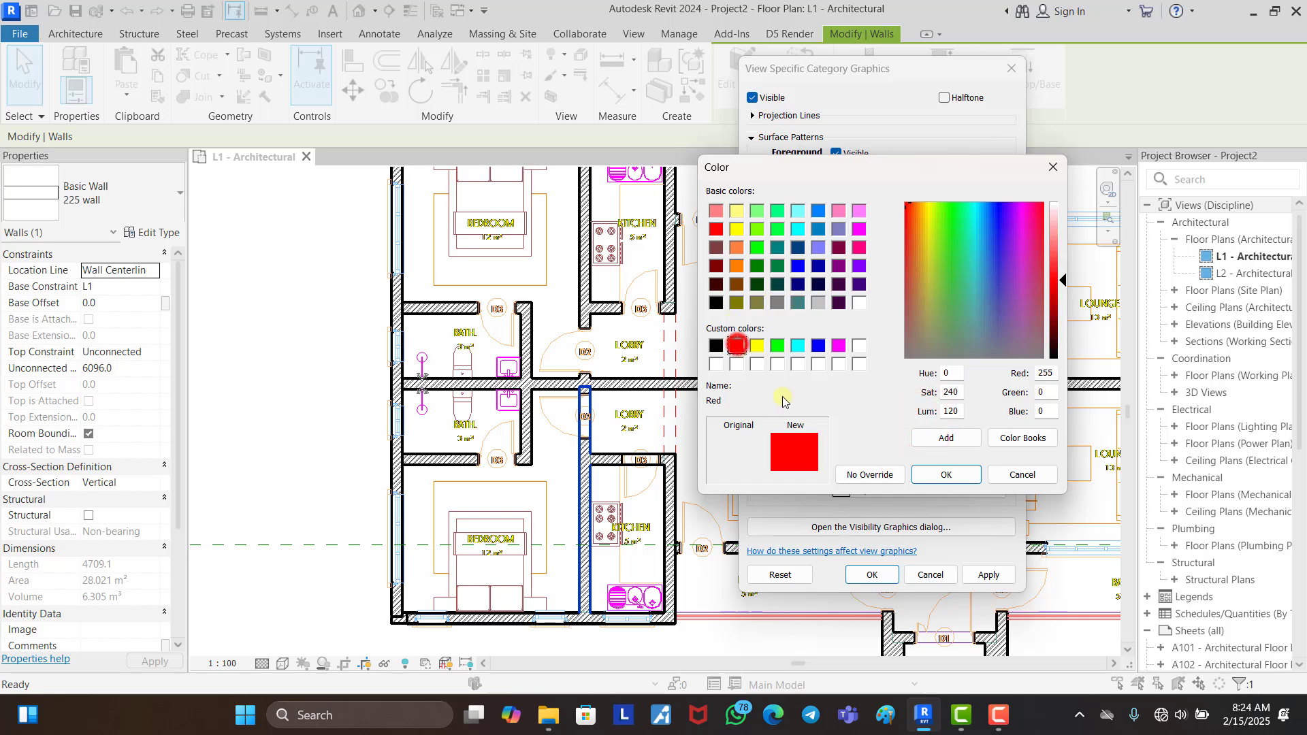
left_click(953, 479)
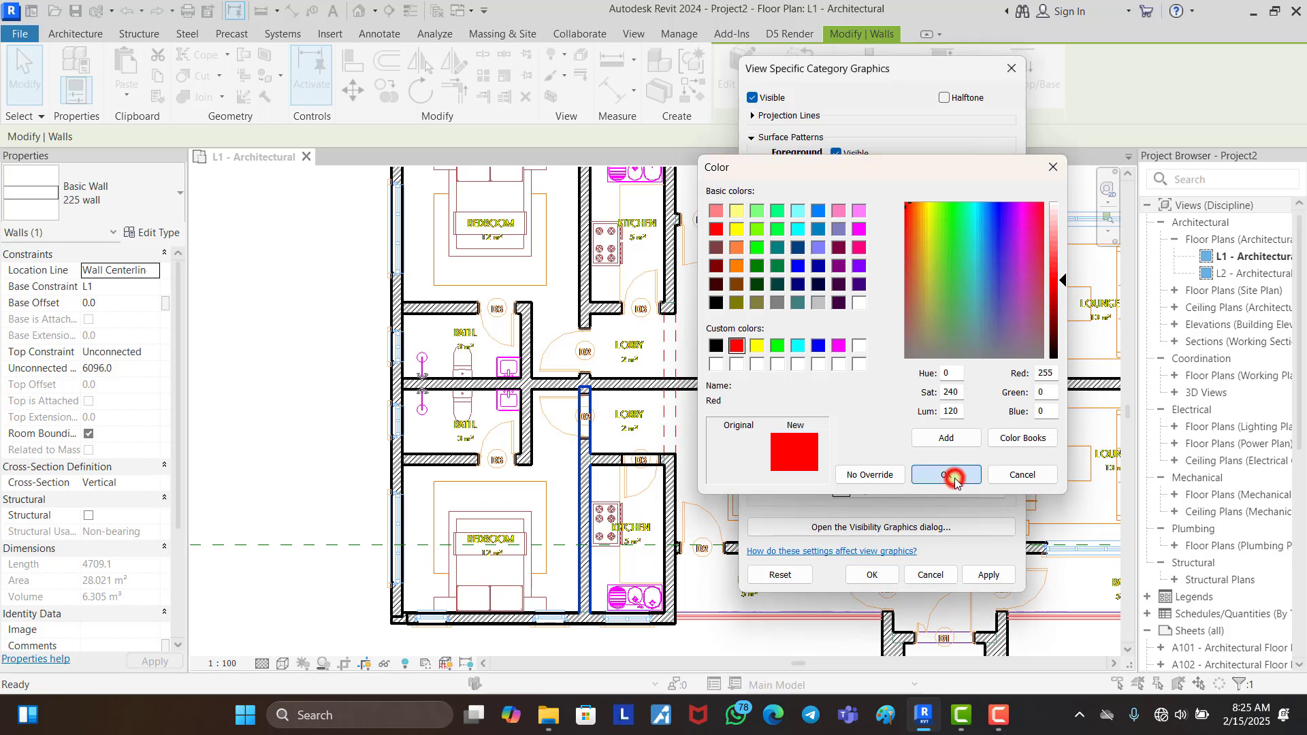
left_click(872, 573)
left_click(201, 421)
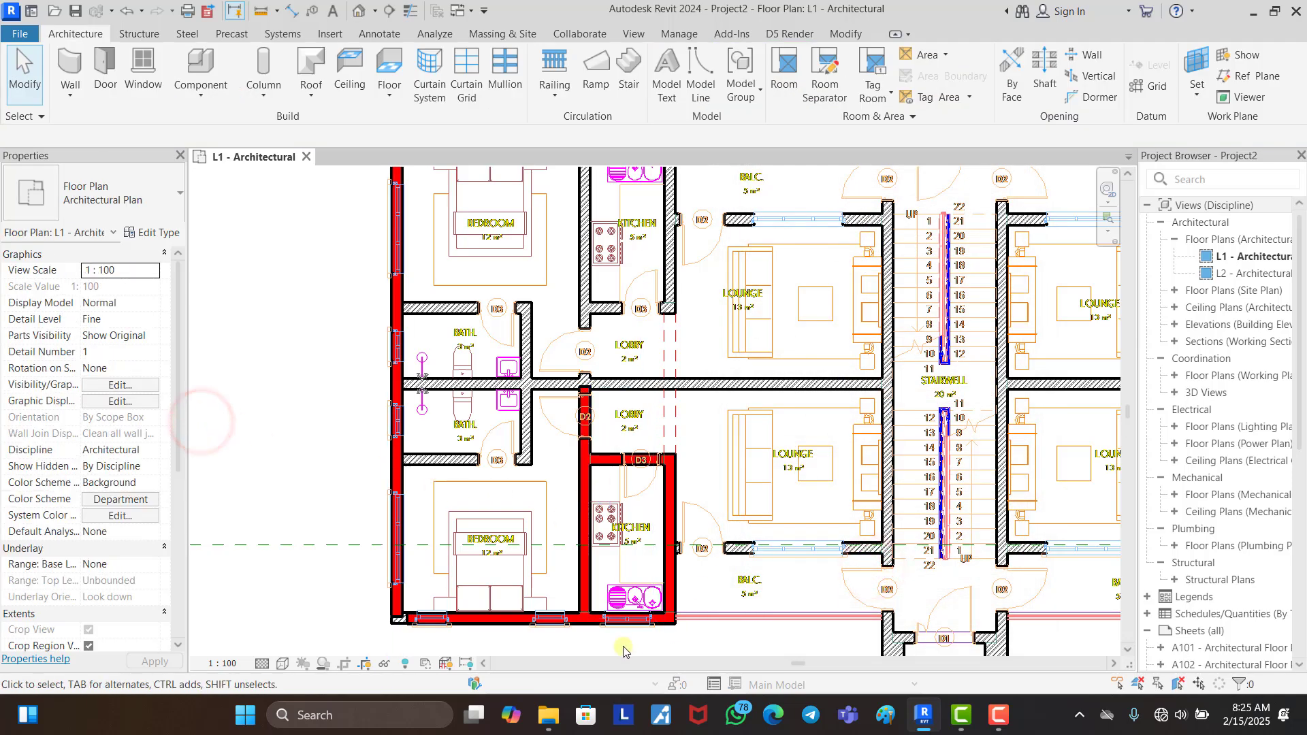
scroll(574, 602, "down", 3)
scroll(466, 248, "up", 1)
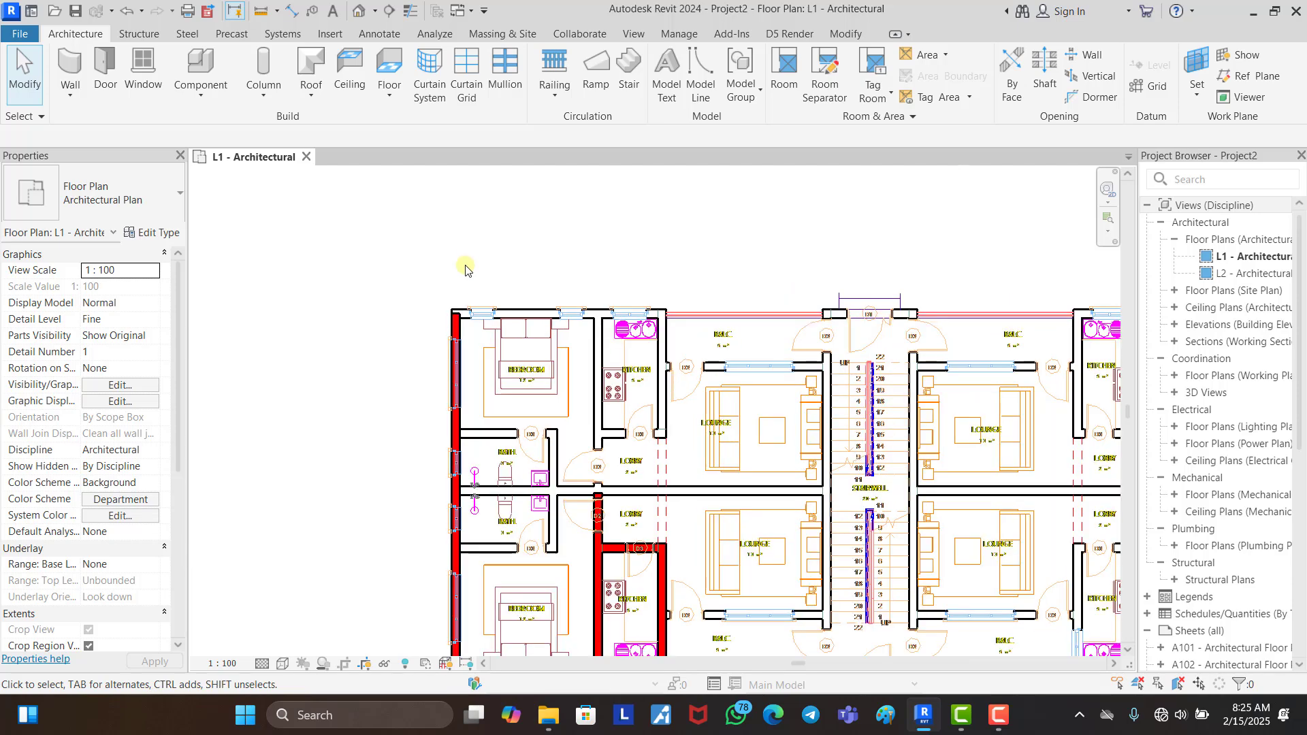
scroll(466, 268, "up", 1)
left_click(529, 329)
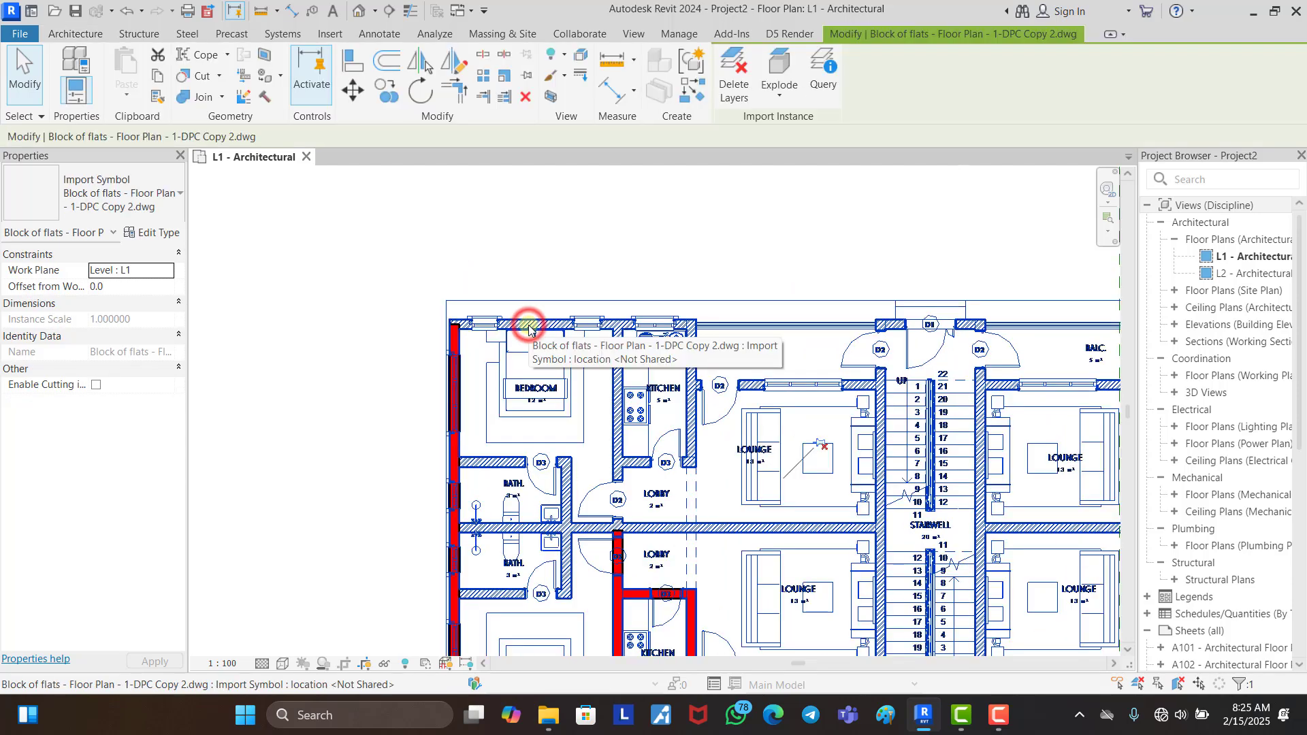
left_click(548, 238)
scroll(432, 320, "up", 3)
left_click(489, 354)
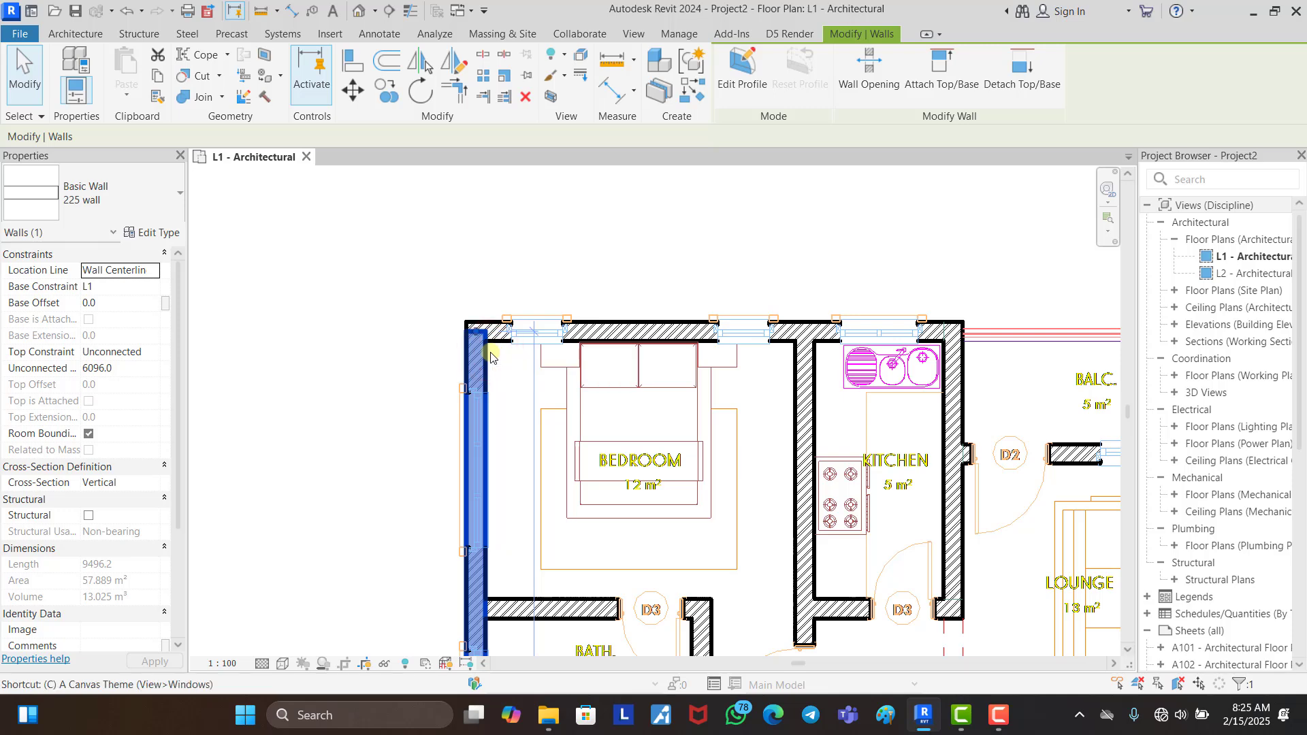
Step: Trace the upper exterior wall from the end of the outer side wall along the bedroom and kitchen to the balcony corner
key("w")
key("a")
scroll(484, 331, "up", 1)
scroll(484, 331, "up", 1)
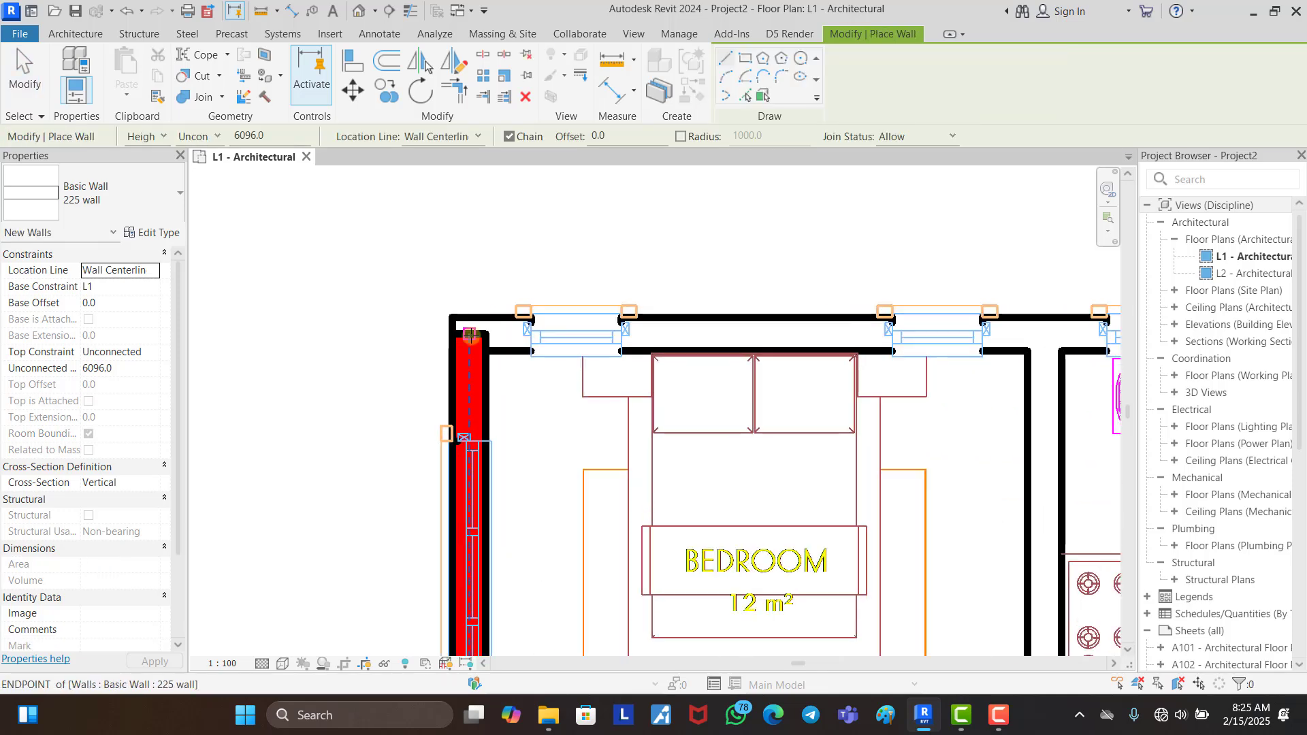
left_click(485, 334)
scroll(336, 352, "down", 7)
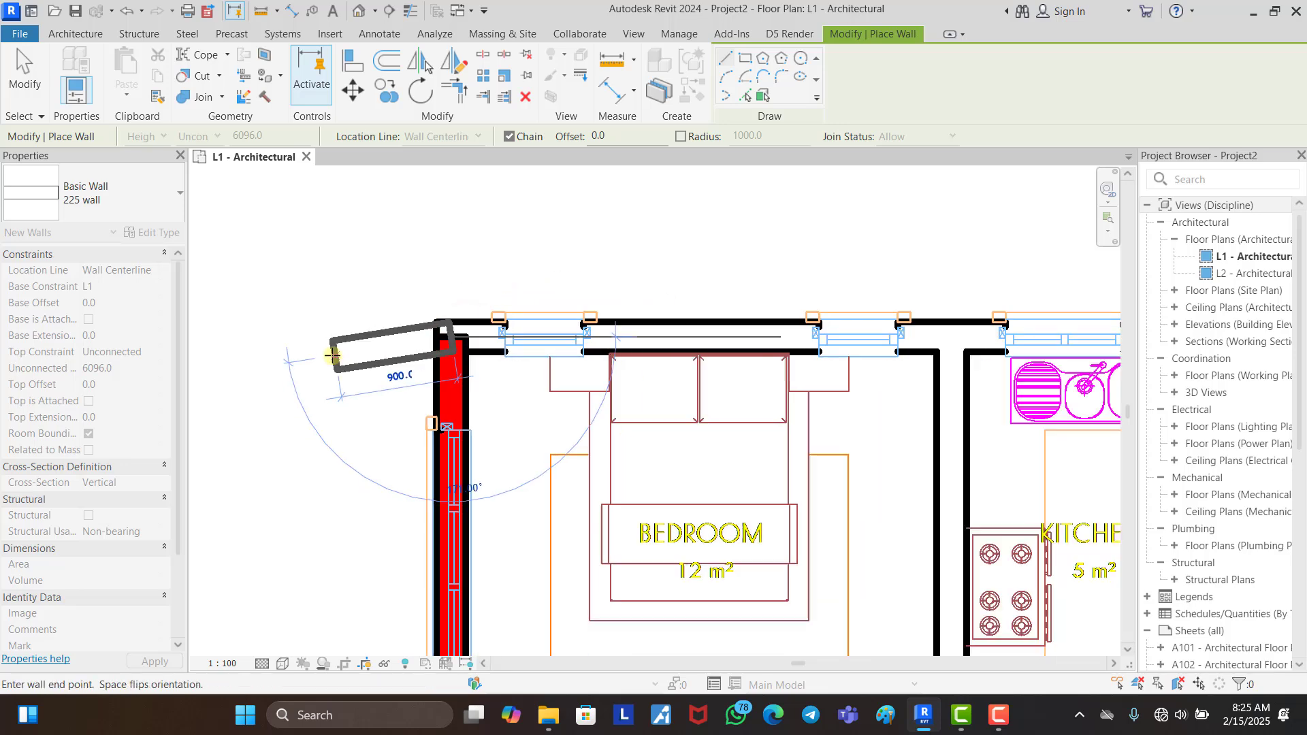
scroll(721, 342, "up", 4)
scroll(689, 349, "up", 3)
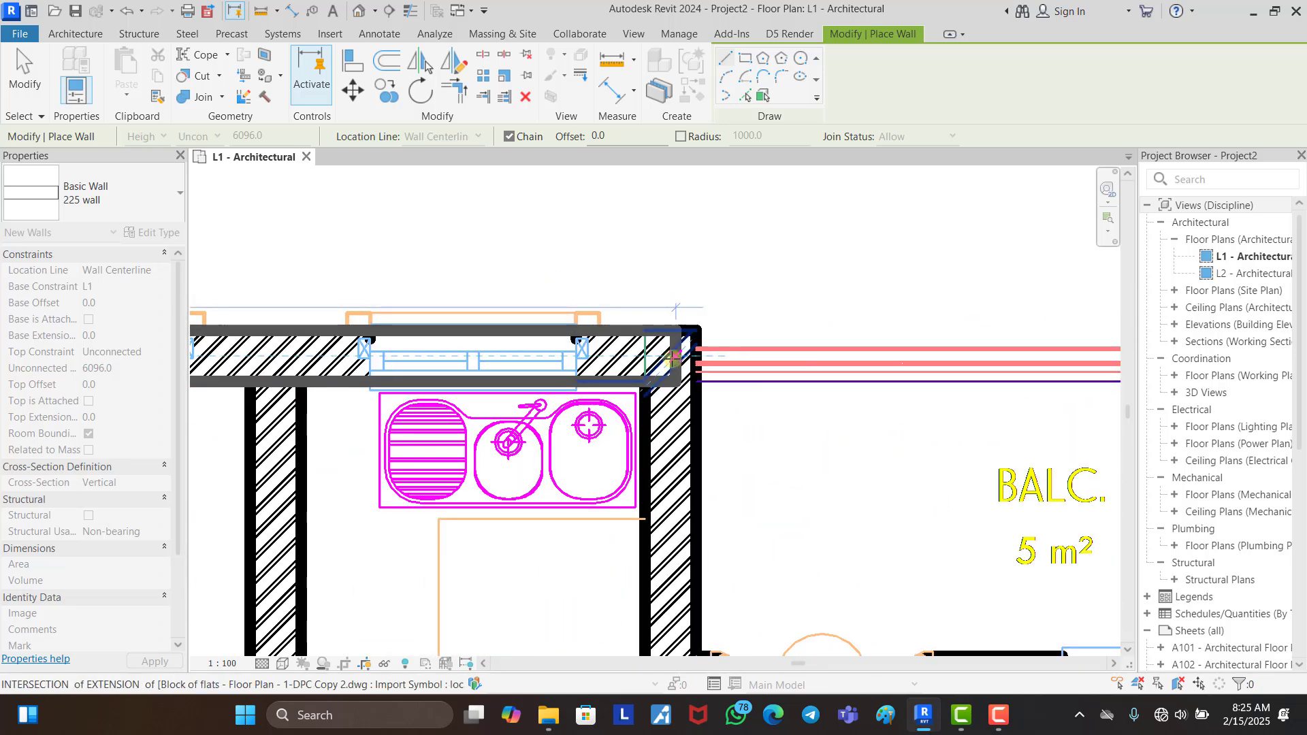
scroll(674, 358, "up", 2)
left_click(669, 357)
Step: Trace the upper kitchen's balcony-side wall from the exterior corner down to the corner beside door D3
scroll(669, 357, "down", 5)
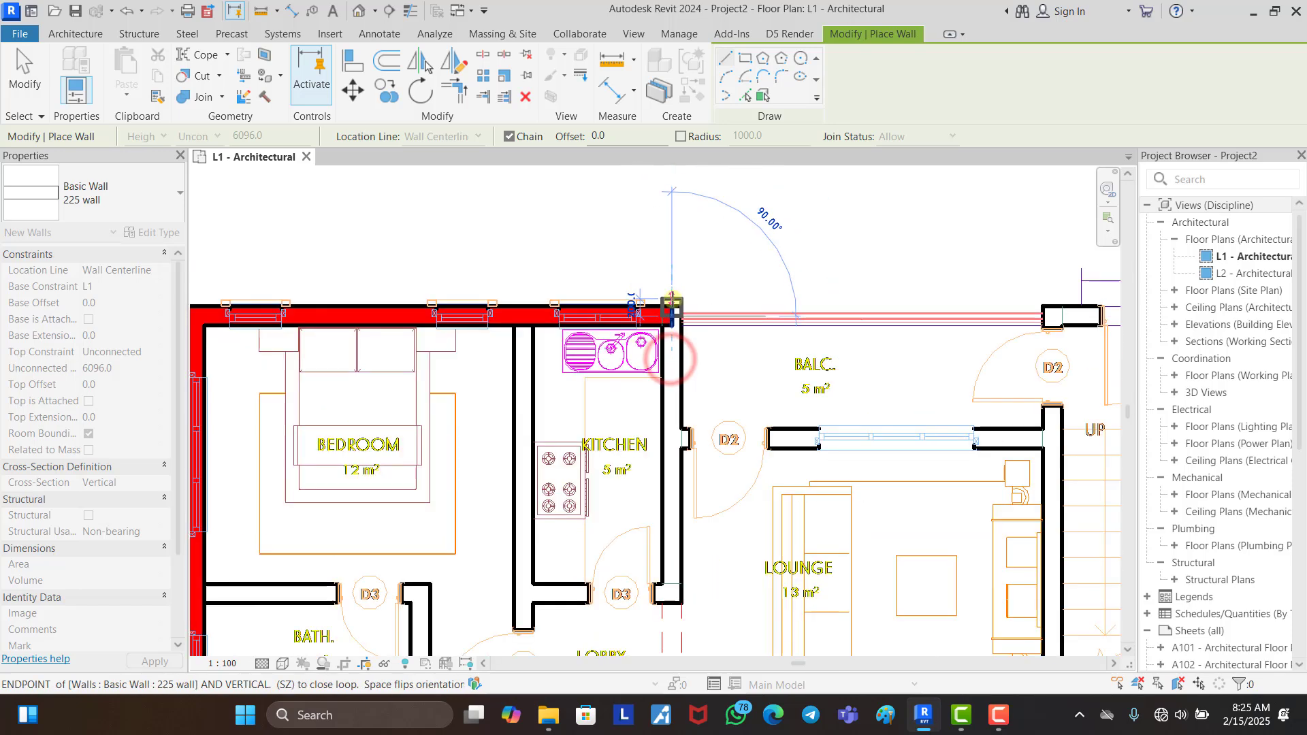
scroll(678, 470, "up", 2)
scroll(677, 469, "up", 3)
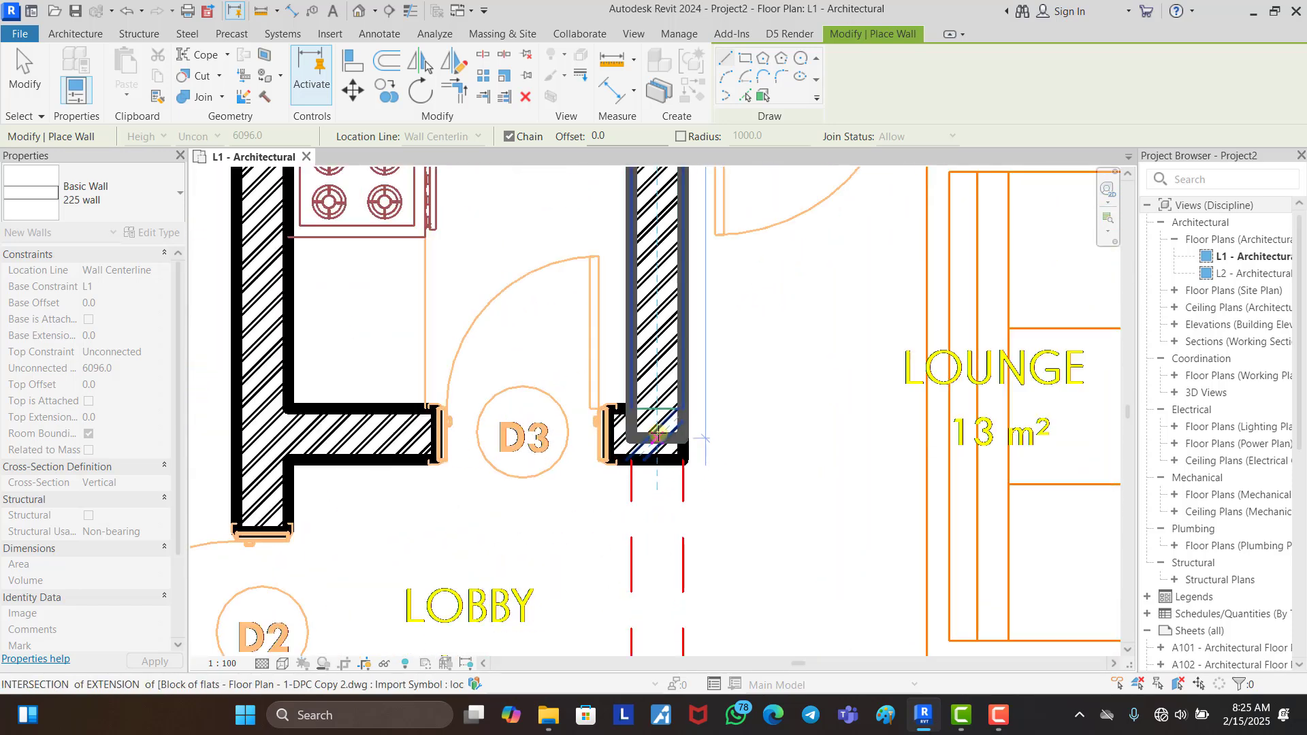
left_click(658, 433)
Step: Trace the upper kitchen-lobby wall across door D3 to the bedroom-kitchen wall, about 1.7 m long
scroll(658, 433, "down", 3)
scroll(744, 432, "up", 4)
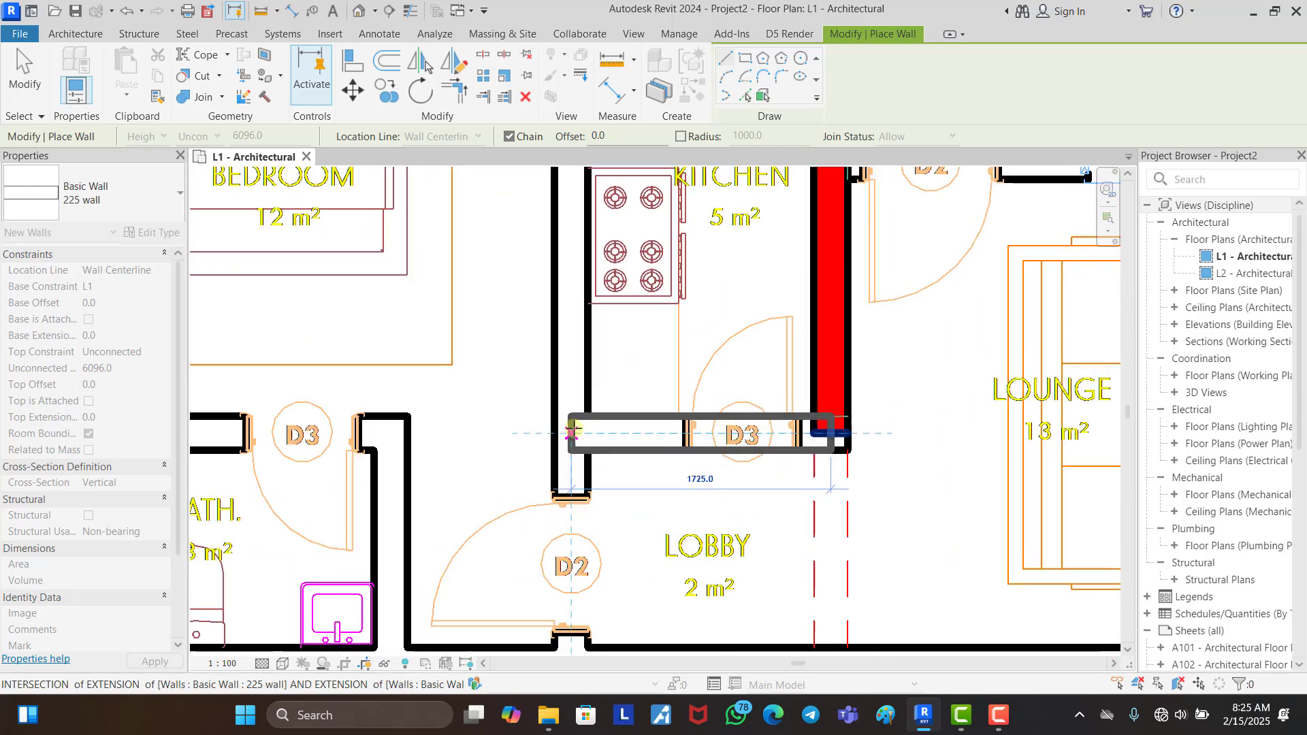
scroll(744, 433, "down", 4)
scroll(745, 457, "up", 1)
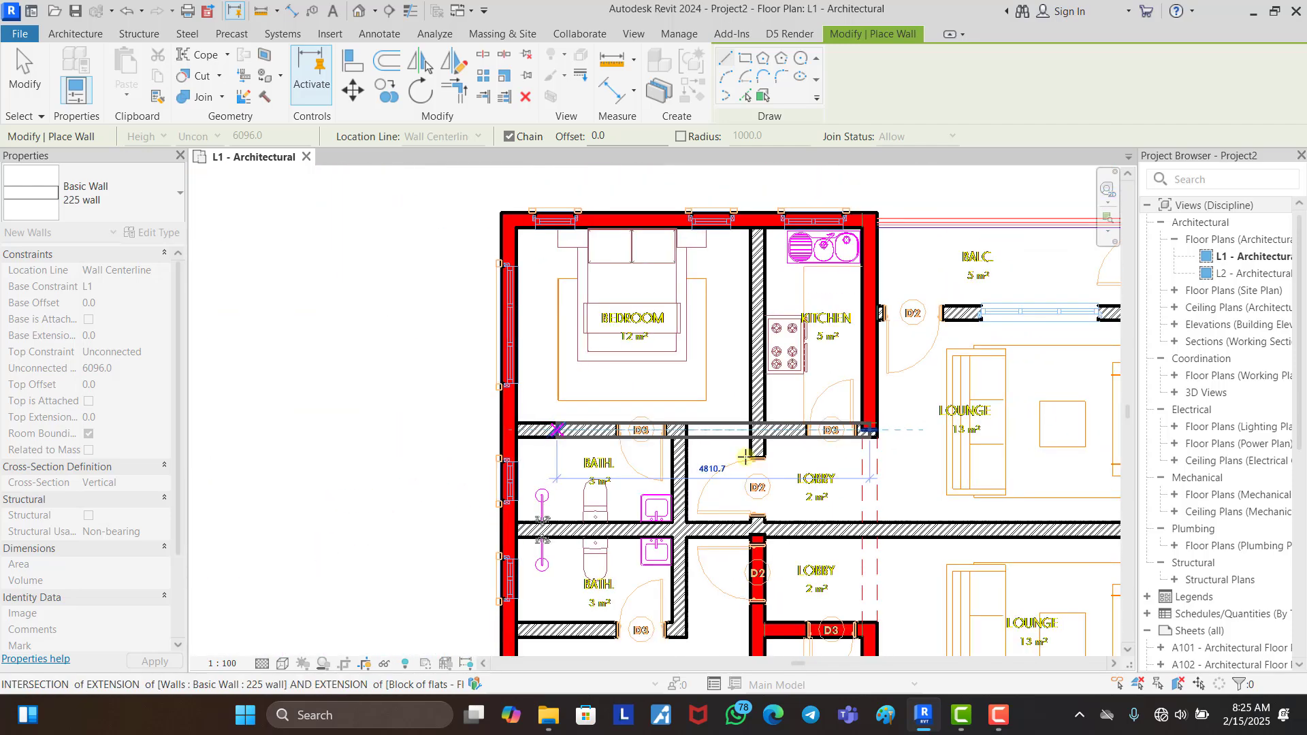
scroll(776, 429, "up", 3)
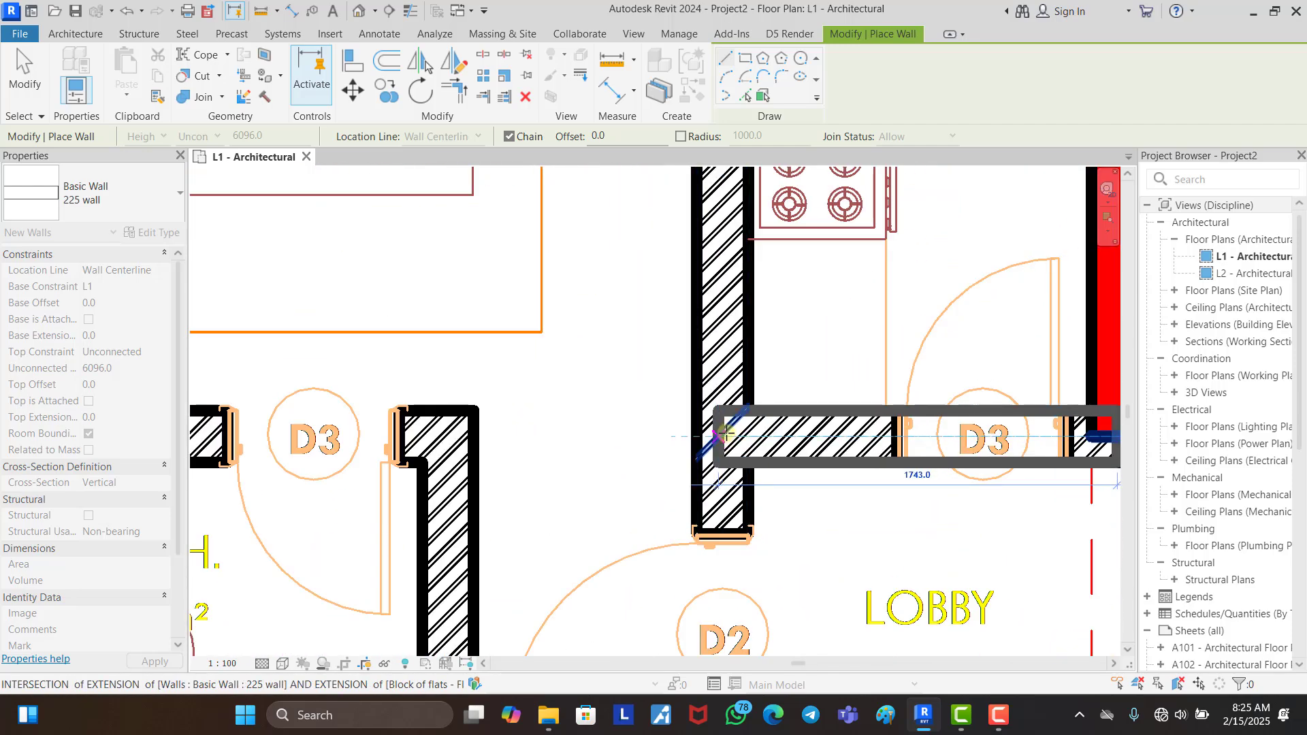
left_click(723, 434)
Step: Trace the wall between the upper bedroom and kitchen up to the exterior wall and end the wall chain
scroll(724, 433, "down", 3)
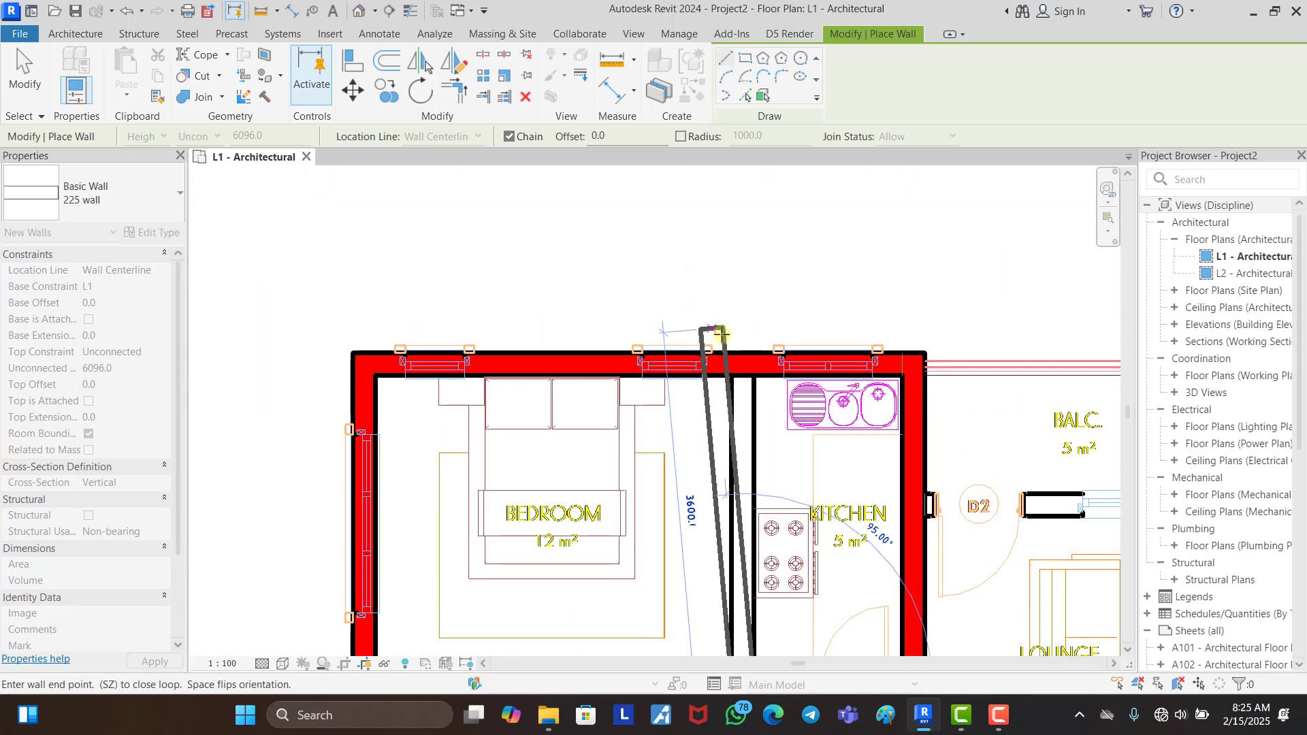
left_click(745, 360)
key("Escape")
Step: Trace the wall between the upper bedroom and bathroom from the outer side wall across door D3, about 2512.5 mm long
scroll(681, 422, "down", 4)
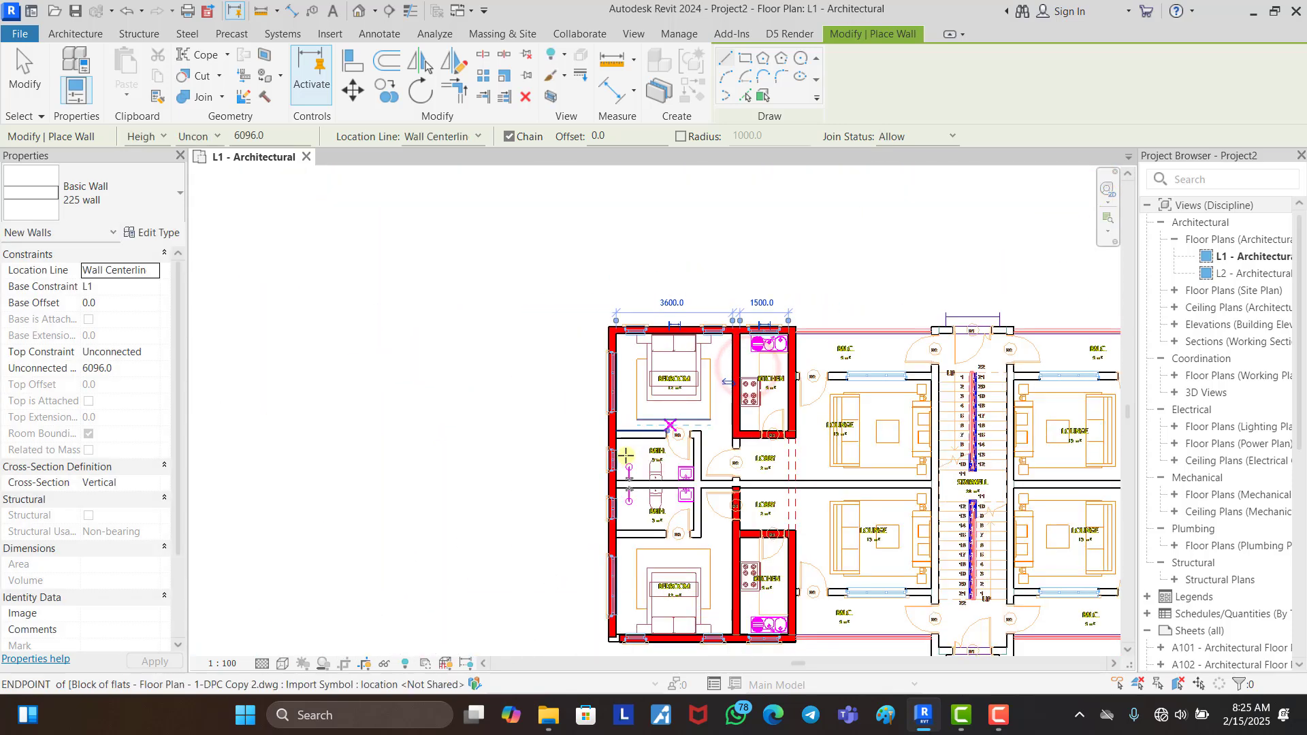
scroll(633, 441, "up", 5)
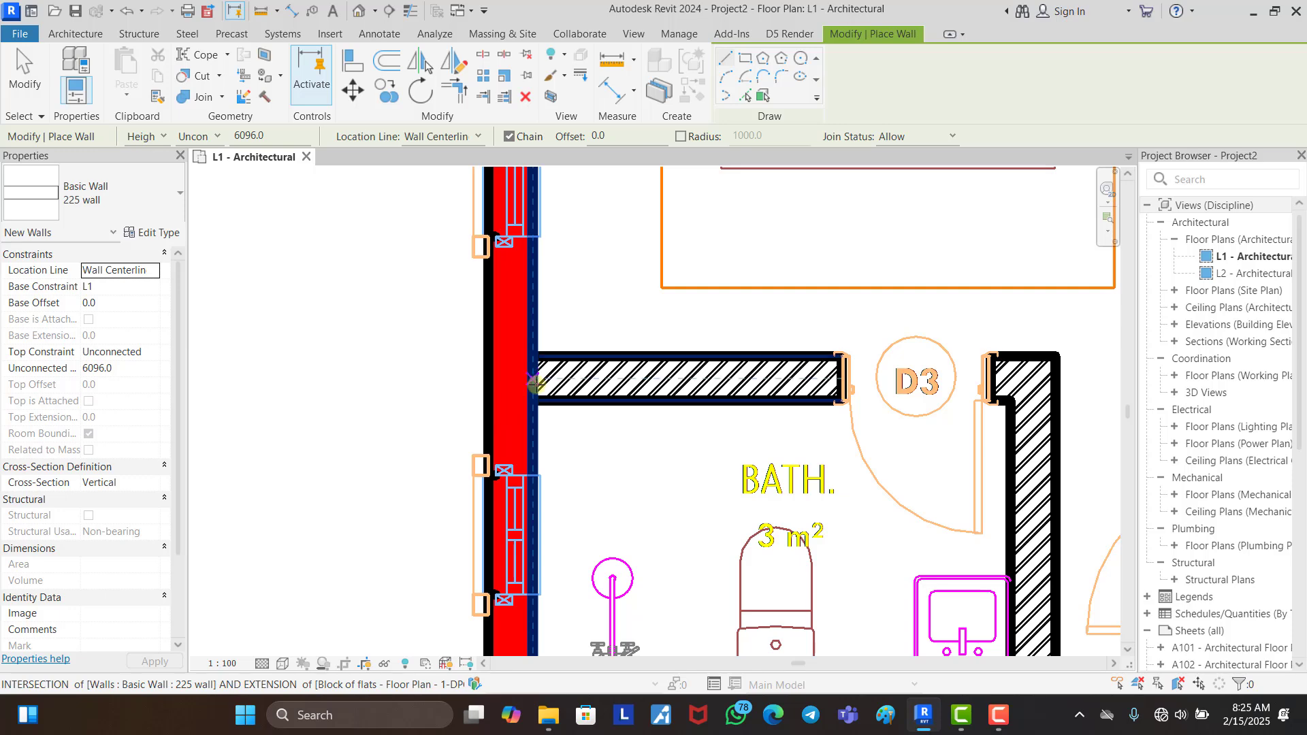
left_click(536, 383)
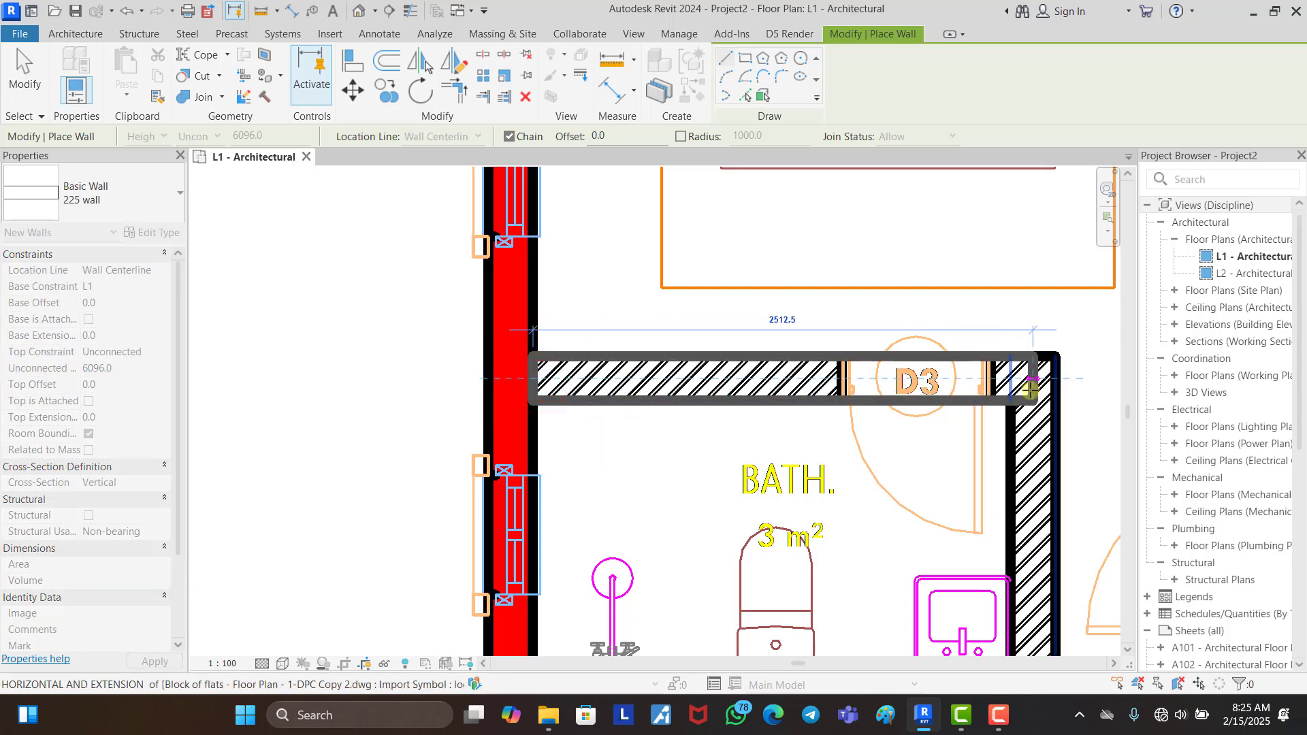
left_click(1031, 388)
Step: Trace the inner side wall of both bathrooms down to the lower corner, and the lower bathroom-bedroom wall across door D3
scroll(1021, 378, "down", 4)
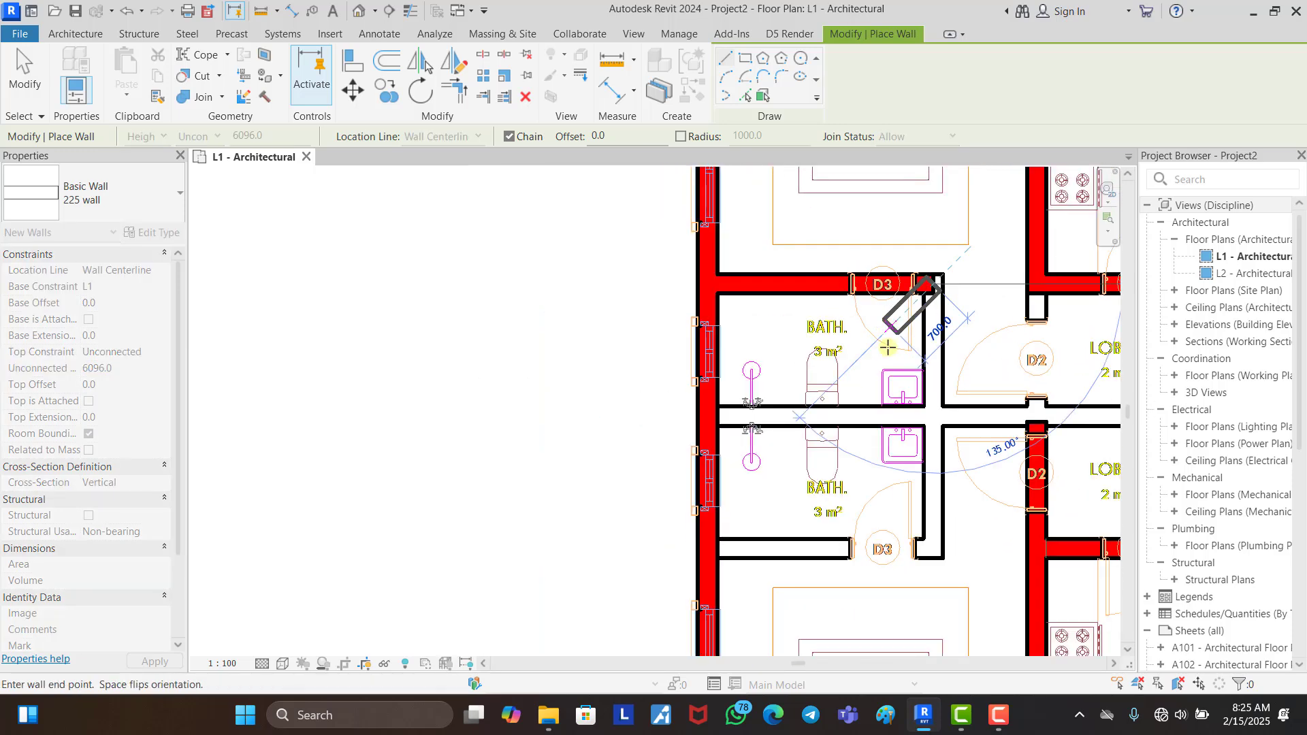
scroll(936, 544, "up", 5)
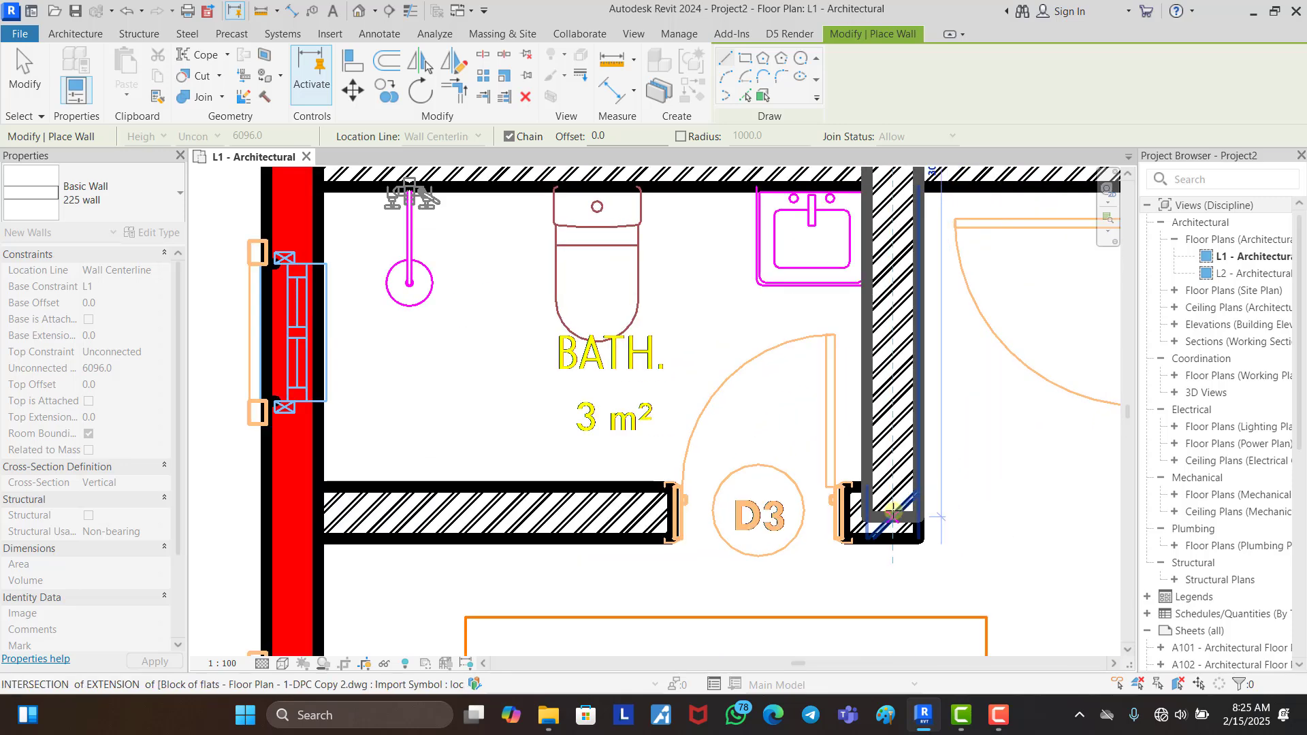
left_click(892, 518)
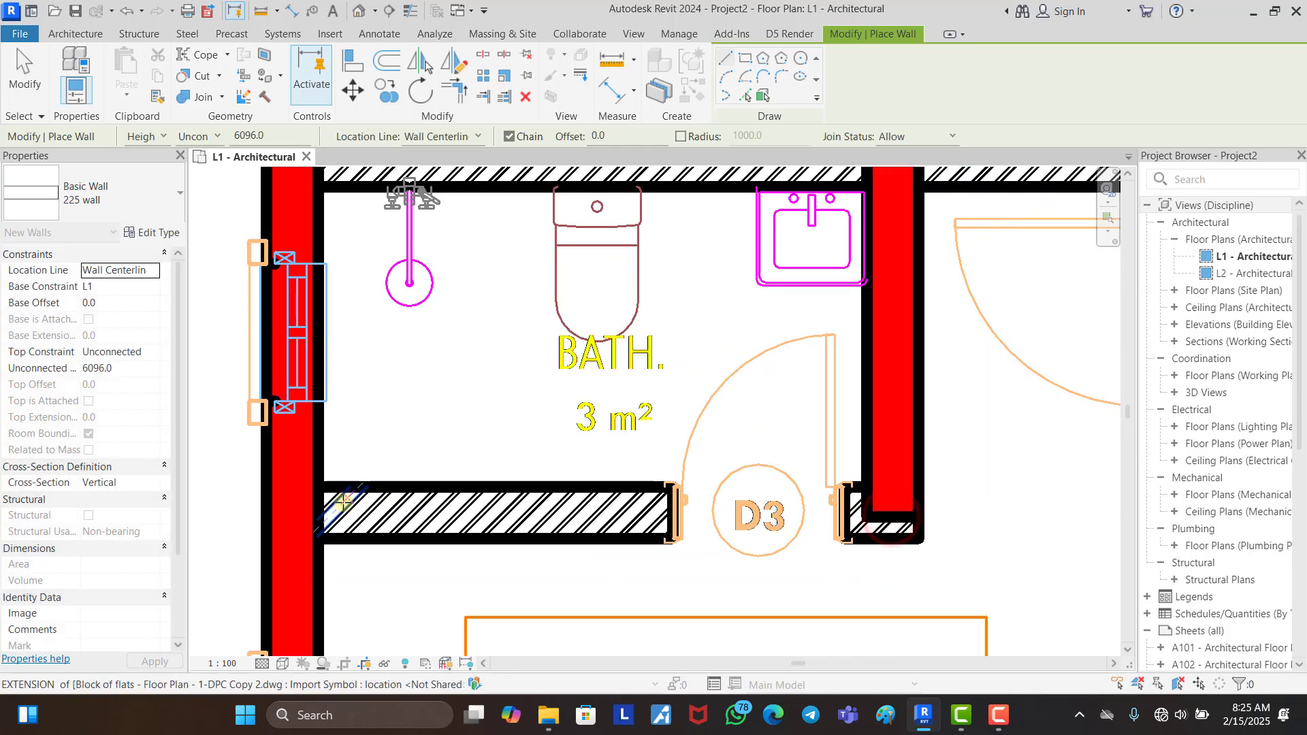
left_click(334, 507)
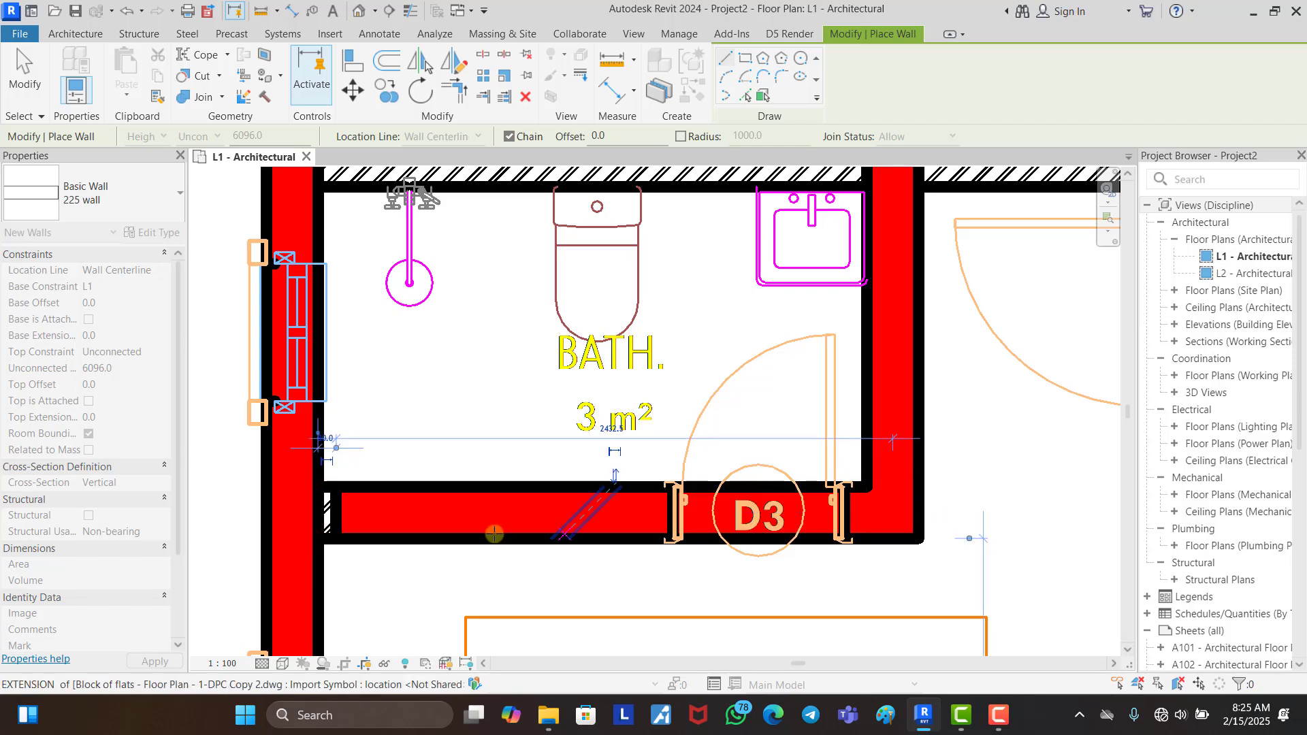
Step: Trace the wall separating the upper and lower flats from the outer side wall between the bathrooms to the stairwell wall
scroll(458, 438, "down", 3)
scroll(457, 437, "up", 4)
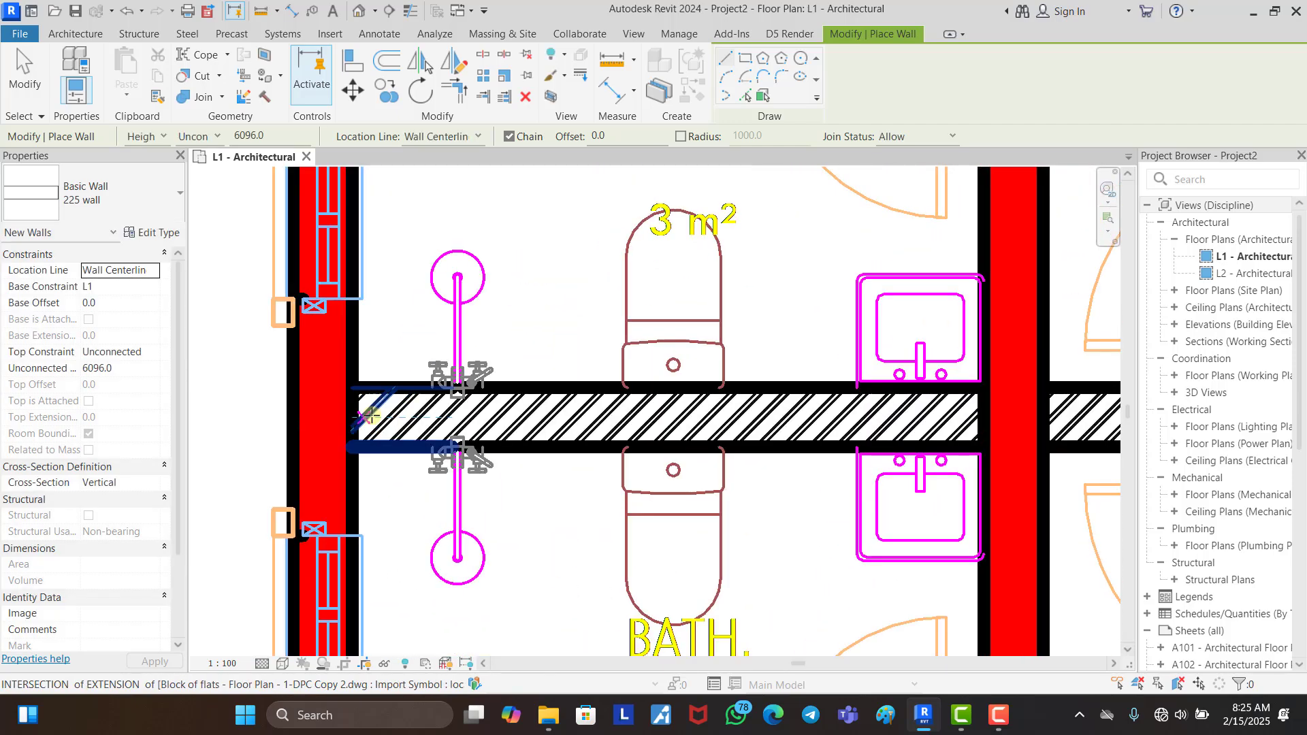
left_click(371, 415)
scroll(371, 415, "down", 6)
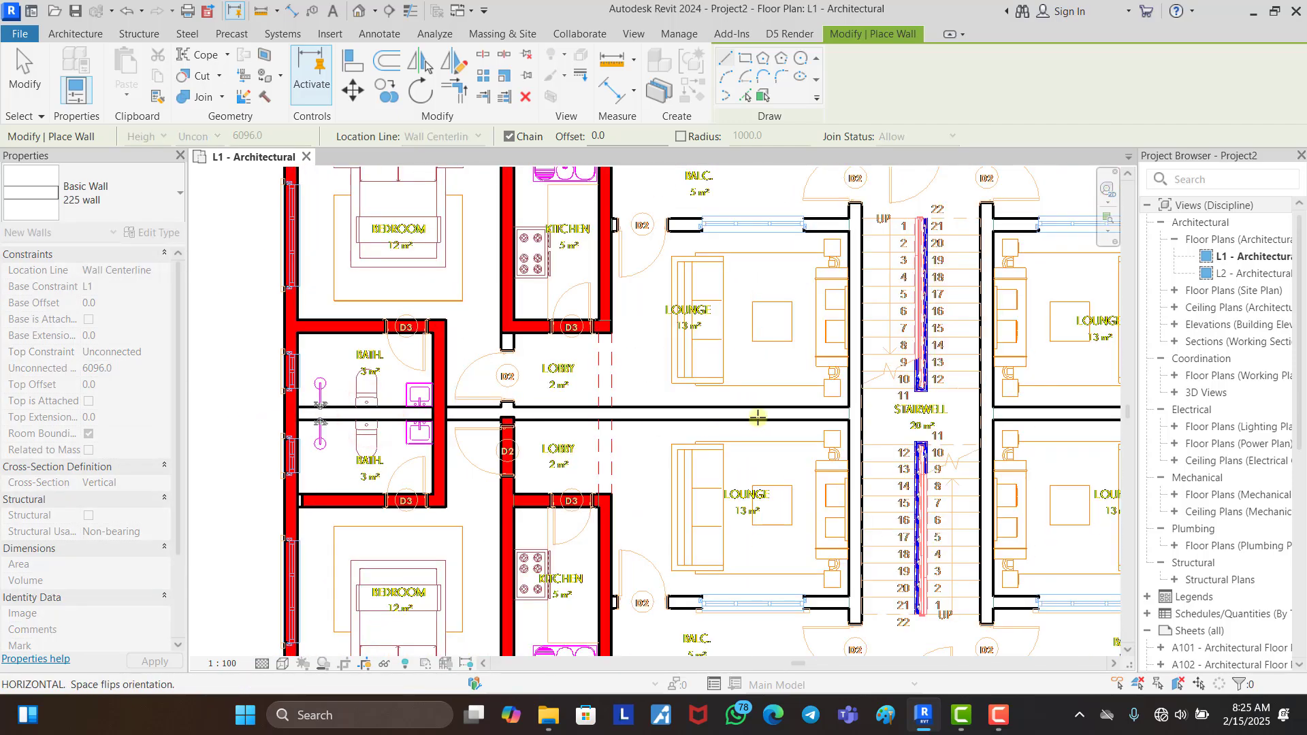
scroll(679, 413, "up", 5)
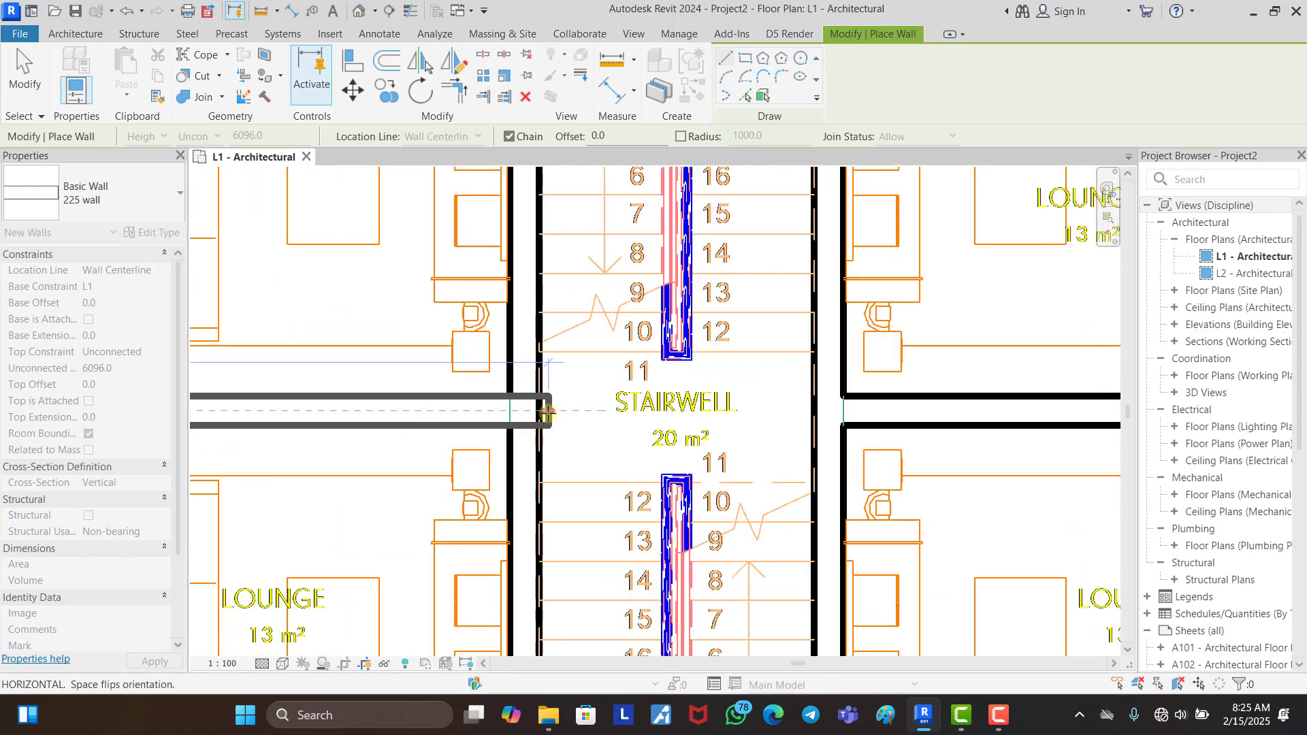
left_click(523, 410)
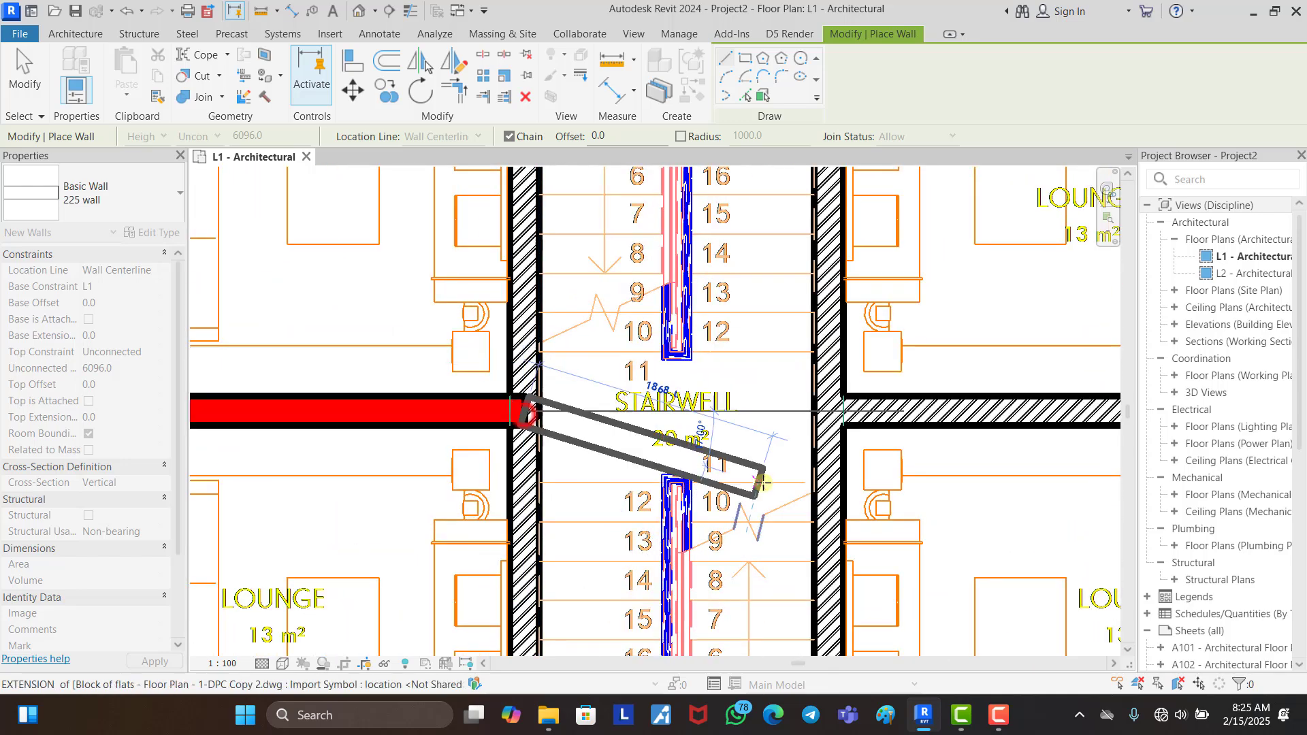
scroll(670, 395, "down", 5)
key("Escape")
Step: Trace the stairwell's near side wall from the upper exterior corner beside D1 down to the end of the lower entrance projection
scroll(707, 279, "up", 5)
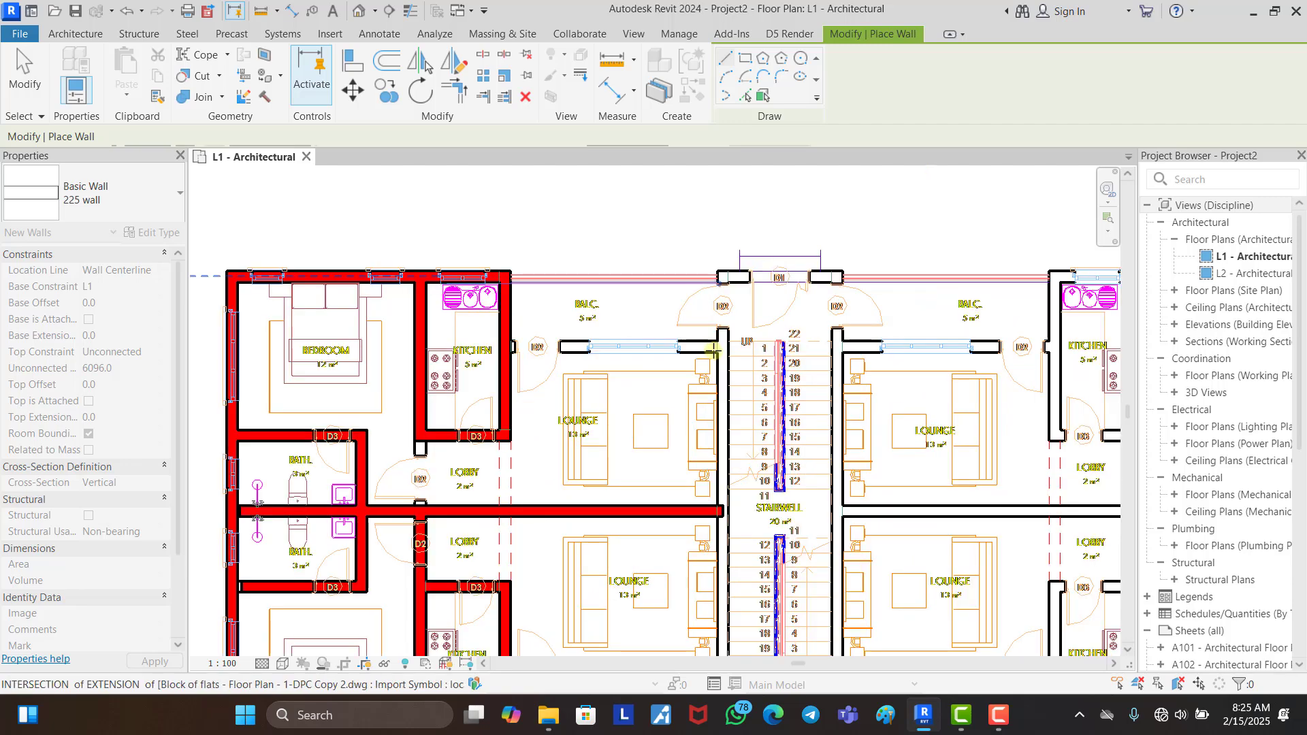
left_click(737, 198)
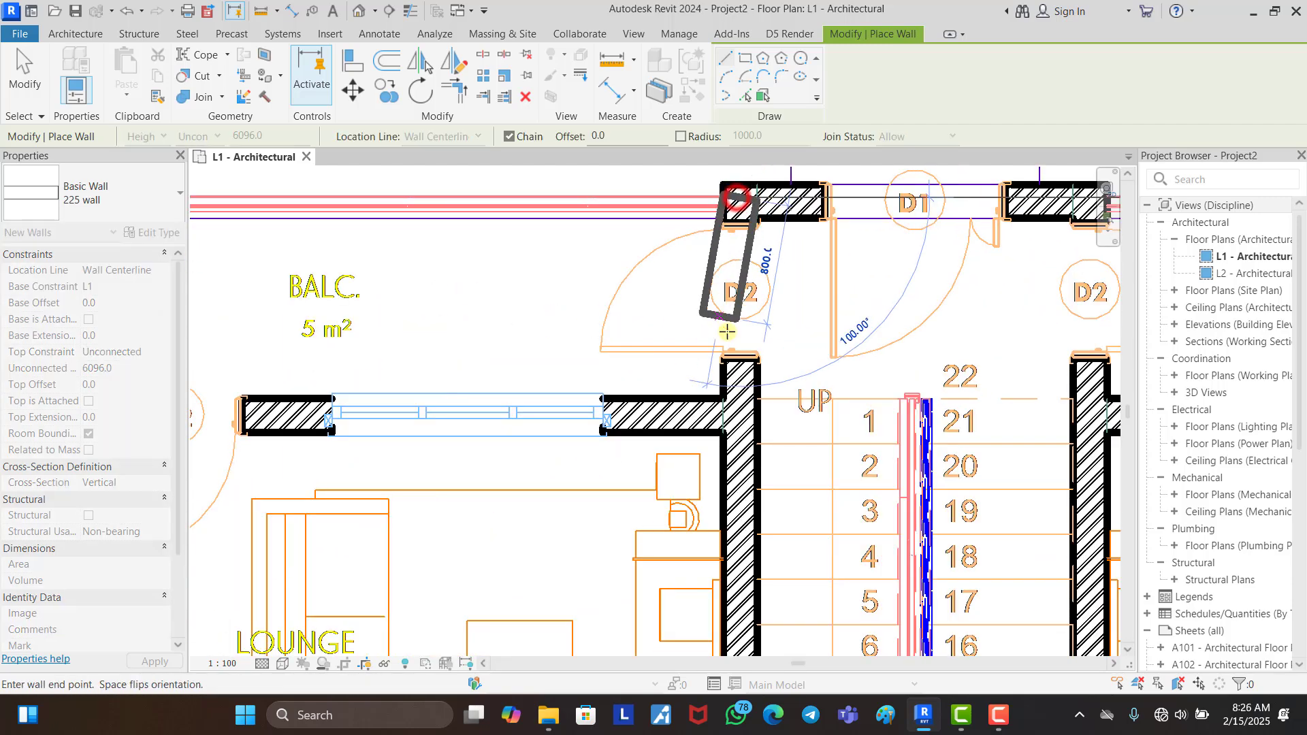
scroll(729, 217, "down", 5)
scroll(729, 279, "down", 5)
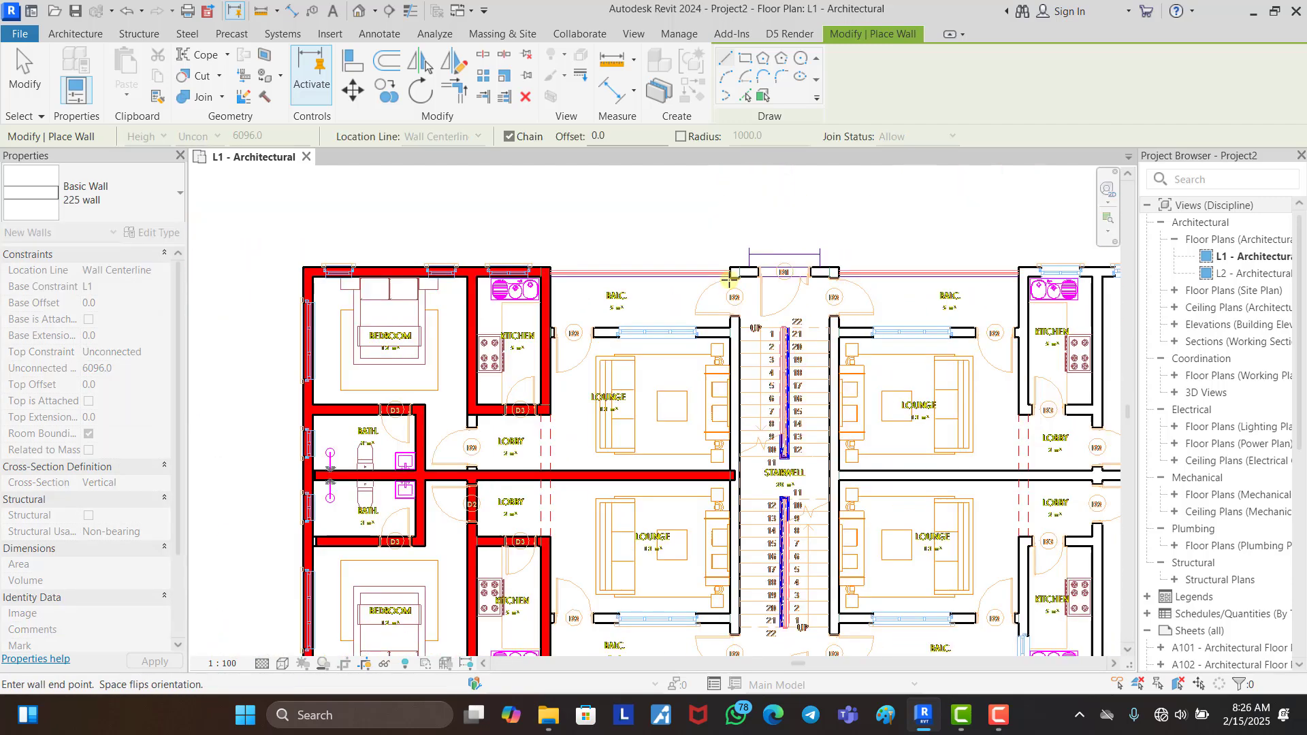
scroll(737, 417, "up", 6)
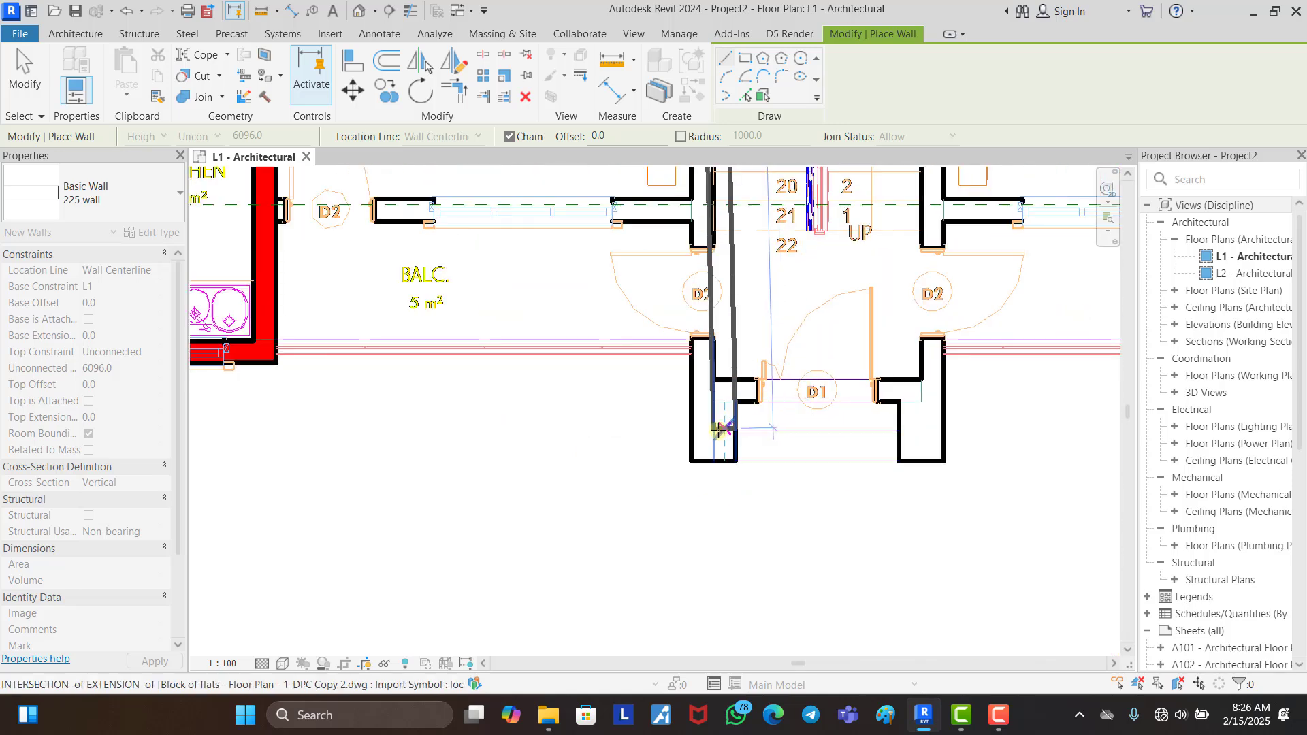
left_click(693, 475)
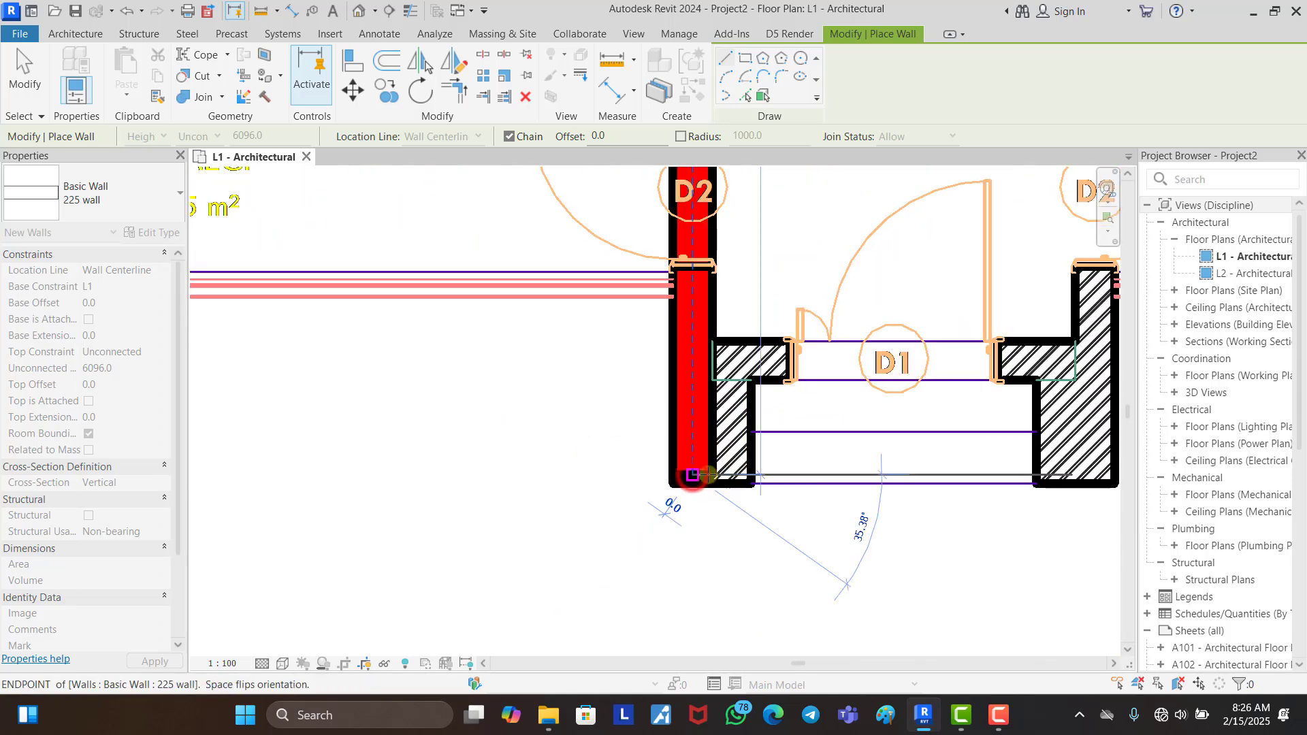
Step: Trace the wall between the lower lounge and balcony from the stairwell wall across door D2 to the kitchen wall
scroll(752, 545, "down", 4)
scroll(762, 403, "up", 5)
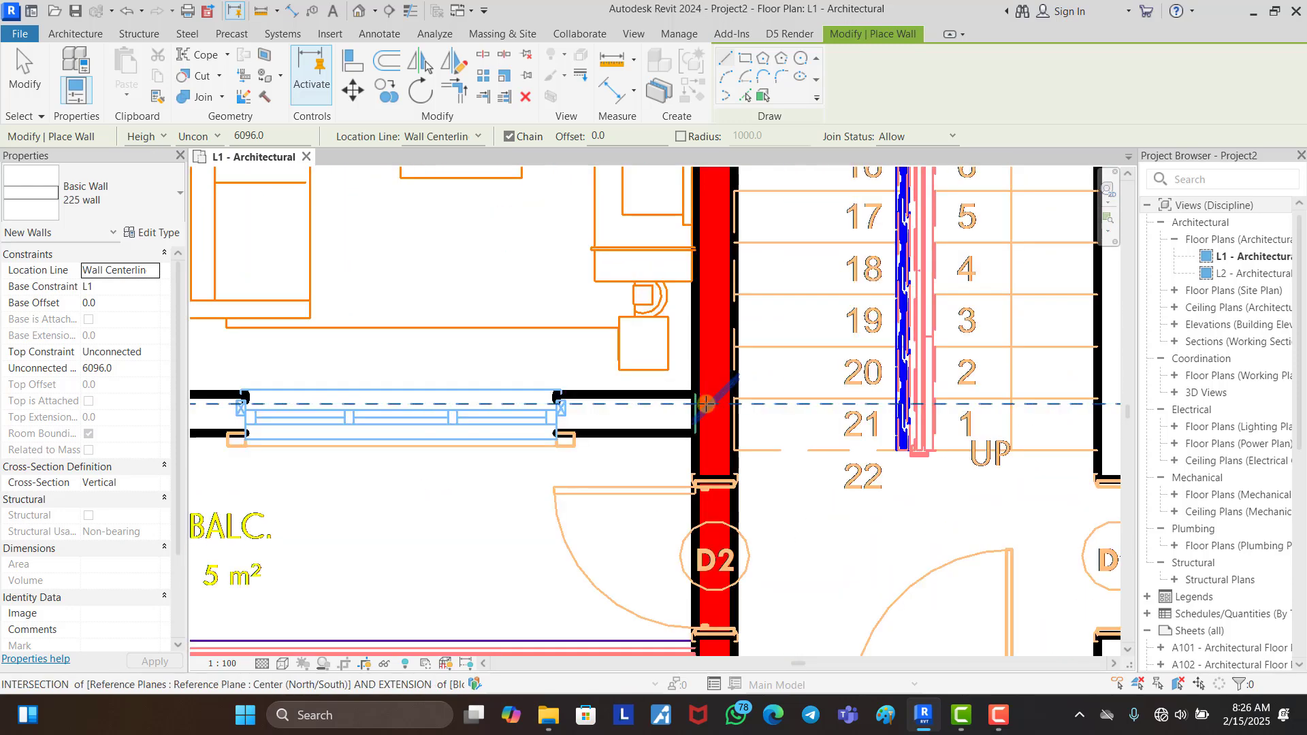
left_click(686, 423)
scroll(681, 425, "down", 6)
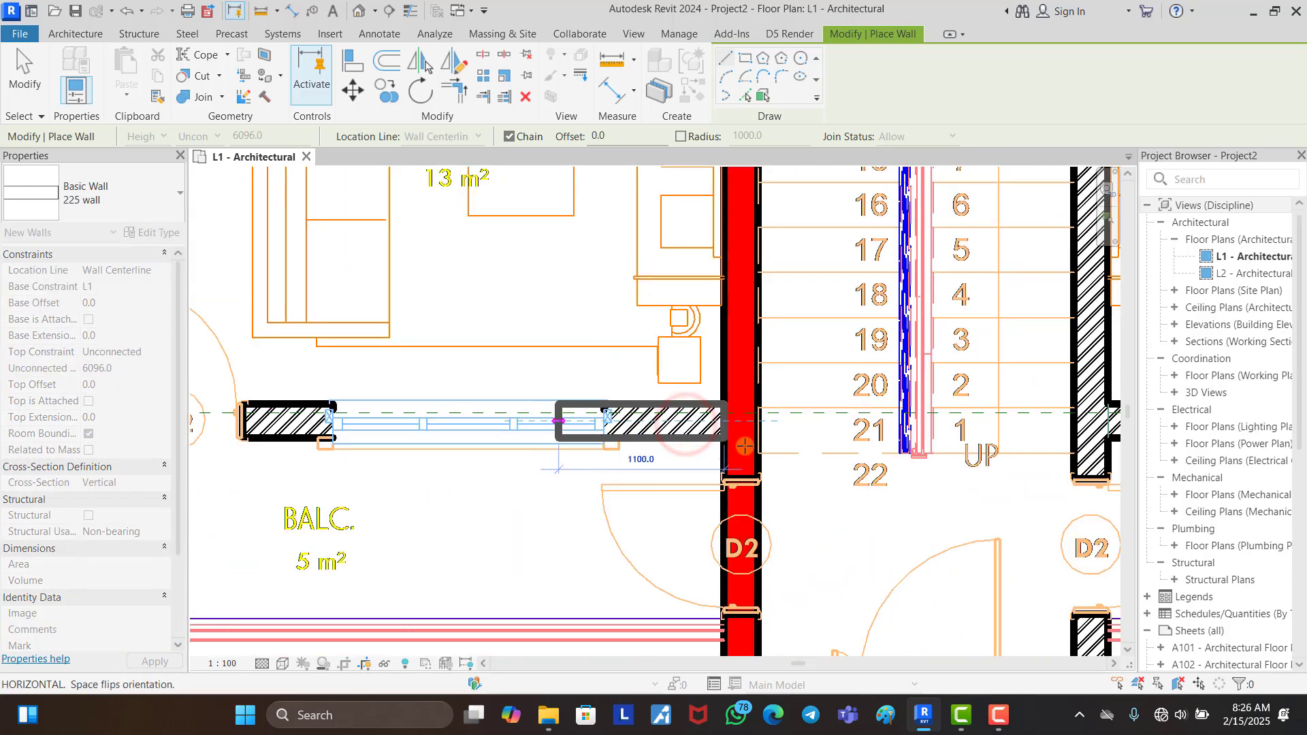
scroll(373, 437, "up", 2)
left_click(369, 437)
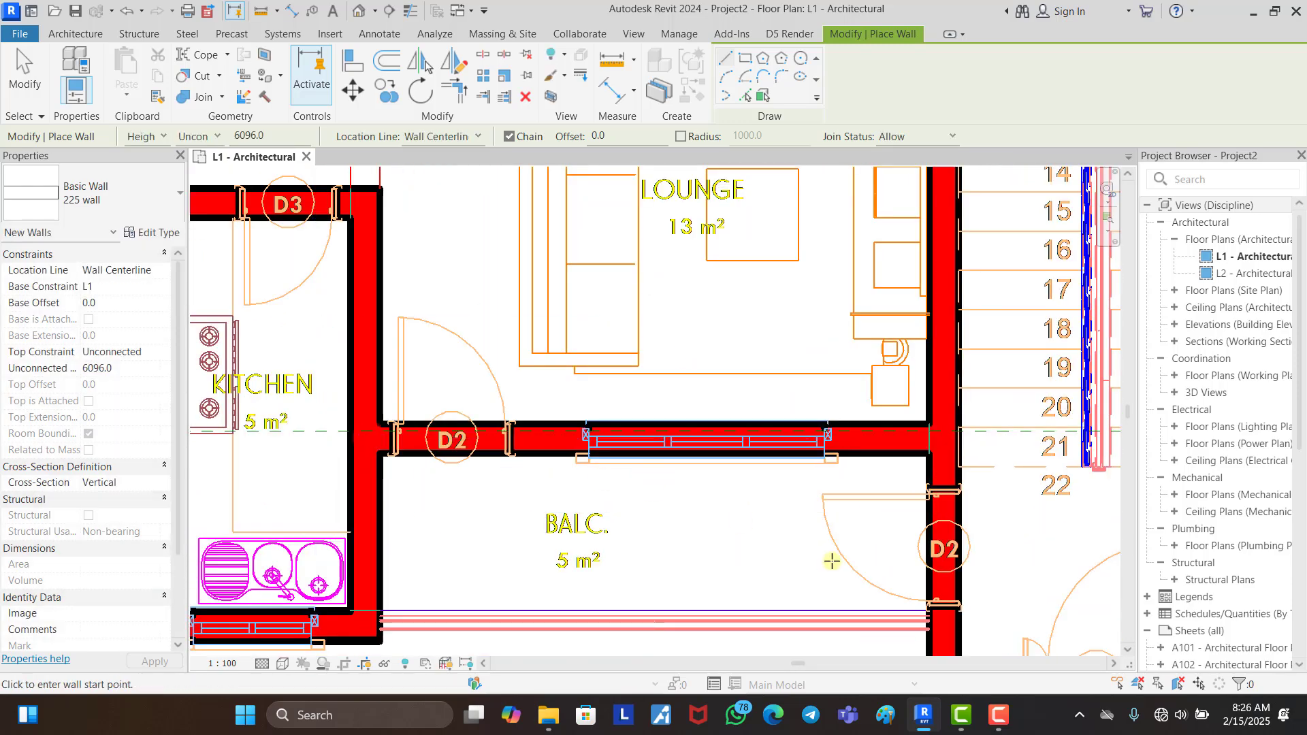
Step: Trace the wall between the upper lounge and balcony from the stairwell wall across door D2 to the kitchen wall
scroll(829, 570, "down", 3)
scroll(659, 461, "up", 1)
scroll(658, 461, "down", 3)
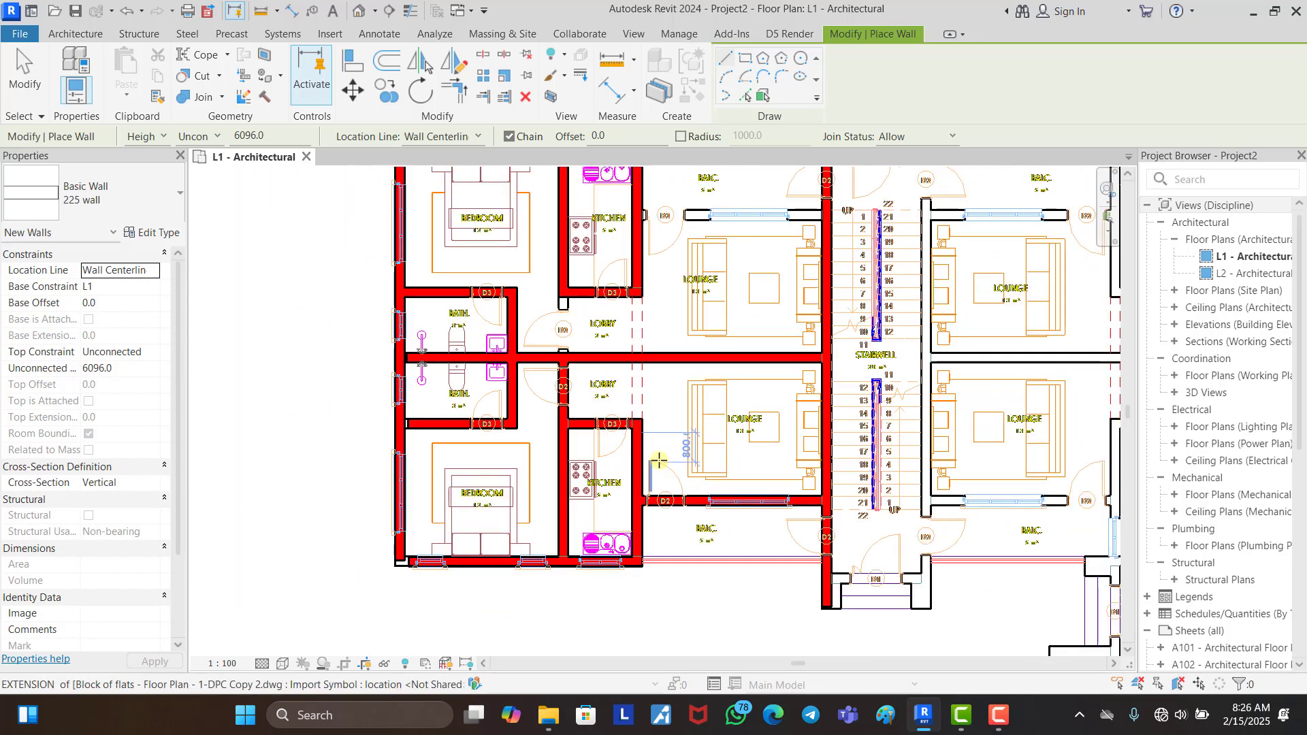
scroll(761, 284, "up", 5)
scroll(761, 284, "up", 2)
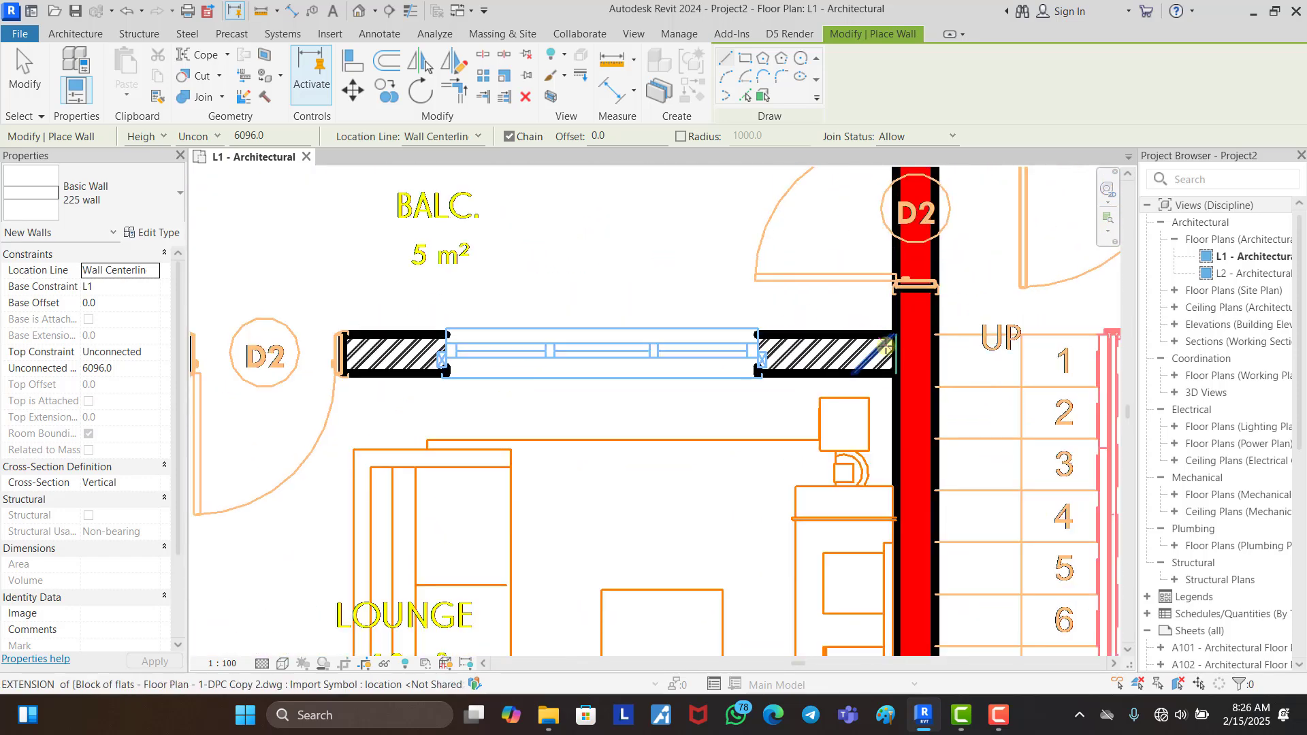
left_click(849, 332)
scroll(887, 343, "down", 1)
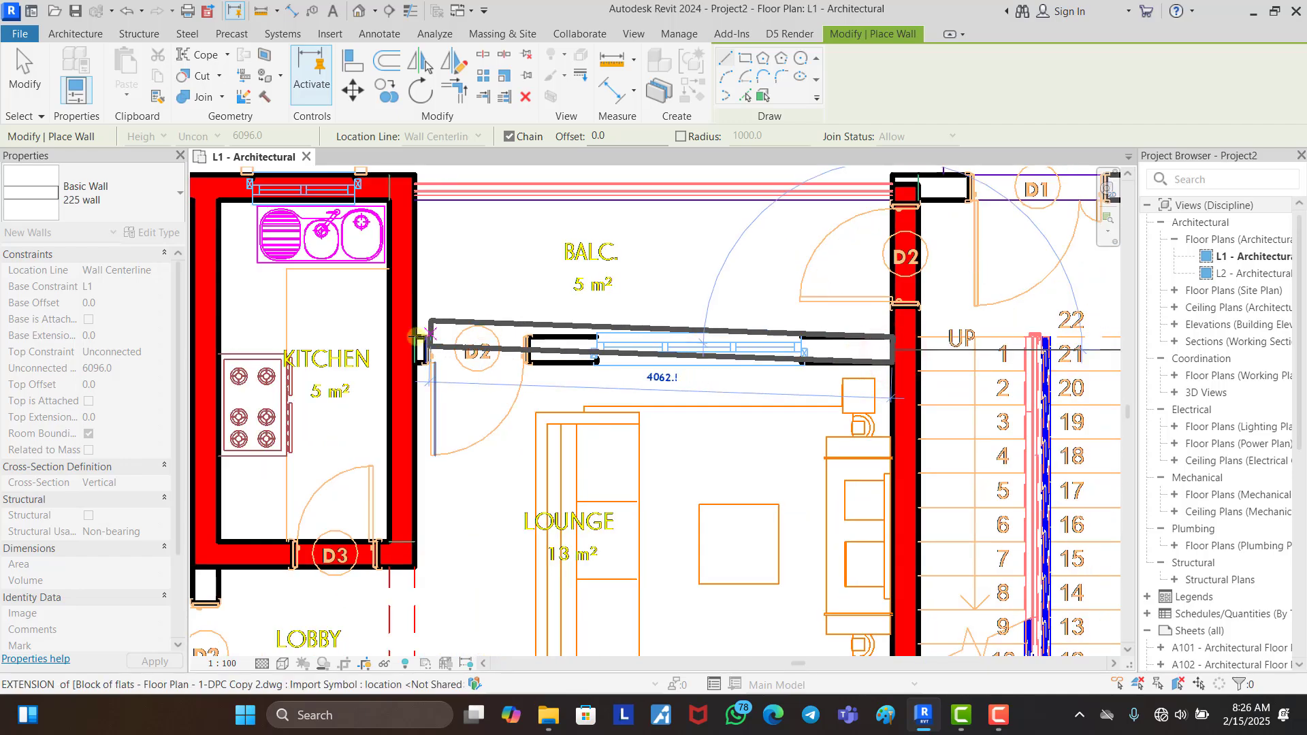
left_click(408, 346)
Step: Trace a short wall against the stairwell wall's inner face at the lower entrance, from the projection's end up to door D1's wall
scroll(676, 260, "down", 4)
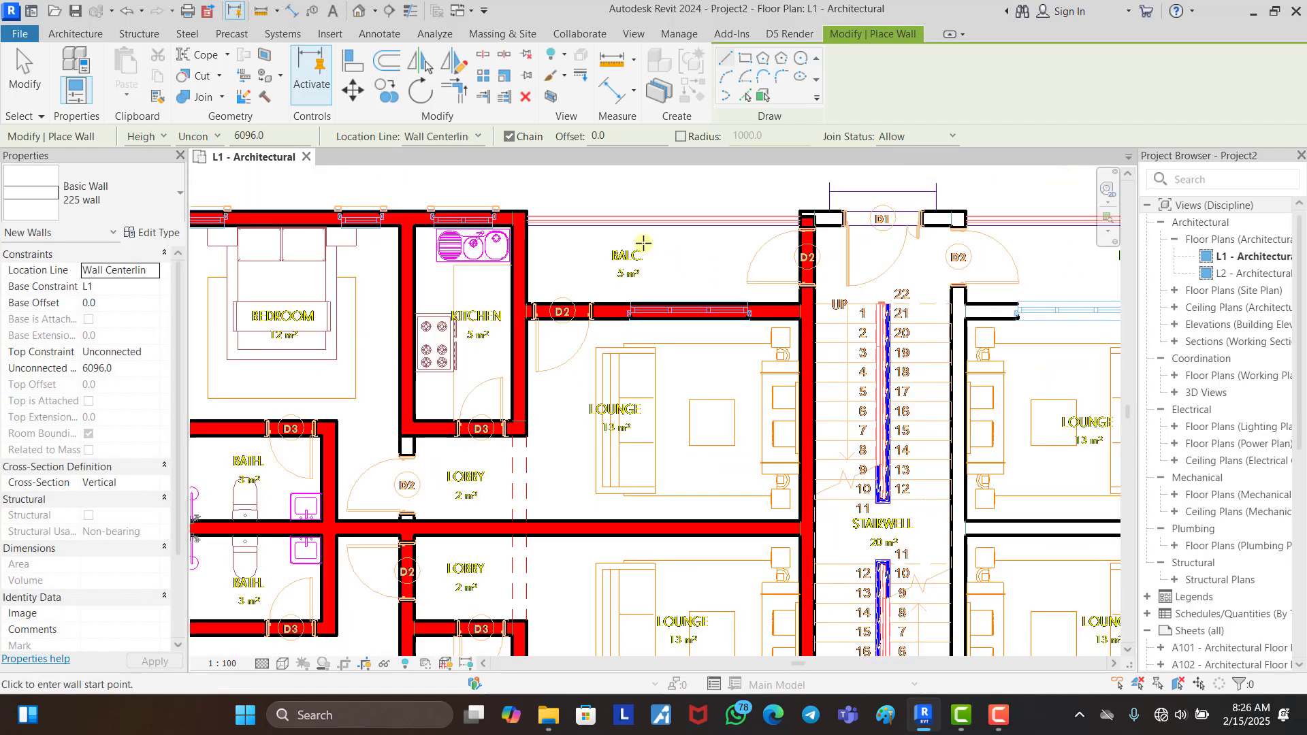
scroll(772, 506, "up", 5)
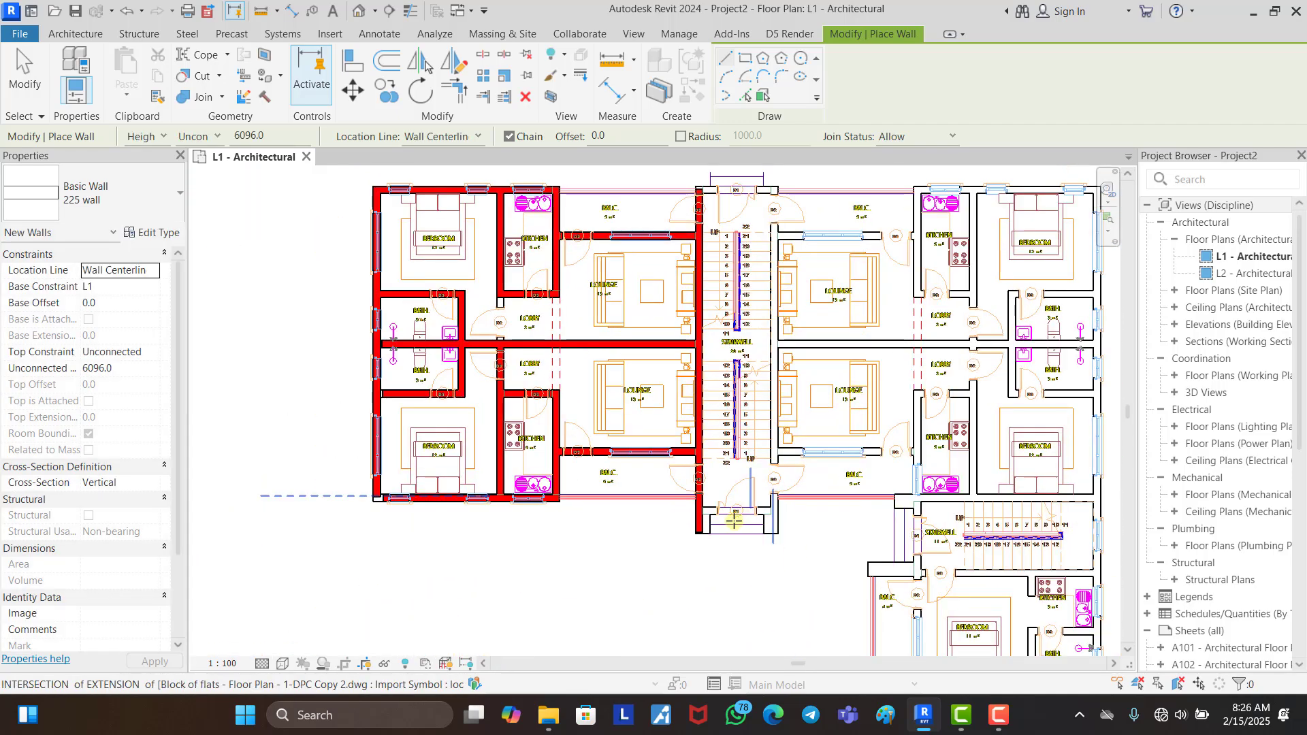
left_click(742, 548)
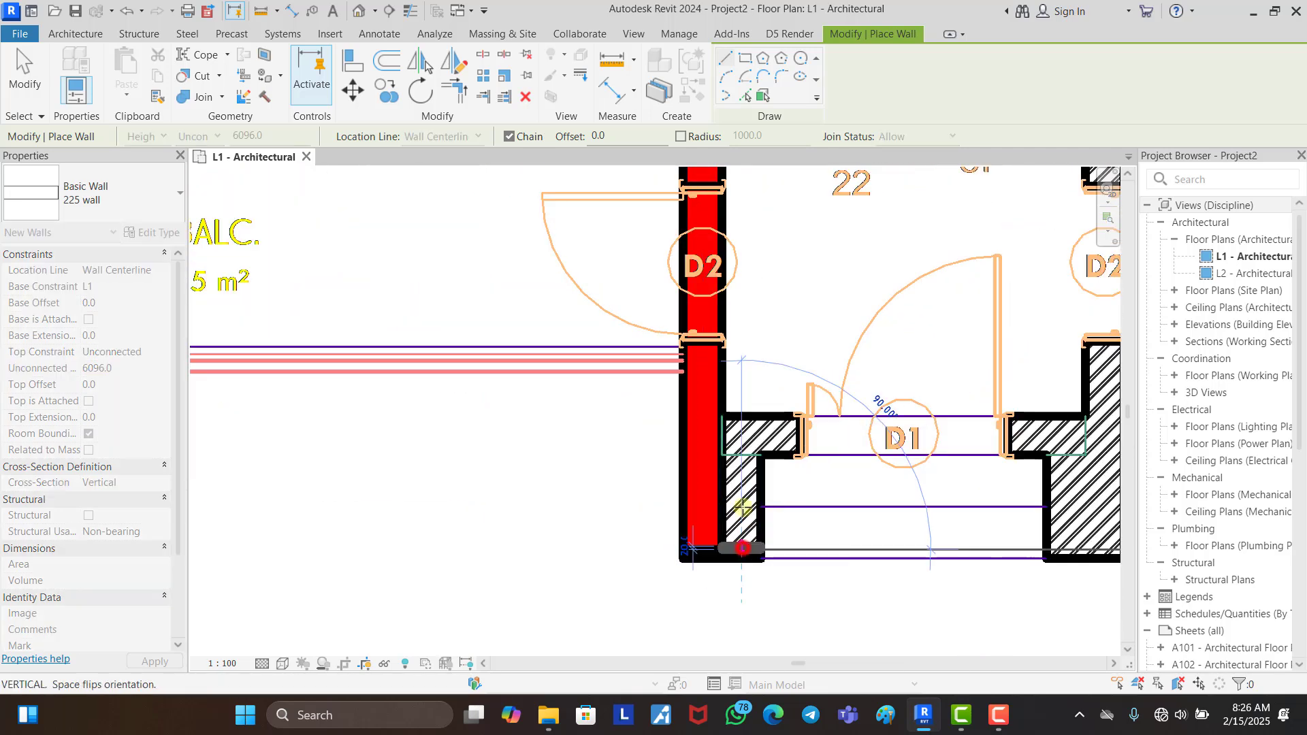
left_click(746, 432)
key("Escape")
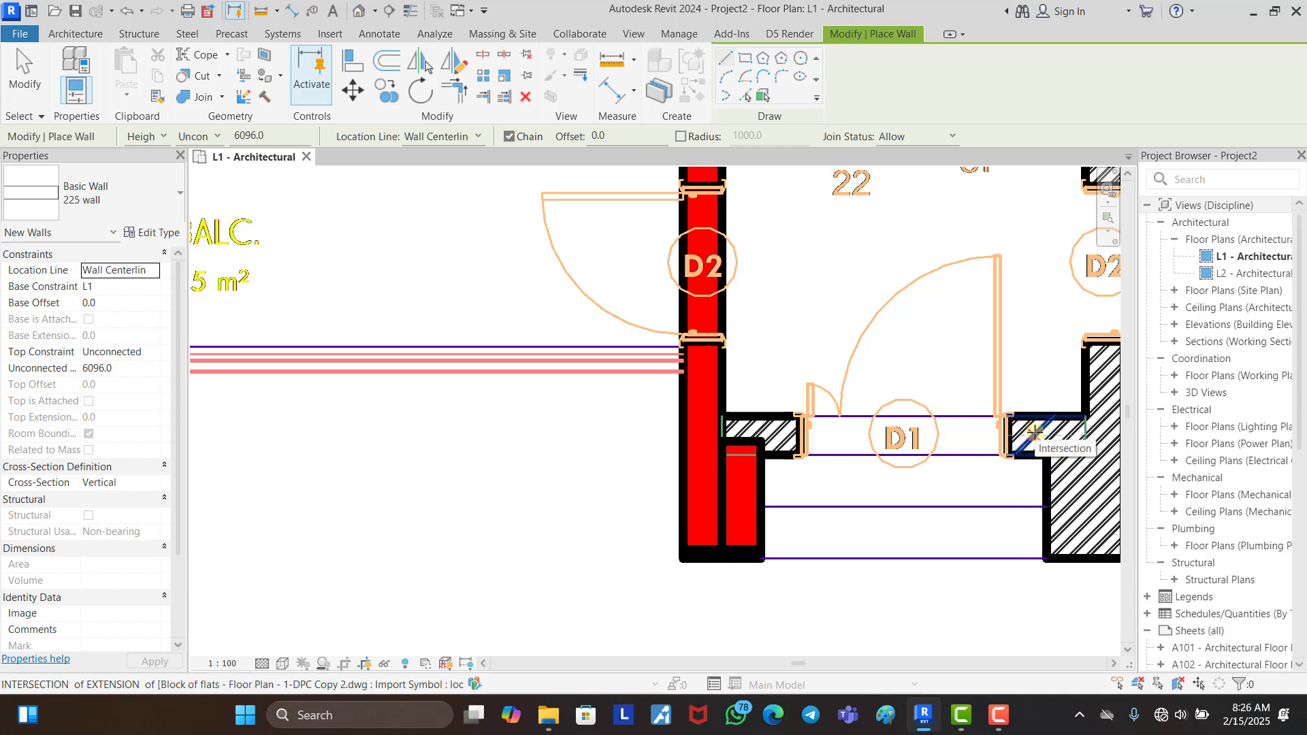
Step: Trace the lower entrance wall across door D1 to the short entrance wall and leave the Wall command
left_click(1034, 433)
left_click(740, 435)
key("Escape")
key("Escape")
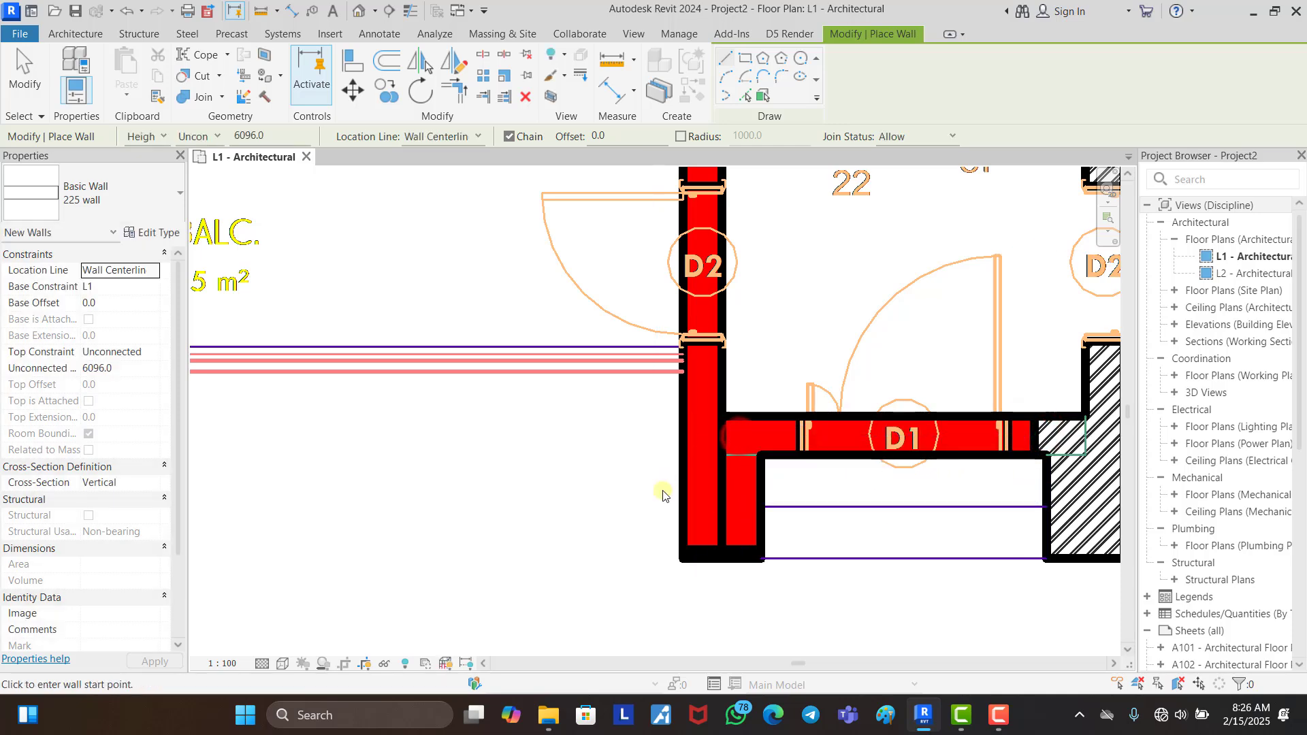
scroll(778, 567, "down", 3)
scroll(778, 567, "down", 5)
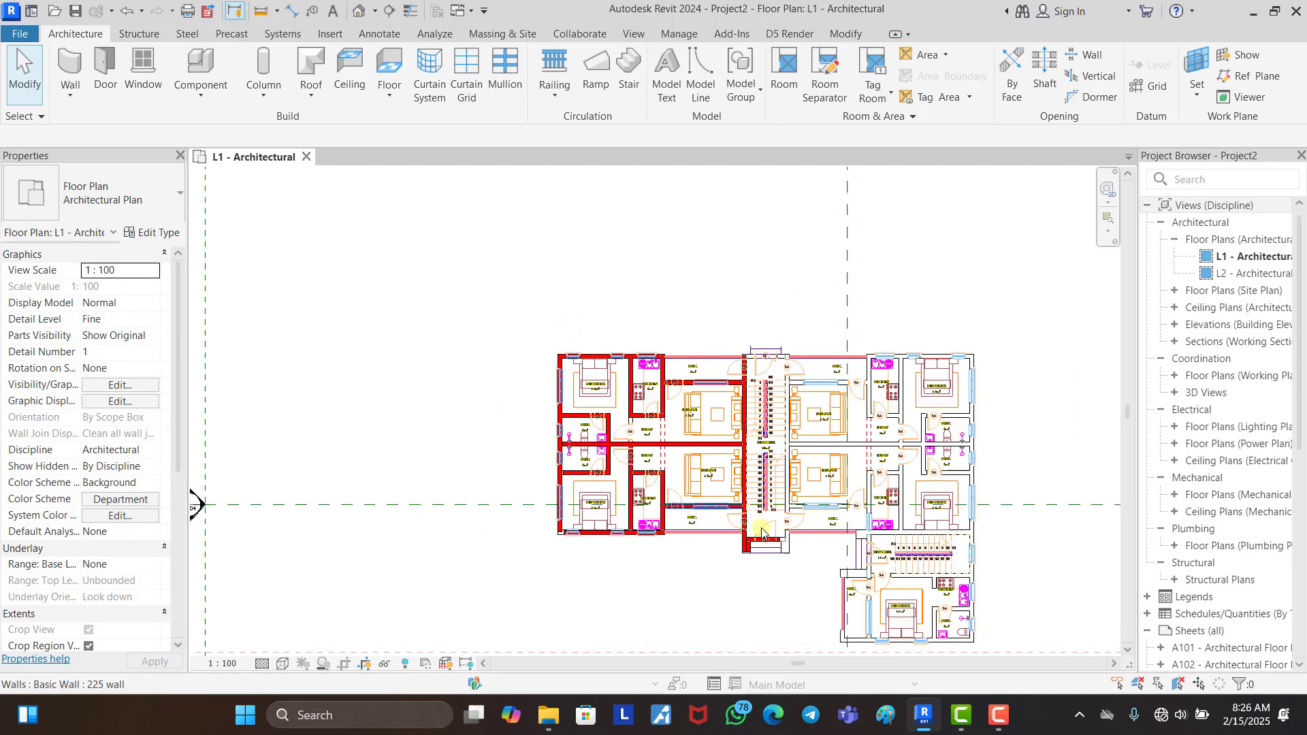
scroll(762, 533, "up", 8)
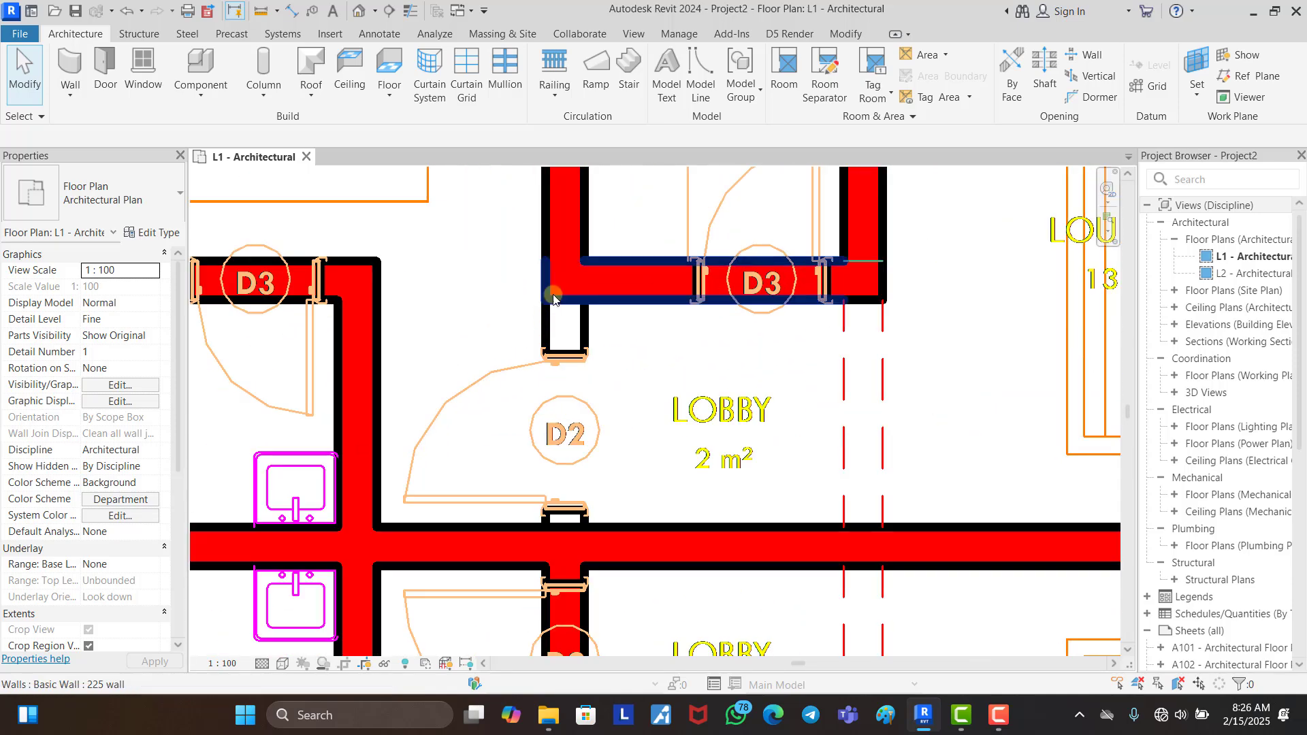
Step: Extend the wall between bedroom and kitchen past the upper door D2 down to the central party wall
left_click(564, 267)
scroll(581, 230, "down", 2)
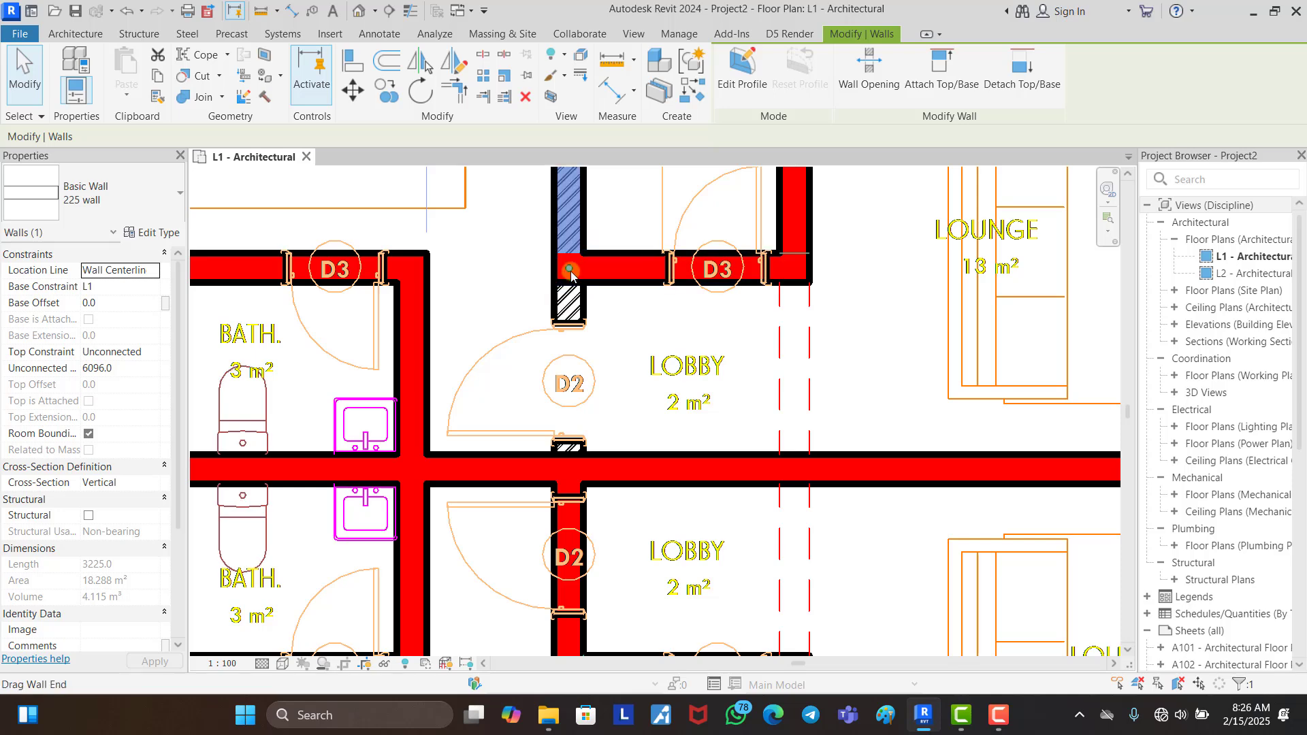
left_click_drag(570, 272, 569, 470)
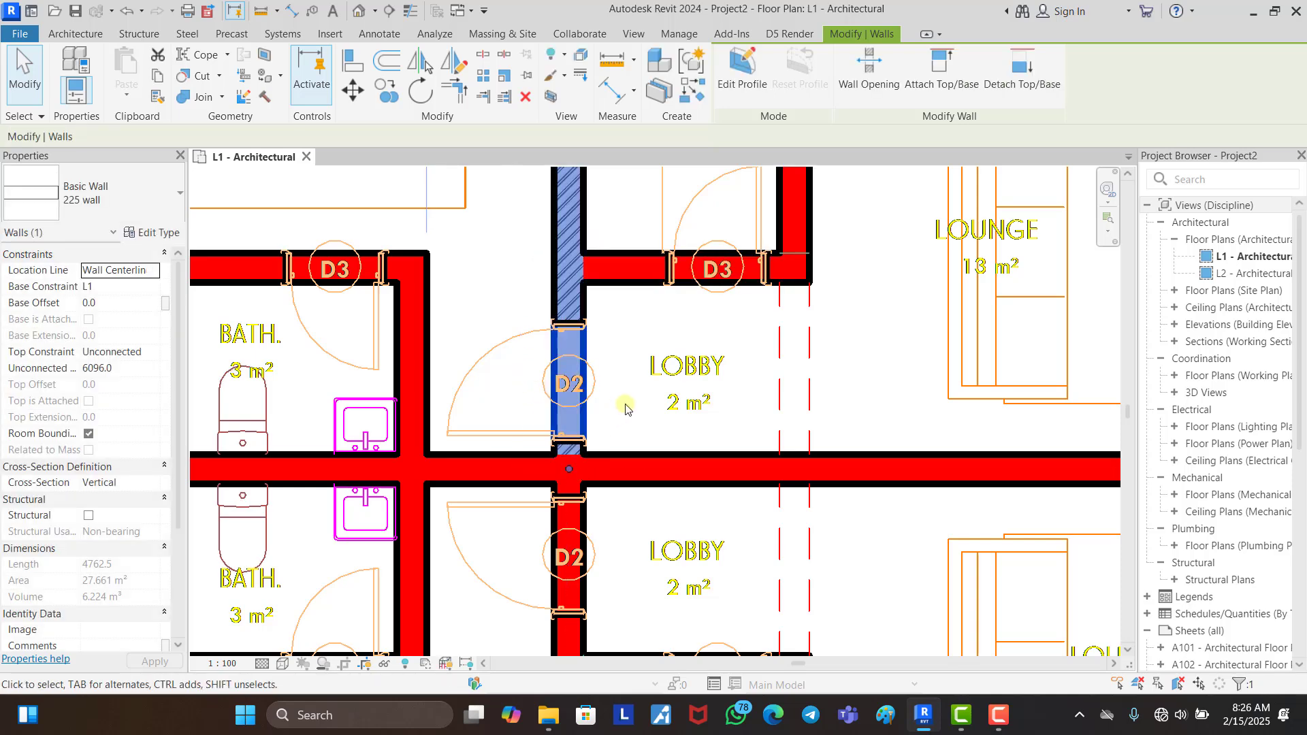
left_click(625, 407)
scroll(657, 368, "down", 4)
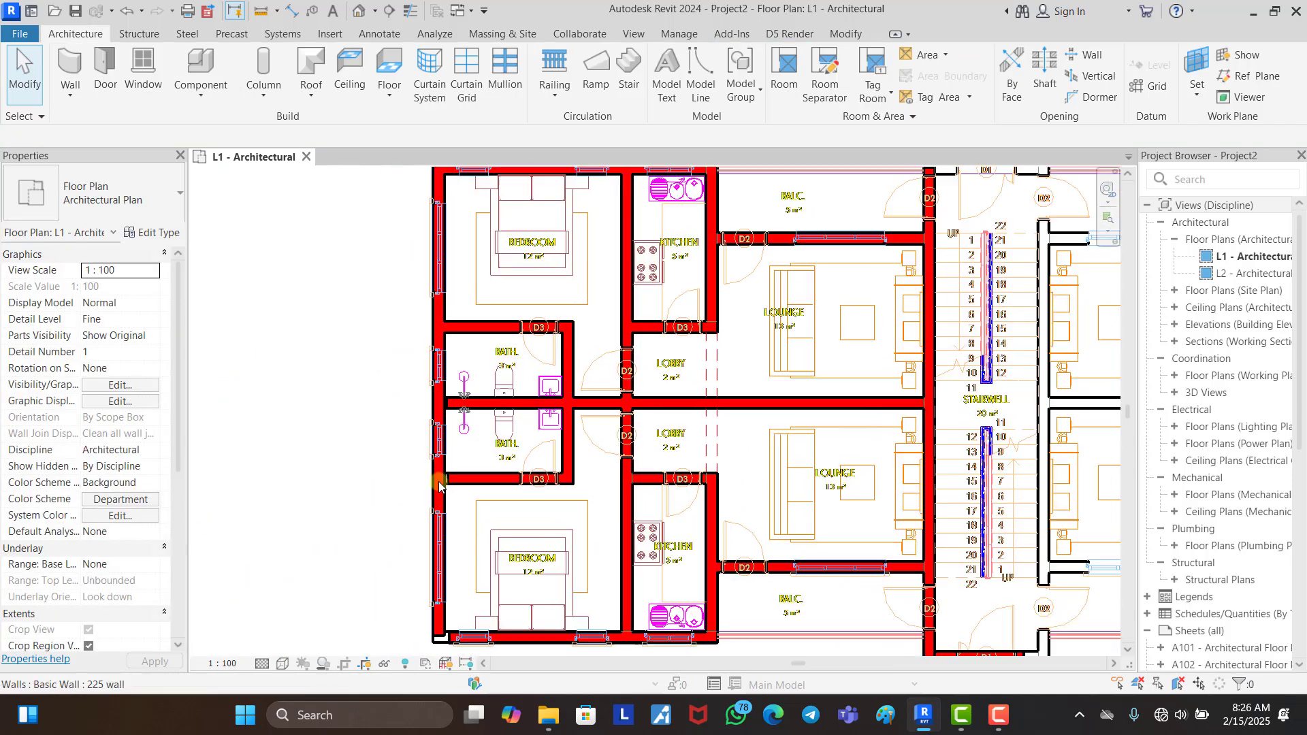
Step: Extend the lower bathroom wall and the central party wall to the centreline of the outer bedroom-side wall
scroll(437, 482, "up", 3)
left_click(464, 470)
left_click_drag(460, 471, 445, 471)
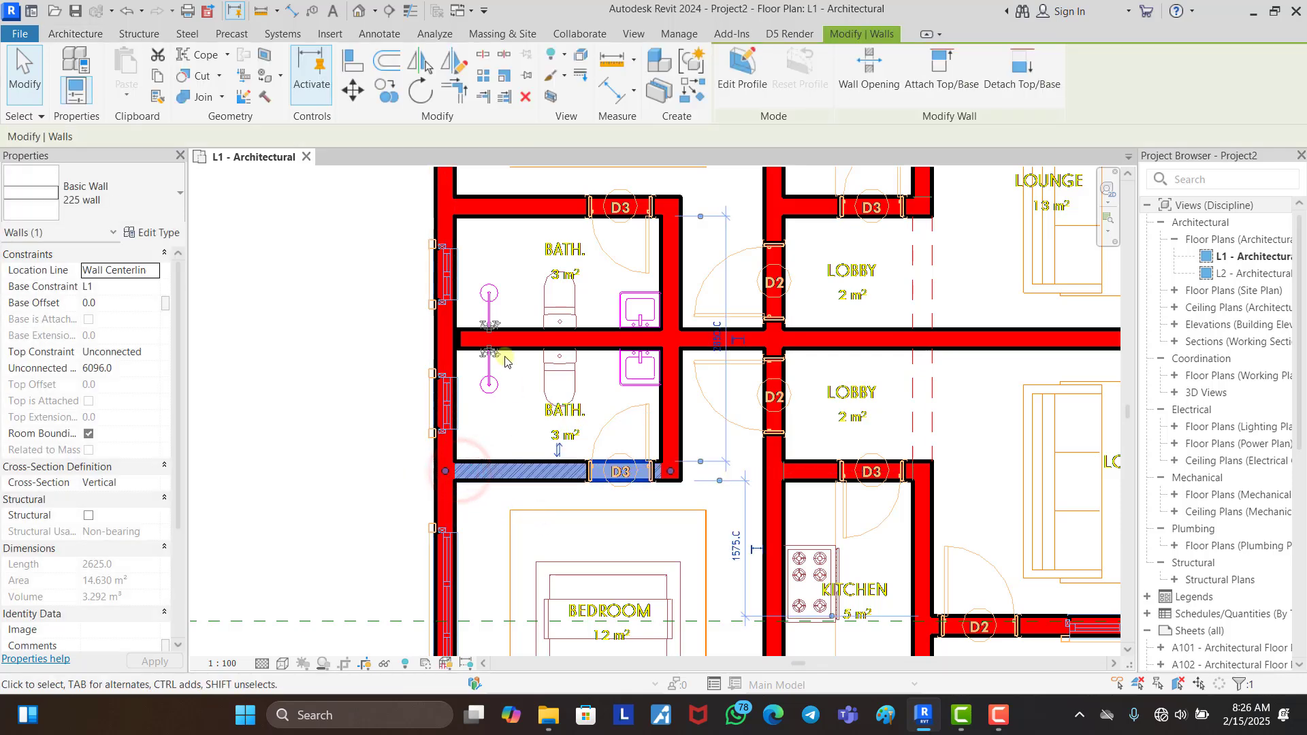
left_click(490, 339)
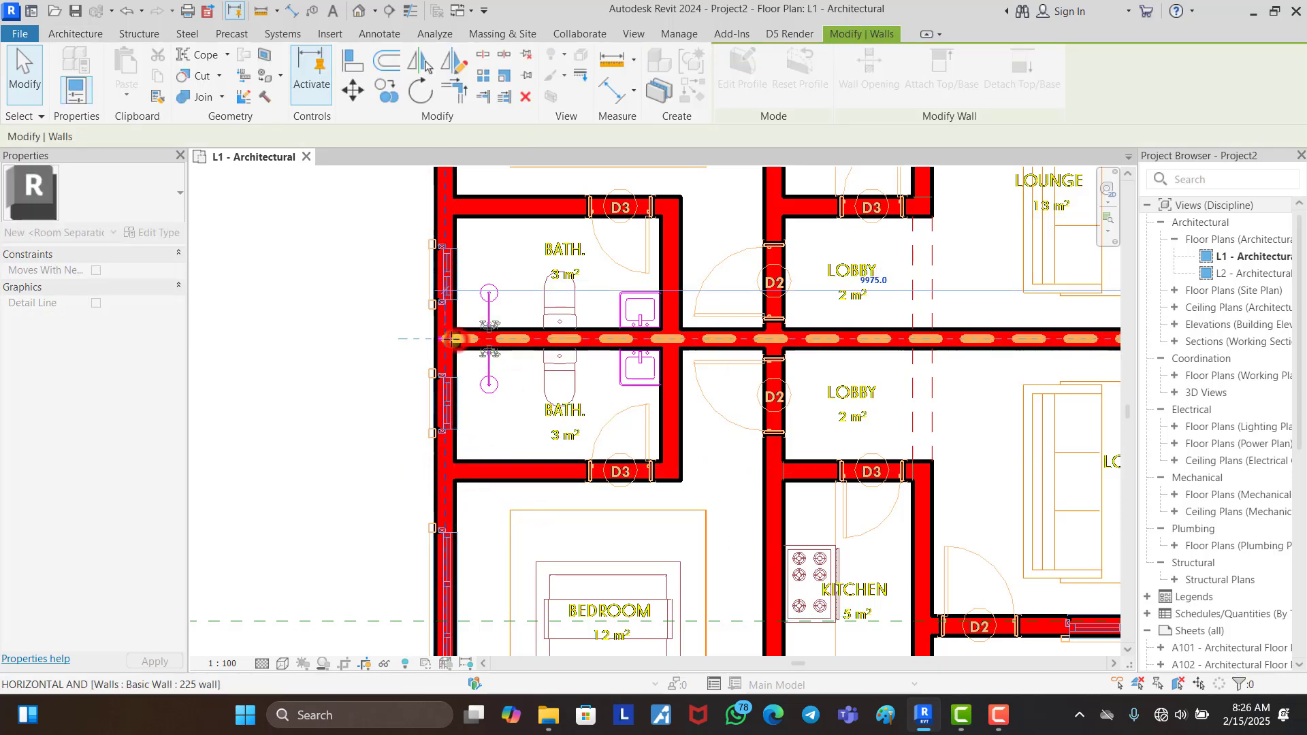
left_click(375, 425)
scroll(404, 287, "down", 2)
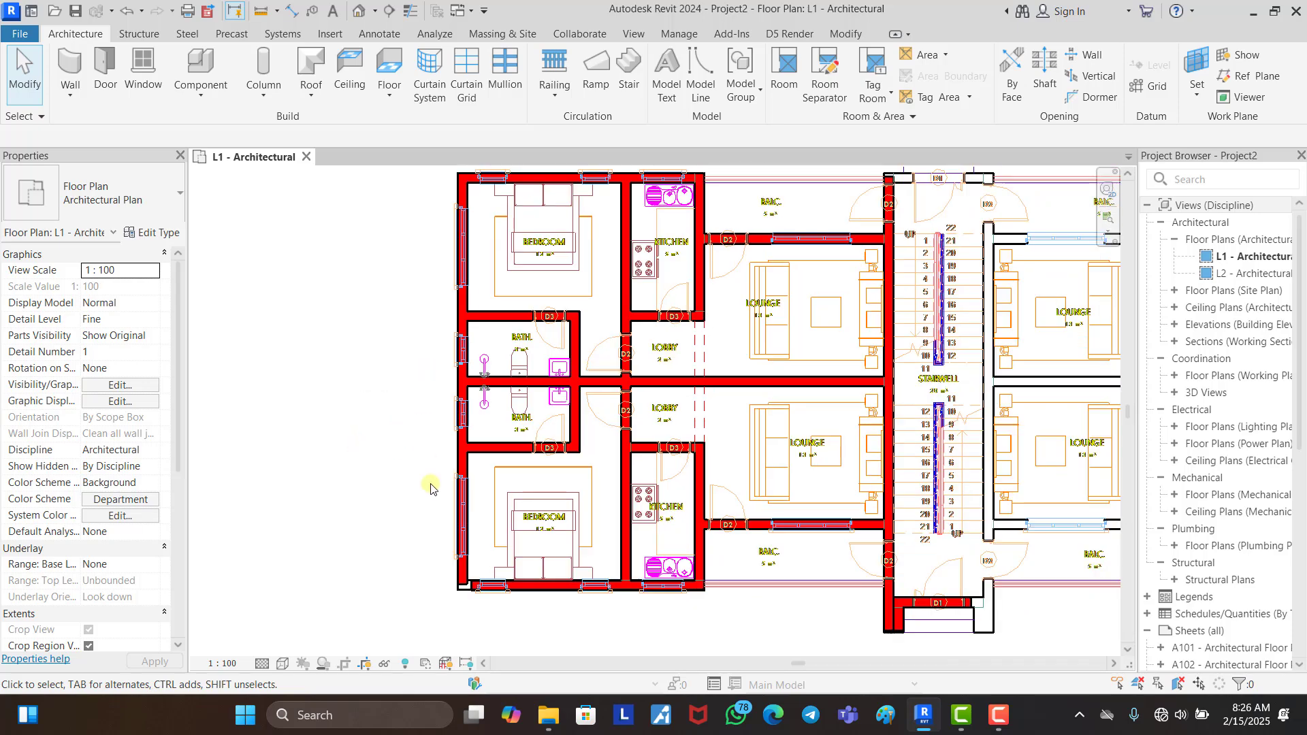
Step: Extend the lower exterior wall of the bedroom and kitchen to the outer corner to close it
scroll(435, 524, "up", 3)
left_click(513, 490)
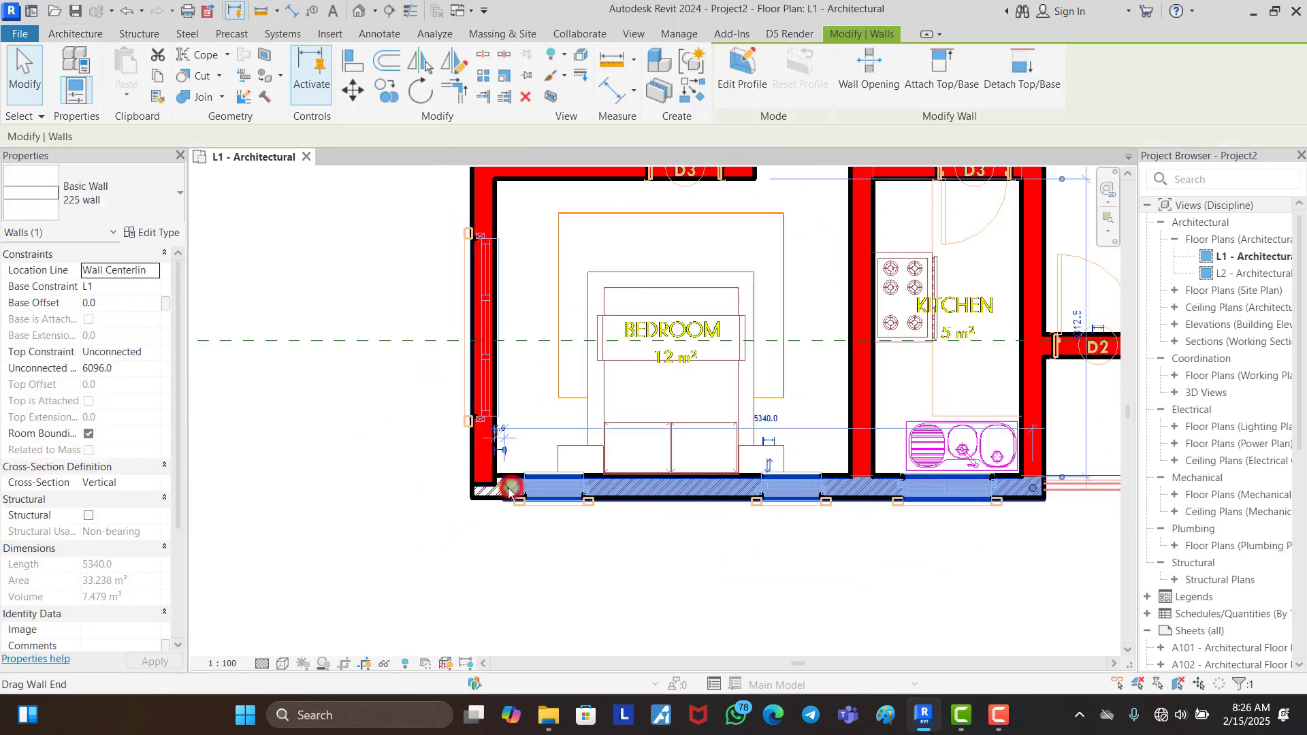
left_click(427, 521)
scroll(414, 530, "down", 1)
scroll(414, 531, "down", 2)
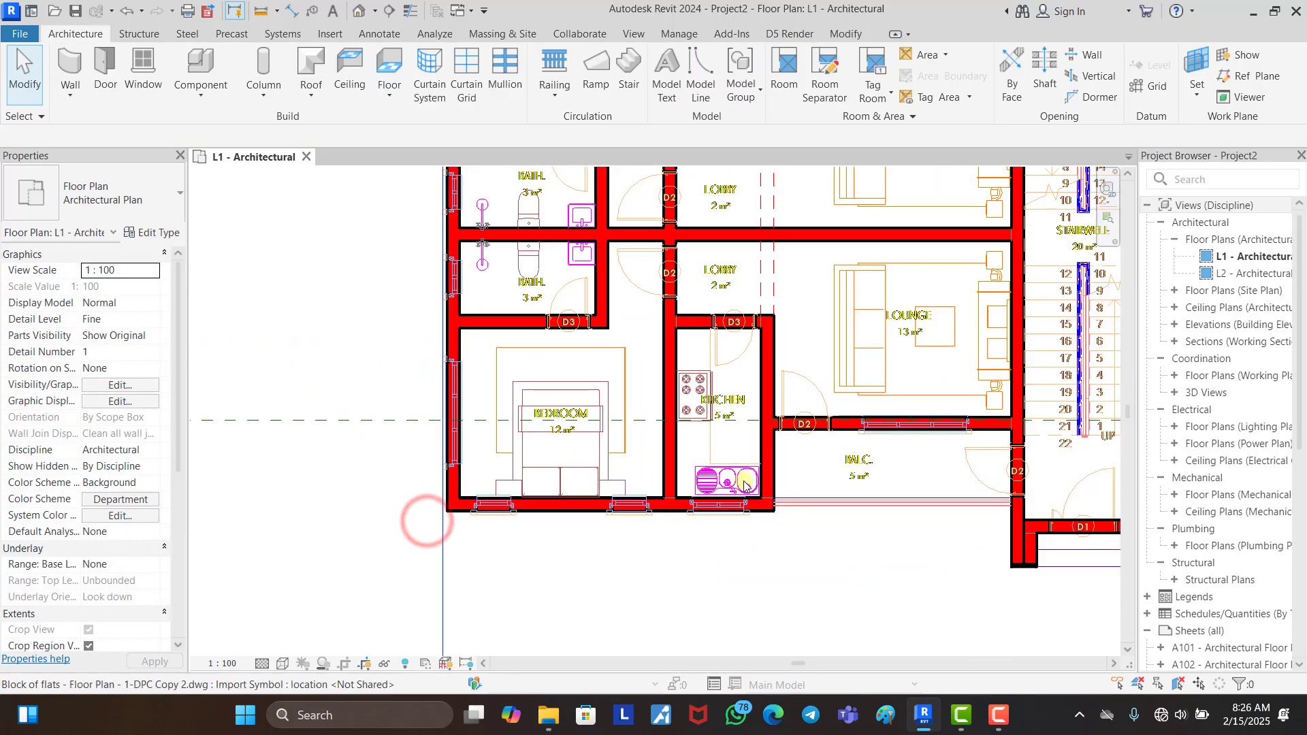
scroll(584, 455, "down", 2)
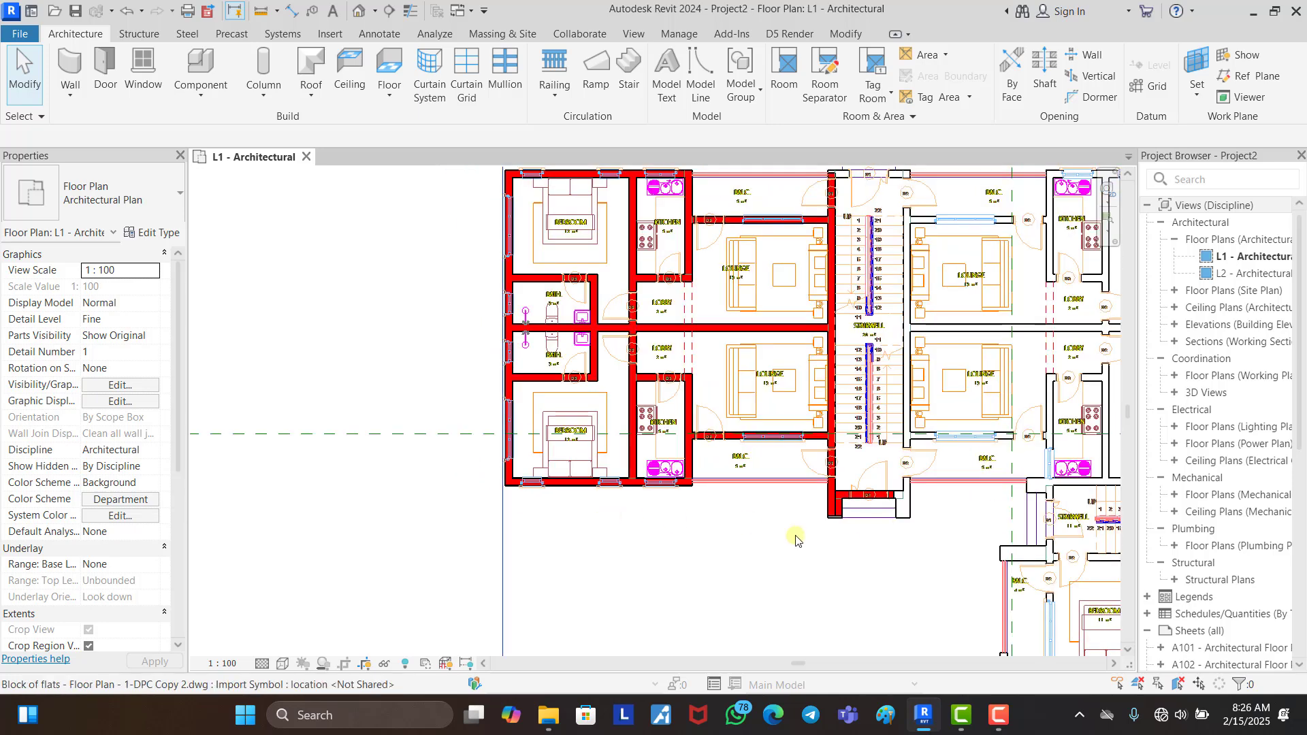
Step: Align the ends of the two adjoining projection walls at the lower entrance with the DWG outline's outer edge
scroll(855, 521, "up", 5)
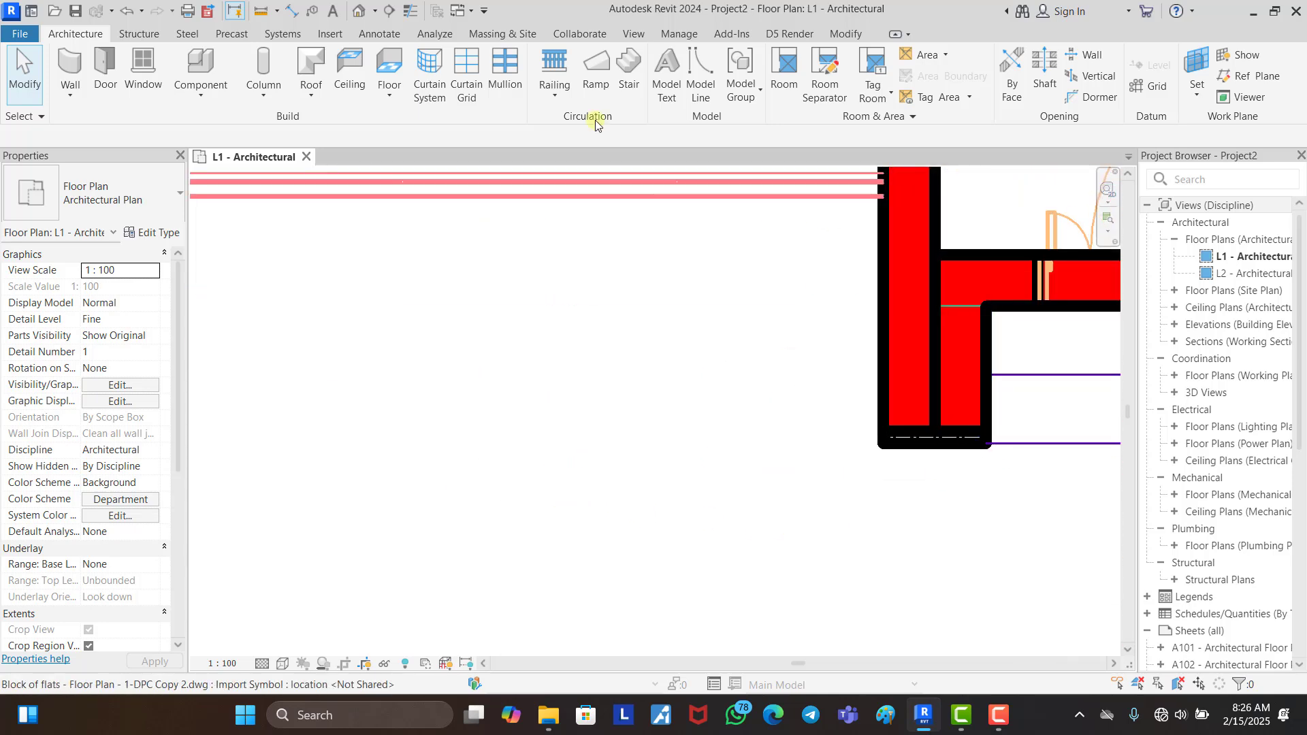
left_click(843, 32)
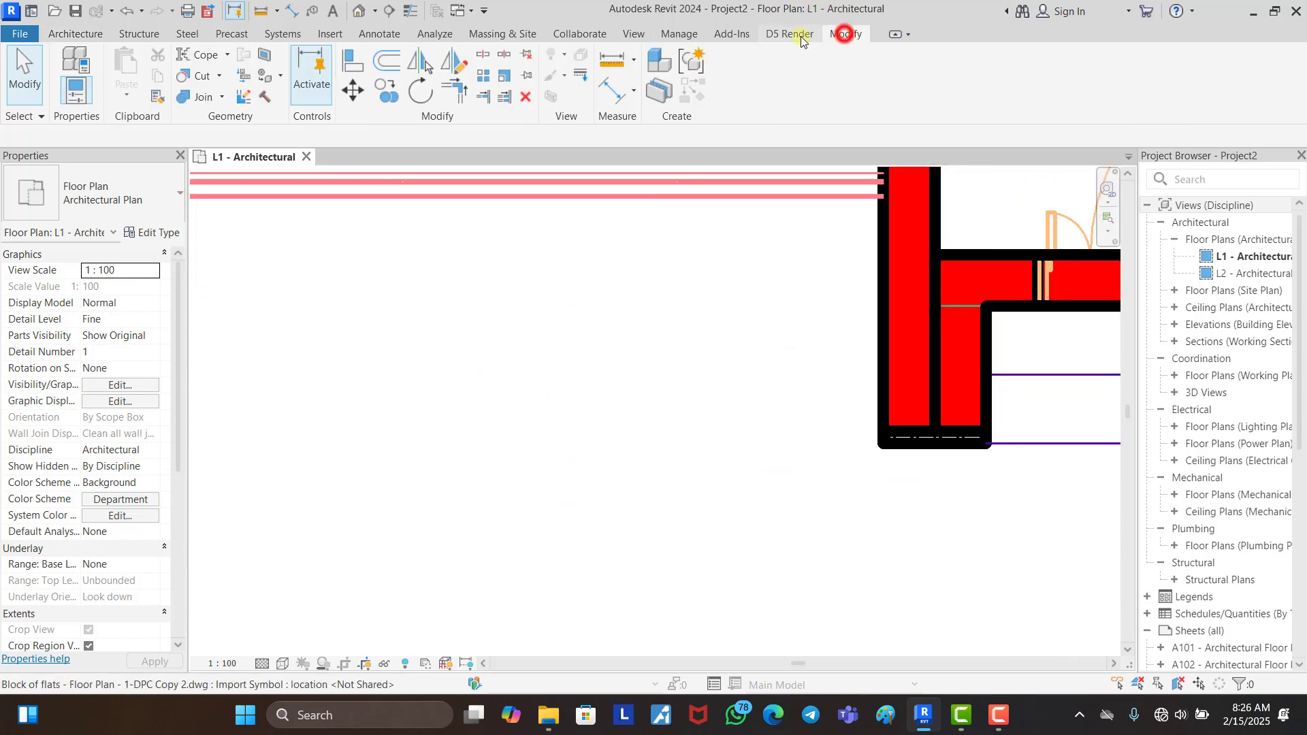
left_click(355, 62)
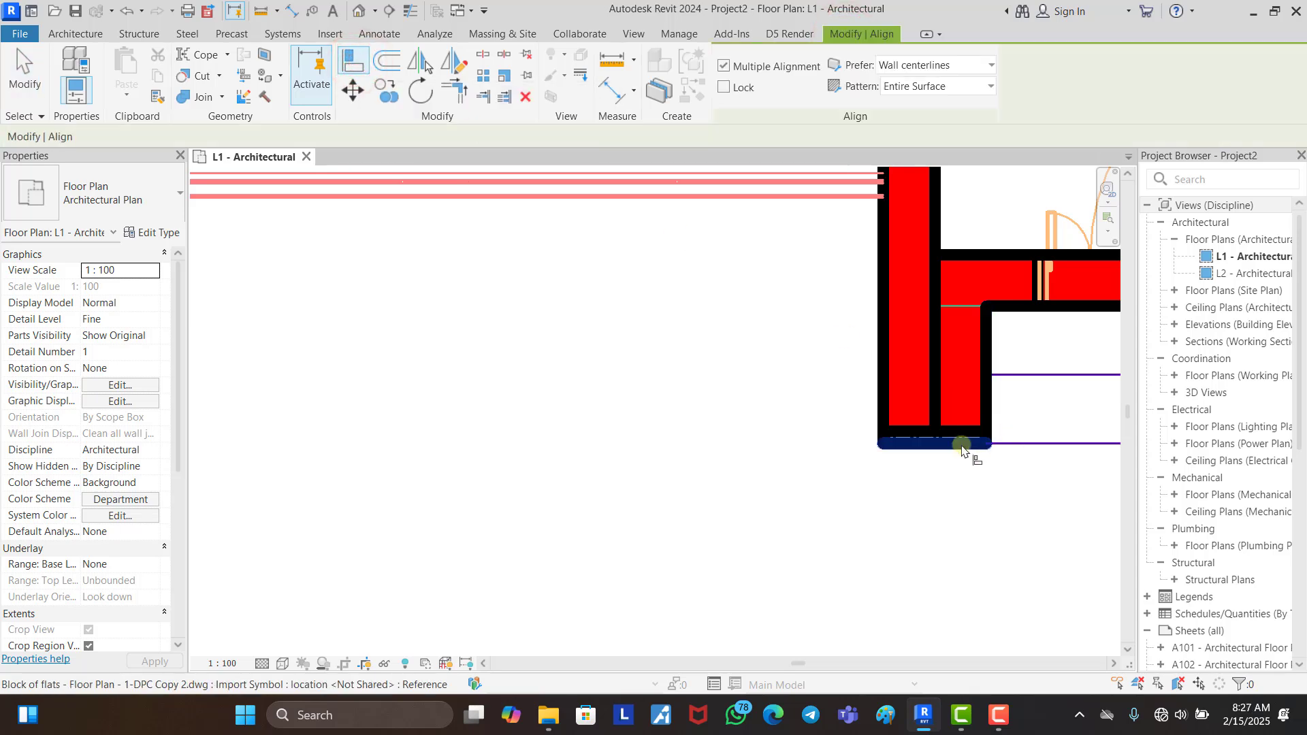
left_click(726, 476)
scroll(680, 483, "down", 8)
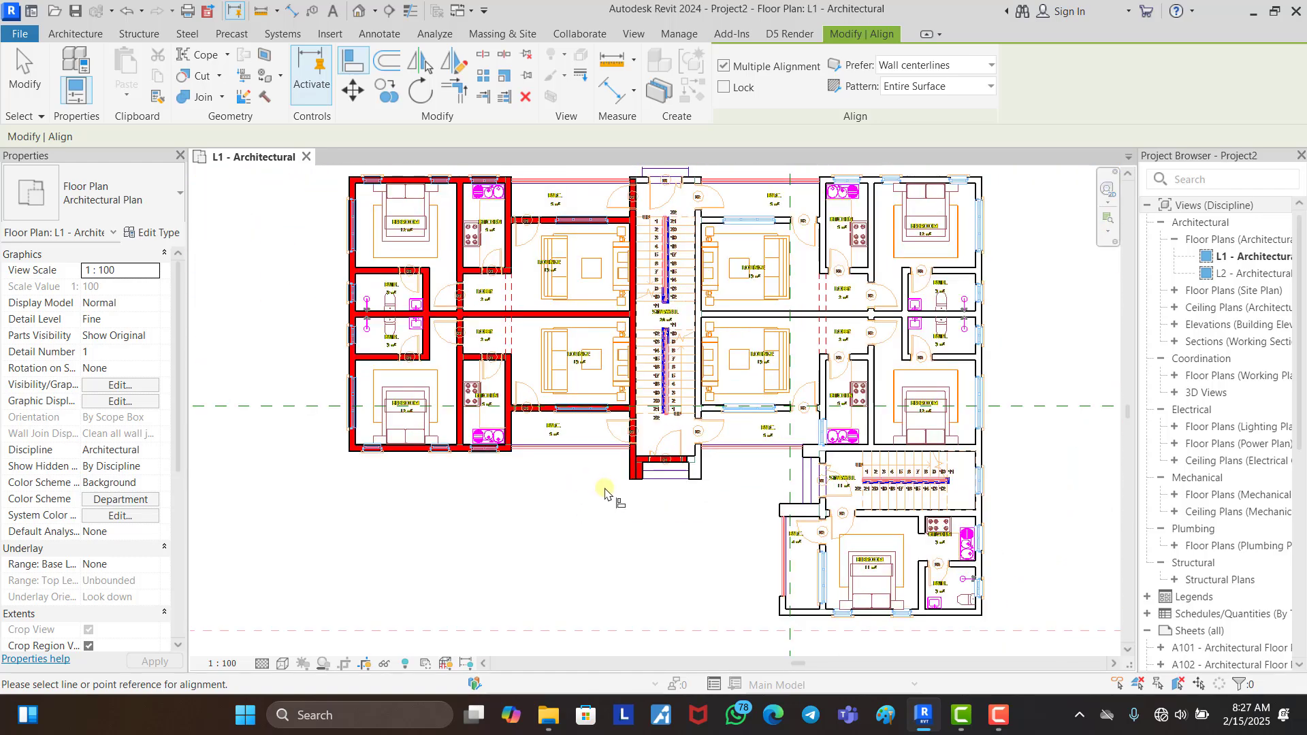
Step: Align the upper end of the stairwell wall with the DWG's outer wall line beside the upper entrance and leave Align
scroll(612, 252, "up", 5)
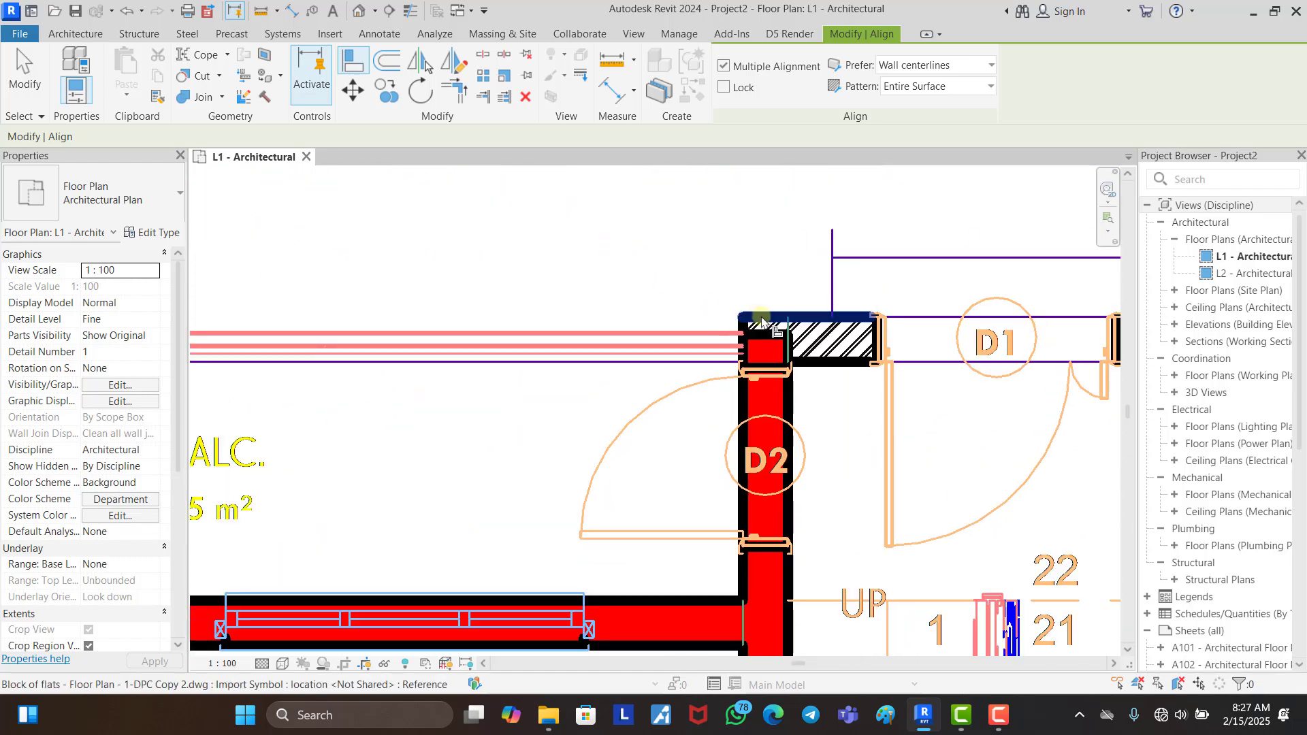
key("Escape")
key("Escape")
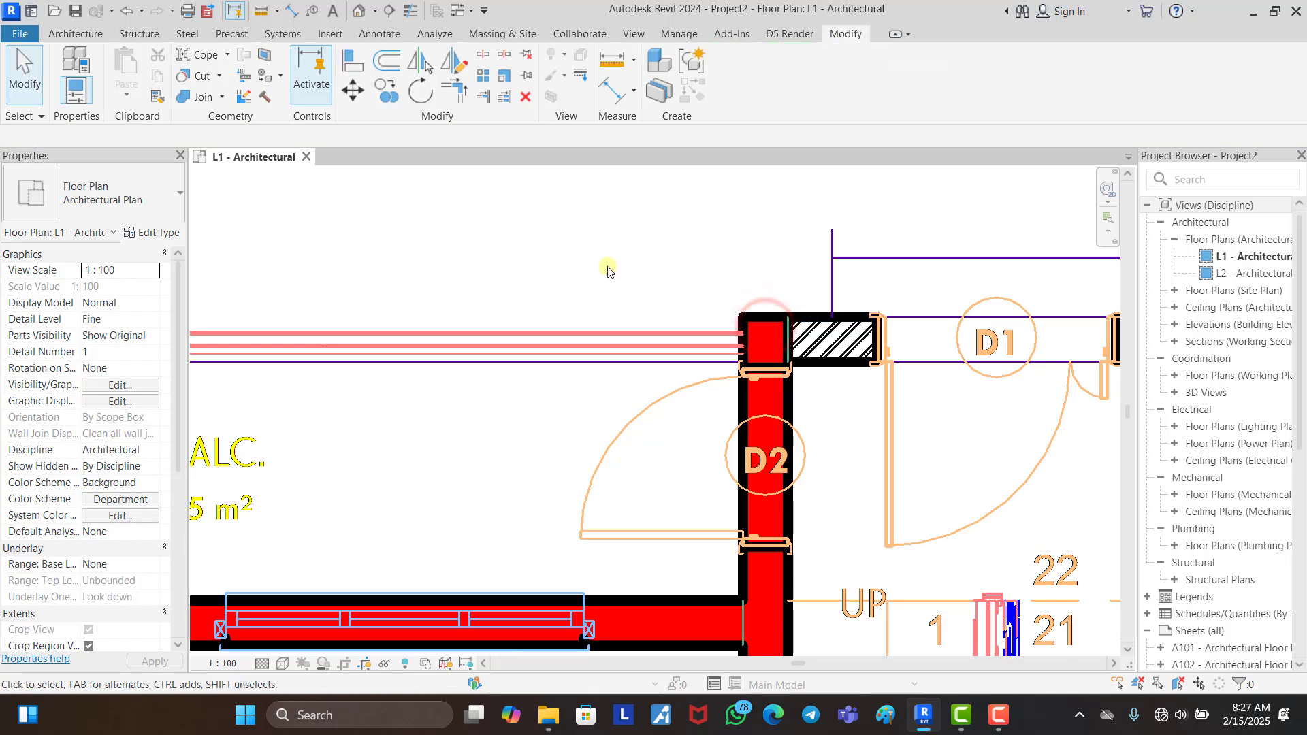
left_click(607, 246)
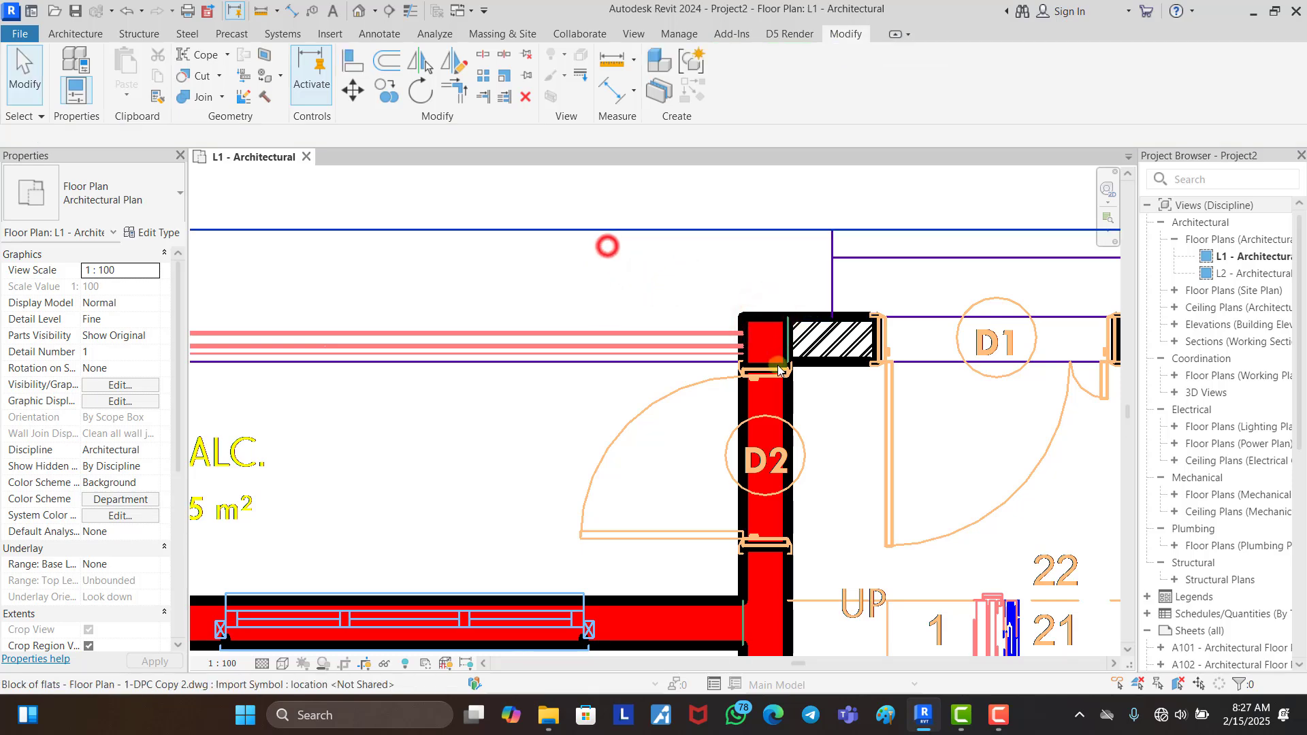
Step: Trace the upper entrance wall across door D1 with a matching 225 wall and extend its end to the traced stairwell wall
left_click(781, 330)
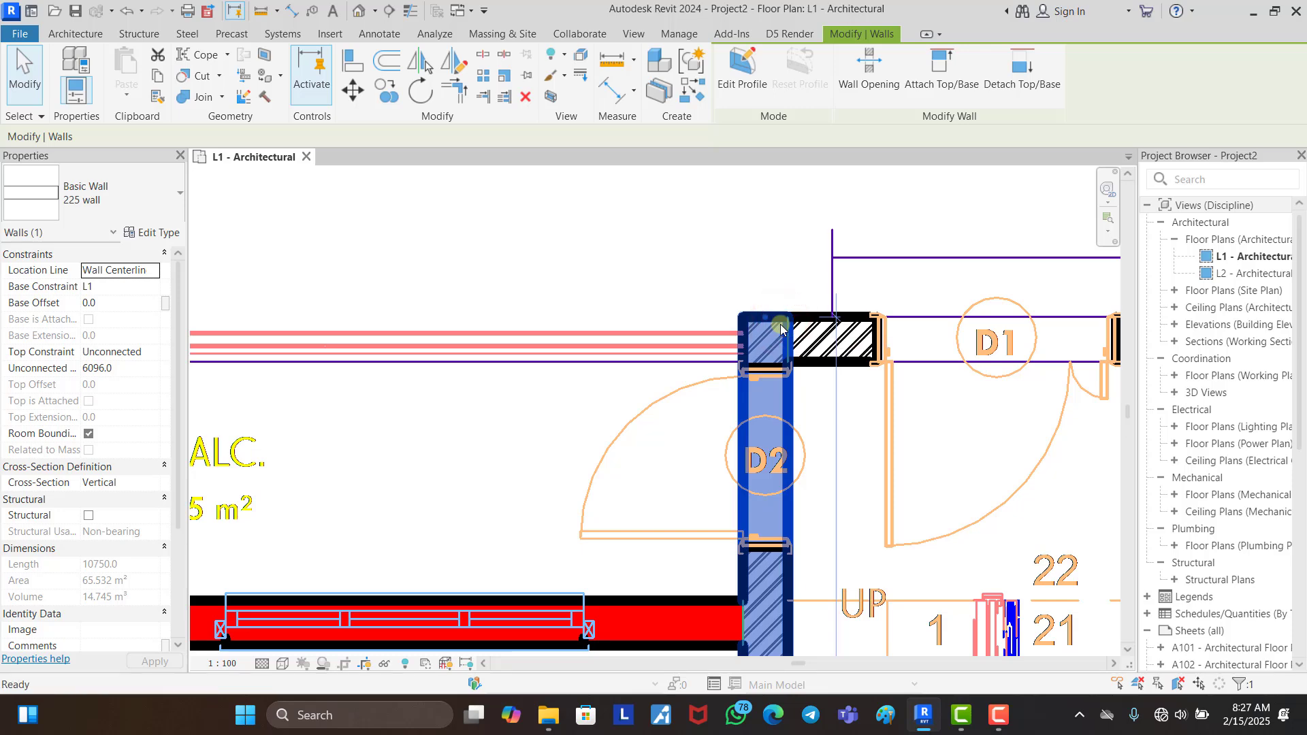
key("c")
key("s")
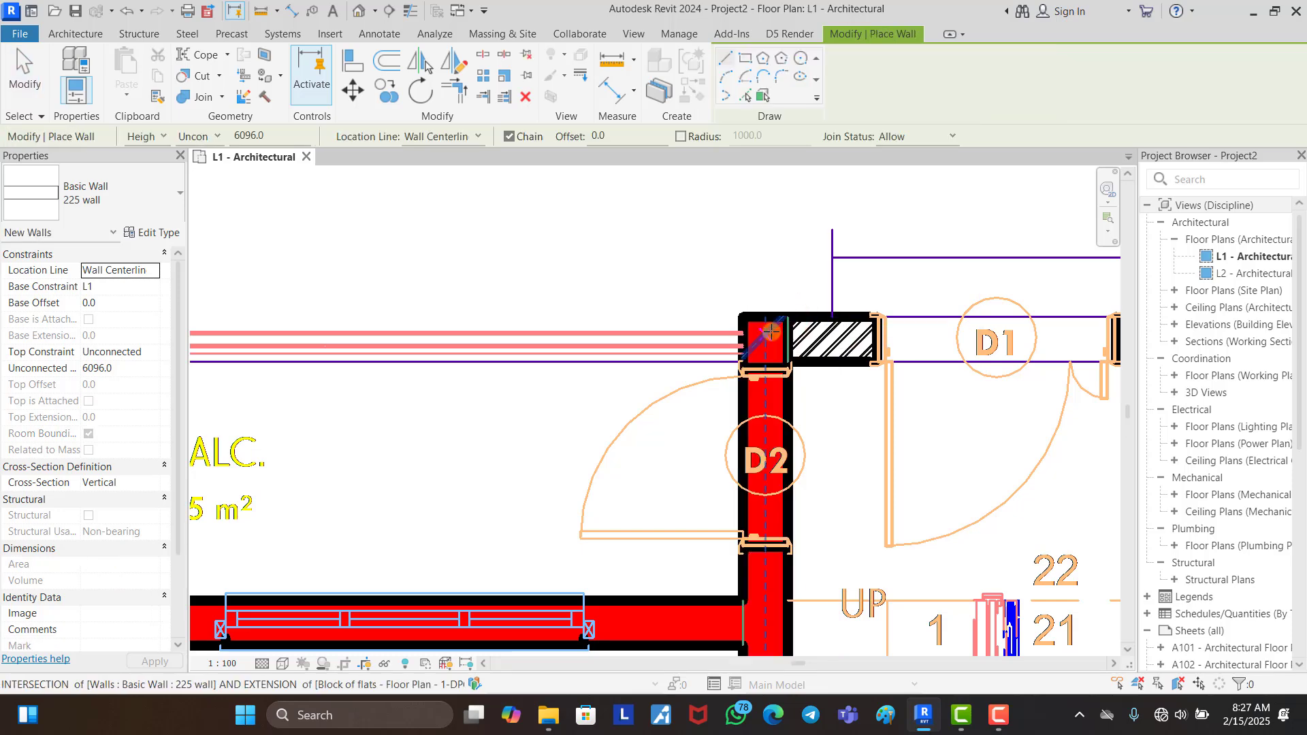
left_click(825, 336)
scroll(681, 348, "down", 2)
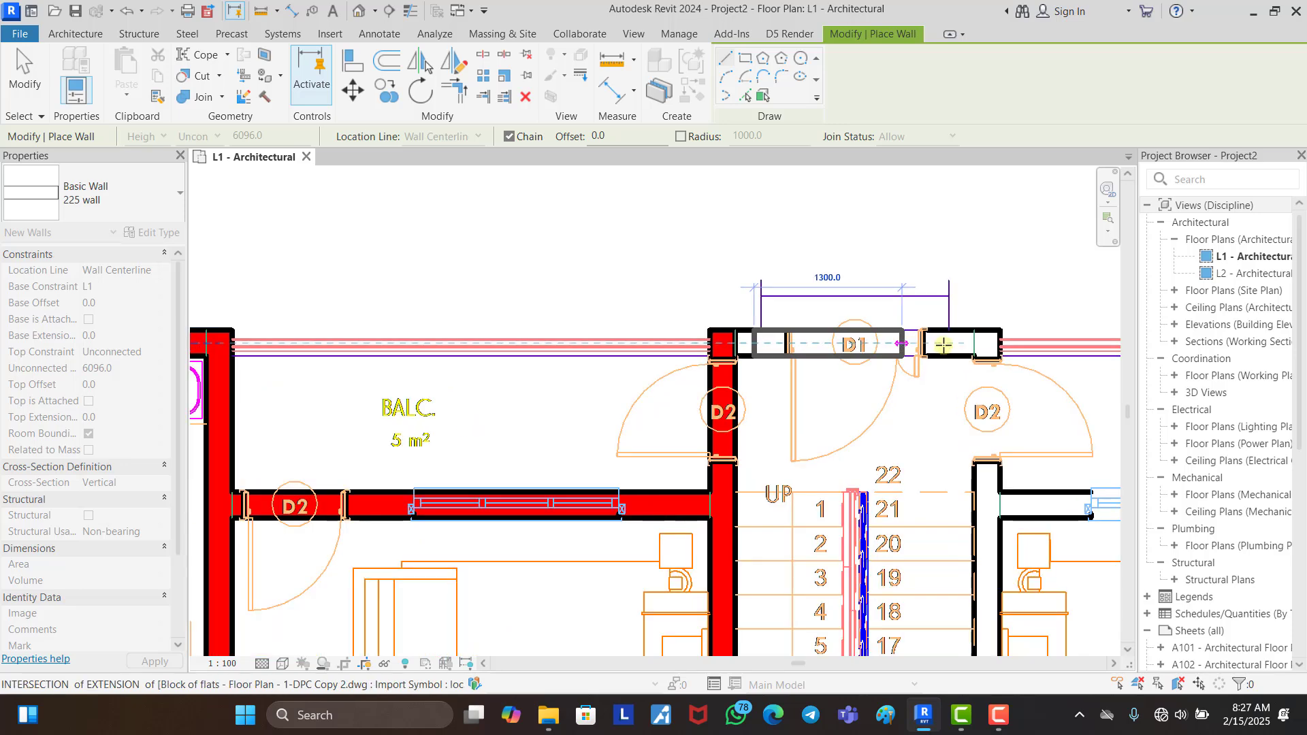
scroll(943, 345, "up", 2)
key("Escape")
key("Escape")
left_click(736, 347)
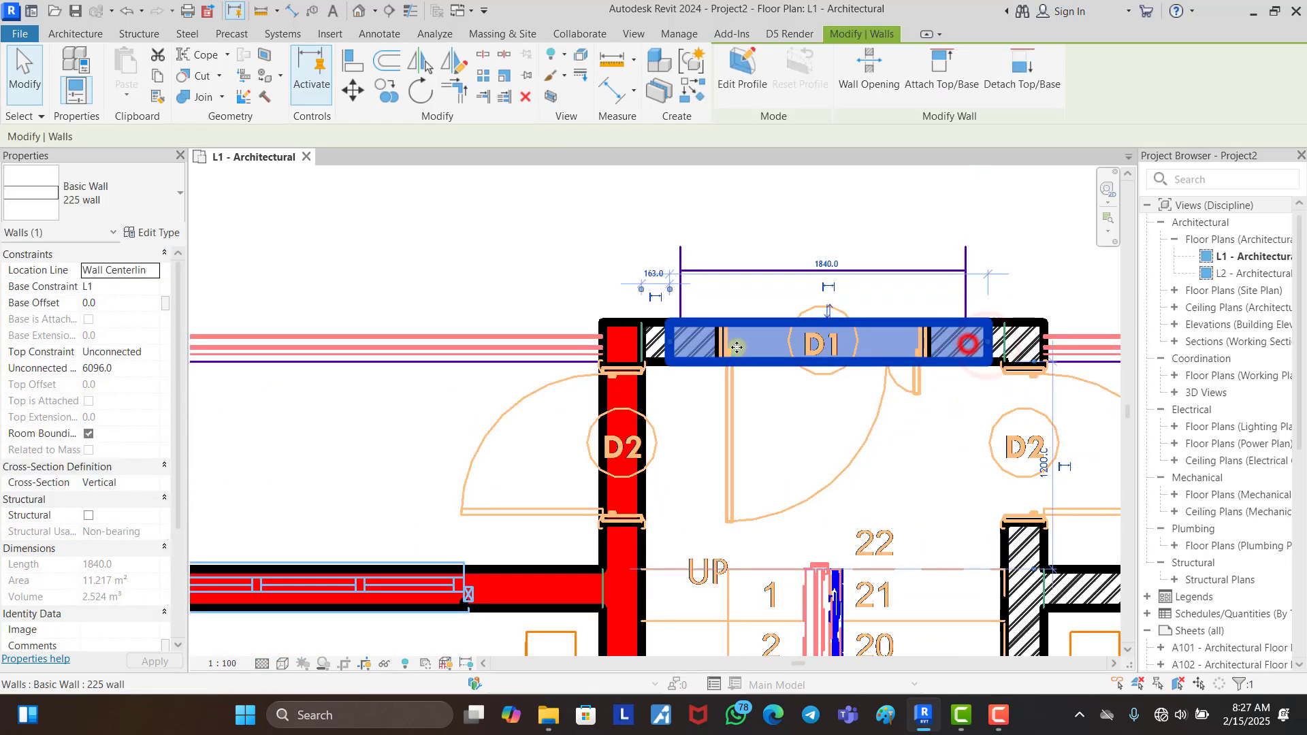
left_click(596, 265)
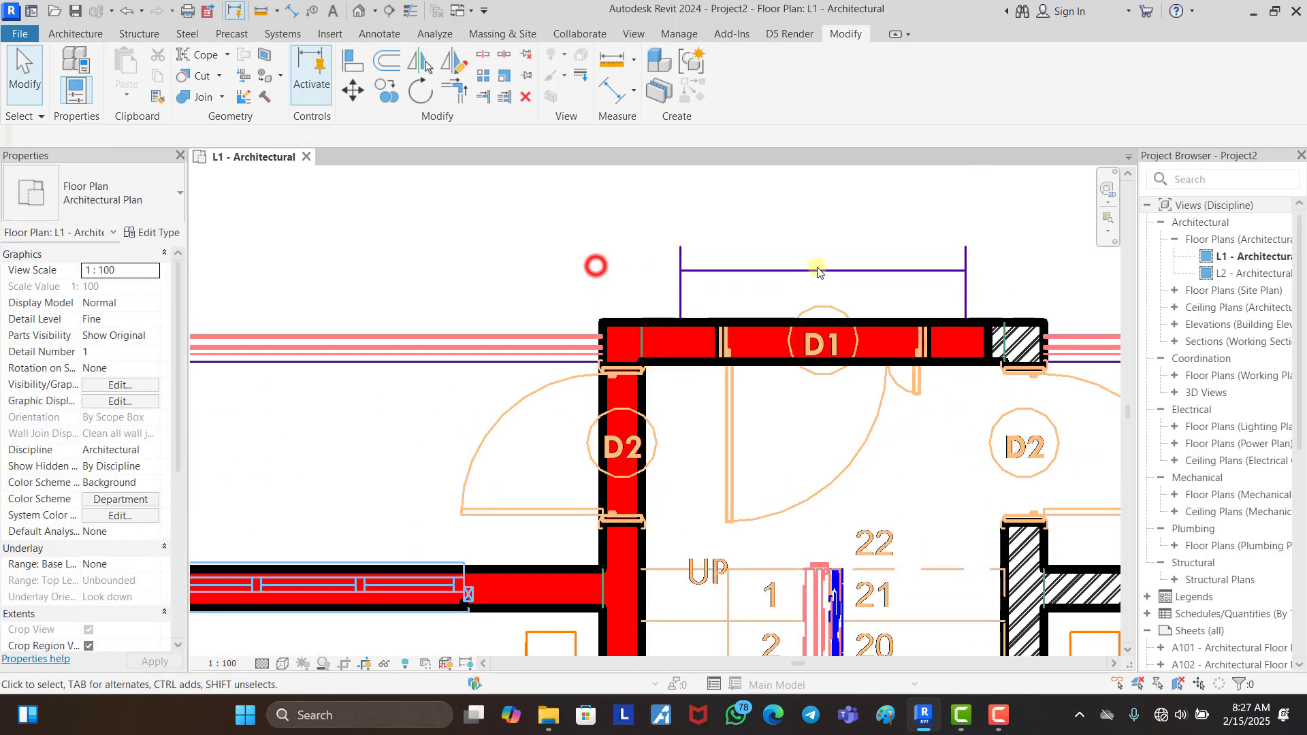
Step: Mirror a copy of all traced walls except the two D1 entrance walls about a vertical axis through the lower D1 wall's midpoint
scroll(732, 264, "down", 6)
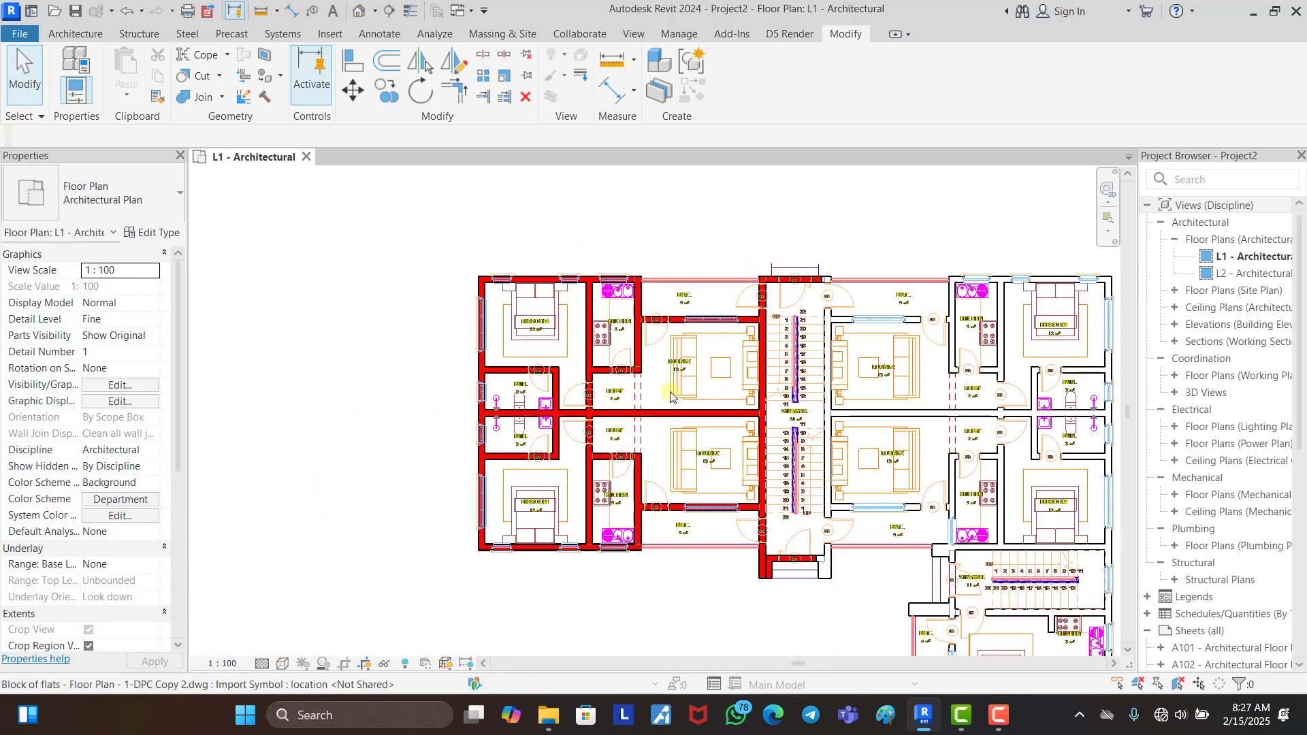
scroll(744, 319, "down", 1)
scroll(744, 318, "up", 1)
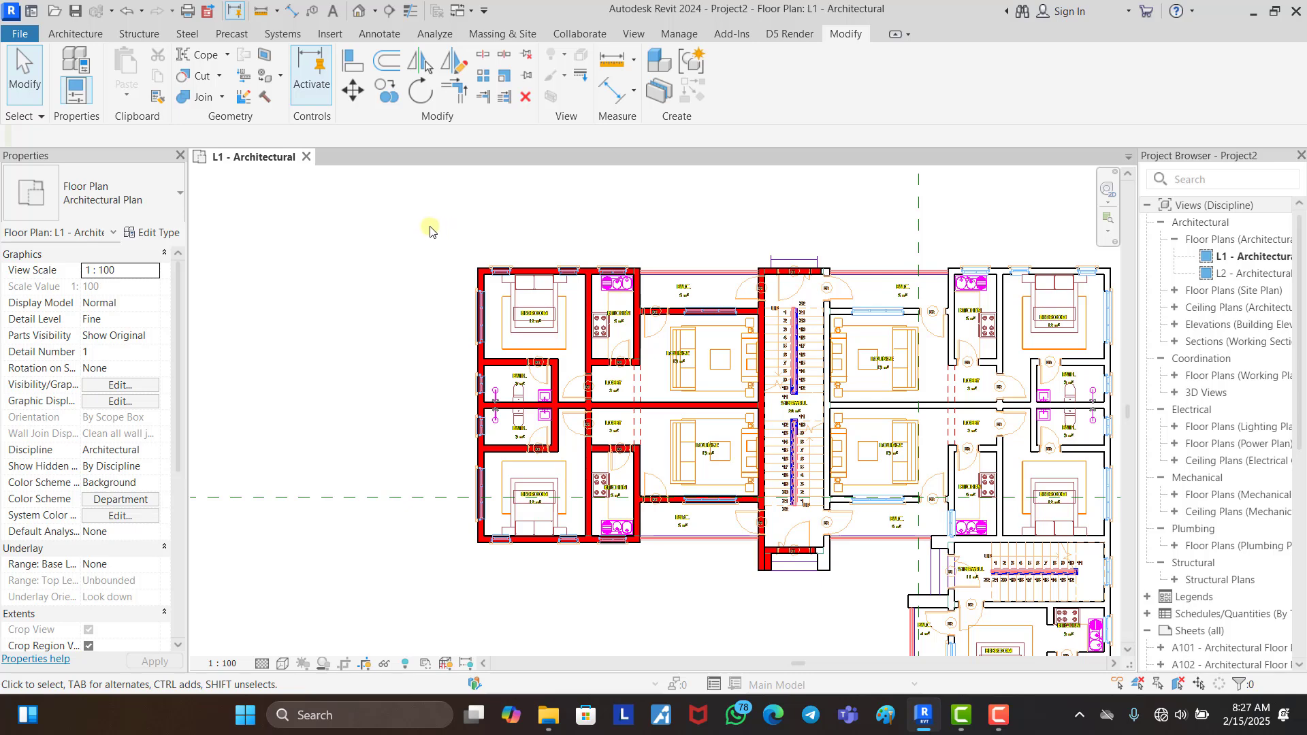
left_click_drag(433, 244, 827, 590)
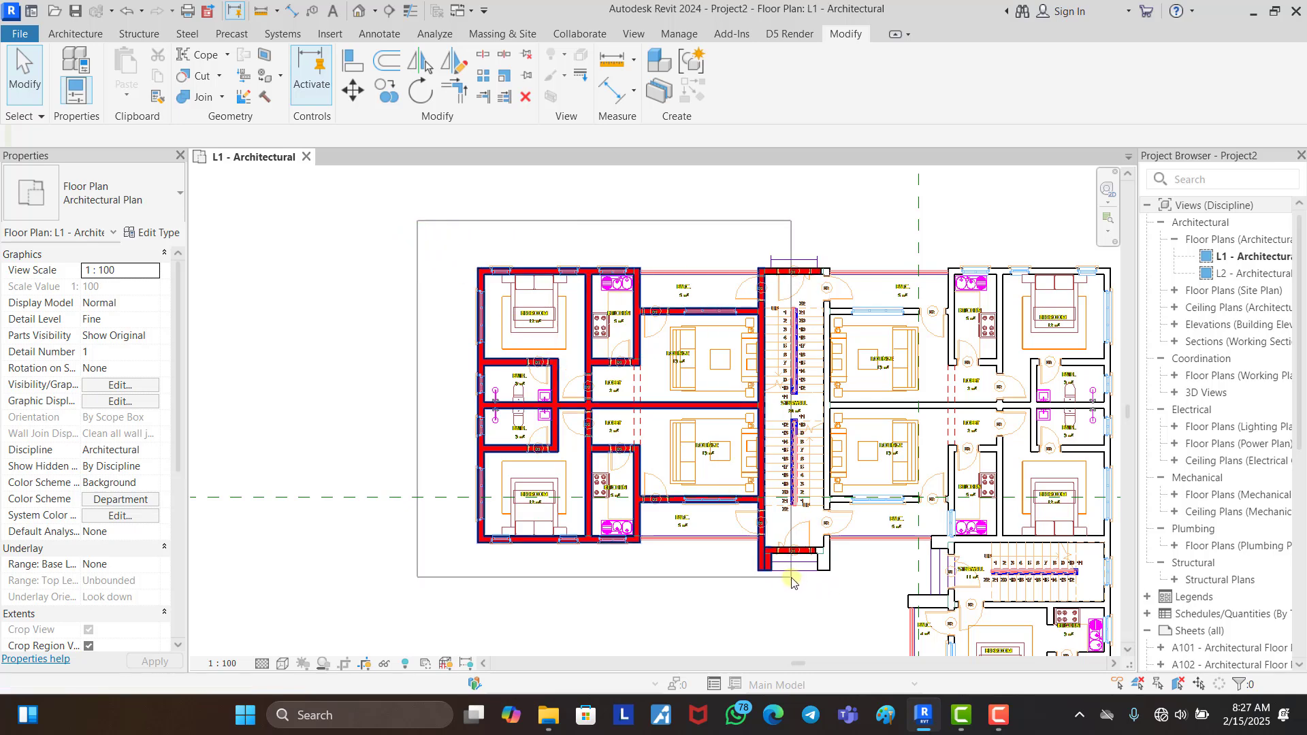
left_click_drag(793, 582, 793, 583)
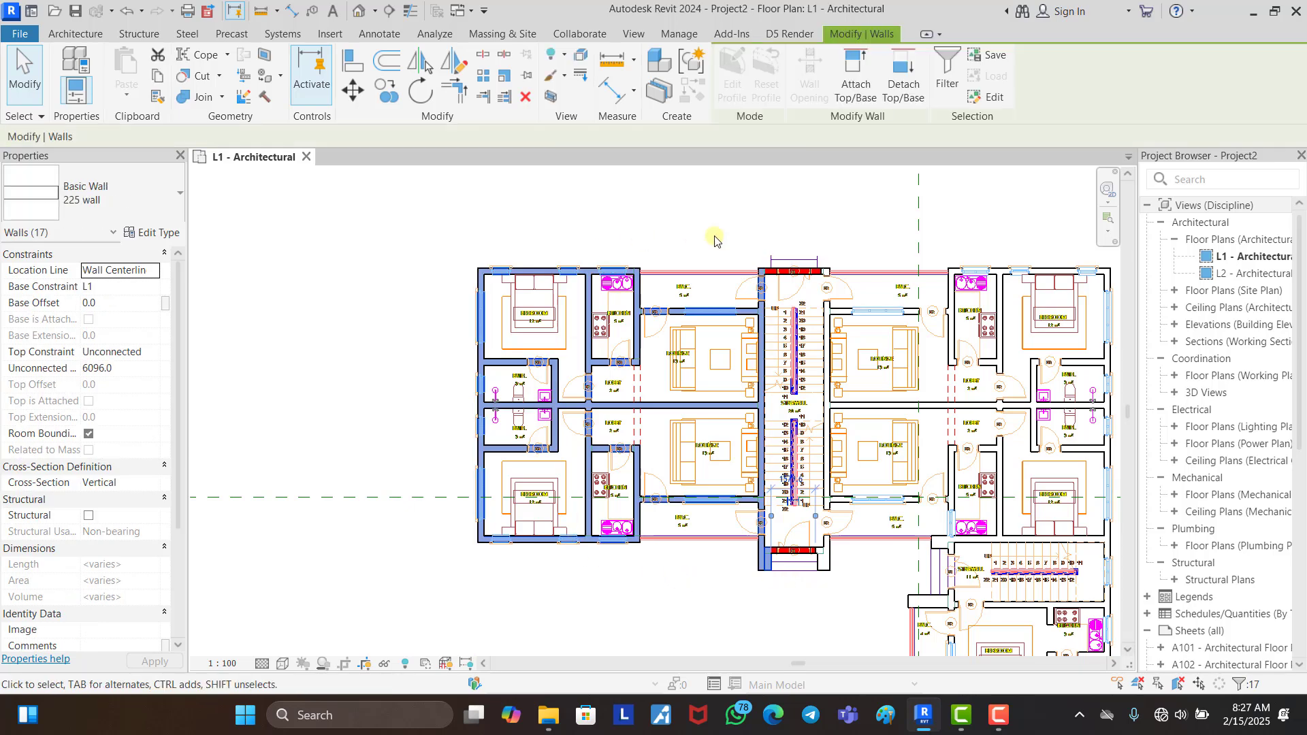
left_click(453, 62)
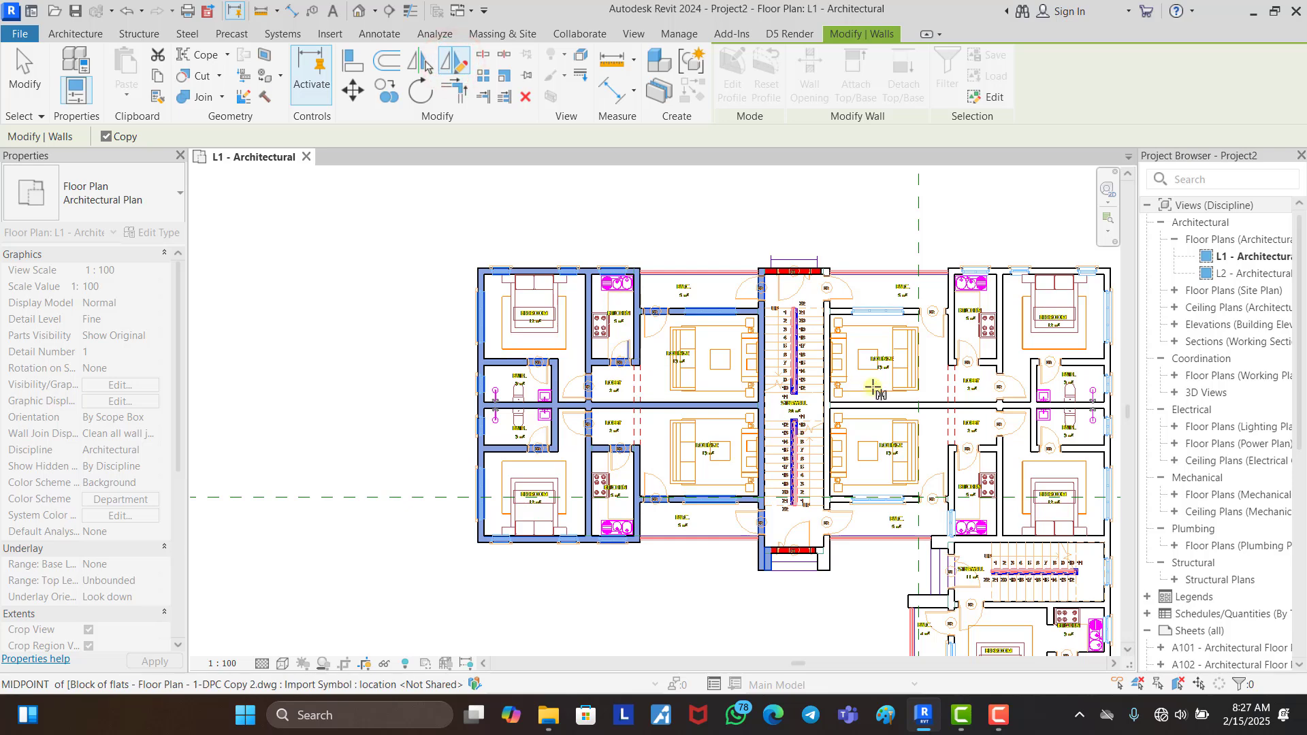
scroll(620, 339, "down", 2)
scroll(925, 385, "up", 1)
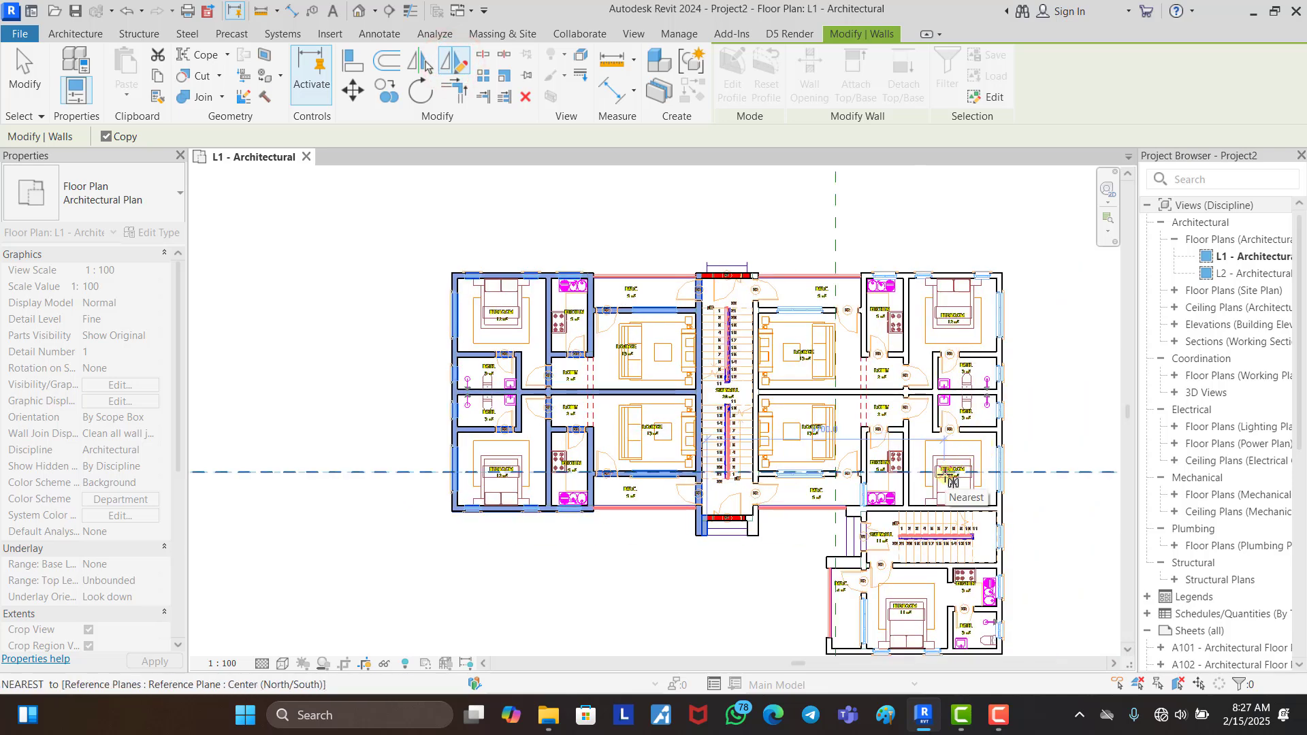
scroll(727, 538, "up", 5)
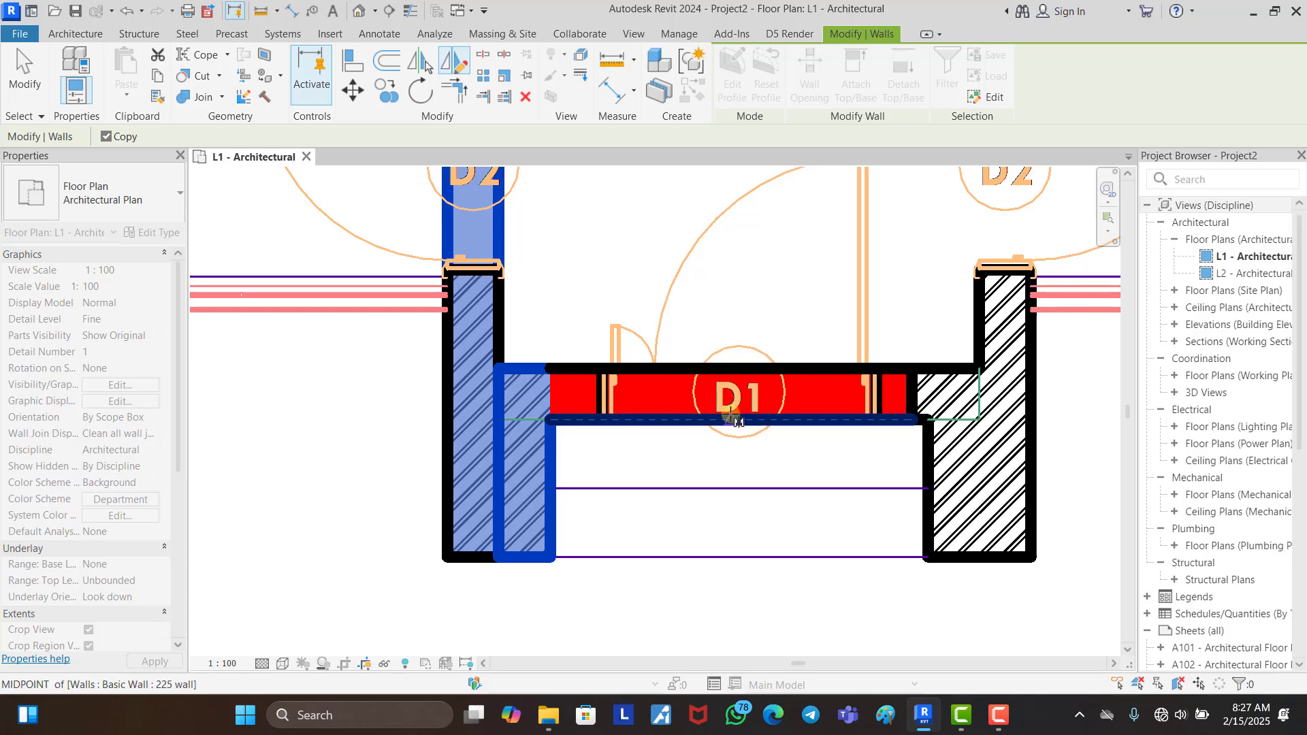
left_click(733, 421)
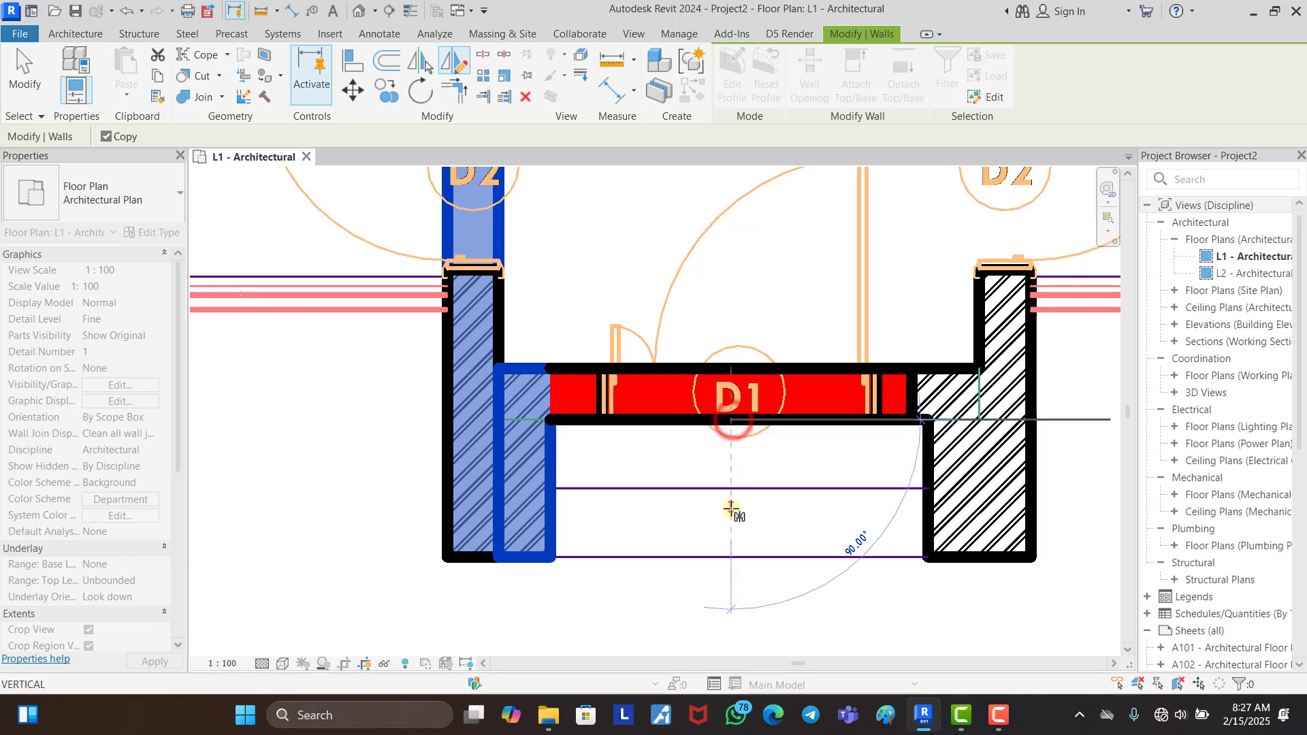
left_click(729, 519)
scroll(564, 457, "down", 4)
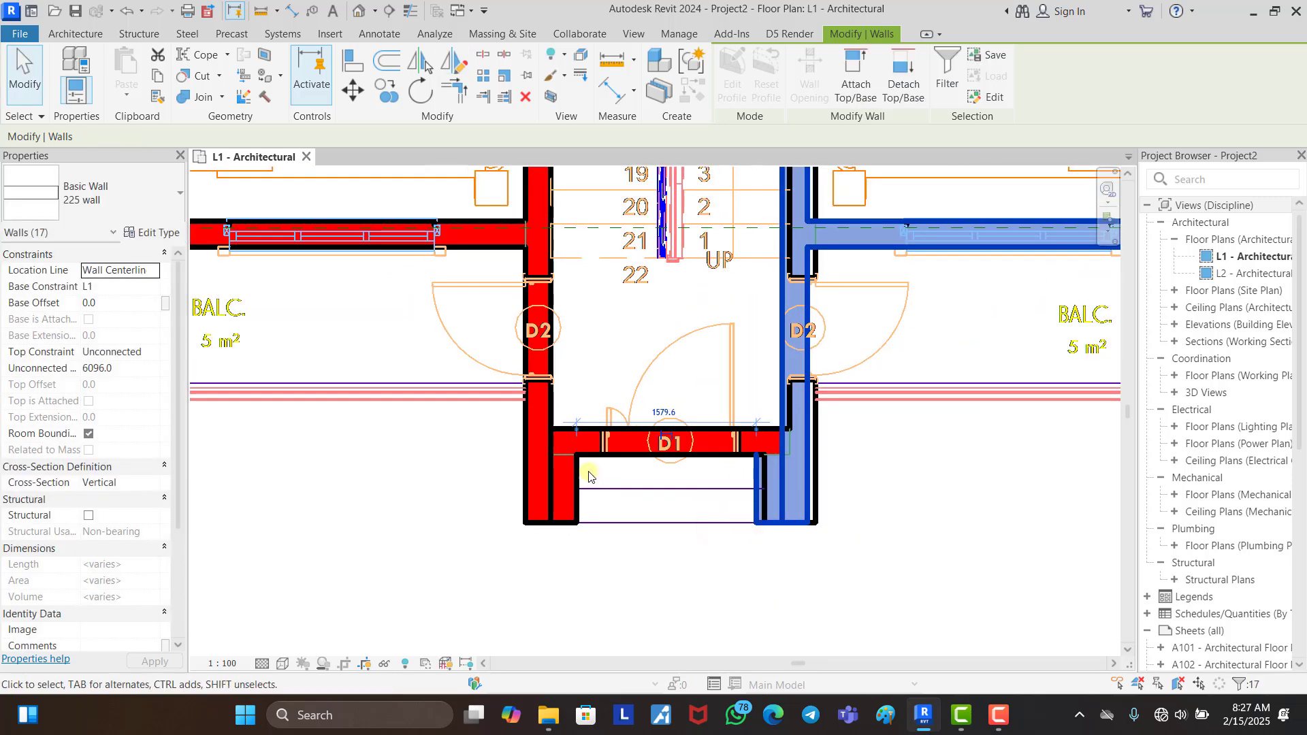
scroll(564, 457, "down", 3)
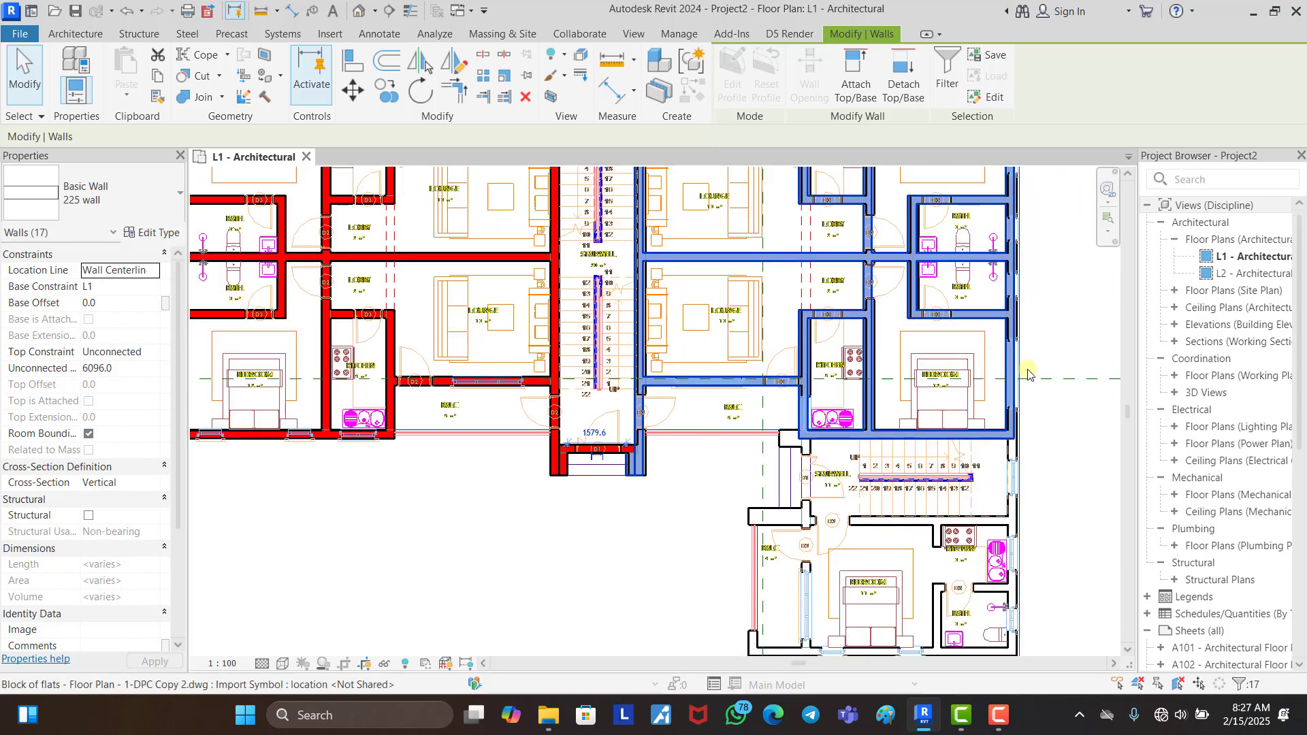
Step: Move the mirrored walls sideways so their outer bedroom wall lines up with the DWG's outer wall
scroll(1027, 373, "up", 3)
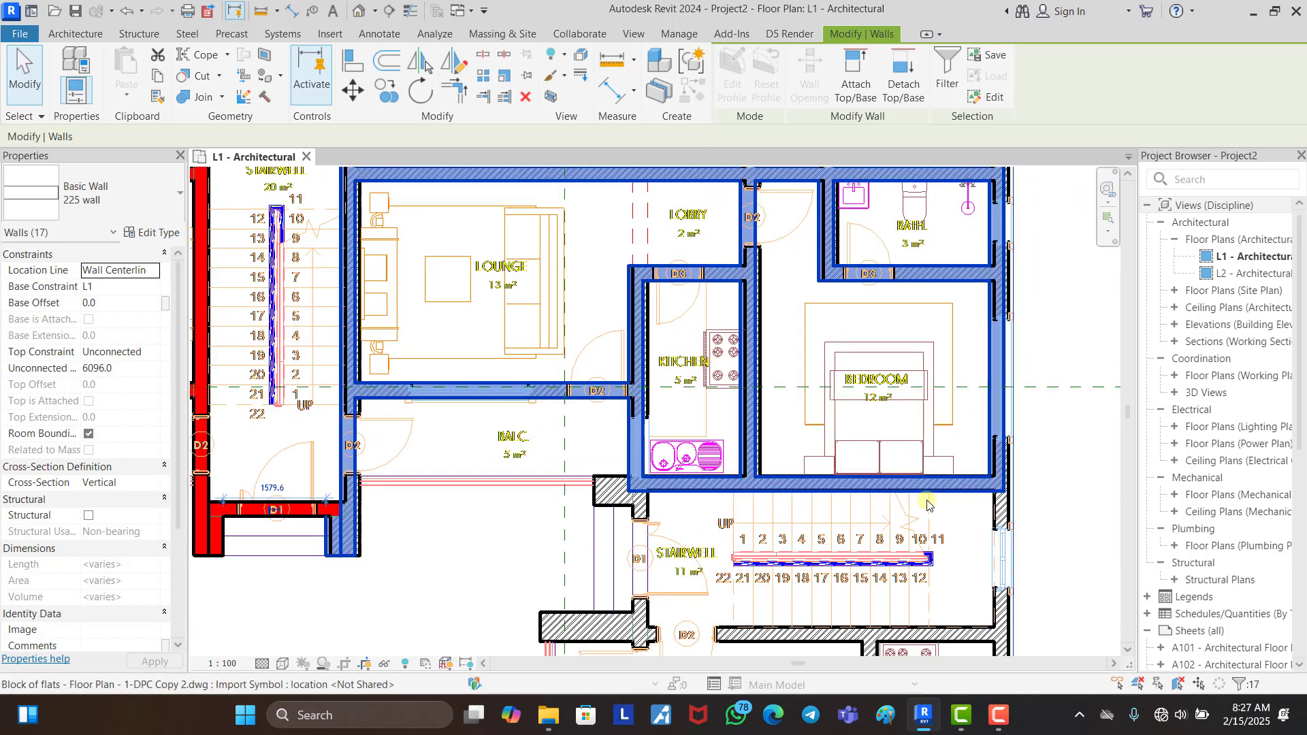
left_click(355, 91)
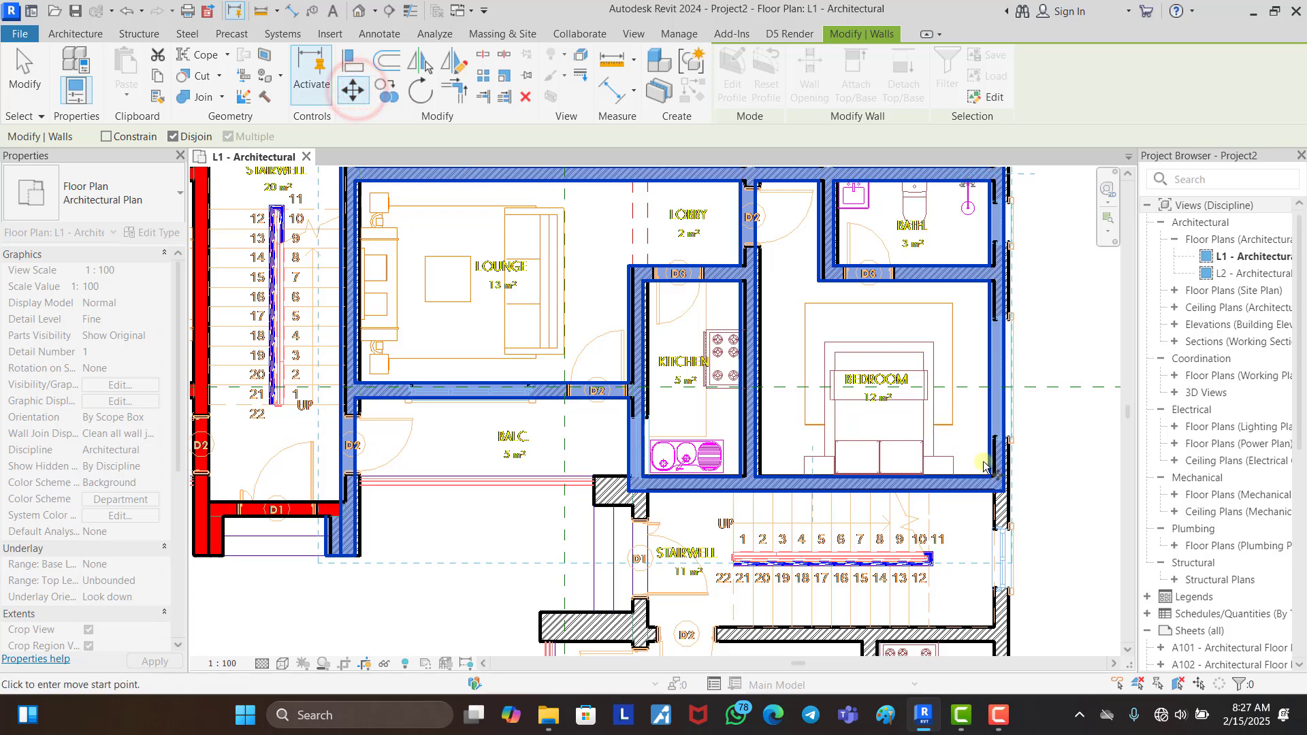
scroll(985, 466, "up", 5)
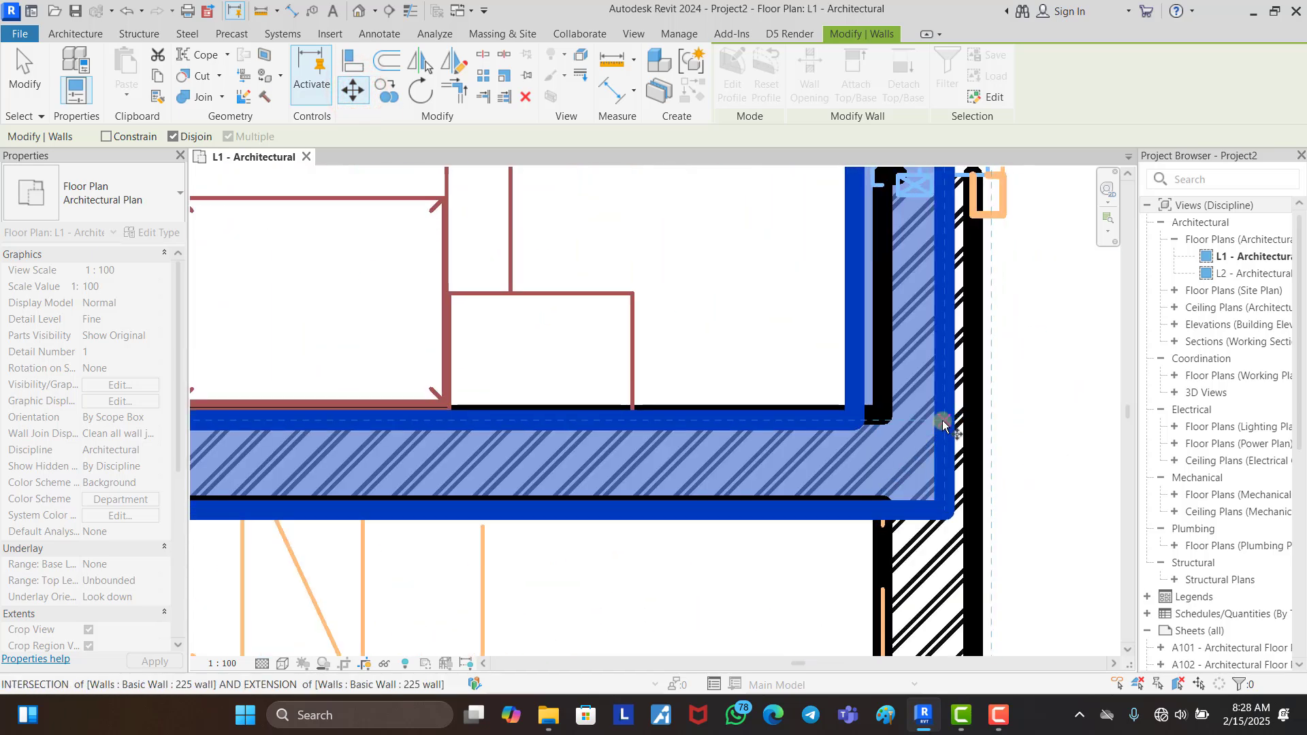
key("Escape")
scroll(1013, 428, "down", 5)
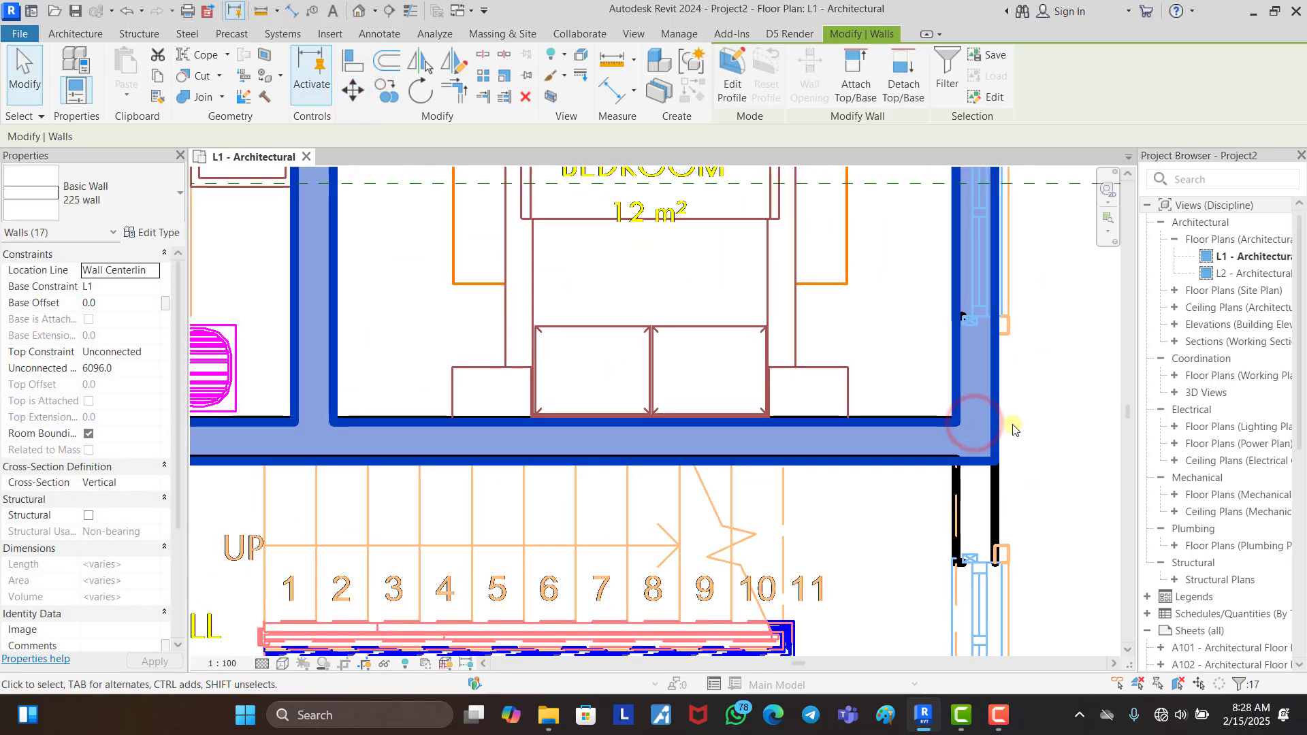
Step: Extend the mirrored outer bedroom wall down past the side stairwell to the lower flat's bottom outer corner
scroll(783, 436, "down", 2)
left_click(484, 495)
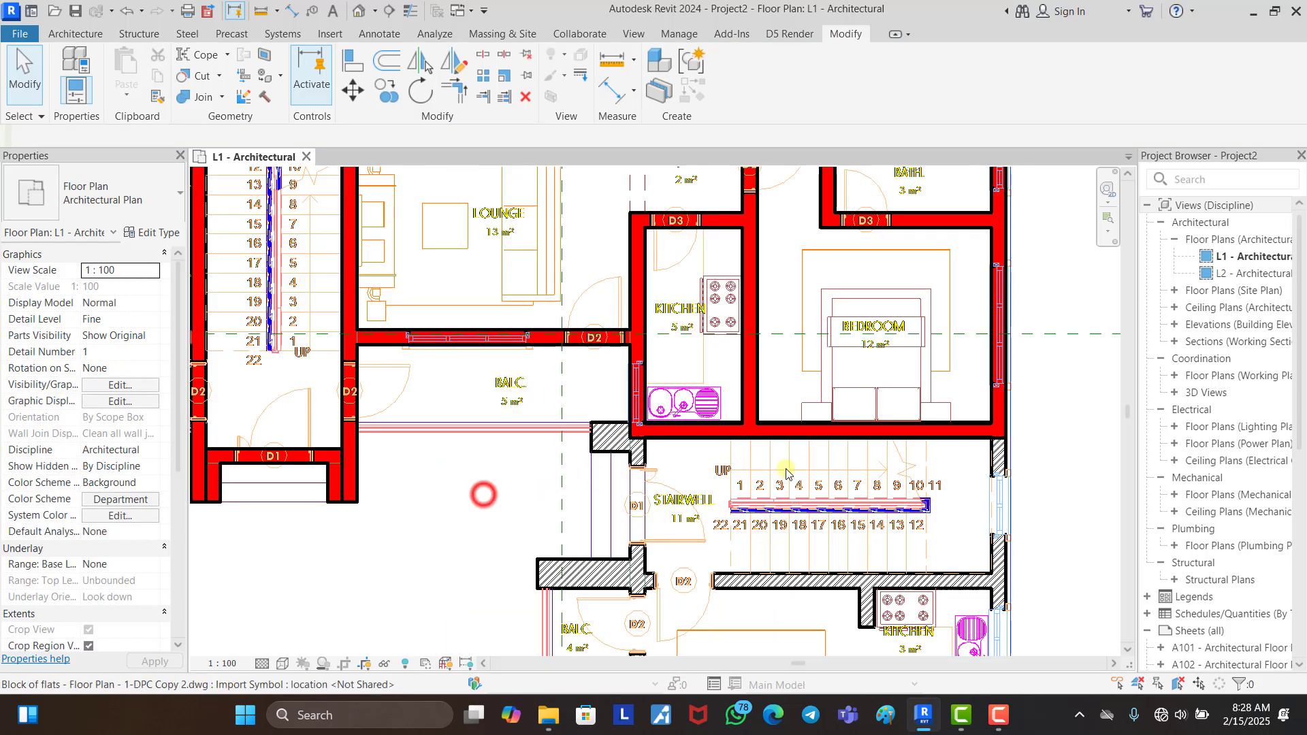
scroll(806, 473, "down", 4)
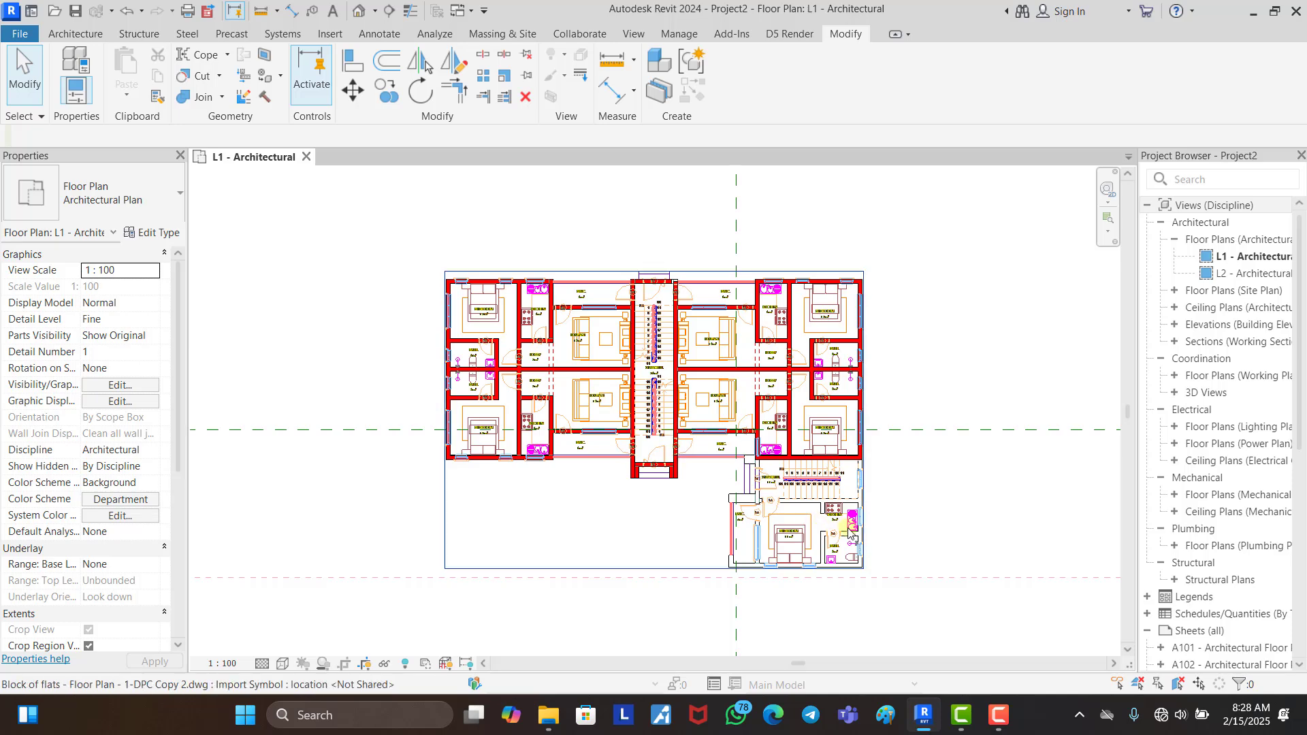
scroll(848, 533, "up", 5)
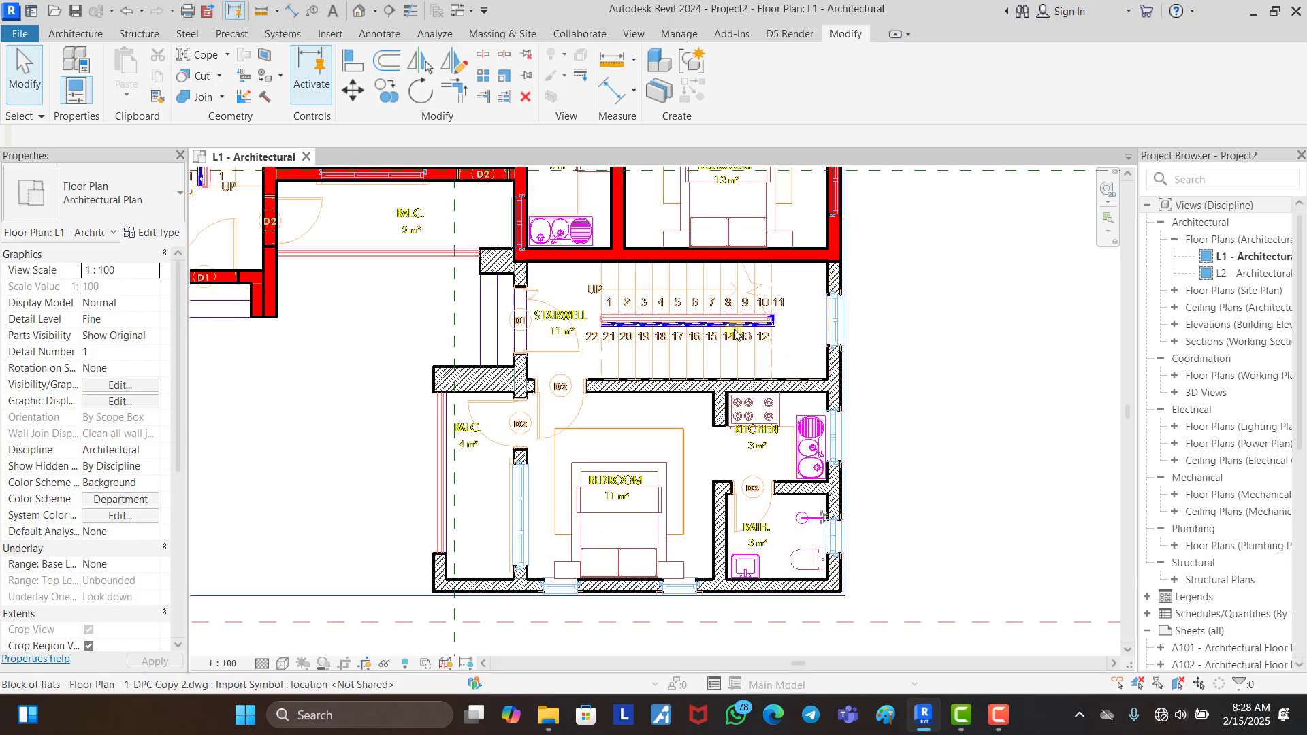
left_click(833, 232)
left_click_drag(834, 256, 843, 584)
left_click(958, 509)
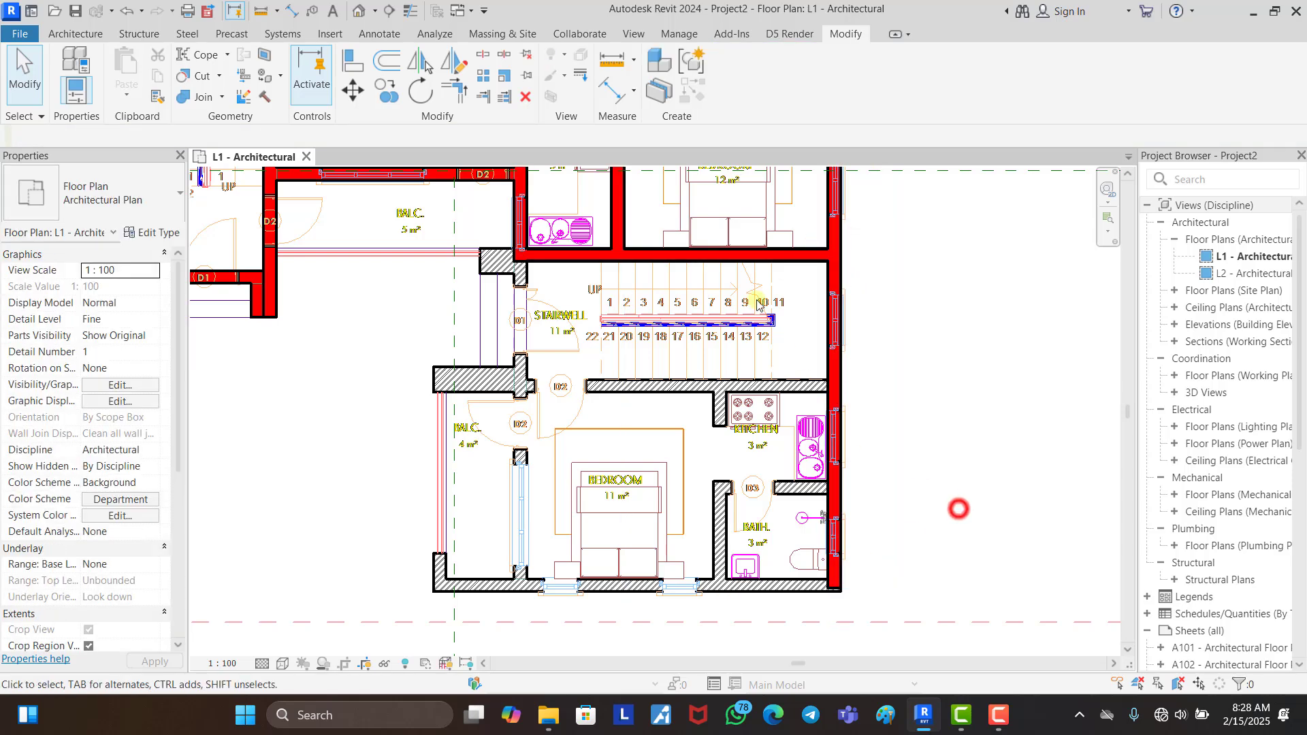
Step: Trace the lower flat's bottom wall with a matching 225 wall to the balcony corner, plus the short upward return there
left_click(832, 493)
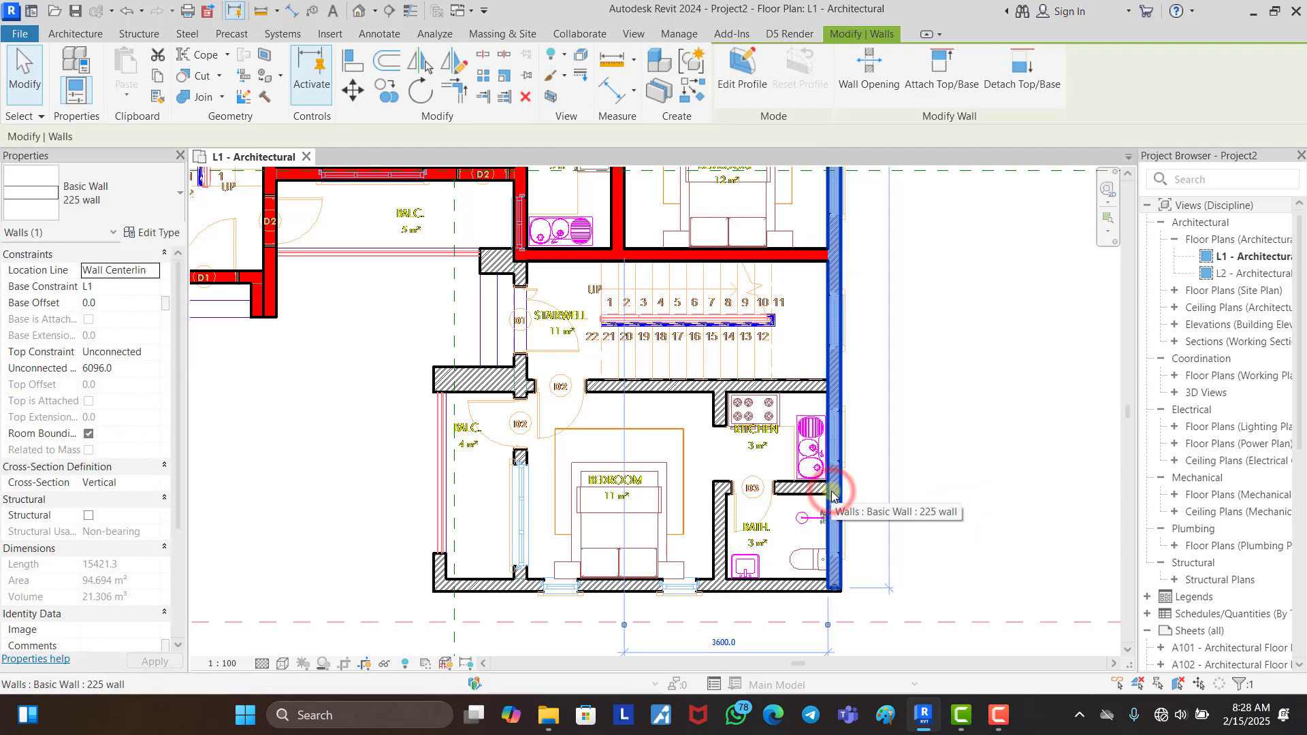
key("c")
key("s")
scroll(823, 590, "up", 4)
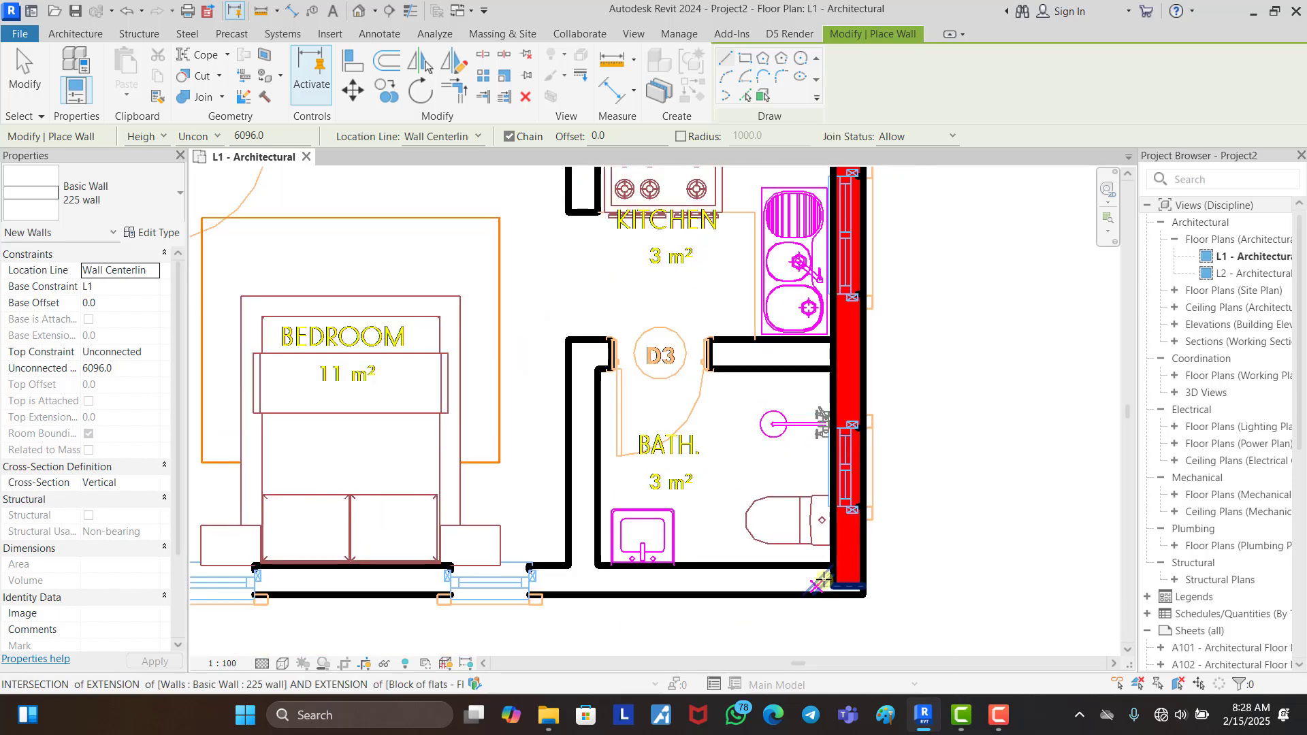
scroll(810, 578, "up", 2)
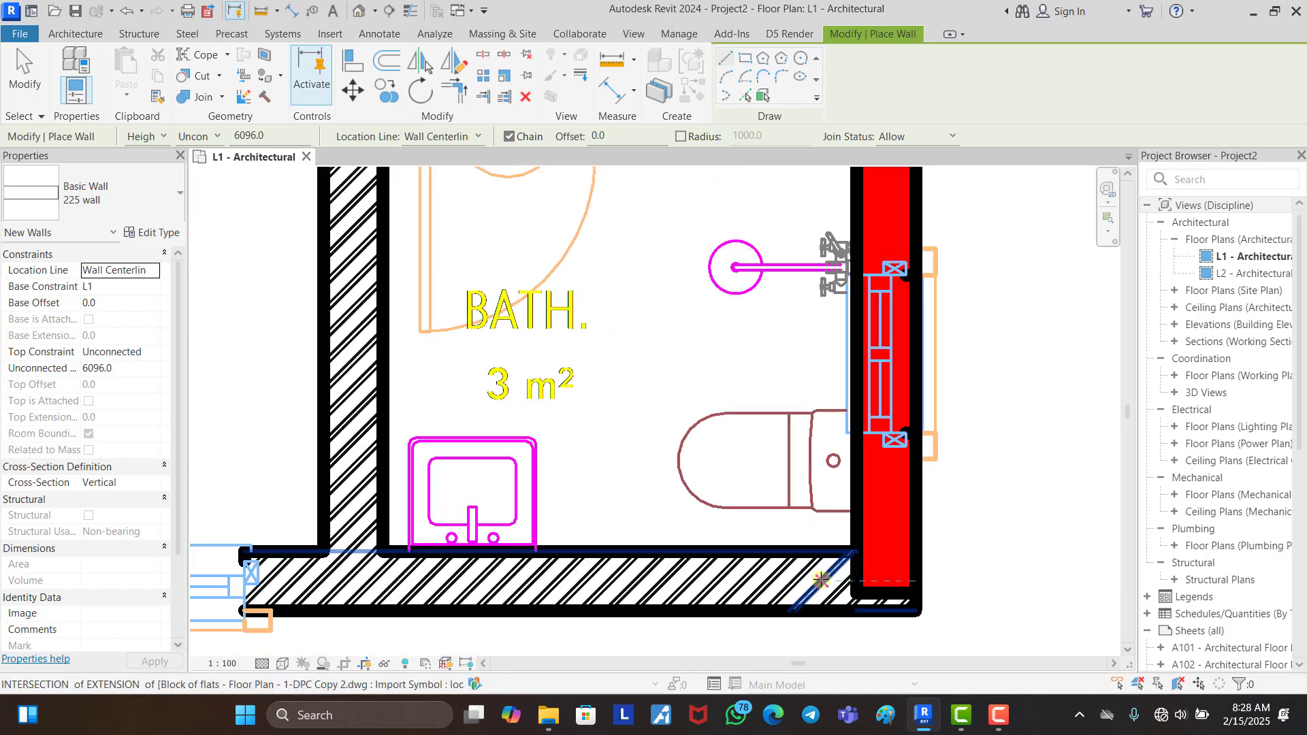
scroll(820, 578, "down", 5)
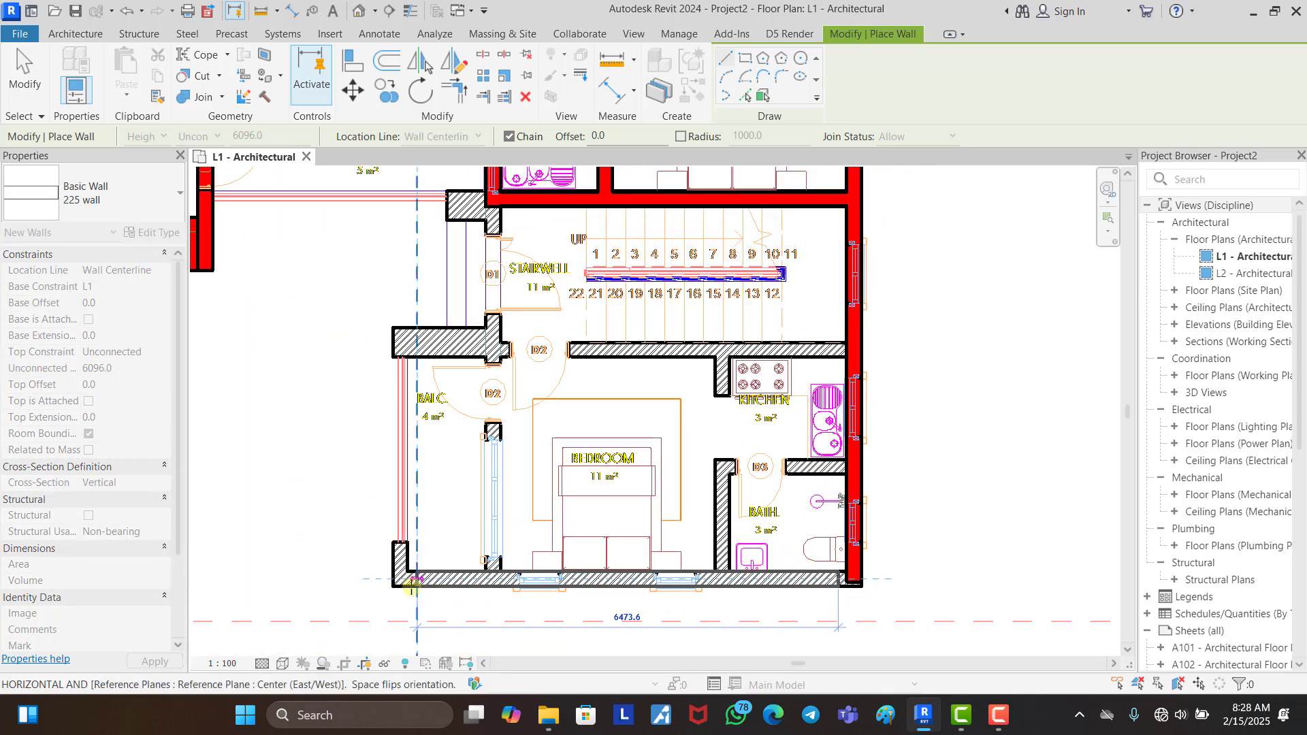
scroll(271, 587, "up", 3)
left_click(394, 568)
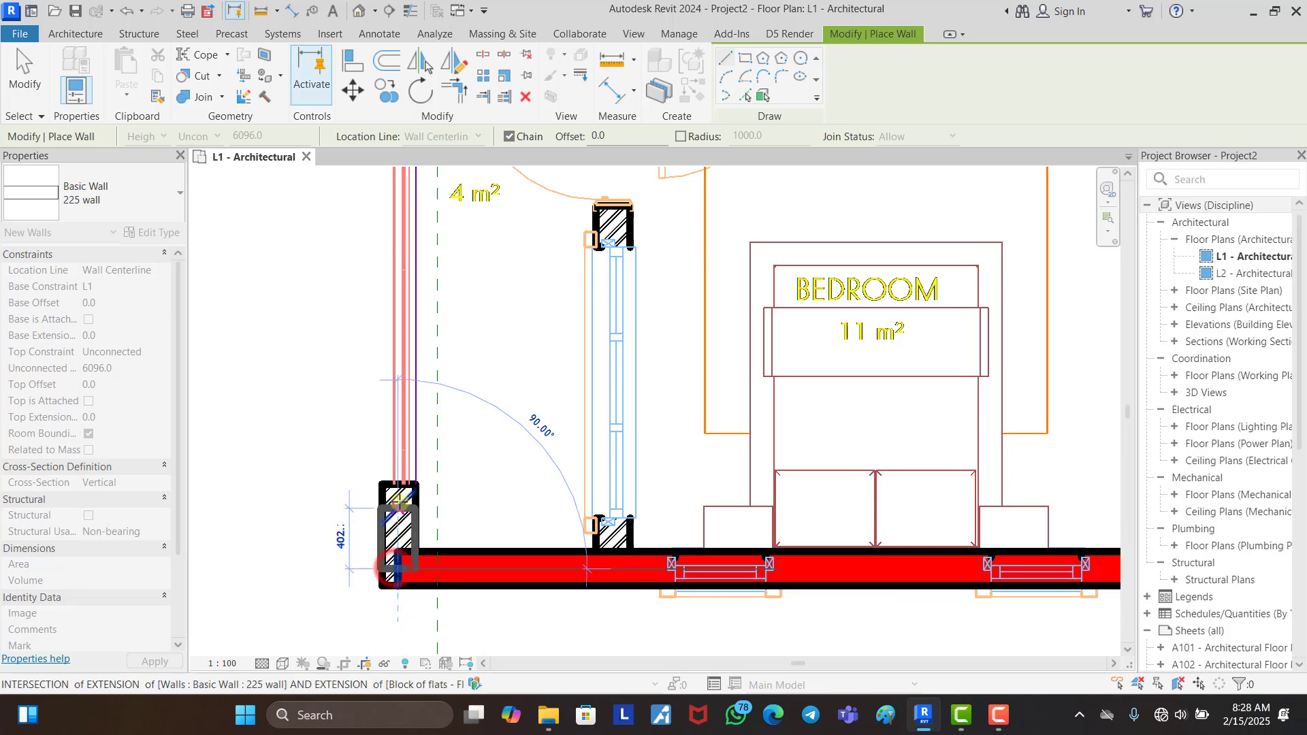
scroll(394, 545, "down", 4)
scroll(399, 510, "up", 6)
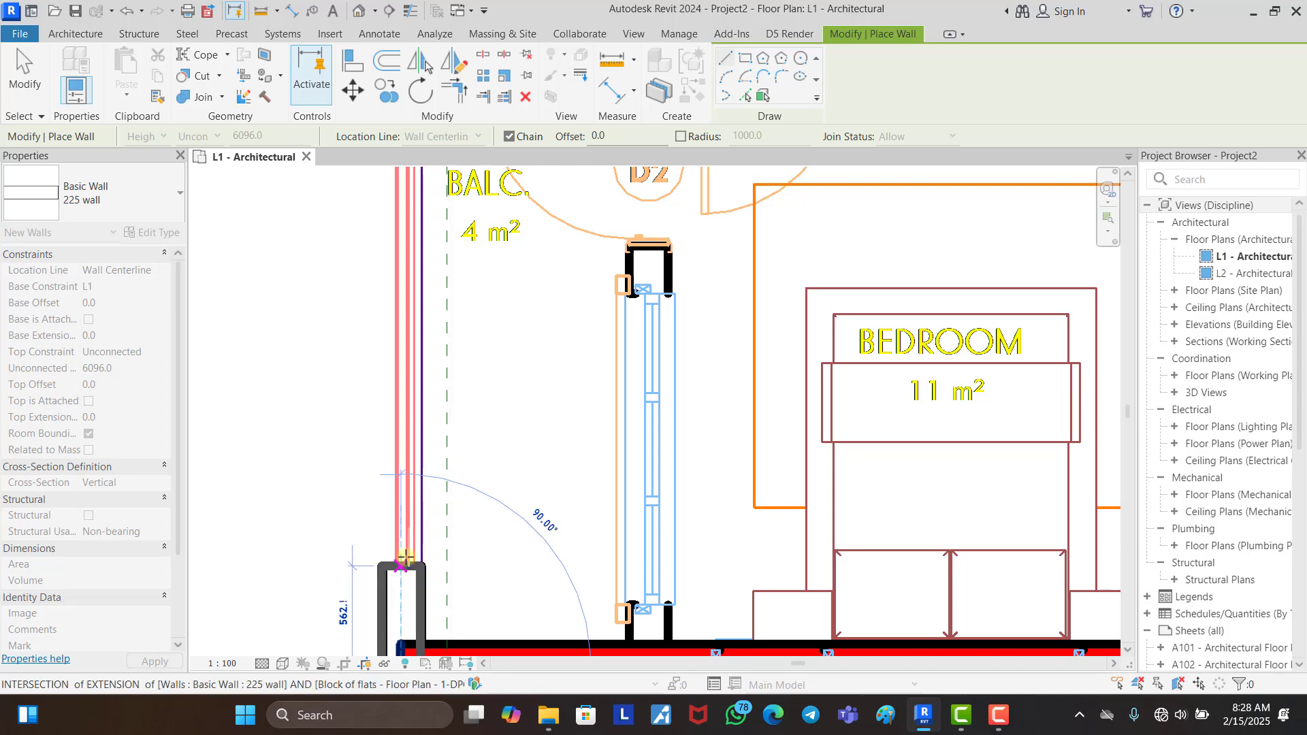
scroll(313, 571, "down", 4)
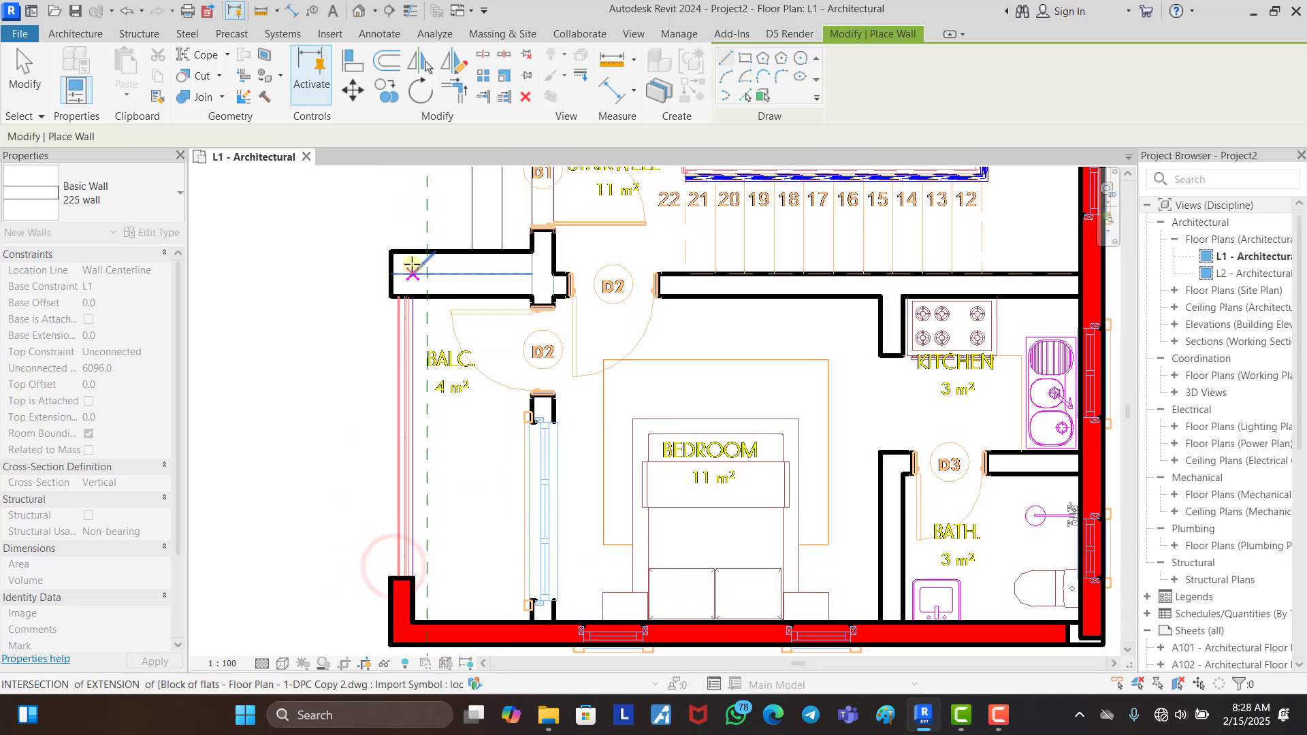
Step: Trace the thick hatched wall above the 4 m² balcony as two parallel 225 walls side by side
scroll(399, 262, "up", 5)
left_click(383, 263)
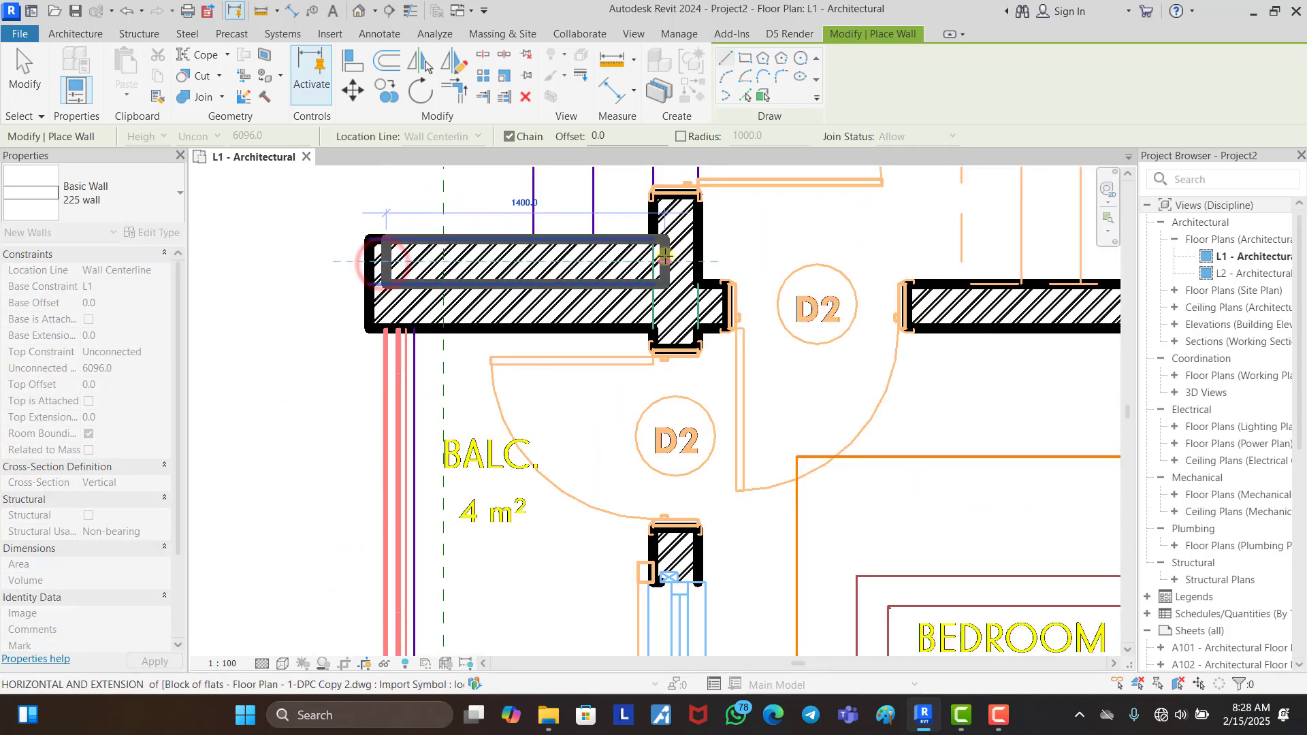
left_click(665, 258)
key("Escape")
left_click(398, 309)
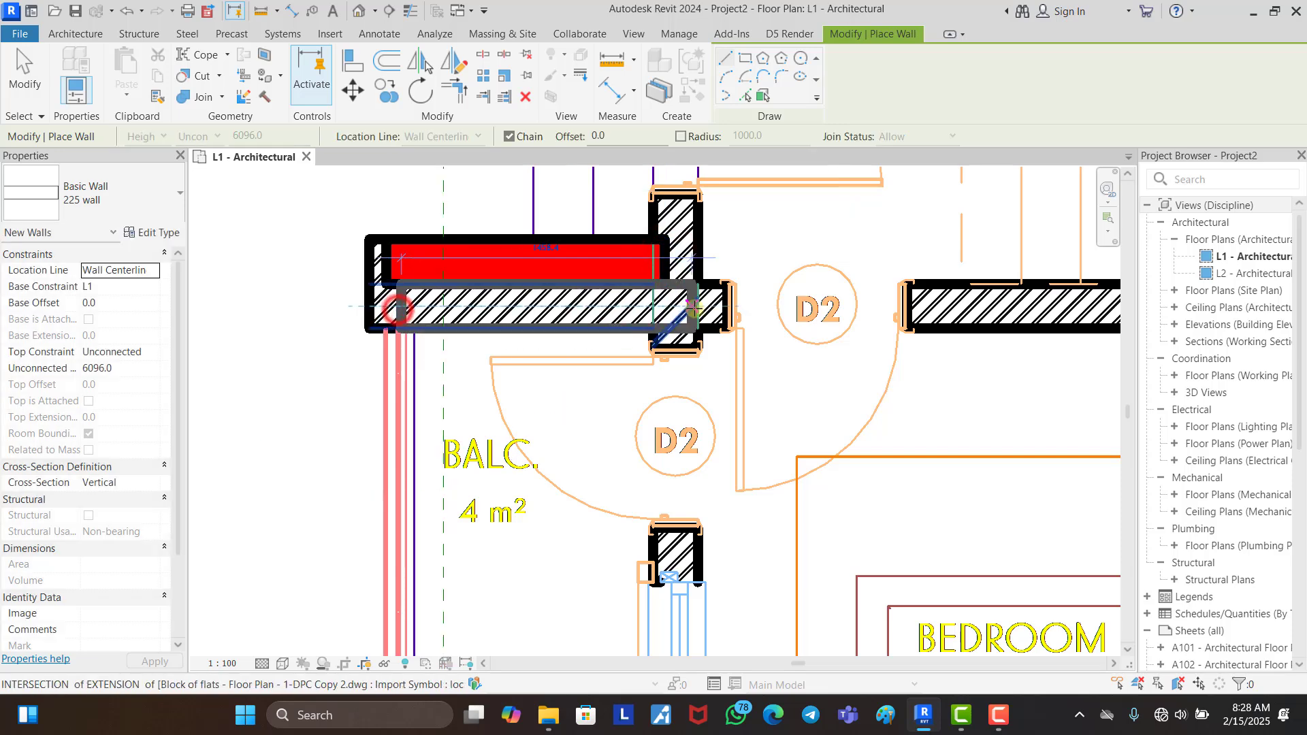
left_click(693, 308)
scroll(673, 309, "down", 5)
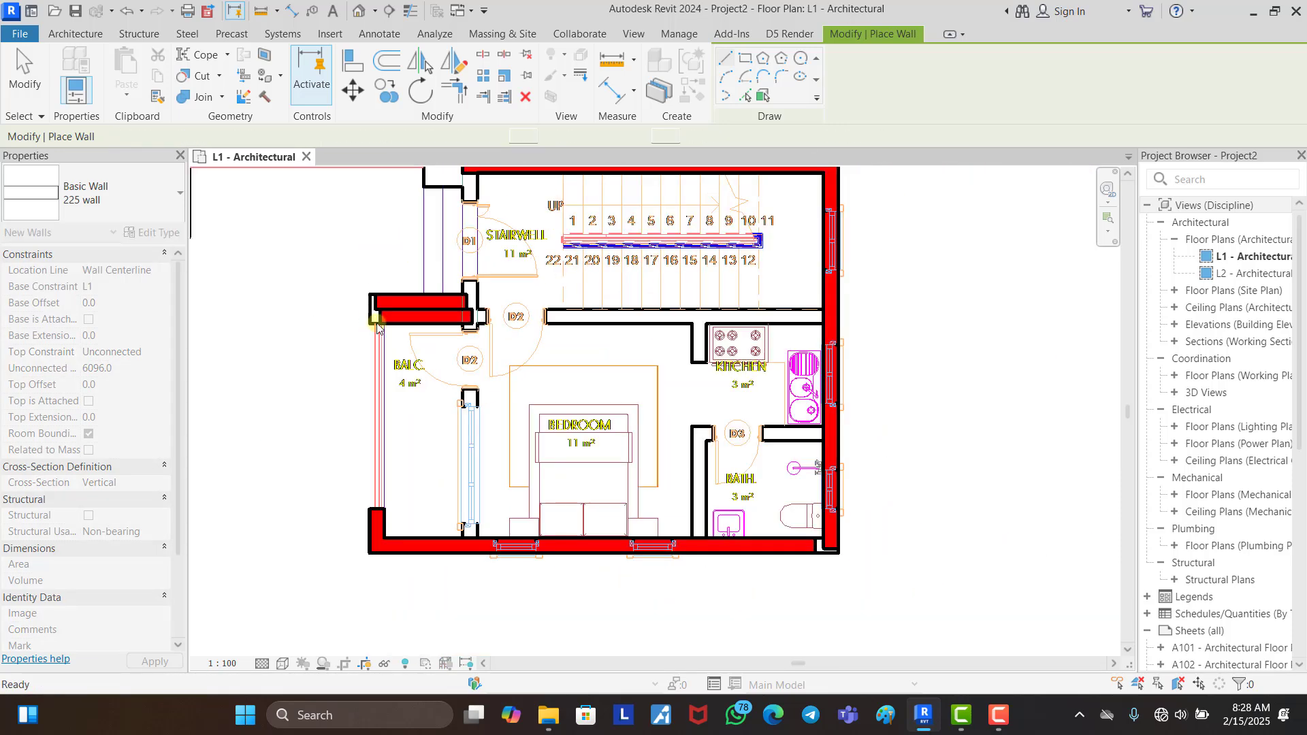
key("Escape")
key("Escape")
Step: Extend the lower of the two parallel balcony walls across door D2 to the outer wall by the kitchen
left_click(466, 318)
left_click_drag(471, 316, 826, 315)
left_click(973, 343)
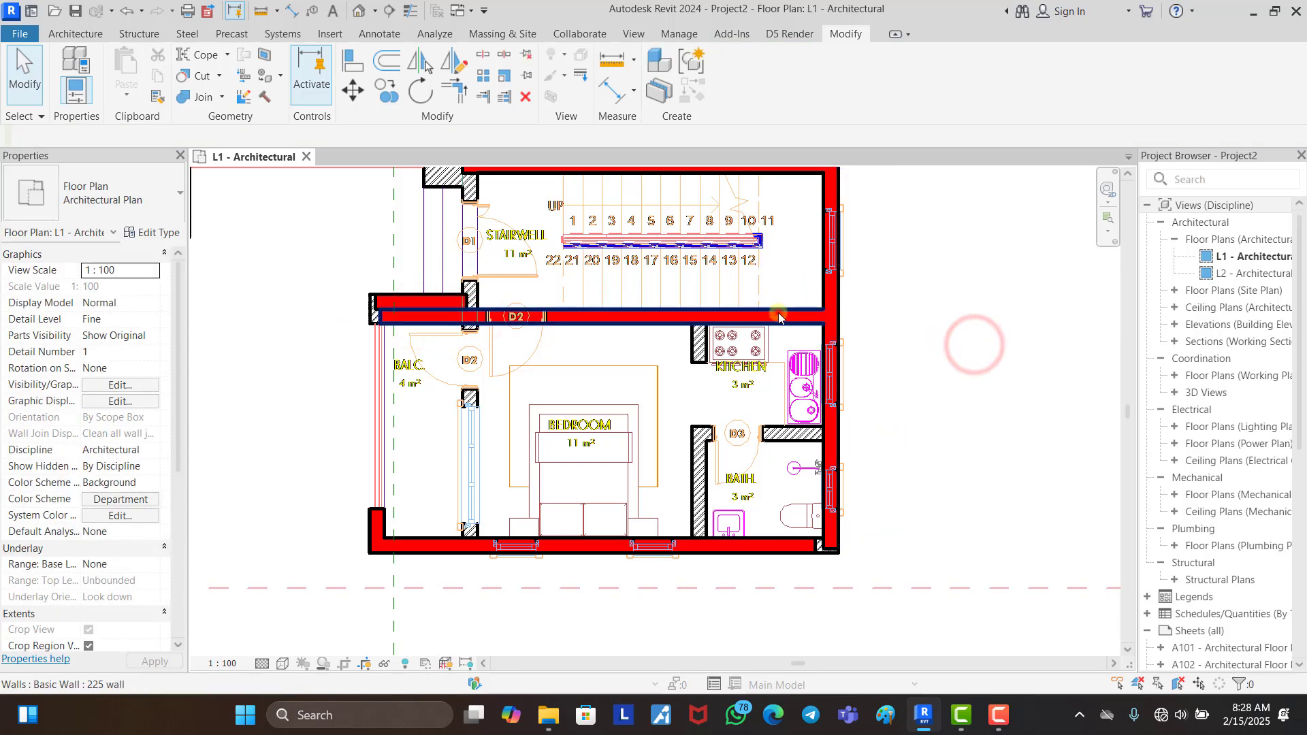
Step: Trace the short kitchen wall stub beside the cooker with a 225 wall, starting from the lower stairwell wall
left_click(779, 316)
key("w")
key("a")
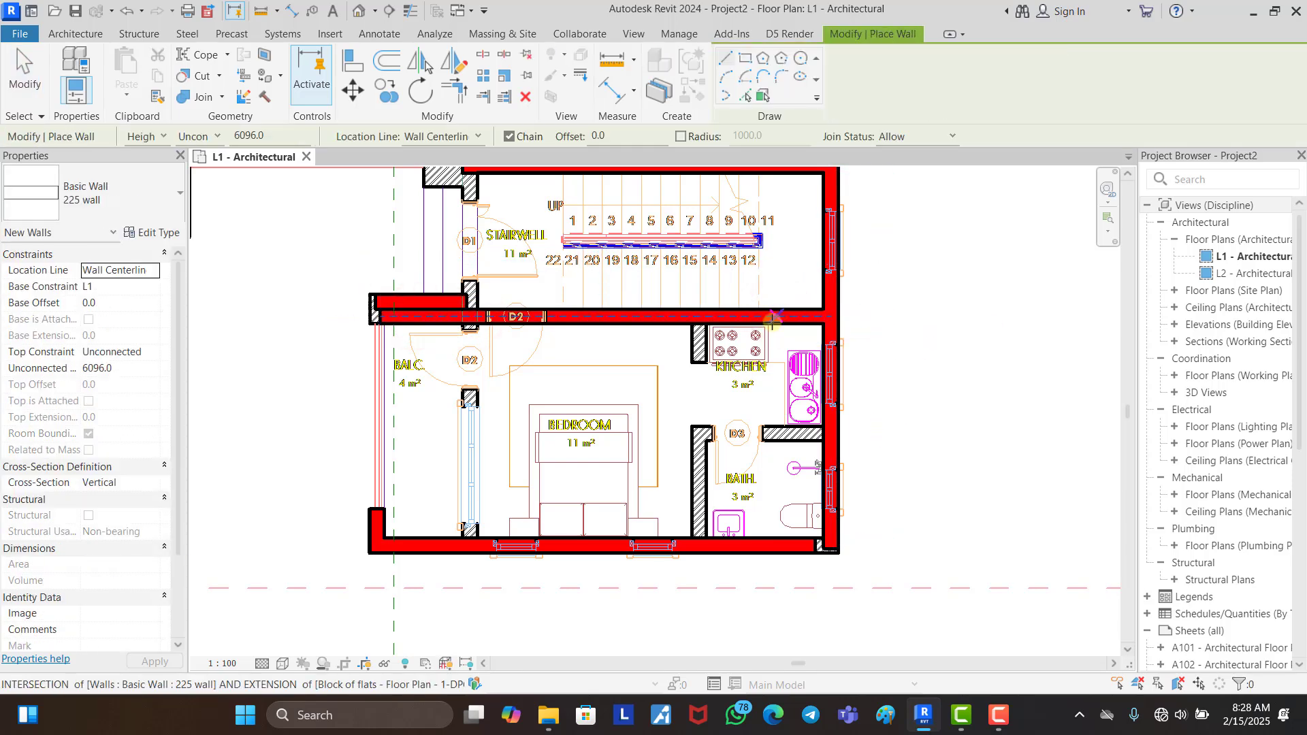
scroll(709, 366, "up", 3)
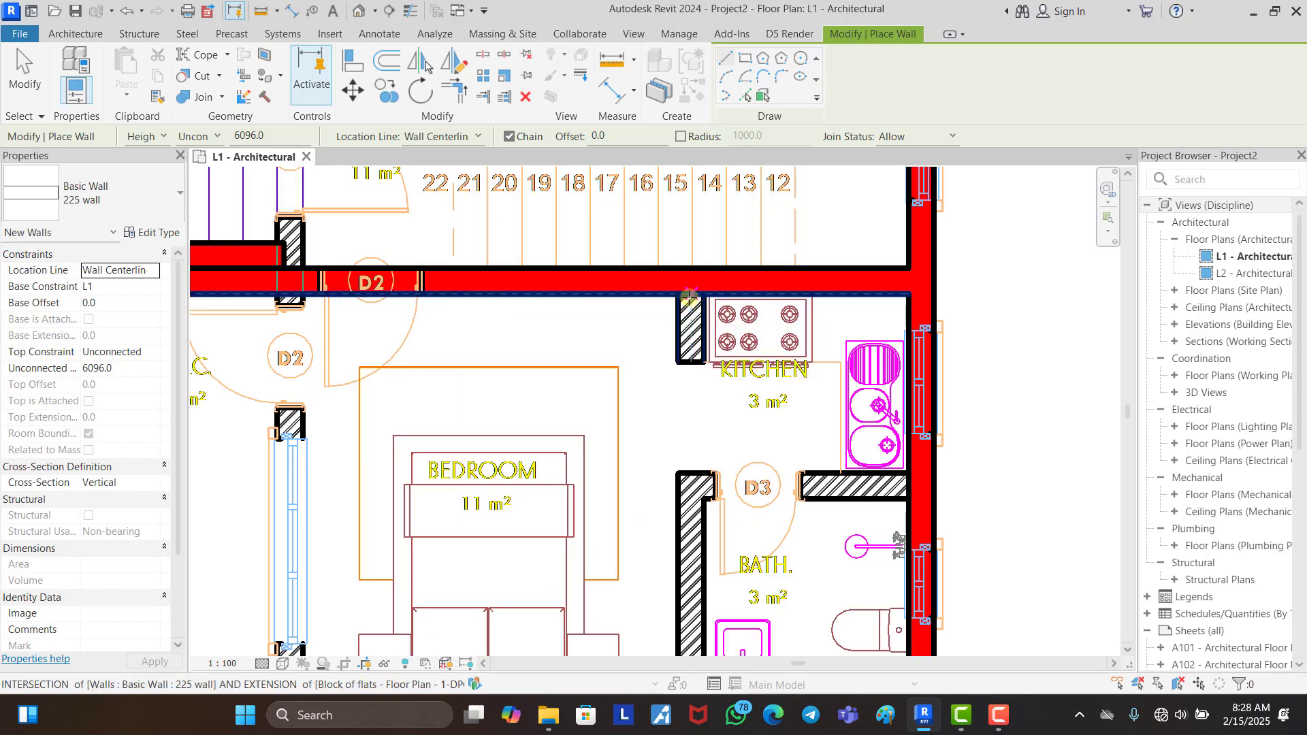
left_click(689, 297)
scroll(689, 359, "up", 2)
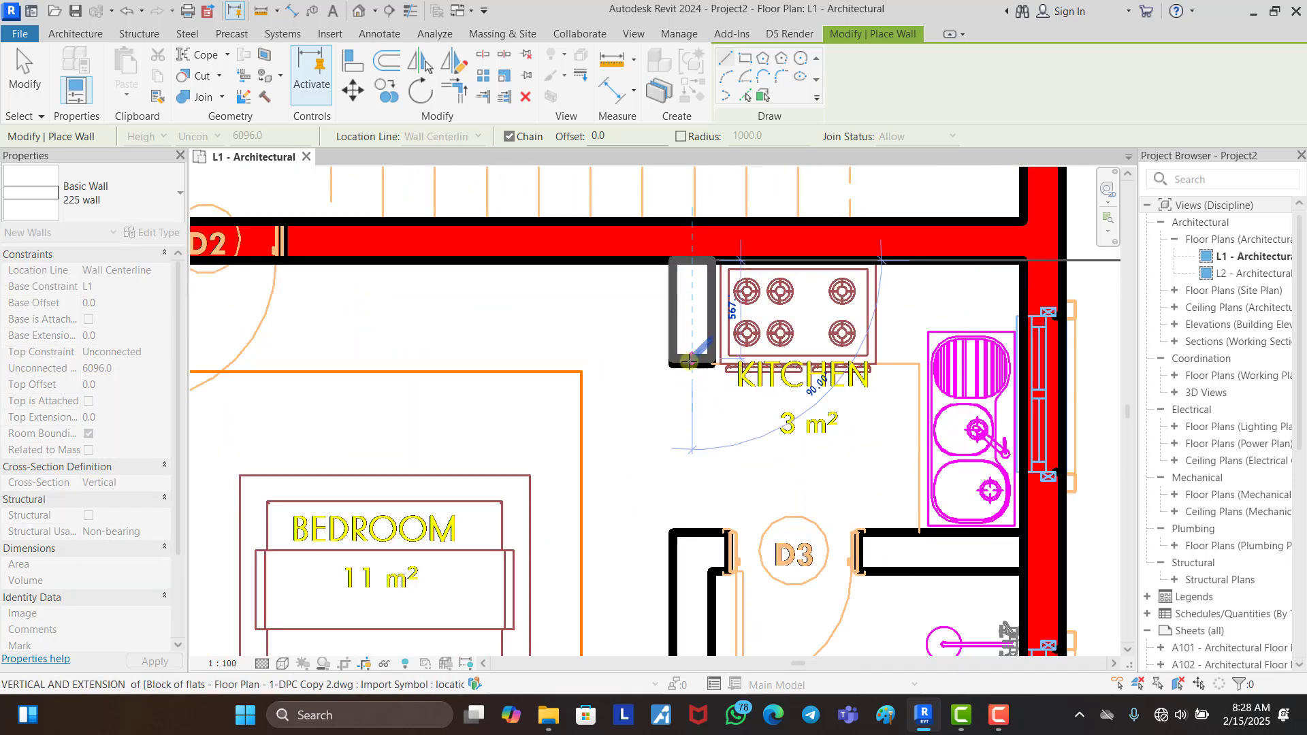
left_click(689, 360)
key("Escape")
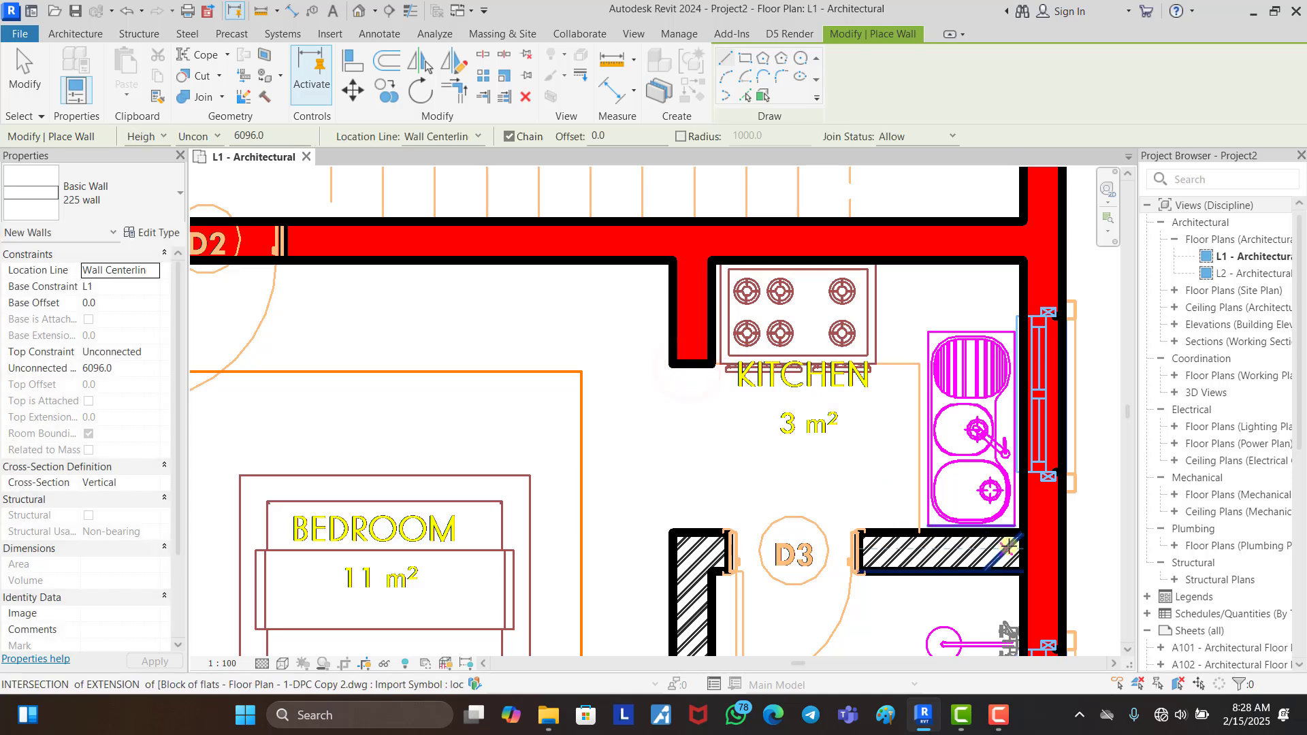
Step: Trace the bathroom walls with 225 walls from the outer wall across door D3 and down to the bottom wall
left_click(1018, 548)
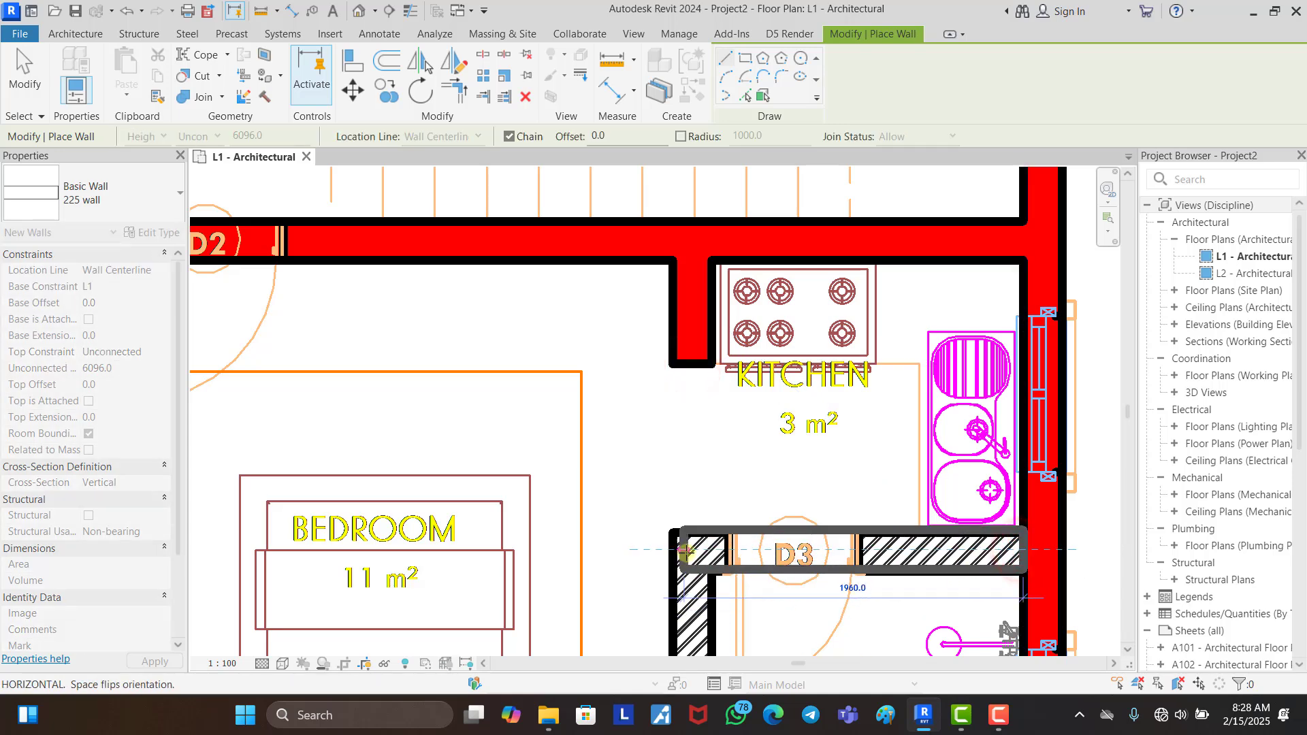
left_click(685, 550)
scroll(687, 553, "down", 3)
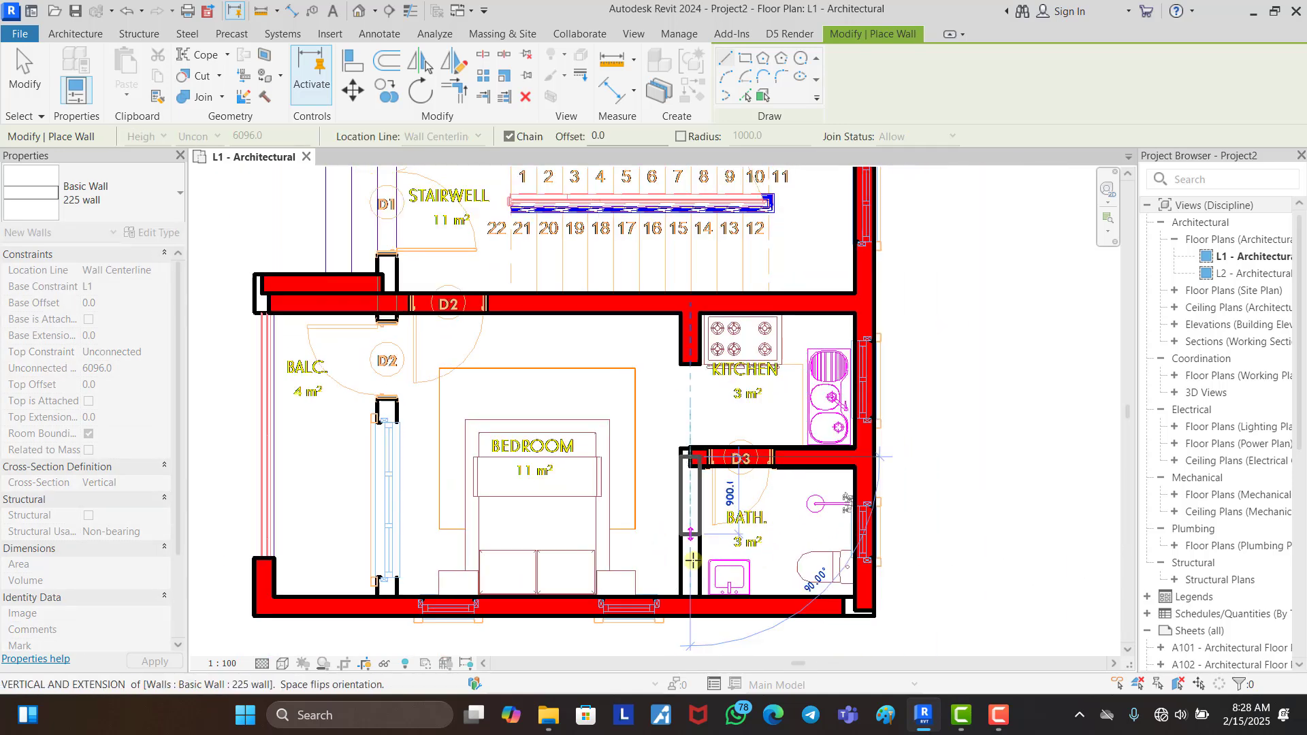
left_click(690, 600)
key("Escape")
scroll(687, 602, "down", 2)
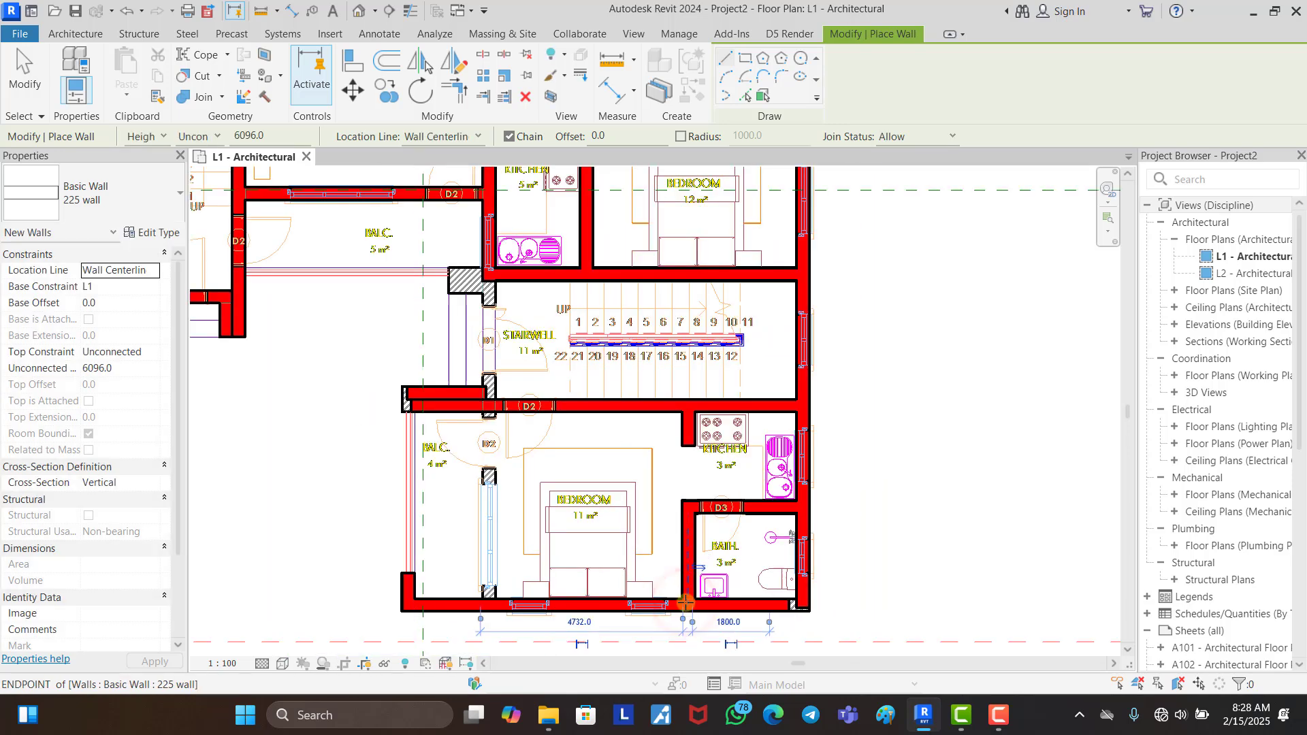
scroll(687, 602, "down", 2)
scroll(515, 417, "up", 4)
key("Escape")
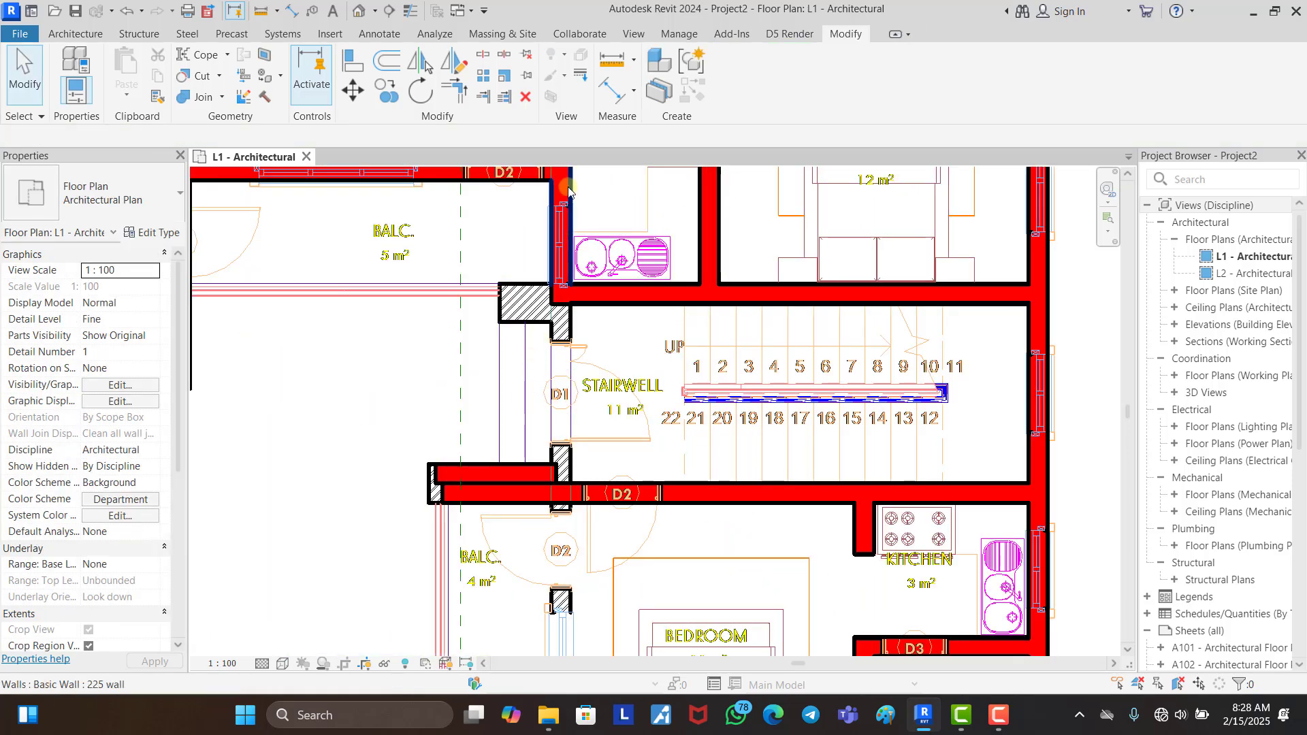
Step: Extend the 5 m² kitchen's balcony-side wall down across door D1 to the thick wall below the stairwell entrance
scroll(577, 272, "down", 2)
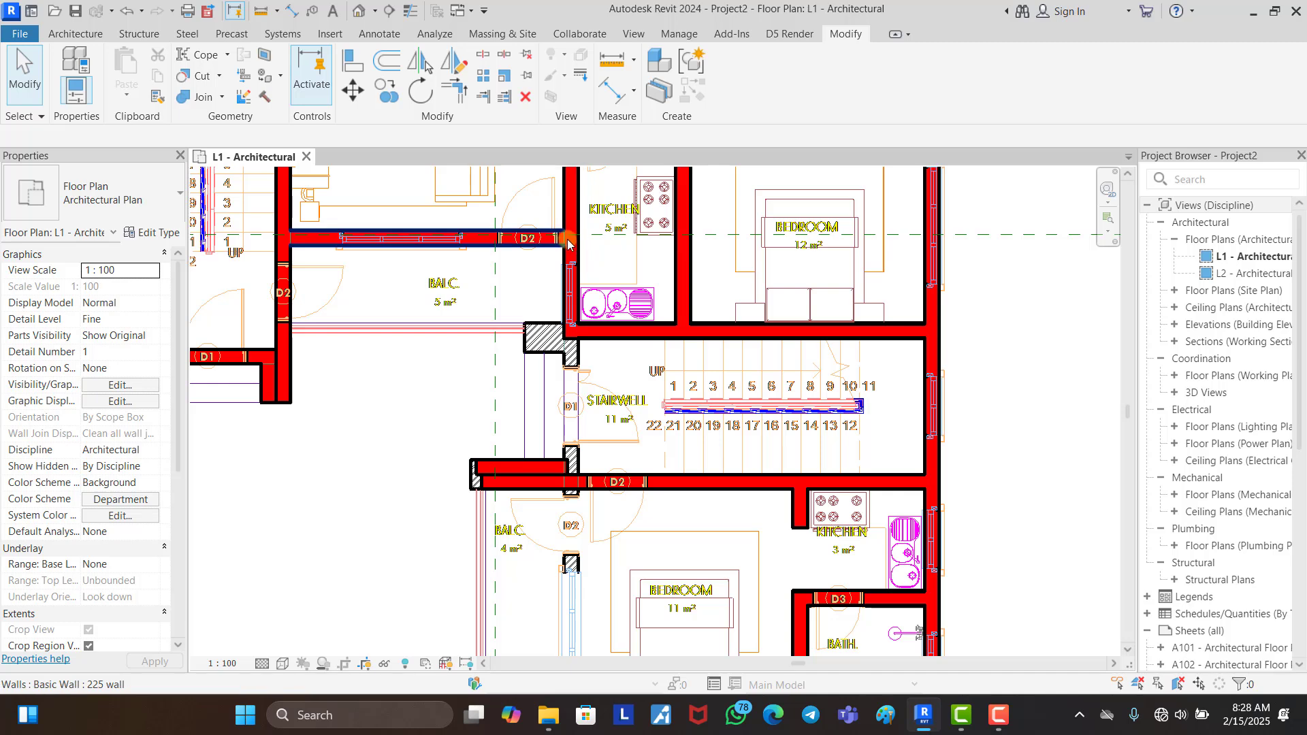
left_click(575, 238)
left_click_drag(572, 333, 572, 467)
left_click(361, 488)
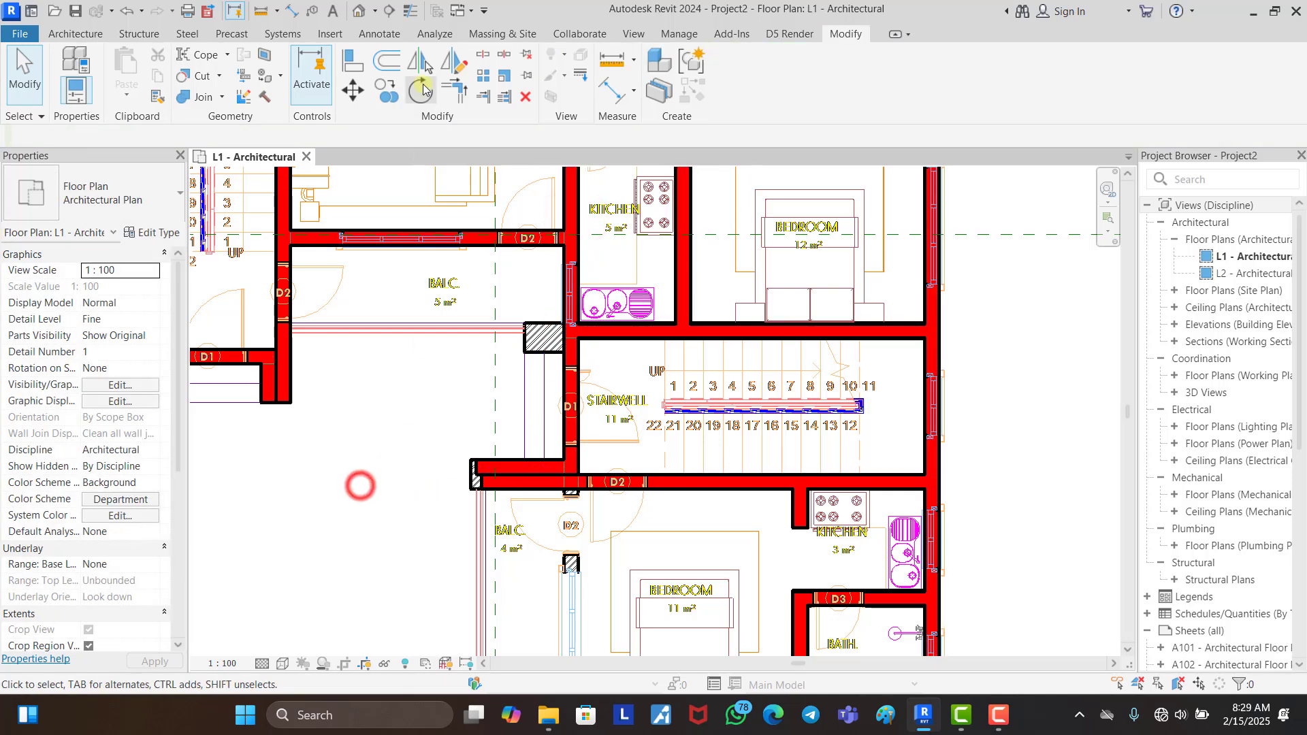
Step: Align the free ends of the two parallel balcony walls with the DWG's wall end line and leave Align
left_click(354, 64)
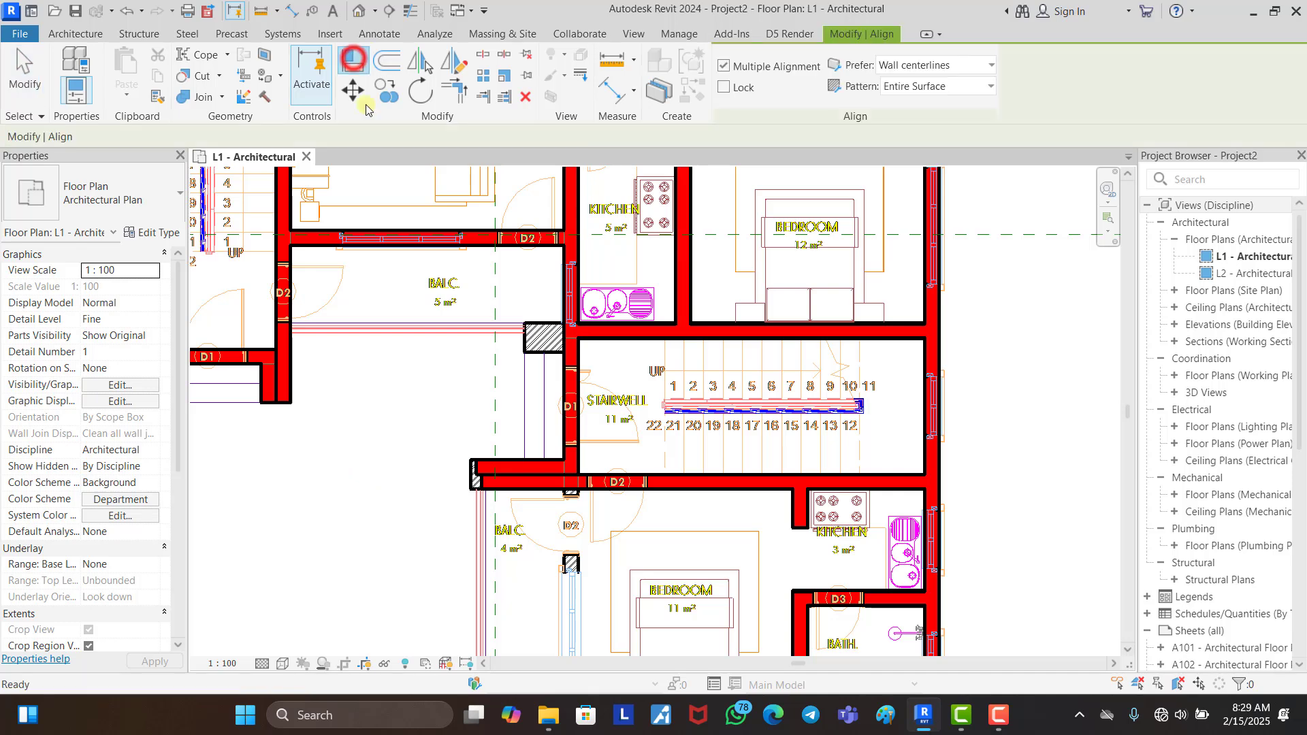
scroll(475, 484, "up", 5)
left_click(474, 485)
left_click(485, 442)
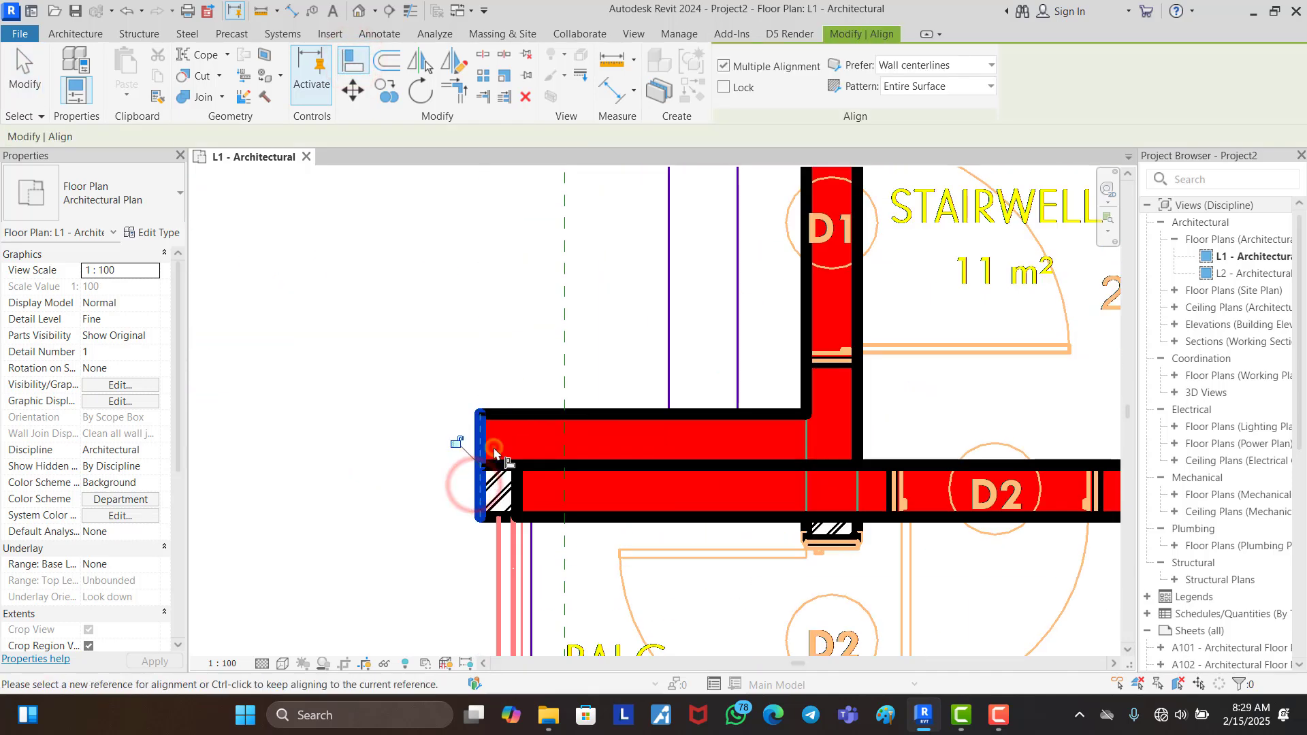
key("Escape")
key("Escape")
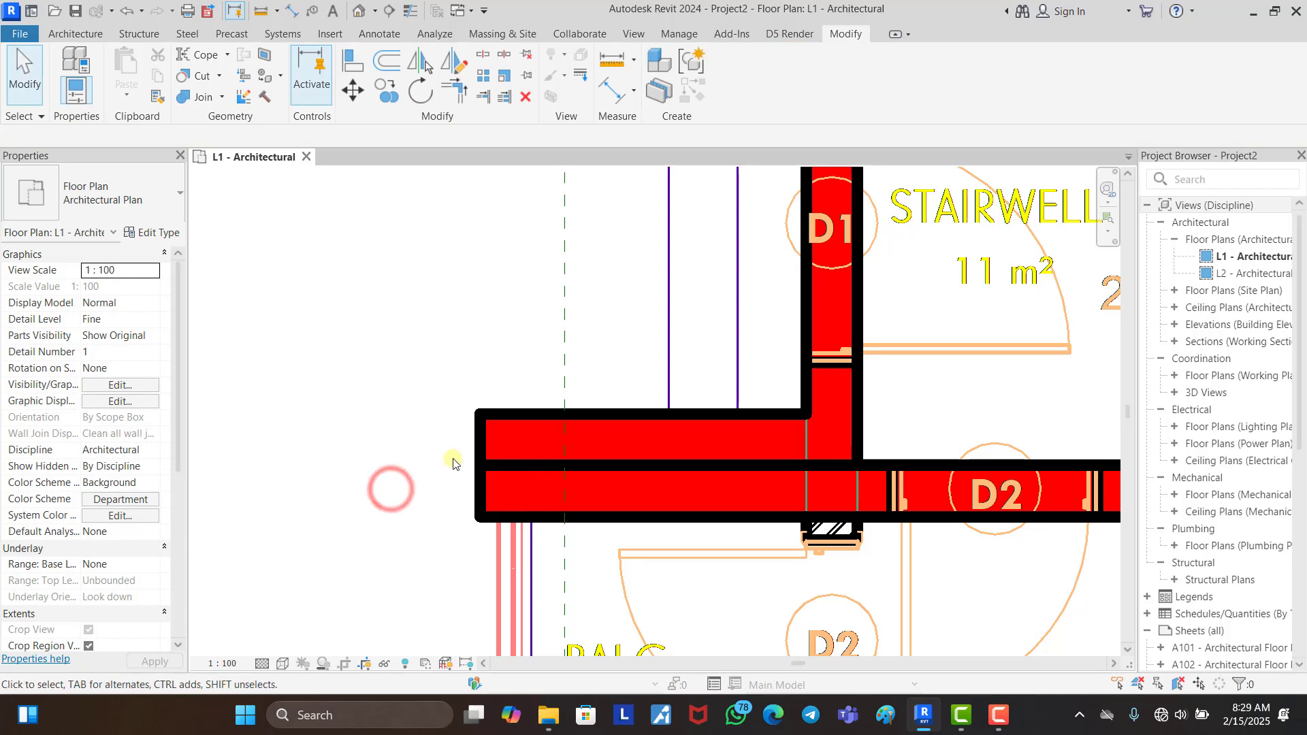
Step: Extend the side stairwell's upper wall across the hatched block beside the balcony and align its end with the DWG edge
scroll(633, 480, "down", 5)
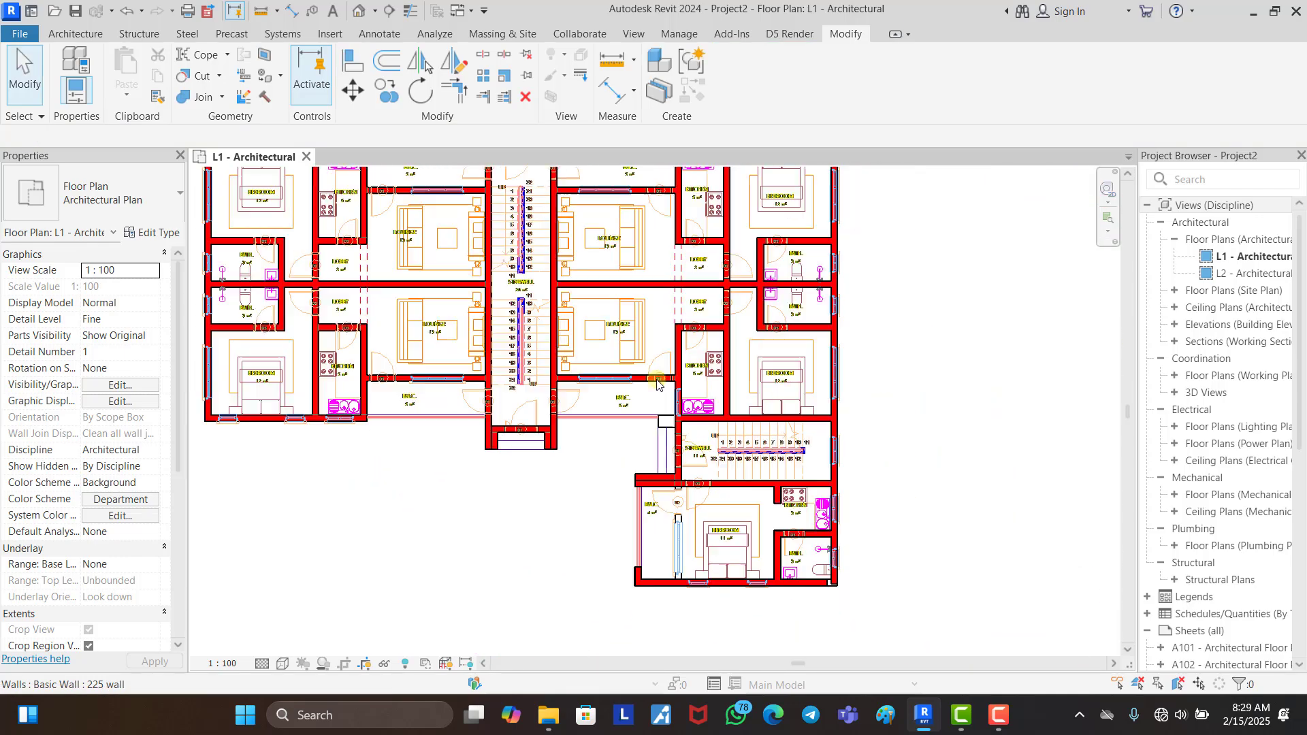
scroll(684, 386, "up", 5)
left_click(806, 524)
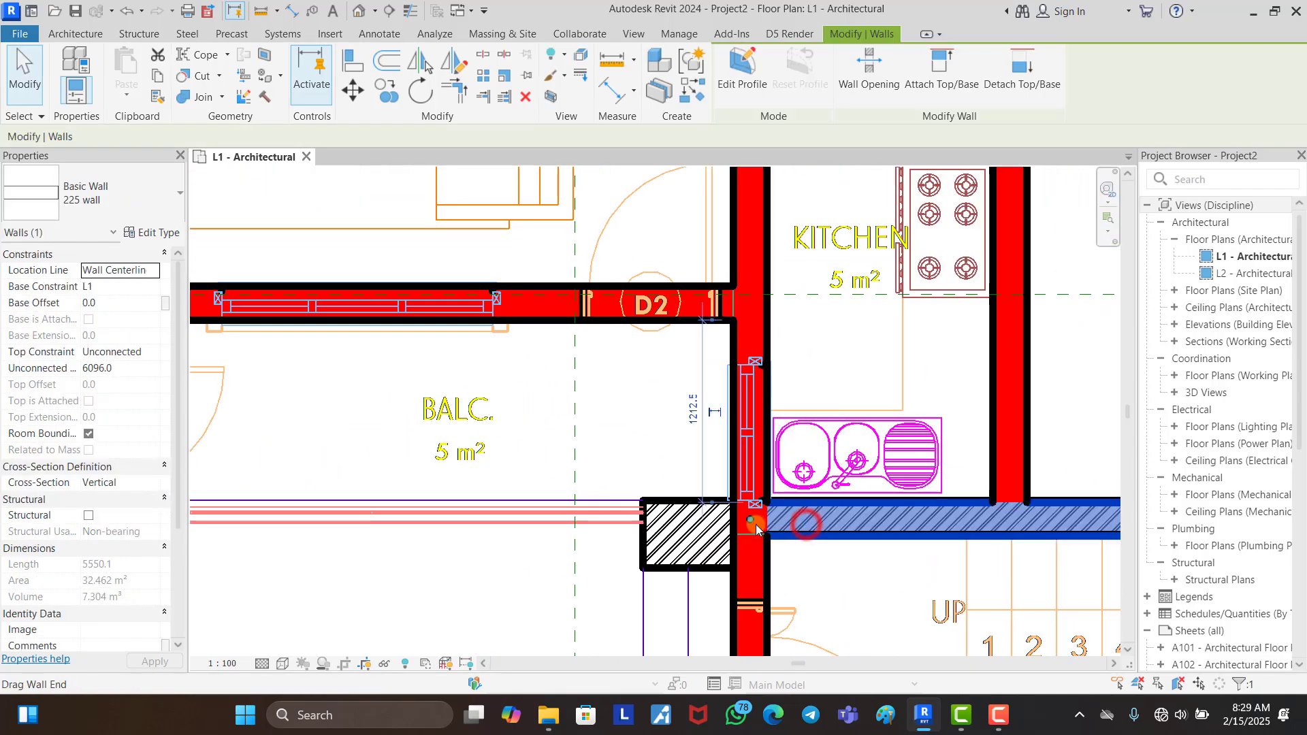
left_click_drag(749, 519, 641, 518)
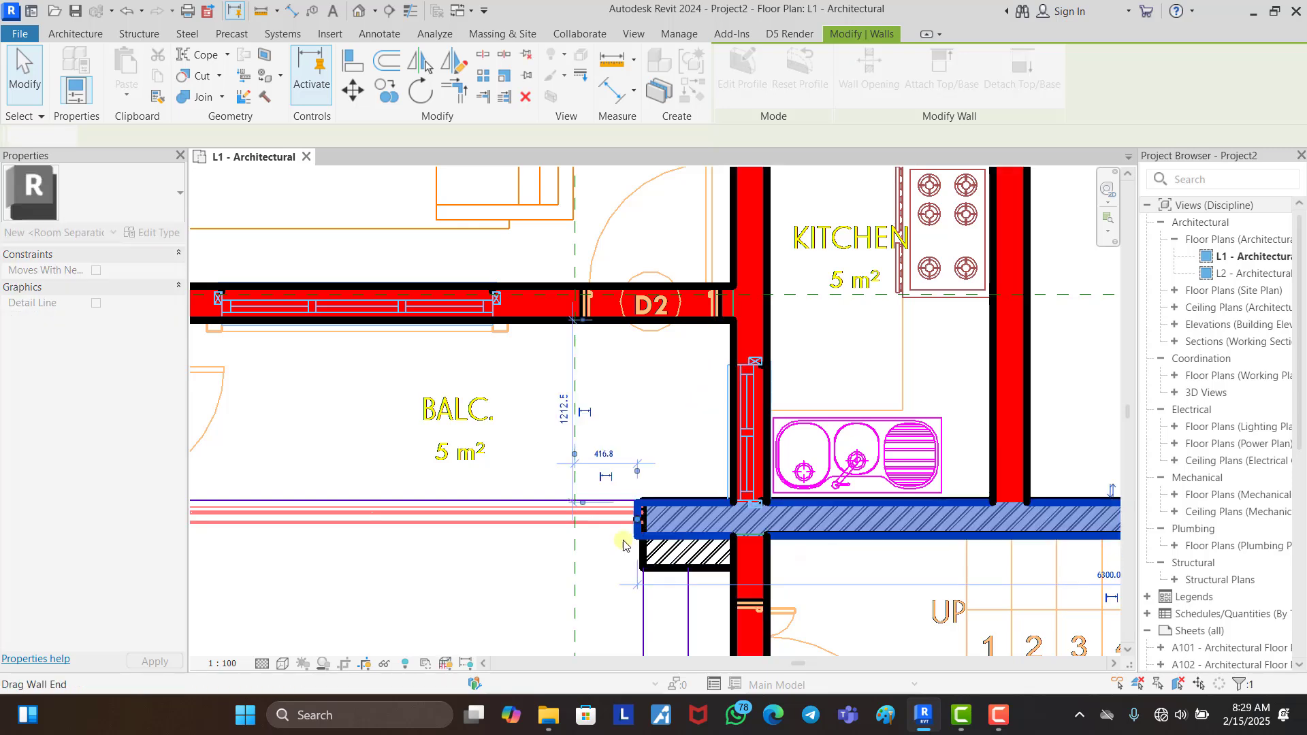
left_click(354, 65)
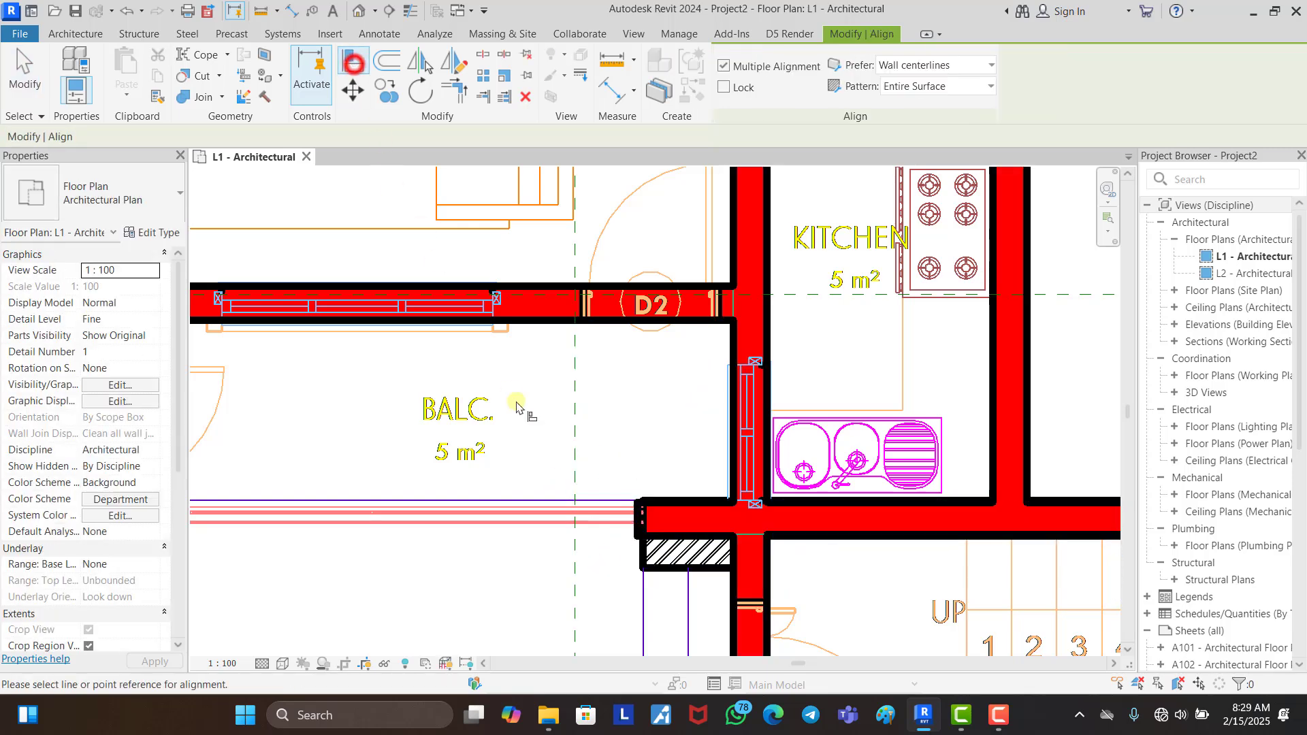
left_click(643, 545)
key("Escape")
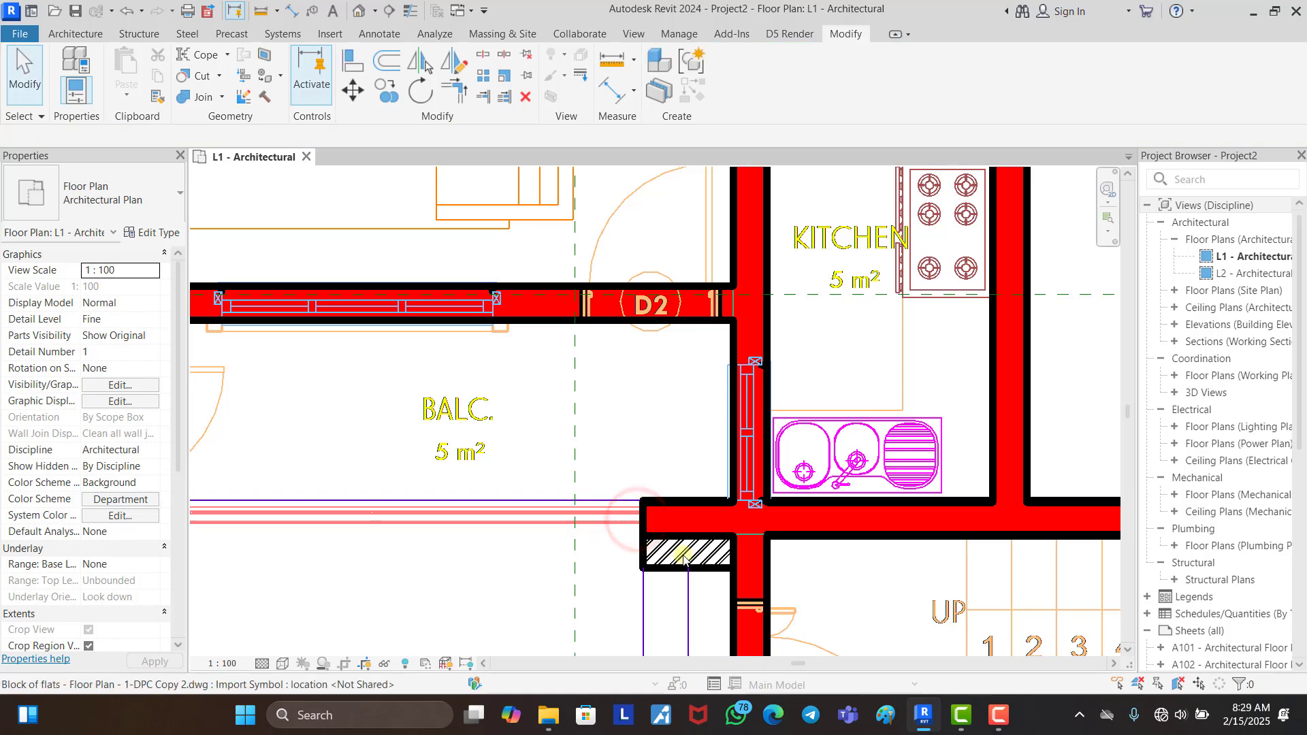
Step: Draw a 225 wall over the hatched block below the balcony wall end, from the side stairwell wall to the block's outer edge
left_click(706, 538)
key("w")
key("a")
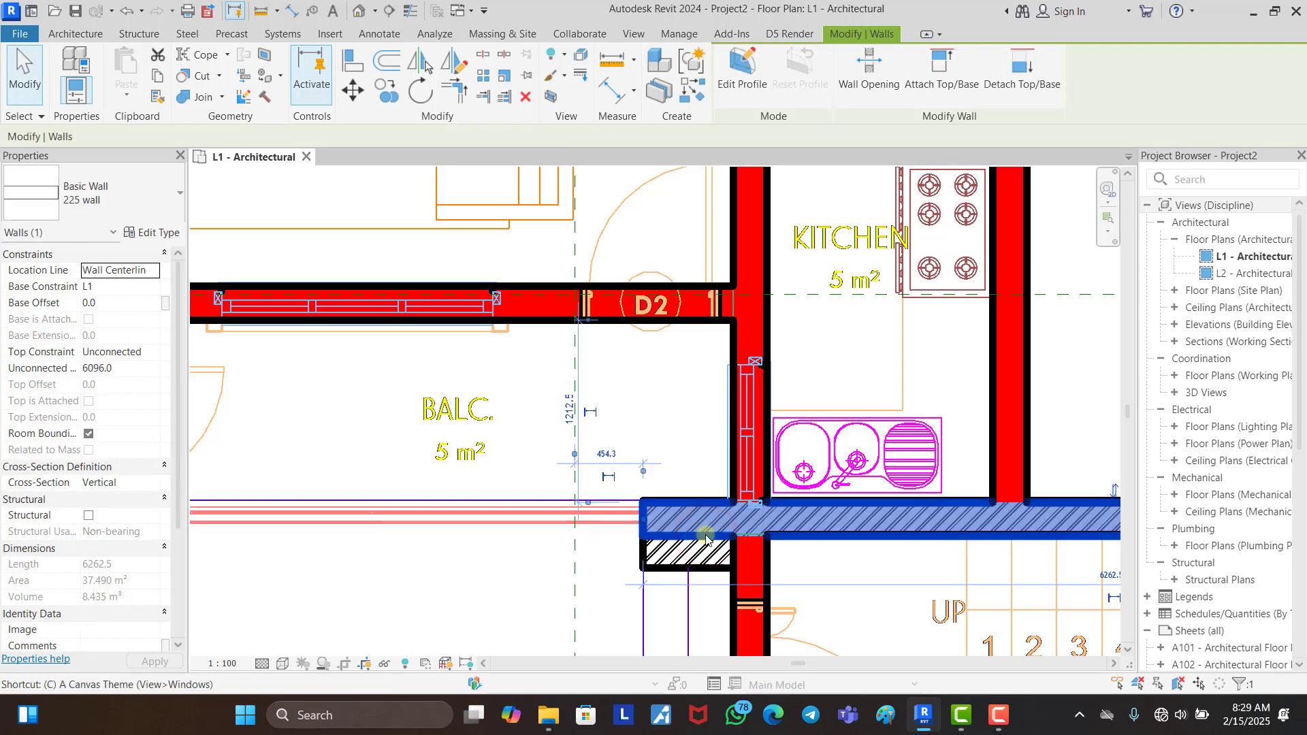
scroll(709, 563, "up", 2)
scroll(722, 574, "up", 1)
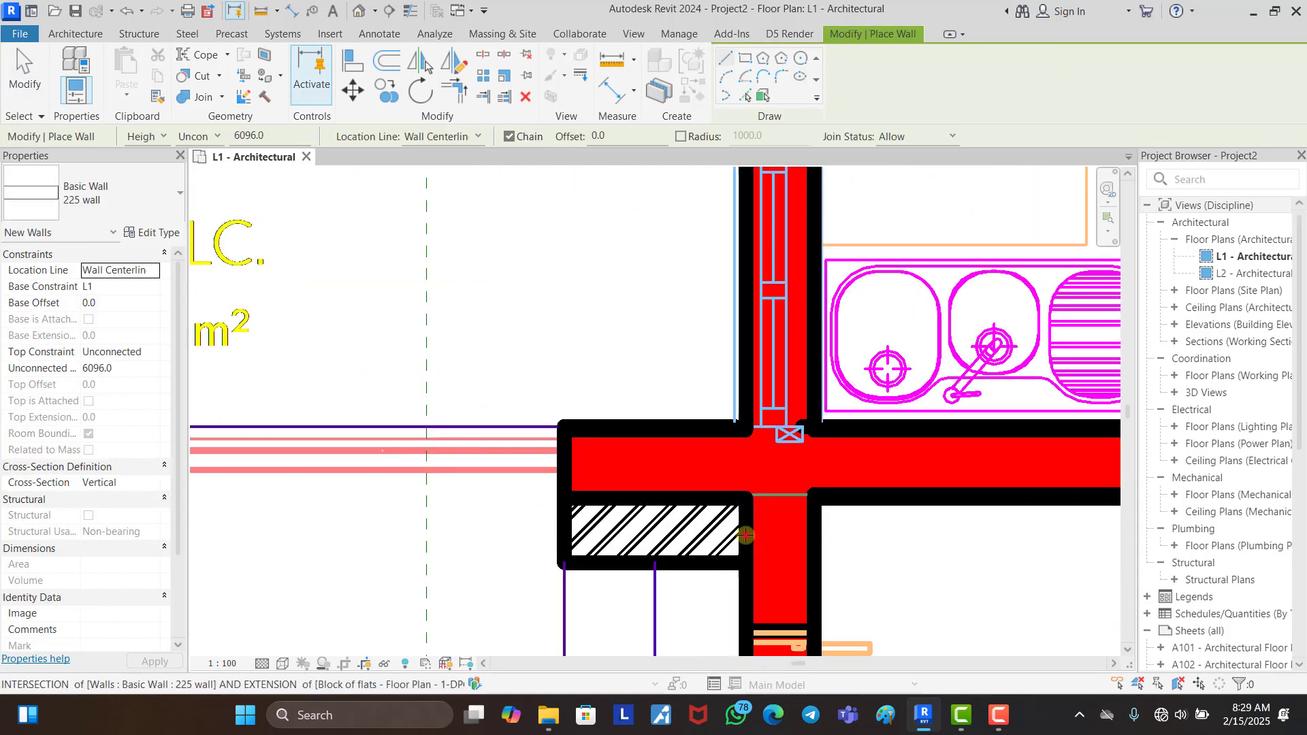
left_click(747, 535)
left_click(567, 536)
key("Escape")
key("Escape")
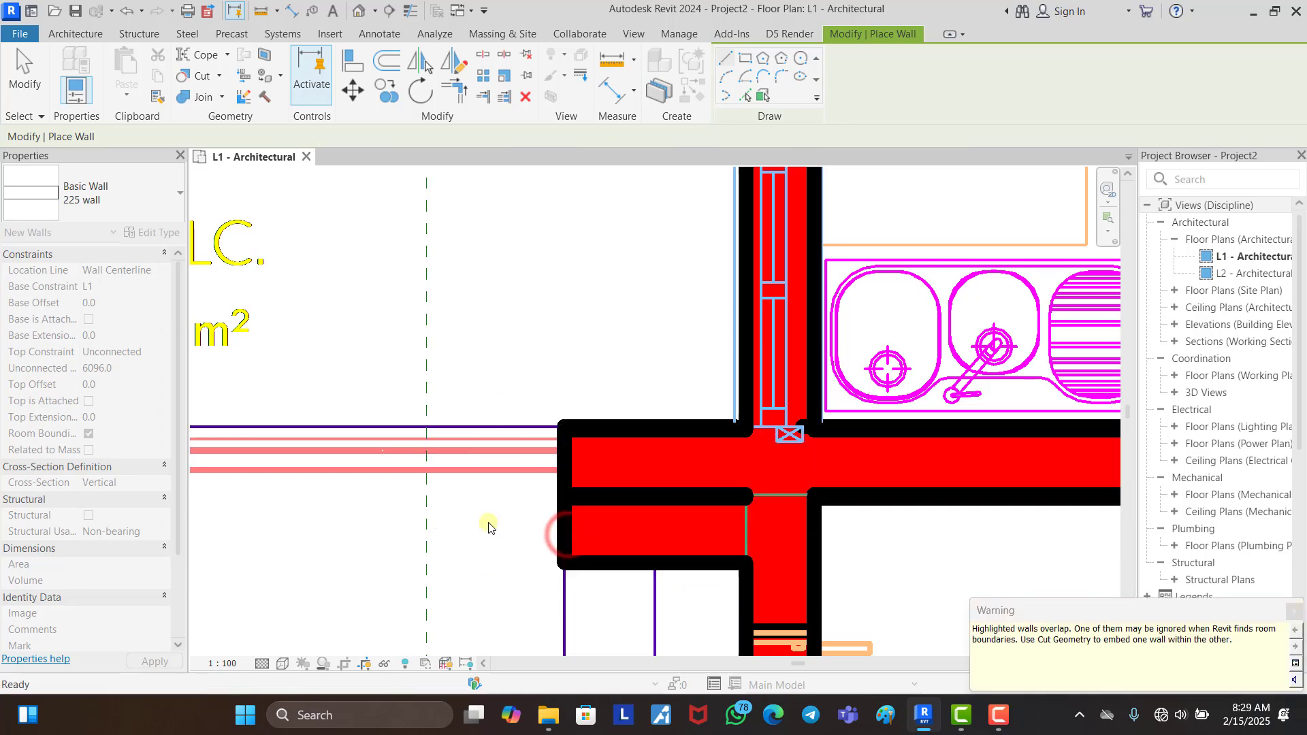
Step: Examine the traced walls across the whole floor plan and around the upper-left flat's outer corner
scroll(525, 415, "down", 2)
scroll(652, 443, "down", 5)
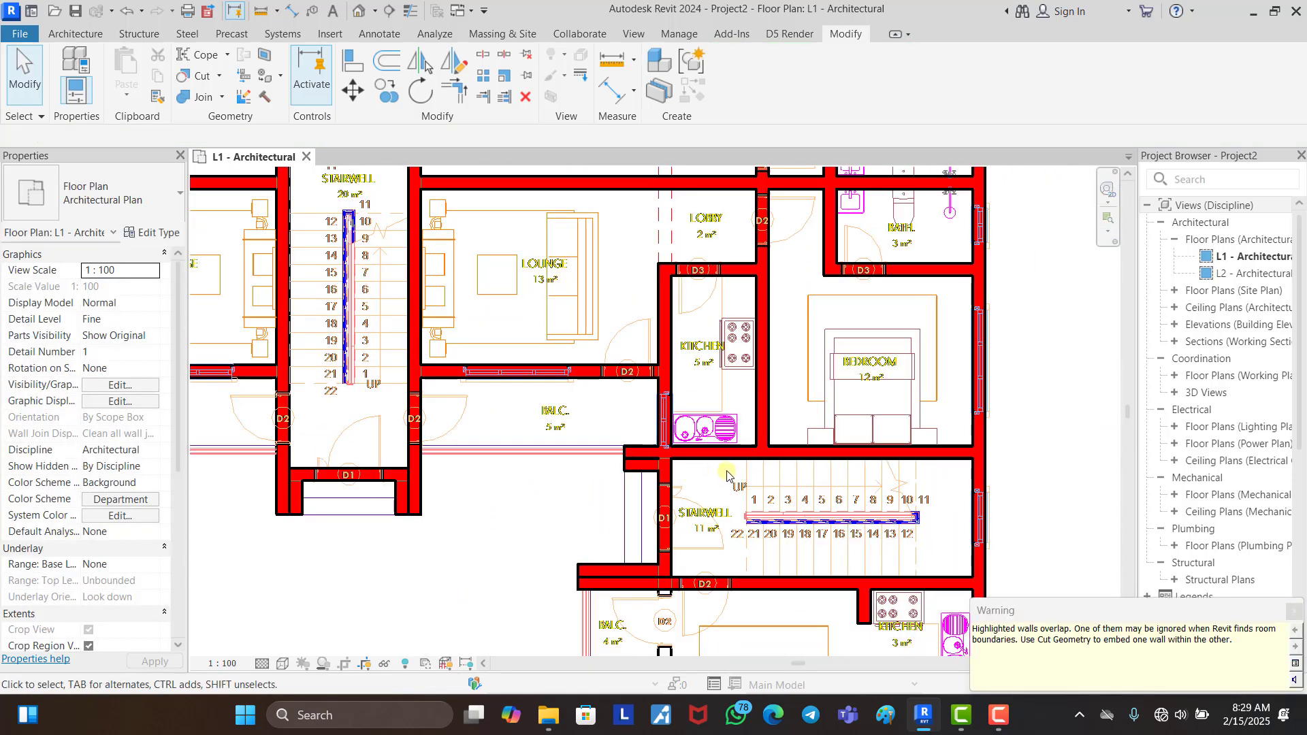
scroll(795, 406, "down", 2)
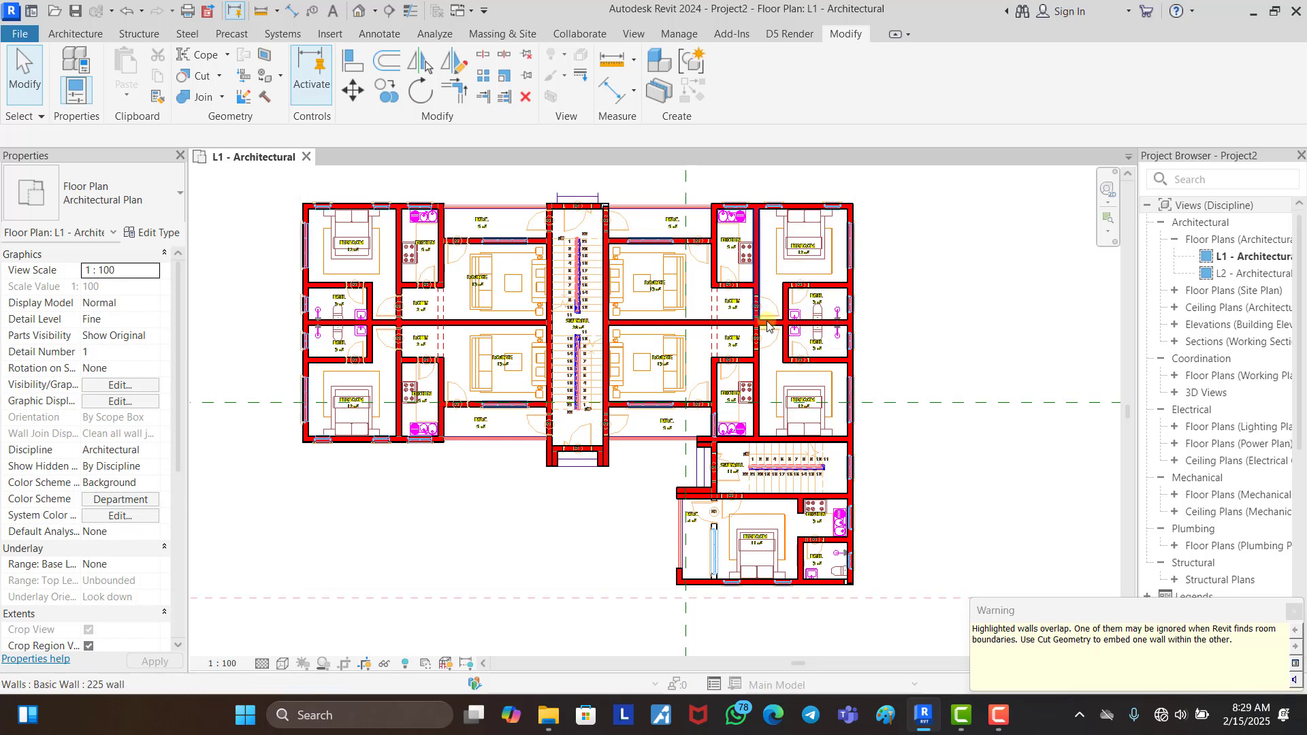
scroll(836, 441, "down", 2)
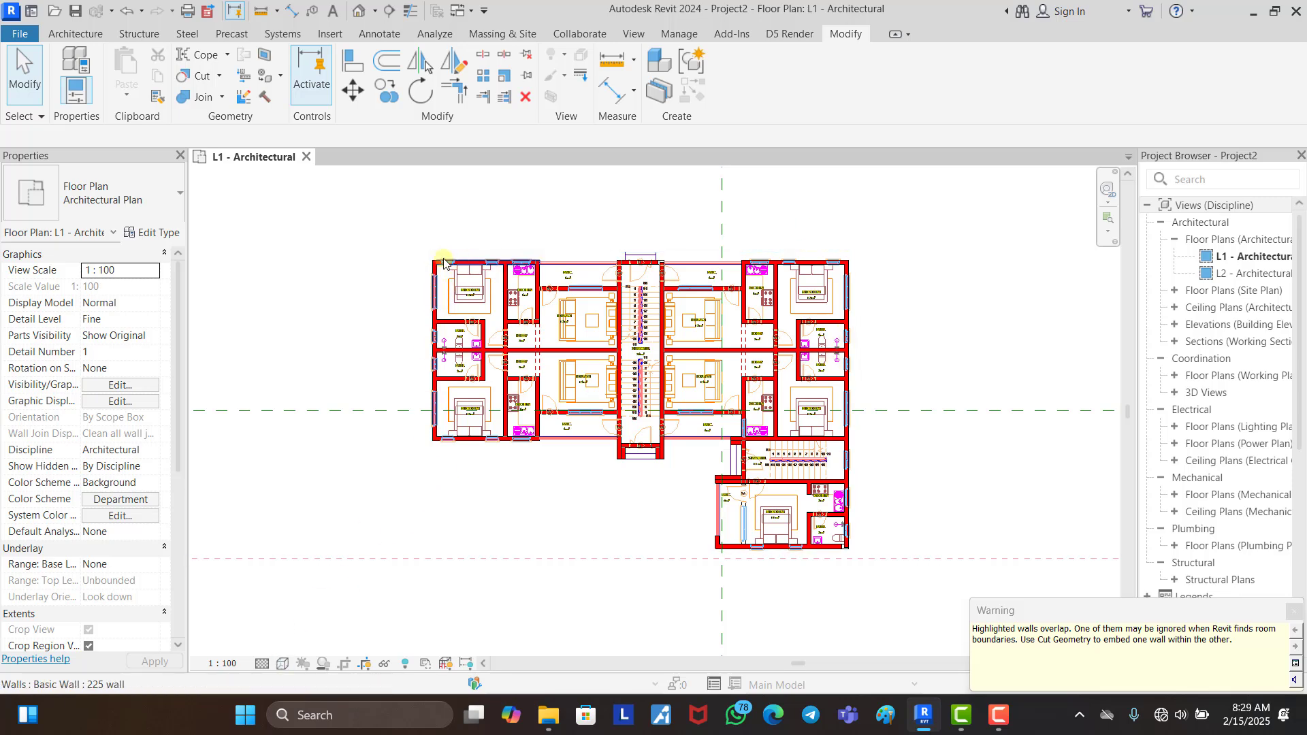
scroll(442, 261, "up", 5)
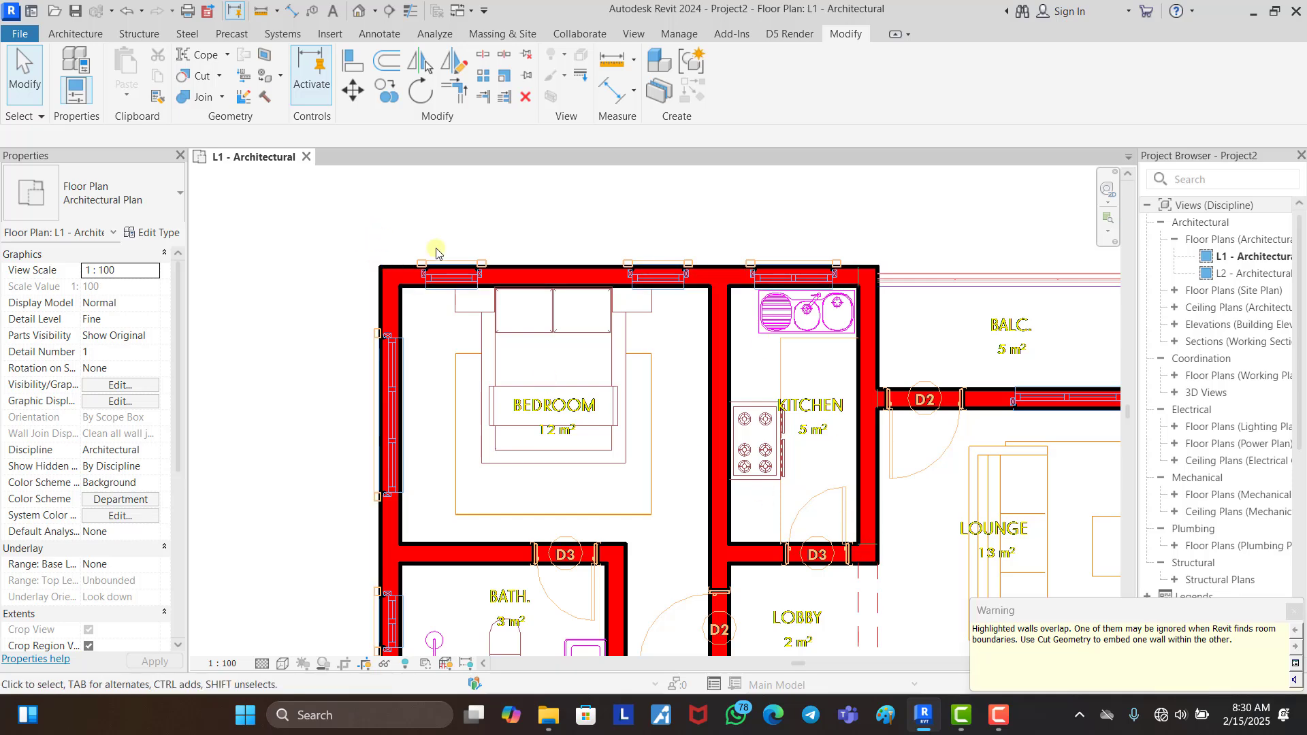
scroll(415, 259, "down", 1)
scroll(415, 258, "down", 1)
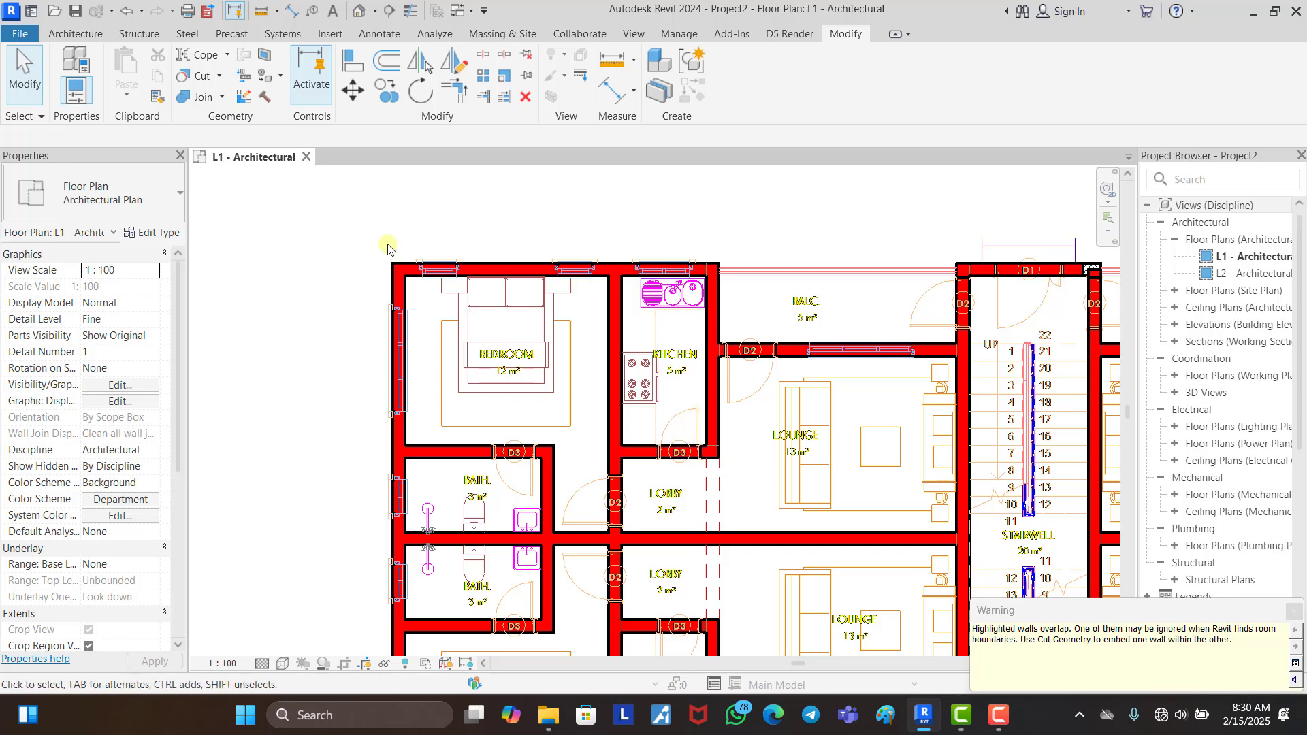
scroll(417, 218, "down", 3)
Step: Switch the plan to Hidden Line to inspect the walls over the DWG, and return it to Wireframe
left_click(289, 666)
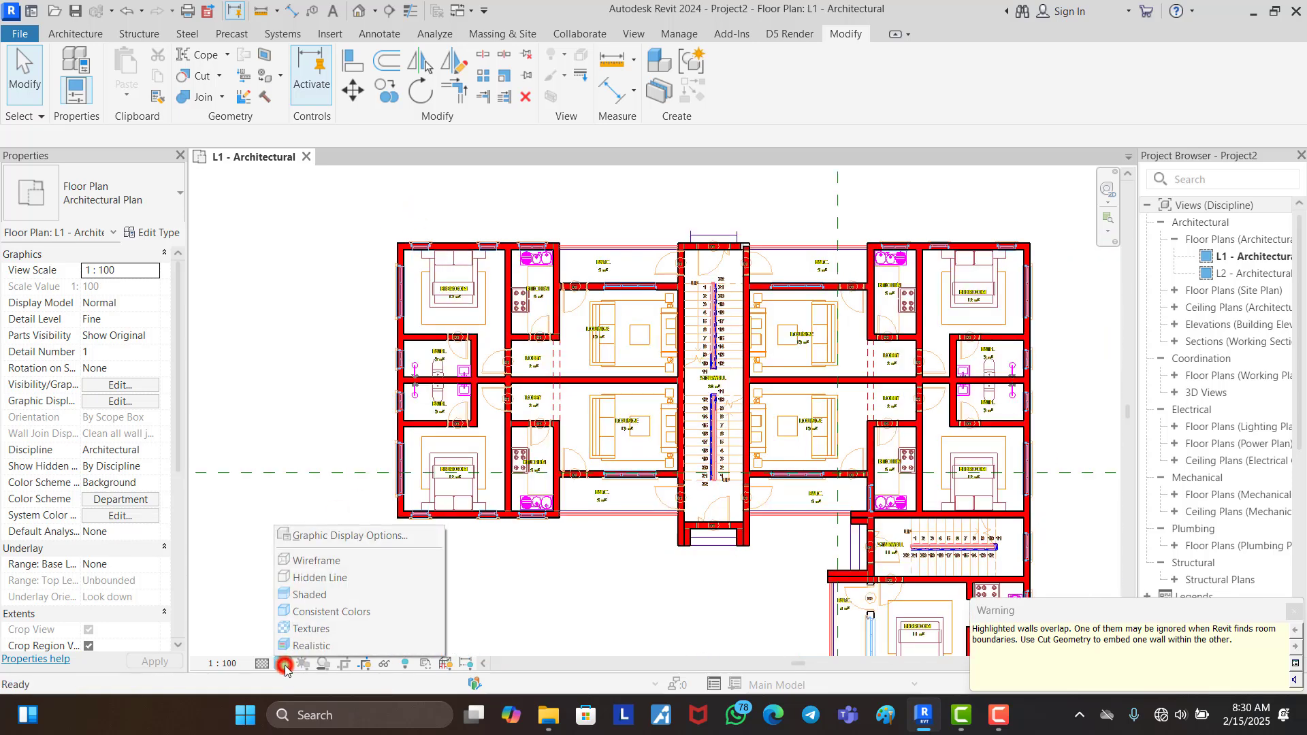
left_click(325, 584)
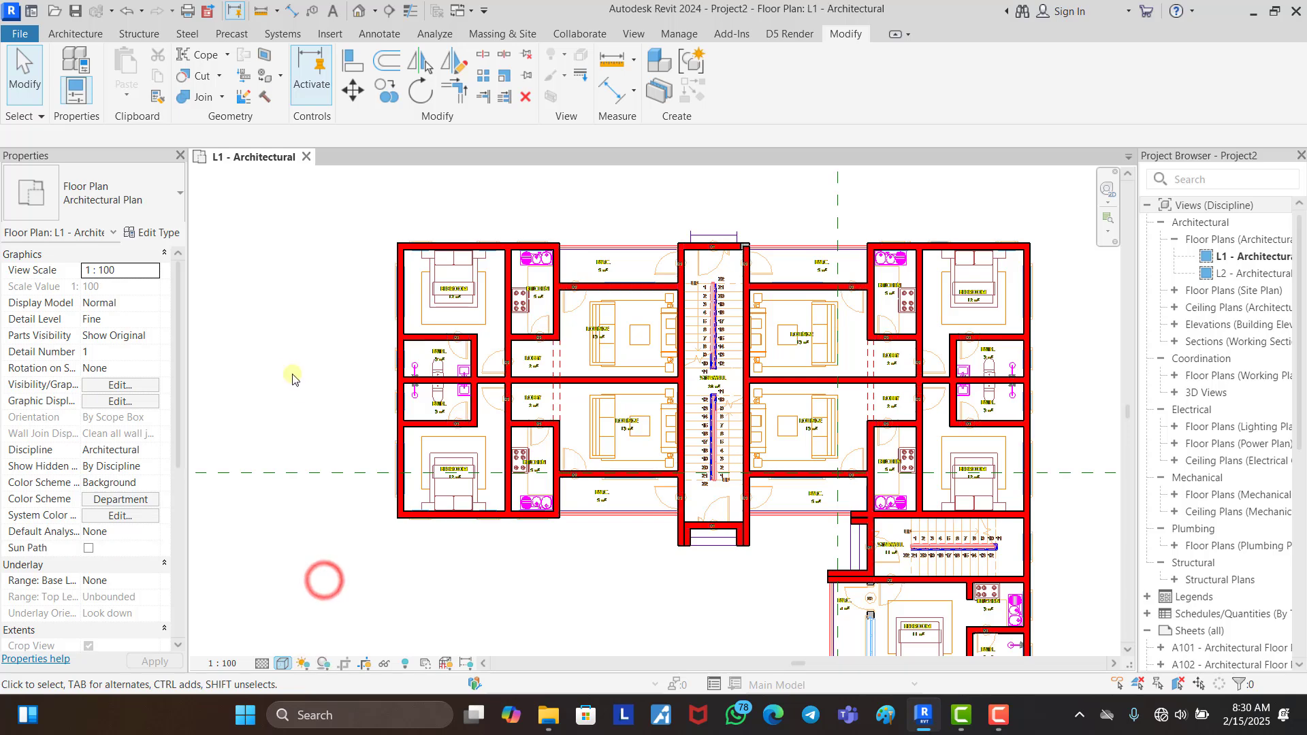
scroll(401, 248, "up", 3)
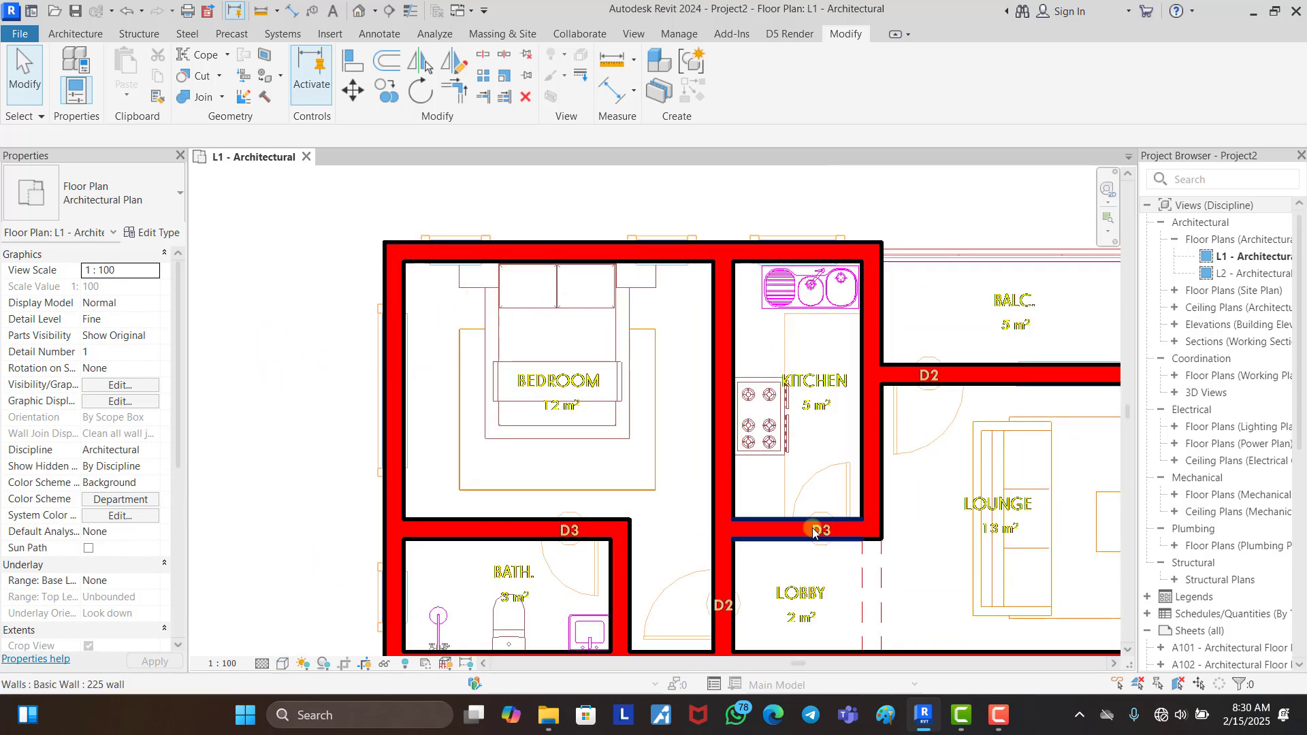
scroll(841, 488, "up", 1)
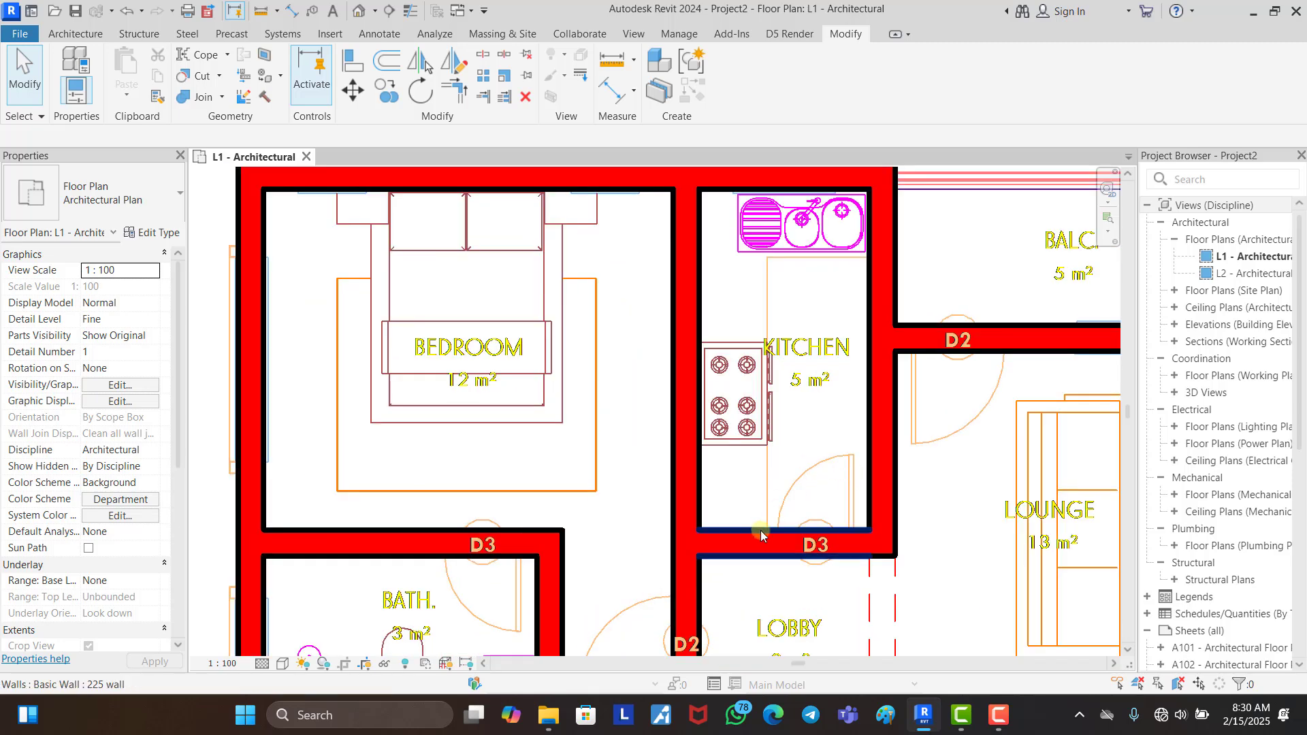
scroll(585, 408, "down", 1)
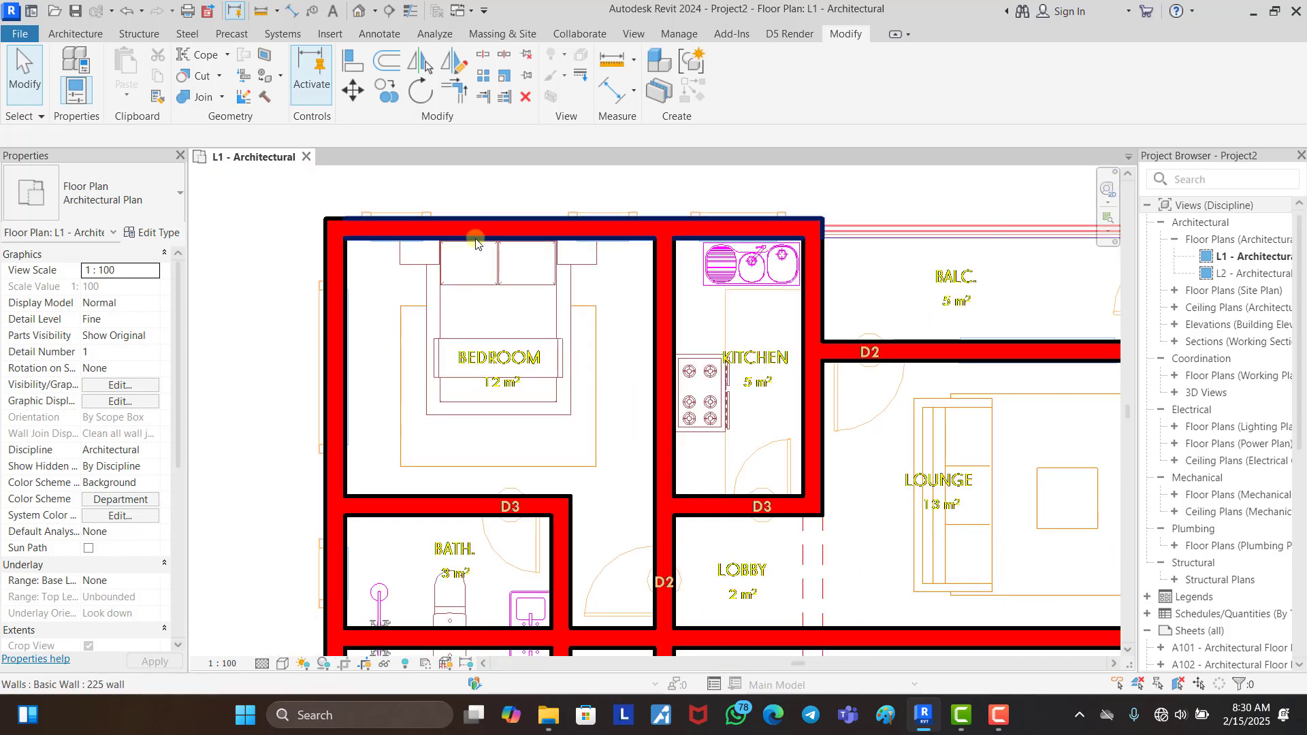
scroll(531, 313, "down", 1)
left_click(271, 666)
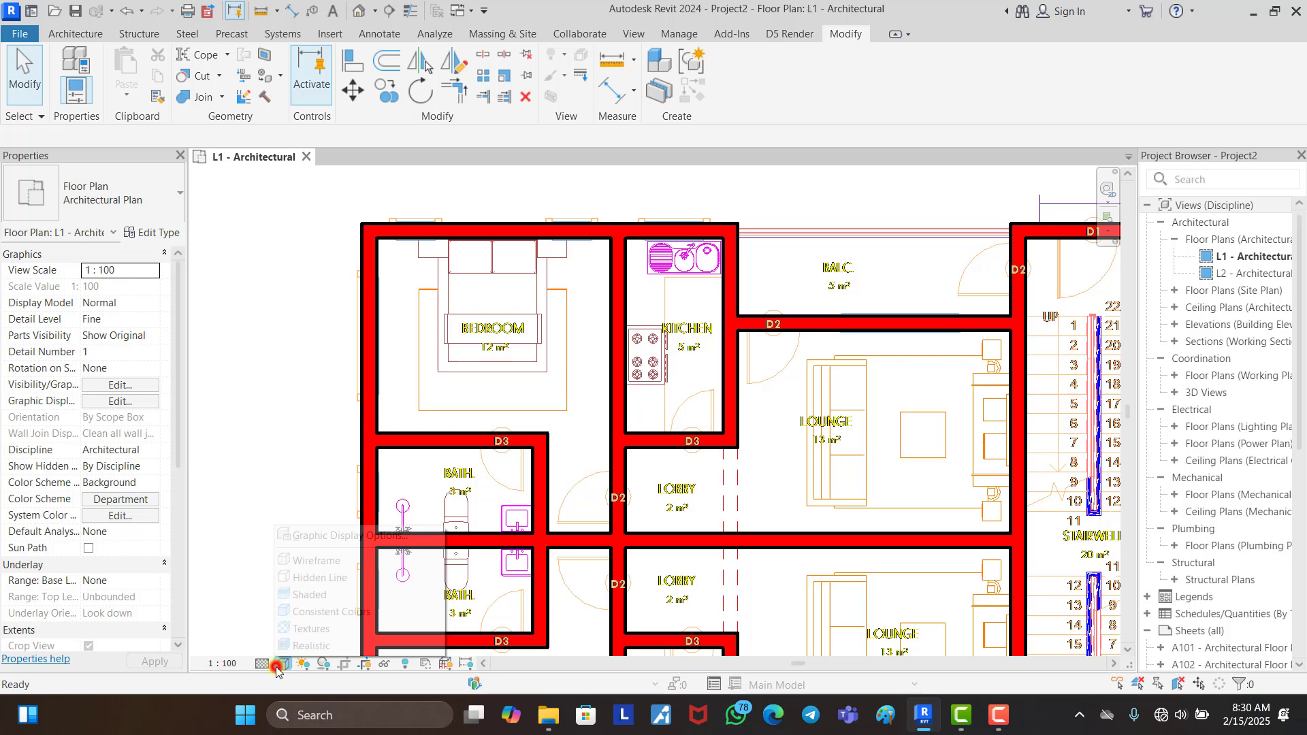
left_click(294, 562)
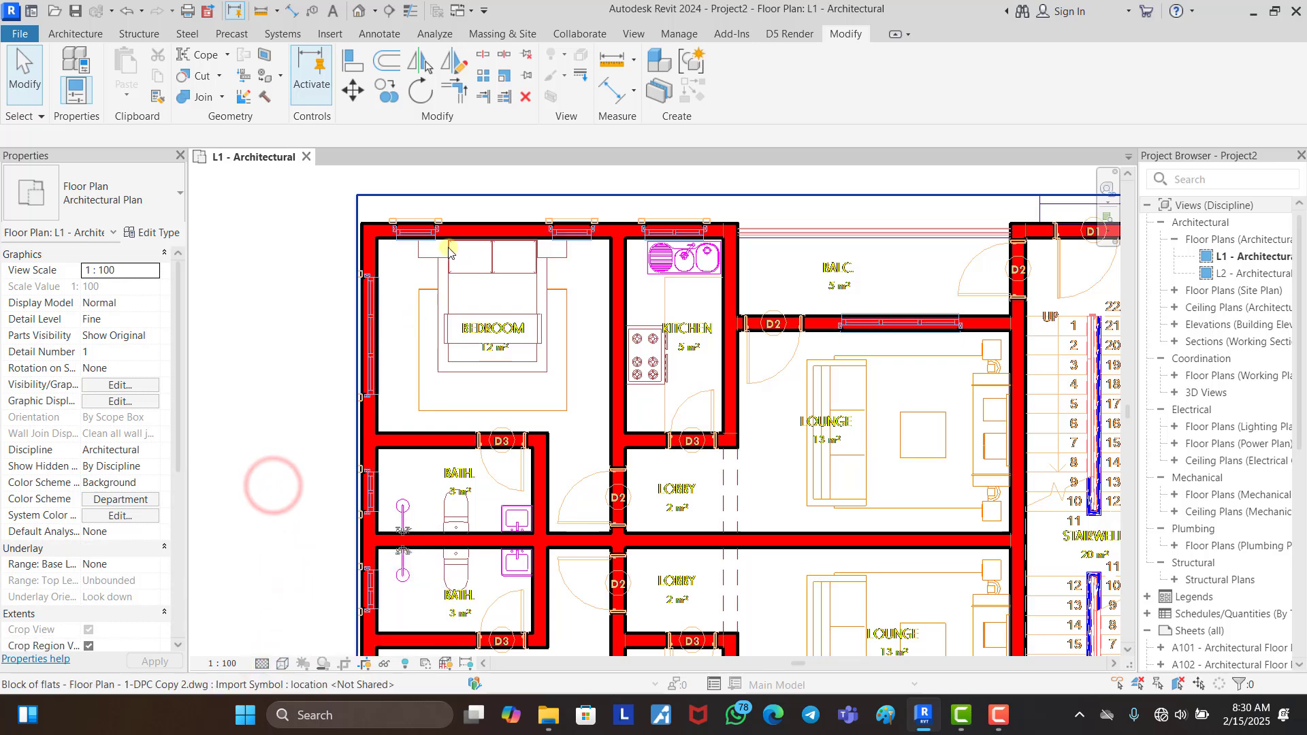
Step: Start the Door tool with type M_Door-Passage-Single-Flush 900 x 2100mm and check its dimensions in the type properties
scroll(448, 247, "down", 2)
scroll(448, 246, "down", 2)
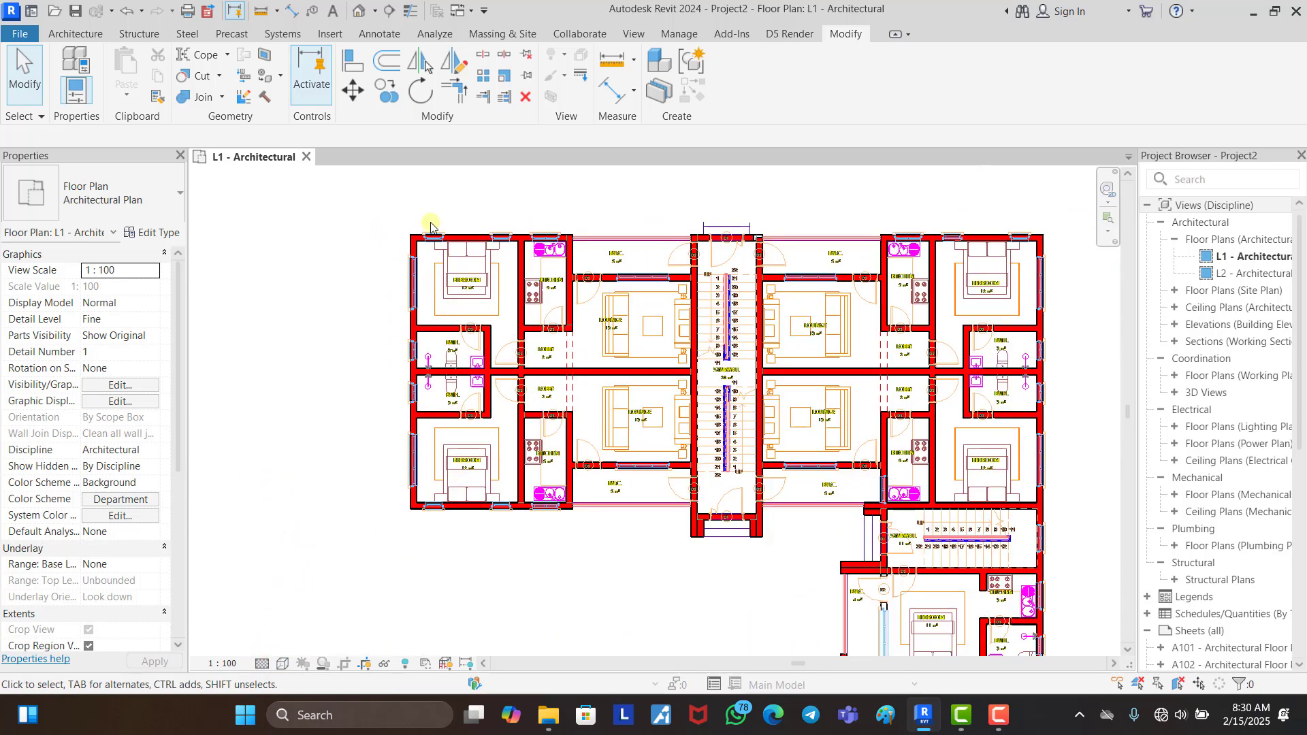
scroll(432, 227, "up", 2)
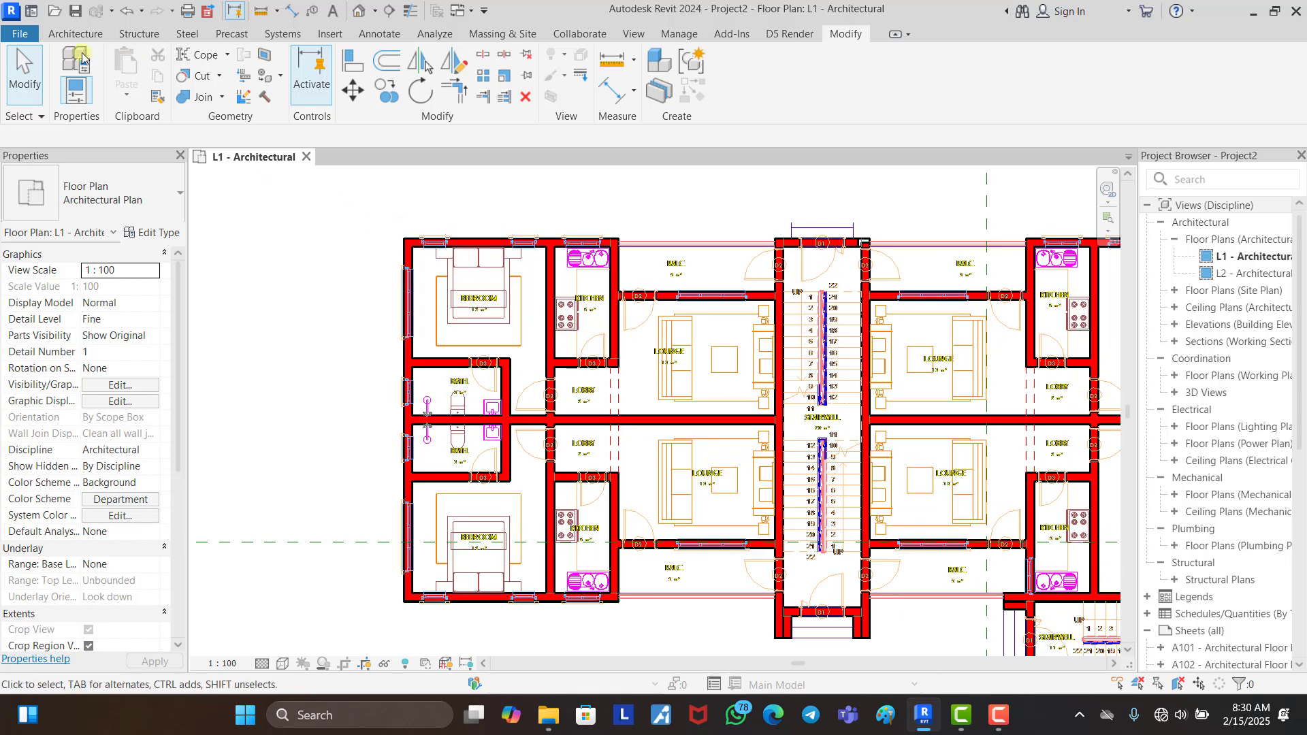
left_click(69, 32)
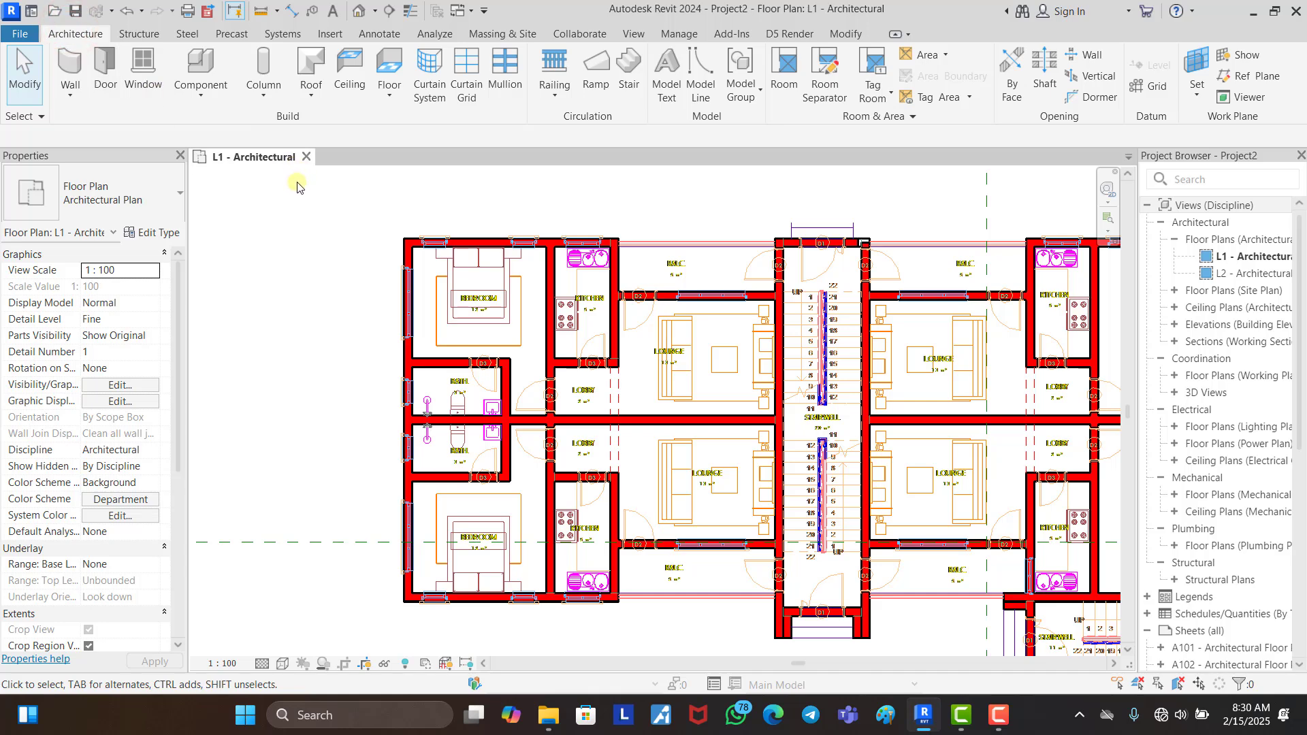
scroll(297, 186, "down", 2)
left_click(102, 73)
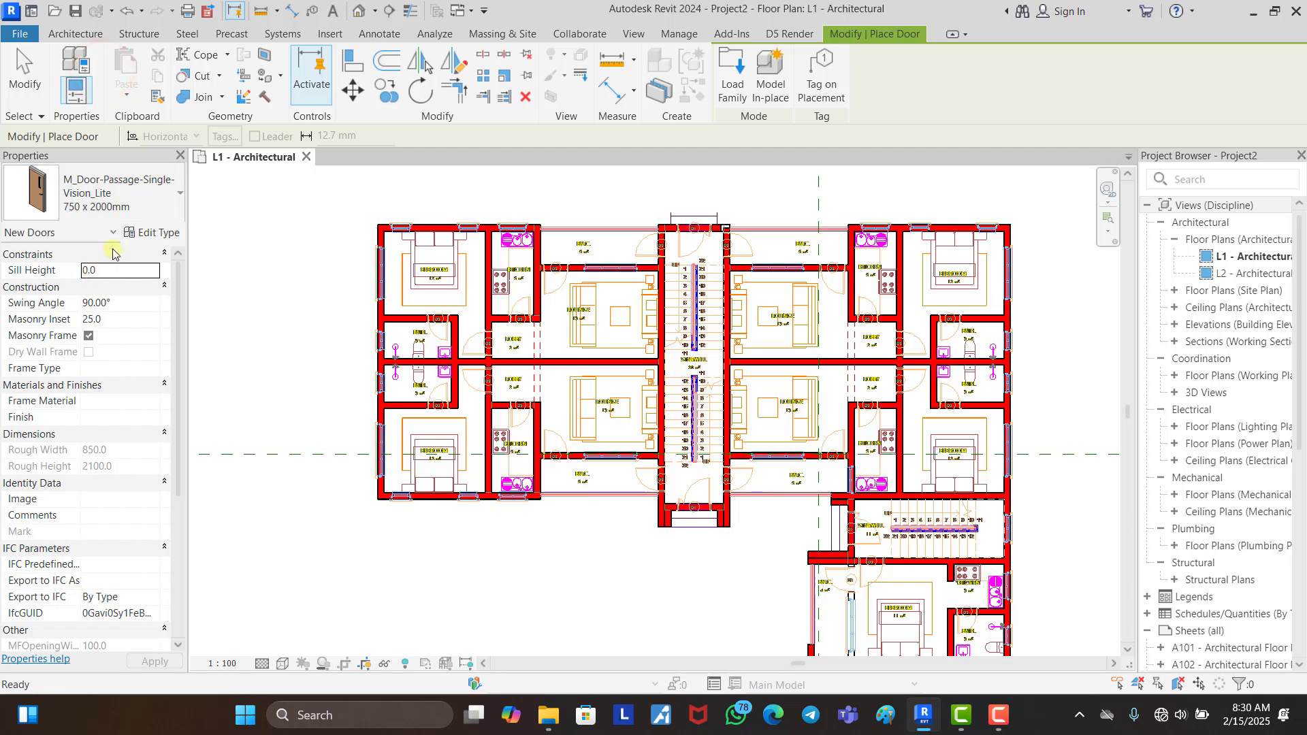
left_click(145, 201)
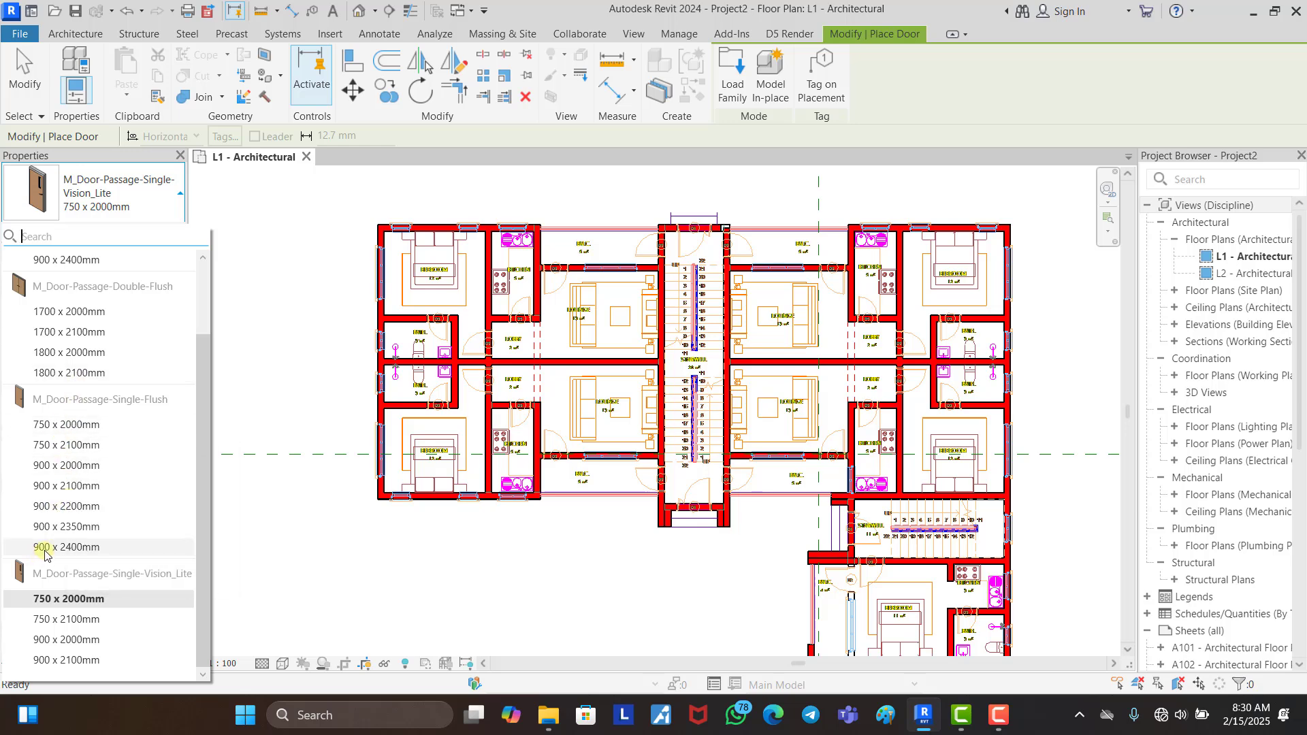
left_click(69, 486)
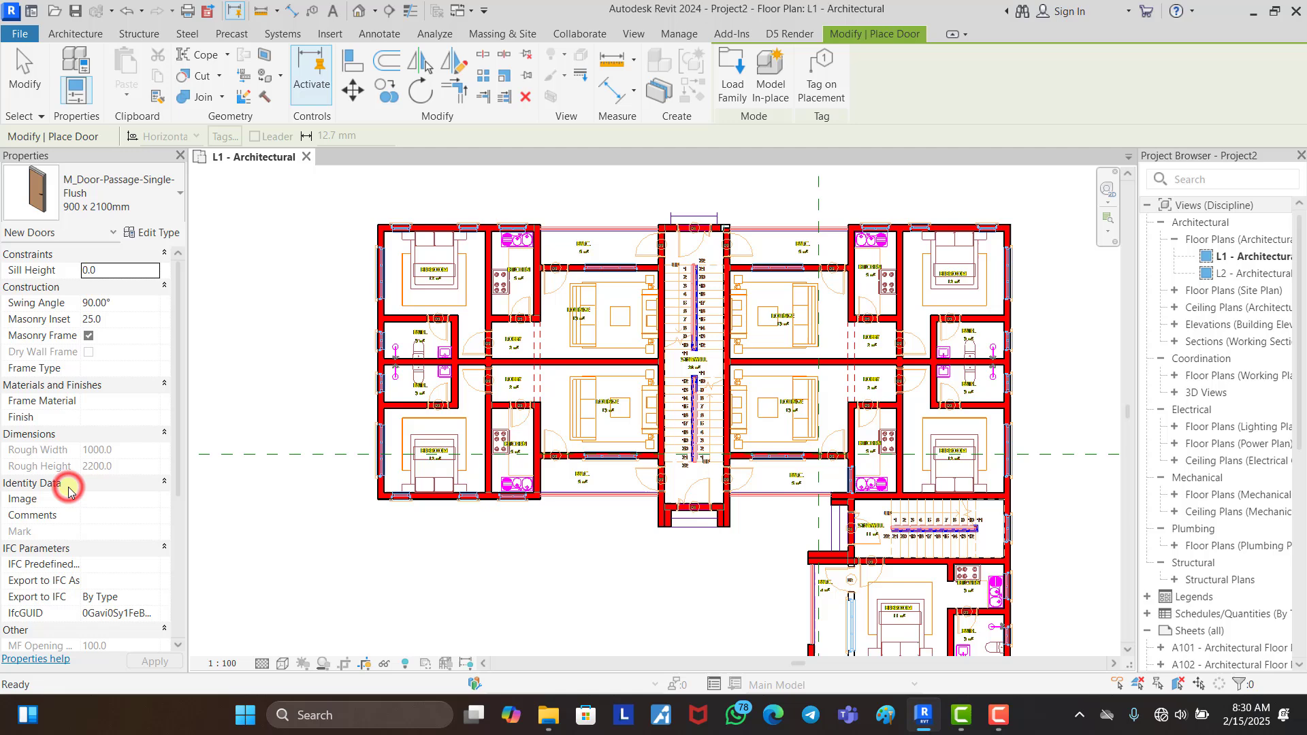
left_click(153, 232)
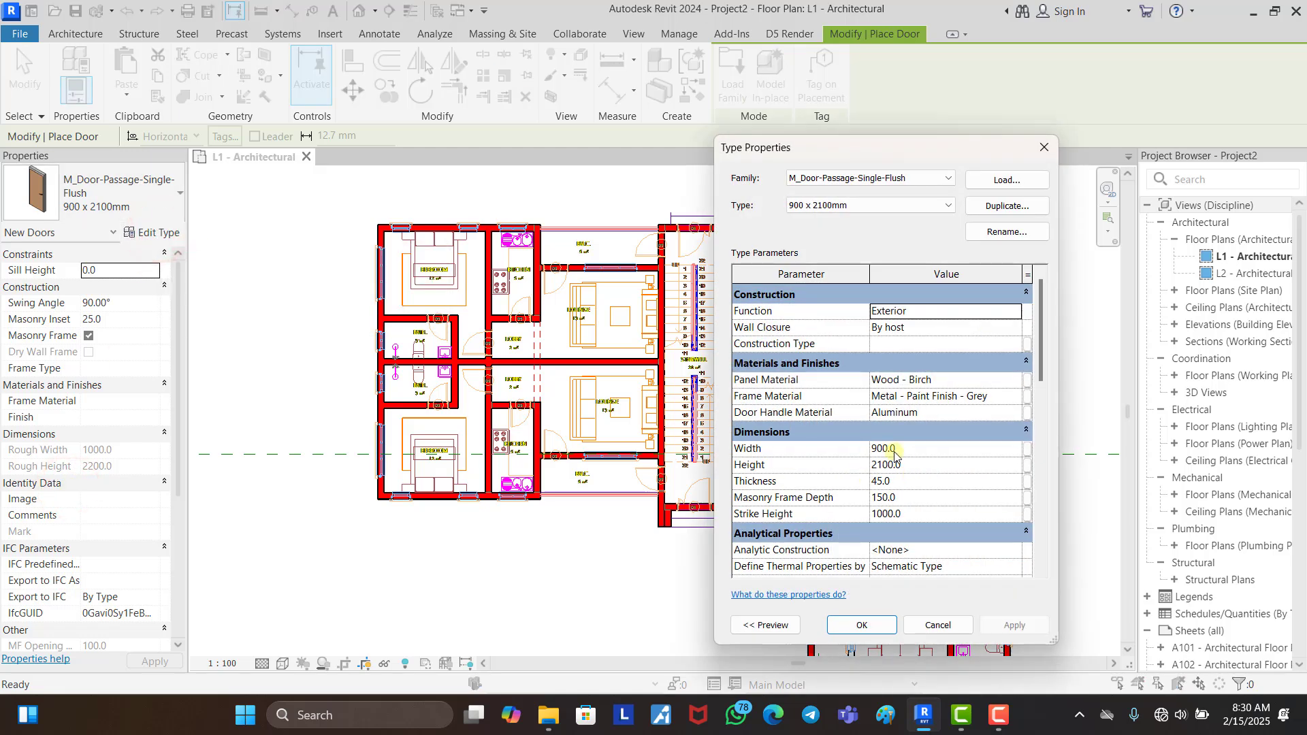
left_click(1043, 148)
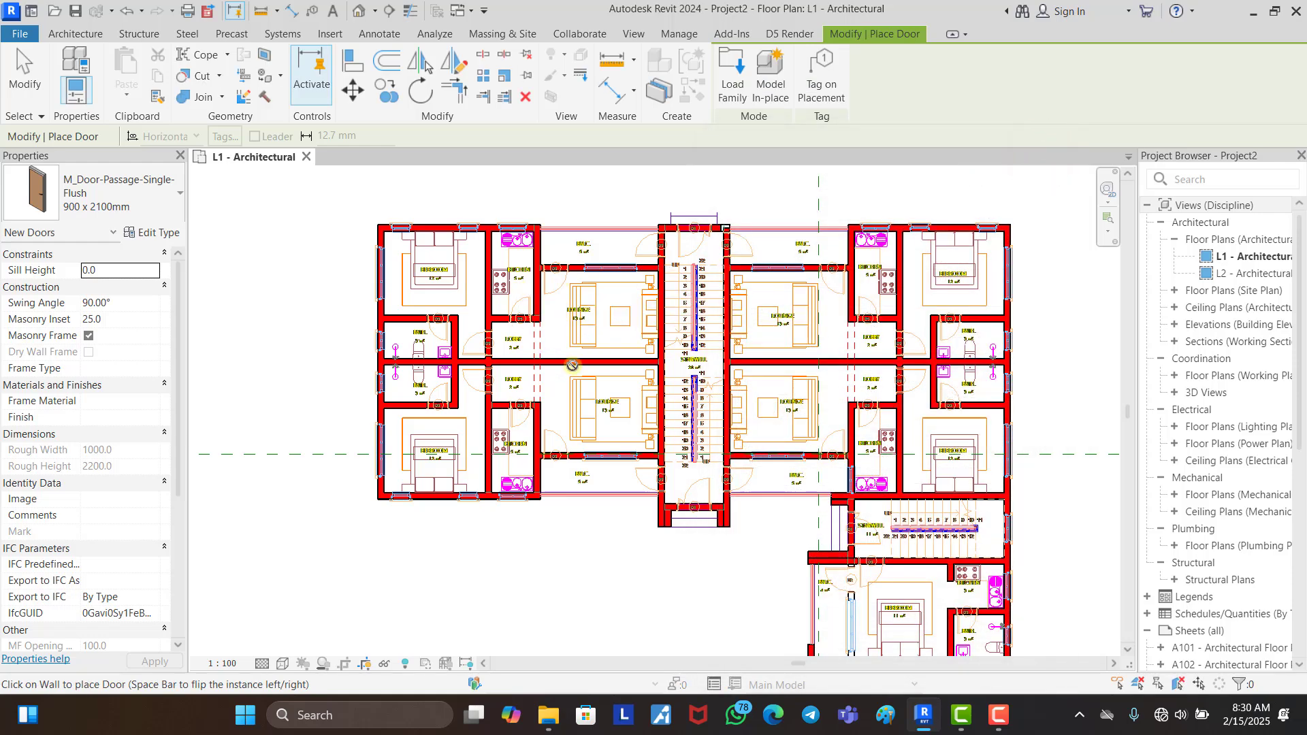
Step: Place 900 x 2100mm doors at the two D2 openings between the left flats' lobbies and bedrooms, flipping the upper one to match the DWG swing
scroll(470, 340, "up", 5)
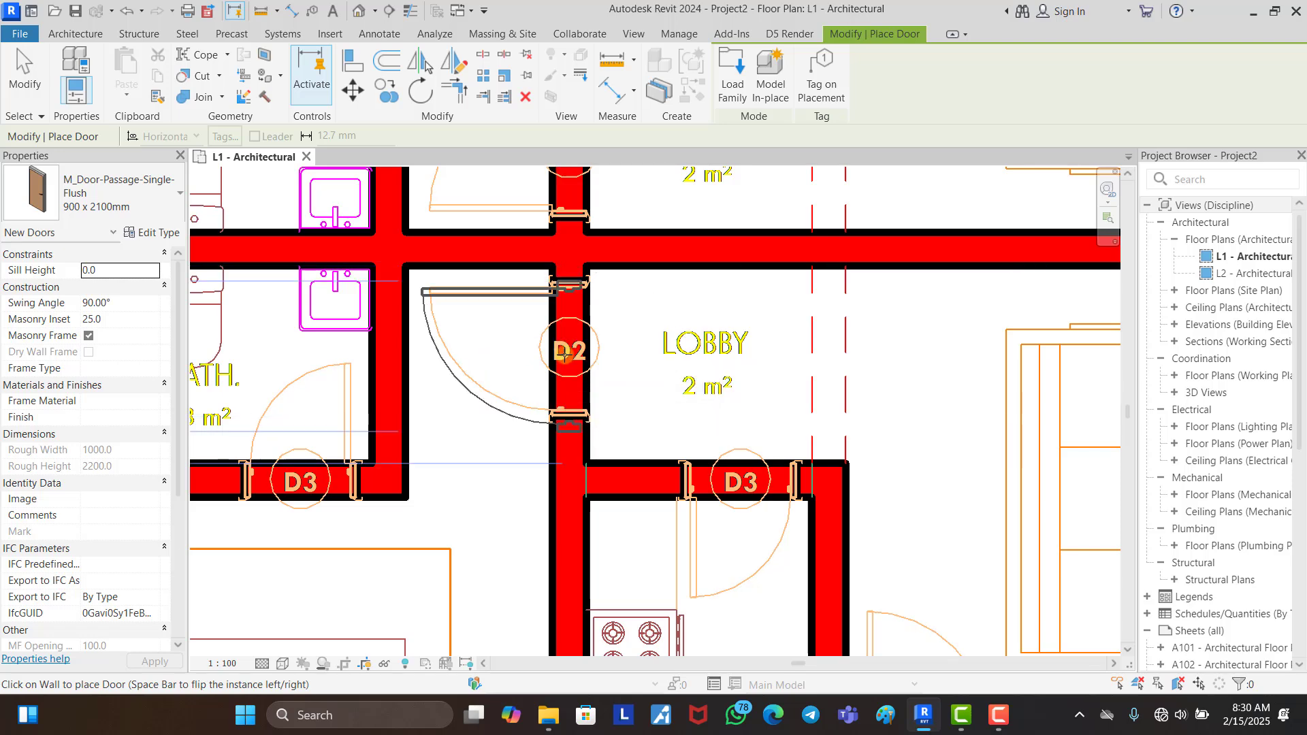
scroll(565, 353, "down", 3)
scroll(578, 283, "up", 3)
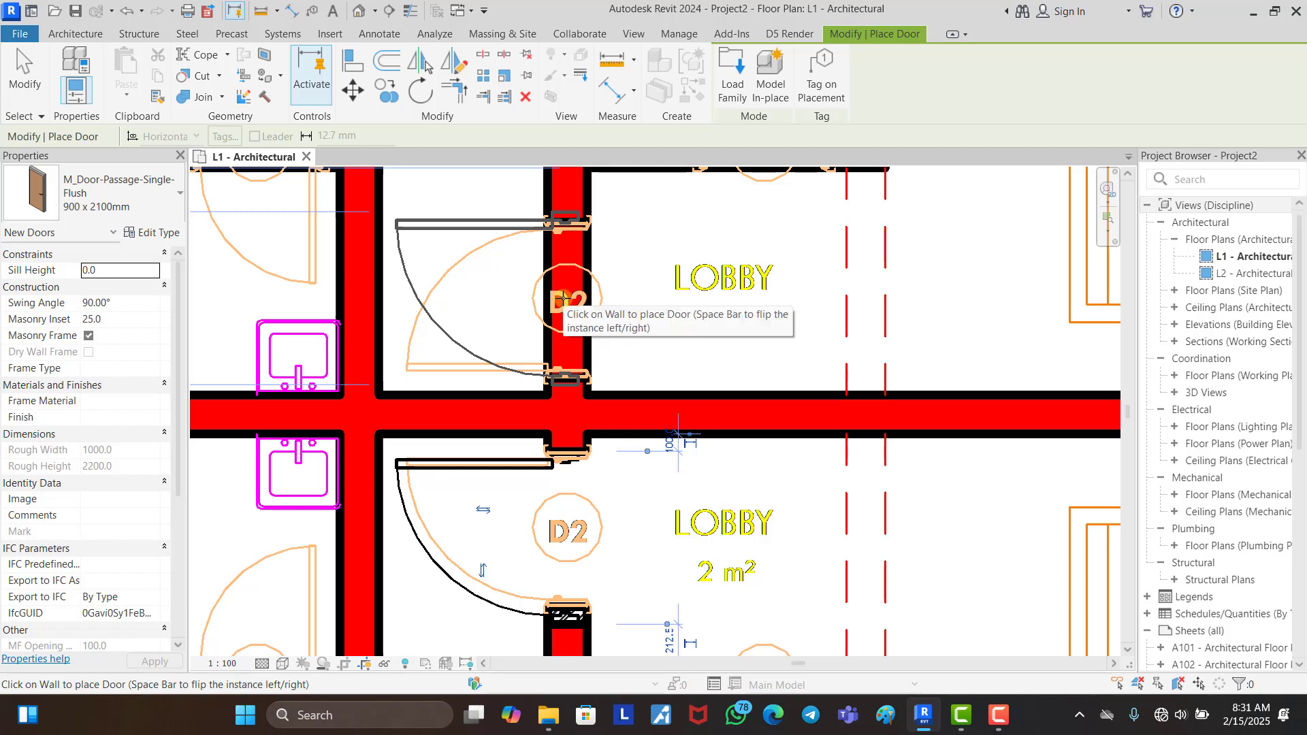
key("space")
key("space")
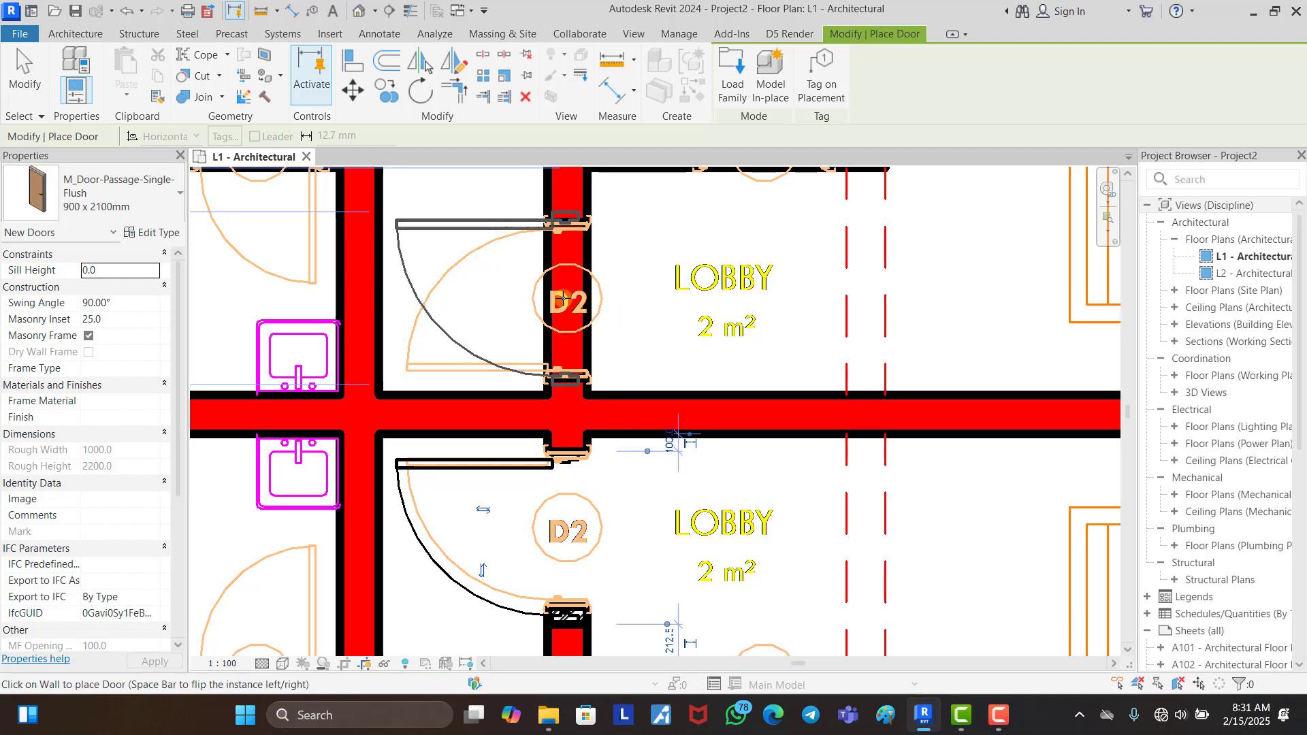
key("space")
key("space")
key("space")
key("space")
key("space")
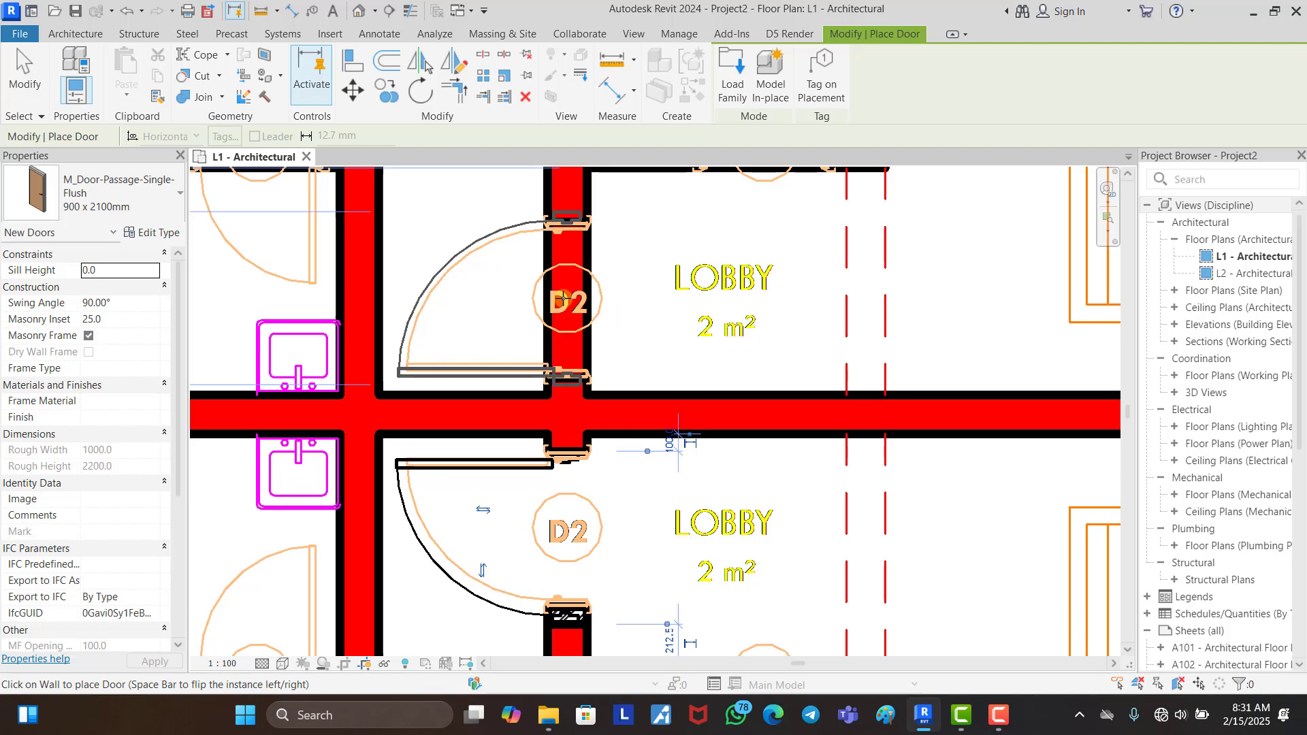
left_click(563, 296)
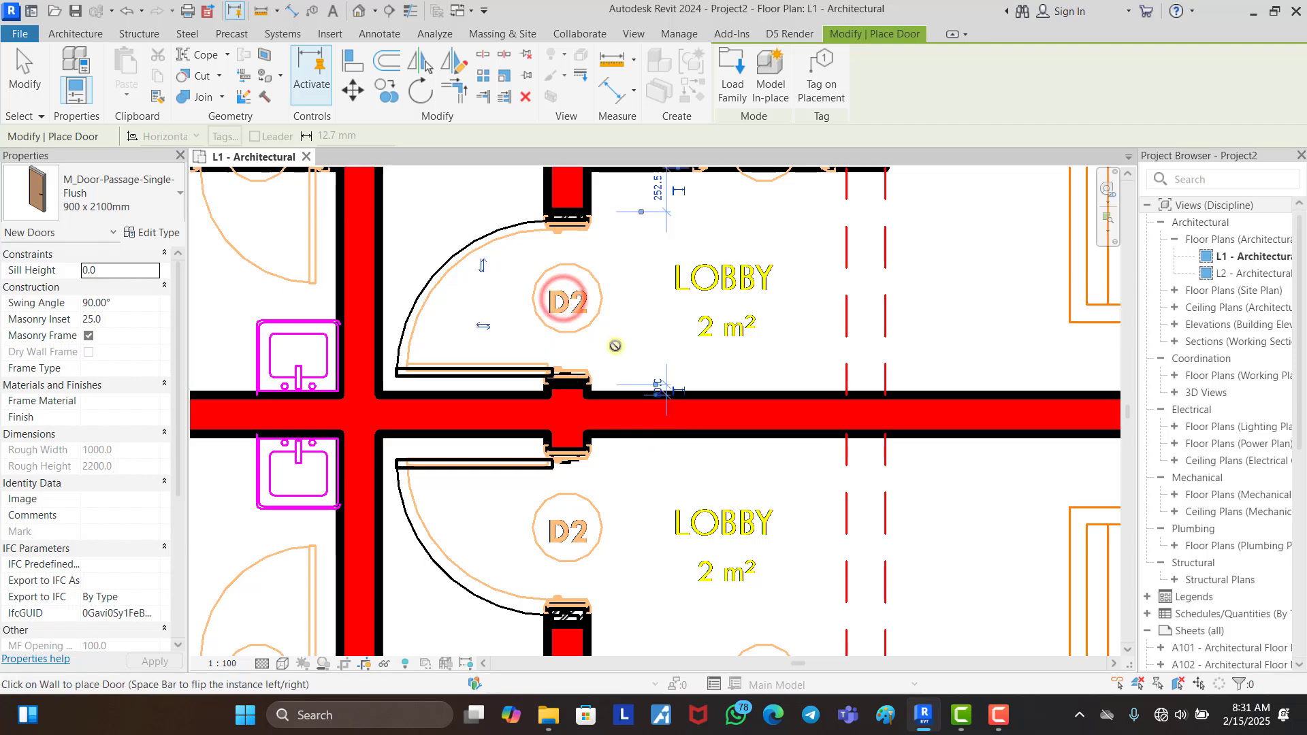
Step: Place a 900 x 2100mm door at the D2 opening between the upper-left lounge and its balcony, flipped to match the DWG swing
scroll(599, 382, "down", 5)
scroll(598, 389, "down", 4)
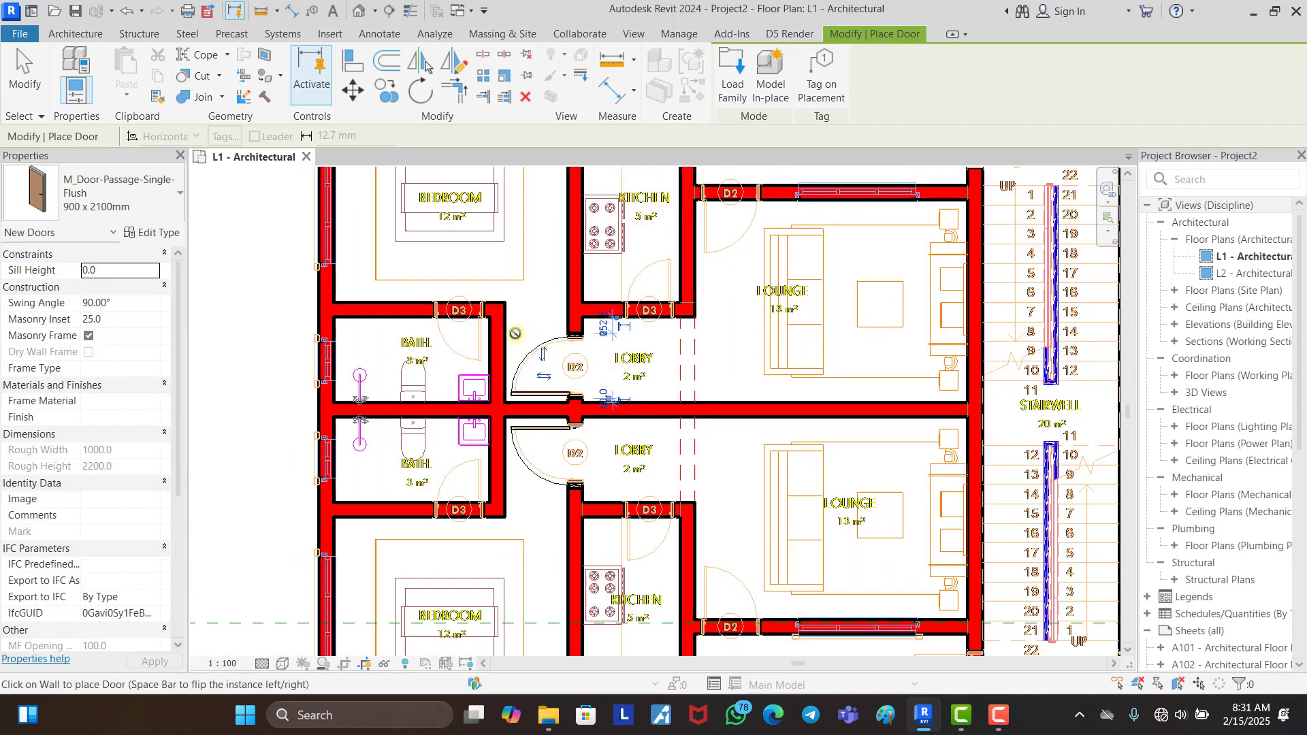
scroll(733, 346, "up", 2)
scroll(652, 219, "up", 3)
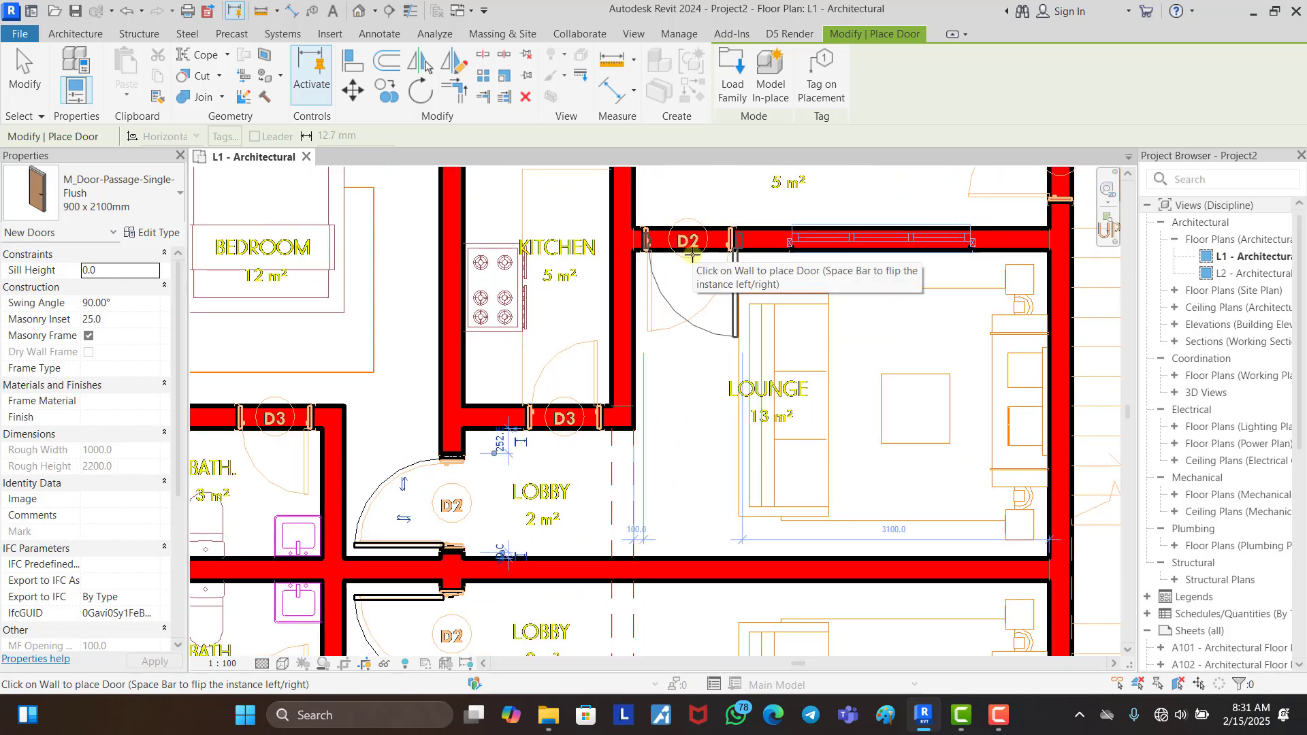
key("space")
left_click(692, 255)
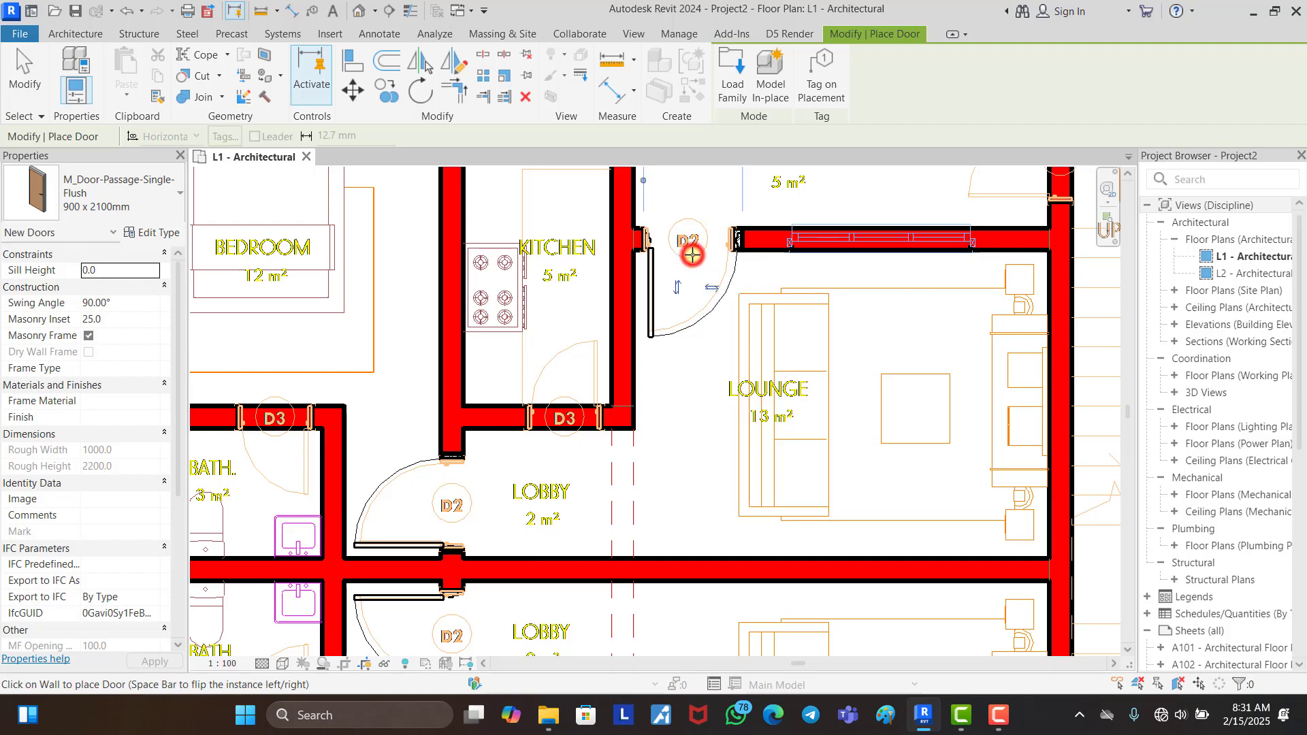
Step: Place a 900 x 2100mm door at the D2 opening between the upper-left balcony and the central stairwell, matching the DWG swing
scroll(575, 257, "down", 4)
scroll(774, 228, "up", 5)
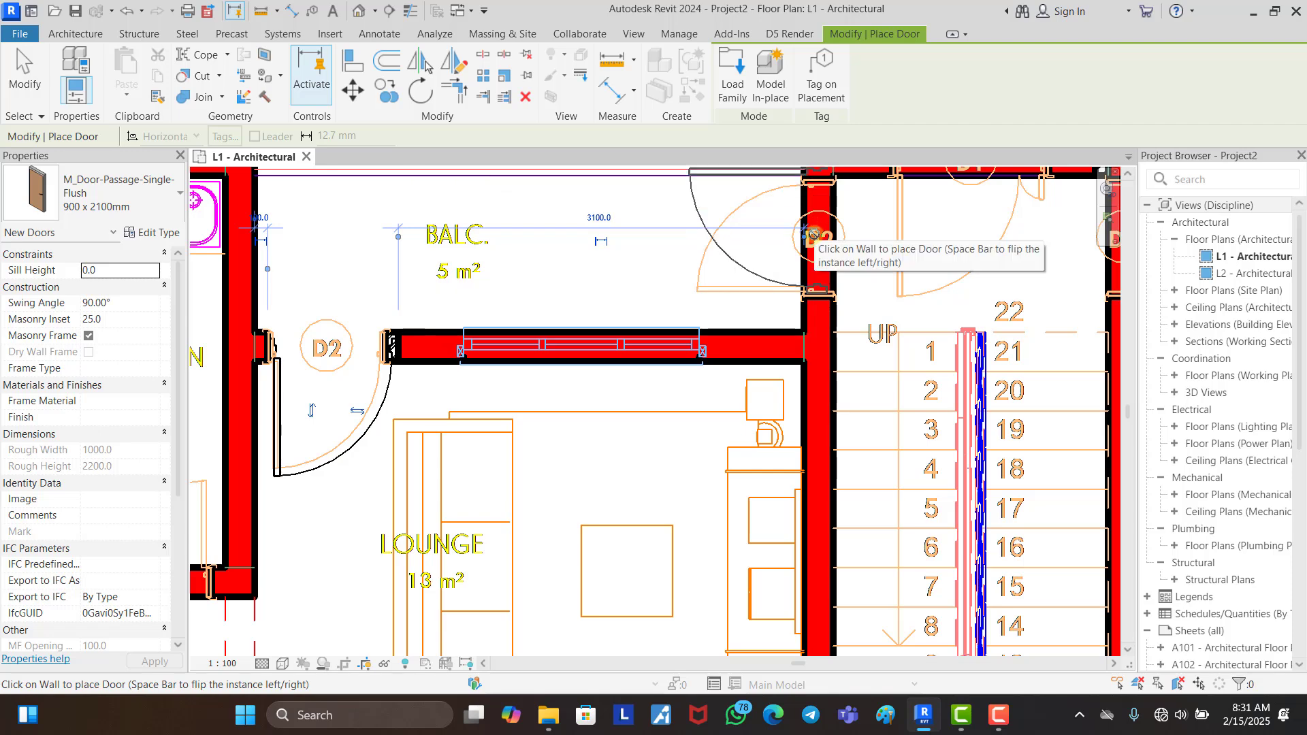
scroll(810, 238, "down", 2)
scroll(803, 255, "up", 2)
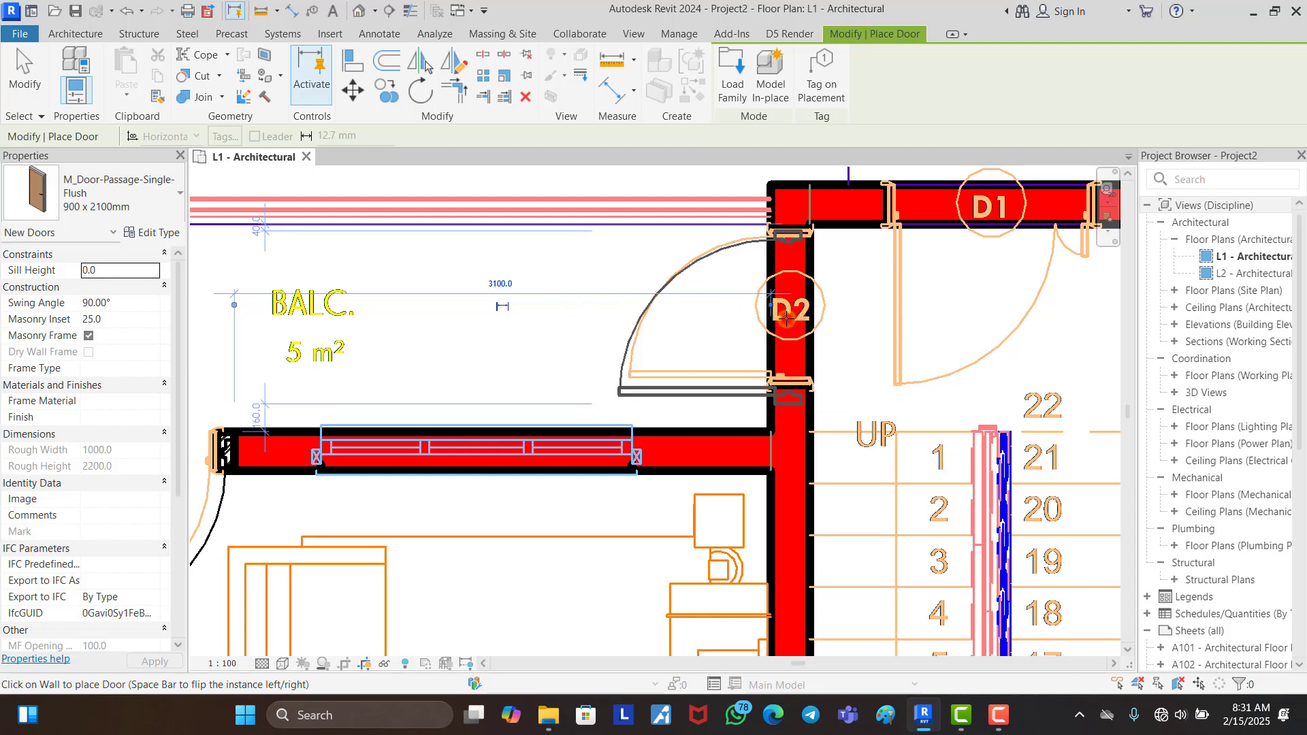
Step: Place a 900 x 2100mm door at the D2 opening between the central stairwell and the upper-right balcony, flipped to match the DWG swing
scroll(786, 318, "down", 5)
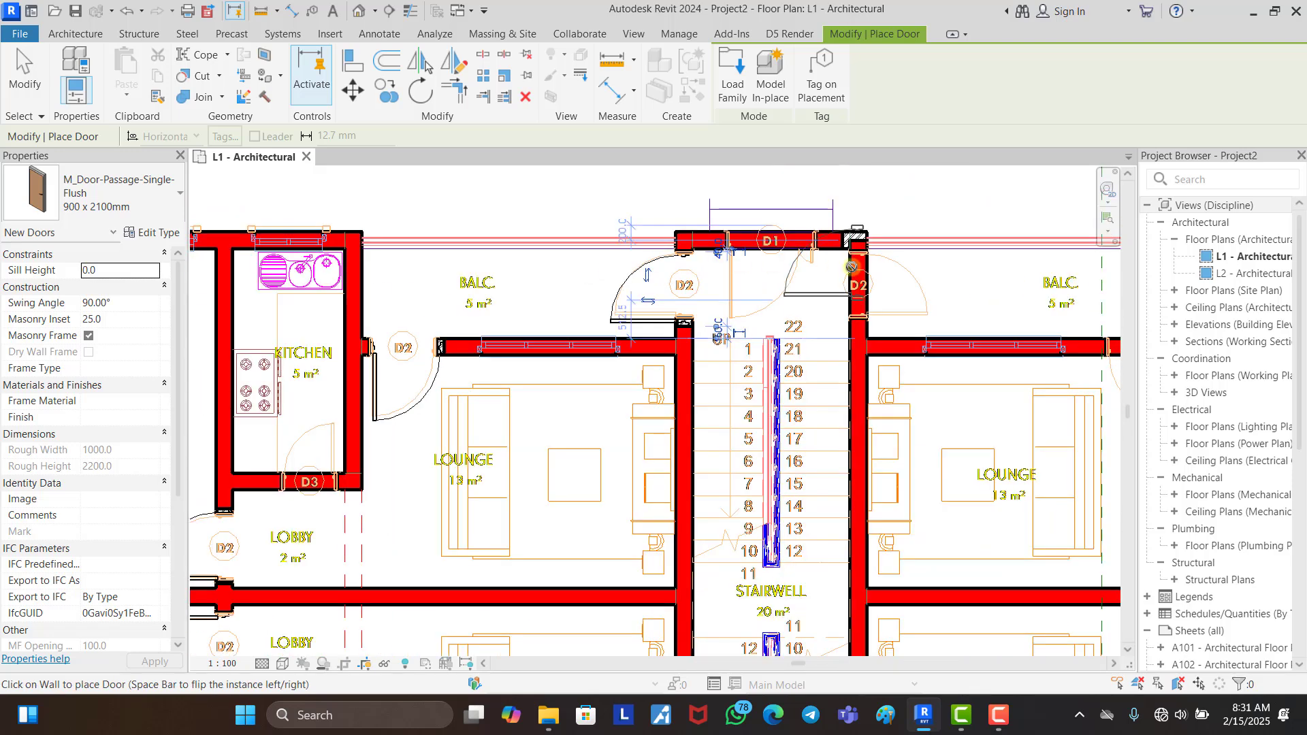
scroll(851, 267, "up", 3)
key("space")
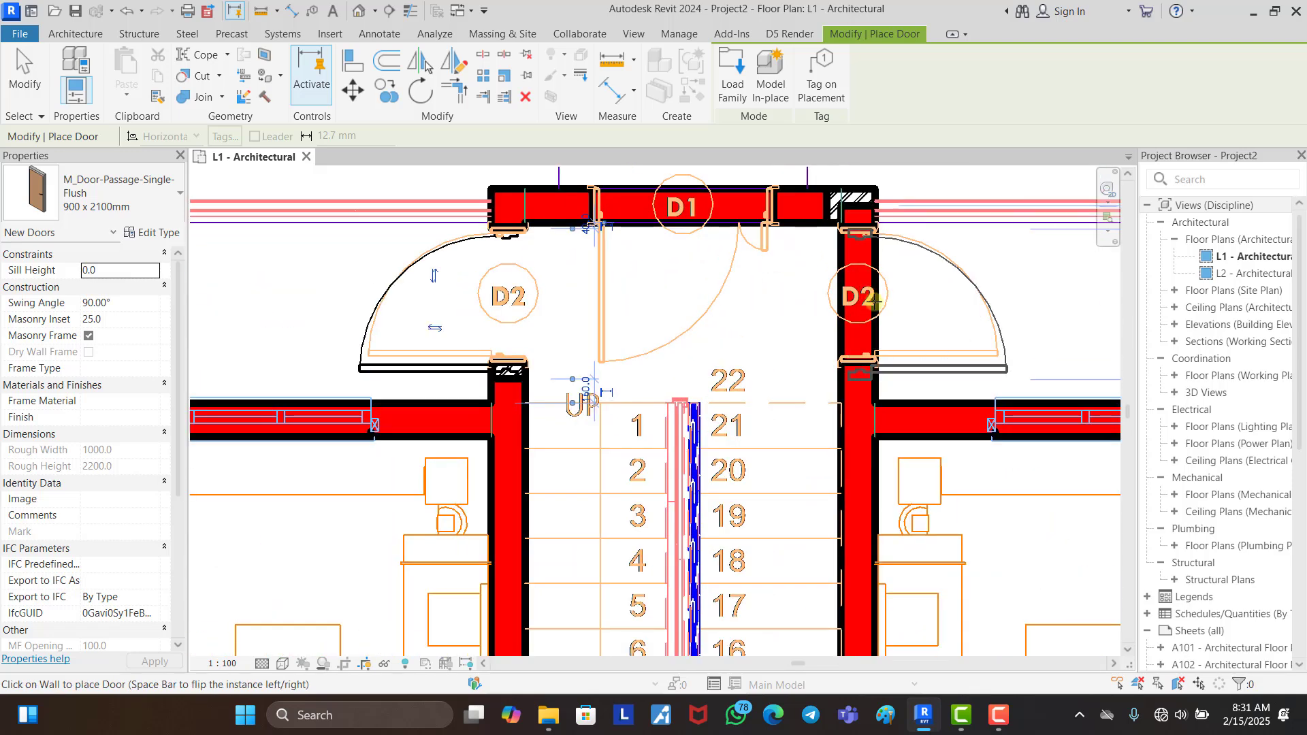
scroll(664, 222, "down", 4)
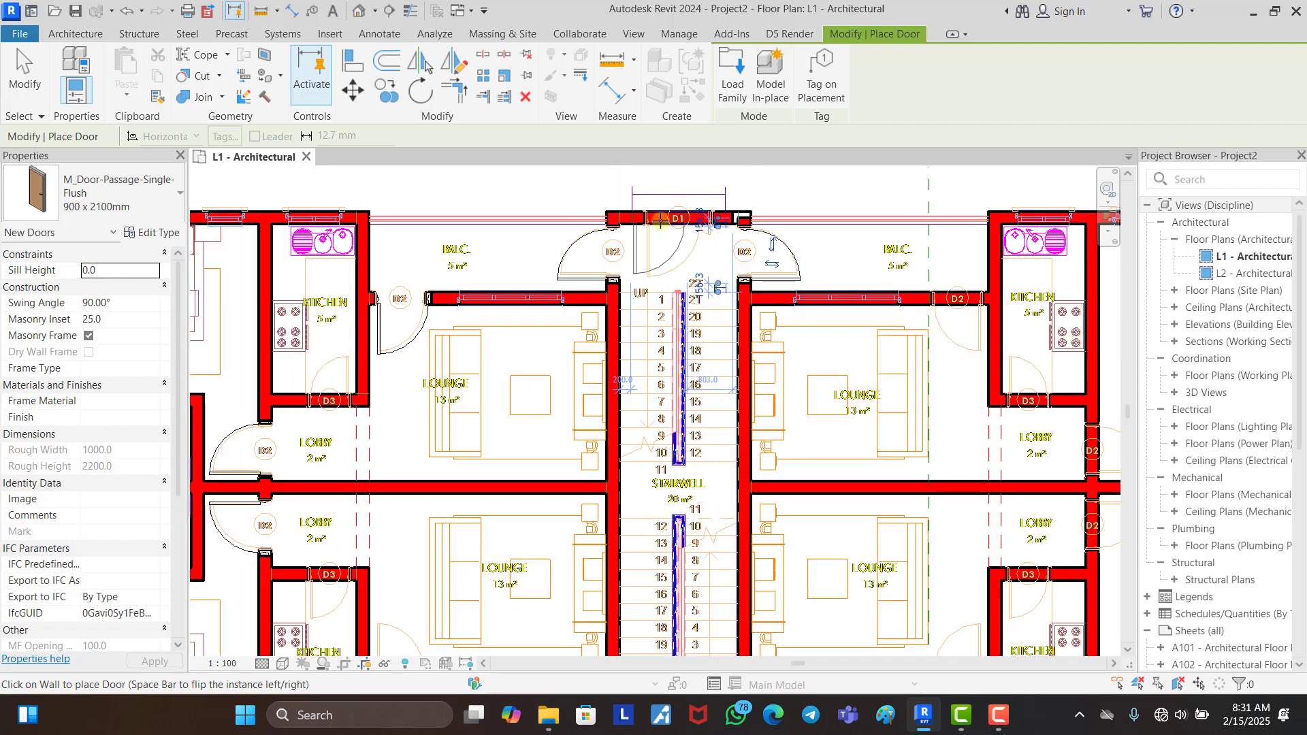
Step: Place a 900 x 2100mm door at the D2 opening between the lower-left lounge and its balcony, matching the DWG swing
scroll(660, 219, "down", 5)
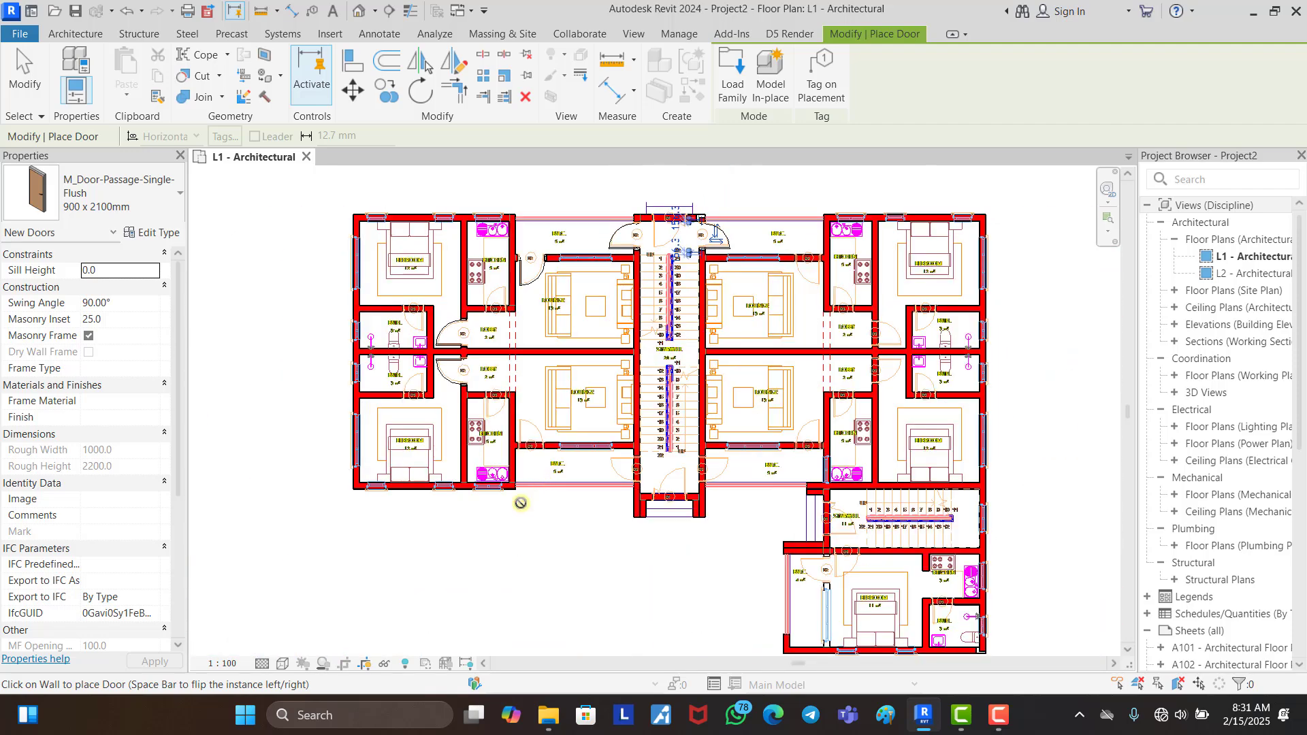
scroll(524, 462, "up", 5)
scroll(544, 349, "up", 3)
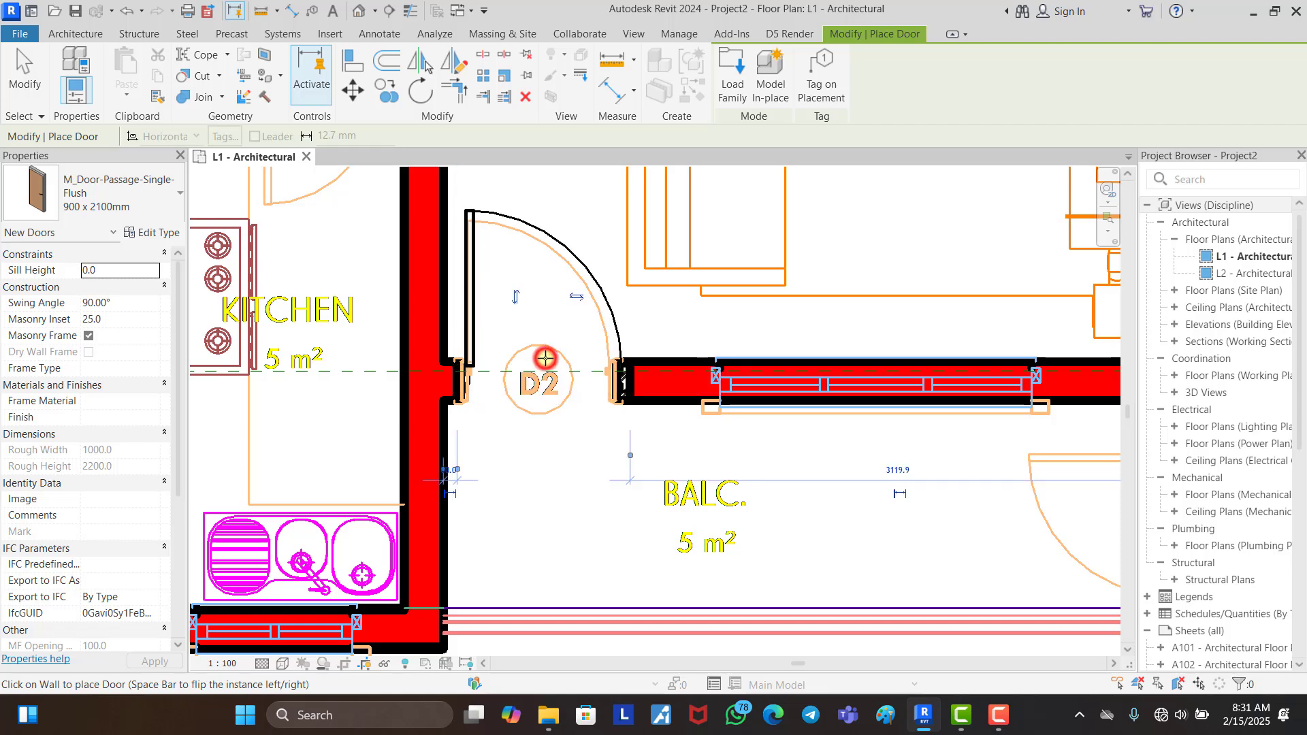
Step: Place a 900 x 2100mm door at the D2 opening between the lower-left balcony and the central stairwell, matching the DWG swing
scroll(542, 463, "down", 3)
scroll(775, 500, "up", 3)
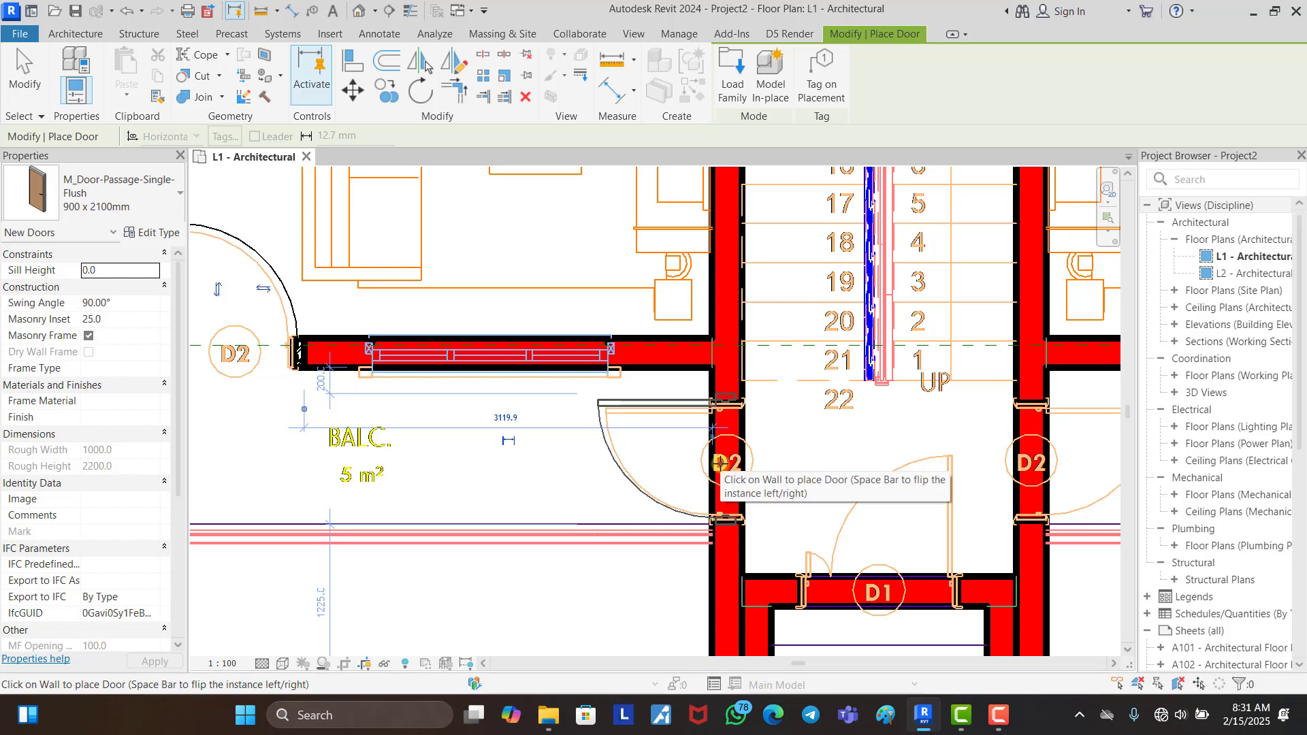
left_click(720, 463)
scroll(720, 463, "down", 5)
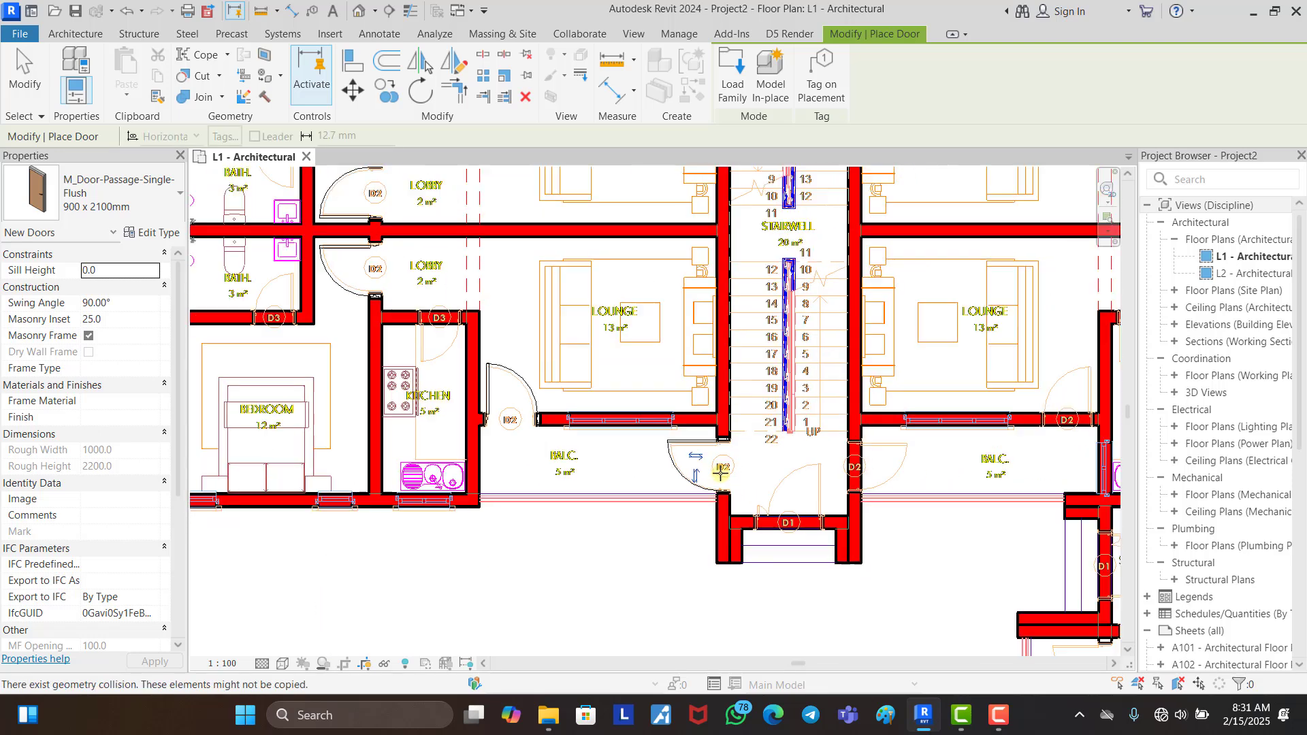
Step: Switch the door type to M_Door-Passage-Single-Flush 750 x 2100mm and check its dimensions in the type properties
scroll(492, 354, "up", 2)
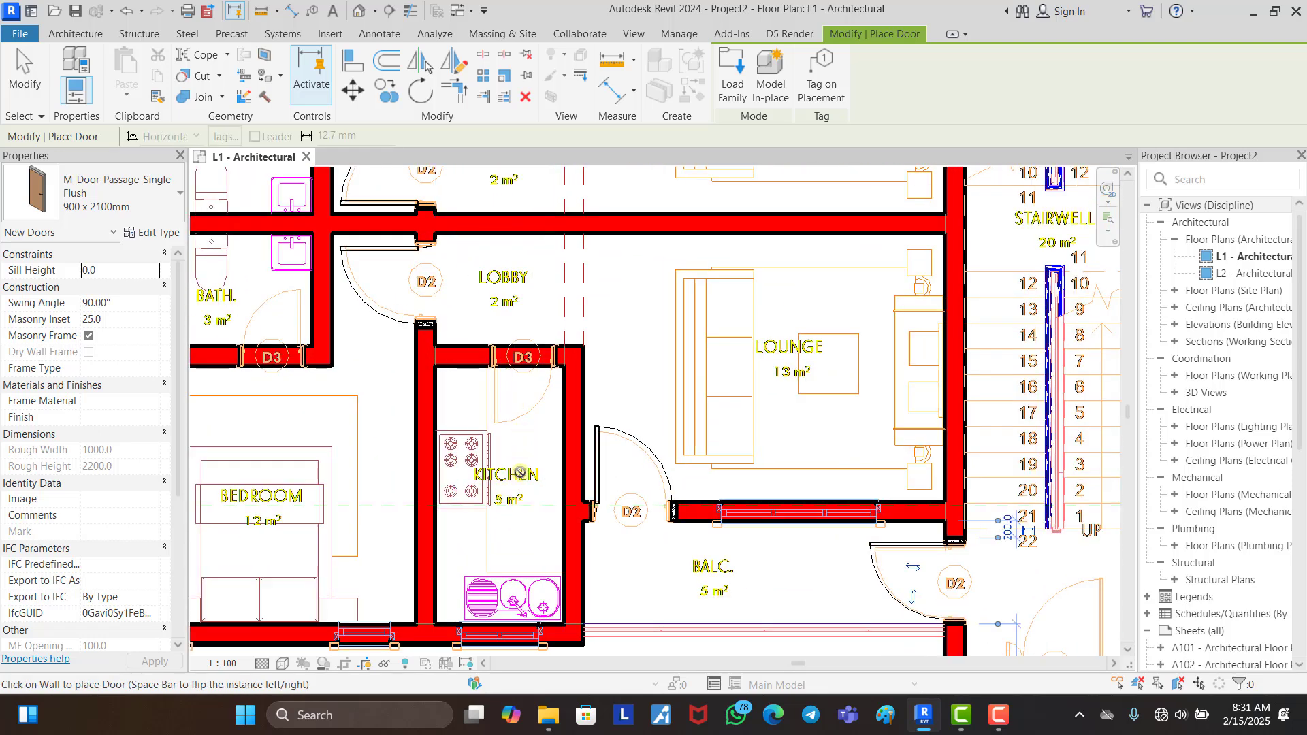
scroll(520, 472, "down", 4)
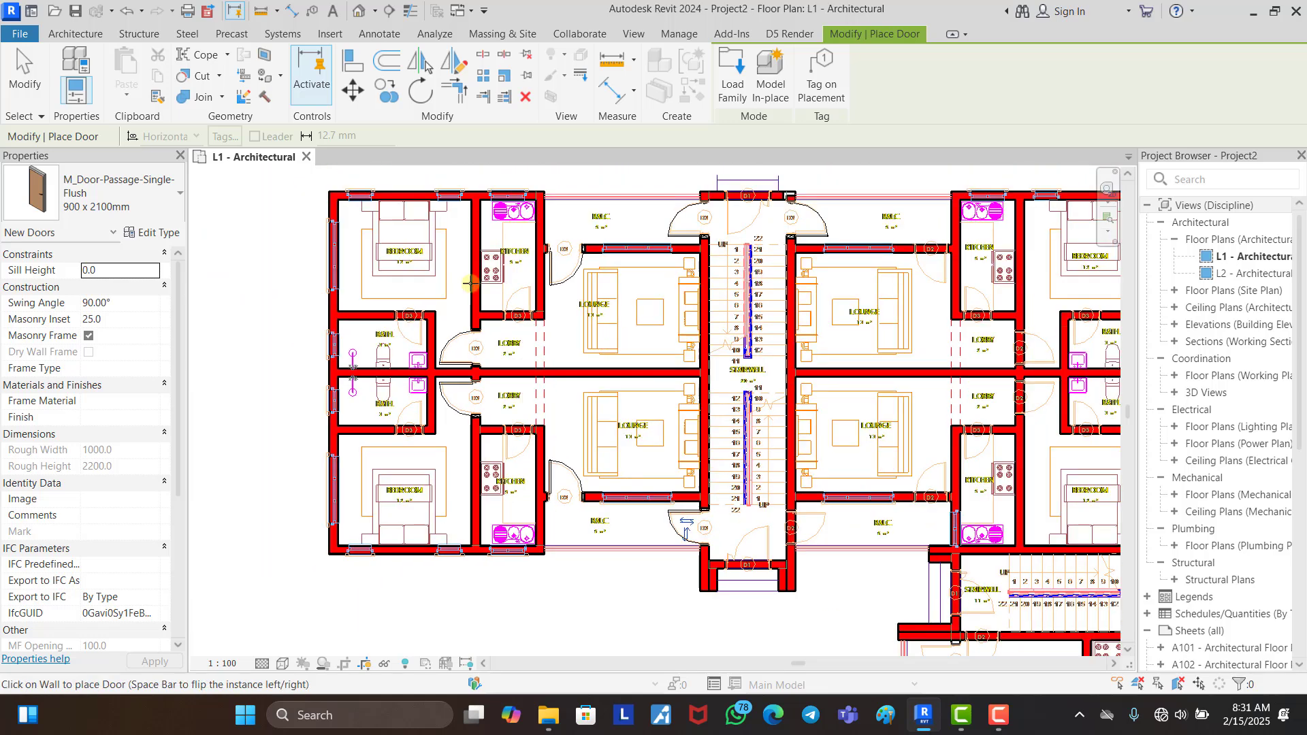
scroll(470, 282, "up", 1)
key("Escape")
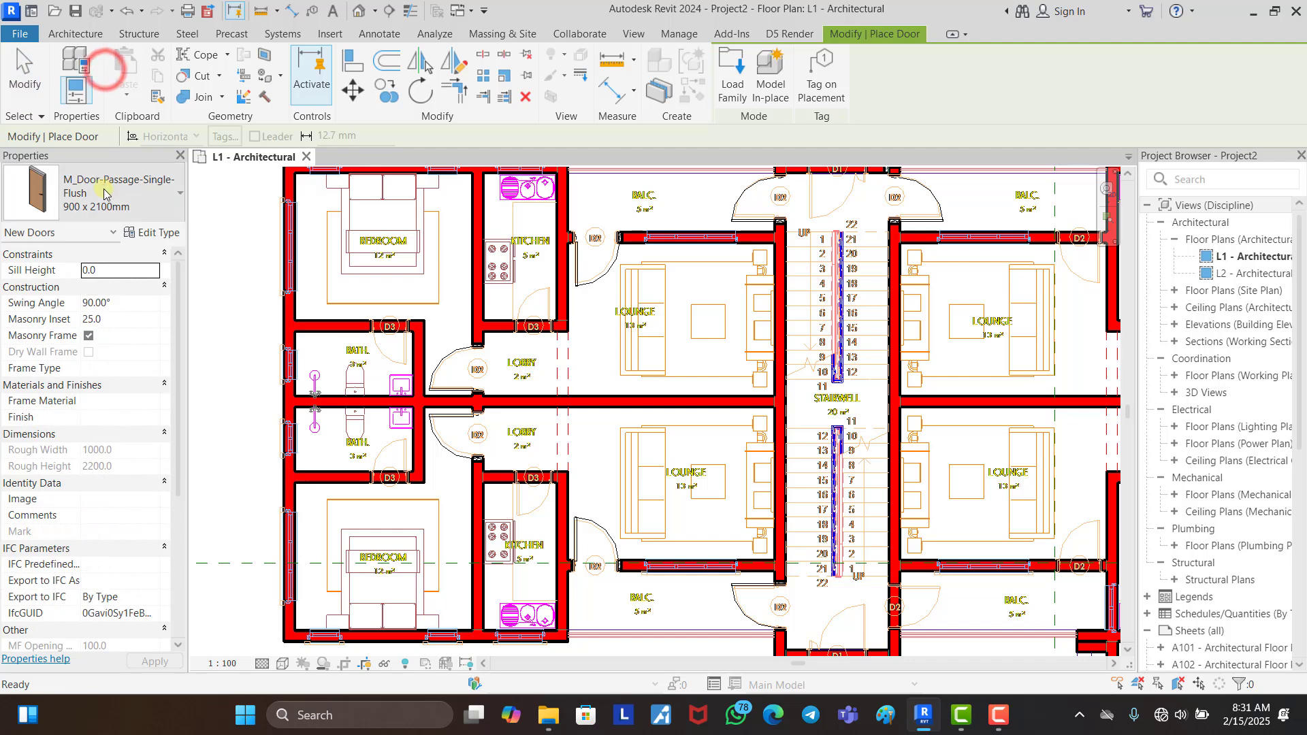
left_click(106, 190)
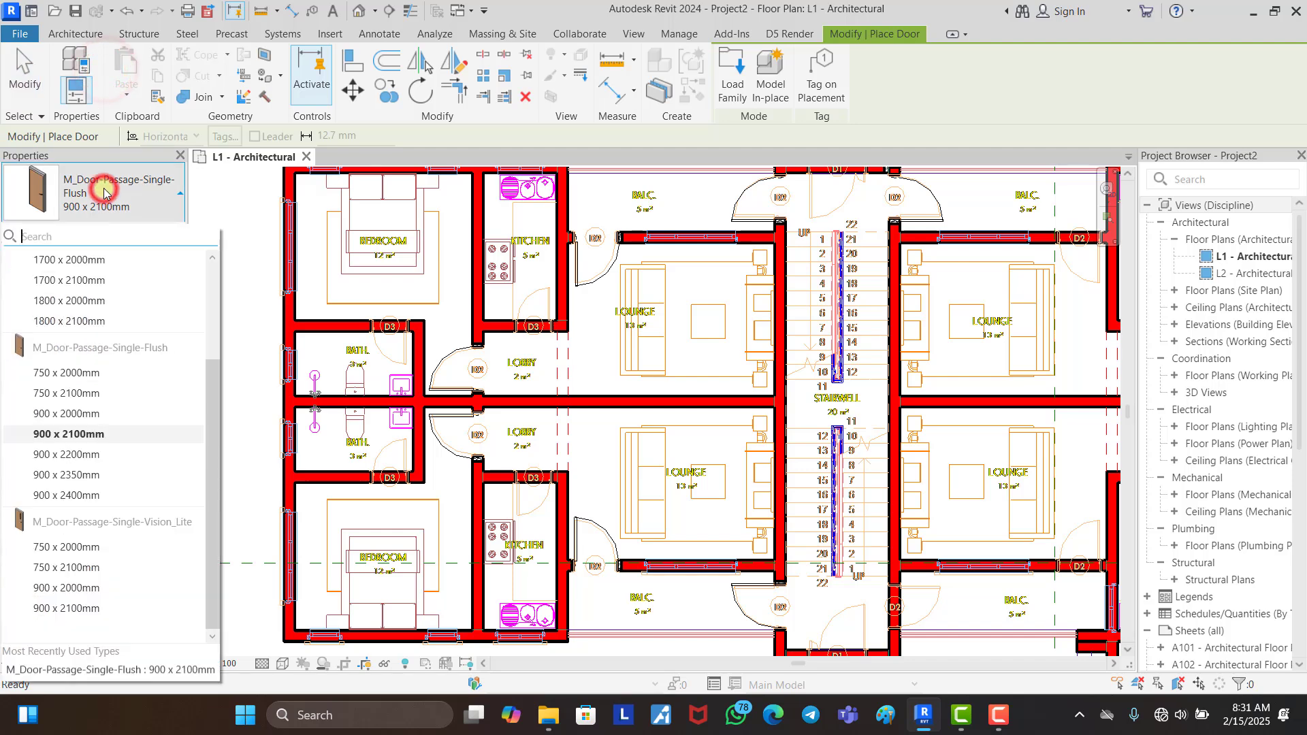
left_click(80, 394)
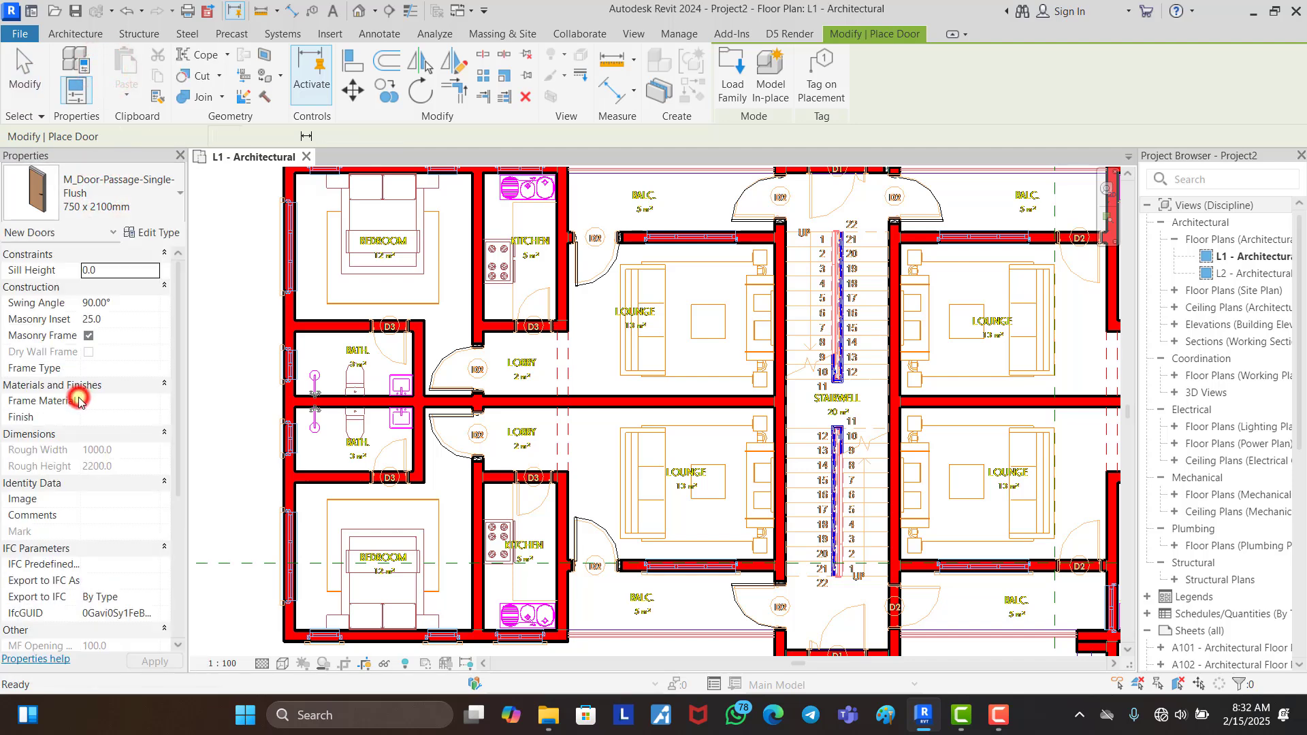
left_click(159, 233)
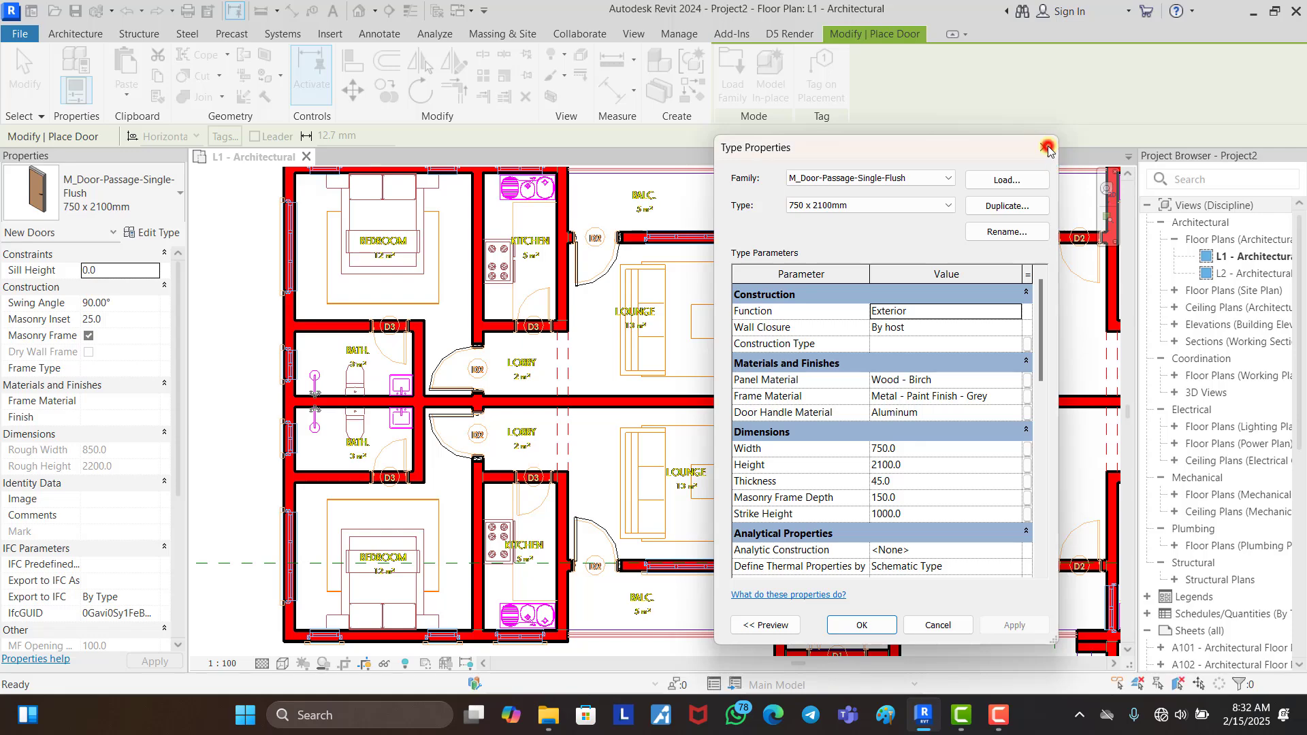
left_click(1047, 148)
Step: Place 750 x 2100mm doors at the D3 openings of the two left bathrooms, flipping each to match the DWG swing
scroll(391, 333, "up", 2)
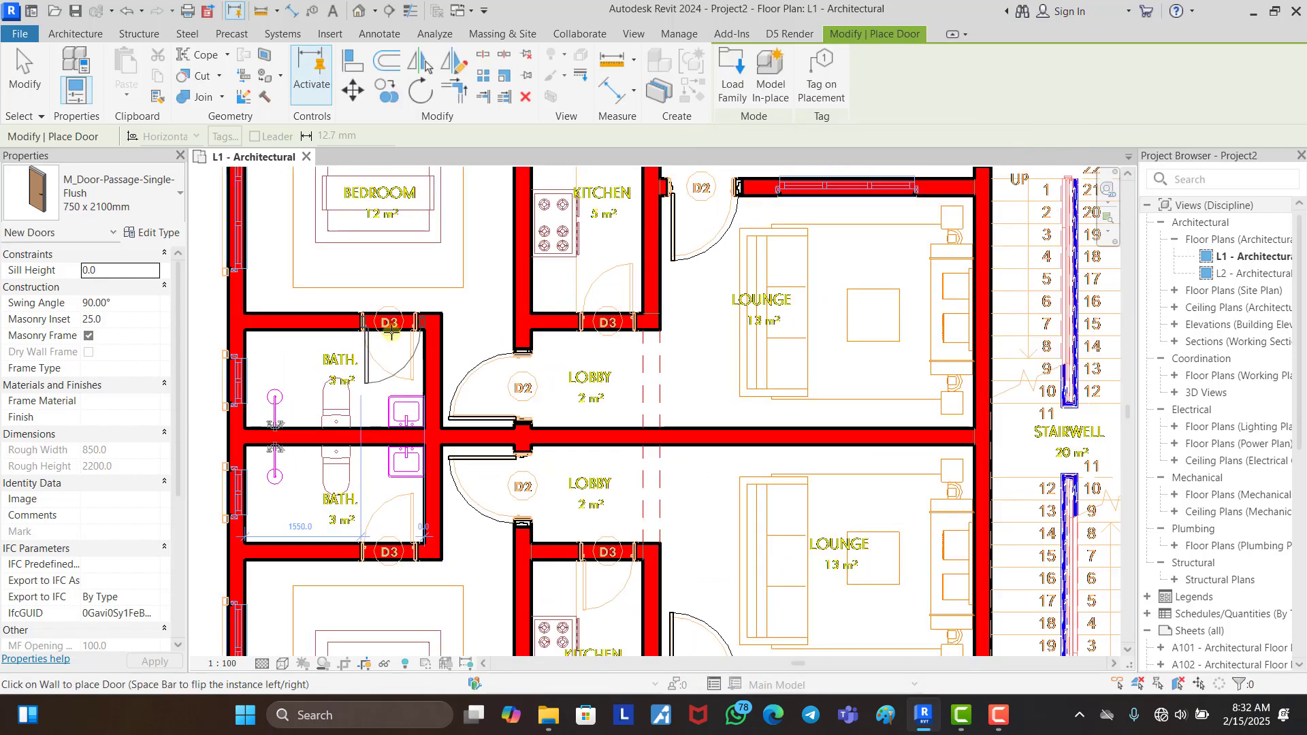
scroll(392, 334, "up", 2)
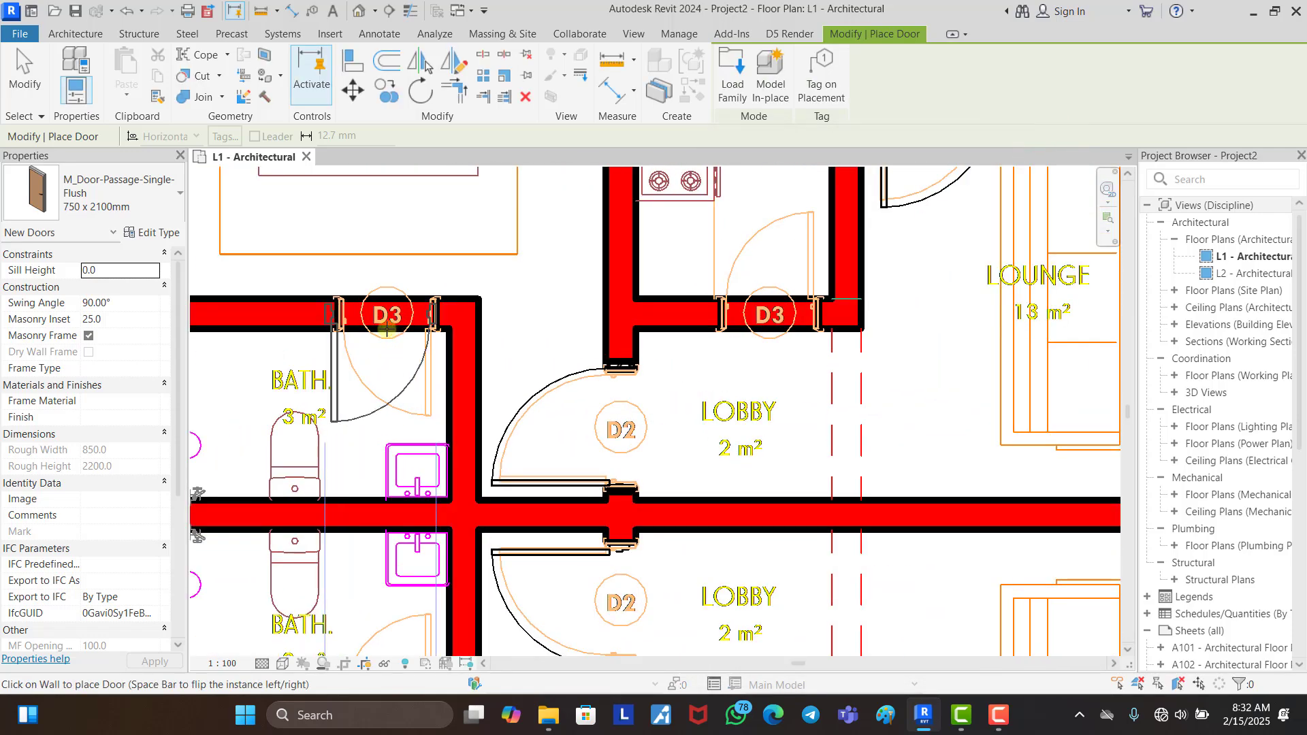
key("space")
left_click(386, 329)
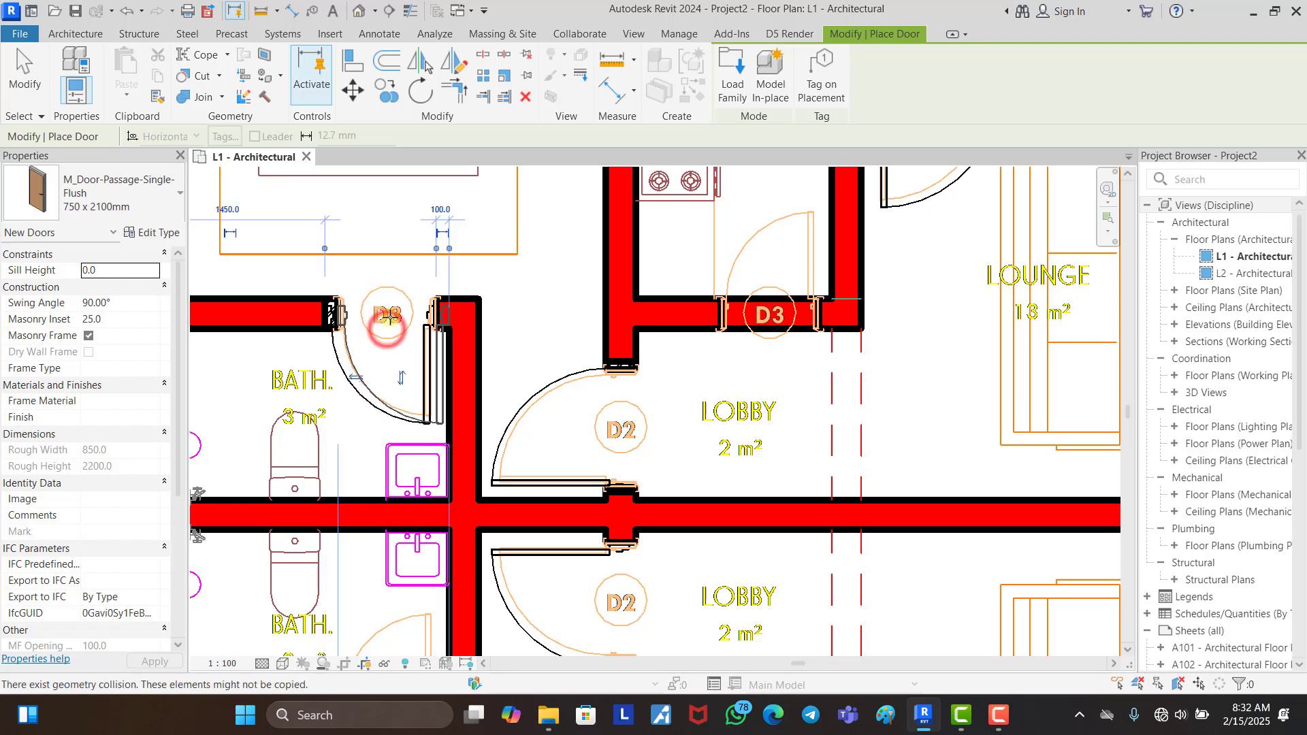
scroll(386, 329, "down", 2)
scroll(380, 573, "up", 3)
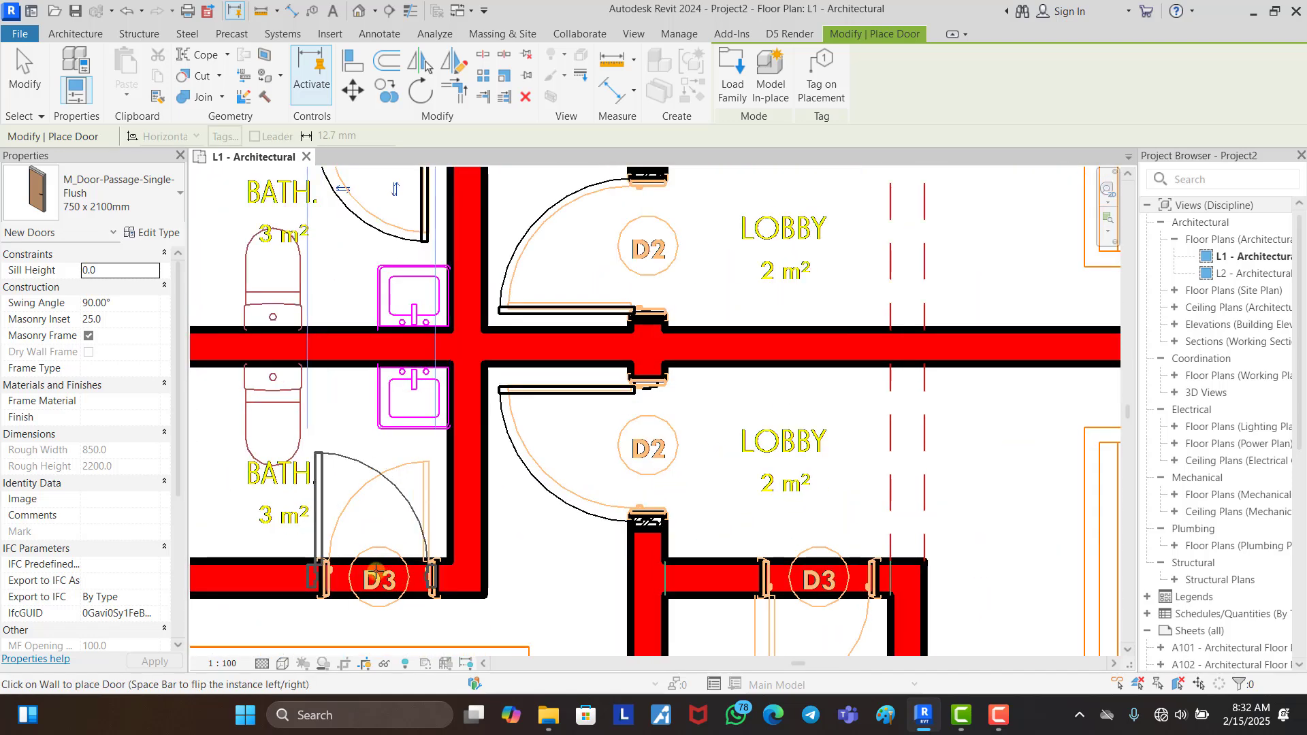
key("space")
left_click(377, 571)
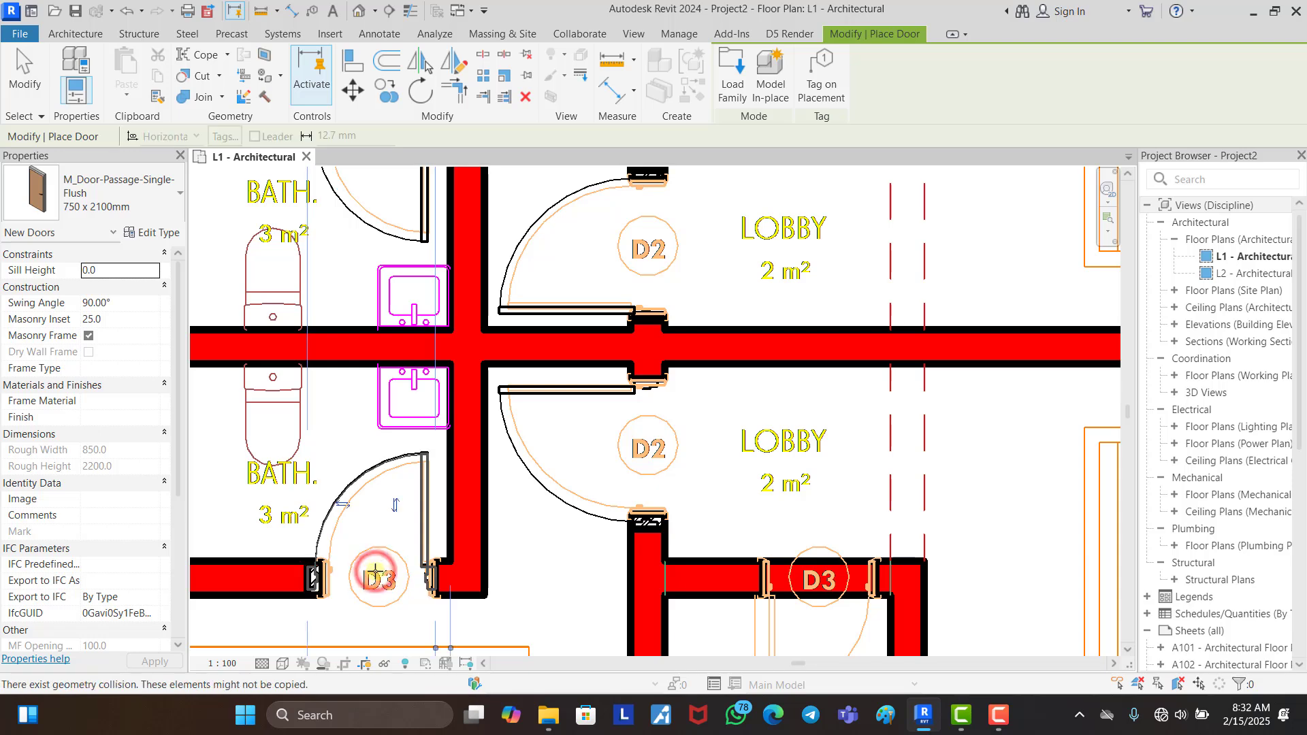
Step: Place a 750 x 2100mm door at the D3 opening between the upper-left lobby and kitchen, and finish placing doors
scroll(376, 571, "down", 3)
scroll(473, 378, "up", 1)
scroll(614, 308, "up", 2)
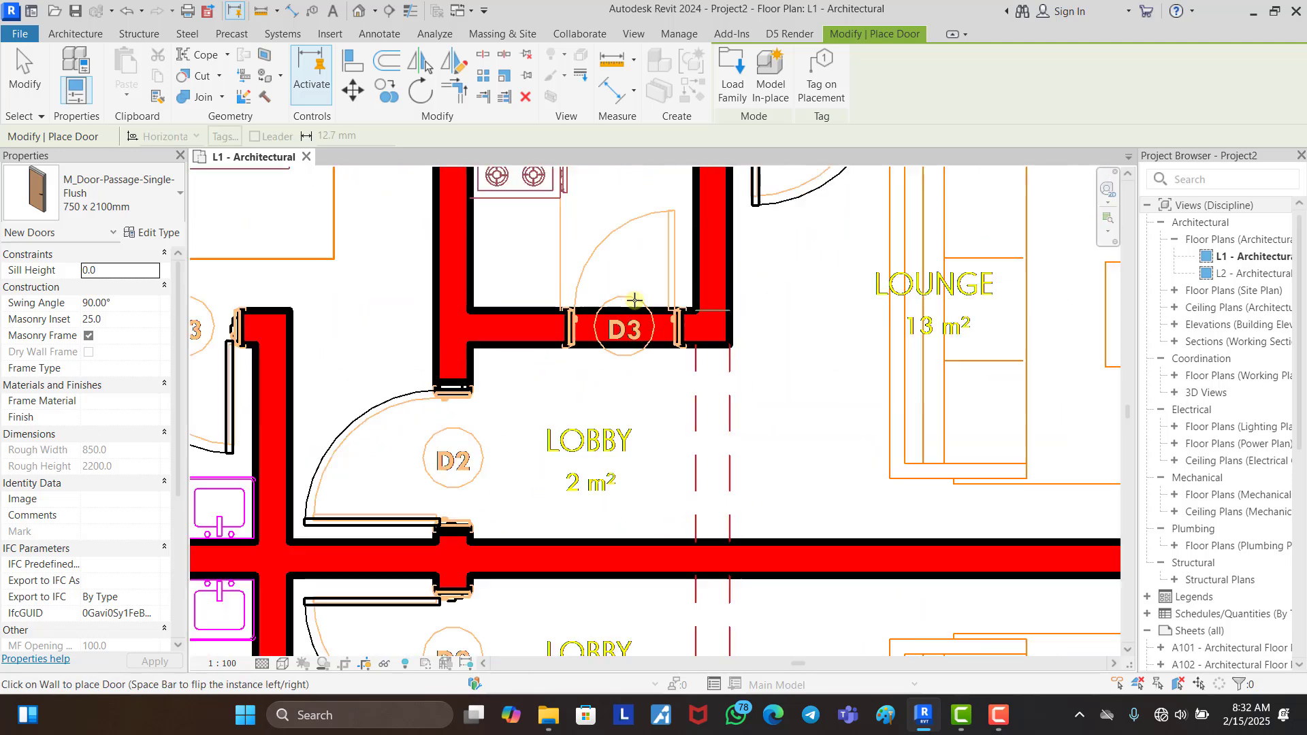
left_click(625, 309)
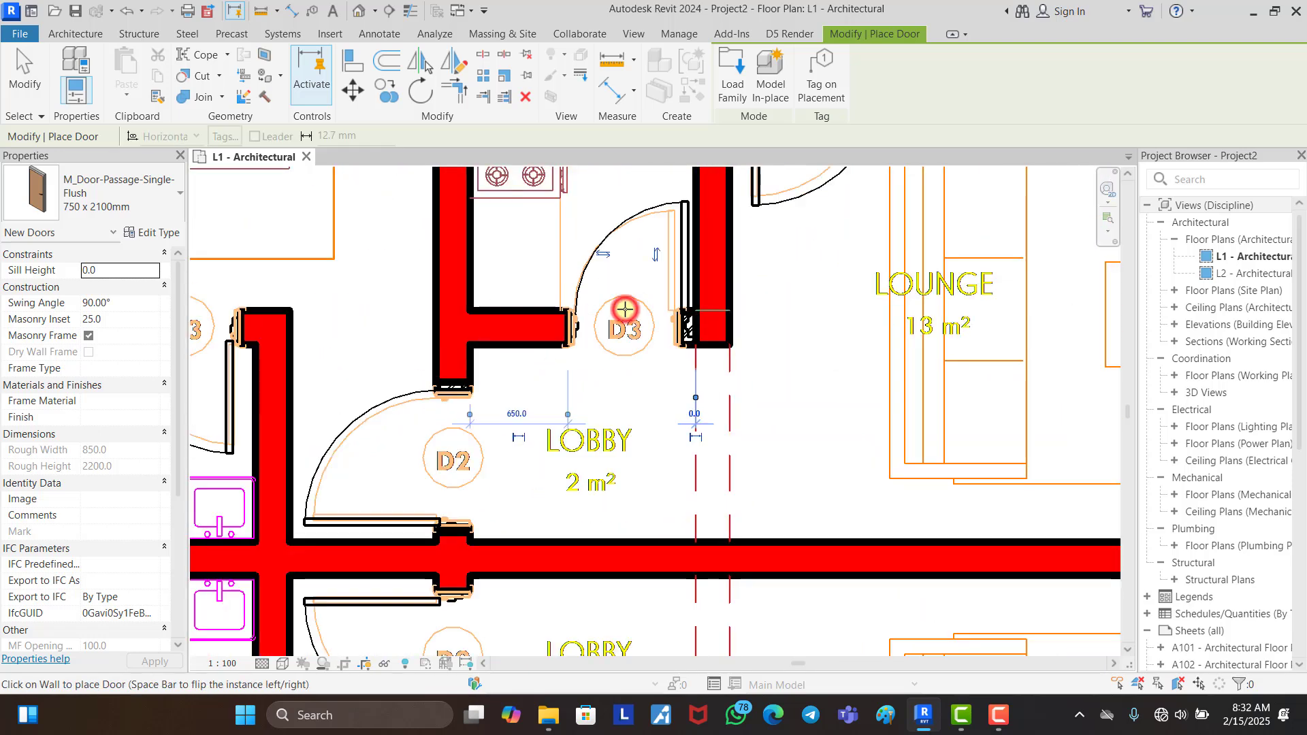
scroll(478, 291, "down", 4)
scroll(478, 291, "down", 2)
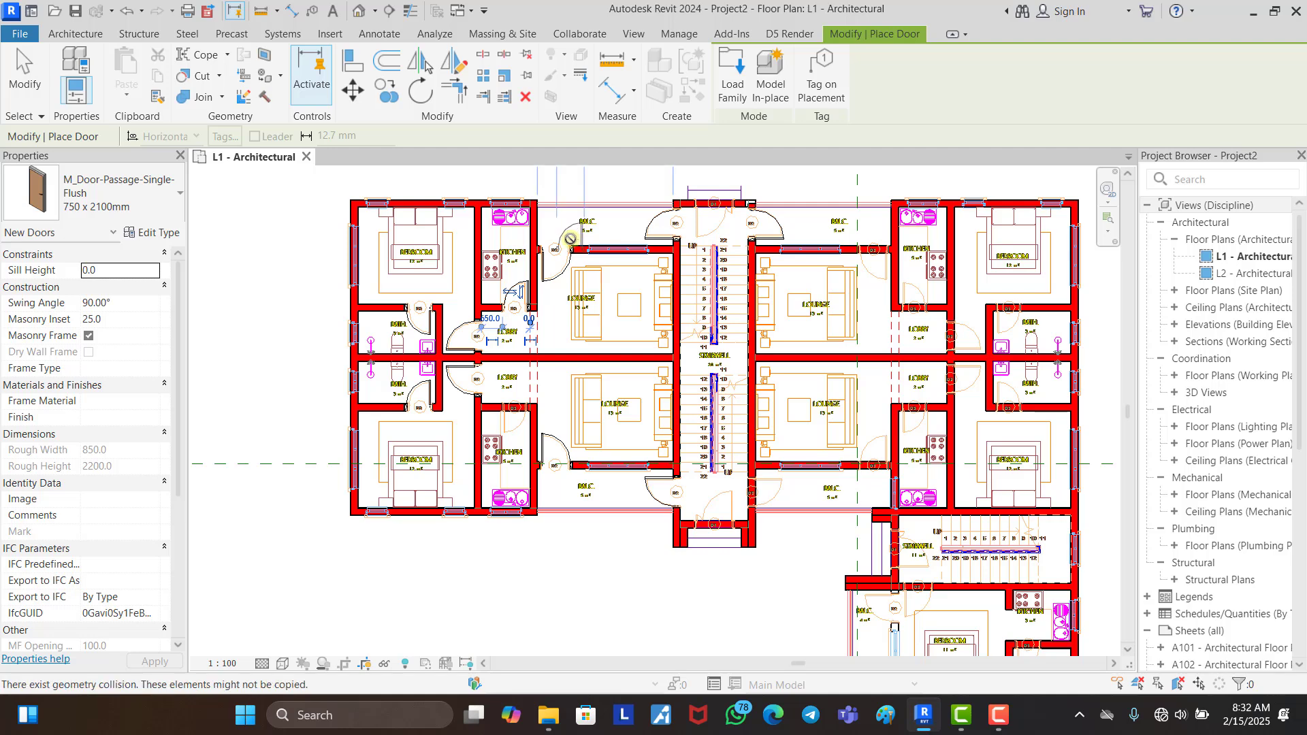
key("Escape")
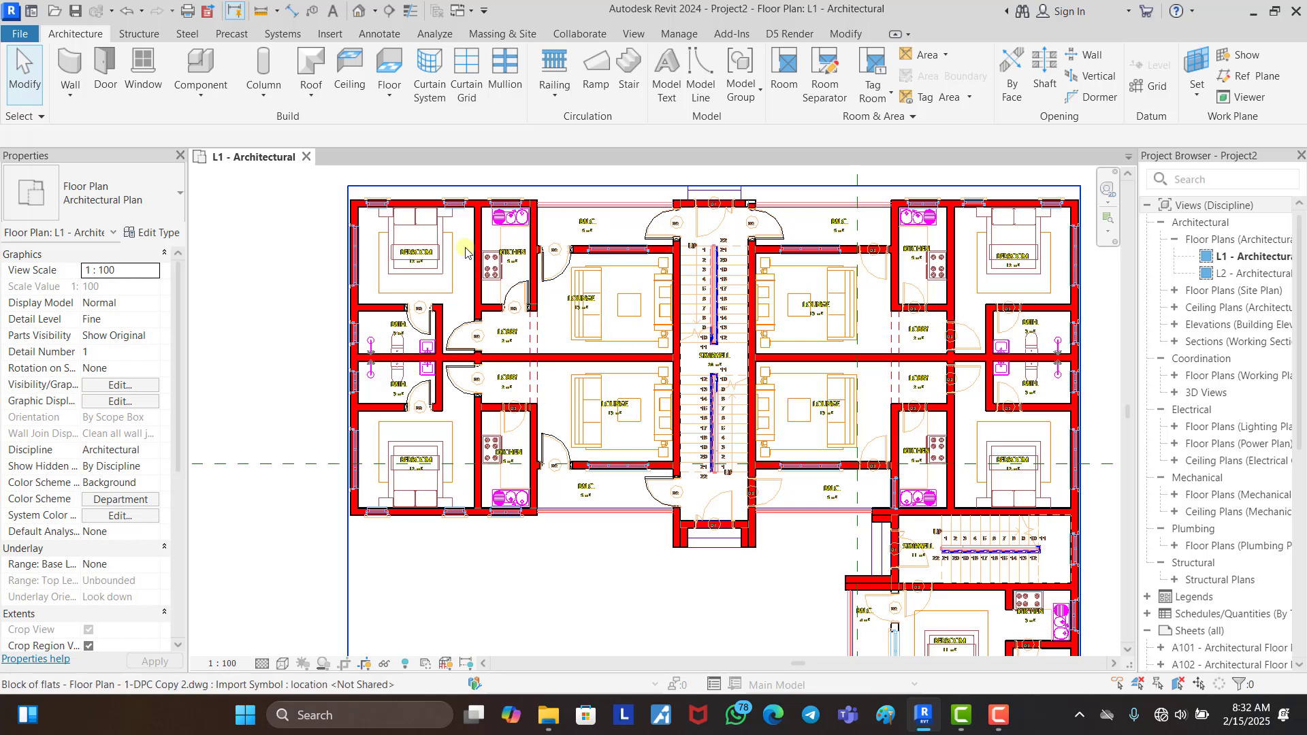
left_click(548, 285)
right_click(547, 282)
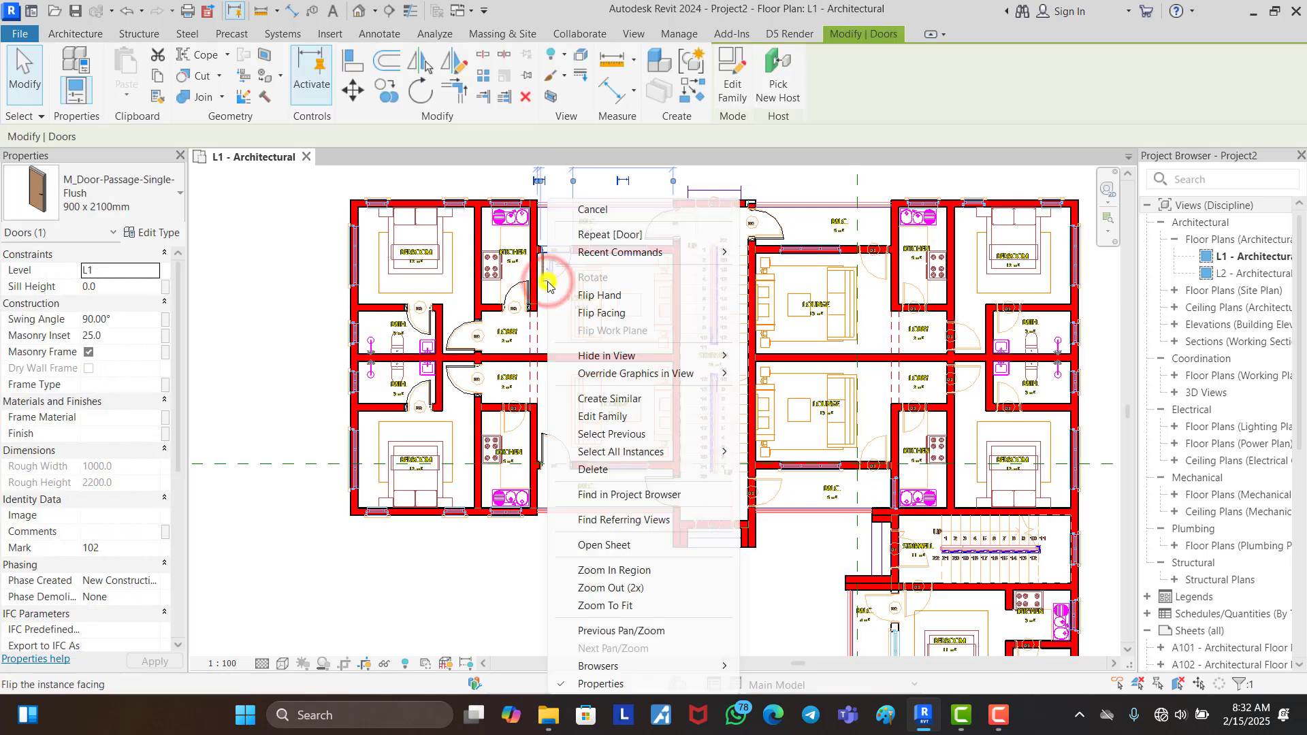
mouse_move(650, 455)
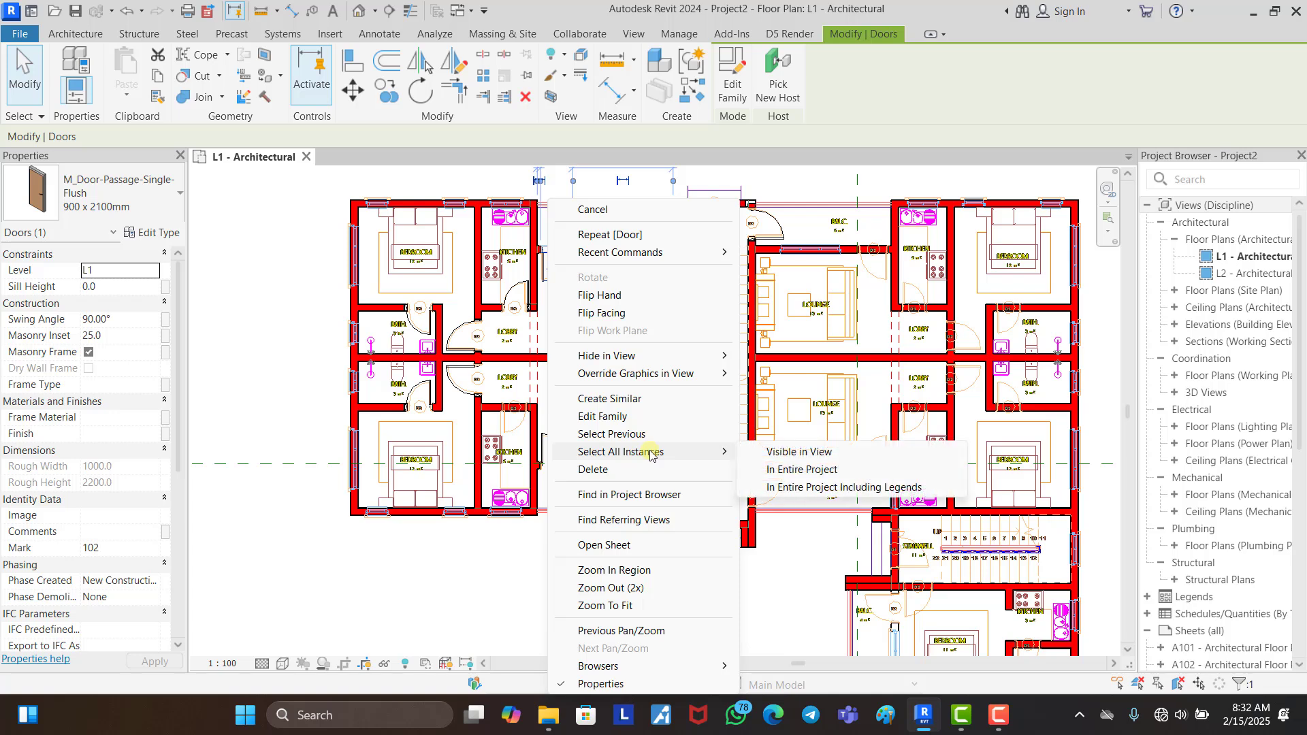
left_click(842, 452)
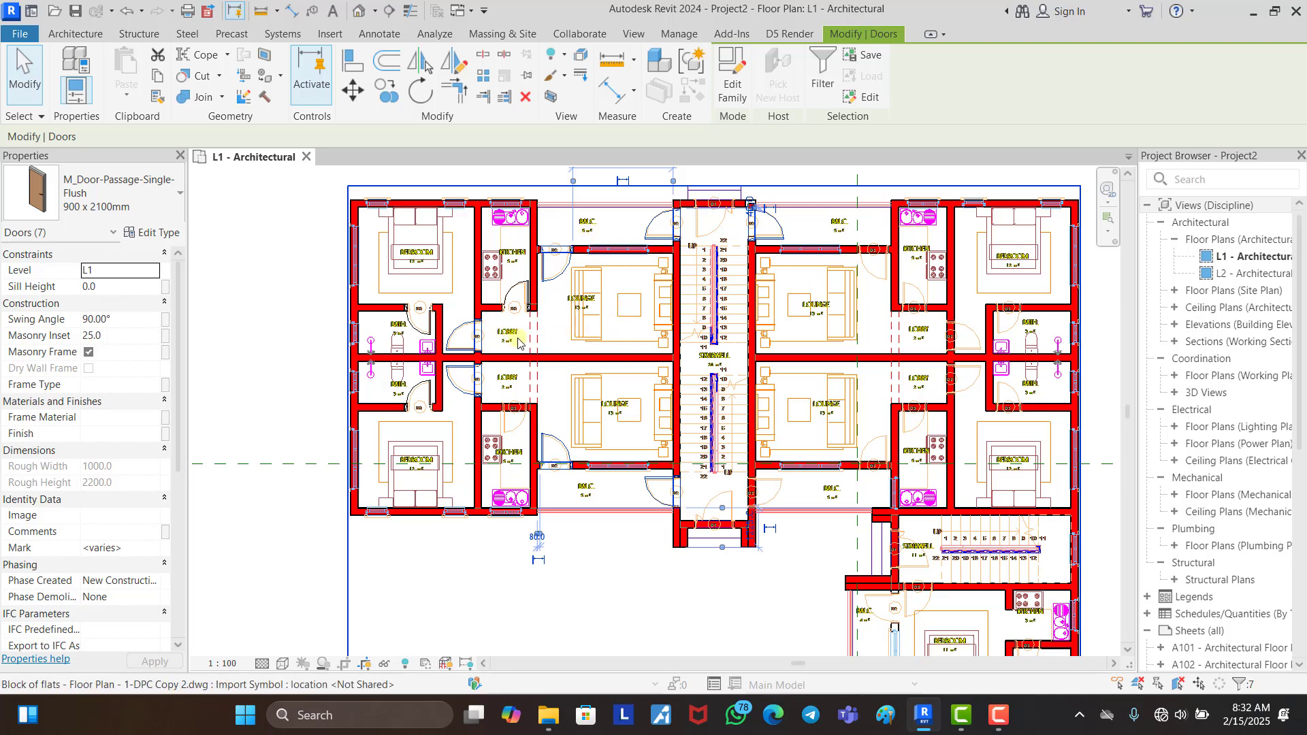
key("Escape")
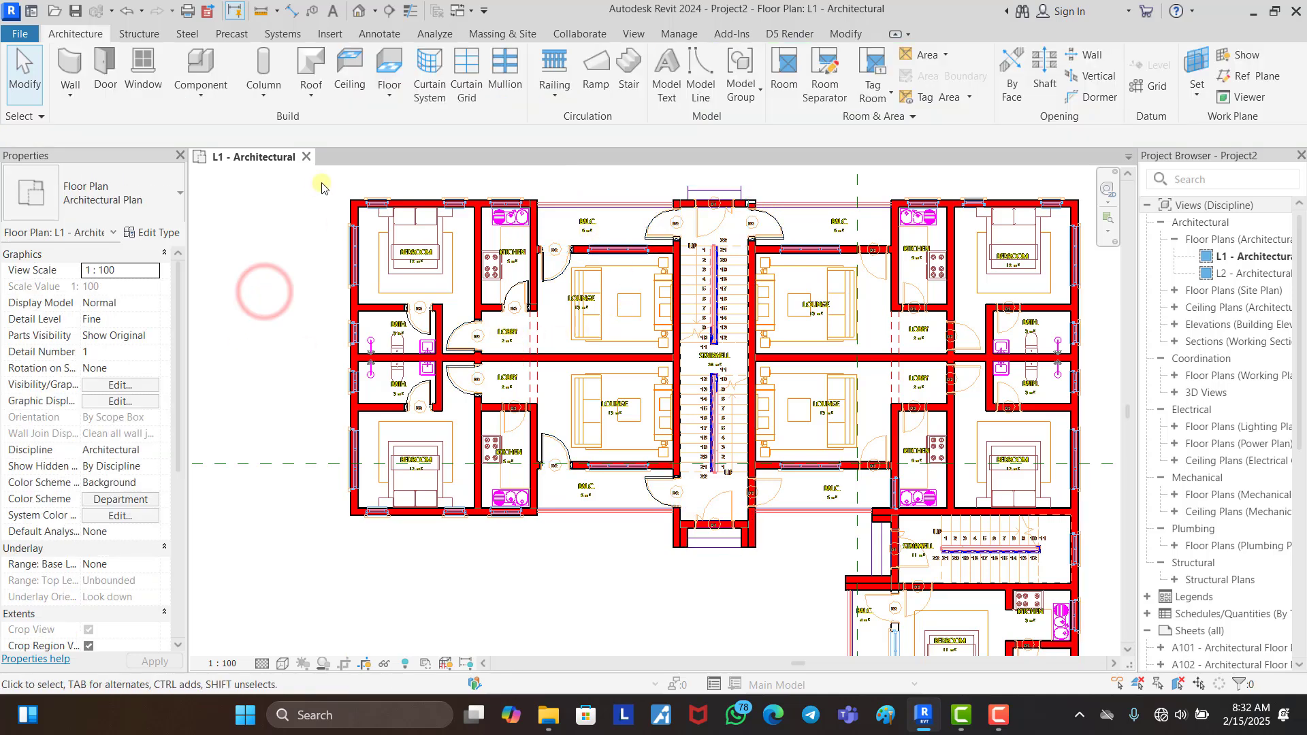
Step: Select the left half of the plan up to the central stairwell and filter the selection to Doors only
left_click_drag(323, 180, 714, 589)
left_click(730, 80)
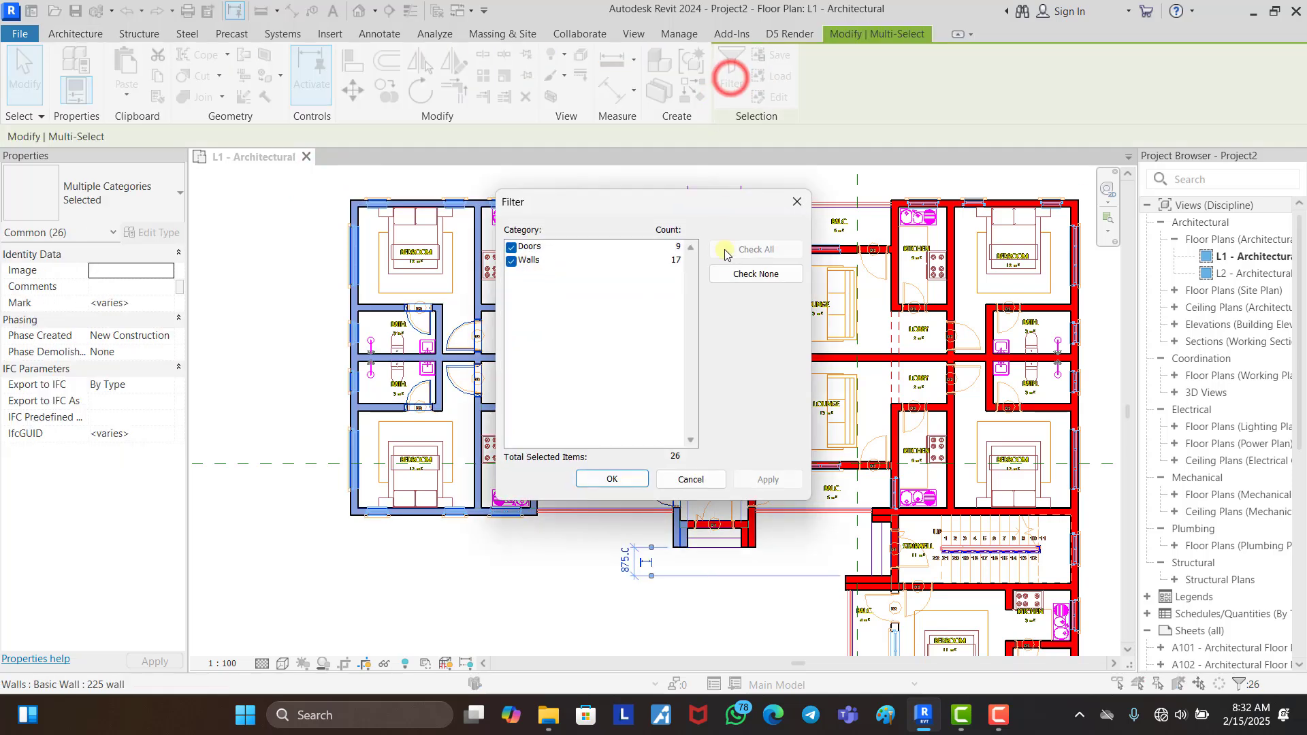
left_click(730, 275)
left_click(517, 249)
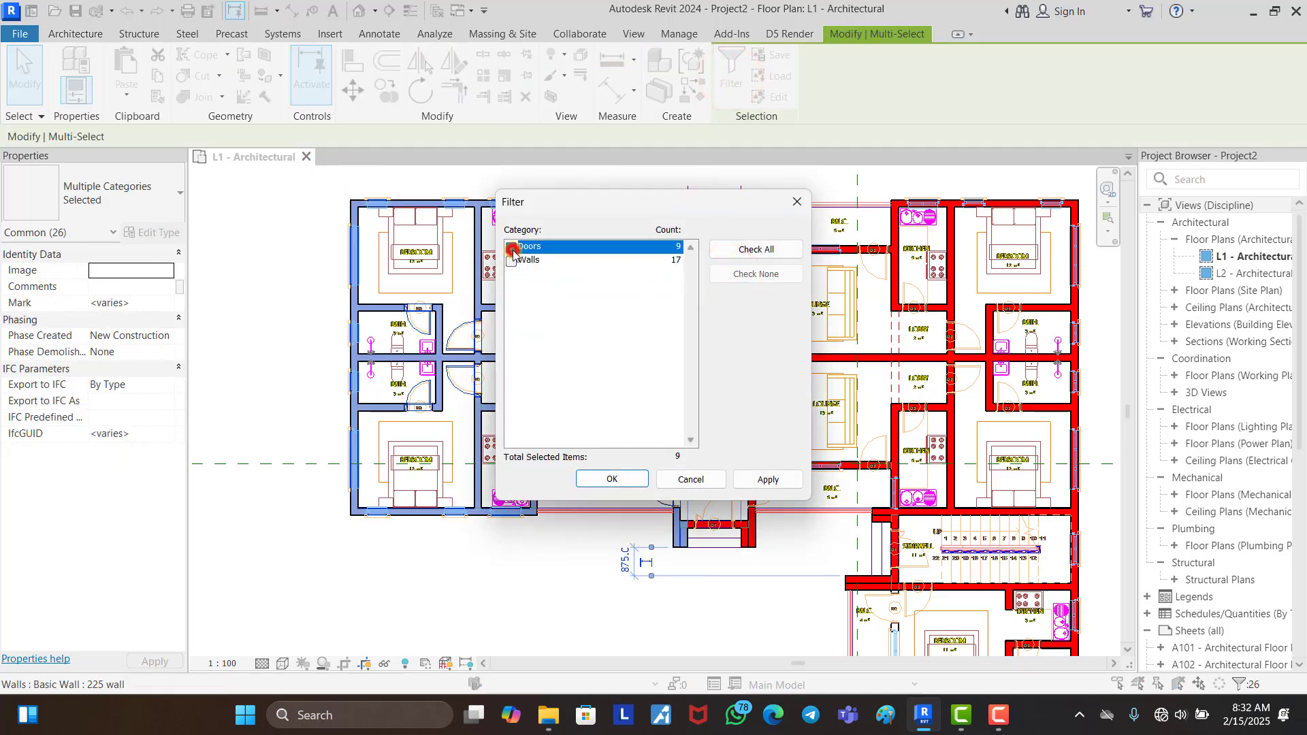
left_click(610, 478)
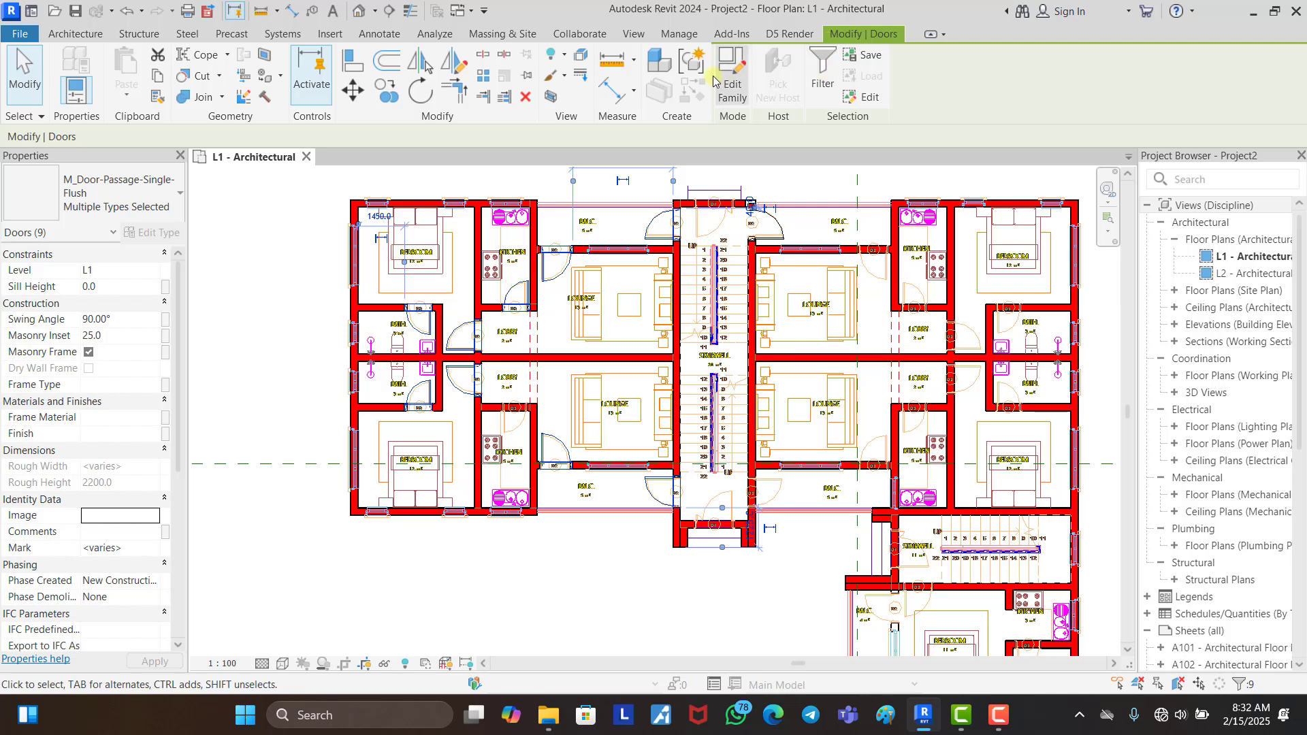
Step: Mirror copies of the selected left-side doors to the right flats about a vertical axis through the midpoint of the central stairwell entrance
left_click(454, 63)
scroll(724, 528, "up", 1)
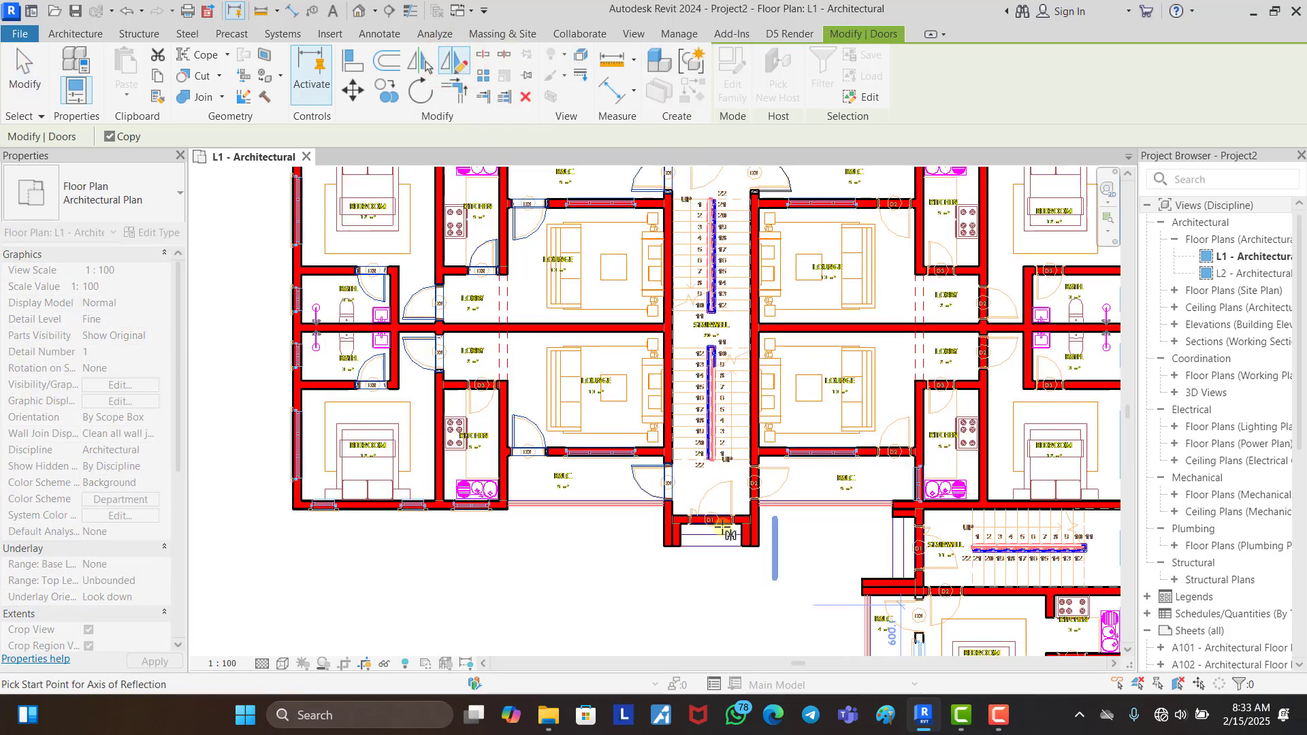
scroll(723, 530, "up", 3)
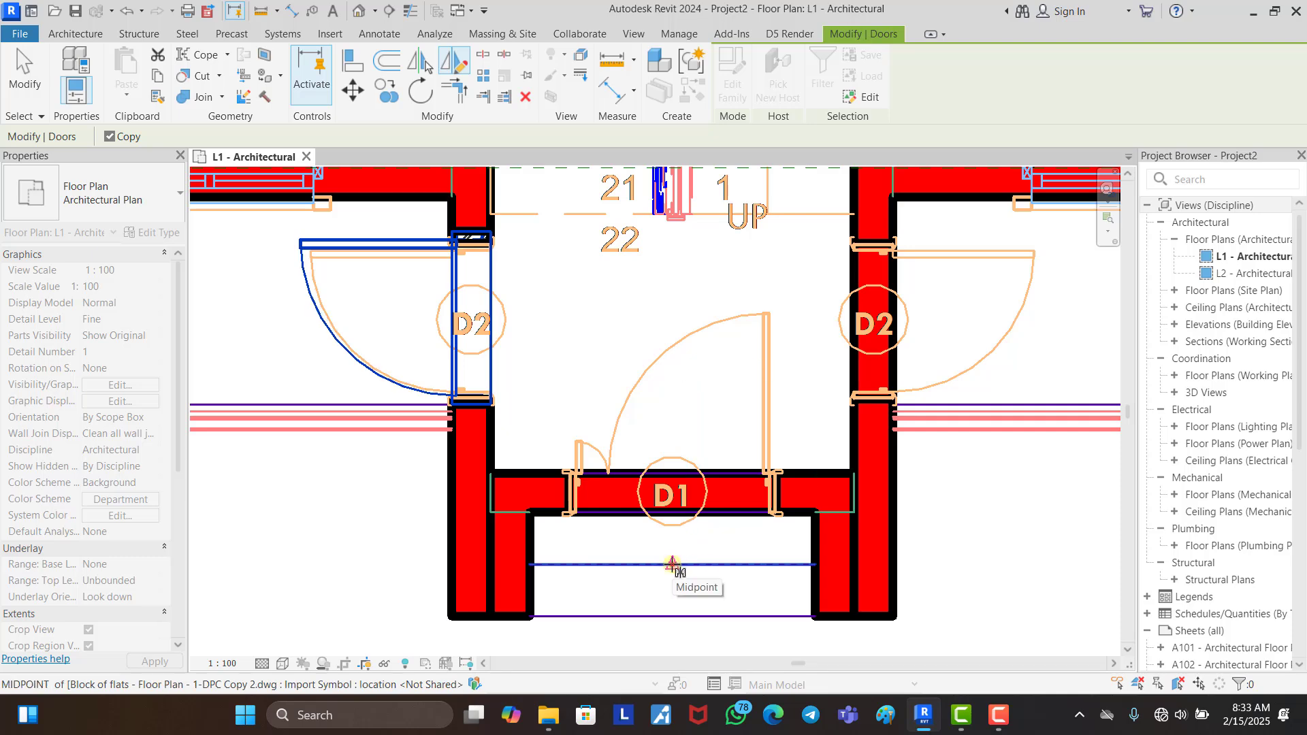
left_click(673, 564)
left_click(671, 597)
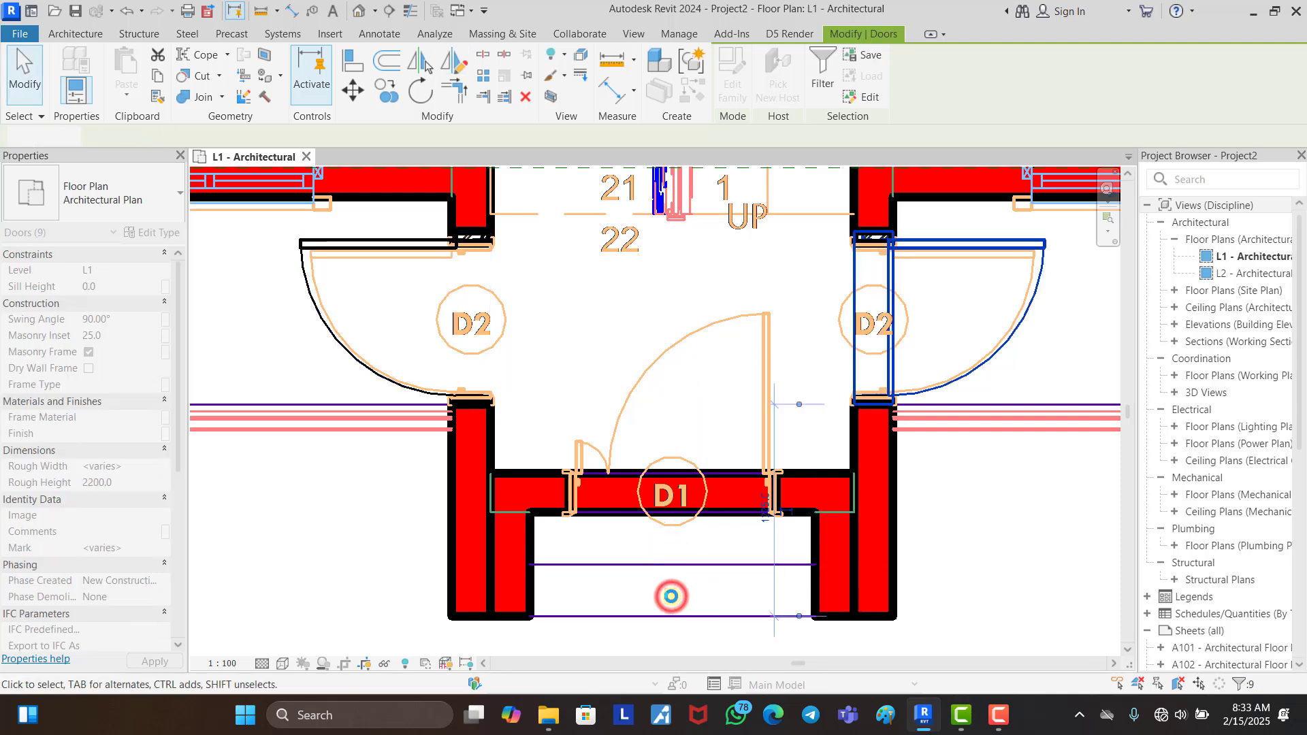
scroll(500, 501, "down", 6)
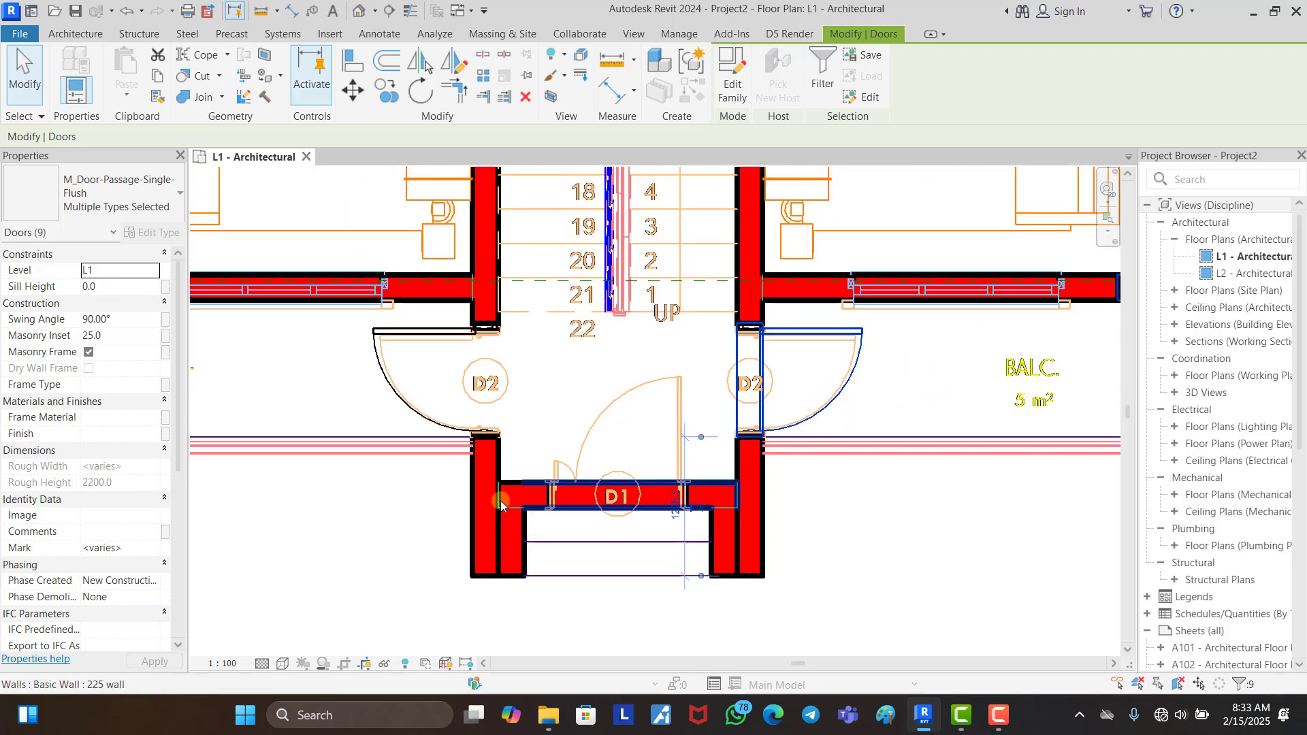
scroll(511, 472, "down", 3)
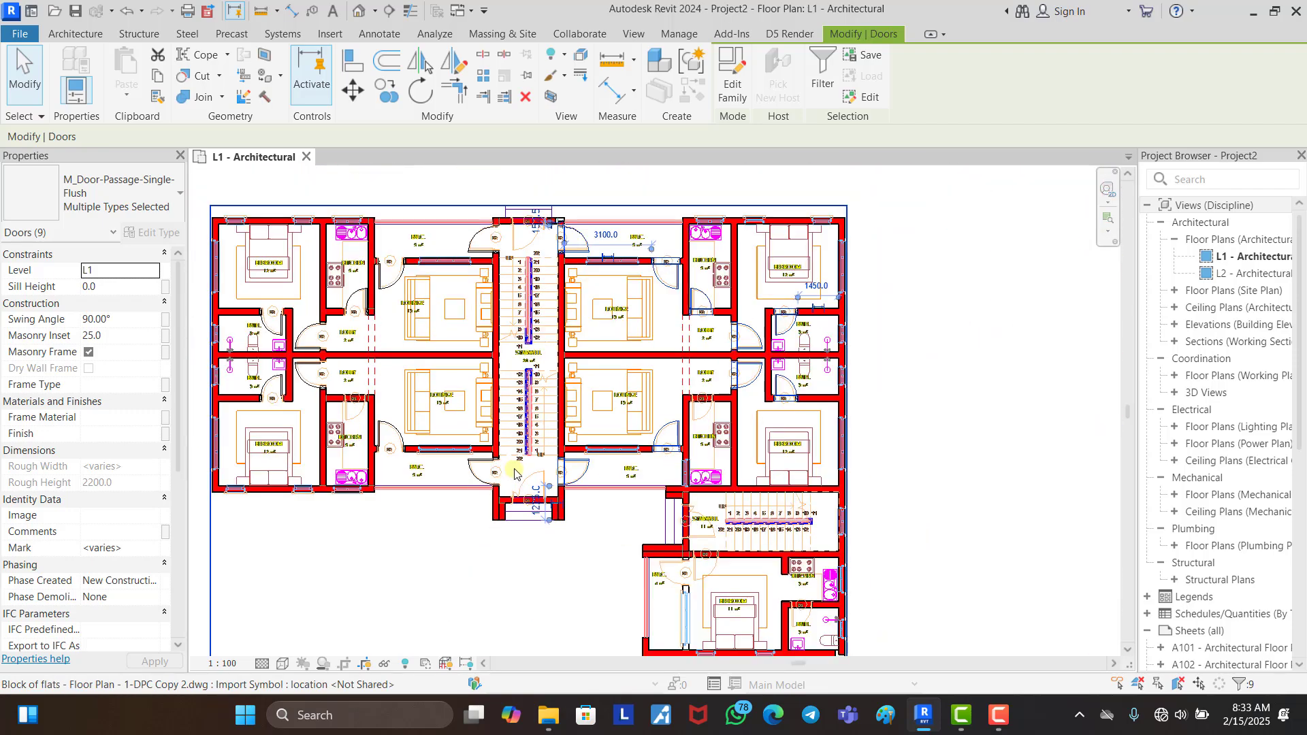
scroll(741, 361, "up", 1)
left_click(989, 368)
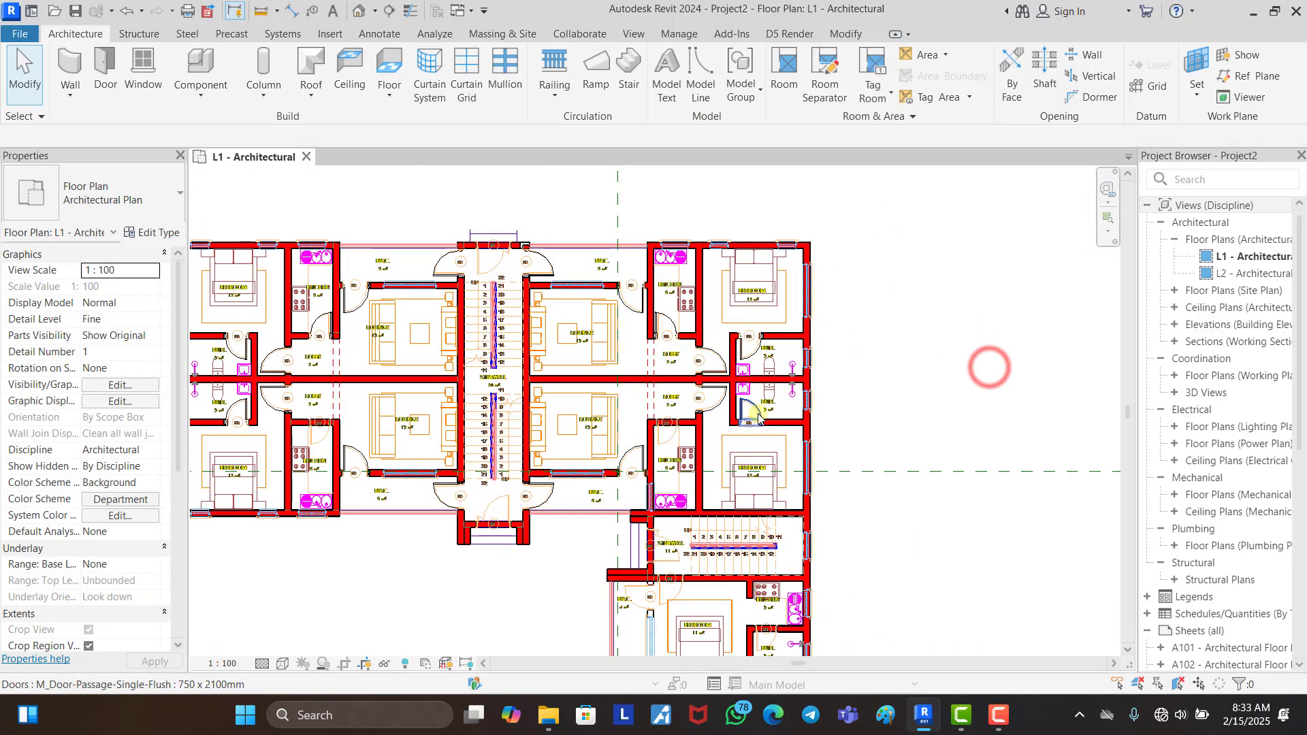
scroll(864, 252, "down", 3)
scroll(806, 477, "up", 4)
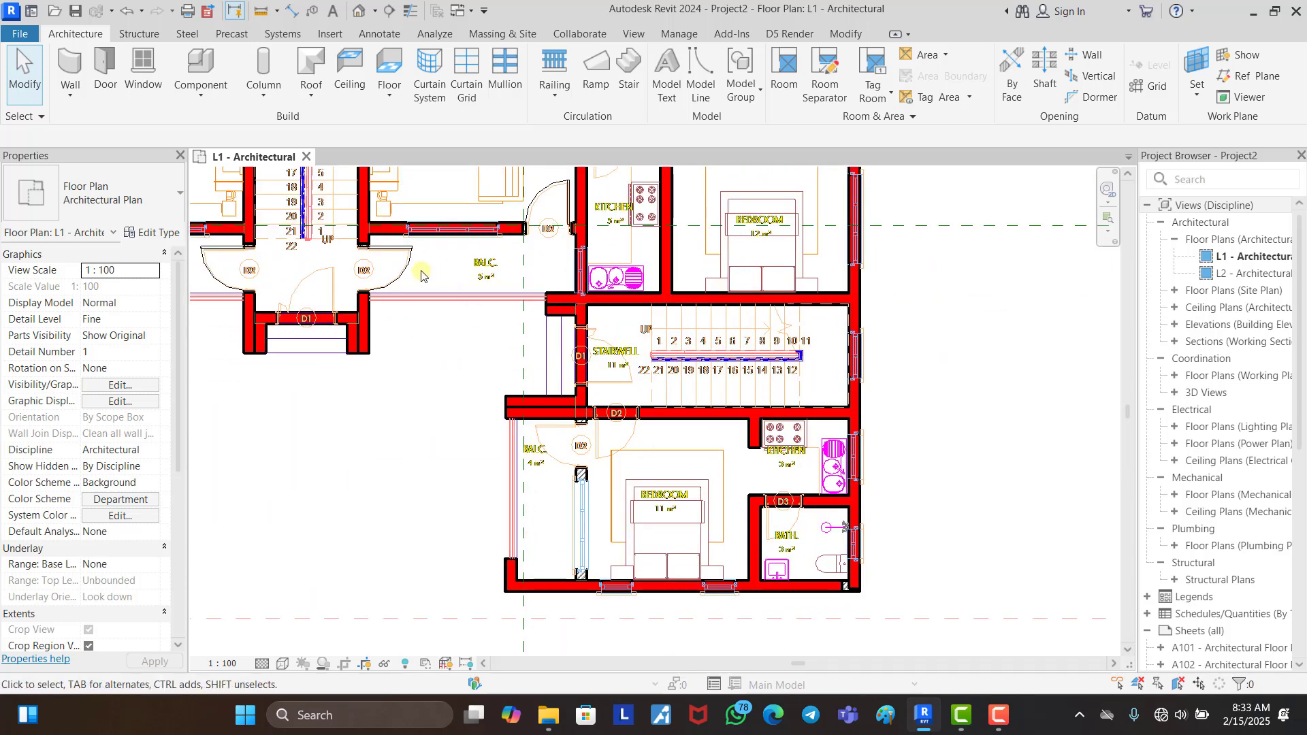
left_click(411, 272)
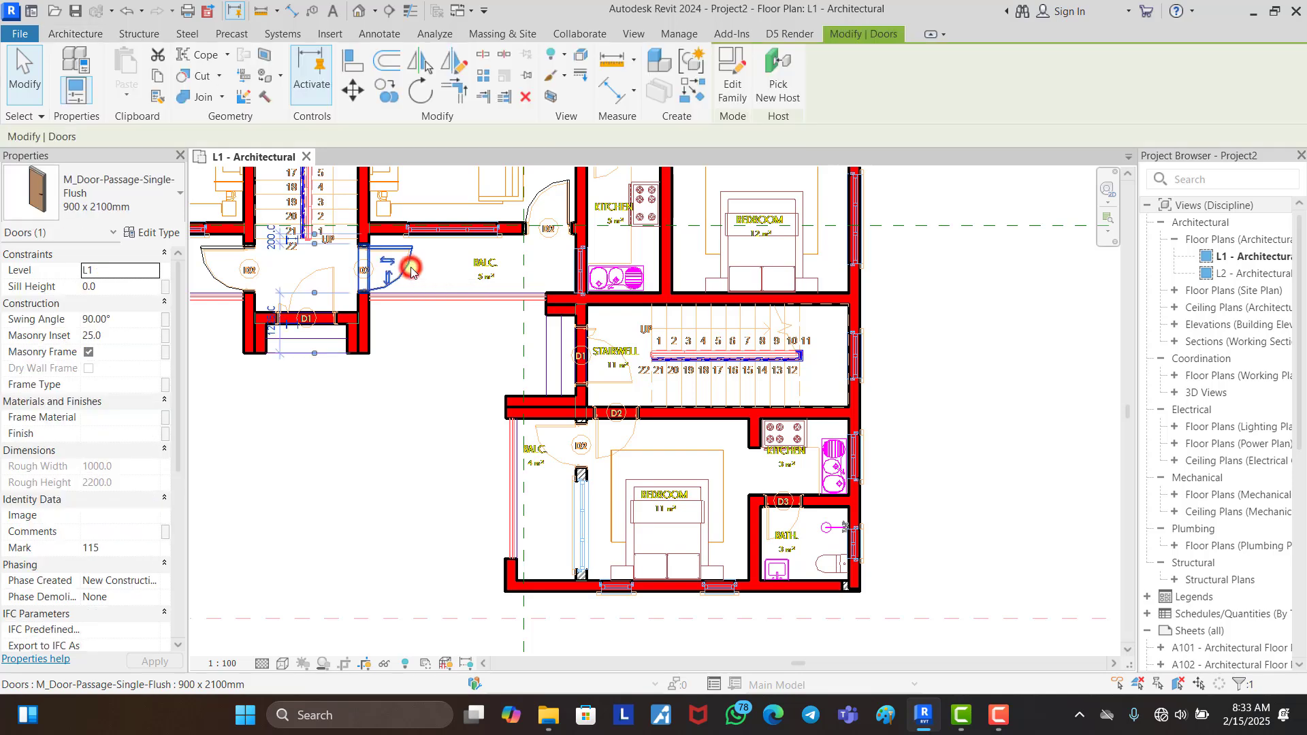
key("c")
key("s")
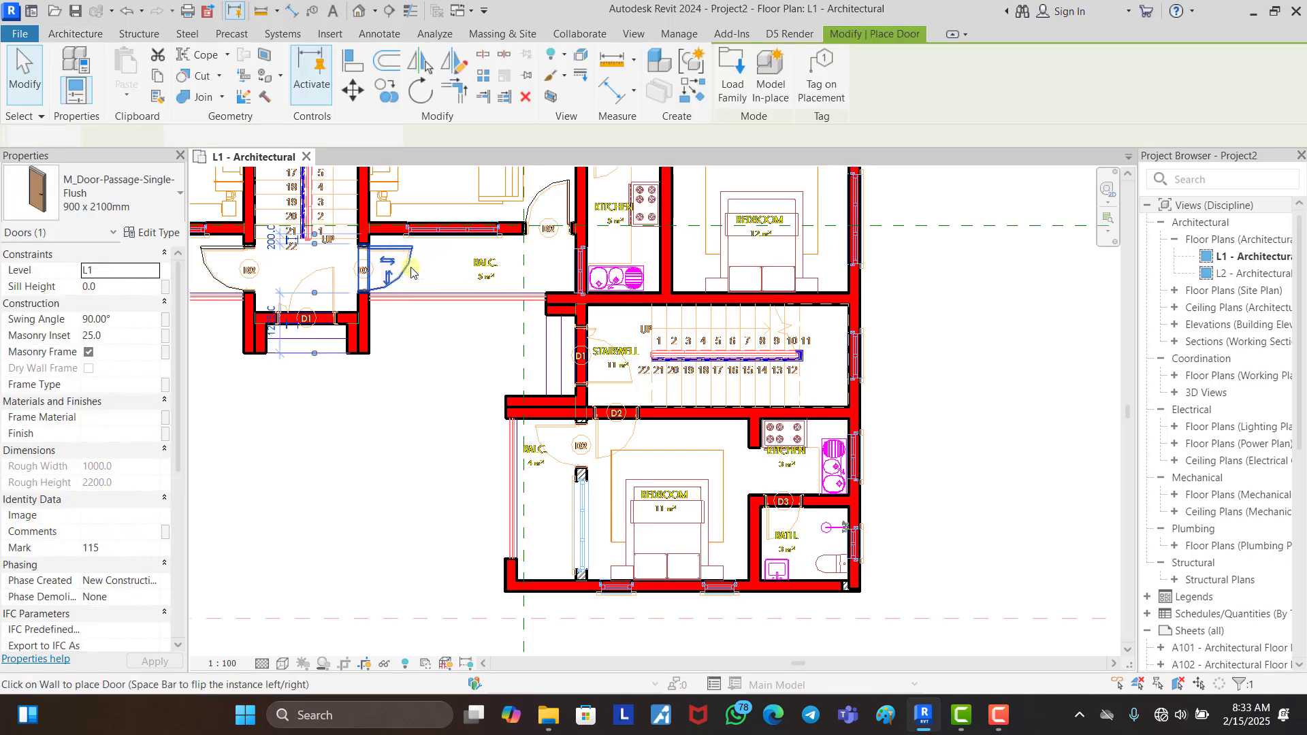
scroll(572, 443, "up", 3)
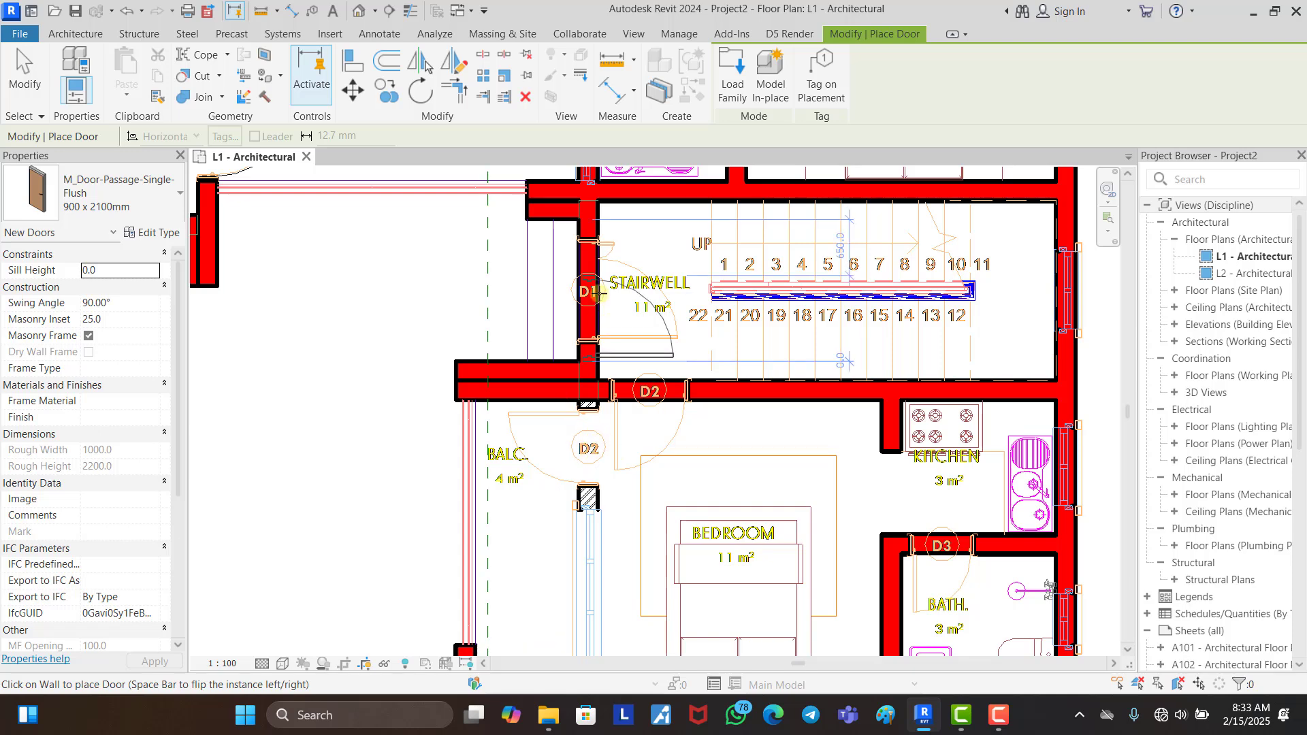
key("Escape")
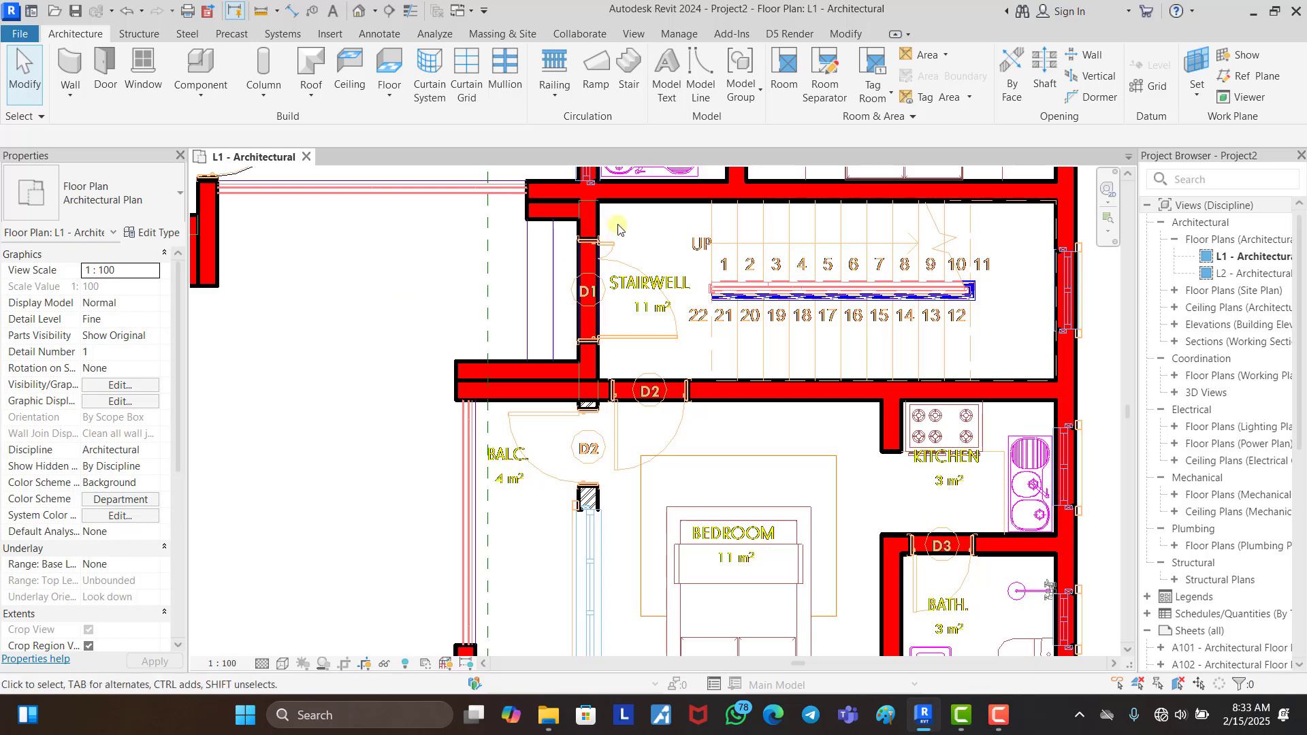
Step: Extend the 225 mm wall beside the lower-right stairwell down between the balcony and bedroom to the flat's bottom wall
left_click(591, 223)
scroll(602, 220, "down", 2)
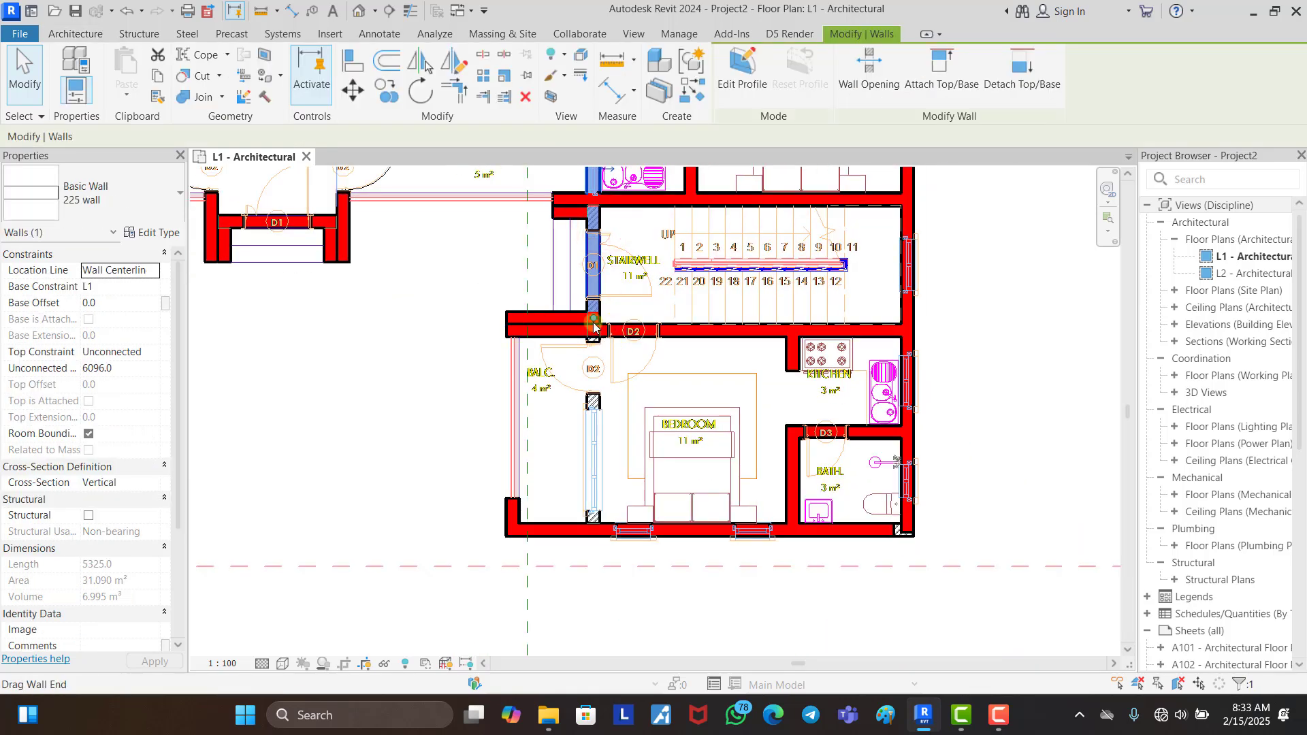
left_click_drag(593, 318, 593, 530)
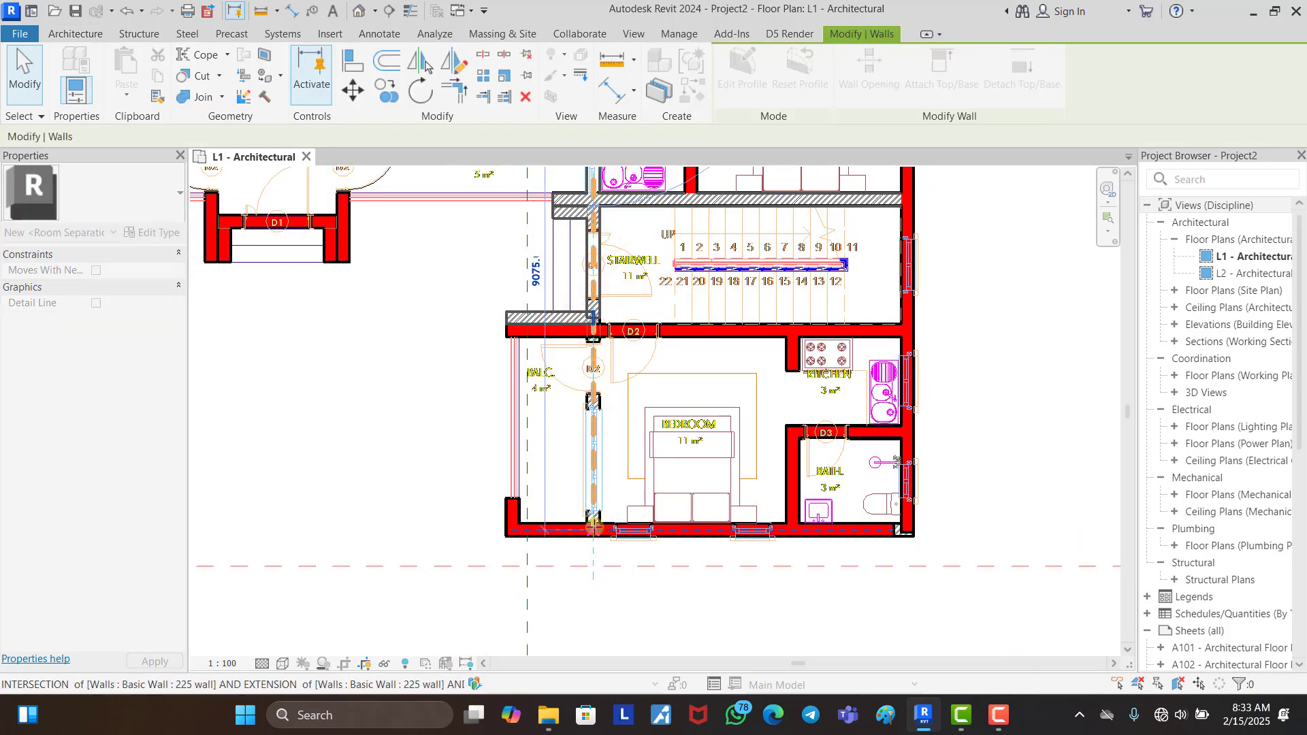
left_click(406, 452)
Step: Place 900 x 2100mm doors at the lower-right flat's two D2 openings, from balcony to bedroom and from stairwell to bedroom
scroll(541, 320, "up", 3)
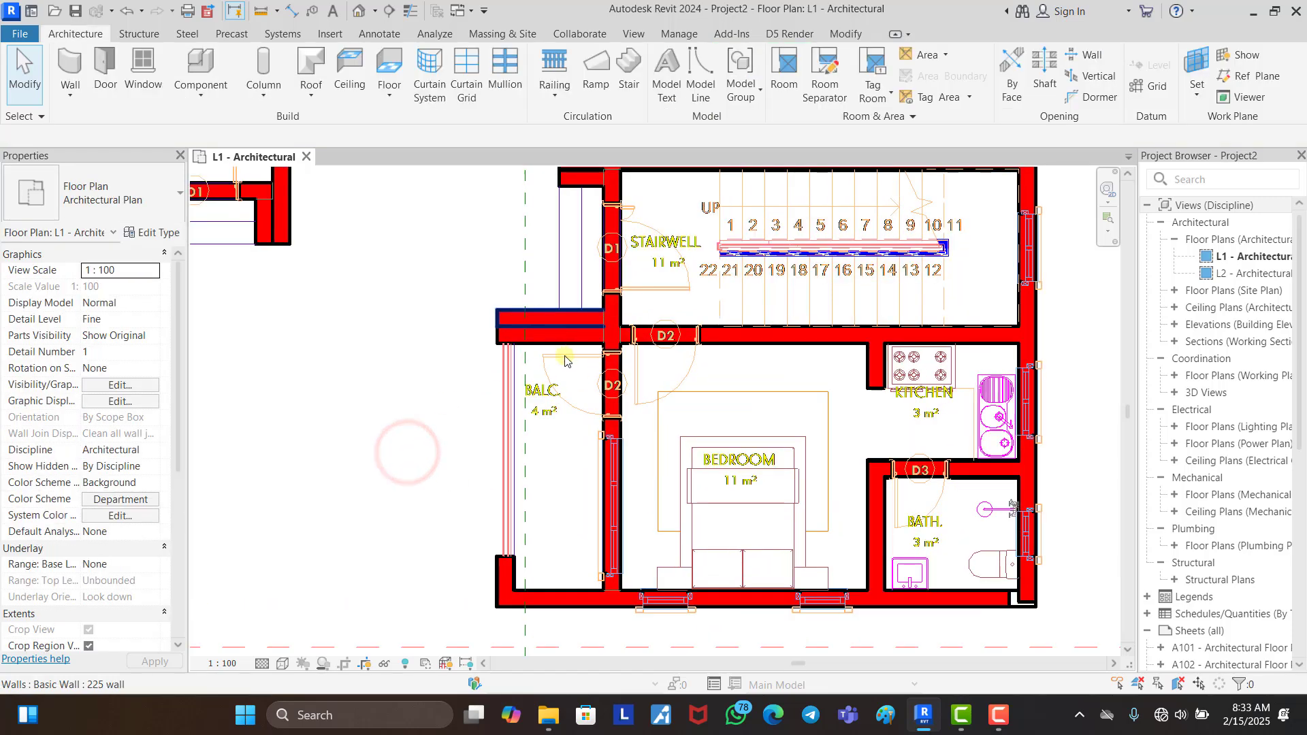
scroll(715, 441, "down", 2)
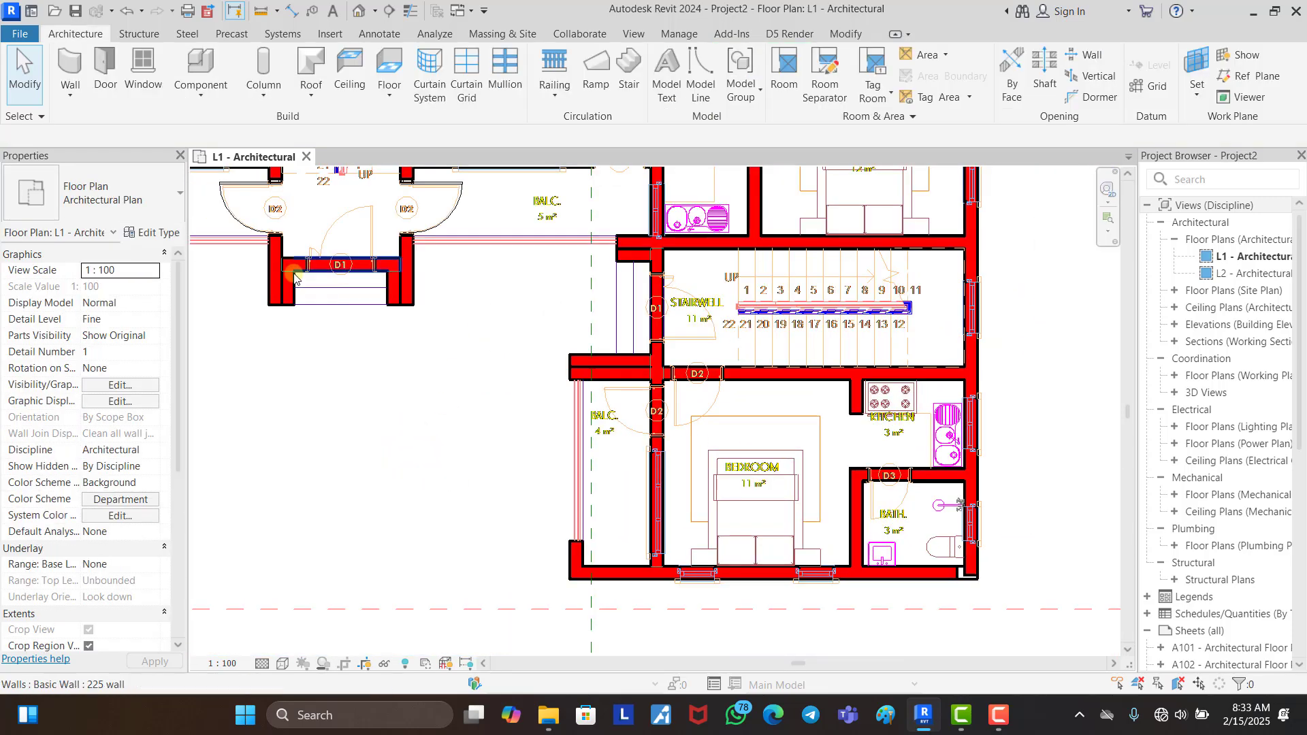
left_click(251, 193)
key("d")
key("r")
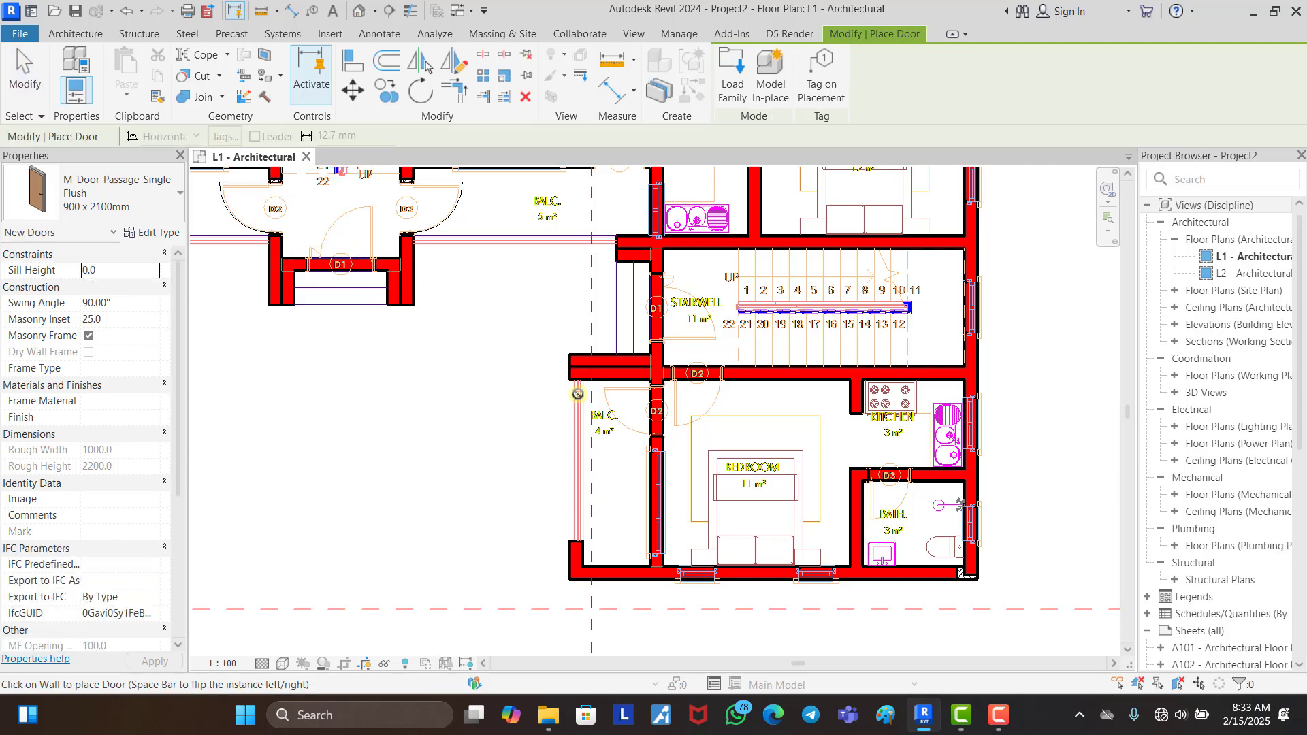
scroll(647, 403, "up", 2)
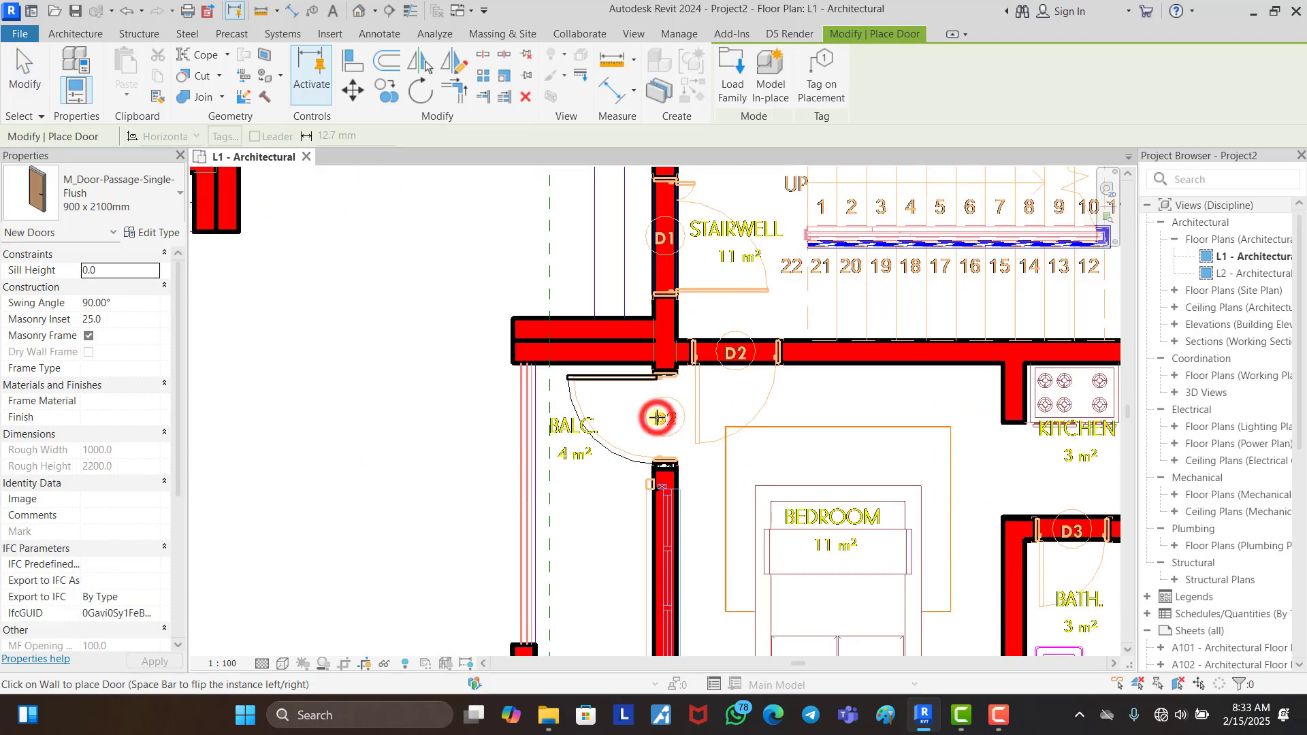
left_click(657, 417)
left_click(736, 359)
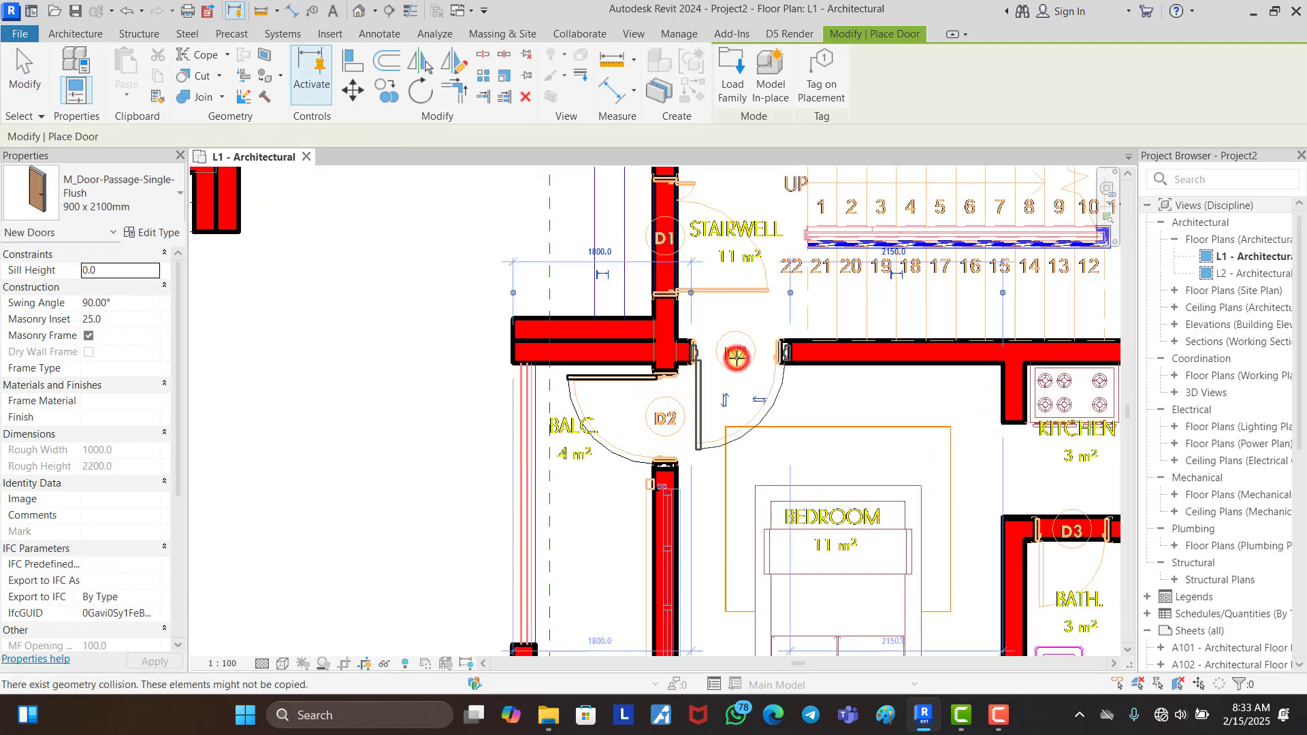
scroll(754, 448, "down", 2)
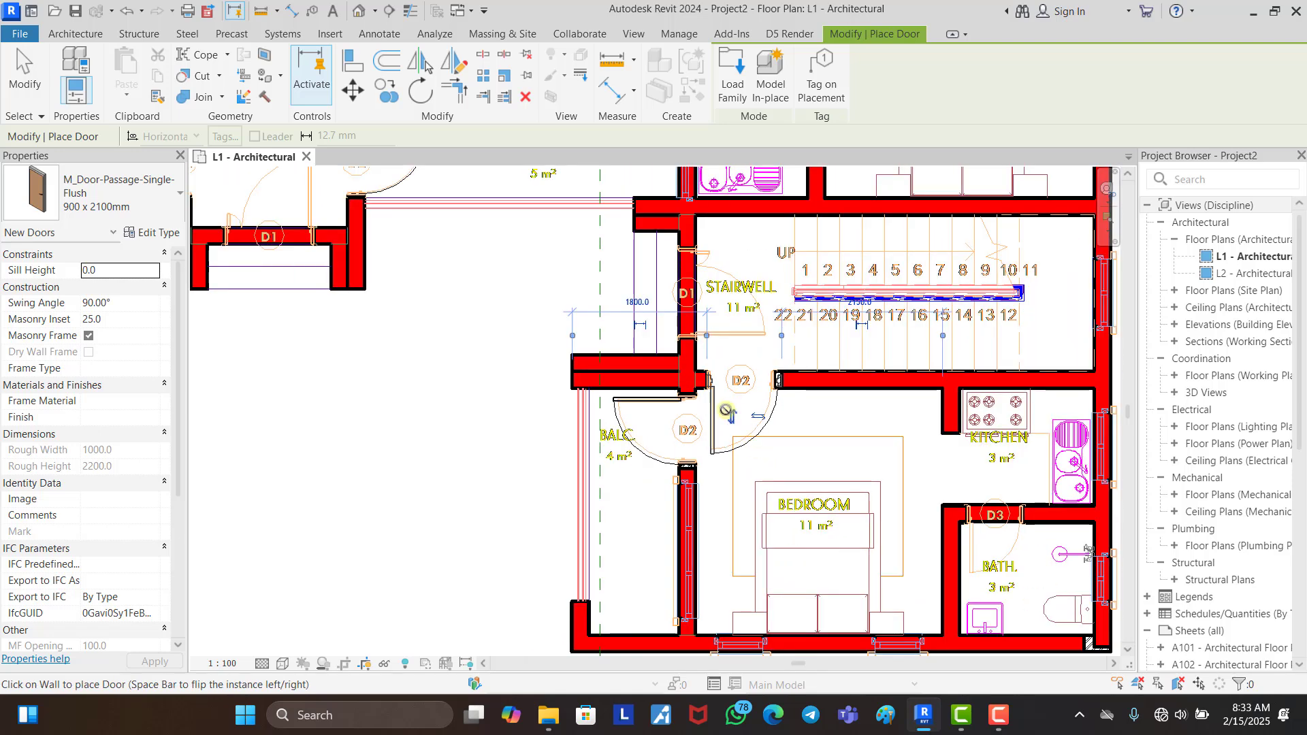
scroll(723, 409, "down", 2)
scroll(724, 409, "down", 1)
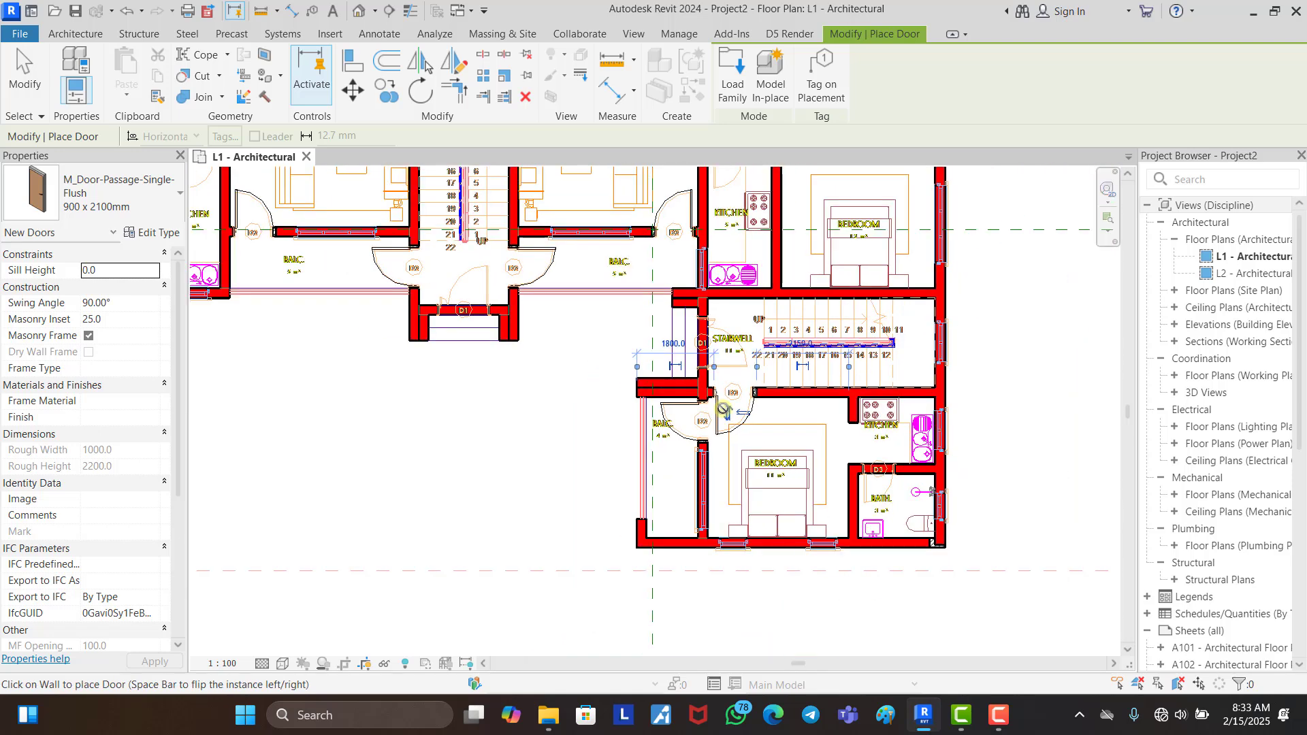
key("Escape")
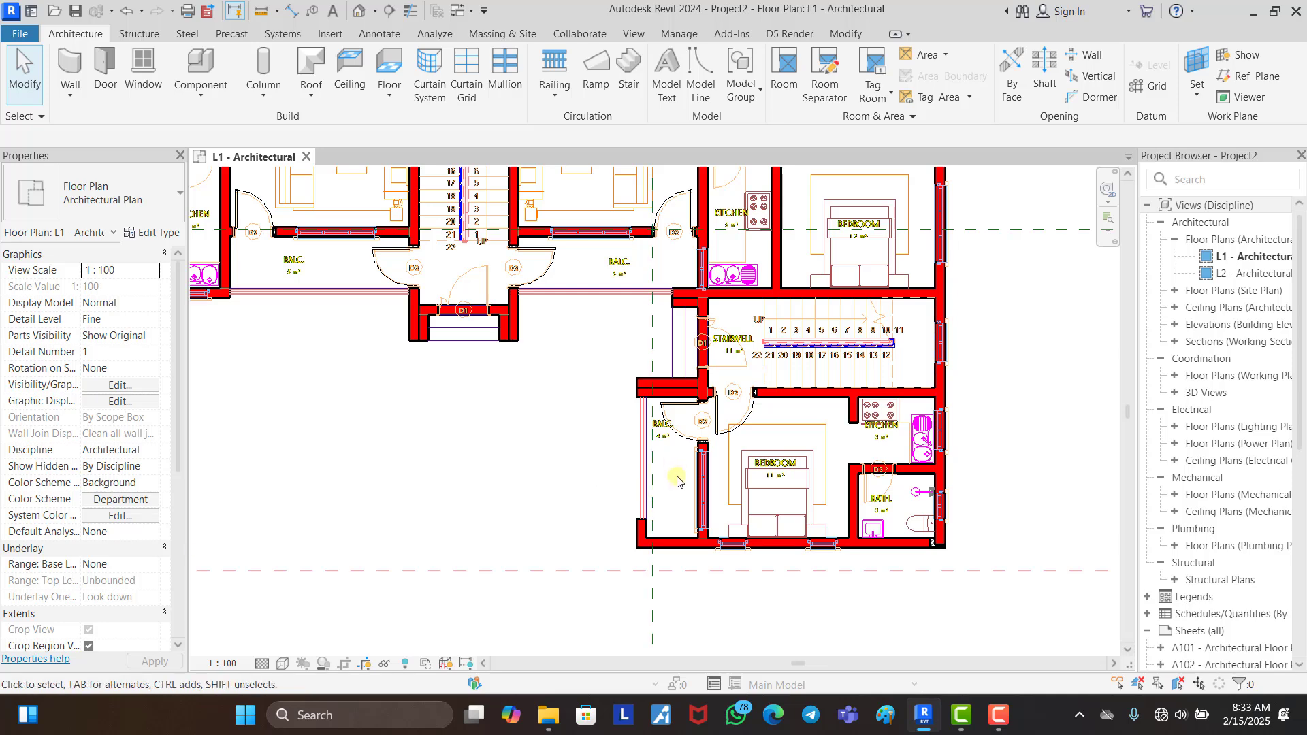
Step: Place a 750 x 2100mm door at the D3 bathroom opening of the lower-right flat, matching the DWG swing
scroll(681, 523, "down", 2)
scroll(715, 281, "up", 2)
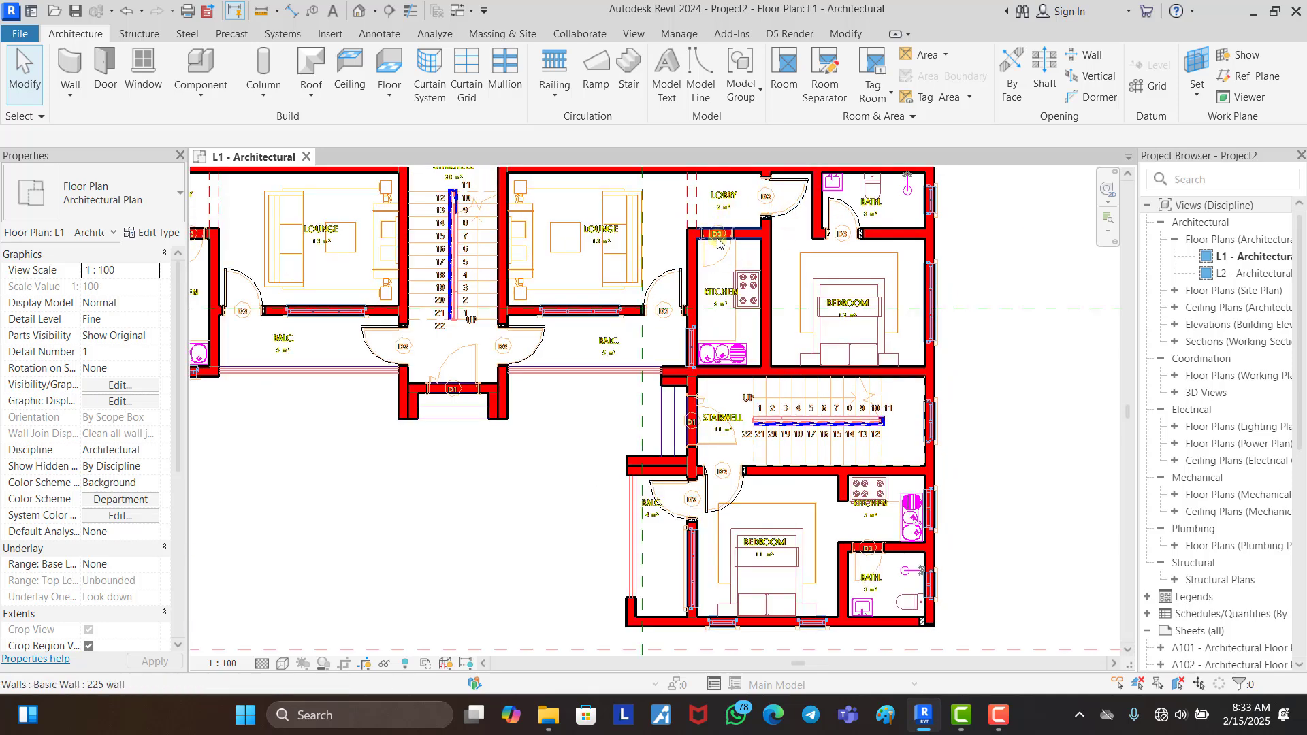
left_click(836, 217)
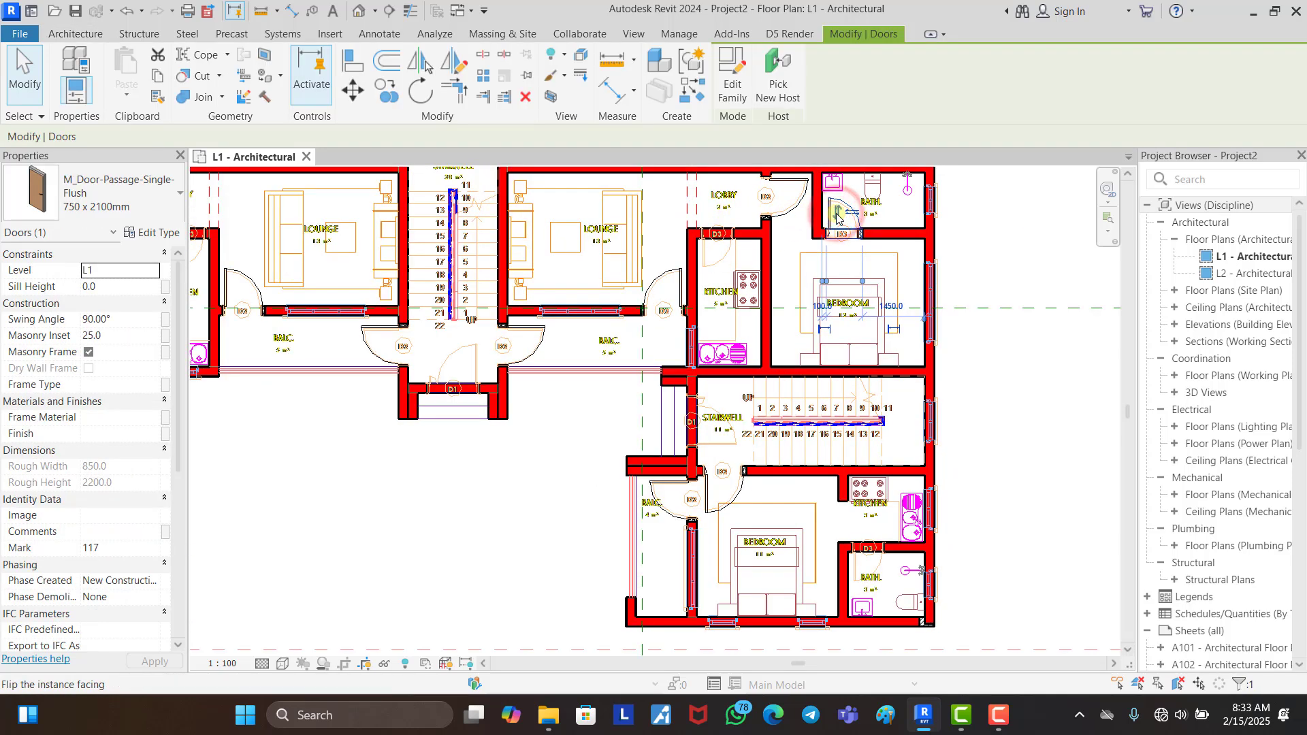
key("c")
key("s")
scroll(857, 483, "up", 2)
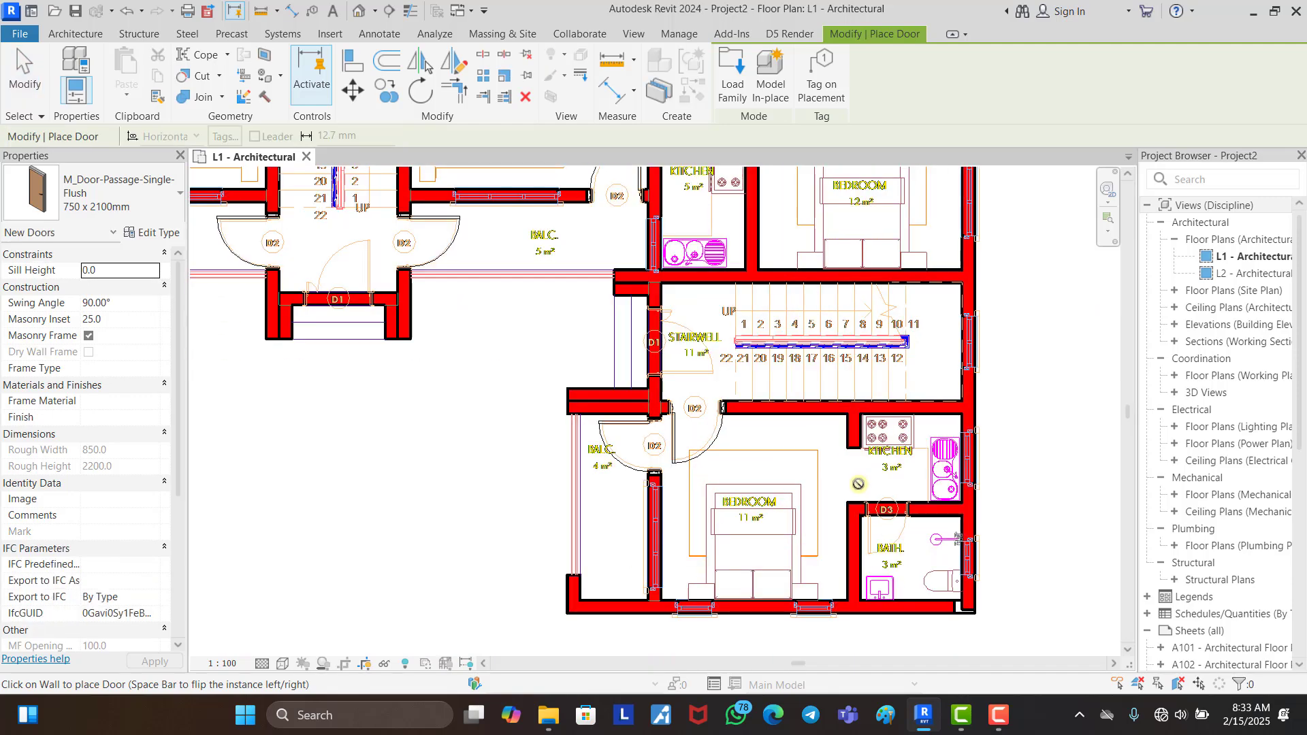
scroll(872, 503, "up", 4)
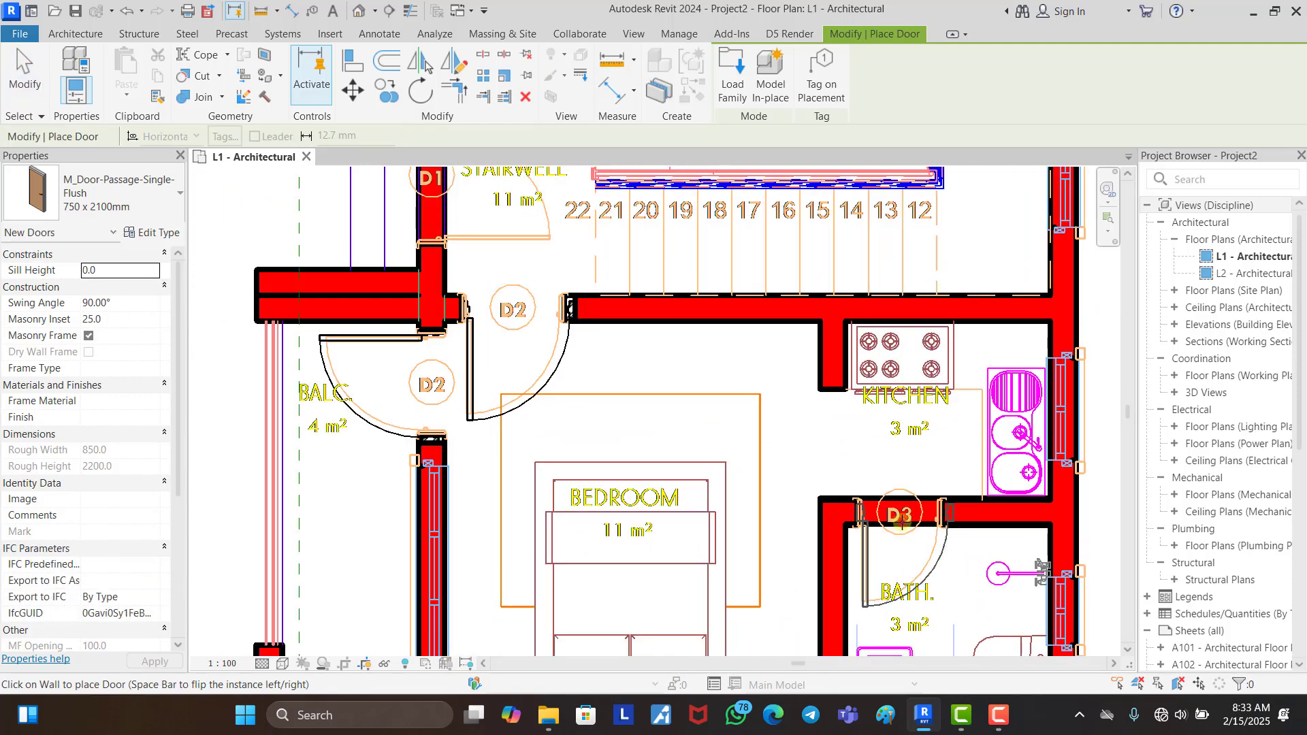
key("Escape")
key("Escape")
scroll(905, 531, "down", 3)
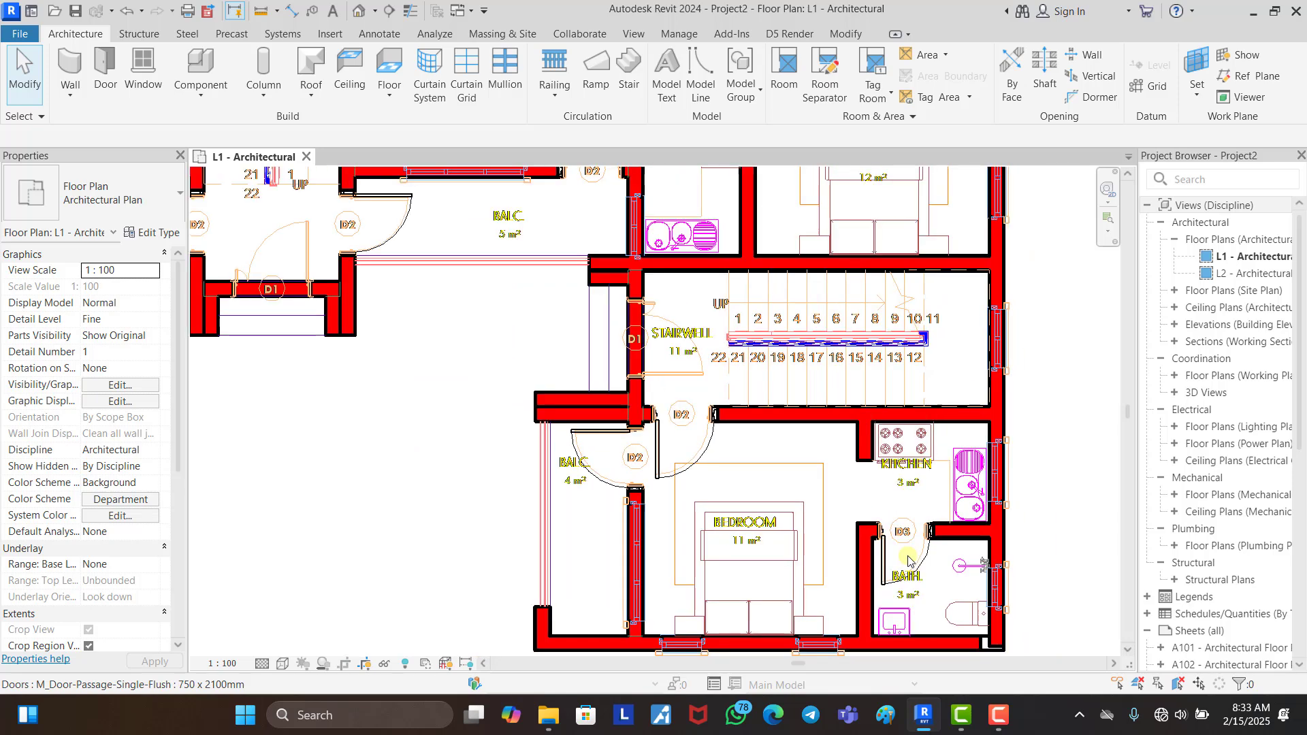
Step: Place a 750 x 2100mm door at the D3 opening between the lower-left lobby and kitchen
scroll(909, 559, "down", 4)
scroll(788, 291, "up", 2)
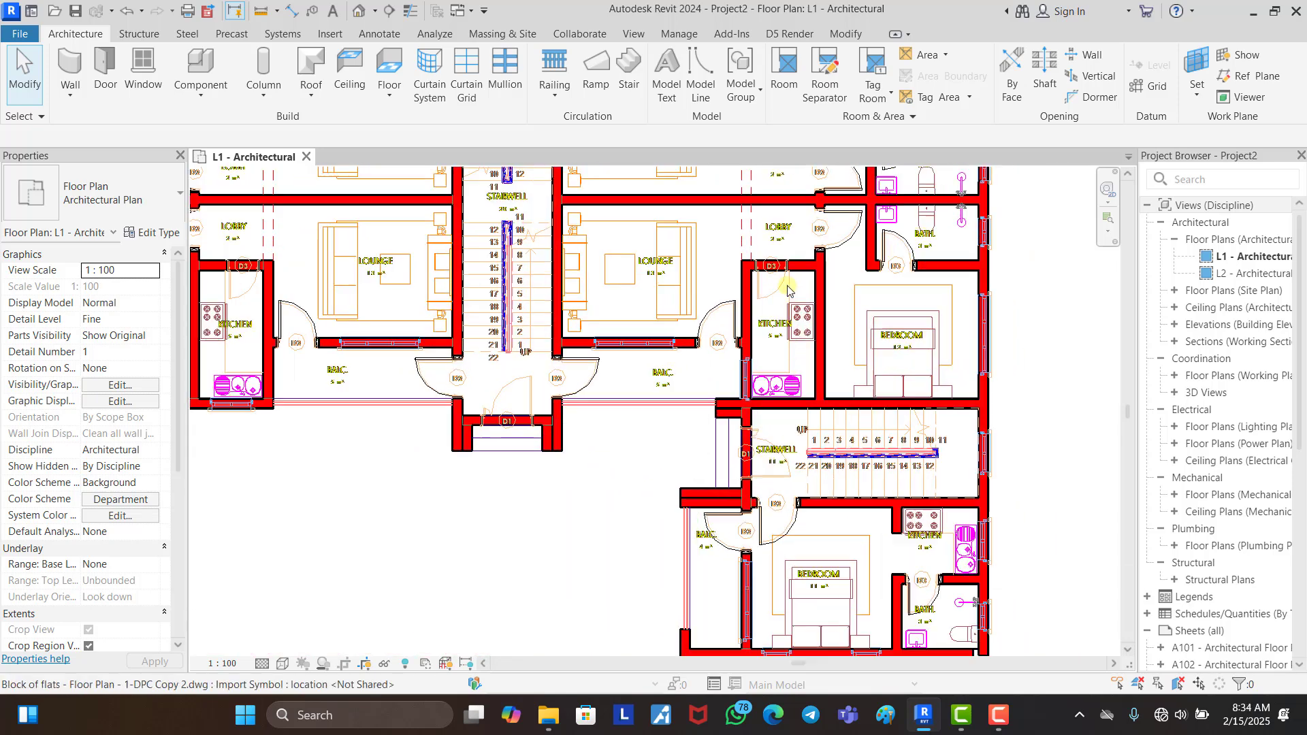
scroll(789, 290, "up", 2)
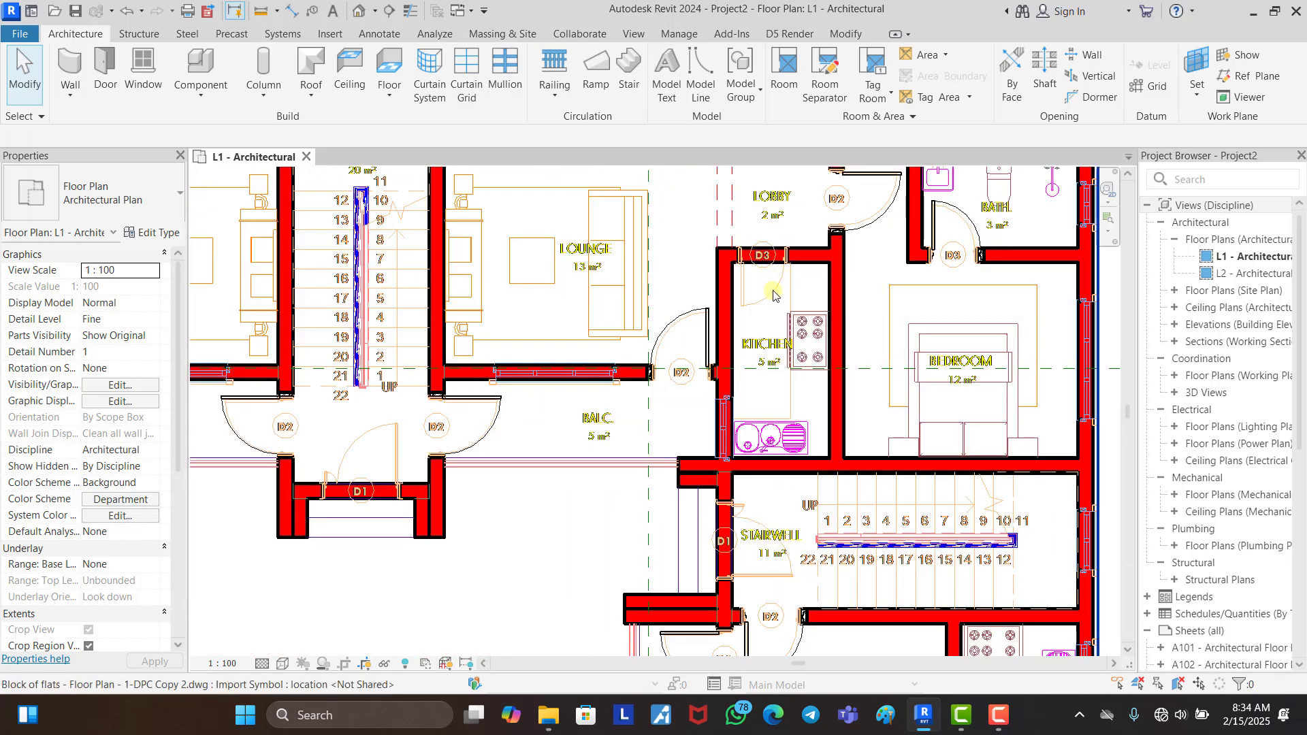
scroll(820, 345, "down", 3)
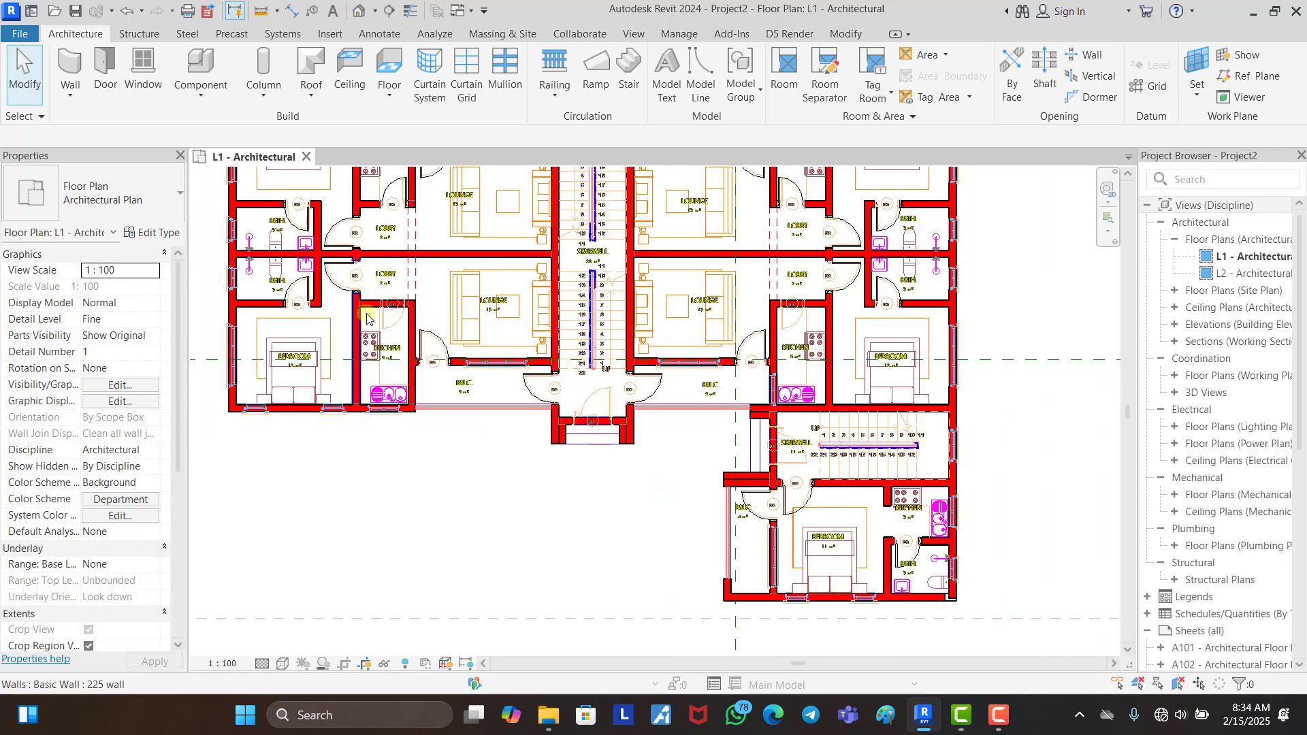
scroll(368, 318, "up", 3)
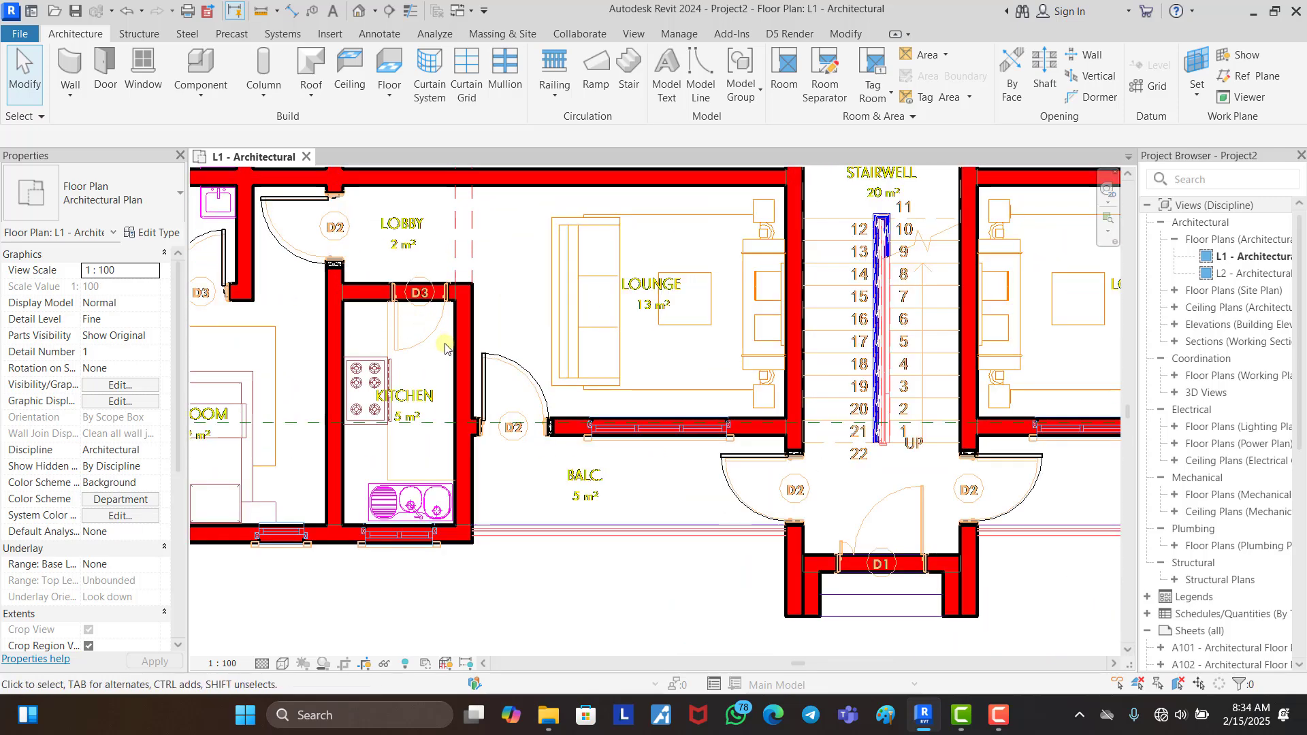
left_click(295, 246)
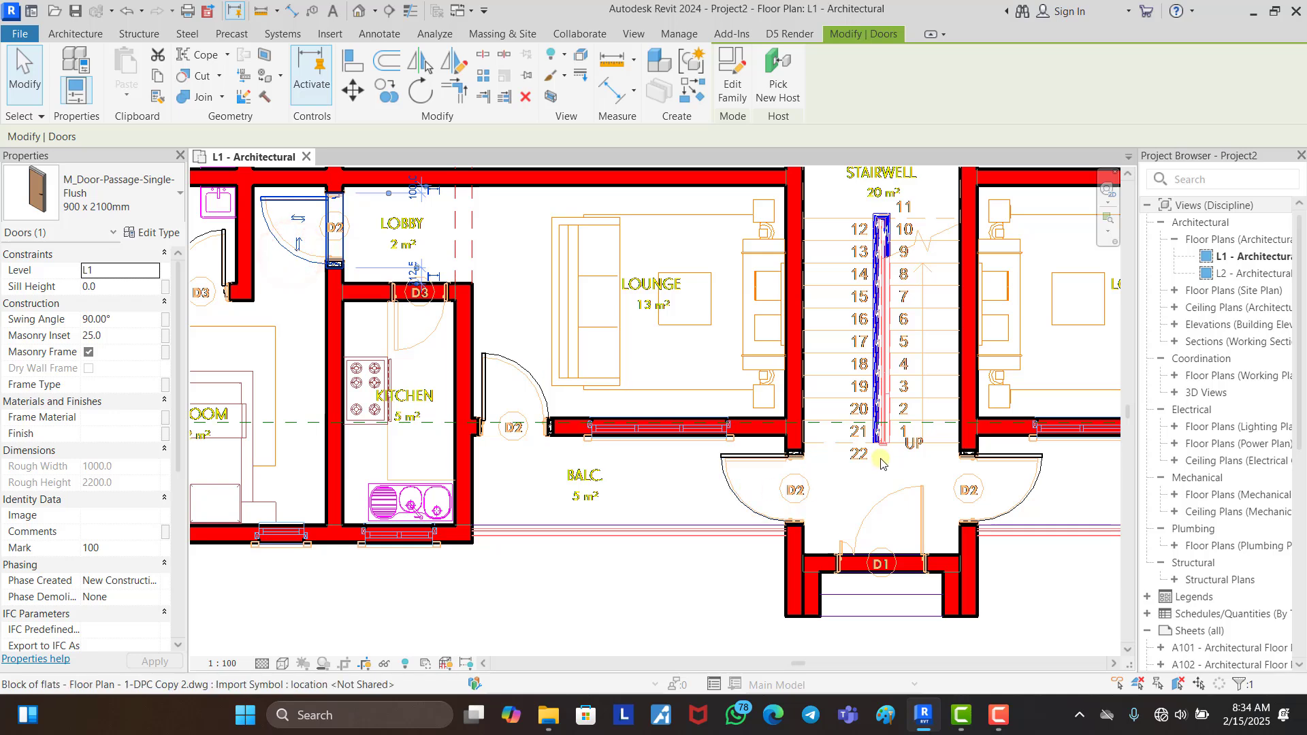
left_click(224, 256)
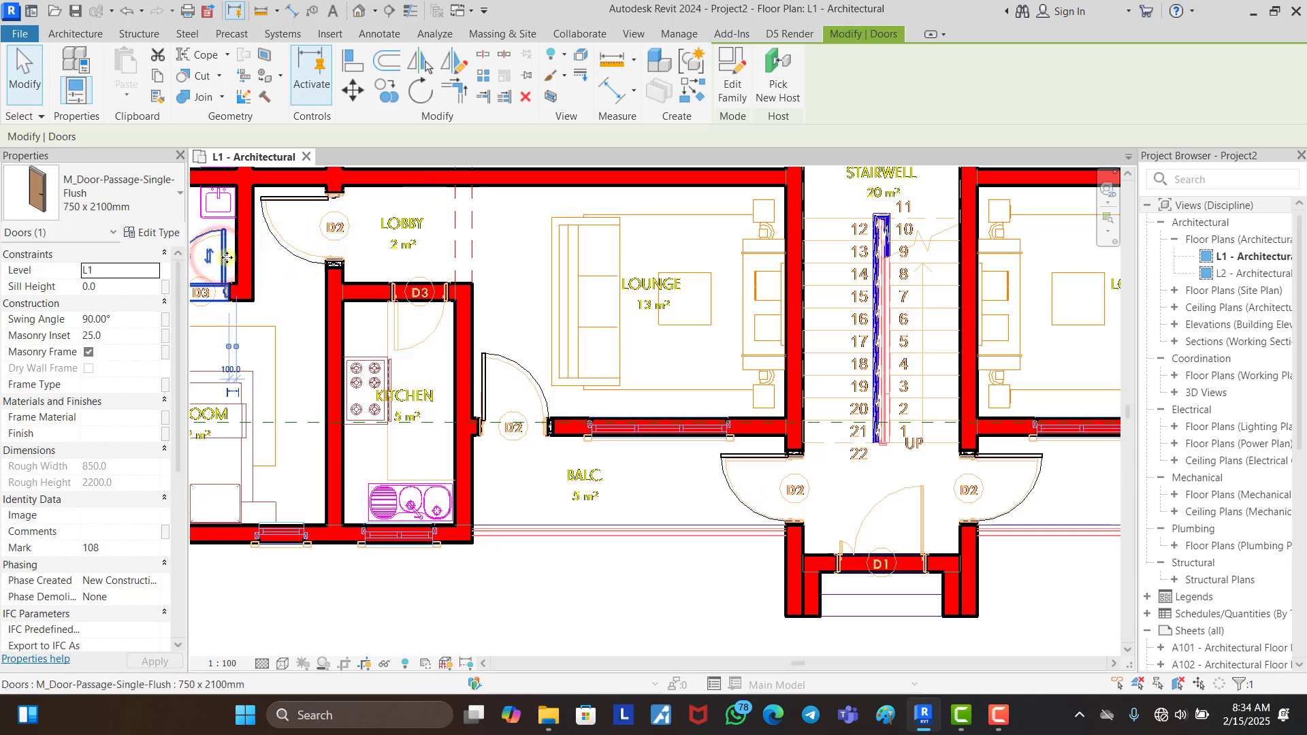
key("s")
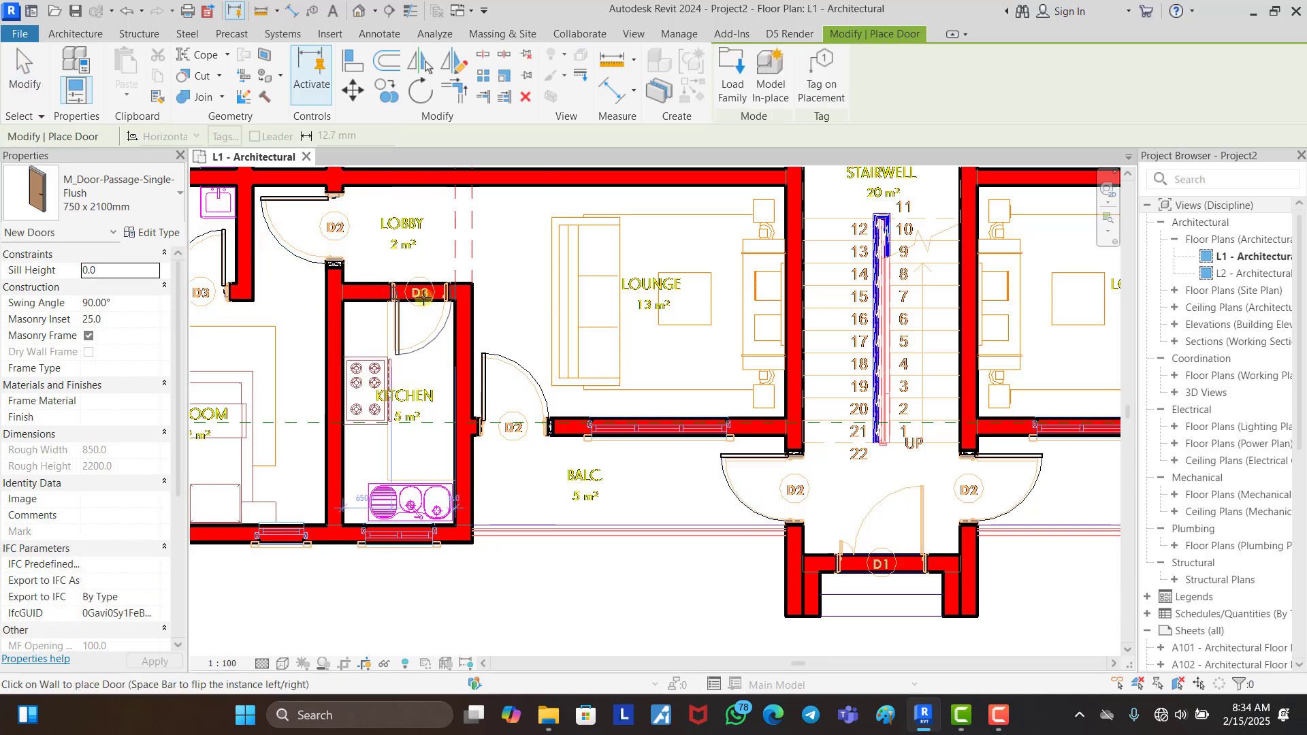
Step: Place a 750 x 2100mm door at the D3 kitchen opening of the flat right of the central stairwell, and finish placing doors
scroll(423, 298, "down", 5)
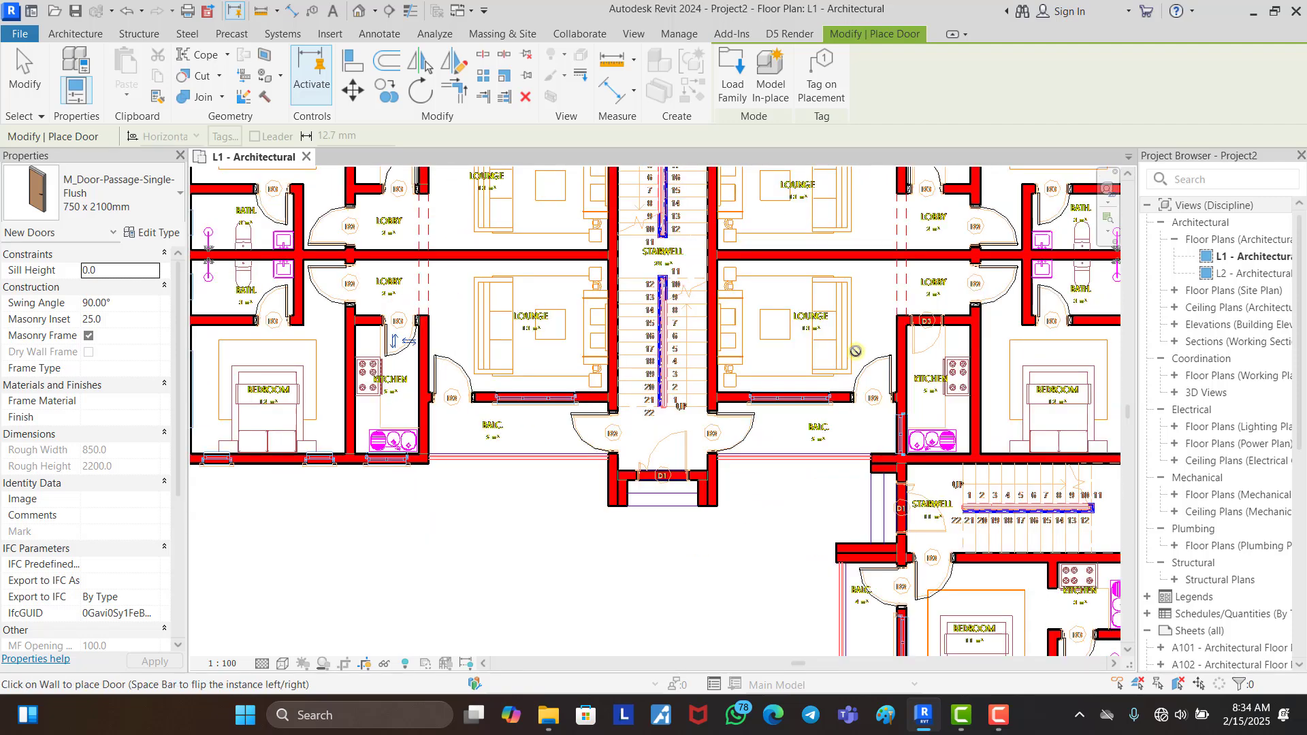
scroll(837, 347, "up", 5)
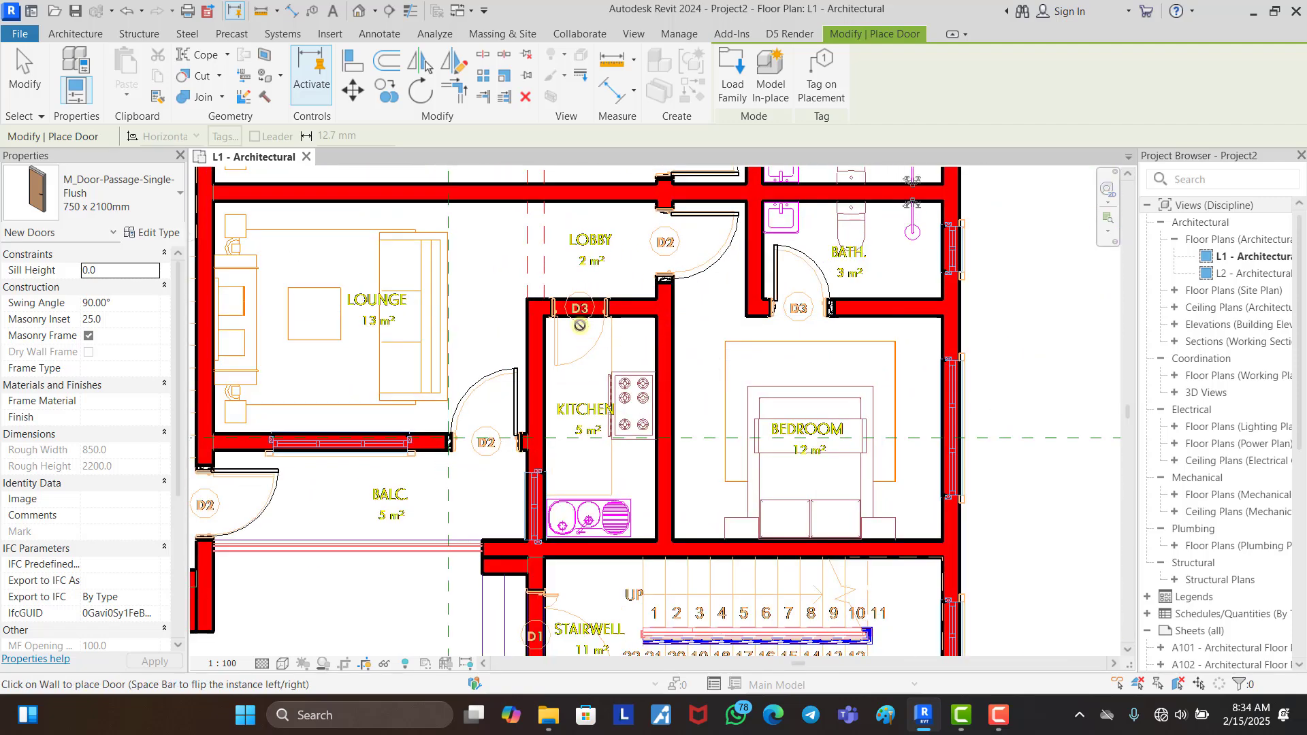
scroll(578, 317, "up", 3)
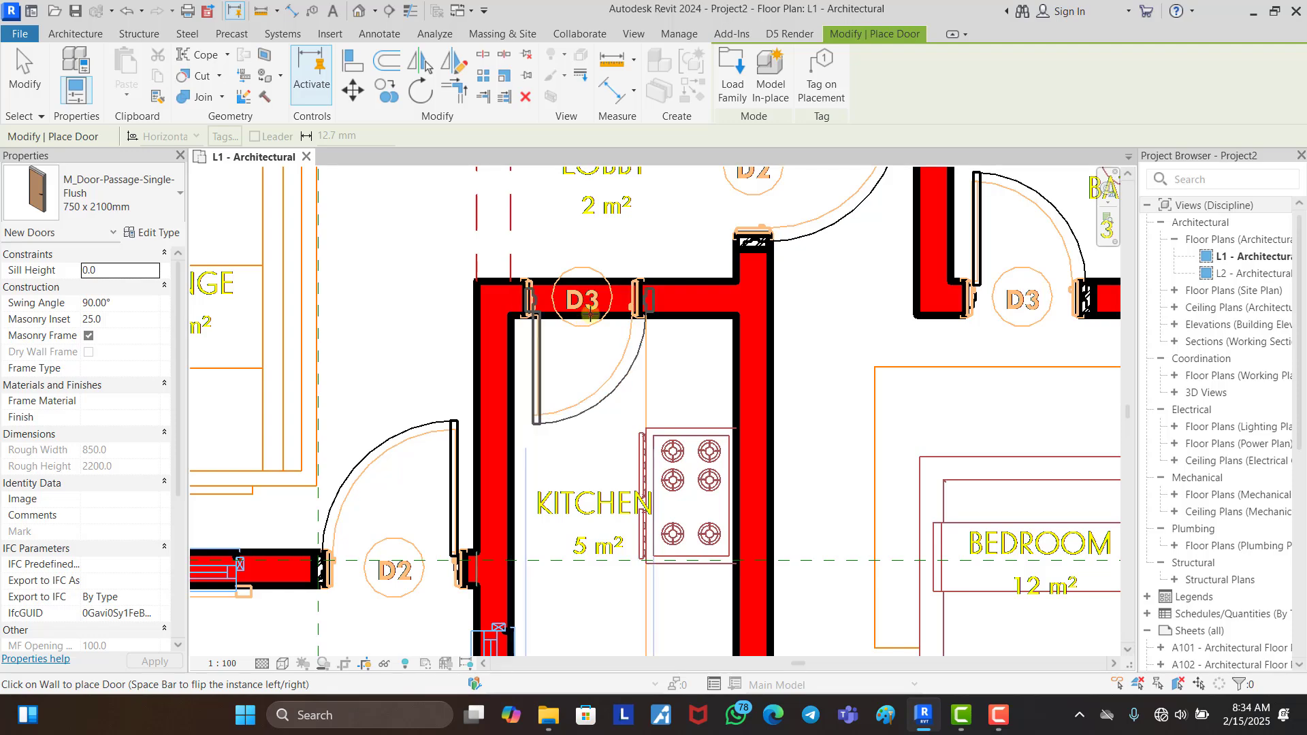
left_click(583, 317)
key("Escape")
key("Escape")
scroll(842, 413, "down", 6)
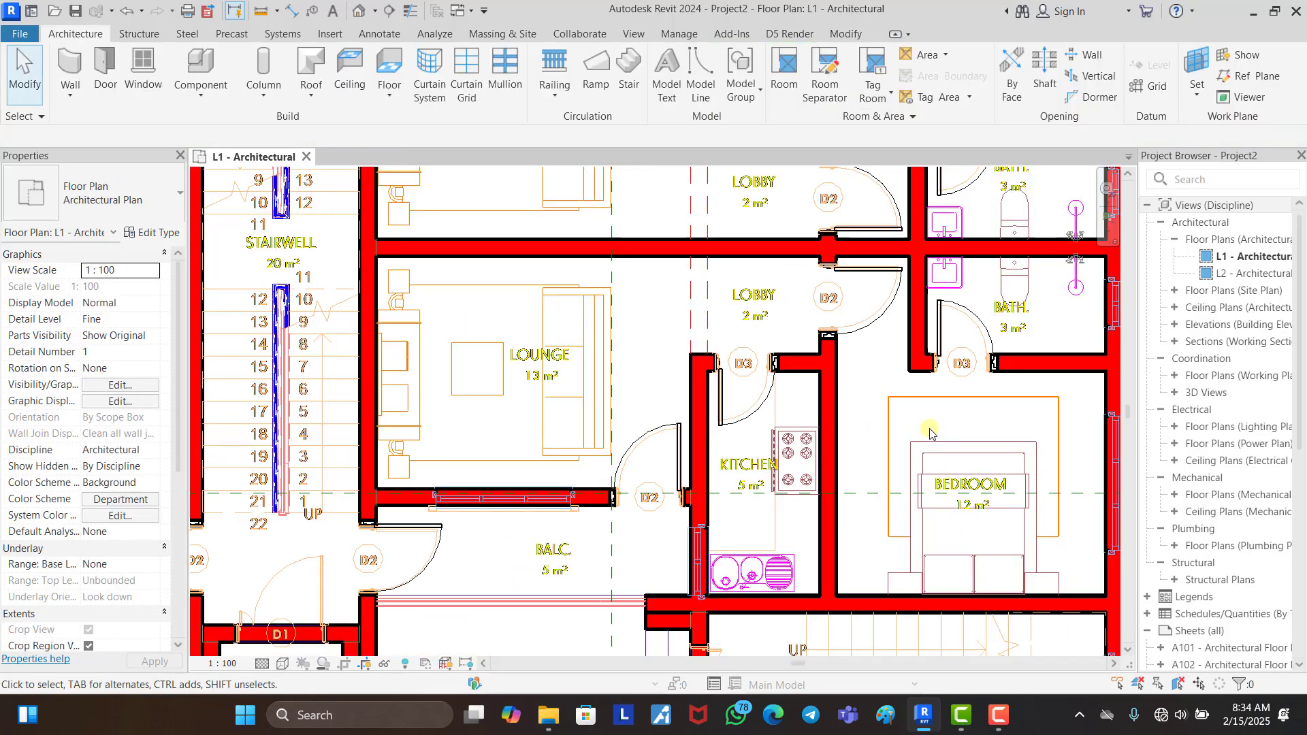
scroll(839, 351, "down", 3)
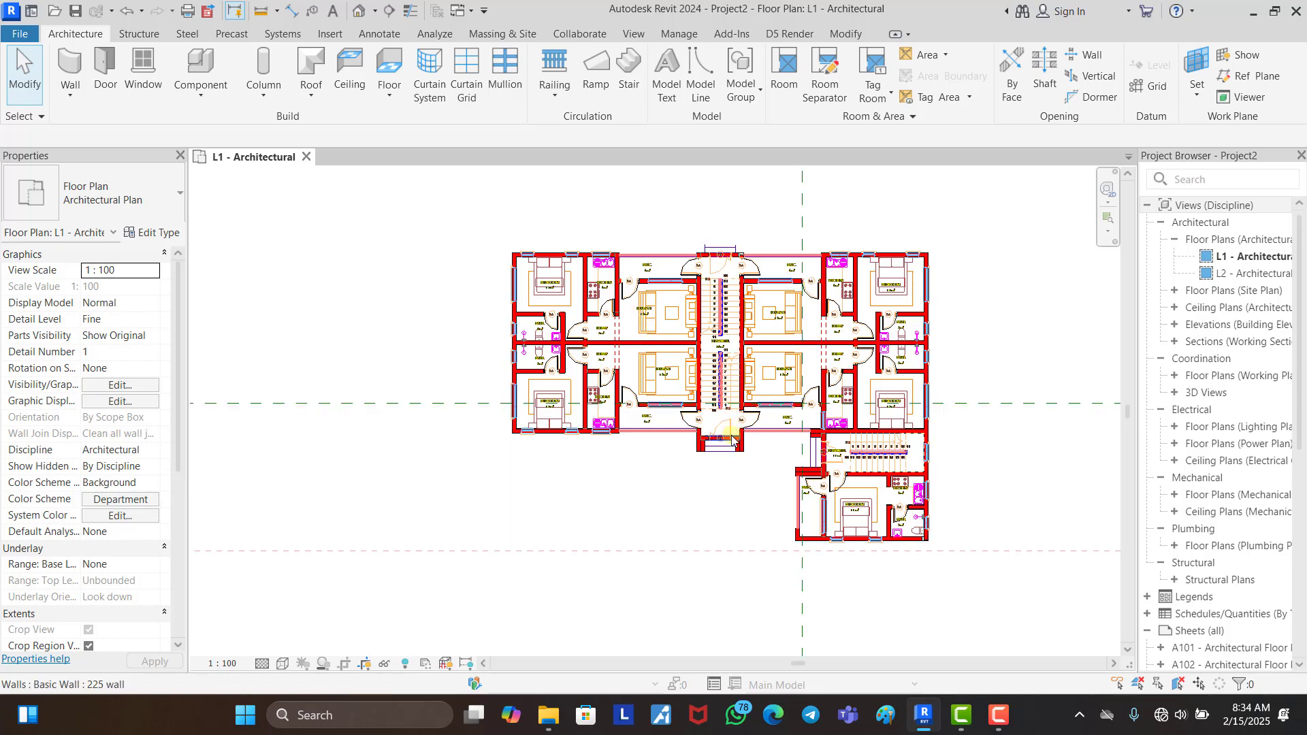
scroll(732, 439, "up", 7)
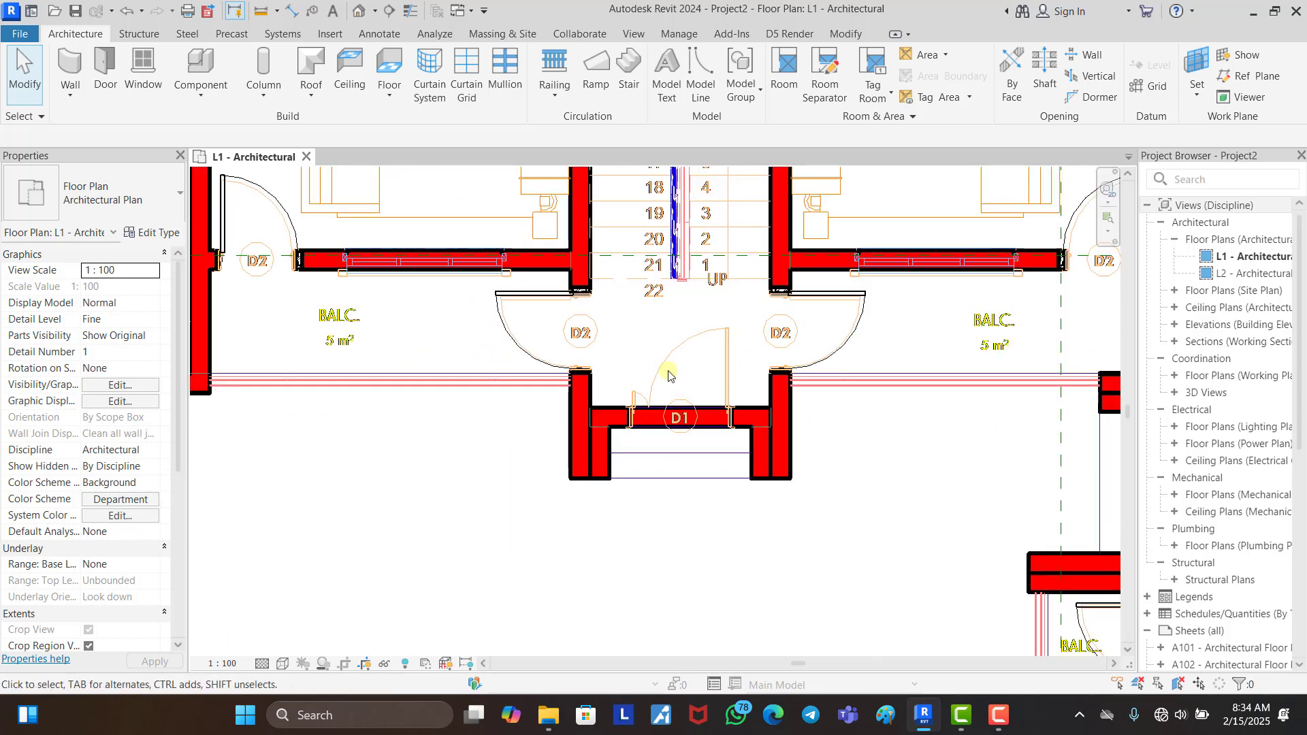
scroll(658, 429, "down", 2)
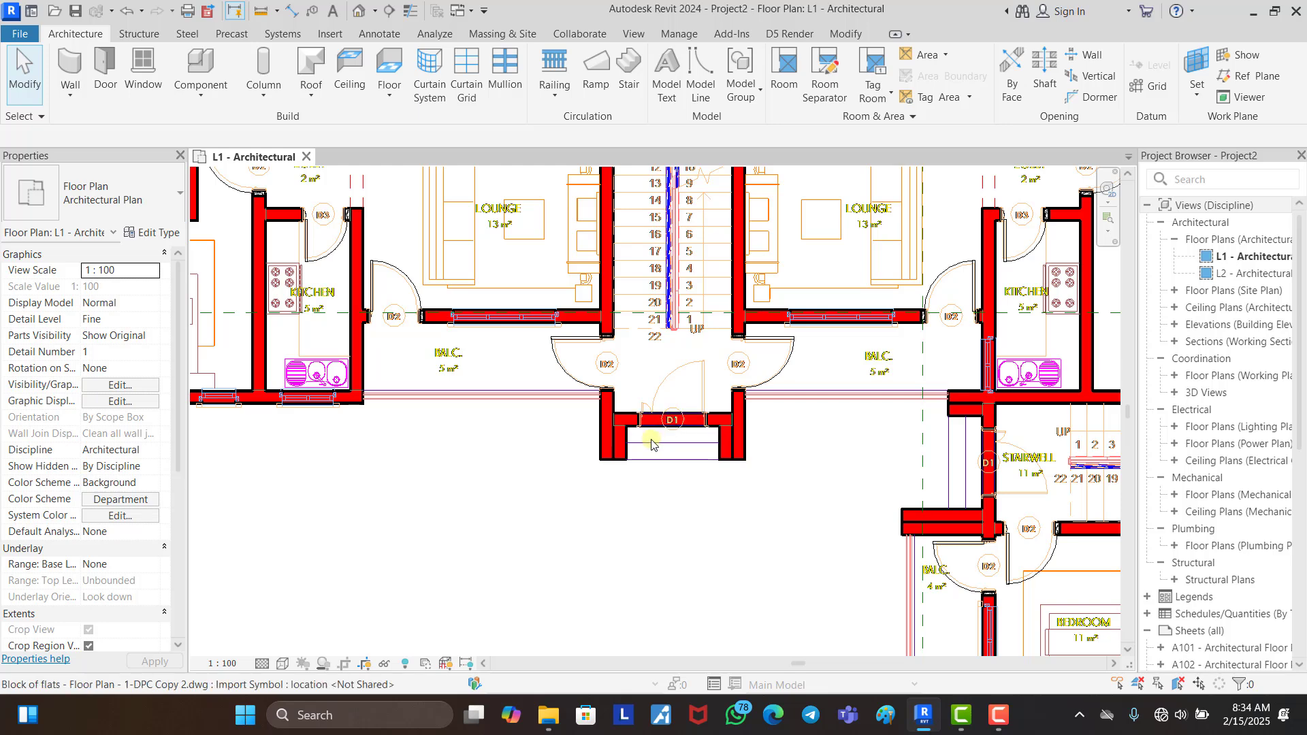
scroll(667, 396, "down", 2)
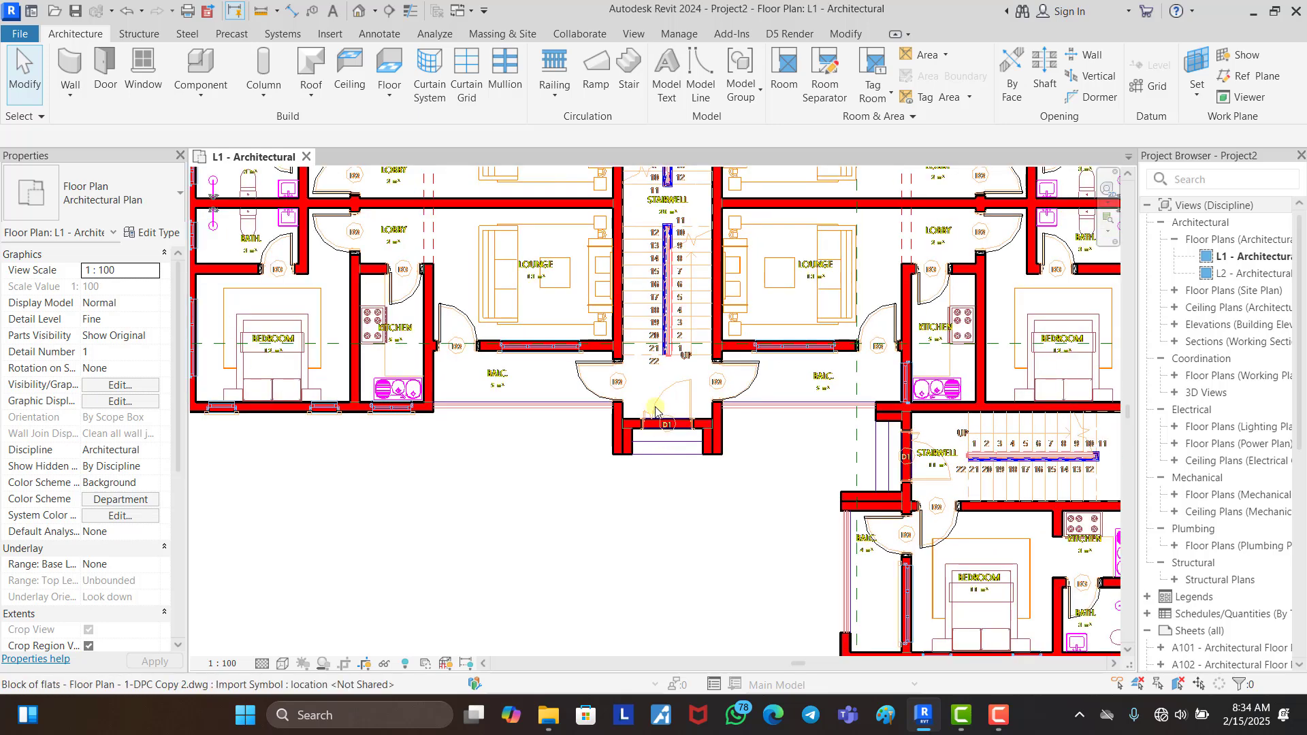
Step: Look through the loaded door types for one that suits the D1 entrance openings
left_click(100, 69)
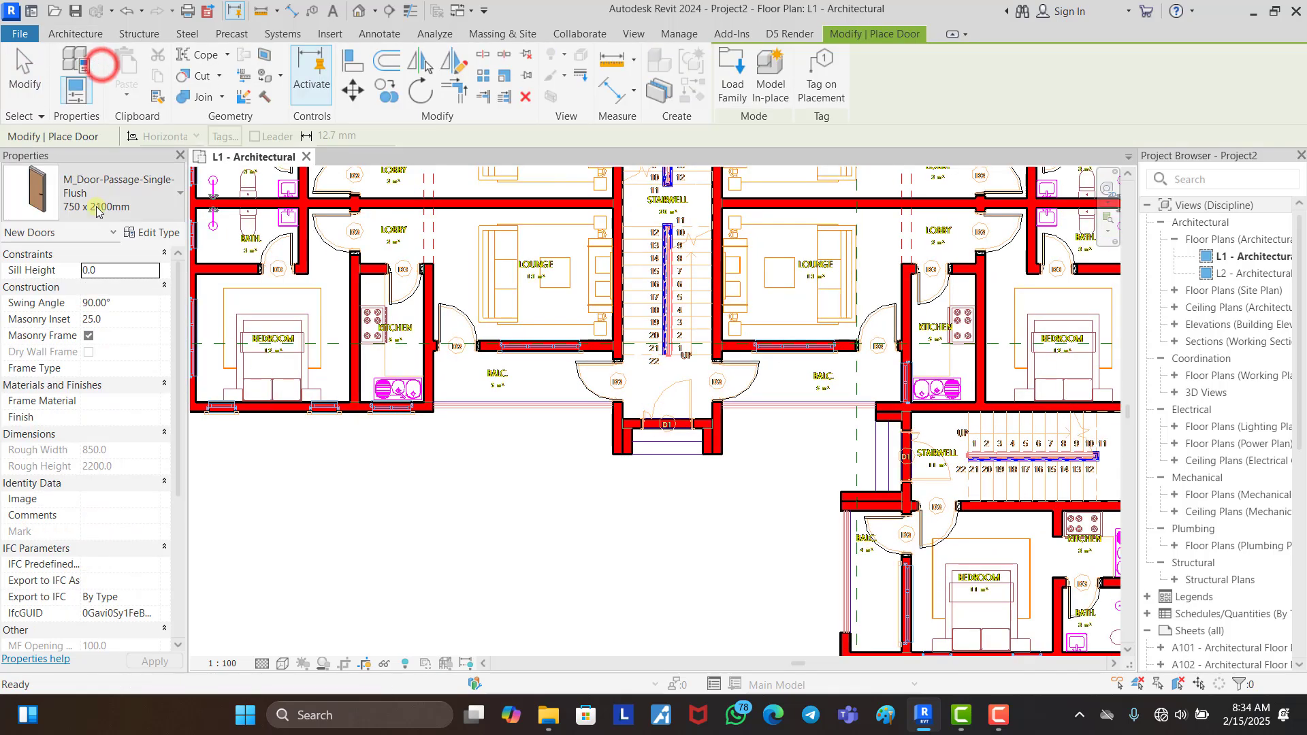
left_click(100, 201)
scroll(88, 397, "up", 3)
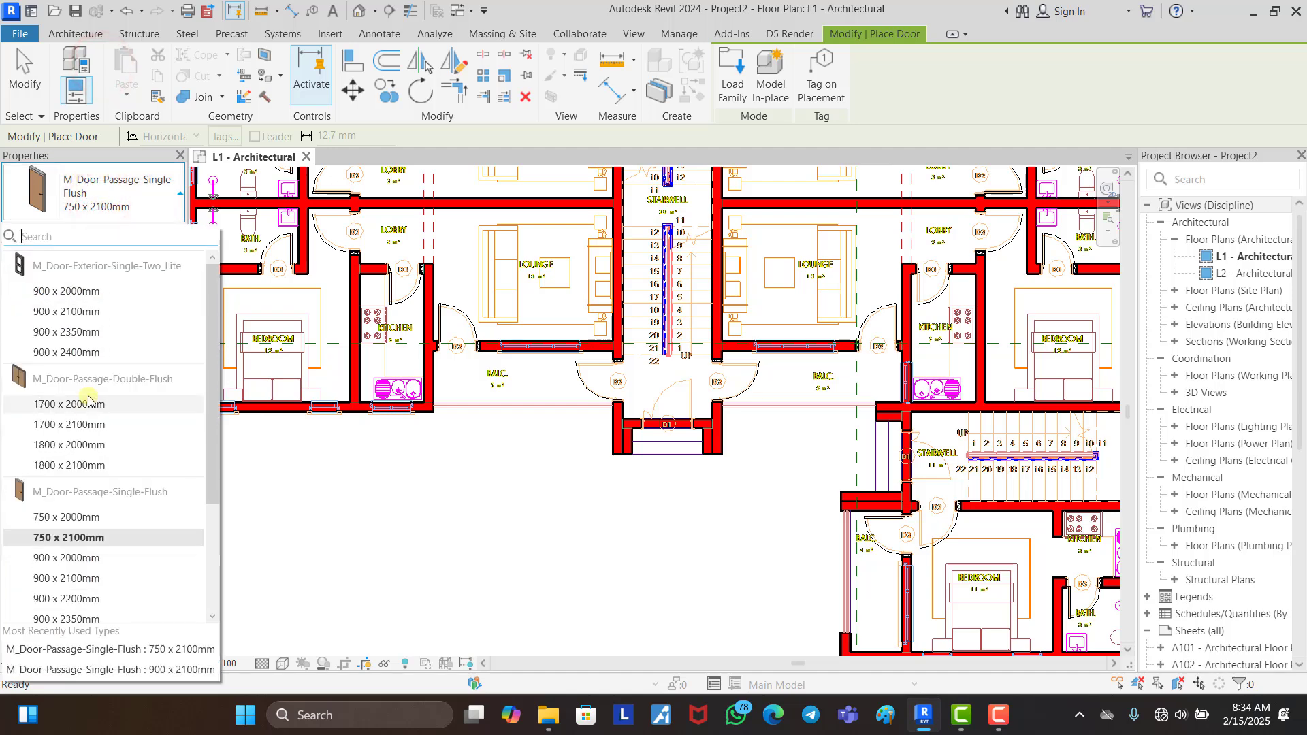
scroll(87, 408, "down", 3)
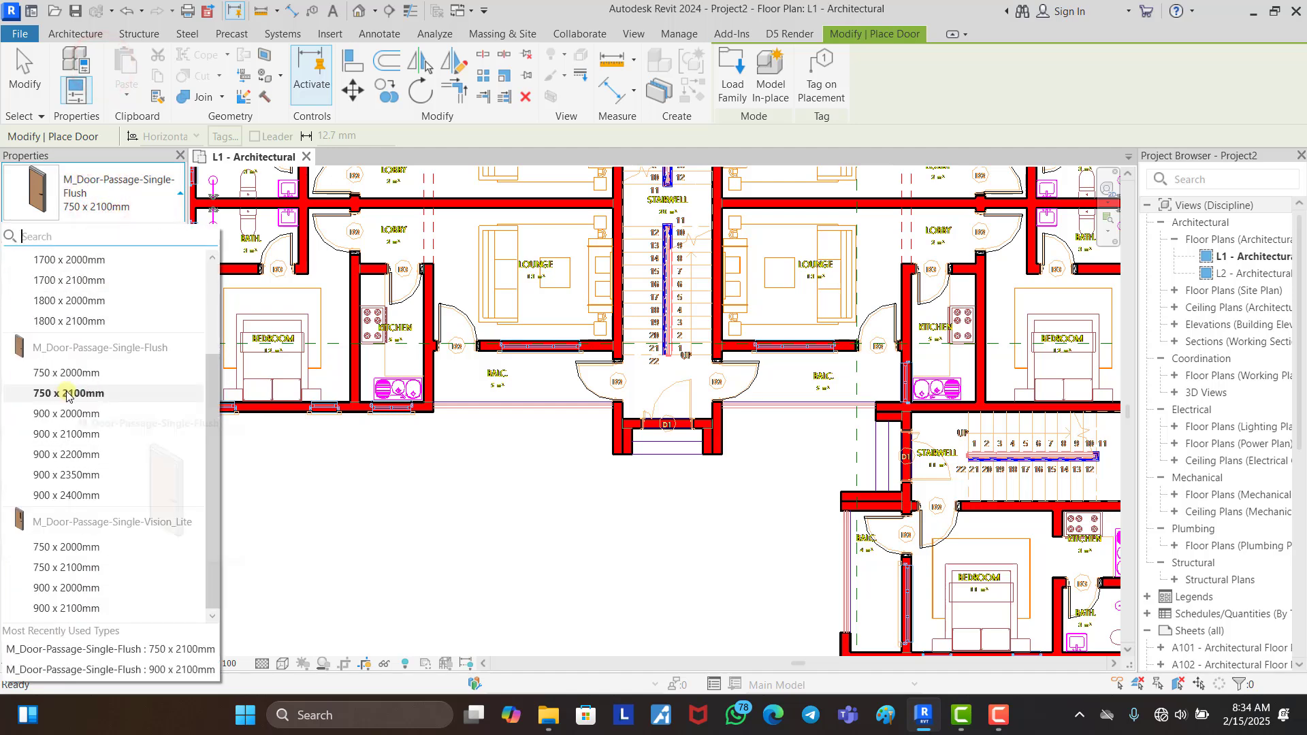
scroll(80, 371, "up", 3)
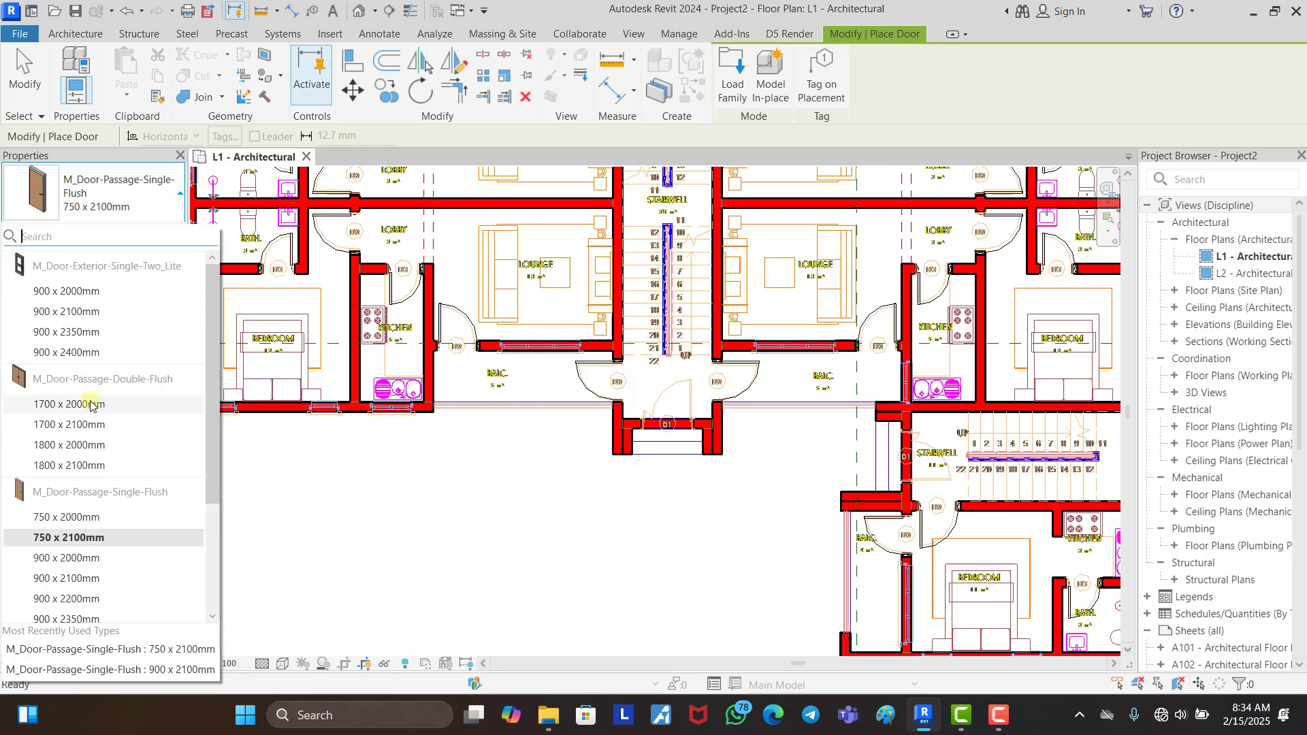
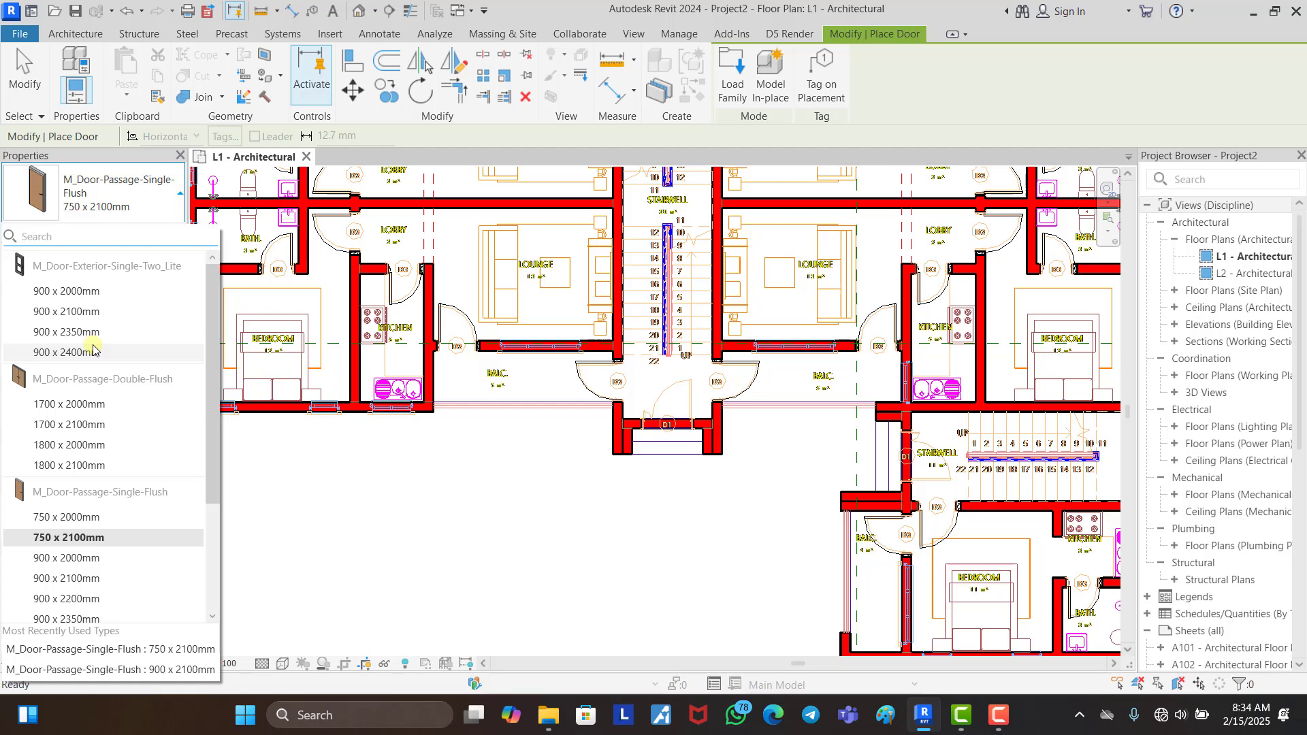
scroll(119, 376, "down", 2)
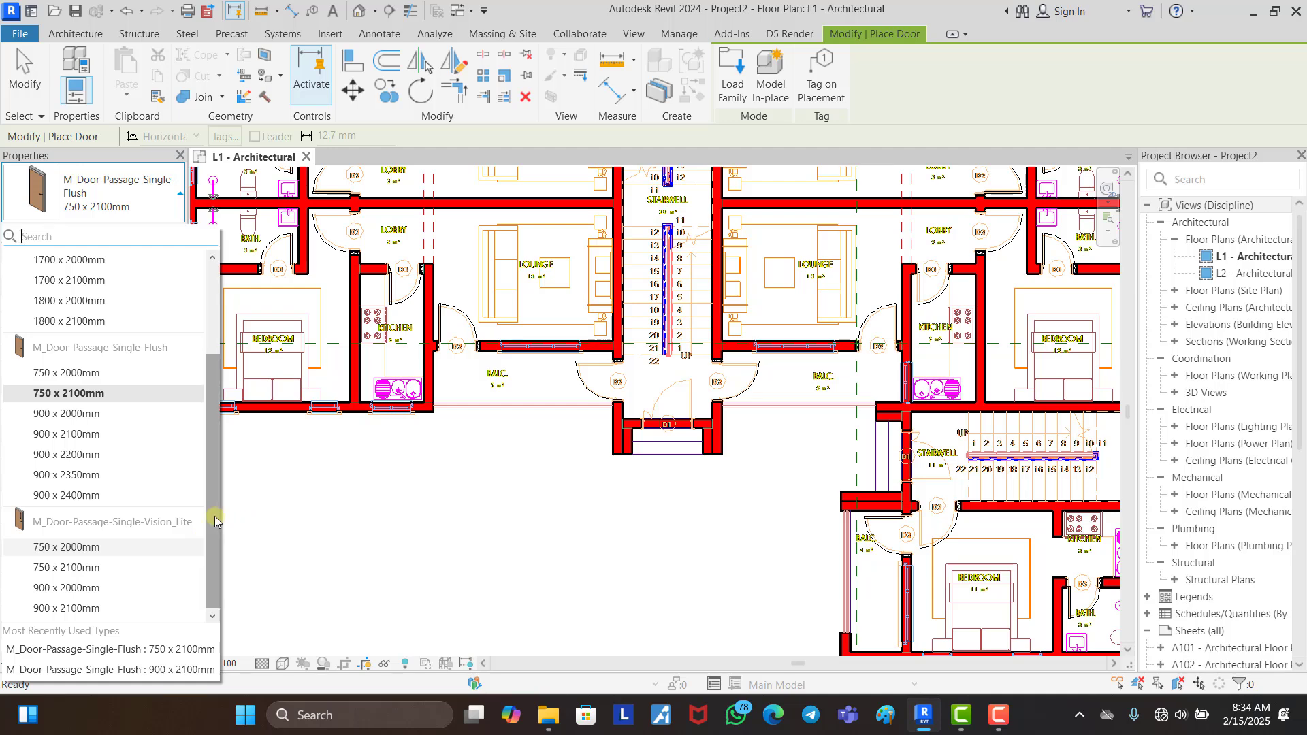
left_click(359, 573)
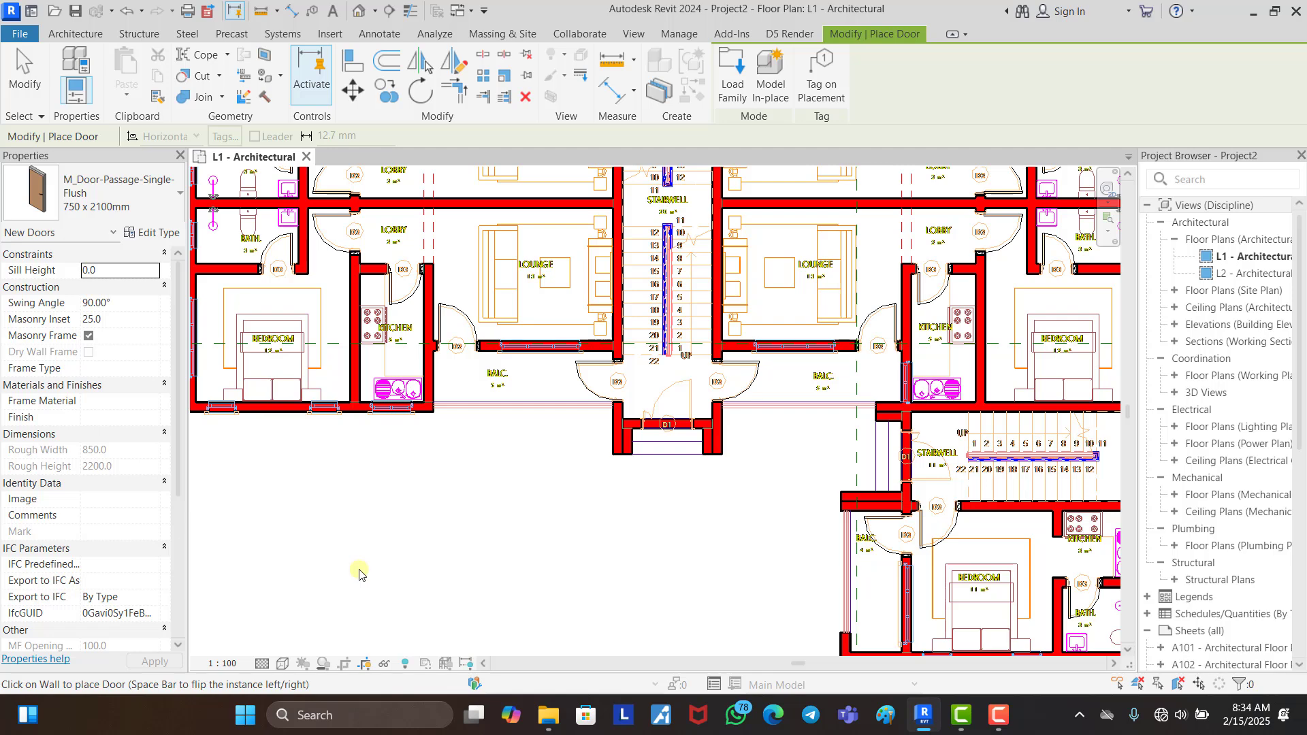
key("Escape")
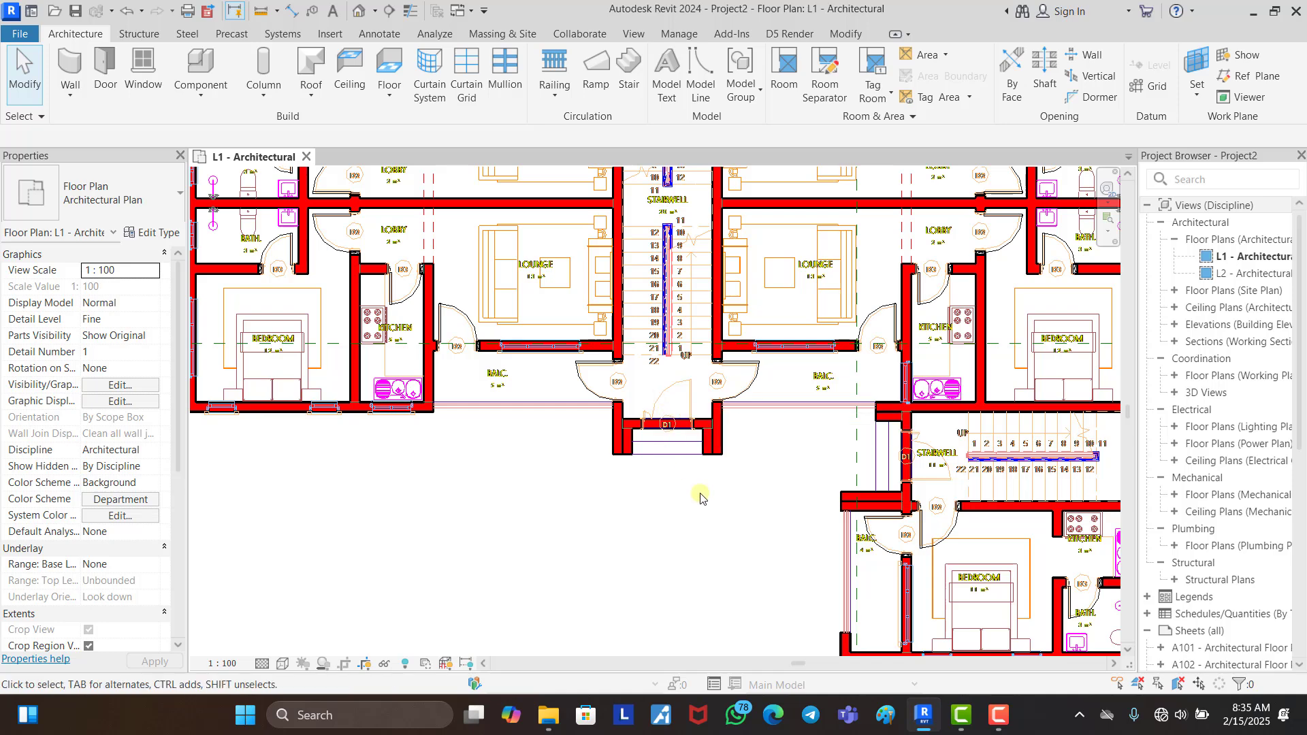
Step: Paste the copied Doors_IntAys_3 1510x2110mm door into the D1 opening at the central stairwell's lower entrance, accepting the duplicate types
scroll(718, 545, "down", 2)
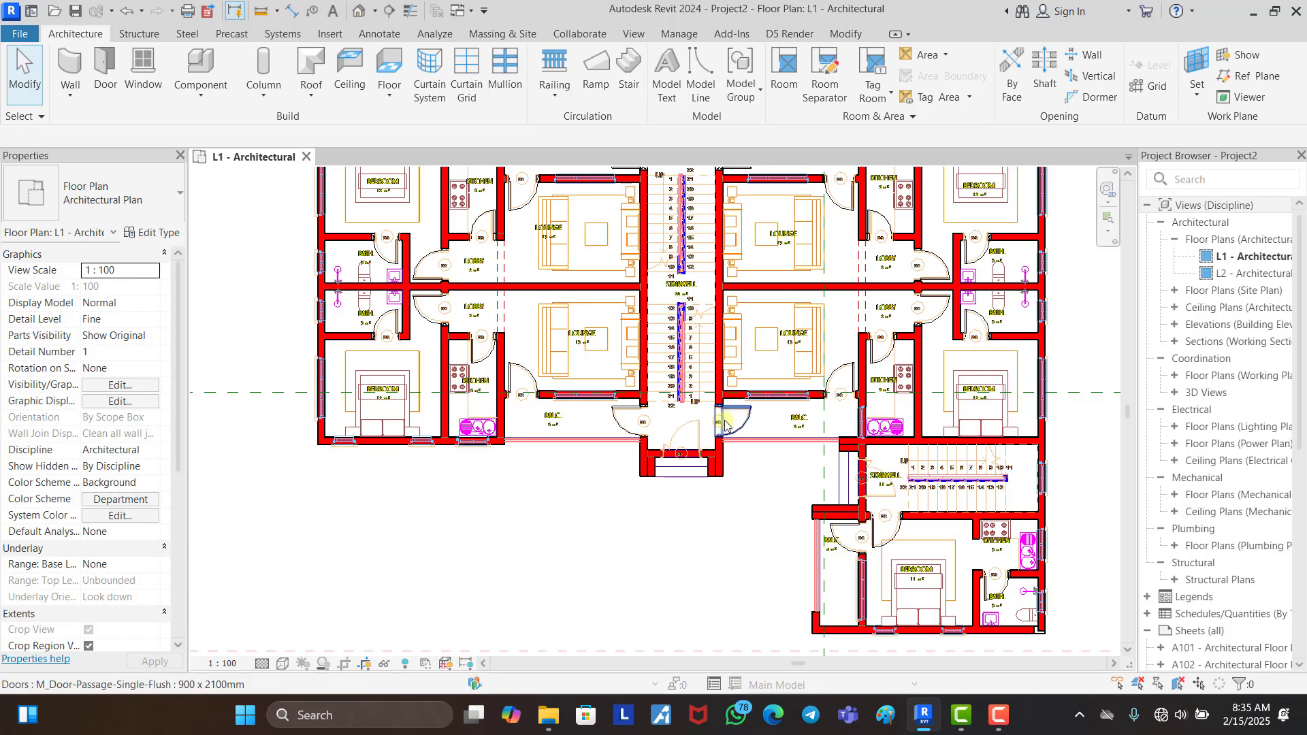
left_click(574, 502)
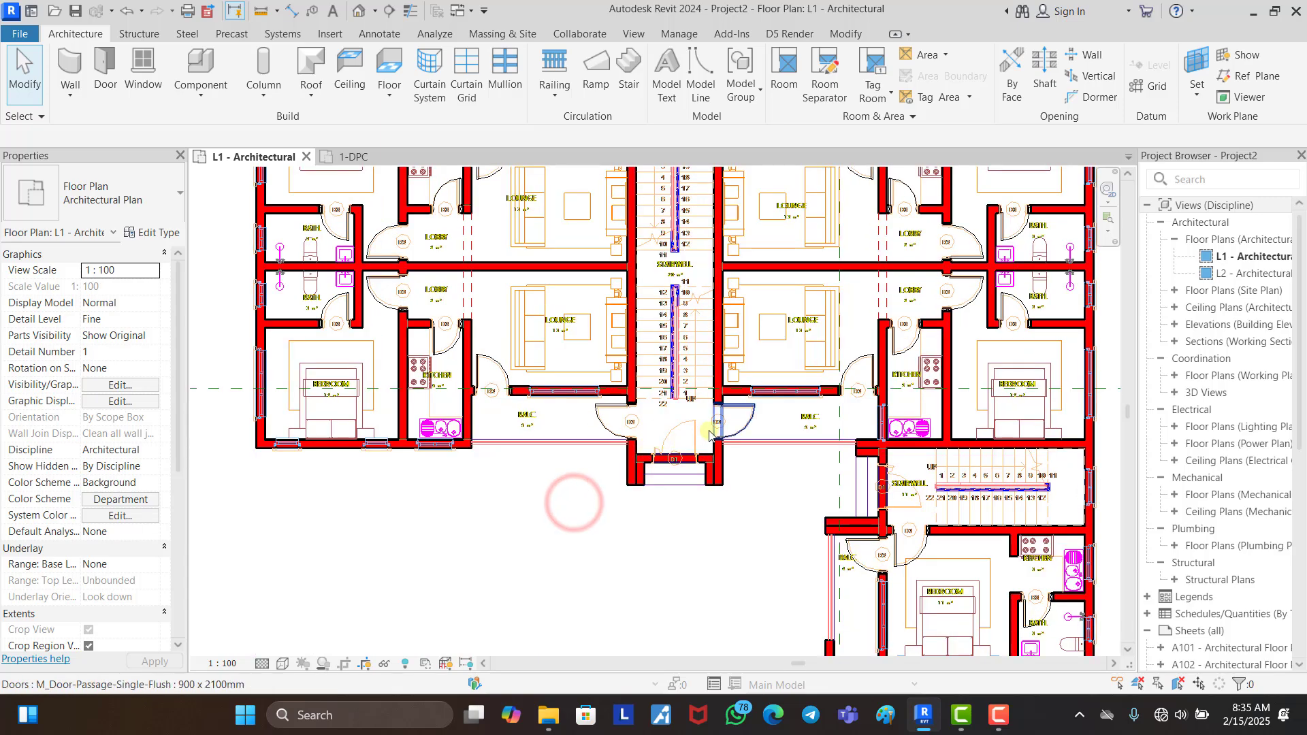
scroll(709, 434, "up", 1)
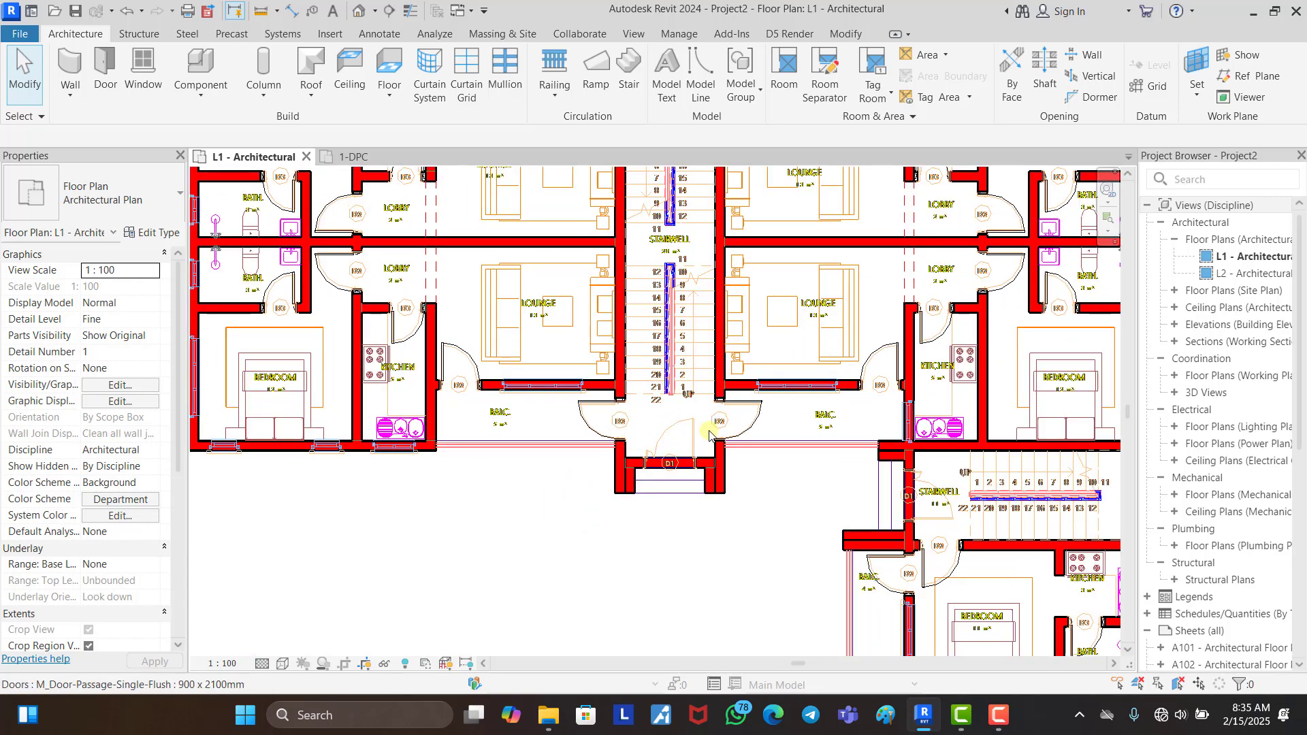
scroll(709, 434, "up", 1)
scroll(552, 436, "down", 2)
scroll(645, 440, "up", 2)
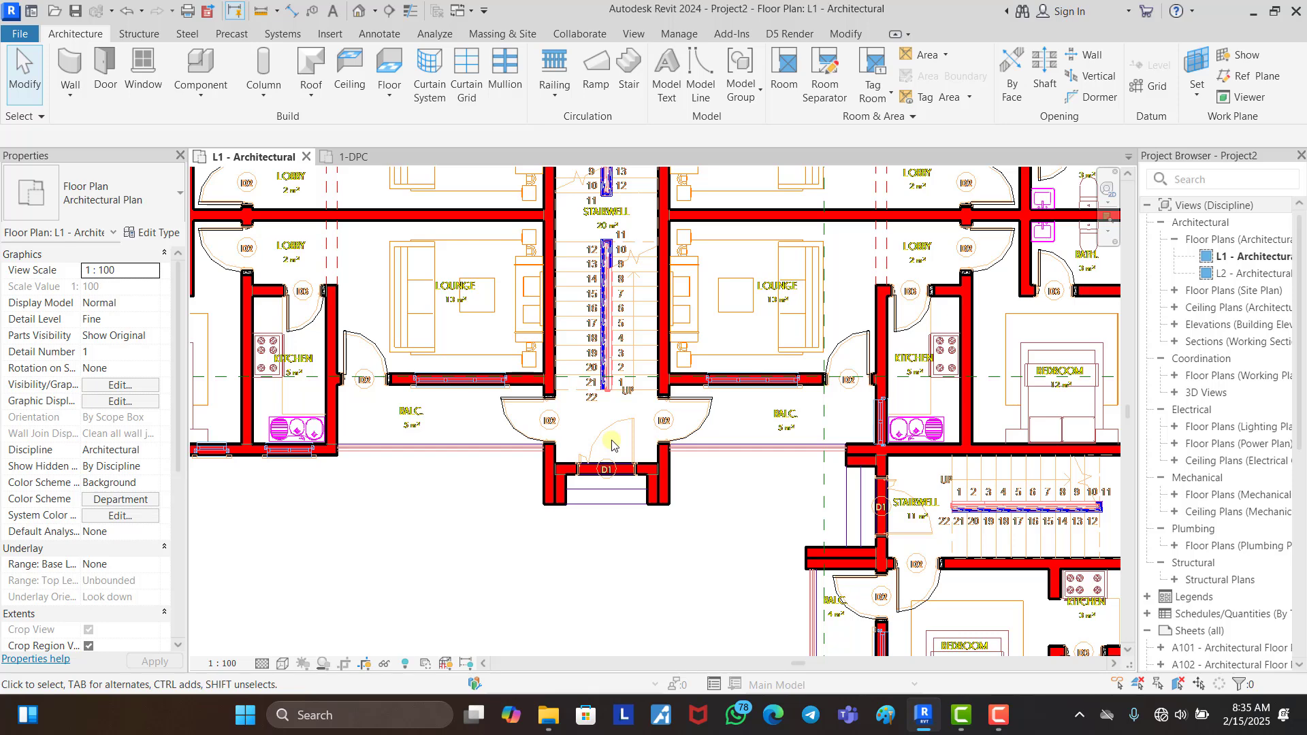
key("ctrl+v")
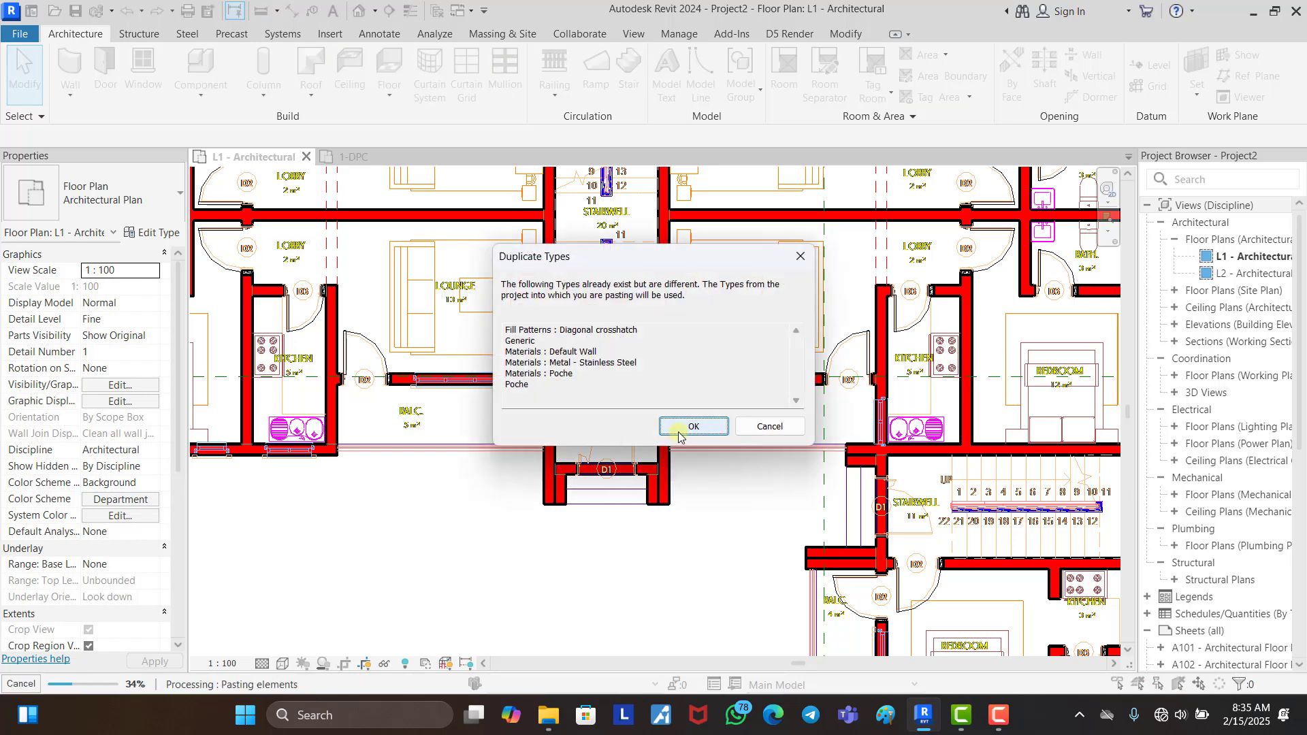
left_click(690, 427)
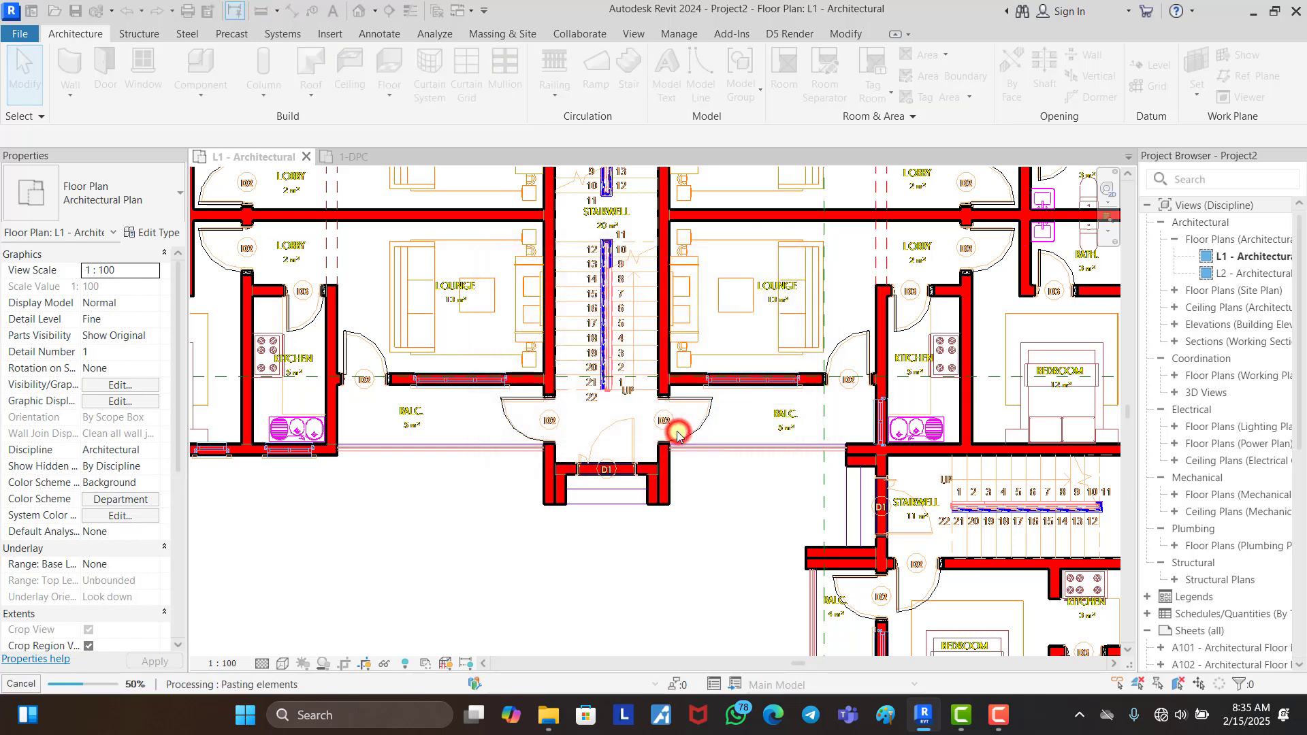
left_click(606, 468)
key("Escape")
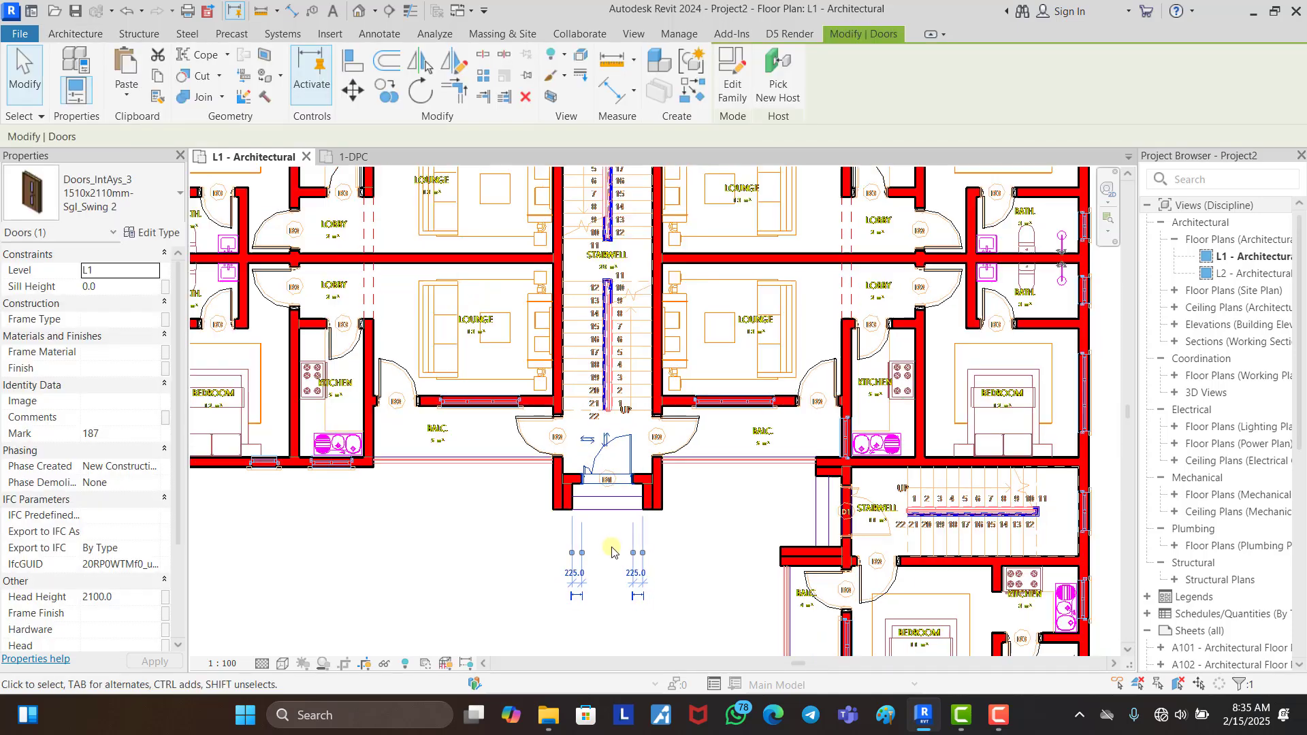
Step: Create a similar 1510x2110mm-Sgl_Swing 2 door from the pasted one and place it at the central stairwell's upper D1 opening
scroll(610, 374, "down", 1)
scroll(610, 375, "down", 3)
scroll(612, 441, "up", 6)
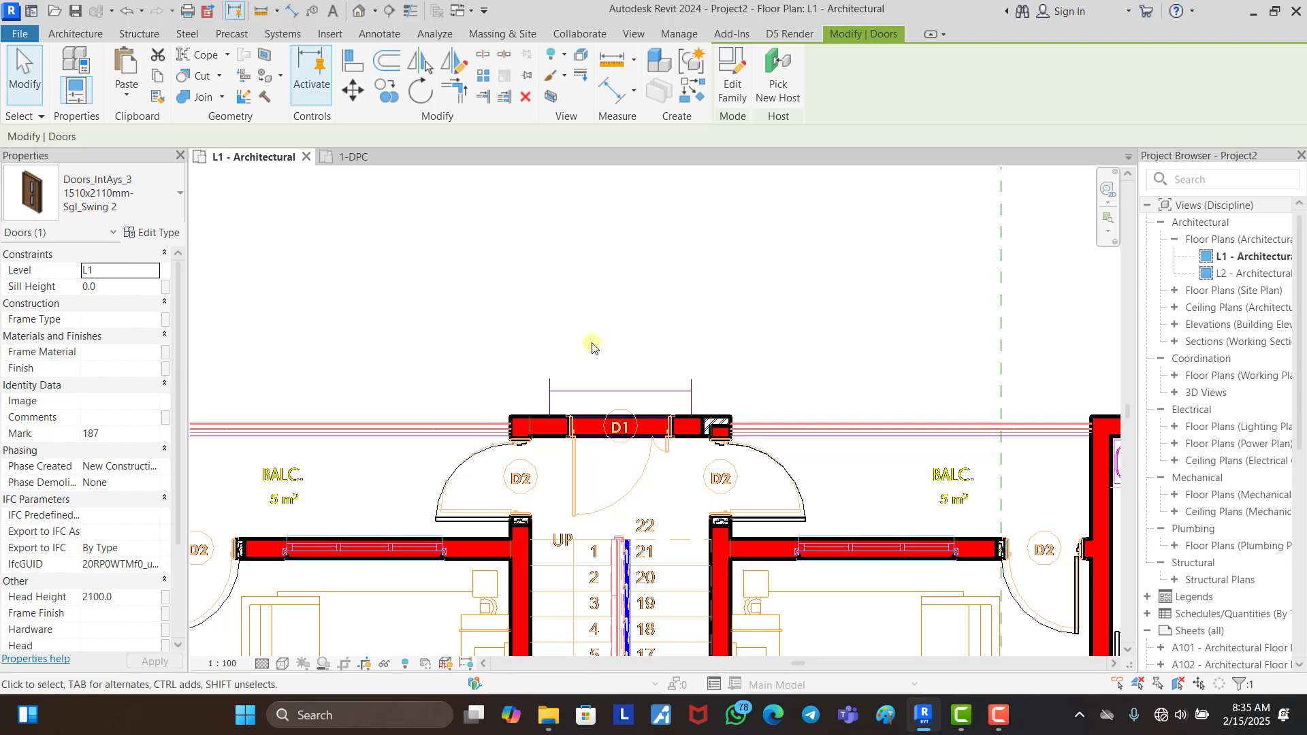
left_click(607, 316)
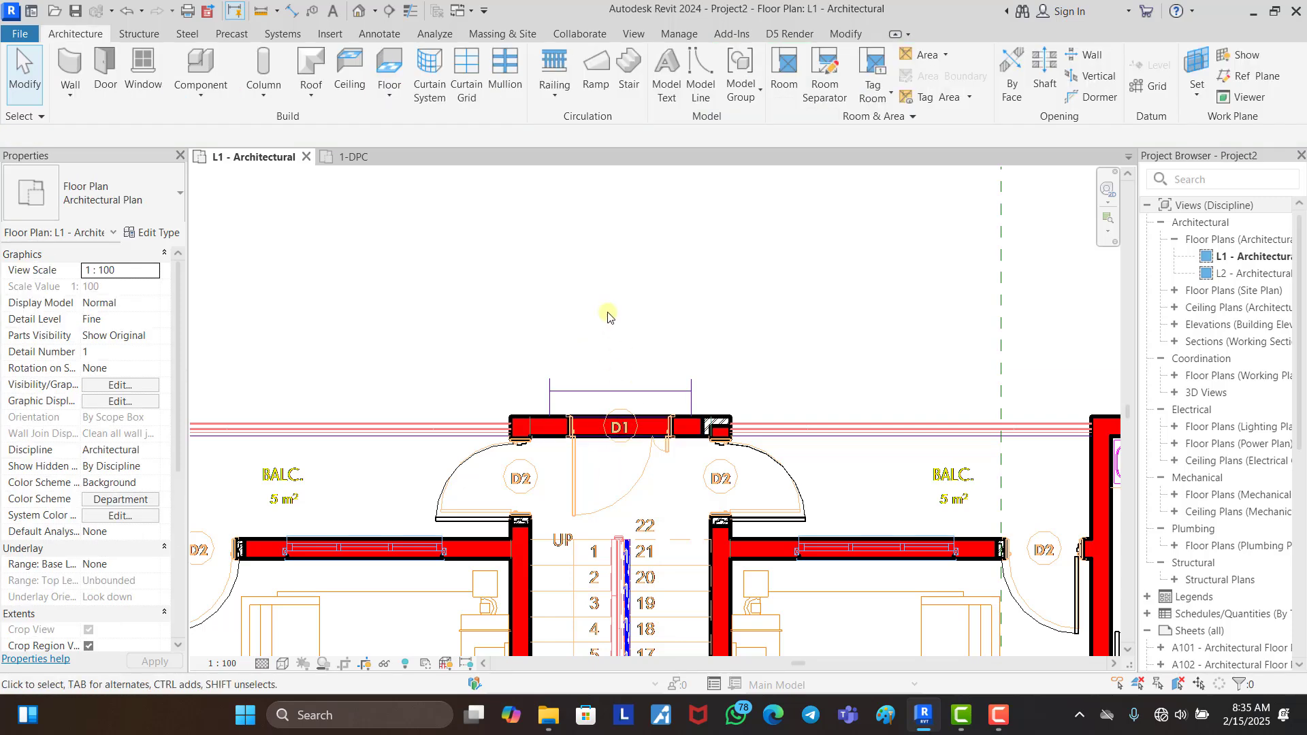
scroll(616, 300, "down", 5)
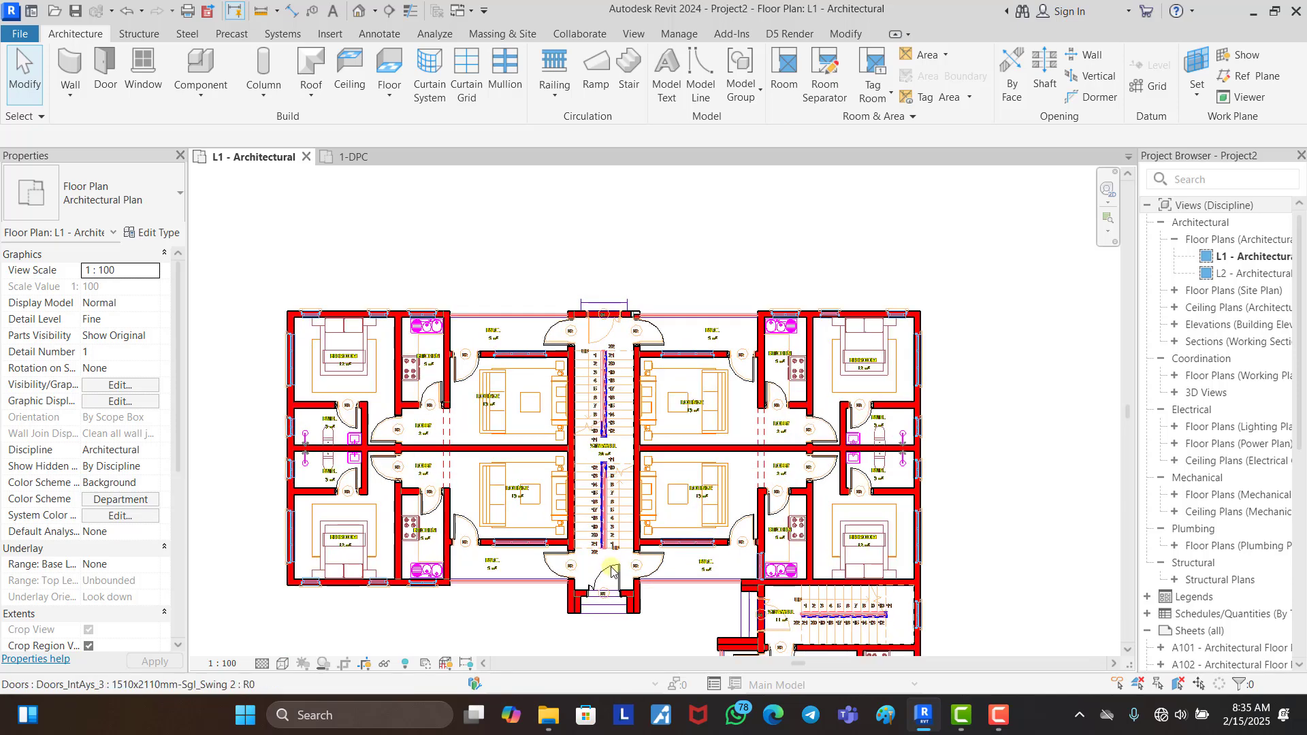
scroll(610, 571, "up", 3)
left_click(612, 571)
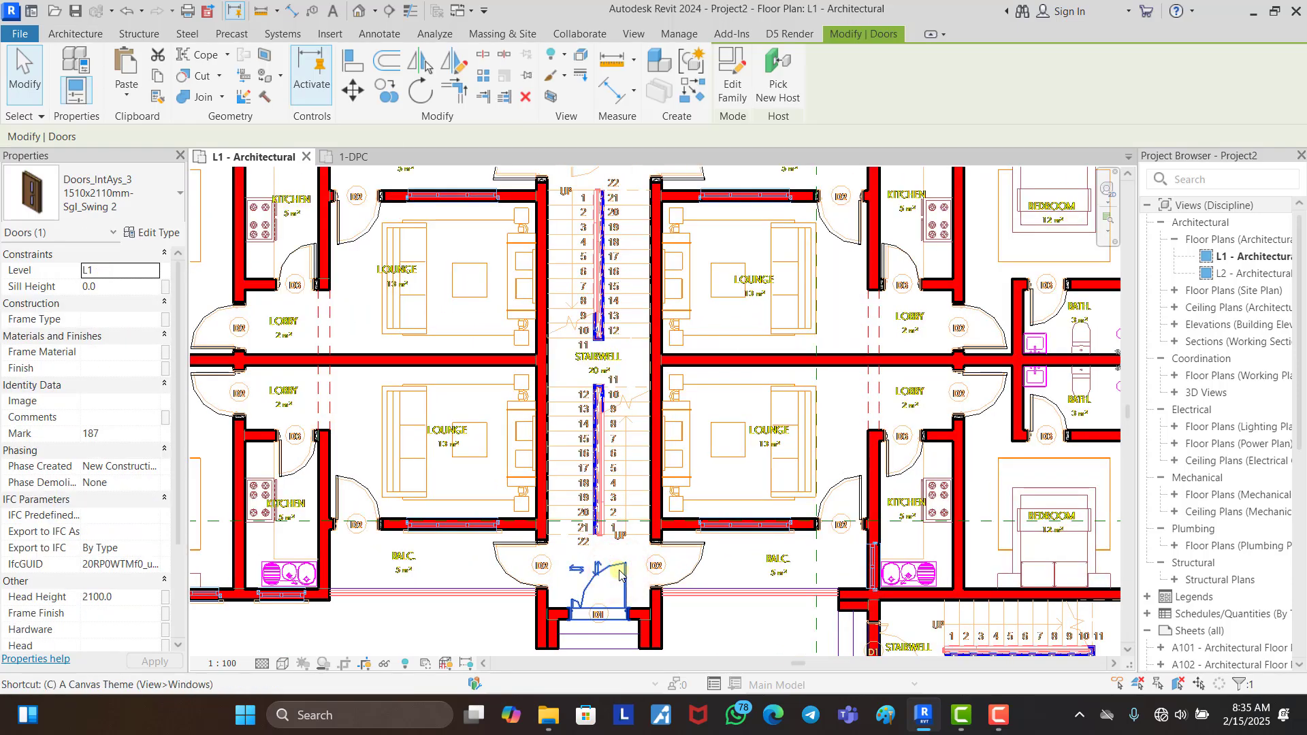
key("c")
key("s")
scroll(603, 452, "down", 5)
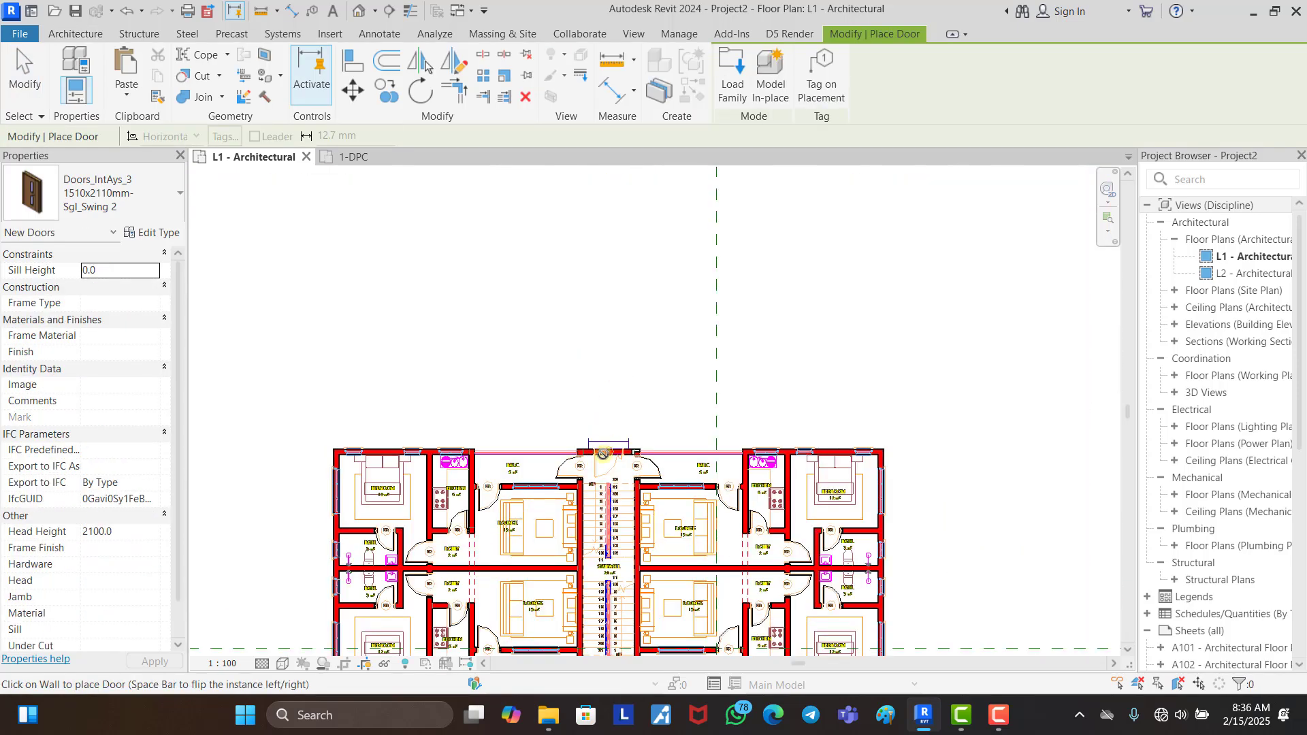
scroll(603, 453, "up", 3)
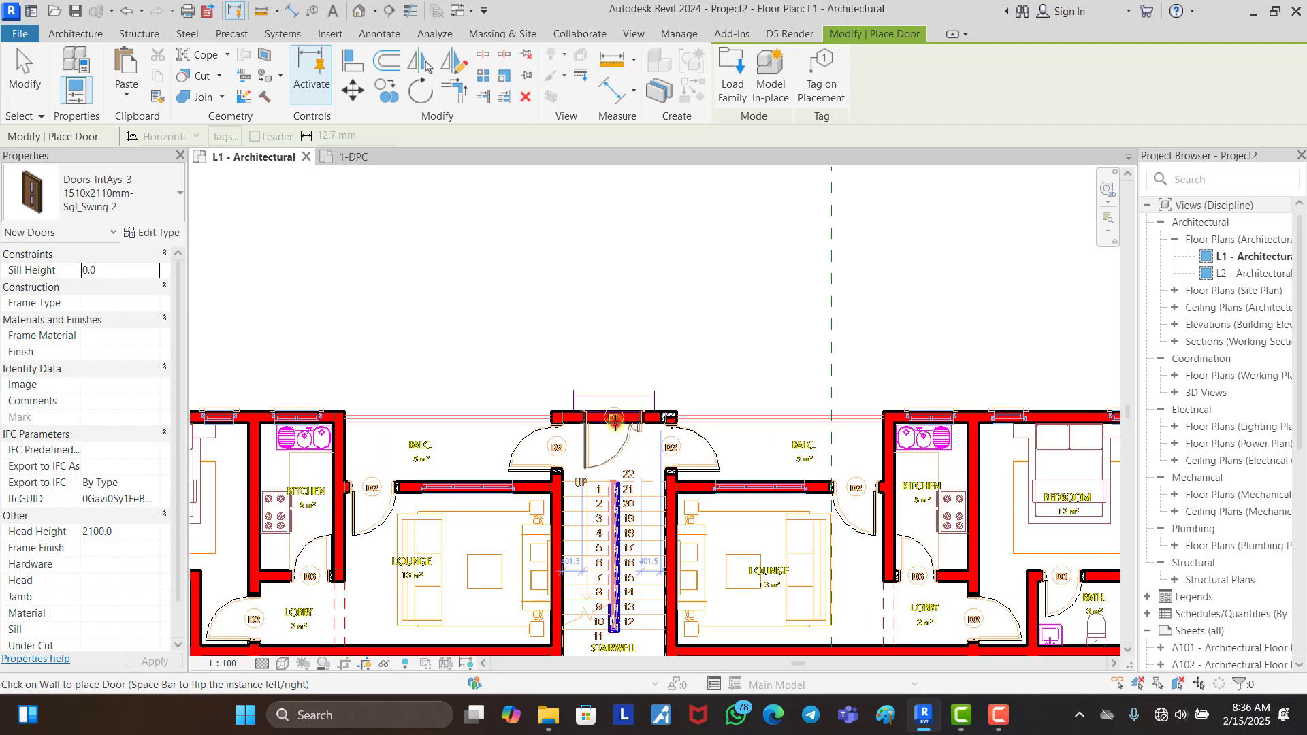
Step: Place another 1510x2110mm-Sgl_Swing 2 door at the D1 opening of the lower-right stairwell and finish placing doors
scroll(546, 313, "down", 5)
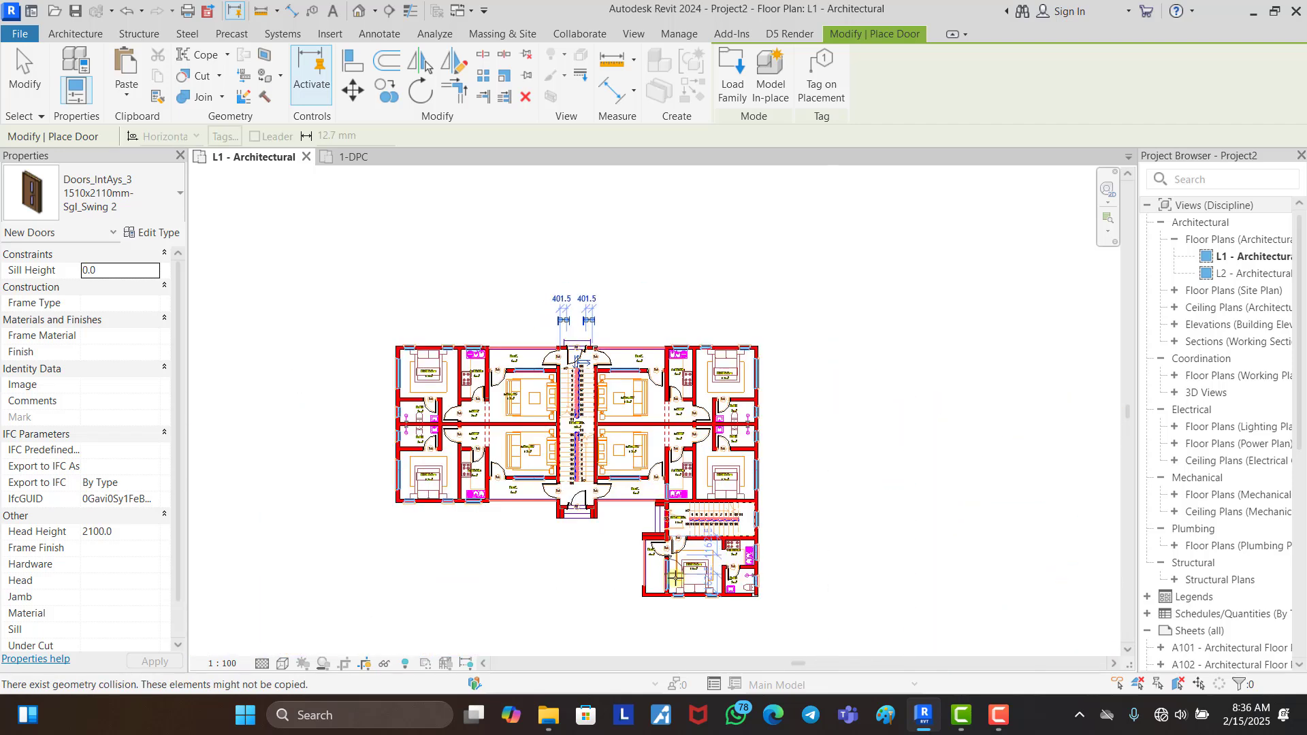
scroll(674, 534, "up", 4)
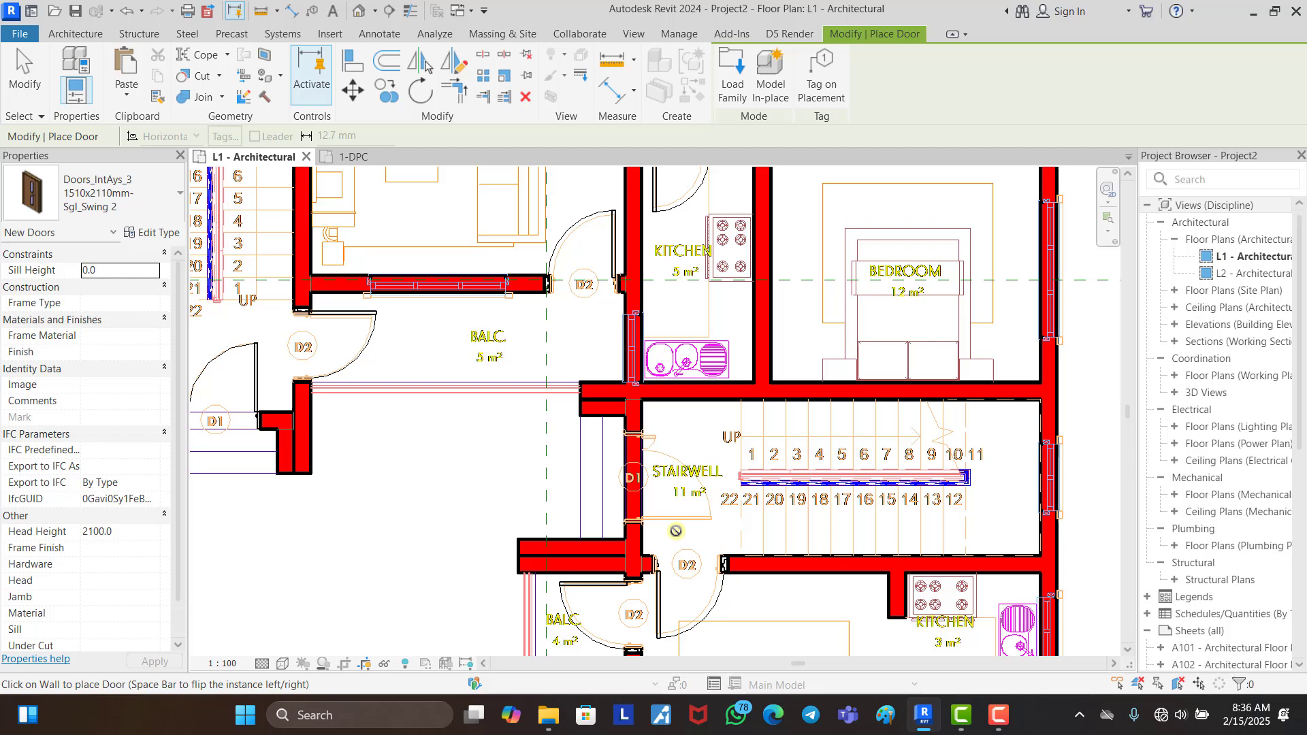
left_click(645, 480)
key("Escape")
key("Escape")
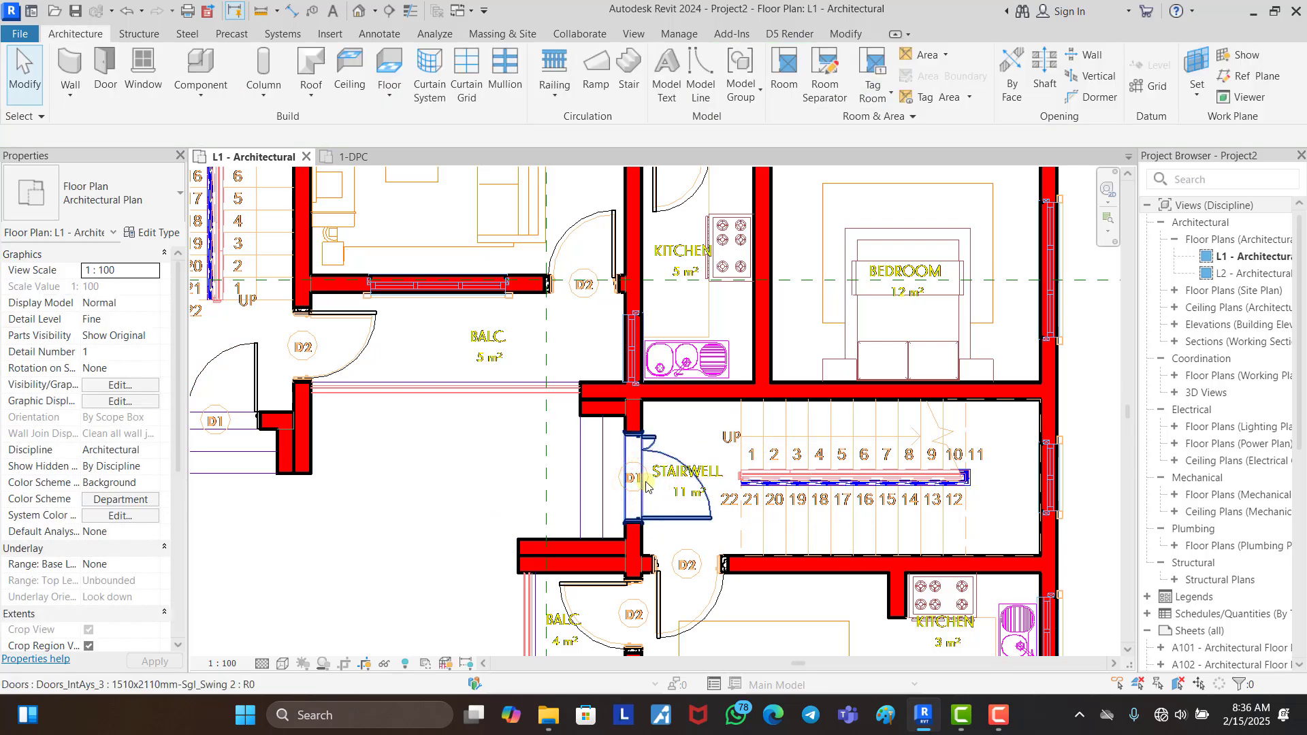
Step: Hide the imported DWG floor plan in the L1 view by element, leaving only the modelled walls and doors
scroll(645, 485, "down", 5)
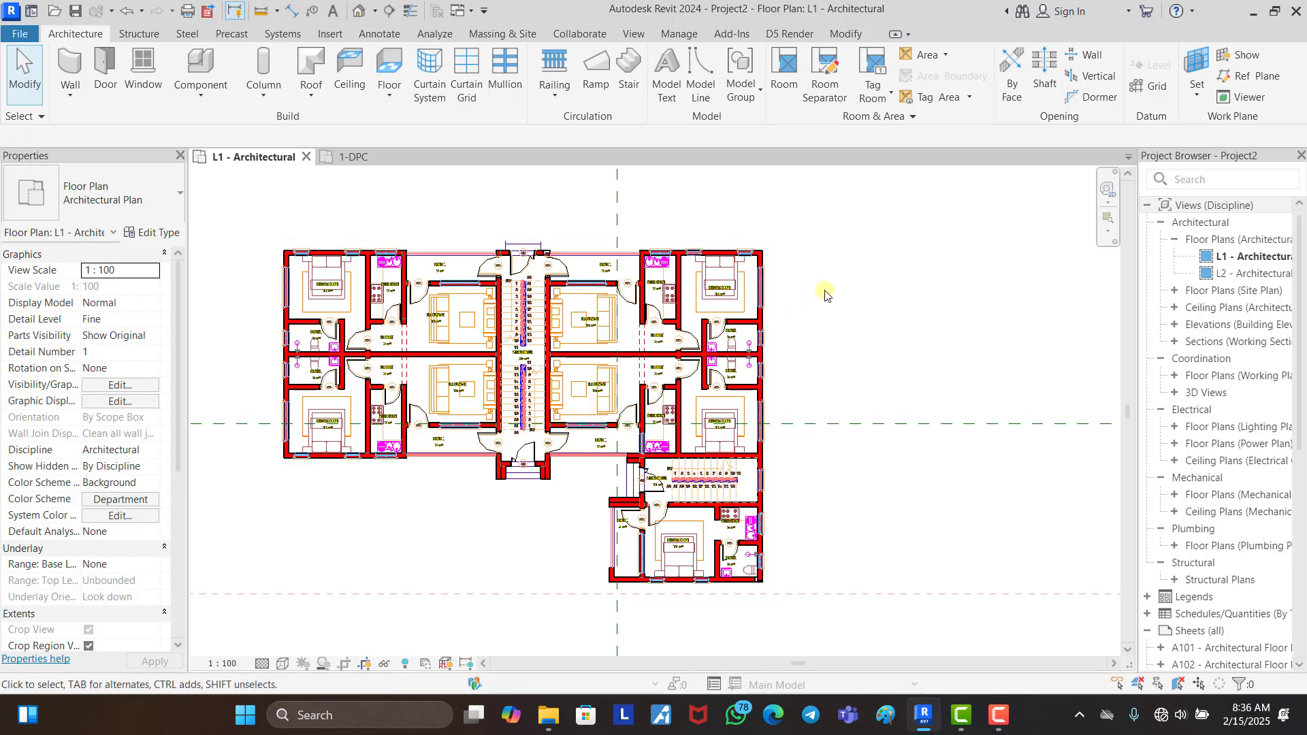
left_click(571, 388)
right_click(576, 380)
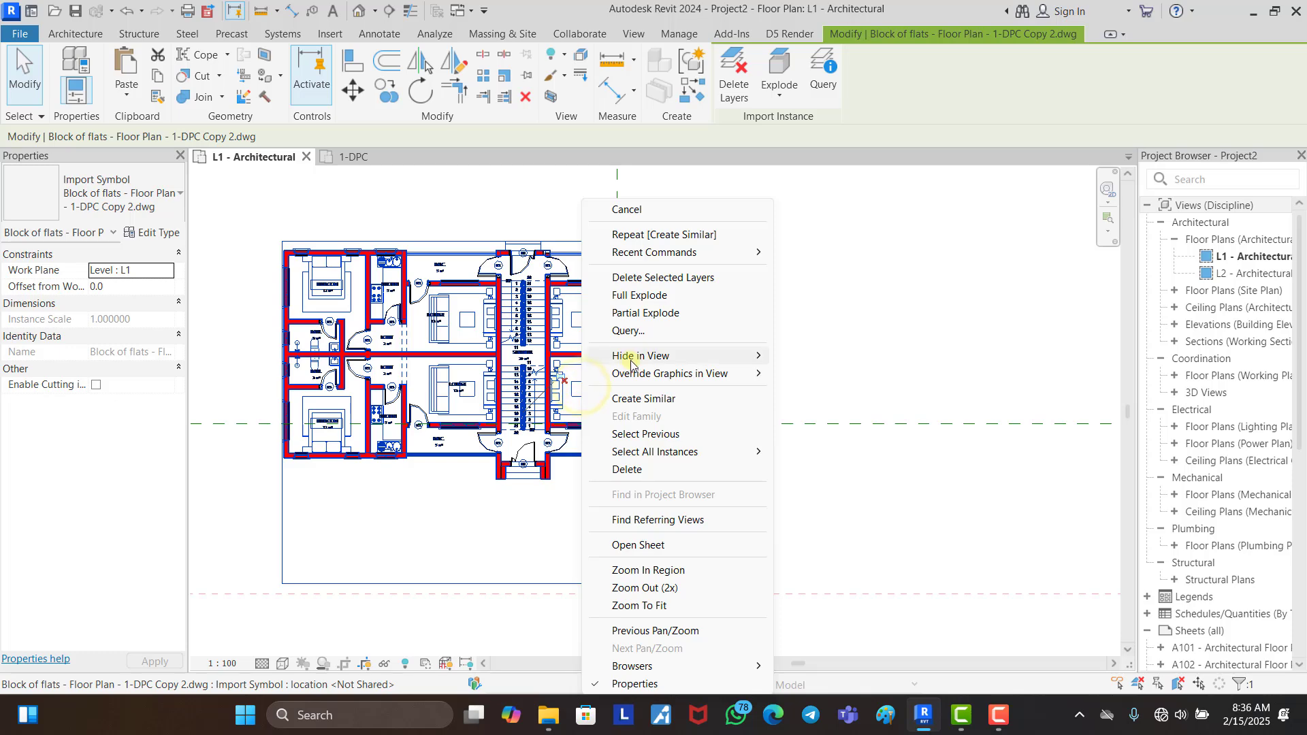
mouse_move(632, 364)
left_click(810, 358)
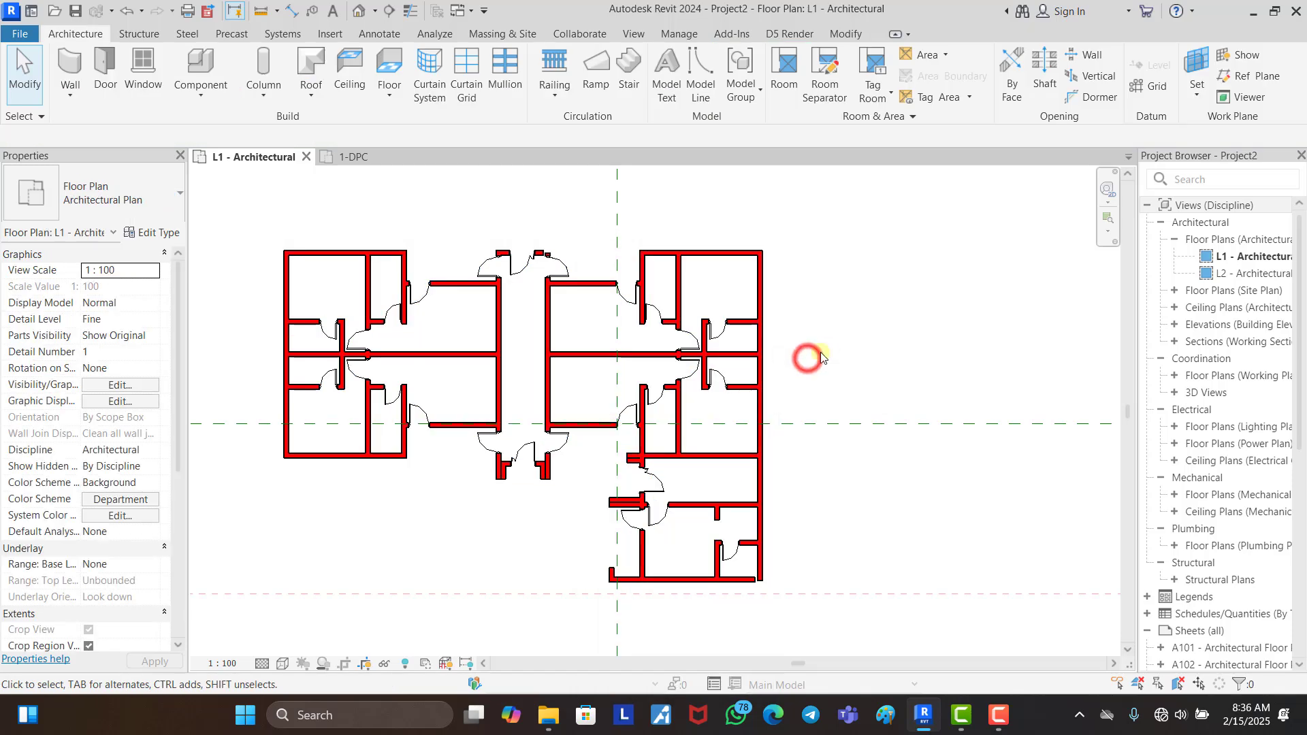
left_click(835, 339)
Step: Extend the short wall beside the upper entrance door to close the gap at the central stairwell's upper-right corner
scroll(588, 265, "up", 6)
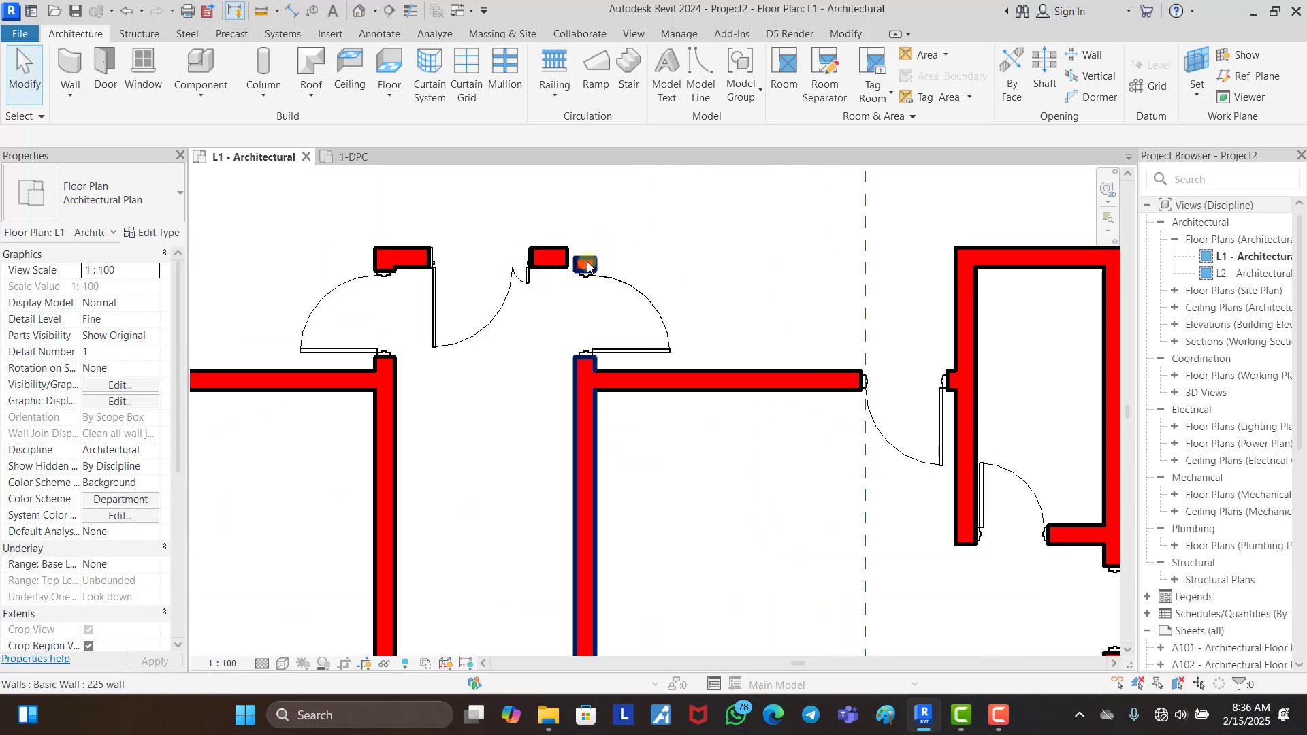
left_click(545, 253)
left_click_drag(561, 255, 585, 257)
left_click(707, 247)
Step: Extend the lower-right flat's bottom wall to meet the right exterior wall at the corner
scroll(707, 249, "down", 5)
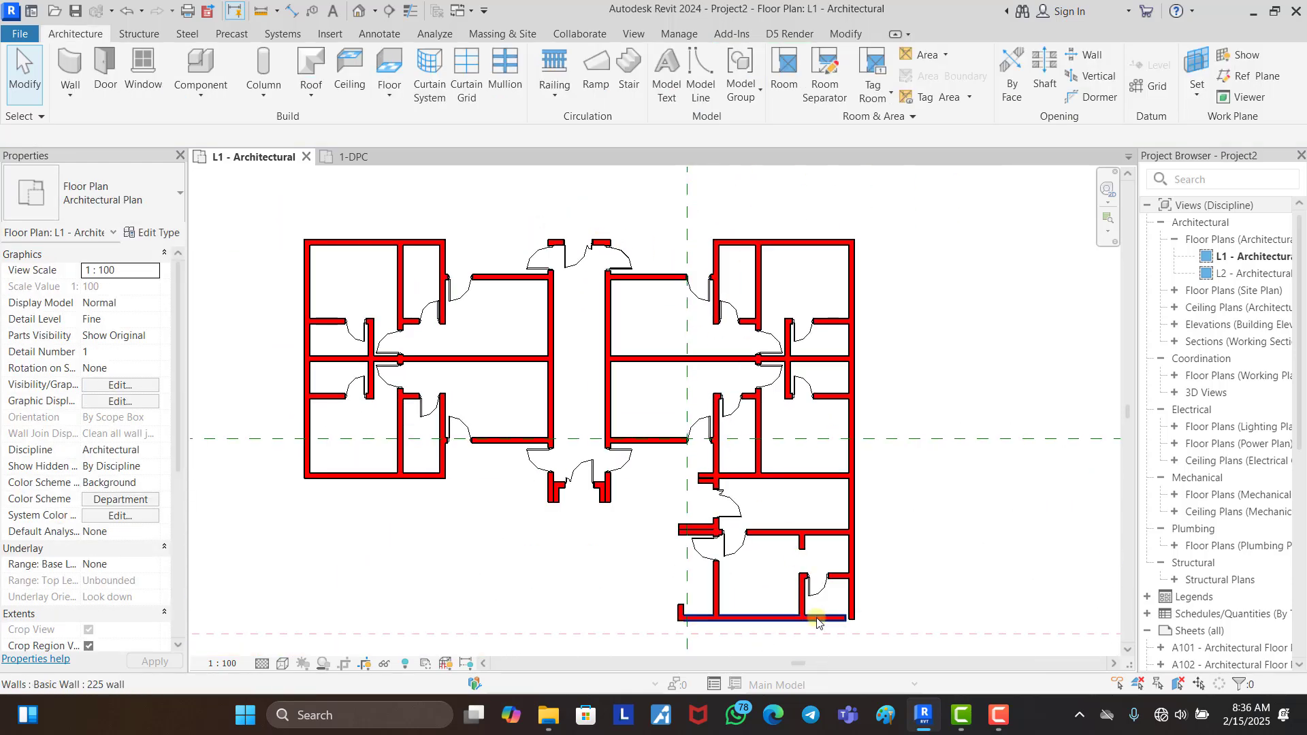
scroll(854, 638, "up", 4)
left_click(817, 602)
left_click_drag(820, 603, 836, 601)
left_click(922, 547)
scroll(920, 550, "down", 4)
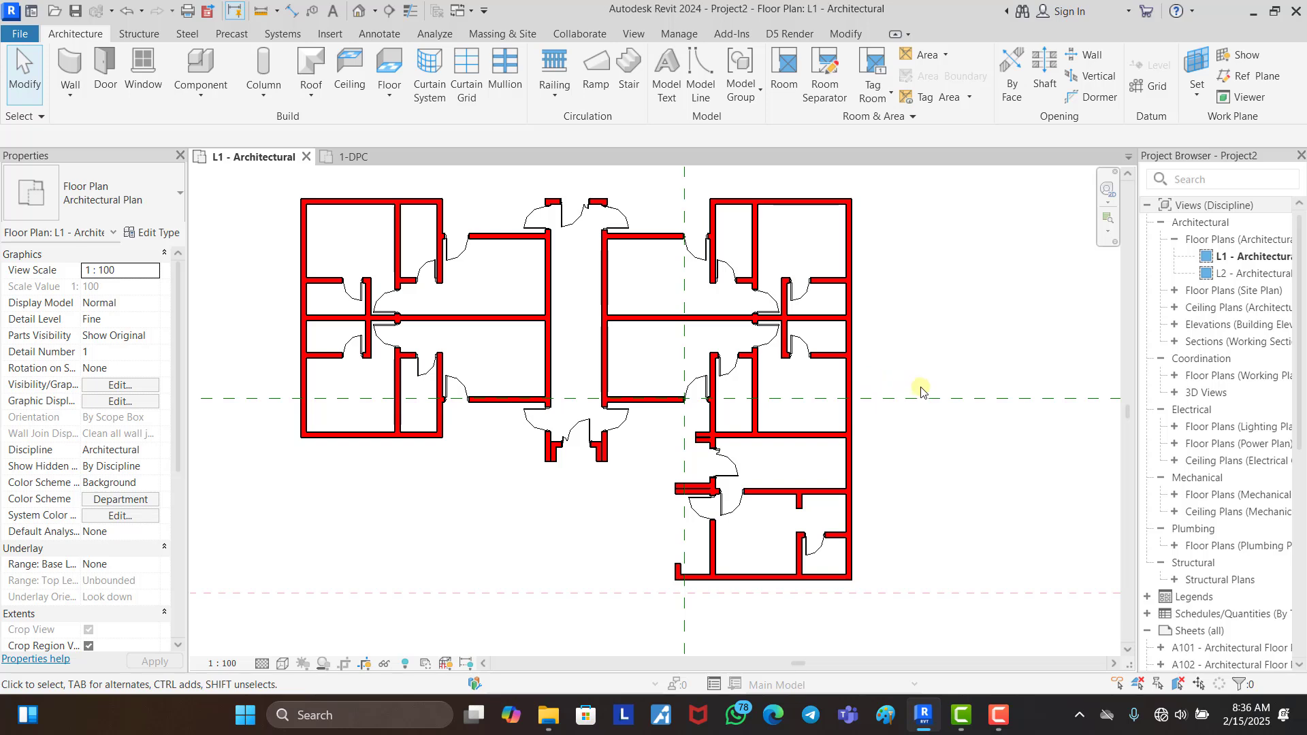
Step: Reveal the hidden elements, unhide the imported DWG floor plan in the view, and exit the reveal mode
left_click(406, 664)
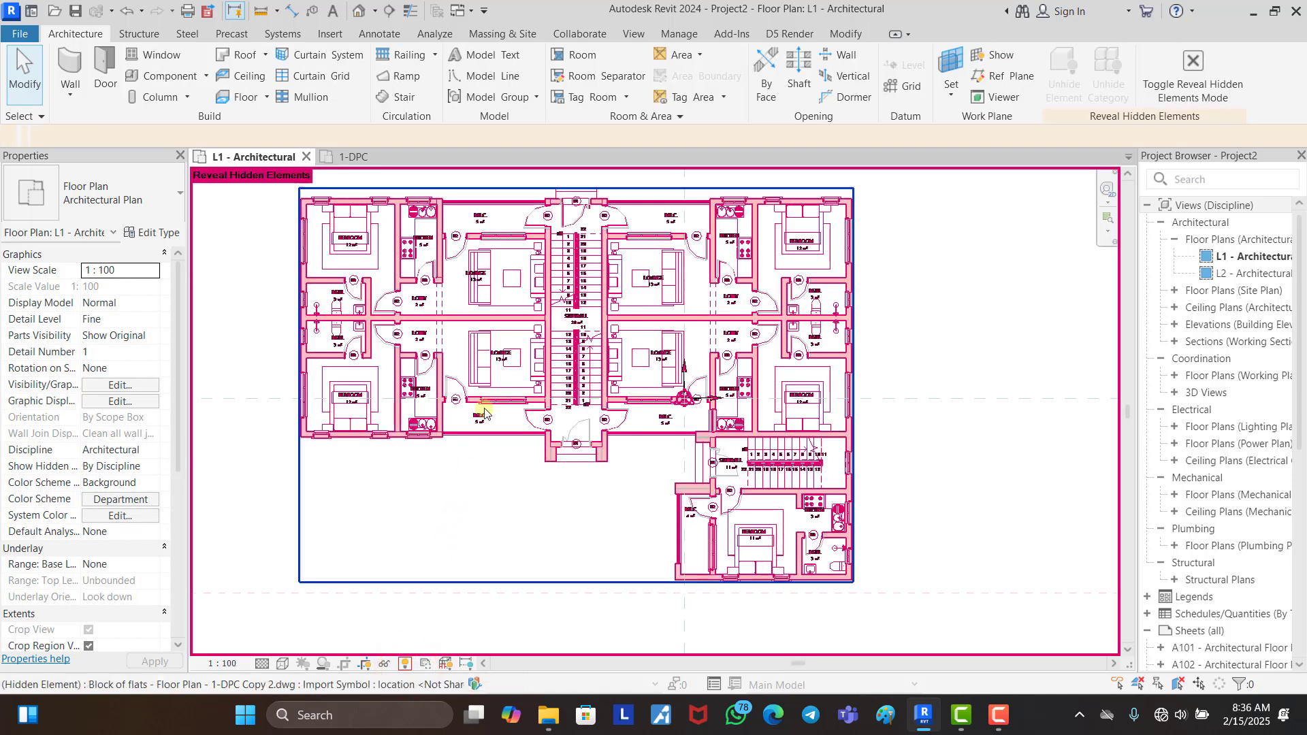
left_click(492, 358)
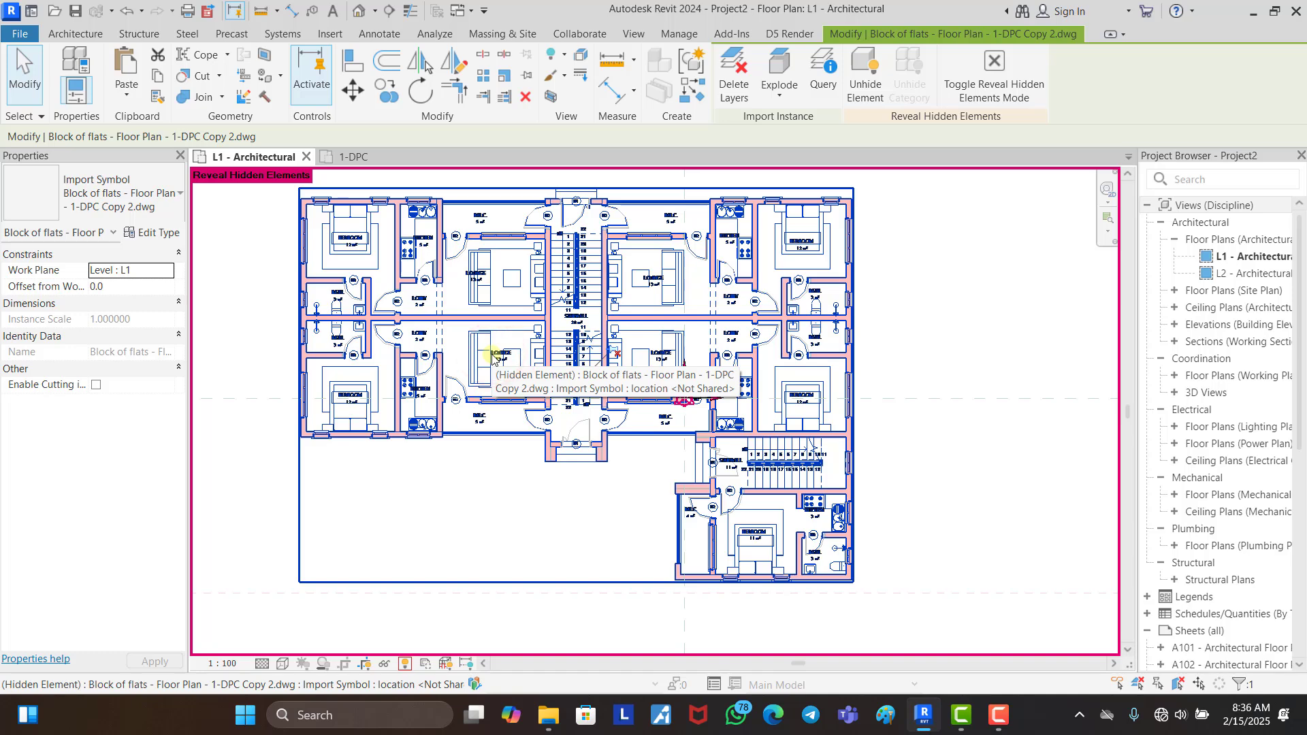
right_click(493, 359)
mouse_move(547, 364)
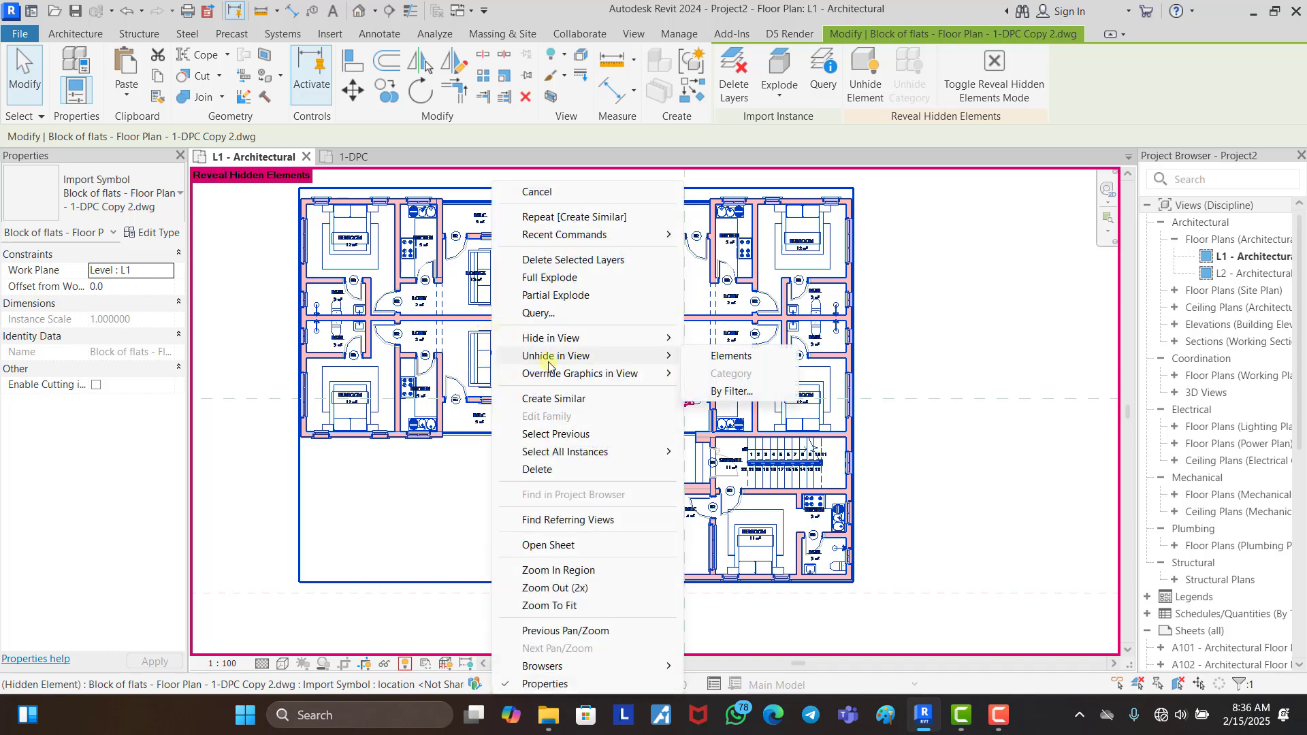
left_click(731, 356)
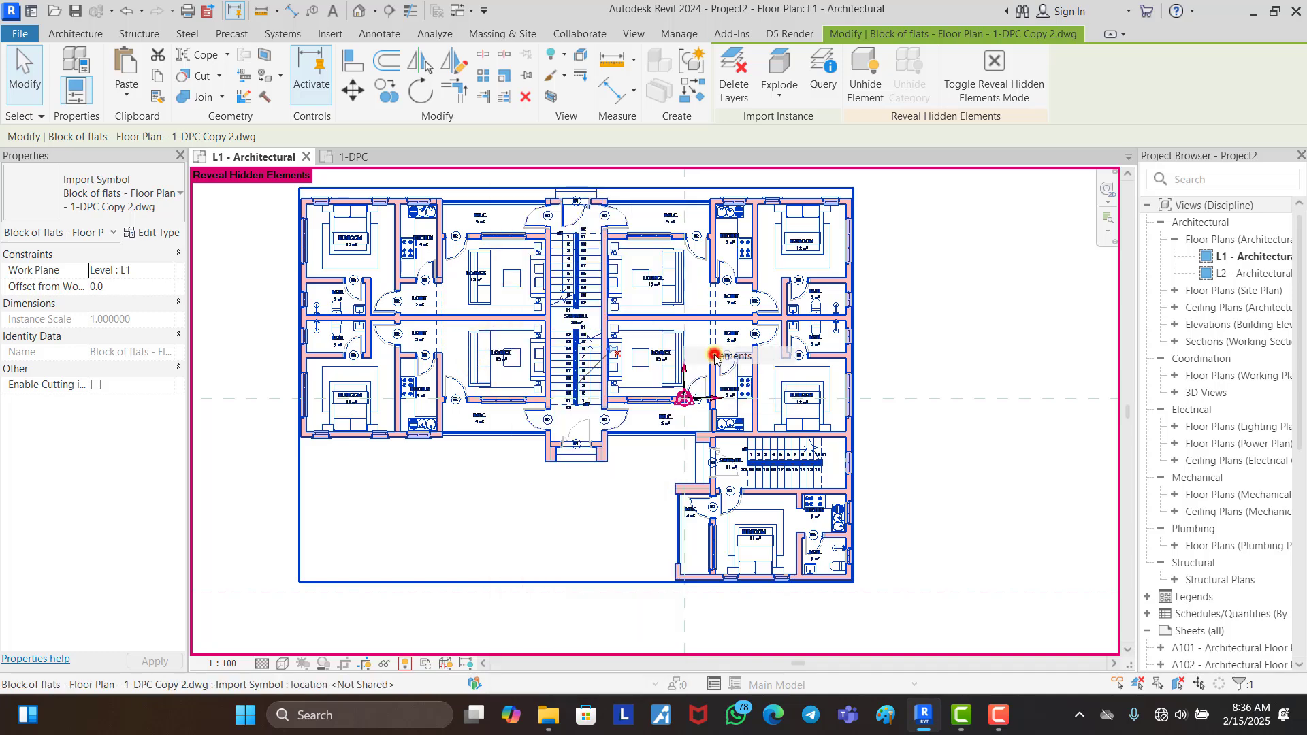
left_click(407, 664)
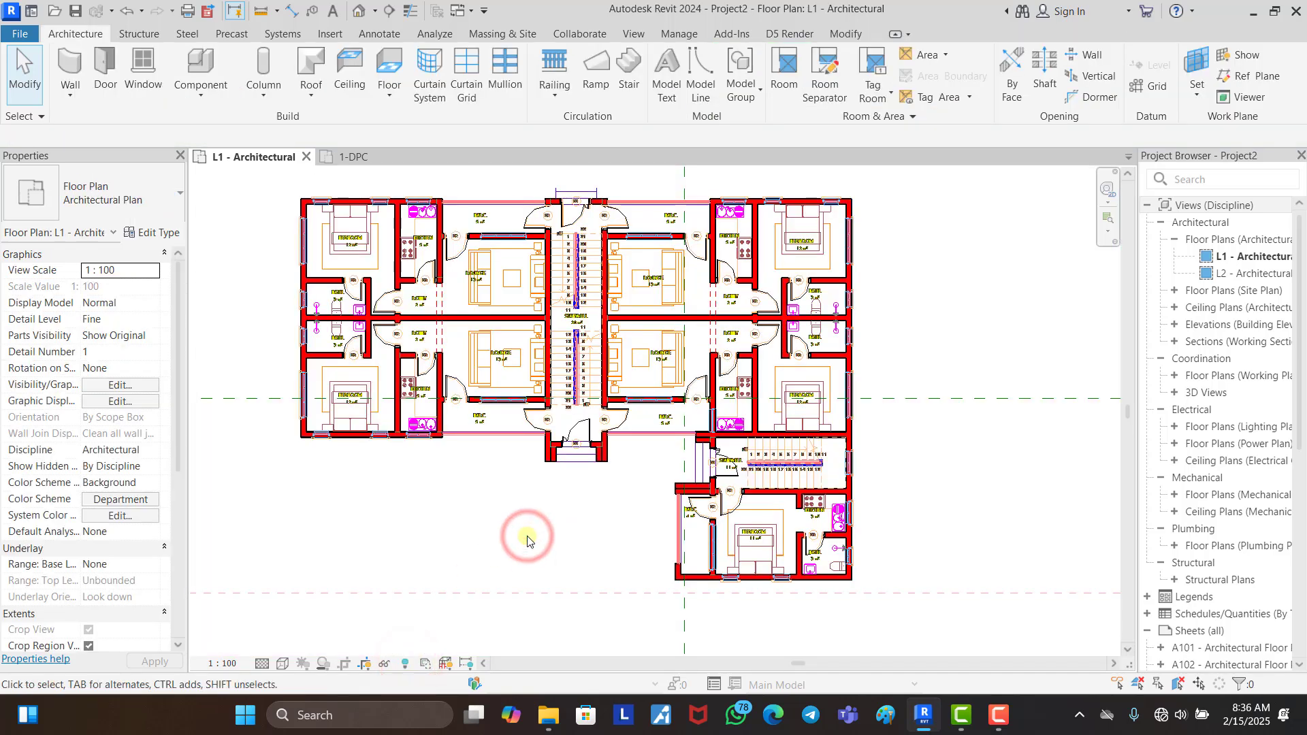
scroll(528, 538, "down", 1)
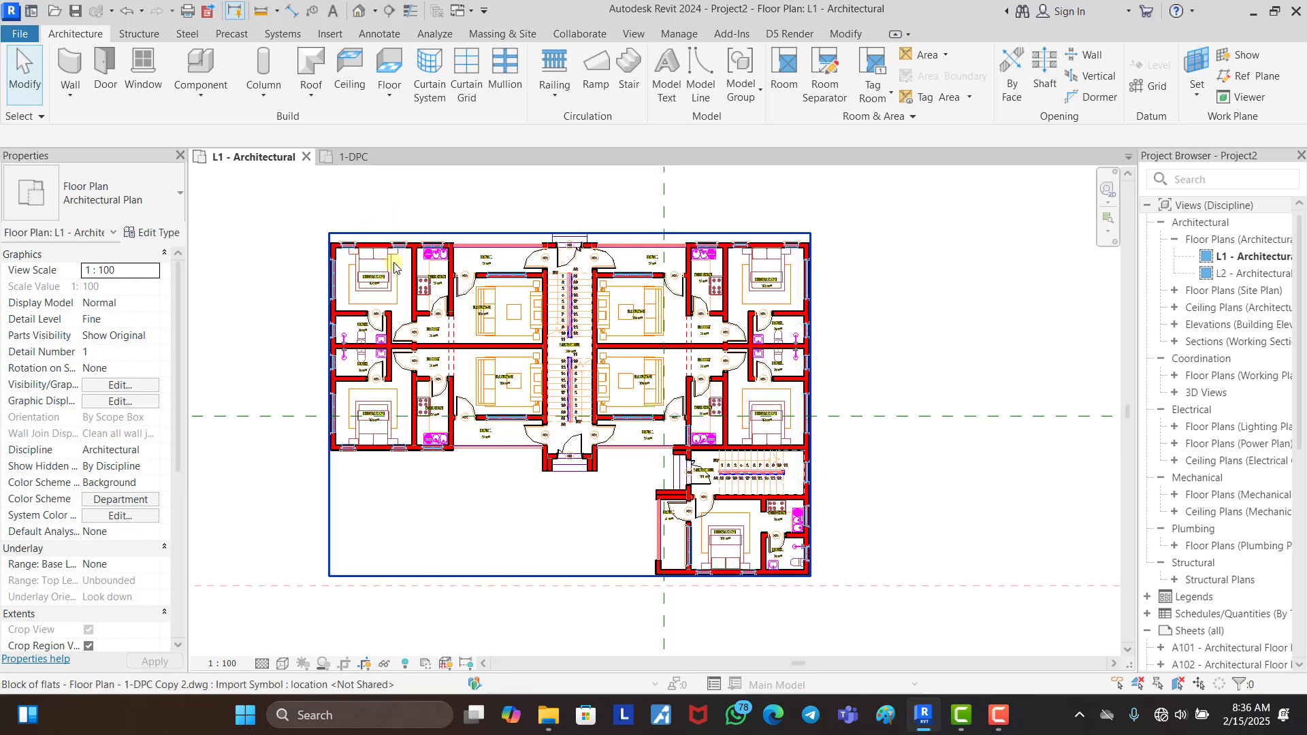
scroll(388, 262, "up", 3)
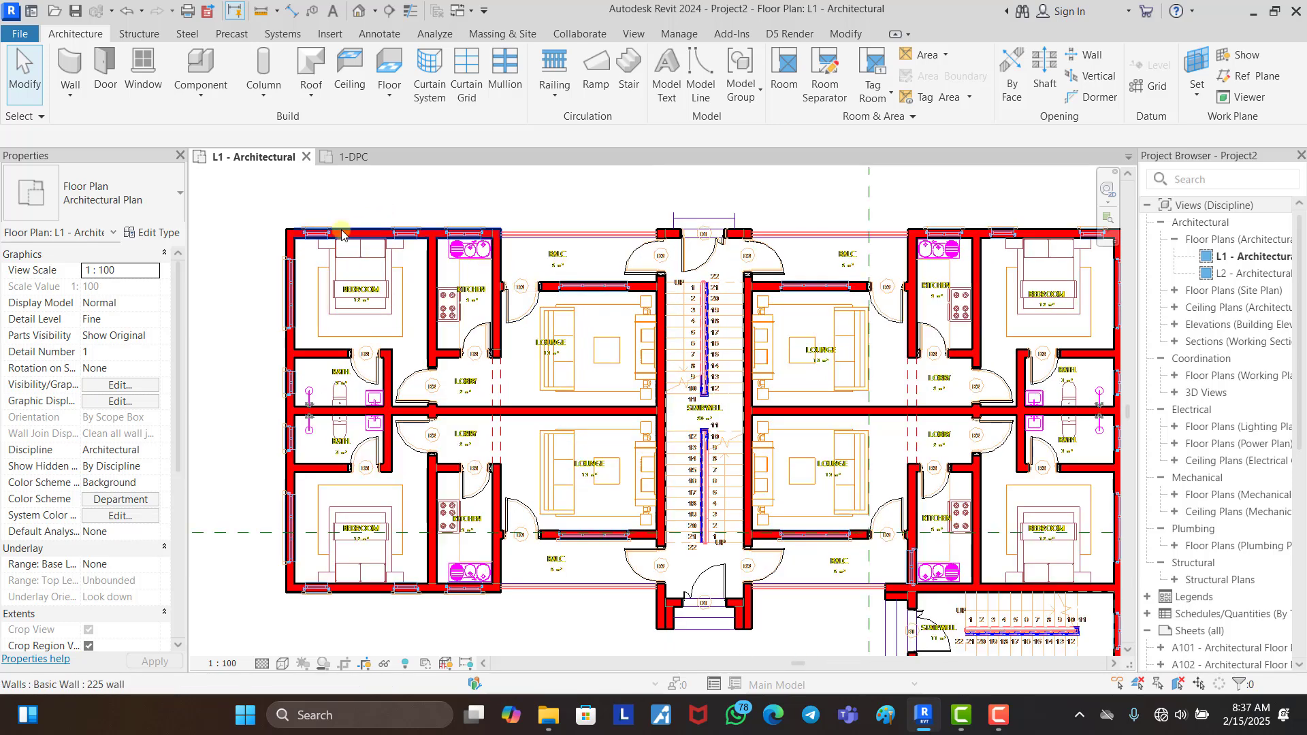
scroll(311, 235, "up", 3)
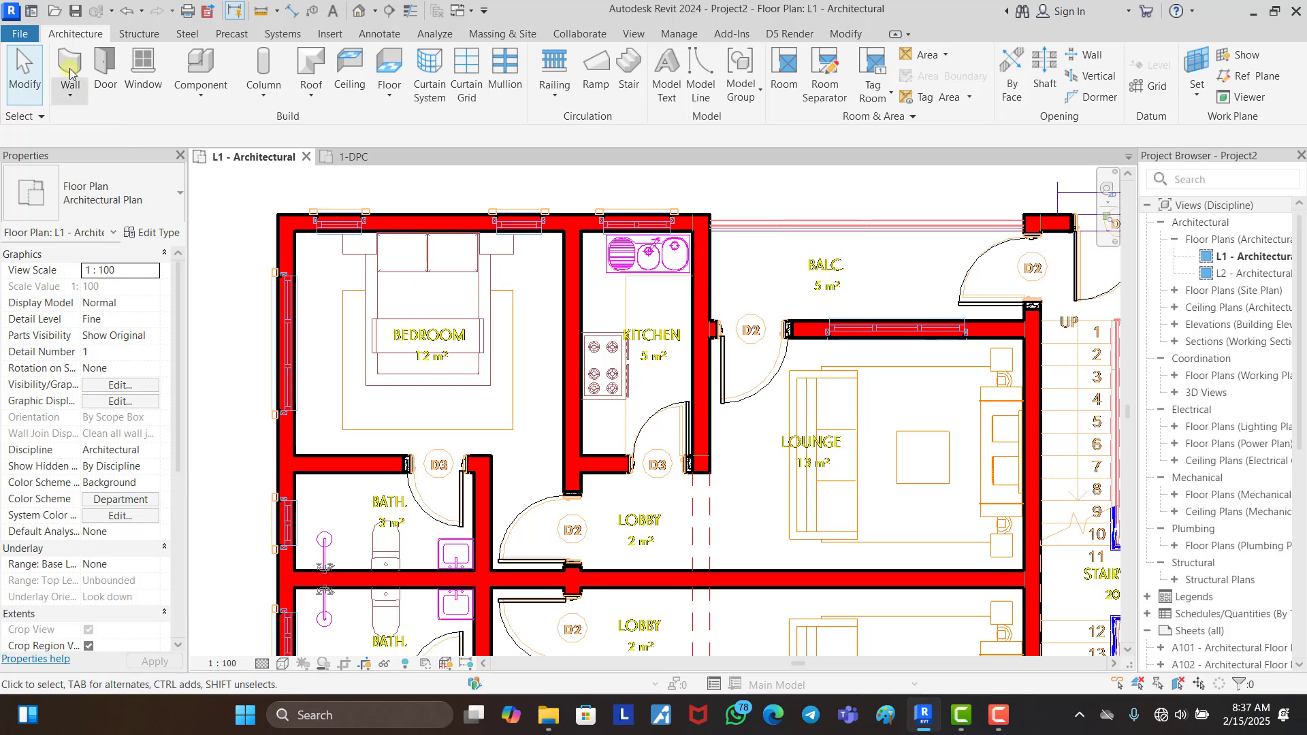
left_click(143, 71)
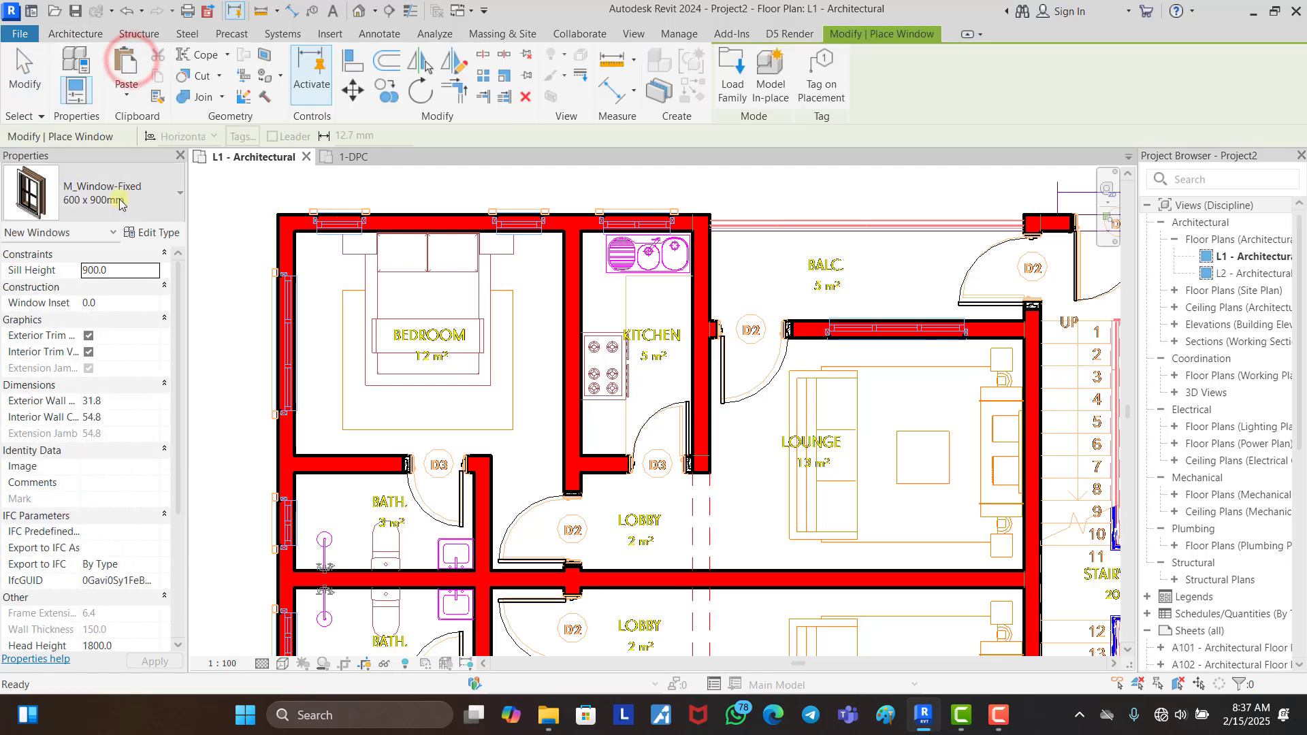
left_click(104, 192)
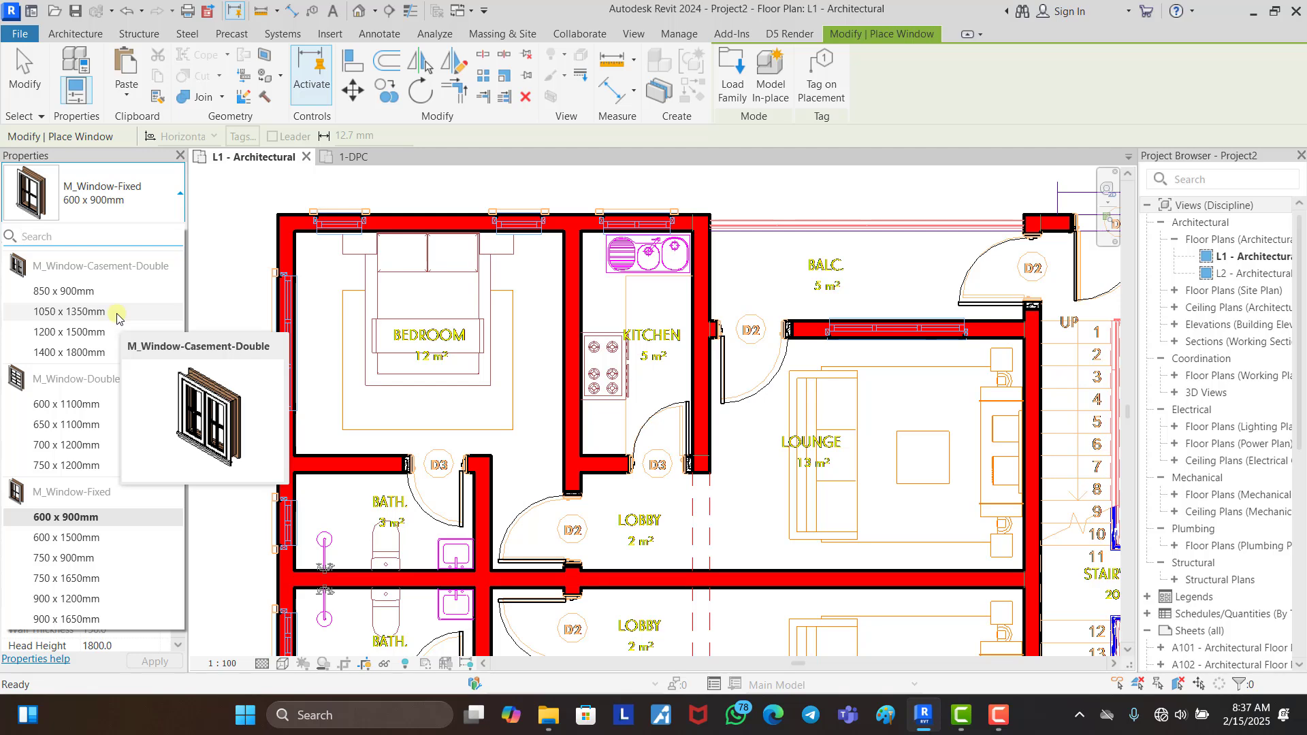
key("Escape")
key("Escape")
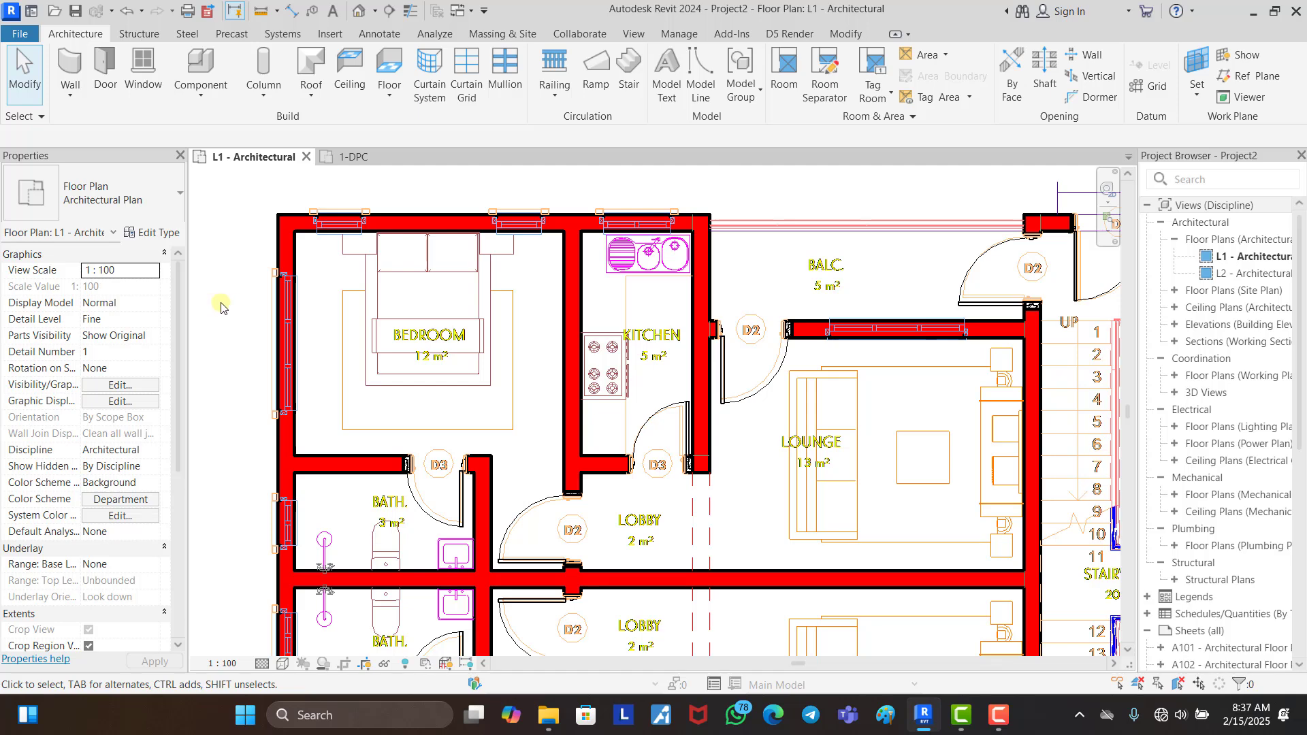
scroll(277, 205, "down", 5)
left_click(374, 196)
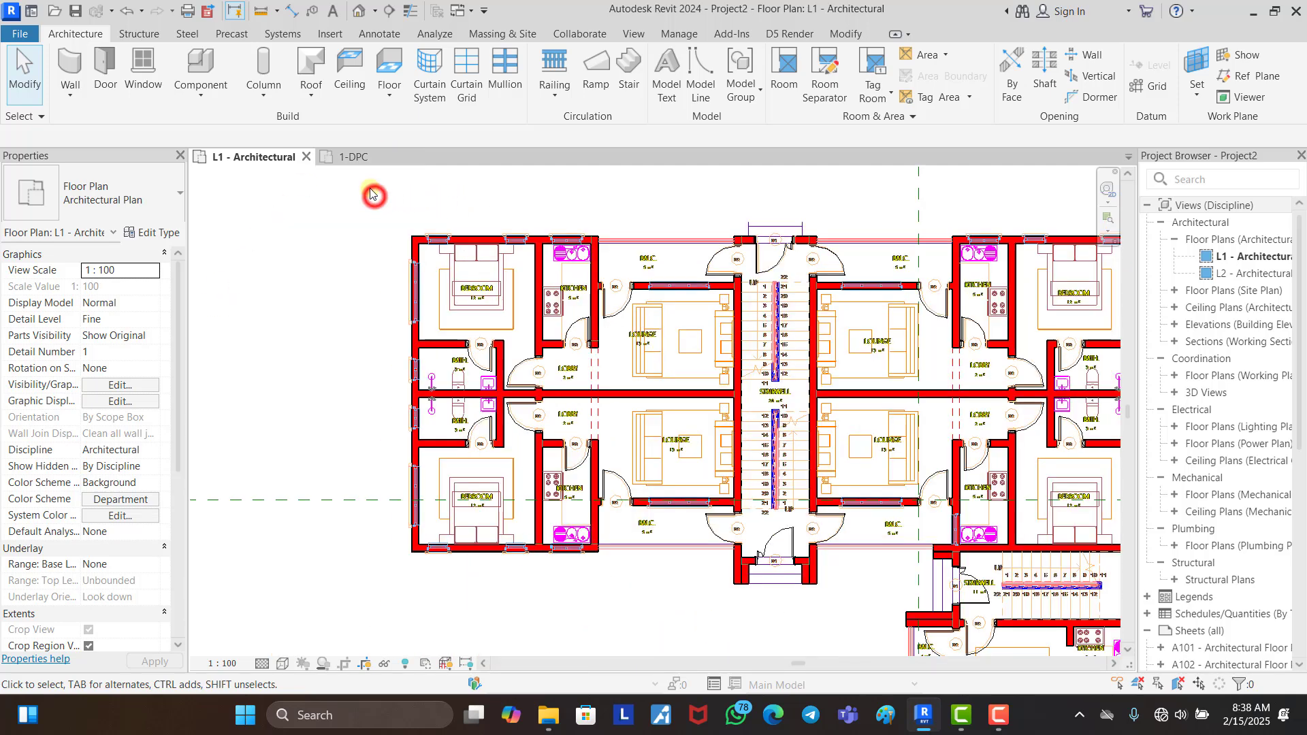
scroll(541, 257, "up", 2)
left_click(551, 202)
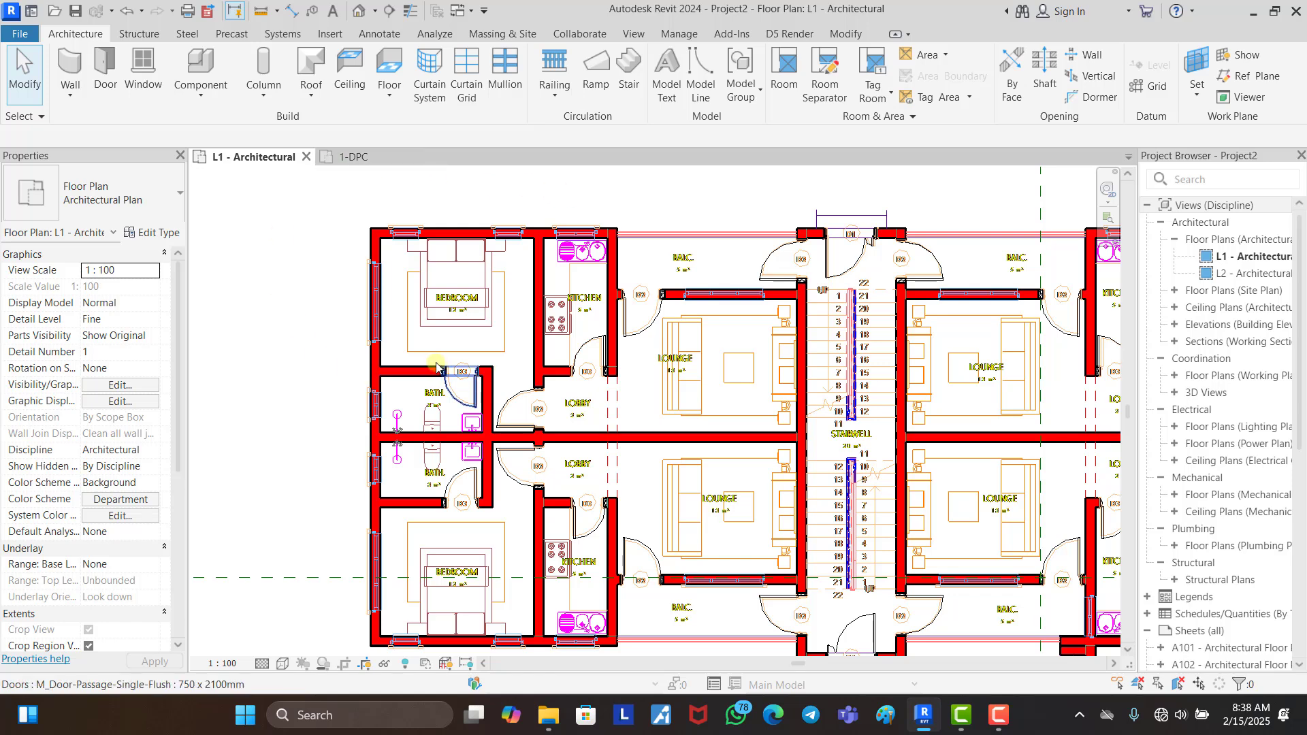
left_click(413, 195)
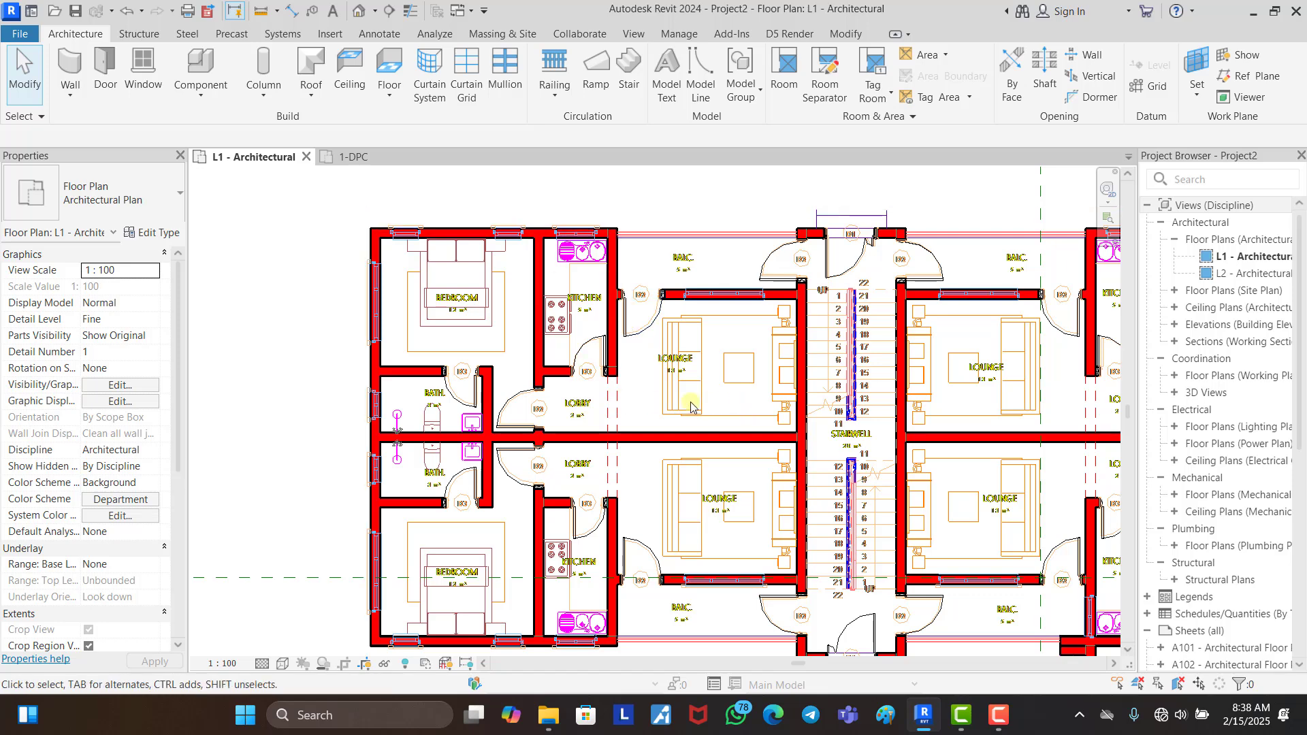
Step: Load the Tpl Plain window family from the YOUTUBE folder and place its 1800MM TRIPPLE SASH WINDOW 2 in the lower-left bedroom's exterior wall
left_click(556, 720)
left_click(830, 585)
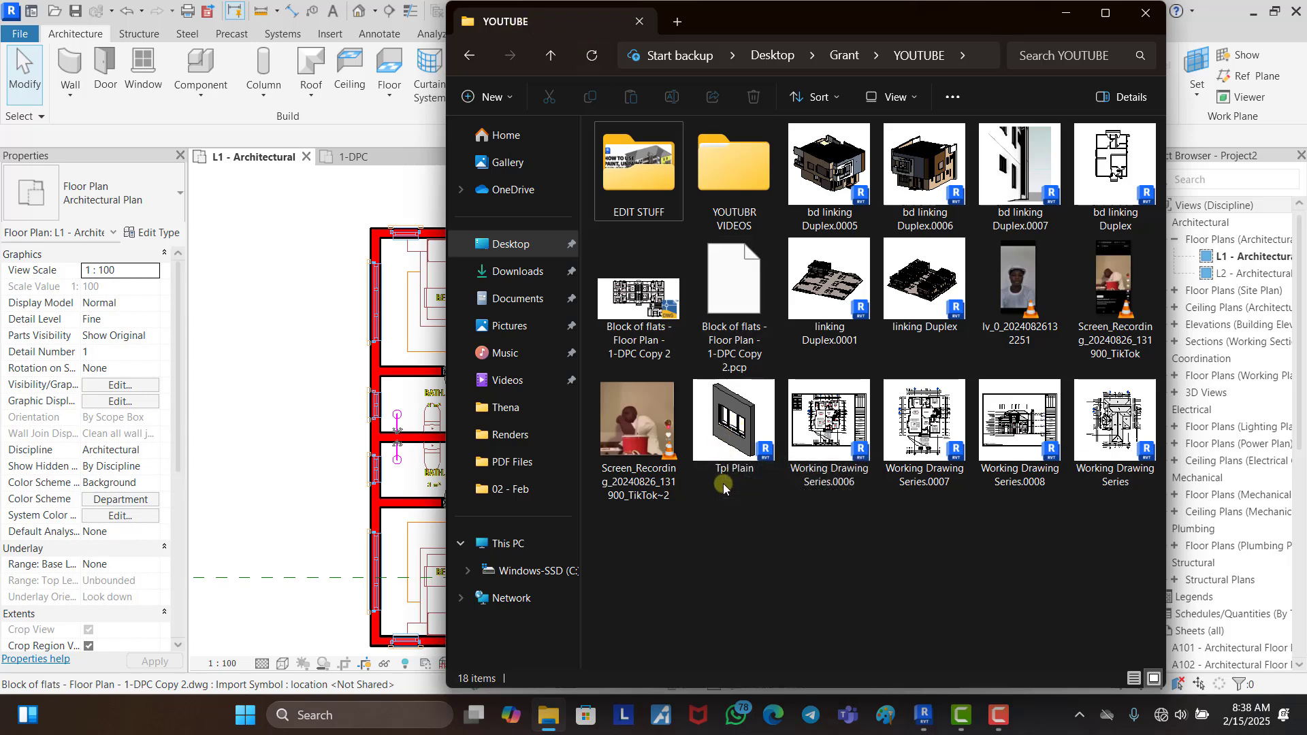
left_click(737, 435)
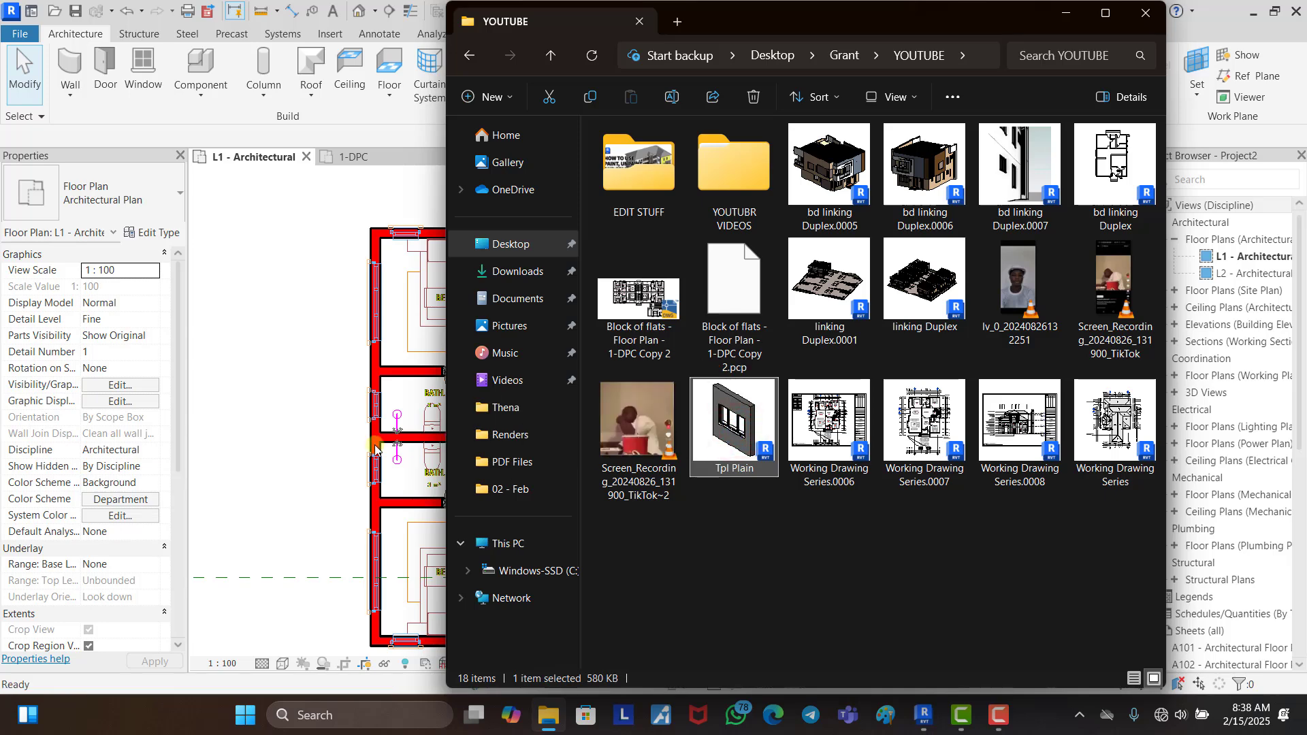
left_click_drag(375, 448, 376, 449)
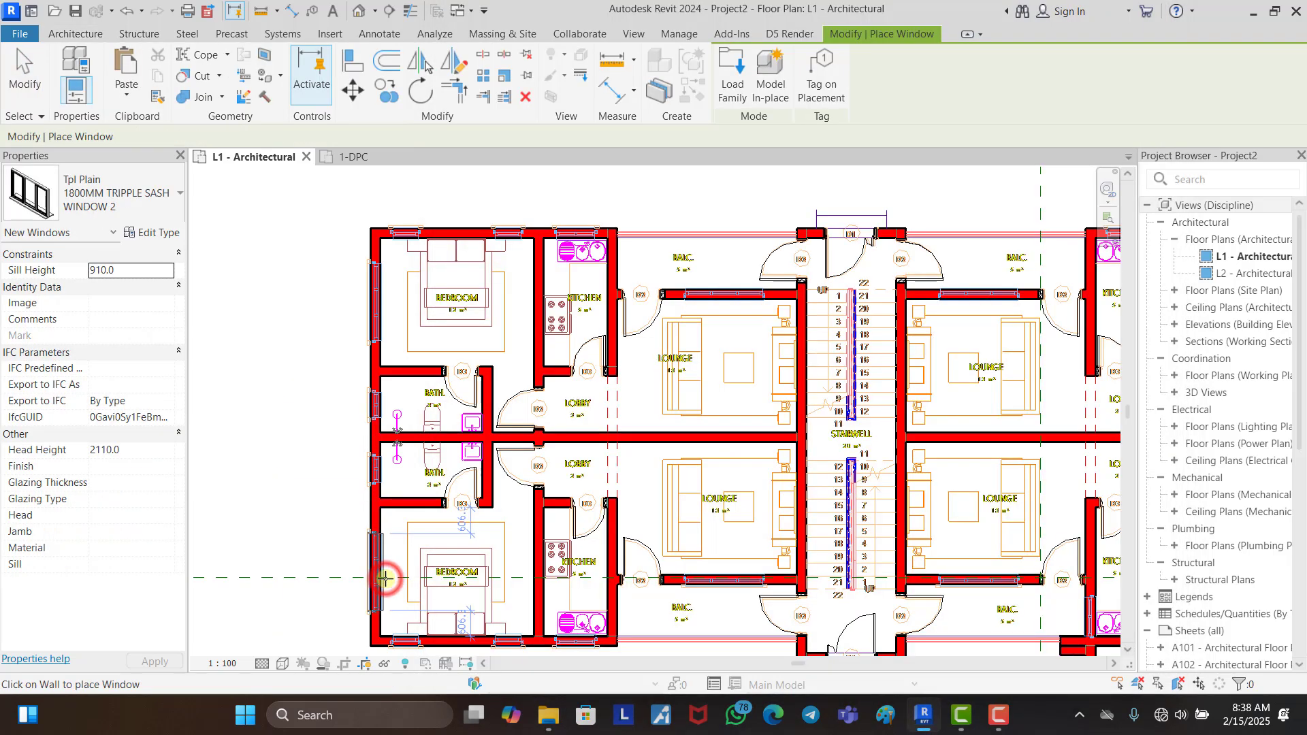
left_click(385, 578)
key("Escape")
key("Escape")
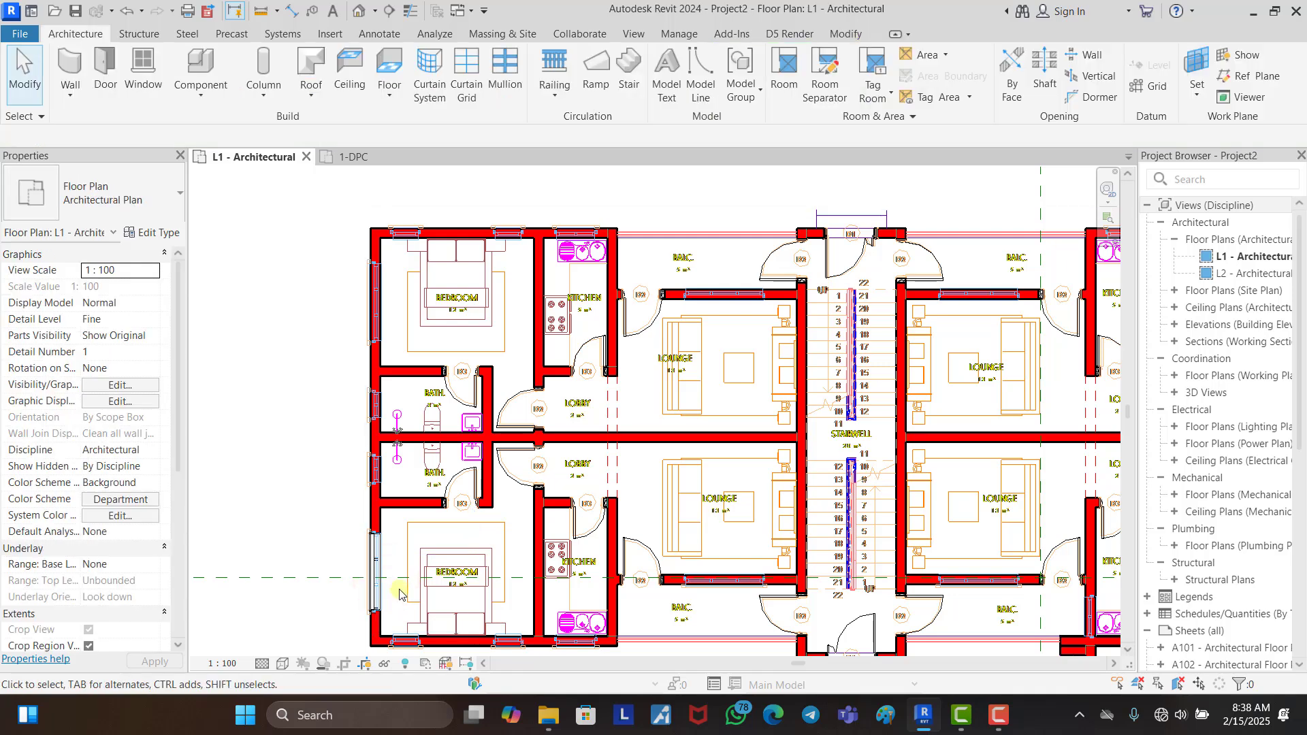
scroll(395, 591, "up", 3)
left_click(355, 579)
double_click(356, 579)
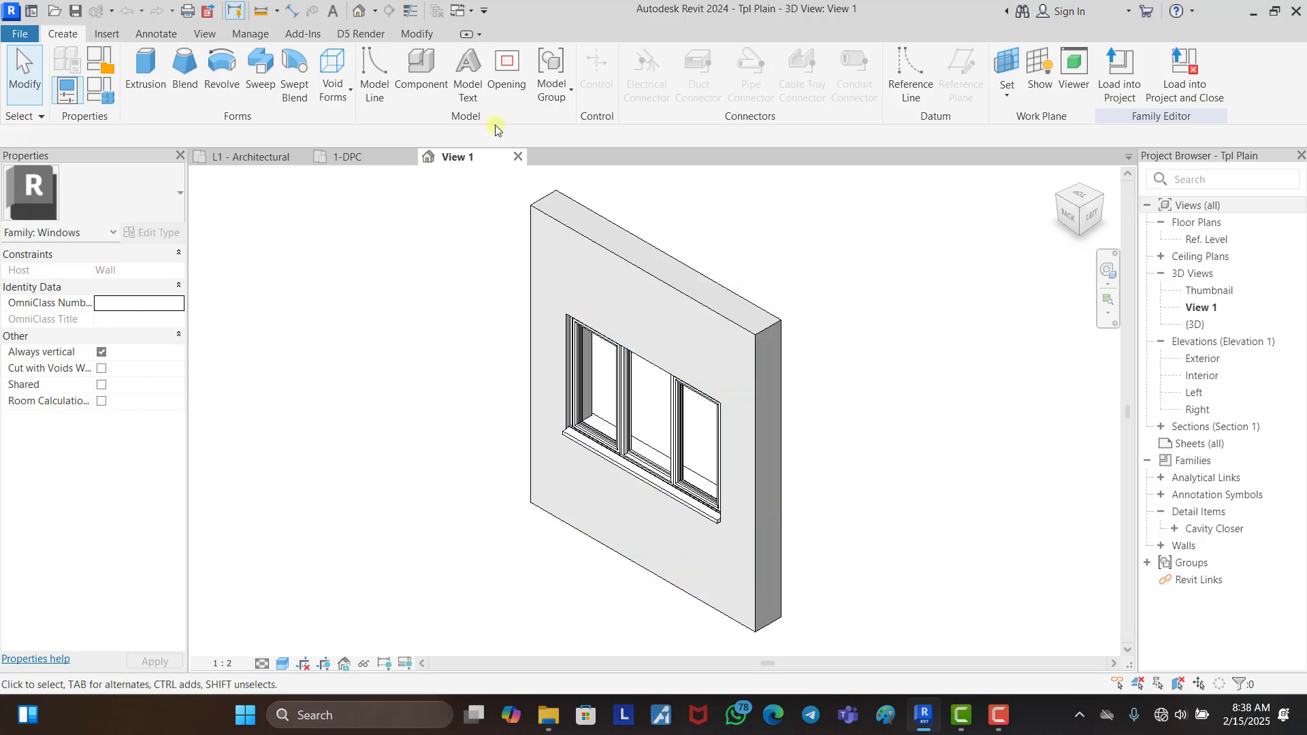
left_click(518, 157)
left_click(693, 354)
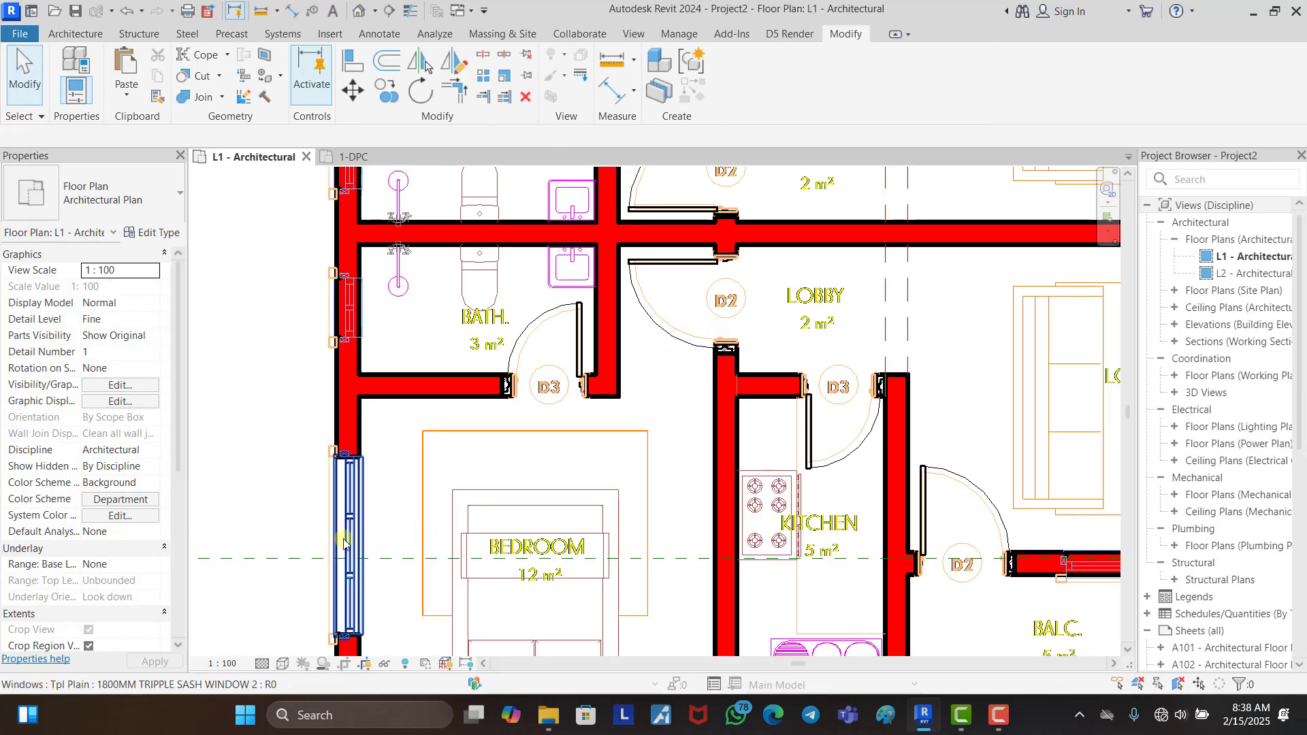
Step: Slide the lower-left bedroom's window down along the exterior wall, away from its marked opening
left_click_drag(343, 539, 345, 507)
left_click(259, 344)
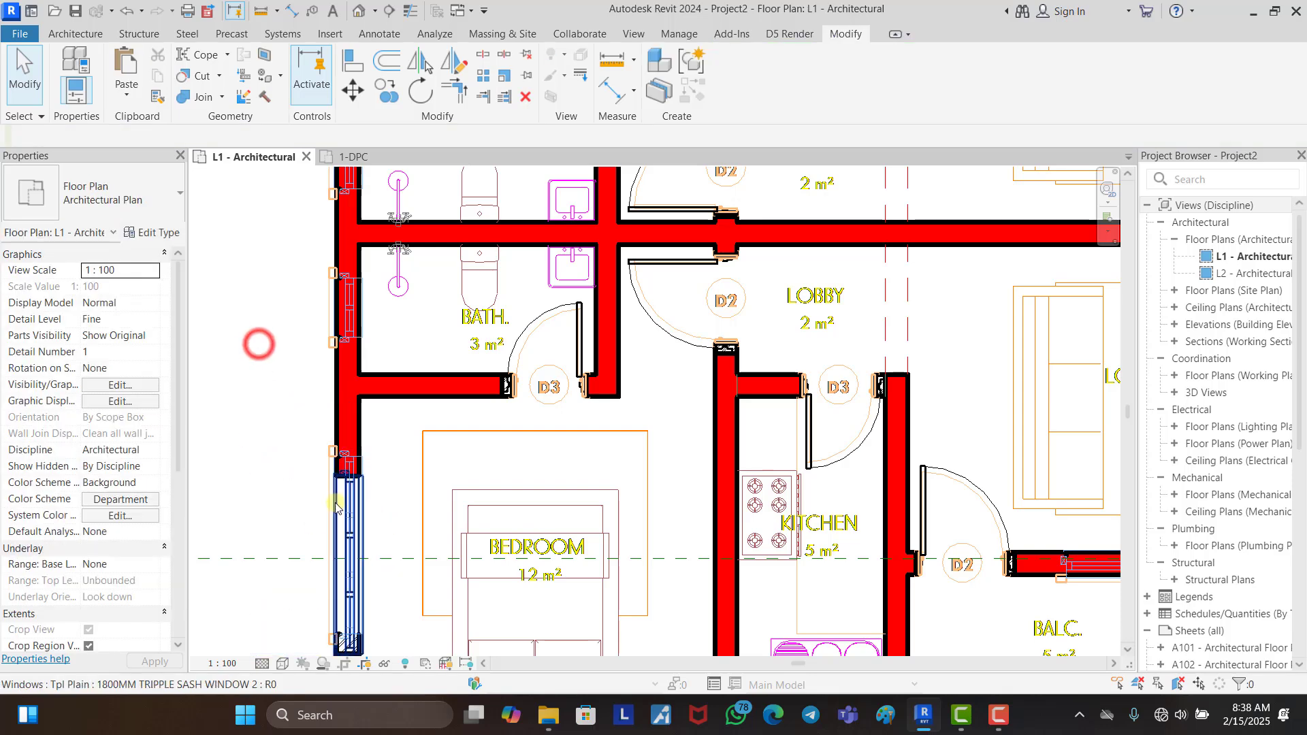
scroll(340, 502, "down", 2)
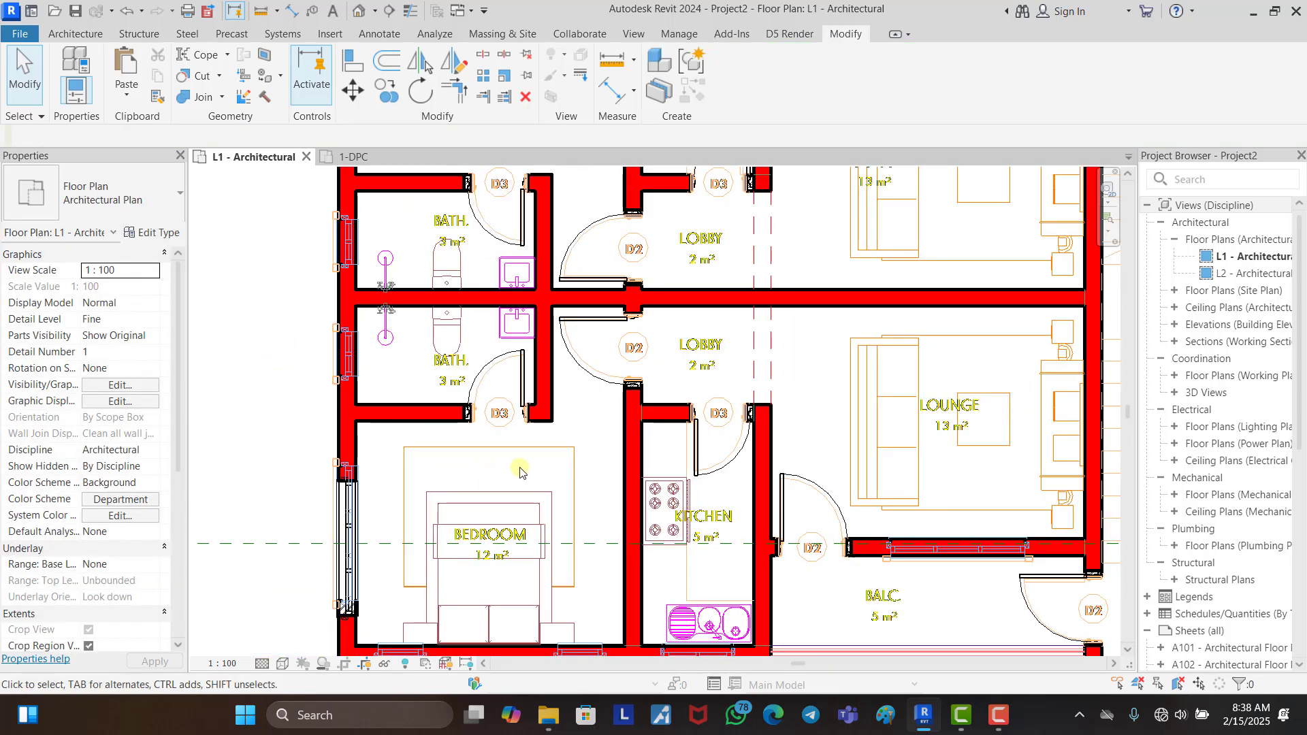
scroll(521, 472, "down", 1)
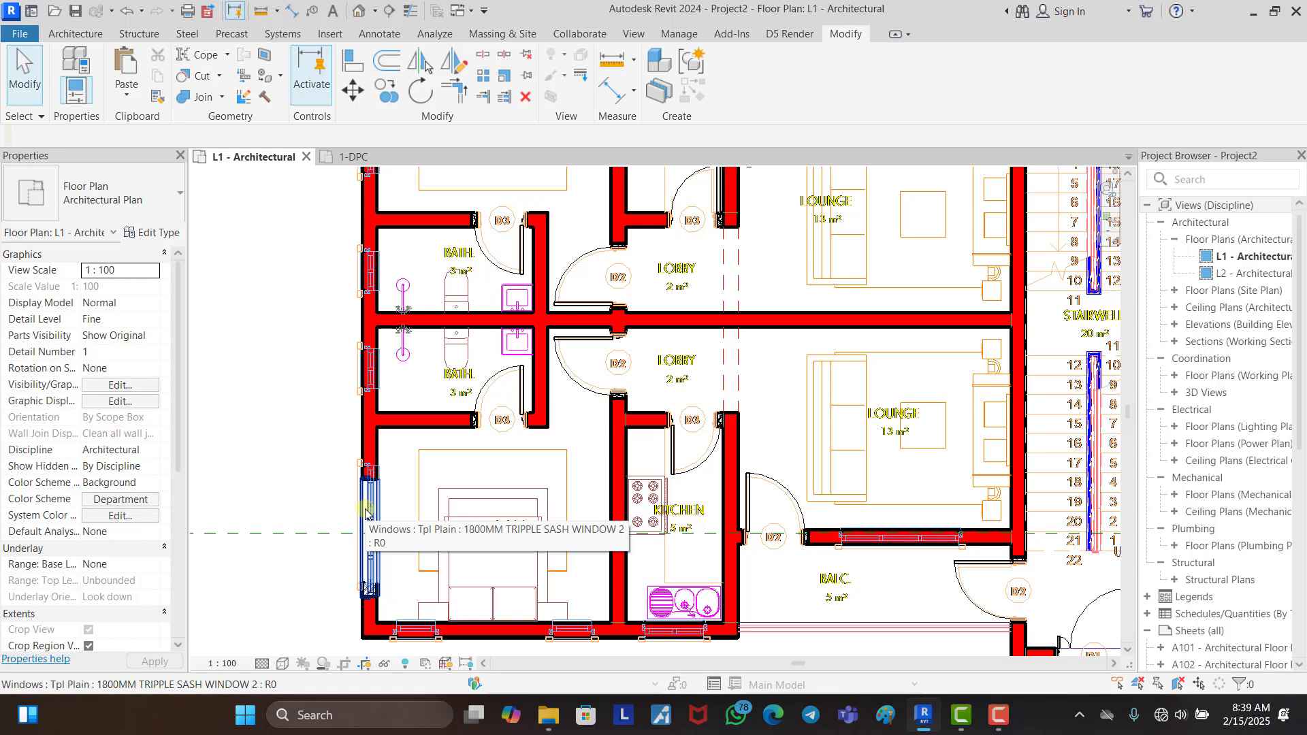
Step: Align the upper end of the lower-left bedroom's window with the end of the window opening in the DWG plan
left_click(271, 465)
scroll(340, 490, "up", 4)
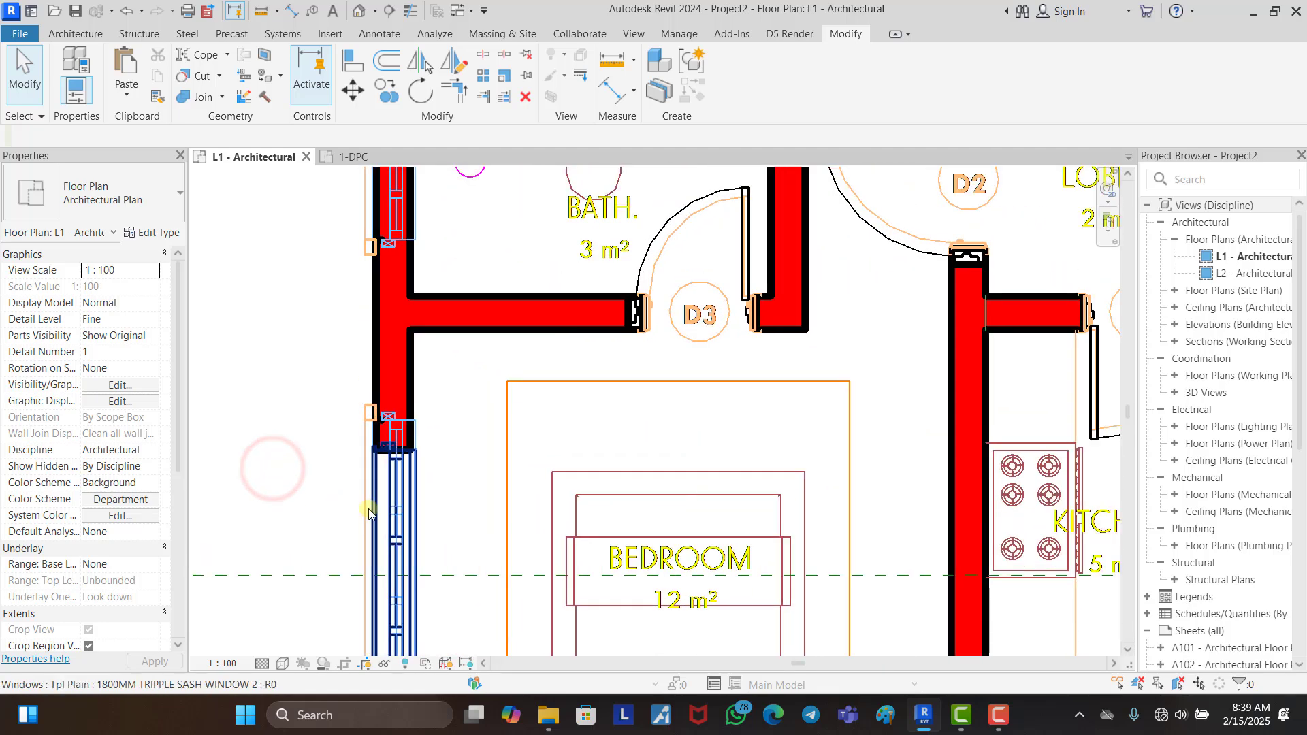
left_click(386, 512)
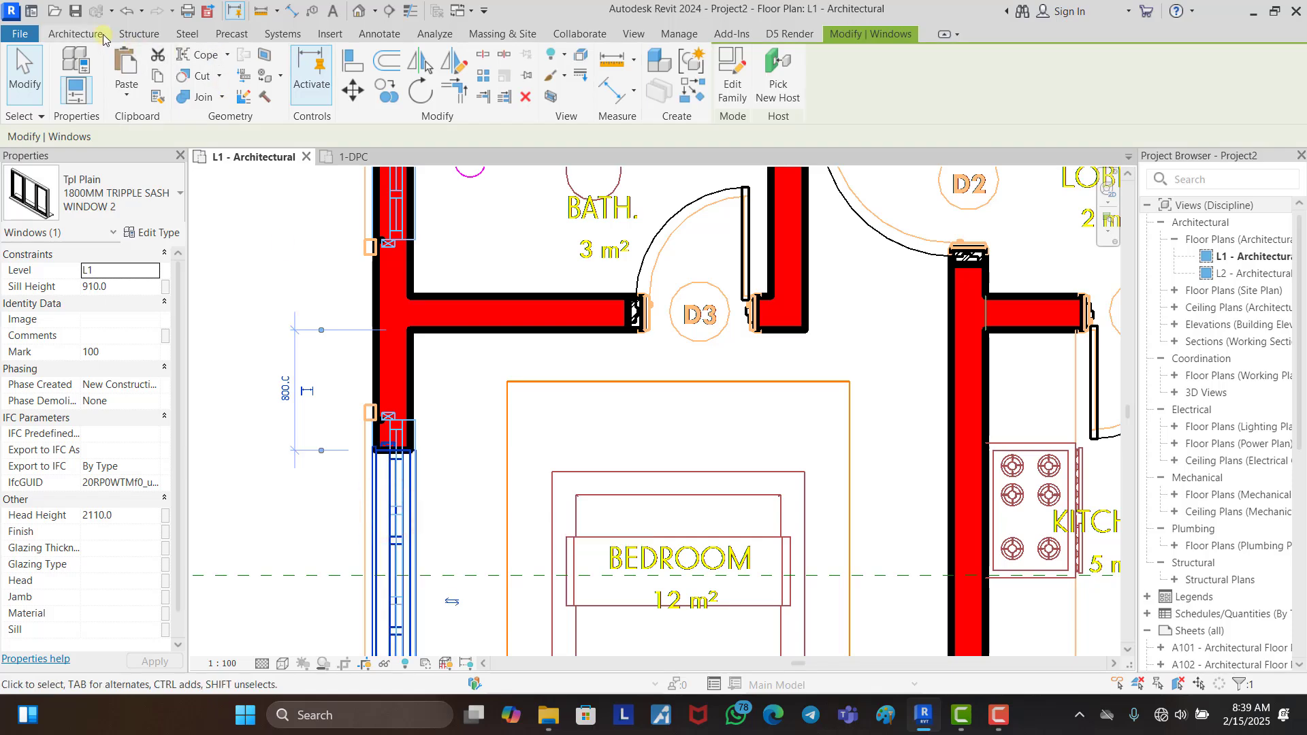
left_click(365, 65)
scroll(403, 425, "up", 3)
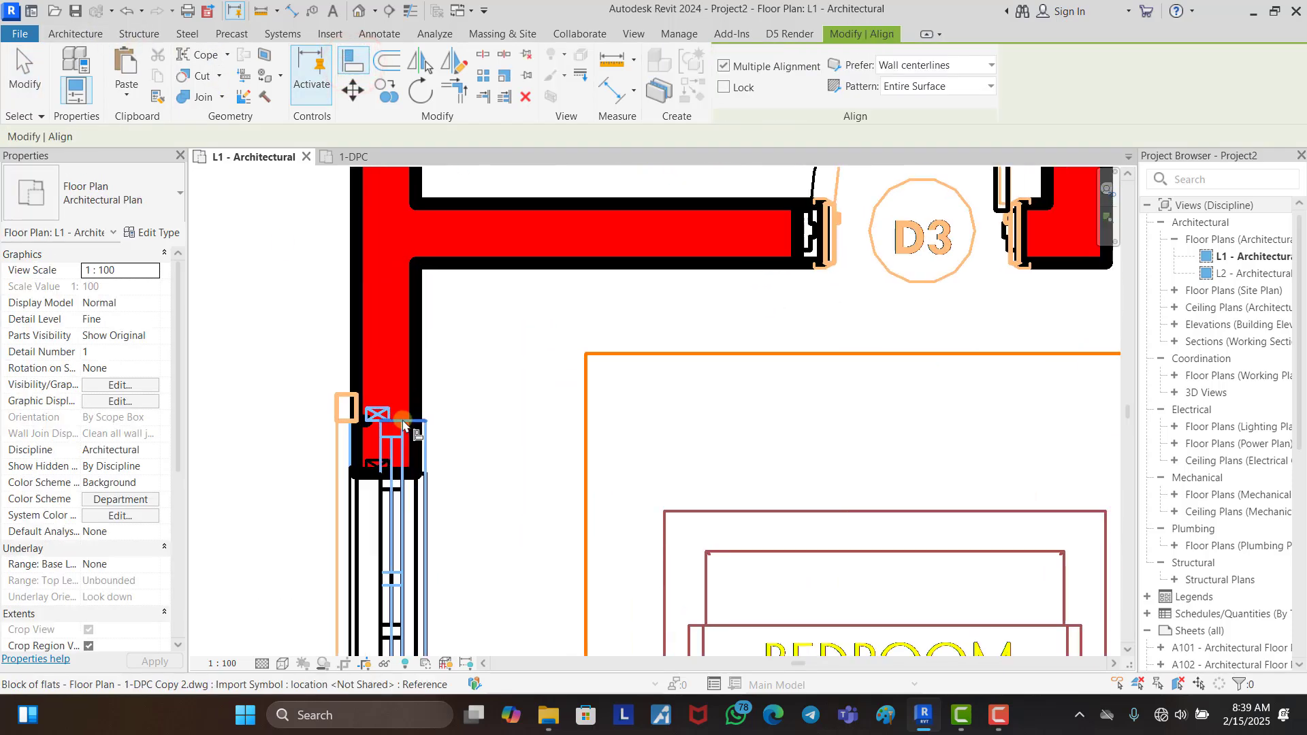
left_click(407, 423)
scroll(468, 446, "down", 3)
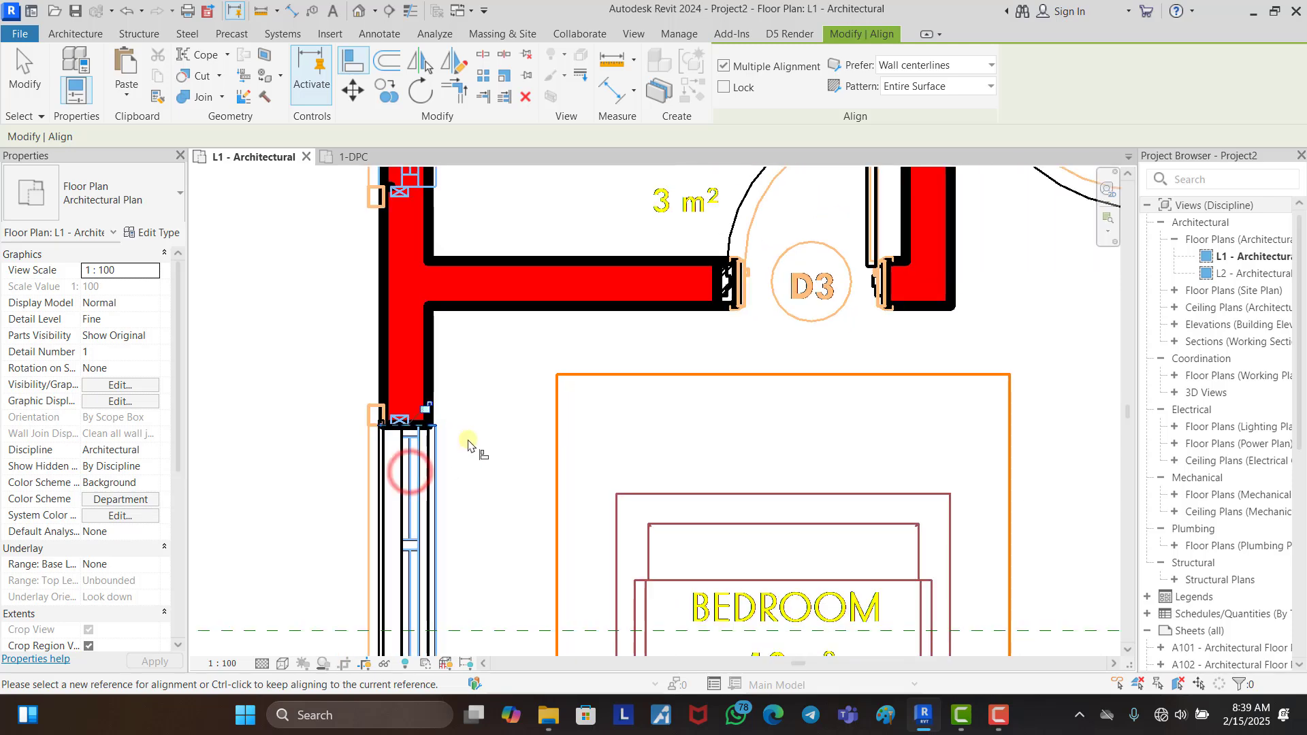
key("Escape")
Step: Create a similar 1800MM TRIPPLE SASH WINDOW 2 at the marked opening in the upper-left bedroom's exterior wall
left_click(418, 485)
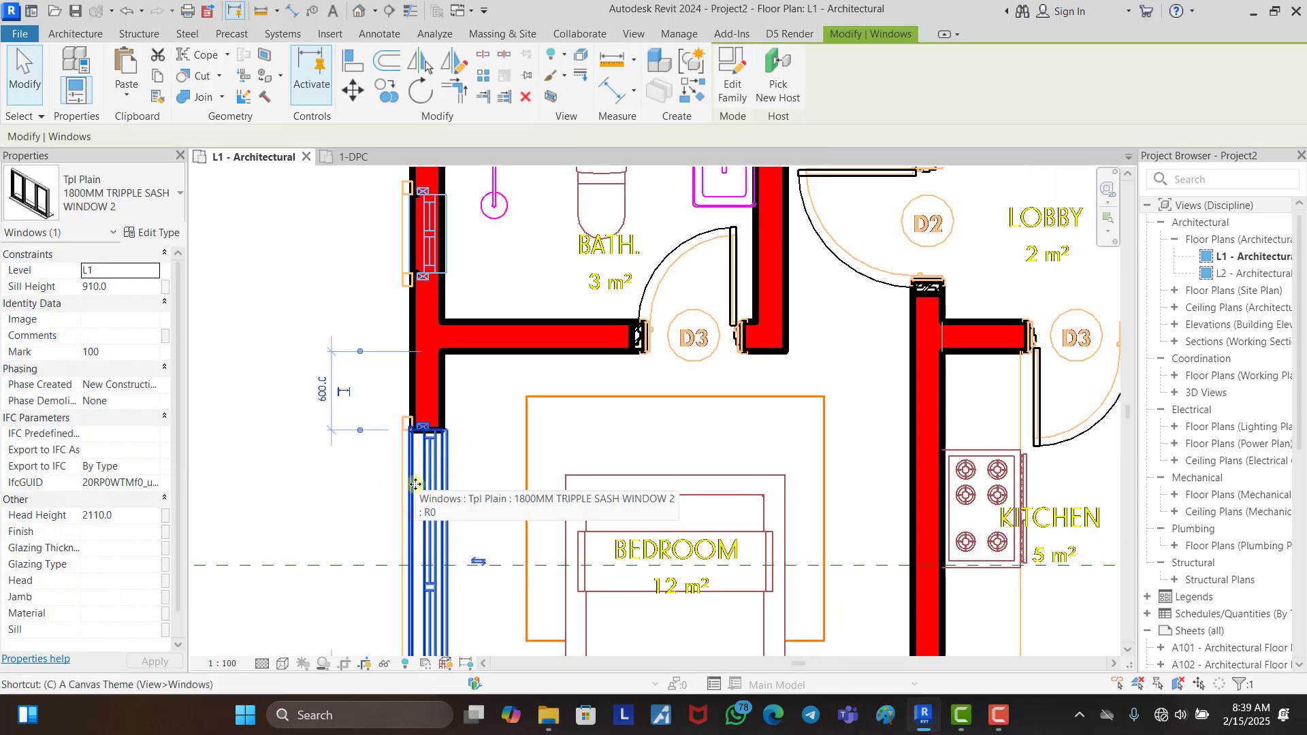
key("c")
key("s")
scroll(448, 540, "down", 2)
scroll(448, 541, "down", 2)
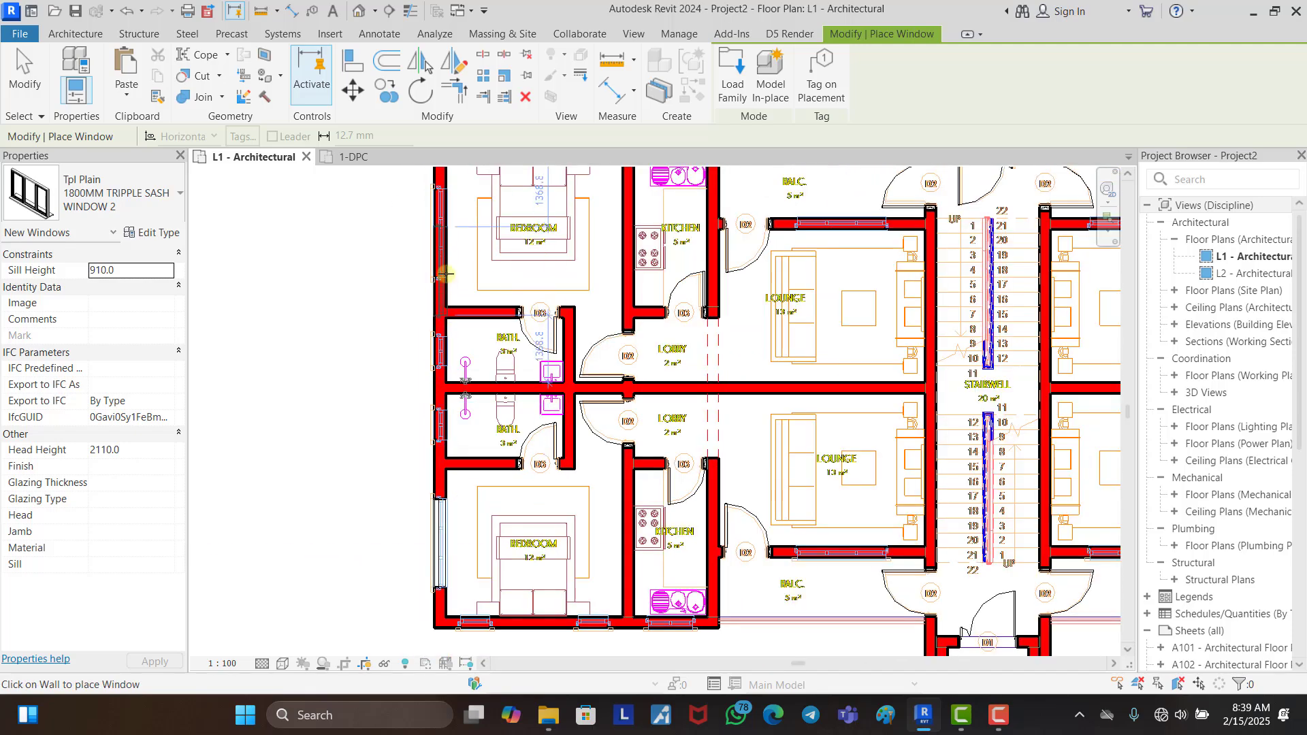
scroll(447, 274, "up", 2)
scroll(446, 408, "down", 2)
scroll(446, 277, "up", 3)
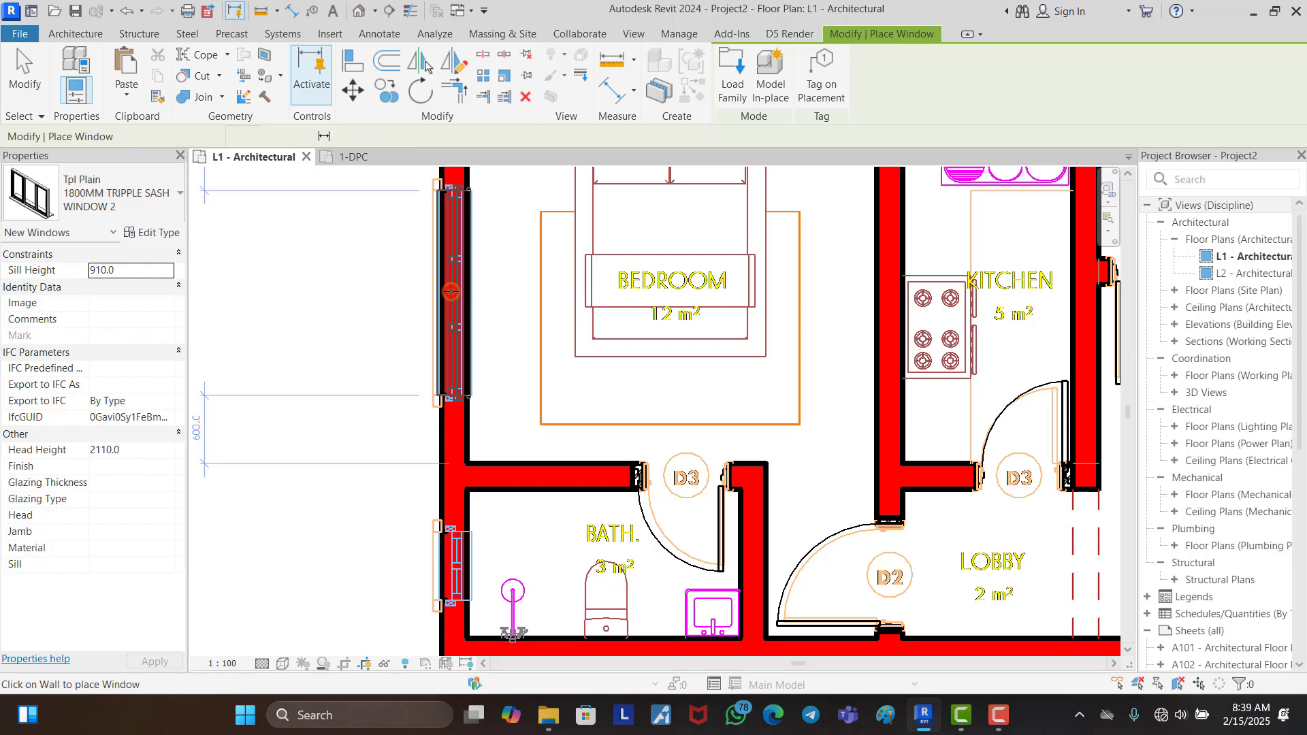
left_click(450, 292)
scroll(326, 311, "down", 5)
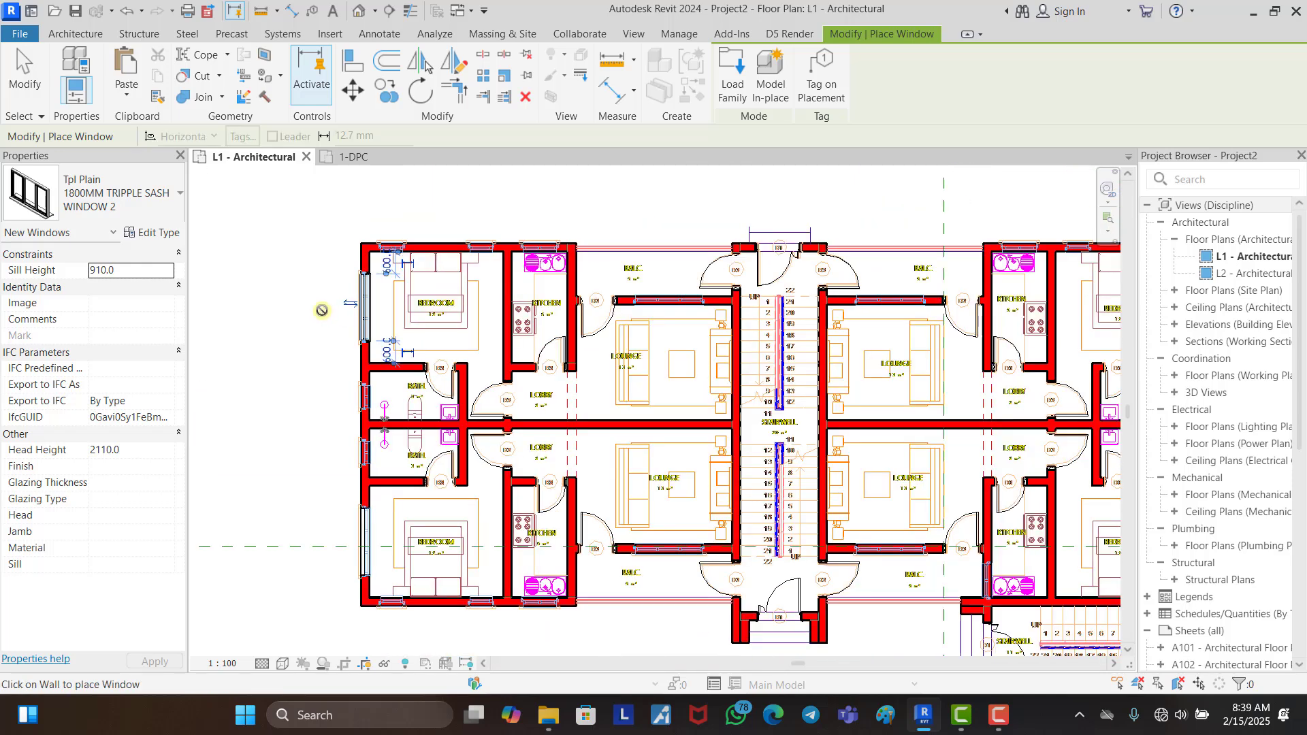
Step: Place the same triple sash window at the marked openings between lounge and balcony in the lower-left and upper-left flats
scroll(322, 309, "down", 1)
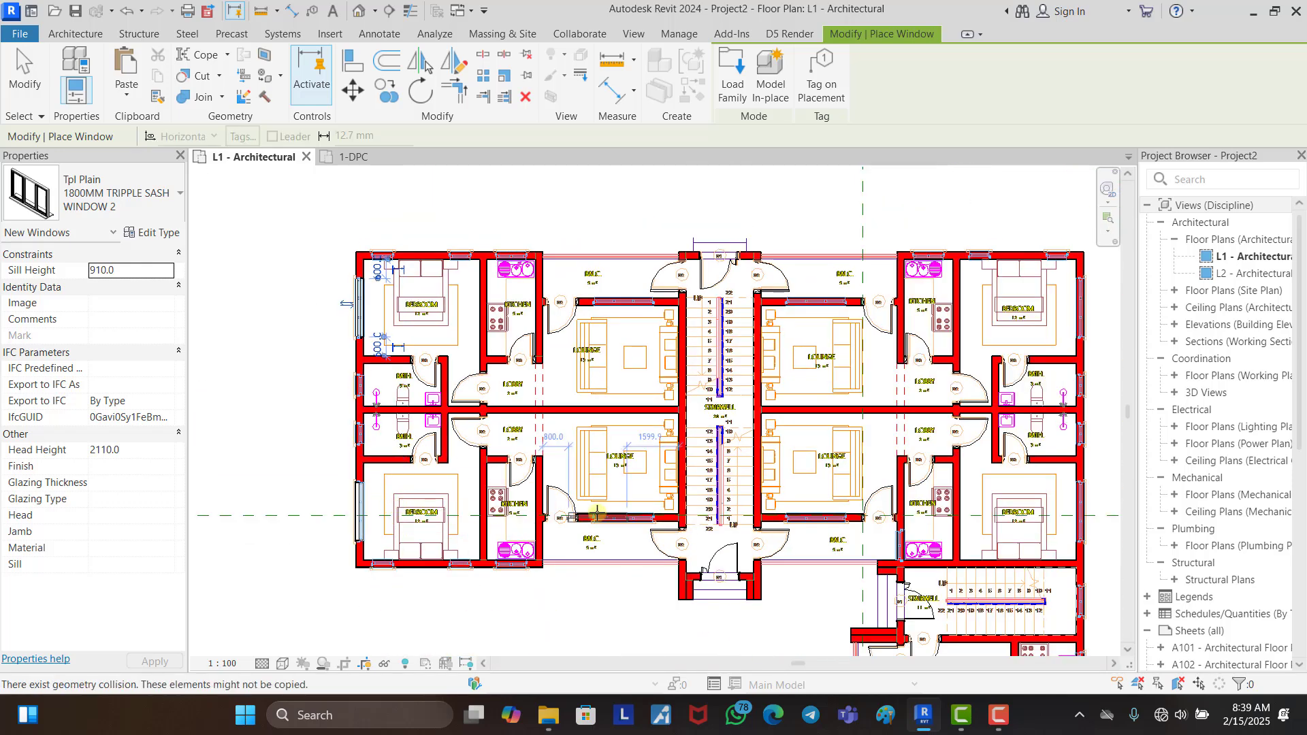
scroll(626, 522, "up", 5)
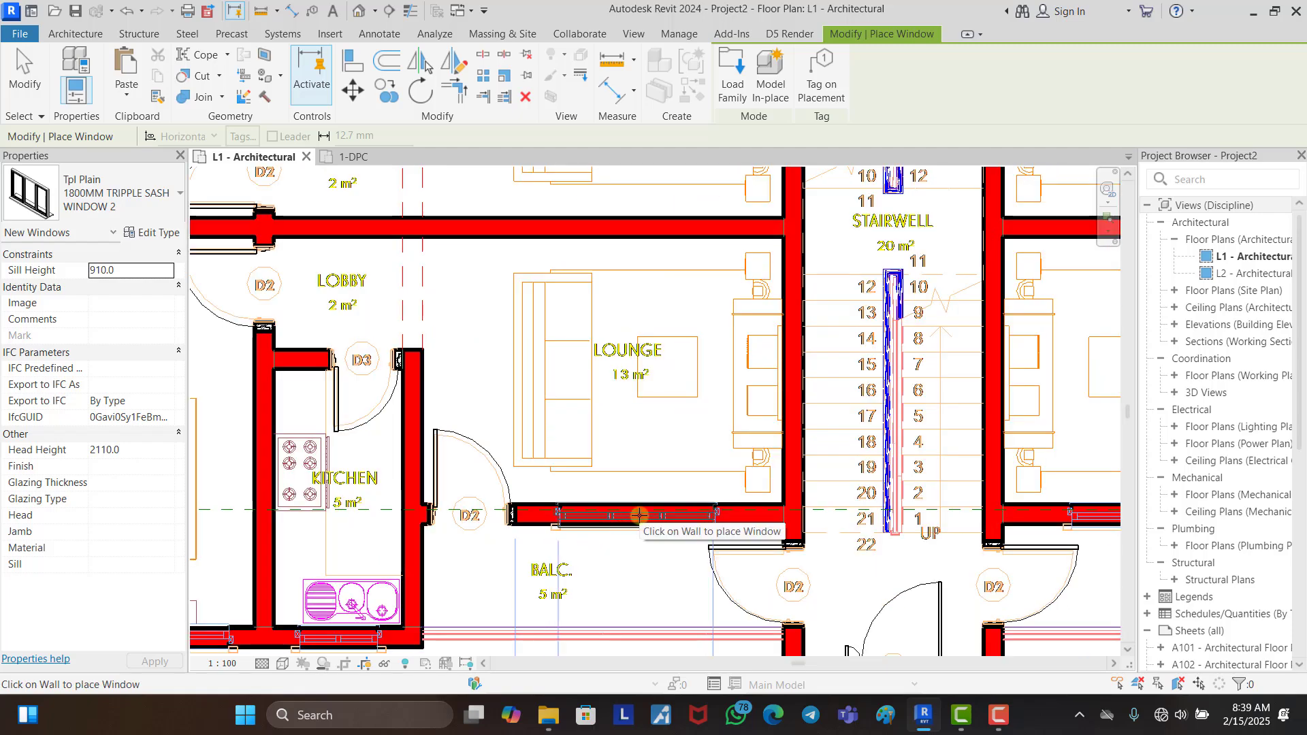
left_click(639, 515)
scroll(574, 611, "down", 1)
scroll(574, 612, "down", 4)
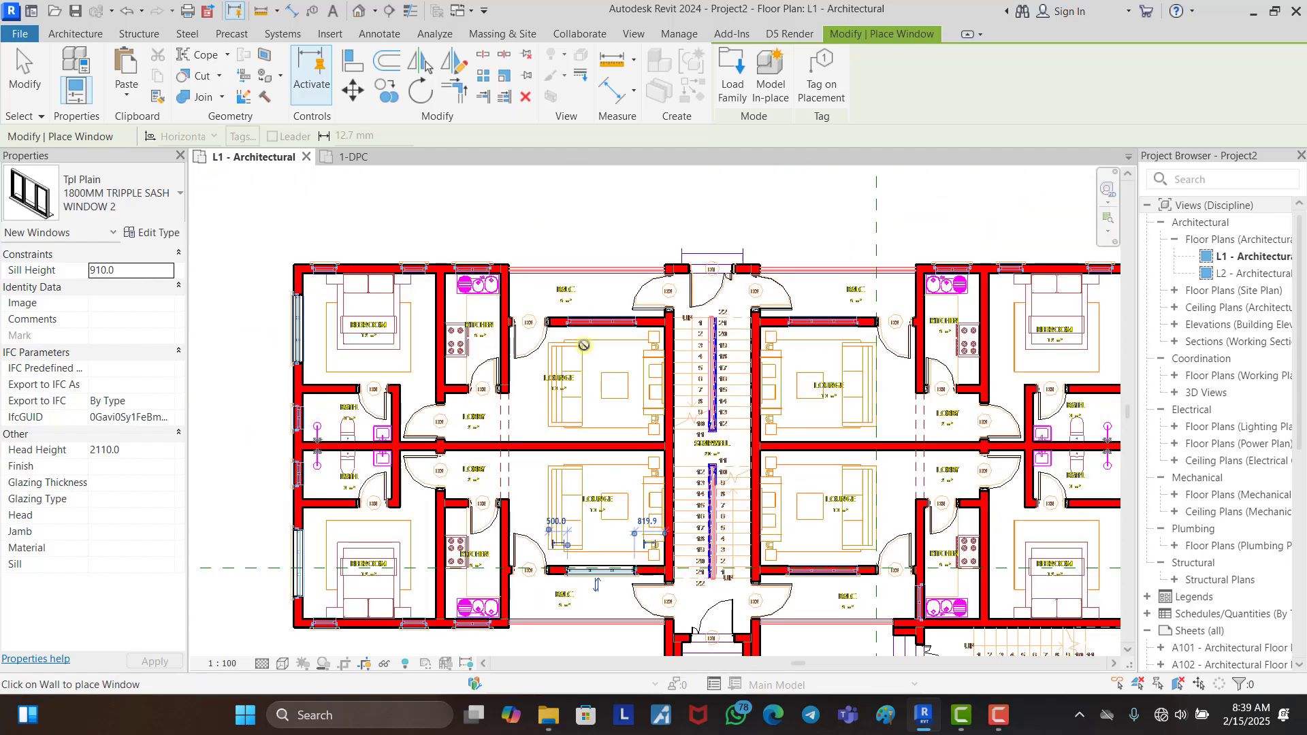
scroll(590, 320, "up", 5)
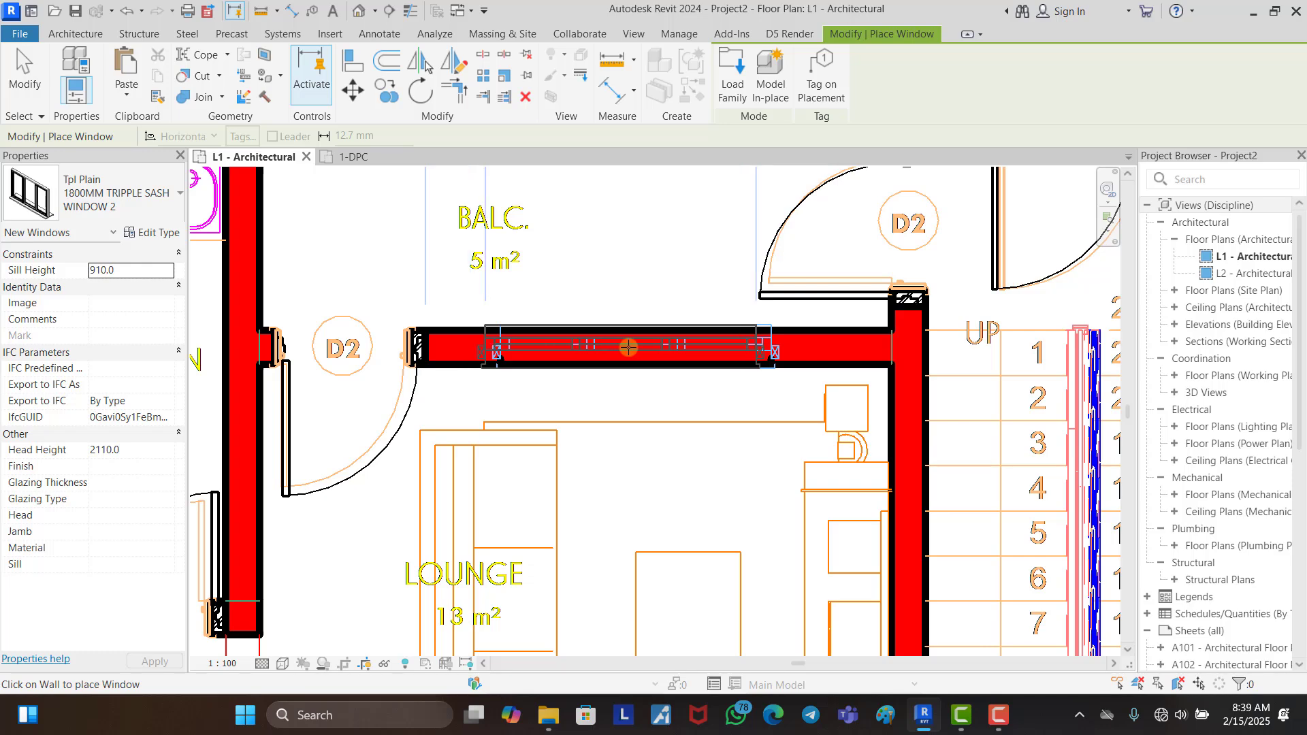
left_click(635, 347)
scroll(604, 283, "down", 3)
scroll(602, 271, "down", 5)
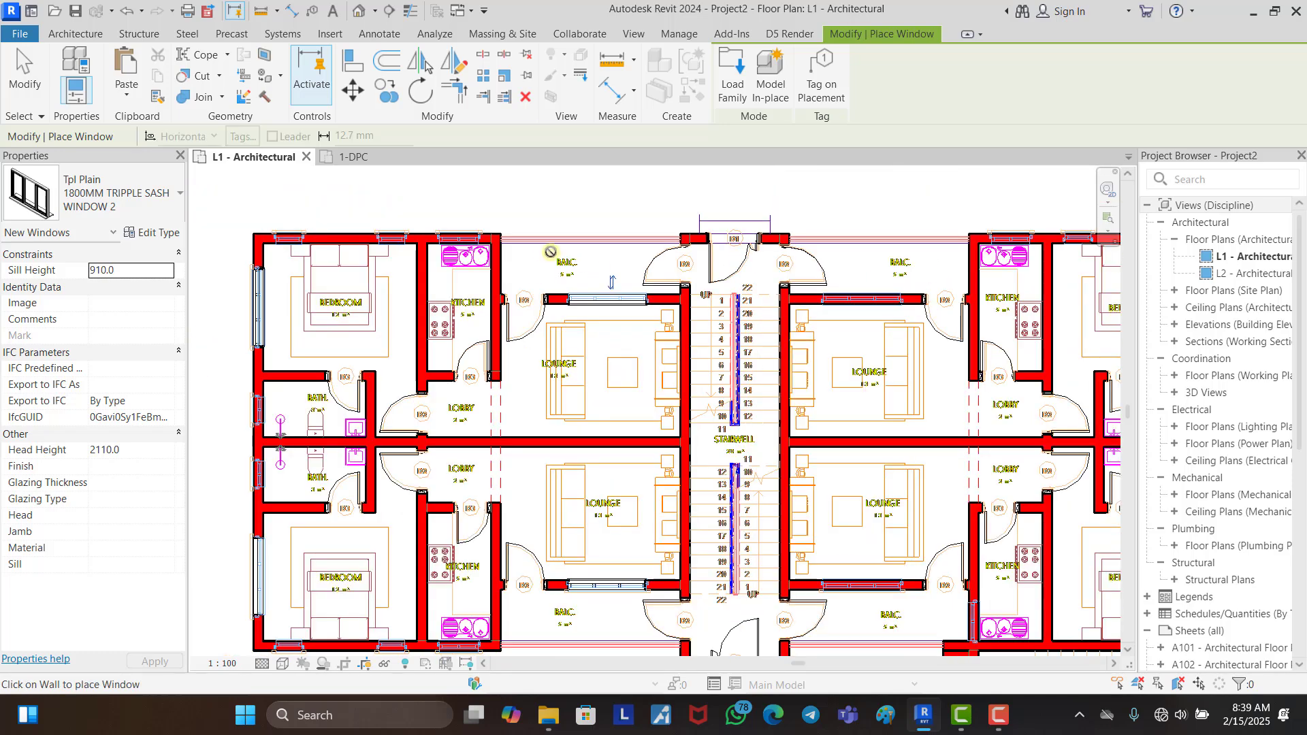
Step: Place the same triple sash window in the wall between bedroom and balcony of the small lower-right flat
scroll(755, 572, "up", 6)
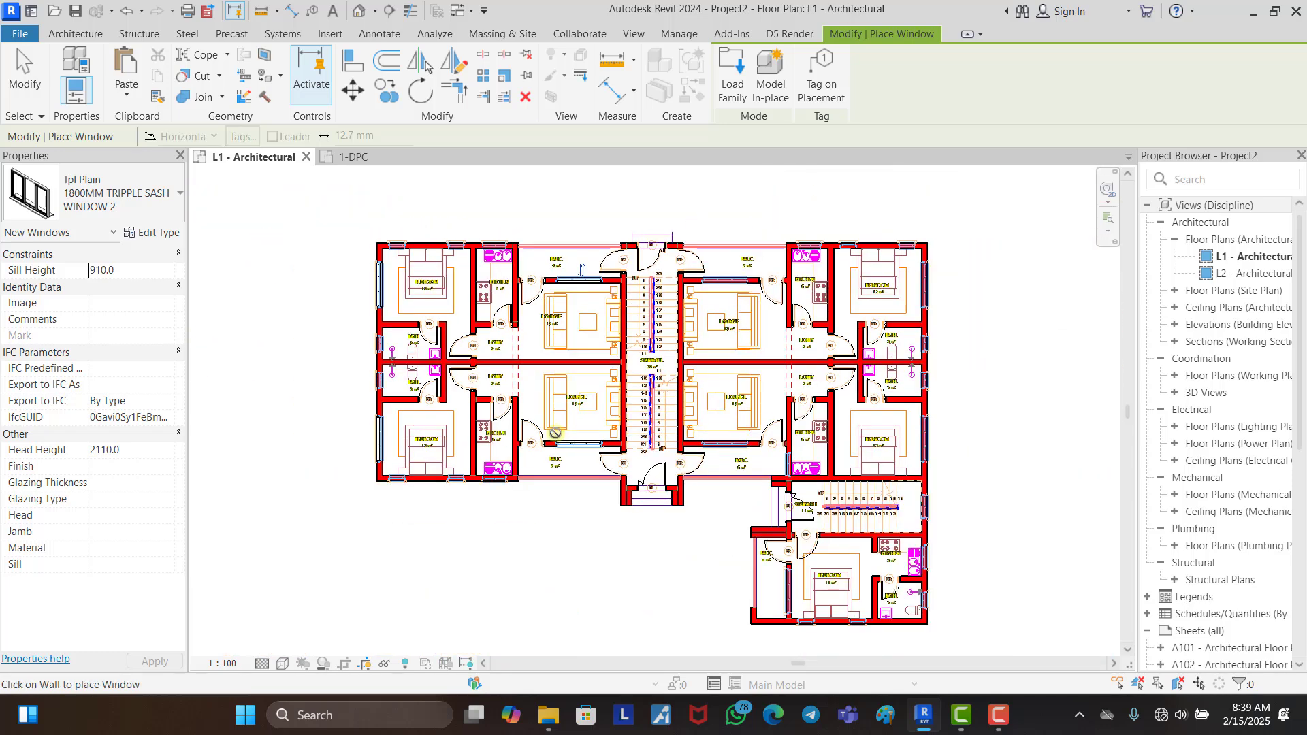
scroll(715, 515, "up", 4)
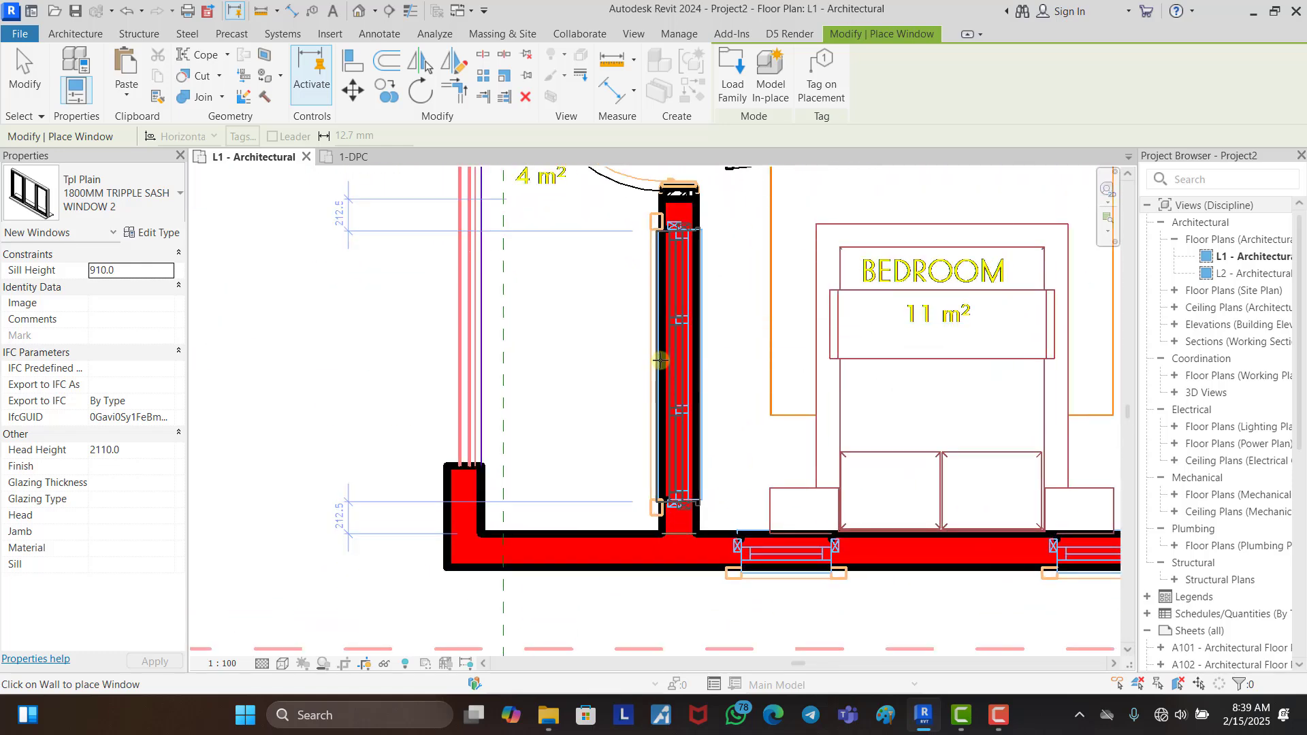
left_click(659, 361)
scroll(670, 583, "down", 3)
scroll(840, 593, "down", 4)
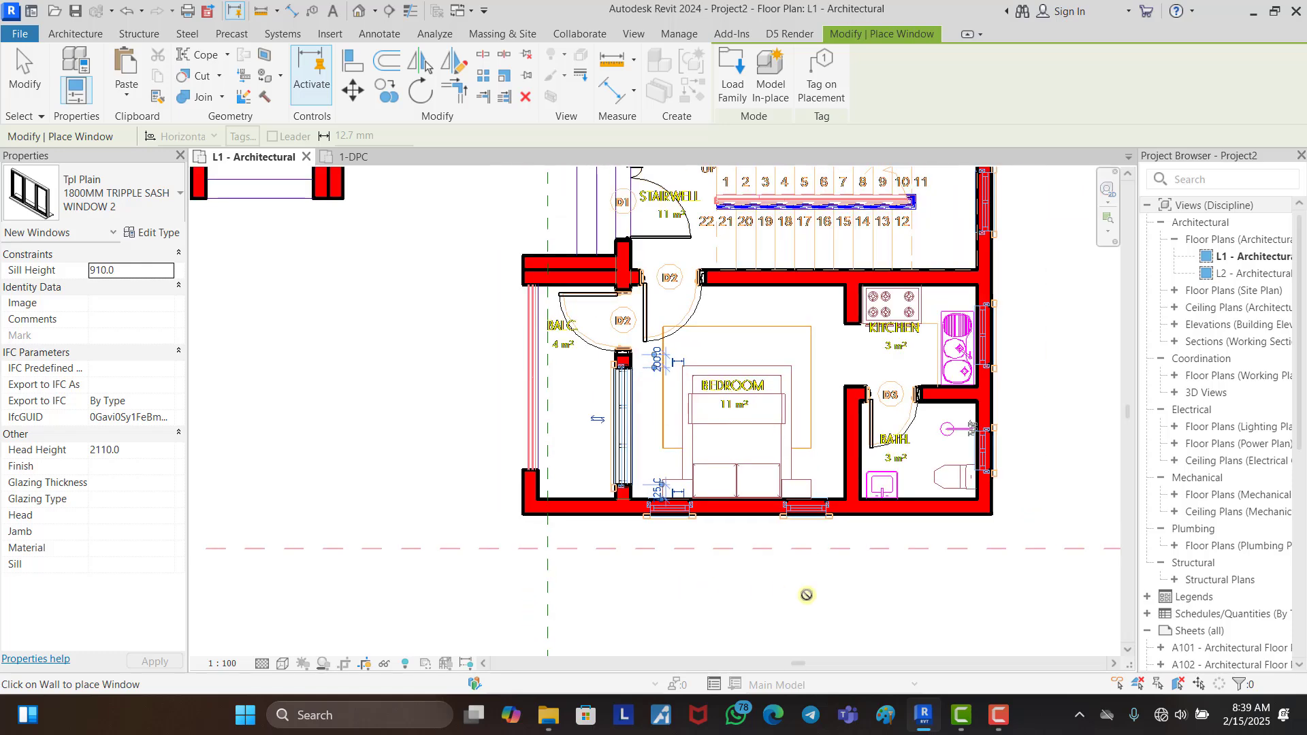
scroll(877, 572, "down", 3)
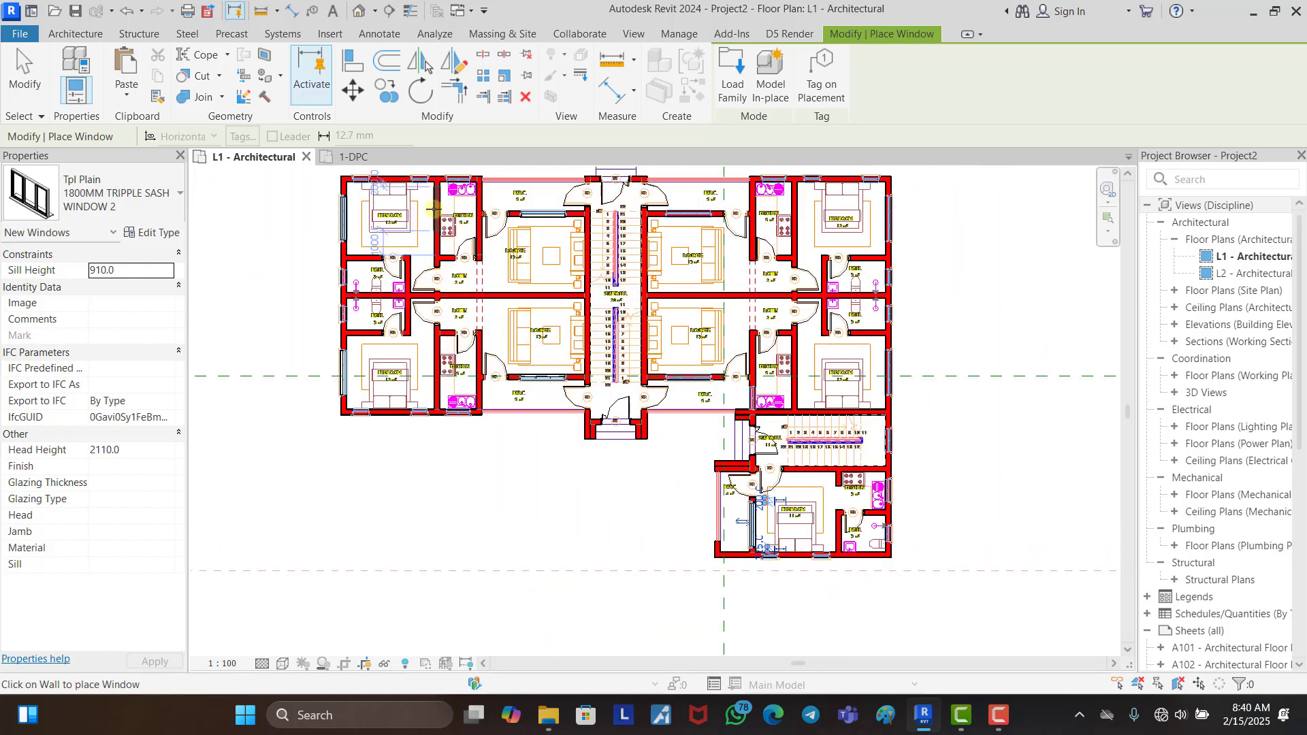
Step: Finish placing triple sash windows and leave the window placement command
key("Escape")
key("Escape")
scroll(340, 211, "up", 1)
scroll(340, 211, "up", 1)
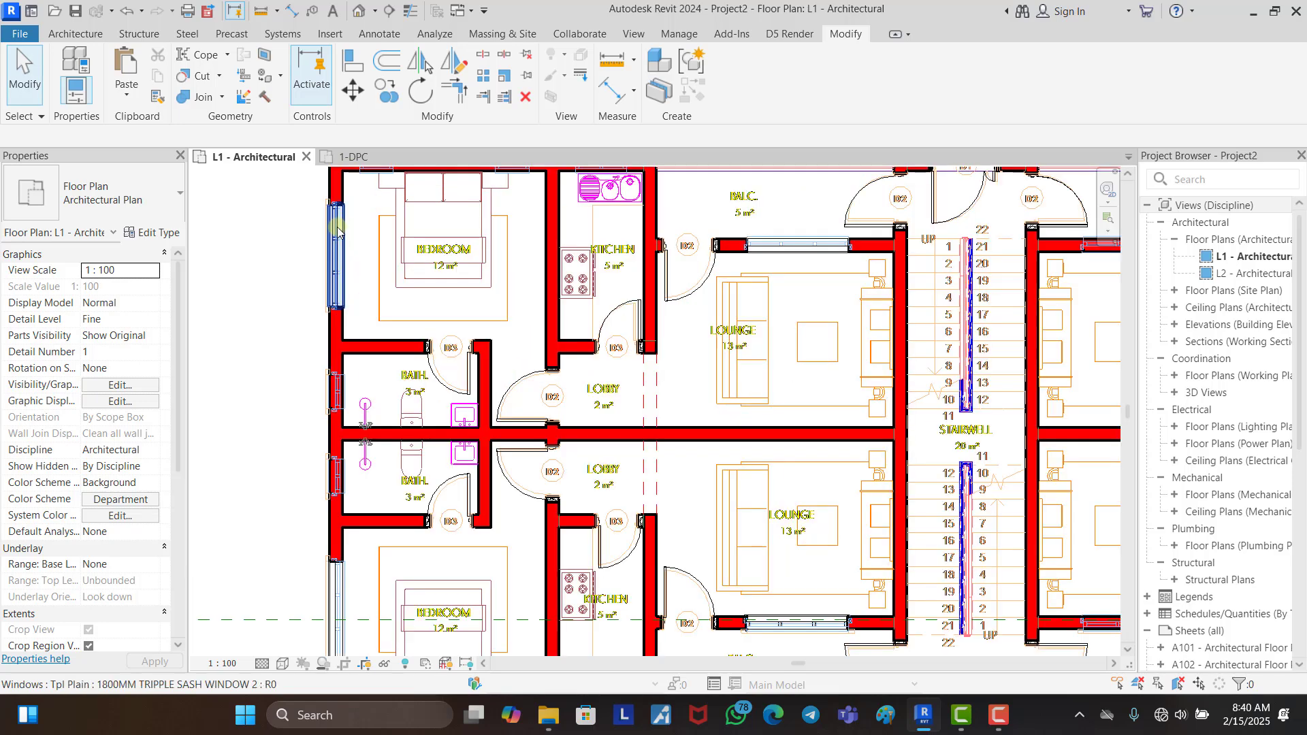
double_click(341, 216)
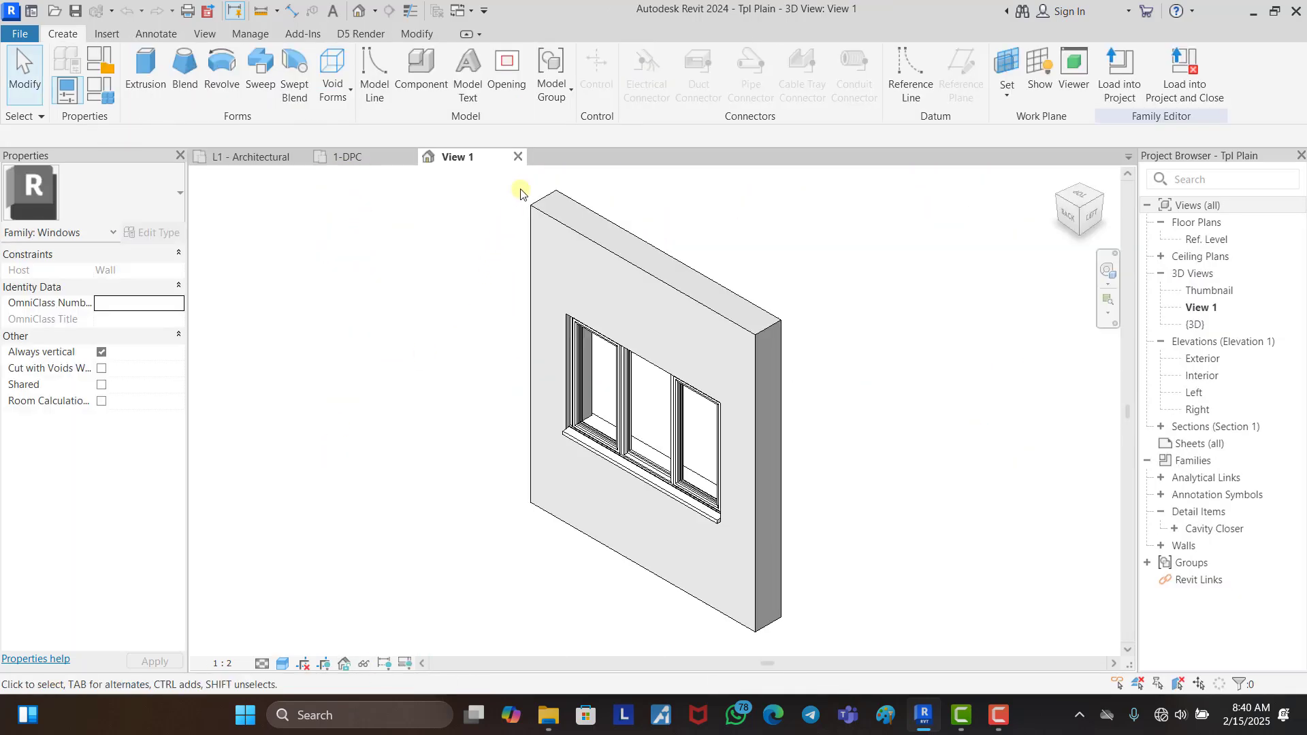
left_click(519, 157)
left_click(692, 356)
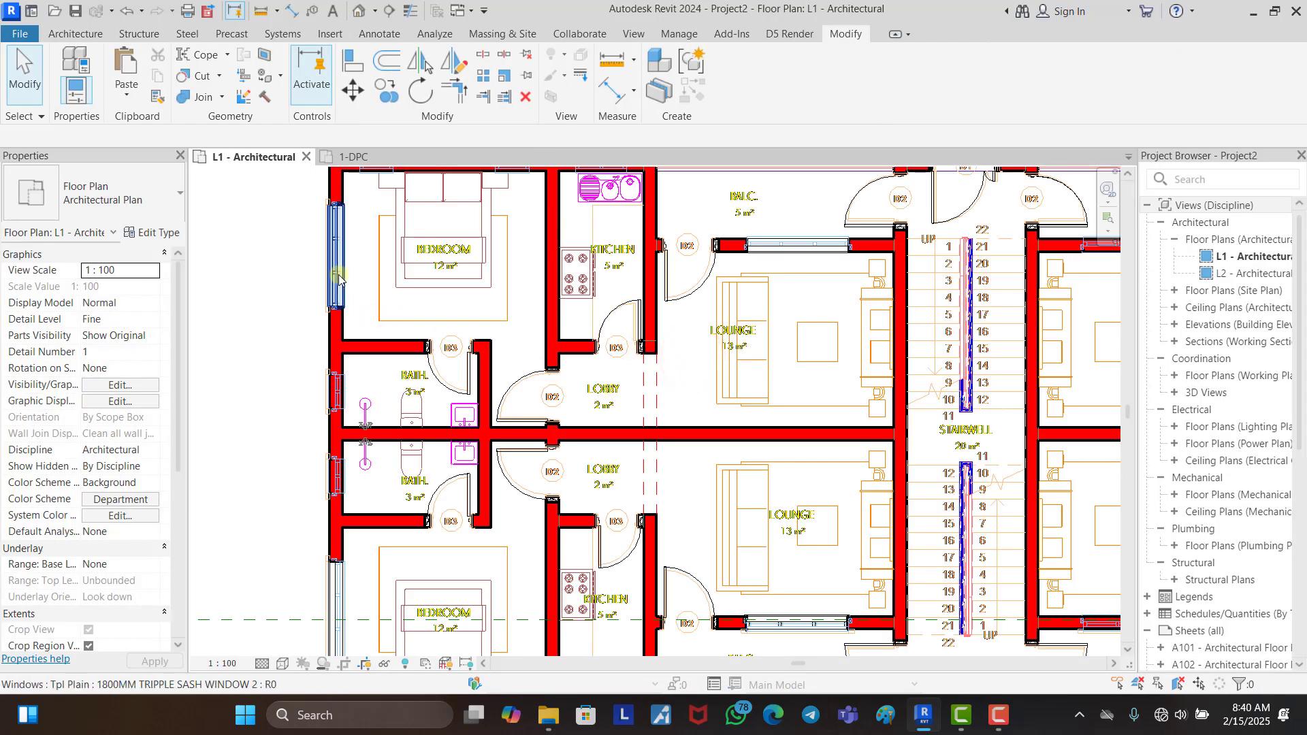
Step: Mirror the four triple sash windows of the left-hand flats, as copies, about a vertical axis through the centre of the lower stairwell entrance door D1
left_click(336, 275)
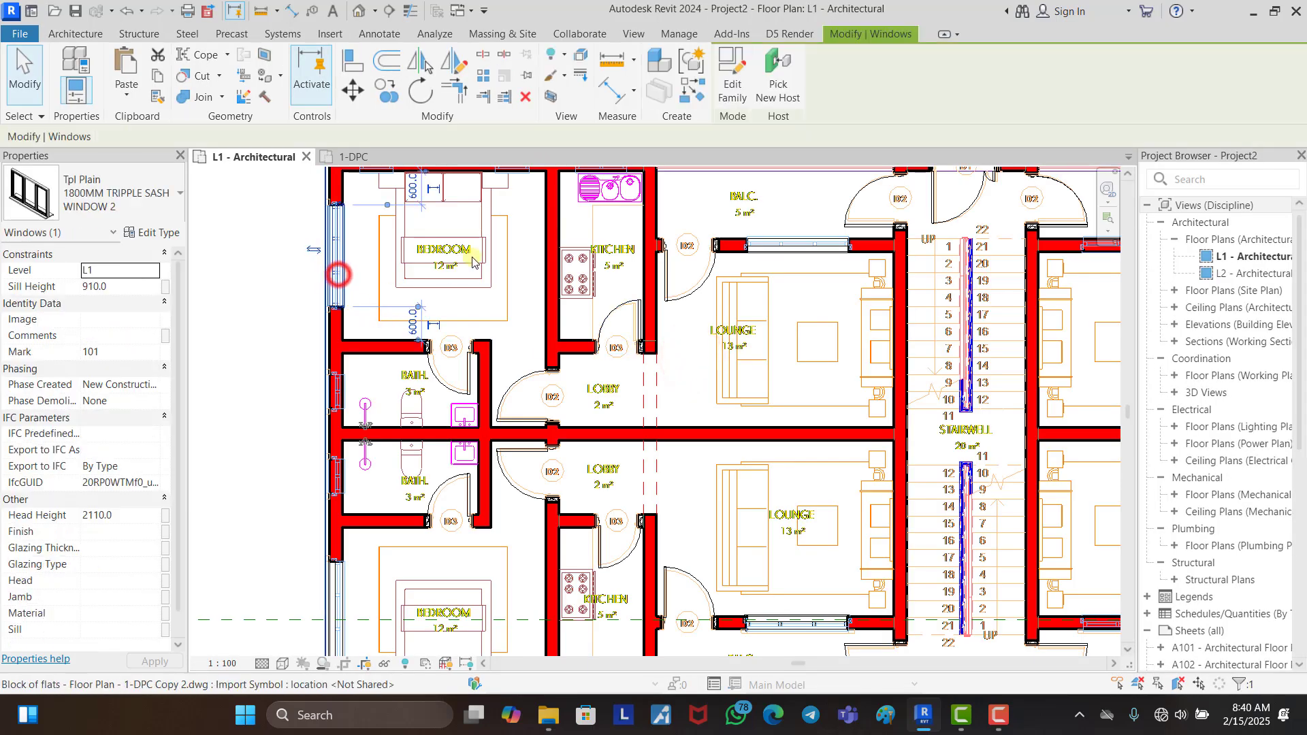
scroll(411, 408, "down", 2)
scroll(386, 512, "up", 1)
left_click(386, 512, "ctrl")
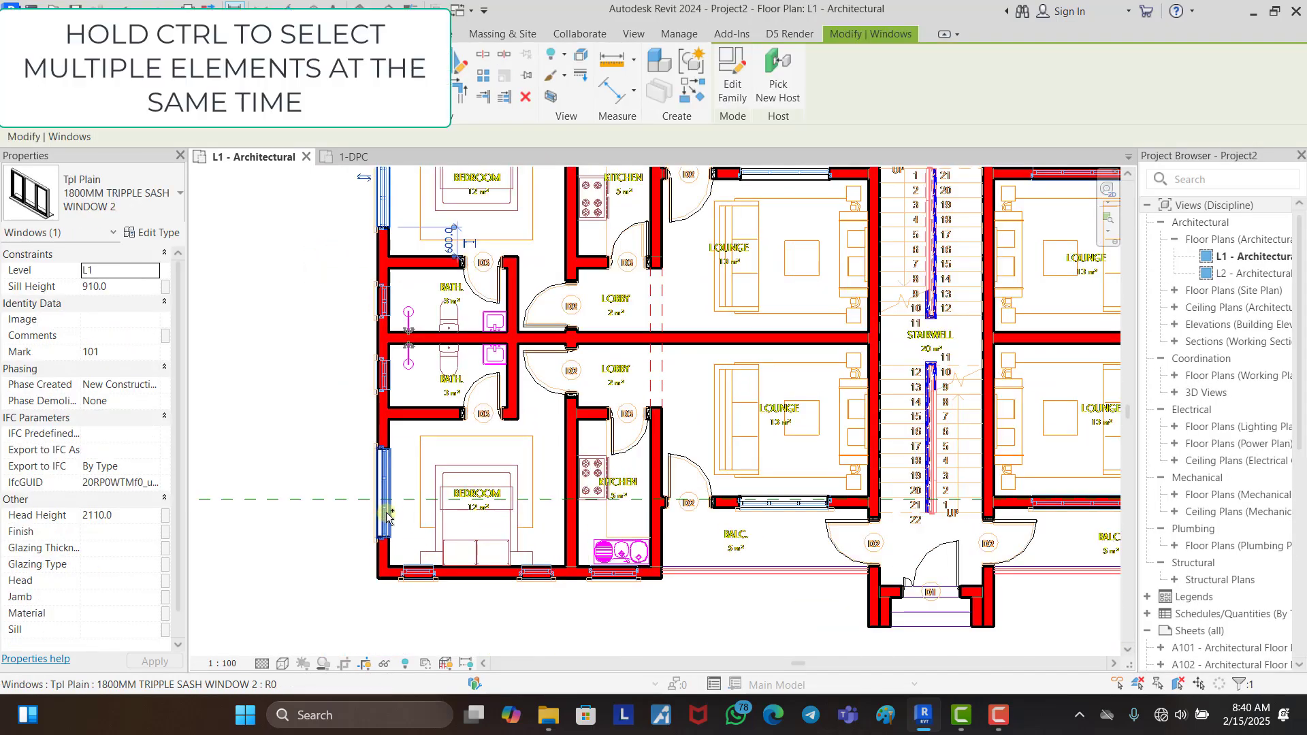
left_click(774, 505, "ctrl")
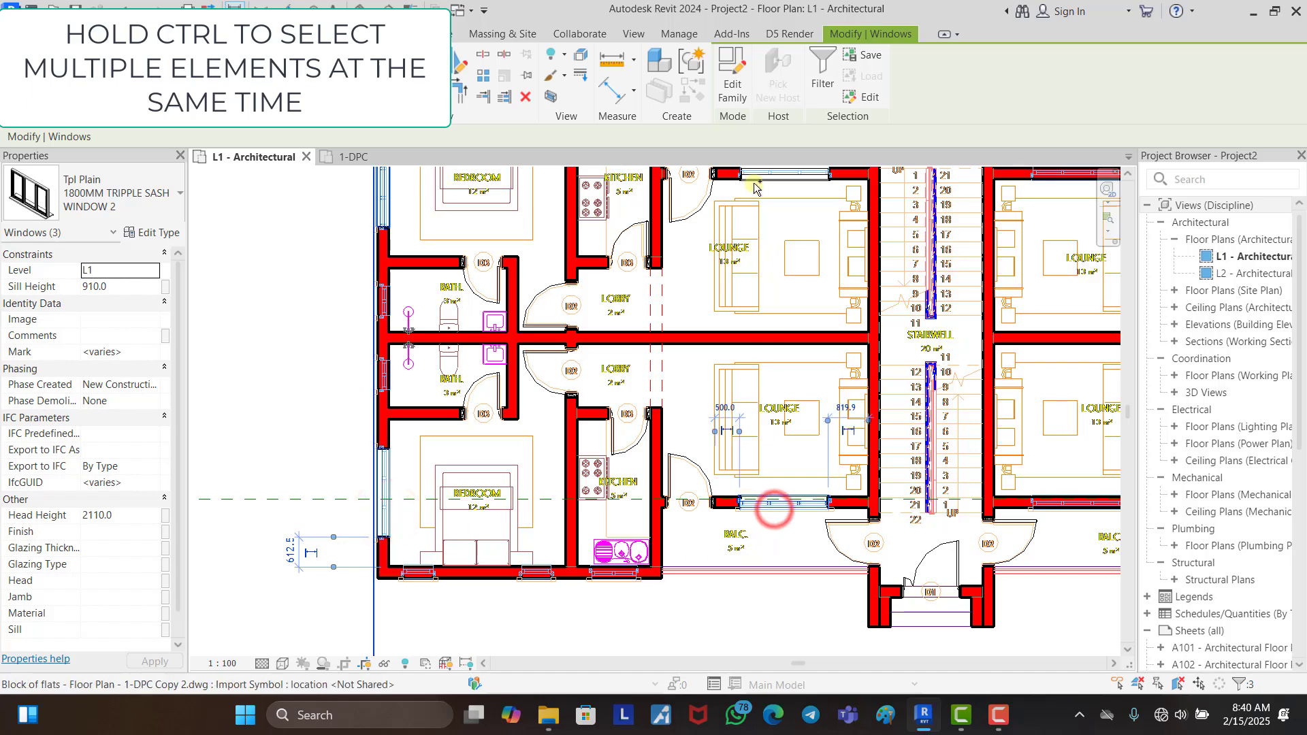
left_click(773, 178, "ctrl")
scroll(347, 439, "down", 3)
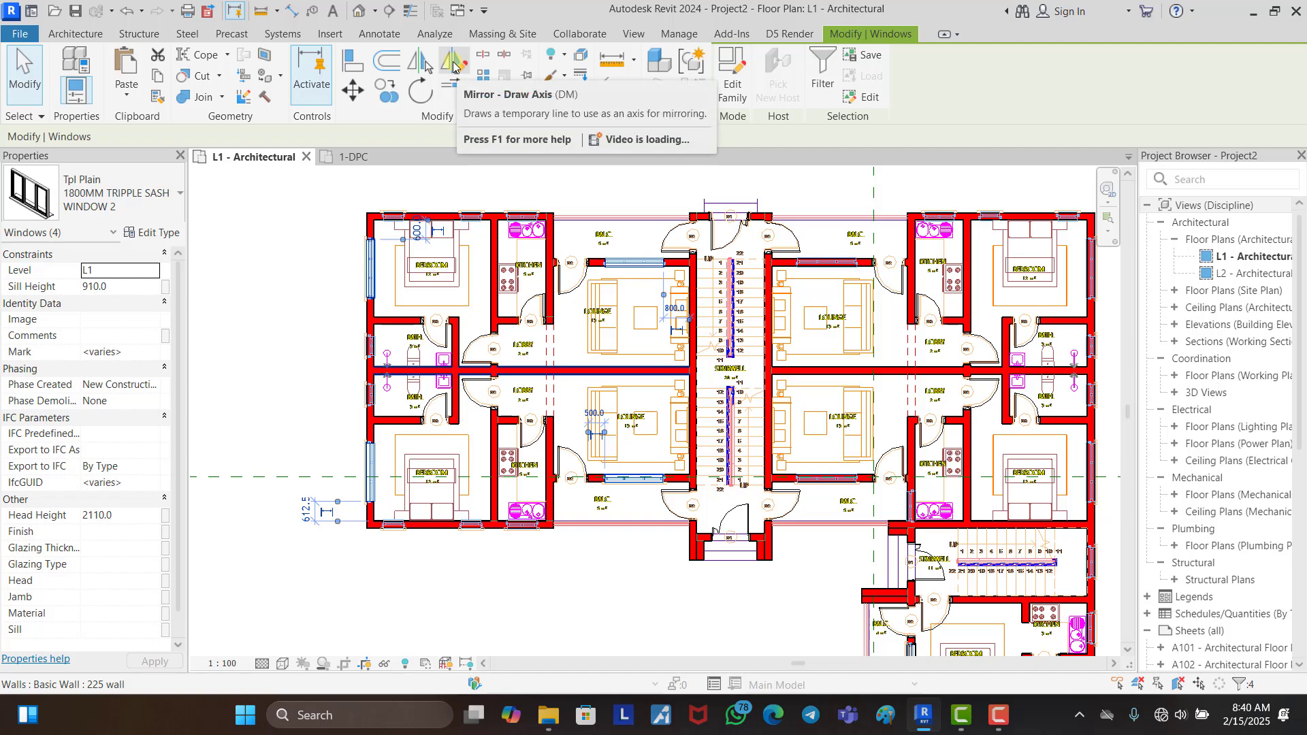
left_click(453, 62)
scroll(766, 565, "up", 2)
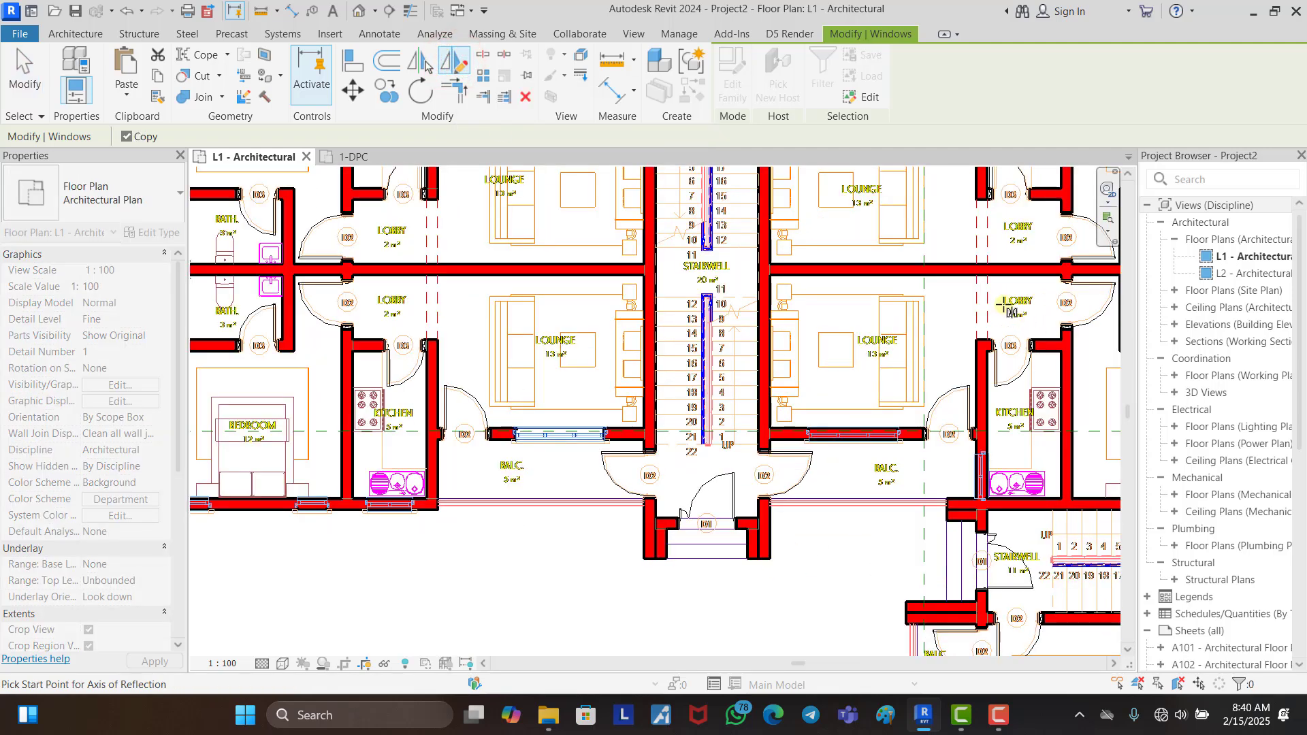
scroll(716, 561, "up", 2)
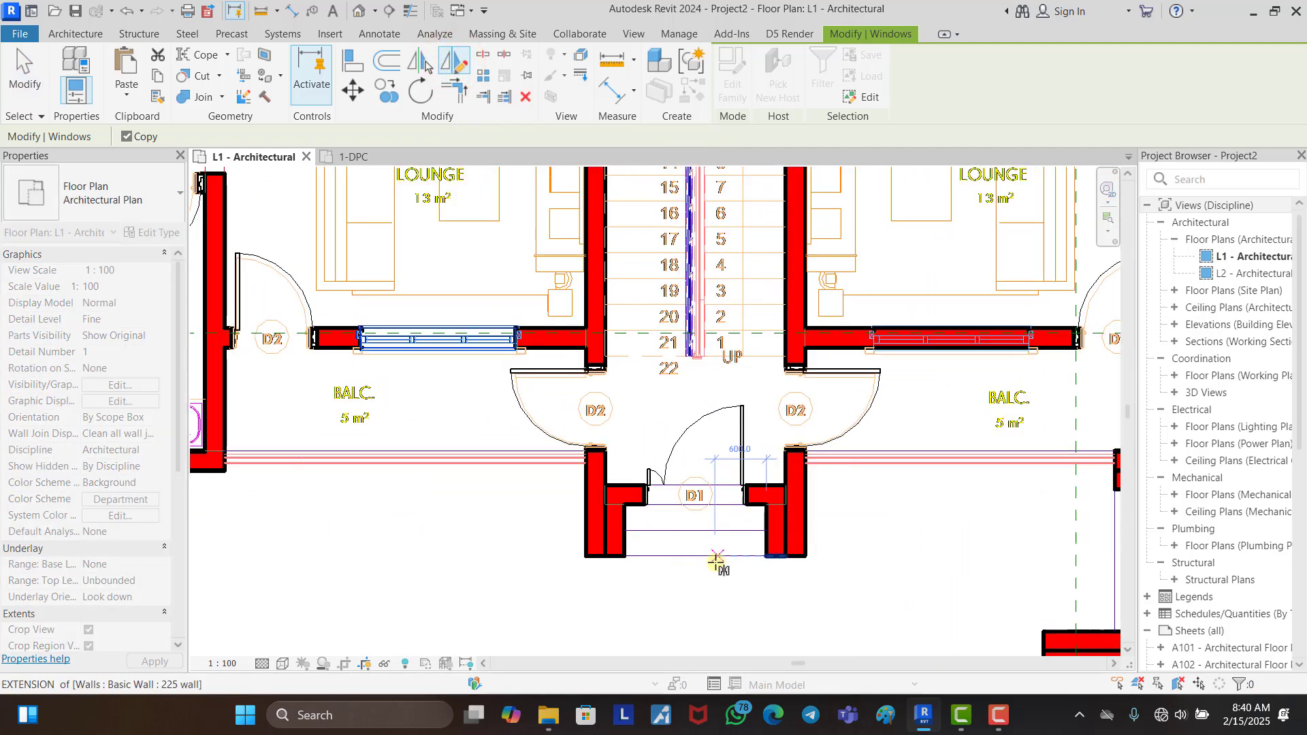
scroll(689, 557, "up", 3)
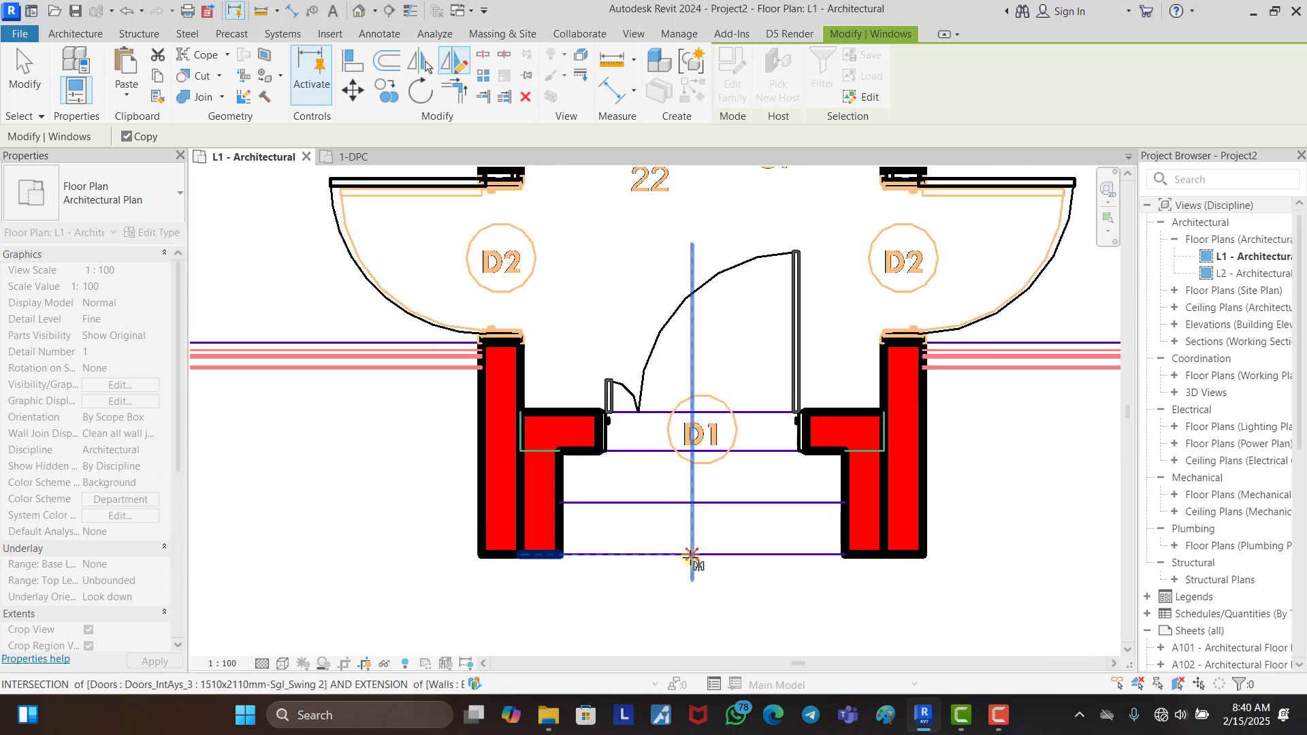
scroll(699, 562, "up", 1)
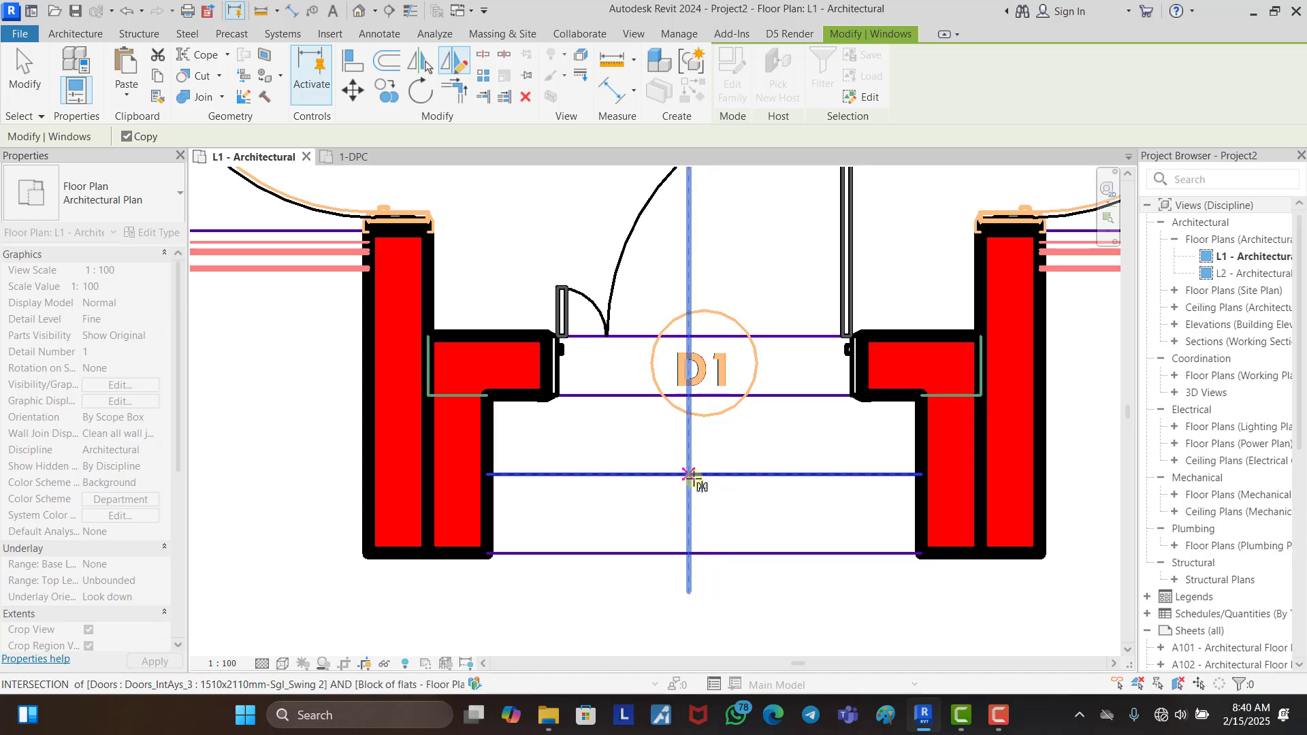
scroll(698, 476, "up", 2)
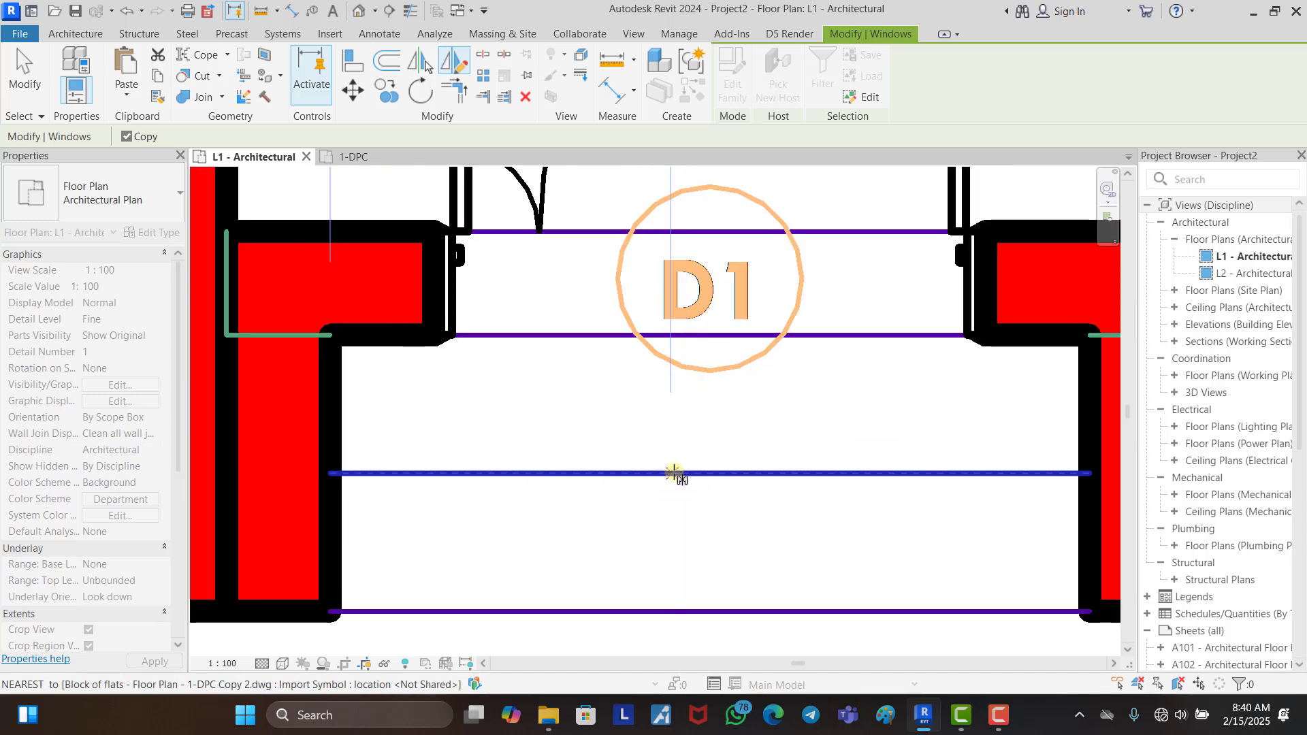
left_click(708, 473)
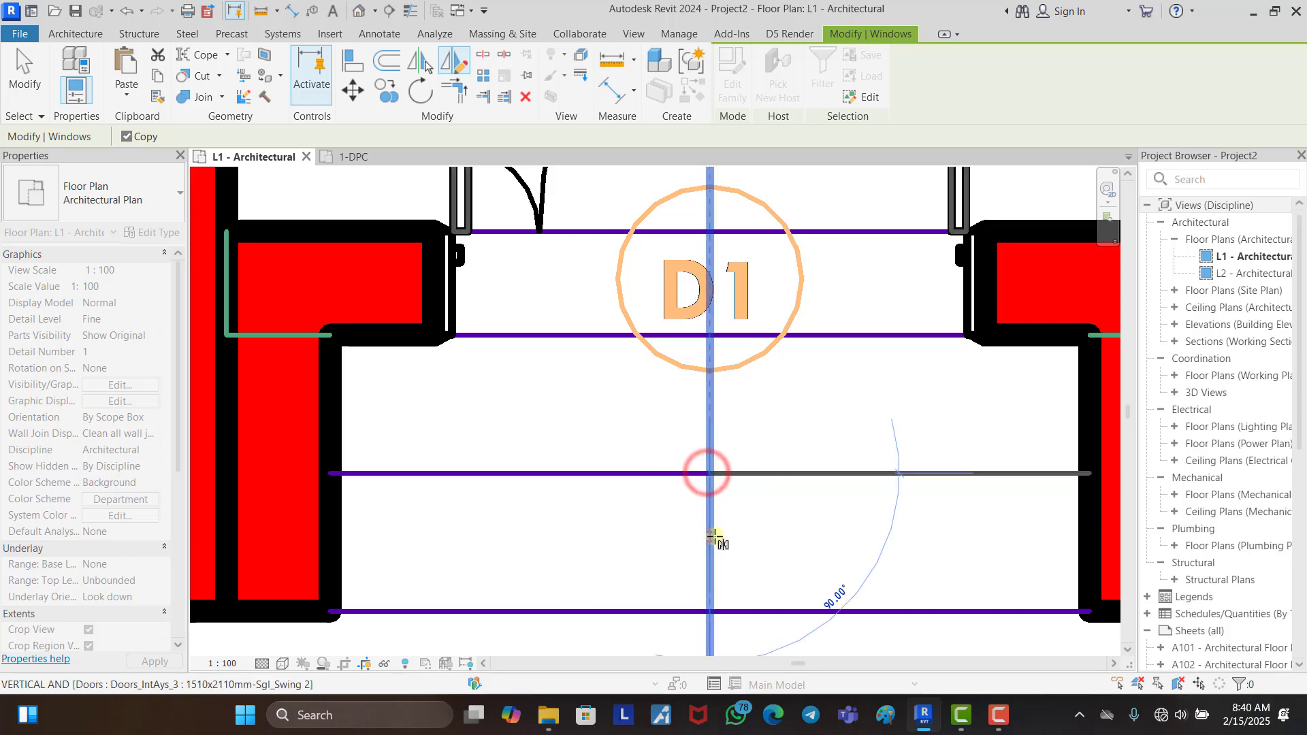
left_click(714, 537)
scroll(712, 534, "down", 5)
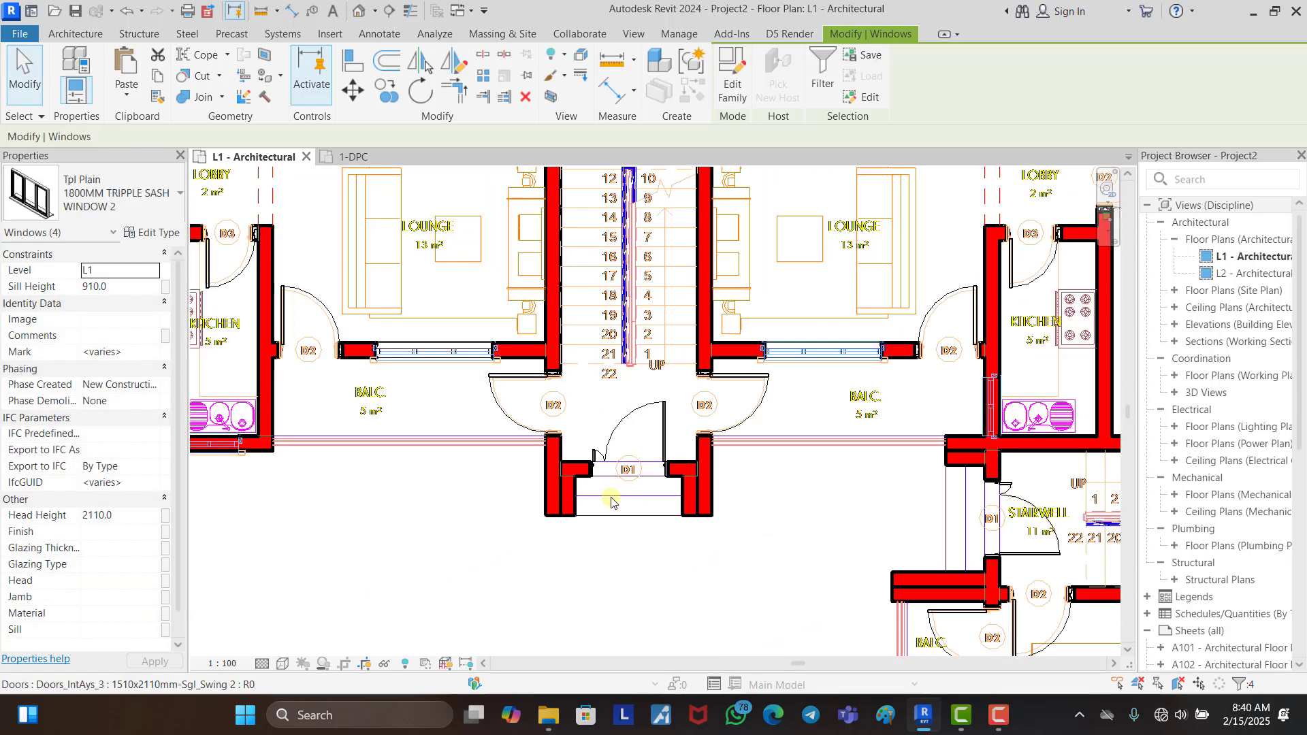
Step: Examine the mirrored triple sash windows in the right-hand flats' lounge and bedroom walls against the marked openings
scroll(611, 502, "down", 2)
scroll(795, 403, "up", 6)
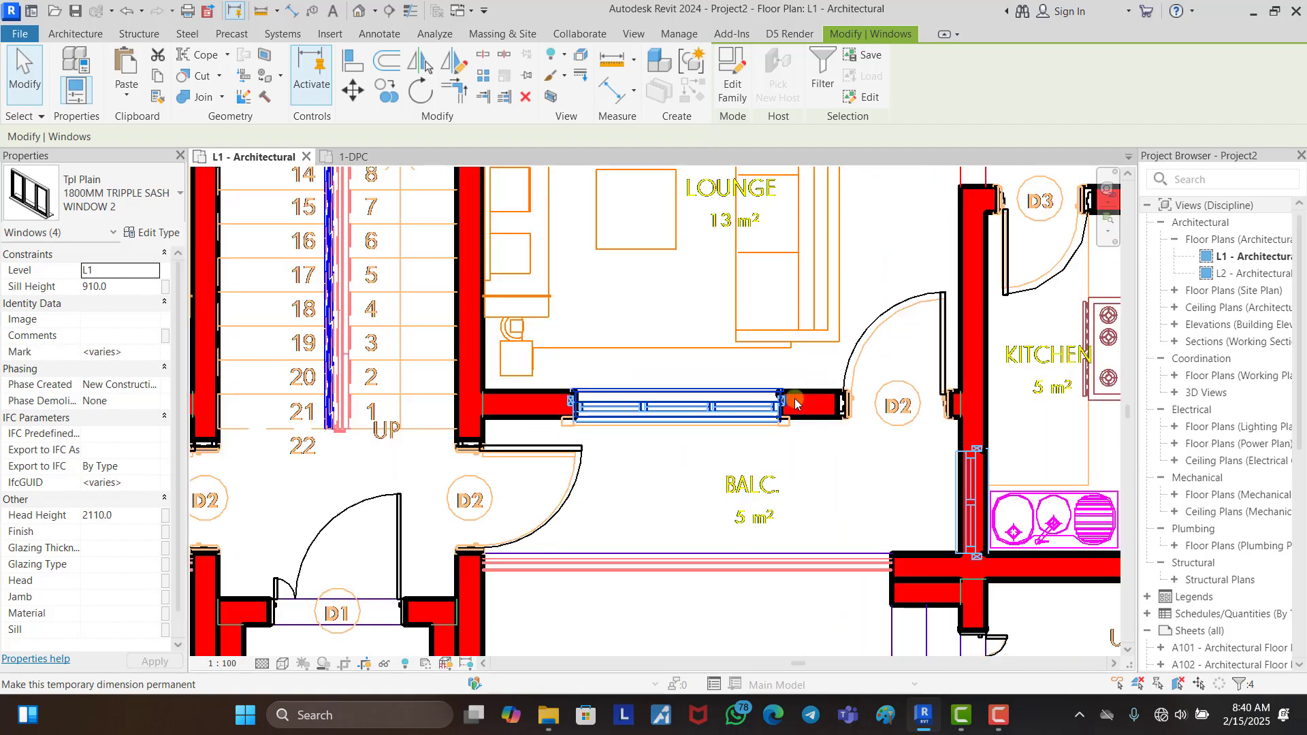
left_click(814, 482)
left_click(690, 386)
scroll(690, 386, "down", 5)
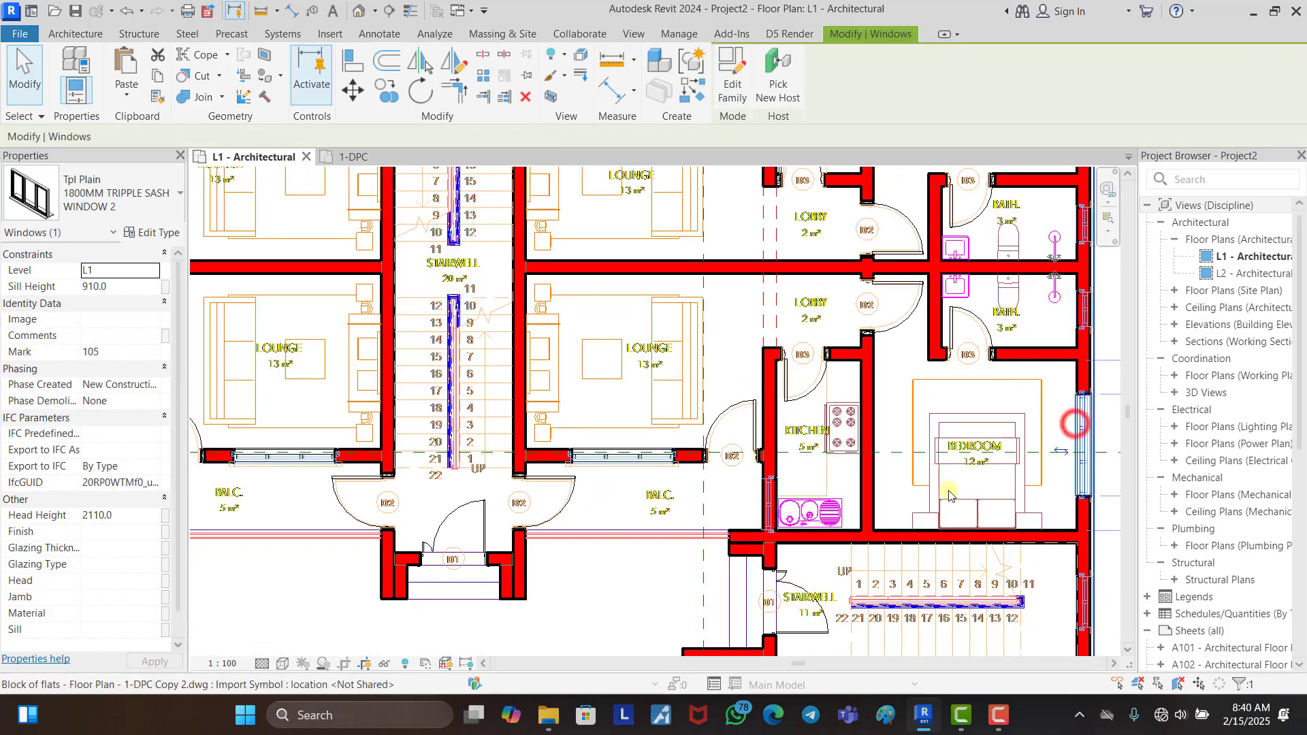
left_click(664, 597)
scroll(896, 445, "down", 1)
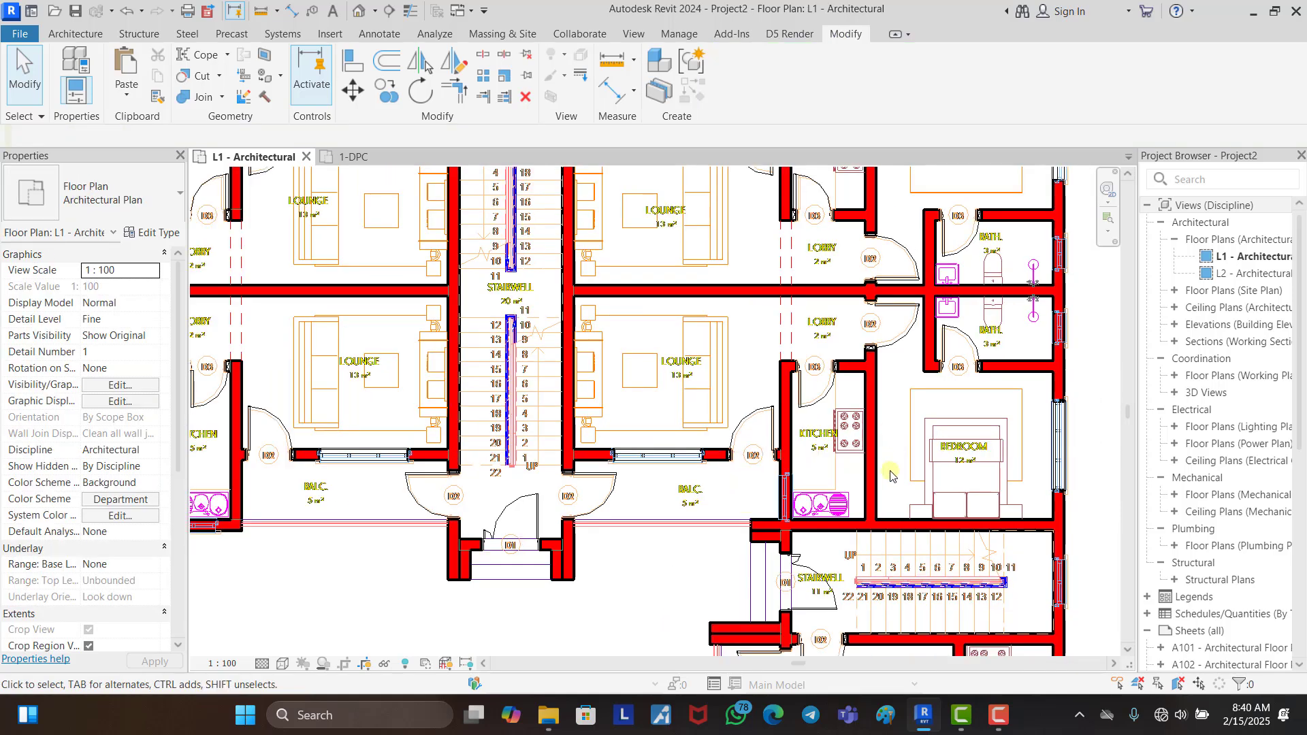
scroll(896, 445, "down", 2)
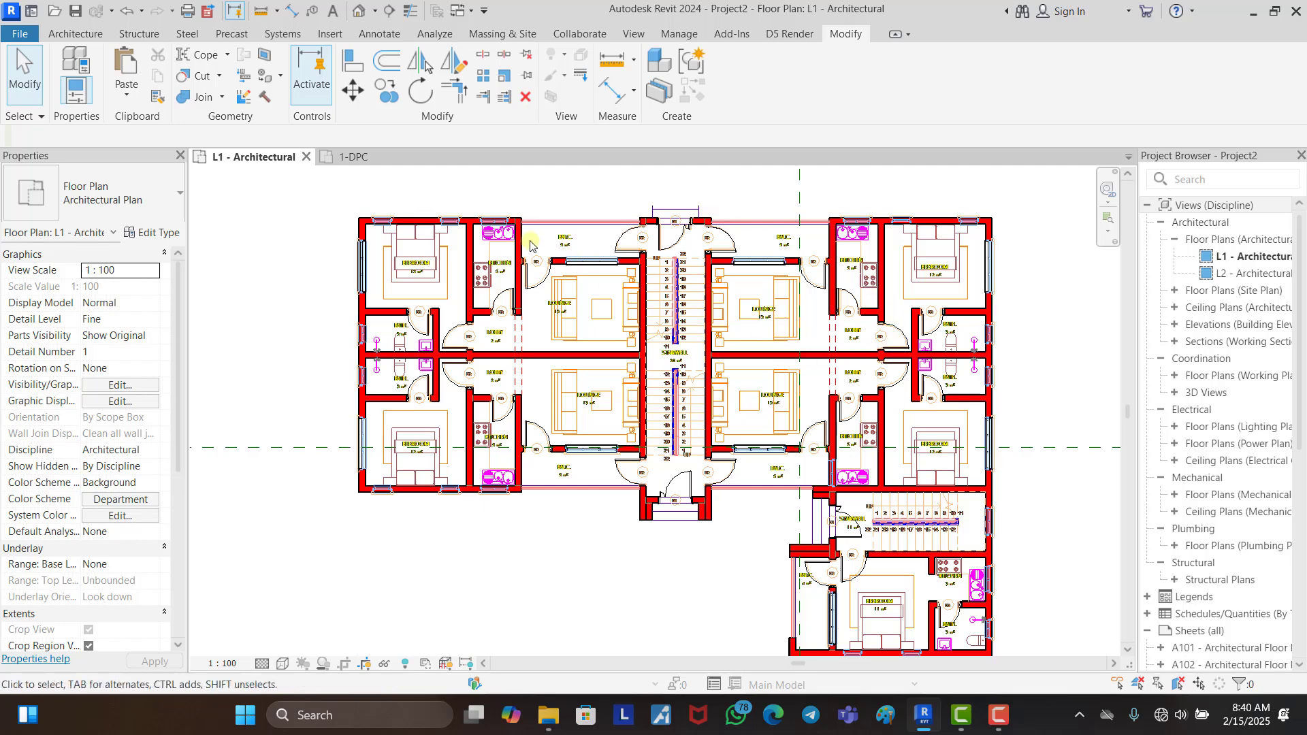
Step: Open the default 3D view and orbit around the building to examine its walls, doors and windows
left_click(359, 12)
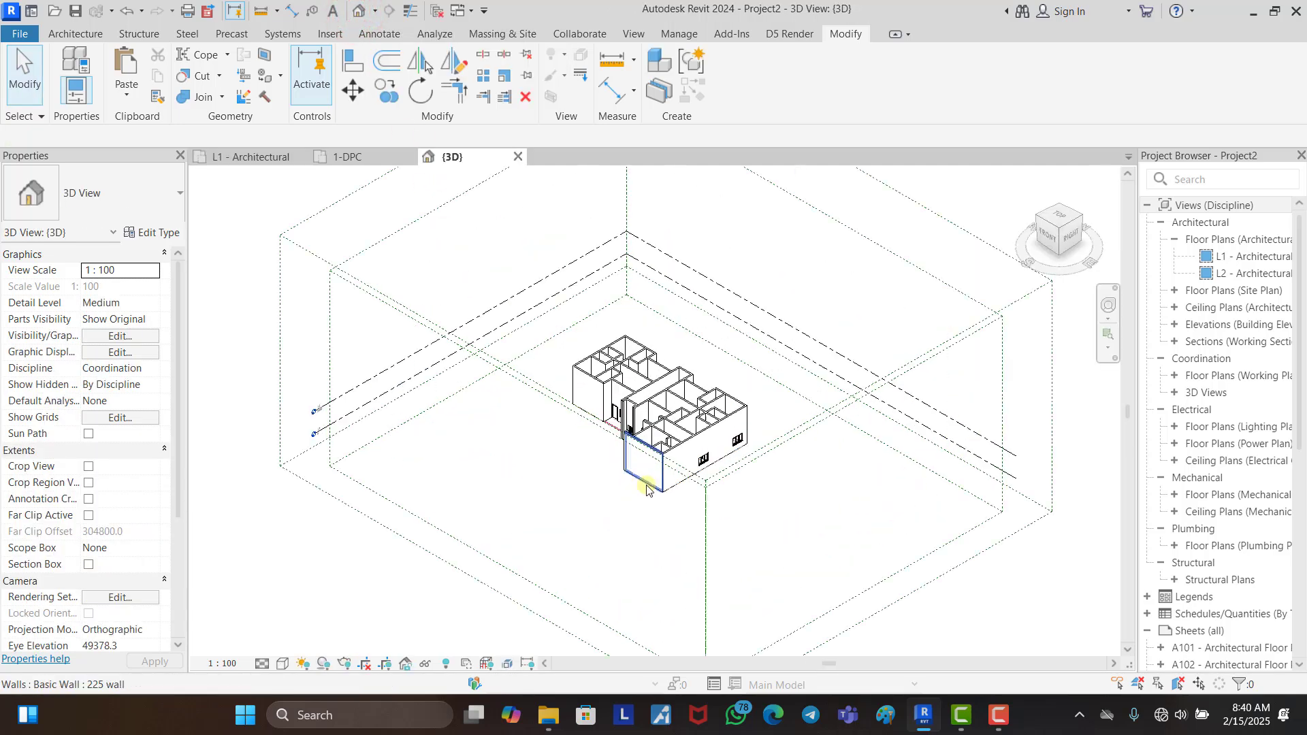
scroll(647, 489, "up", 5)
middle_click_drag(623, 512, 875, 501, "shift")
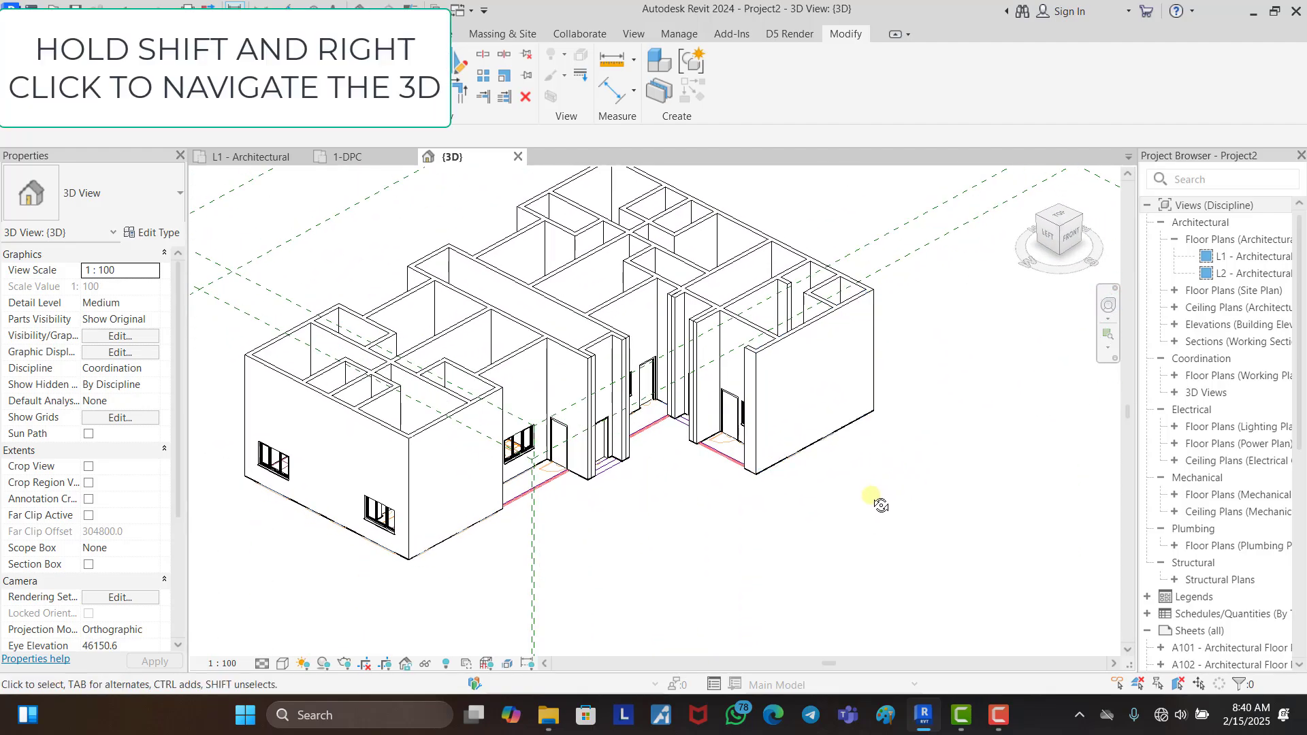
middle_click_drag(761, 544, 708, 563, "shift")
middle_click_drag(538, 605, 443, 477, "shift")
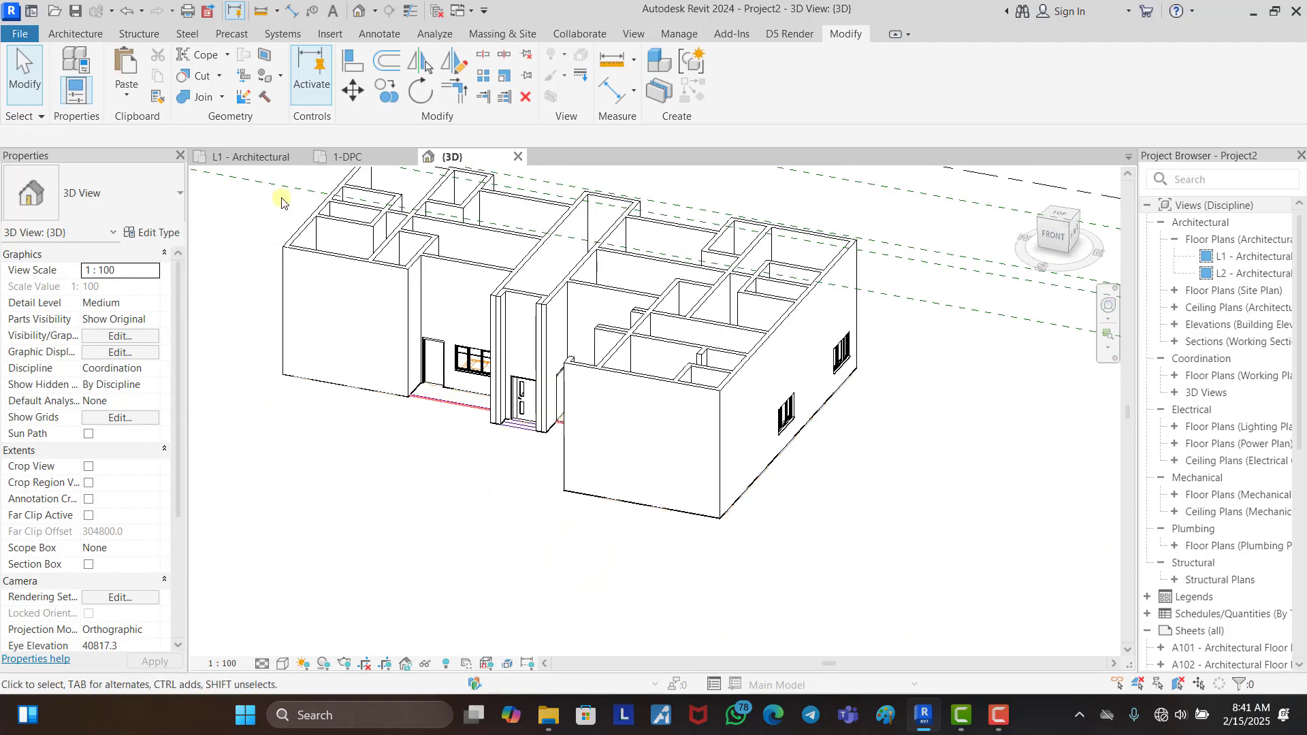
Step: Return to the L1 floor plan, then open the East - Architectural building elevation
left_click(252, 157)
scroll(731, 371, "down", 2)
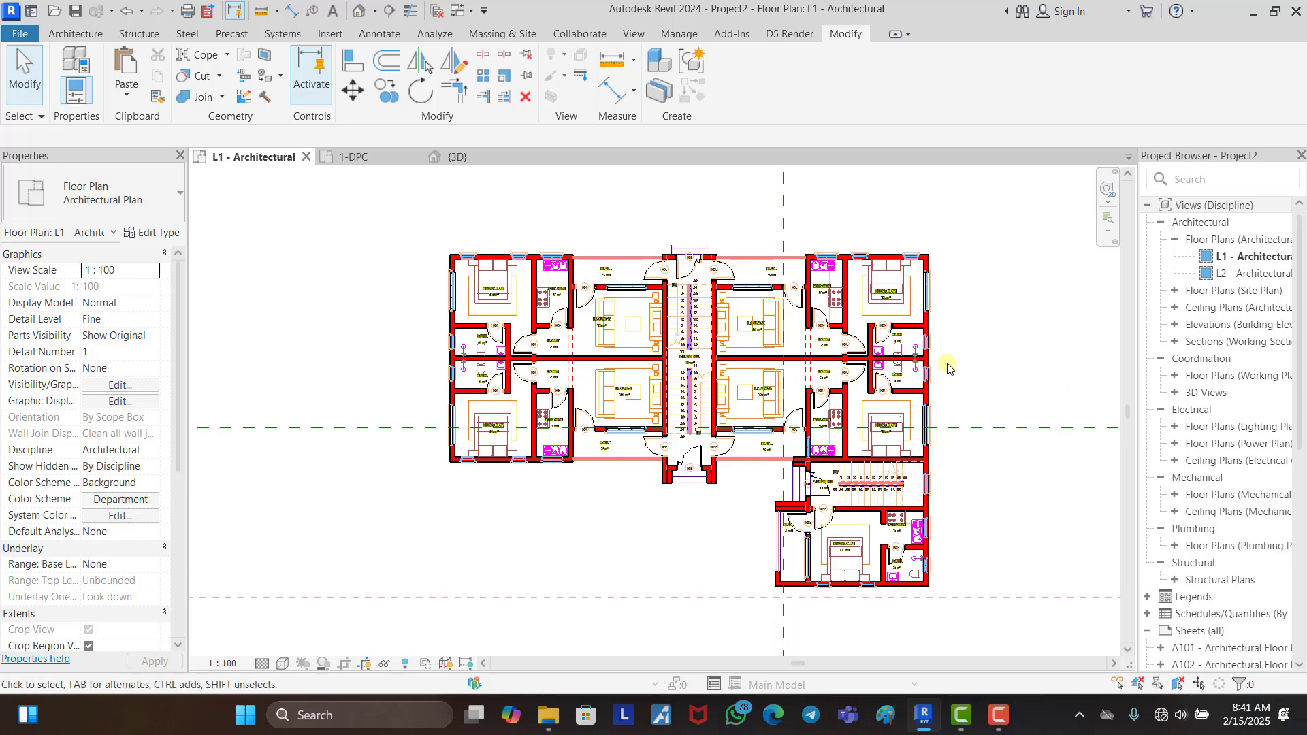
scroll(1235, 525, "down", 8)
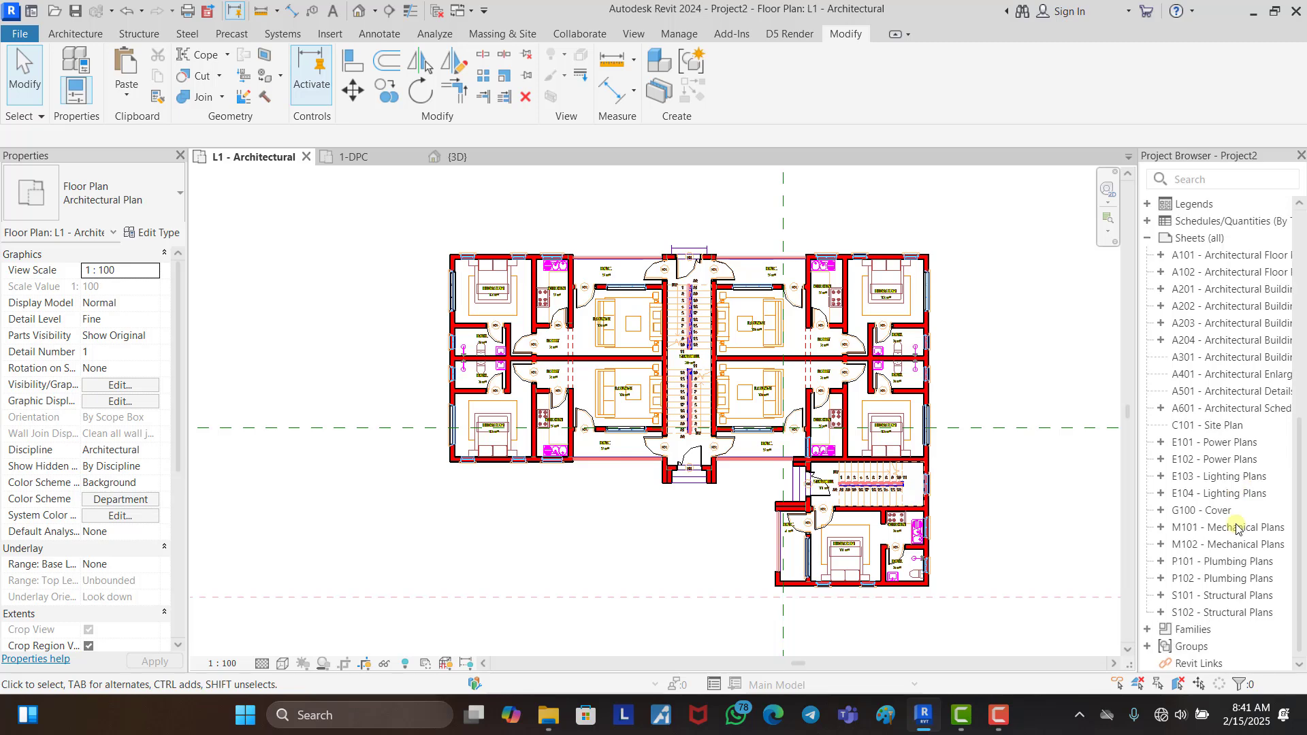
scroll(1236, 526, "up", 5)
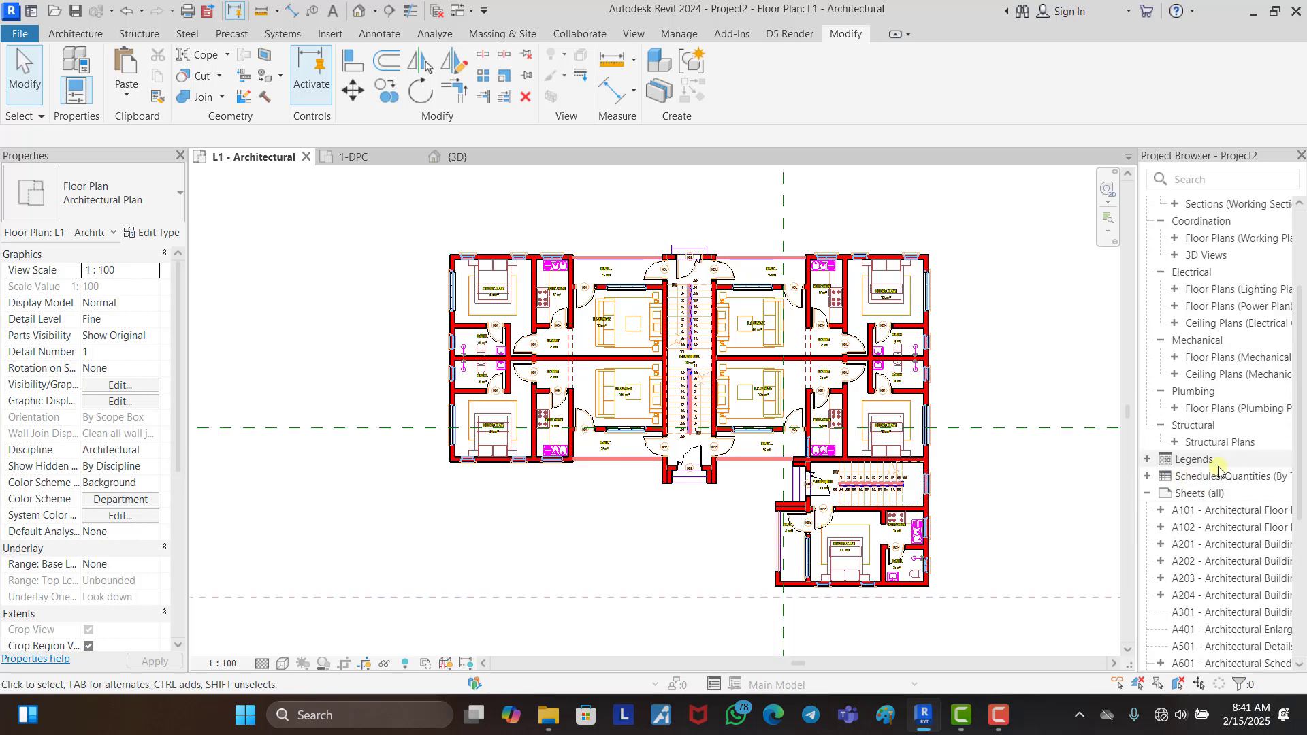
scroll(1208, 443, "up", 3)
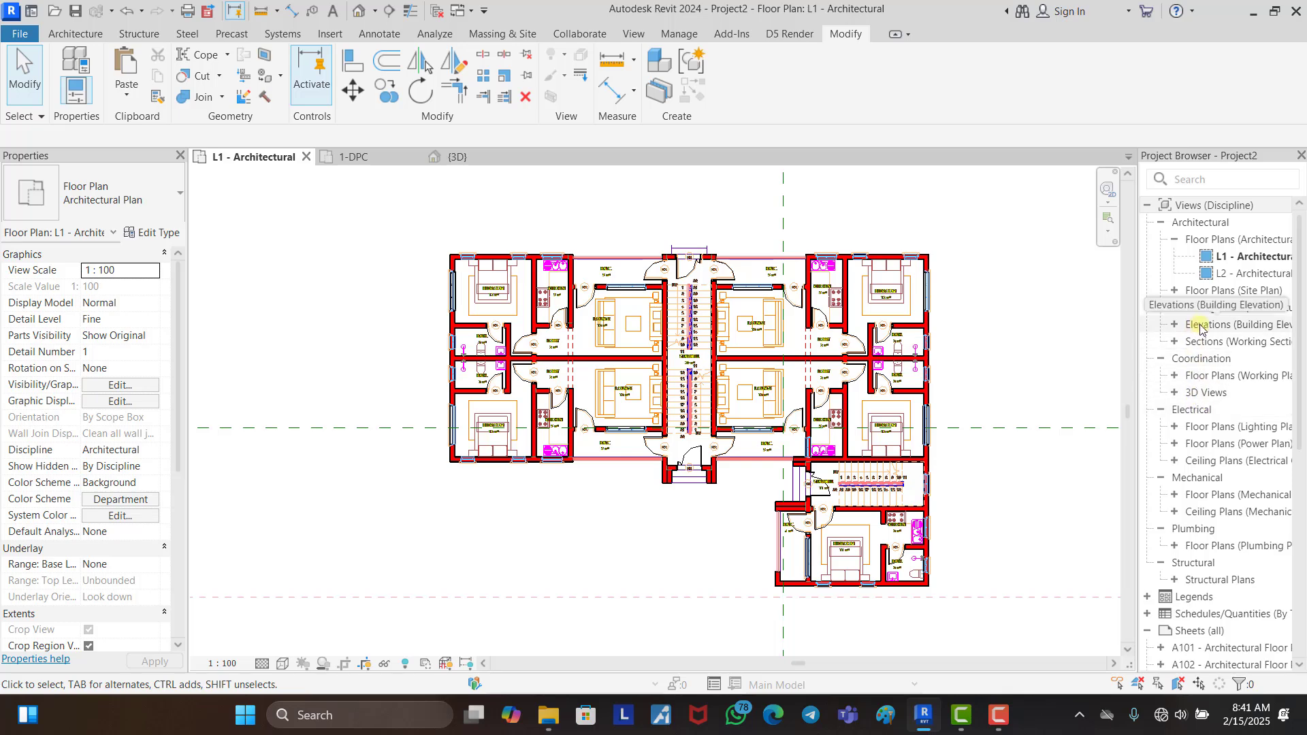
left_click(1174, 326)
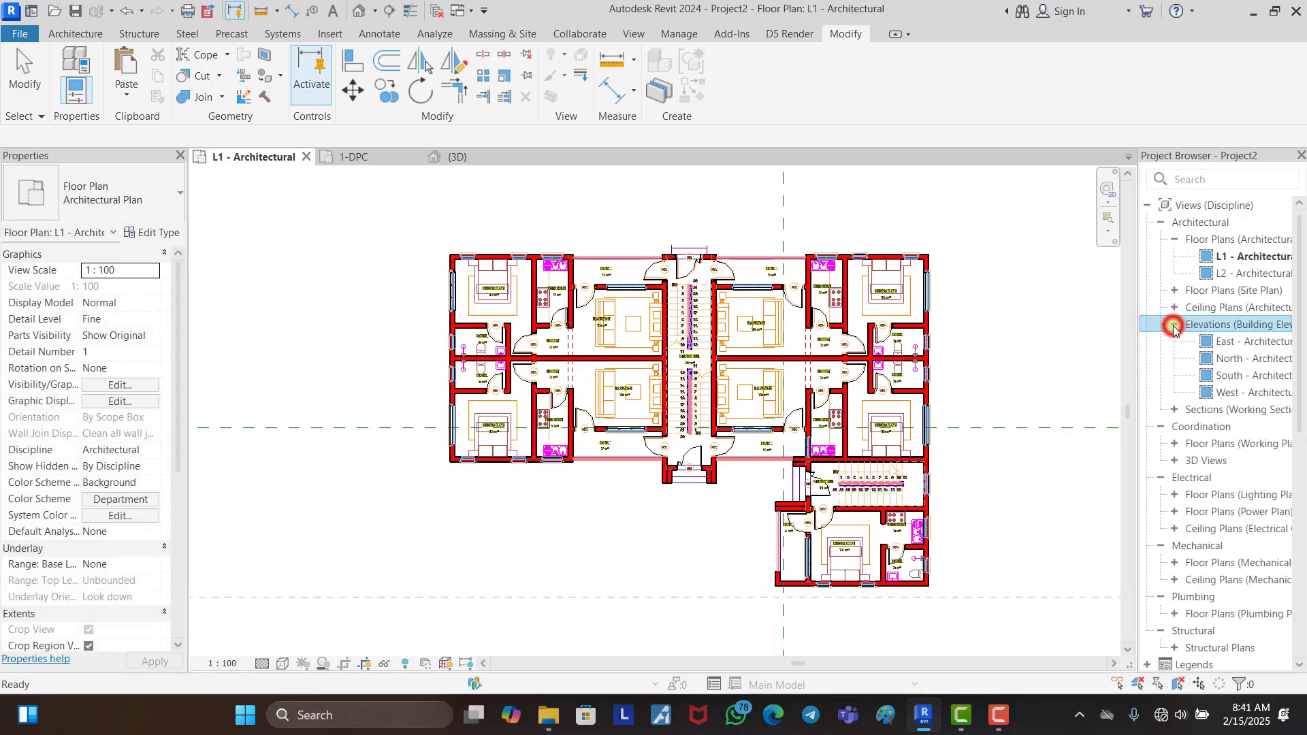
double_click(1243, 342)
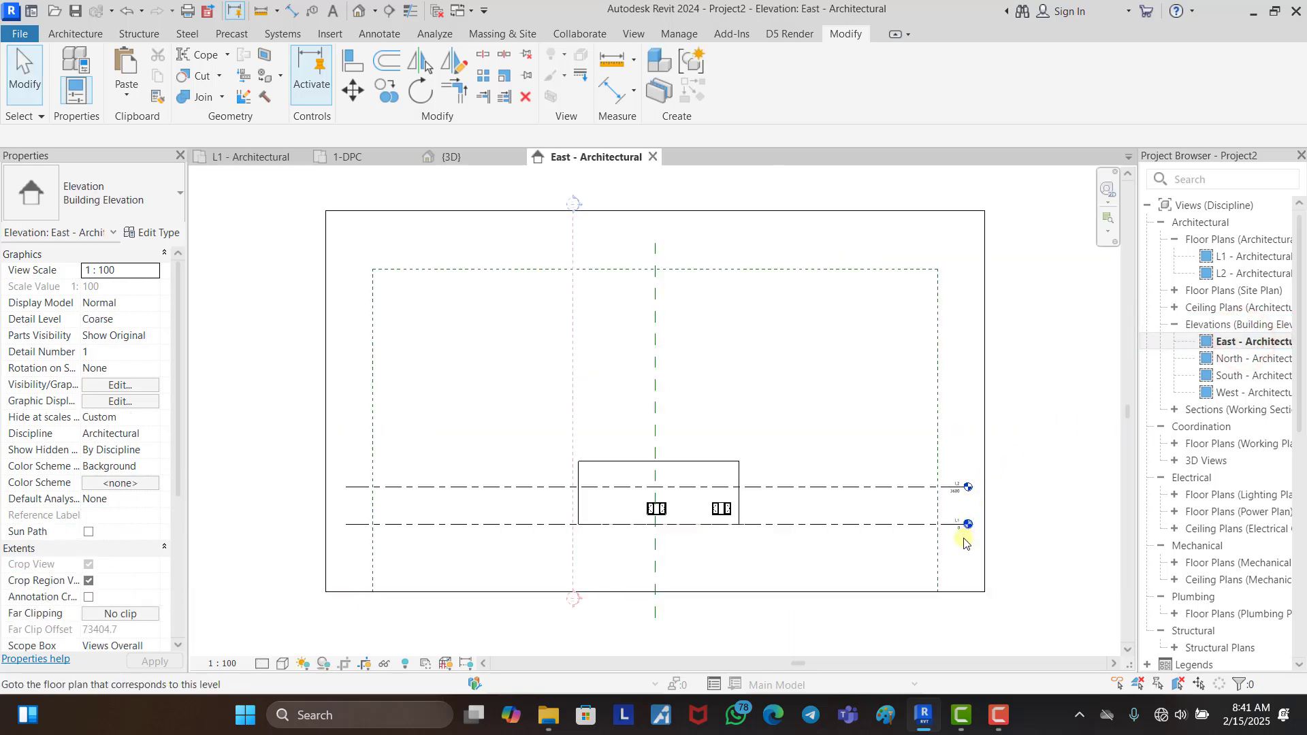
Step: Rename level L1 as 0-NGL in the east elevation
scroll(967, 525, "up", 4)
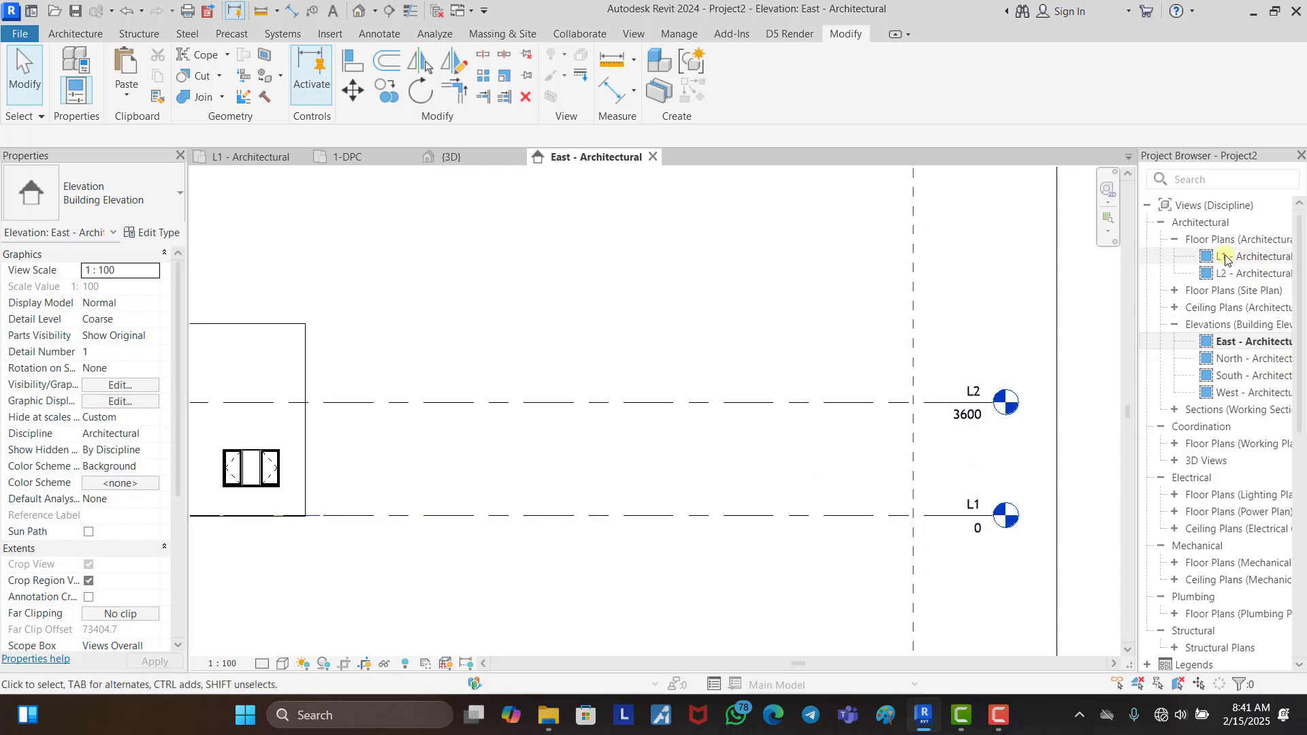
scroll(895, 557, "down", 4)
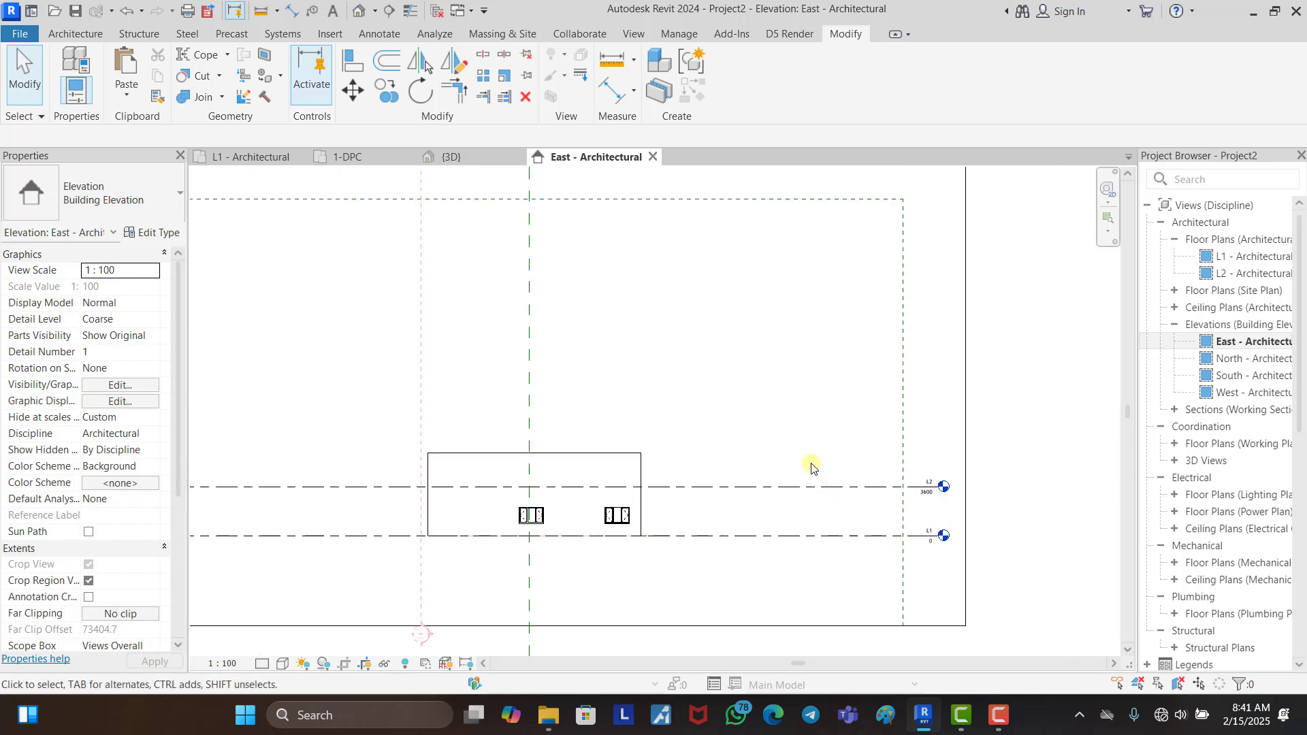
scroll(760, 505, "up", 2)
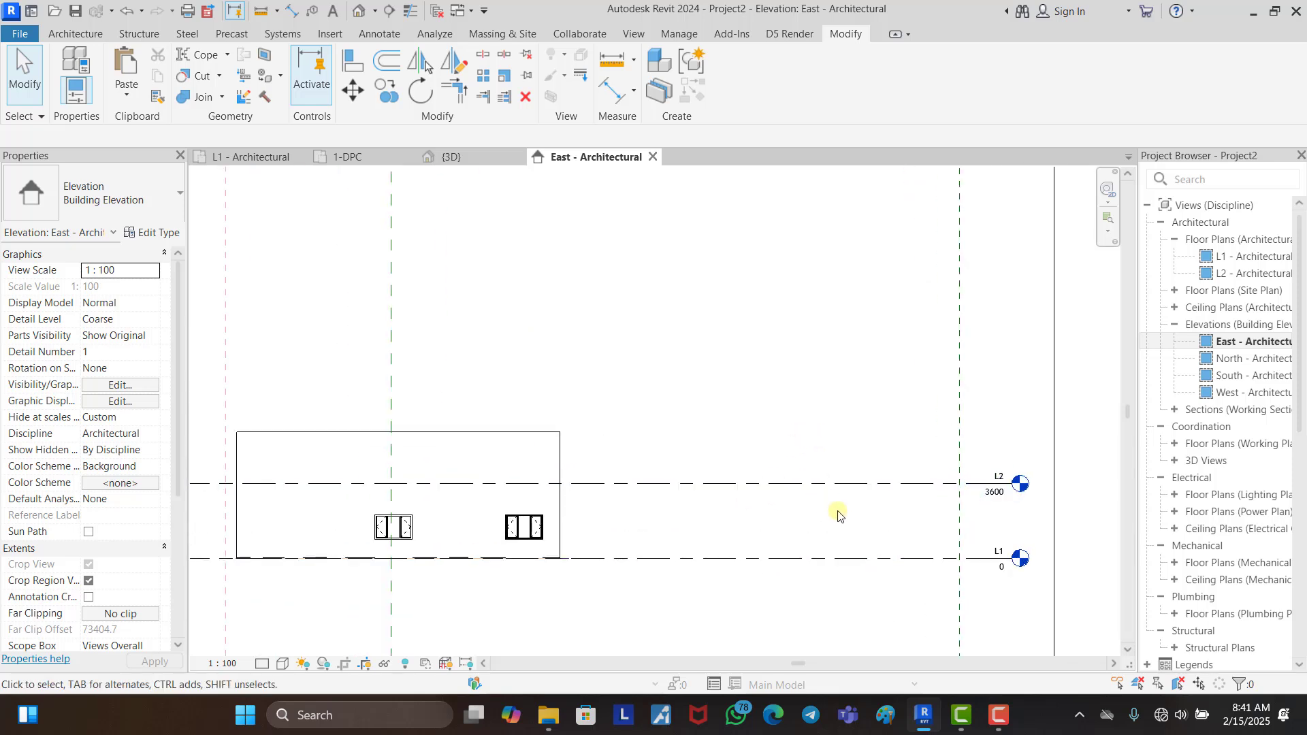
left_click(889, 553)
scroll(1012, 557, "up", 3)
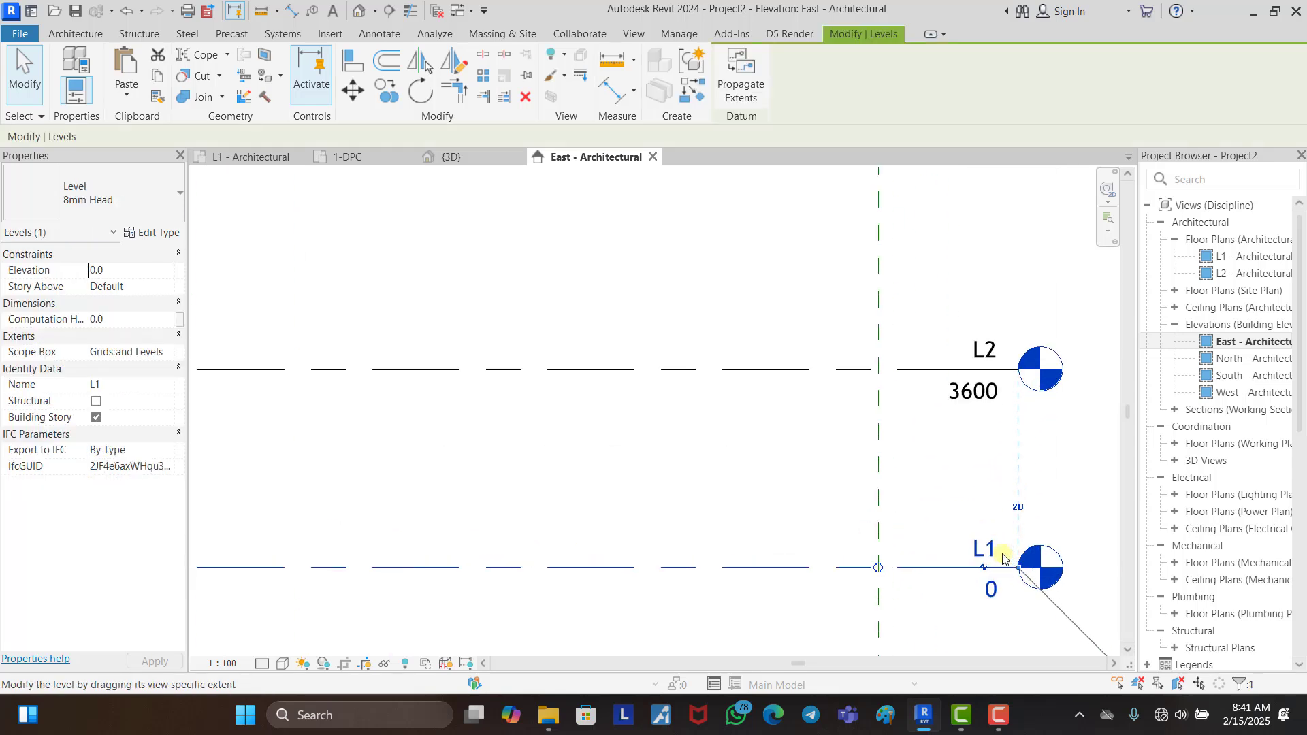
double_click(970, 550)
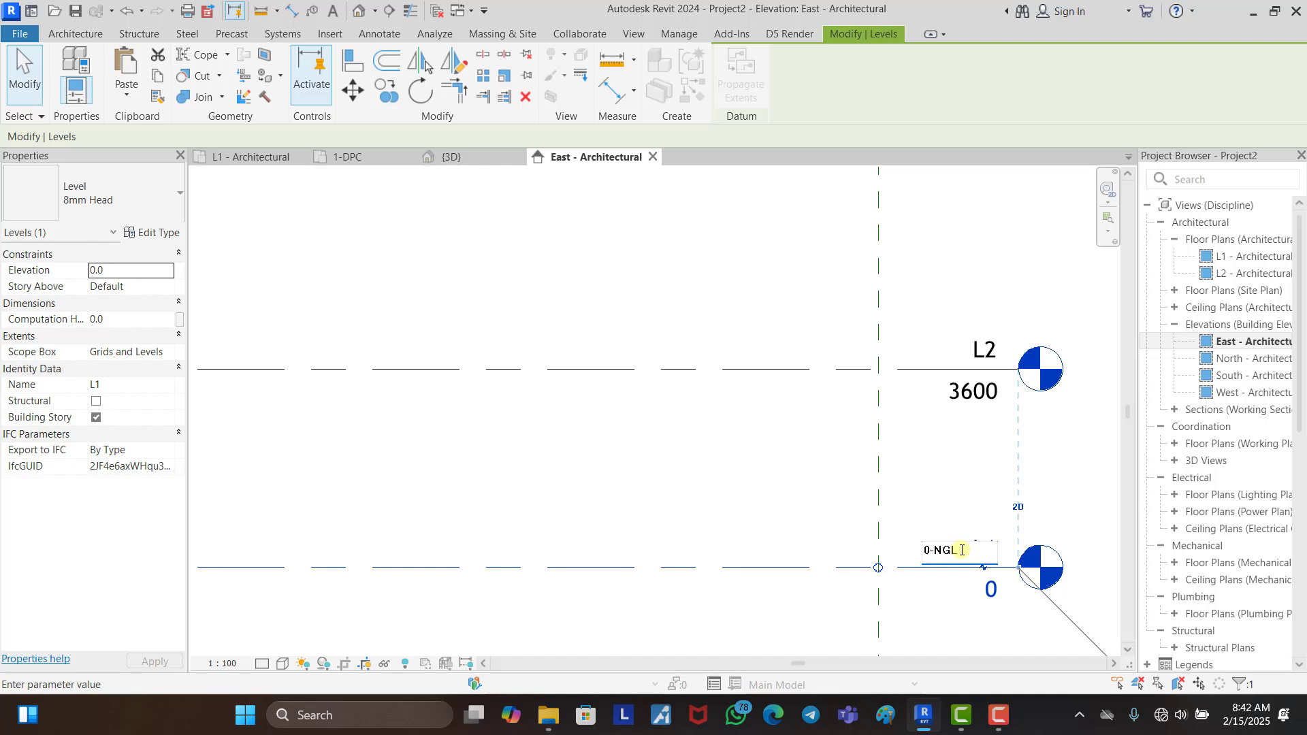
left_click(764, 475)
Step: Rename level L2 as 1-DPC and set its elevation to 450
left_click(835, 373)
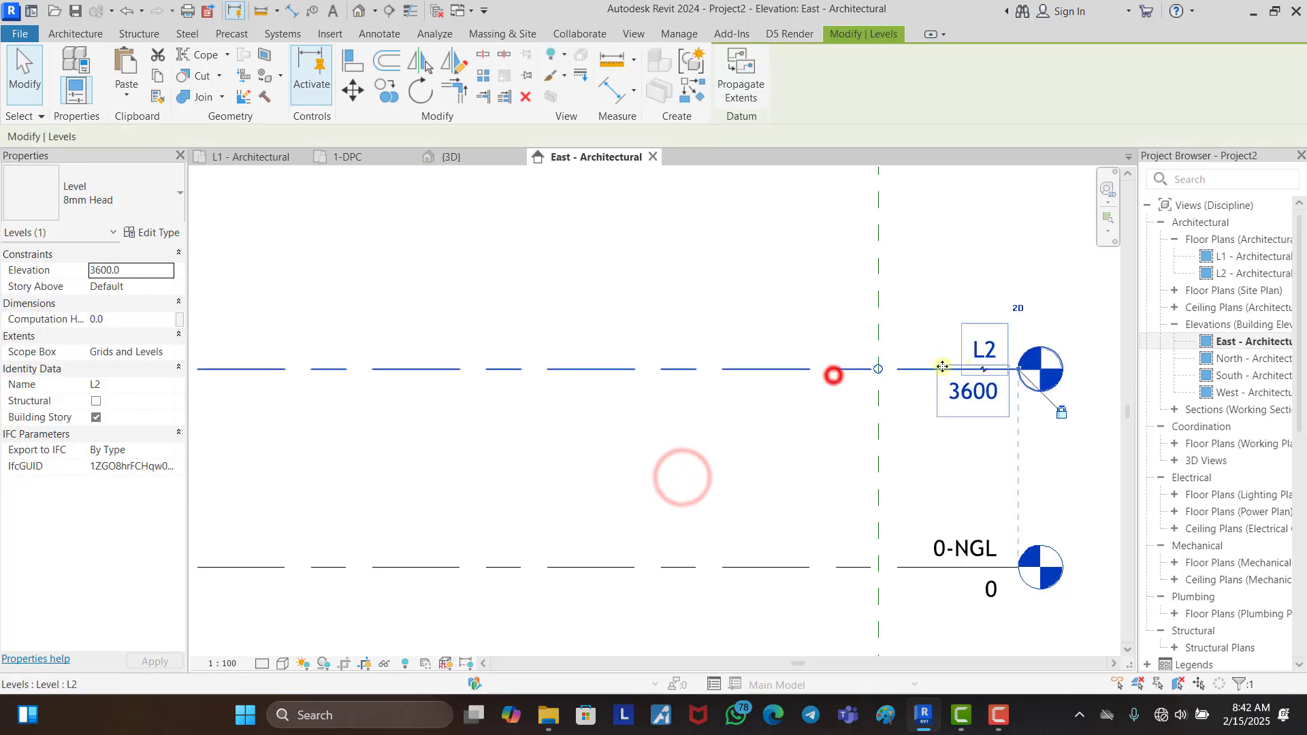
left_click(985, 349)
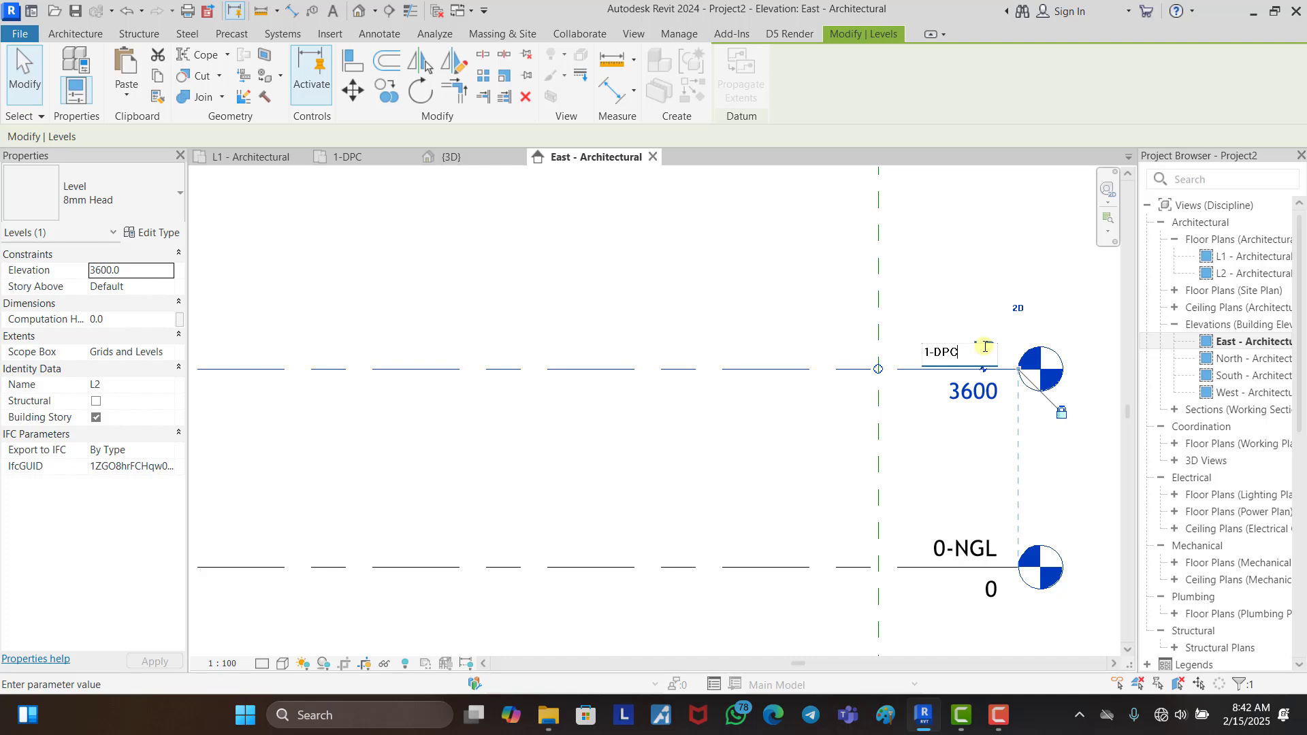
left_click(770, 296)
left_click(974, 396)
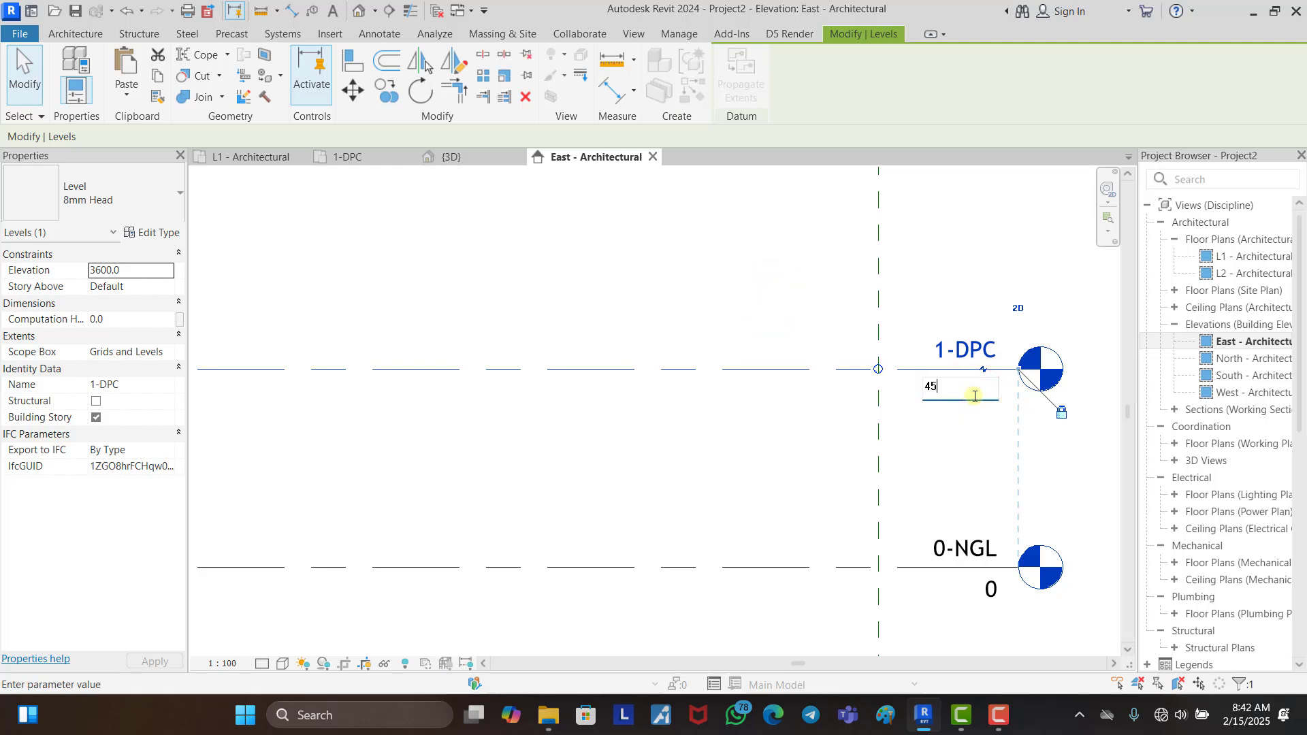
left_click(726, 305)
scroll(725, 304, "down", 1)
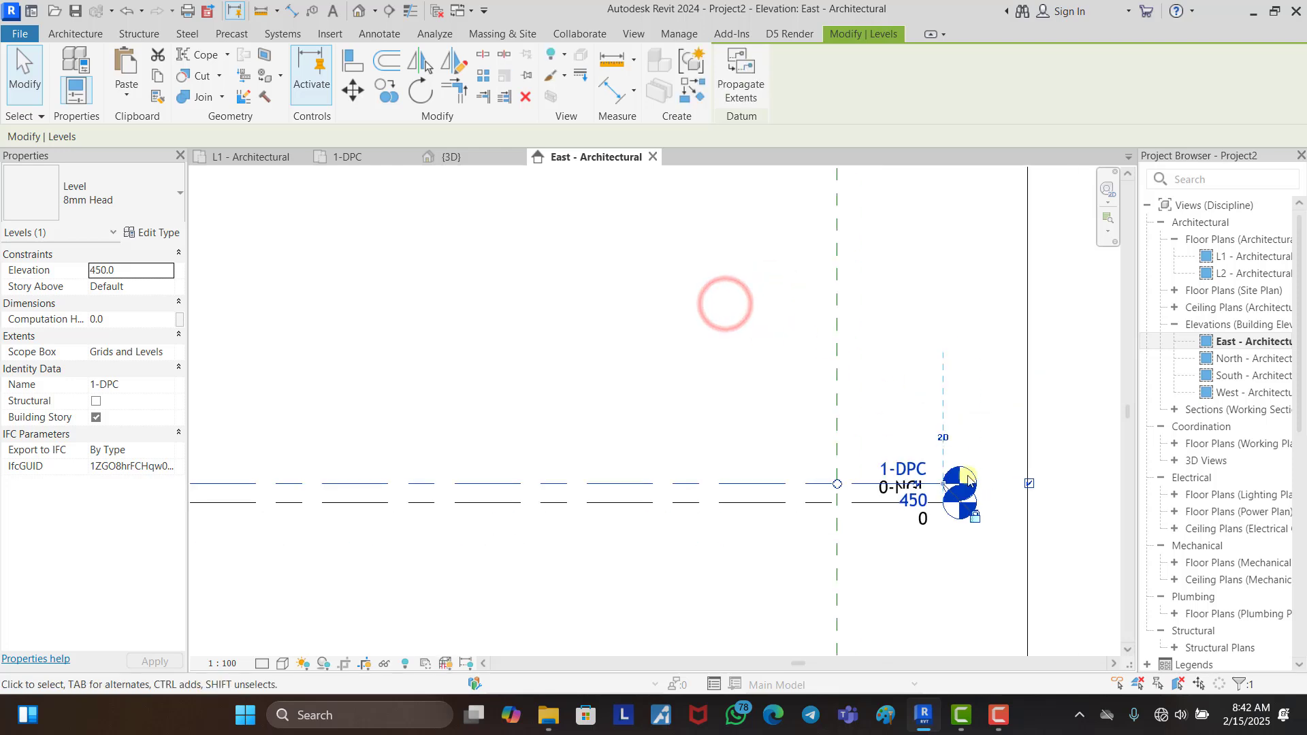
Step: Add an elbow to the 0-NGL level line and reshape it so its head sits clear below the 1-DPC head
scroll(935, 504, "up", 2)
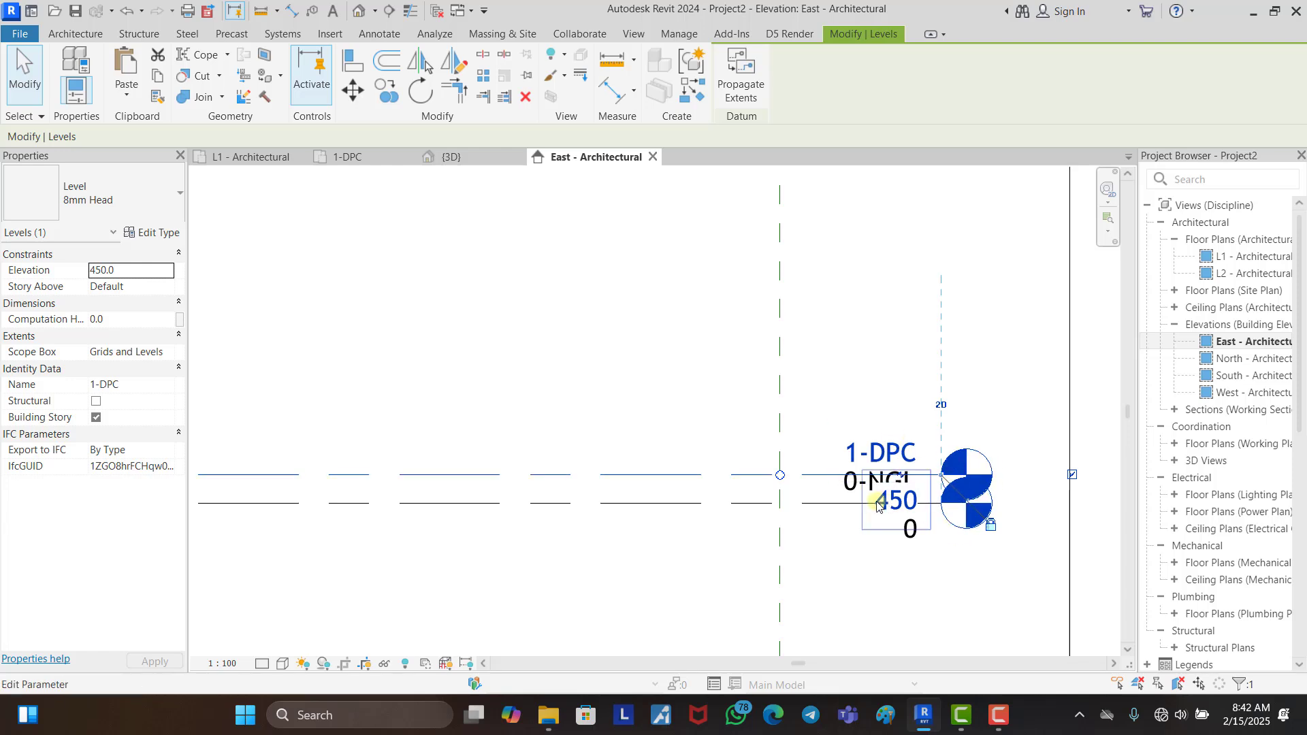
left_click(725, 524)
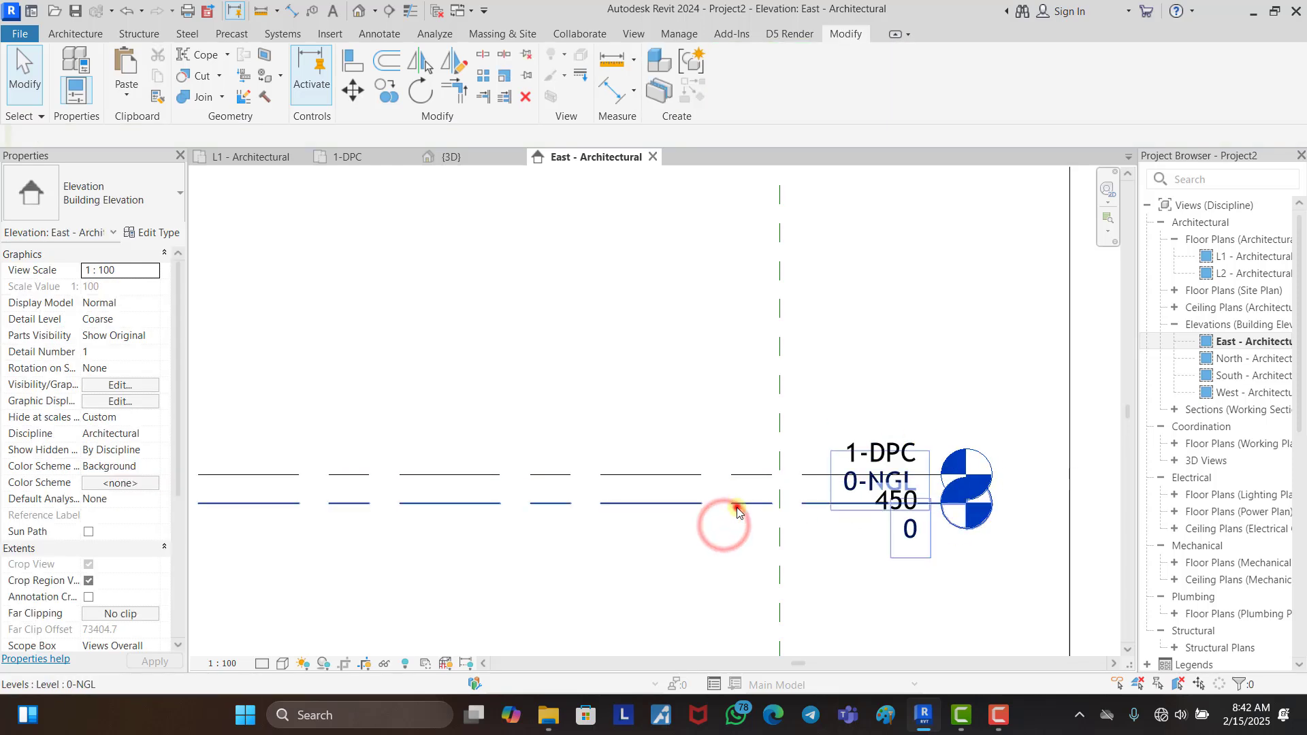
left_click(733, 504)
scroll(899, 514, "up", 3)
scroll(893, 506, "up", 2)
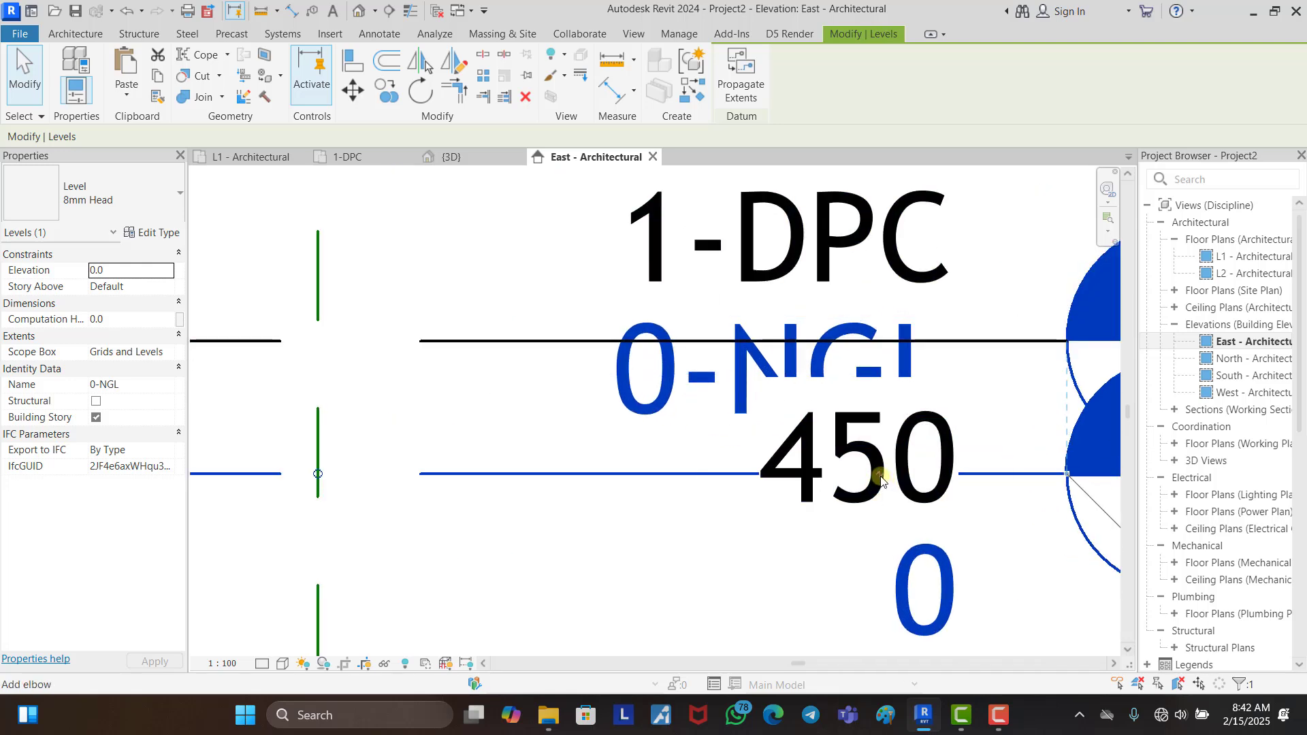
left_click(882, 480)
scroll(875, 469, "down", 5)
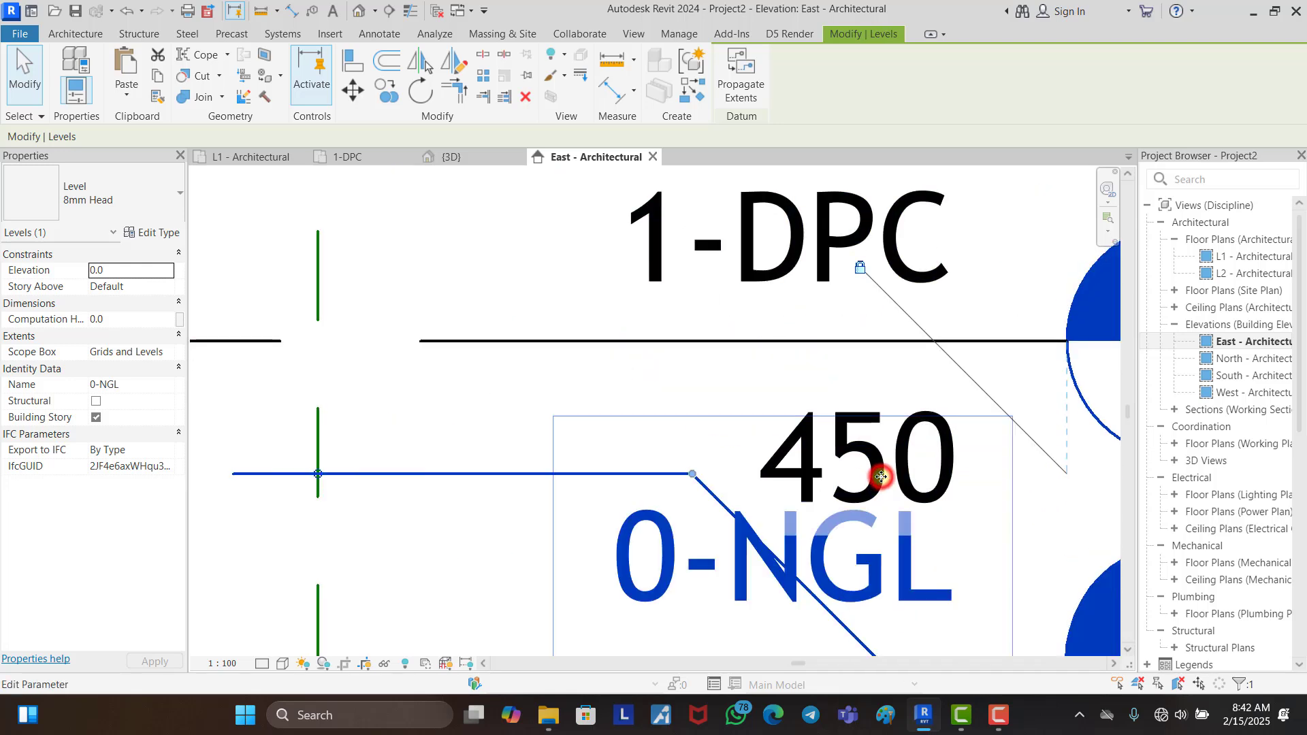
left_click_drag(817, 442, 747, 500)
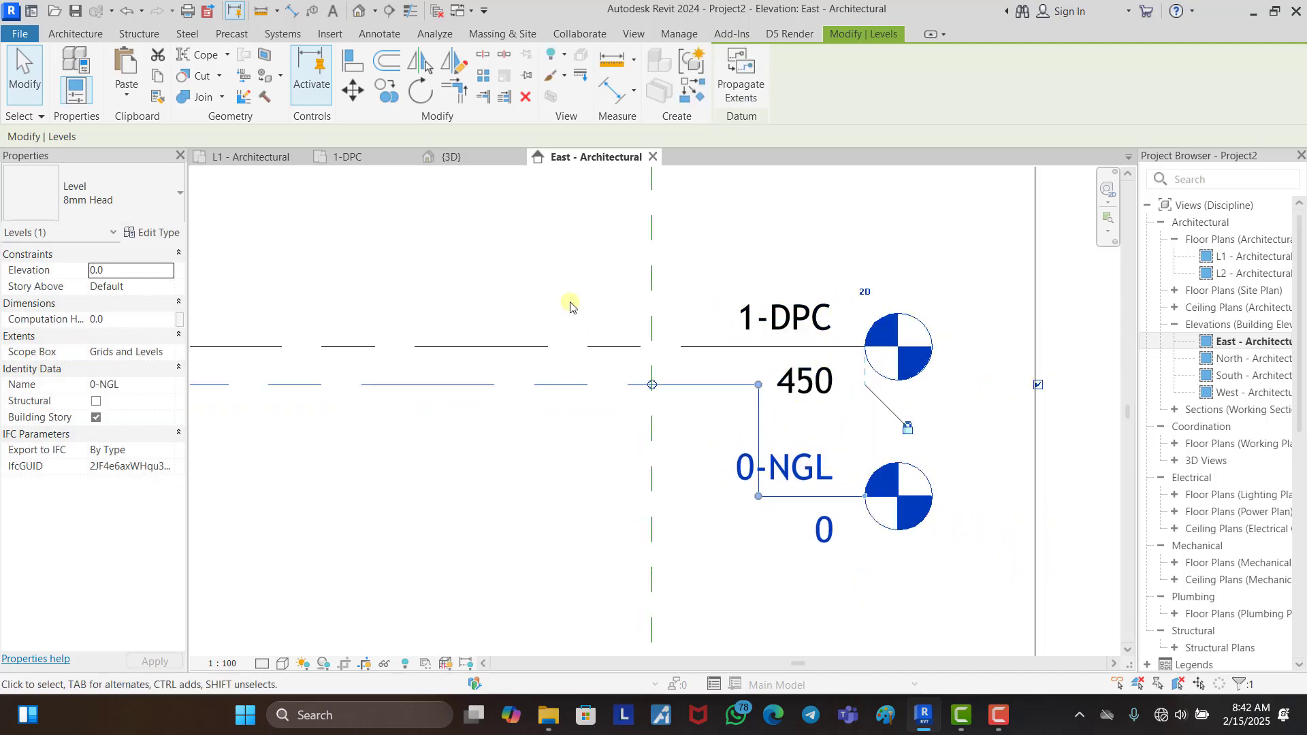
left_click(521, 276)
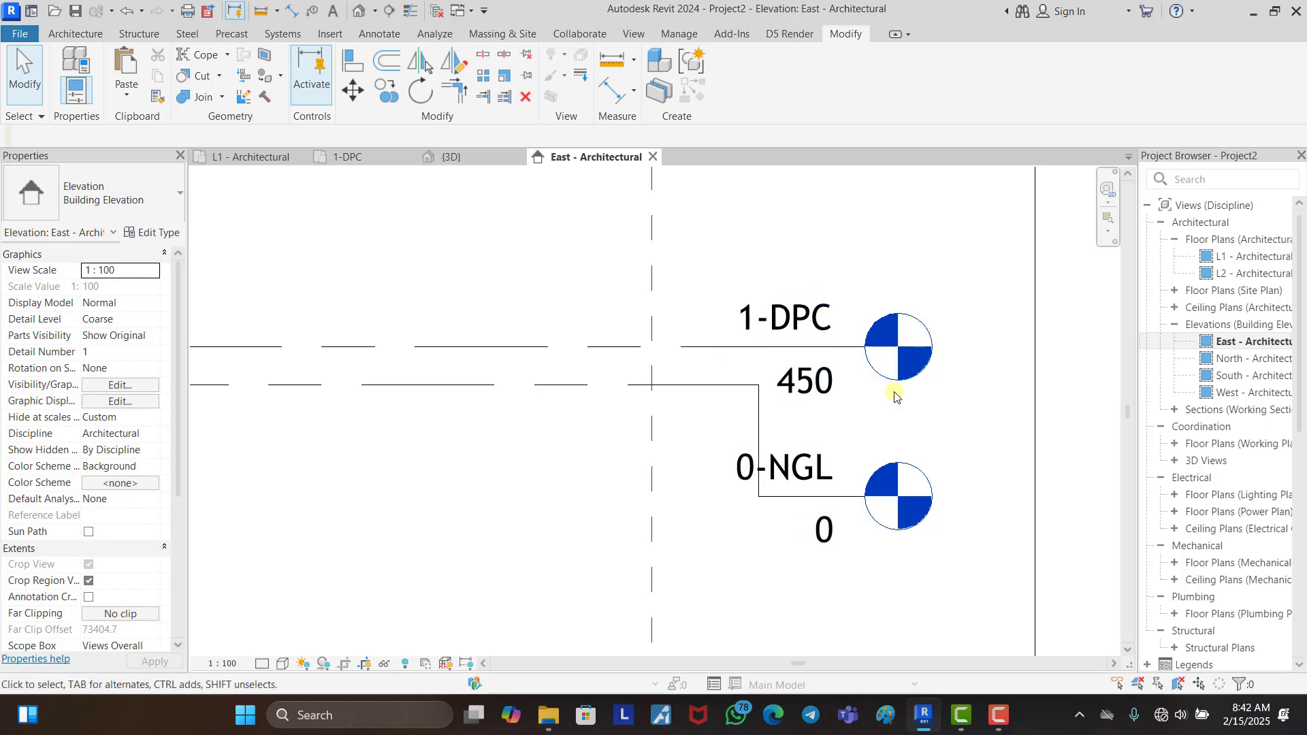
Step: Draw a new level across the East elevation 3000 mm above the 1-DPC level, aligned with the existing level heads
scroll(880, 470, "down", 5)
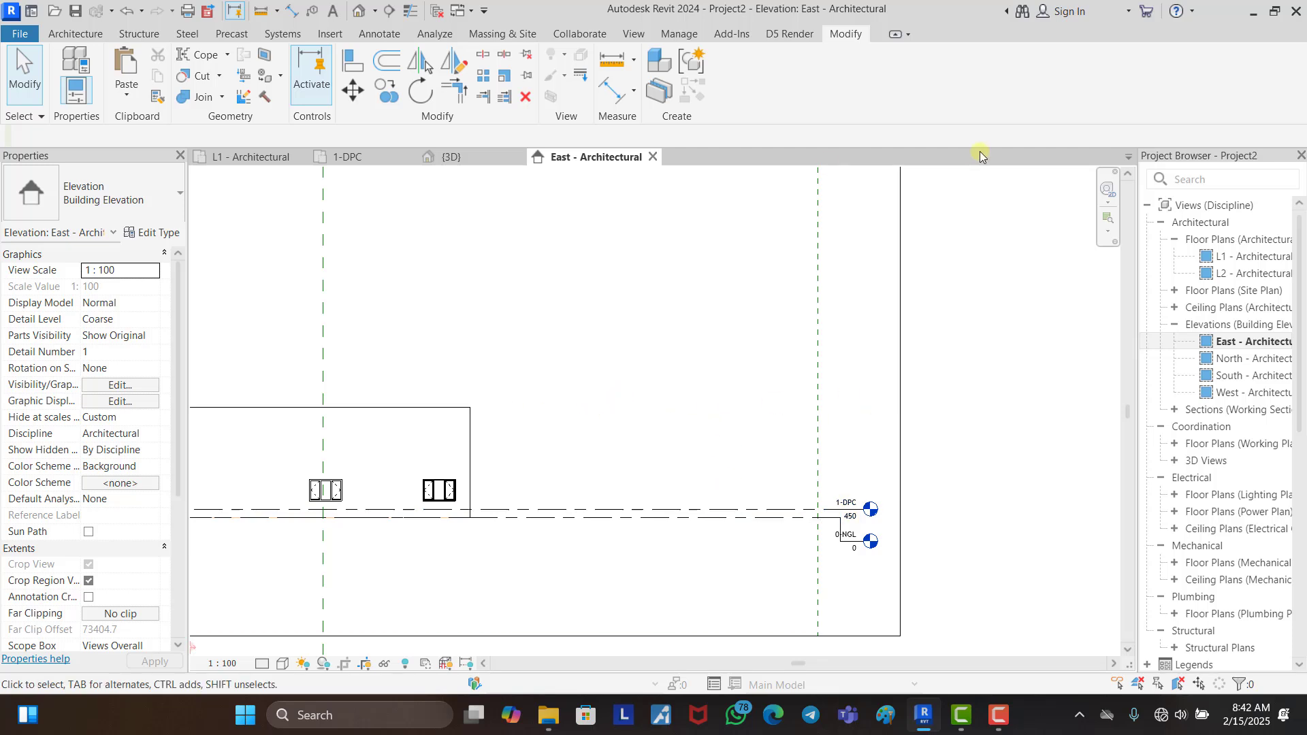
left_click(796, 510)
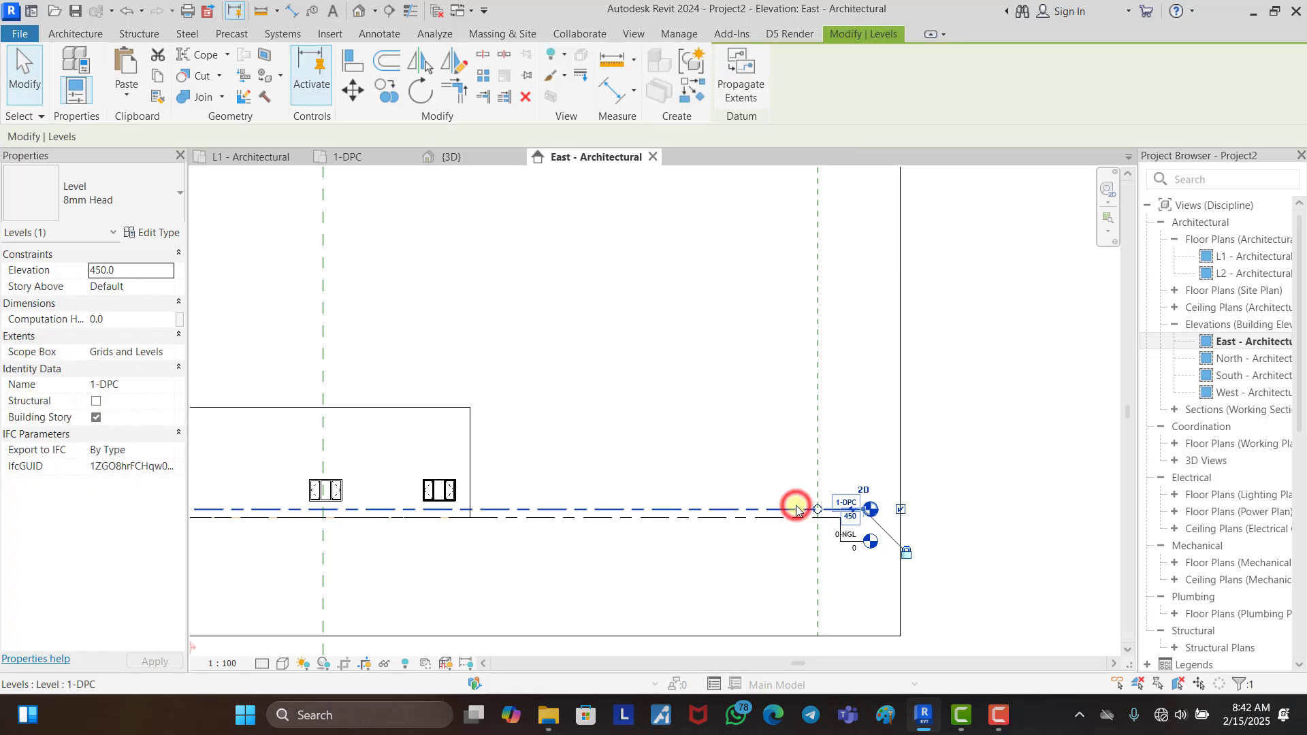
key("l")
key("l")
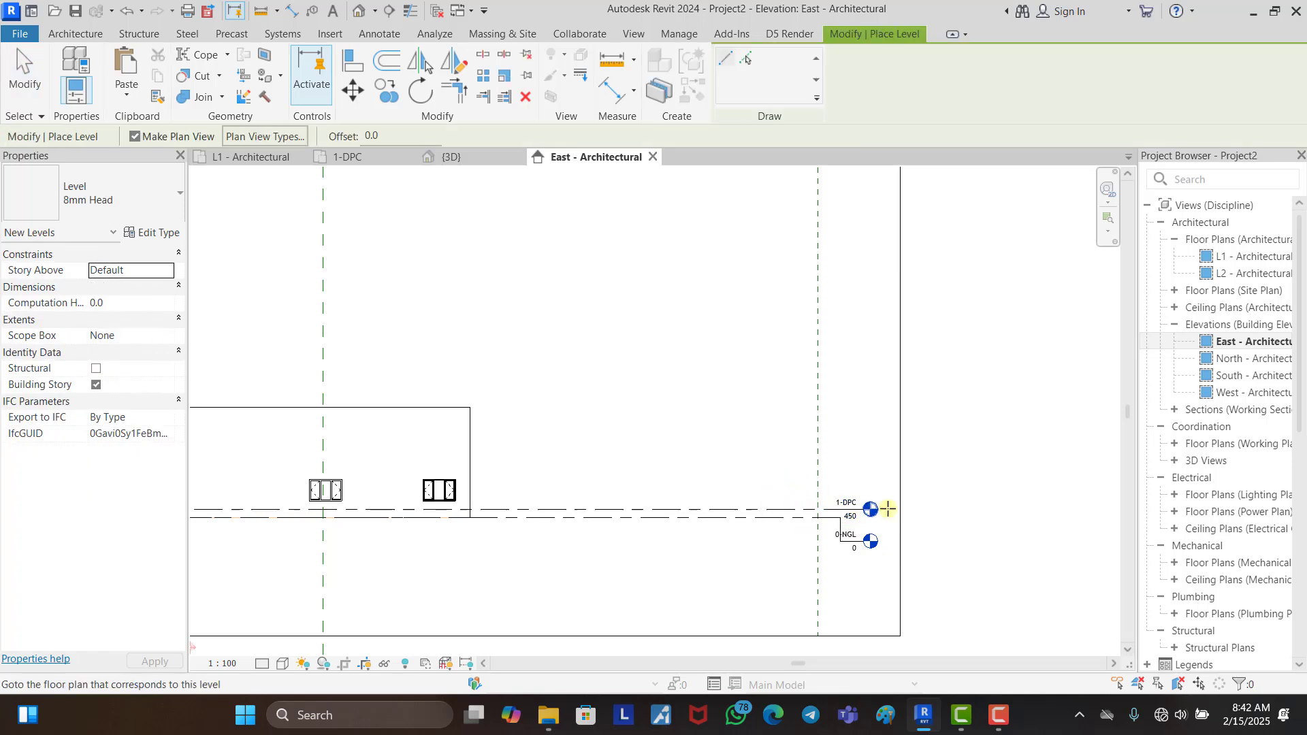
scroll(980, 487, "down", 5)
scroll(498, 493, "up", 2)
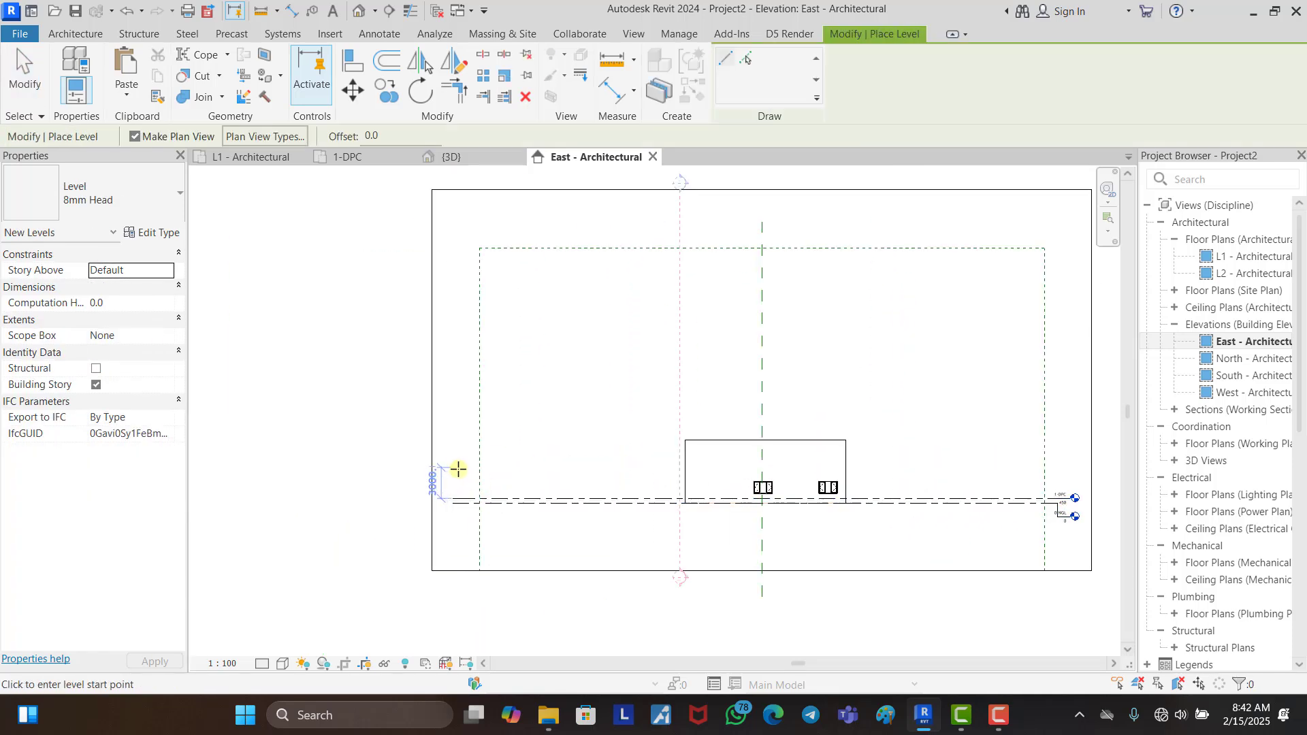
left_click(456, 464)
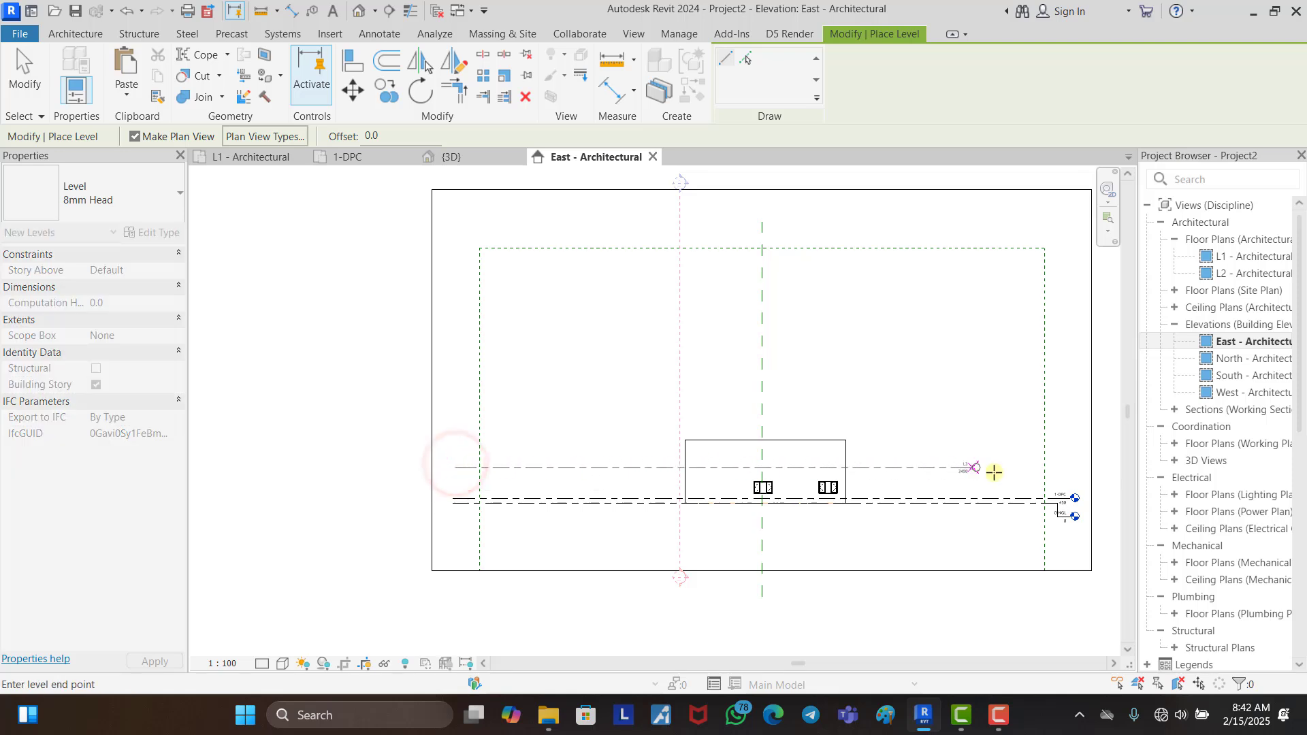
left_click(1070, 468)
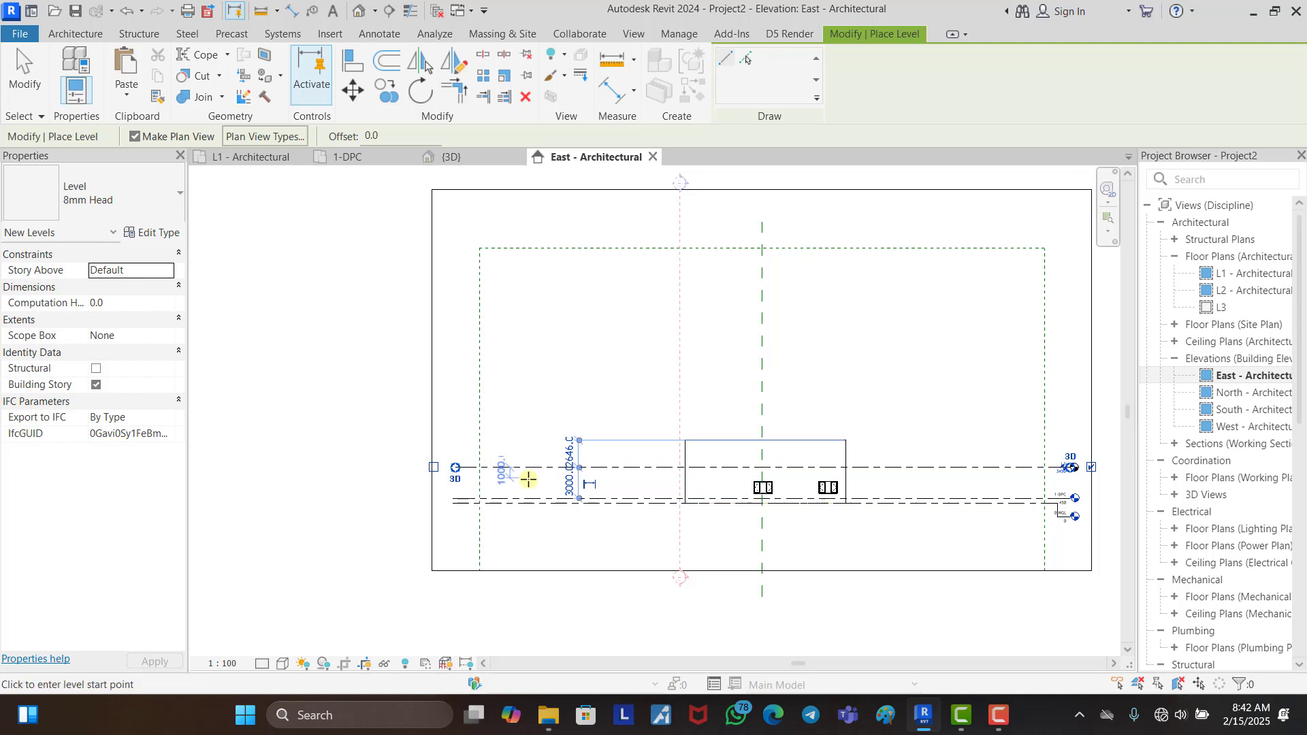
scroll(1058, 467, "up", 4)
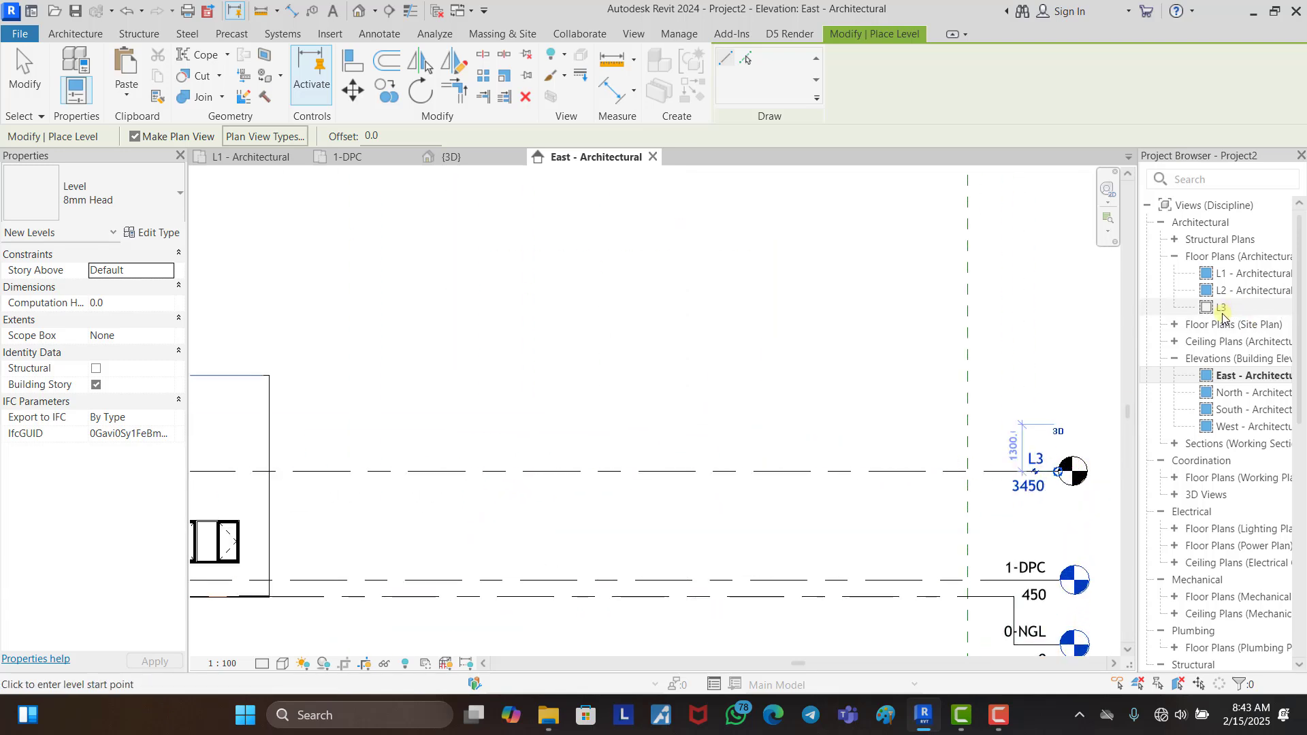
Step: Add one level in line with the top of the wall and another 3000 mm above it
scroll(939, 469, "down", 5)
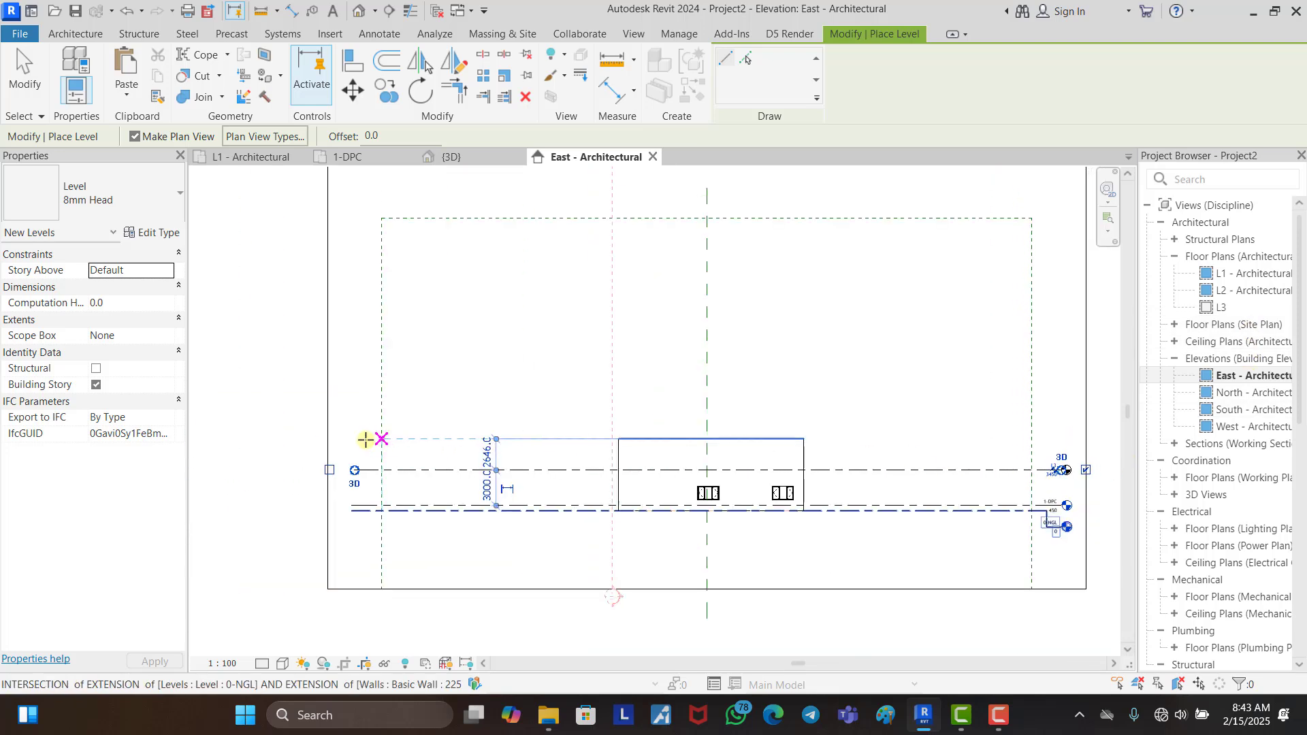
left_click(365, 439)
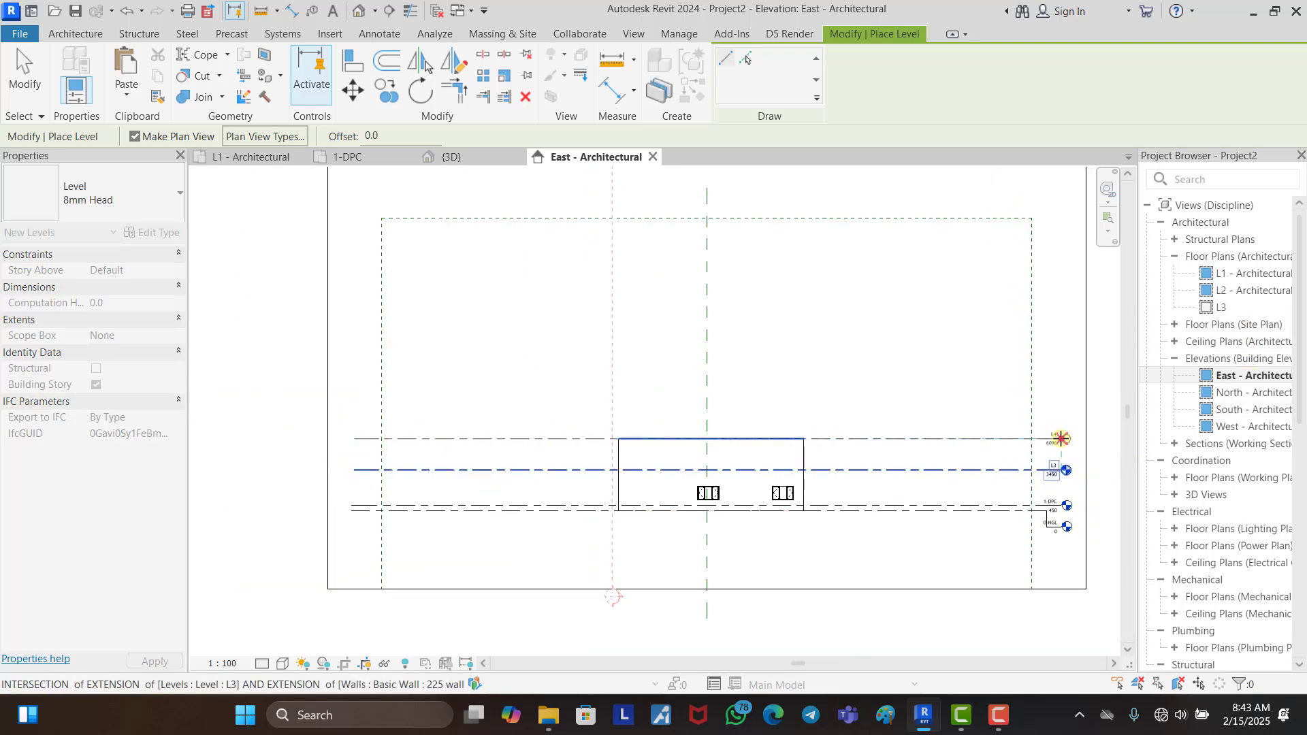
left_click(1060, 439)
left_click(359, 402)
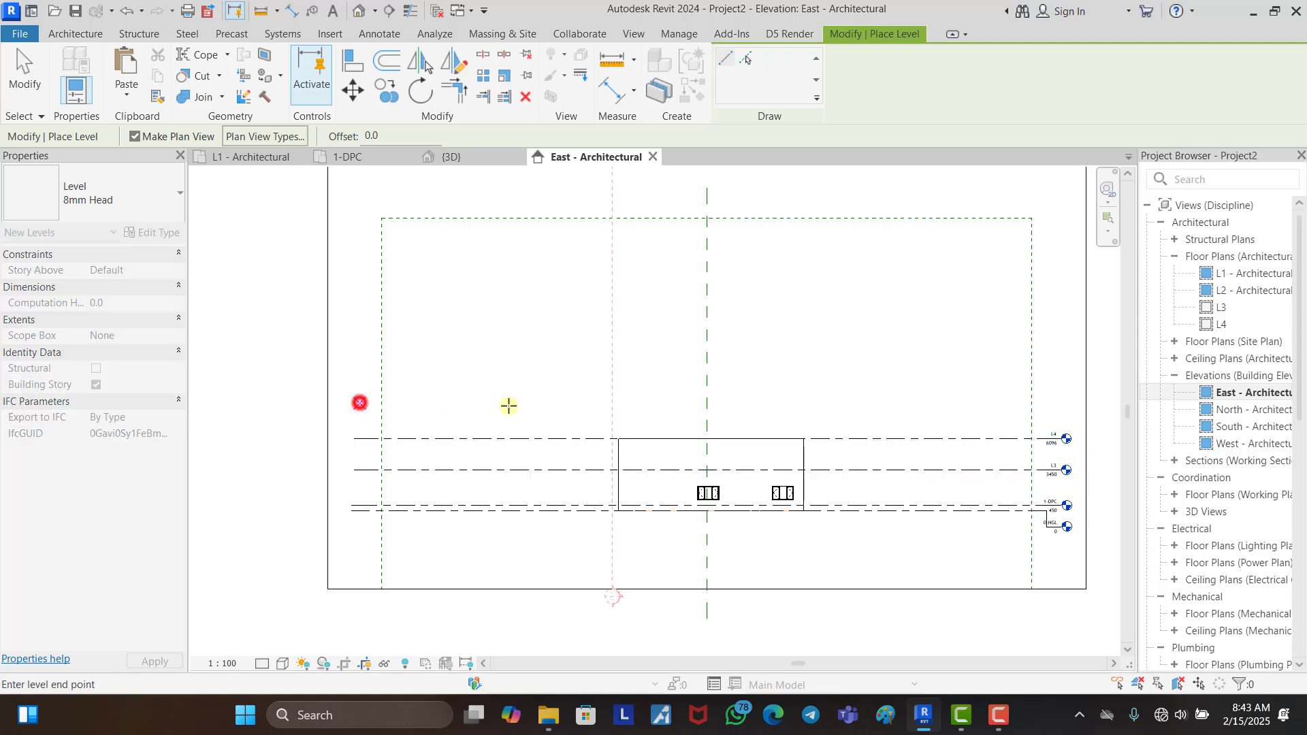
left_click(1062, 404)
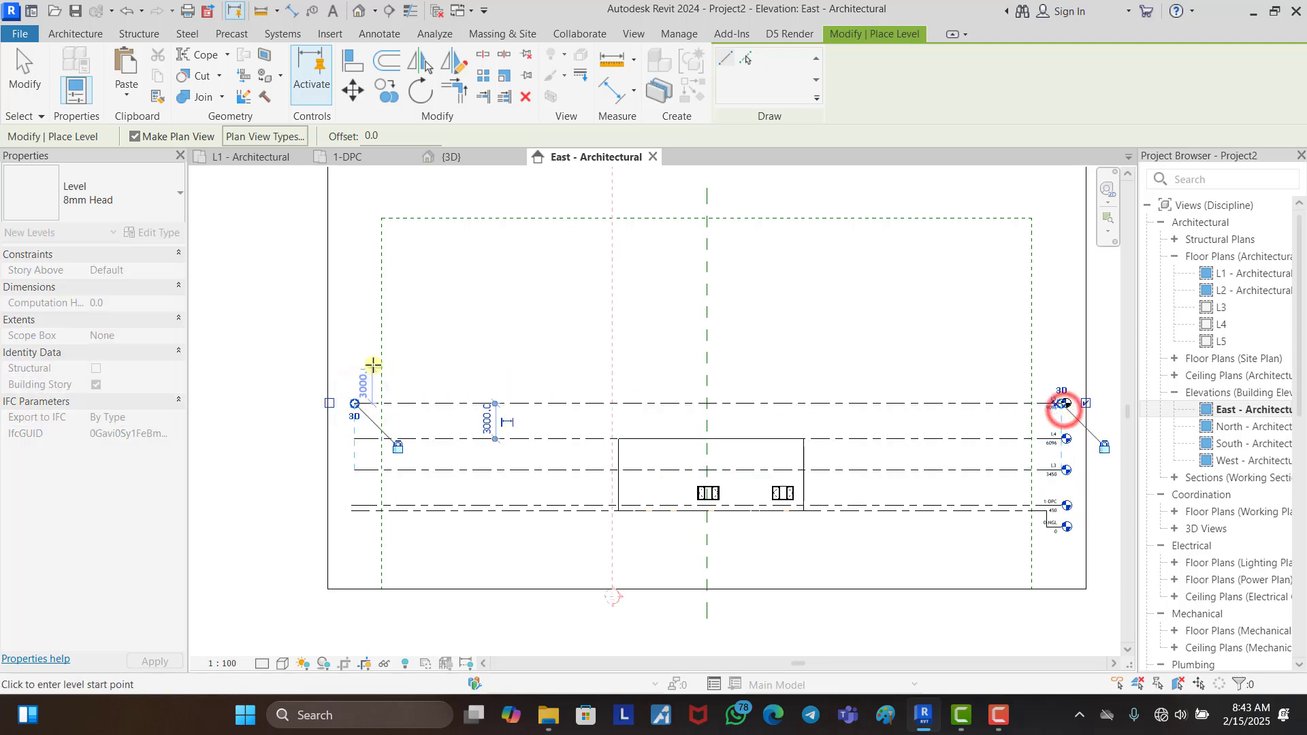
Step: Add three more levels above, the first two at 4000 mm intervals and the third about 3000 mm higher, and finish placing levels
left_click(354, 356)
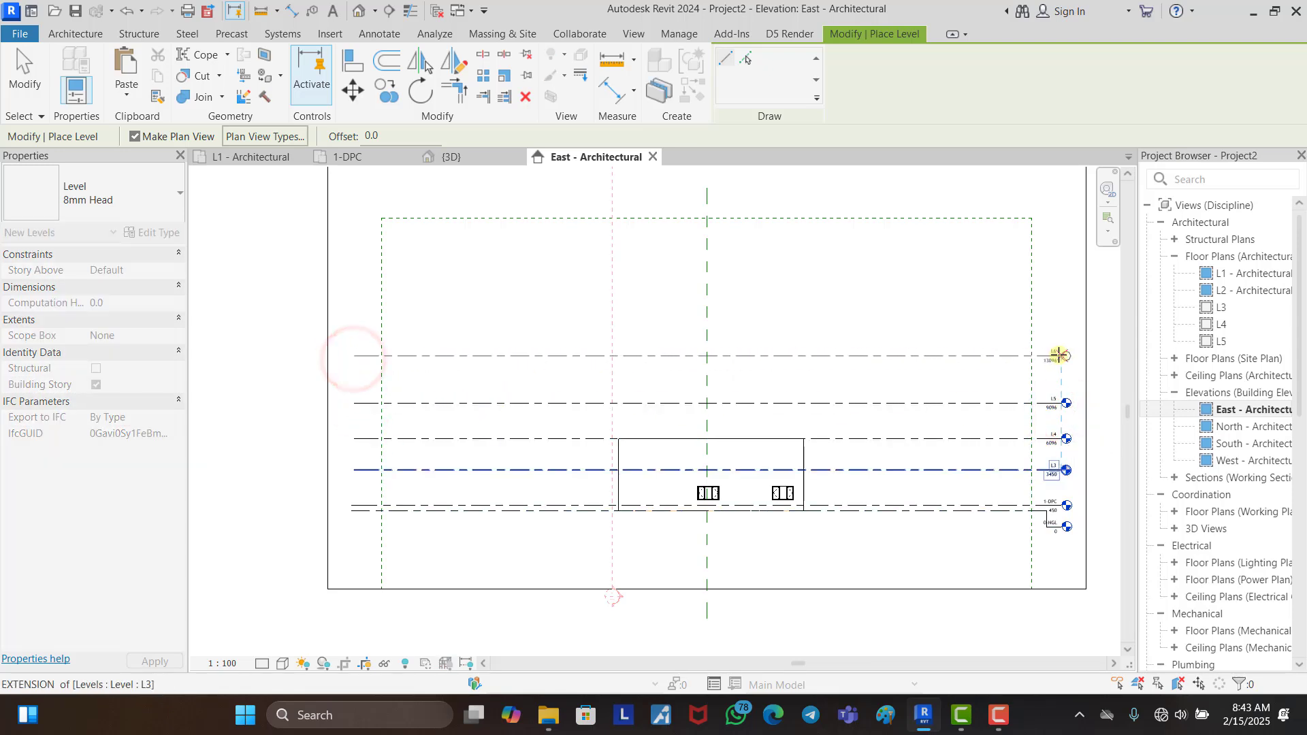
left_click(1059, 355)
left_click(353, 309)
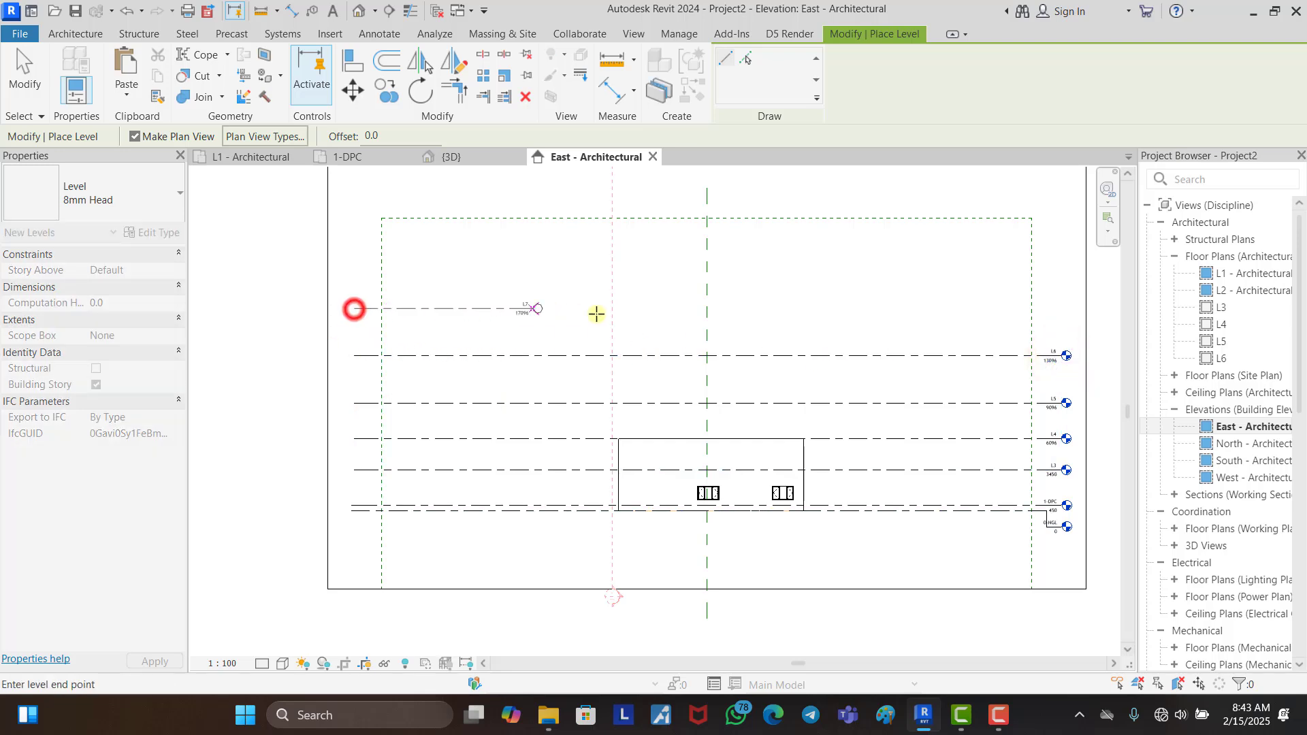
left_click(1062, 308)
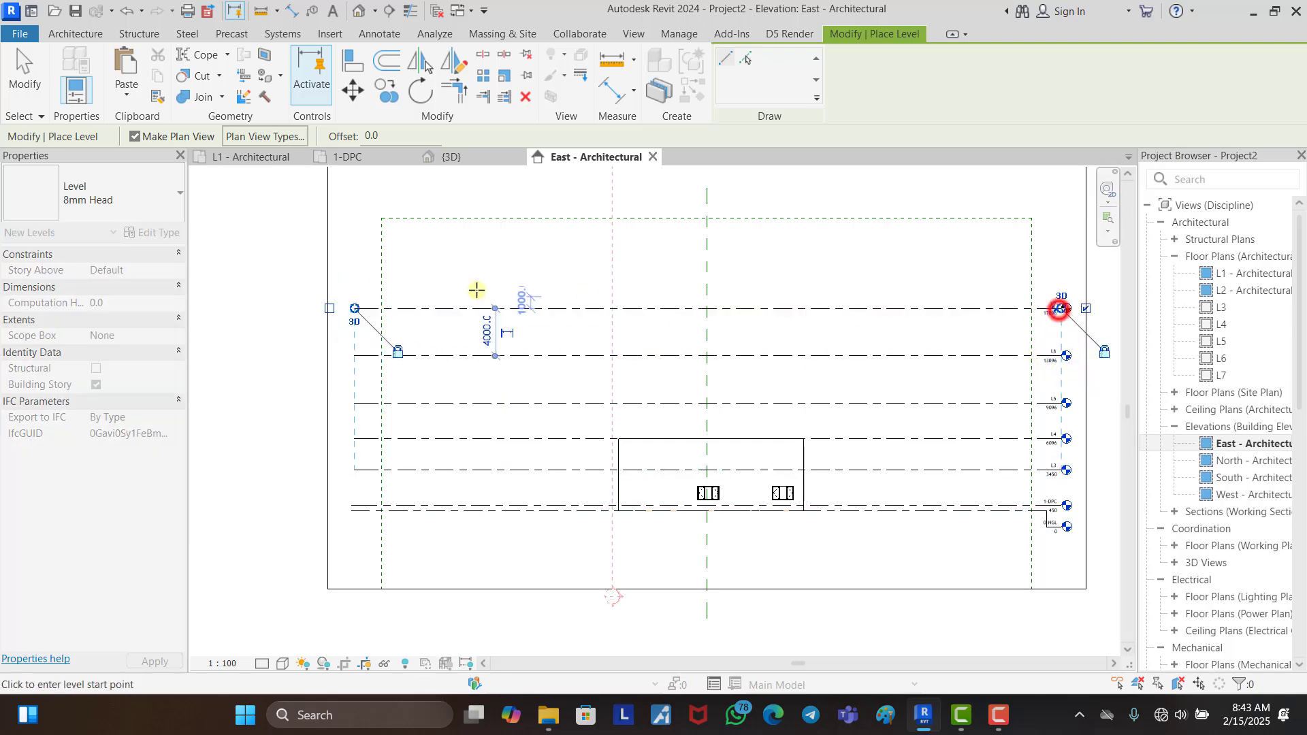
left_click(360, 273)
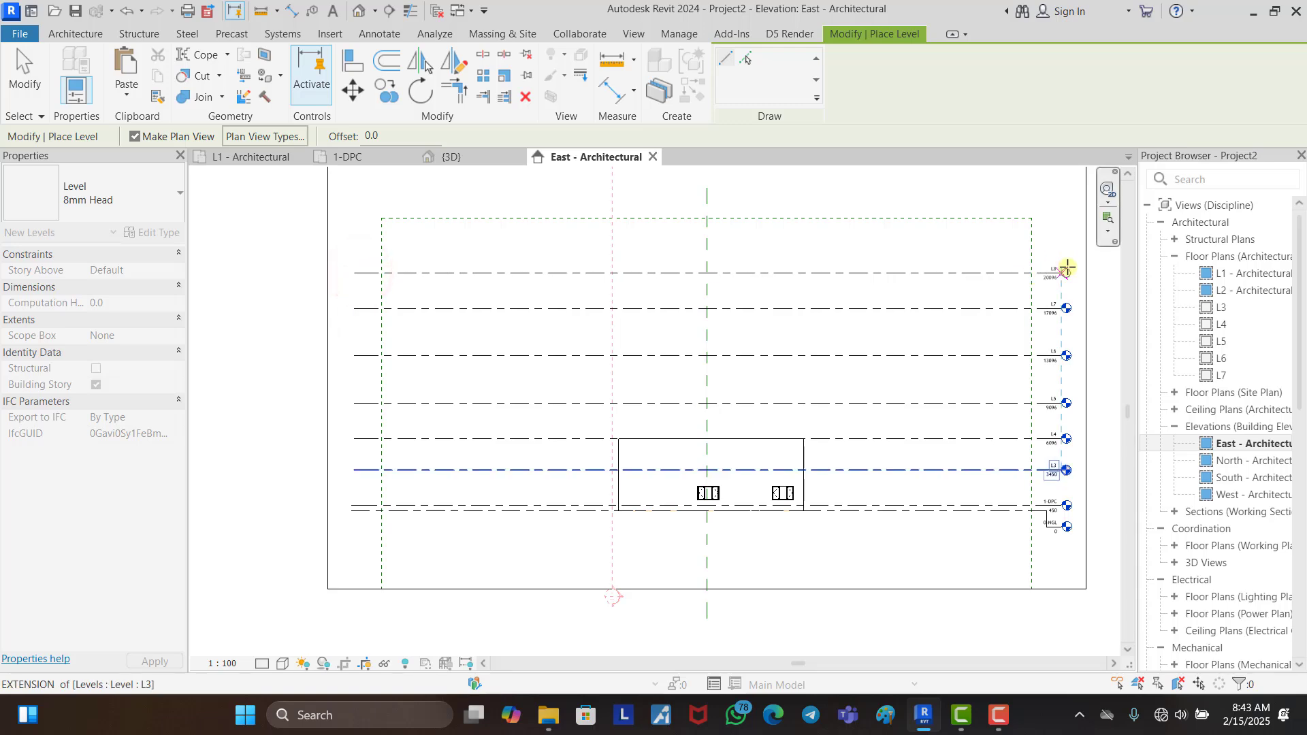
left_click(1063, 272)
key("Escape")
key("Escape")
scroll(504, 338, "down", 1)
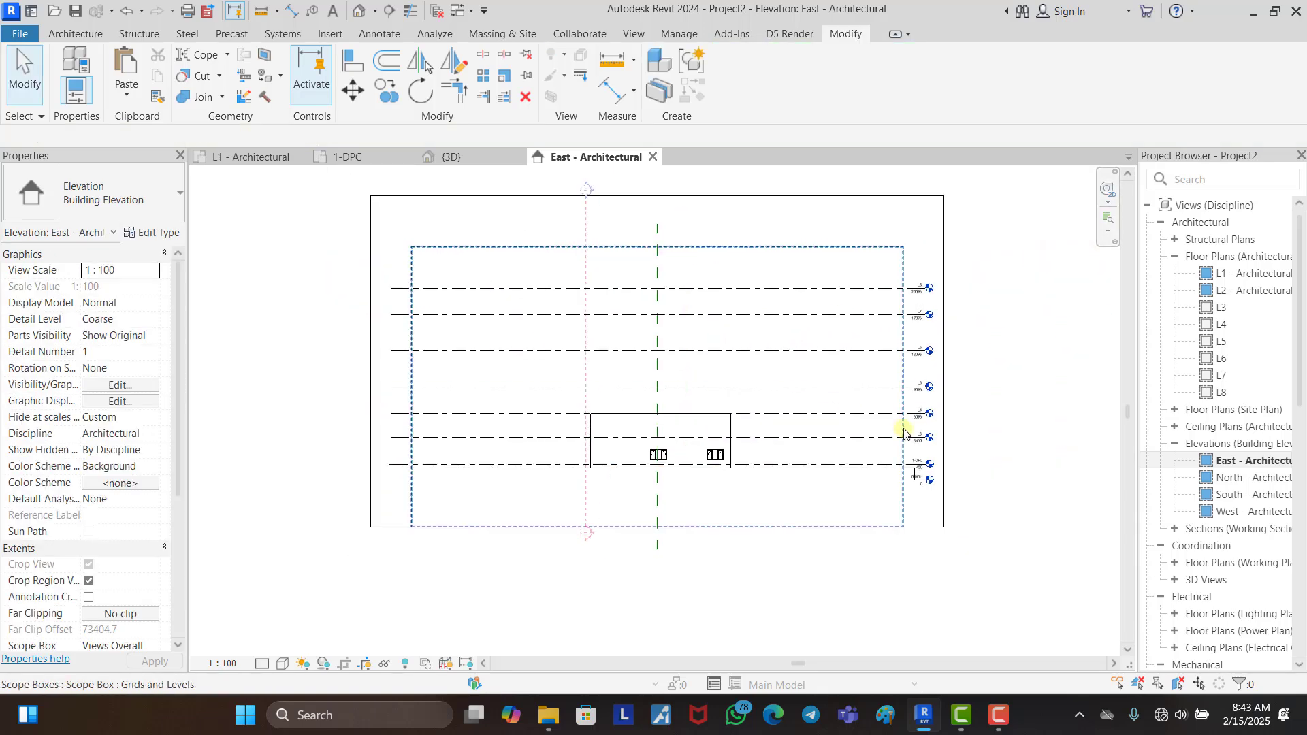
Step: Rename the level directly above 1-DPC to 2-FFL, including its corresponding views
scroll(905, 408, "up", 2)
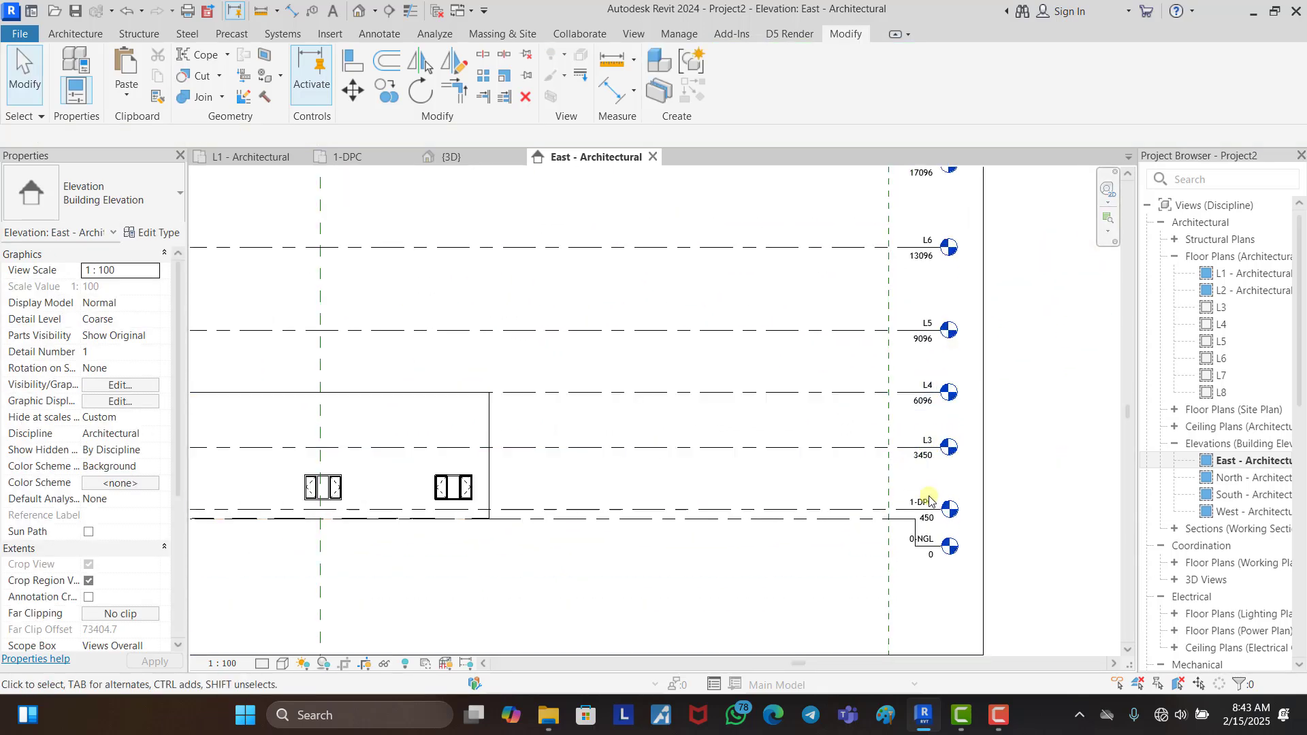
scroll(923, 507, "up", 2)
scroll(924, 507, "down", 1)
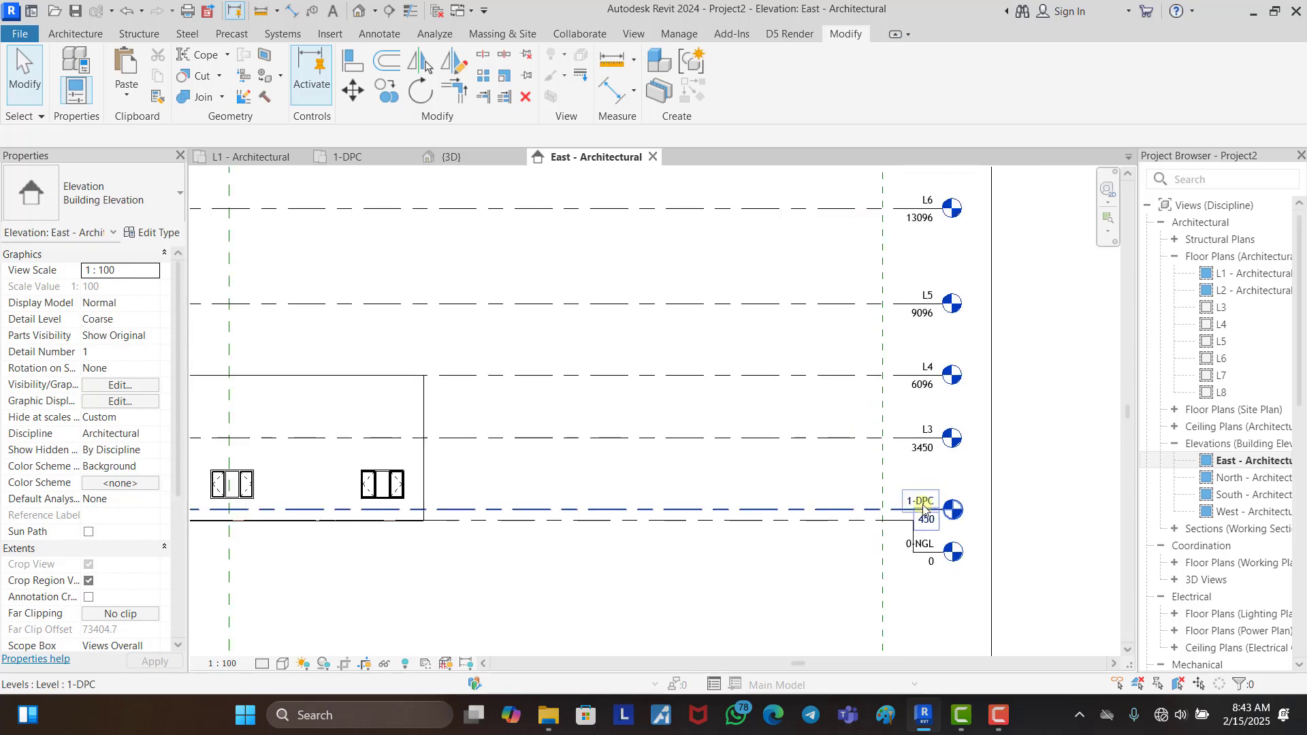
left_click(793, 443)
scroll(793, 443, "up", 2)
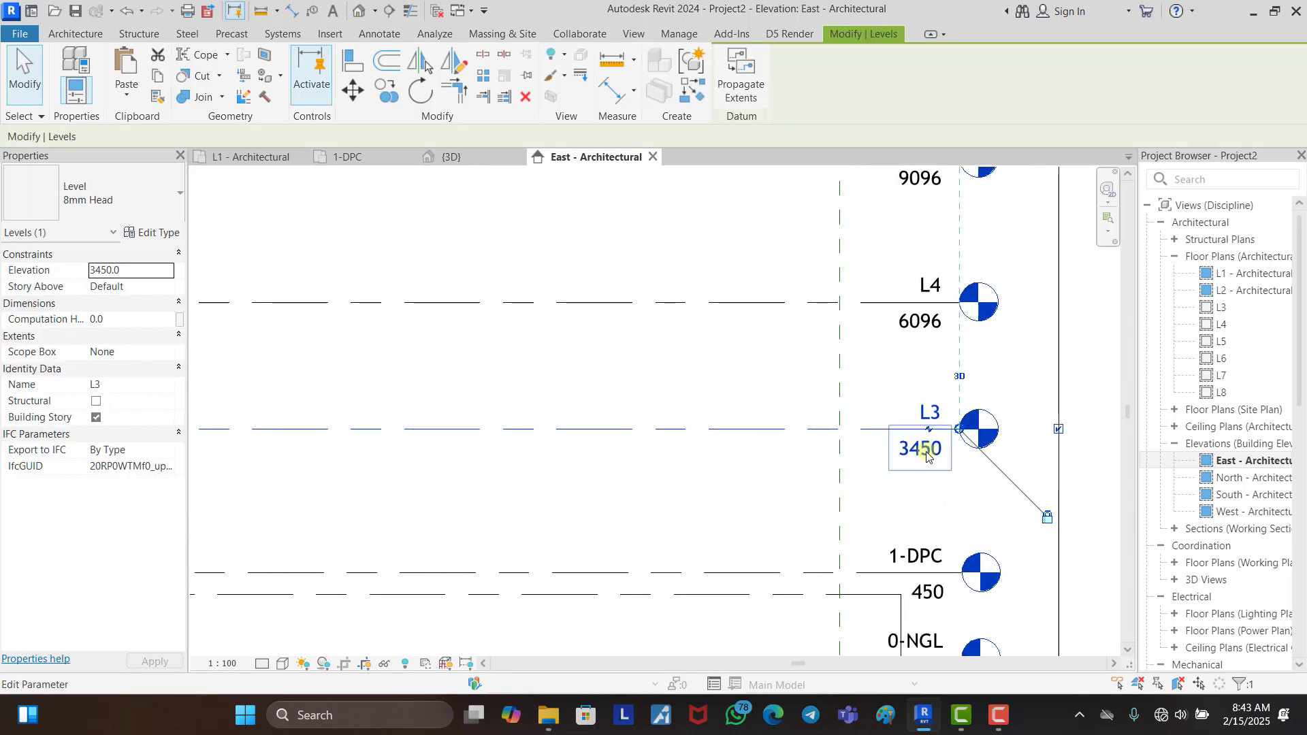
left_click(926, 452)
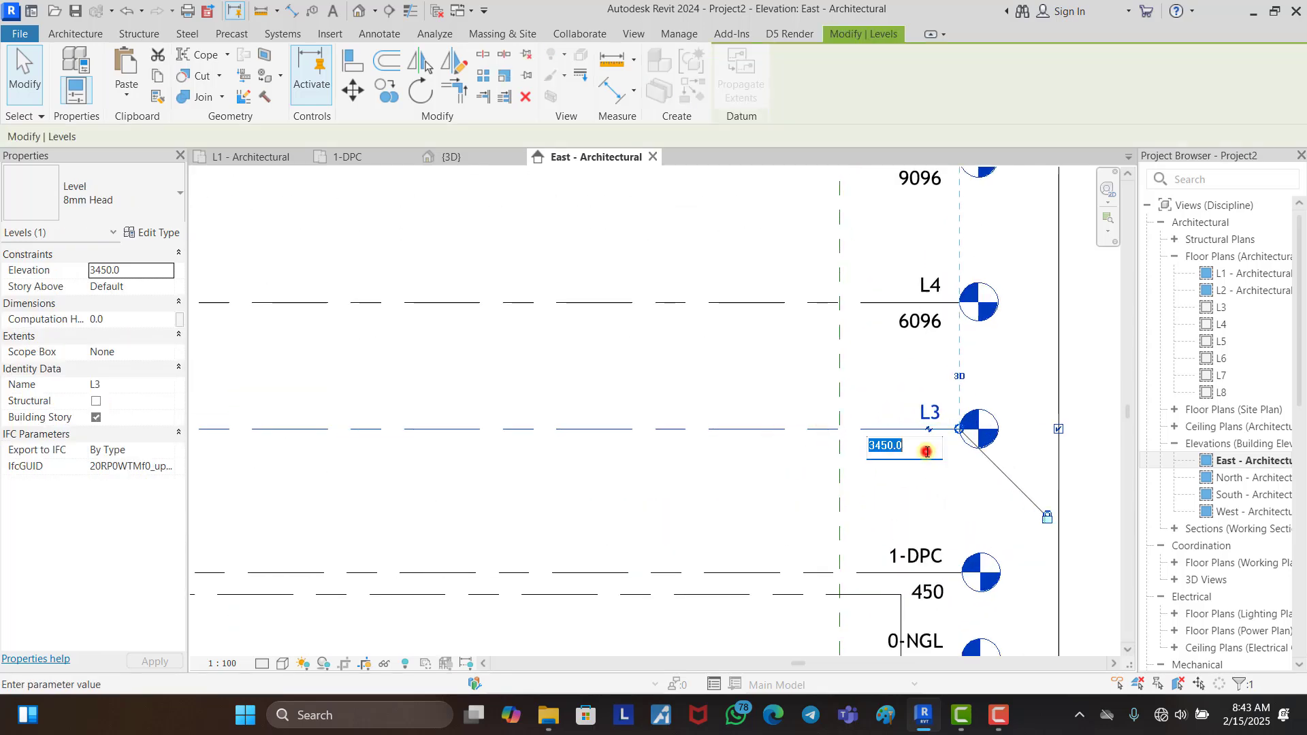
left_click(820, 381)
left_click(925, 405)
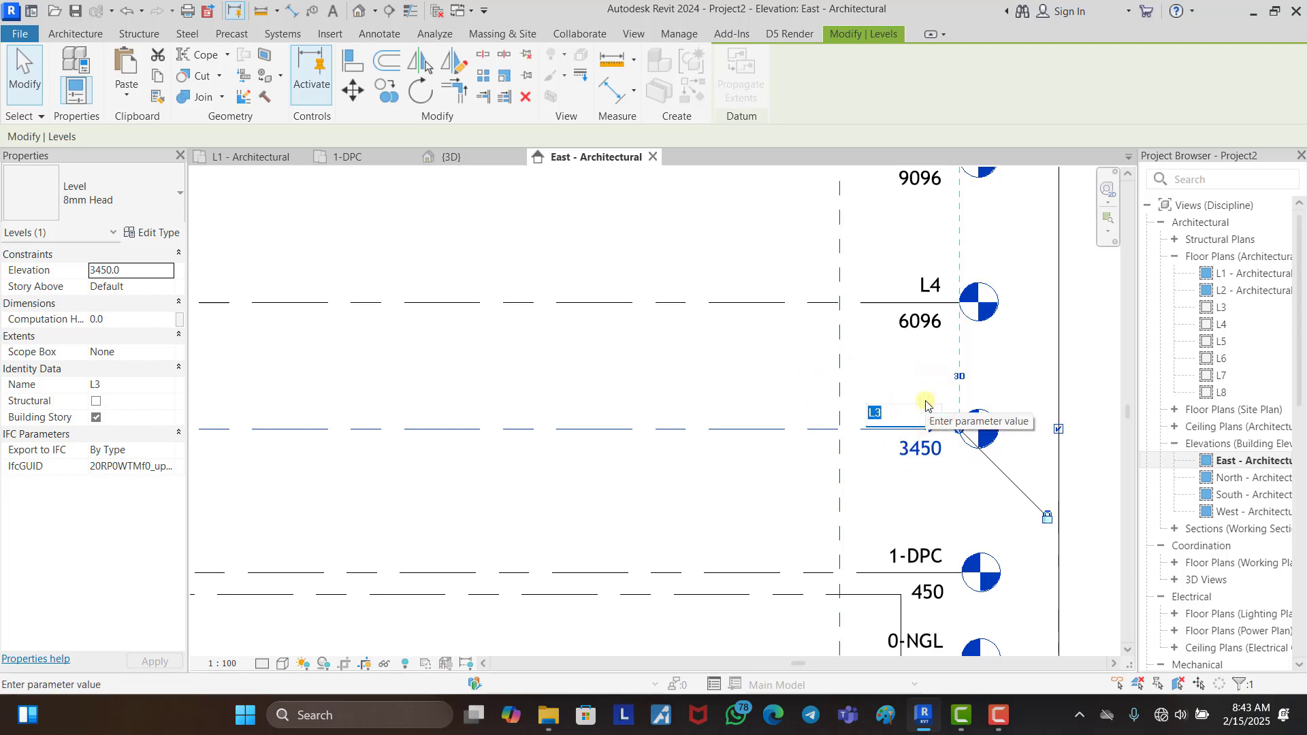
type("2-FF")
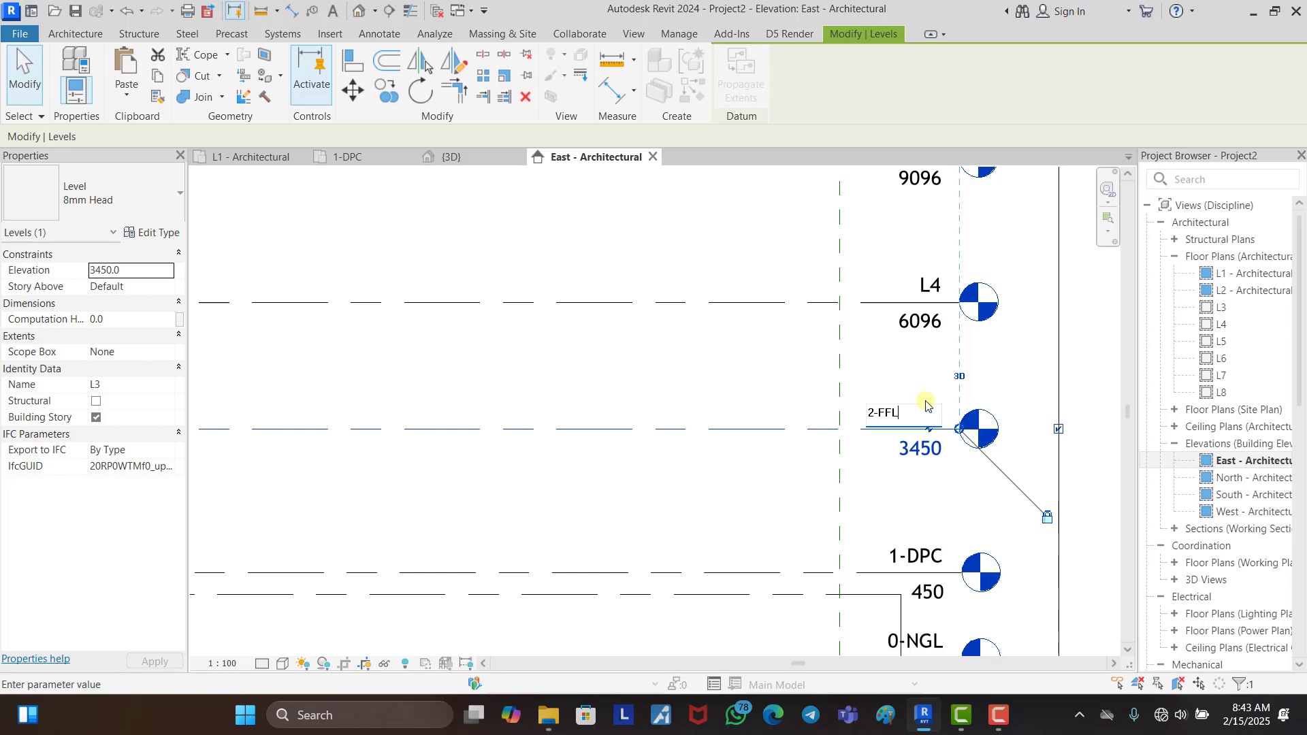
left_click(732, 368)
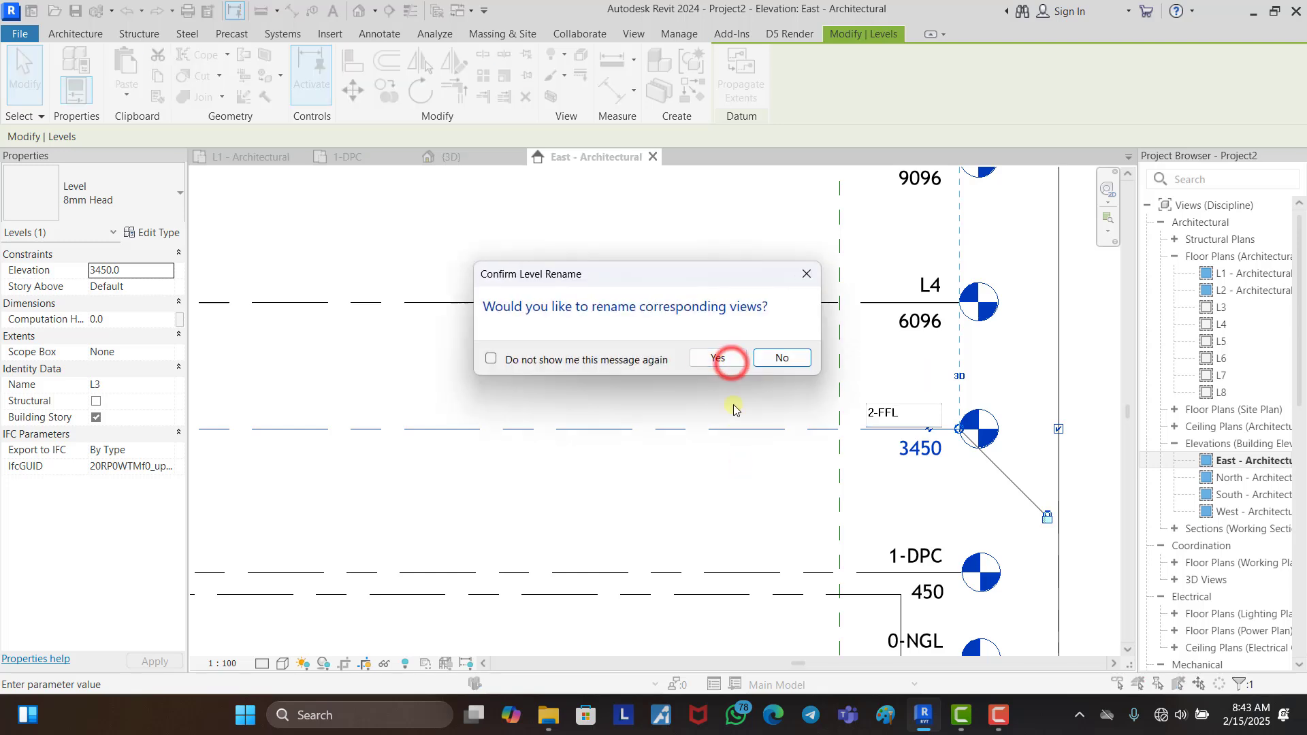
left_click(721, 358)
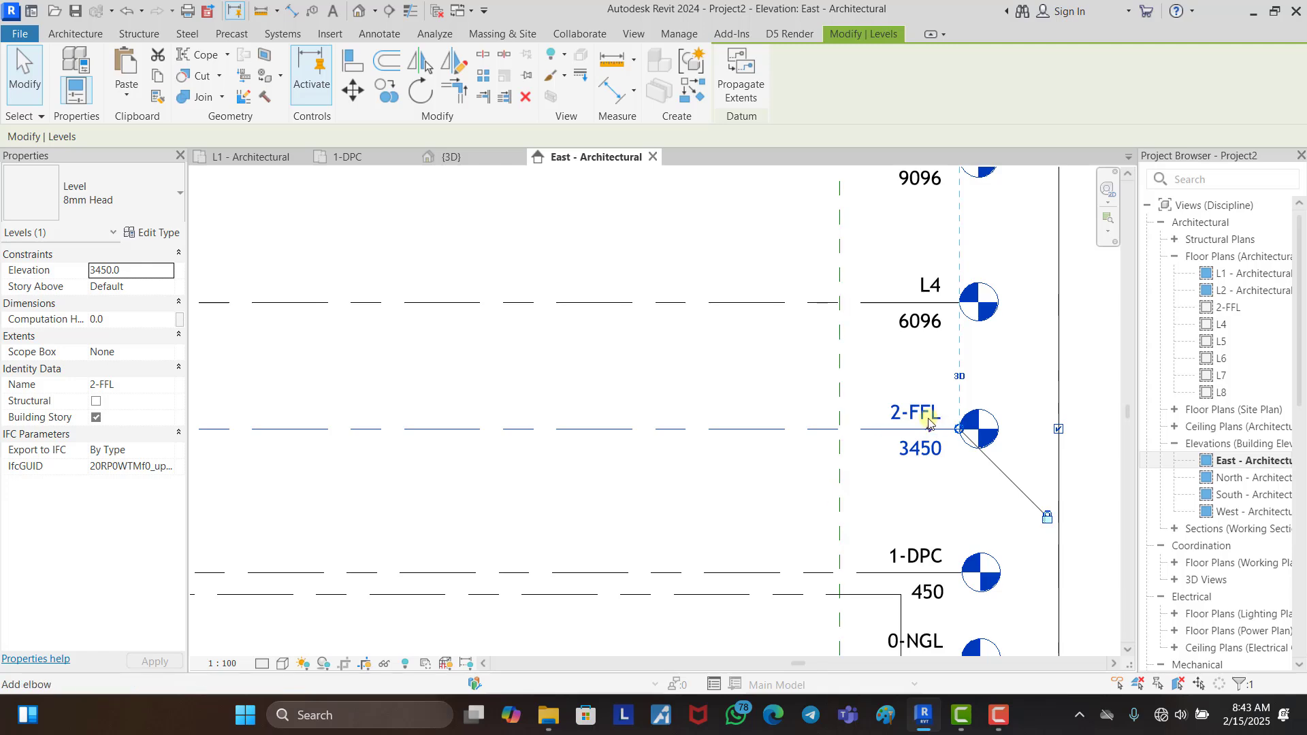
left_click(738, 379)
left_click(888, 427)
left_click(653, 215)
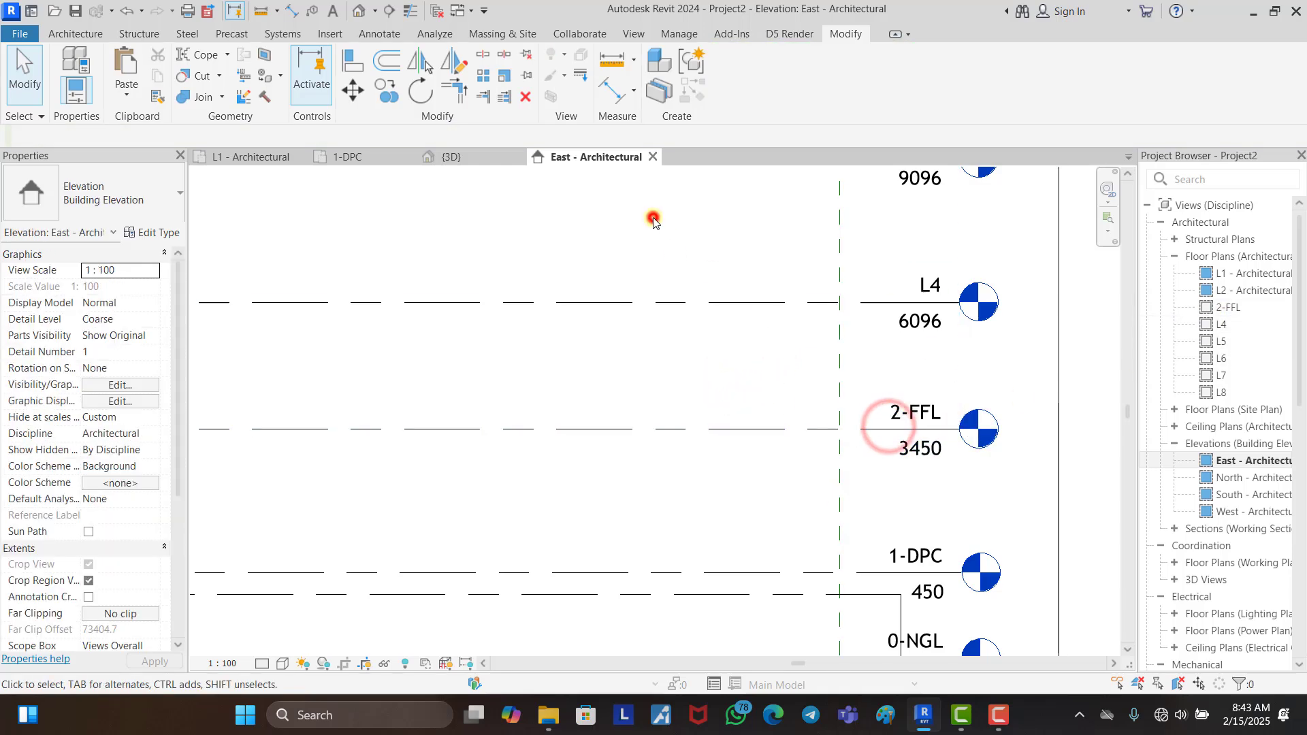
Step: Place an aligned dimension between the 2-FFL and 1-DPC levels
left_click(611, 91)
scroll(892, 368, "down", 1)
scroll(817, 388, "down", 2)
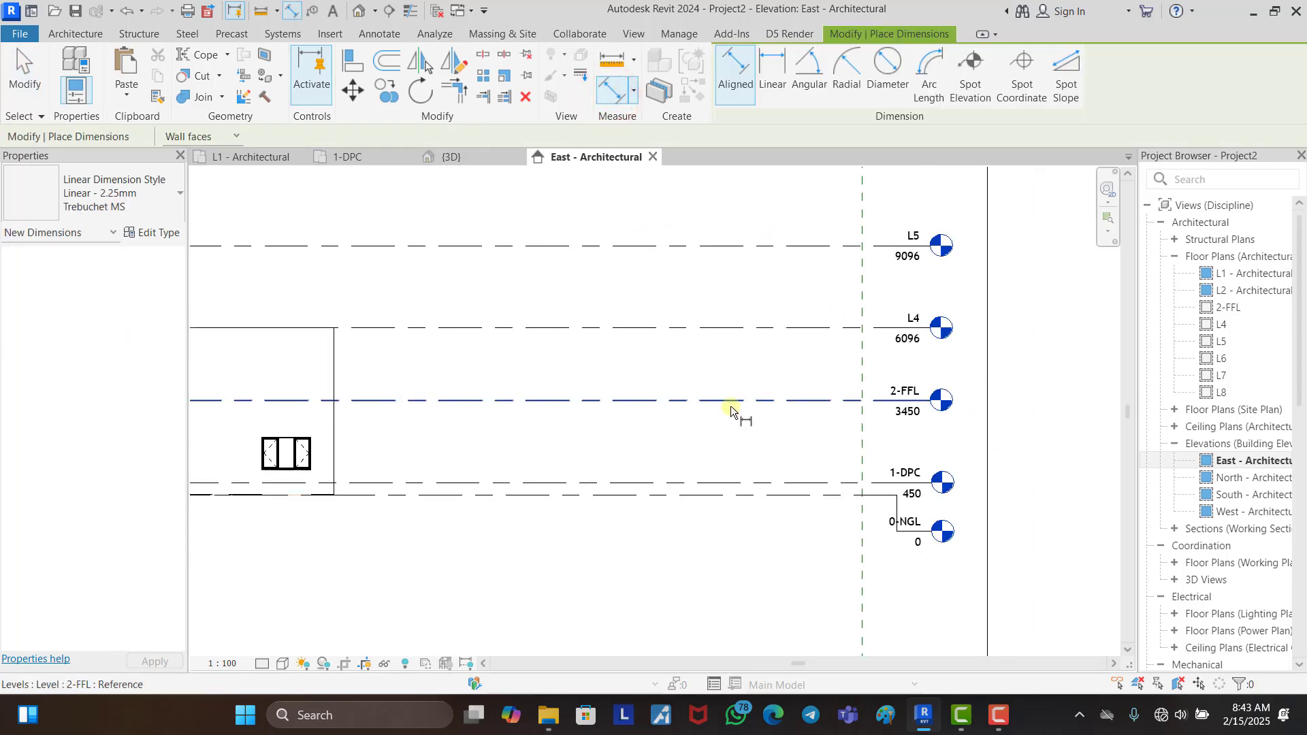
scroll(730, 411, "up", 2)
left_click(731, 400)
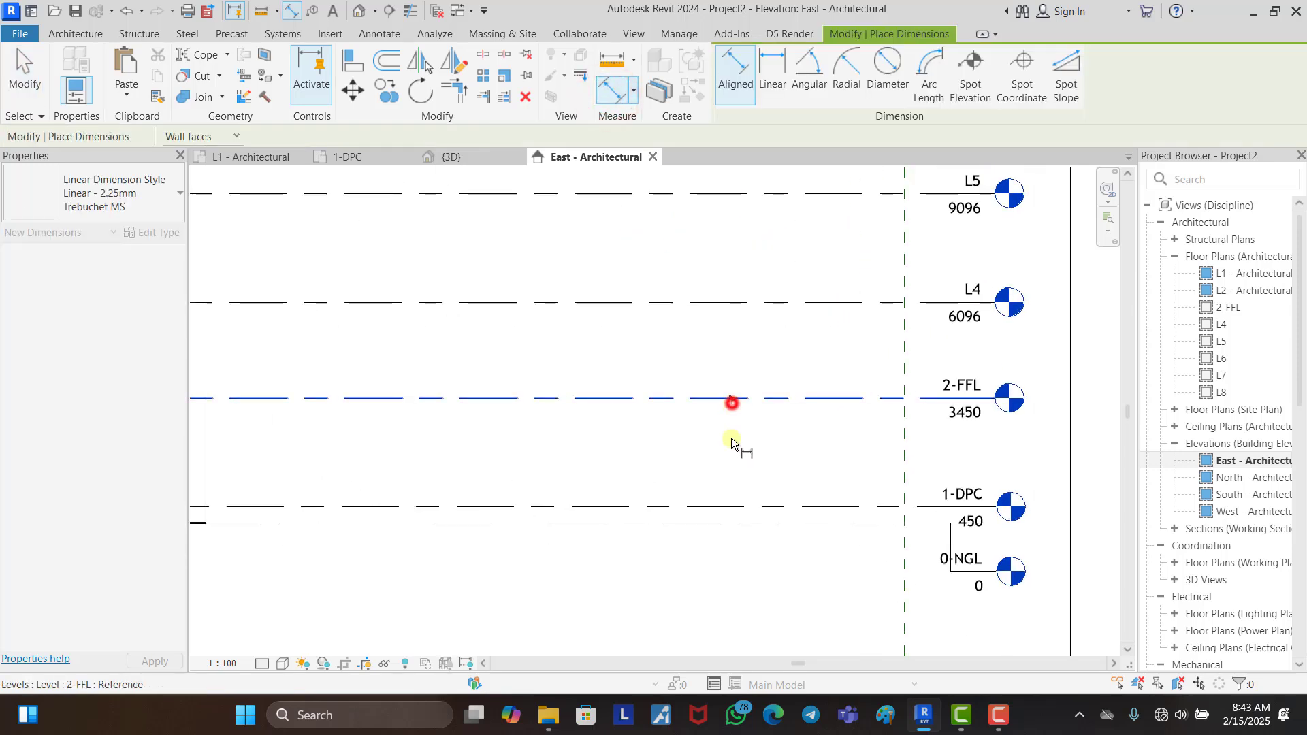
left_click(730, 504)
left_click(699, 468)
scroll(701, 463, "up", 1)
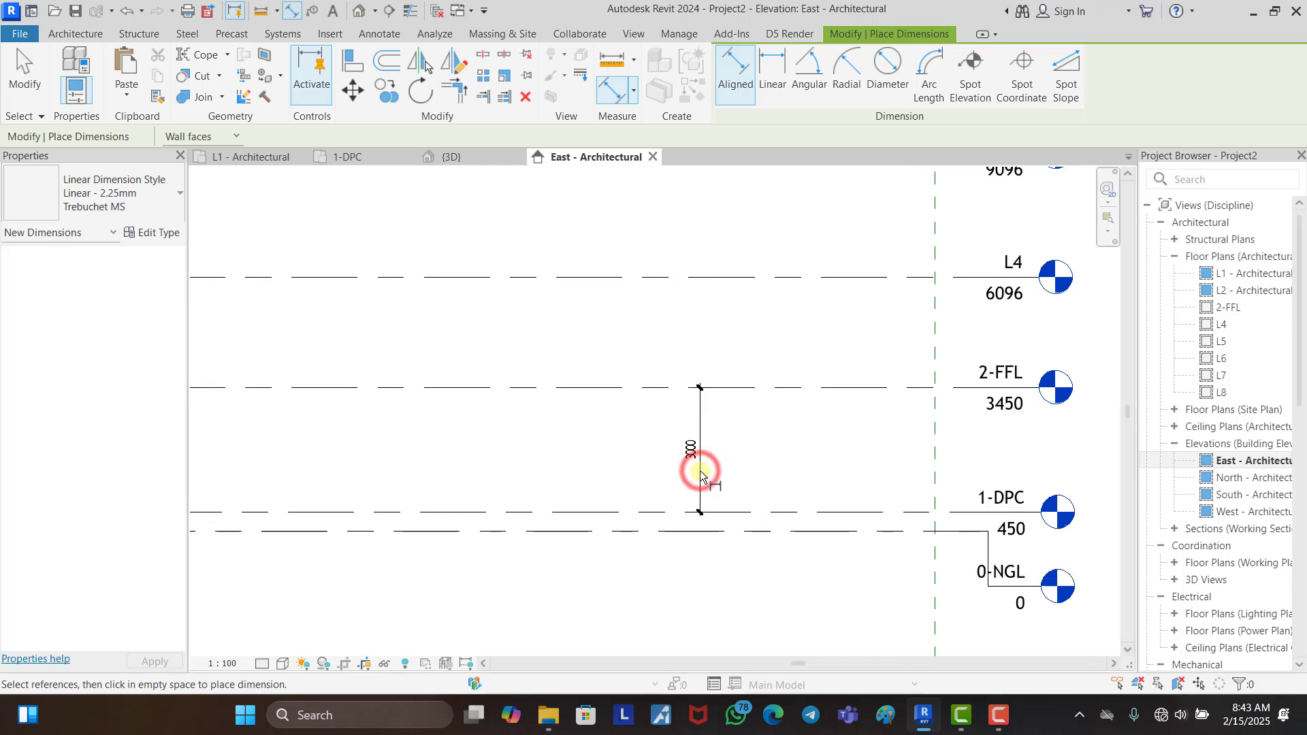
key("Escape")
key("Escape")
Step: Set the distance from 1-DPC to the 2-FFL level to 3450 mm through the dimension between them
left_click(776, 392)
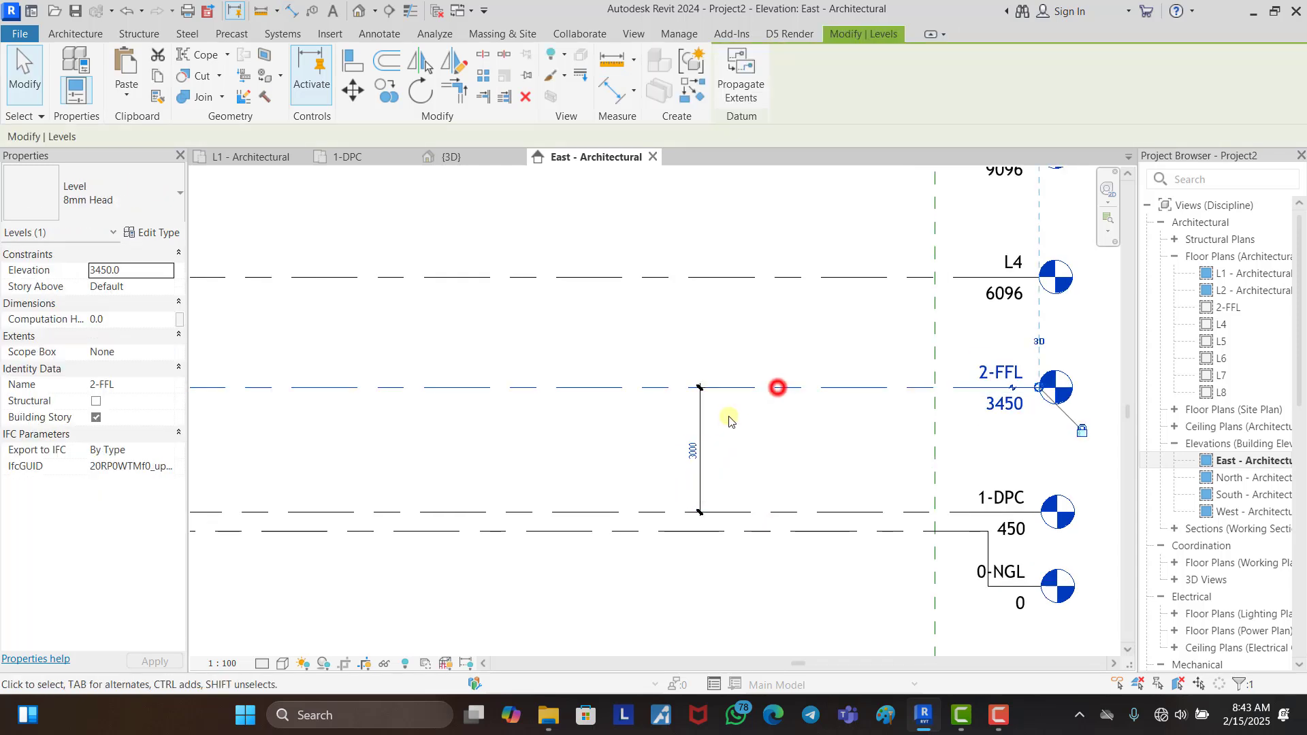
left_click(692, 449)
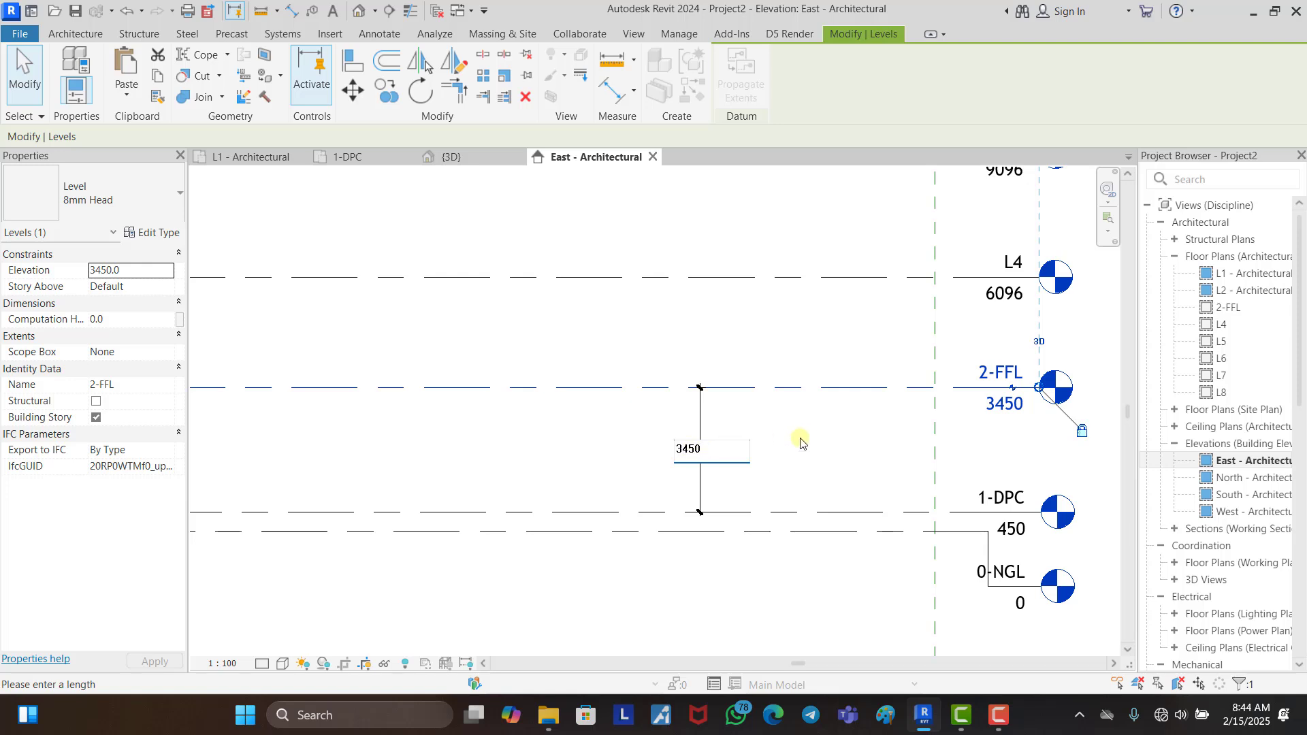
left_click(842, 459)
left_click(823, 434)
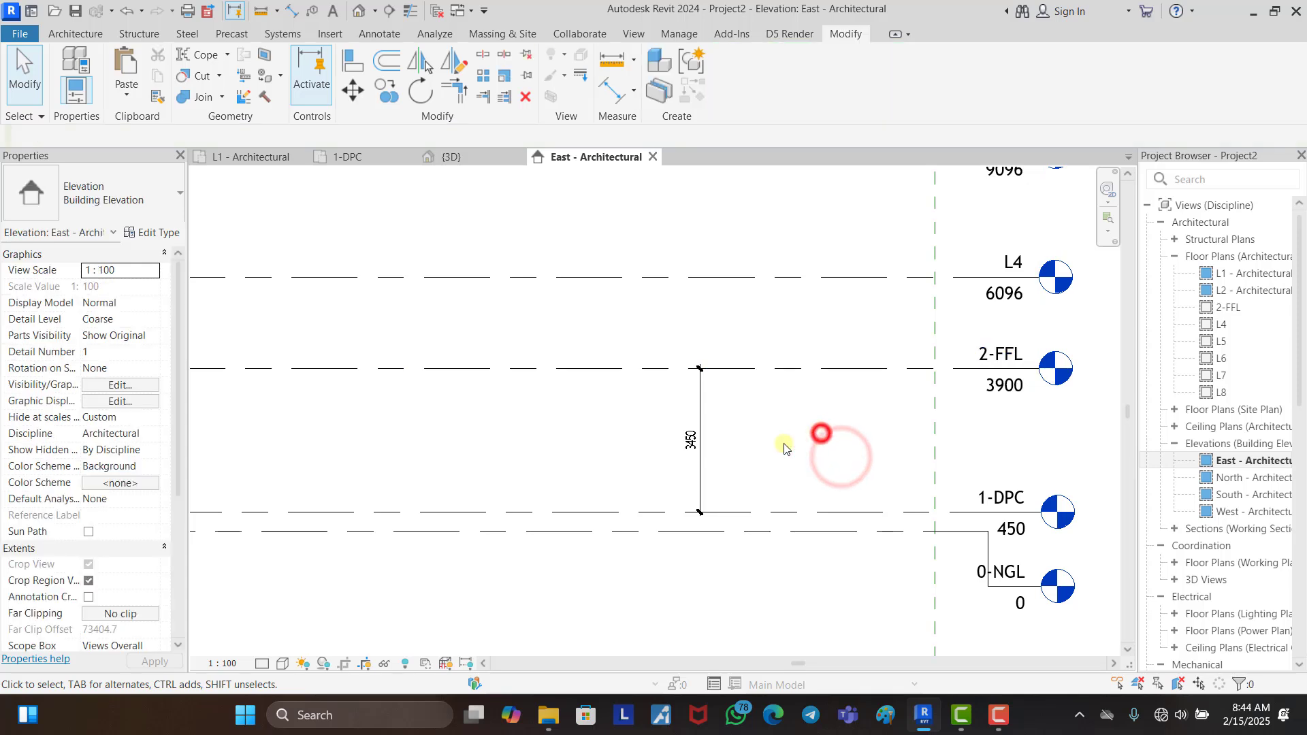
scroll(688, 427, "up", 2)
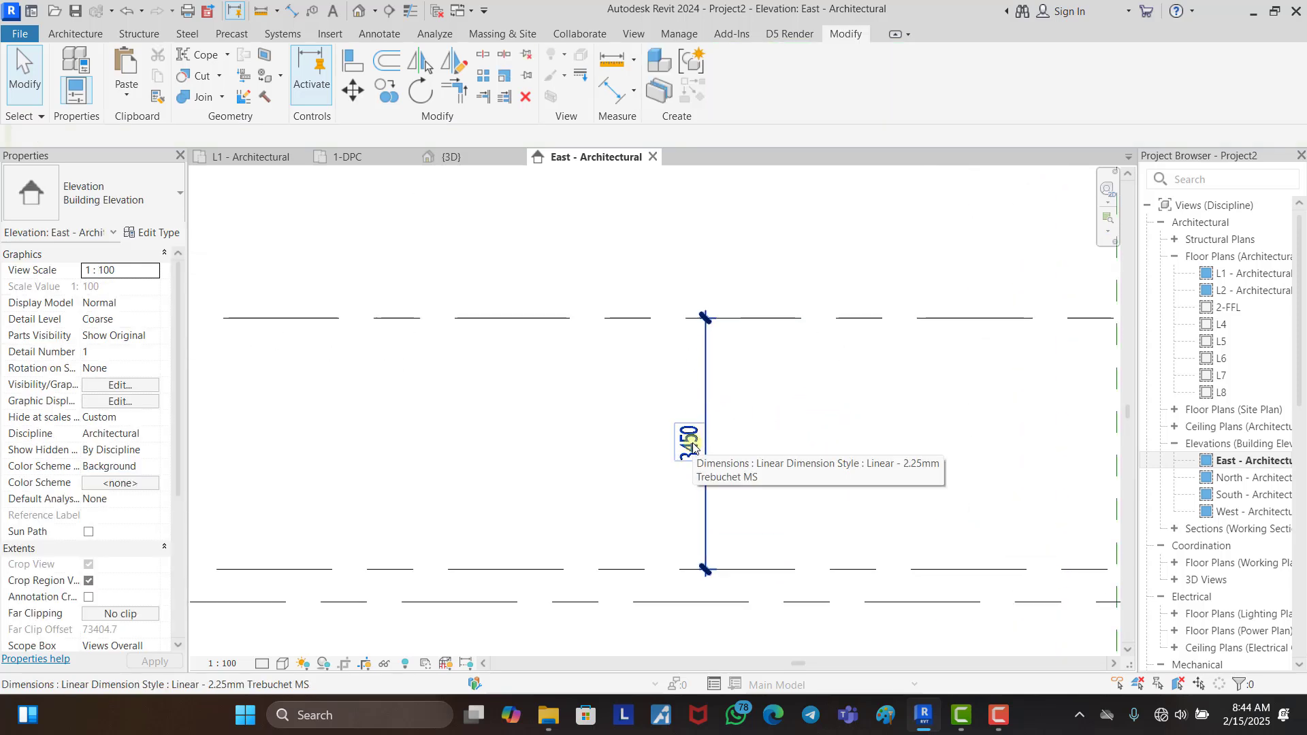
scroll(689, 446, "down", 1)
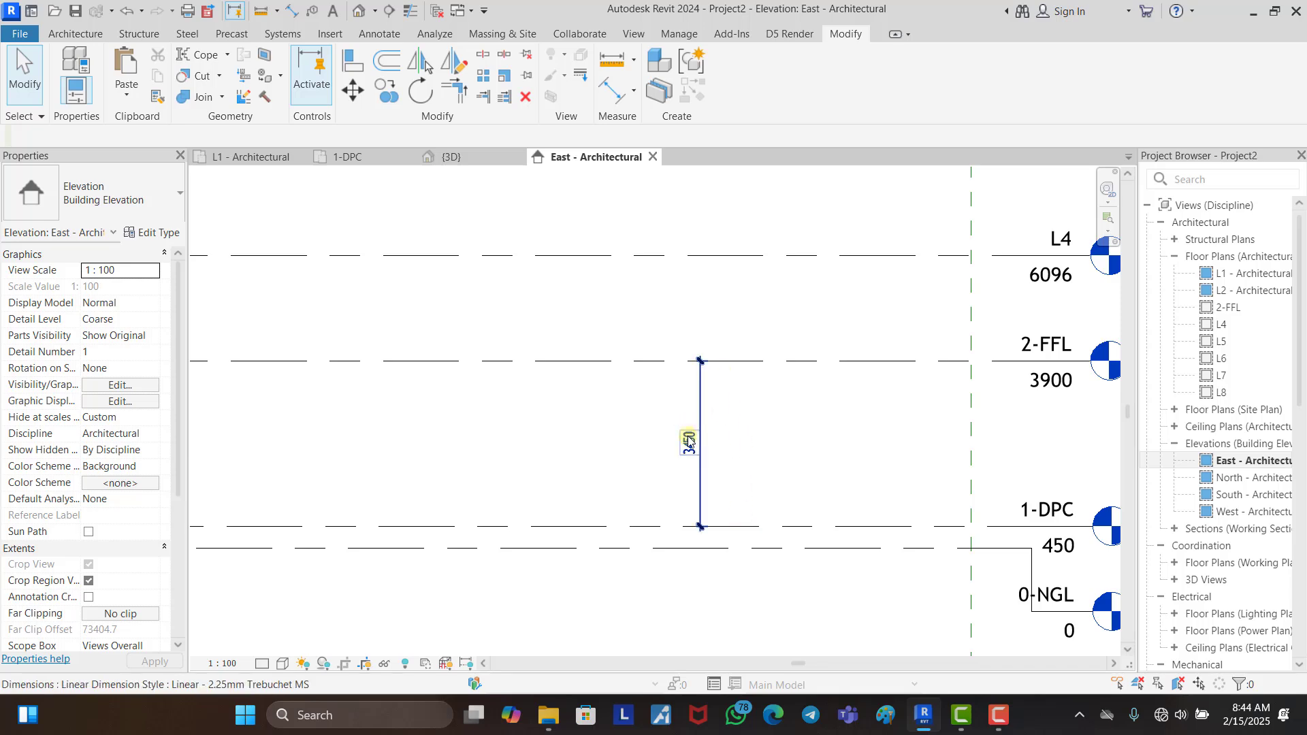
scroll(766, 483, "down", 2)
scroll(813, 501, "down", 1)
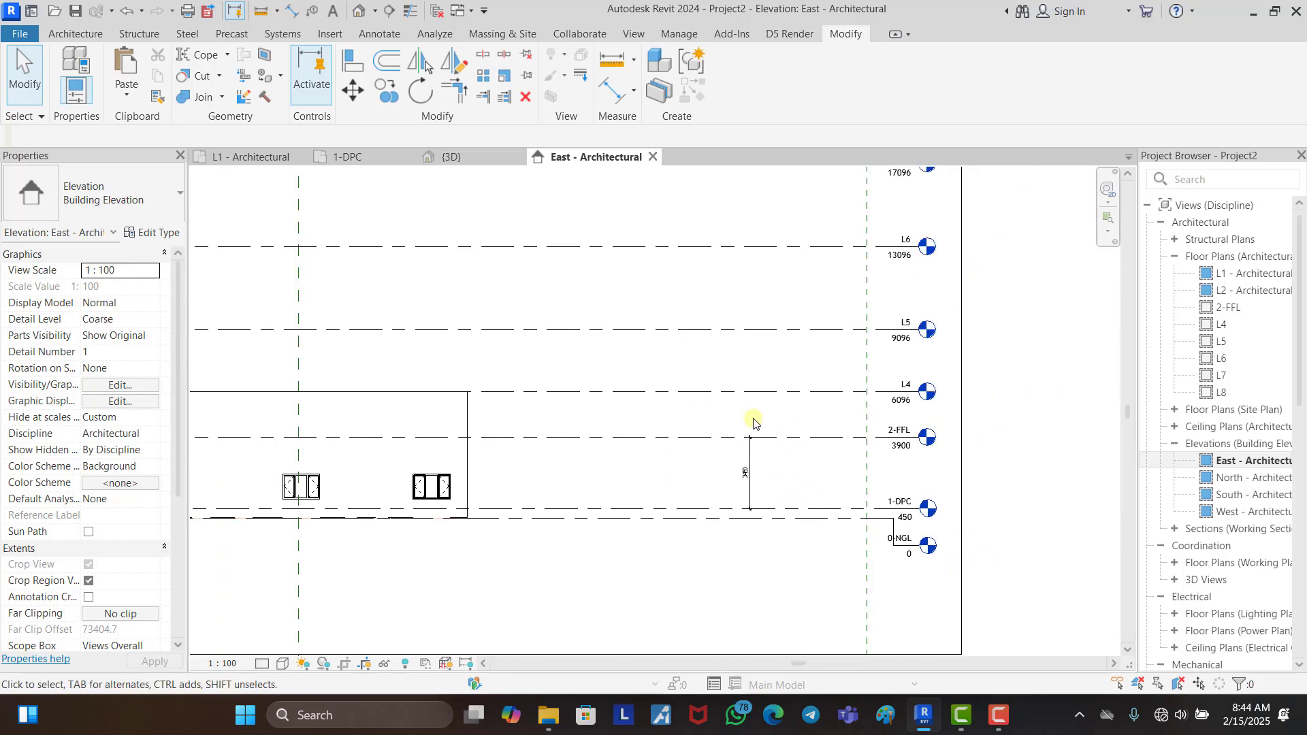
scroll(750, 425, "up", 2)
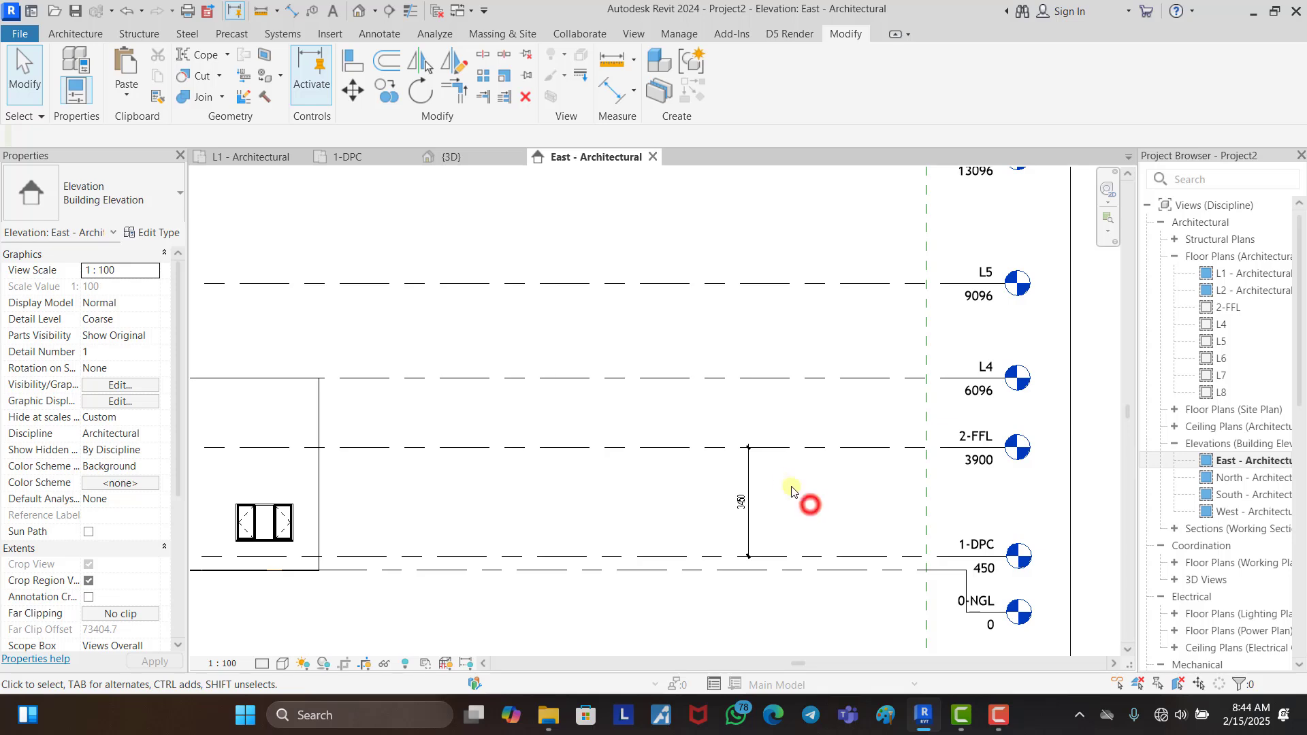
Step: Rename the L4 level above 2-FFL to 3-SFL, including its corresponding views
scroll(792, 490, "up", 2)
scroll(712, 447, "down", 3)
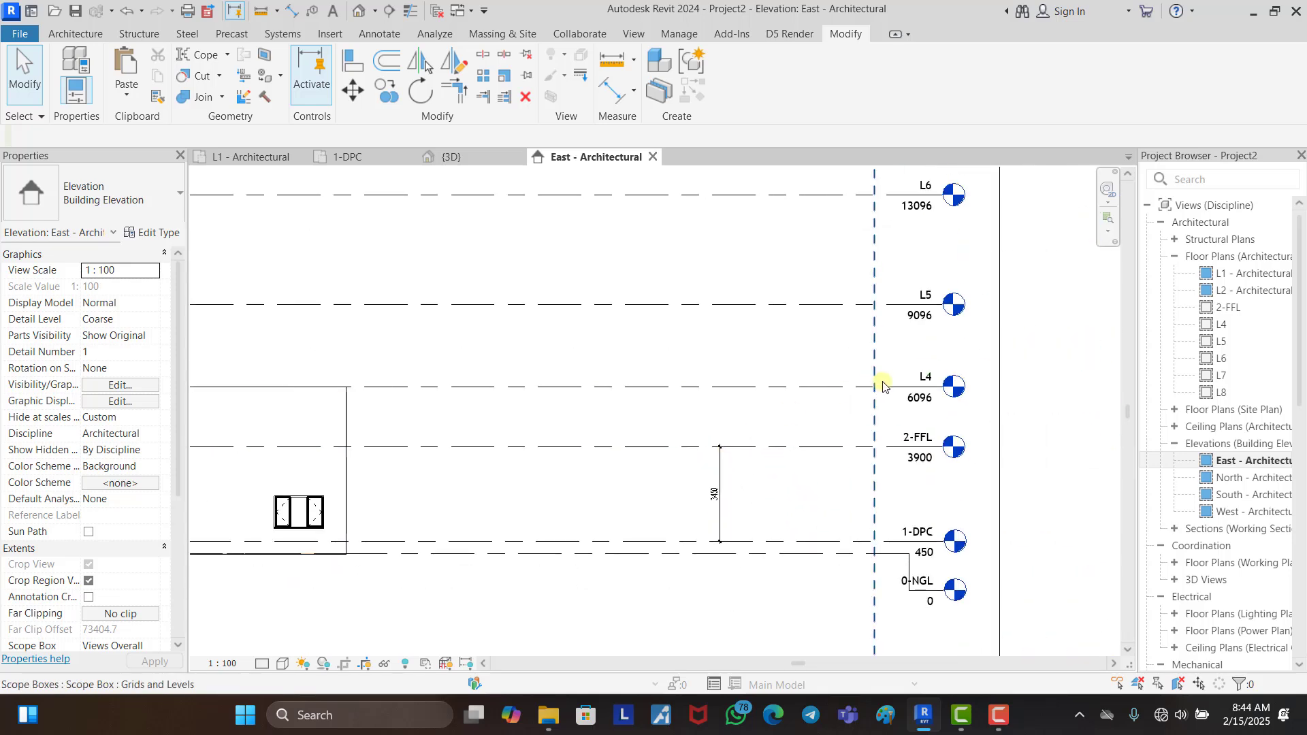
left_click(834, 390)
scroll(832, 386, "up", 3)
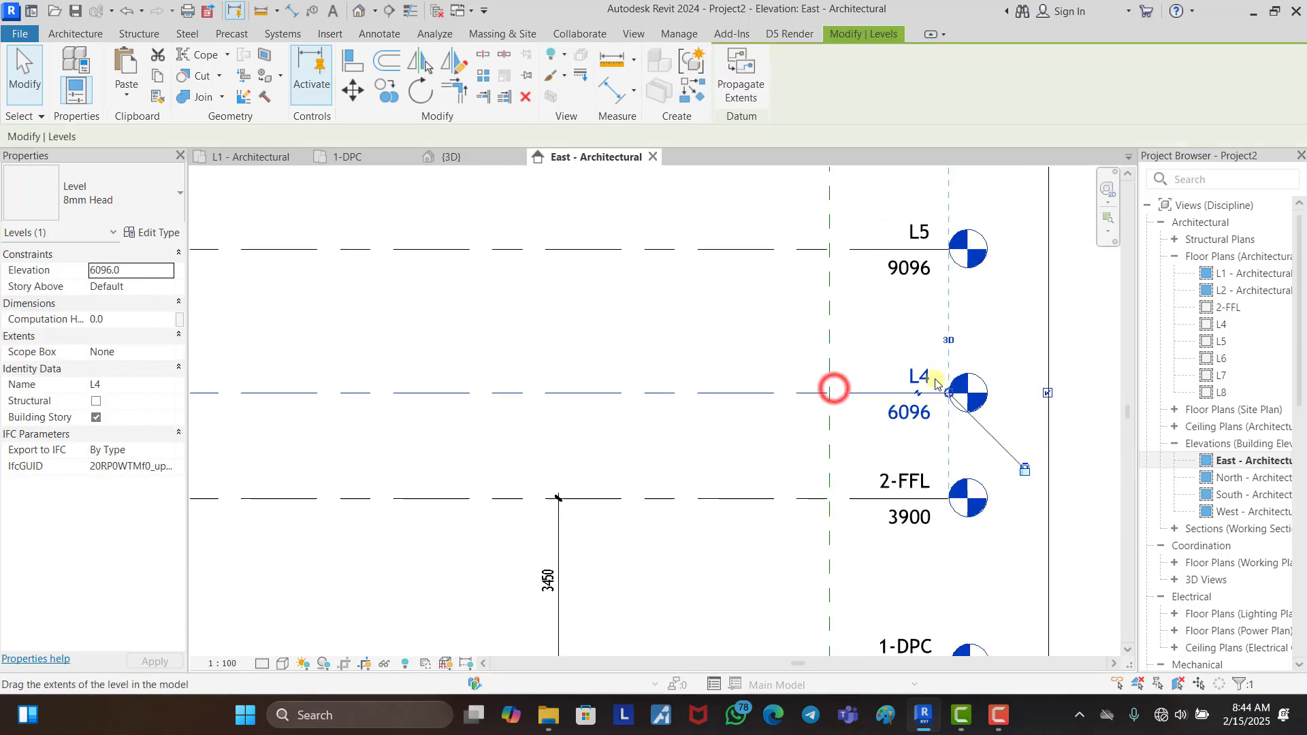
left_click(918, 379)
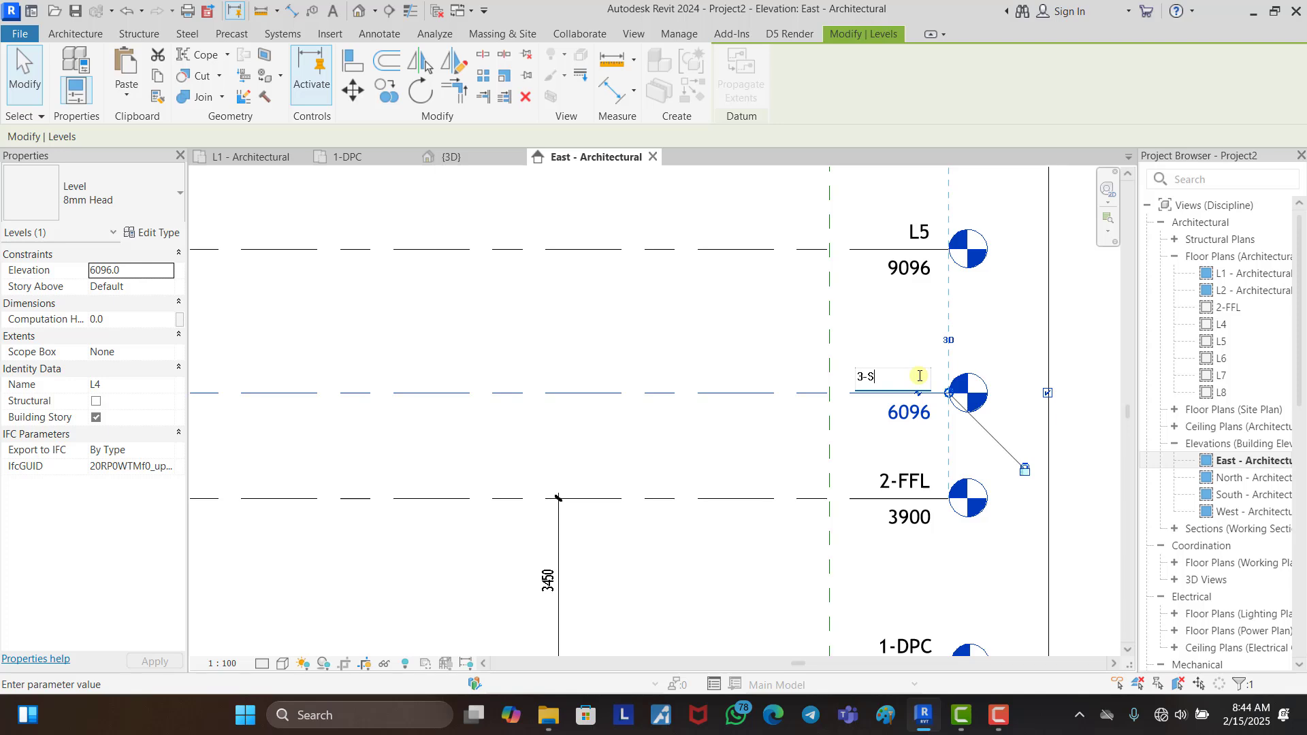
left_click(736, 452)
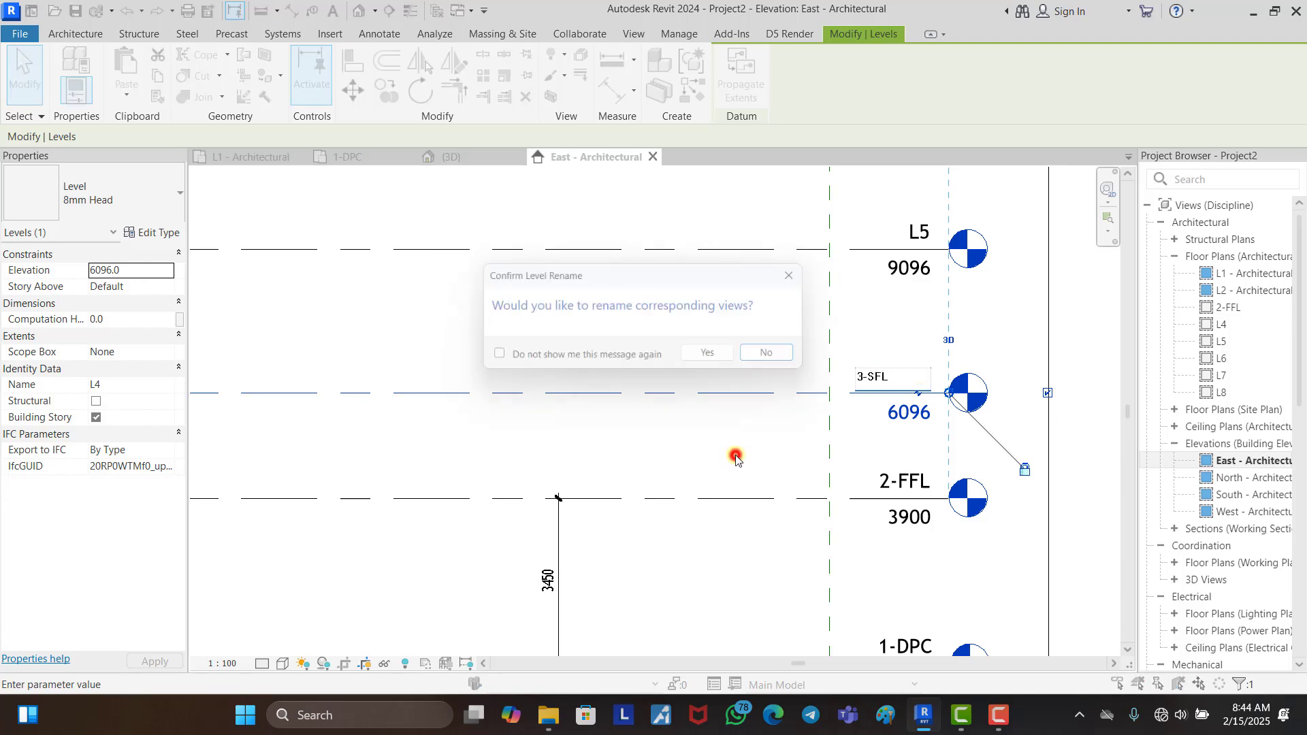
left_click(720, 355)
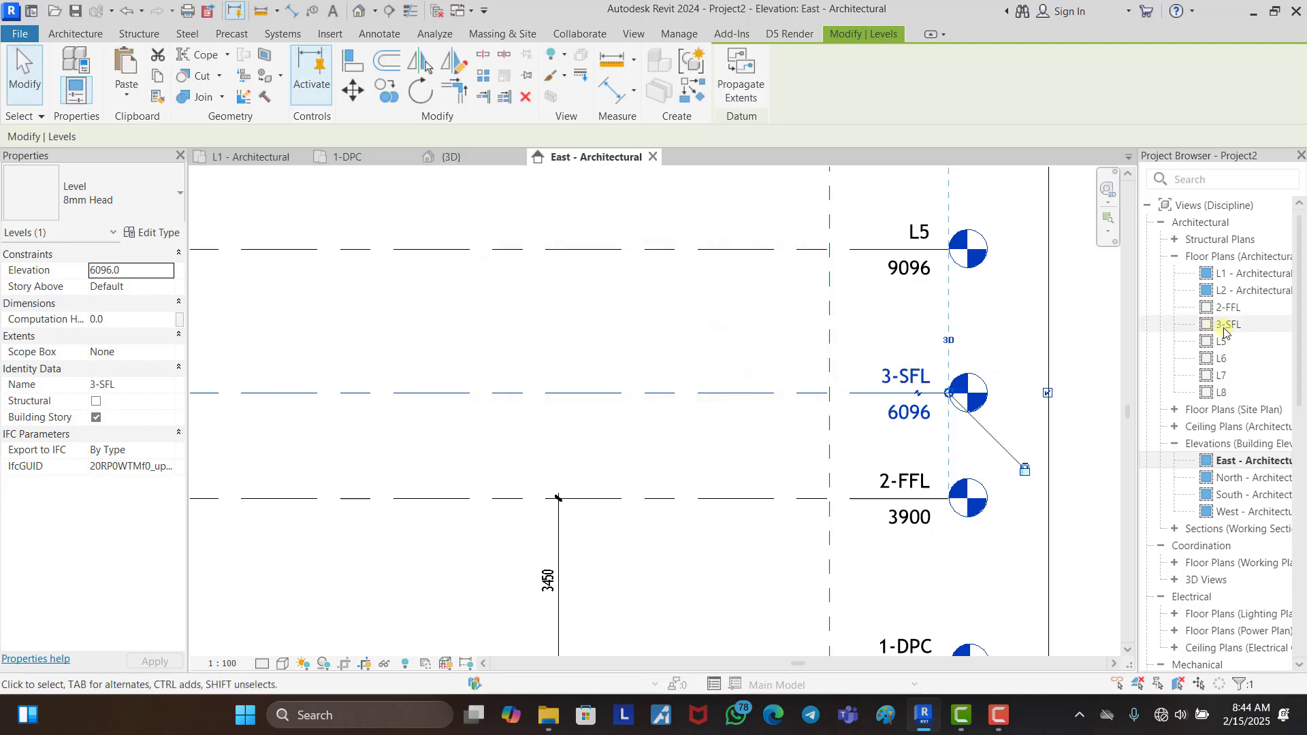
left_click(662, 467)
Step: Place an aligned dimension between the 3-SFL and 2-FFL levels
left_click(604, 98)
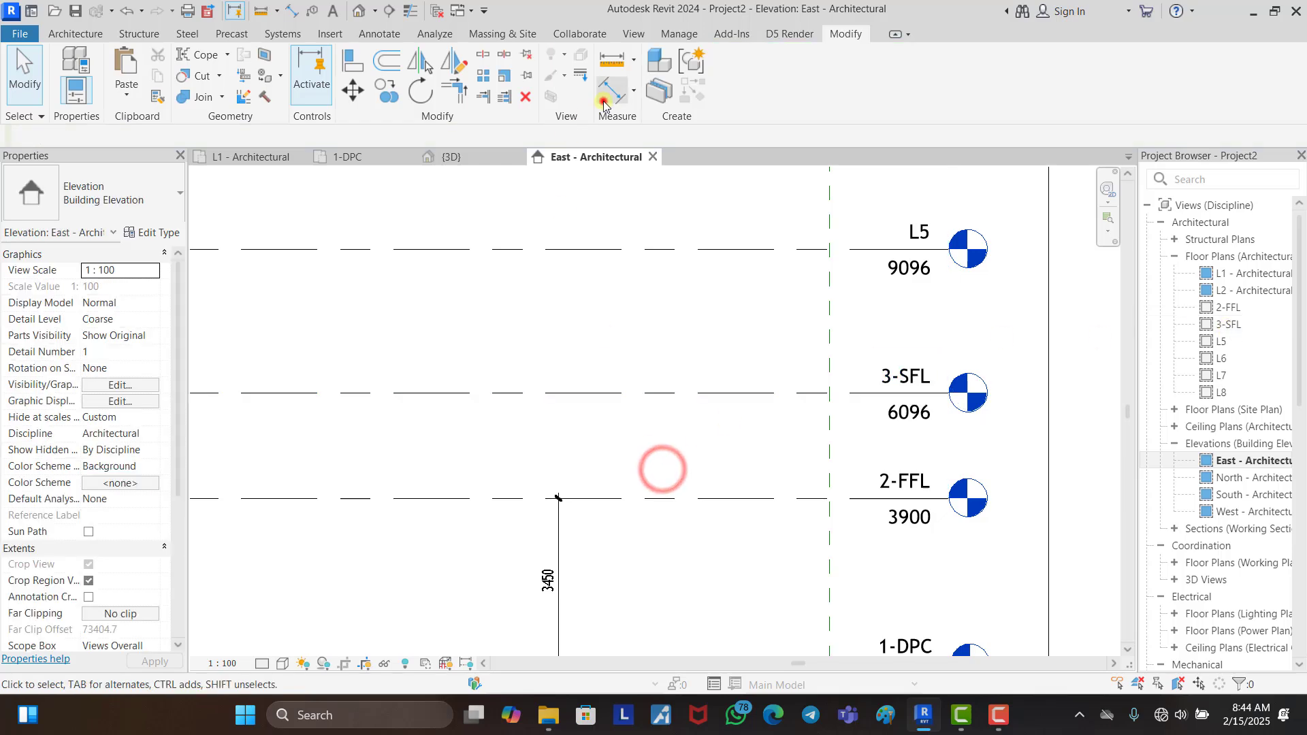
left_click(668, 393)
left_click(657, 498)
left_click(658, 447)
key("Escape")
key("Escape")
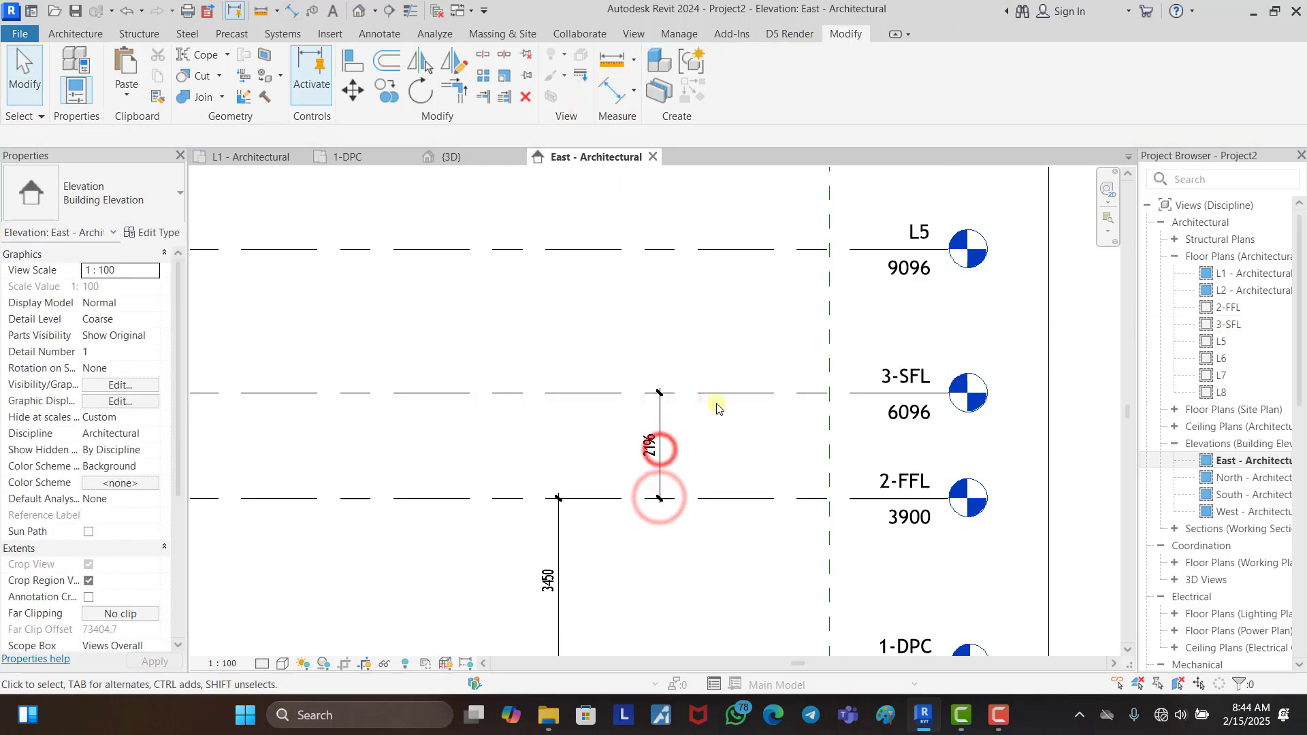
Step: Set the distance from 2-FFL to the 3-SFL level to 3450 mm through the dimension between them
left_click(725, 393)
left_click(652, 446)
type("3")
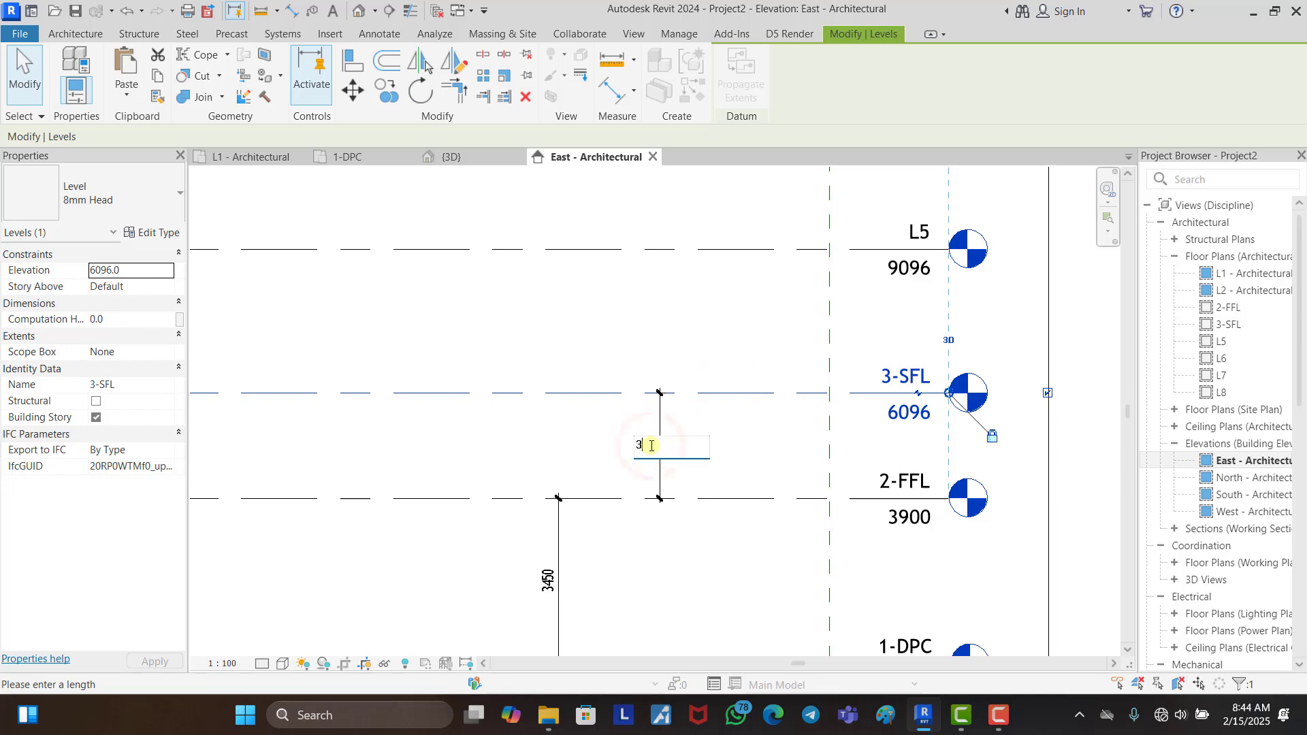
type("450")
key("Return")
left_click(755, 432)
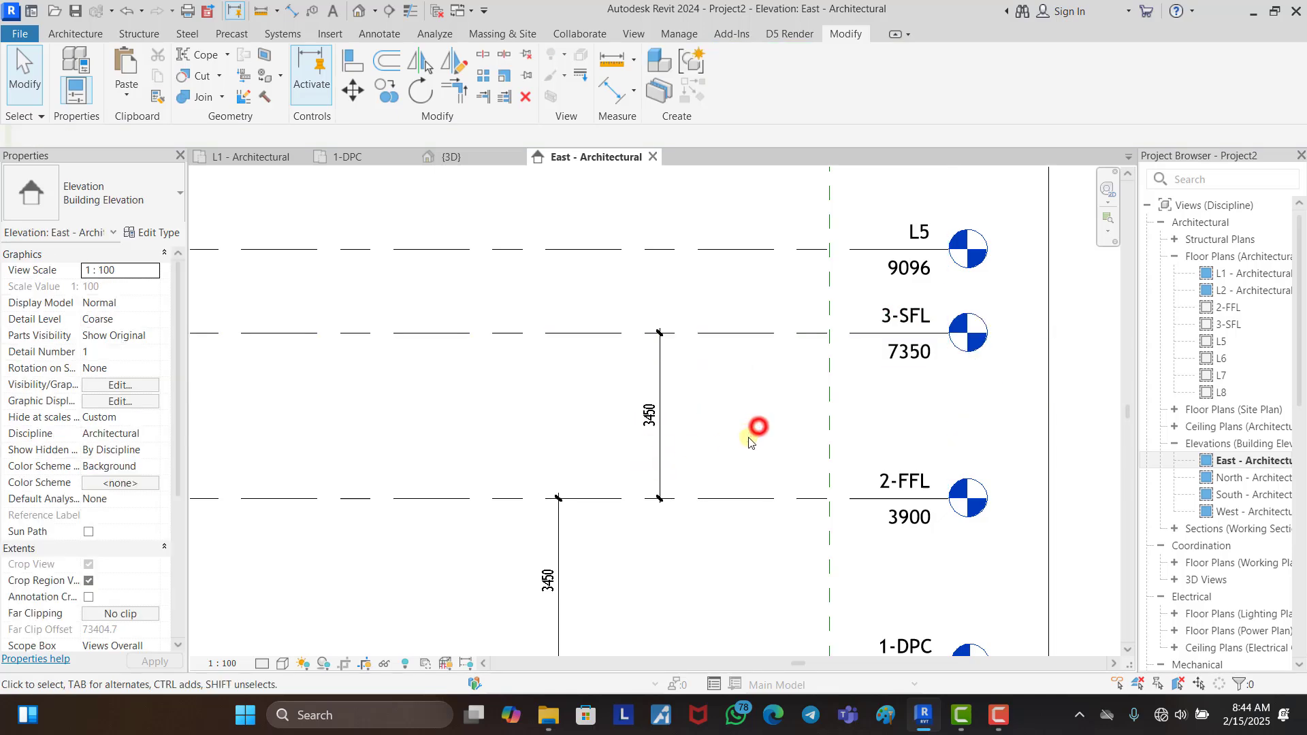
Step: Place an aligned dimension between the L5 and 3-SFL levels
scroll(756, 427, "down", 2)
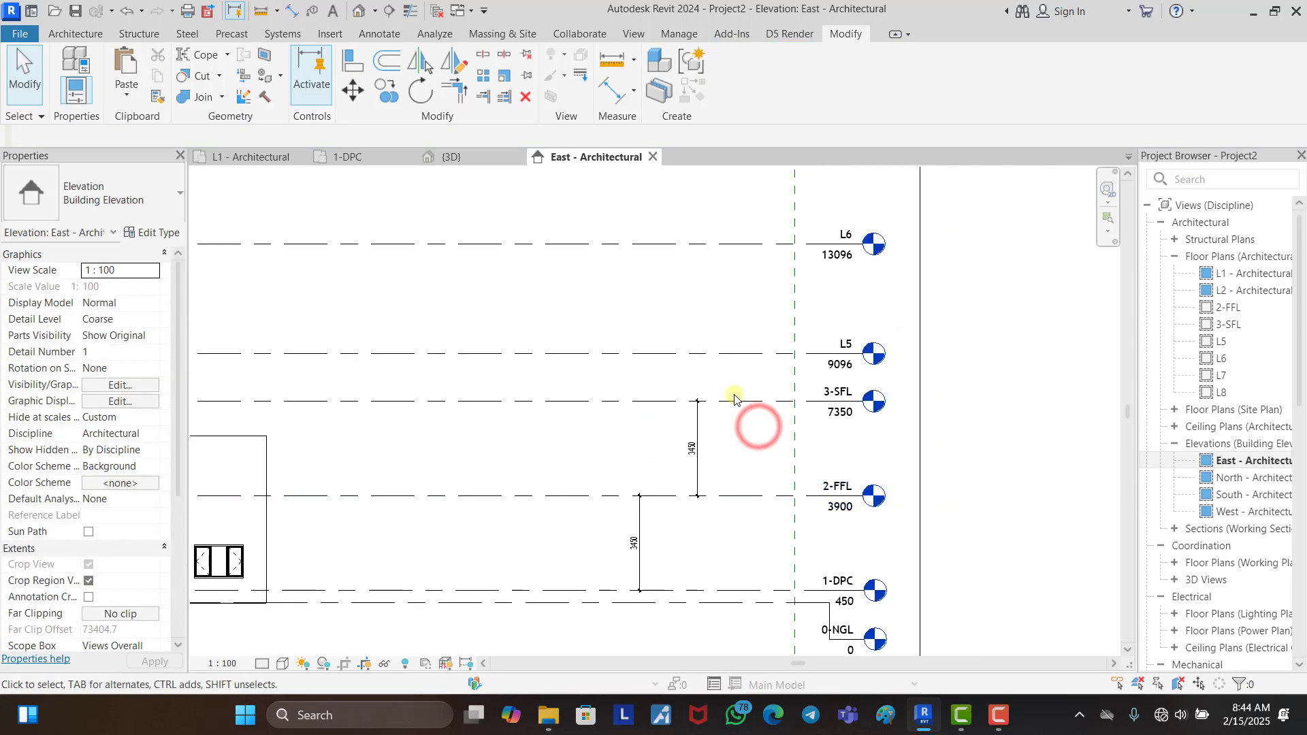
left_click(608, 102)
left_click(611, 354)
left_click(599, 401)
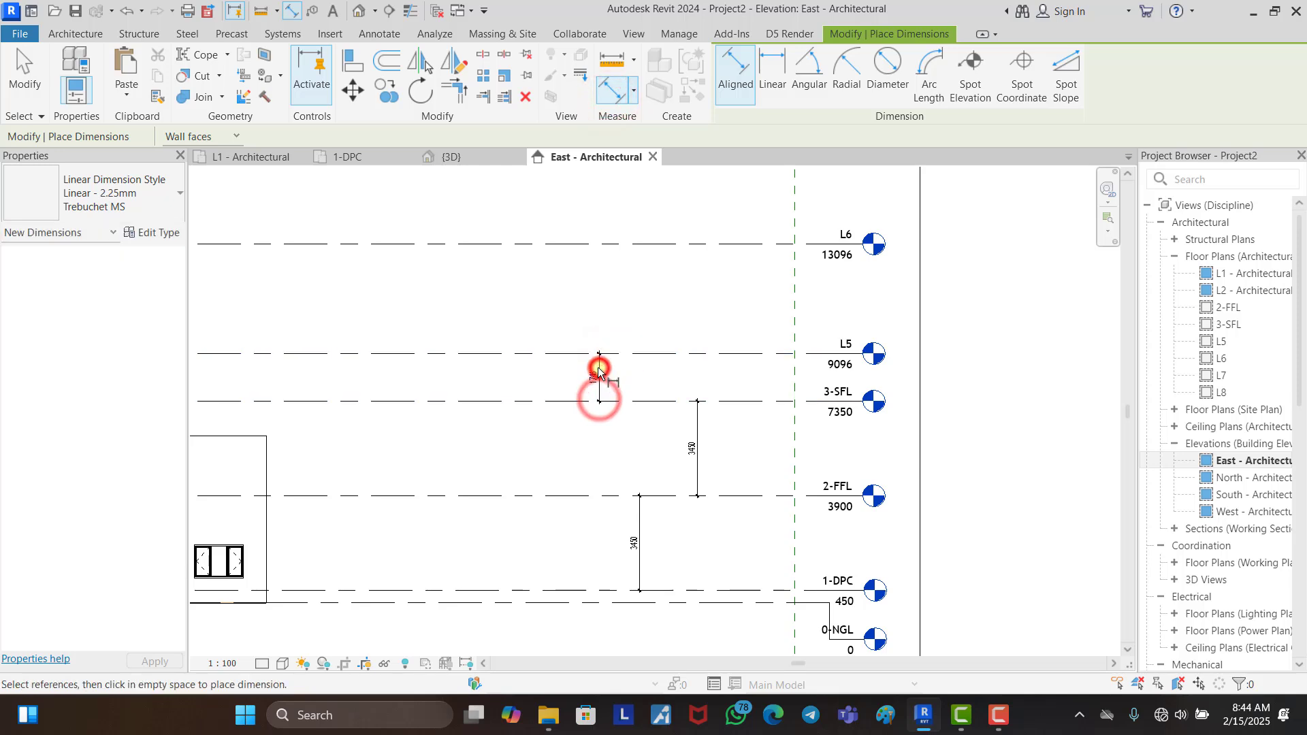
left_click(598, 369)
key("Escape")
key("Escape")
Step: Rename the L5 level above 3-SFL to 4-TFL, including its corresponding views
scroll(839, 354, "up", 2)
left_click(700, 355)
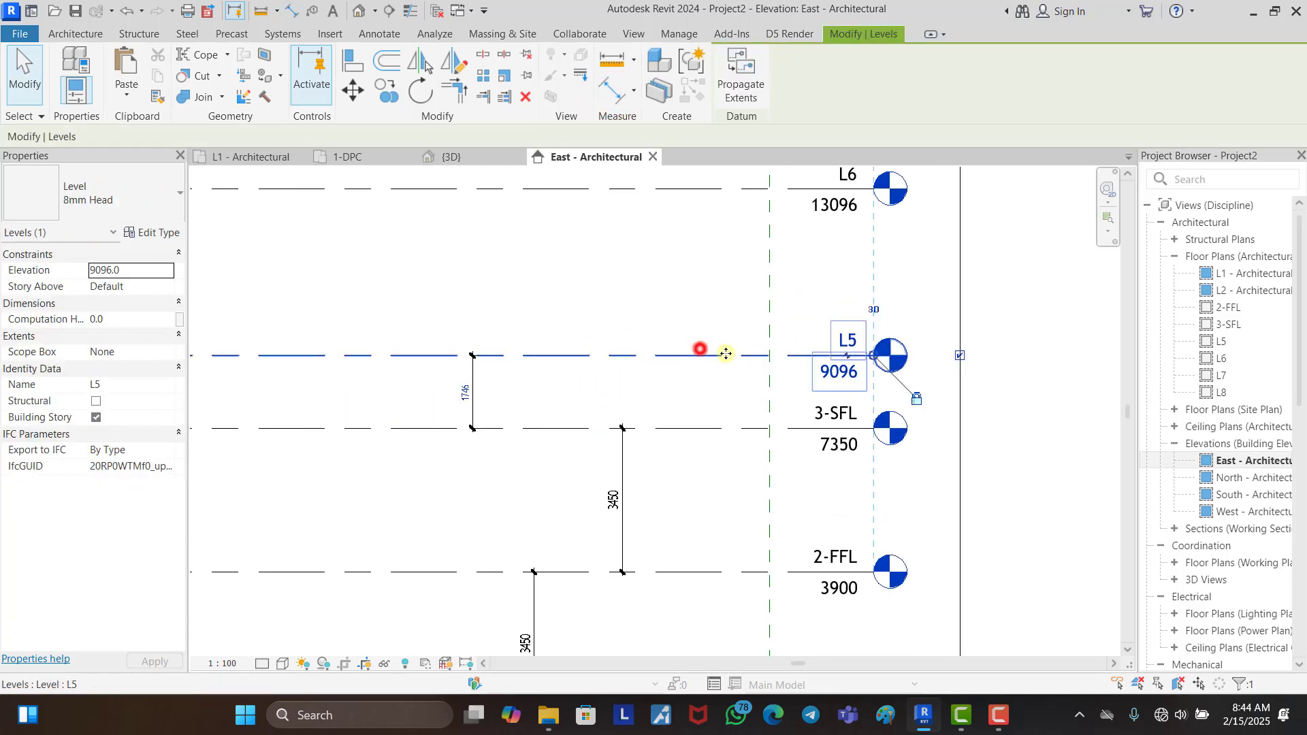
double_click(846, 338)
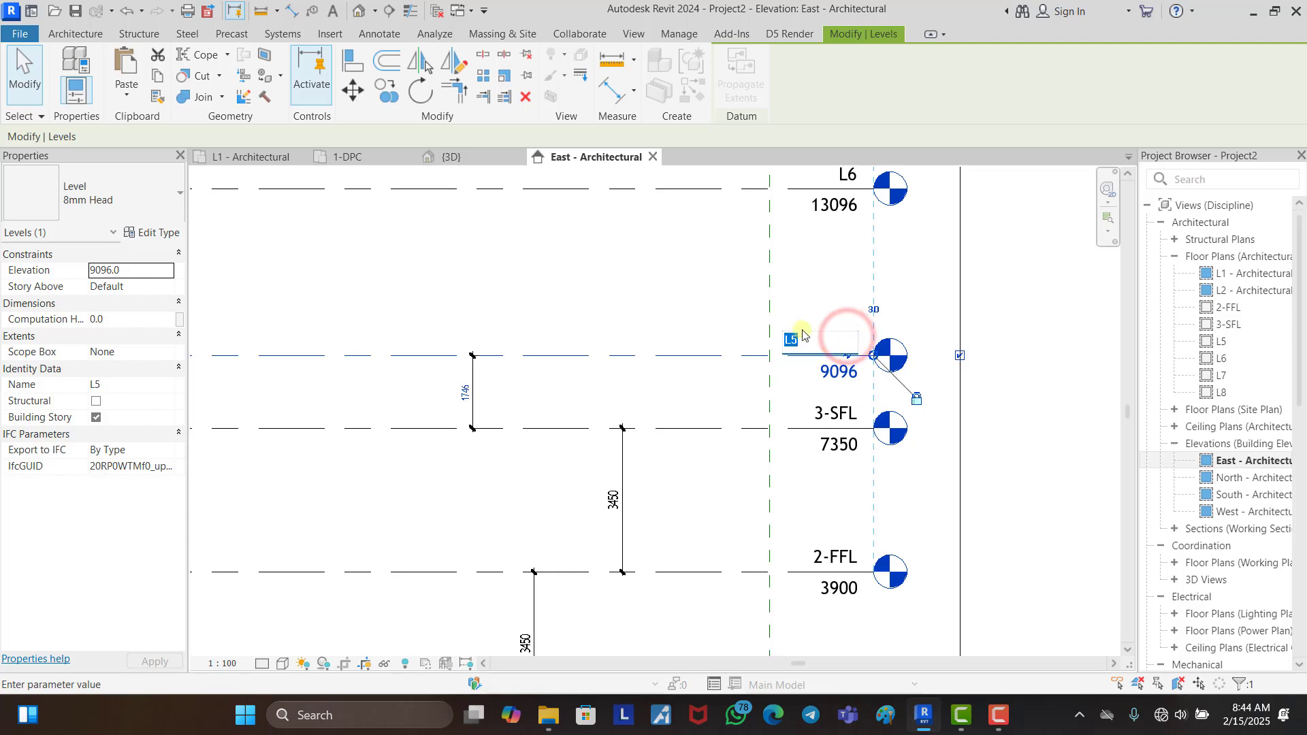
scroll(773, 314, "down", 2)
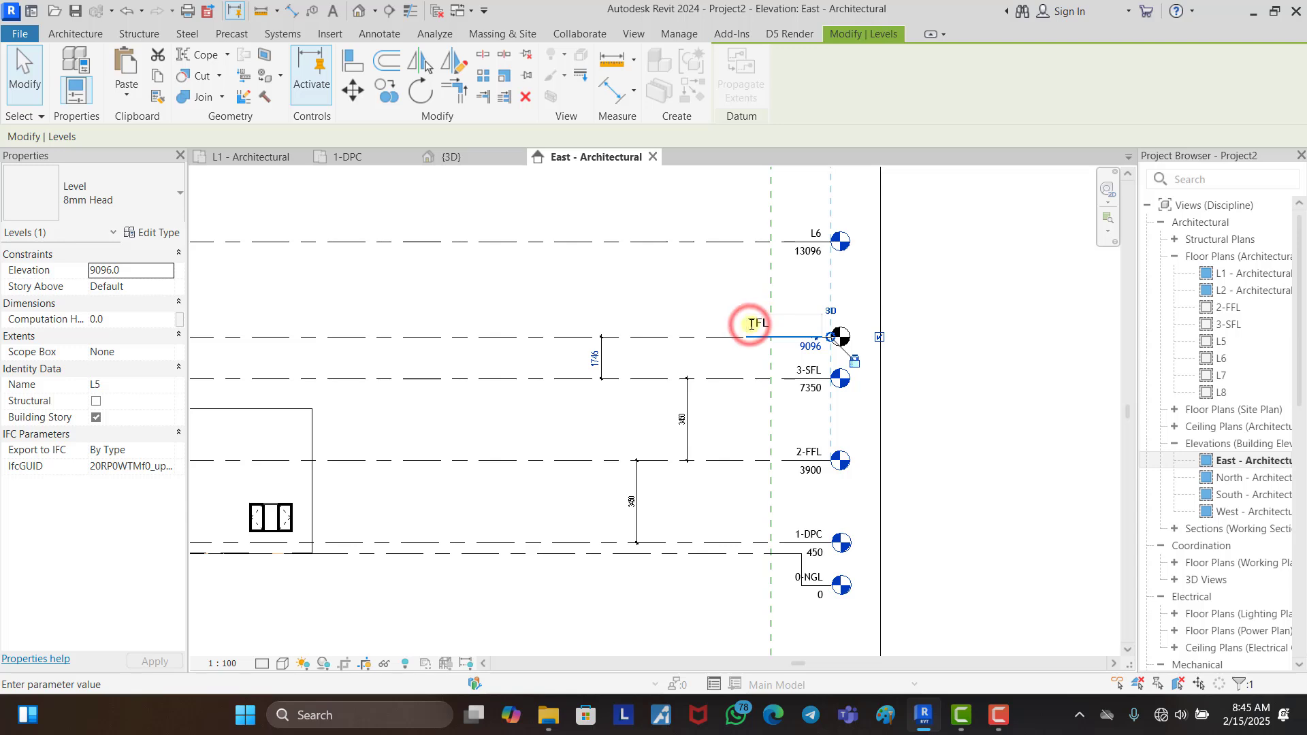
type("4-")
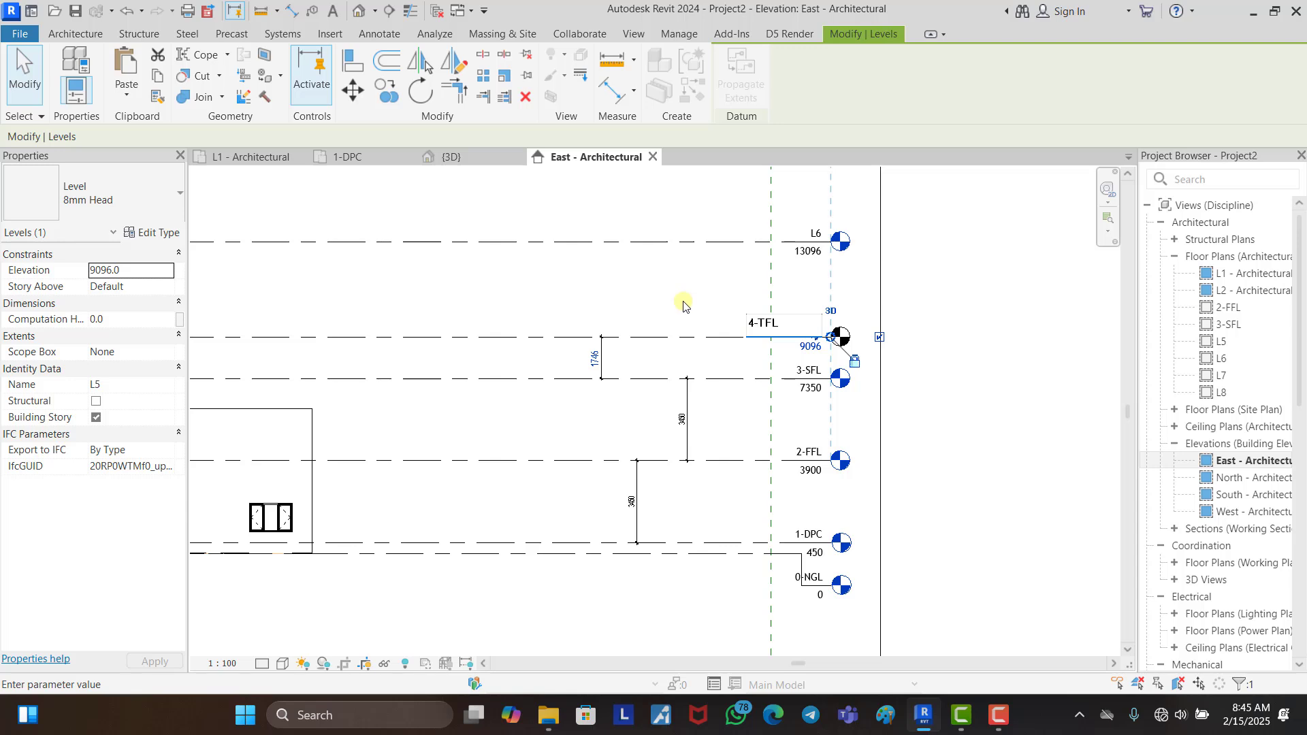
key("Return")
left_click(715, 356)
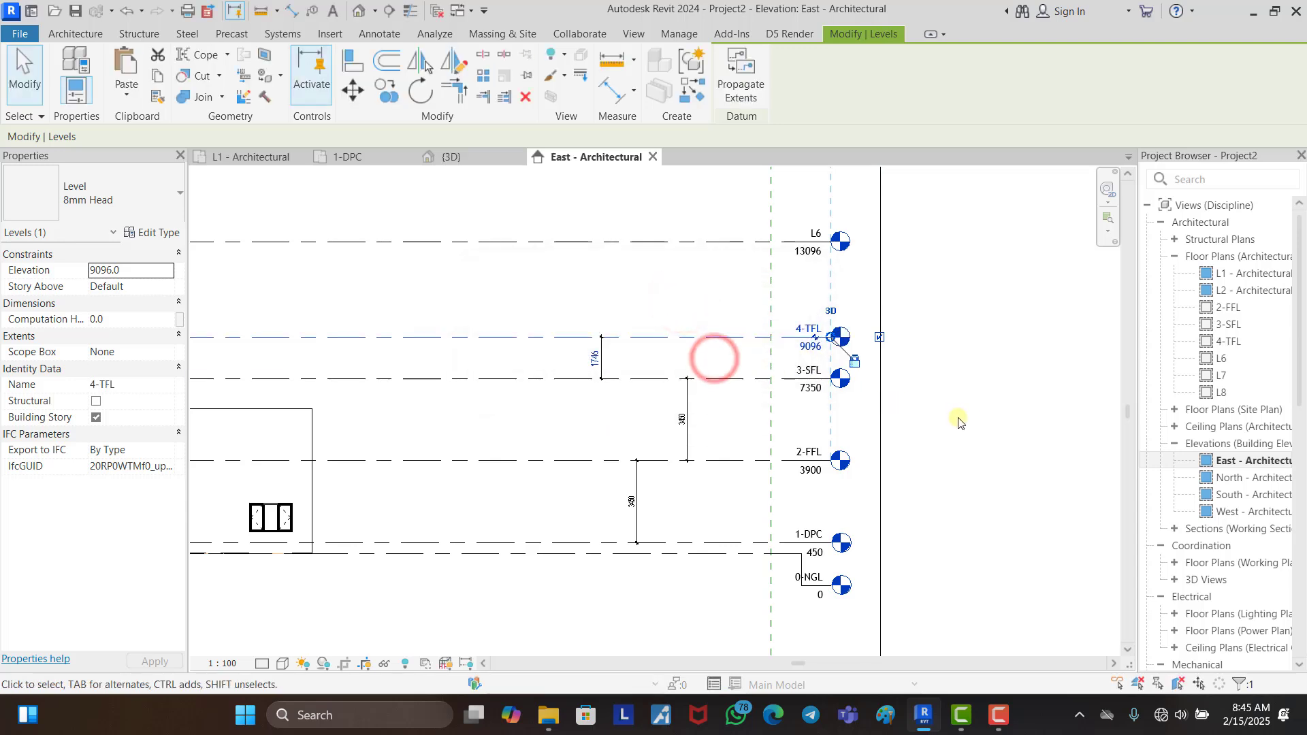
Step: Set the distance from 3-SFL to the 4-TFL level to 3450 mm through the dimension between them
left_click(595, 358)
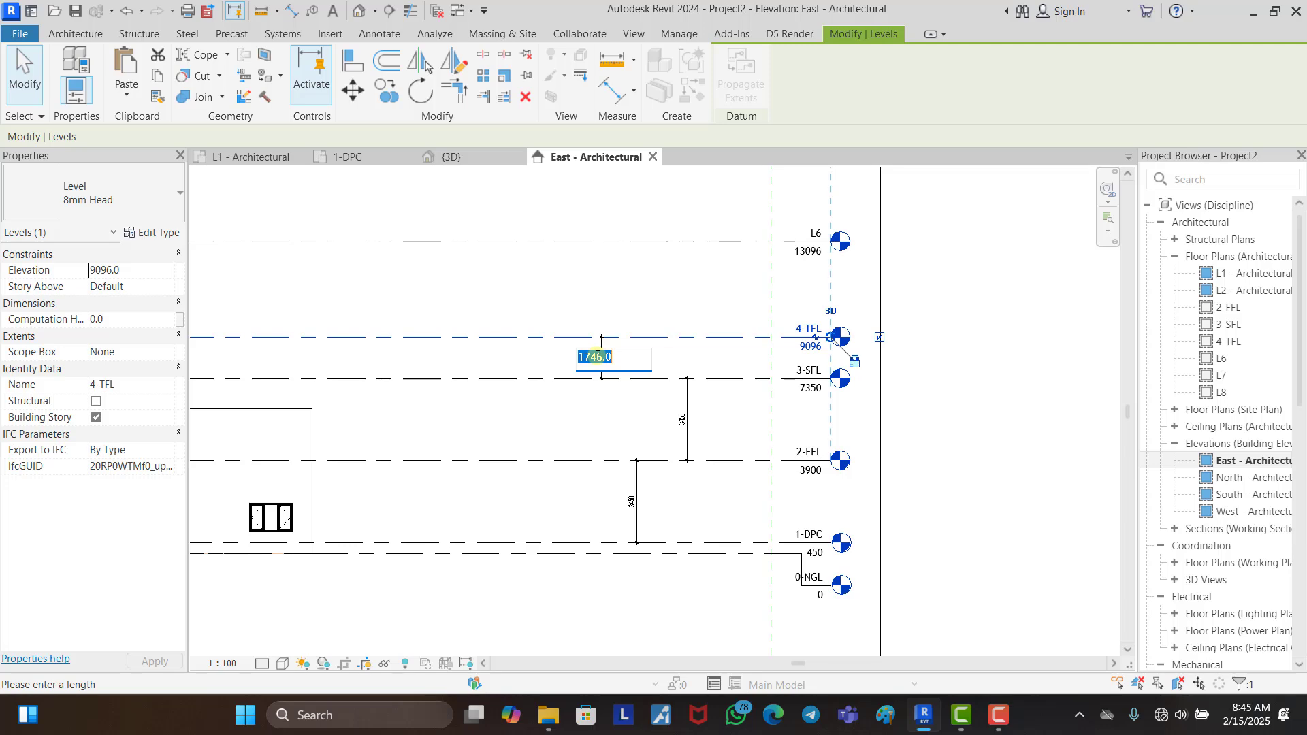
key("Return")
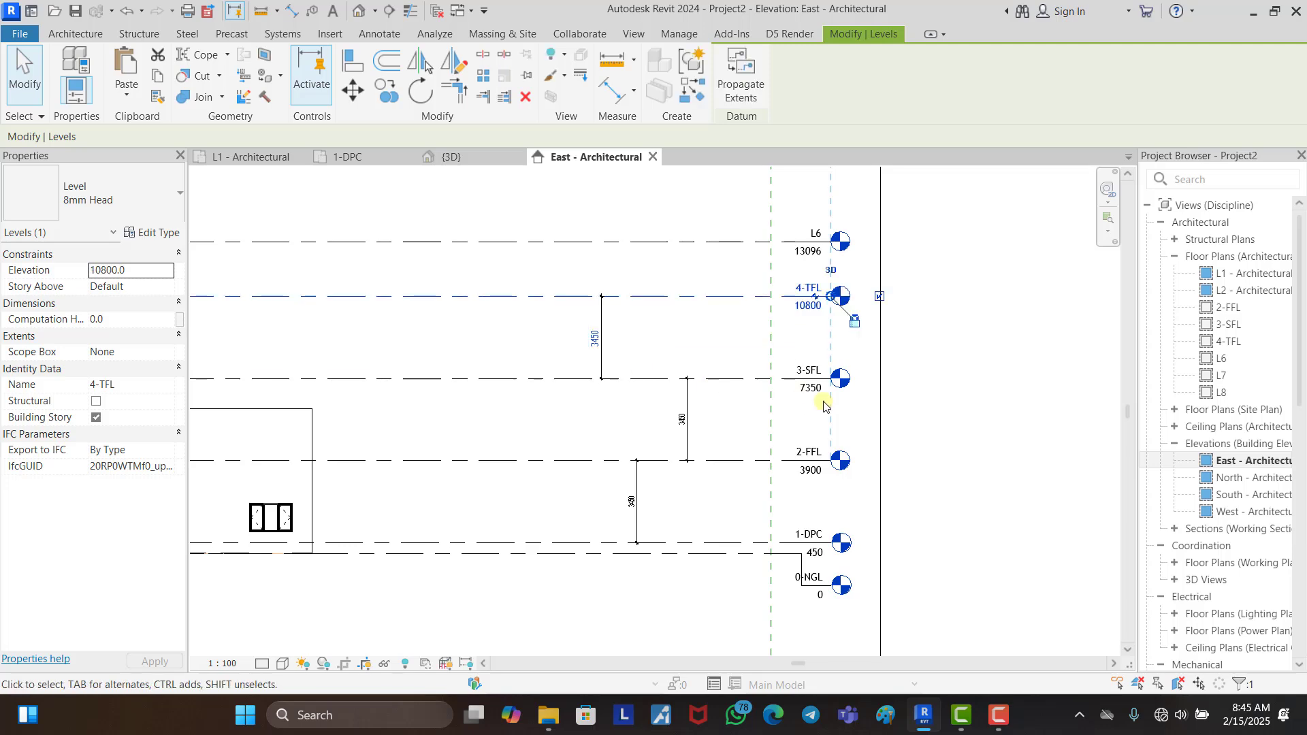
left_click(914, 402)
Step: Rename the L6 level above 4-TFL to 5-CL, including its corresponding views
scroll(913, 402, "down", 2)
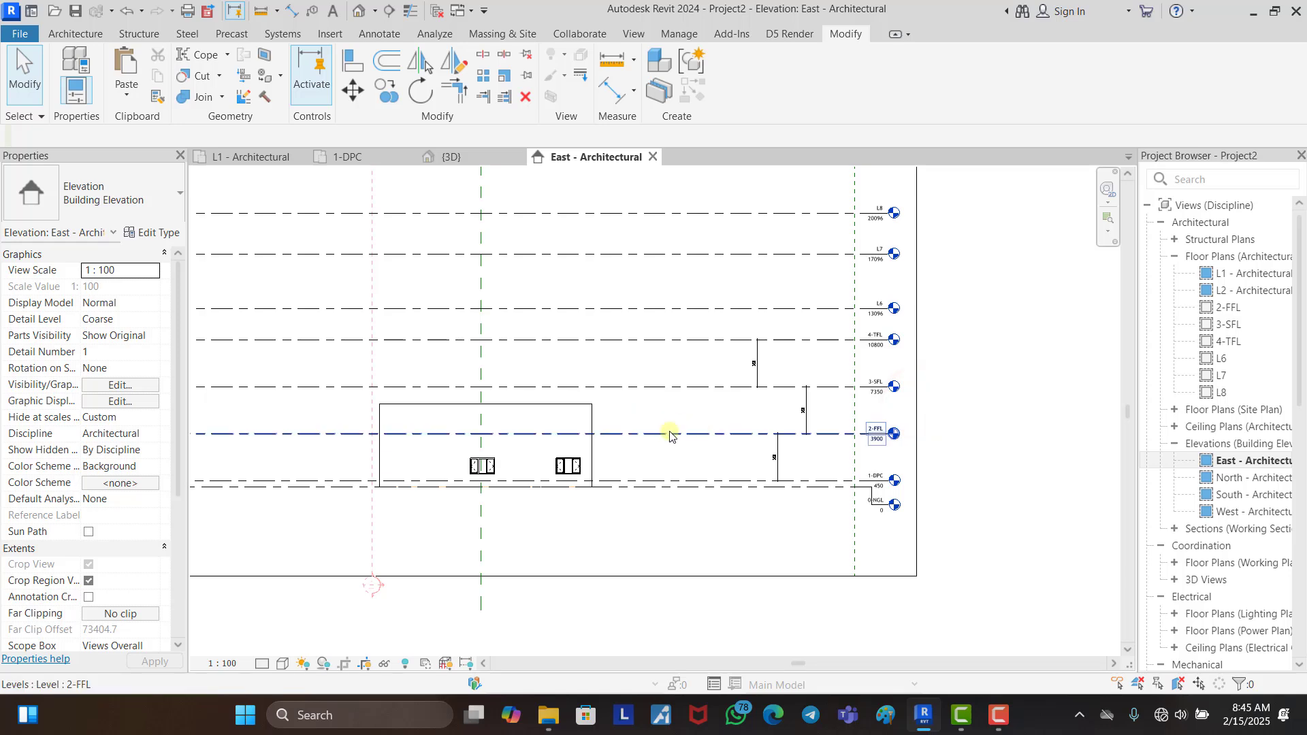
scroll(575, 428, "up", 2)
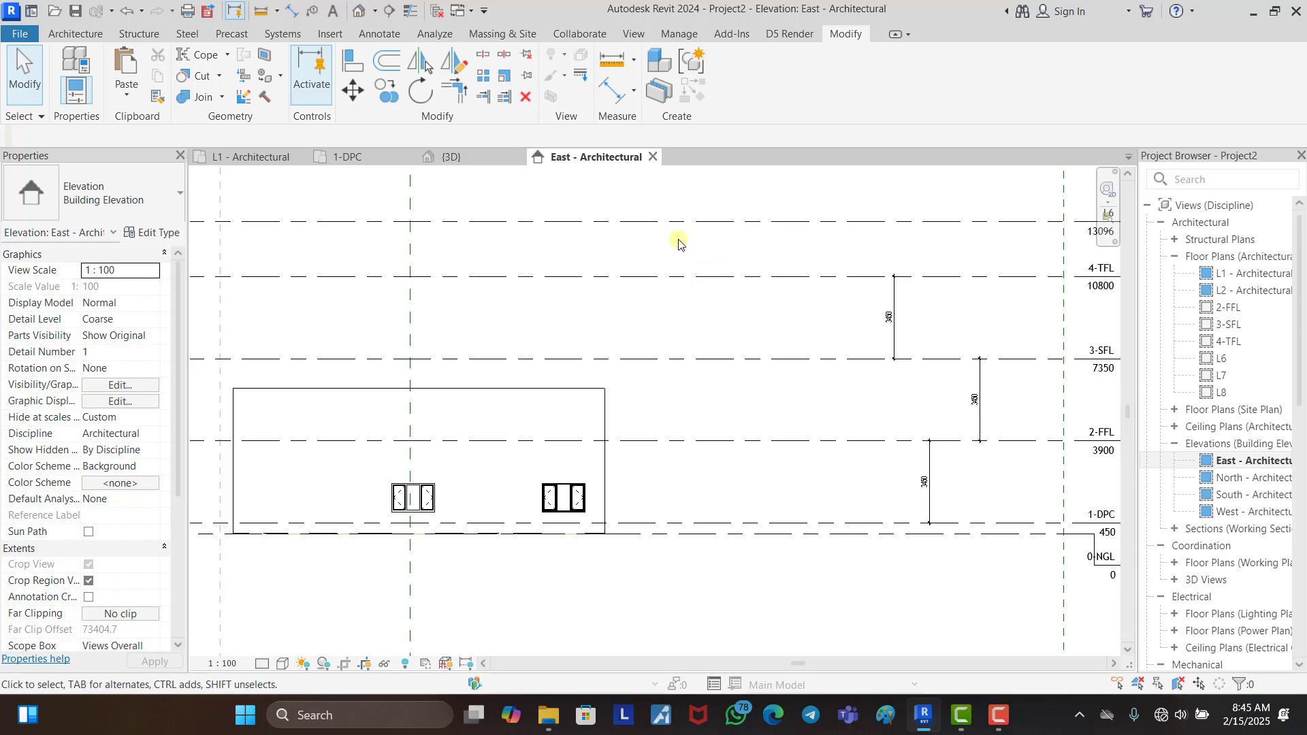
scroll(596, 416, "down", 2)
scroll(818, 270, "up", 3)
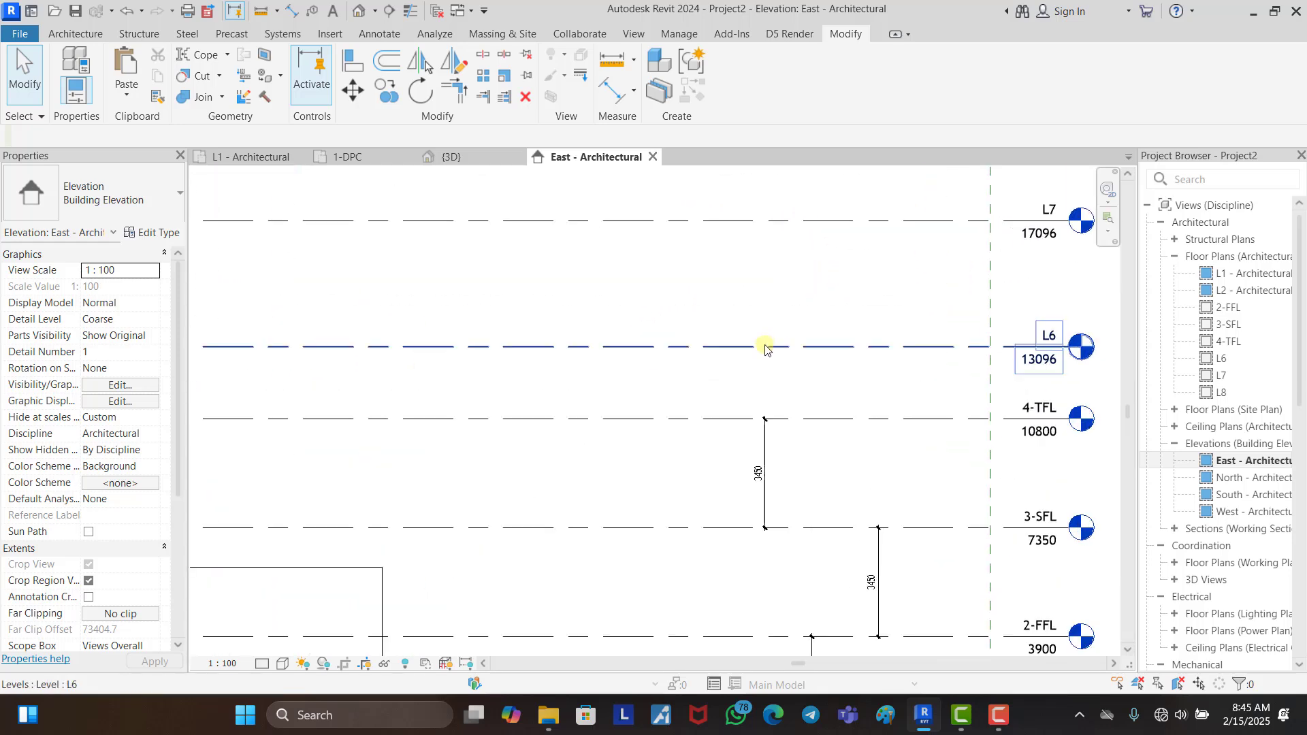
left_click(889, 419)
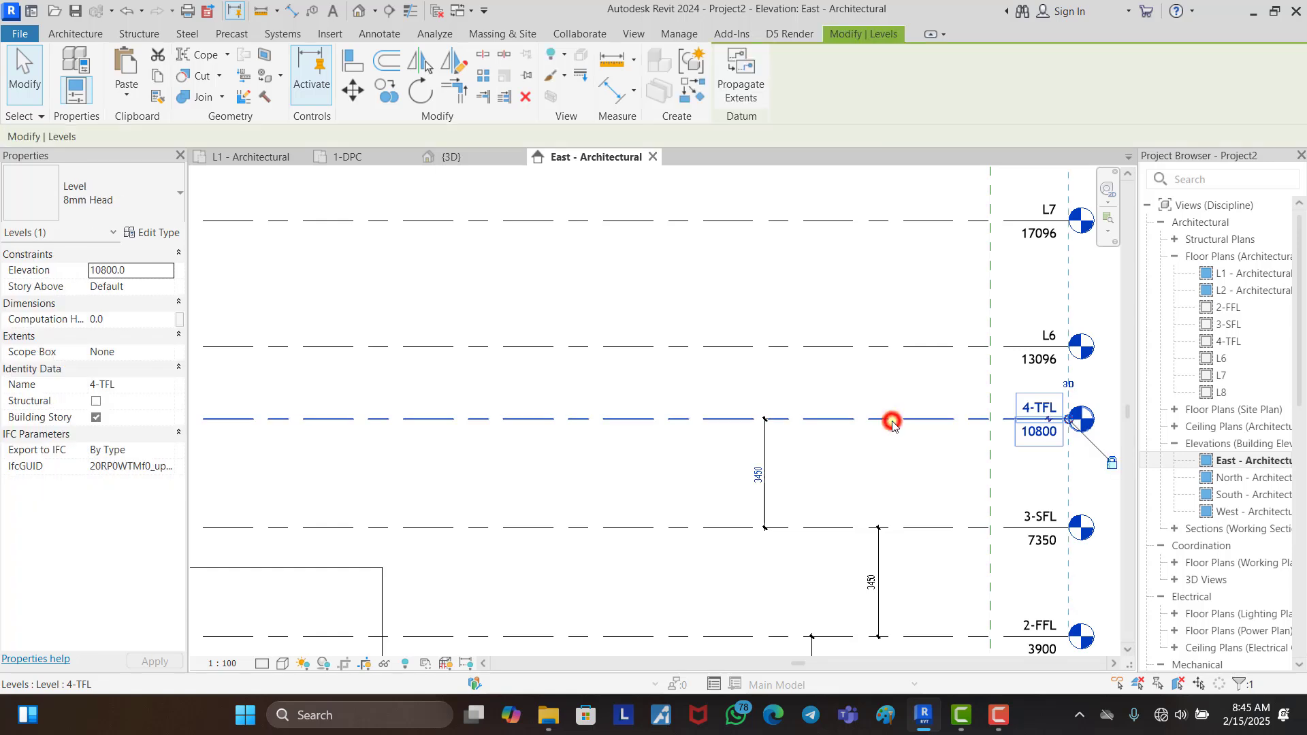
left_click(899, 348)
left_click(1047, 328)
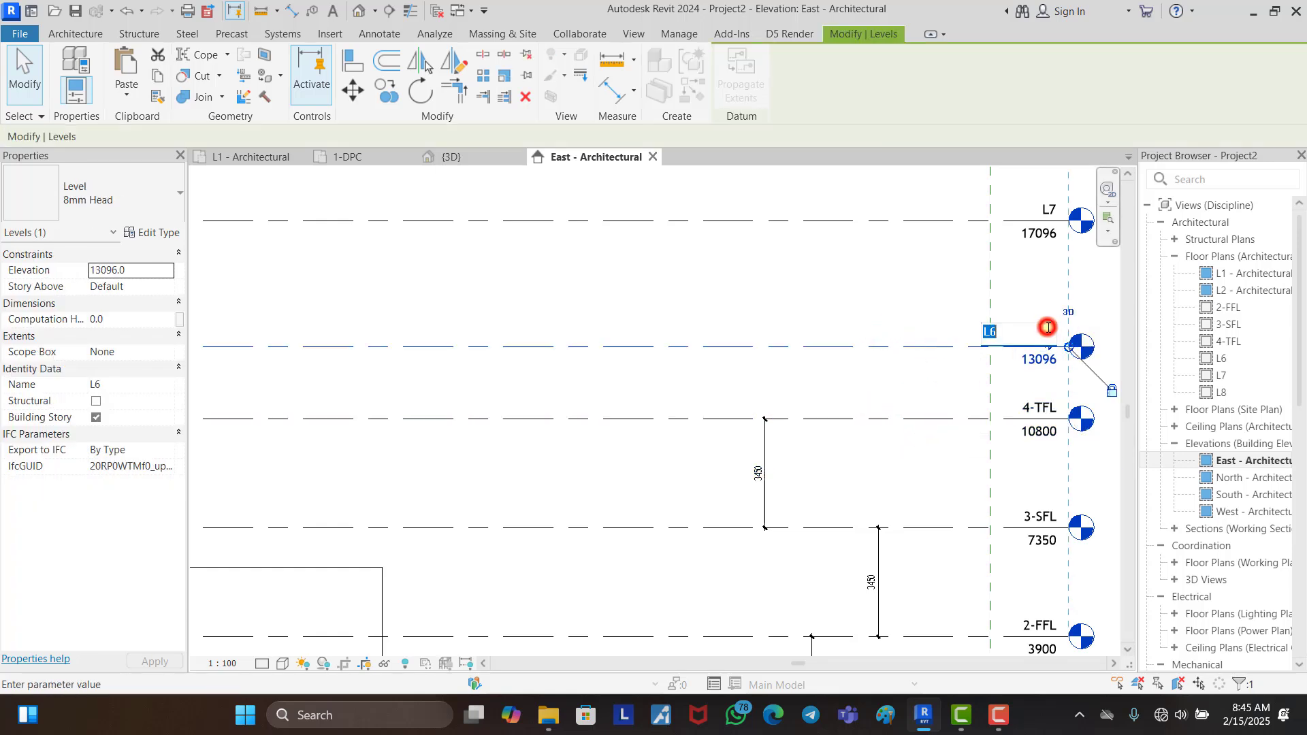
type("5-C")
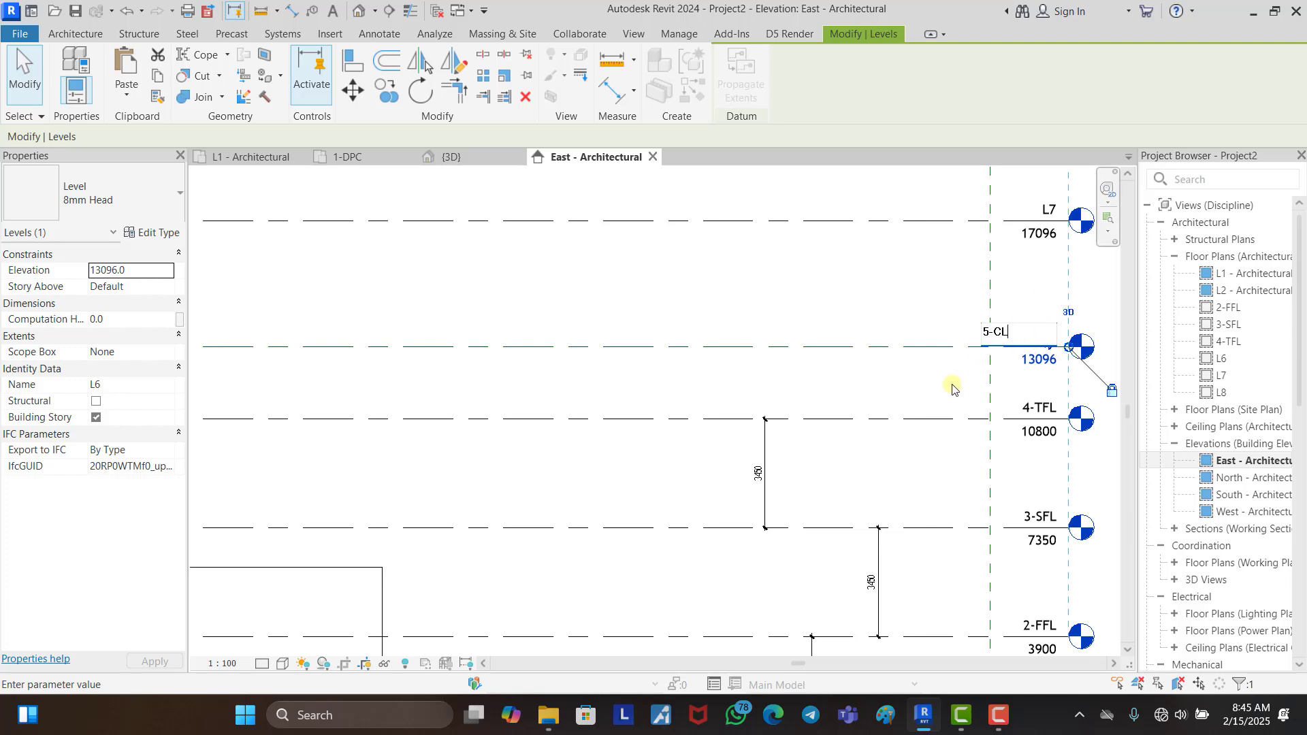
left_click(884, 388)
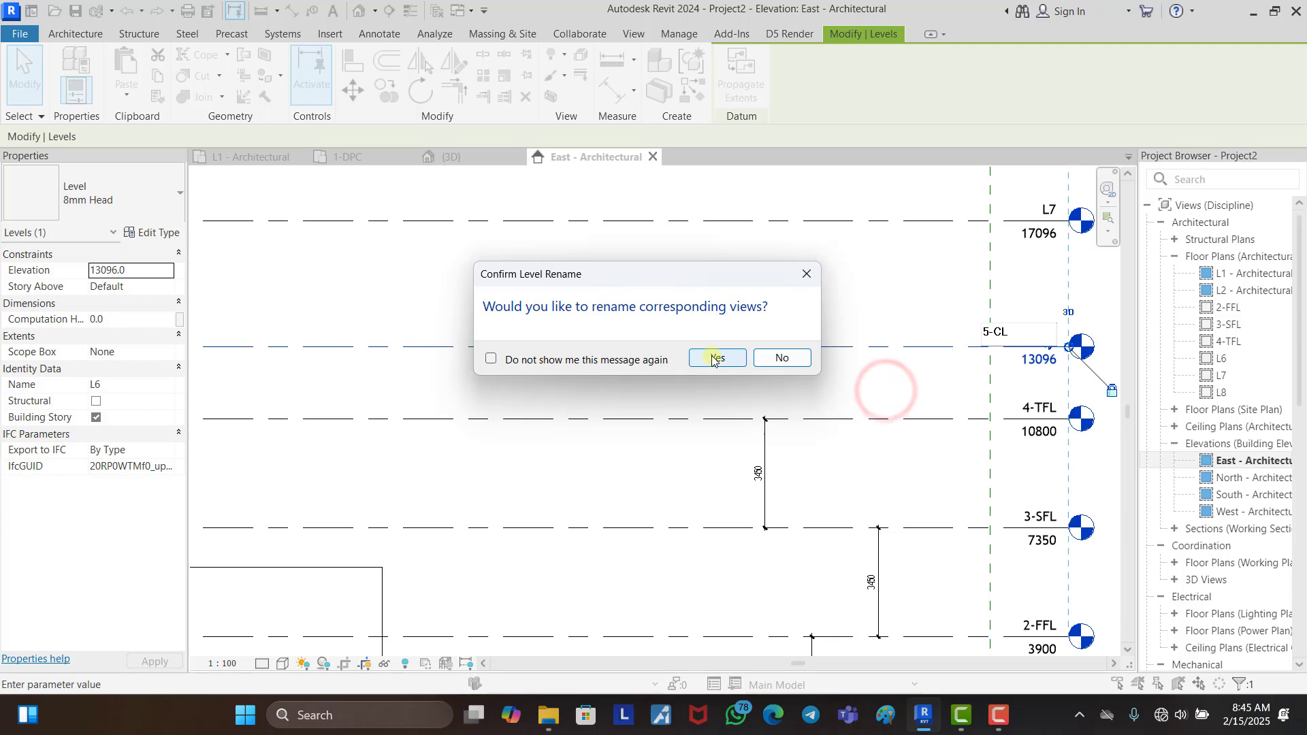
left_click(715, 356)
left_click(866, 379)
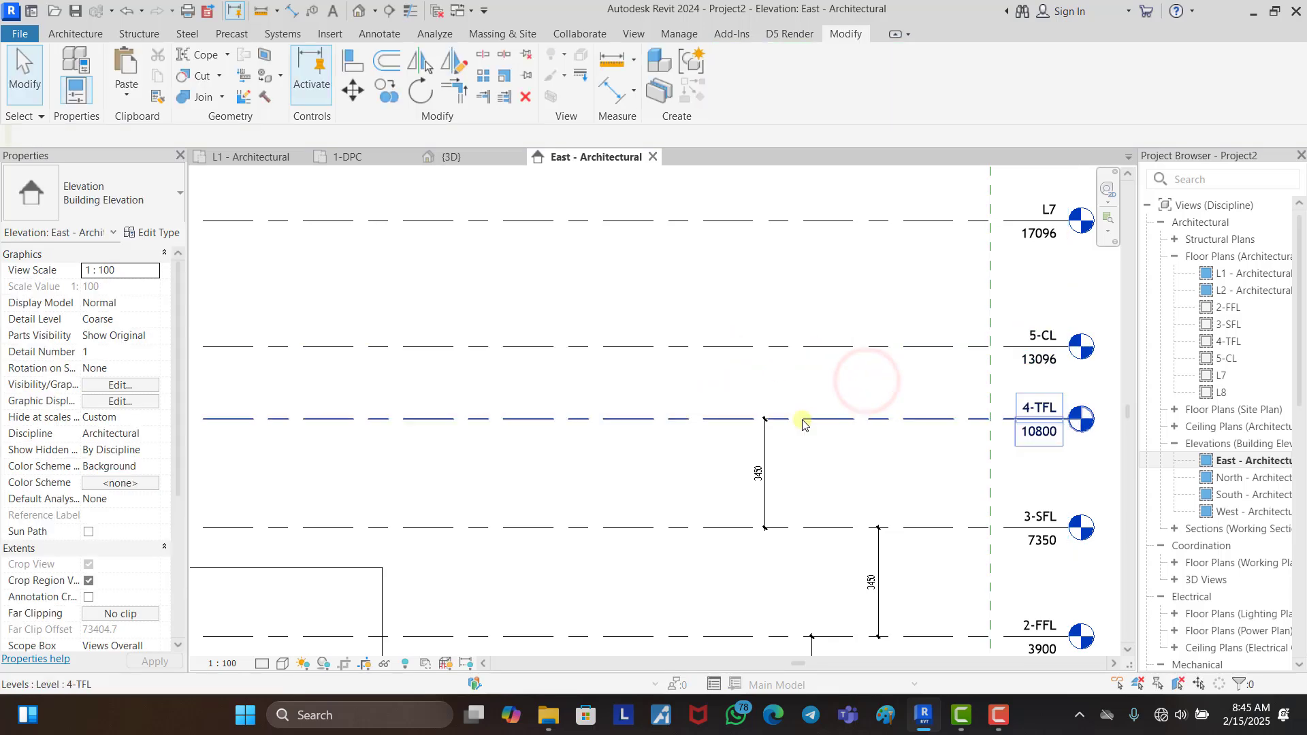
Step: Place an aligned dimension between the 5-CL and 4-TFL levels
left_click(621, 102)
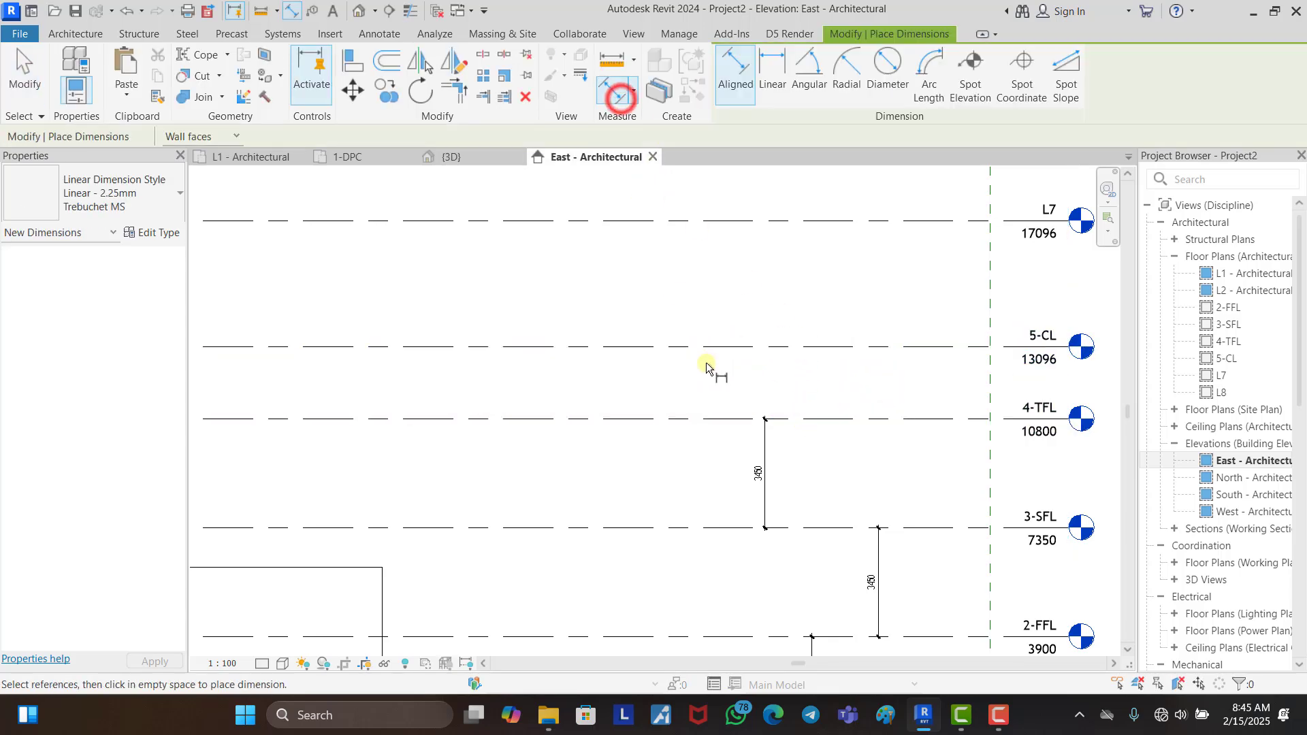
left_click(702, 349)
left_click(701, 417)
left_click(708, 377)
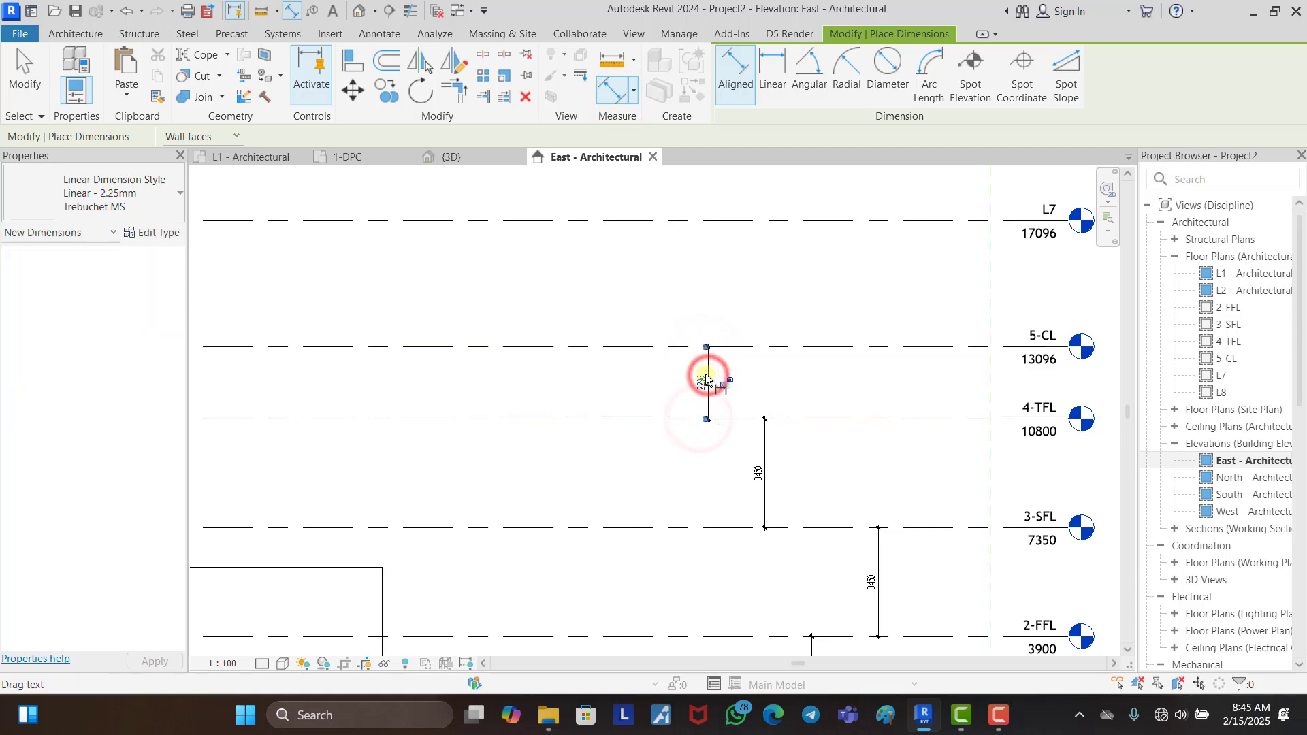
key("Escape")
key("Escape")
Step: Set the distance from 4-TFL to the 5-CL level to 3300 mm through the dimension between them
left_click(748, 349)
left_click(692, 385)
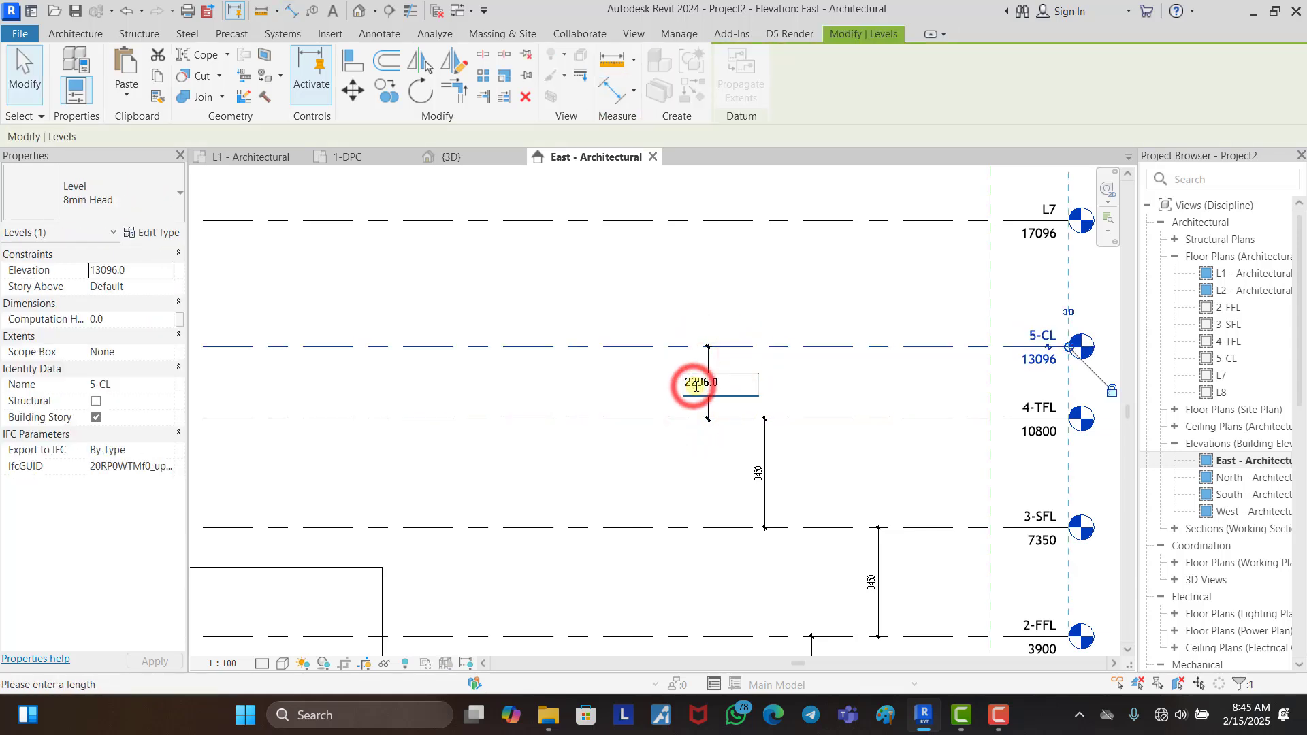
left_click(707, 385)
type("3300")
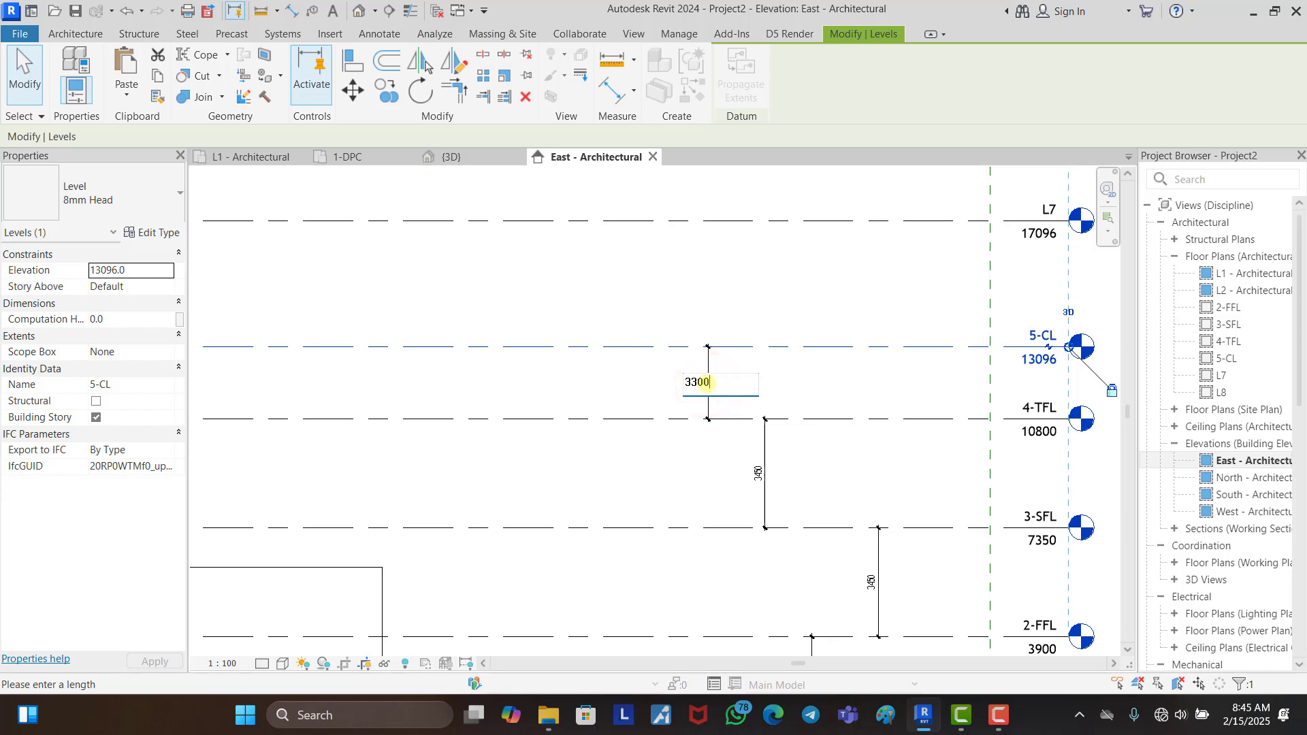
key("Return")
left_click(842, 385)
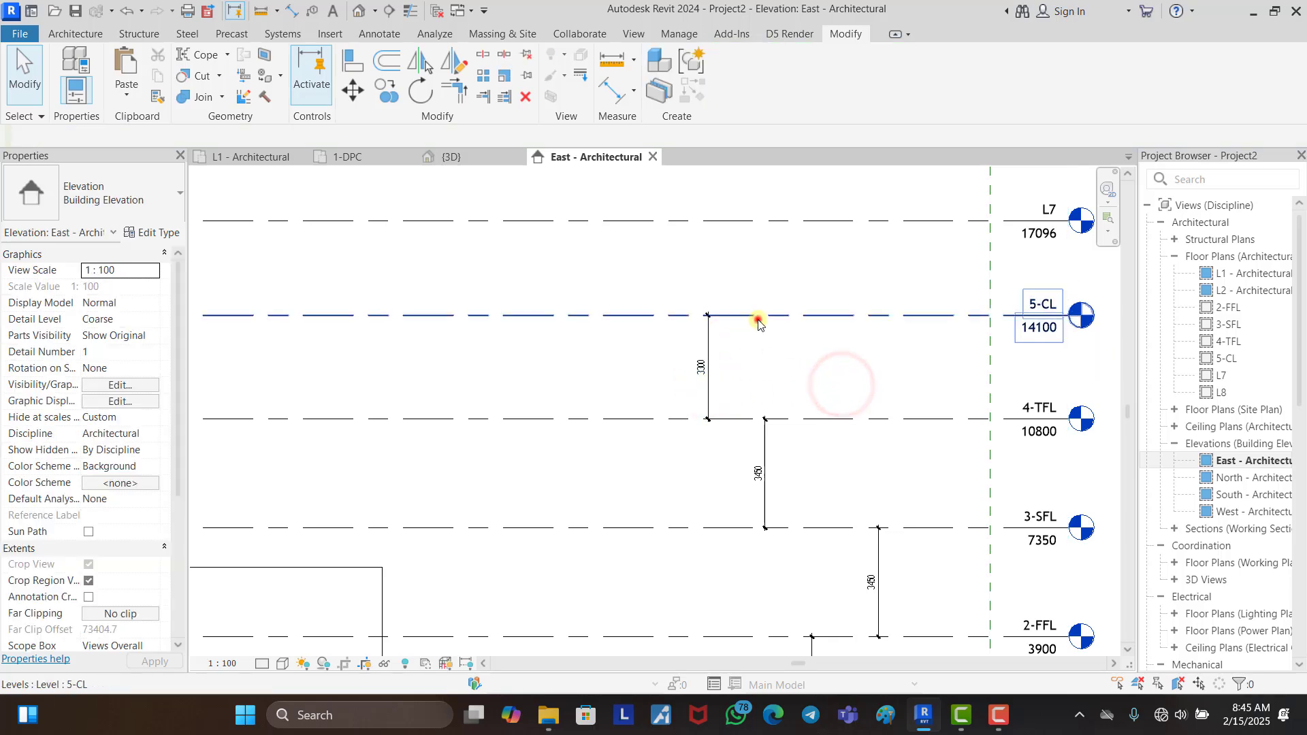
left_click(756, 317)
left_click(763, 345)
Step: Rename the L7 level above 5-CL to 6-RL, including its corresponding views
left_click(837, 221)
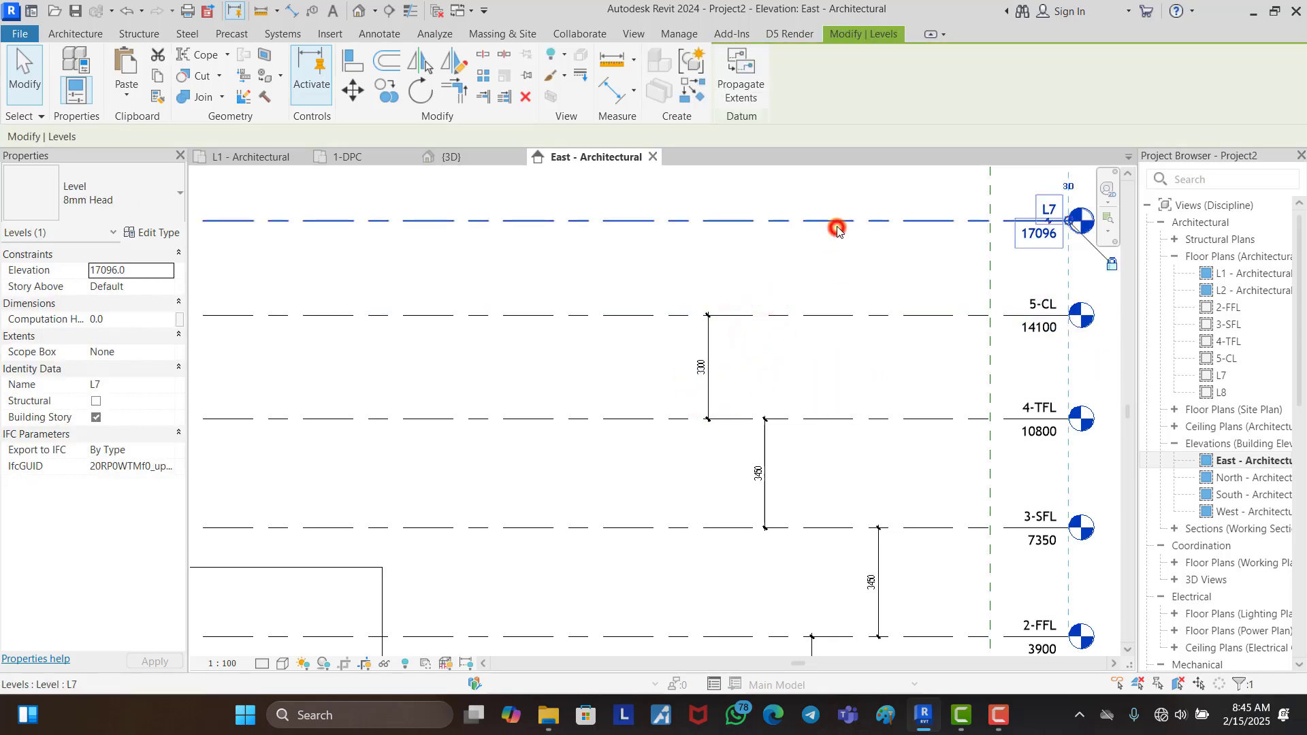
scroll(648, 338, "down", 2)
left_click(709, 293)
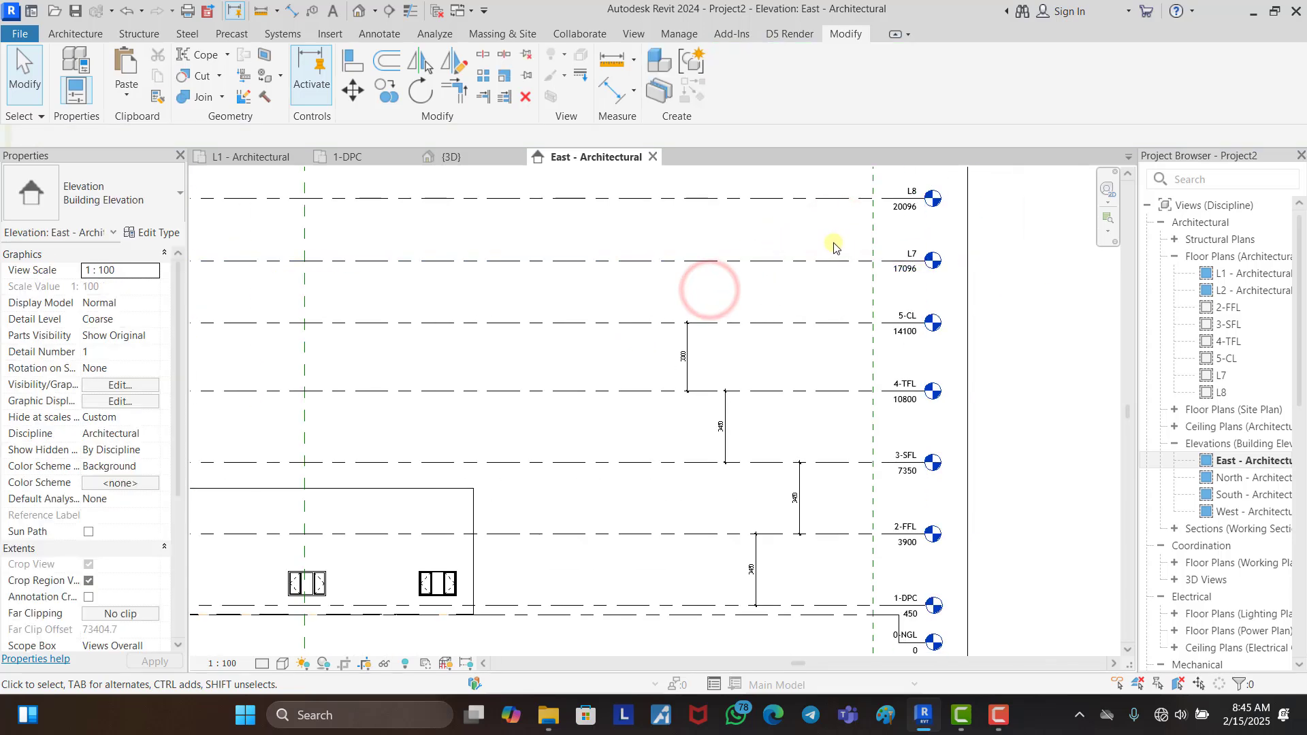
scroll(906, 251, "up", 3)
left_click(927, 264)
left_click(927, 264)
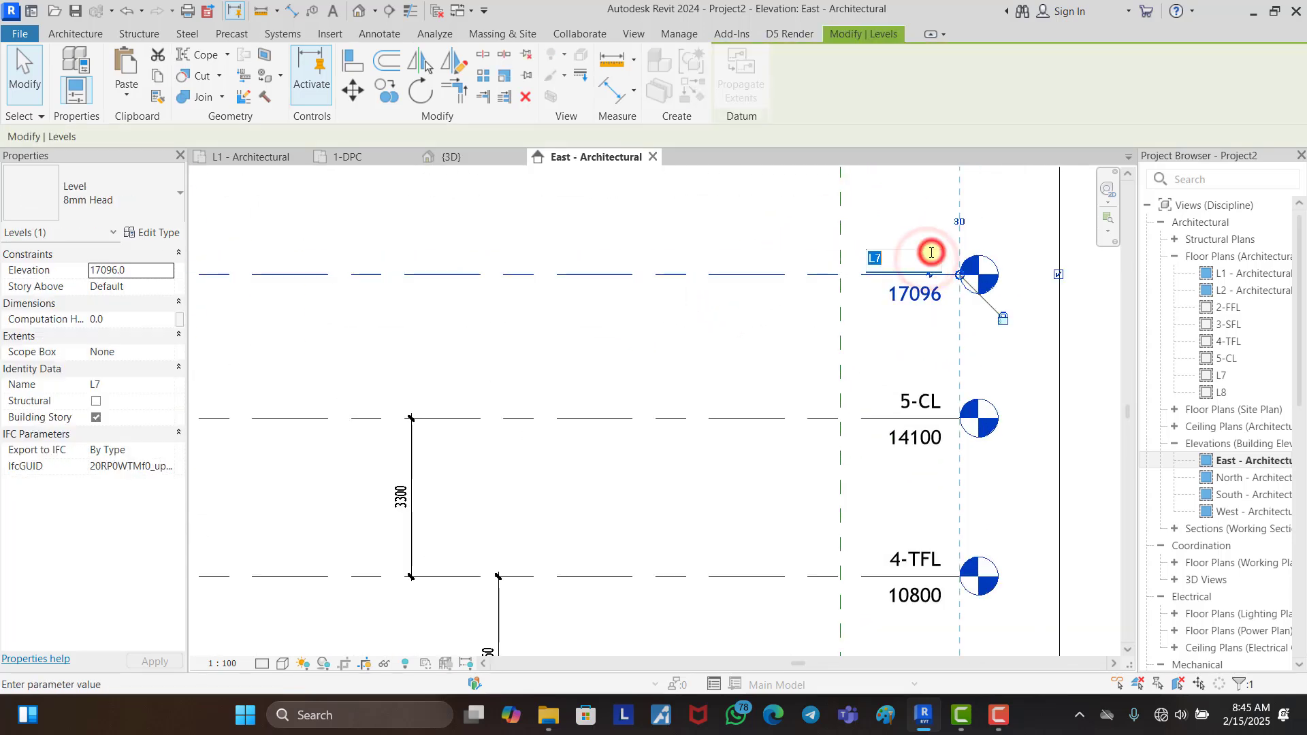
type("6")
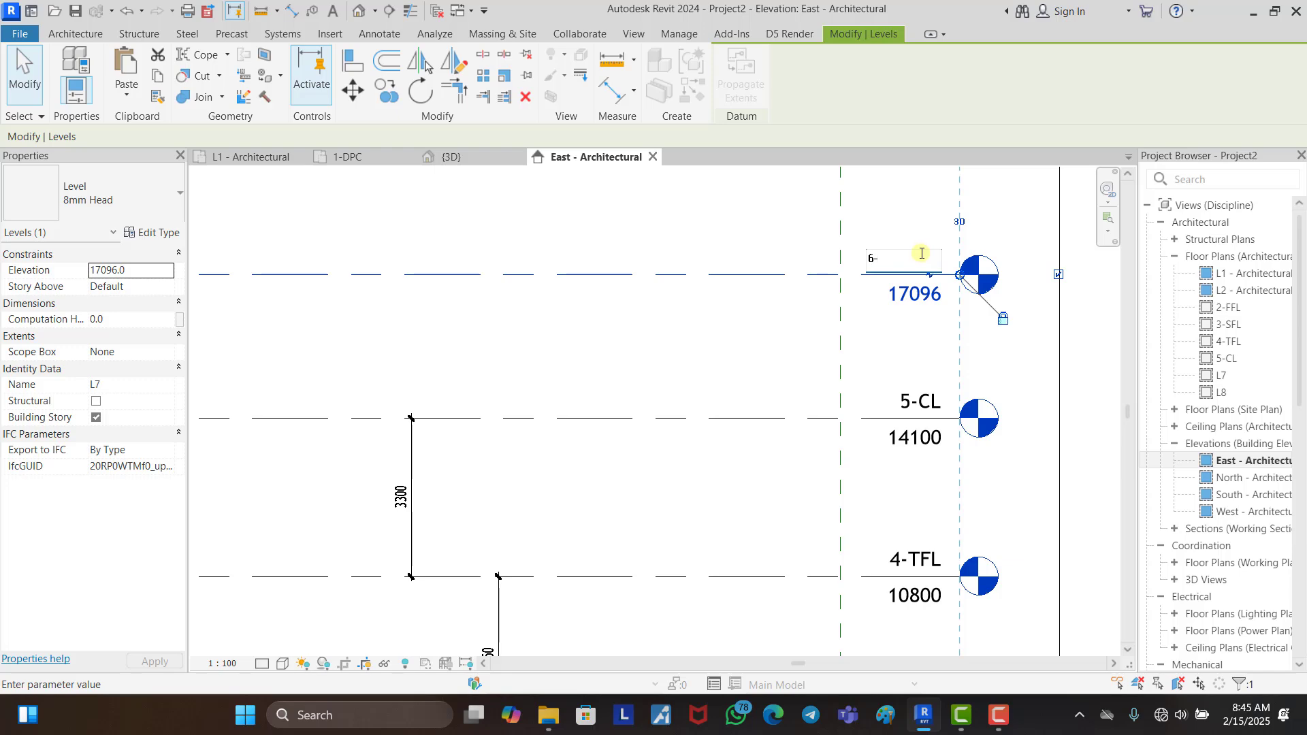
type("-RL")
key("Return")
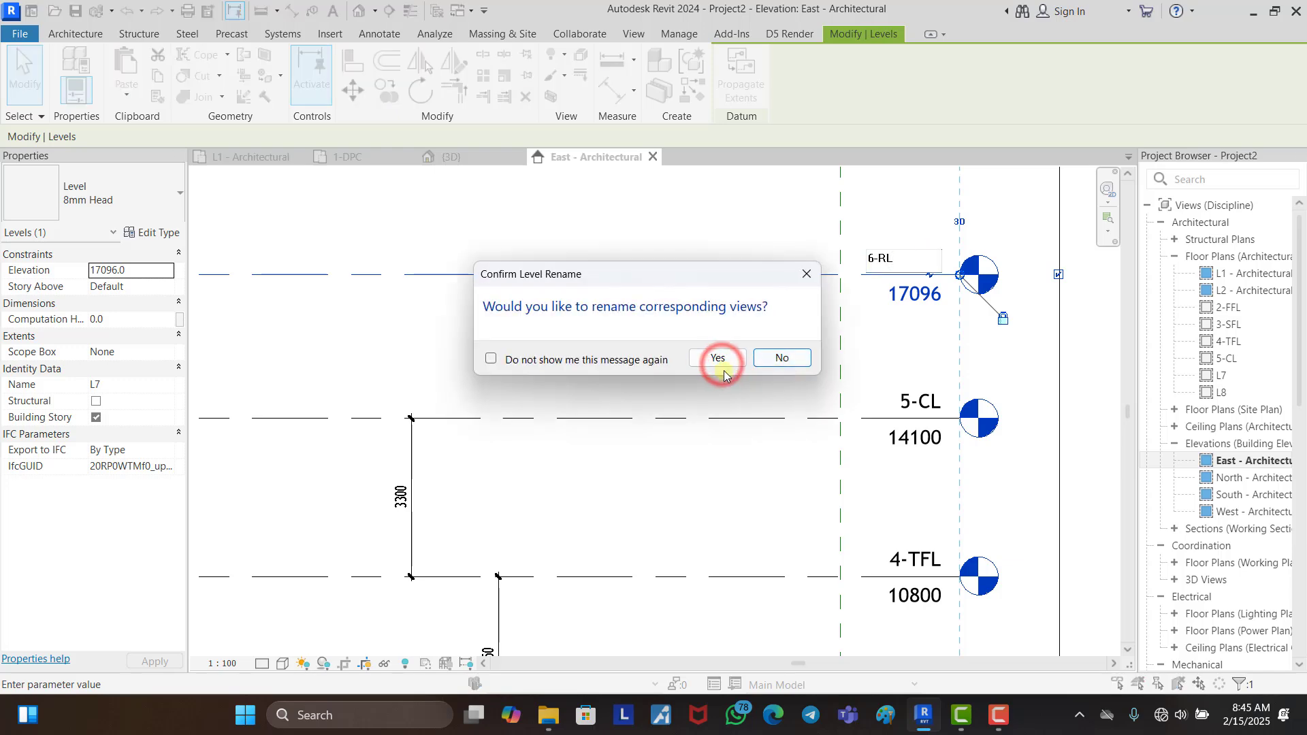
left_click(728, 360)
Step: Place an aligned dimension between the 6-RL and 5-CL levels
left_click(612, 88)
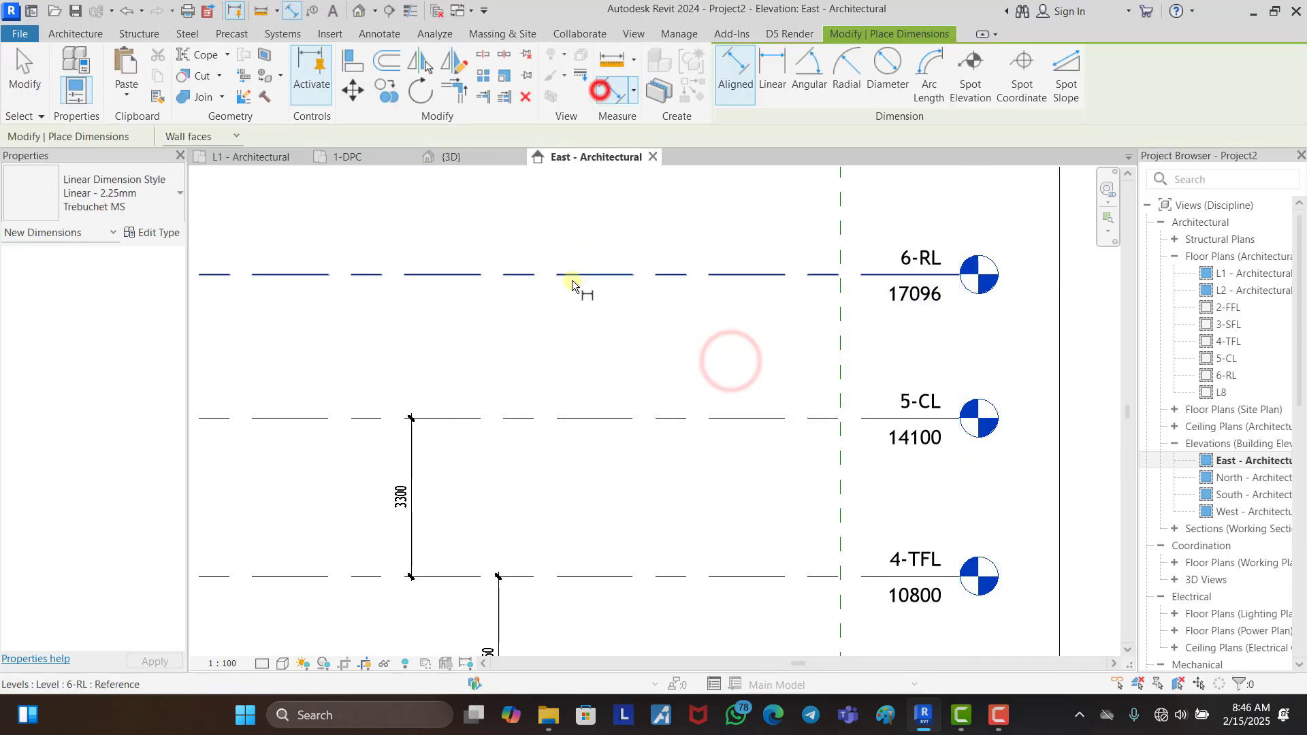
left_click(569, 276)
left_click(569, 416)
left_click(561, 361)
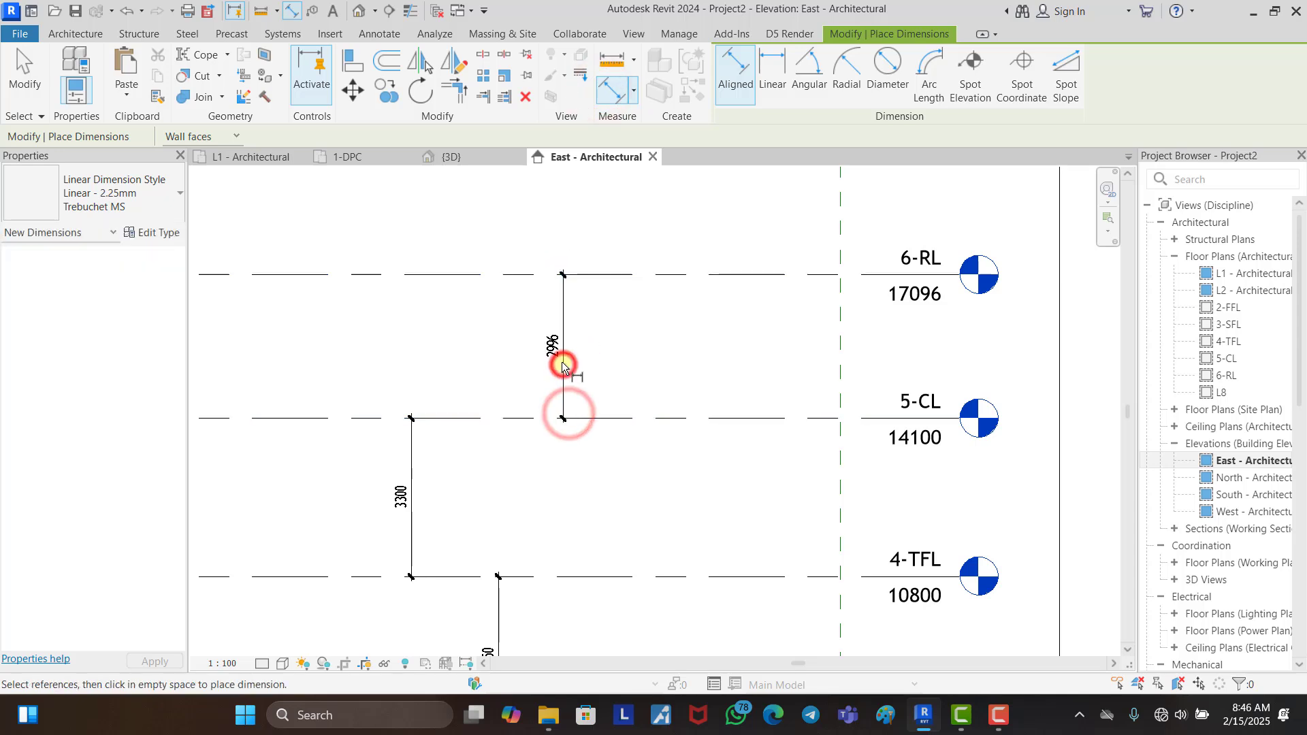
key("Escape")
key("Escape")
Step: Set the distance from 5-CL to the 6-RL level to 450 mm through the dimension between them
left_click(635, 277)
left_click(555, 348)
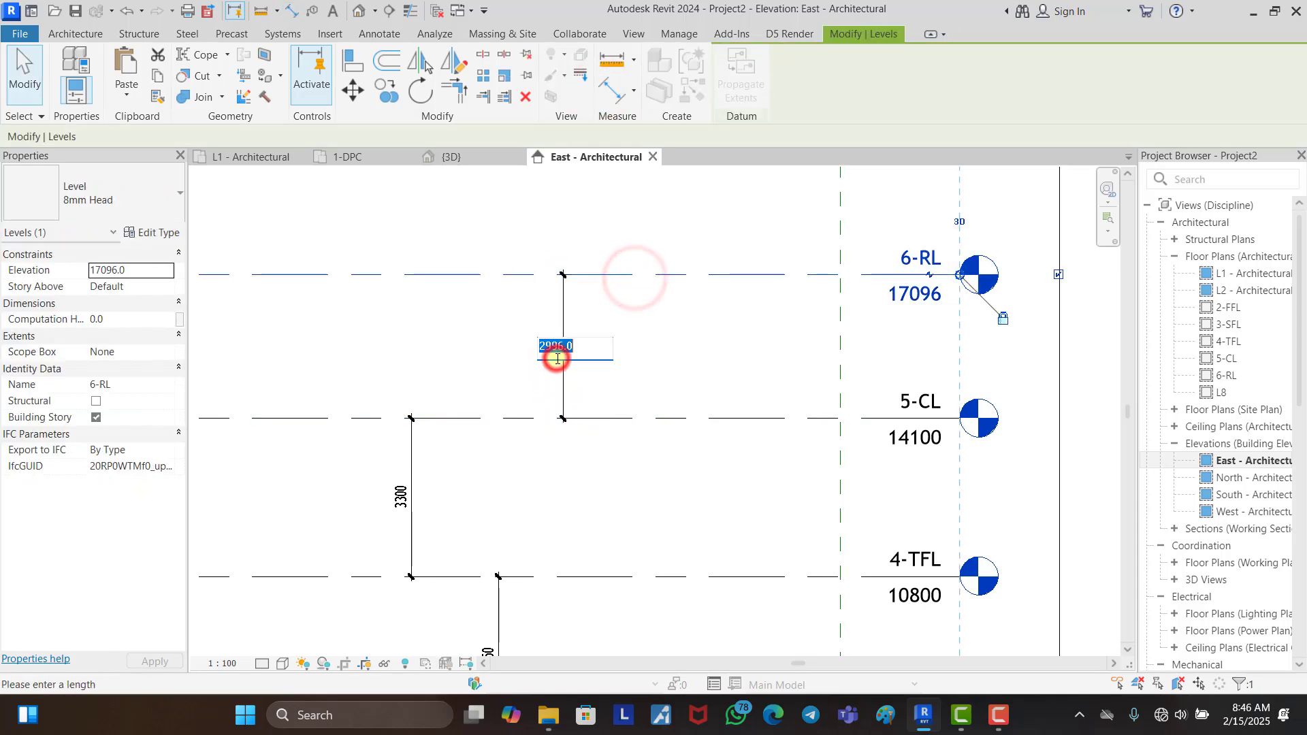
type("450")
left_click(721, 353)
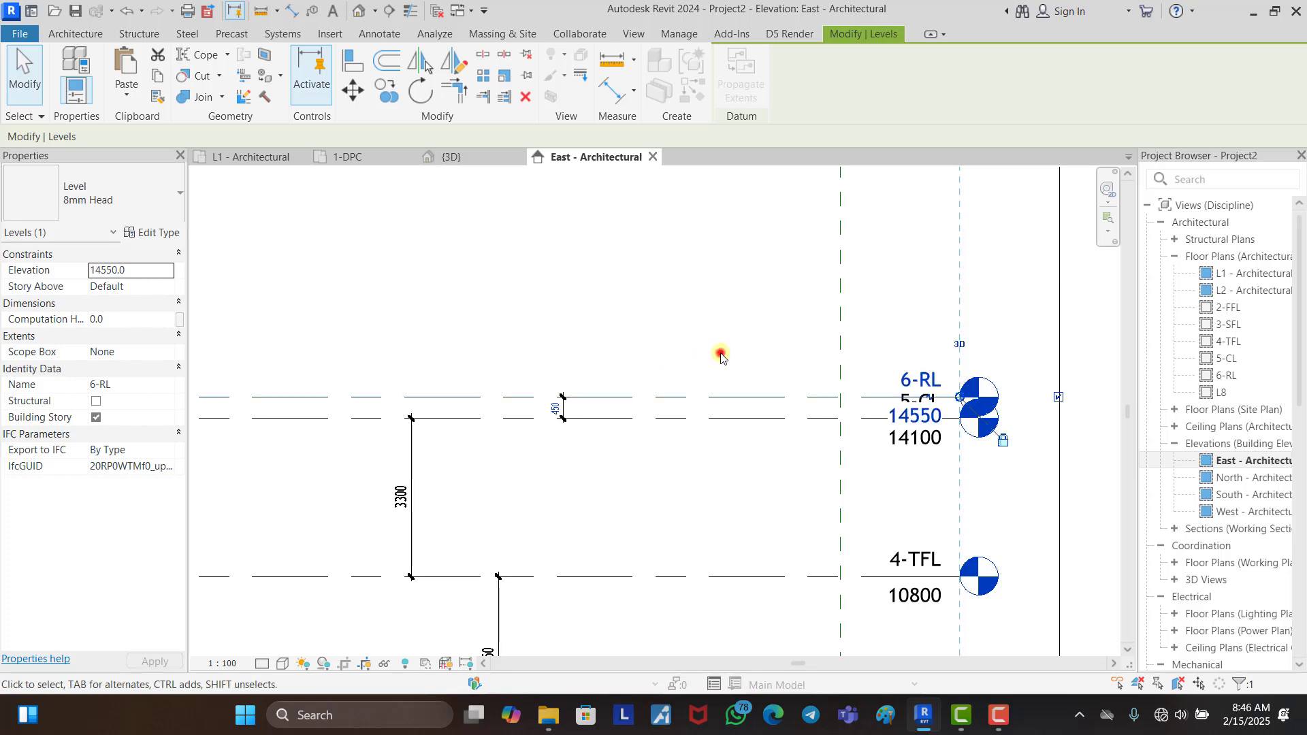
left_click(759, 297)
Step: Add an elbow to the 5-CL level line and move its head down clear of the 6-RL label
scroll(633, 289, "down", 2)
scroll(841, 368, "up", 2)
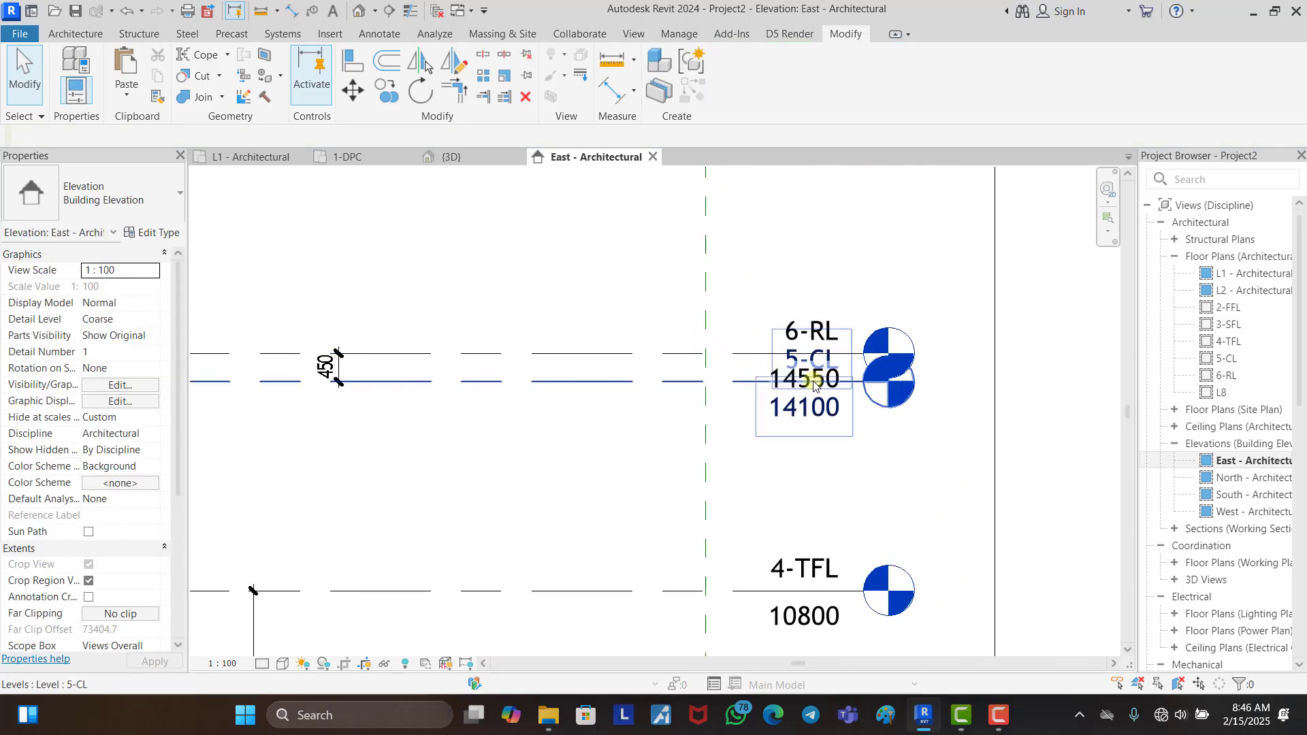
left_click(656, 380)
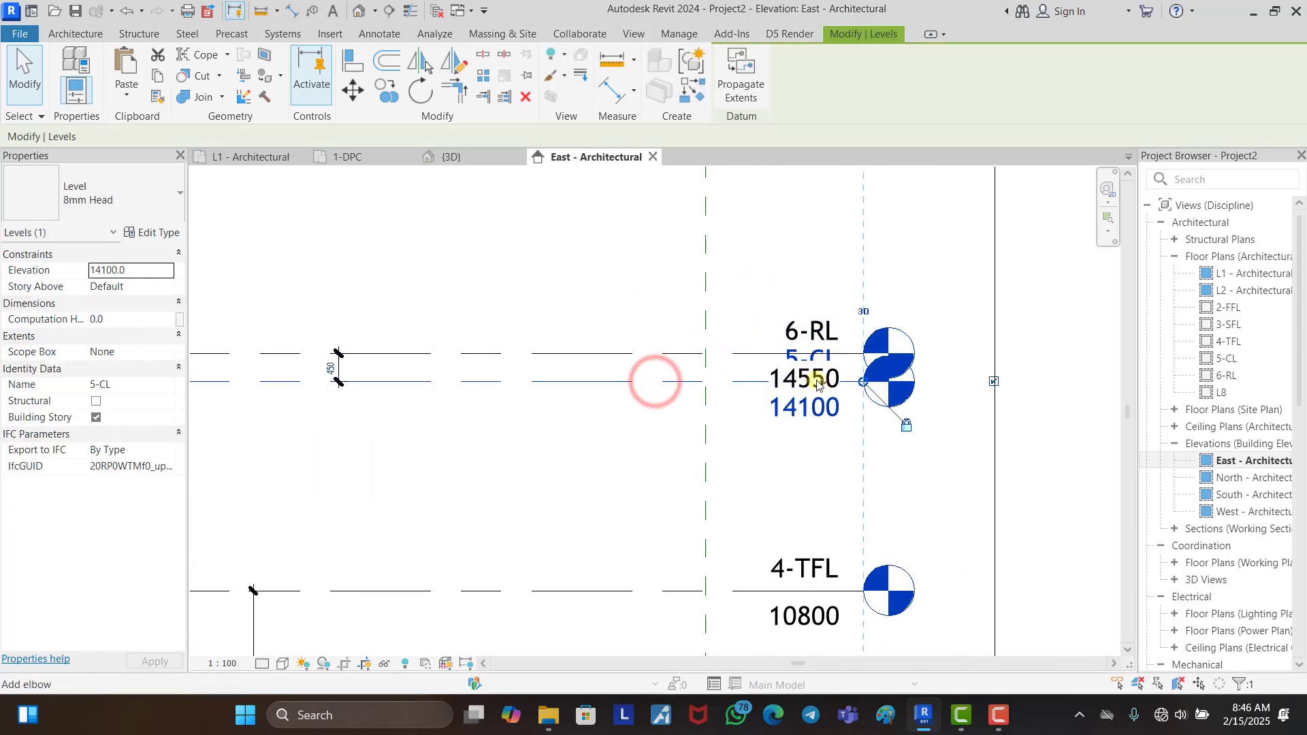
scroll(829, 383, "up", 2)
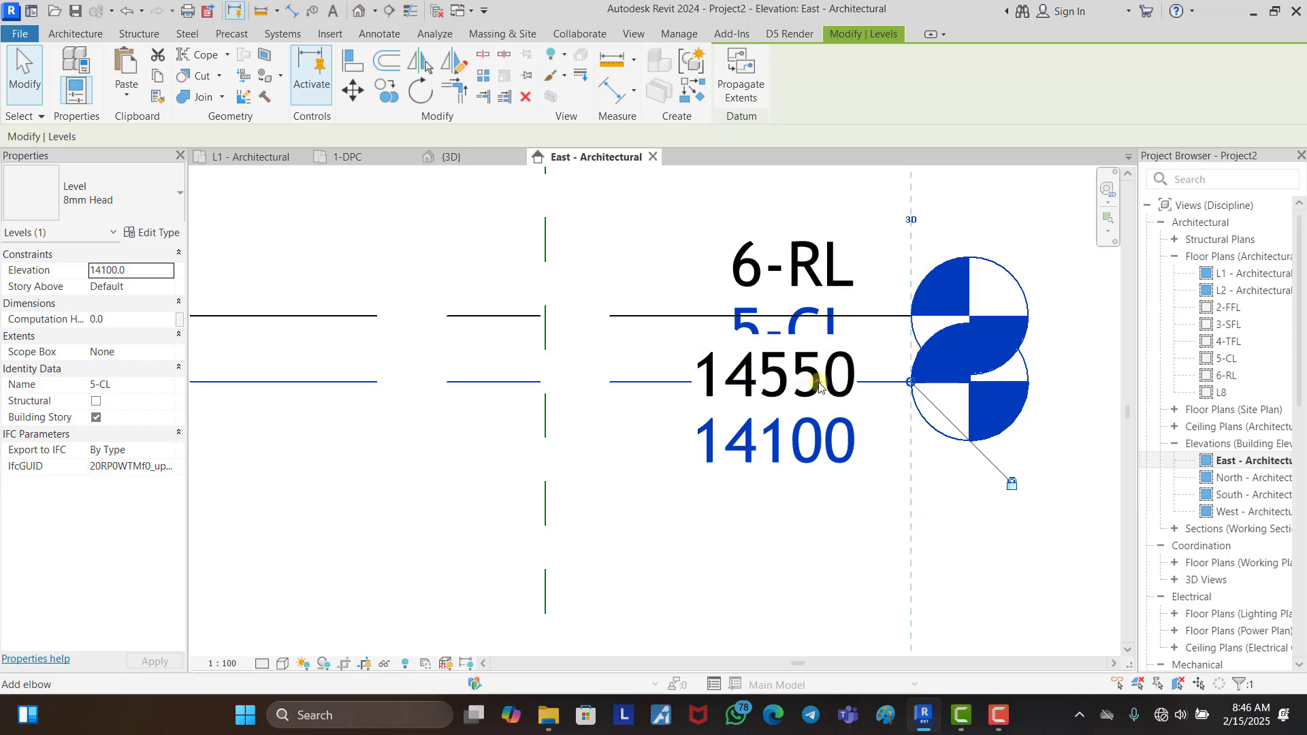
left_click(818, 385)
scroll(819, 376, "down", 2)
left_click(810, 422)
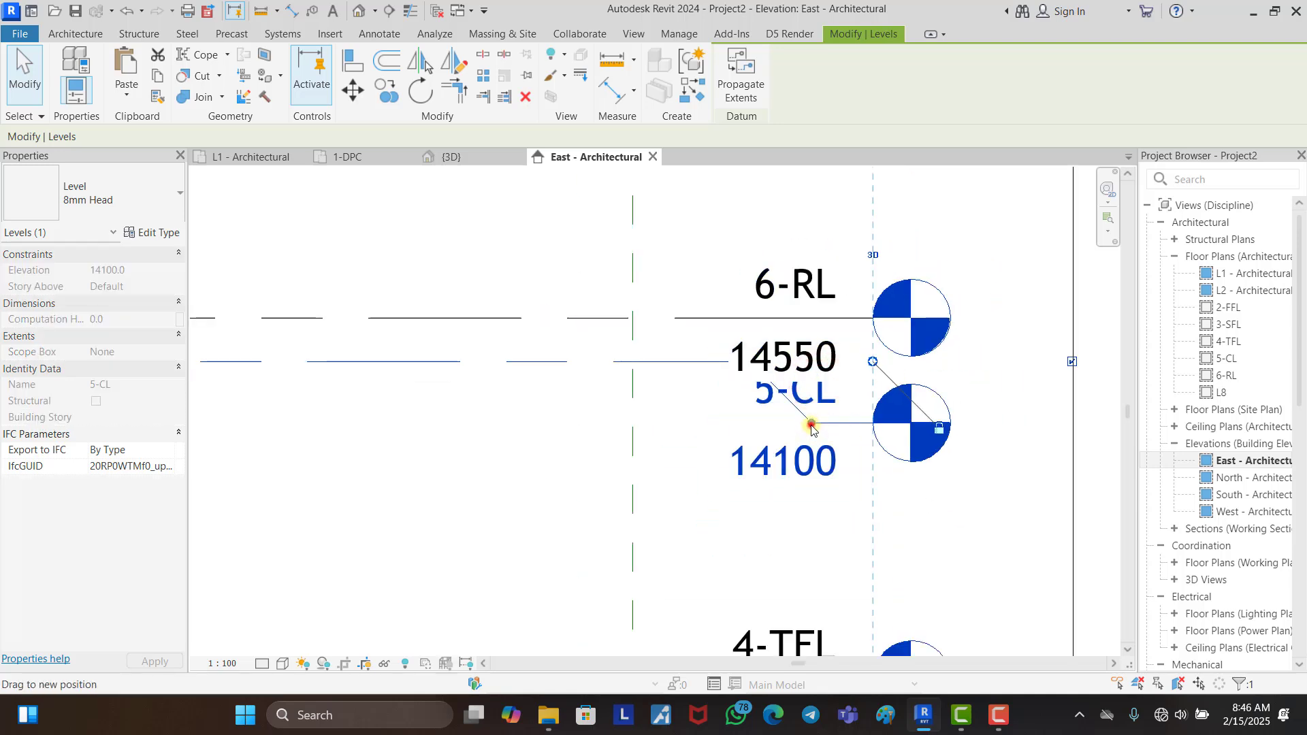
left_click_drag(812, 426, 691, 476)
left_click(573, 467)
scroll(770, 265, "down", 4)
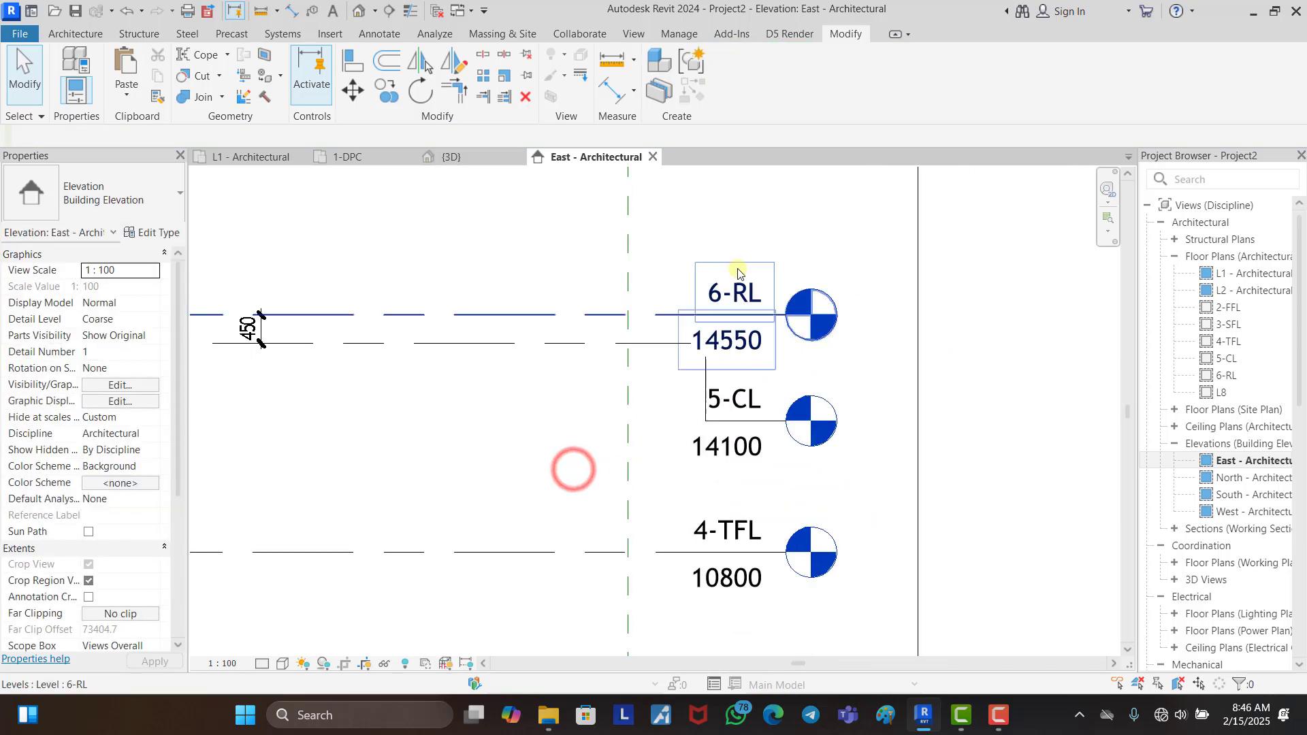
Step: Delete all the spacing dimensions placed between the levels from 1-DPC up to 6-RL
scroll(770, 265, "down", 2)
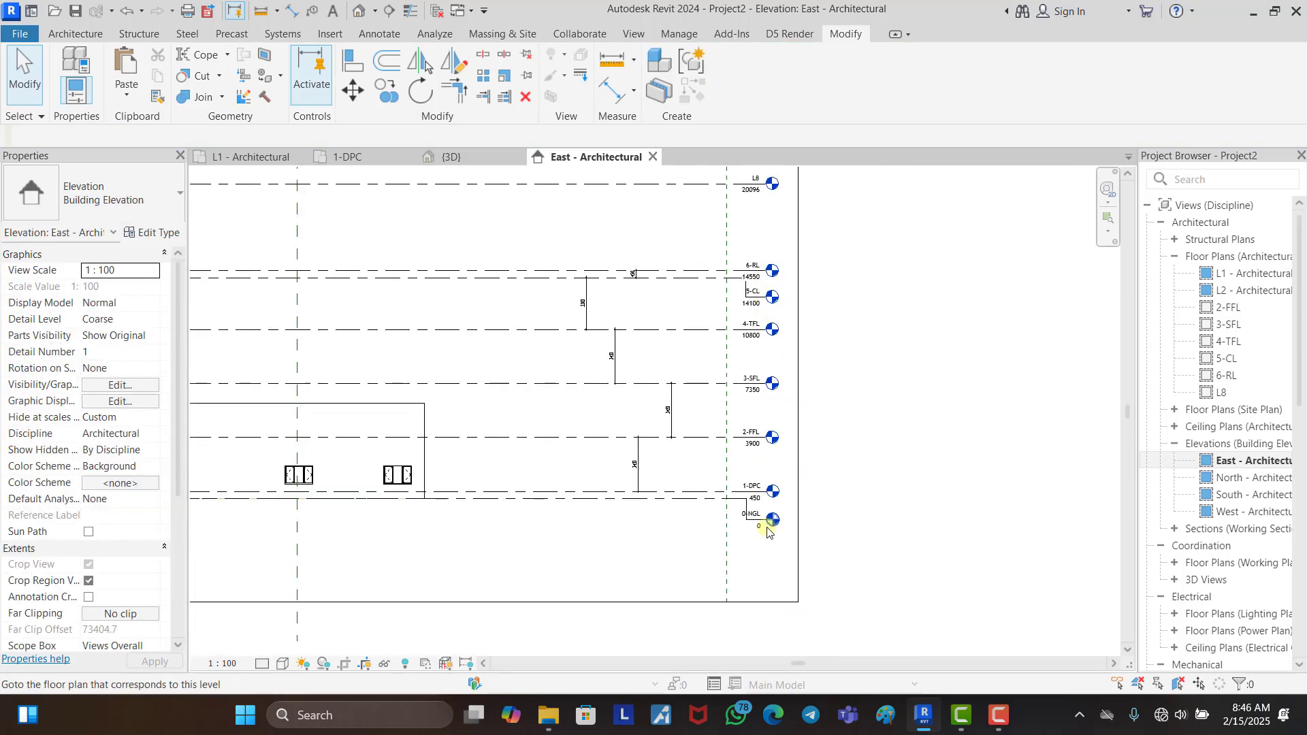
left_click_drag(565, 246, 694, 512)
key("Delete")
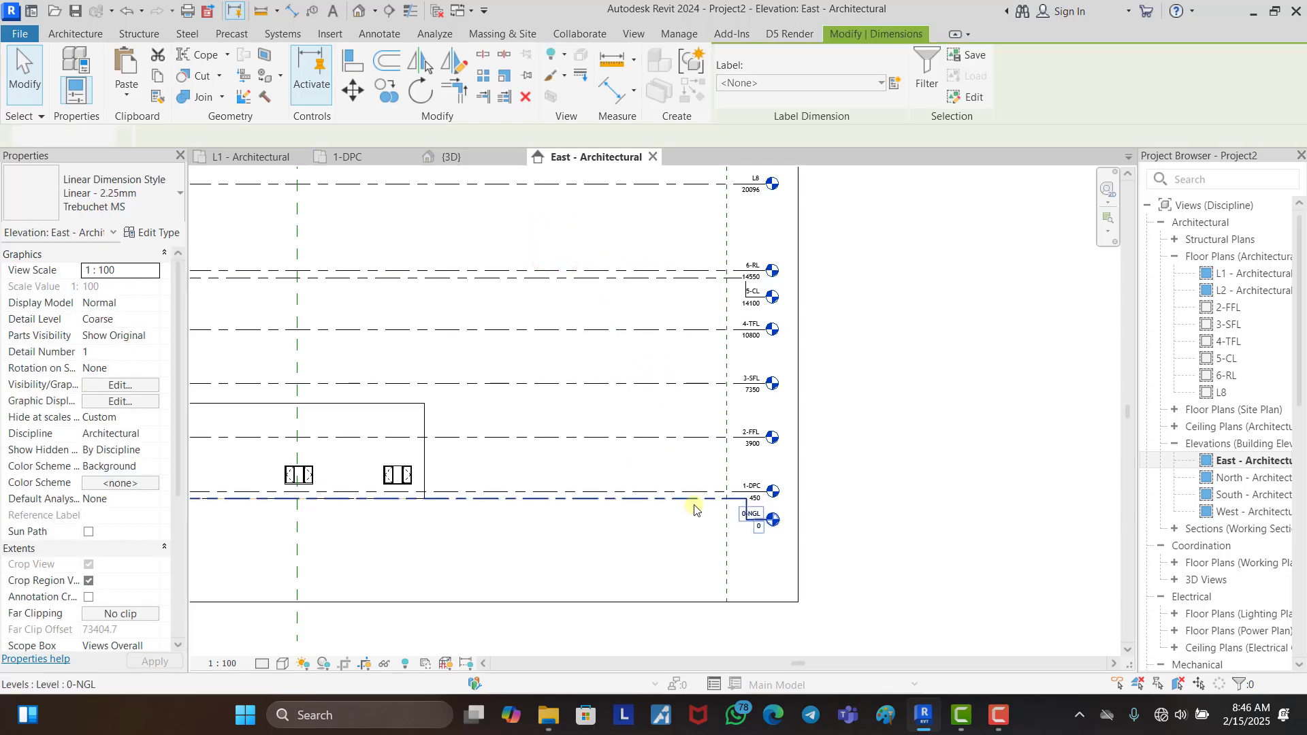
Step: Delete the unused L8 level above 6-RL together with its associated views
scroll(714, 272, "up", 5)
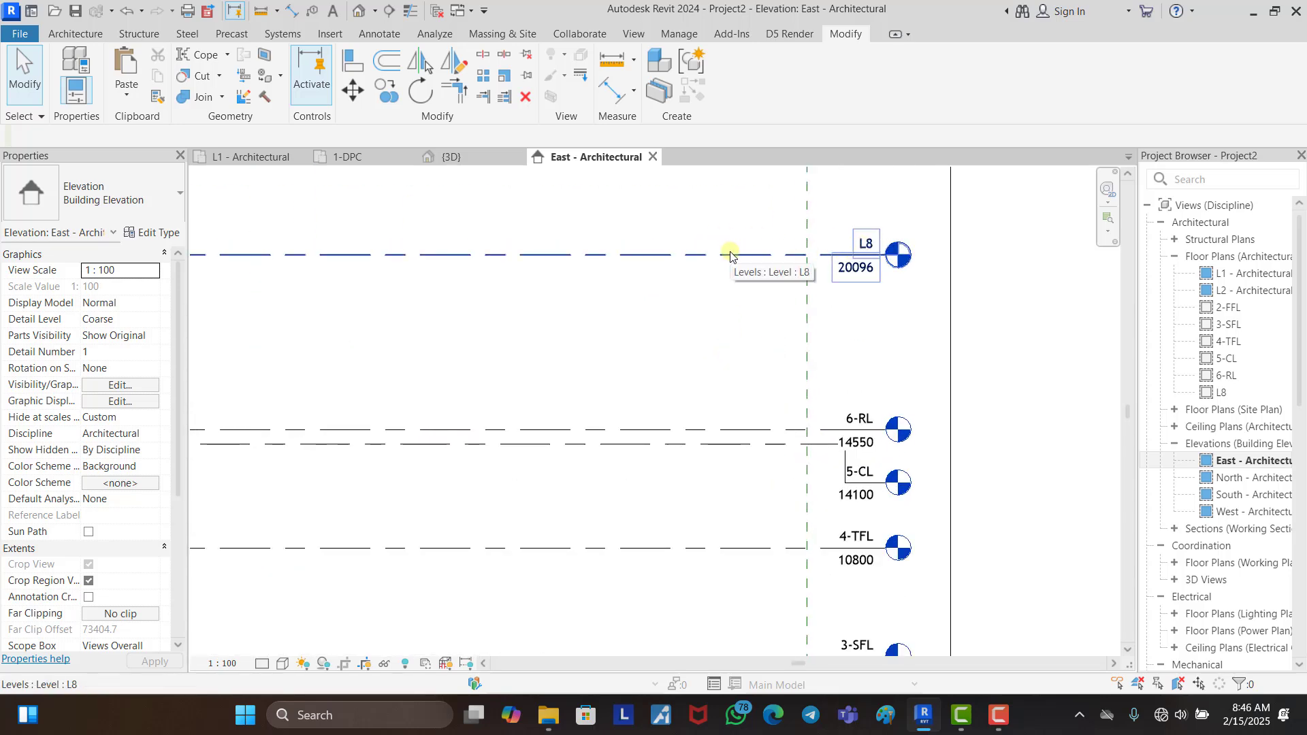
left_click(730, 255)
key("Delete")
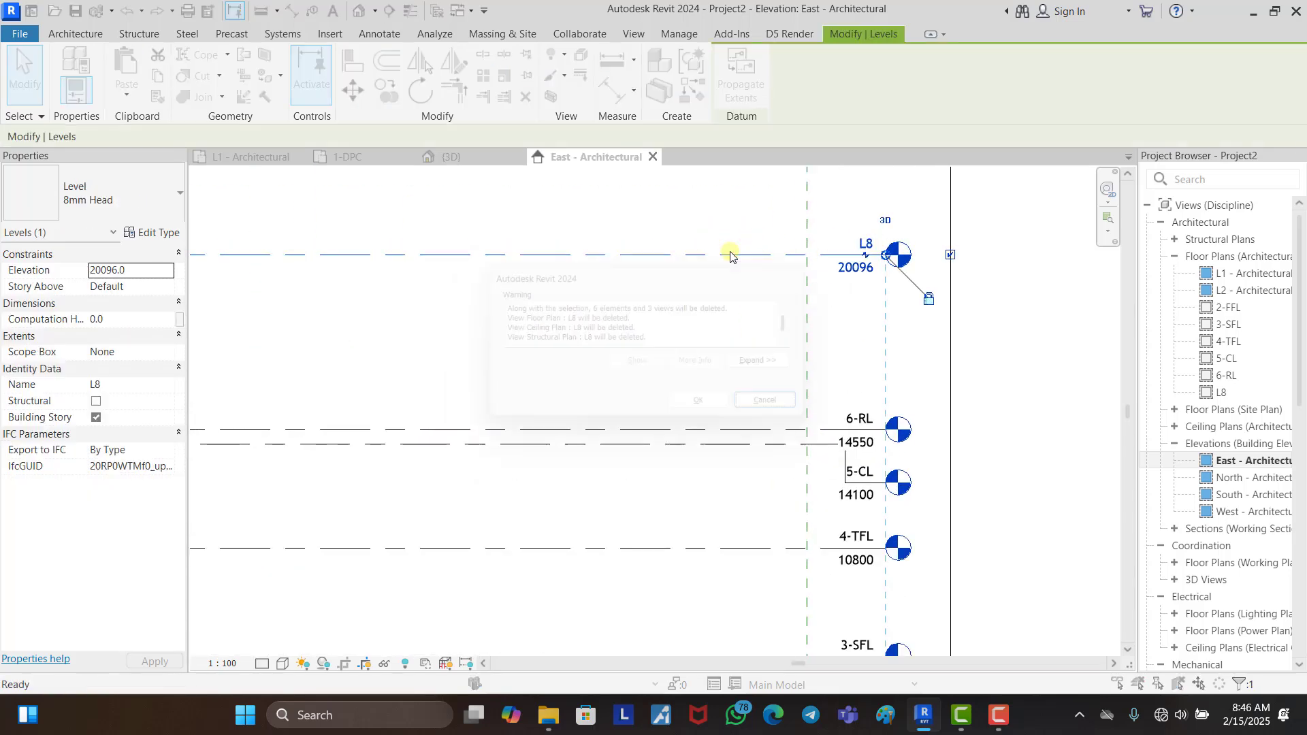
left_click(712, 412)
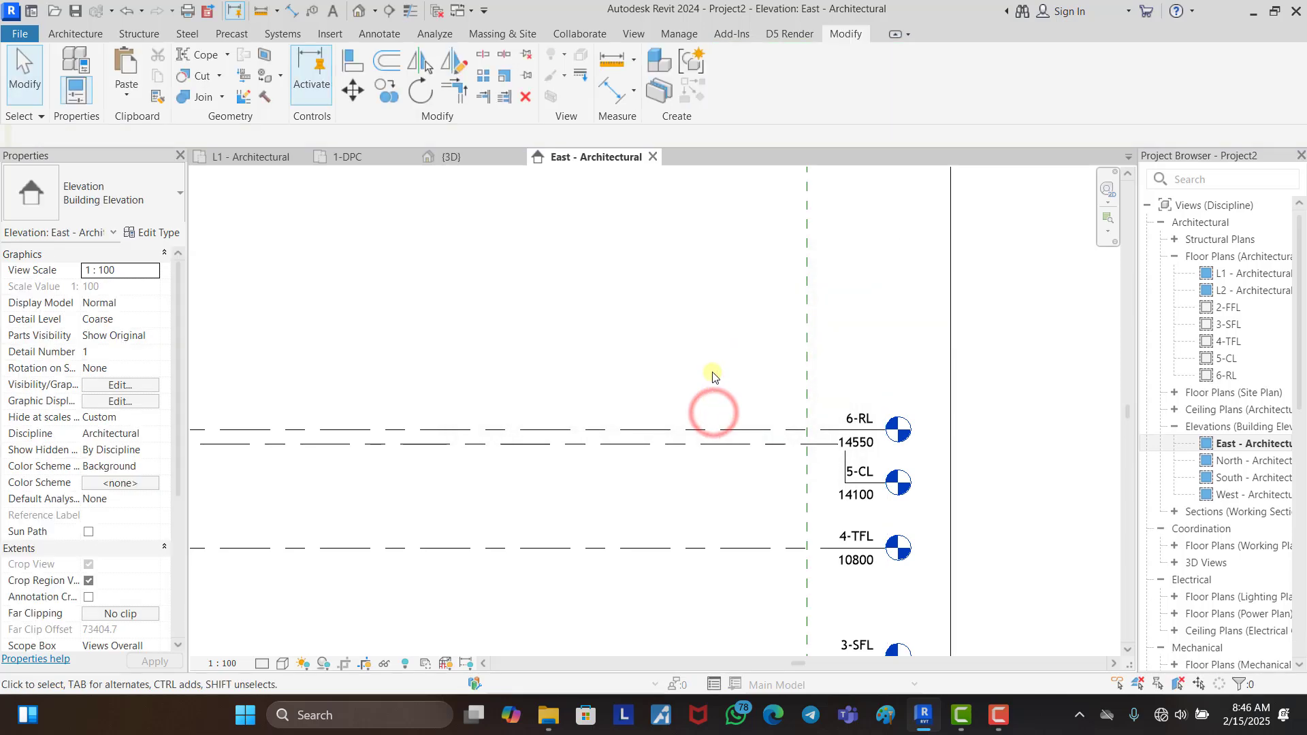
Step: Open the L1 - Architectural floor plan and inspect the windows in the end wall of the two left-hand bedrooms
scroll(898, 385, "down", 2)
scroll(903, 386, "down", 2)
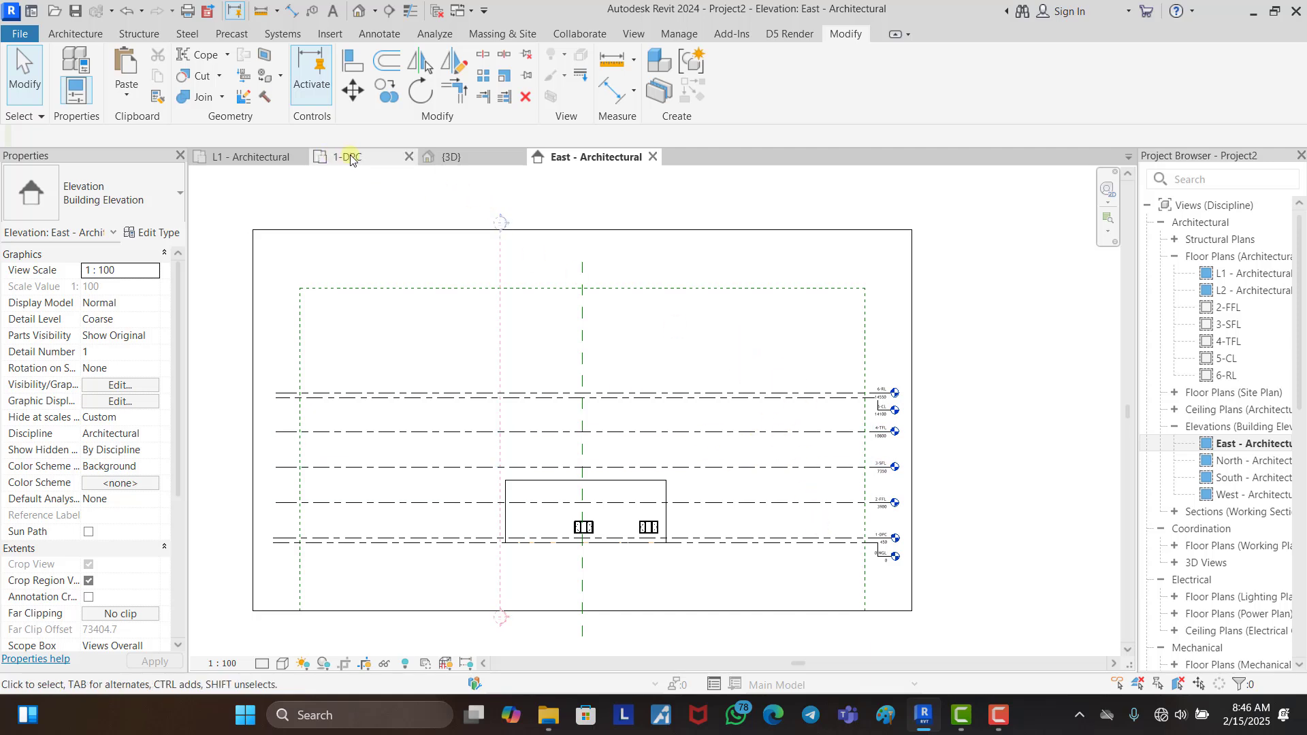
left_click(260, 159)
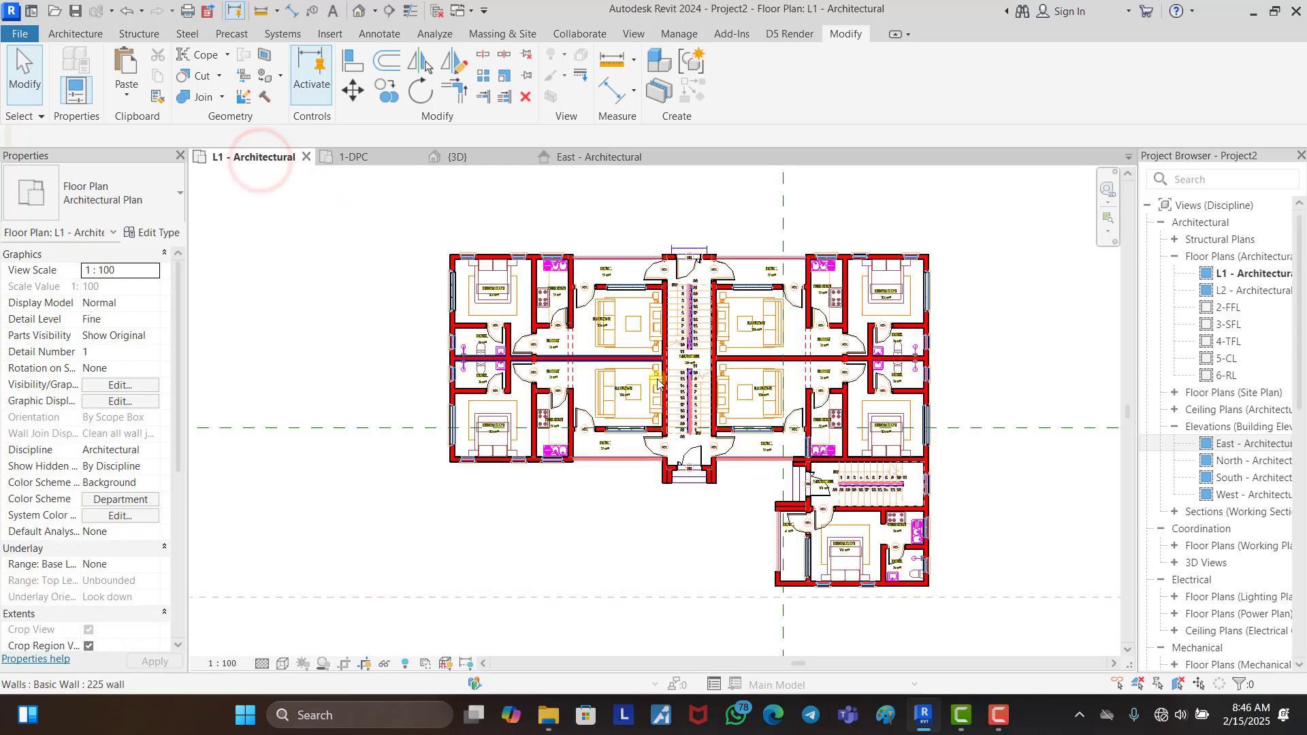
scroll(612, 320, "up", 1)
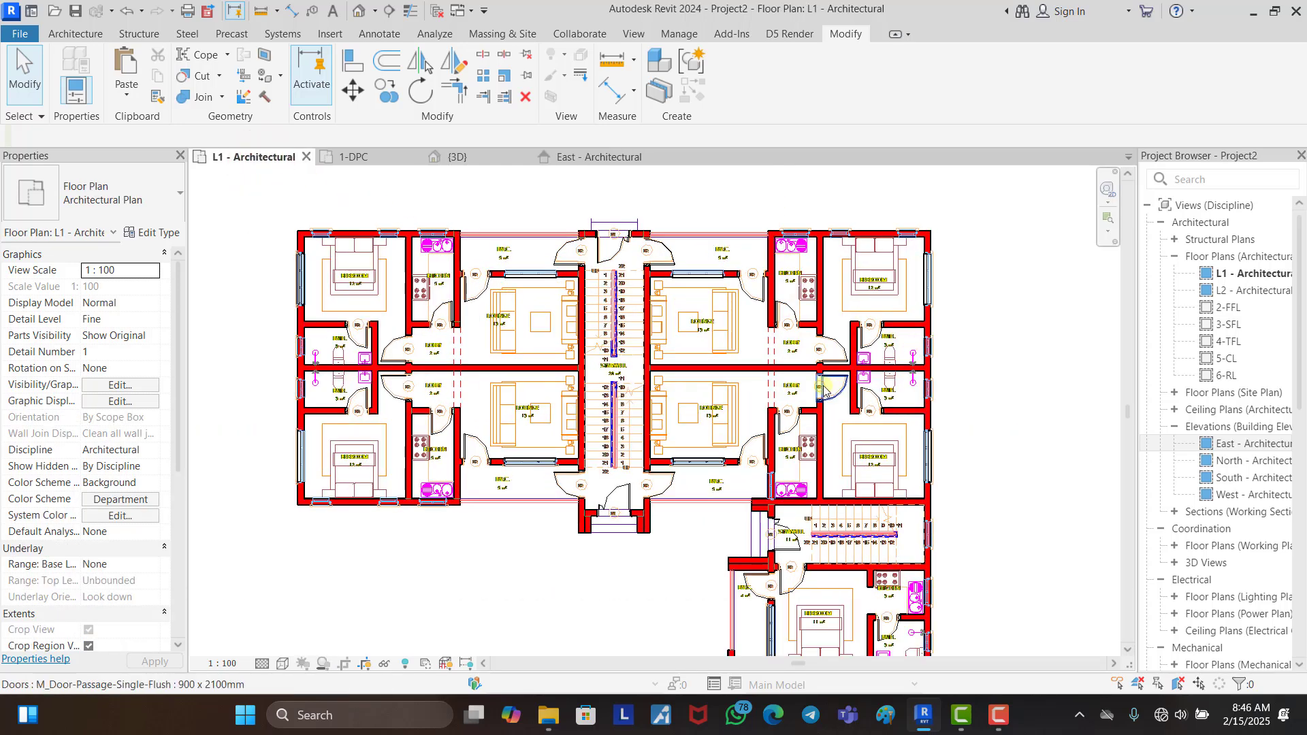
scroll(592, 311, "down", 1)
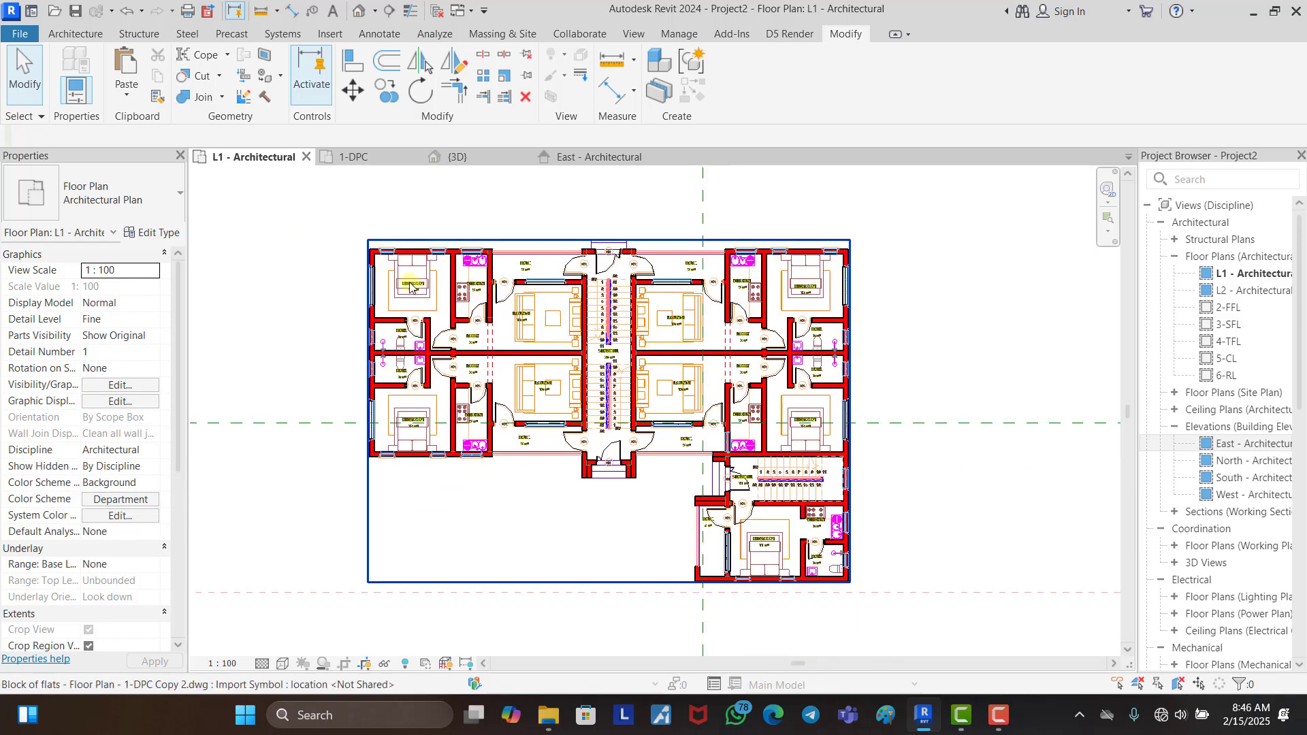
scroll(409, 286, "up", 2)
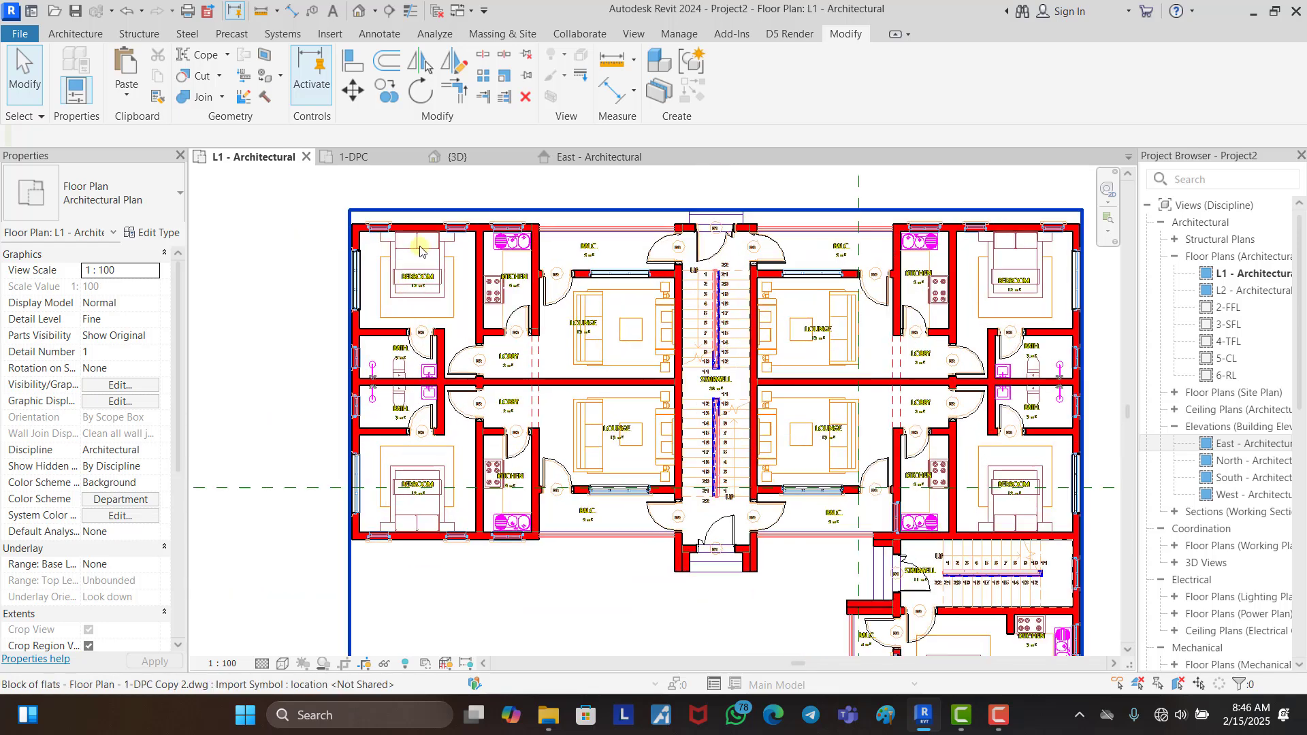
left_click(357, 293)
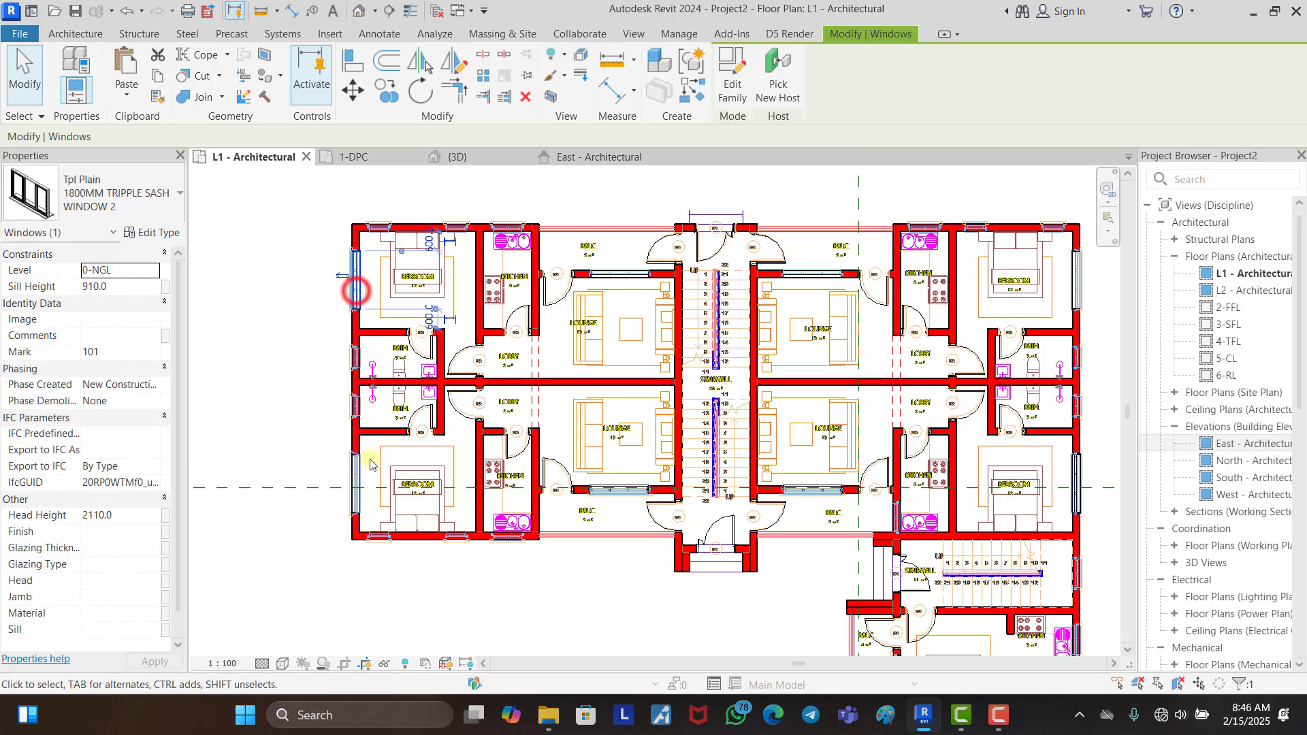
left_click(356, 482)
left_click(328, 347)
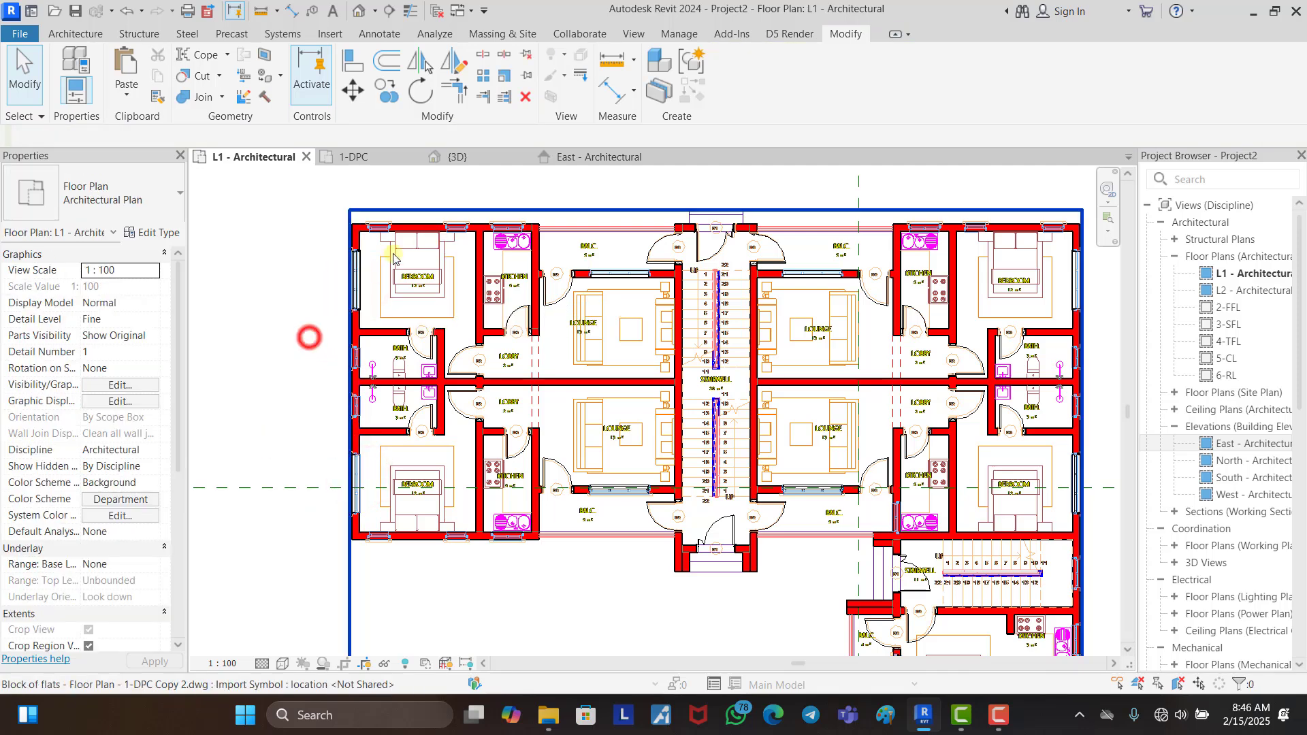
Step: Paste the copied 600MM LONG PLAIN WINDOW into the upper-left bedroom's top wall at the marked opening nearest the corner, accepting the duplicate types
scroll(376, 230, "up", 1)
scroll(376, 229, "up", 2)
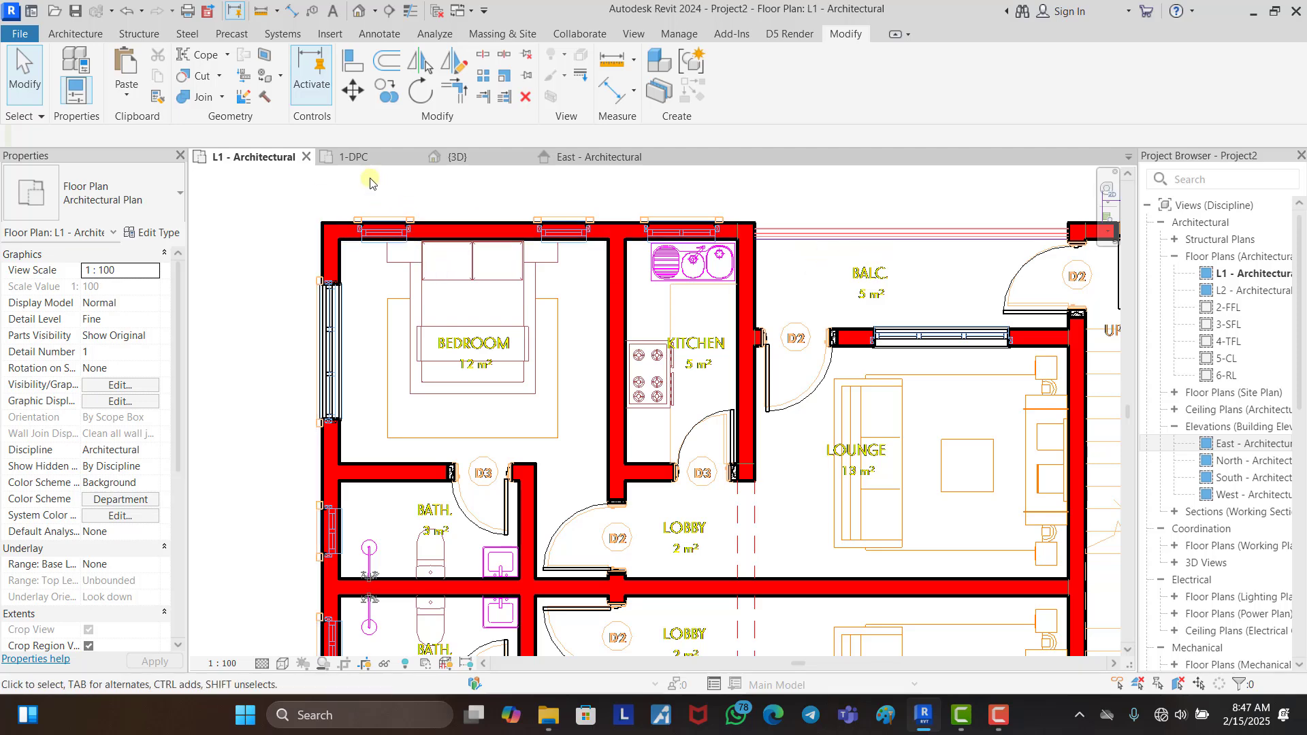
scroll(353, 198, "up", 1)
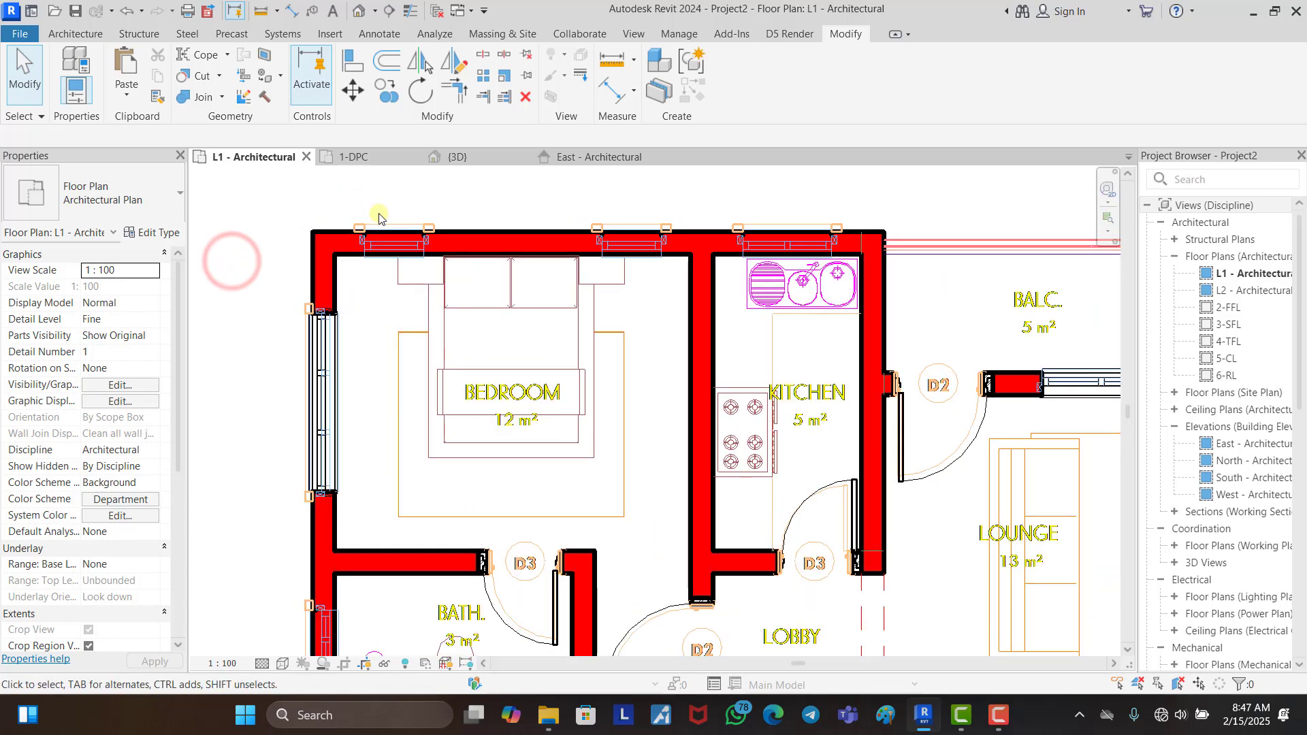
key("ctrl+v")
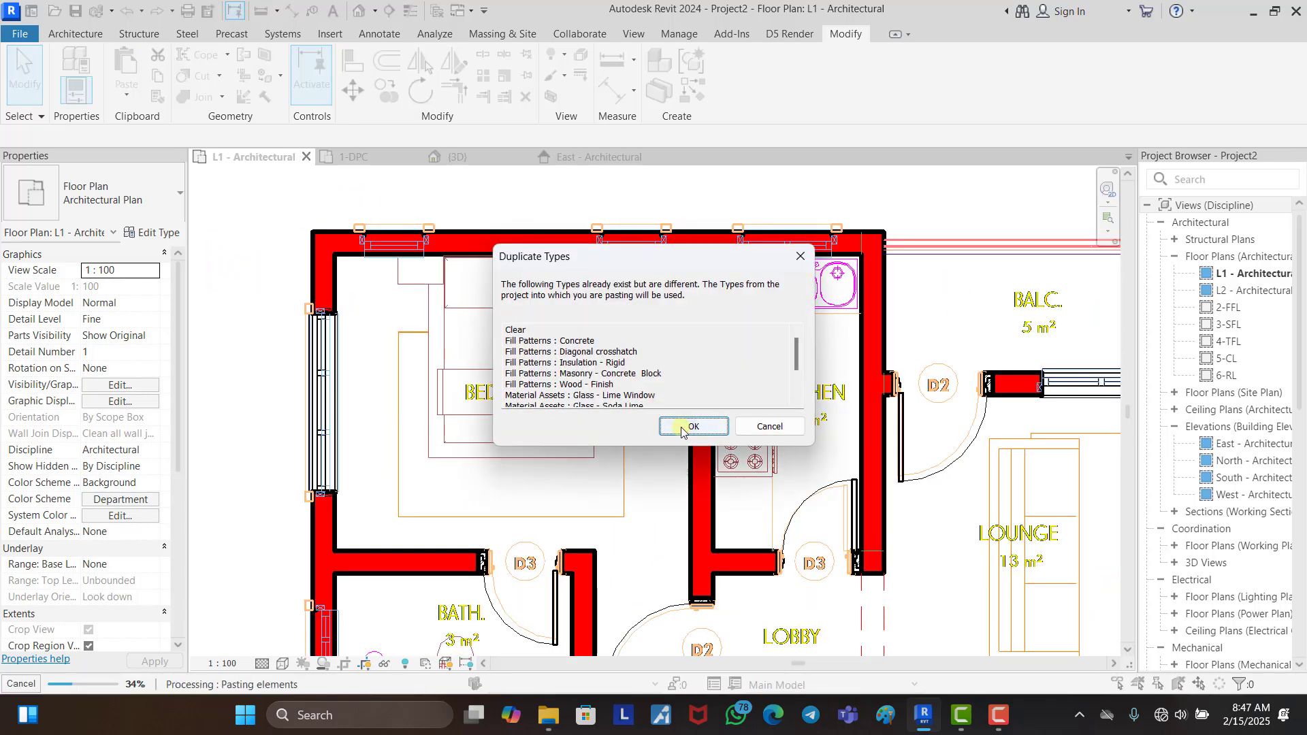
left_click(682, 429)
scroll(401, 246, "up", 2)
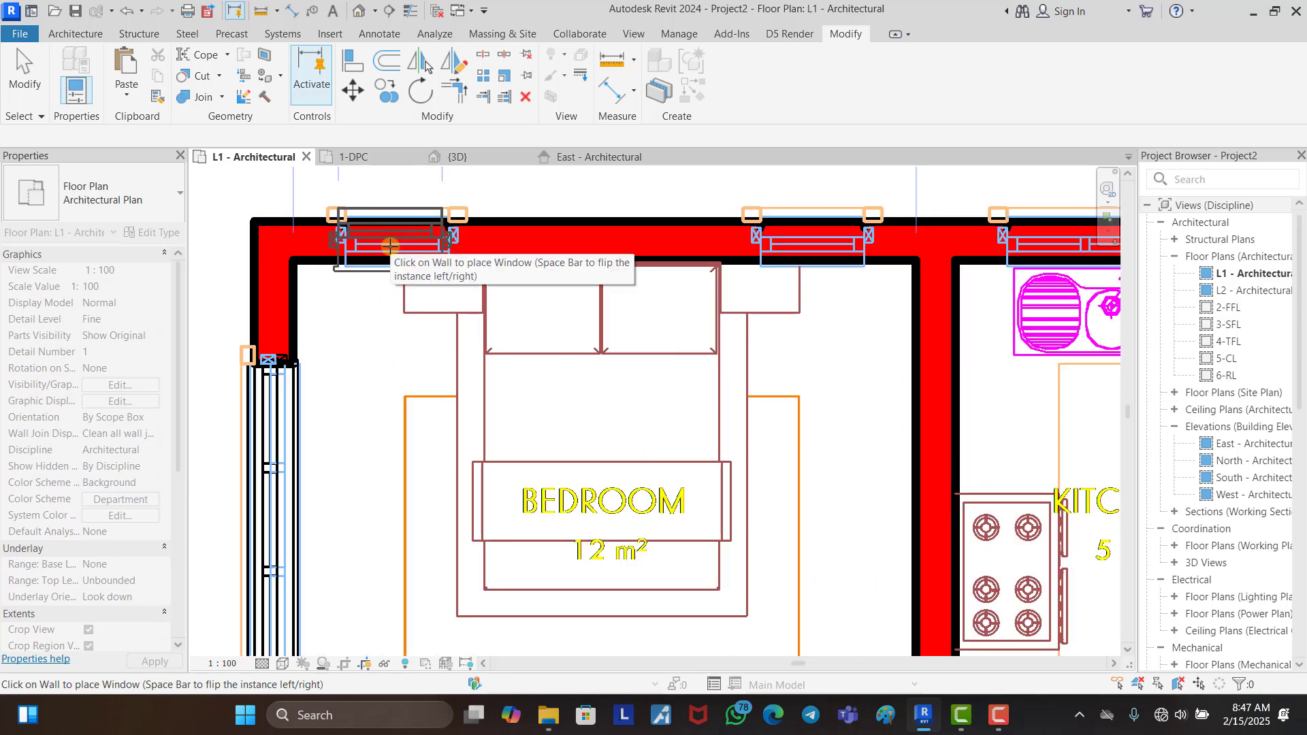
left_click(397, 243)
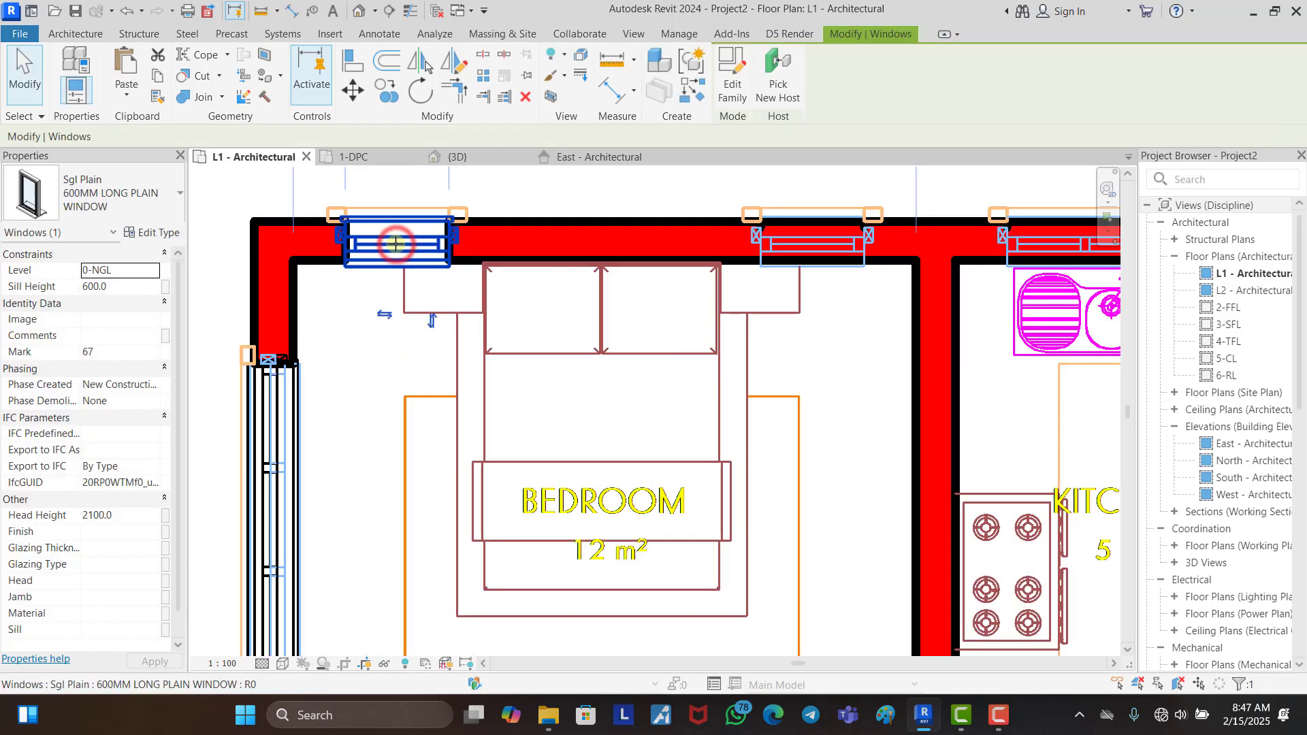
key("Escape")
Step: Create a similar 600MM LONG PLAIN WINDOW at the second marked opening in the same bedroom wall, beside the kitchen
left_click(396, 245)
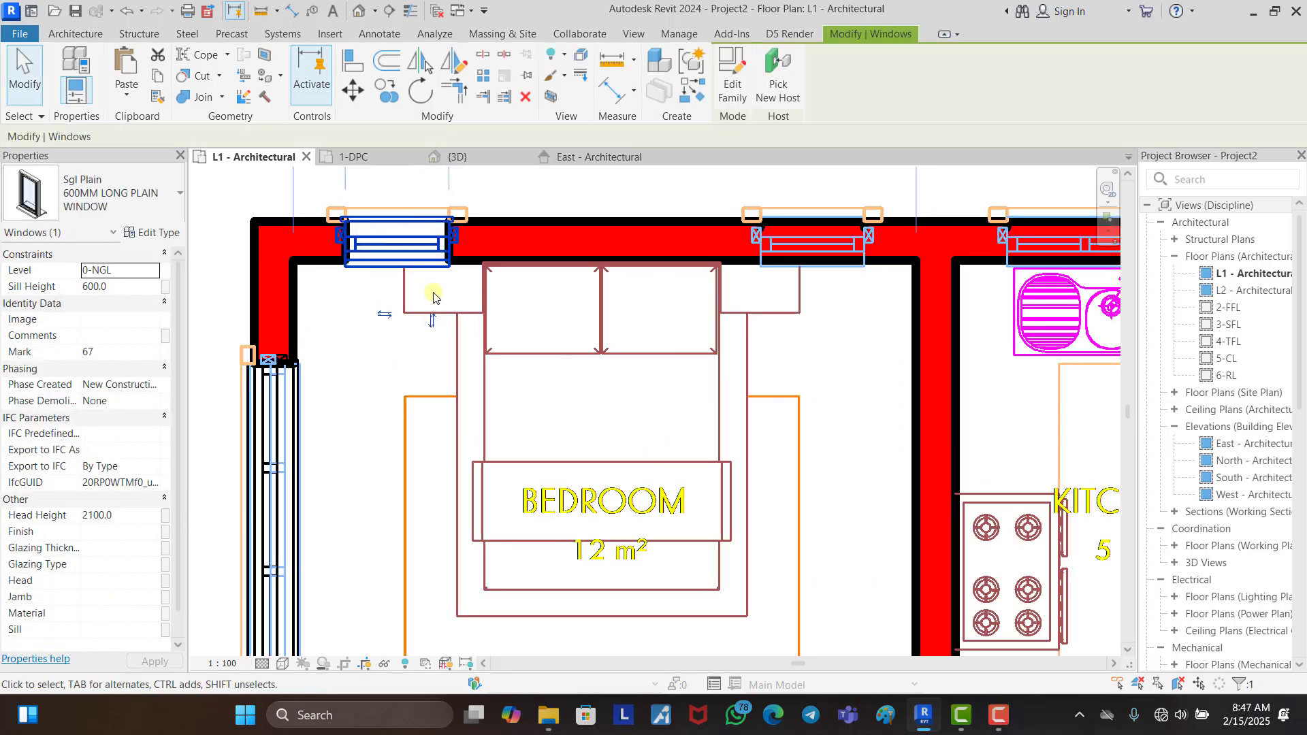
key("s")
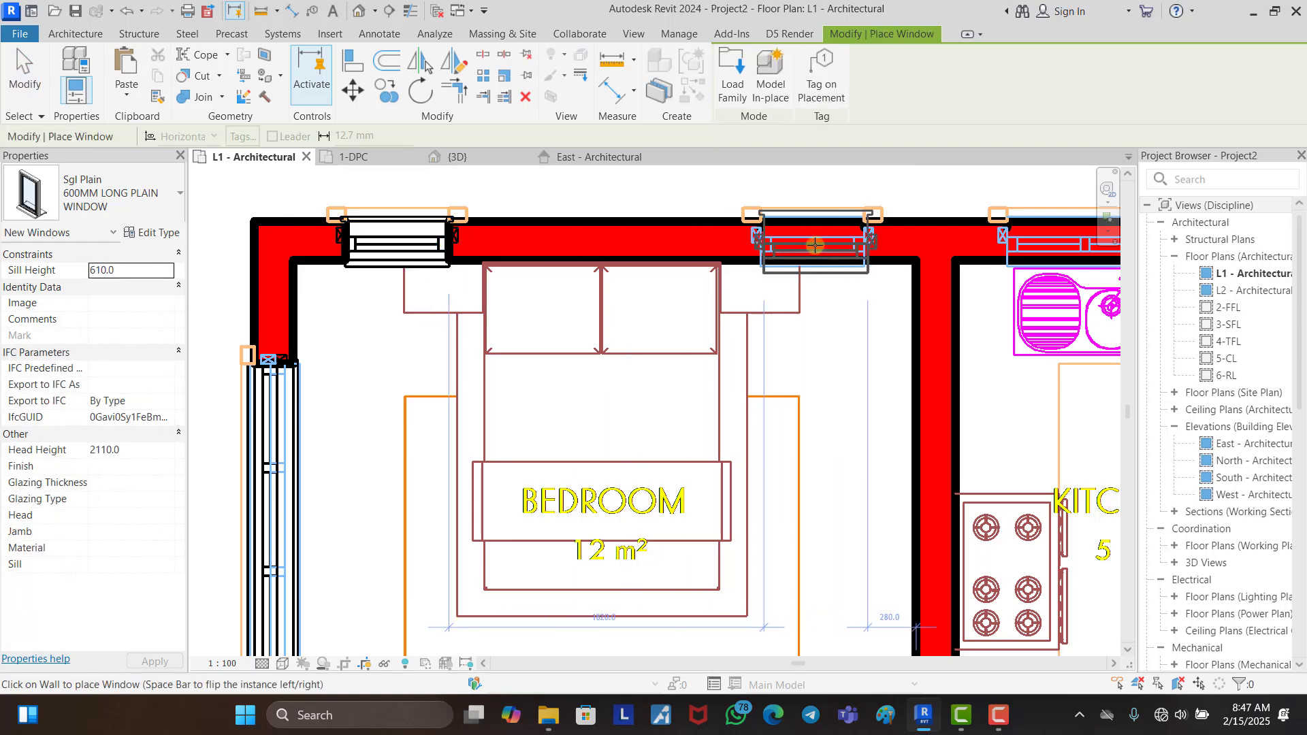
left_click(813, 245)
scroll(559, 259, "down", 5)
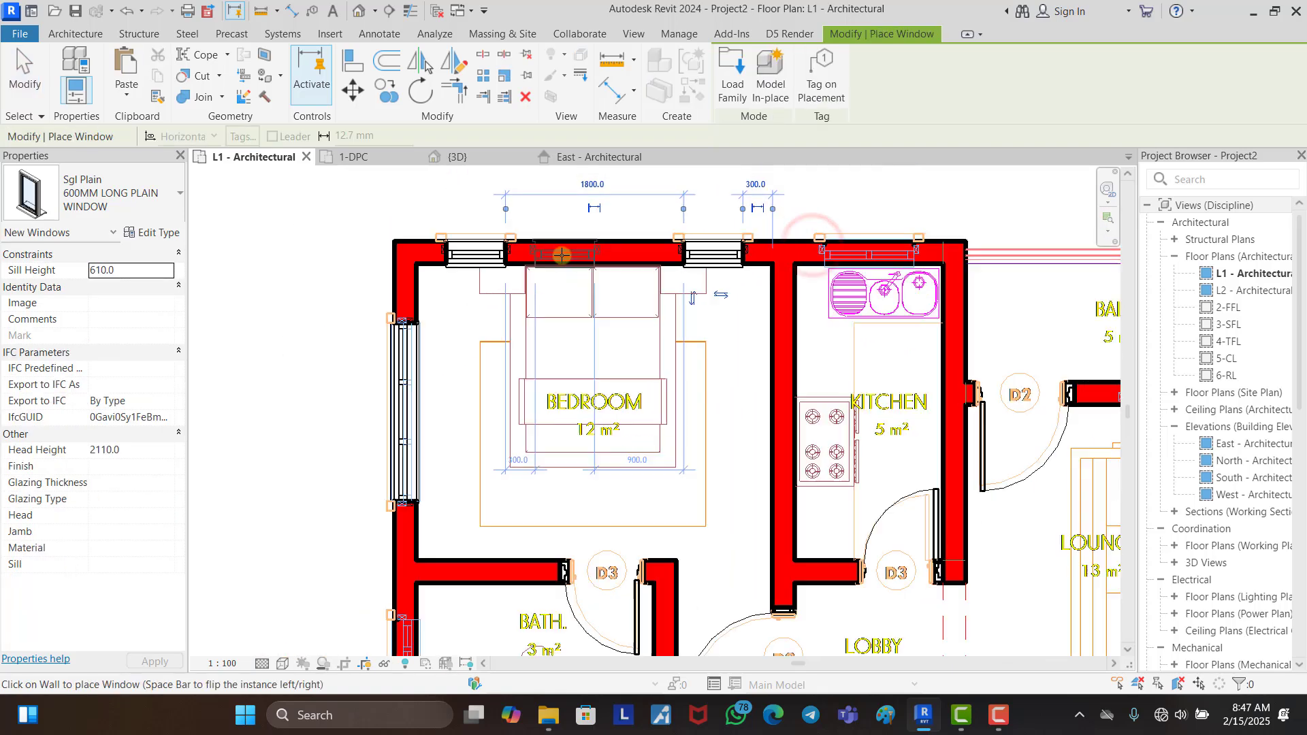
scroll(563, 305, "down", 5)
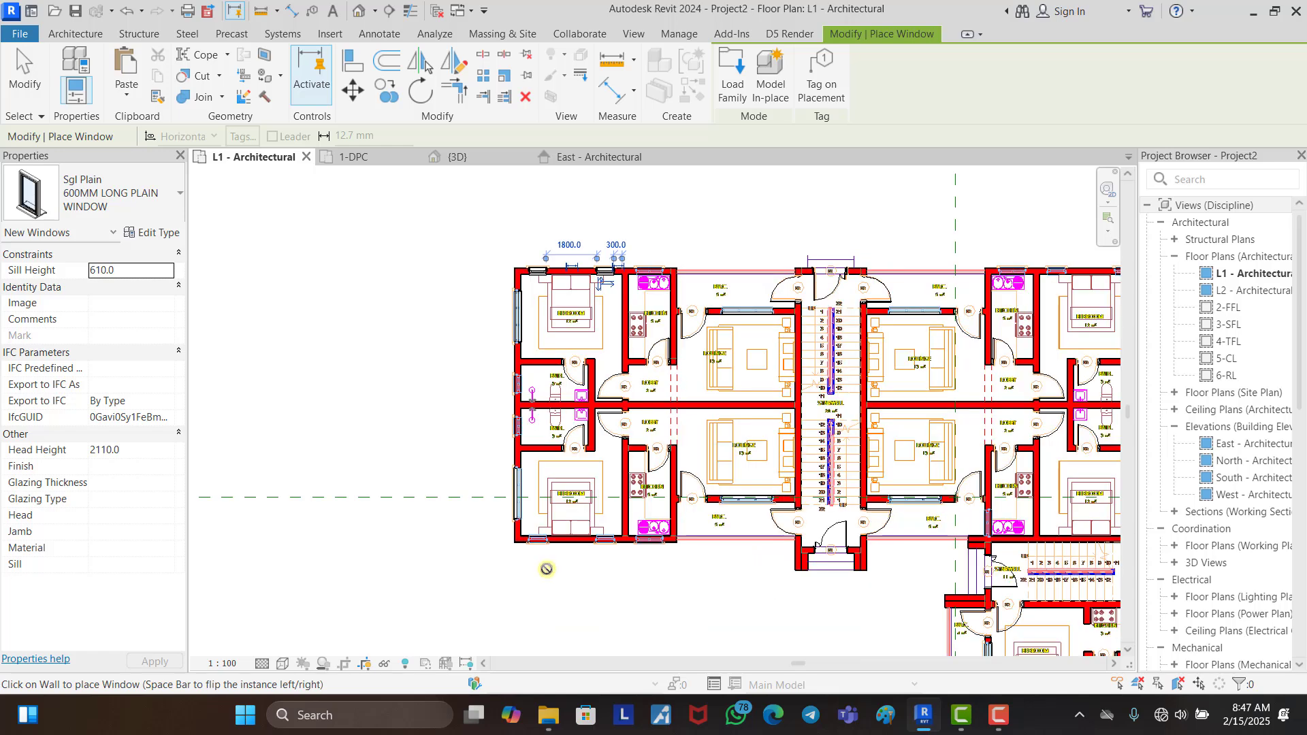
Step: Place a 600MM LONG PLAIN WINDOW at each of the two marked openings in the lower-left bedroom's bottom wall
scroll(543, 544, "up", 8)
scroll(542, 533, "up", 4)
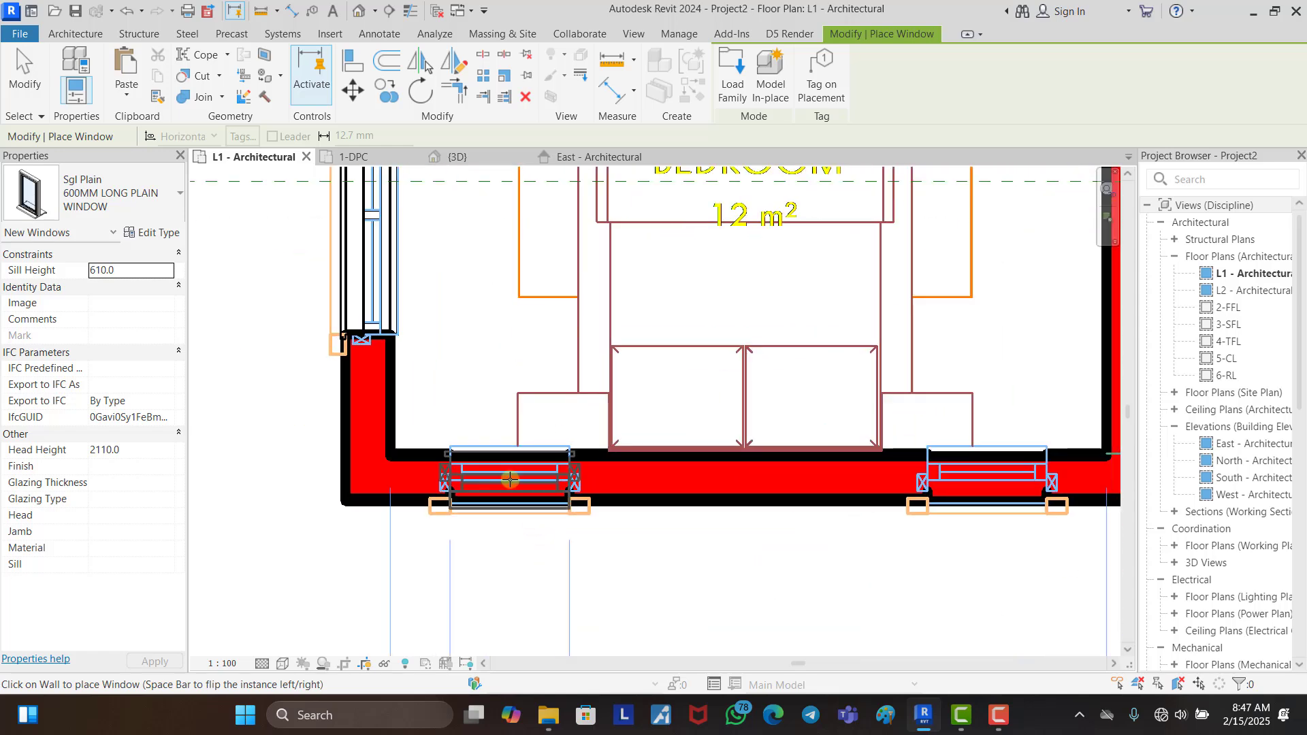
left_click(510, 479)
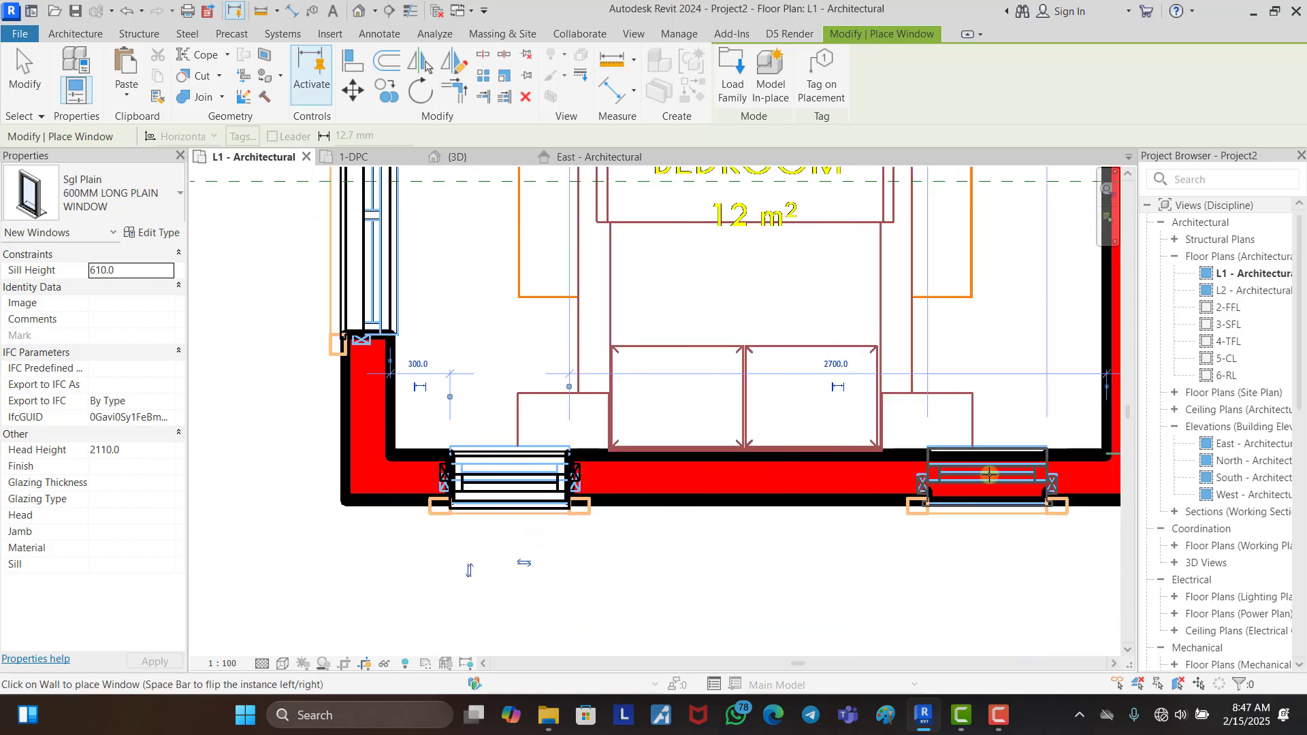
scroll(898, 491, "down", 5)
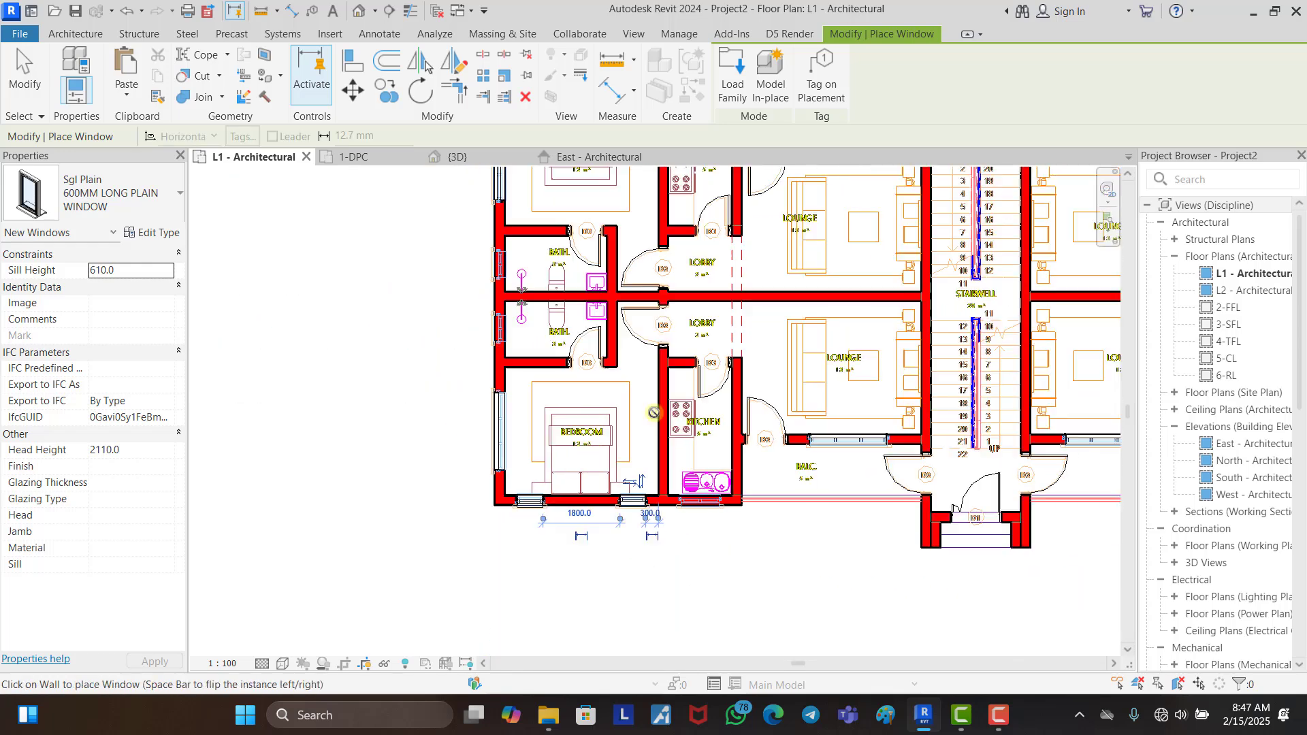
scroll(694, 368, "down", 5)
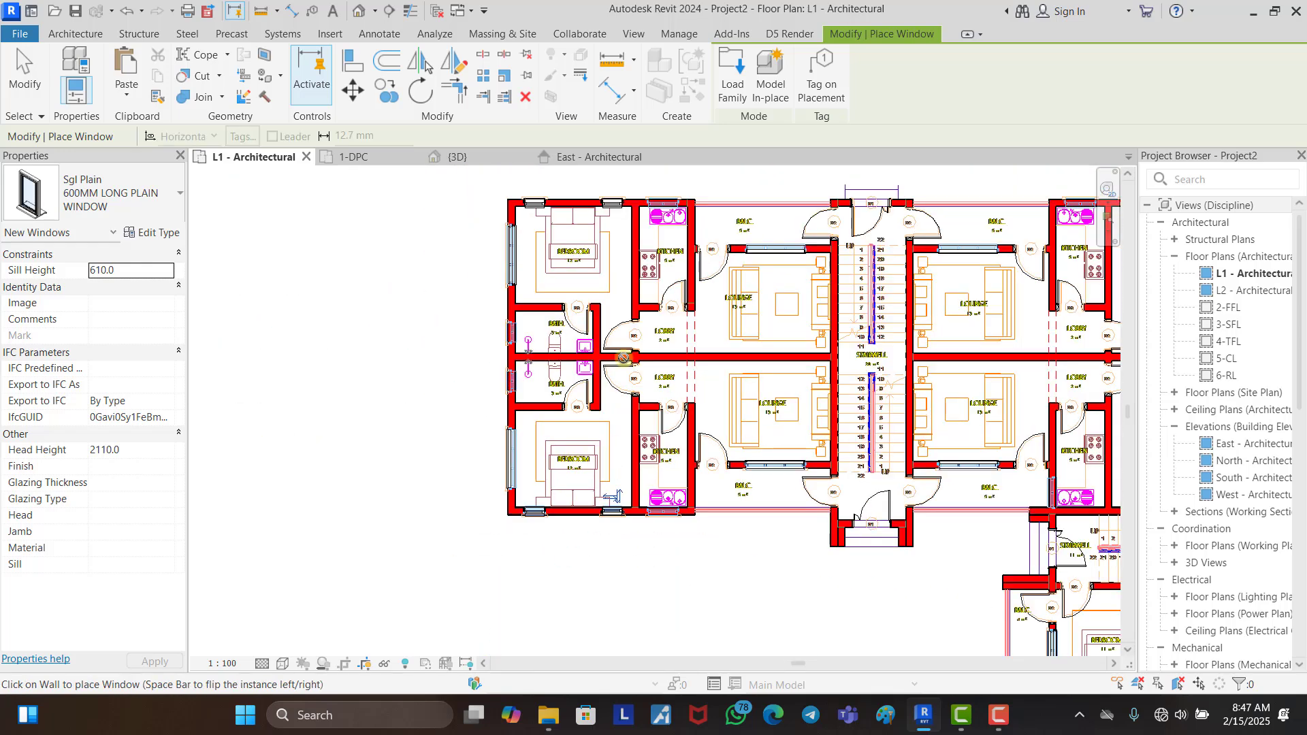
scroll(600, 300, "up", 2)
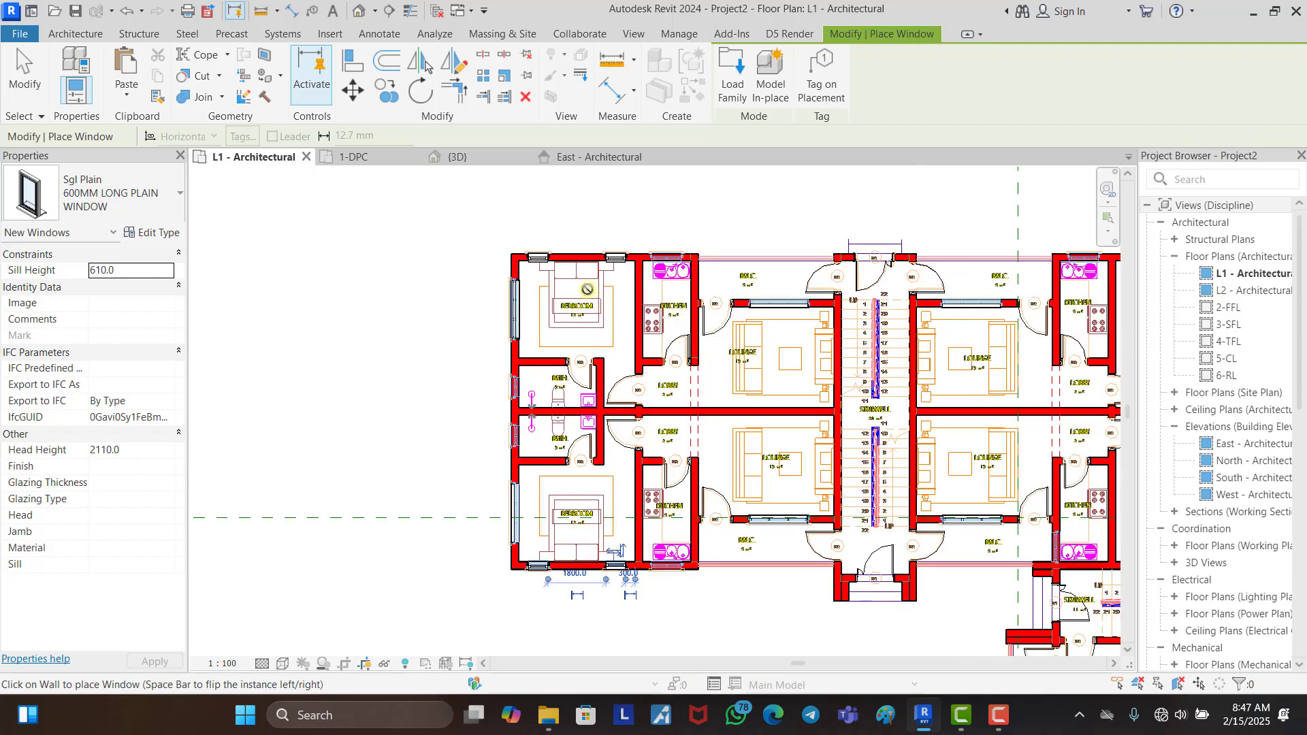
scroll(524, 401, "up", 2)
key("Escape")
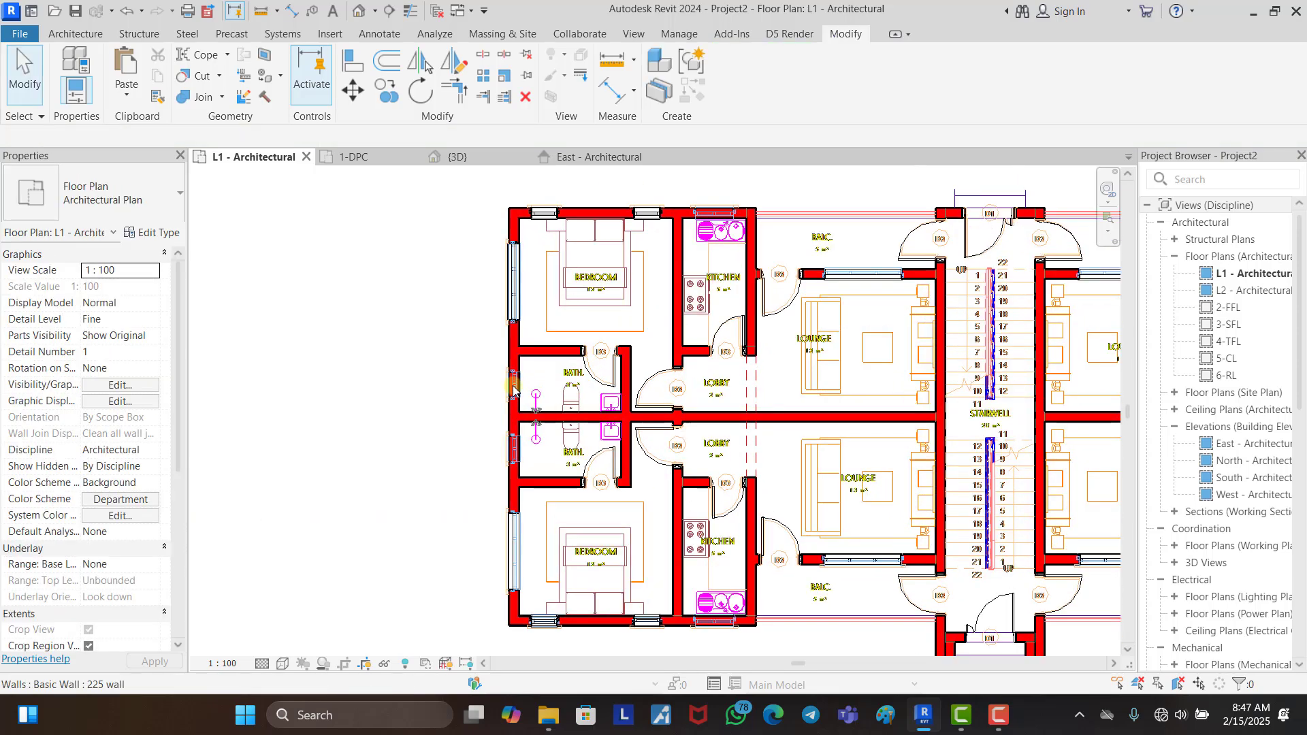
Step: Paste the copied 600MM CASEMENT WINDOW at the marked opening in the upper-left bathroom's outer wall, accepting the duplicate types
scroll(515, 351, "up", 2)
scroll(511, 496, "down", 2)
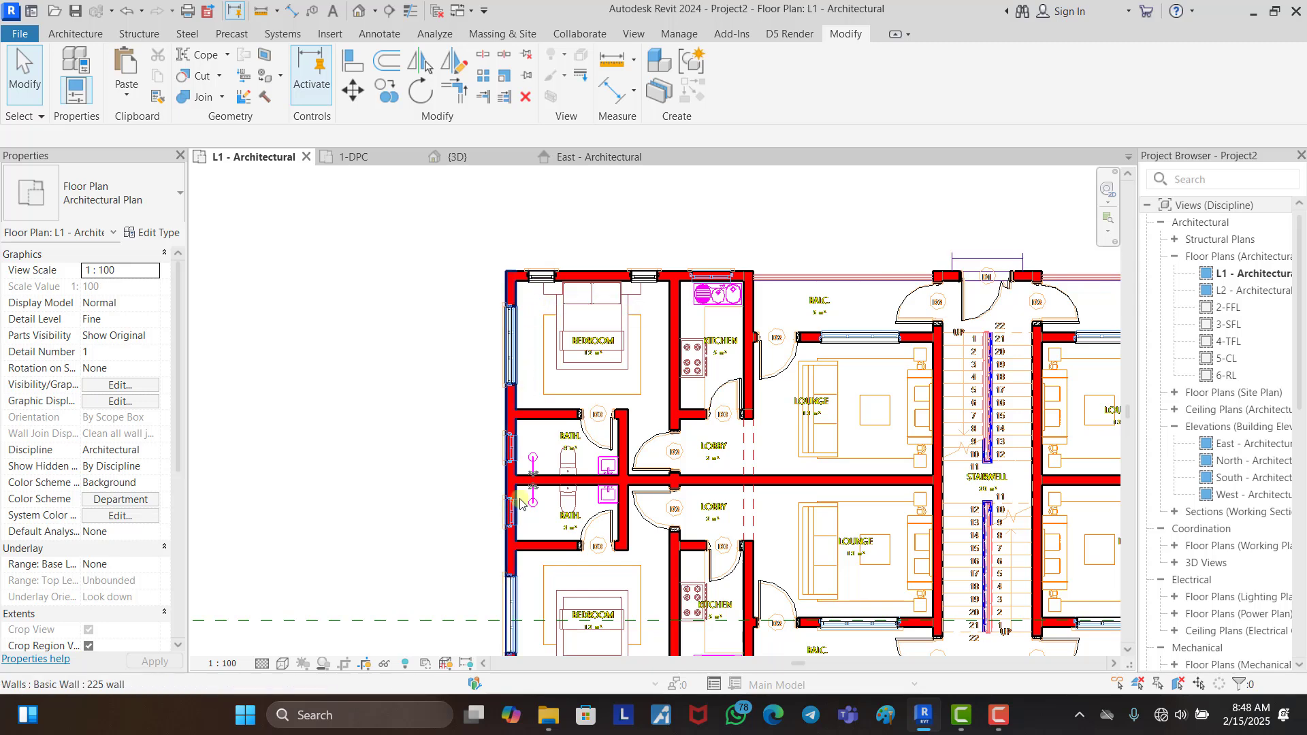
scroll(507, 435, "up", 3)
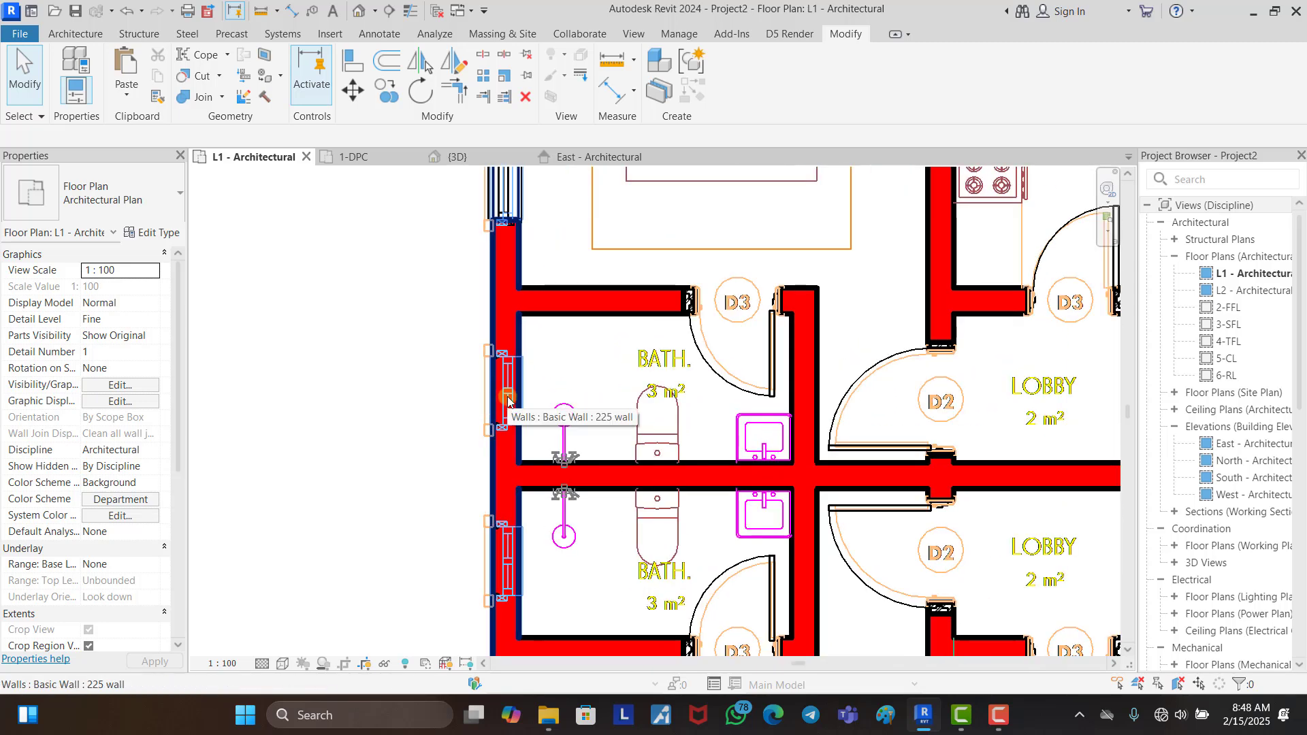
left_click(428, 388)
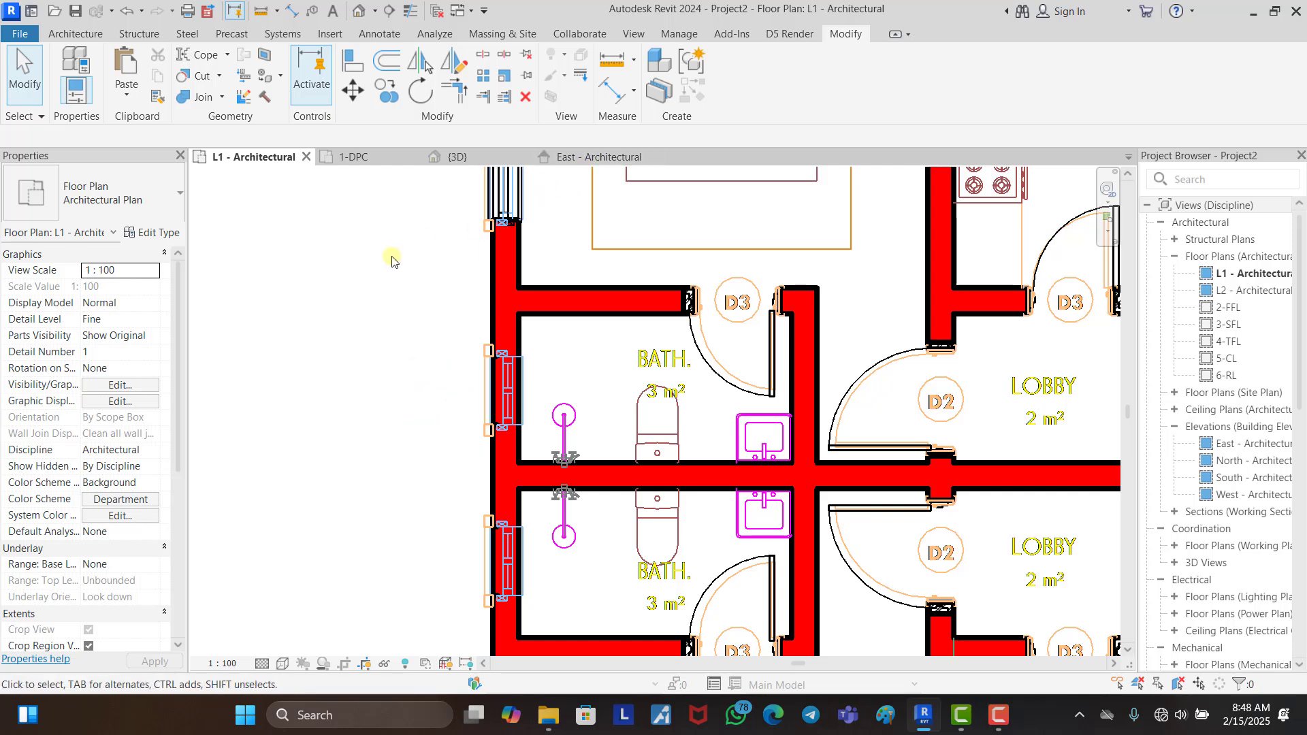
left_click(393, 341)
scroll(407, 328, "down", 1)
scroll(447, 413, "up", 1)
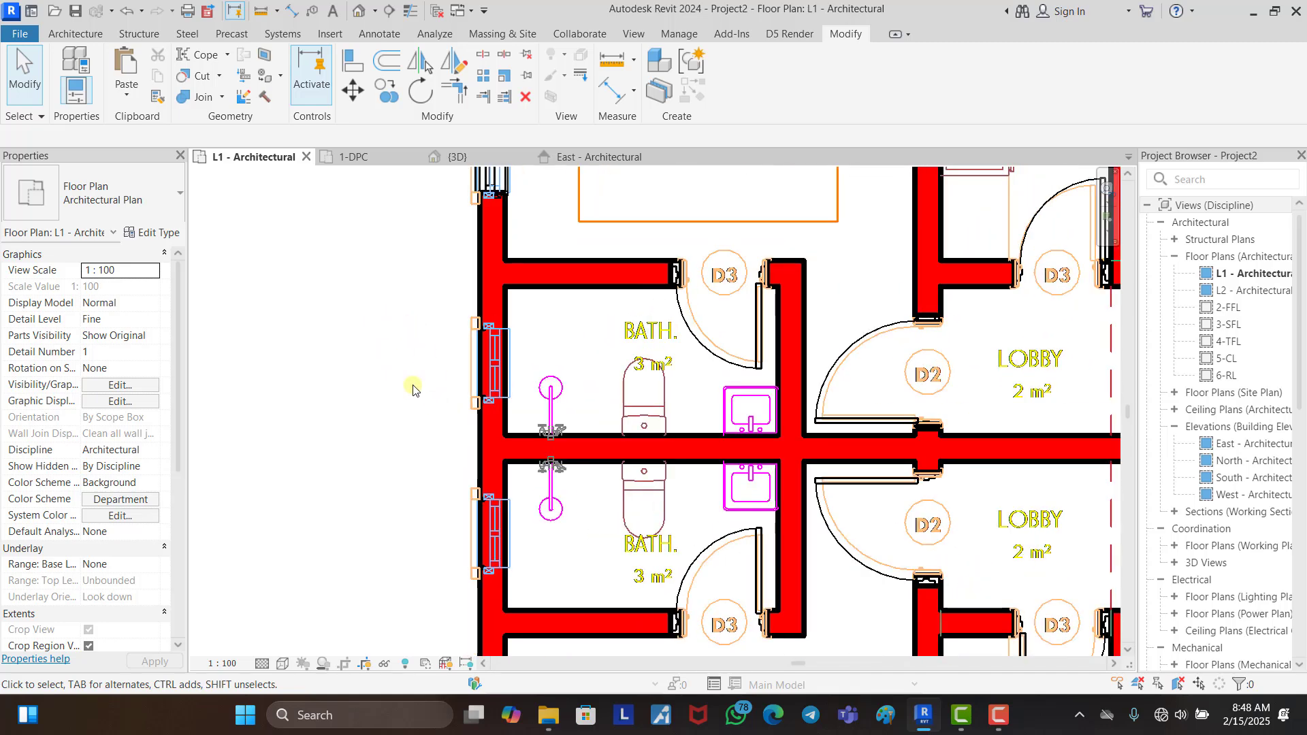
key("ctrl+v")
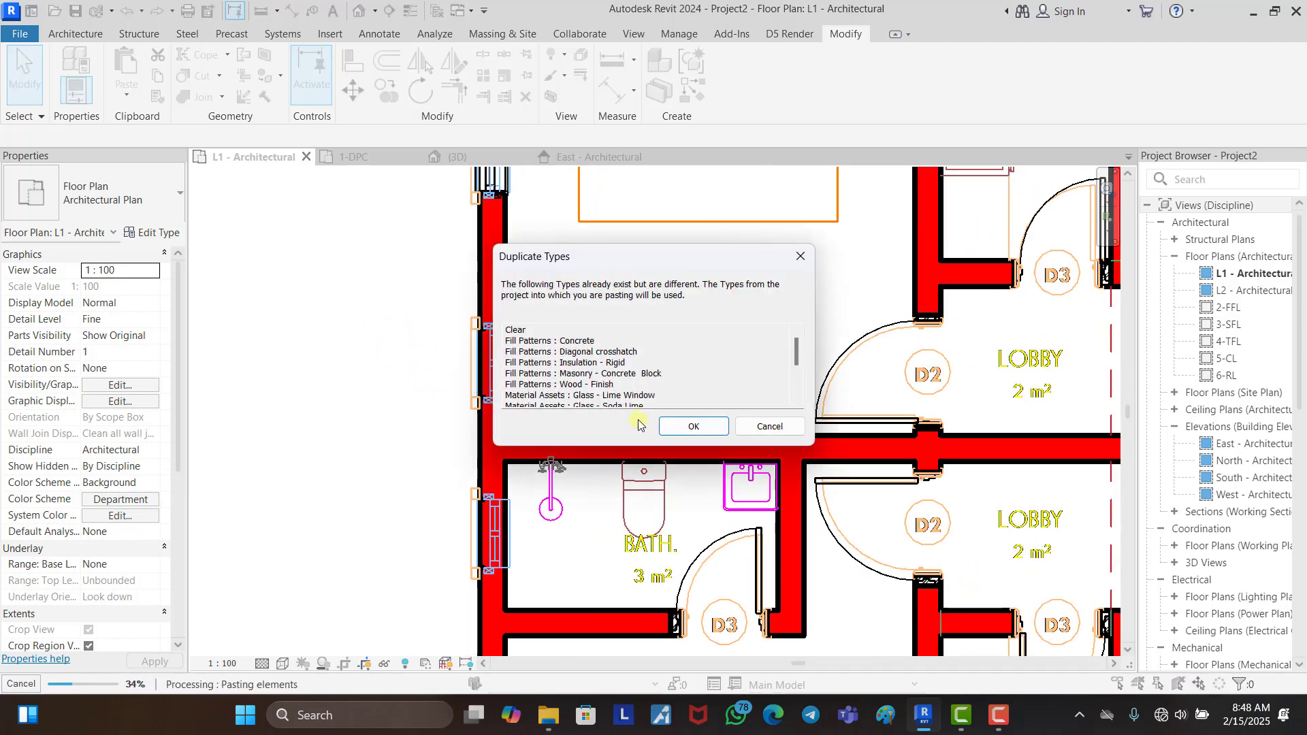
left_click(686, 426)
scroll(472, 357, "up", 2)
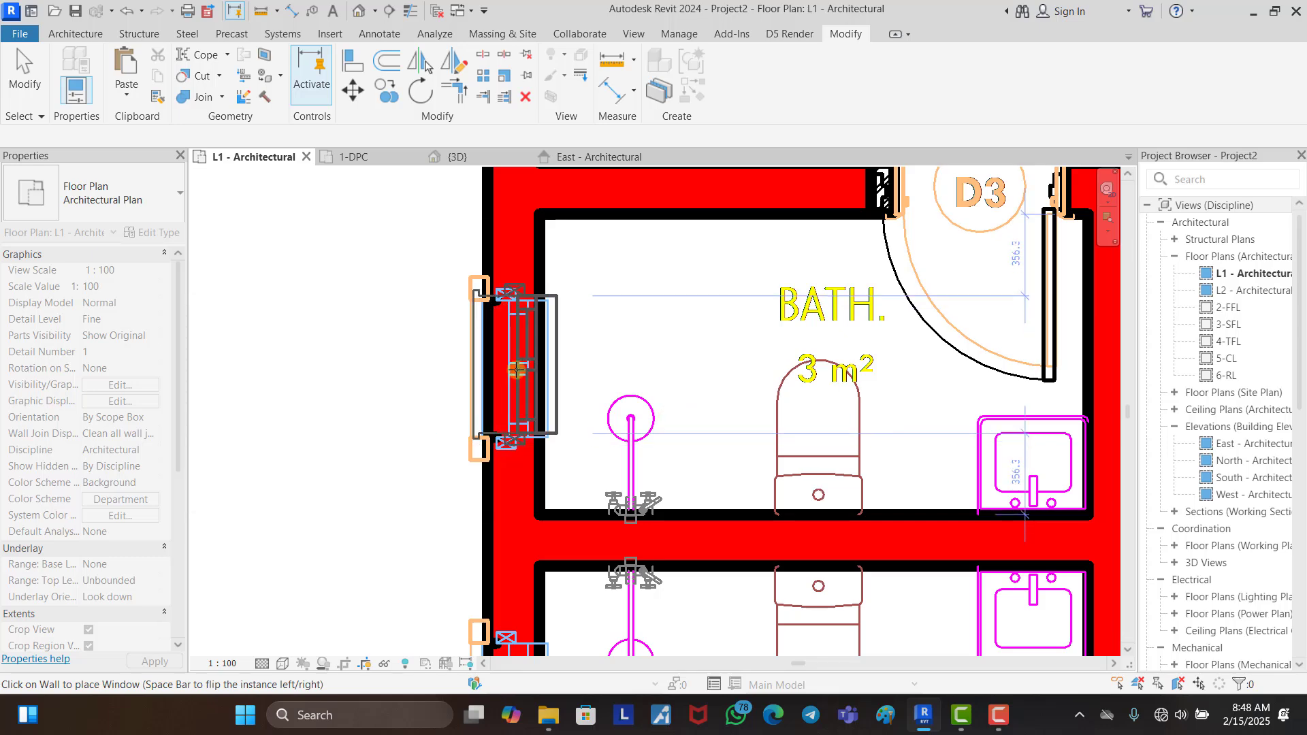
scroll(517, 375, "up", 2)
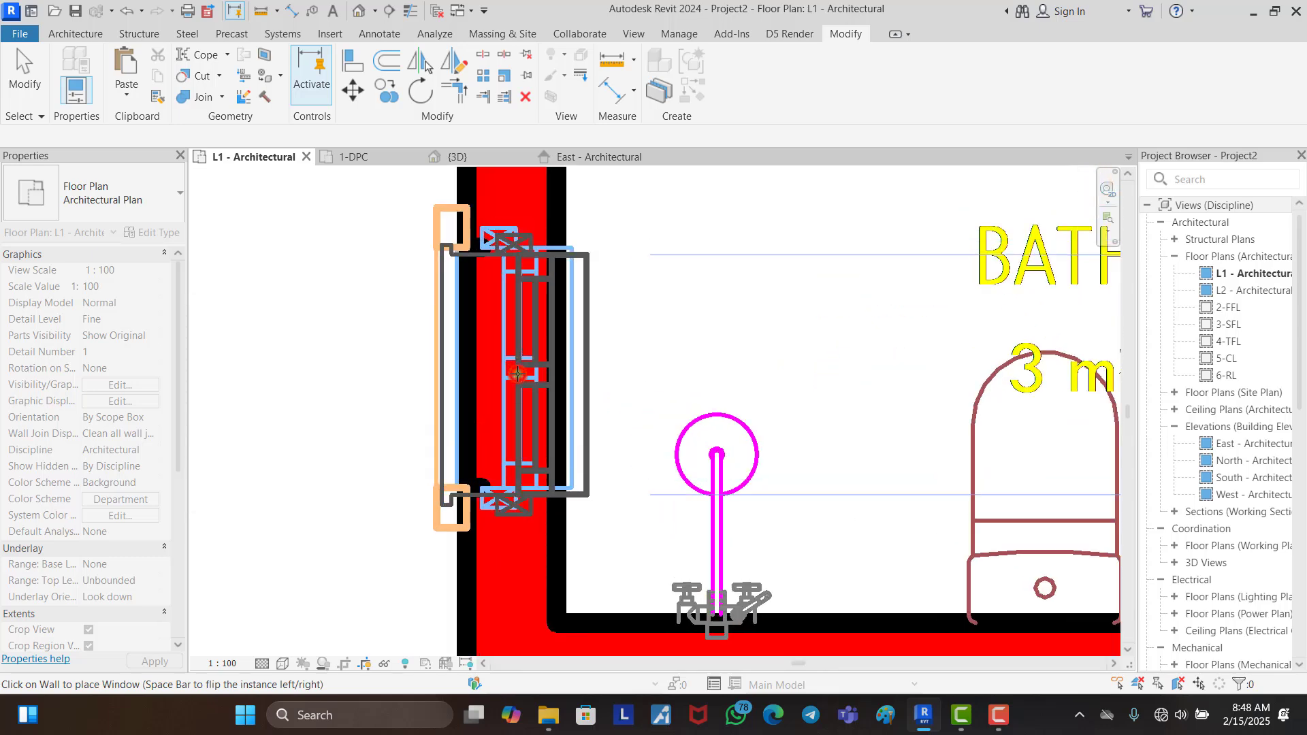
left_click(518, 373)
scroll(524, 381, "down", 4)
key("Escape")
key("Escape")
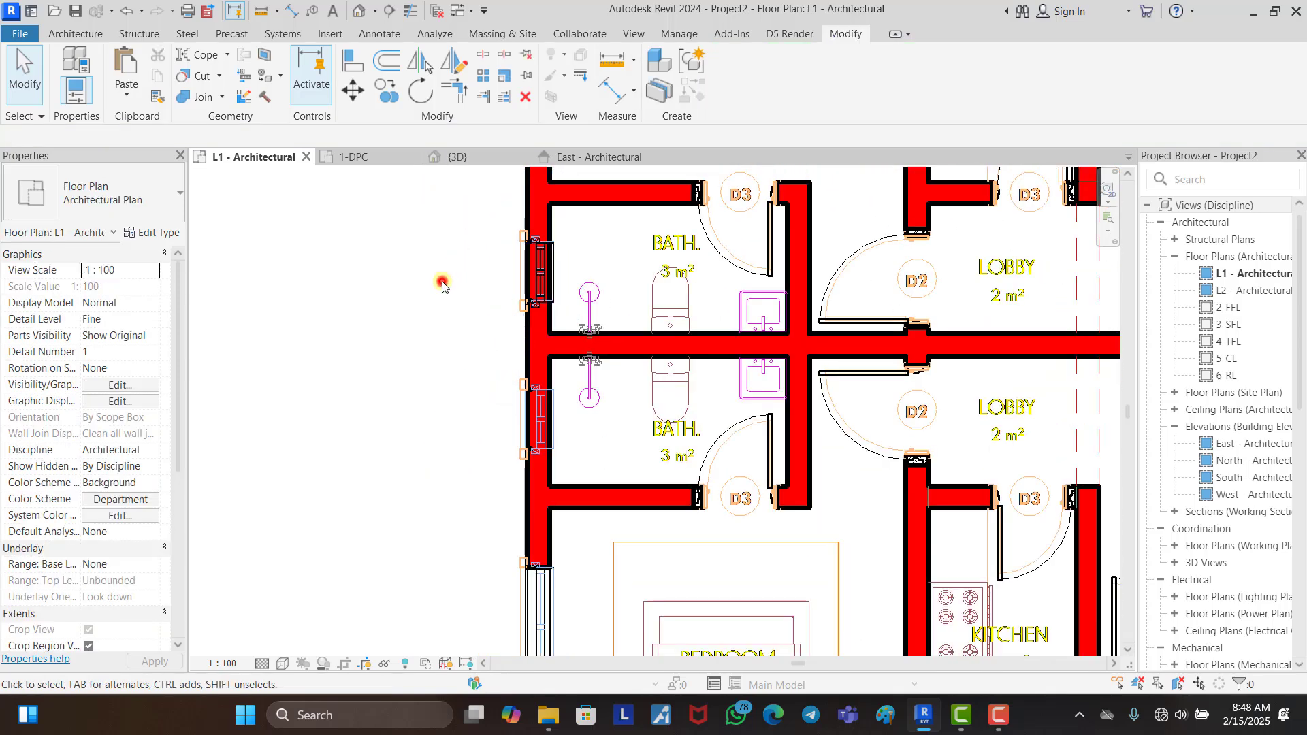
Step: Create a similar 600MM CASEMENT WINDOW at the marked opening in the outer wall of the bathroom directly below
left_click(538, 276)
key("c")
key("s")
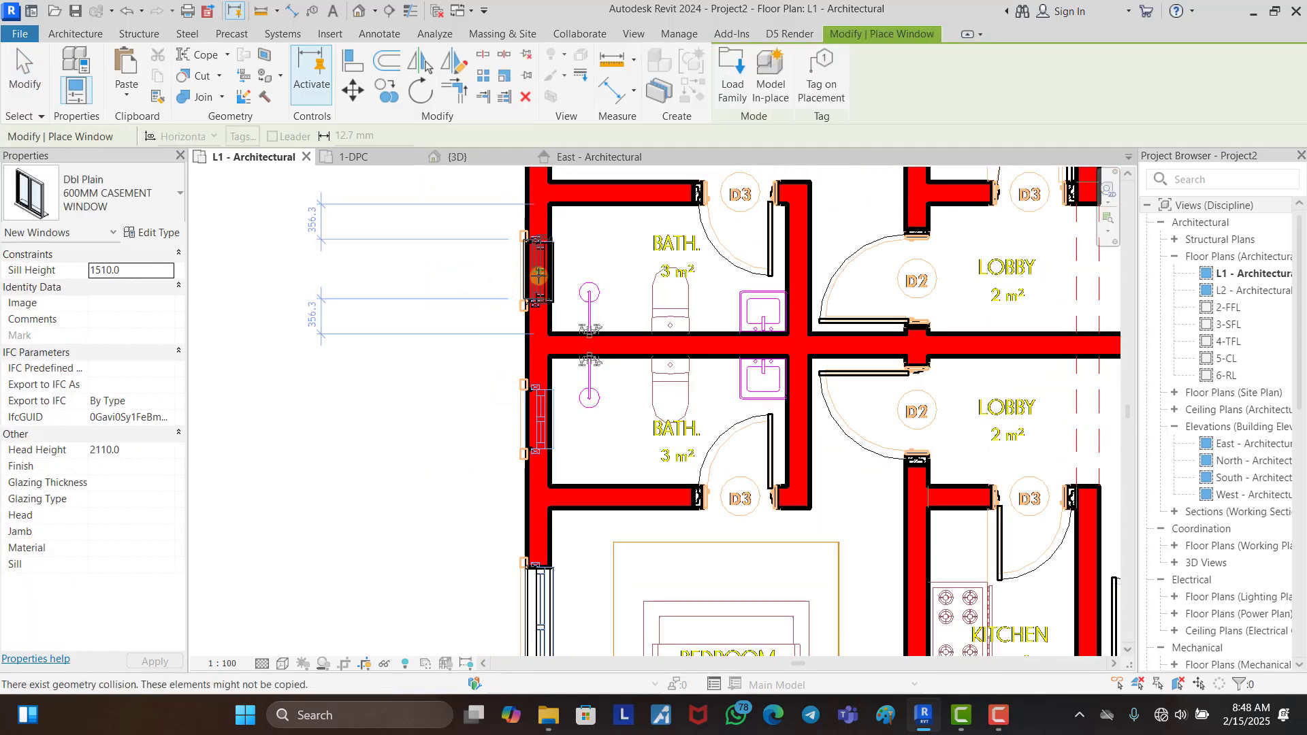
scroll(541, 415, "up", 2)
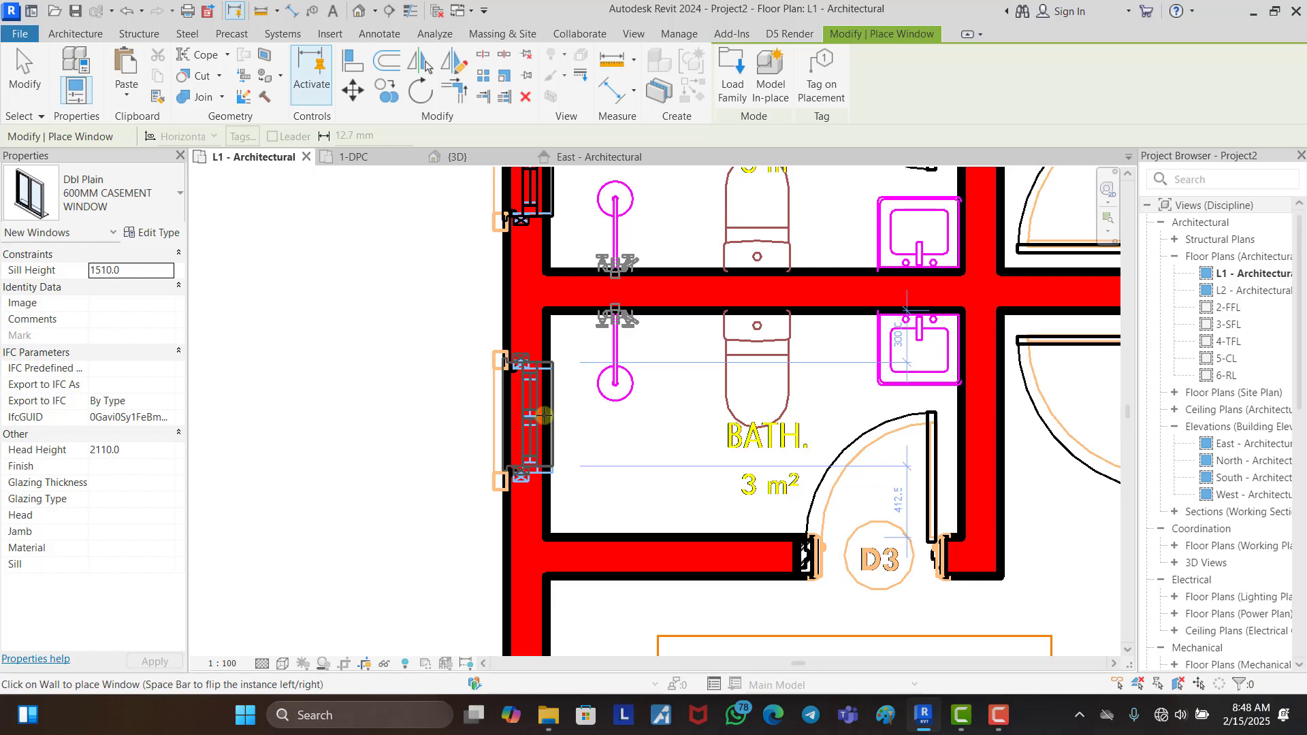
scroll(375, 330, "down", 4)
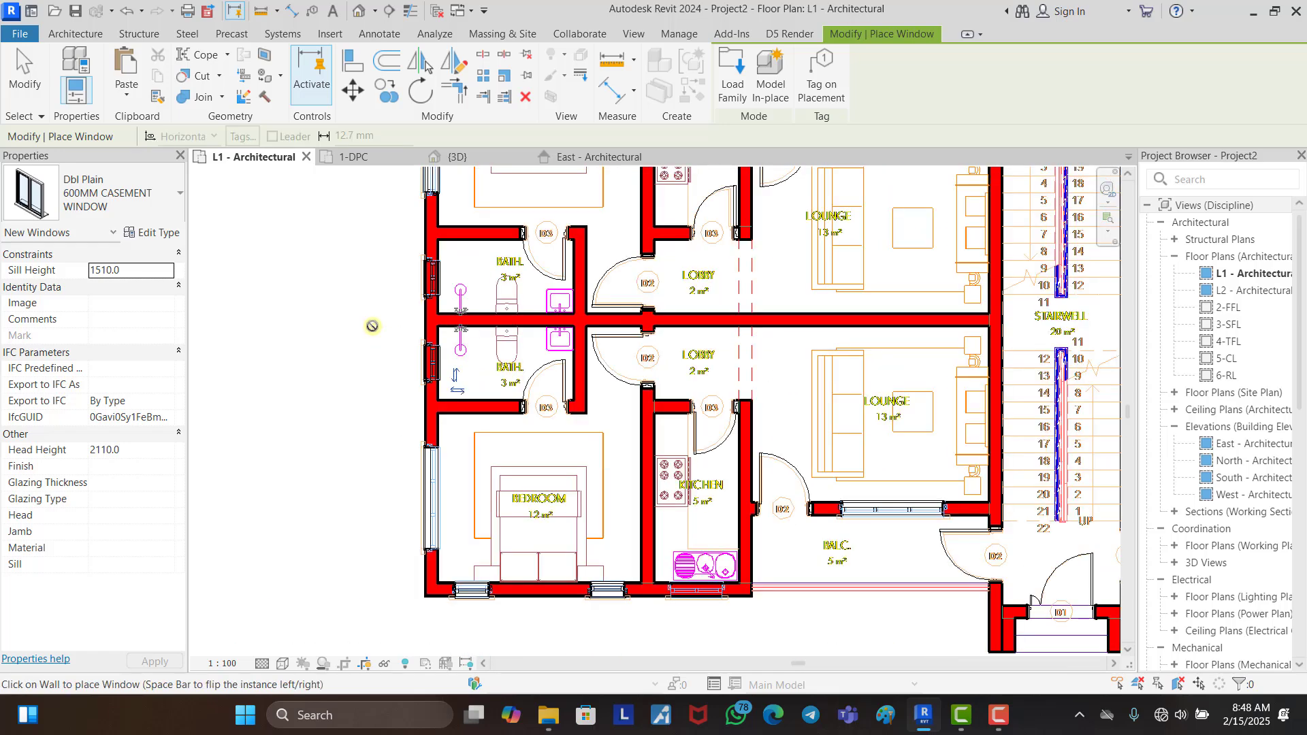
Step: Place a 600MM CASEMENT WINDOW centred on the marked opening behind the upper-left kitchen's sink
scroll(373, 326, "down", 2)
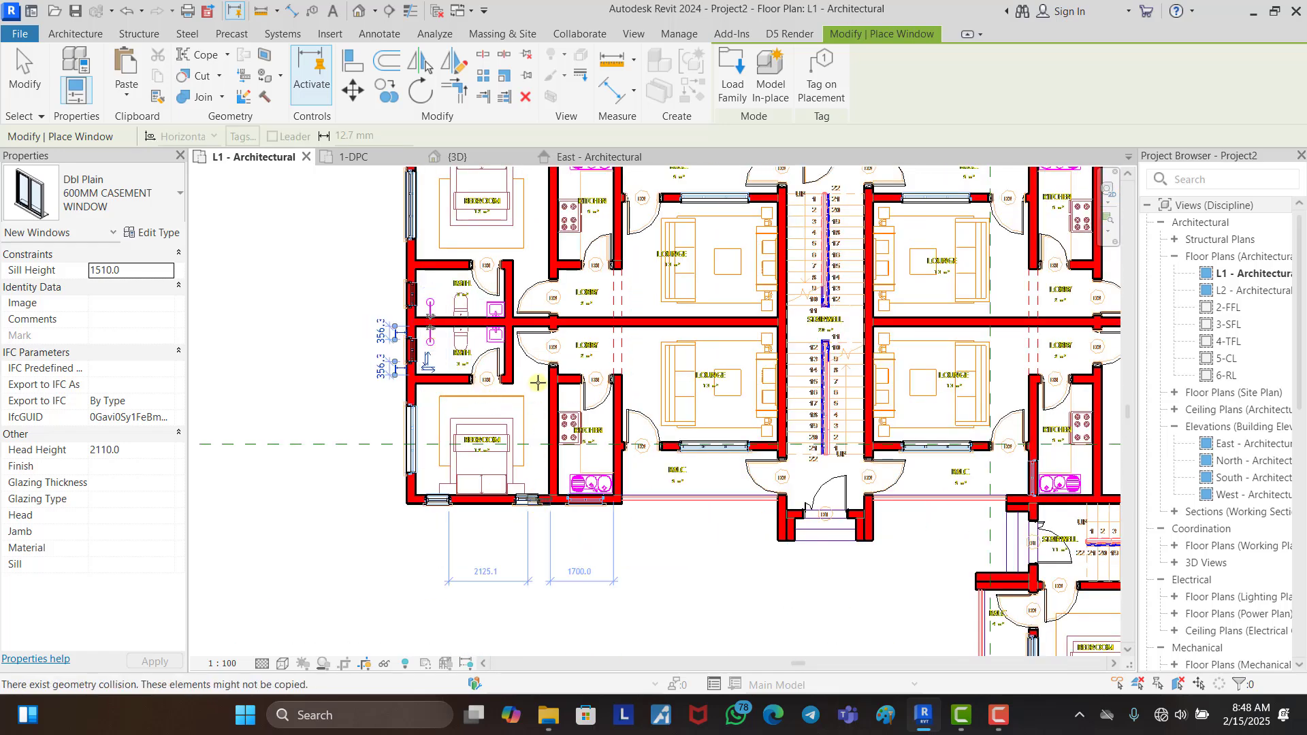
scroll(537, 383, "down", 1)
scroll(599, 208, "up", 4)
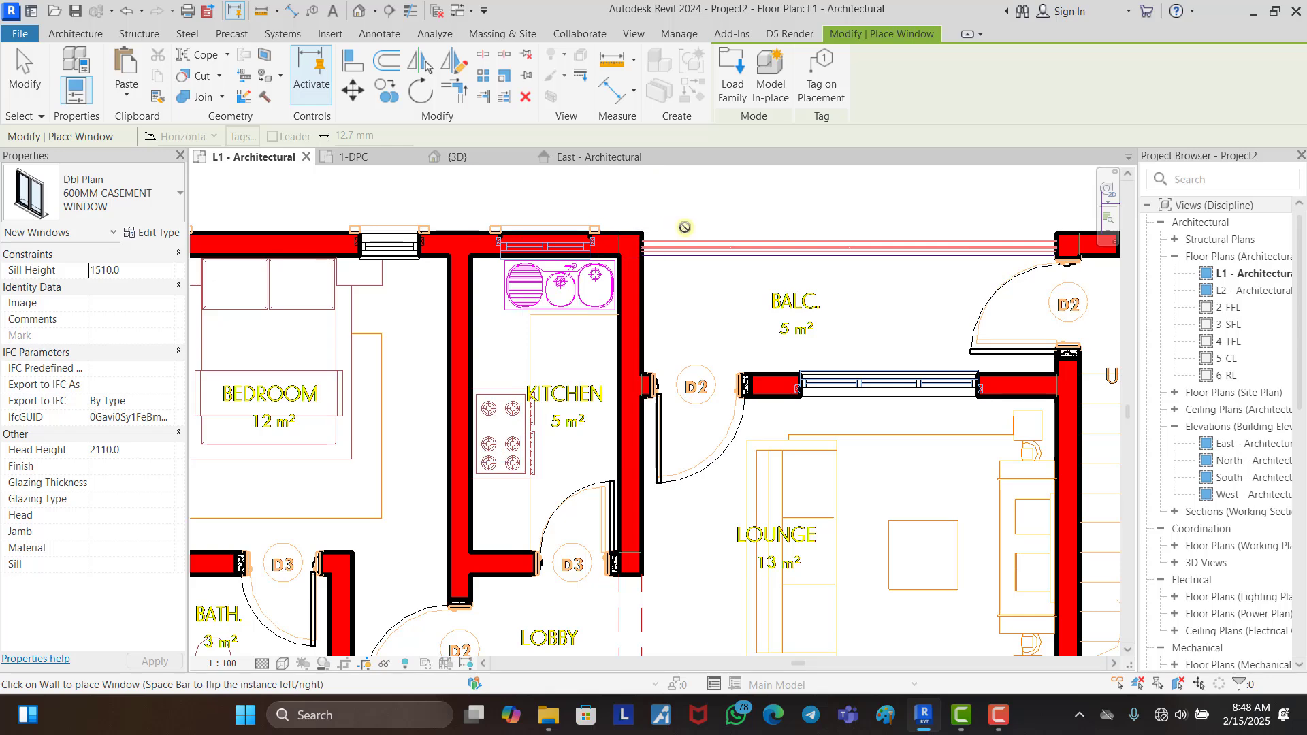
scroll(568, 242, "up", 2)
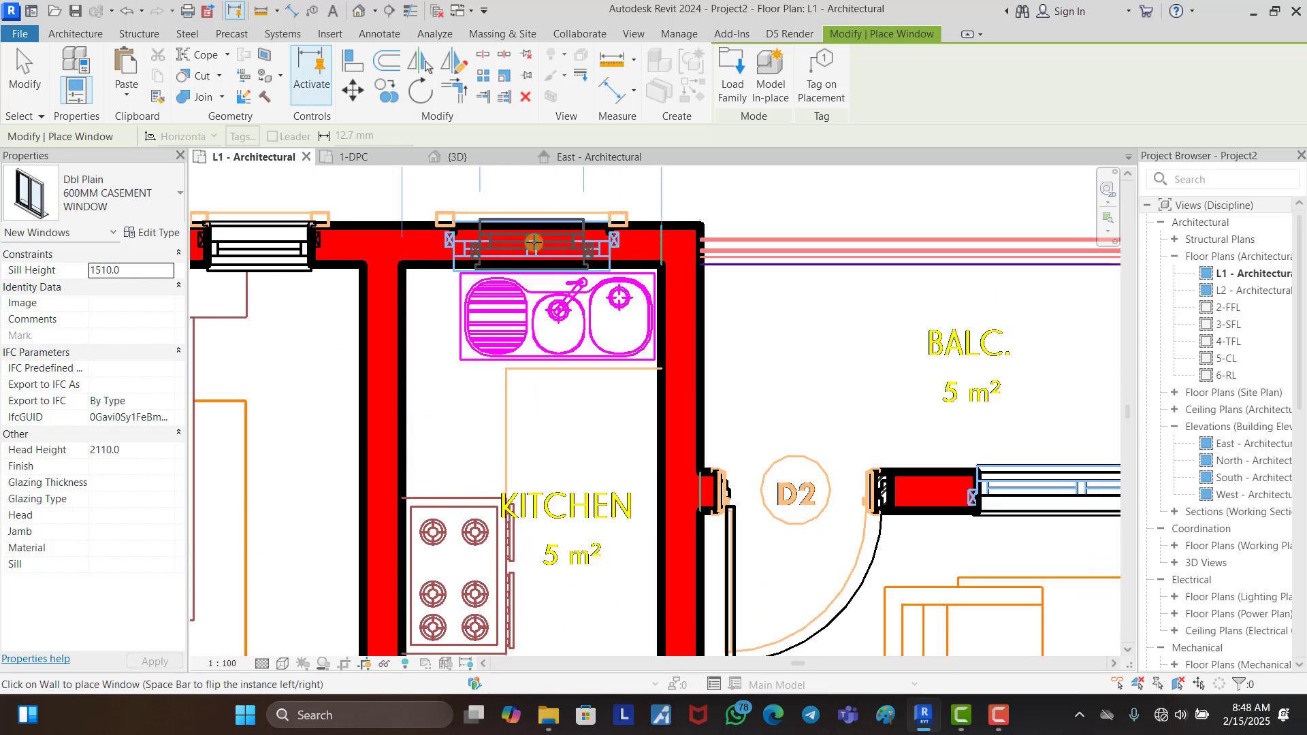
left_click(536, 244)
key("Escape")
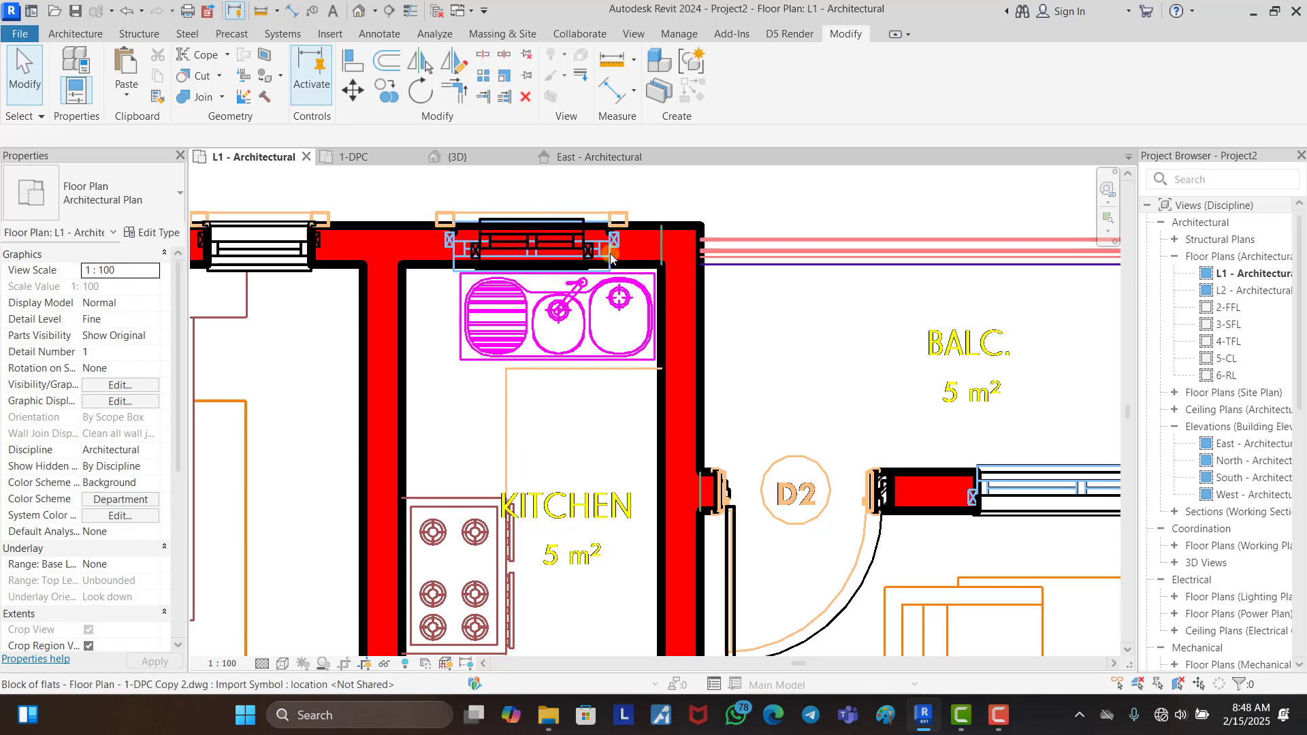
Step: Measure the width of the marked window opening behind the upper-left kitchen's sink
left_click(602, 67)
scroll(449, 238, "up", 3)
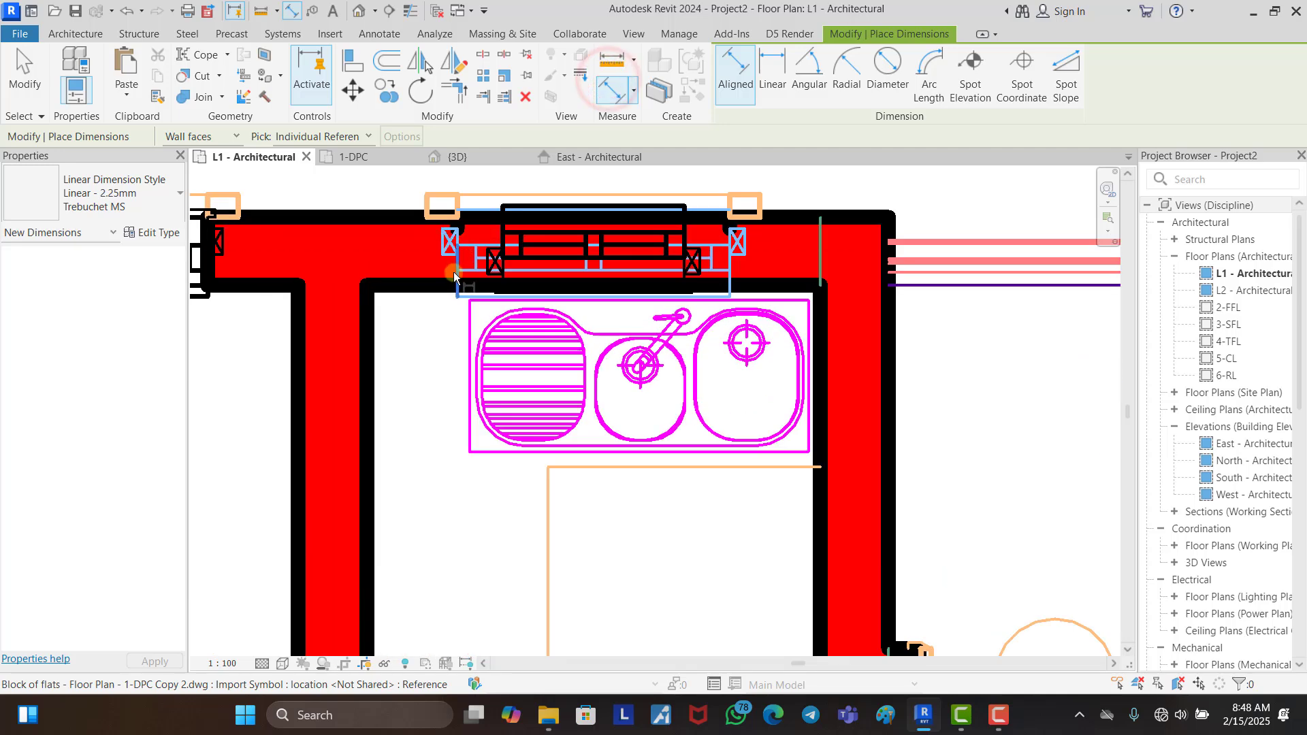
left_click(725, 258)
scroll(633, 347, "down", 3)
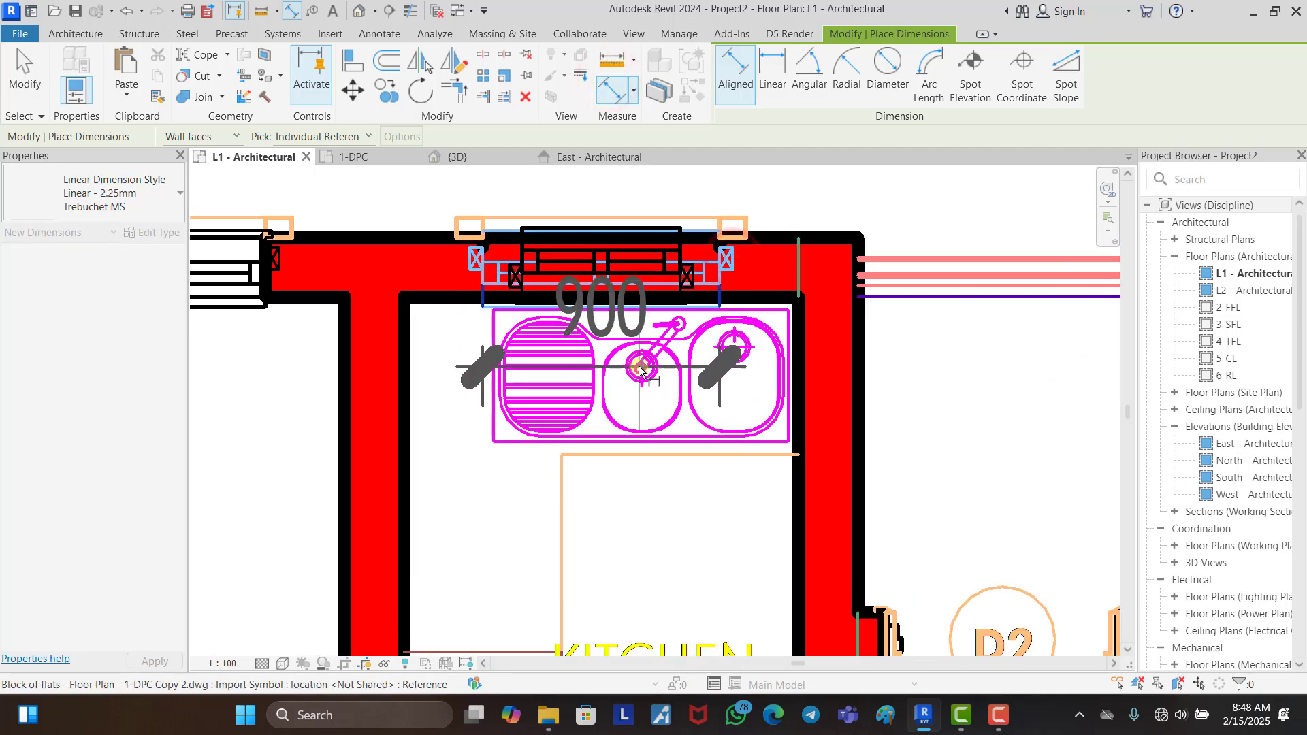
scroll(629, 336, "up", 3)
key("Escape")
key("Escape")
Step: Duplicate the upper-left kitchen window's type as 900MM CASEMENT WINDOW
left_click(614, 251)
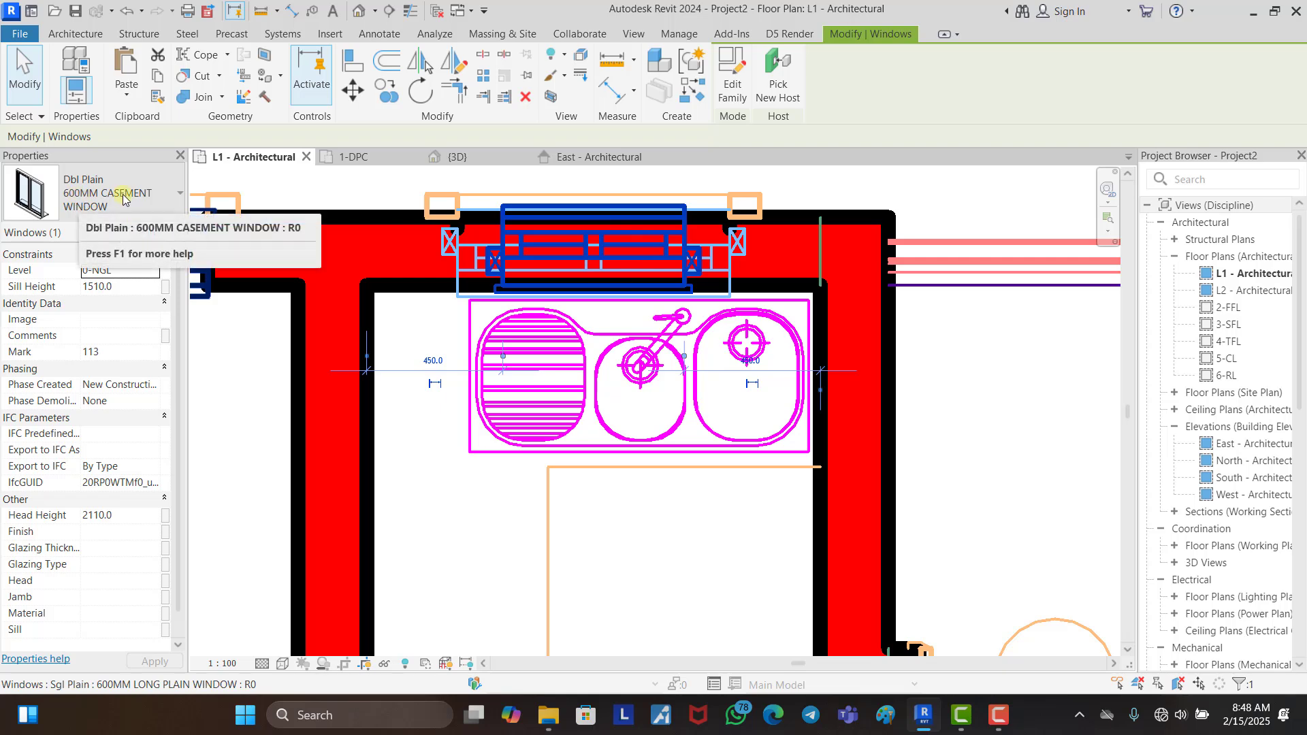
left_click(154, 232)
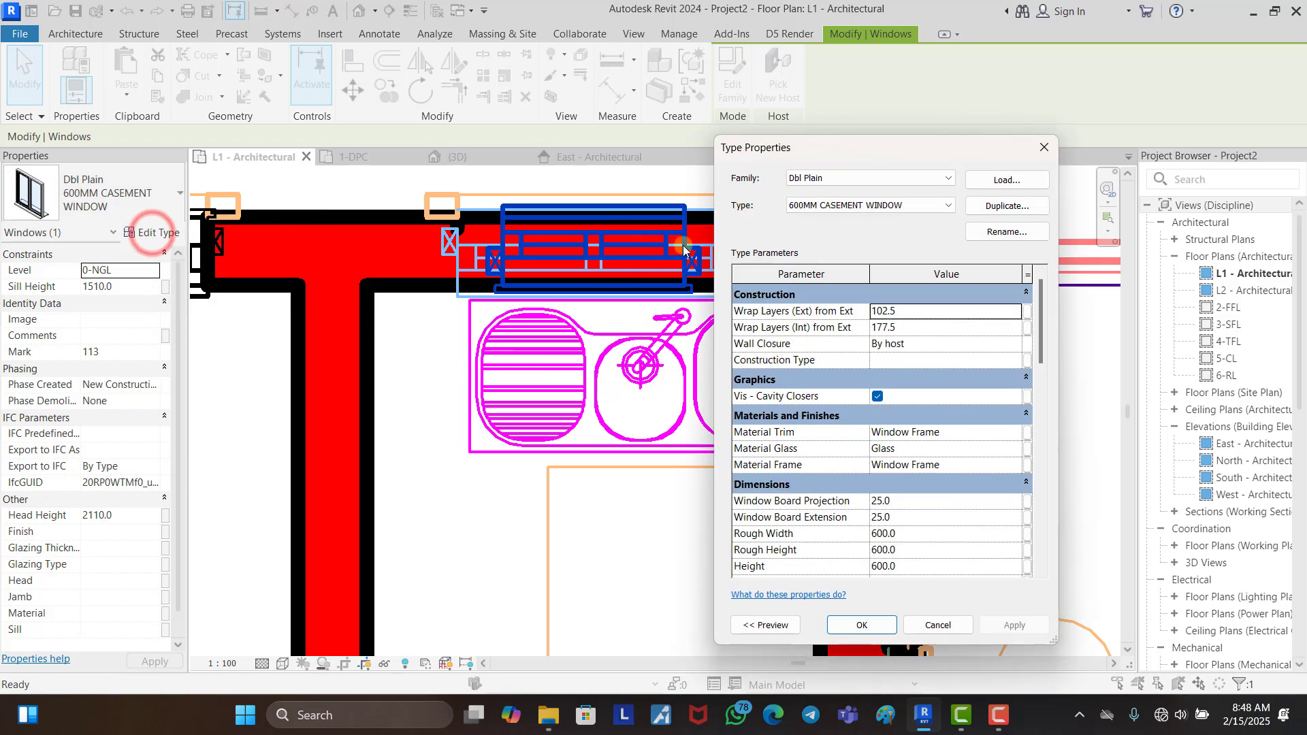
left_click(985, 206)
left_click(943, 386)
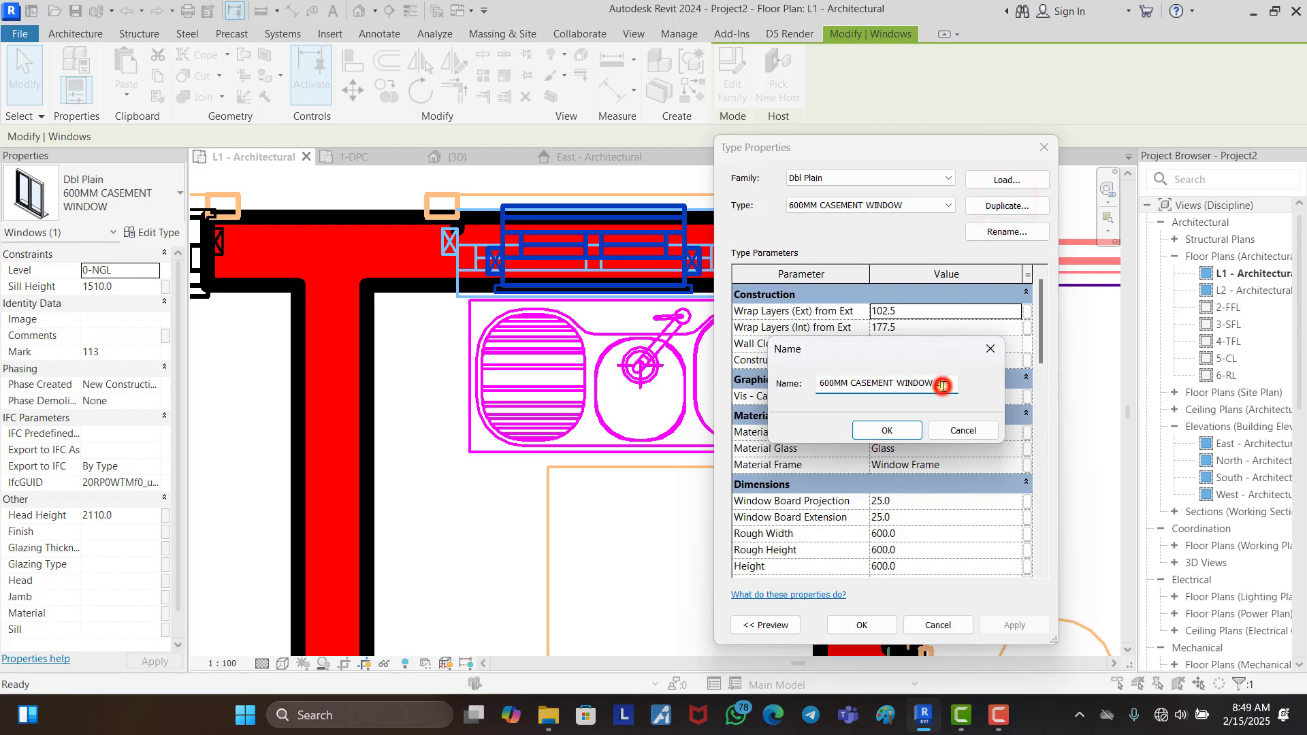
key("BackSpace")
key("BackSpace")
left_click(824, 385)
key("BackSpace")
type("9")
left_click(877, 427)
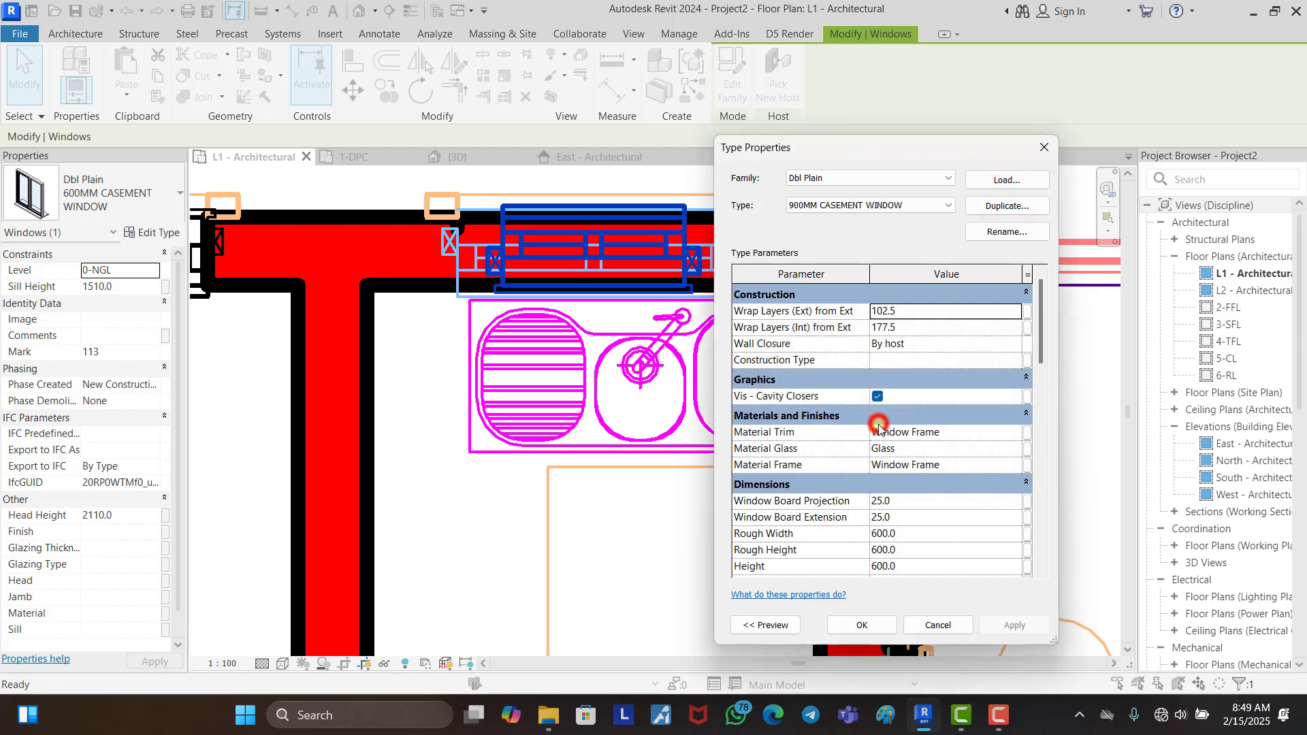
Step: Set the 900MM CASEMENT WINDOW type's rough width to 900 and rough height to 1200, and apply the changes
left_click(917, 532)
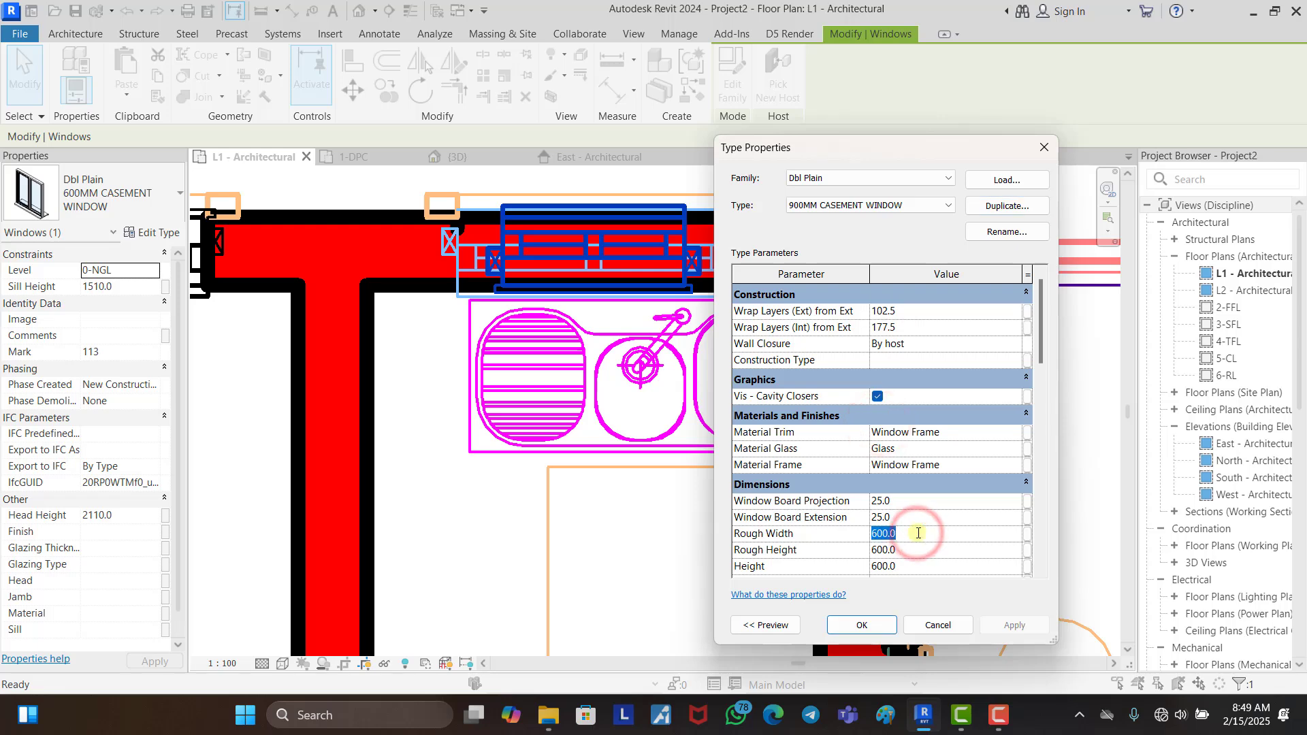
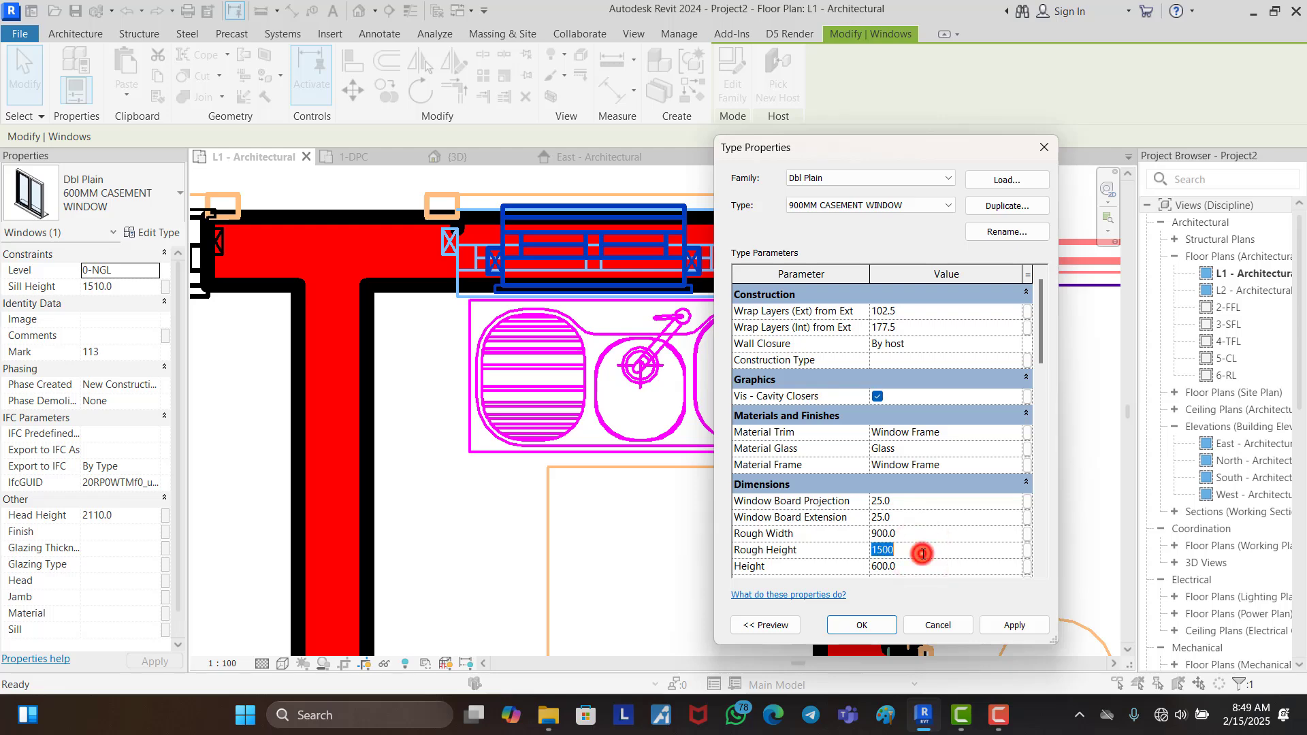
type("1200.0")
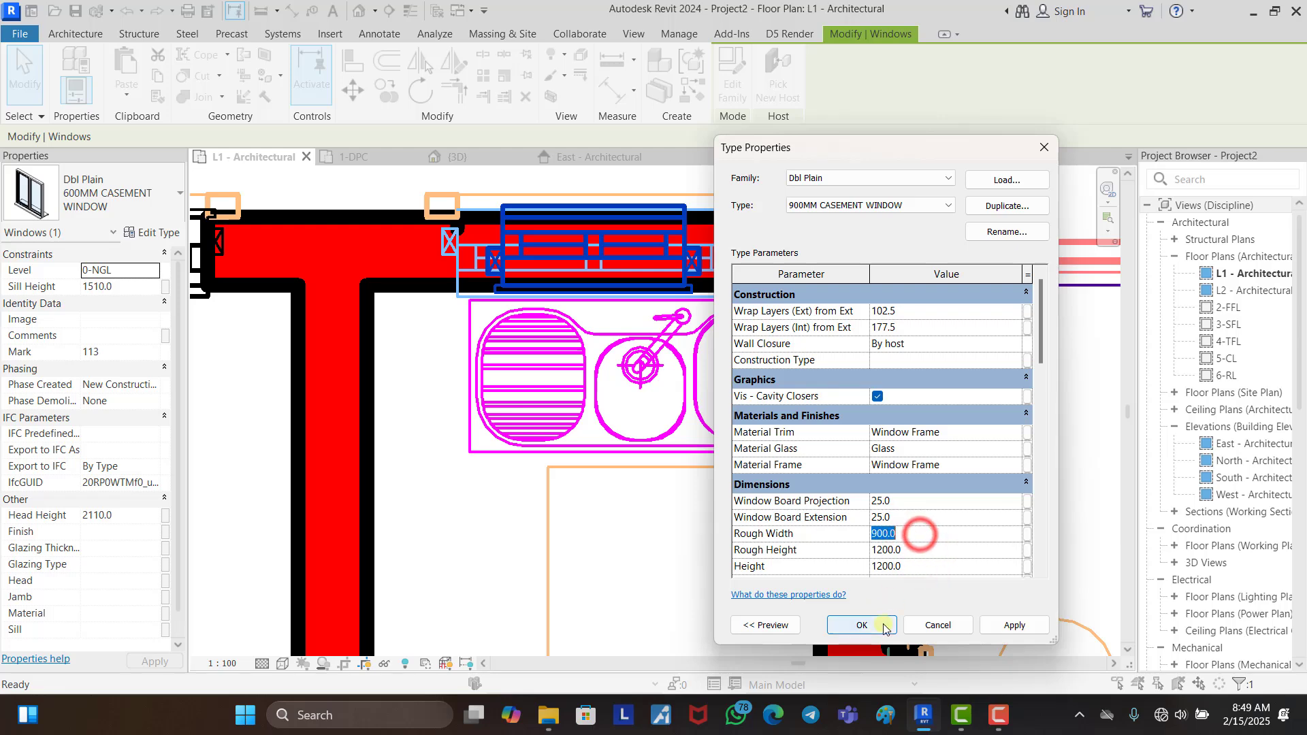
left_click(878, 626)
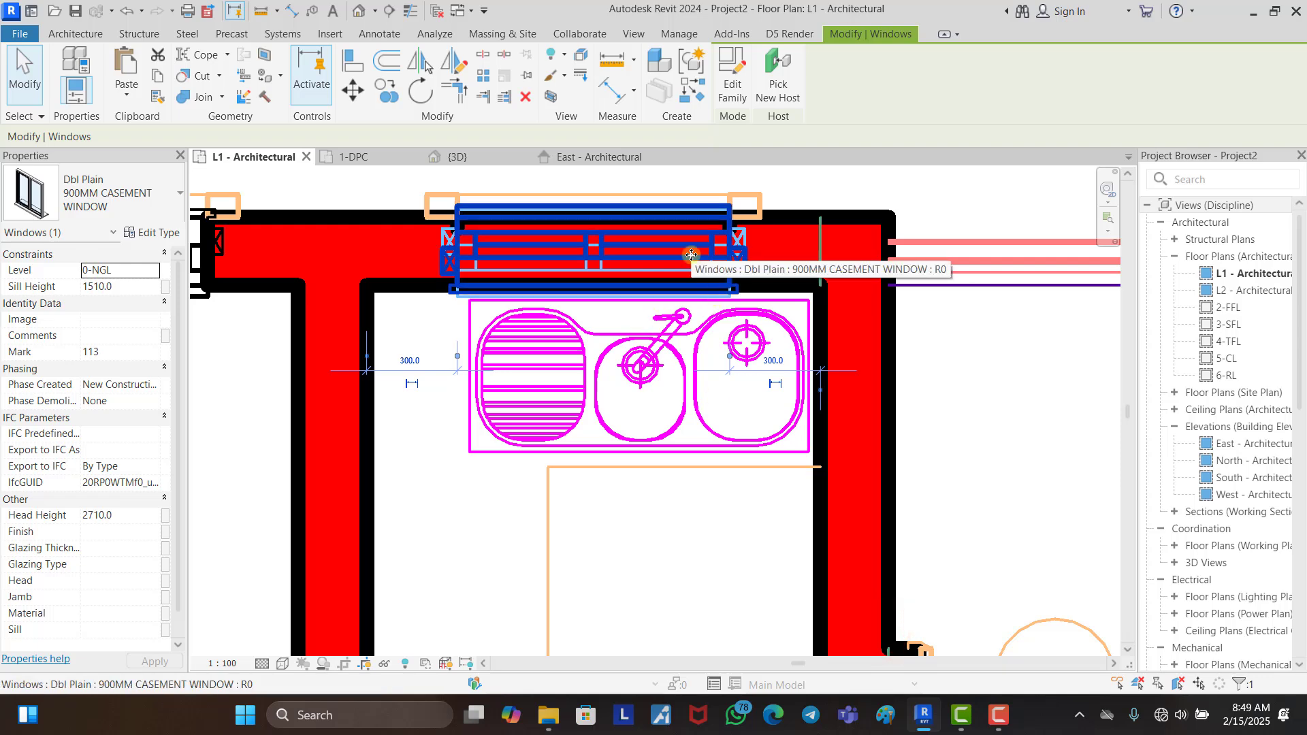
Step: Create a similar 900MM CASEMENT WINDOW at the marked opening in the lower-left kitchen's bottom wall, behind the sink
key("c")
key("s")
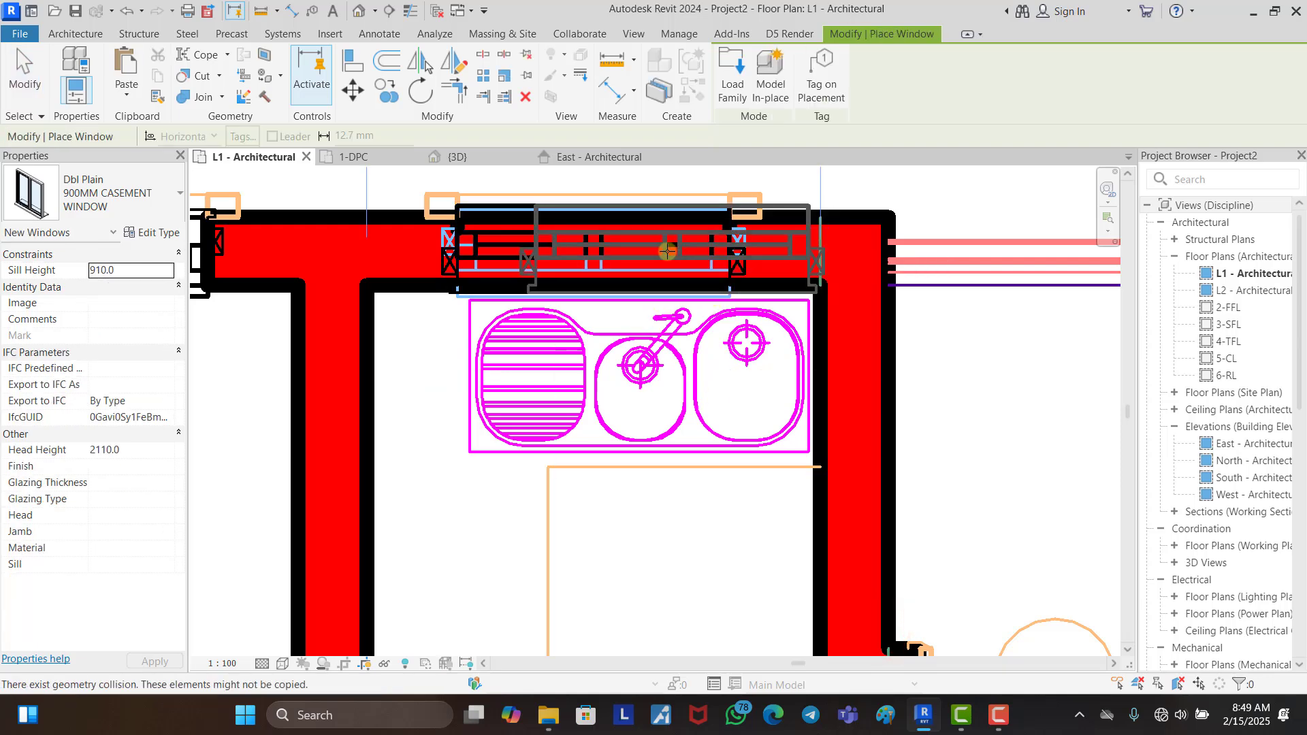
scroll(691, 255, "down", 5)
scroll(656, 430, "down", 2)
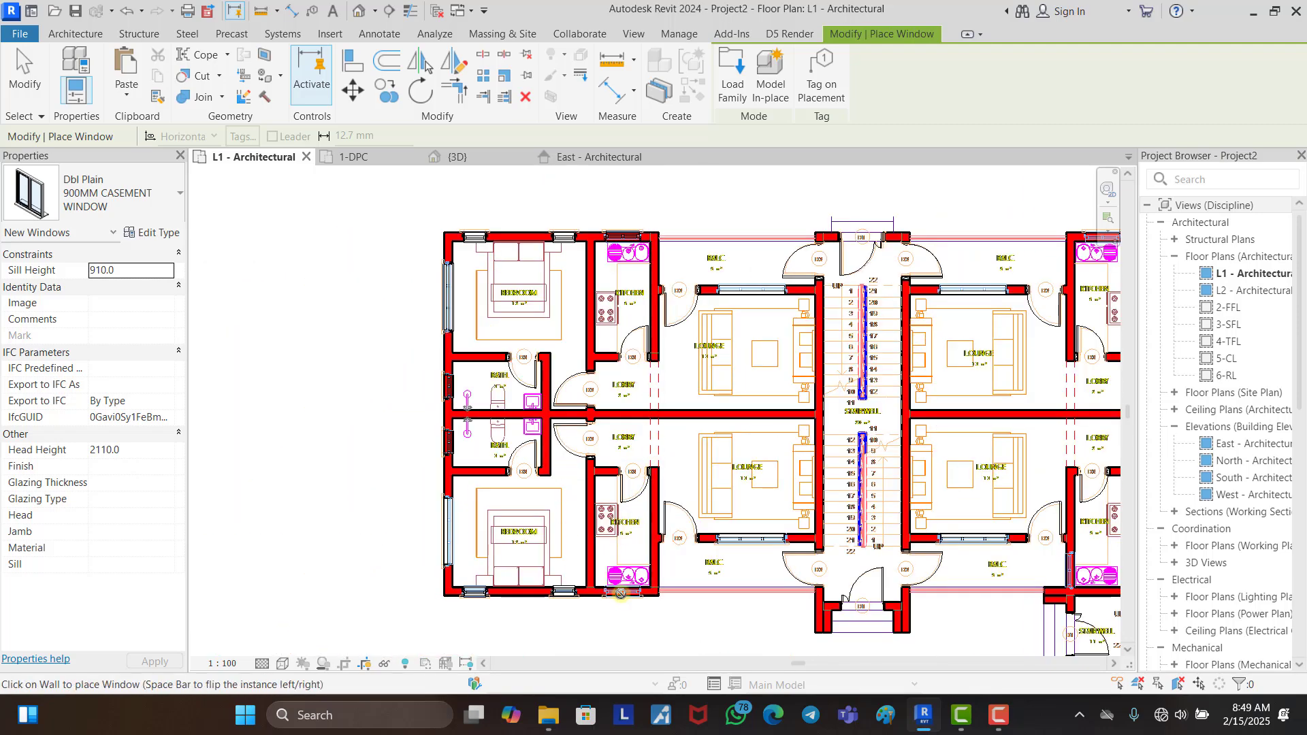
scroll(622, 592, "up", 8)
left_click(622, 593)
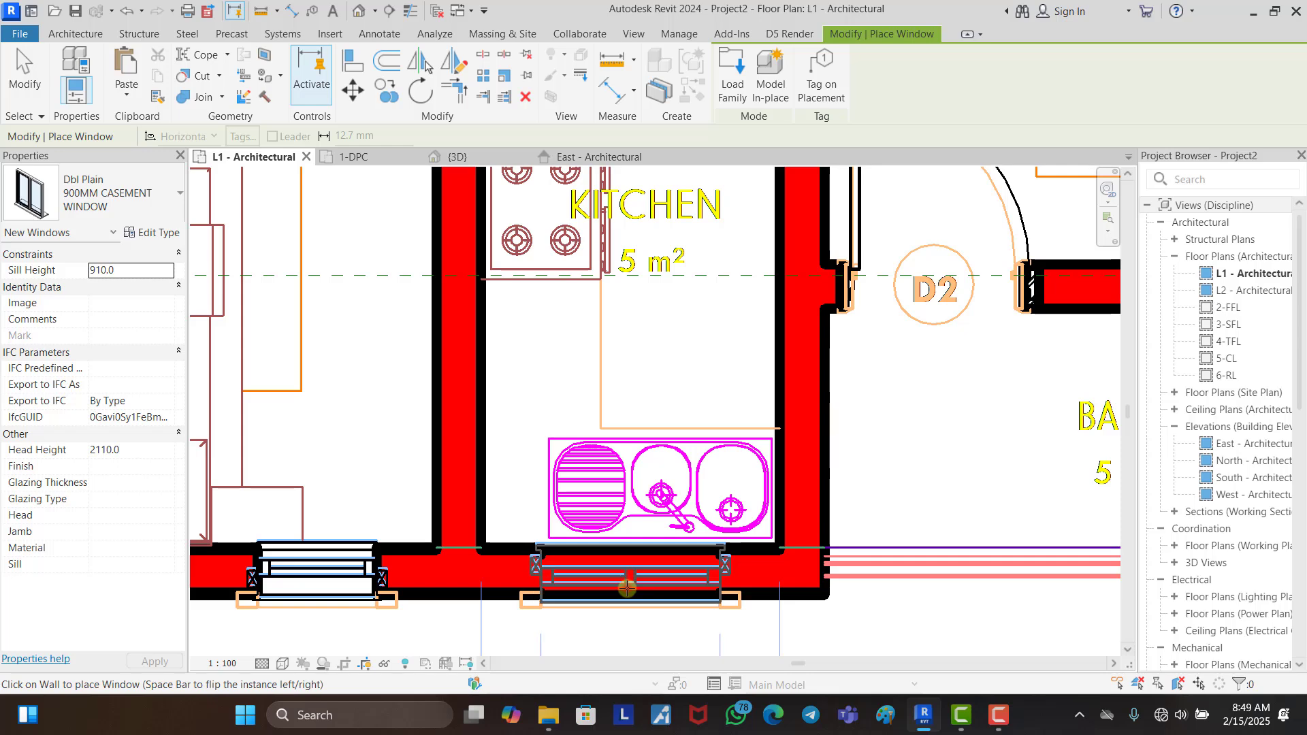
scroll(593, 541, "down", 2)
scroll(546, 488, "down", 4)
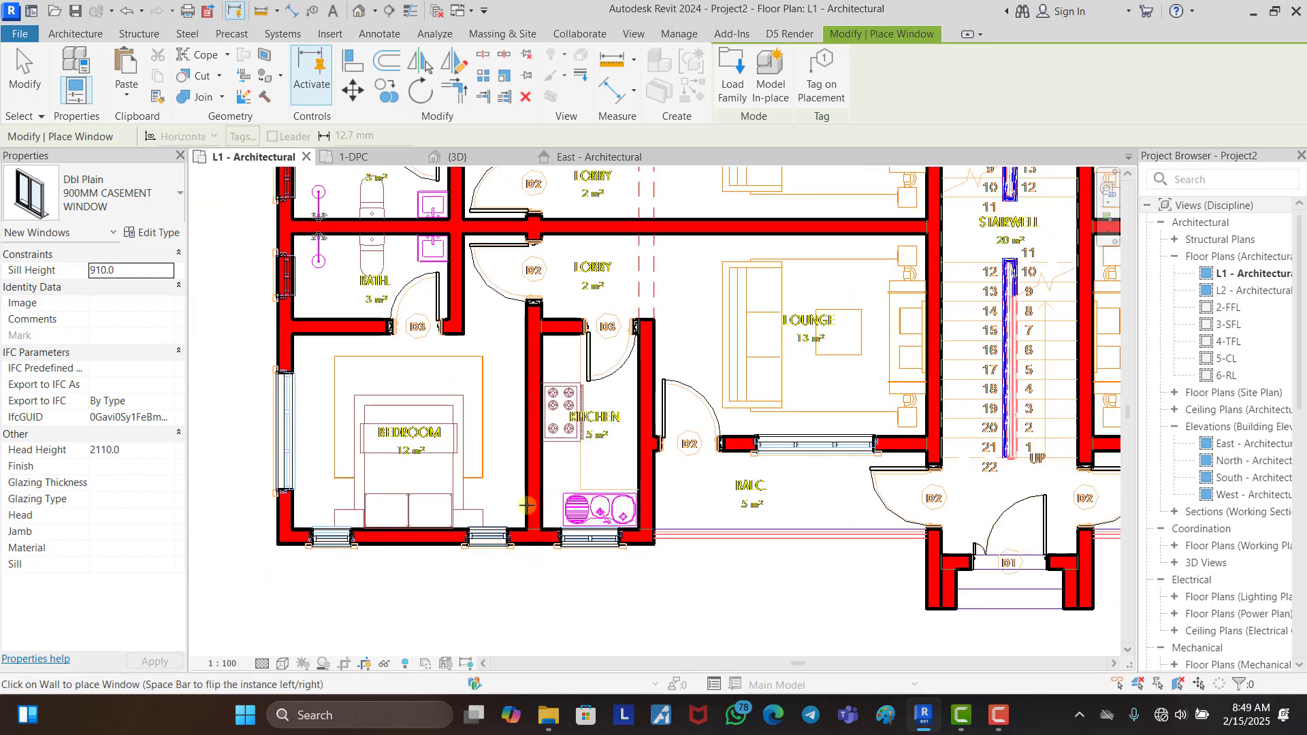
Step: Mirror the eight smaller bedroom, bathroom and kitchen windows of the left-hand flats about a vertical axis through the midpoint of the lower main stairwell entrance
key("Escape")
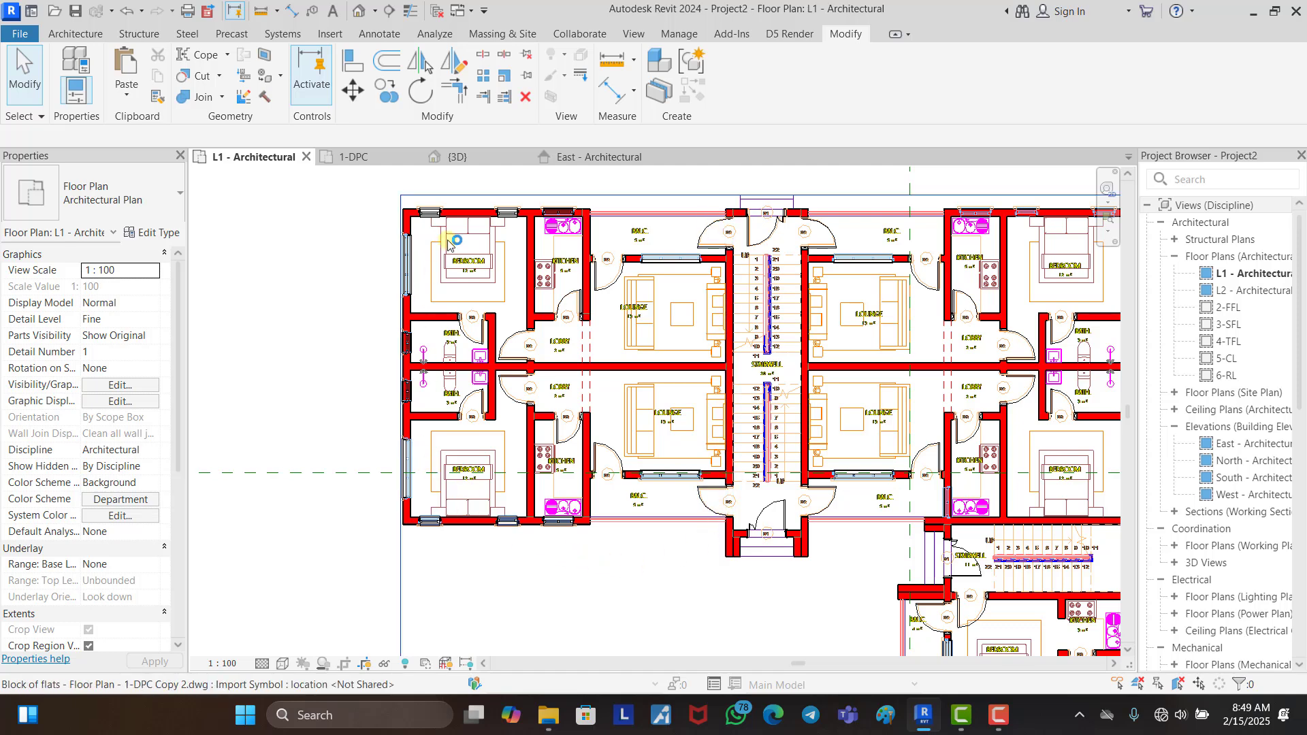
left_click(428, 214)
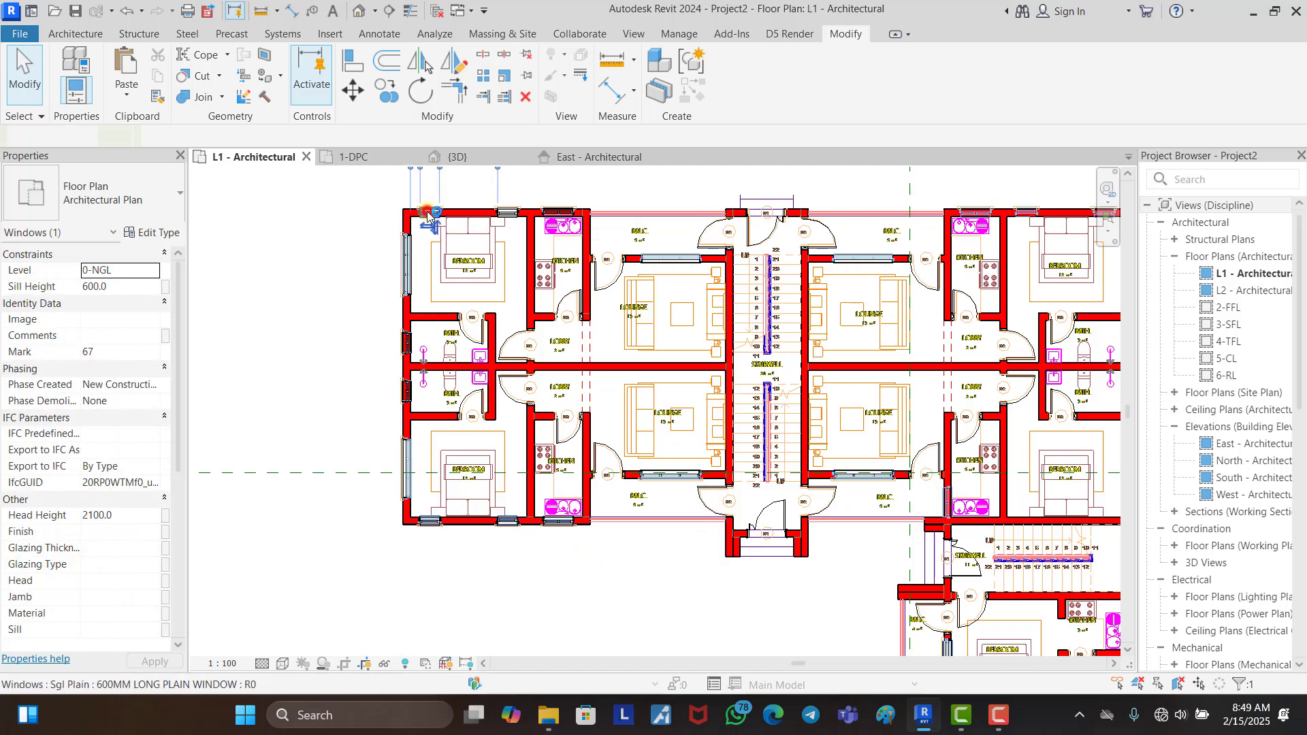
left_click(407, 343, "ctrl")
left_click(409, 398, "ctrl")
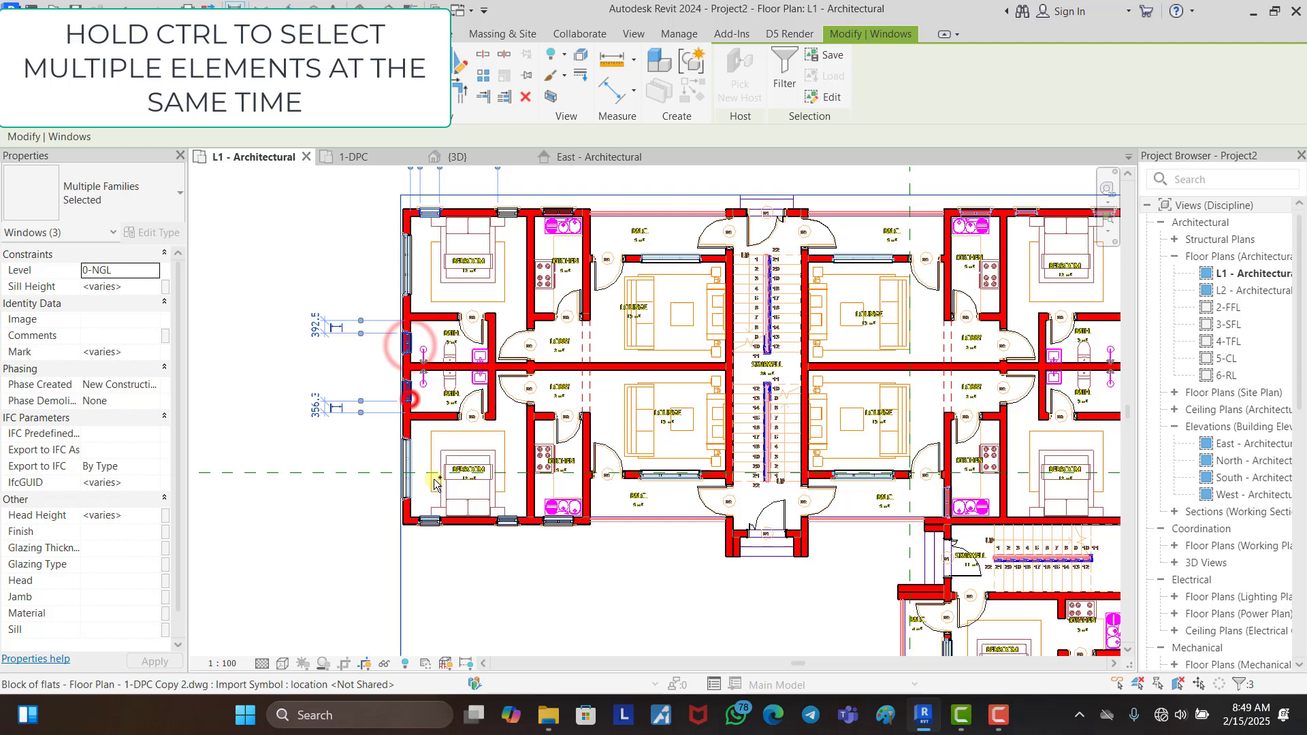
left_click(430, 522, "ctrl")
left_click(507, 521, "ctrl")
left_click(556, 522, "ctrl")
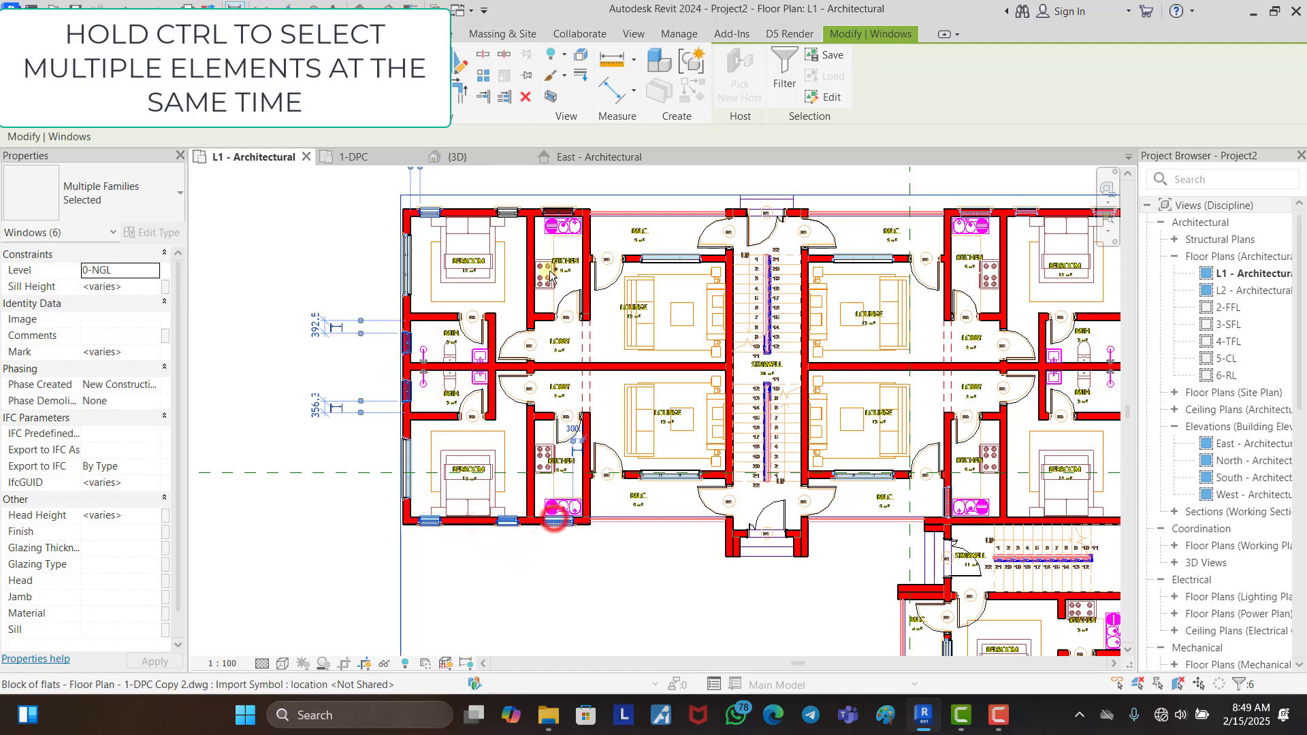
left_click(557, 213, "ctrl")
left_click(508, 214, "ctrl")
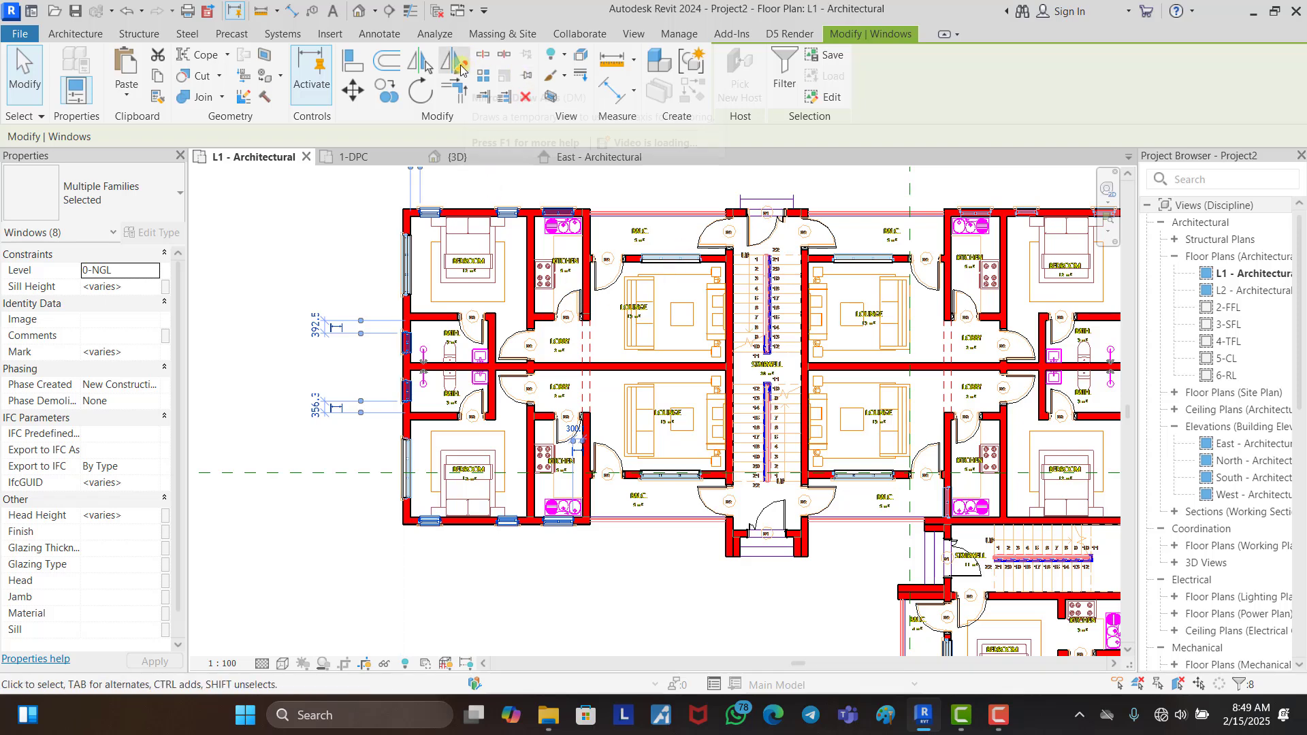
left_click(456, 63)
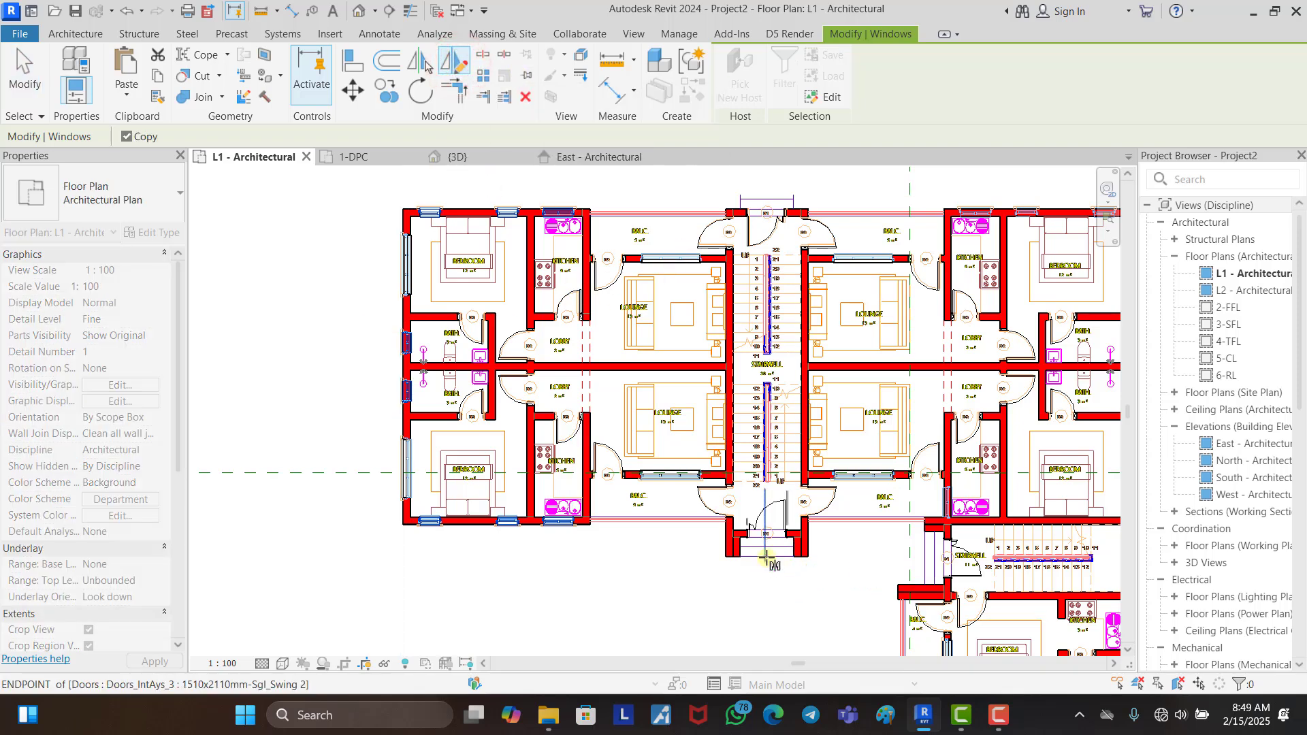
scroll(766, 557, "up", 5)
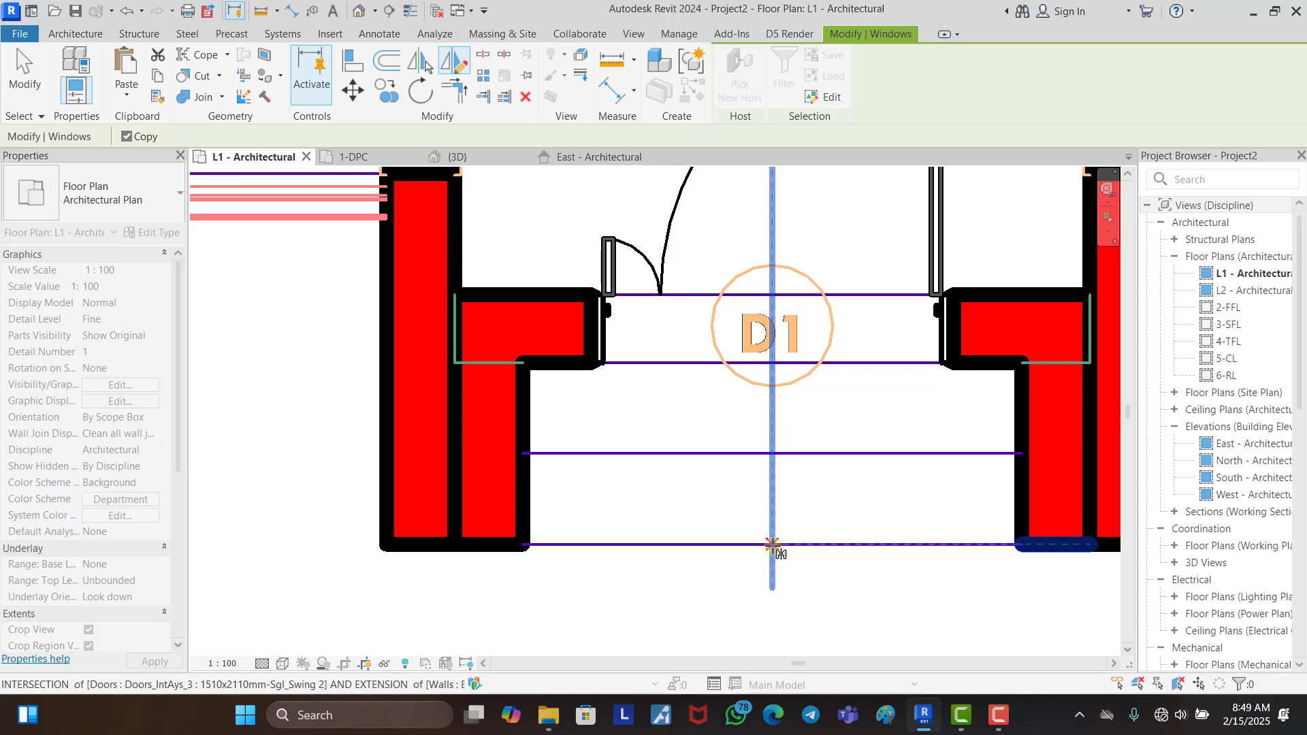
left_click(772, 545)
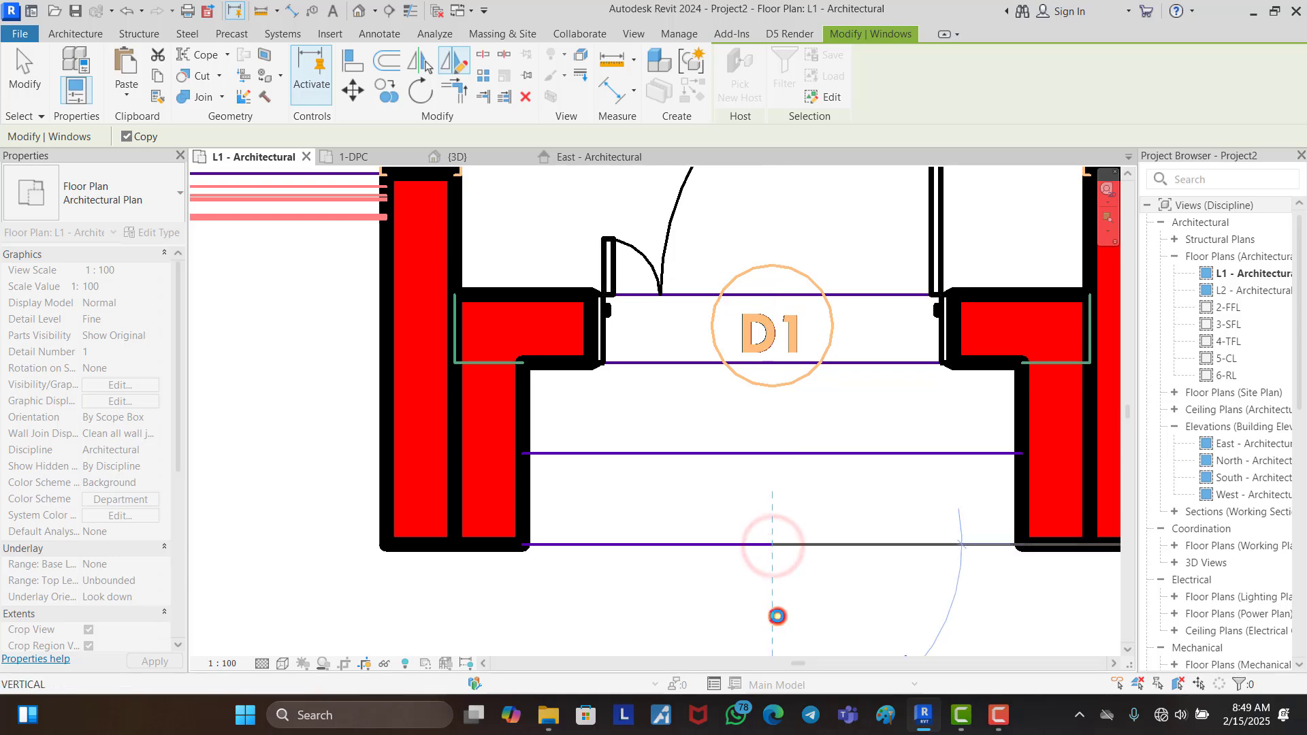
left_click(777, 616)
scroll(529, 500, "down", 10)
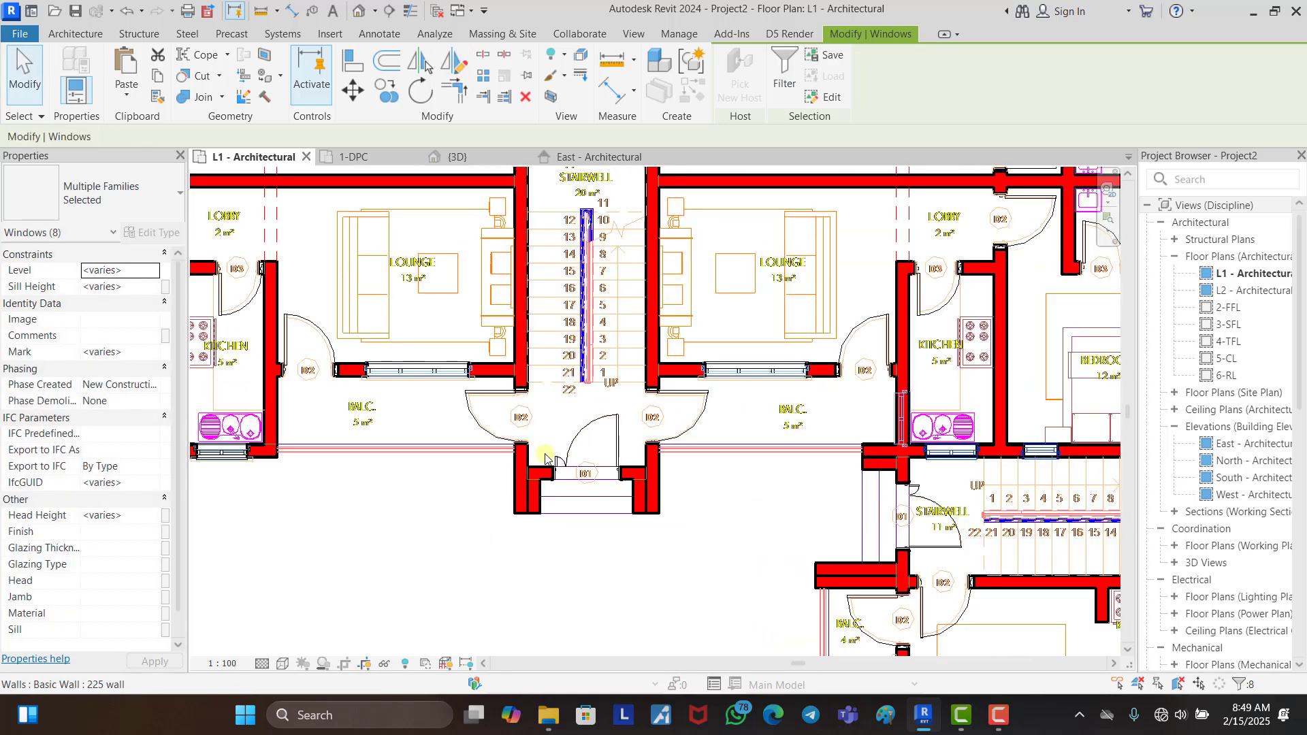
scroll(933, 251, "down", 2)
scroll(917, 297, "up", 3)
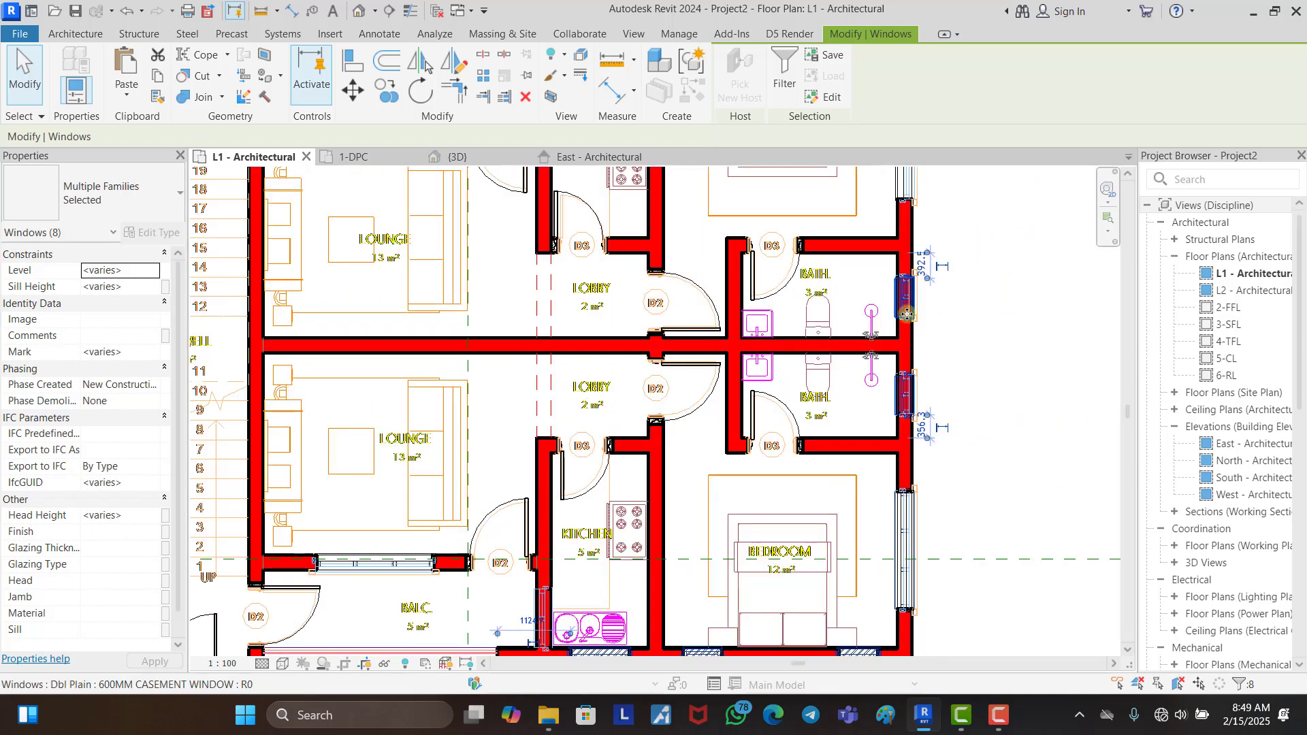
left_click(1038, 294)
Step: Delete the two 600MM LONG PLAIN WINDOWs from the wall between the lower-right 12 m² bedroom and the small stairwell
scroll(856, 318, "down", 5)
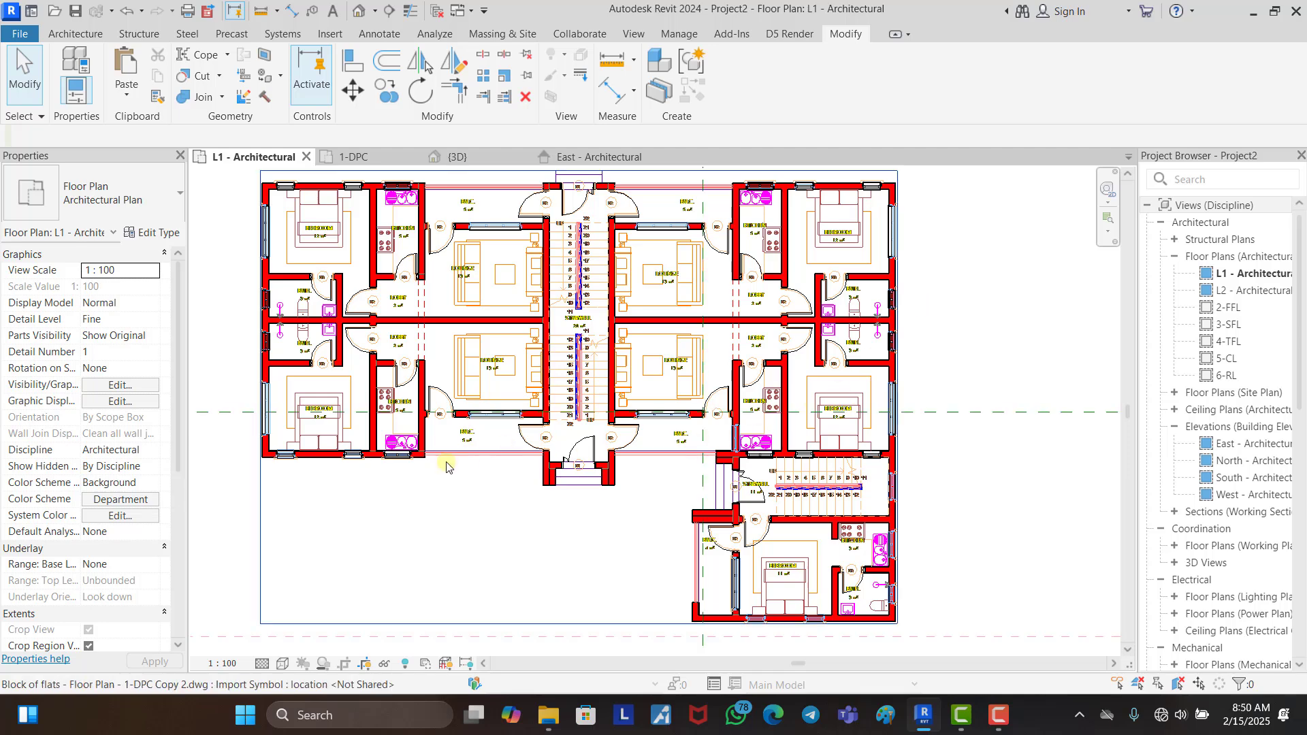
scroll(266, 463, "up", 2)
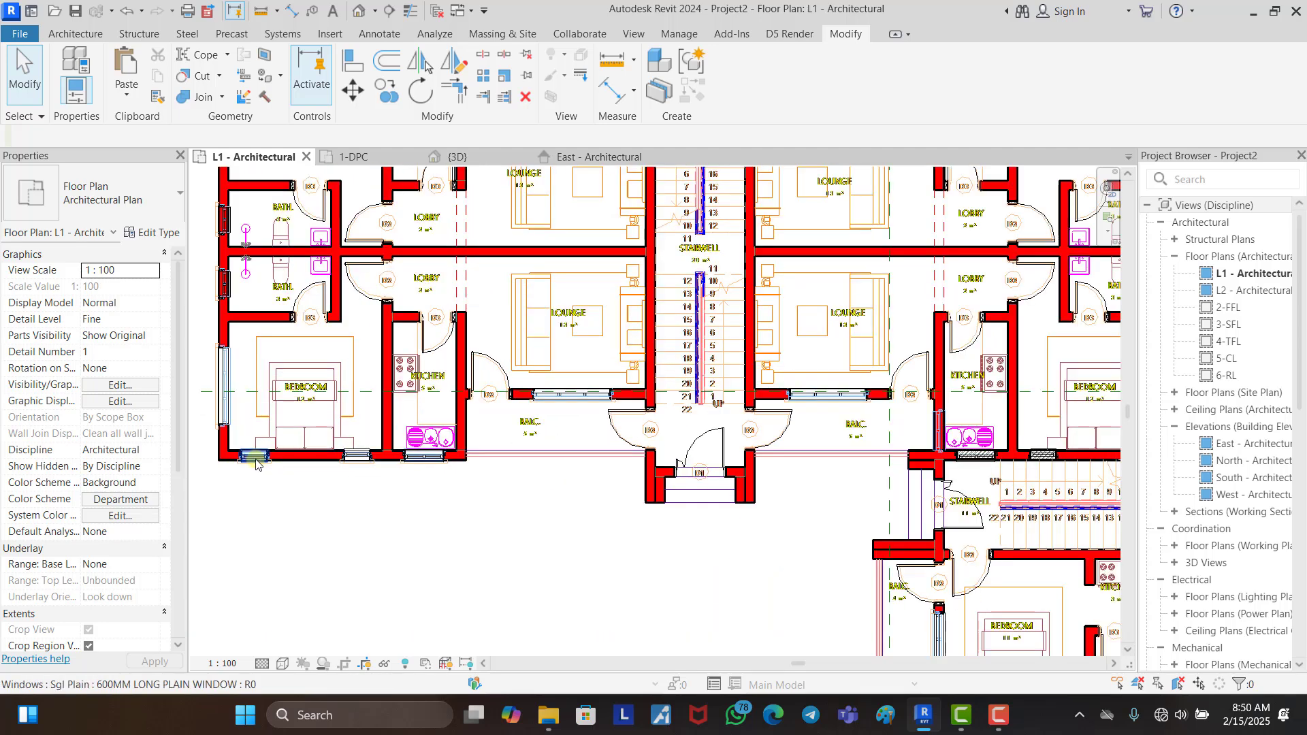
scroll(347, 444, "down", 1)
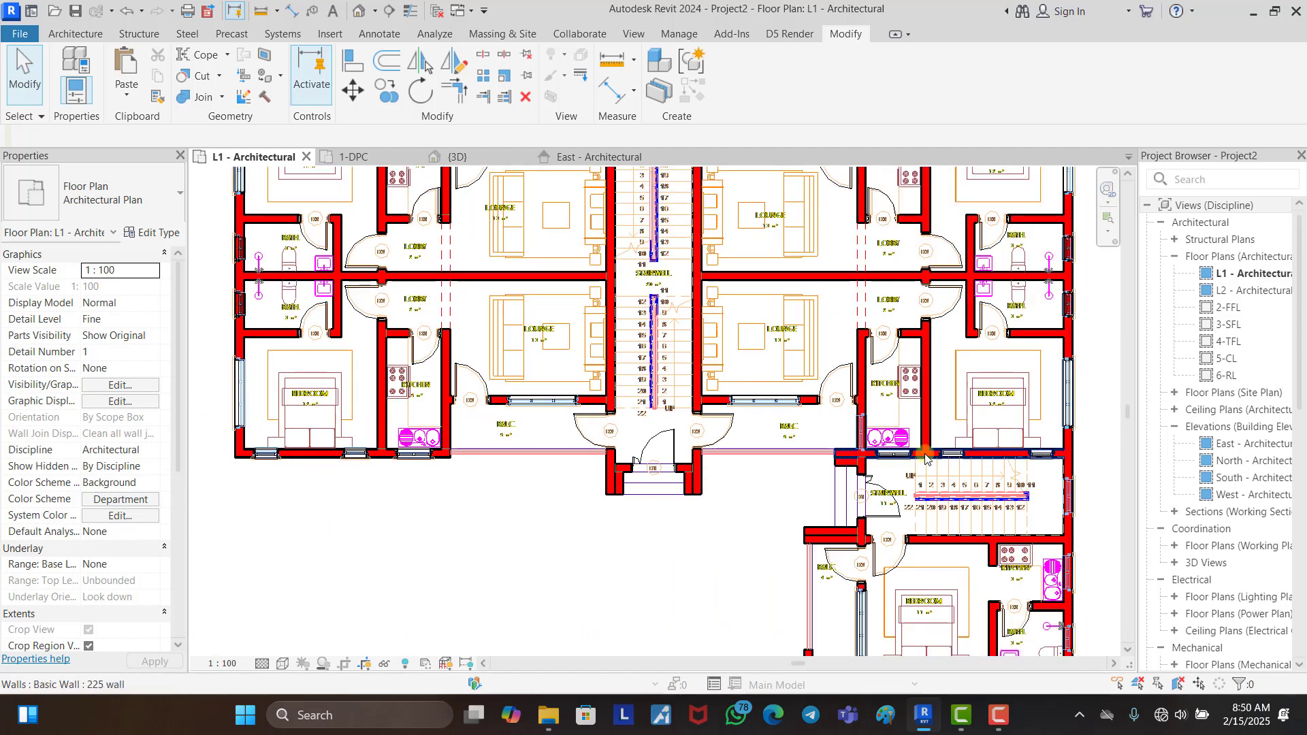
scroll(982, 454, "up", 3)
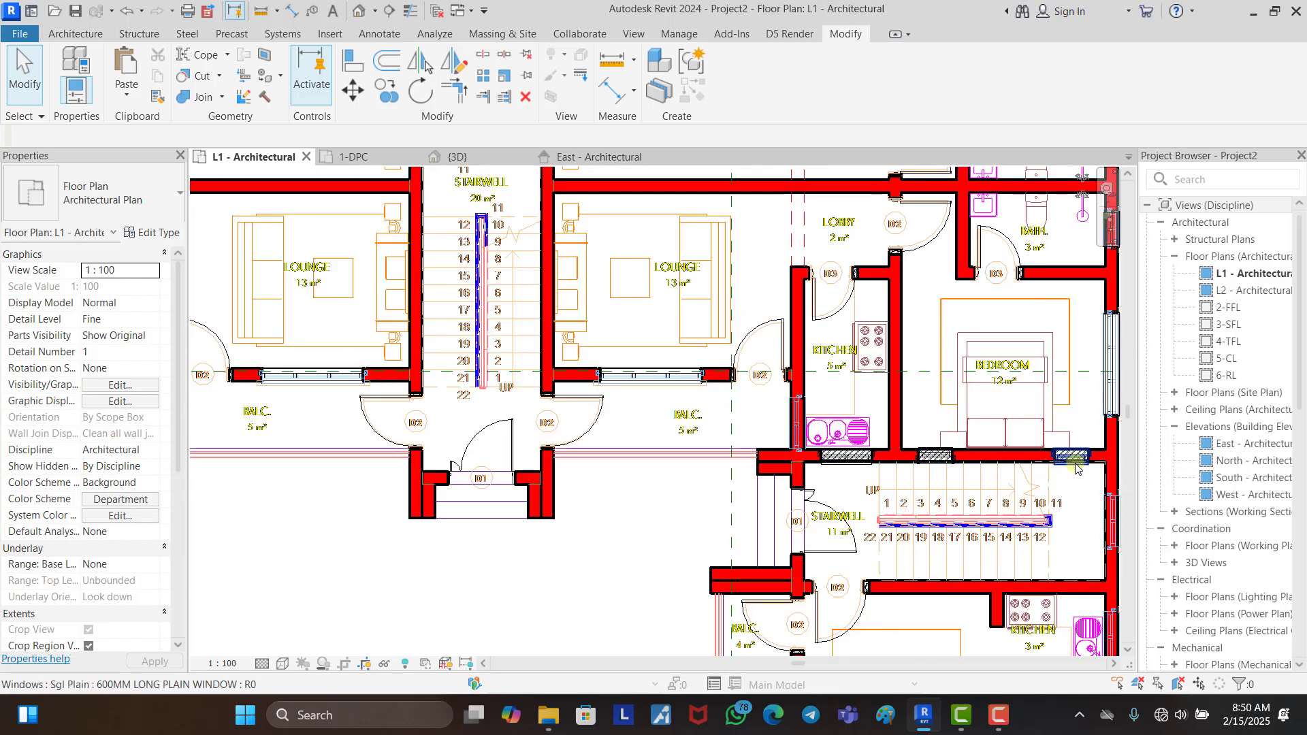
left_click(943, 456)
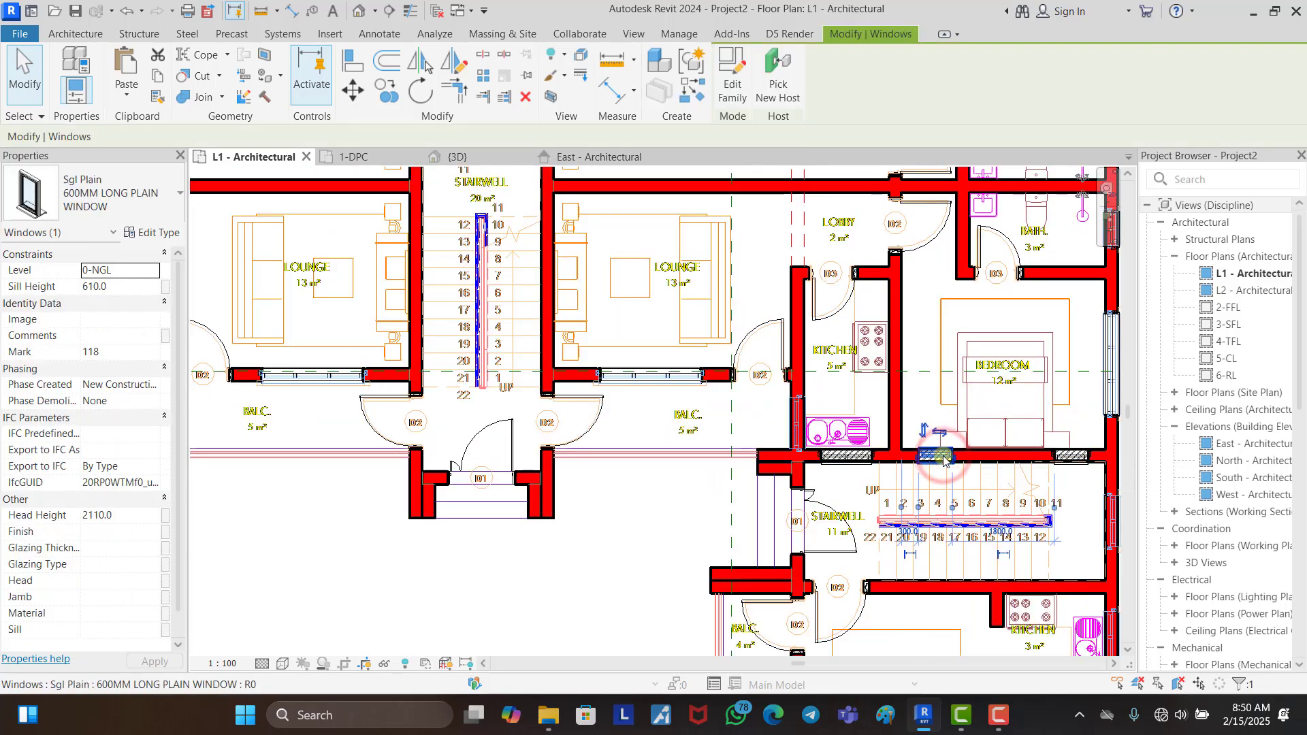
key("Escape")
left_click(1067, 463)
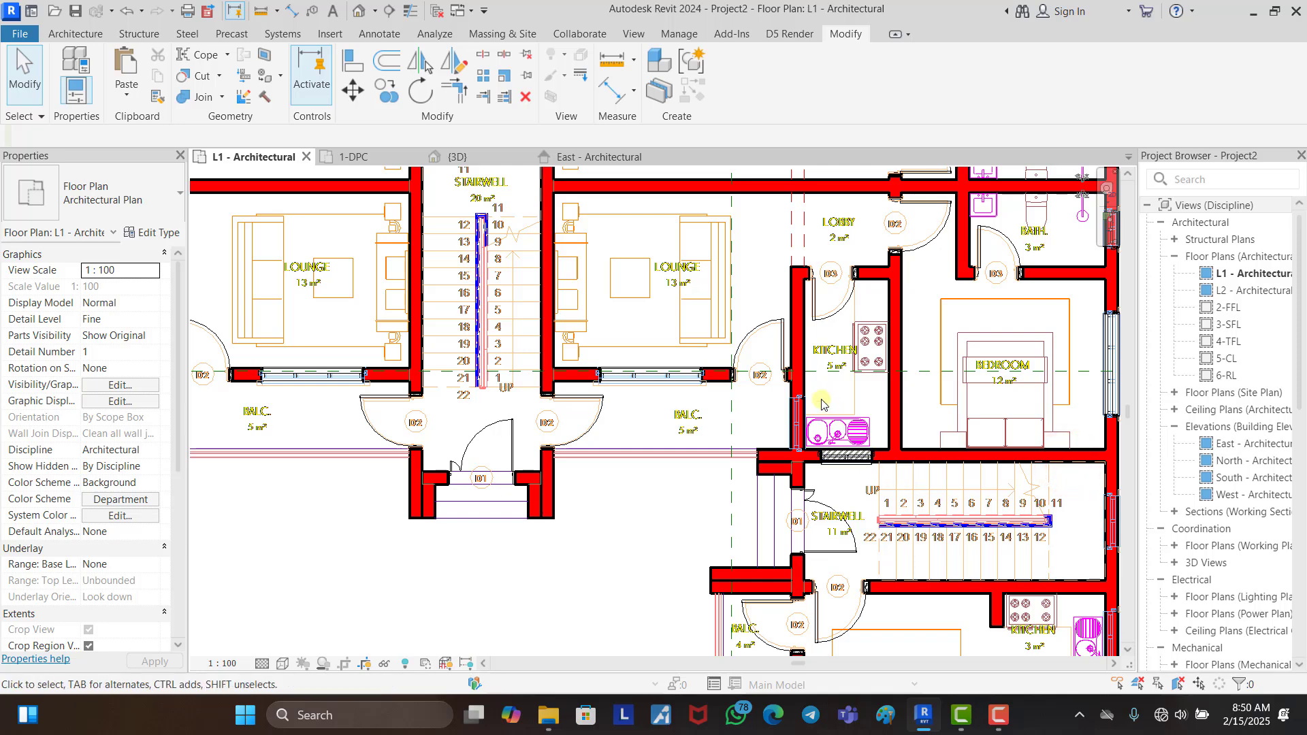
Step: Create a similar 900MM CASEMENT WINDOW at the marked opening in the lower-right kitchen's left wall, facing the balcony
scroll(844, 455, "up", 3)
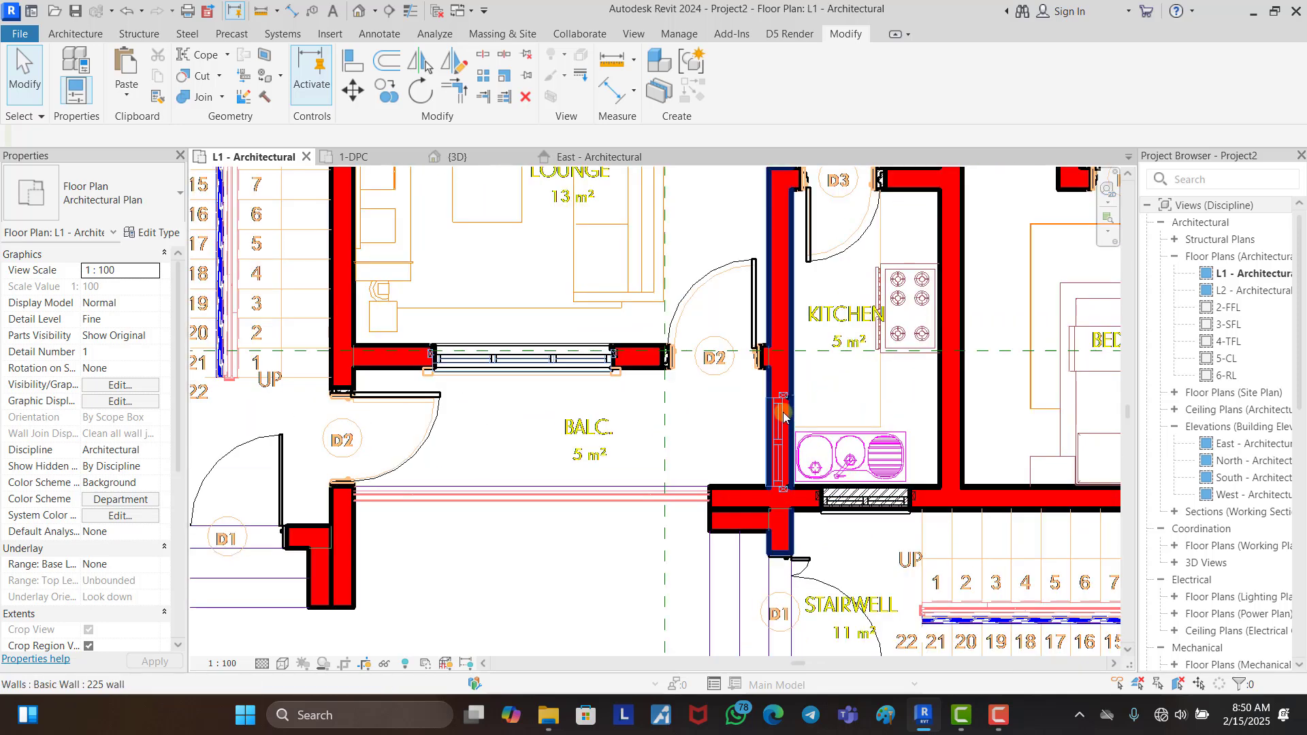
left_click(858, 508)
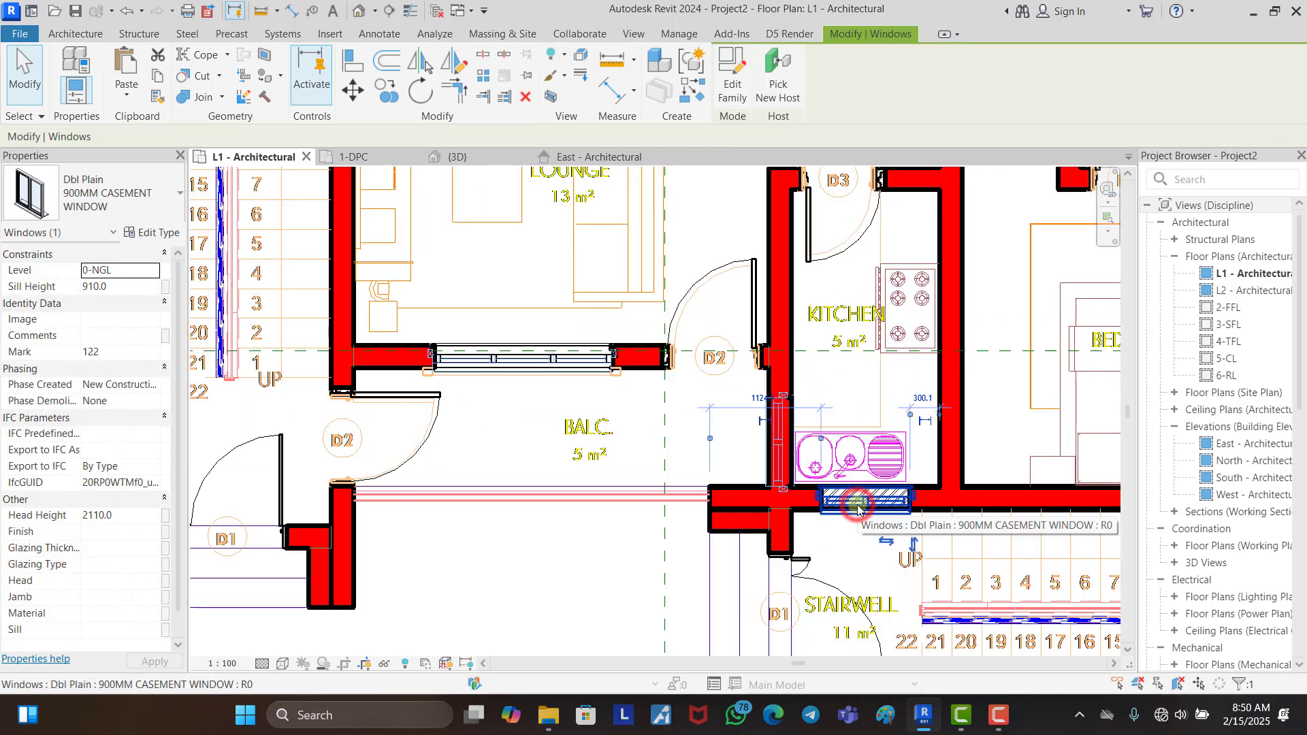
key("c")
key("s")
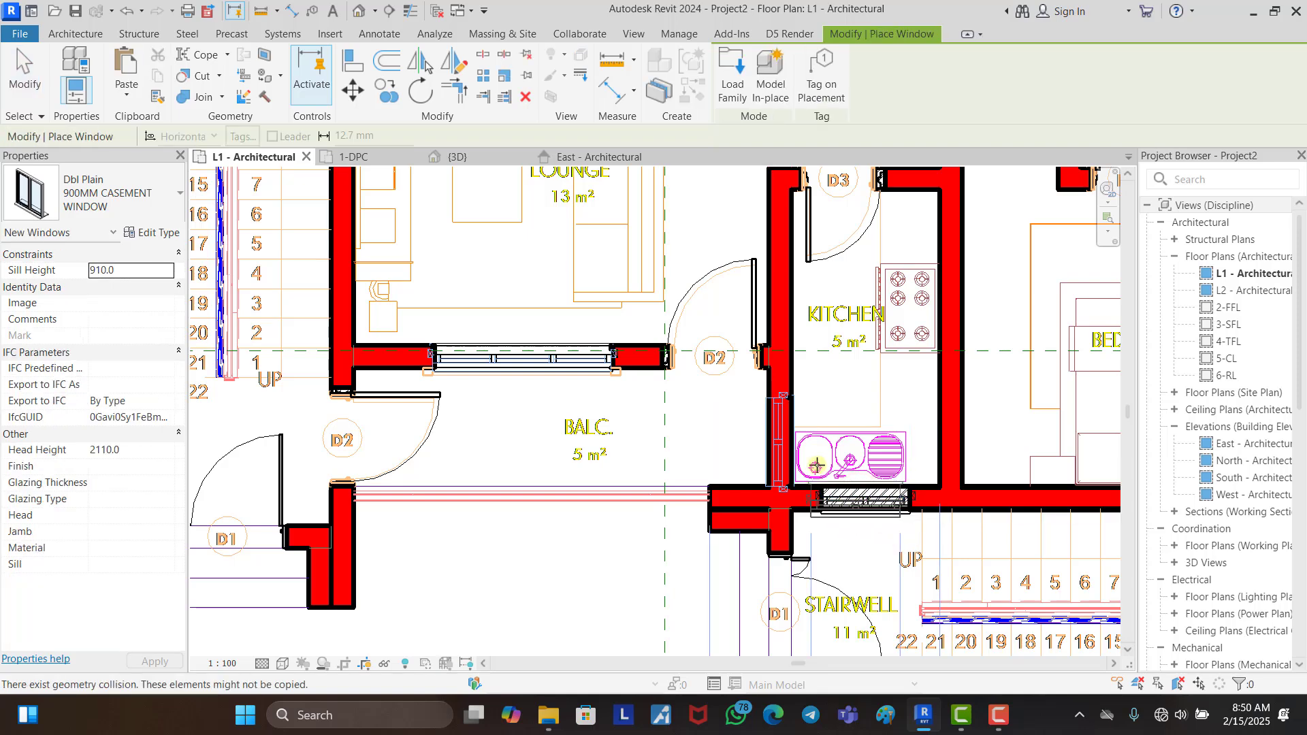
left_click(784, 449)
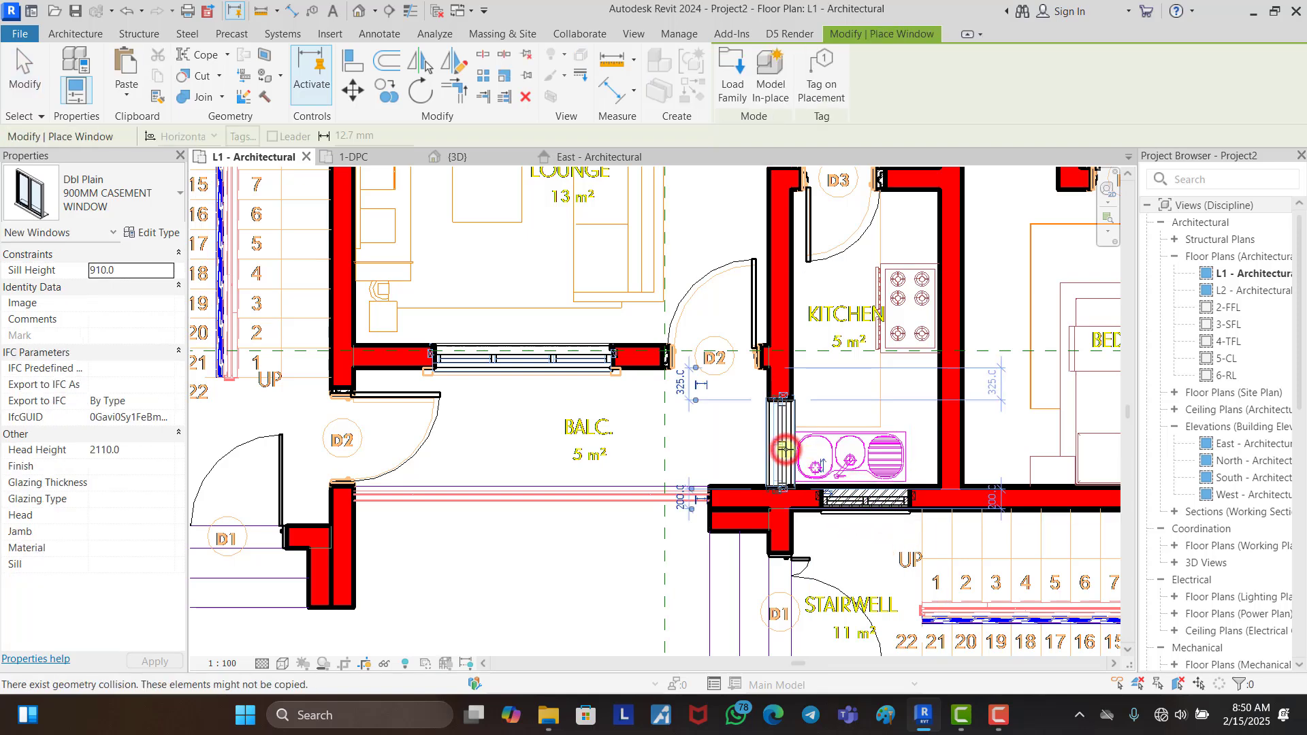
key("Escape")
key("Escape")
Step: Delete the 900MM CASEMENT WINDOW from the wall between the lower-right kitchen and the small stairwell
left_click(872, 499)
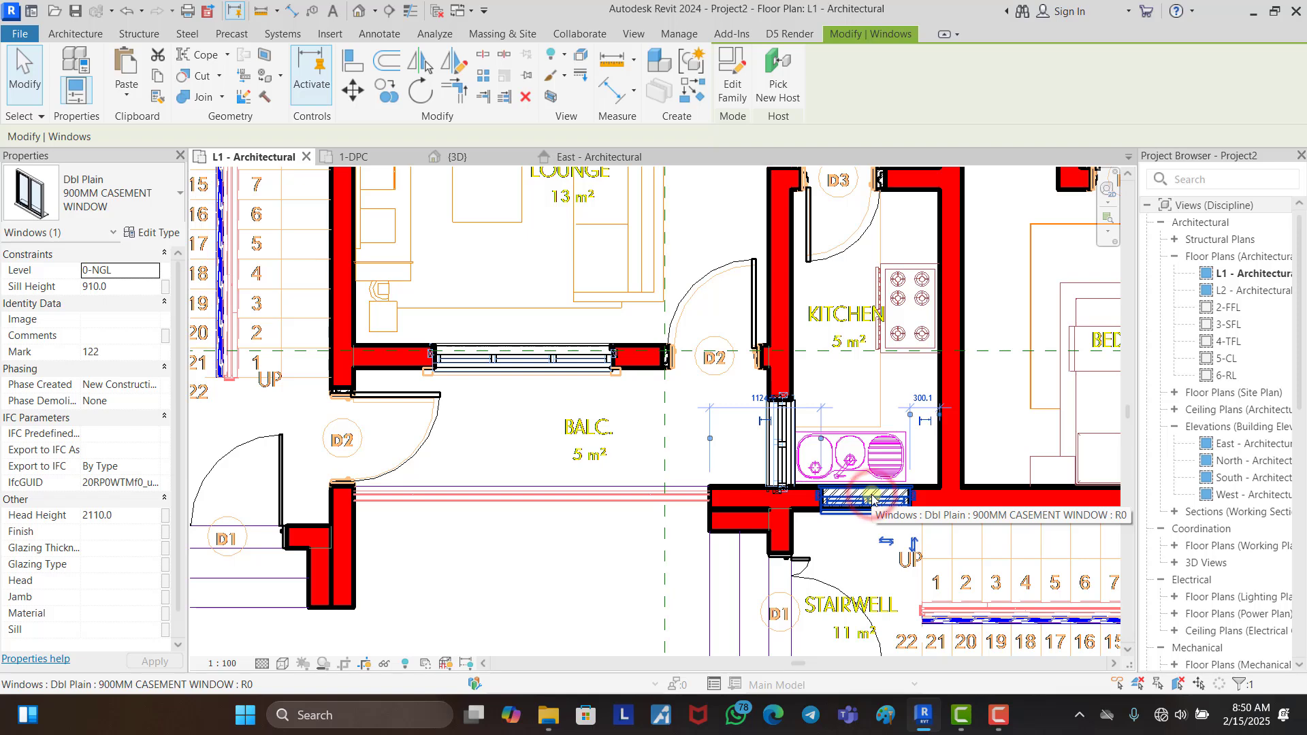
key("Delete")
scroll(783, 511, "down", 5)
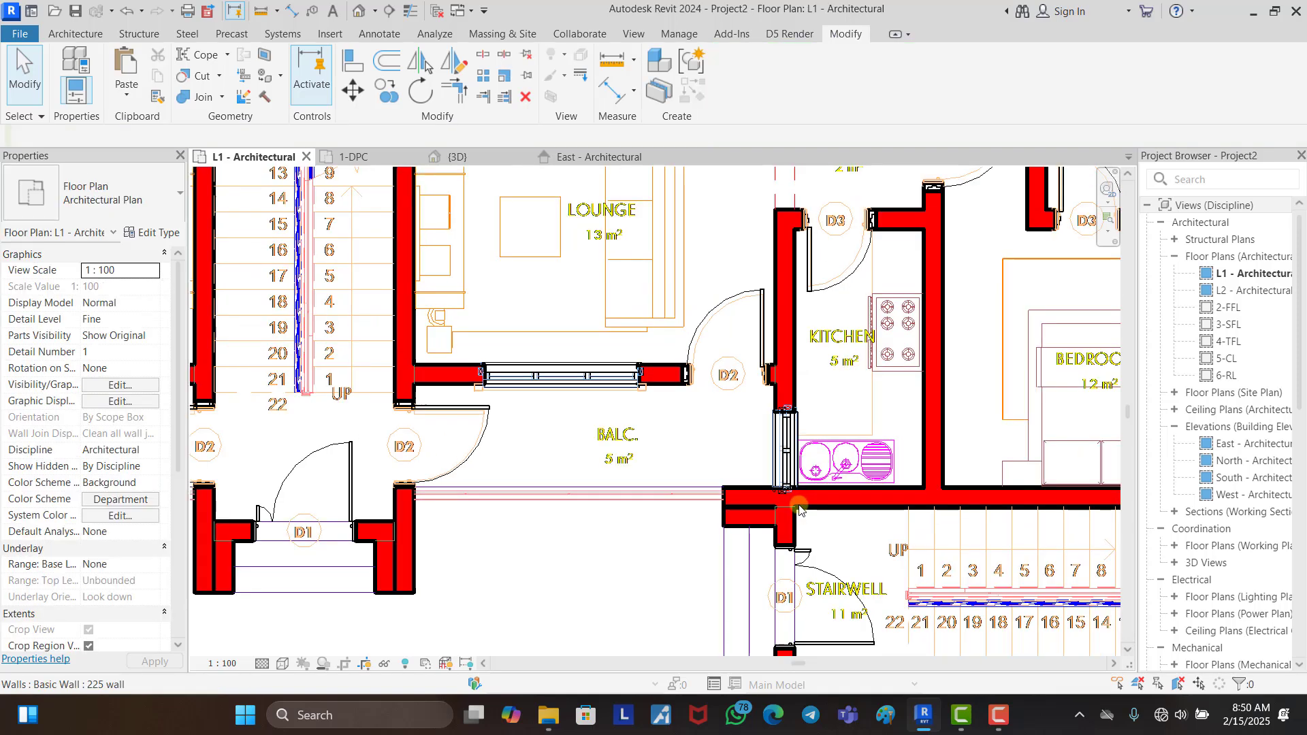
Step: Create a similar 600MM CASEMENT WINDOW at the marked opening in the right wall of the bathroom in the flat below the small stairwell
scroll(783, 510, "down", 1)
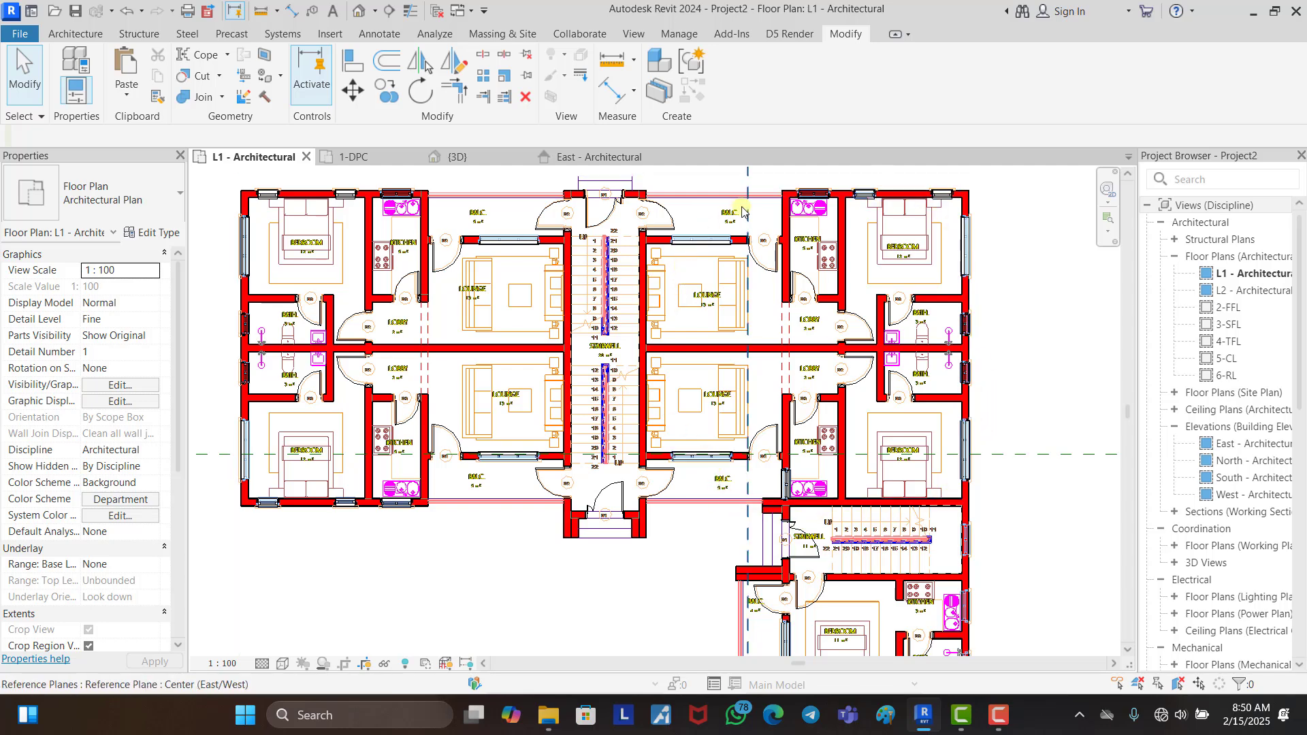
scroll(776, 245, "down", 2)
scroll(858, 451, "up", 5)
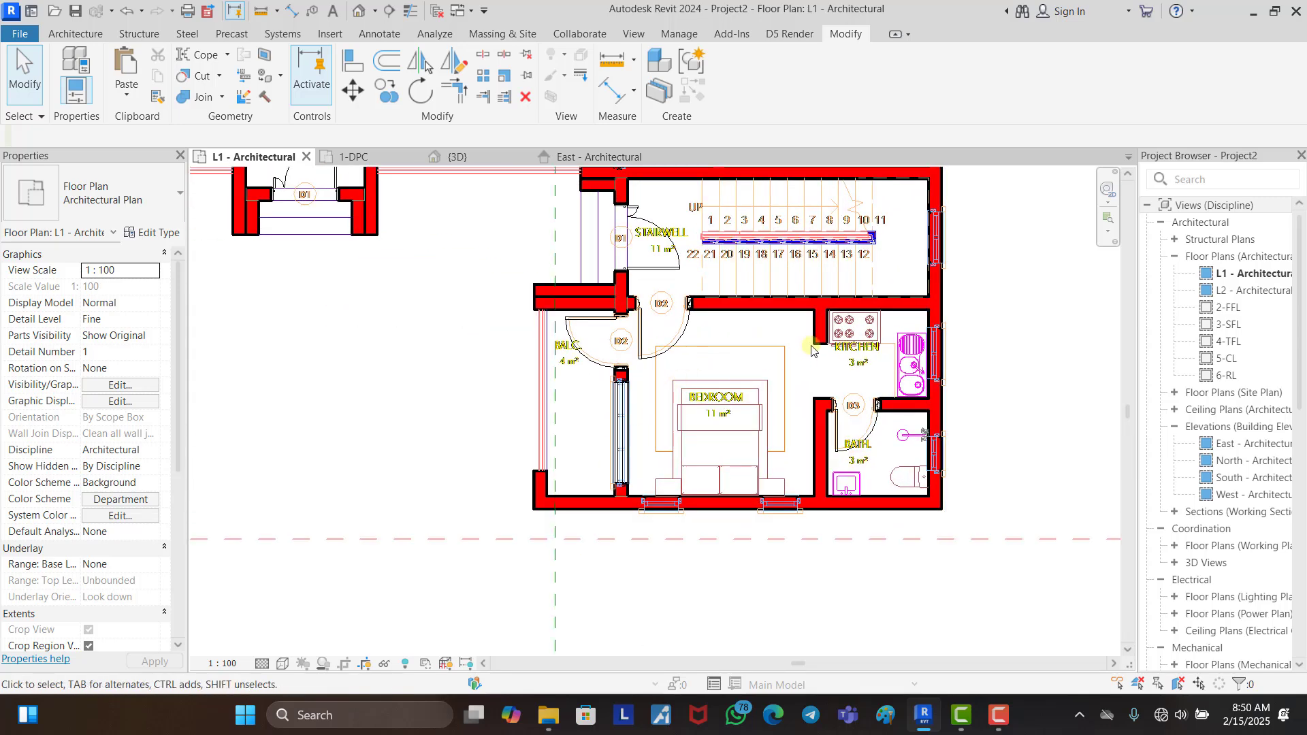
scroll(847, 559, "down", 3)
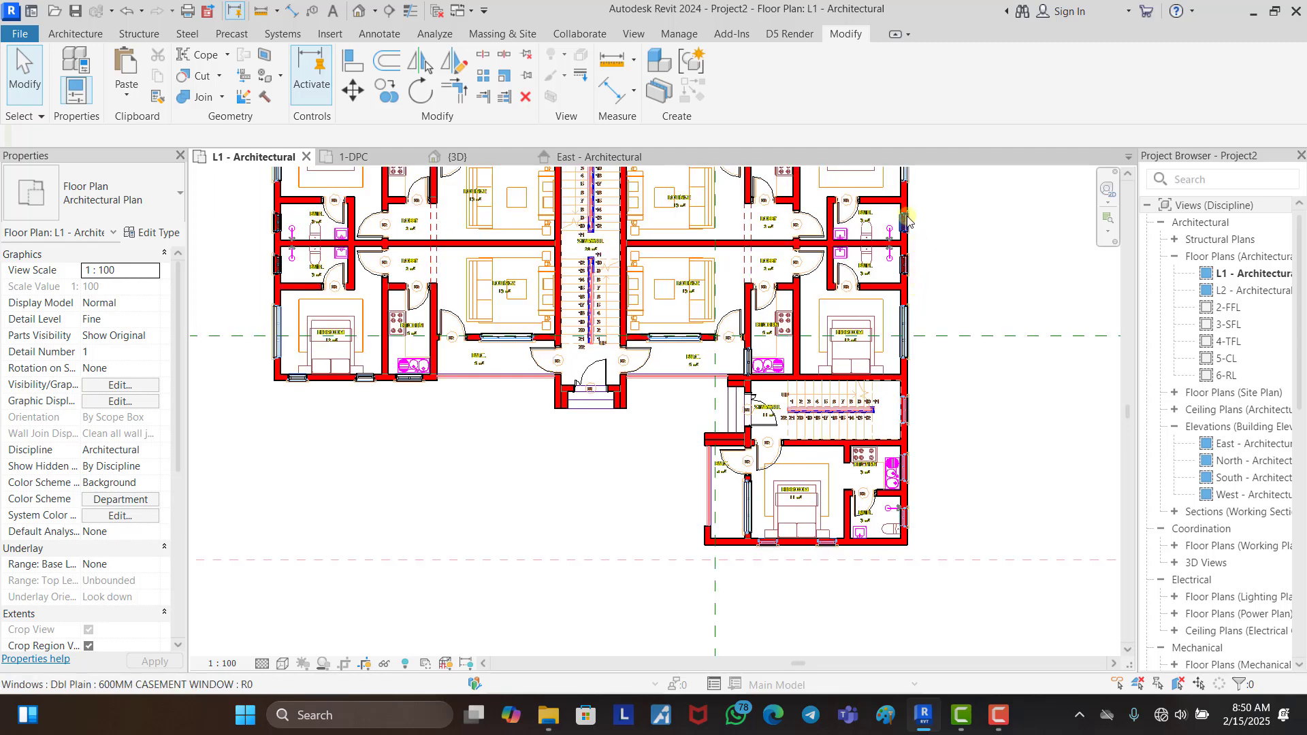
scroll(907, 219, "up", 3)
left_click(905, 222)
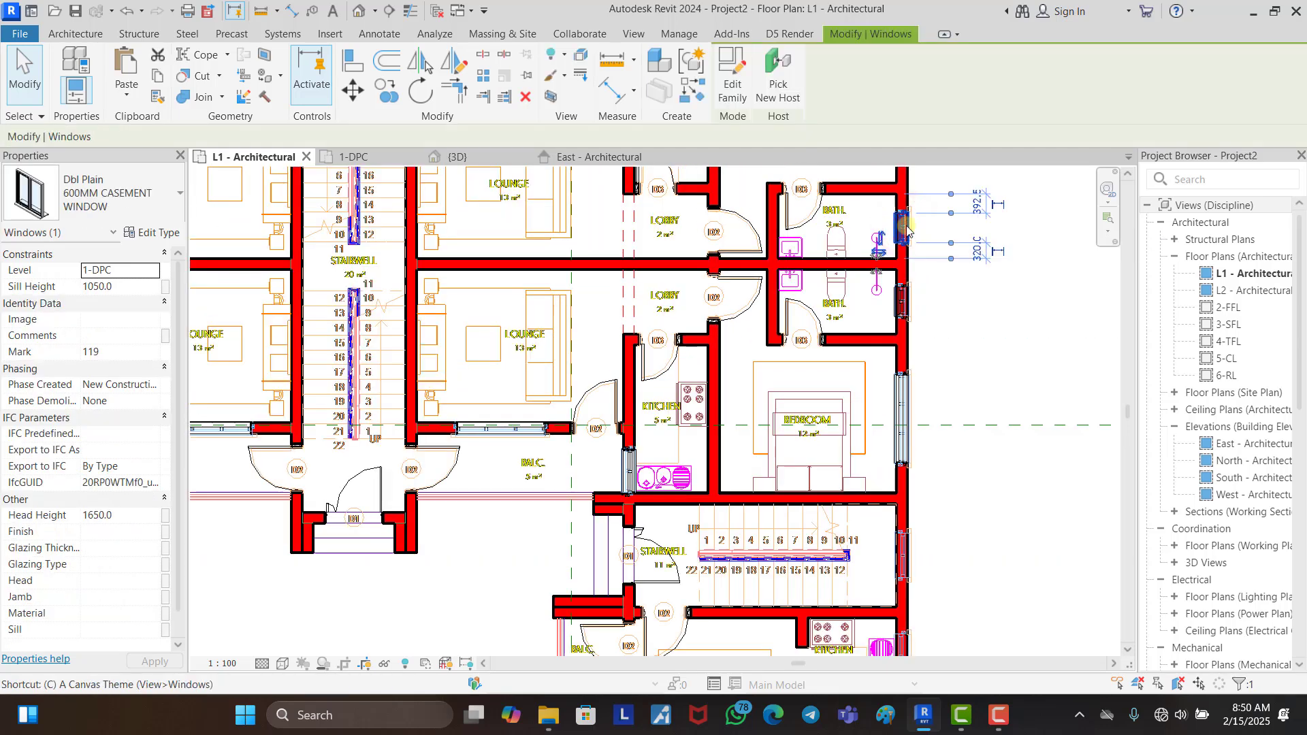
key("s")
scroll(859, 421, "down", 4)
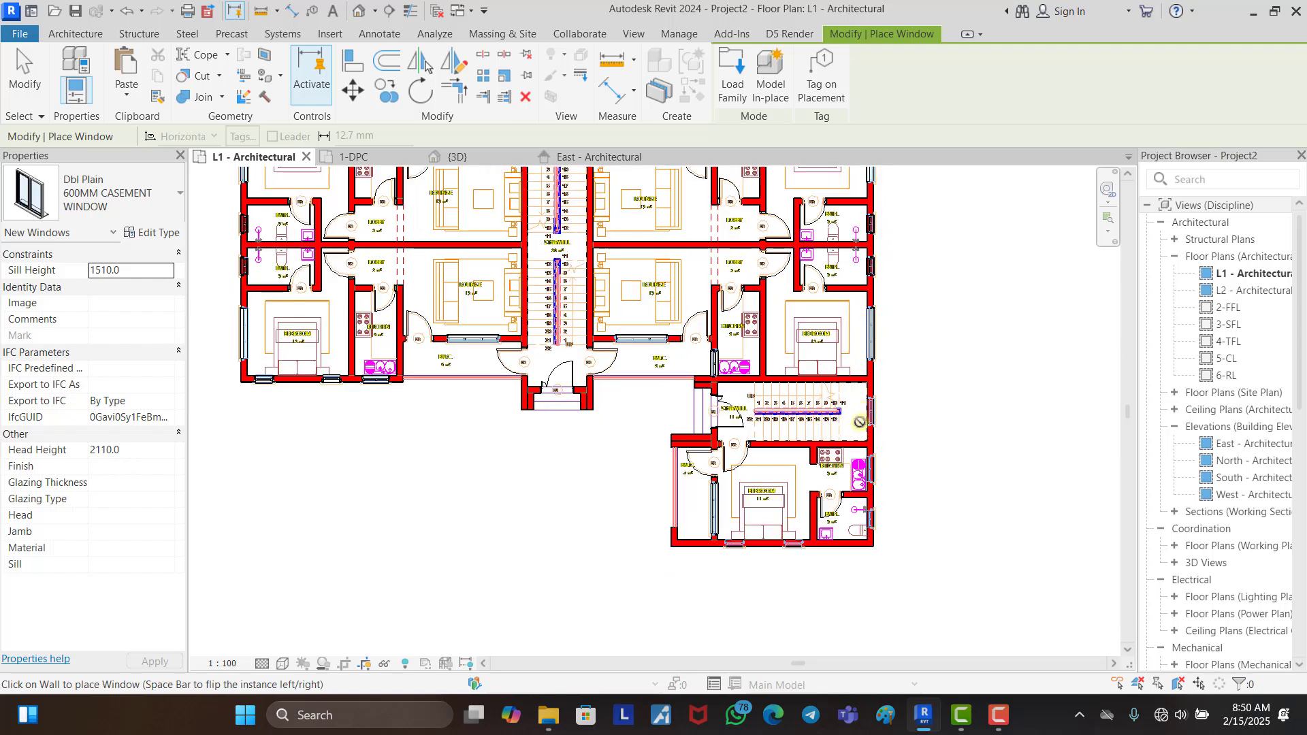
scroll(859, 422, "up", 6)
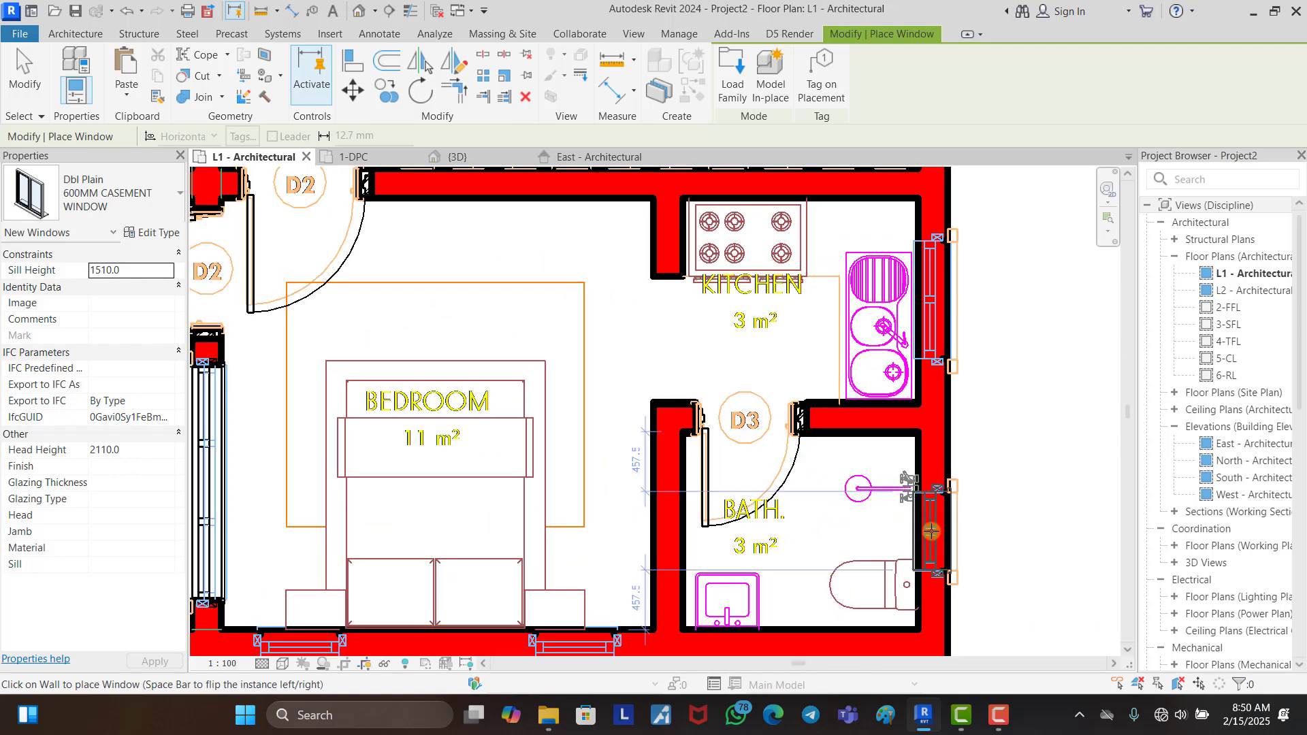
left_click(931, 531)
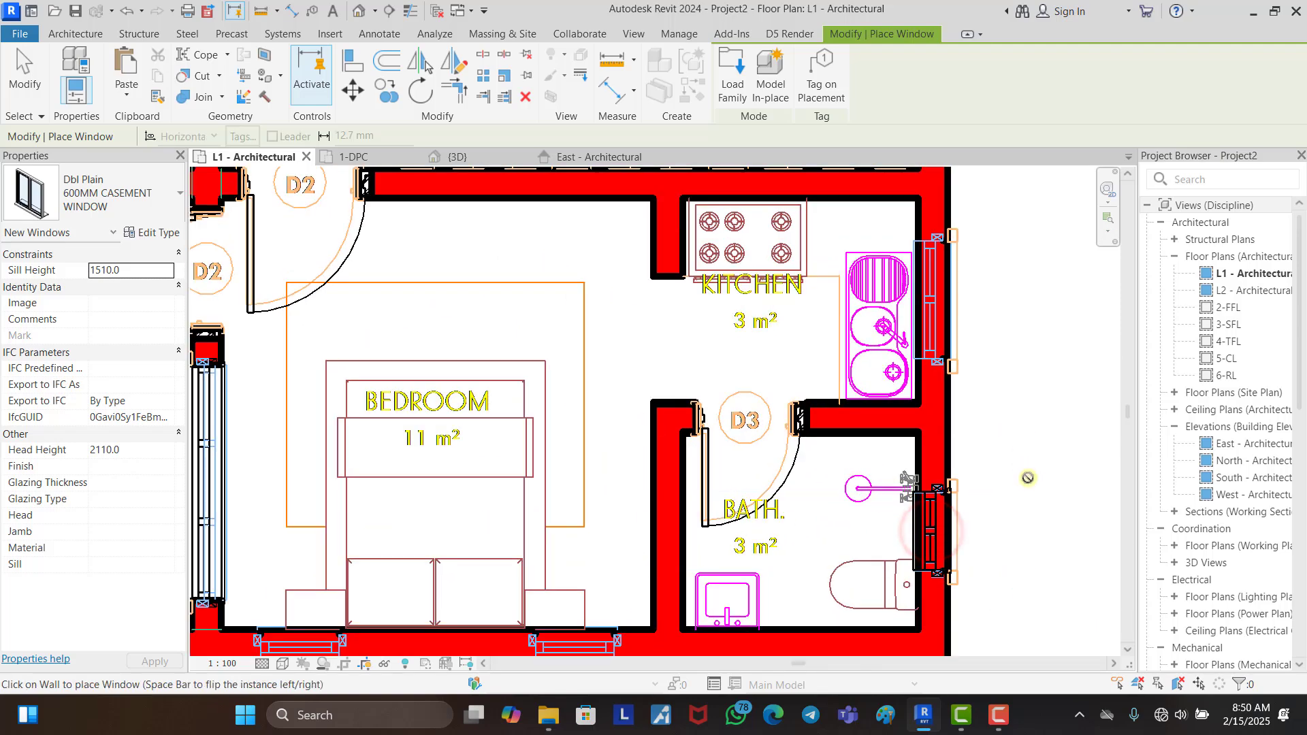
key("Escape")
Step: Create similar 600MM LONG PLAIN WINDOWs at the two marked openings in the lower wall of the 11 m² bedroom
scroll(1022, 493, "down", 3)
scroll(1022, 493, "down", 4)
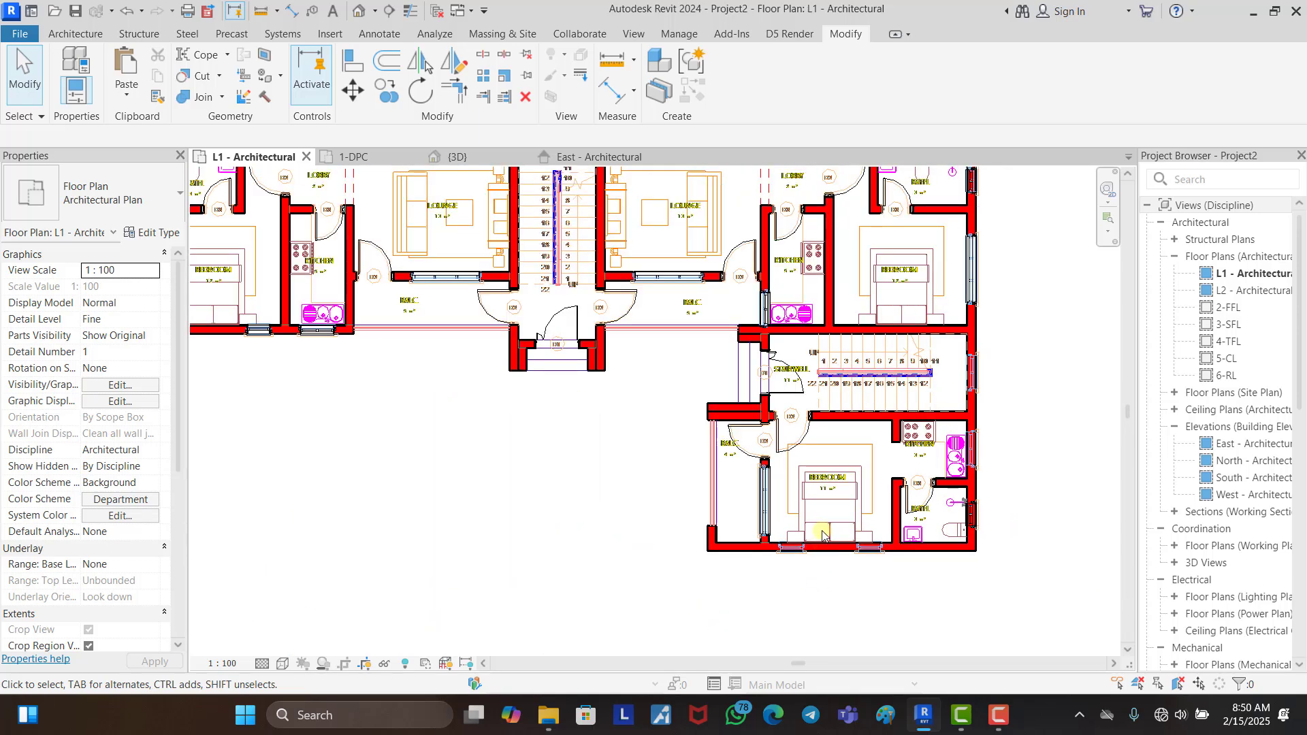
scroll(898, 275, "up", 5)
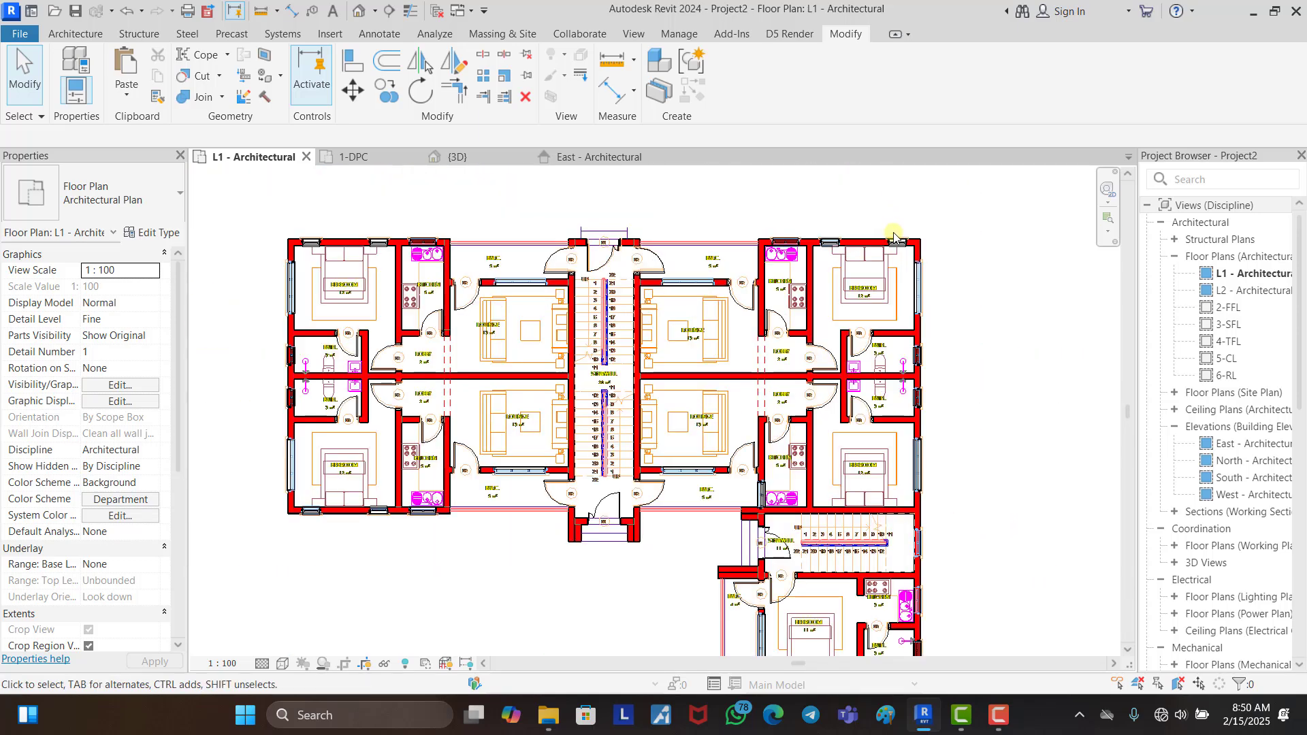
left_click(905, 284)
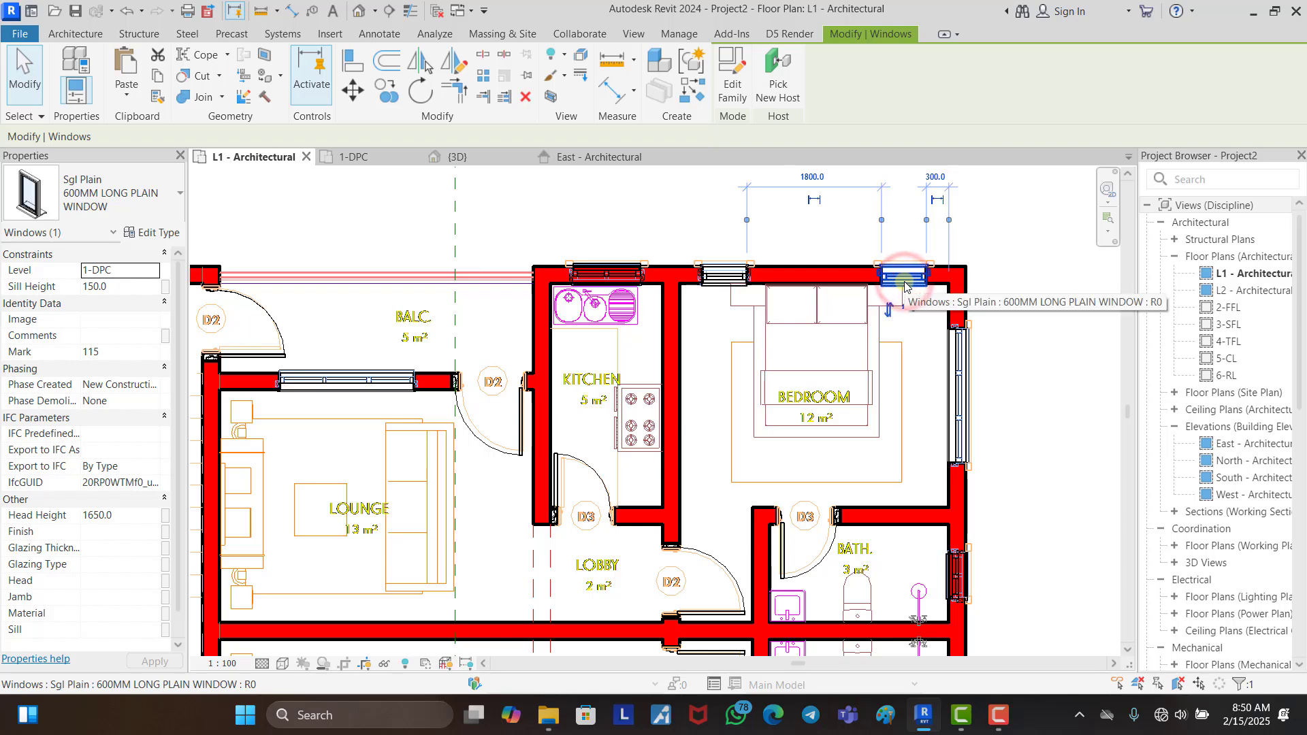
key("c")
key("s")
scroll(784, 560, "down", 5)
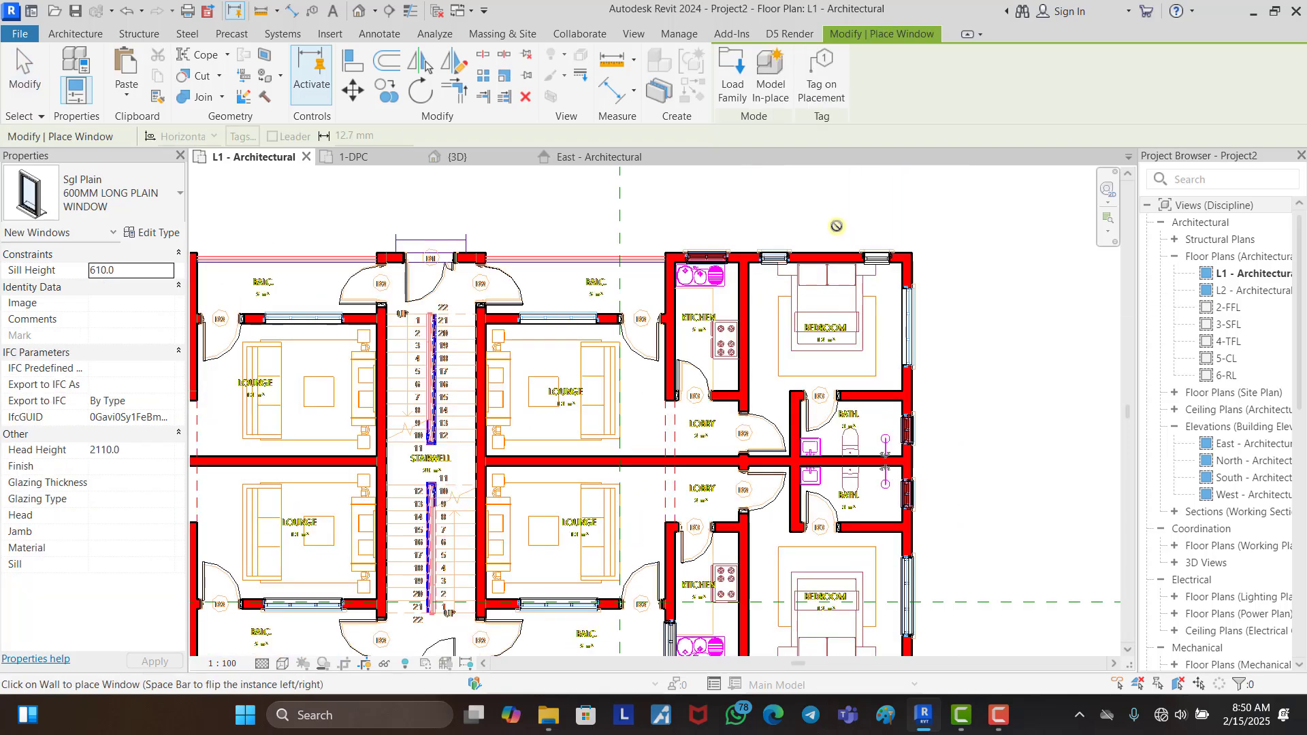
scroll(784, 560, "up", 5)
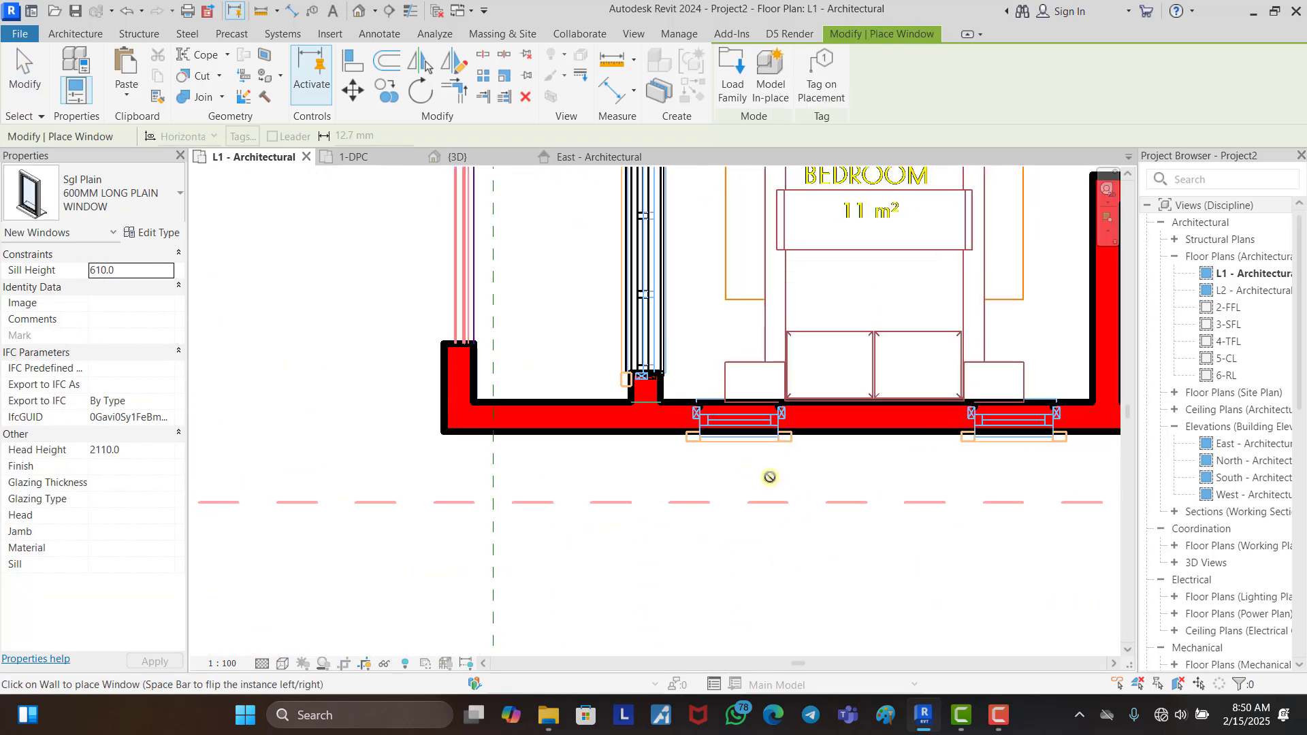
left_click(741, 426)
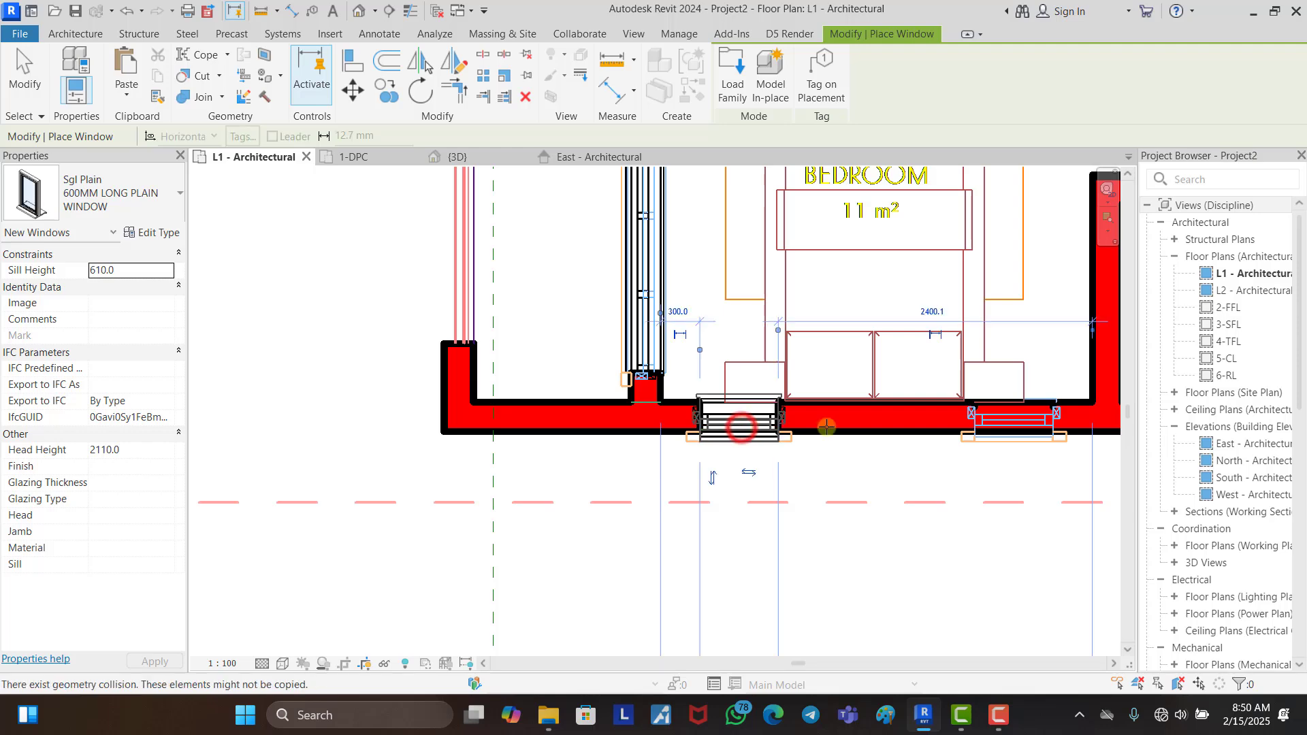
left_click(1018, 430)
scroll(783, 554, "down", 5)
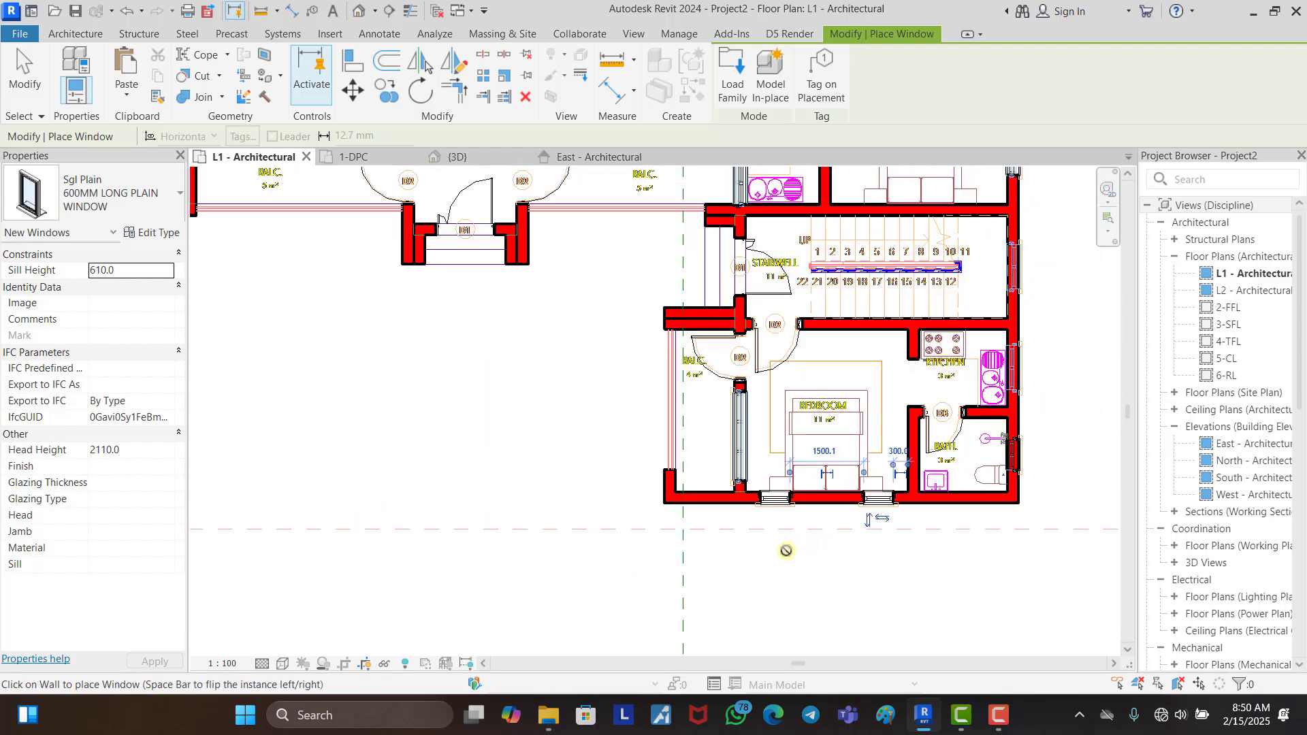
key("Escape")
key("Escape")
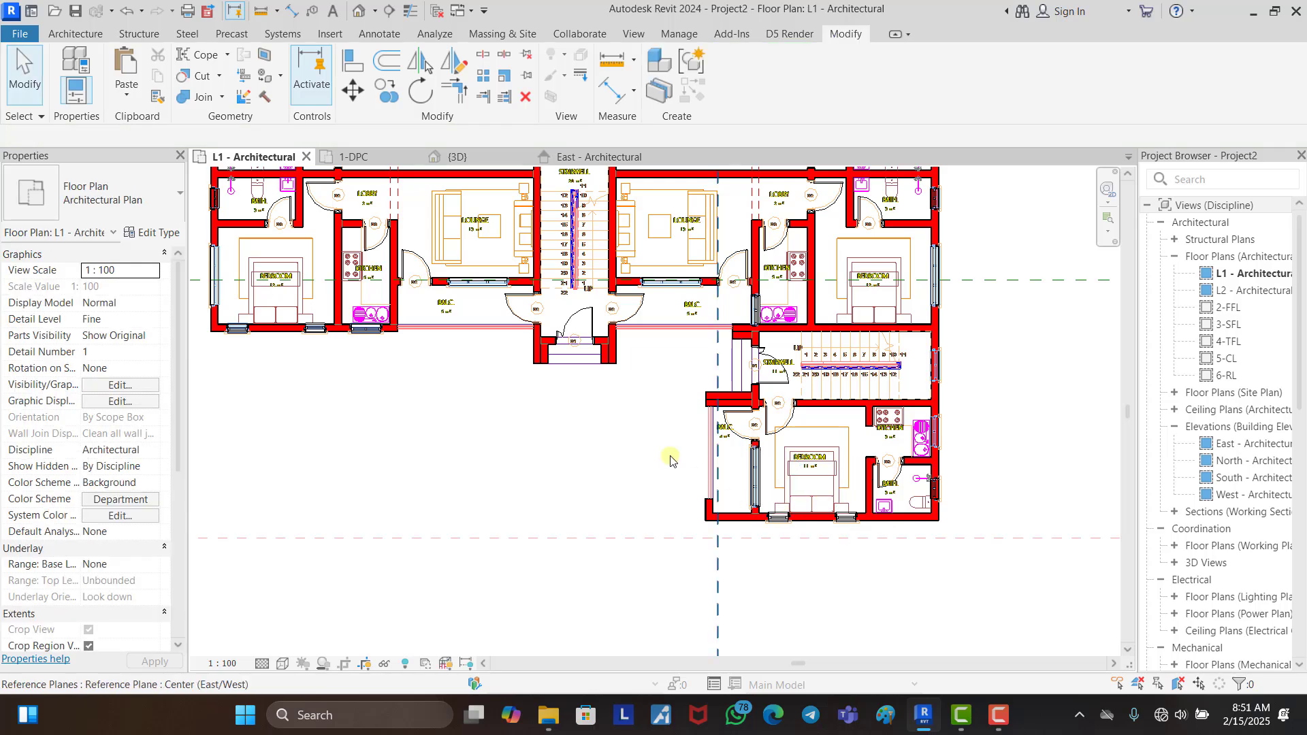
Step: Create a similar 900MM CASEMENT WINDOW at the marked opening in the right wall of the 3 m² kitchen below the small stairwell
scroll(753, 306, "up", 3)
left_click(754, 310)
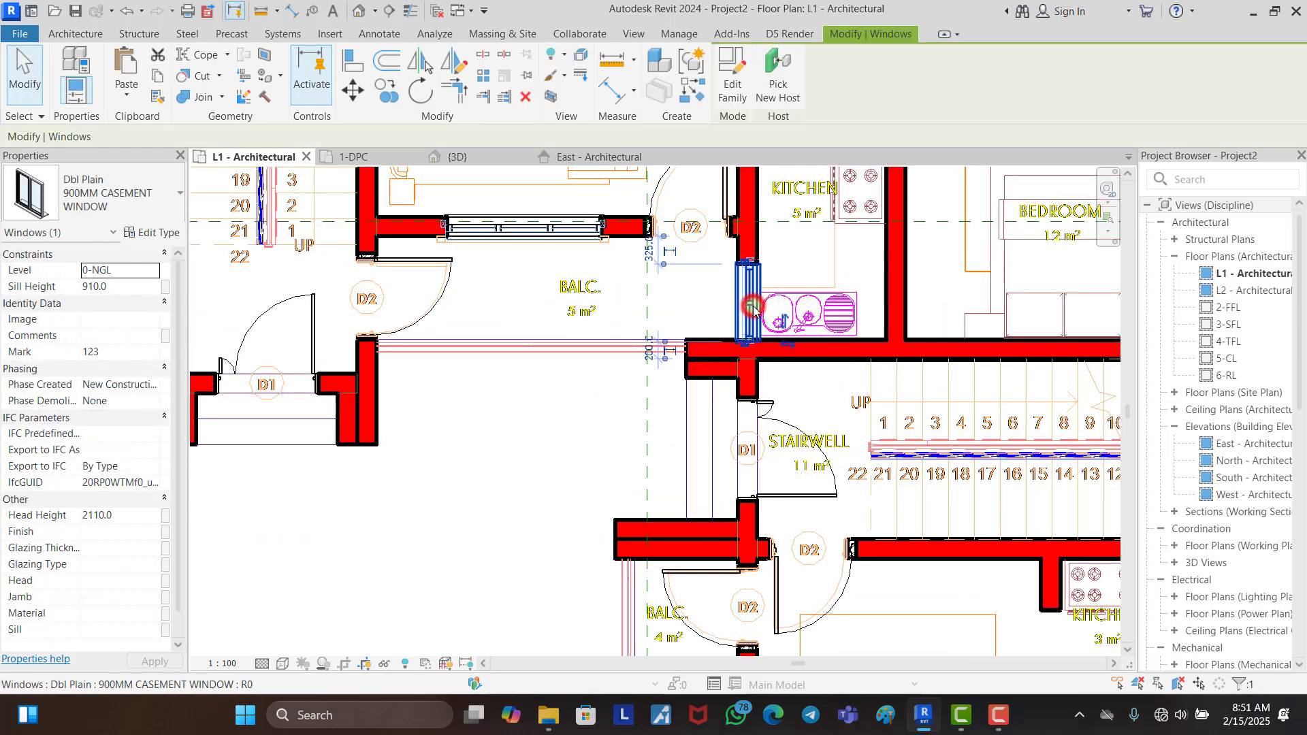
key("c")
key("s")
scroll(624, 309, "down", 1)
scroll(624, 309, "down", 3)
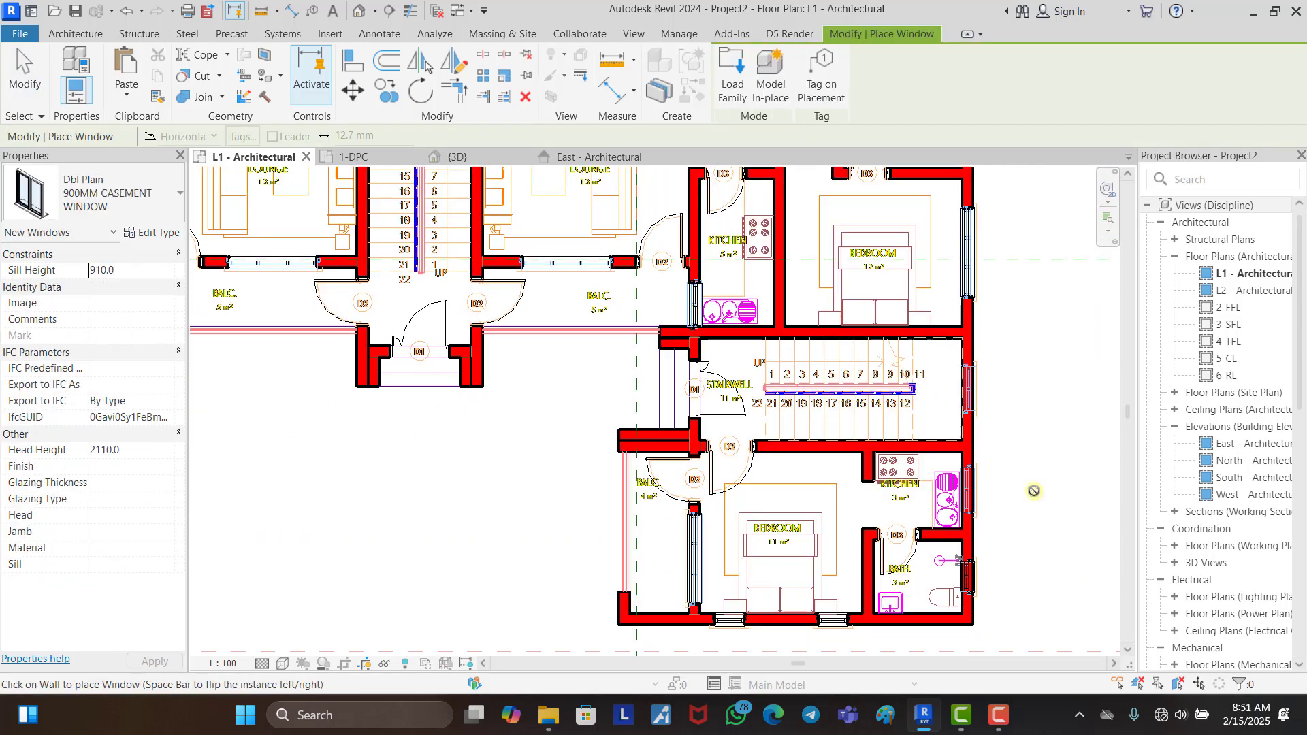
scroll(940, 482, "up", 5)
left_click(940, 482)
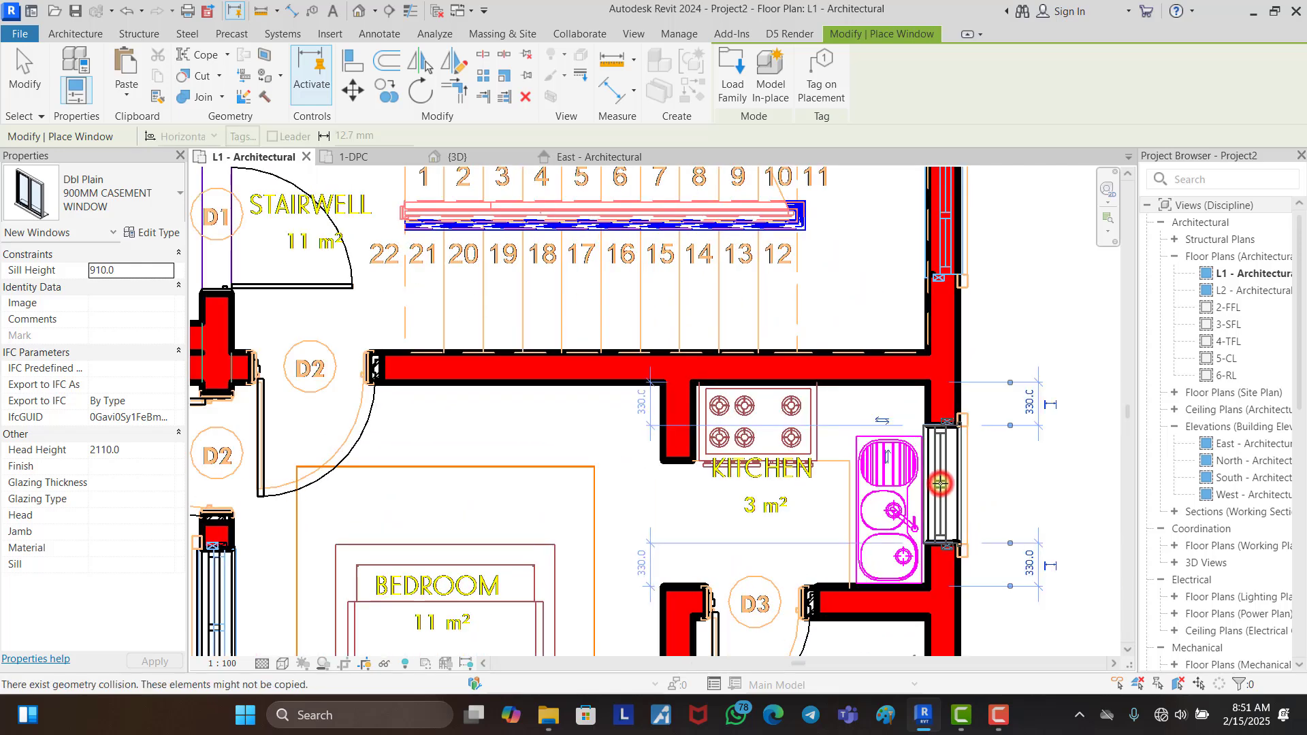
key("Escape")
key("Escape")
scroll(873, 415, "down", 1)
scroll(874, 414, "down", 1)
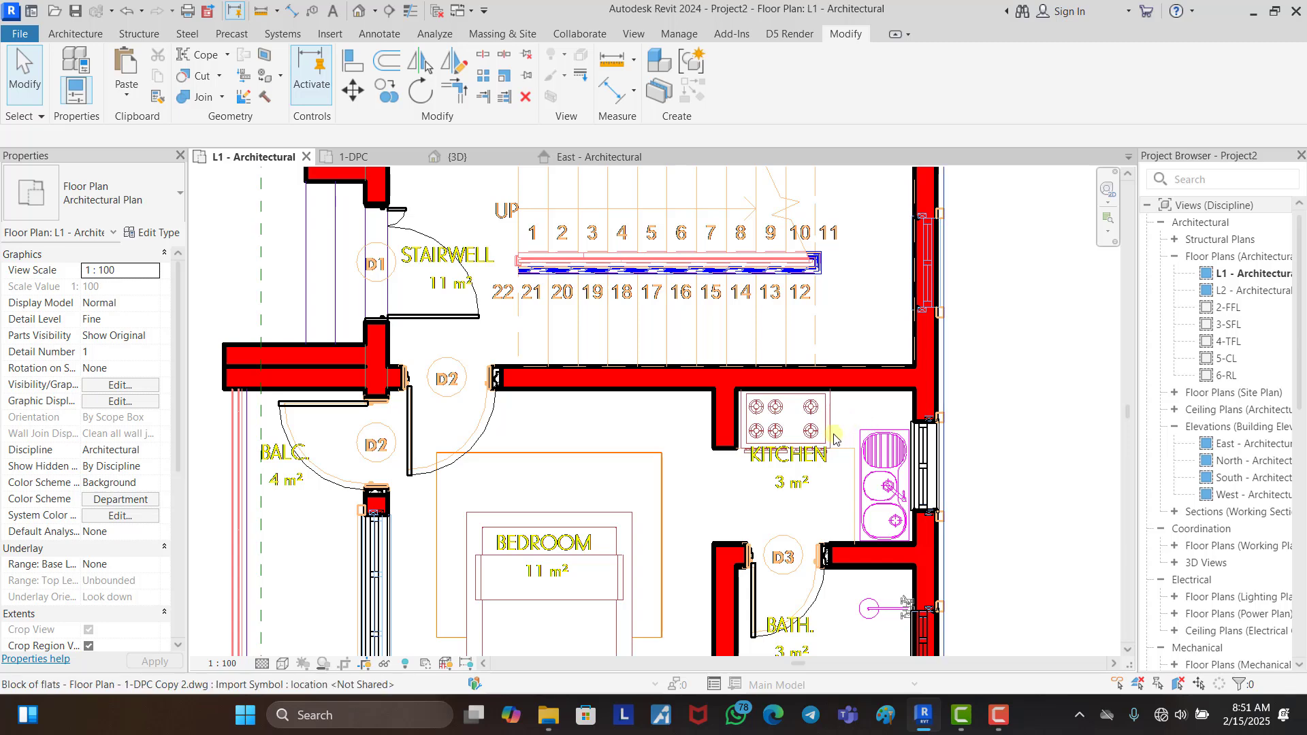
Step: Create a similar 900MM CASEMENT WINDOW at the marked opening in the small stairwell's right wall
scroll(858, 426, "down", 3)
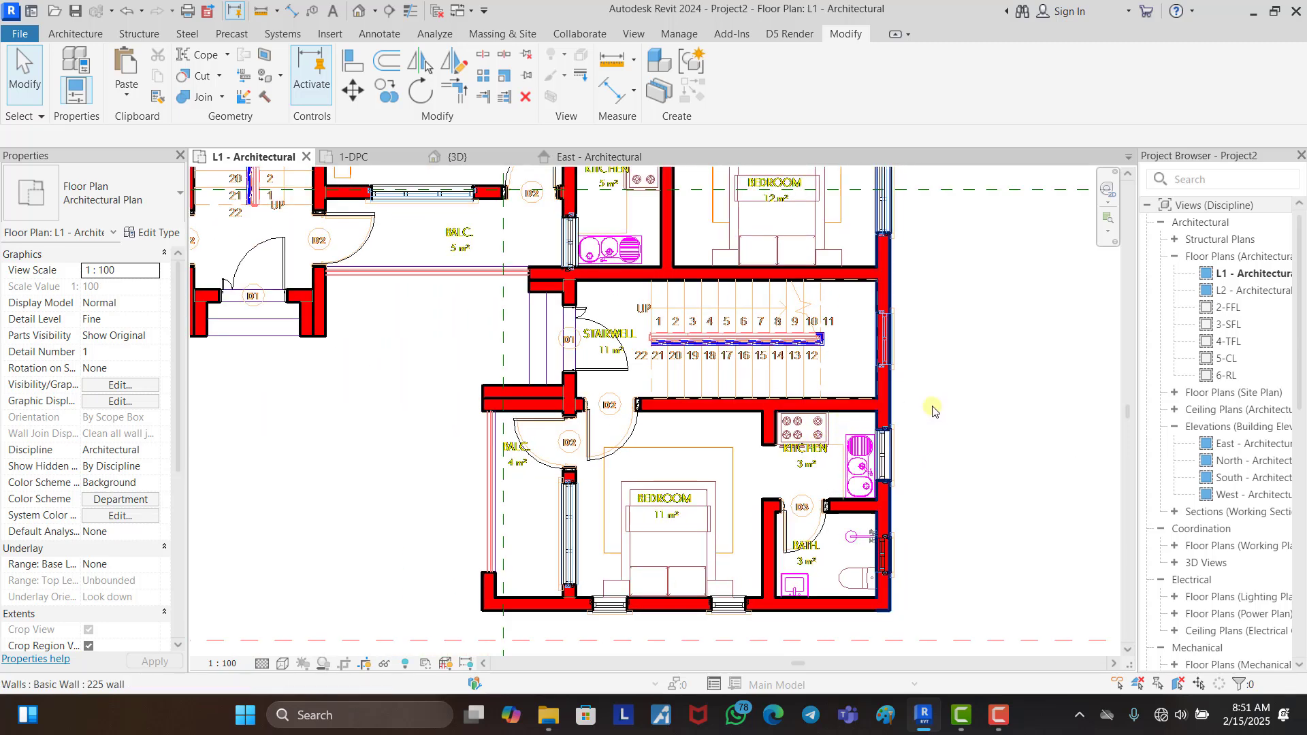
scroll(925, 507, "down", 2)
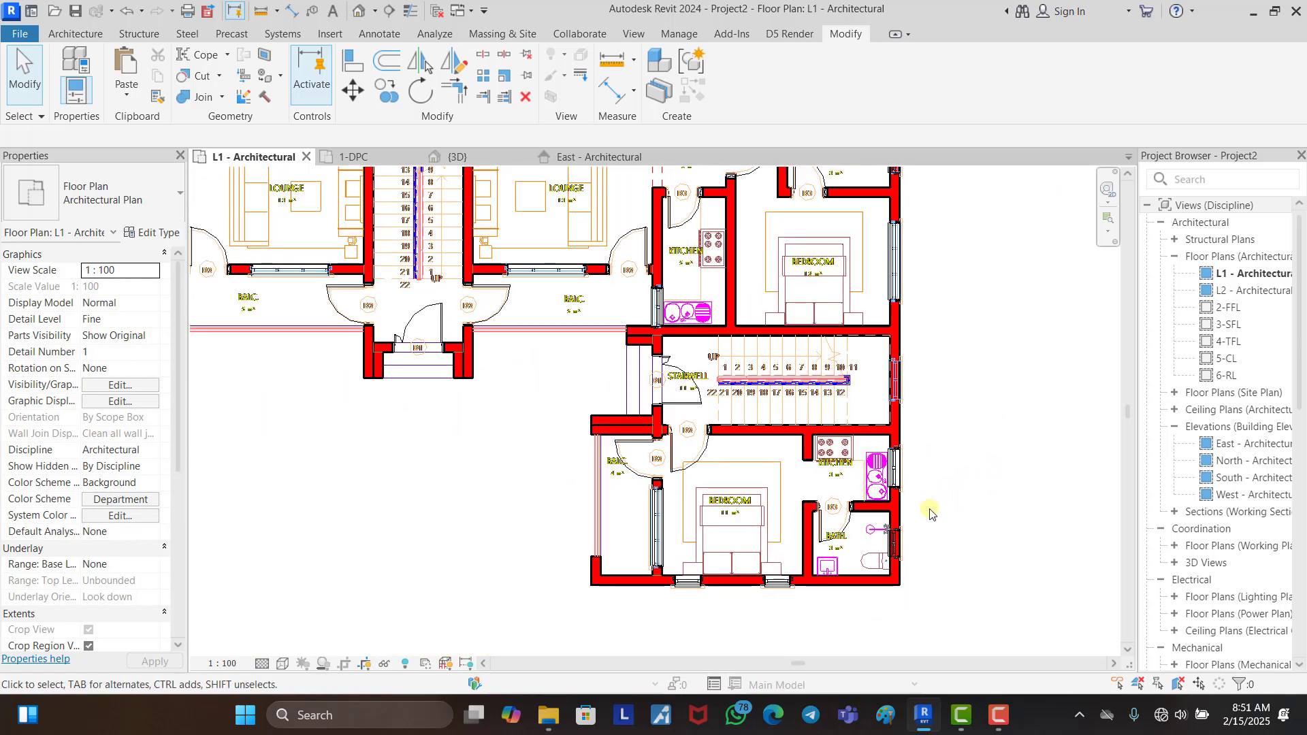
scroll(907, 420, "up", 5)
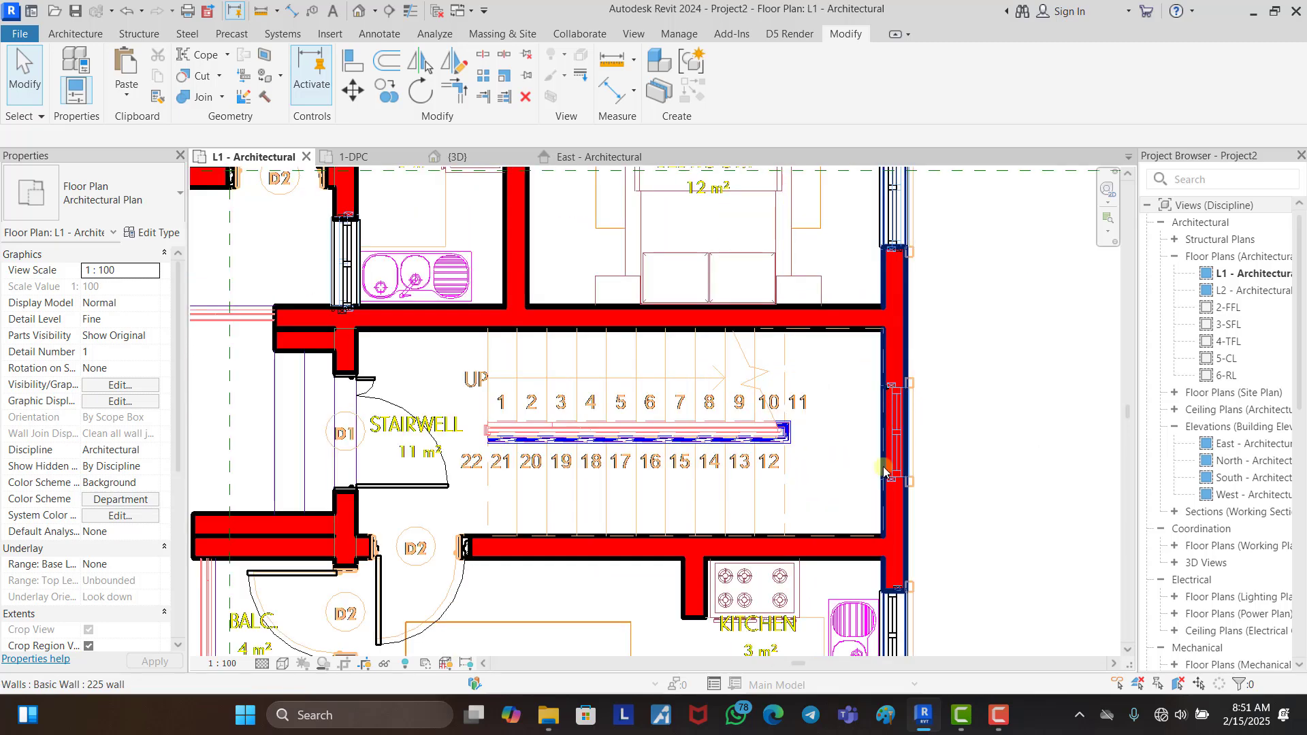
scroll(902, 517, "down", 2)
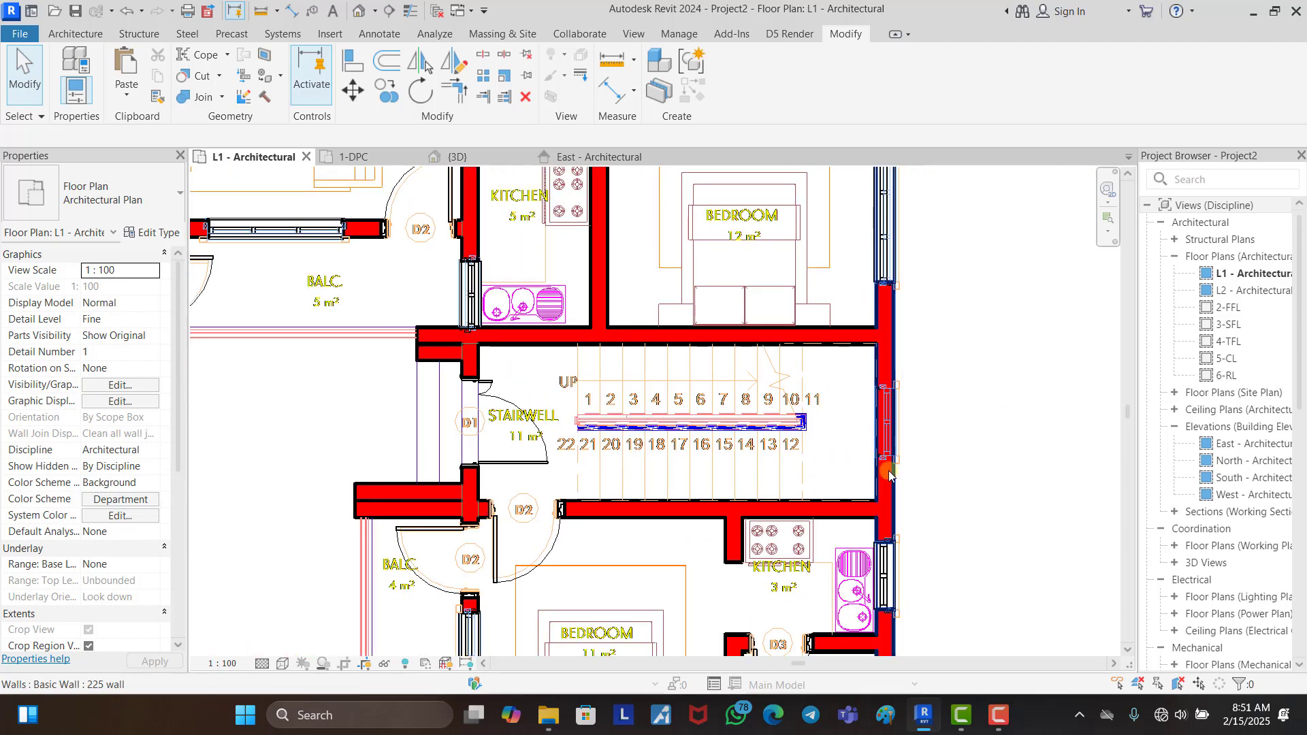
left_click(894, 587)
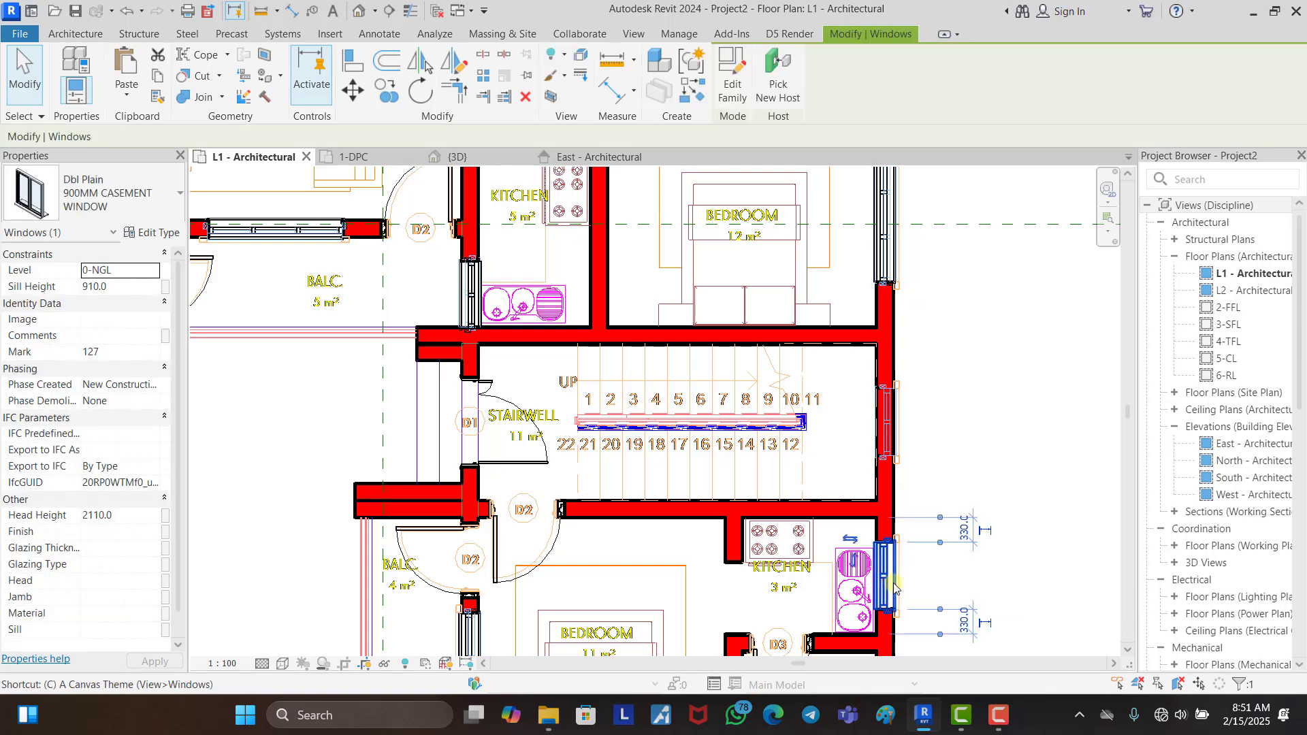
key("c")
key("s")
scroll(892, 415, "up", 2)
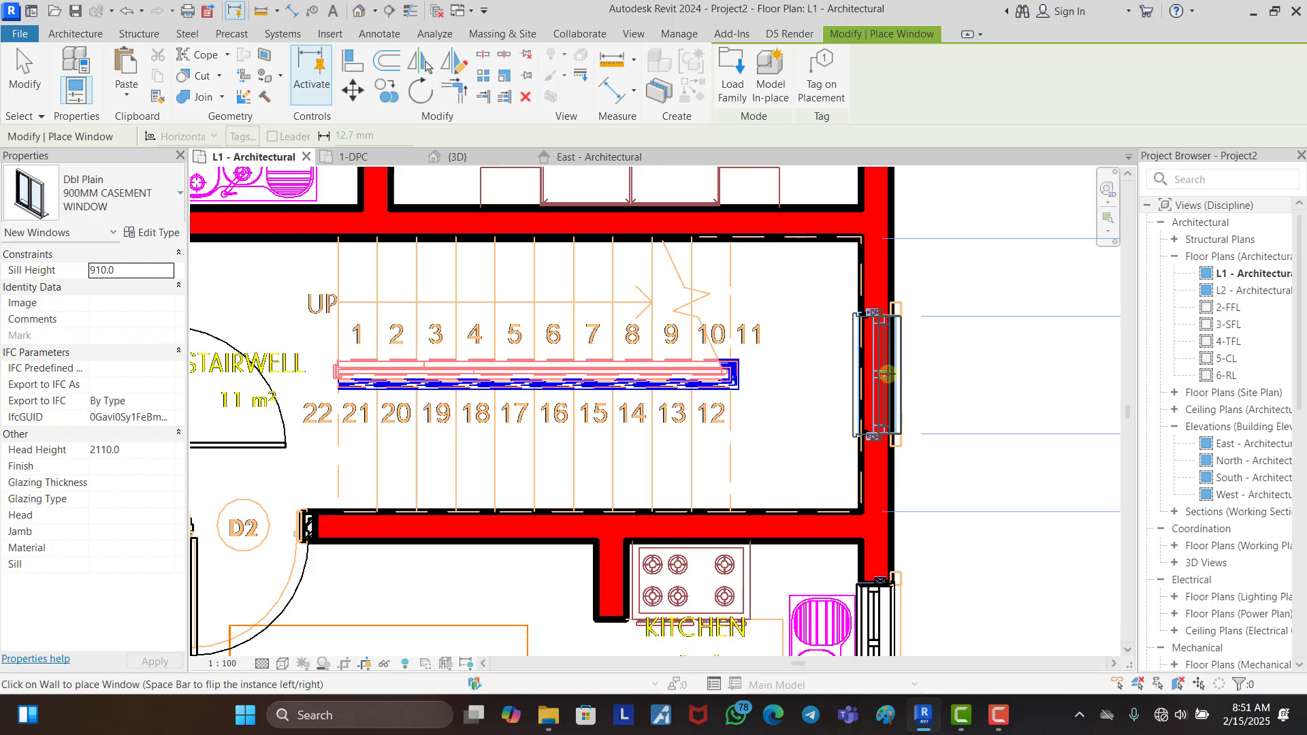
left_click(886, 376)
scroll(886, 376, "down", 5)
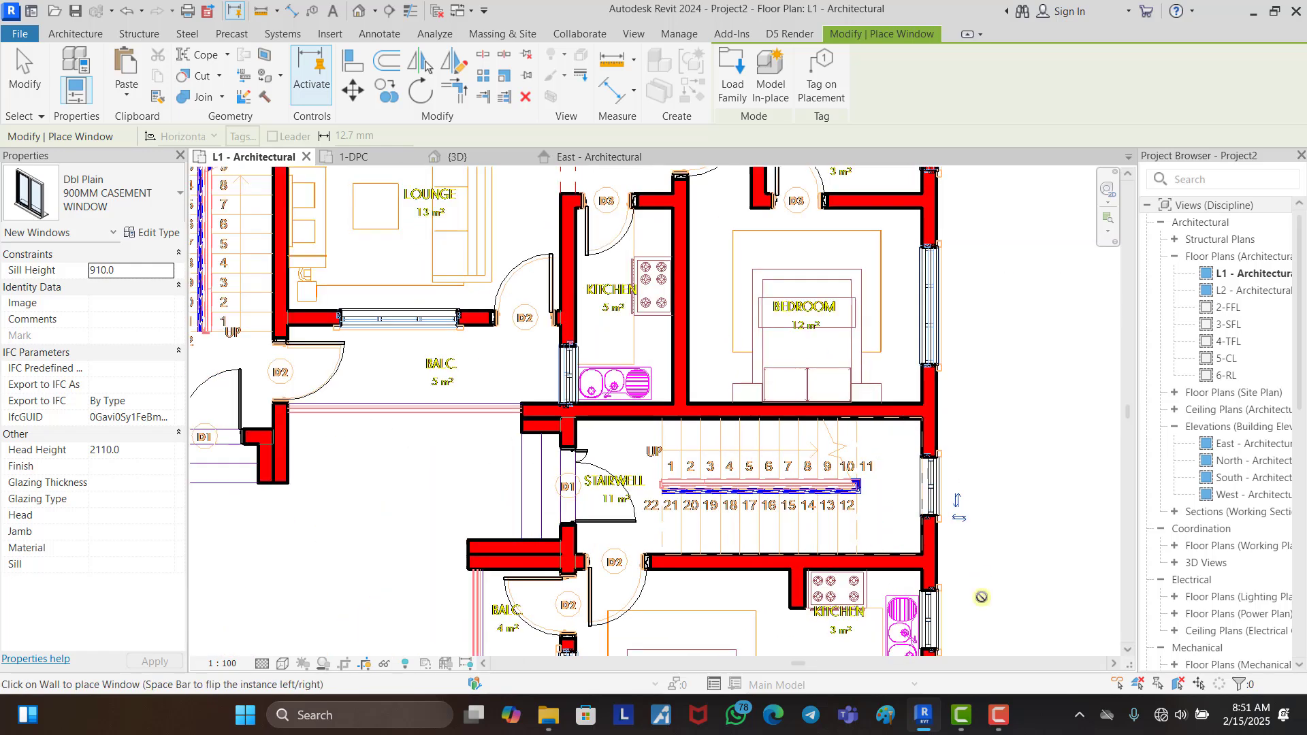
scroll(981, 596, "down", 5)
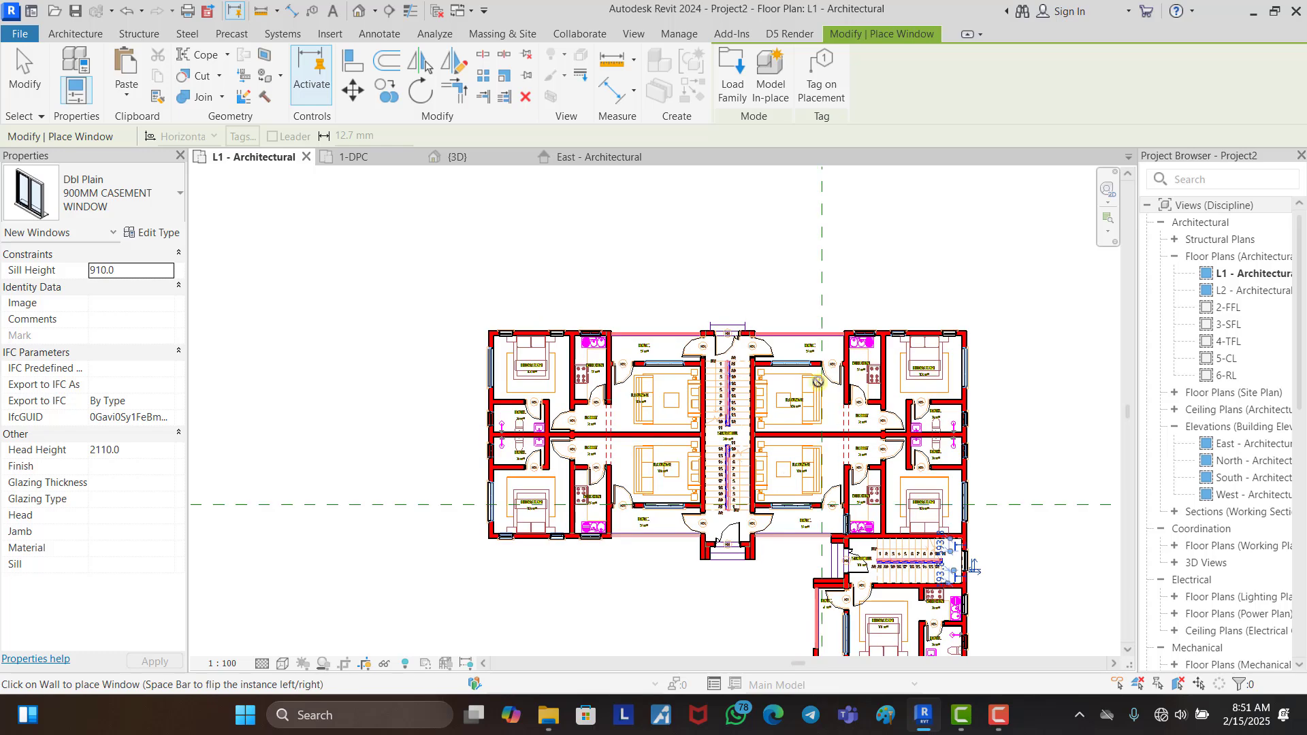
key("Escape")
left_click(780, 289)
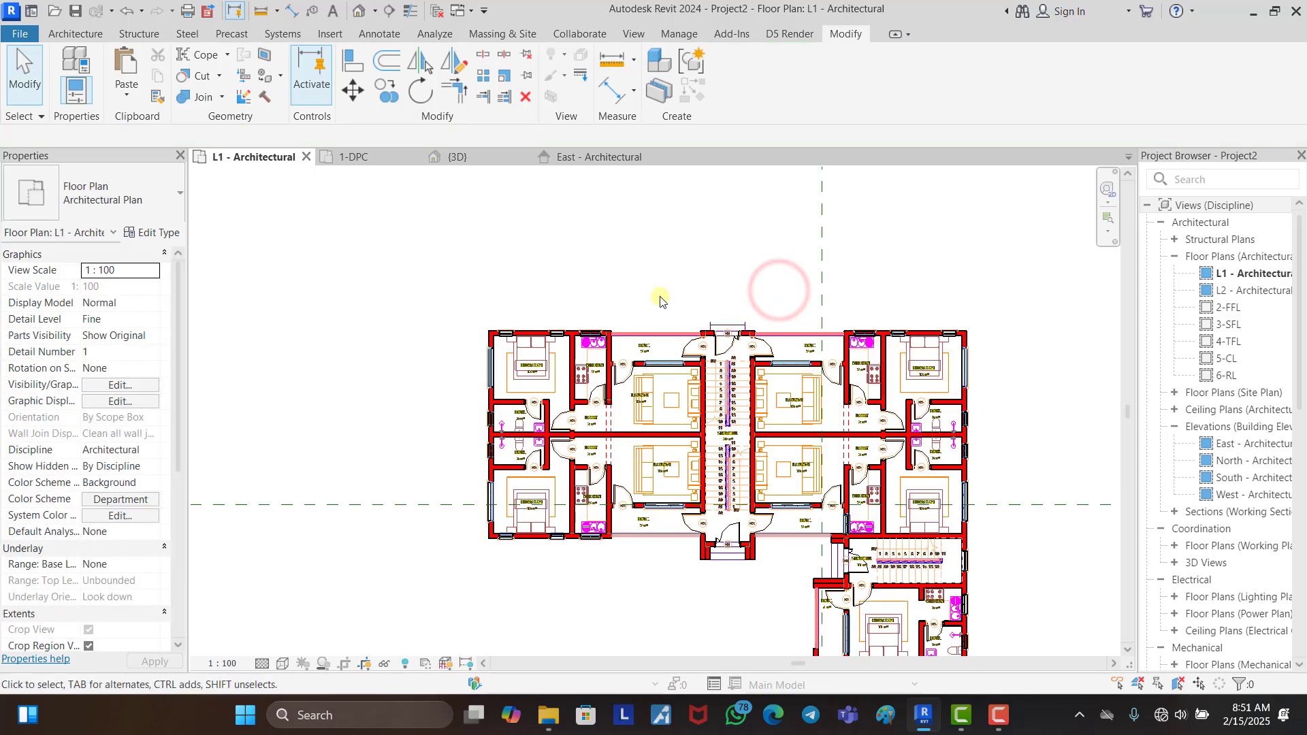
Step: Hide the imported drawing Block of flats - Floor Plan - 1-DPC Copy 2.dwg as an element in the L1 floor plan
scroll(719, 393, "down", 2)
scroll(814, 466, "up", 4)
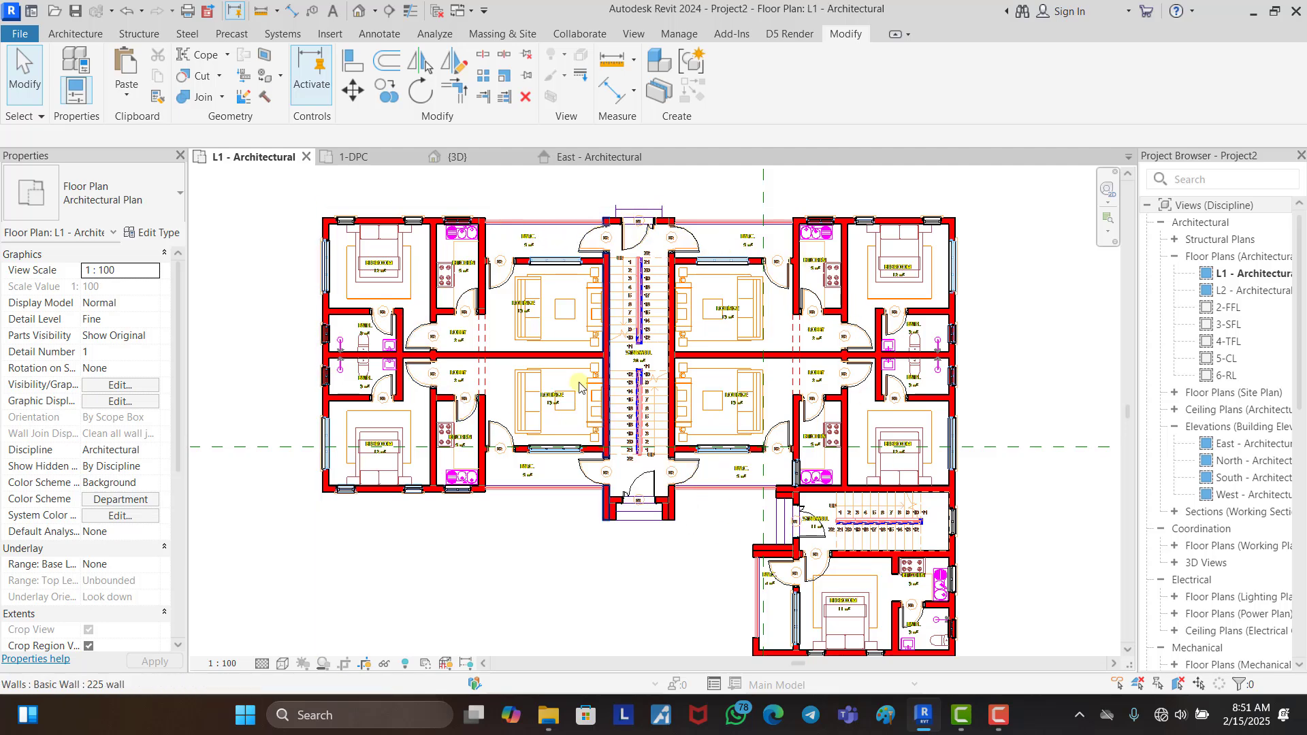
left_click(546, 209)
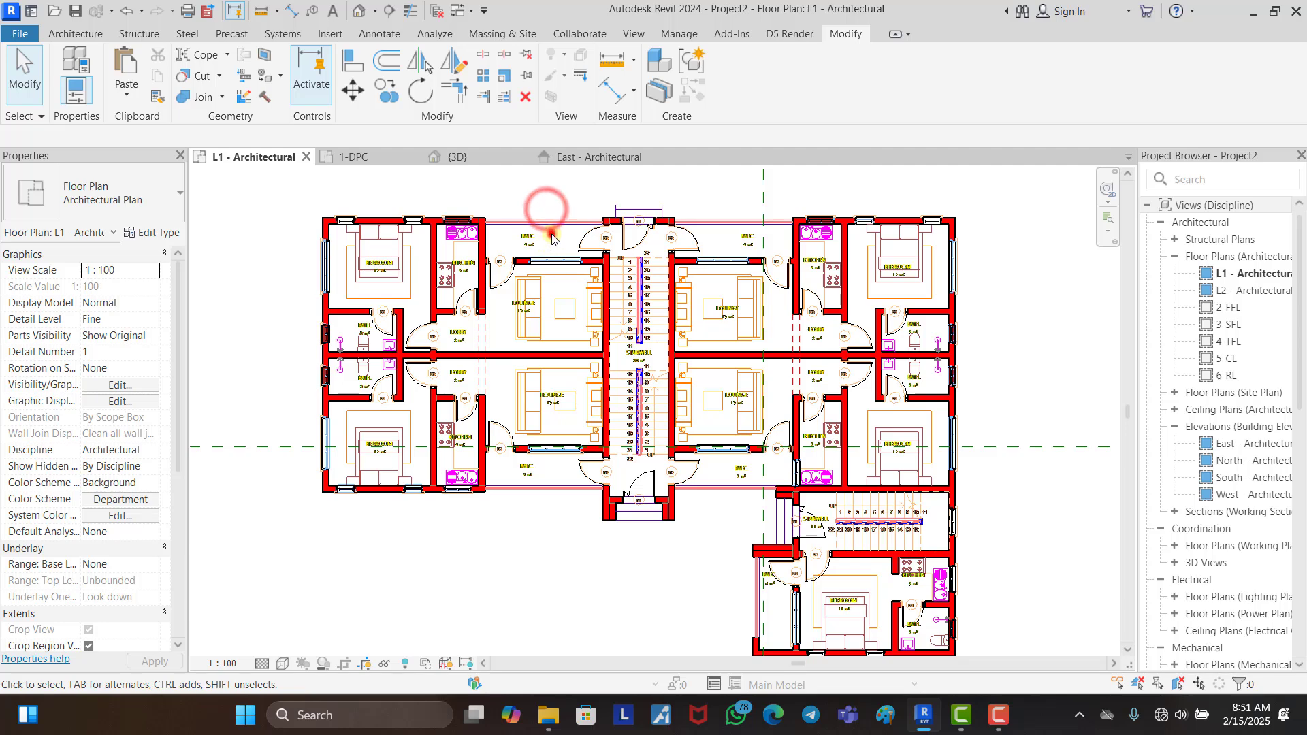
left_click(550, 237)
right_click(523, 238)
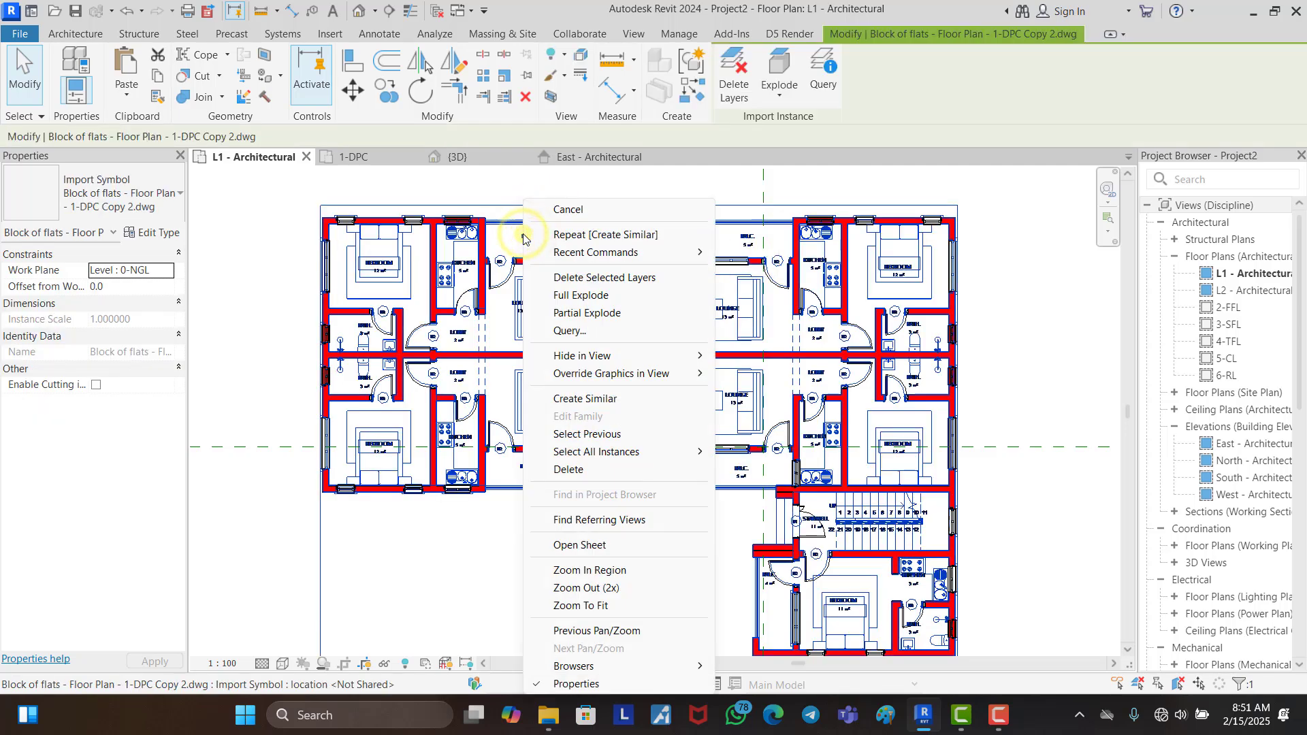
mouse_move(585, 359)
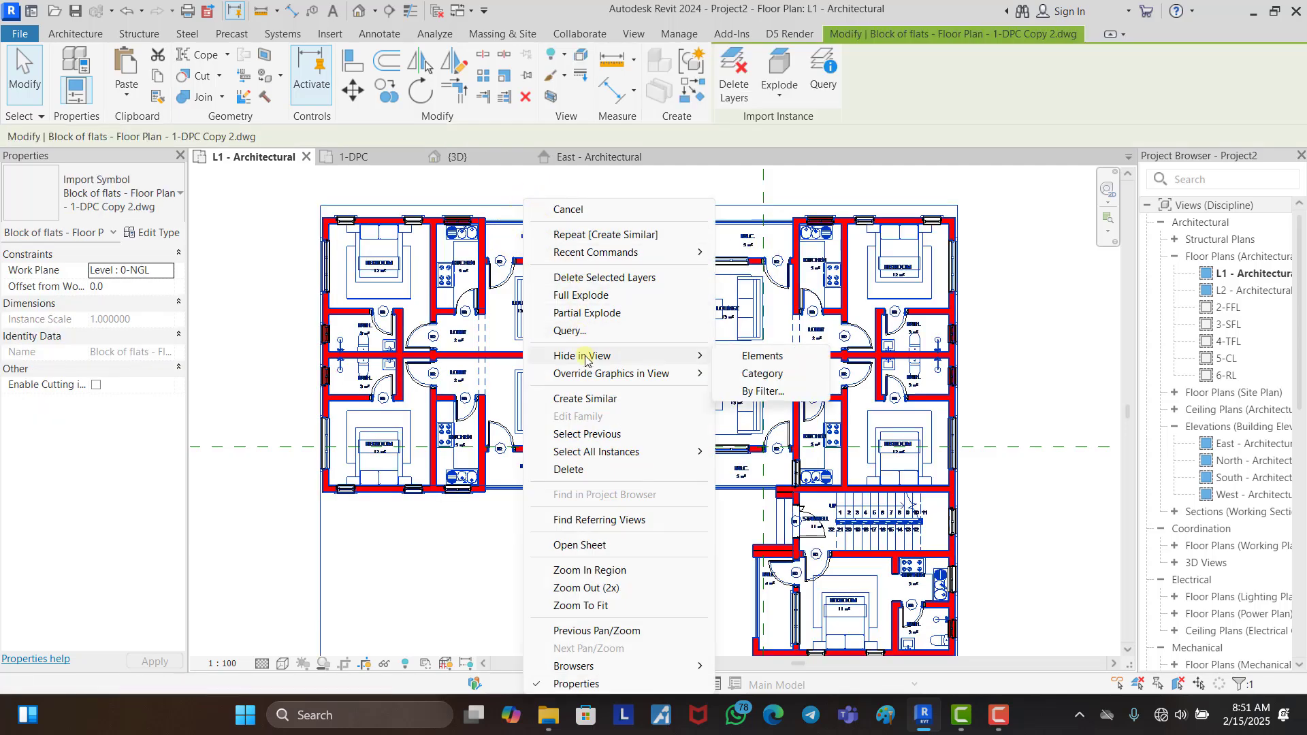
left_click(750, 358)
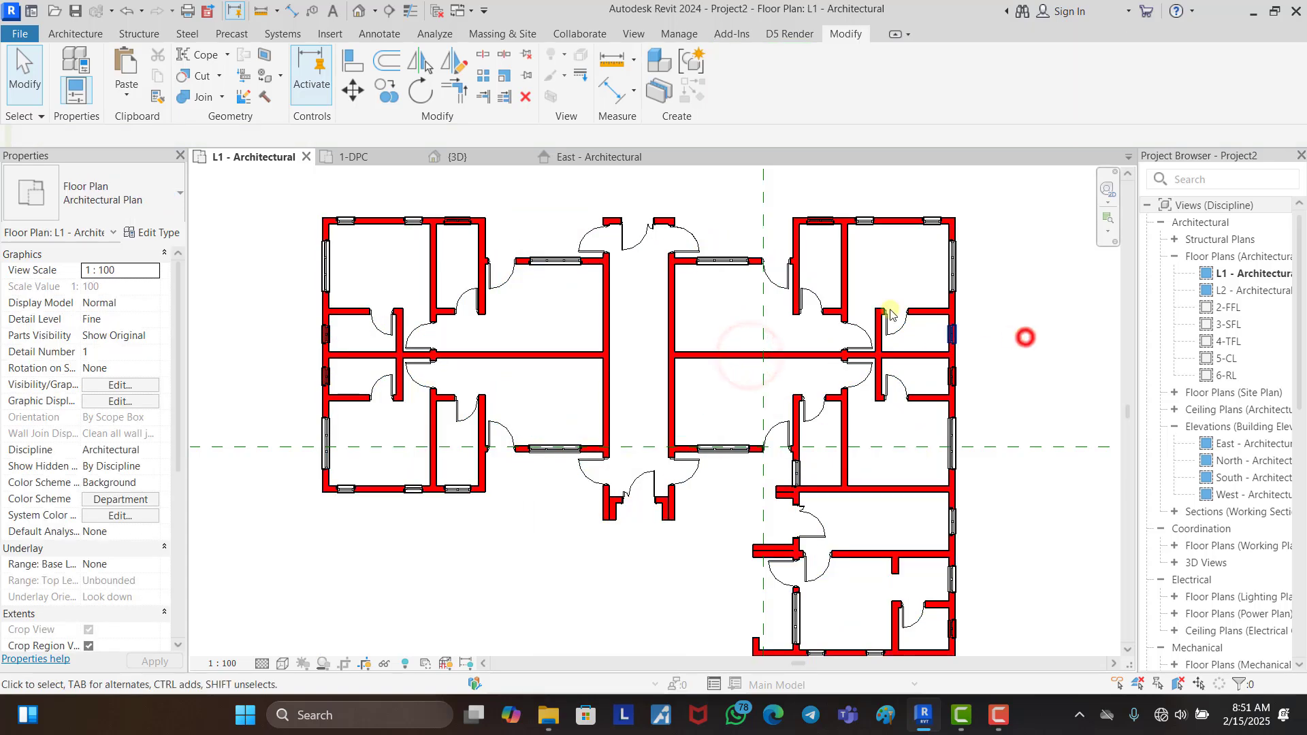
scroll(657, 249, "down", 1)
scroll(561, 241, "up", 1)
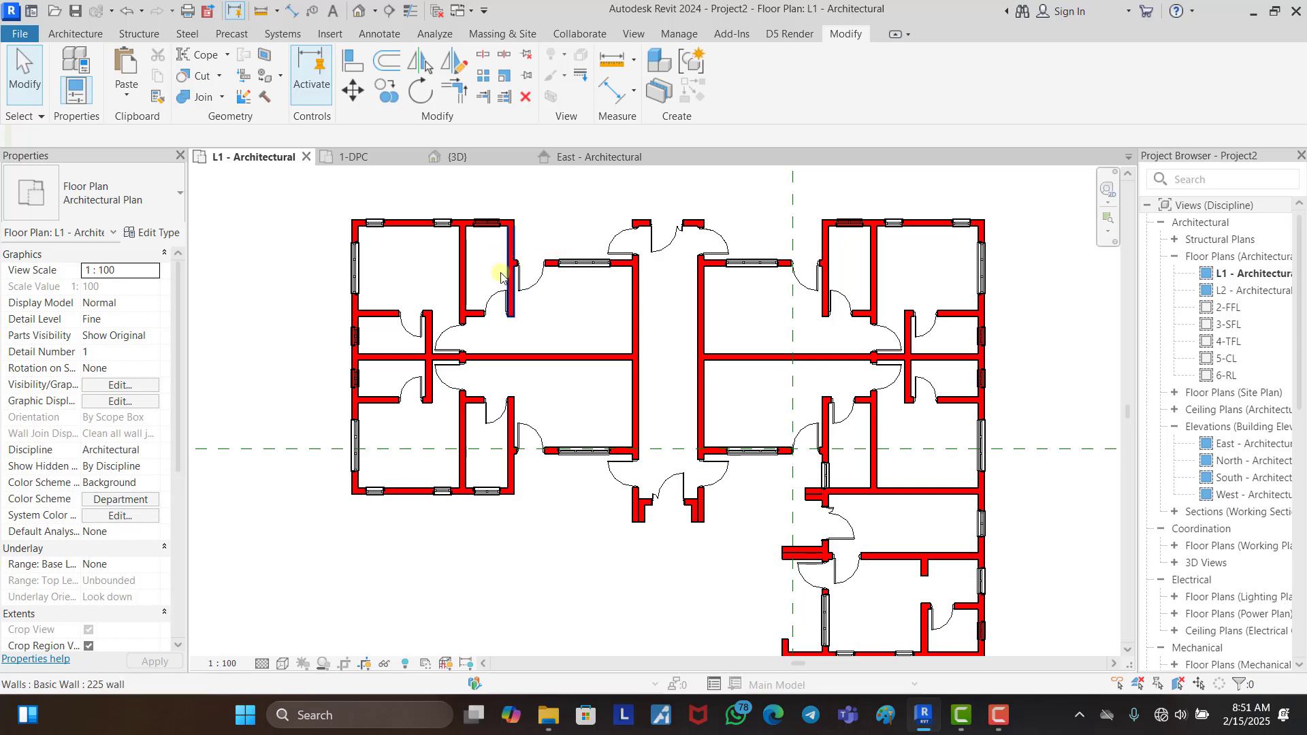
scroll(548, 266, "down", 1)
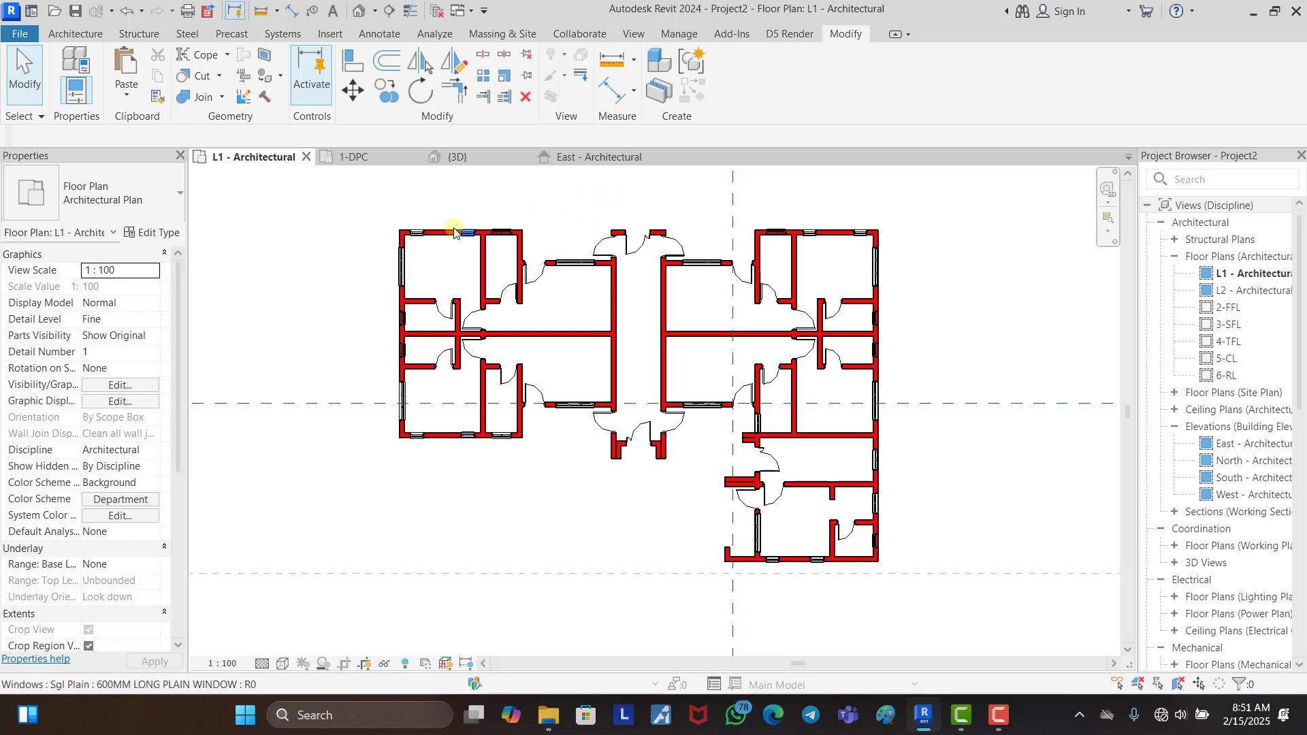
scroll(454, 231, "up", 5)
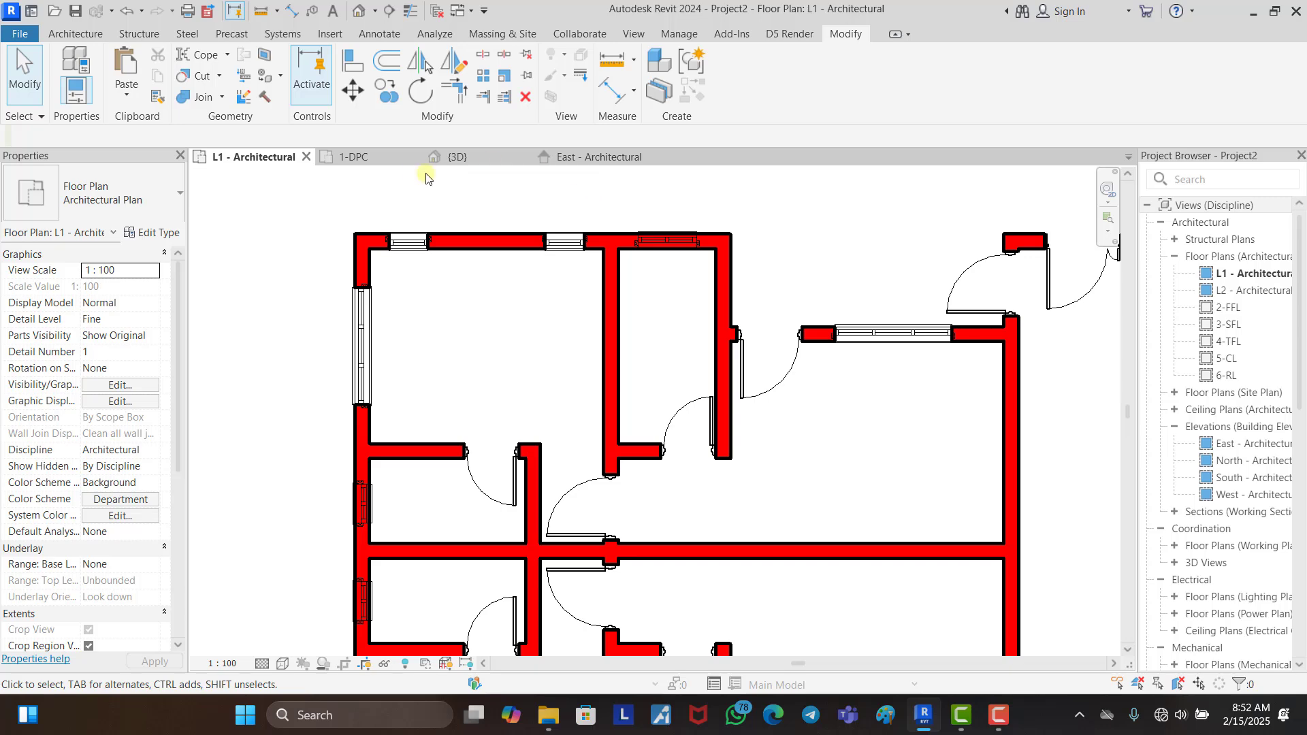
Step: View the 3D model from the right side and examine the rightmost triple sash window's level and sill height against the 1-DPC level
left_click(458, 157)
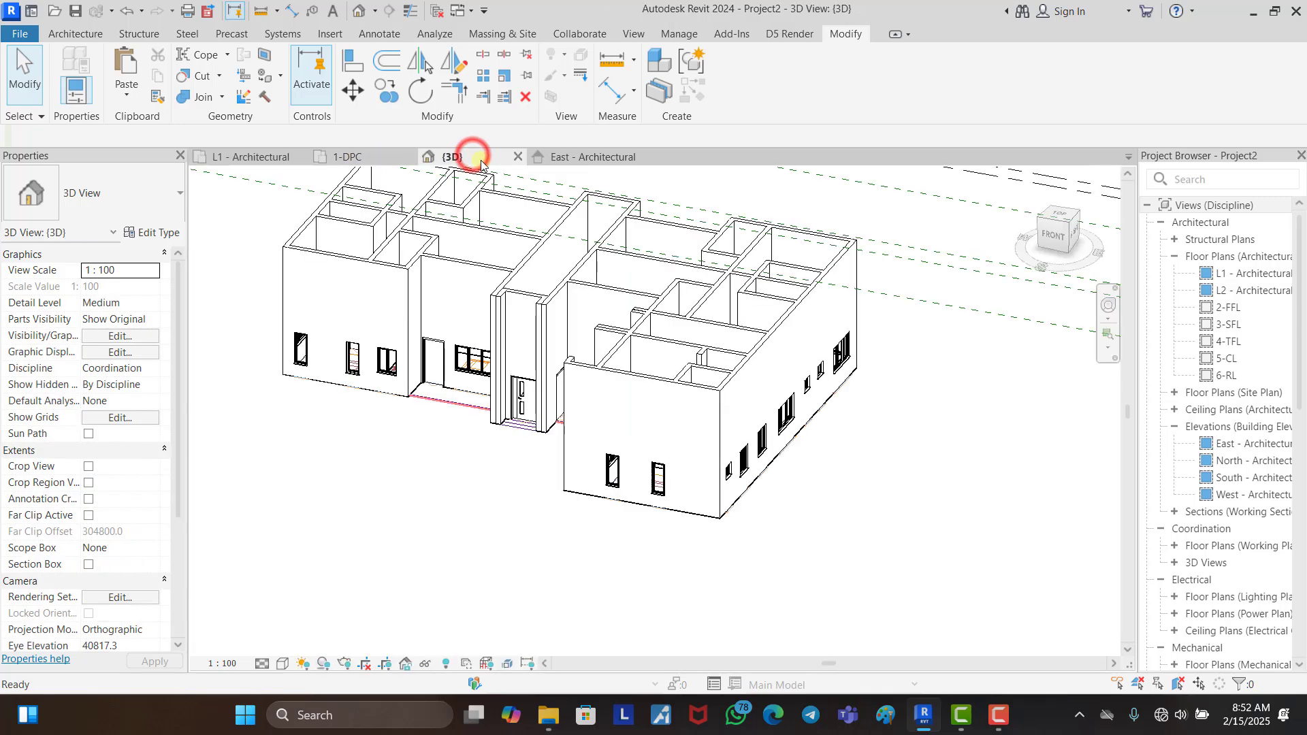
left_click(1072, 235)
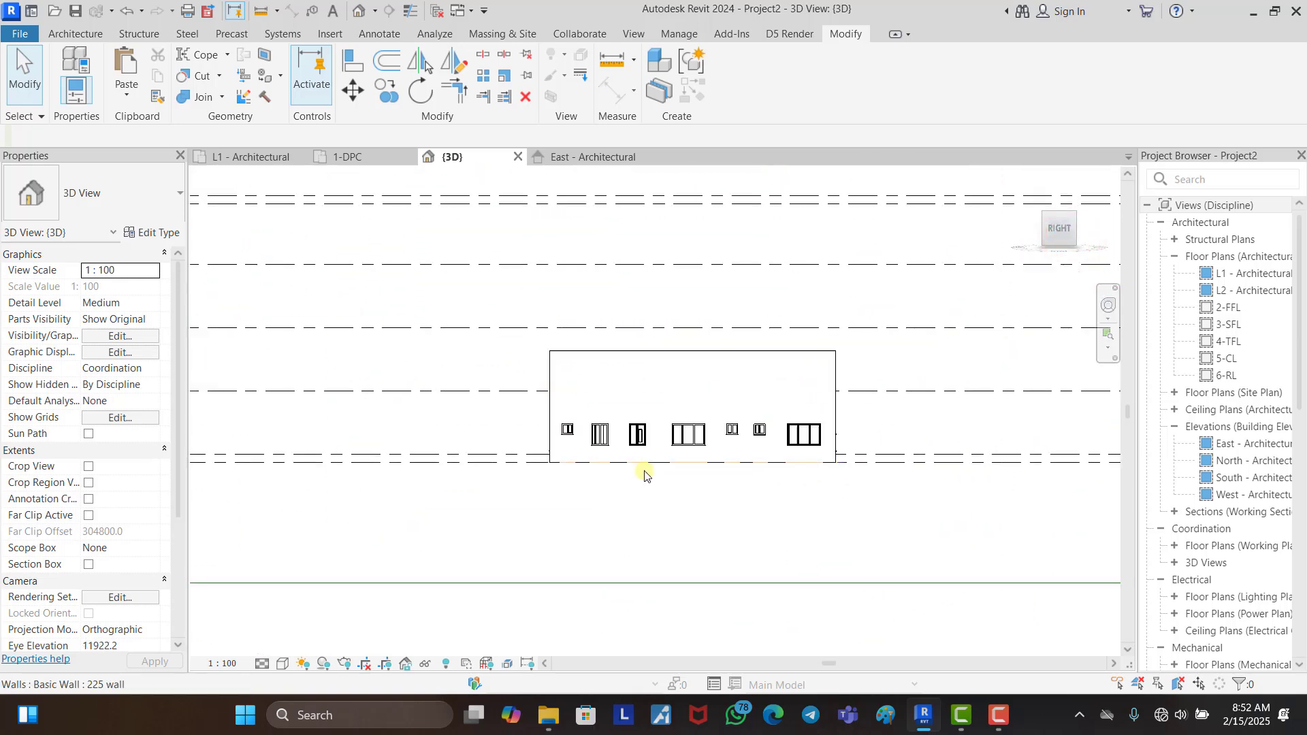
scroll(645, 474, "up", 5)
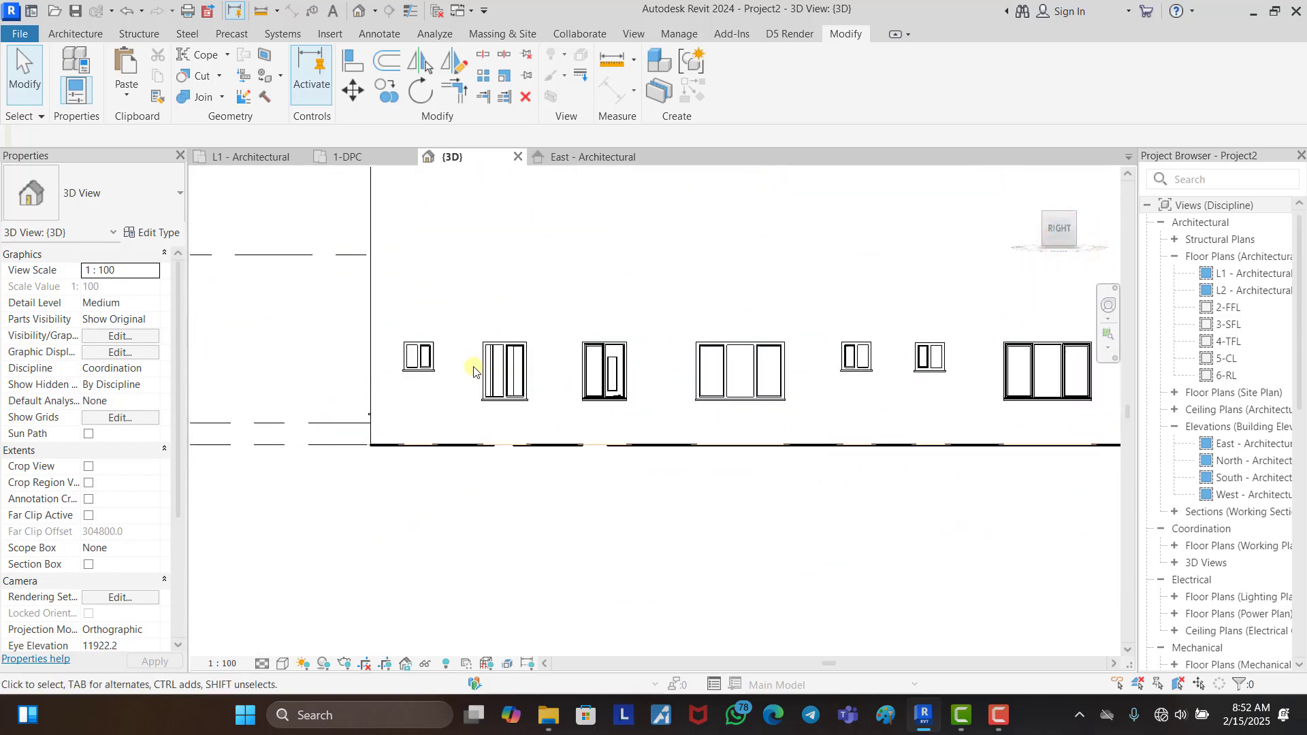
scroll(473, 370, "down", 2)
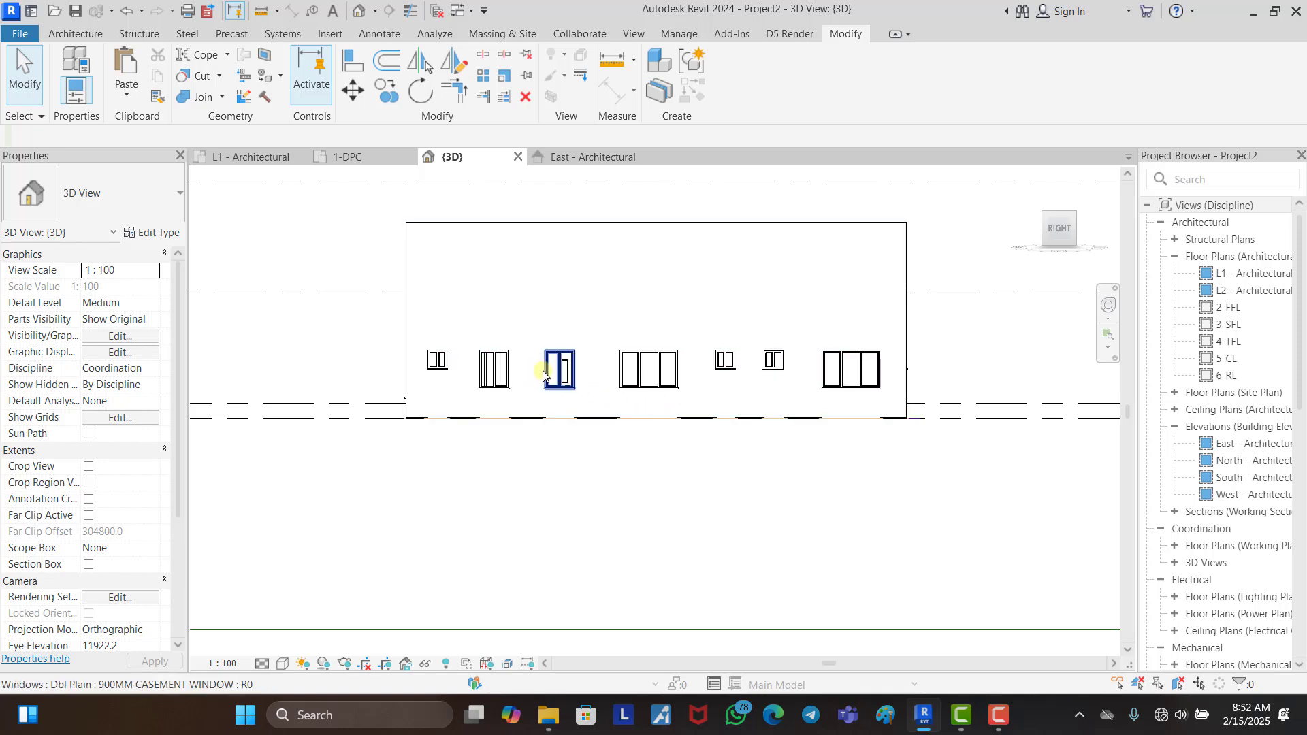
scroll(915, 405, "up", 3)
left_click(920, 362)
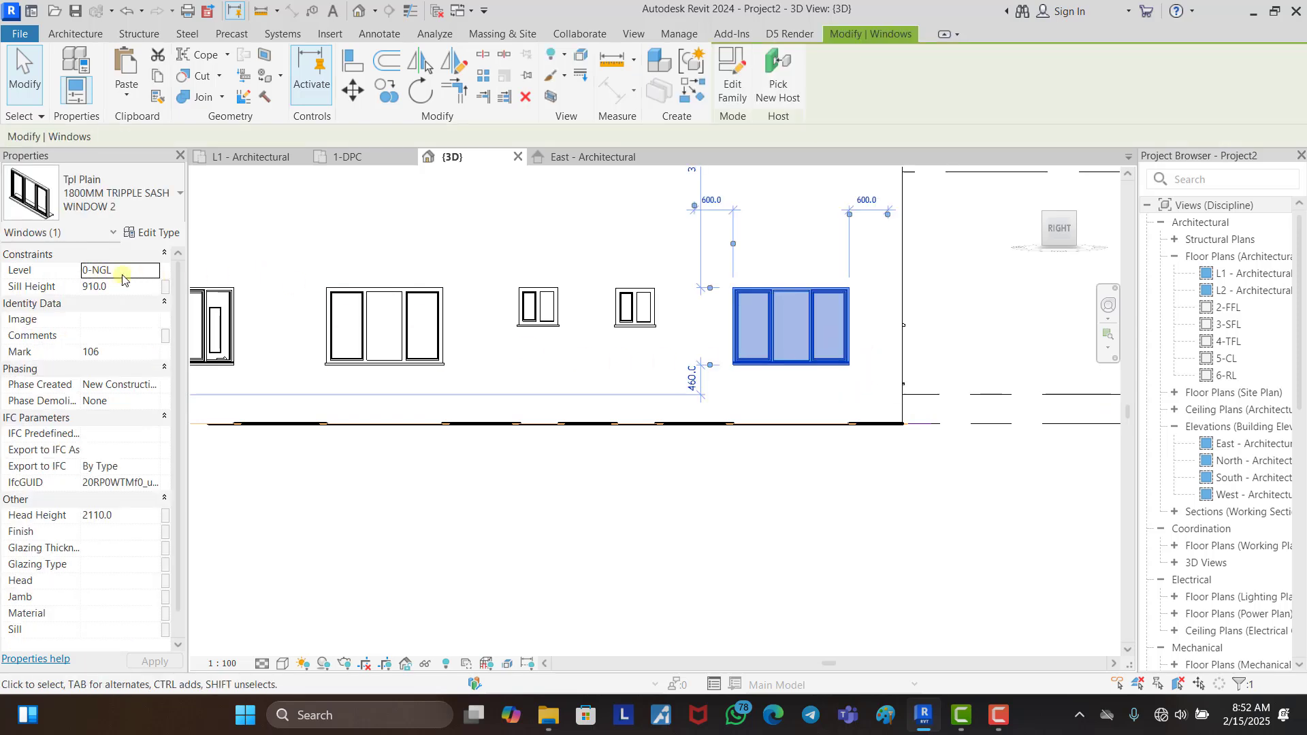
left_click(930, 394)
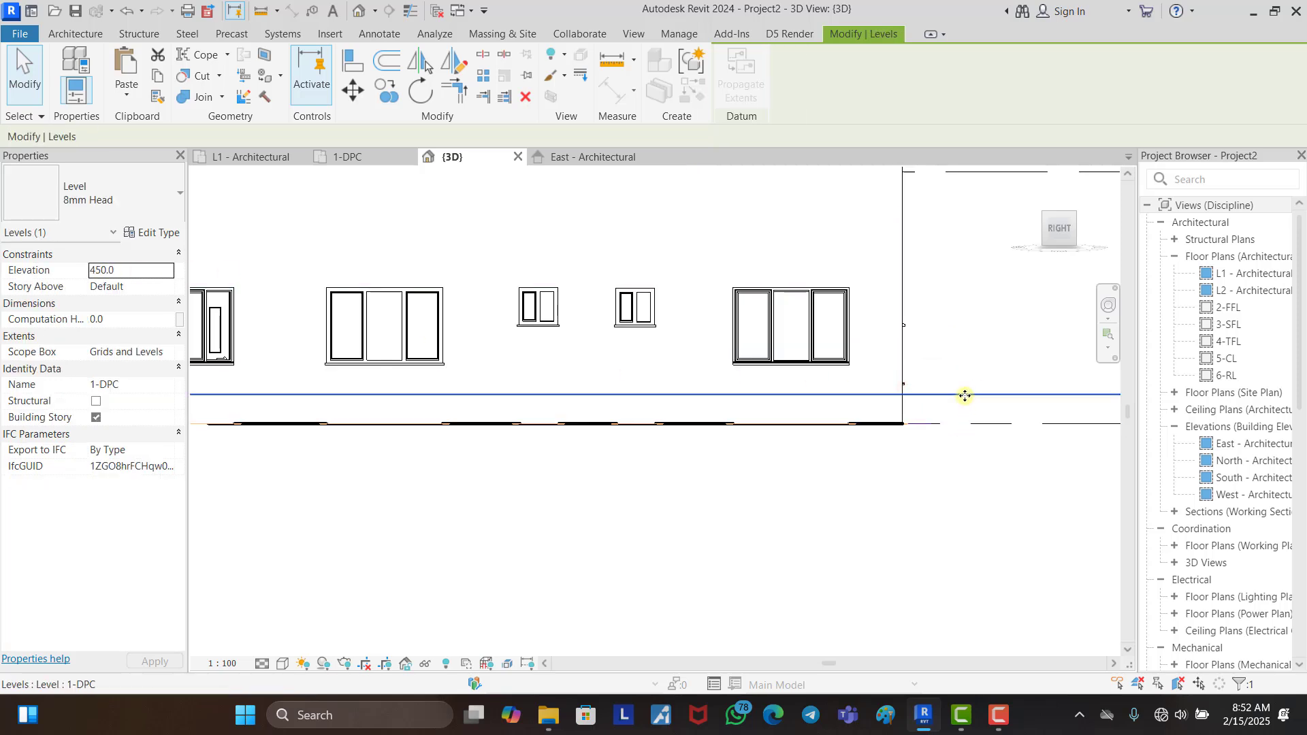
Step: Deselect the level and check the level and sill height properties of the rightmost 1800MM TRIPPLE SASH WINDOW 2
left_click(1059, 356)
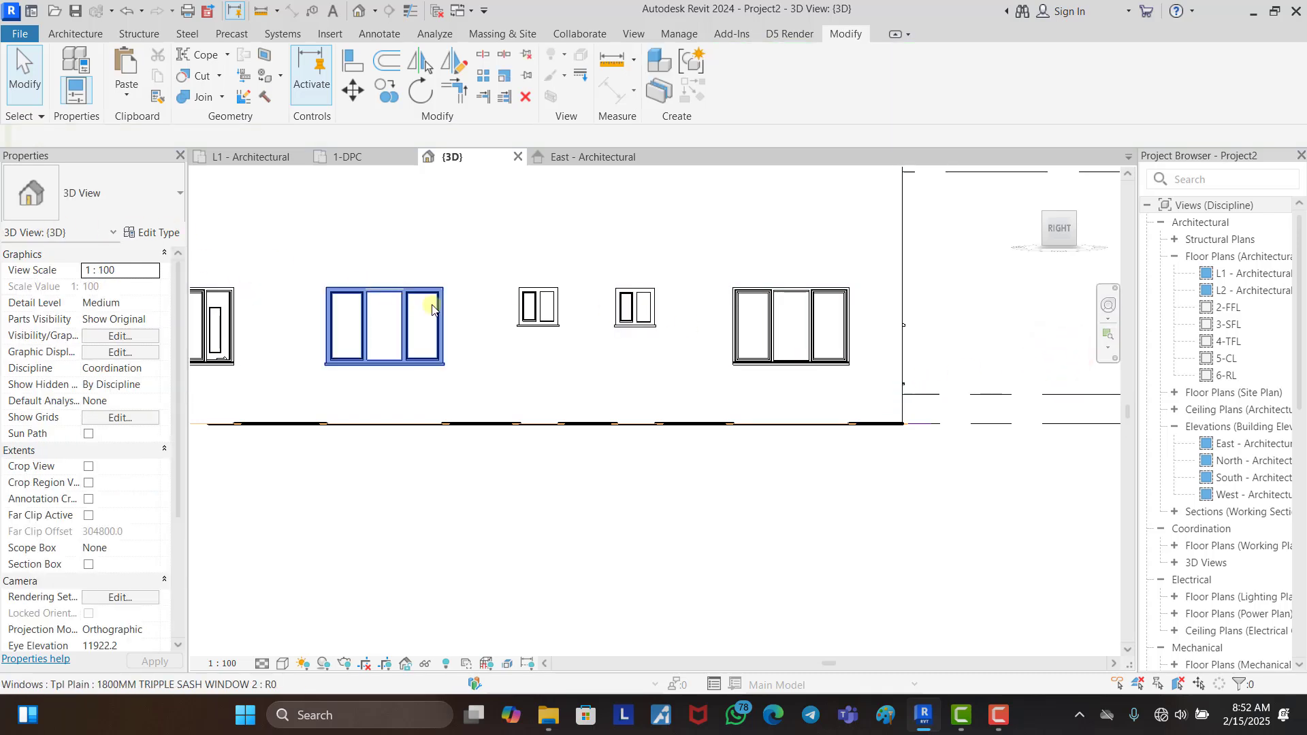
left_click(846, 300)
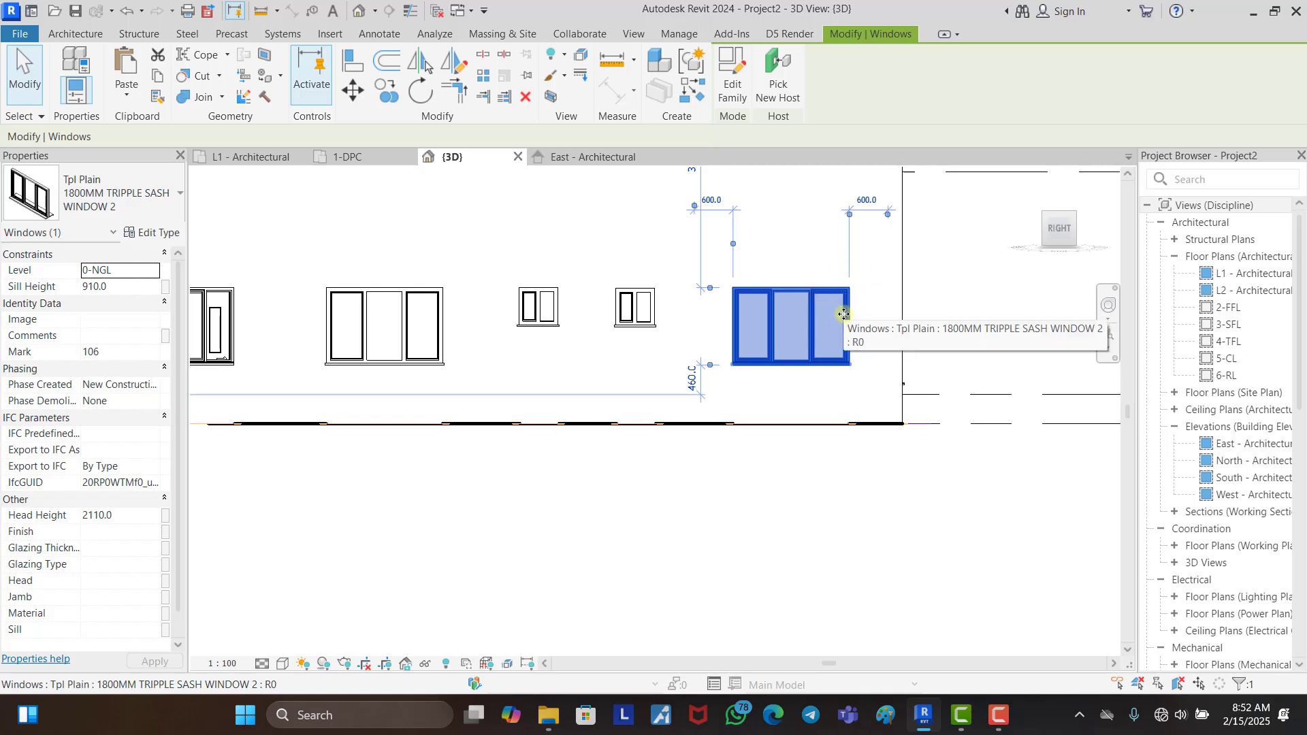
scroll(962, 374, "down", 3)
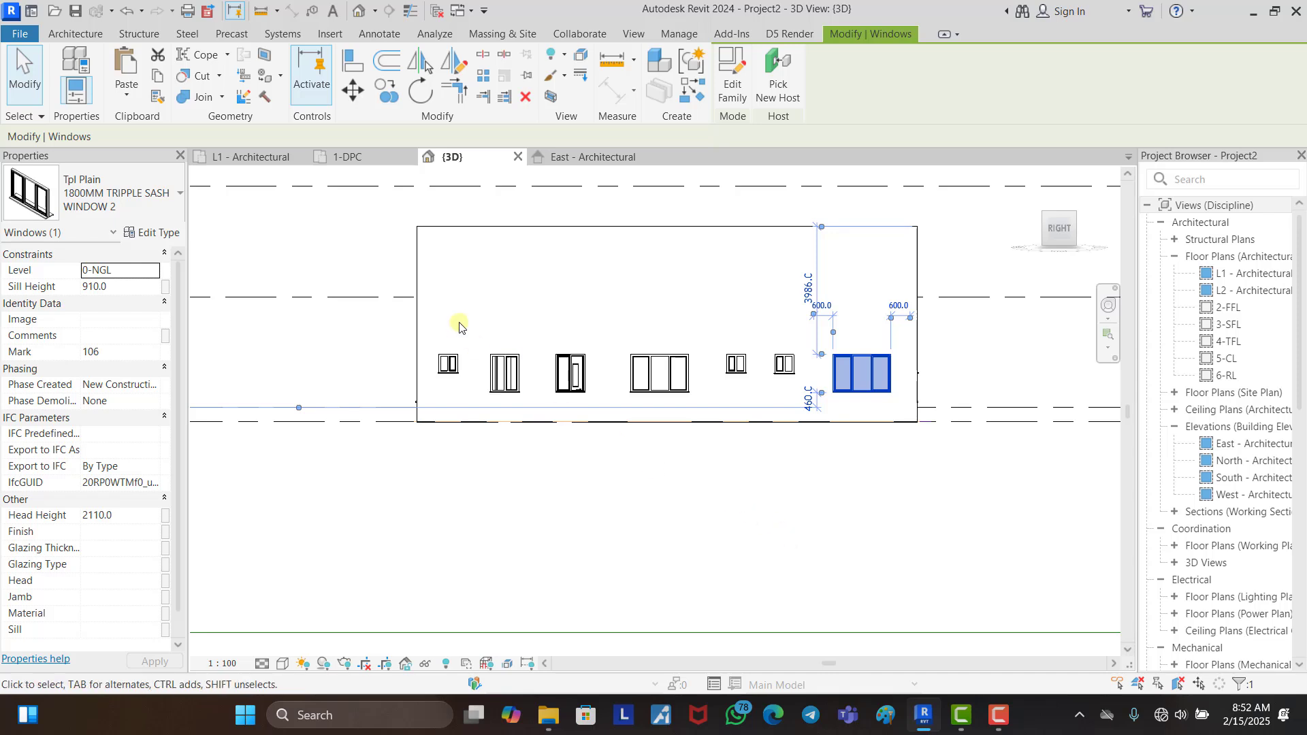
Step: Select the whole model, filter the selection down to Windows only, and set the level of all these windows to 1-DPC
left_click(382, 231)
left_click_drag(389, 205, 969, 453)
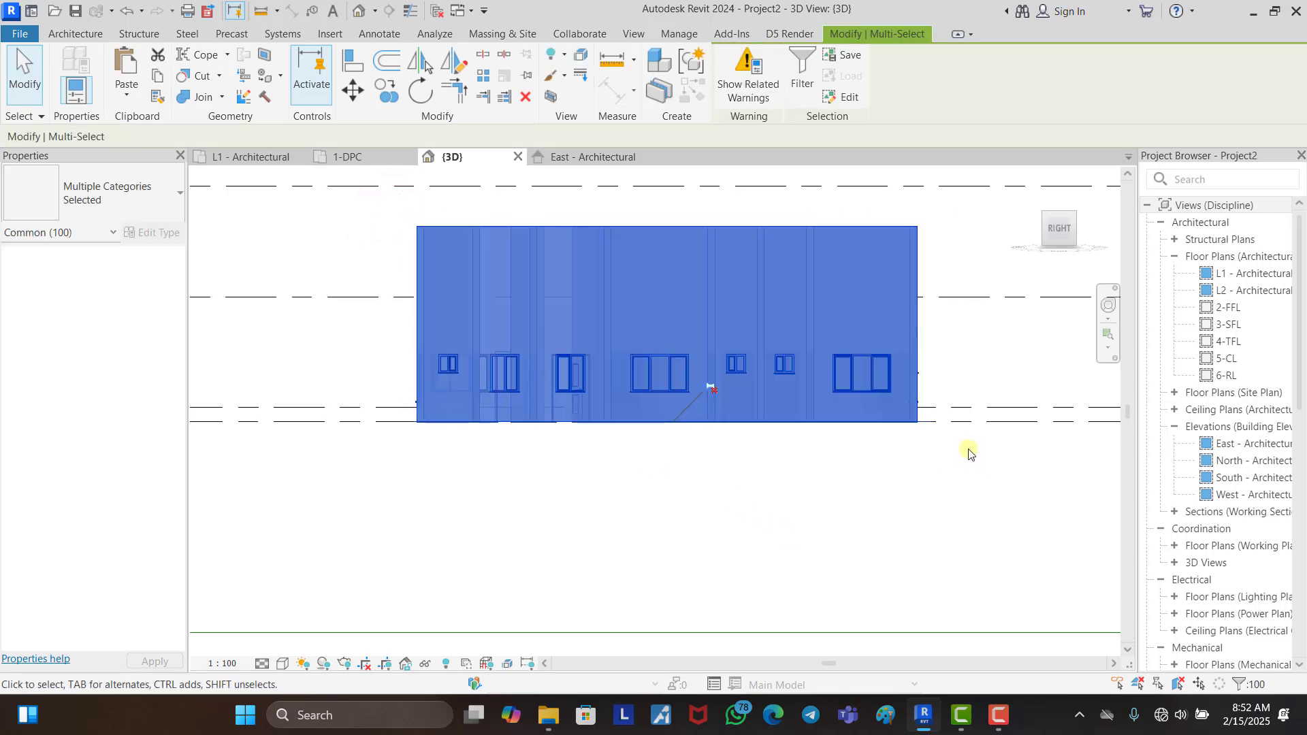
left_click(803, 81)
left_click(766, 274)
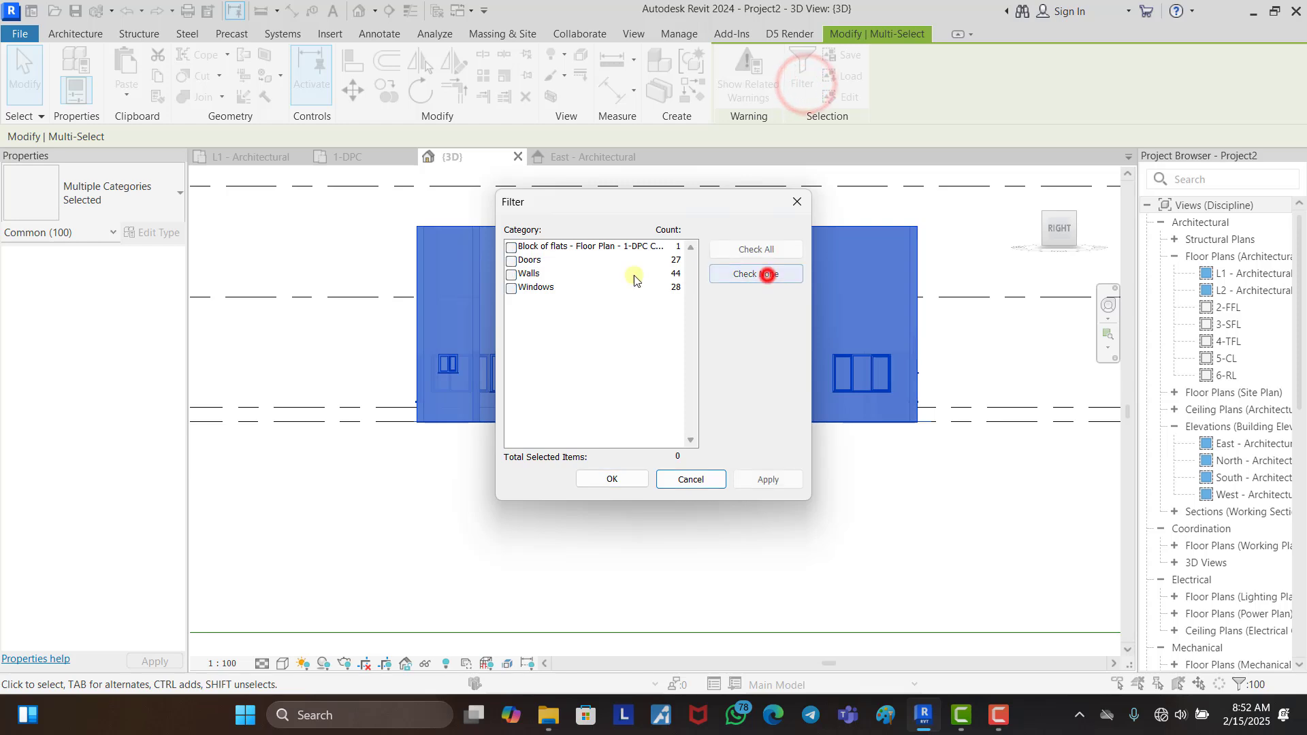
left_click(510, 289)
left_click(634, 479)
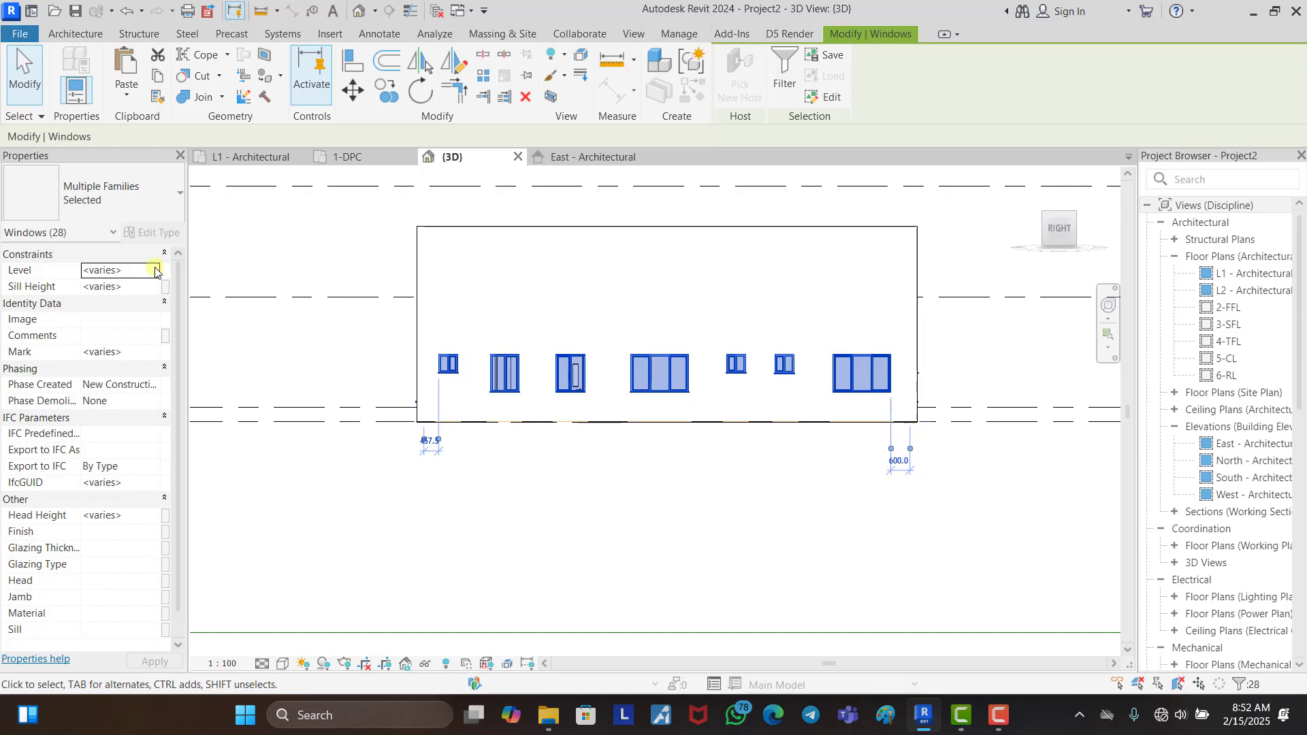
middle_click_drag(371, 330, 544, 409, "shift")
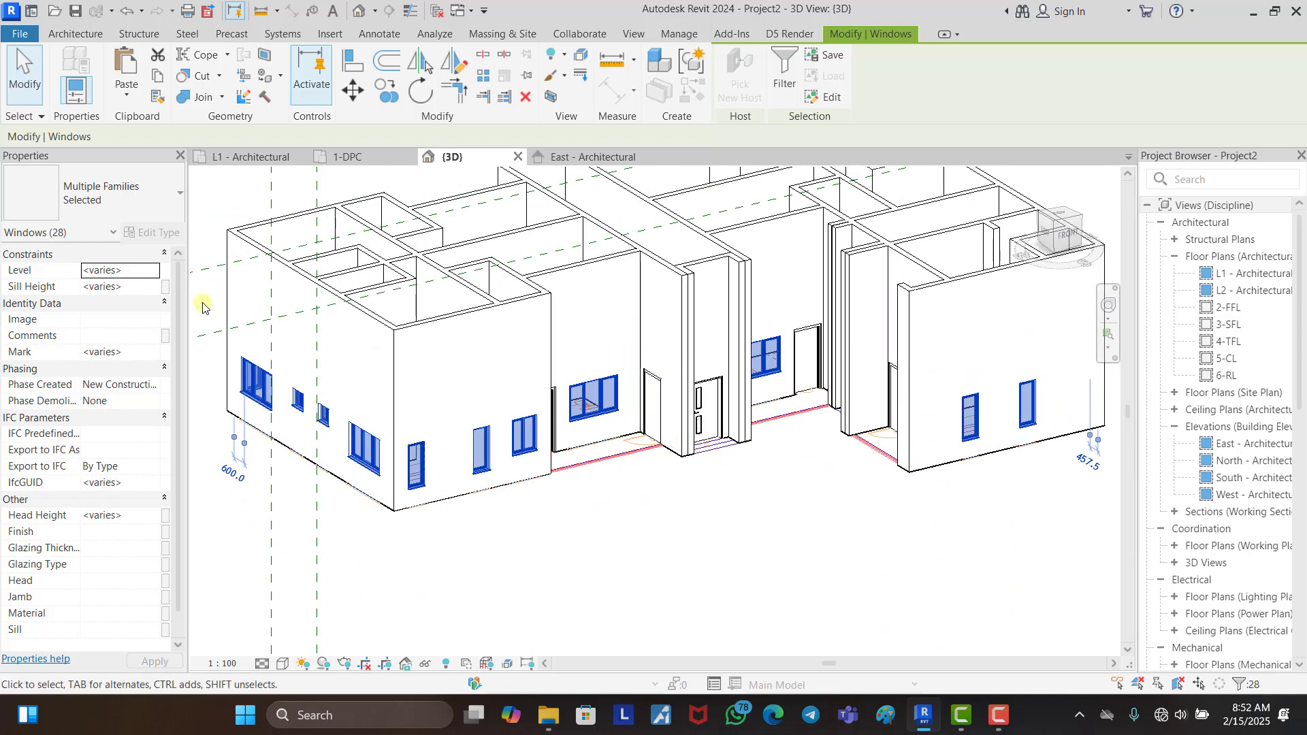
left_click(152, 271)
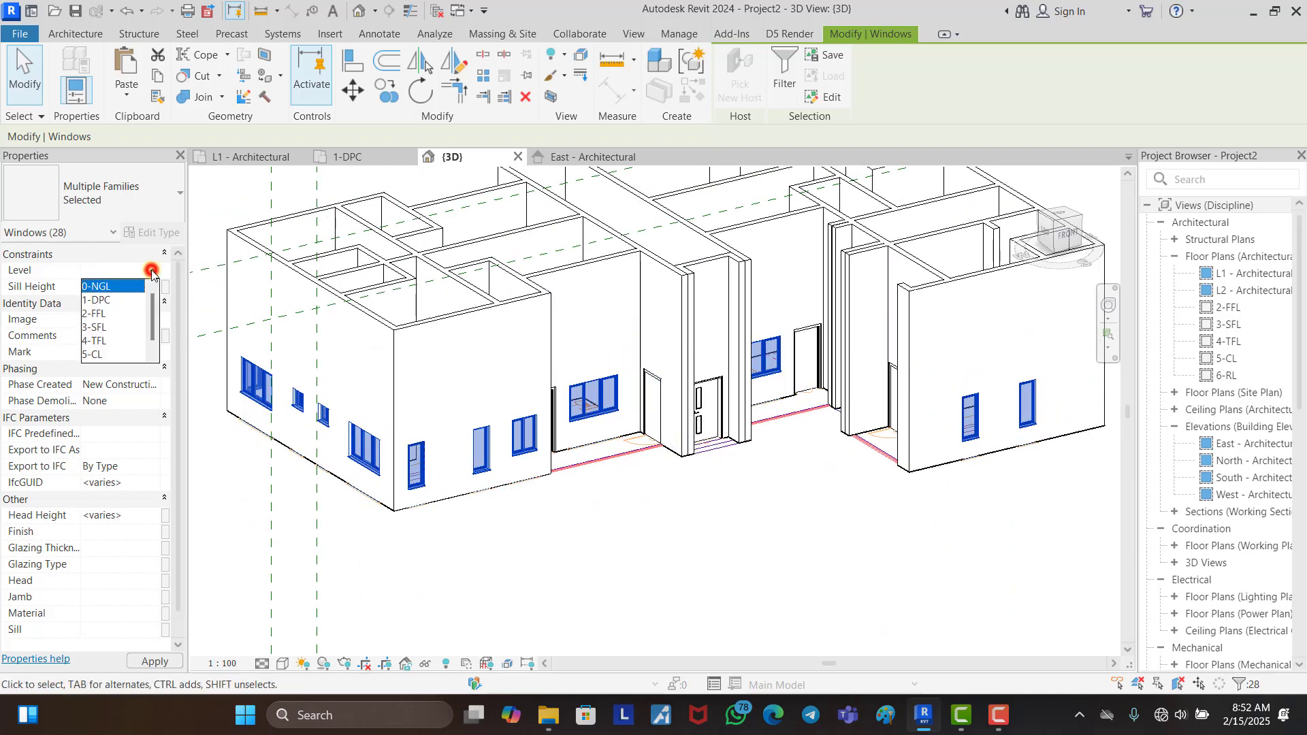
left_click(101, 300)
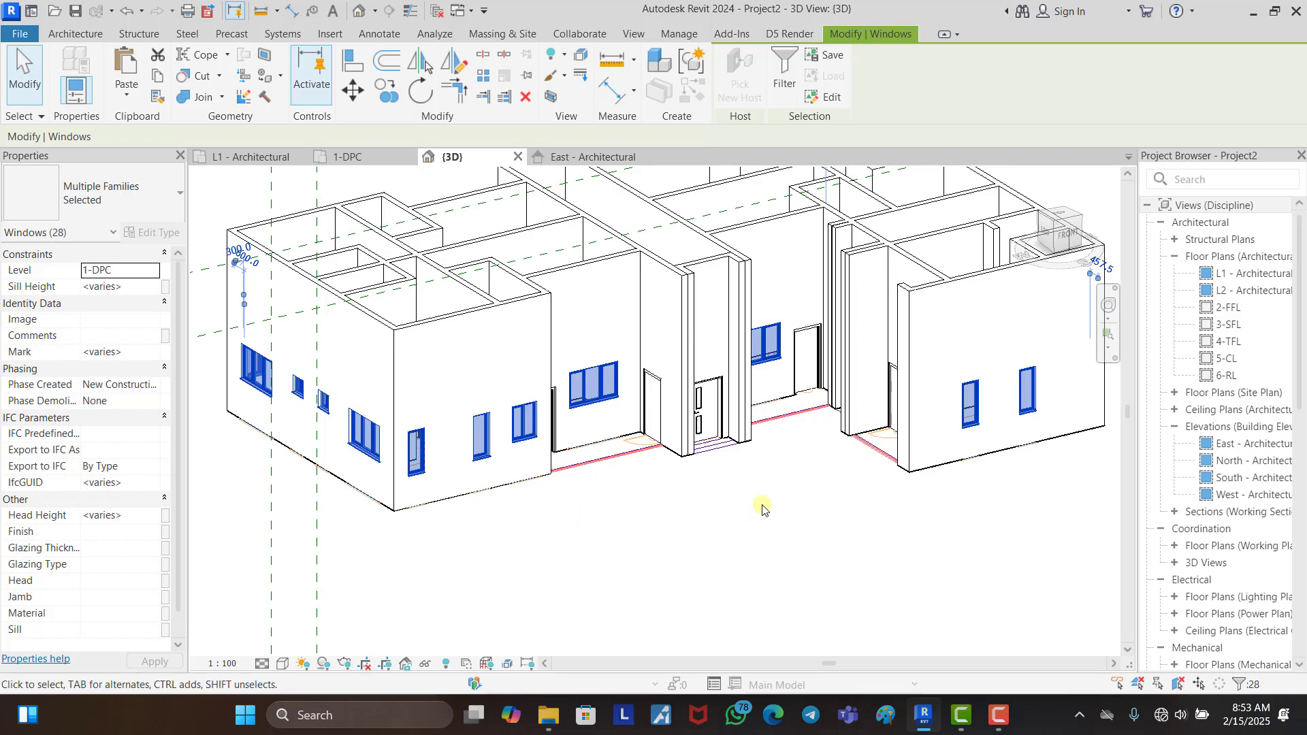
left_click(700, 553)
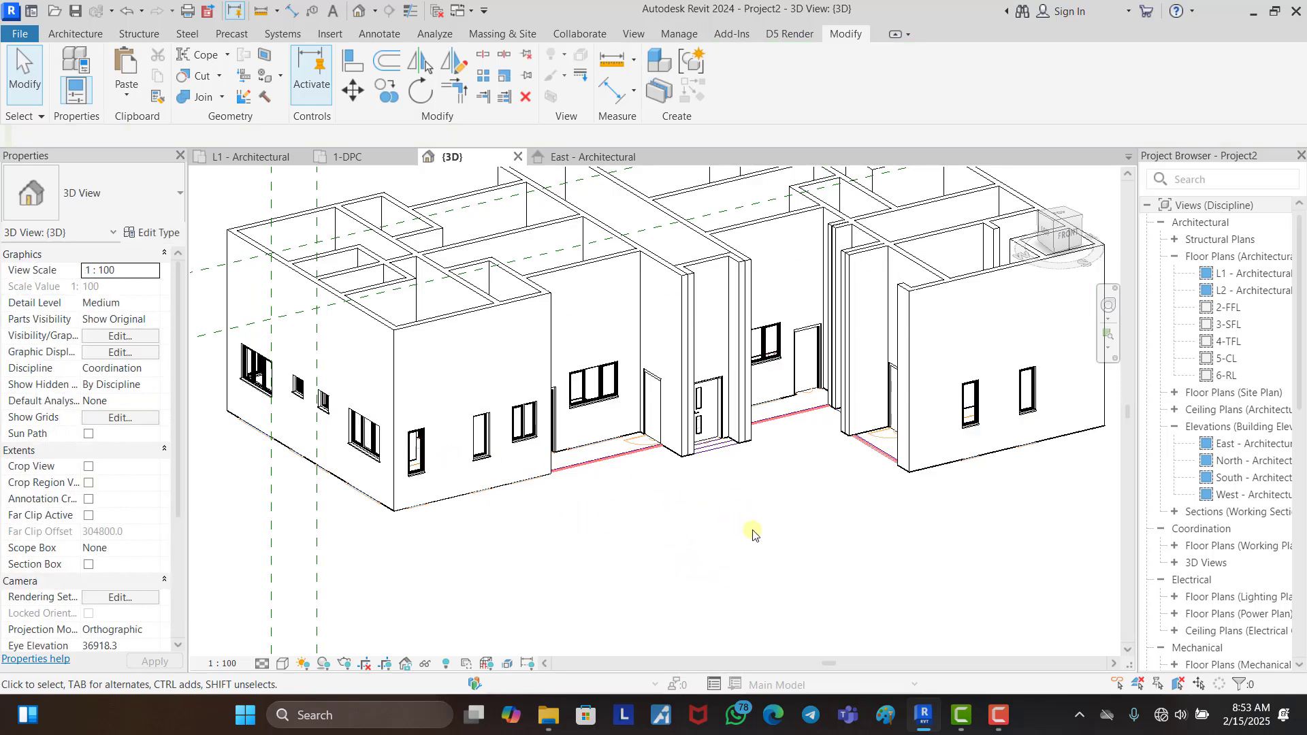
Step: Select all instances of the 600MM LONG PLAIN WINDOW visible in the view and set their sill height to 600
middle_click_drag(753, 535, 436, 495, "shift")
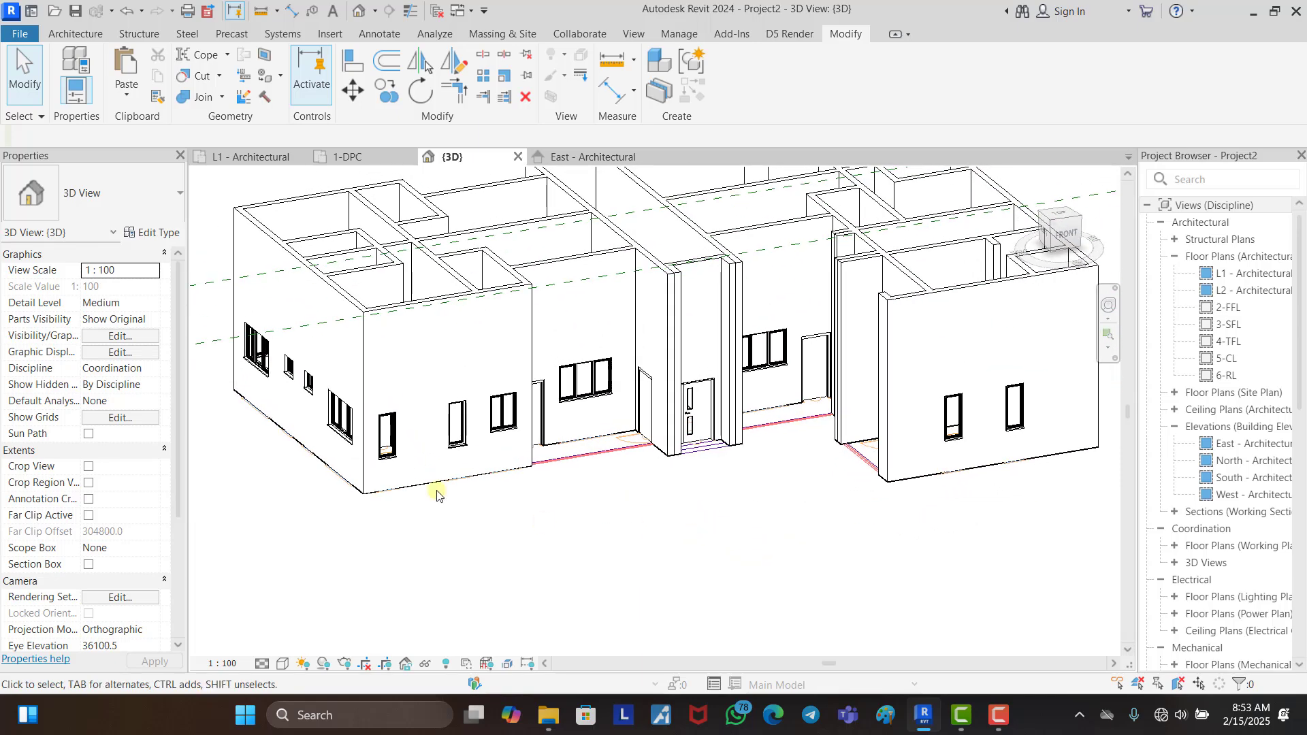
scroll(437, 495, "up", 3)
left_click(383, 439)
right_click(385, 450)
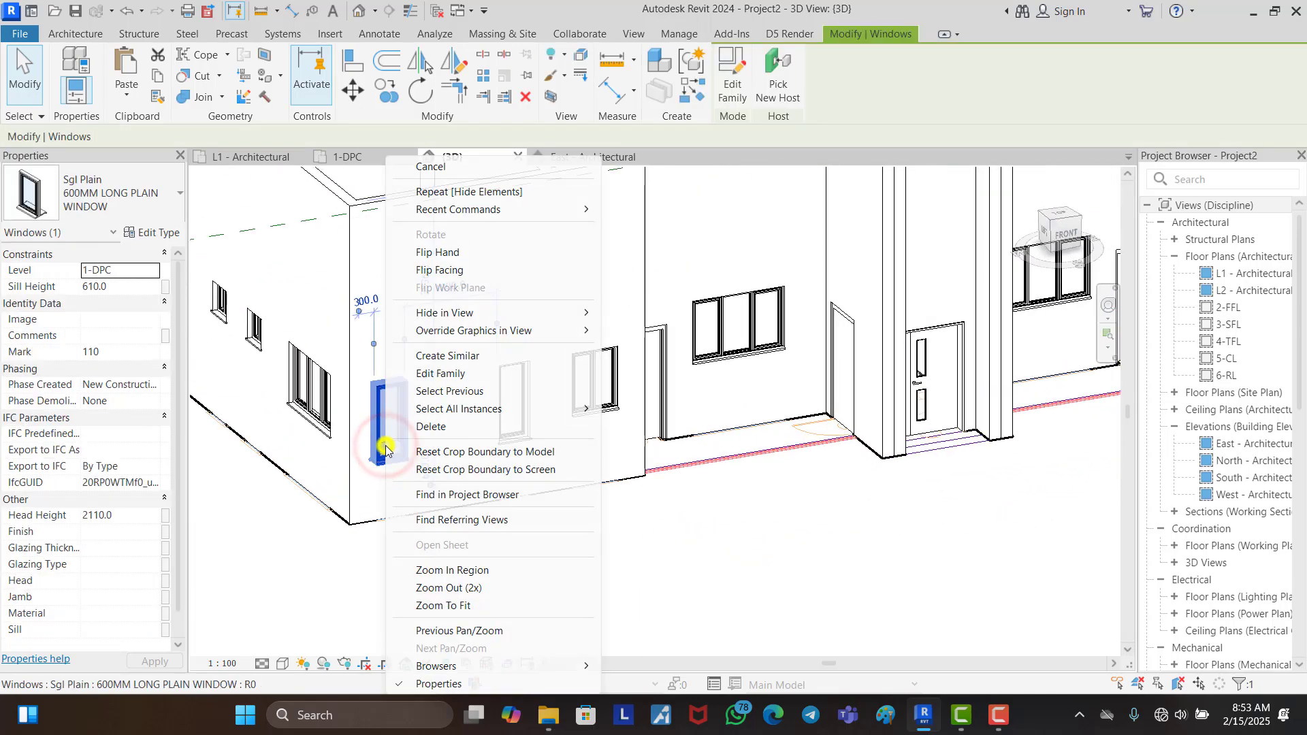
mouse_move(469, 417)
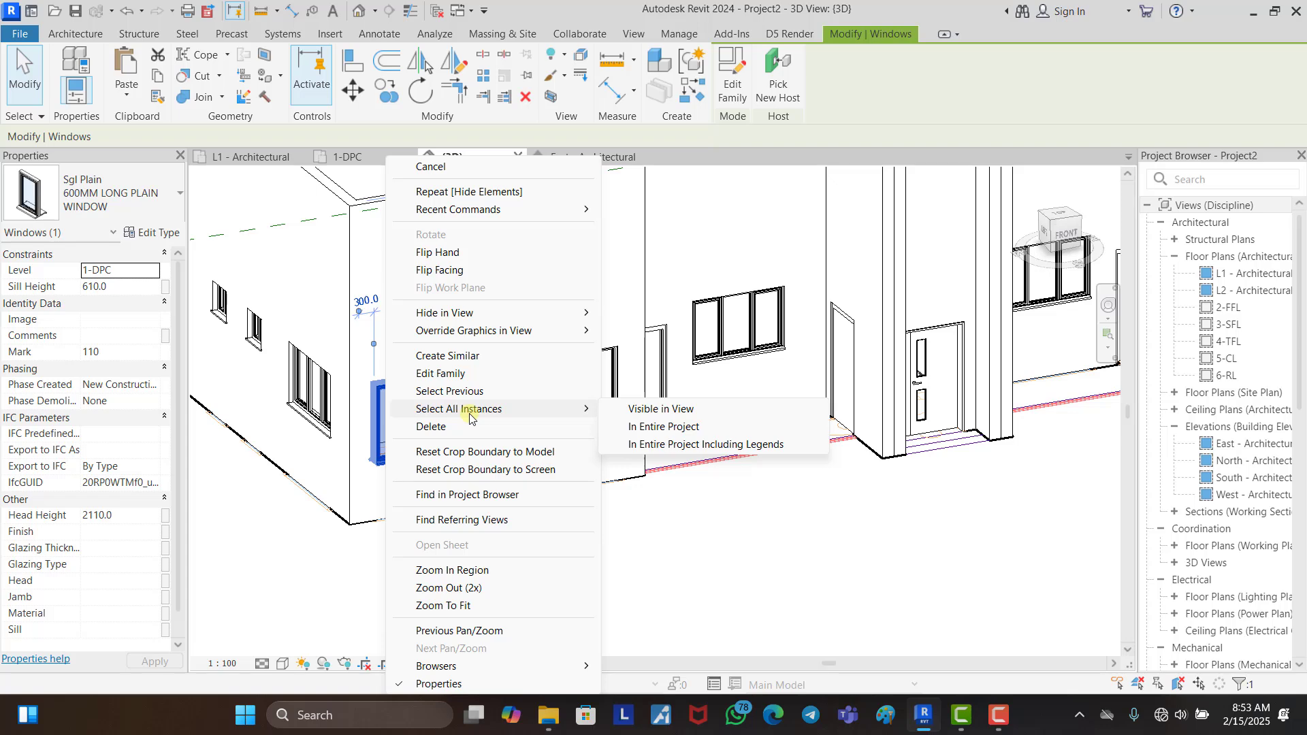
left_click(710, 411)
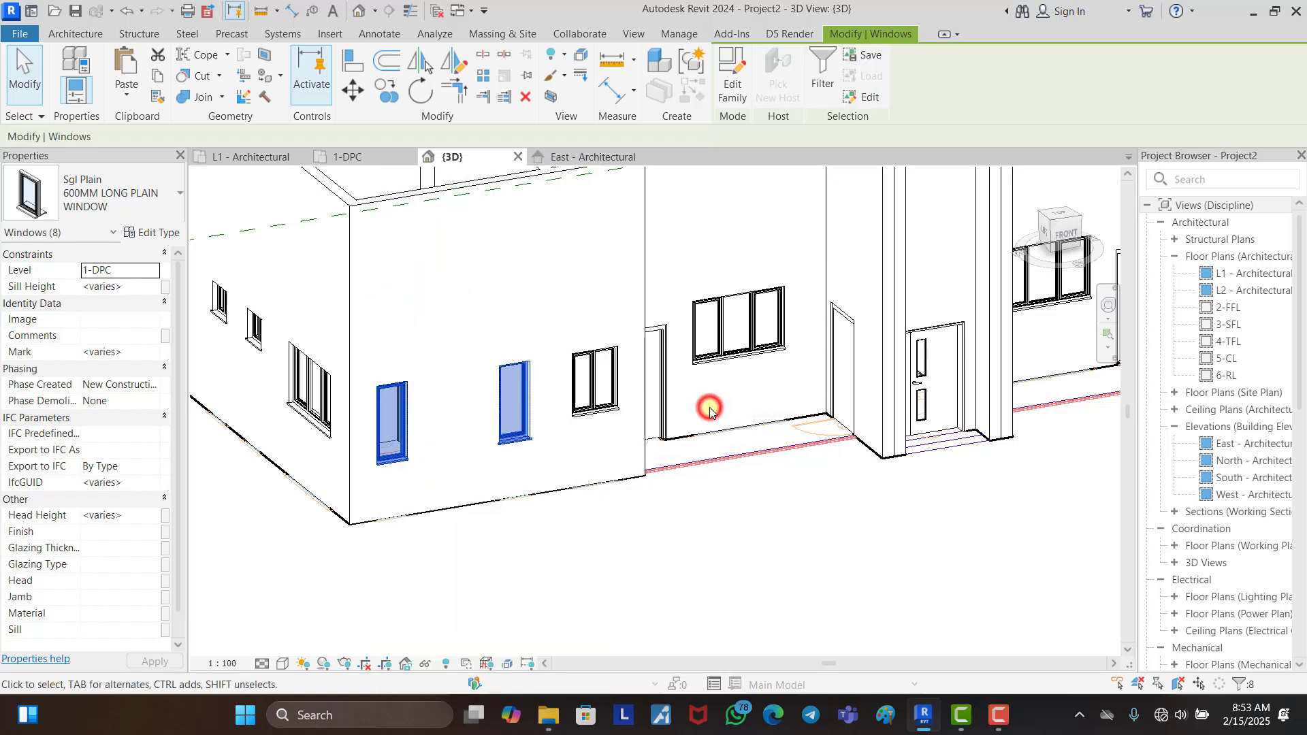
scroll(515, 442, "down", 2)
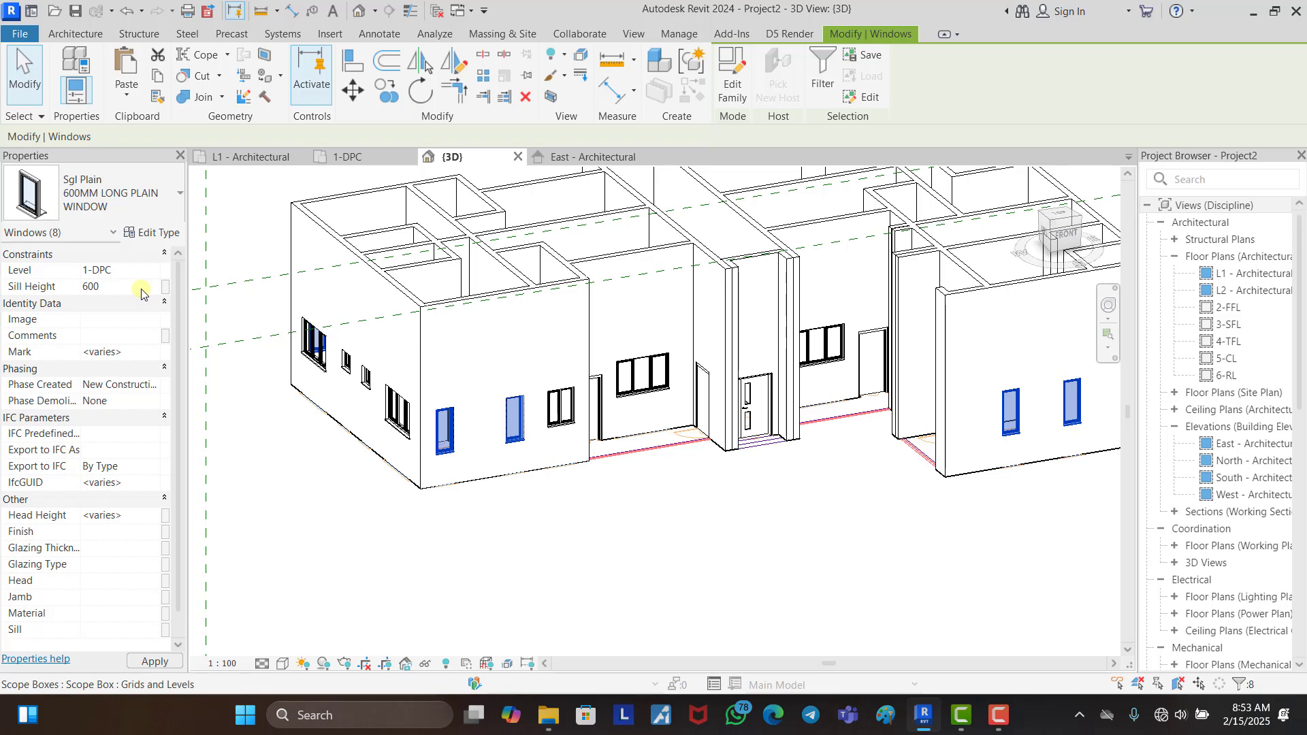
left_click(648, 539)
Step: Compare the corner triple sash window with the adjacent 600MM LONG PLAIN WINDOW and inspect the latter's type dimensions
scroll(573, 435, "up", 3)
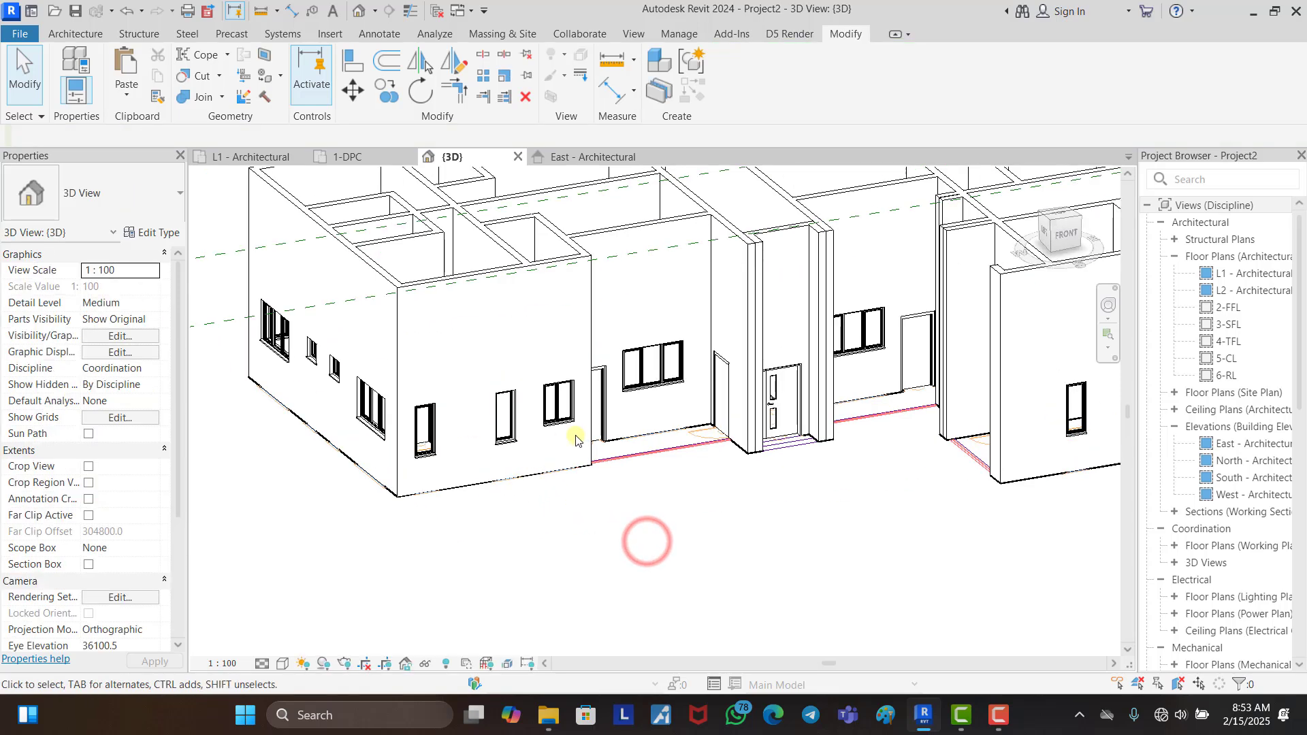
left_click(267, 403)
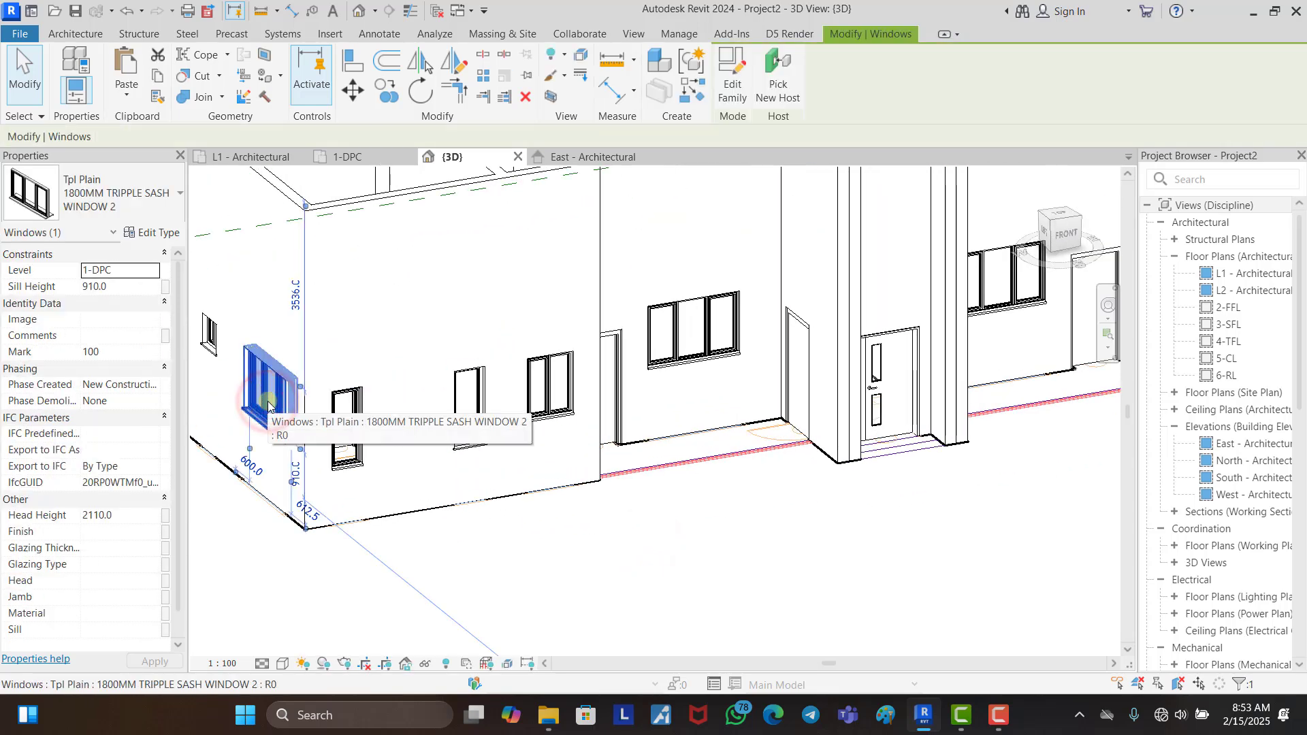
left_click(358, 427)
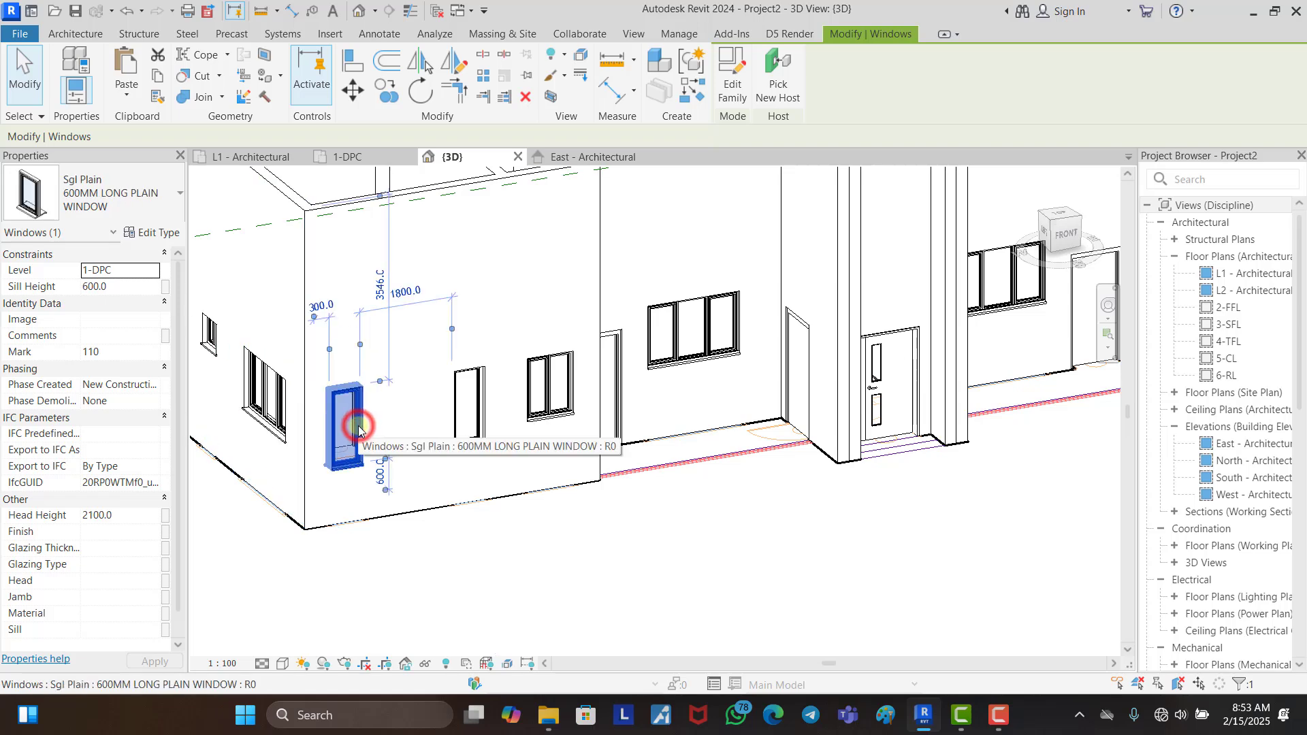
left_click(154, 232)
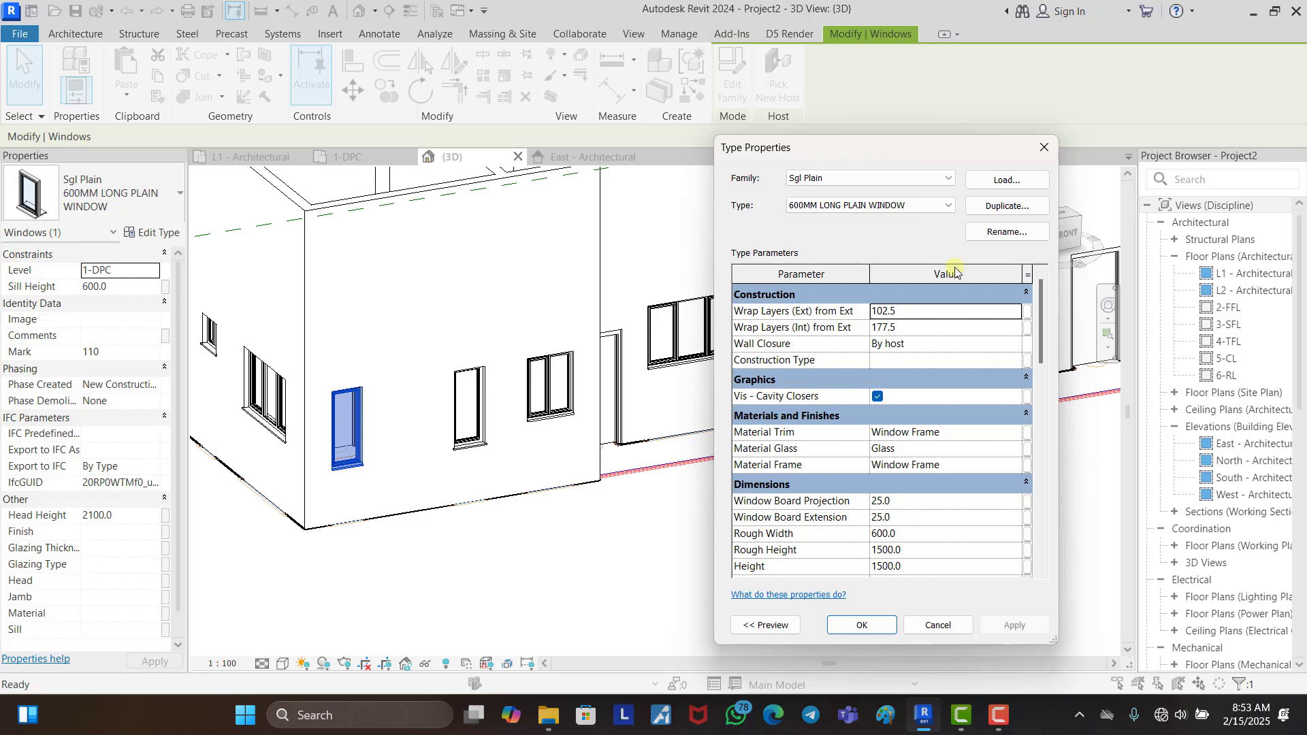
left_click(1044, 147)
Step: Set the rough height of the 1800MM TRIPPLE SASH WINDOW 2 type to 1500
left_click(249, 404)
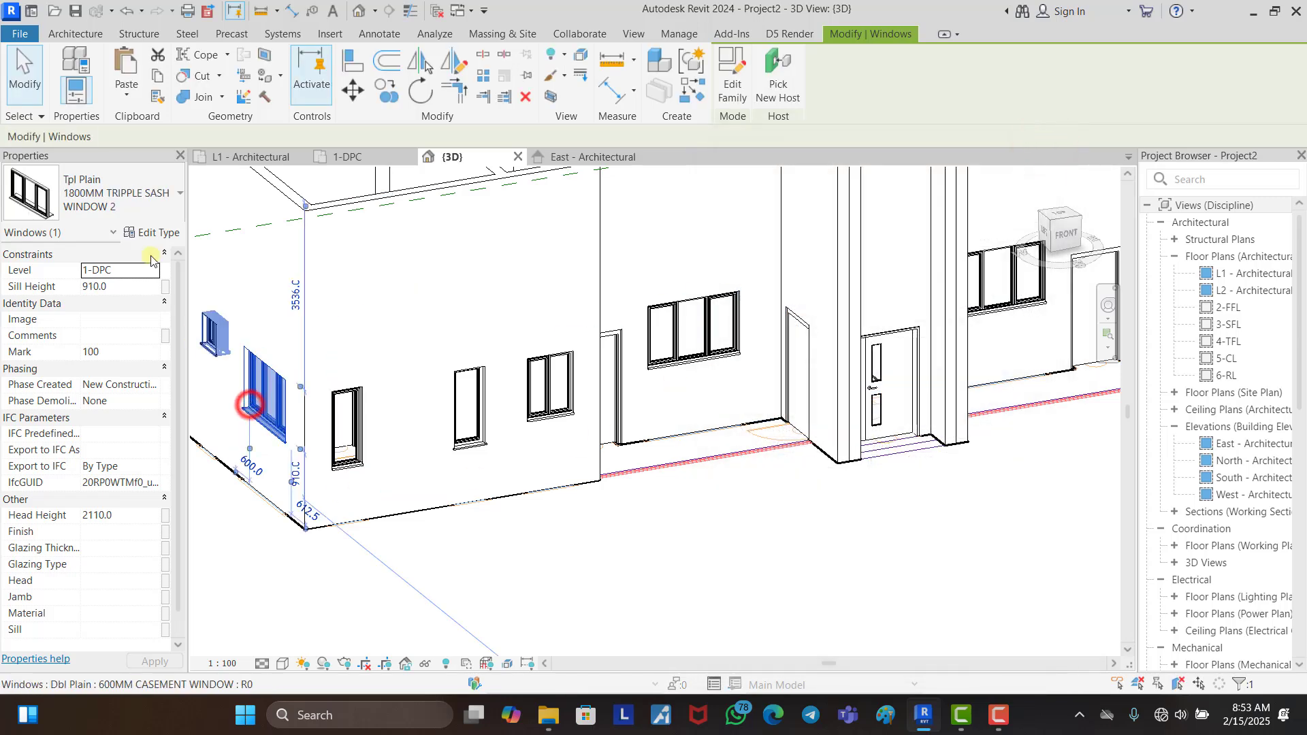
left_click(154, 233)
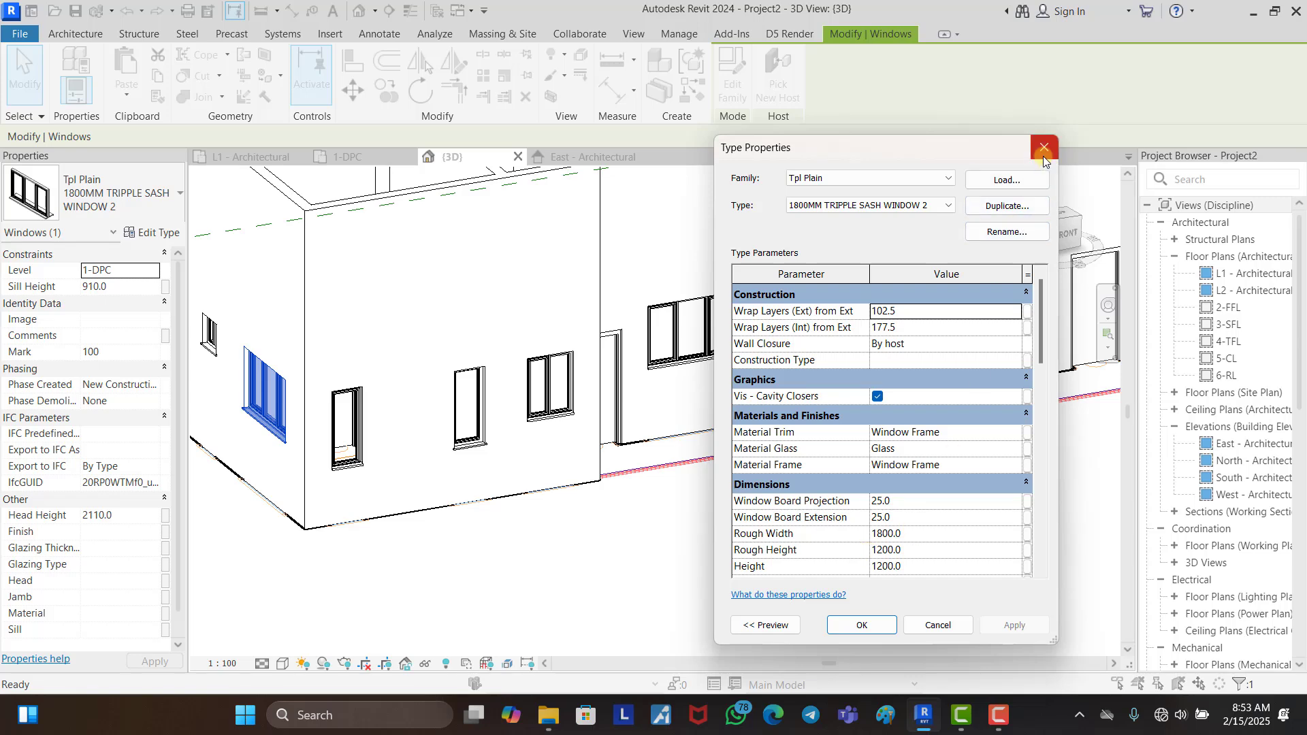
left_click(925, 551)
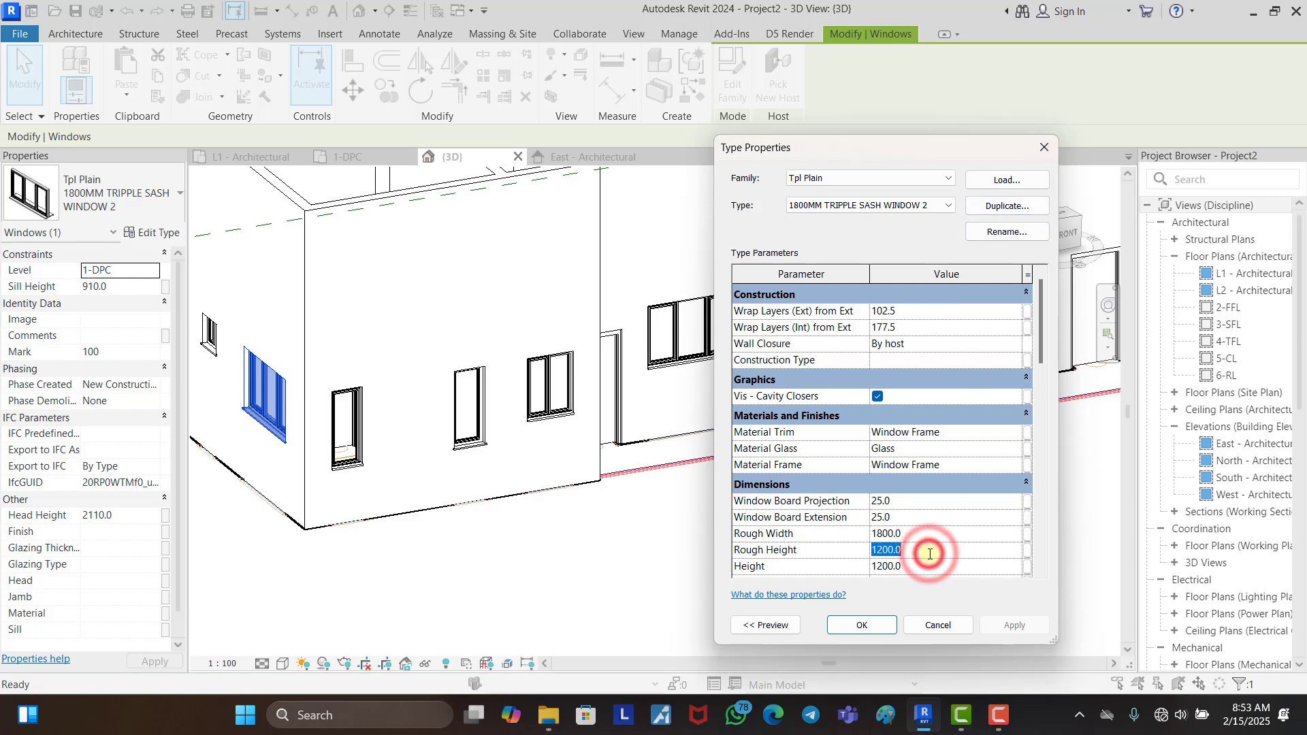
type("1500")
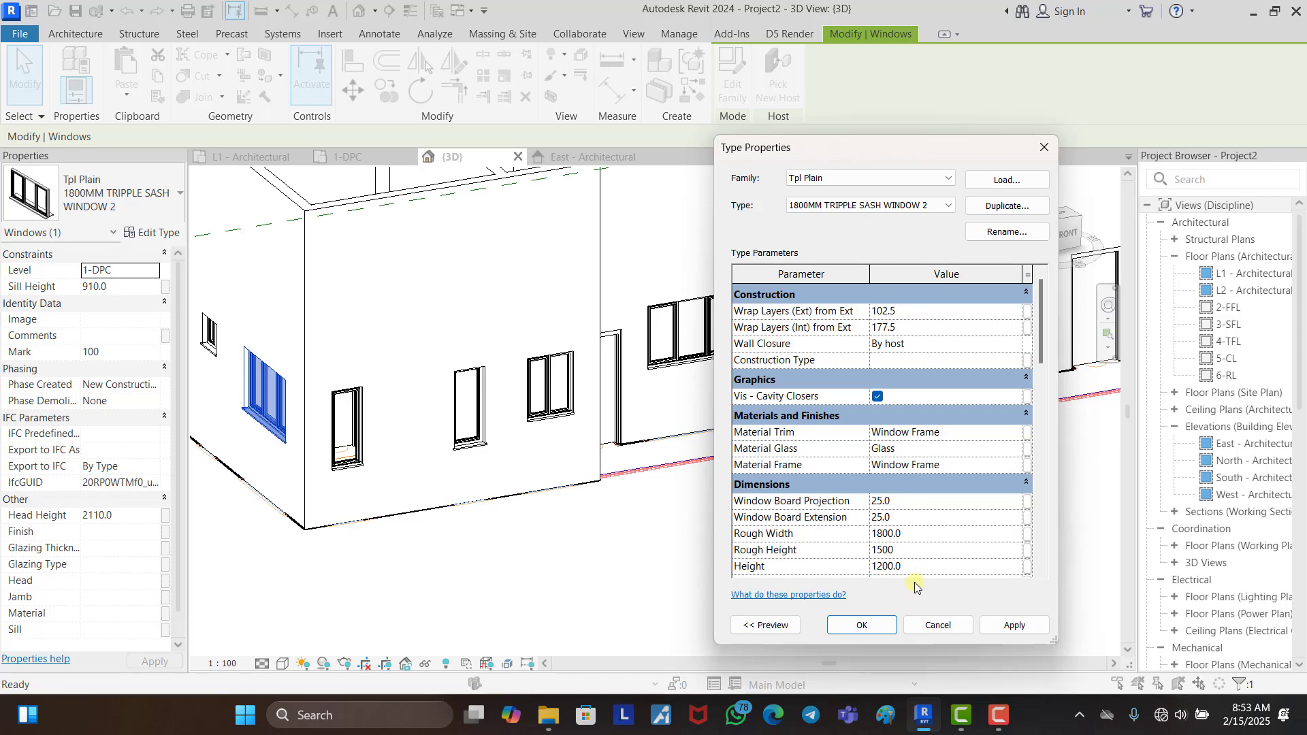
left_click(862, 625)
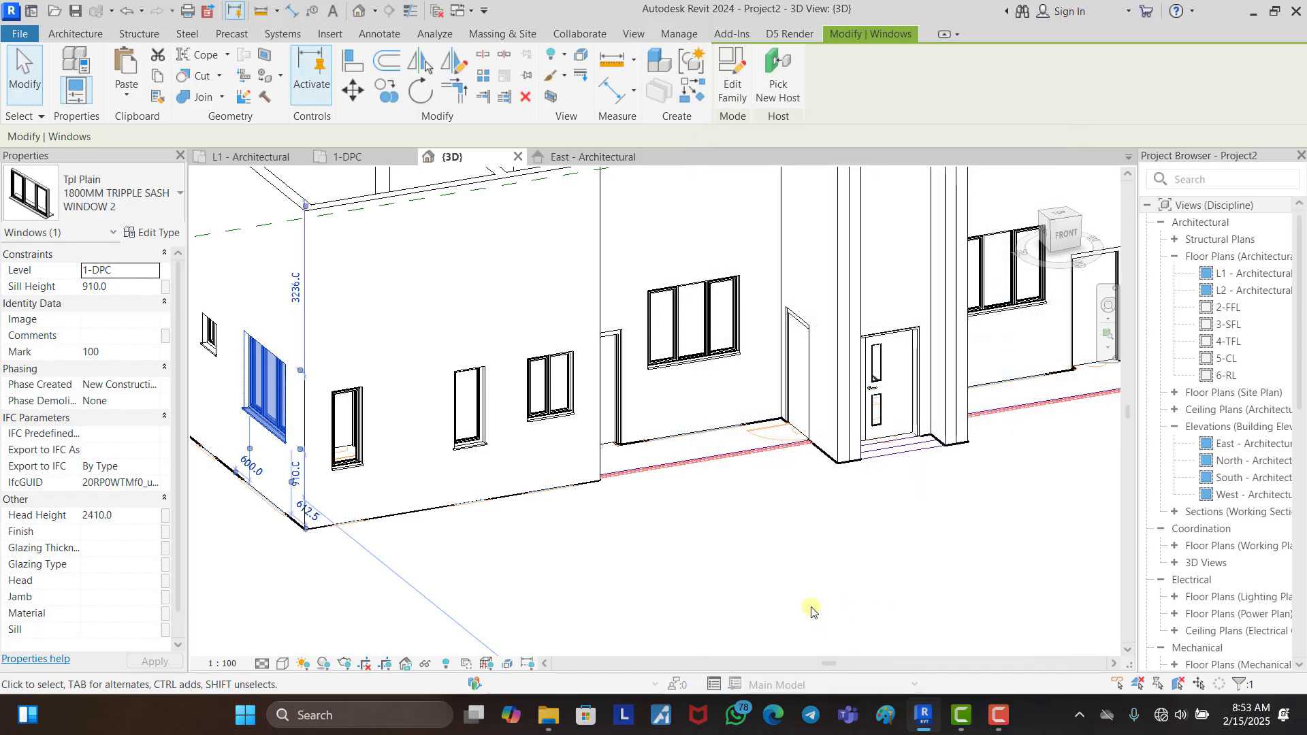
left_click(797, 570)
Step: Select all instances of the 1800MM TRIPPLE SASH WINDOW 2 visible in the view and set their sill height to 600
scroll(749, 533, "down", 4)
scroll(527, 479, "up", 3)
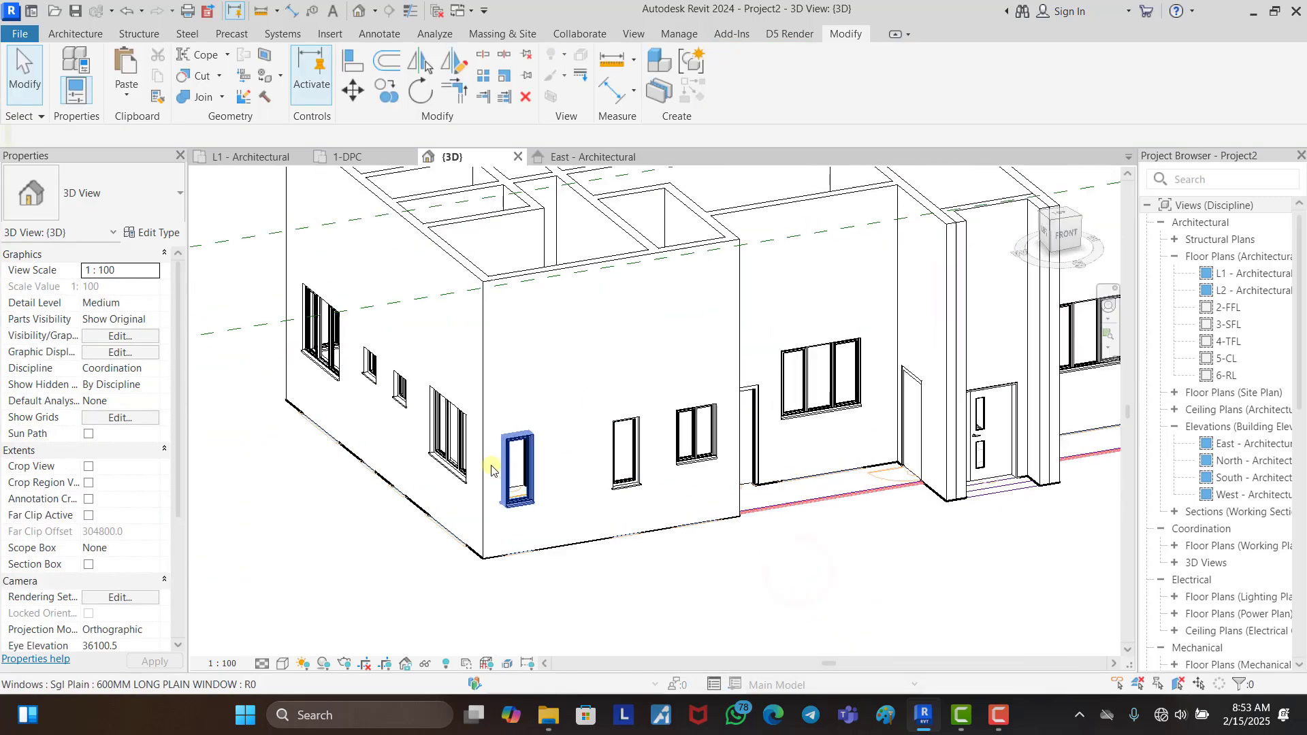
left_click(452, 433)
right_click(454, 436)
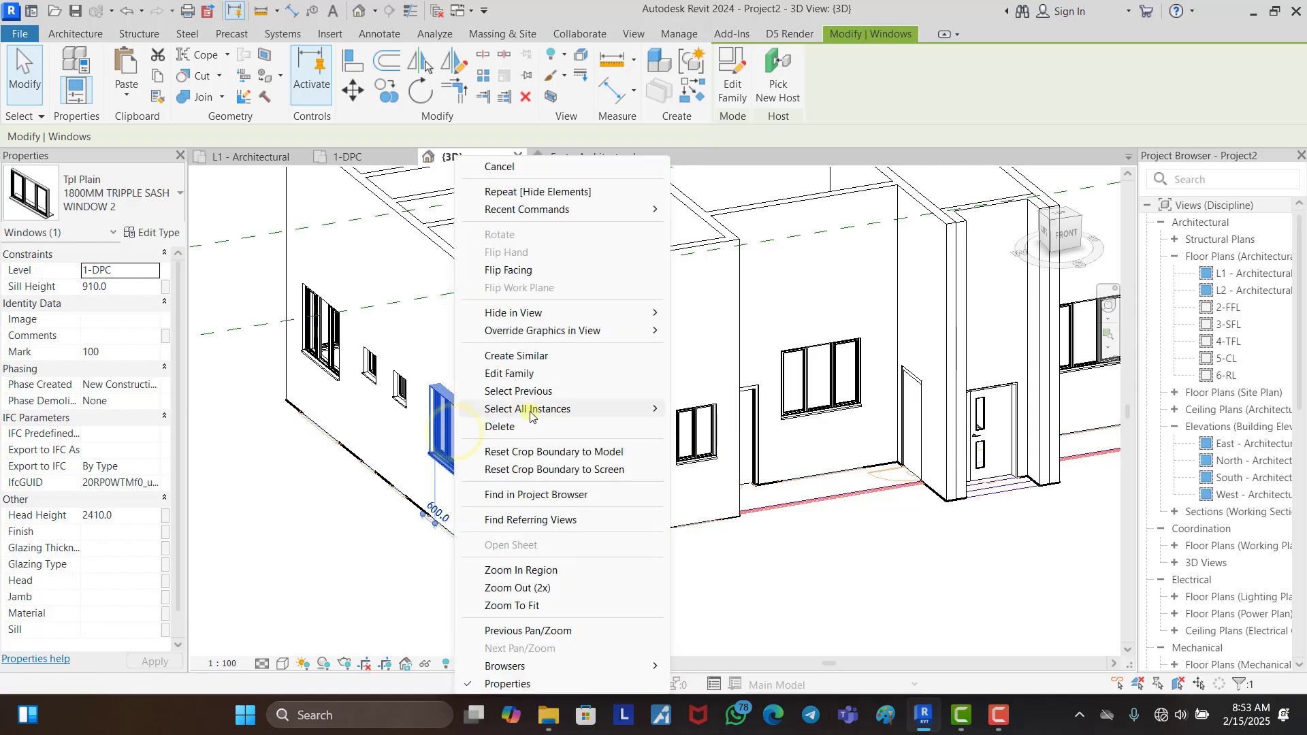
mouse_move(530, 415)
left_click(784, 409)
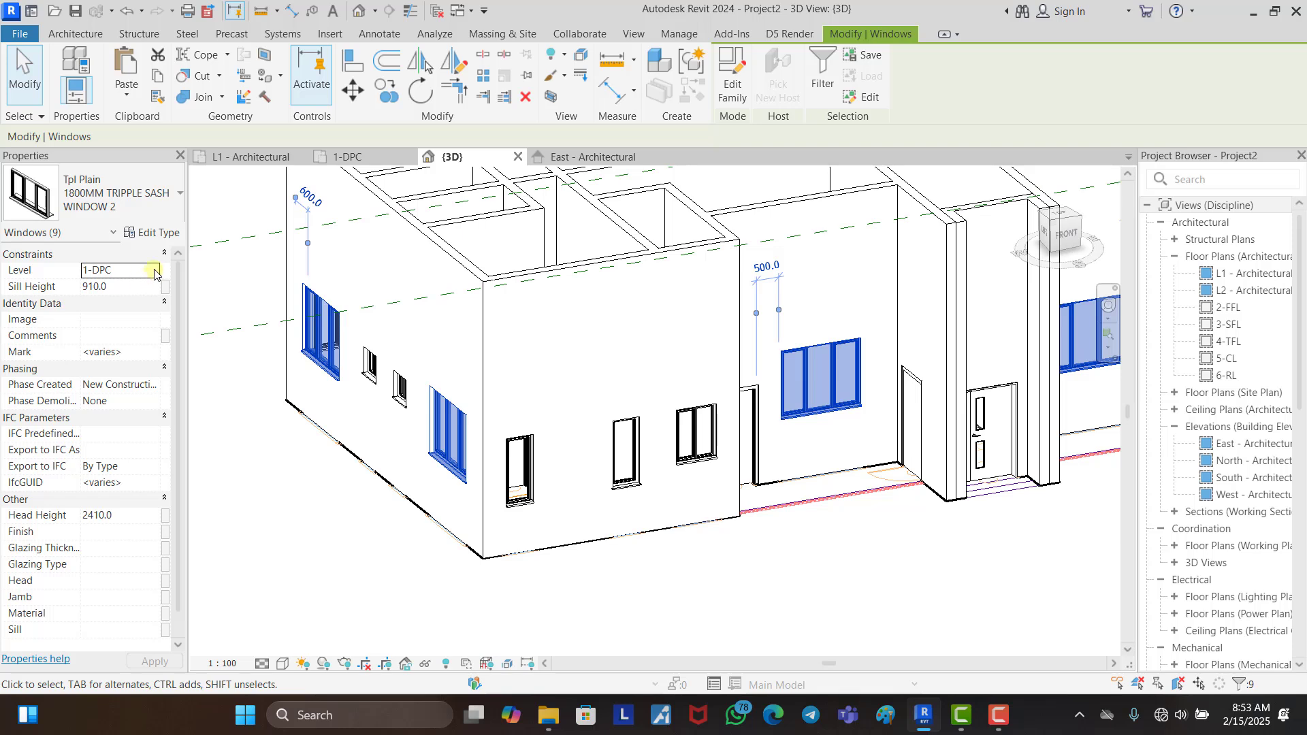
left_click(131, 289)
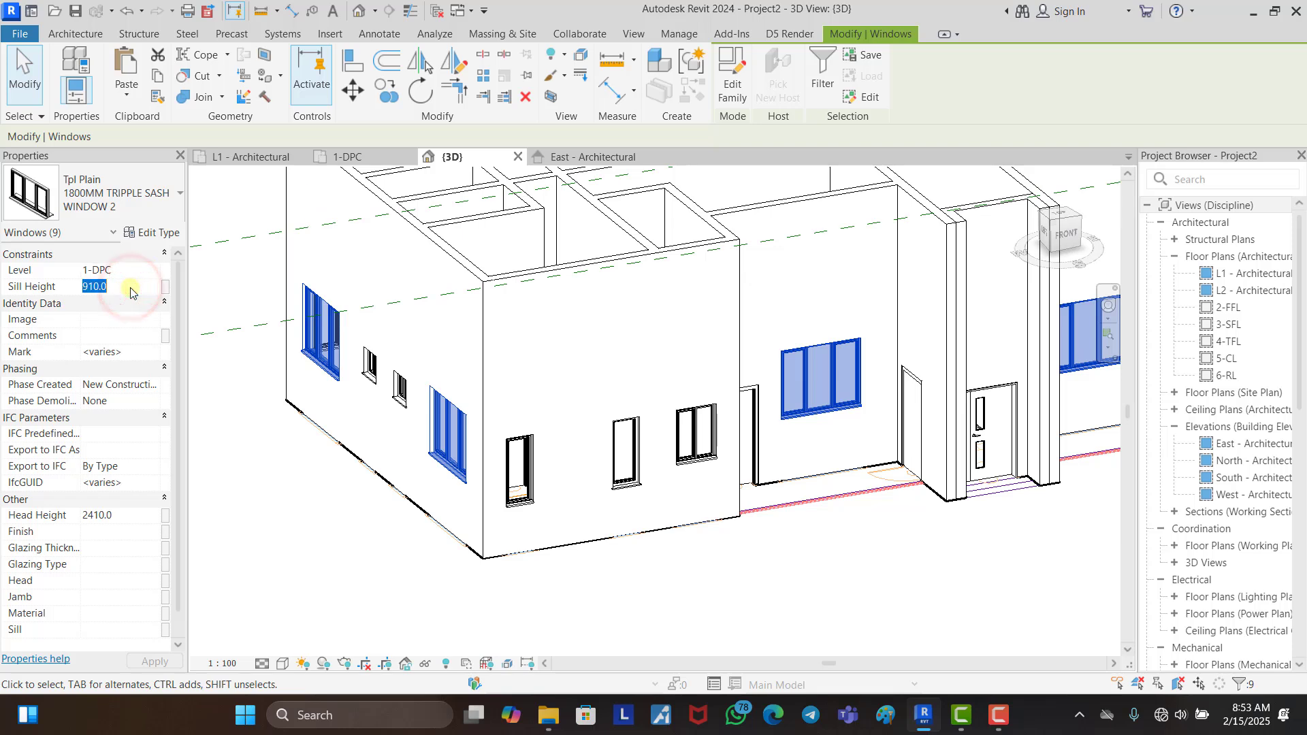
type("600")
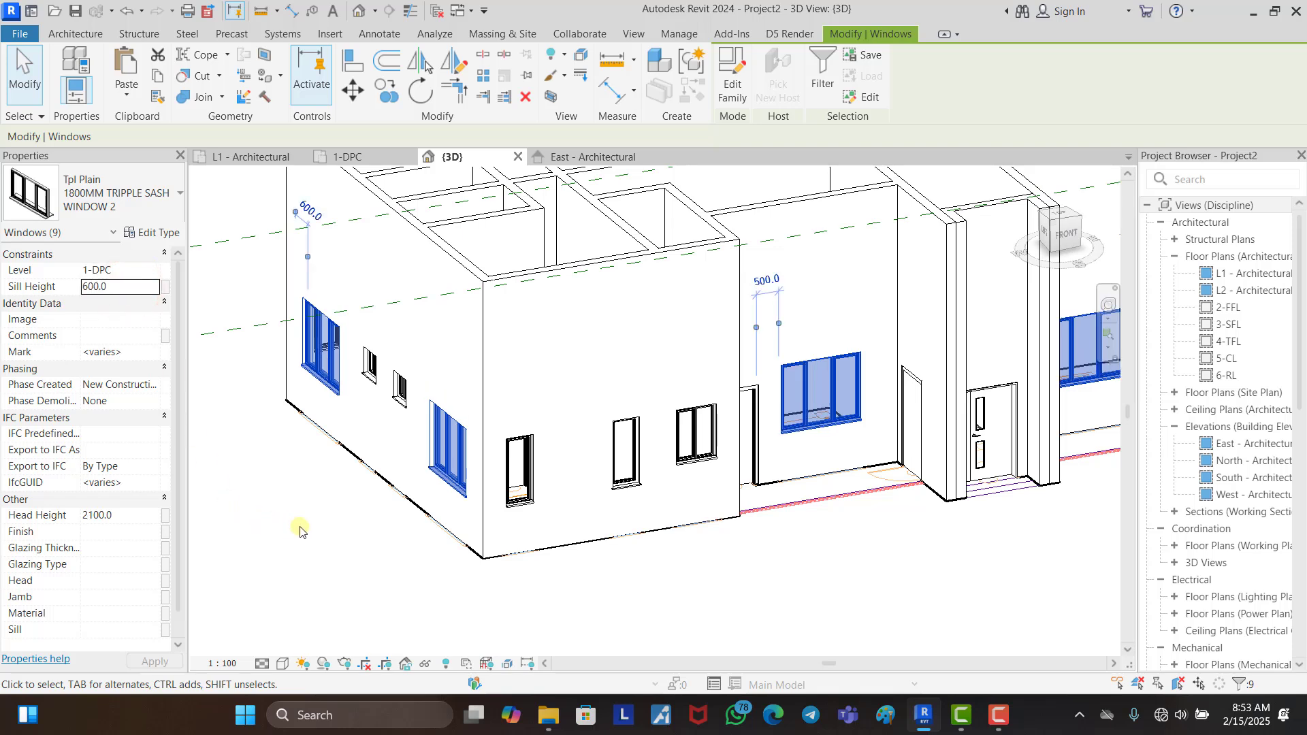
left_click(303, 532)
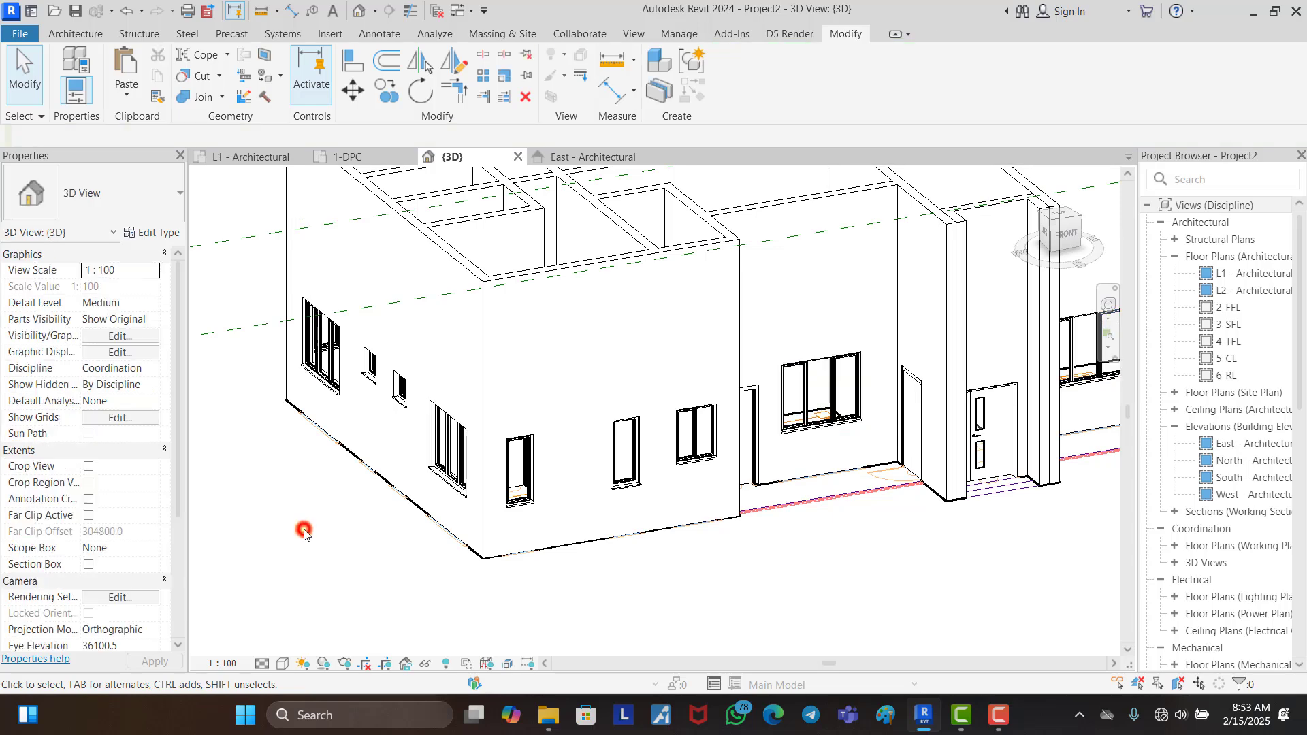
Step: Select all instances of the 900MM CASEMENT WINDOW visible in the view and set their sill height to 900
left_click(692, 441)
right_click(691, 441)
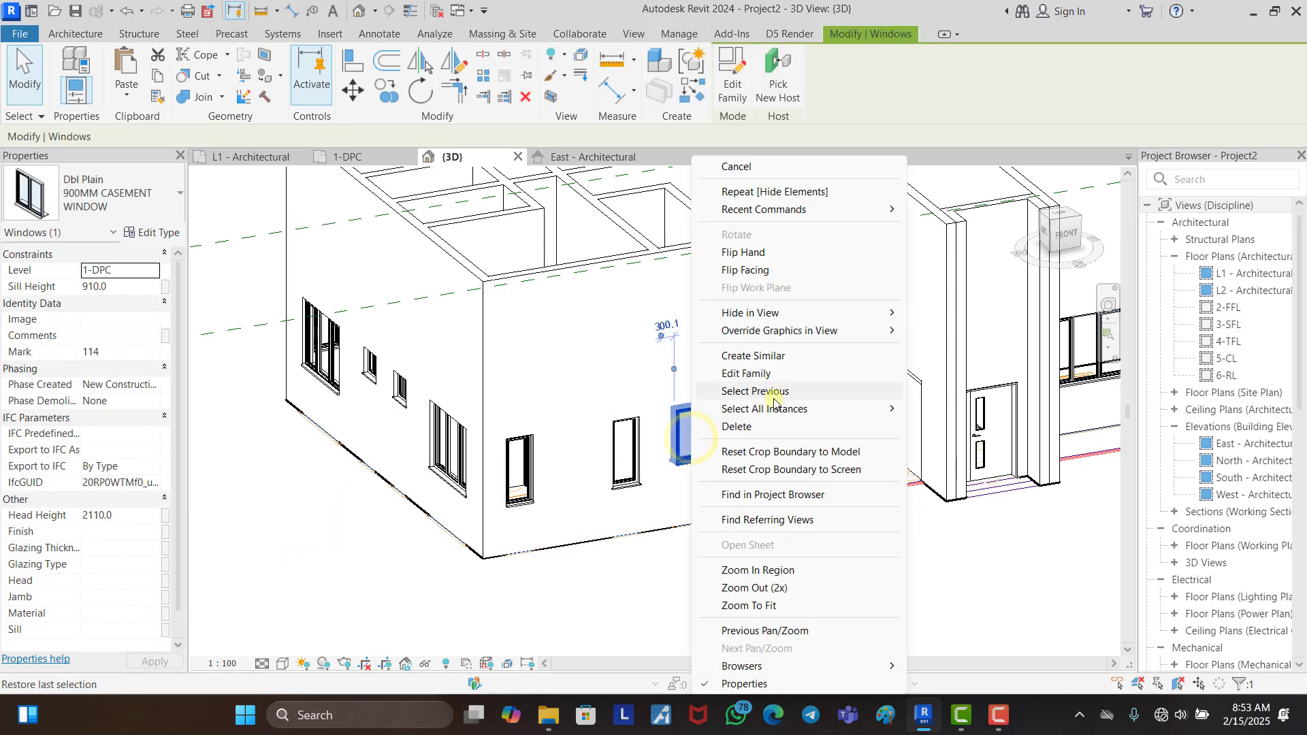
mouse_move(777, 408)
left_click(982, 409)
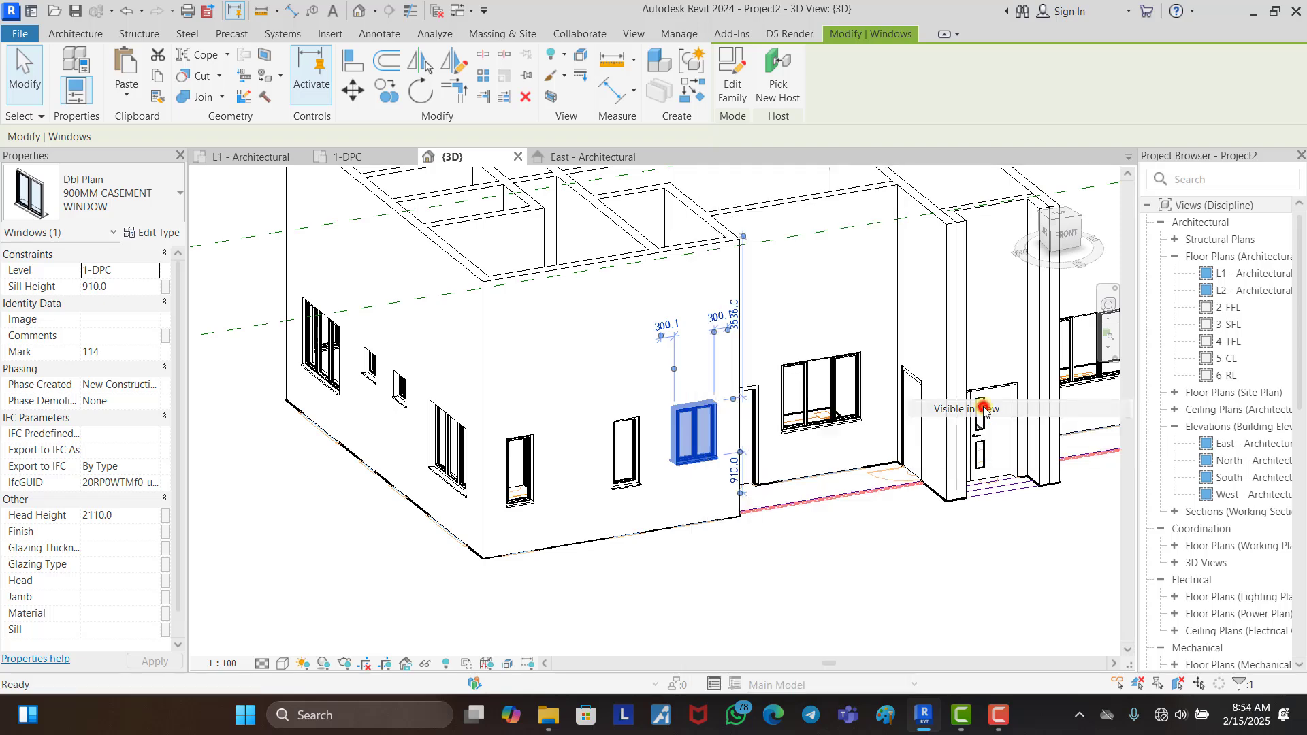
left_click(139, 288)
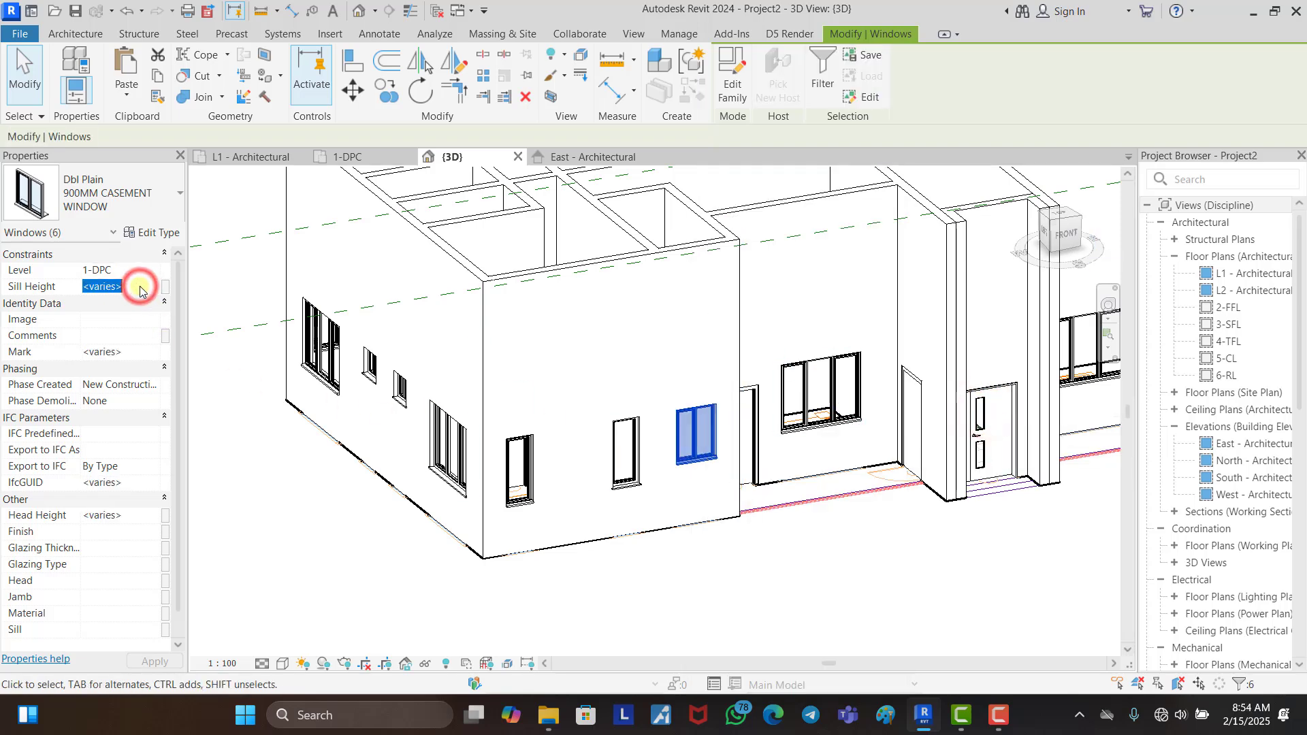
type("900")
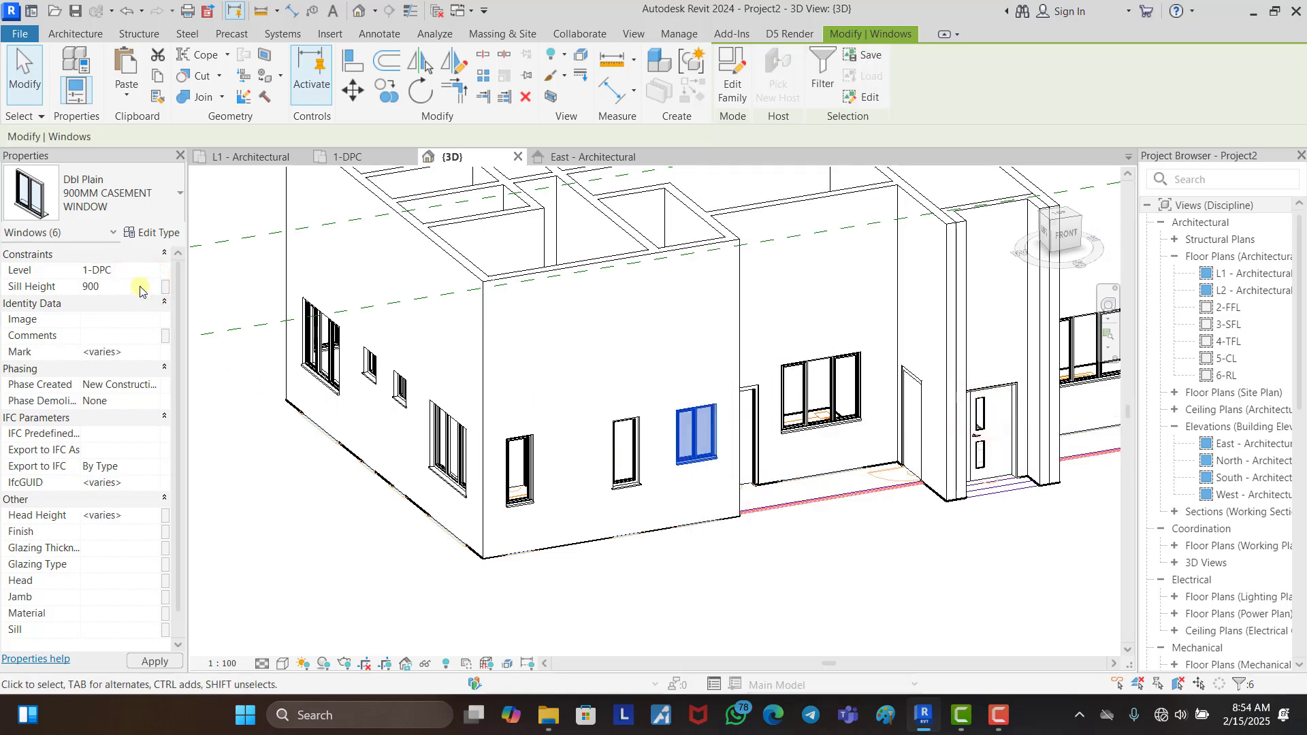
key("Return")
left_click(346, 555)
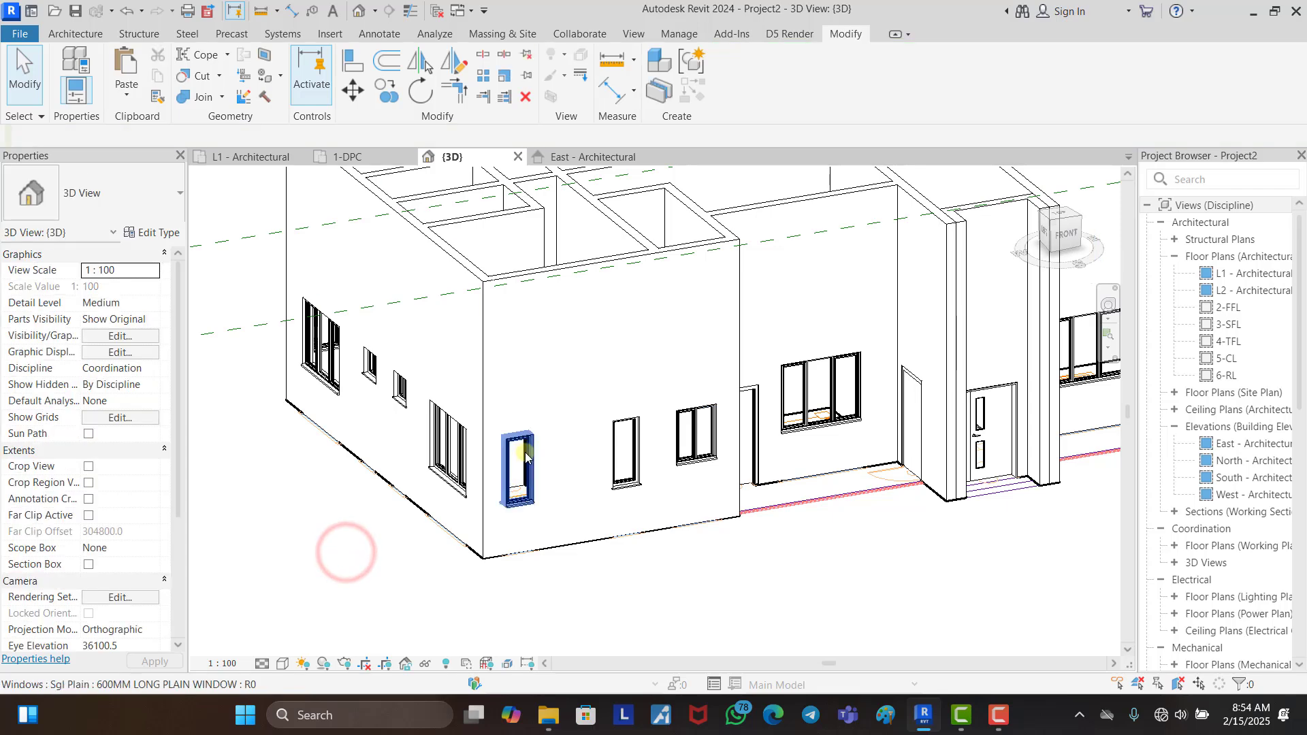
Step: Select all instances of the 600MM CASEMENT WINDOW visible in the view and set their sill height to 1500
scroll(390, 389, "up", 2)
scroll(389, 389, "up", 2)
left_click(408, 393)
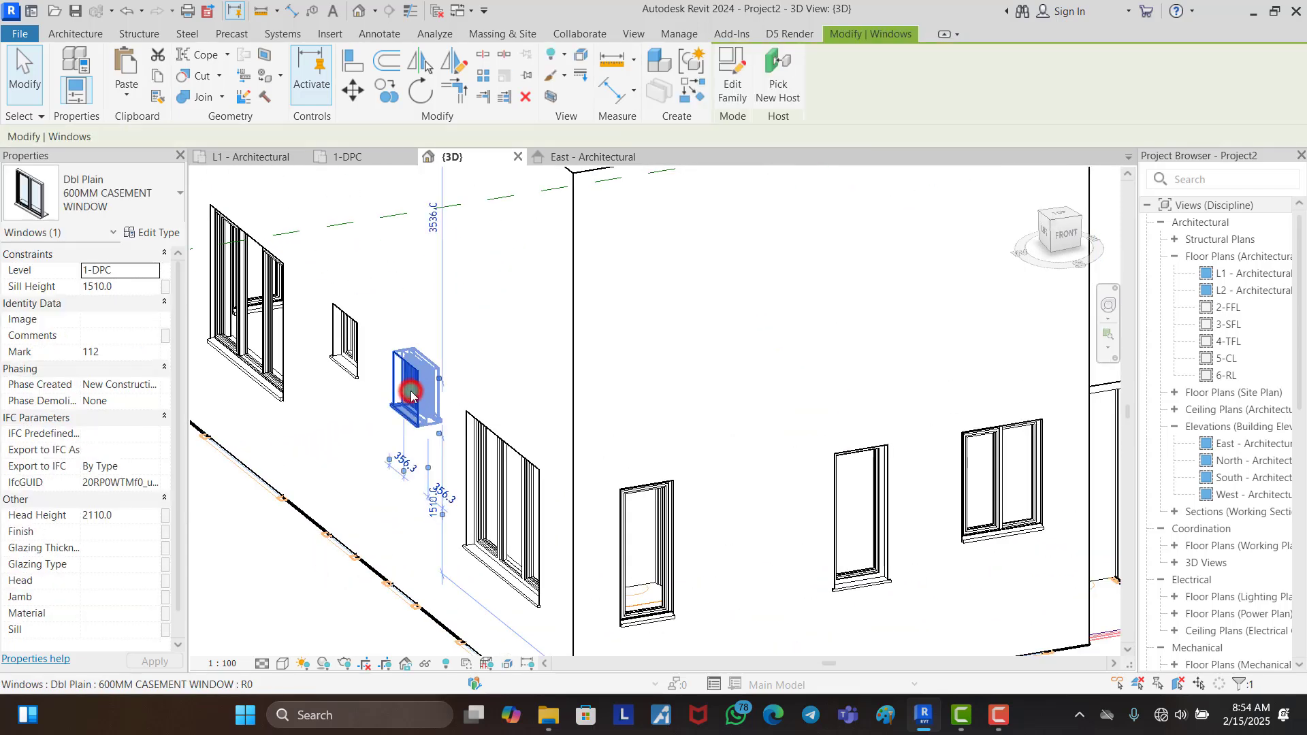
right_click(411, 397)
mouse_move(481, 409)
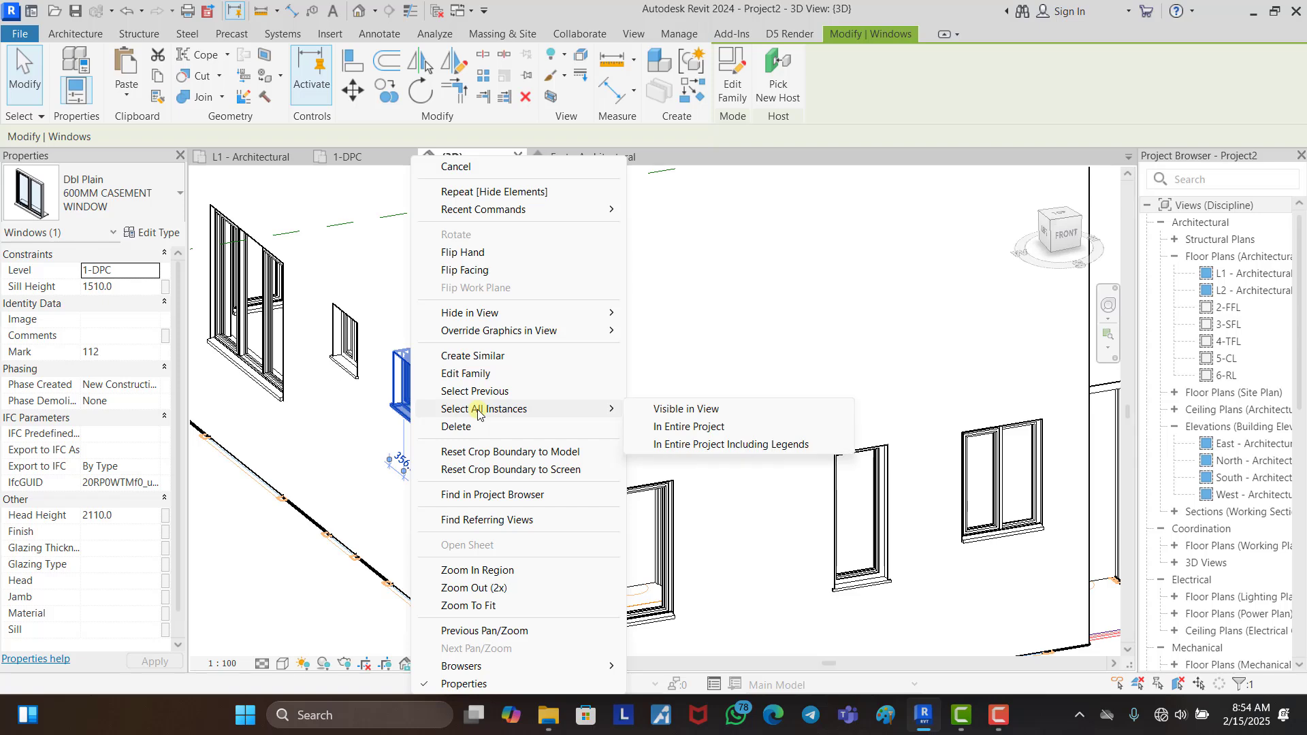
left_click(713, 411)
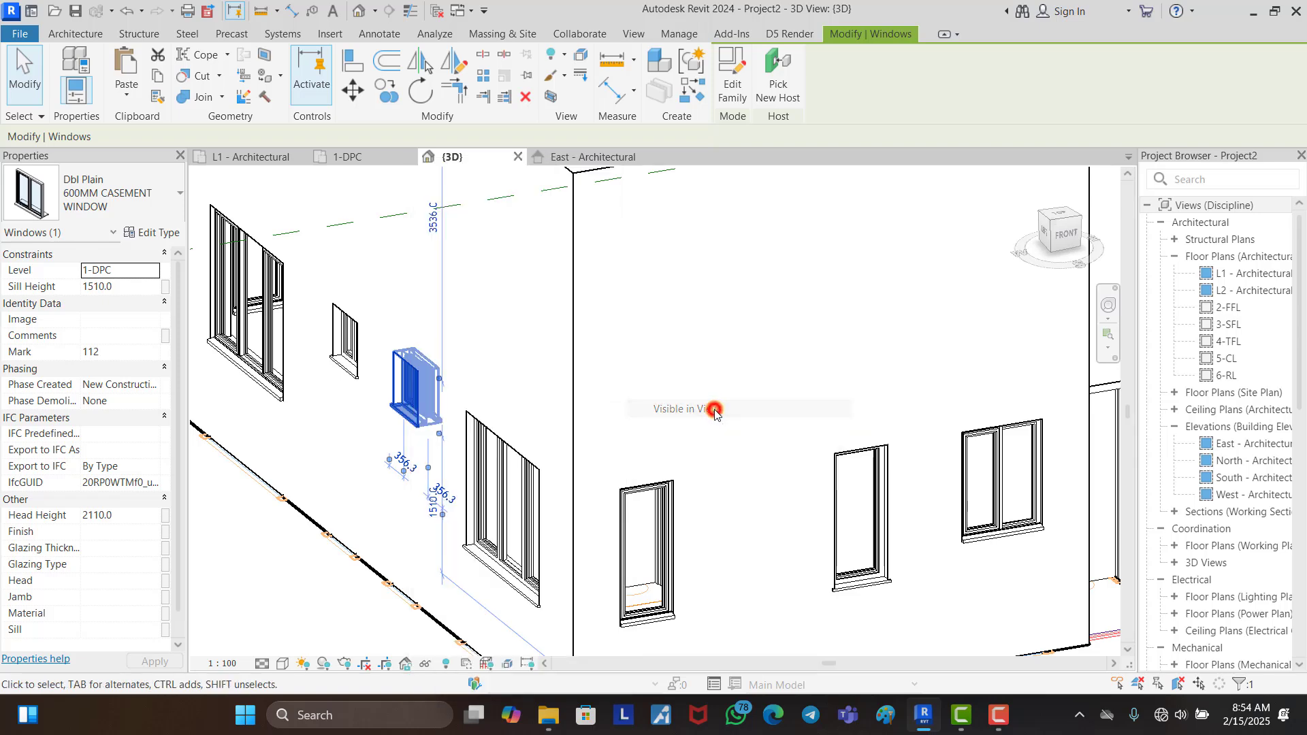
left_click(147, 285)
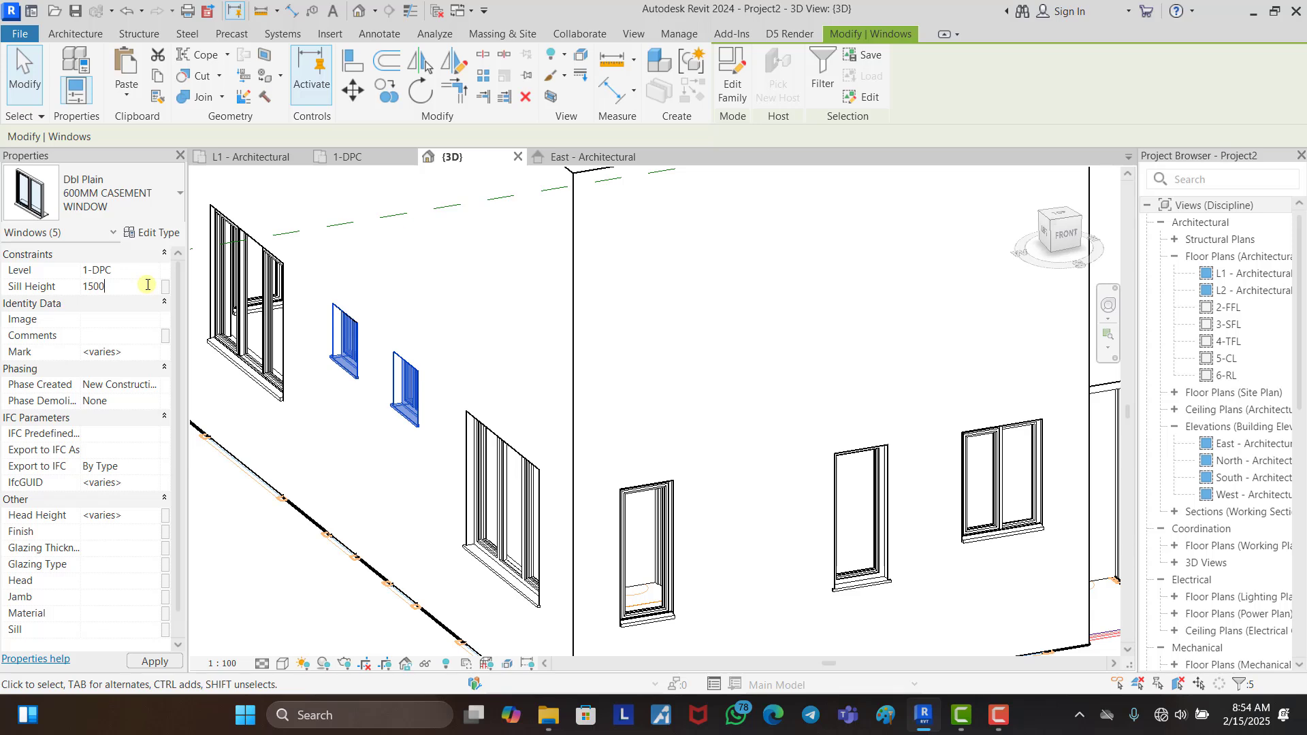
key("Return")
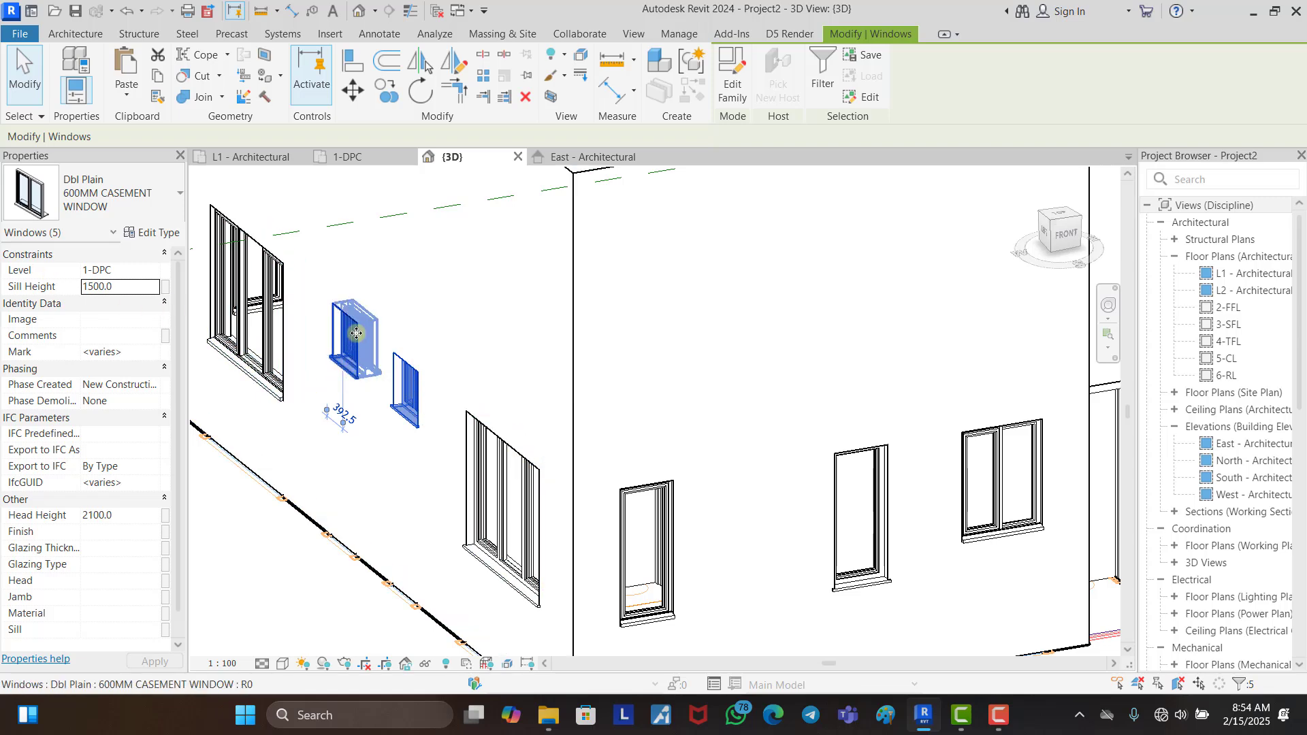
left_click(441, 321)
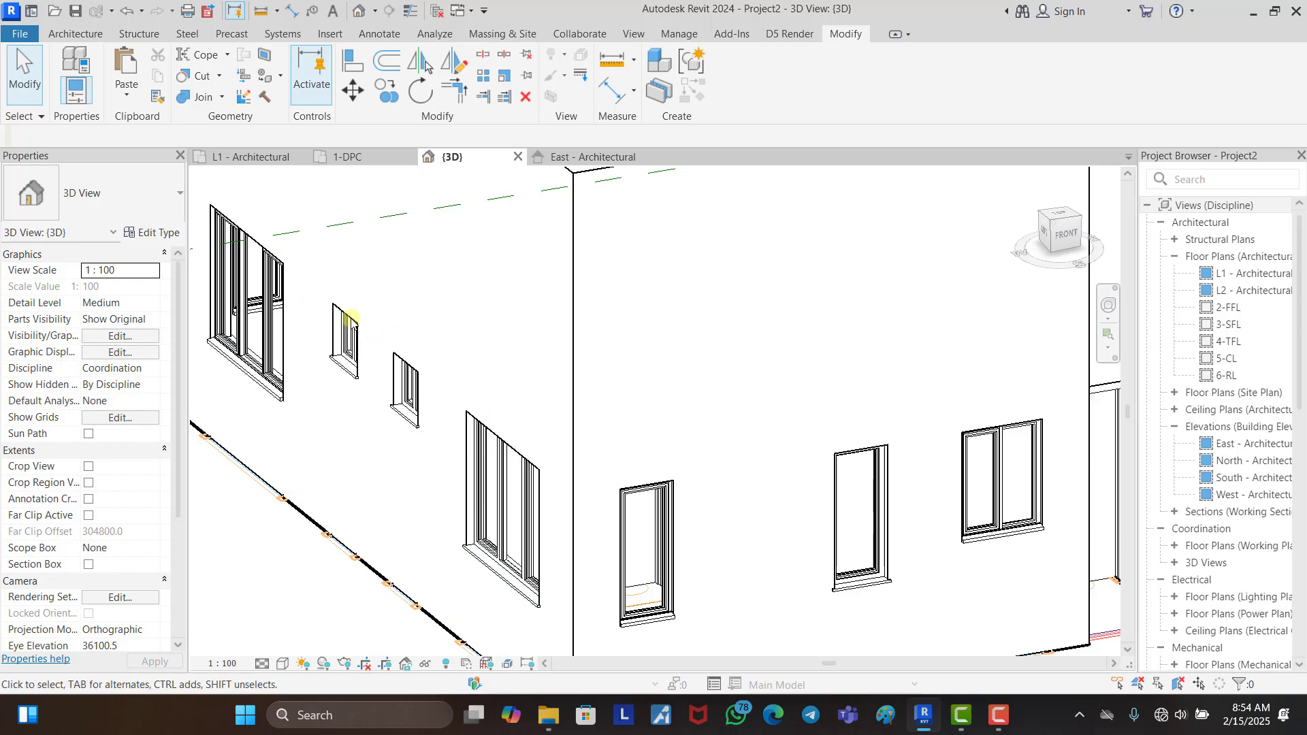
Step: Inspect the type dimensions of the corner 1800MM TRIPPLE SASH WINDOW 2 and the properties of the matching window on the front wall
scroll(317, 350, "down", 5)
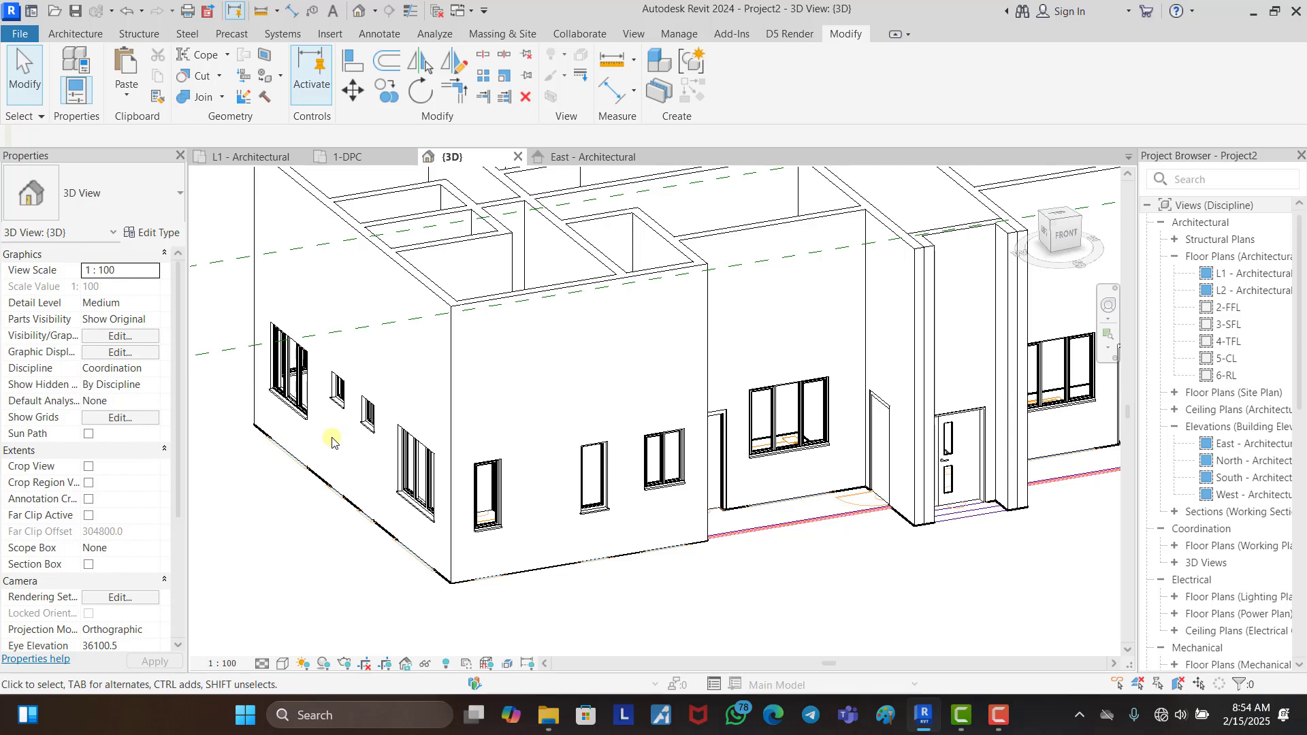
left_click(418, 469)
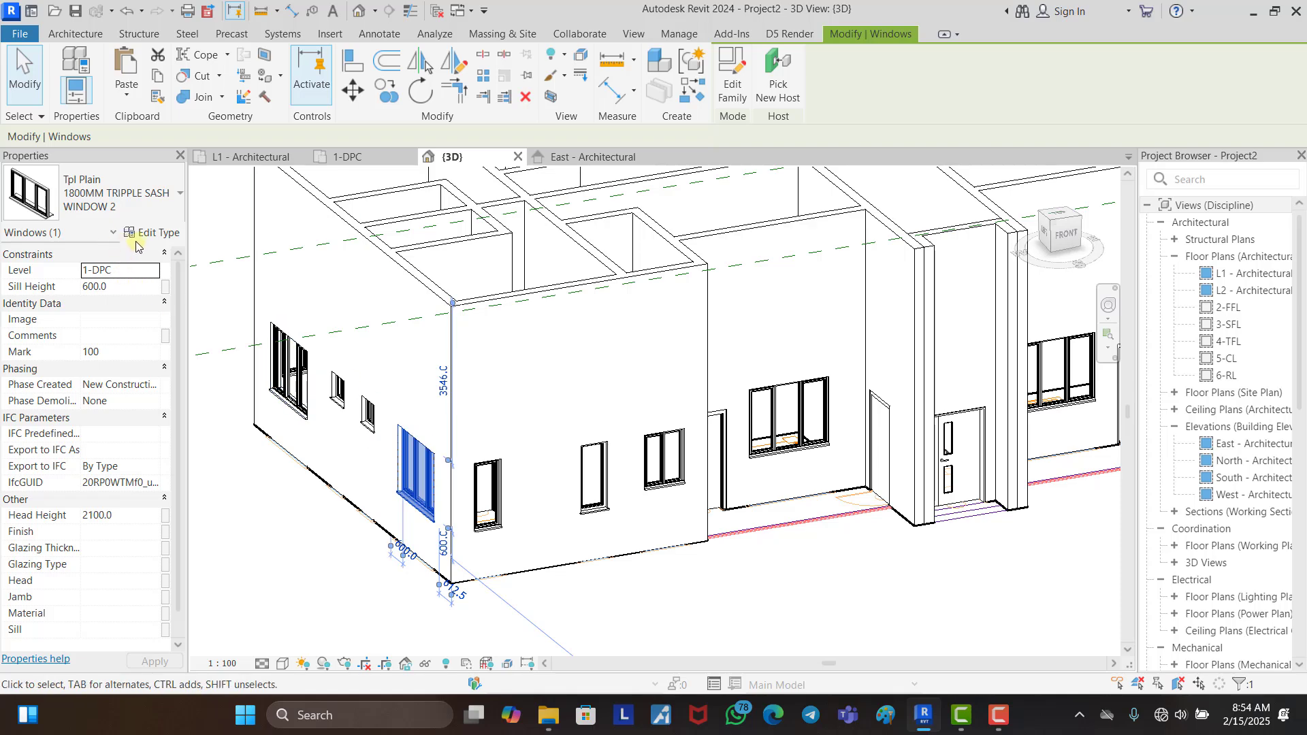
left_click(166, 233)
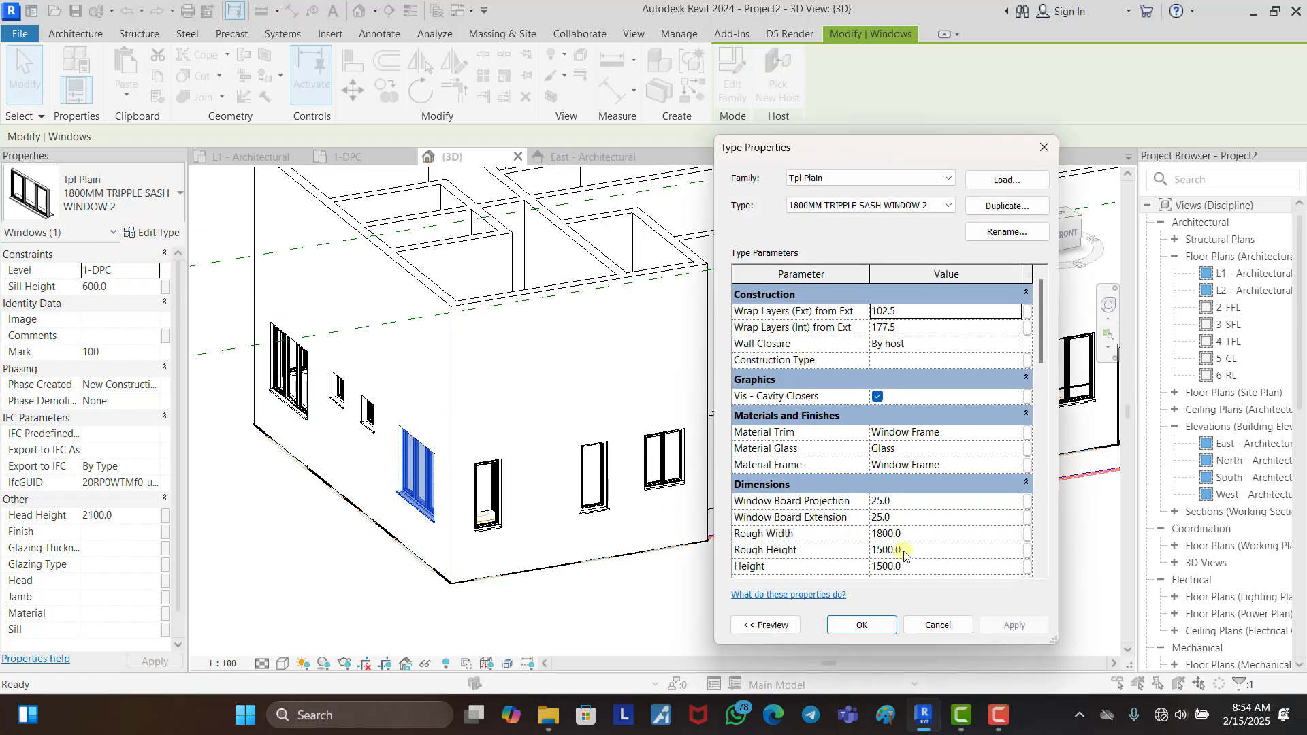
left_click(1041, 148)
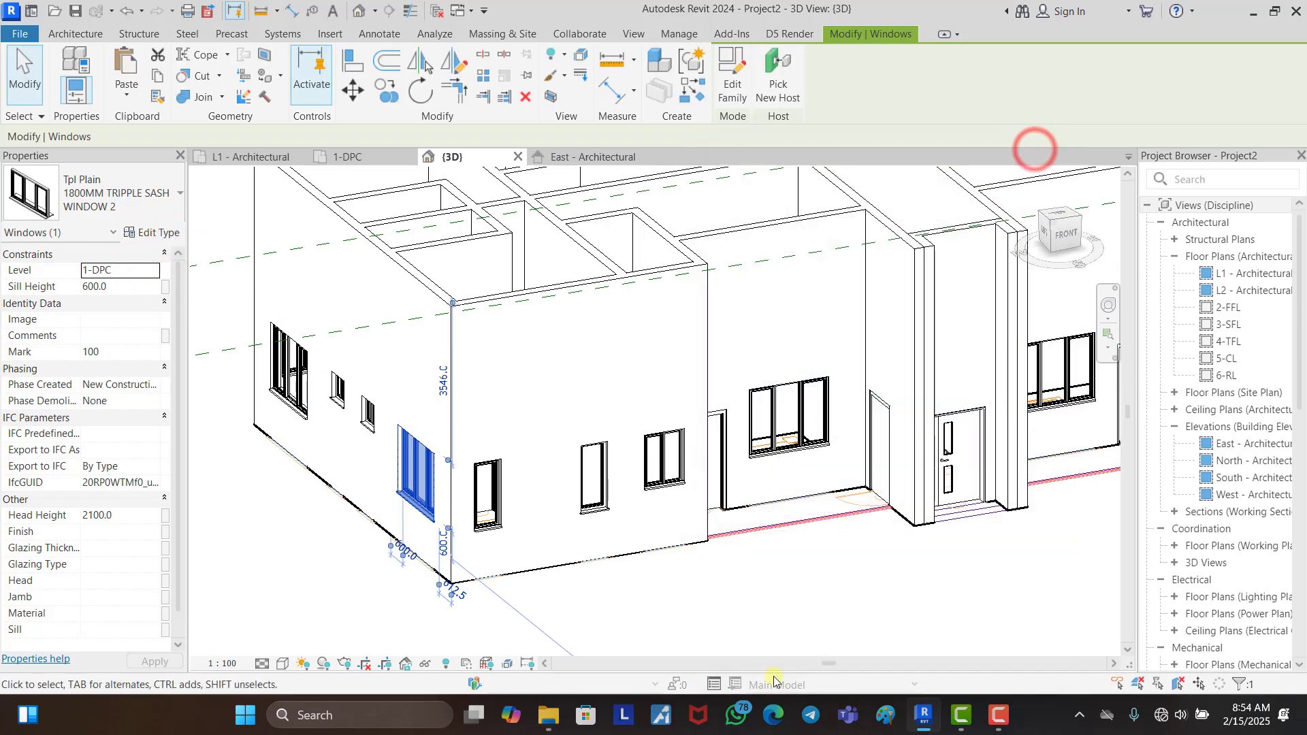
left_click(783, 619)
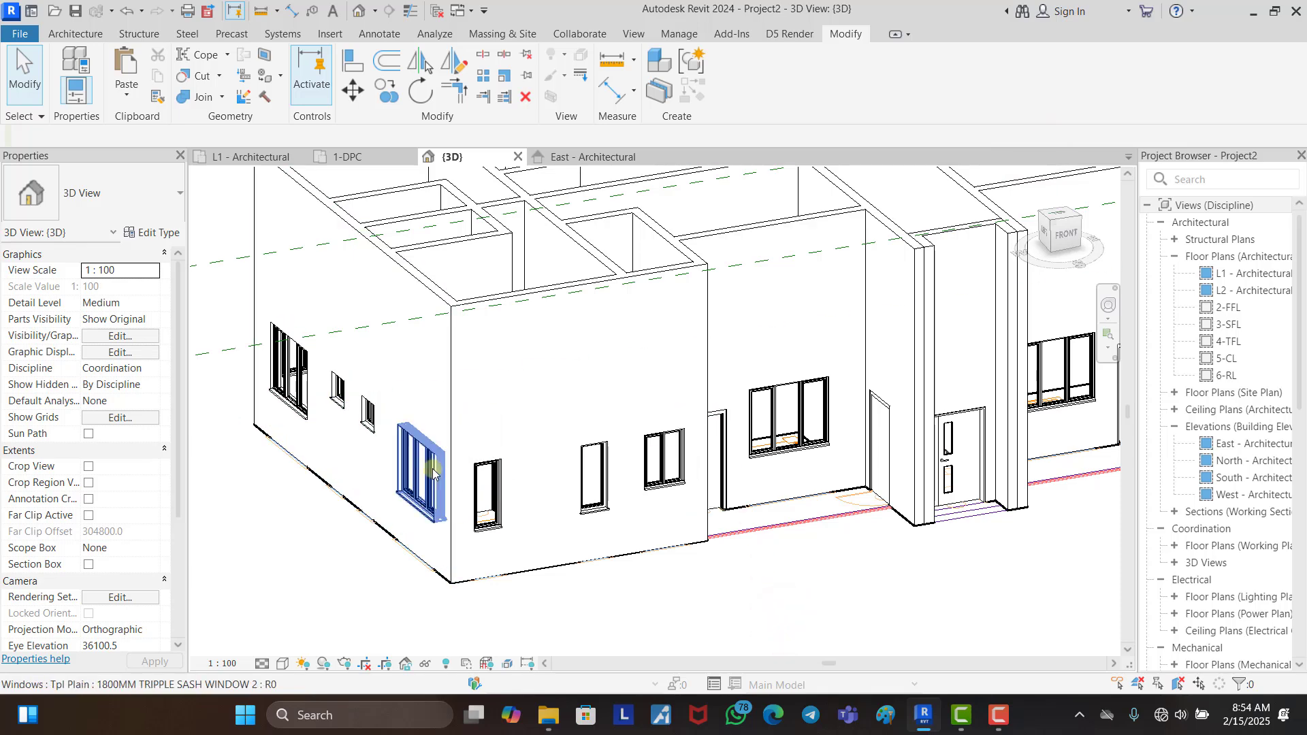
left_click(809, 411)
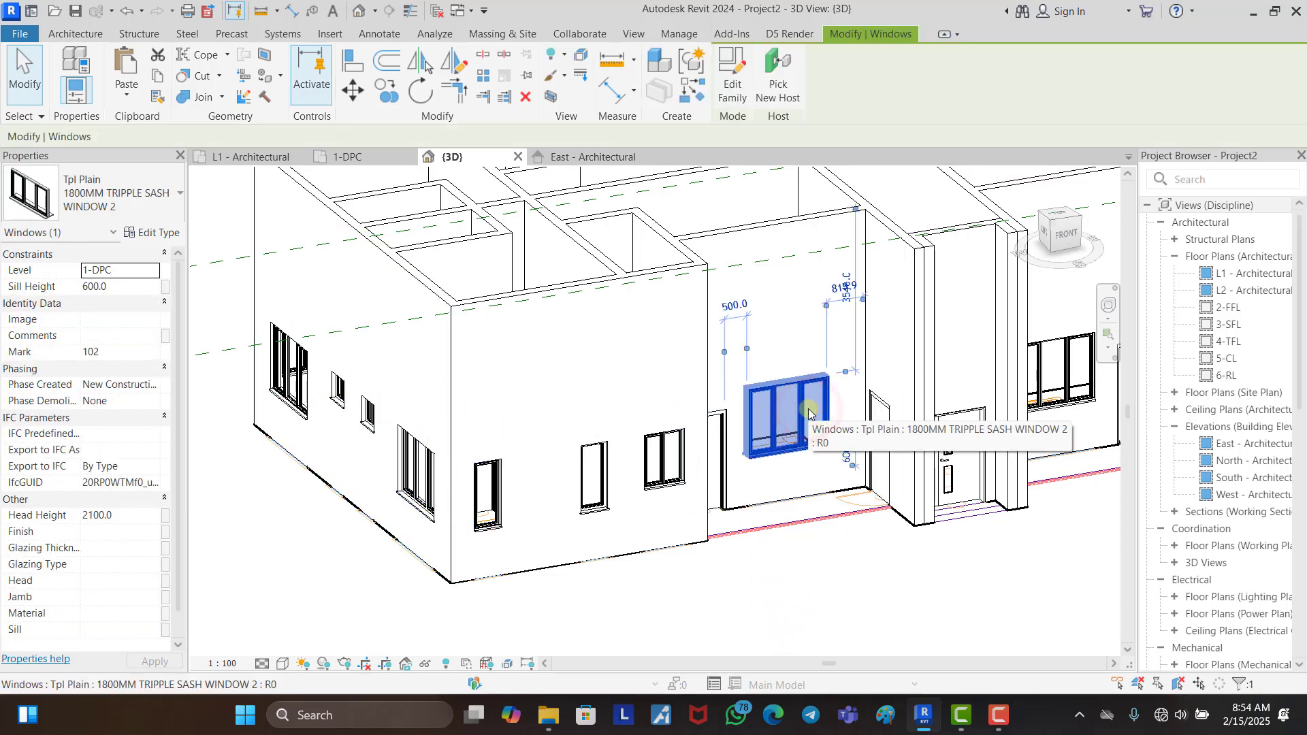
left_click(845, 551)
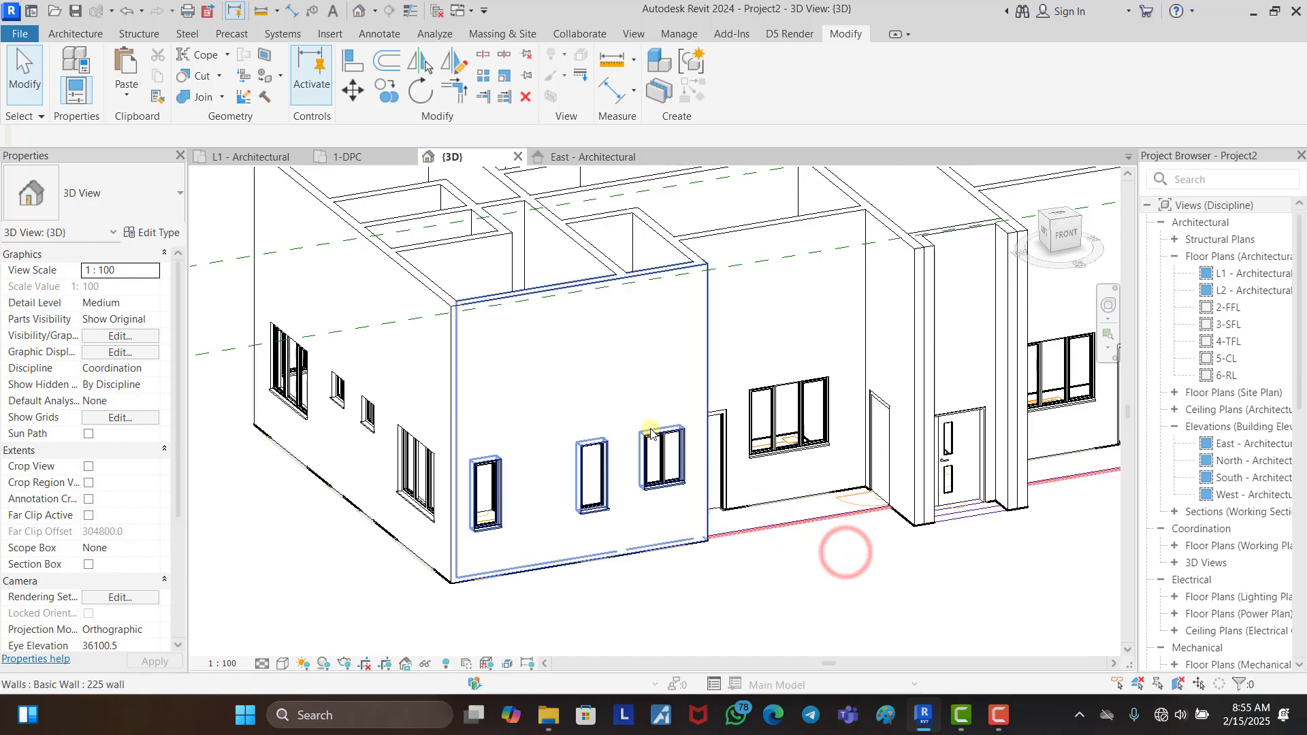
Step: Inspect the level and sill height of the main entrance door between the front columns
scroll(650, 434, "down", 3)
middle_click_drag(671, 524, 842, 567, "shift")
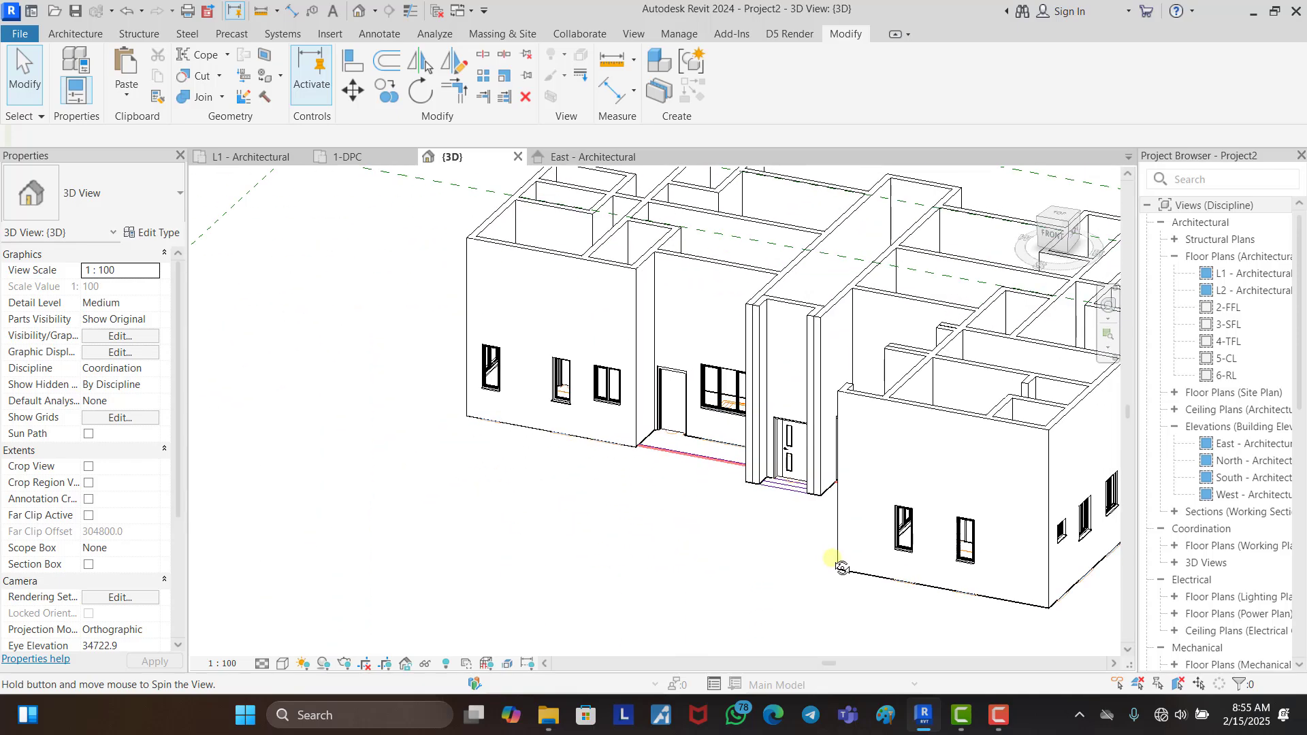
scroll(779, 476, "up", 5)
left_click(785, 501)
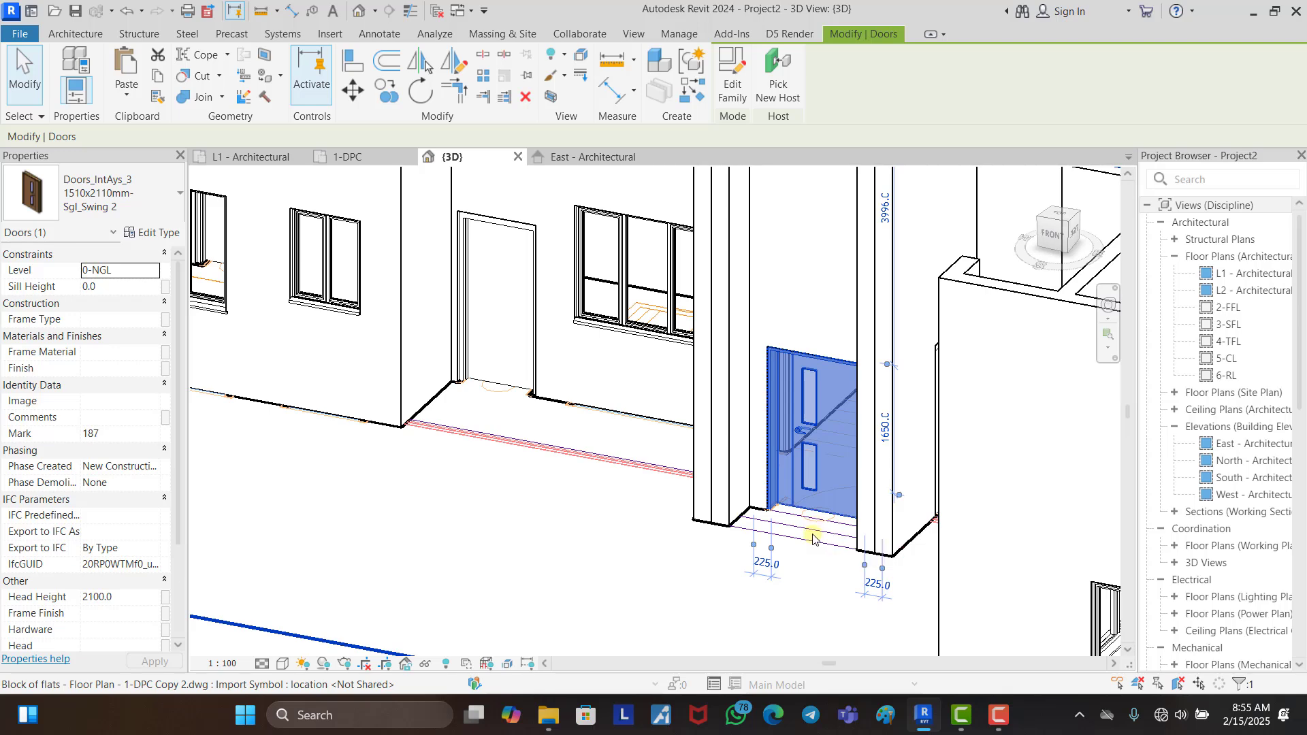
scroll(703, 435, "down", 6)
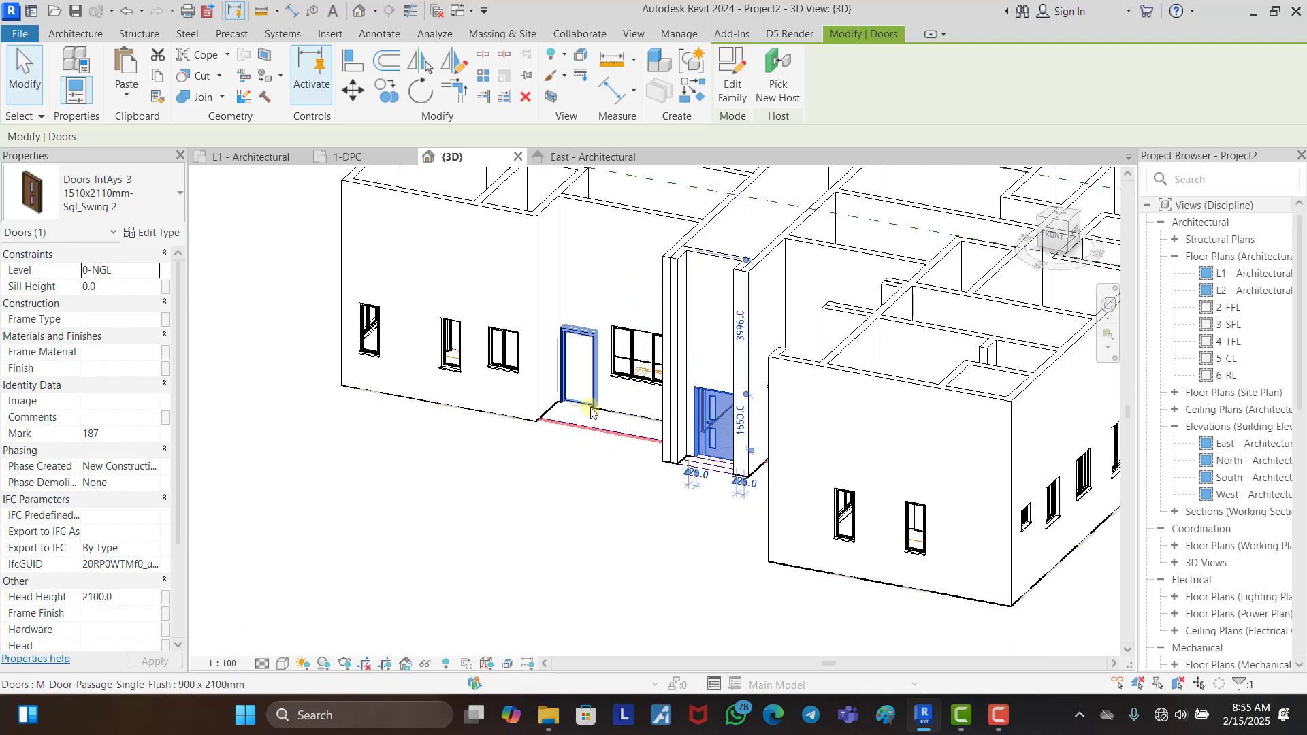
middle_click_drag(543, 487, 532, 369, "shift")
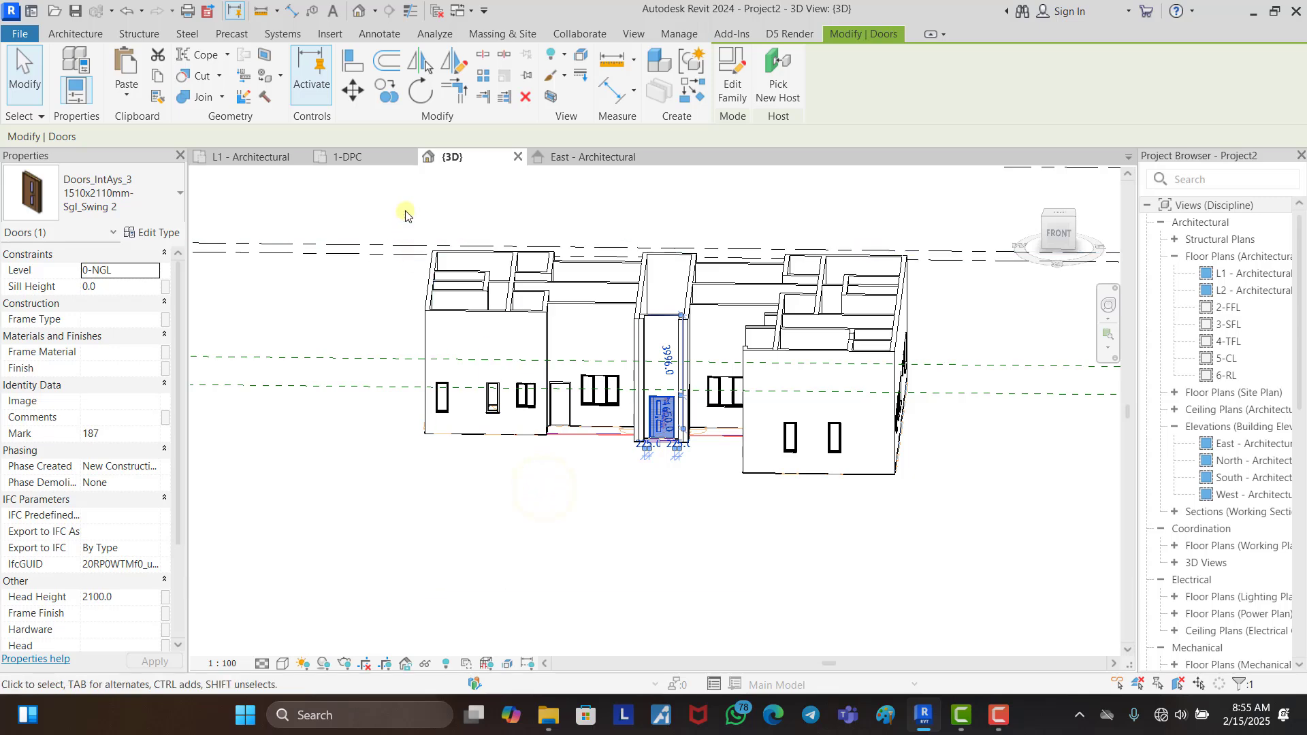
Step: Select the whole building, filter the selection down to the doors only, and set their level to 1-DPC
left_click_drag(406, 210, 900, 478)
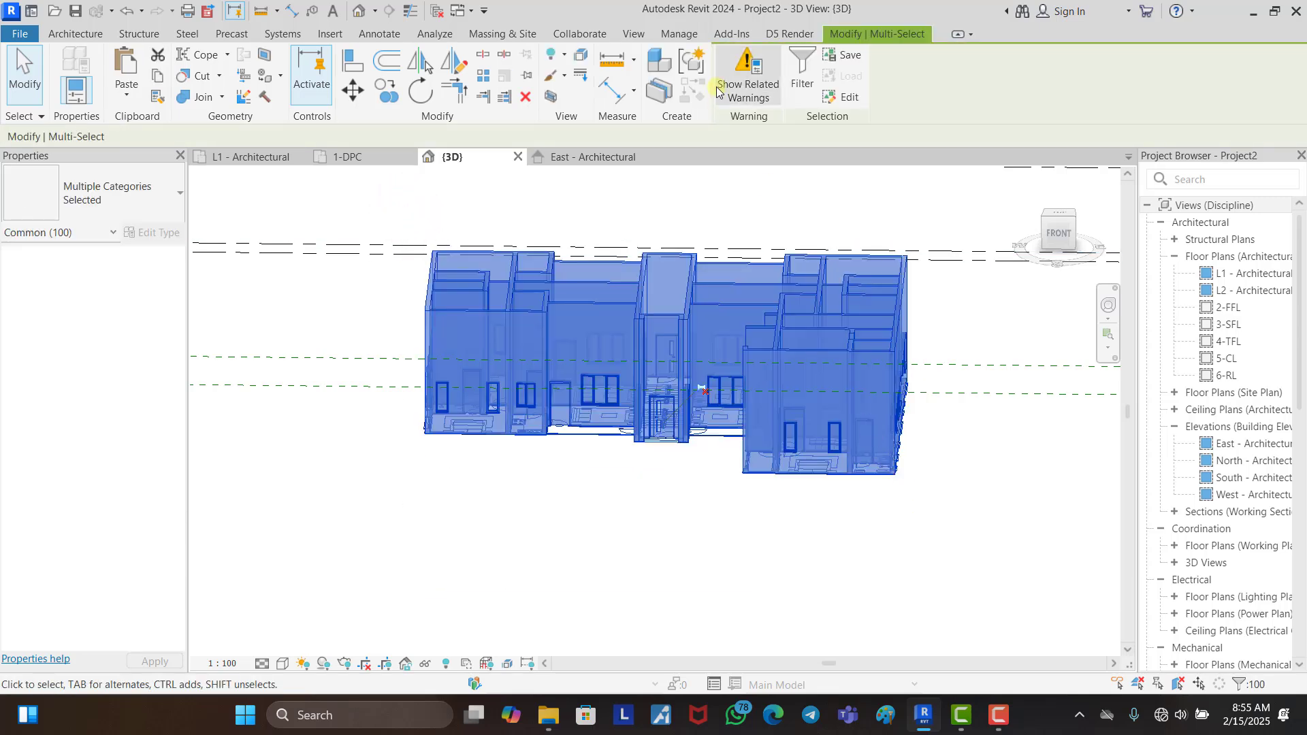
left_click(803, 72)
left_click(755, 274)
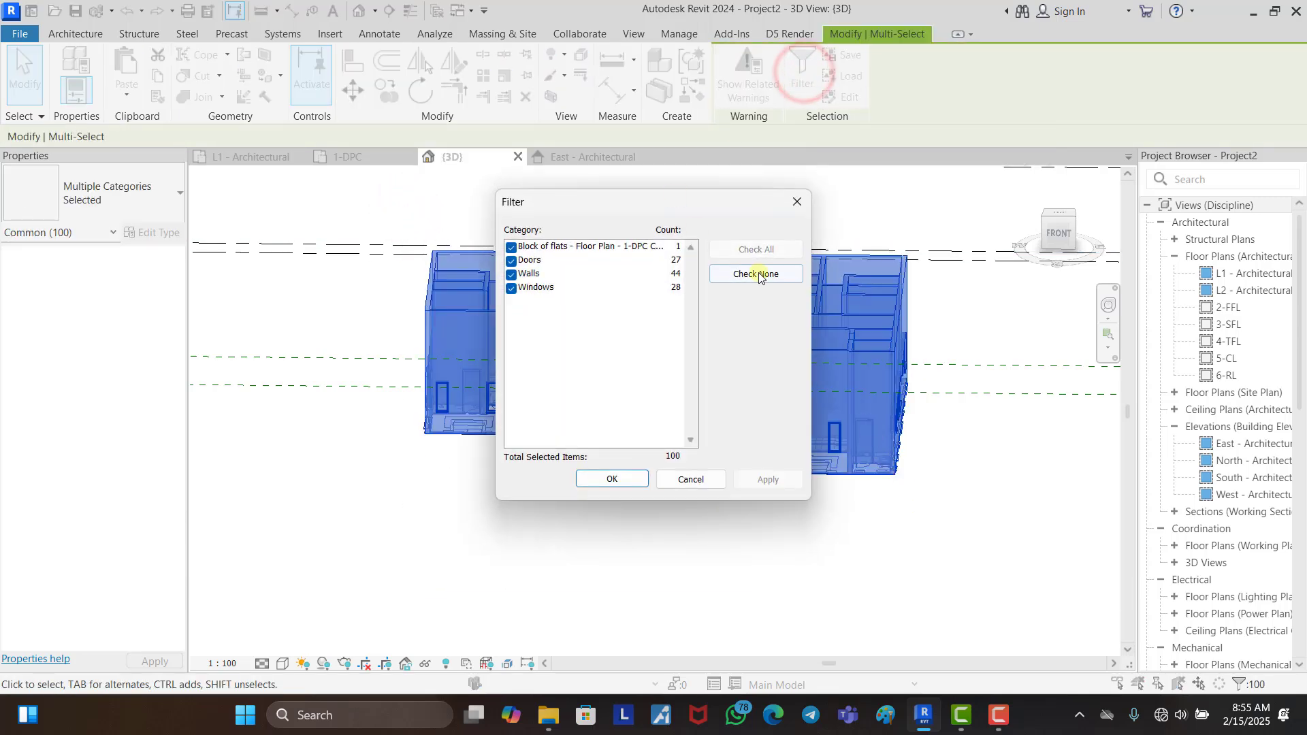
left_click(513, 260)
left_click(625, 480)
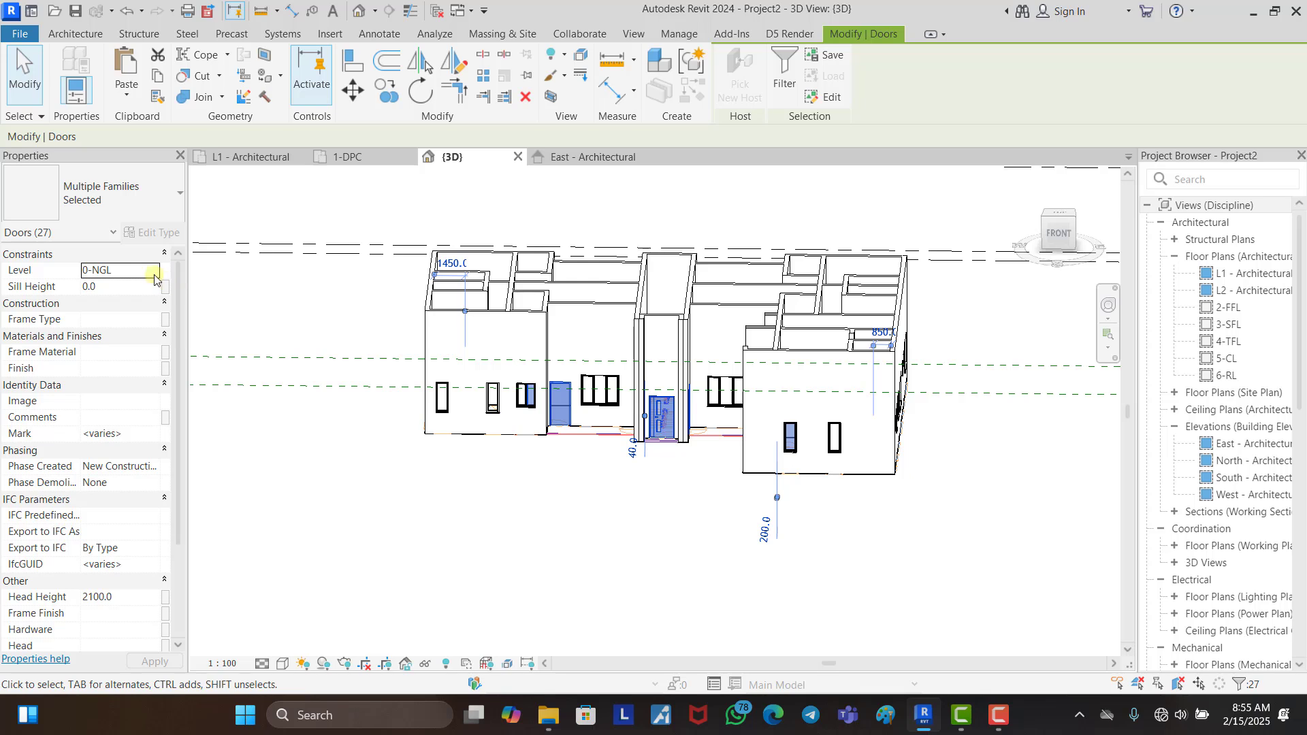
left_click(154, 272)
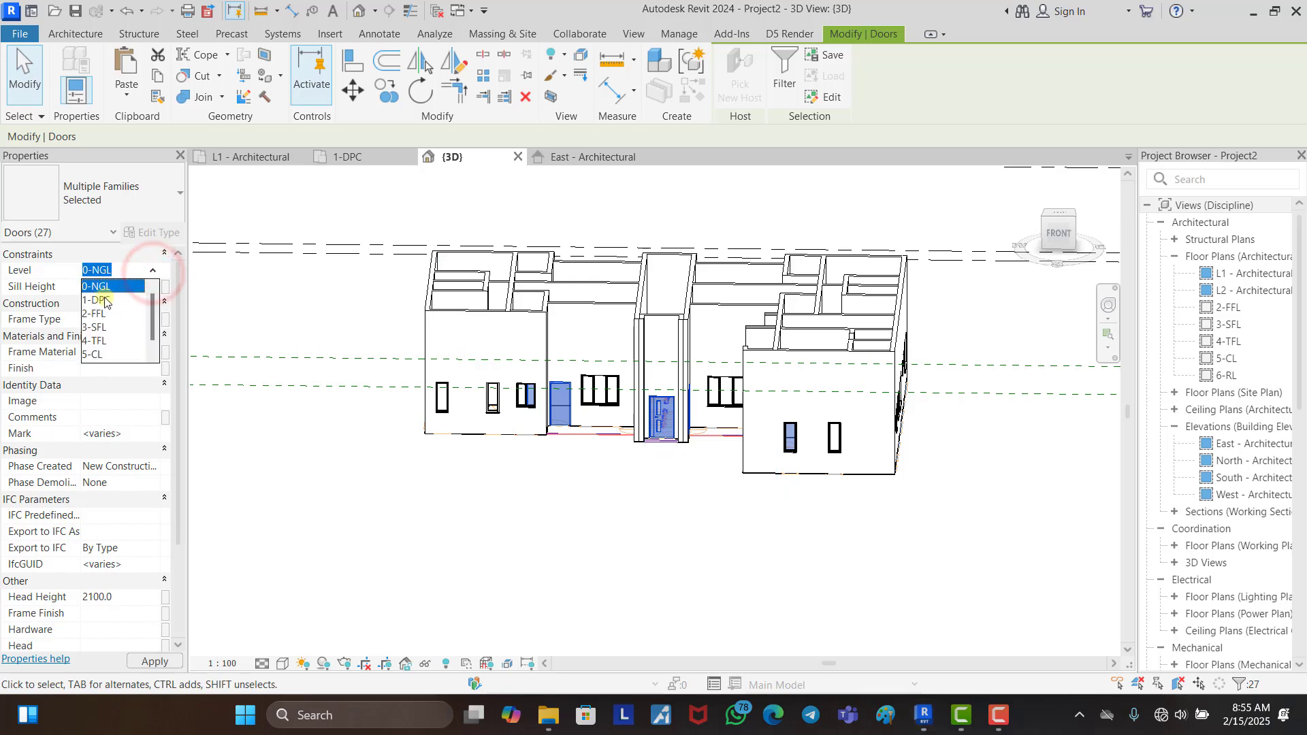
left_click(106, 302)
left_click(553, 512)
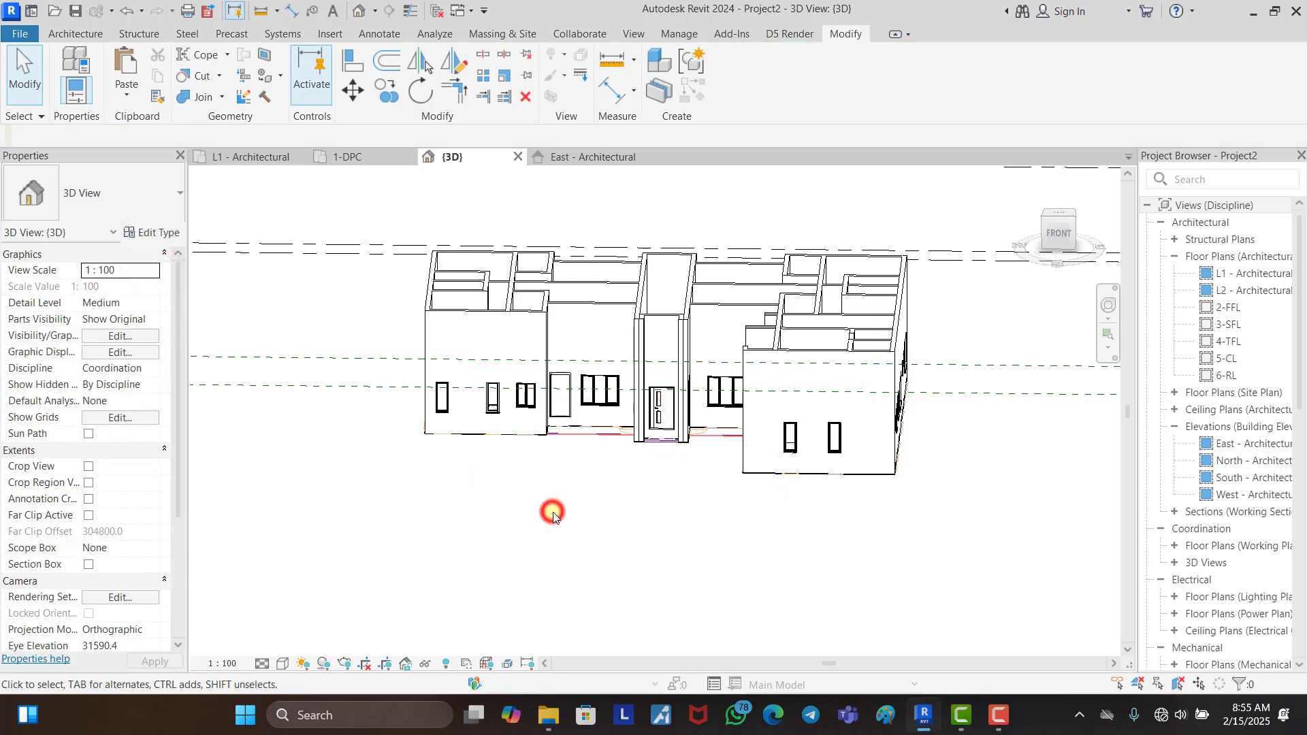
Step: Examine the door and window heights against the level lines in the 3D model and its front view
scroll(655, 449, "up", 4)
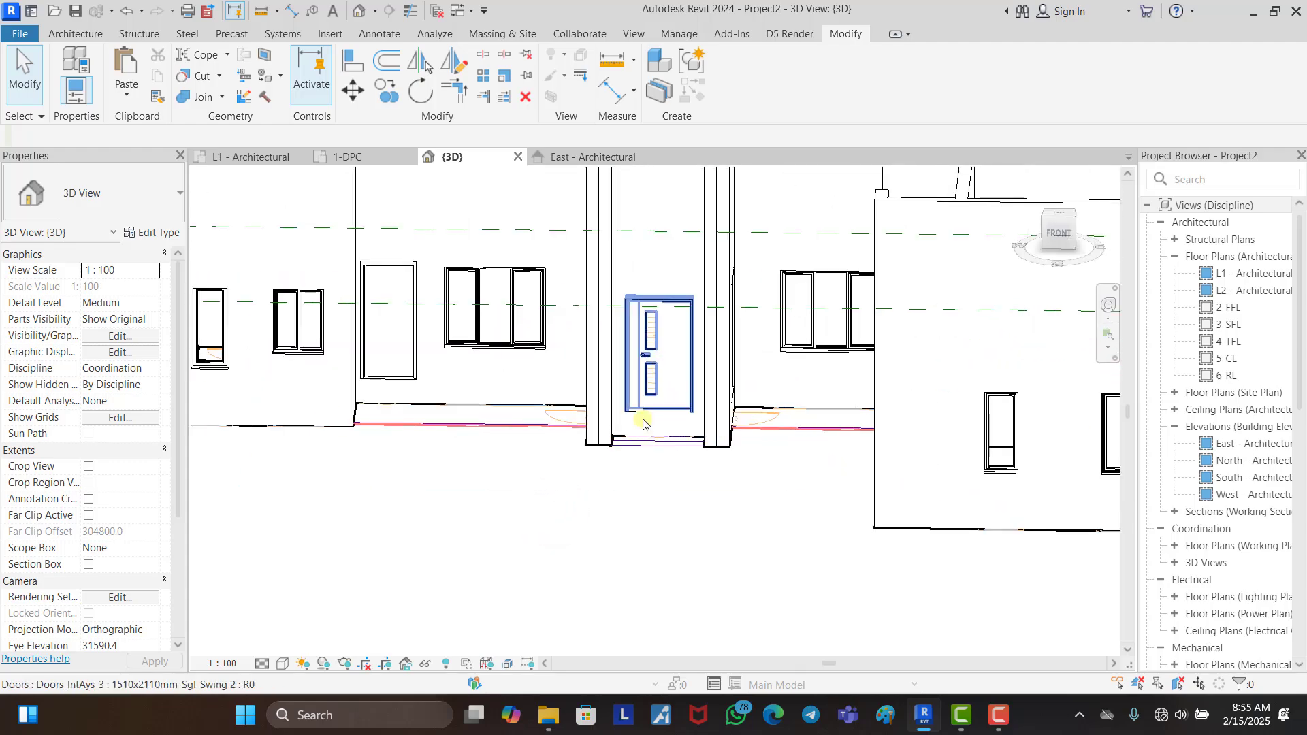
scroll(522, 569, "down", 4)
middle_click_drag(510, 572, 531, 505, "shift")
left_click(1064, 228)
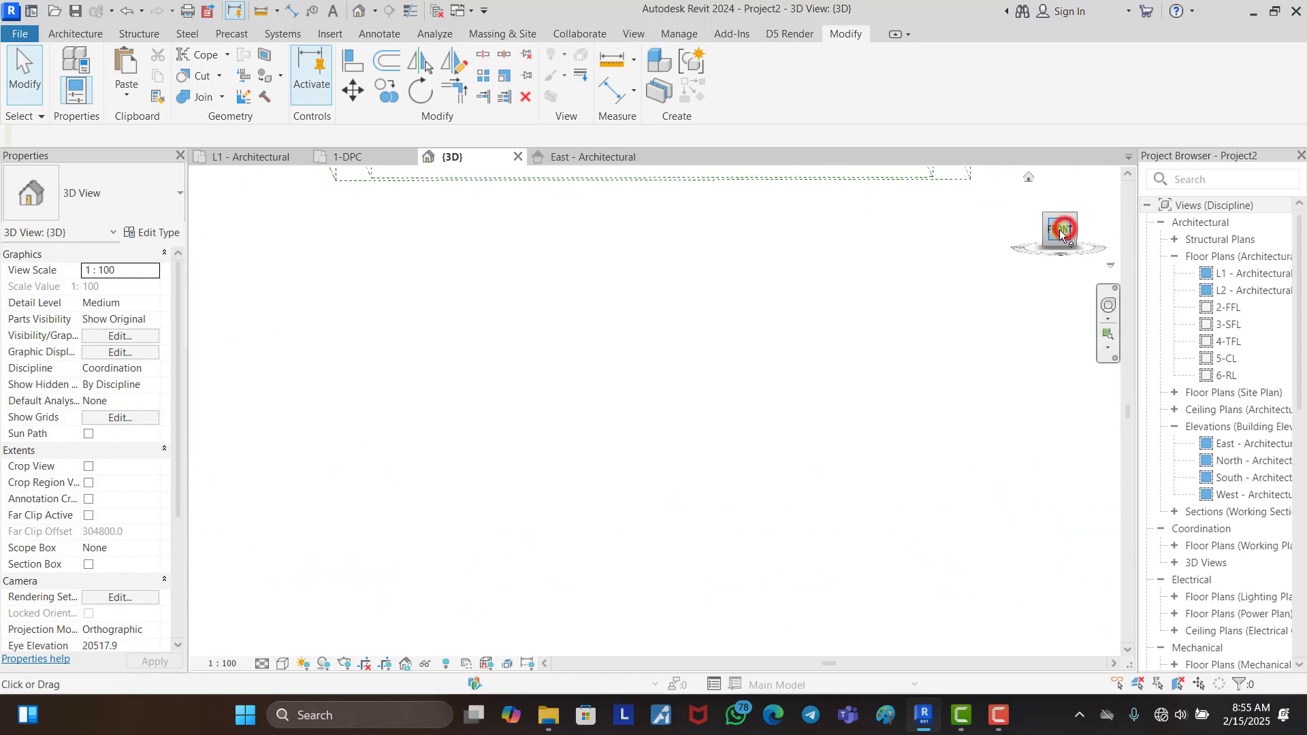
scroll(802, 350, "down", 2)
scroll(636, 504, "up", 6)
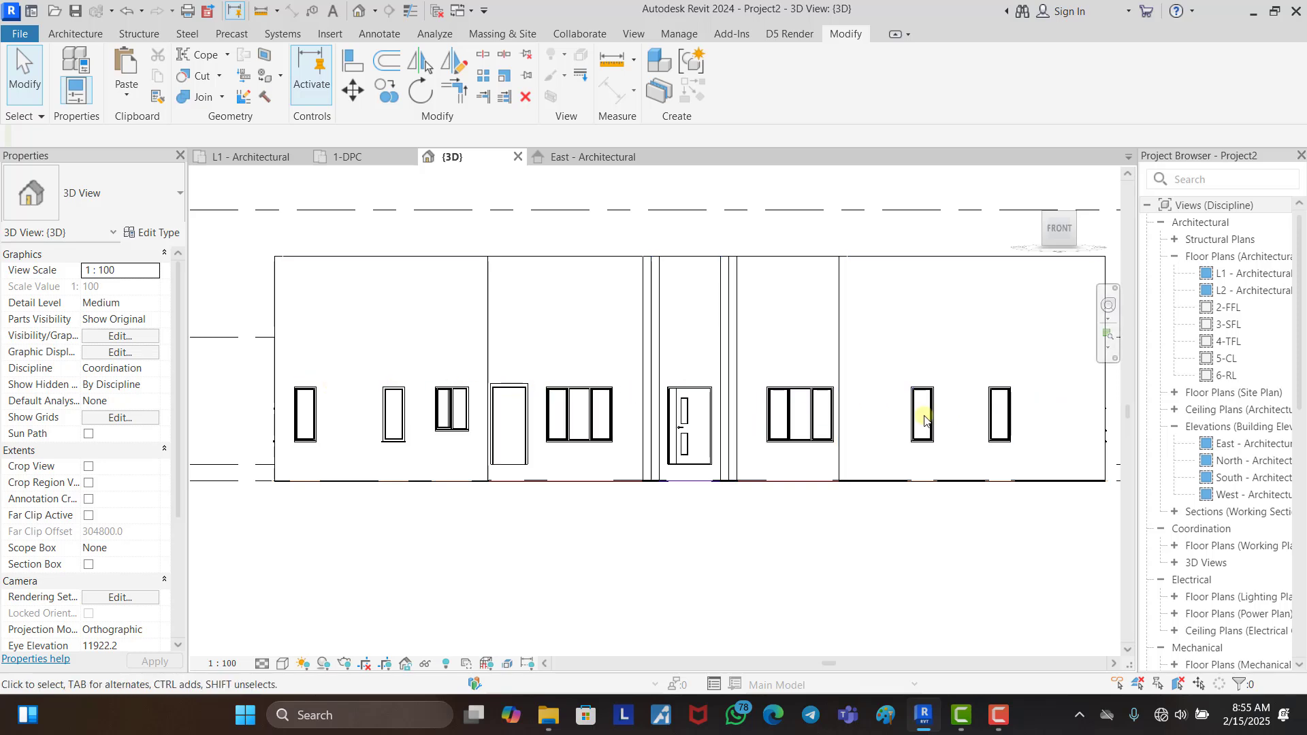
scroll(746, 429, "down", 2)
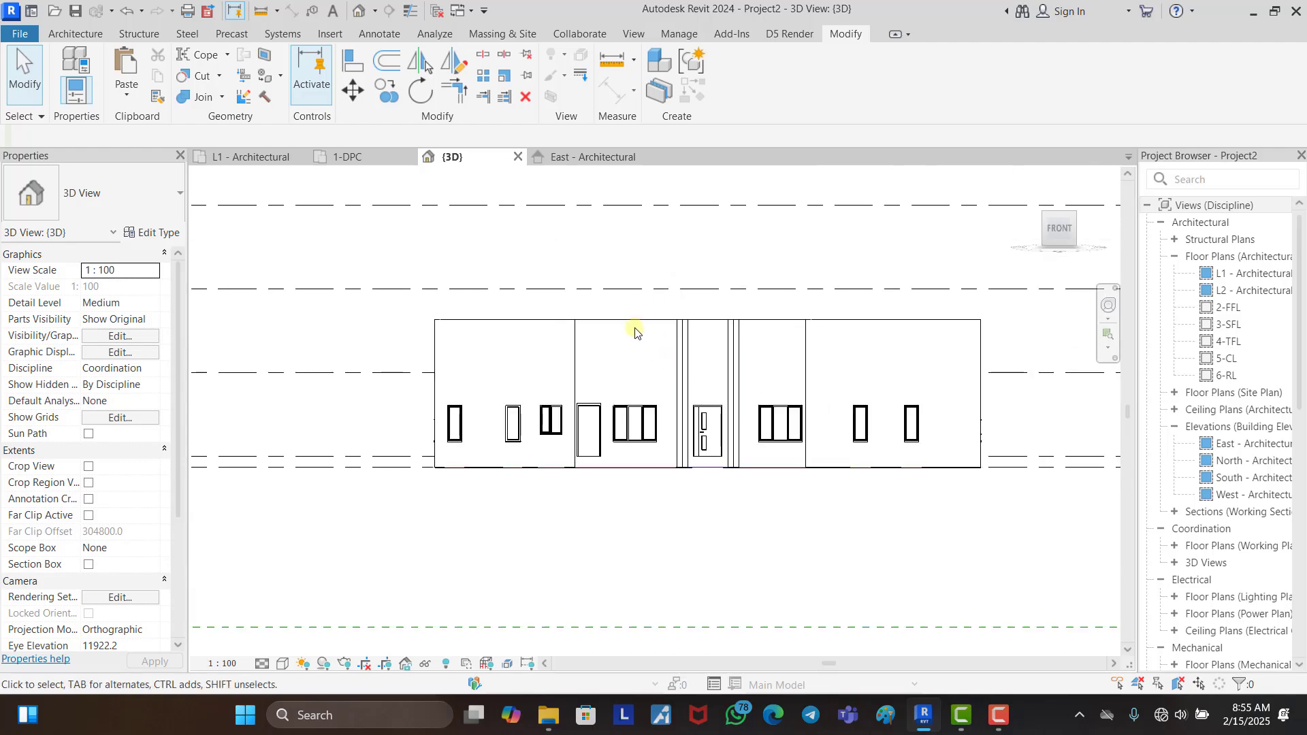
middle_click_drag(630, 268, 691, 431, "shift")
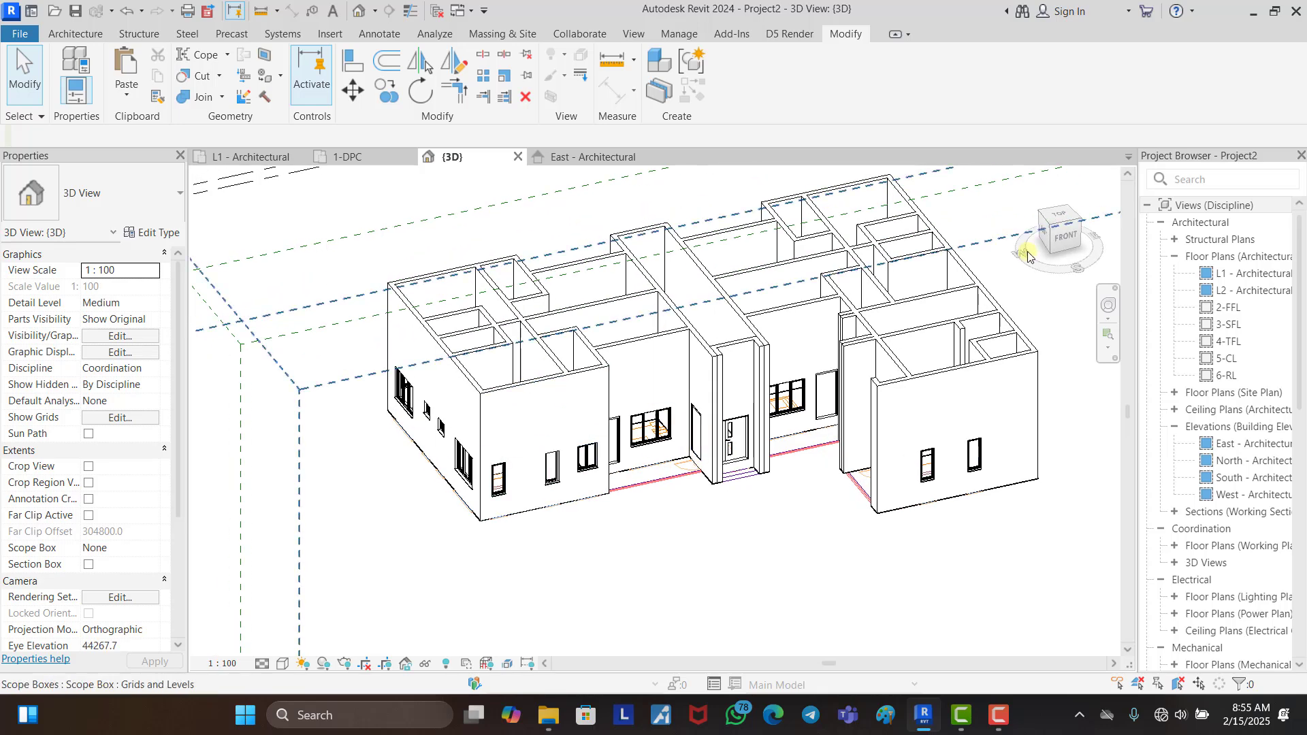
left_click(1064, 236)
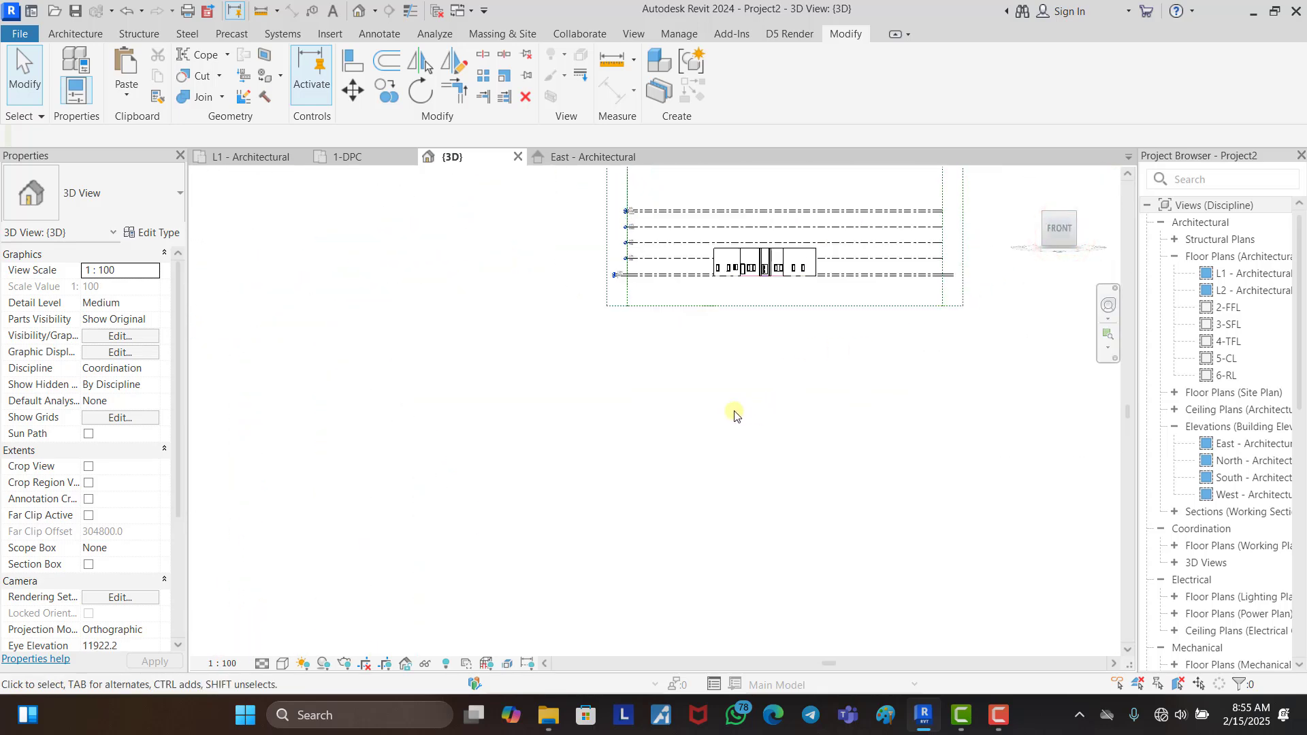
middle_click(770, 255)
middle_click(770, 255)
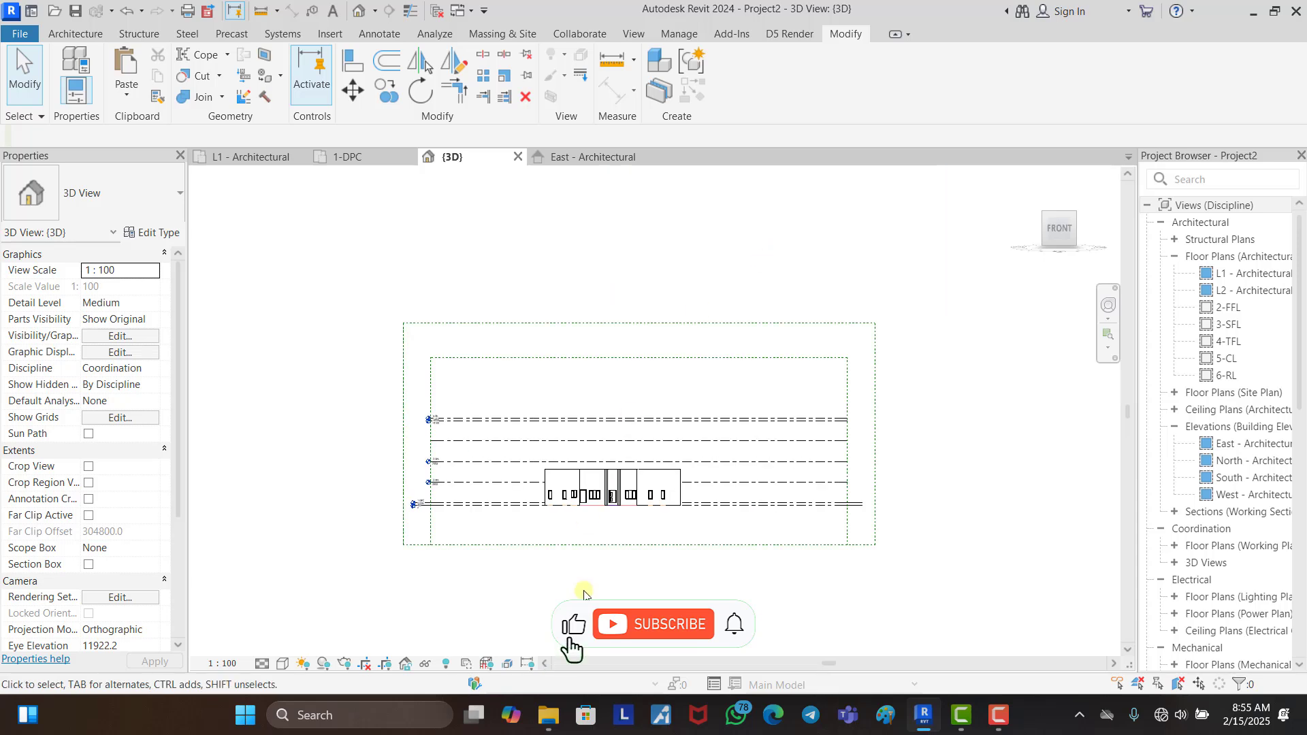
scroll(543, 512, "up", 1)
scroll(543, 512, "up", 5)
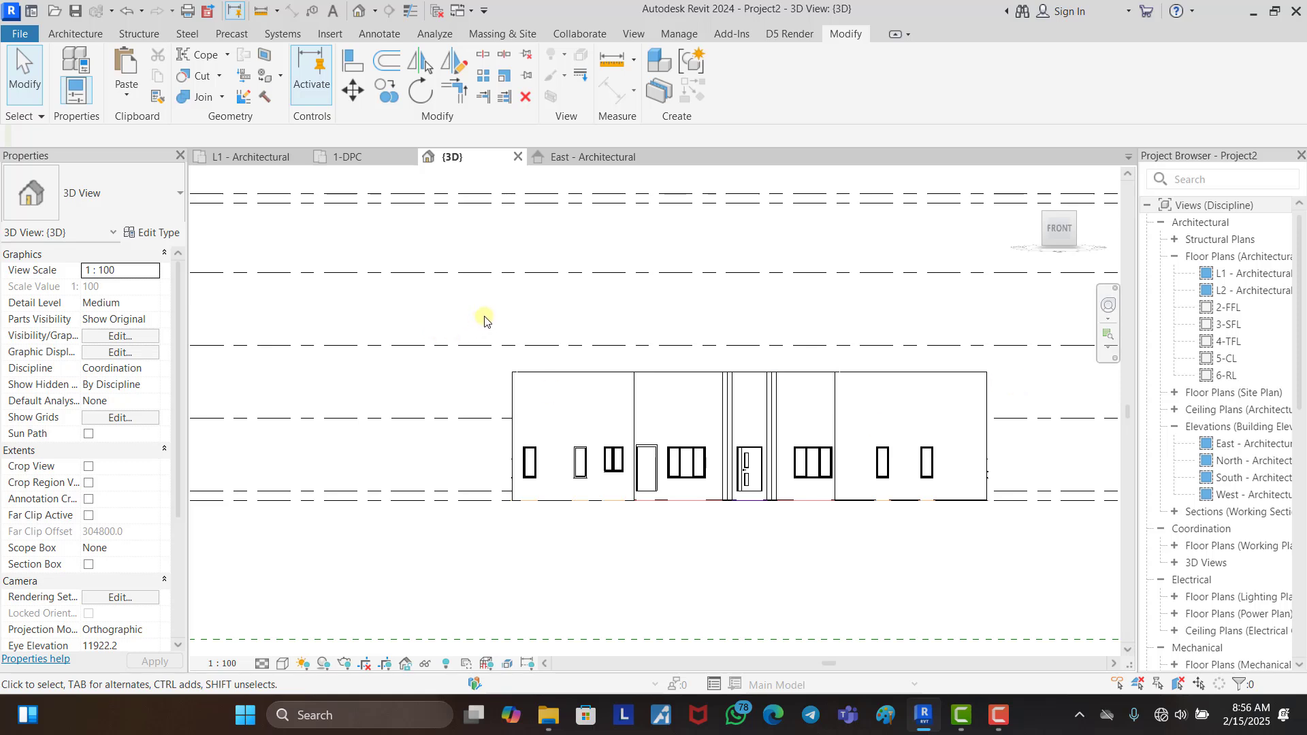
left_click_drag(484, 315, 859, 483)
left_click_drag(859, 483, 996, 555)
left_click_drag(996, 555, 1008, 557)
left_click(1007, 557)
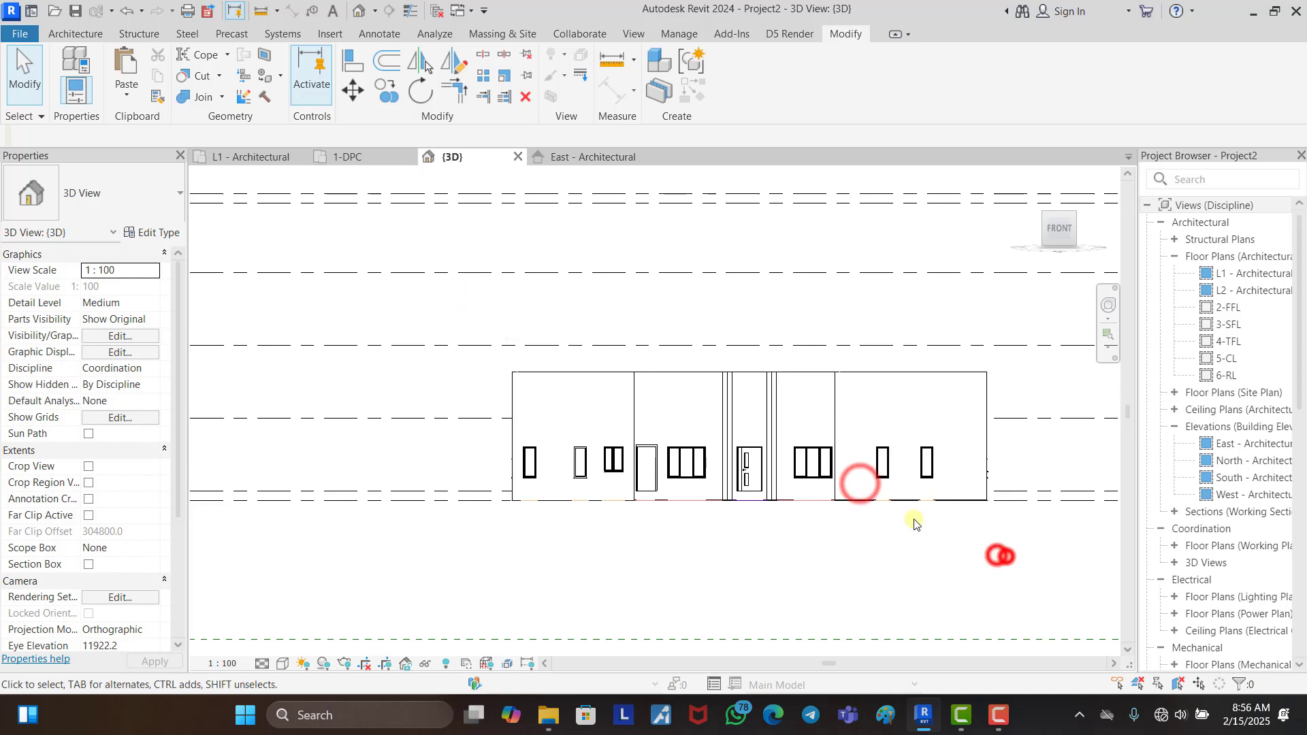
Step: Select the whole building, filter the selection down to the walls only, and set their top constraint up to level 6-RL
left_click_drag(452, 313, 463, 313)
left_click_drag(463, 313, 1033, 548)
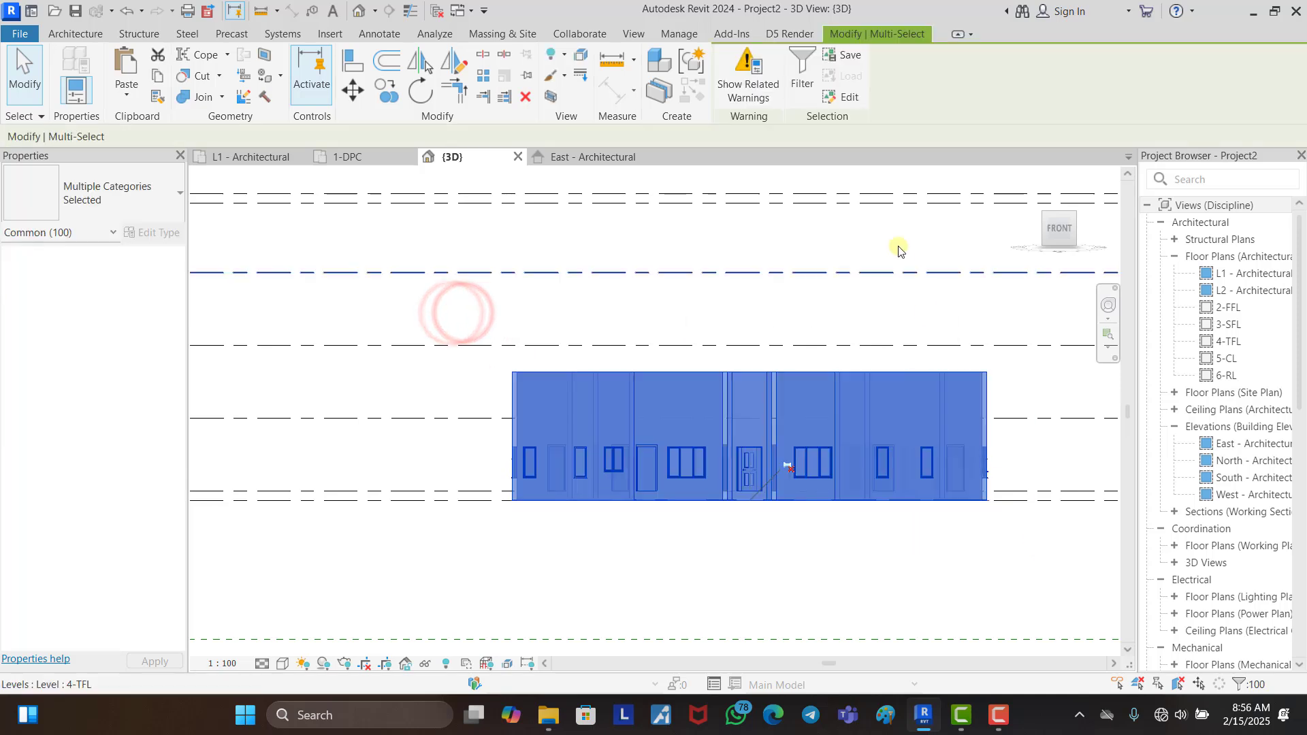
left_click(812, 75)
left_click(773, 274)
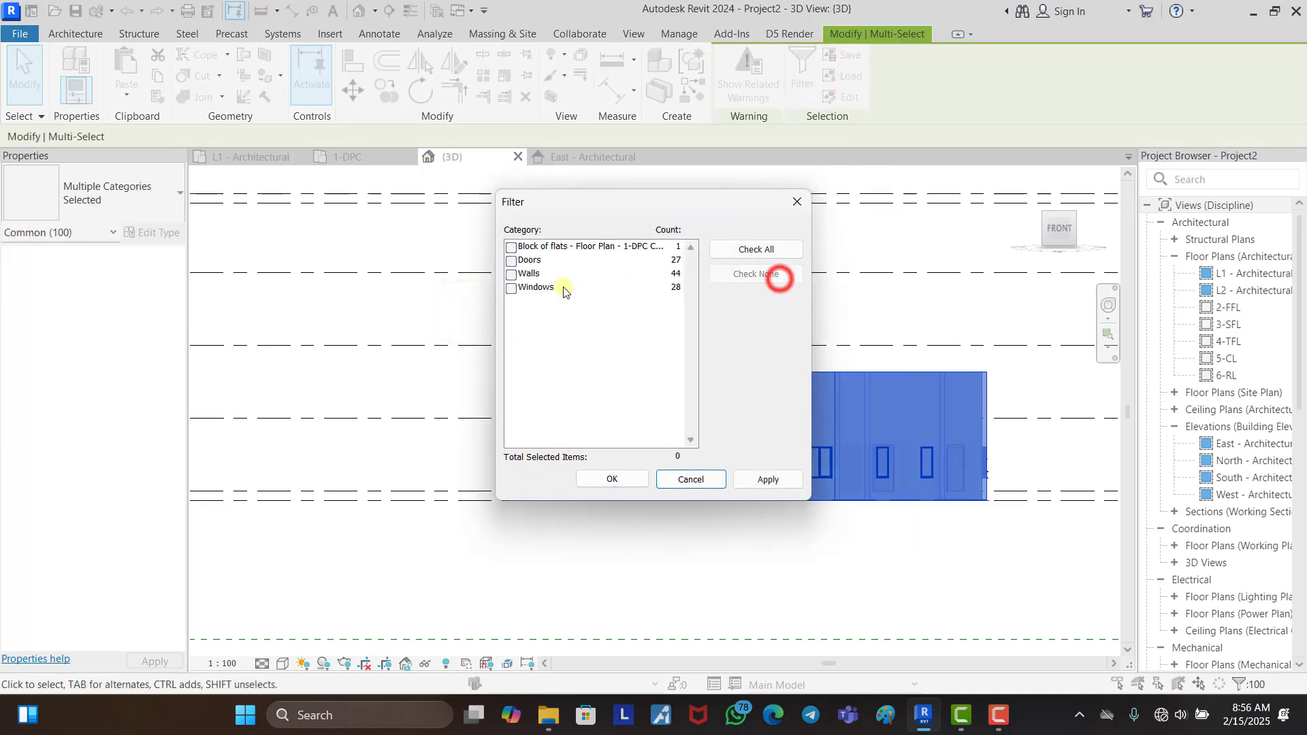
left_click(511, 274)
left_click(632, 479)
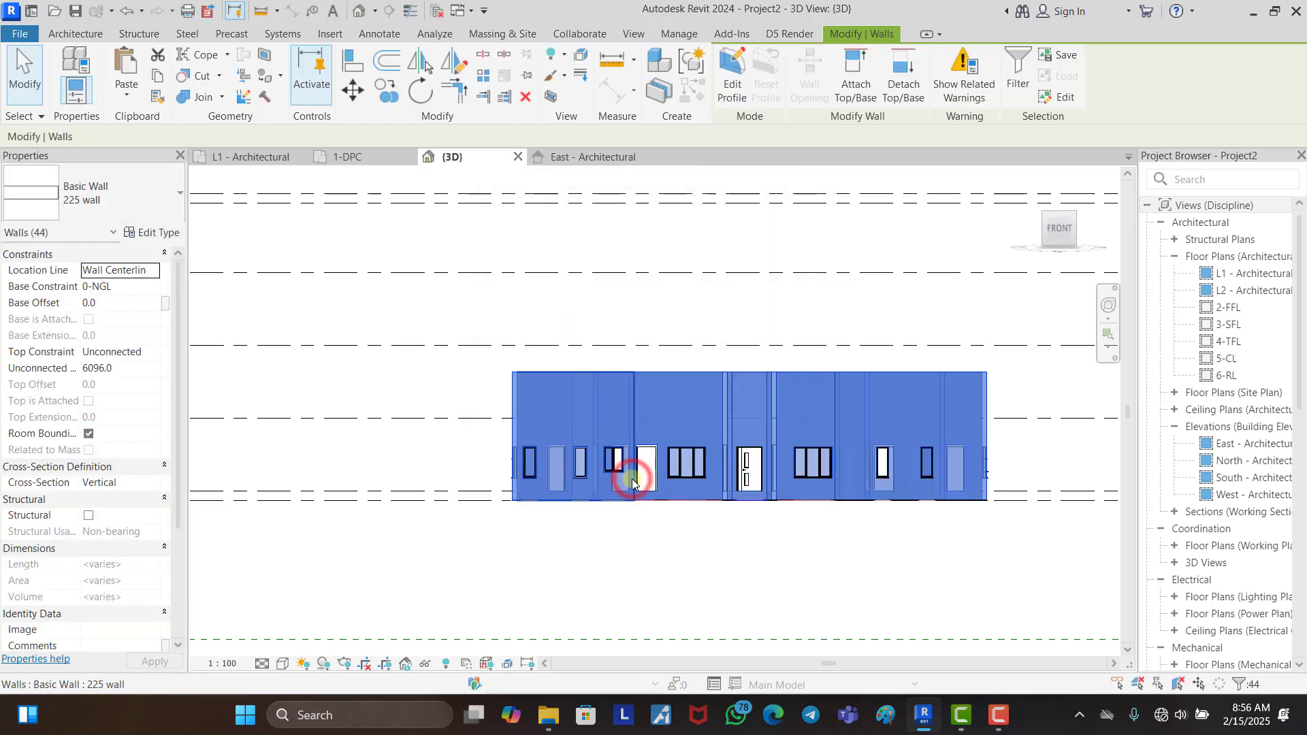
left_click(154, 354)
left_click(153, 352)
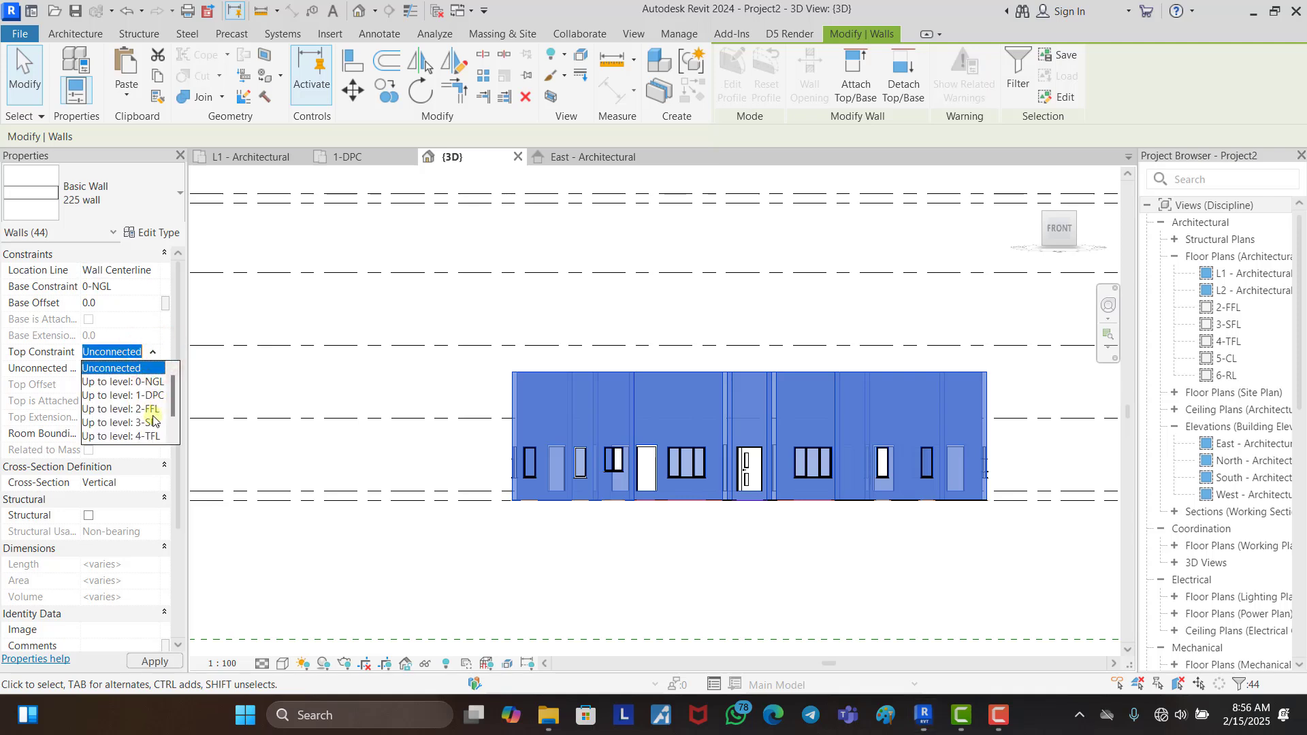
scroll(143, 436, "down", 1)
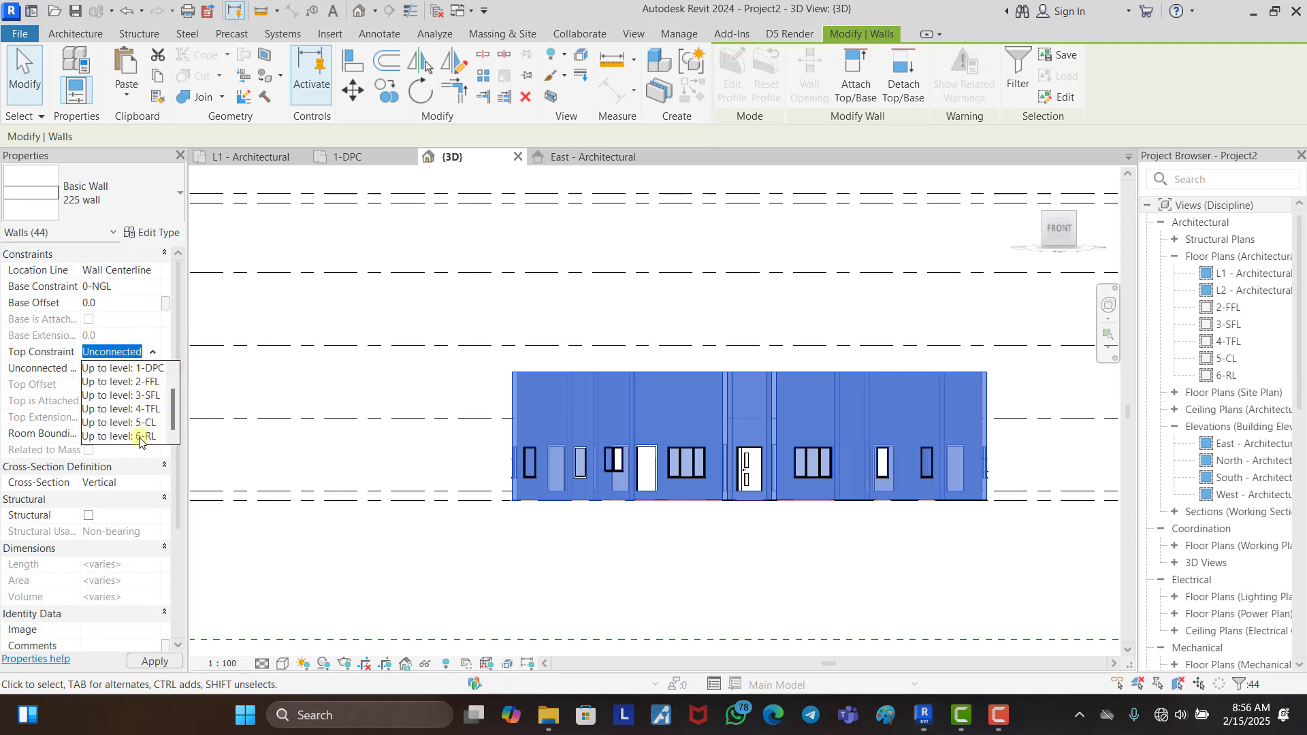
left_click(139, 438)
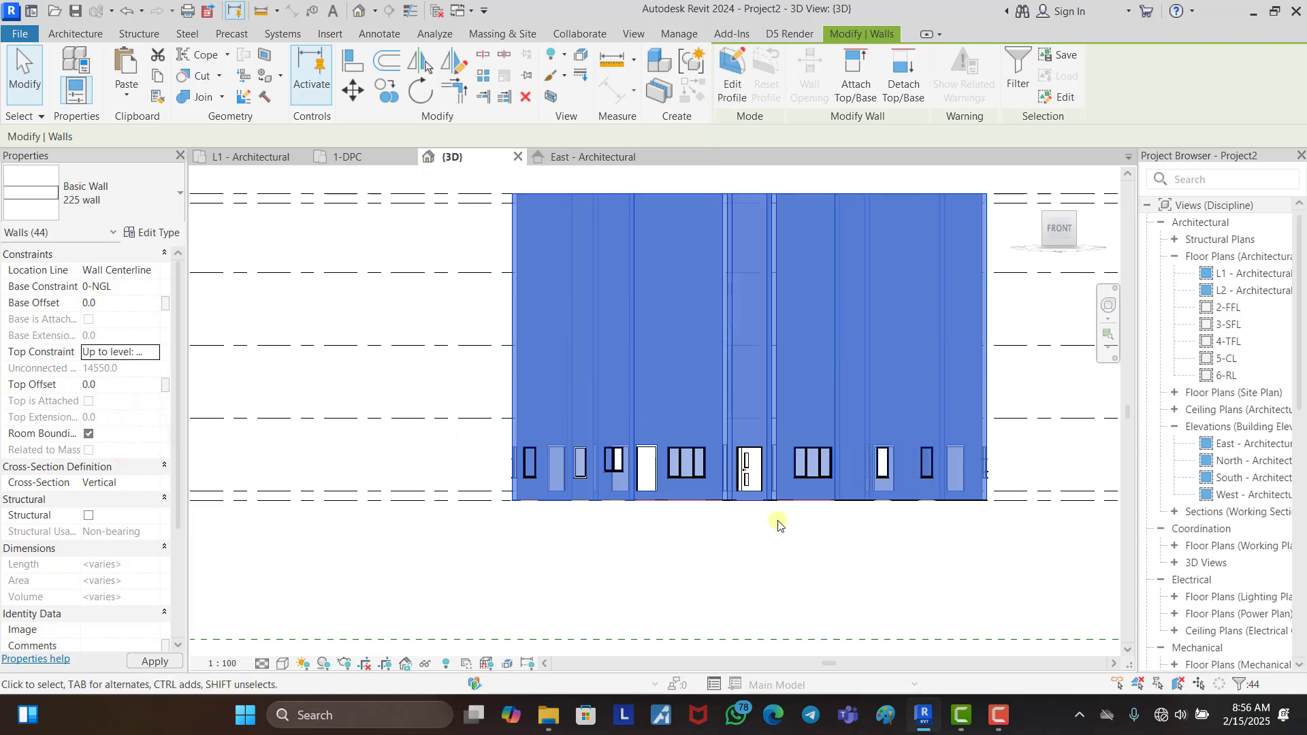
left_click(769, 560)
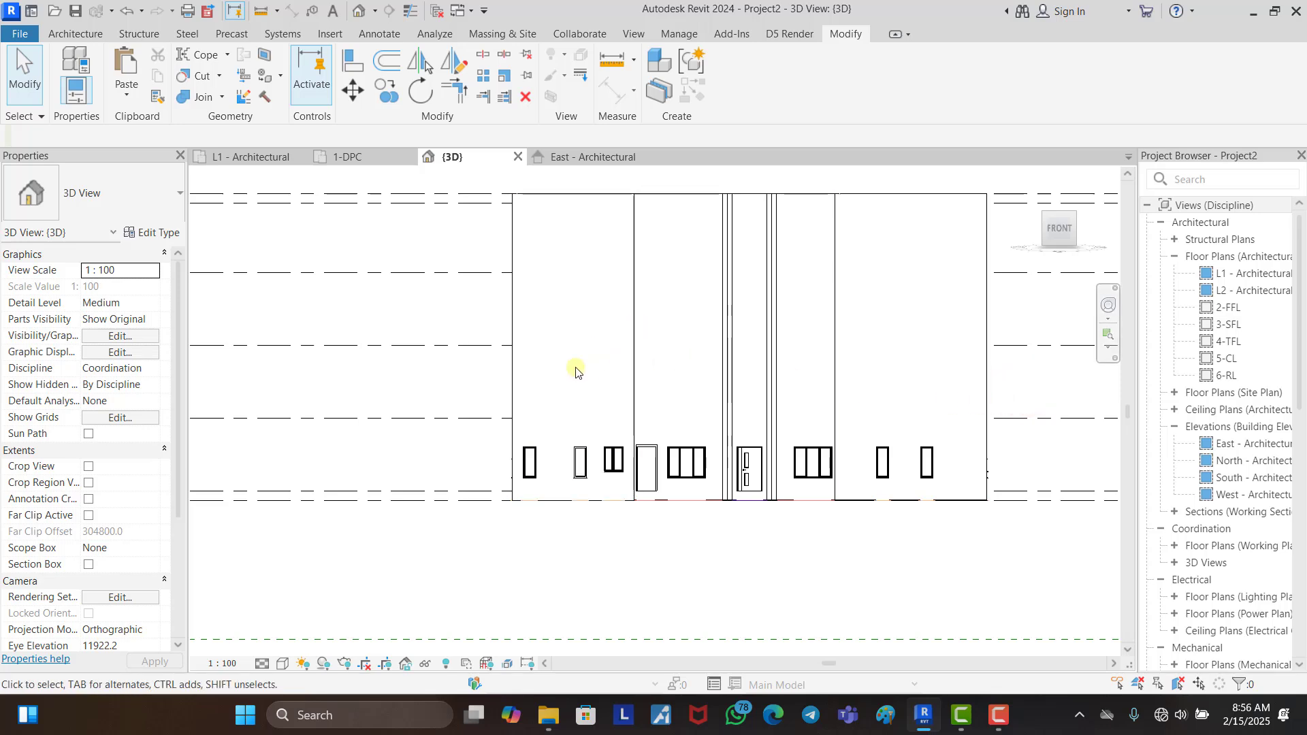
Step: In the front view, select the ground-floor openings across the building and filter the selection down to doors and windows only
middle_click_drag(536, 375, 669, 528, "shift")
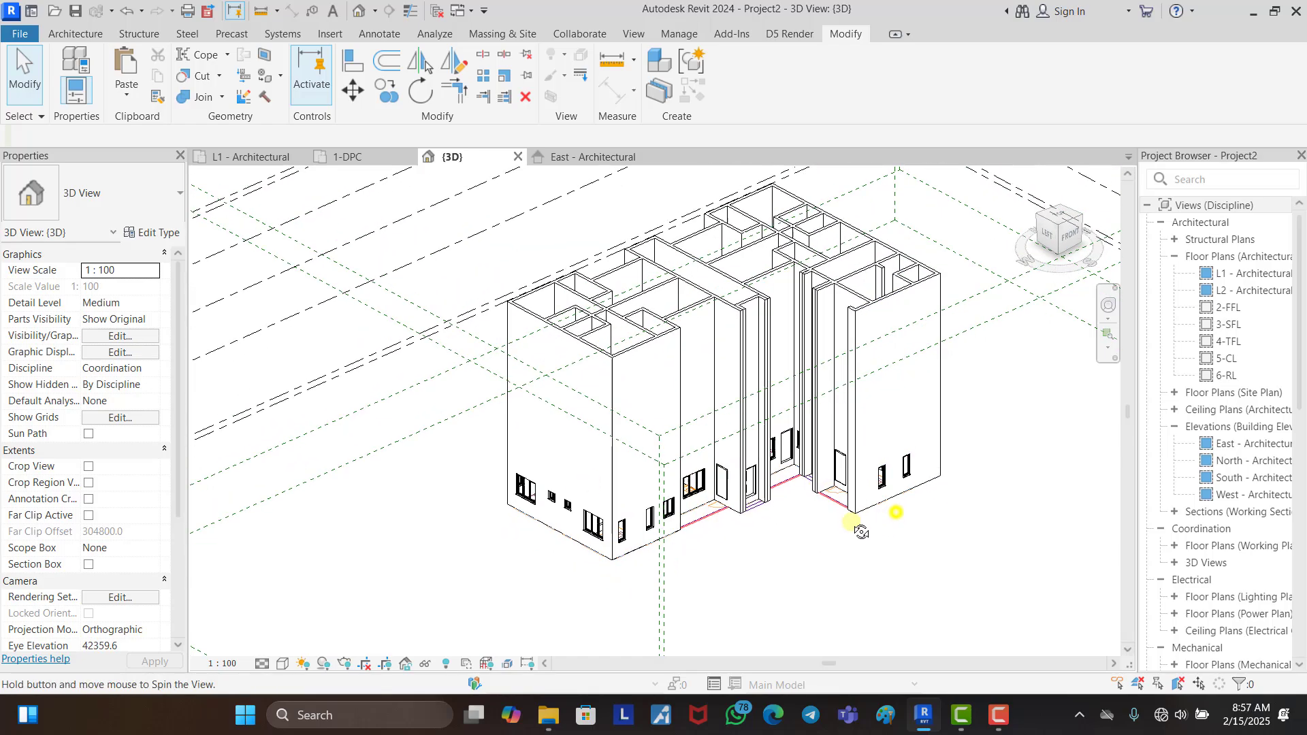
middle_click_drag(896, 512, 861, 521, "shift")
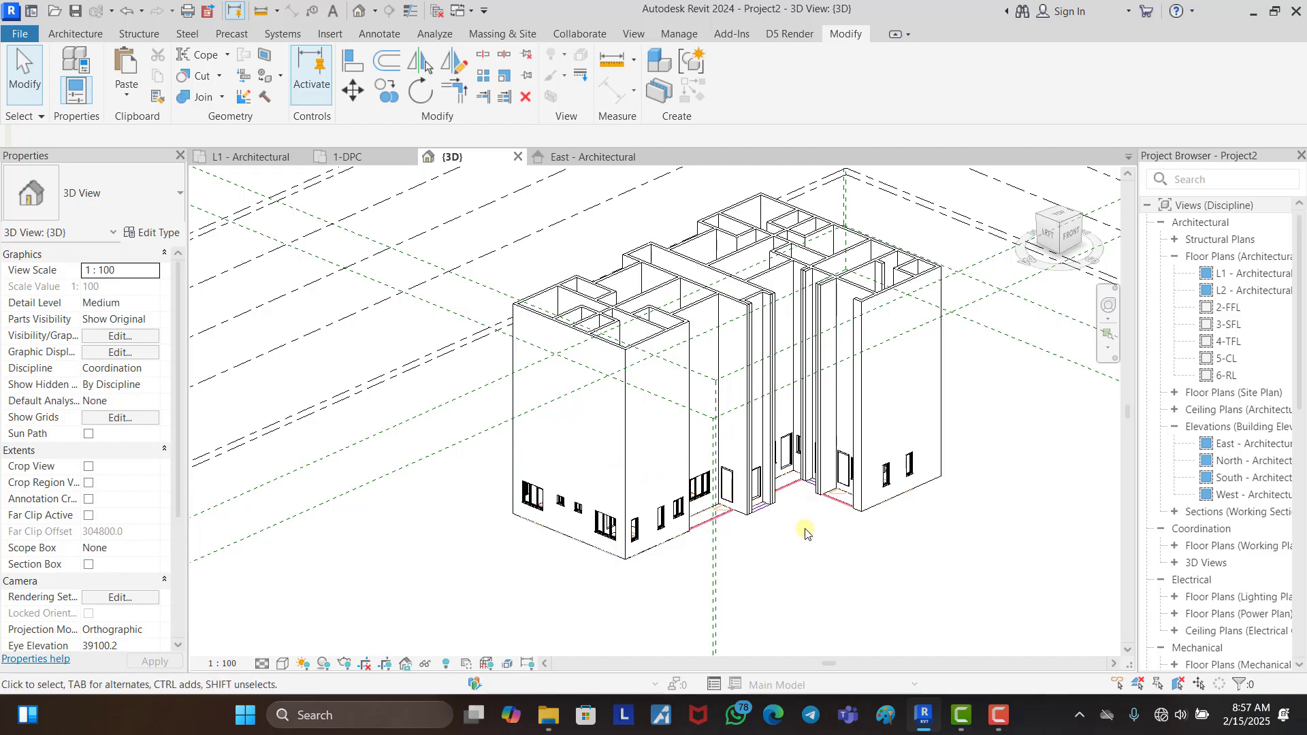
middle_click_drag(804, 533, 997, 534, "shift")
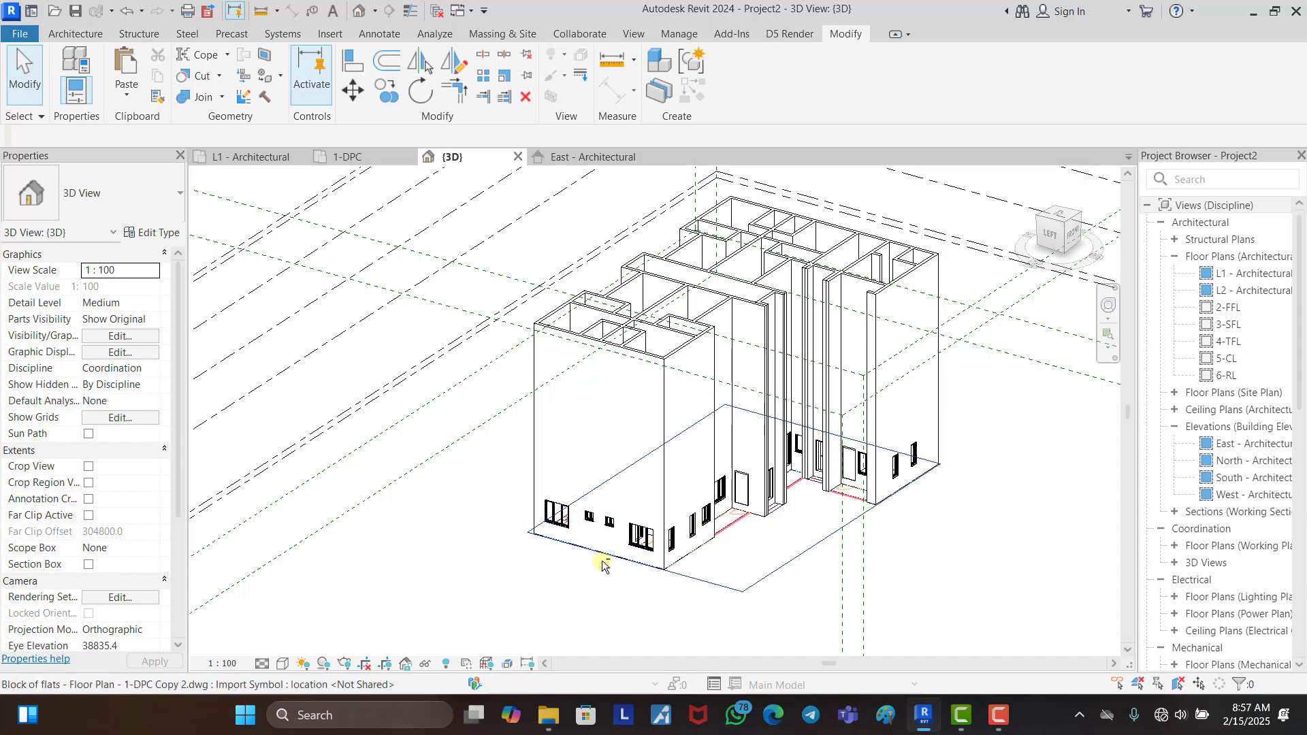
middle_click_drag(602, 561, 558, 500, "shift")
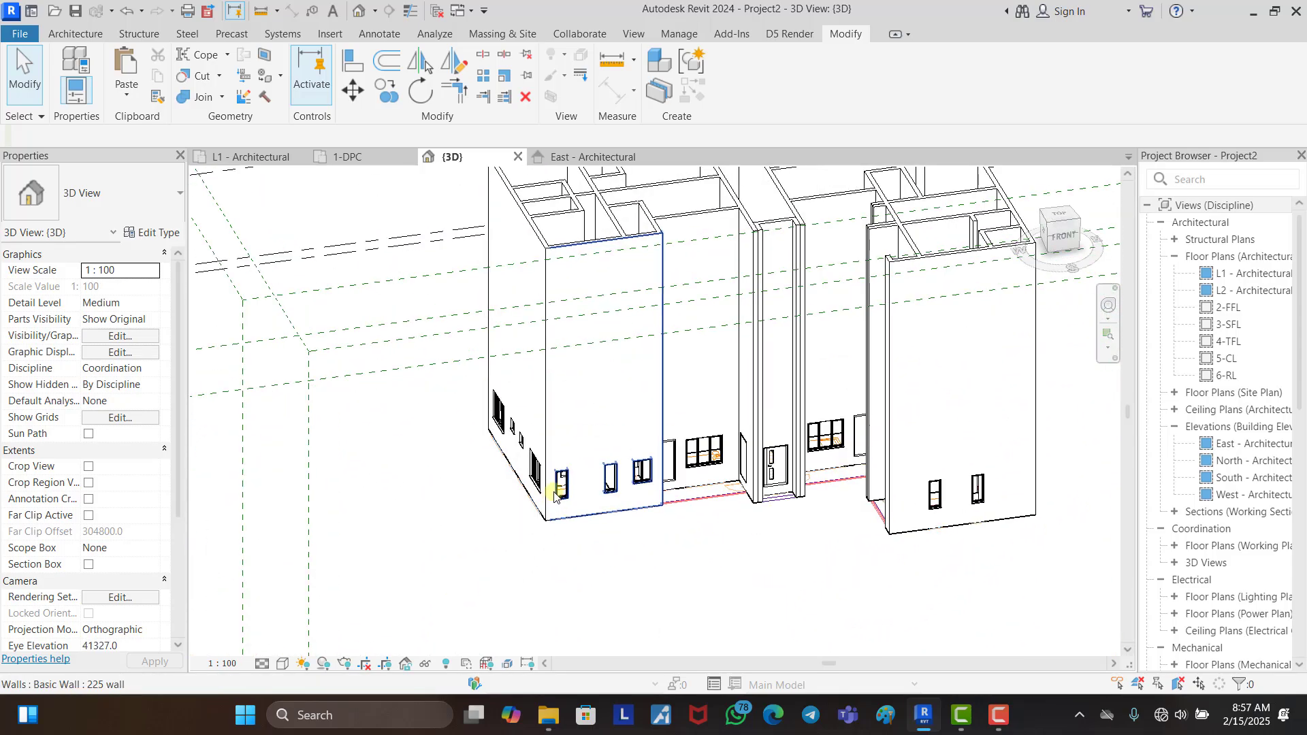
left_click(1060, 237)
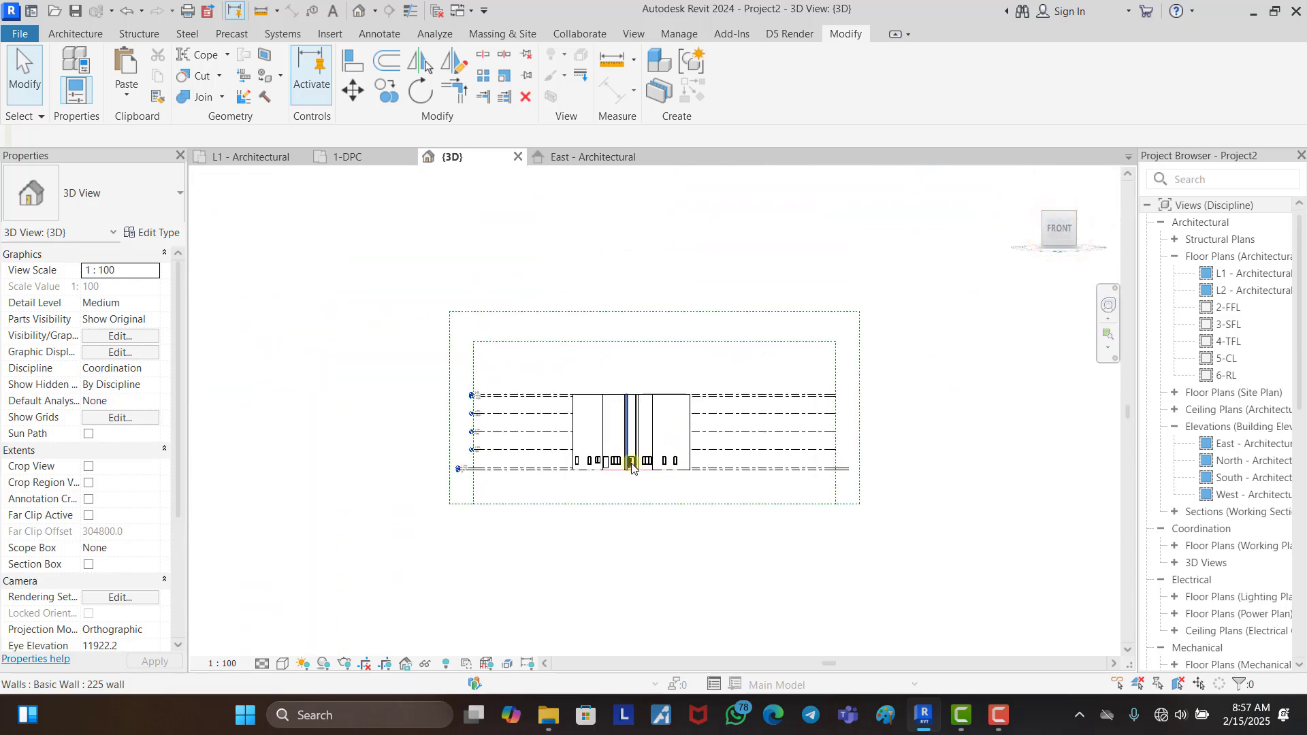
scroll(631, 469, "up", 3)
left_click_drag(411, 406, 849, 487)
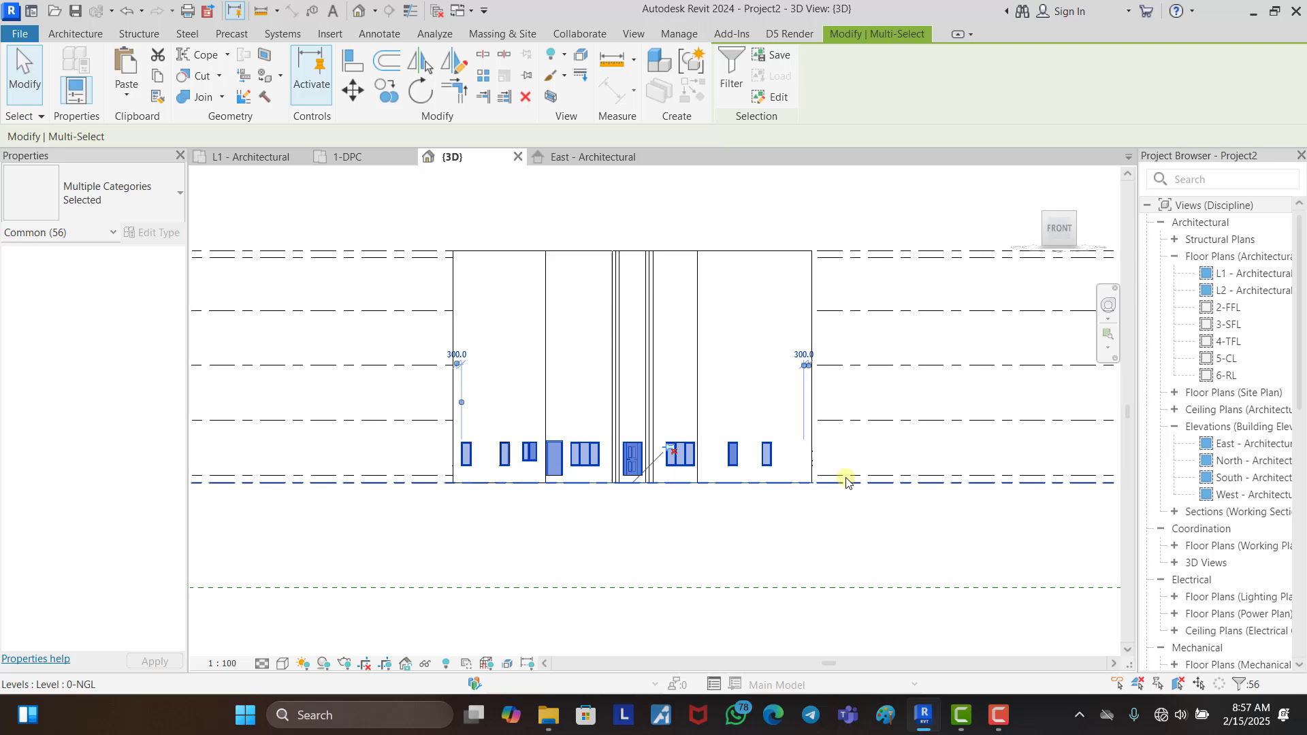
left_click(734, 85)
left_click(752, 274)
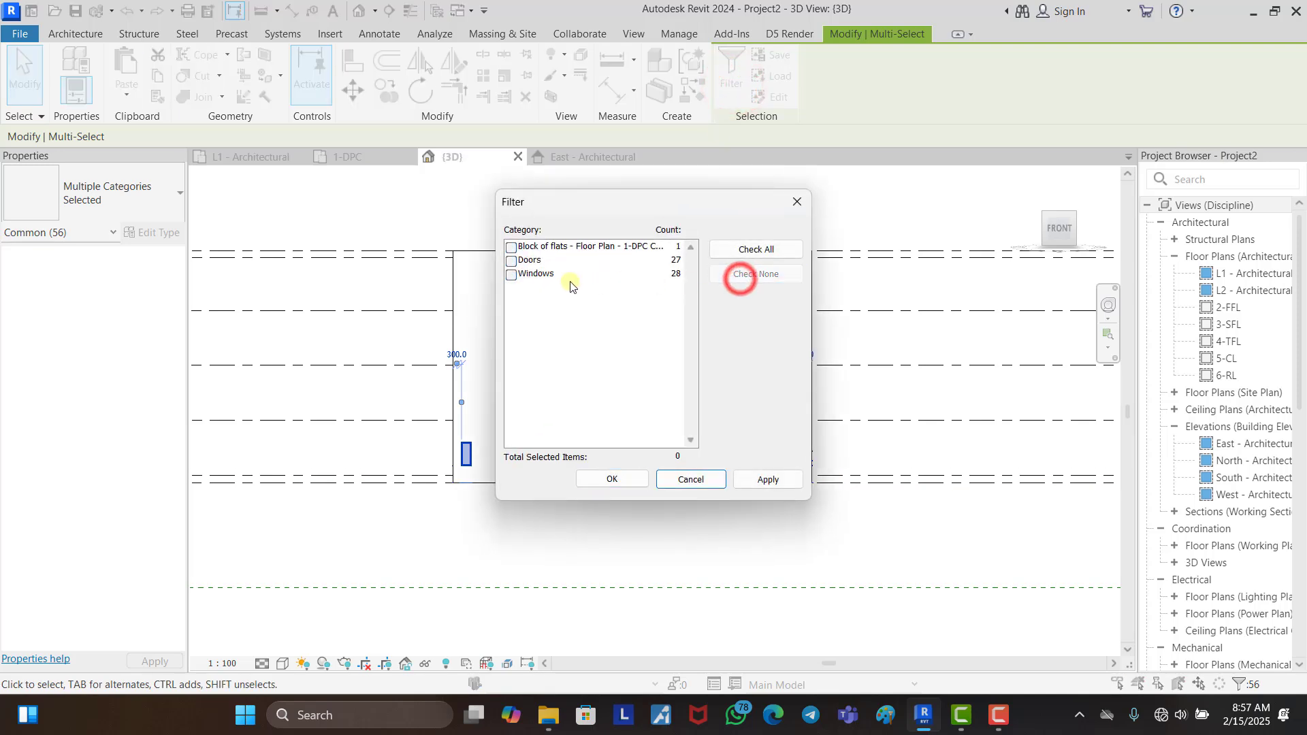
left_click(511, 275)
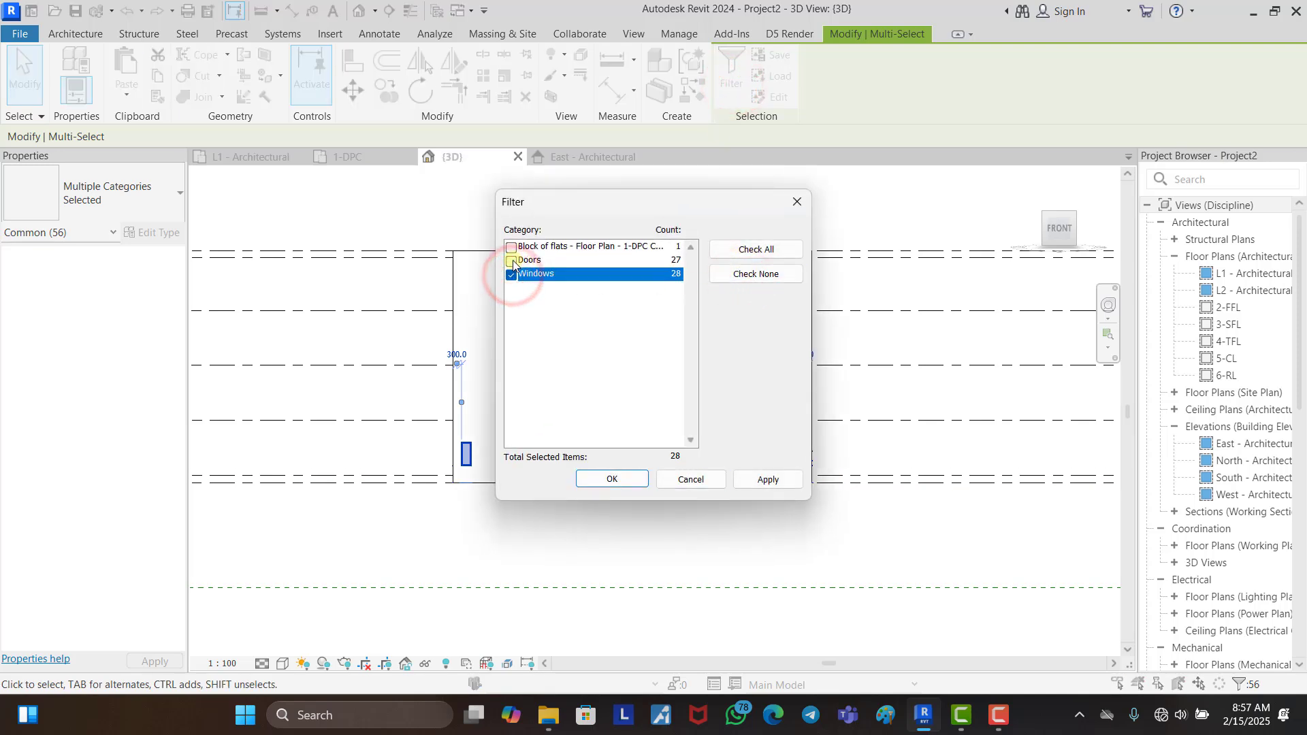
left_click(511, 260)
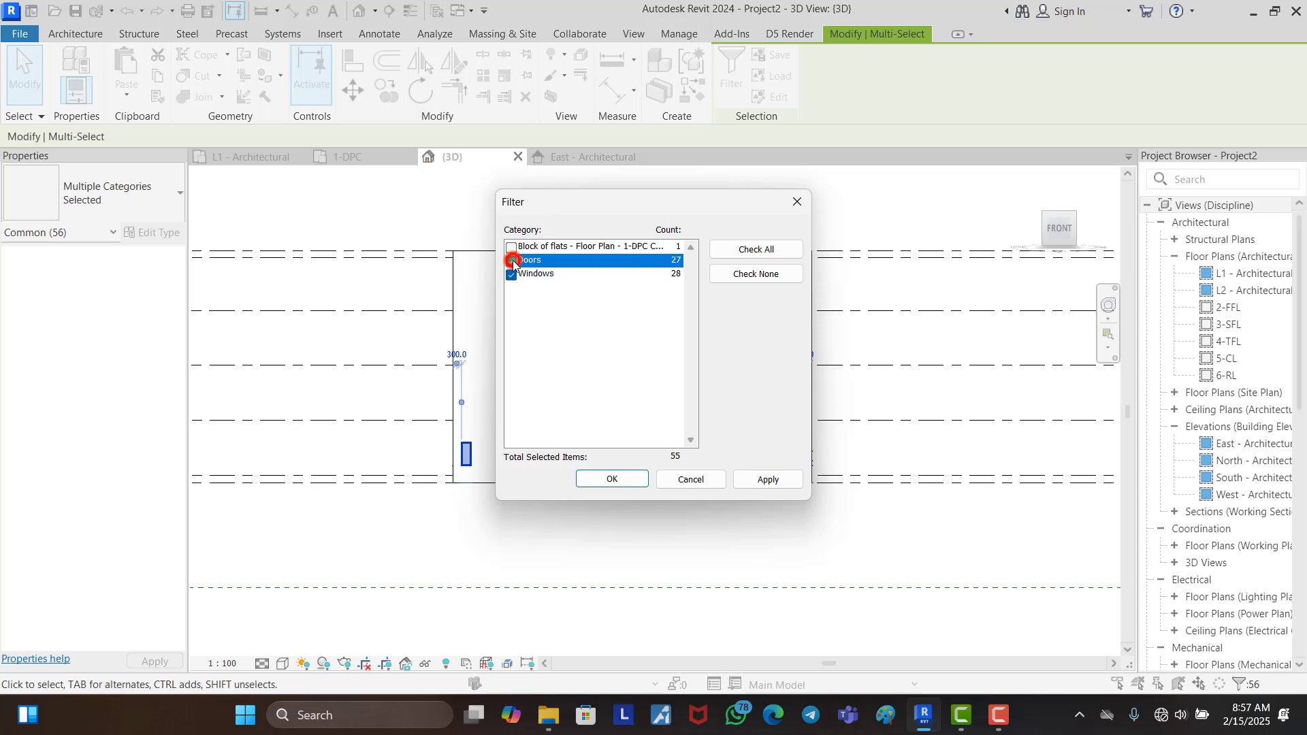
left_click(616, 480)
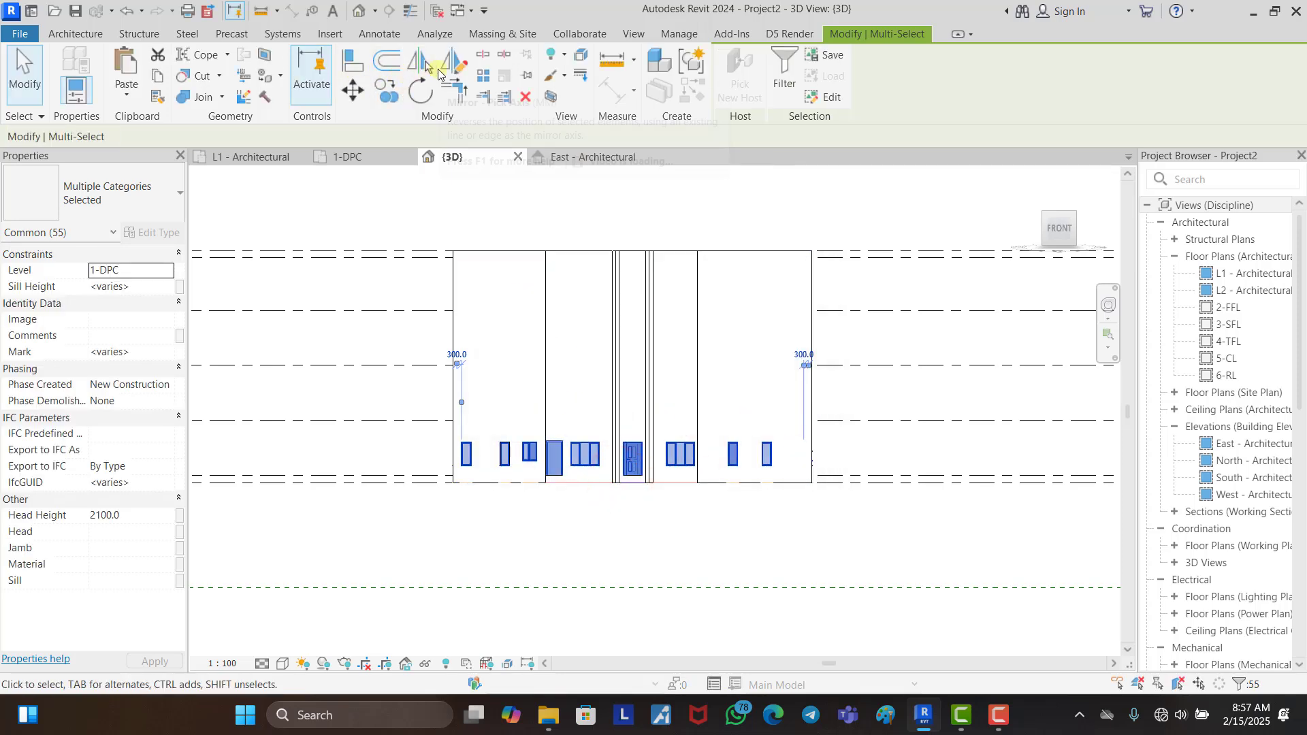
Step: Copy the selected doors and windows from level 1-DPC up to levels 2-FFL, 3-SFL and 4-TFL using multiple copies
left_click(386, 90)
scroll(456, 422, "down", 1)
scroll(787, 455, "up", 2)
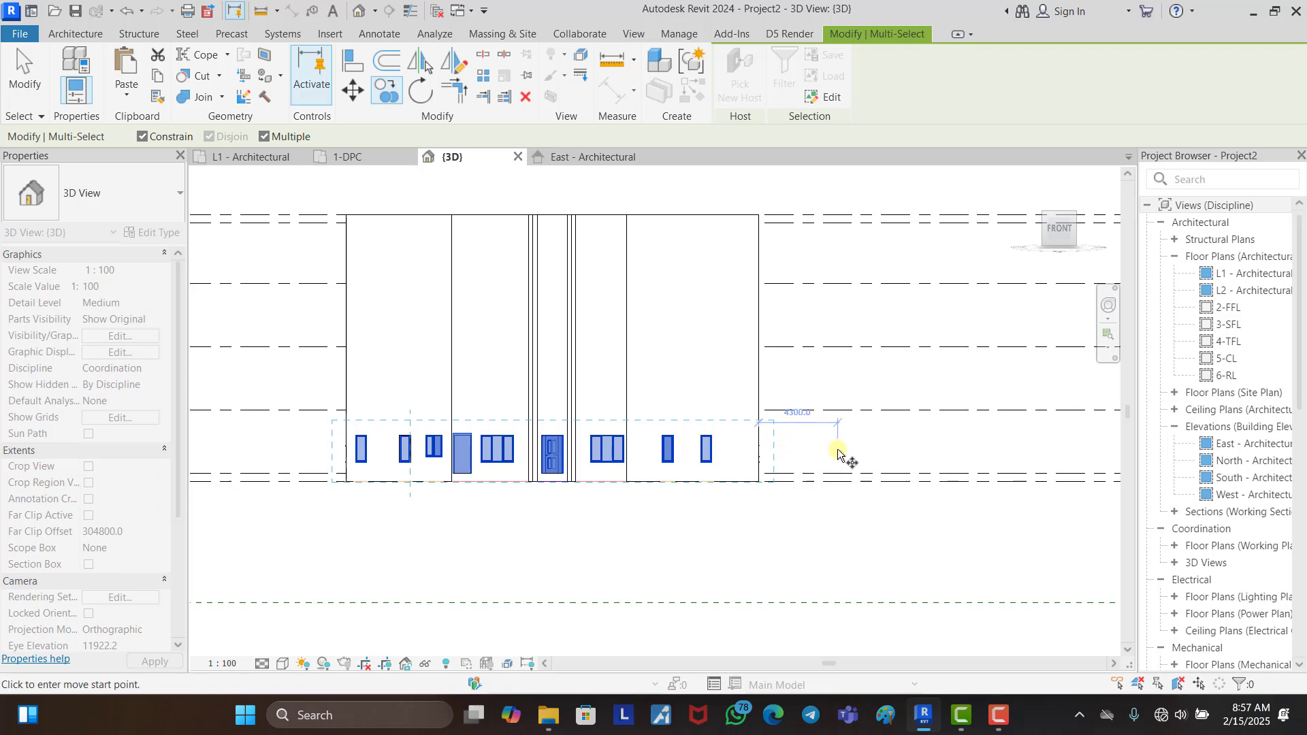
scroll(863, 458, "up", 3)
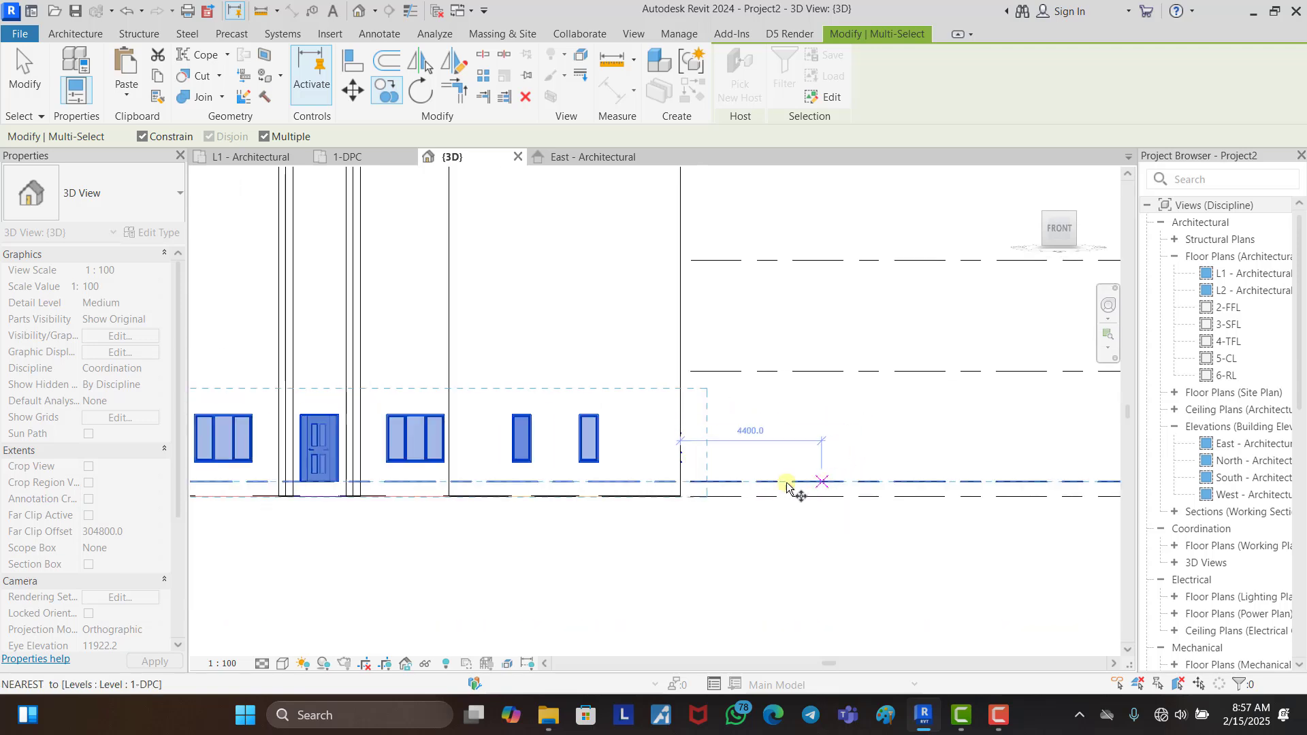
scroll(680, 481, "down", 5)
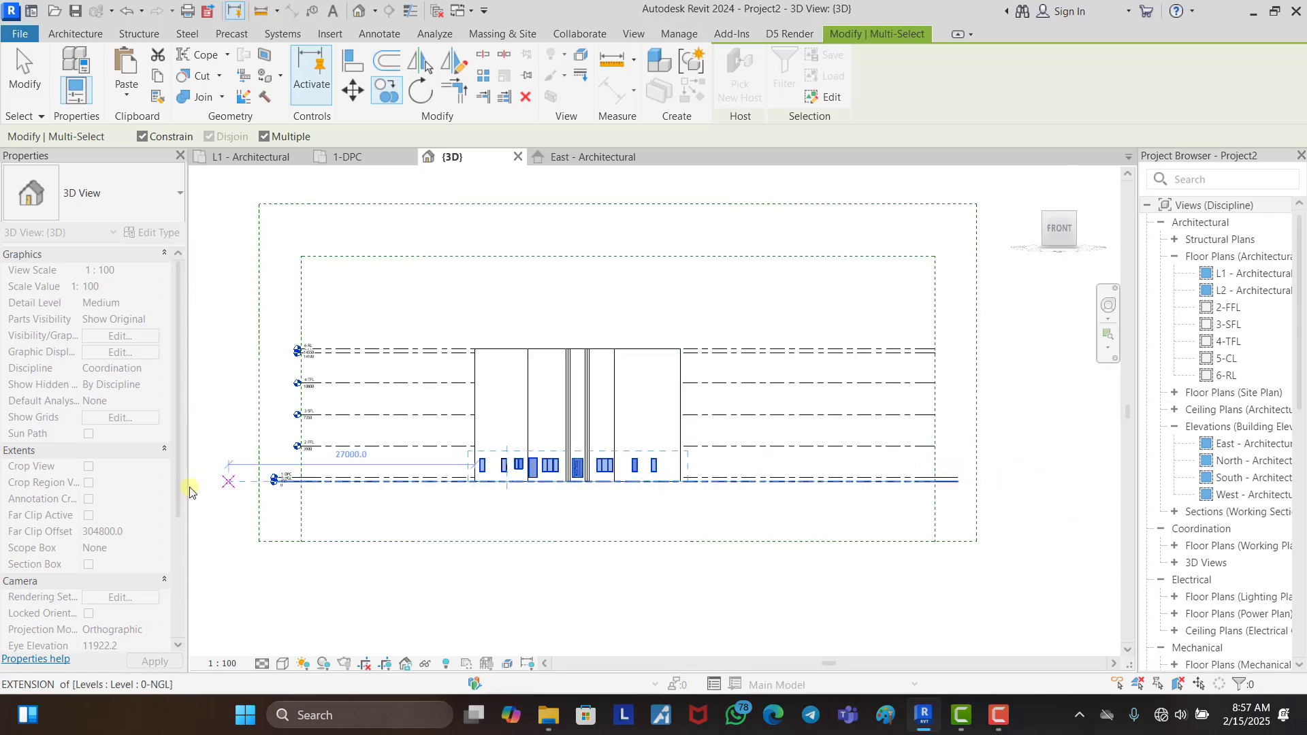
scroll(286, 476, "up", 5)
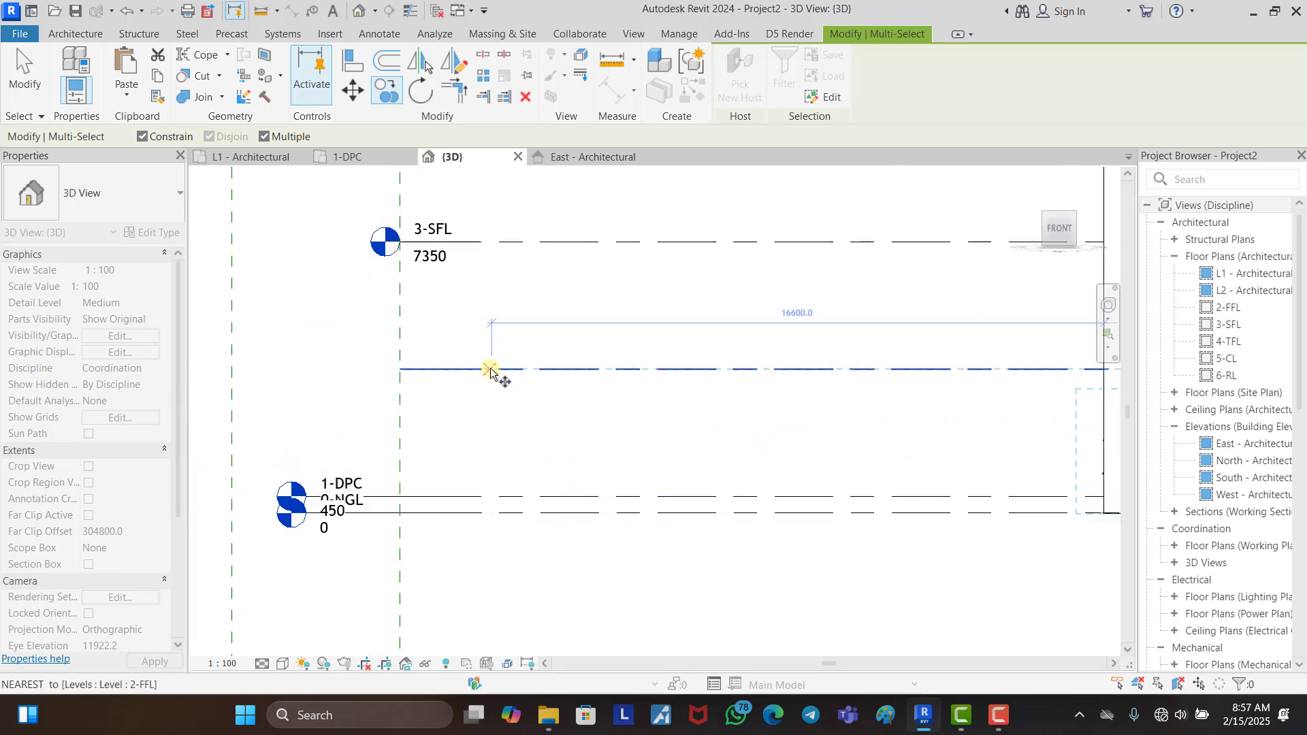
scroll(443, 341, "down", 1)
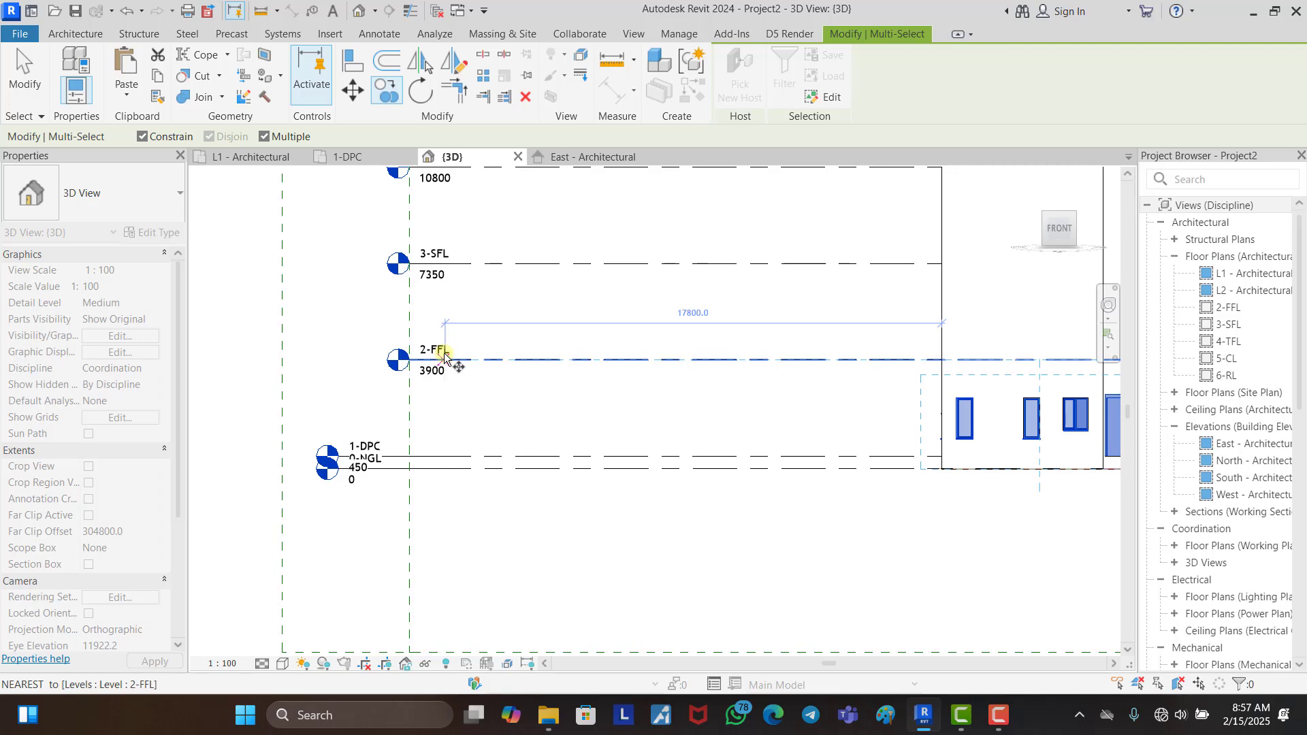
left_click(585, 455)
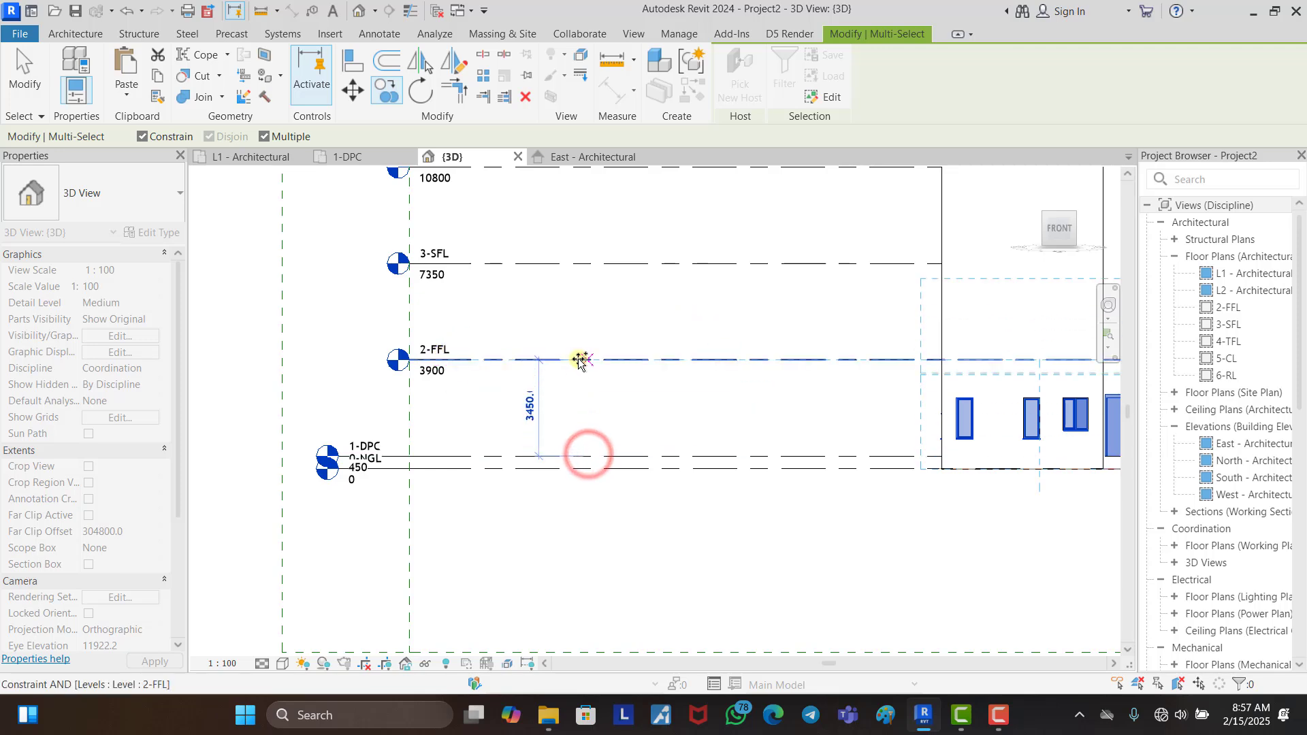
left_click(580, 359)
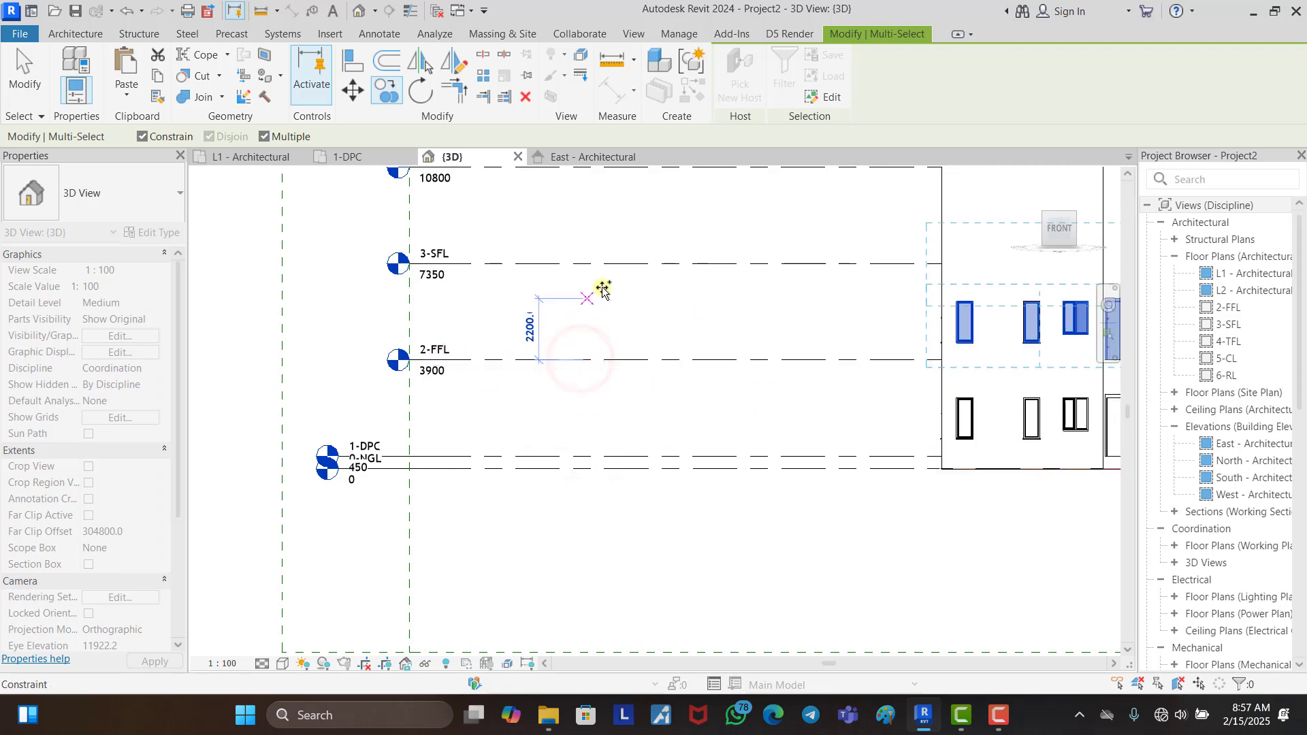
left_click(600, 260)
scroll(584, 249, "down", 2)
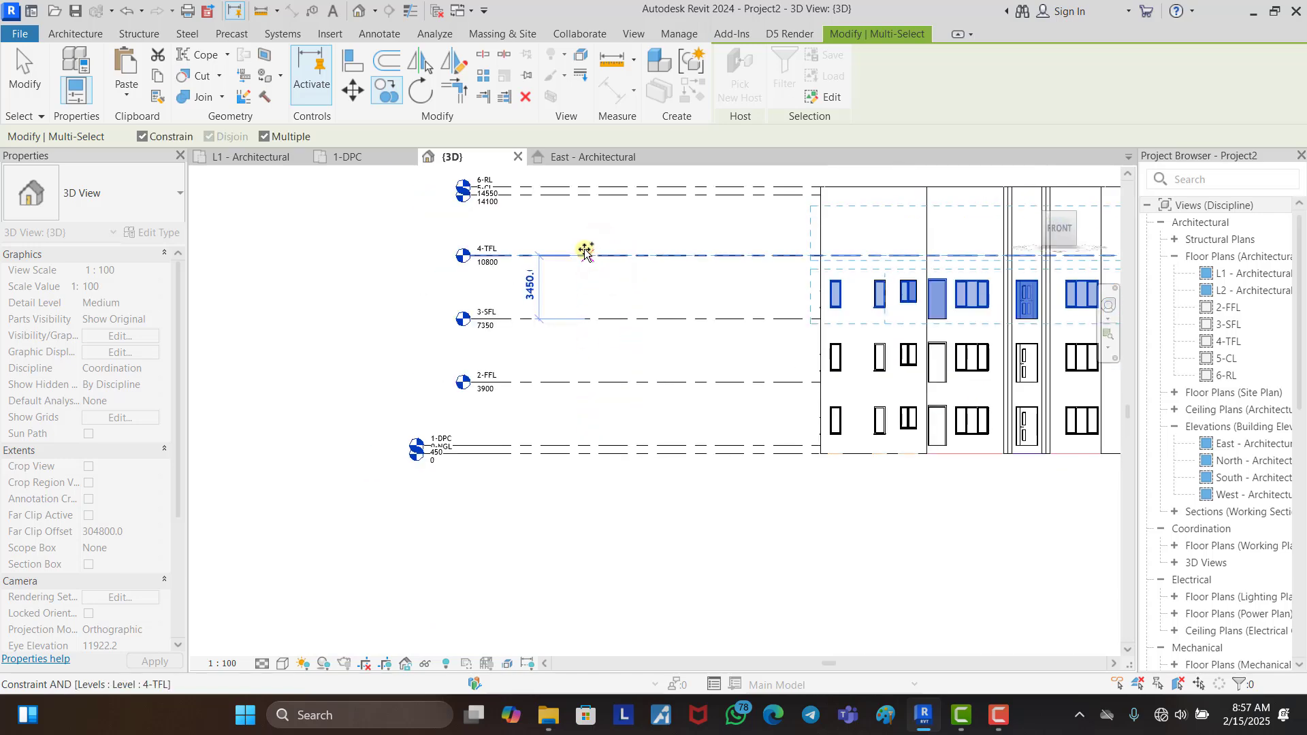
scroll(584, 254, "up", 2)
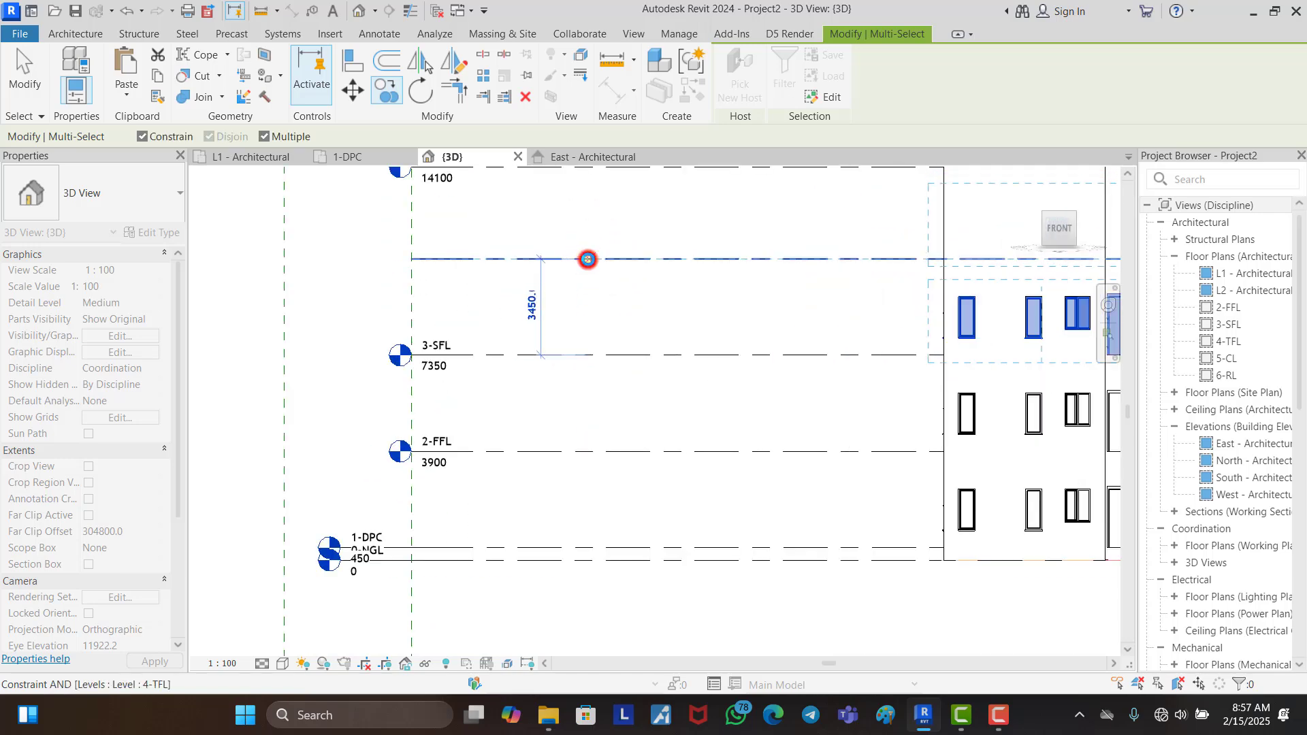
left_click(585, 259)
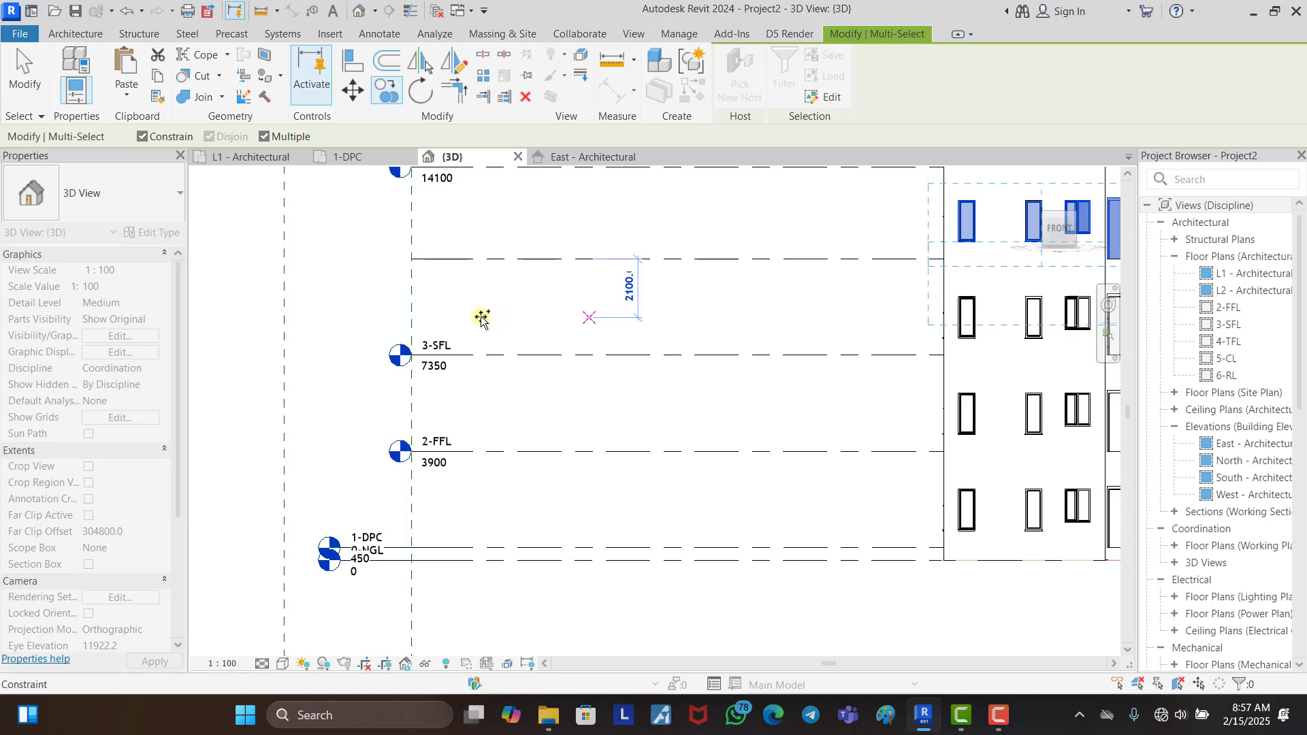
key("Escape")
left_click(484, 309)
Step: Examine the doors and windows on every floor of the 3D model from the front, the entrance corner and the back
scroll(490, 309, "down", 3)
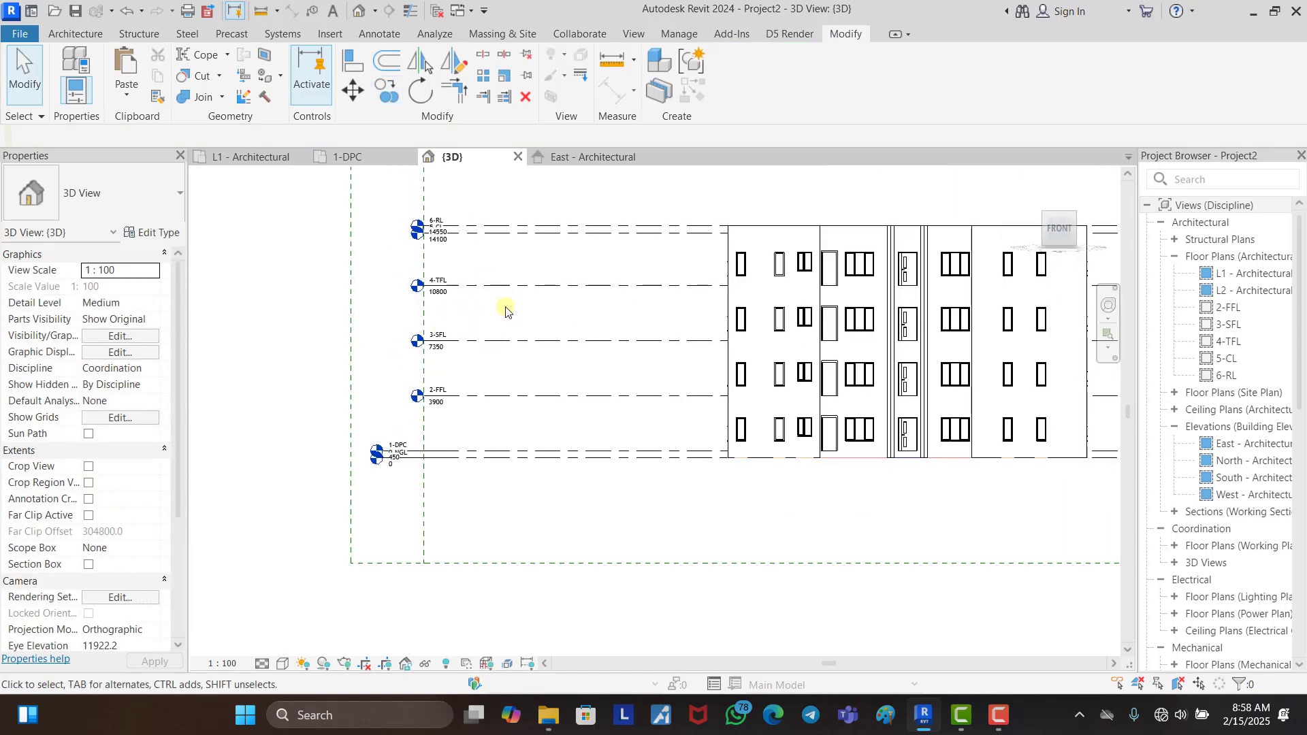
scroll(545, 303, "down", 2)
scroll(928, 326, "up", 3)
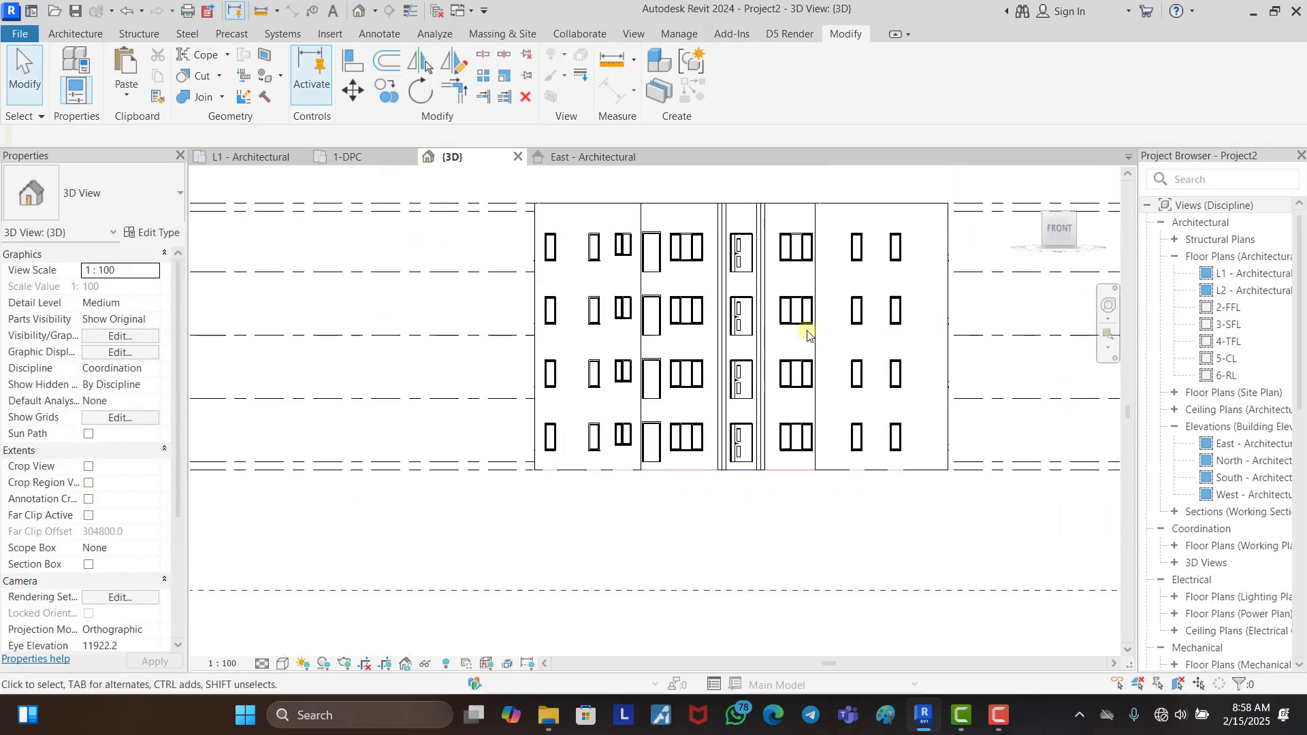
middle_click_drag(467, 371, 718, 512, "shift")
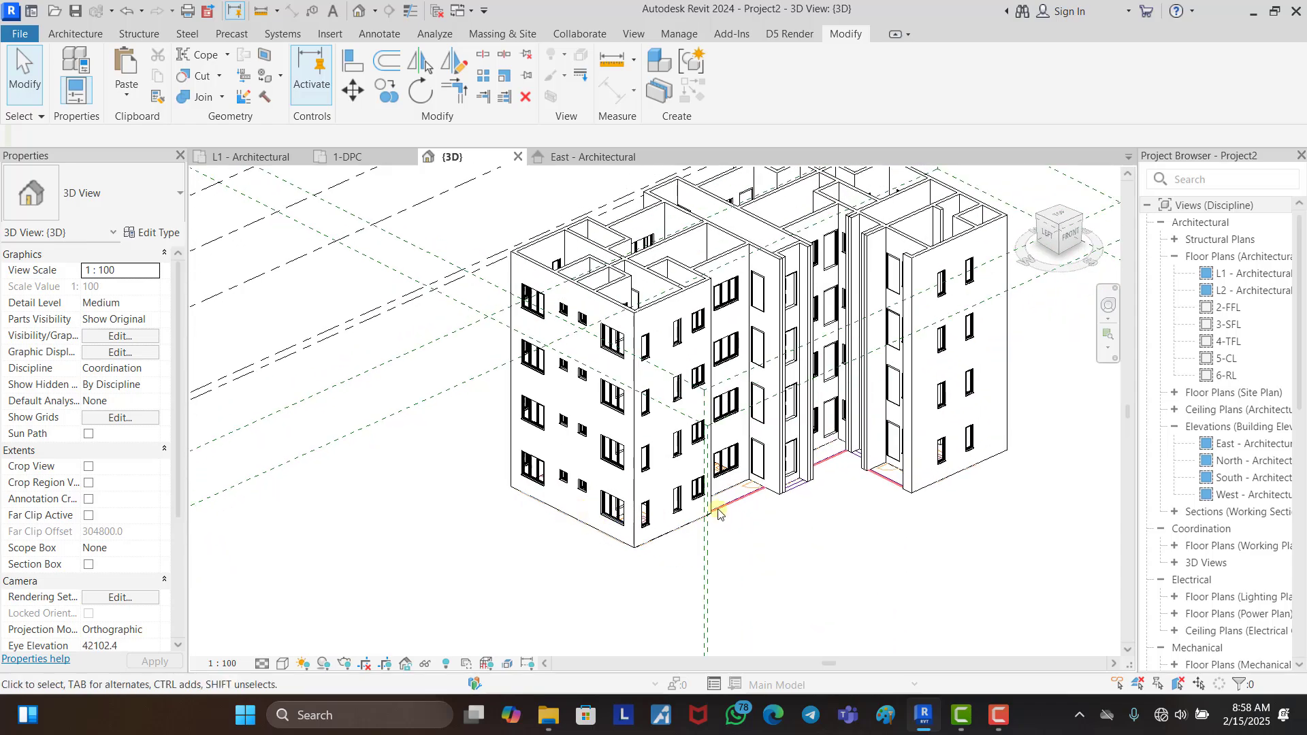
middle_click_drag(869, 517, 747, 503, "shift")
scroll(764, 502, "up", 2)
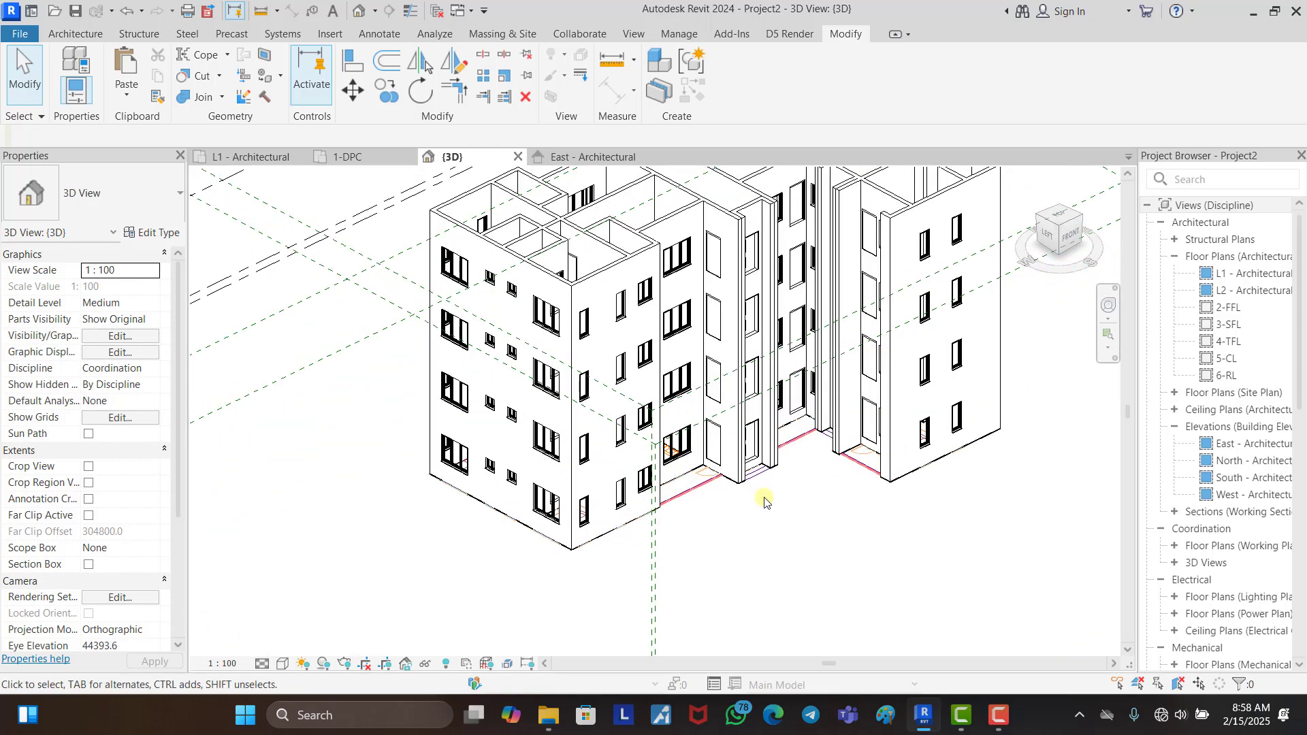
scroll(780, 513, "up", 4)
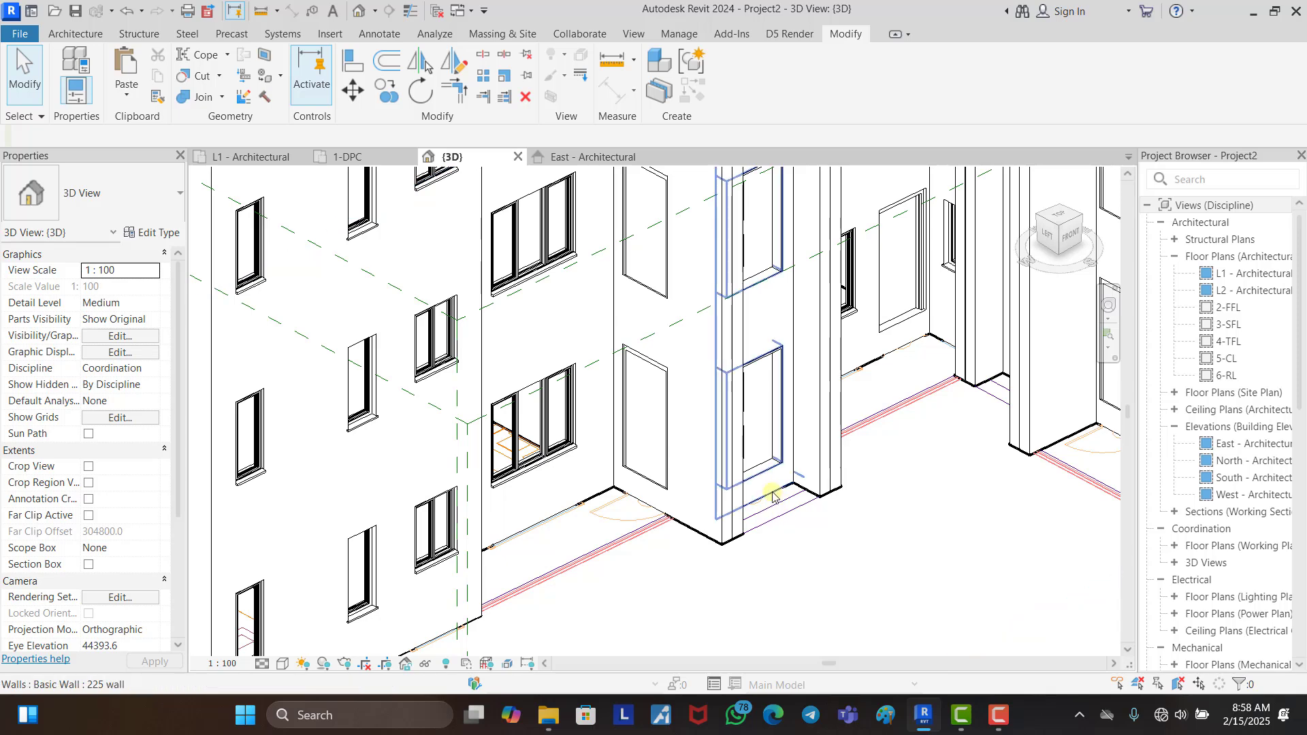
scroll(773, 495, "down", 5)
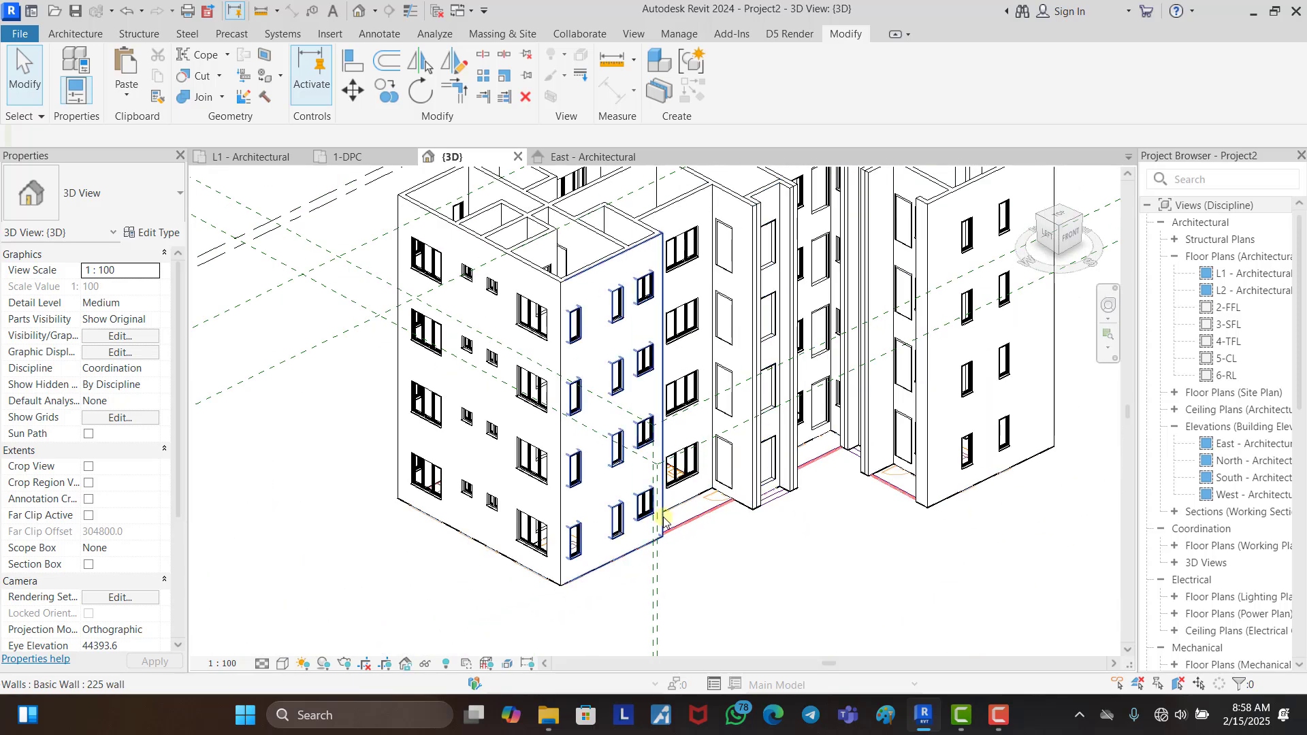
middle_click_drag(632, 545, 878, 555, "shift")
scroll(876, 554, "up", 3)
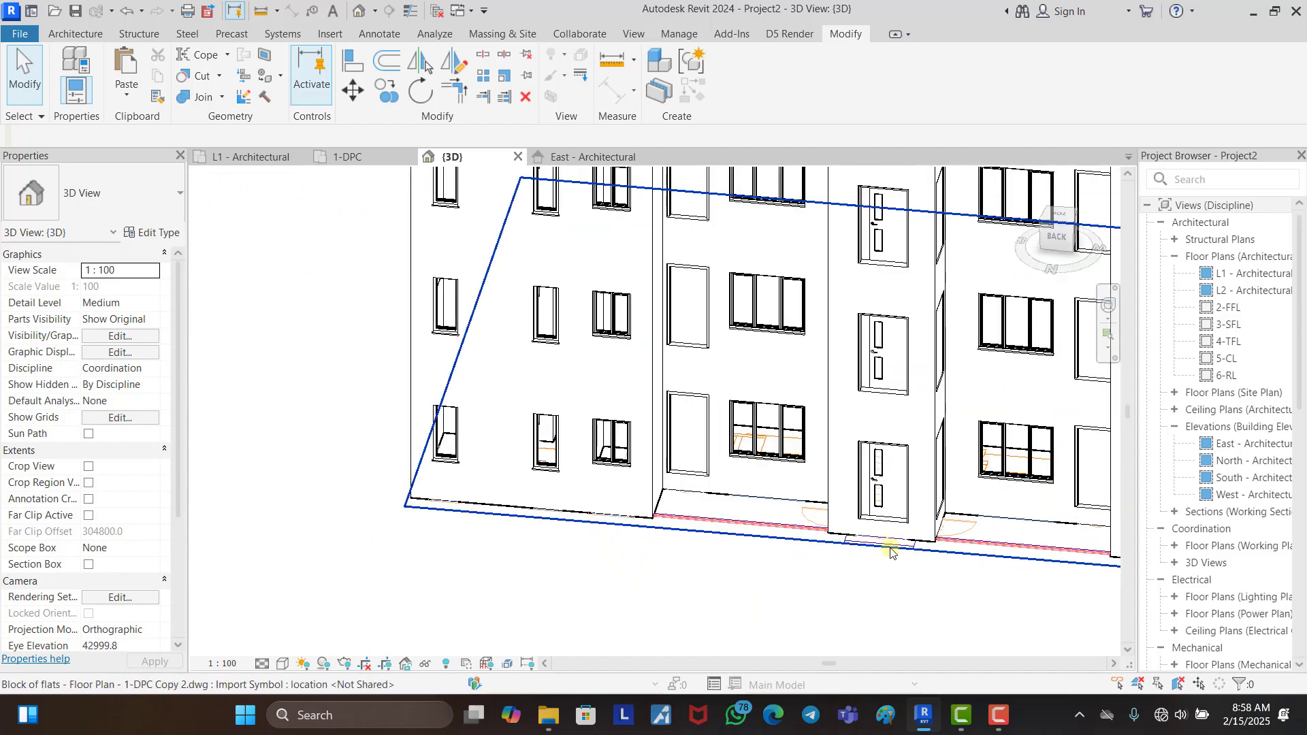
scroll(664, 524, "down", 3)
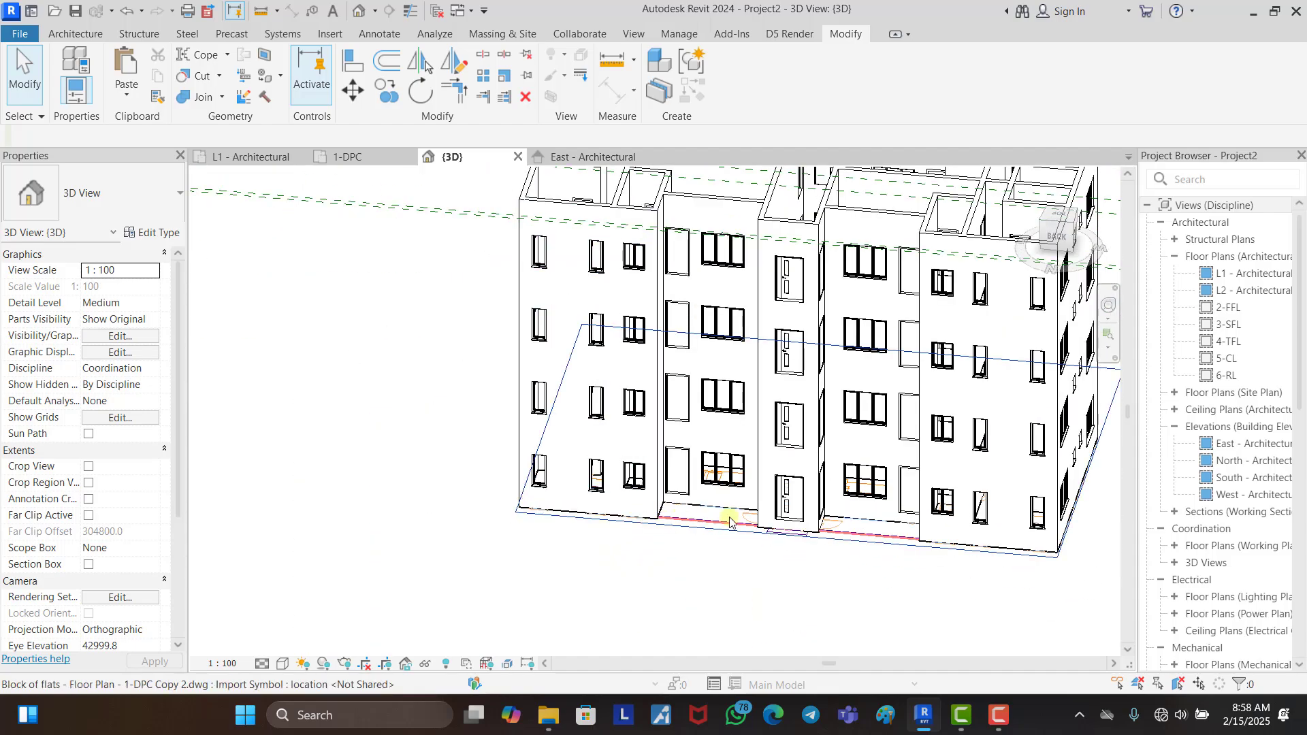
Step: Examine the building's entrance recesses in 3D and on the L1 - Architectural floor plan
middle_click_drag(723, 519, 762, 487, "shift")
scroll(759, 476, "up", 5)
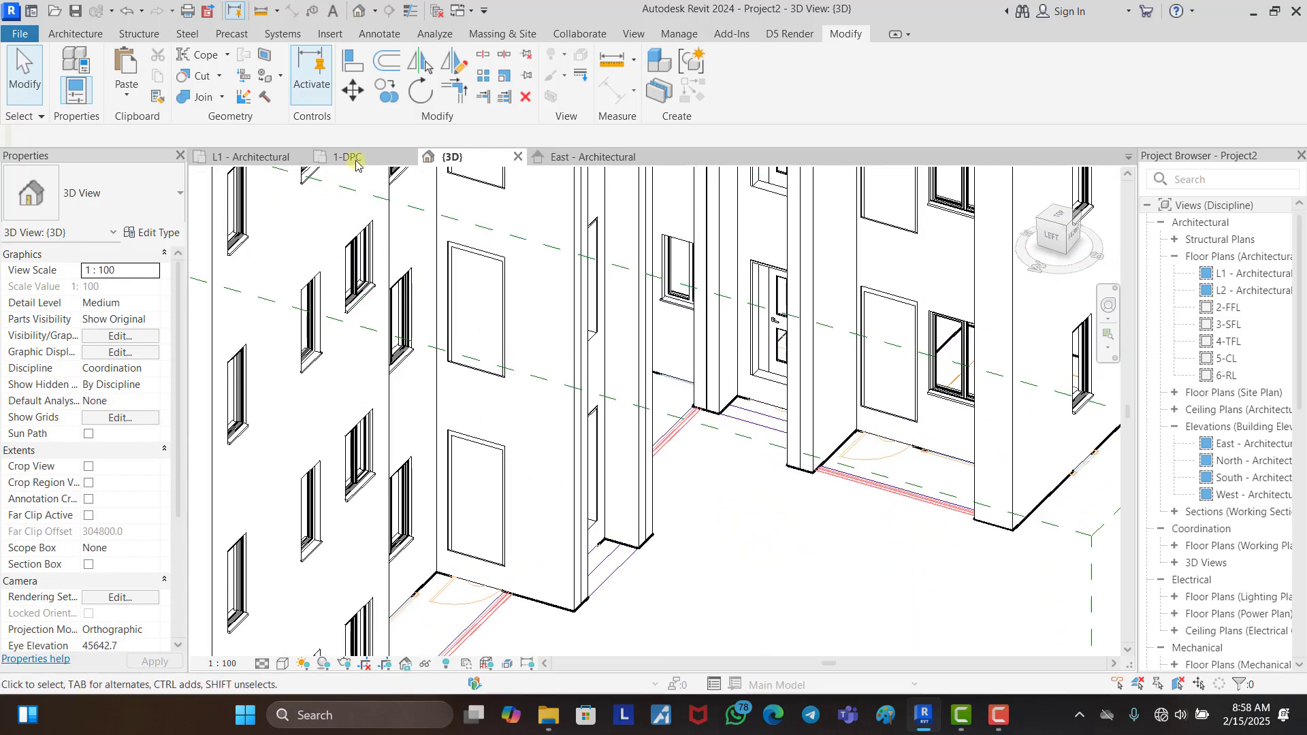
left_click(255, 158)
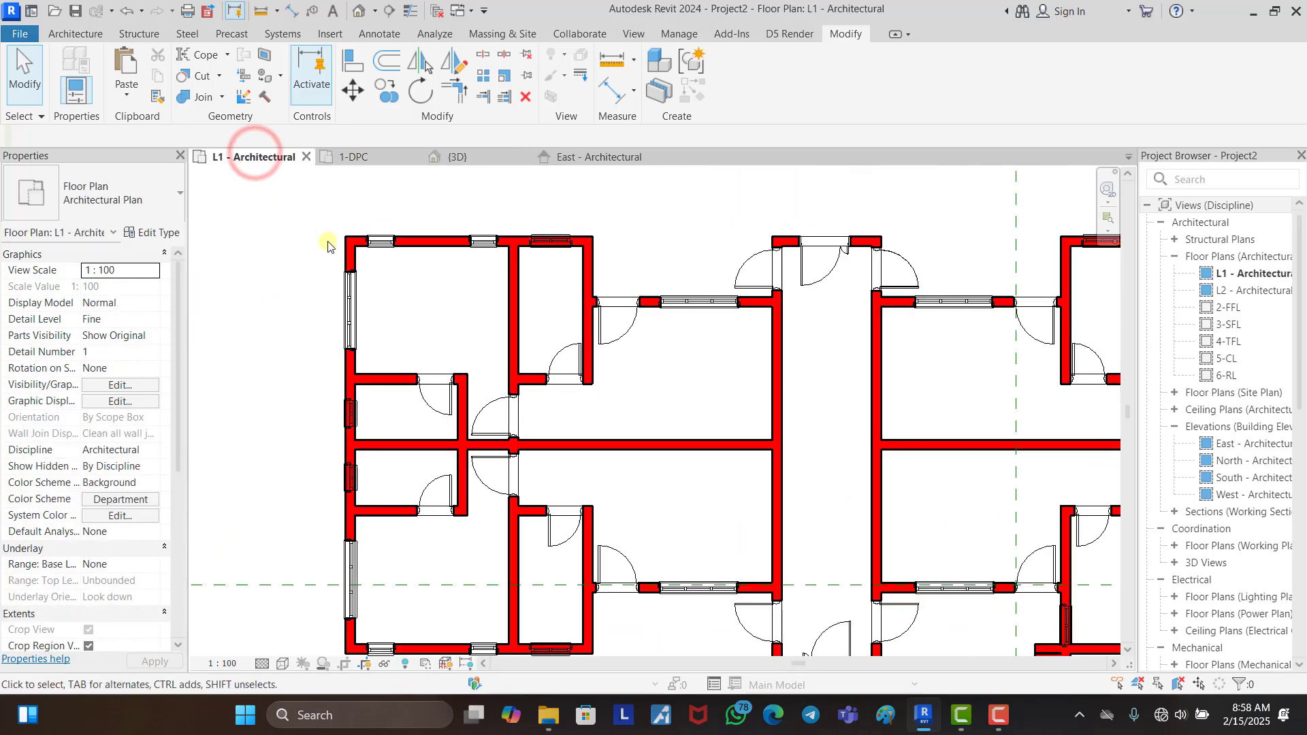
scroll(390, 367, "down", 4)
scroll(390, 367, "up", 3)
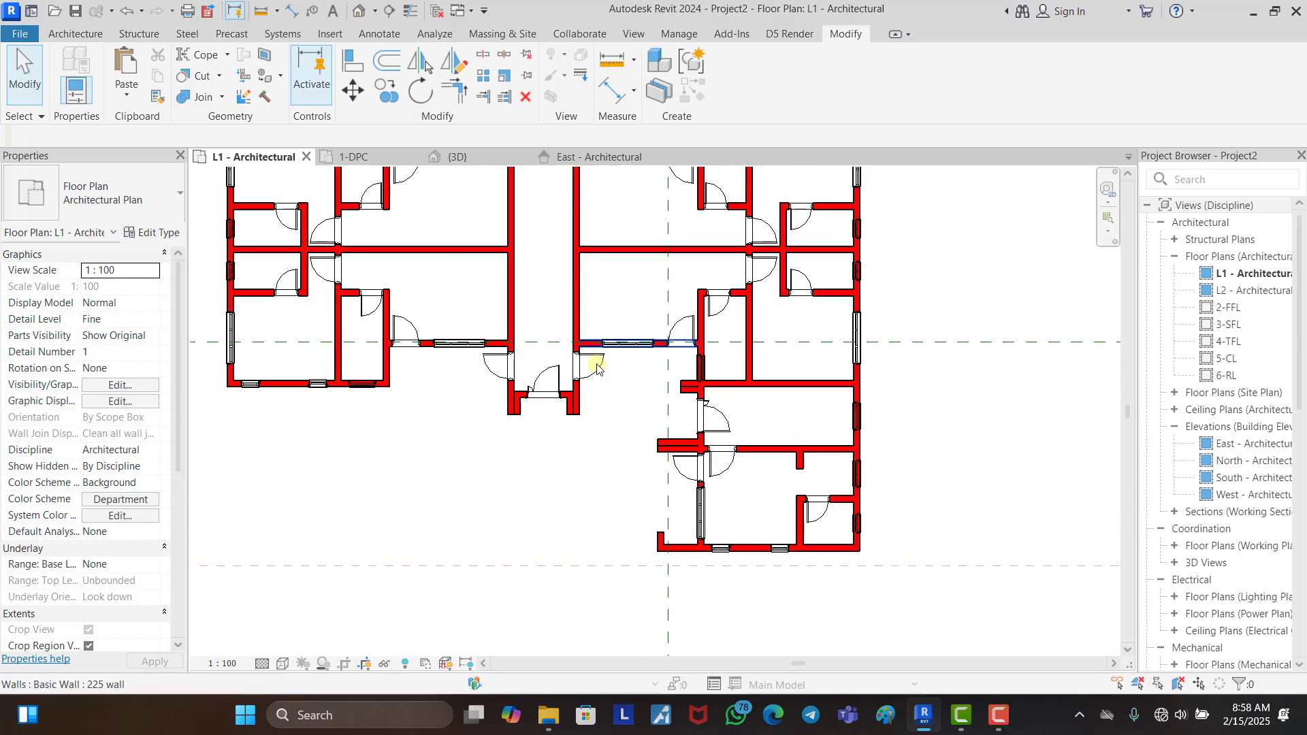
scroll(622, 434, "down", 1)
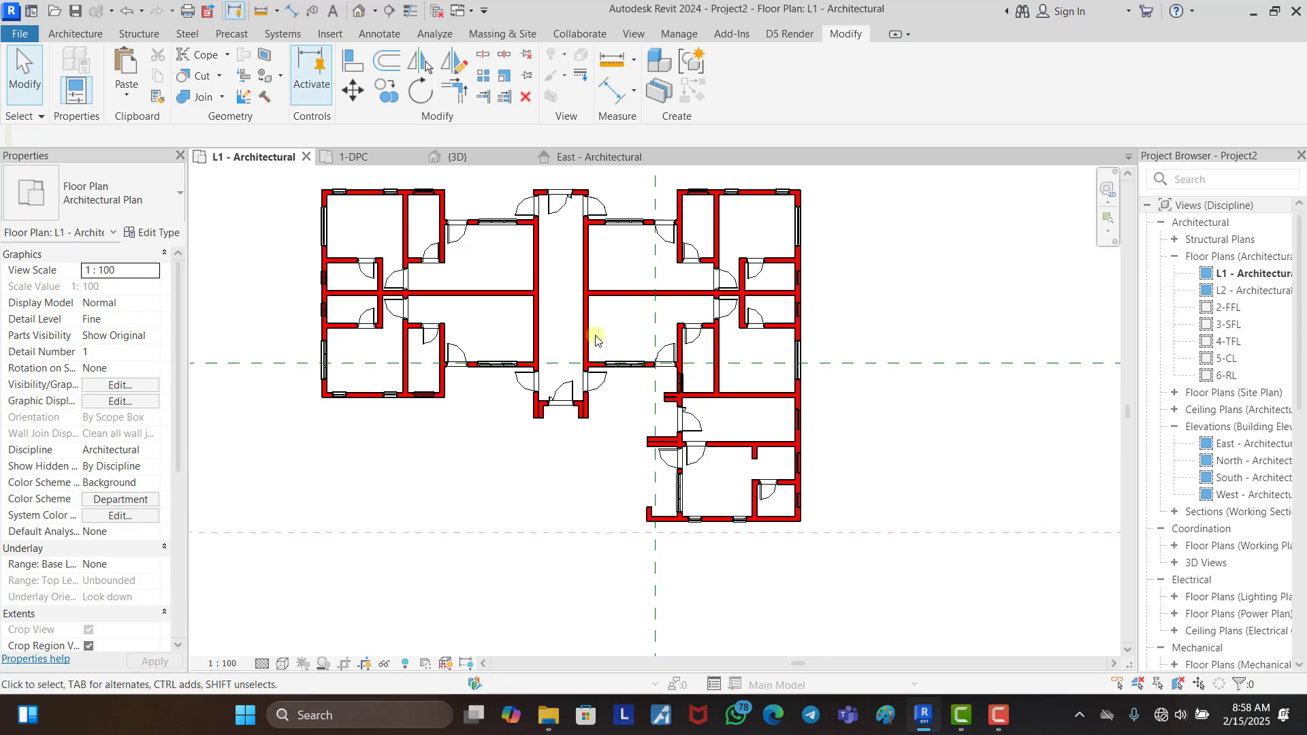
Step: Reveal the hidden elements in the L1 - Architectural floor plan, dismissing the save reminder
left_click(406, 664)
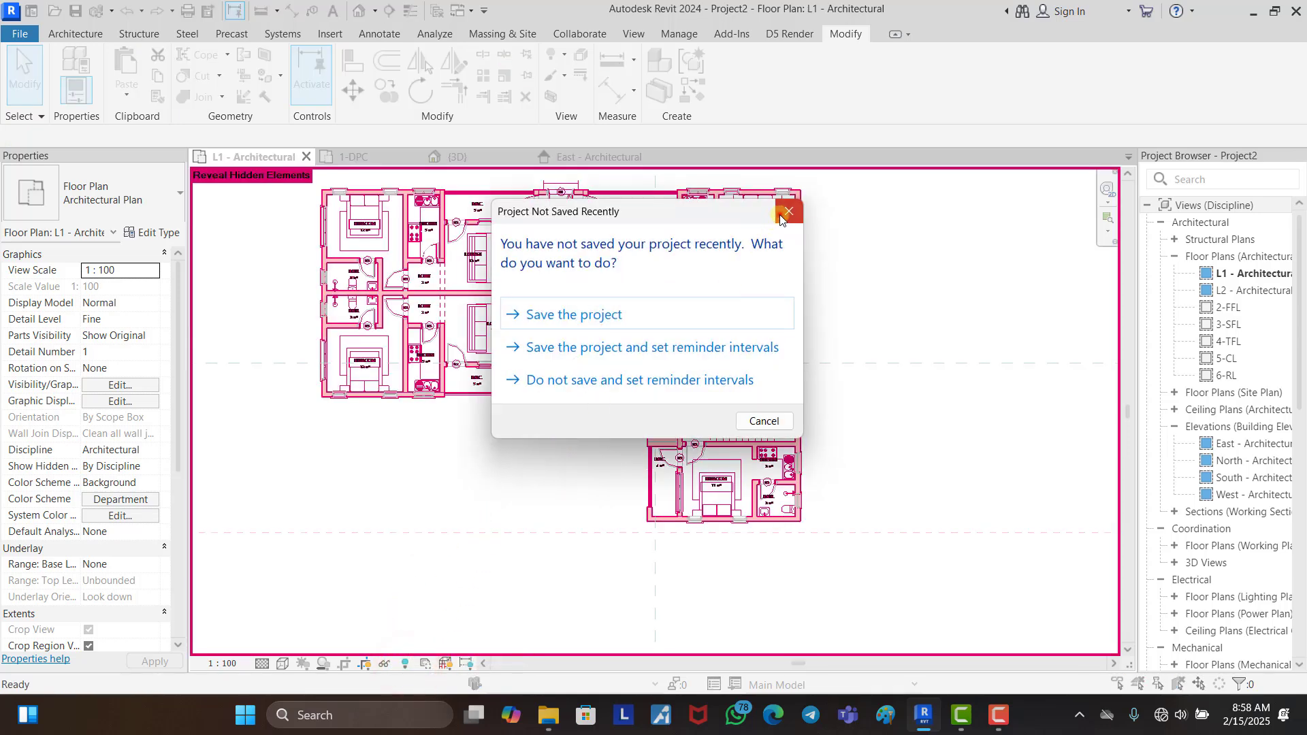
left_click(783, 214)
left_click(561, 424)
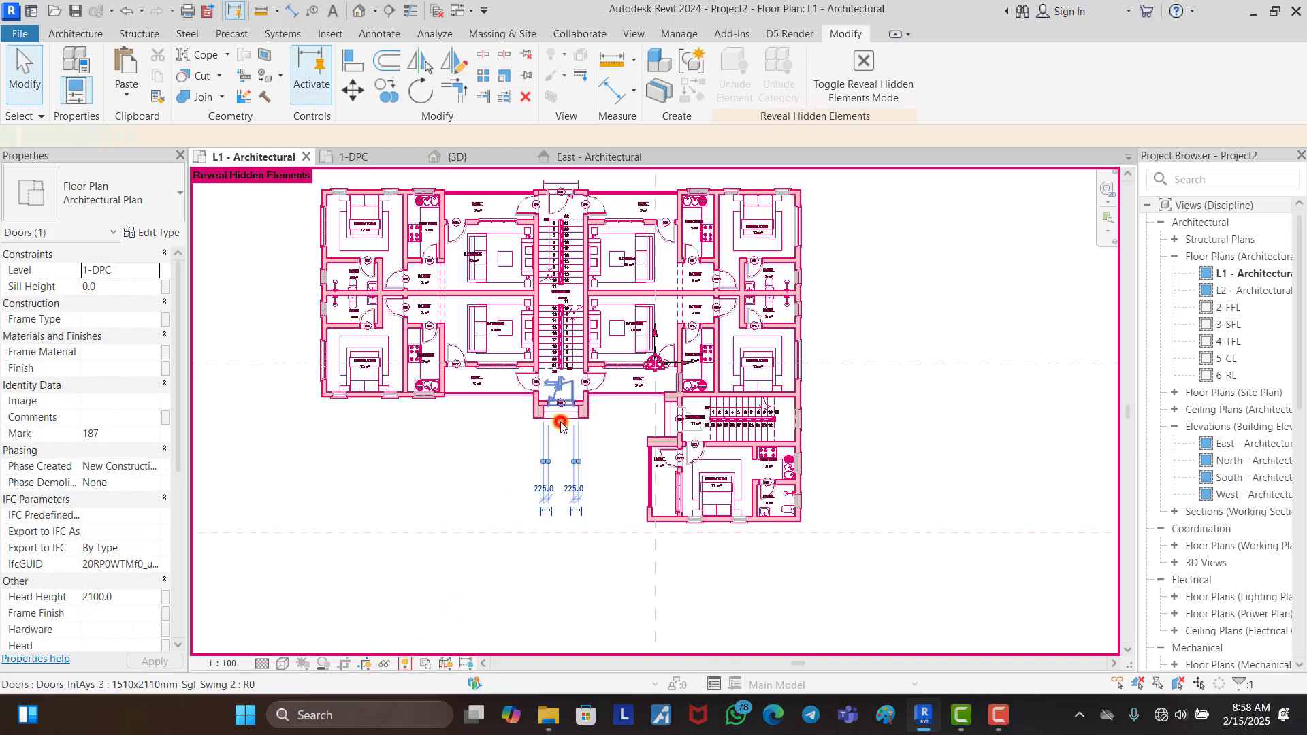
left_click(572, 425)
scroll(553, 424, "up", 5)
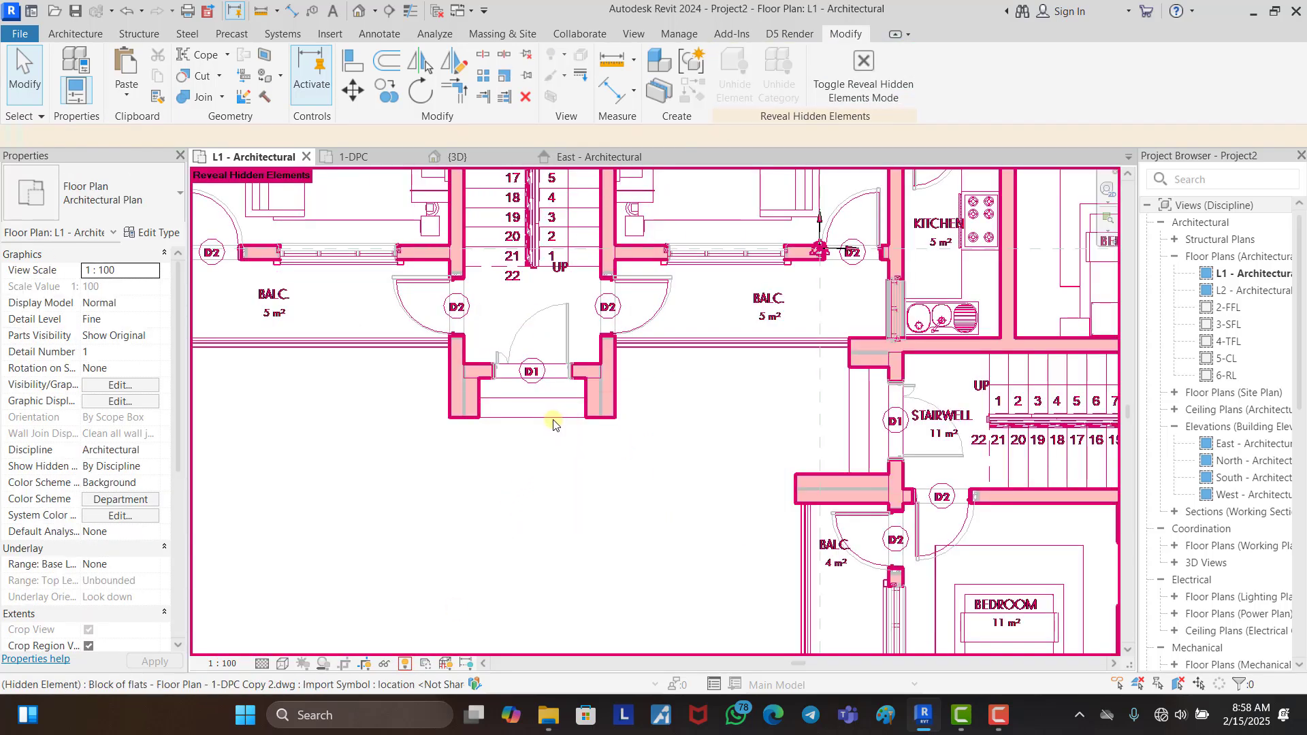
Step: Unhide the imported 1-DPC floor plan drawing in this view and leave the reveal hidden elements mode
left_click(547, 422)
right_click(544, 419)
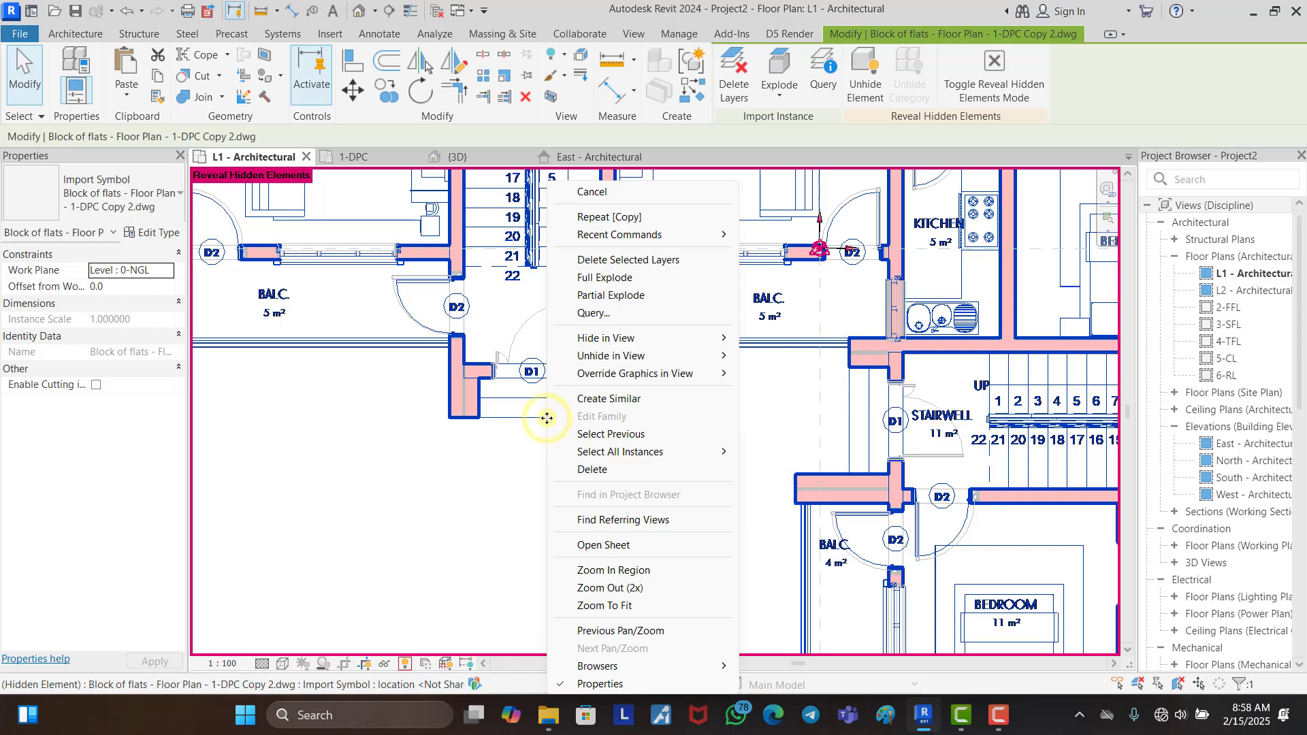
mouse_move(612, 355)
left_click(776, 360)
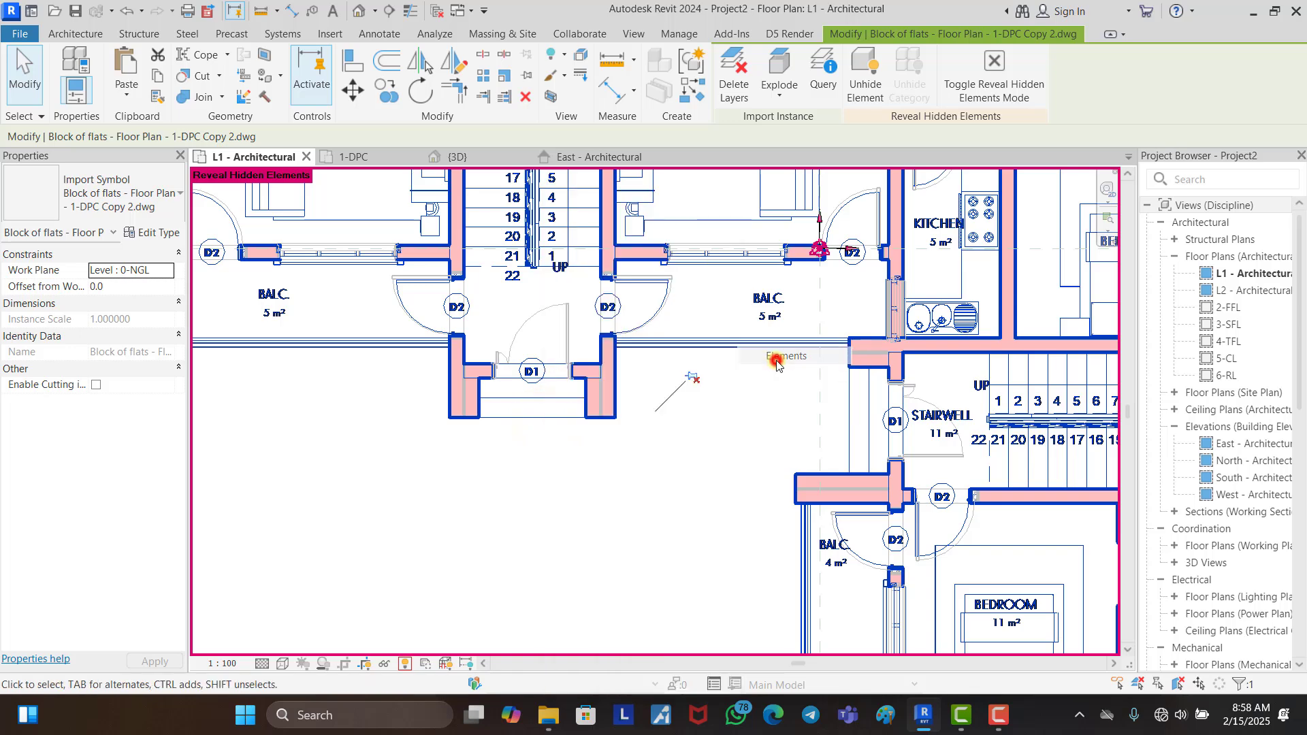
left_click(560, 553)
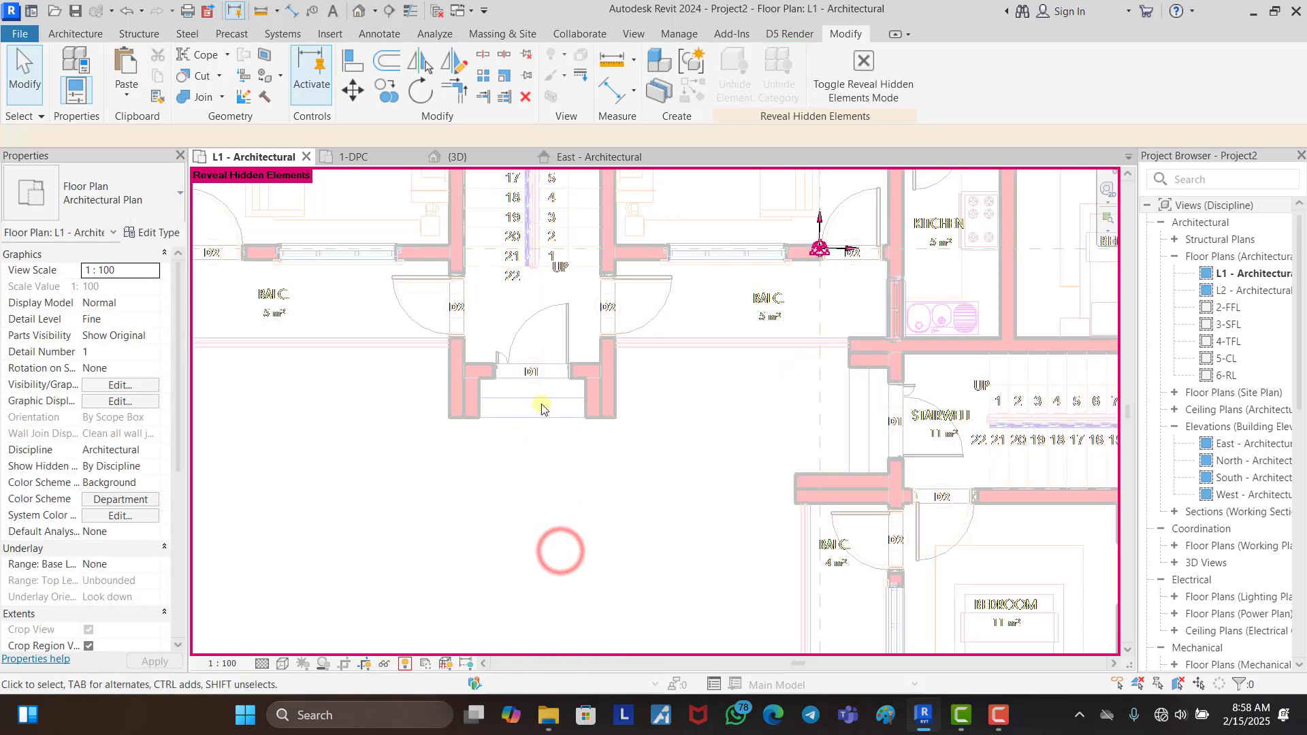
left_click(405, 662)
left_click(592, 523)
Step: Examine the entrance steps and stairwells drawn on the imported plan at the front, rear and side entrances
scroll(605, 524, "down", 1)
scroll(604, 523, "down", 4)
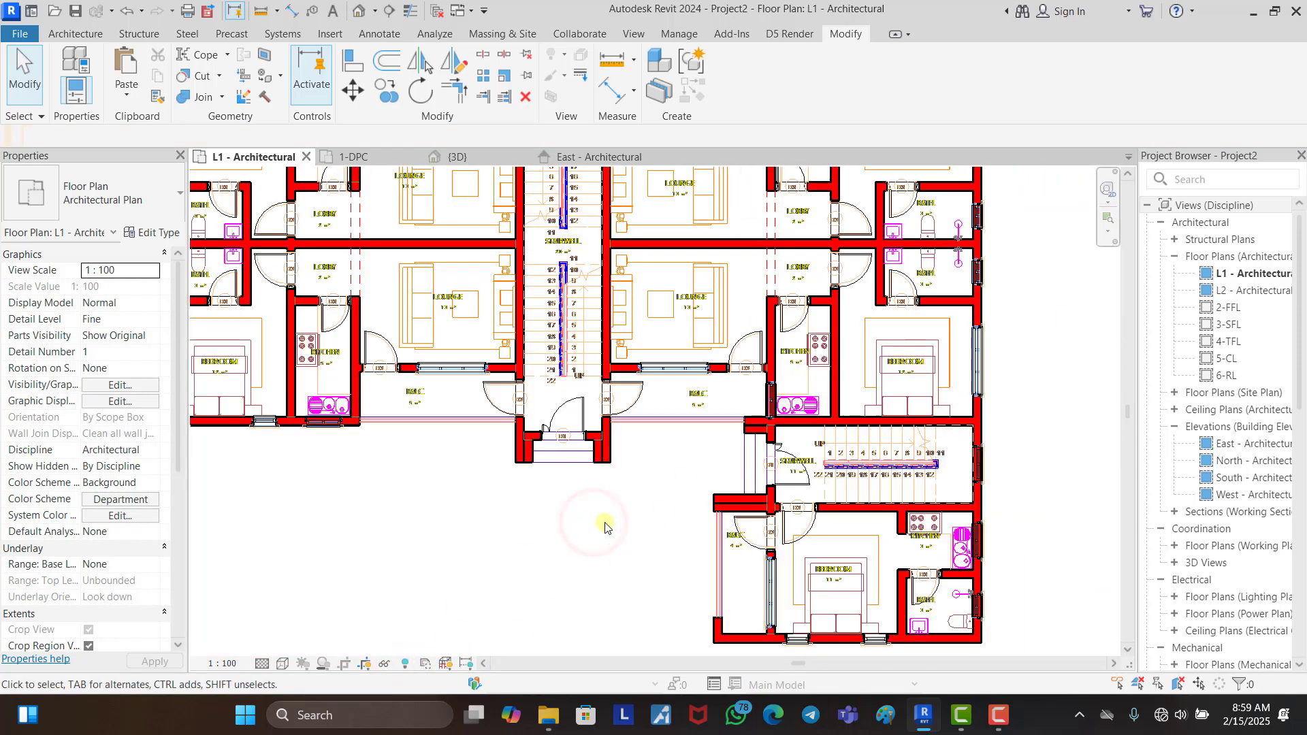
scroll(609, 478, "up", 4)
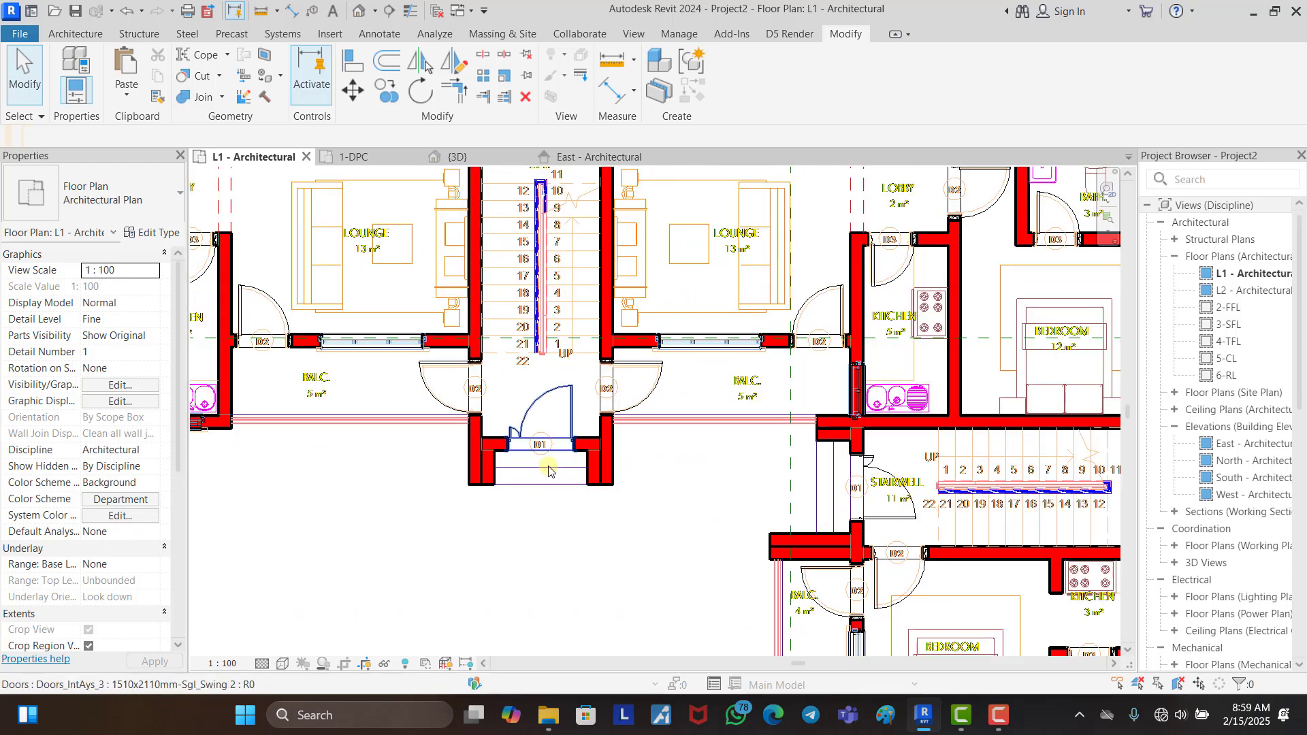
scroll(569, 530, "down", 1)
scroll(764, 491, "up", 1)
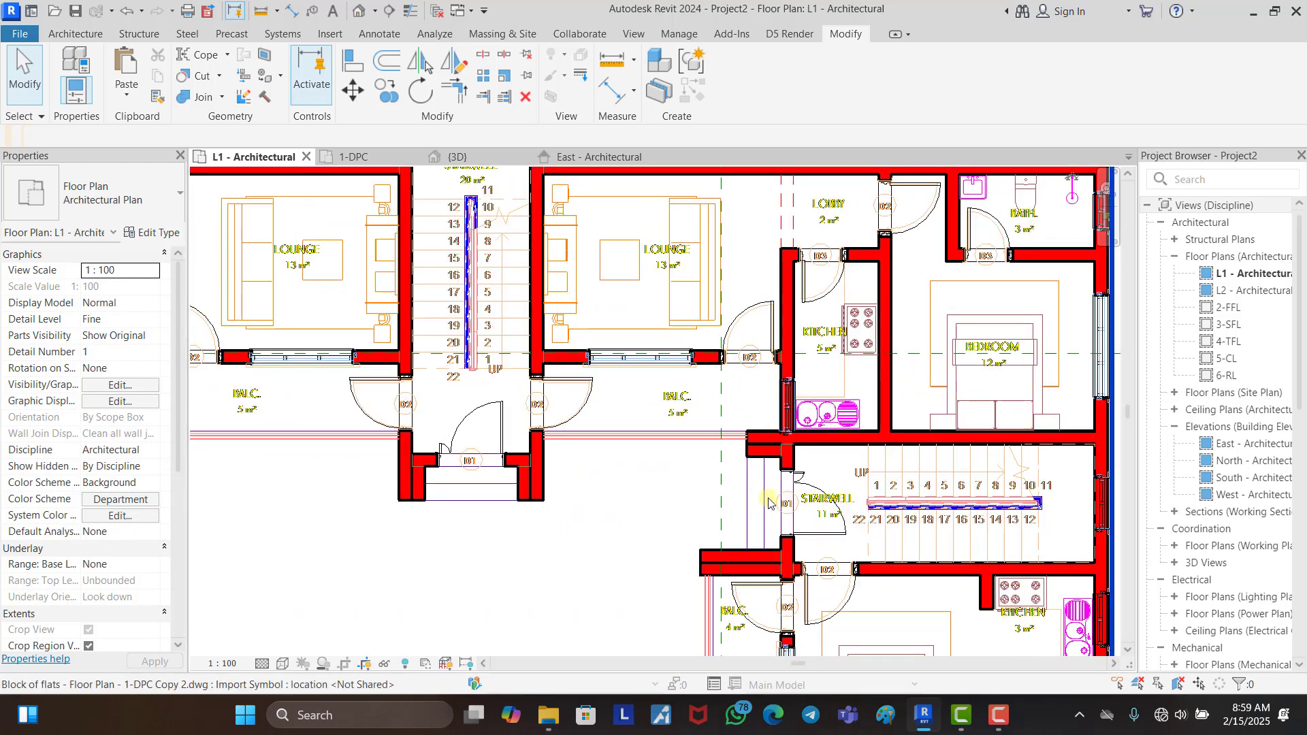
scroll(745, 543, "down", 2)
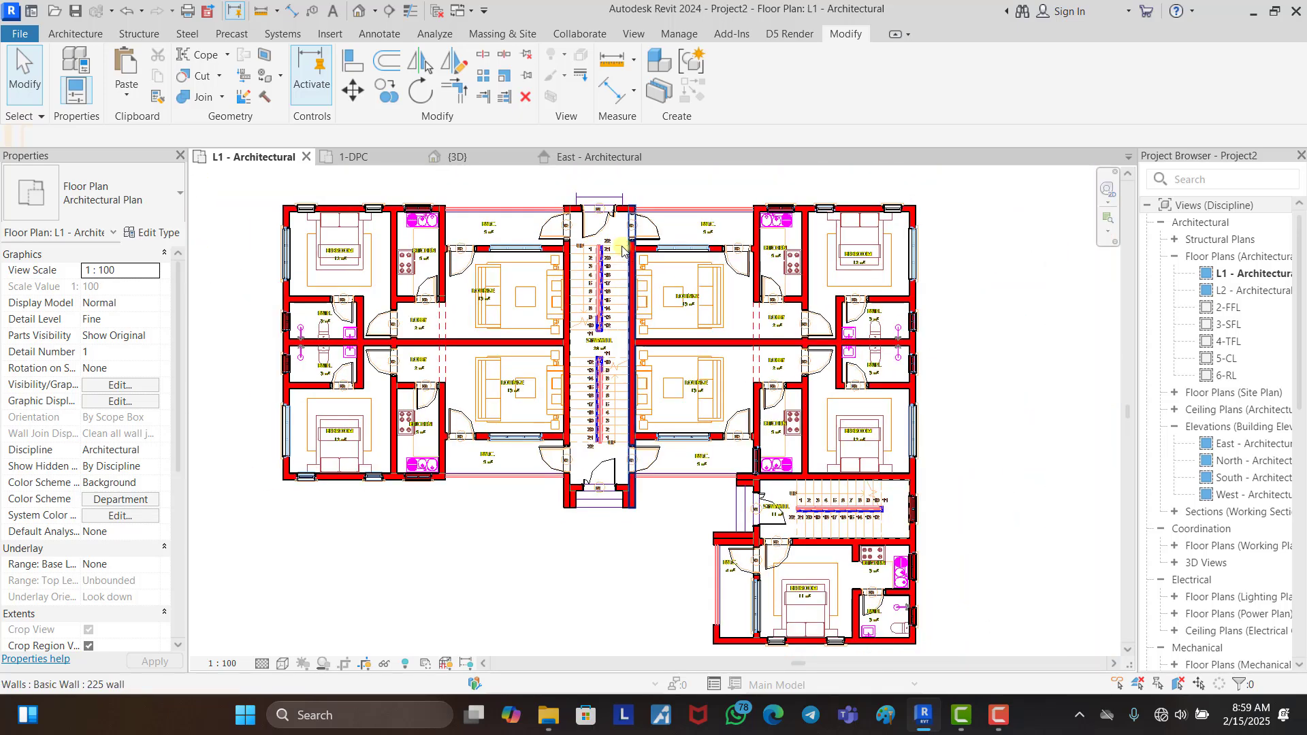
scroll(599, 194, "up", 3)
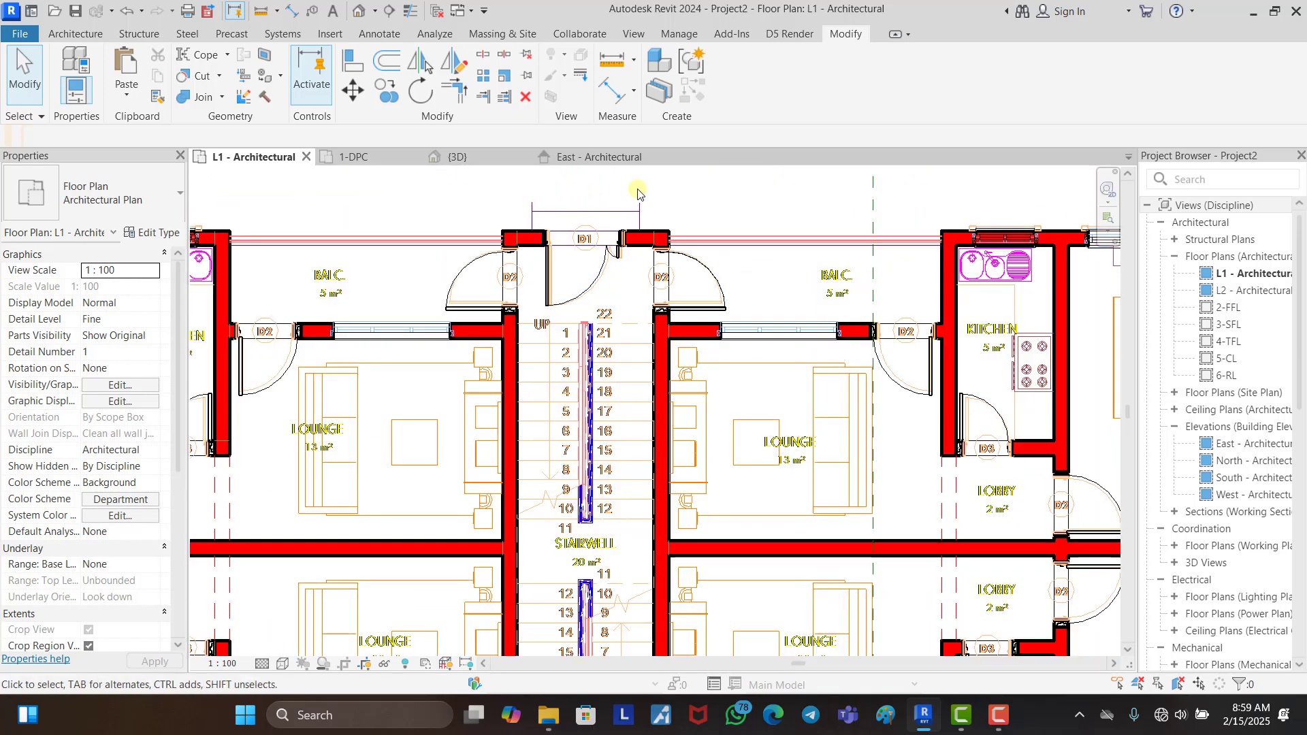
scroll(616, 206, "down", 4)
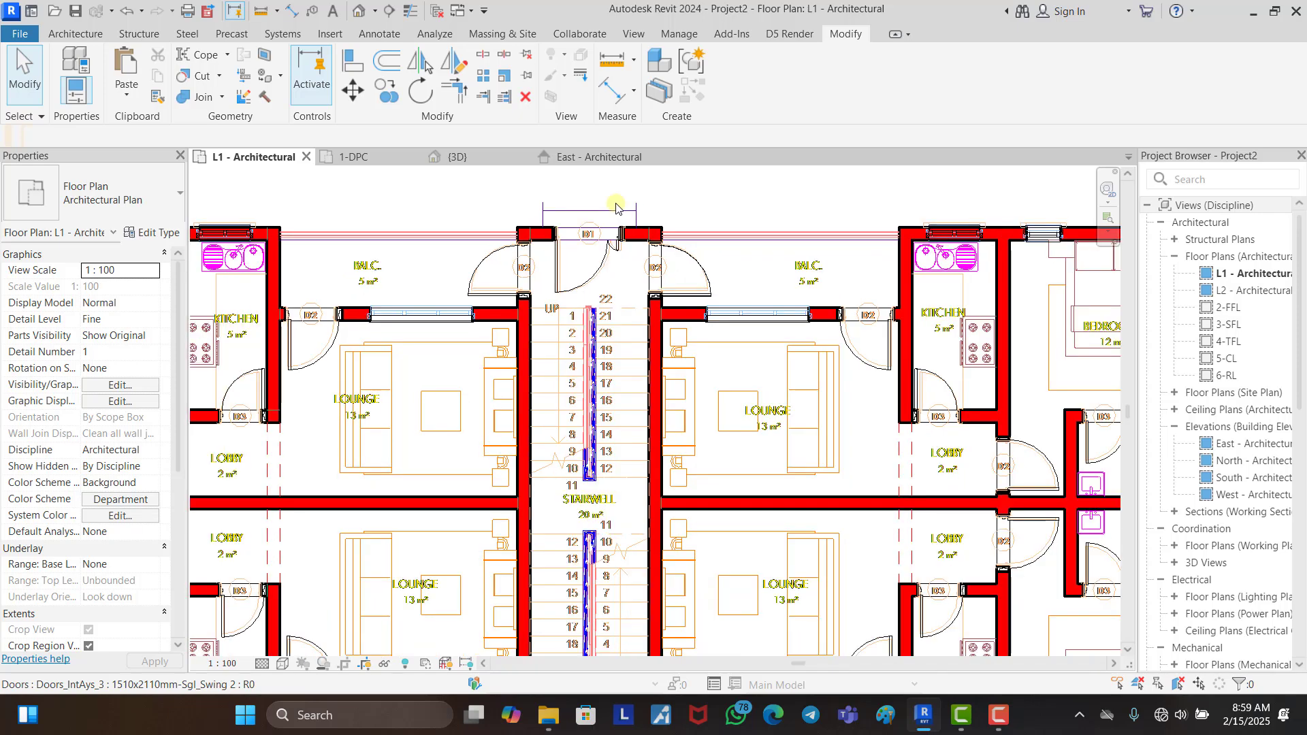
scroll(294, 233, "down", 1)
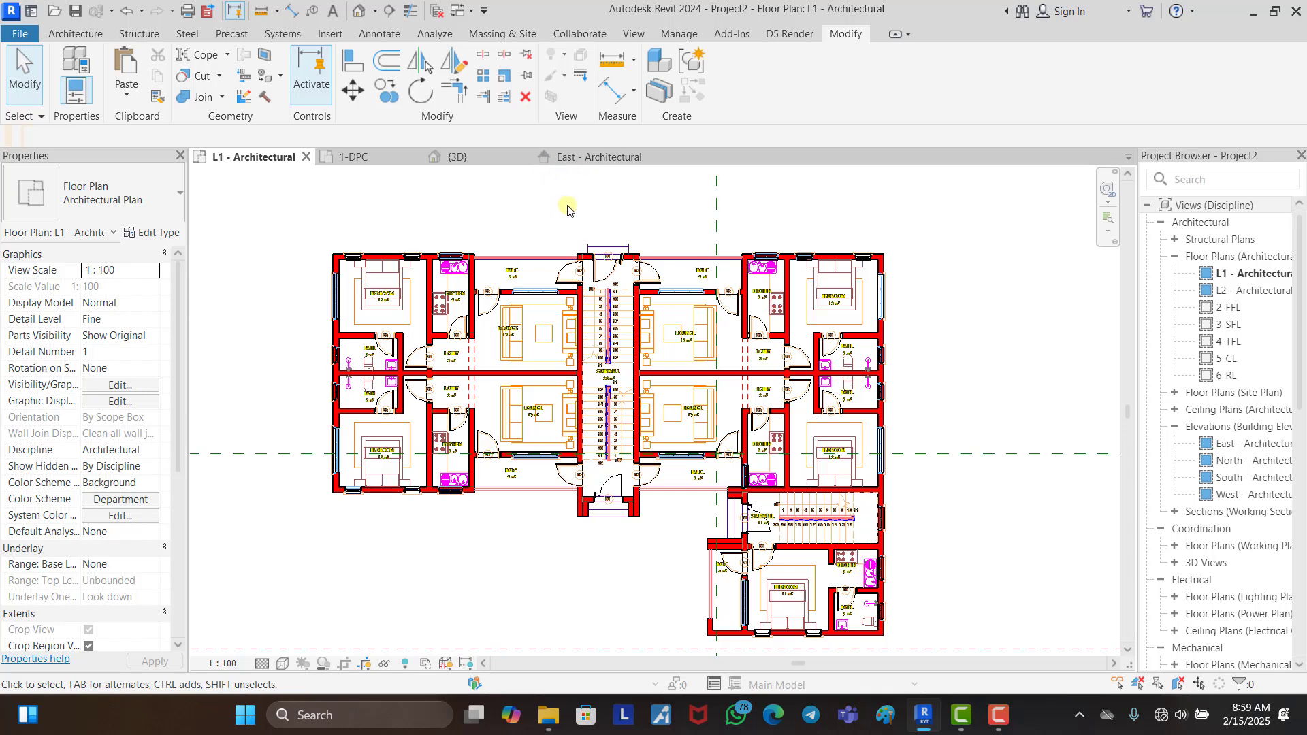
scroll(570, 215, "up", 2)
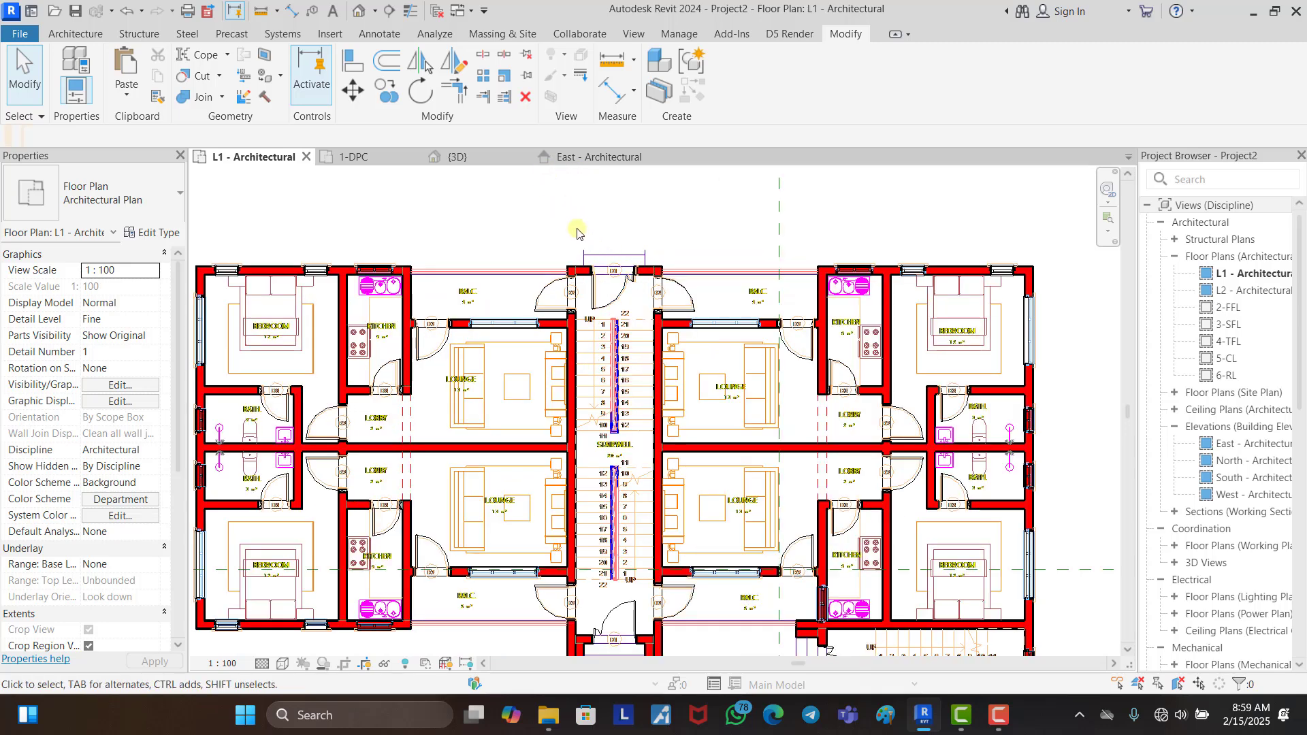
scroll(570, 231, "down", 1)
scroll(612, 490, "down", 1)
scroll(587, 492, "up", 3)
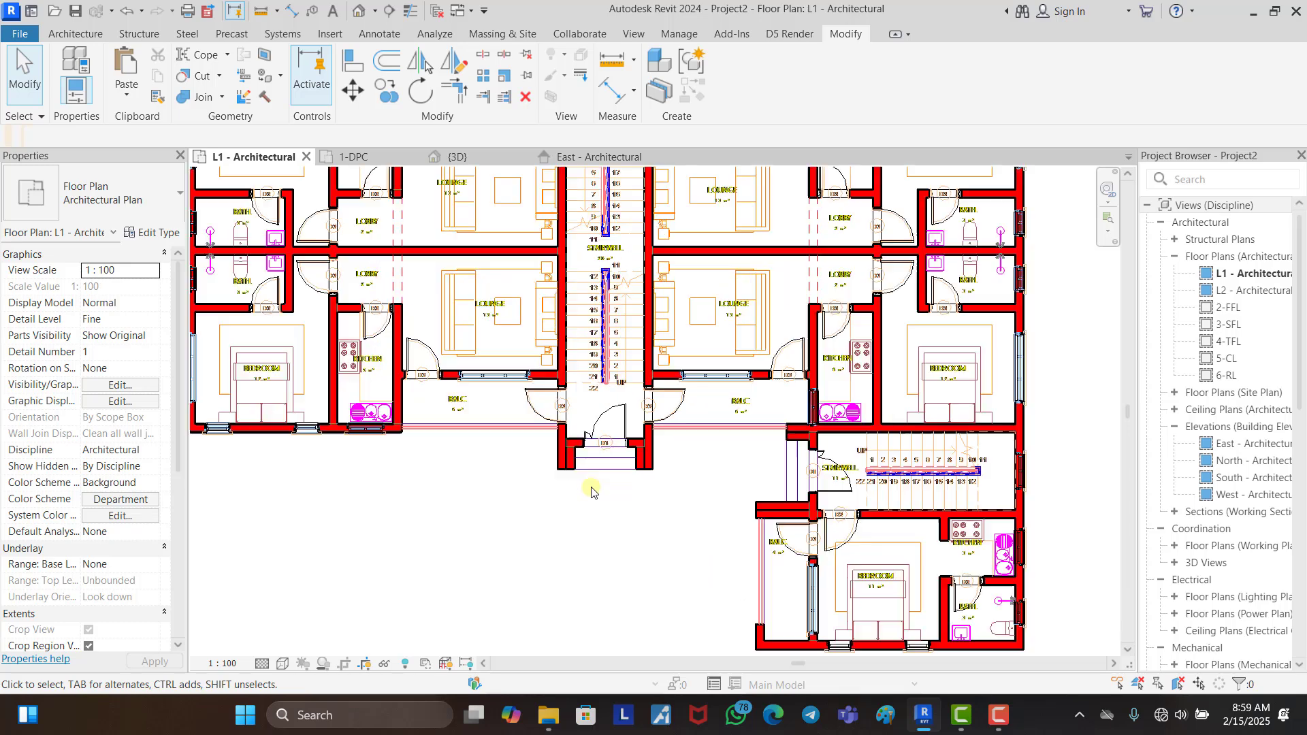
Step: Start a stair and set its desired number of risers to 3 and its actual tread depth to 300 mm
left_click(76, 33)
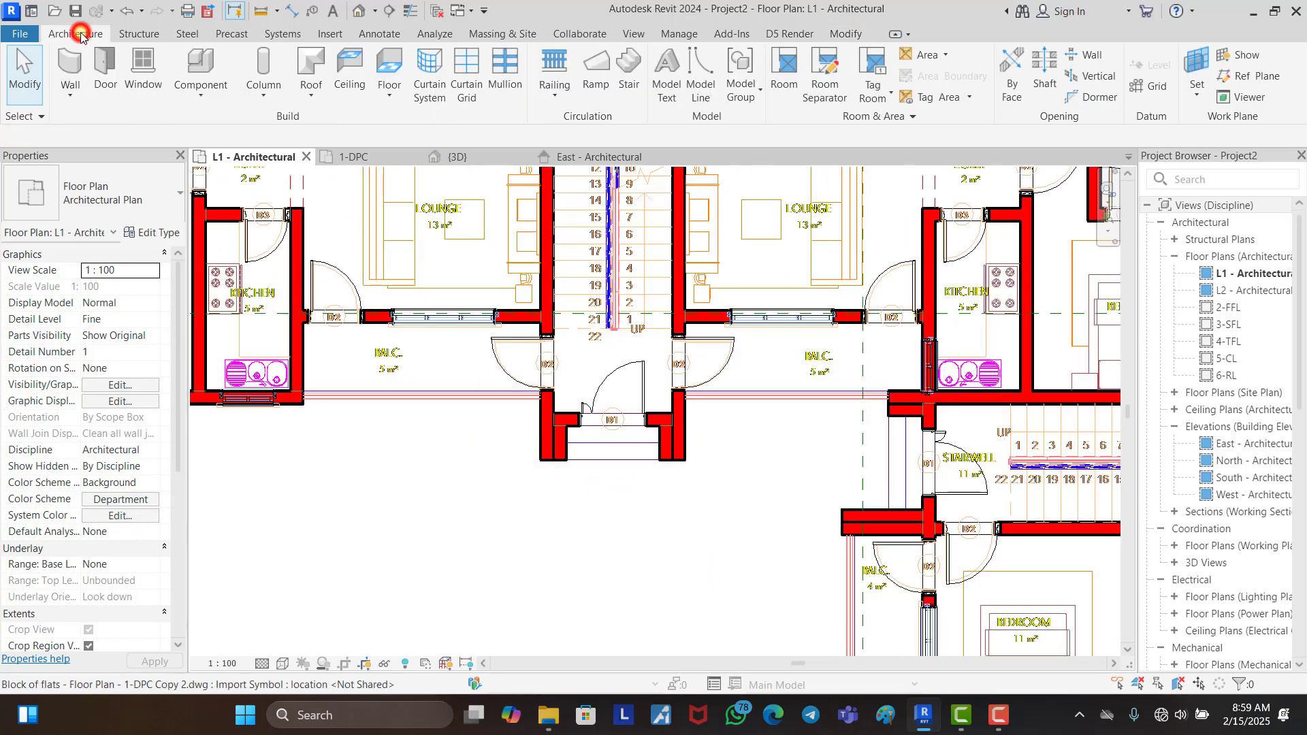
left_click(627, 68)
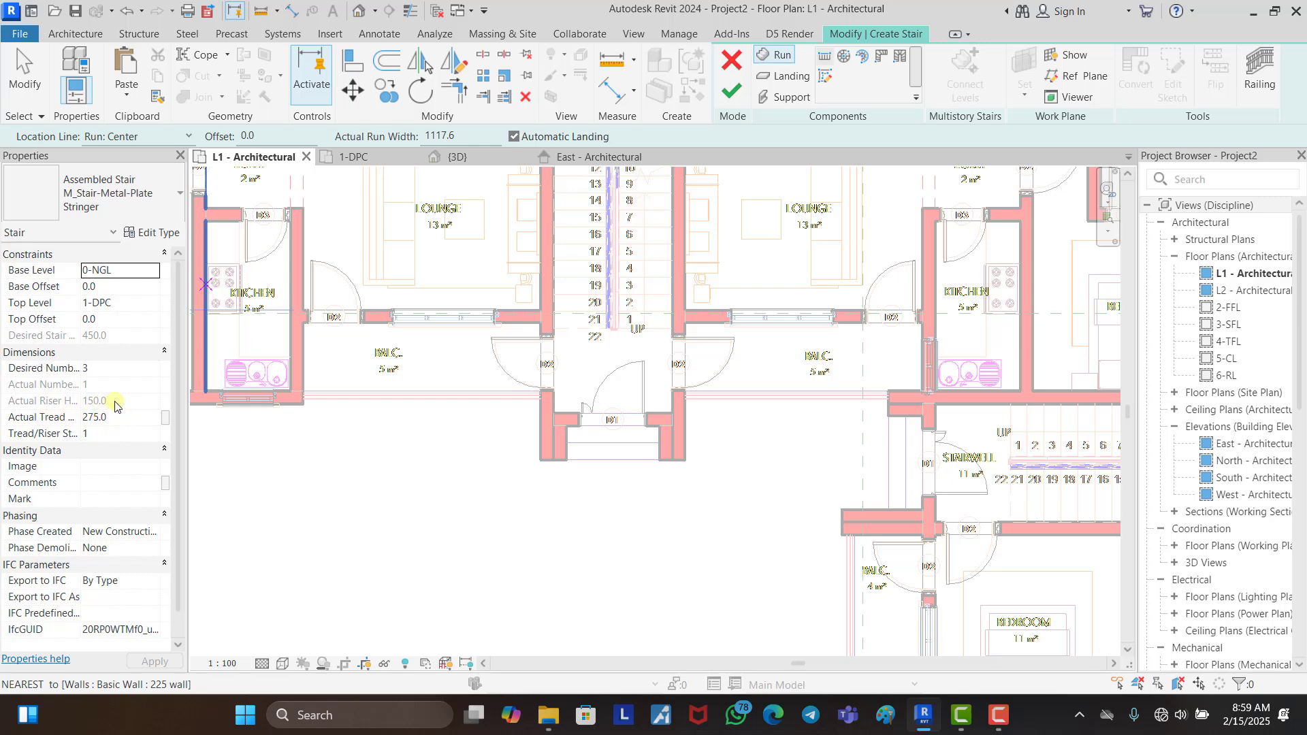
left_click(155, 371)
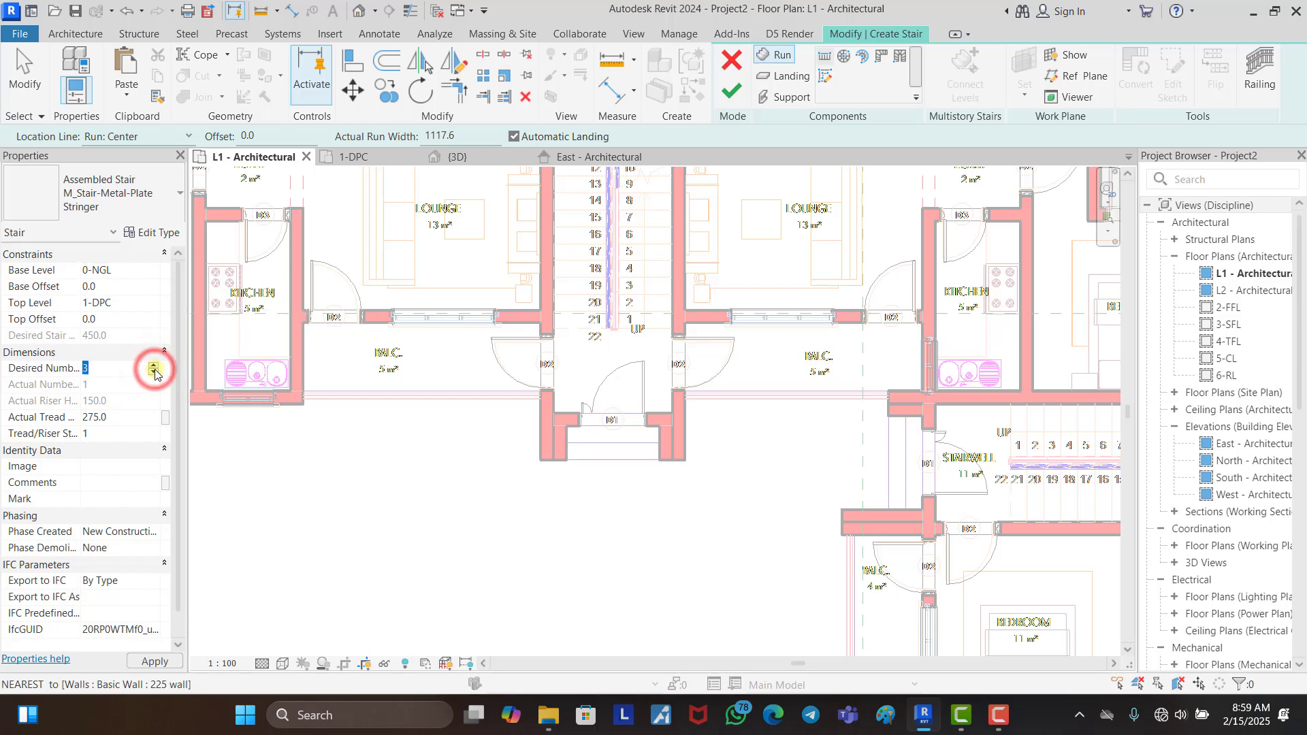
left_click(155, 368)
left_click(155, 368)
left_click(154, 368)
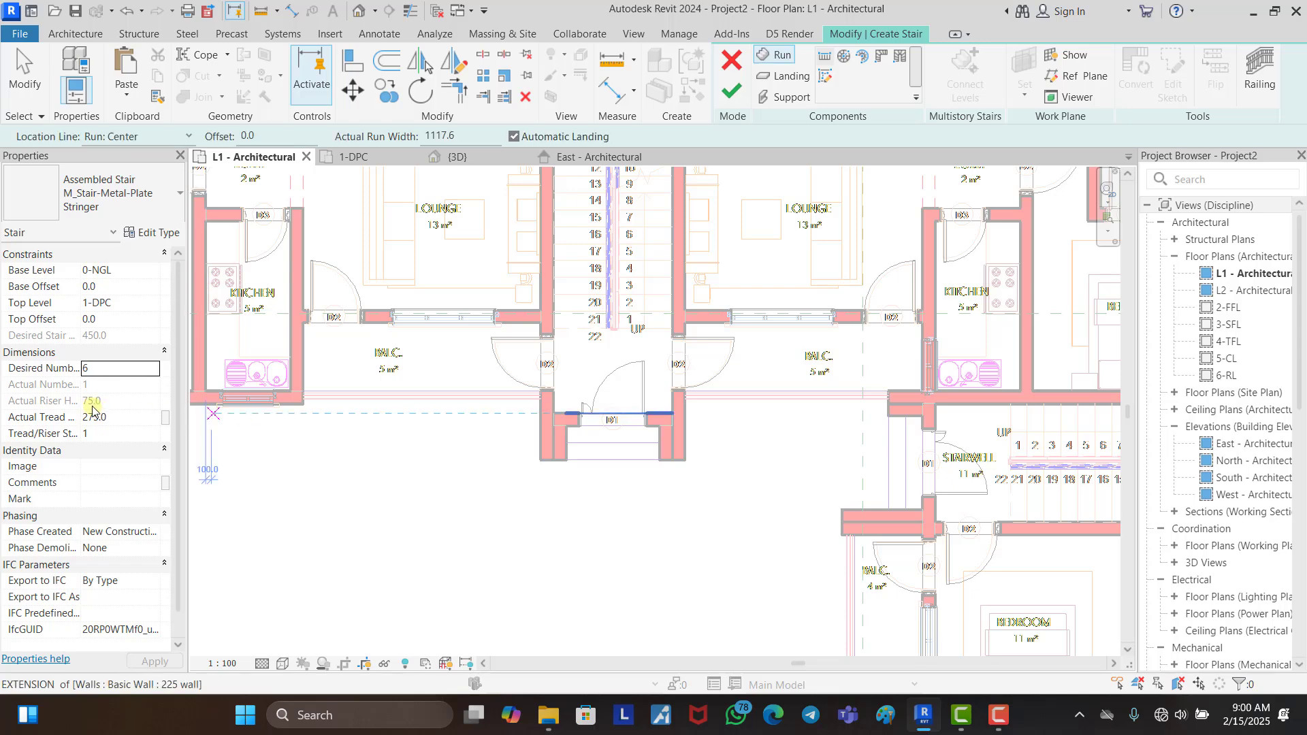
left_click(155, 374)
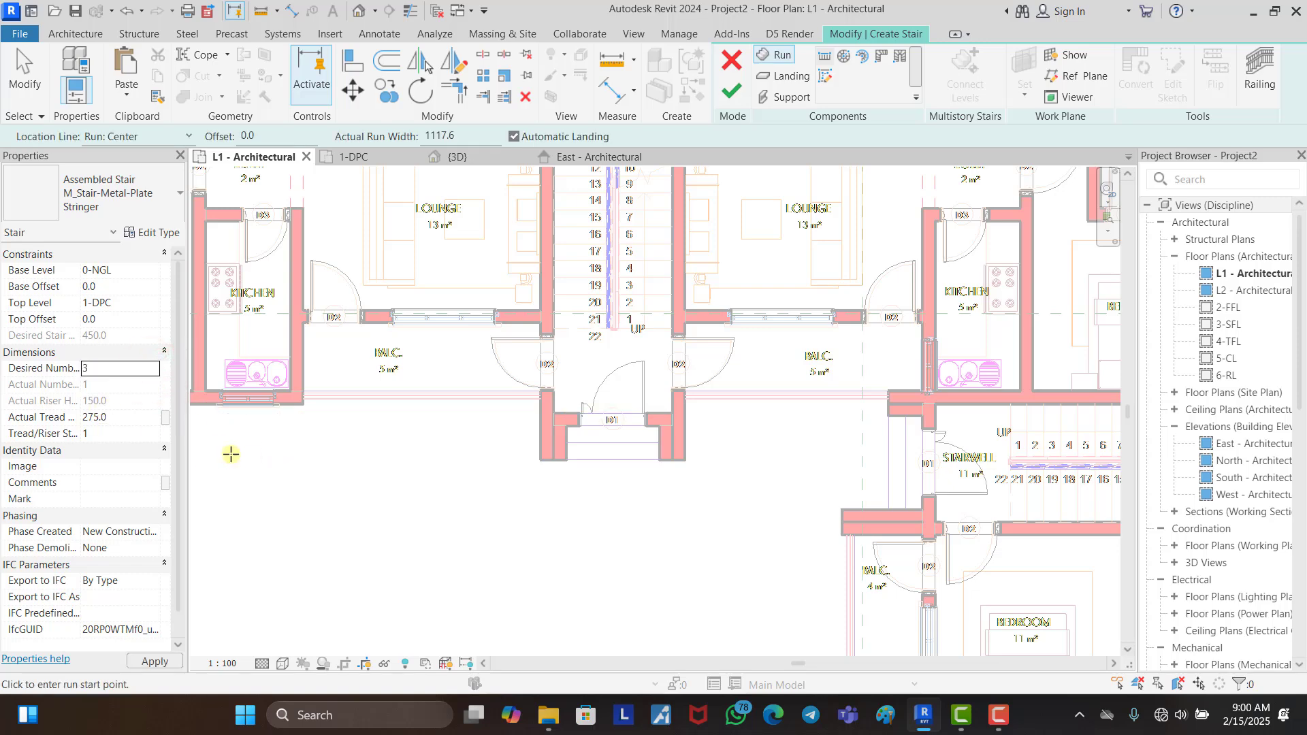
double_click(136, 425)
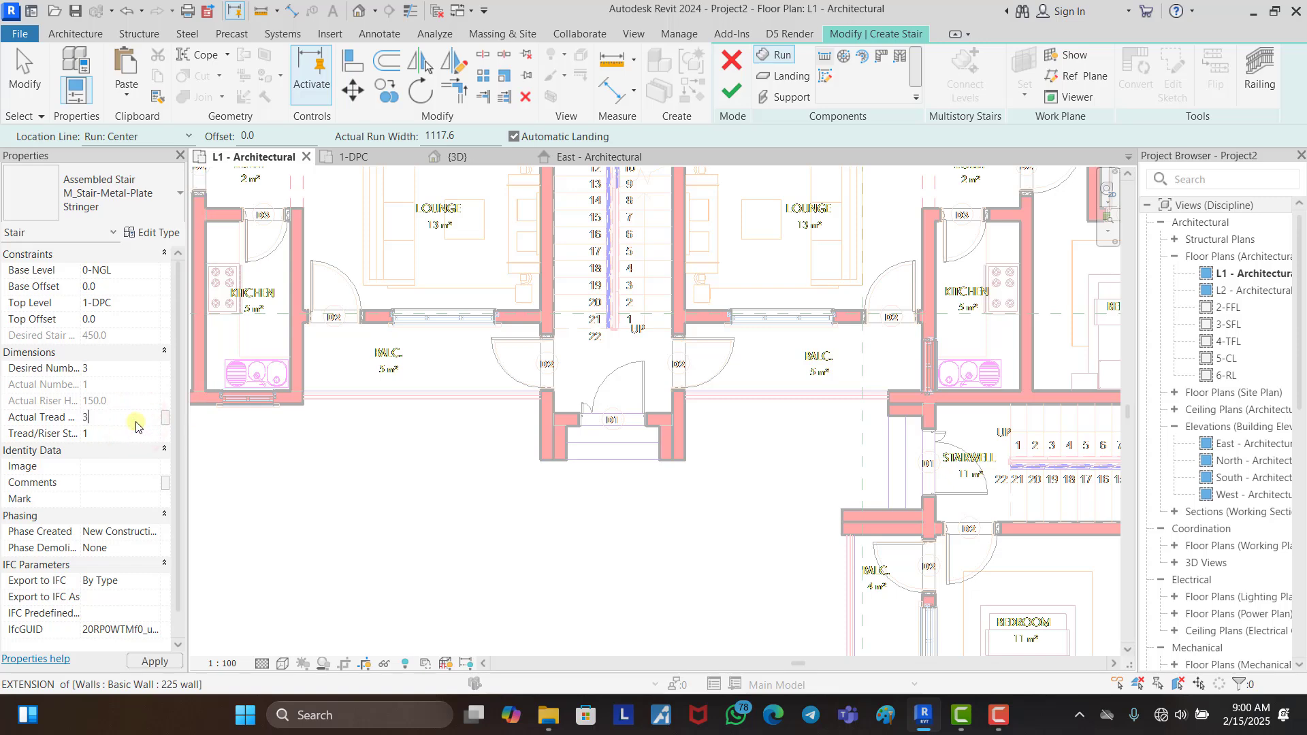
Step: Draw a straight three-riser stair run about 1117.6 mm wide, leading up to main entrance door D1
scroll(619, 468, "up", 3)
left_click(600, 502)
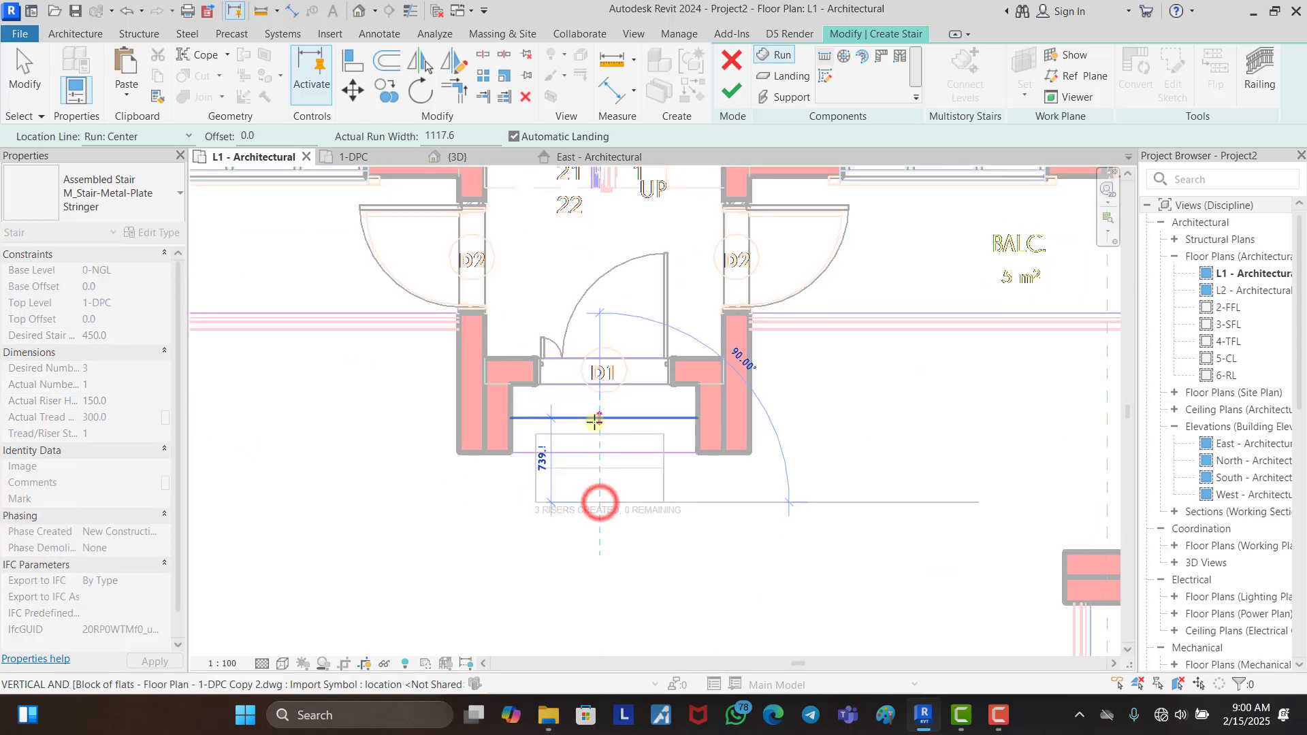
left_click(597, 427)
key("Escape")
Step: Move the stair run by its upper corner onto the inner wall corner of the D1 entrance recess
left_click(655, 498)
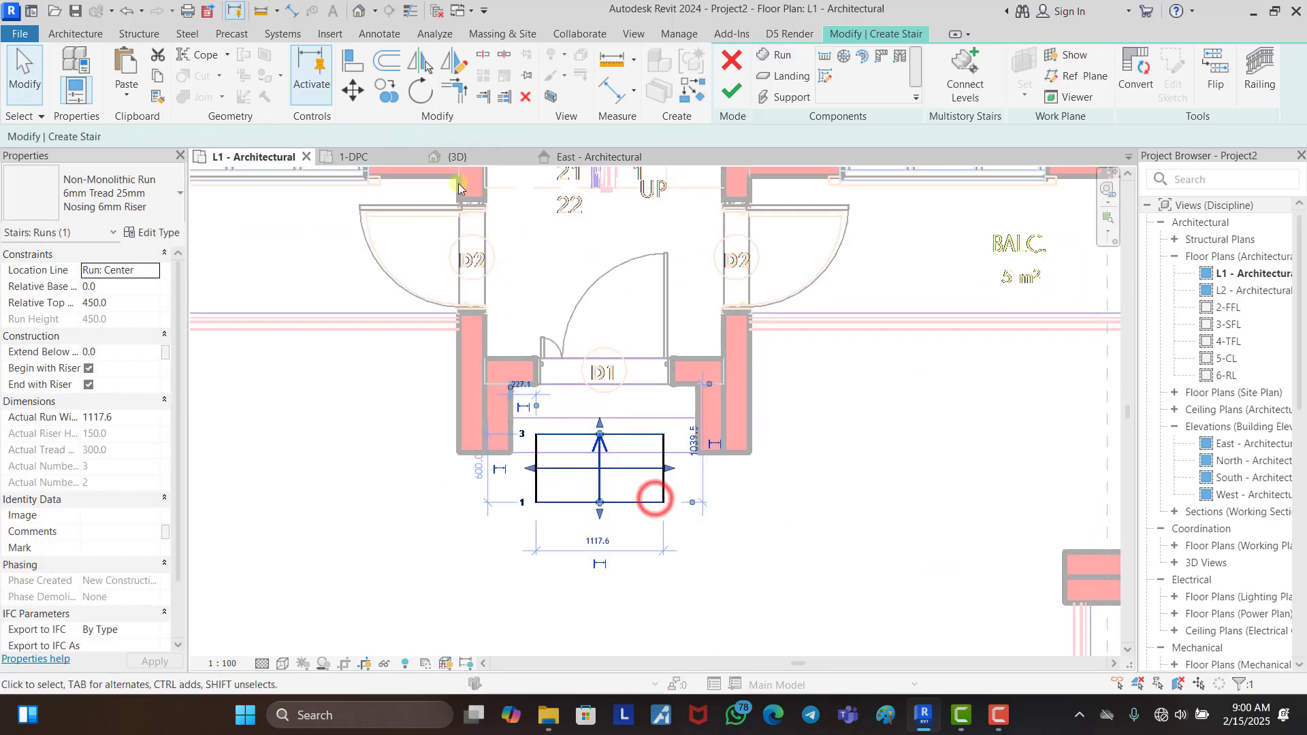
left_click(353, 89)
scroll(537, 412, "up", 2)
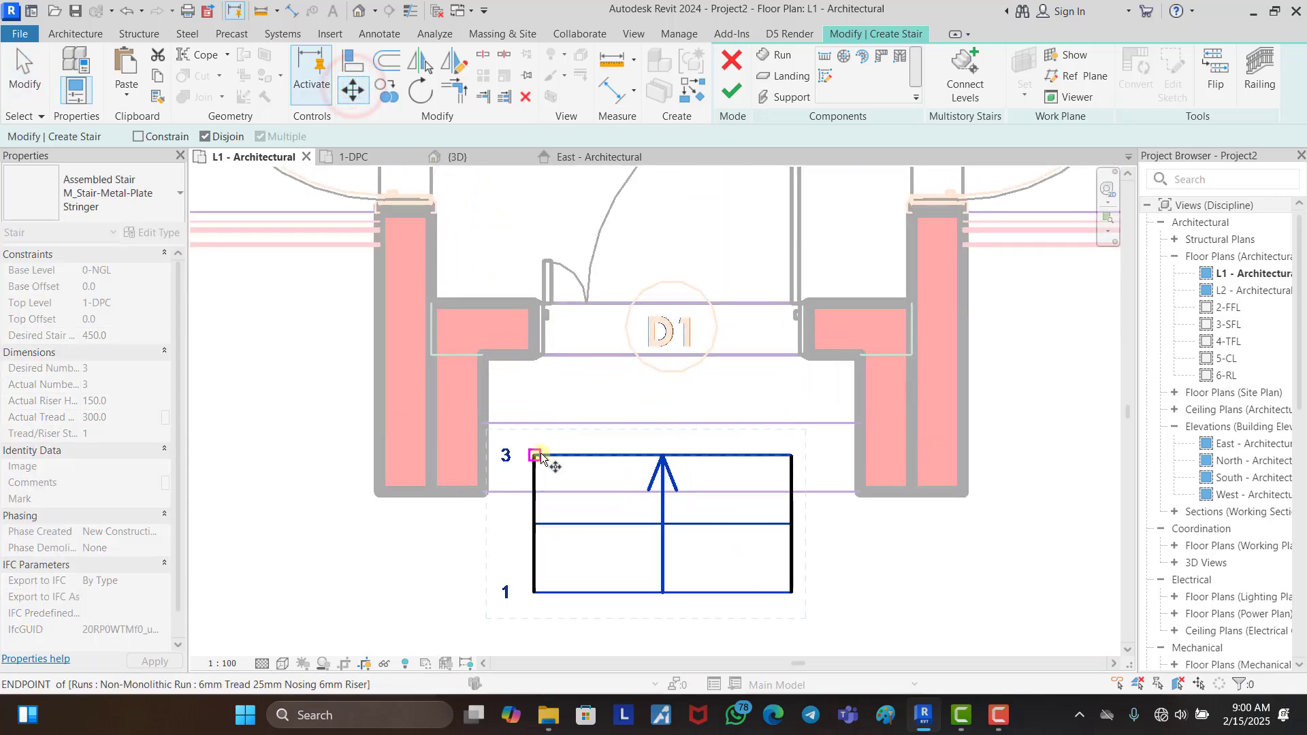
left_click(535, 435)
left_click(489, 356)
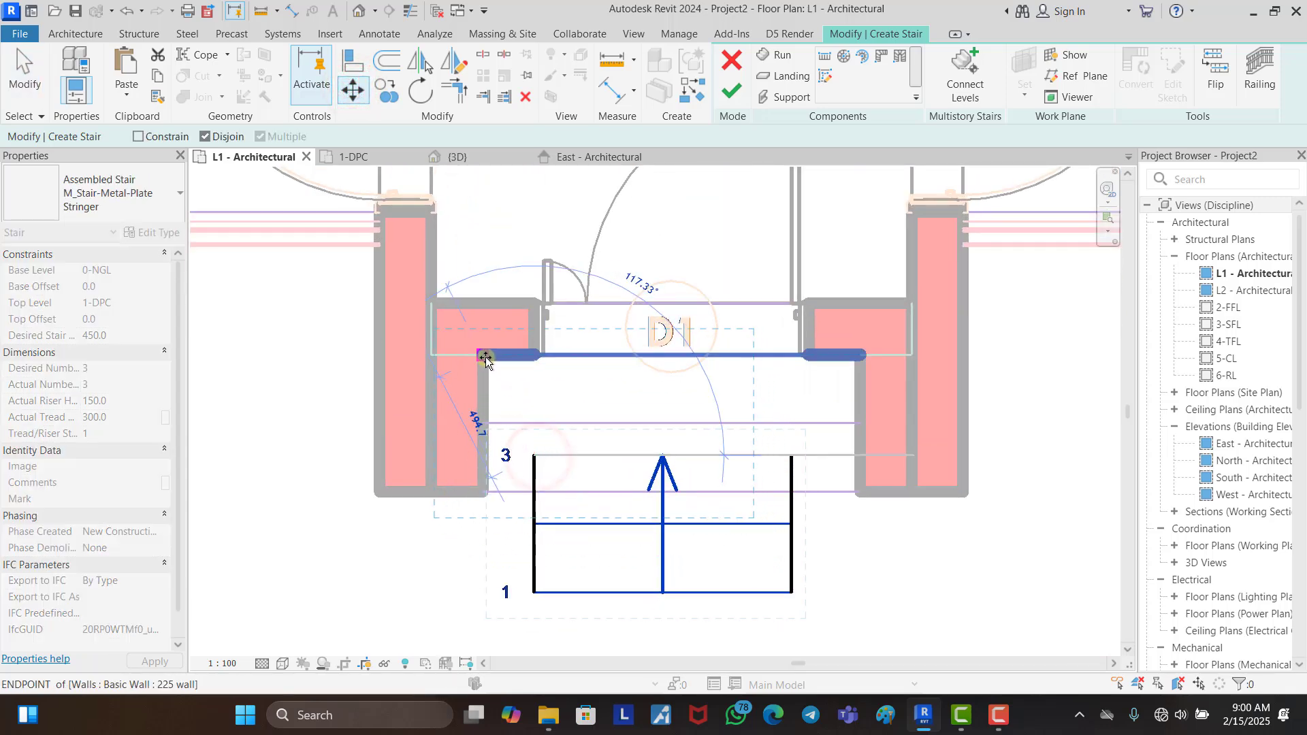
left_click(425, 548)
Step: Widen the stair run to the opposite wall so it fills the entrance recess, and finish the stair
left_click(736, 444)
left_click_drag(741, 424, 866, 422)
left_click(894, 543)
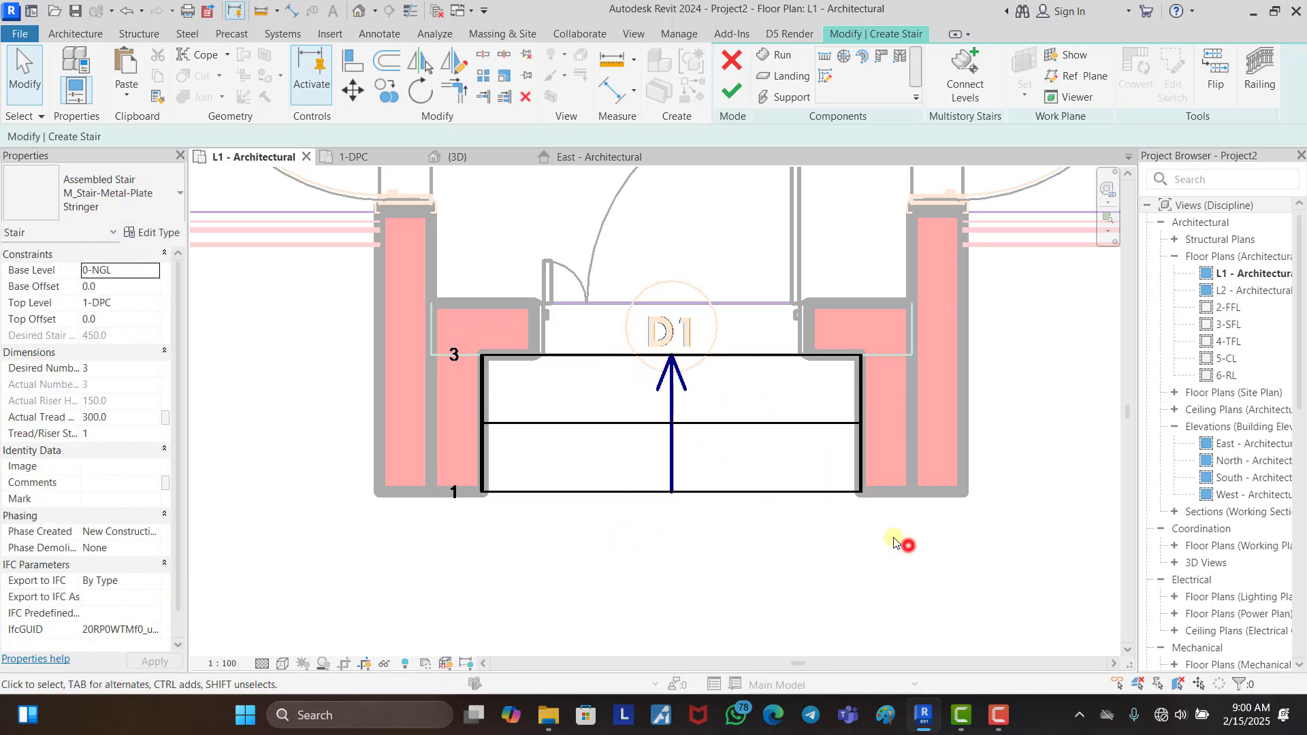
scroll(572, 417, "down", 5)
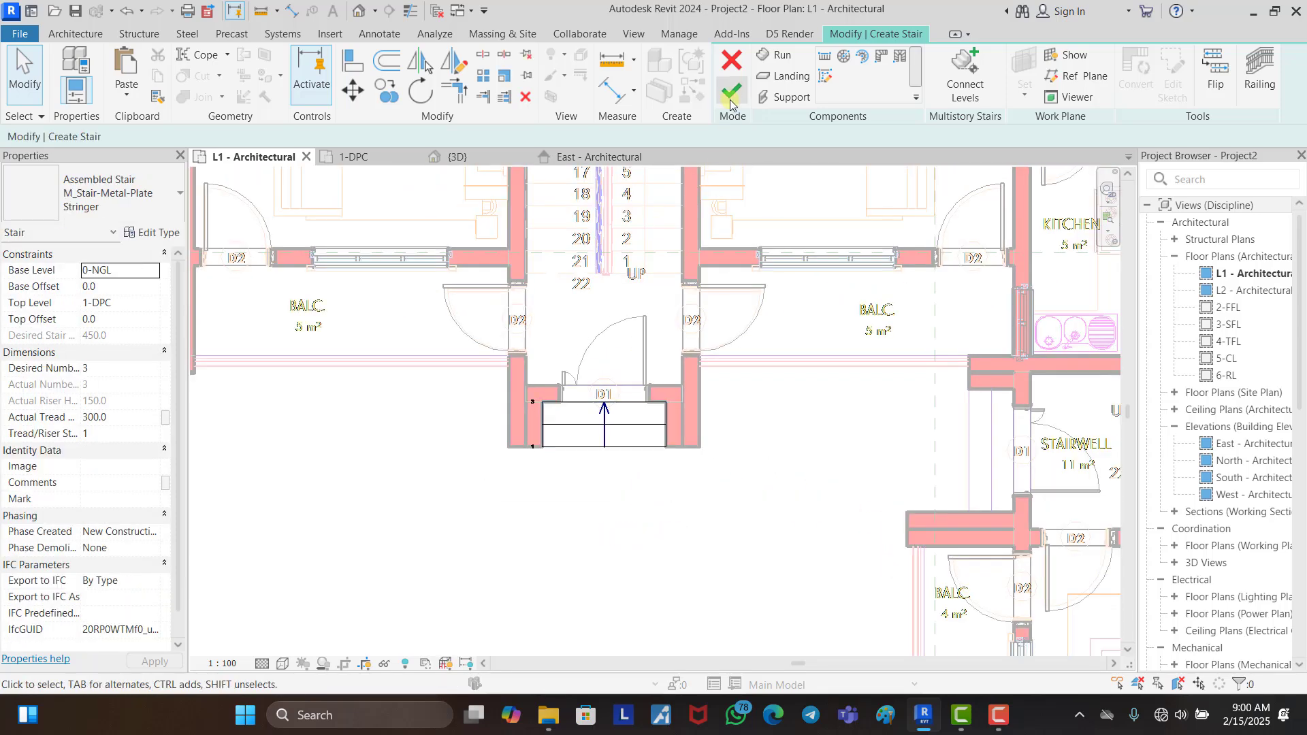
left_click(731, 100)
left_click(786, 430)
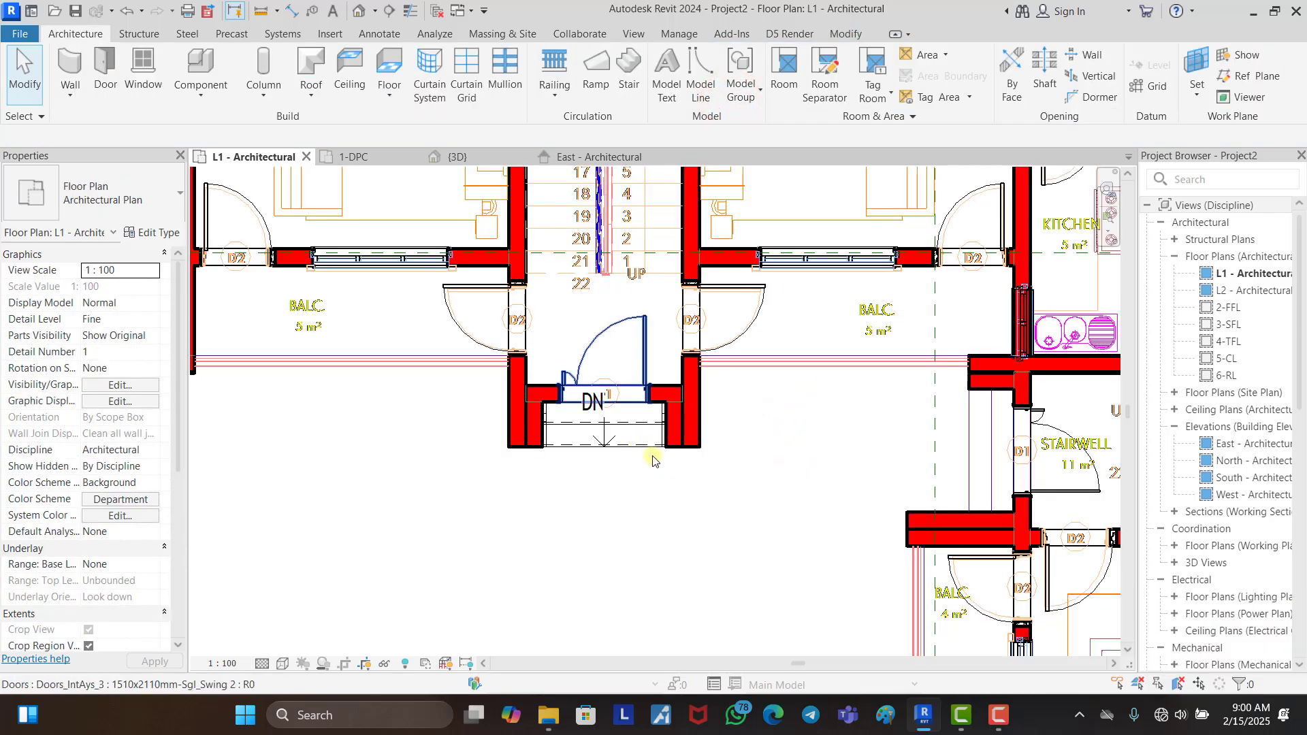
Step: Start a matching stair with 300 mm actual tread depth and draw a straight three-riser run towards the side wing's stairwell door D1
scroll(651, 454, "up", 2)
left_click(654, 434)
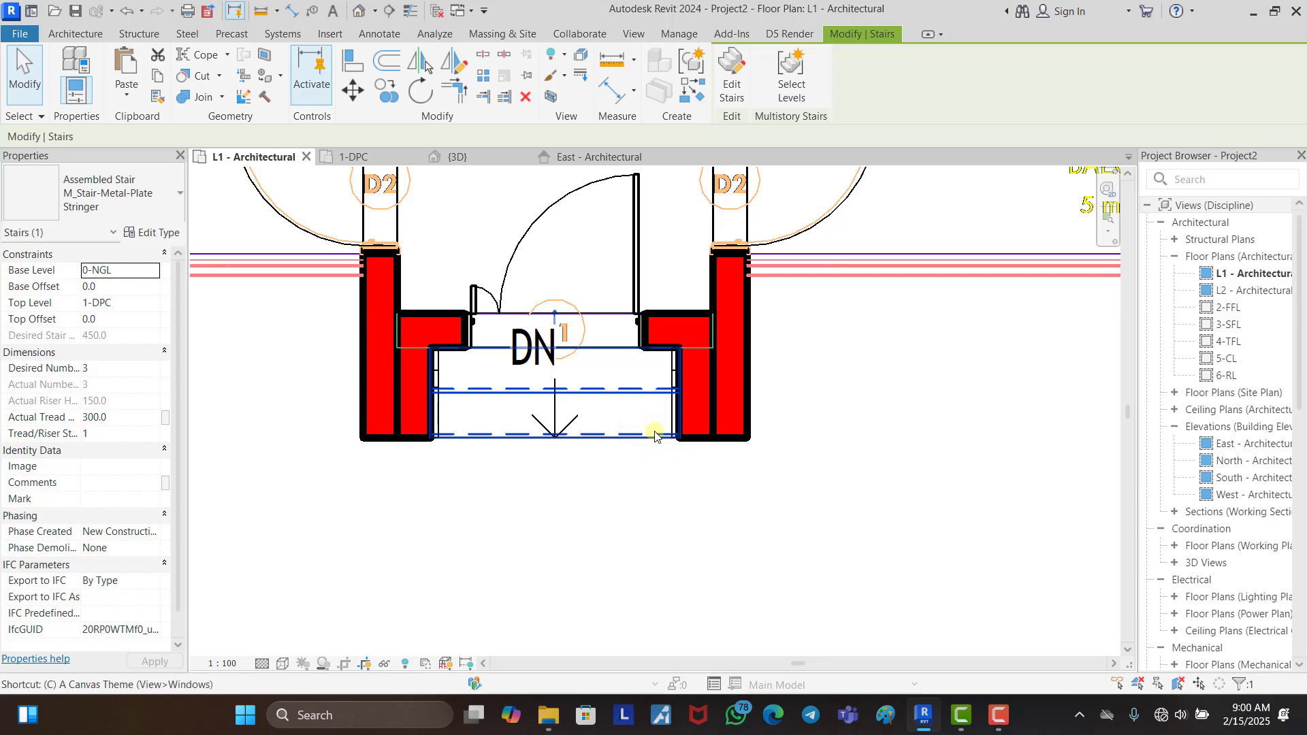
double_click(655, 434)
scroll(469, 418, "down", 4)
scroll(926, 416, "up", 1)
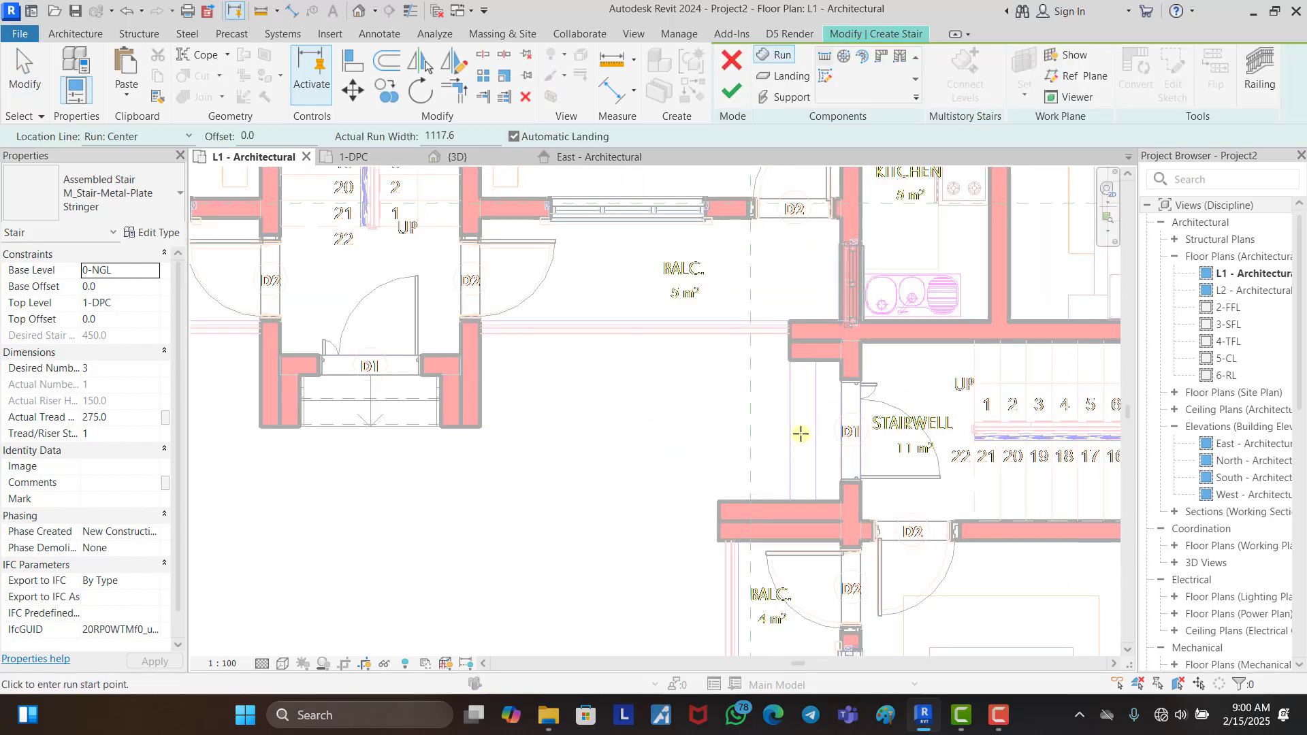
scroll(799, 432, "up", 1)
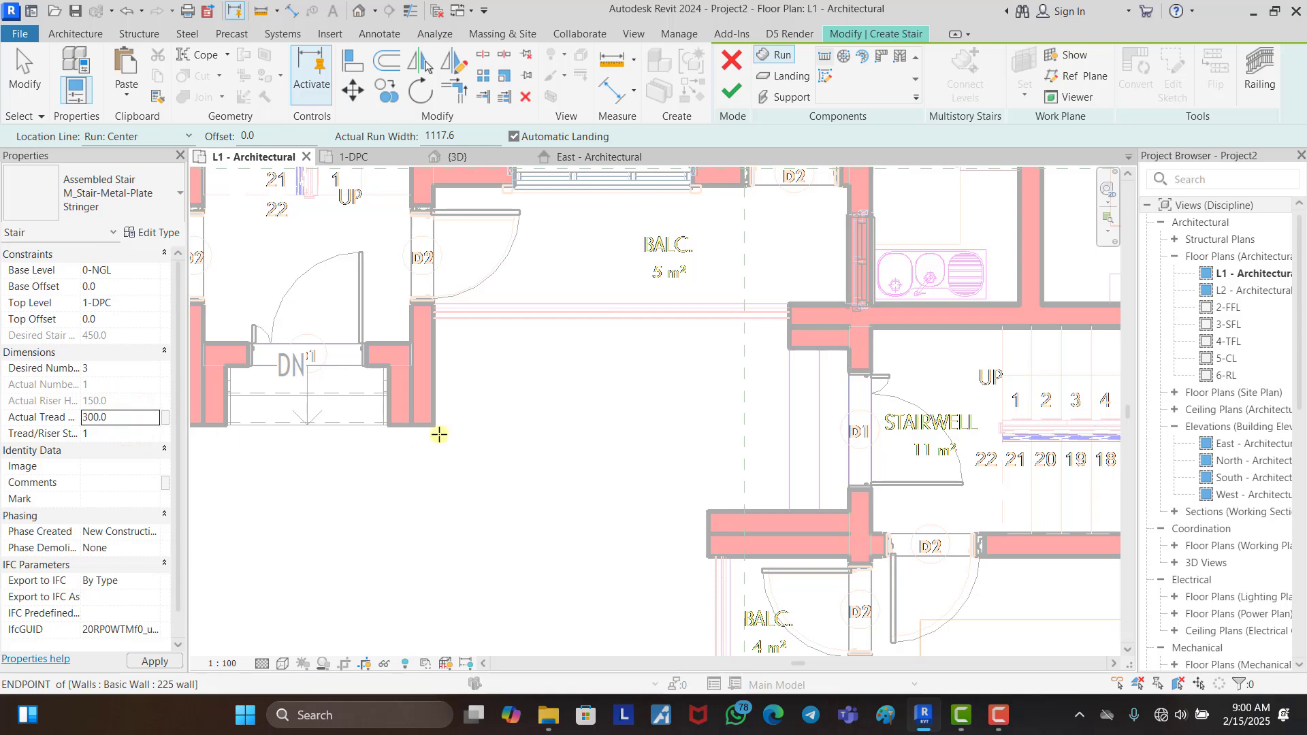
left_click(729, 430)
left_click(809, 427)
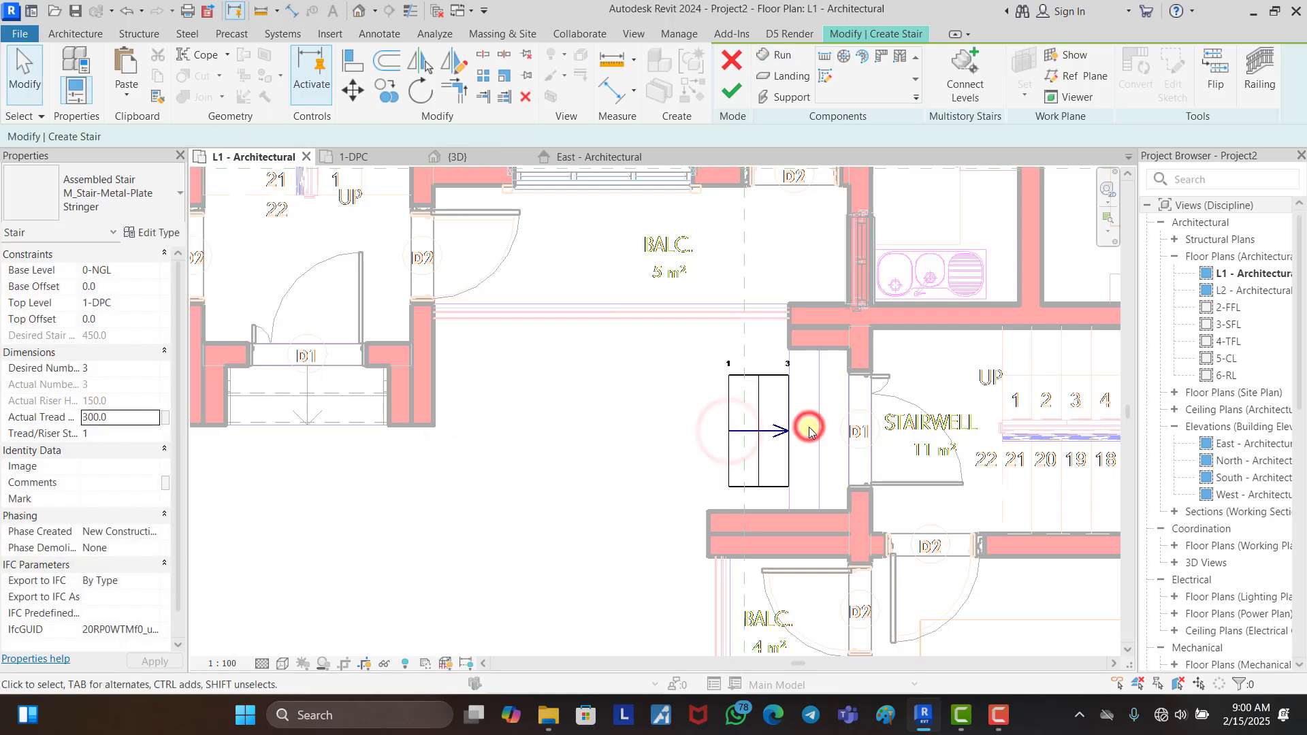
Step: Move the side-wing stair run by its upper end corner onto the inner wall corner of the D1 recess
scroll(809, 427, "up", 2)
left_click(750, 507)
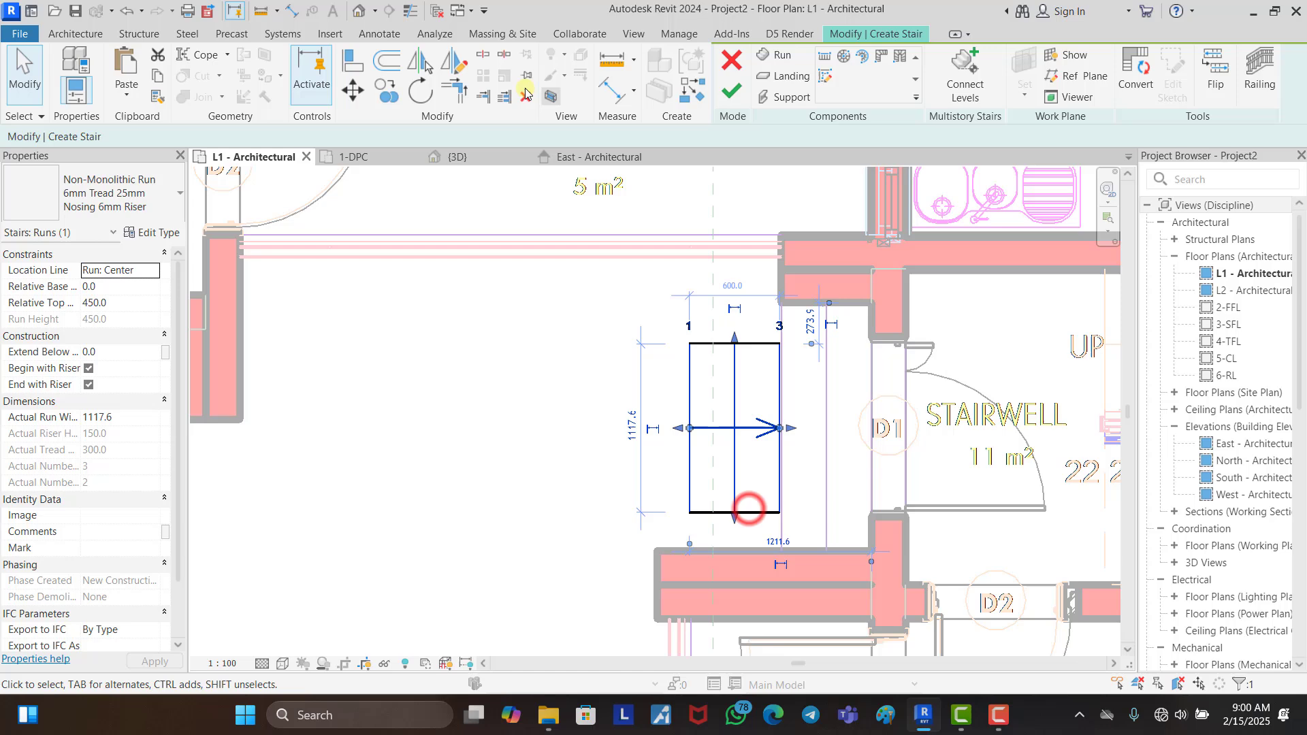
left_click(353, 91)
scroll(810, 334, "up", 2)
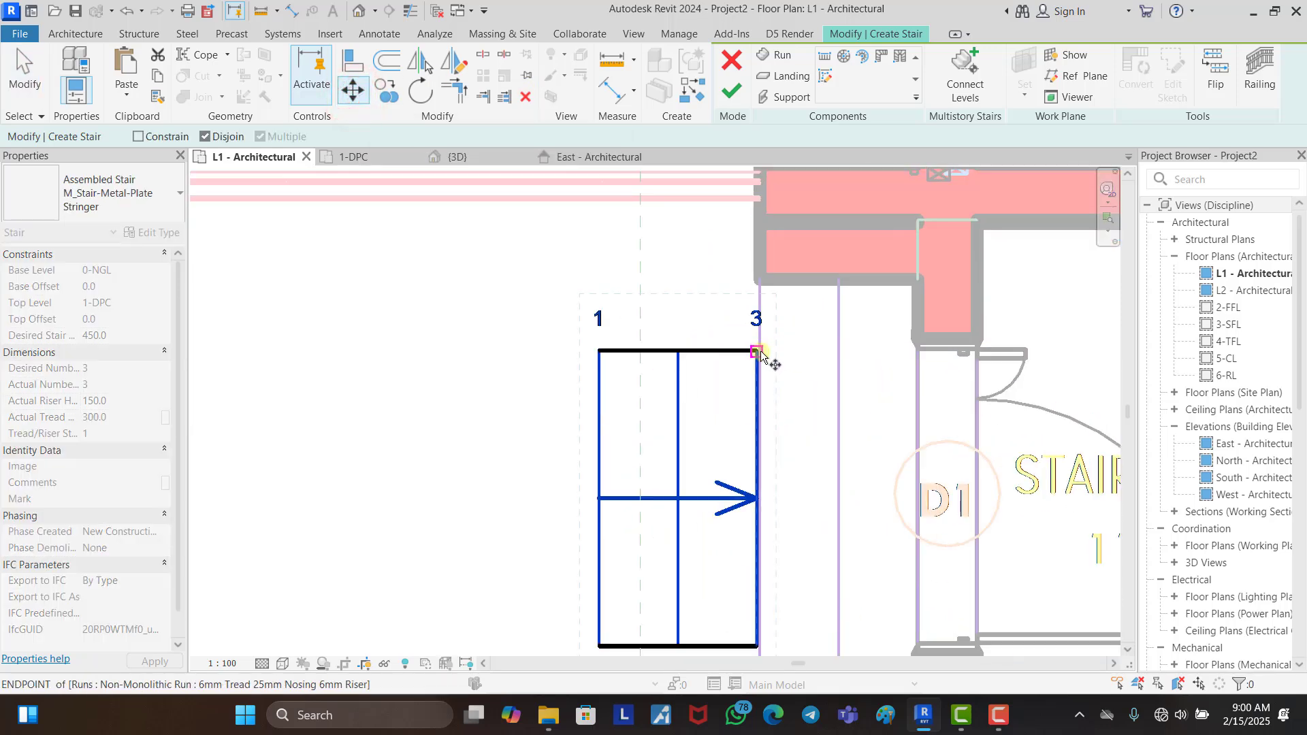
left_click(757, 351)
left_click(919, 279)
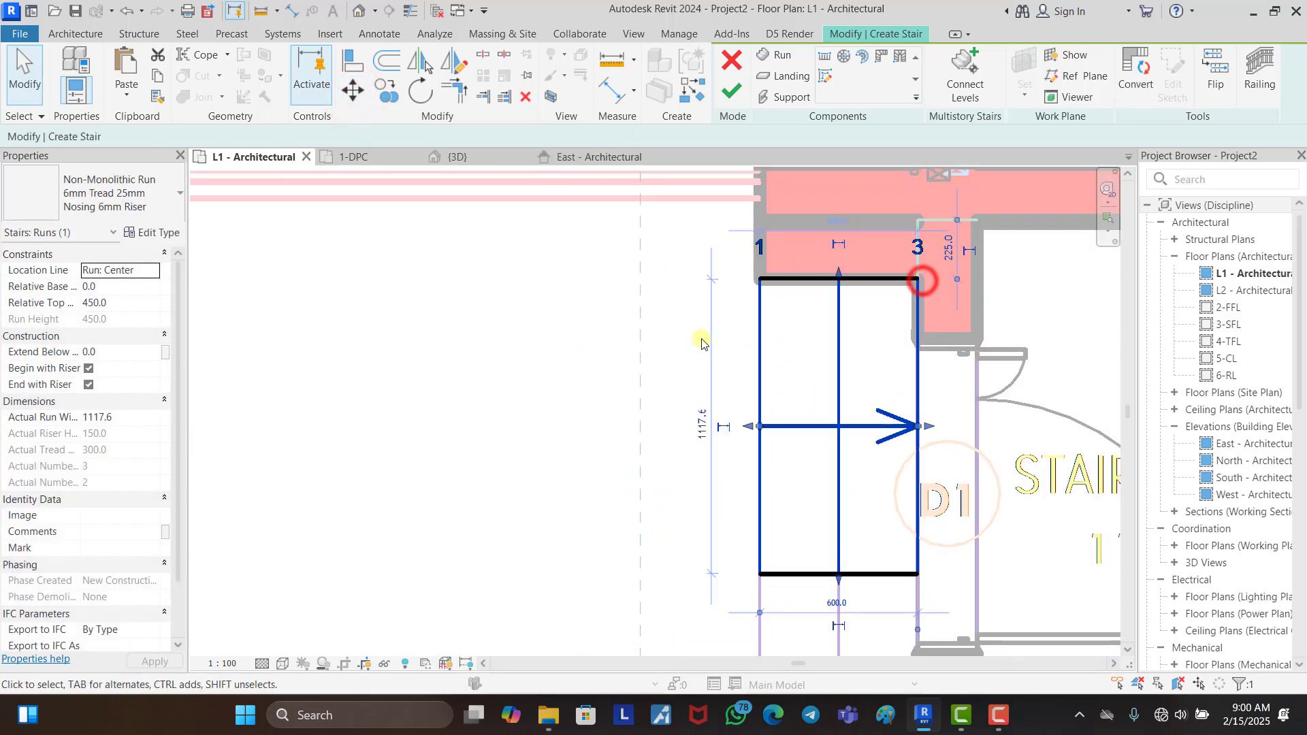
Step: Widen the side-wing stair run to the opposite wall of the recess and finish the stair
scroll(629, 312, "down", 3)
left_click(724, 410)
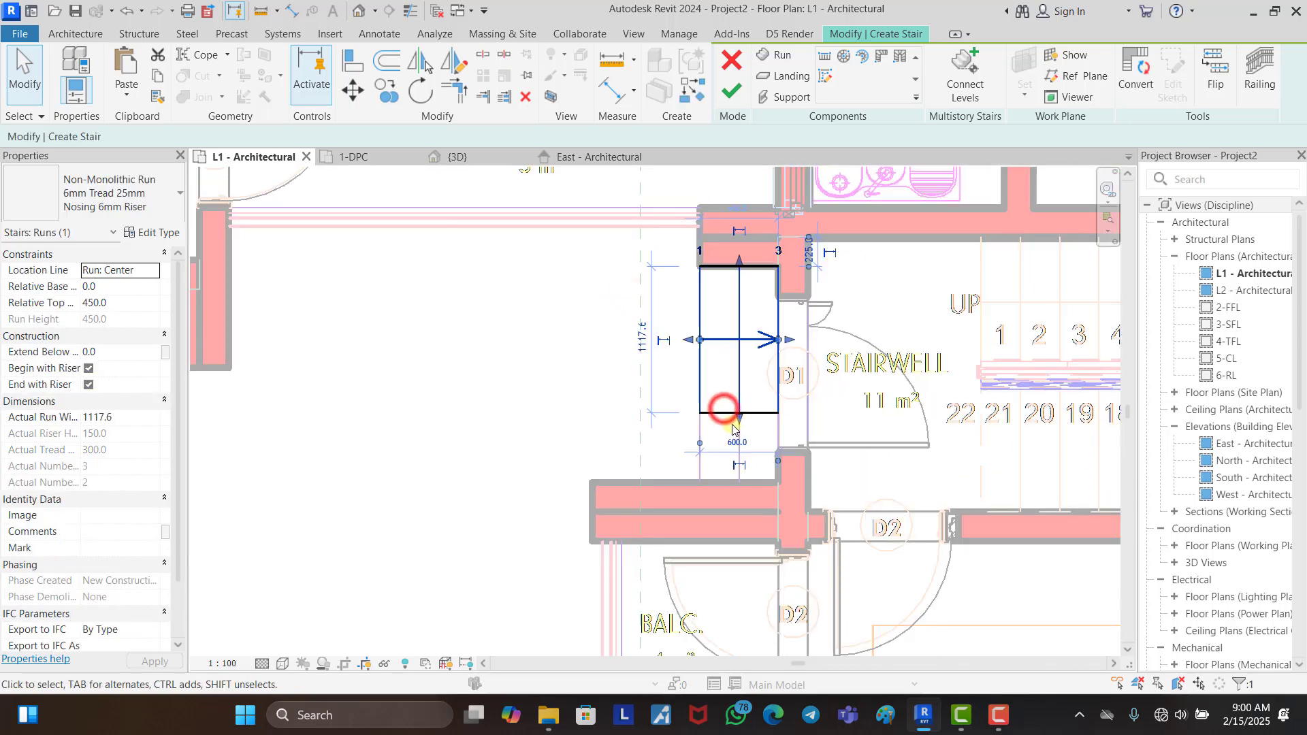
left_click_drag(735, 417, 738, 482)
left_click(541, 386)
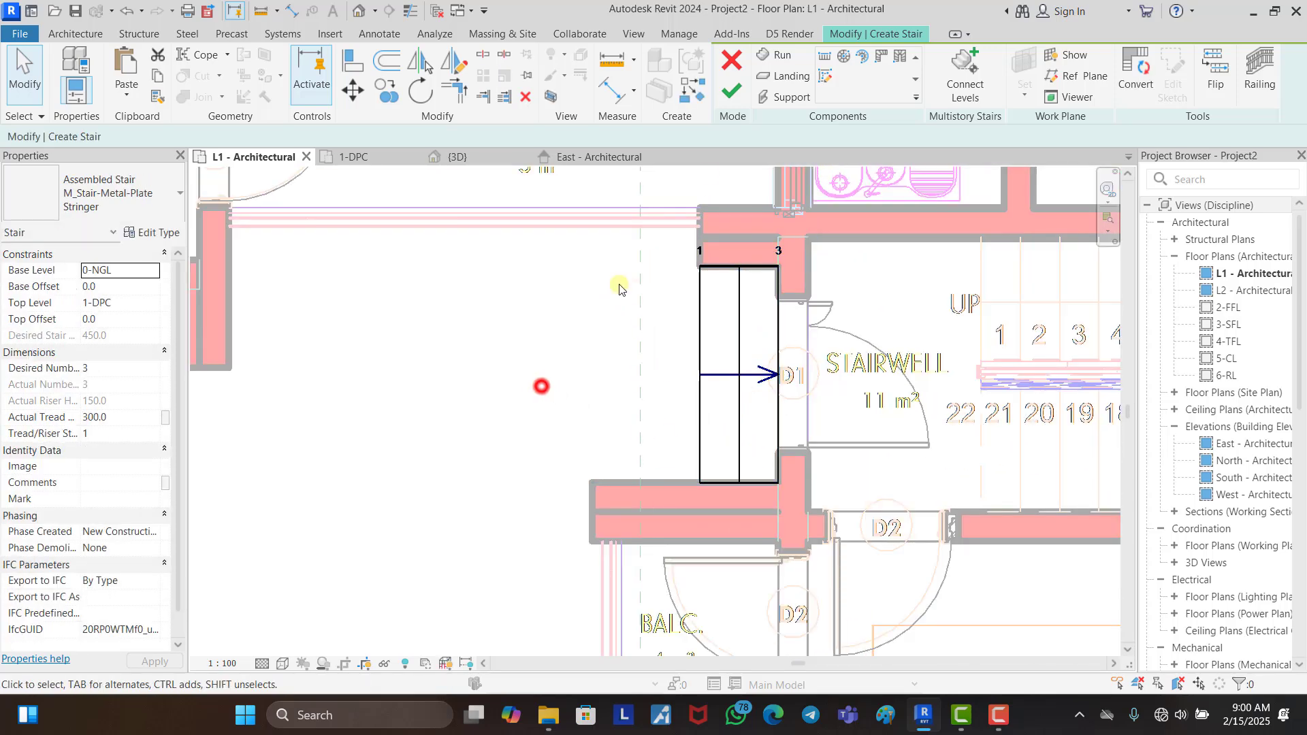
left_click(732, 100)
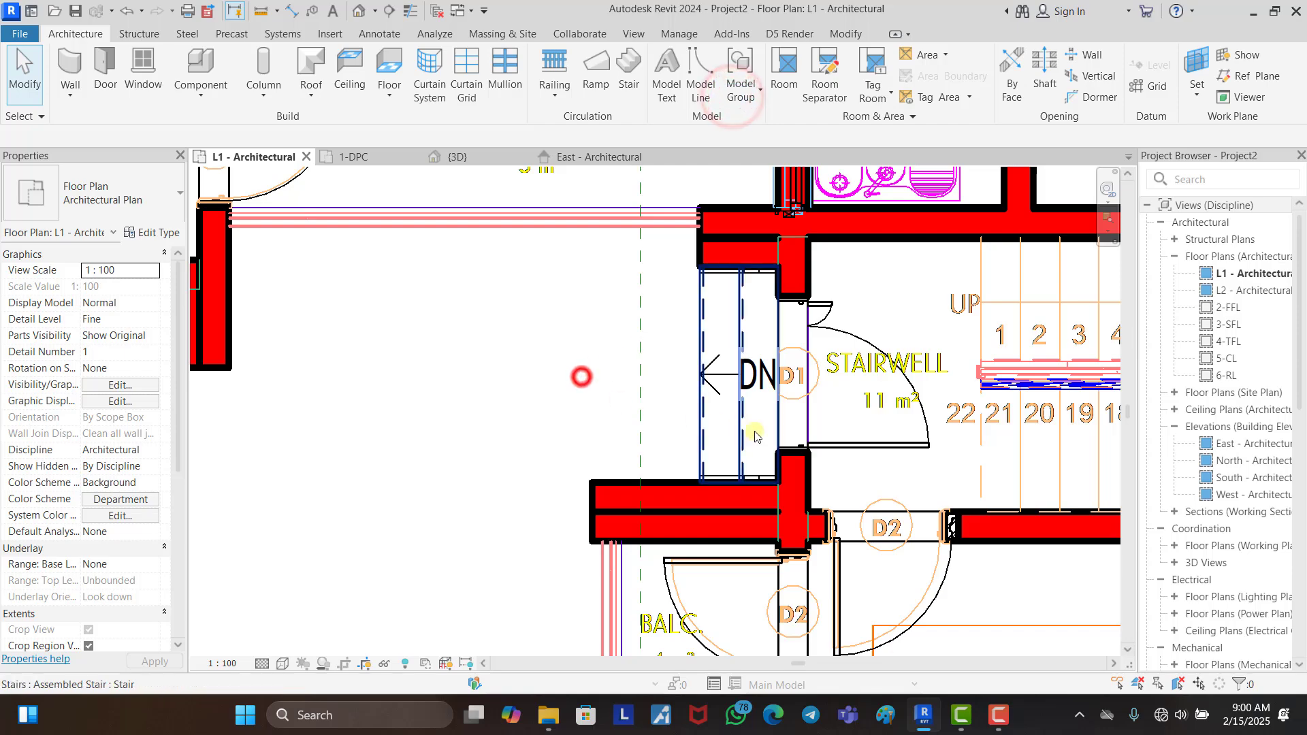
Step: Start another matching stair with 300 mm actual tread depth and draw a straight three-riser run down to the main block's upper entrance door D1
scroll(577, 373, "down", 3)
scroll(650, 446, "down", 2)
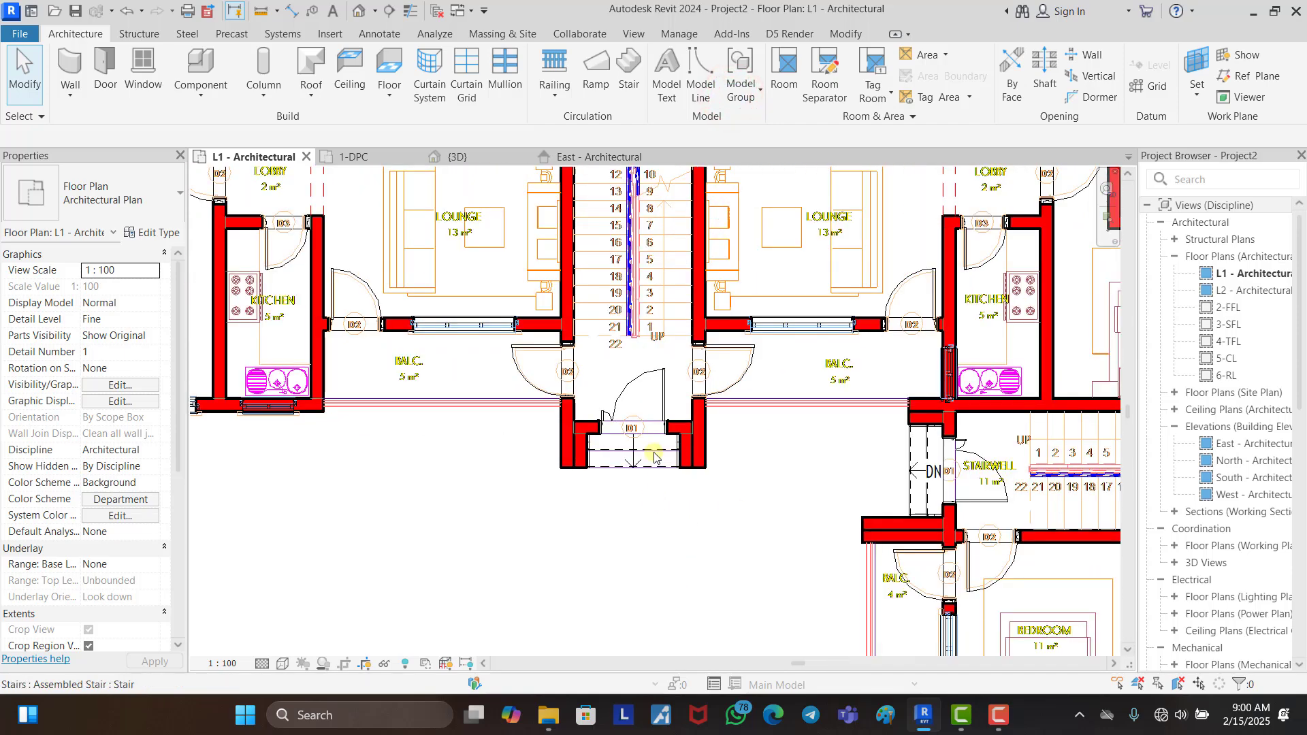
scroll(653, 463, "up", 1)
left_click(656, 472)
double_click(657, 471)
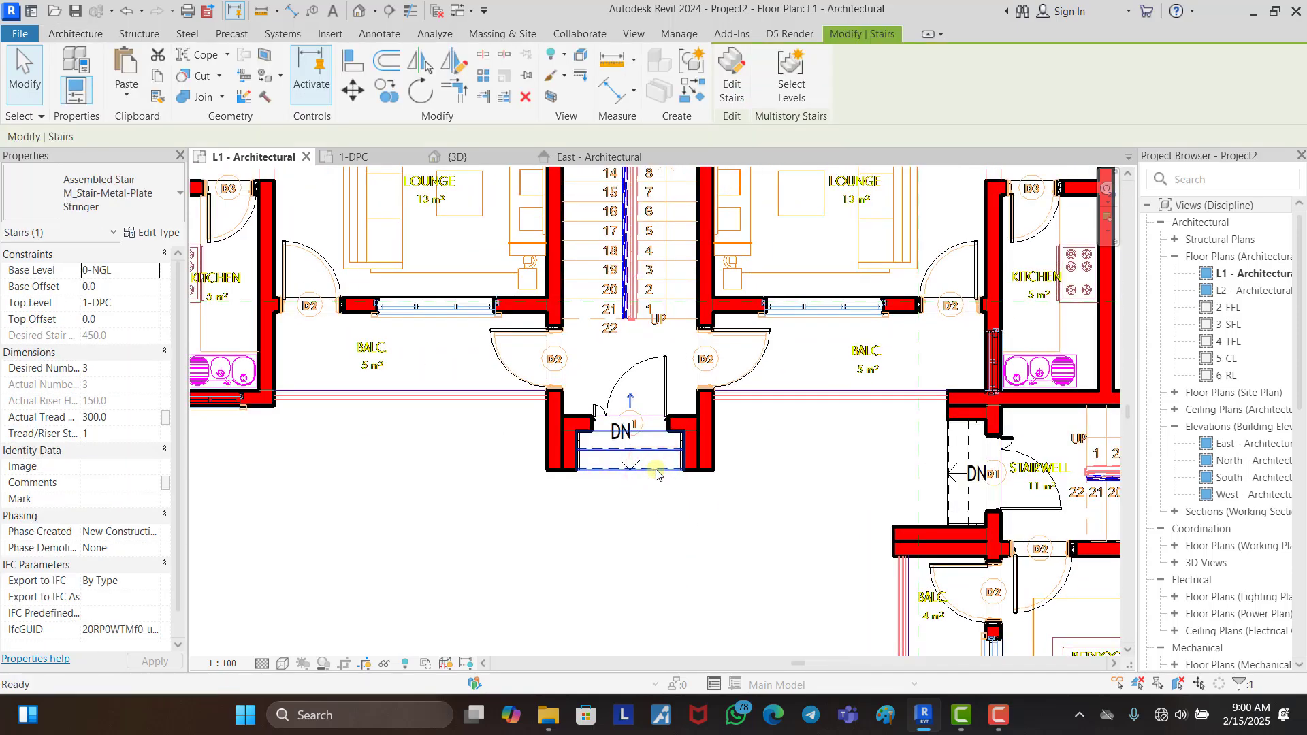
scroll(640, 577, "down", 1)
scroll(640, 577, "down", 2)
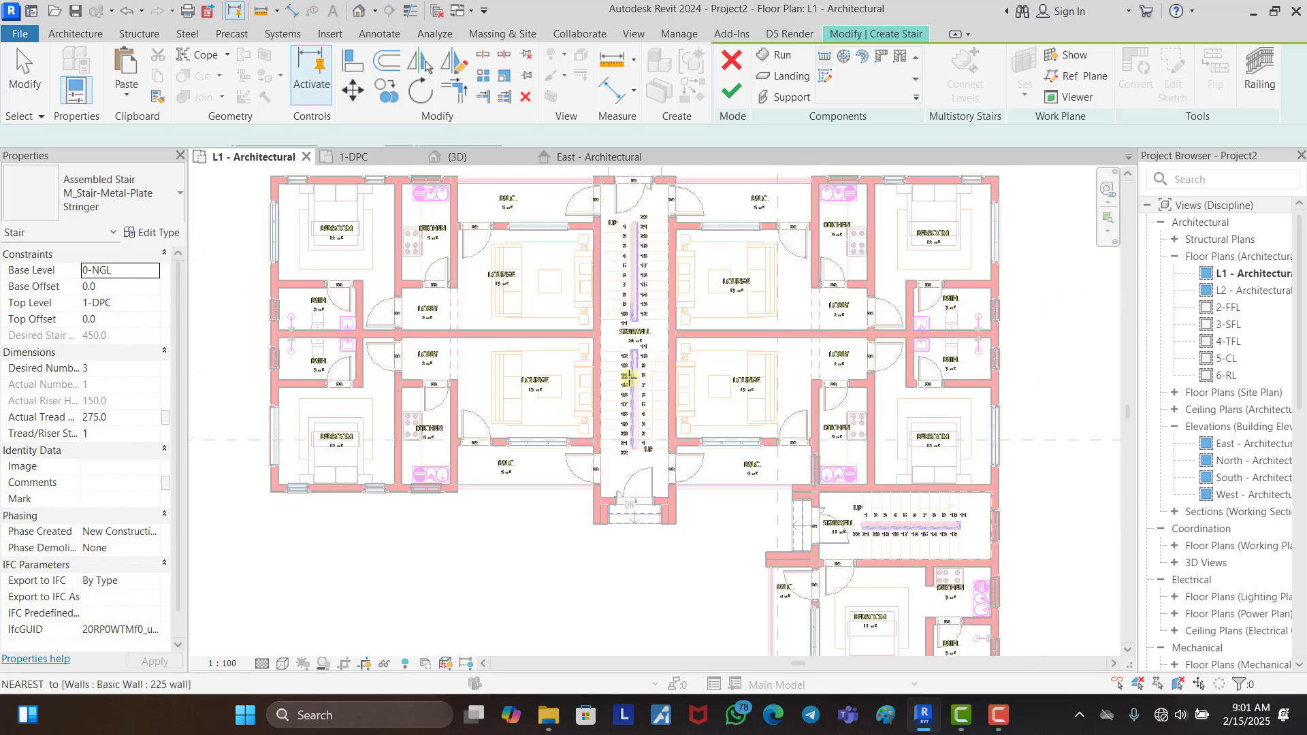
scroll(636, 257, "down", 1)
scroll(639, 232, "up", 4)
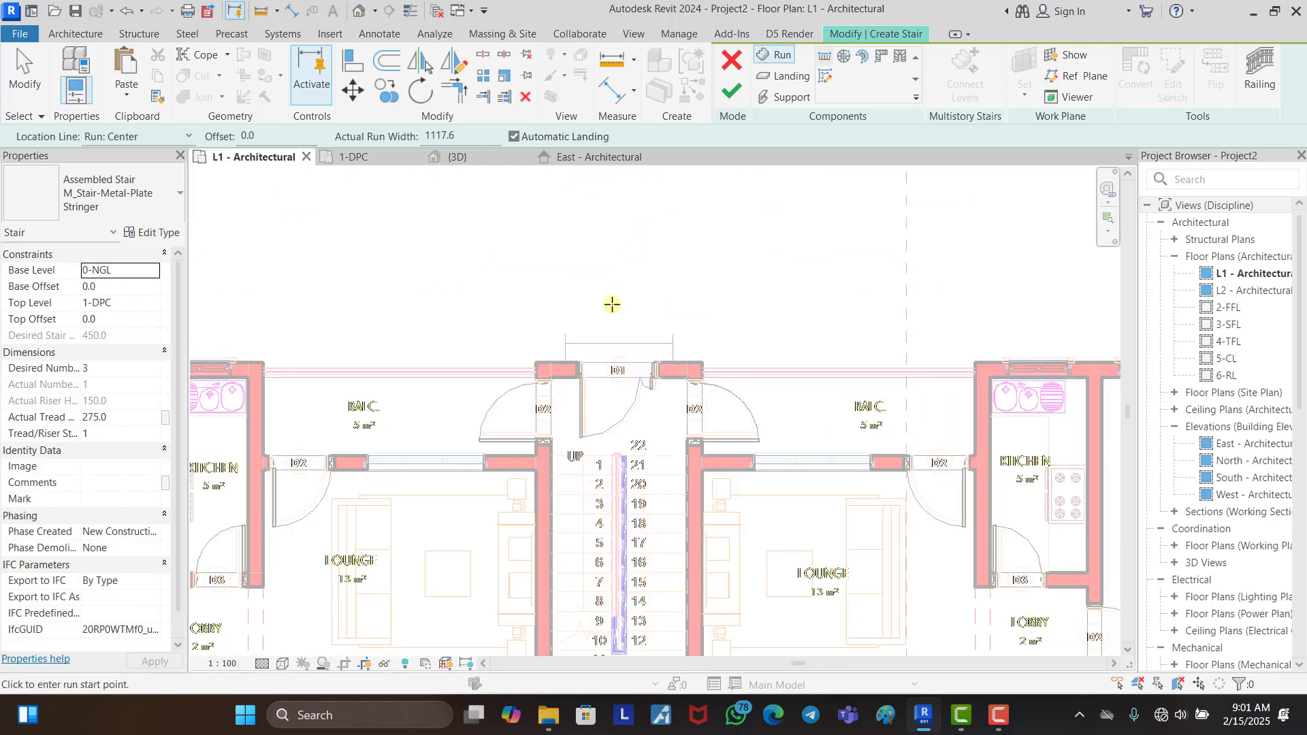
scroll(611, 323, "up", 3)
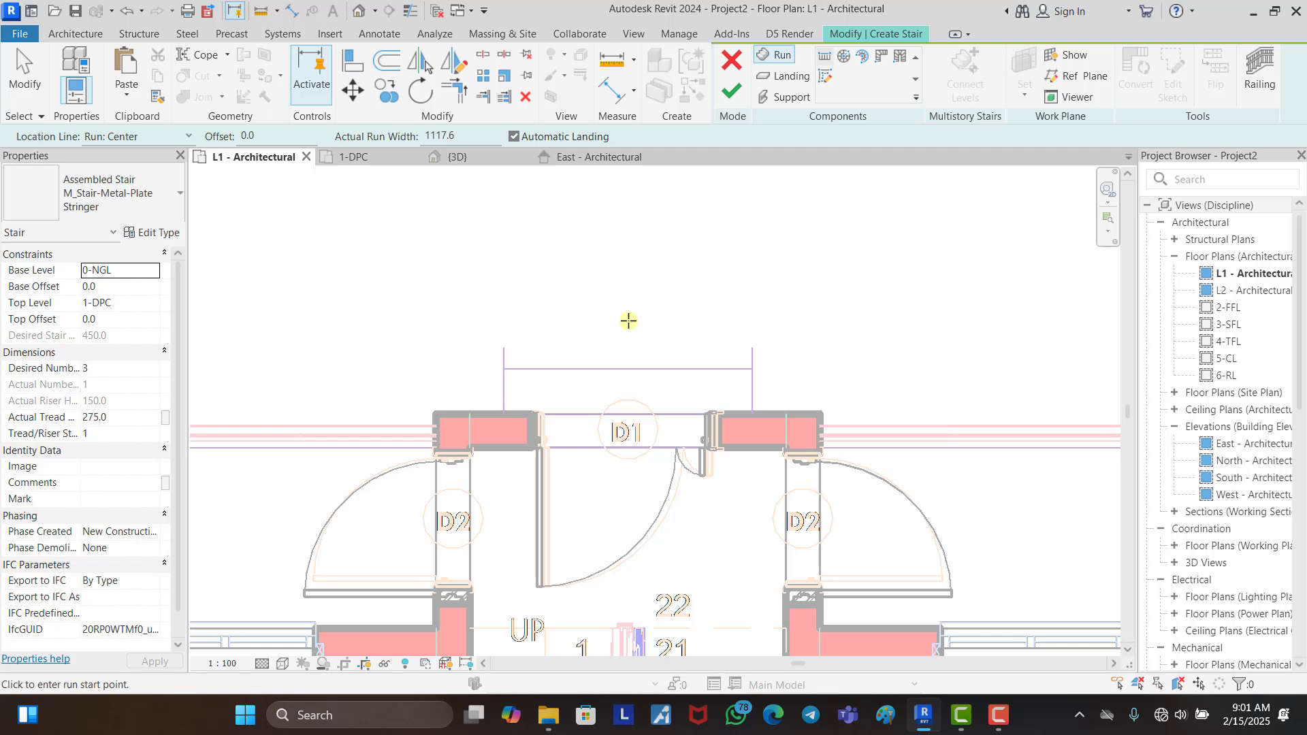
left_click(624, 279)
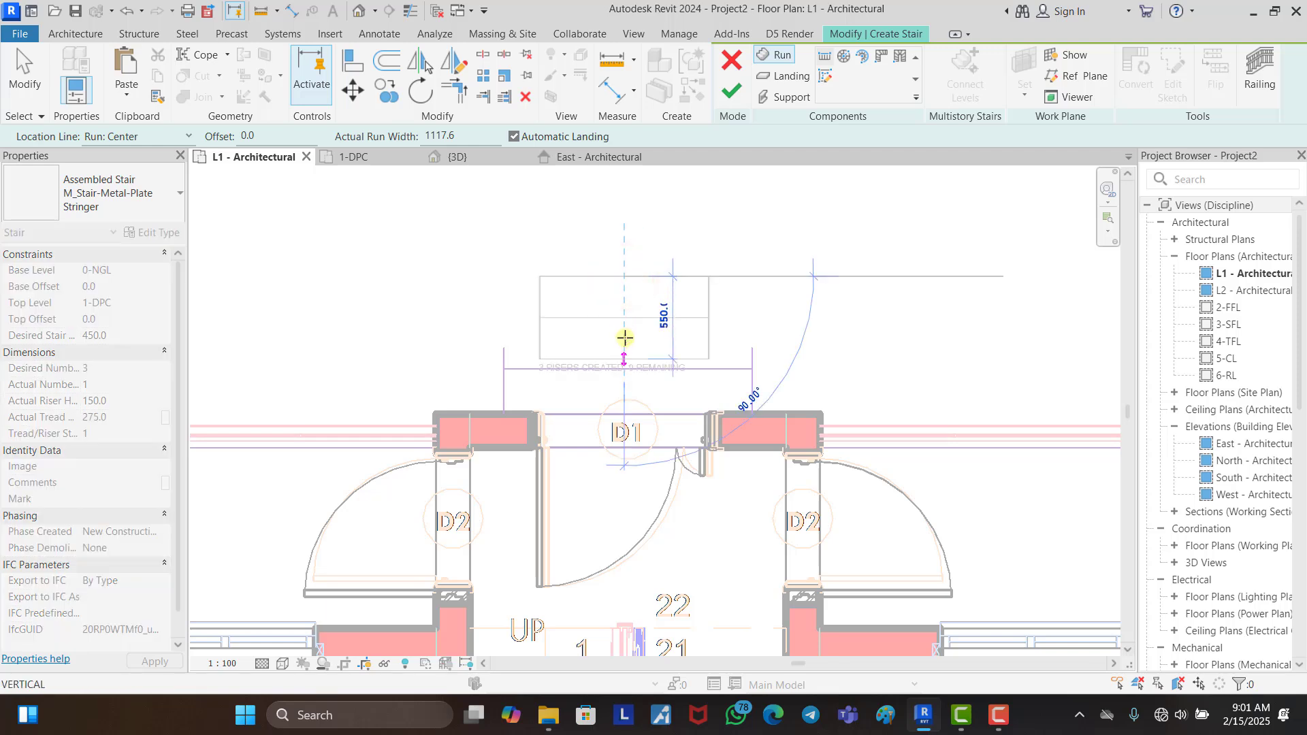
key("Escape")
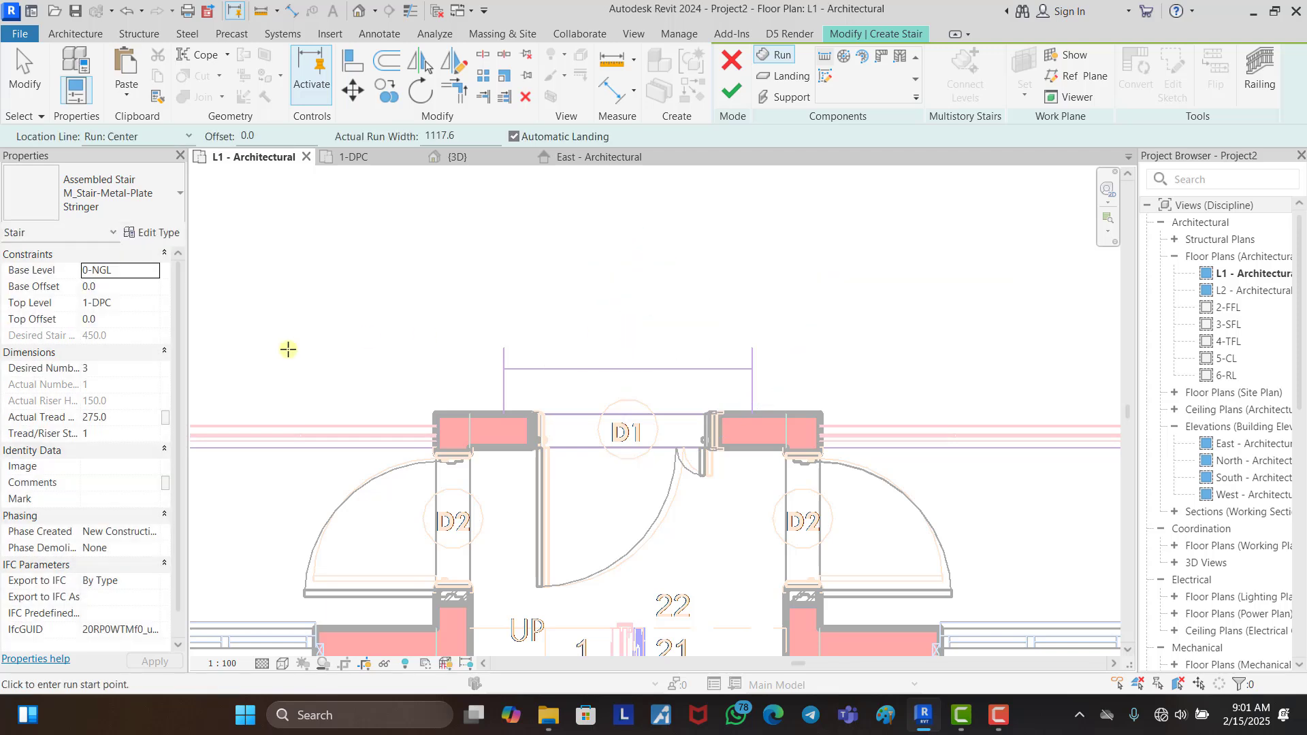
left_click(129, 417)
type("300")
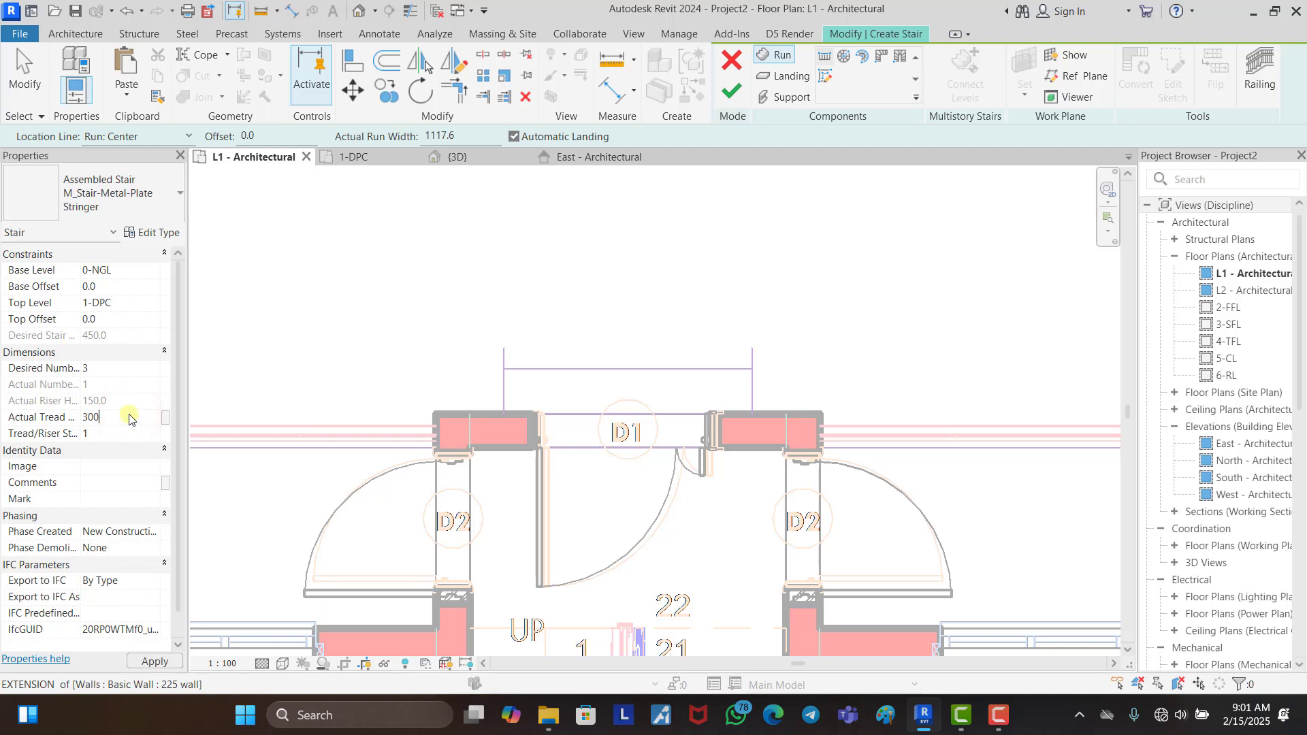
left_click(626, 251)
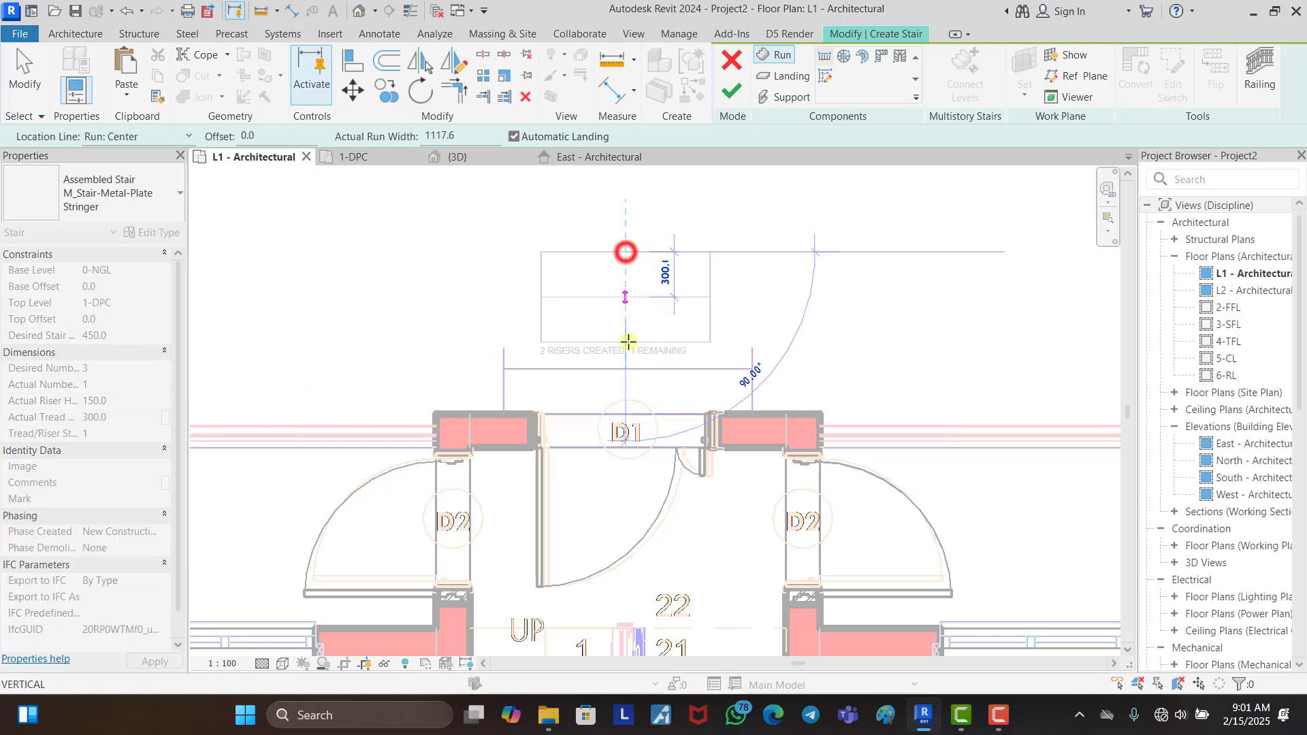
left_click(626, 366)
Step: Move the upper entrance stair run by its lower left corner onto the point where the plan's step outline meets the wall
left_click(682, 344)
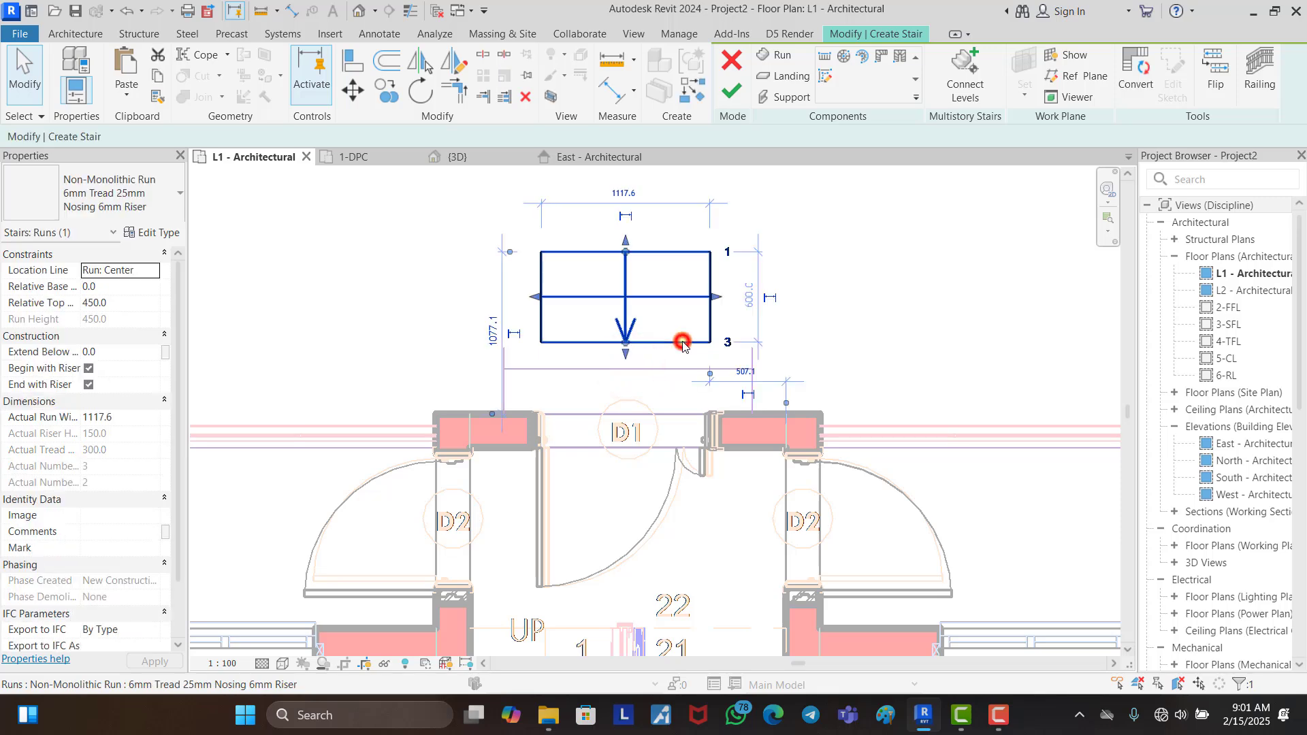
left_click(354, 91)
scroll(504, 349, "up", 3)
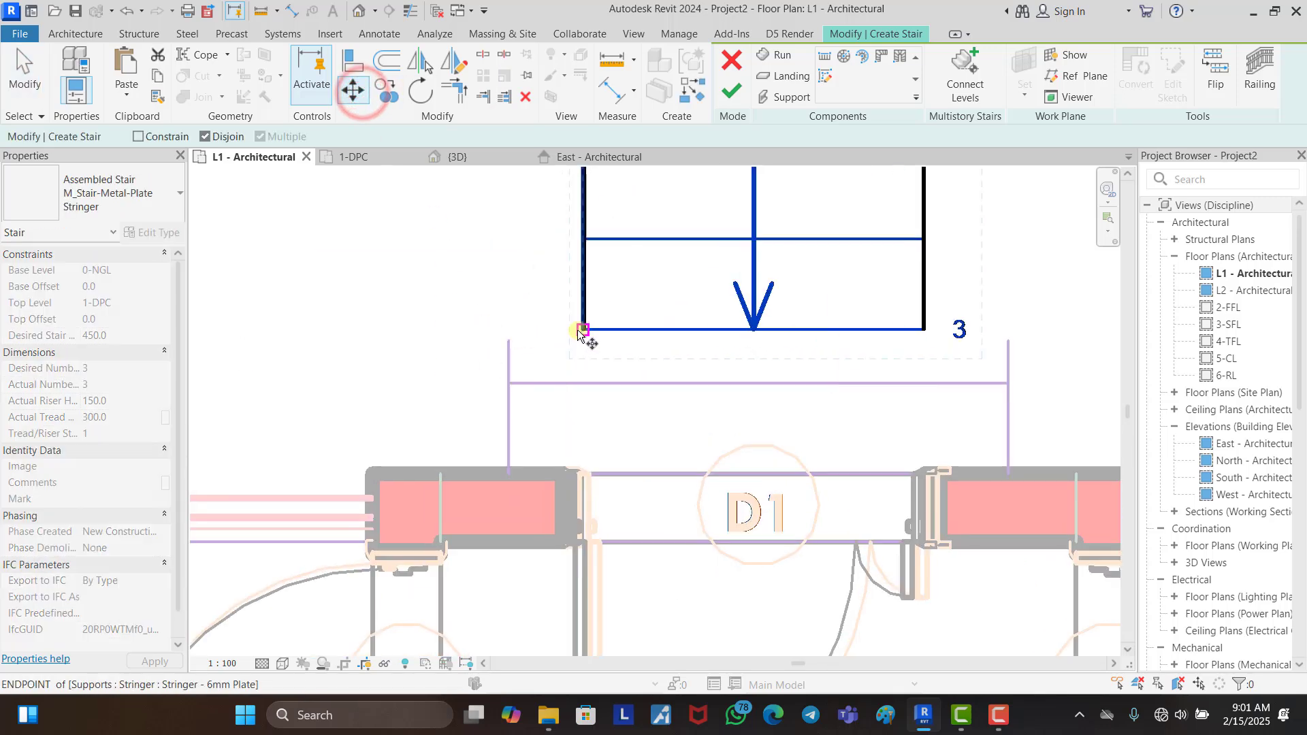
left_click(581, 329)
left_click(506, 475)
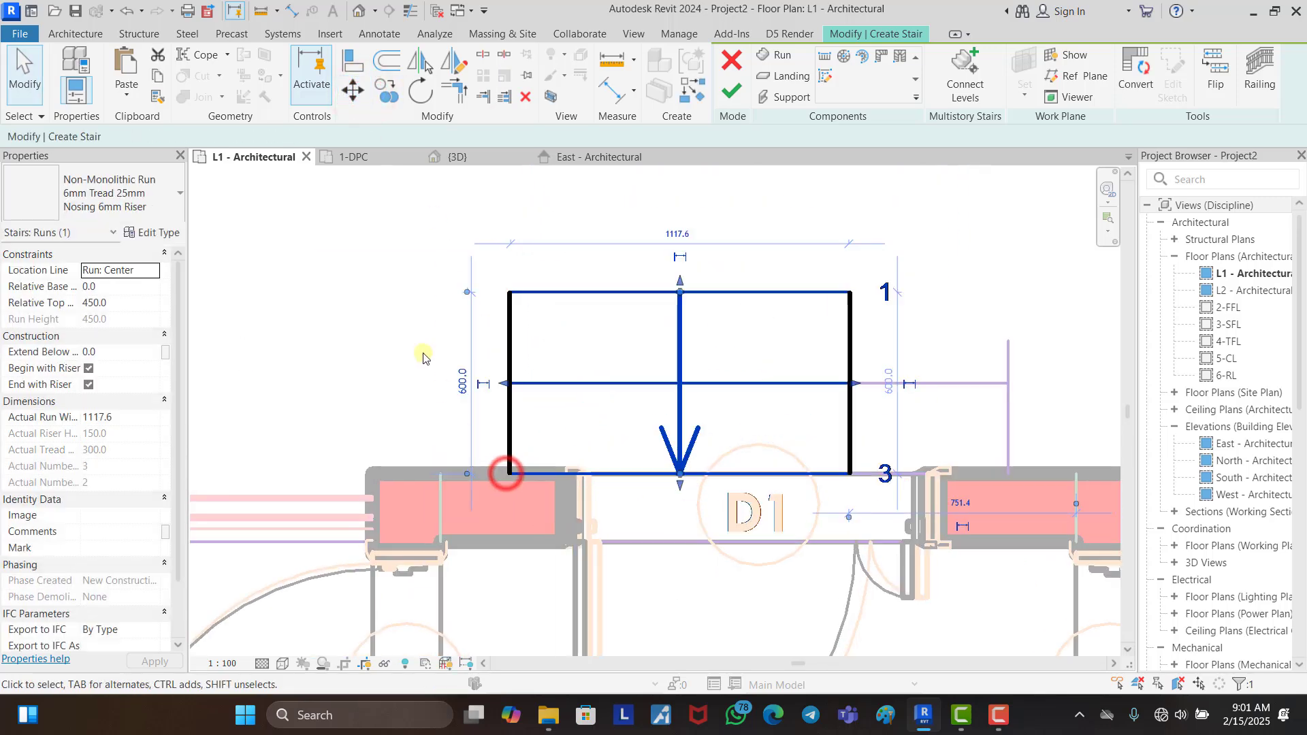
Step: Widen the upper entrance stair run to the right edge of the plan's step outline and finish the stair
left_click(422, 350)
left_click(847, 414)
left_click_drag(856, 385, 1011, 383)
left_click(856, 205)
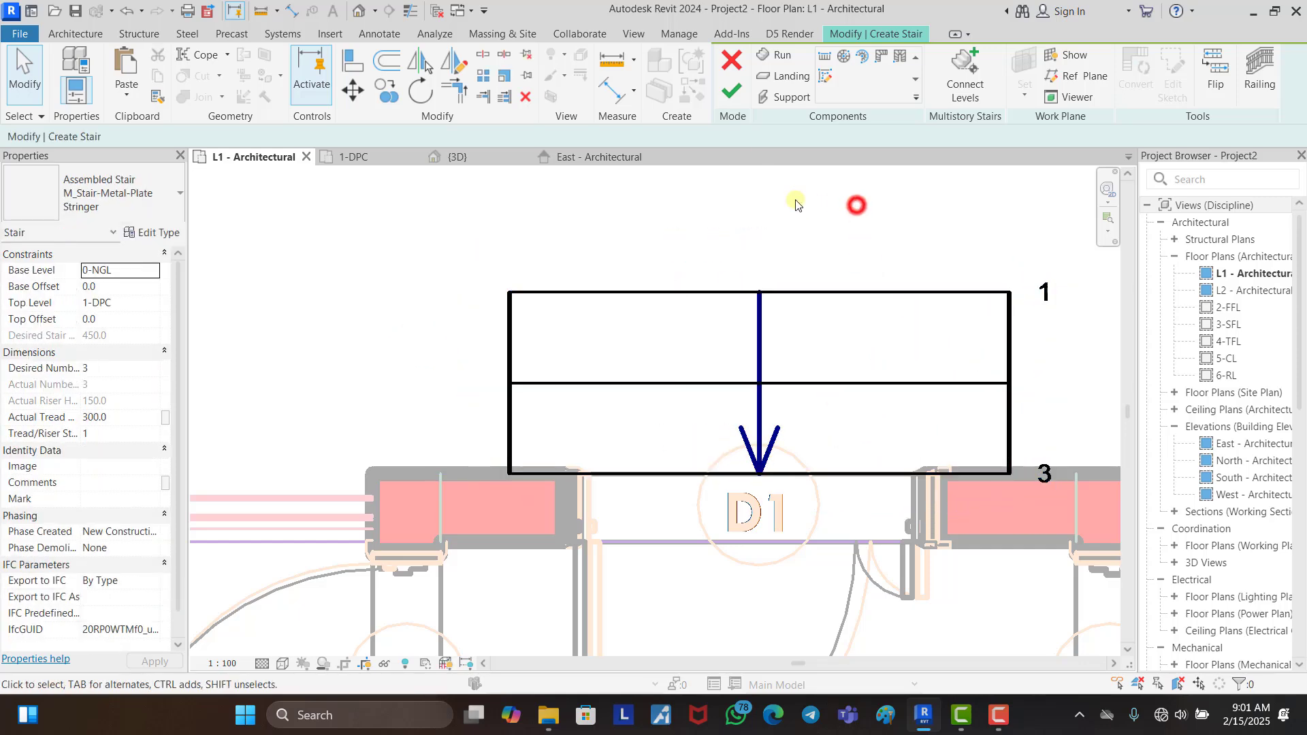
left_click(733, 91)
left_click(439, 248)
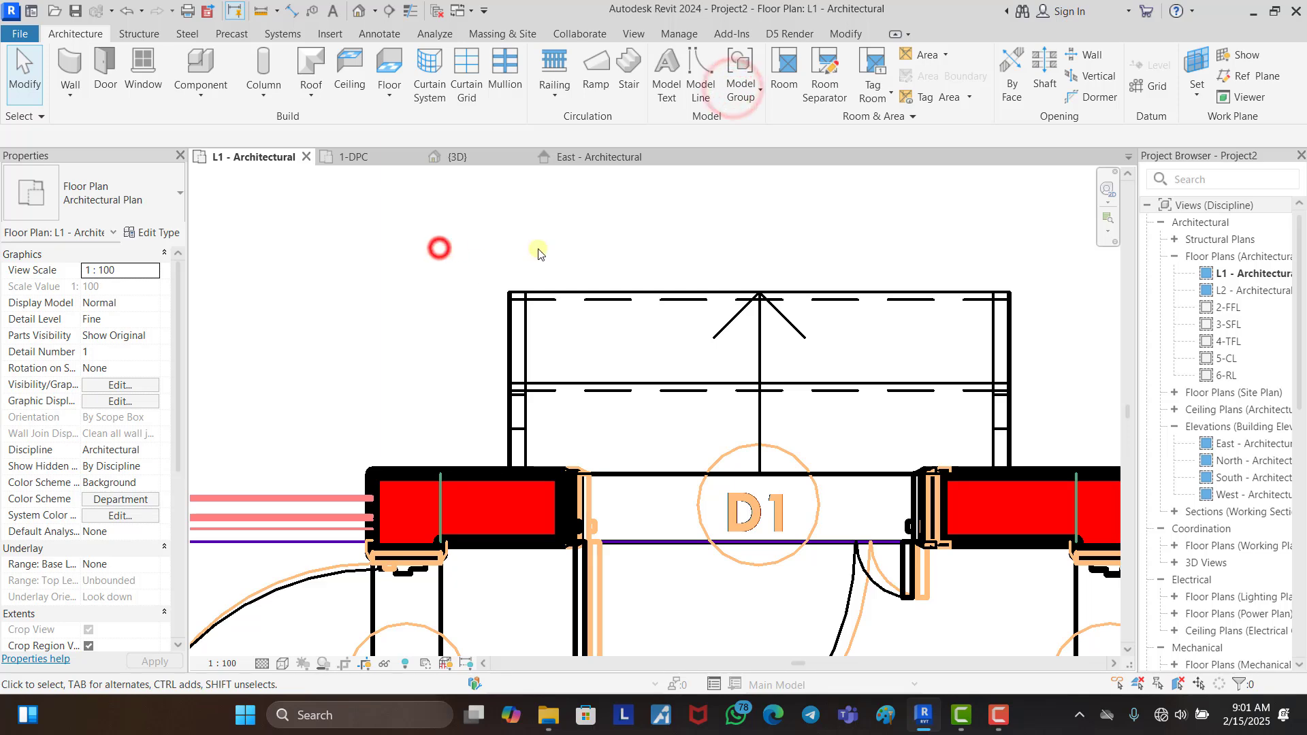
scroll(575, 253, "down", 10)
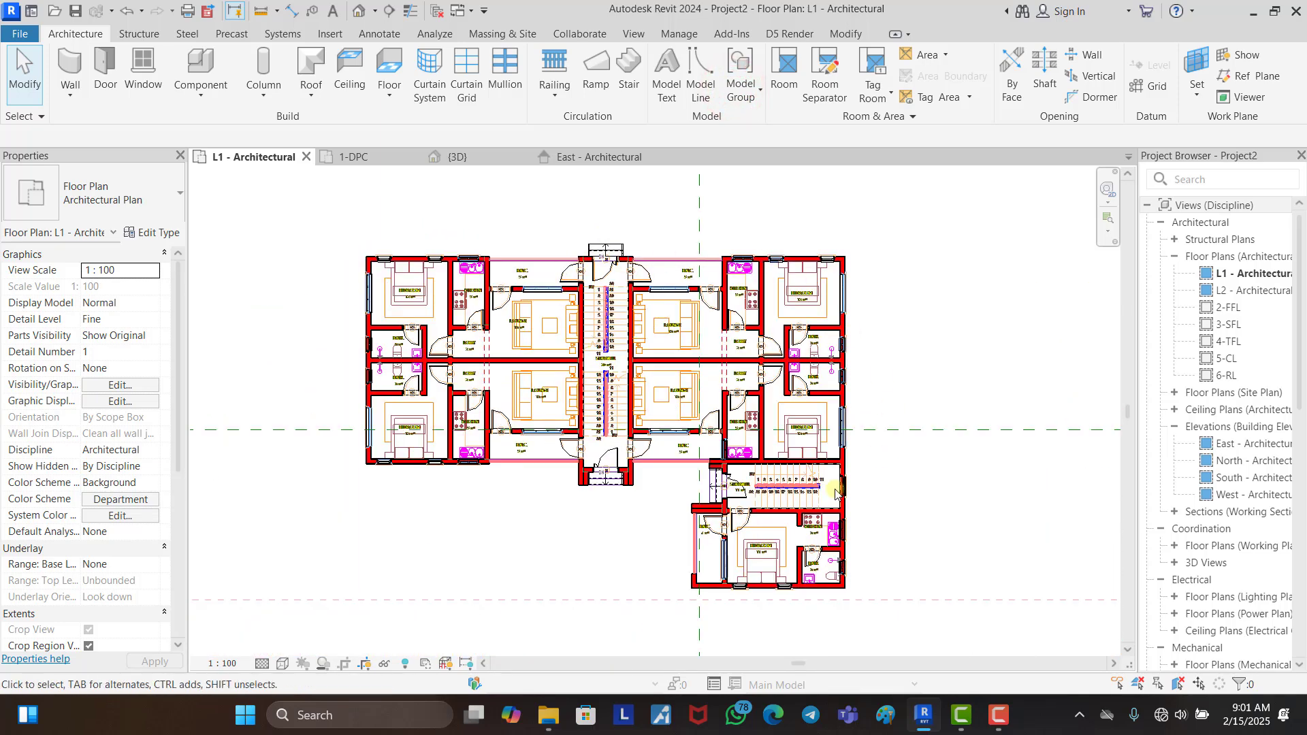
scroll(585, 408, "up", 5)
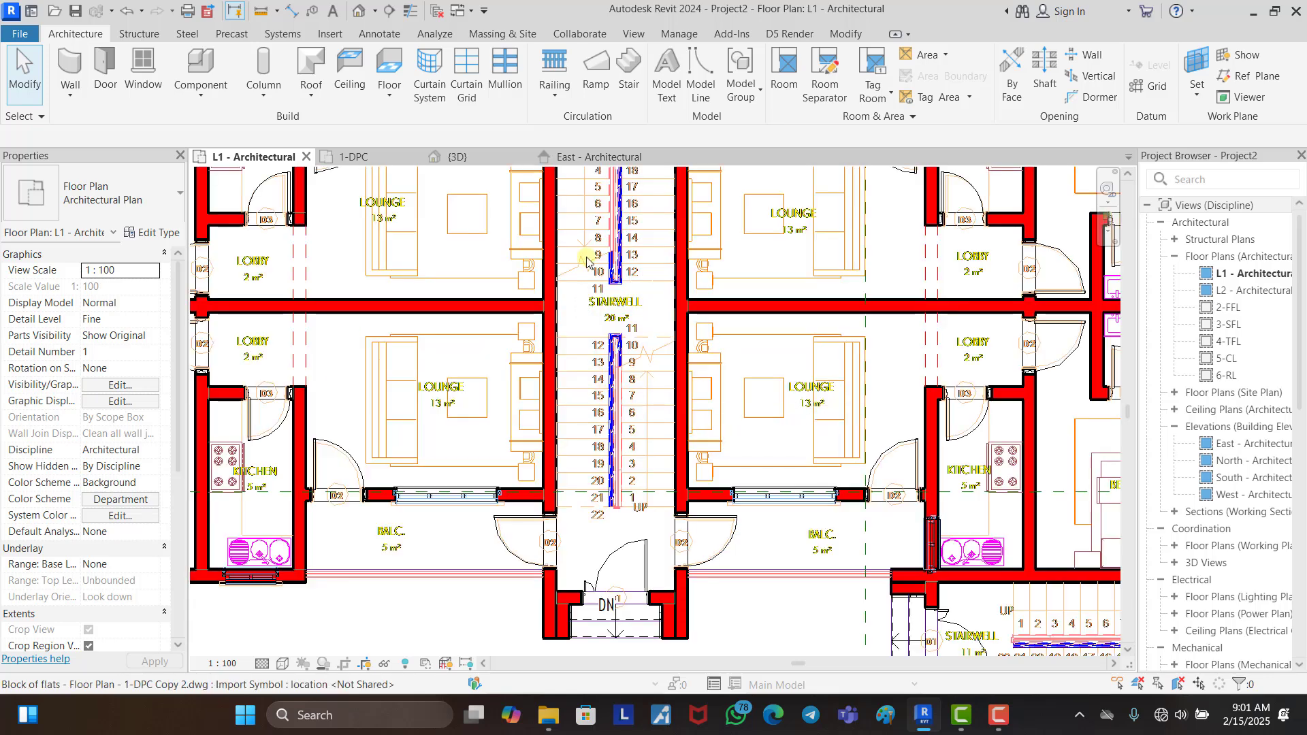
scroll(596, 418, "down", 1)
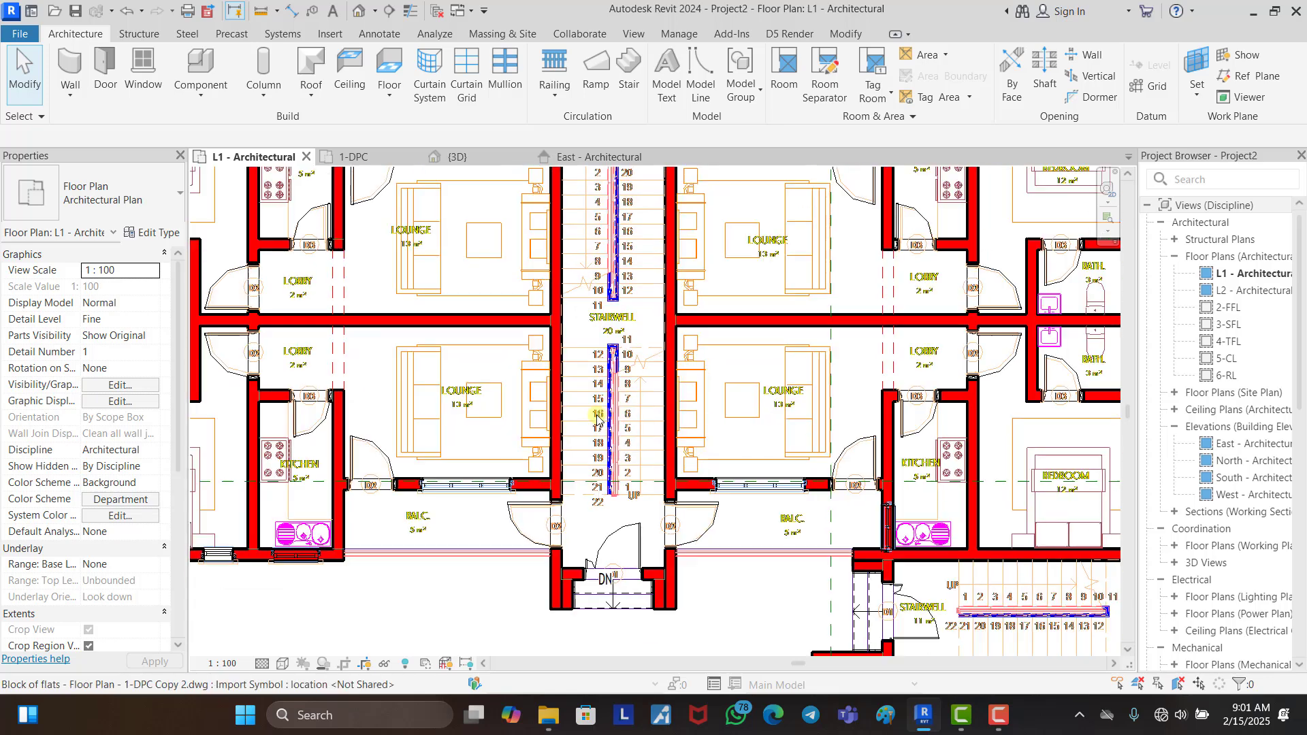
scroll(599, 358, "down", 2)
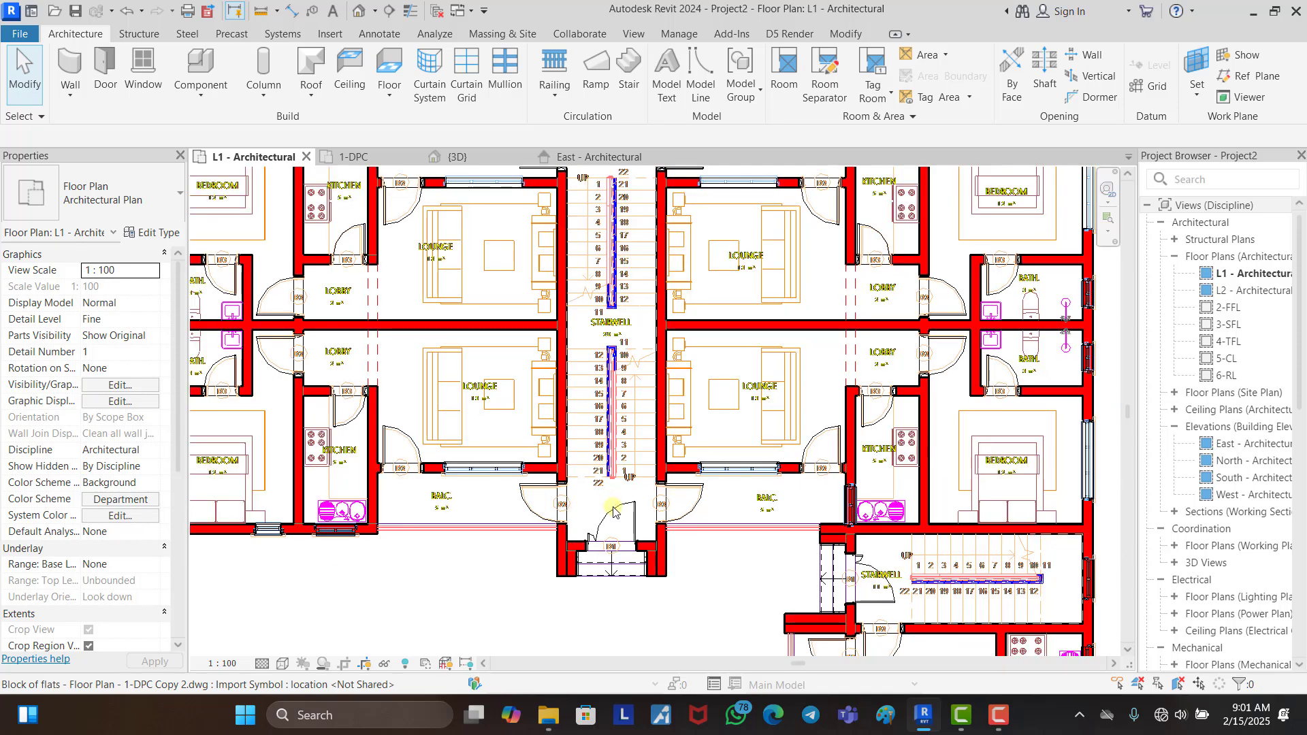
Step: Show the main block's recessed entrance stair in the 3D view and delete both of its railings
left_click(456, 157)
scroll(774, 533, "down", 2)
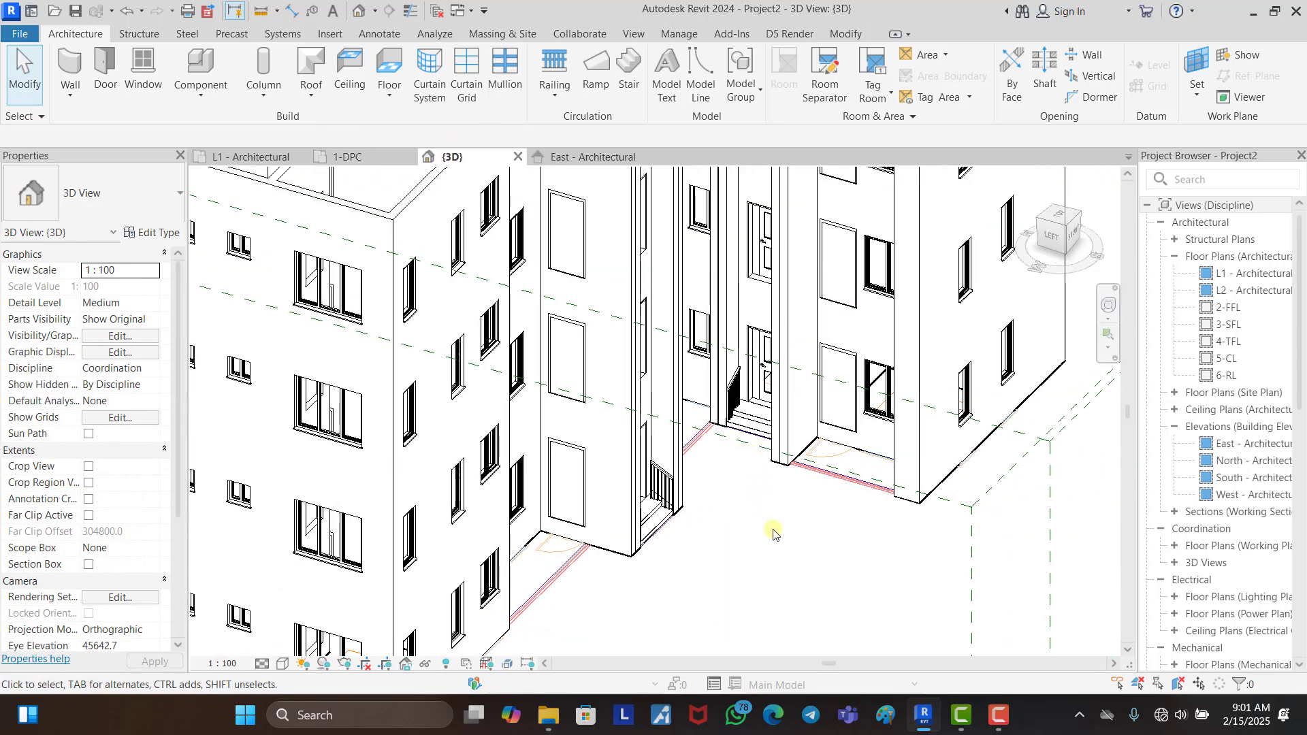
middle_click_drag(773, 534, 596, 527, "shift")
scroll(562, 521, "up", 4)
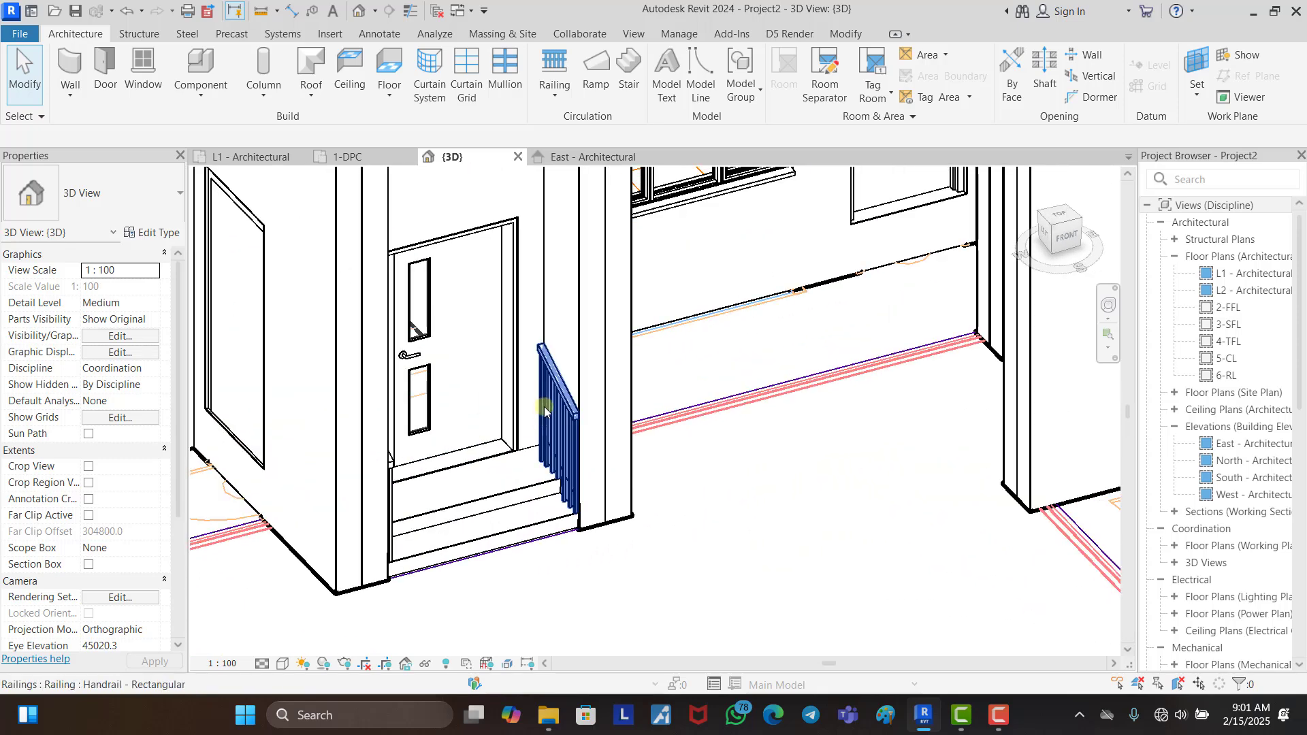
left_click(554, 385)
scroll(389, 469, "up", 3)
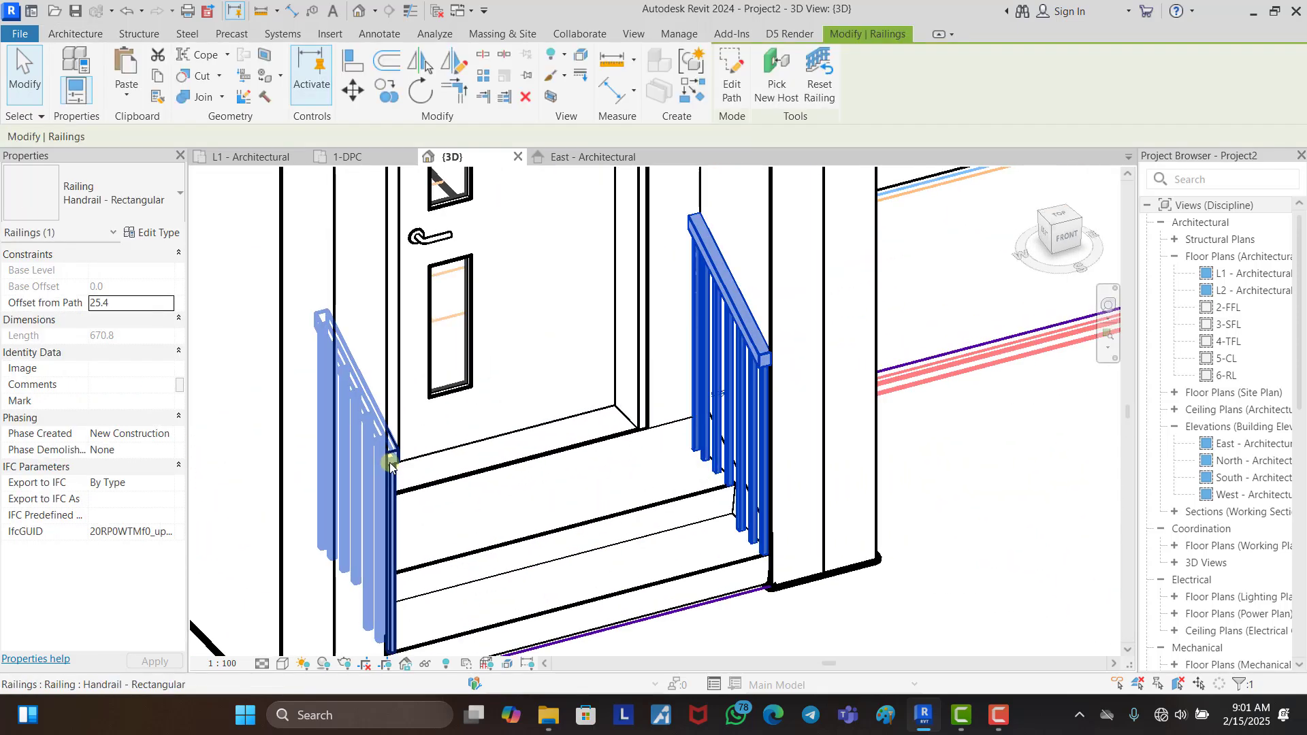
left_click(390, 465, "ctrl")
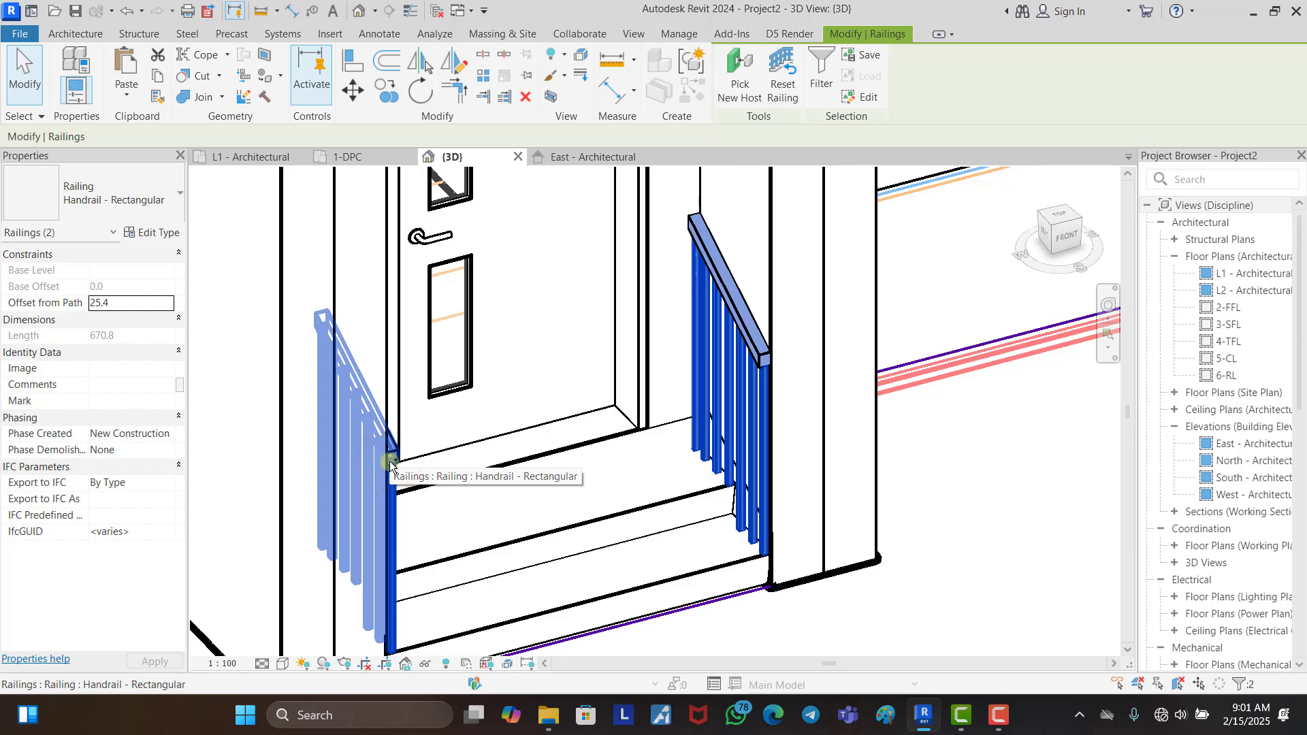
key("Delete")
Step: Examine the main block's recessed entrance stair, including its side edges against the walls, from different angles in the 3D view
scroll(443, 534, "down", 5)
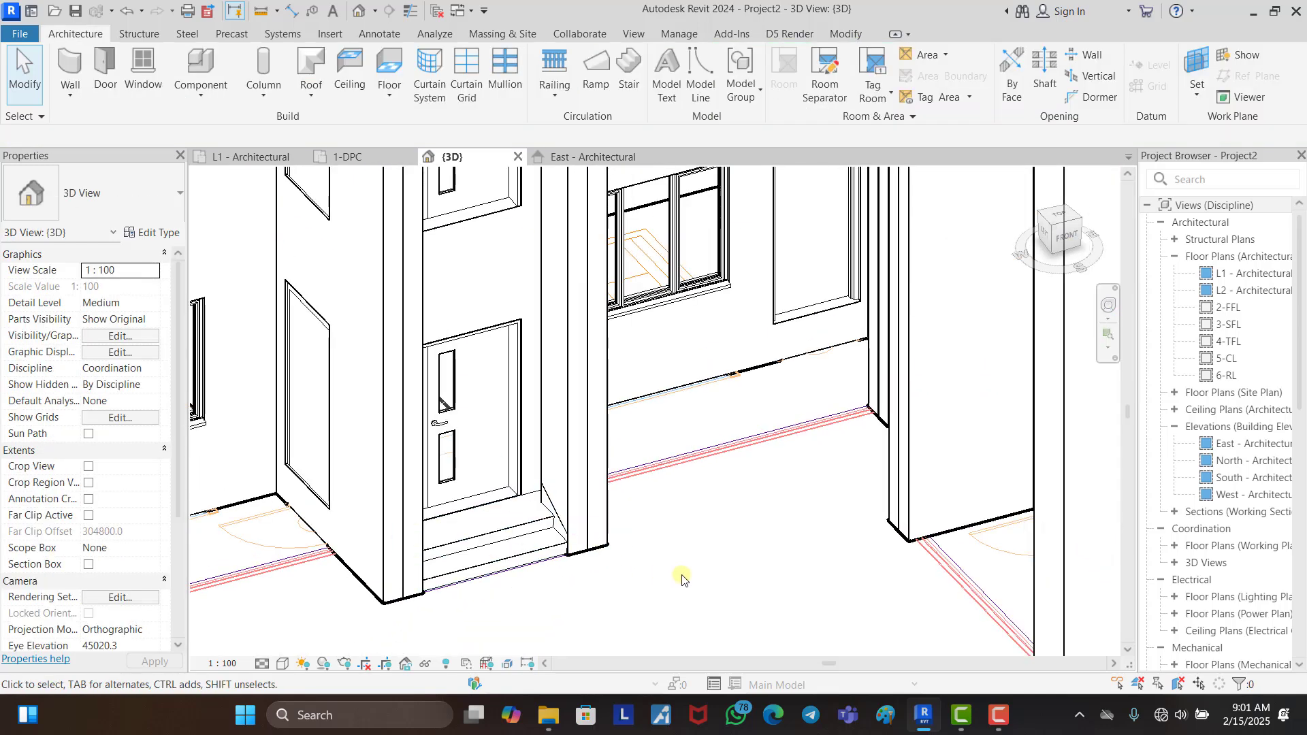
scroll(555, 534, "up", 3)
left_click(546, 501)
scroll(548, 507, "up", 2)
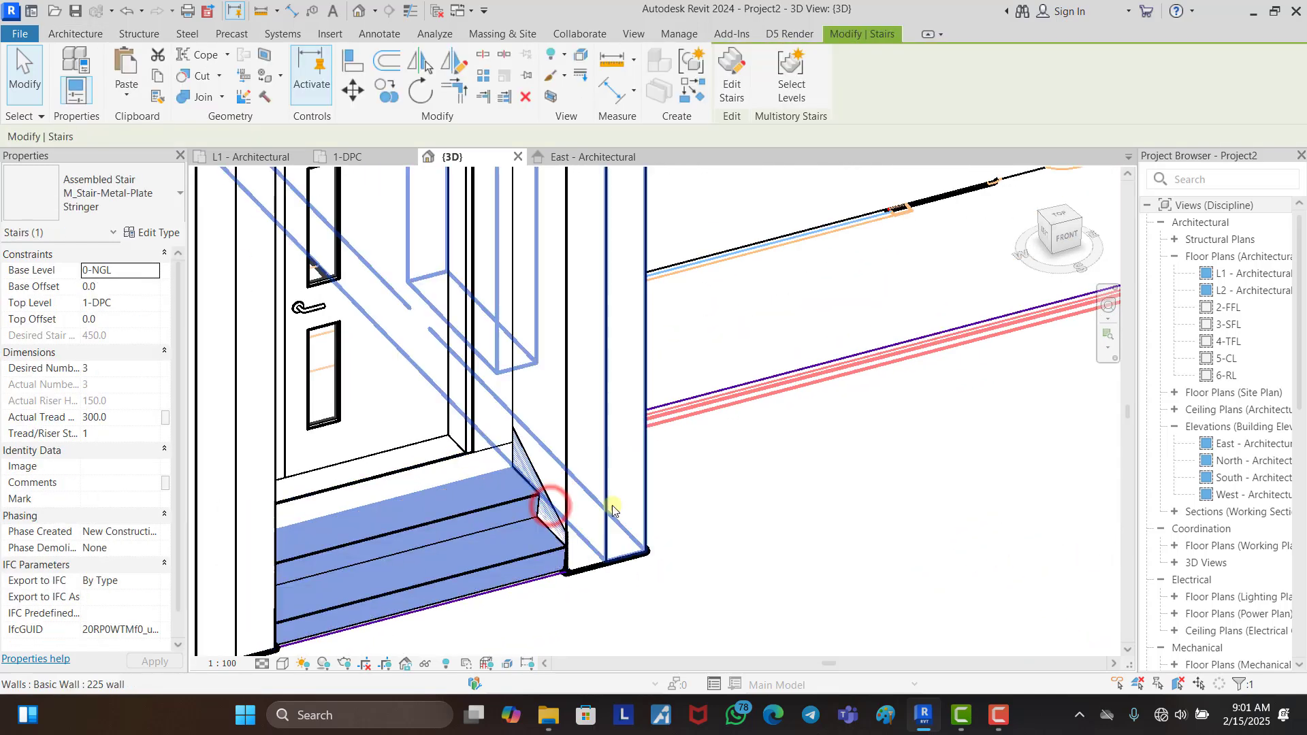
scroll(612, 509, "down", 3)
left_click(780, 549)
scroll(579, 534, "up", 3)
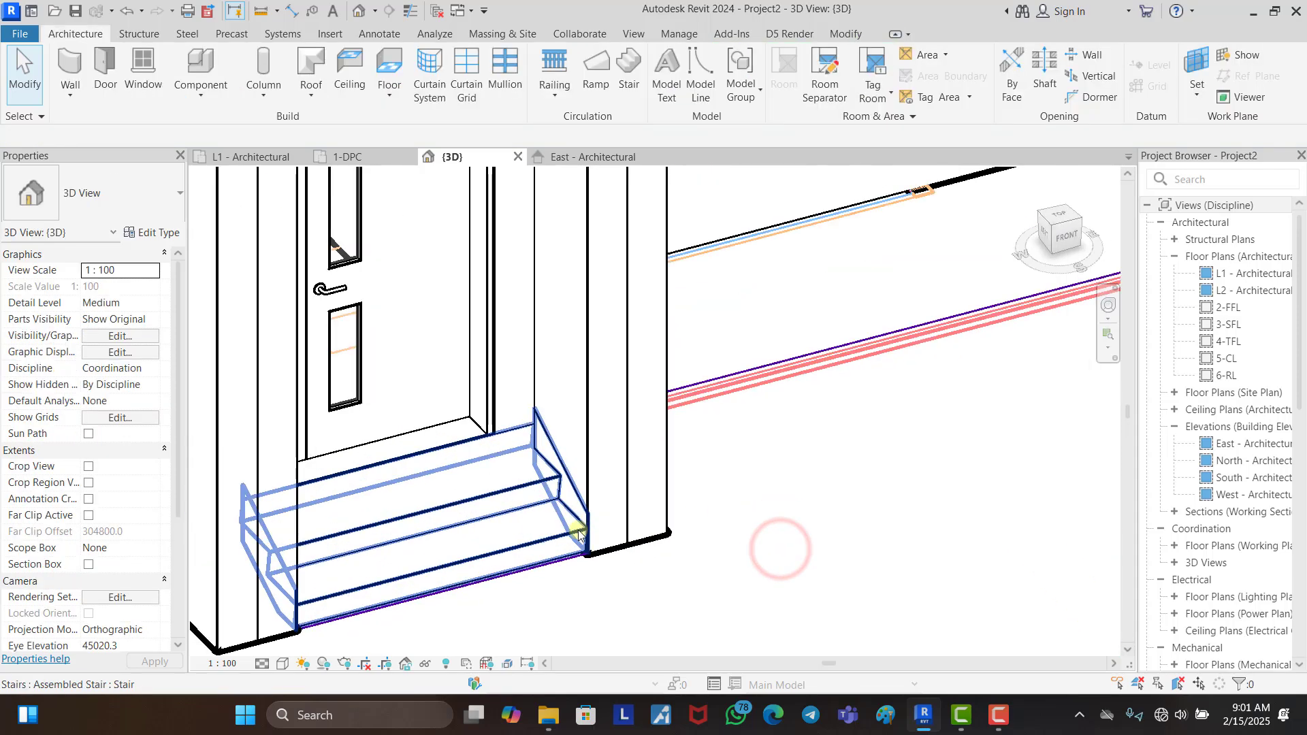
scroll(539, 529, "down", 2)
middle_click_drag(653, 533, 702, 553, "shift")
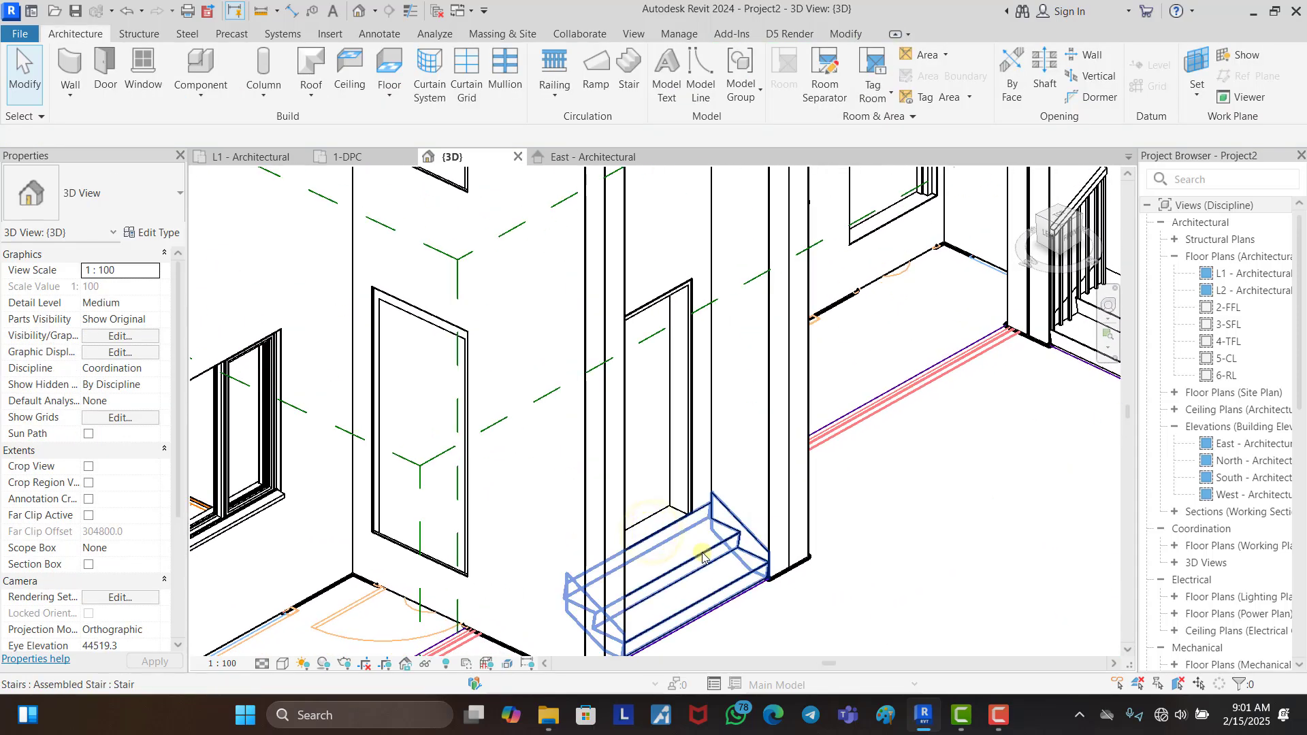
Step: Select all Metal-Plate Stringer entrance stairs visible in the 3D view and change their type to the cast-in-place M_Monolithic Stair
left_click(703, 556)
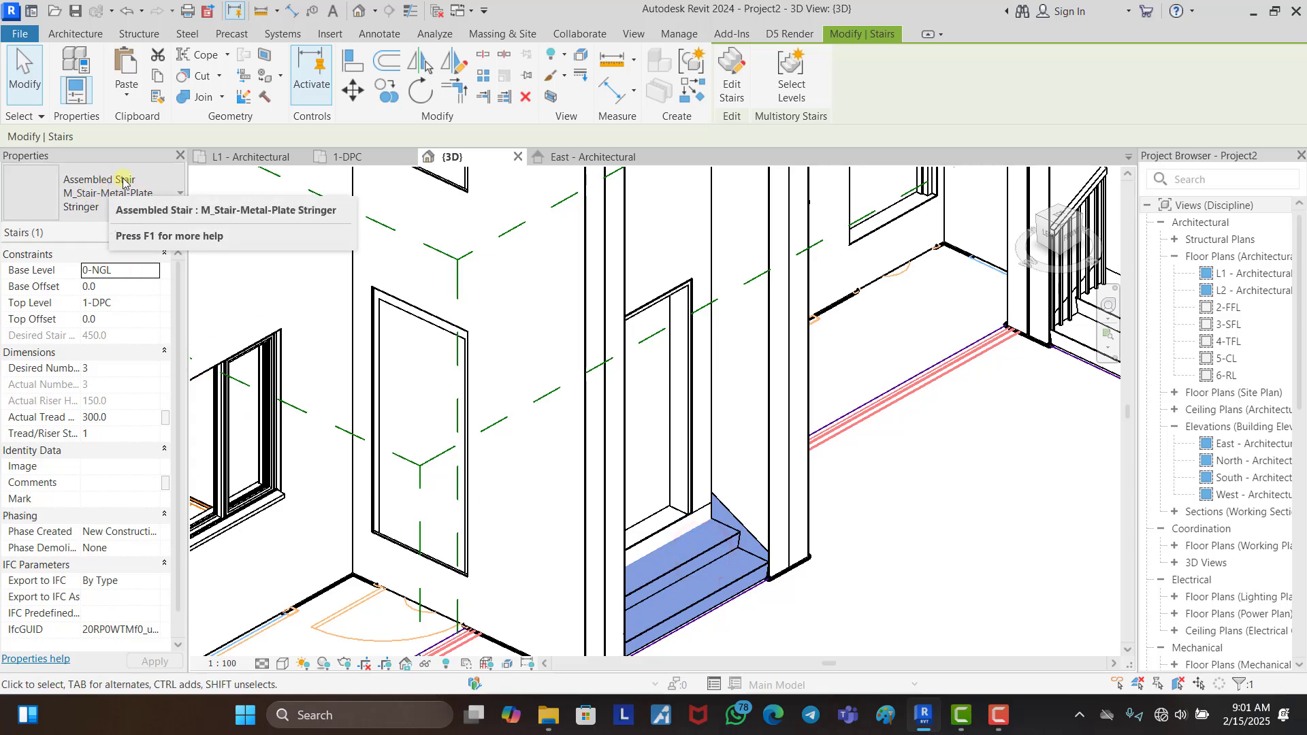
scroll(486, 368, "down", 1)
right_click(892, 468)
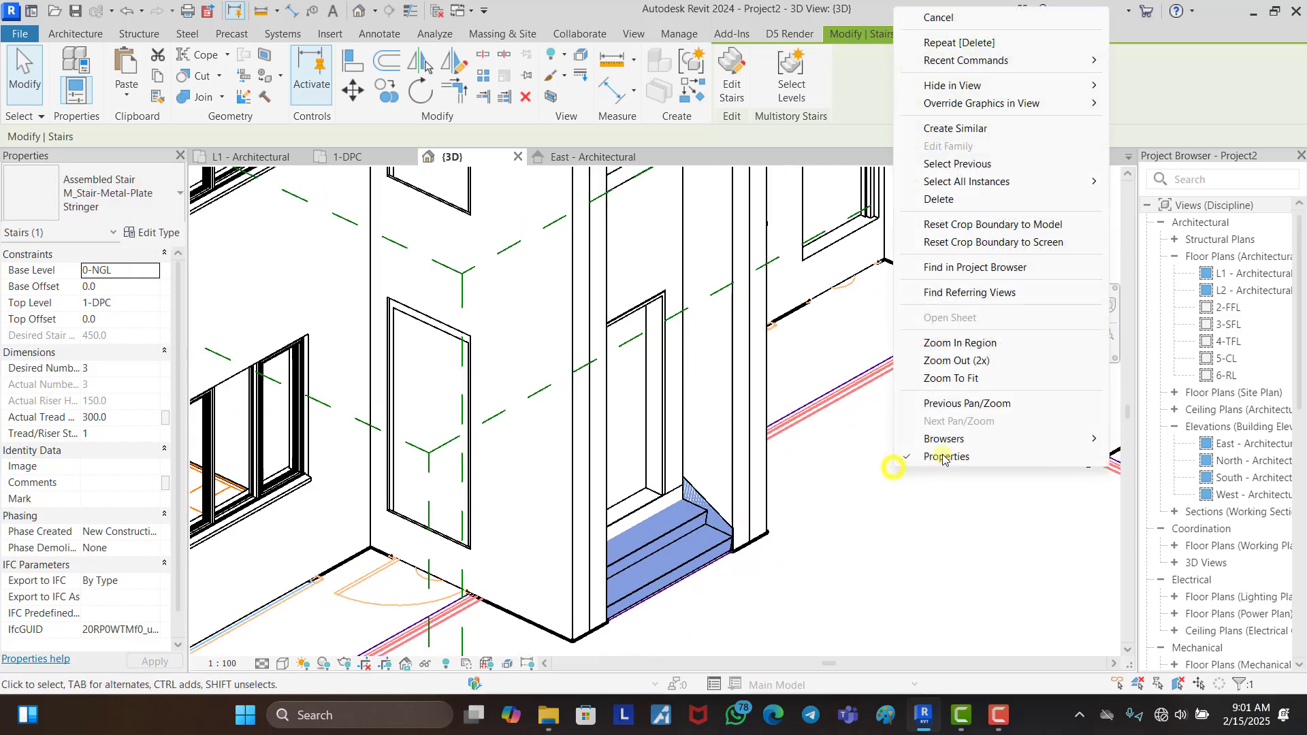
mouse_move(973, 185)
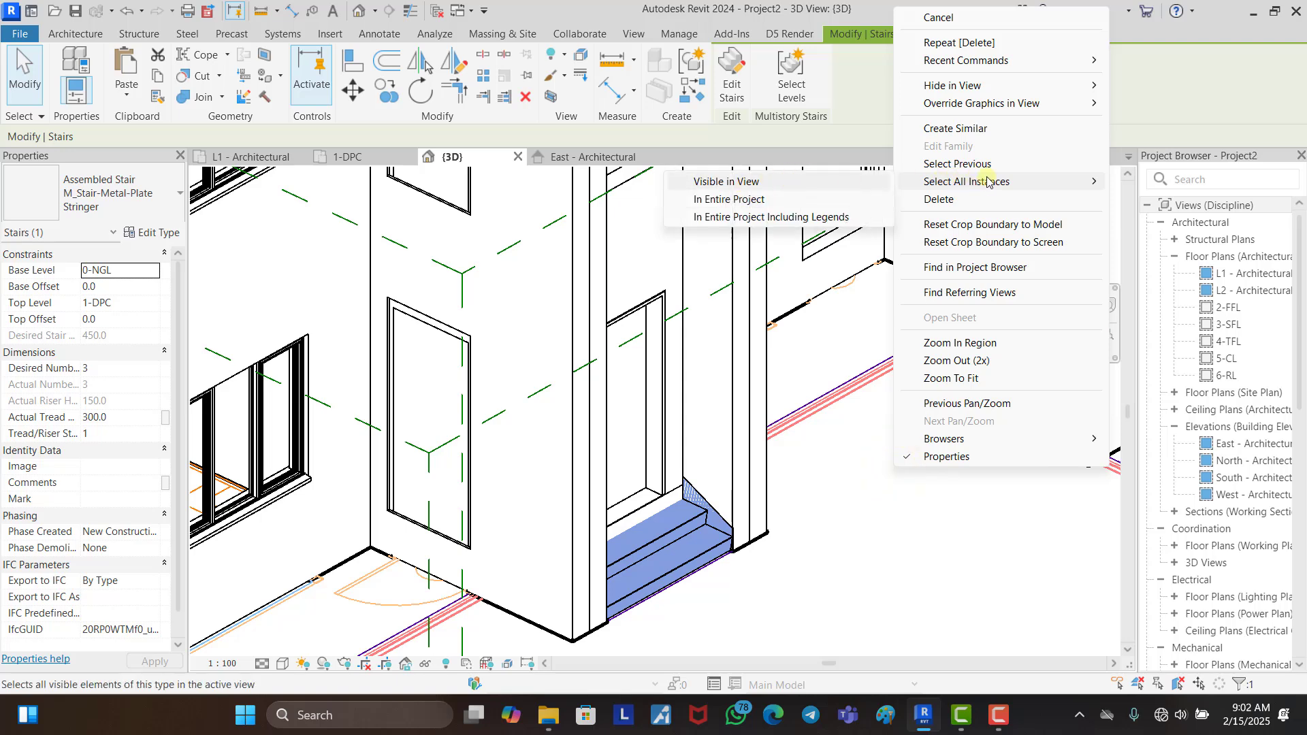
left_click(763, 187)
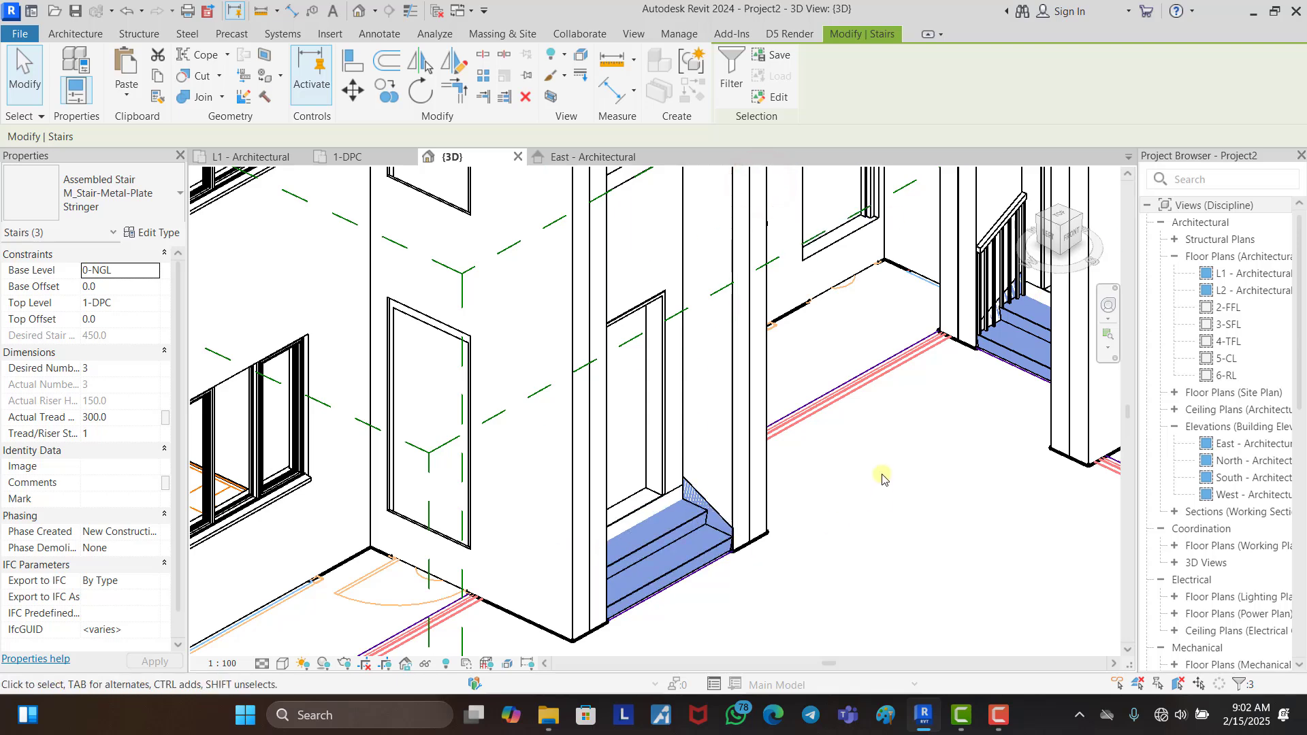
left_click(108, 201)
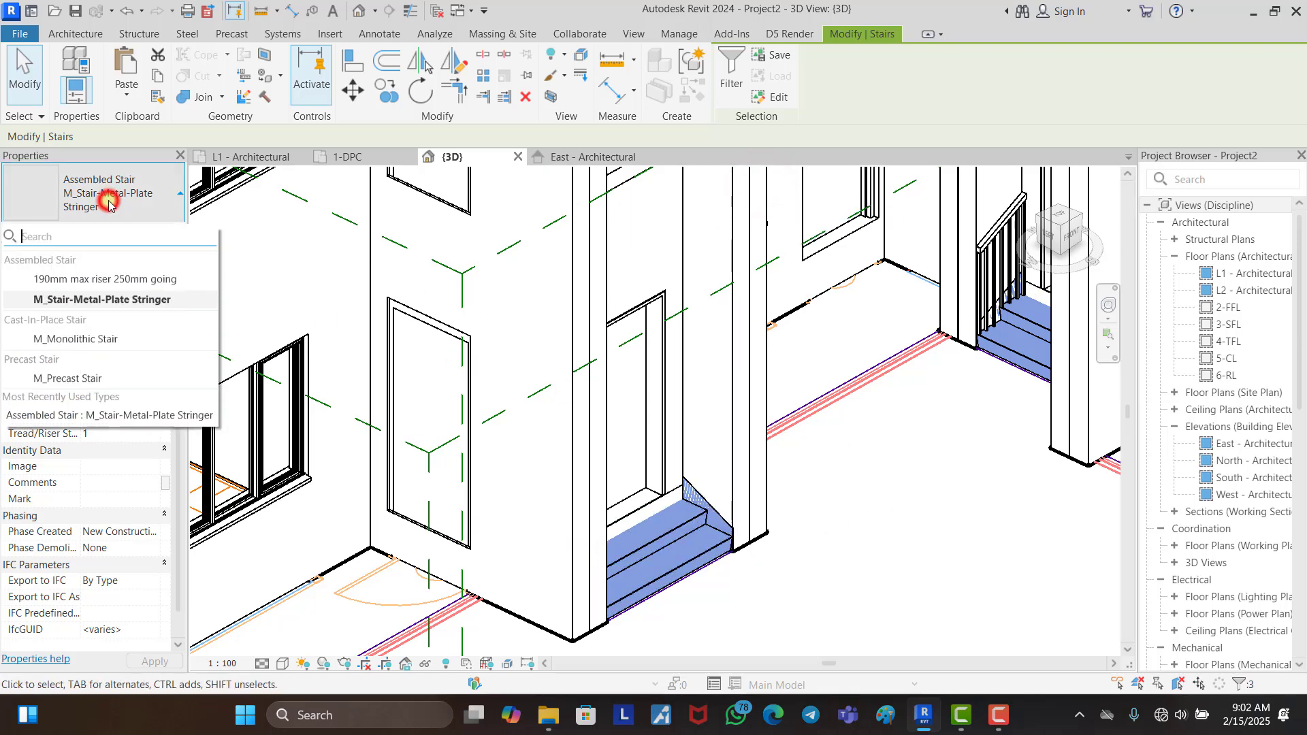
left_click(103, 342)
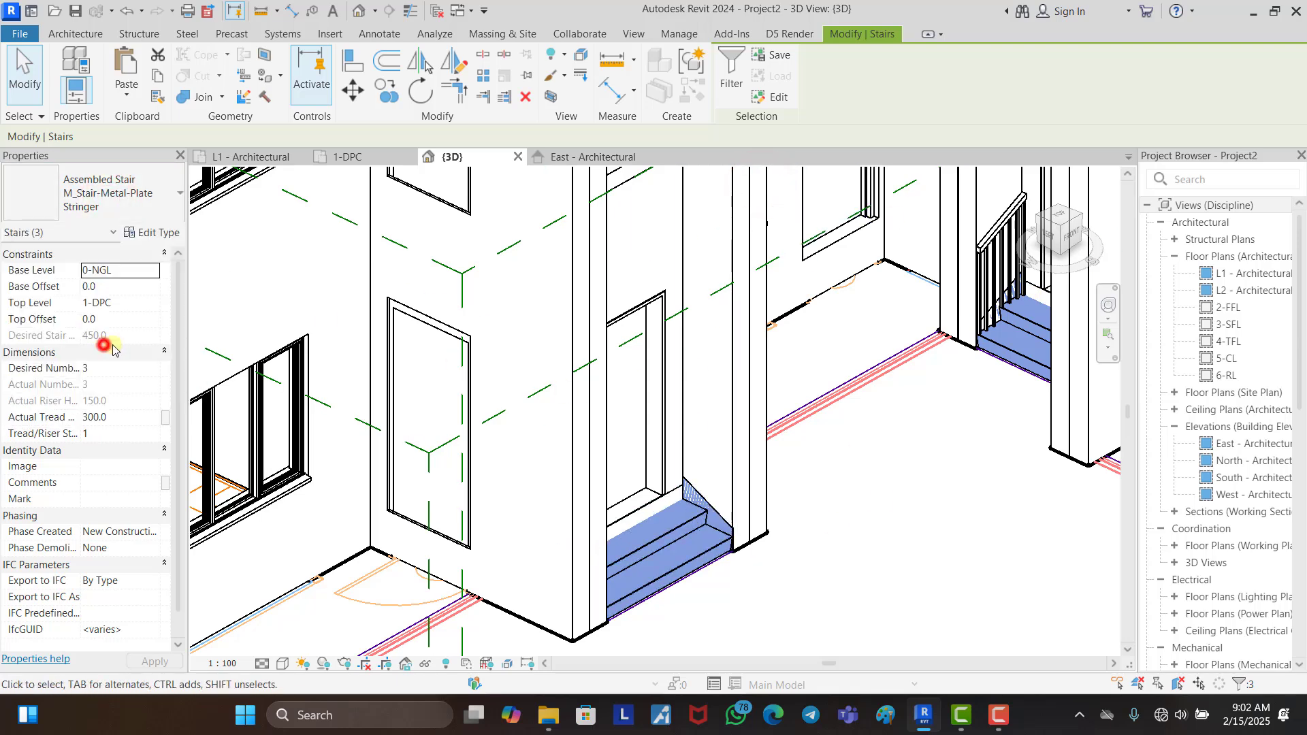
left_click(854, 522)
Step: Delete the railings on both sides of the other recessed entrance stair in the 3D view
scroll(854, 522, "down", 3)
scroll(781, 501, "up", 5)
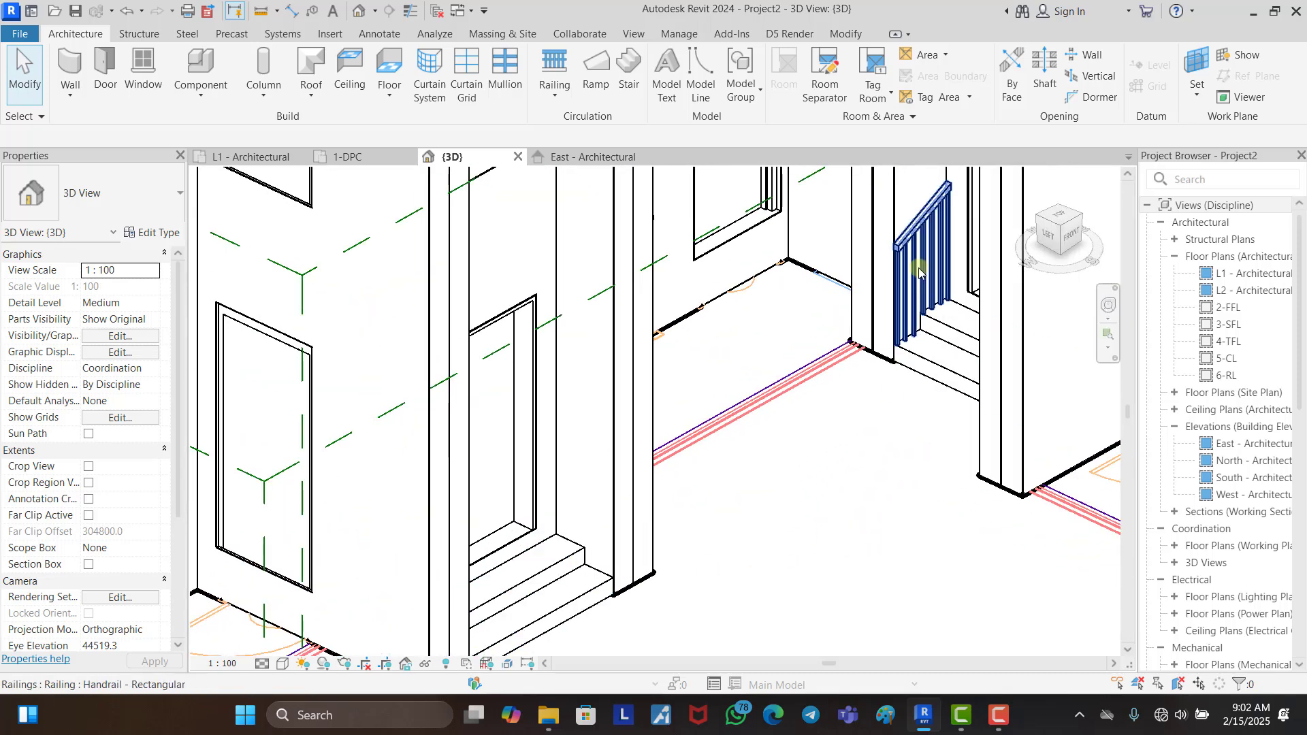
left_click(910, 262)
left_click(764, 438)
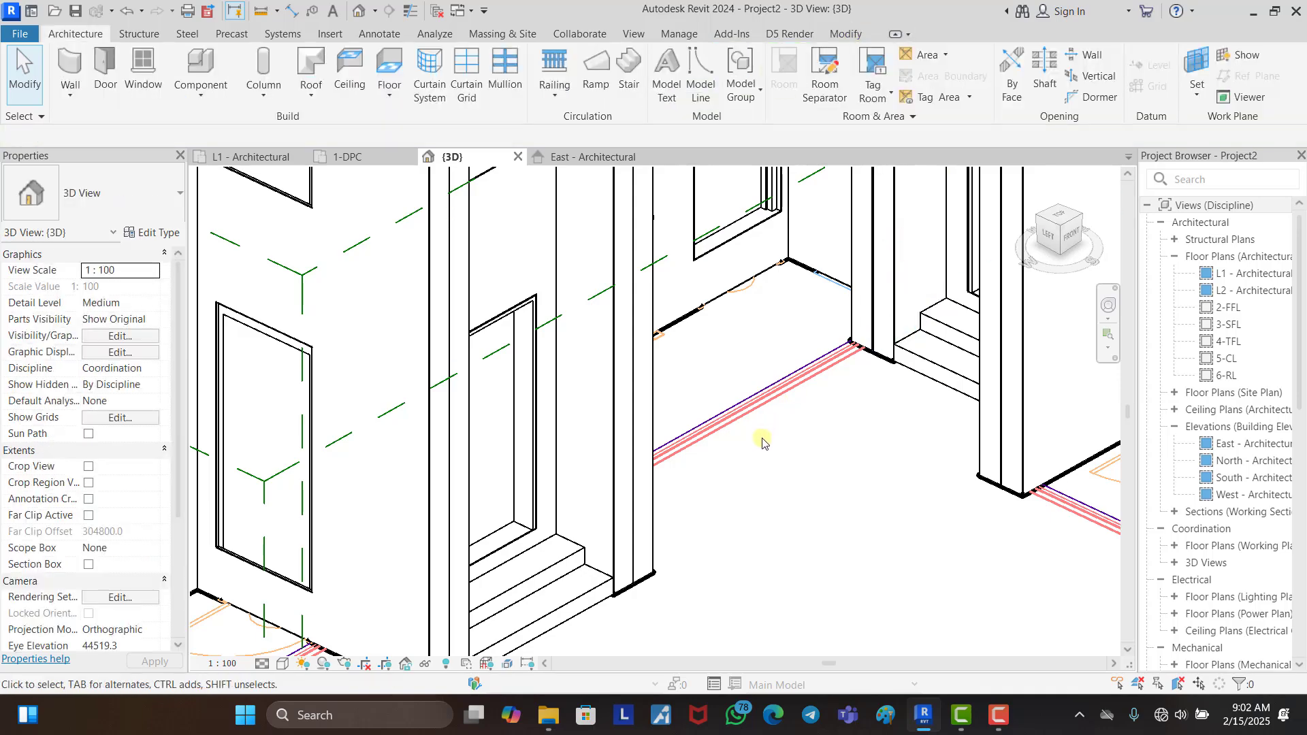
scroll(762, 443, "down", 2)
middle_click_drag(761, 442, 886, 436, "shift")
scroll(936, 211, "up", 2)
left_click(992, 220)
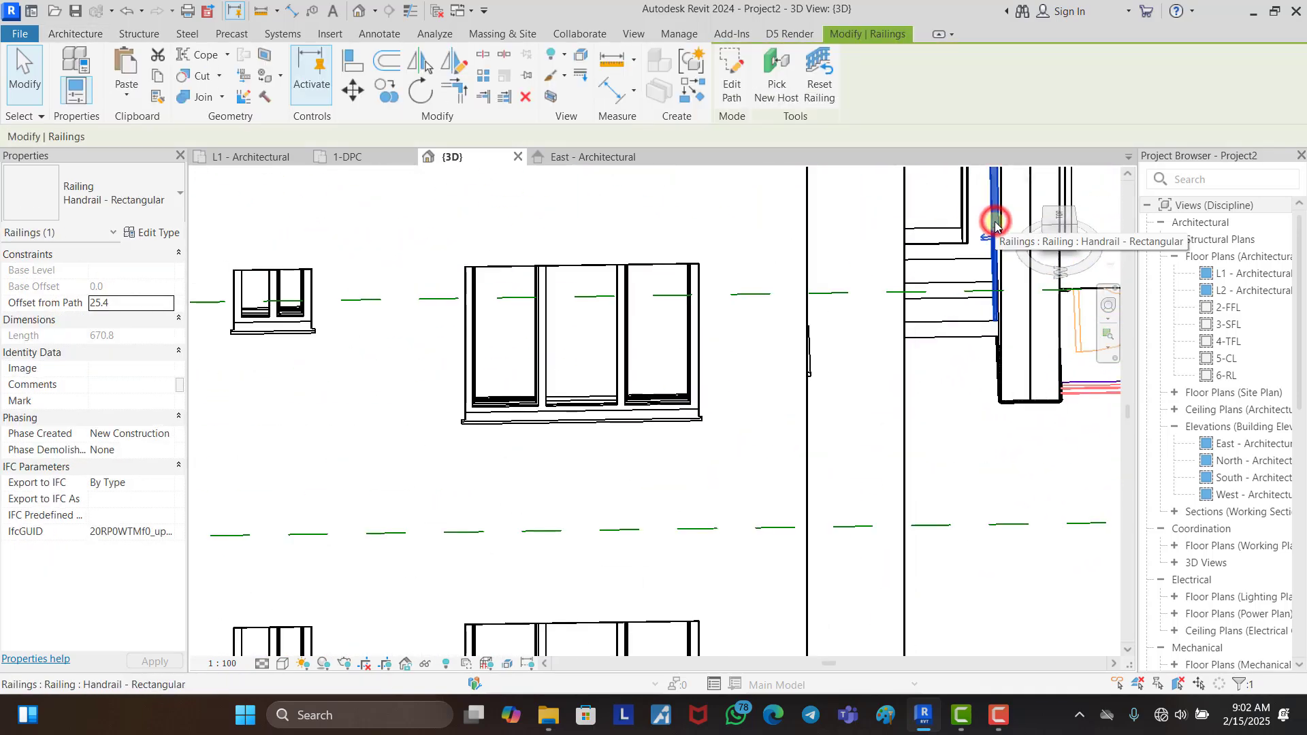
key("Escape")
Step: Show the projecting entrance stair on the back of the building and delete both of its railings
scroll(797, 347, "down", 4)
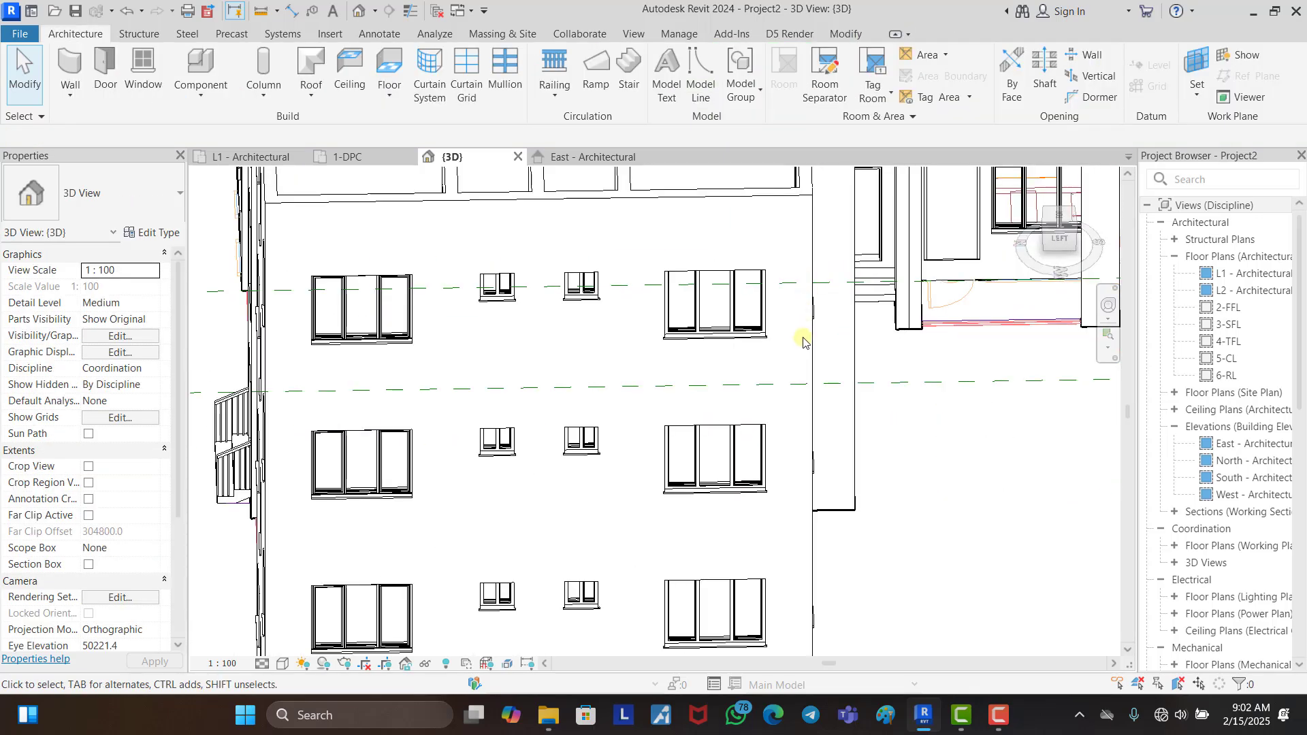
middle_click_drag(688, 432, 688, 438, "shift")
scroll(711, 459, "up", 3)
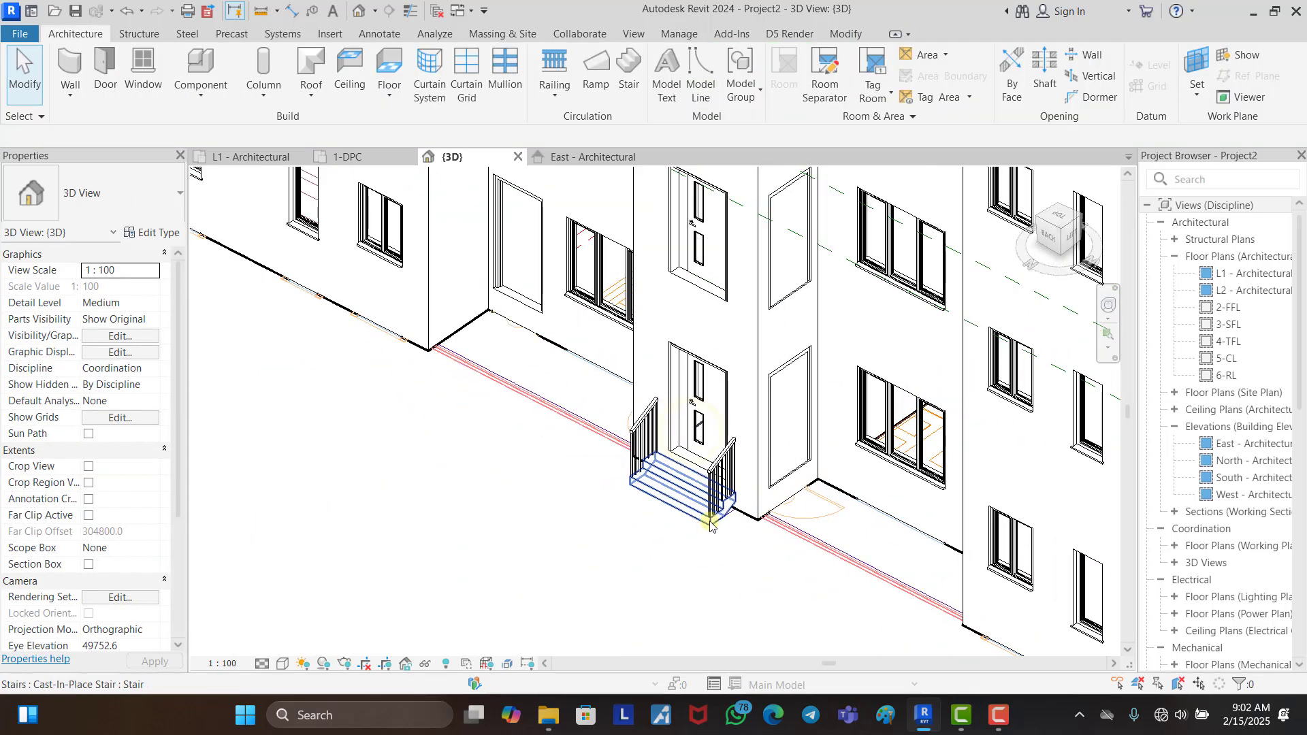
left_click(714, 444)
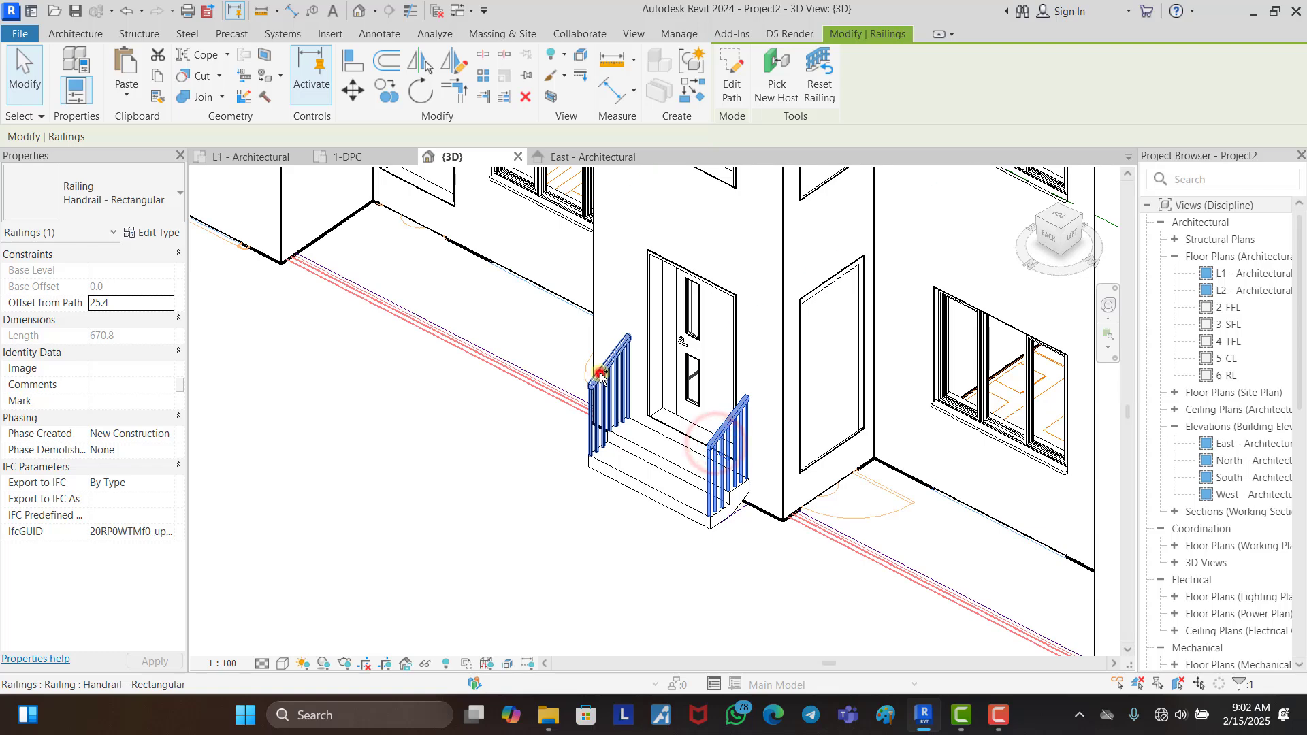
key("Delete")
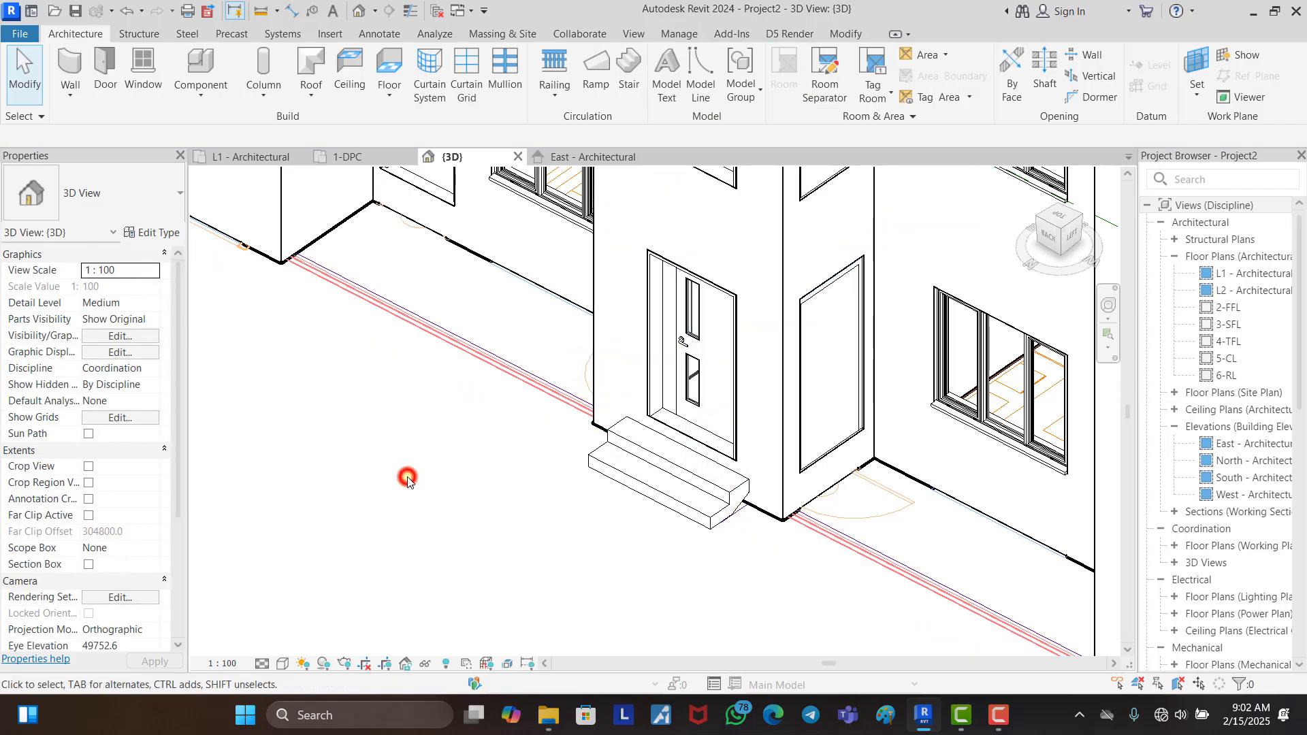
Step: Examine the side profile and sloping underside of the projecting cast-in-place stair up close
scroll(681, 537, "up", 5)
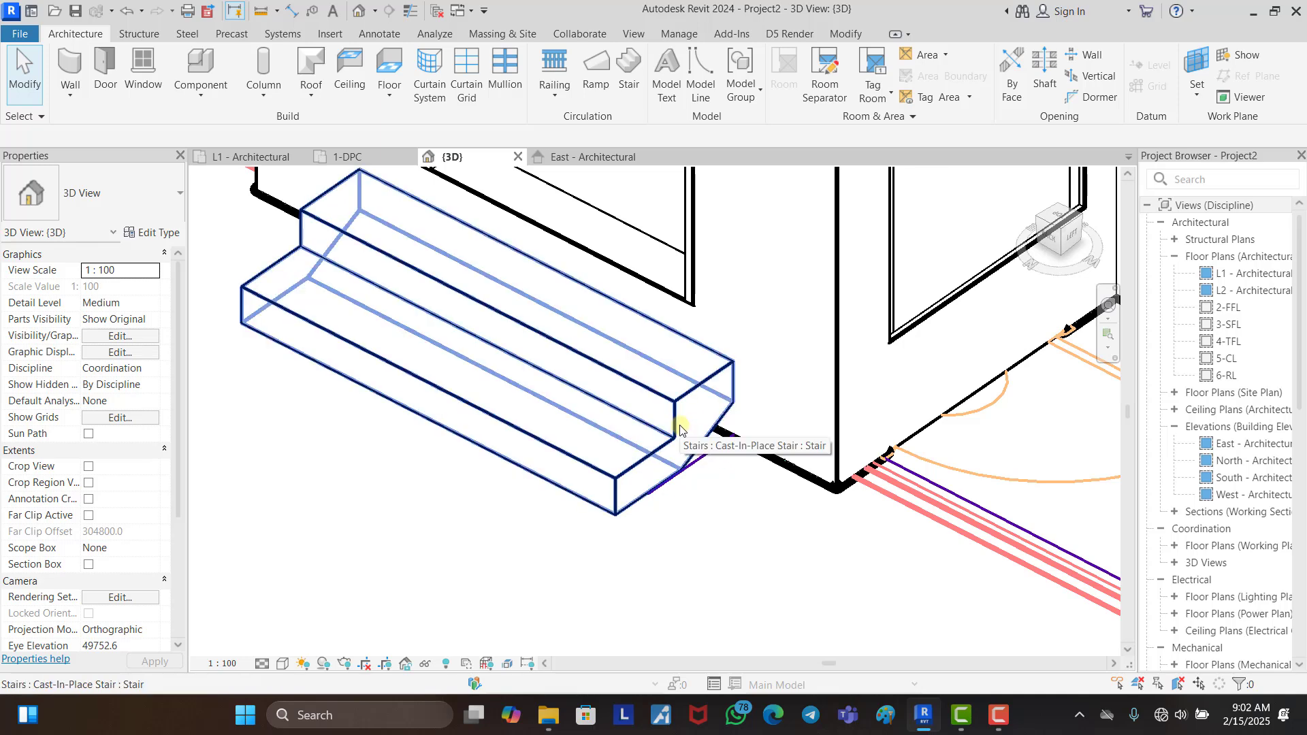
scroll(679, 428, "down", 4)
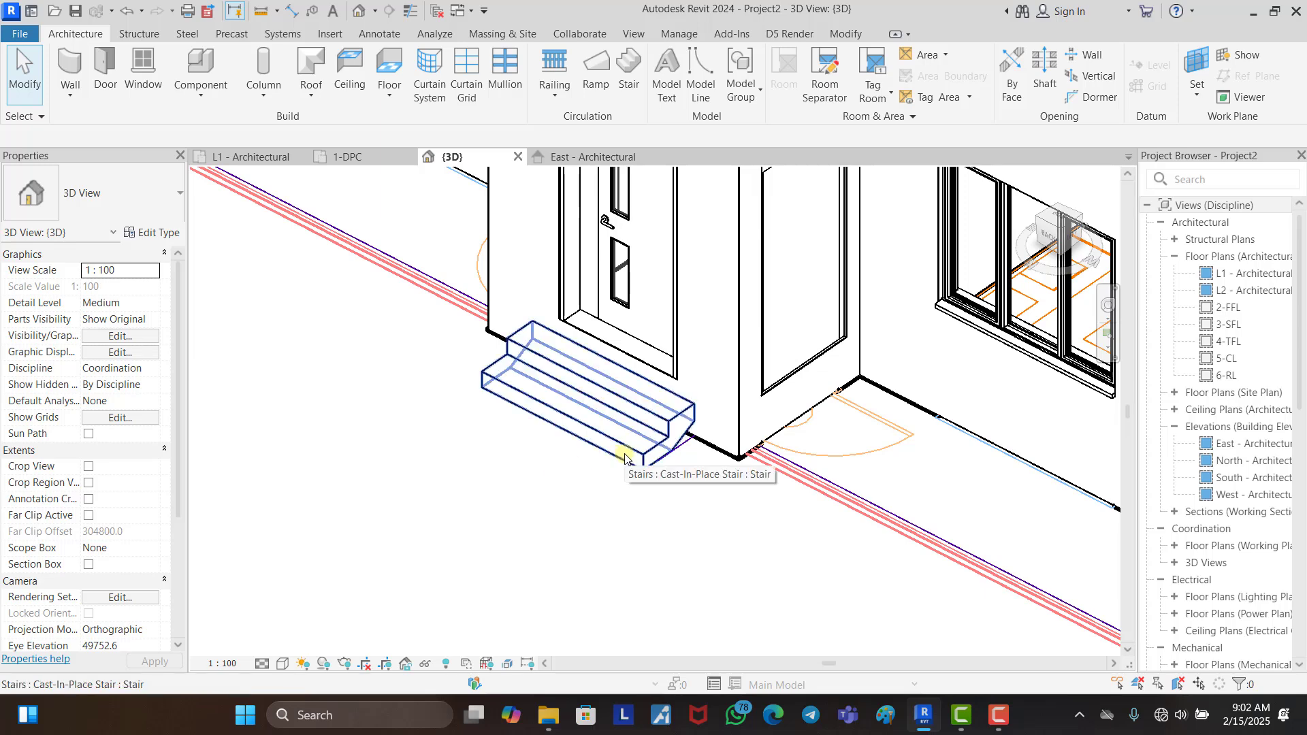
scroll(623, 454, "down", 2)
scroll(620, 446, "up", 4)
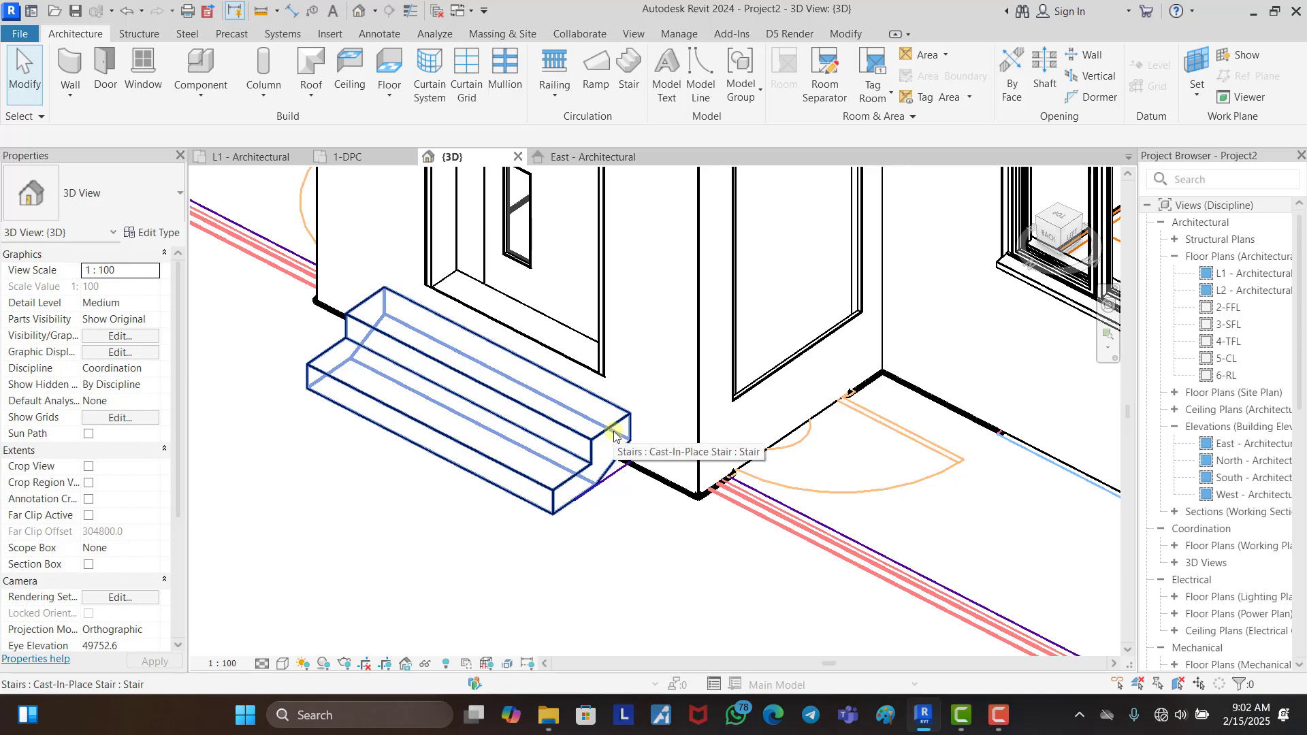
left_click(266, 496)
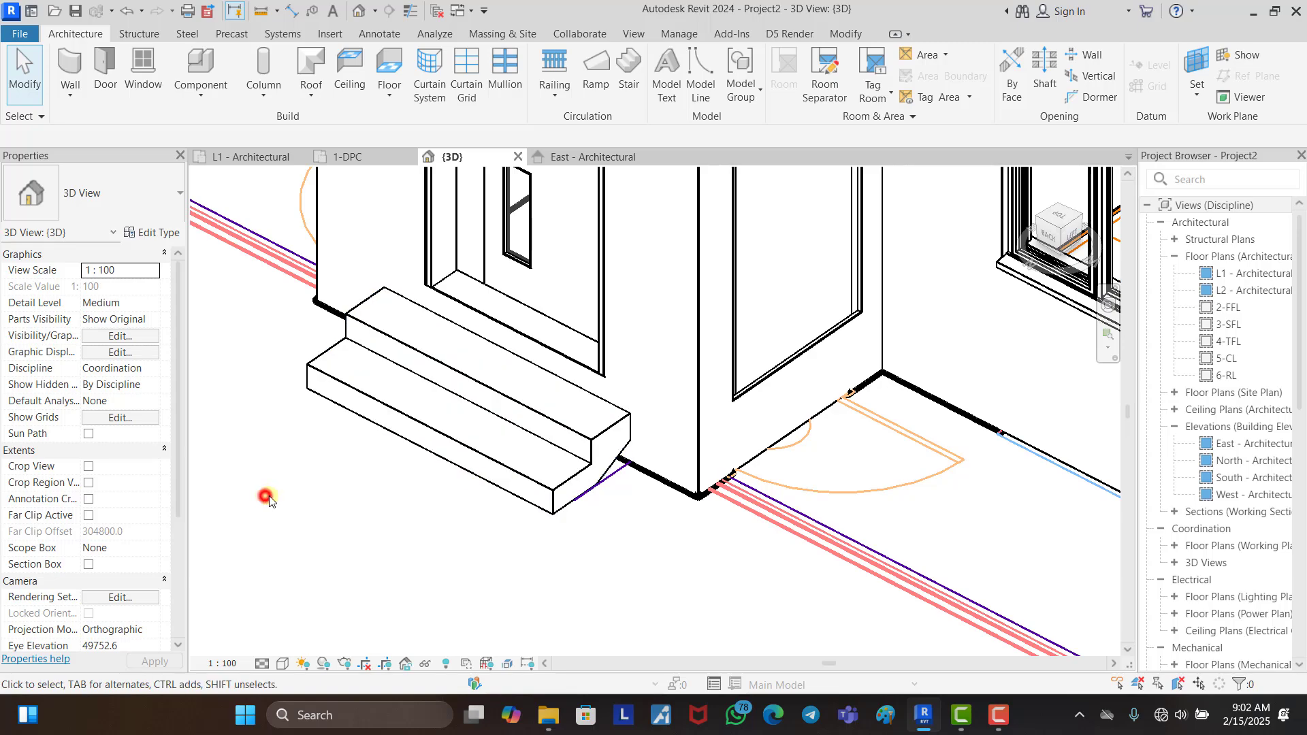
Step: Set the structural depth to 300 in the M_Monolithic Run type used by the two-step entrance stair
scroll(376, 481, "down", 2)
mouse_move(608, 562)
middle_mouse_down("shift")
mouse_move(573, 569)
mouse_move(602, 562)
middle_mouse_up("shift")
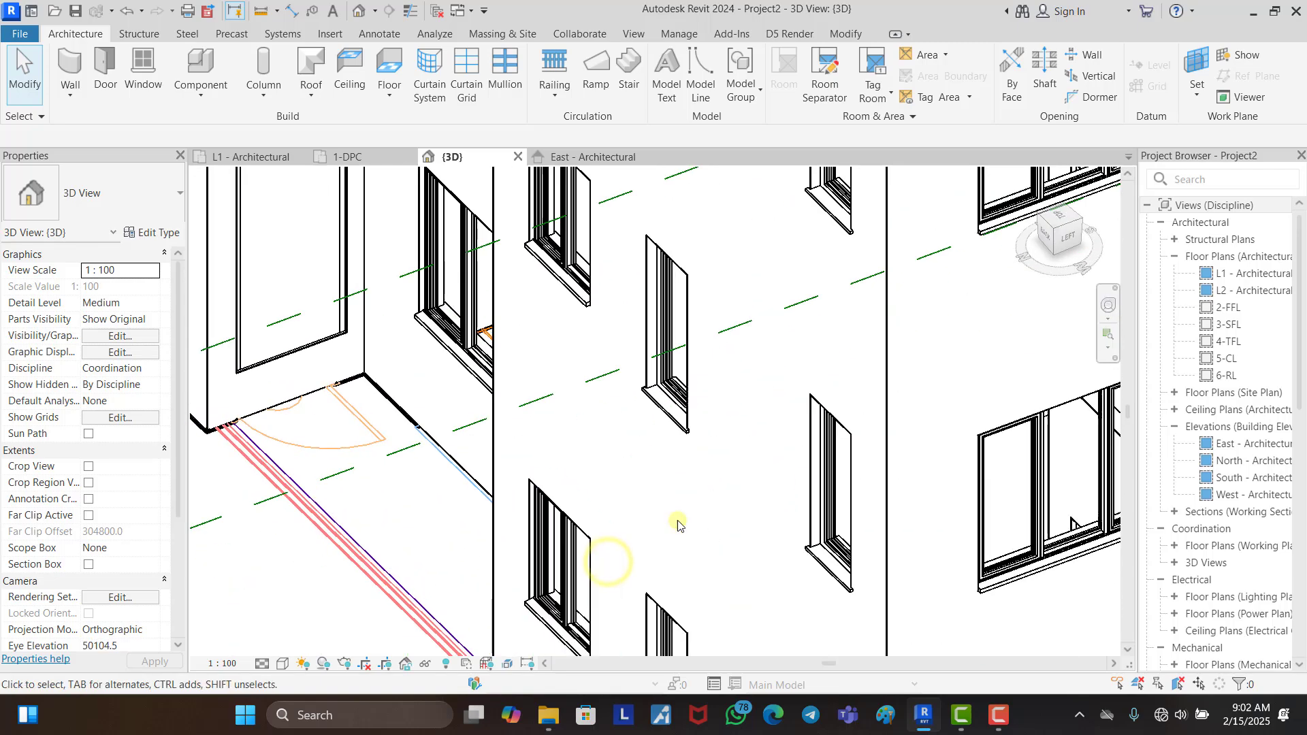
scroll(893, 444, "down", 5)
scroll(599, 428, "up", 3)
scroll(584, 427, "up", 3)
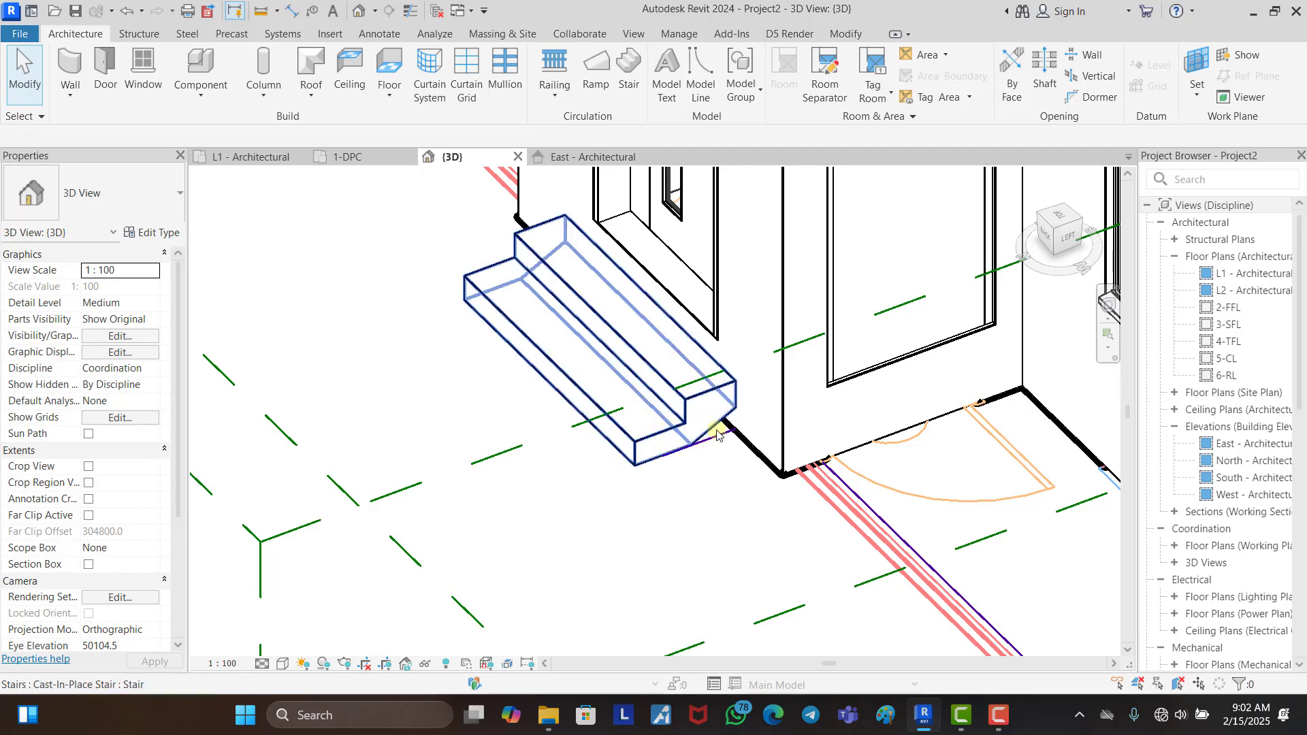
left_click(665, 438)
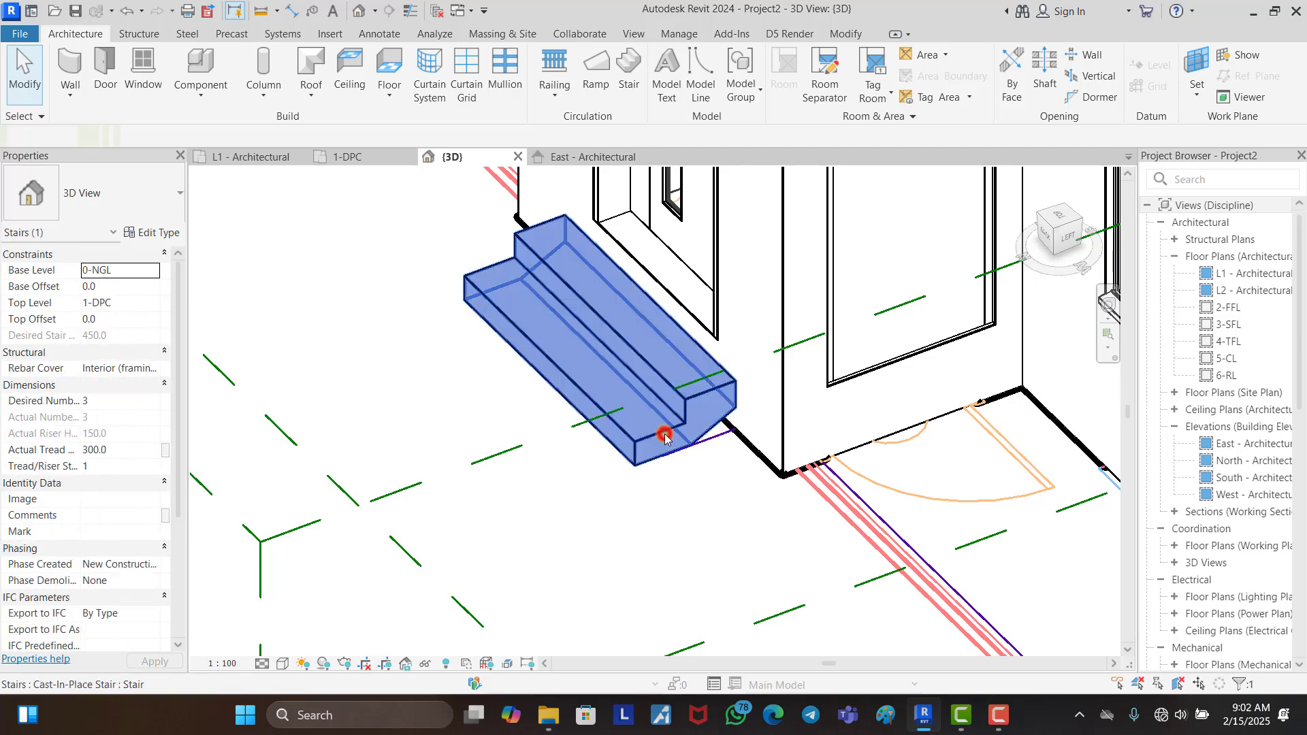
left_click(152, 235)
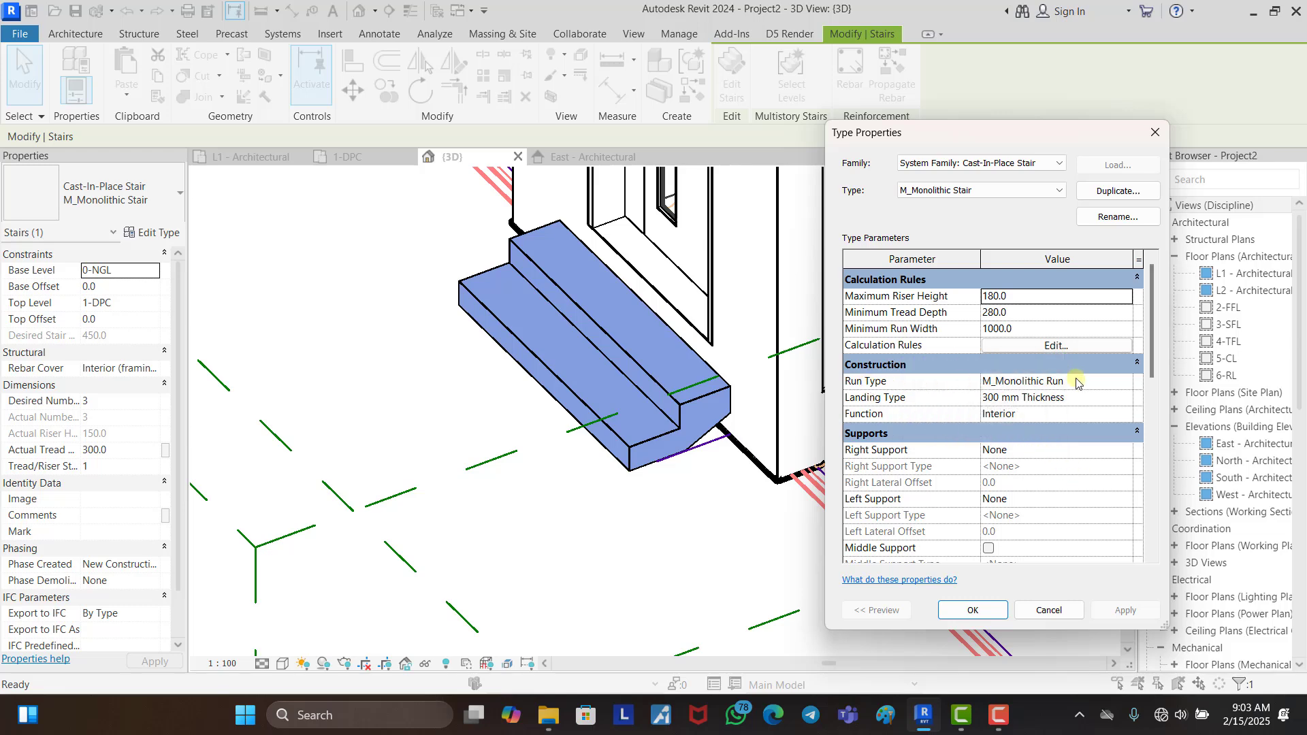
left_click(1128, 383)
left_click(1127, 384)
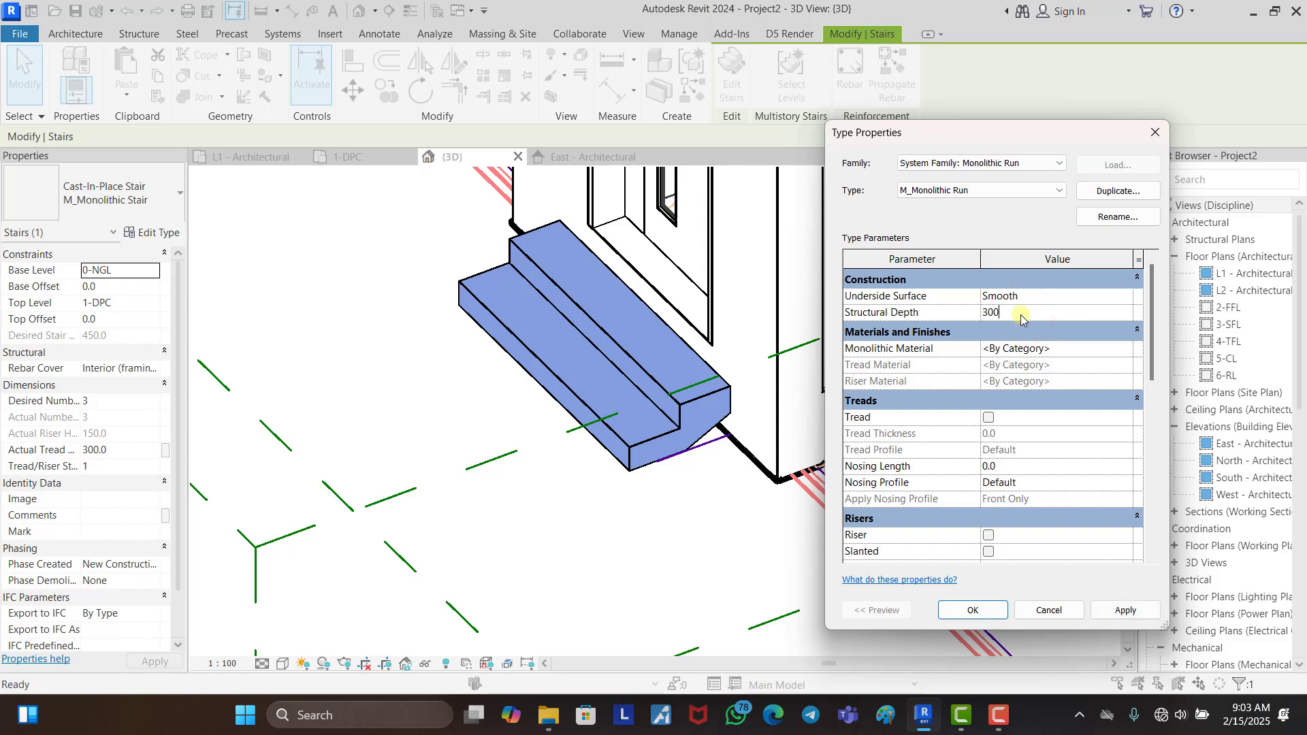
left_click(973, 611)
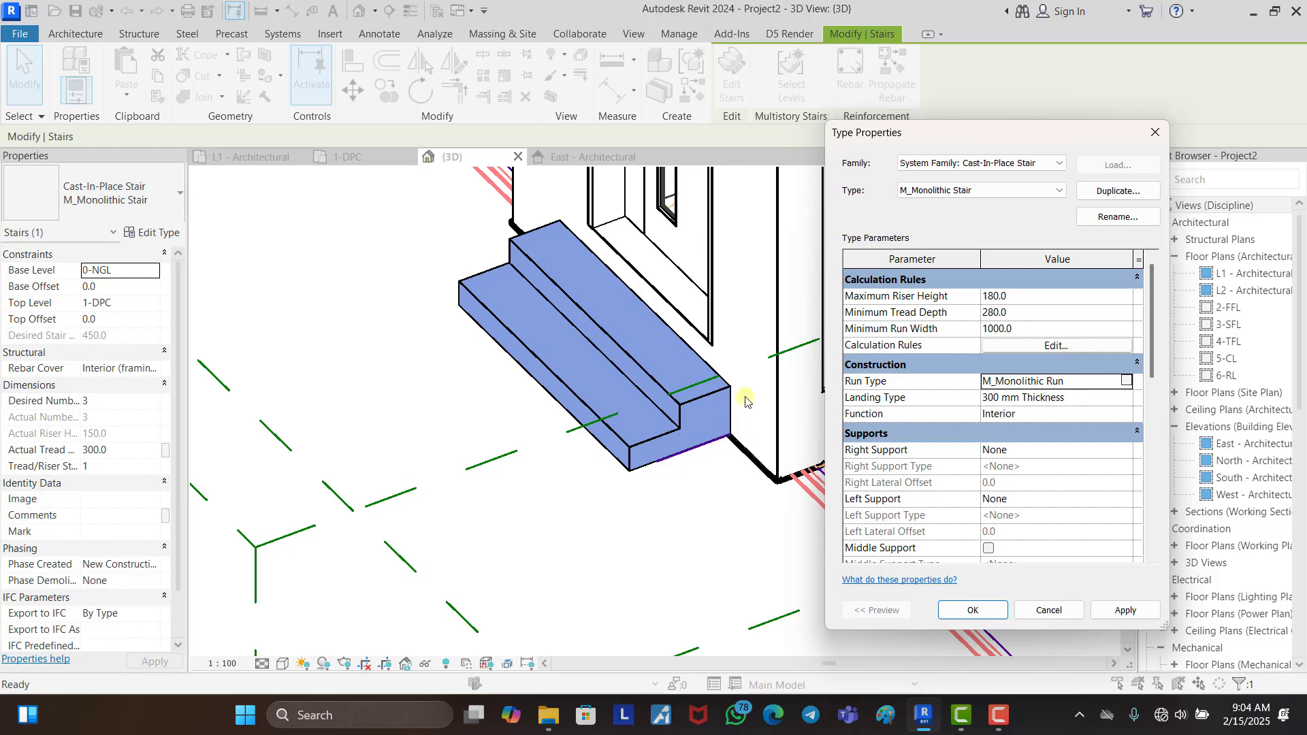
left_click(967, 611)
left_click(615, 563)
Step: Examine the entrance steps around the building in 3D and the stairwell layout in the L1 - Architectural plan
scroll(615, 563, "down", 5)
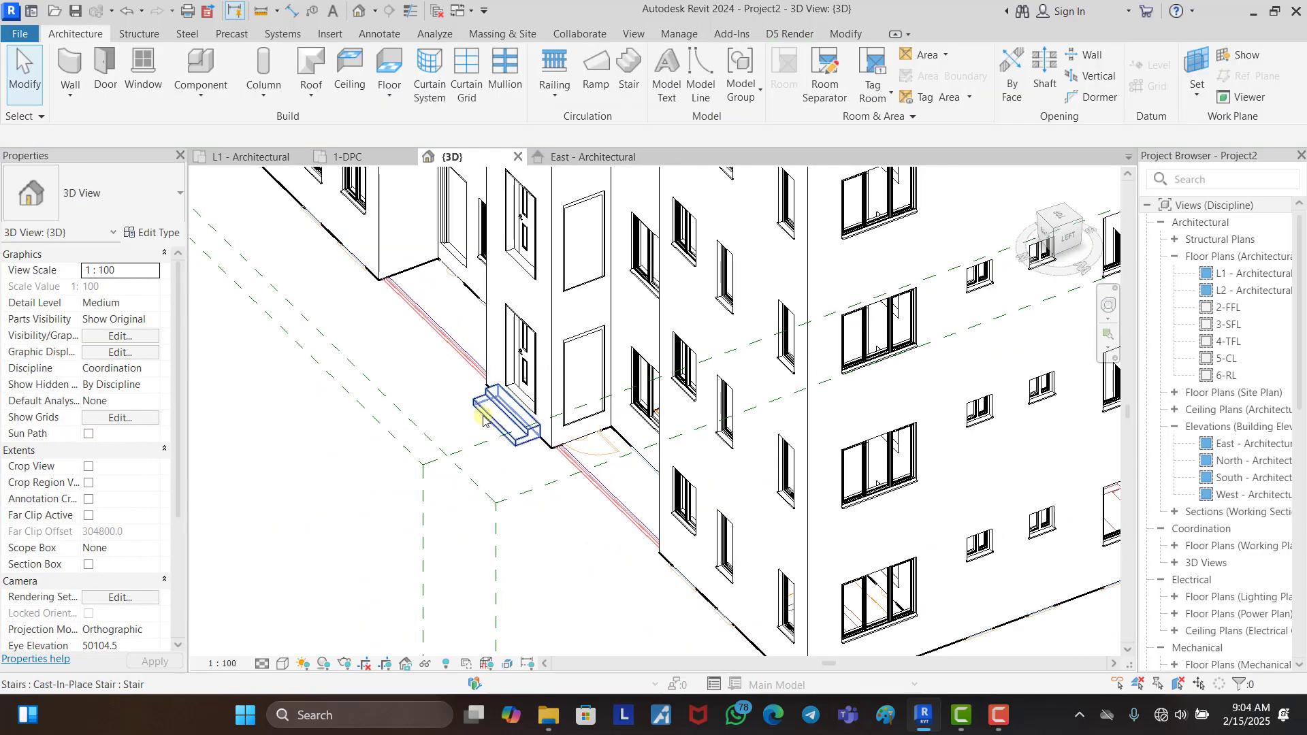
scroll(483, 419, "down", 3)
middle_click_drag(780, 459, 731, 393, "shift")
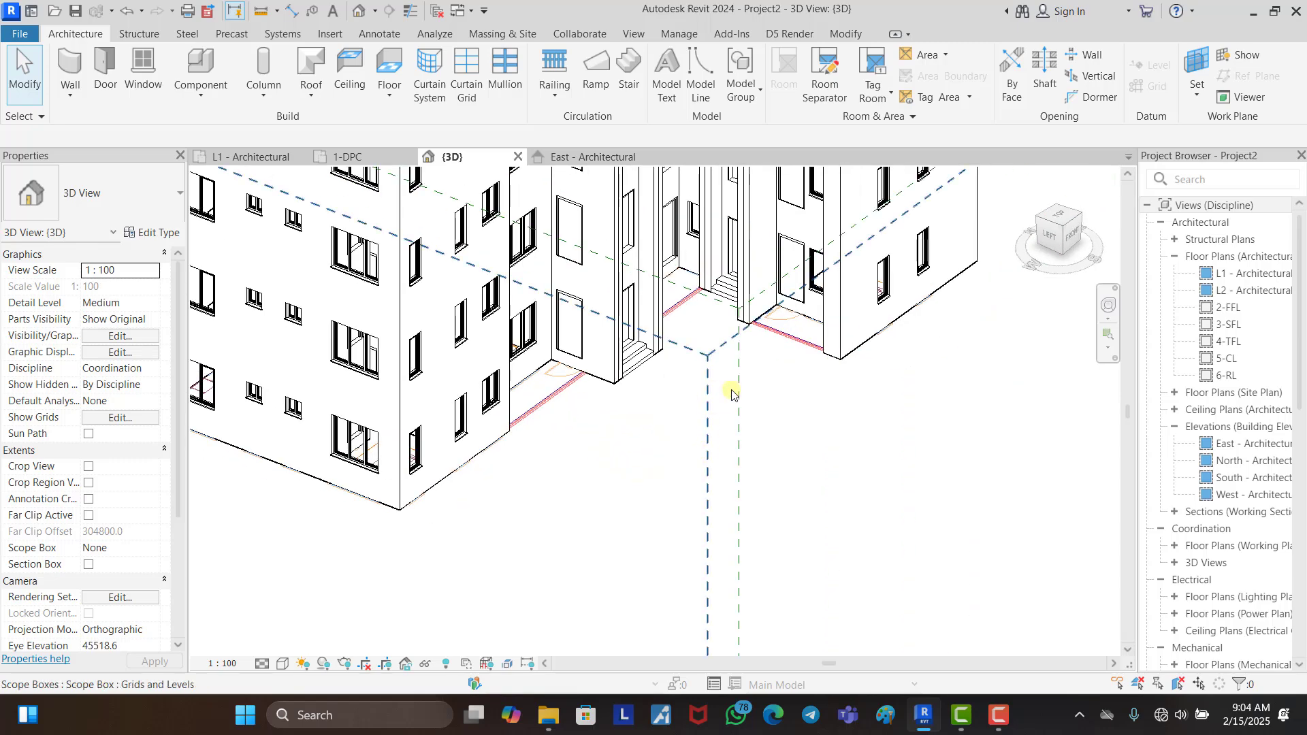
middle_click_drag(885, 487, 822, 496, "shift")
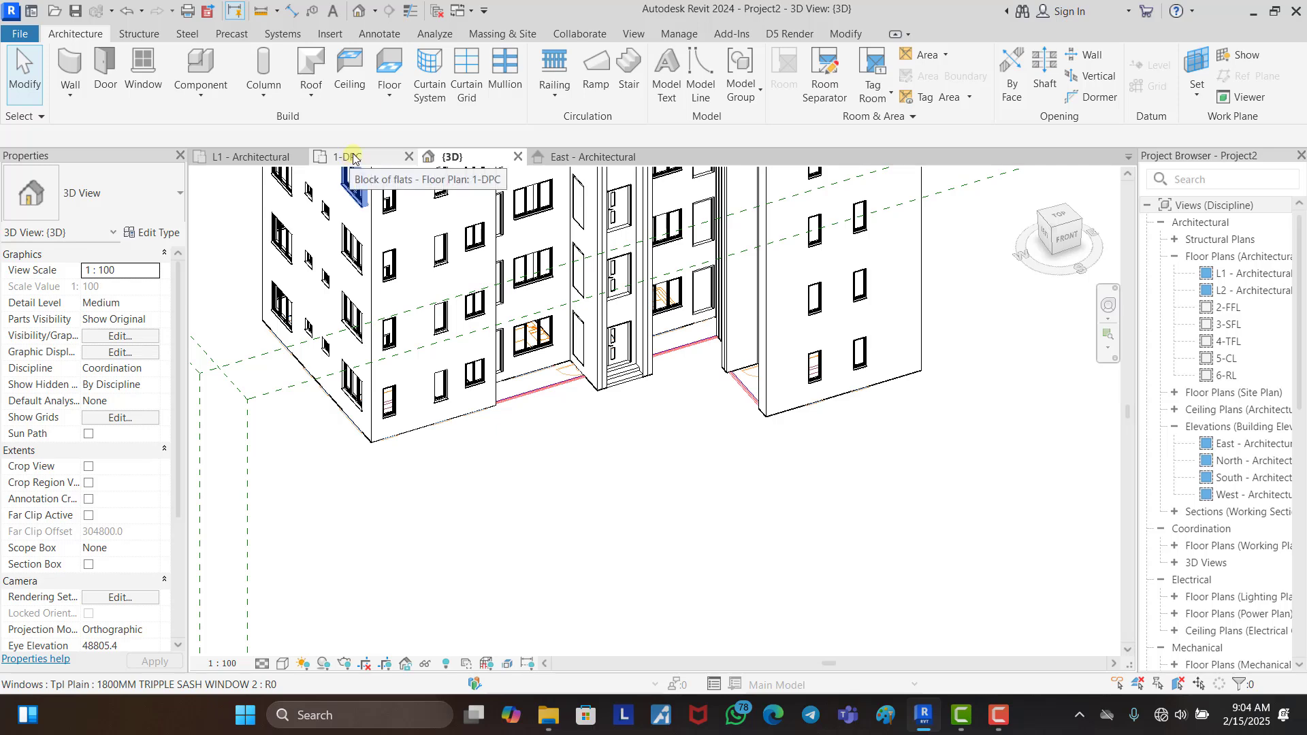
left_click(249, 161)
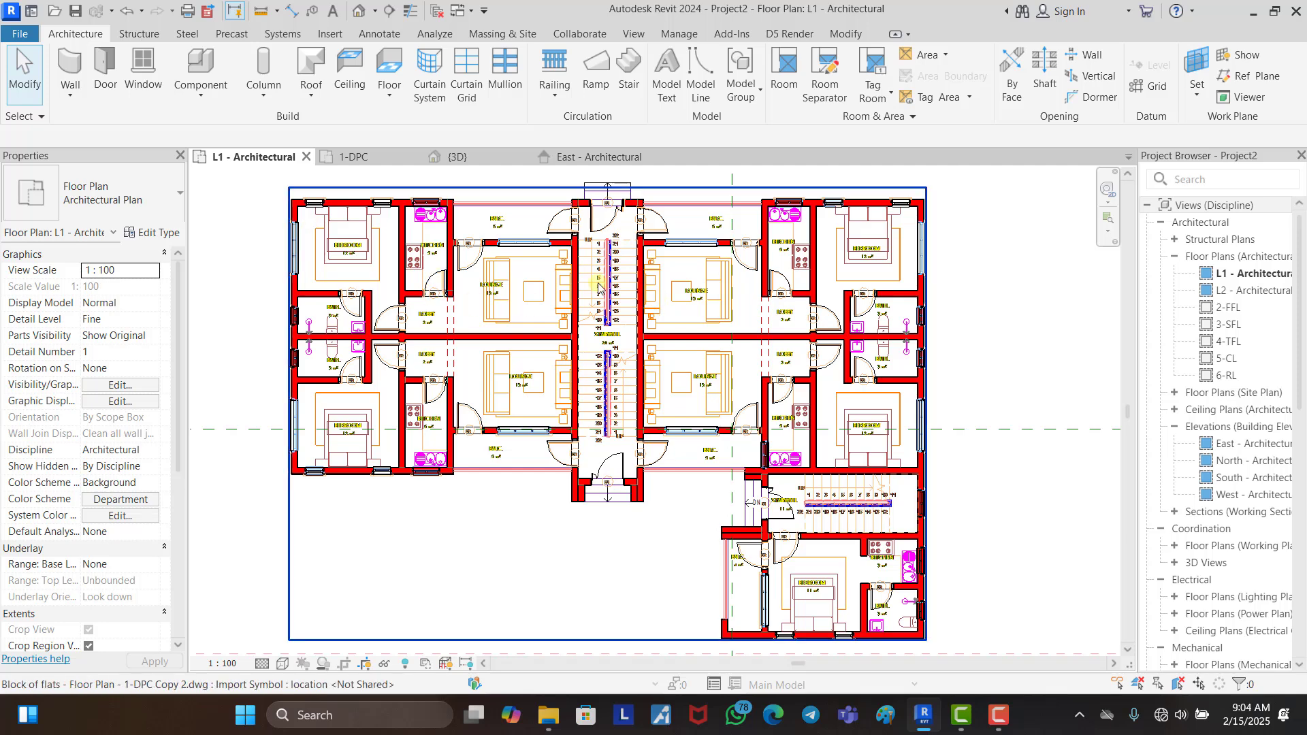
scroll(613, 247, "up", 2)
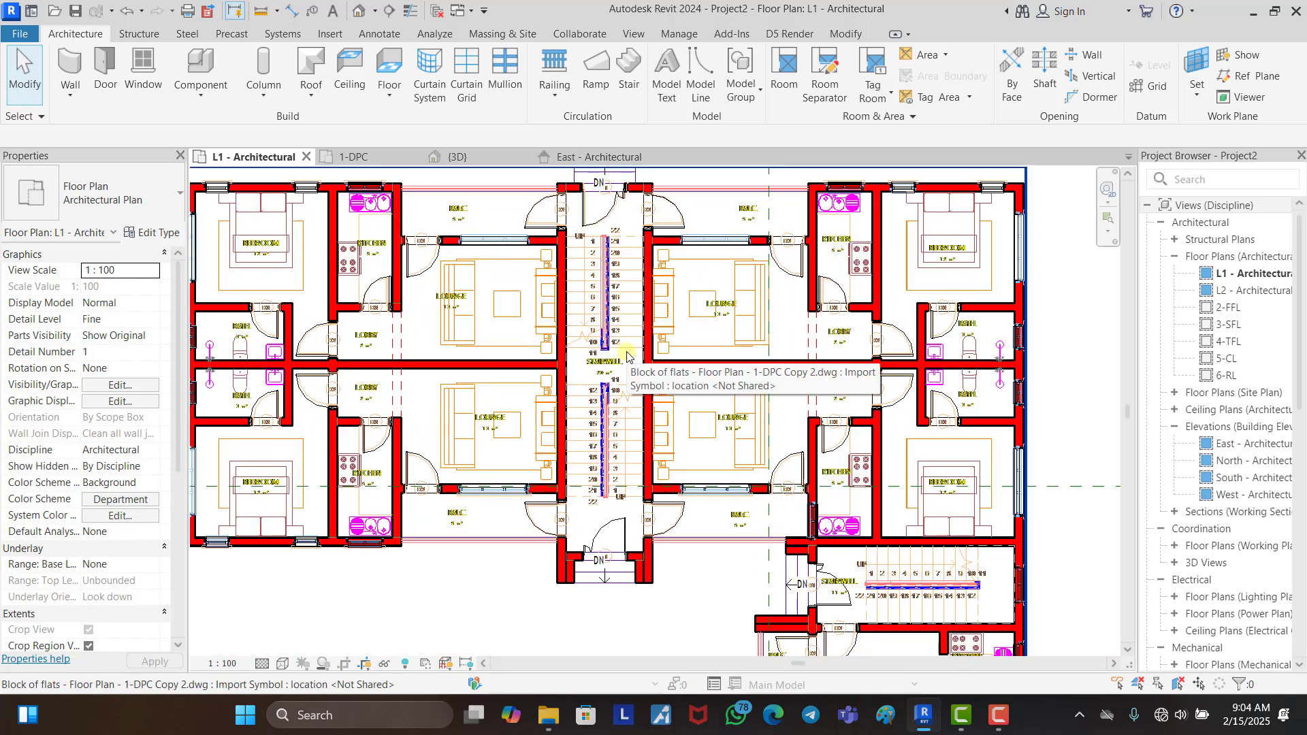
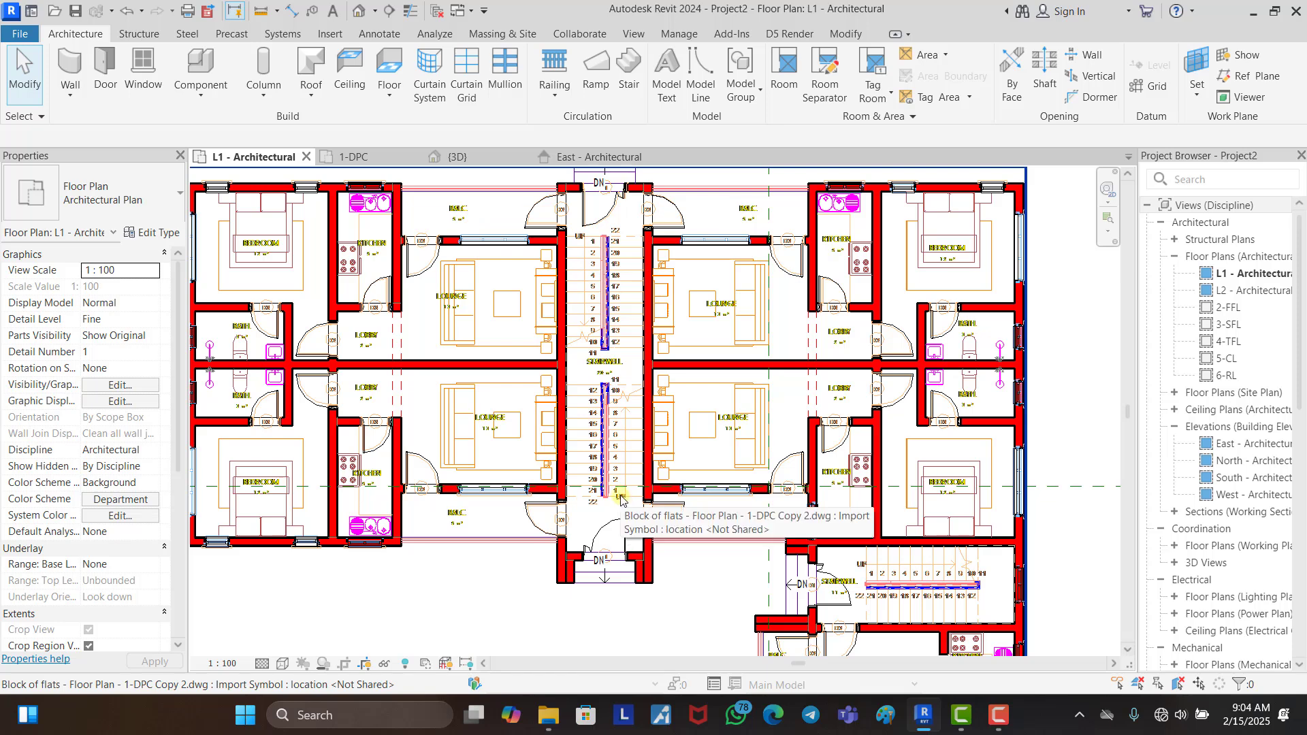
scroll(532, 368, "down", 1)
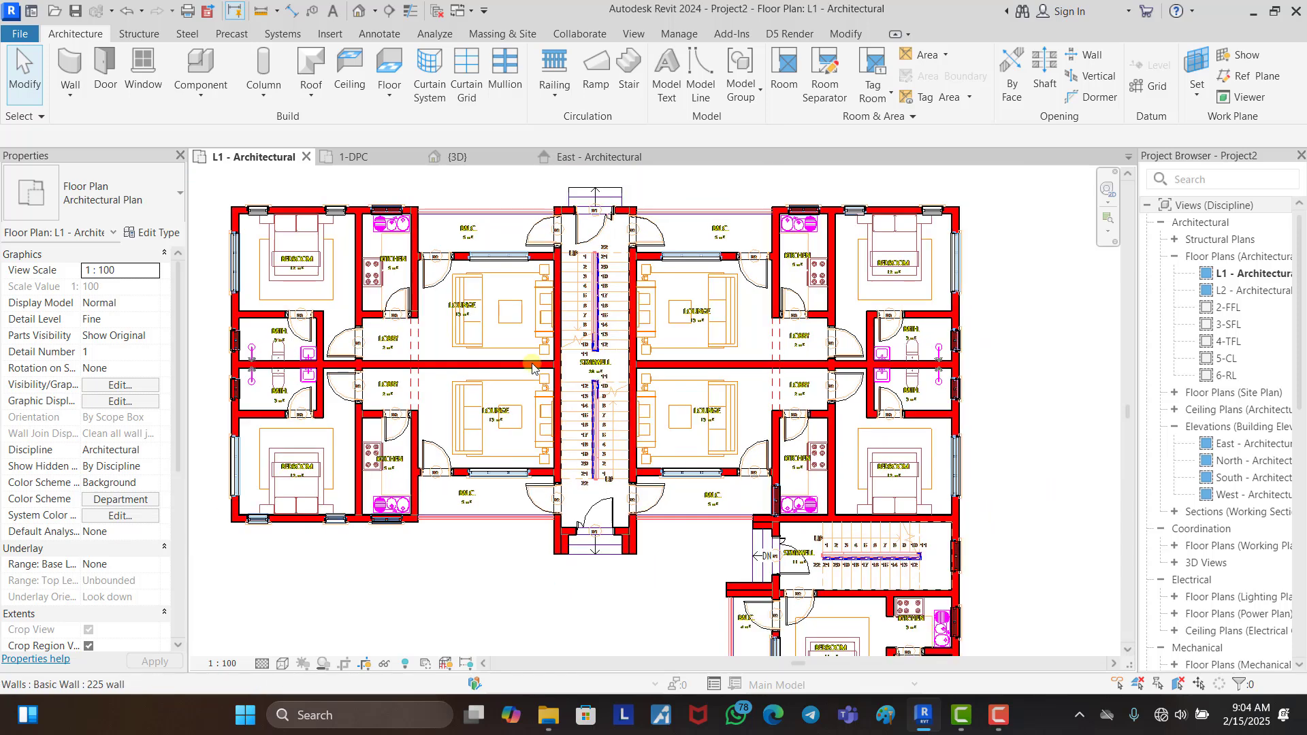
scroll(532, 368, "down", 1)
left_click(995, 341)
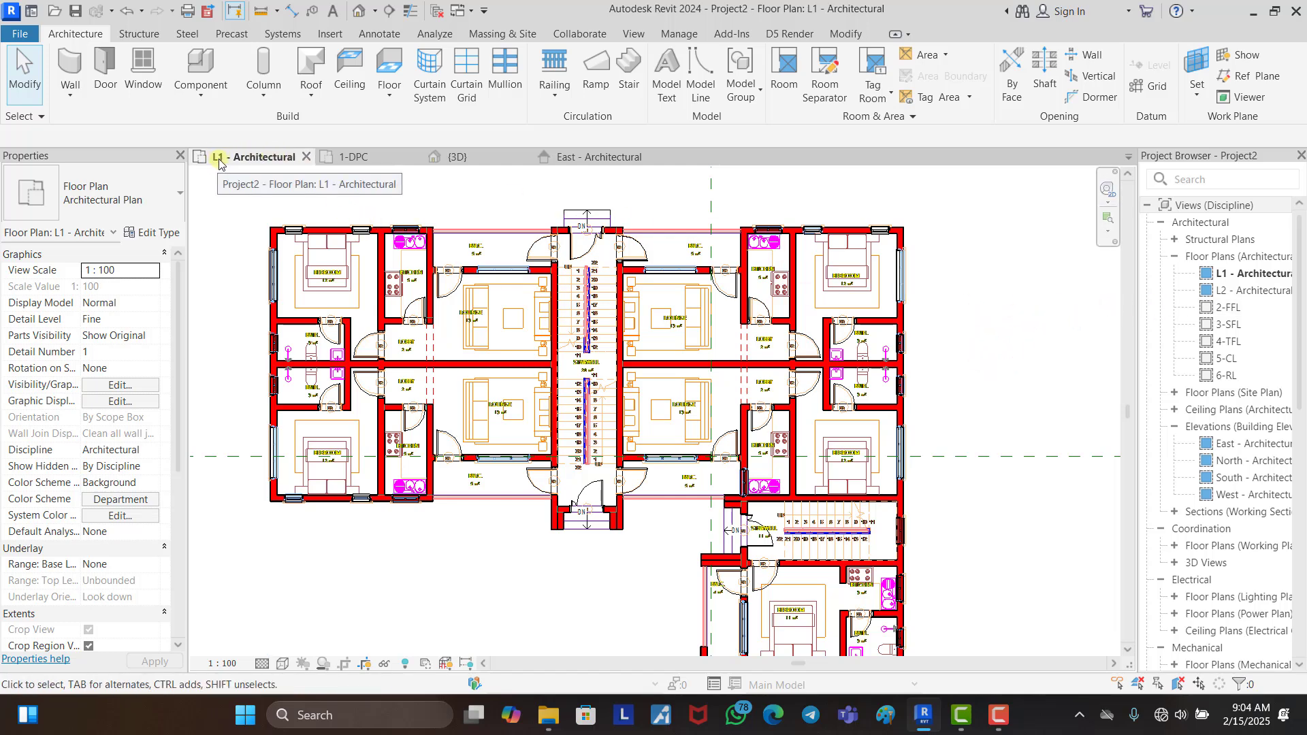
Step: Open the L2 - Architectural floor plan and bring the whole building into view
double_click(1249, 292)
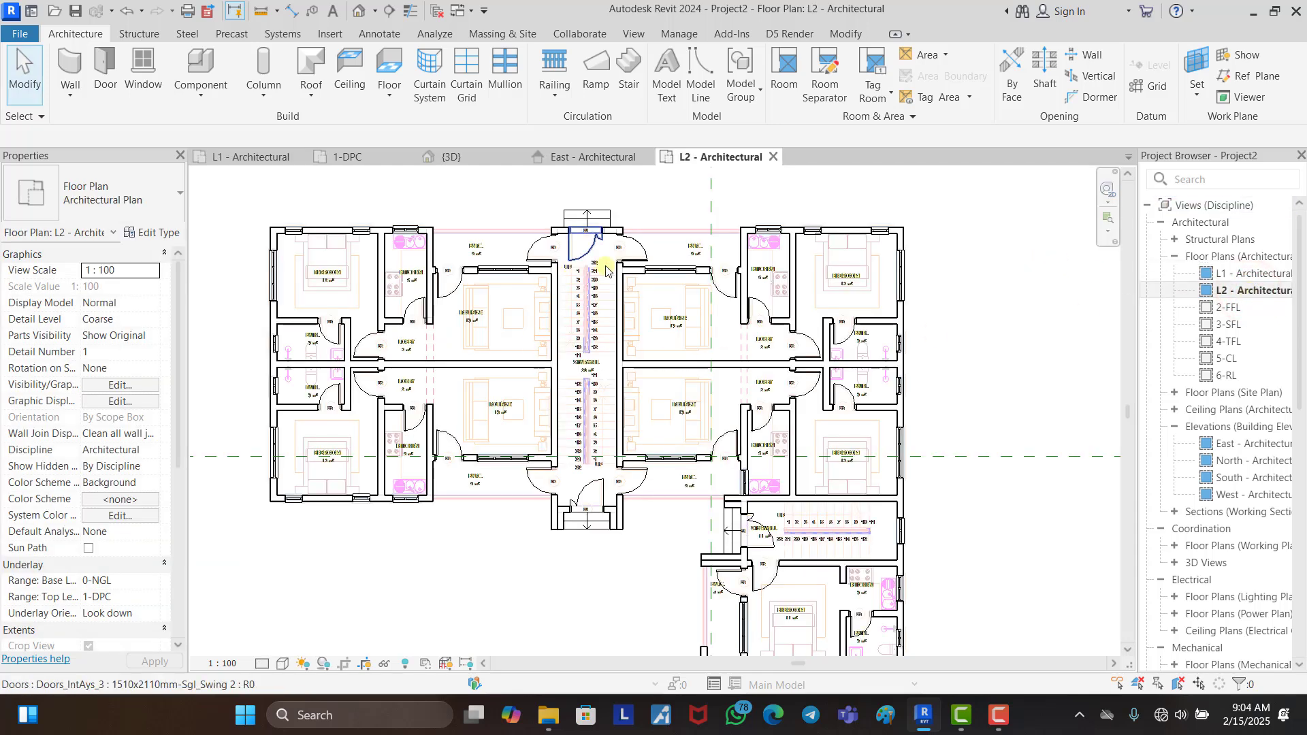
scroll(608, 271, "down", 2)
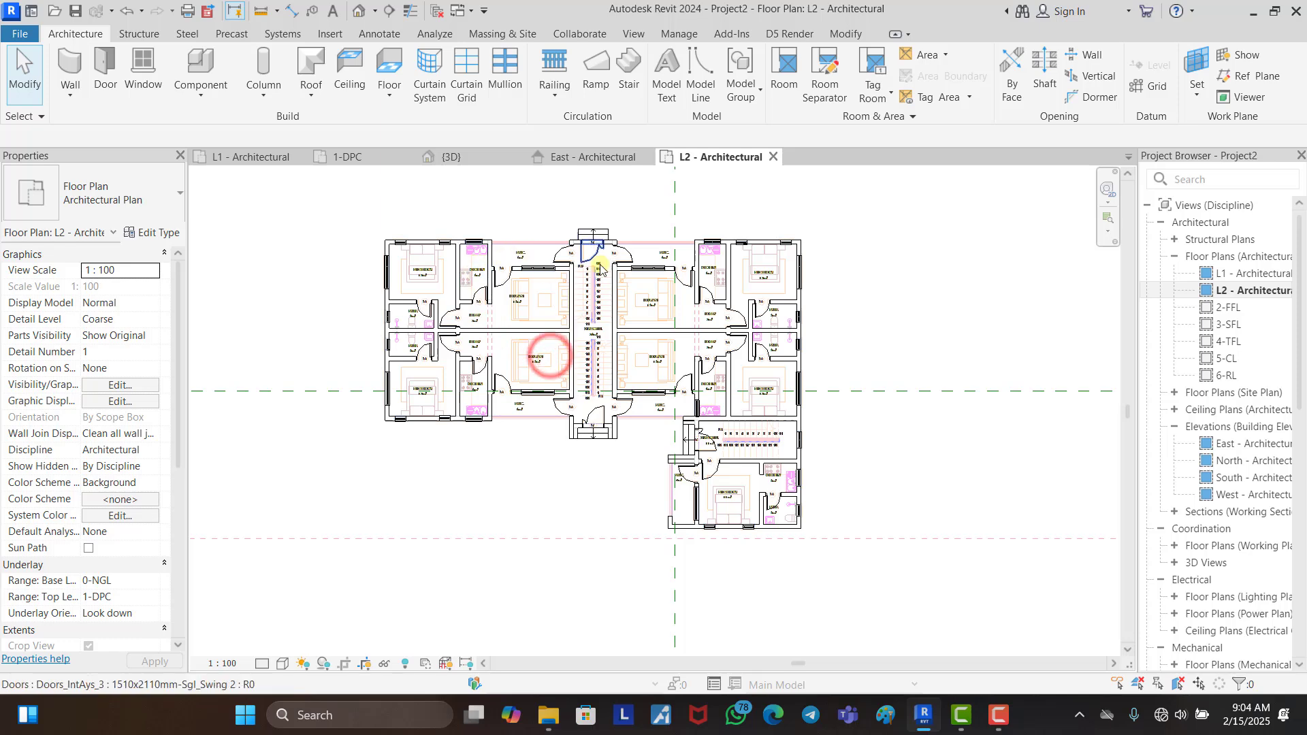
left_click(897, 292)
scroll(650, 366, "down", 1)
scroll(649, 369, "up", 1)
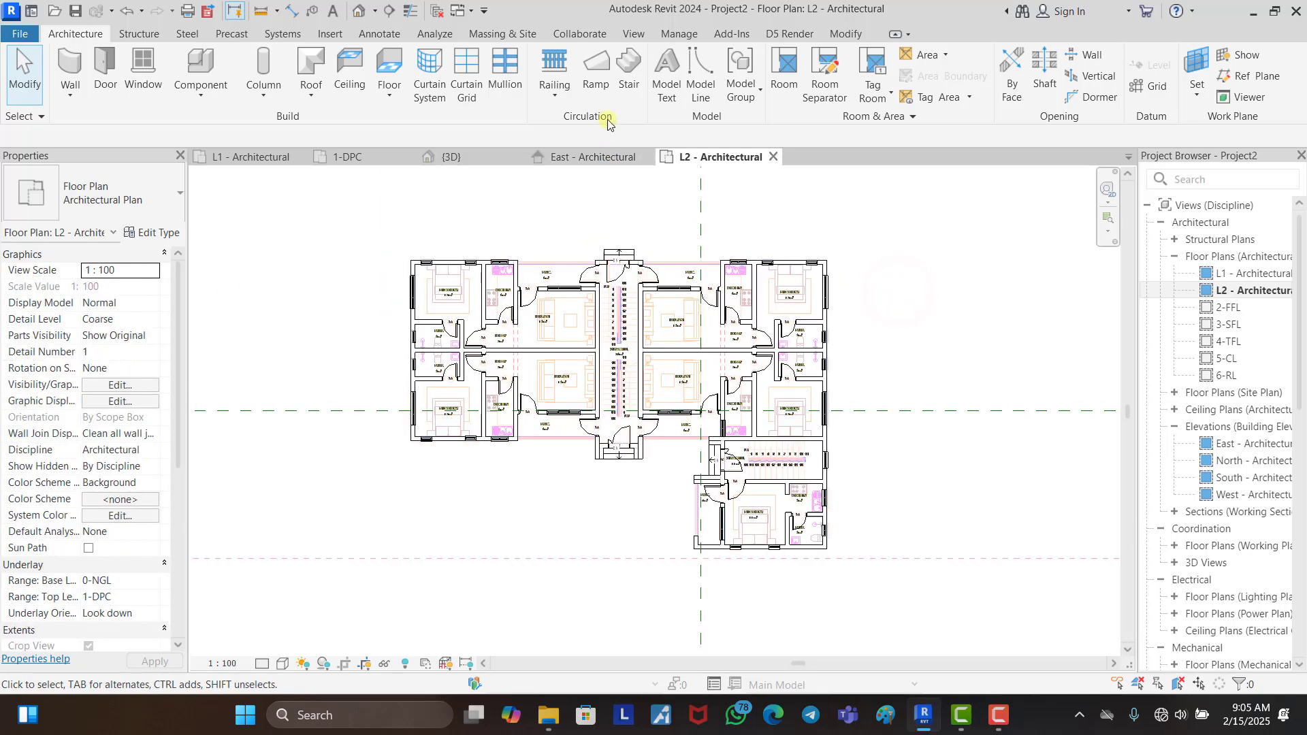
Step: Start a new stair in the L2 plan using the Cast-In-Place M_Monolithic Stair type
left_click(629, 81)
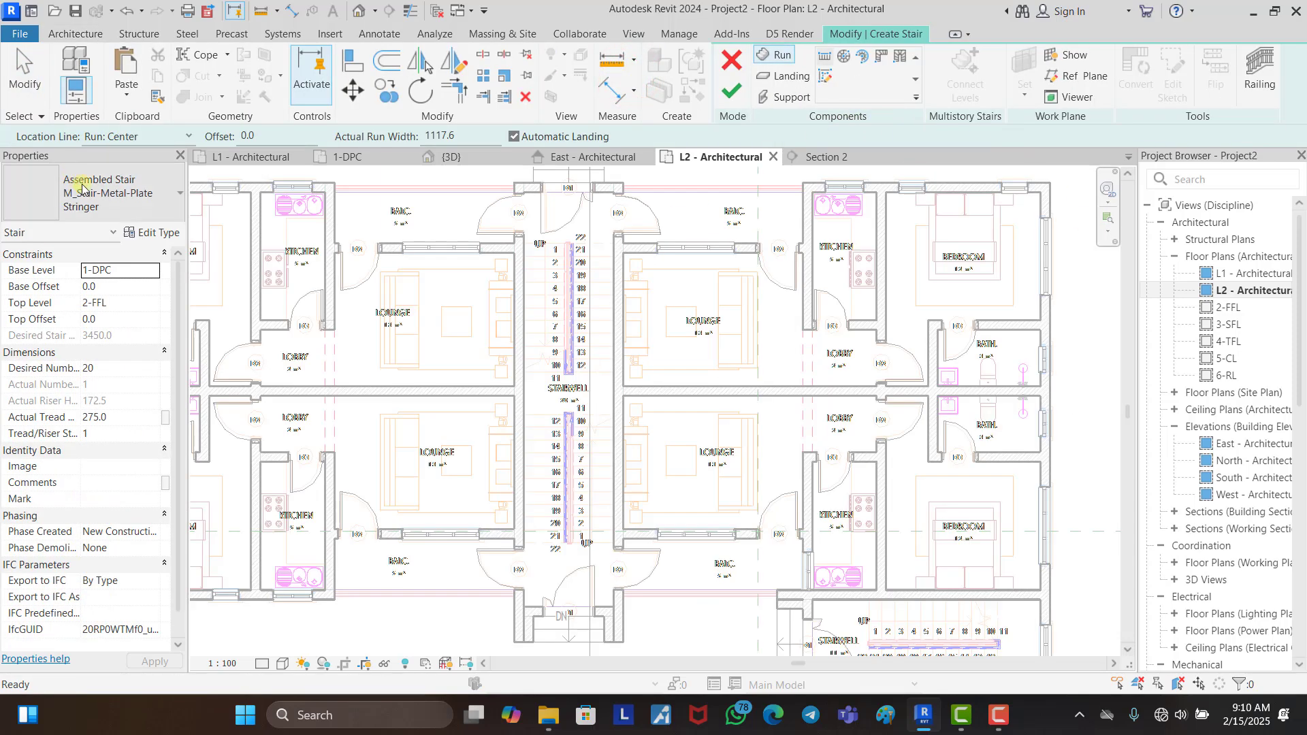
left_click(95, 193)
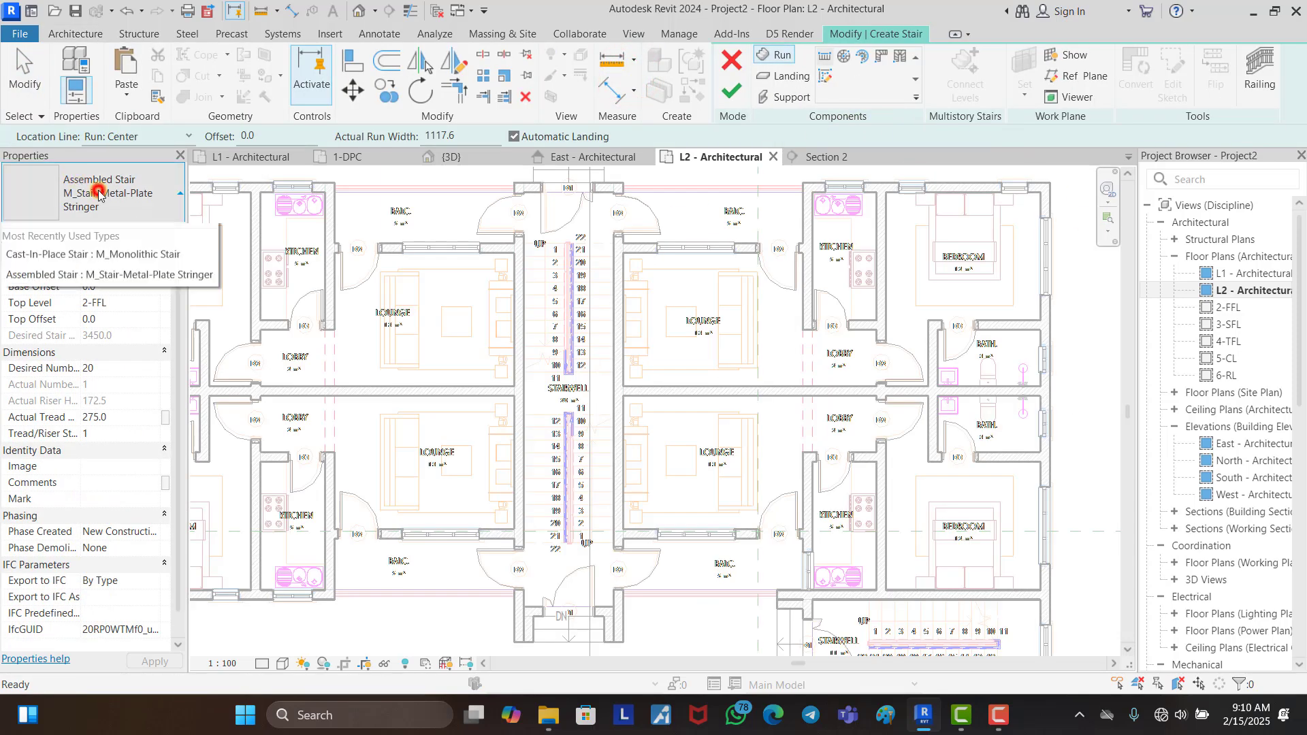
left_click(102, 339)
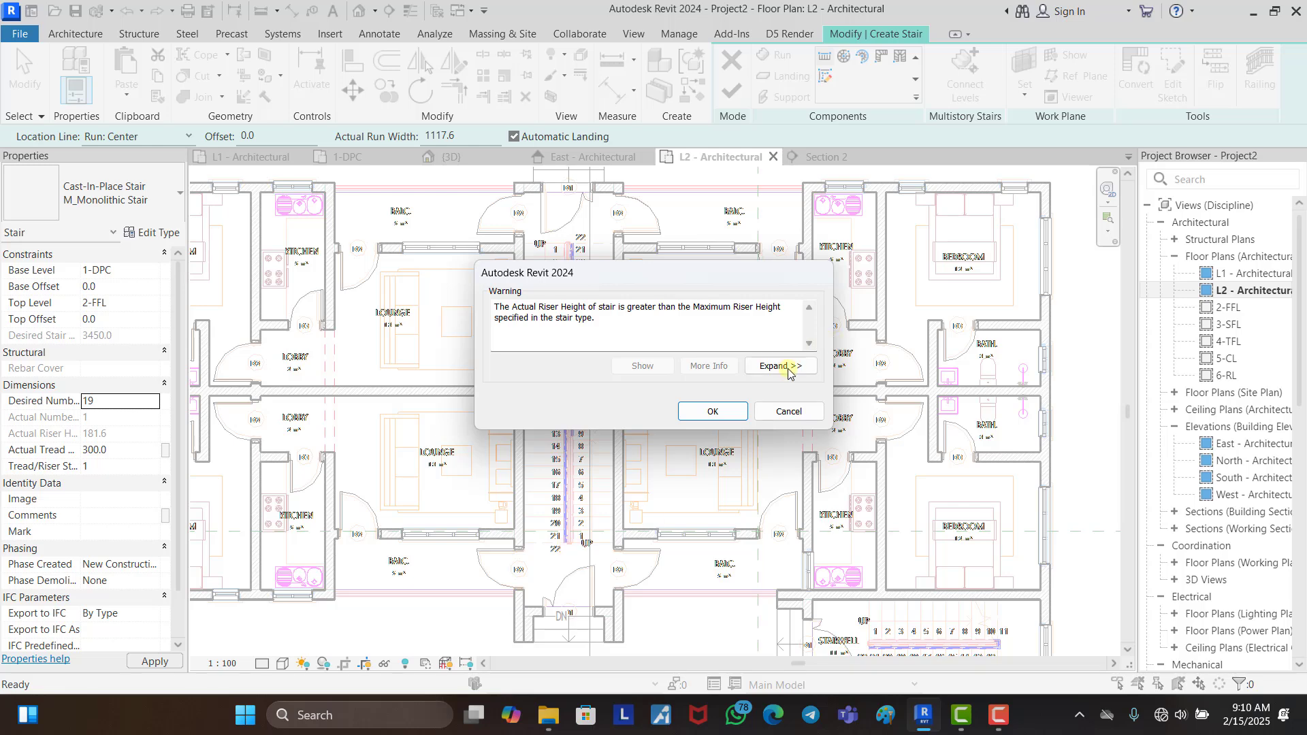
Step: Set the new stair's desired number of risers to 22 and review its type calculation rules
left_click(712, 411)
scroll(579, 544, "up", 5)
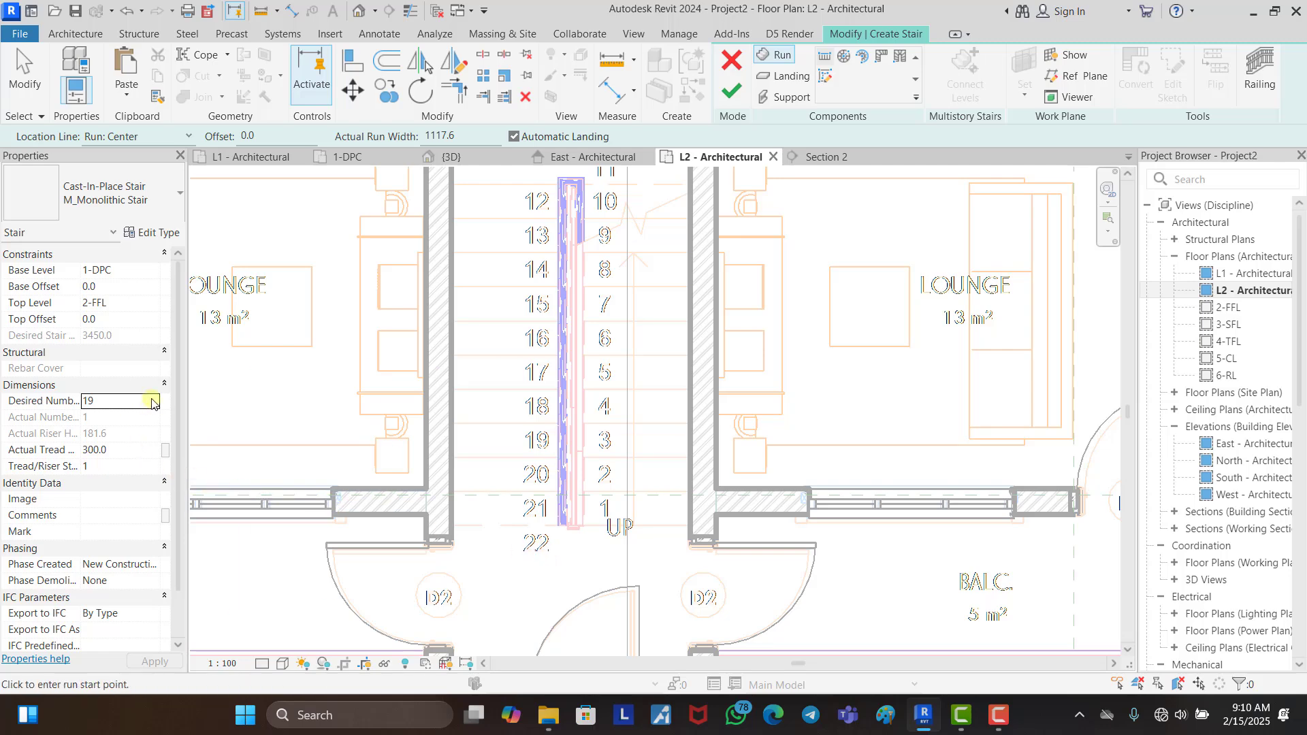
type("22")
left_click(151, 232)
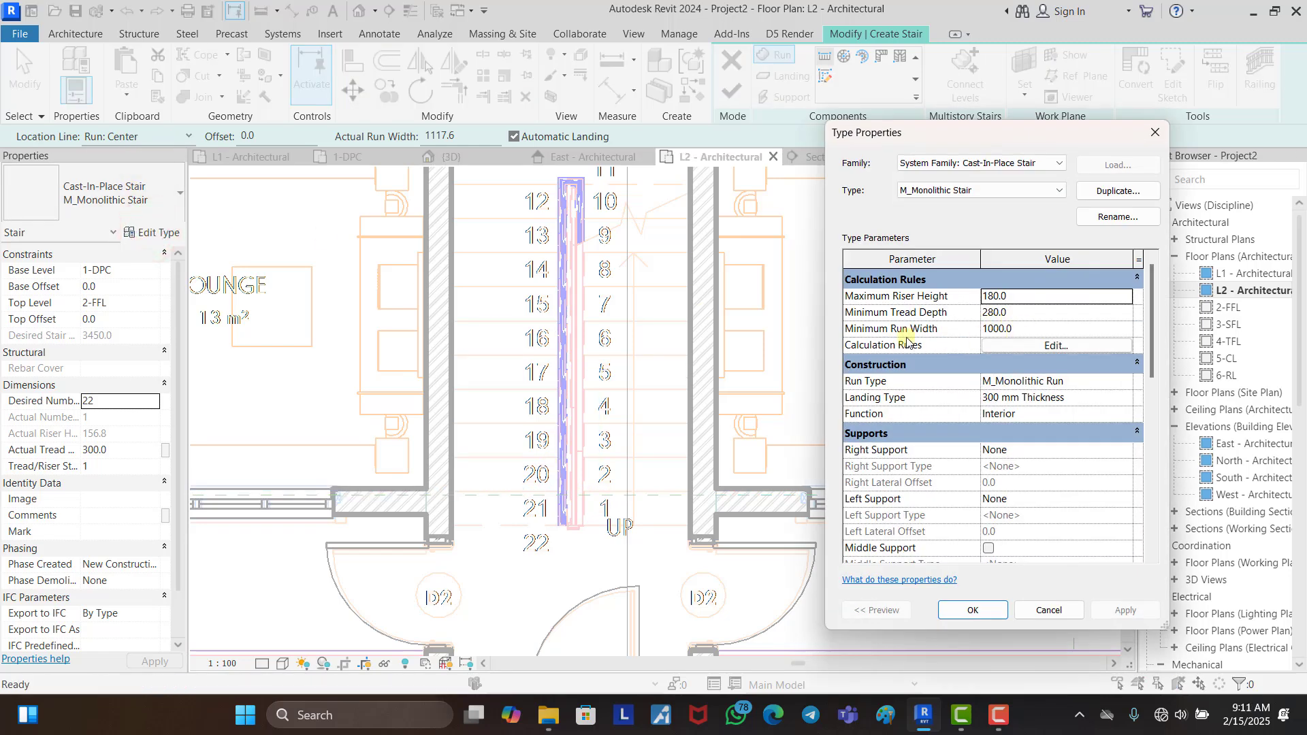
left_click(998, 605)
Step: Draw the first straight run 3000 mm long in the lower stairwell, from riser 1 to riser 11 of the imported plan
scroll(629, 524, "up", 3)
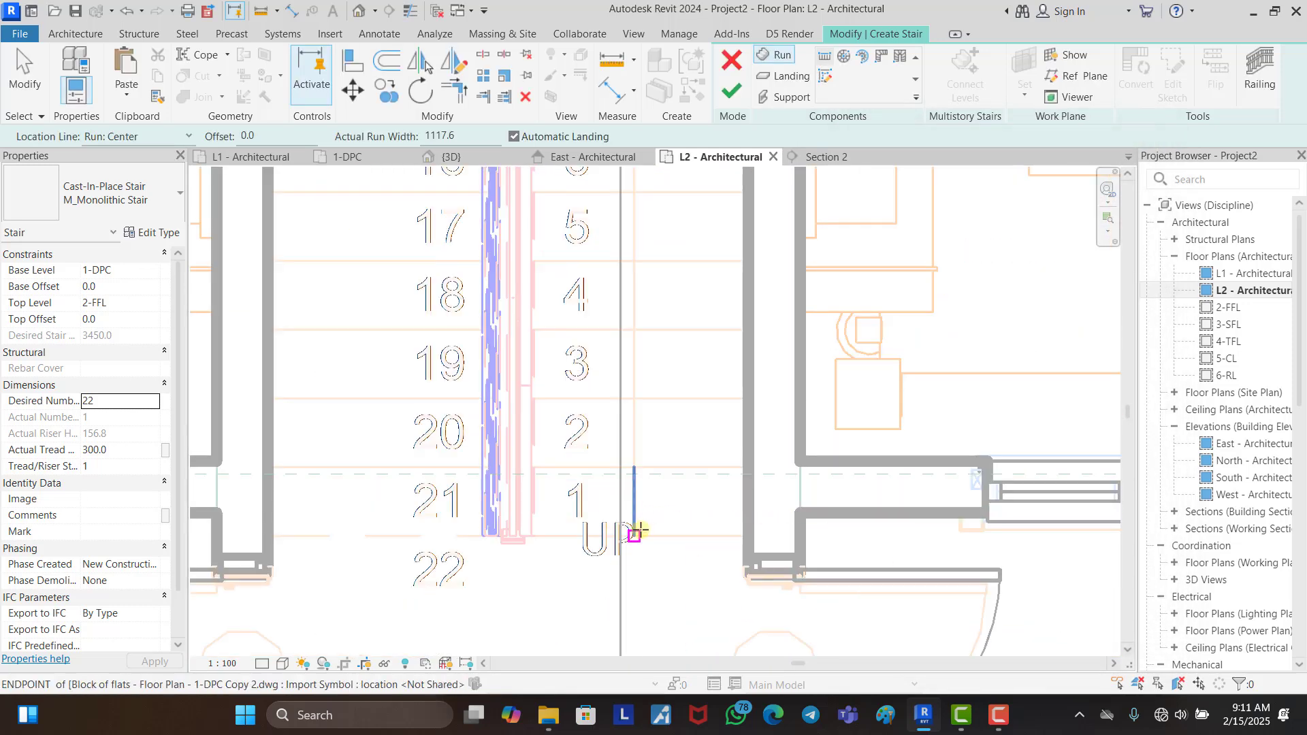
left_click(636, 533)
scroll(633, 537, "down", 3)
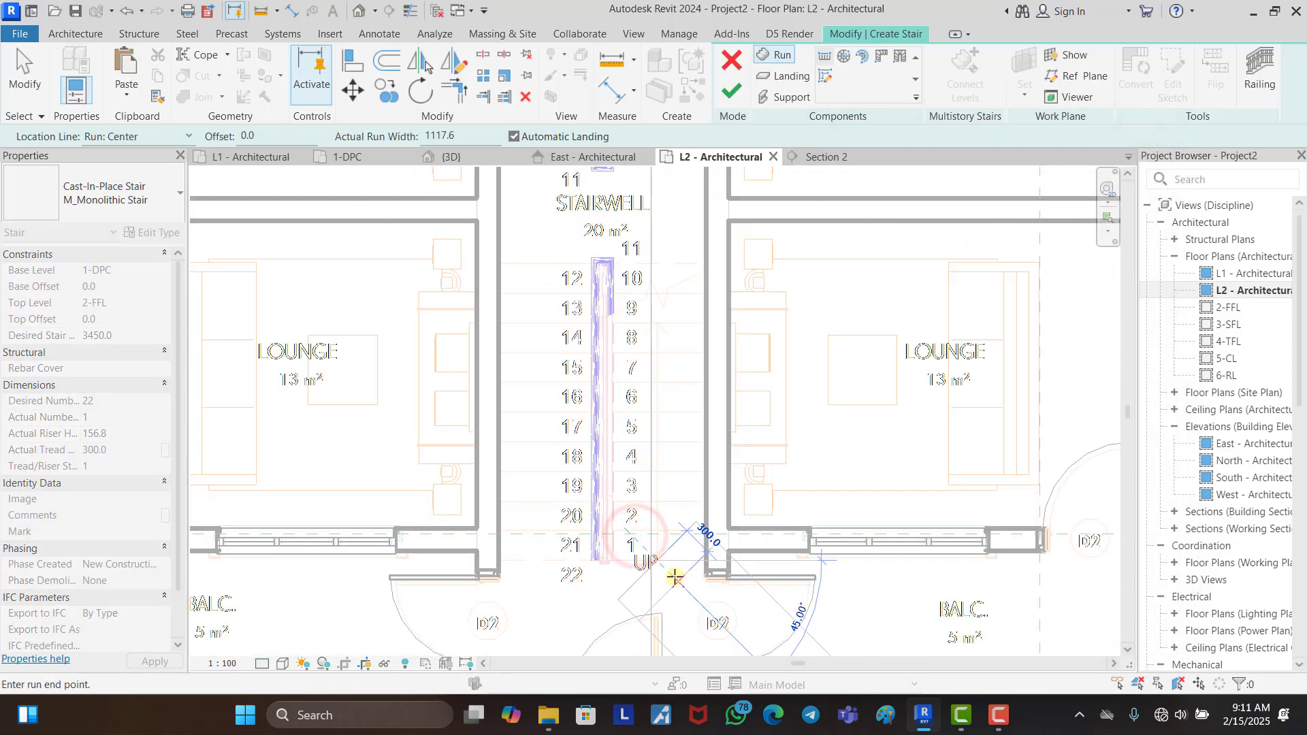
scroll(674, 578, "down", 2)
scroll(656, 333, "up", 3)
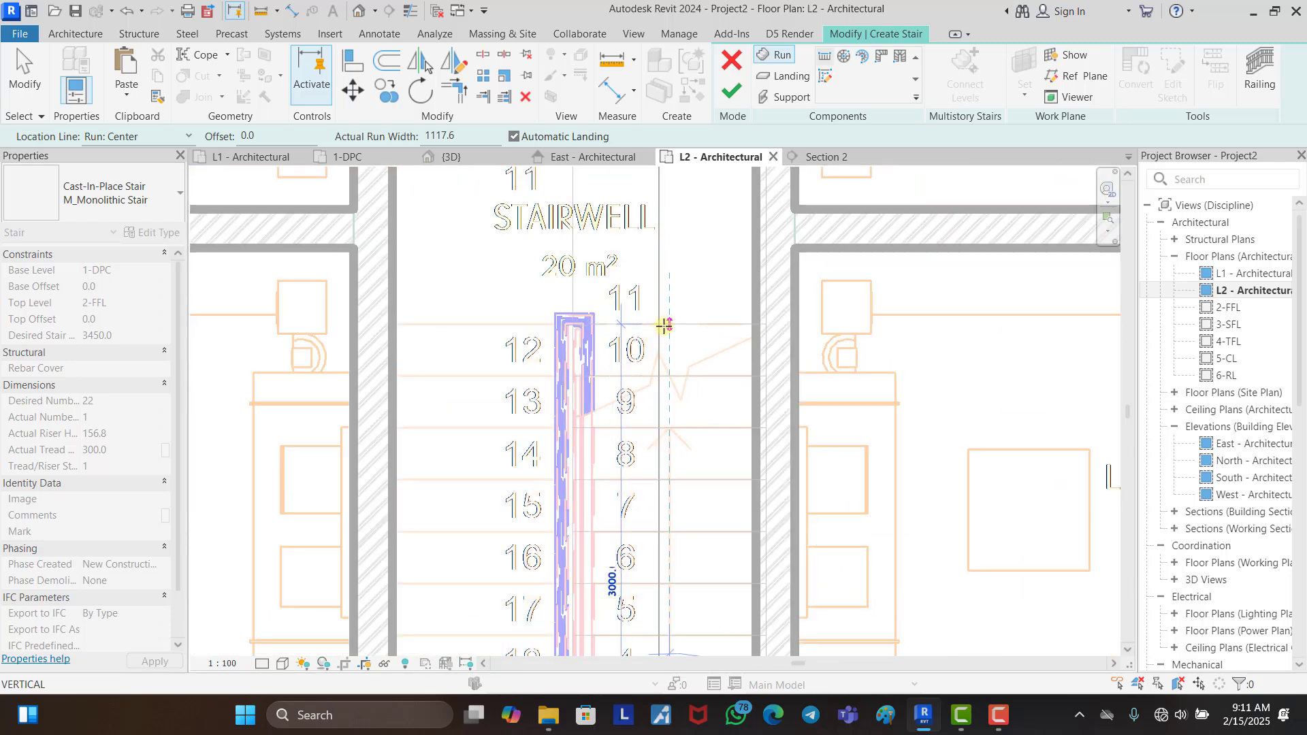
left_click(669, 325)
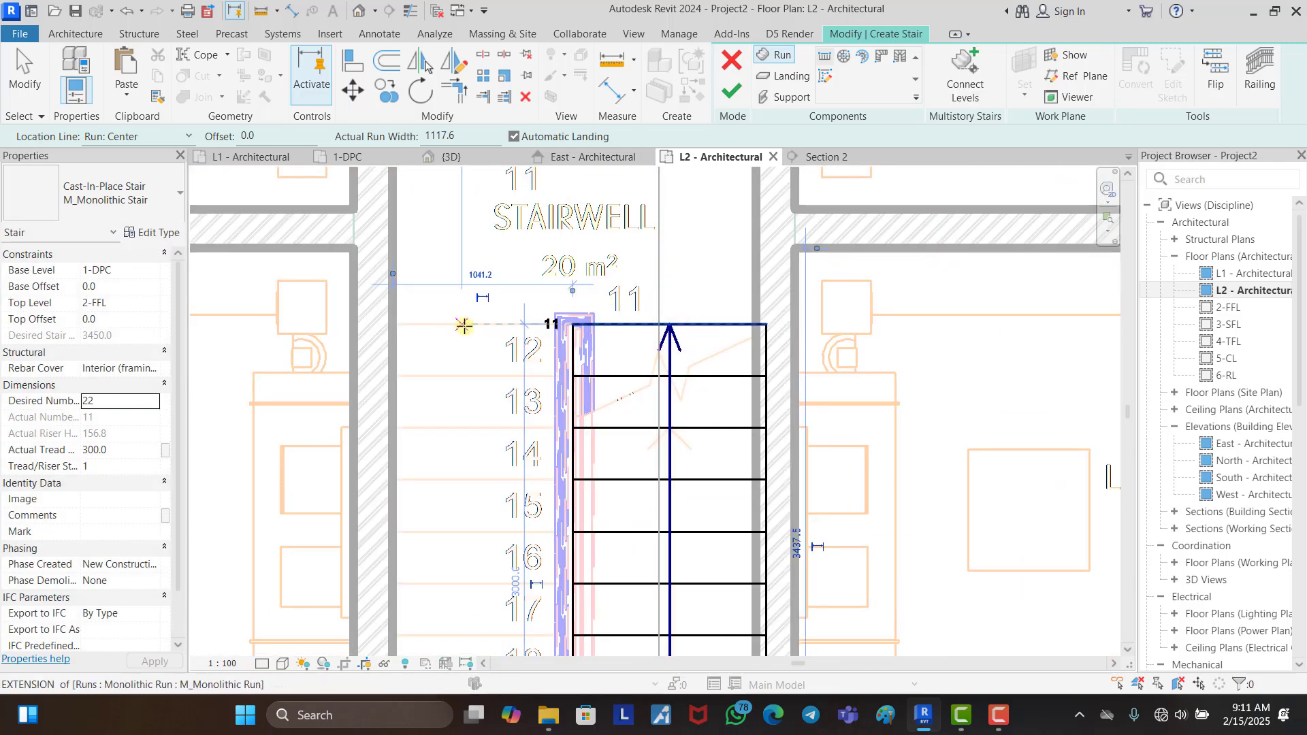
Step: Draw the parallel return run from riser 12 back to riser 22, with an automatic landing joining both runs
left_click(450, 324)
scroll(446, 432, "down", 3)
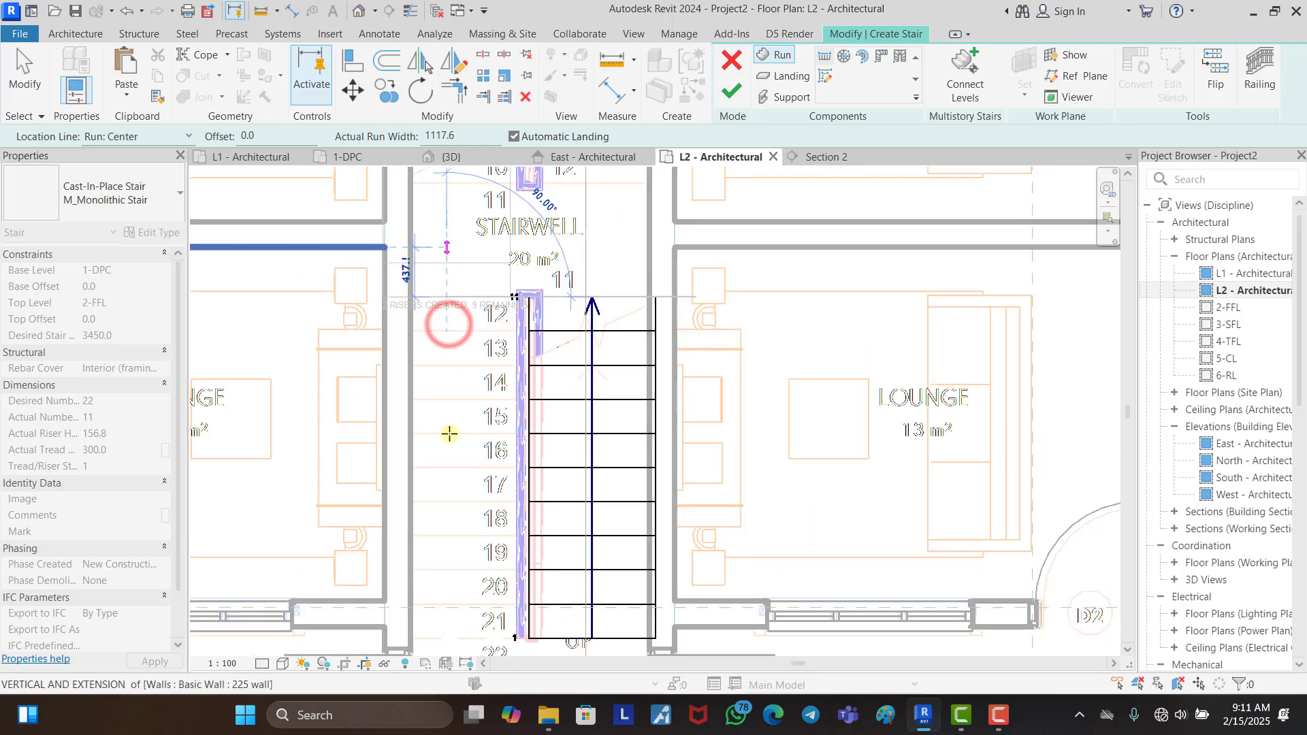
left_click(444, 614)
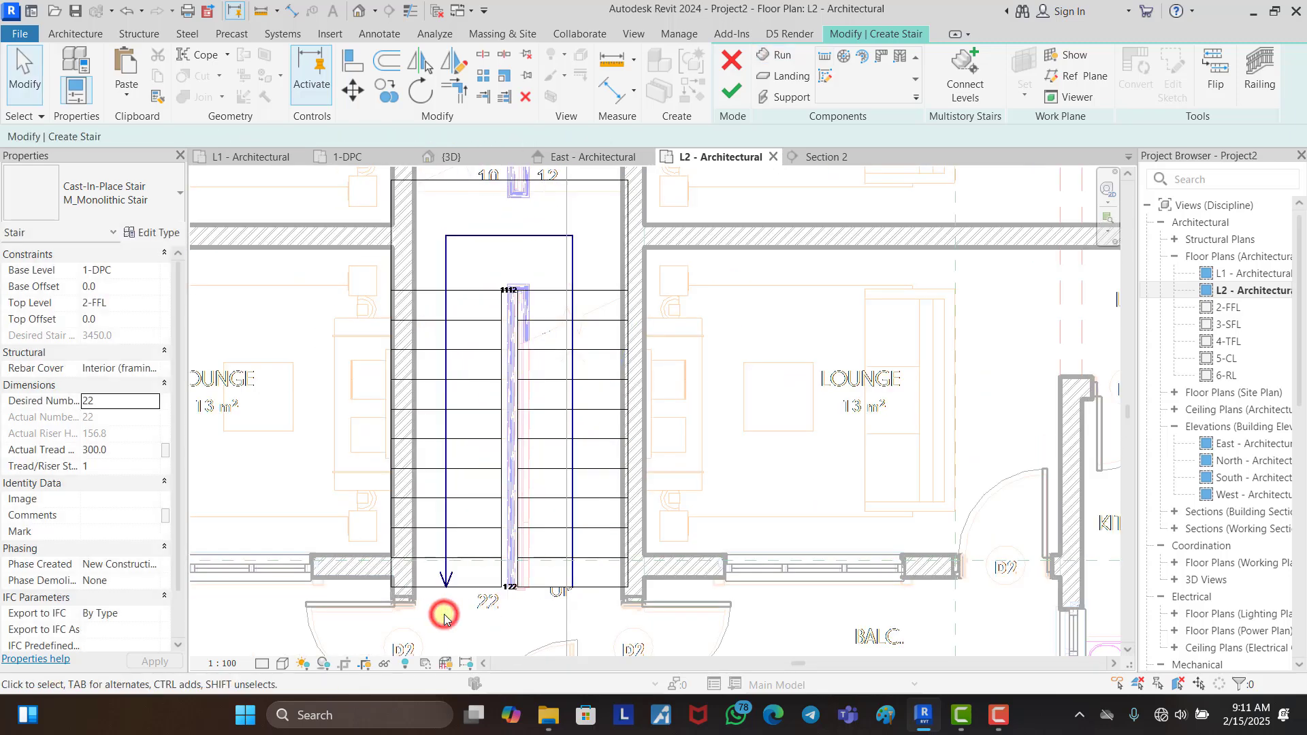
Step: Measure the stairwell's clear width between the inner faces of its side walls
scroll(443, 609, "up", 2)
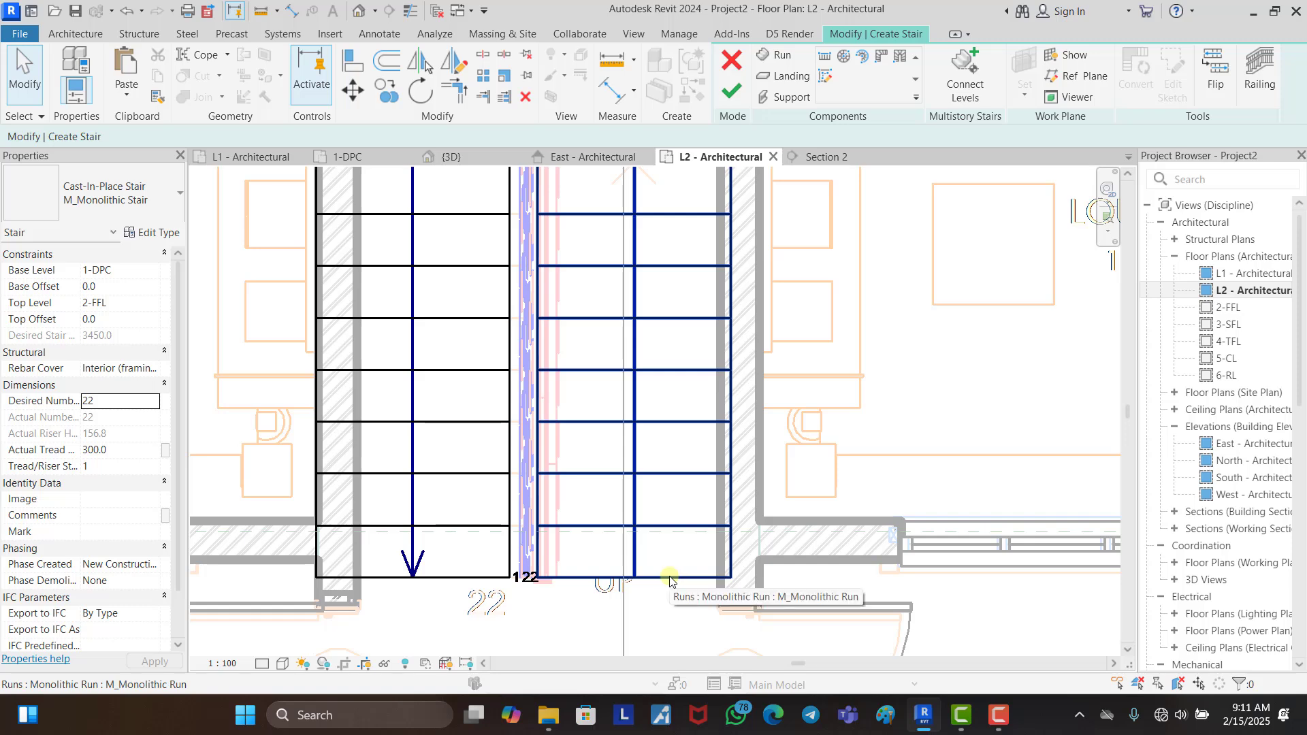
scroll(579, 584, "down", 2)
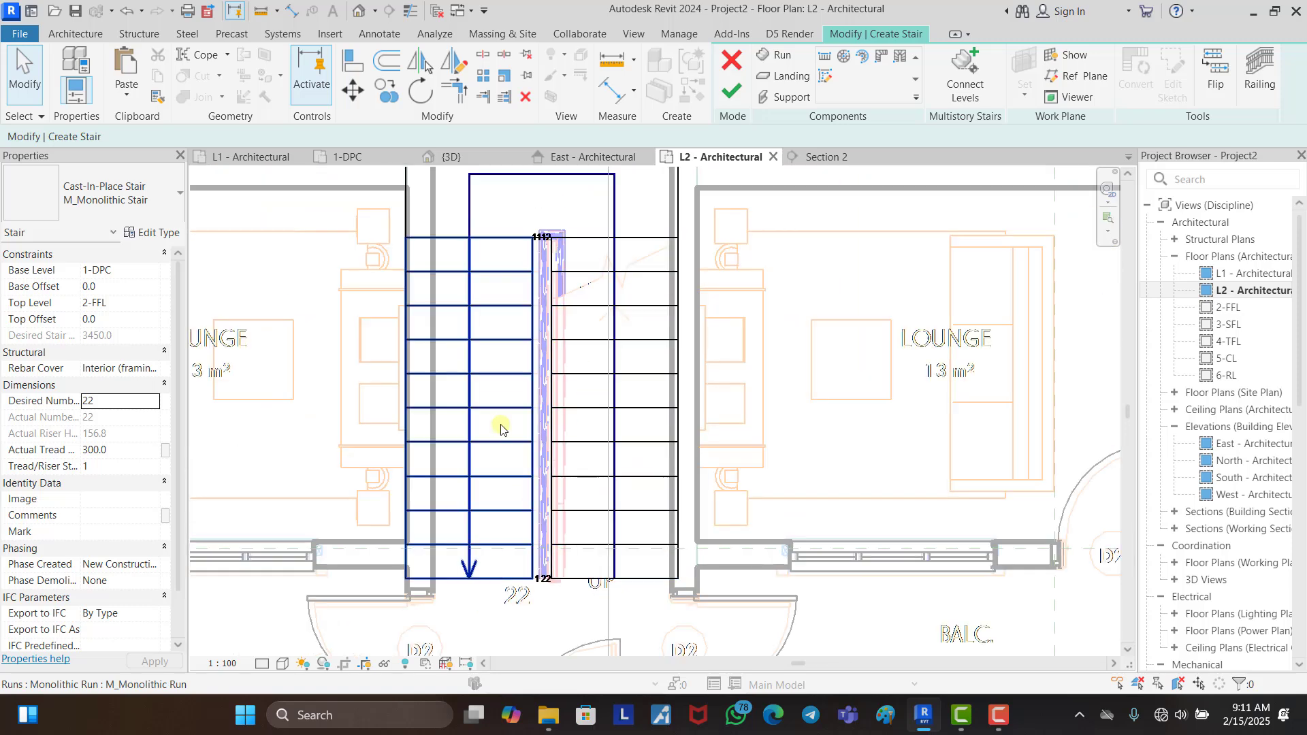
scroll(502, 198, "up", 3)
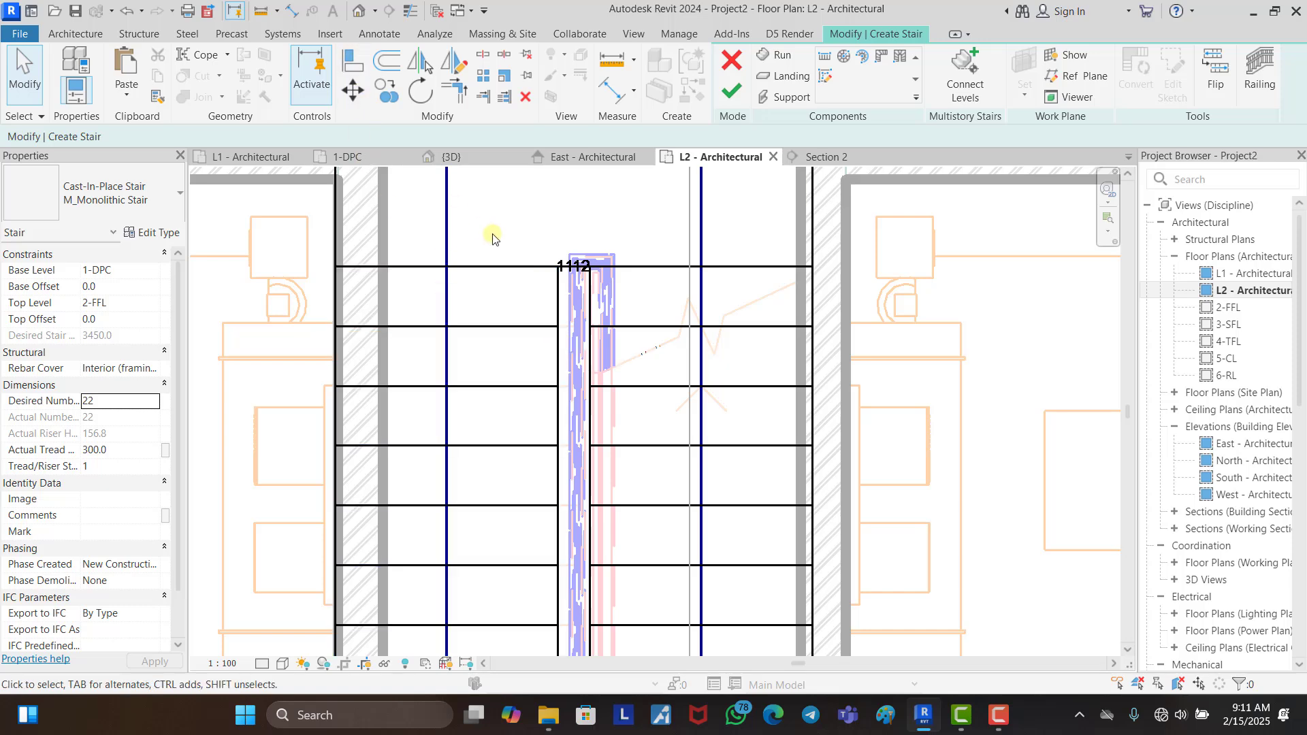
left_click(538, 330)
left_click(613, 218)
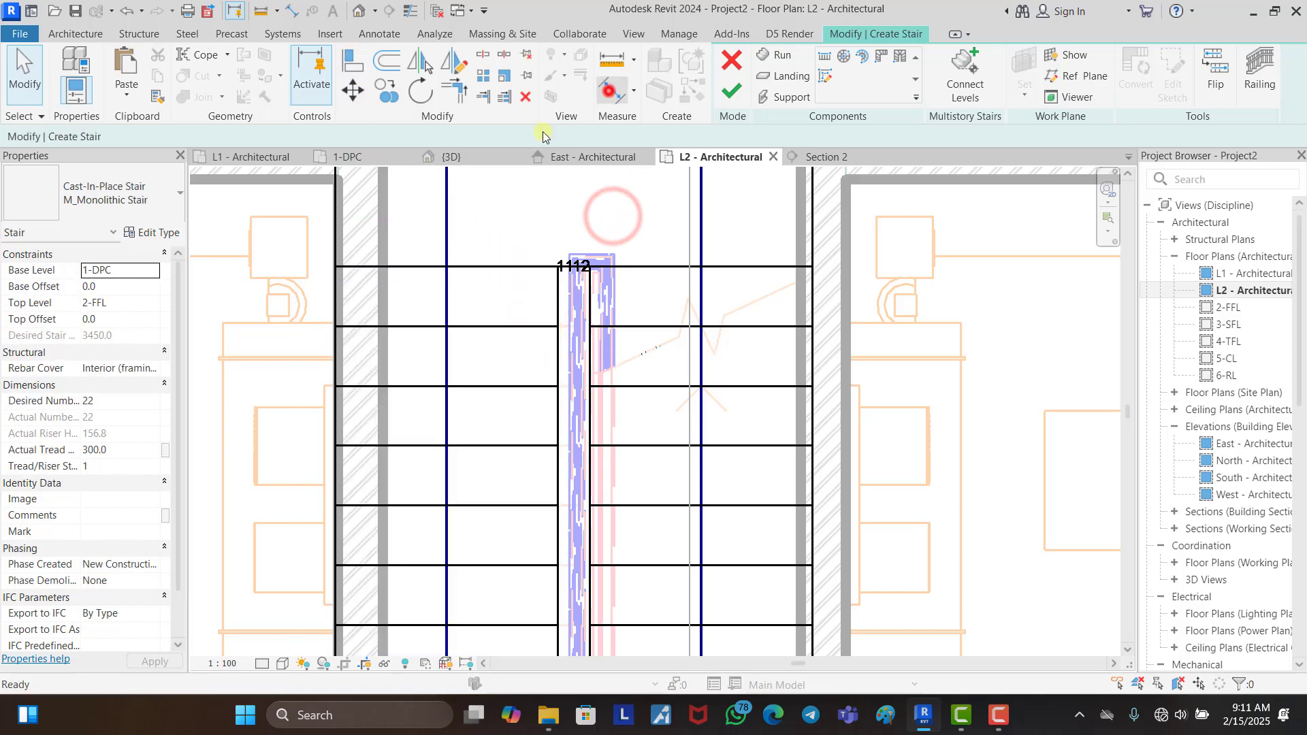
left_click(611, 90)
left_click(803, 220)
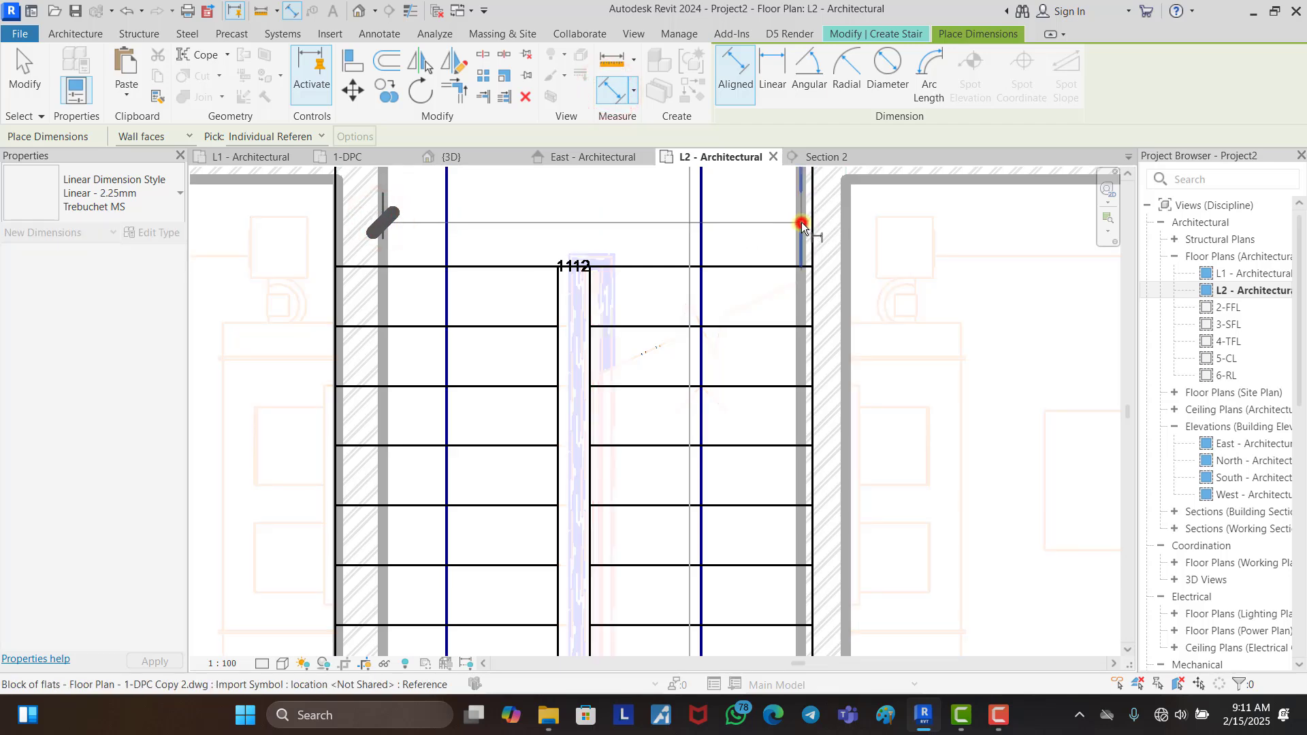
key("Escape")
key("Escape")
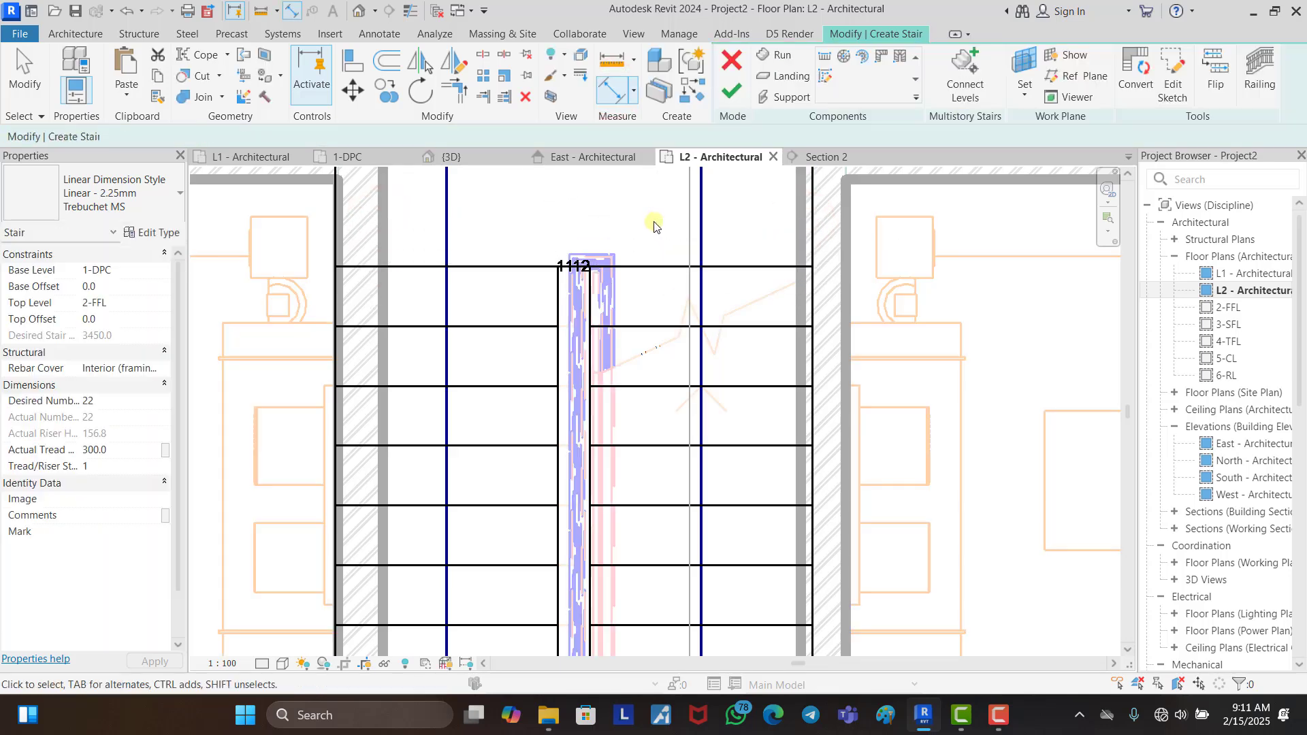
Step: Set the width of the return run, risers 12 to 22, to 1000 mm
left_click(555, 304)
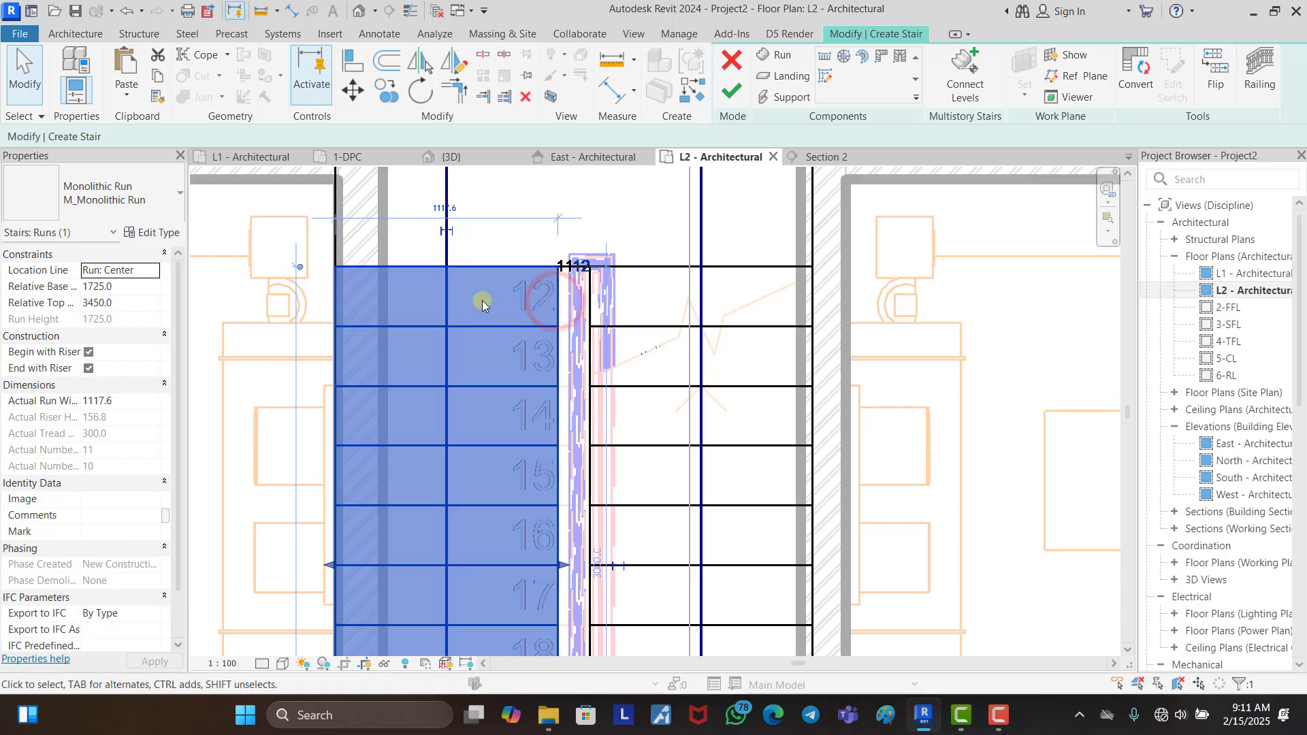
scroll(451, 234, "down", 1)
scroll(465, 244, "up", 1)
left_click(464, 244)
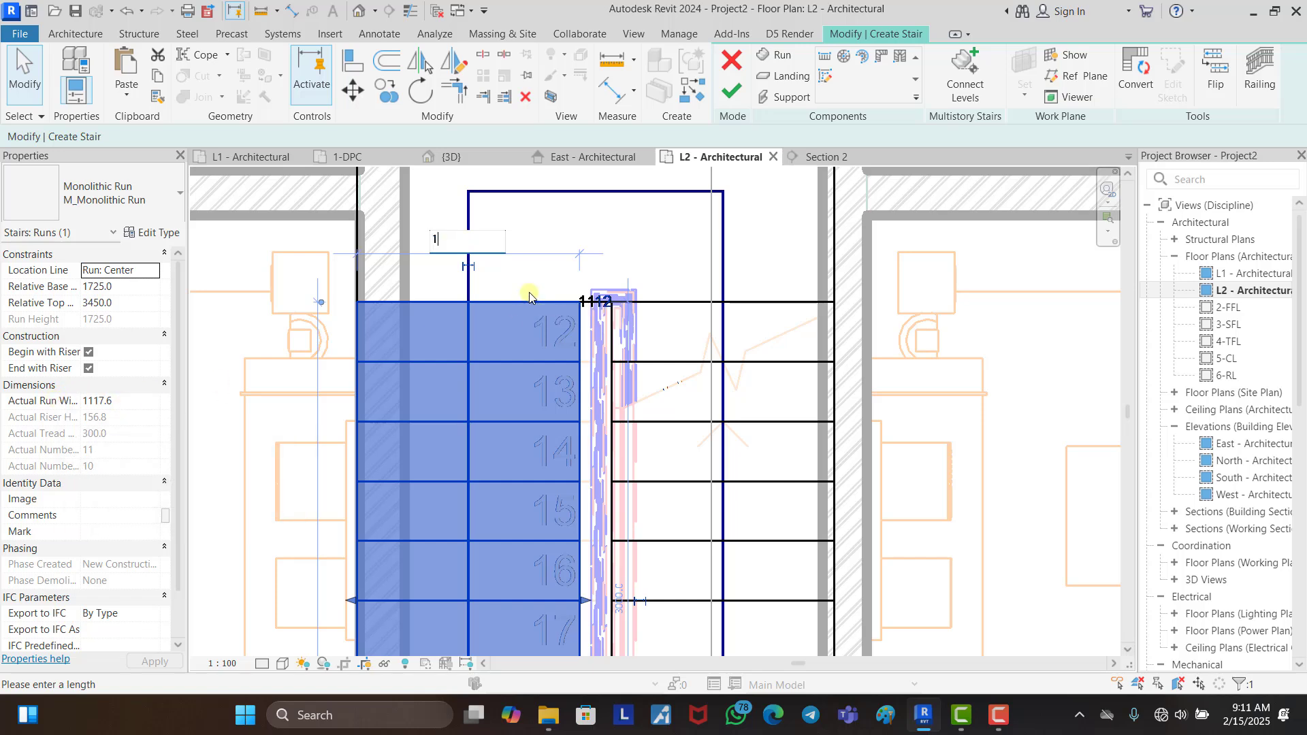
type("1000")
left_click(615, 224)
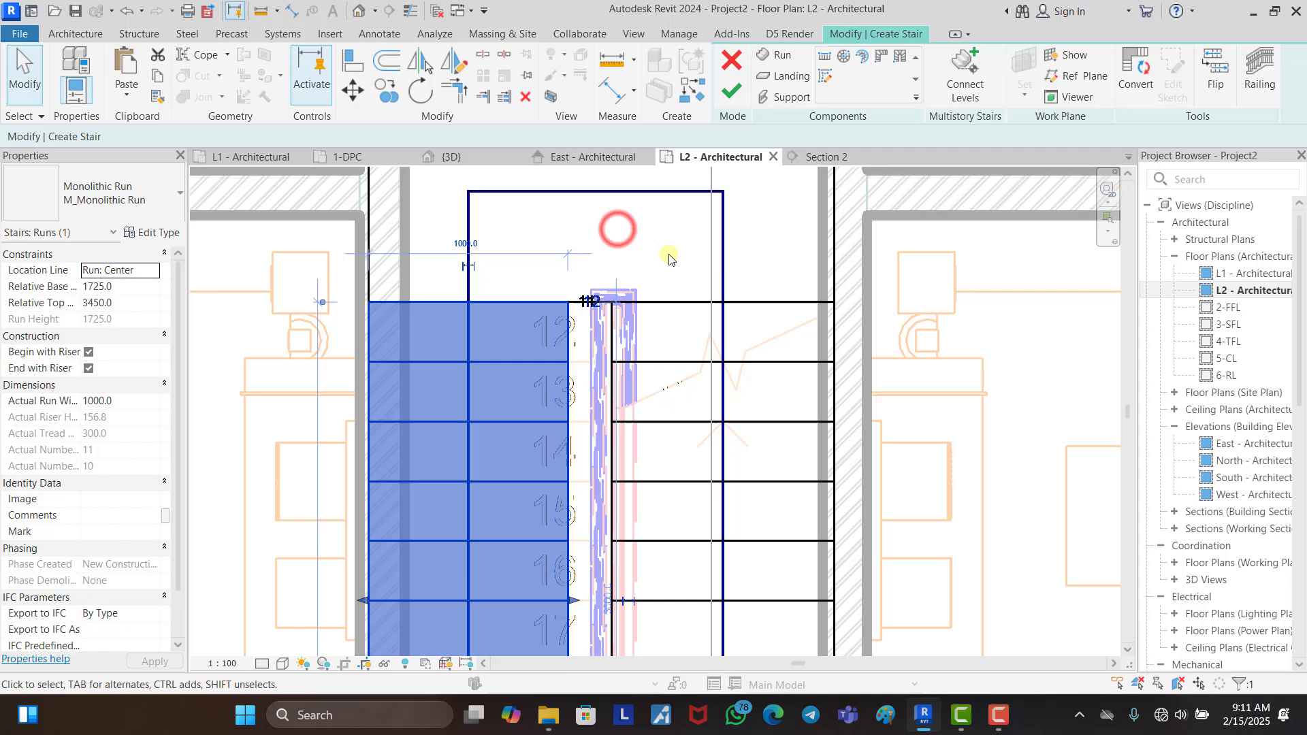
Step: Set the width of the first run, risers 1 to 11, to 1000 mm
left_click(693, 308)
left_click(689, 357)
scroll(689, 356, "down", 5)
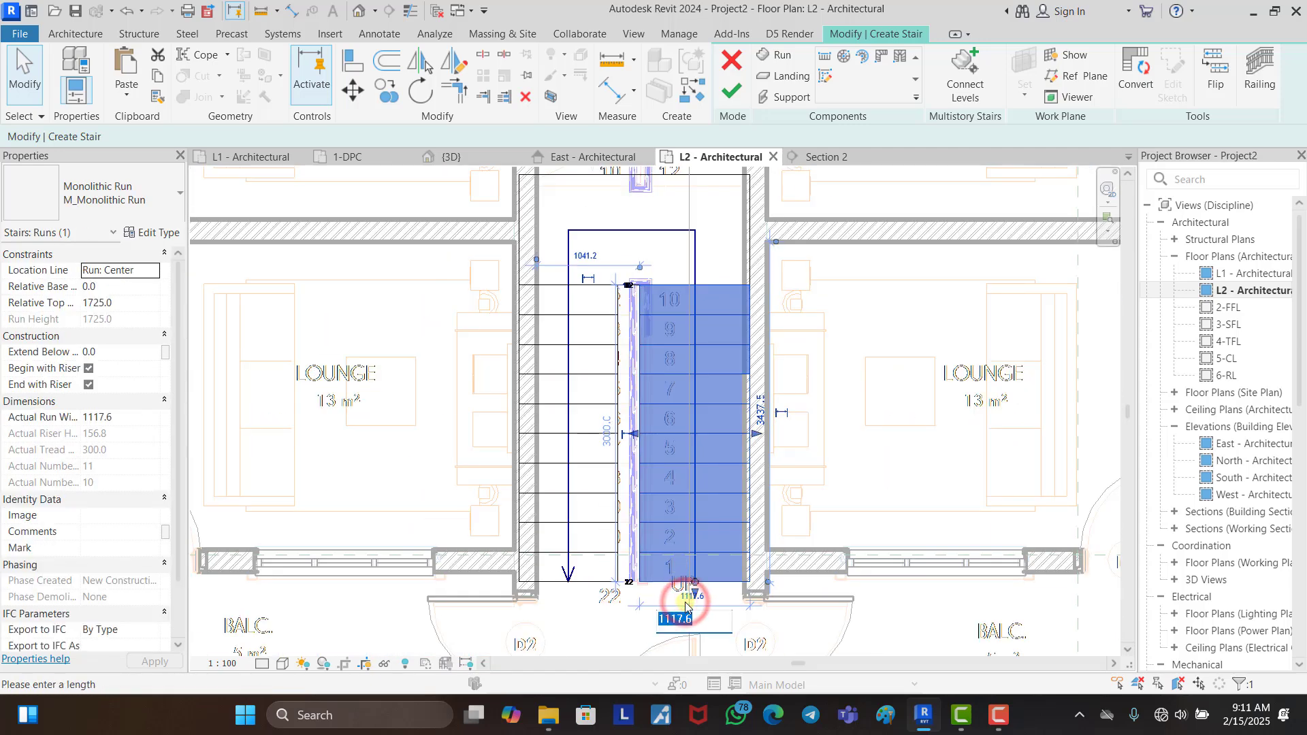
type("1000")
left_click(849, 423)
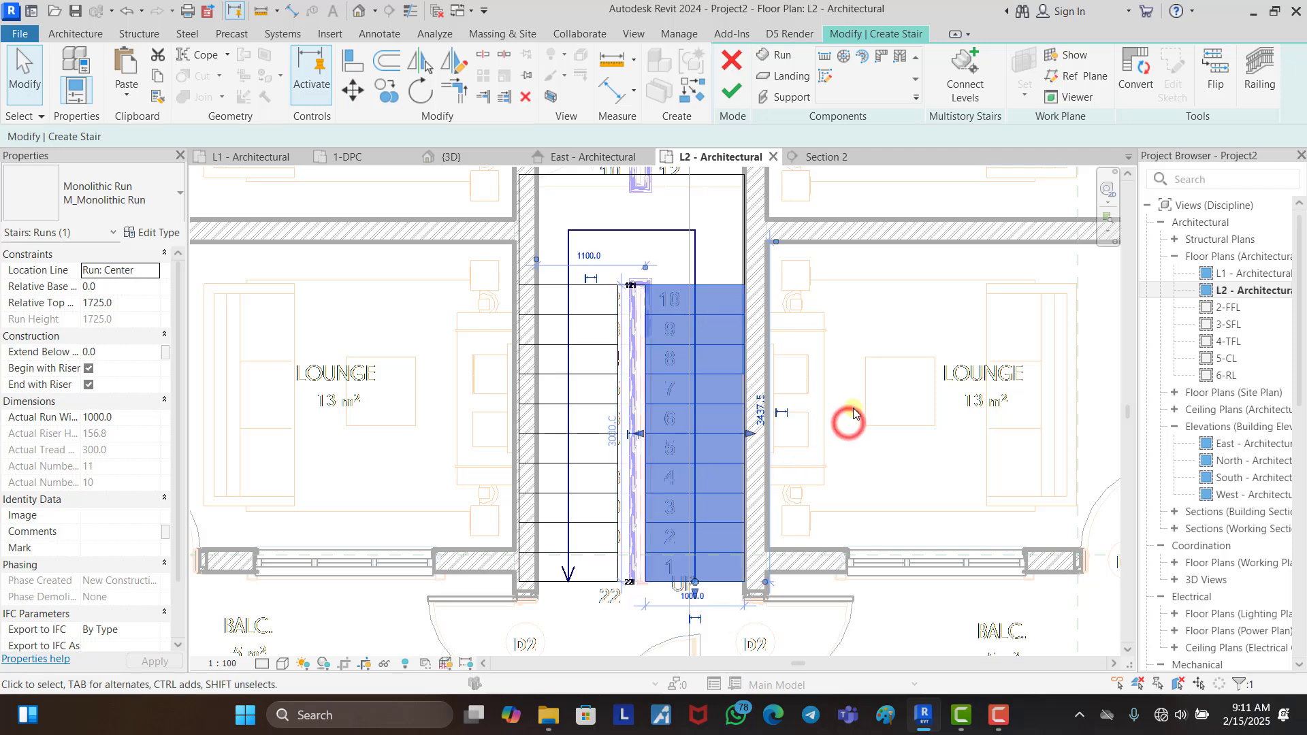
left_click(854, 408)
Step: Align the outer edge of the return run with the inner face of the adjacent stairwell wall
key("a")
key("l")
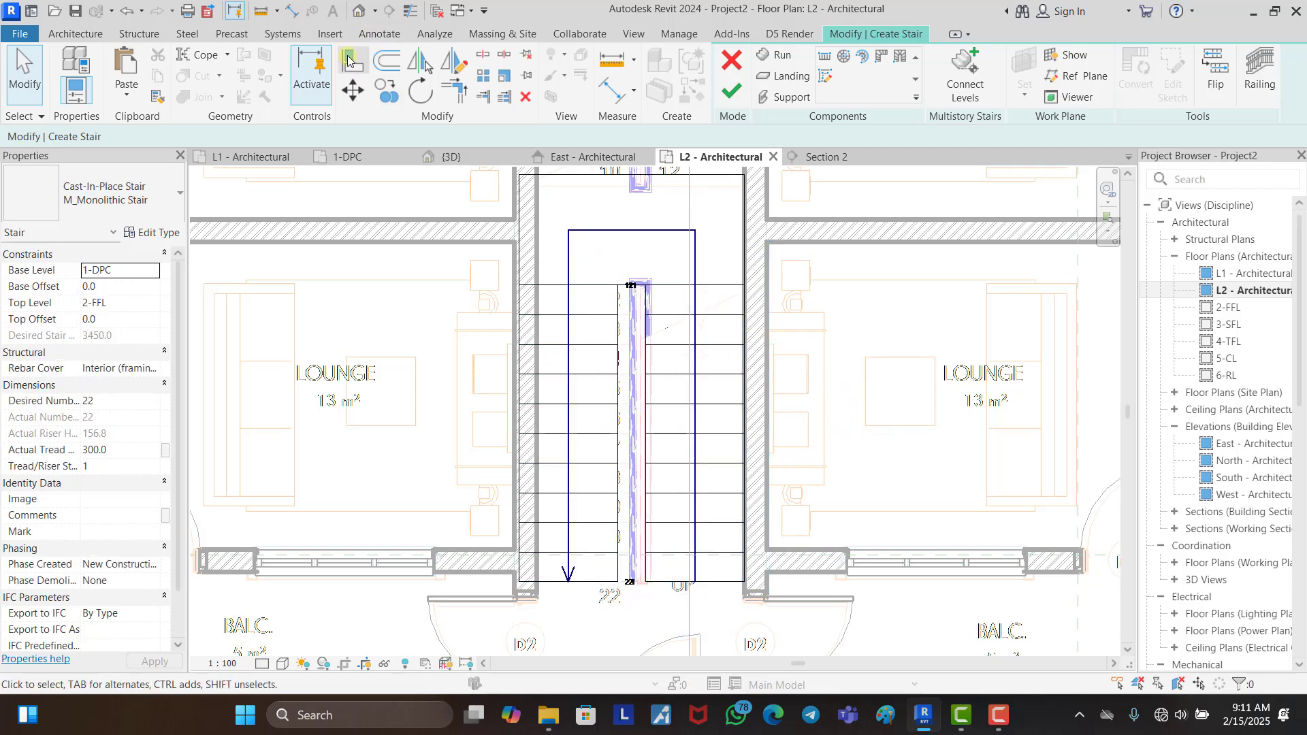
scroll(522, 573, "up", 5)
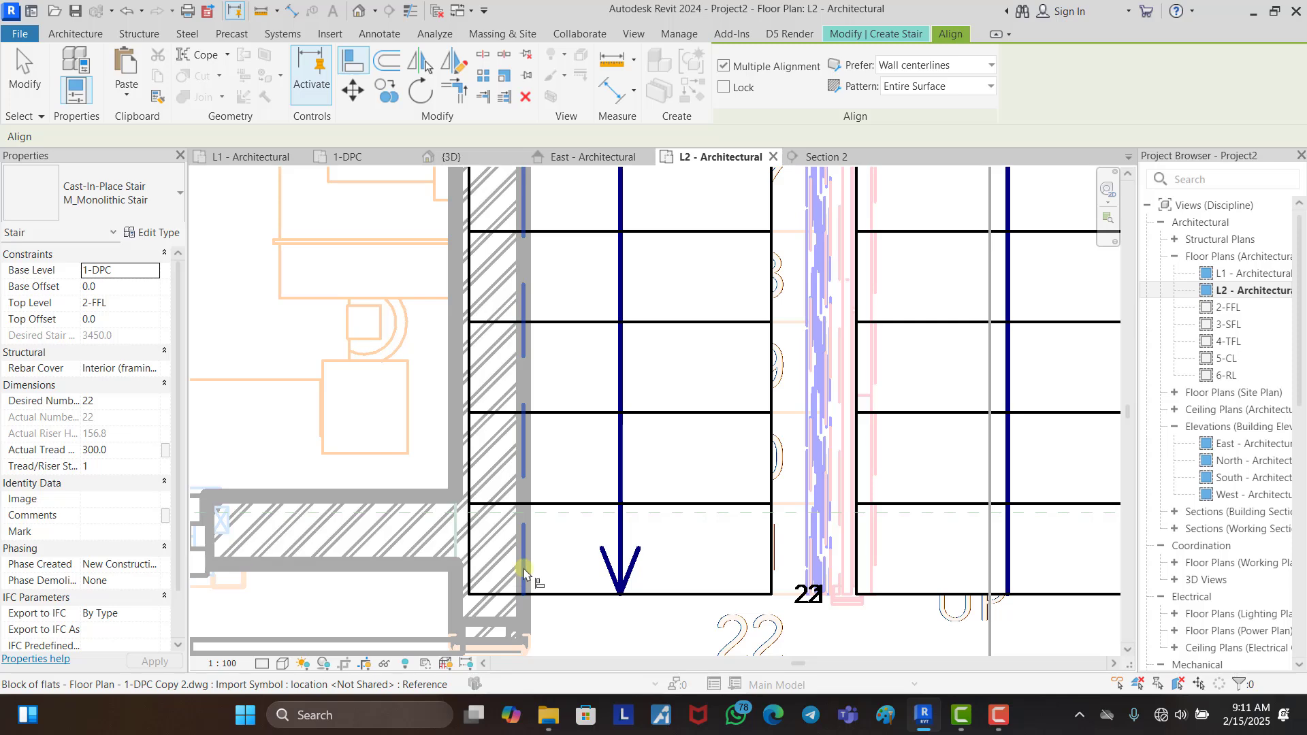
left_click(524, 569)
left_click(471, 553)
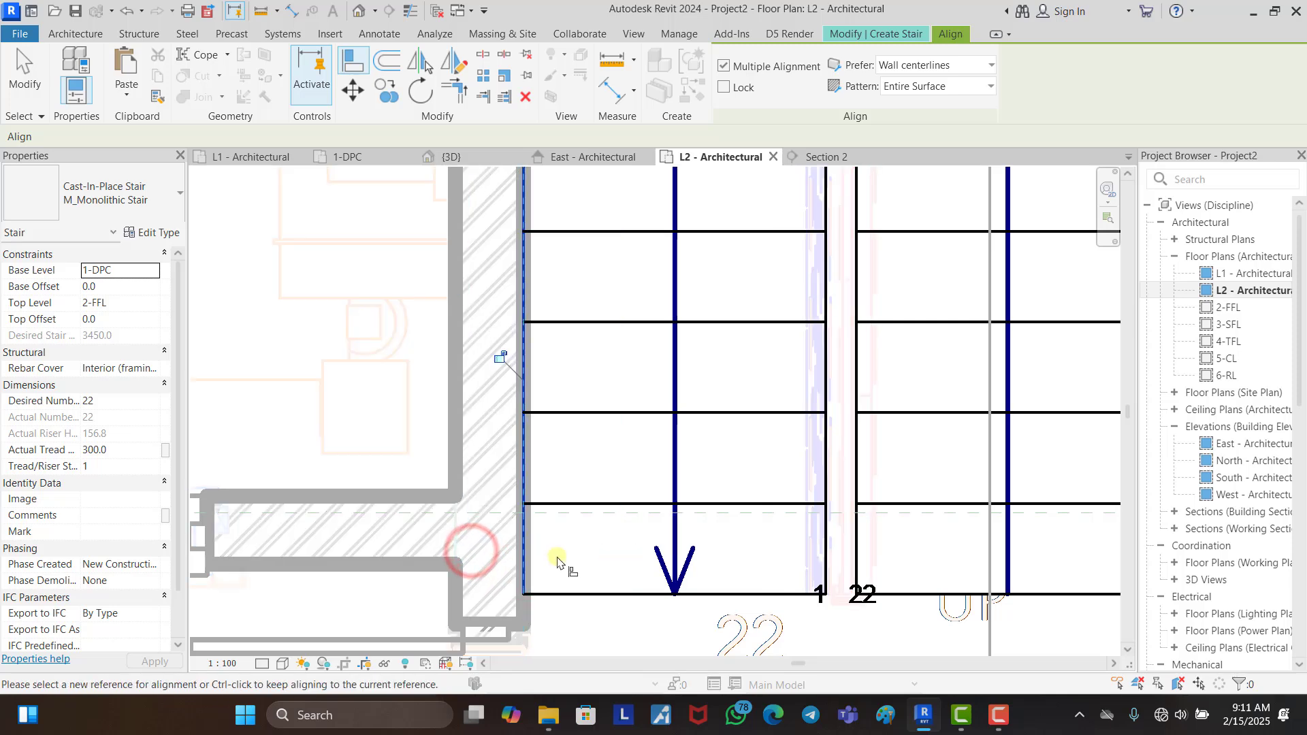
scroll(555, 556, "down", 3)
key("Escape")
scroll(600, 558, "down", 3)
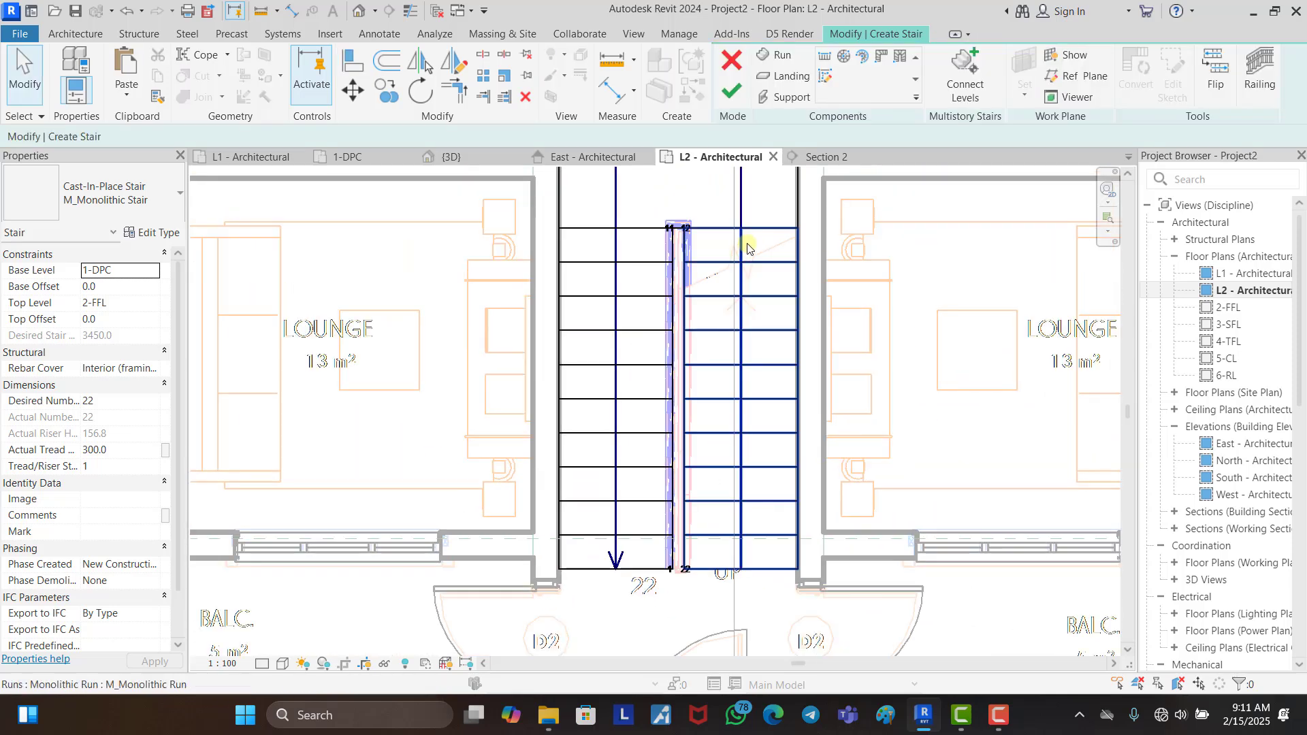
Step: Reduce the landing's depth by pulling its far edge back to the tread line beyond risers 10 and 12 of the imported plan
scroll(729, 574, "up", 3)
scroll(708, 582, "up", 2)
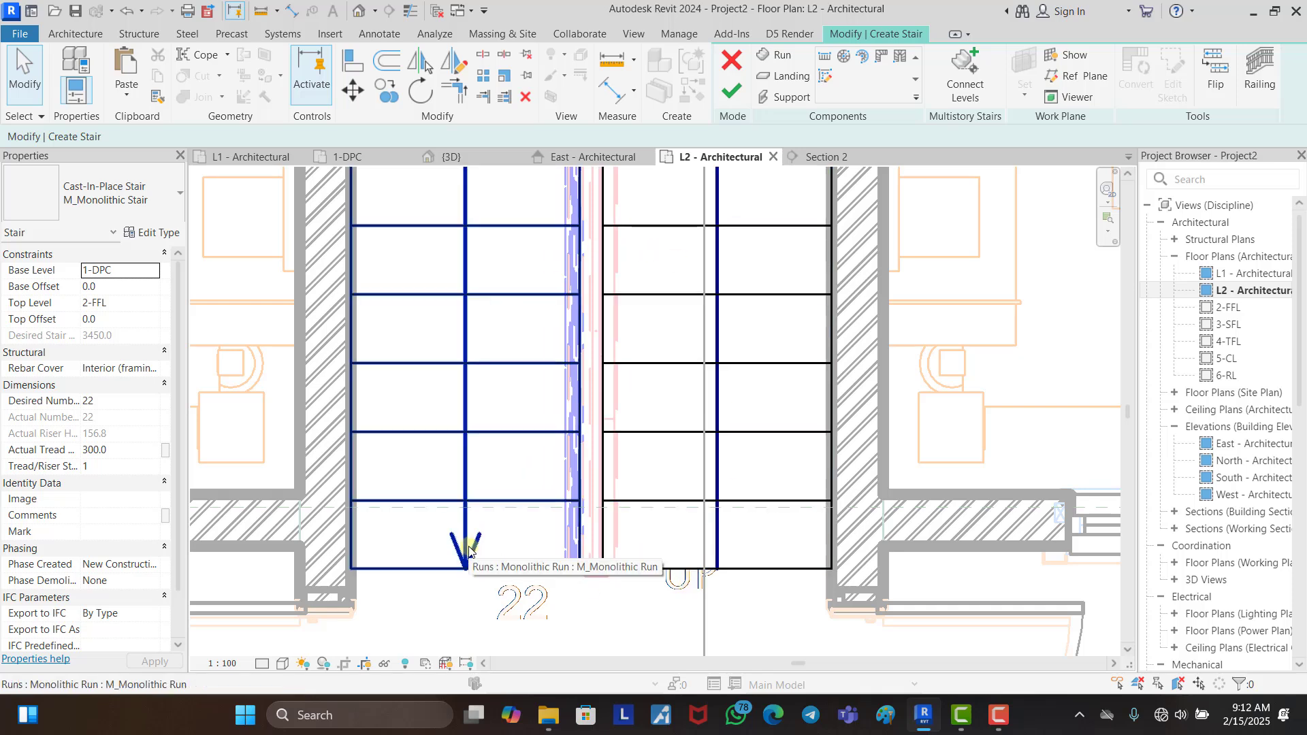
scroll(545, 572, "down", 4)
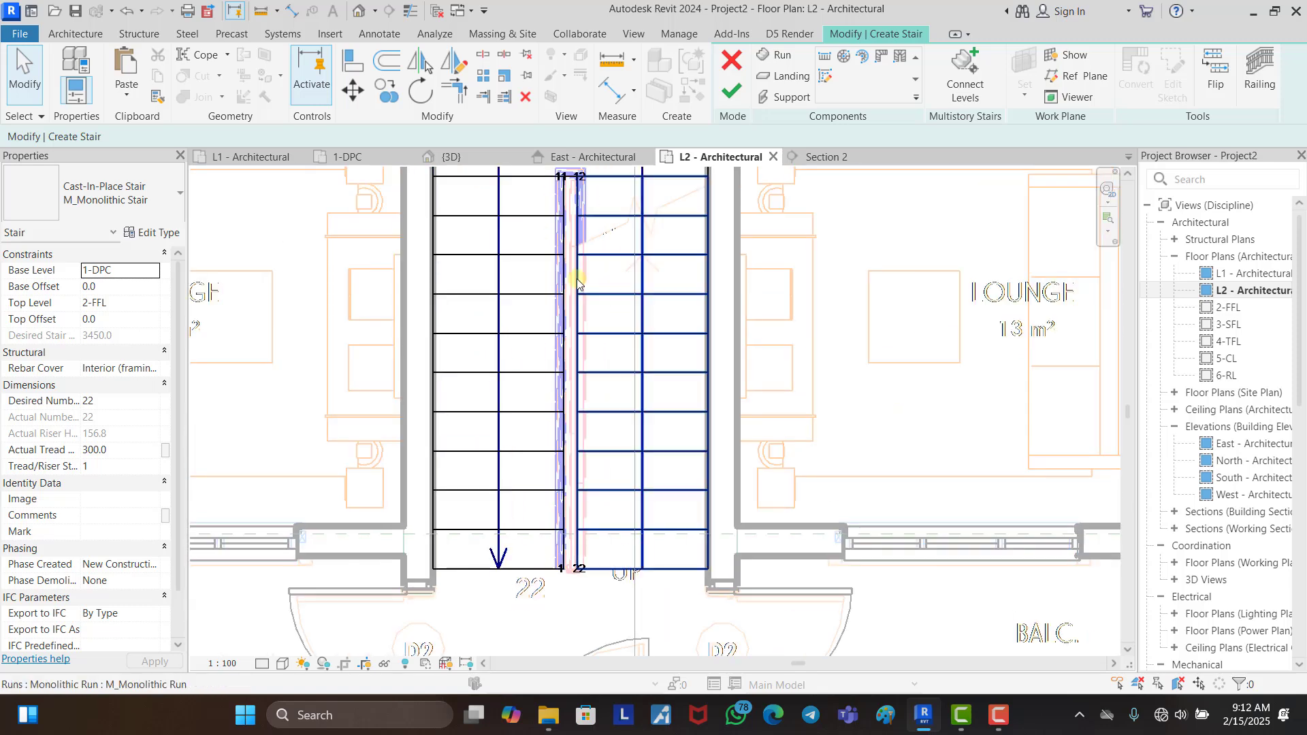
scroll(599, 379, "down", 3)
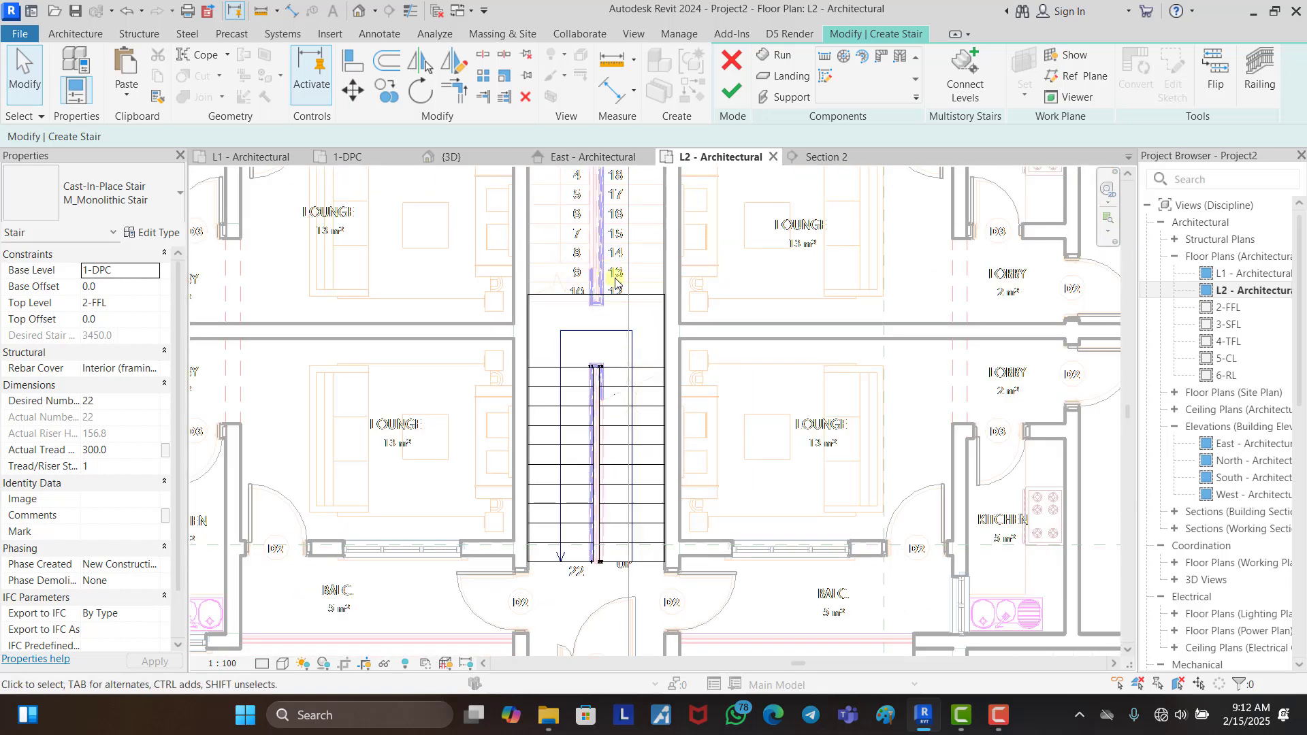
scroll(597, 278, "up", 5)
scroll(622, 292, "down", 2)
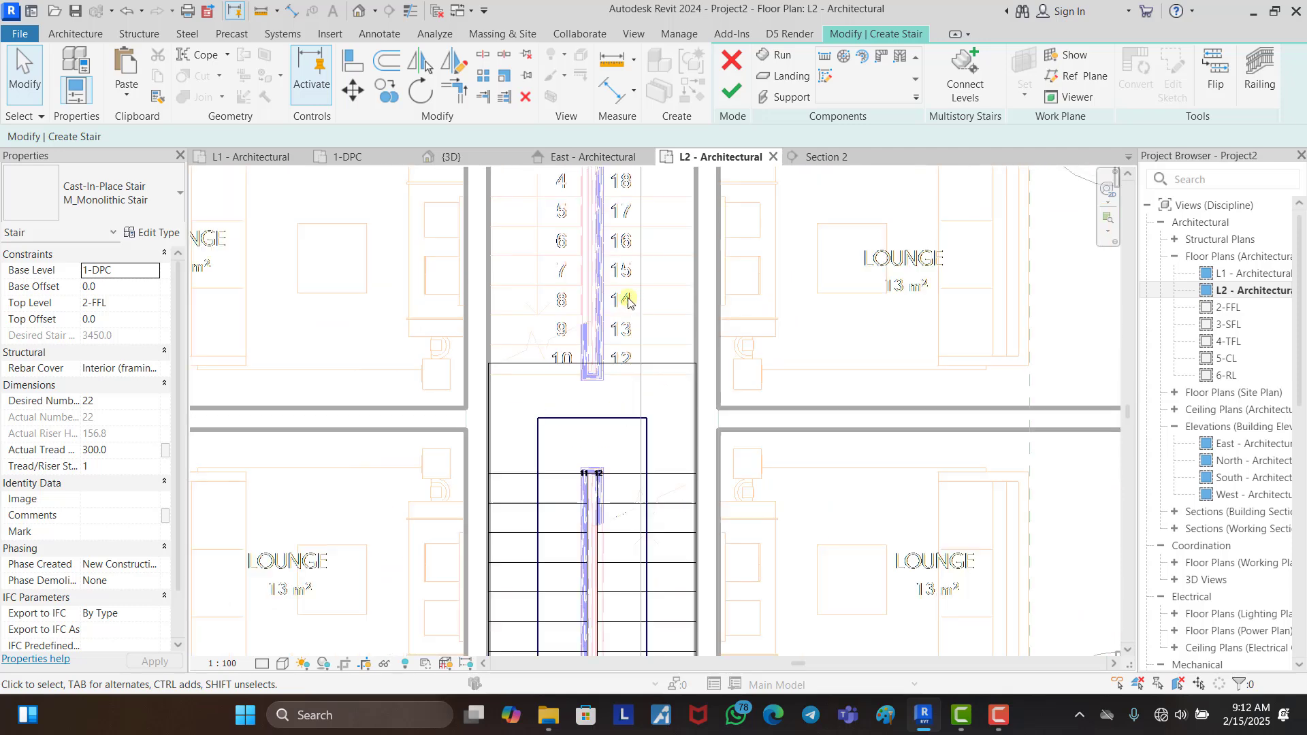
scroll(636, 390, "up", 4)
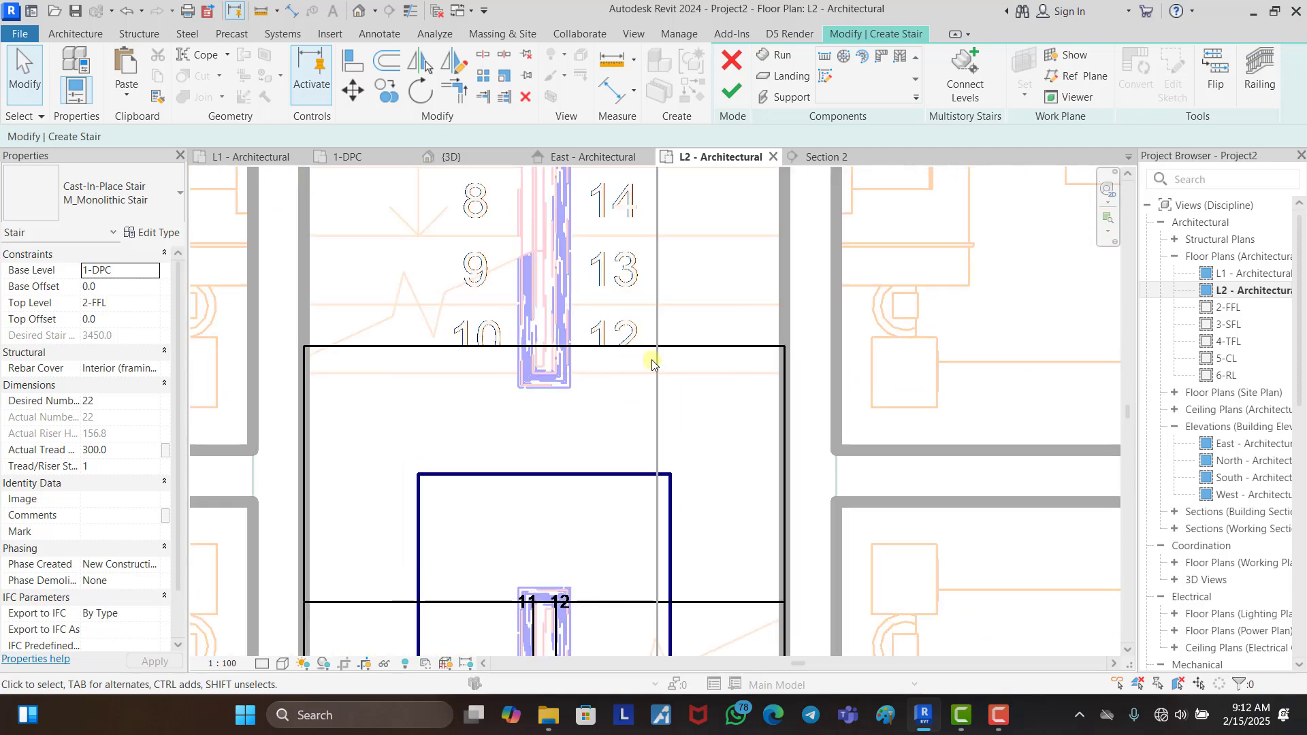
left_click(722, 353)
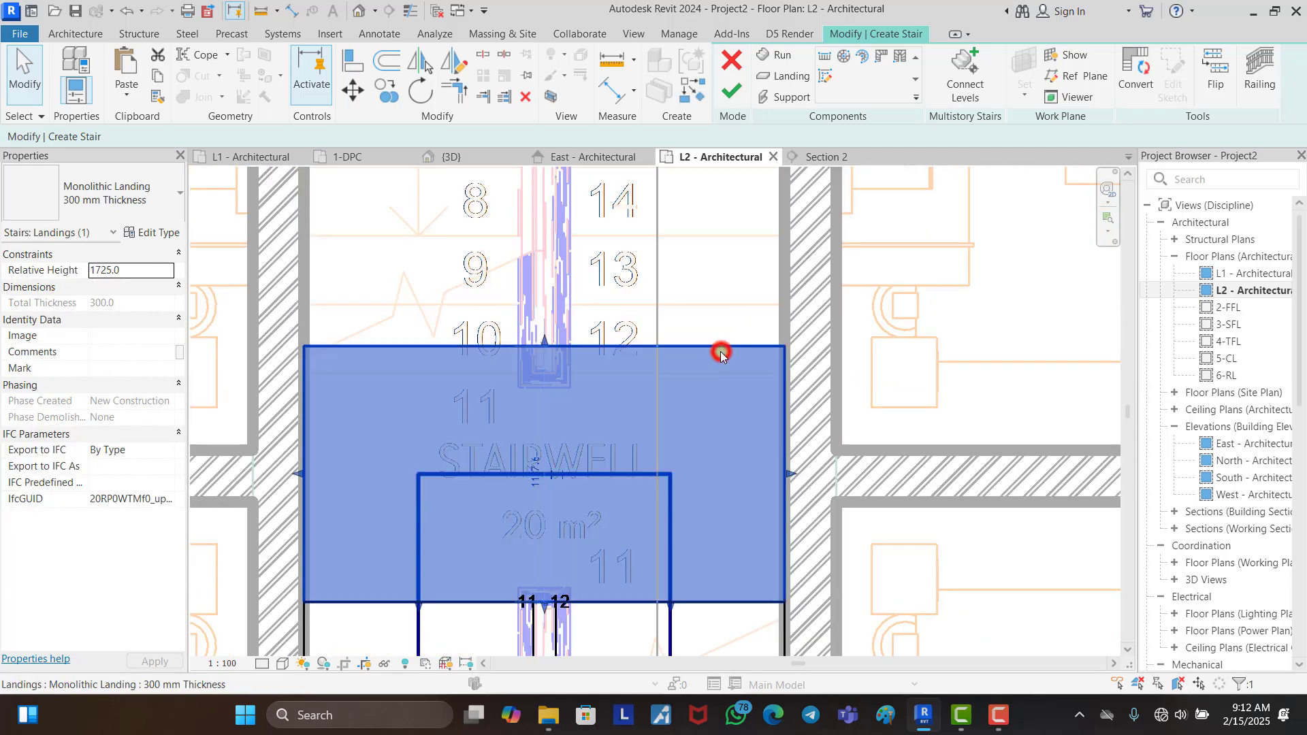
left_click_drag(551, 351, 546, 373)
left_click(717, 349)
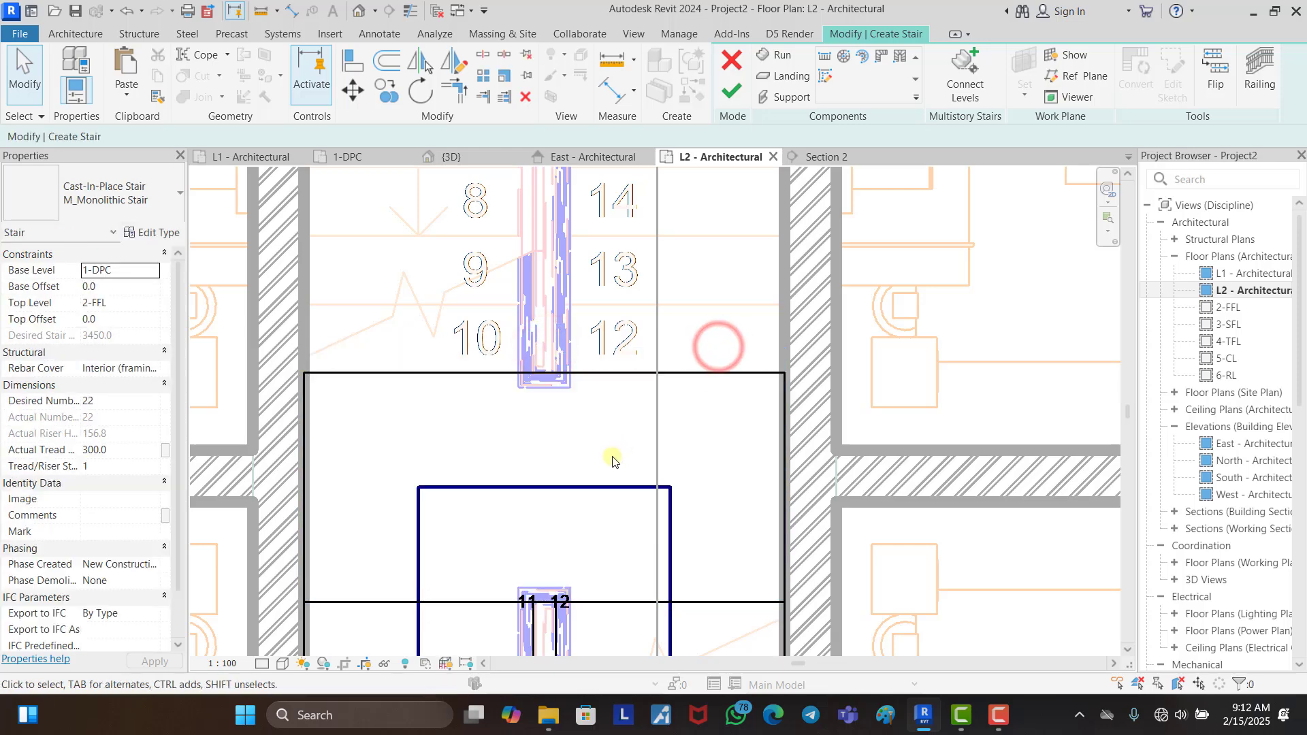
Step: Try to mirror both stair runs without a copy about the centreline of the wall dividing the lounges, and undo it
scroll(590, 419, "down", 5)
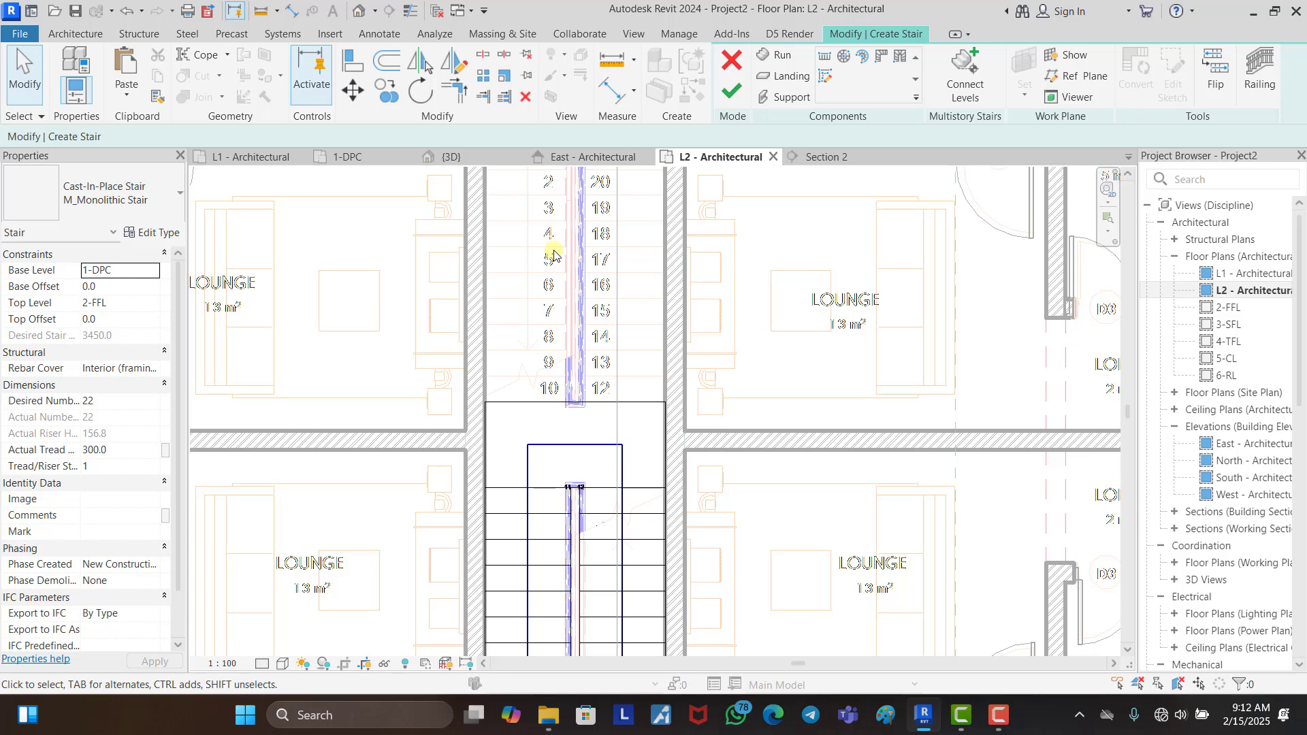
scroll(554, 254, "down", 3)
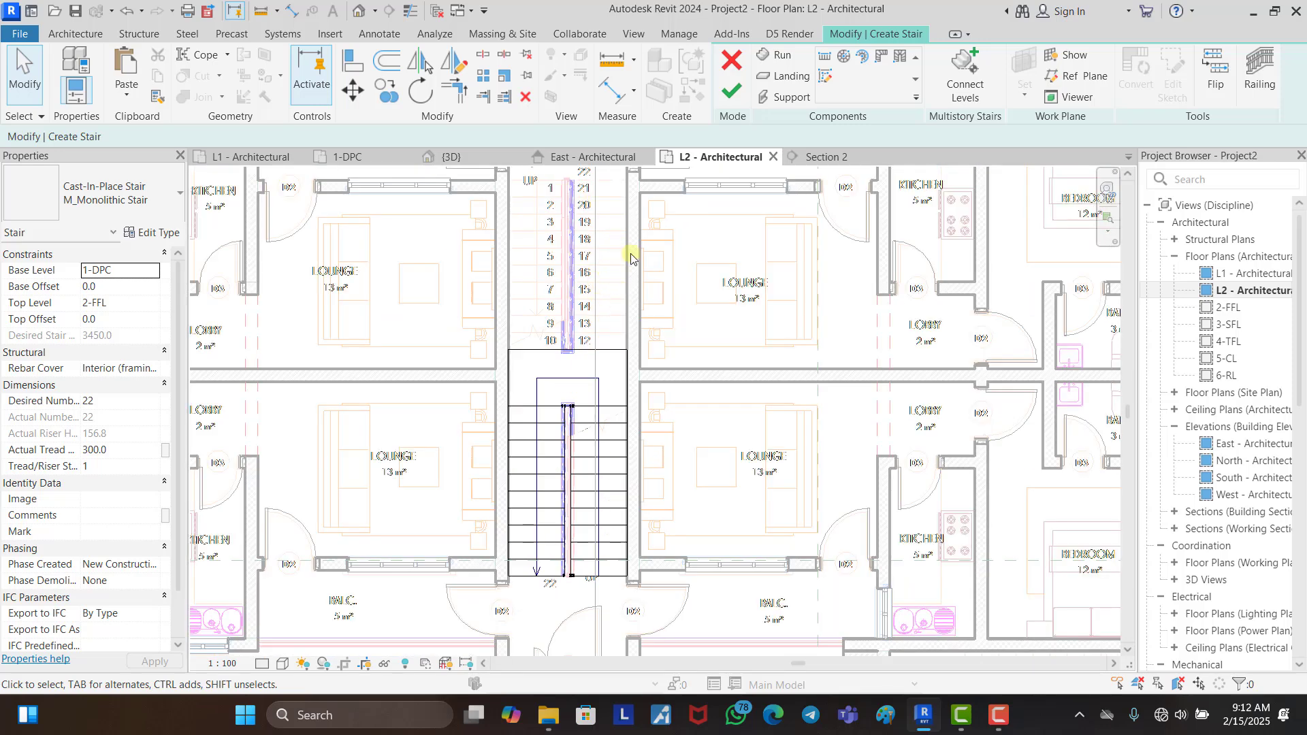
left_click(612, 473)
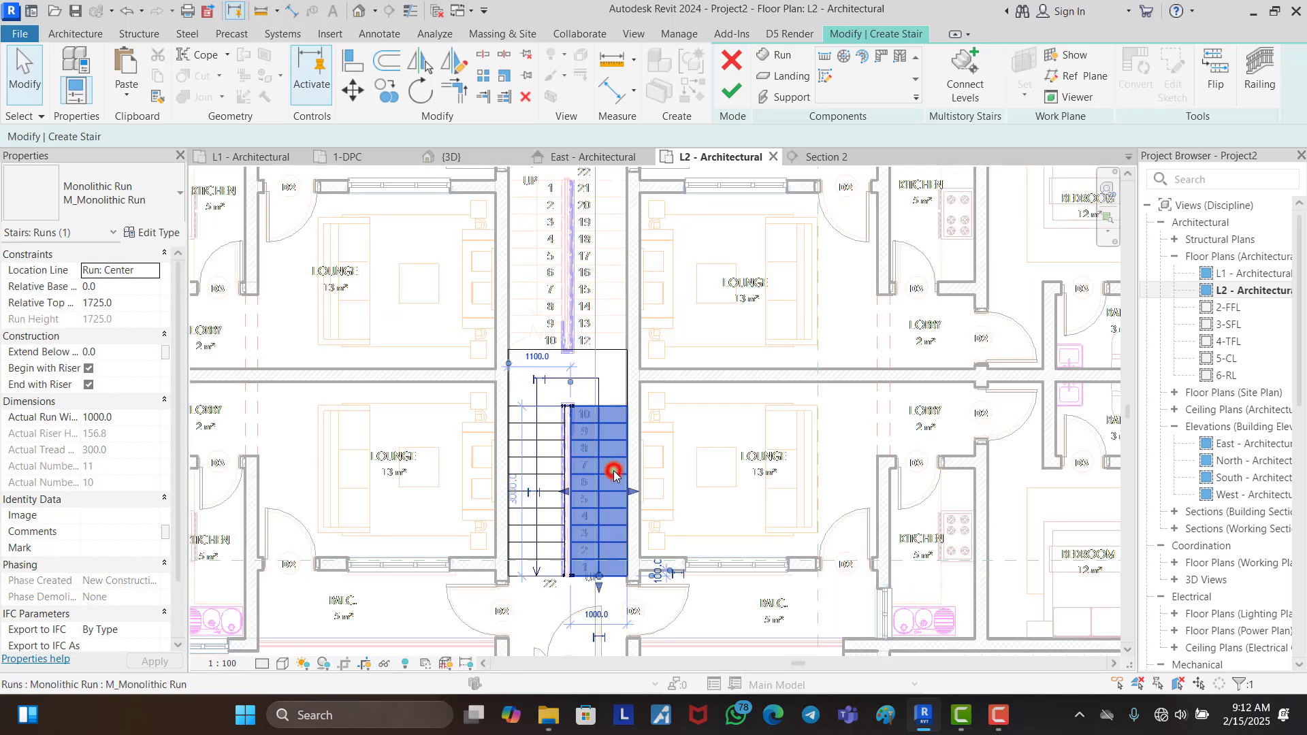
left_click(552, 453, "ctrl")
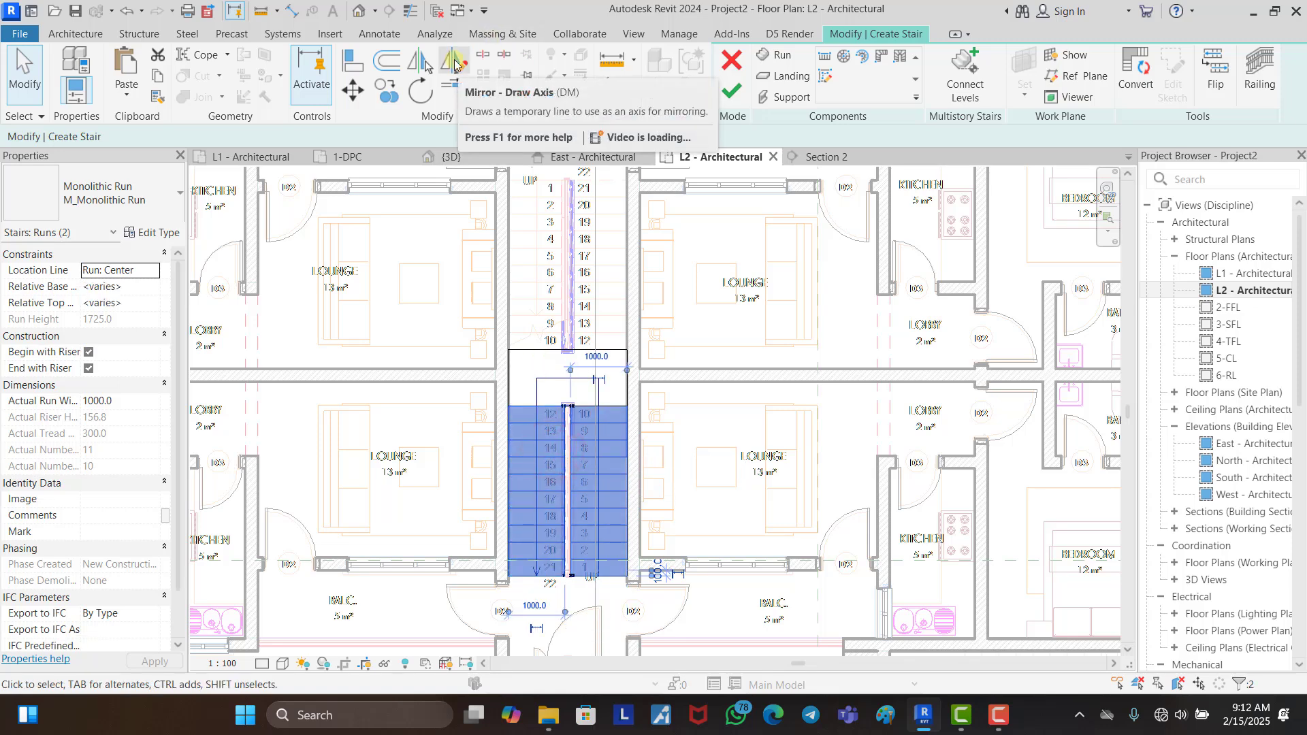
left_click(454, 61)
scroll(649, 369, "up", 2)
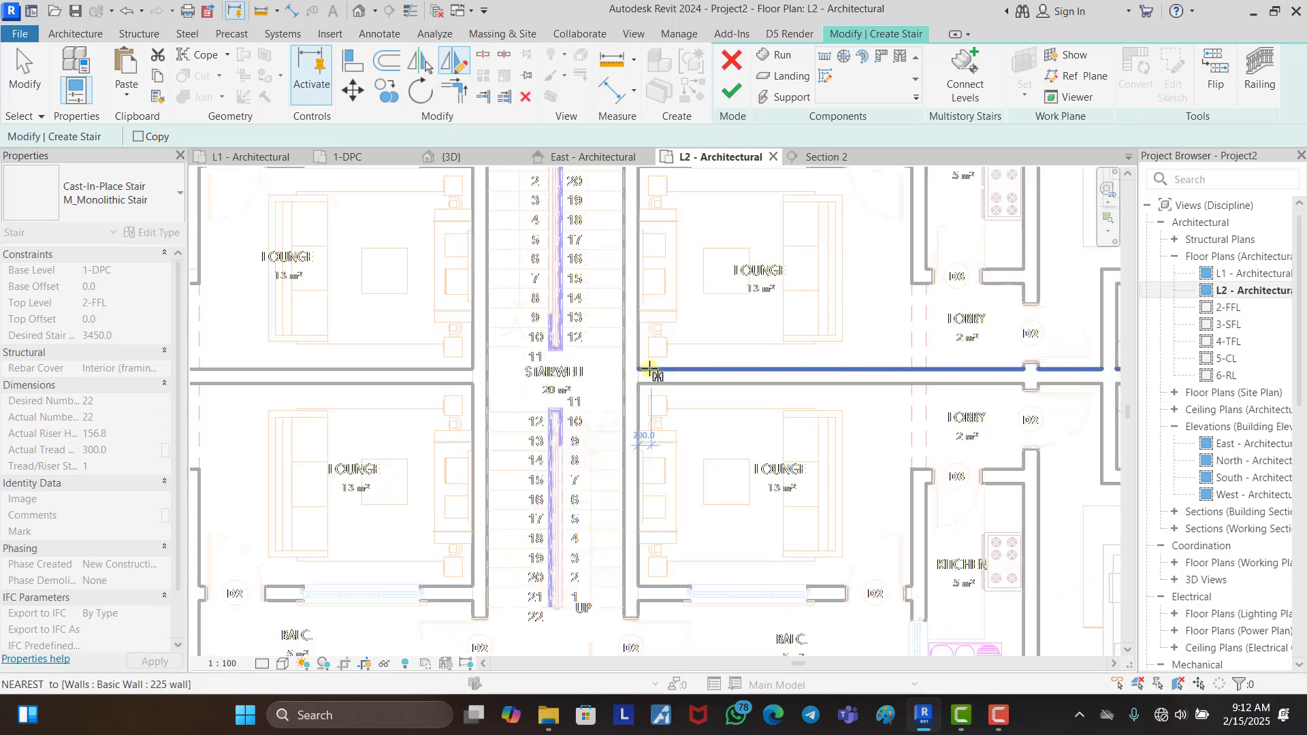
scroll(649, 369, "up", 3)
left_click(635, 391)
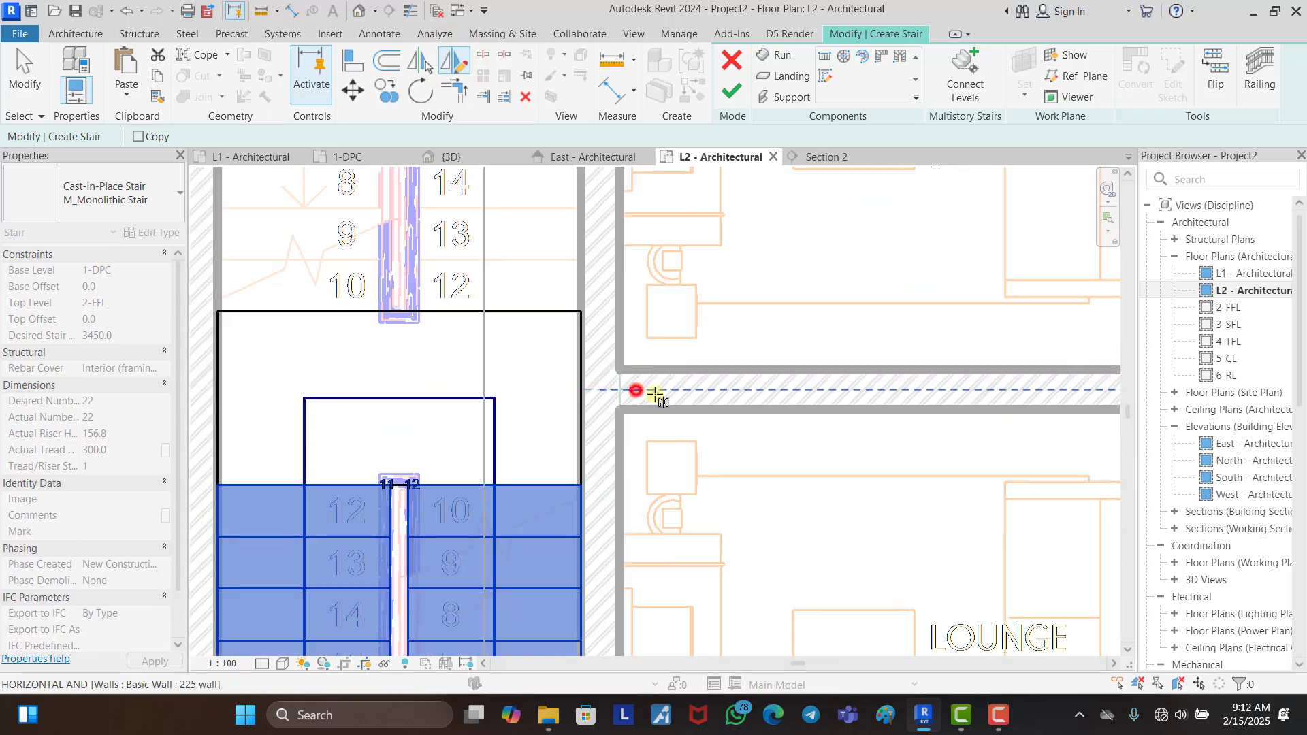
left_click(688, 391)
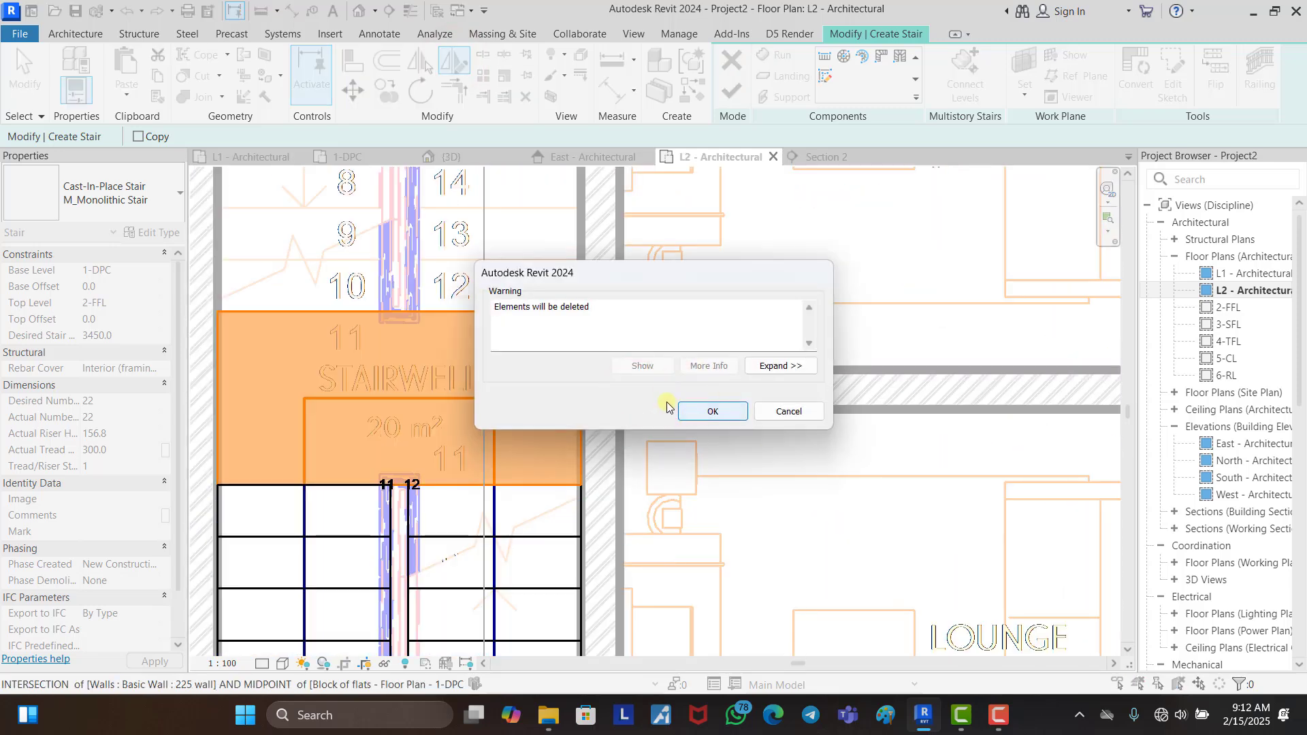
left_click(713, 412)
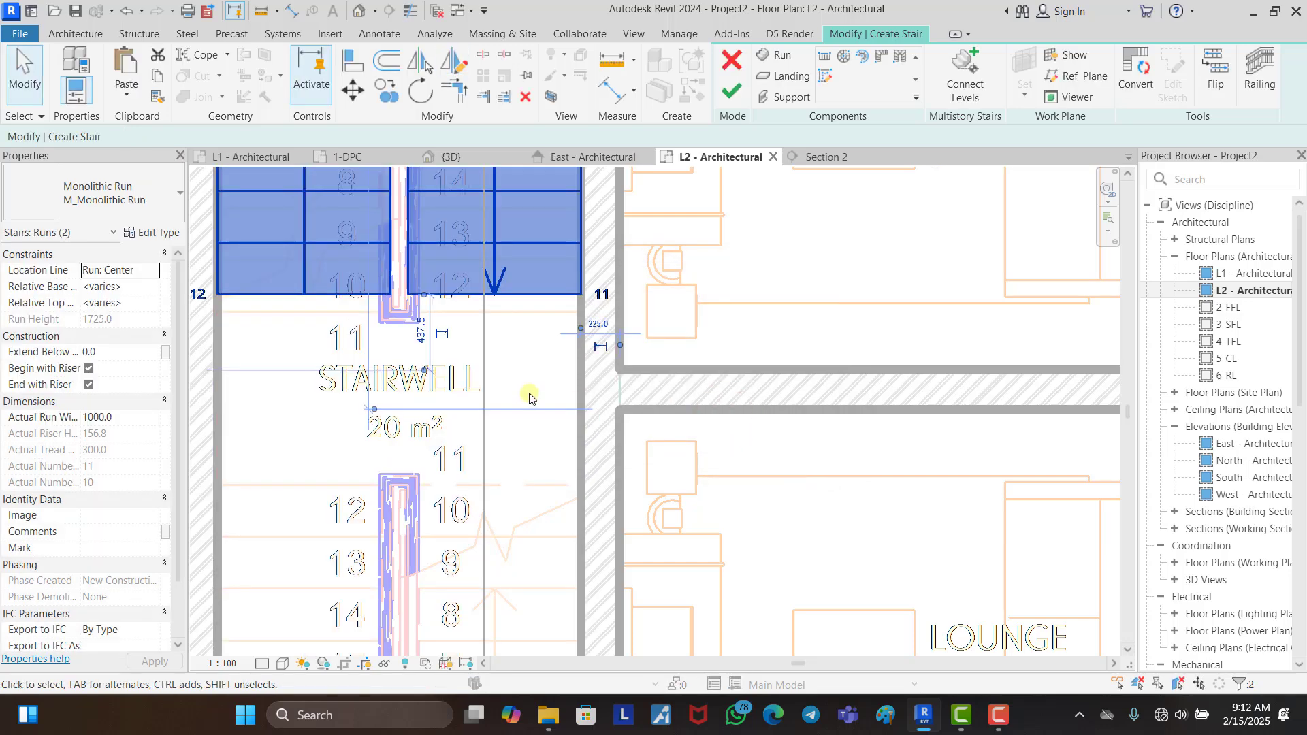
scroll(532, 392, "down", 2)
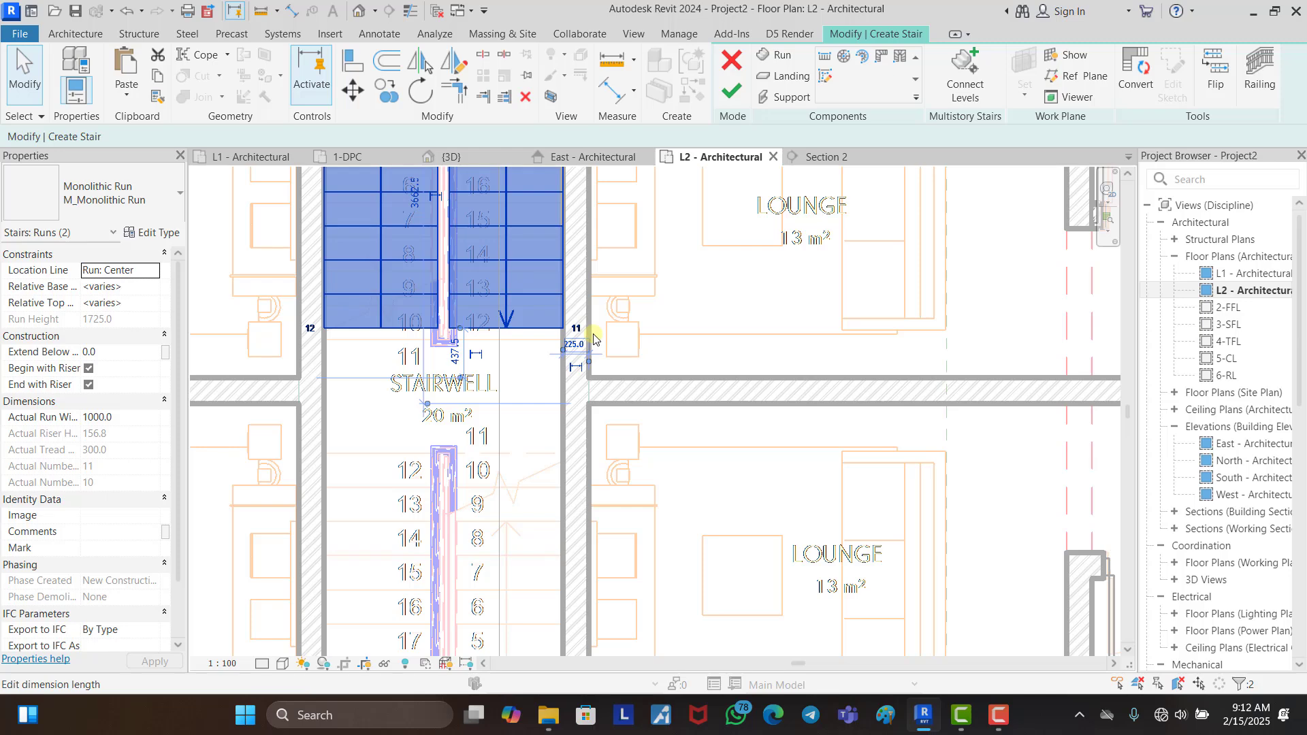
key("ctrl+z")
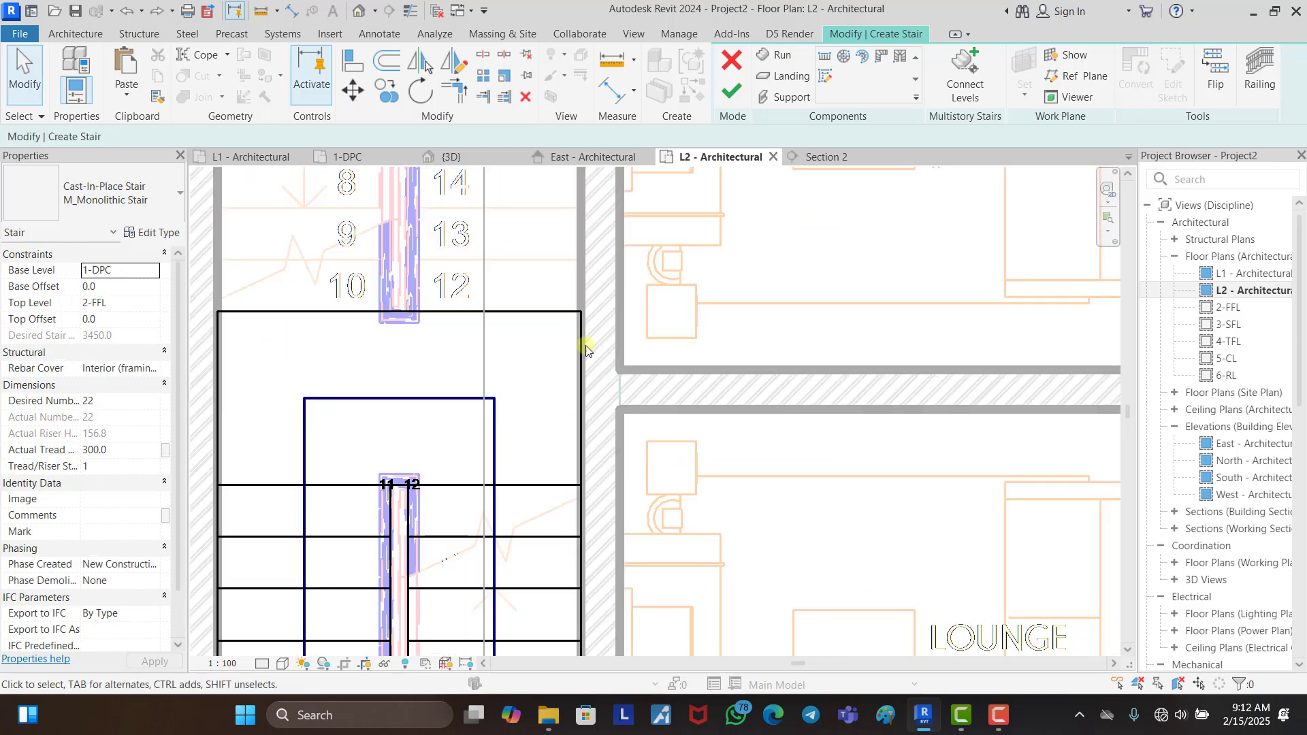
Step: Mirror both stair runs as a copy into the opposite half of the stairwell, about the centreline of the wall dividing the lounges
left_click(551, 543)
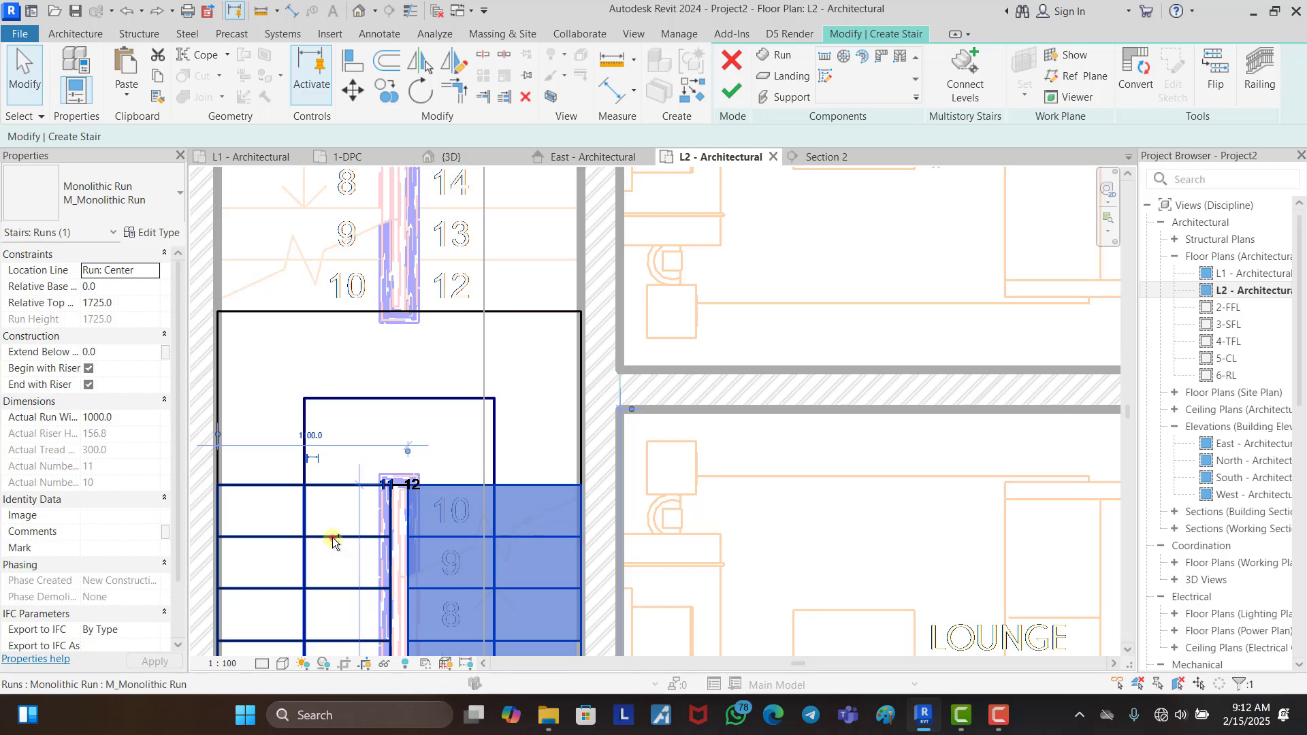
left_click(332, 540, "ctrl")
left_click(450, 61)
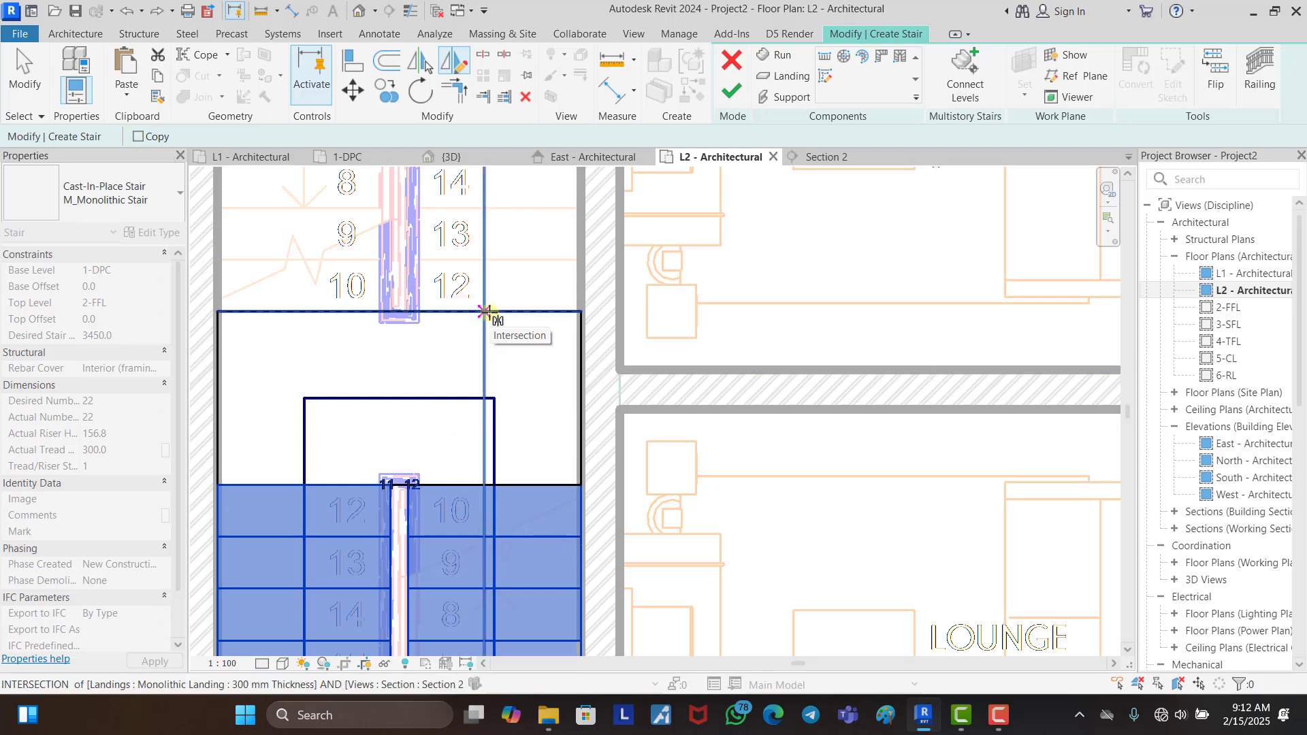
left_click(138, 137)
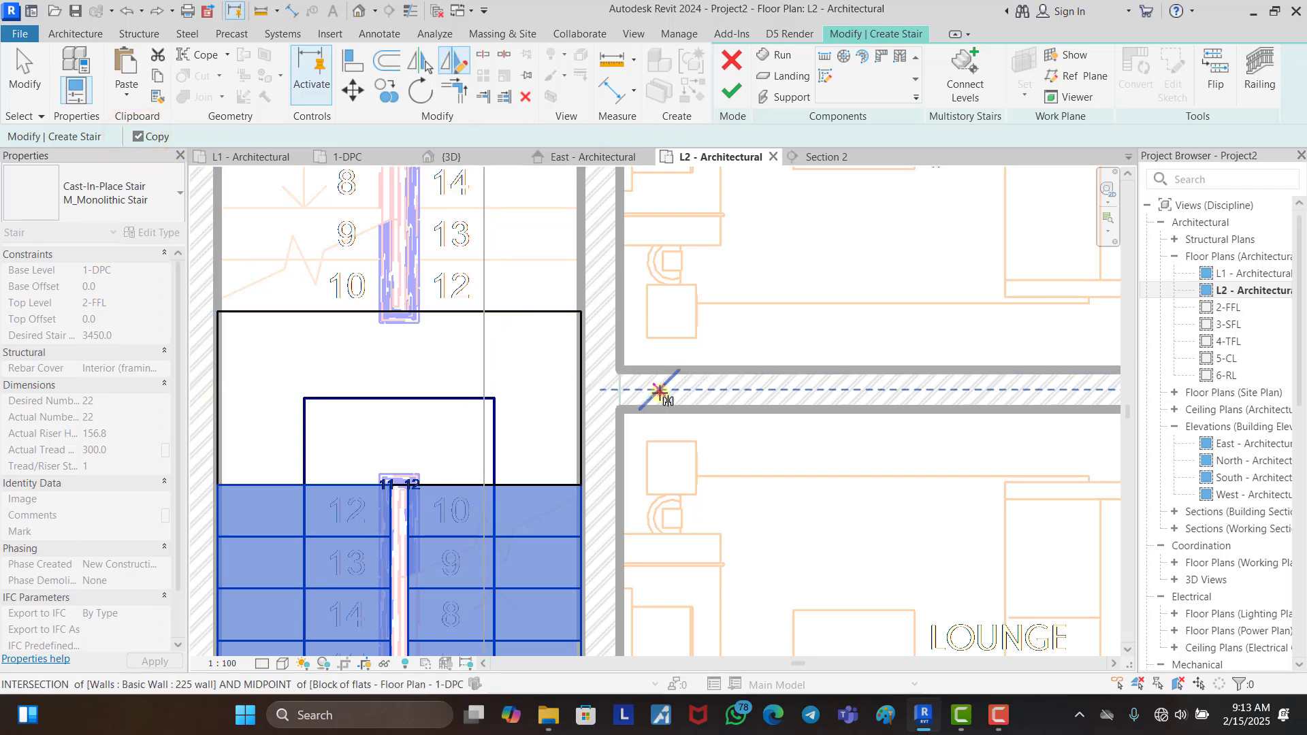
left_click(663, 388)
left_click(709, 388)
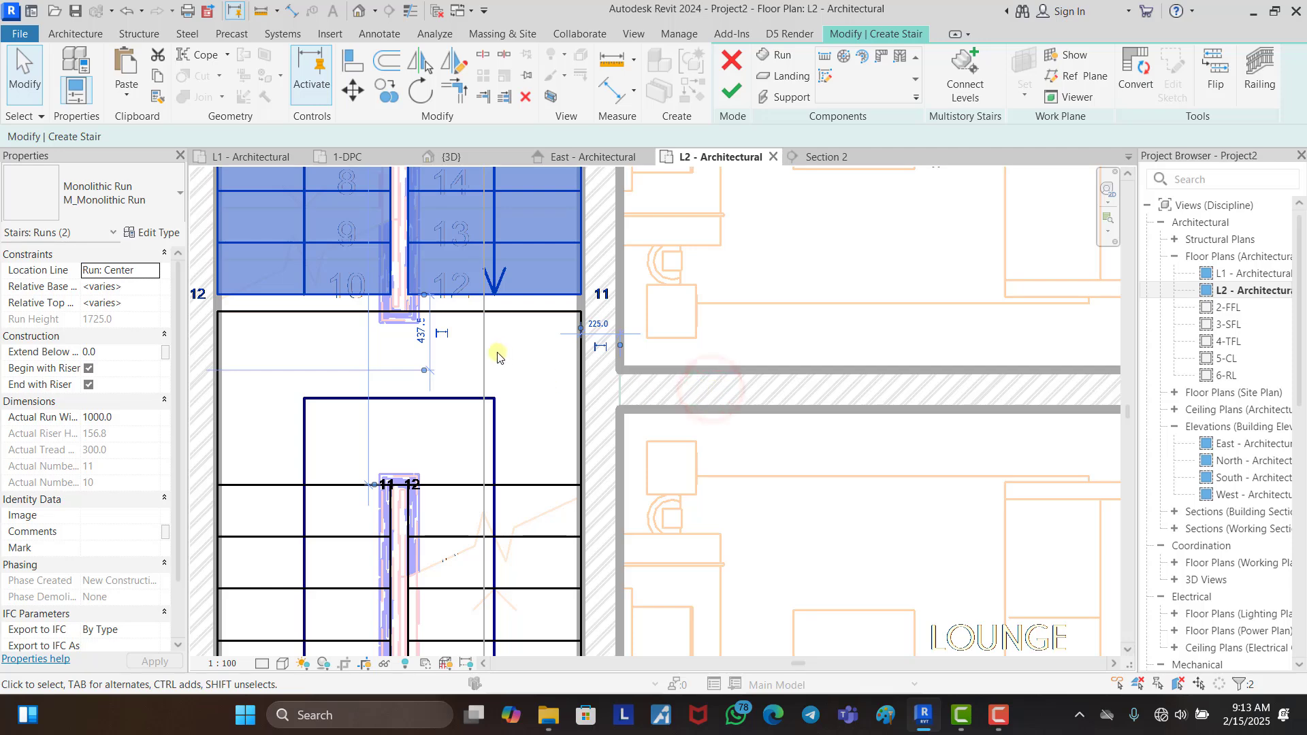
Step: Move the two mirrored runs so their landing-side end meets the far edge of the shared landing
left_click(347, 94)
scroll(548, 313, "up", 2)
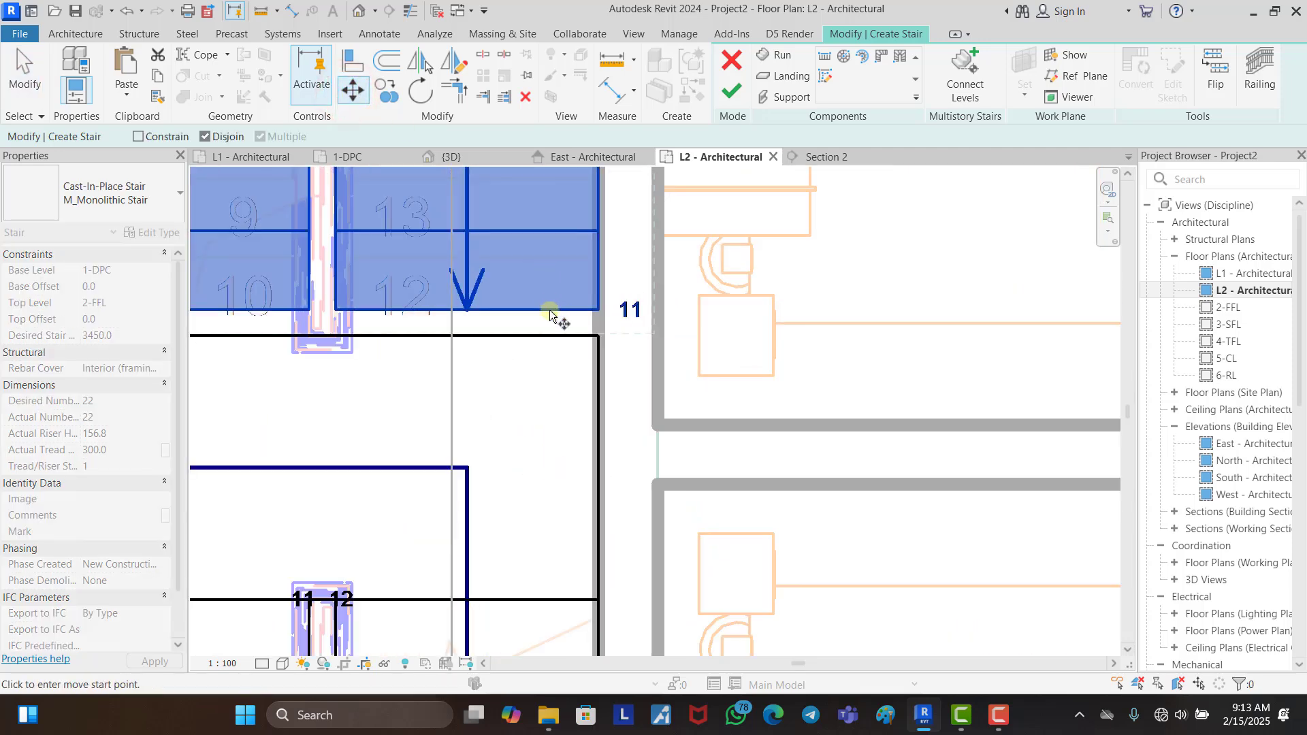
left_click(550, 312)
left_click(550, 329)
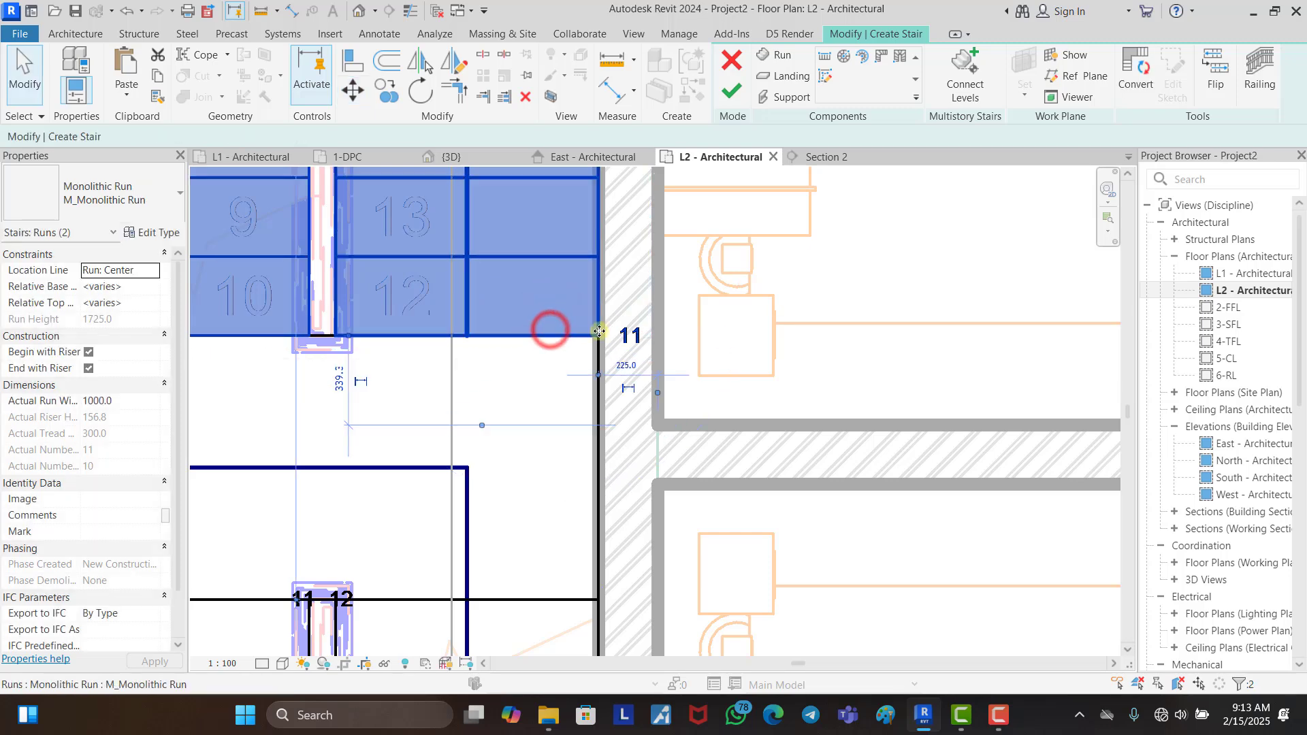
left_click(872, 365)
scroll(555, 489, "down", 1)
scroll(555, 488, "down", 3)
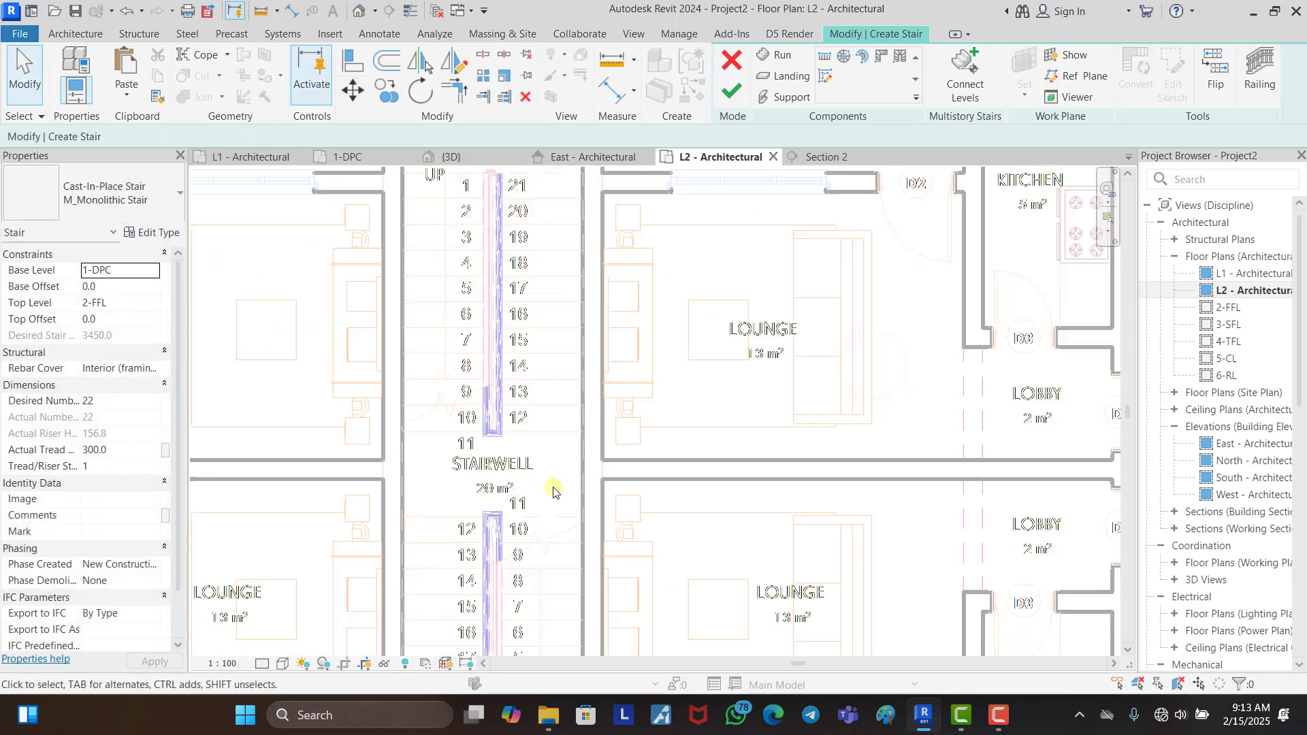
scroll(561, 262, "up", 3)
scroll(545, 270, "up", 2)
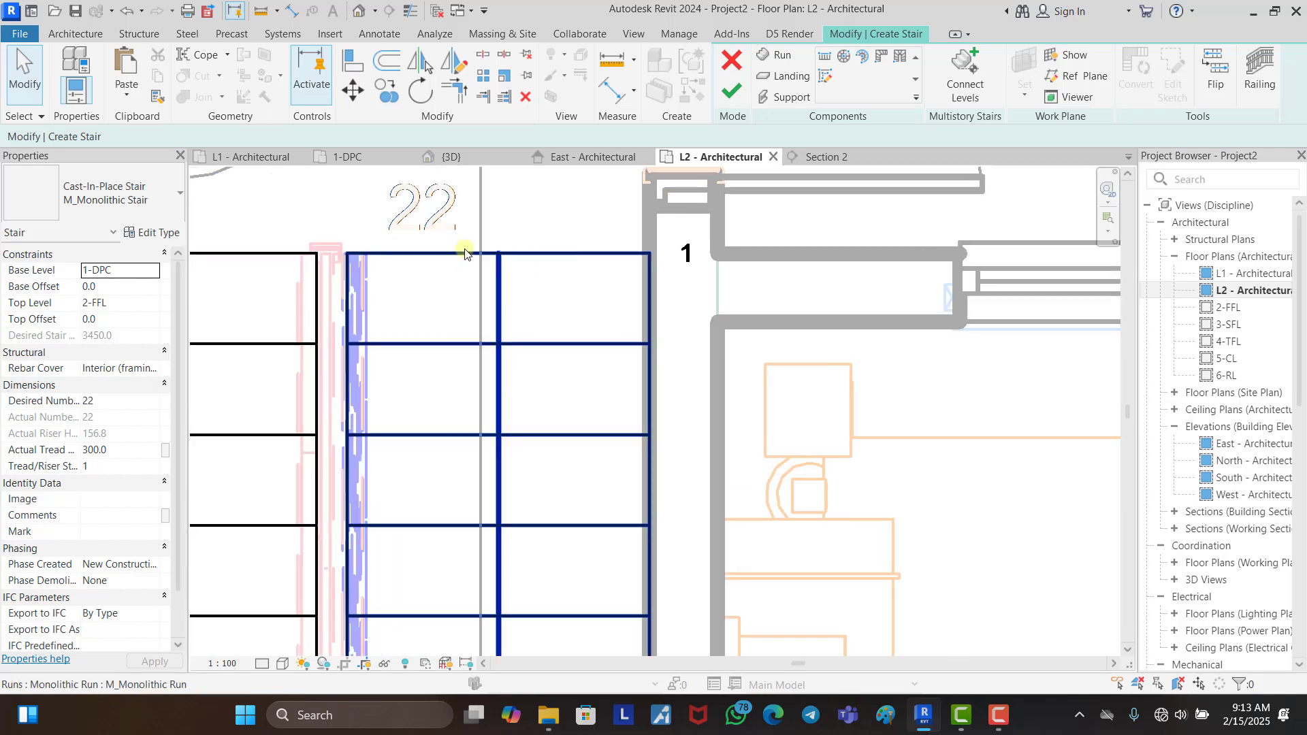
scroll(534, 253, "down", 4)
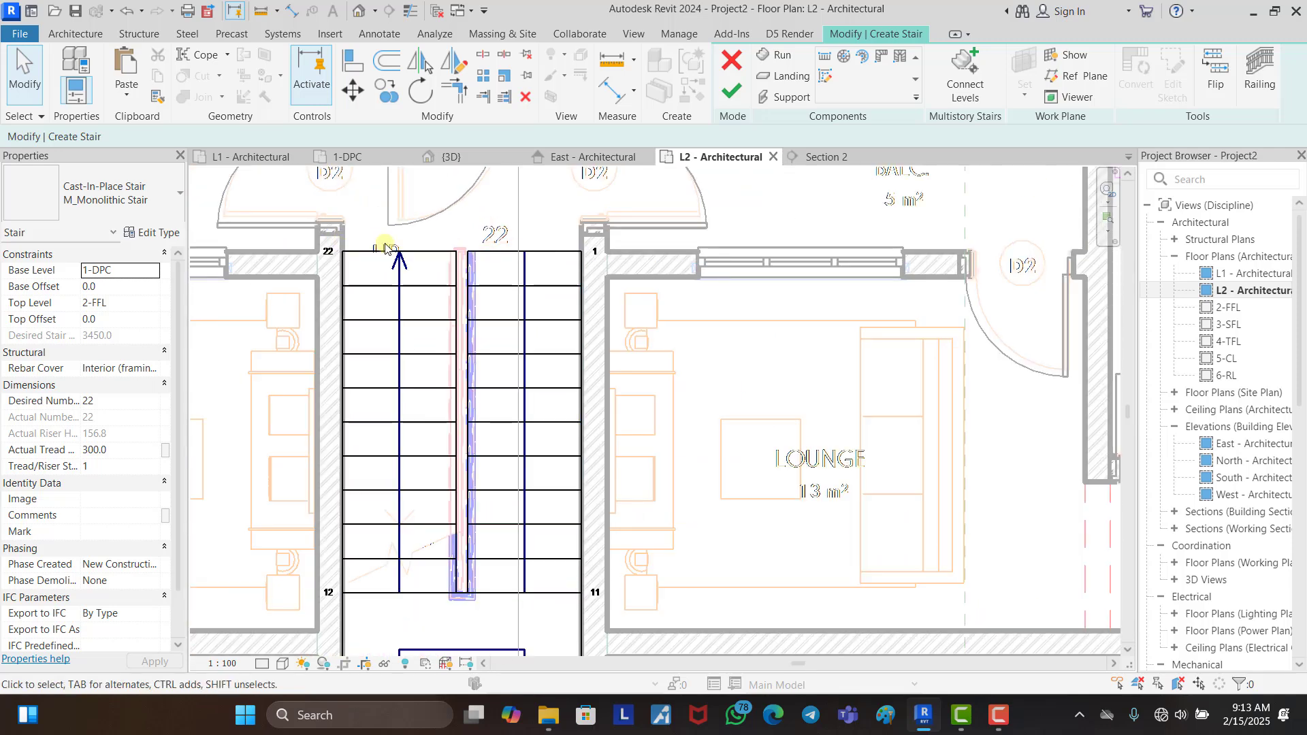
Step: Mirror the two copied runs beside treads 1–10 and 12–21 in place, without a copy, about the lengthwise centreline of the gap between them
scroll(388, 254, "up", 2)
scroll(391, 255, "up", 2)
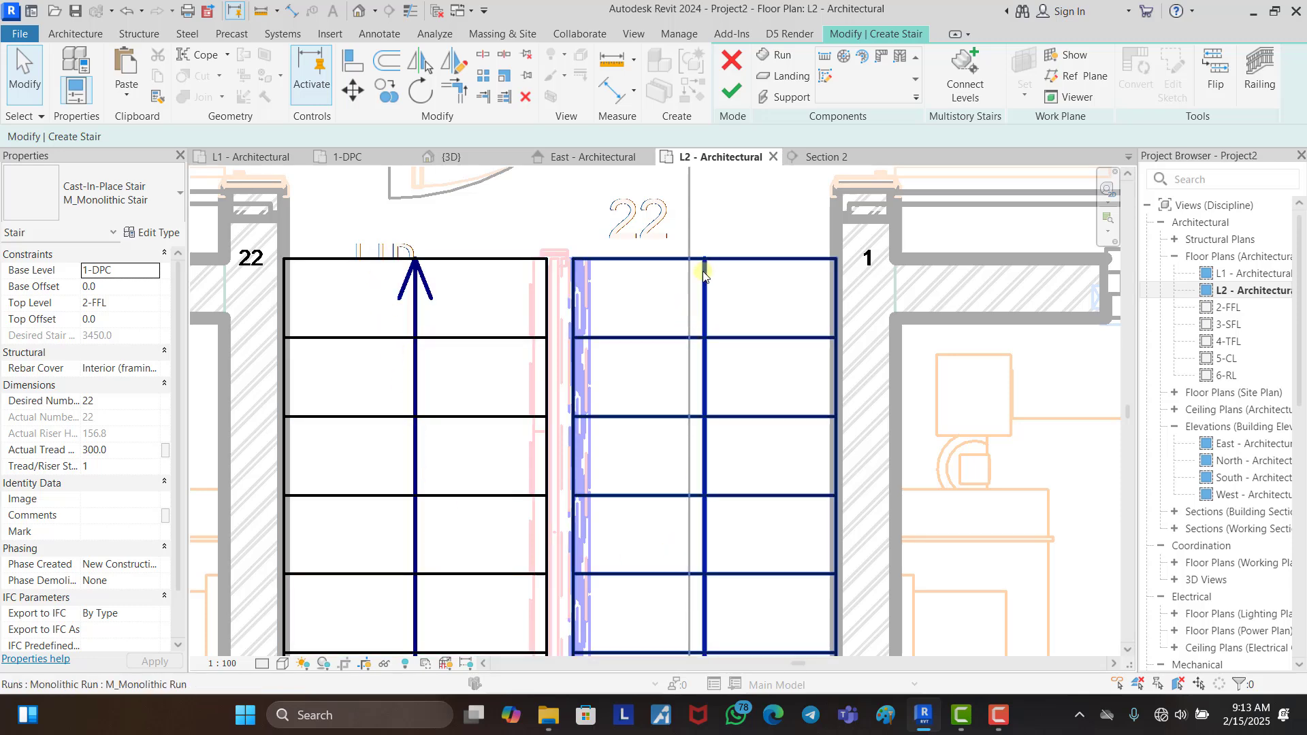
scroll(673, 222, "down", 2)
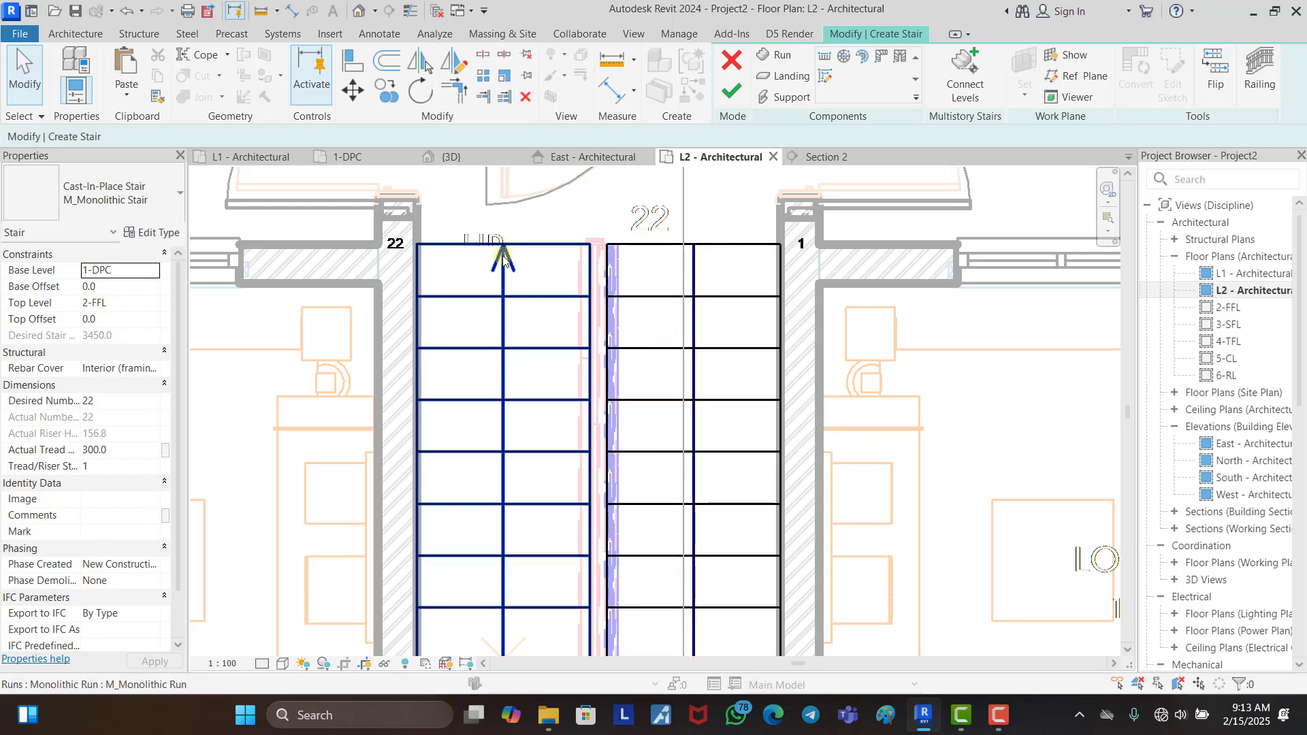
scroll(504, 259, "up", 1)
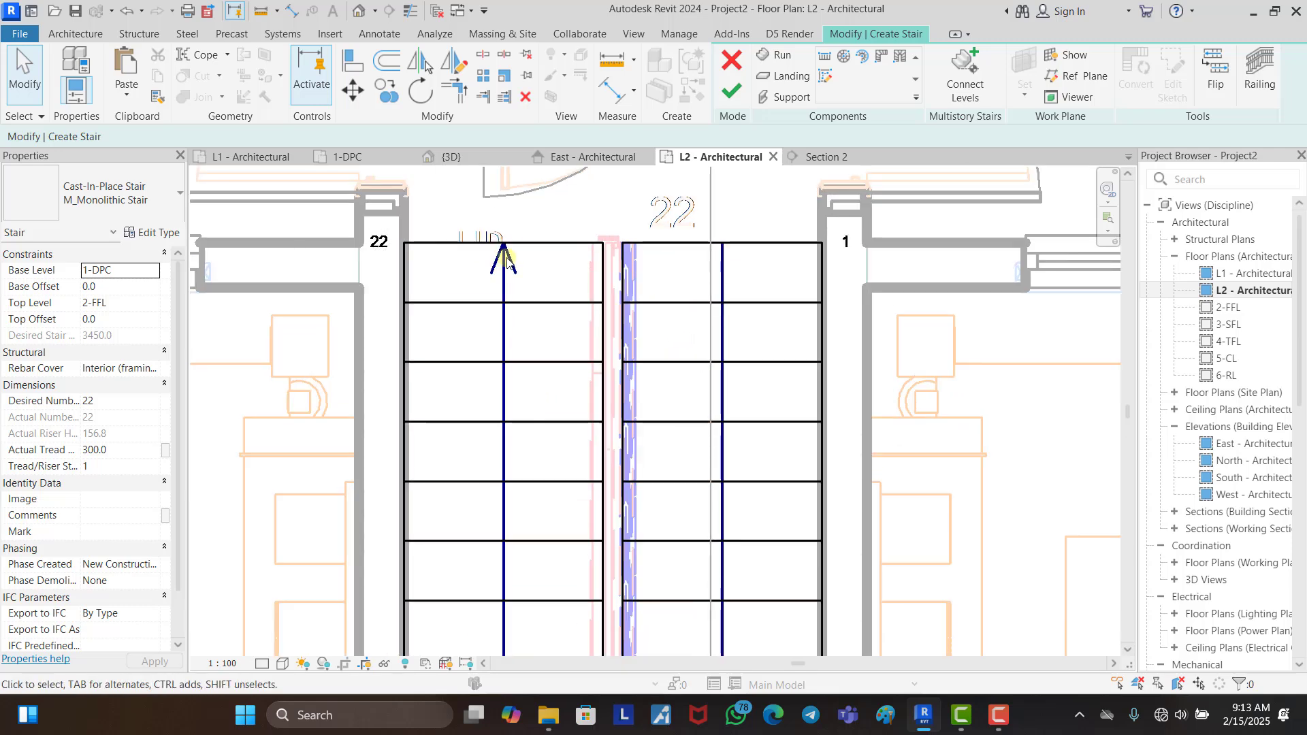
left_click(544, 254)
left_click(761, 249, "ctrl")
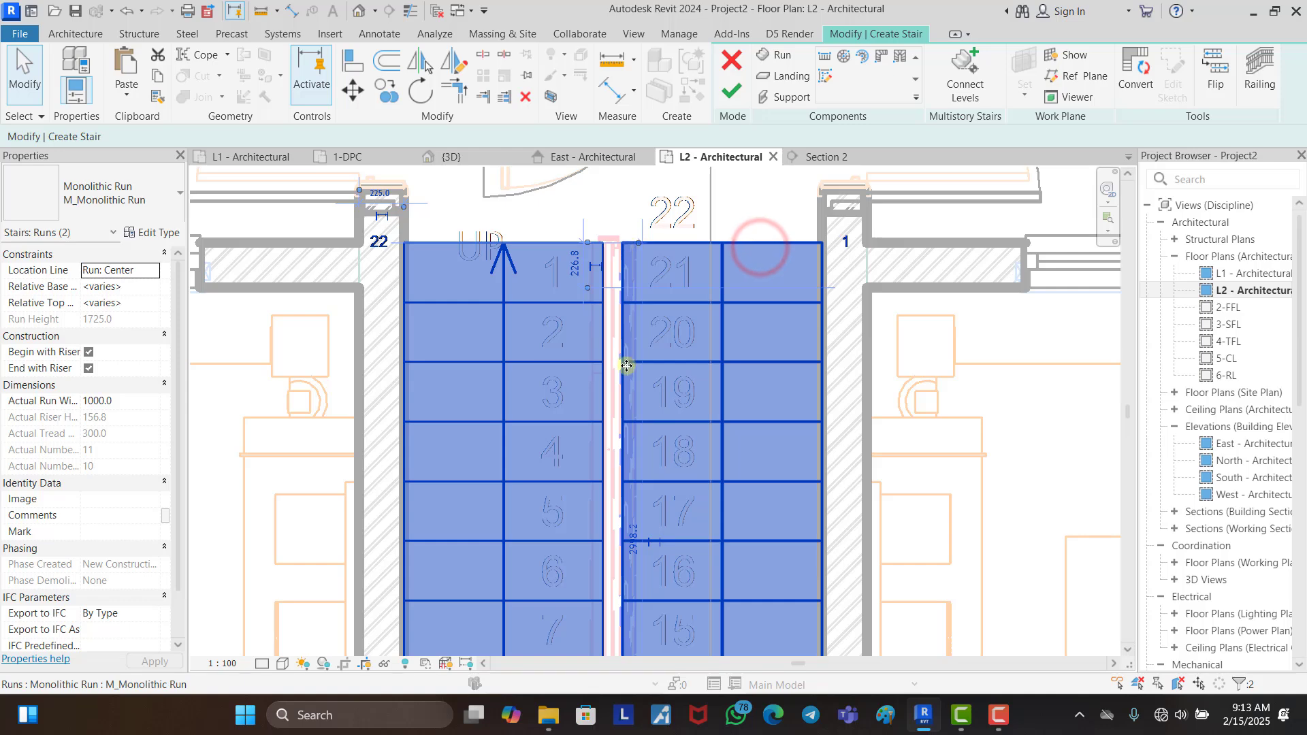
scroll(575, 257, "down", 3)
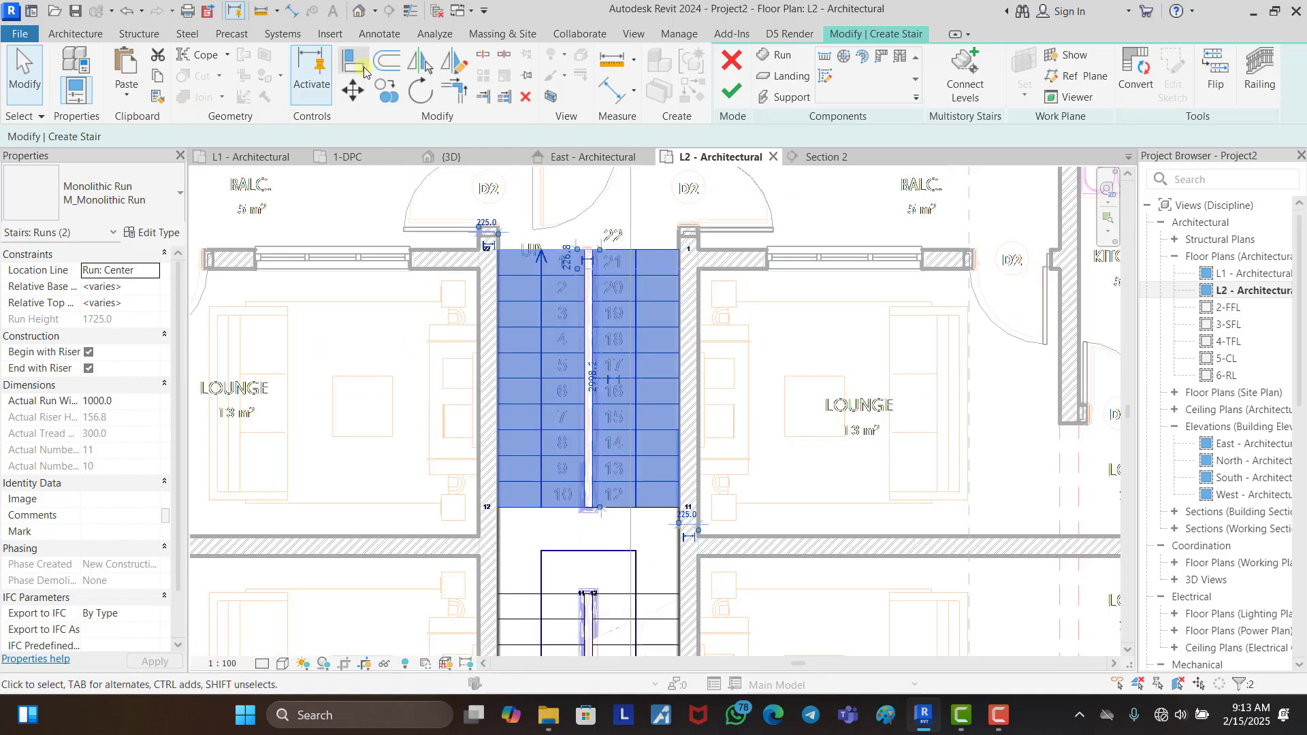
left_click(453, 66)
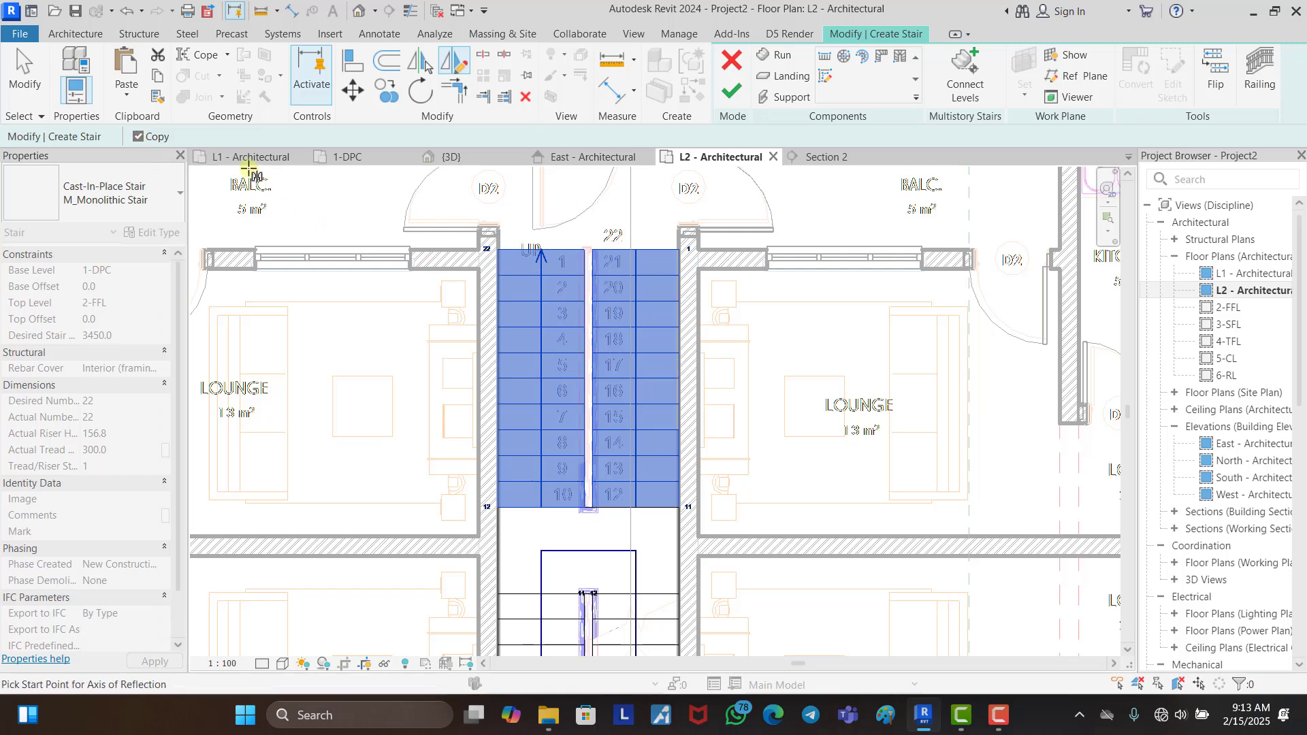
left_click(139, 137)
scroll(586, 515, "up", 6)
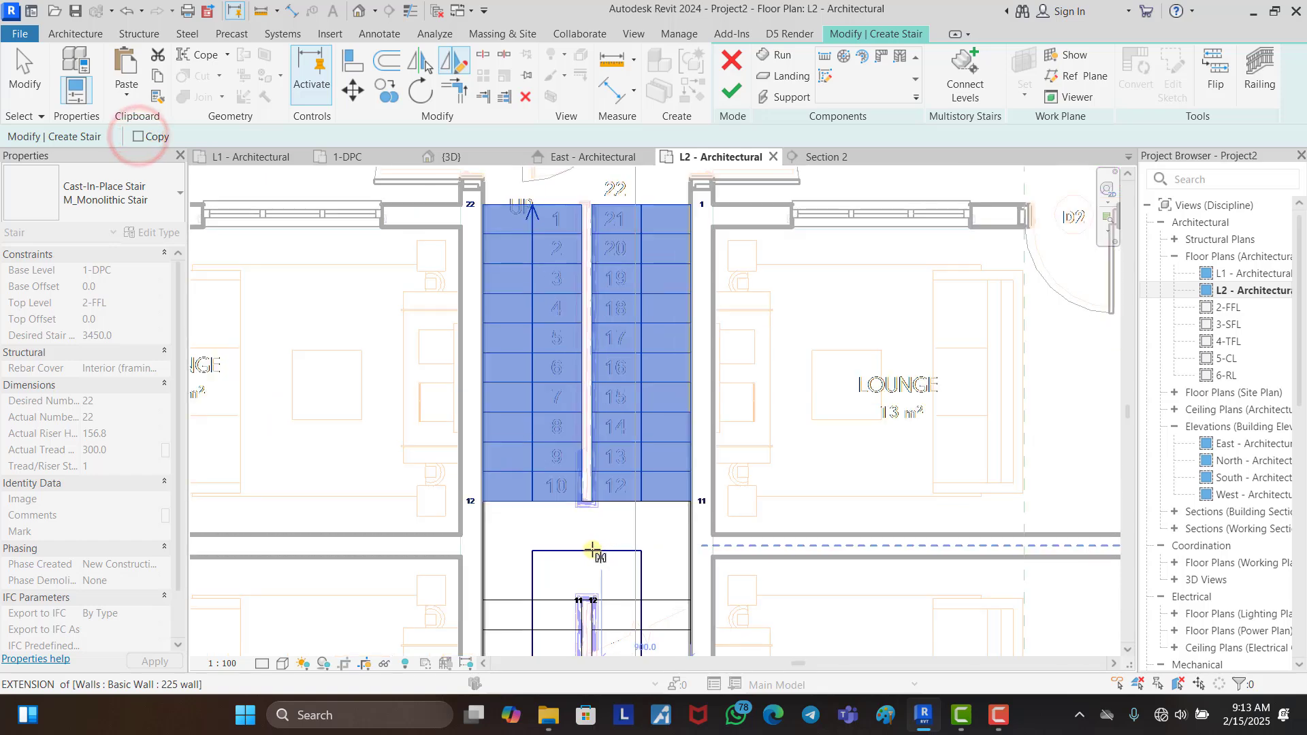
scroll(583, 464, "up", 1)
left_click(578, 429)
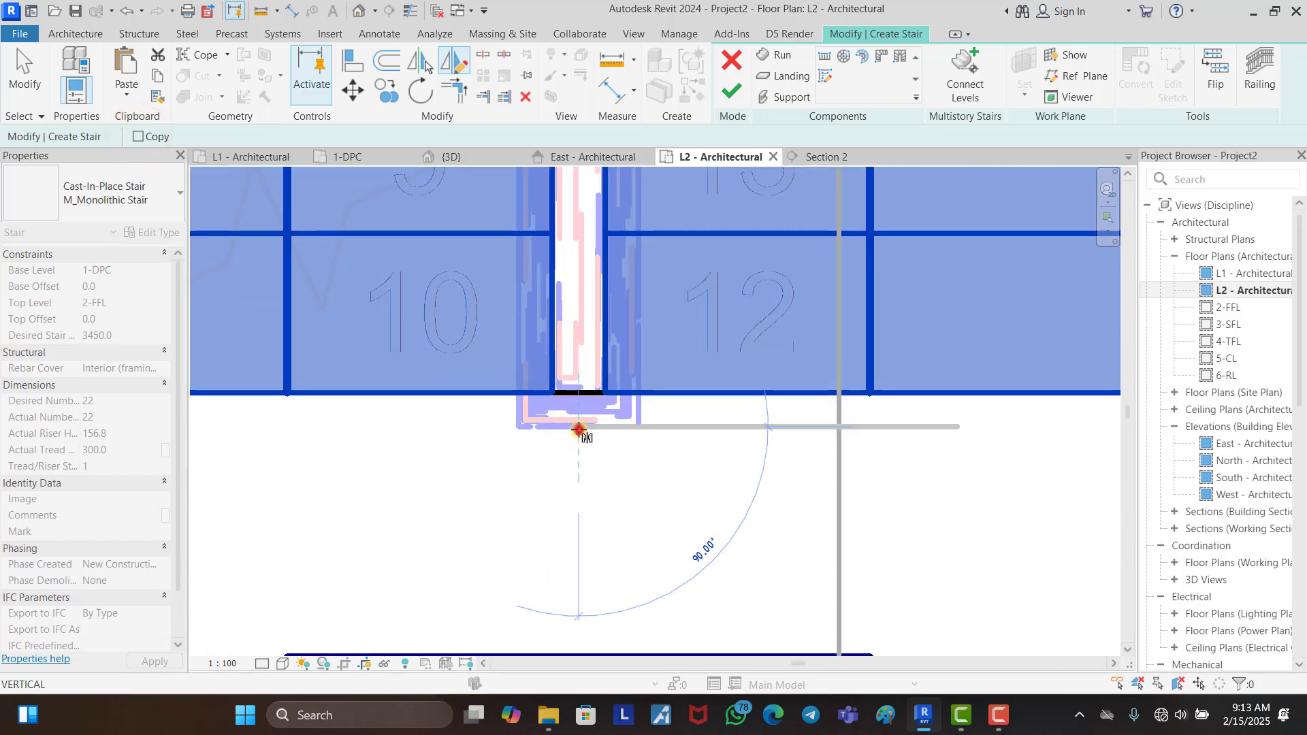
left_click(579, 450)
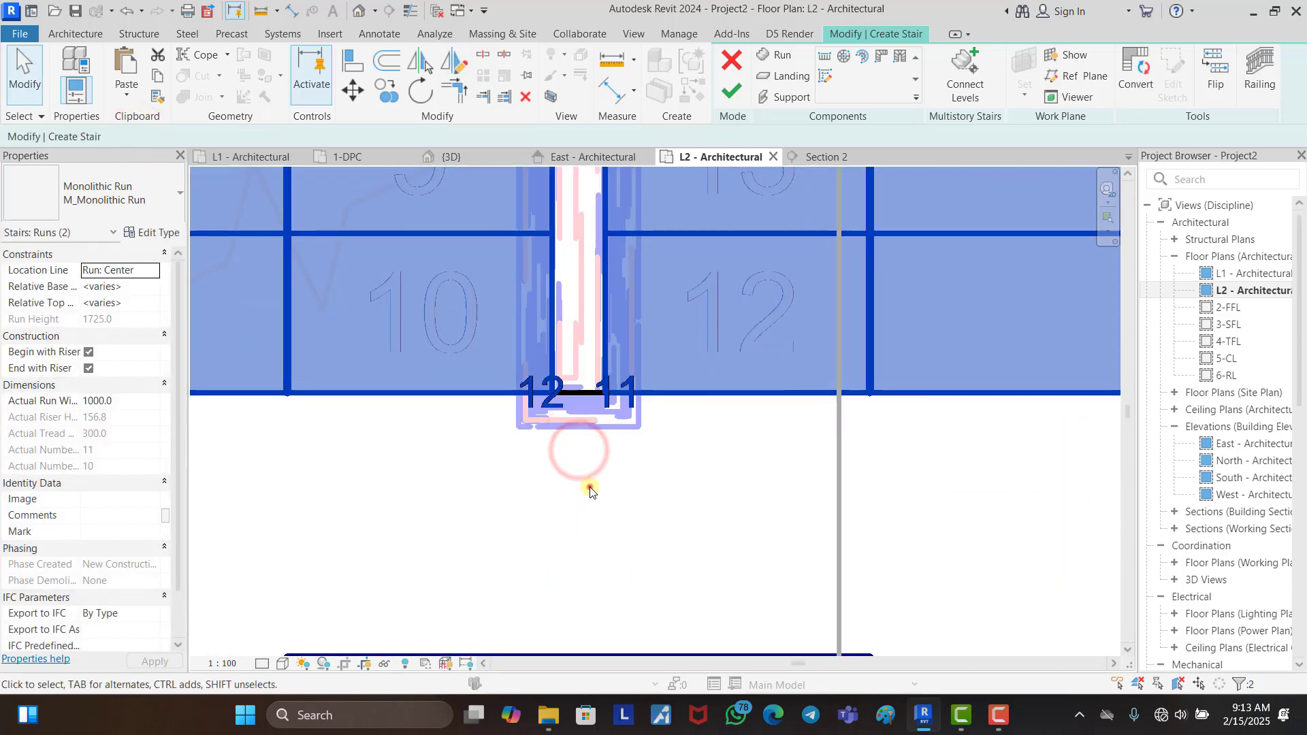
scroll(630, 568, "down", 5)
scroll(632, 572, "down", 3)
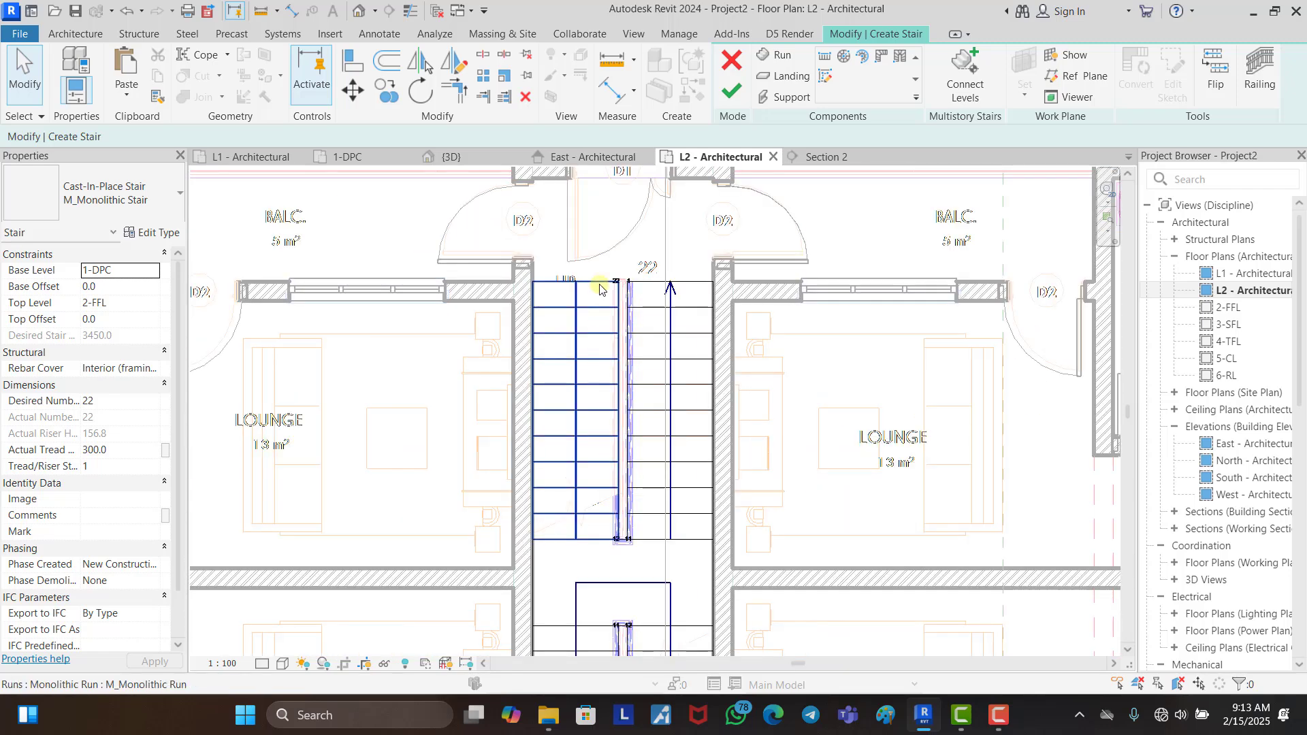
Step: Check the swapped runs against the stairwell plan and finish the stair edit
scroll(595, 275, "up", 3)
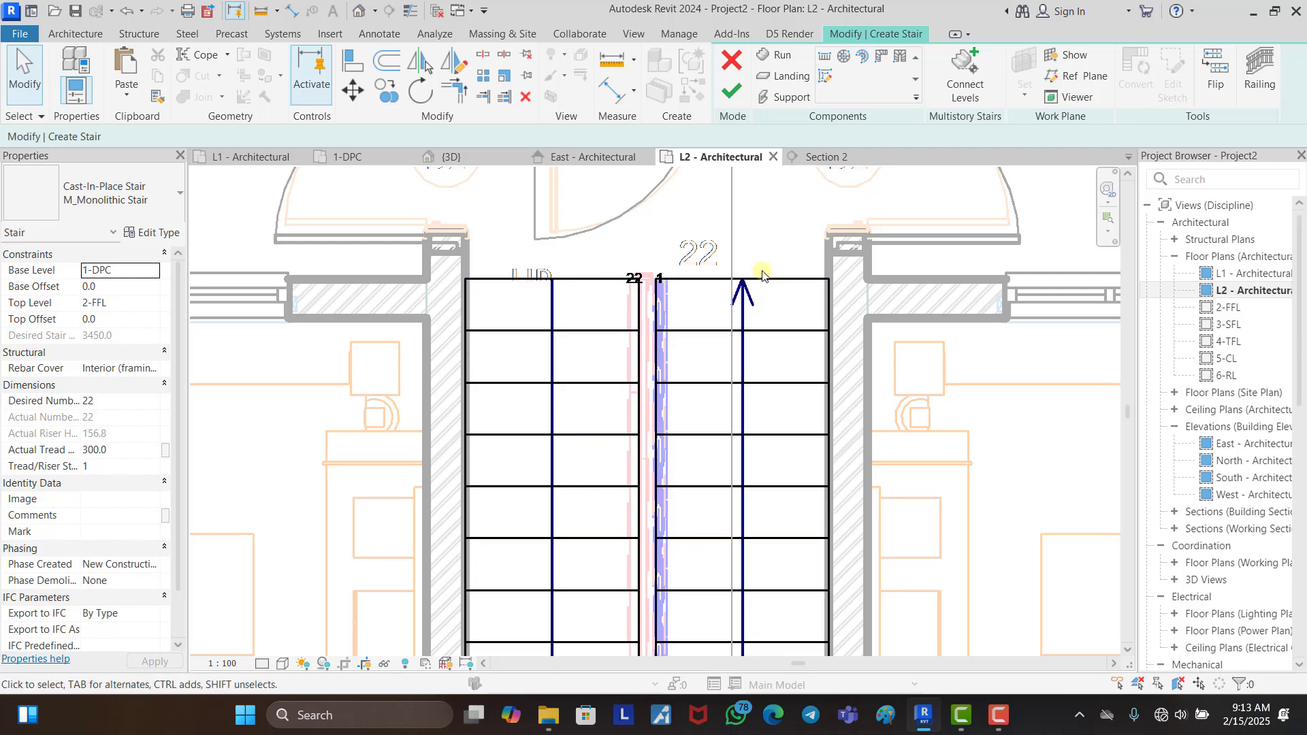
scroll(624, 258, "down", 4)
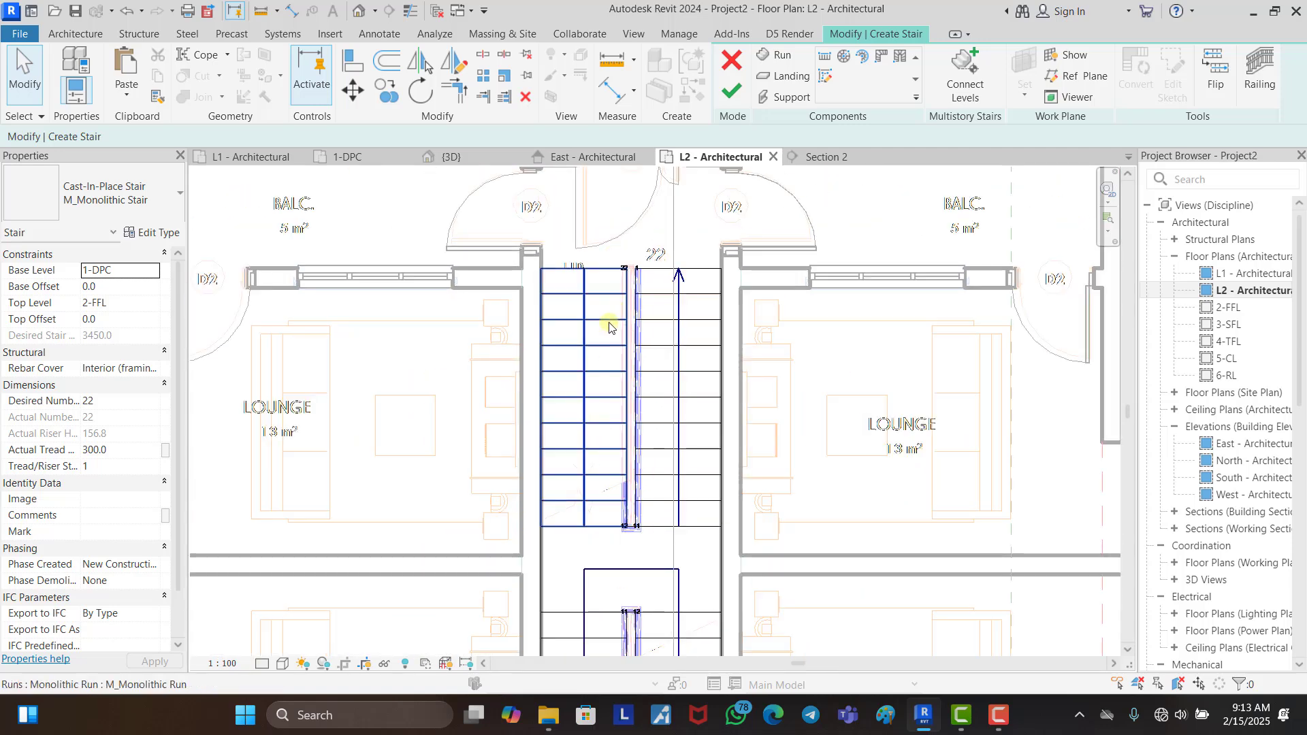
scroll(604, 333, "down", 2)
scroll(637, 401, "down", 3)
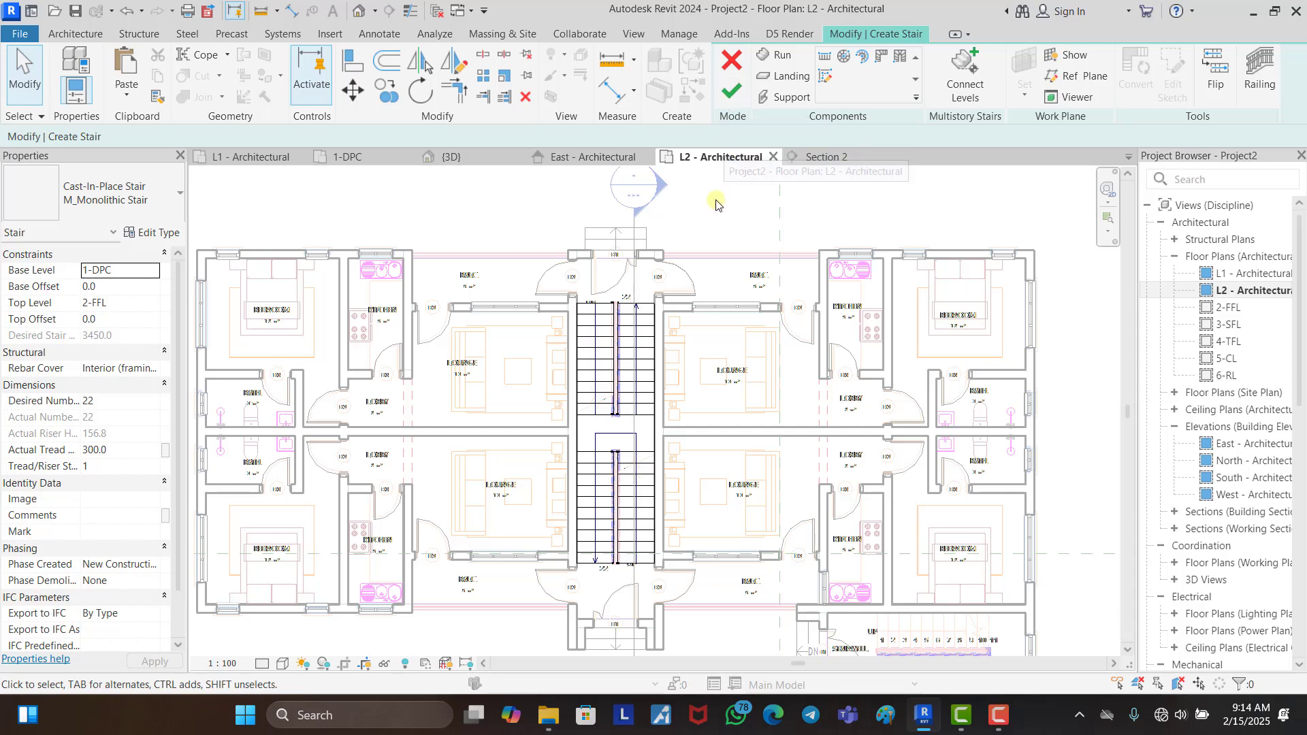
left_click(732, 94)
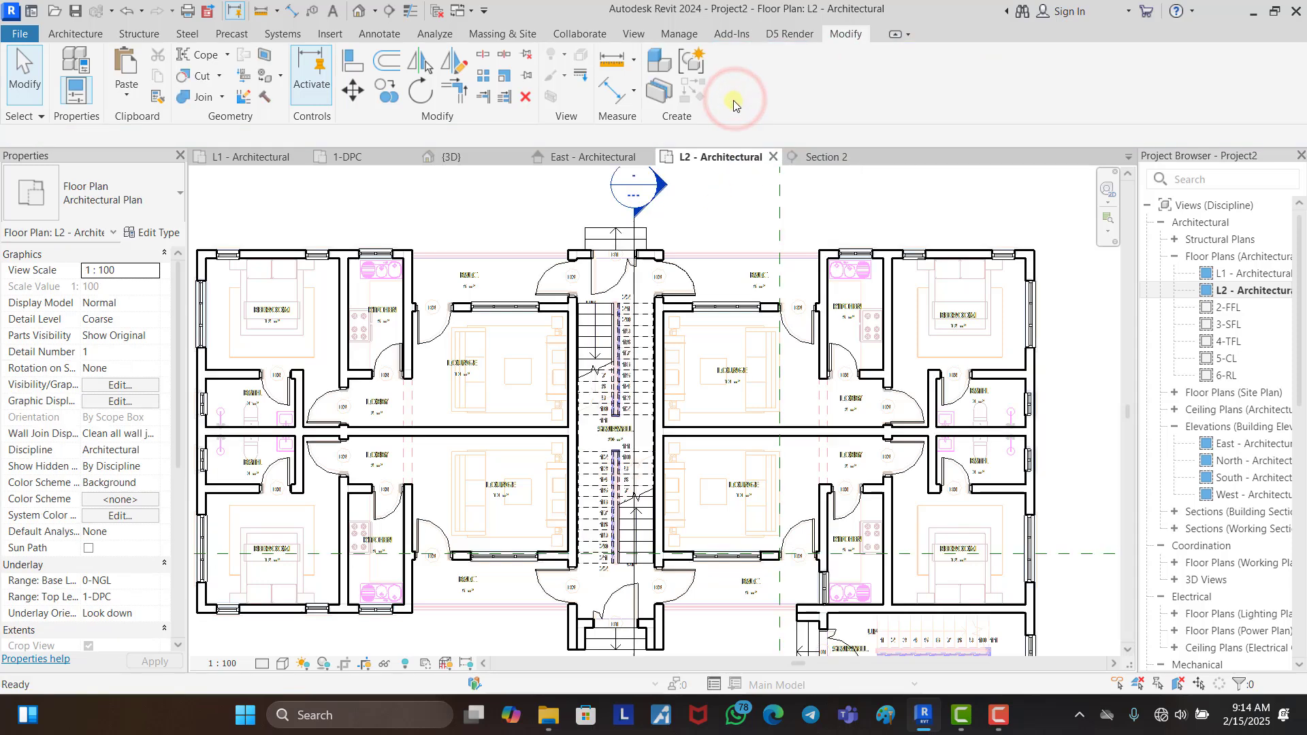
left_click(710, 193)
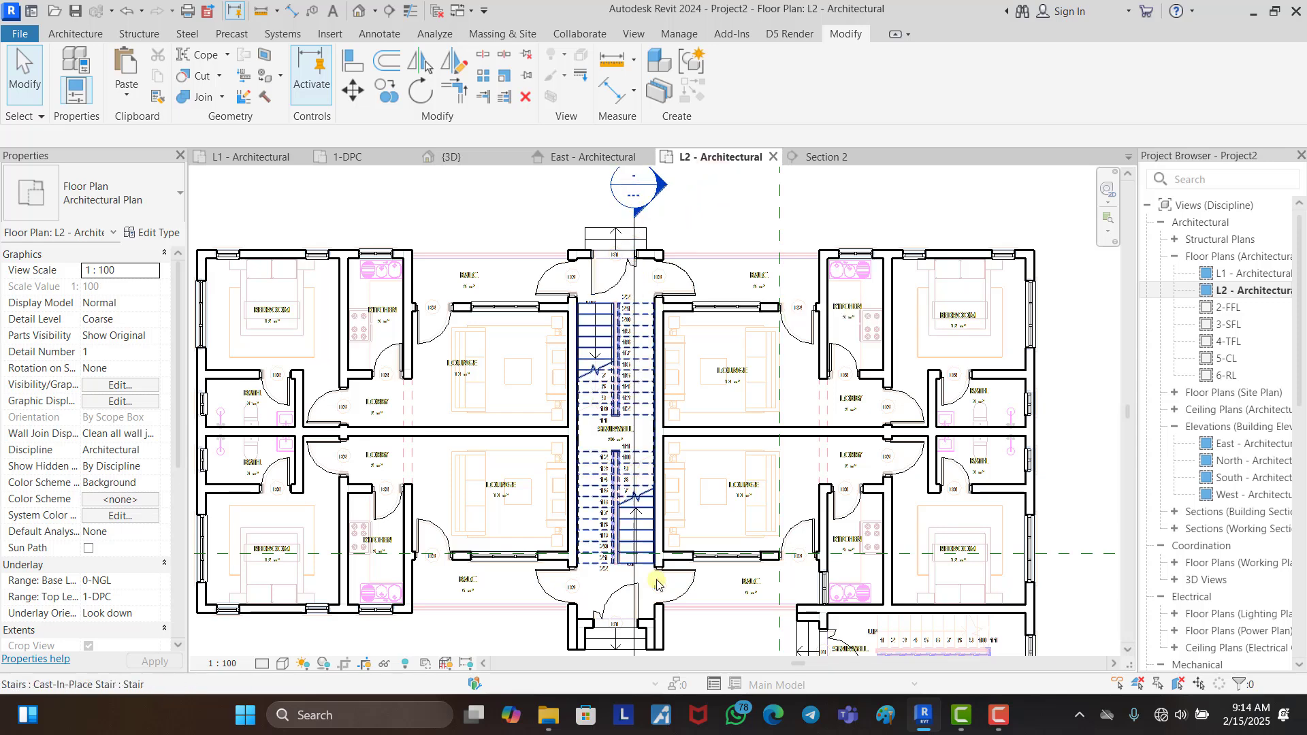
Step: Open Section 2 from its marker, examine the stair between 1-DPC and 2-FFL, and return to the L2 - Architectural plan
double_click(665, 185)
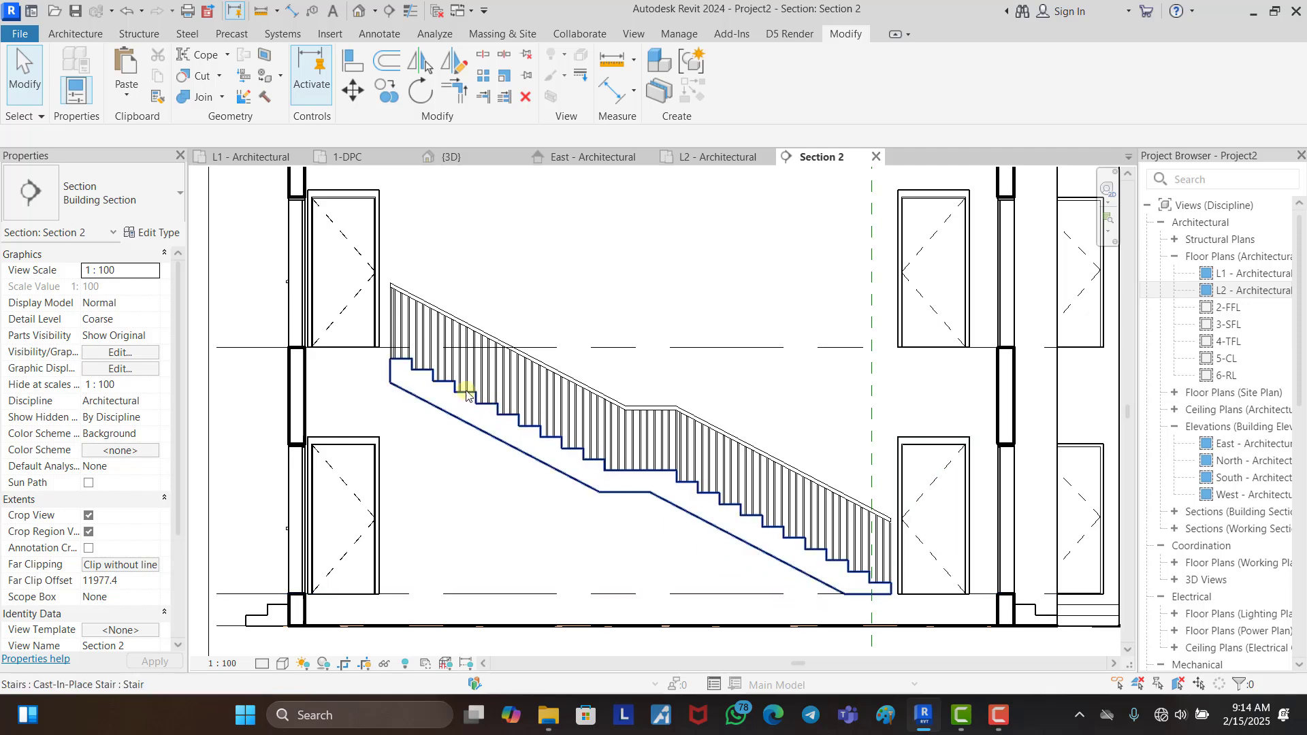
scroll(466, 349, "up", 3)
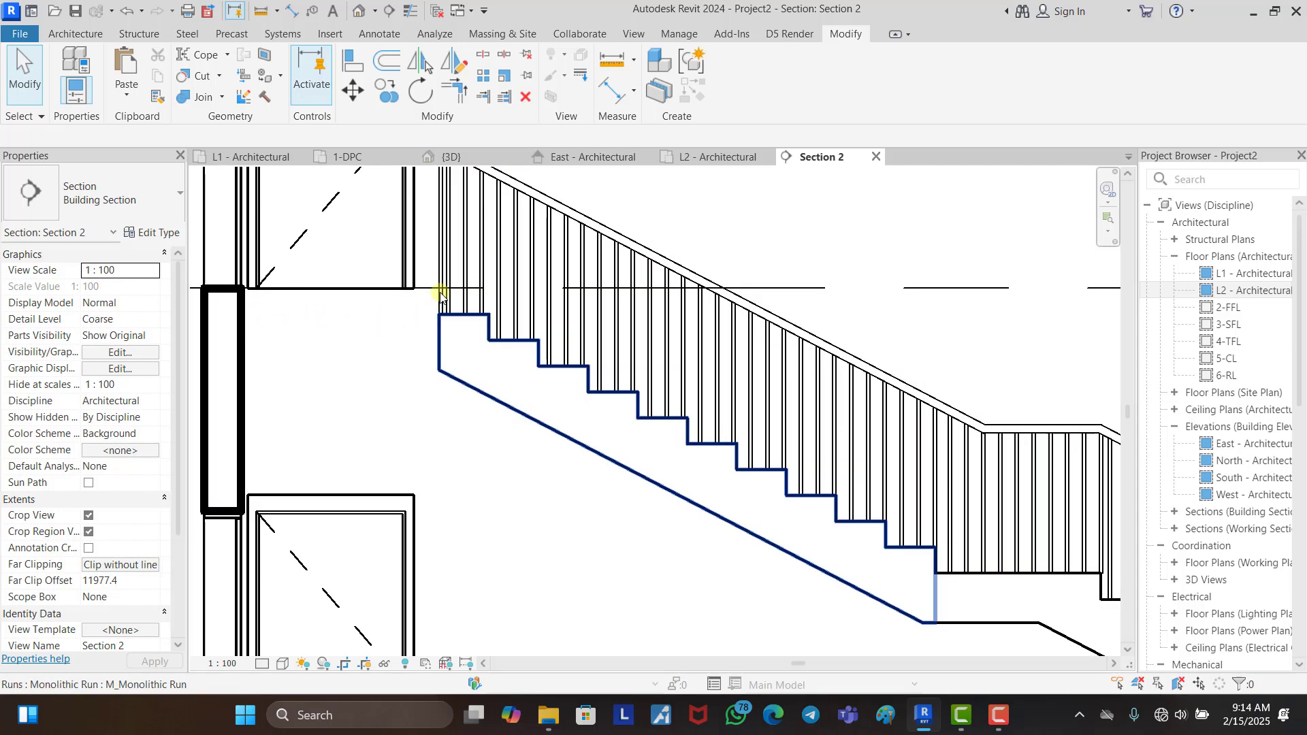
scroll(361, 327, "down", 5)
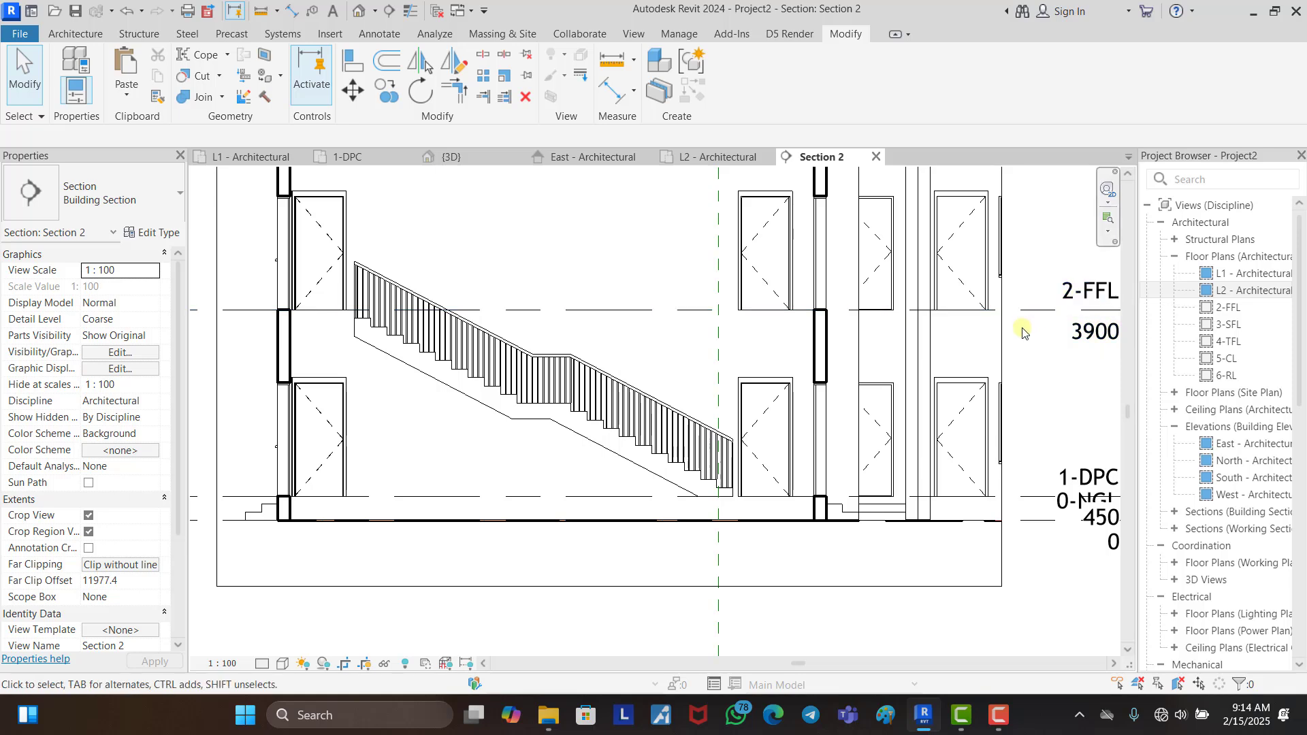
scroll(518, 354, "down", 5)
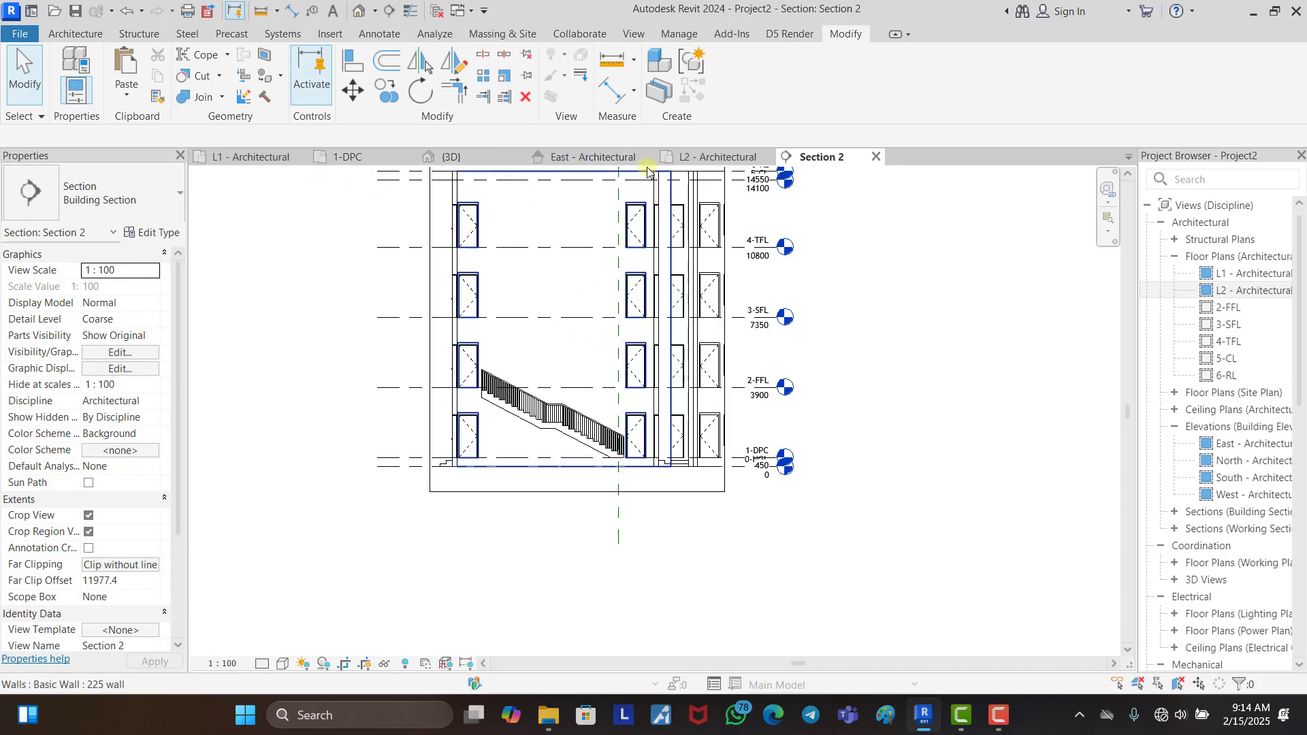
left_click(720, 158)
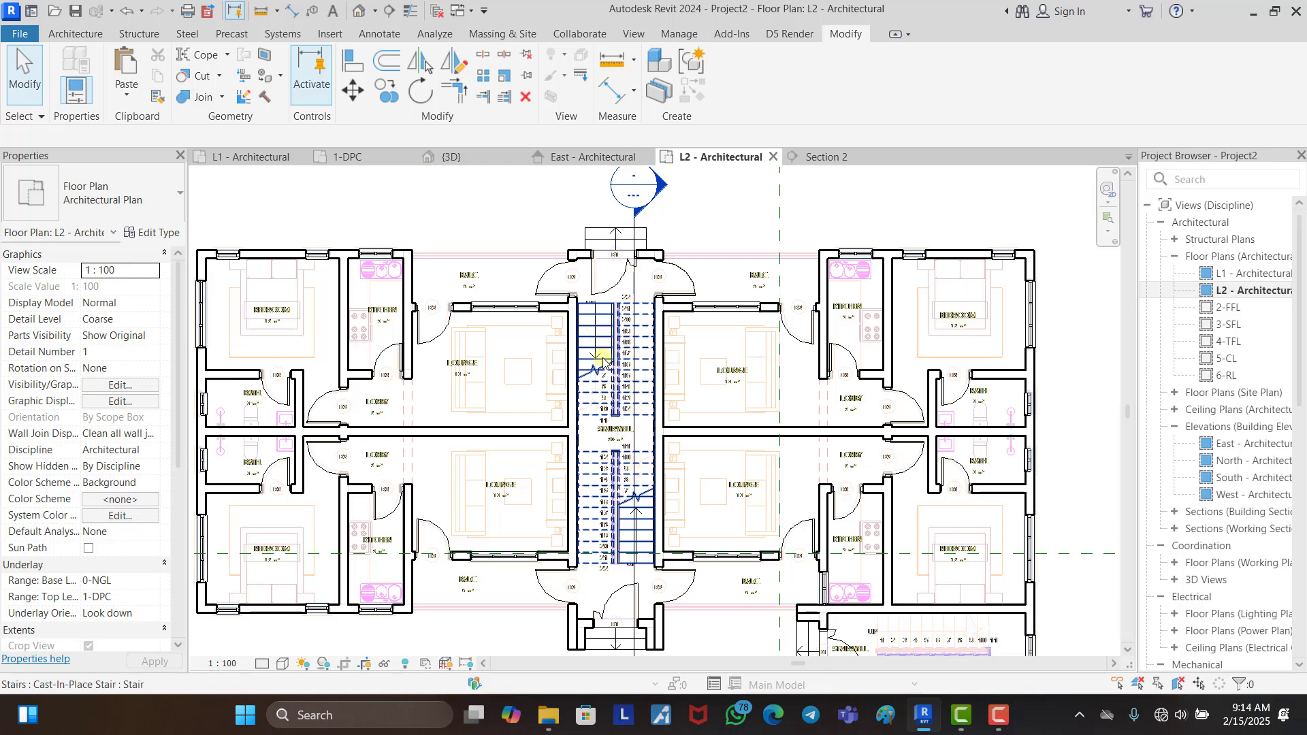
Step: Highlight the stair in Section 2 and locate it in the L2 - Architectural plan
left_click(820, 157)
scroll(636, 531, "down", 2)
scroll(609, 477, "up", 2)
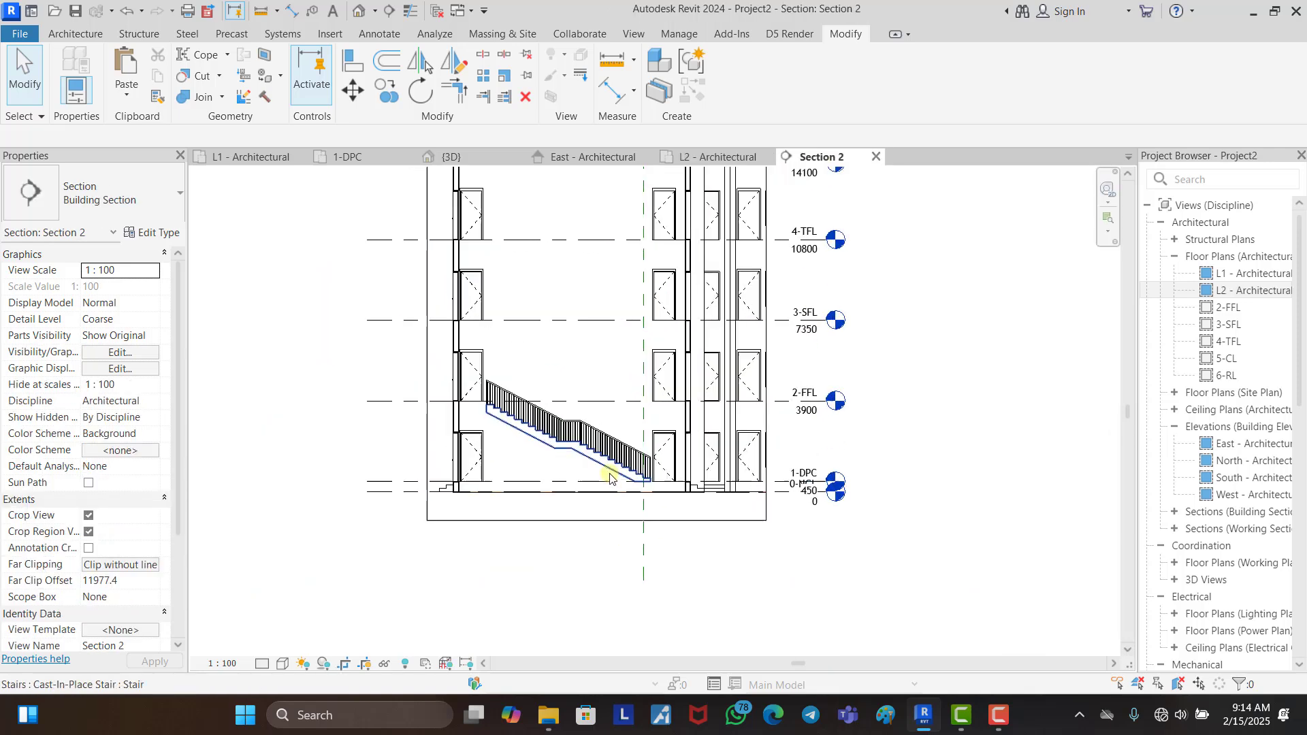
scroll(609, 477, "up", 3)
left_click(588, 460)
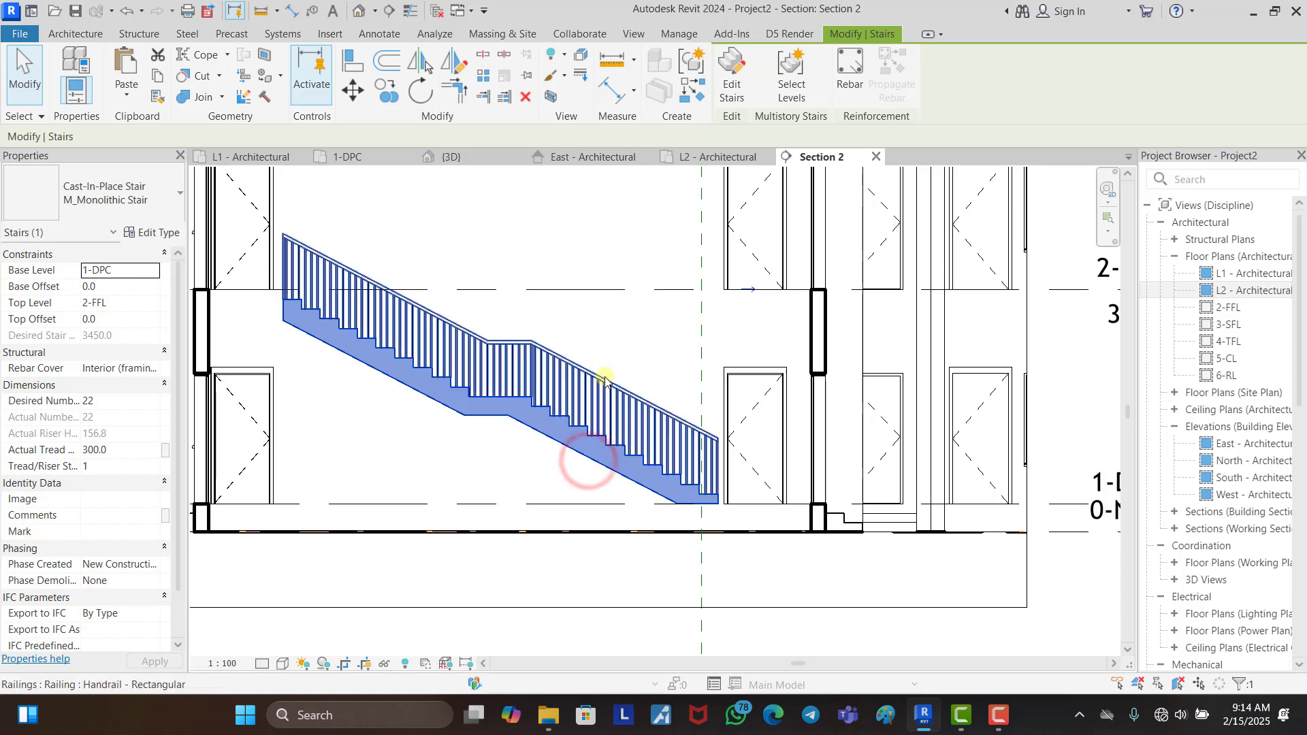
left_click(716, 157)
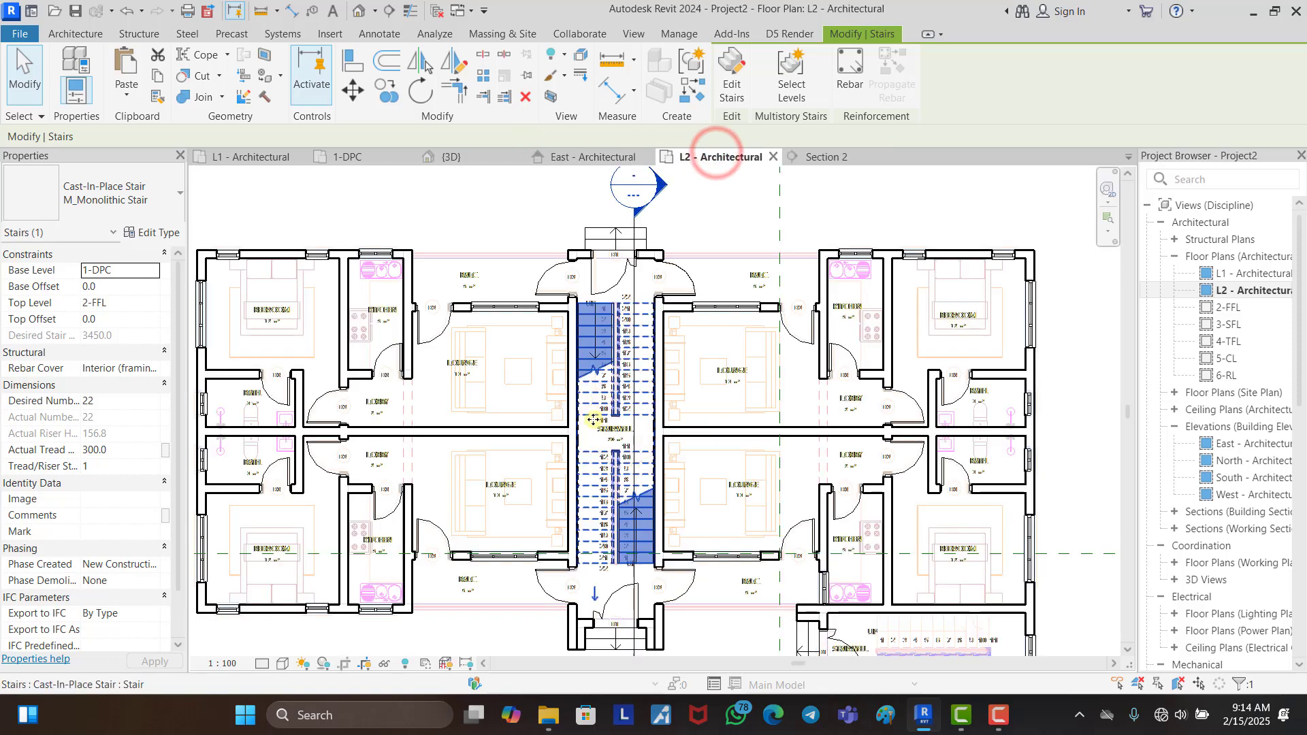
left_click(742, 213)
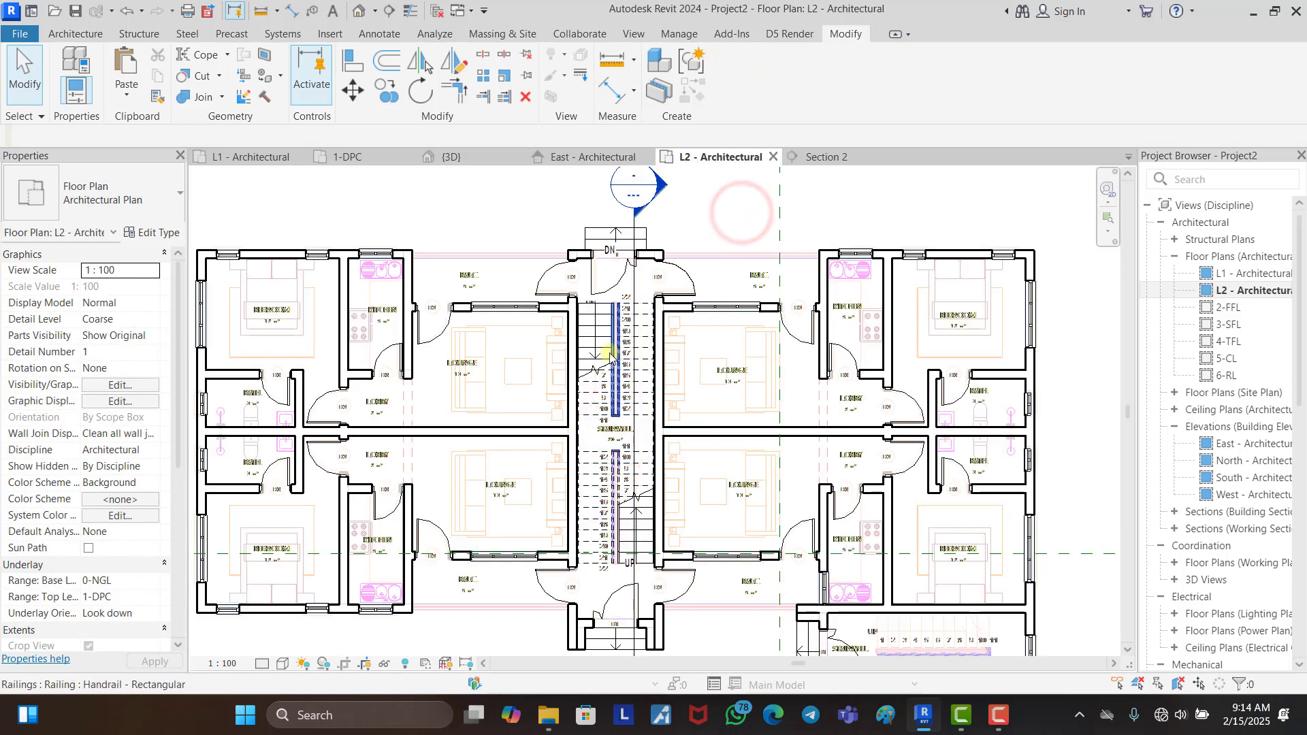
scroll(585, 375, "up", 3)
left_click(575, 320)
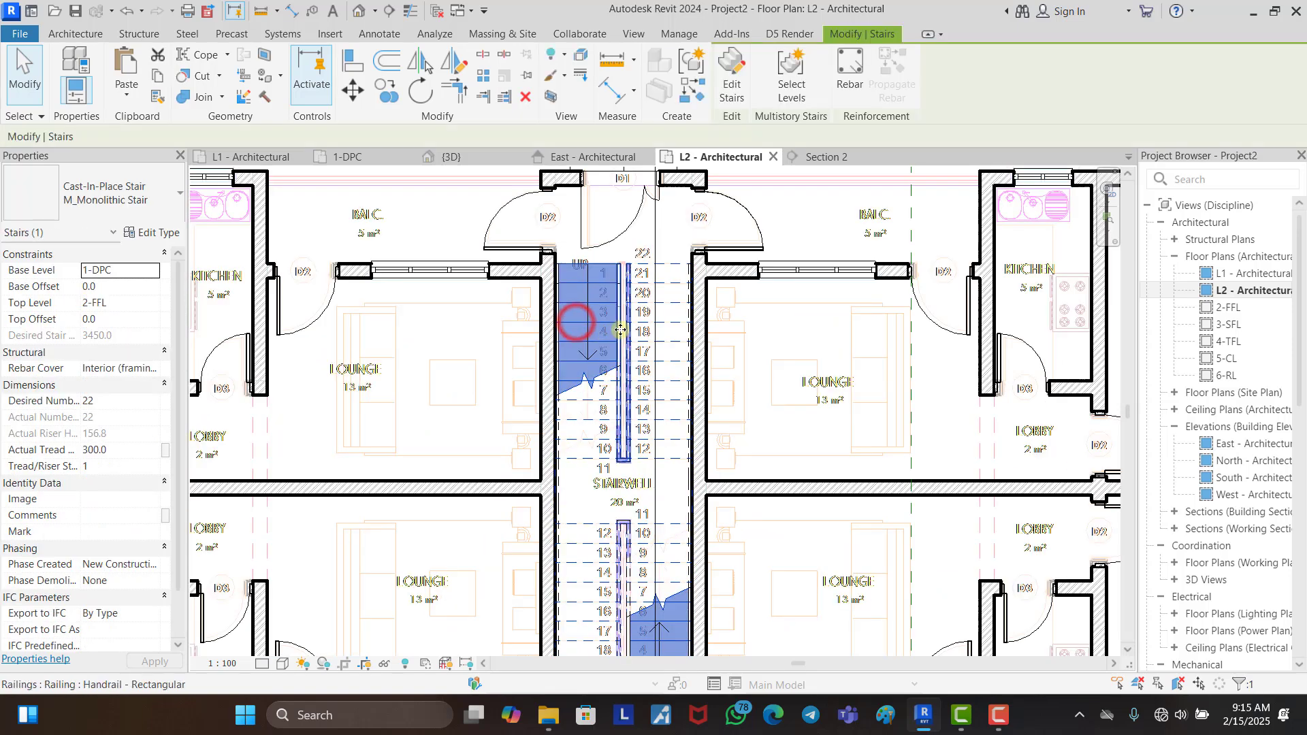
scroll(627, 342, "up", 4)
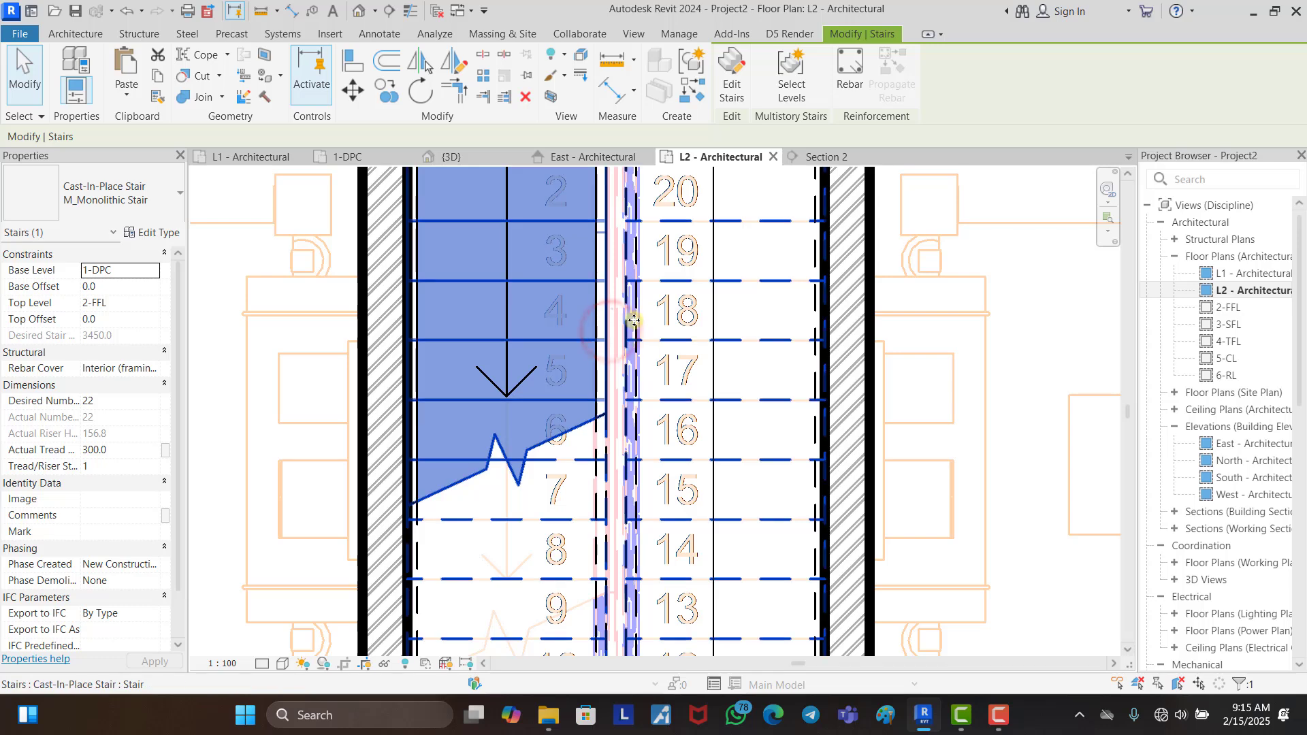
left_click(636, 327, "ctrl")
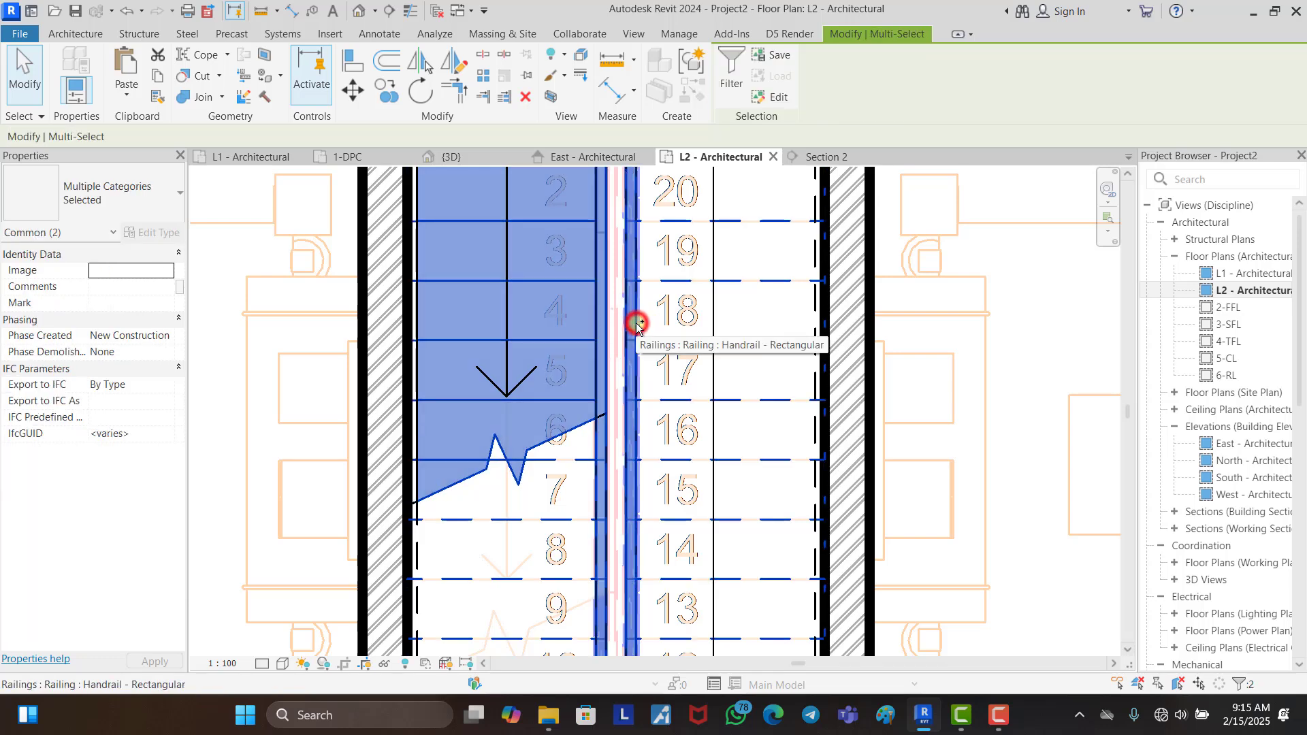
scroll(640, 320, "down", 3)
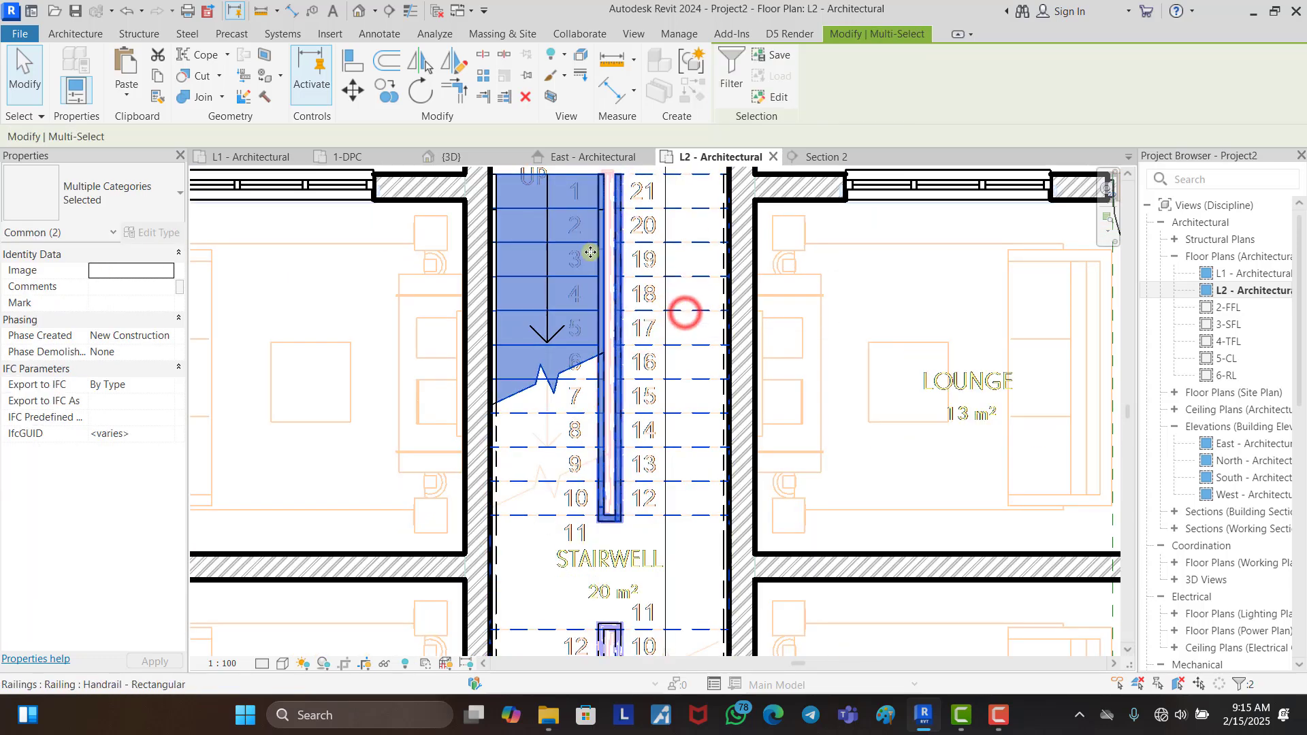
scroll(683, 309, "down", 3)
scroll(618, 446, "down", 2)
scroll(586, 463, "up", 8)
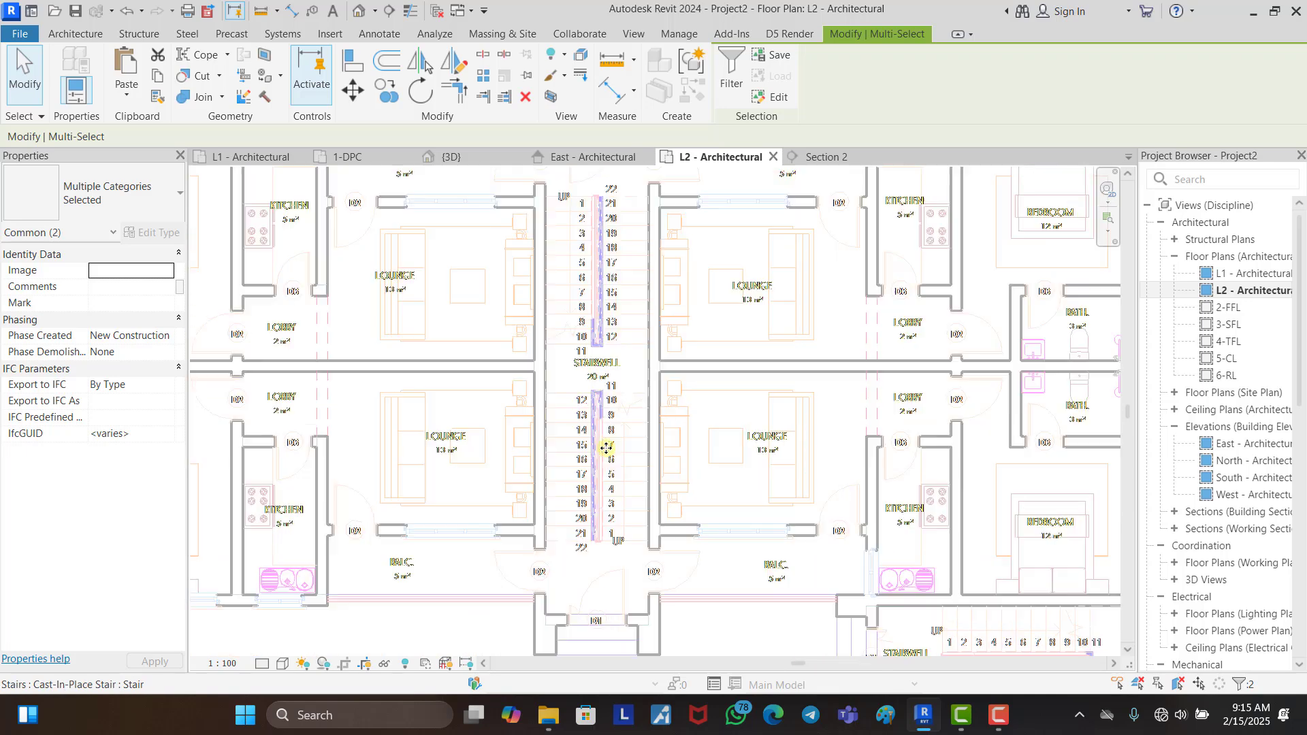
Step: Select the main stair together with both of its central railings in the L2 plan and switch to Section 2
double_click(592, 457)
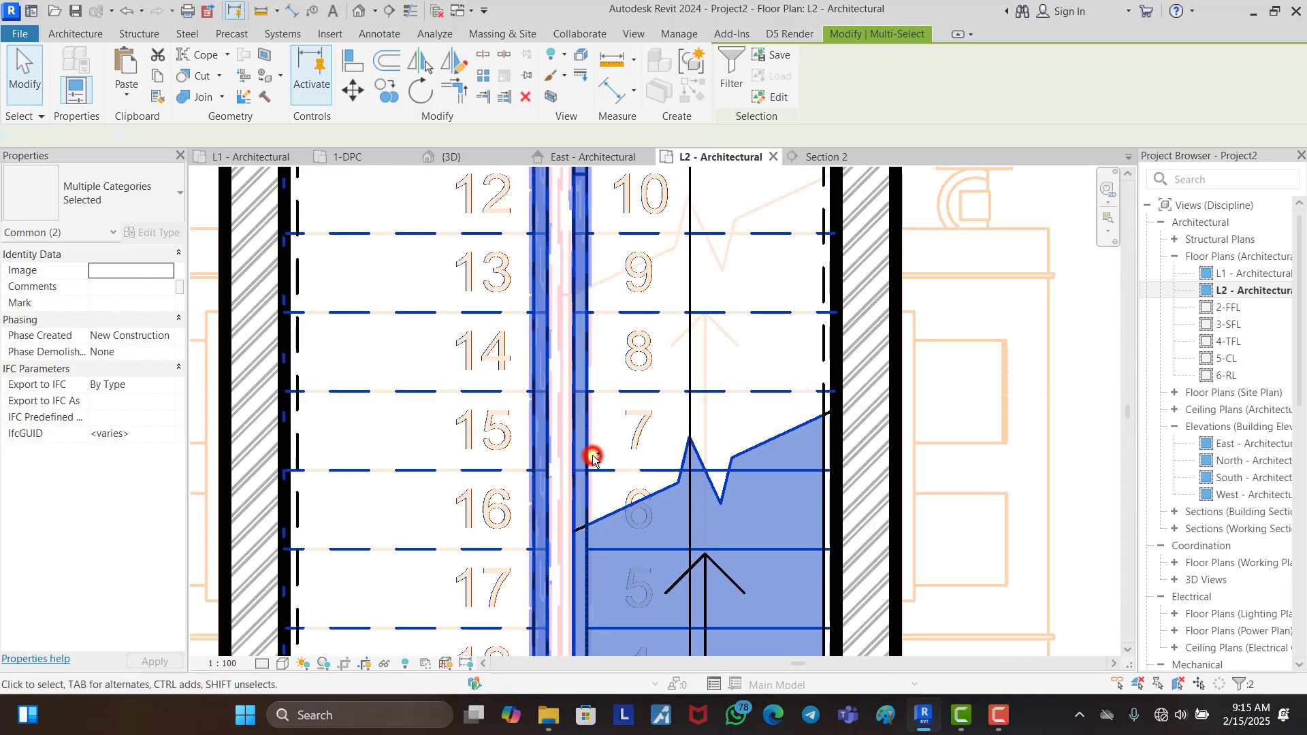
left_click(731, 90)
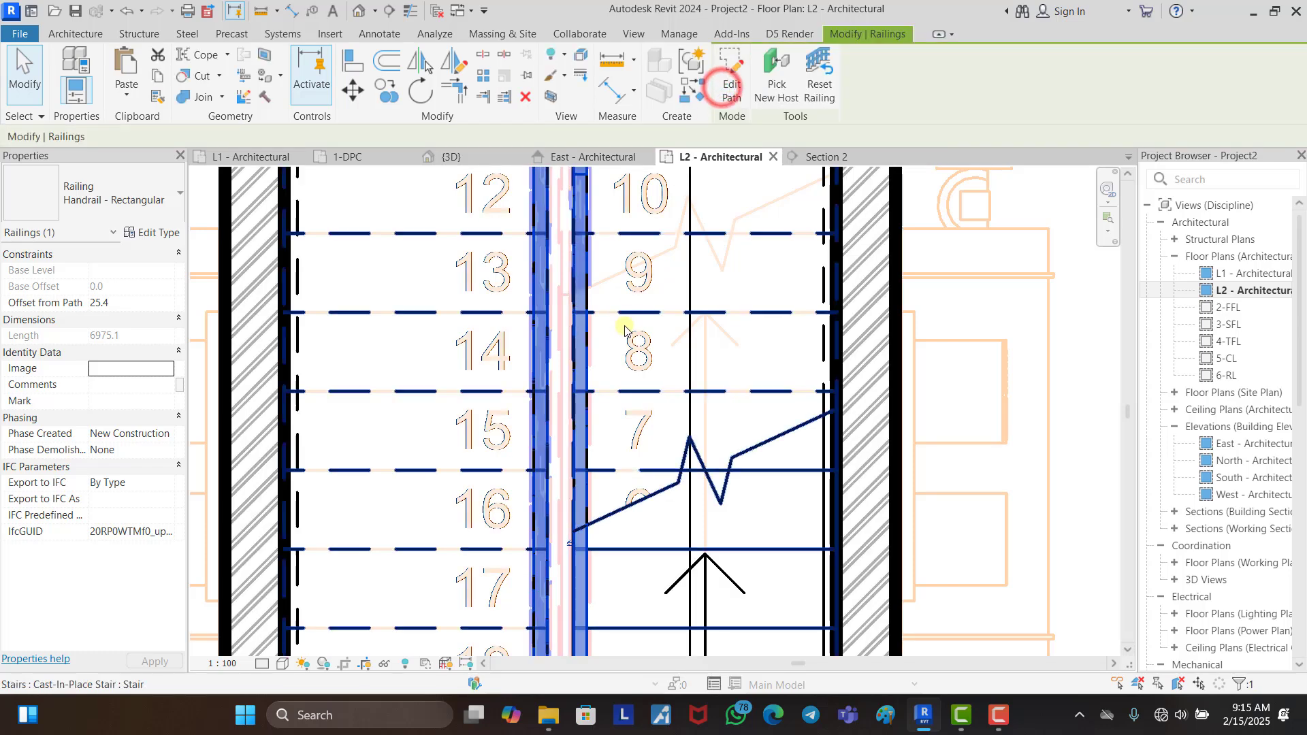
left_click(631, 395, "ctrl")
scroll(634, 531, "down", 5)
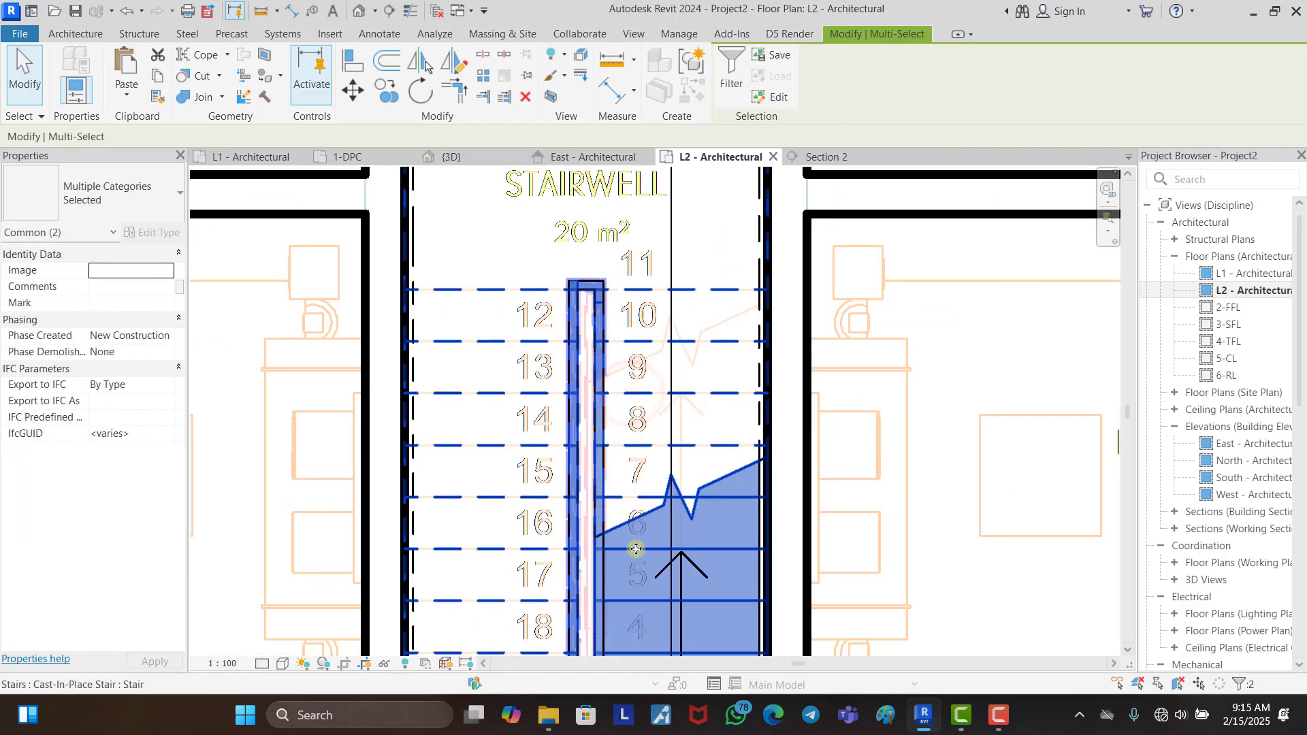
scroll(610, 225, "up", 3)
scroll(610, 225, "up", 3)
left_click(627, 242, "ctrl")
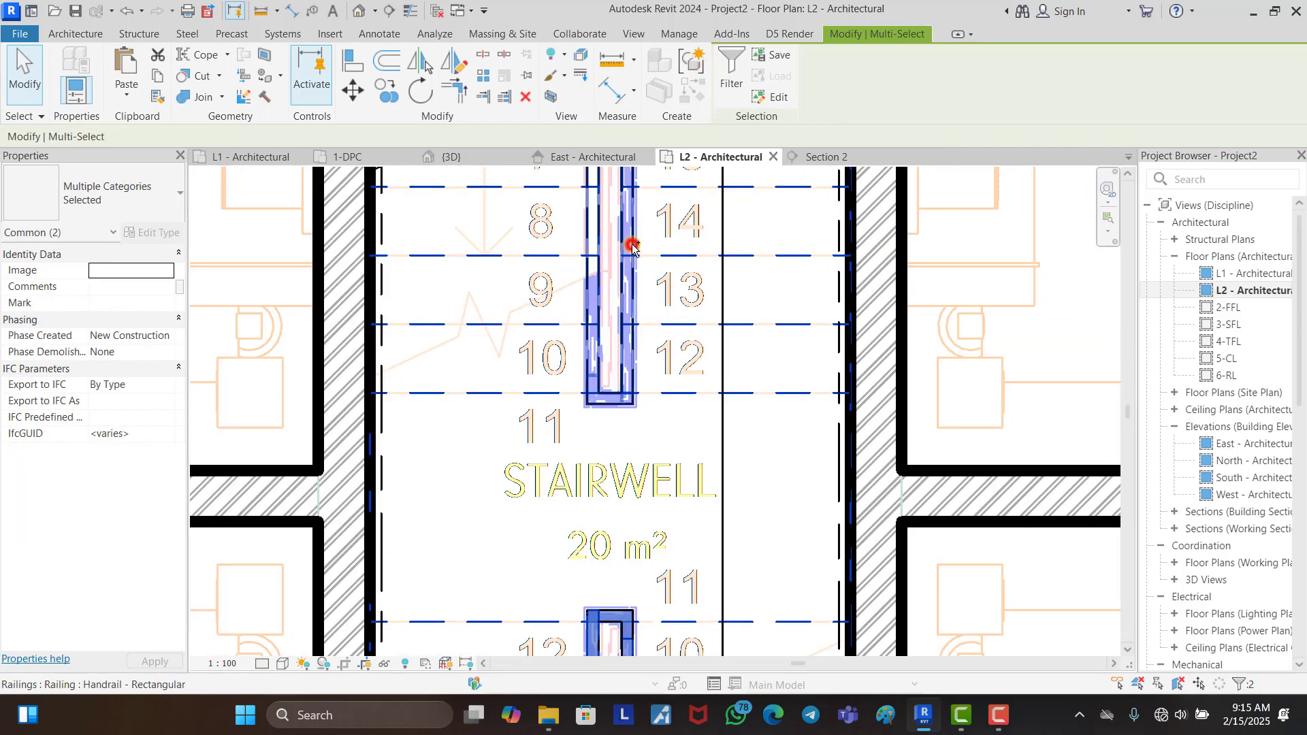
scroll(625, 331, "down", 3)
scroll(626, 331, "down", 2)
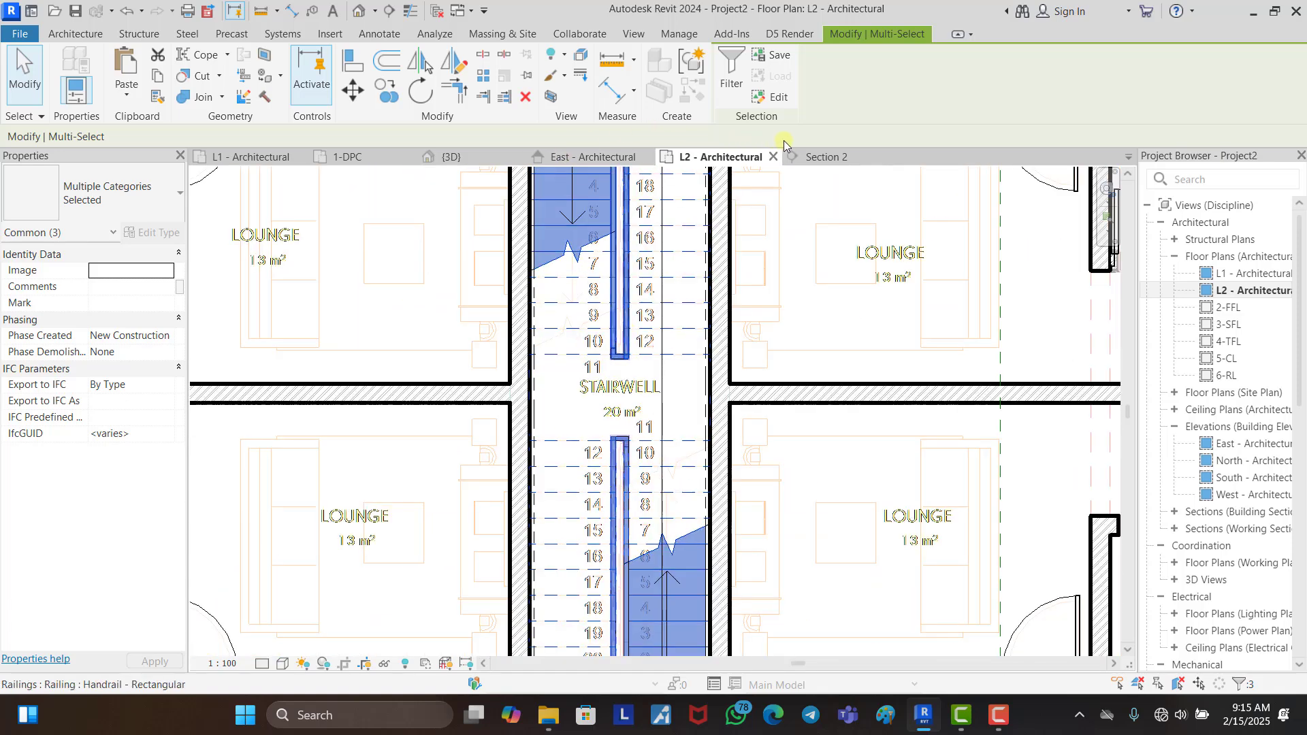
left_click(844, 155)
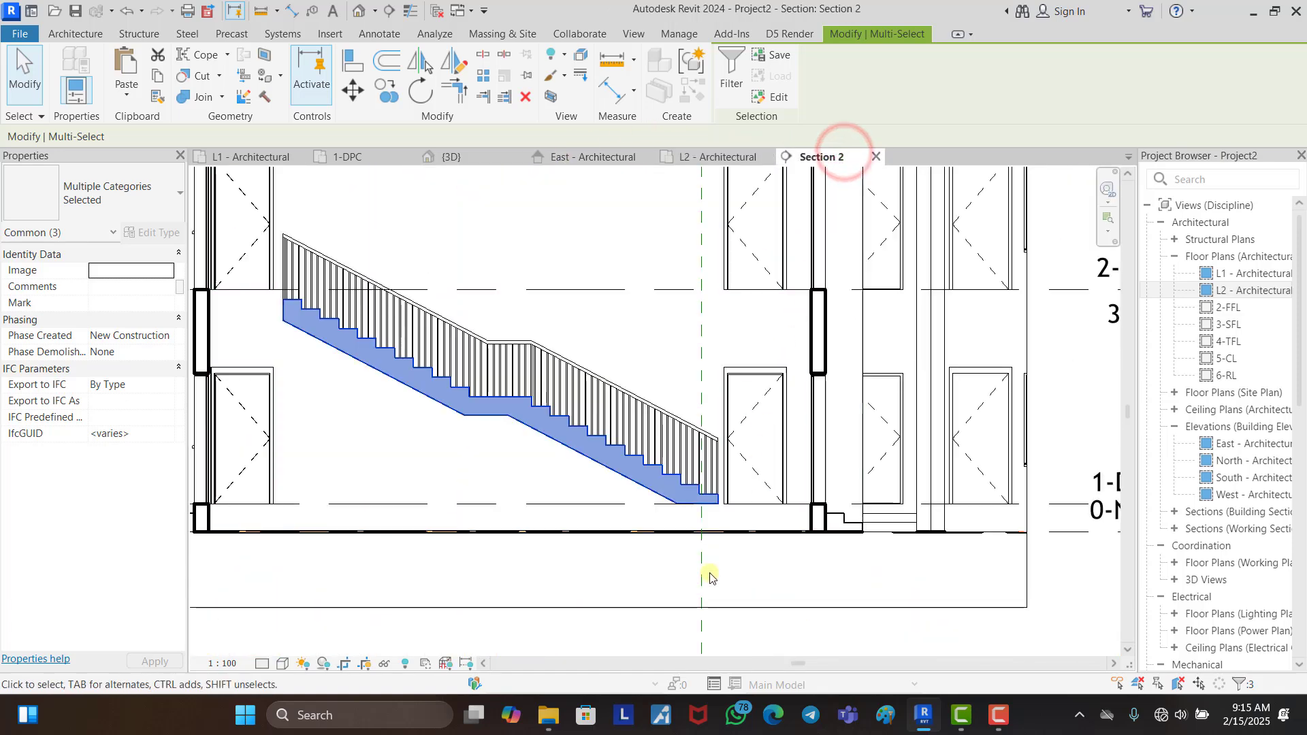
Step: Copy the selected stair and railings from 1-DPC up to 2-FFL, using multiple copies with Constrain off
scroll(680, 307, "down", 2)
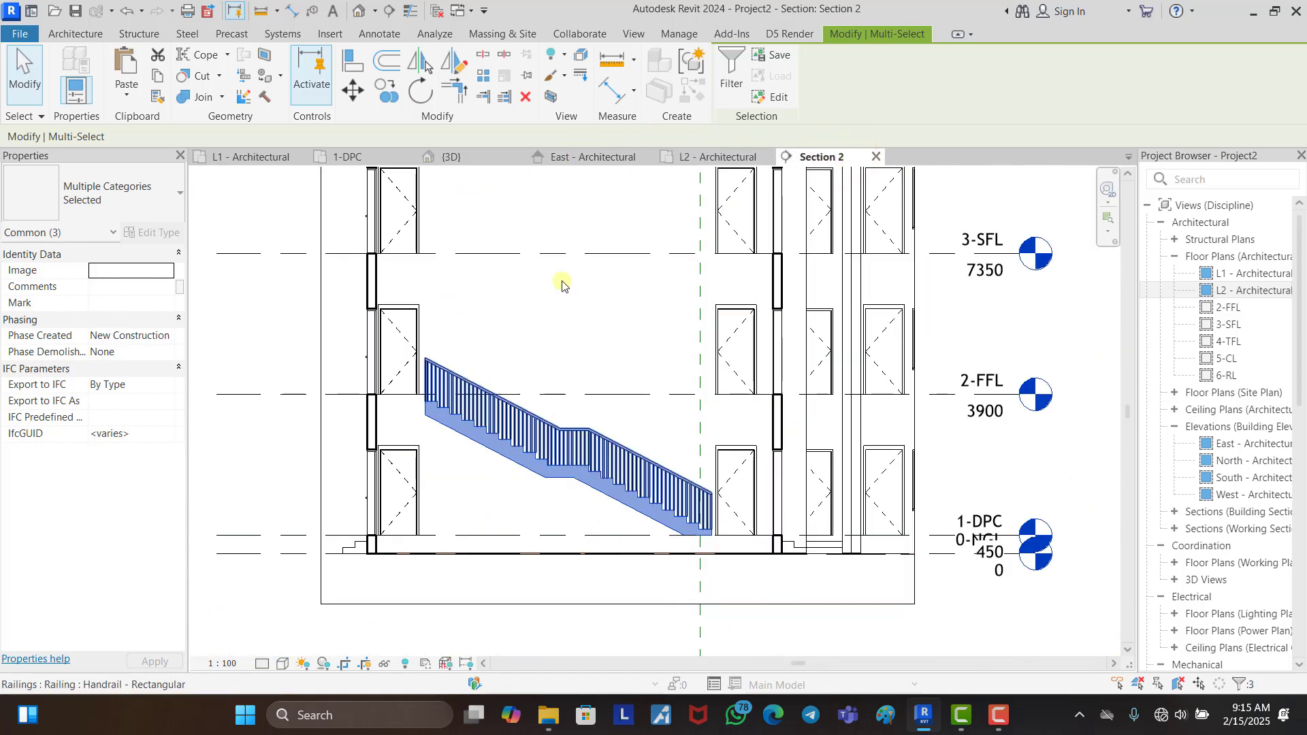
left_click(389, 96)
scroll(495, 533, "down", 1)
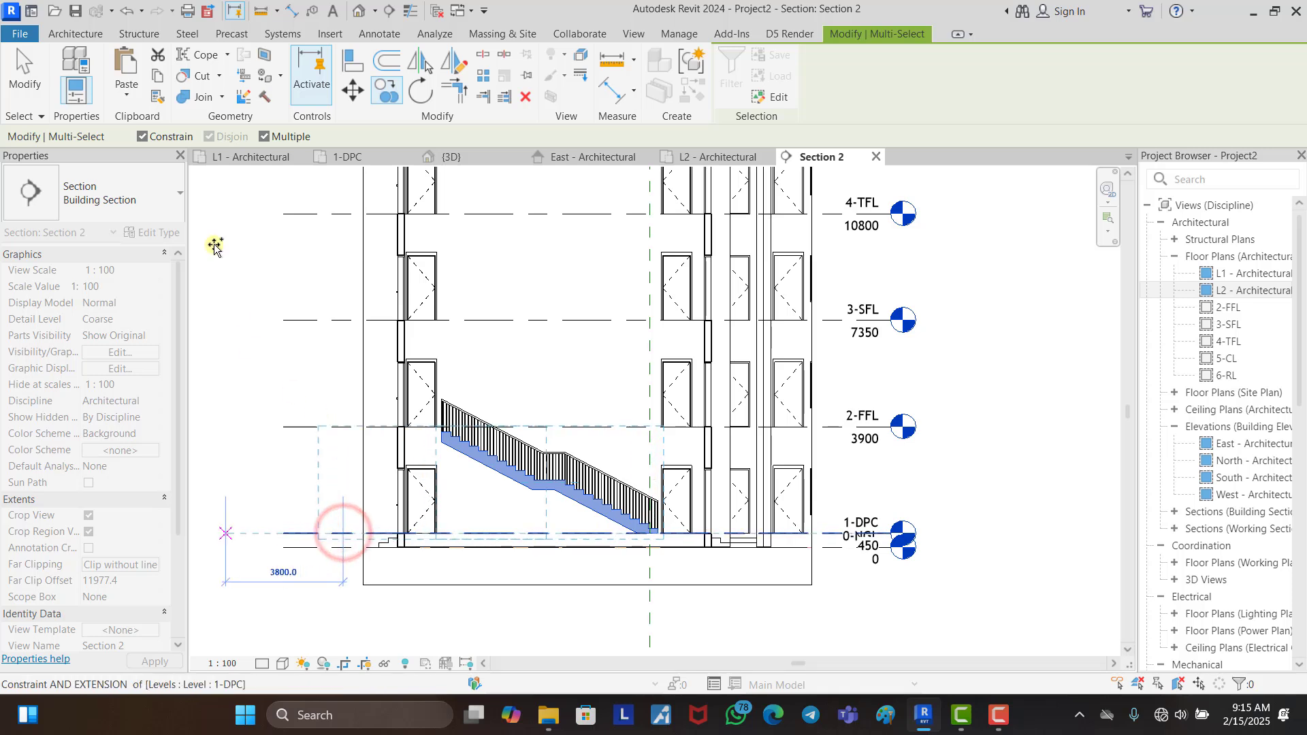
left_click(140, 136)
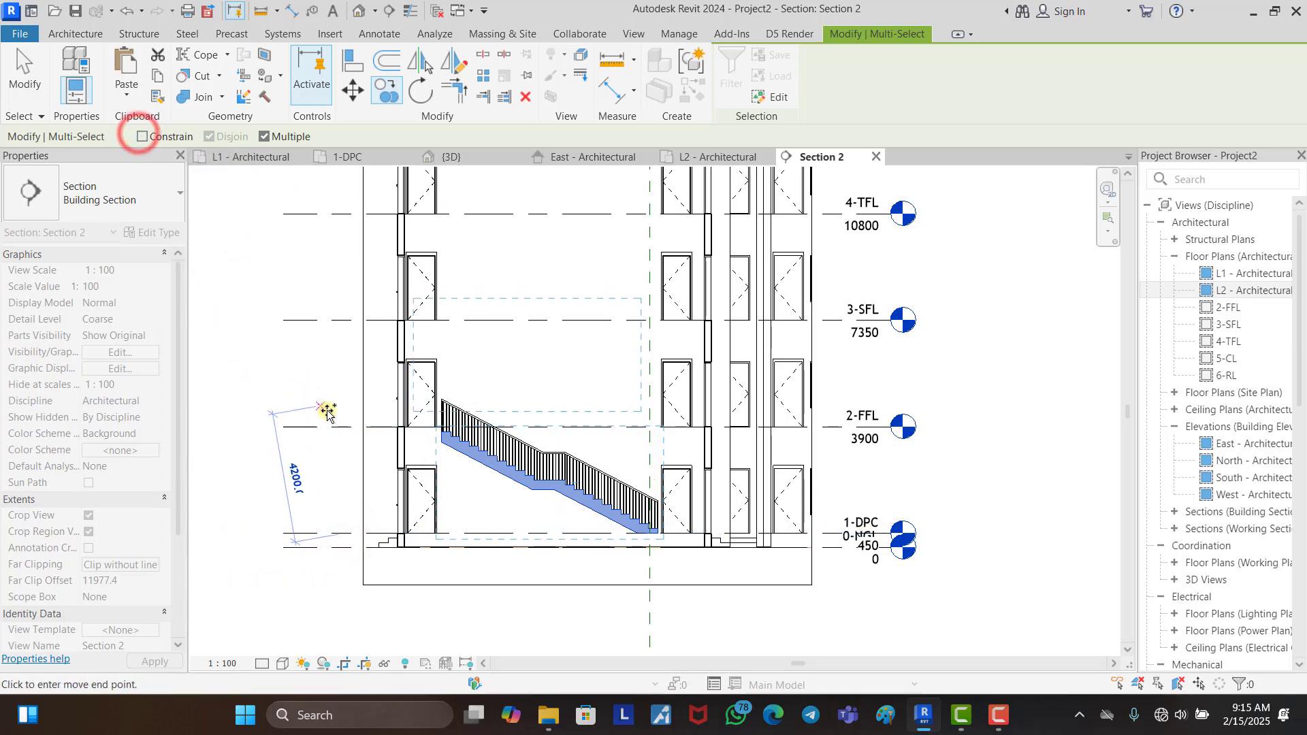
left_click(339, 423)
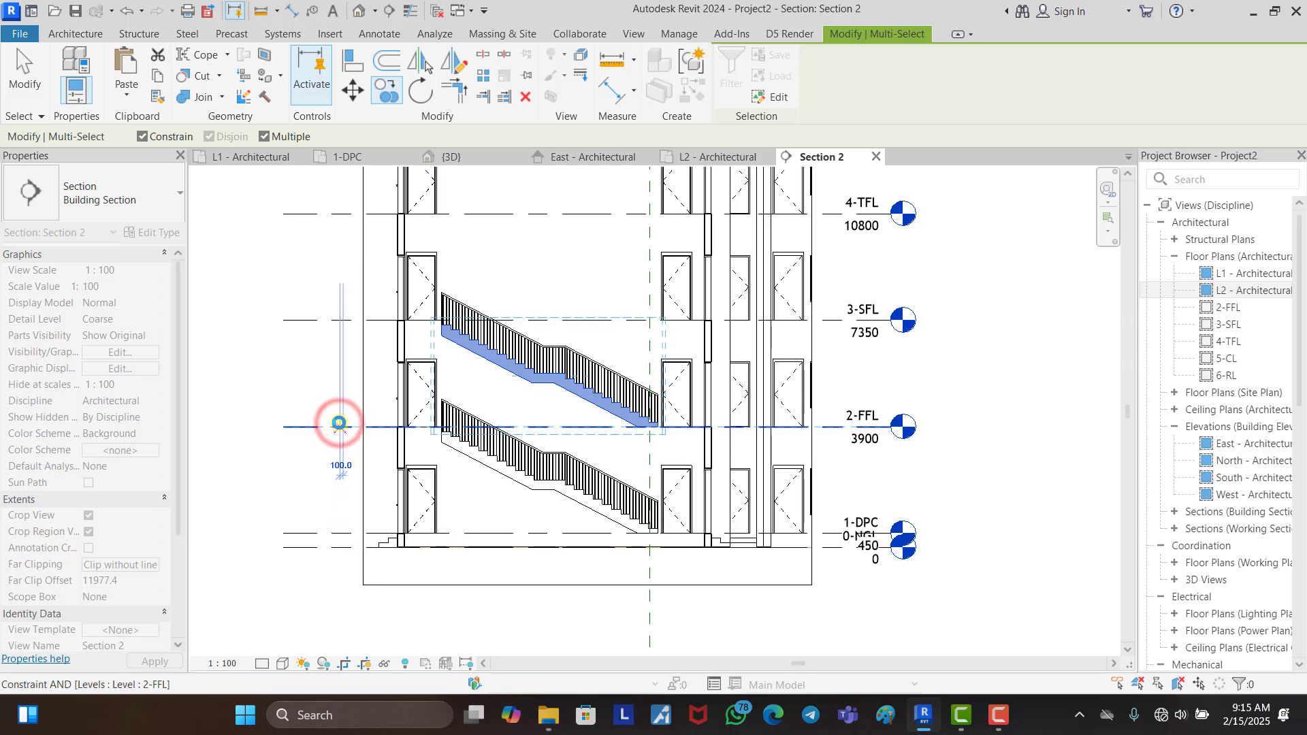
Step: Place another unconstrained copy of the stair and railings at 3-SFL and end the copy
left_click(142, 136)
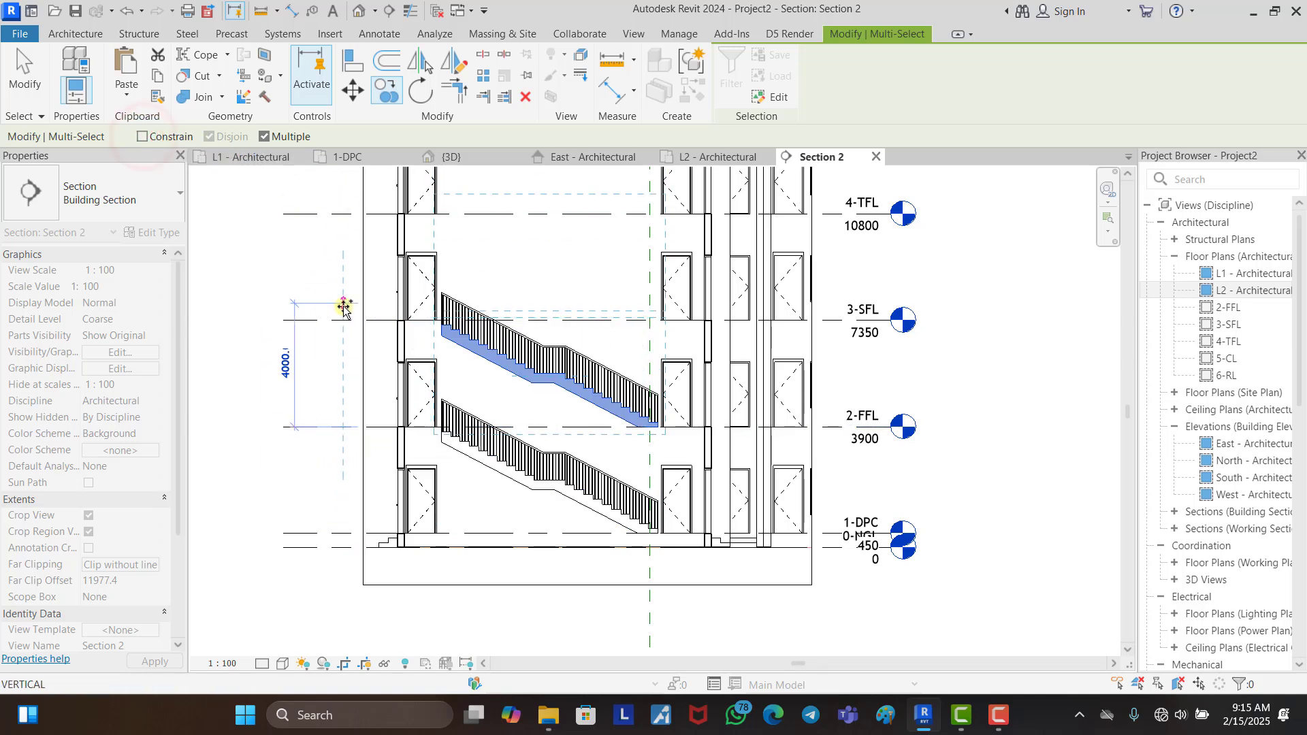
left_click(343, 317)
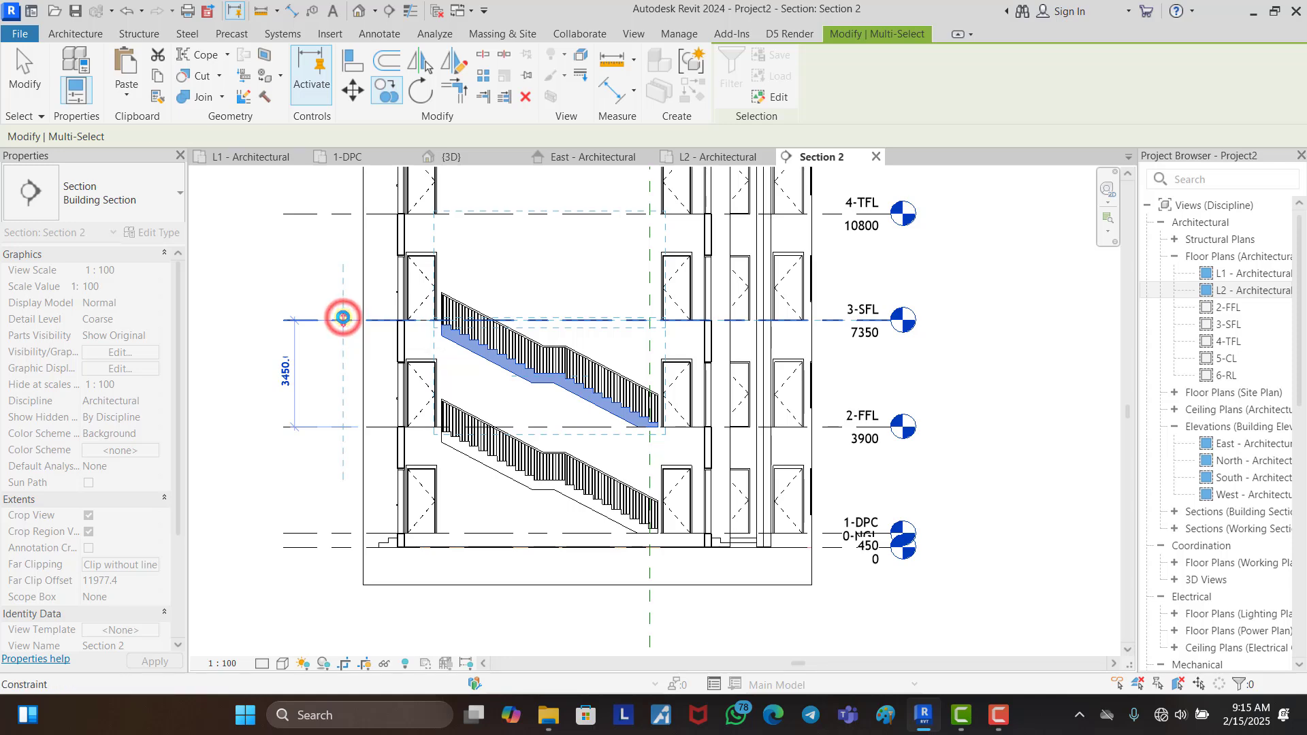
scroll(493, 582, "down", 2)
scroll(501, 306, "up", 3)
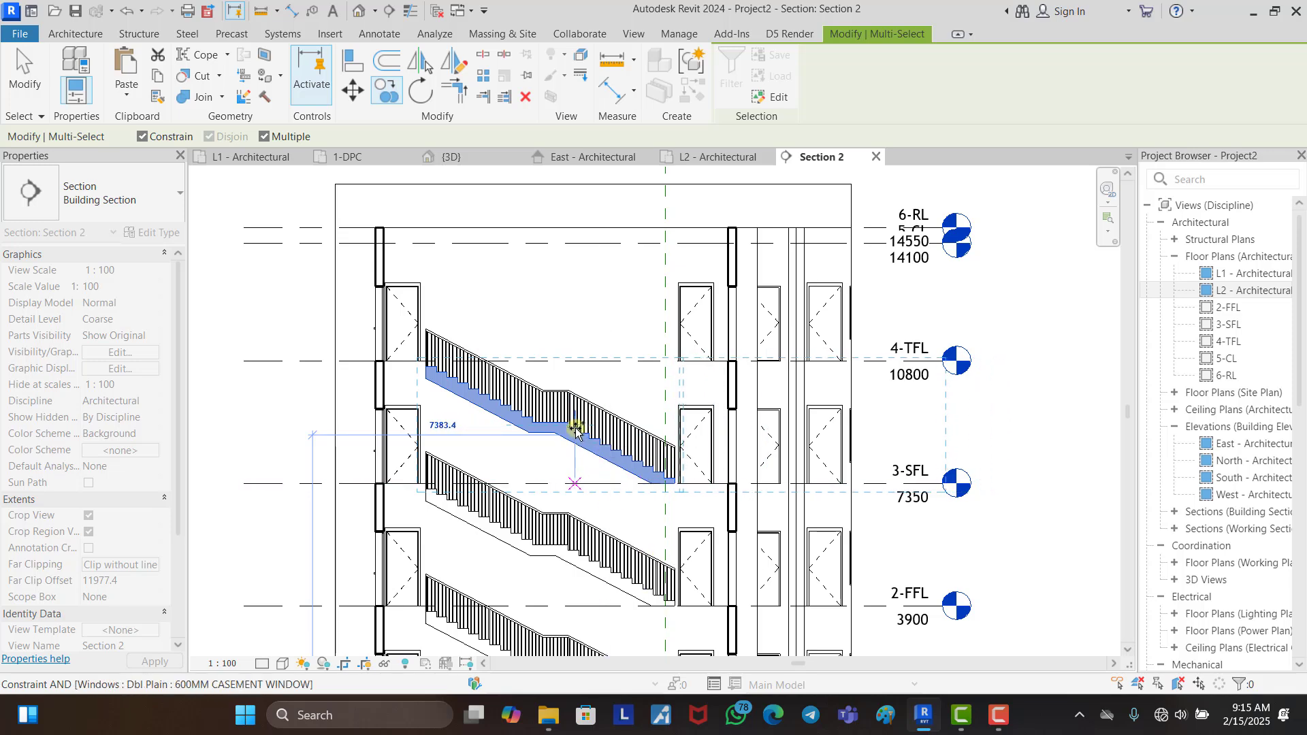
key("Escape")
key("Escape")
scroll(575, 431, "down", 3)
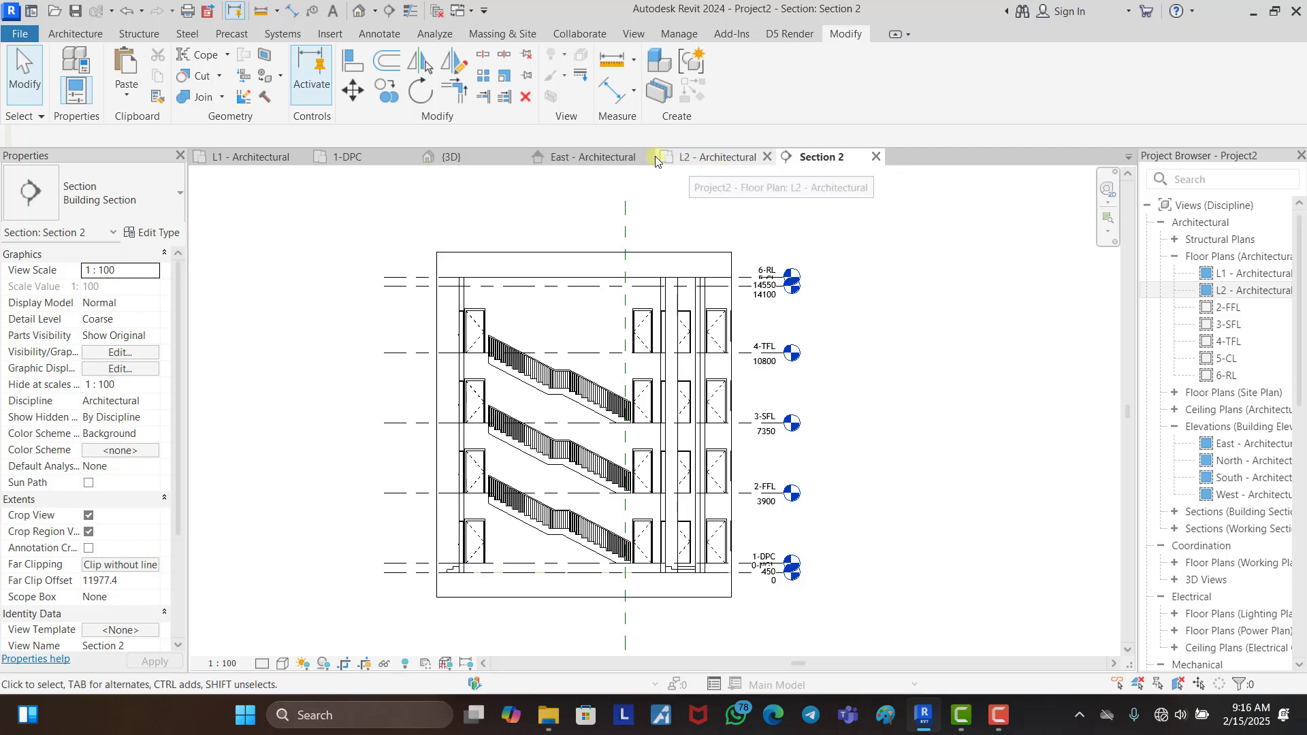
Step: Examine the stacked stairs inside the main stairwell from above in the 3D view
left_click(475, 158)
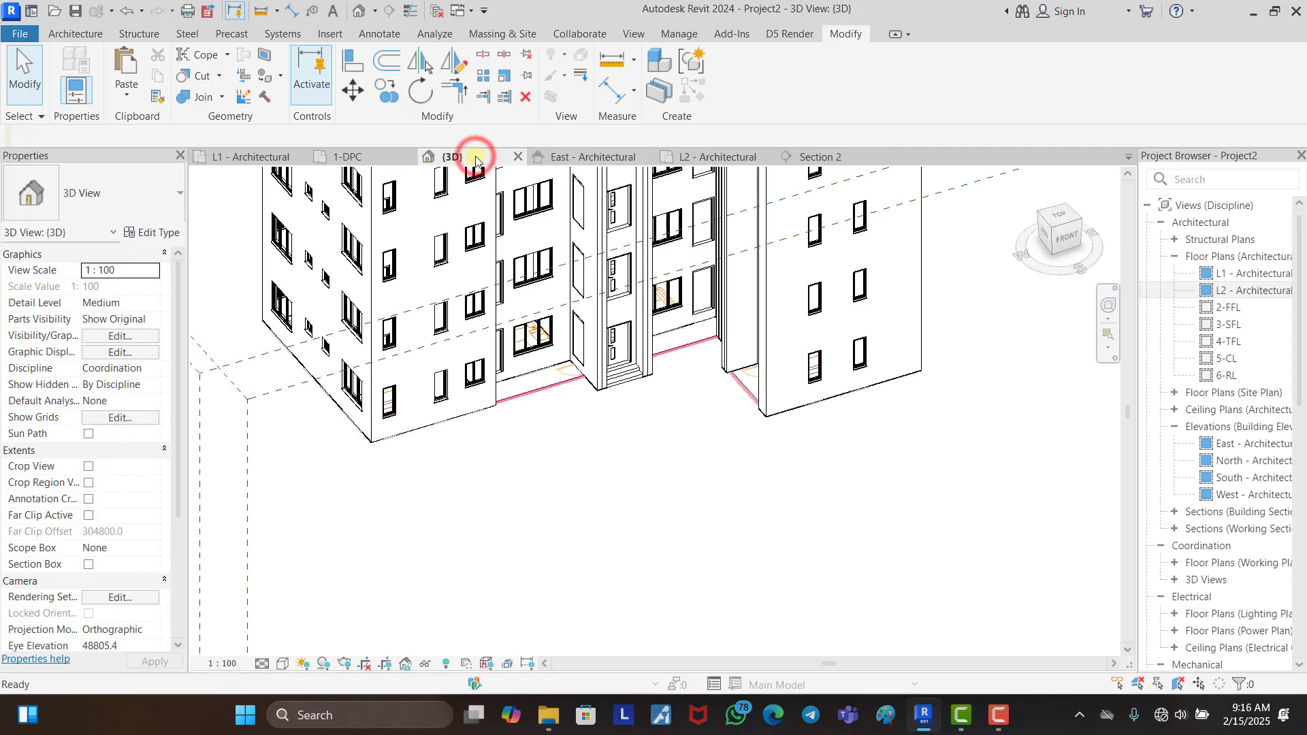
middle_click_drag(750, 544, 787, 413, "shift")
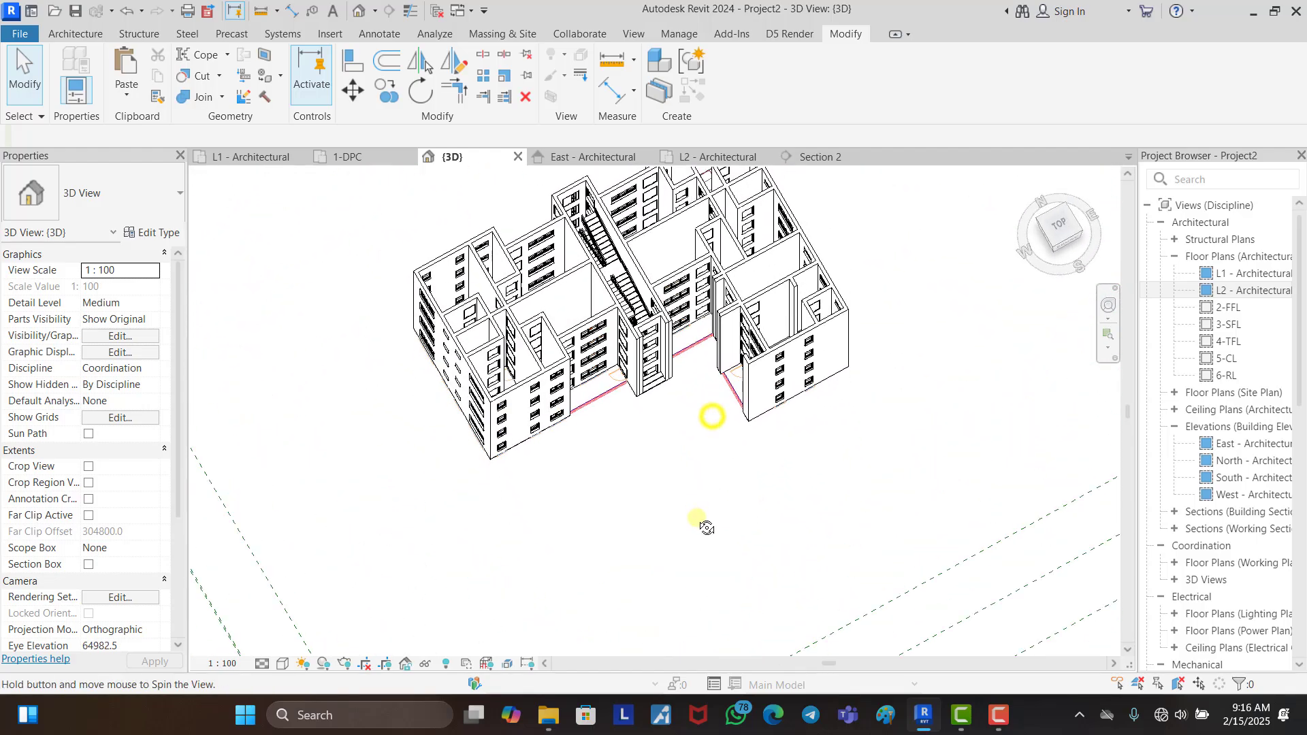
scroll(788, 410, "up", 8)
middle_click_drag(684, 397, 612, 346, "shift")
scroll(695, 338, "down", 2)
middle_click_drag(766, 403, 558, 293, "shift")
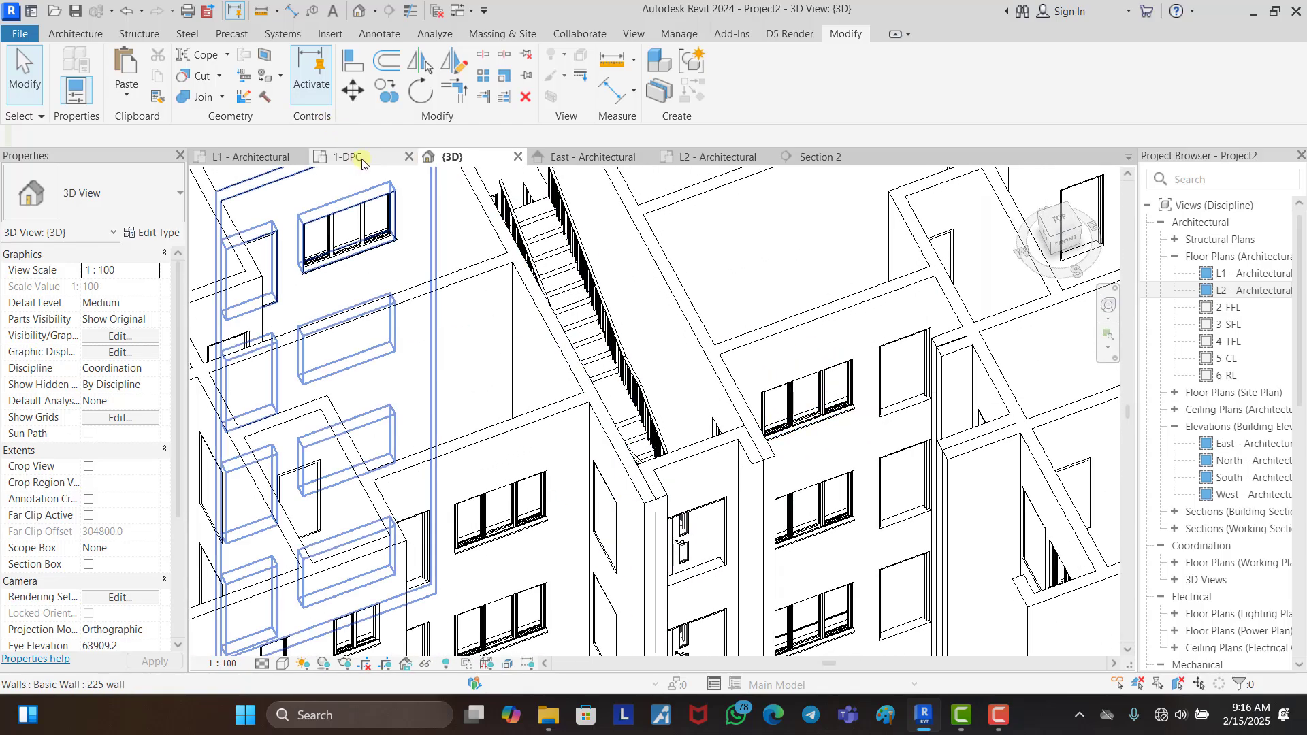
Step: Start a new M_Monolithic Stair like the main one for the 11 m² stairwell in the L2 plan, with 22 risers and 300 mm treads
left_click(748, 157)
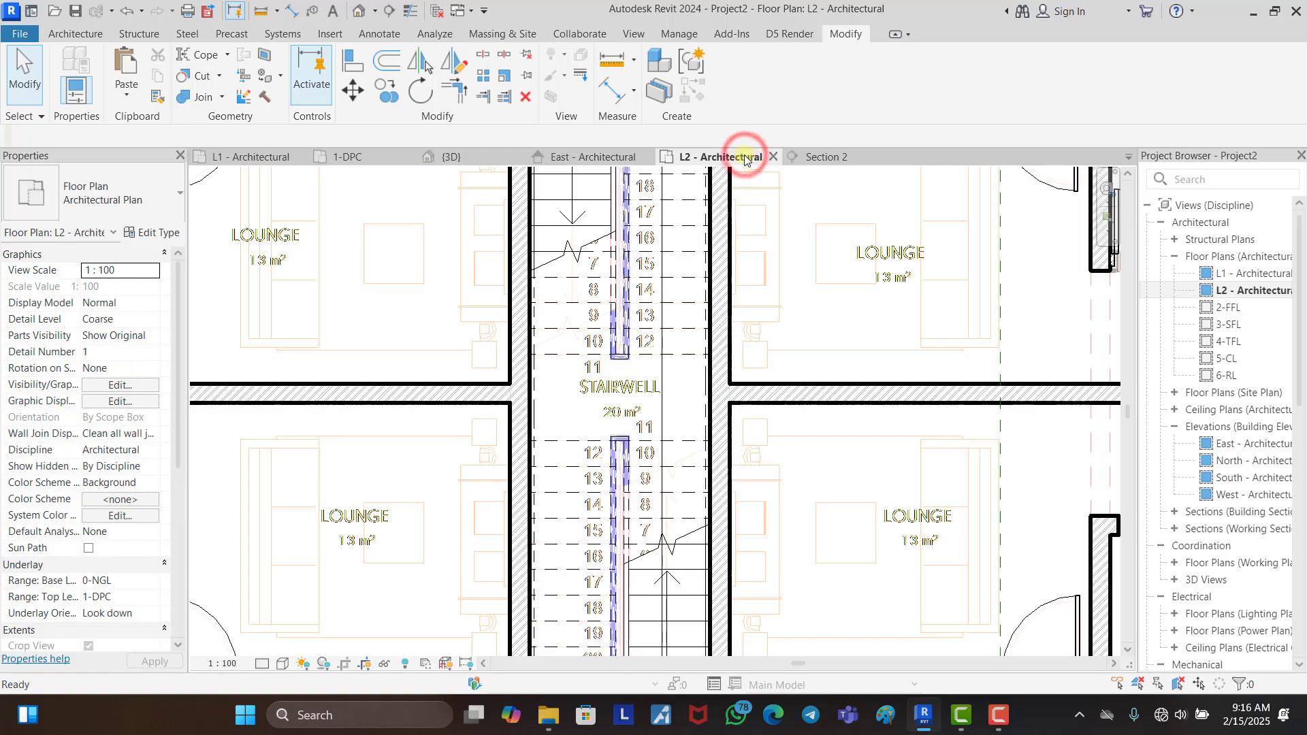
scroll(629, 383, "down", 5)
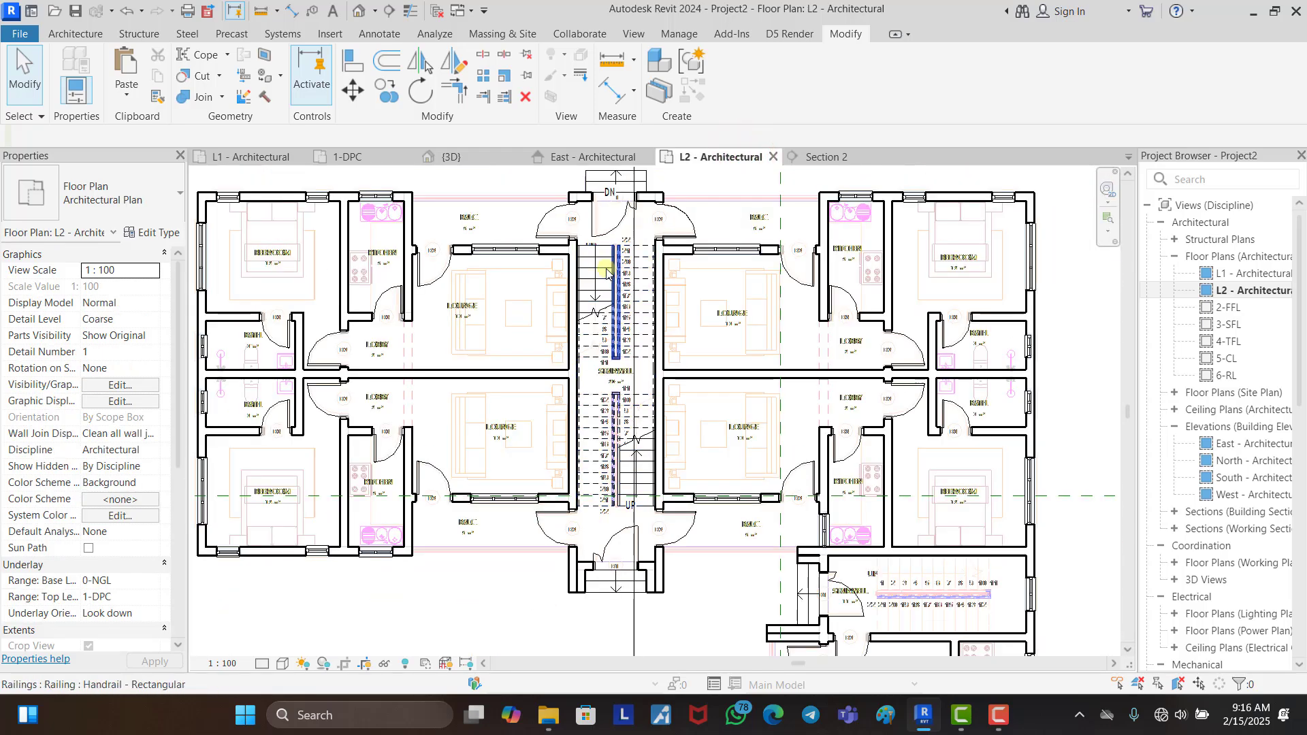
scroll(861, 490, "up", 5)
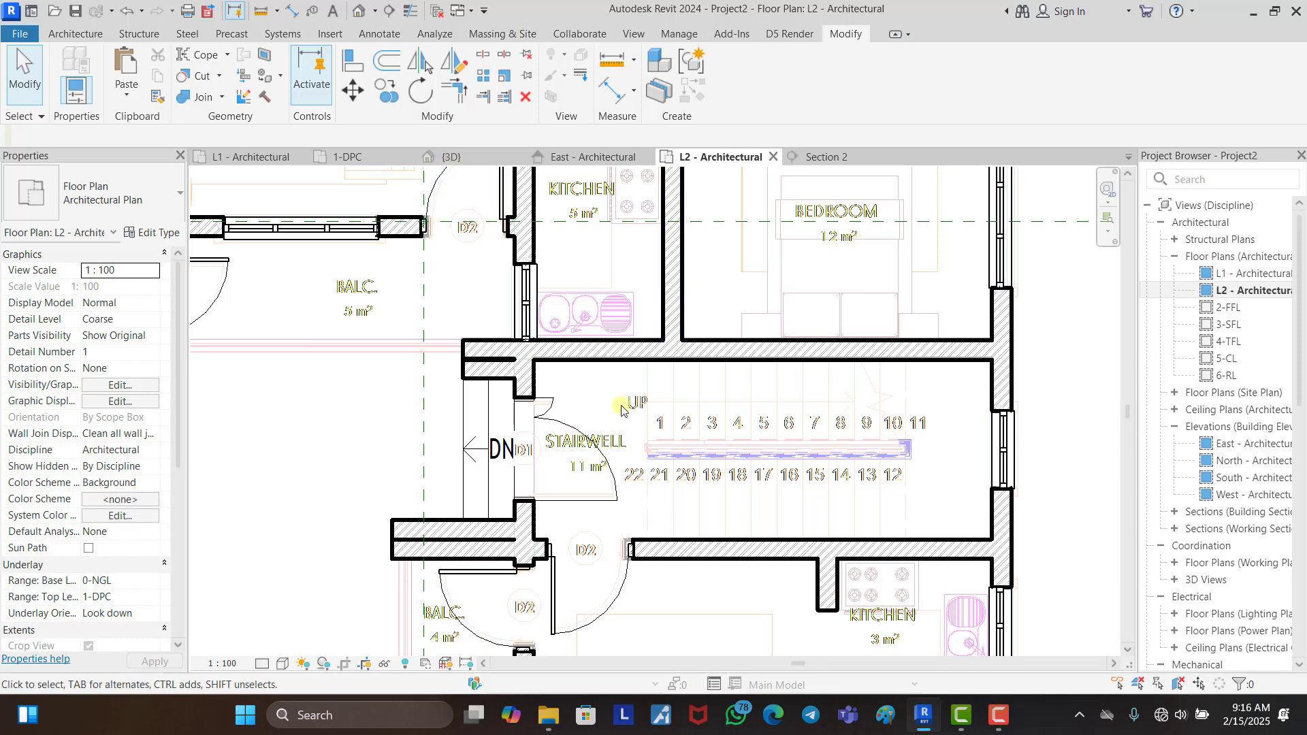
scroll(599, 401, "down", 2)
left_click(332, 261)
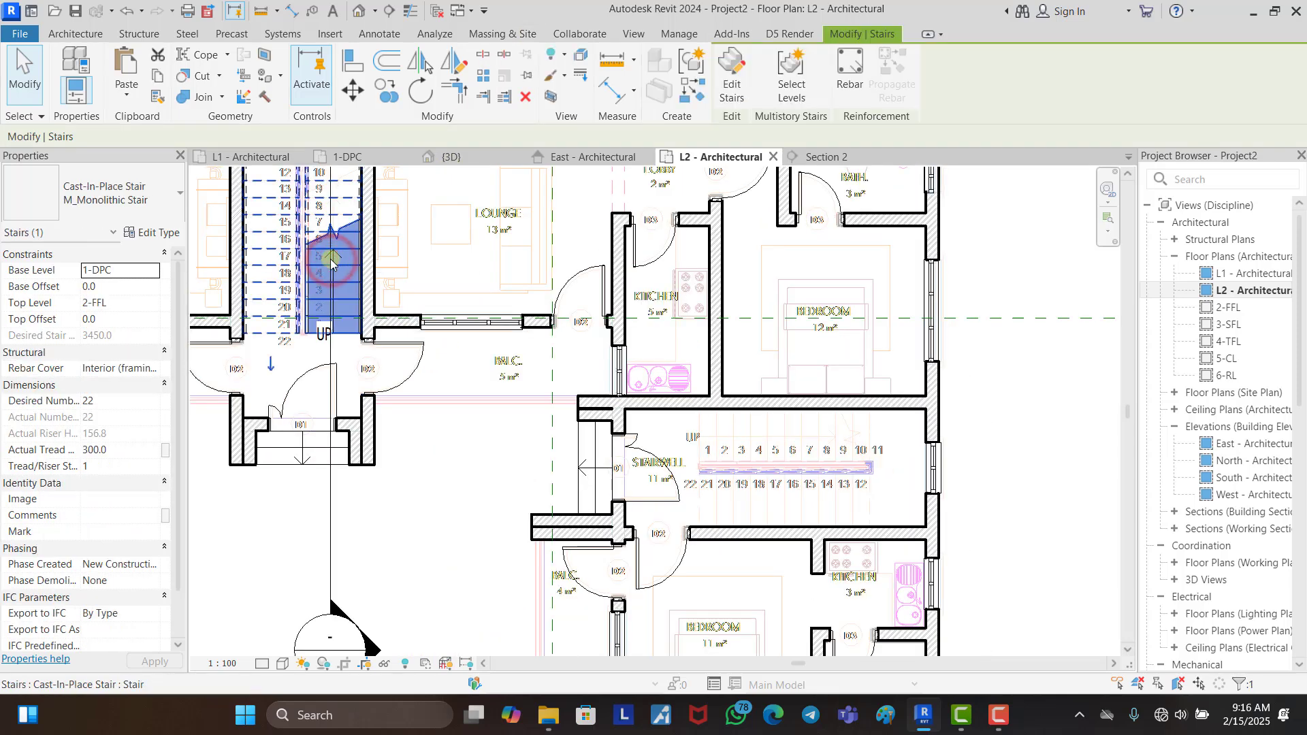
double_click(331, 261)
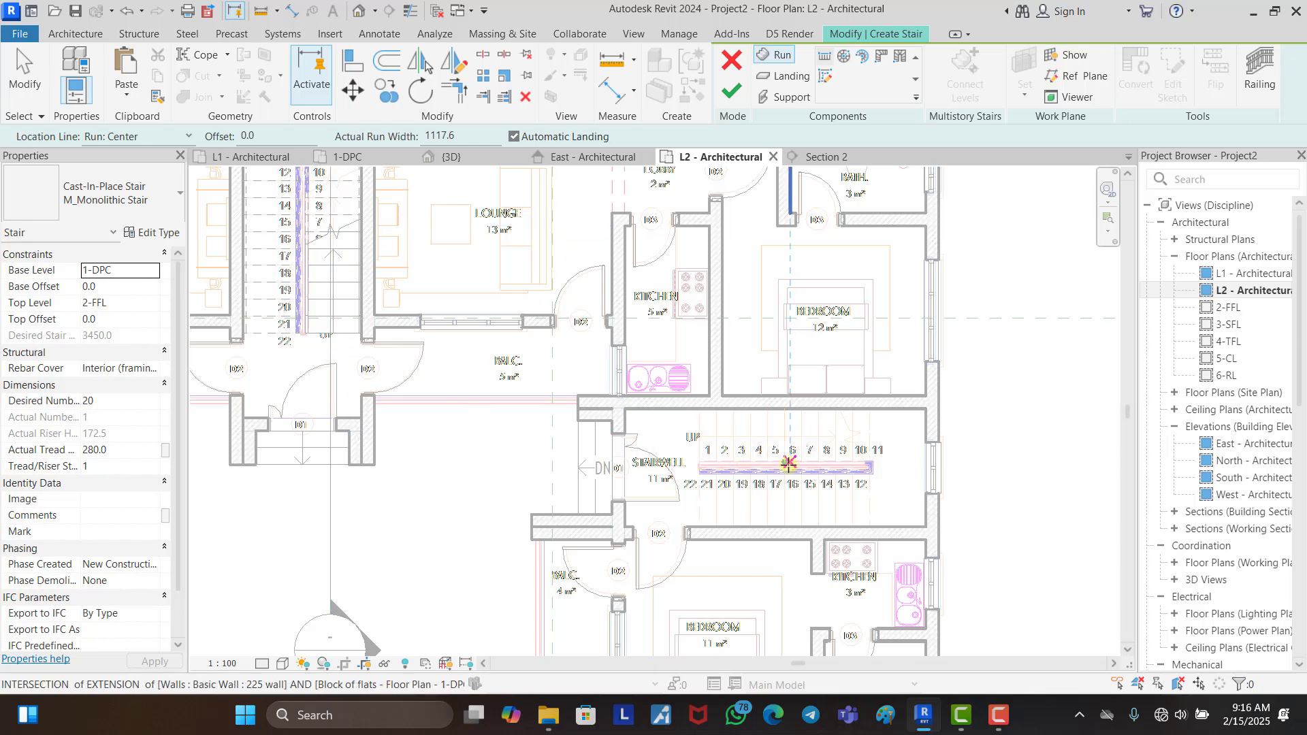
scroll(723, 490, "up", 2)
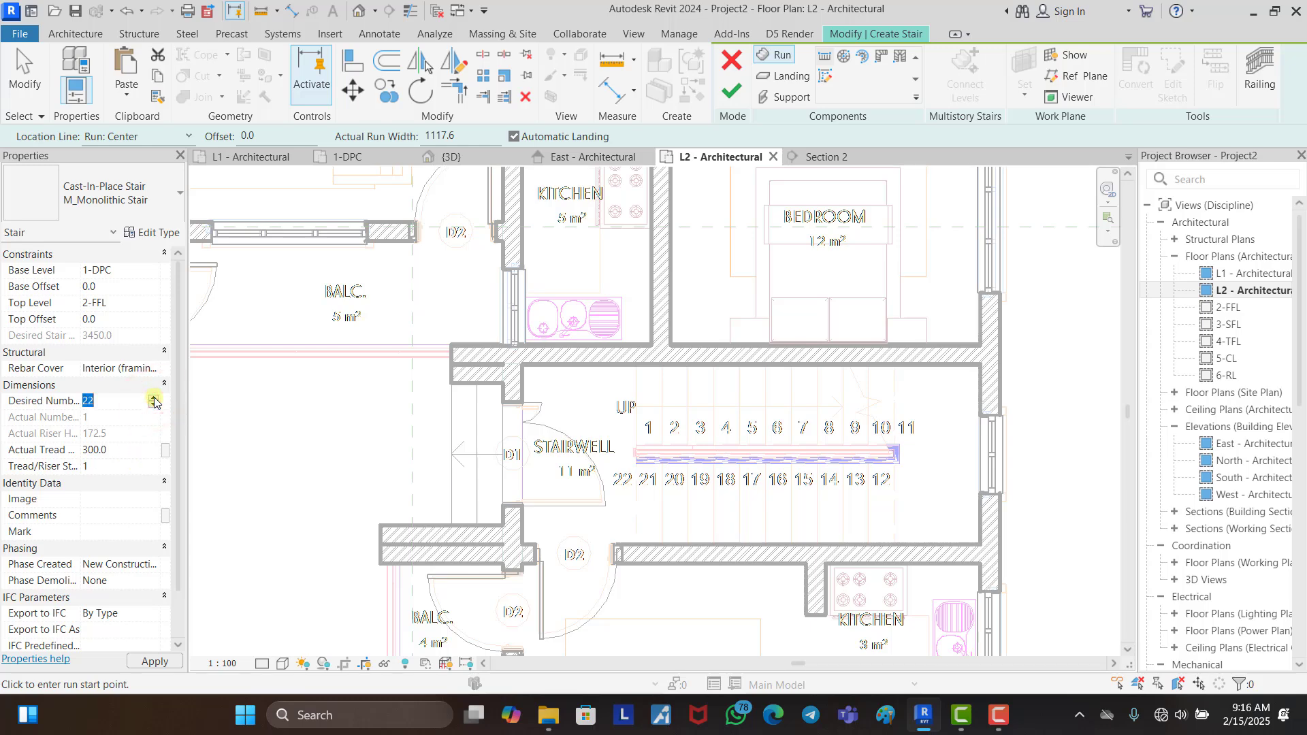
scroll(648, 393, "up", 3)
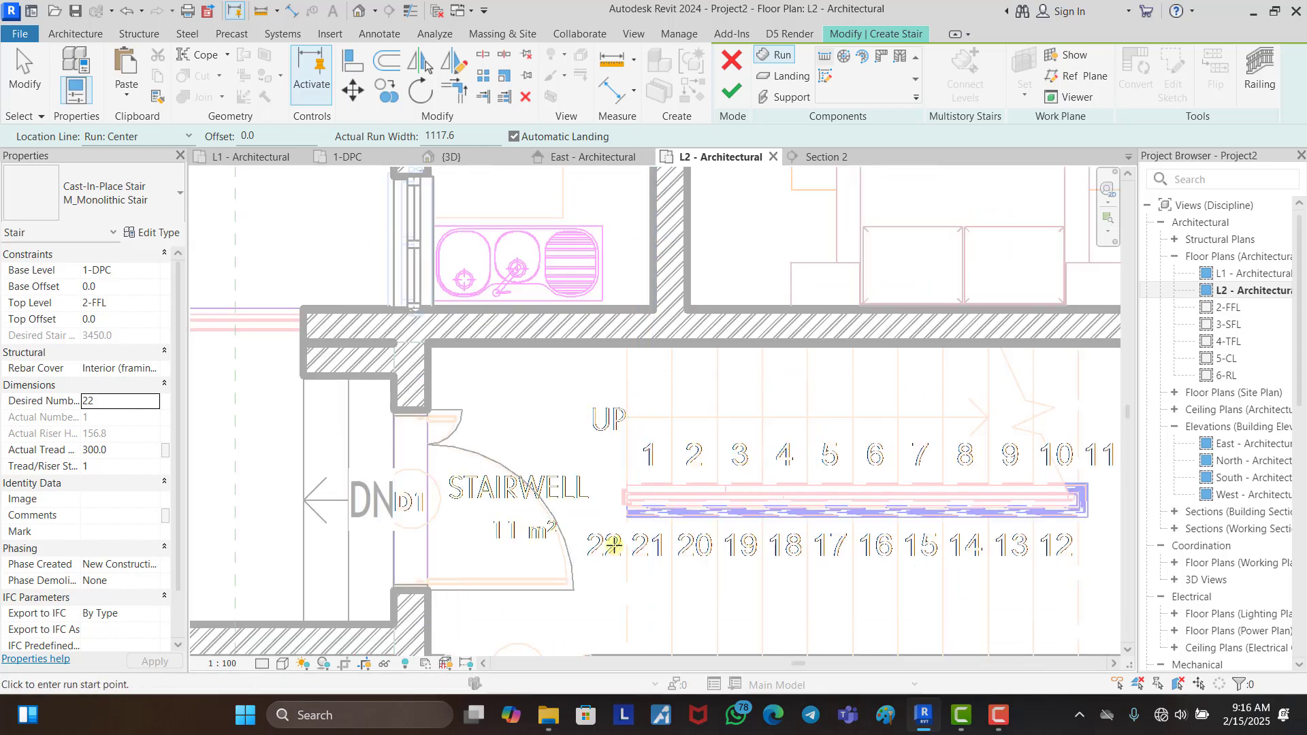
Step: Draw two parallel 3000 mm runs of 11 risers each over the plan's stair lines, joined by an automatic landing at the window end
left_click(624, 417)
scroll(548, 433, "down", 1)
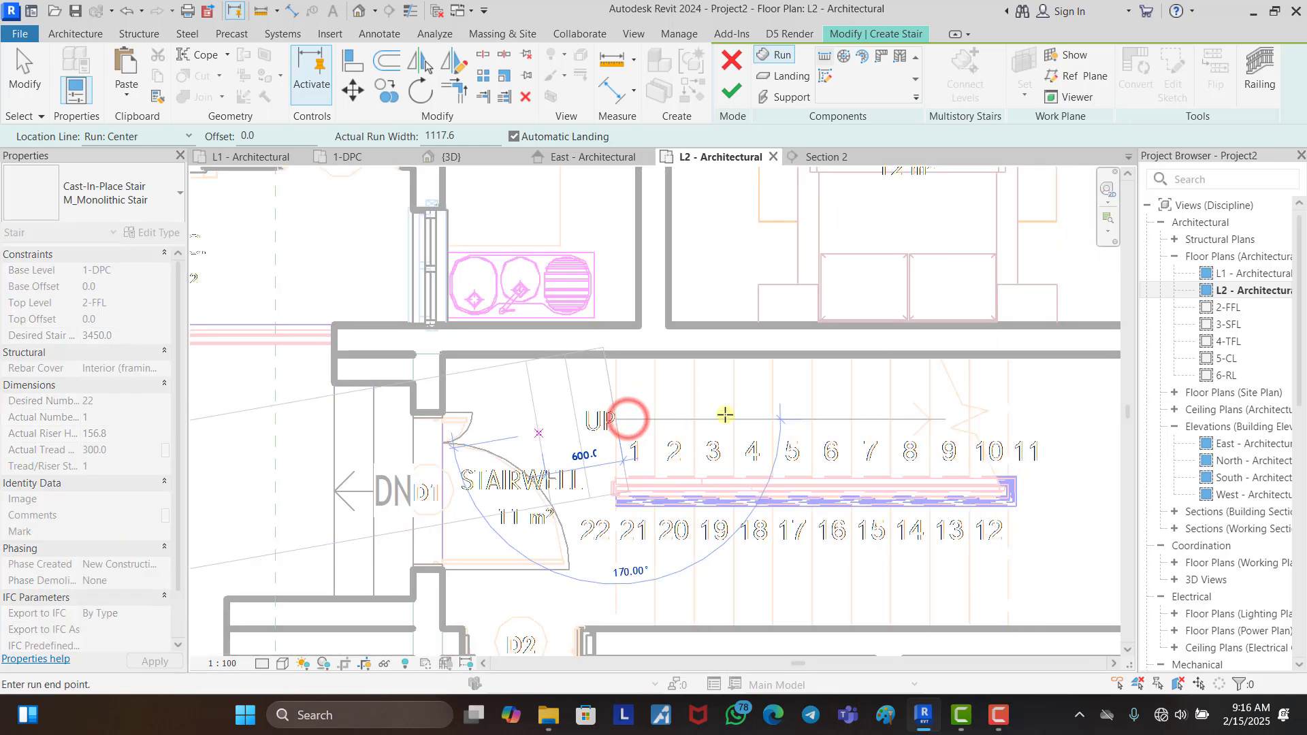
scroll(725, 414, "down", 1)
scroll(898, 417, "up", 2)
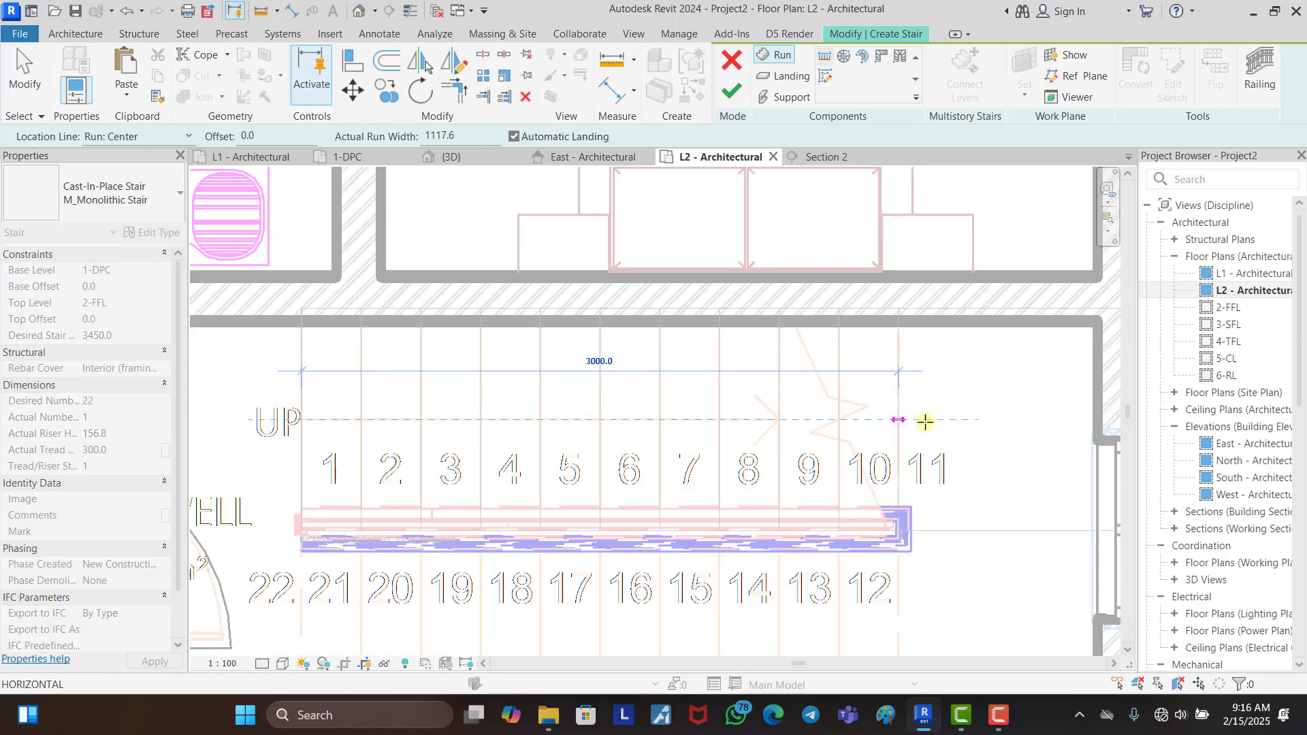
left_click(898, 420)
scroll(899, 419, "down", 2)
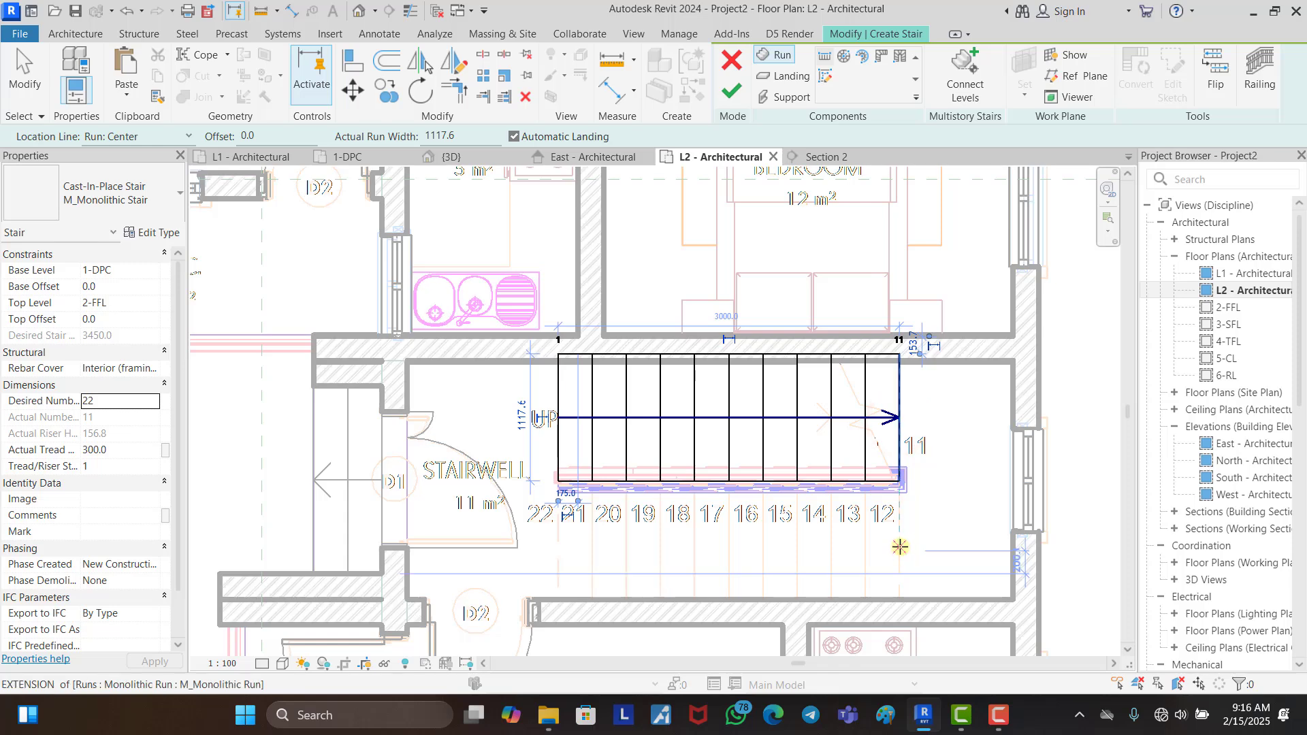
left_click(900, 549)
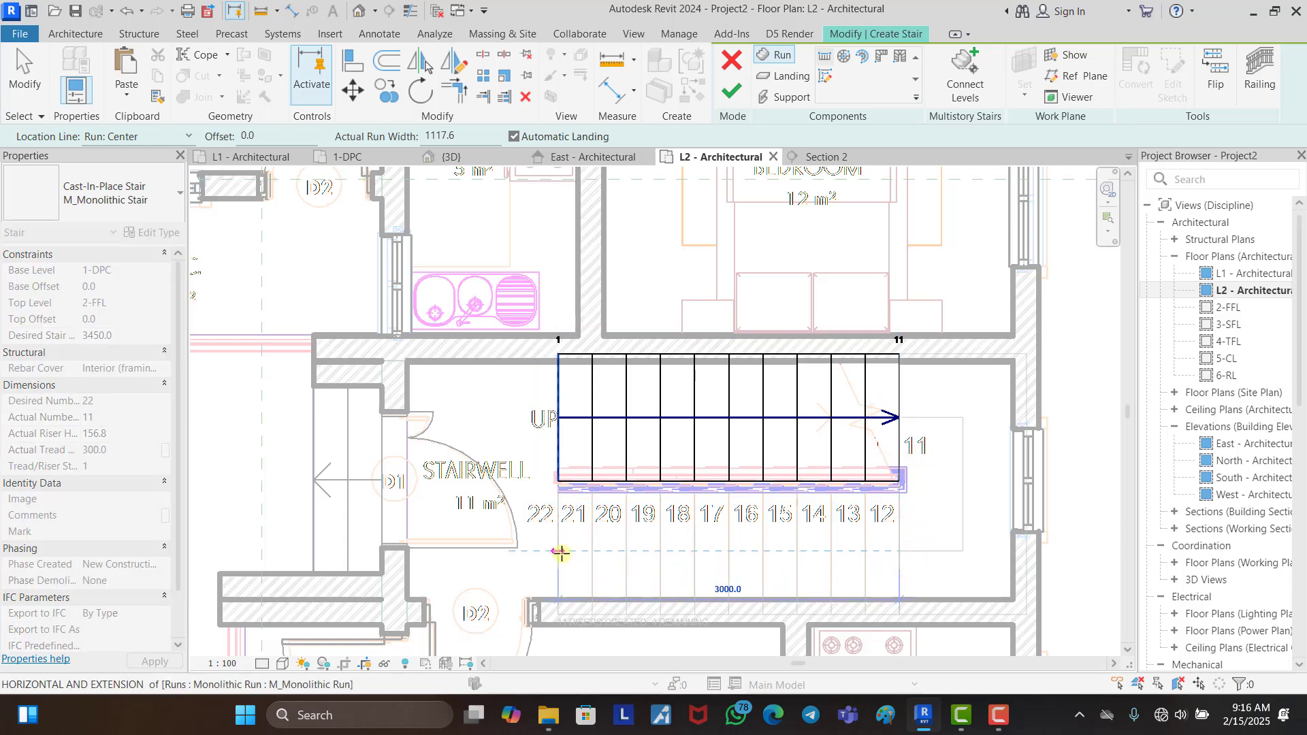
left_click(562, 557)
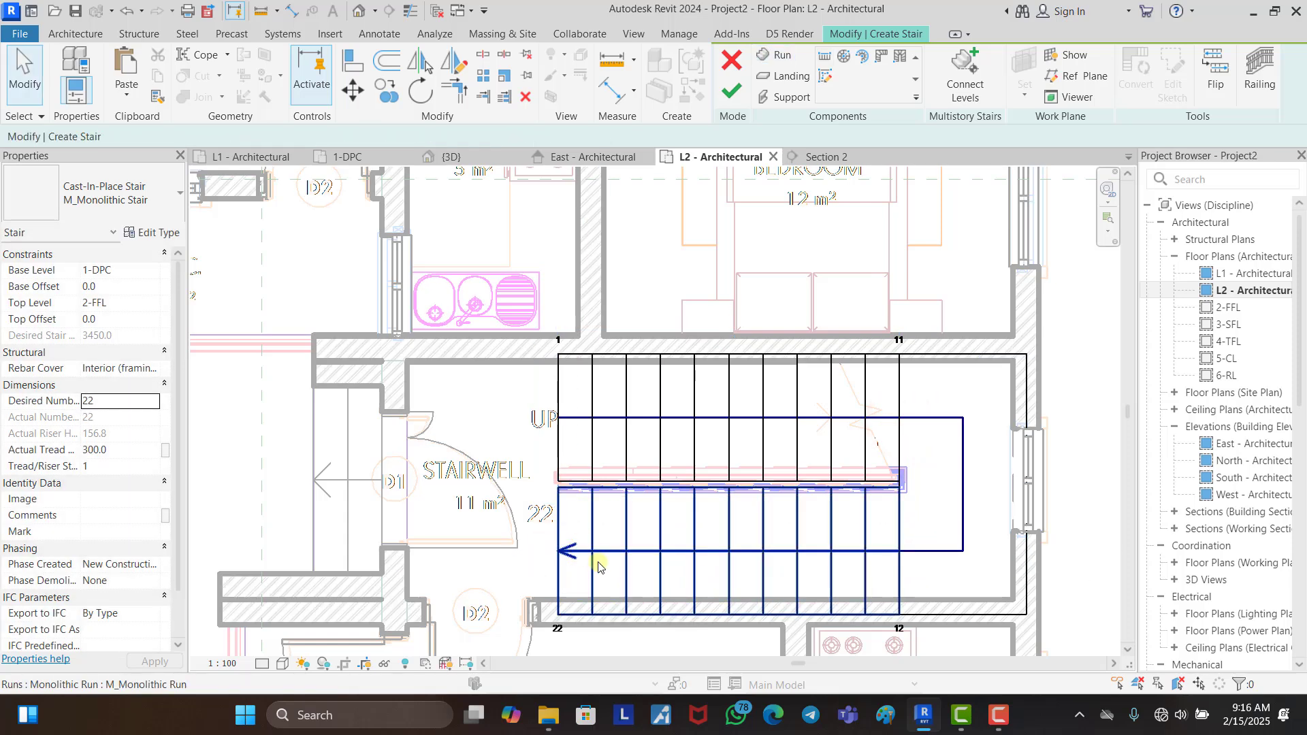
Step: Set the actual run width of both runs to 1000 mm
left_click(590, 572)
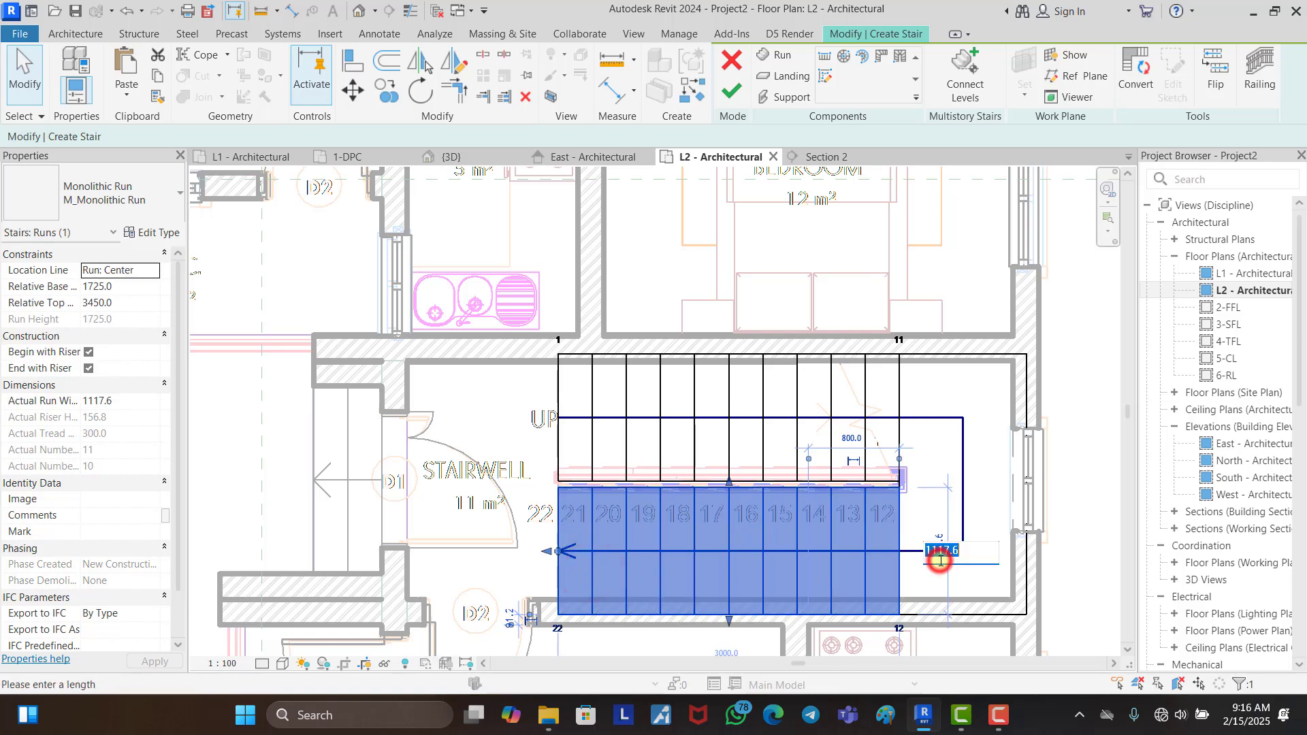
left_click(1089, 509)
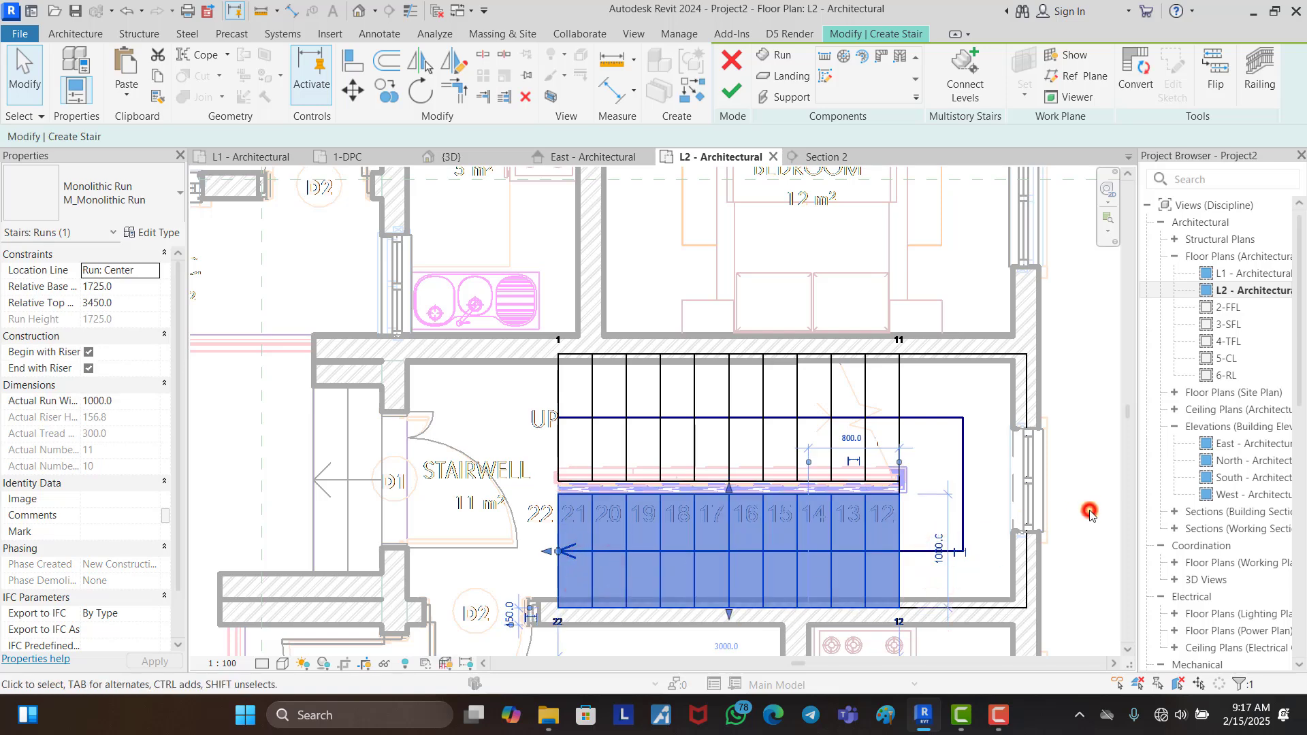
left_click(759, 433)
left_click(500, 426)
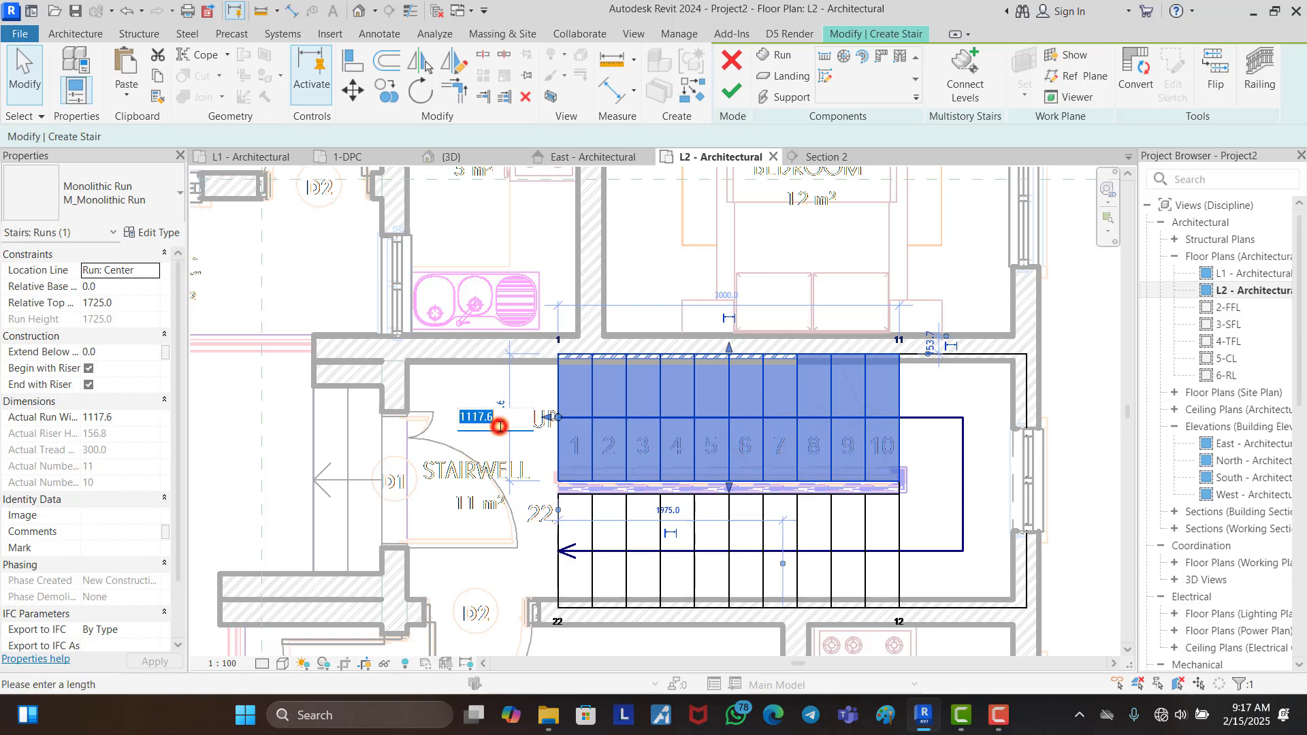
left_click(971, 272)
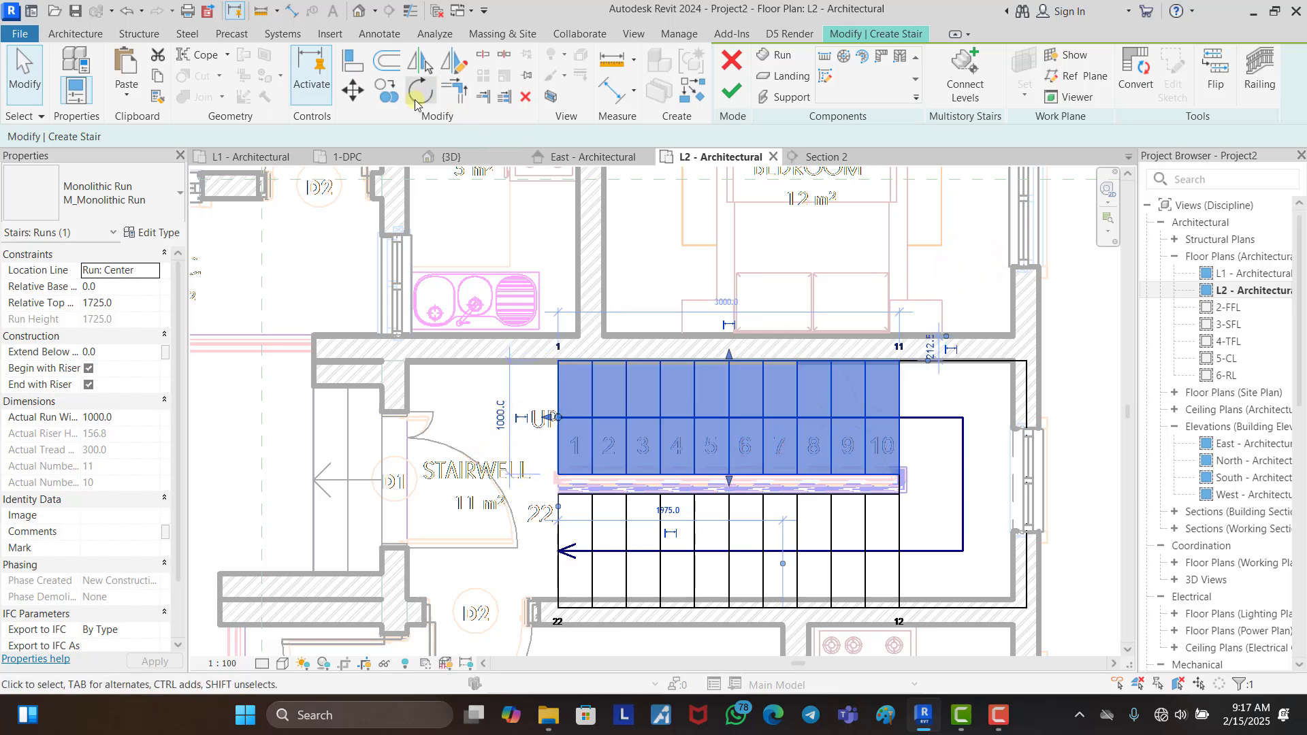
Step: Align the outer edge of the first run with the inner face of the adjacent 225 stairwell wall
left_click(355, 67)
scroll(511, 361, "up", 5)
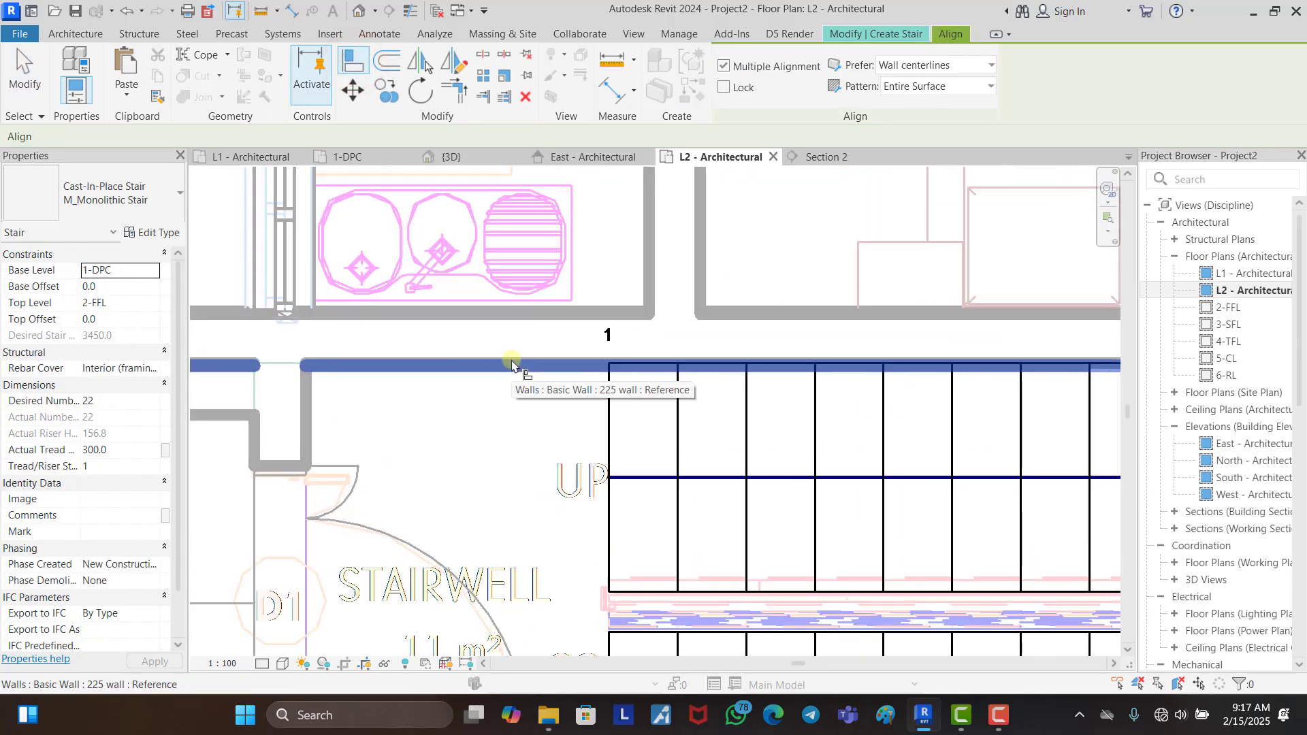
left_click(512, 361)
left_click(620, 363)
scroll(545, 380, "down", 5)
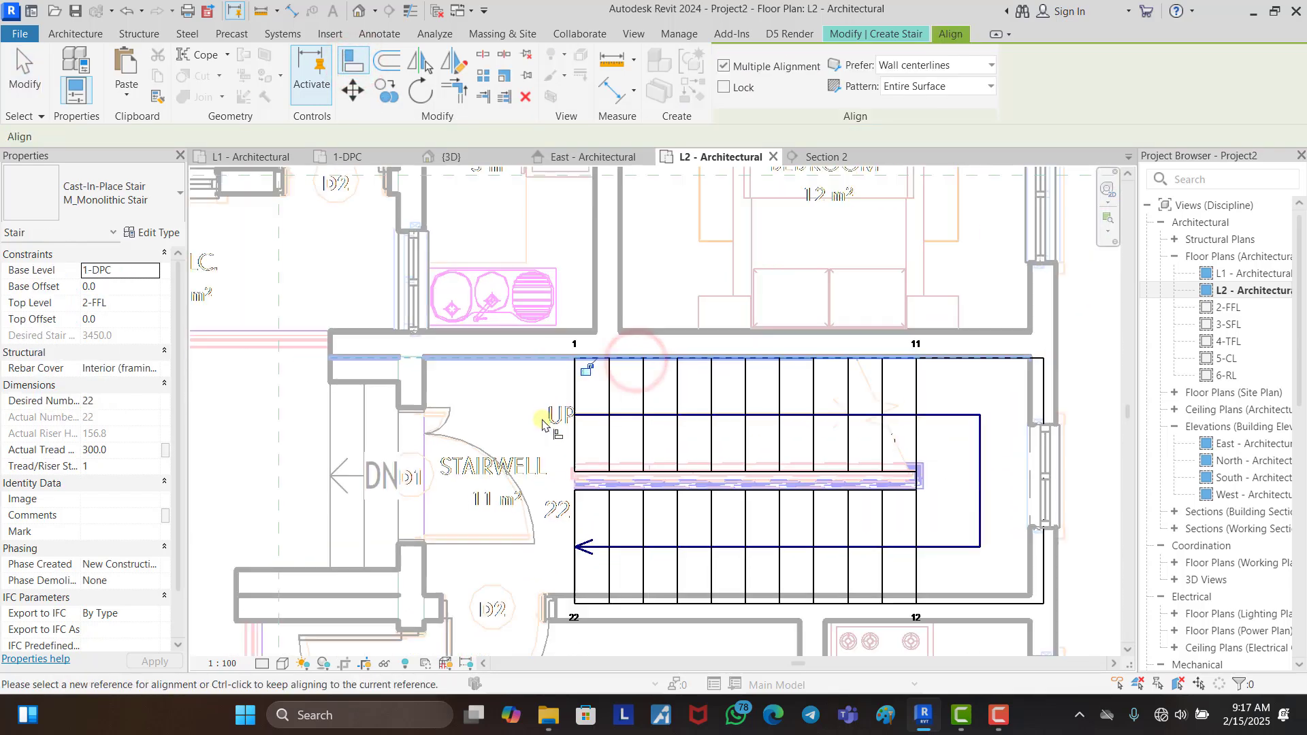
Step: Align the outer edge of the return run with the inner face of the kitchen-side wall beside riser 22, and finish the stair
left_click(504, 406)
scroll(531, 442, "down", 3)
scroll(540, 497, "up", 6)
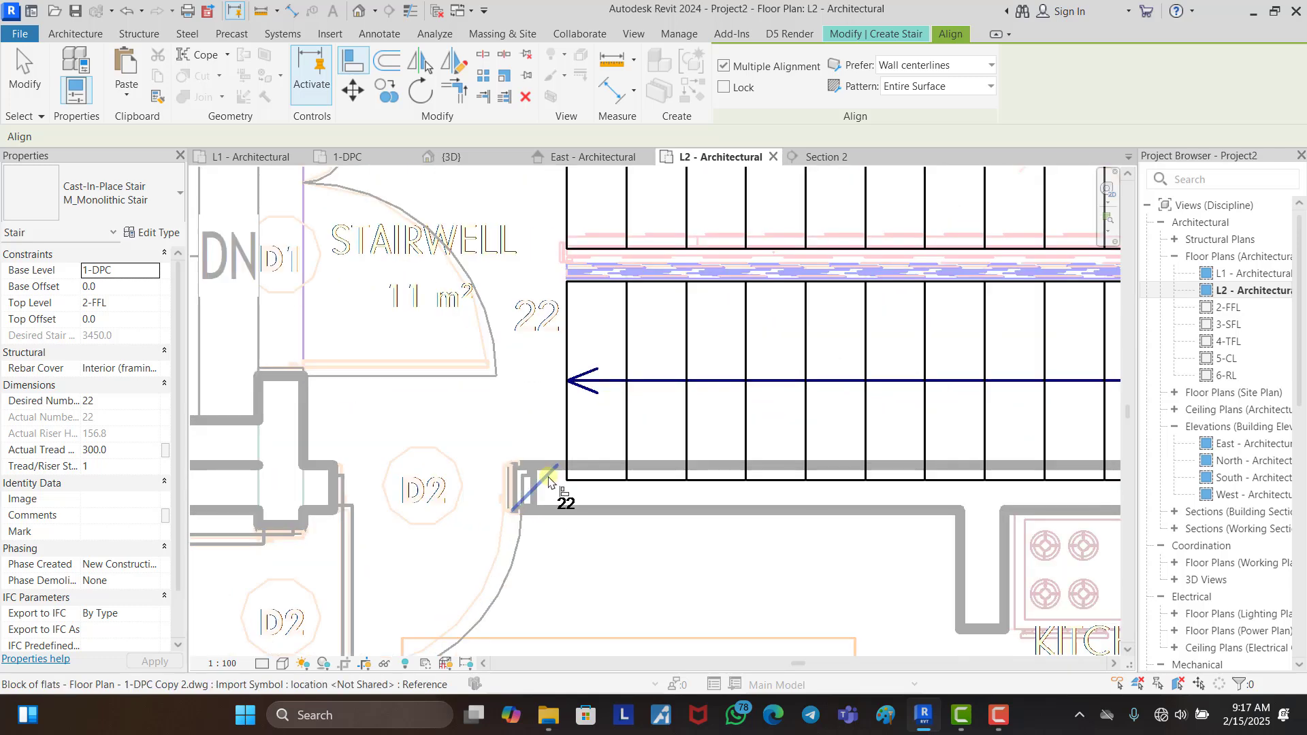
left_click(557, 470)
left_click(599, 482)
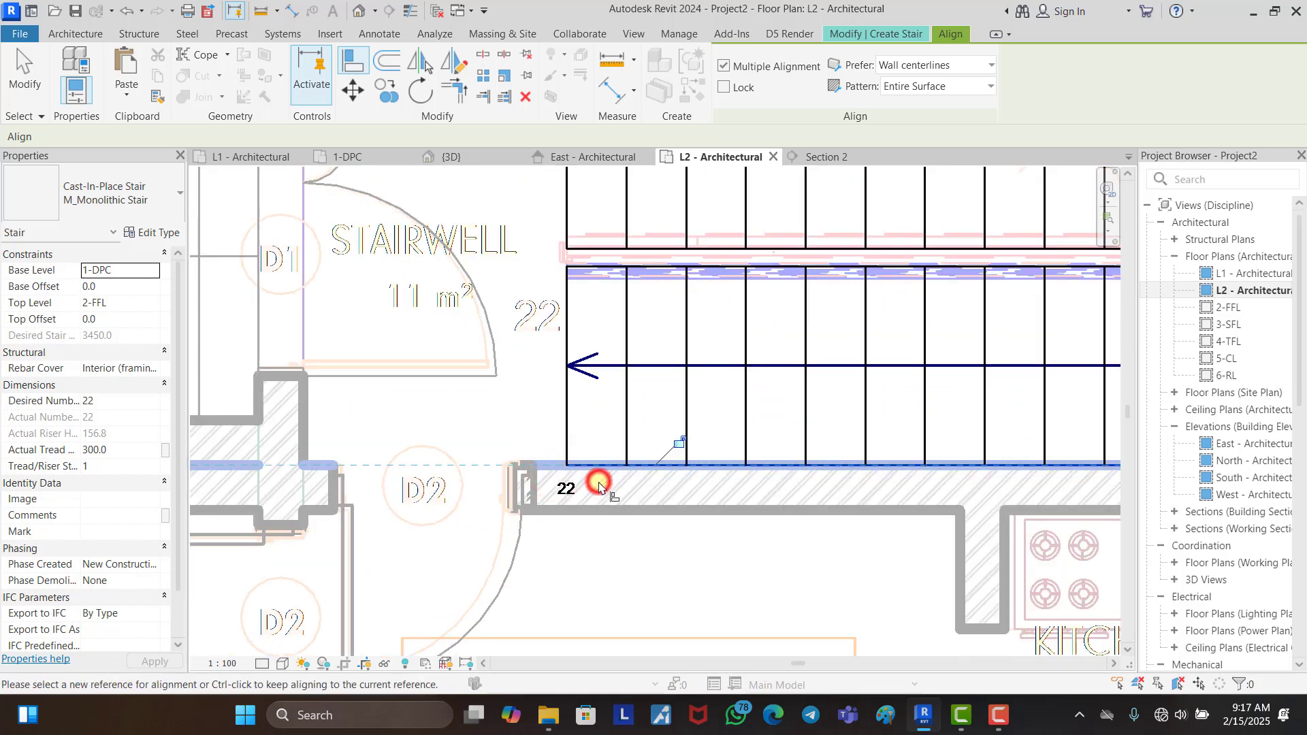
key("Escape")
scroll(555, 453, "down", 3)
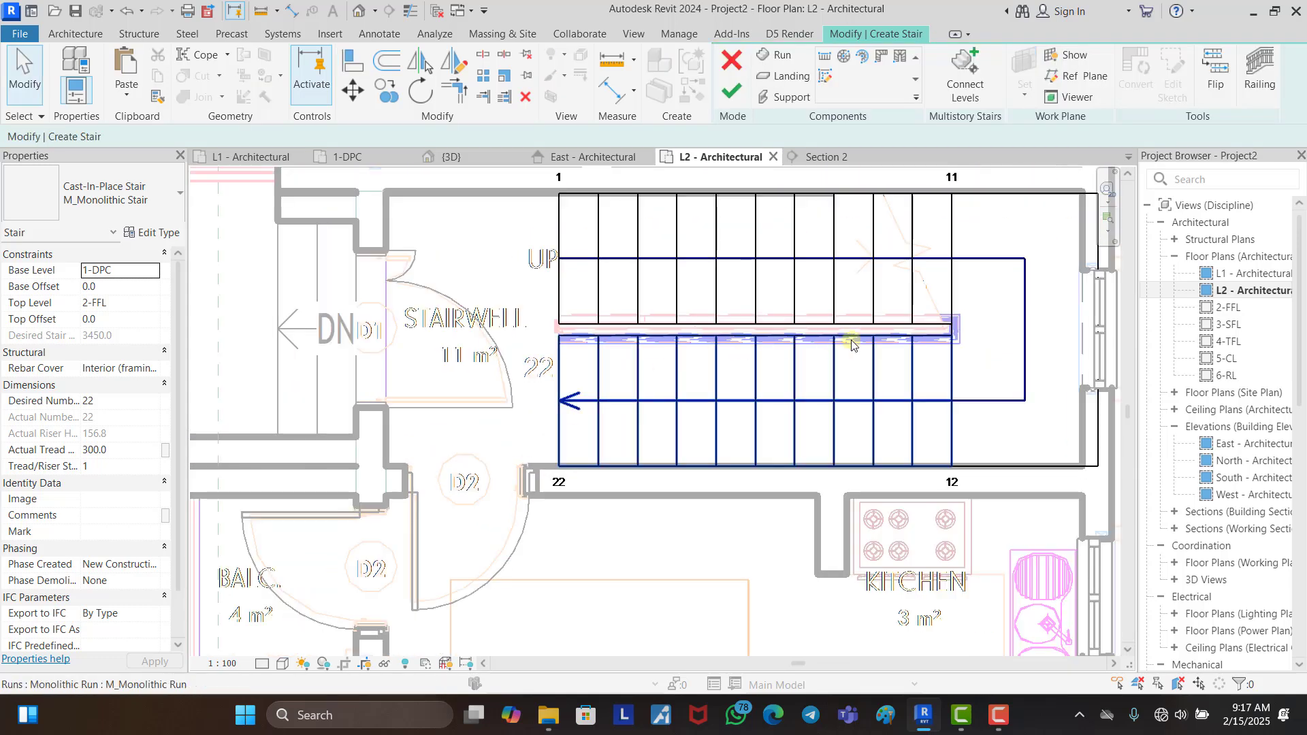
left_click(729, 92)
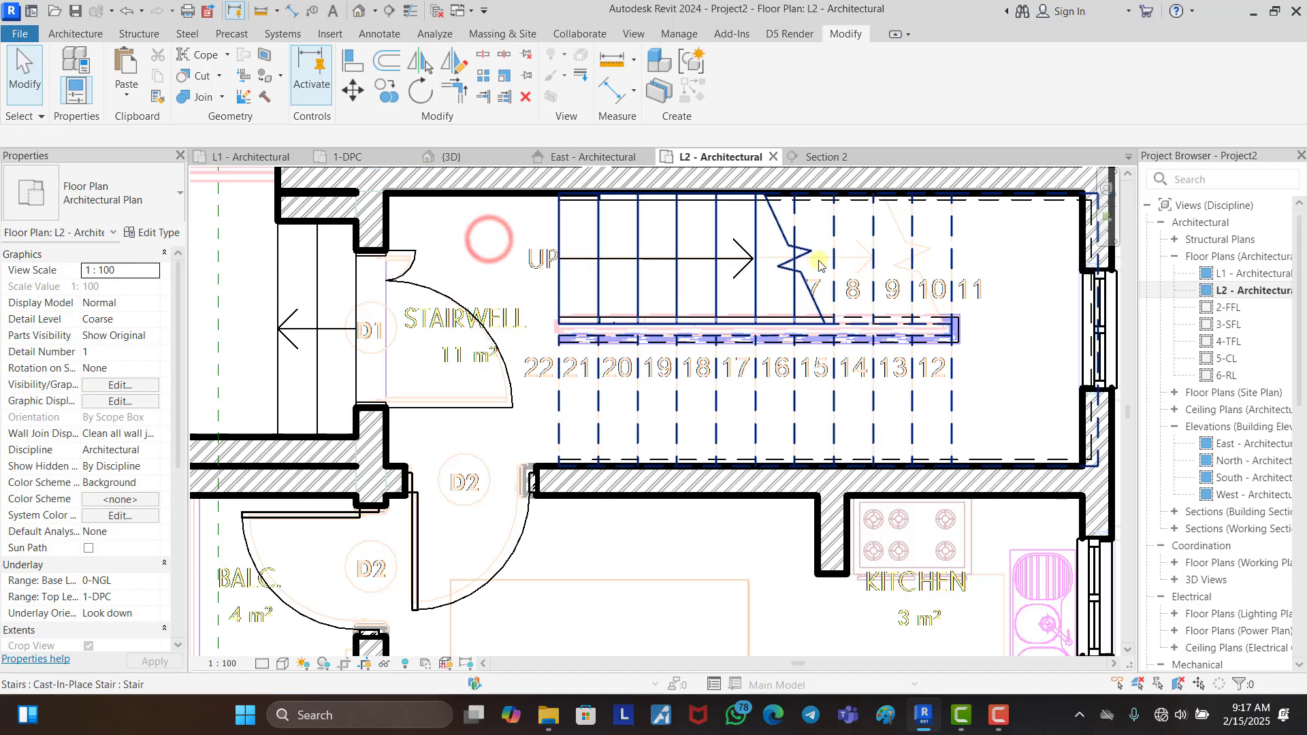
Step: Cut a horizontal building section through the first run of the smaller stairwell and flip it to look toward the return run
left_click(388, 11)
scroll(429, 379, "down", 5)
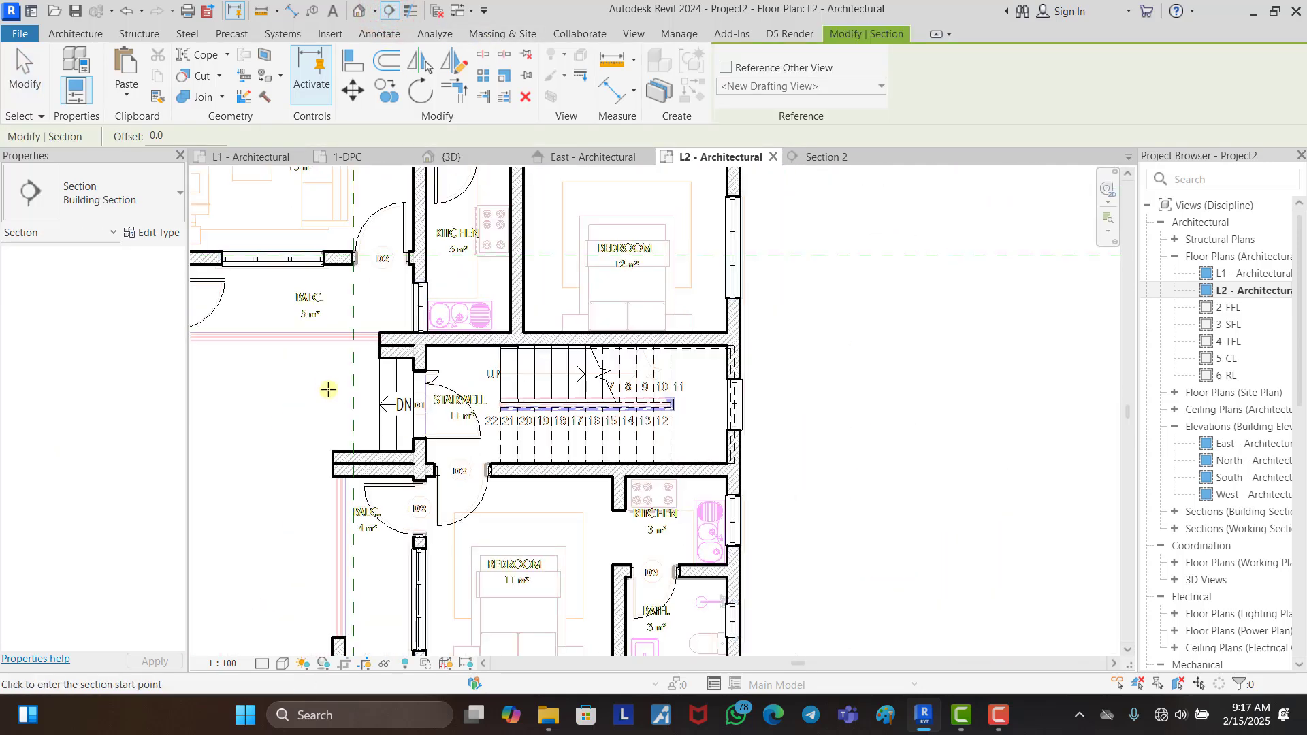
left_click(319, 369)
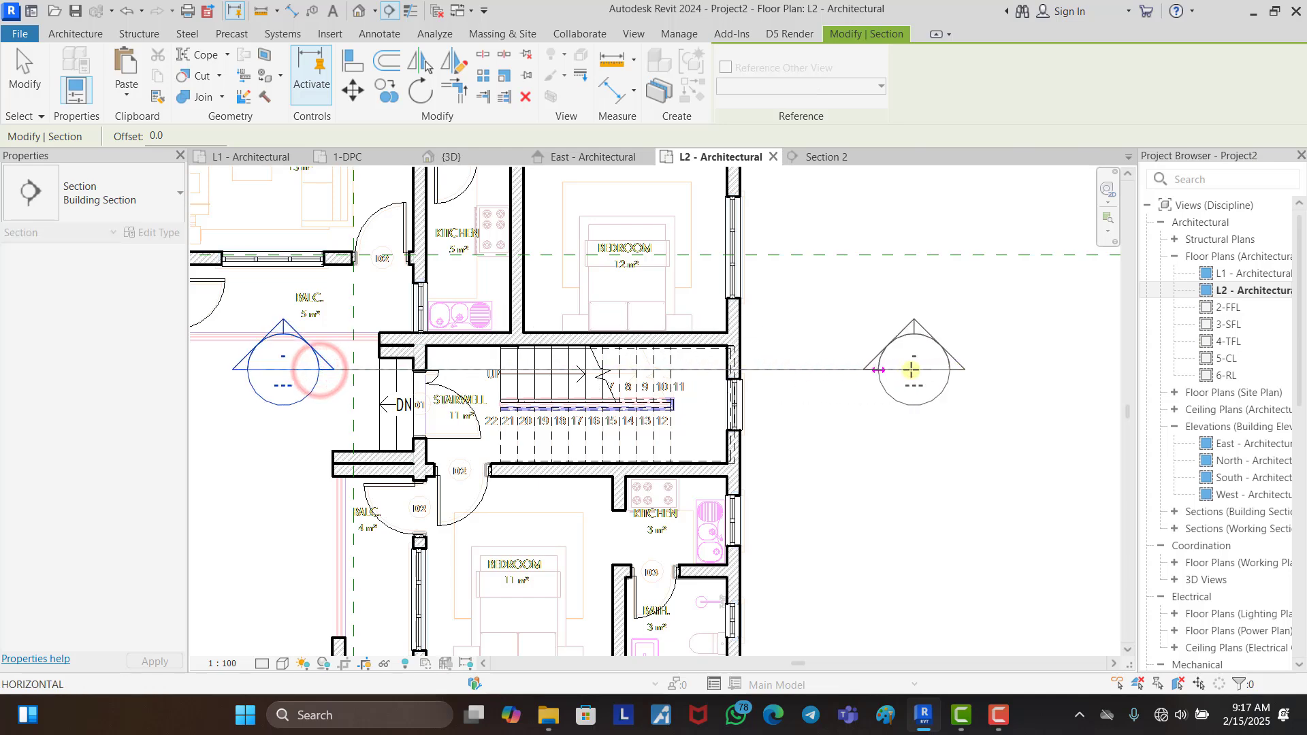
left_click(913, 370)
key("Escape")
left_click(838, 373)
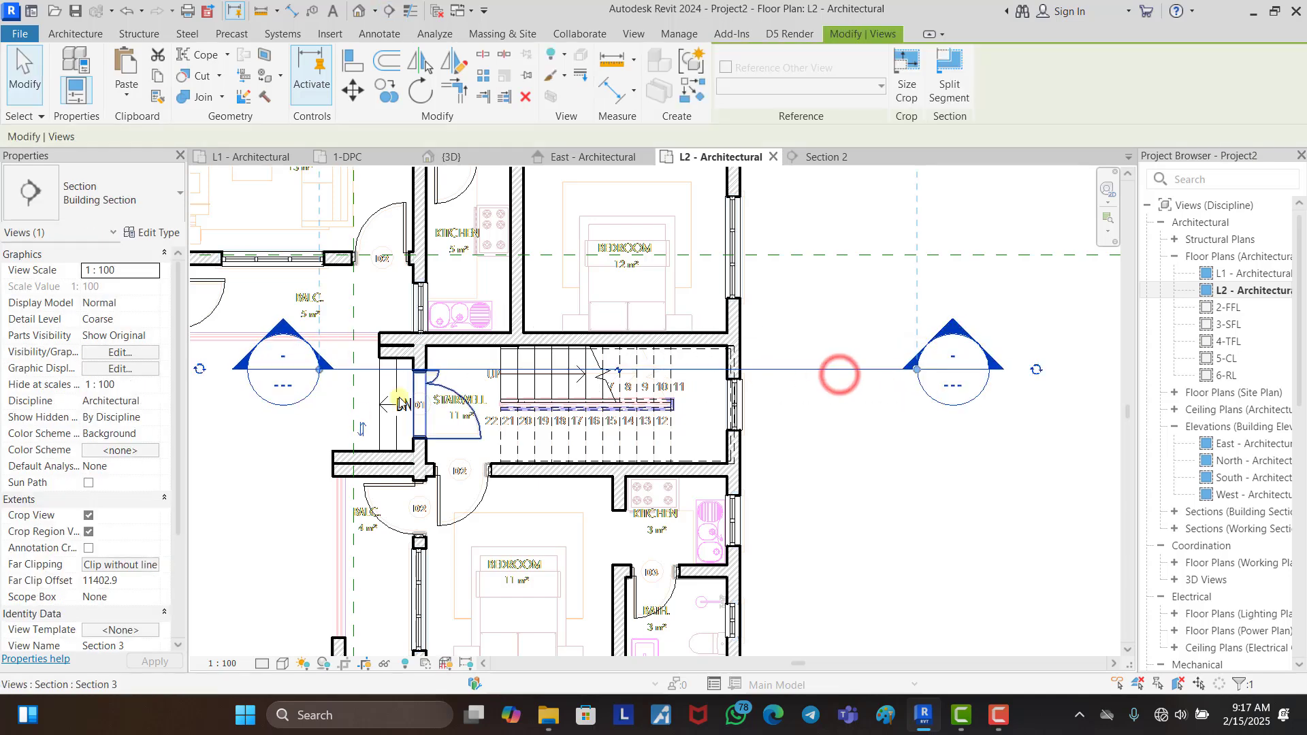
left_click(361, 430)
left_click(817, 461)
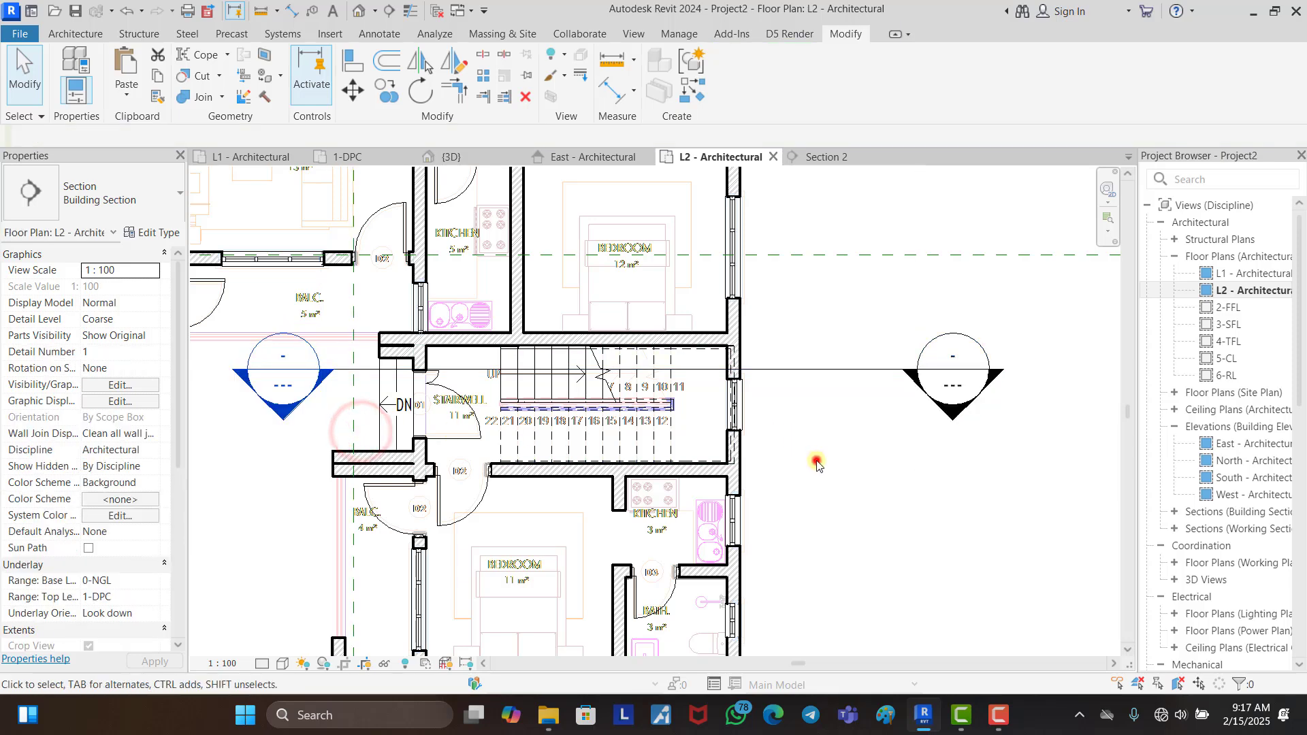
Step: Open the new section view and copy the stair with its two railings vertically from level 1-DPC to 2-FFL, allowing multiple copies
double_click(284, 411)
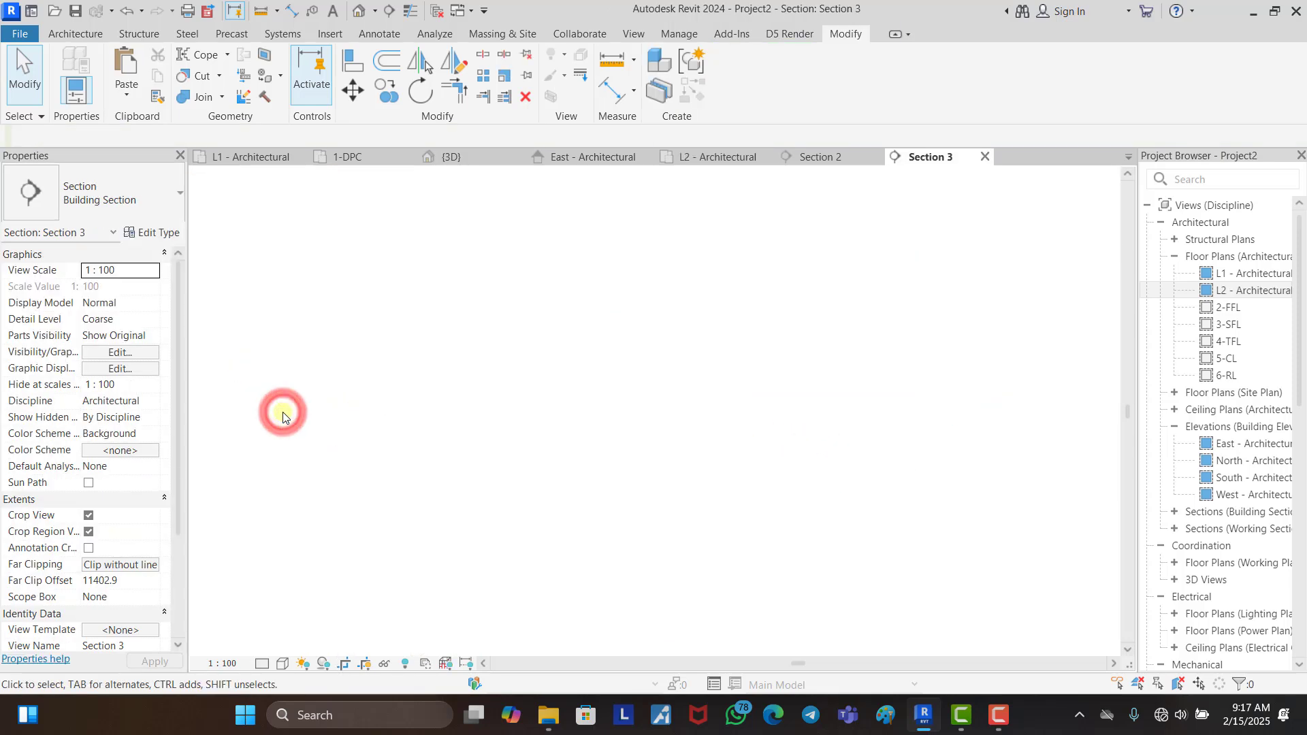
scroll(700, 504, "up", 3)
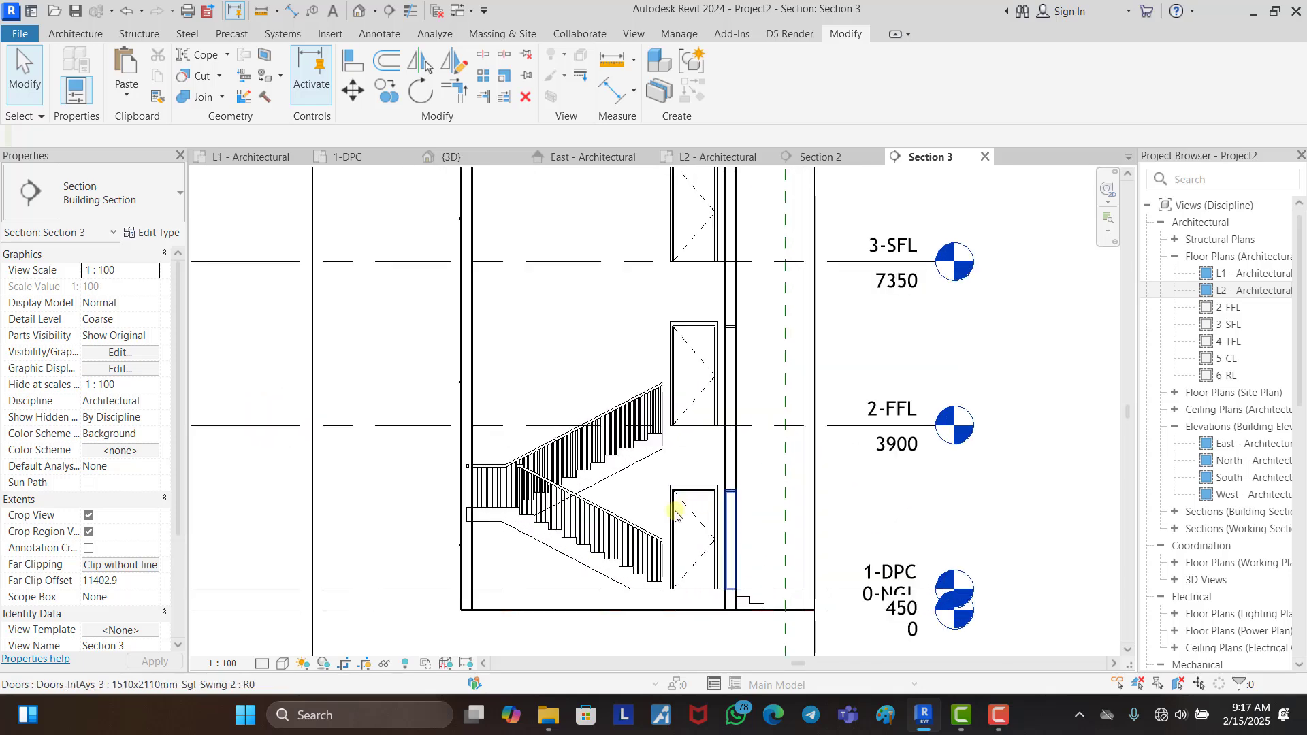
left_click(597, 565)
left_click(623, 531, "ctrl")
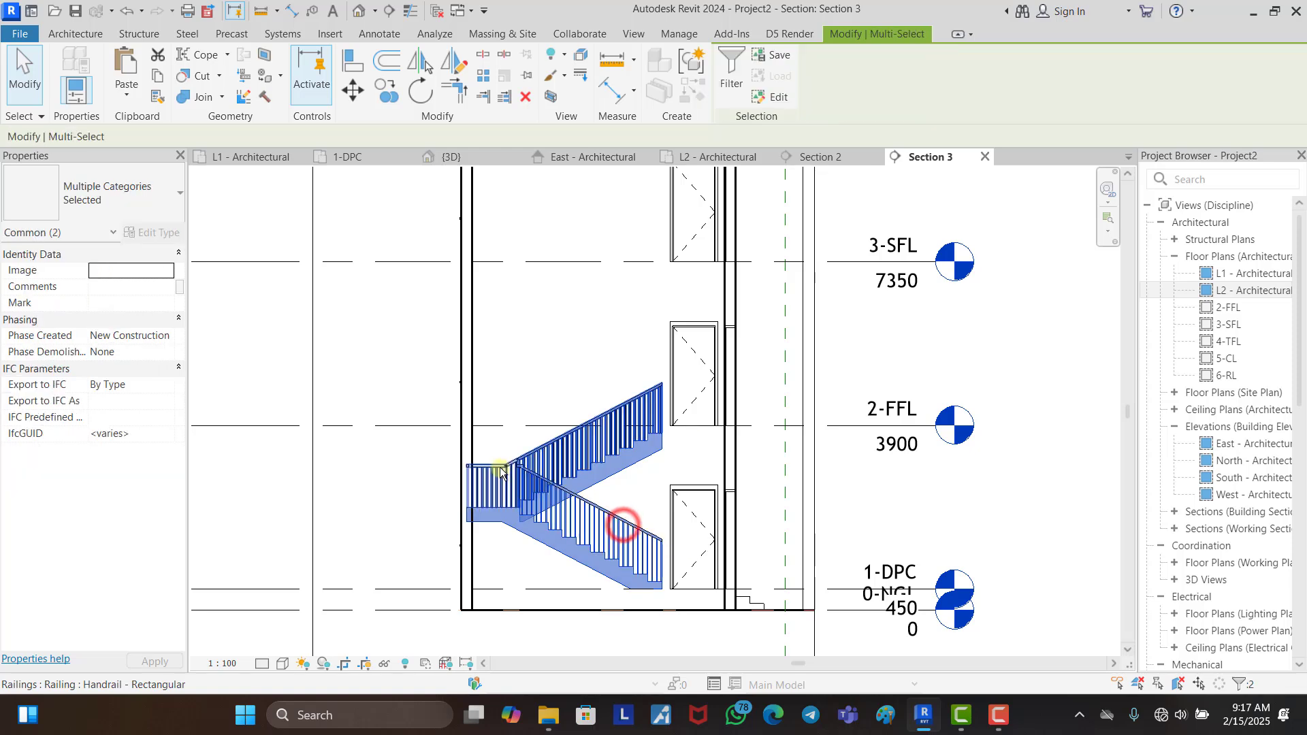
left_click(501, 467, "ctrl")
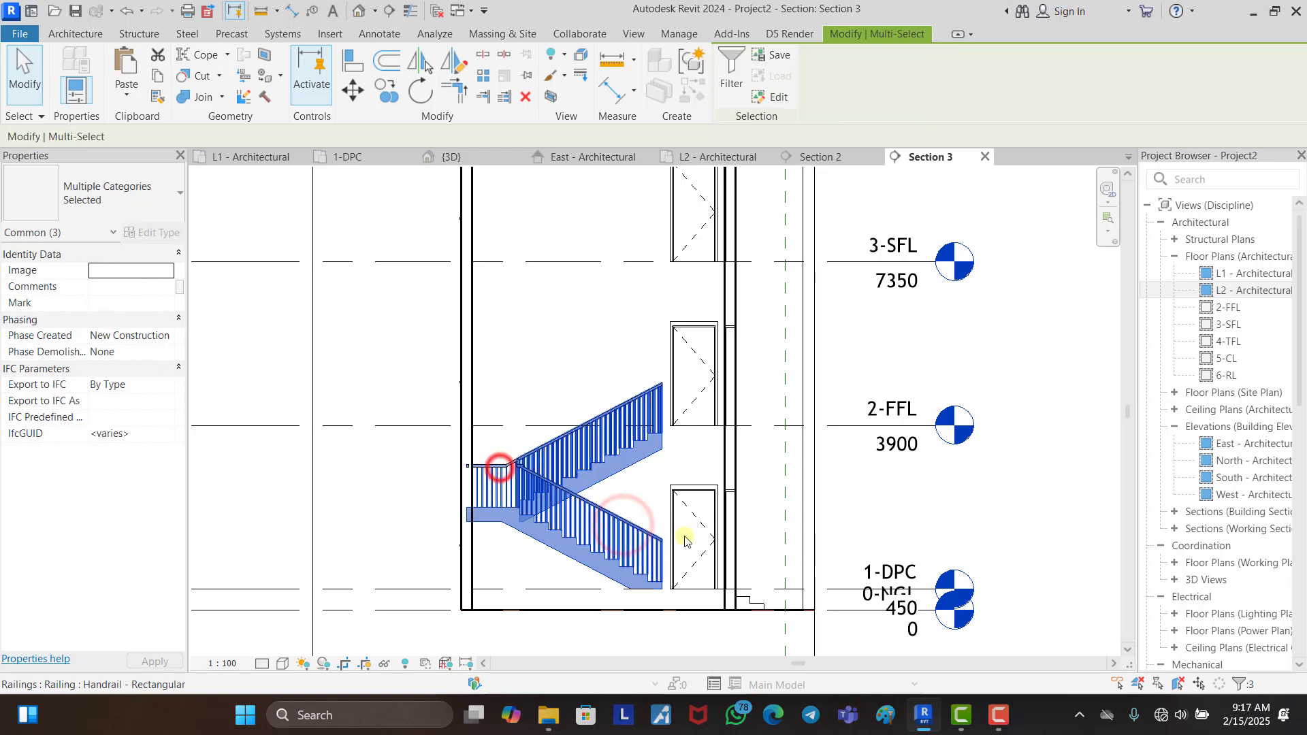
left_click(387, 95)
scroll(821, 455, "down", 1)
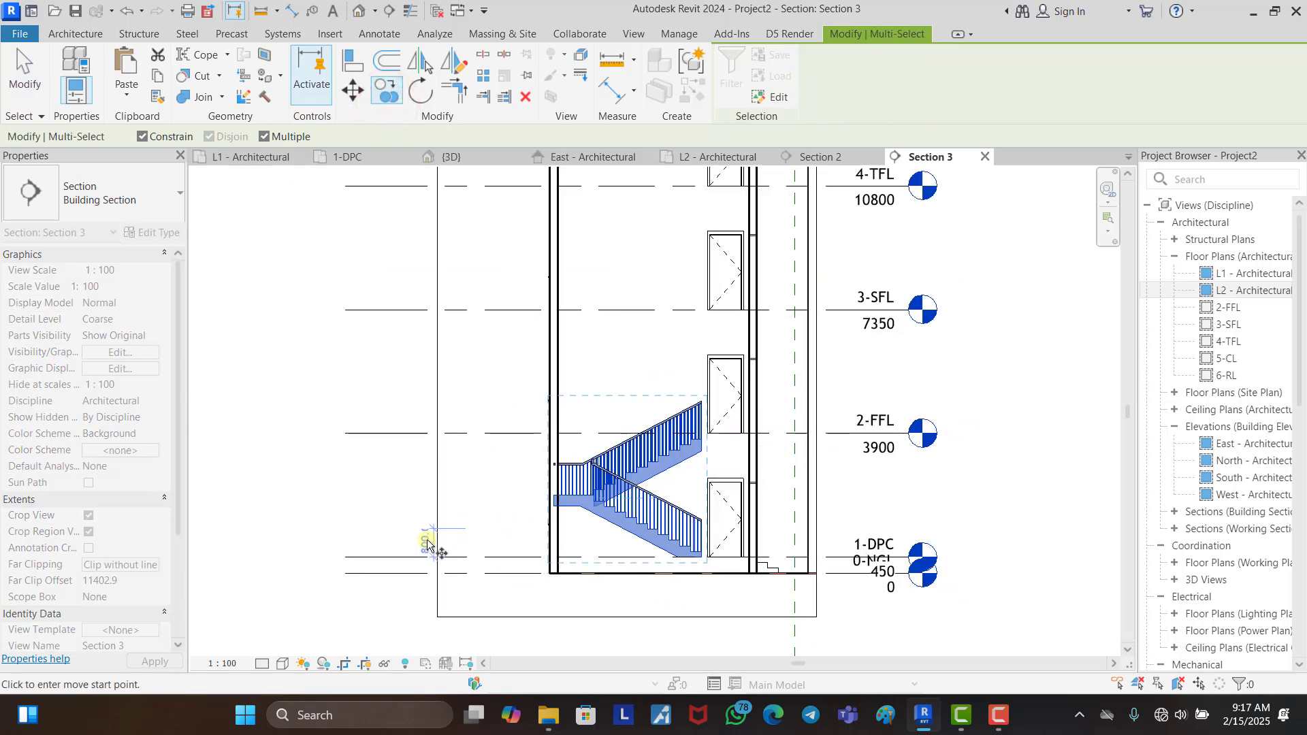
left_click(387, 558)
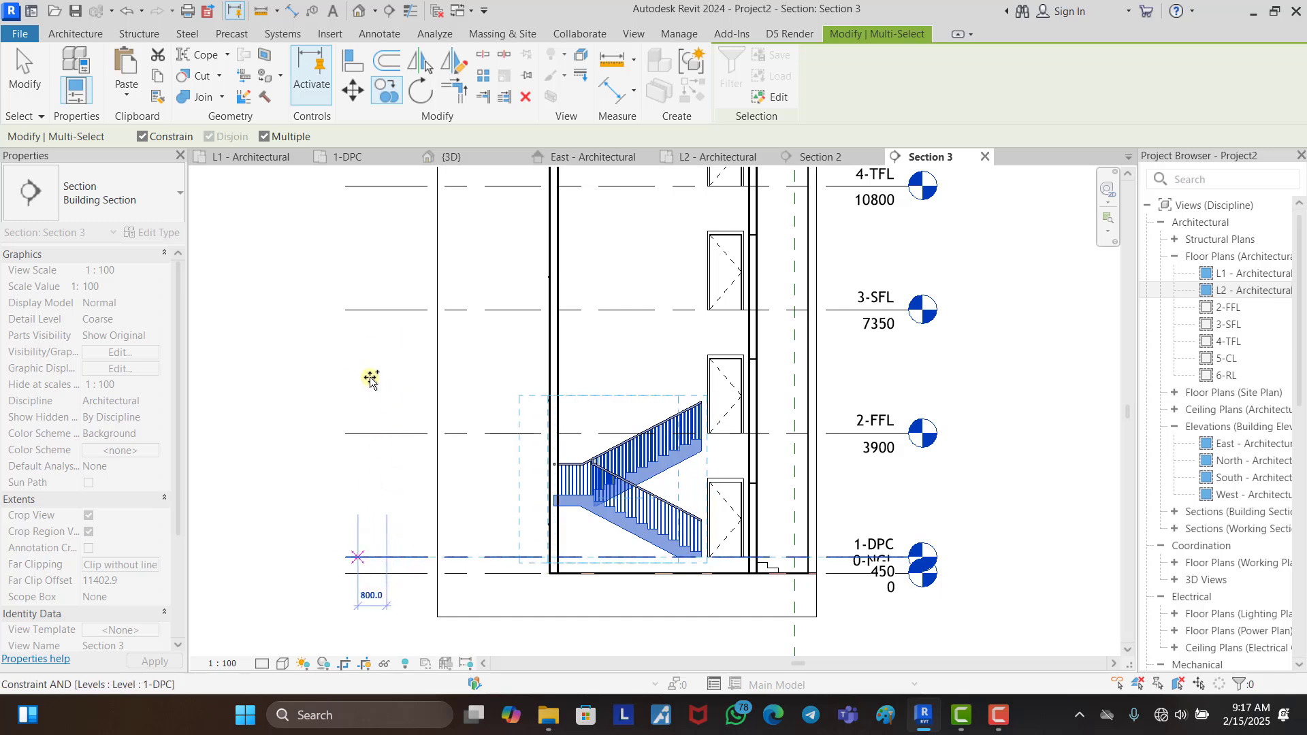
left_click(143, 138)
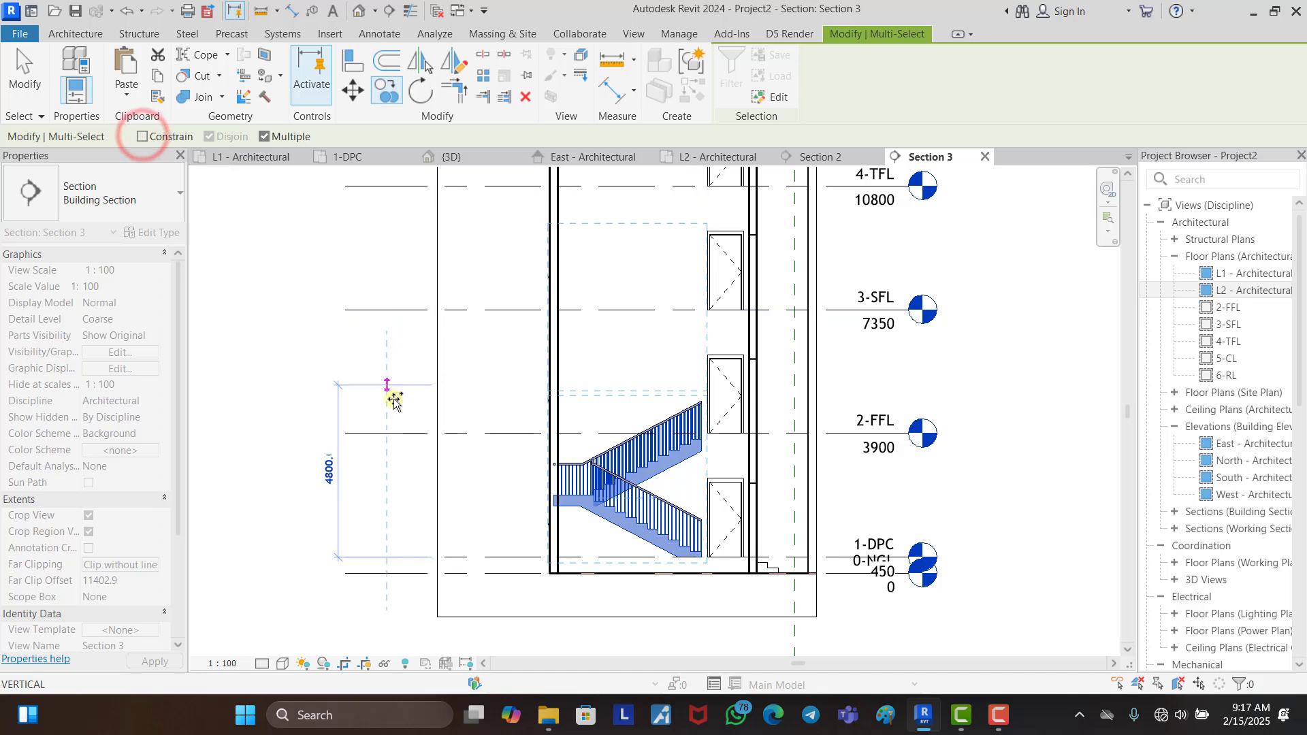
left_click(386, 430)
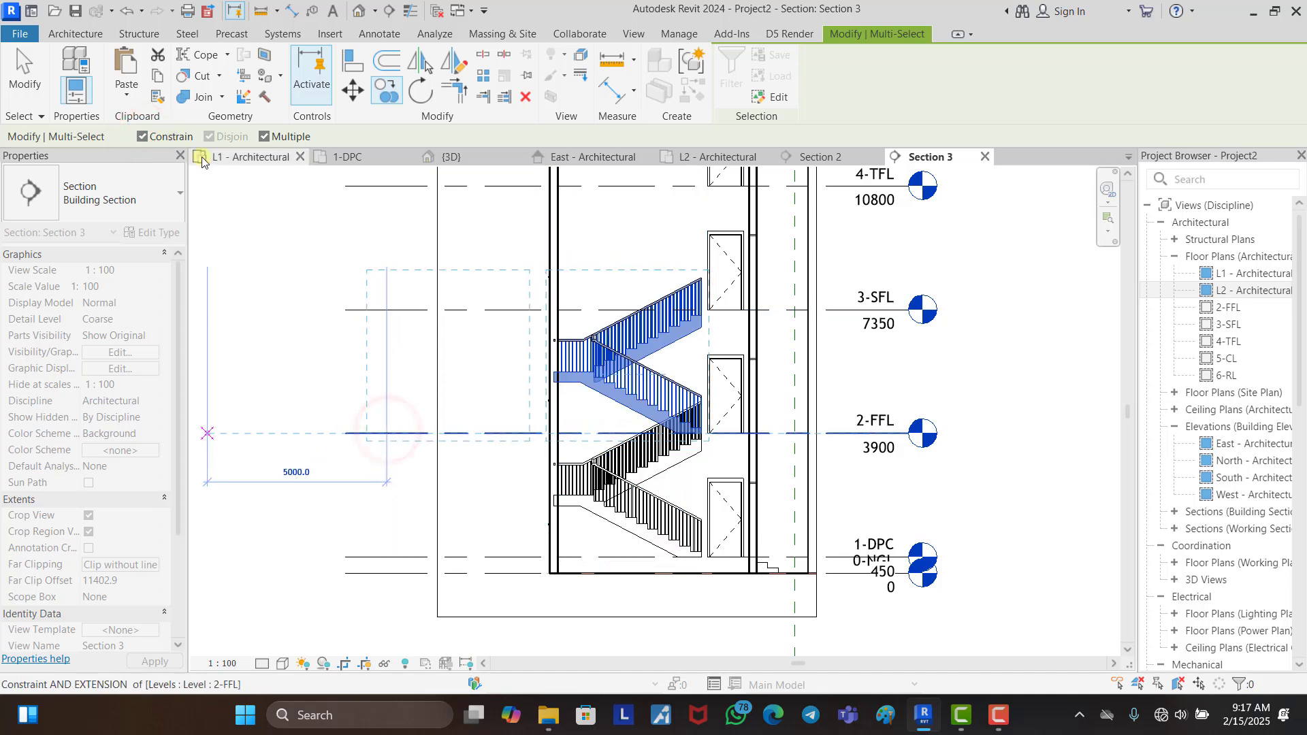
Step: Place another vertical copy of the stair and railings at level 3-SFL and finish copying
left_click(144, 137)
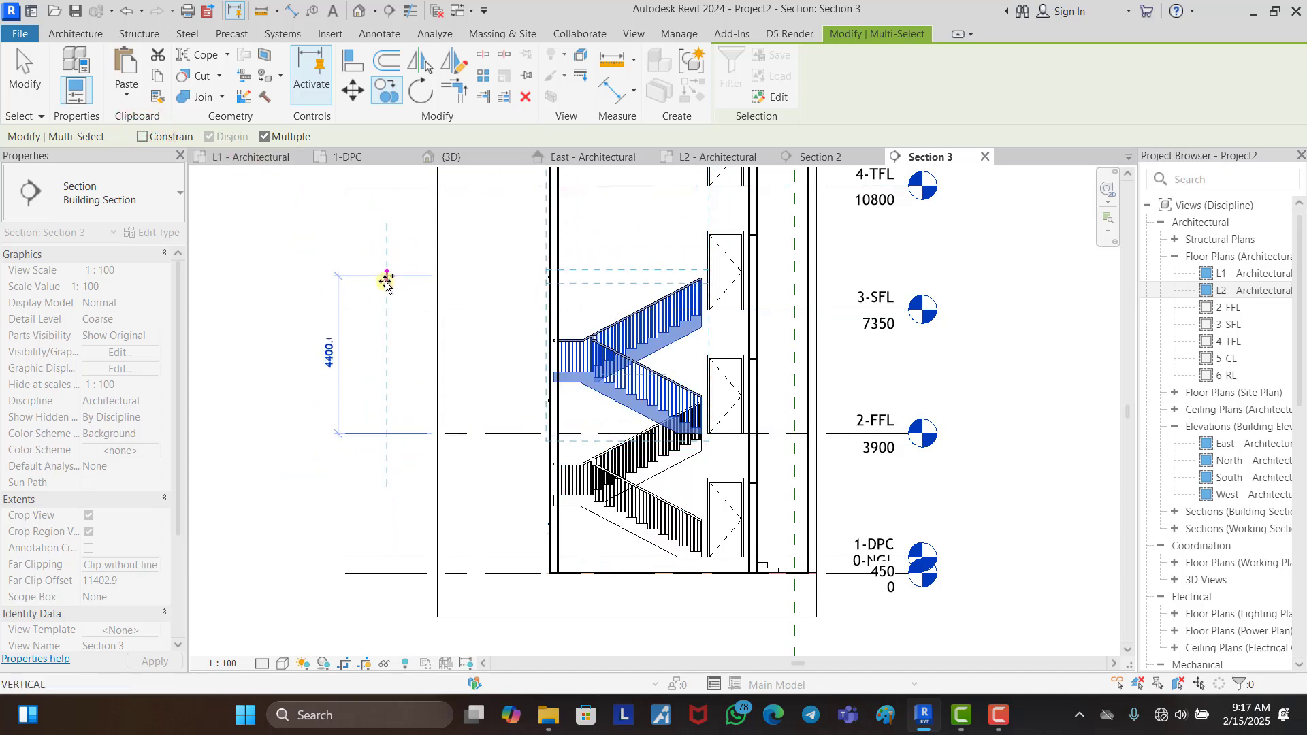
left_click(383, 304)
scroll(402, 401, "down", 2)
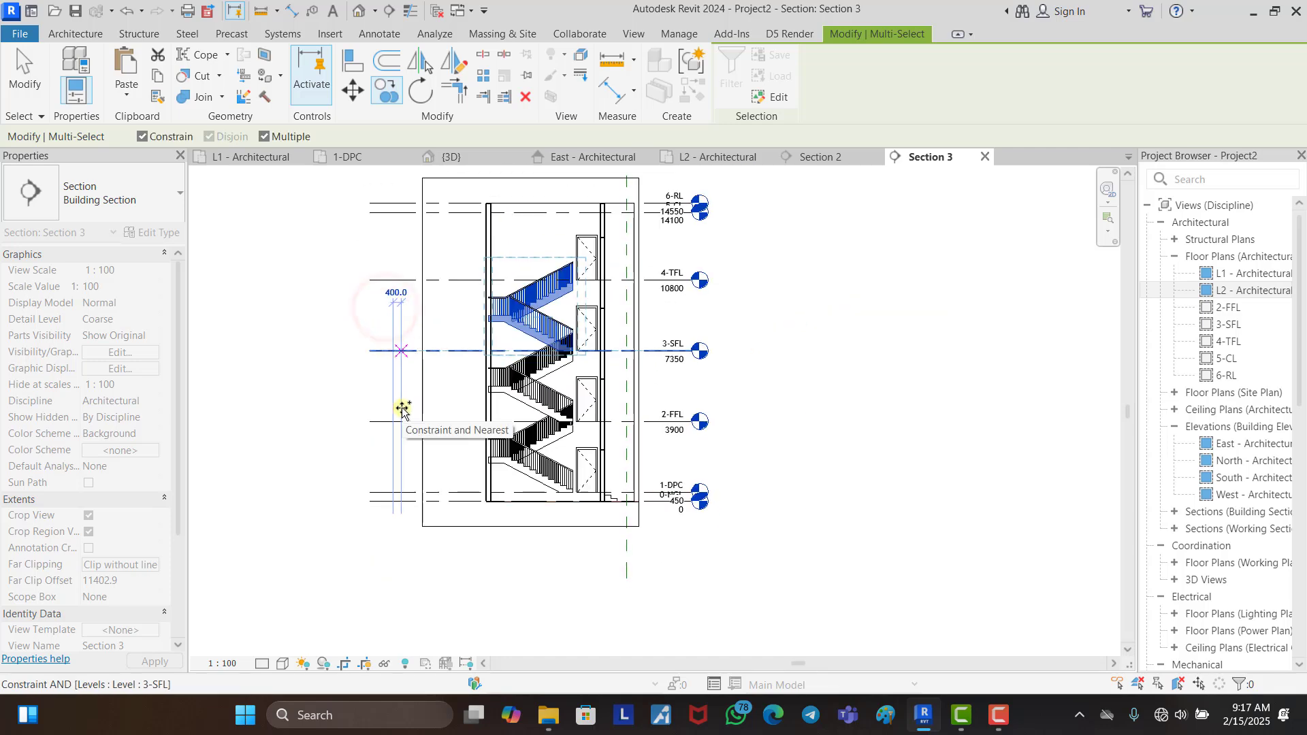
key("Escape")
key("Escape")
scroll(473, 298, "up", 3)
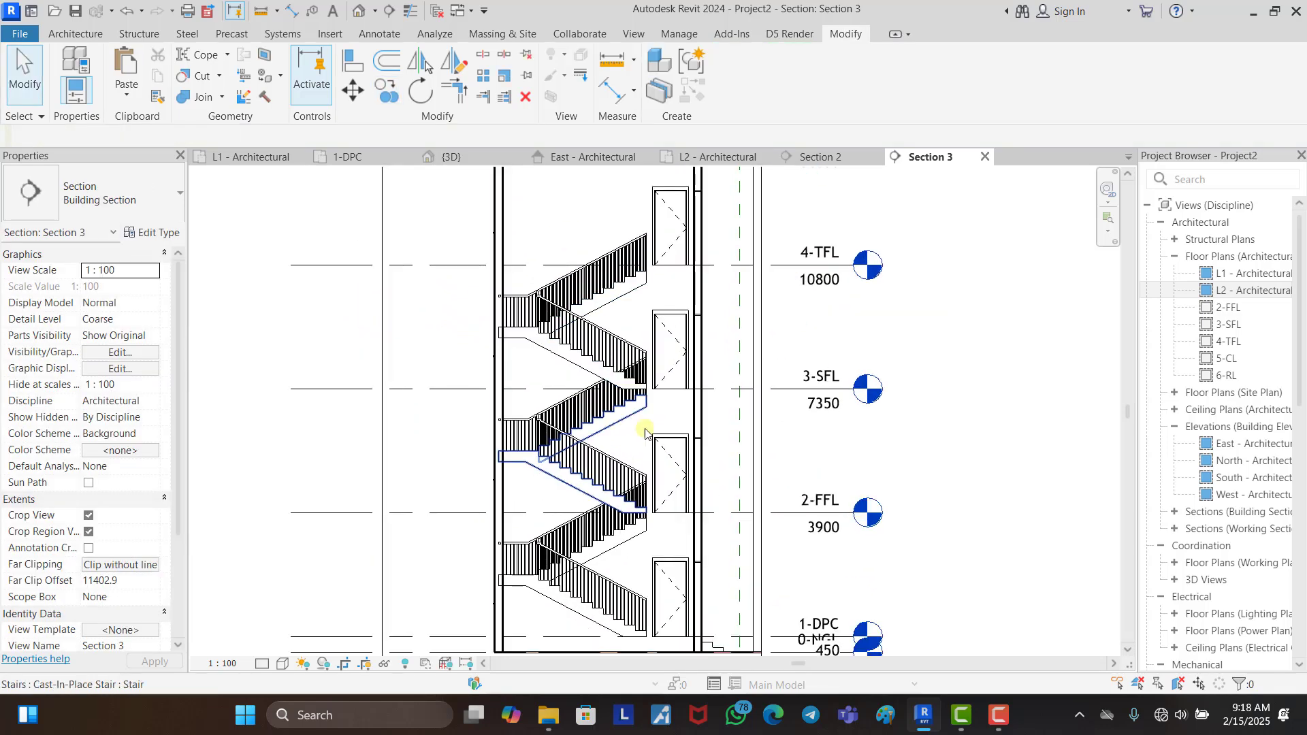
Step: Review the main stair copies in Section 2 and return to the whole L2 - Architectural floor plan
left_click(821, 158)
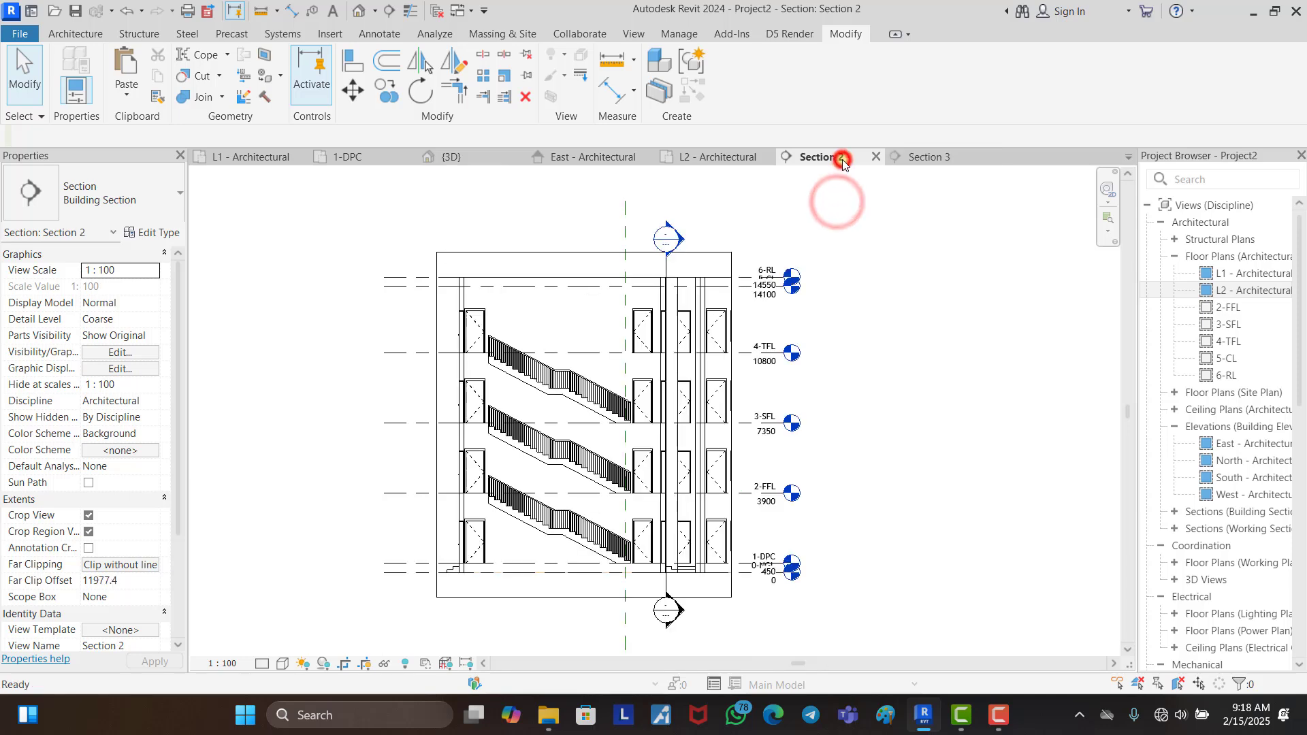
left_click(718, 157)
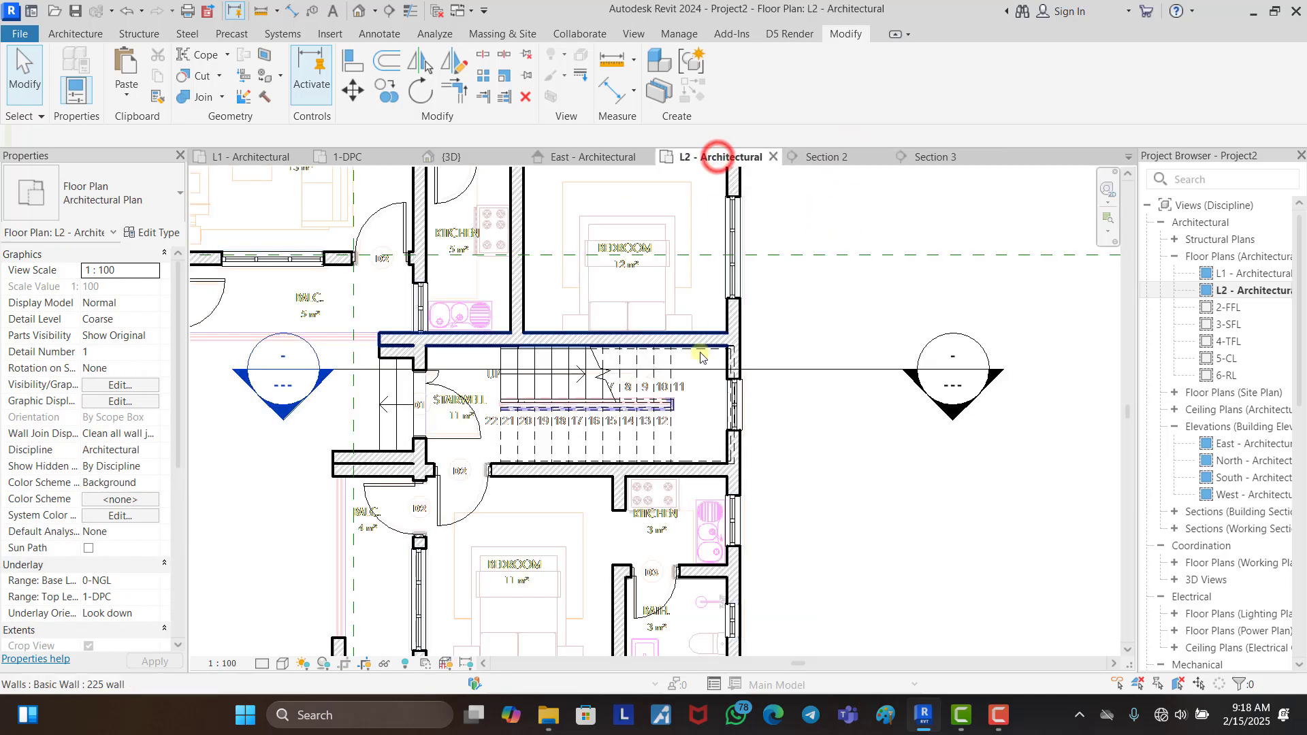
scroll(886, 410, "down", 3)
scroll(886, 409, "down", 2)
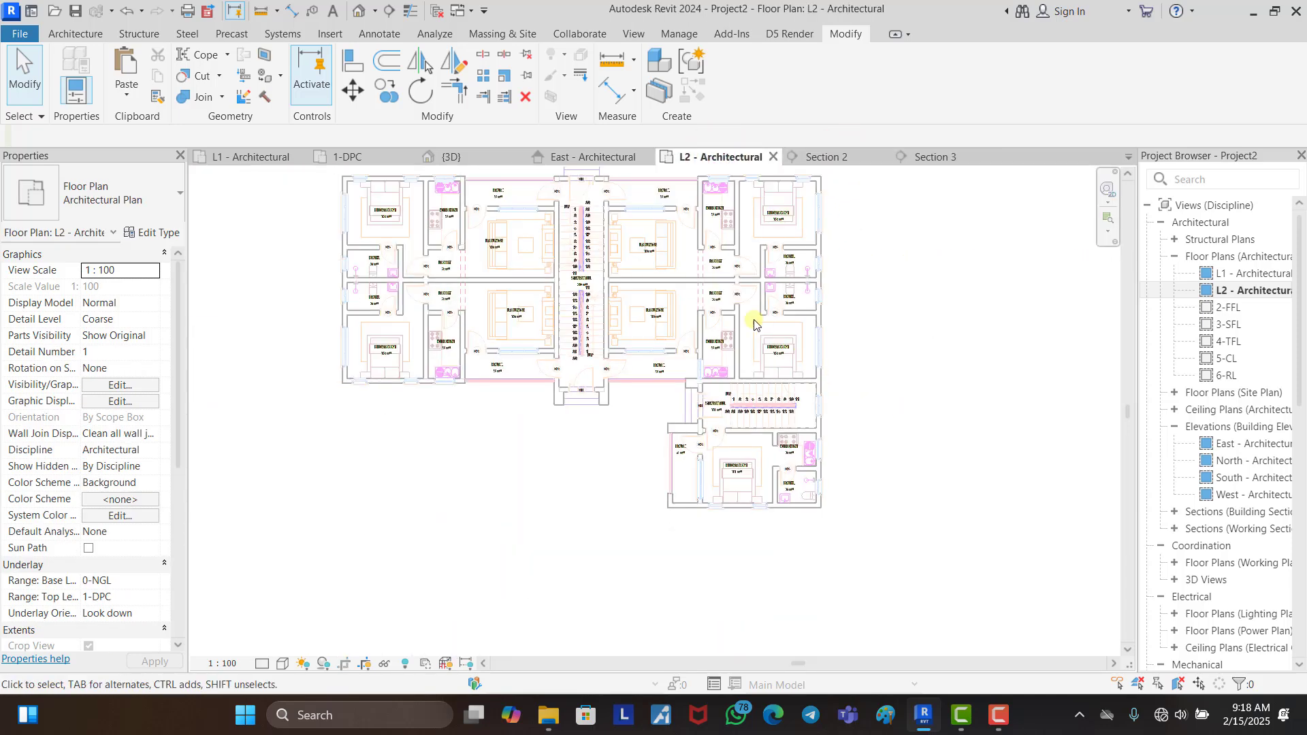
scroll(692, 237, "up", 2)
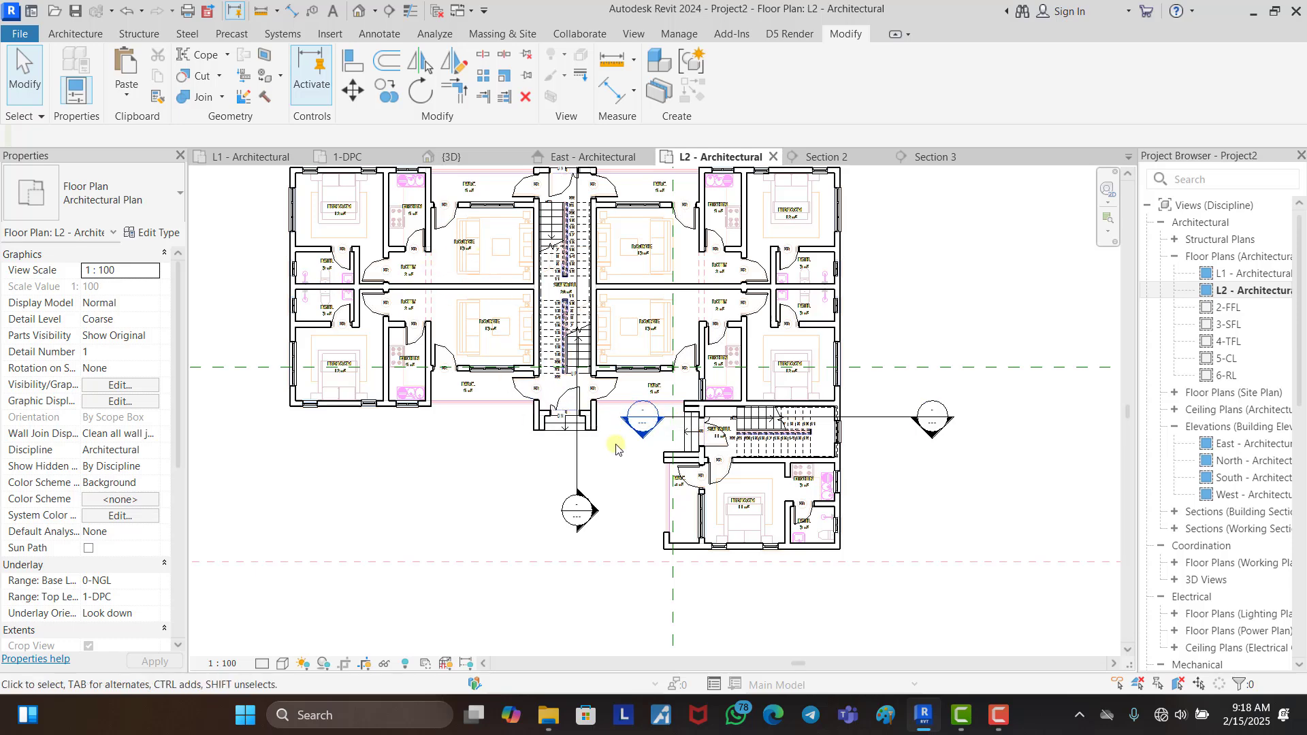
scroll(477, 192, "down", 2)
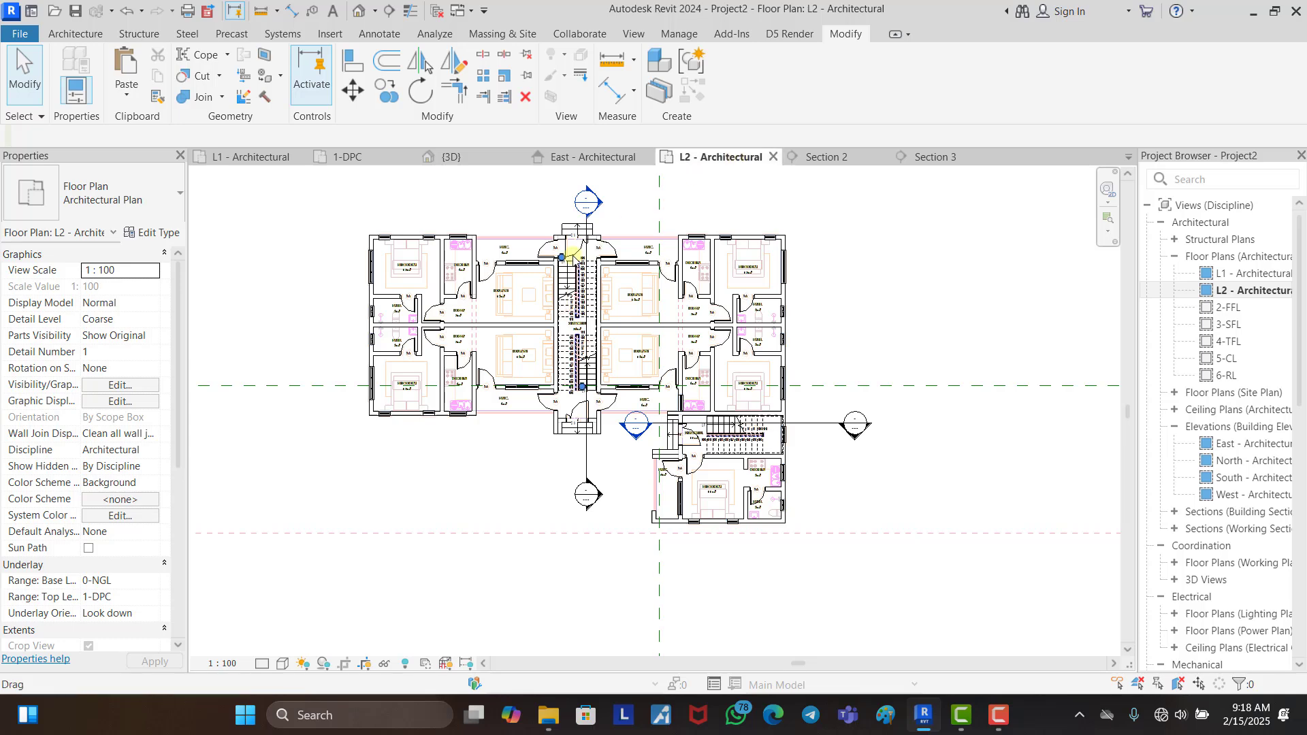
scroll(576, 260, "up", 1)
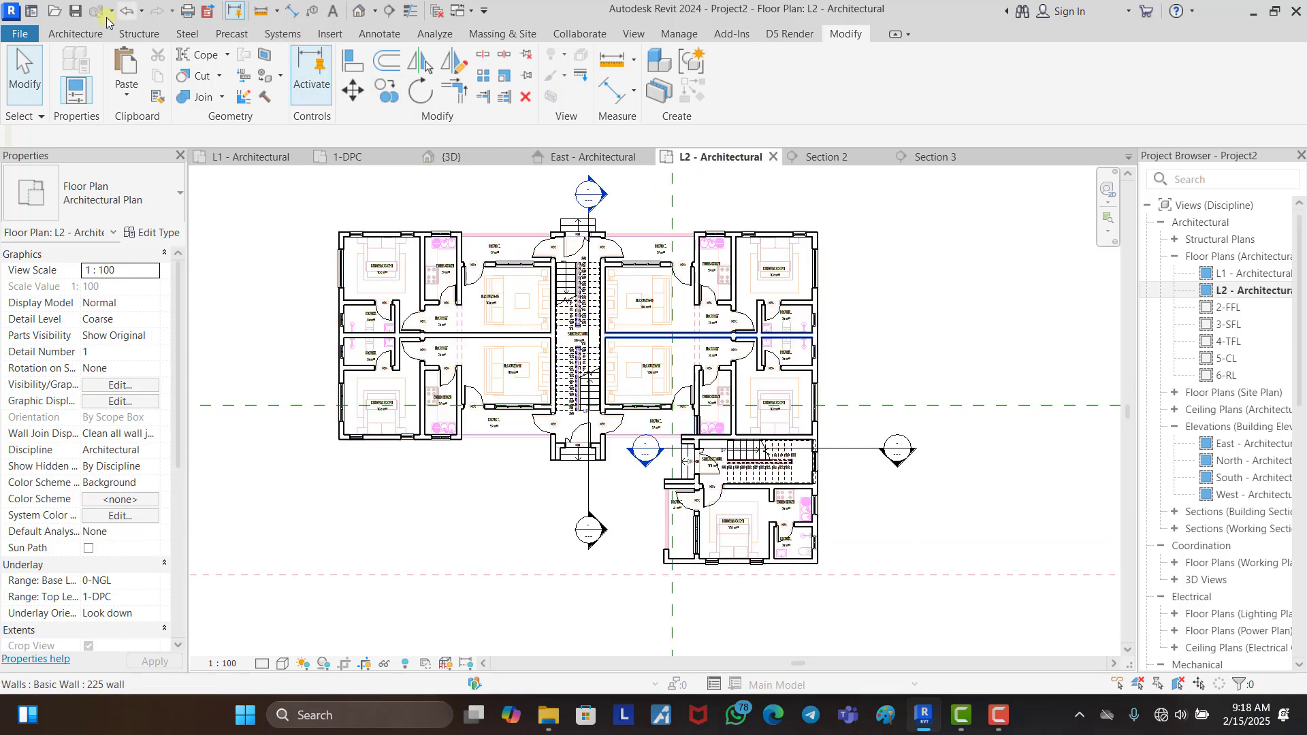
Step: Start a Generic - 12" floor on 1-DPC and draw its first boundary line along the plan's upper exterior wall, between the two corner bedrooms' inner corners
left_click(67, 40)
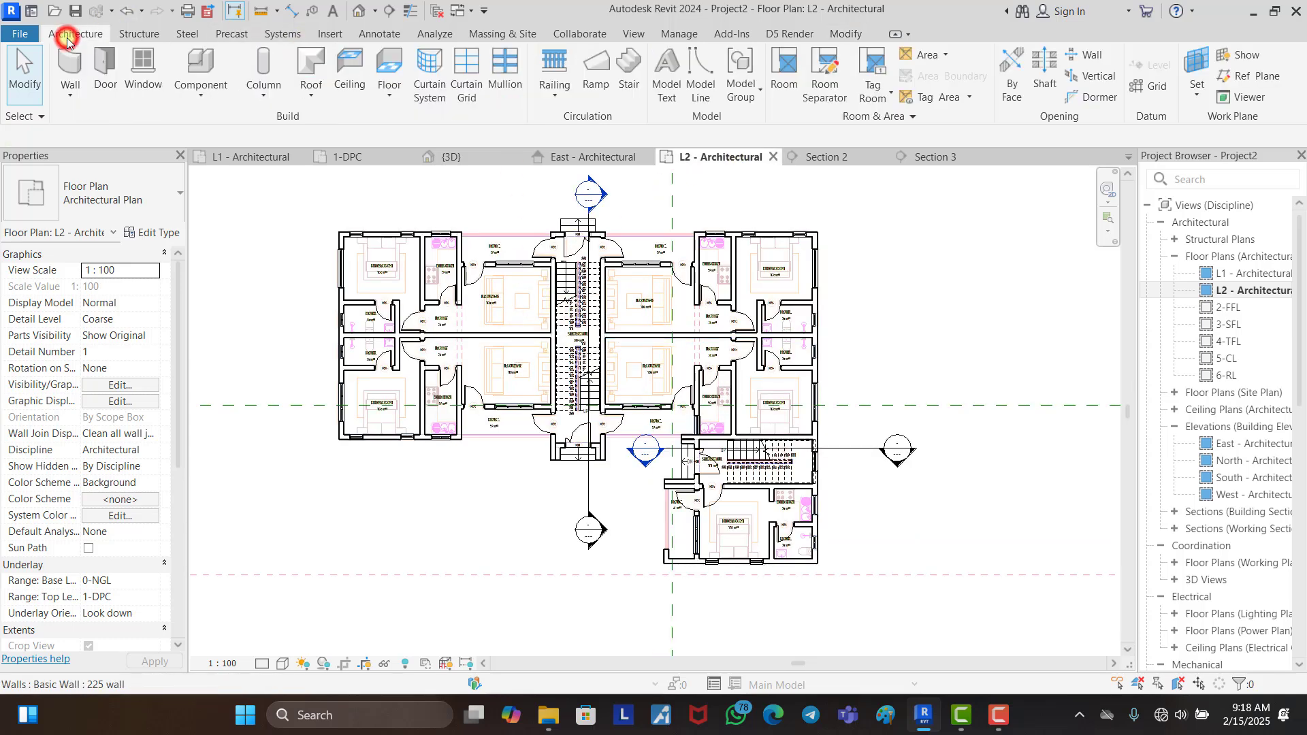
left_click(389, 65)
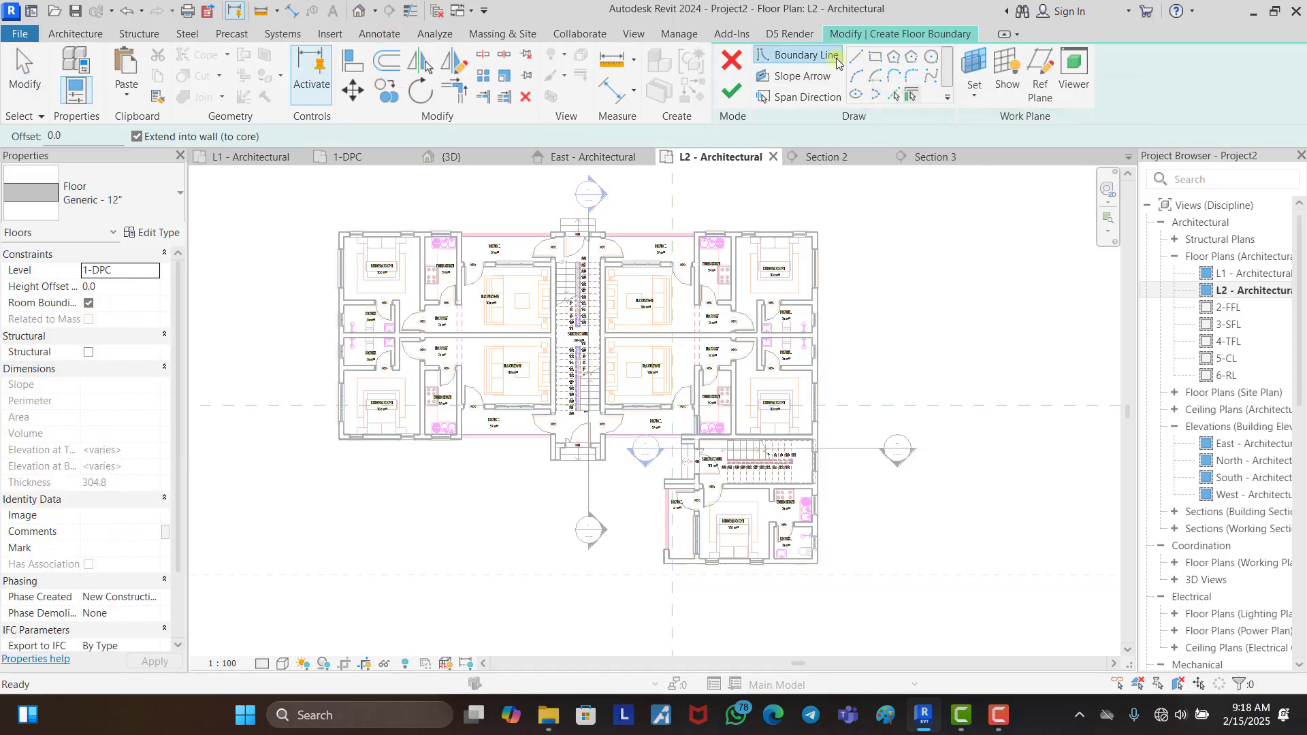
left_click(857, 57)
scroll(347, 221, "up", 1)
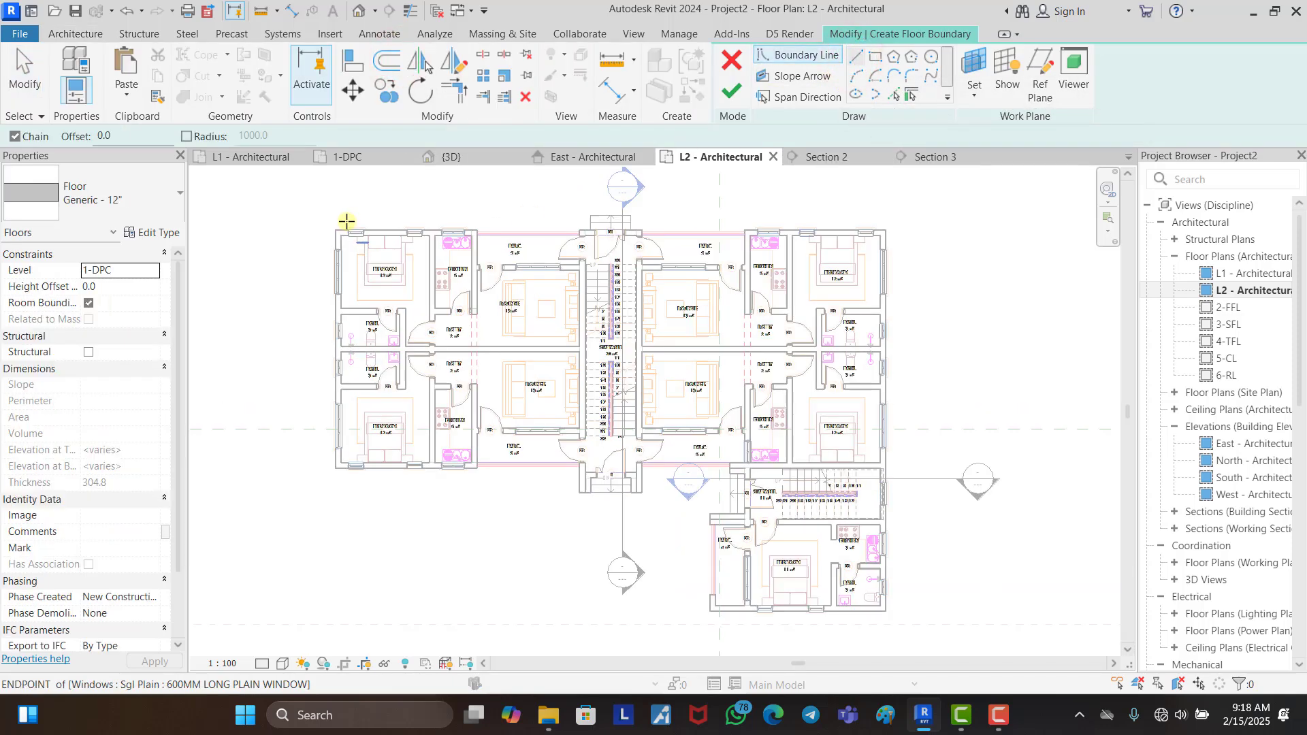
scroll(346, 222, "up", 3)
left_click(304, 248)
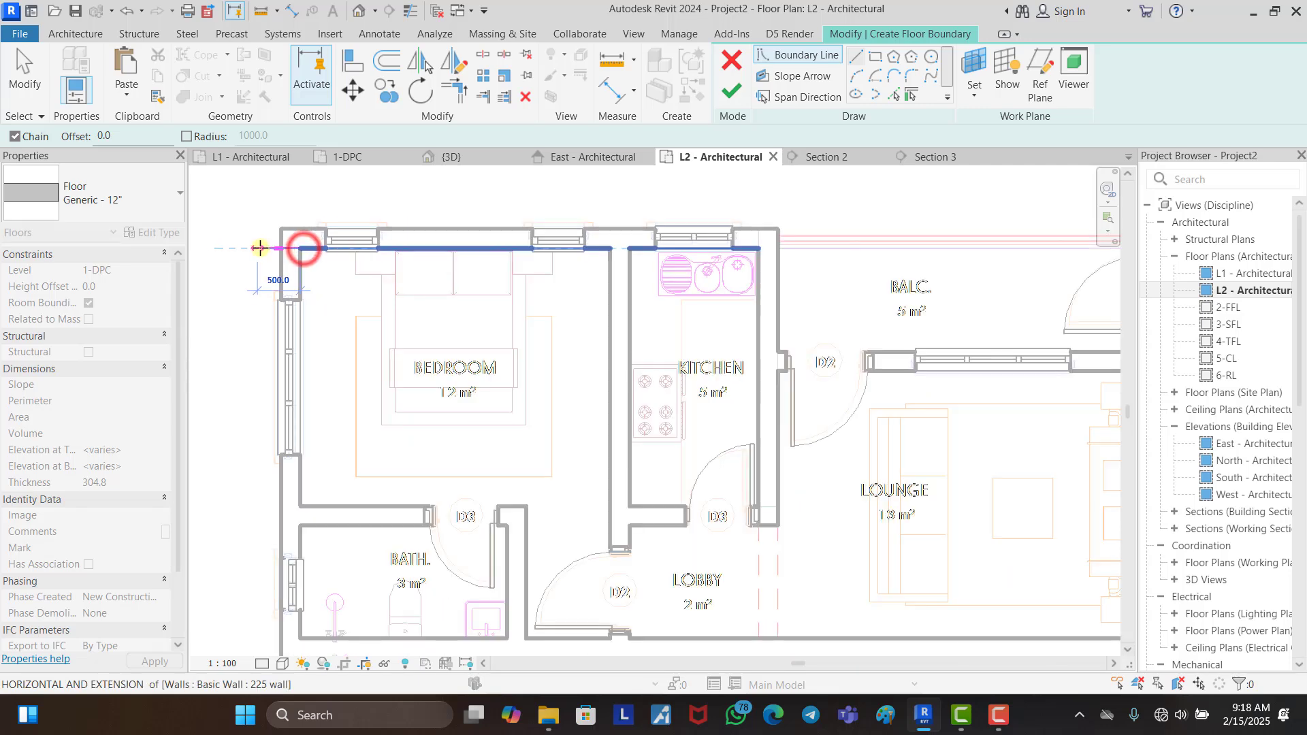
scroll(259, 247, "down", 3)
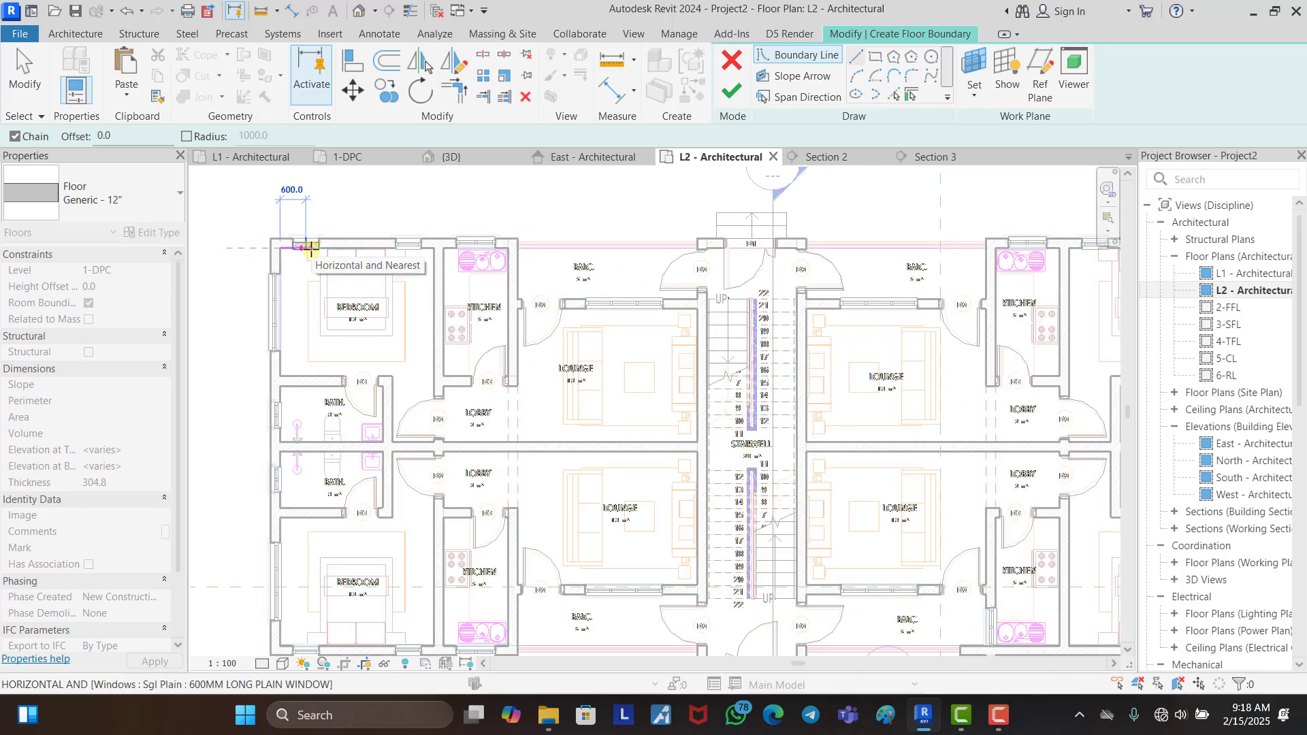
scroll(453, 252, "down", 1)
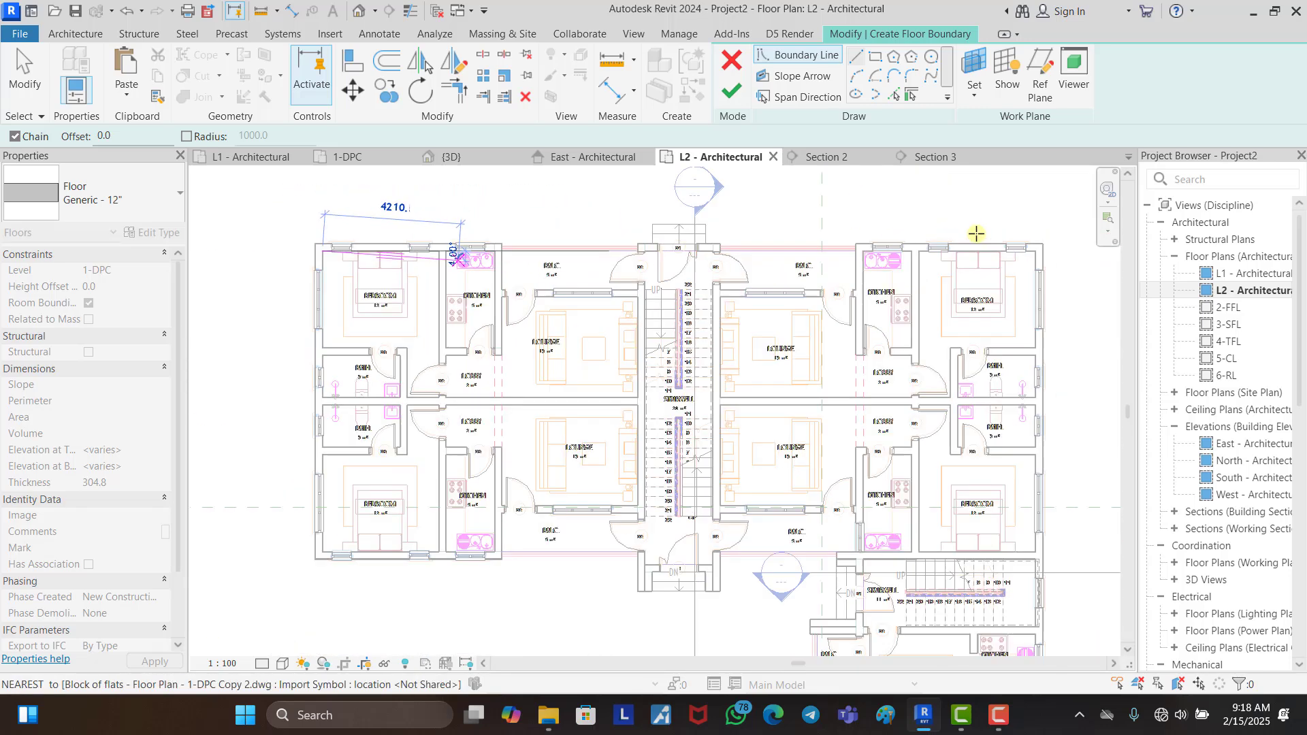
scroll(992, 236, "up", 3)
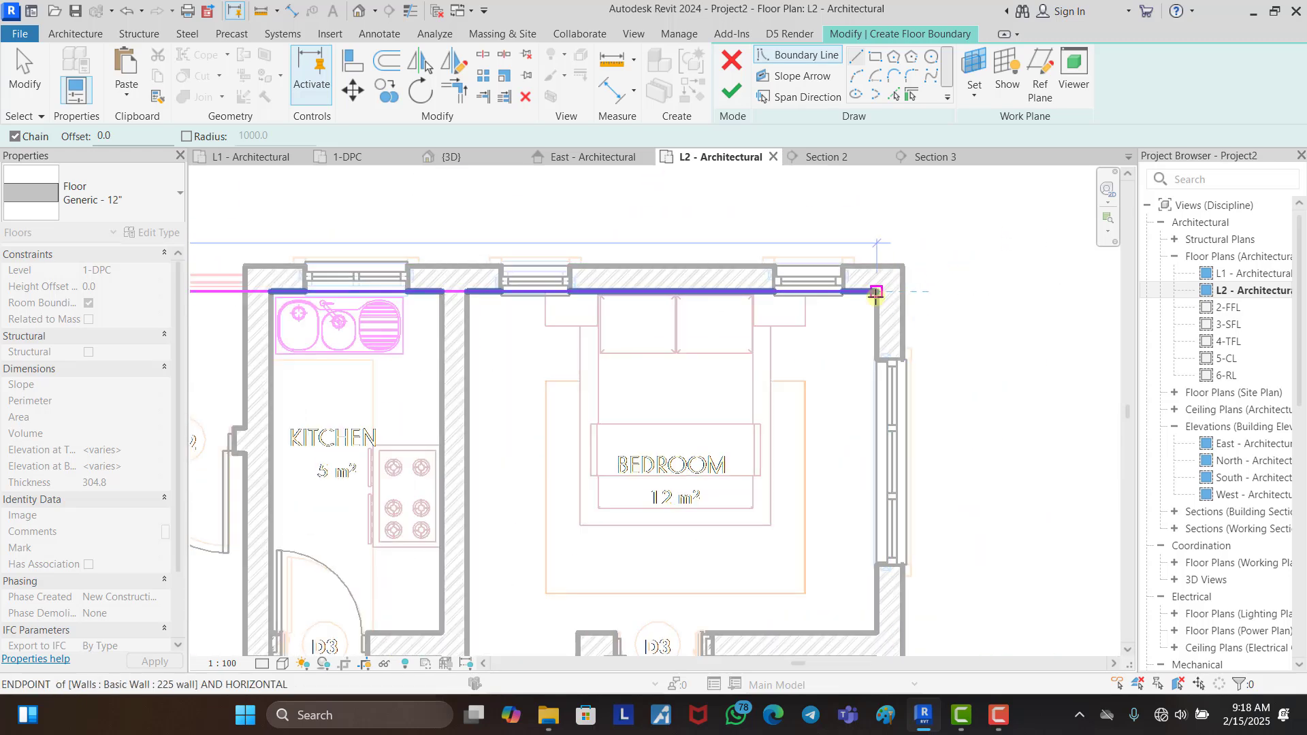
left_click(876, 297)
Step: Continue the floor boundary down the right exterior wall's inner face to the lower bathroom corner, and about 6757 mm along the bottom wall to the balcony corner
scroll(866, 215, "down", 4)
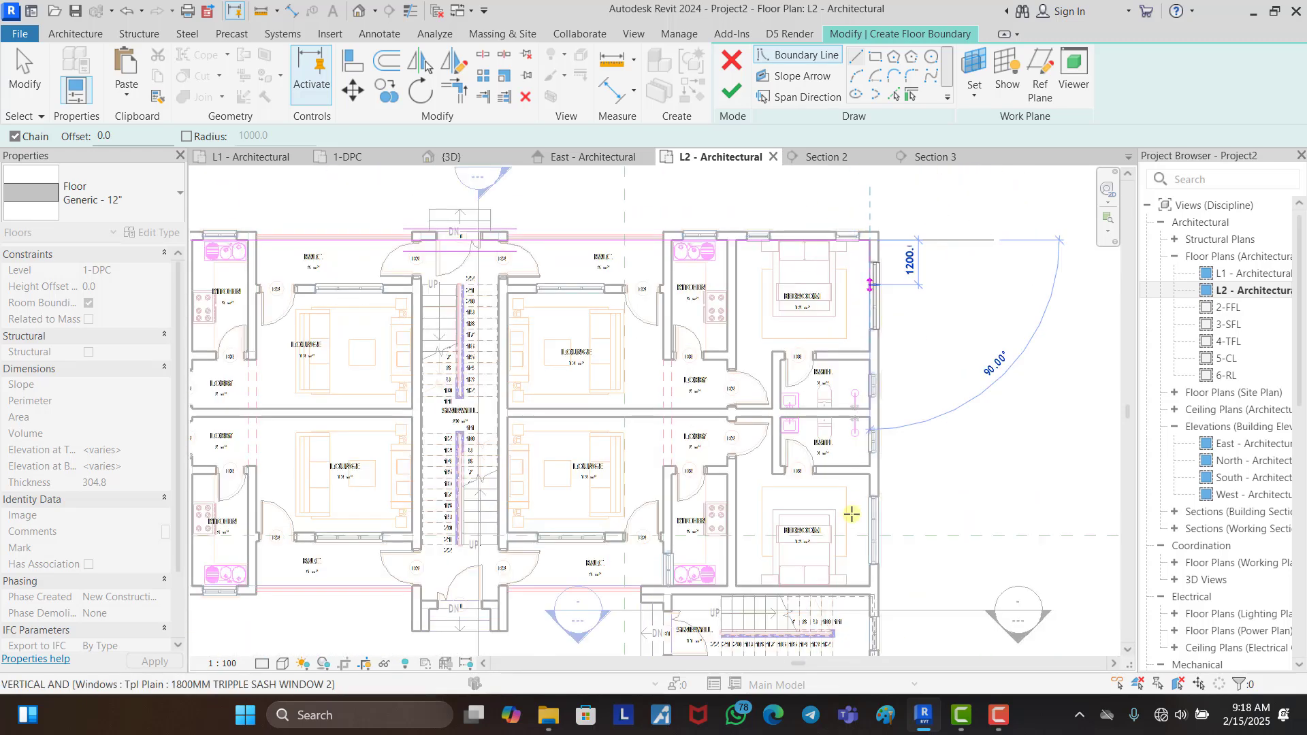
scroll(871, 423, "down", 2)
scroll(864, 576, "up", 5)
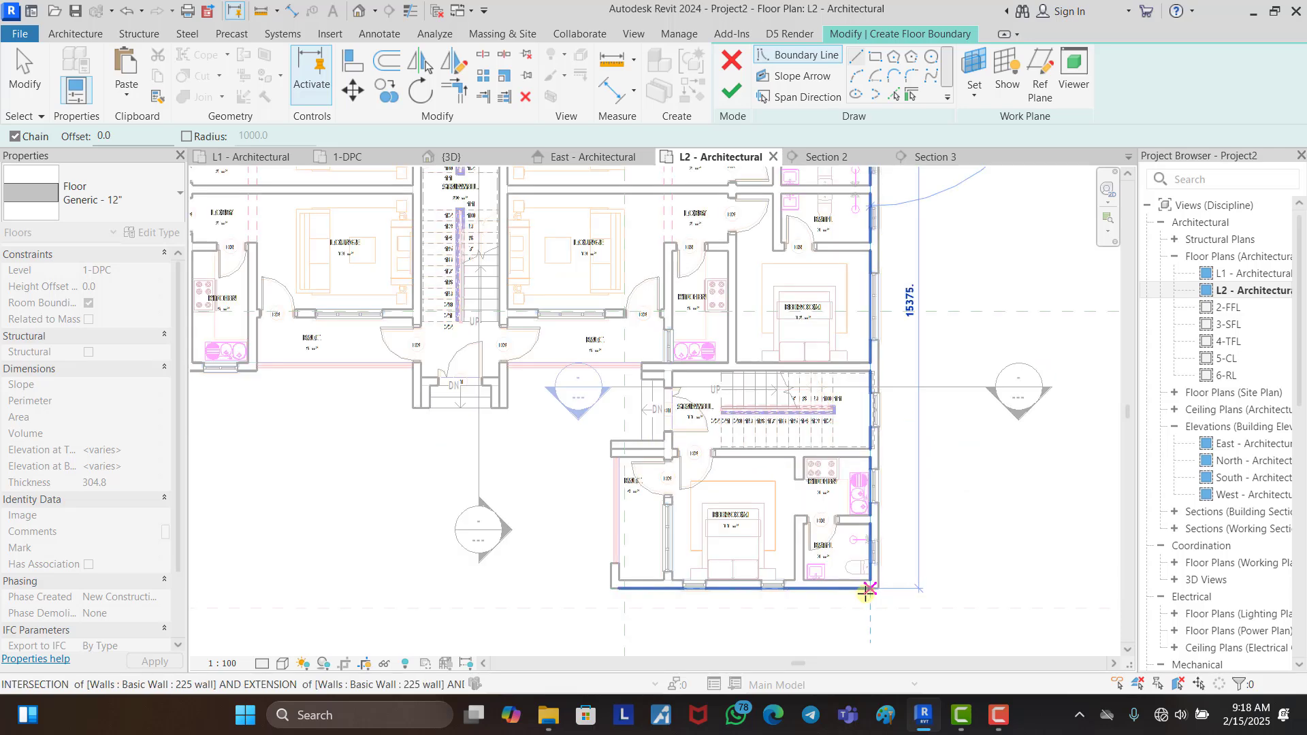
left_click(875, 568)
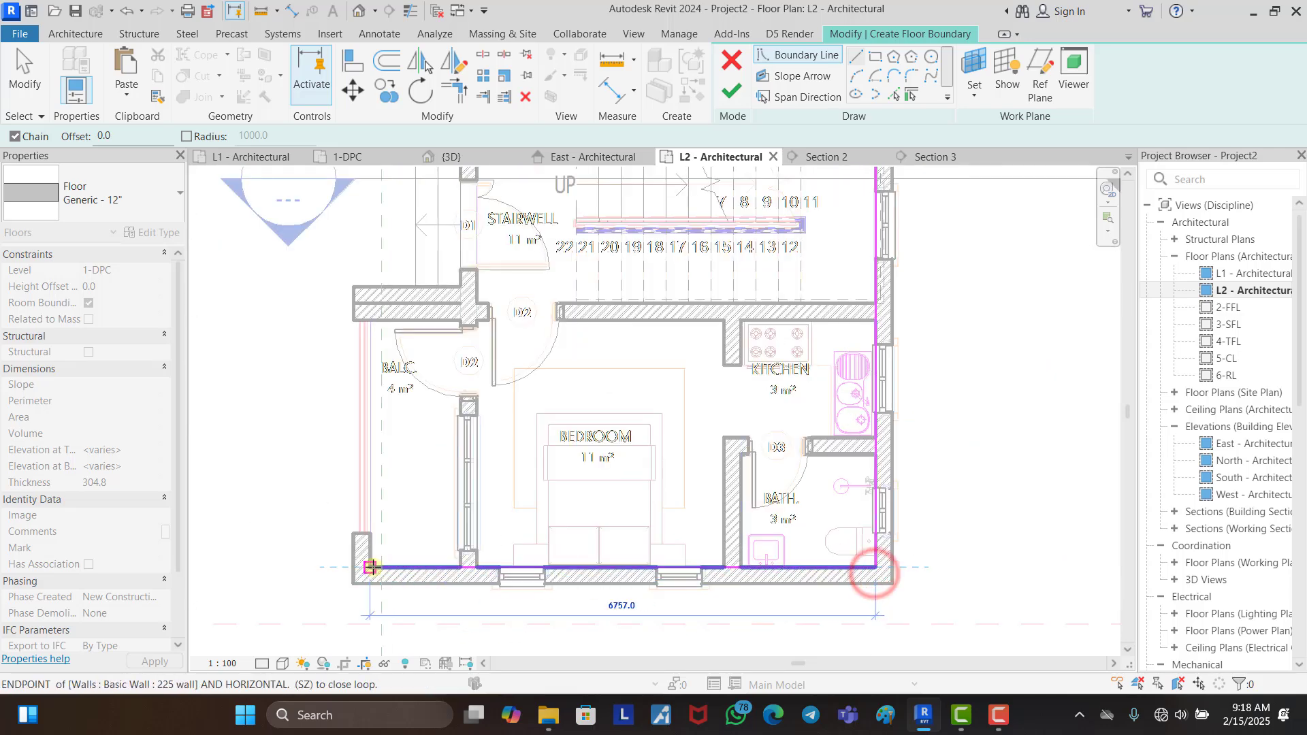
left_click(371, 566)
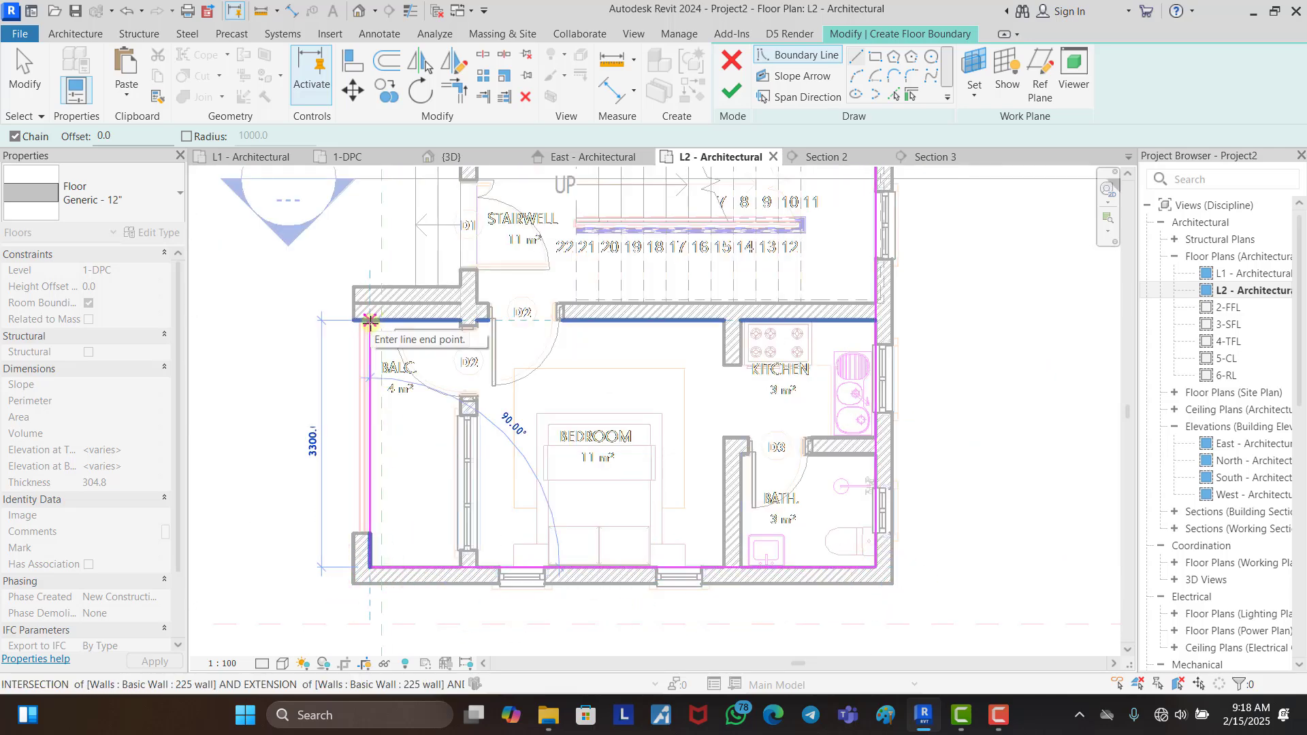
Step: Continue the floor boundary 3300 mm up the lower flat's balcony edge, and along its upper wall to the stairwell wall's inner face
left_click(369, 319)
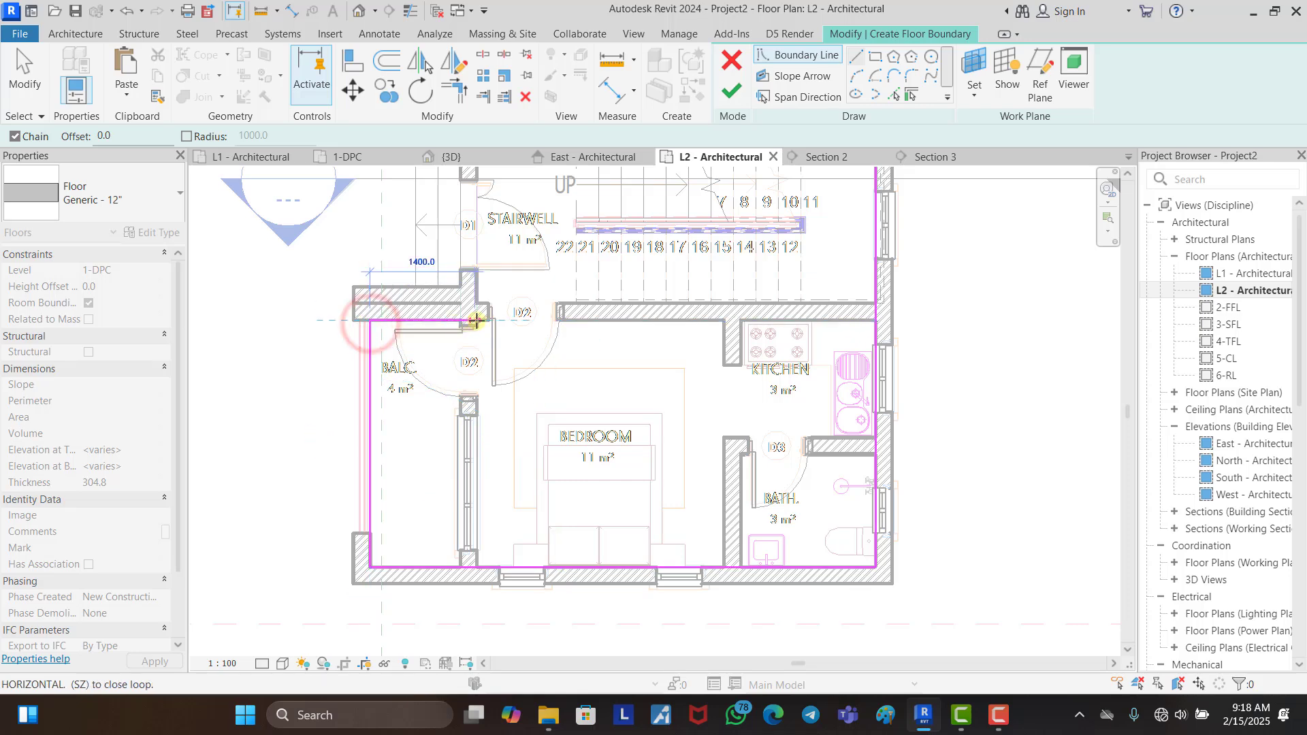
scroll(469, 324, "up", 5)
left_click(479, 322)
scroll(480, 325, "down", 5)
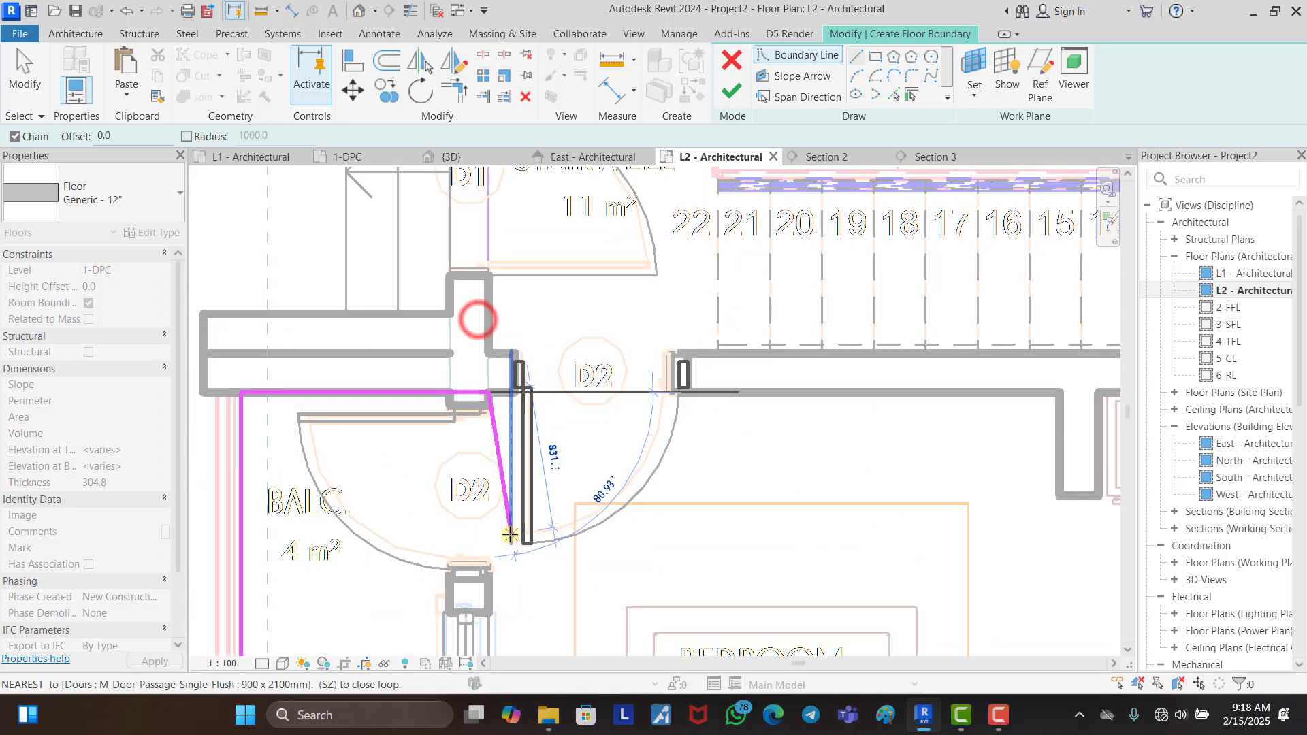
Step: Extend the floor boundary up the side stairwell's entrance wall, slightly past the kitchen wall's inner face
scroll(503, 371, "up", 5)
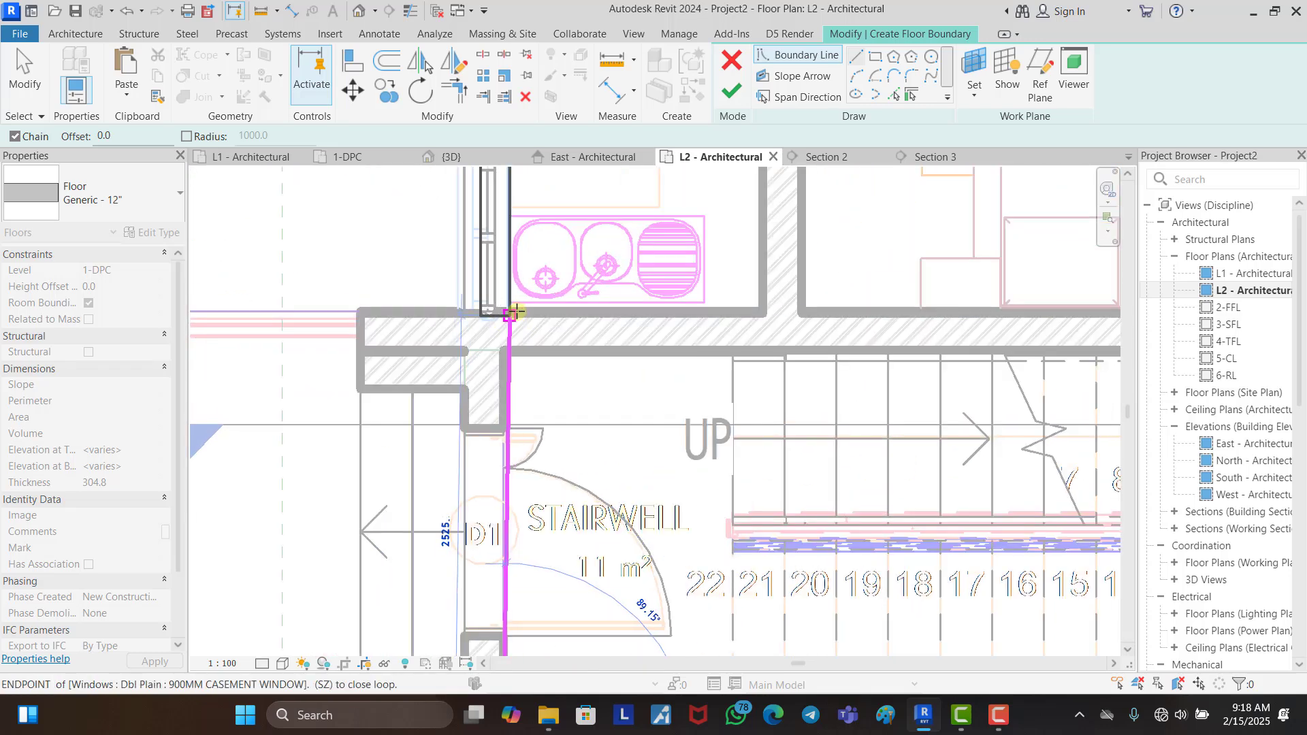
scroll(510, 312, "up", 3)
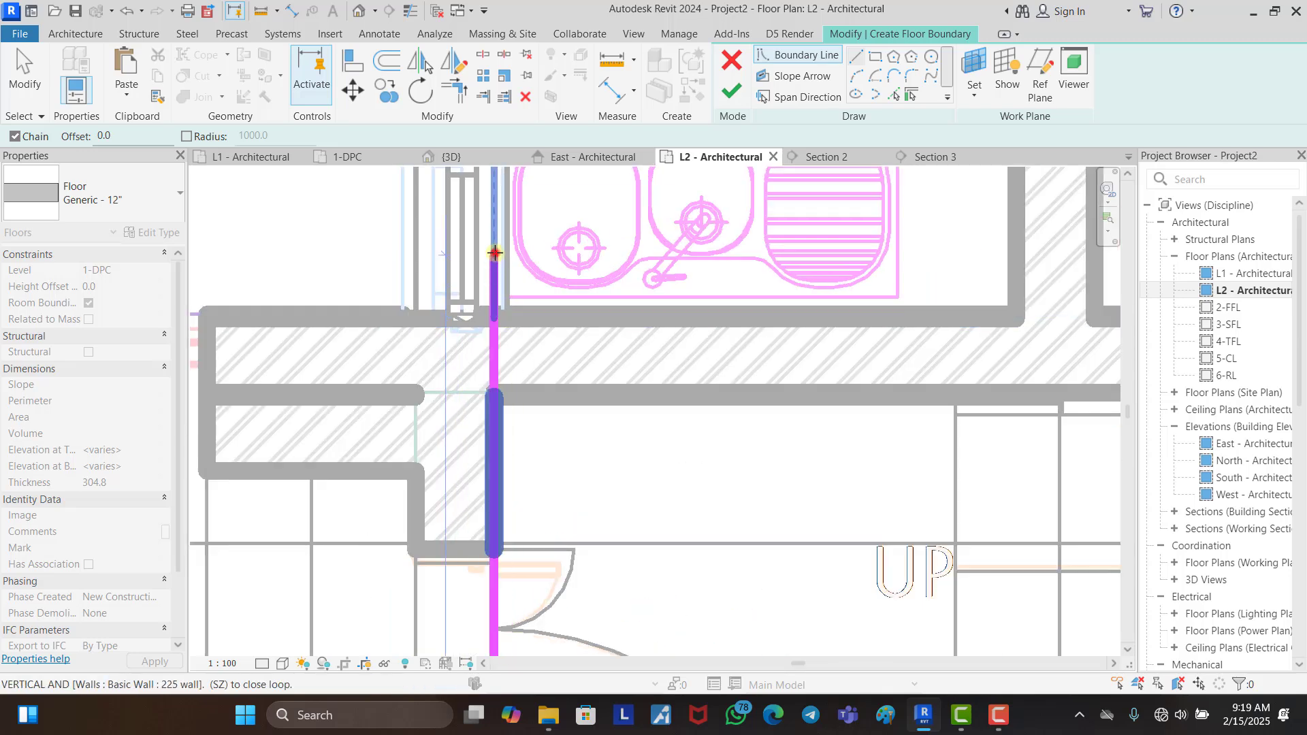
scroll(616, 314, "down", 3)
left_click(616, 314)
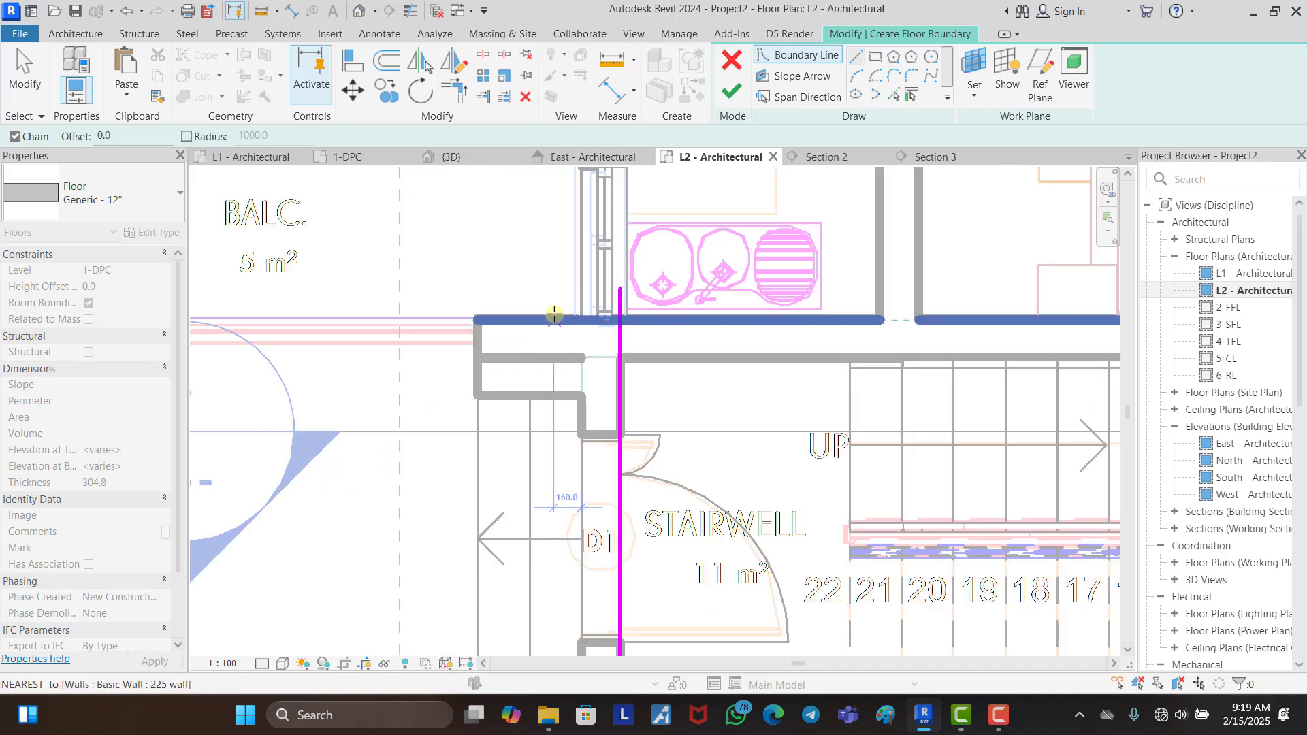
Step: Draw the boundary along the adjoining balcony's outer edge to the main entrance wall, and down that wall to the D1 door wall
scroll(555, 312, "down", 2)
scroll(504, 320, "up", 4)
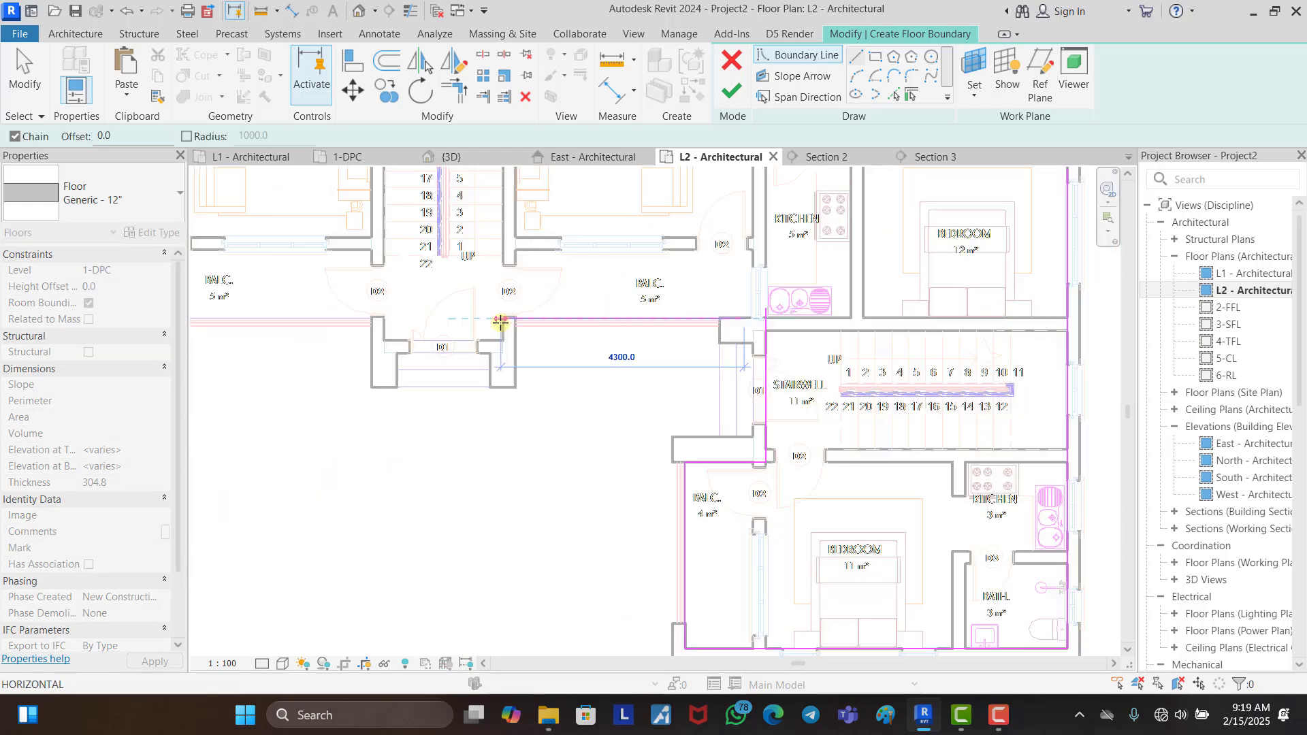
scroll(504, 314, "up", 3)
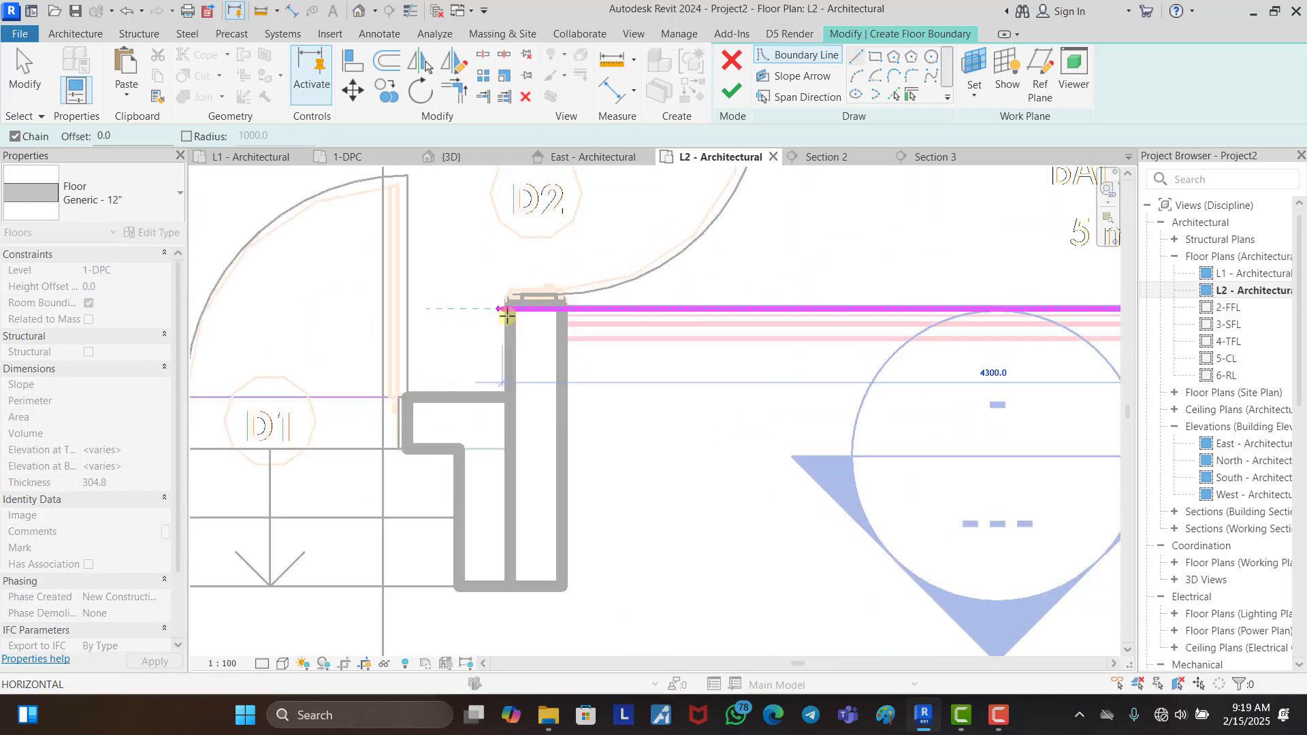
left_click(510, 307)
left_click(514, 413)
scroll(514, 412, "down", 6)
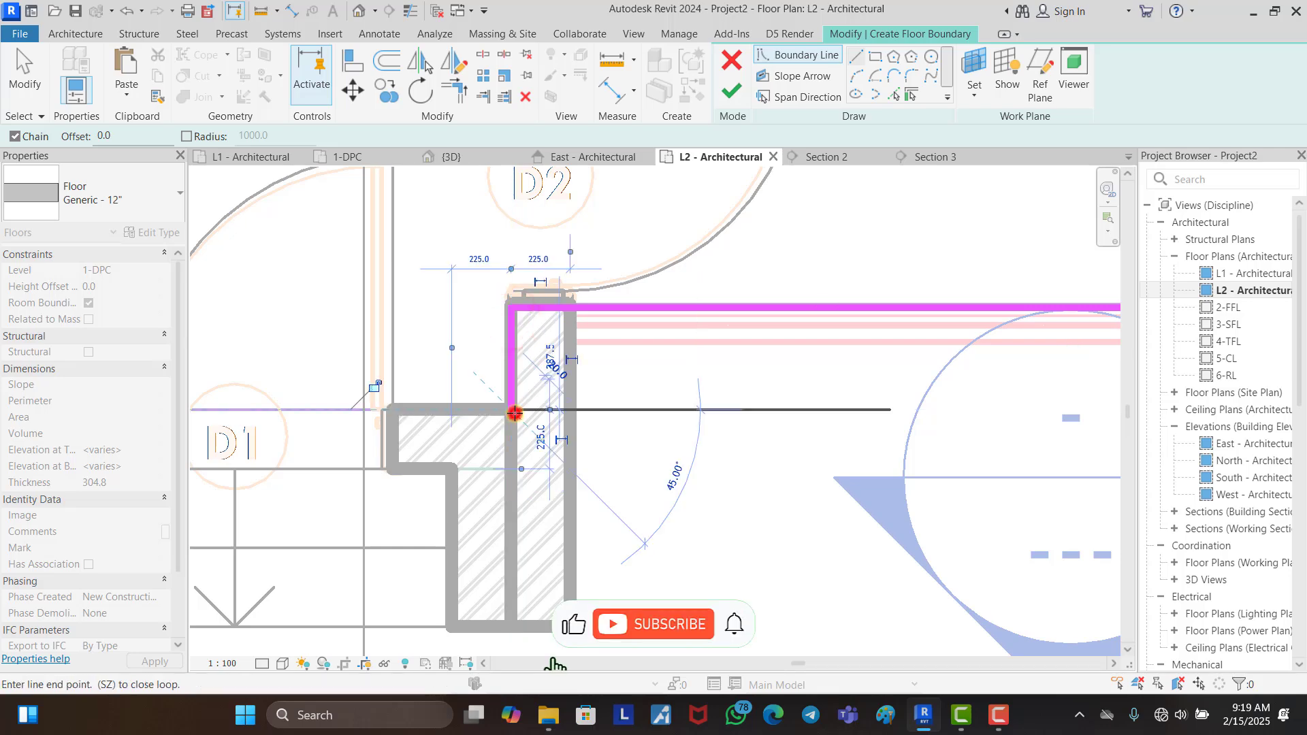
Step: Continue the boundary 2100 mm across the main entrance door wall and 400 mm up the opposite side wall to the balcony edge
scroll(611, 422, "up", 2)
scroll(611, 418, "up", 2)
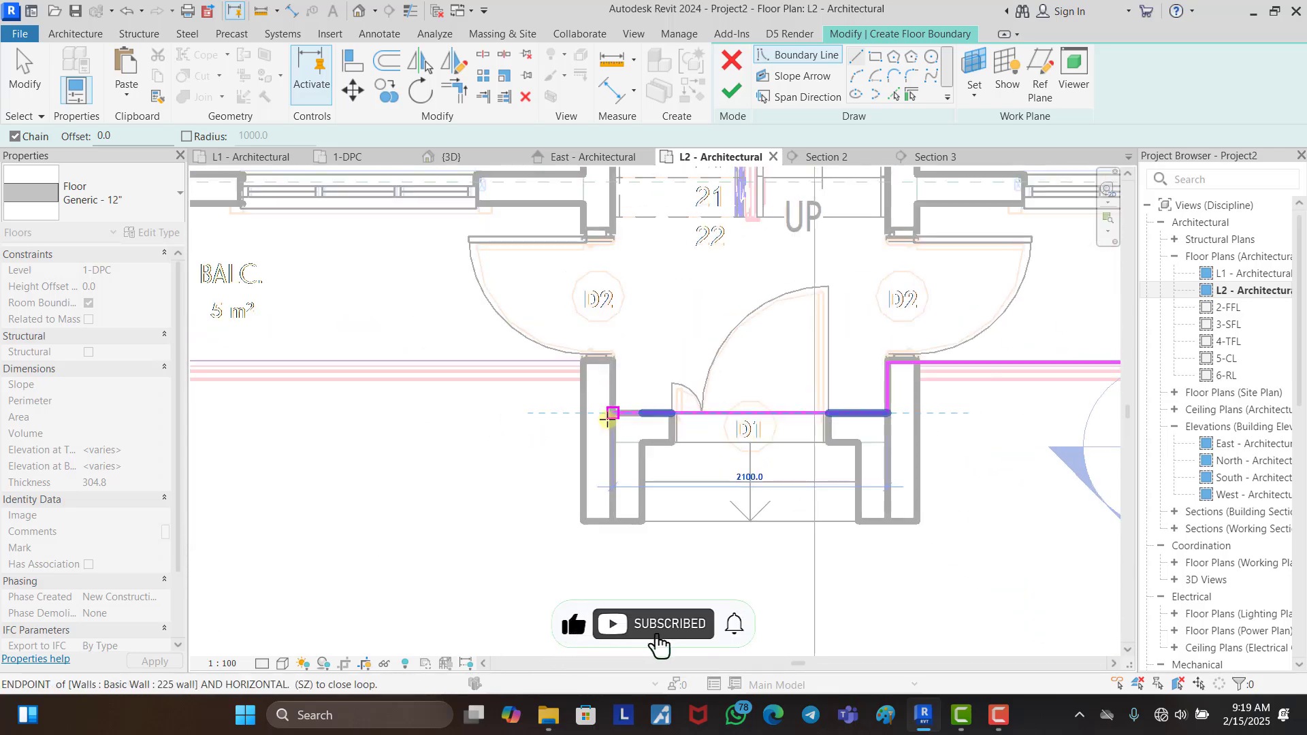
scroll(611, 416, "up", 1)
left_click(611, 416)
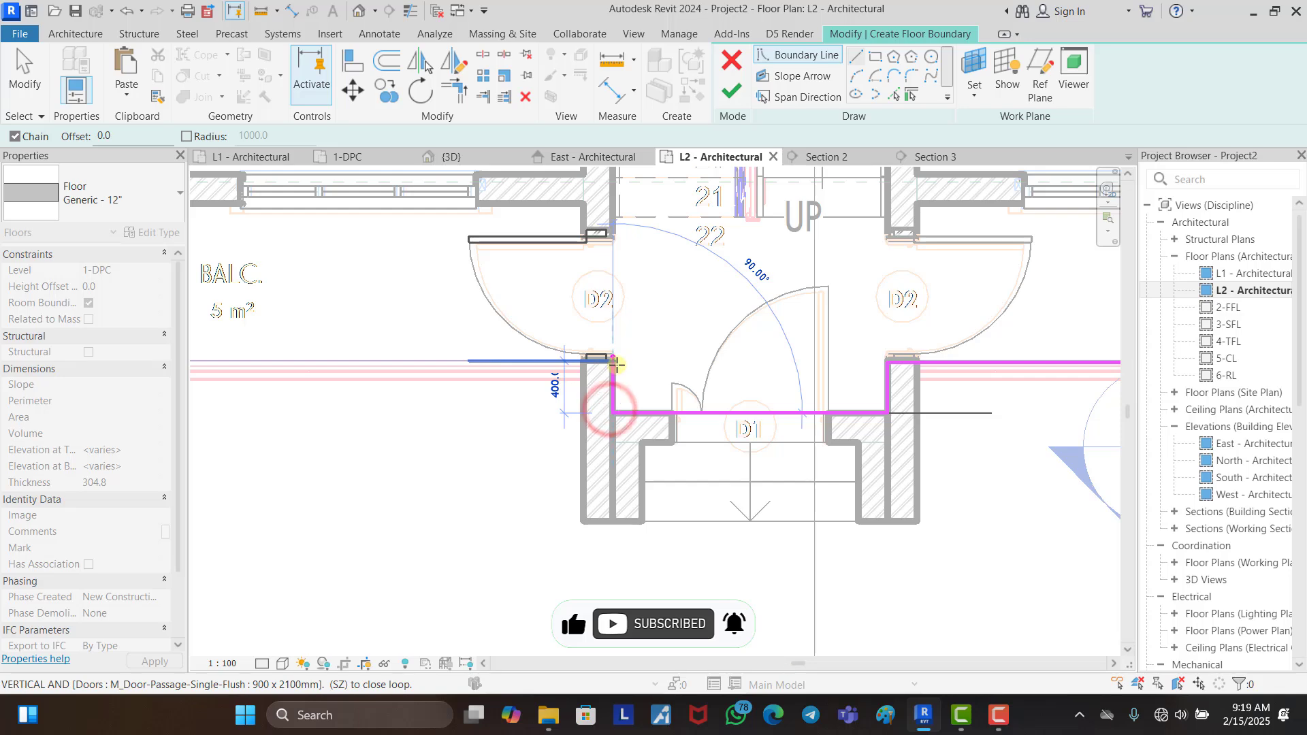
left_click(615, 361)
scroll(907, 392, "down", 4)
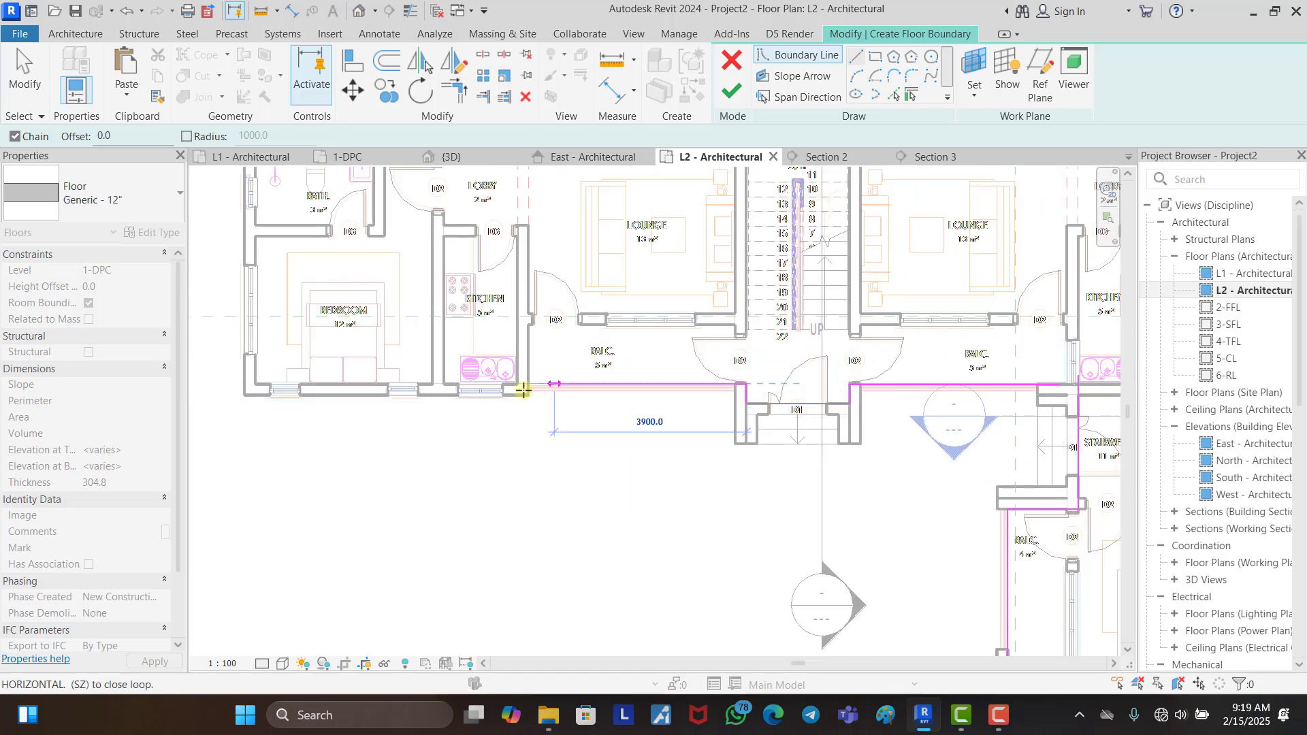
Step: Draw the boundary line between the main entrance wall and the lower-left bedroom's inner corner, along the balcony edge and exterior wall
scroll(250, 393, "up", 3)
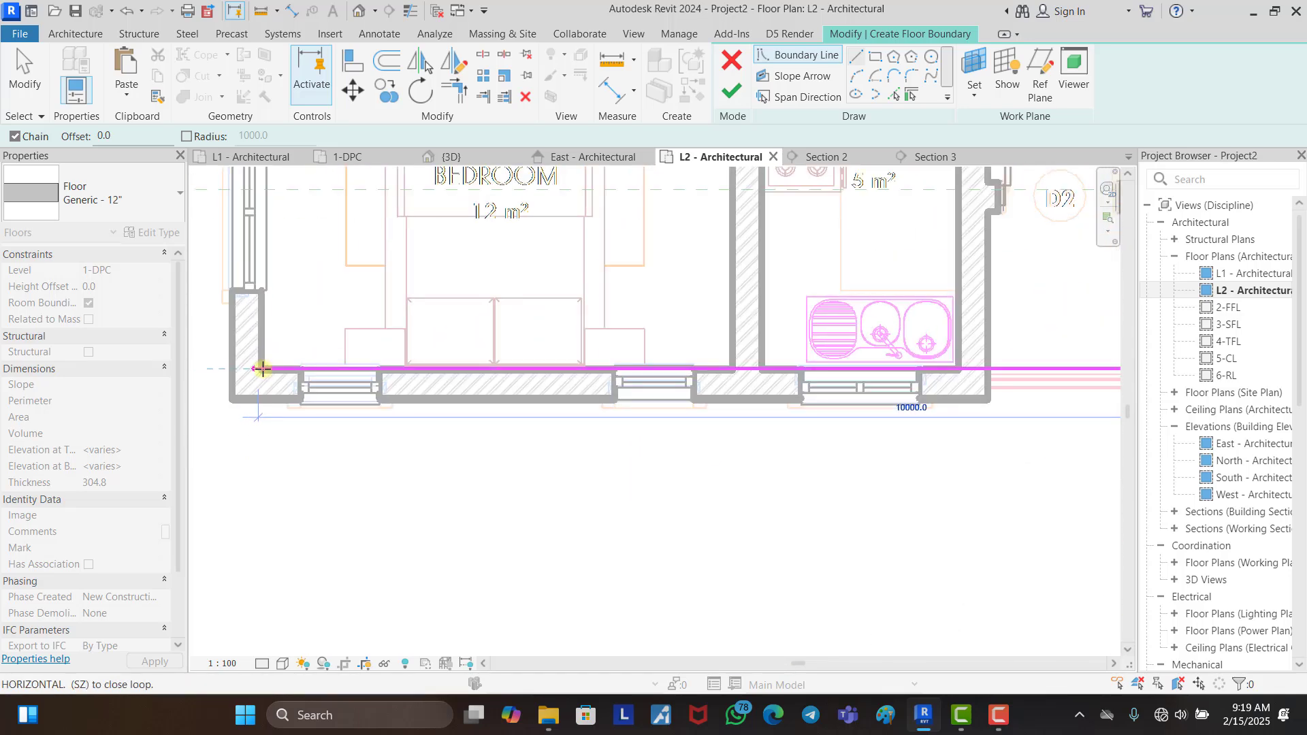
left_click(265, 376)
scroll(265, 375, "down", 4)
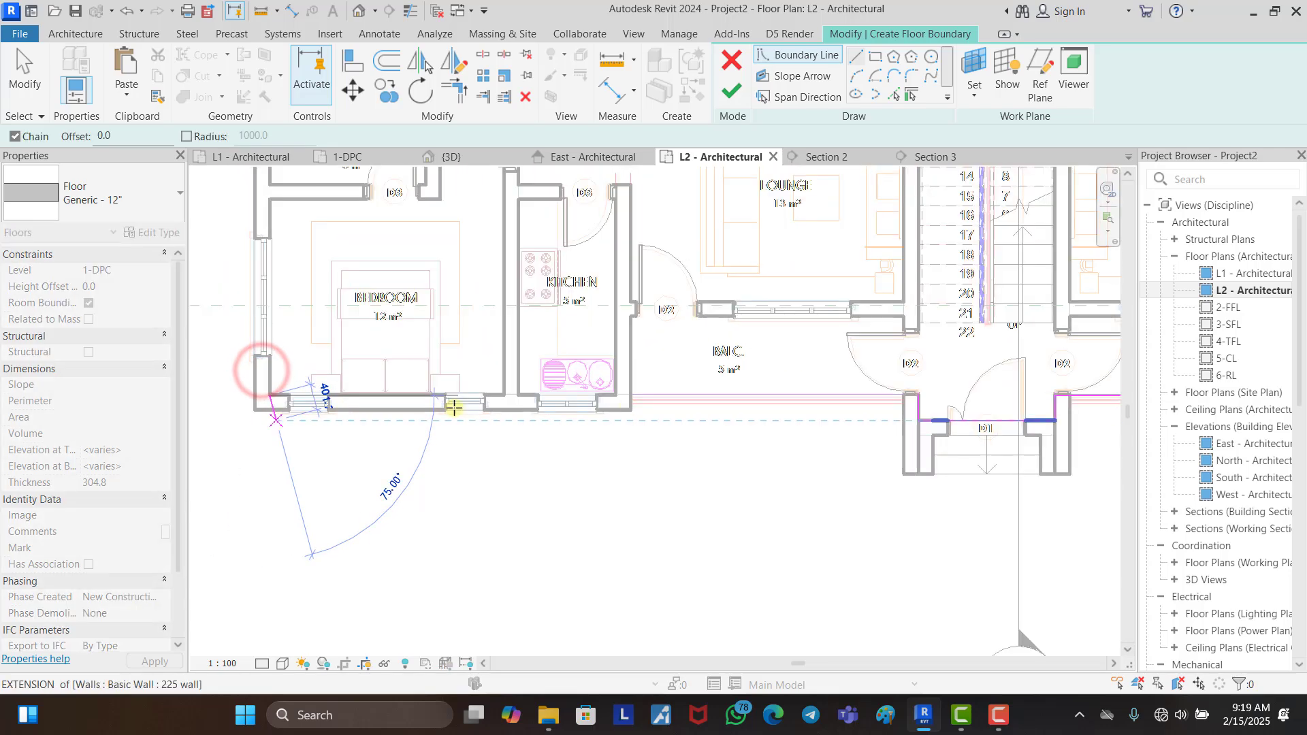
left_click(701, 403)
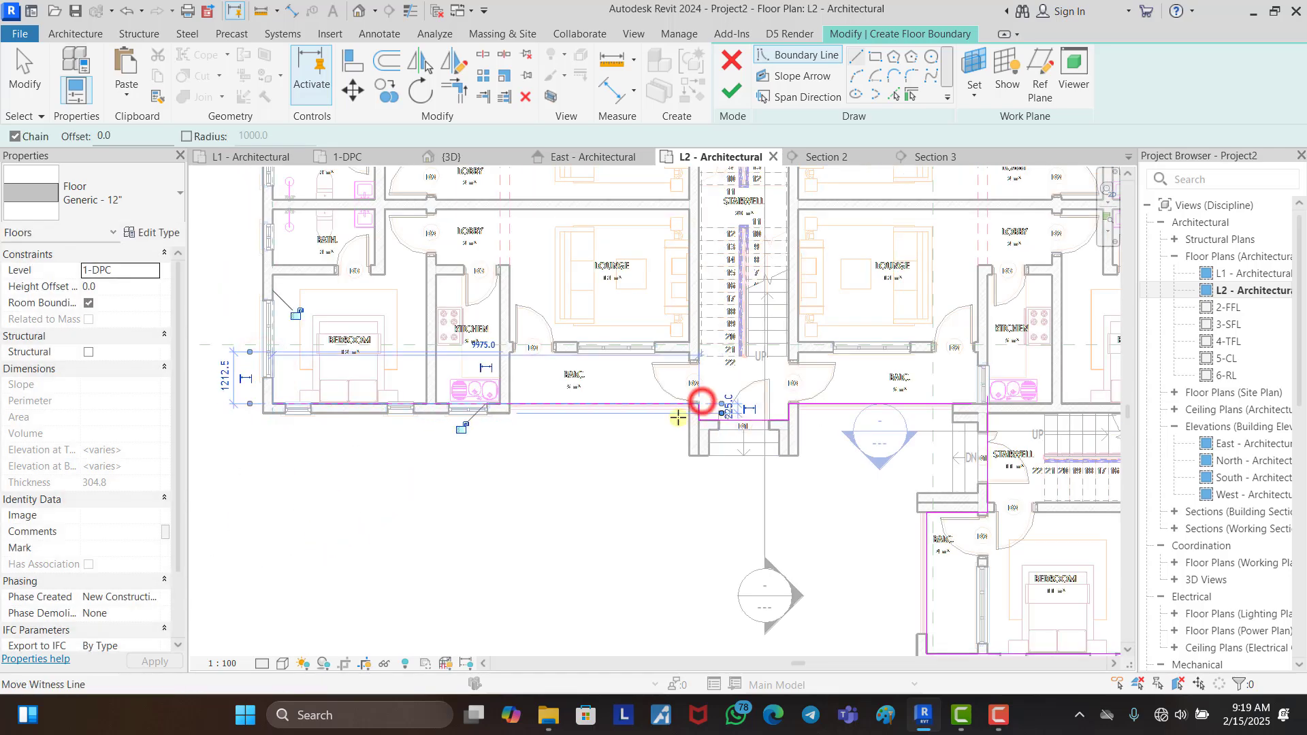
Step: Draw the boundary about 9312 mm up the left exterior wall's inner face to the upper-left bedroom corner and end the line command
left_click(275, 404)
scroll(284, 467, "down", 3)
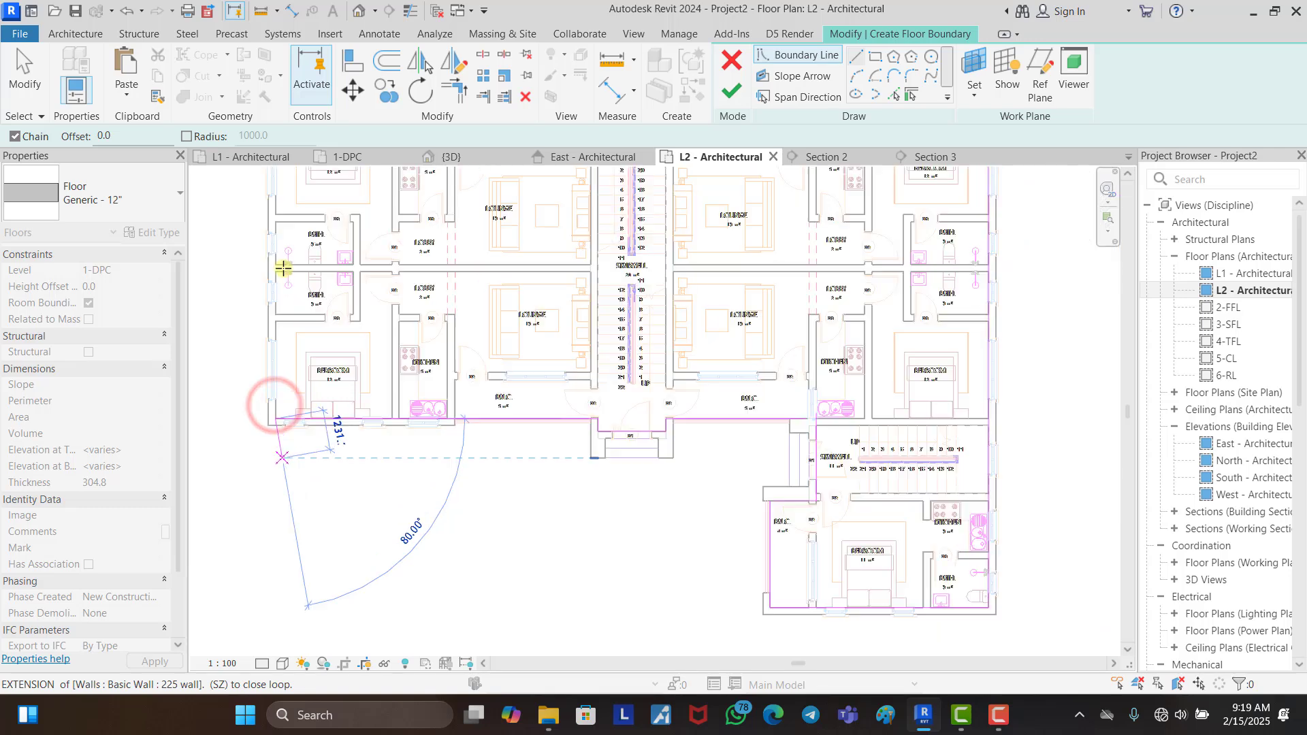
scroll(274, 203, "up", 4)
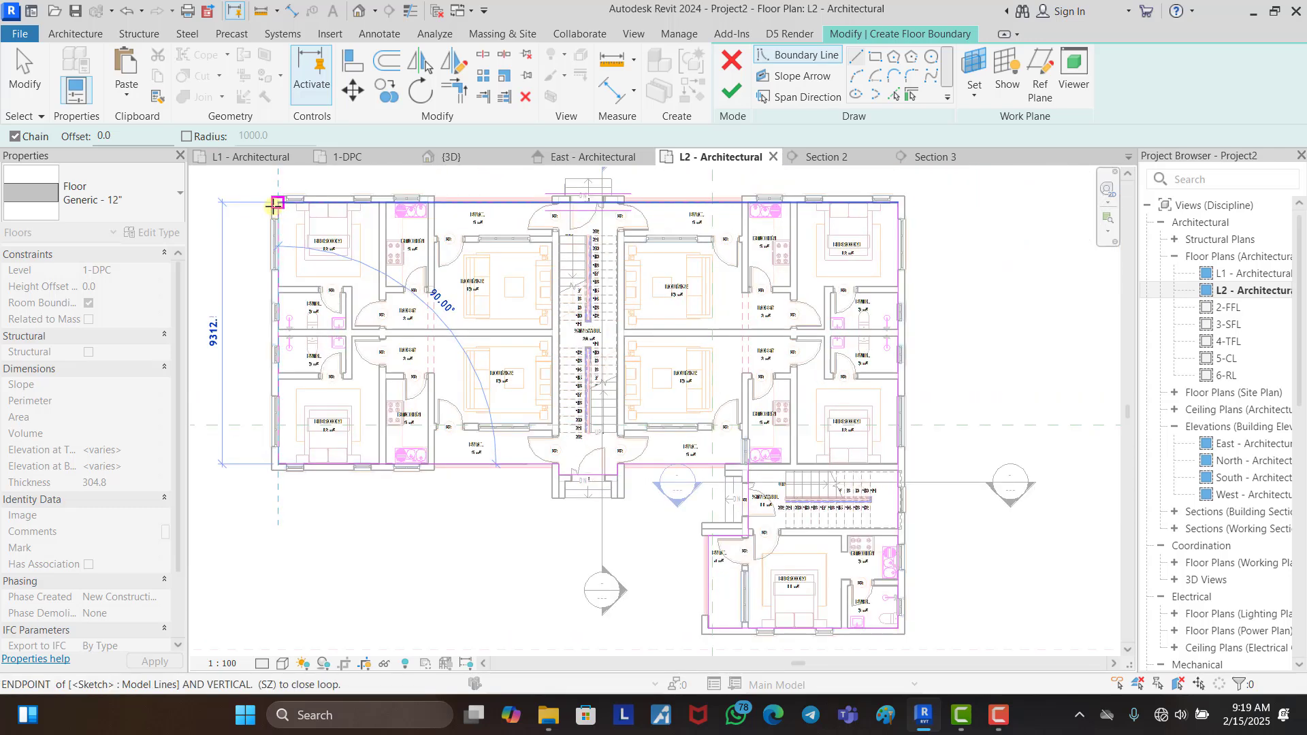
left_click(277, 204)
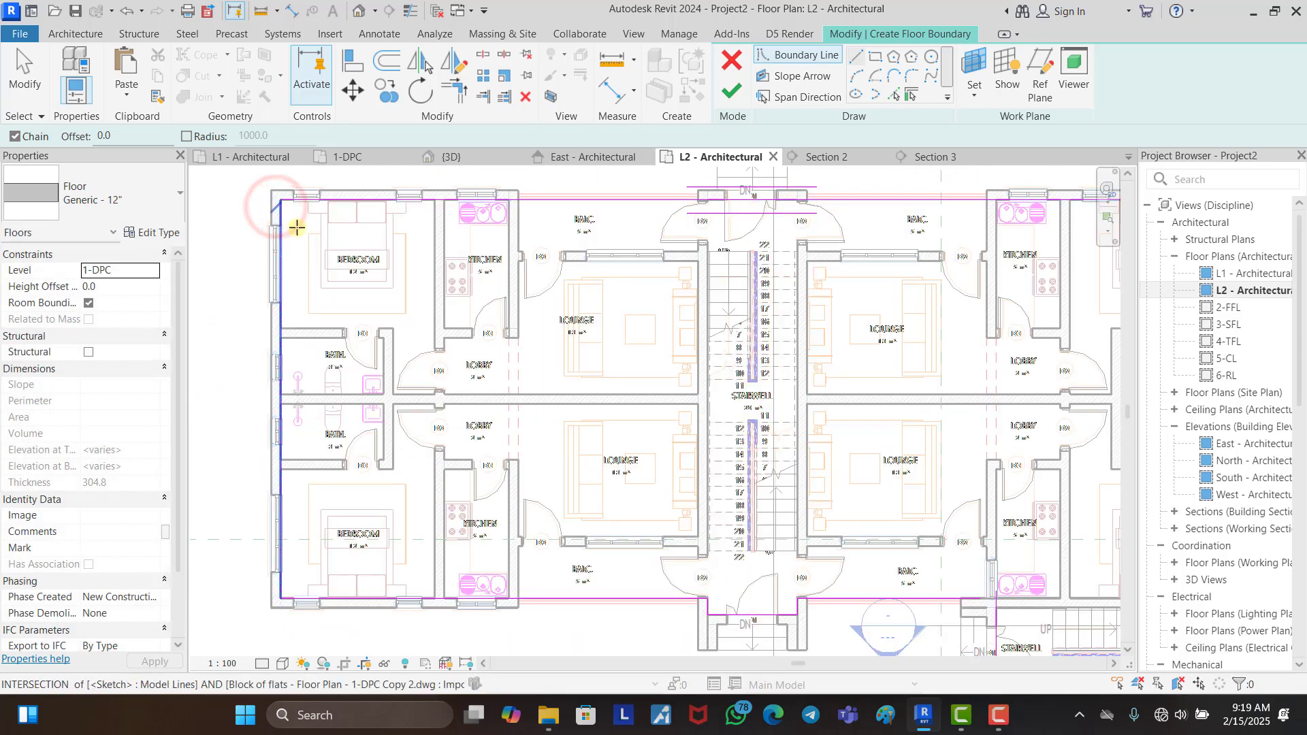
scroll(292, 226, "down", 5)
scroll(714, 511, "up", 1)
scroll(713, 511, "up", 2)
key("Escape")
key("Escape")
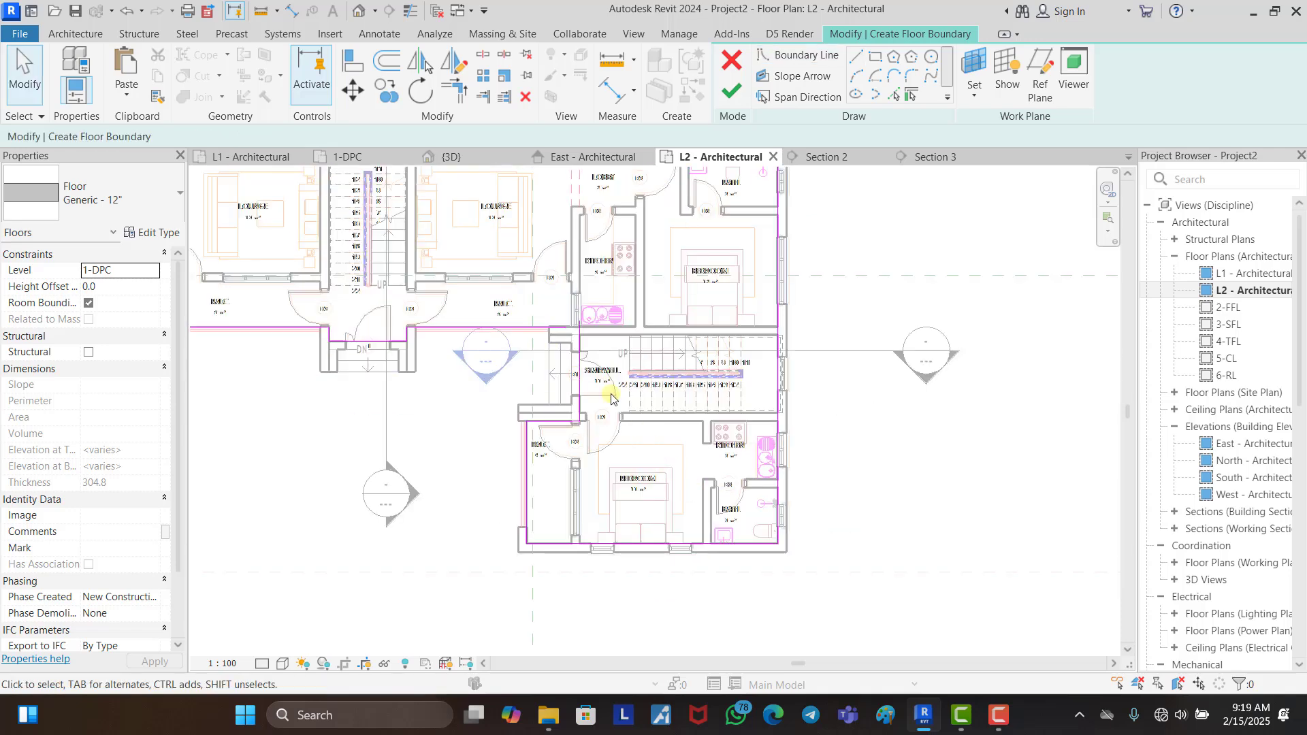
Step: Trim the balcony and stairwell boundary lines to a corner beside the side stairwell entrance, and finish the floor sketch
scroll(569, 319, "up", 3)
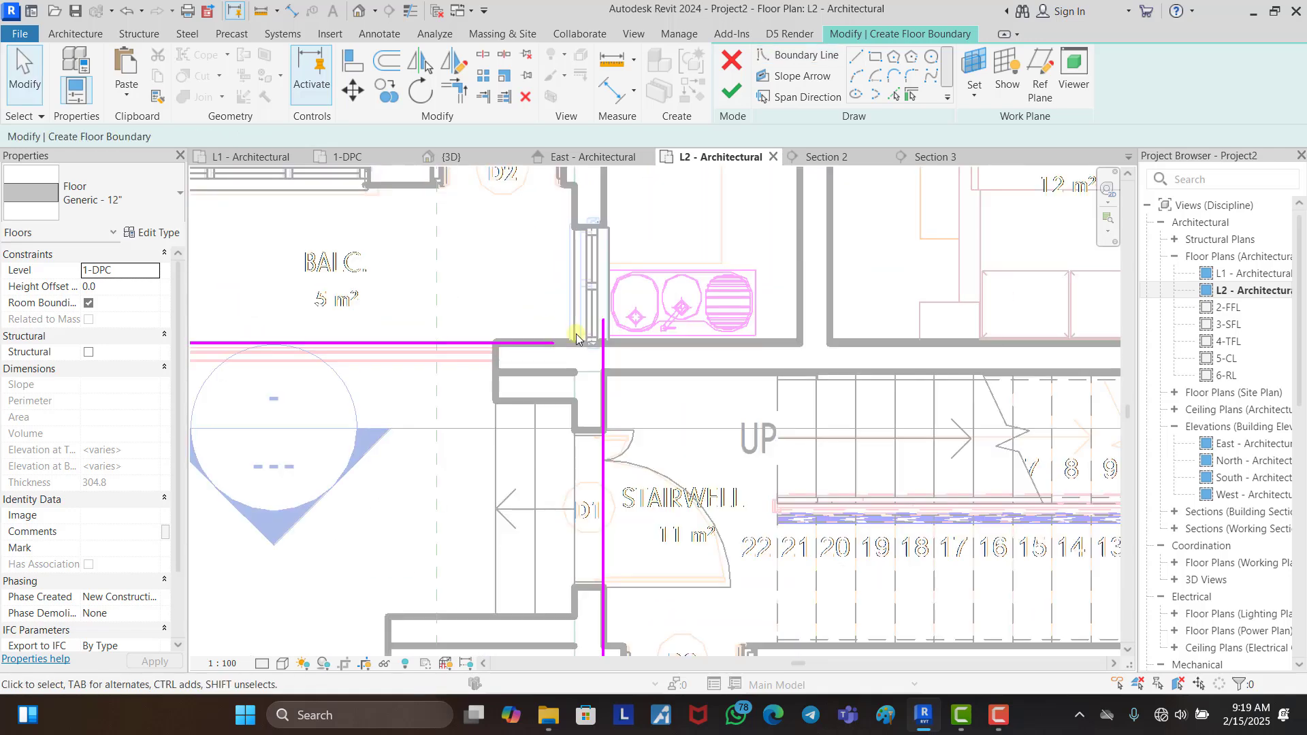
left_click(457, 88)
left_click(487, 341)
left_click(600, 411)
scroll(586, 303, "down", 3)
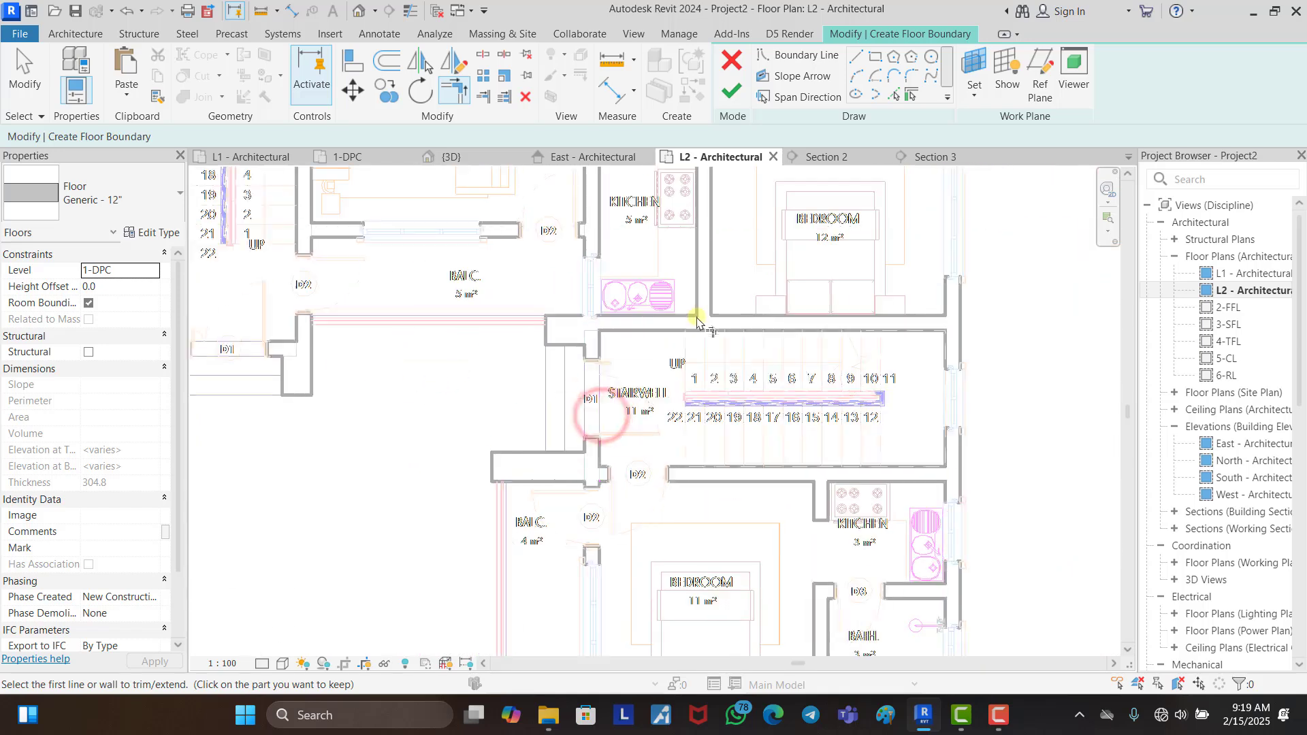
scroll(697, 320, "down", 3)
key("Escape")
key("Escape")
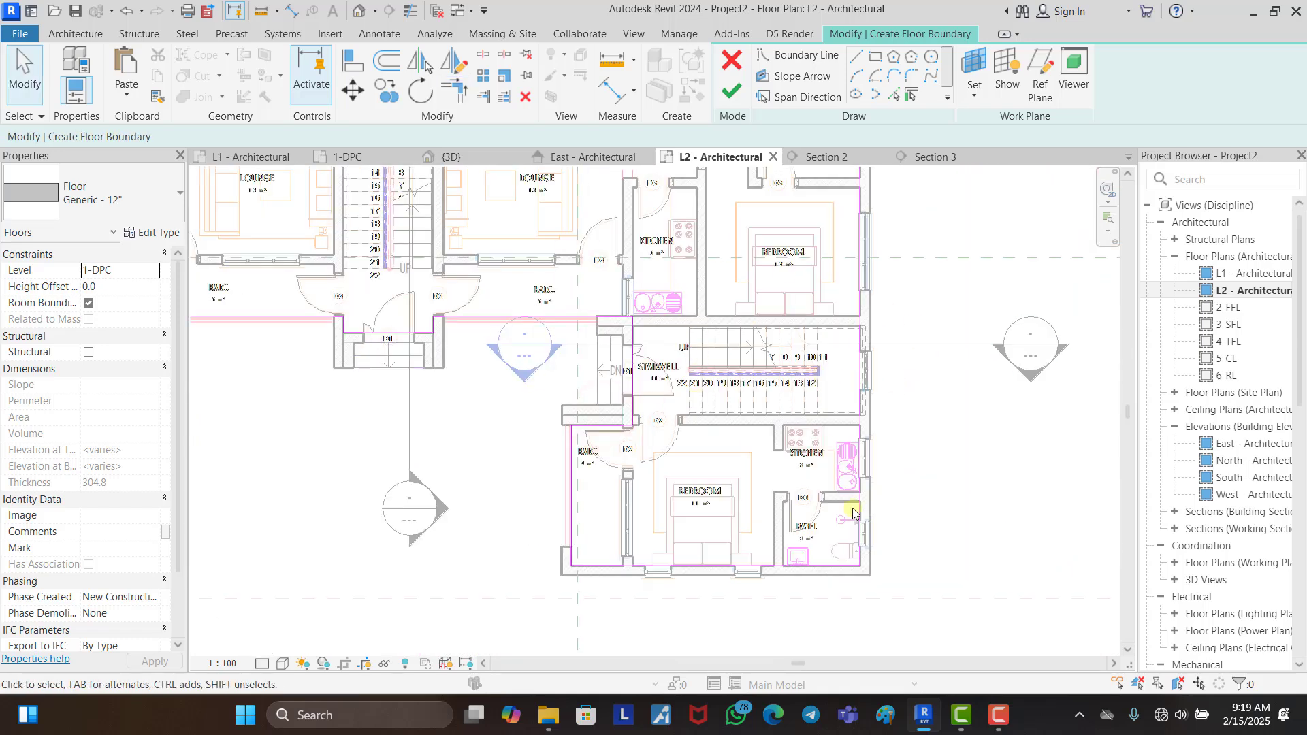
scroll(852, 512, "down", 3)
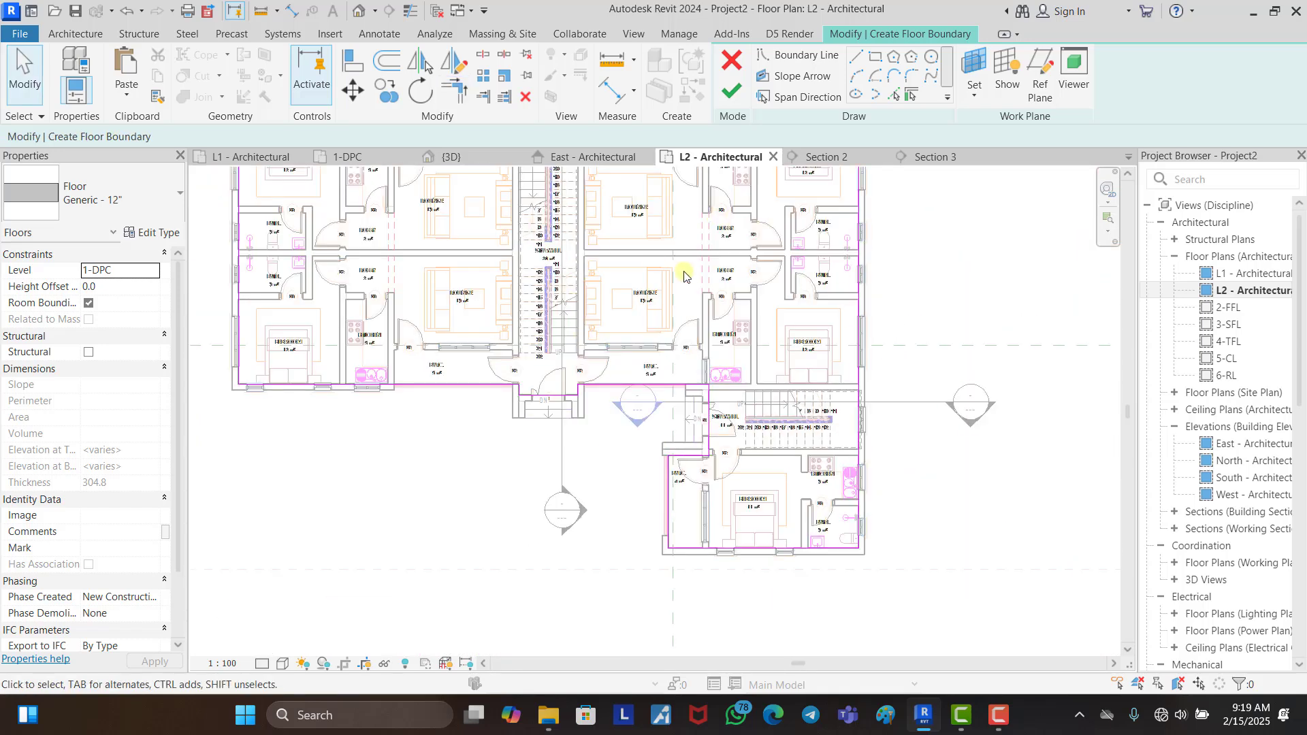
left_click(727, 94)
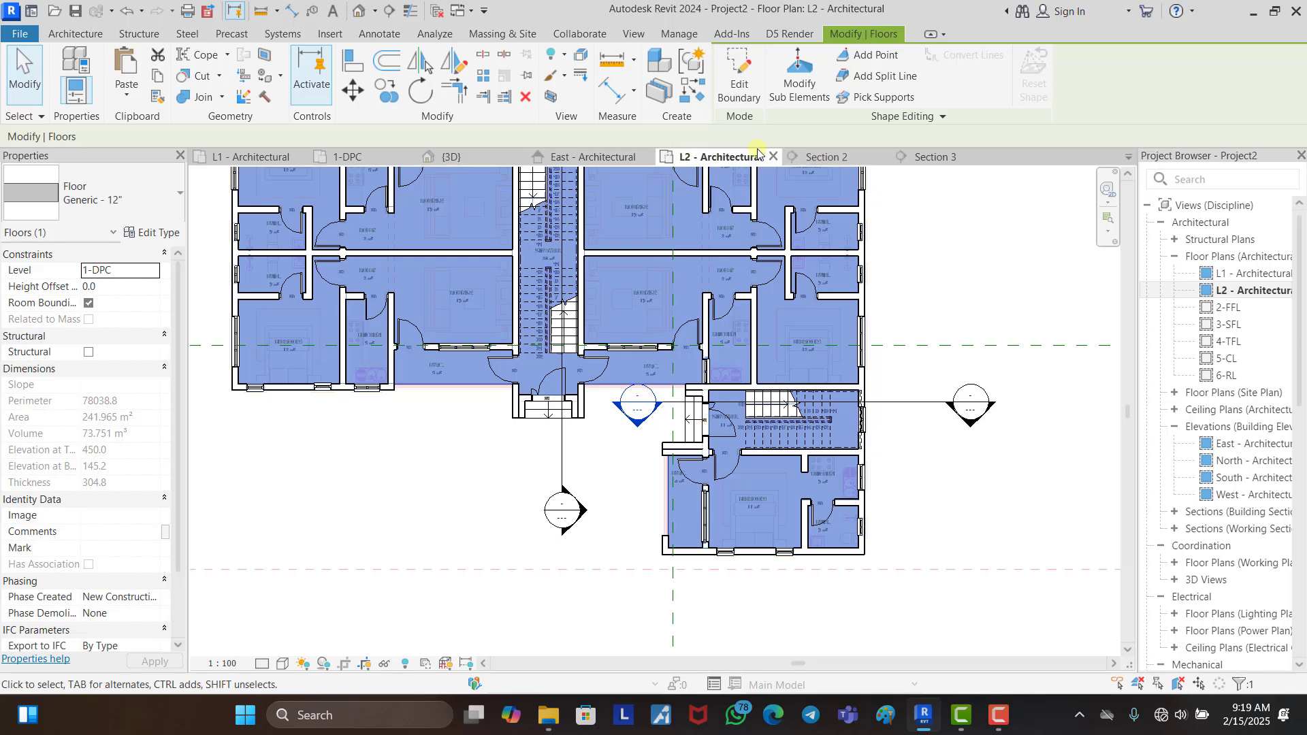
Step: In Section 2, duplicate the new ground floor slab's type as 150MM TILE FLOOR
left_click(824, 158)
scroll(517, 579, "up", 4)
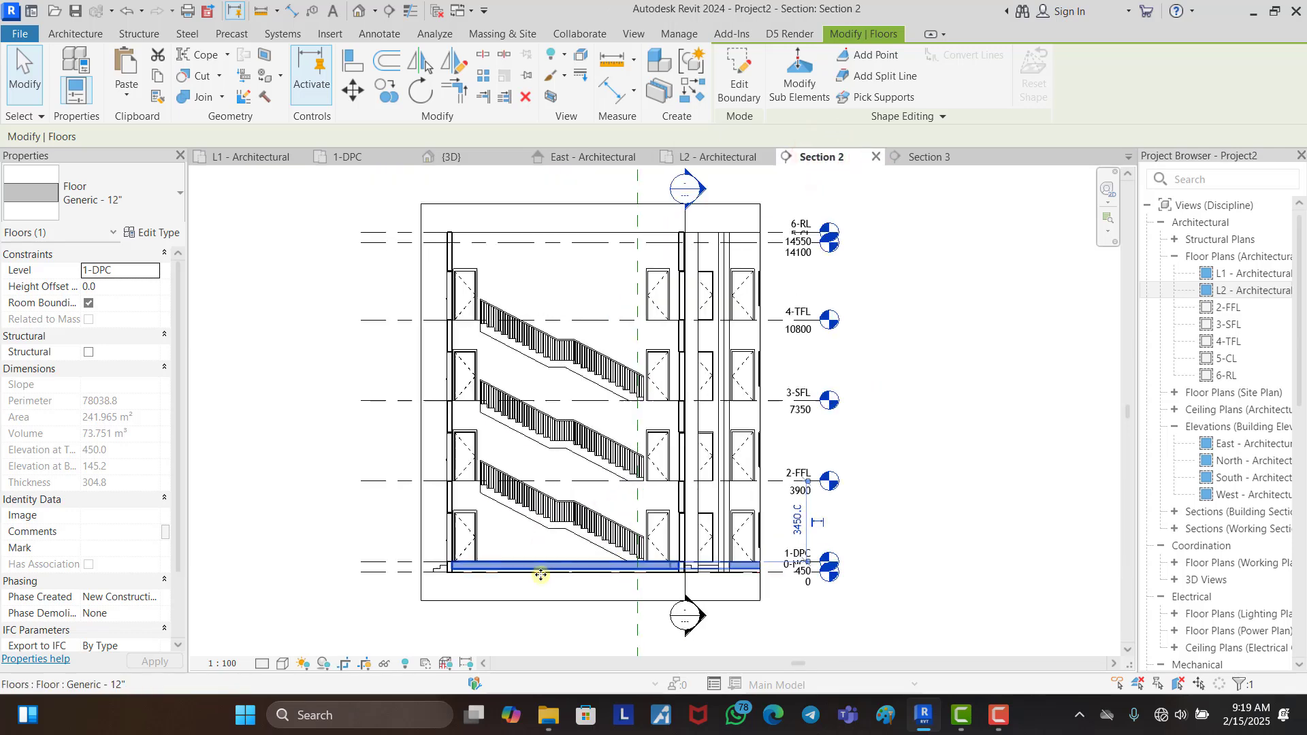
scroll(479, 582, "up", 4)
scroll(446, 556, "down", 3)
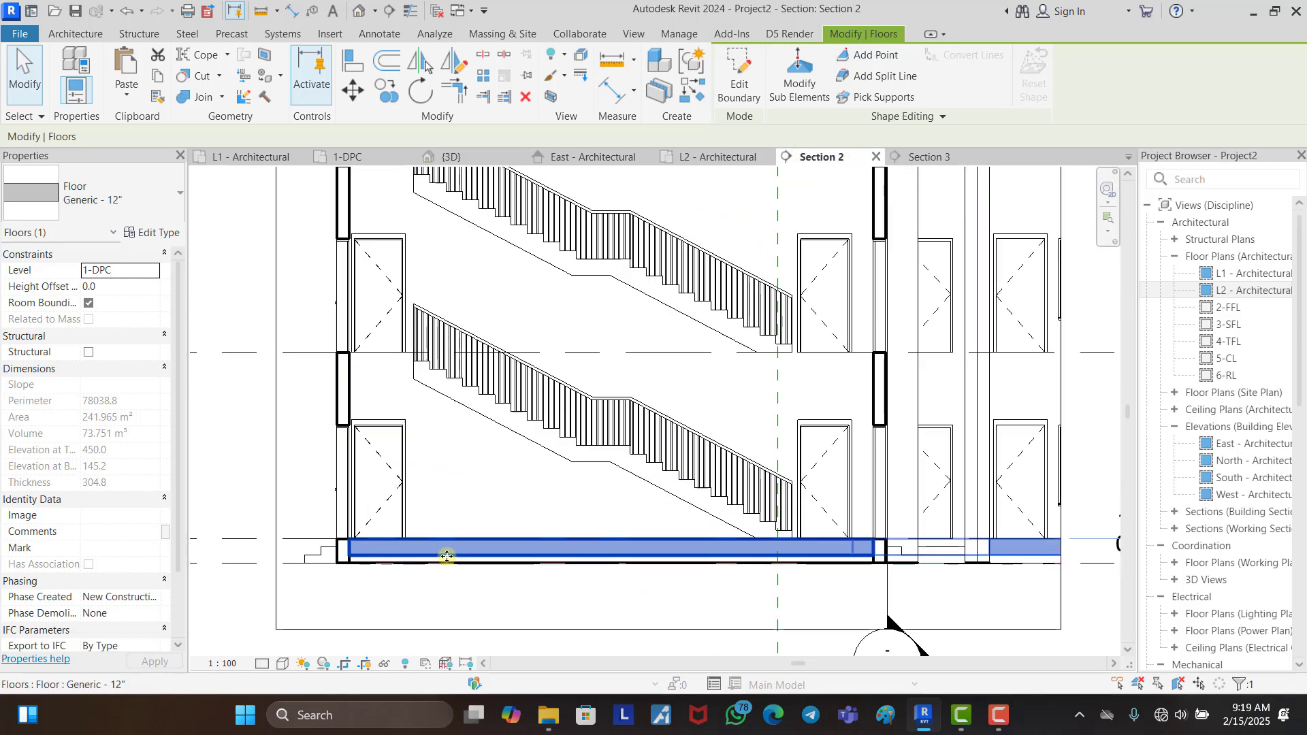
scroll(449, 555, "up", 2)
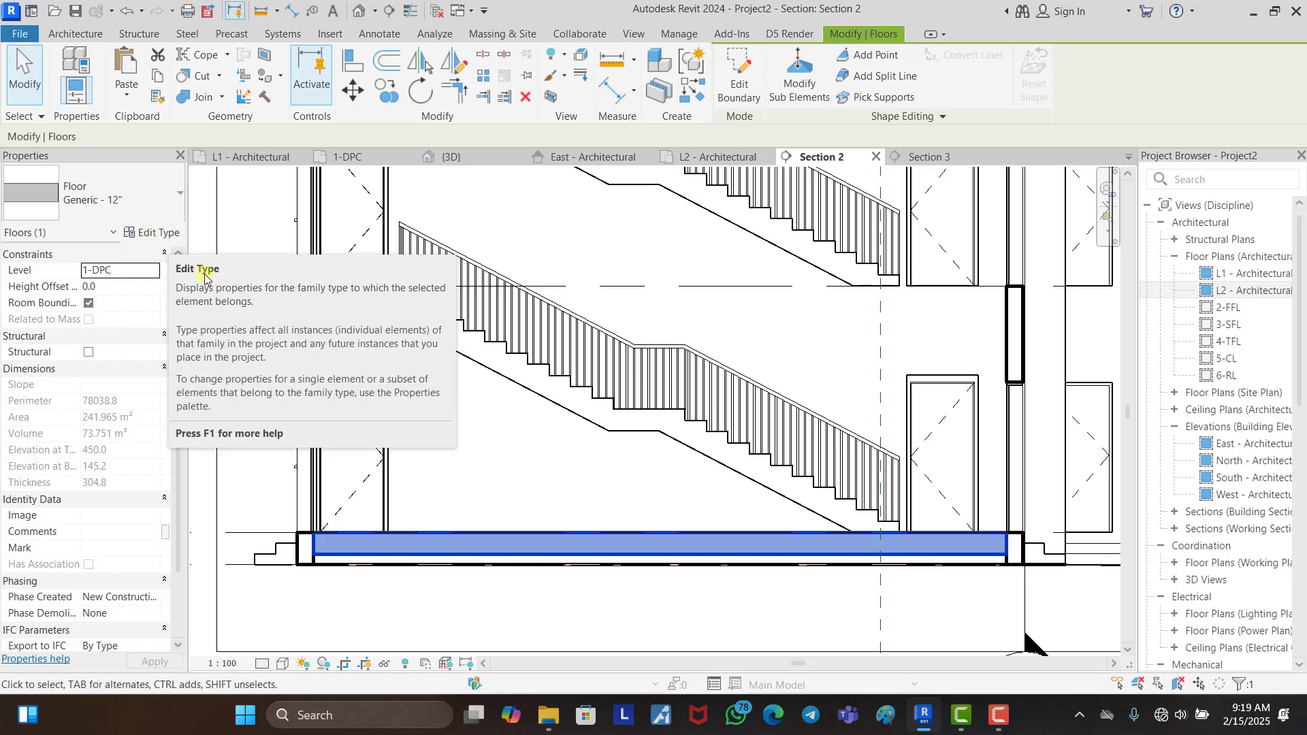
left_click(156, 237)
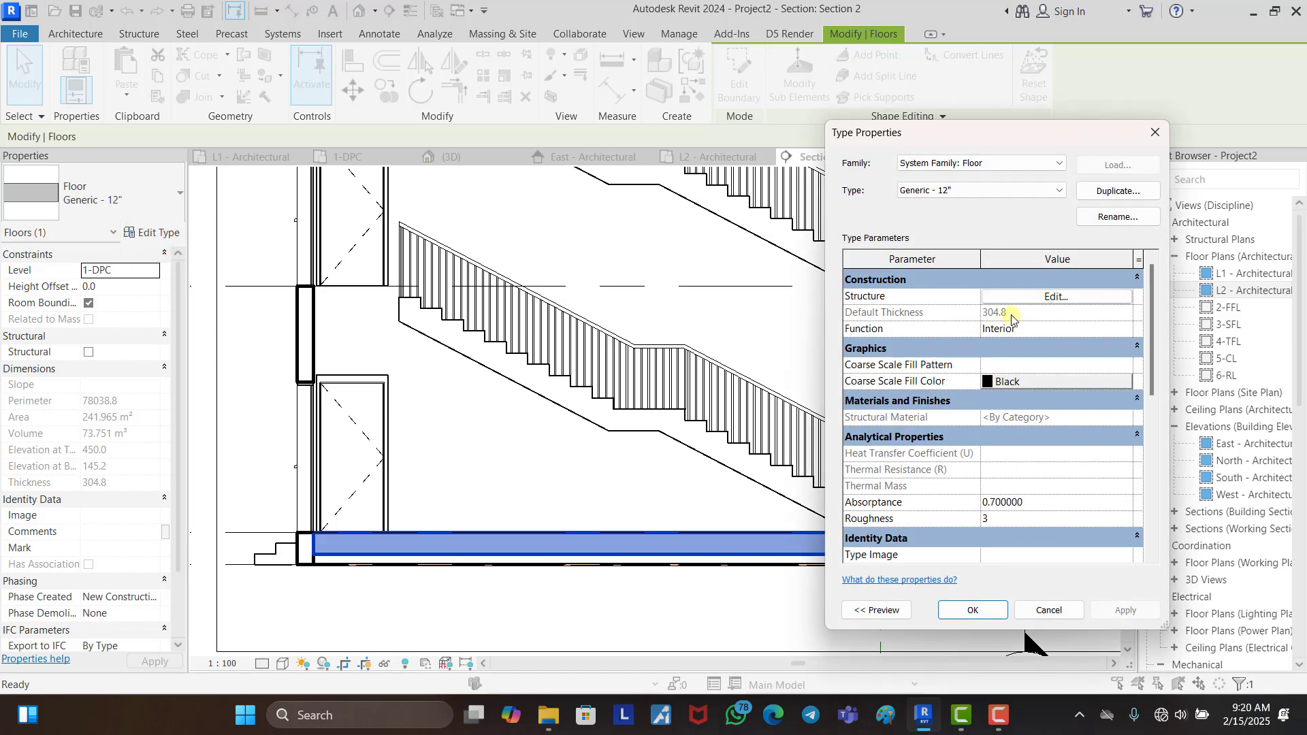
left_click(1057, 296)
left_click(1163, 133)
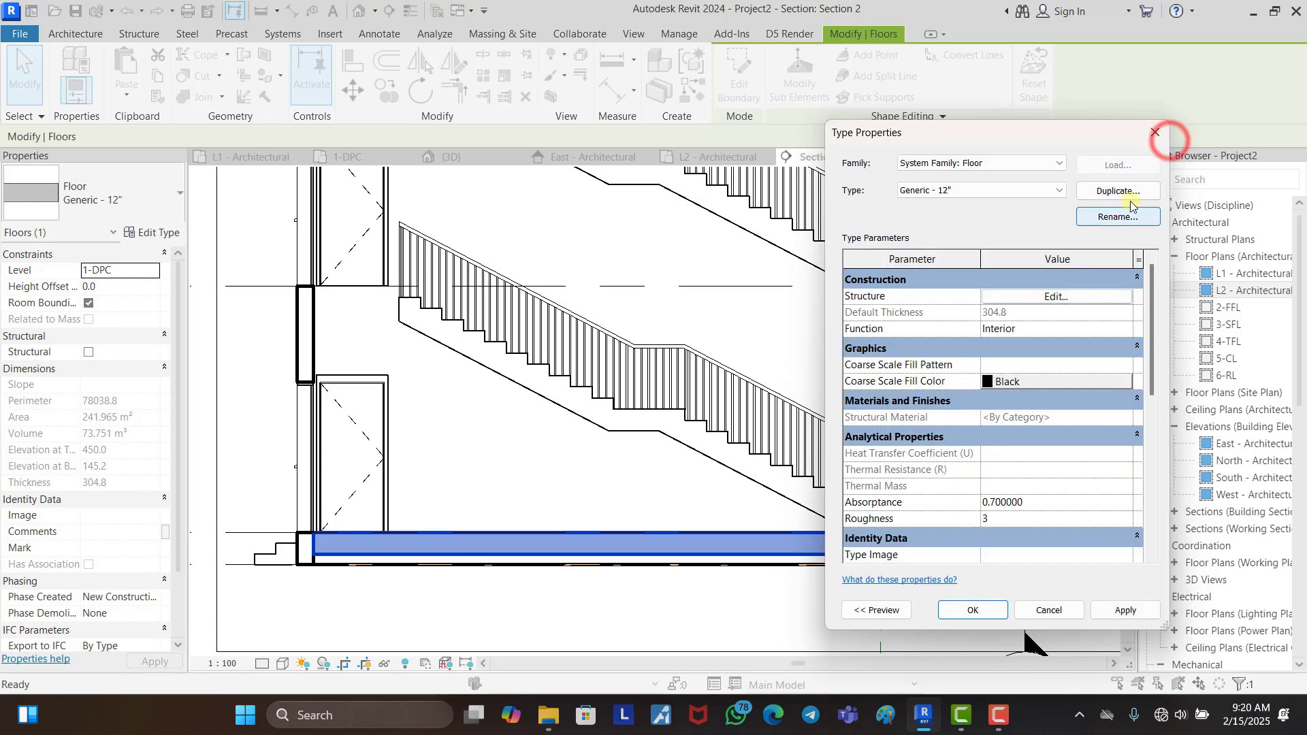
left_click(1118, 191)
type("150MM TILE FLOOR")
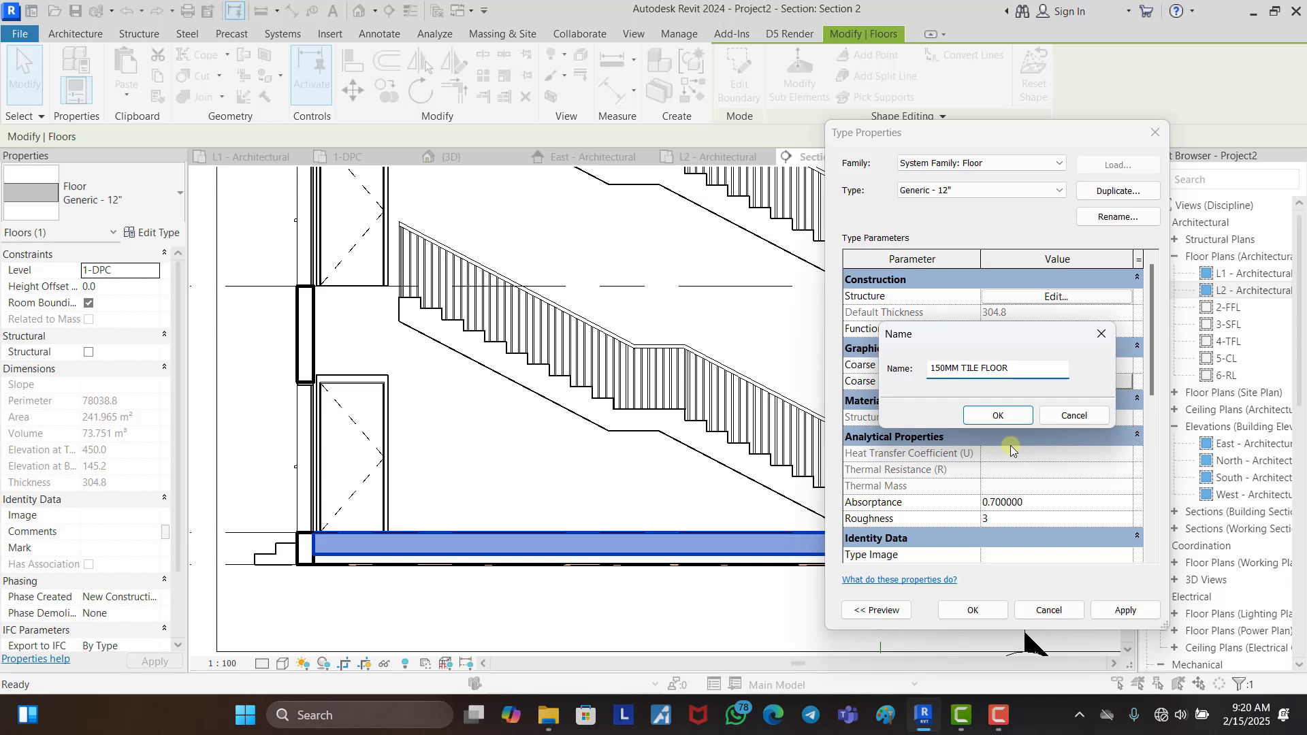
key("Return")
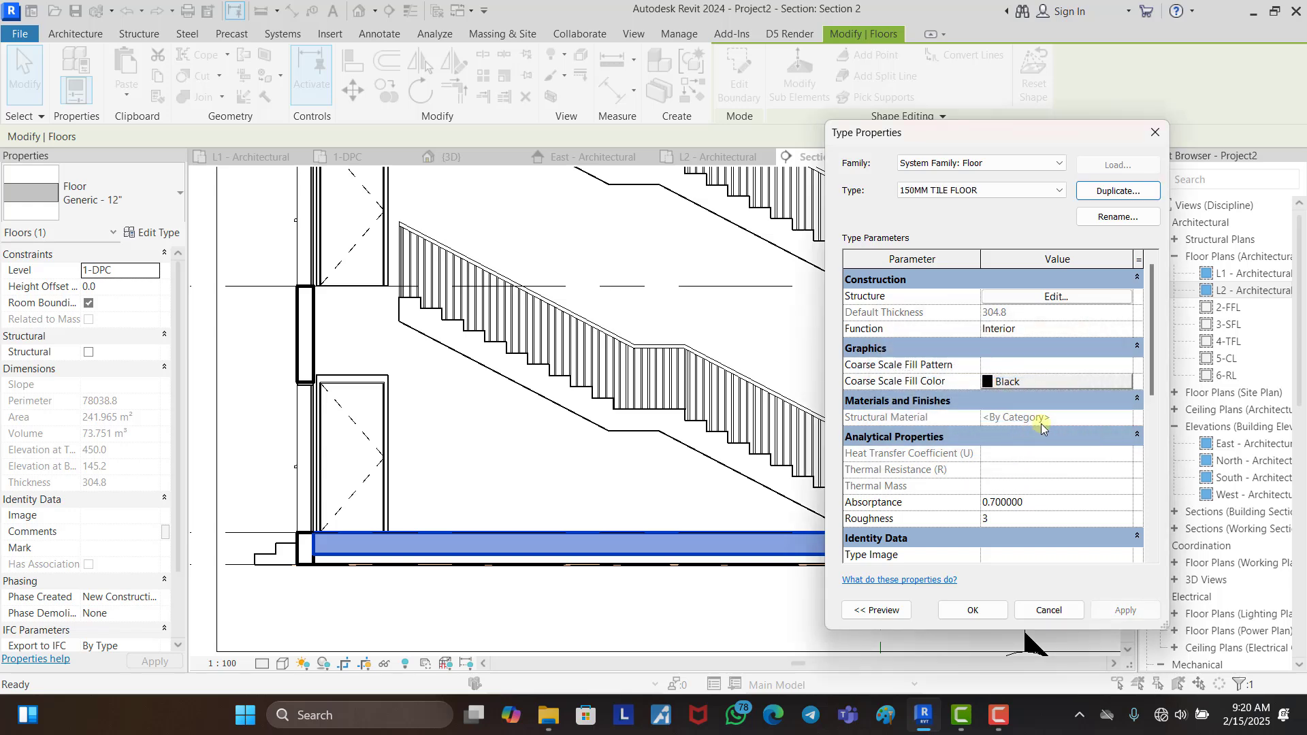
Step: Set the 150MM TILE FLOOR type's structure layer thickness to 150 mm and apply it to the slab
left_click(1060, 299)
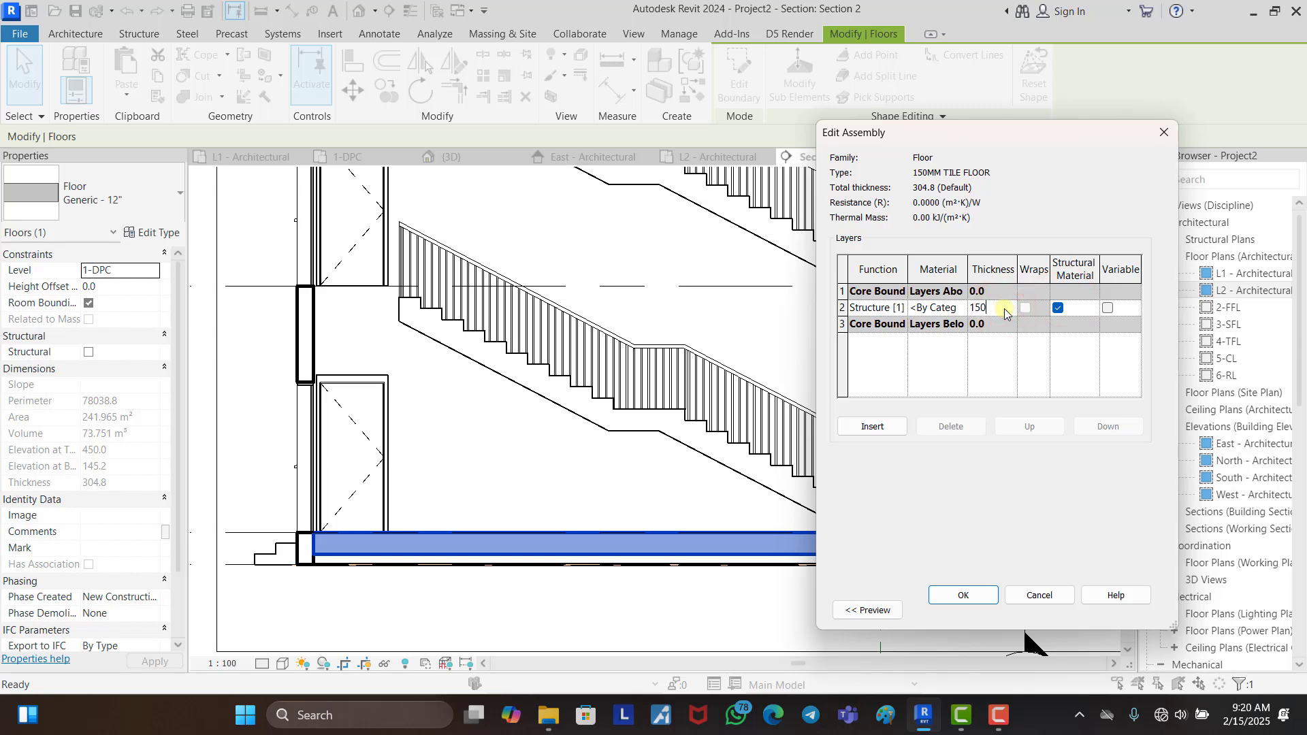
left_click(963, 595)
left_click(962, 602)
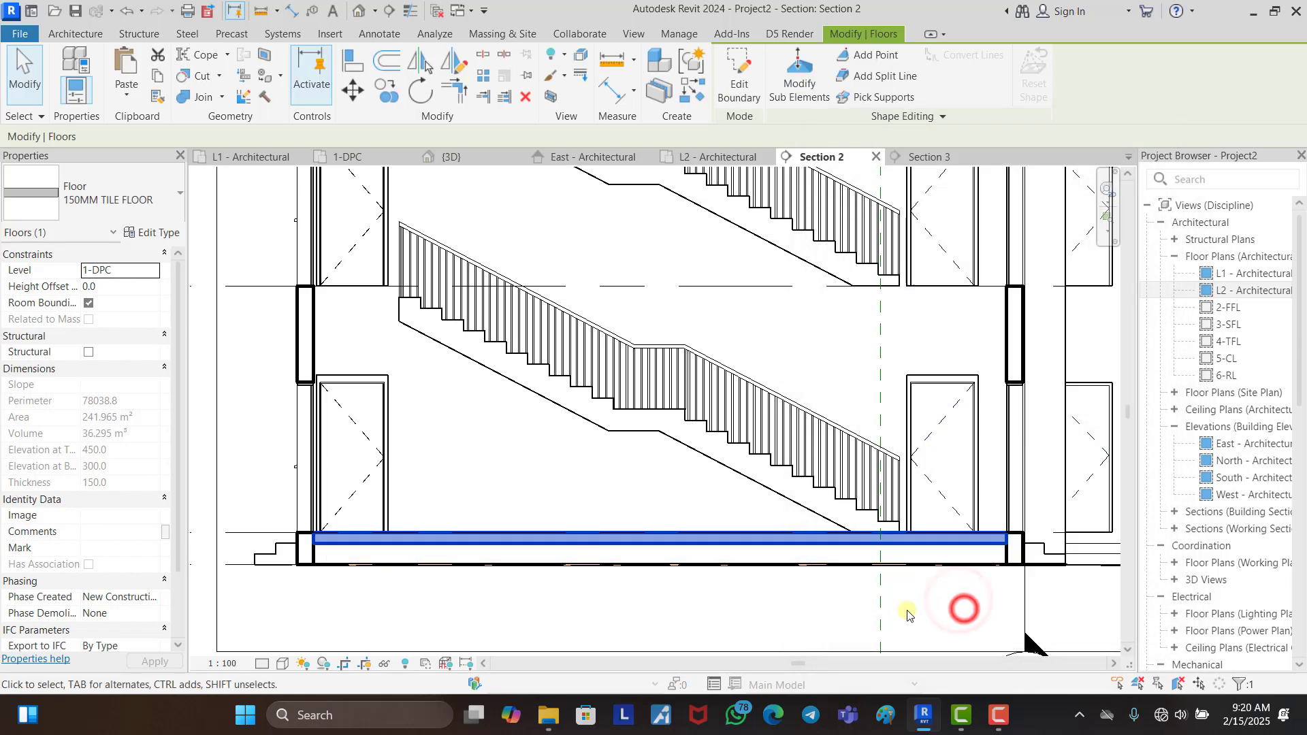
Step: Copy the ground floor slab from level 1-DPC up to levels 2-FFL, 3-SFL and 4-TFL in Section 2
scroll(456, 611, "down", 1)
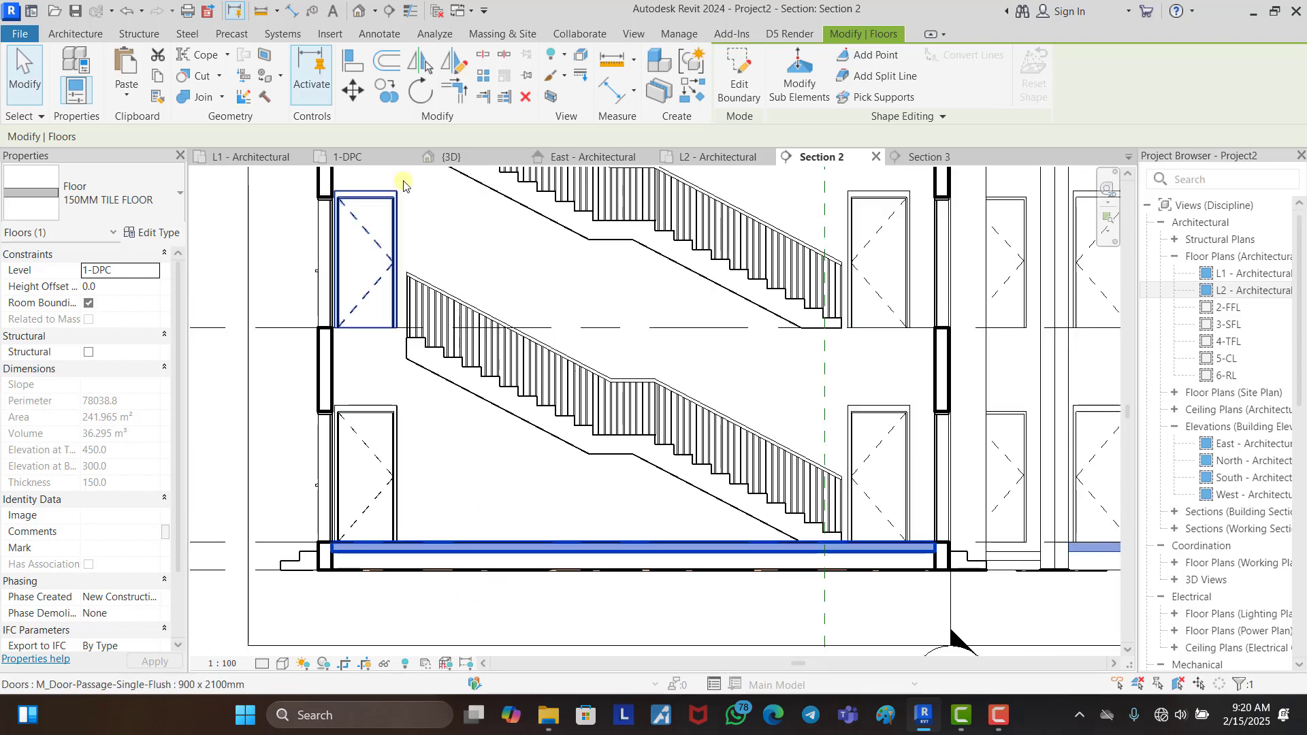
left_click(385, 92)
scroll(905, 553, "down", 2)
scroll(905, 553, "down", 3)
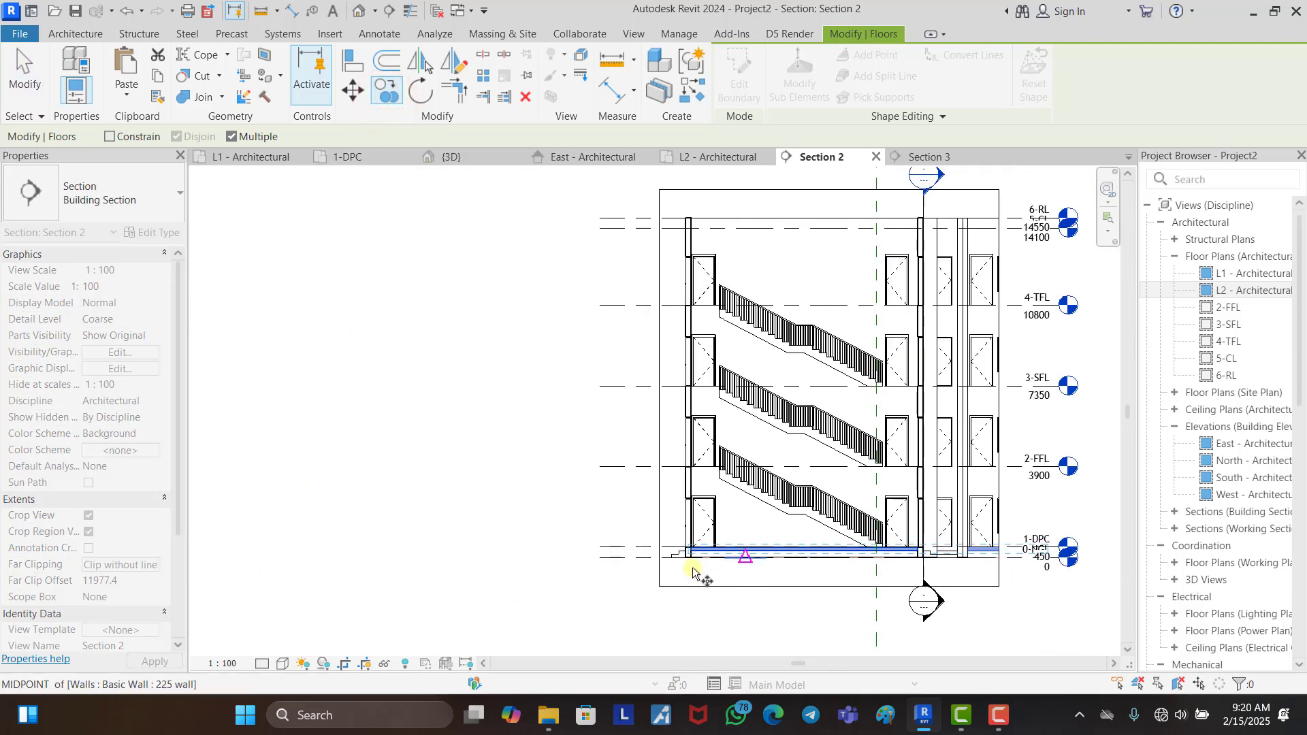
scroll(681, 565, "up", 3)
left_click(610, 546)
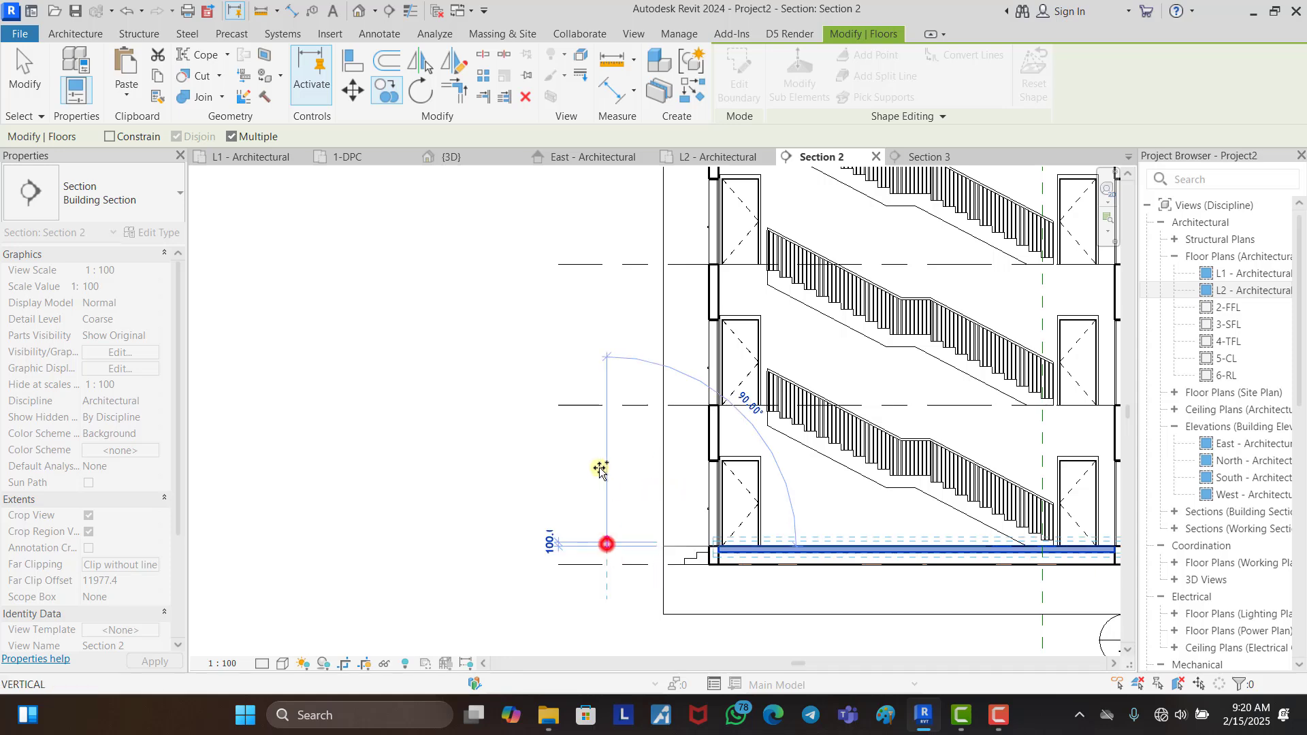
left_click(603, 407)
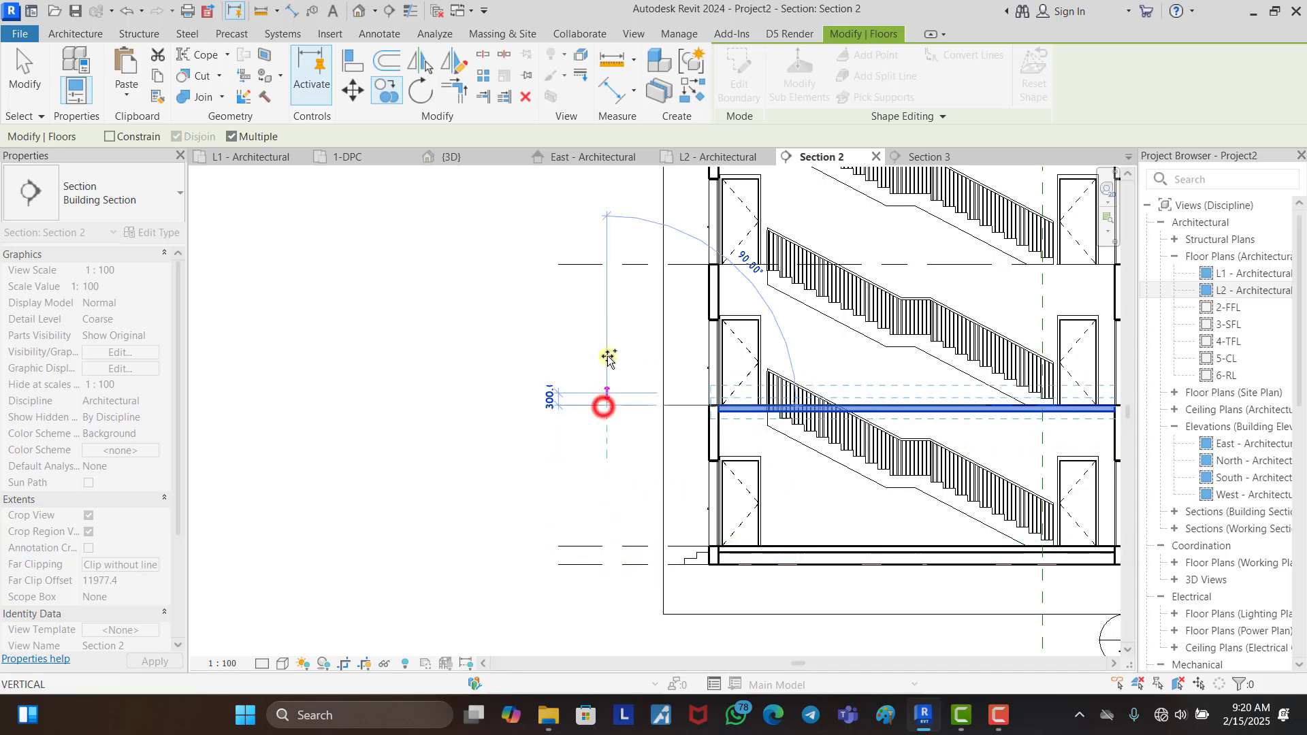
left_click(616, 272)
scroll(623, 585, "down", 3)
scroll(633, 292, "up", 3)
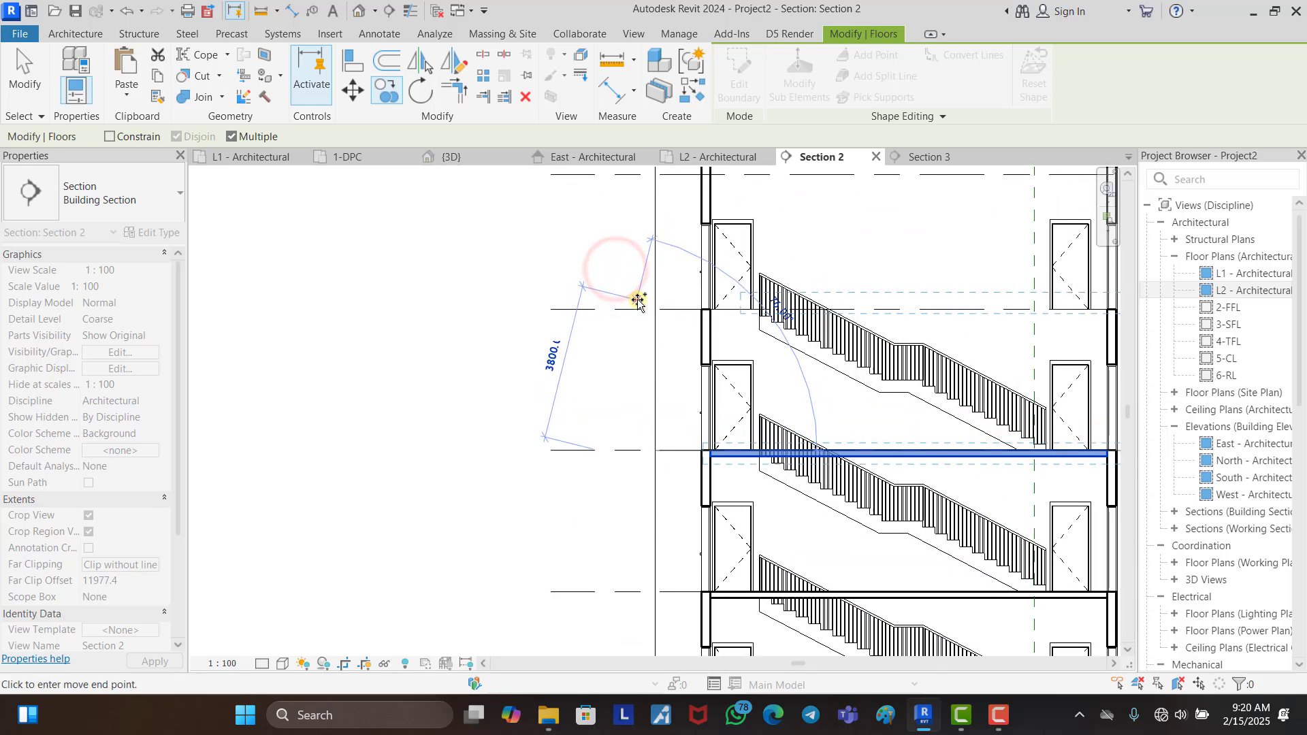
left_click(602, 311)
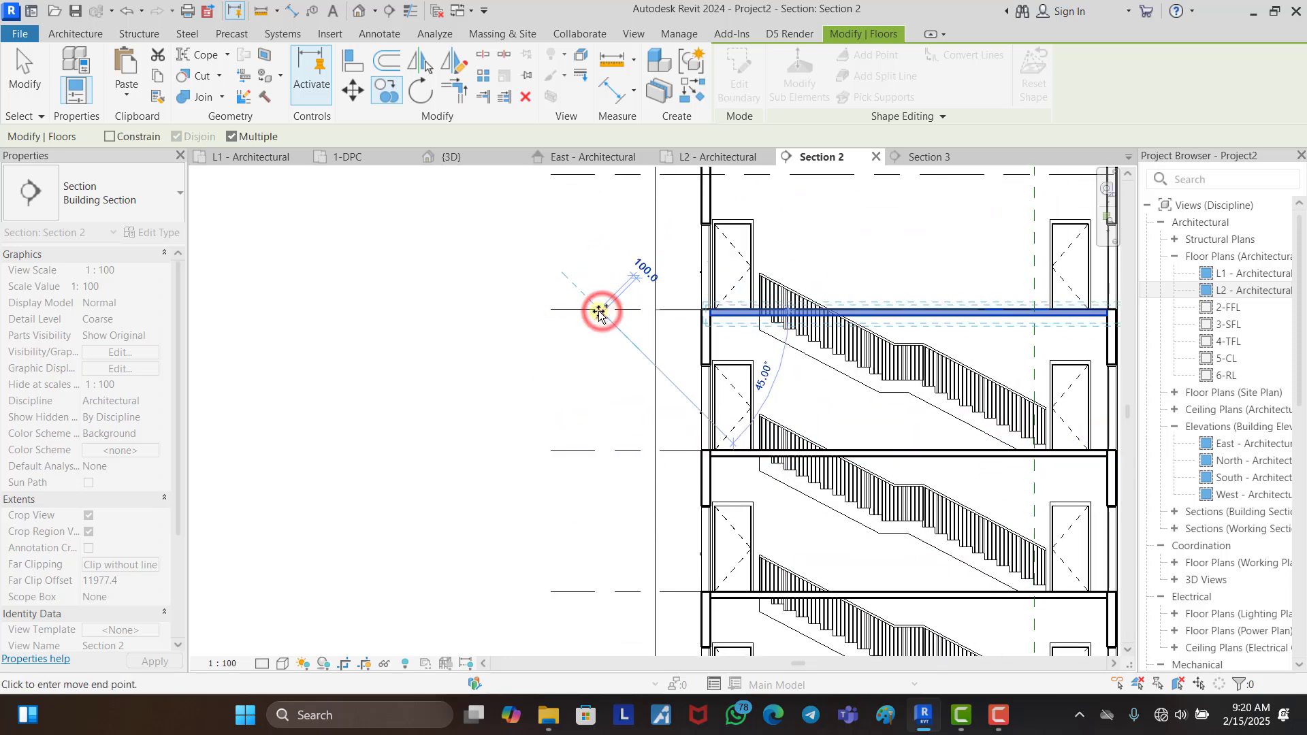
scroll(534, 312, "down", 3)
key("Escape")
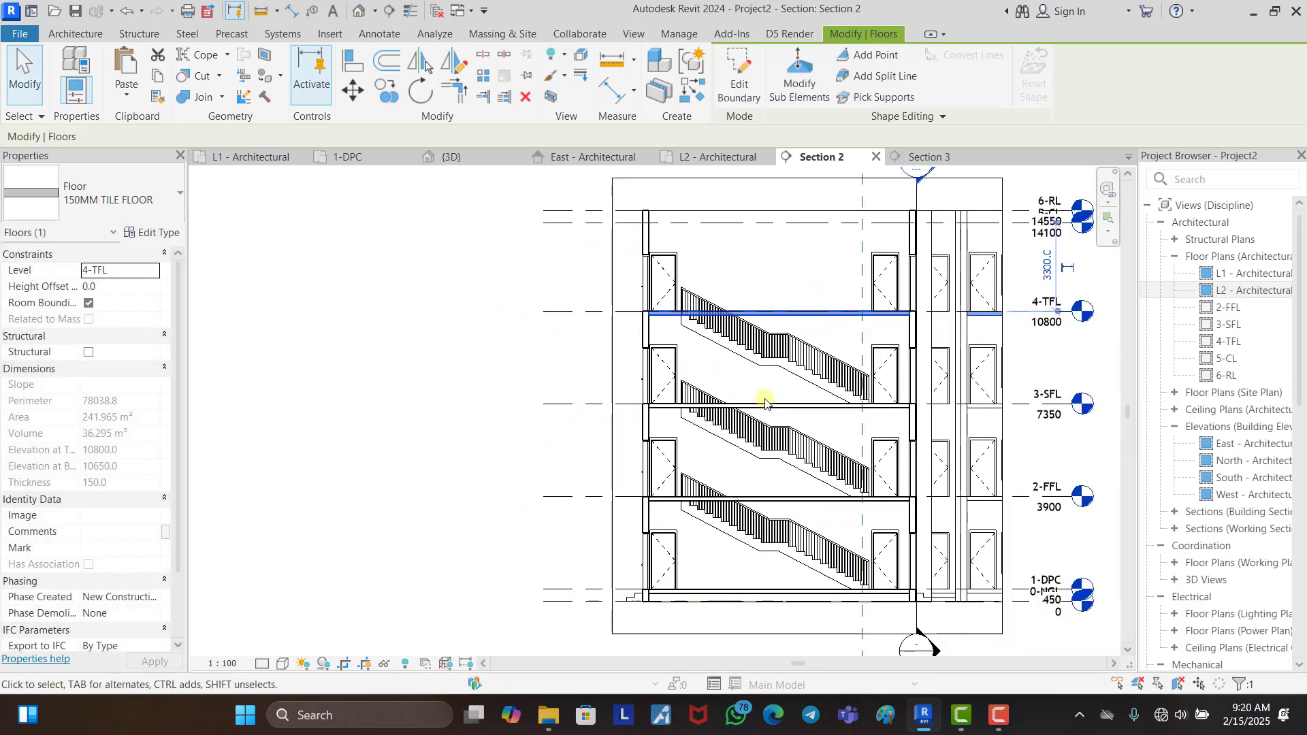
Step: Select the slab at 2-FFL in the section and examine its extent around the main stairwell in the 2-FFL floor plan
left_click(766, 497)
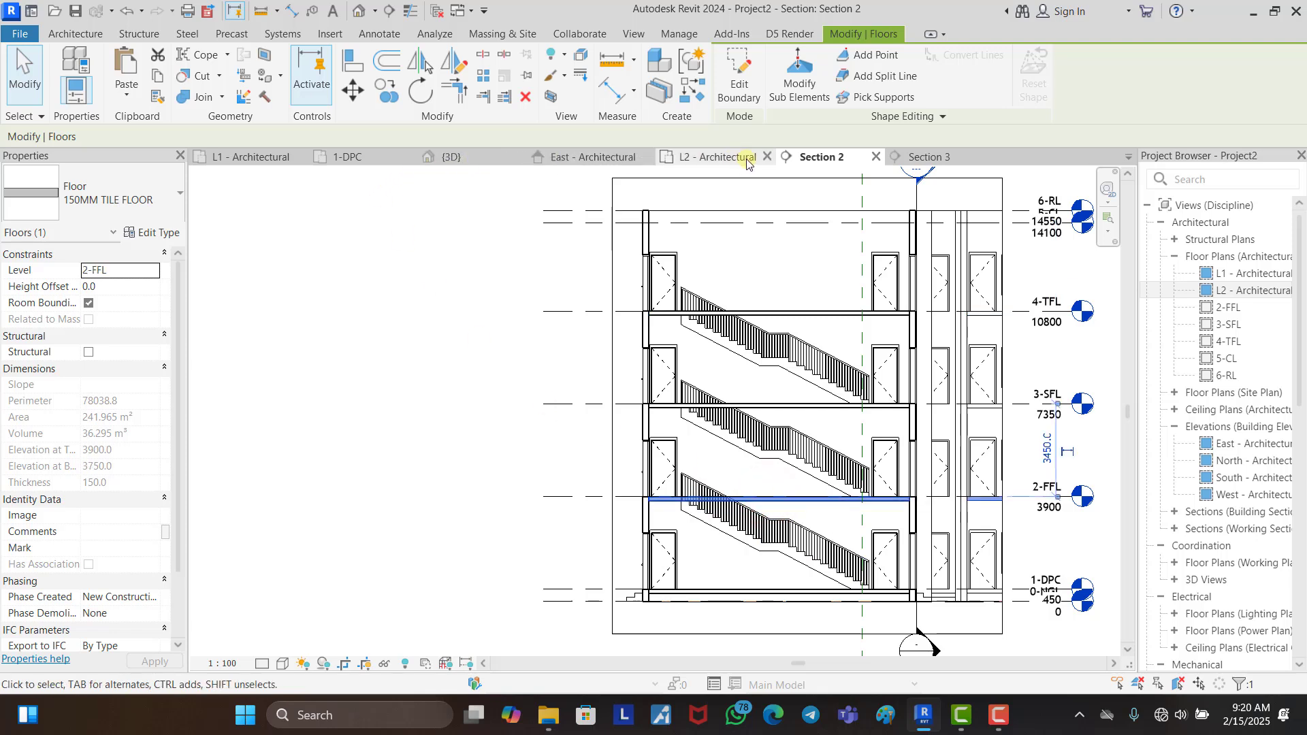
double_click(1229, 308)
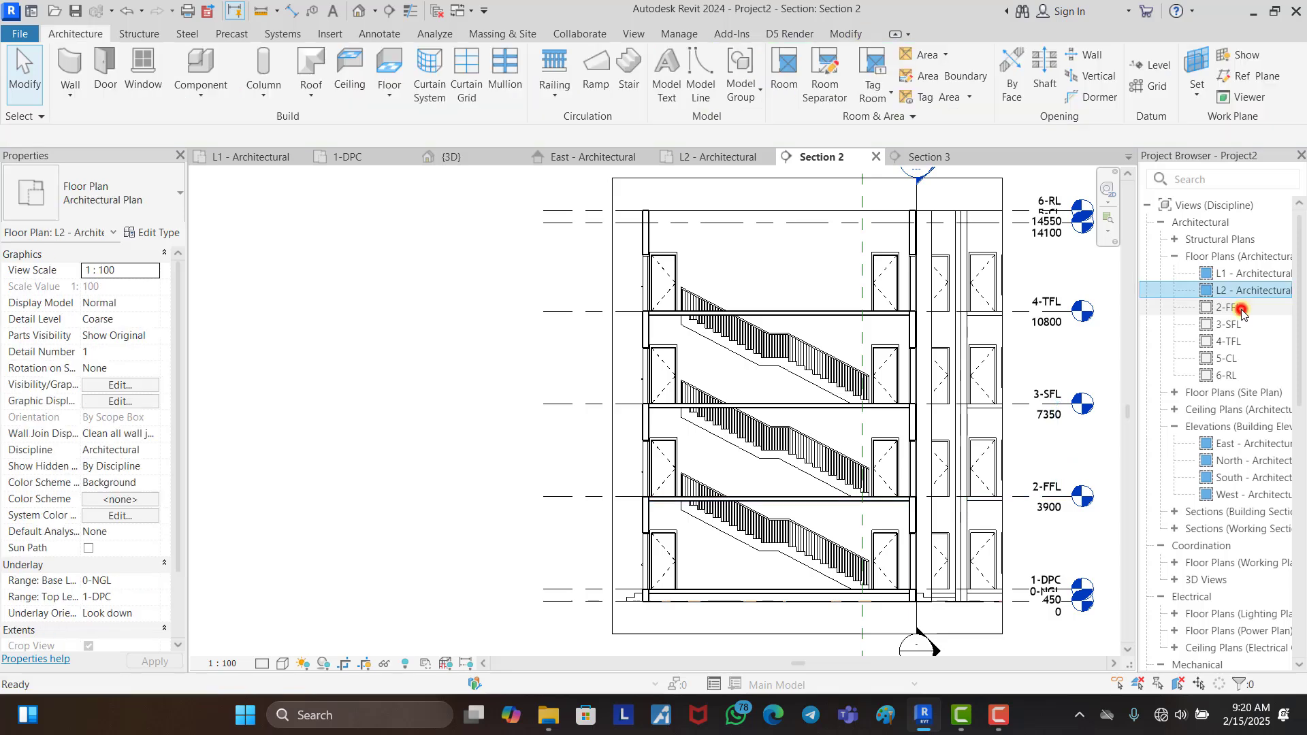
scroll(608, 401, "up", 2)
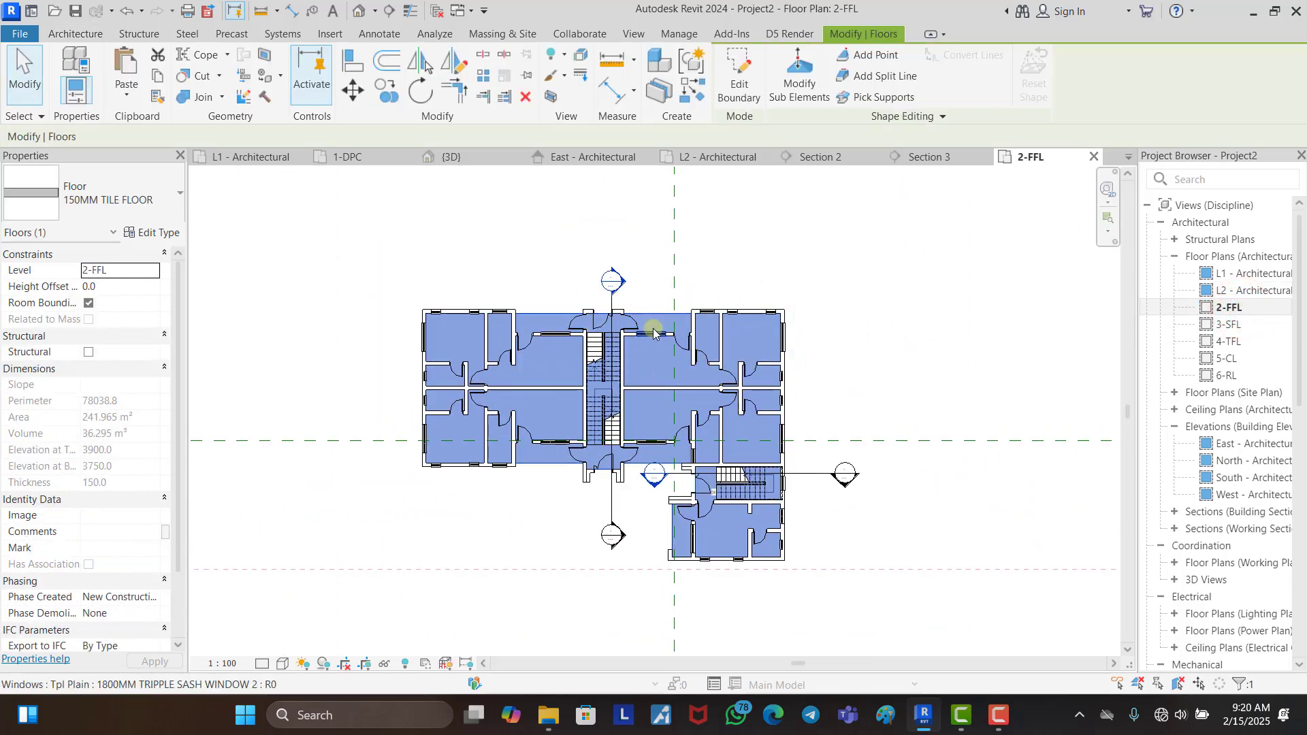
scroll(653, 315, "up", 4)
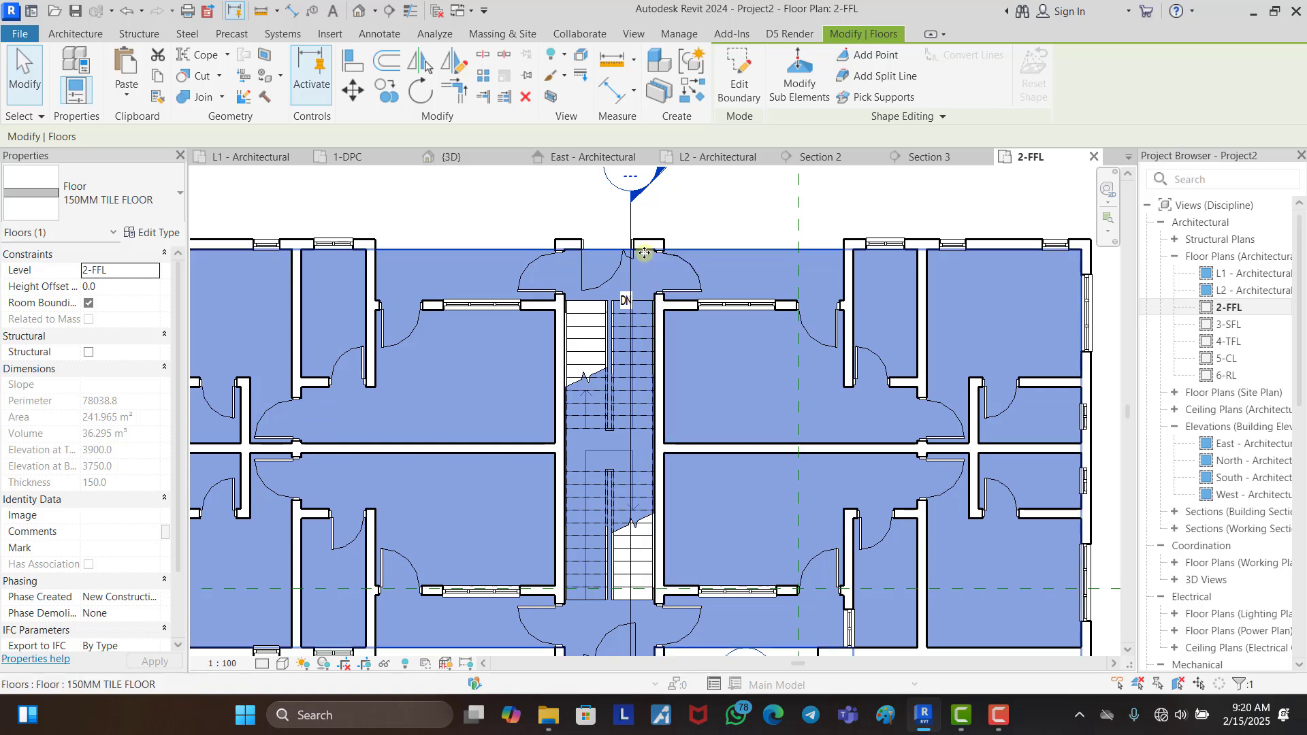
left_click(750, 218)
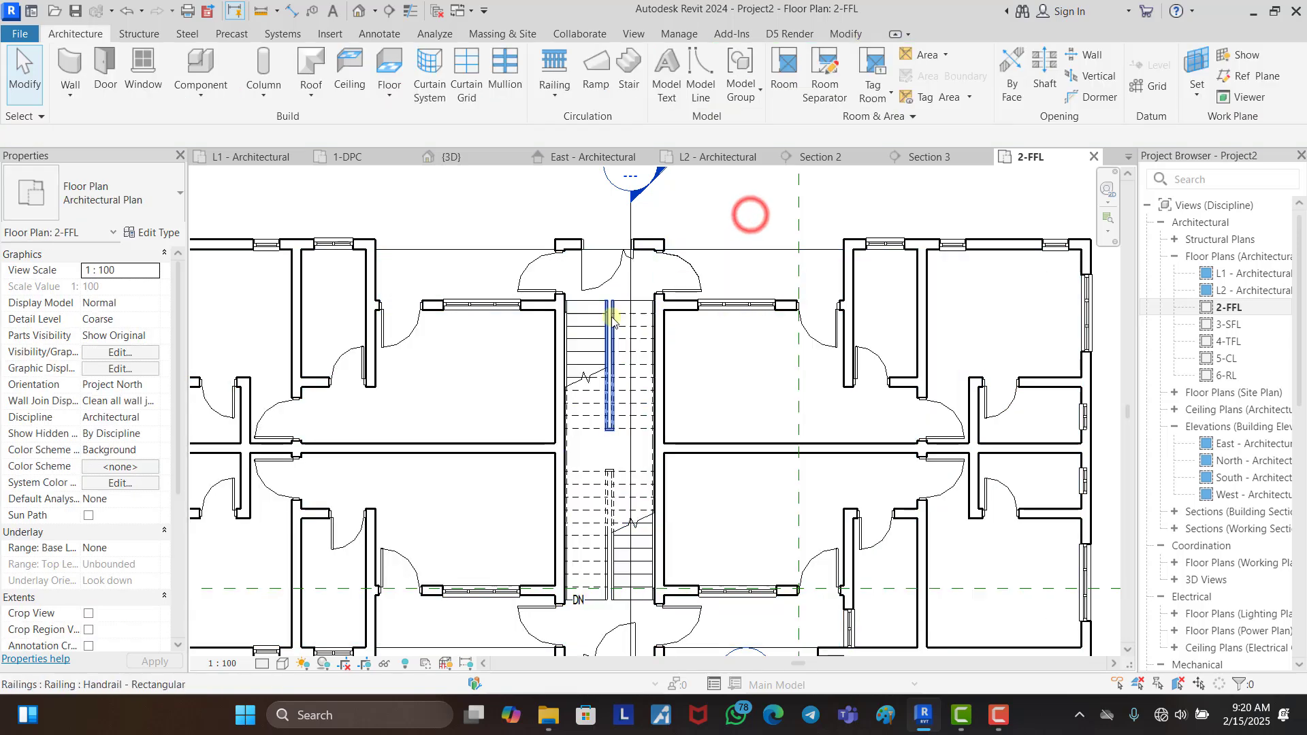
Step: Isolate the main stair from the 2-FFL plan in a 3D section box and orbit to see its open end
left_click(584, 321)
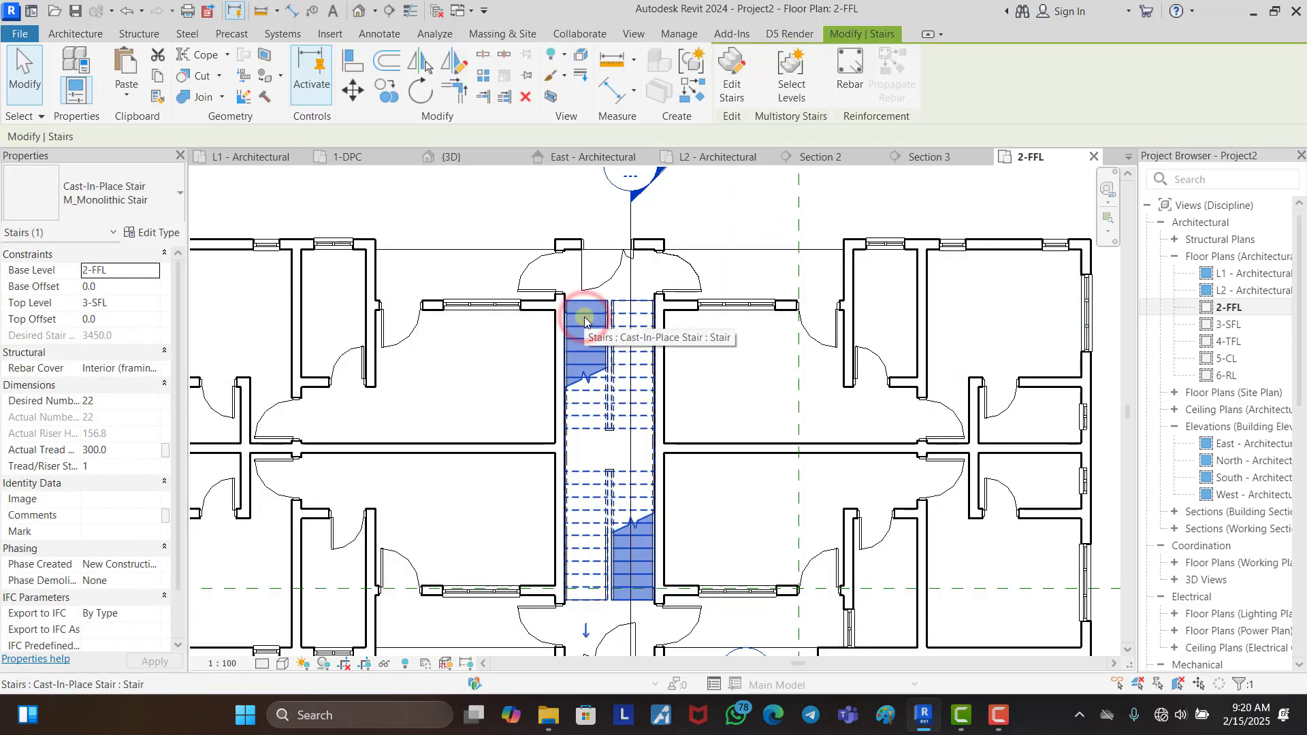
left_click(550, 98)
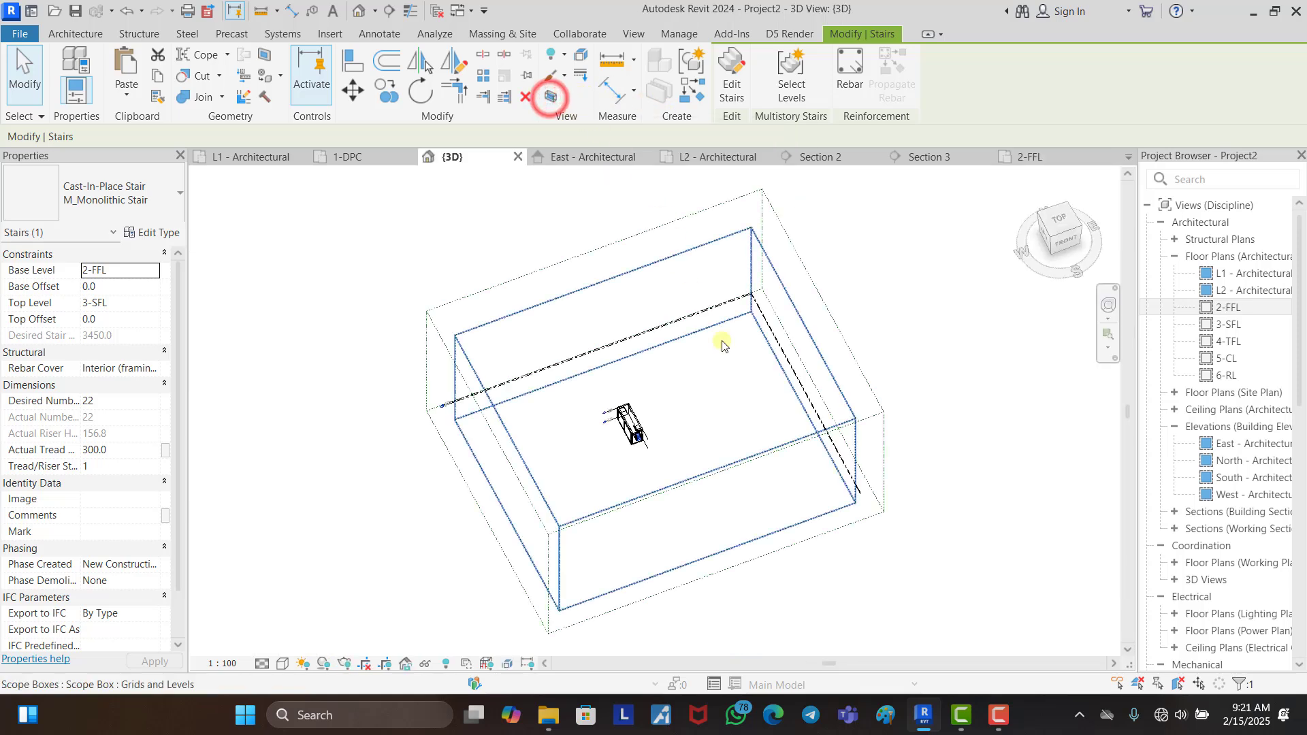
left_click(953, 434)
middle_click_drag(678, 538, 750, 397, "shift")
scroll(647, 424, "up", 6)
scroll(648, 418, "up", 4)
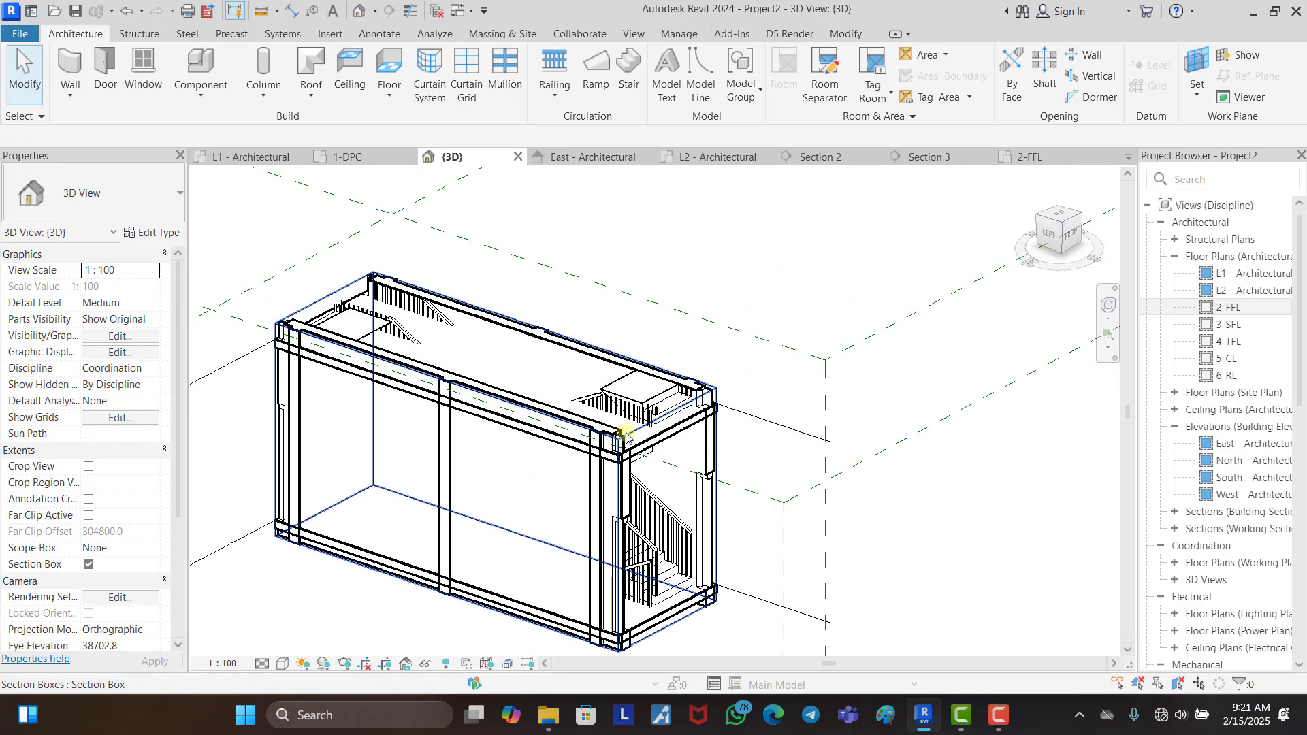
Step: Extend the section box up past the roof level and pull its long side inward to cut open the stairwell
left_click(647, 433)
scroll(647, 434, "down", 5)
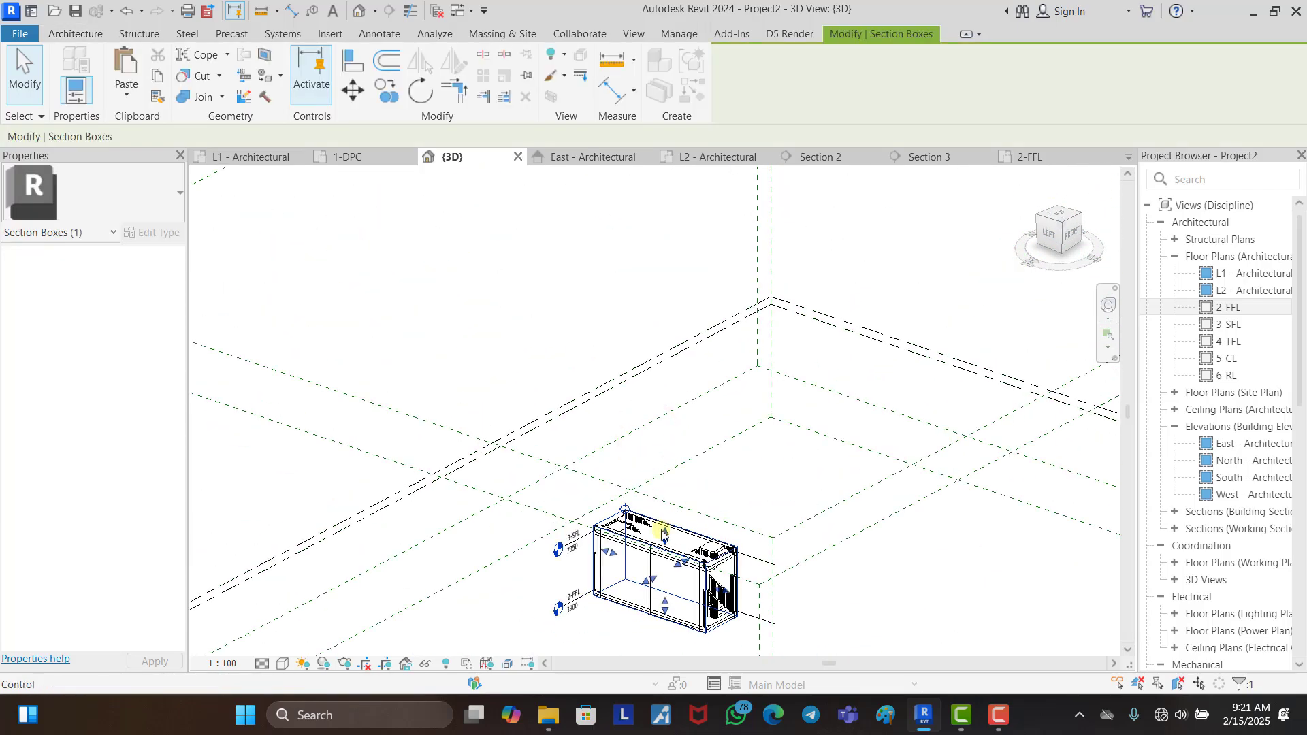
left_click_drag(663, 532, 657, 389)
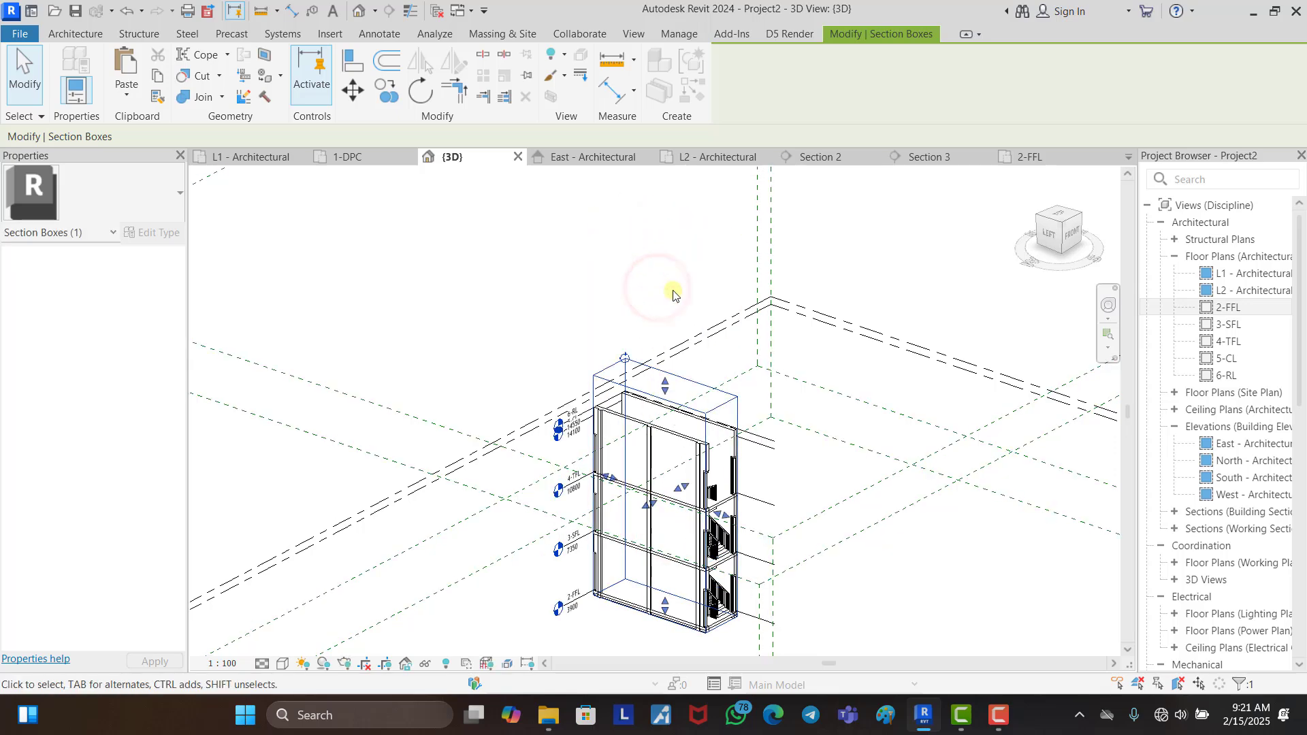
scroll(652, 505, "up", 1)
left_click_drag(650, 504, 655, 502)
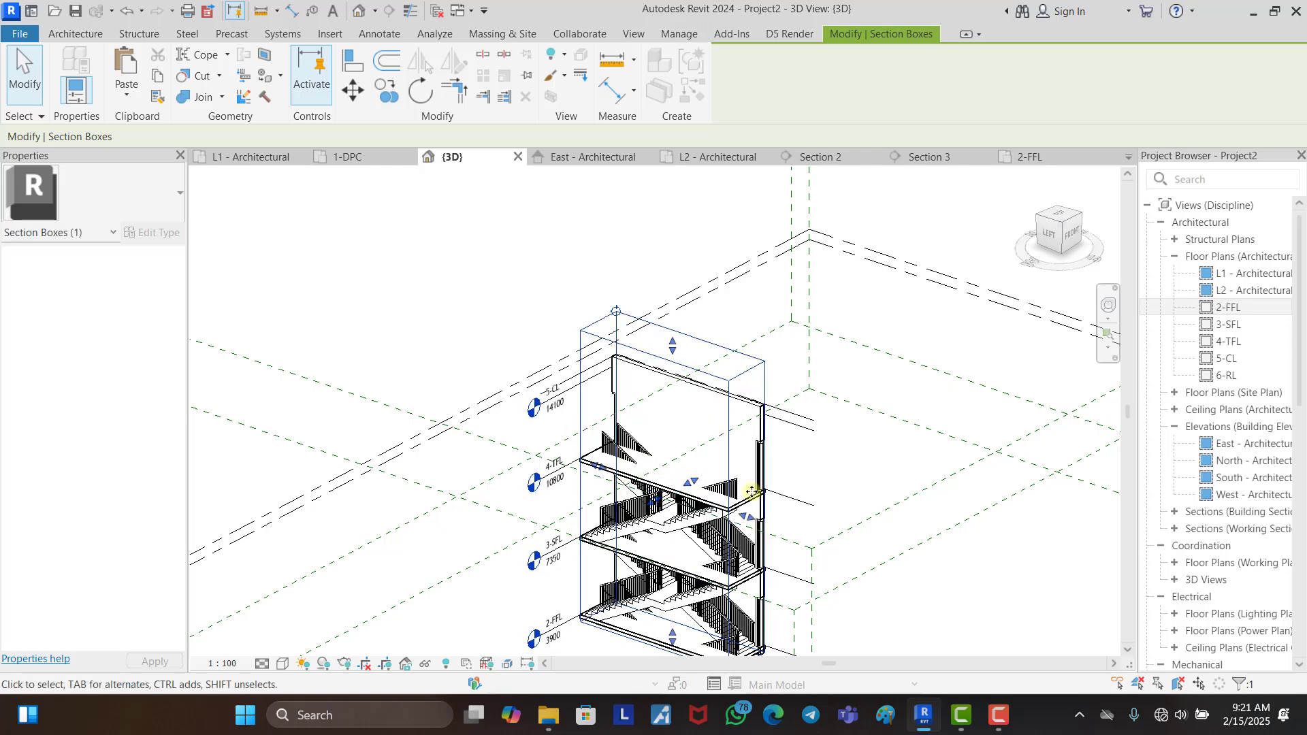
Step: Examine where the floor slabs cross the stair flights, selecting the slab at 3-SFL
left_click(927, 599)
scroll(735, 524, "up", 3)
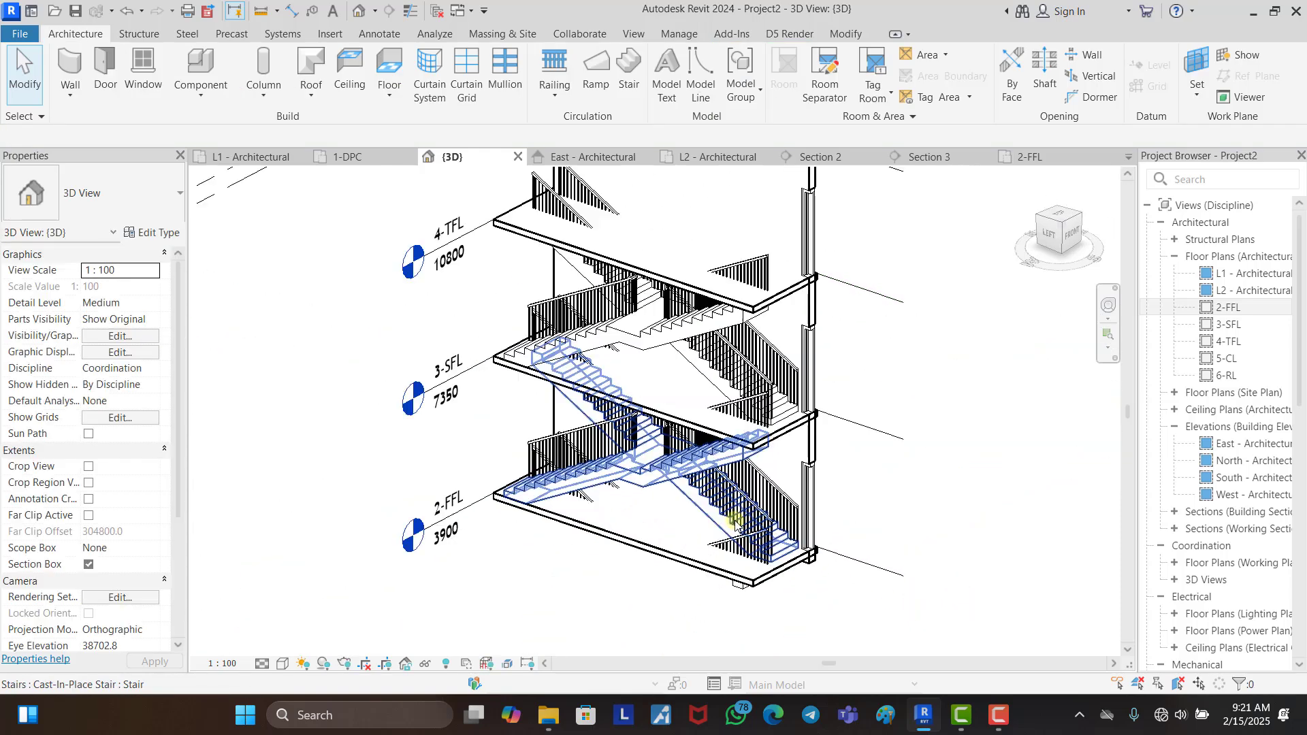
scroll(735, 524, "up", 3)
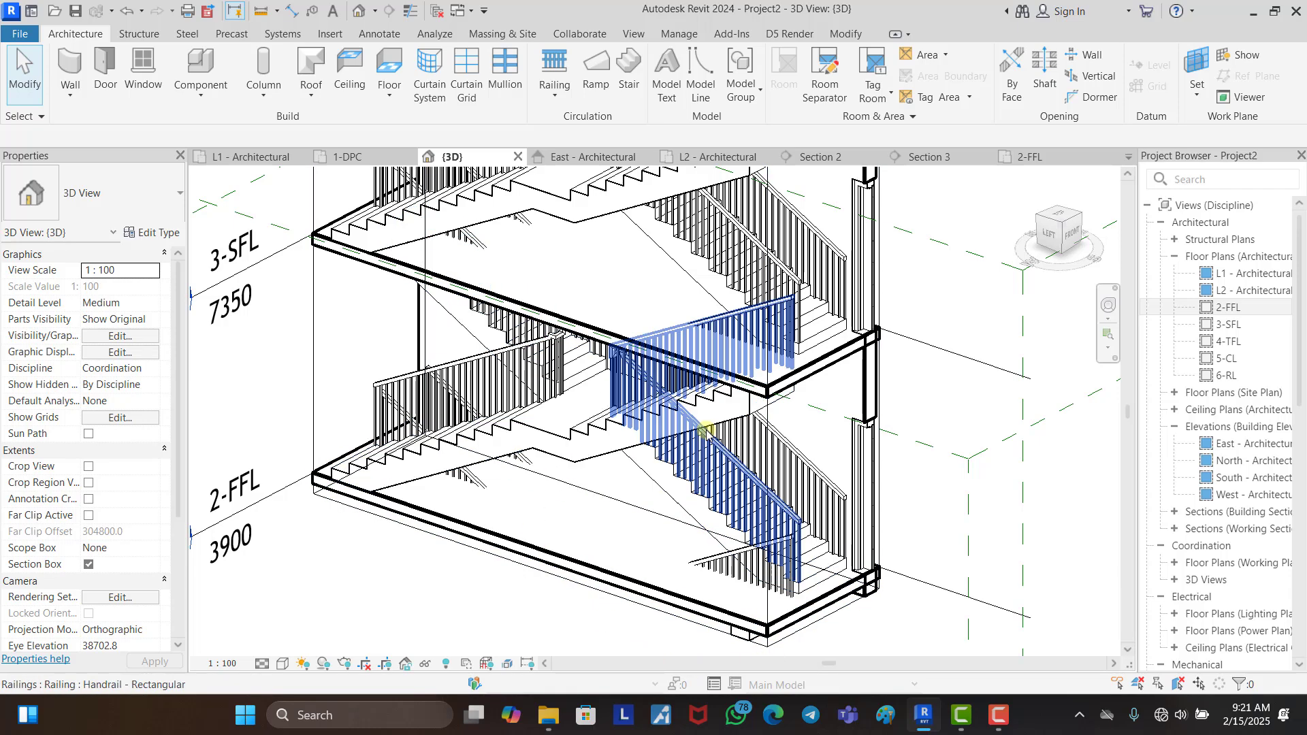
left_click(651, 346)
left_click(672, 345)
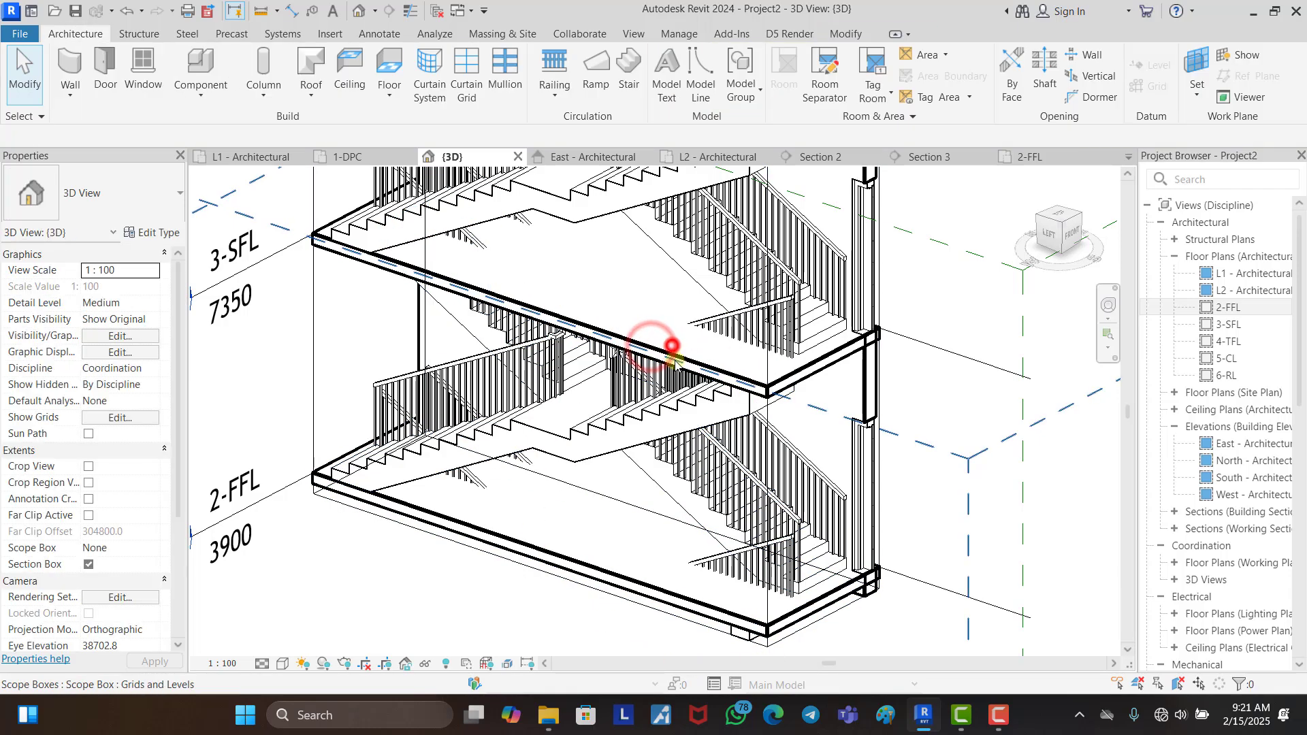
left_click(803, 366)
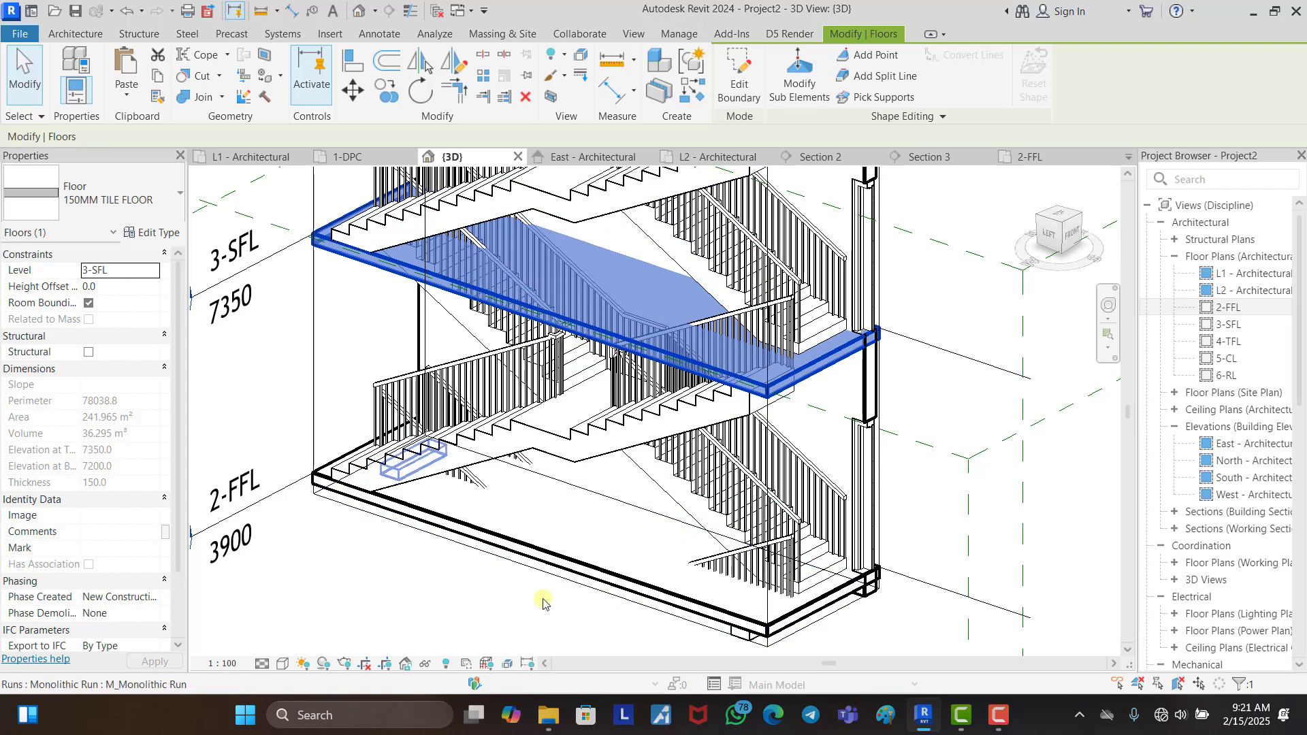
Step: Deselect the slab and turn off the 3D view's section box to show the whole building
left_click(519, 606)
scroll(524, 603, "down", 2)
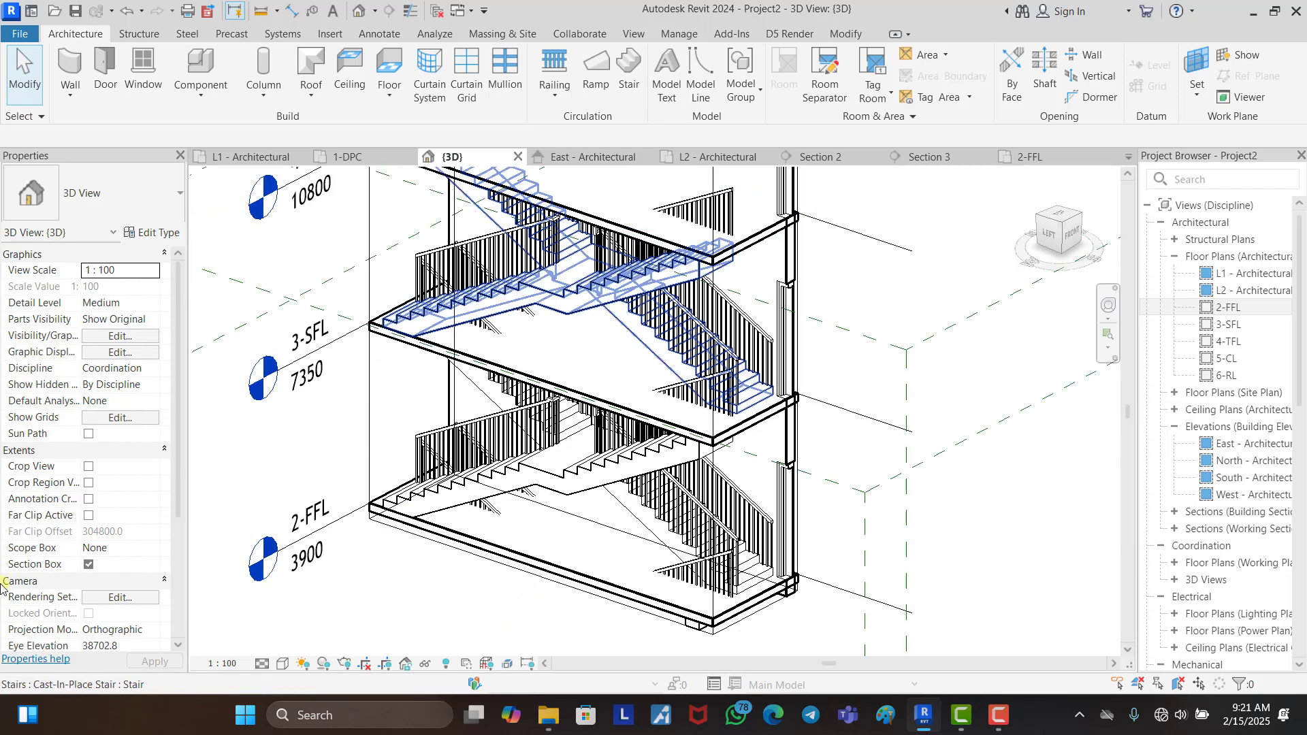
left_click(87, 565)
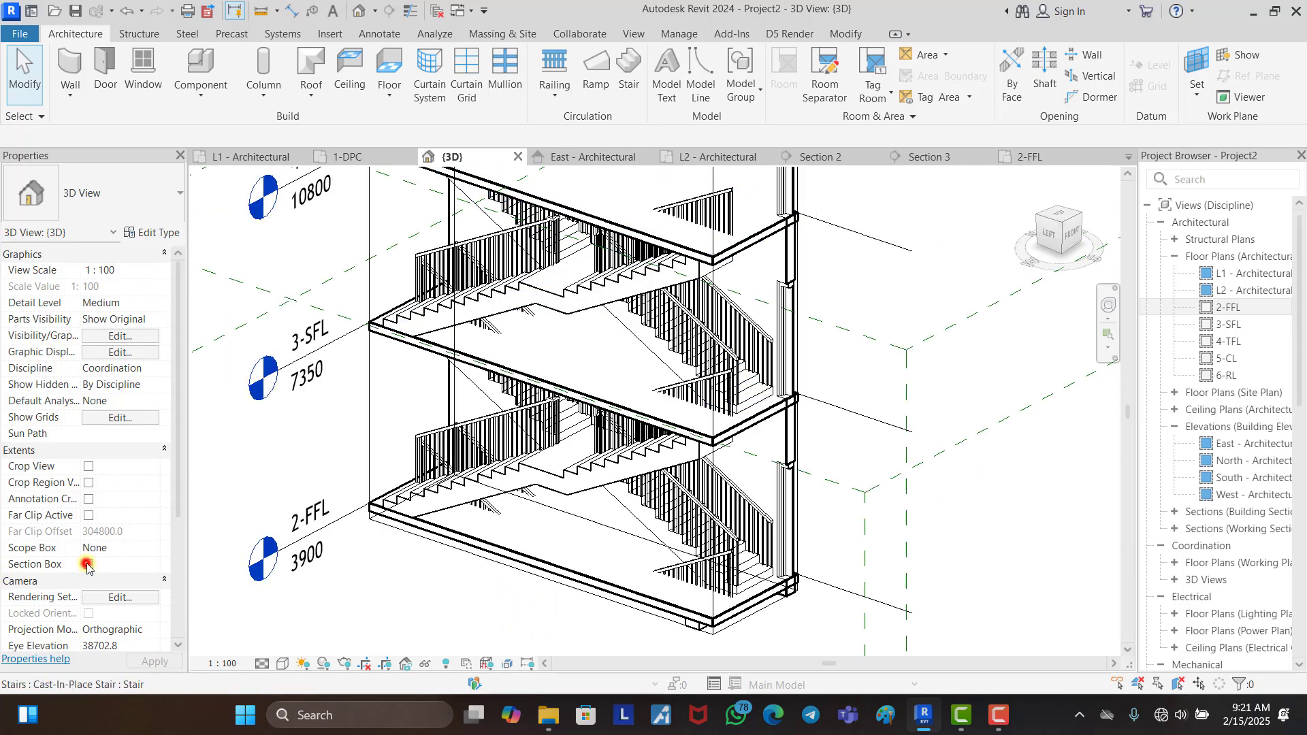
scroll(664, 479, "down", 3)
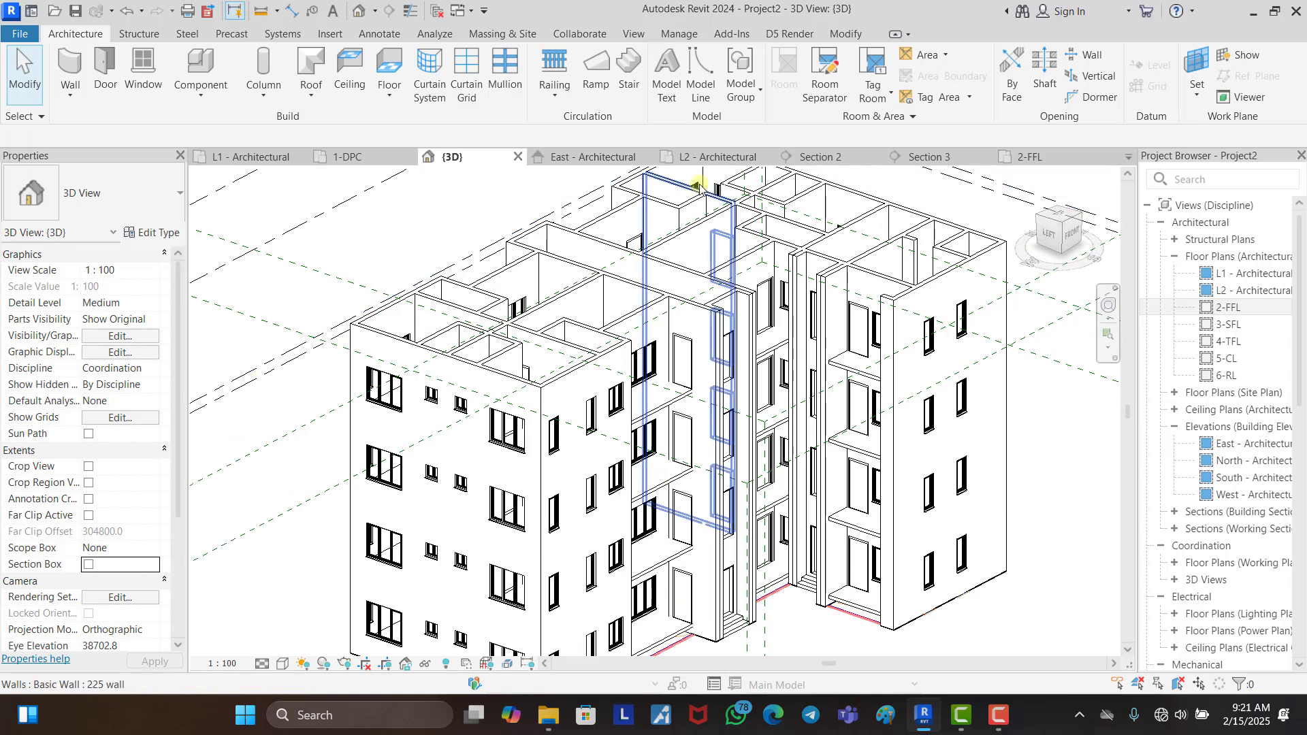
Step: In the 2-FFL plan, edit the slab's boundary and draw a rectangular opening about 7002 mm long over the main stair flights
left_click(1028, 156)
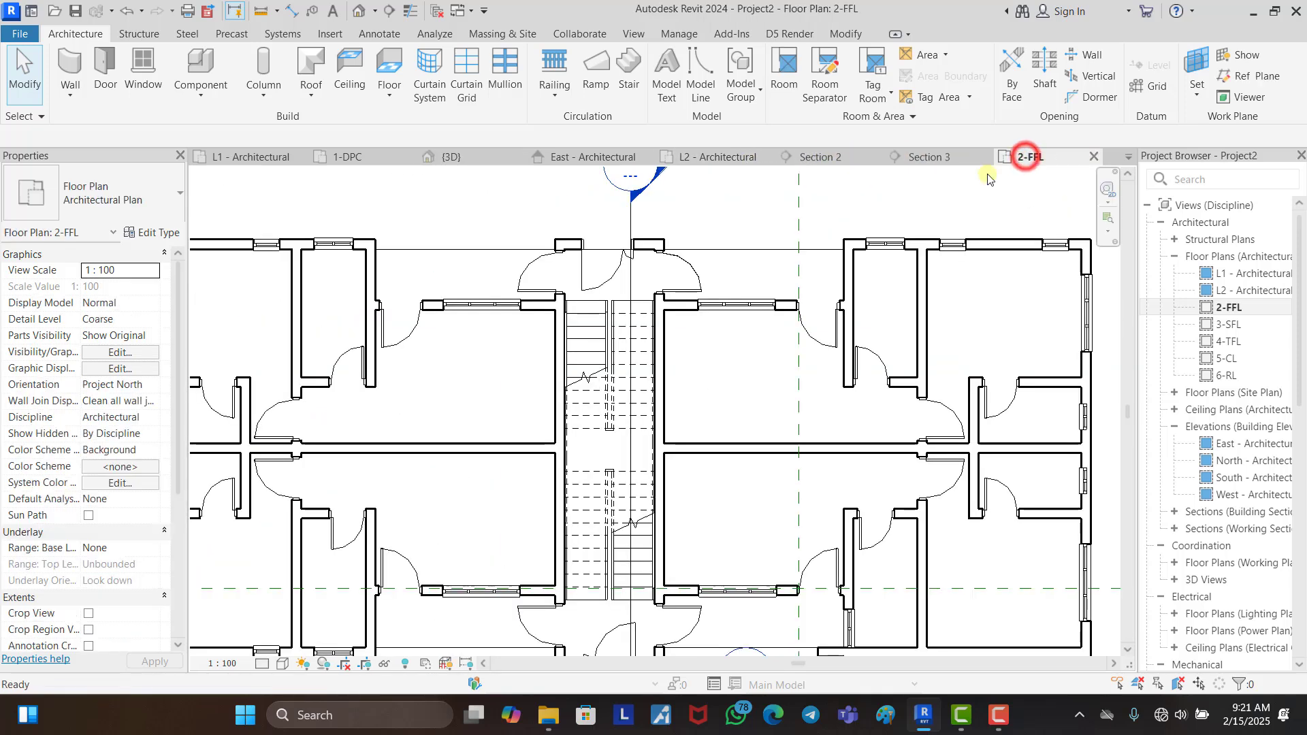
left_click(496, 254)
double_click(500, 253)
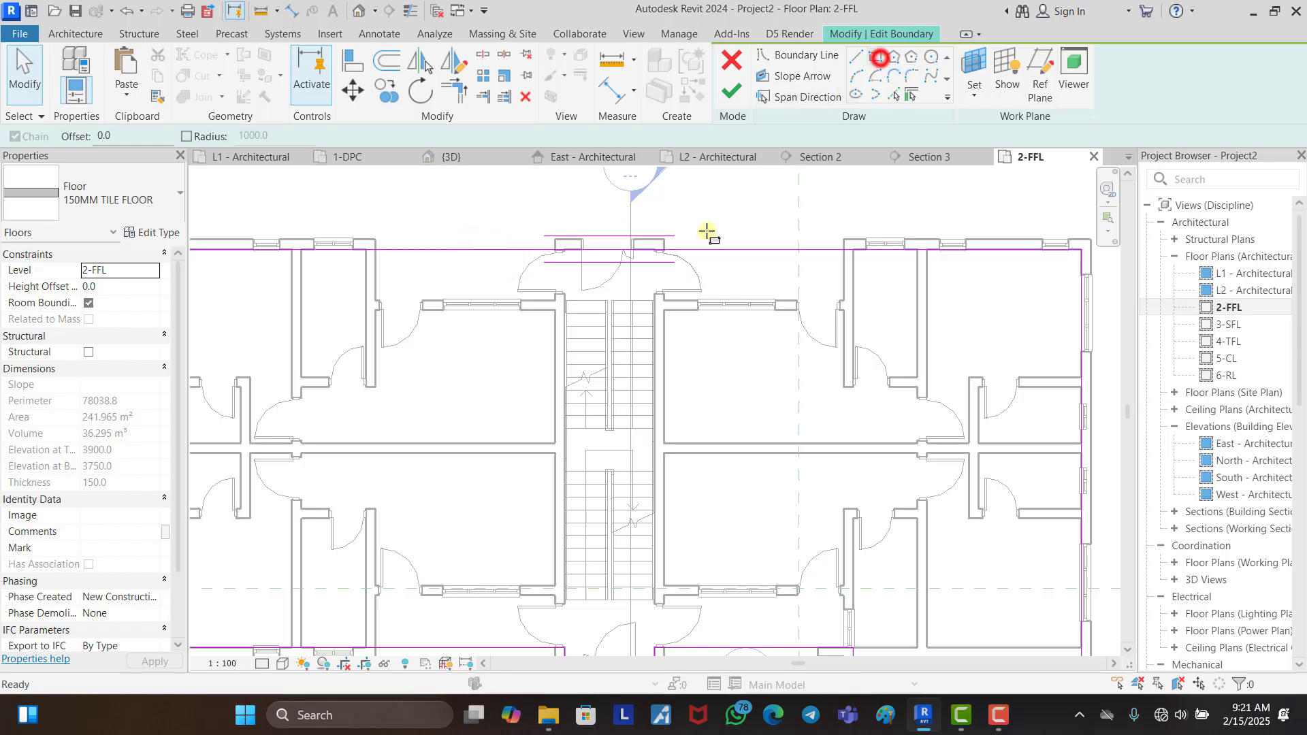
scroll(572, 292, "up", 6)
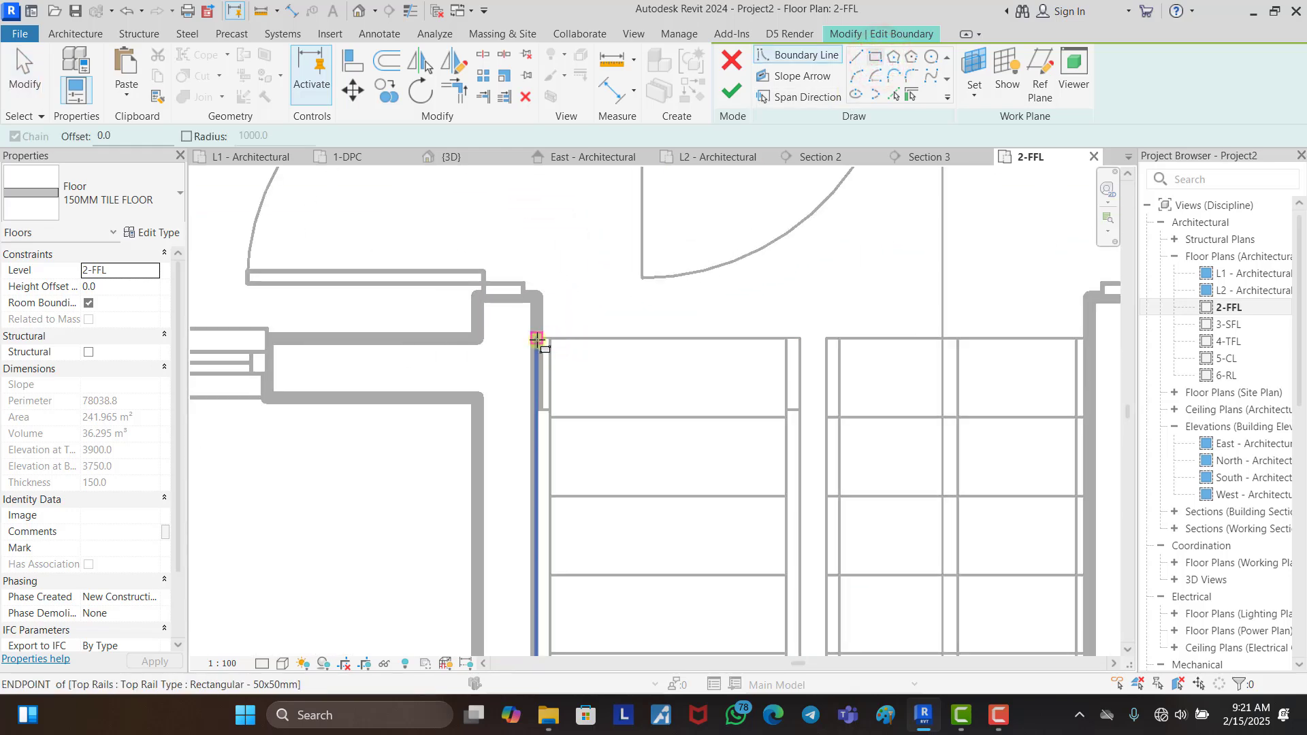
left_click(537, 338)
scroll(564, 305, "down", 5)
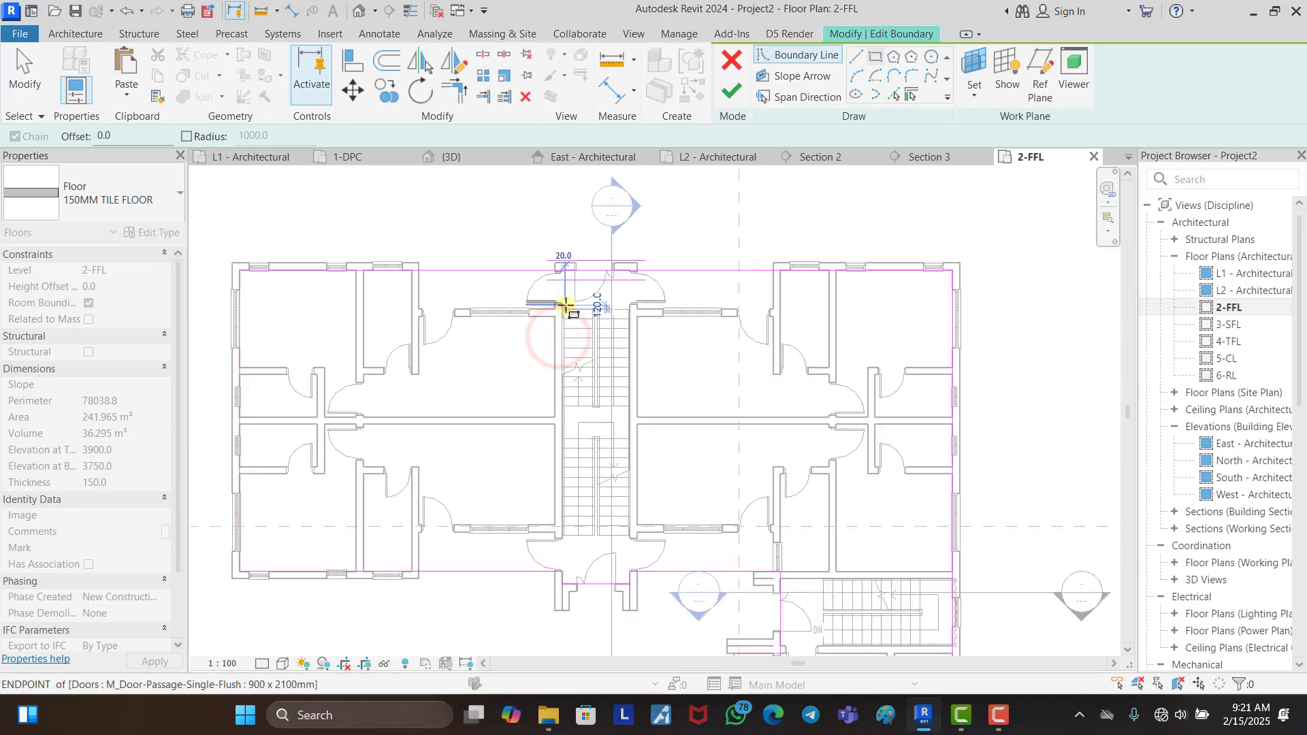
scroll(611, 538, "up", 6)
left_click(610, 556)
key("Escape")
key("Escape")
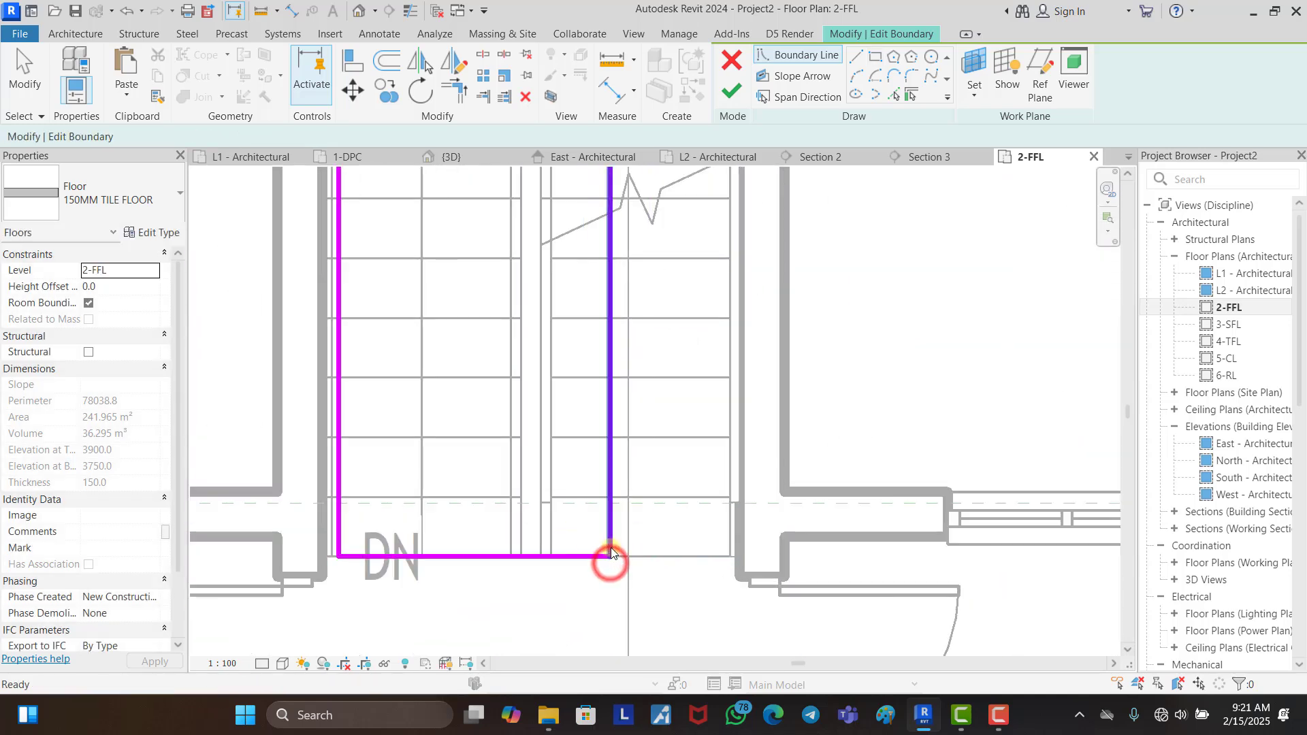
Step: Move the opening's two long sides to the stairwell walls' inner faces, 2100 mm apart, and finish the floor sketch
left_click_drag(610, 543, 739, 519)
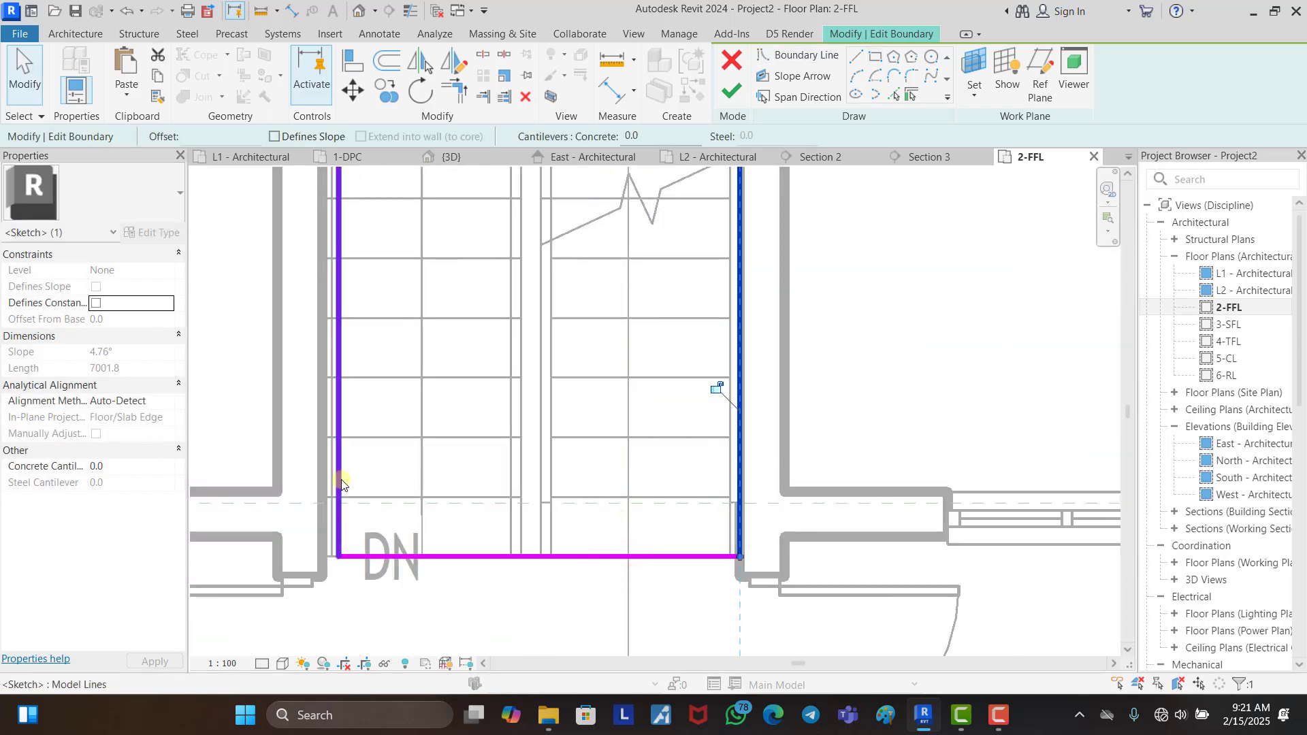
left_click_drag(340, 484, 322, 479)
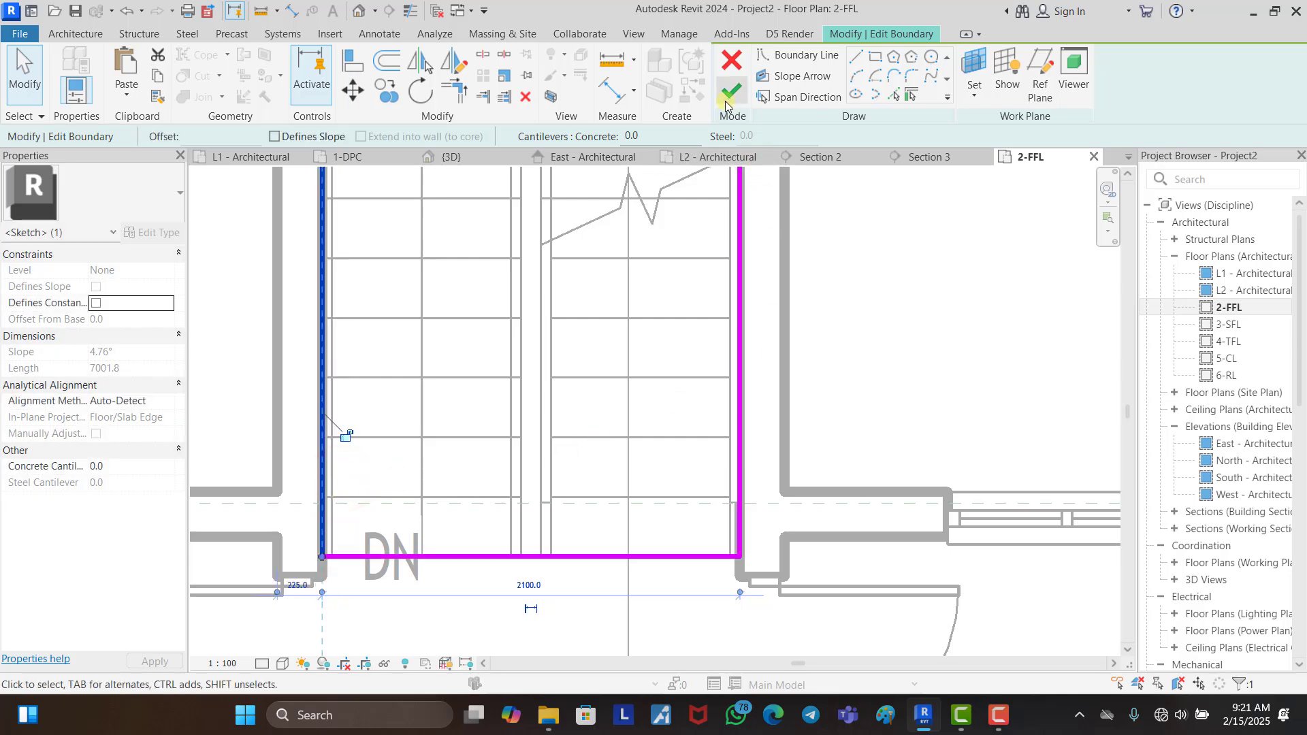
left_click(728, 93)
scroll(849, 407, "down", 6)
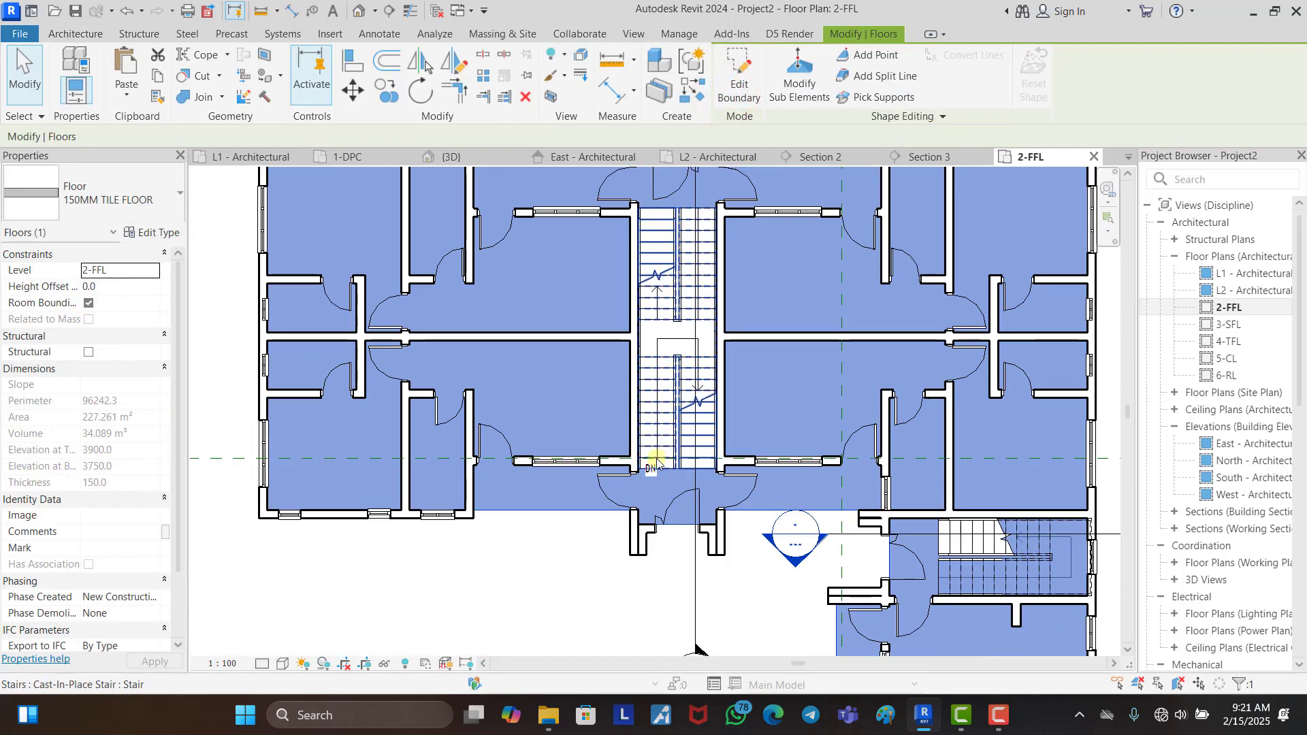
Step: Reopen the 2-FFL slab's boundary and draw a line along the side stairwell's upper wall face, from the outer slab edge past the flight's end
scroll(656, 462, "down", 3)
scroll(864, 565, "up", 3)
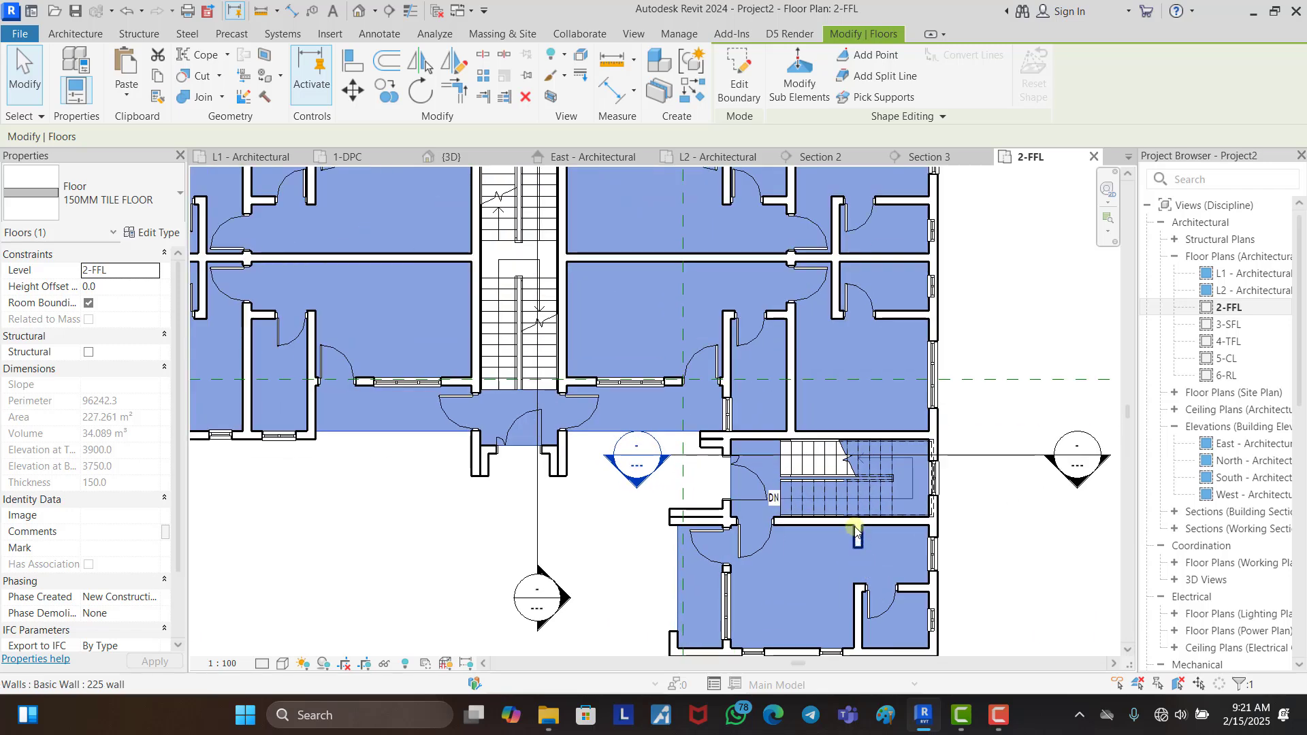
left_click(607, 431)
double_click(607, 427)
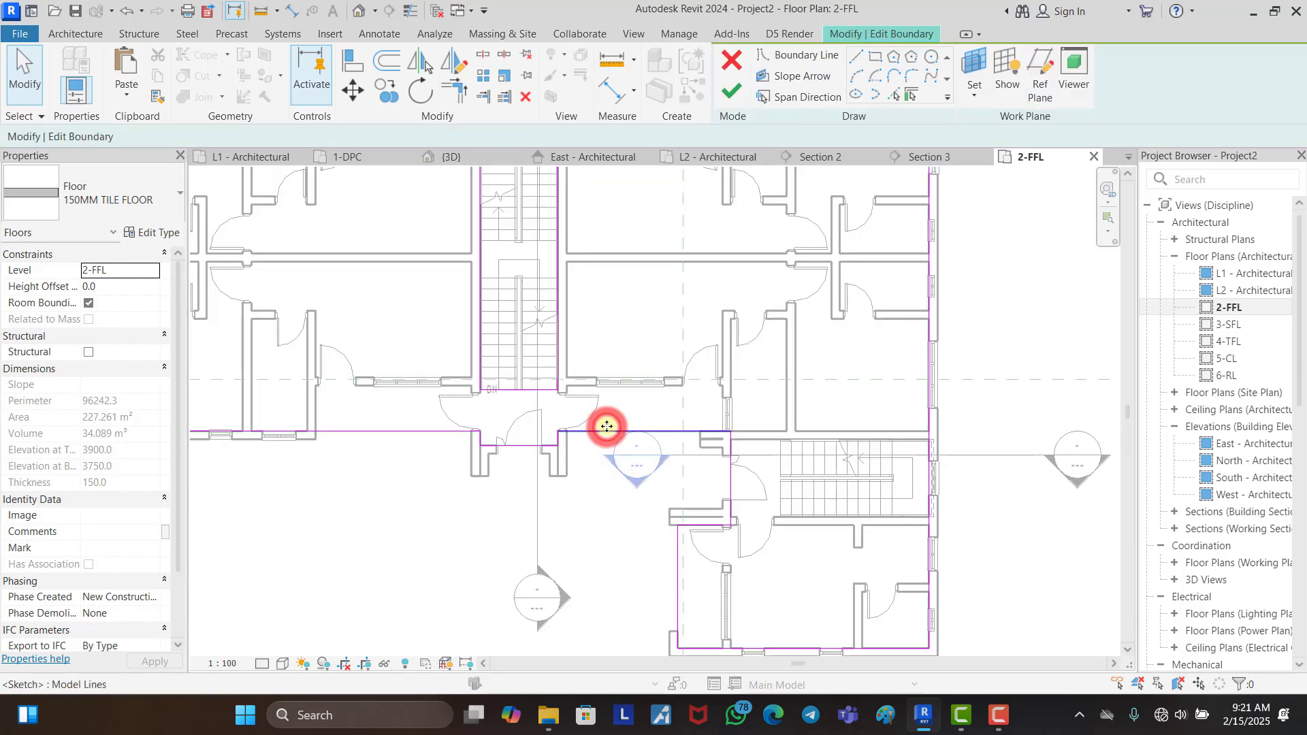
left_click(877, 62)
scroll(906, 473, "up", 3)
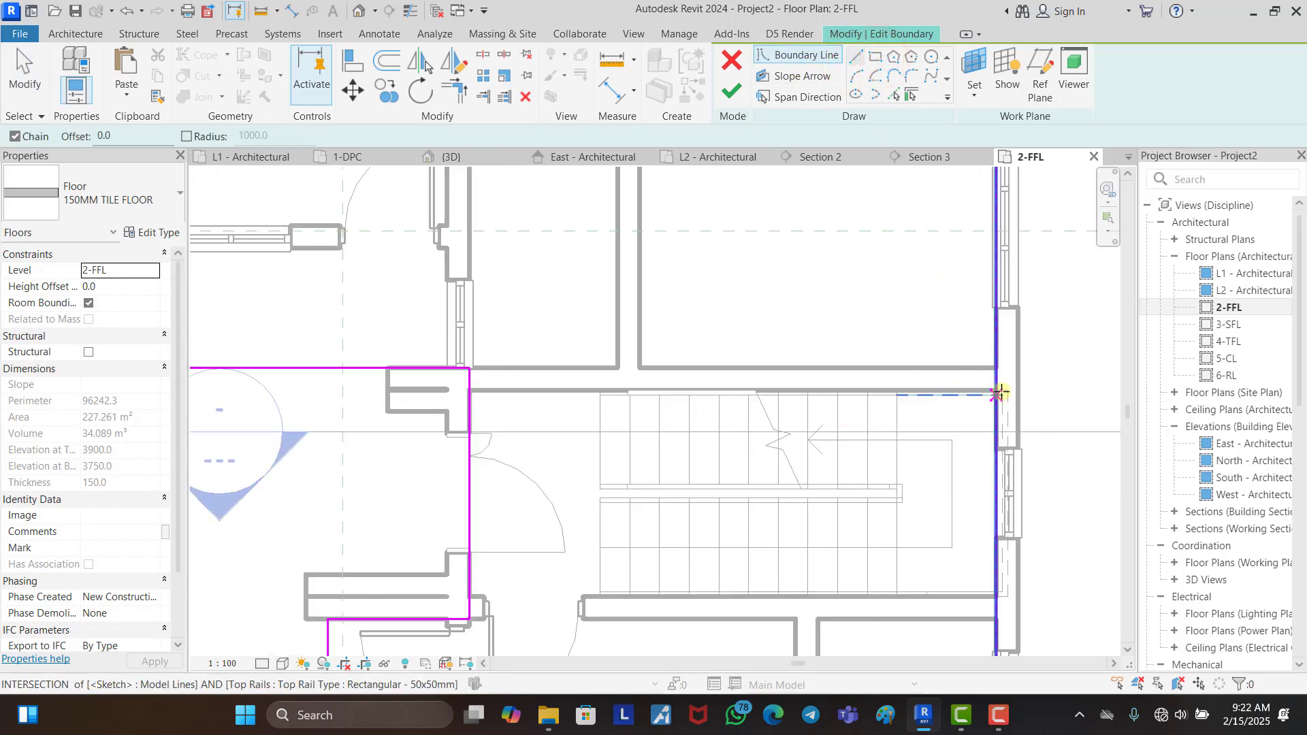
scroll(992, 392, "up", 2)
left_click(993, 392)
scroll(993, 392, "down", 3)
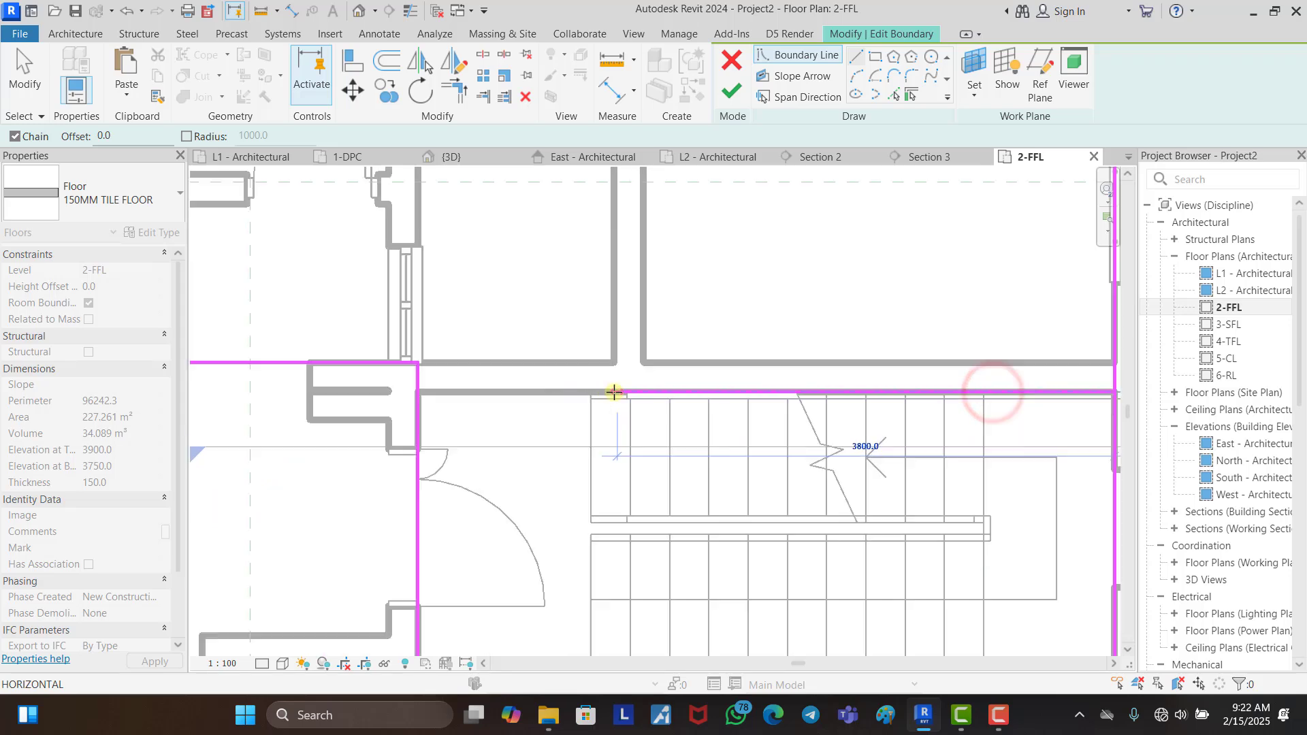
scroll(575, 392, "up", 3)
left_click(533, 392)
key("Escape")
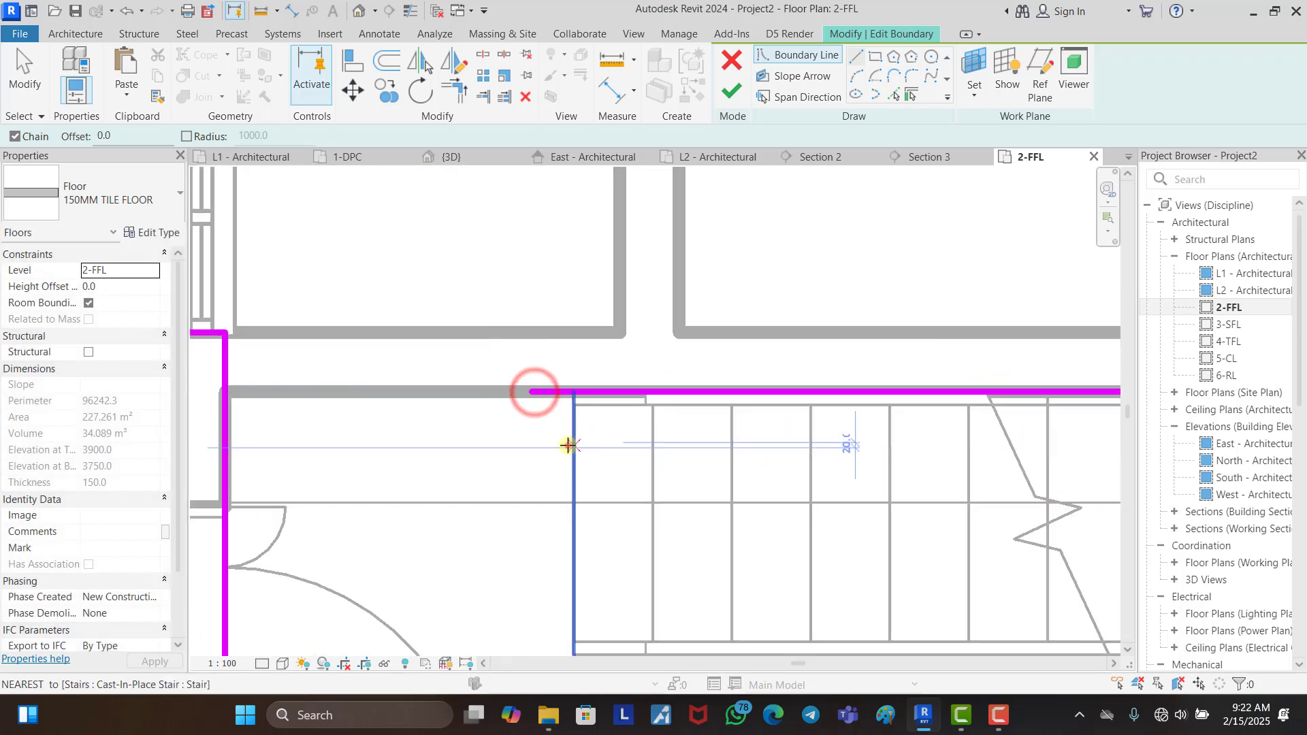
Step: Draw boundary lines along the flight's landing-side end and the lower wall's inner face, the latter about 2088 mm from the upper line
left_click(569, 445)
scroll(576, 371, "down", 5)
scroll(591, 555, "up", 4)
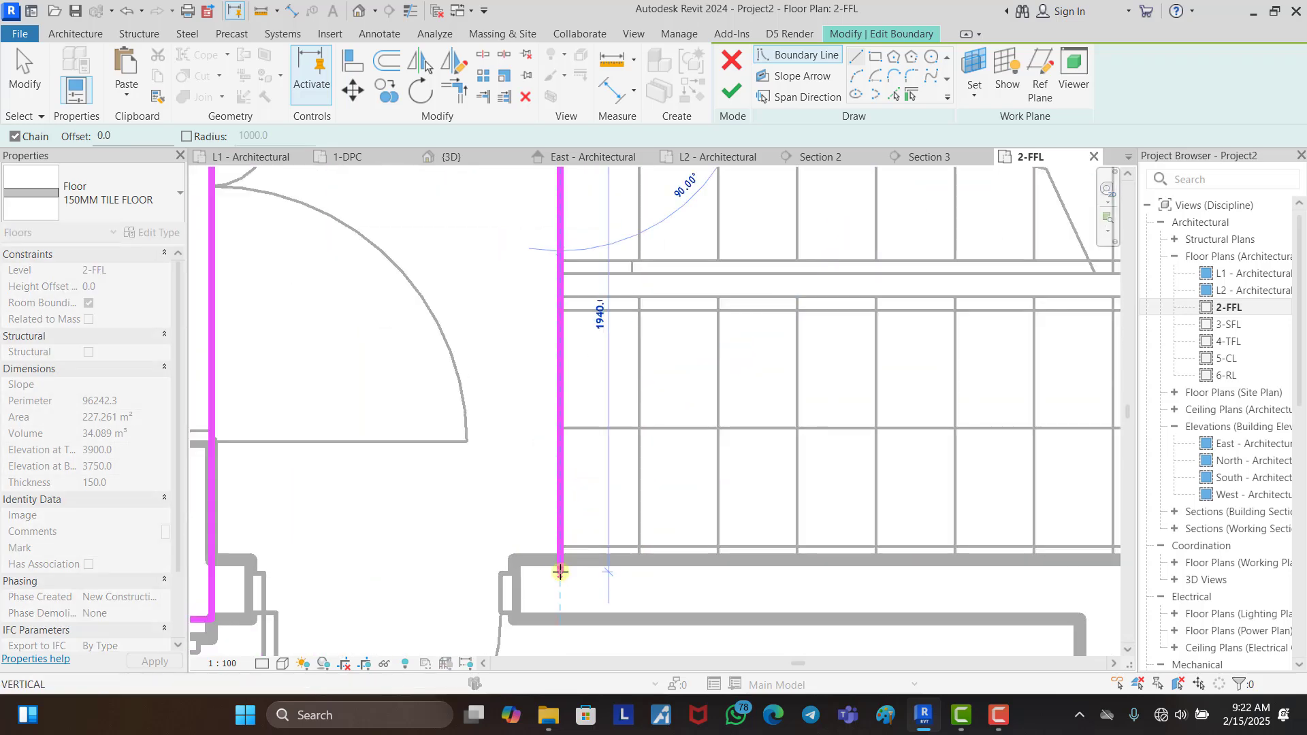
left_click(558, 564)
scroll(552, 562, "down", 5)
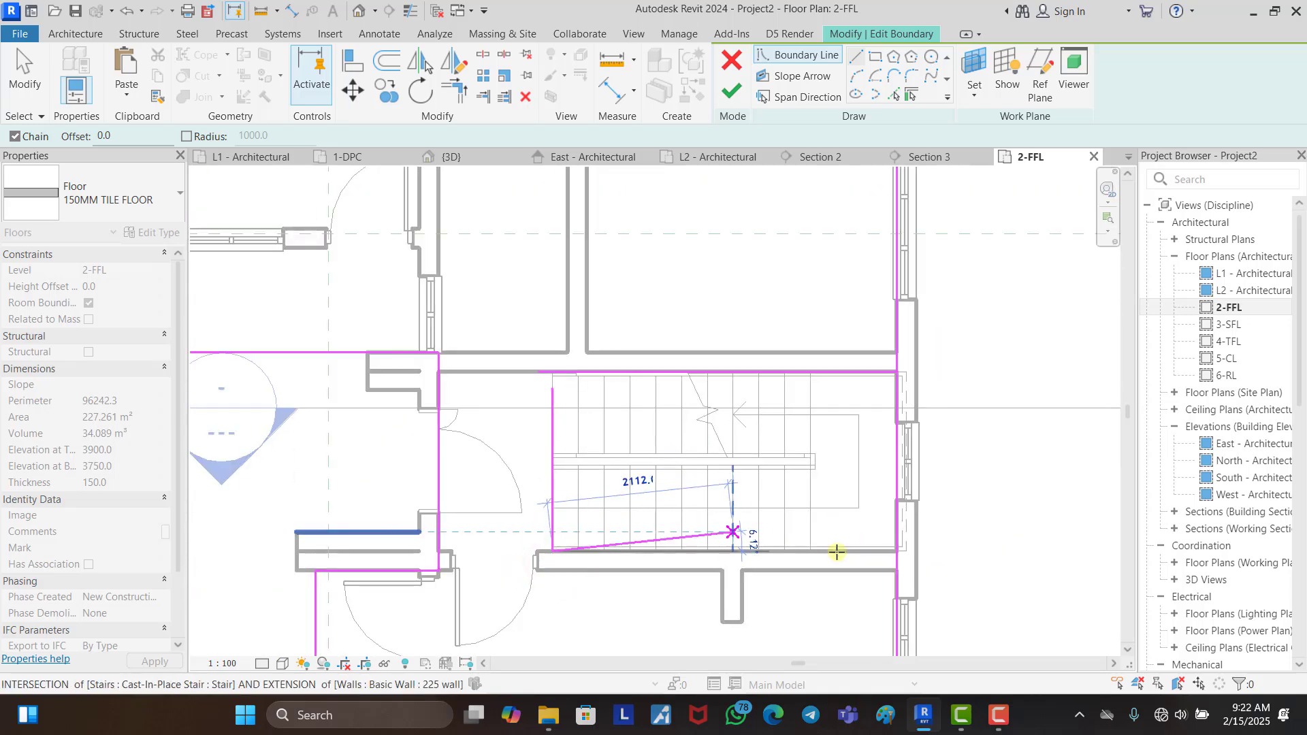
left_click(895, 553)
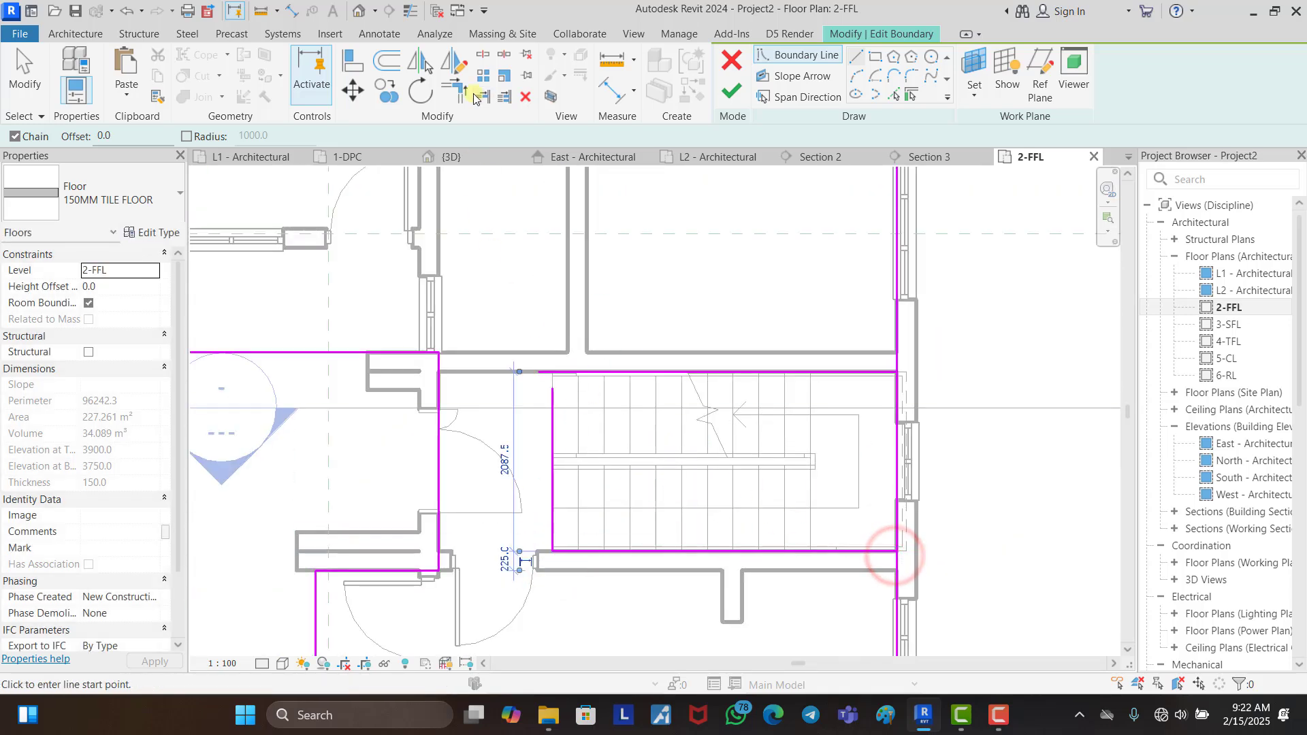
Step: Split the outer slab edge beside the side stair, trim the boundary corners to cut out the stairwell, and finish the floor sketch
left_click(553, 419)
left_click(582, 376)
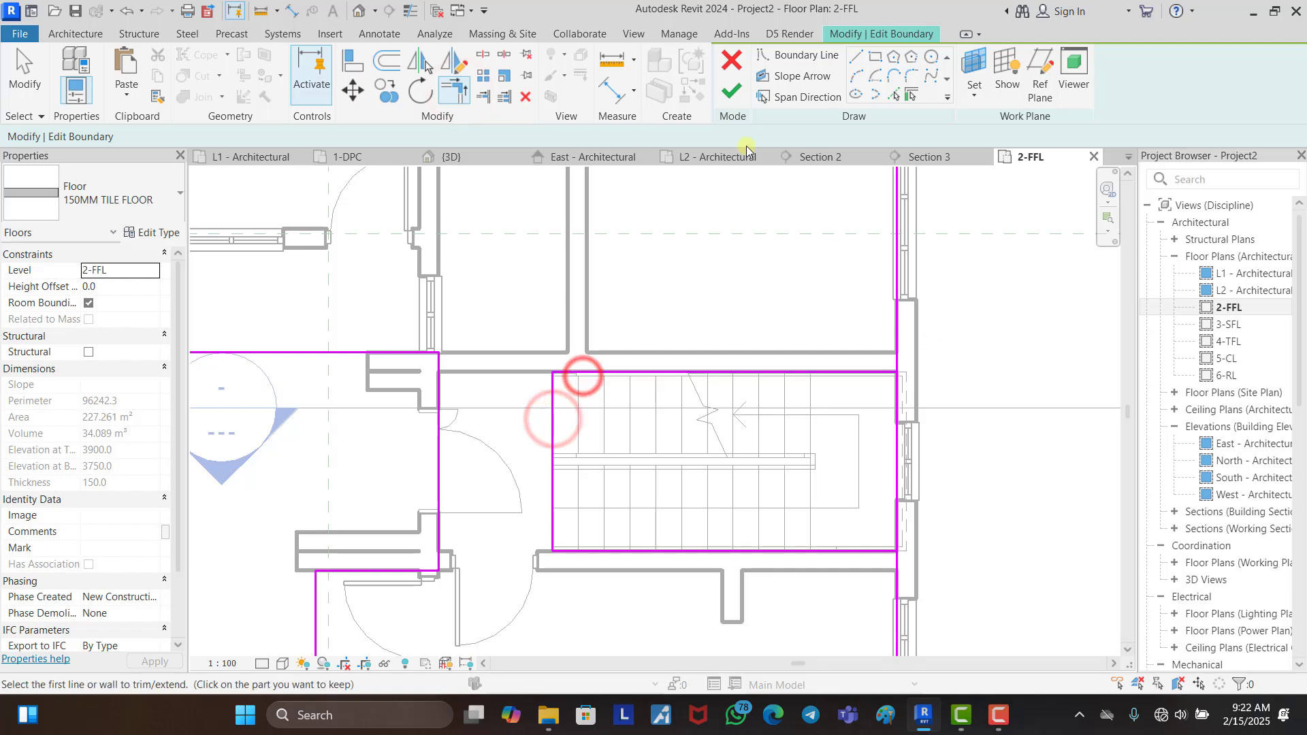
left_click(483, 56)
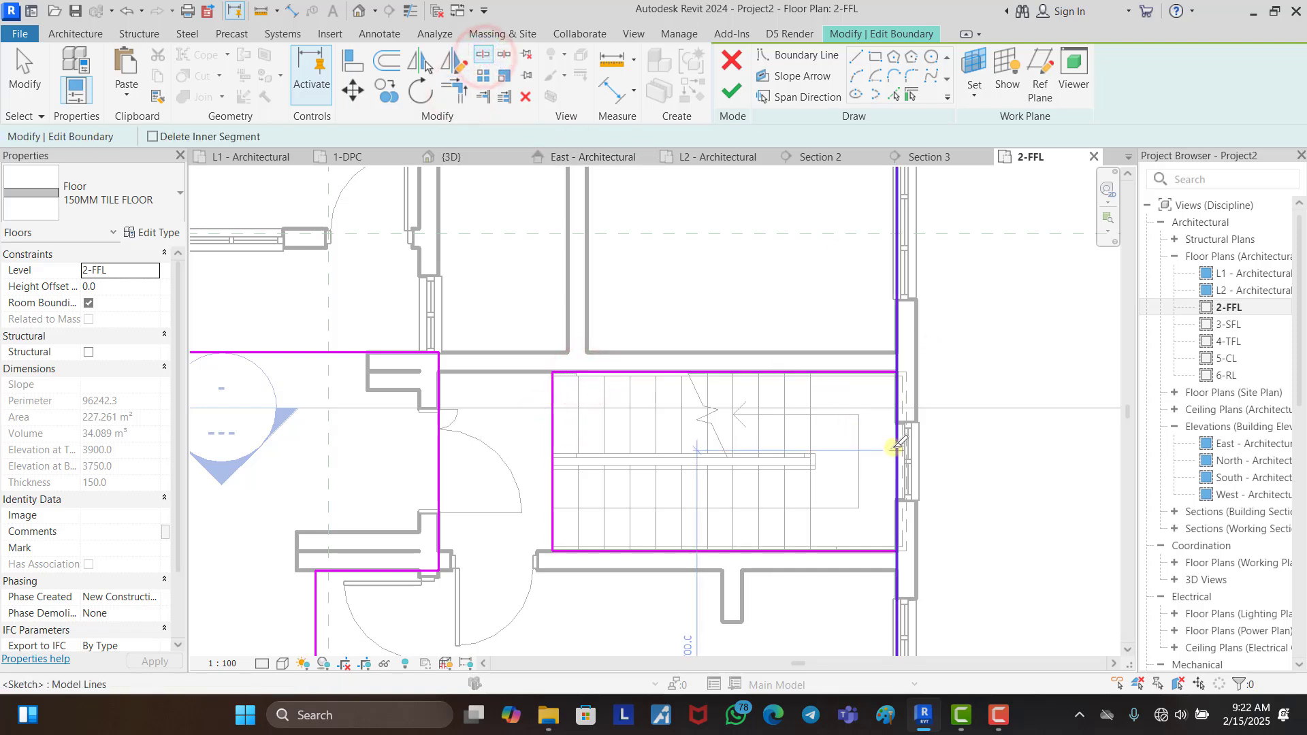
left_click(456, 90)
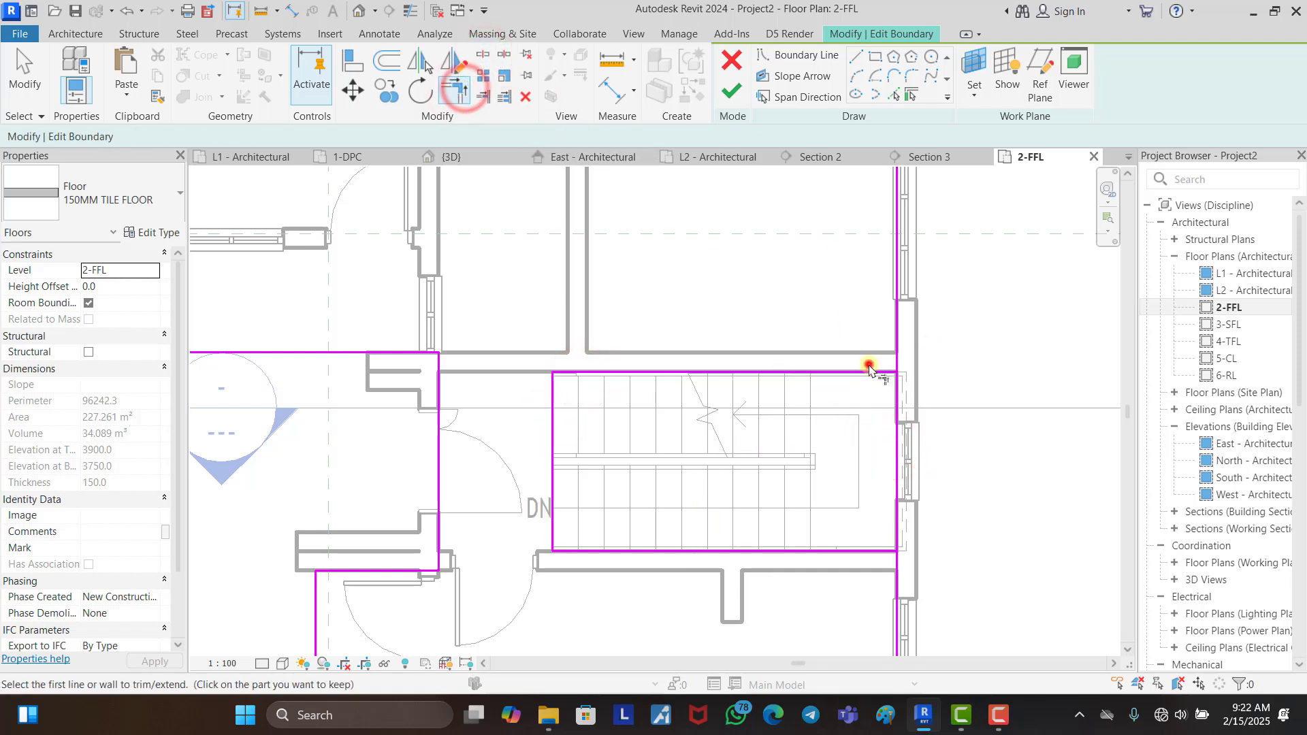
left_click(878, 371)
left_click(895, 353)
left_click(878, 550)
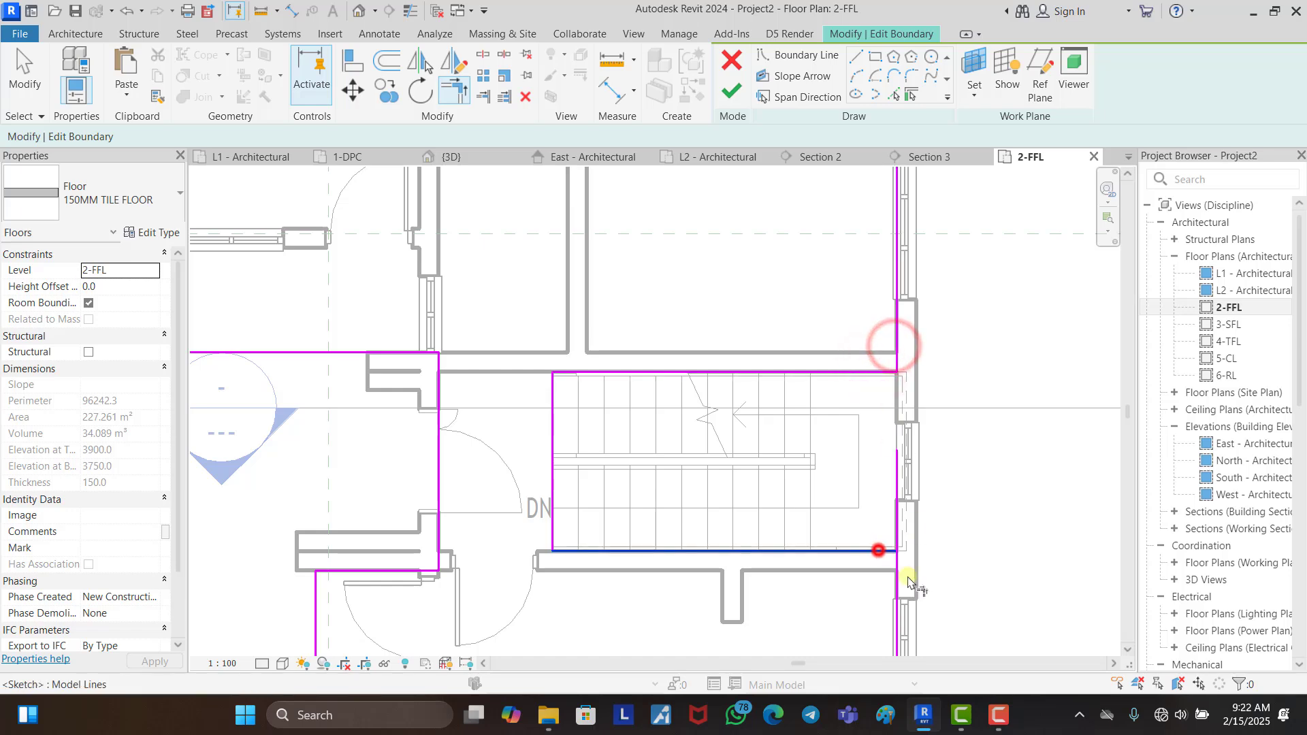
left_click(898, 580)
key("Escape")
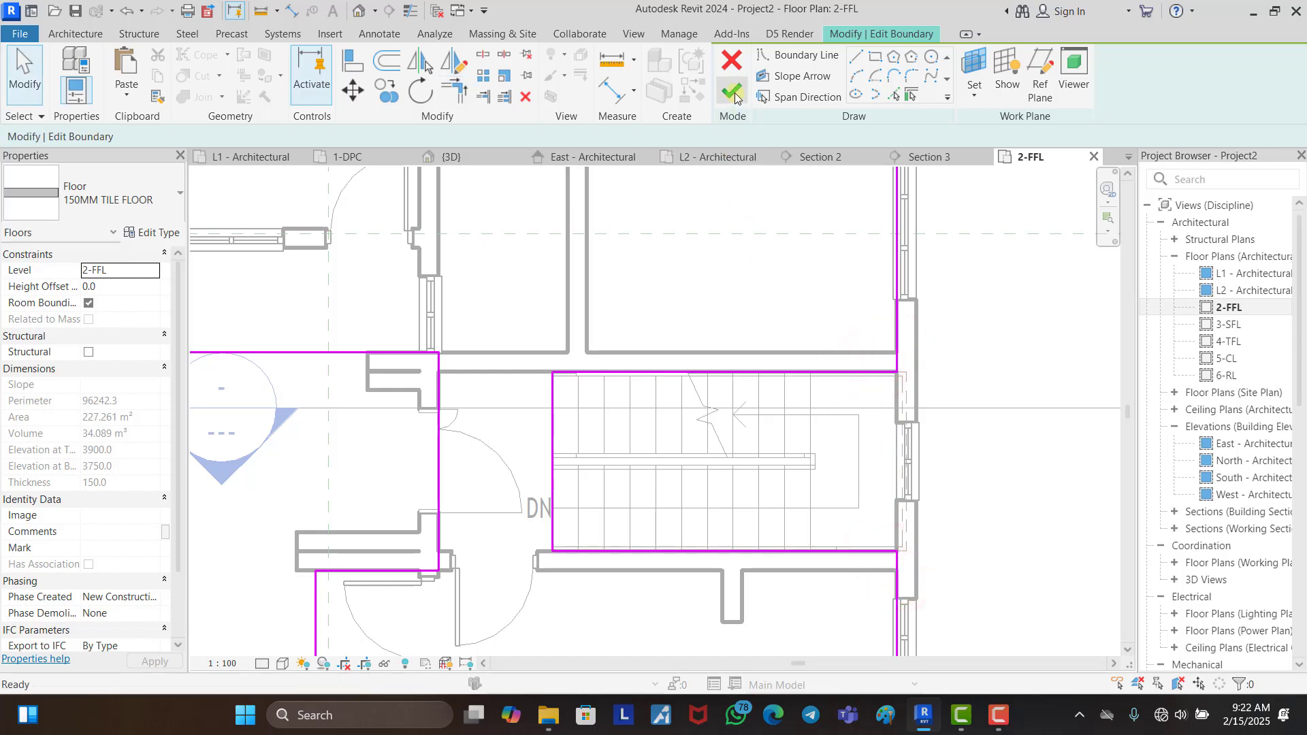
left_click(734, 96)
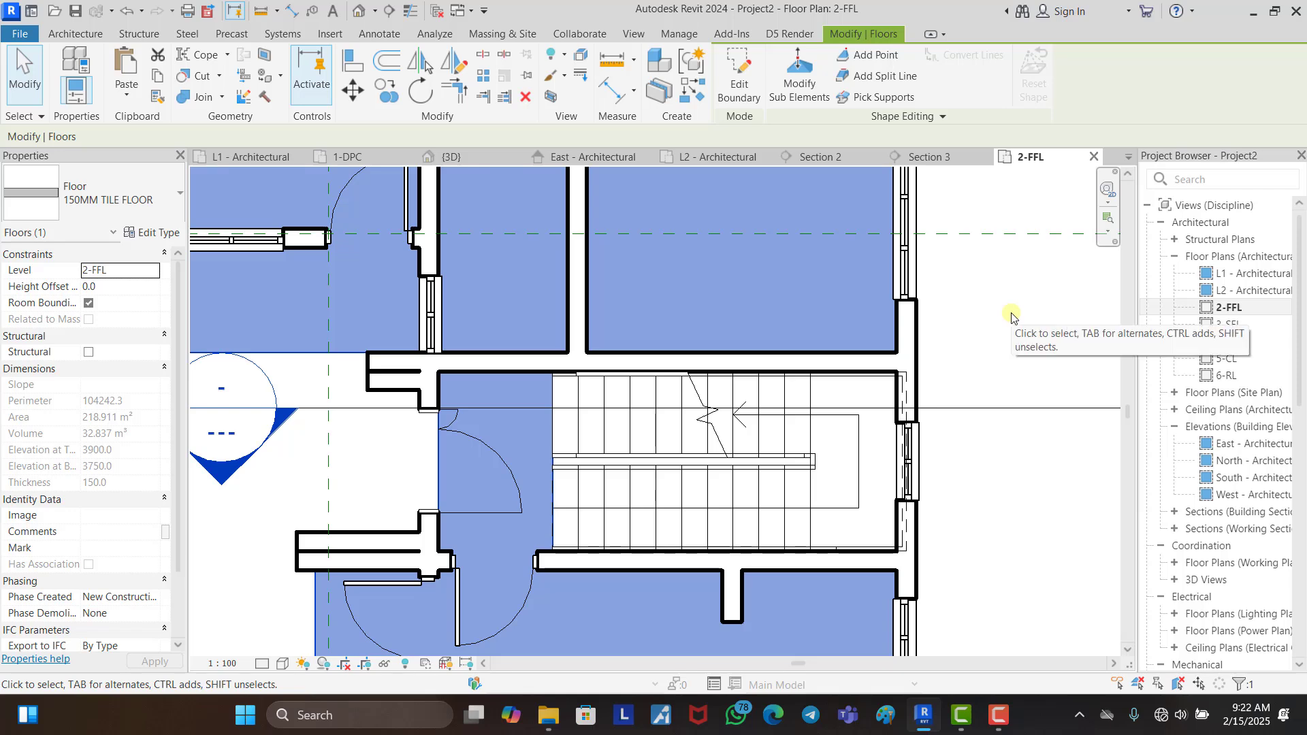
left_click(1010, 312)
scroll(1010, 311, "down", 4)
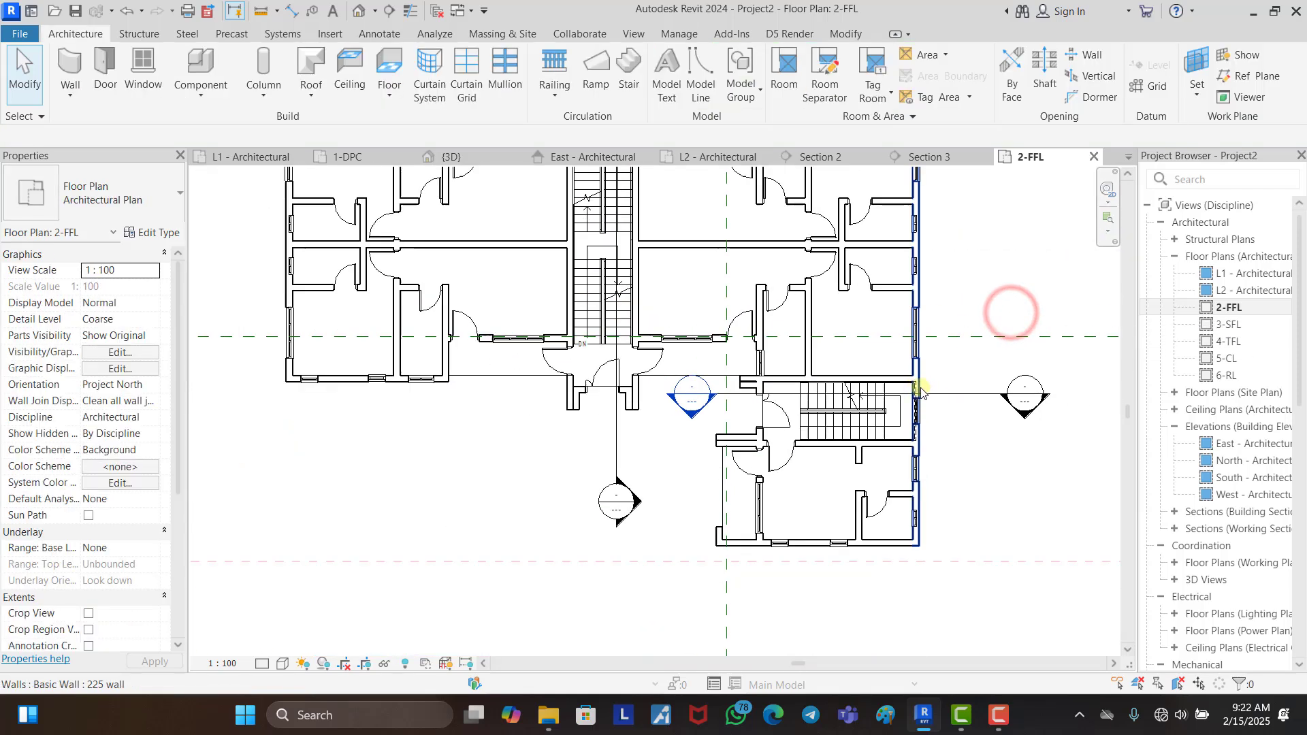
Step: In Section 2, delete the uncut floor slabs at levels 3-SFL and 4-TFL
left_click(848, 157)
left_click(799, 407)
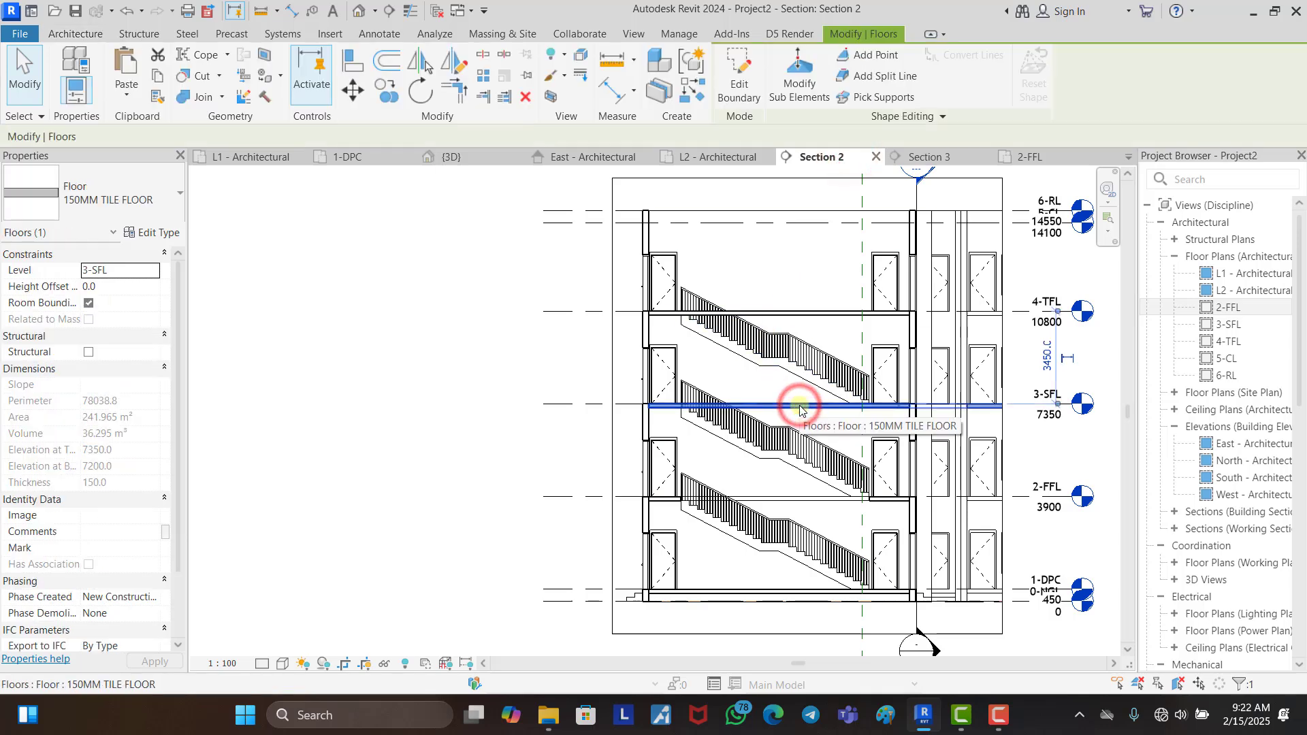
left_click(800, 305)
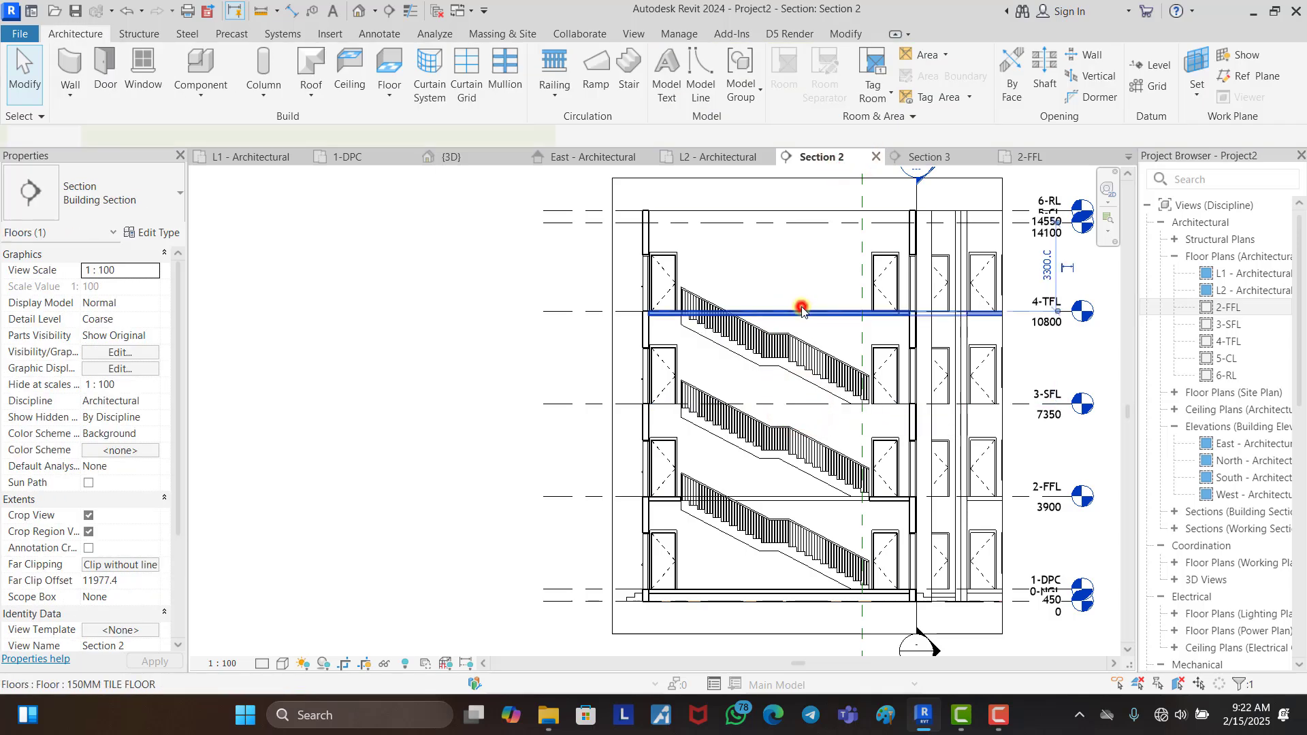
Step: Copy the 2-FFL slab with its stair openings up to levels 3-SFL and 4-TFL, using multiple copies
left_click(777, 494)
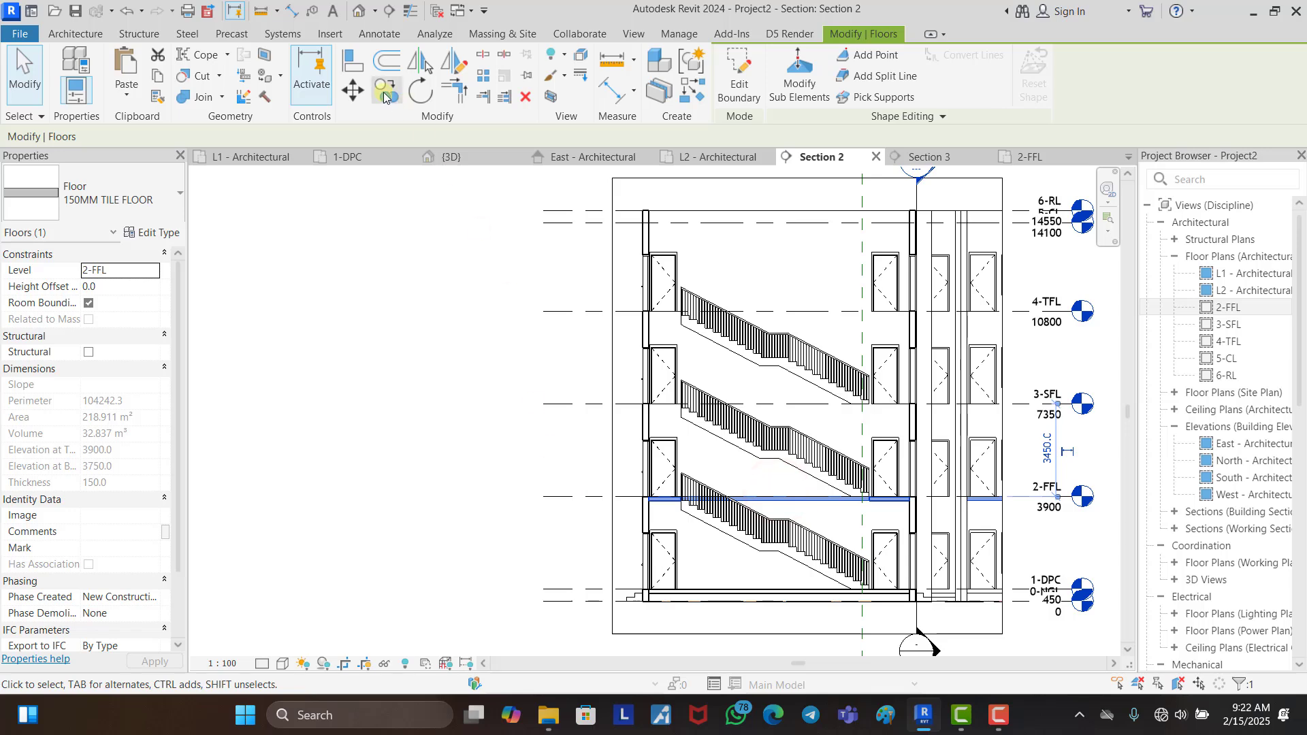
left_click(384, 97)
left_click(587, 493)
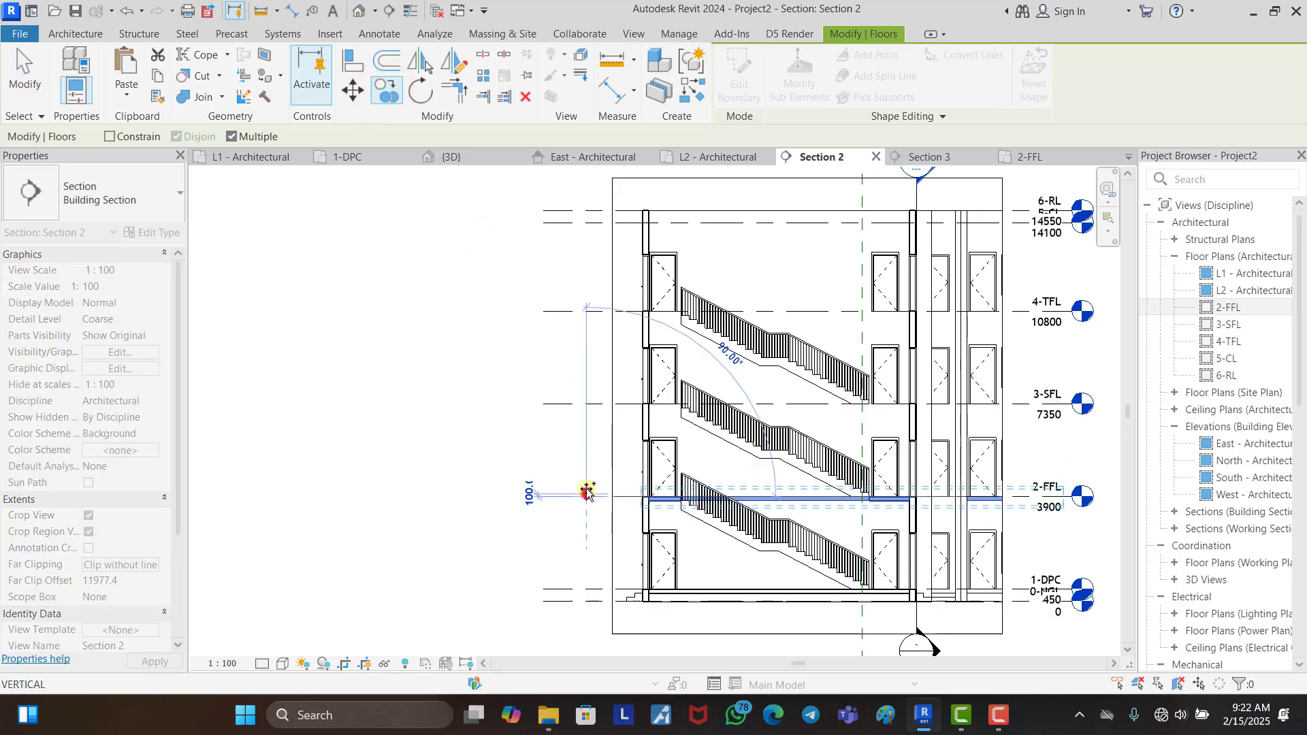
left_click(587, 406)
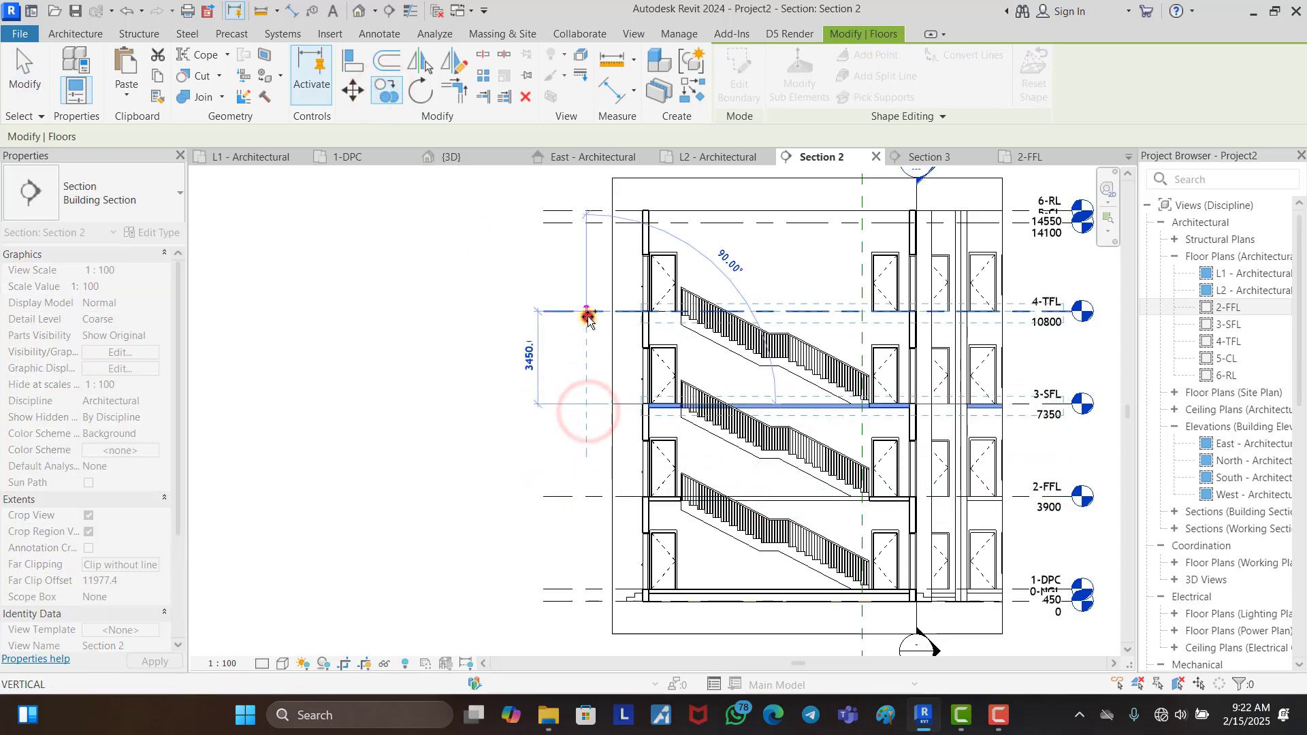
left_click(586, 314)
key("Escape")
key("Escape")
left_click(432, 347)
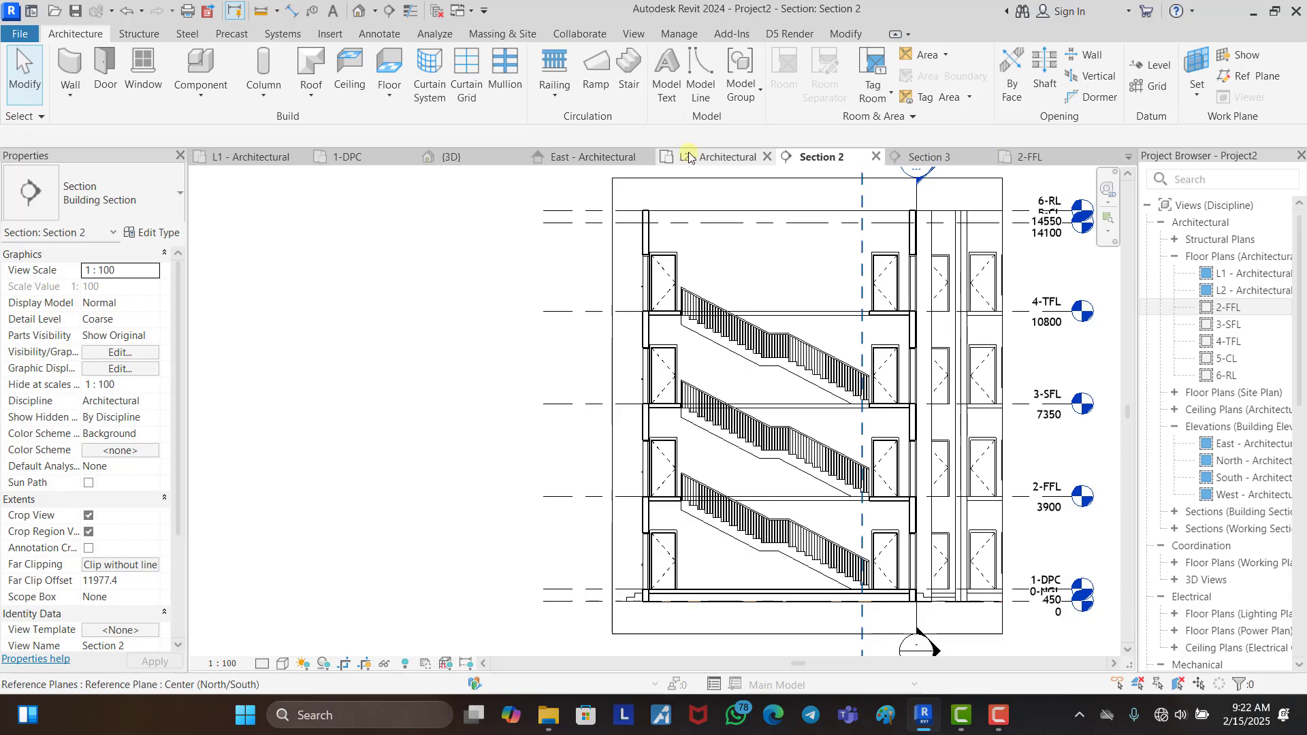
Step: Examine the building's base in the 3D view, checking the gap beneath the 1-DPC slab along the balconies
left_click(474, 162)
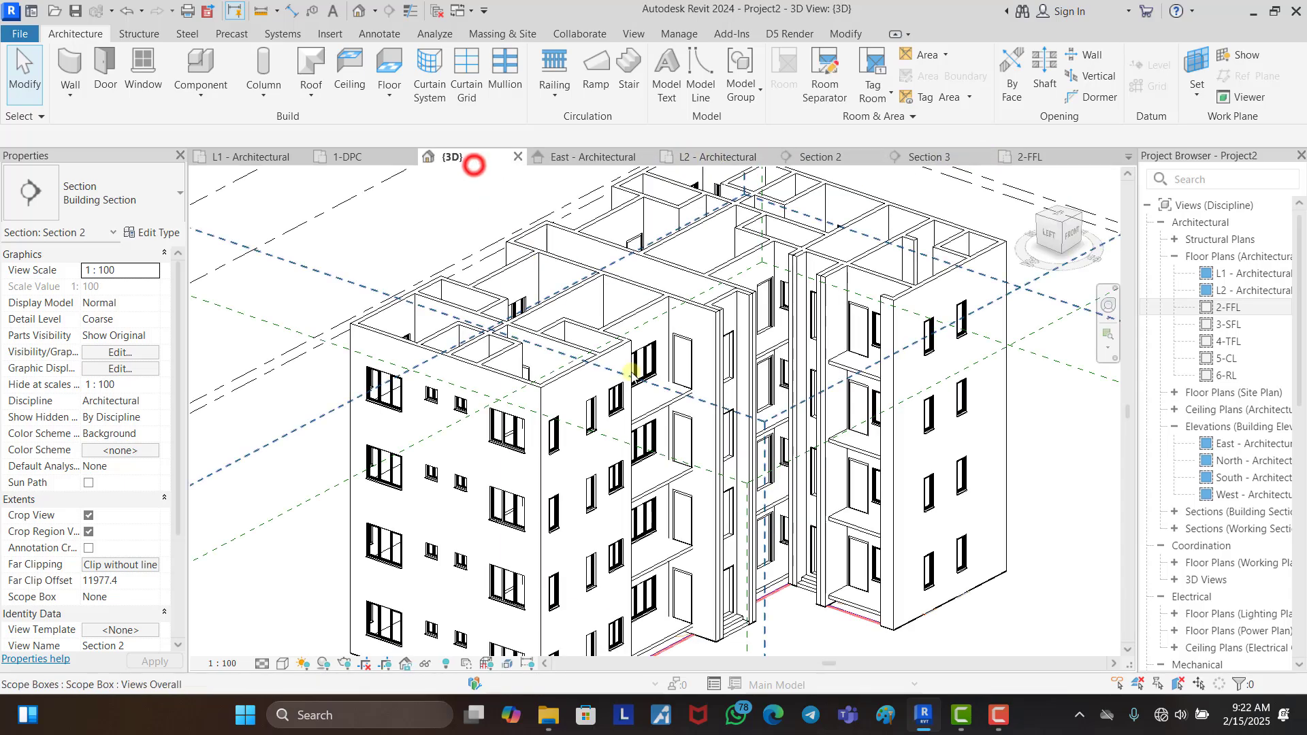
scroll(609, 430, "down", 2)
middle_click_drag(940, 570, 1102, 627, "shift")
scroll(704, 542, "up", 4)
scroll(704, 542, "up", 5)
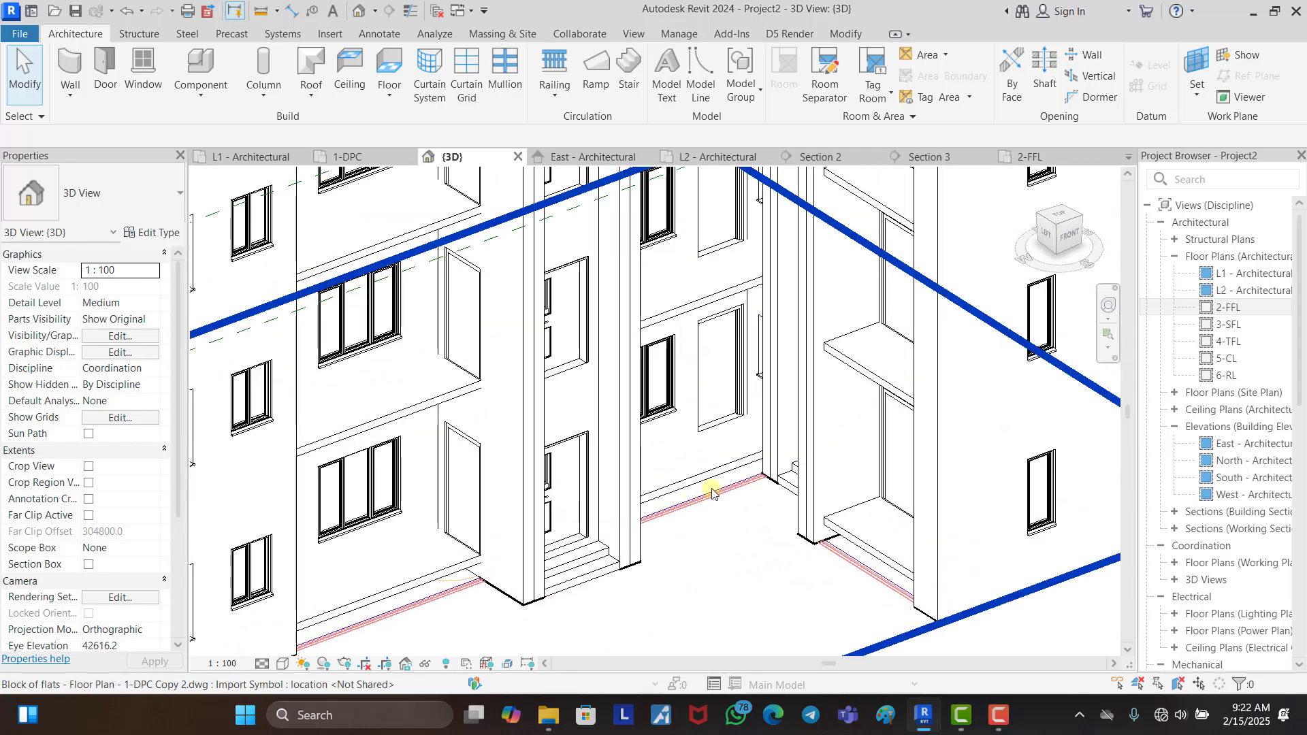
left_click(747, 461)
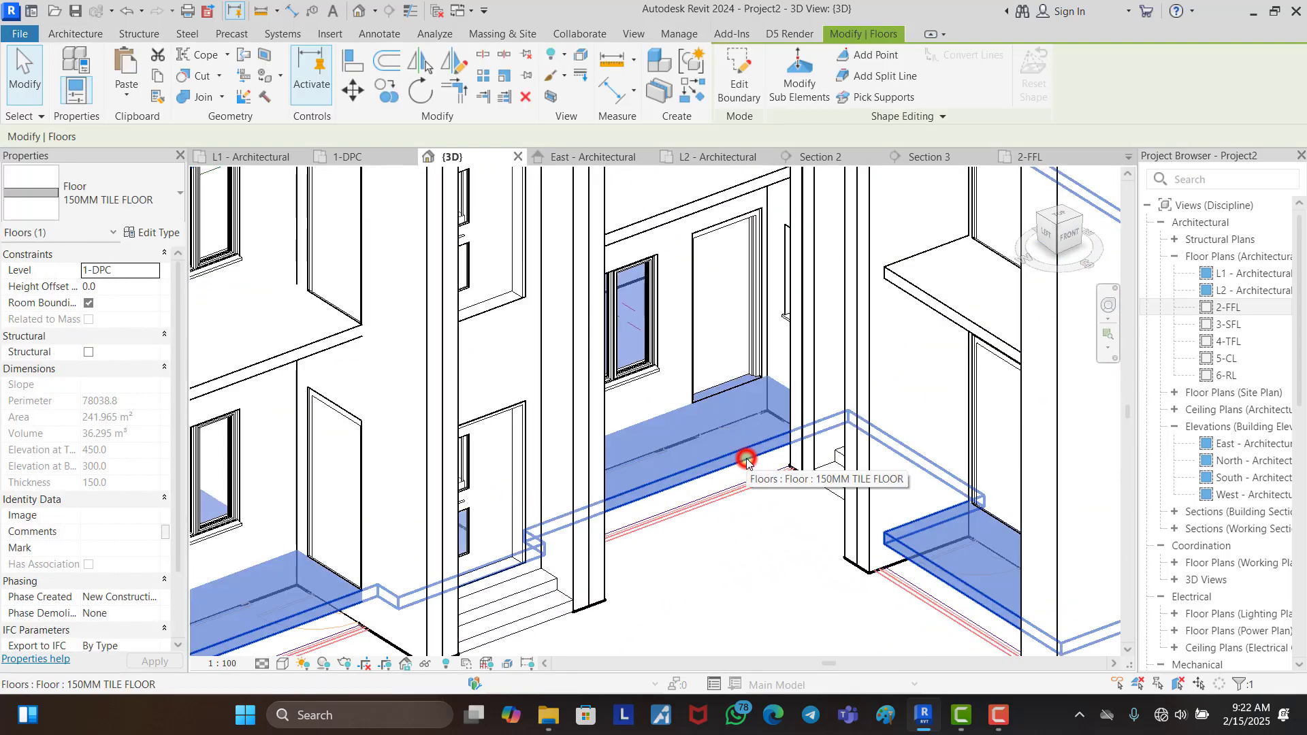
left_click(761, 527)
scroll(761, 526, "down", 3)
middle_click_drag(760, 528, 708, 532, "shift")
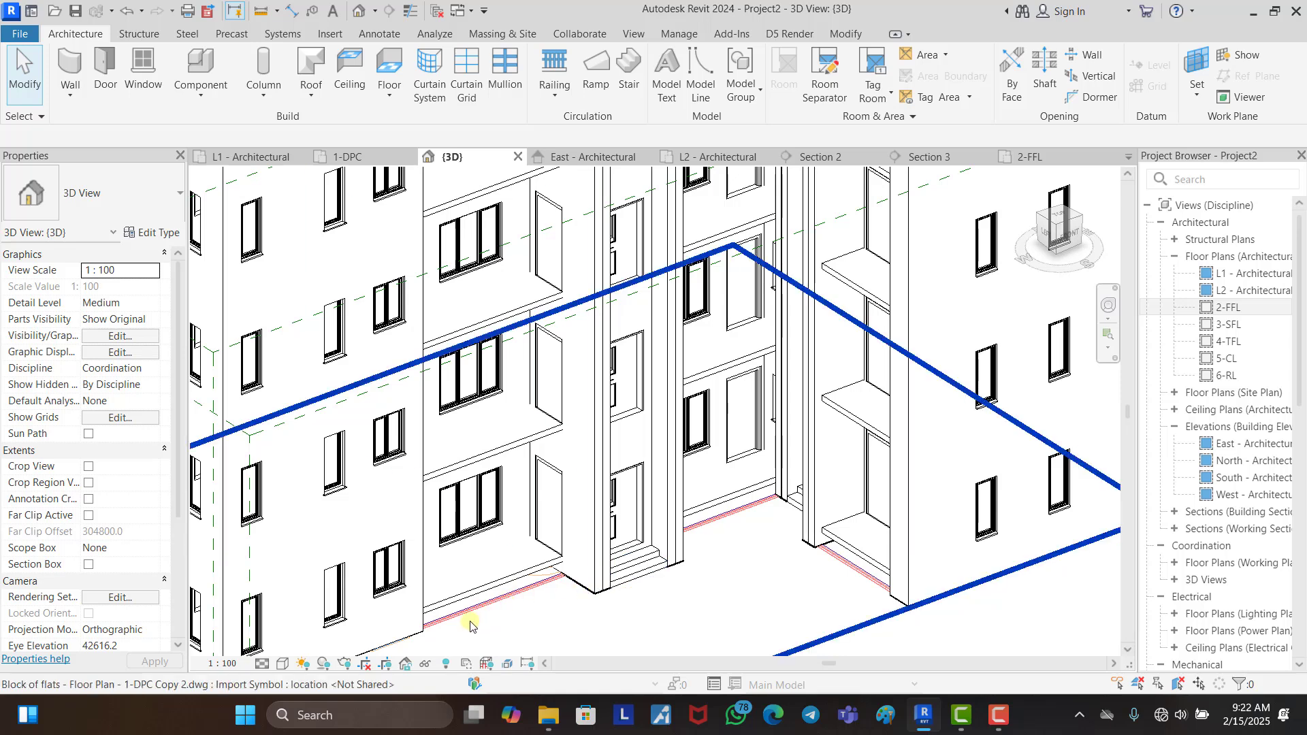
scroll(469, 622, "up", 3)
scroll(422, 604, "up", 2)
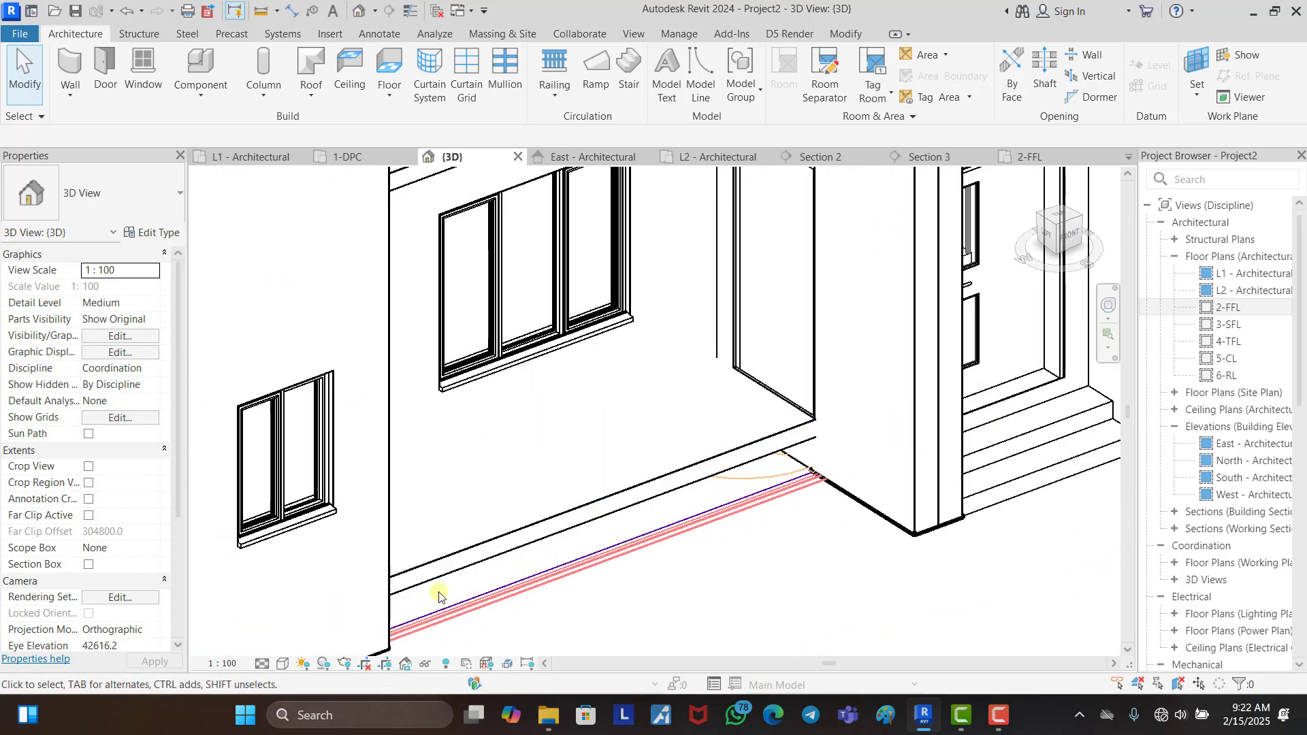
scroll(613, 467, "down", 5)
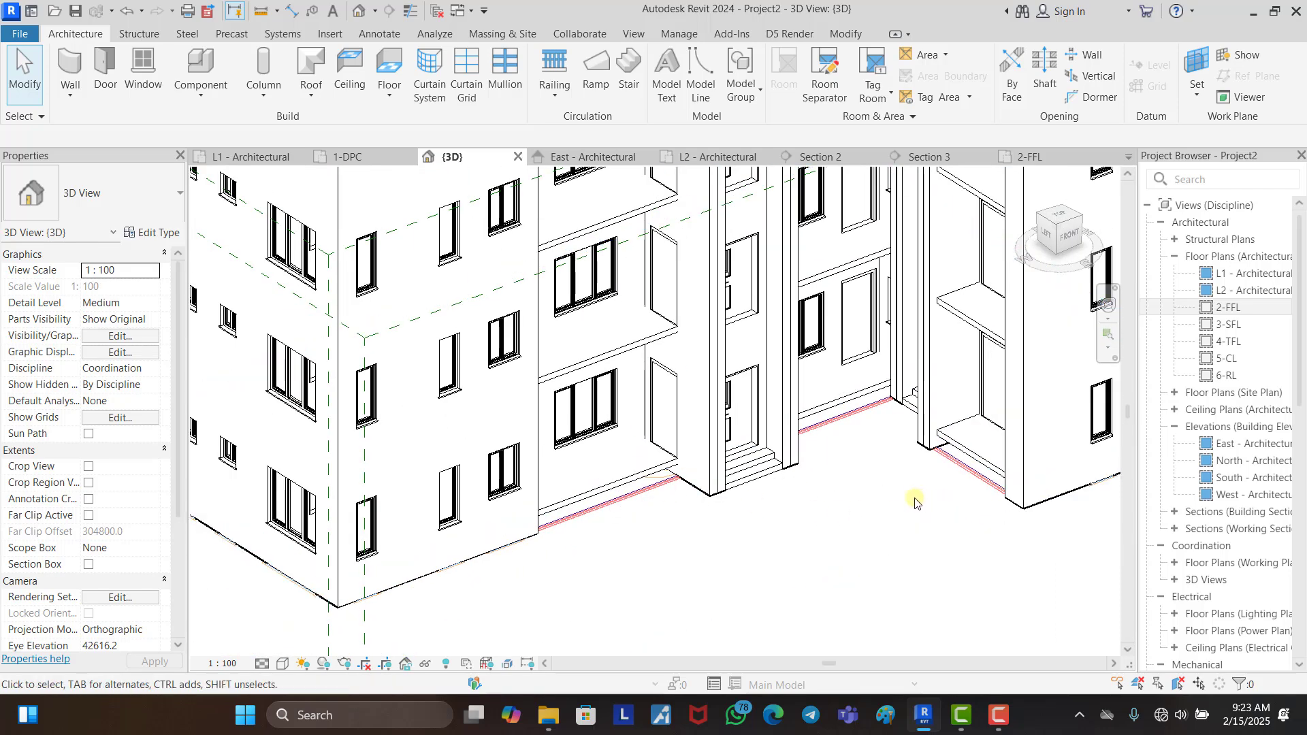
middle_click_drag(890, 512, 860, 543, "shift")
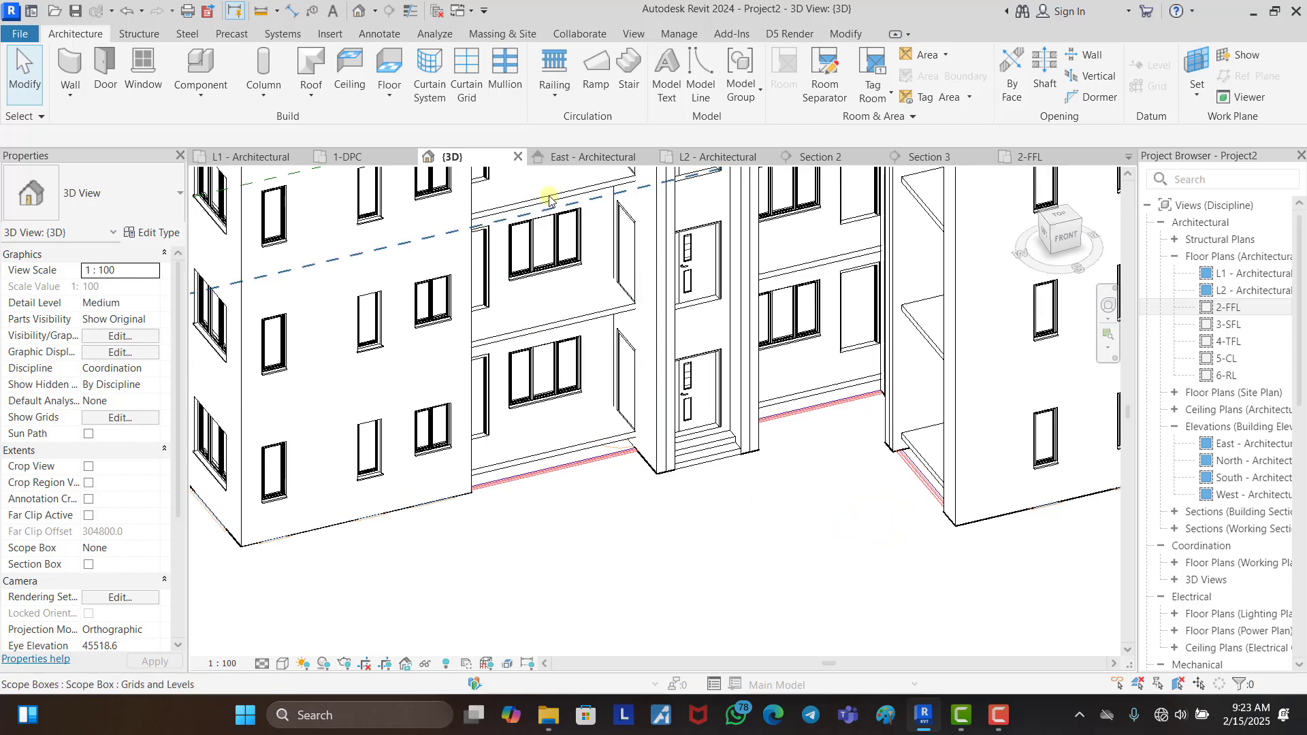
Step: In the L1 plan, draw a 225 wall from 0-NGL up to level 1-DPC, 4200 mm long, along the upper-left balcony's outer edge
left_click(260, 160)
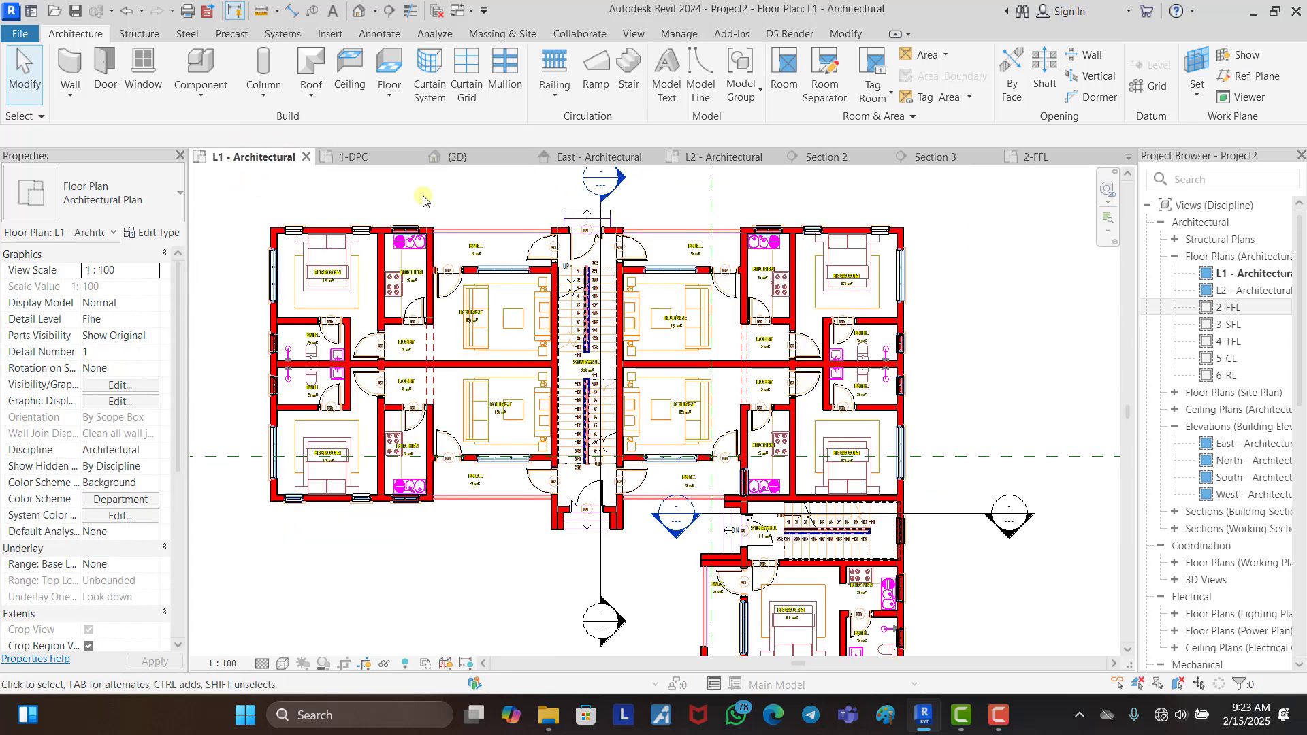
scroll(436, 222, "up", 5)
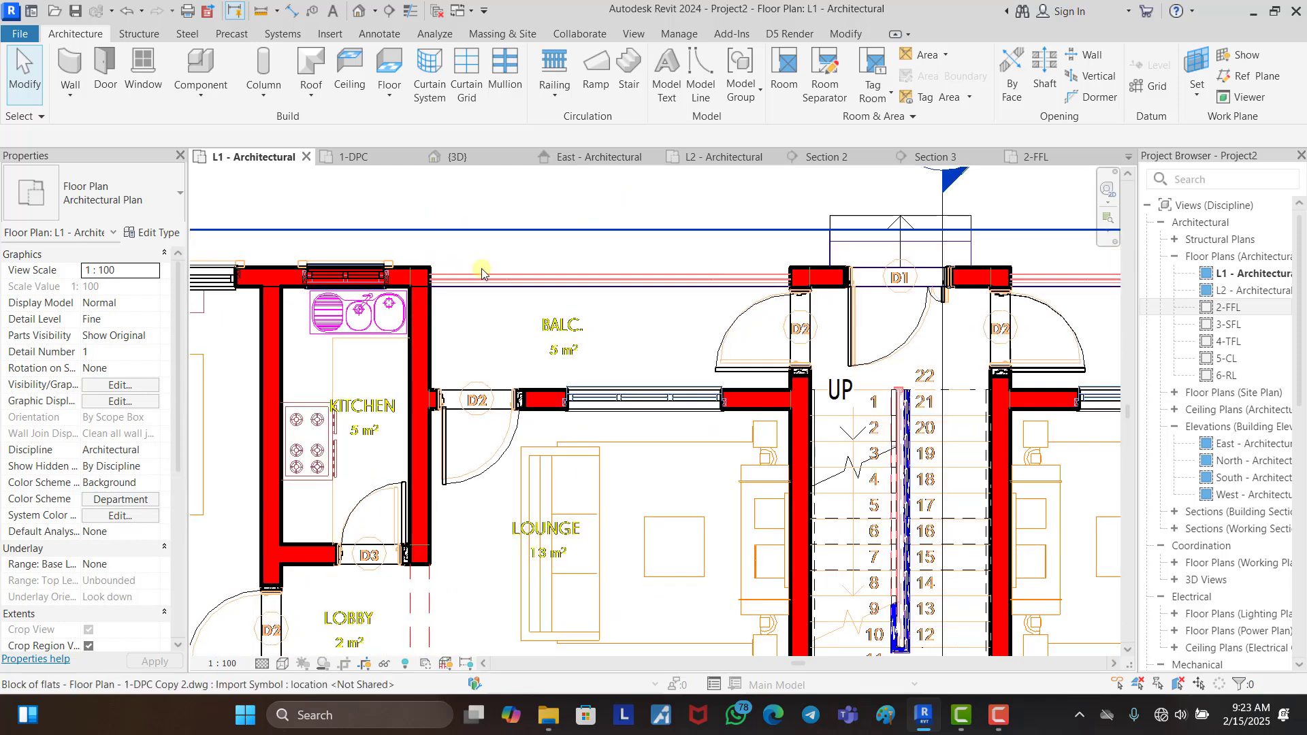
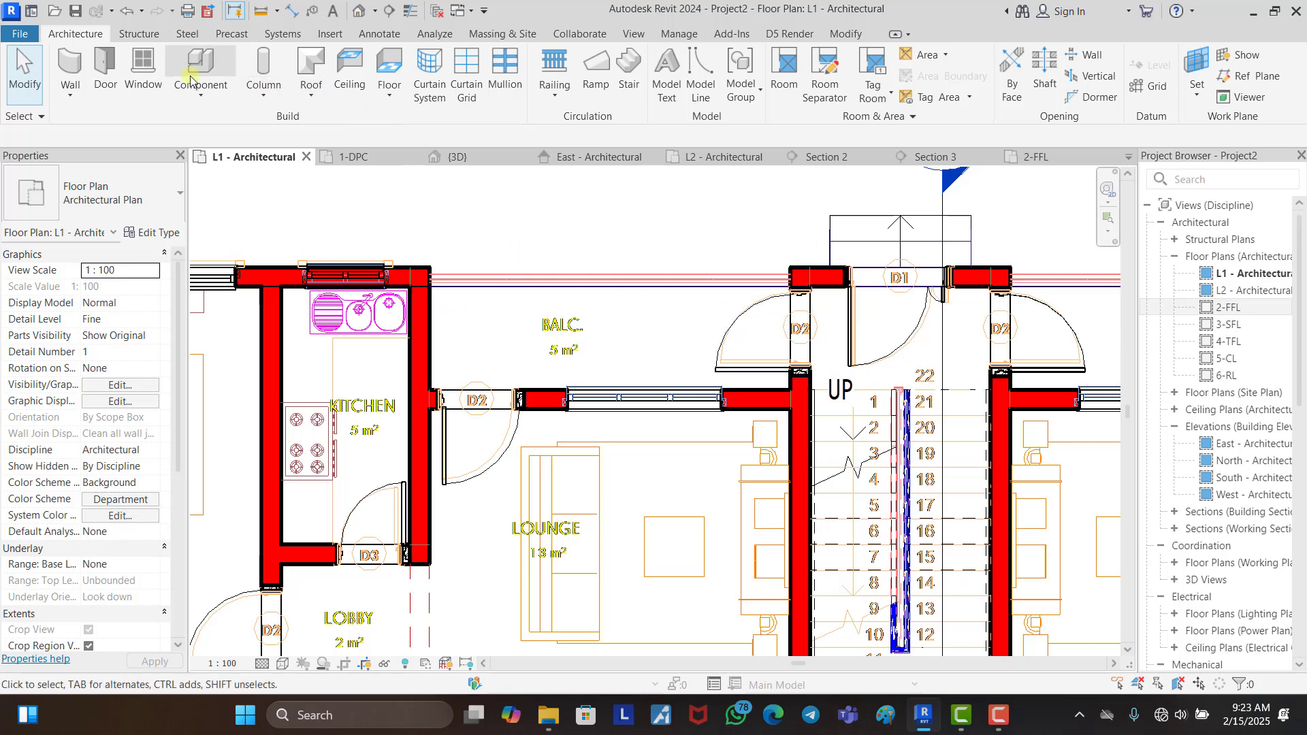
left_click(71, 68)
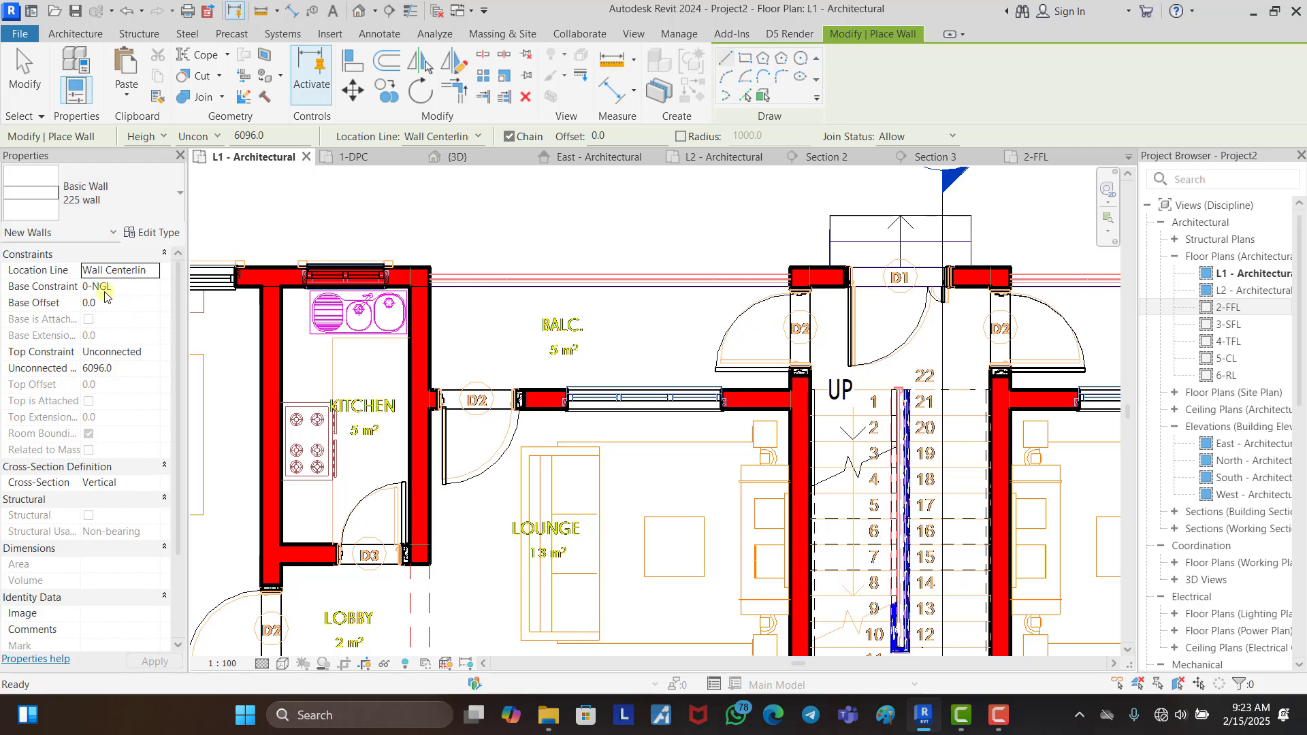
left_click(153, 352)
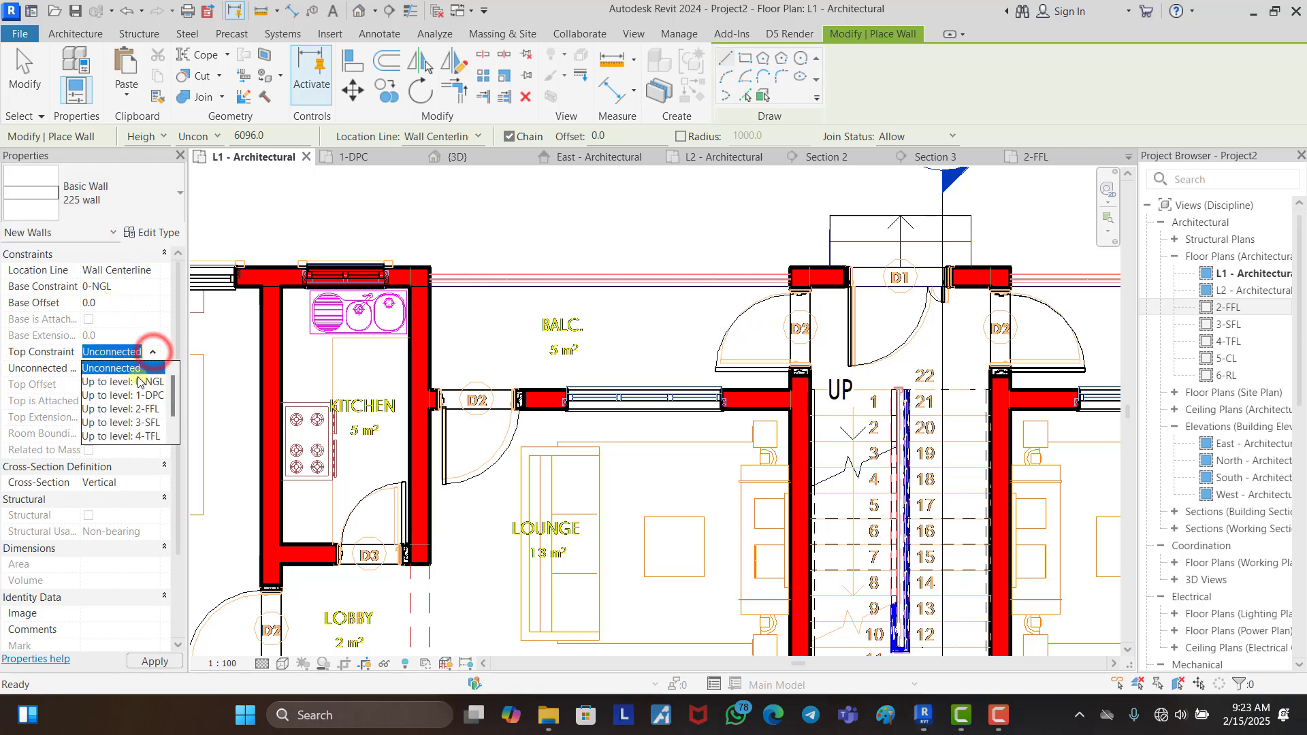
scroll(144, 393, "down", 1)
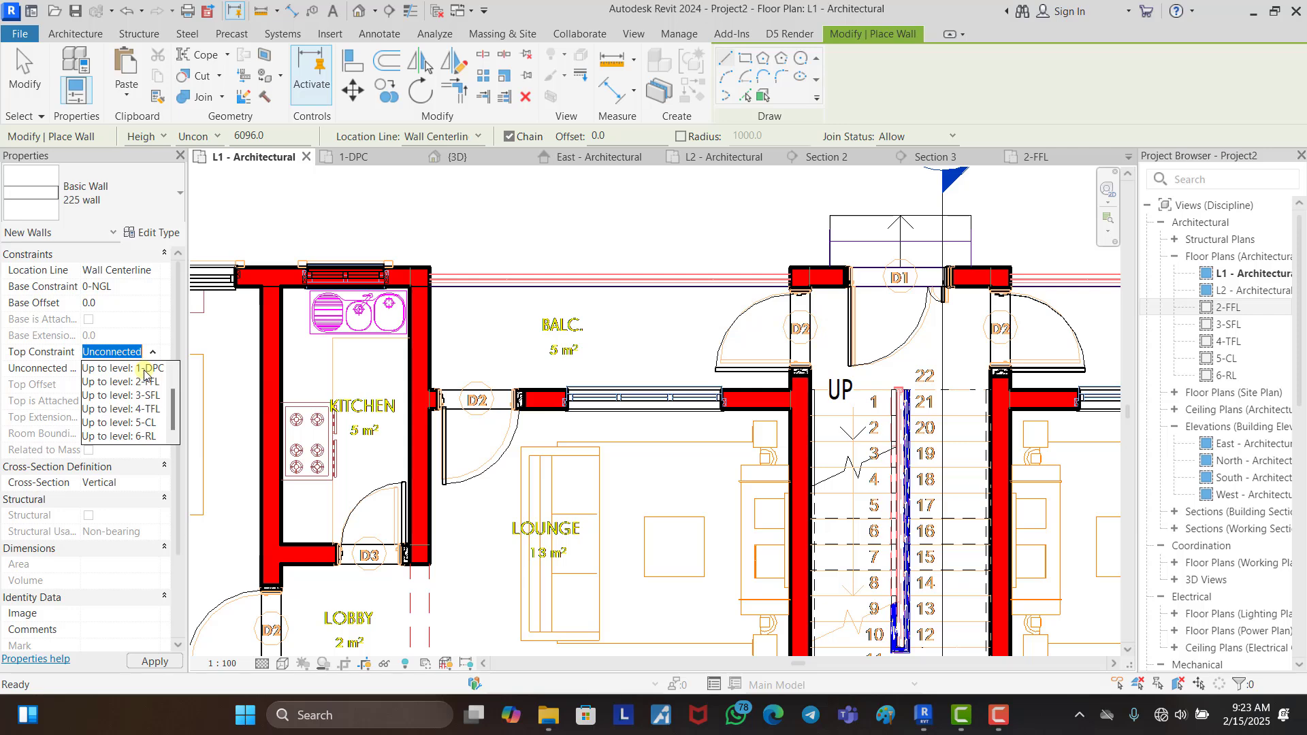
left_click(144, 370)
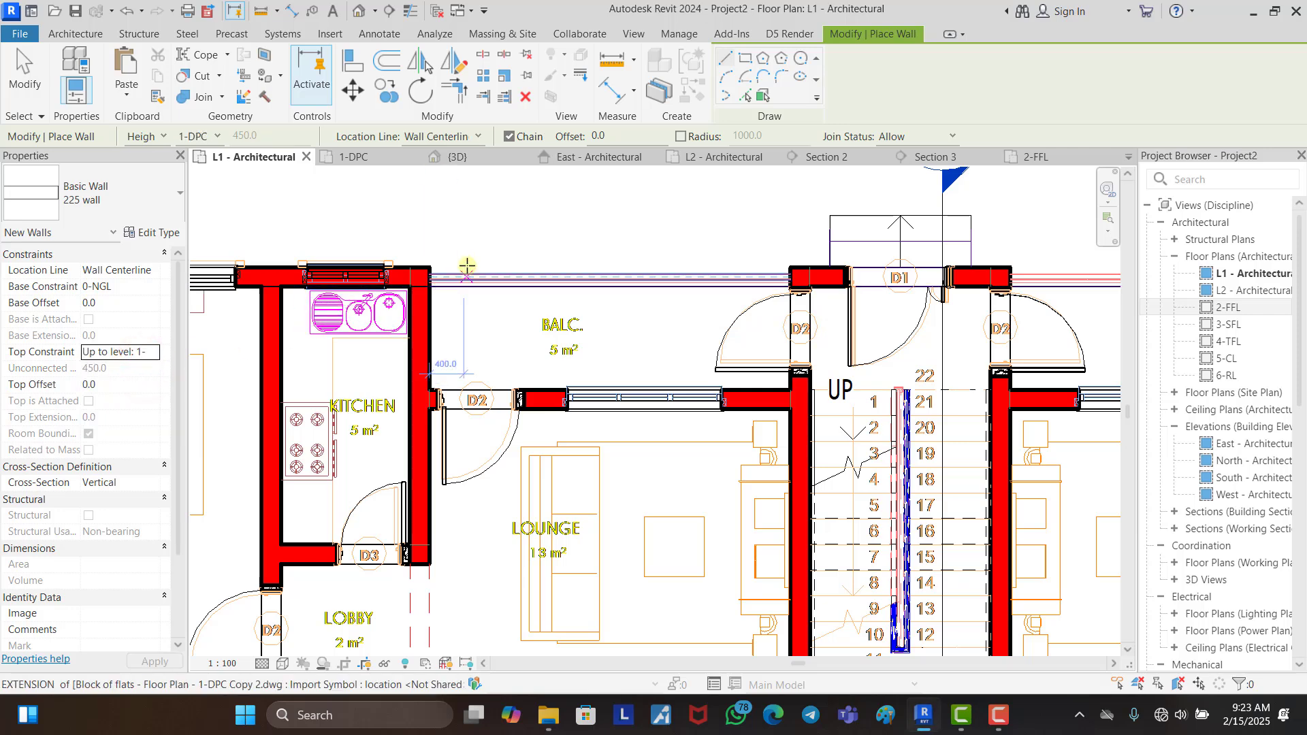
scroll(430, 286, "up", 5)
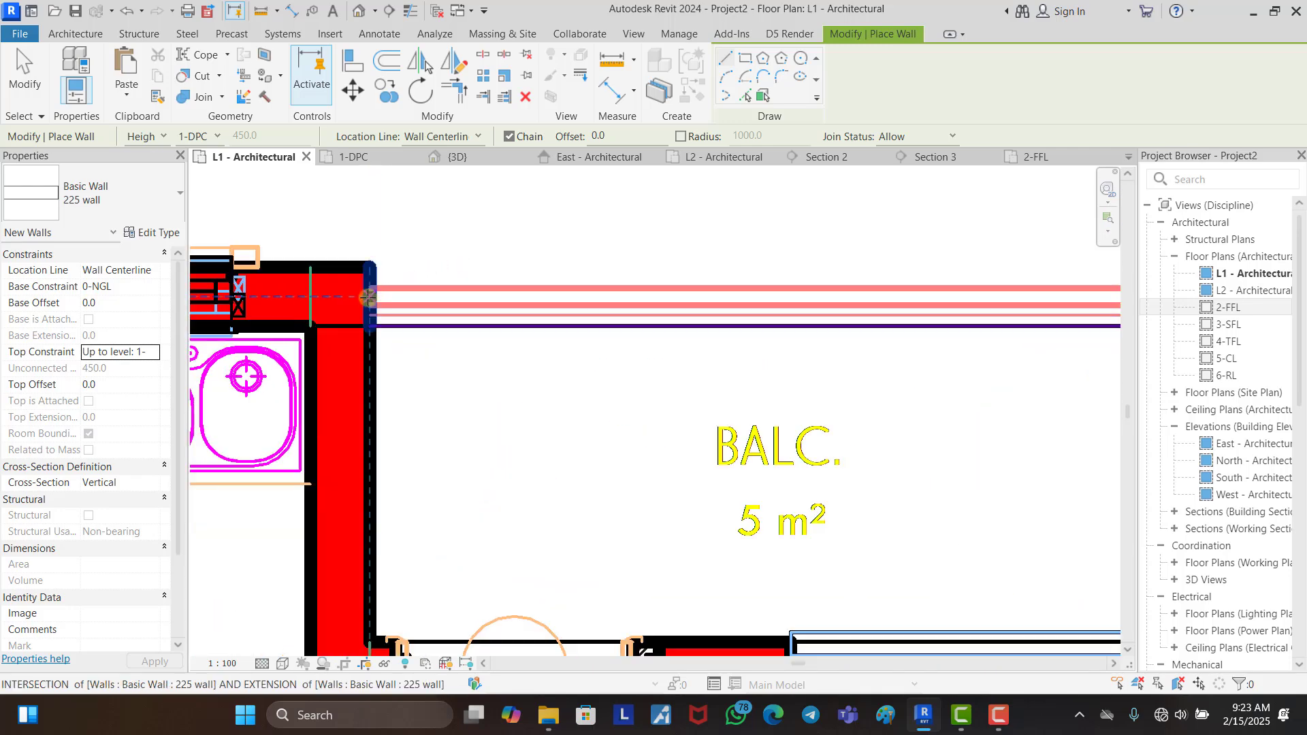
left_click(387, 293)
scroll(381, 294, "down", 3)
scroll(904, 296, "up", 2)
middle_click_drag(905, 296, 830, 297)
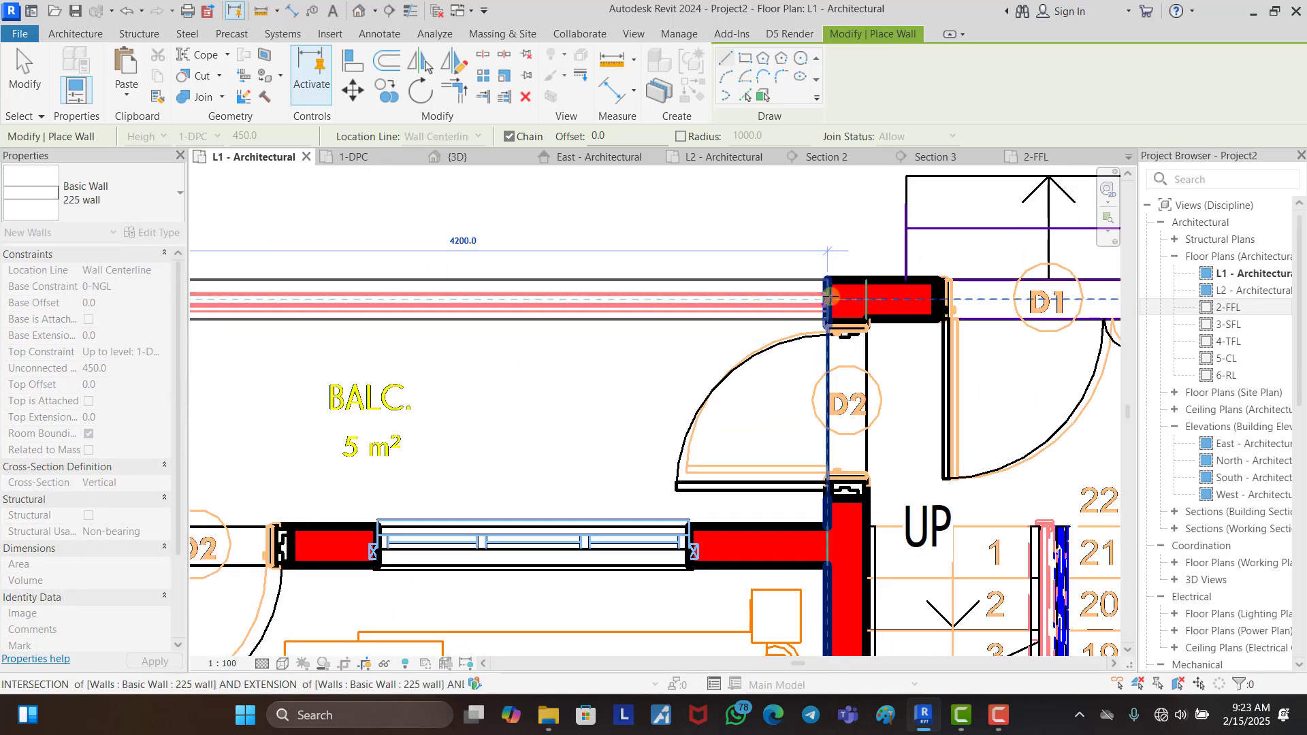
left_click(831, 297)
Step: Draw a matching 4200 mm base wall along the outer edge of the balcony on the other side of the upper entrance
scroll(817, 297, "down", 4)
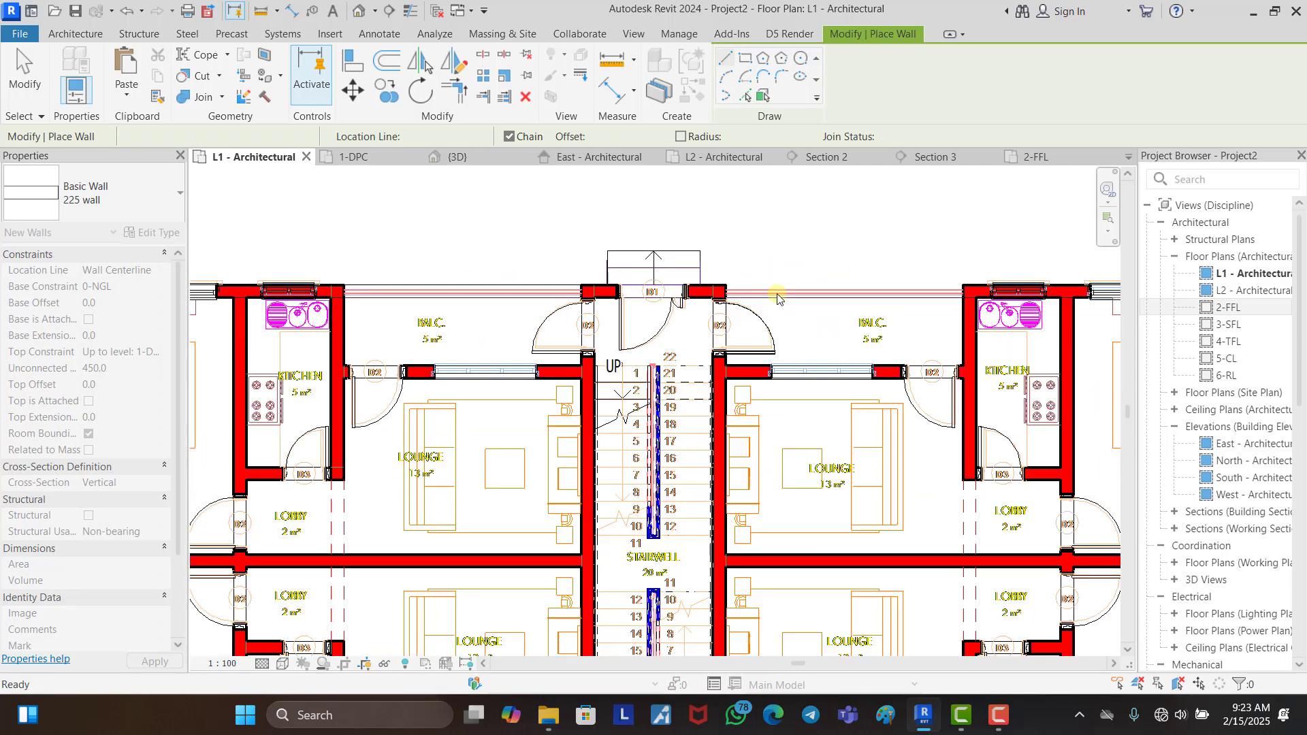
scroll(864, 298, "up", 5)
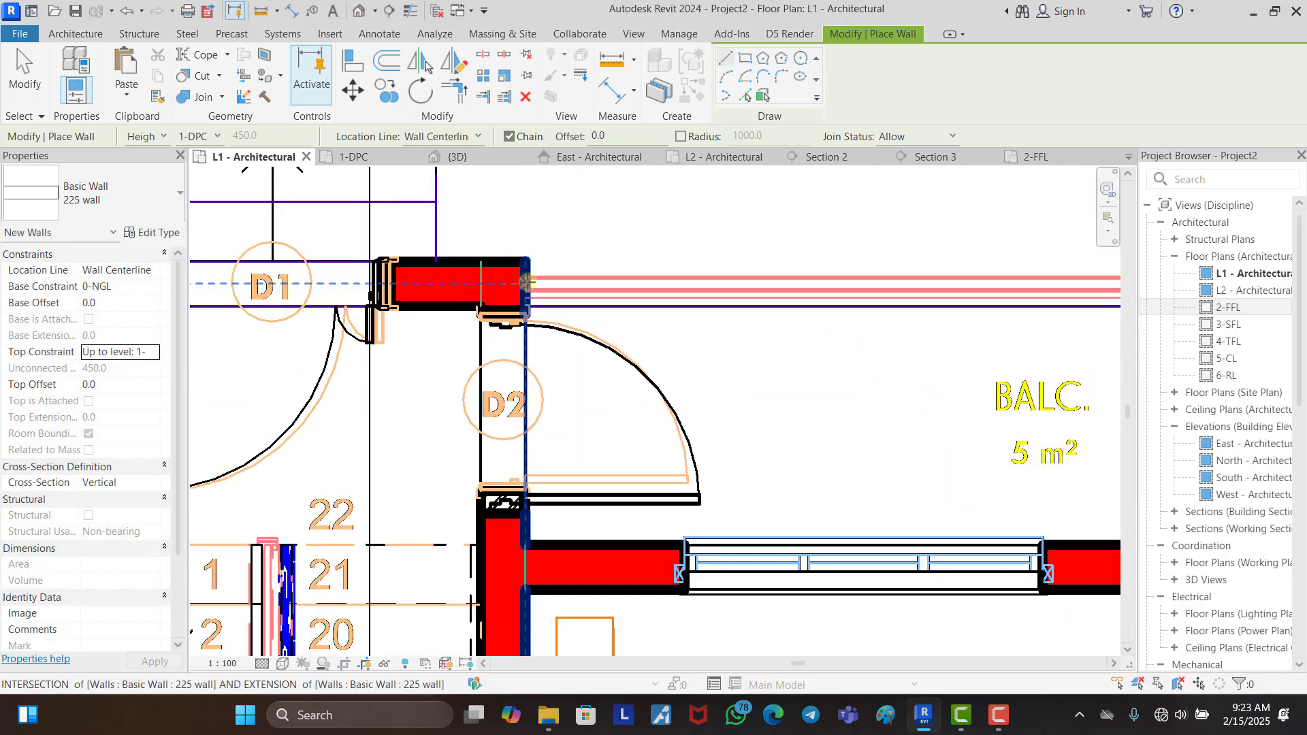
scroll(446, 292, "down", 1)
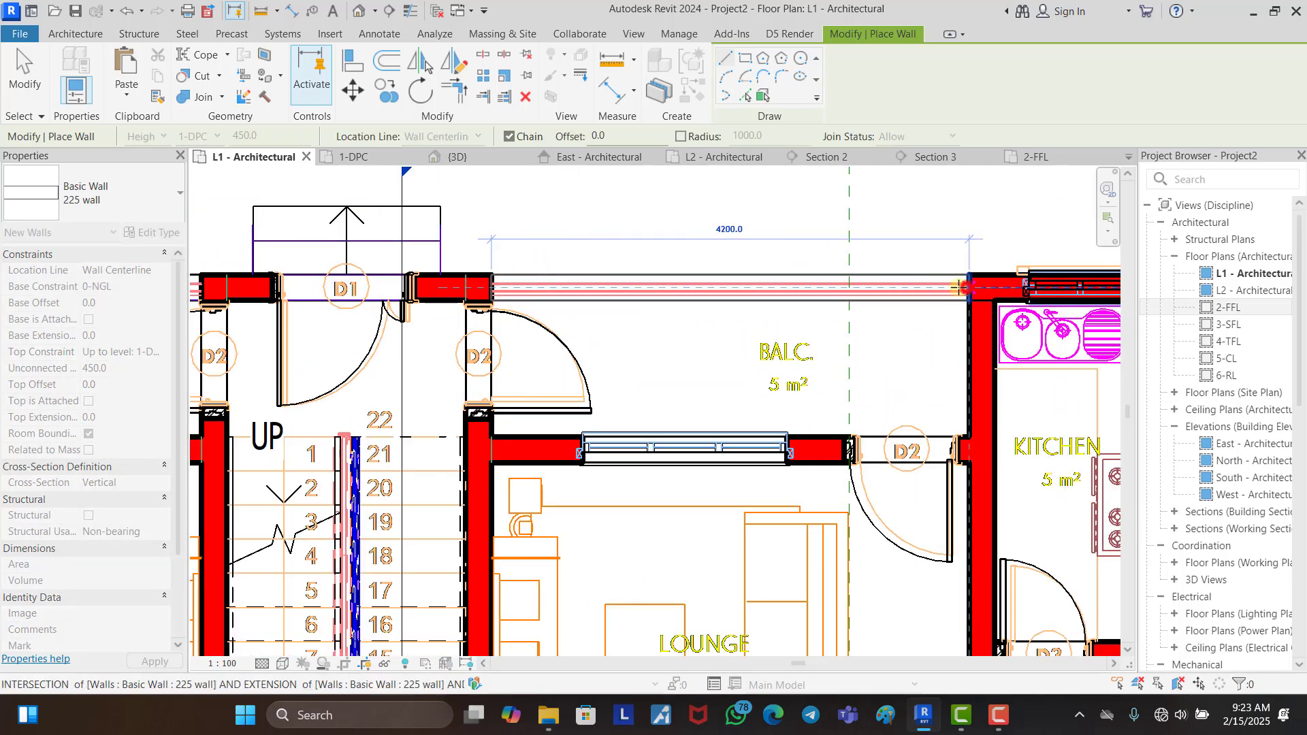
left_click(965, 288)
key("Escape")
Step: Draw a base wall about 2800 mm long along the outer edge of the side wing's 4 m² balcony
scroll(635, 235, "down", 4)
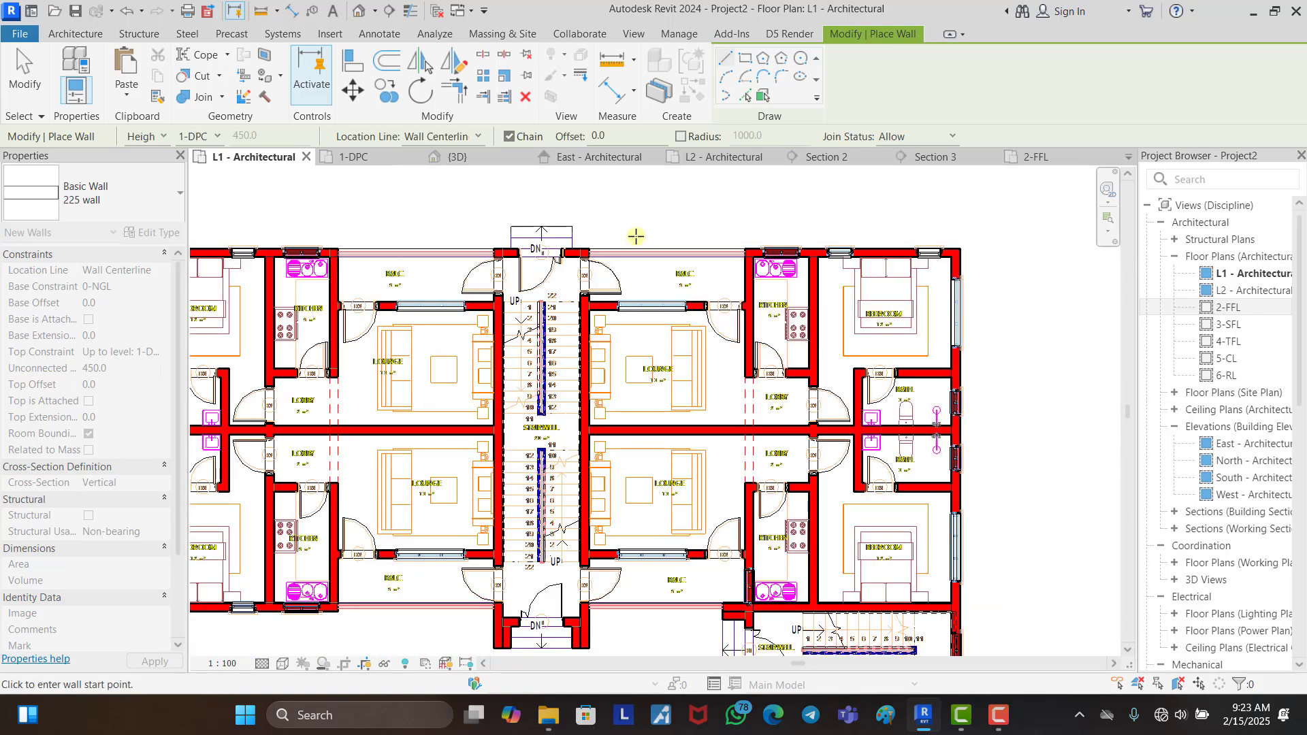
scroll(675, 270, "down", 1)
scroll(809, 481, "down", 1)
scroll(745, 361, "down", 1)
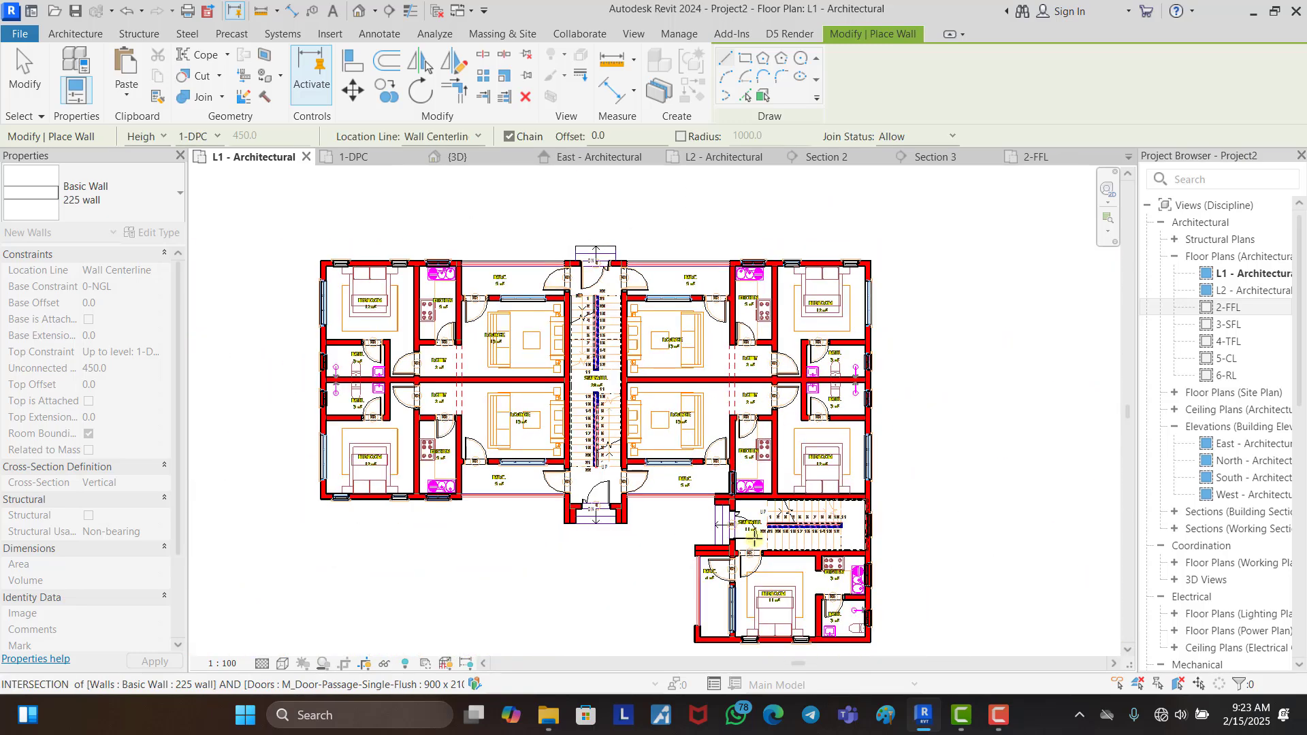
scroll(724, 636, "down", 1)
scroll(715, 599, "up", 5)
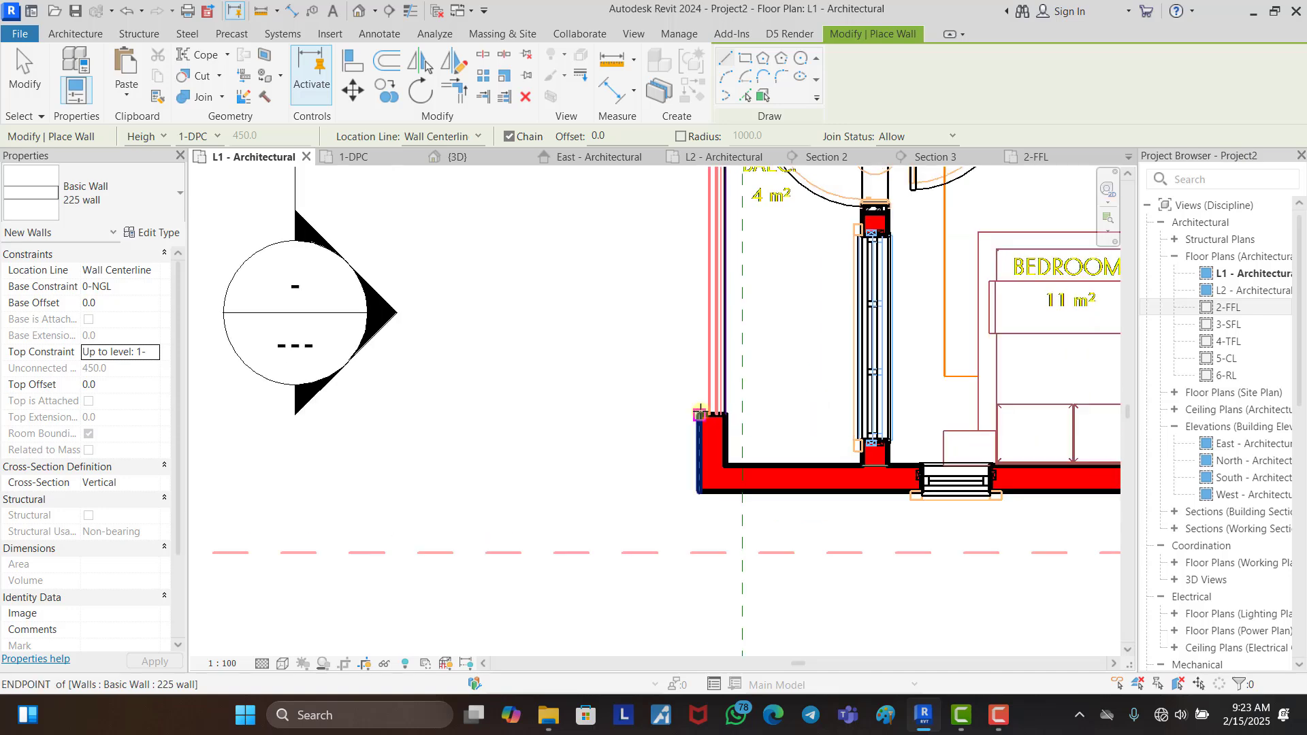
left_click(710, 414)
scroll(708, 405, "down", 2)
scroll(715, 218, "up", 2)
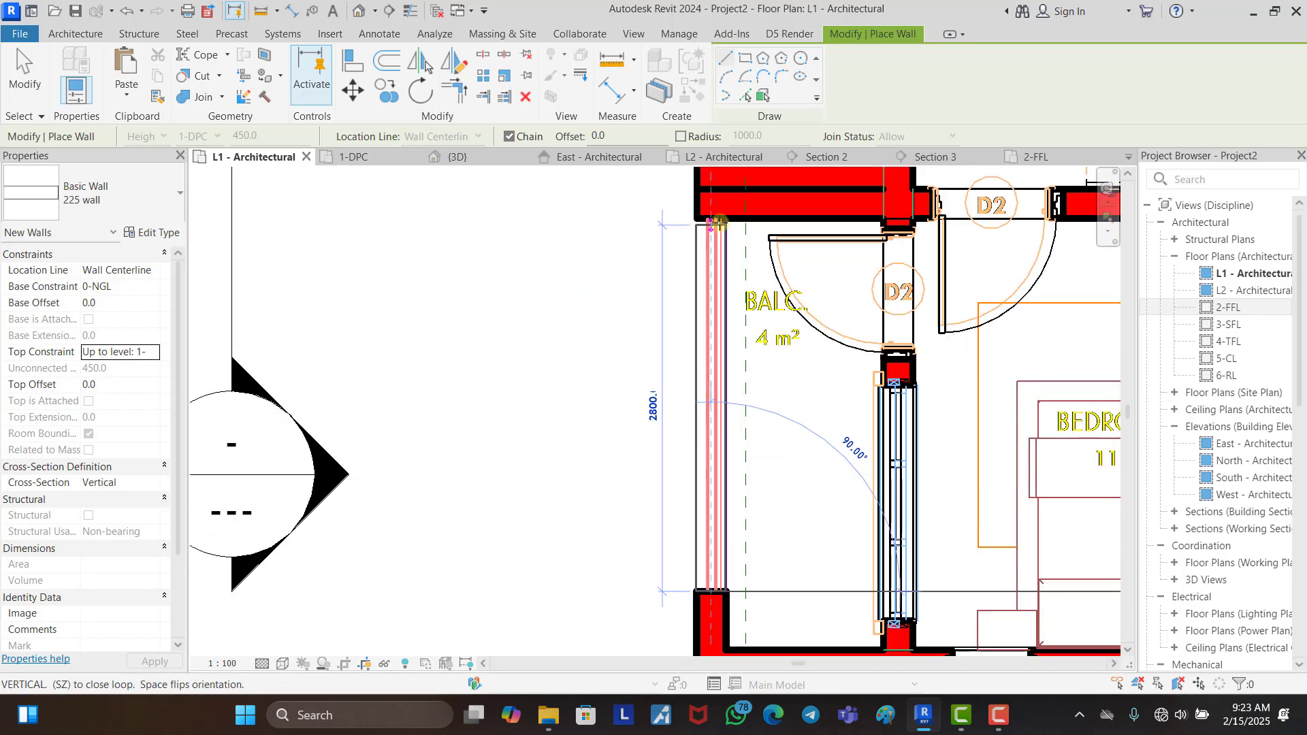
scroll(714, 216, "up", 2)
left_click(714, 218)
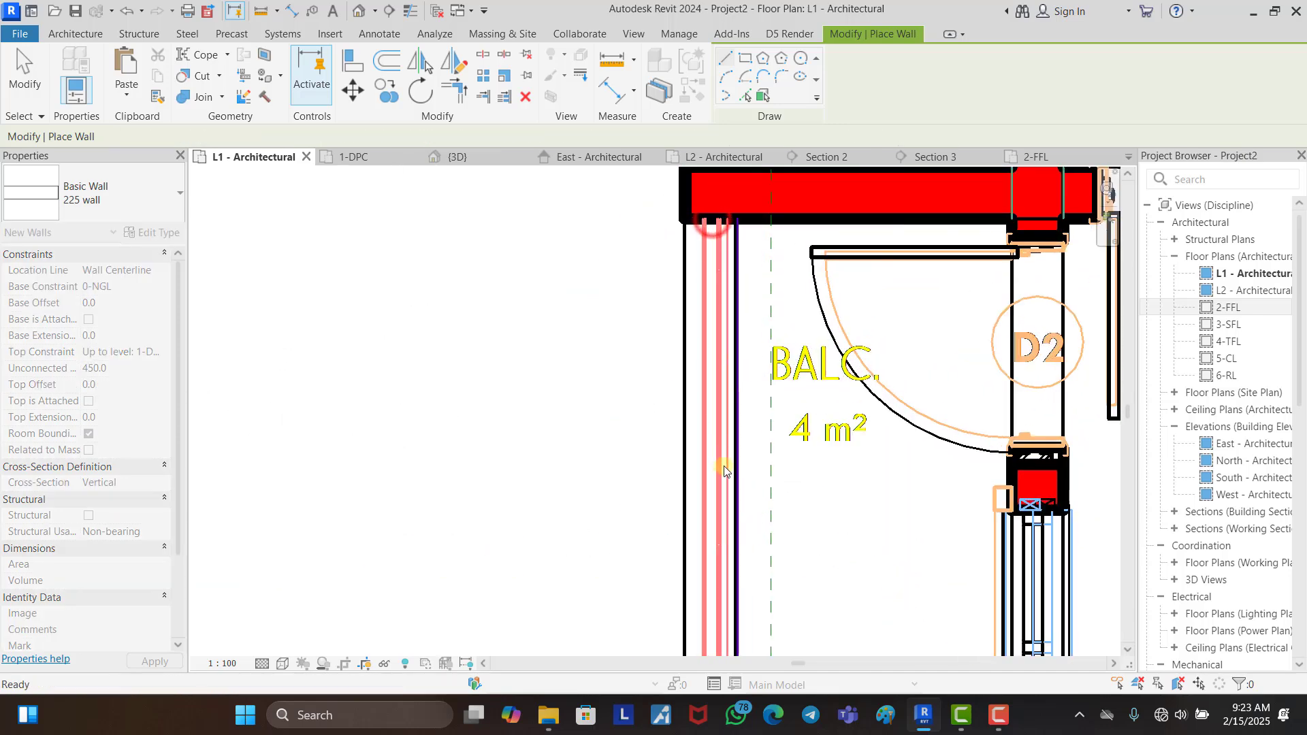
Step: Draw a base wall along the lower-right balcony's outer edge, from the side stairwell wall to the lower entrance wall
scroll(731, 527, "down", 3)
scroll(732, 528, "down", 3)
scroll(816, 422, "up", 6)
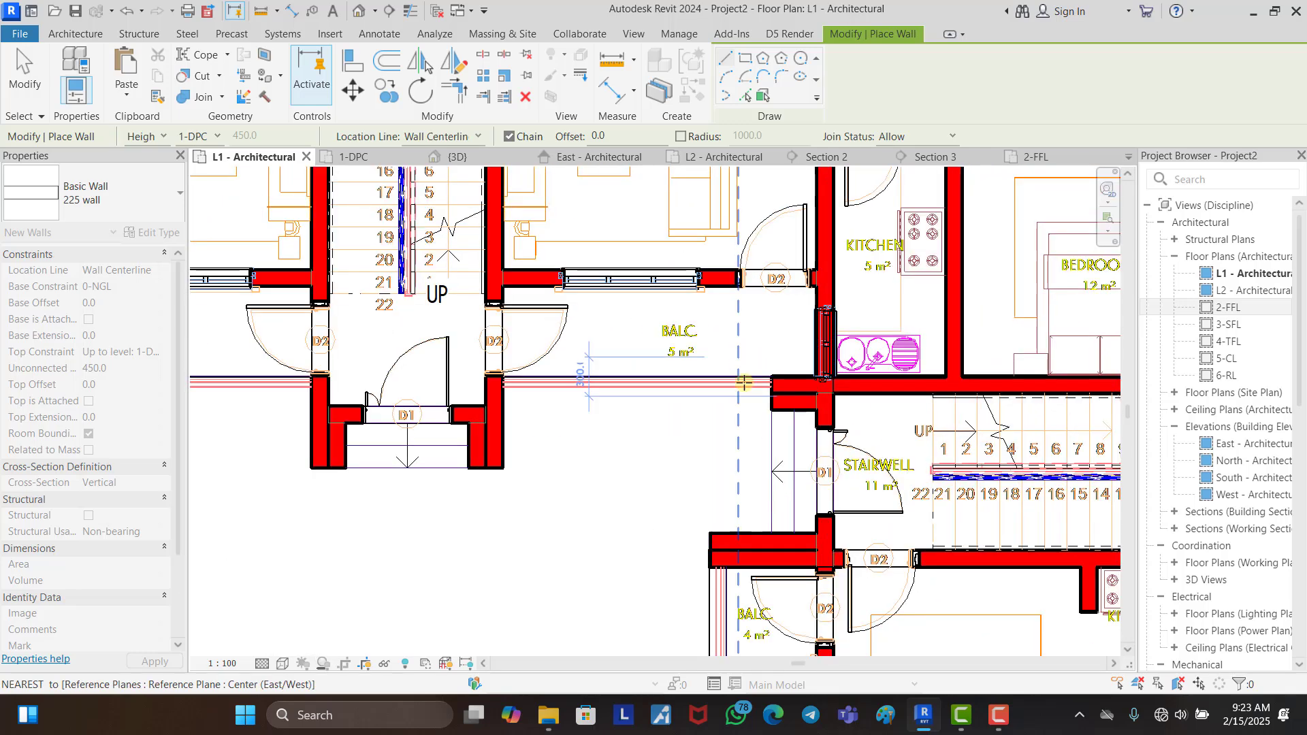
left_click(819, 421)
scroll(840, 418, "down", 4)
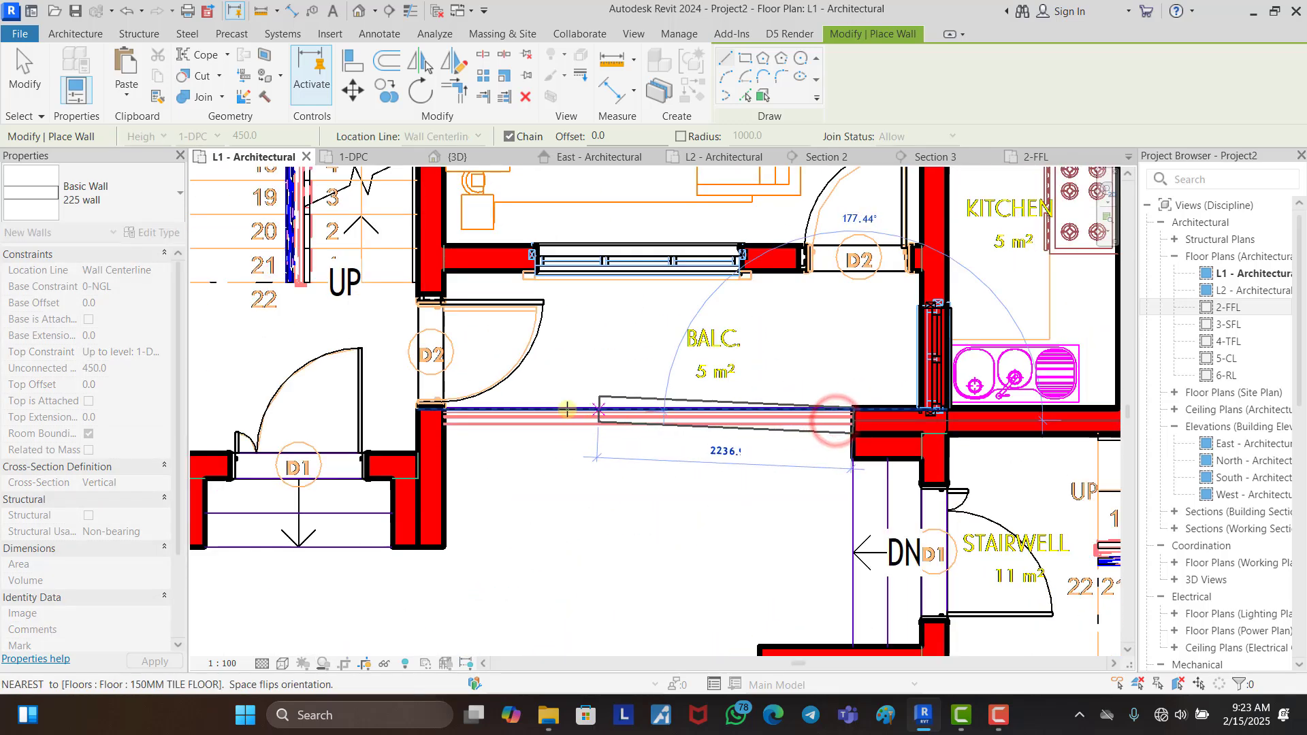
scroll(454, 411, "up", 2)
left_click(435, 416)
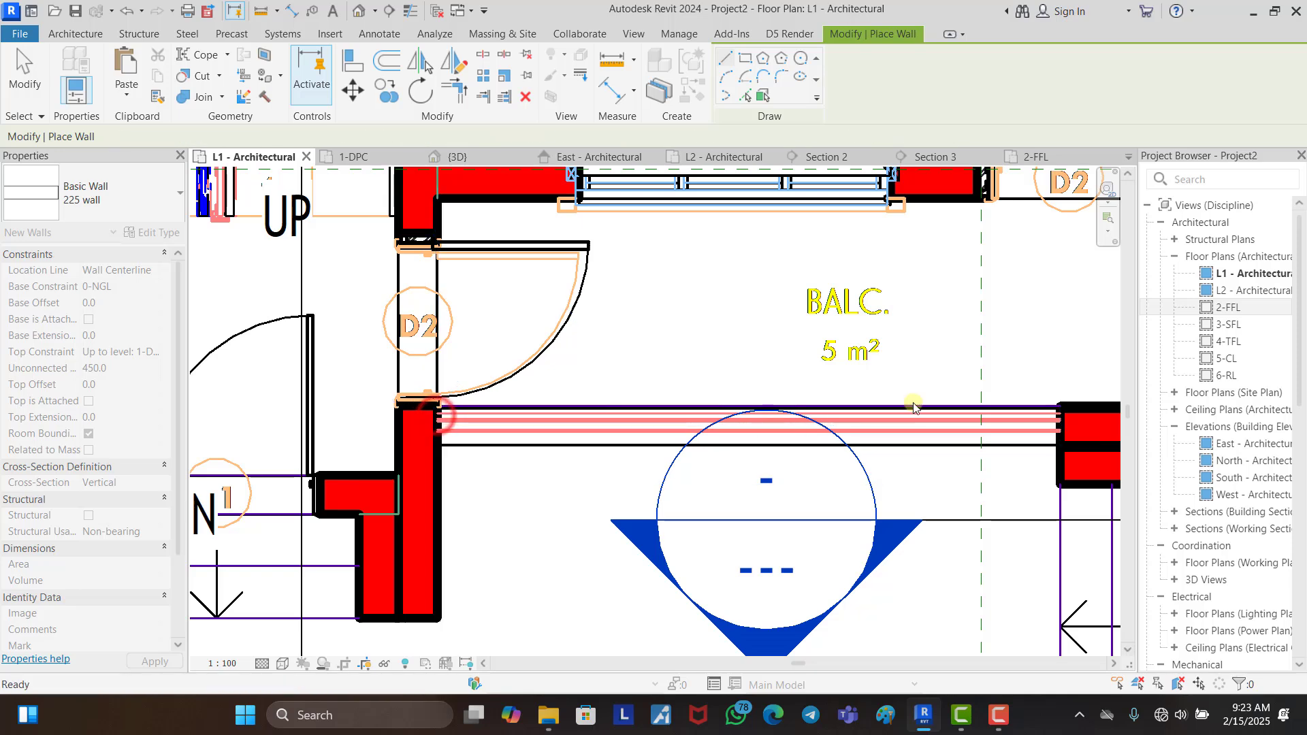
key("Escape")
Step: Draw a base wall about 4200 mm long along the lower-left balcony's outer edge, from the kitchen corner to the entrance wall
scroll(439, 414, "down", 4)
scroll(470, 403, "up", 3)
scroll(523, 406, "up", 2)
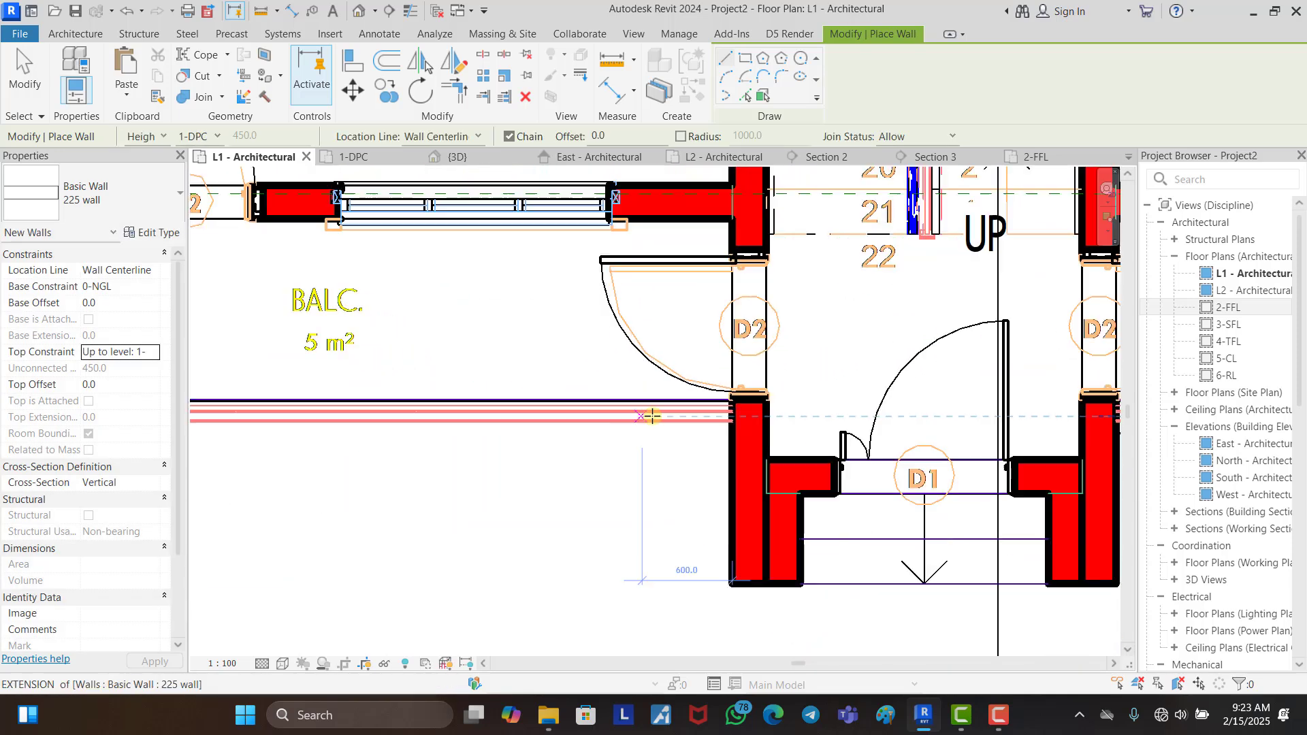
scroll(780, 413, "down", 2)
scroll(340, 412, "up", 3)
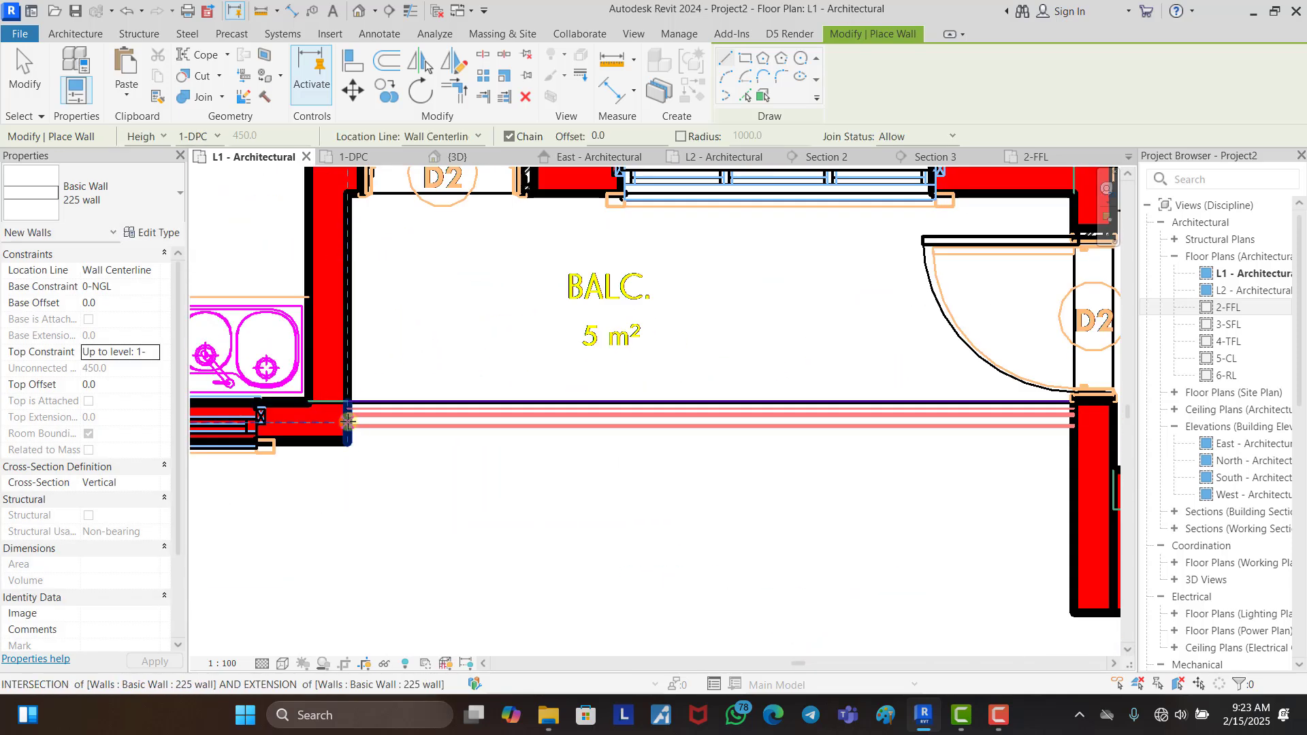
left_click(350, 421)
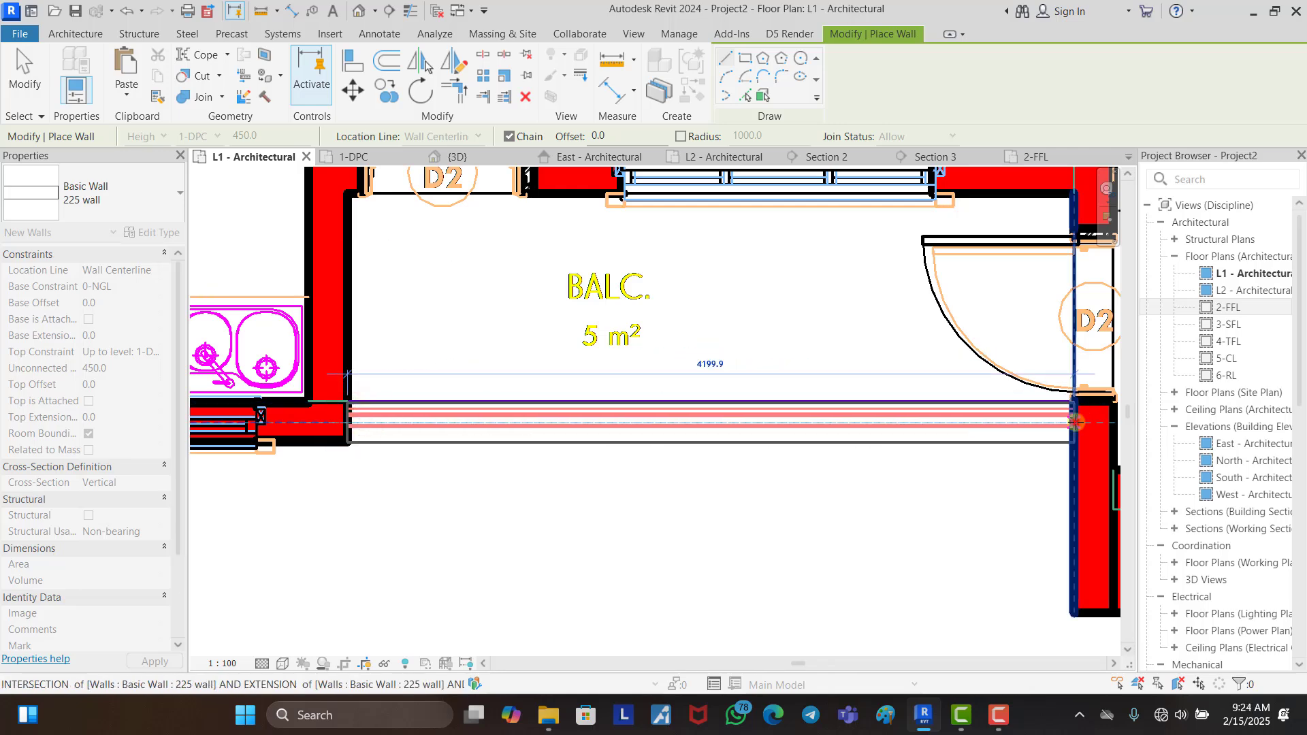
left_click(1076, 422)
key("Escape")
key("Escape")
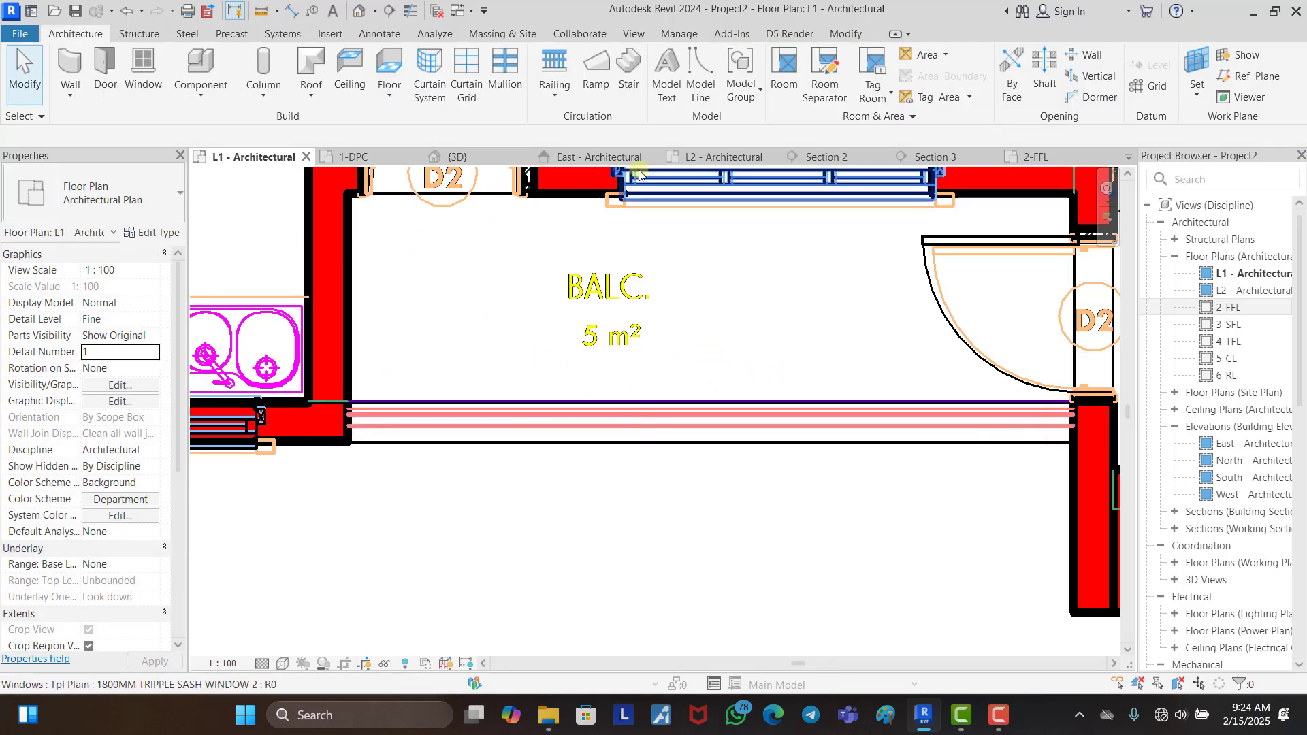
Step: Examine the new base walls and the balcony slabs at 2-FFL, 3-SFL and 4-TFL in the 3D view
left_click(479, 157)
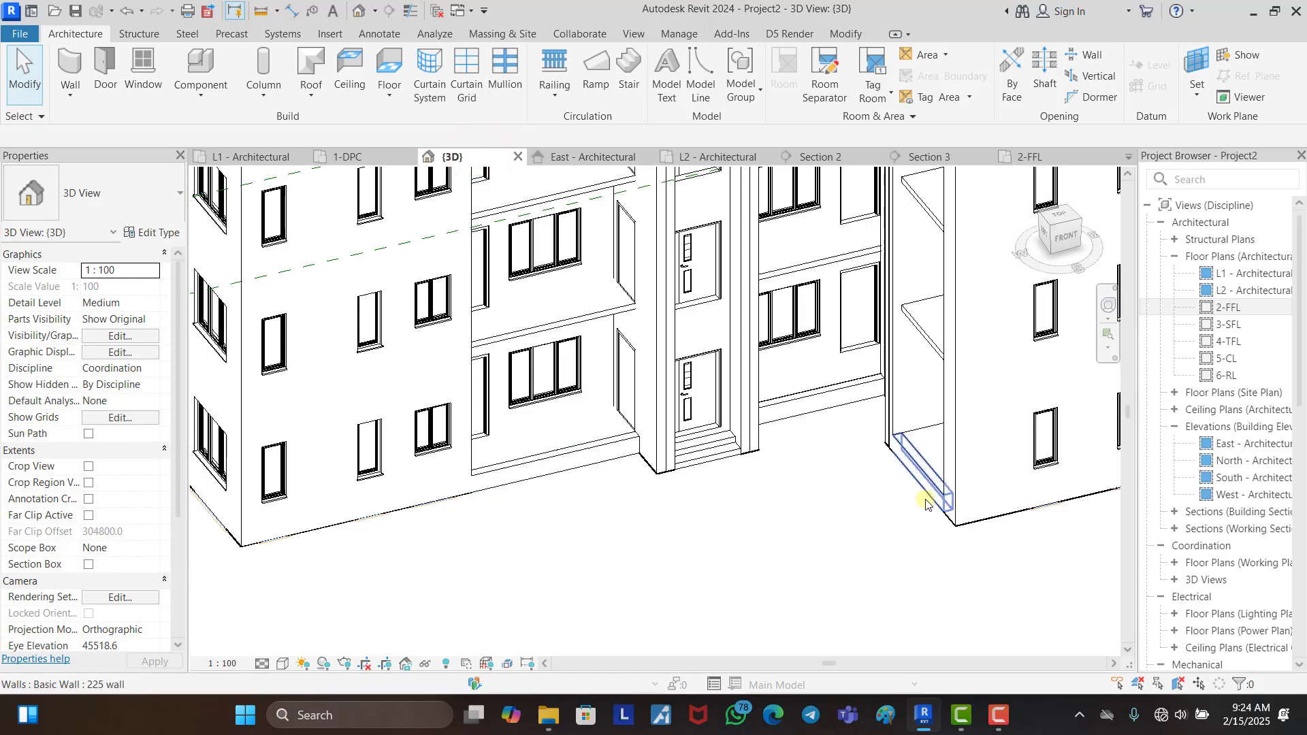
middle_click_drag(721, 556, 665, 523, "shift")
scroll(643, 499, "up", 2)
left_click(643, 494)
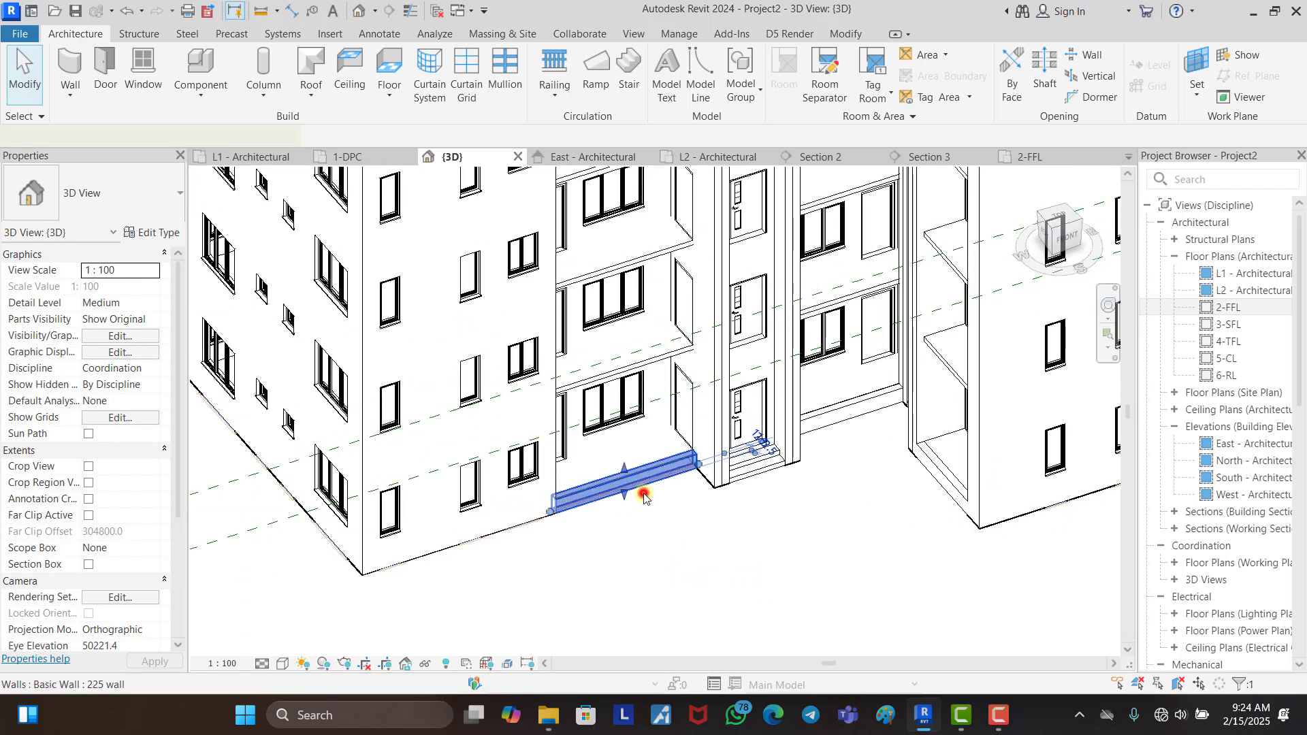
left_click(650, 366)
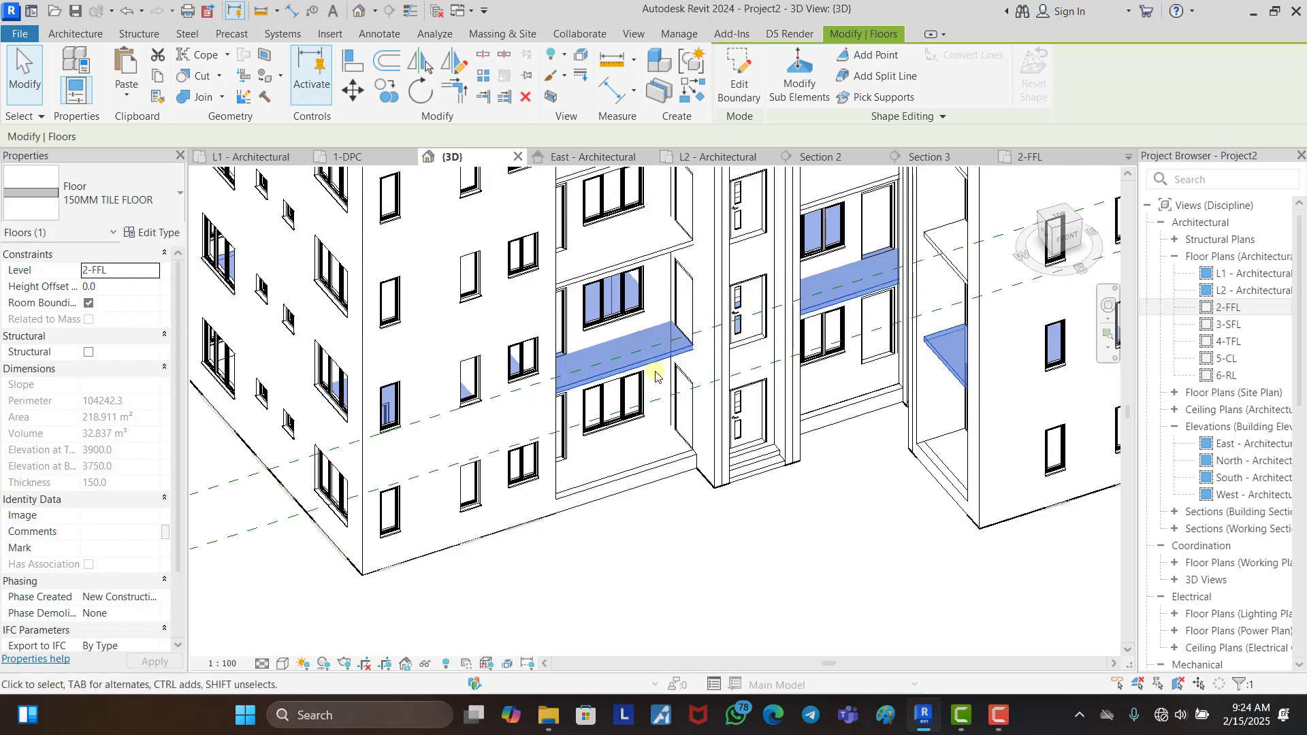
left_click(638, 254)
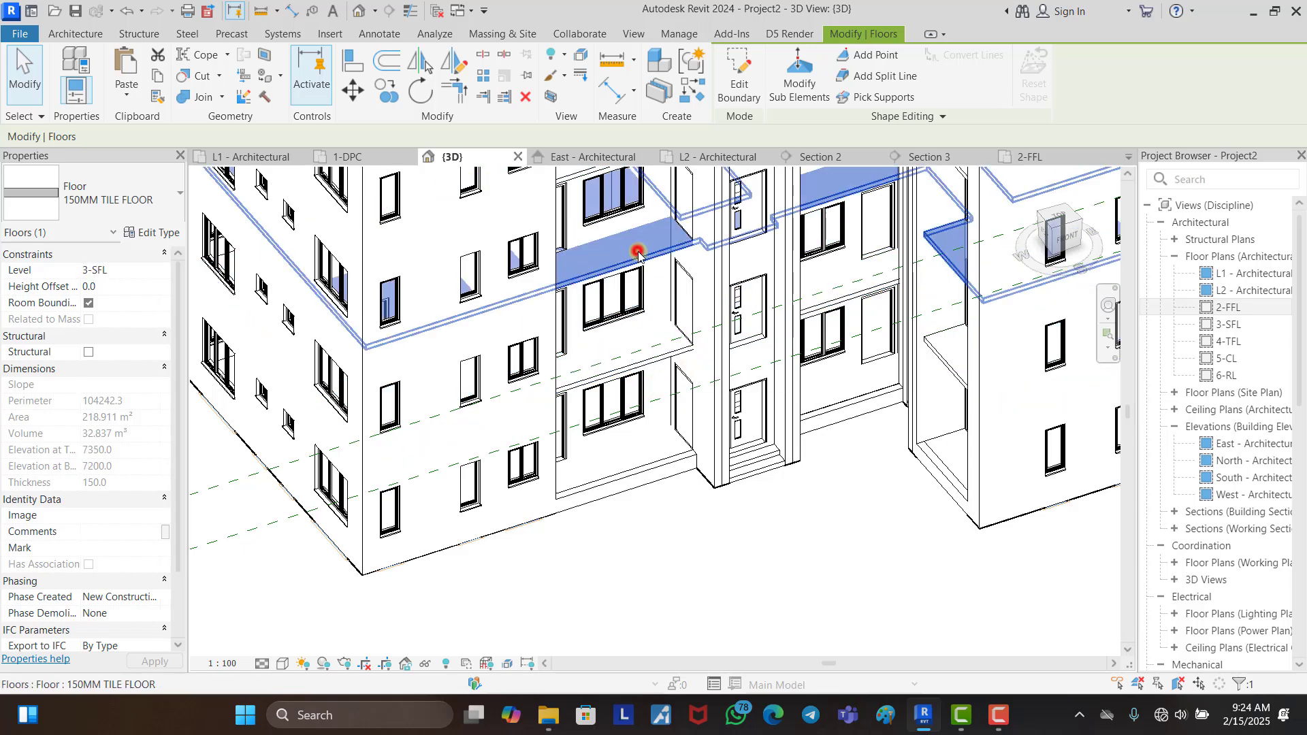
scroll(647, 490, "down", 3)
scroll(657, 264, "up", 2)
scroll(652, 281, "down", 4)
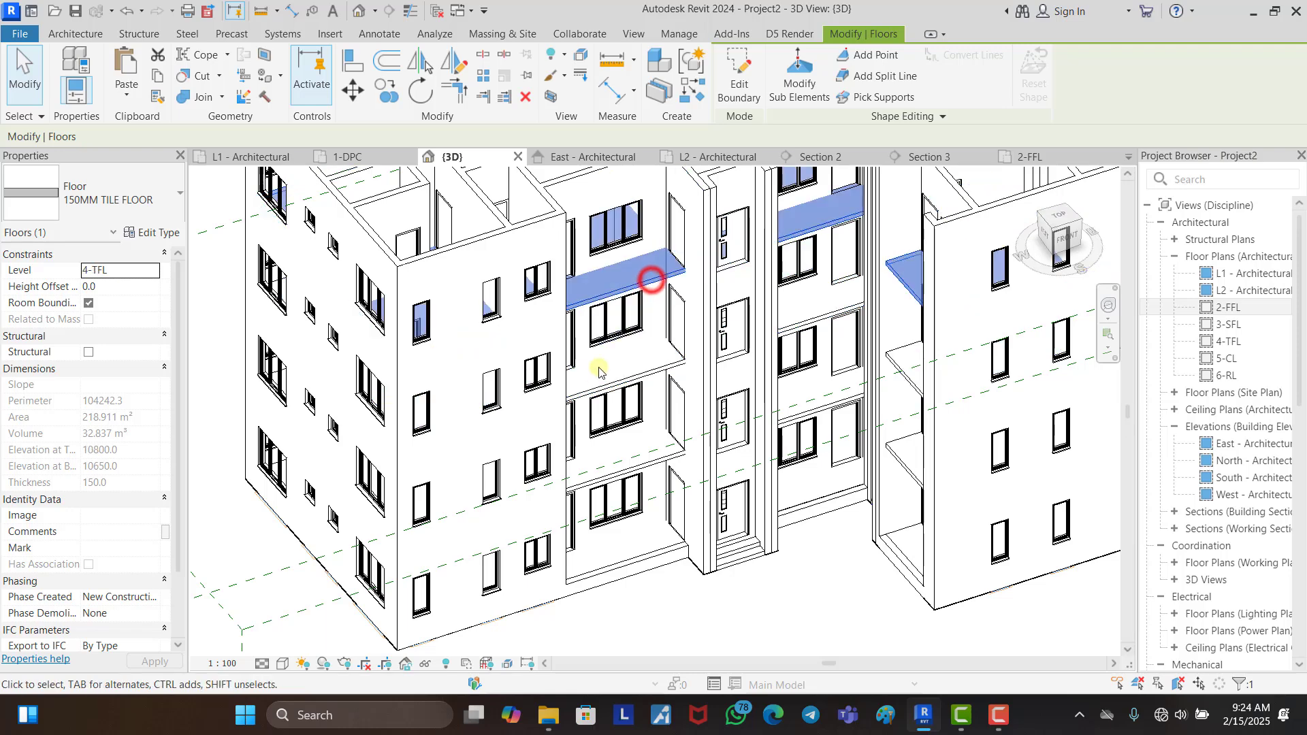
left_click(754, 517)
scroll(745, 279, "up", 2)
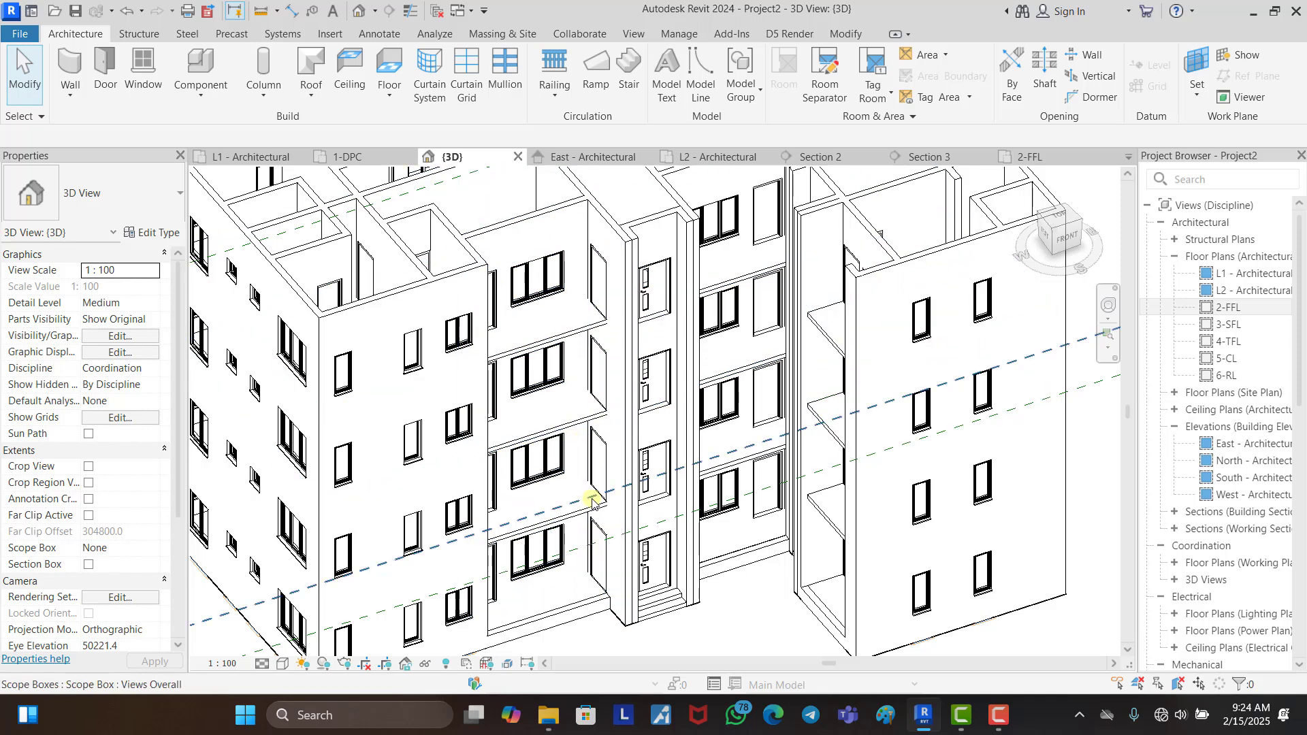
scroll(579, 459, "down", 2)
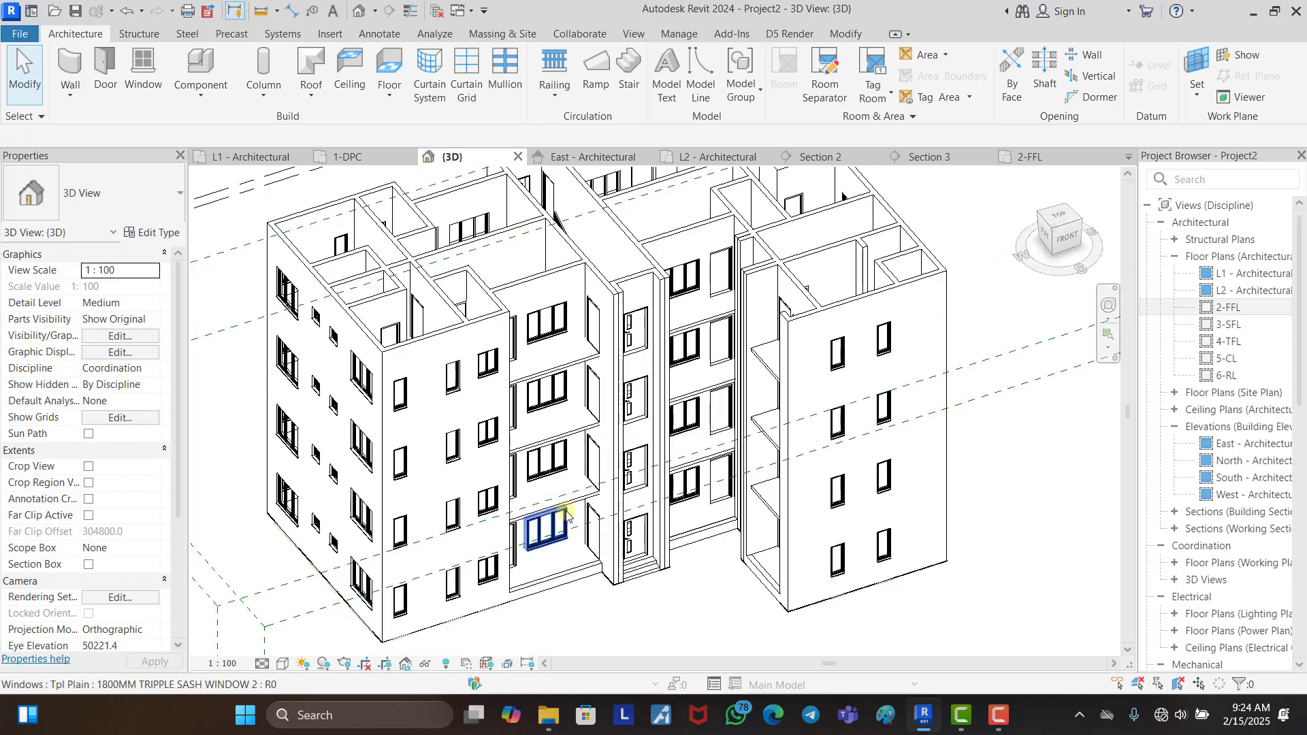
left_click(1031, 479)
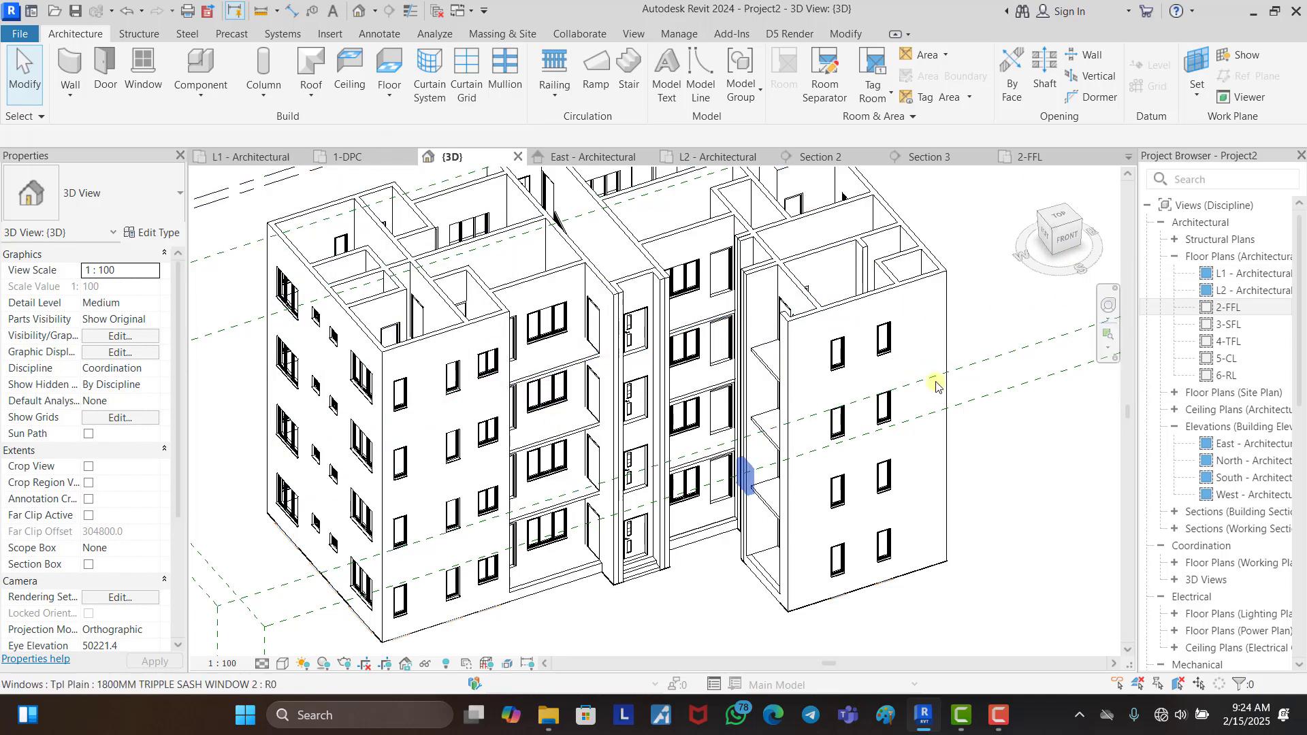
Step: Select all five low base walls along the ground-level balcony edges on the front, side wing and rear of the block
left_click(1072, 243)
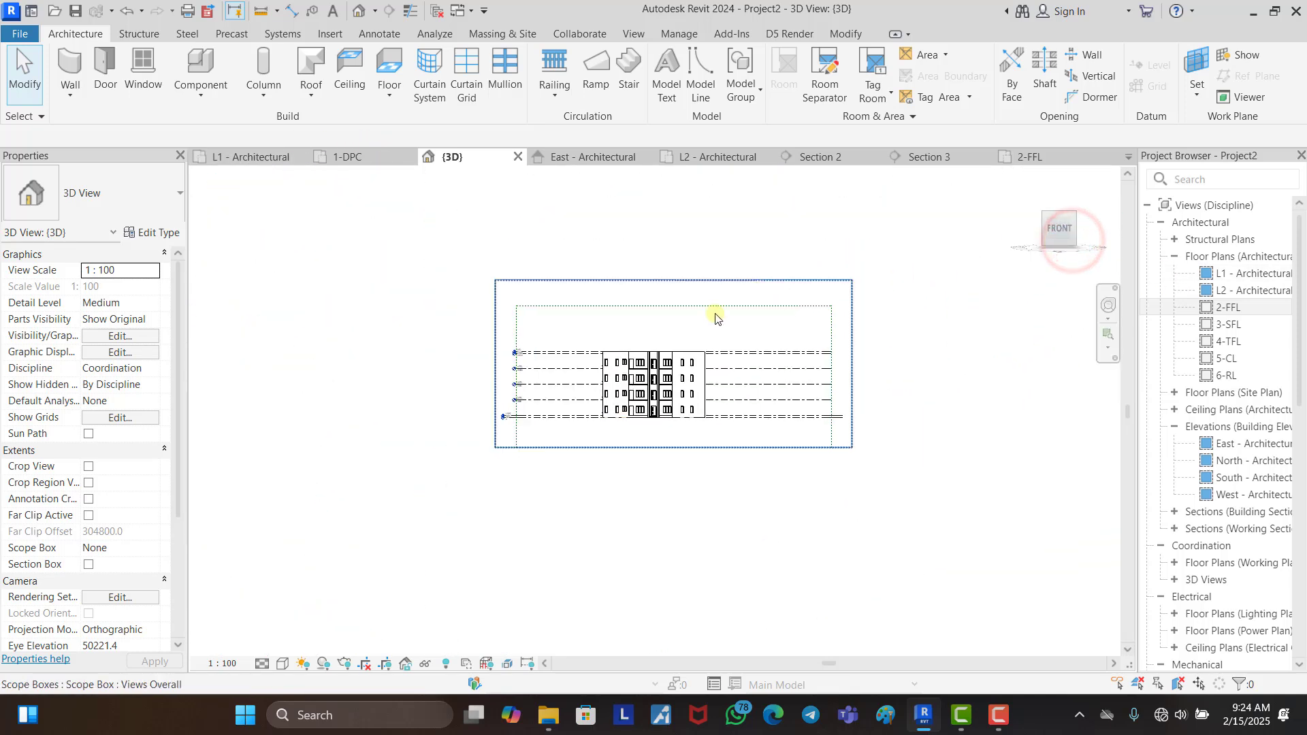
scroll(626, 492, "up", 5)
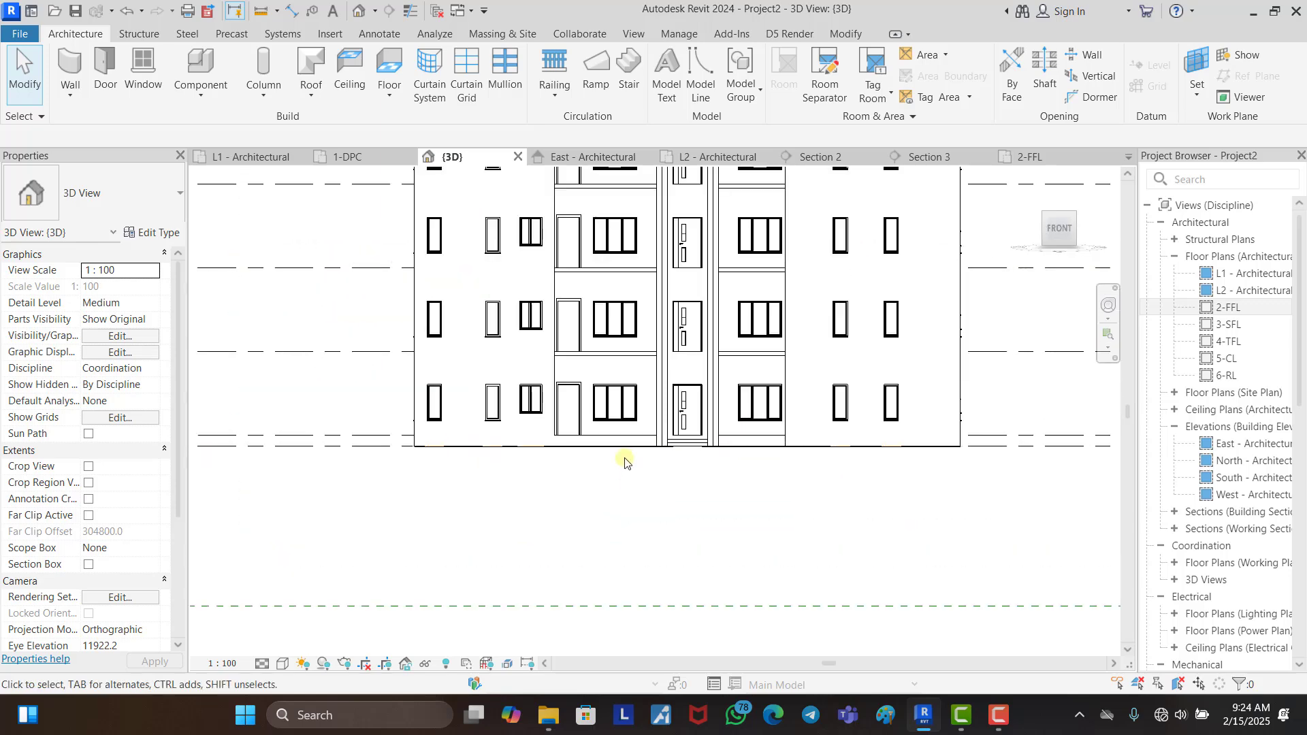
left_click(625, 451)
left_click(749, 449, "ctrl")
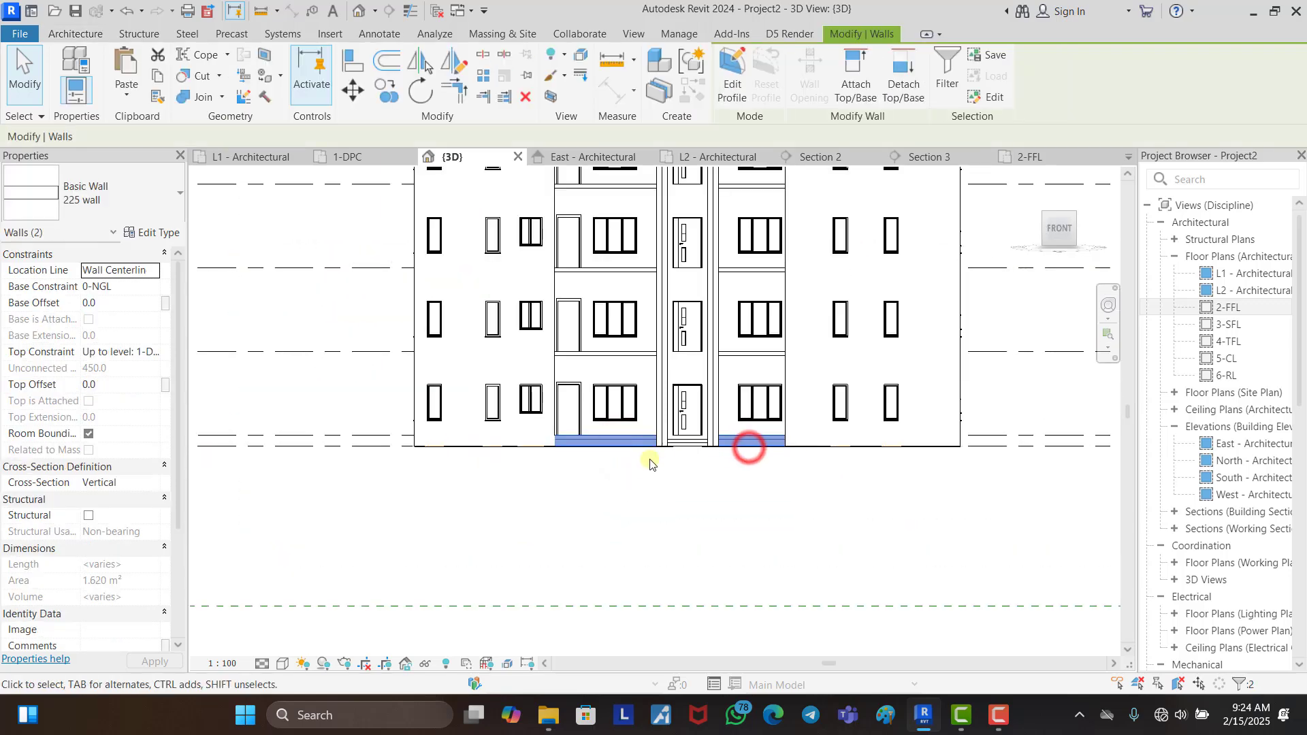
middle_click_drag(692, 507, 881, 592, "shift")
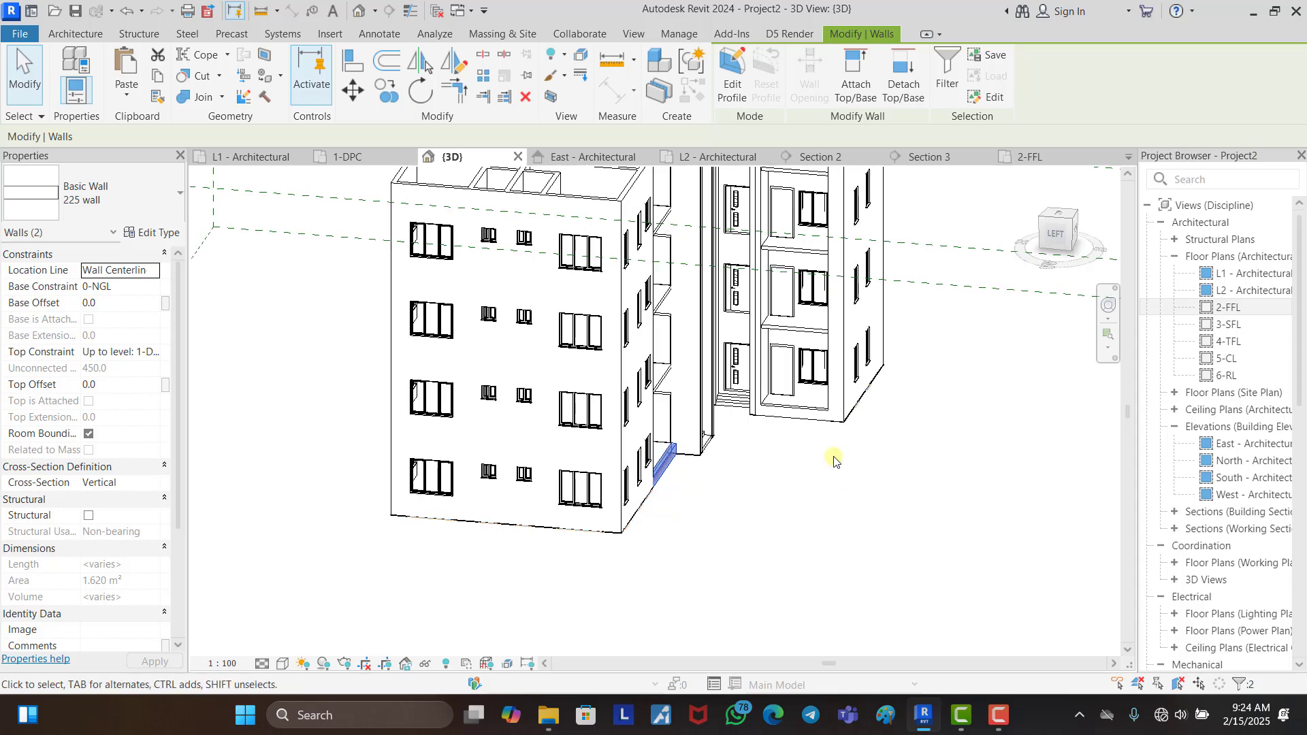
left_click(816, 427, "ctrl")
middle_click_drag(773, 487, 1034, 495, "shift")
left_click(763, 556, "ctrl")
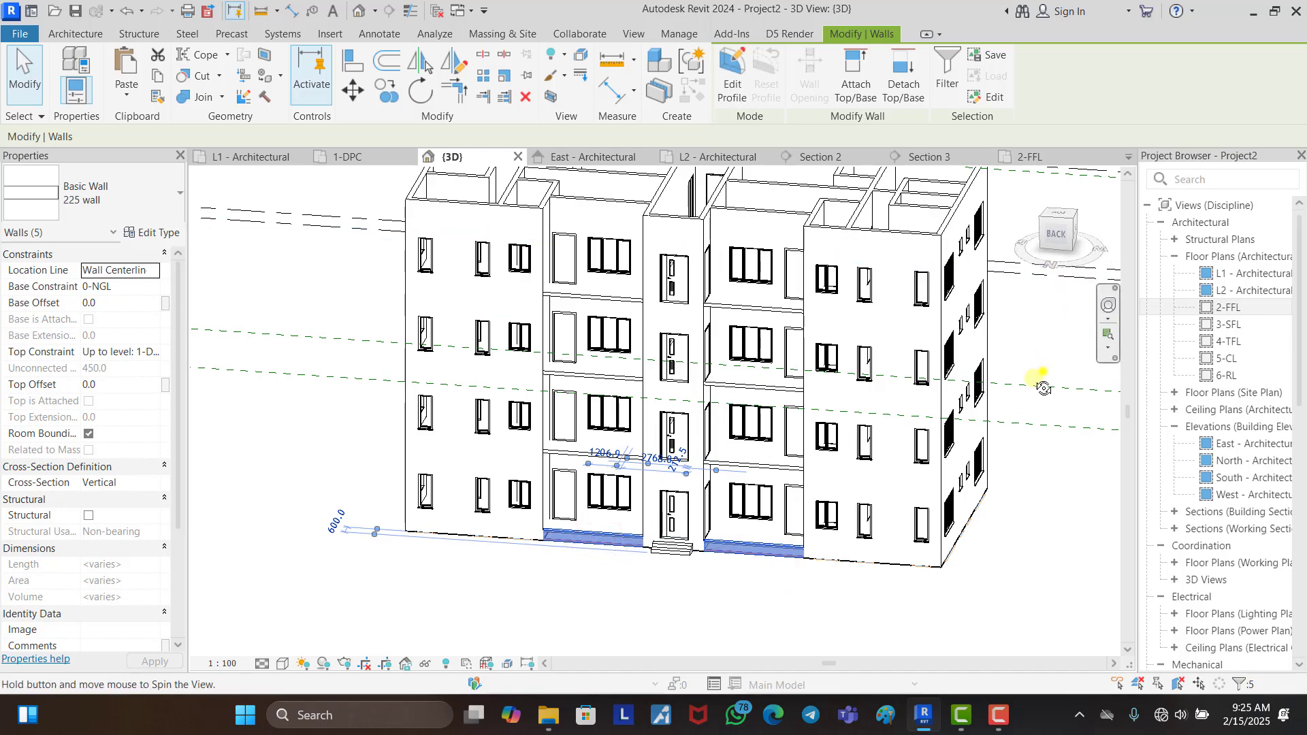
middle_click_drag(1043, 388, 1055, 259, "shift")
Step: Copy the selected base walls from their top edge up to the 2-FFL level in the front view, with Multiple on and Constrain off
left_click(1062, 240)
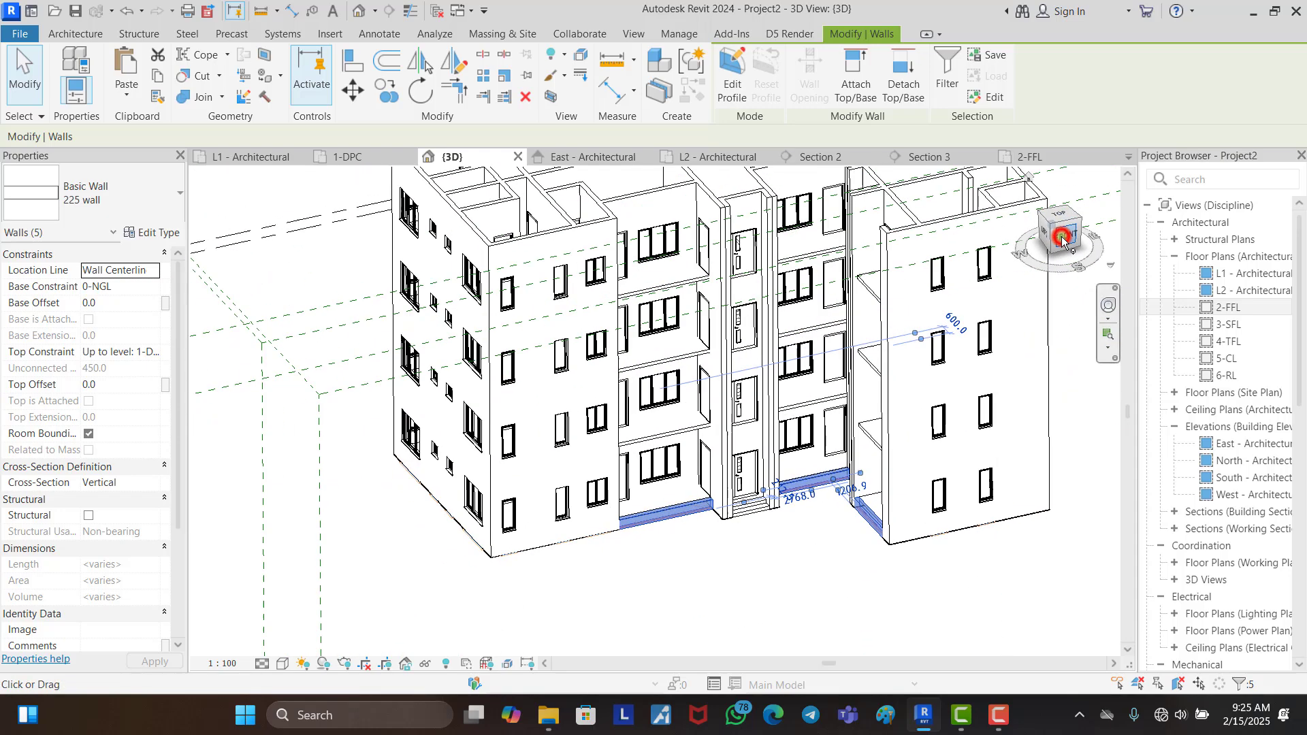
left_click(381, 90)
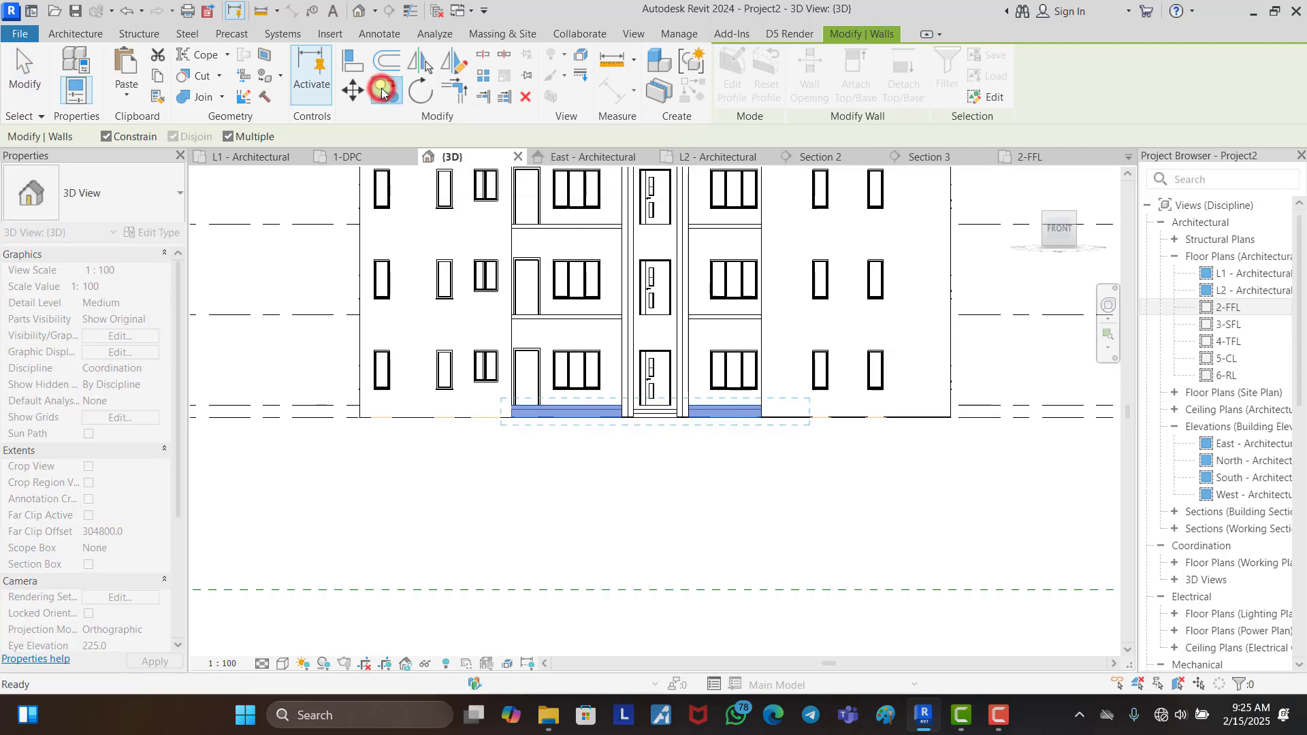
scroll(577, 408, "up", 5)
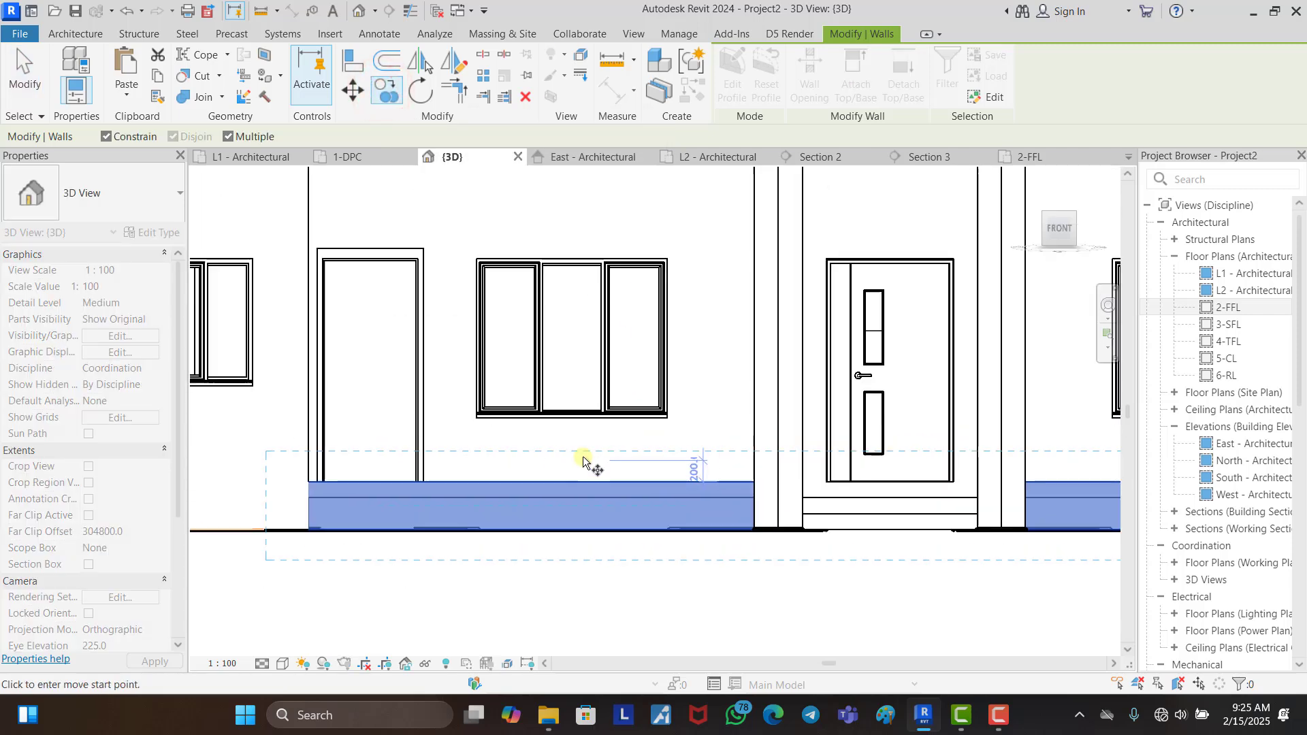
scroll(579, 486, "down", 2)
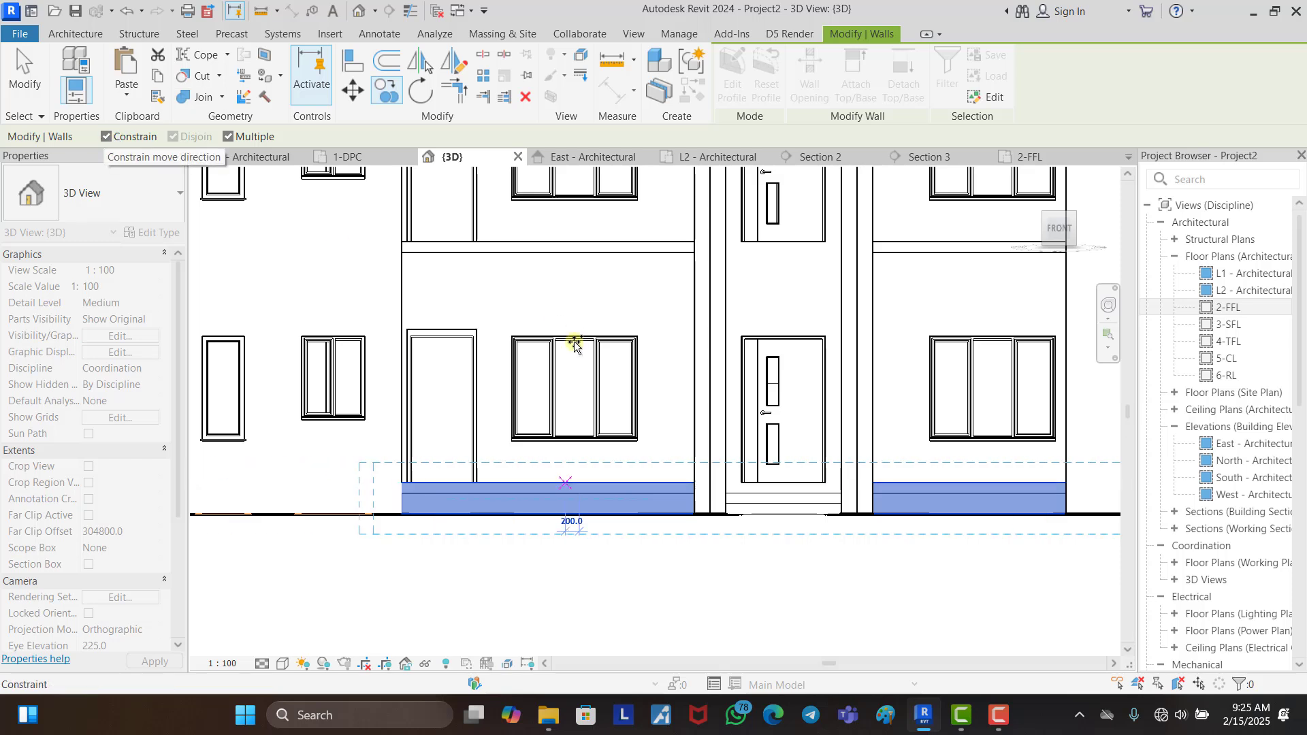
scroll(845, 336, "down", 2)
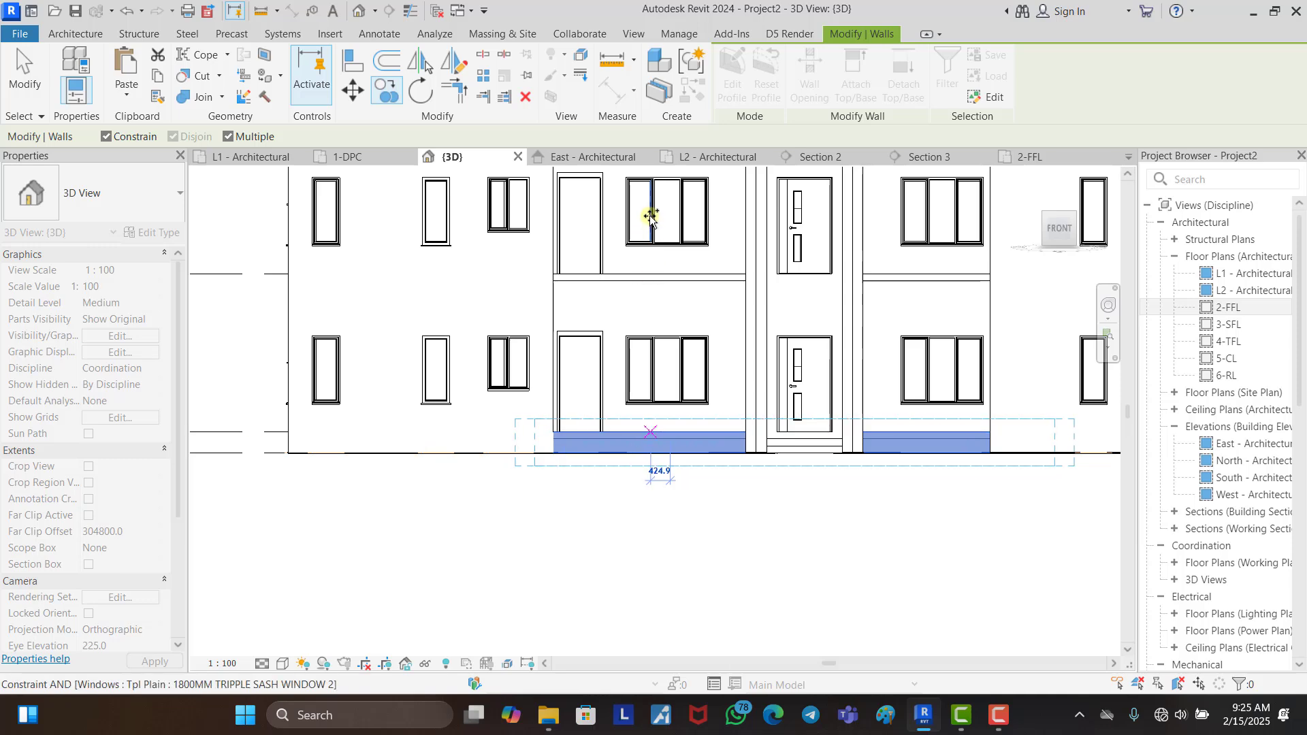
left_click(106, 137)
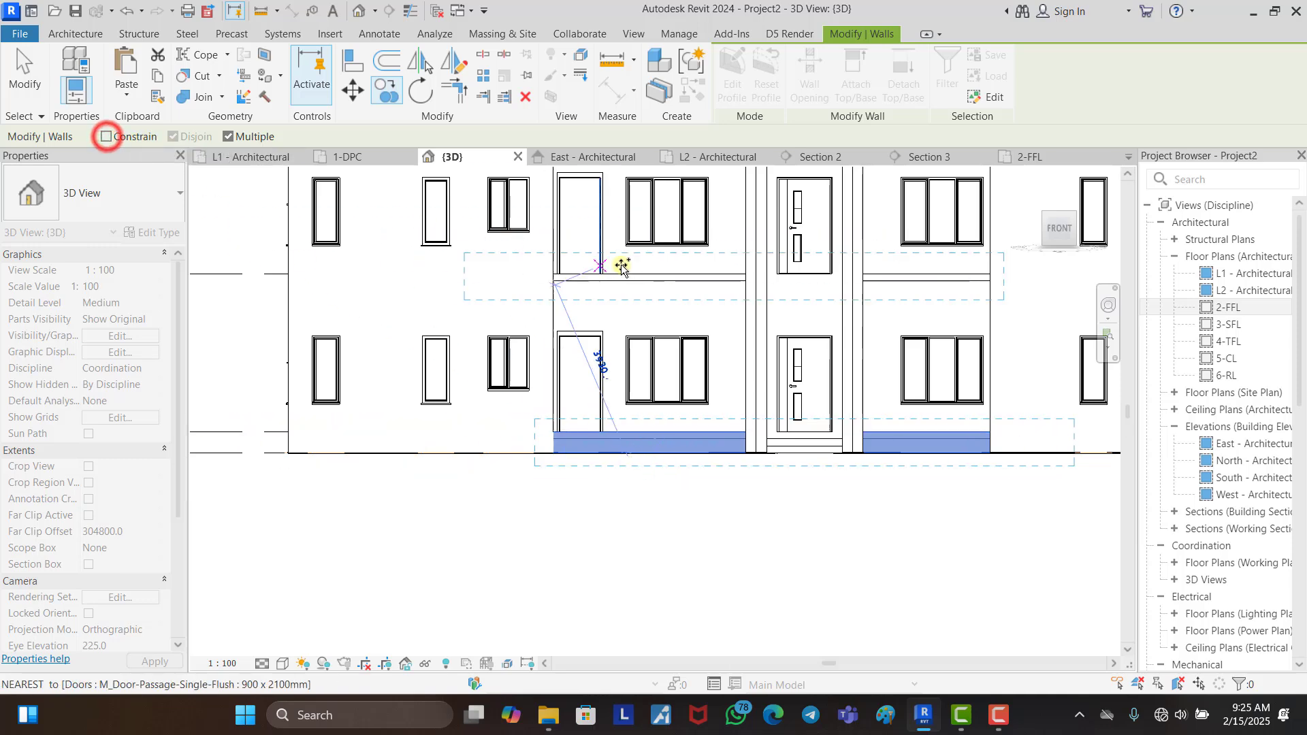
scroll(659, 278, "up", 2)
scroll(660, 278, "up", 2)
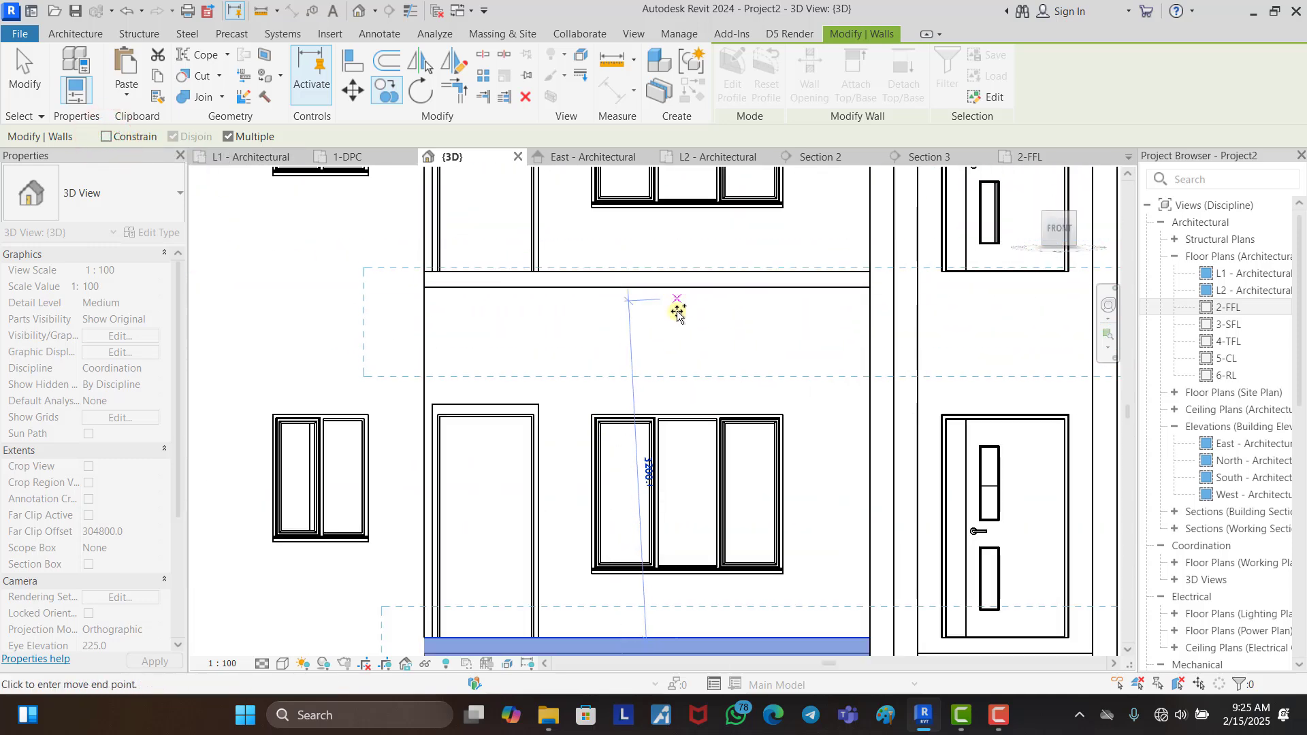
left_click(699, 278)
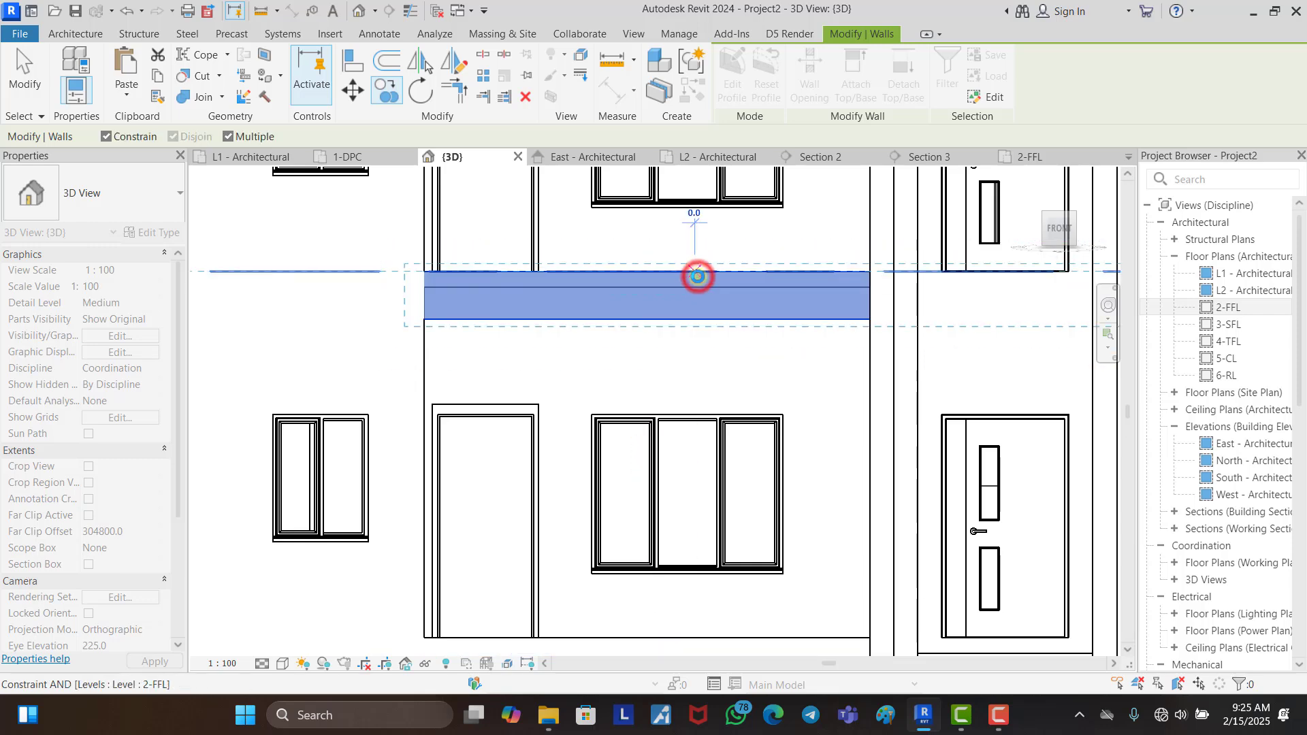
Step: Place another unconstrained copy of the balcony walls with their tops at the 3-SFL level
scroll(559, 317, "down", 2)
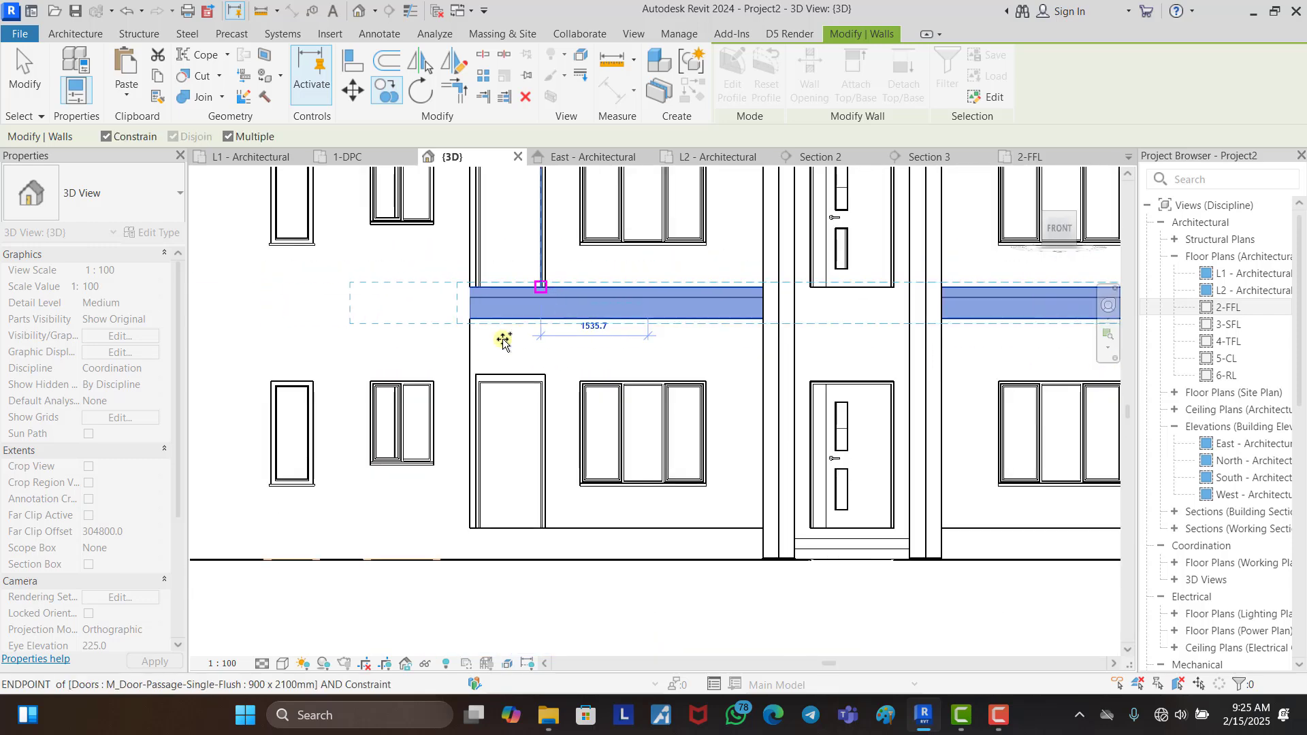
scroll(476, 347, "down", 3)
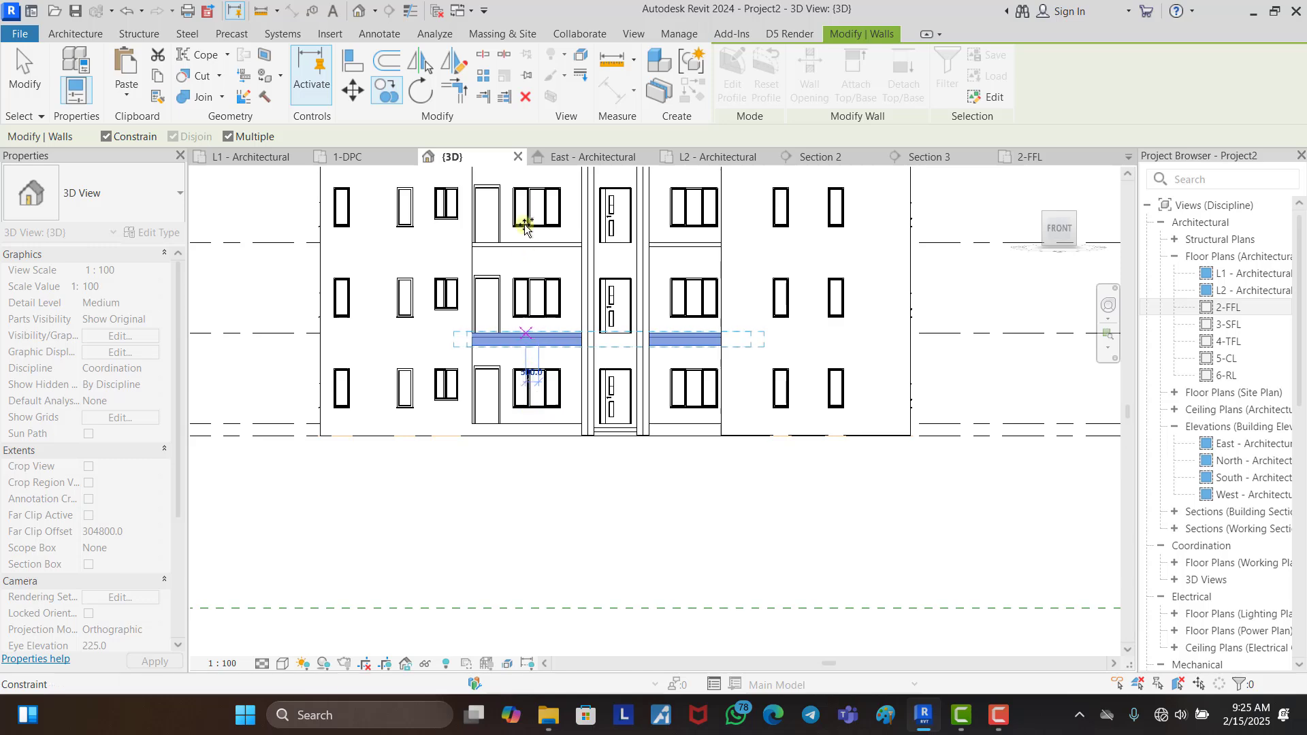
scroll(524, 226, "up", 3)
left_click(108, 136)
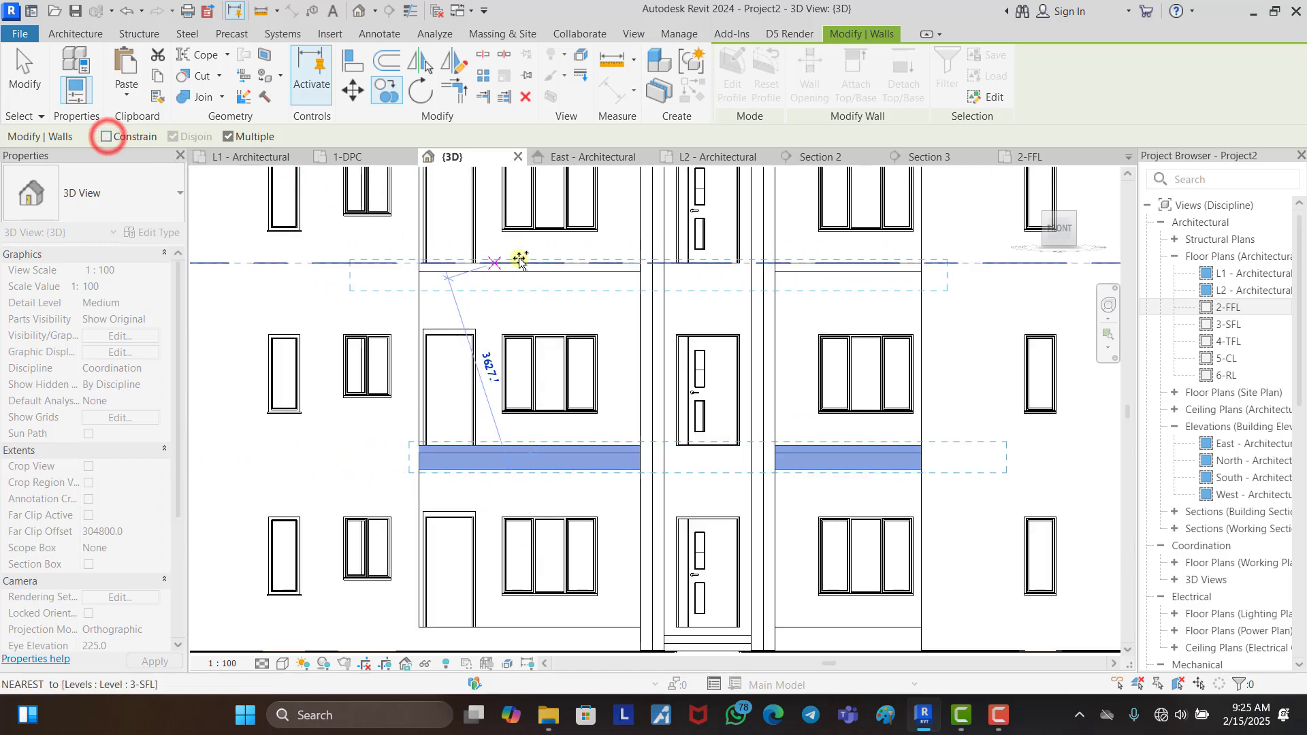
scroll(562, 262, "up", 2)
left_click(560, 264)
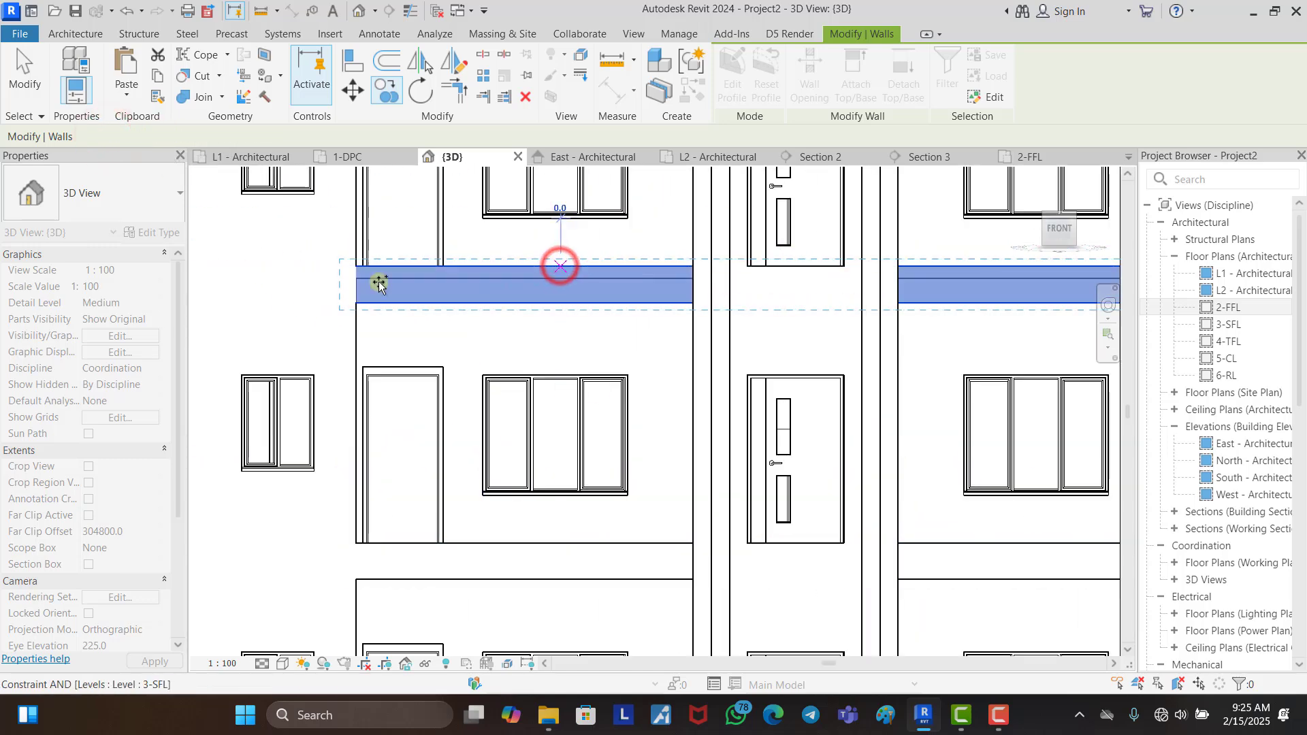
Step: Place a last unconstrained copy of the balcony walls with their tops at the 4-TFL level and finish copying
left_click(117, 139)
left_click(103, 139)
scroll(509, 488, "down", 3)
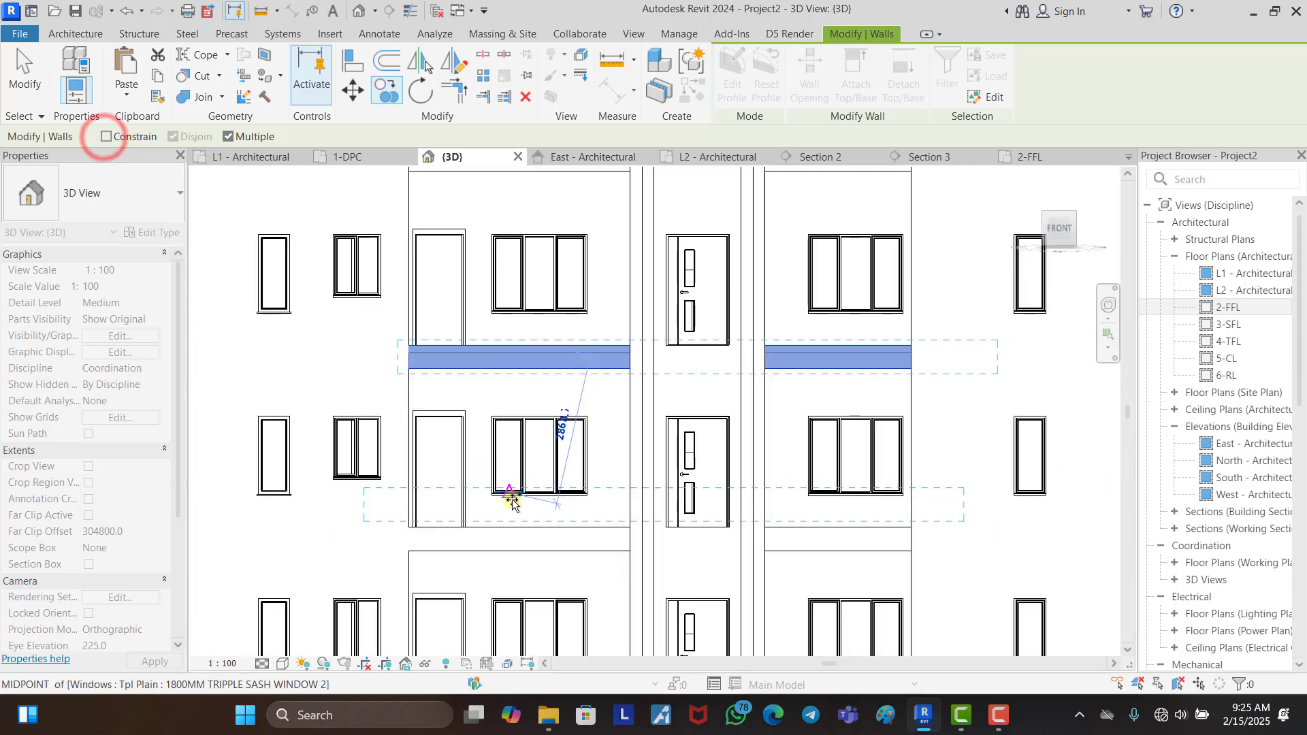
scroll(530, 276, "up", 2)
scroll(535, 276, "up", 1)
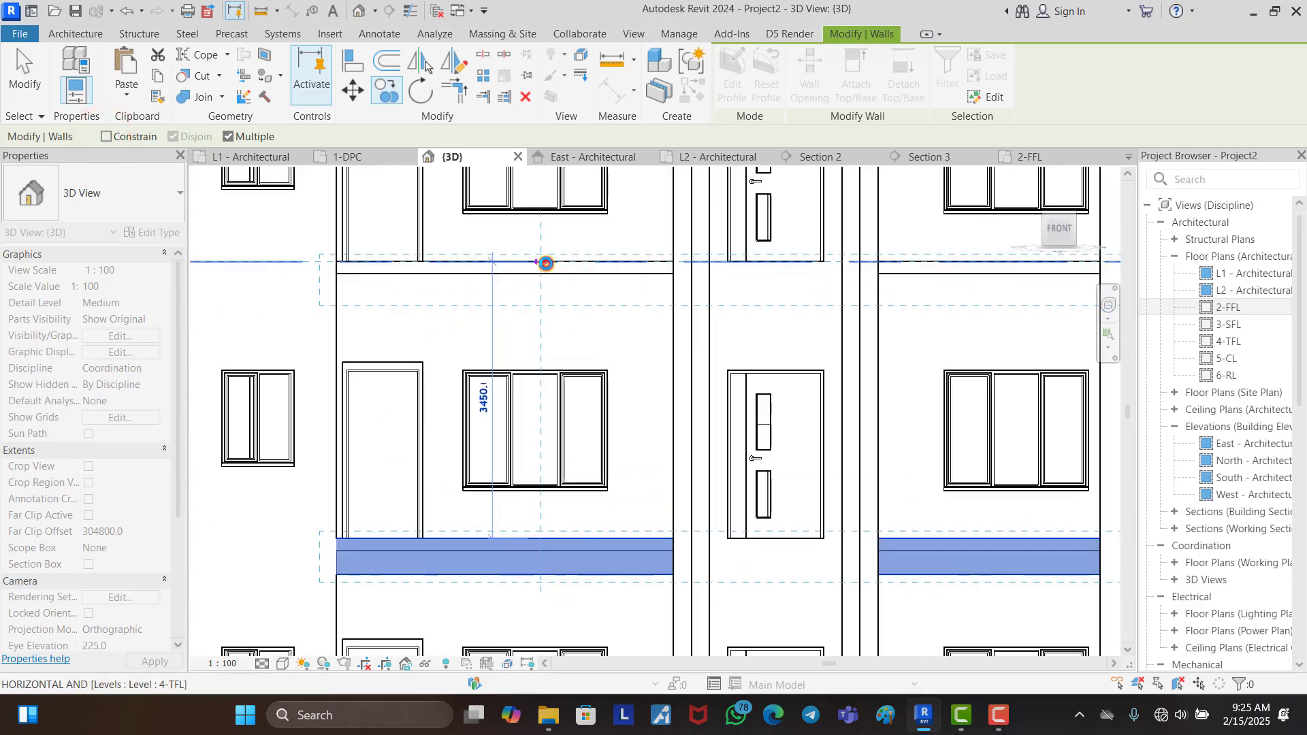
left_click(545, 263)
scroll(546, 263, "down", 3)
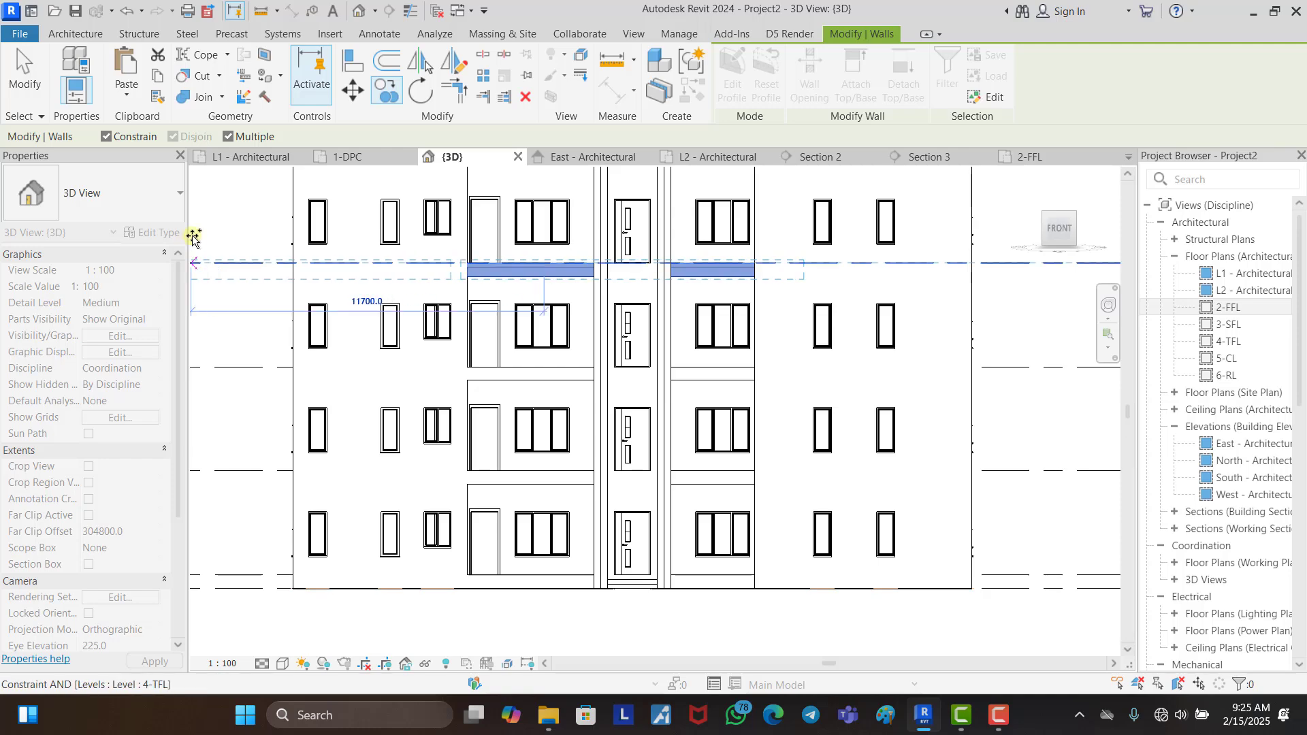
scroll(586, 454, "down", 2)
left_click(897, 313)
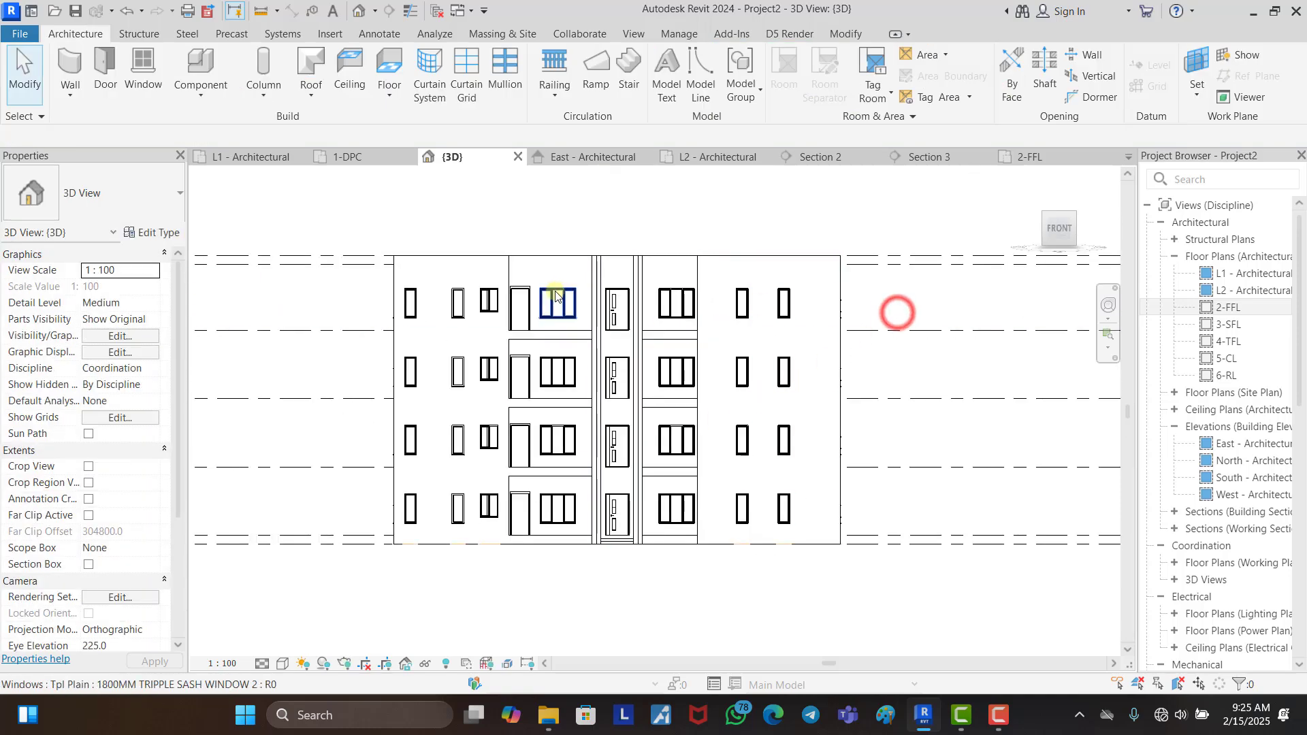
Step: Shift the Section 2 line in the L2 plan from the stairwell to the left-hand living rooms and balconies, and open its section view
middle_click_drag(599, 381, 718, 597, "shift")
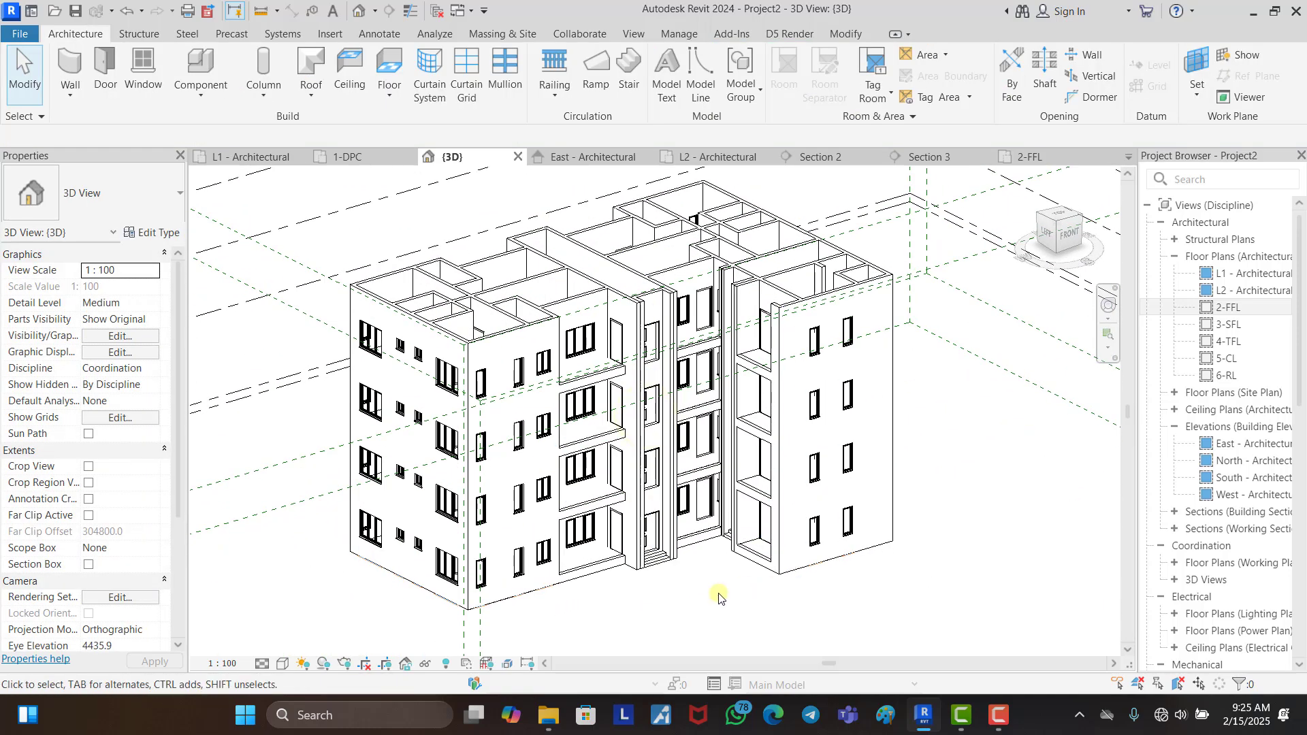
scroll(718, 597, "up", 2)
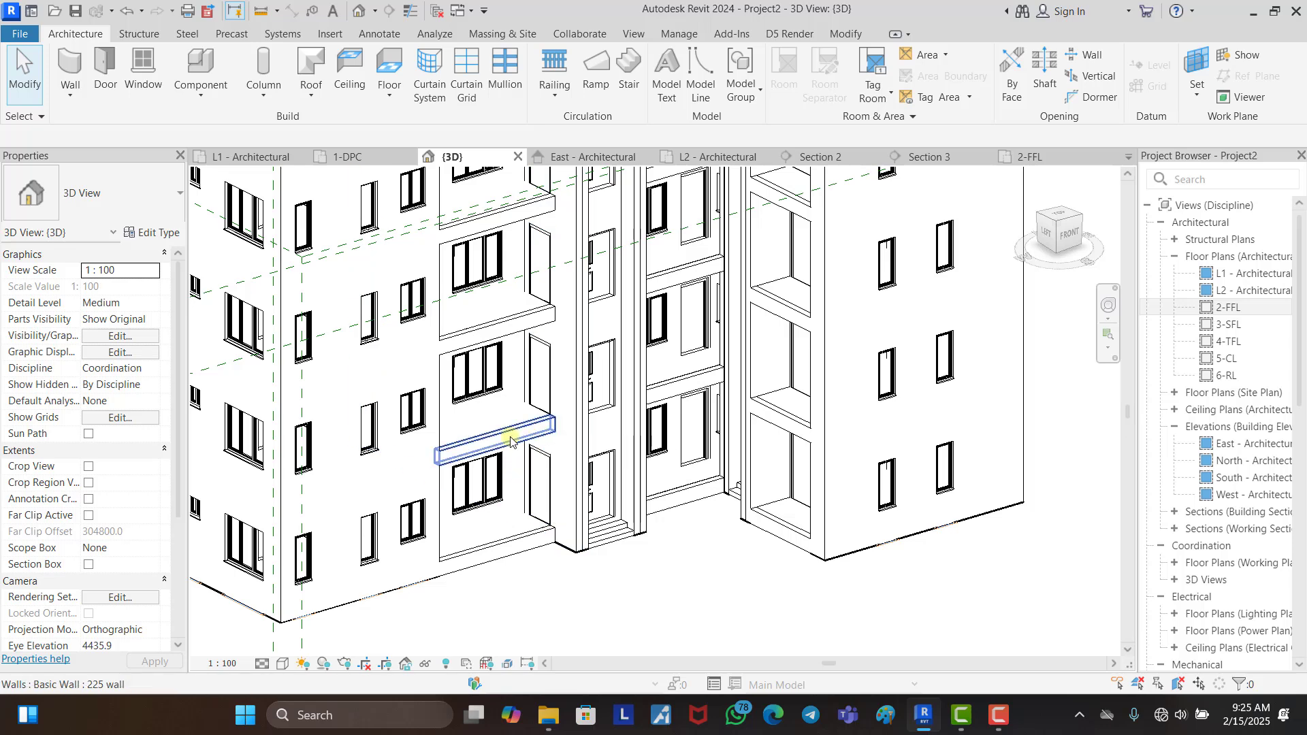
scroll(510, 441, "up", 2)
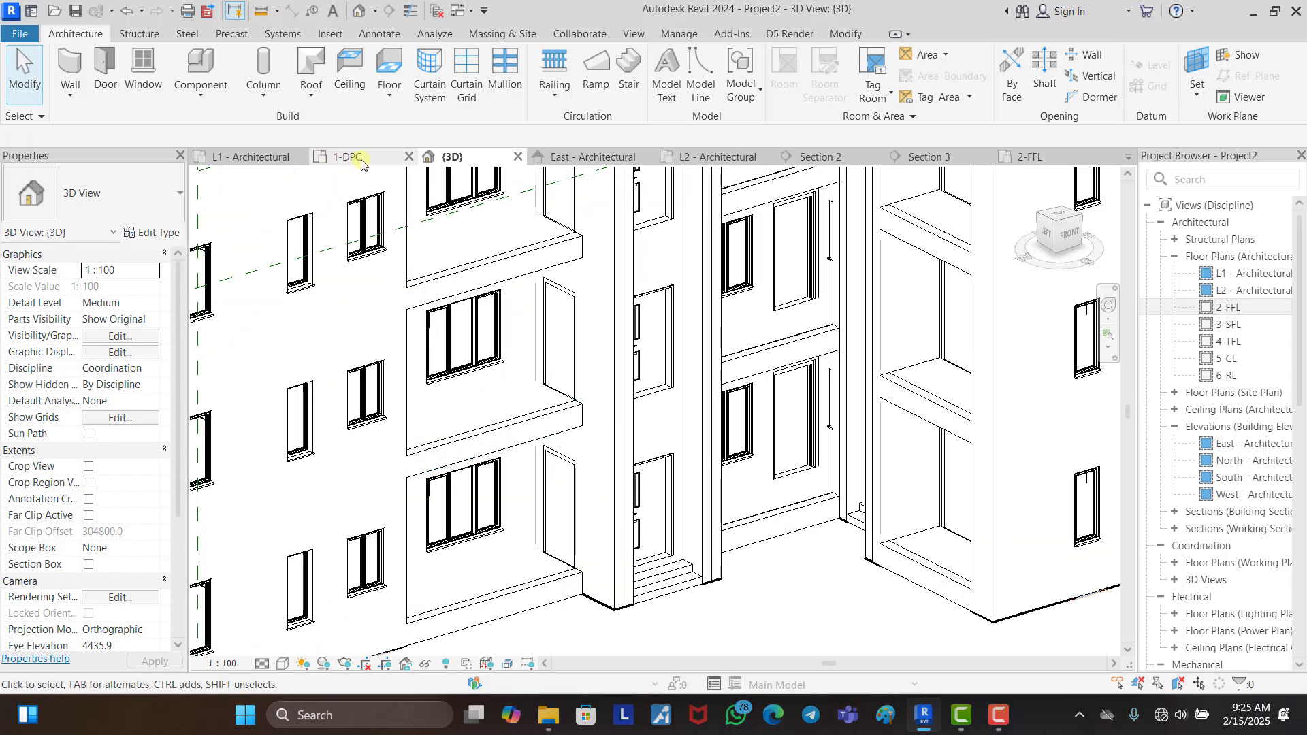
left_click(249, 158)
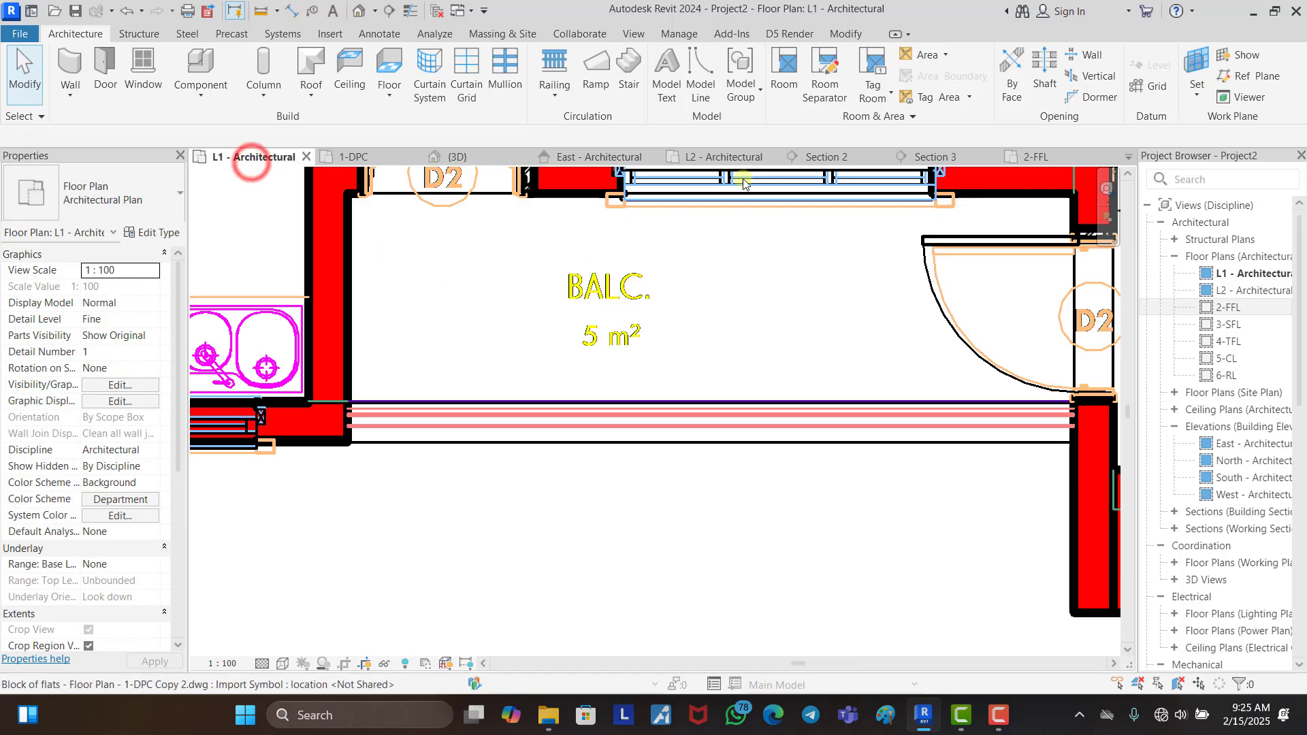
left_click(741, 158)
scroll(705, 432, "down", 4)
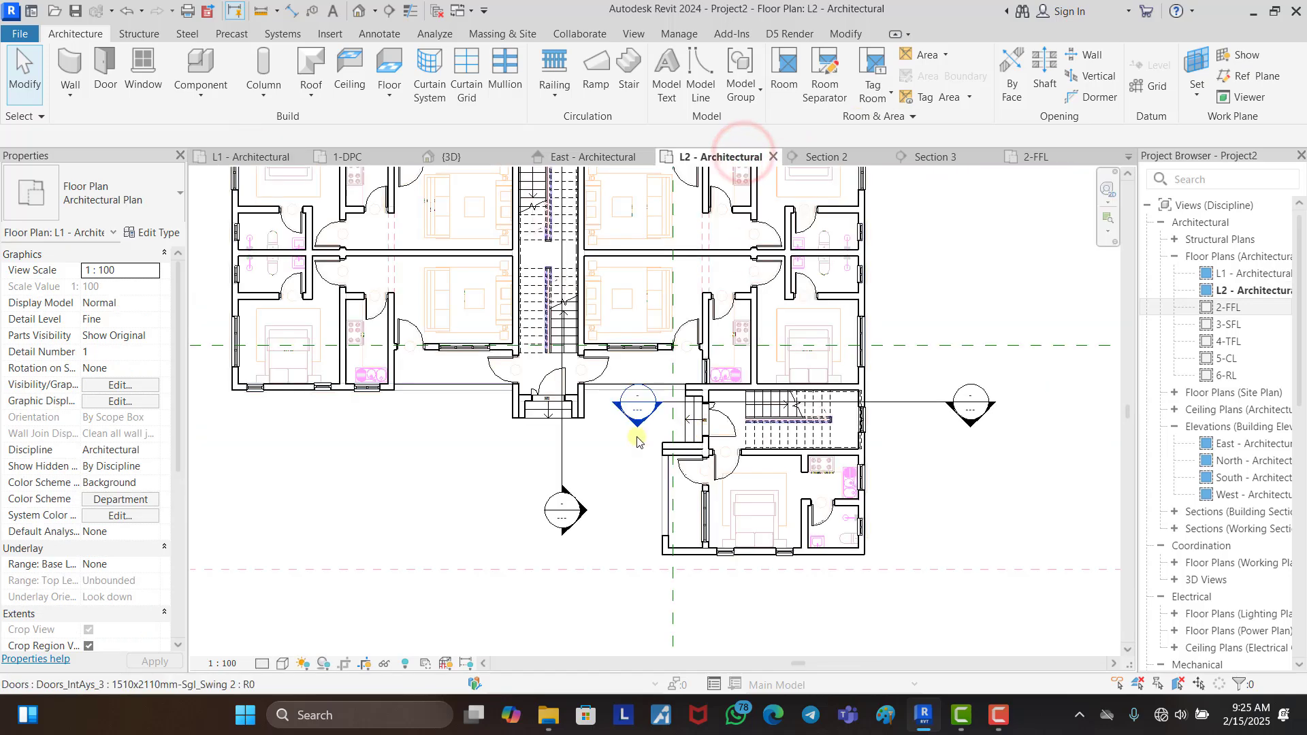
scroll(591, 199, "up", 1)
scroll(606, 274, "up", 2)
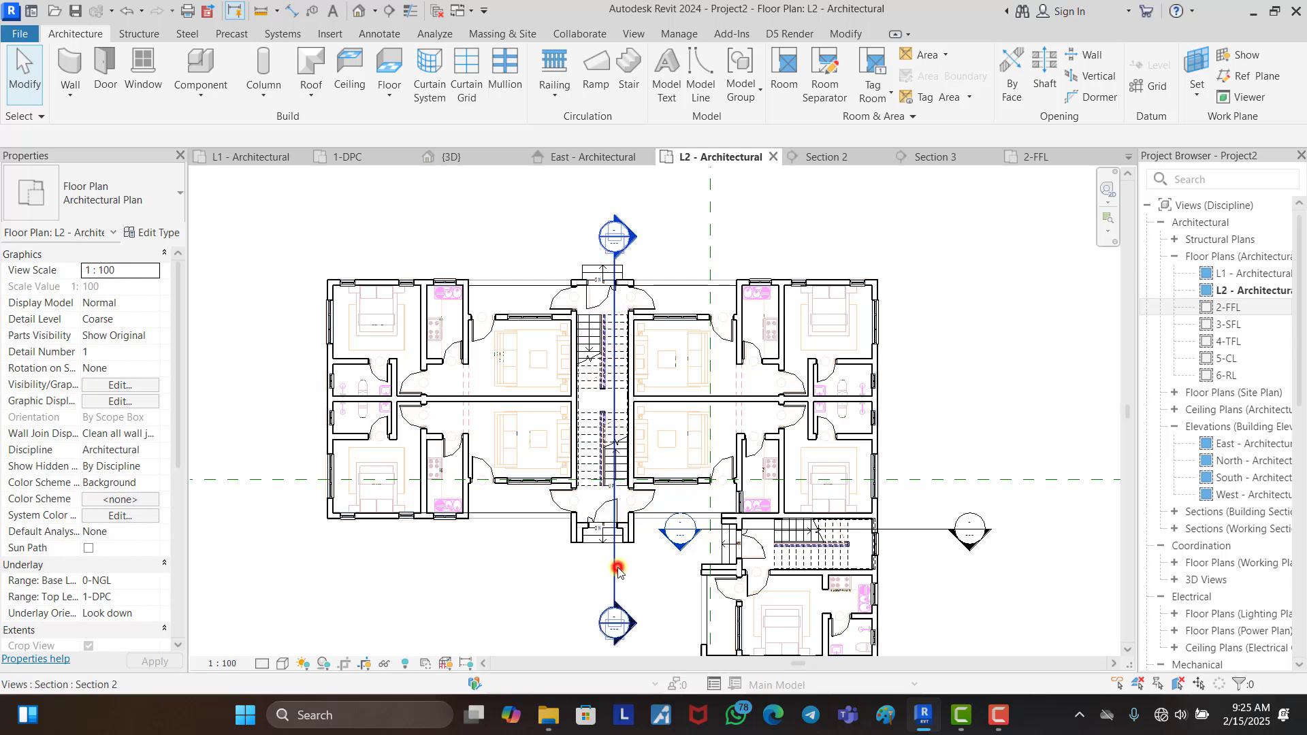
left_click_drag(619, 565, 503, 538)
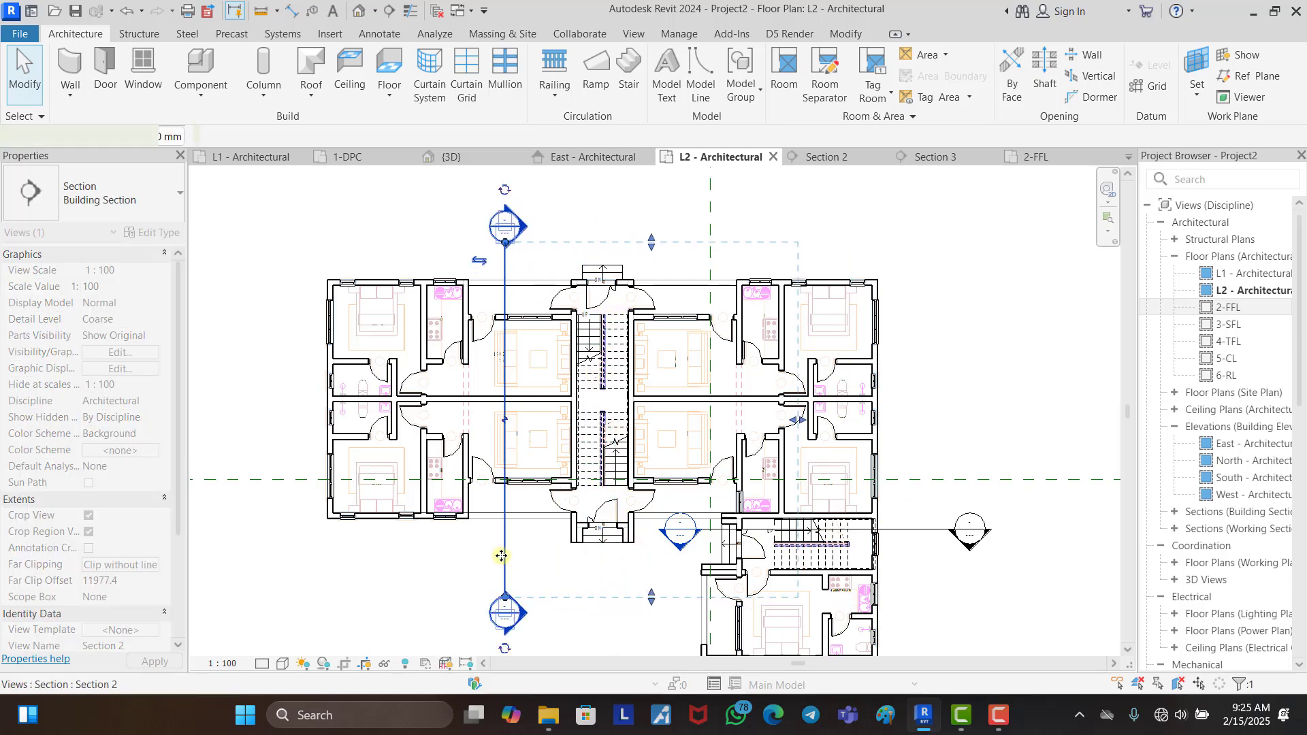
left_click(925, 221)
double_click(531, 232)
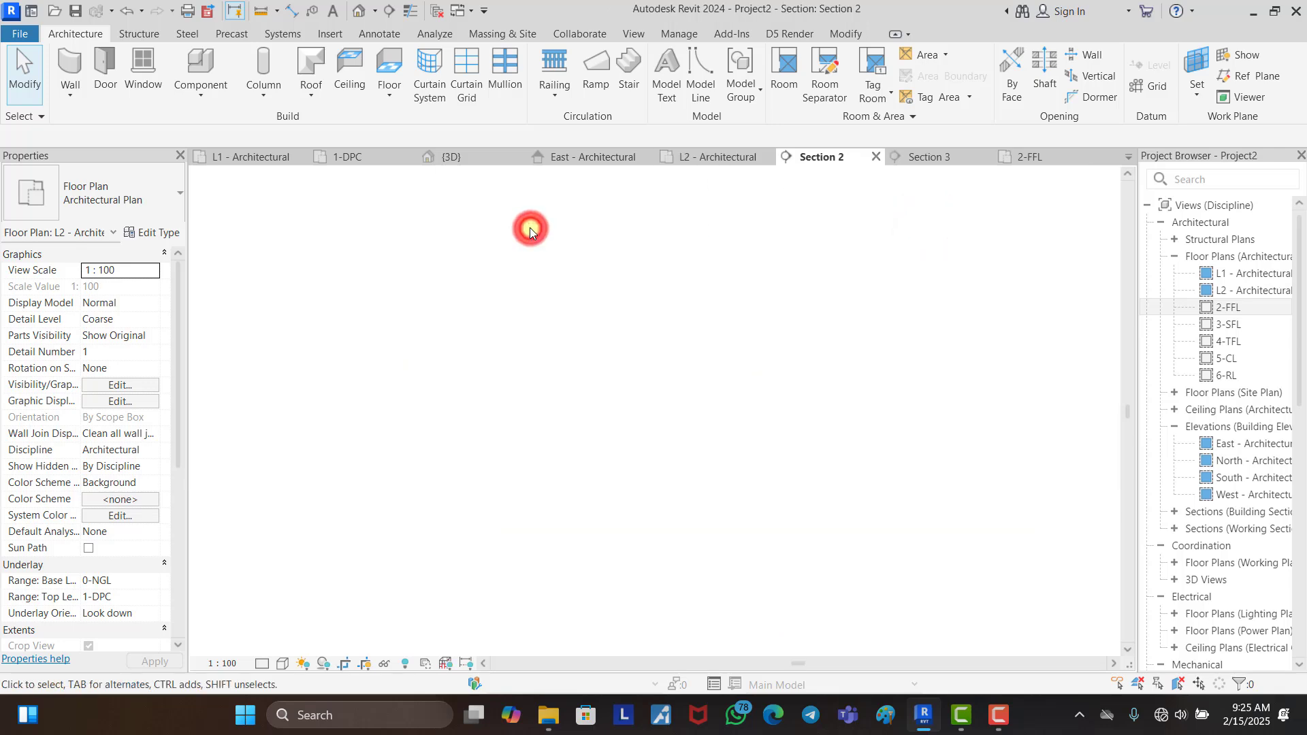
Step: Measure the 3-SFL balcony edge wall's depth below the floor slab's underside and the slab's thickness in Section 2
scroll(599, 390, "up", 4)
scroll(596, 392, "up", 2)
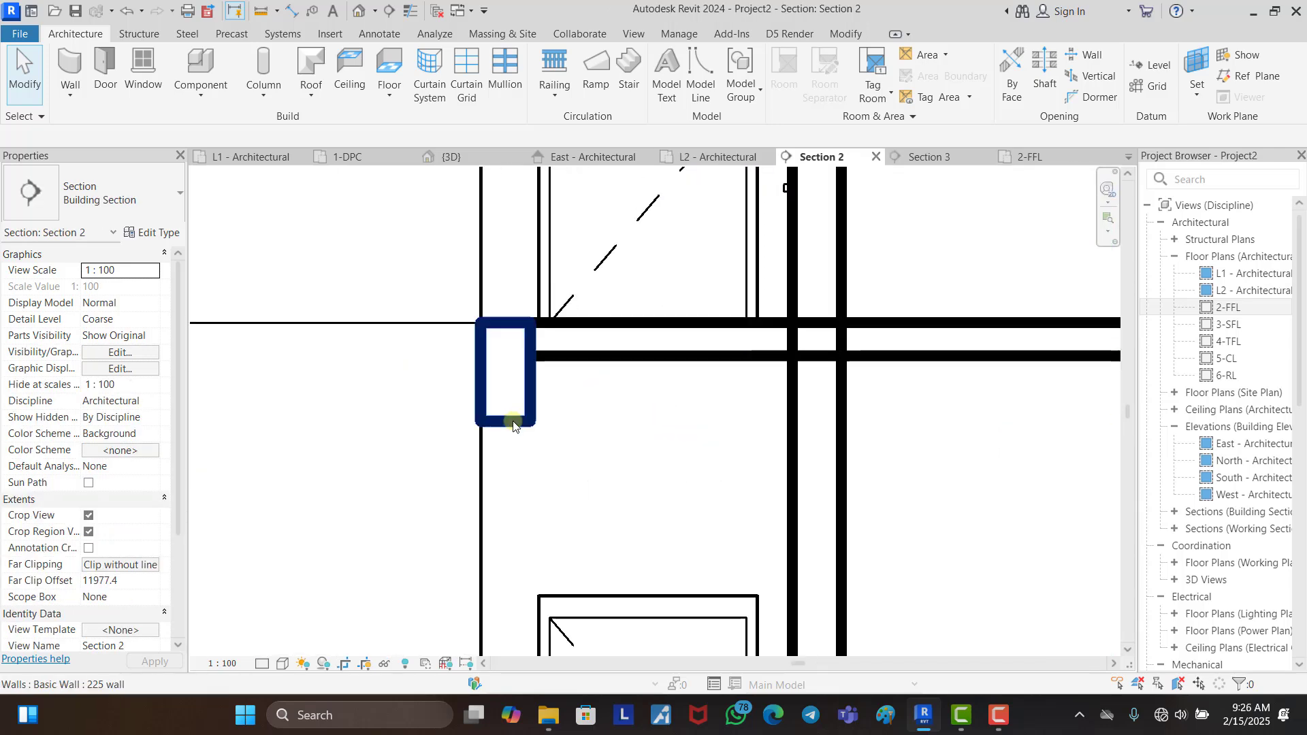
left_click(517, 427)
key("d")
key("i")
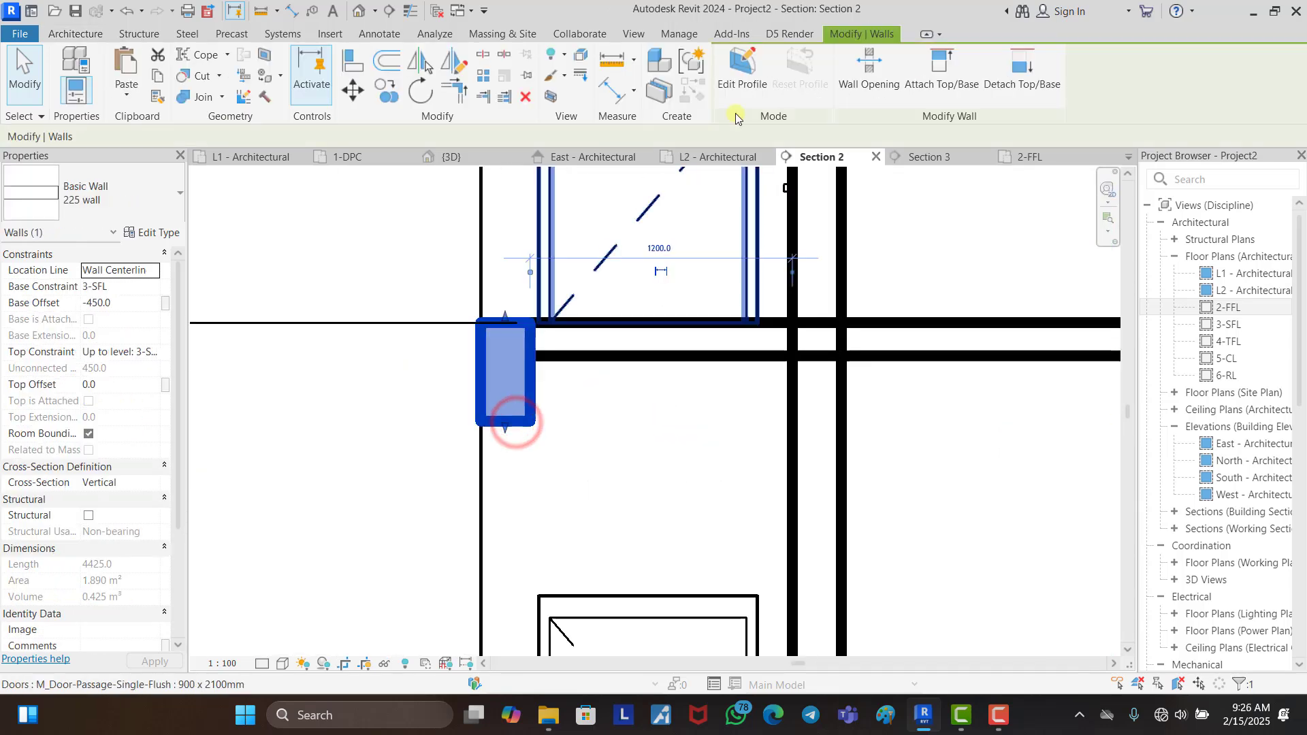
left_click(576, 354)
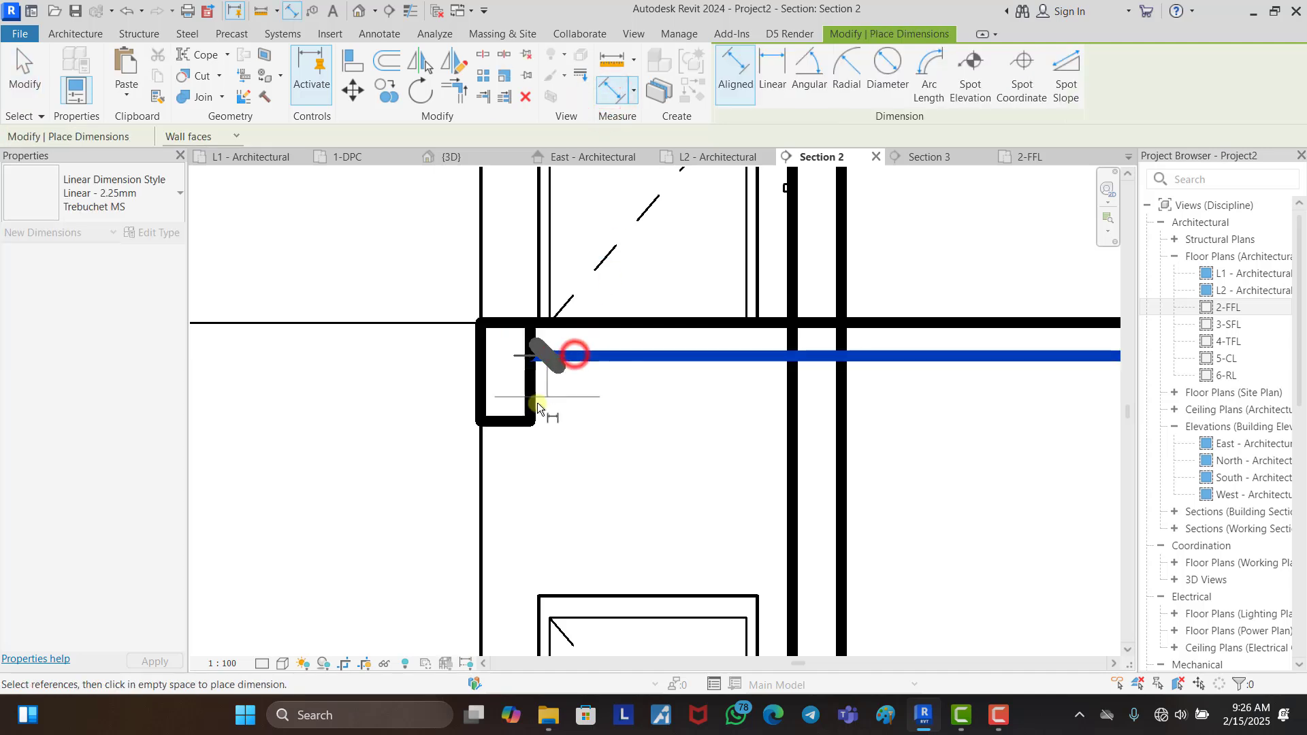
left_click(516, 424)
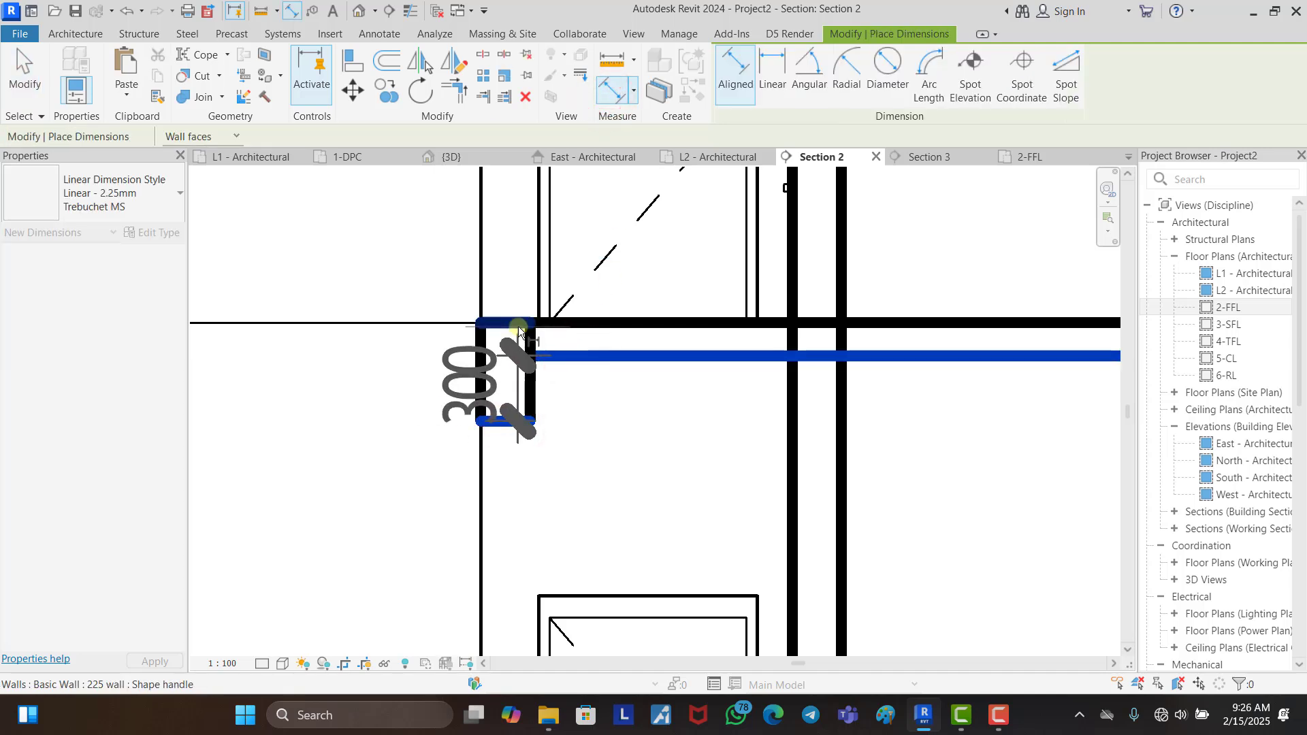
left_click(518, 326)
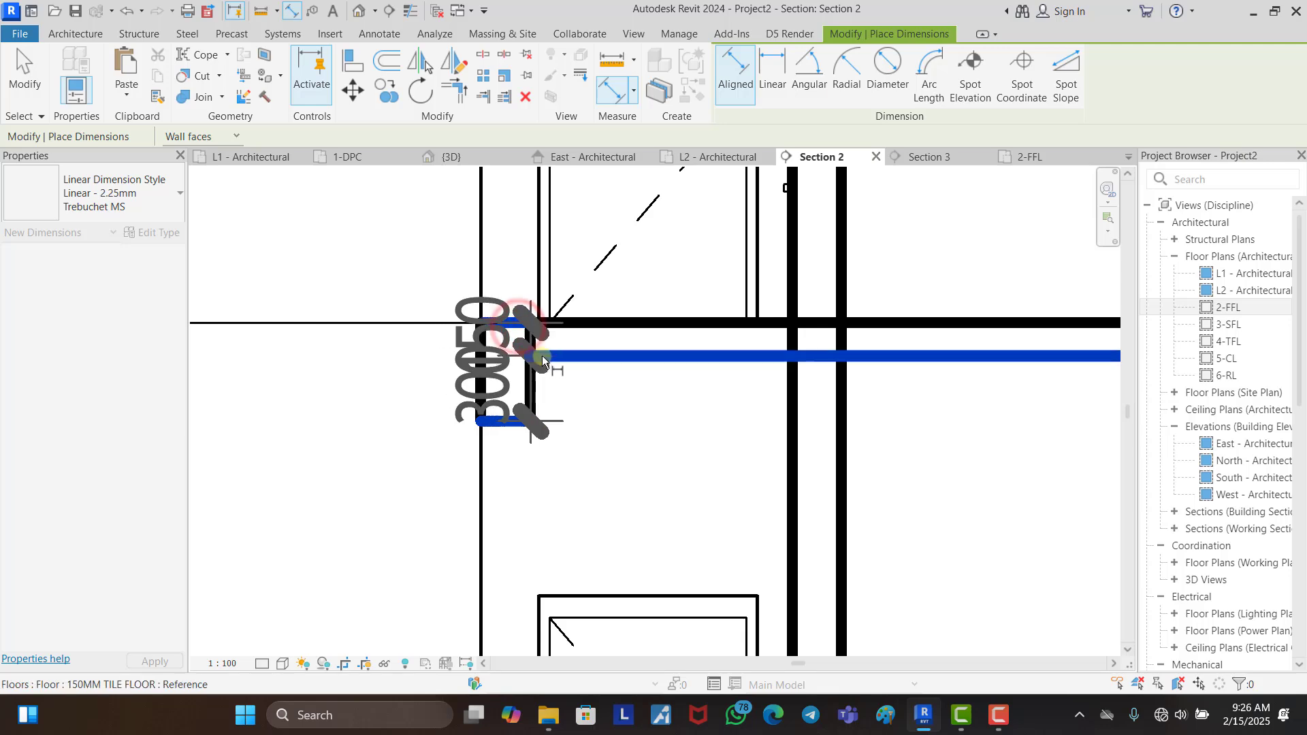
left_click(578, 357)
key("Escape")
key("Escape")
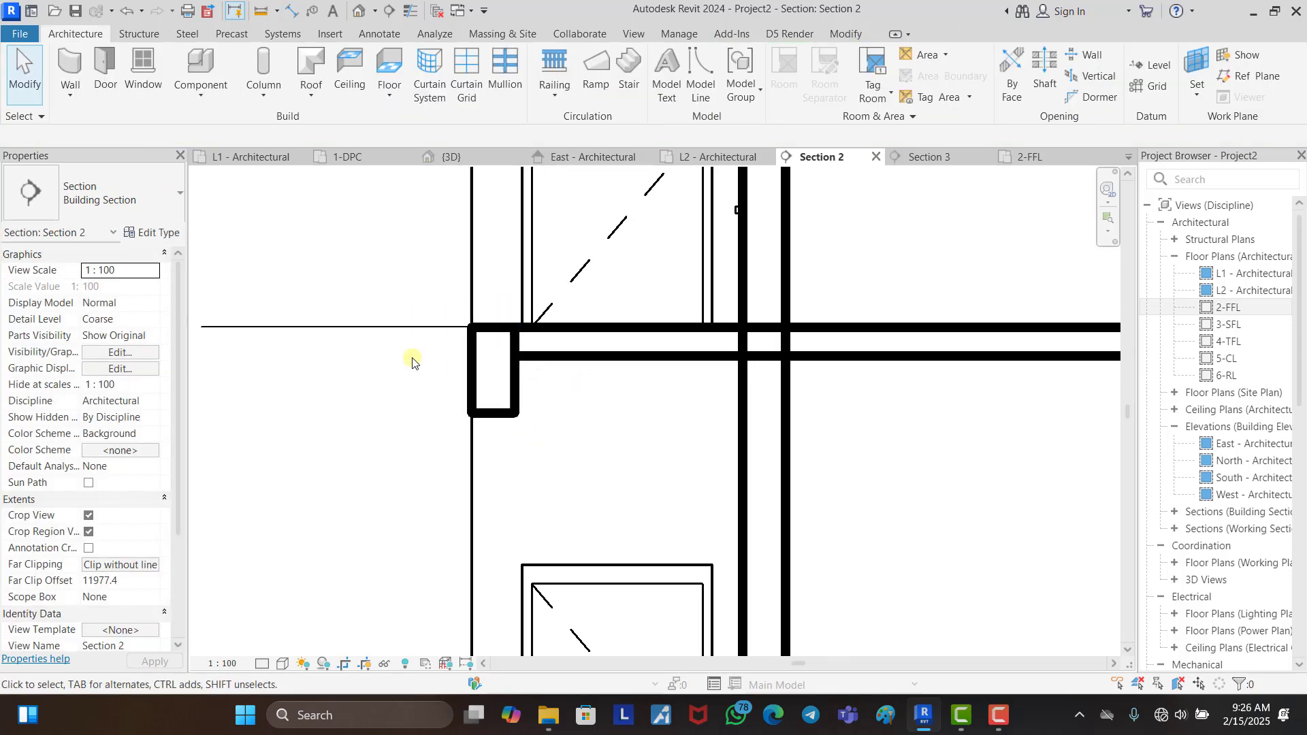
Step: Examine how the balcony edge walls meet the floor slabs and door bases on the upper levels in Section 2
scroll(412, 361, "down", 5)
scroll(481, 295, "down", 2)
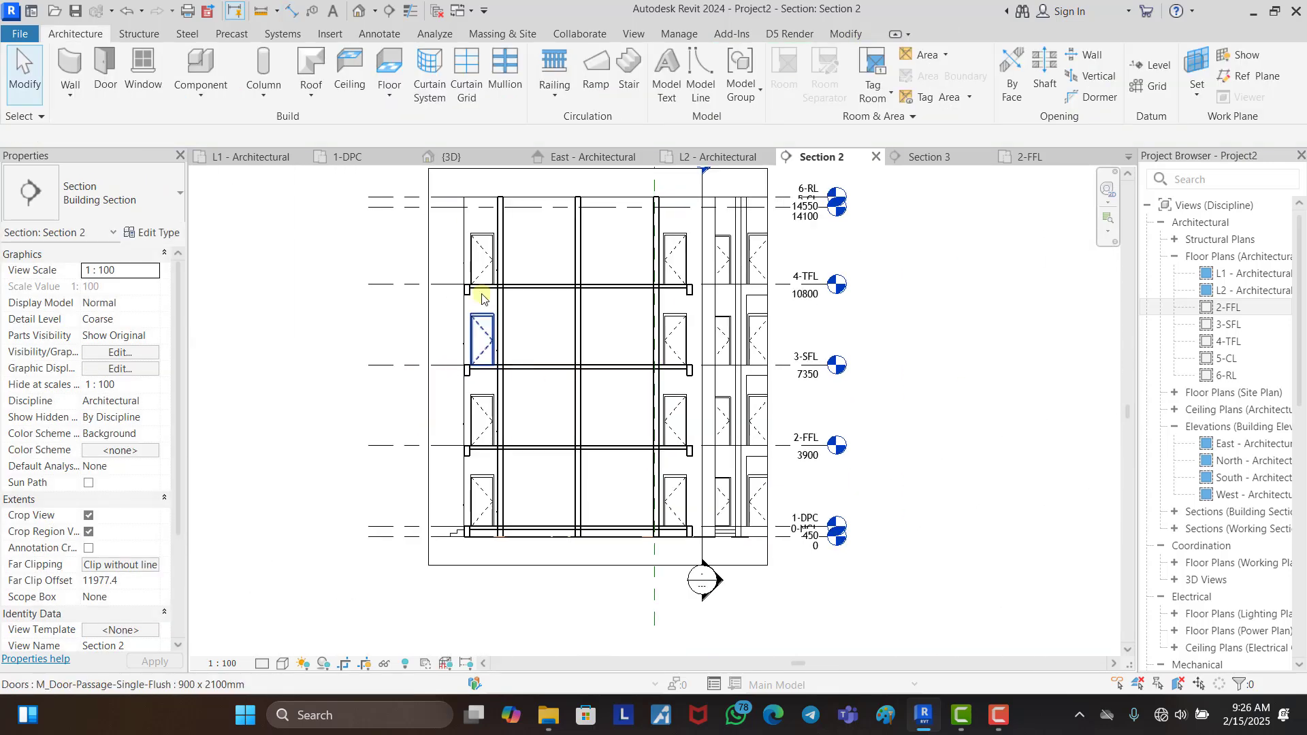
scroll(466, 286, "up", 3)
scroll(467, 283, "up", 4)
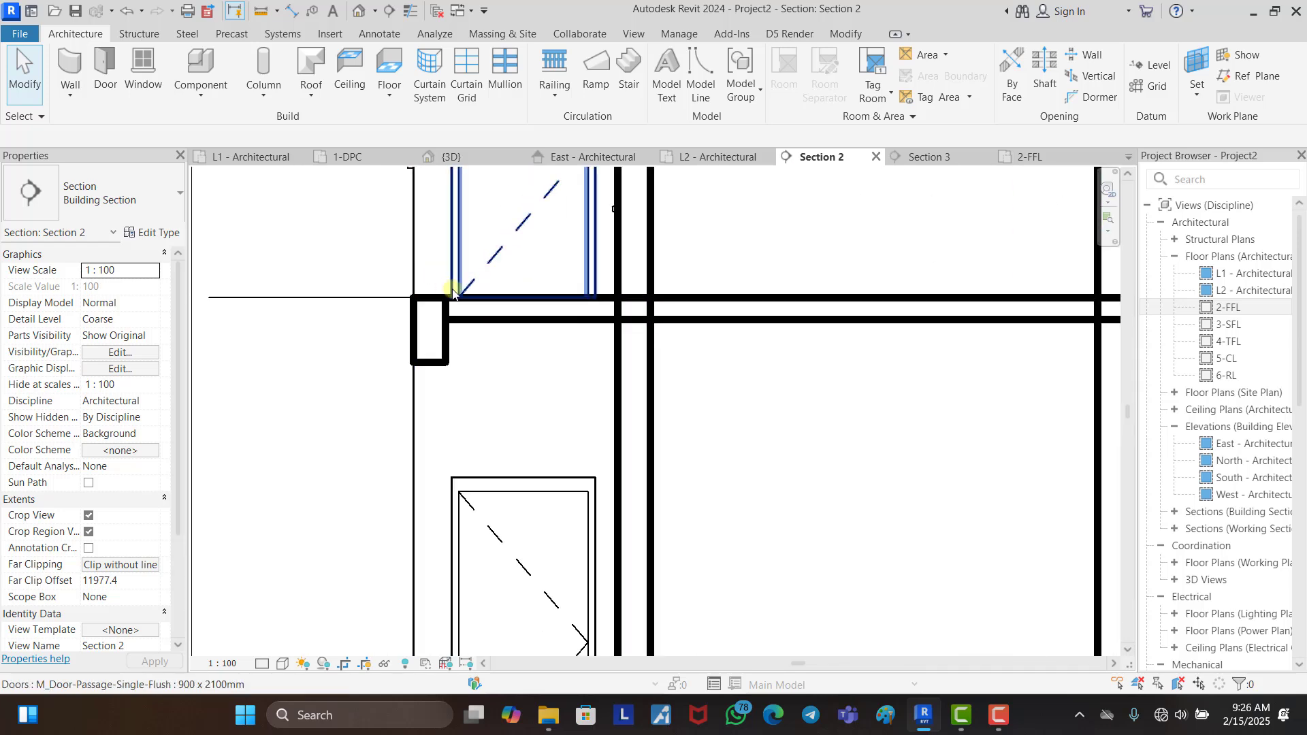
scroll(429, 289, "up", 3)
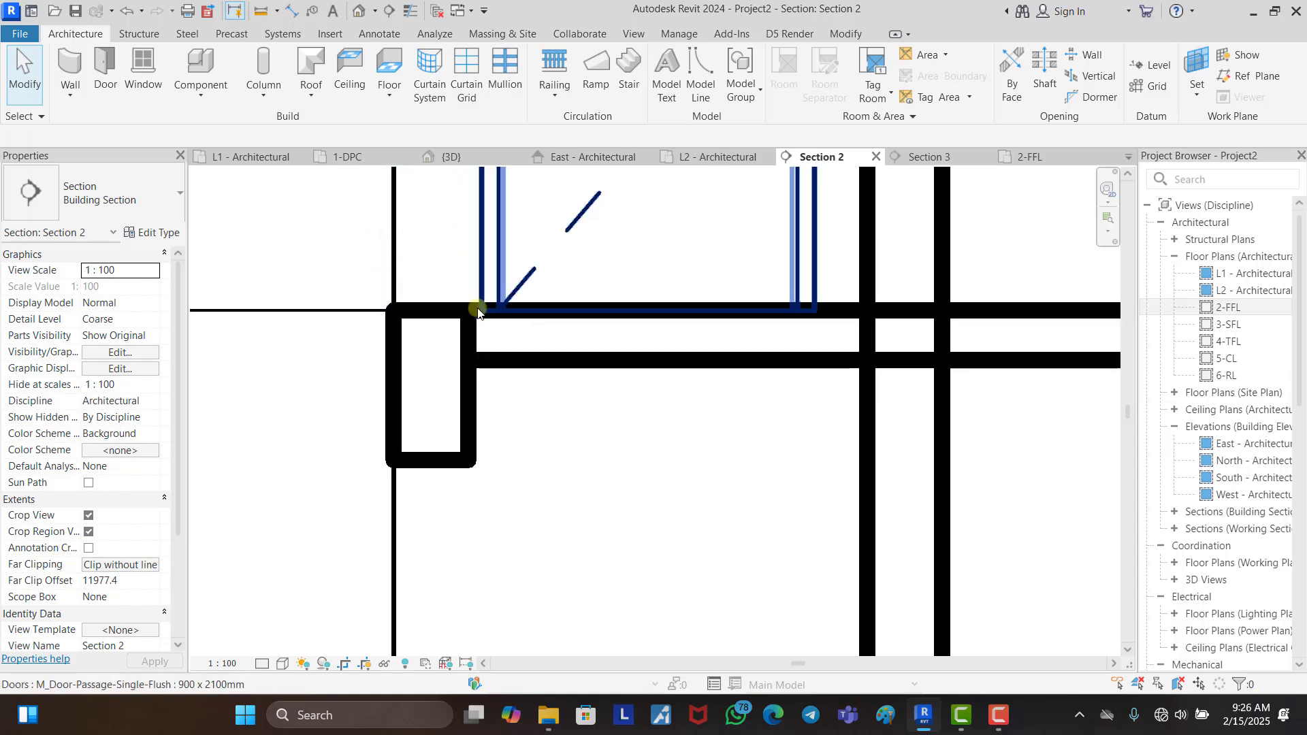
scroll(496, 319, "down", 2)
scroll(495, 318, "down", 3)
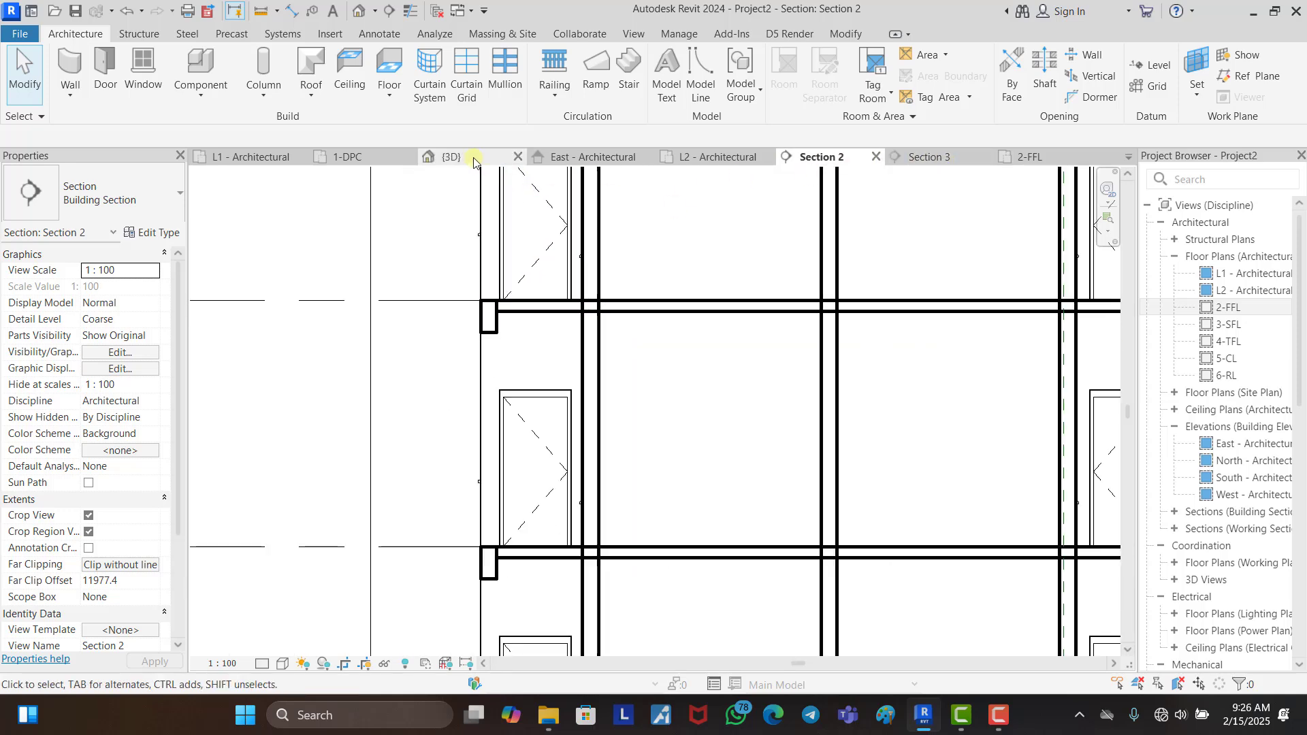
Step: In the 3D view, set the top offset of all front and courtyard-side balcony edge walls on every level to 225
left_click(448, 161)
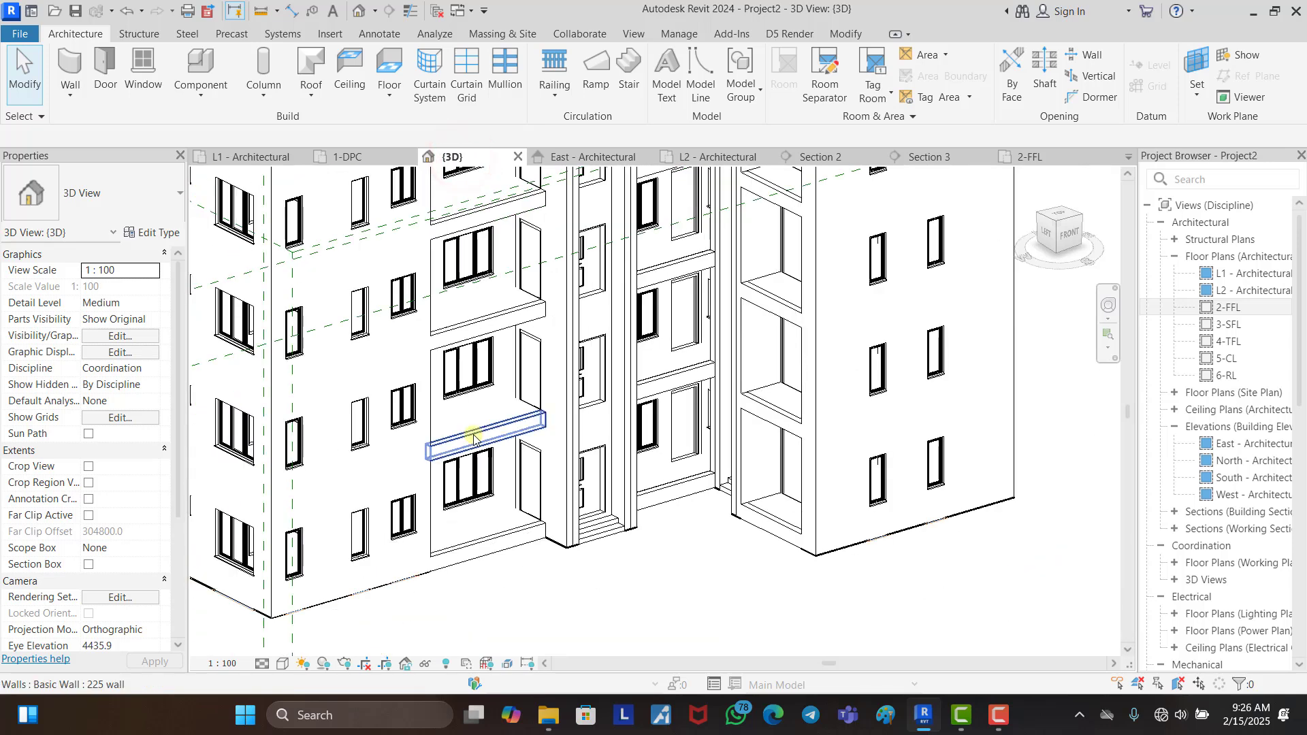
scroll(538, 521, "up", 3)
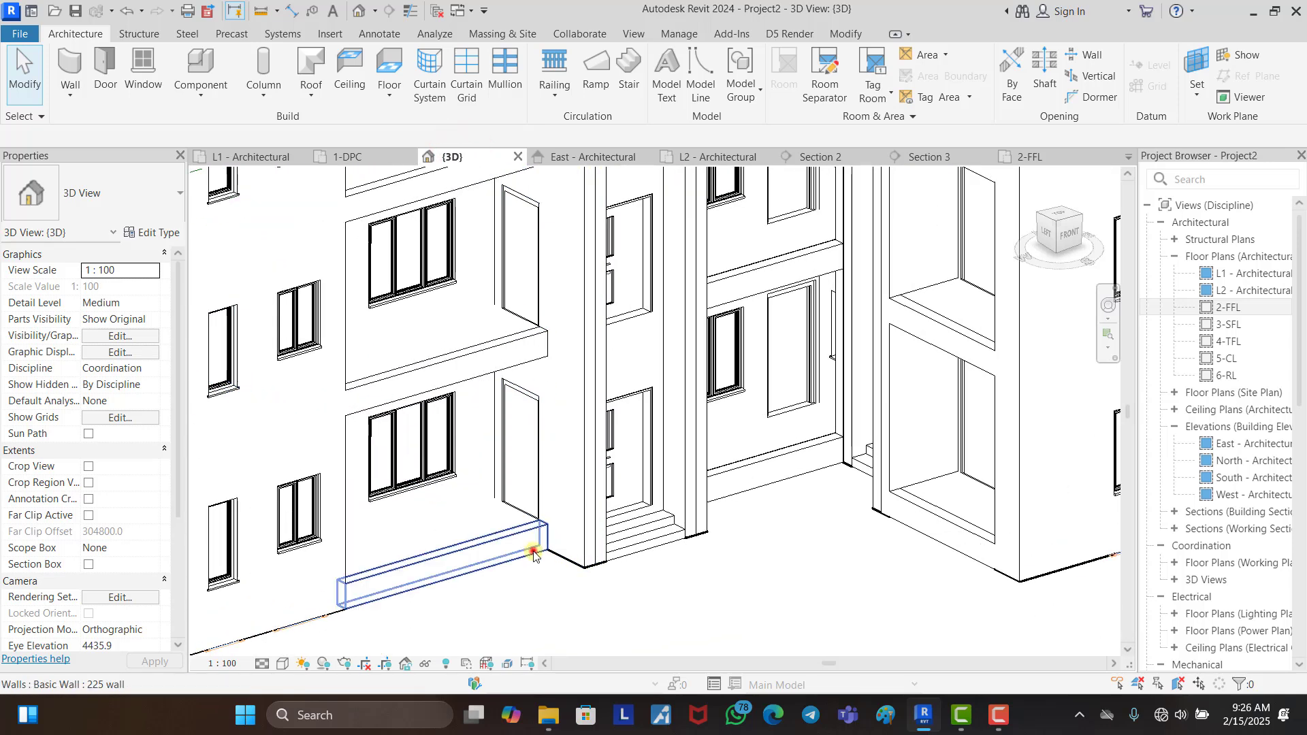
left_click(533, 548)
left_click(802, 477, "ctrl")
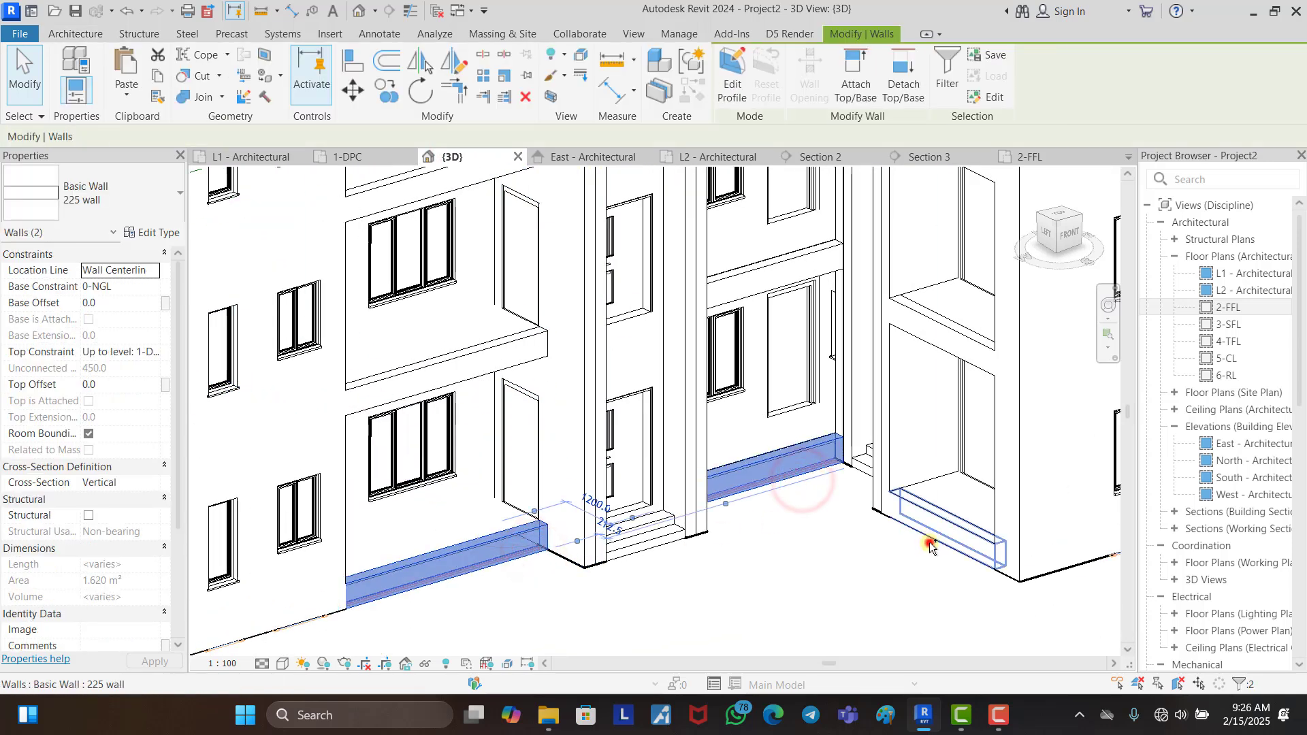
left_click(929, 543, "ctrl")
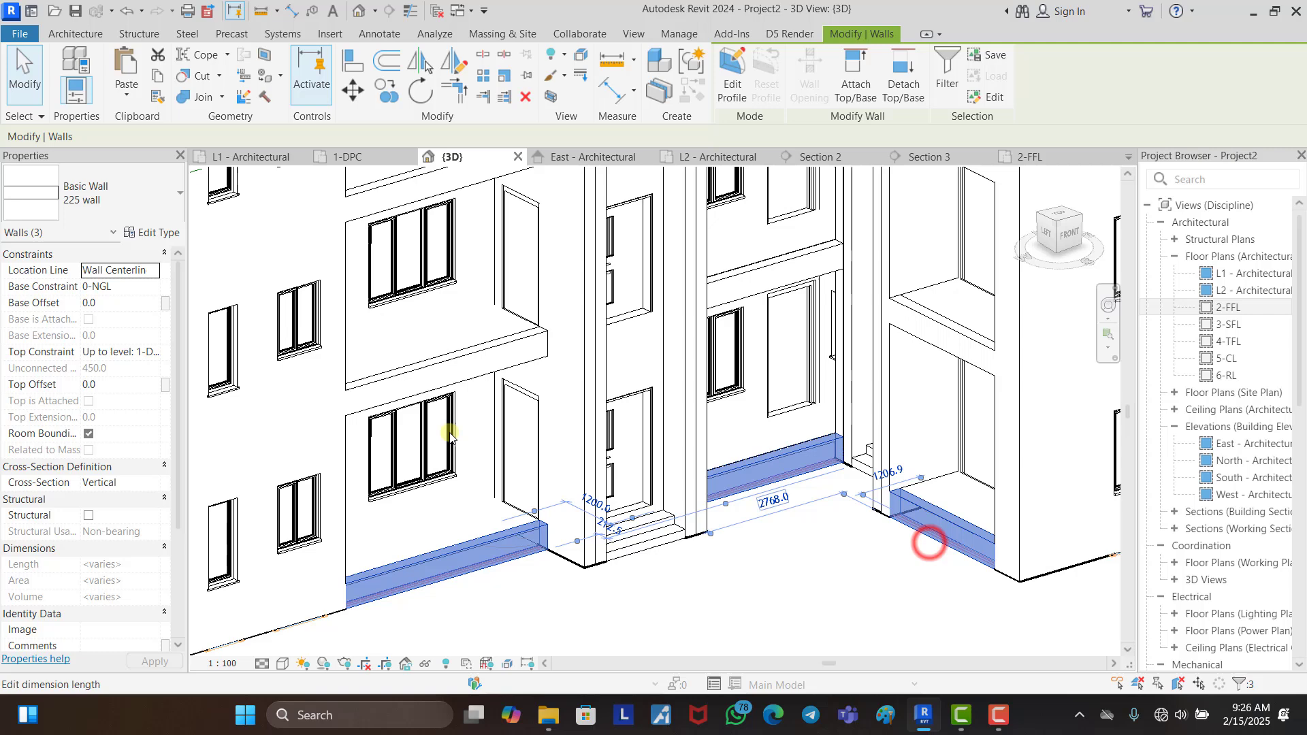
left_click(443, 387, "ctrl")
left_click(731, 297, "ctrl")
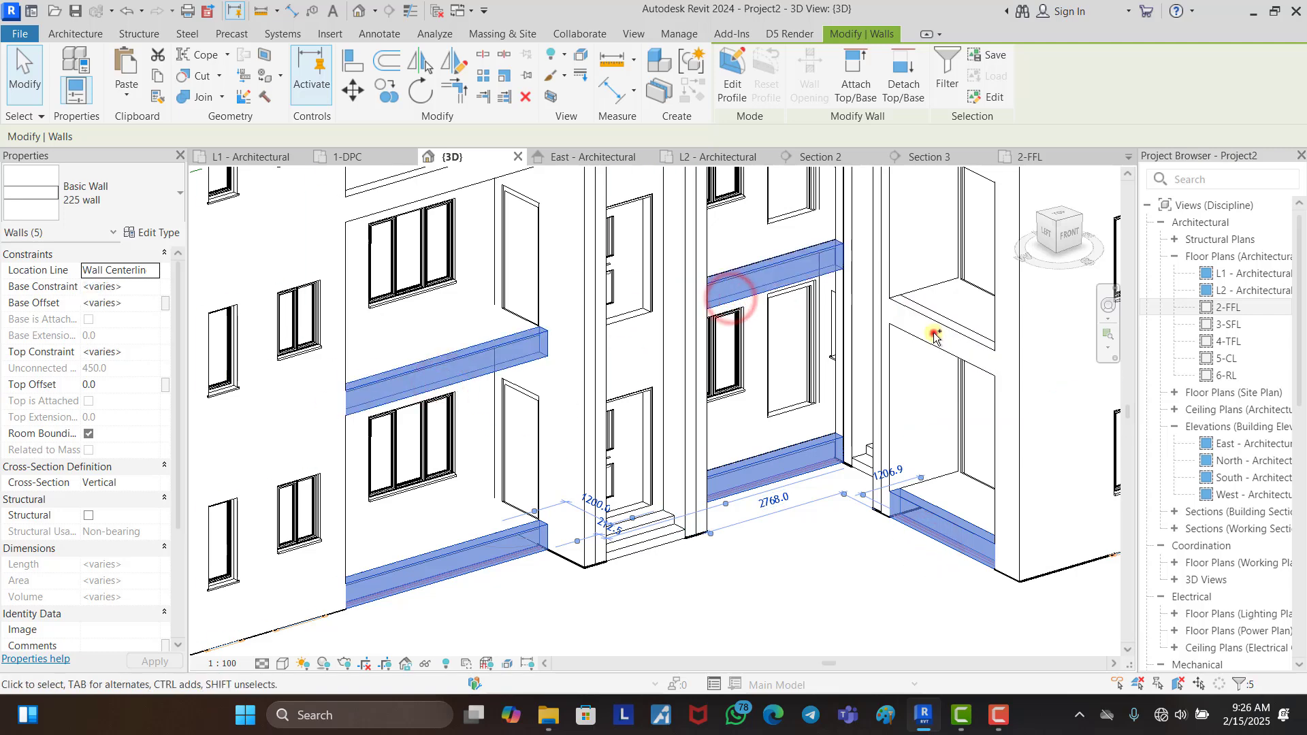
left_click(931, 335, "ctrl")
scroll(928, 336, "down", 5)
scroll(573, 326, "up", 3)
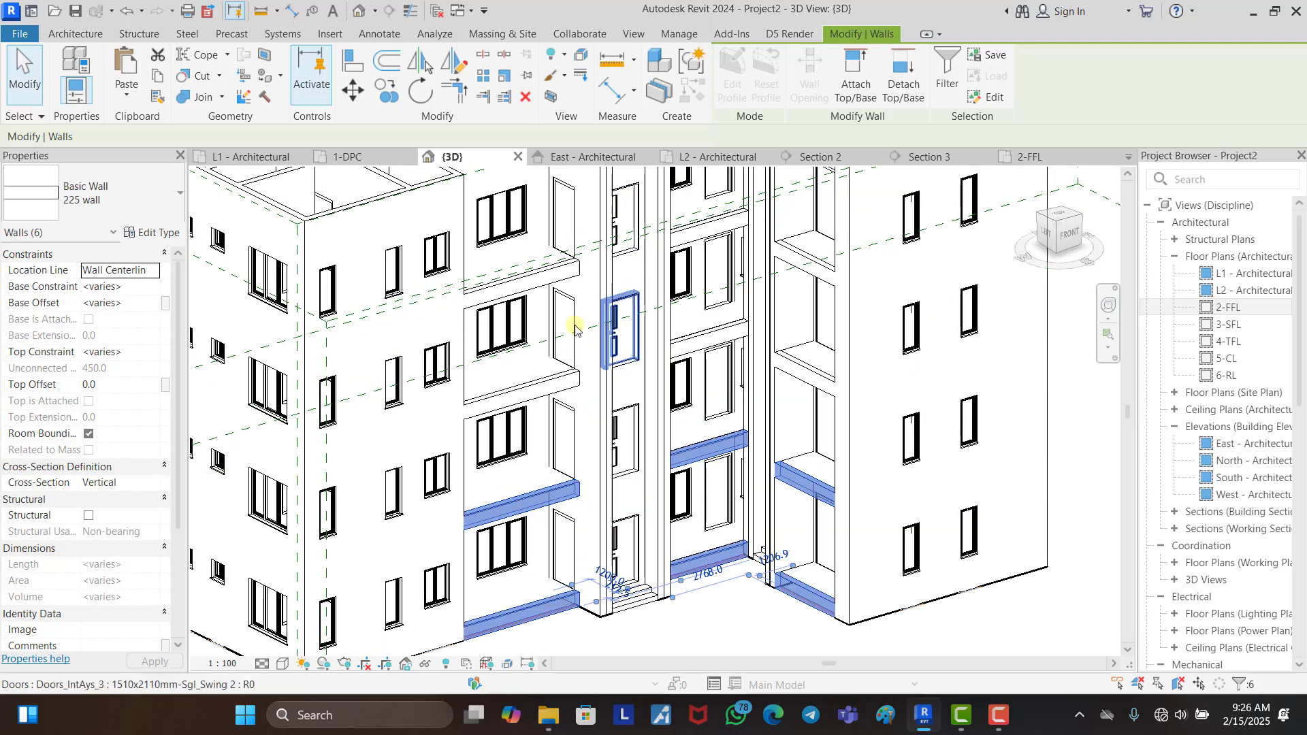
left_click(537, 394, "ctrl")
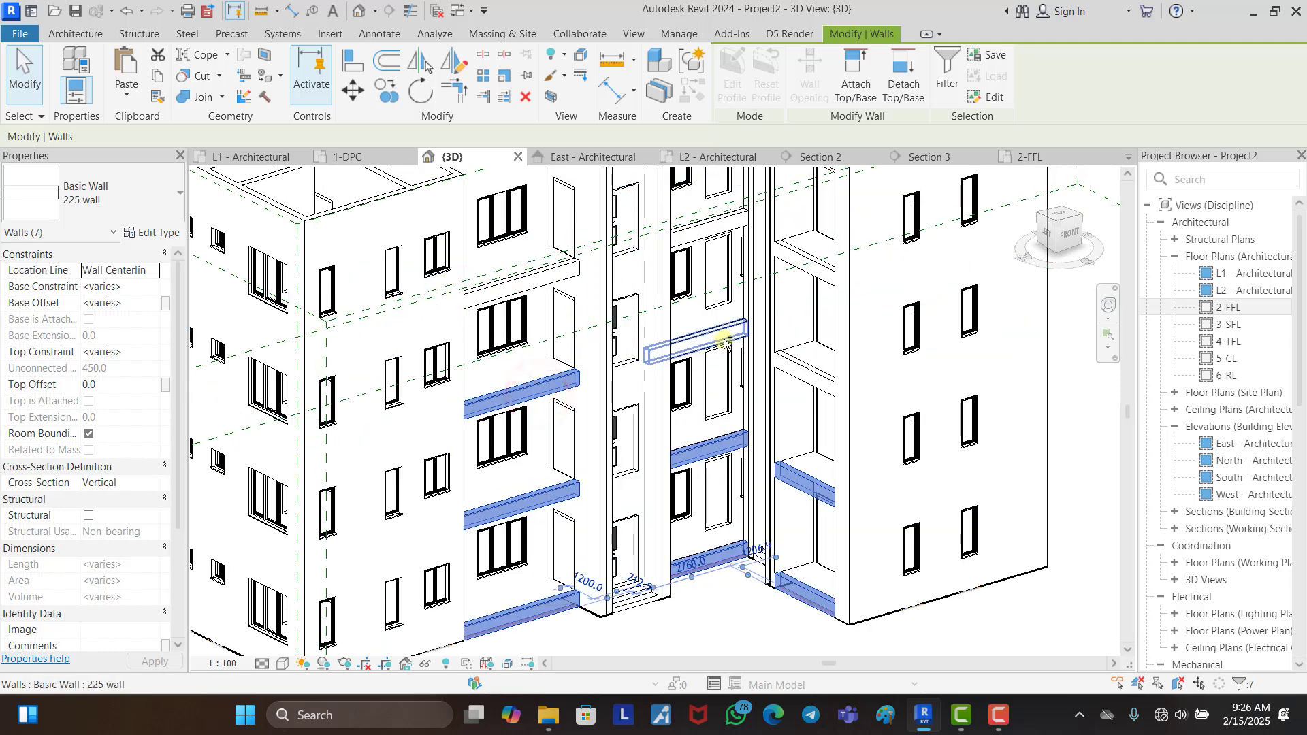
left_click(801, 374, "ctrl")
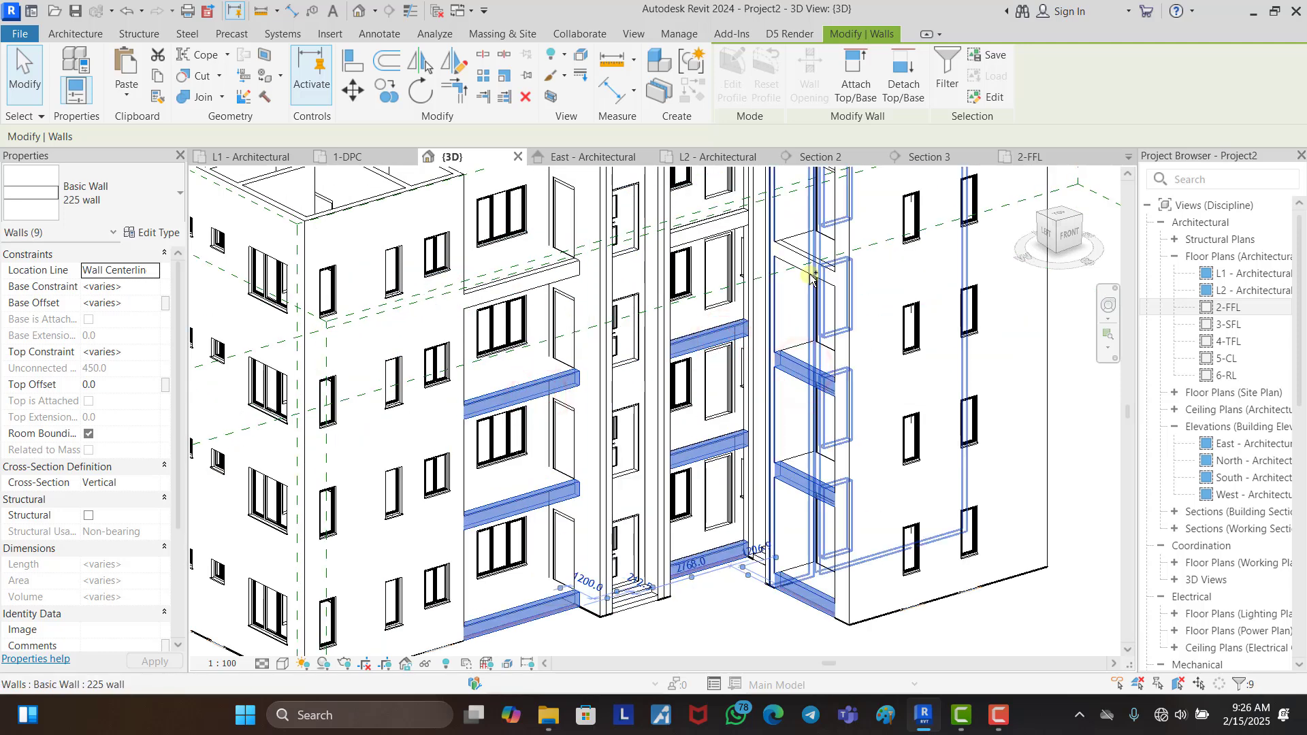
left_click(556, 273, "ctrl")
left_click(130, 385)
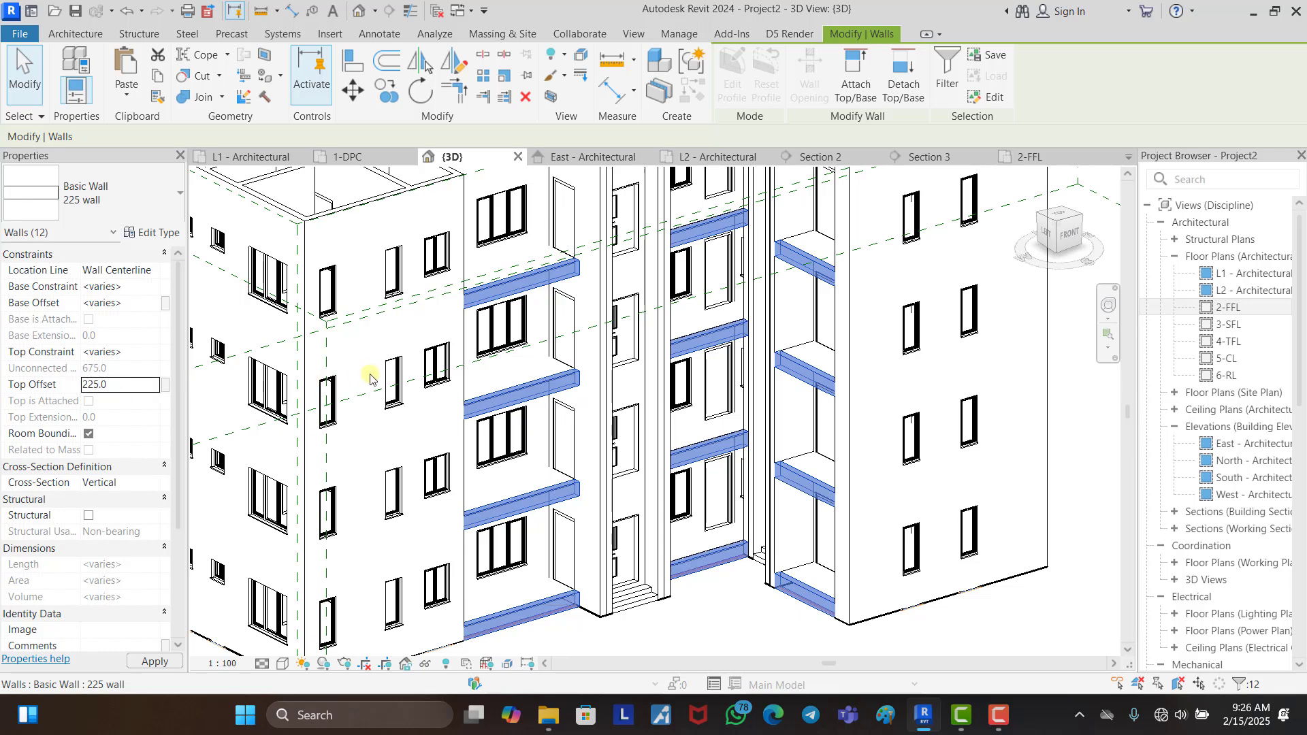
left_click(723, 637)
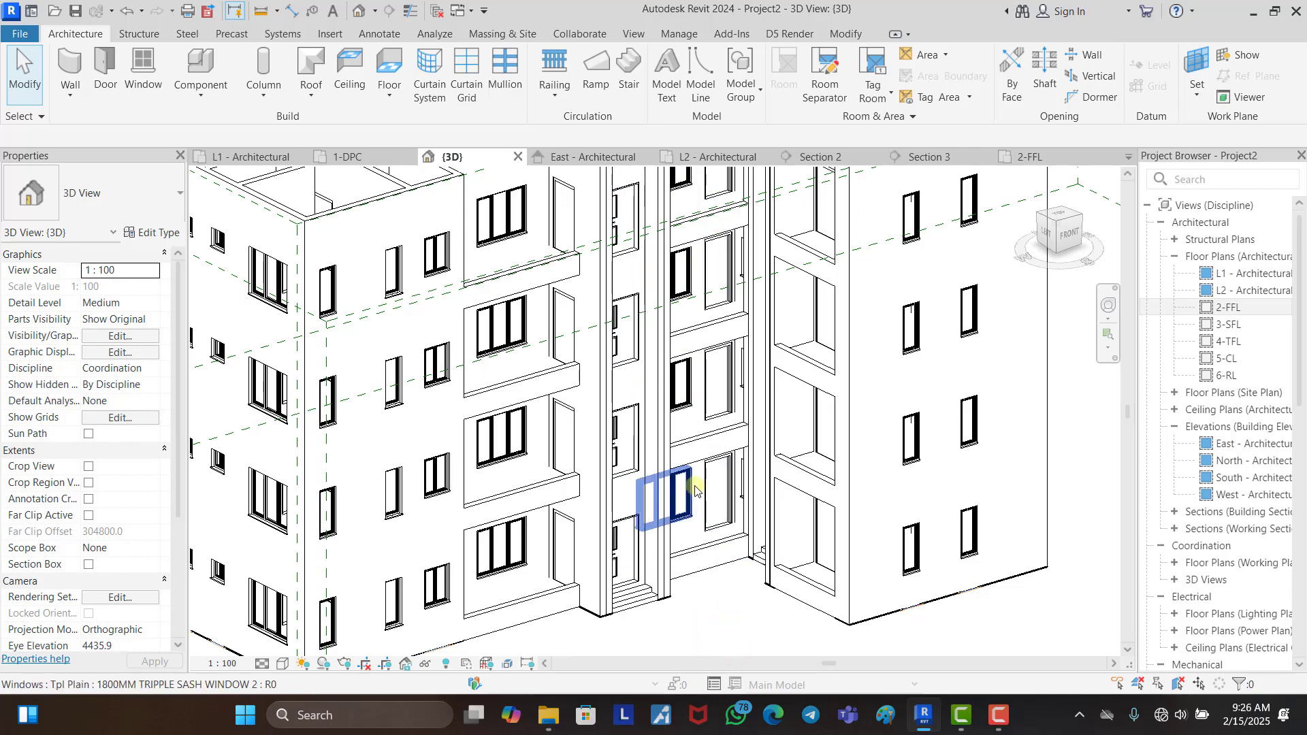
Step: Set the top offset of the eight balcony edge walls on the building's rear side to 225
scroll(670, 454, "down", 2)
middle_click_drag(680, 517, 752, 520, "shift")
left_click(541, 622)
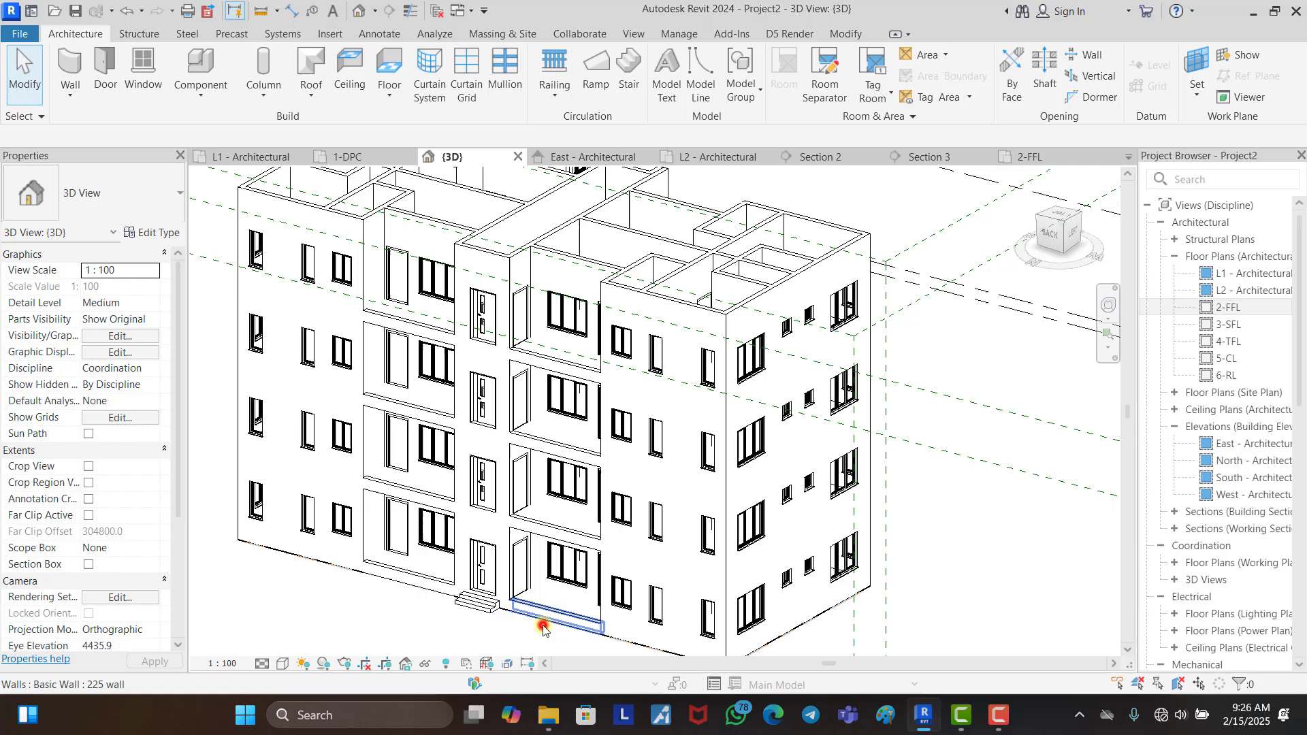
left_click(397, 582, "ctrl")
left_click(416, 496, "ctrl")
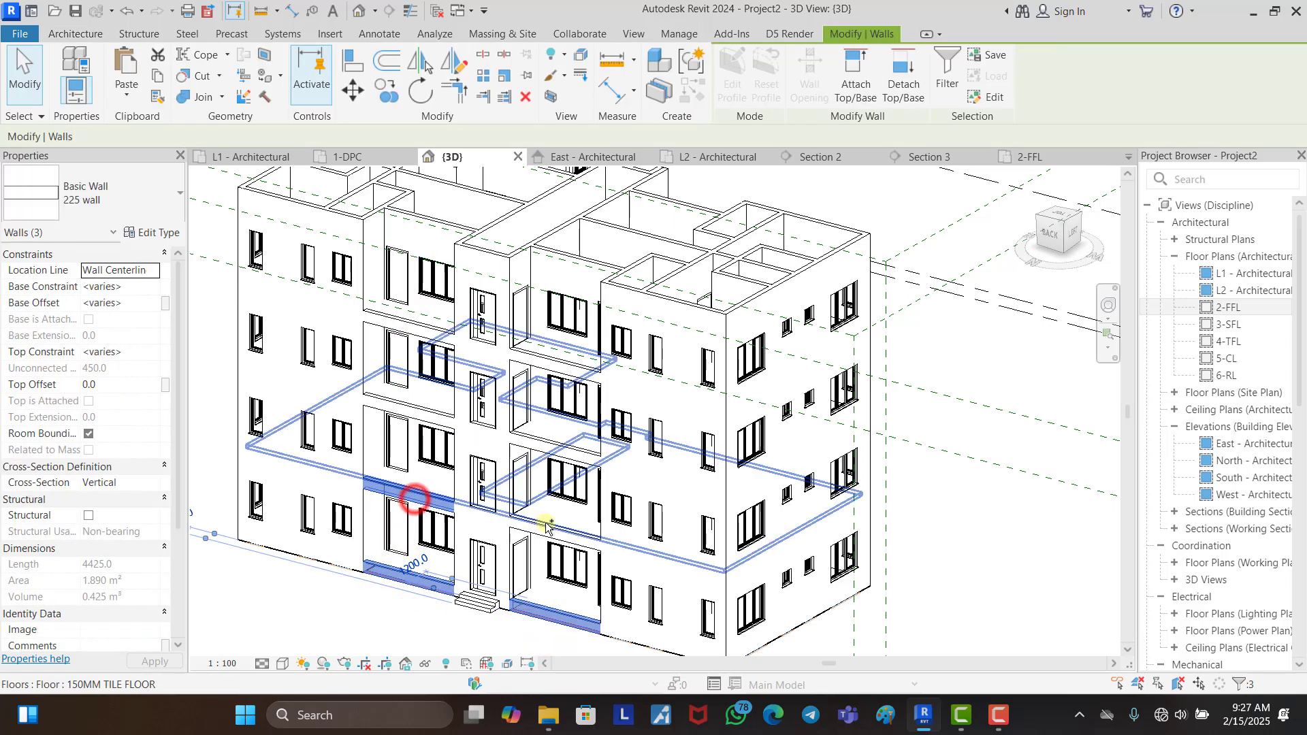
left_click(547, 528, "ctrl")
left_click(555, 449, "ctrl")
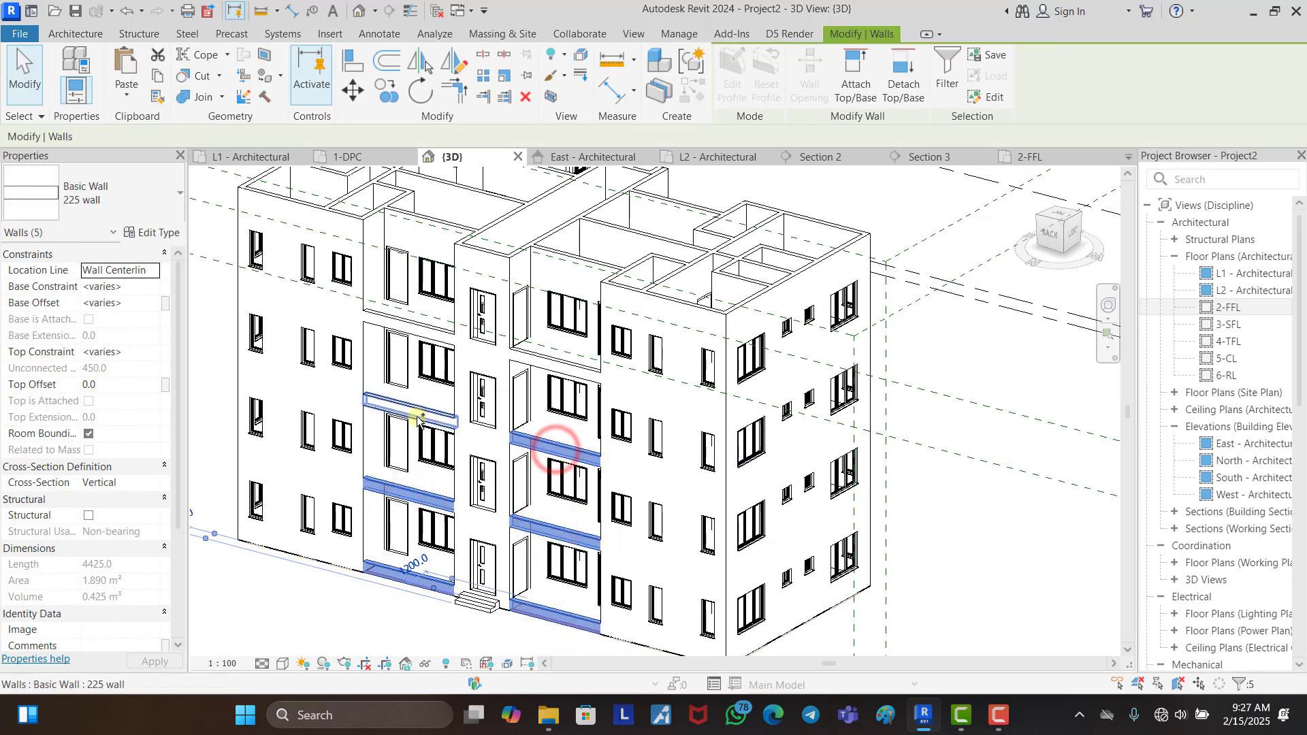
left_click(416, 414, "ctrl")
left_click(414, 328, "ctrl")
left_click(544, 364, "ctrl")
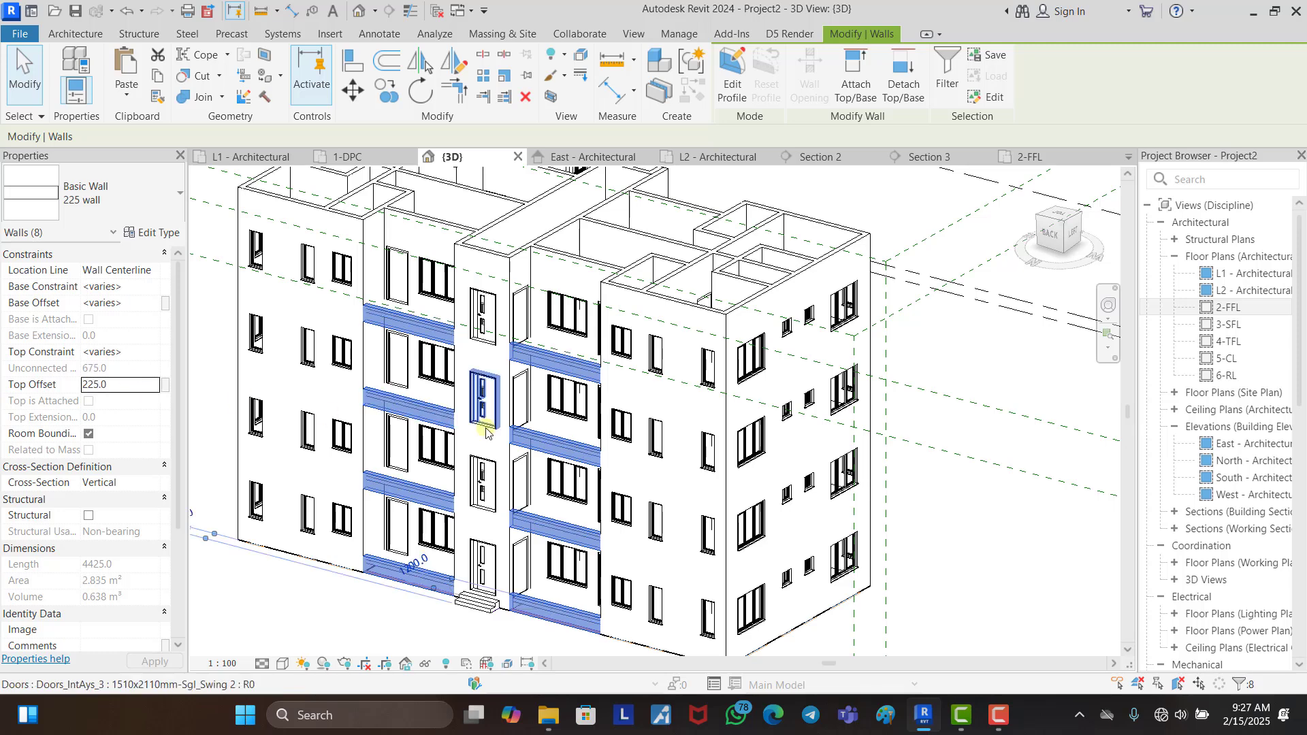
left_click(961, 536)
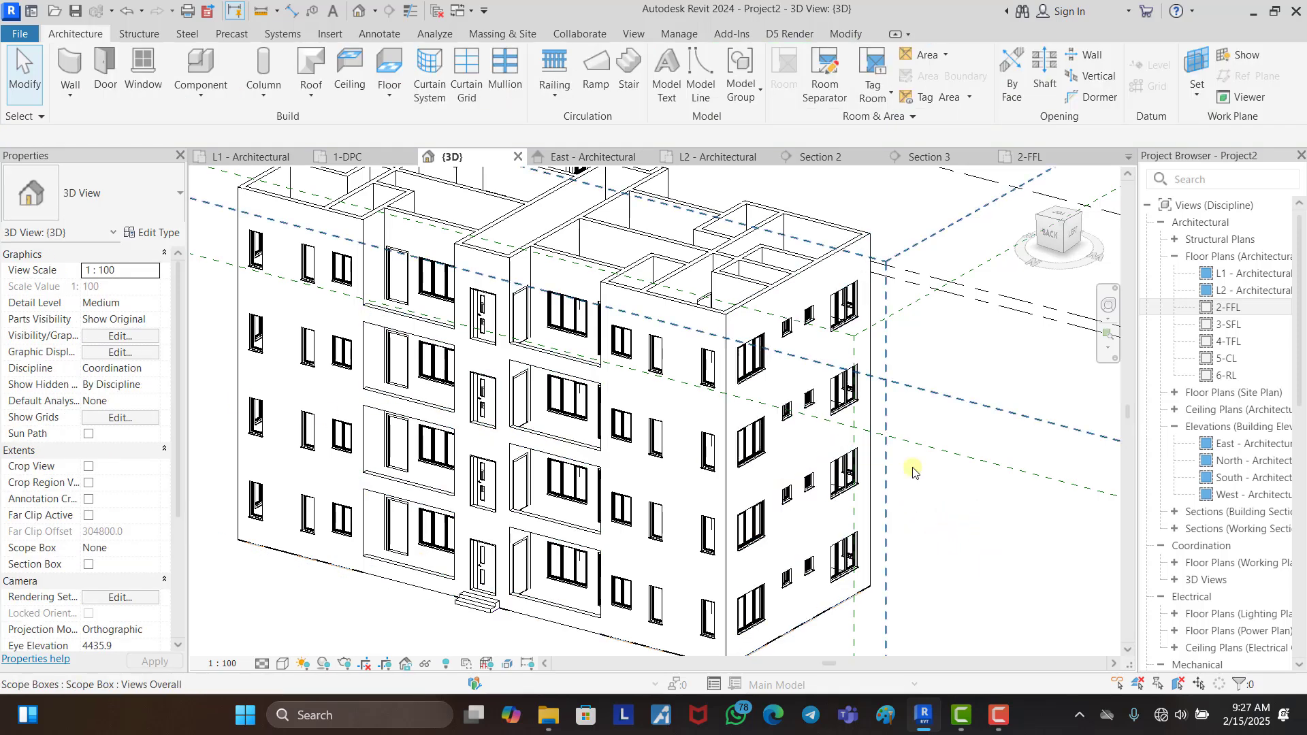
Step: Examine the balcony edge walls from all around the building in the 3D view
middle_click_drag(912, 467, 817, 517, "shift")
scroll(817, 518, "down", 1)
middle_click_drag(674, 589, 798, 585, "shift")
scroll(782, 514, "up", 2)
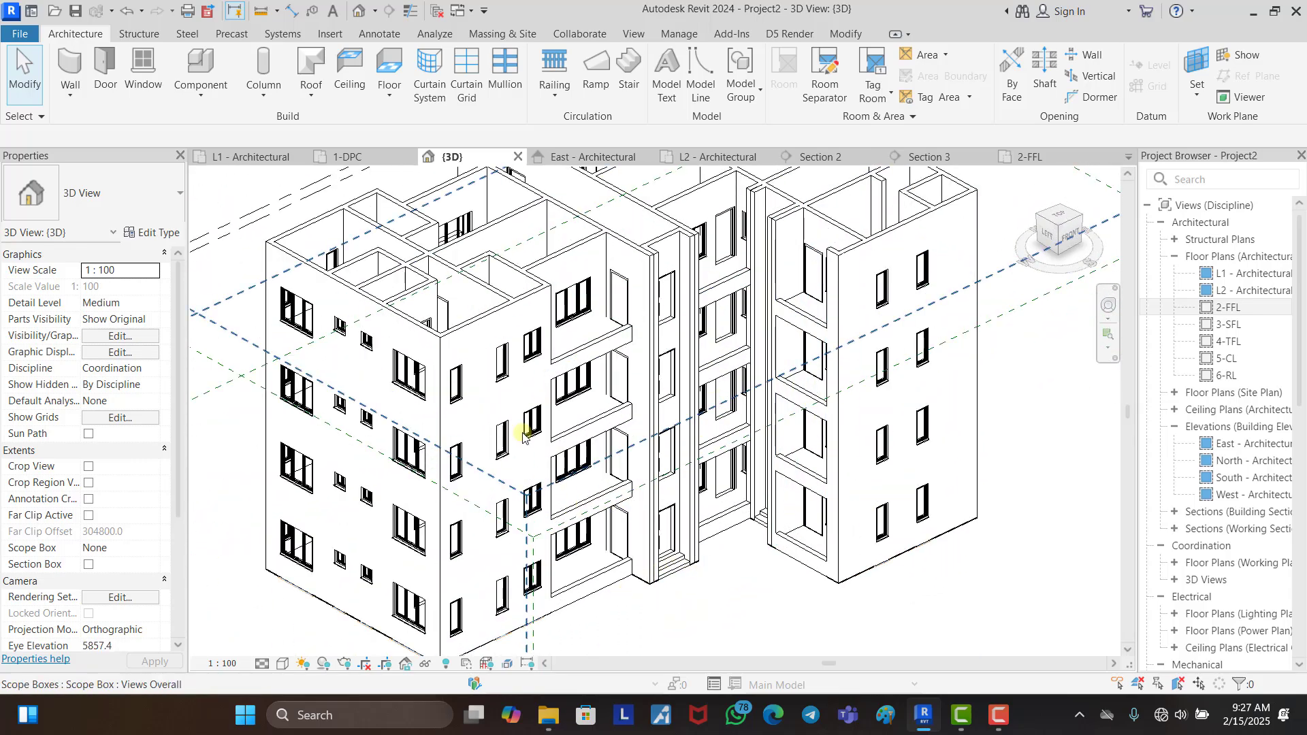
scroll(571, 451, "down", 1)
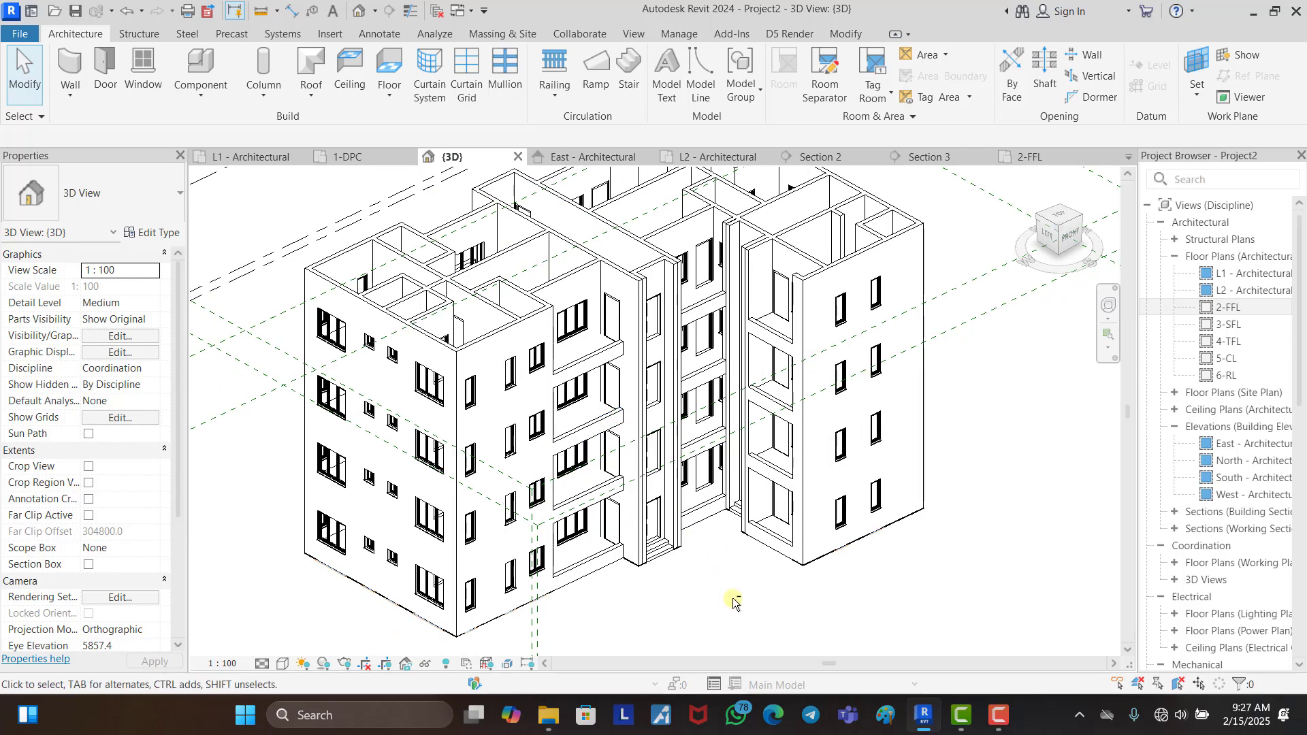
middle_click_drag(734, 598, 534, 574, "shift")
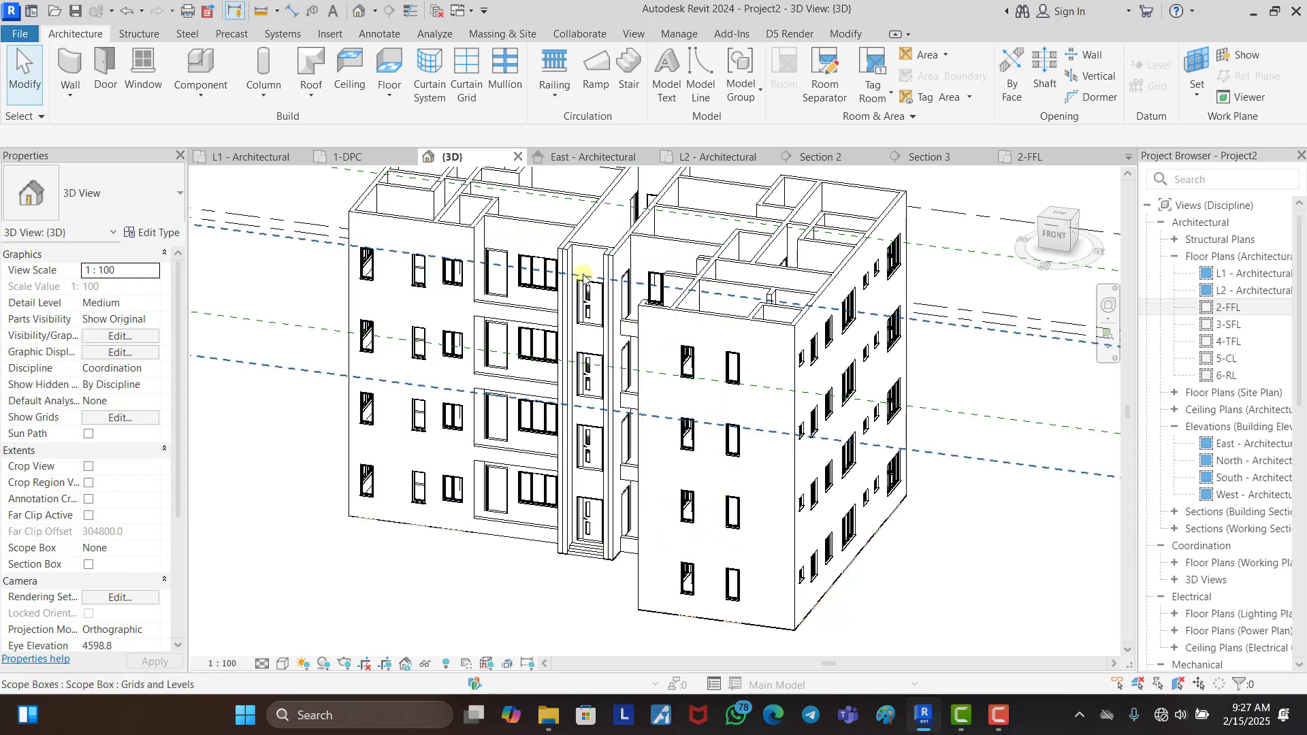
middle_click_drag(423, 533, 589, 551, "shift")
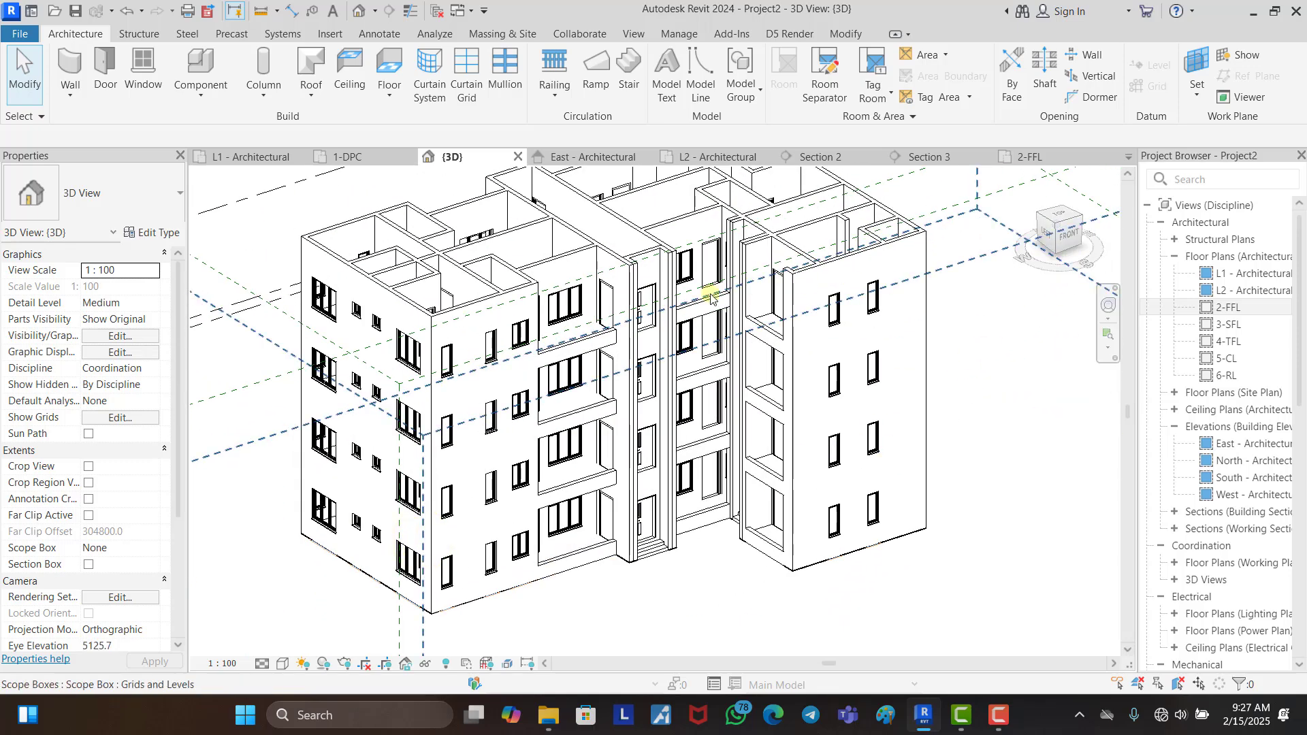
Step: Copy the five front and rear balcony edge walls at 4-TFL, unconstrained, from that level line up to the 6-RL roof level
left_click(577, 347)
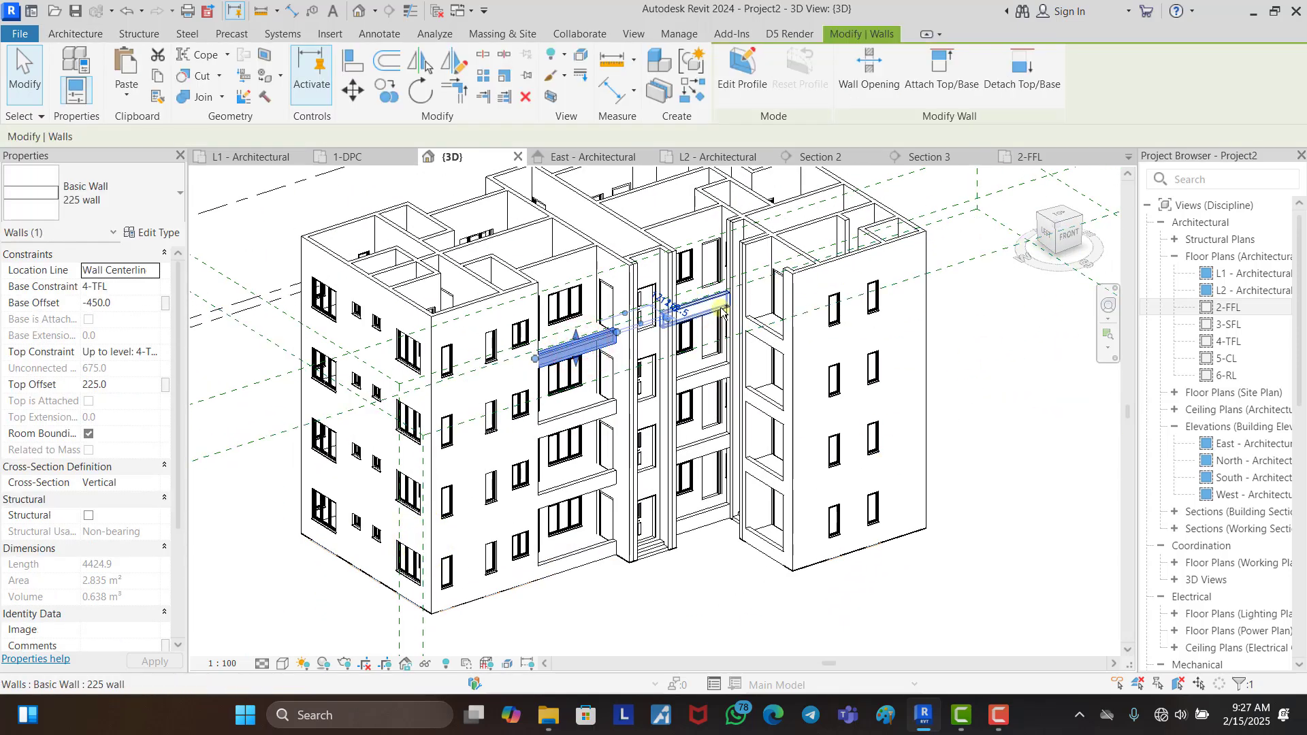
left_click(720, 310, "ctrl")
left_click(763, 337, "ctrl")
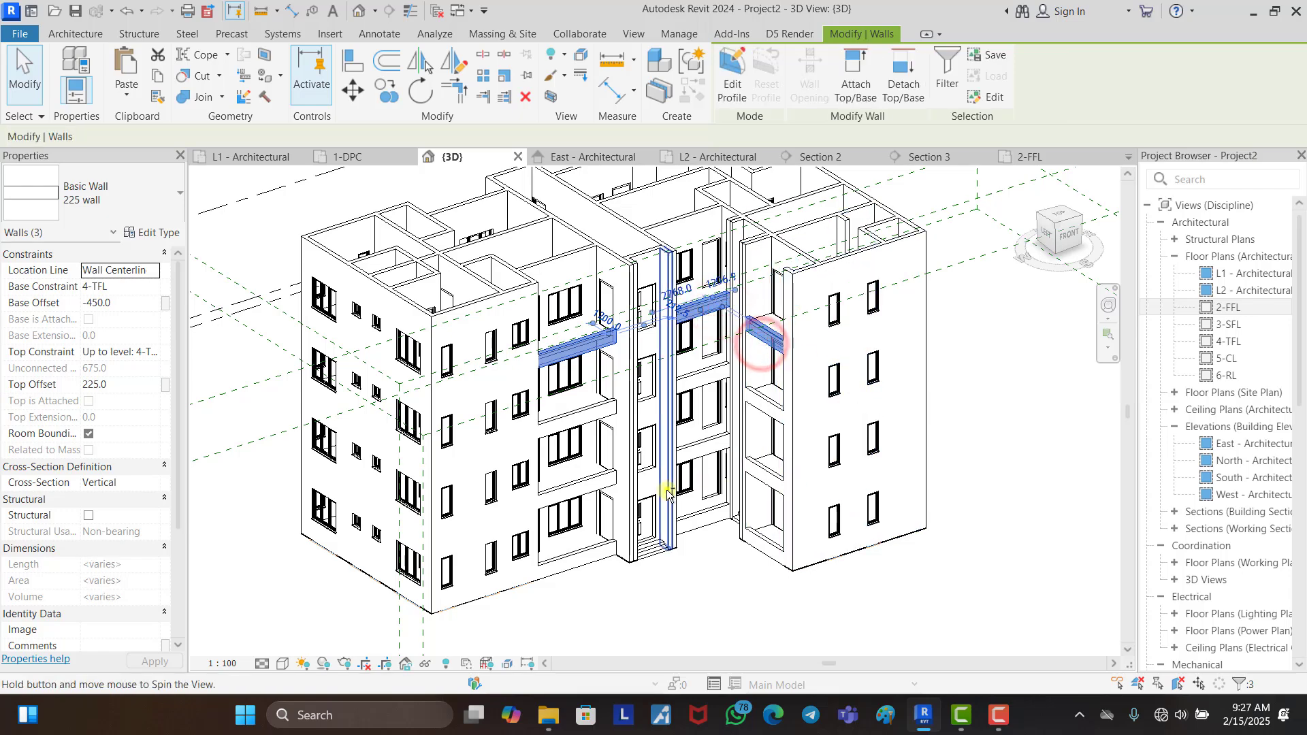
middle_click_drag(667, 491, 681, 507, "shift")
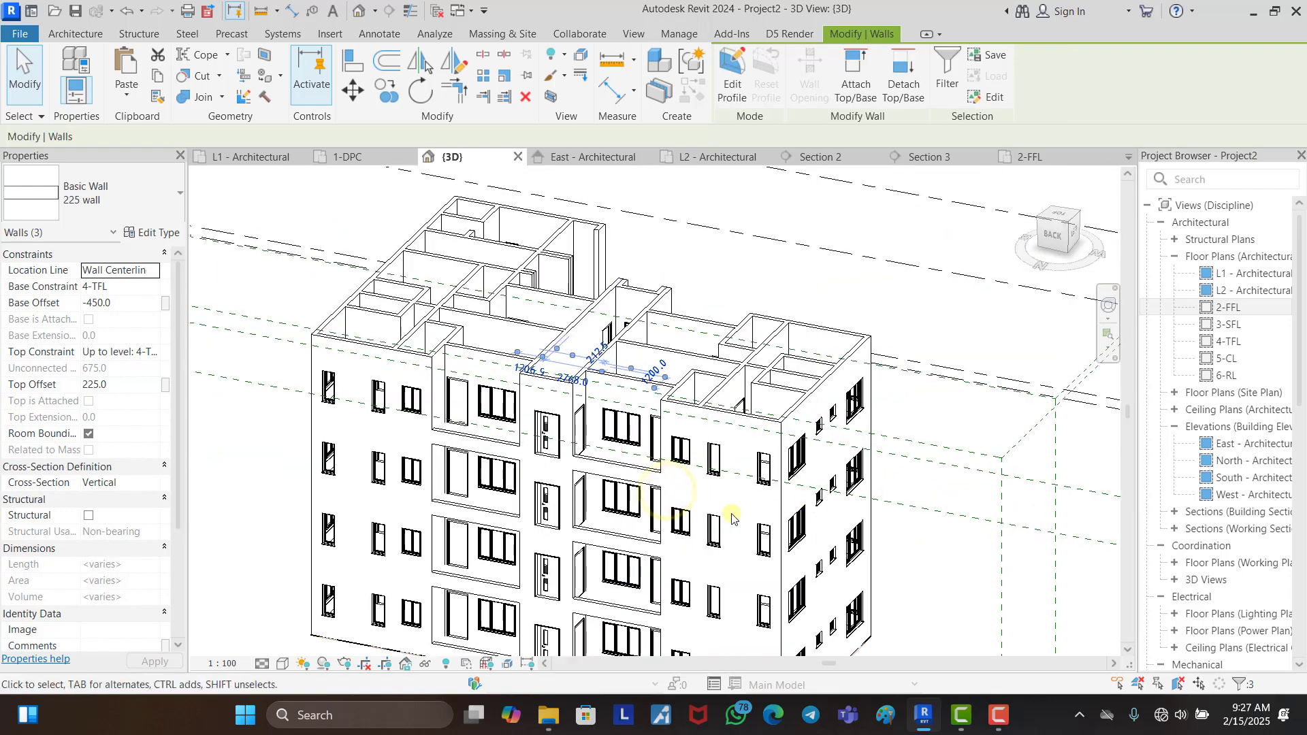
left_click(597, 473, "ctrl")
left_click(491, 453, "ctrl")
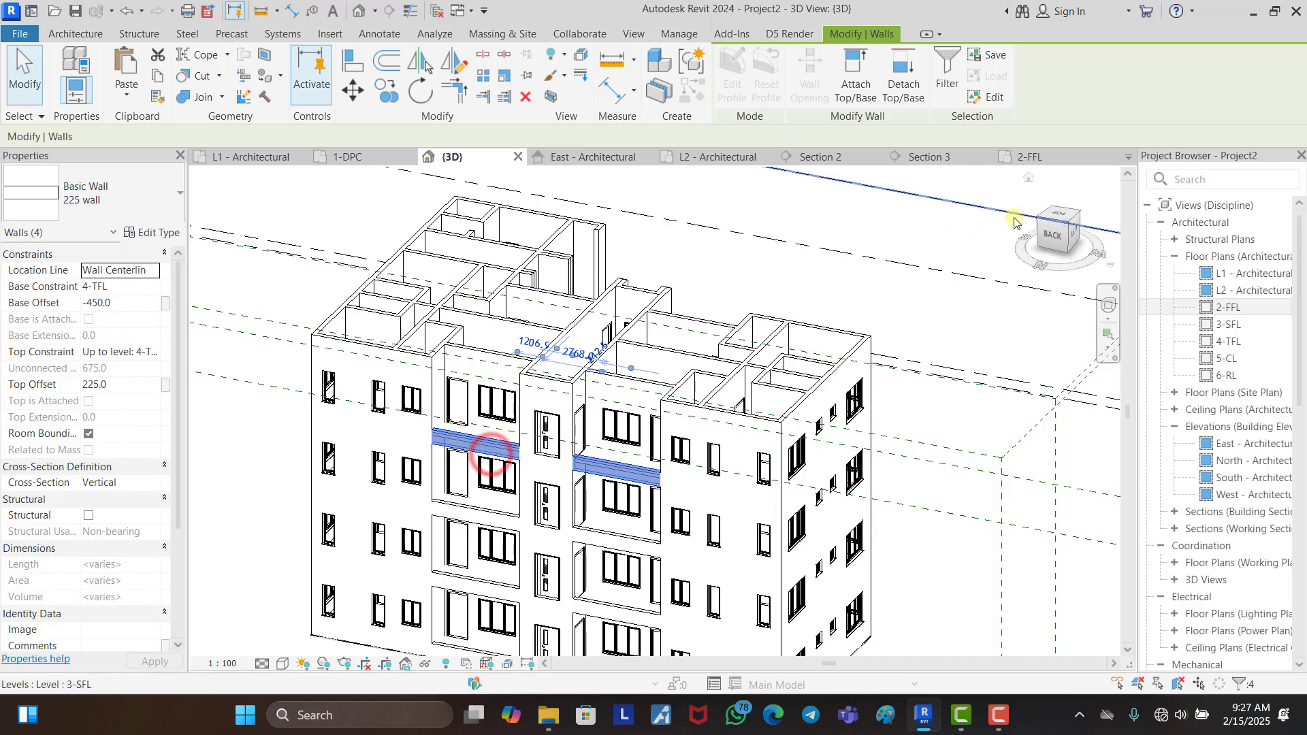
middle_click_drag(980, 349, 755, 351, "shift")
left_click(1062, 231)
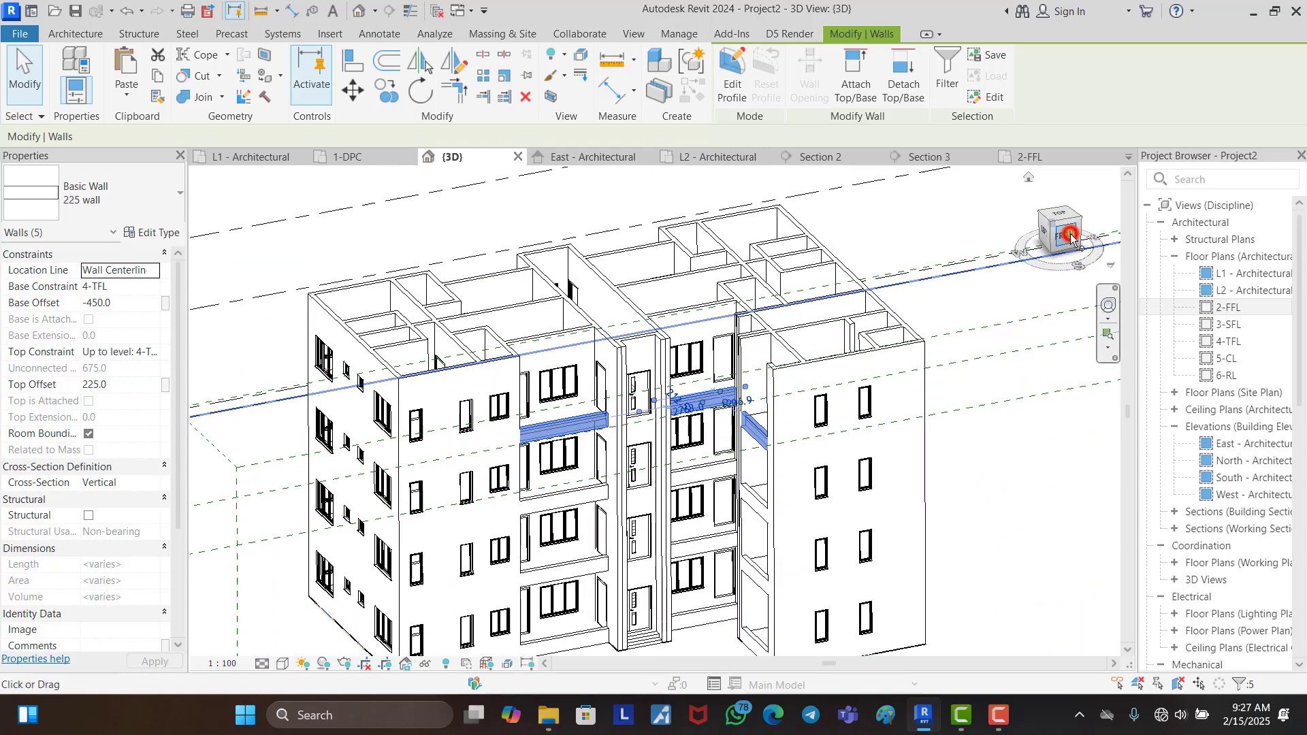
left_click(386, 90)
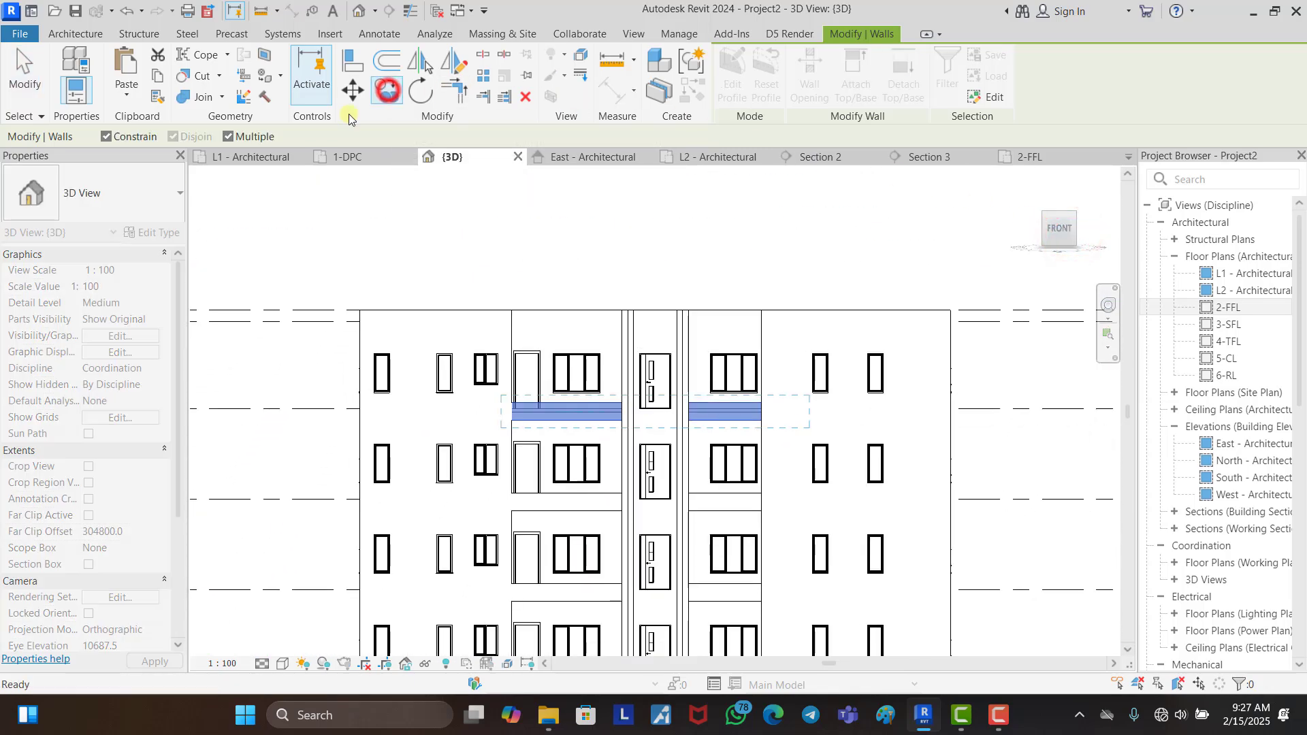
left_click(109, 137)
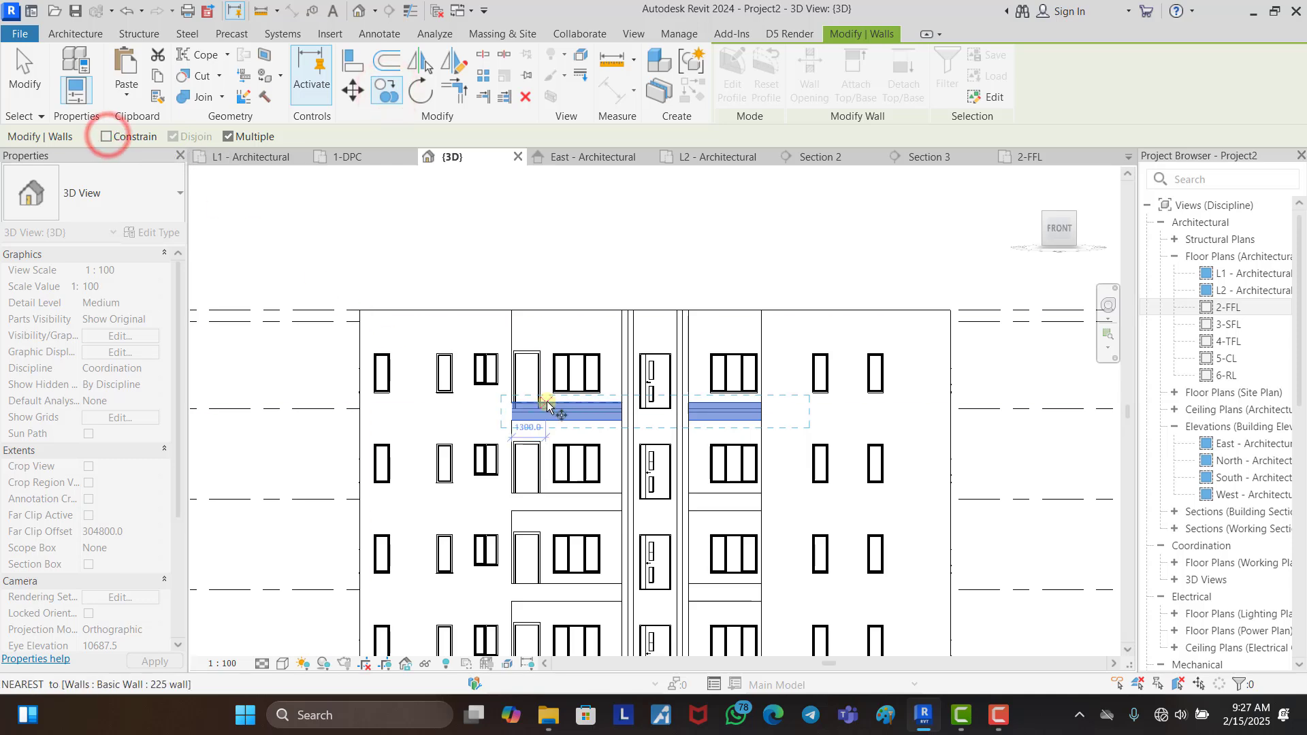
scroll(581, 429, "up", 5)
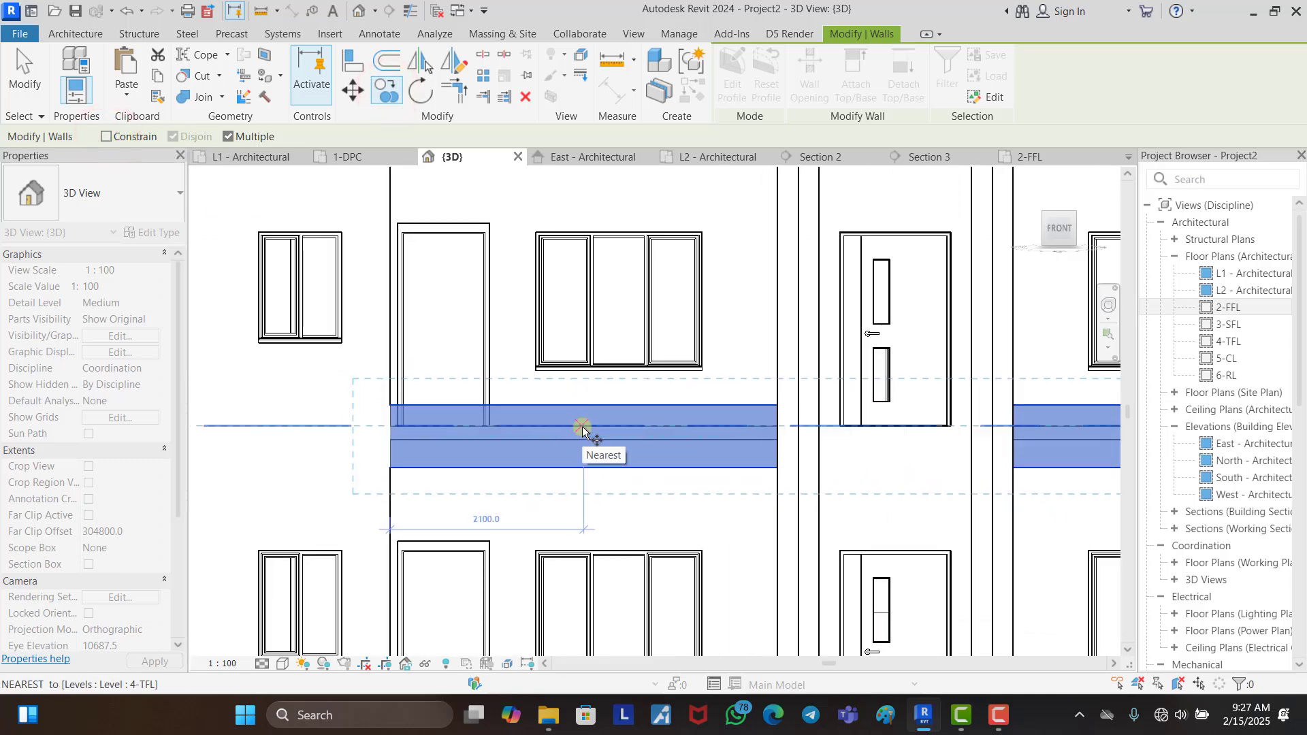
left_click(581, 427)
scroll(582, 426, "down", 3)
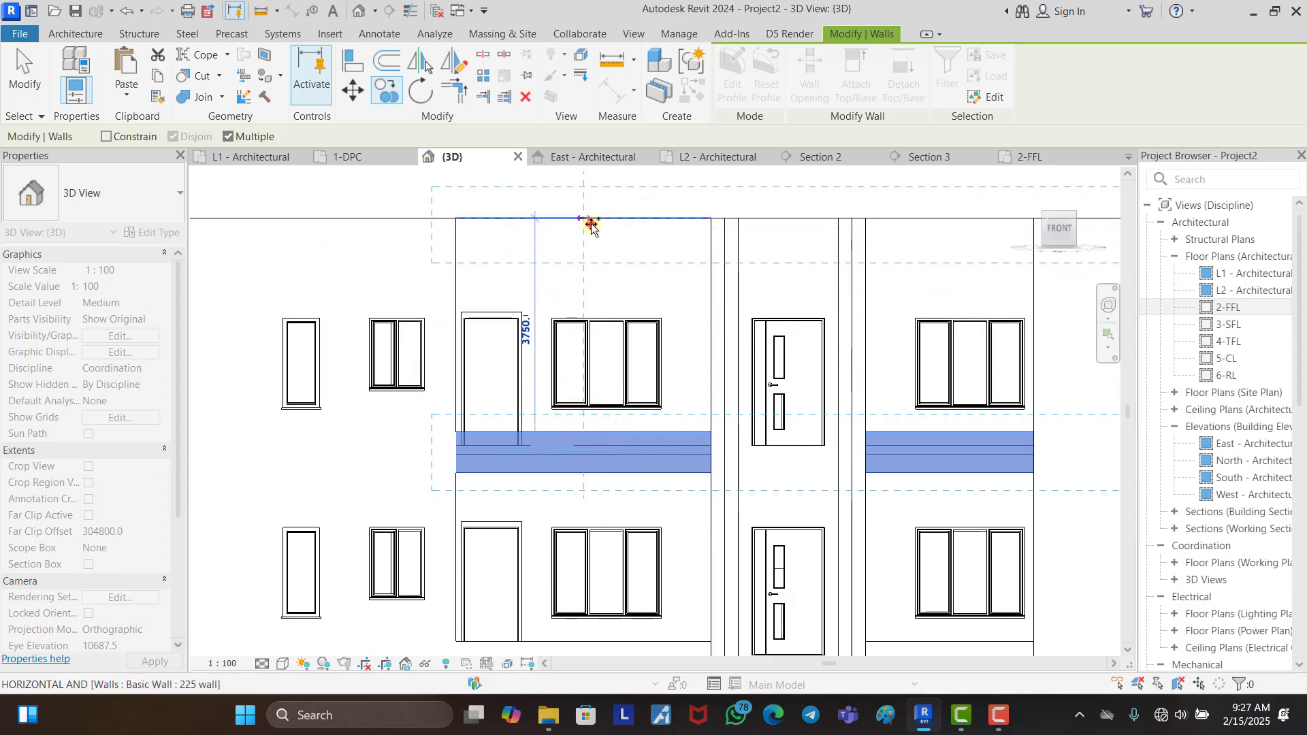
left_click(590, 219)
left_click(411, 194)
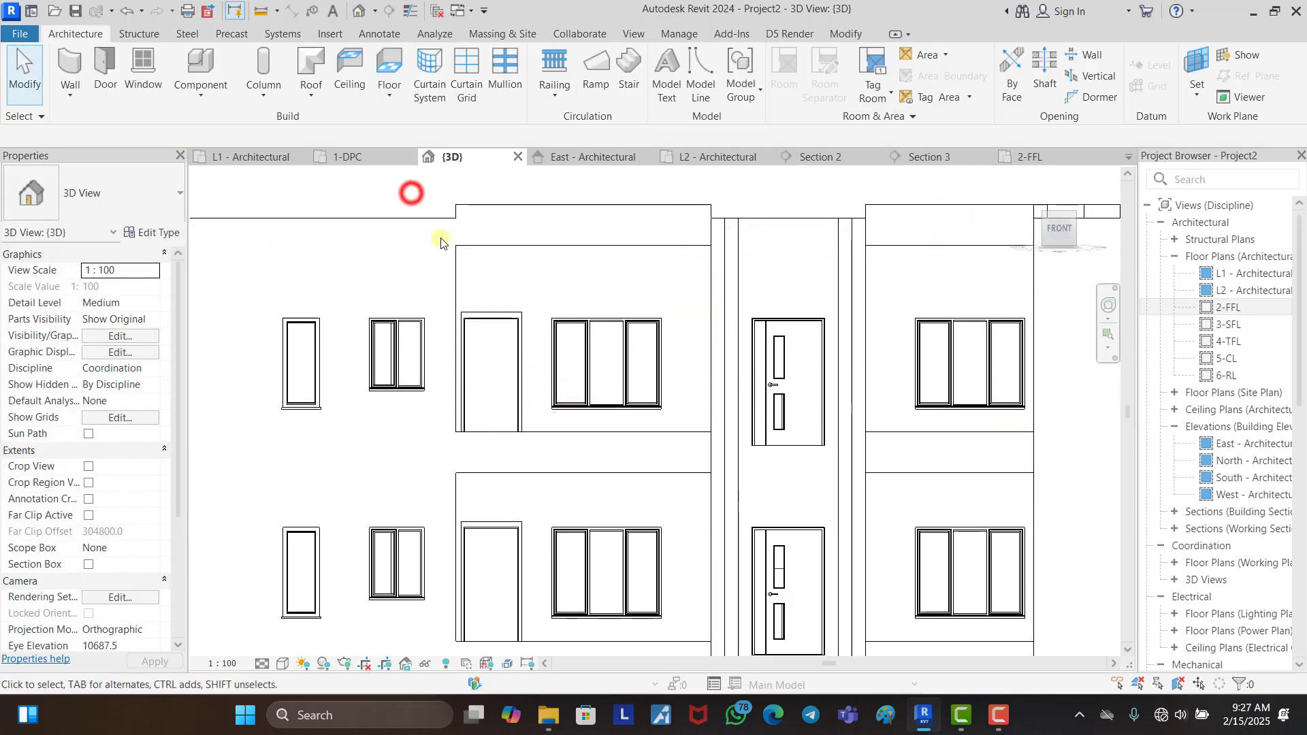
Step: Set the top offset of the five balcony edge walls at the 6-RL roof level to 0
left_click(521, 201)
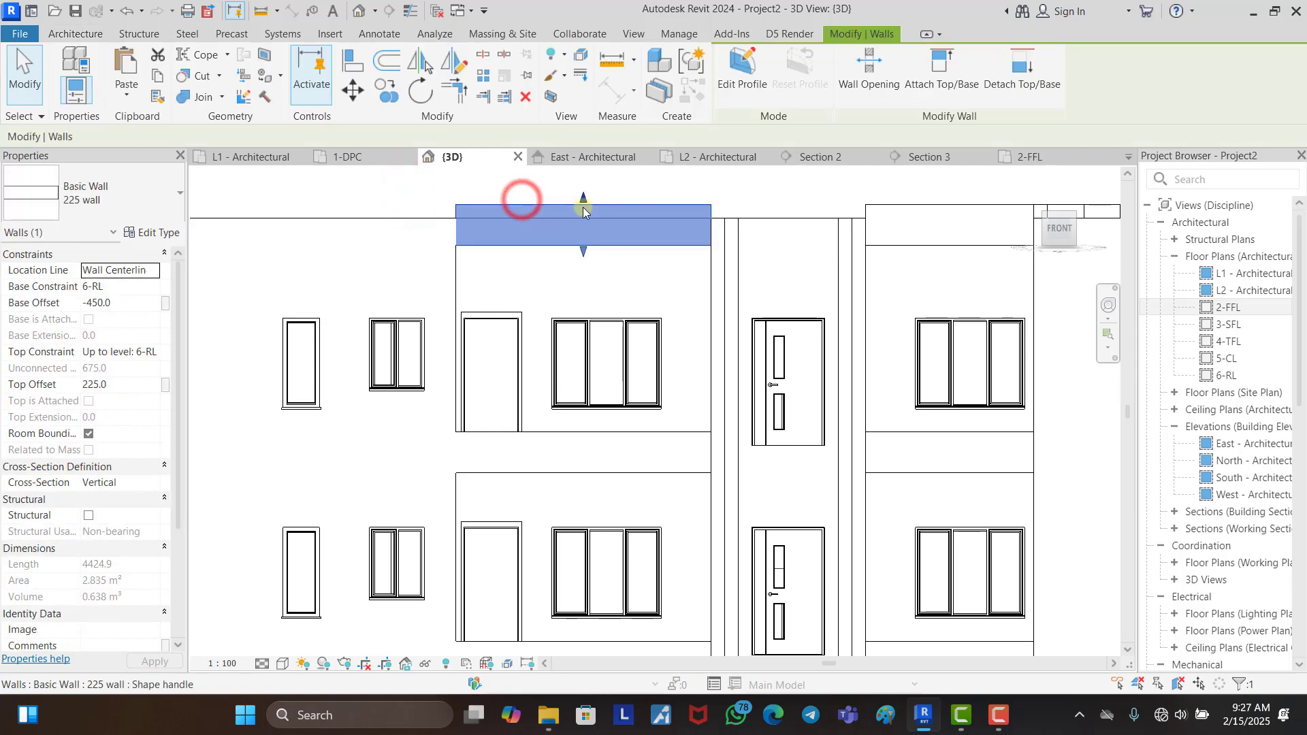
left_click(955, 208, "ctrl")
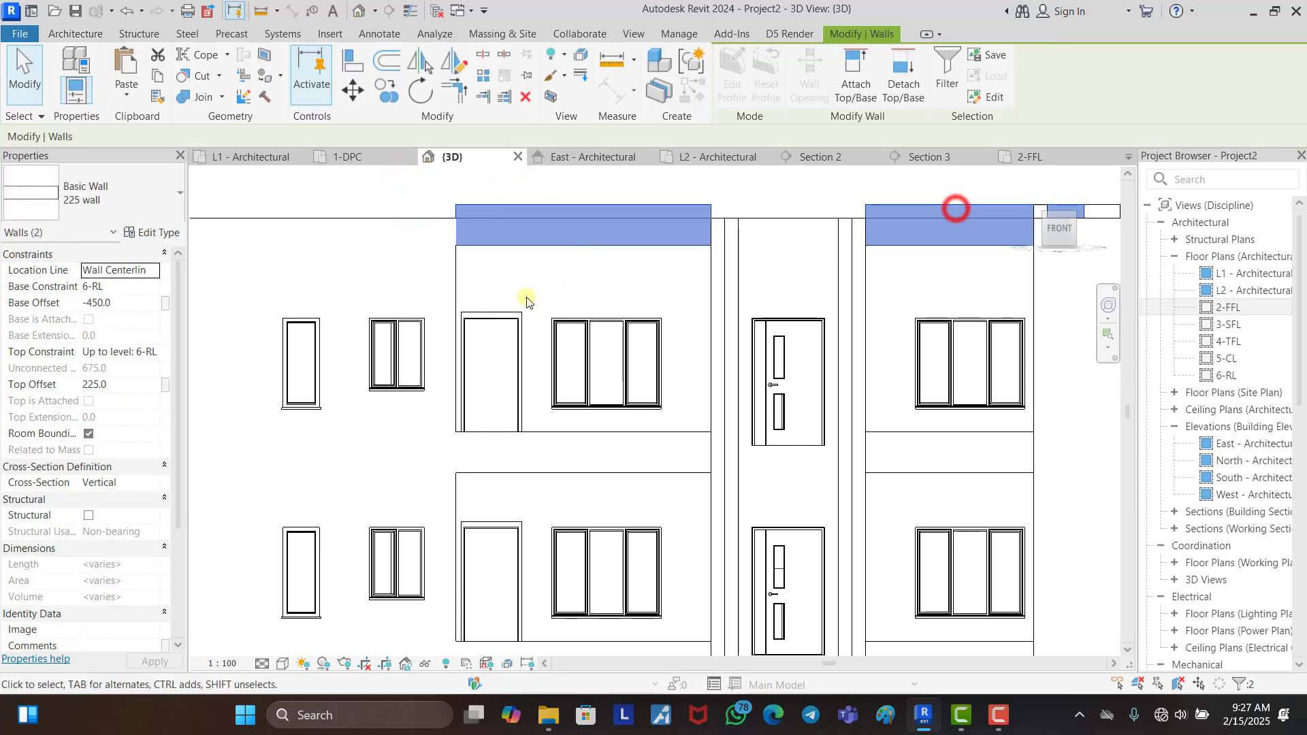
scroll(953, 211, "down", 2)
scroll(952, 211, "up", 4)
left_click(939, 219)
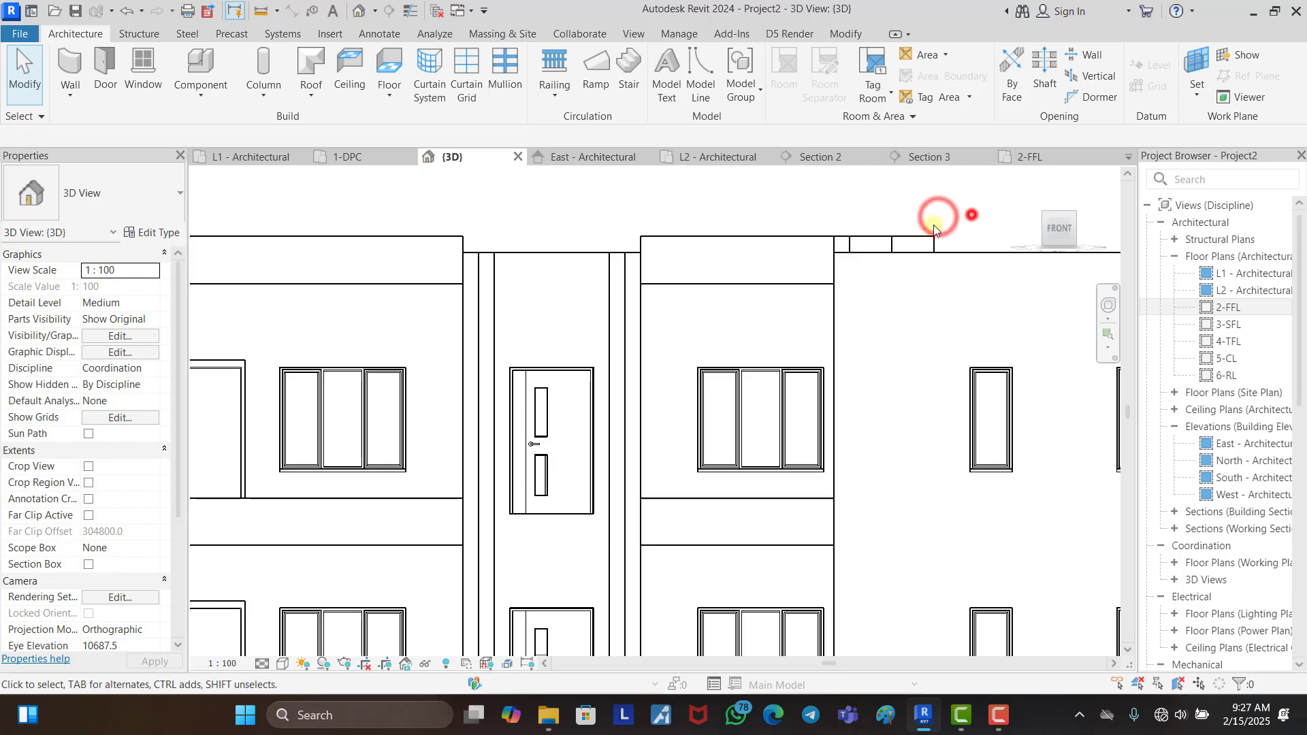
left_click_drag(971, 215, 371, 247)
scroll(871, 271, "down", 3)
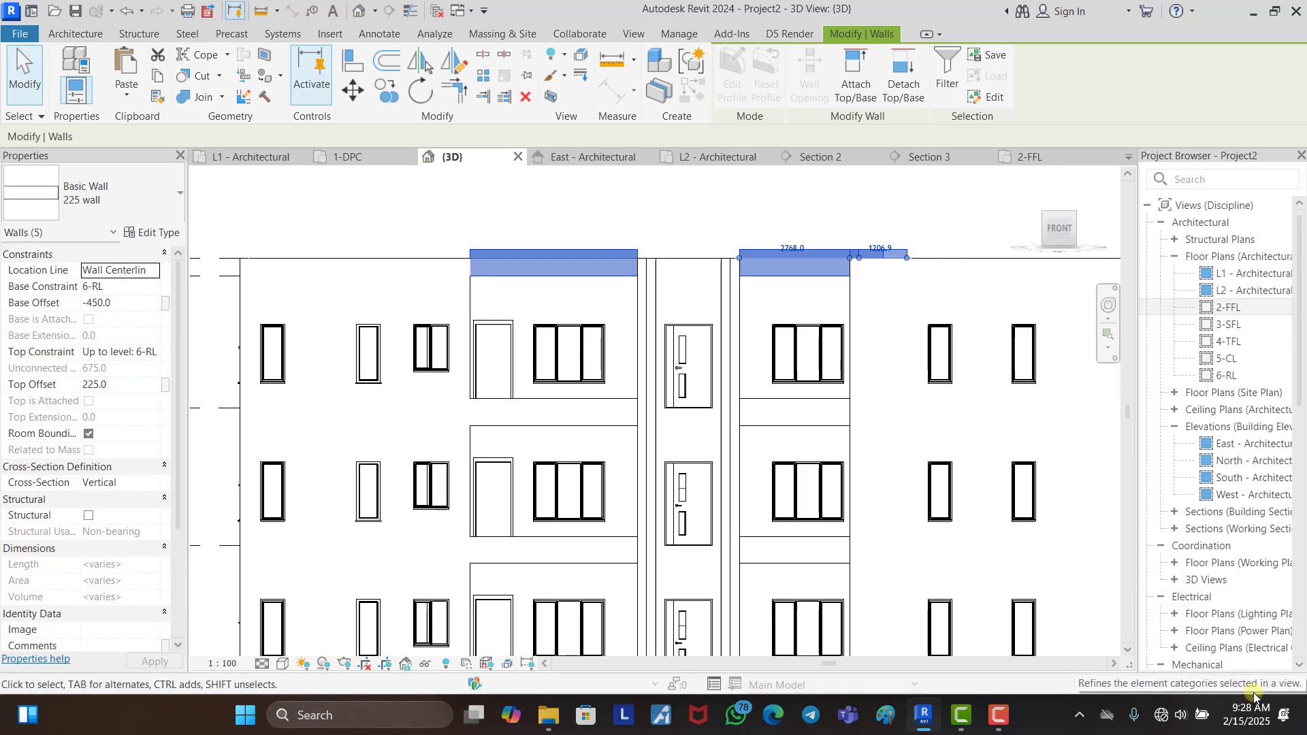
left_click(121, 385)
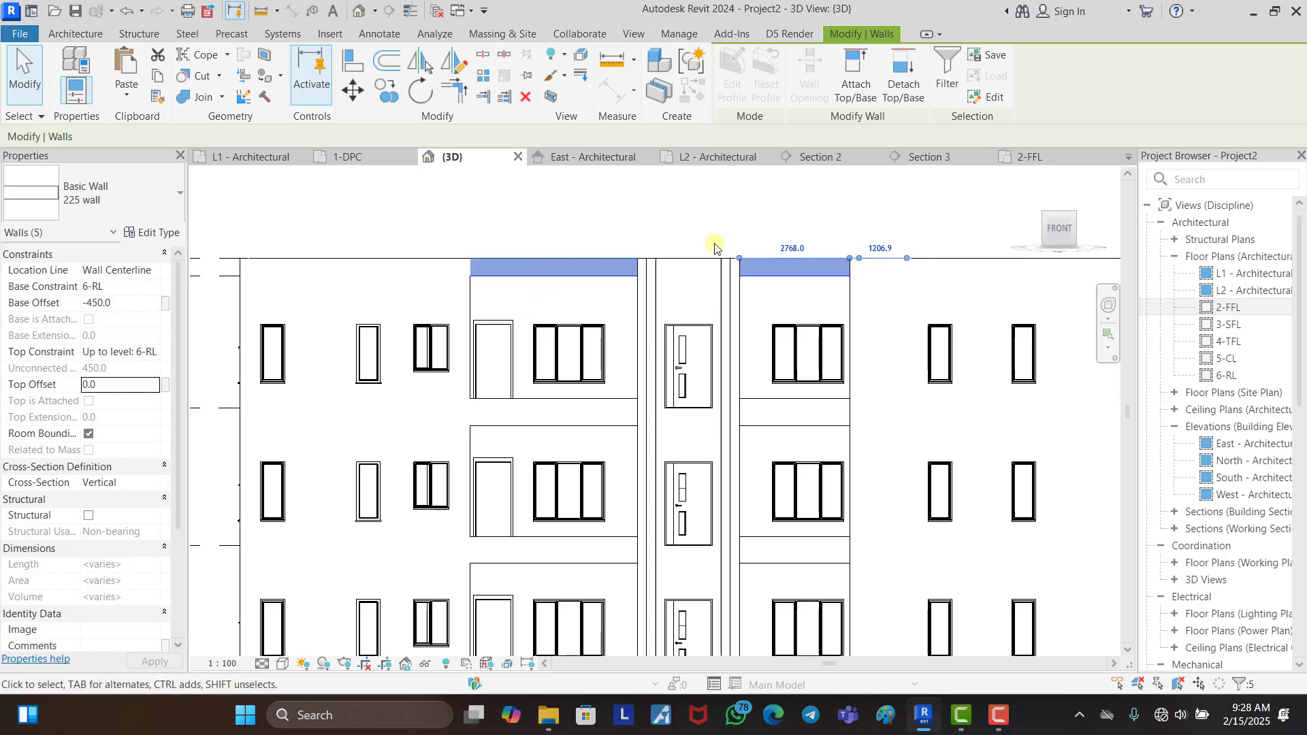
left_click(684, 217)
scroll(608, 230, "down", 2)
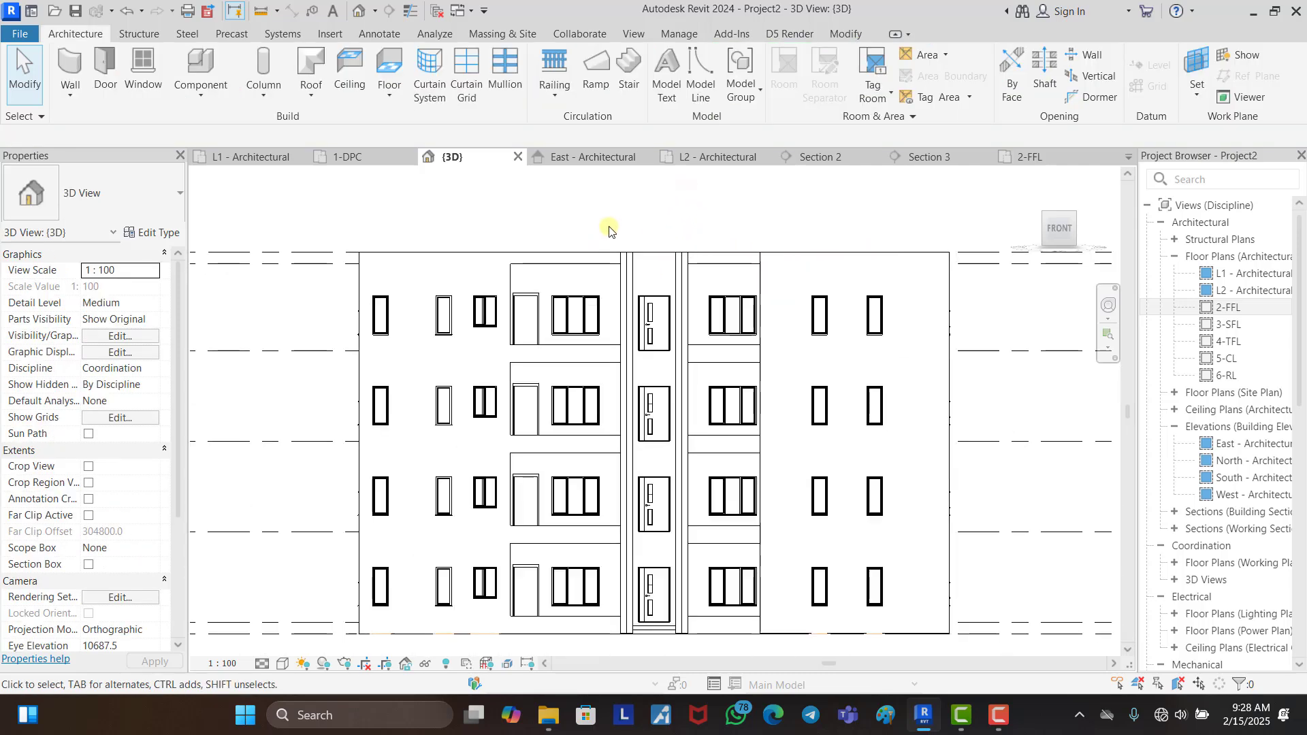
Step: Give the five 6-RL balcony edge walls a top offset of 0 and a base offset of -600
scroll(576, 269, "up", 2)
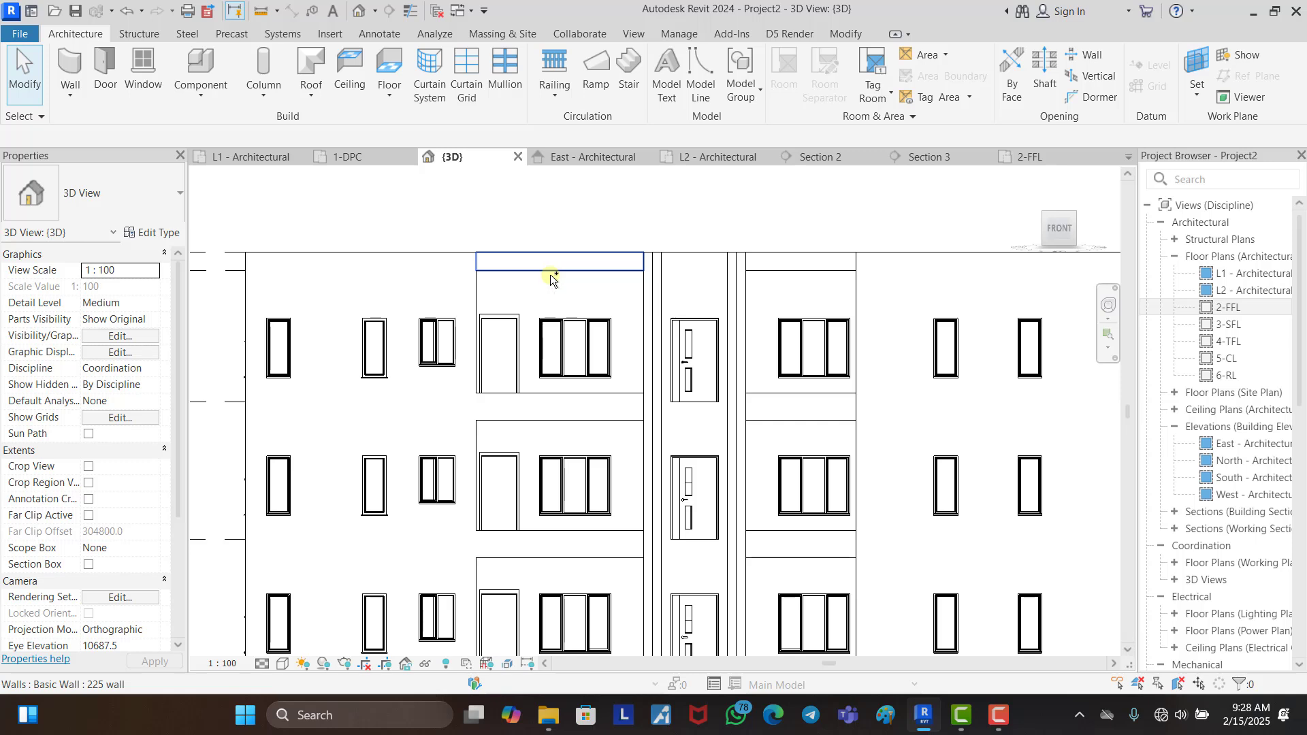
left_click_drag(968, 221, 585, 248)
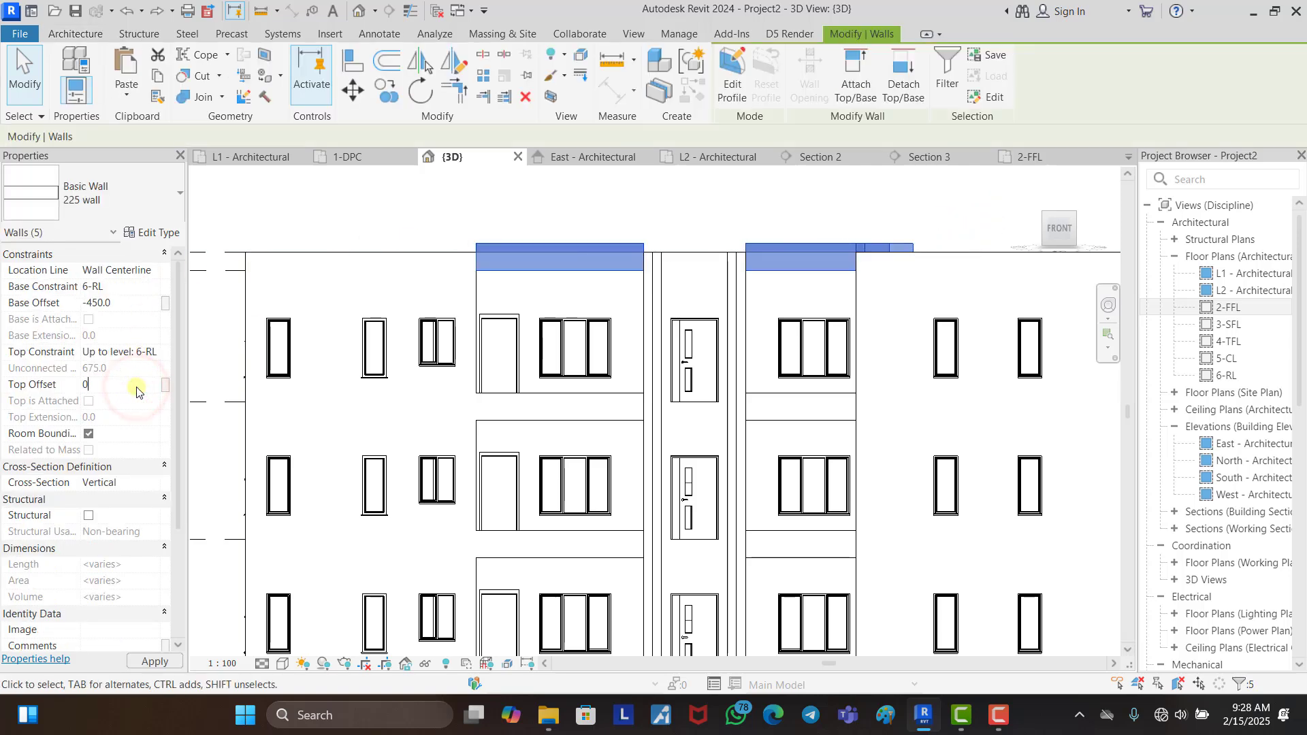
left_click(147, 312)
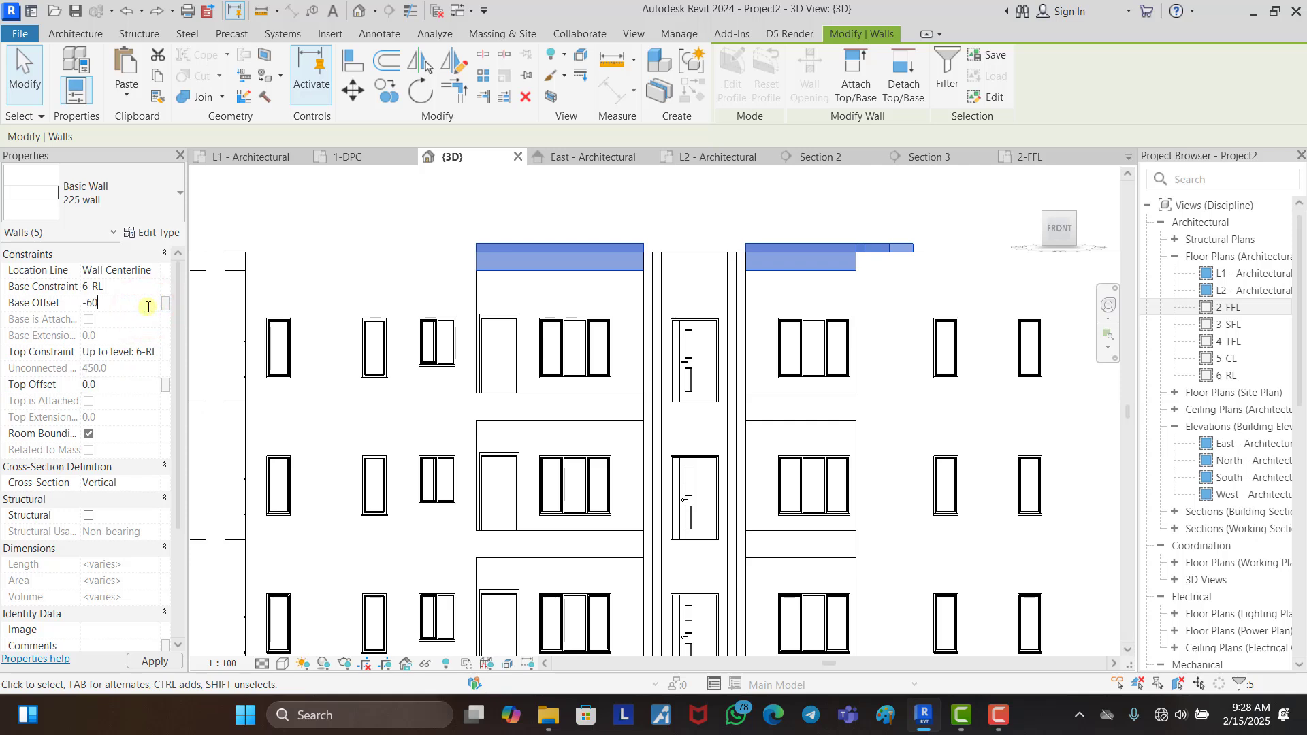
left_click(500, 213)
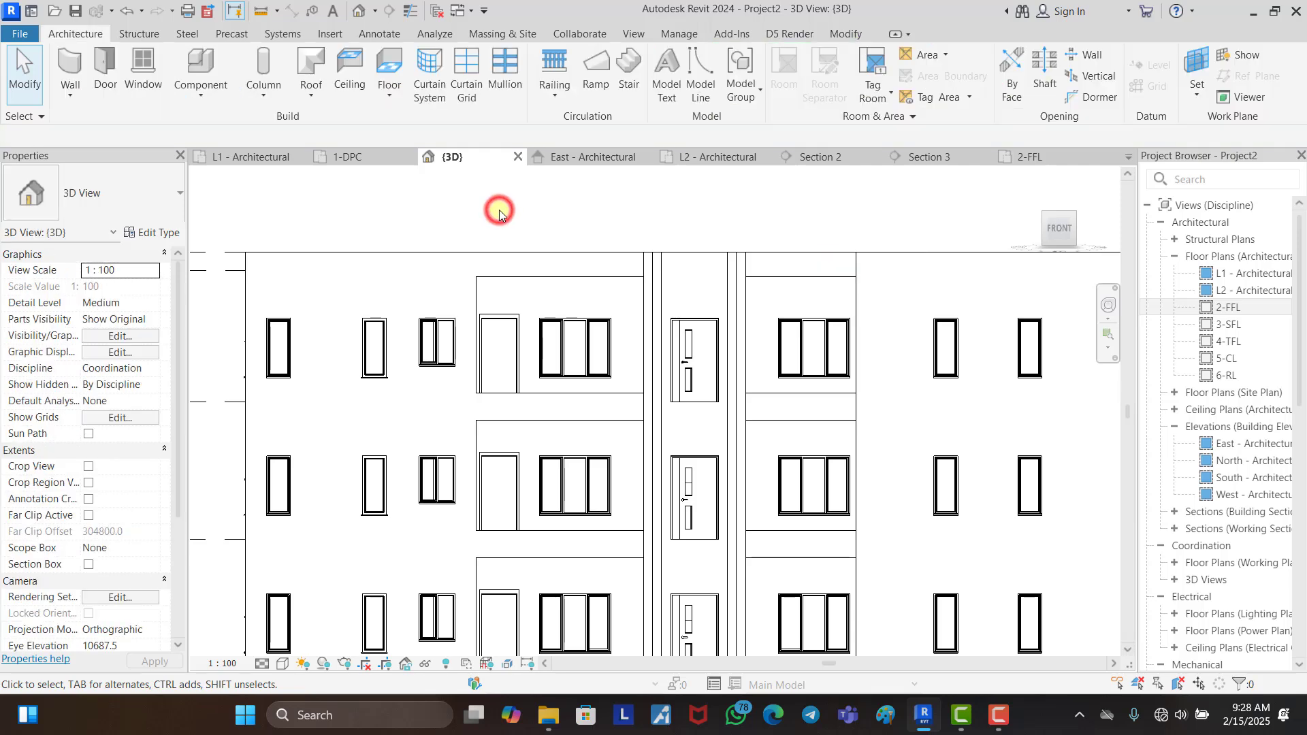
Step: Examine the roof-level balcony edge walls against those on the lower levels, from the front and from angled 3D views
scroll(499, 213, "down", 2)
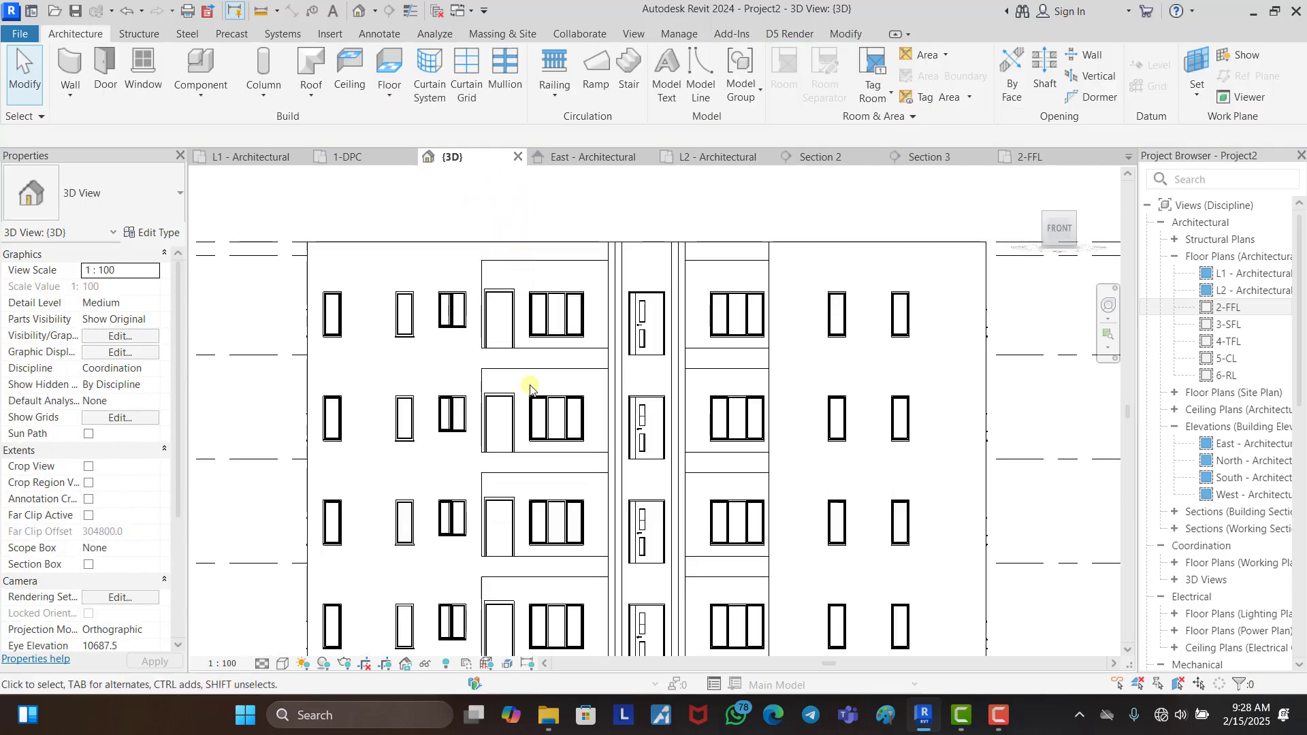
left_click(548, 360)
left_click(563, 253)
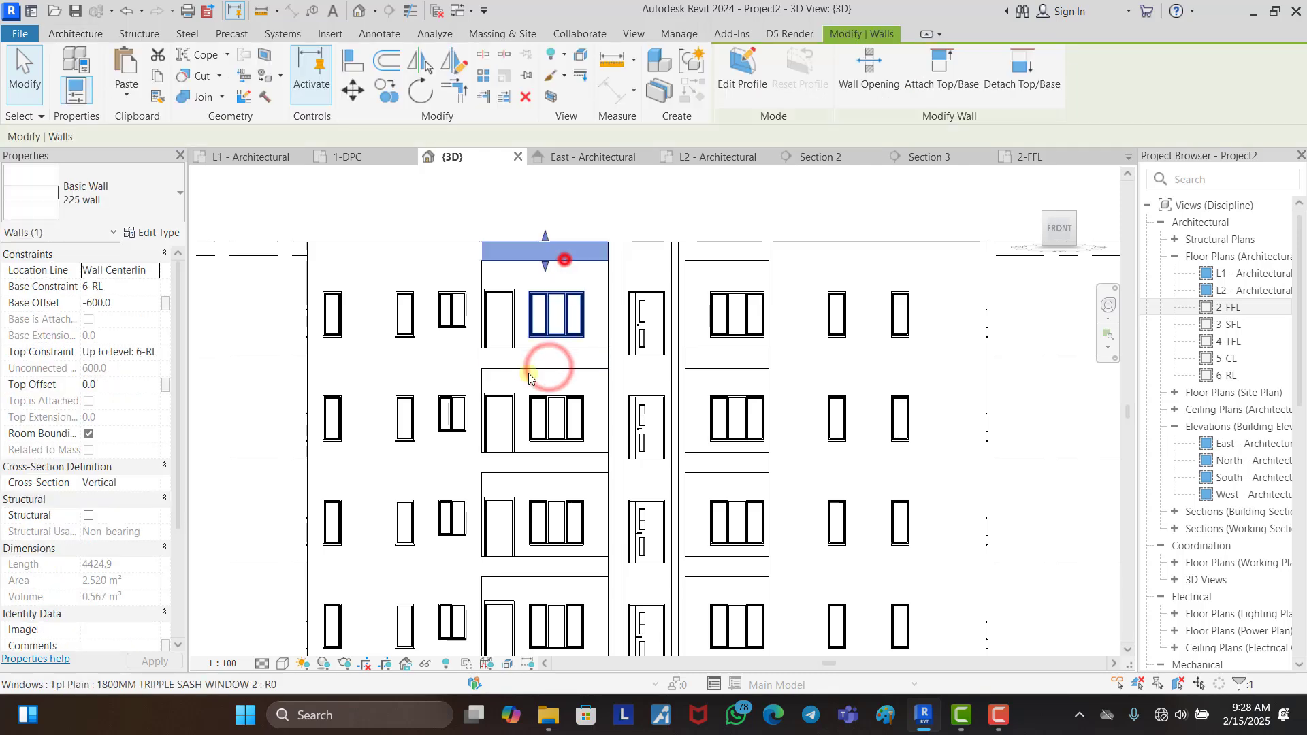
left_click(529, 465)
left_click(598, 197)
scroll(599, 197, "down", 2)
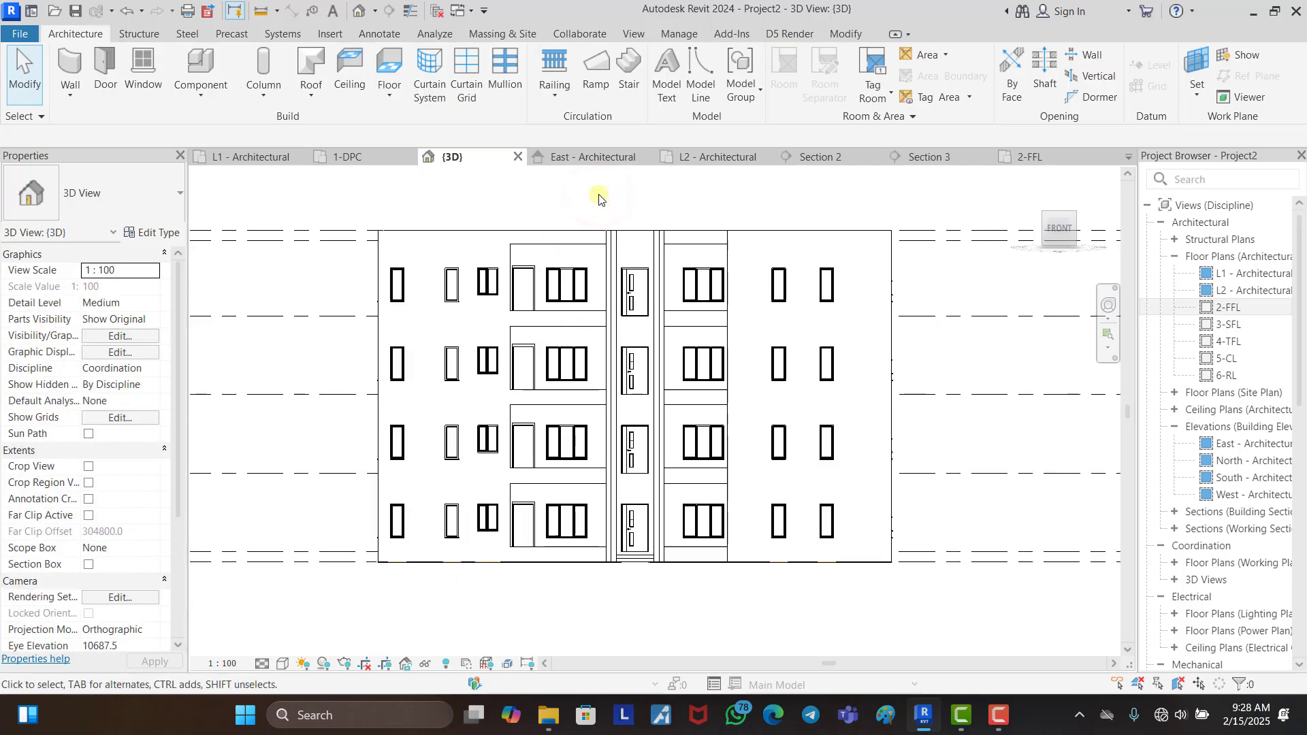
middle_click_drag(598, 196, 531, 395, "shift")
scroll(533, 392, "up", 3)
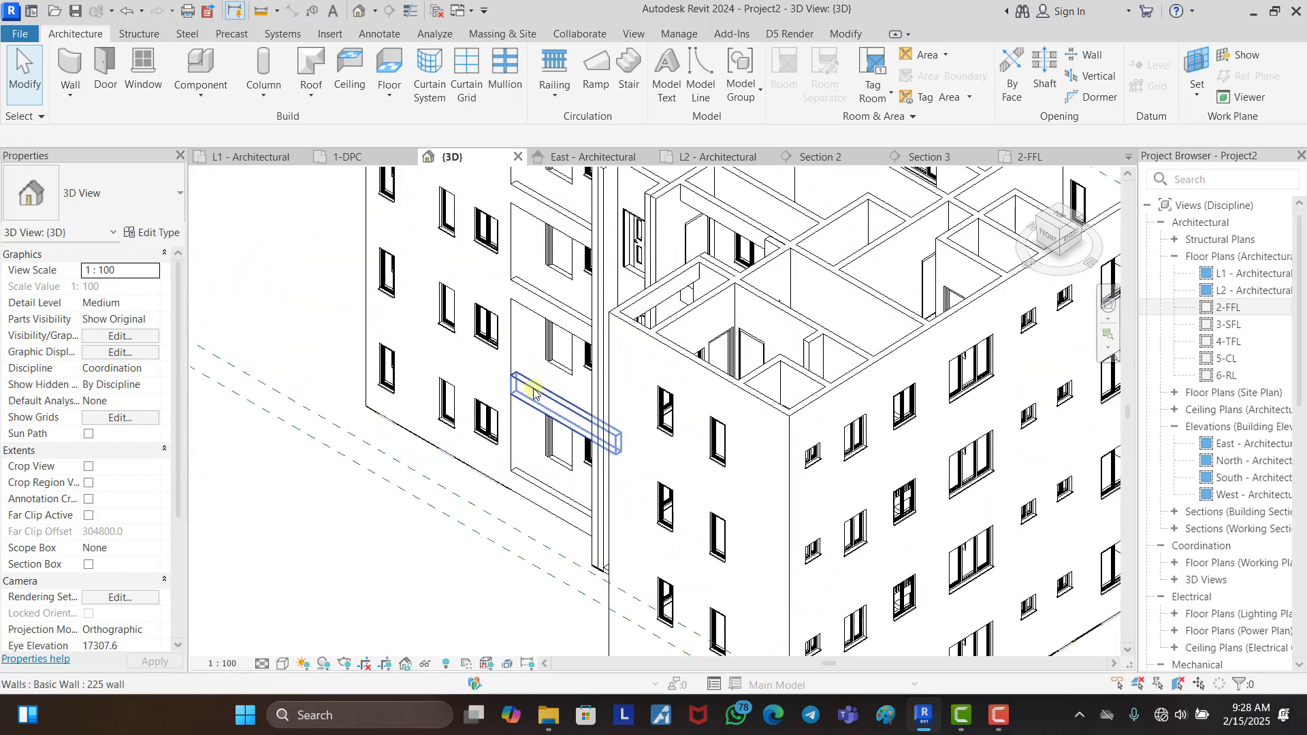
scroll(496, 418, "down", 5)
middle_click_drag(481, 496, 597, 495, "shift")
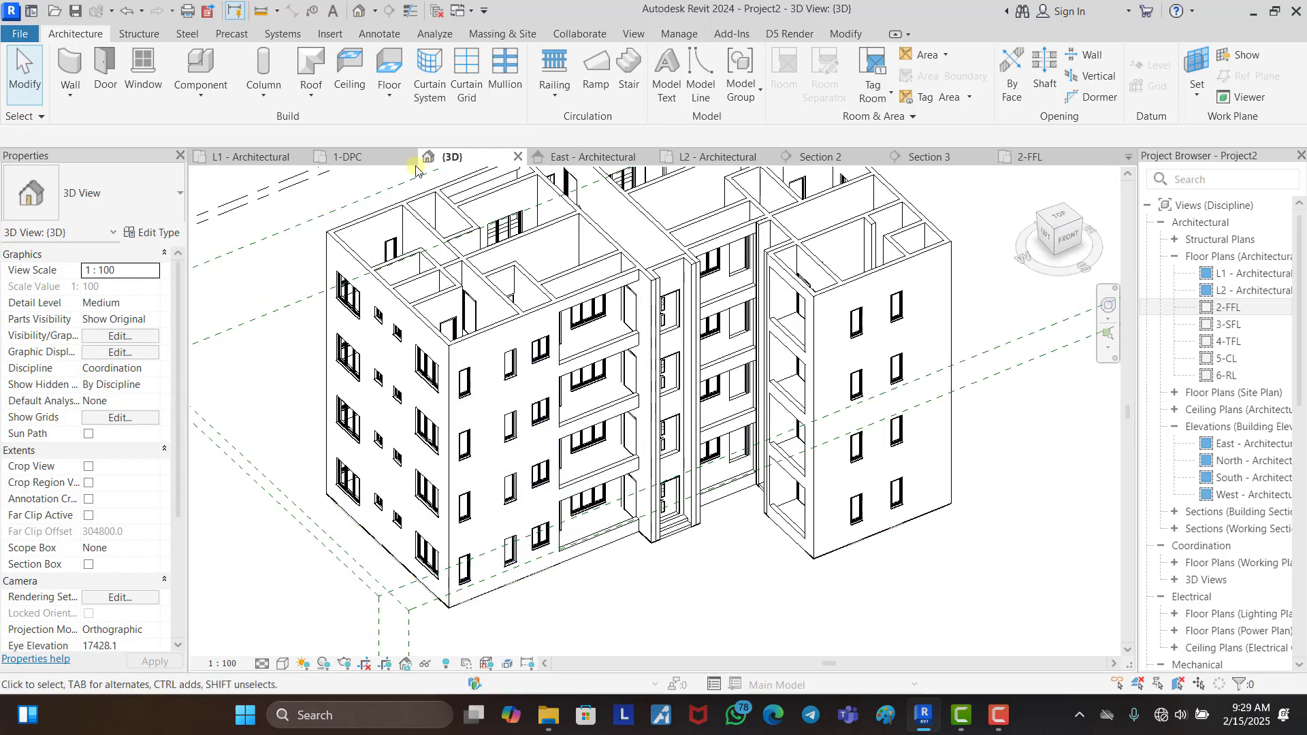
Step: In the L2 - Architectural plan, create a Glass Panel - Bottom Fill railing about 4200 mm long, centred on the southwest balcony's outer edge wall
left_click(719, 158)
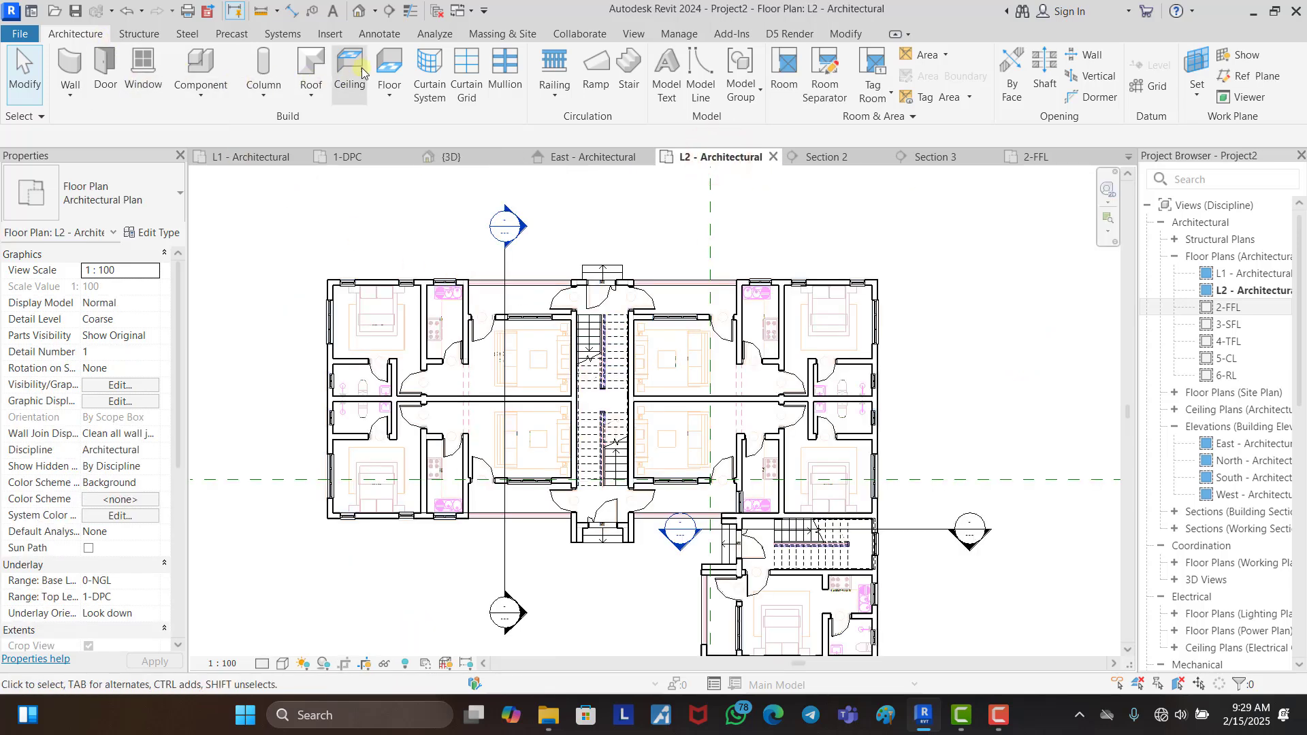
left_click(544, 68)
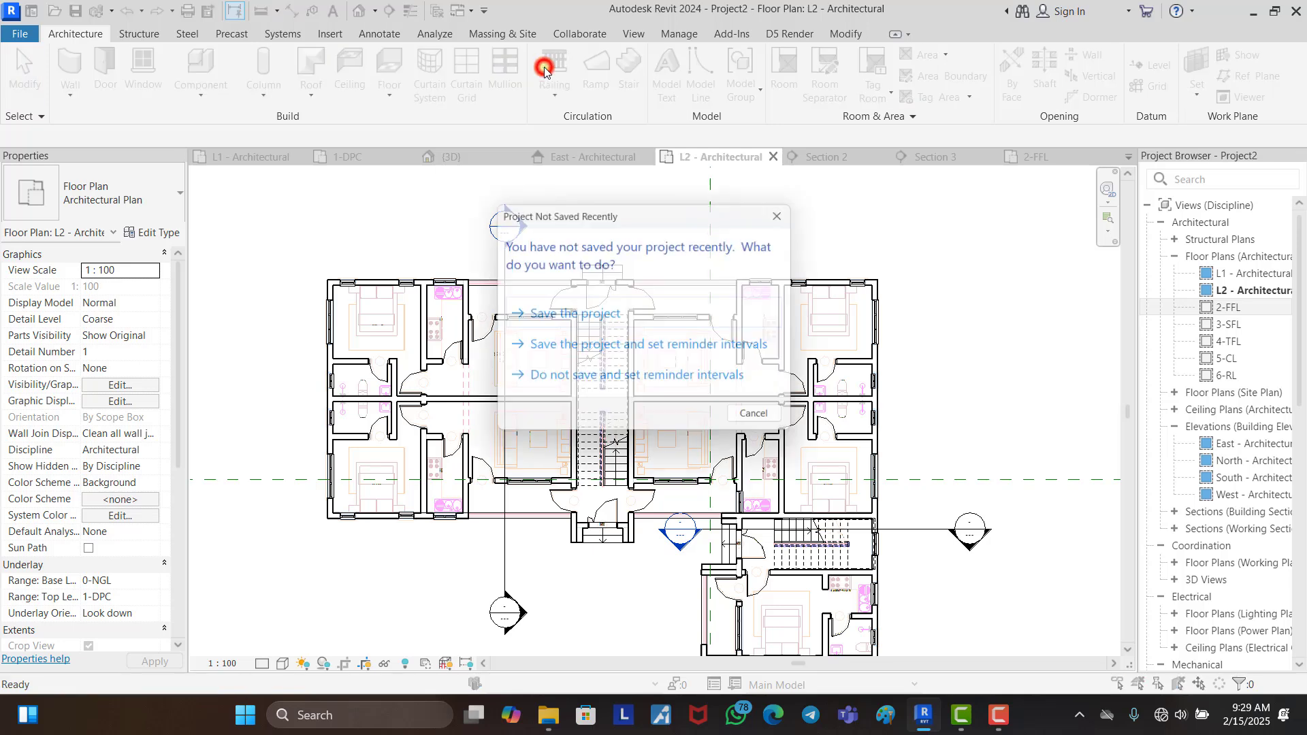
left_click(789, 214)
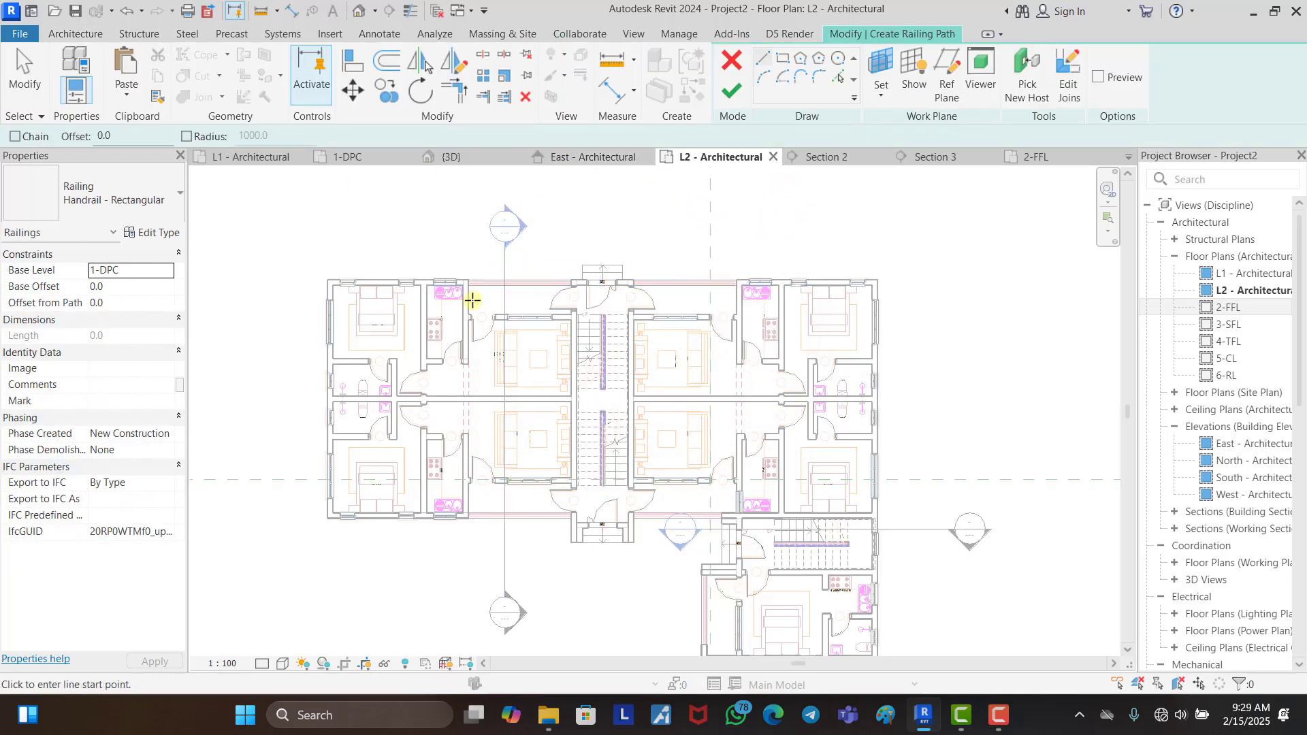
left_click(92, 193)
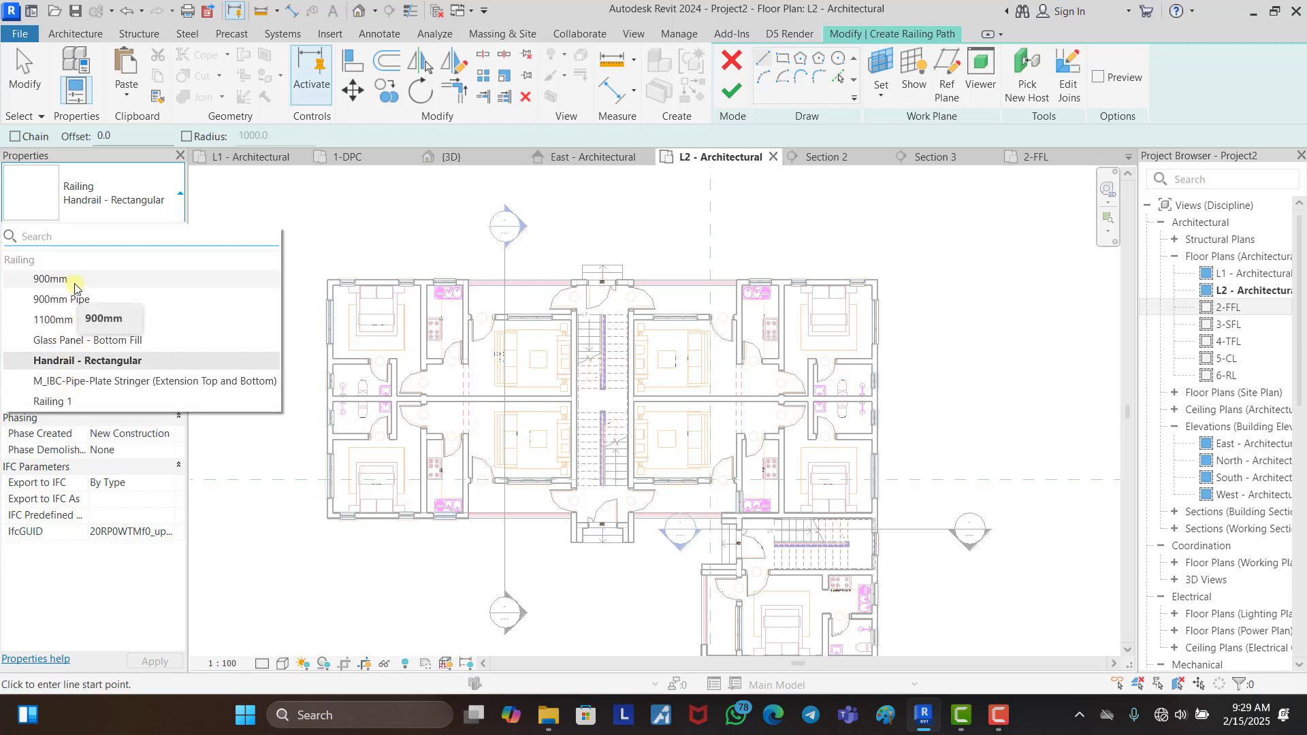
left_click(79, 342)
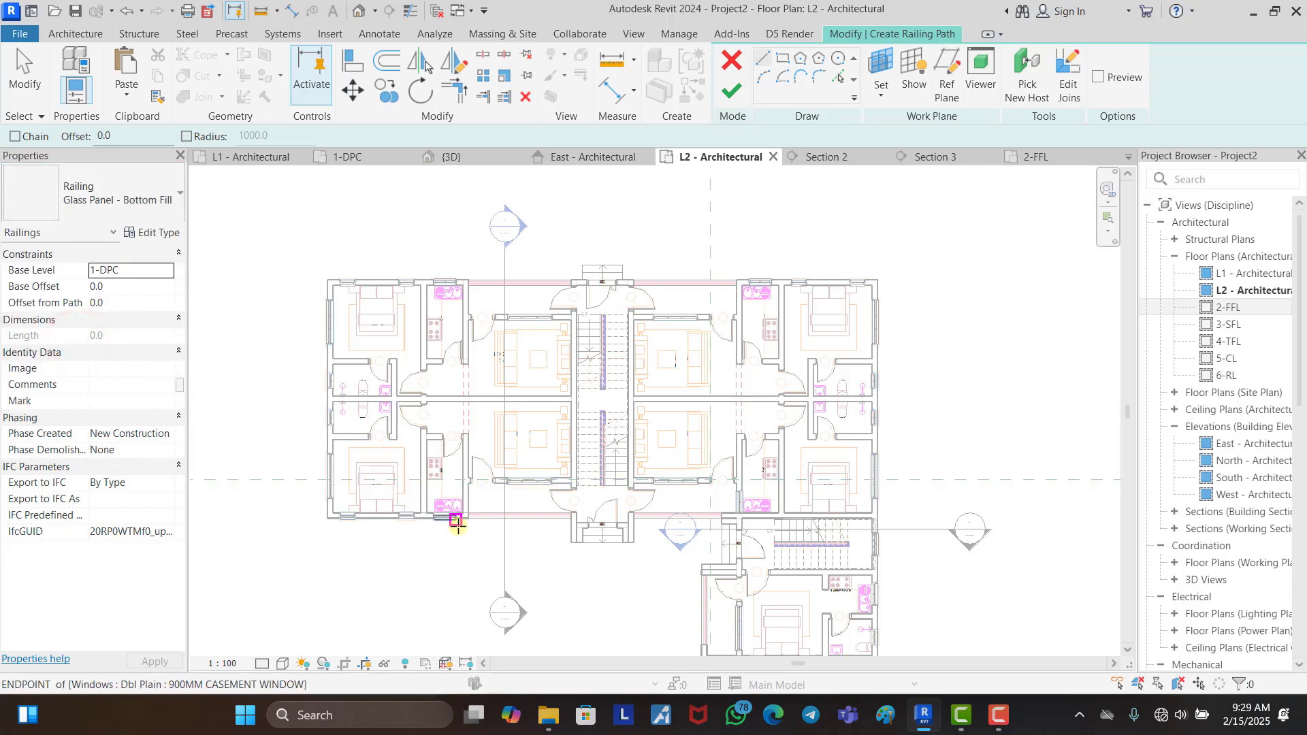
scroll(496, 535, "up", 6)
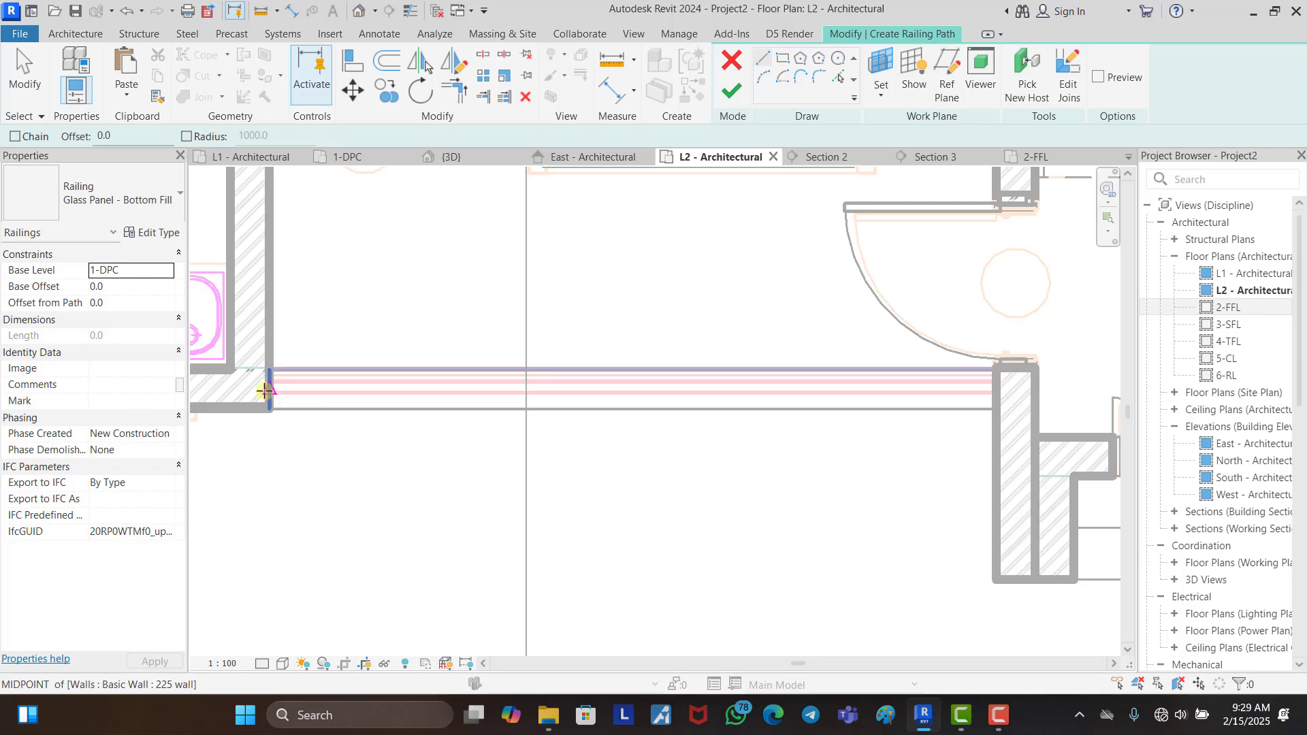
left_click(264, 390)
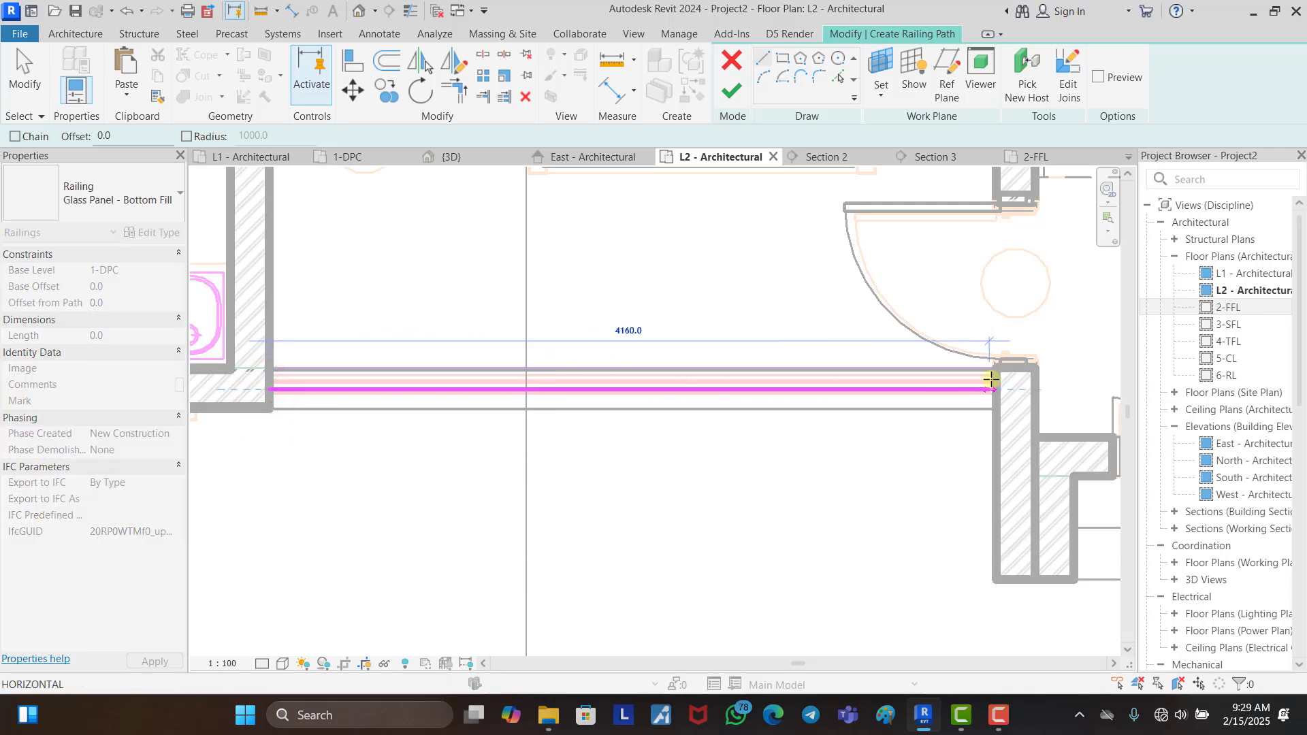
left_click(992, 380)
scroll(276, 389, "down", 4)
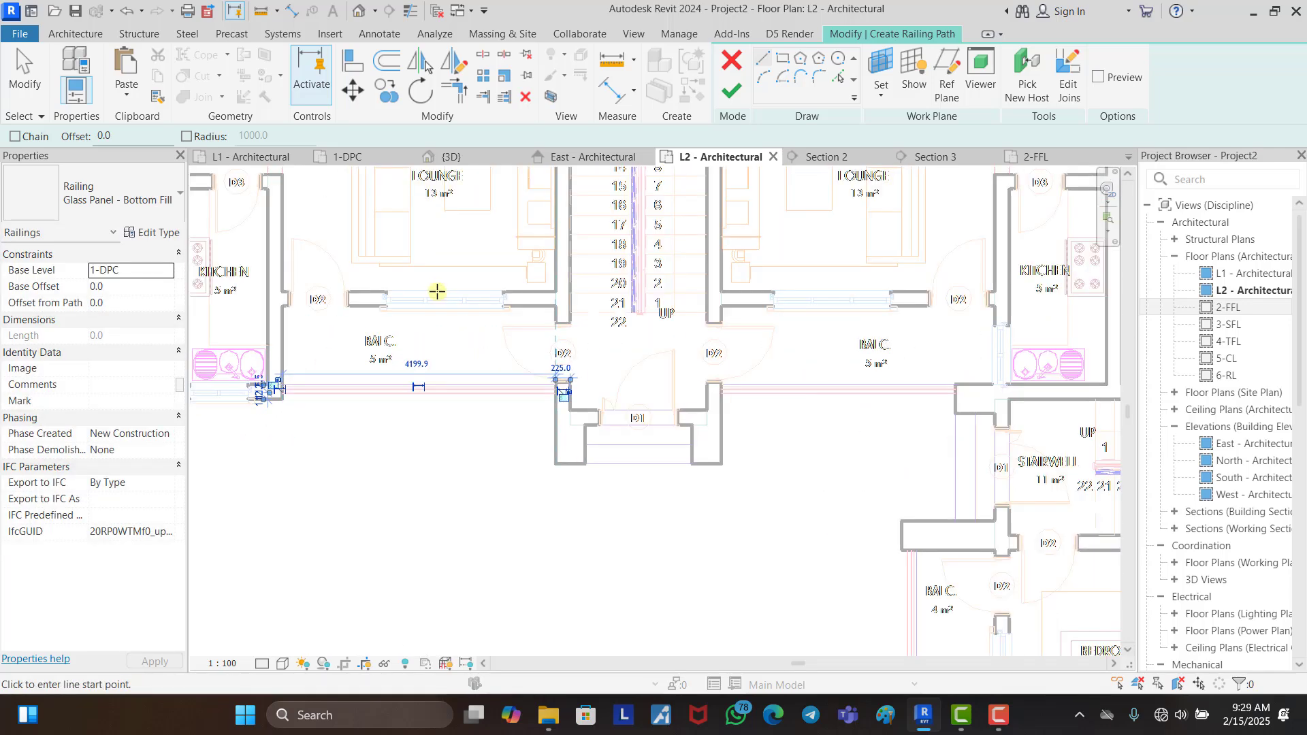
left_click(732, 91)
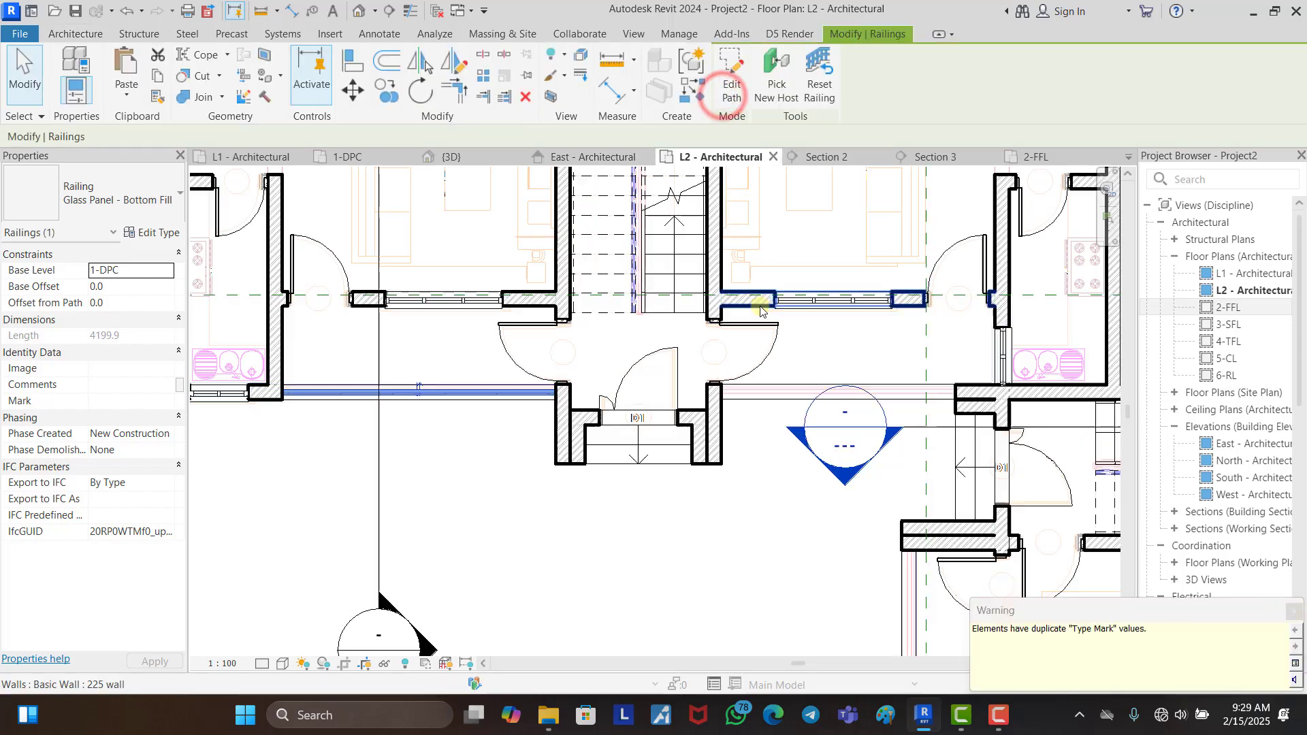
Step: Create a Glass Panel - Bottom Fill railing 4200 mm long across the upper-left balcony opening, beside the upper entrance in the plan
scroll(476, 291, "down", 2)
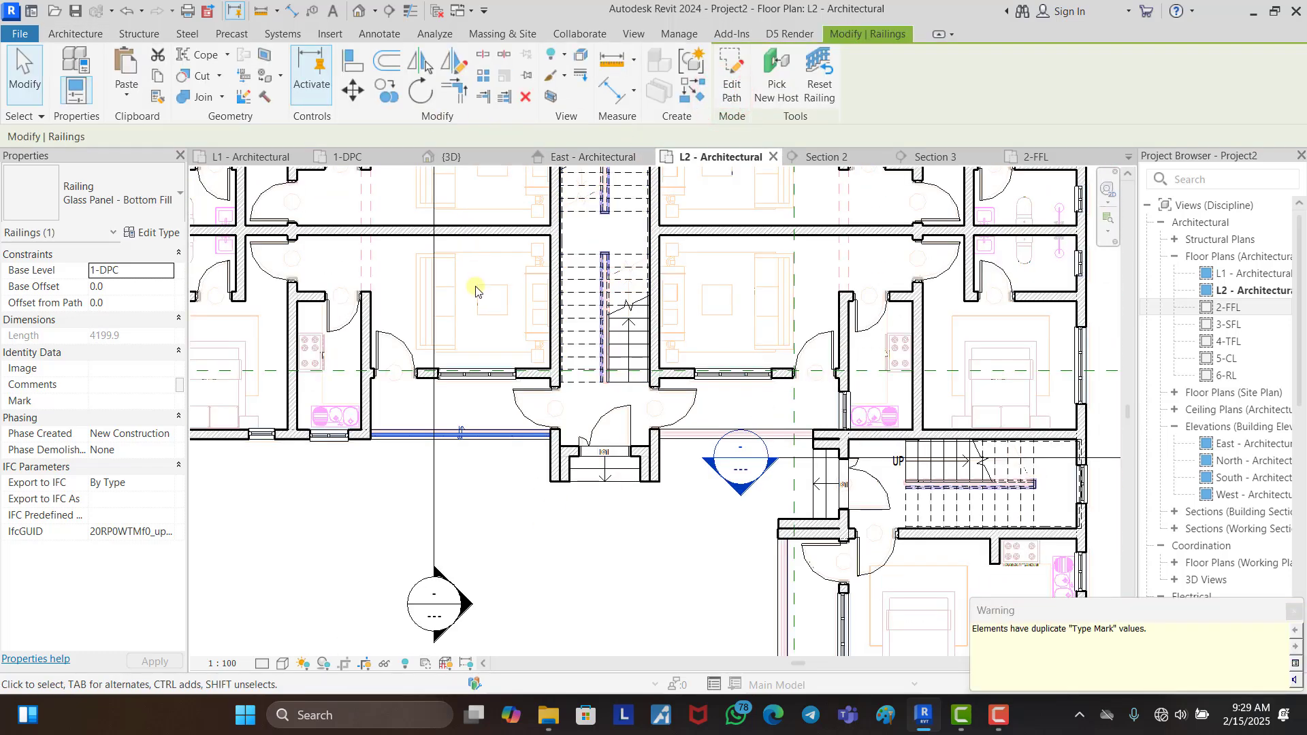
double_click(460, 434)
scroll(486, 523, "down", 3)
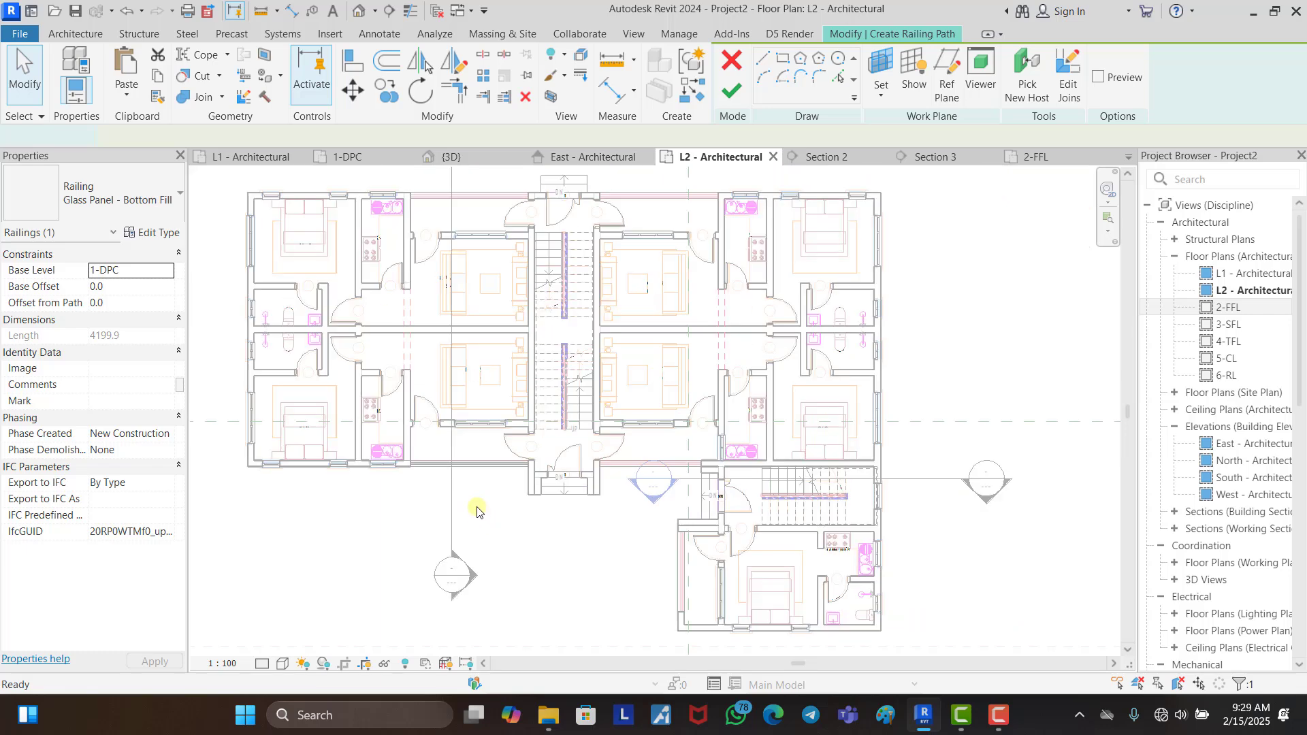
scroll(466, 269, "up", 4)
left_click(764, 57)
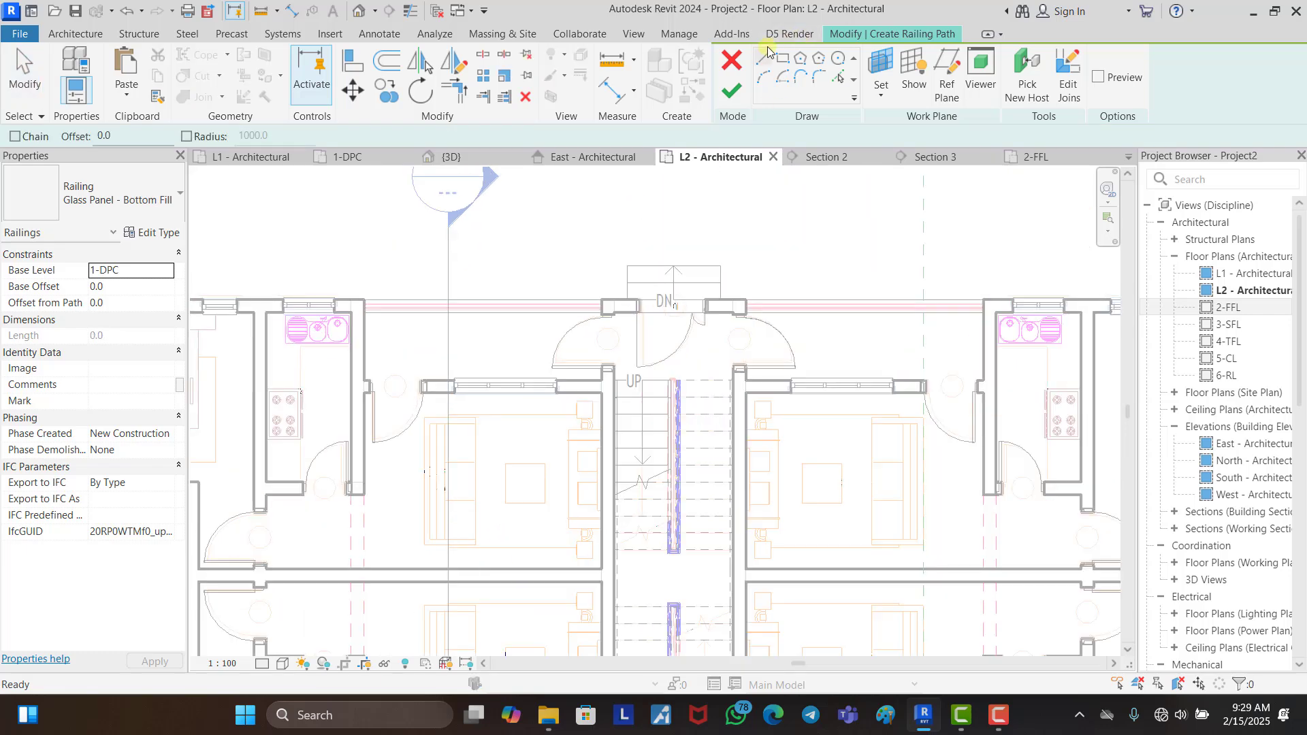
scroll(373, 300, "up", 5)
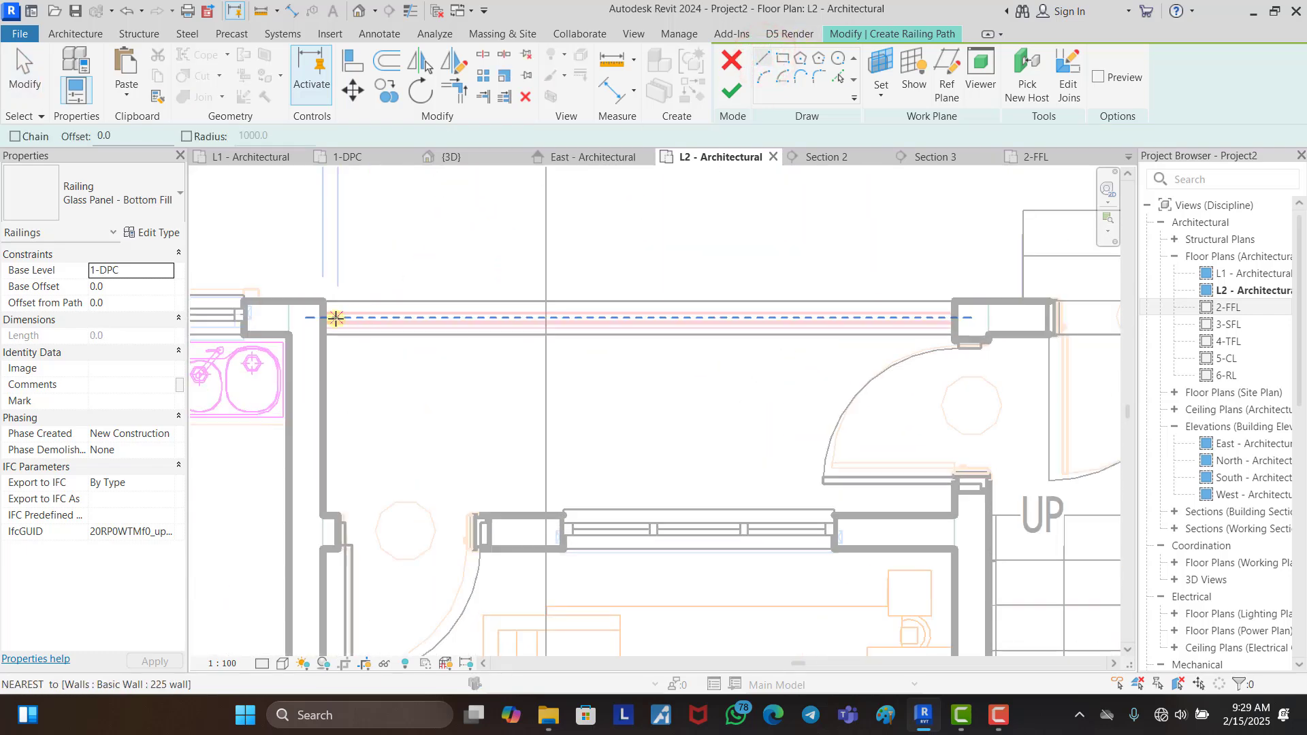
left_click(325, 318)
left_click(955, 318)
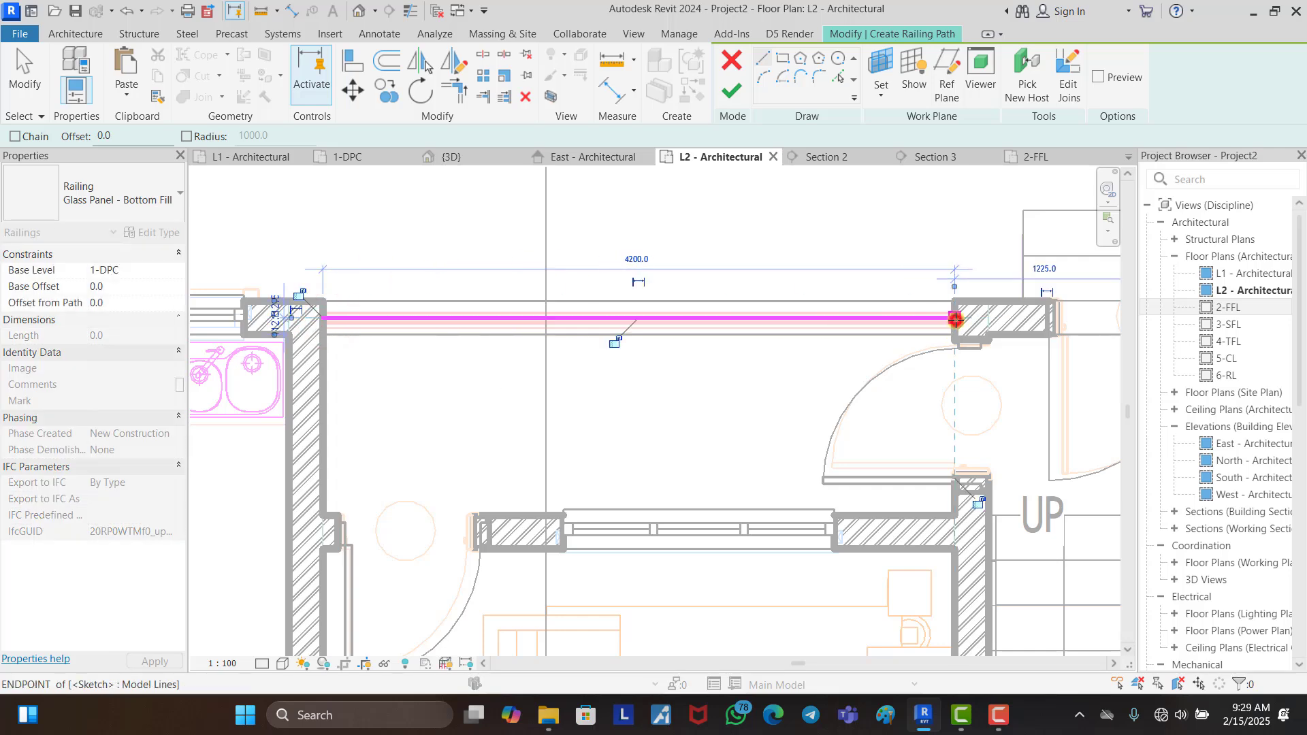
left_click(732, 93)
Step: Create another Glass Panel - Bottom Fill railing, 2850 mm long, along the outer edge of the bedroom balcony in the lower-right wing
scroll(538, 259, "down", 6)
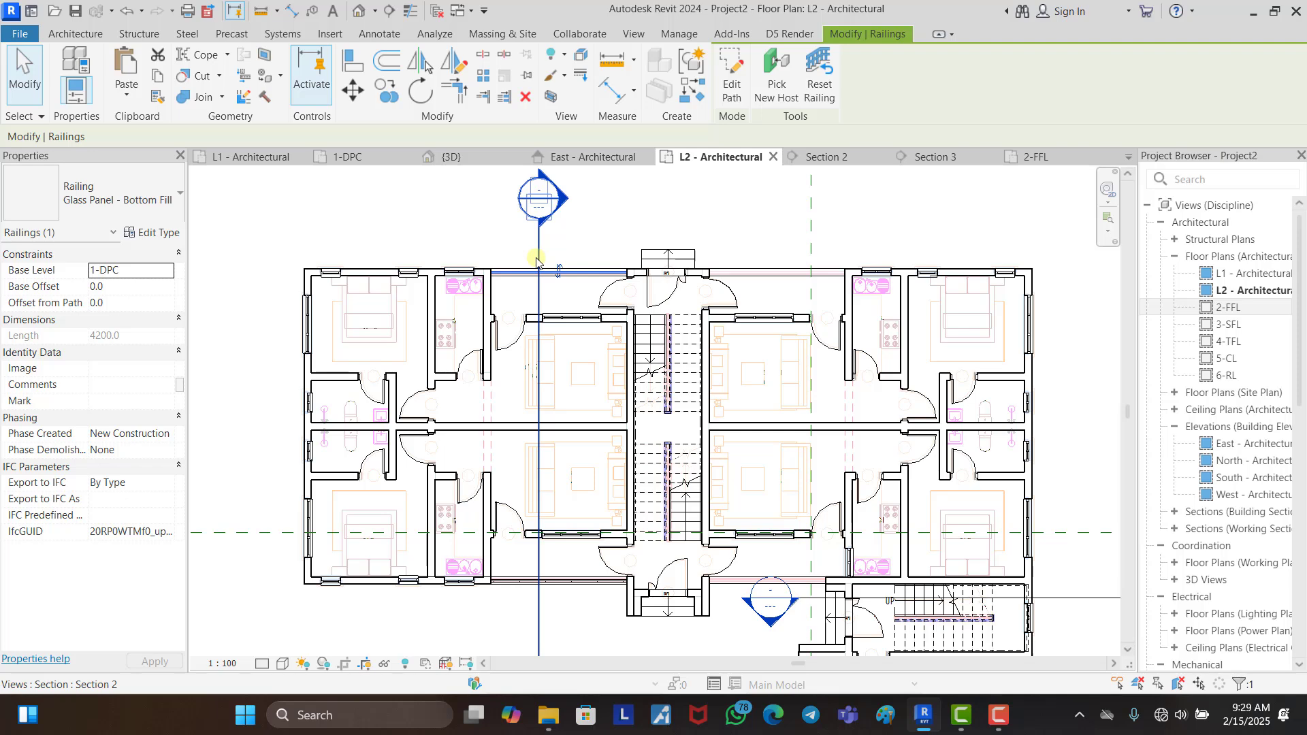
double_click(539, 272)
scroll(537, 249, "down", 3)
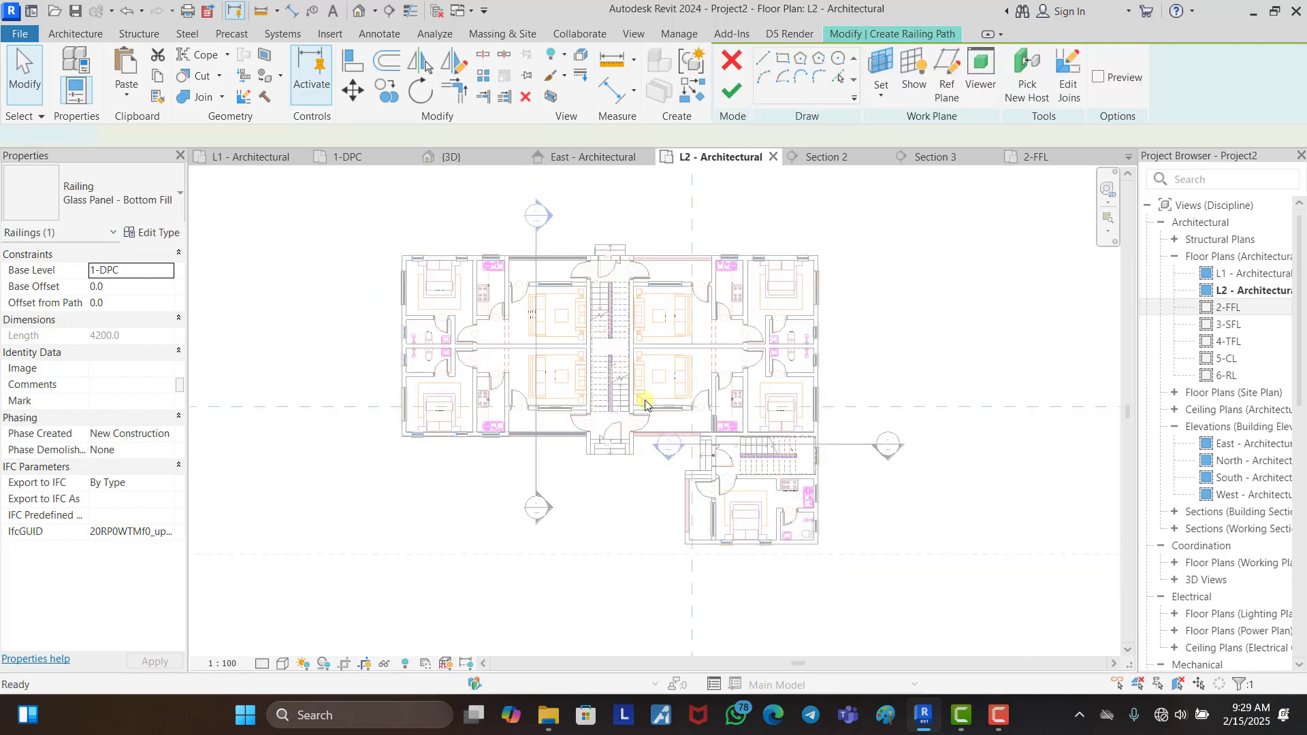
scroll(660, 502, "up", 4)
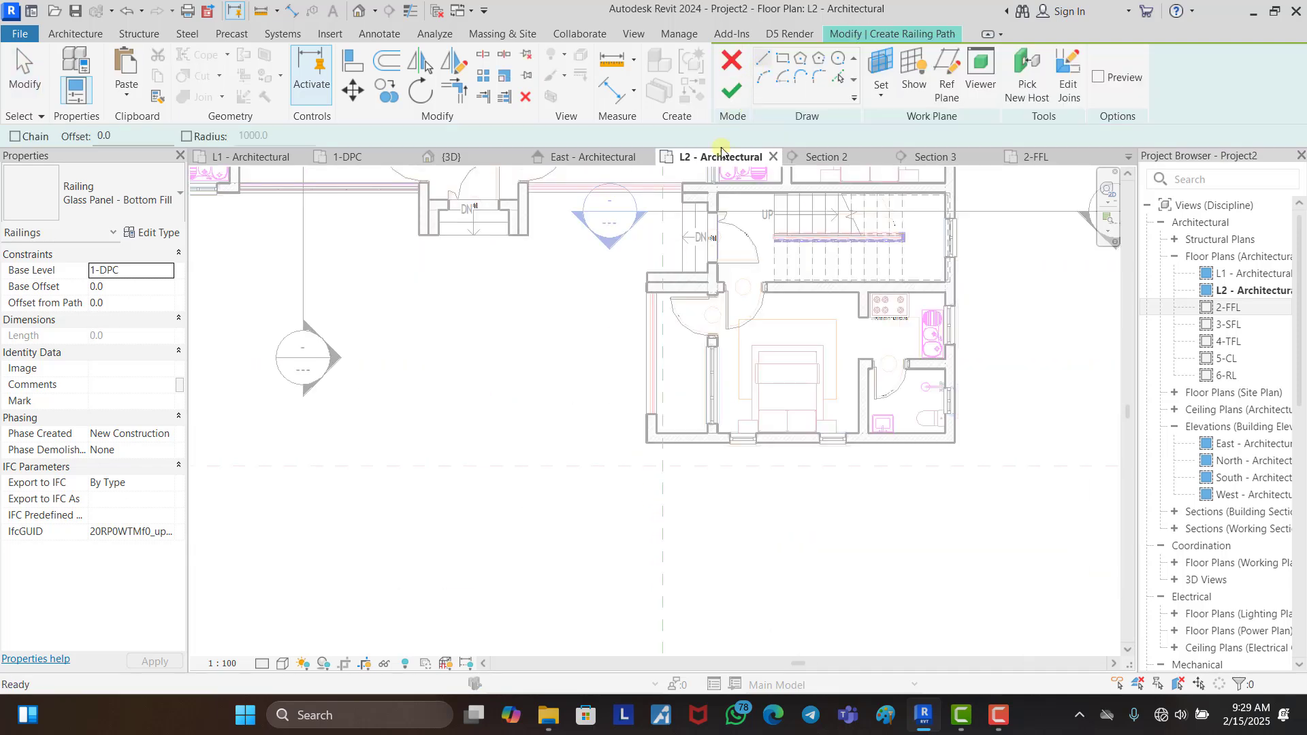
scroll(652, 307, "up", 5)
left_click(645, 306)
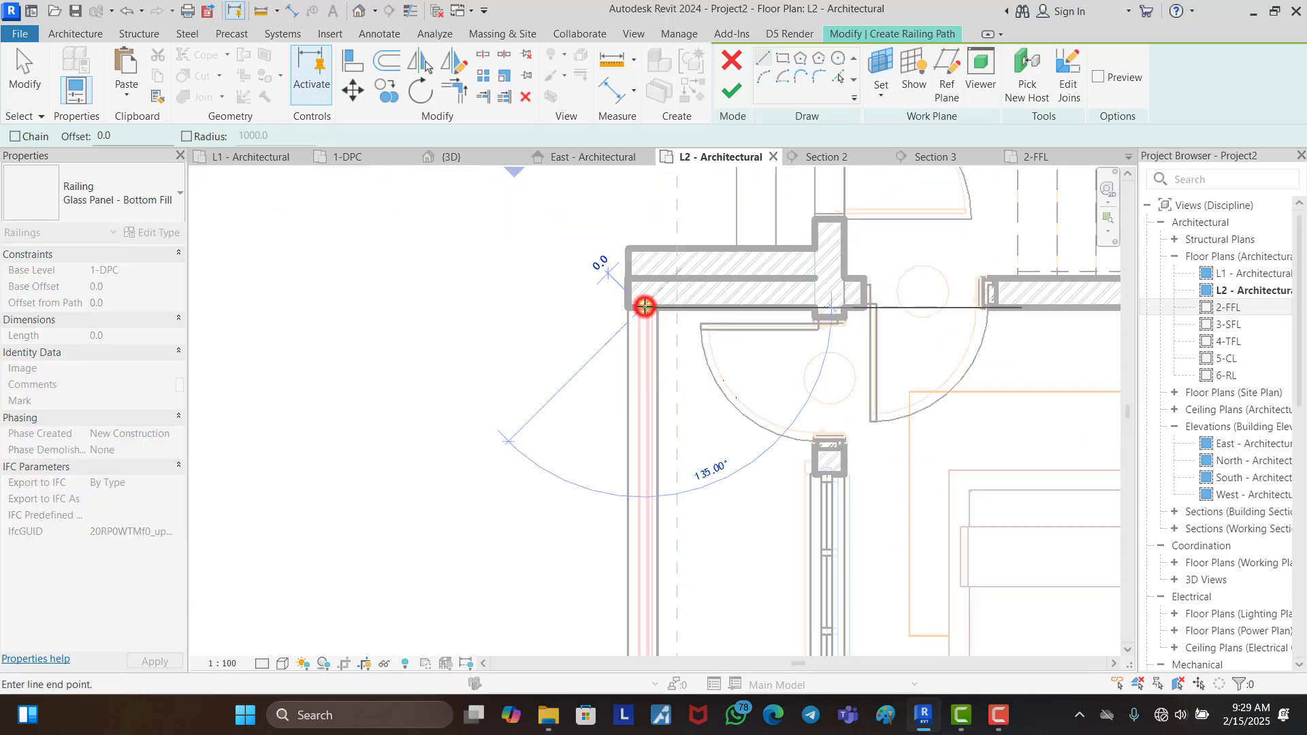
scroll(645, 307, "down", 4)
left_click(644, 550)
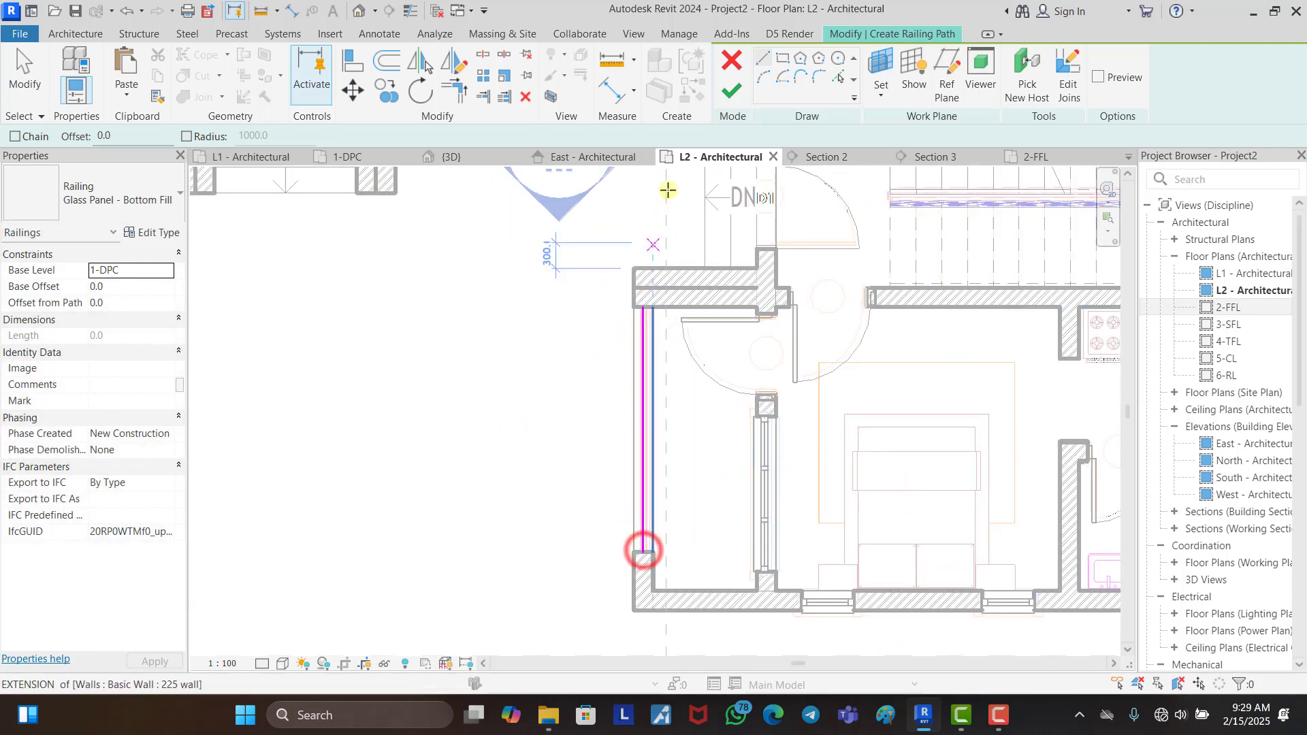
left_click(732, 90)
scroll(665, 510, "down", 5)
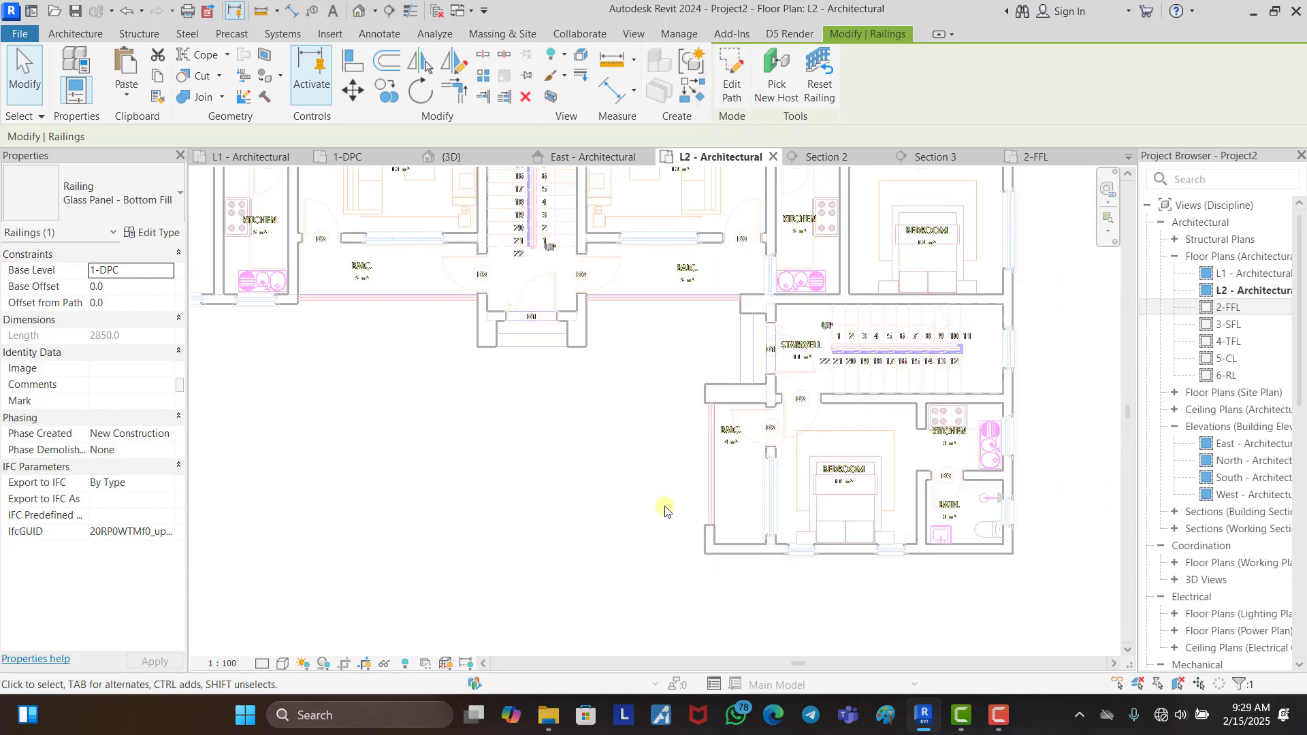
Step: Mirror copies of the upper and lower left balcony railings about a vertical axis drawn through the centre of the entrance steps
scroll(665, 510, "down", 2)
left_click(659, 501)
left_click(543, 367)
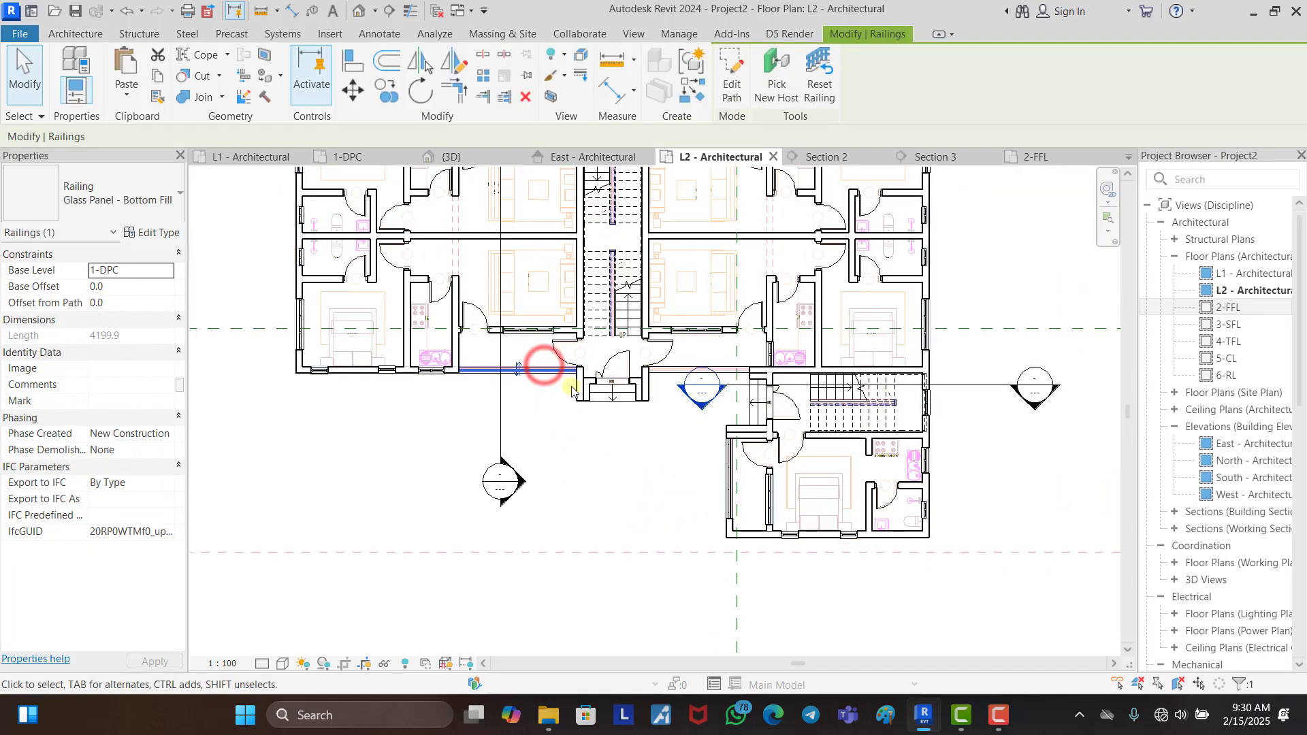
scroll(551, 215, "down", 3)
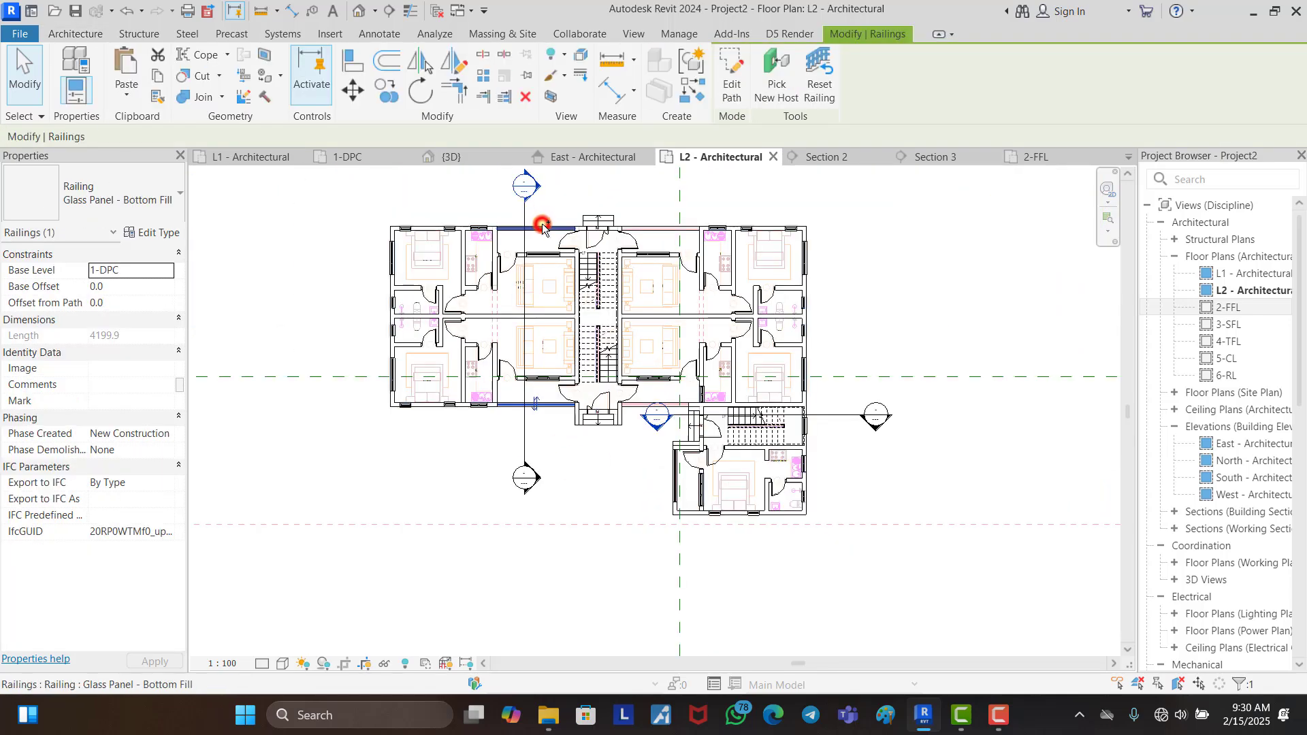
left_click(542, 226, "ctrl")
left_click(450, 61)
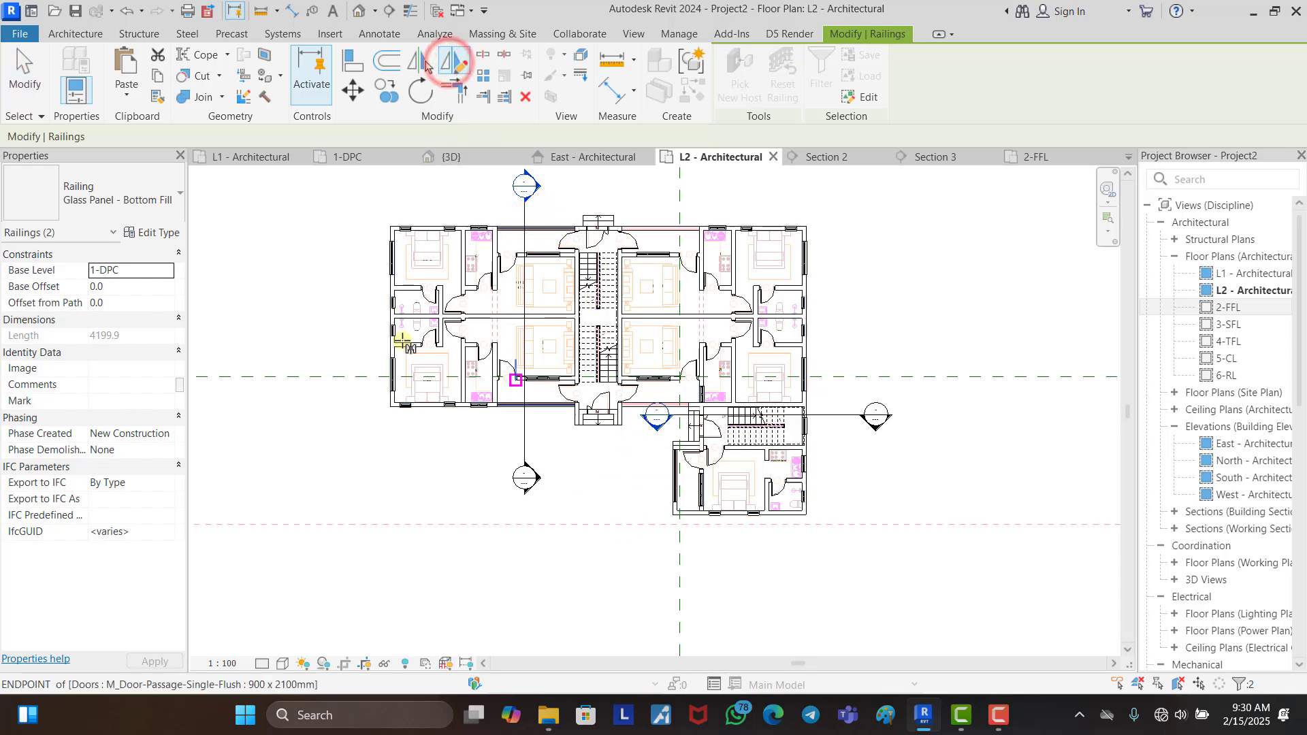
left_click(119, 139)
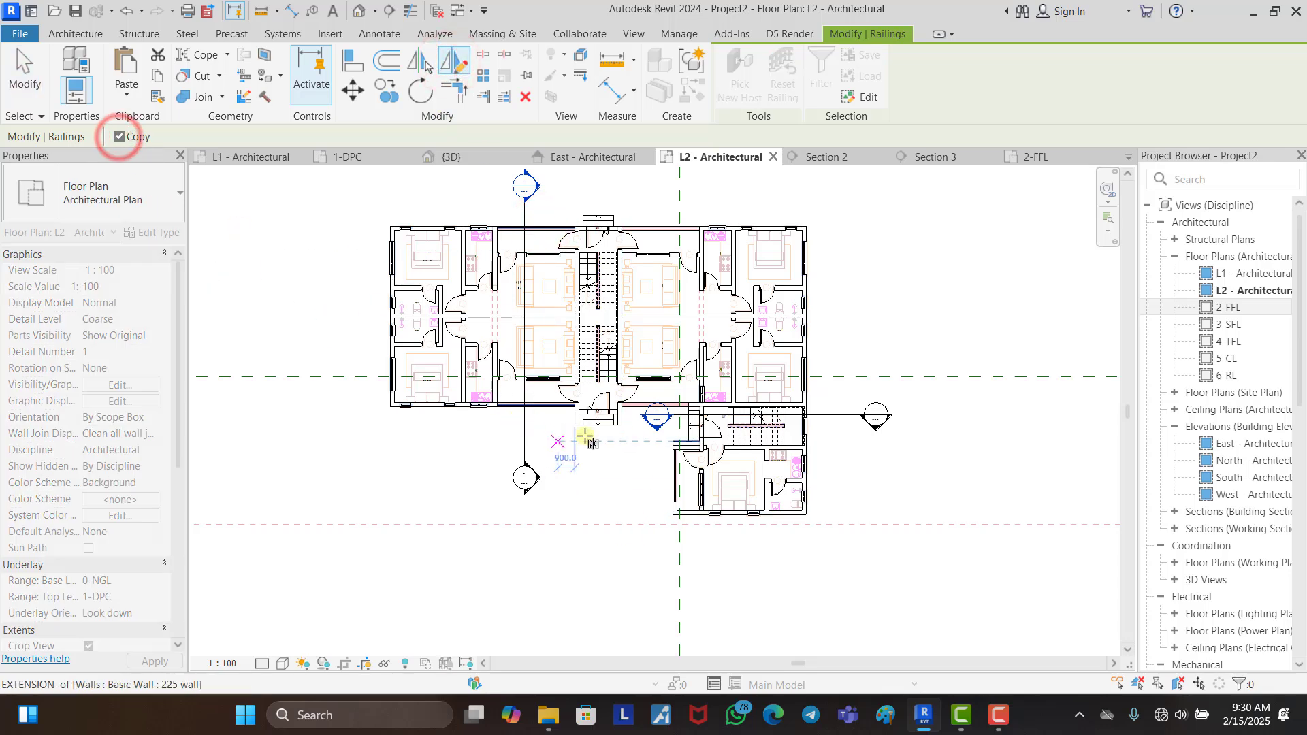
scroll(599, 432, "up", 5)
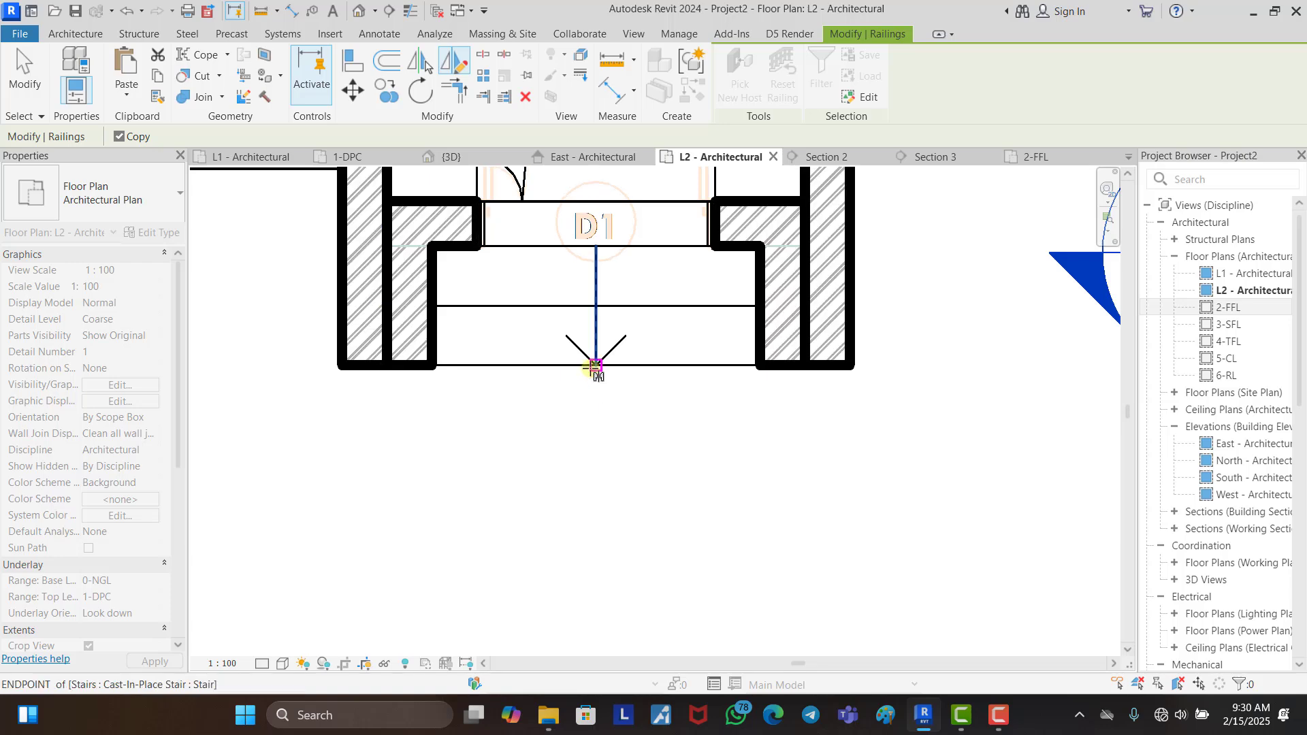
left_click(591, 368)
left_click(592, 399)
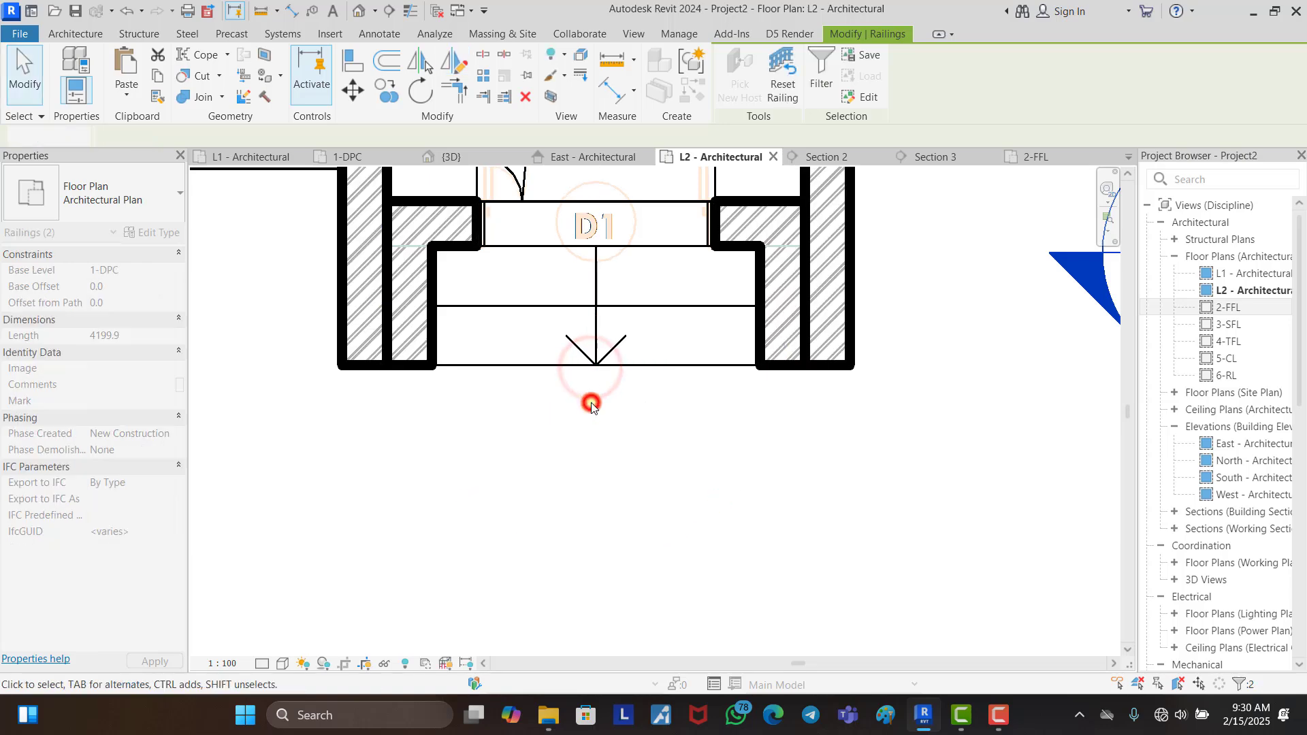
scroll(587, 398, "down", 4)
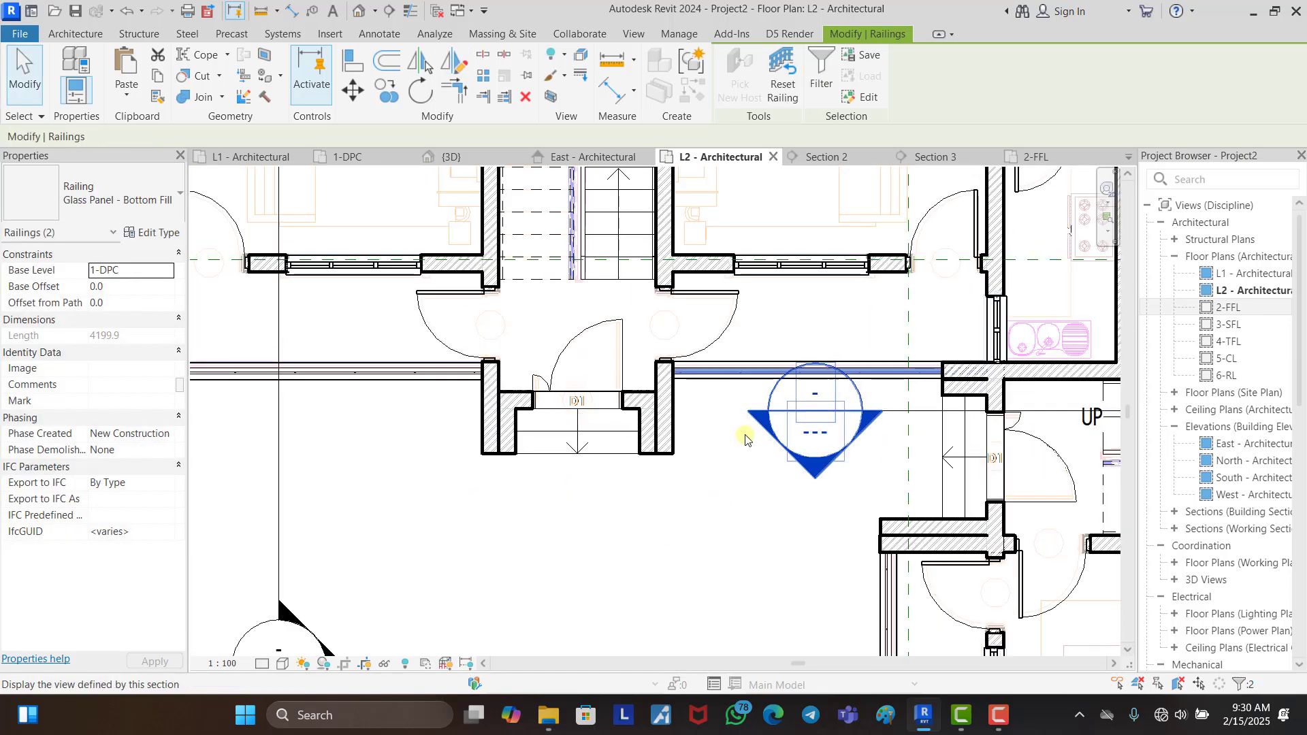
scroll(745, 439, "down", 4)
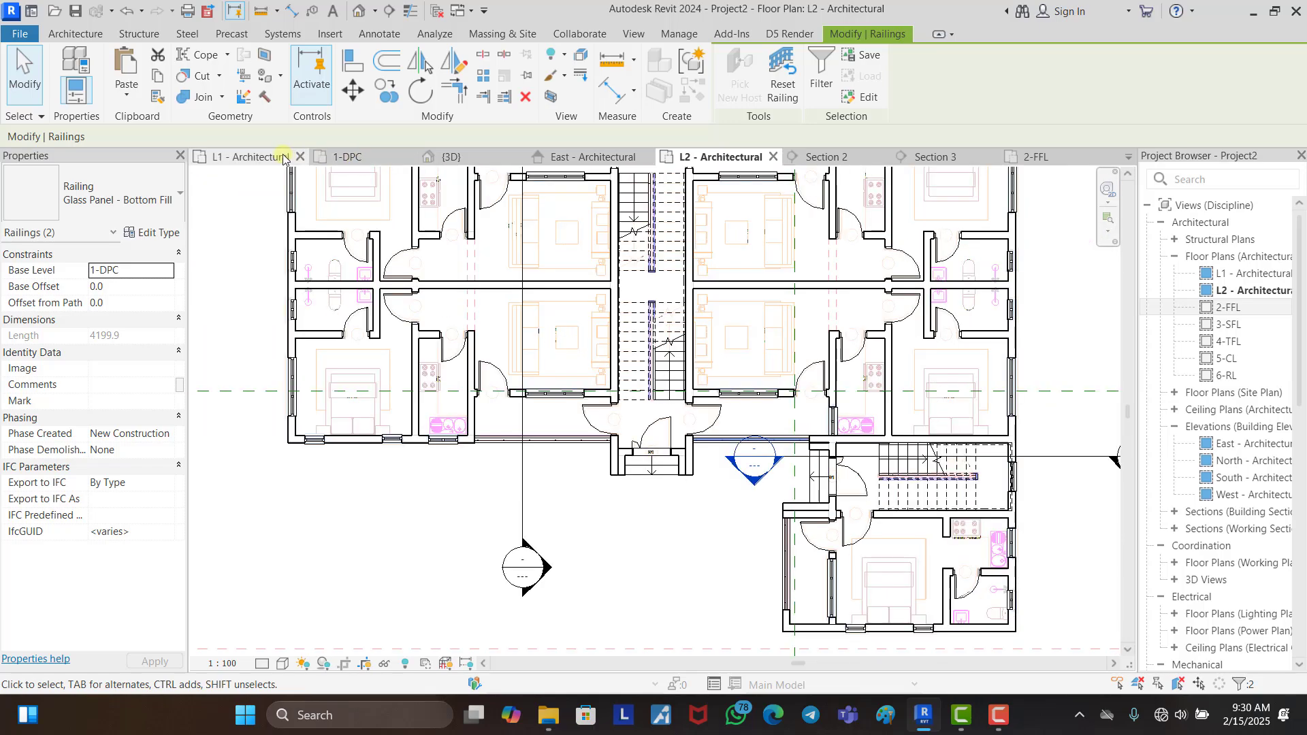
Step: In the 3D view, select all visible instances of the balcony railing type and set their base offset to 225 mm
left_click(453, 156)
left_click(829, 601)
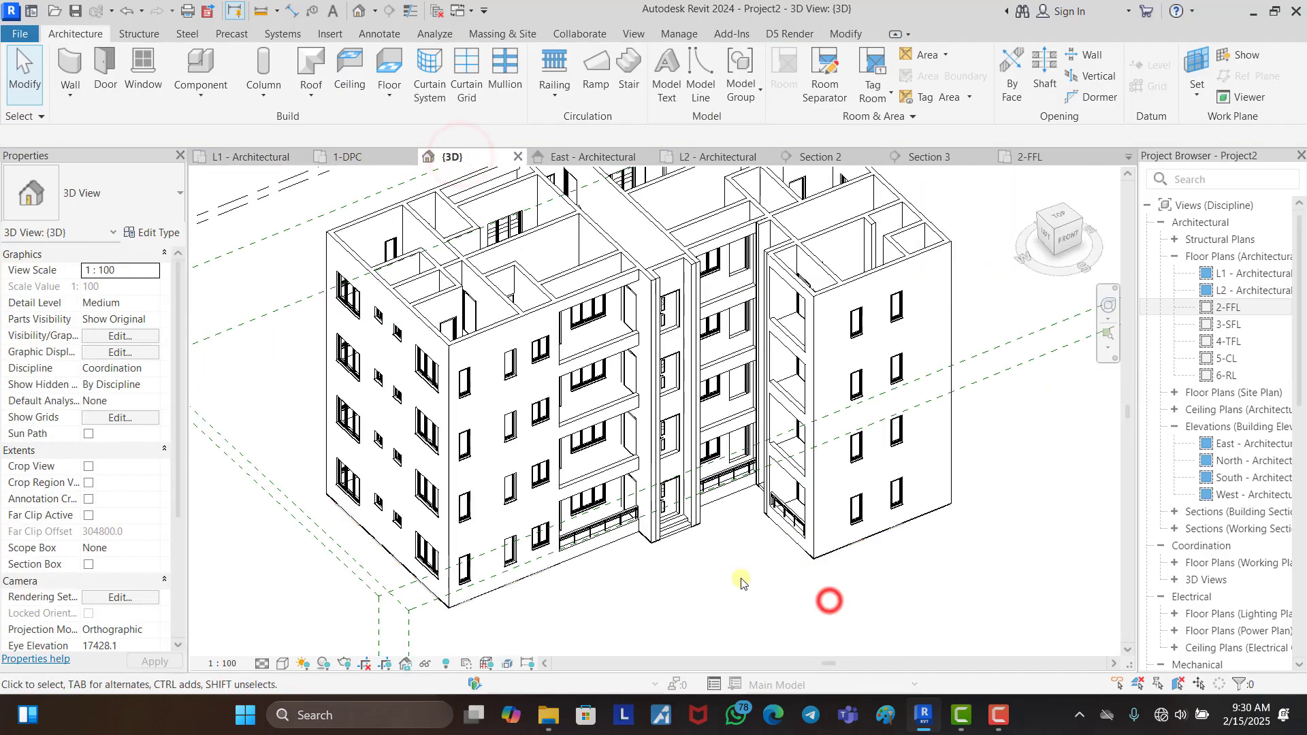
scroll(744, 583, "up", 6)
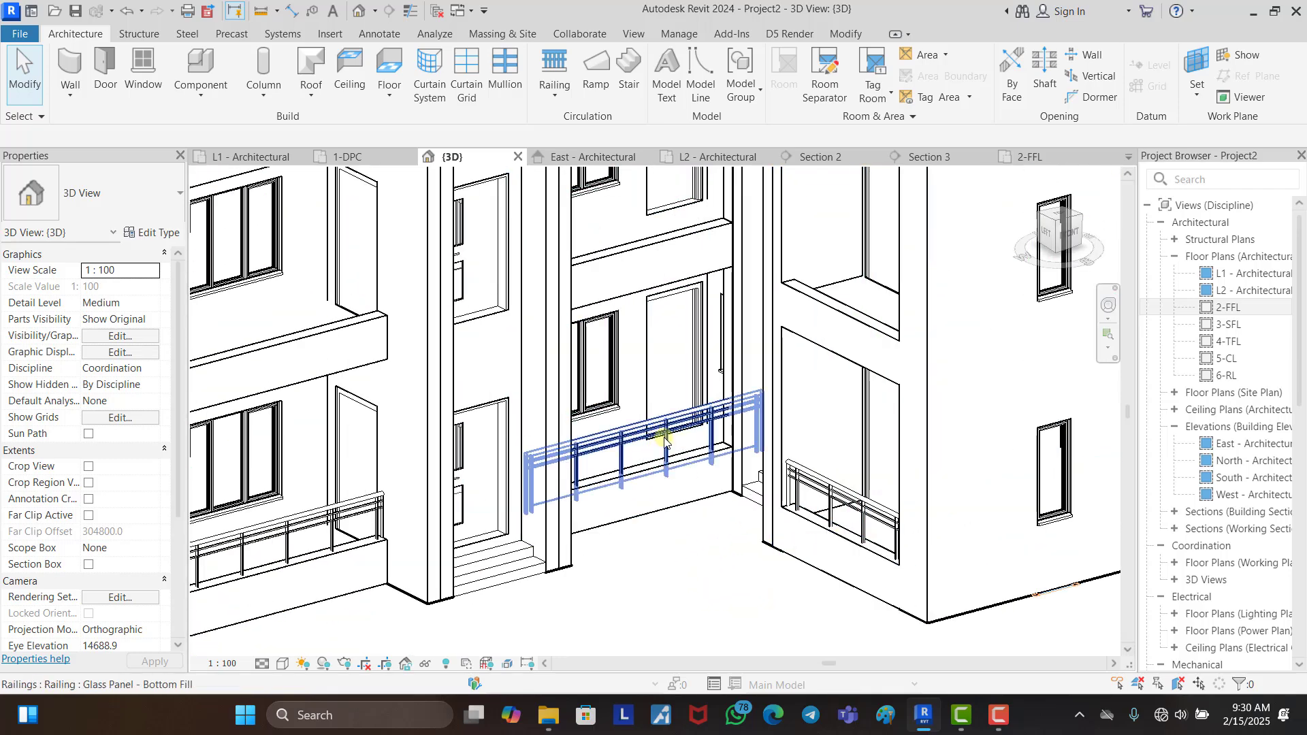
scroll(663, 439, "down", 5)
left_click(800, 470)
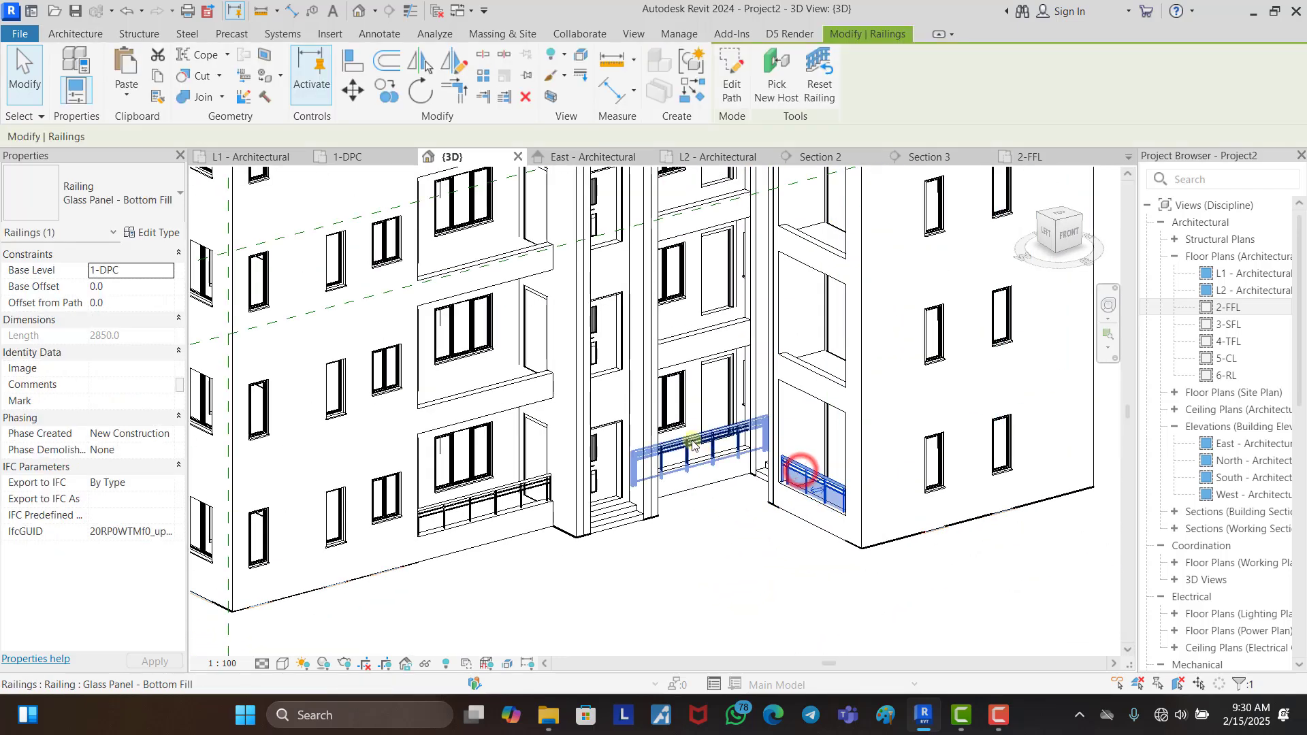
left_click(693, 443, "ctrl")
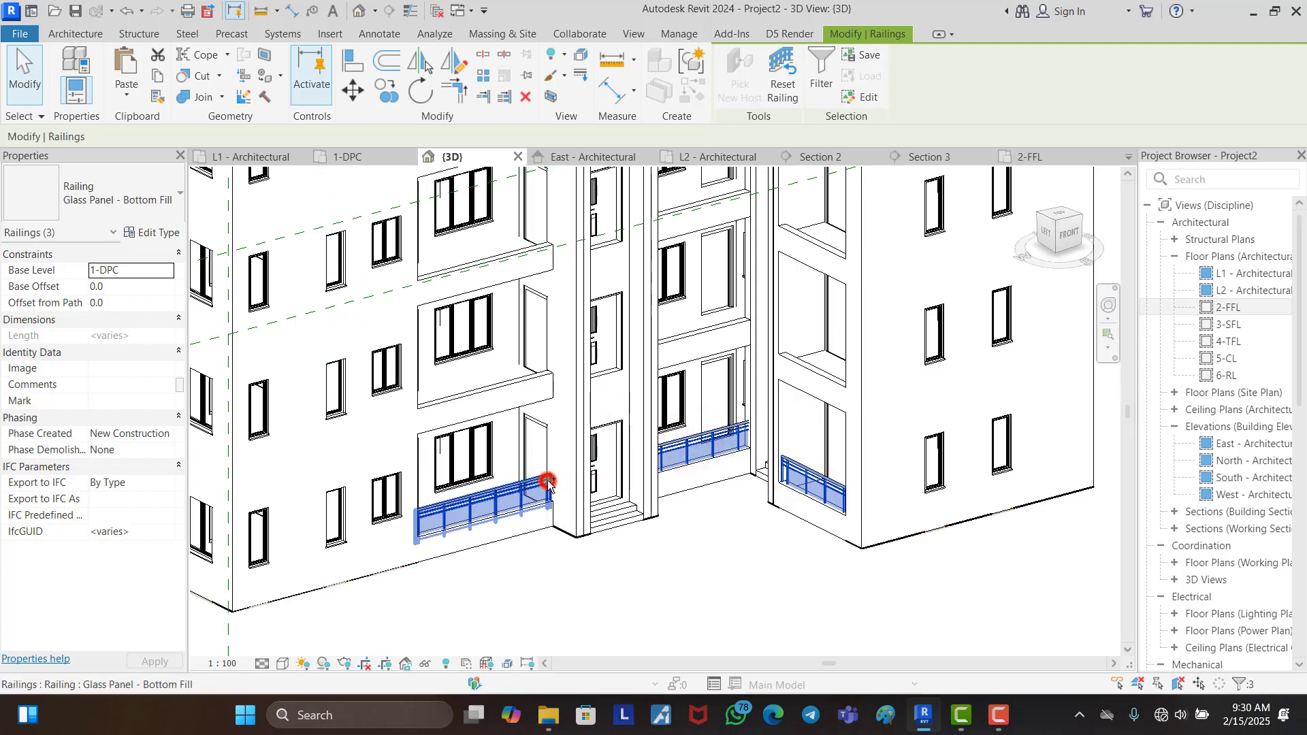
right_click(713, 537)
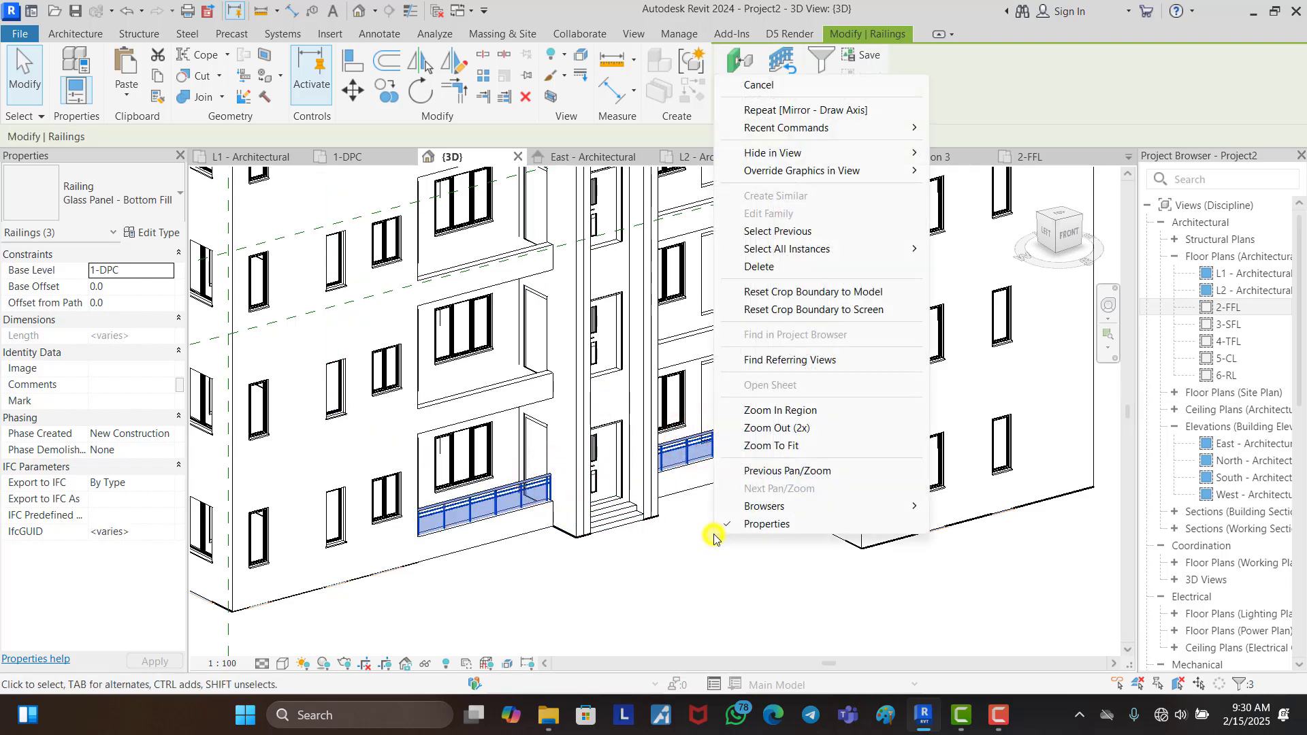
mouse_move(789, 249)
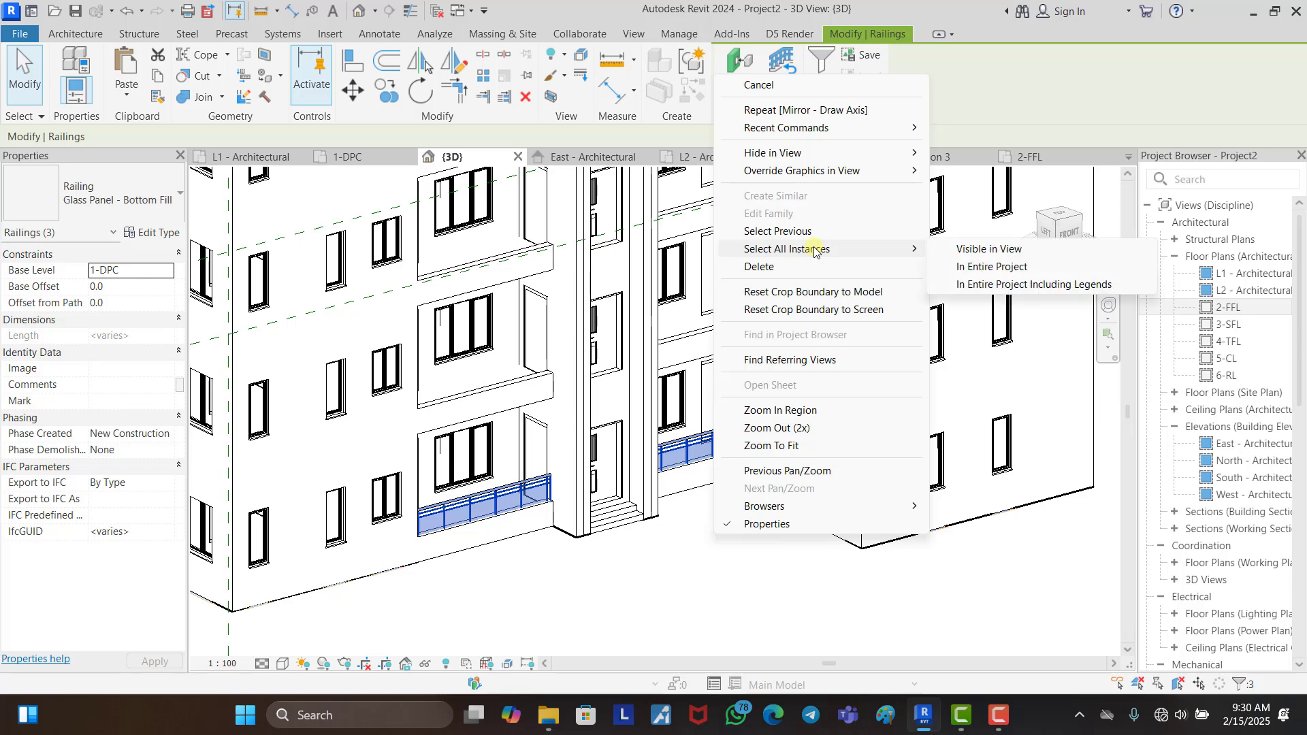
left_click(960, 255)
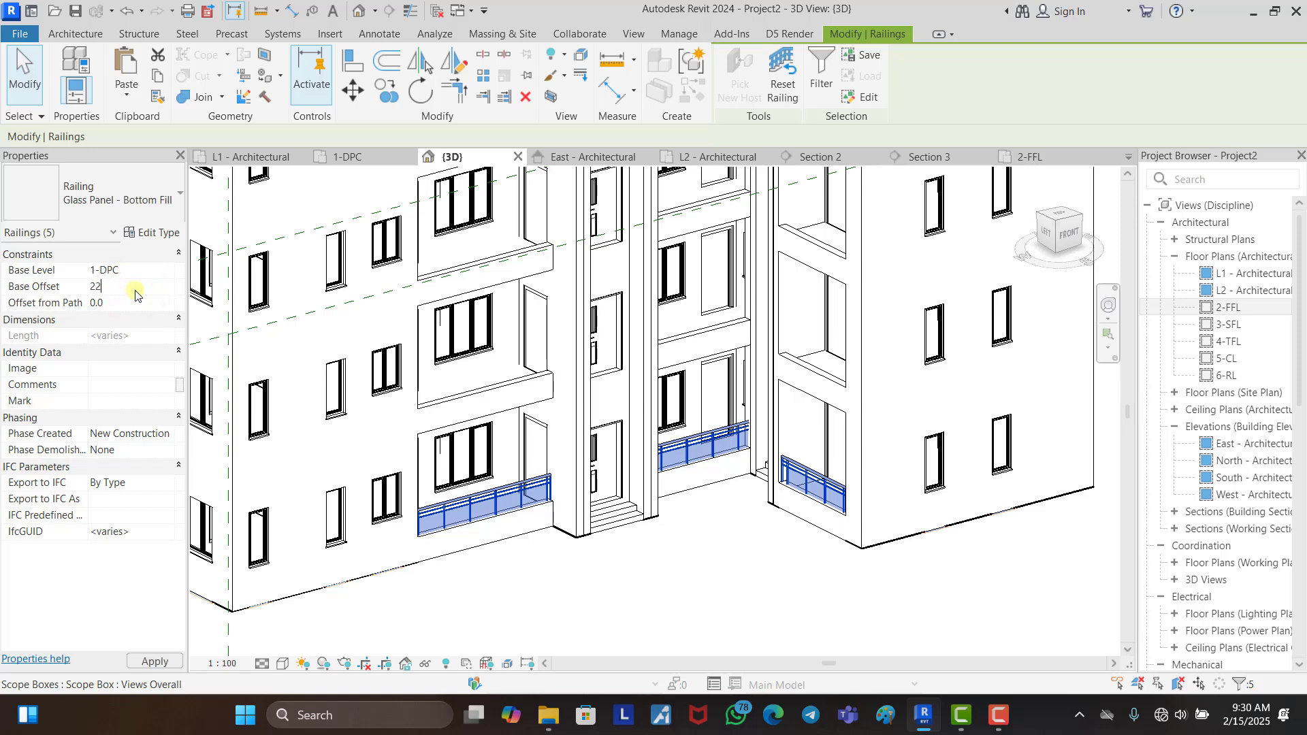
key("Return")
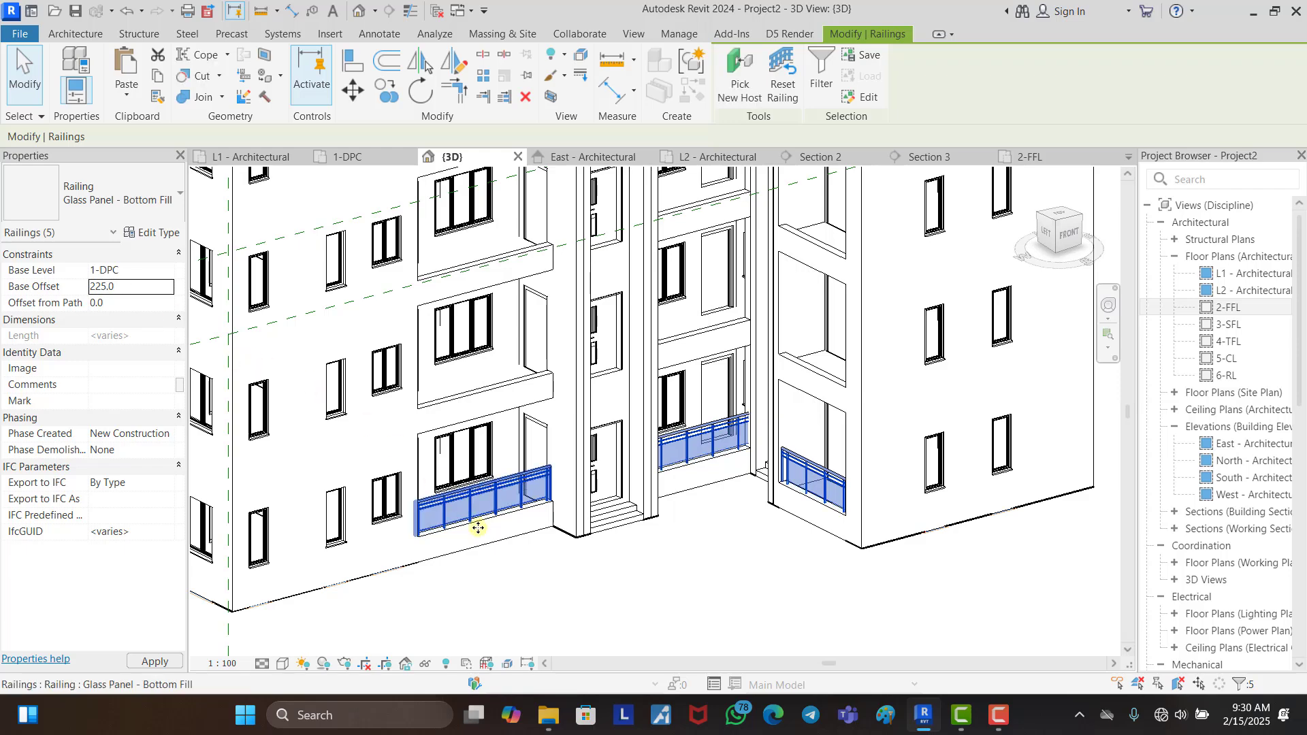
scroll(467, 517, "up", 5)
scroll(466, 517, "up", 3)
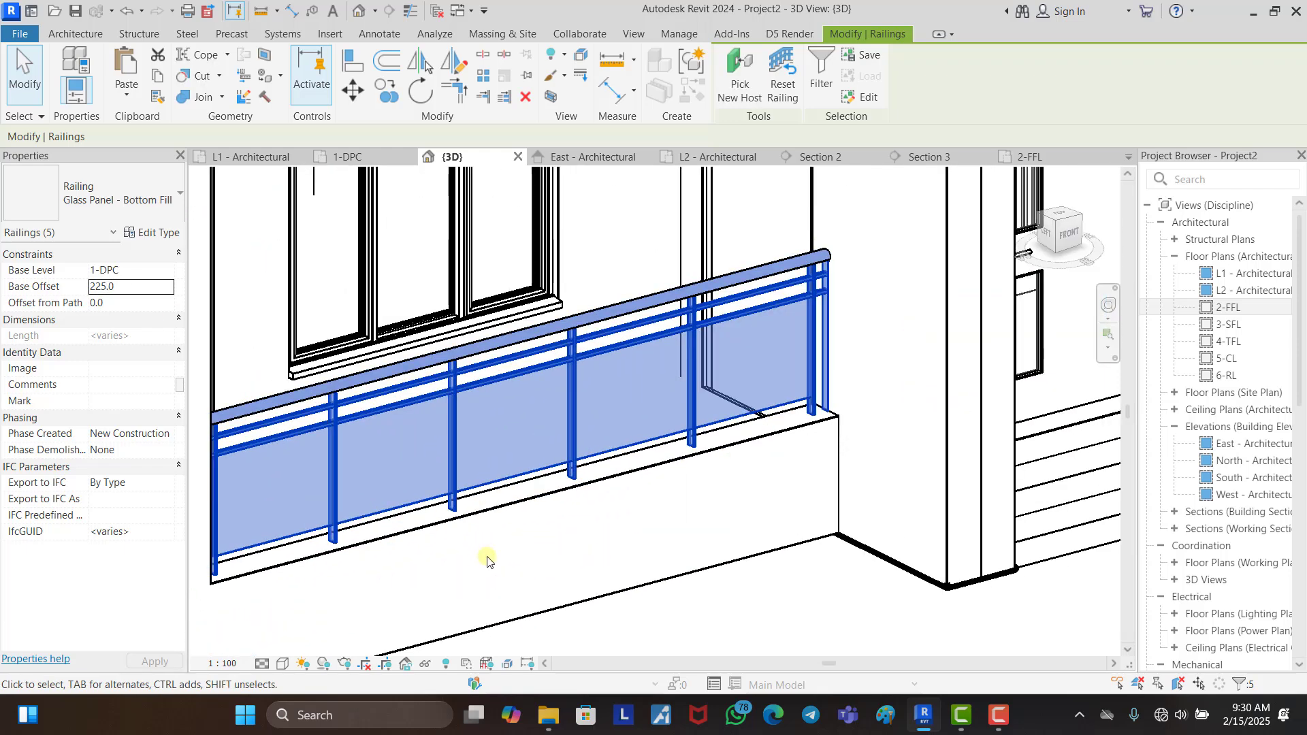
scroll(487, 560, "down", 8)
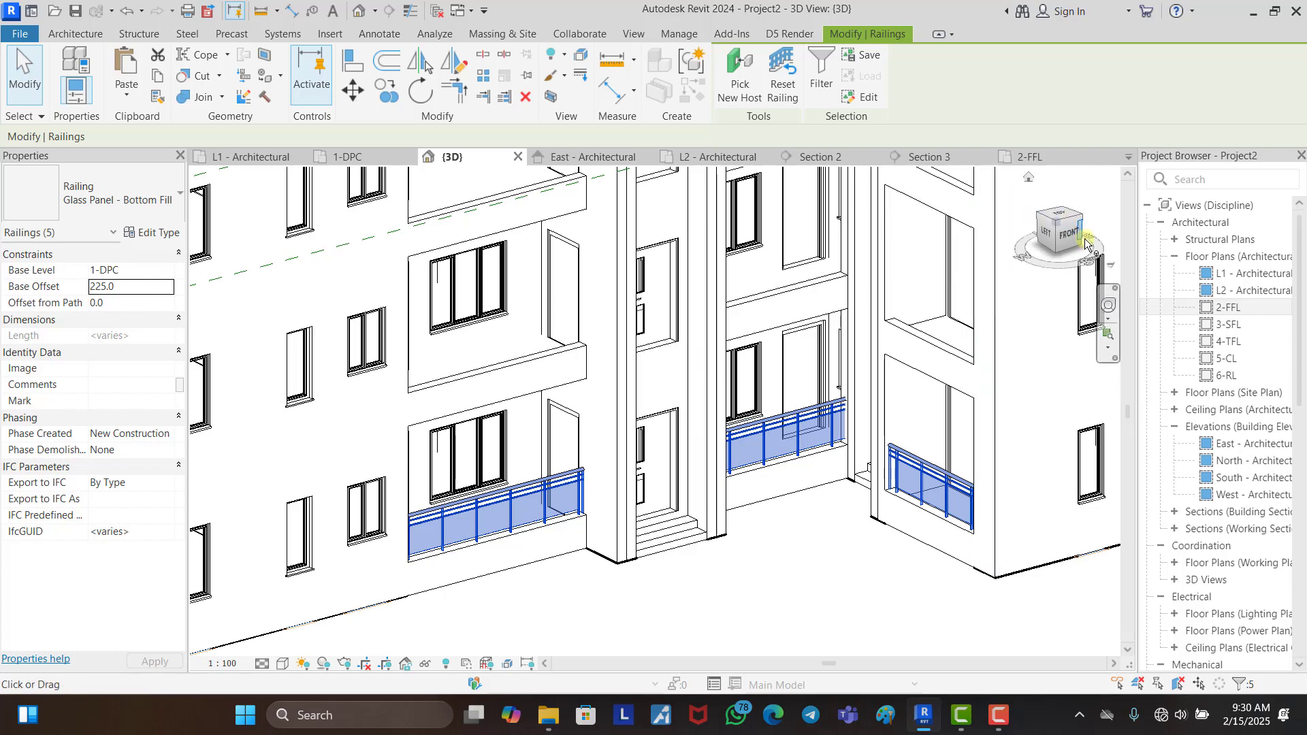
Step: Copy the selected ground-floor balcony railings upward at 3450 mm spacing onto the three upper floors, using multiple copies
left_click(1070, 233)
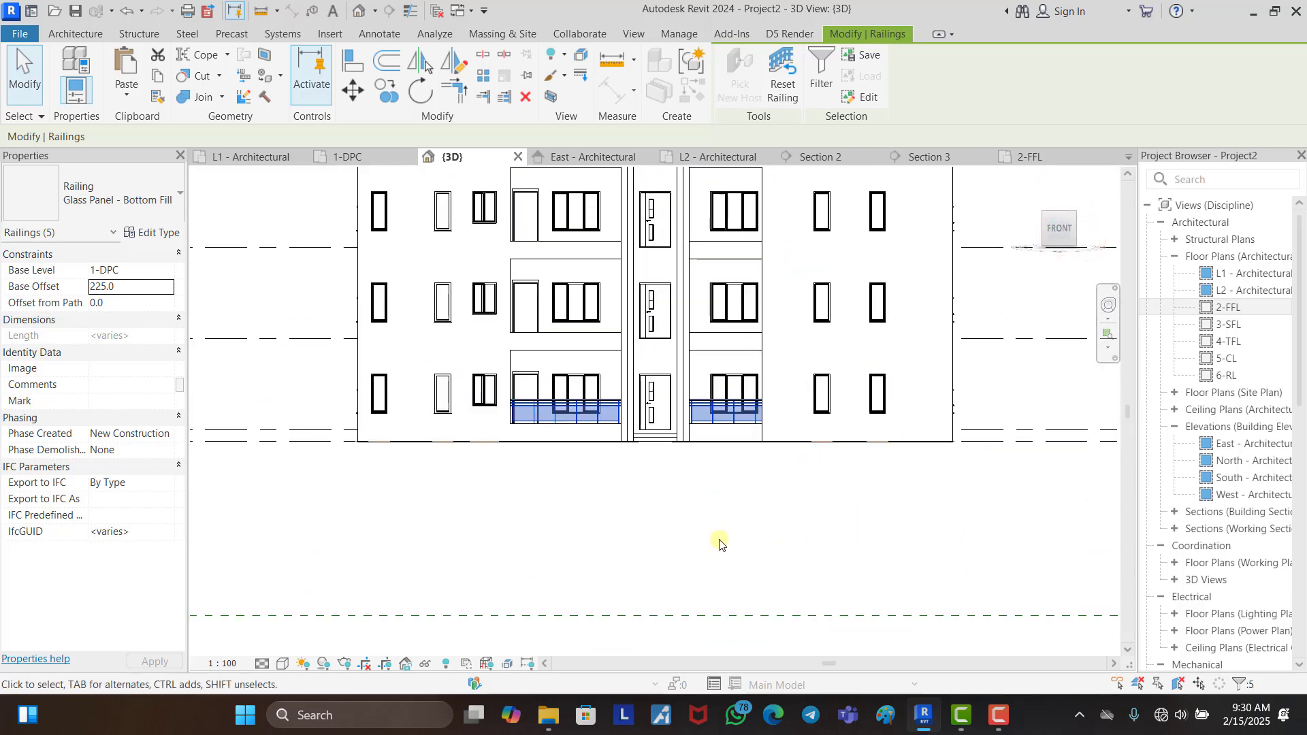
left_click(389, 92)
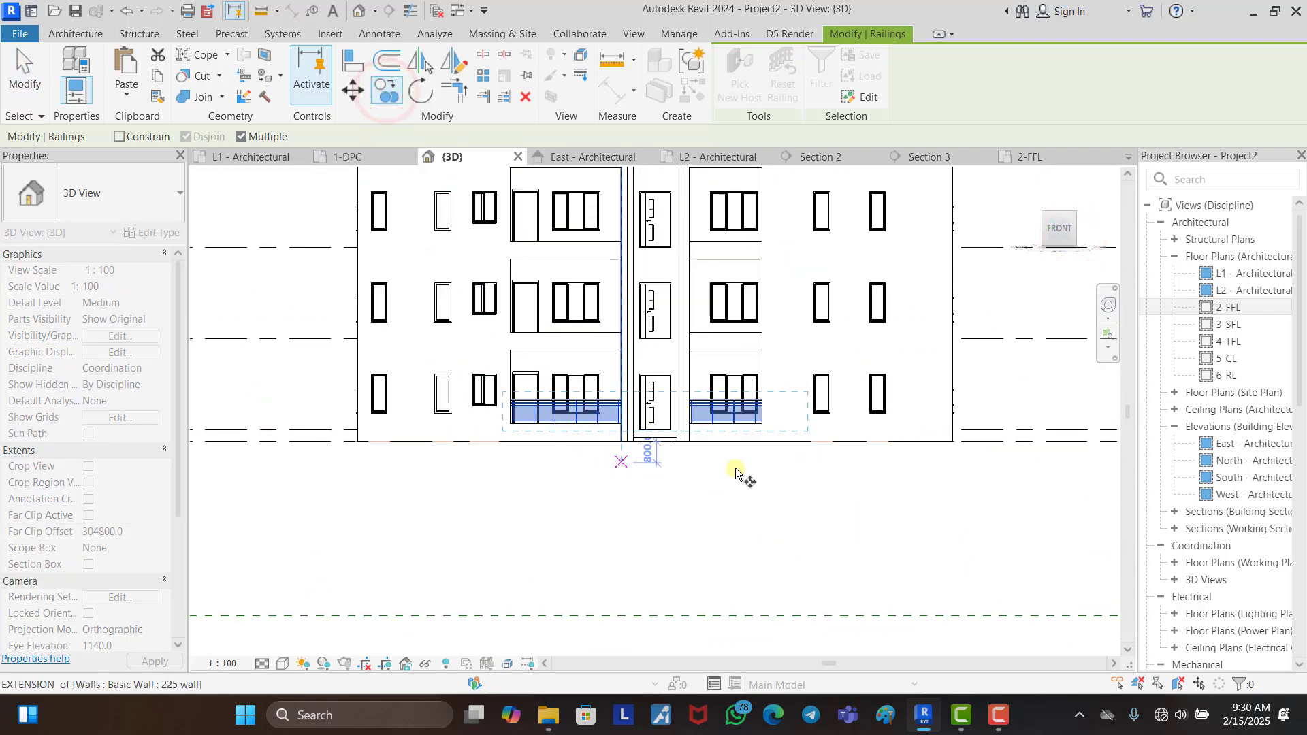
scroll(748, 474, "down", 2)
scroll(501, 416, "up", 6)
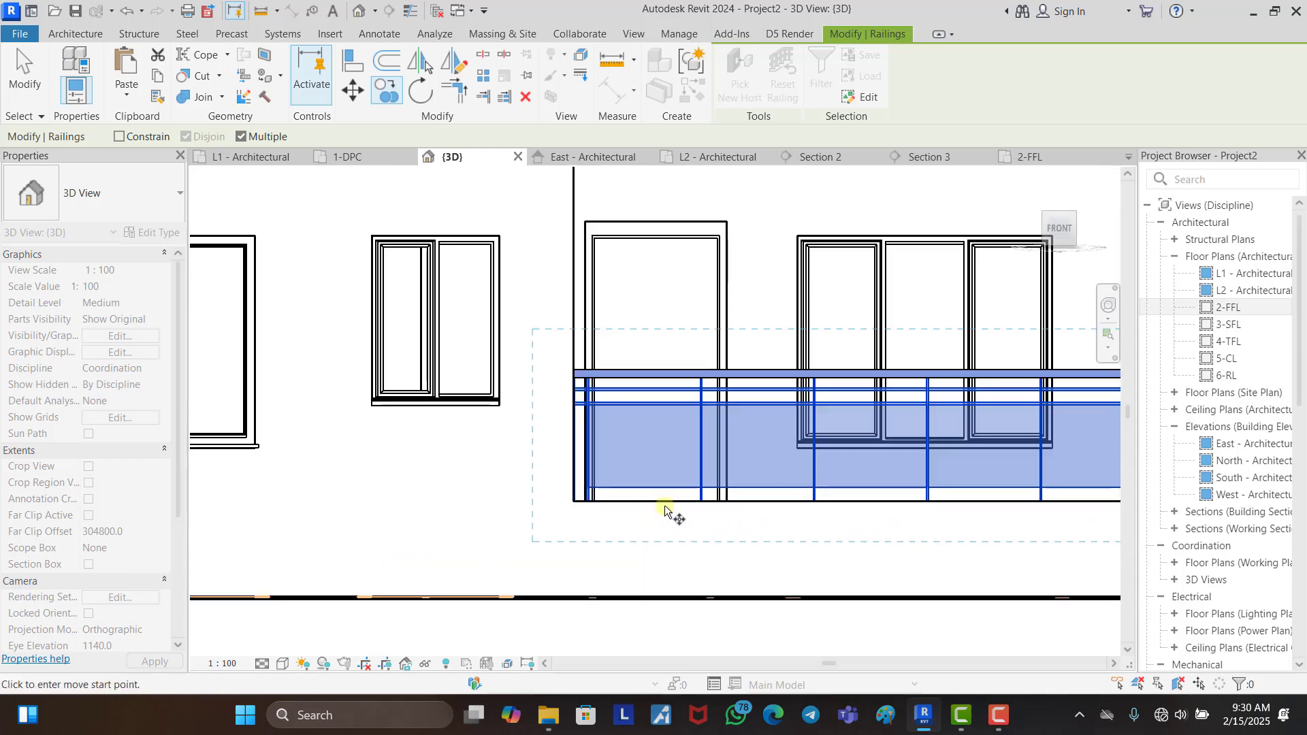
scroll(765, 525, "down", 3)
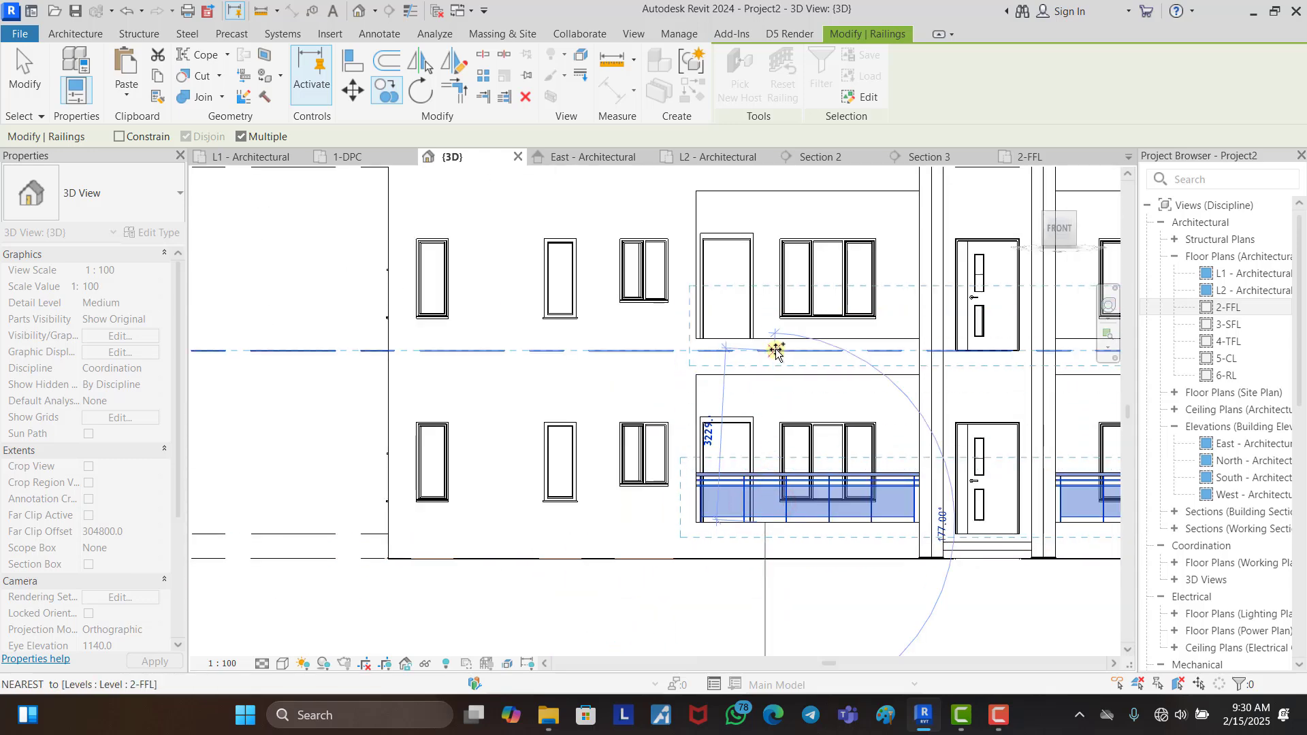
scroll(772, 341, "up", 2)
scroll(762, 360, "down", 4)
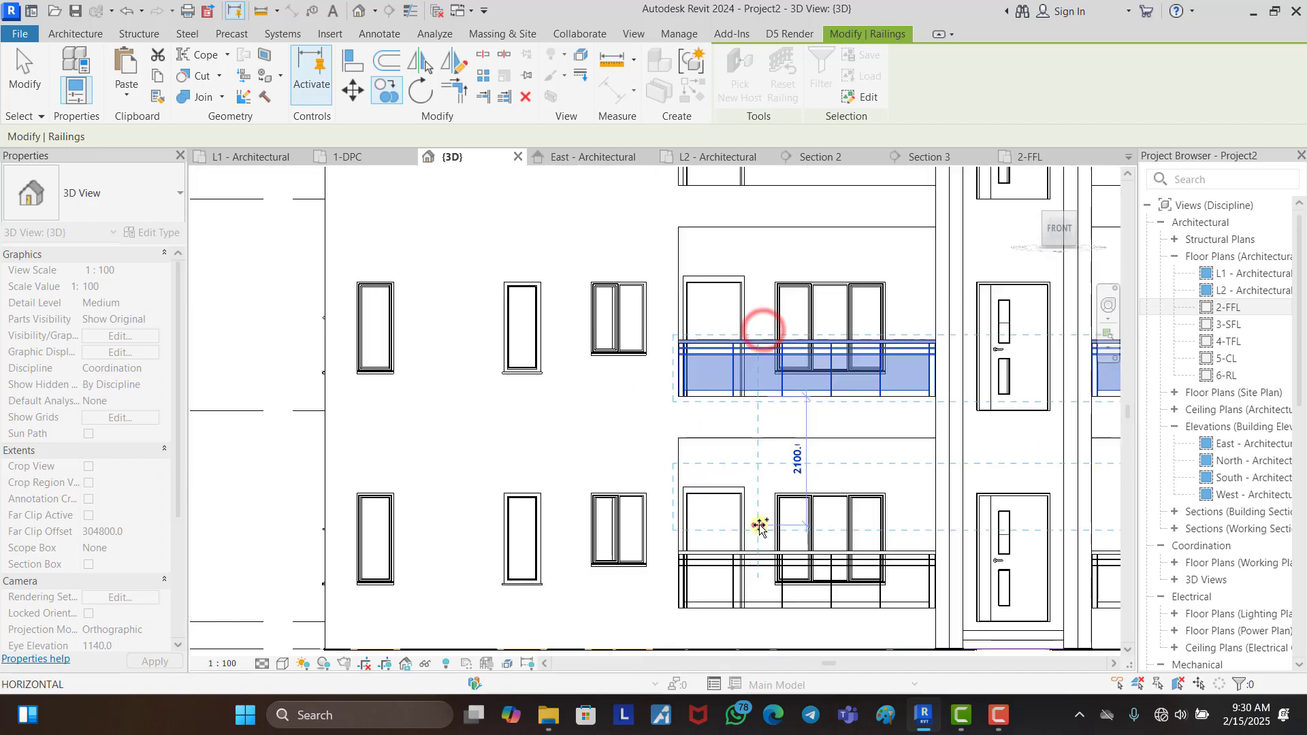
scroll(764, 391, "up", 4)
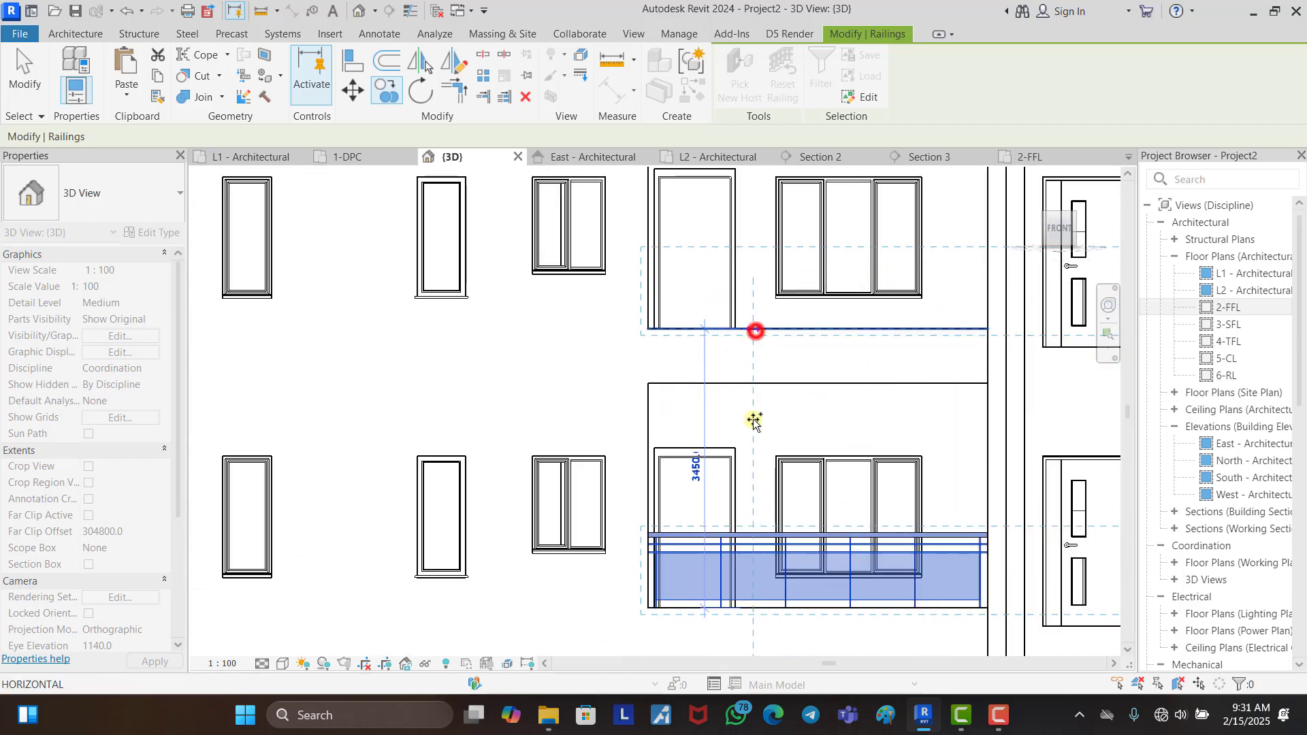
scroll(753, 476, "down", 3)
scroll(749, 394, "up", 3)
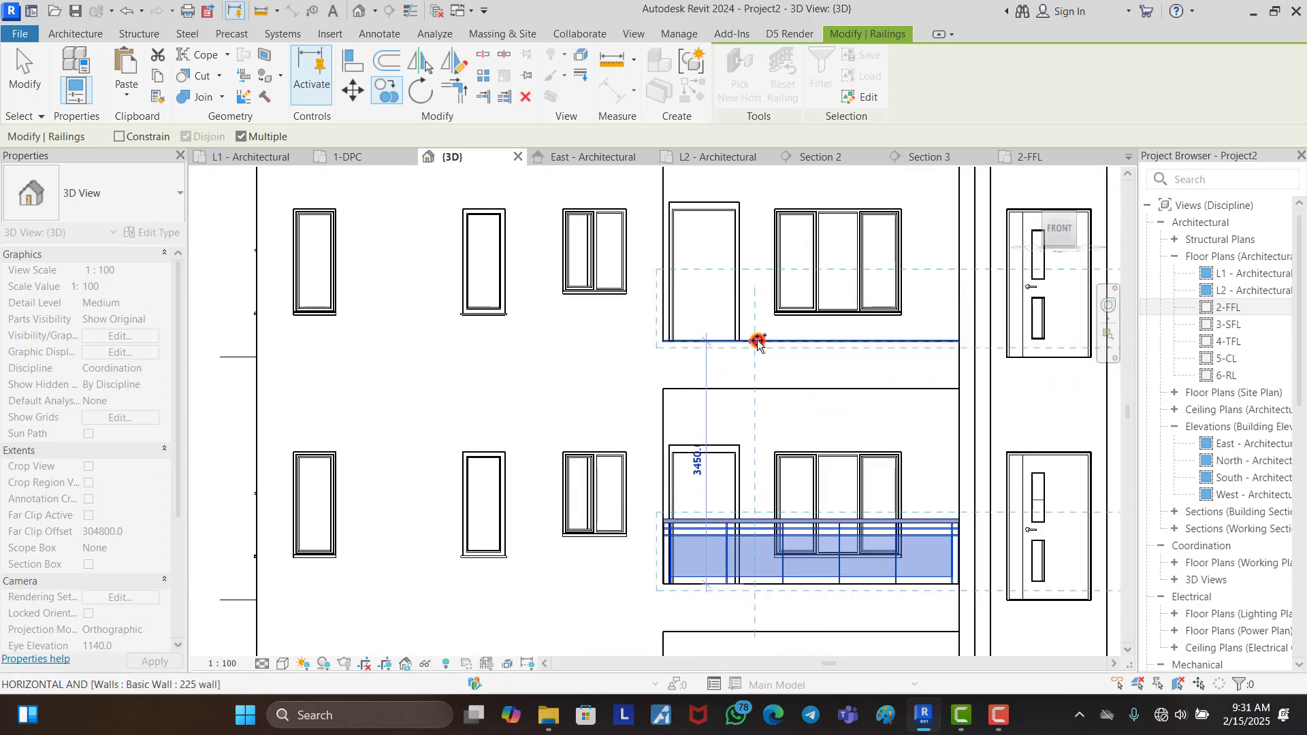
left_click(758, 342)
scroll(839, 341, "down", 4)
left_click(421, 384)
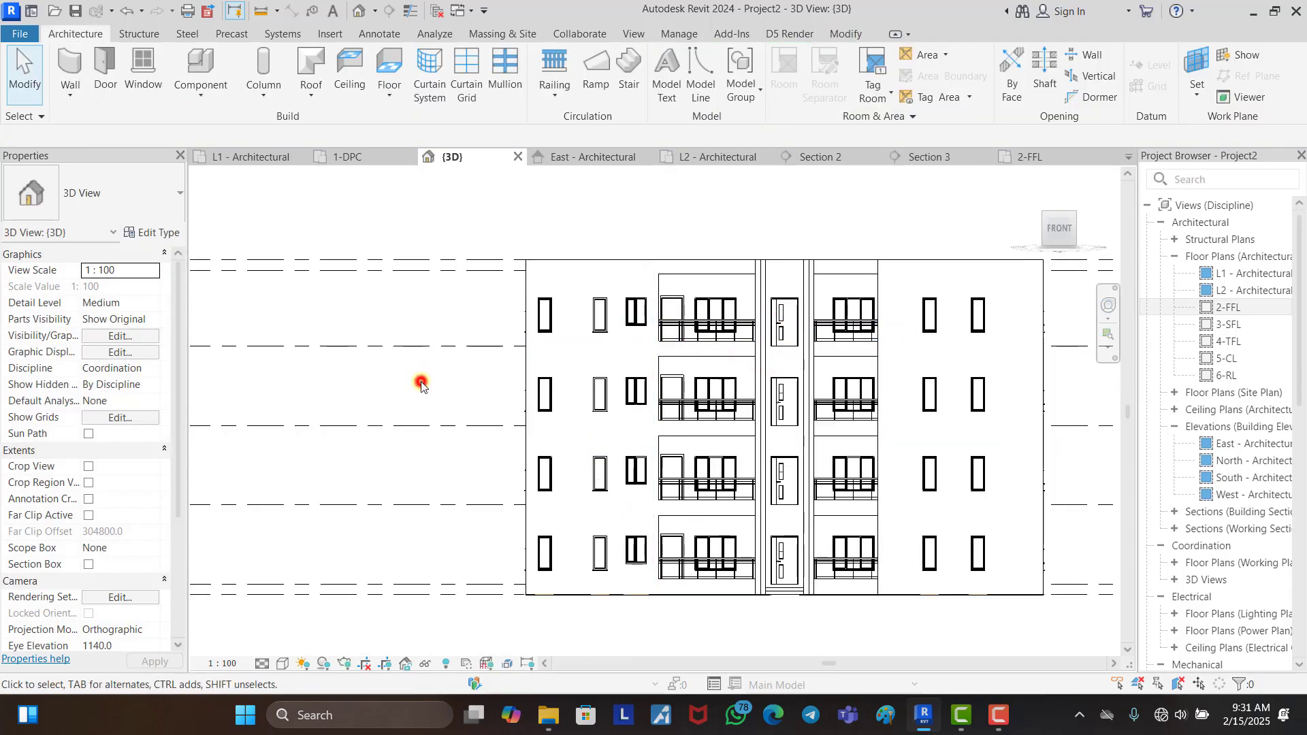
Step: Copy the roof-level wall above the front-left balcony across to the central entrance bay
middle_click_drag(420, 384, 534, 496, "shift")
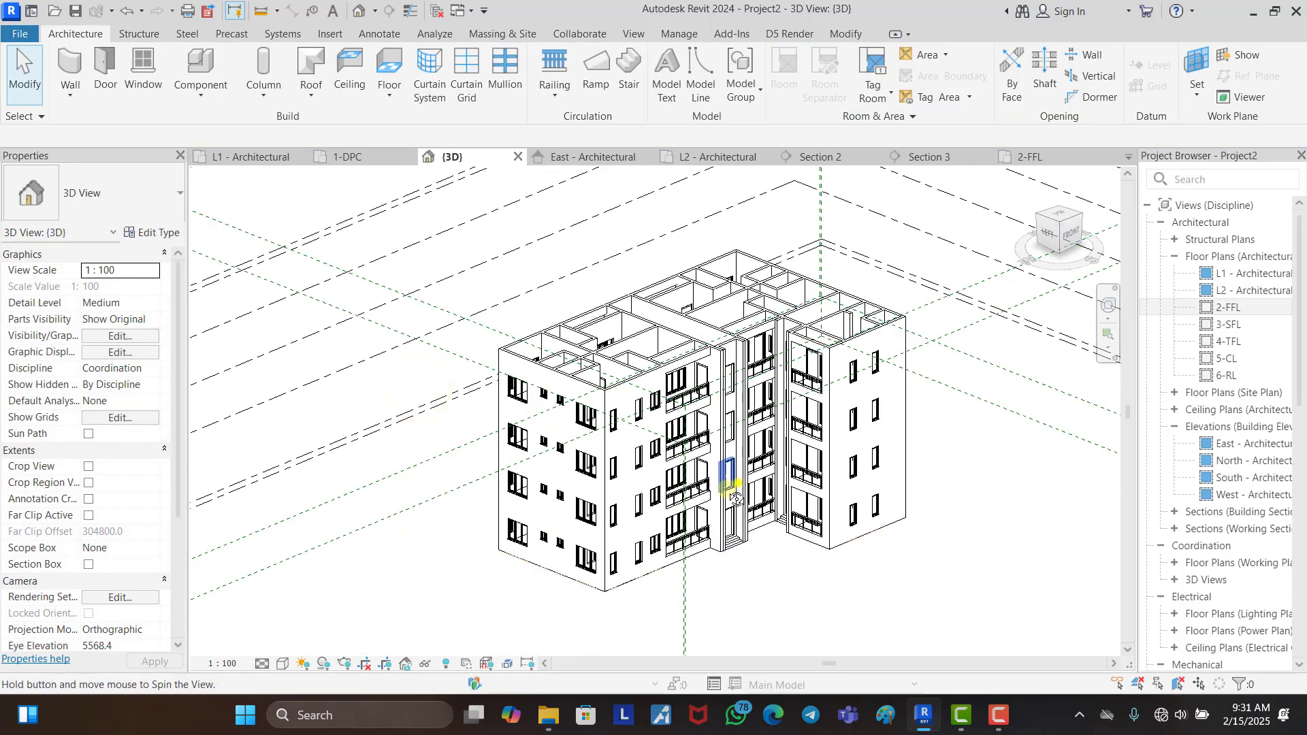
middle_click_drag(735, 499, 727, 542, "shift")
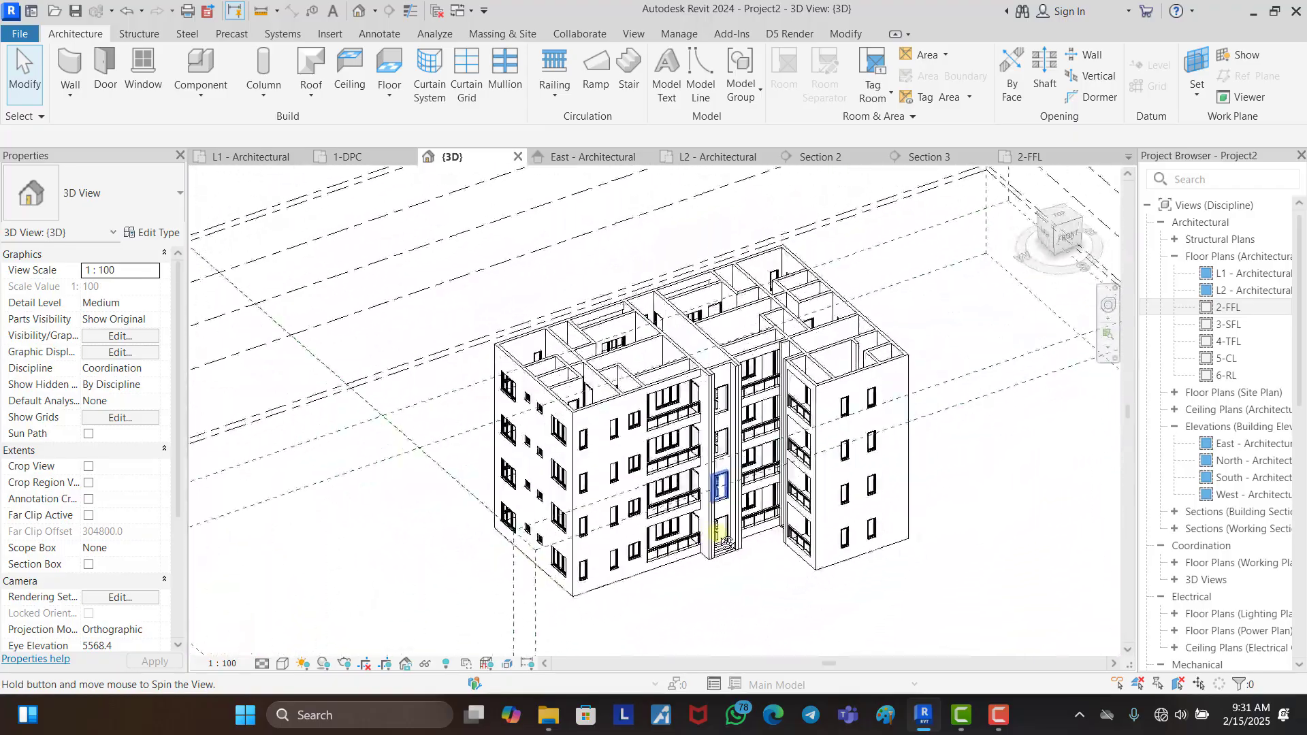
left_click(1052, 234)
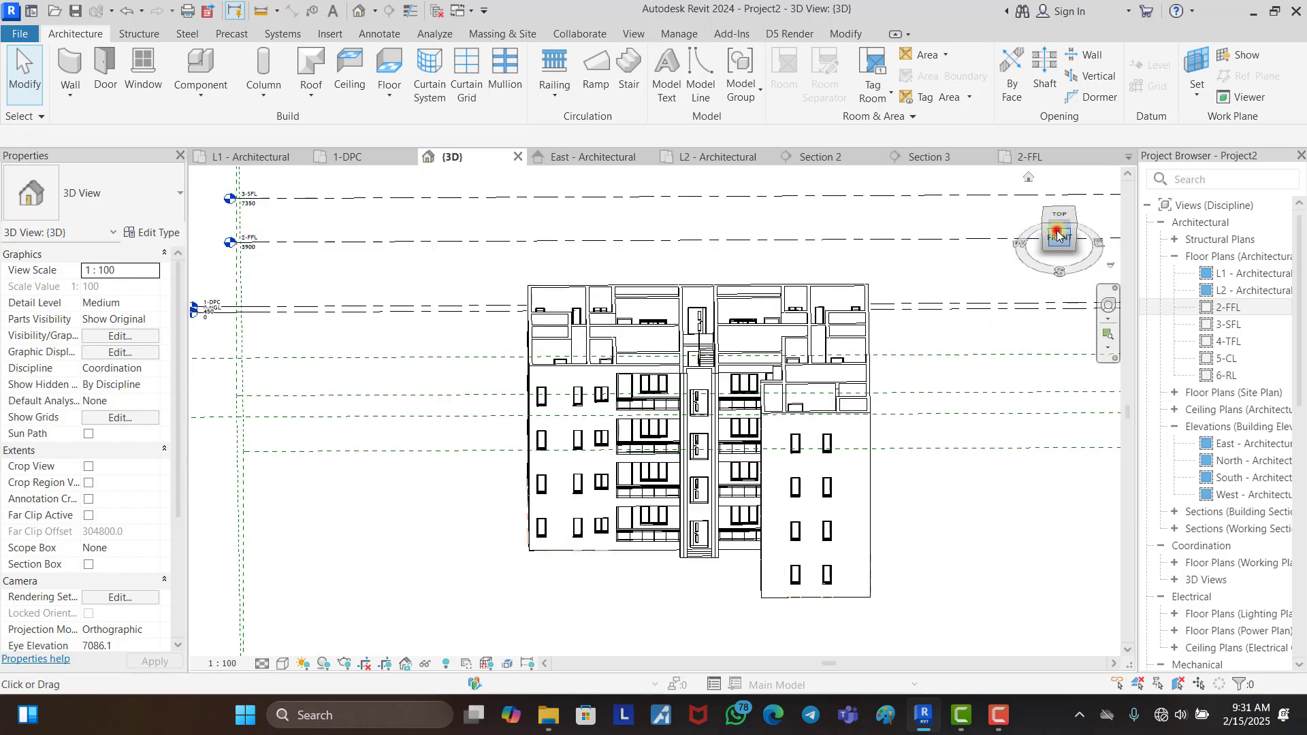
scroll(708, 306, "down", 4)
scroll(595, 377, "up", 10)
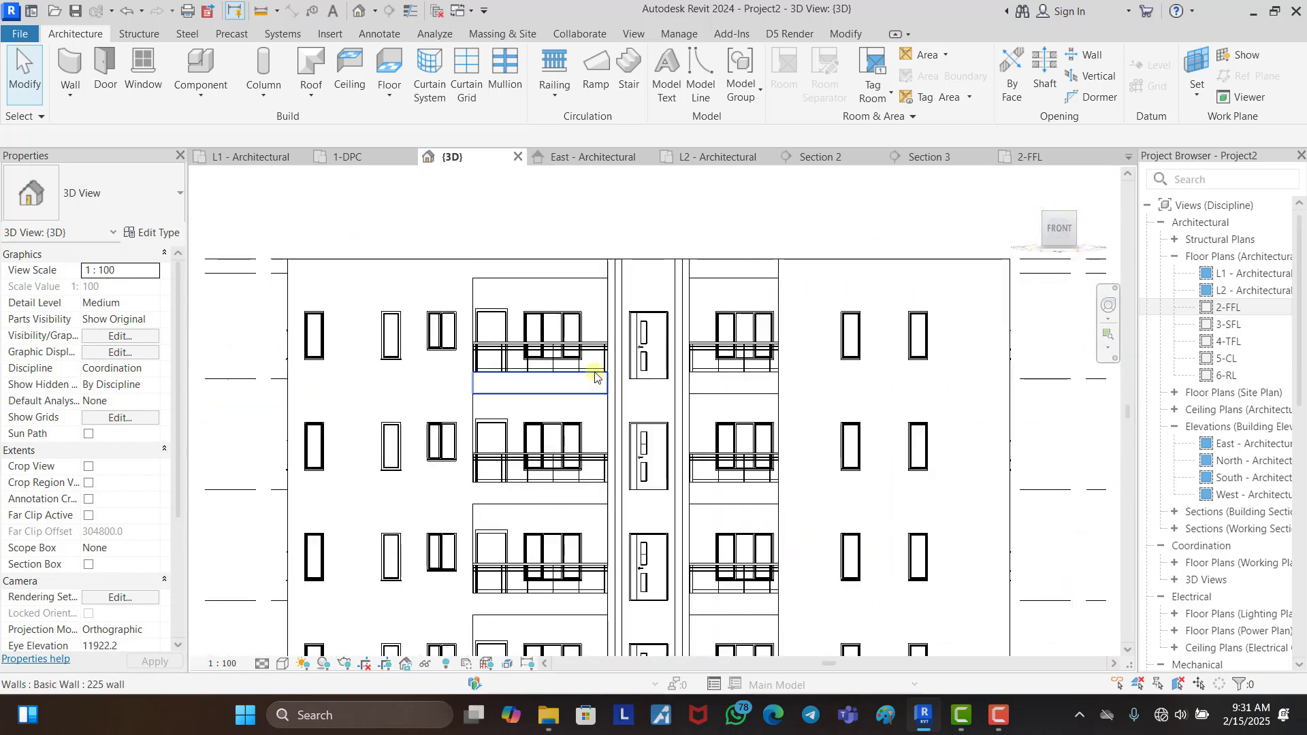
scroll(594, 377, "up", 3)
left_click(560, 223)
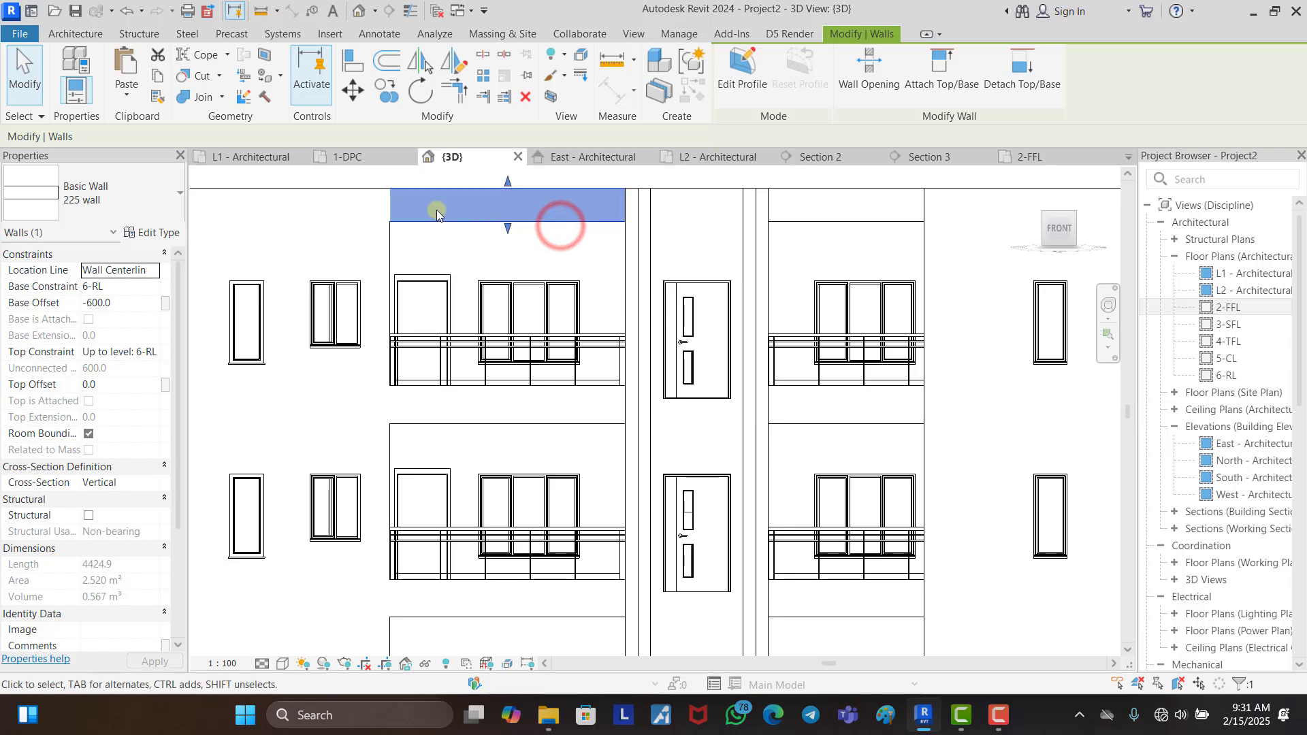
left_click(378, 92)
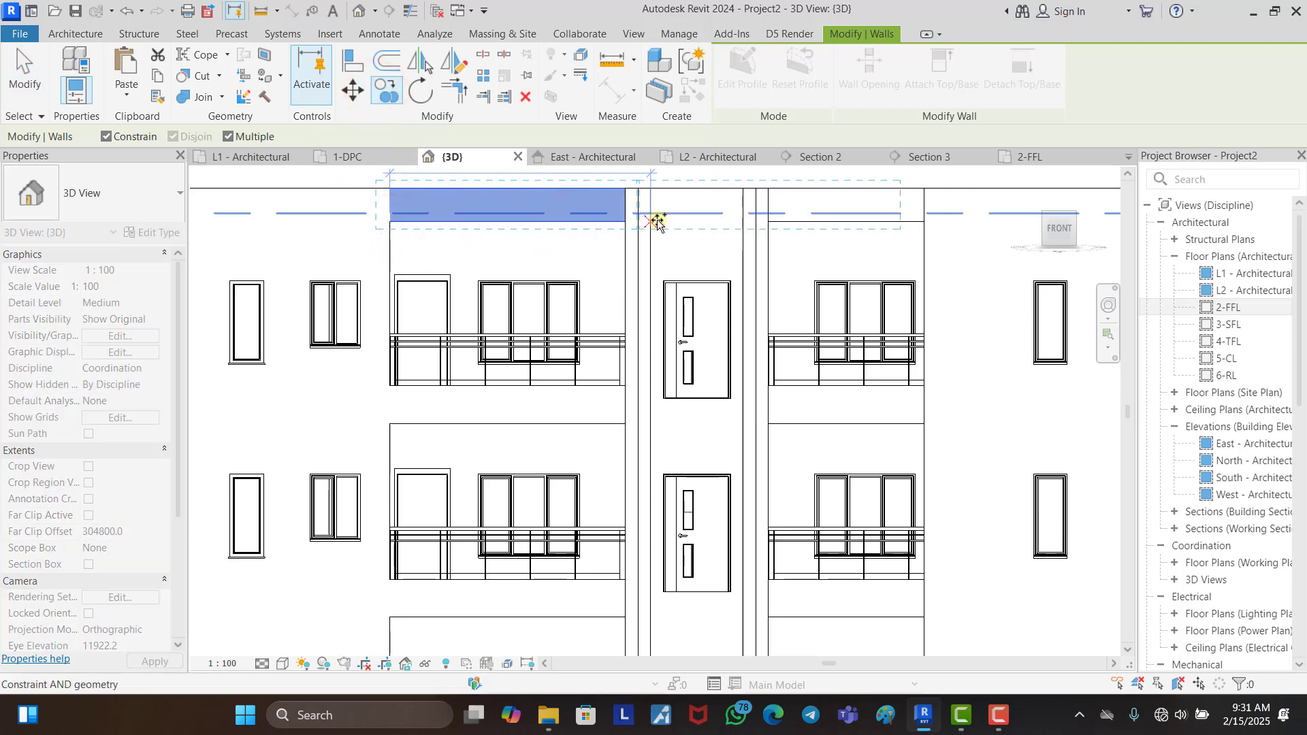
scroll(659, 221, "up", 2)
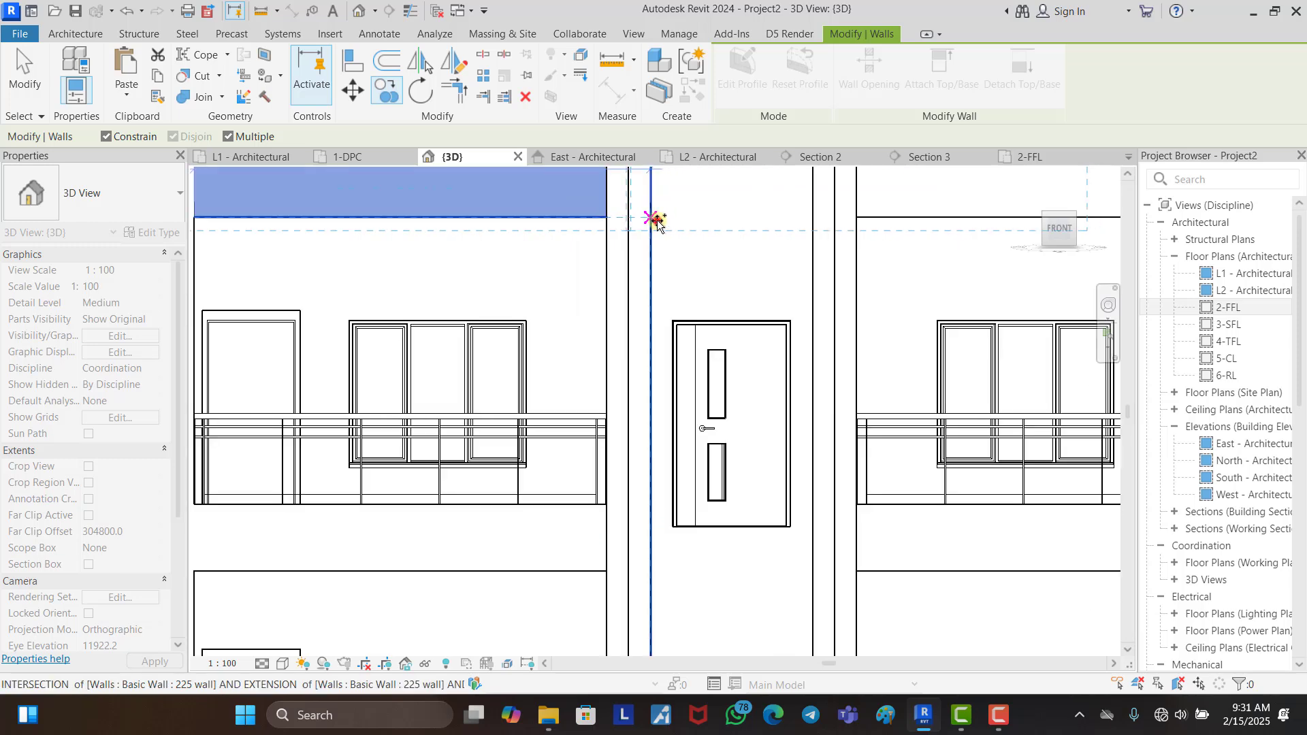
left_click(657, 222)
key("Escape")
scroll(652, 317, "down", 2)
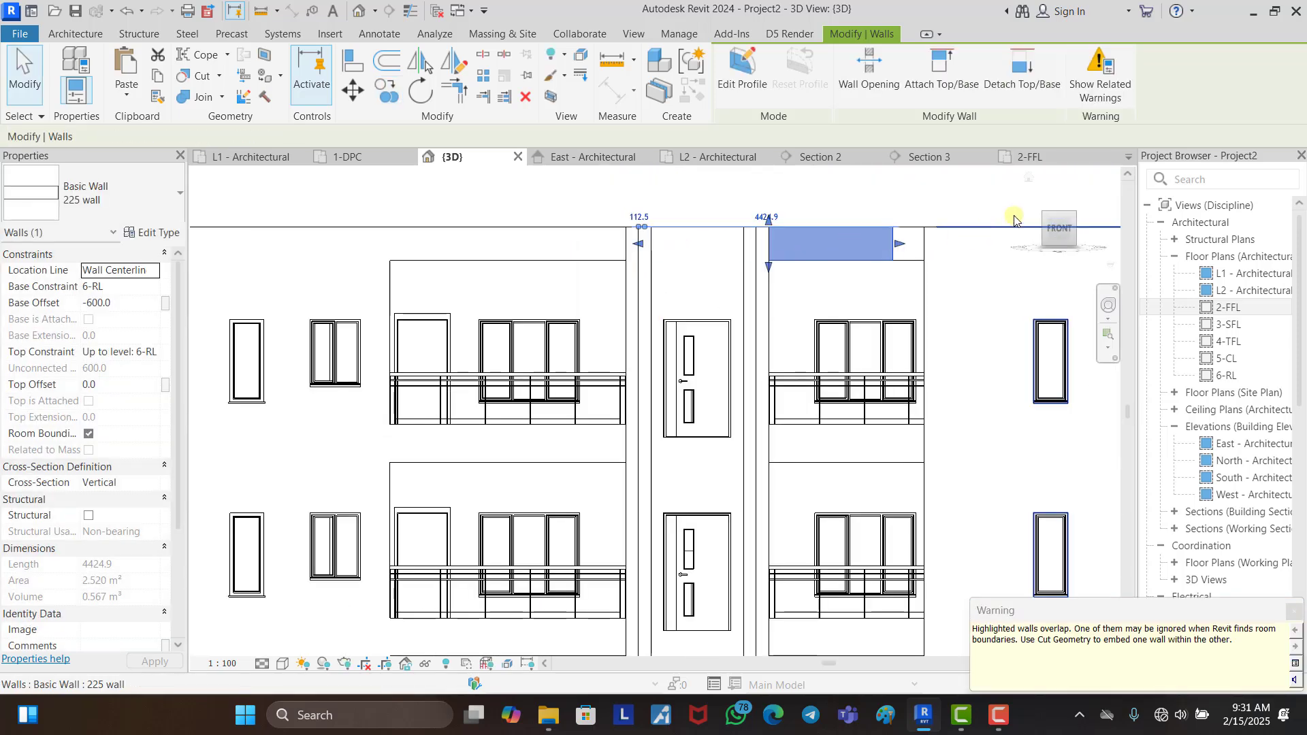
Step: Move the copied wall straight outward in plan so it lines up with the outer edge of the entrance porch
left_click(1059, 210)
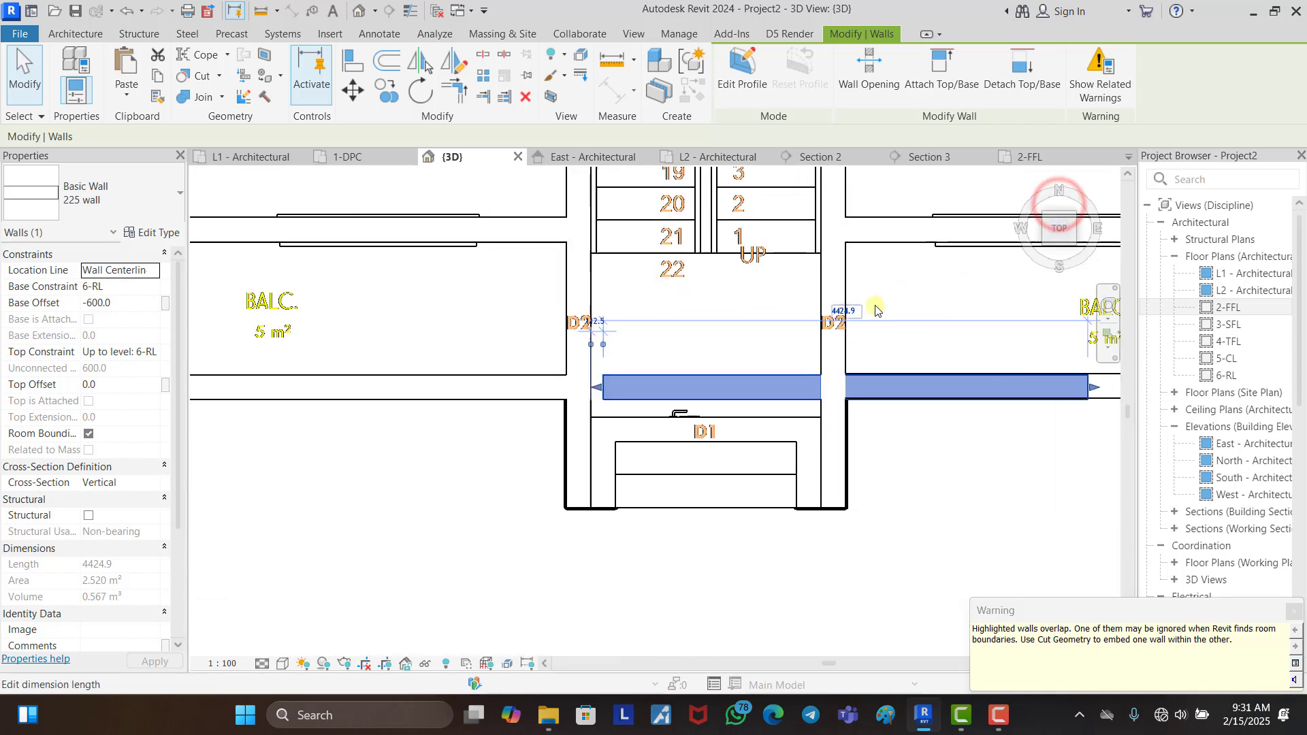
left_click(353, 91)
scroll(481, 386, "up", 3)
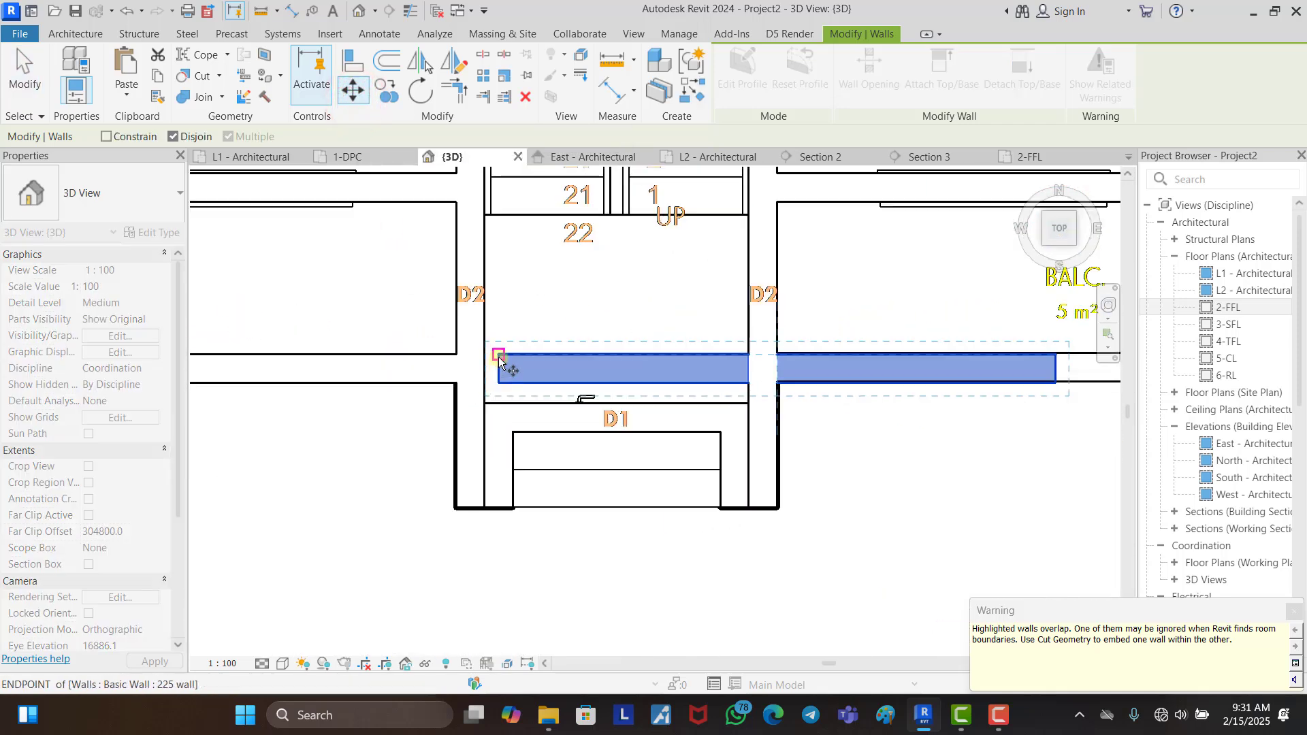
left_click(496, 381)
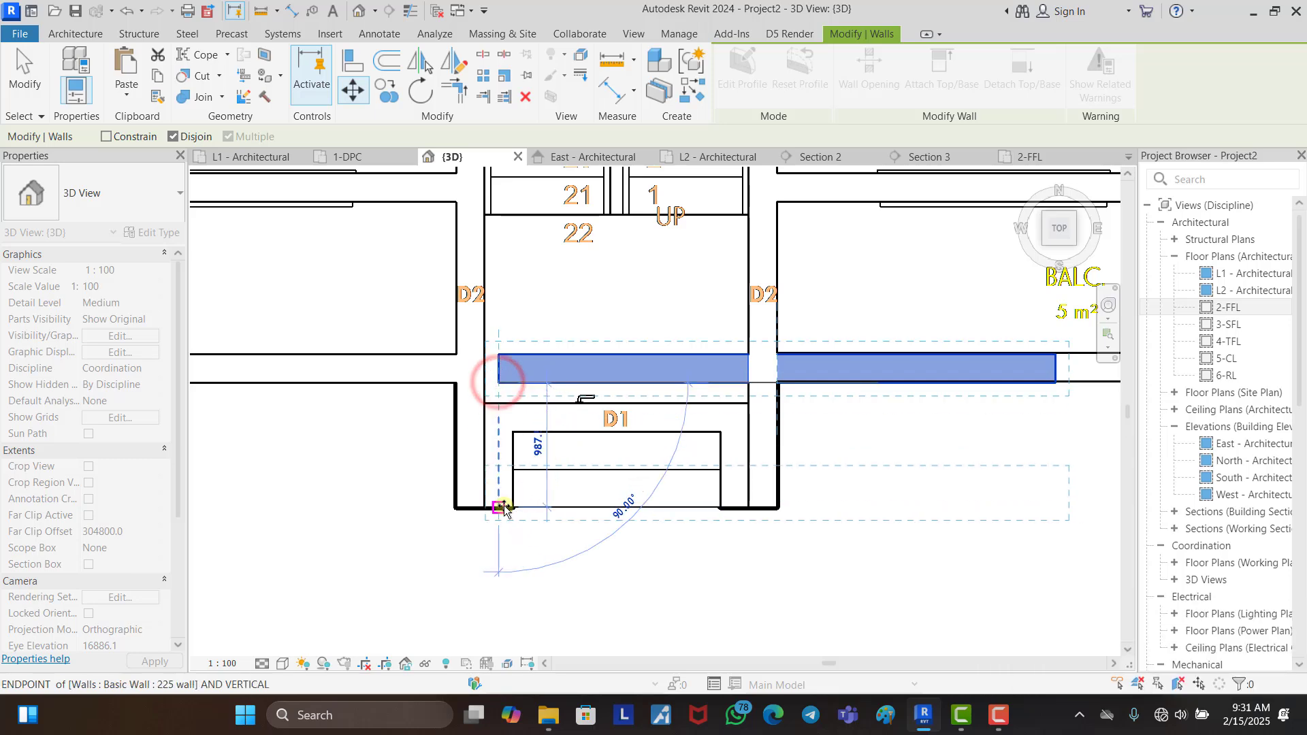
left_click(499, 509)
left_click(1021, 545)
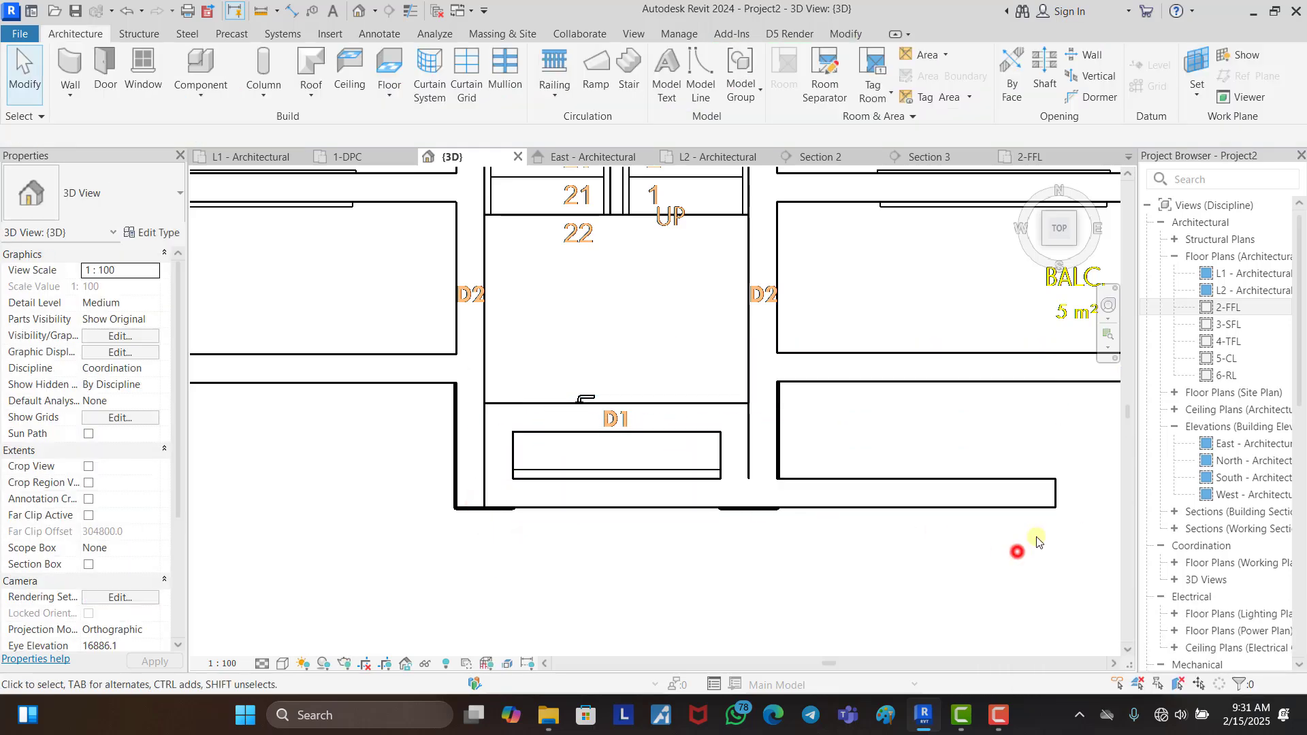
Step: Shorten the moved wall to span only between the porch side walls, 2100 mm long, unjoining the conflicting elements
left_click(1042, 515)
left_click_drag(1059, 503, 734, 492)
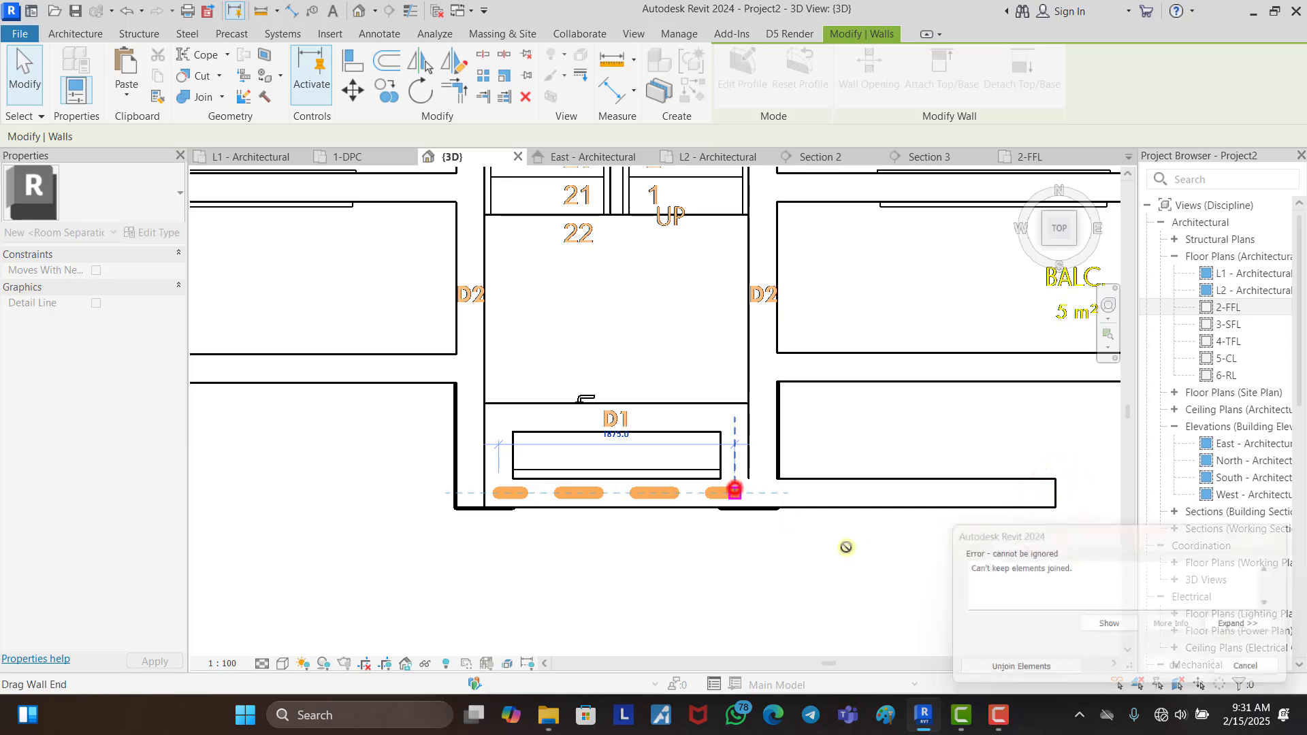
left_click(1027, 673)
left_click(921, 524)
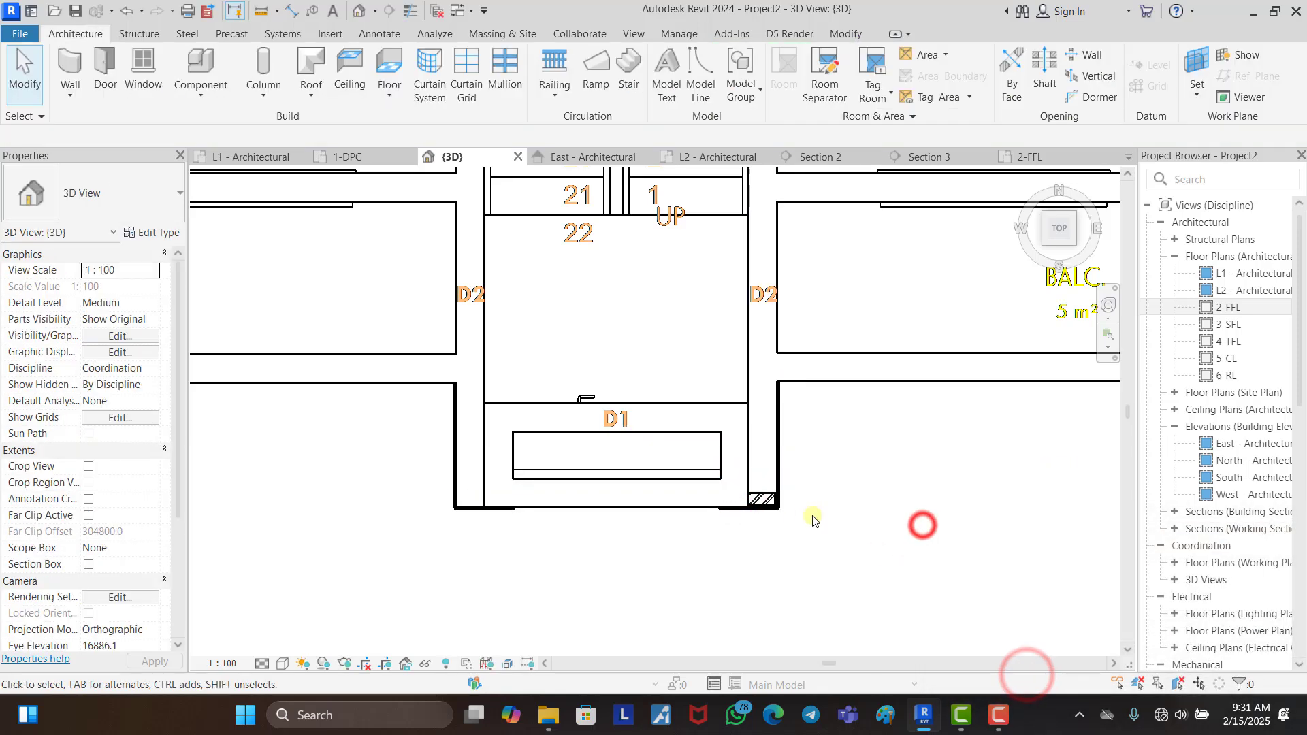
left_click(760, 494)
left_click(664, 490)
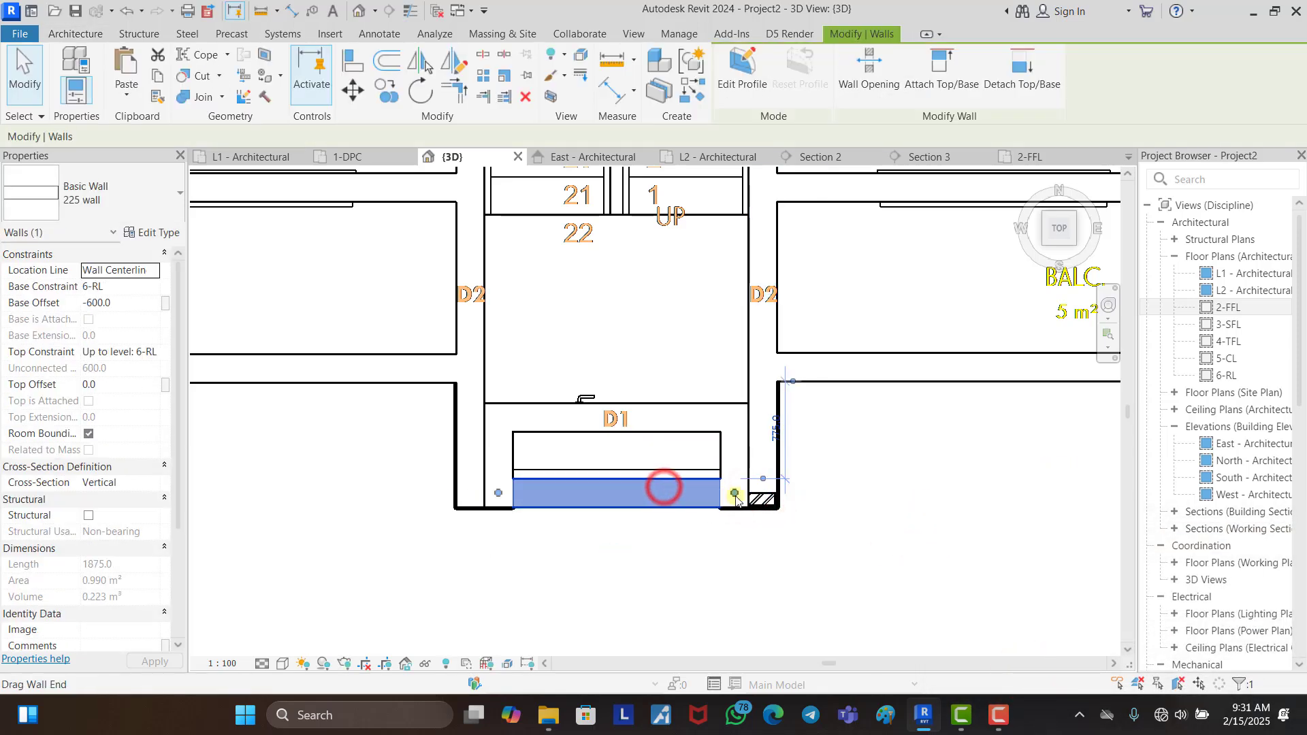
left_click(927, 530)
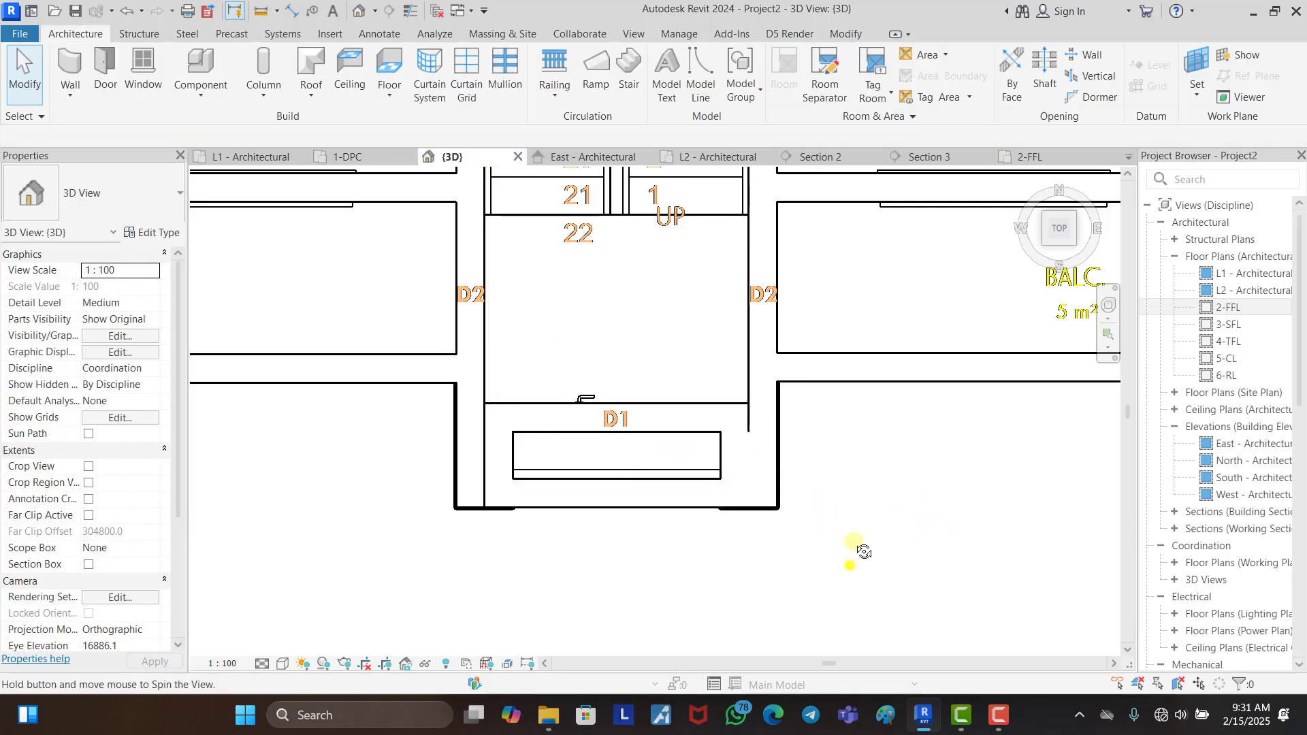
middle_click_drag(863, 551, 797, 315, "shift")
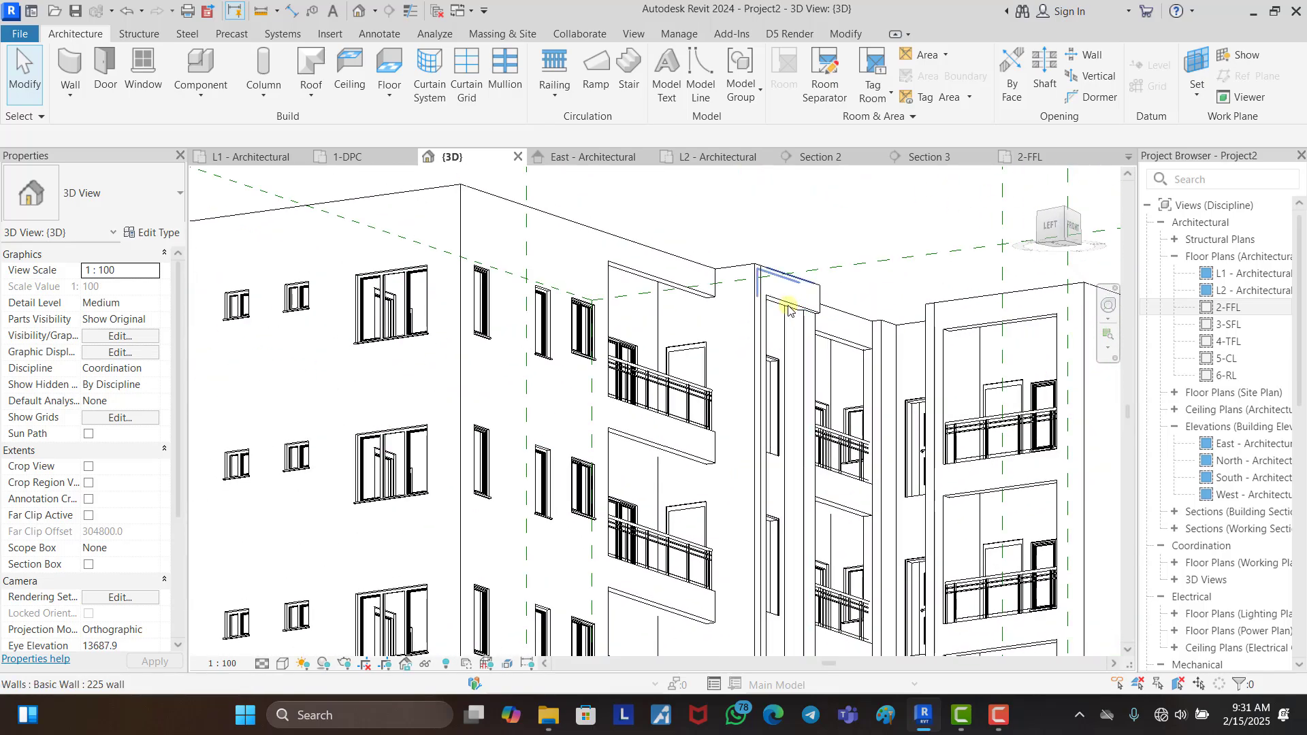
left_click(788, 310)
scroll(784, 300, "up", 3)
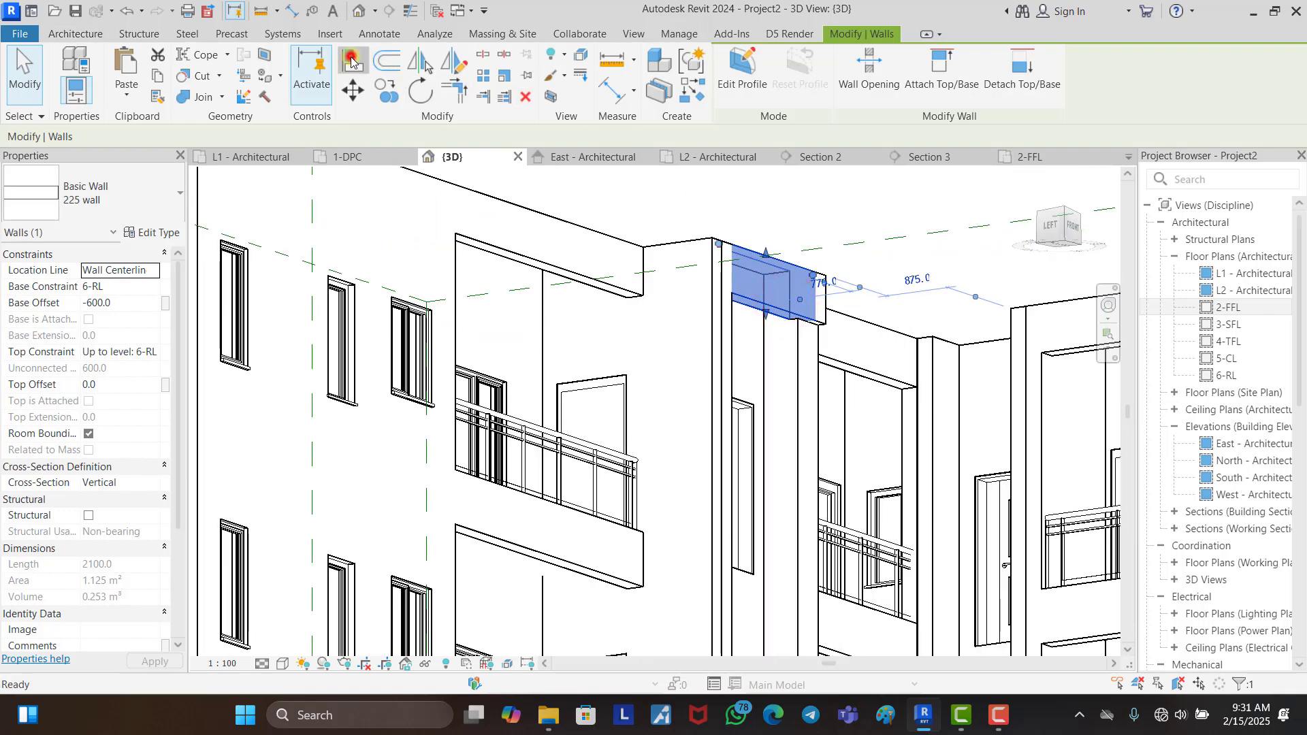
left_click(351, 62)
left_click(793, 346)
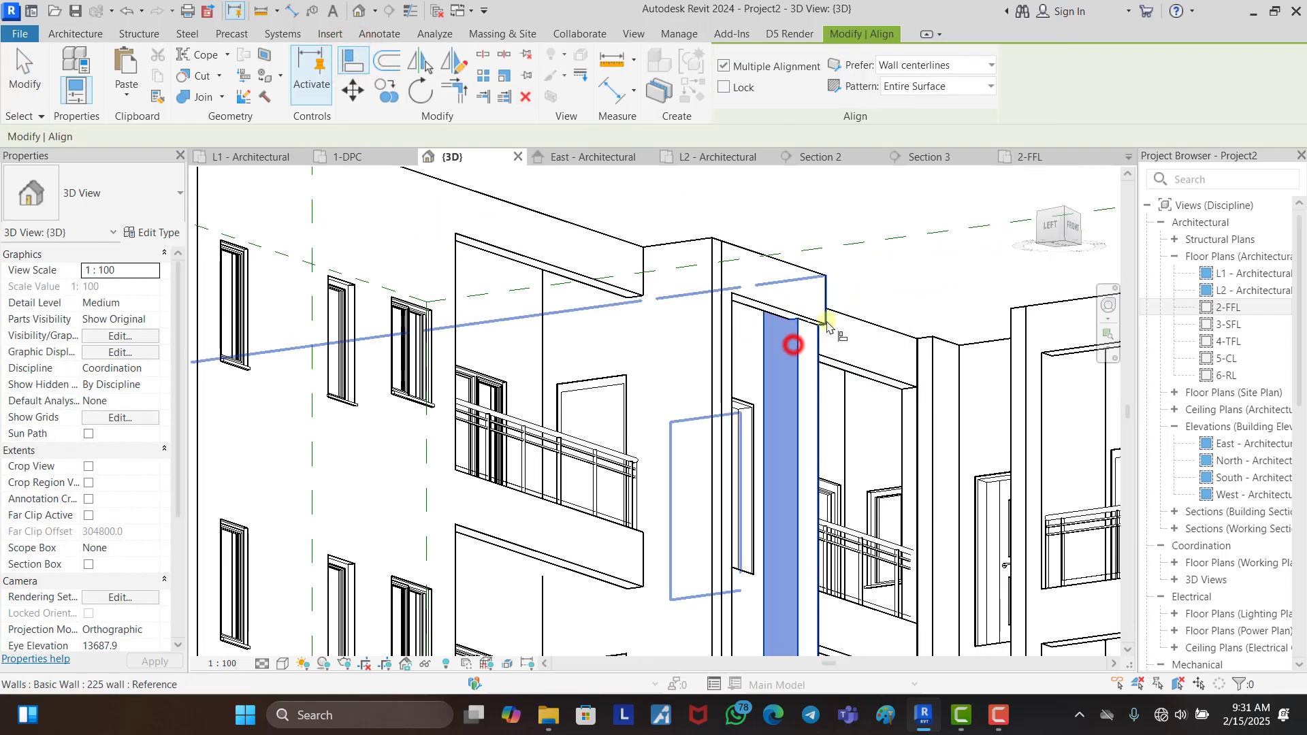
scroll(824, 279, "up", 2)
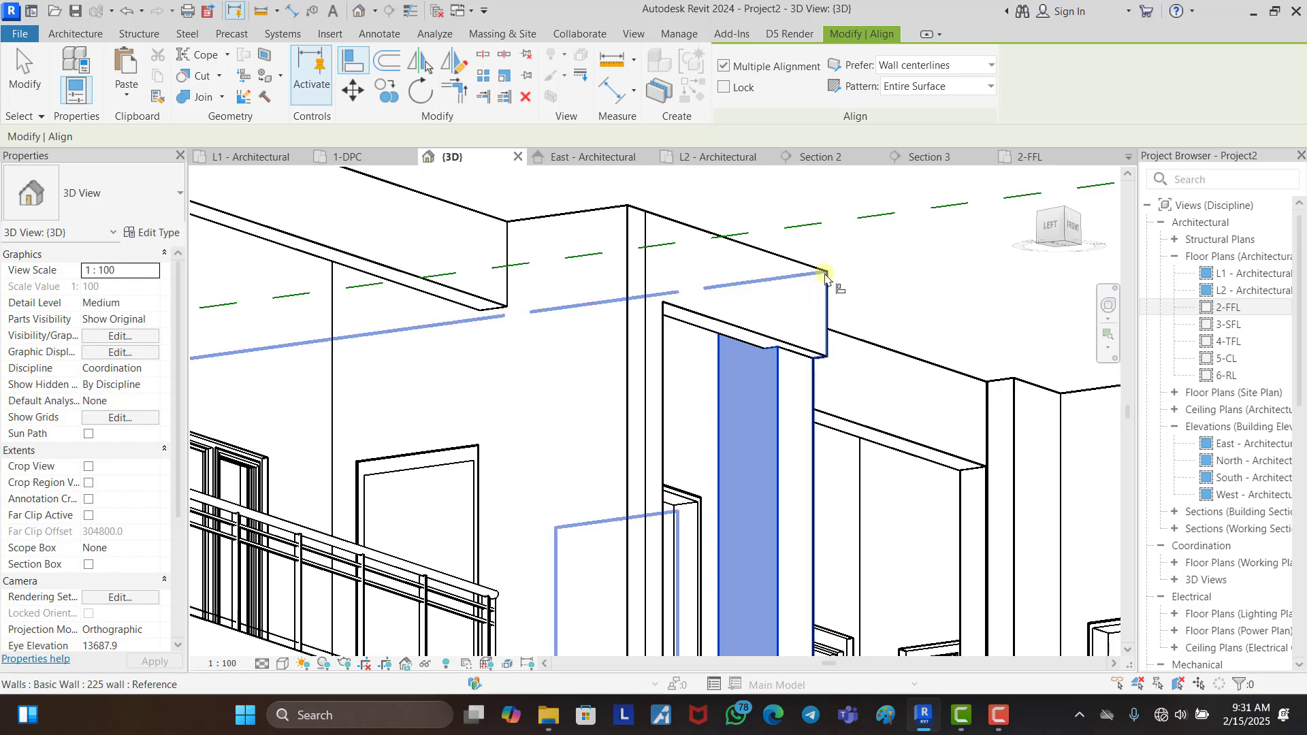
key("Escape")
key("Escape")
Step: Adjust the ends of the porch front wall and the short inner wall beside it so their corner joins cleanly in plan
left_click(787, 264)
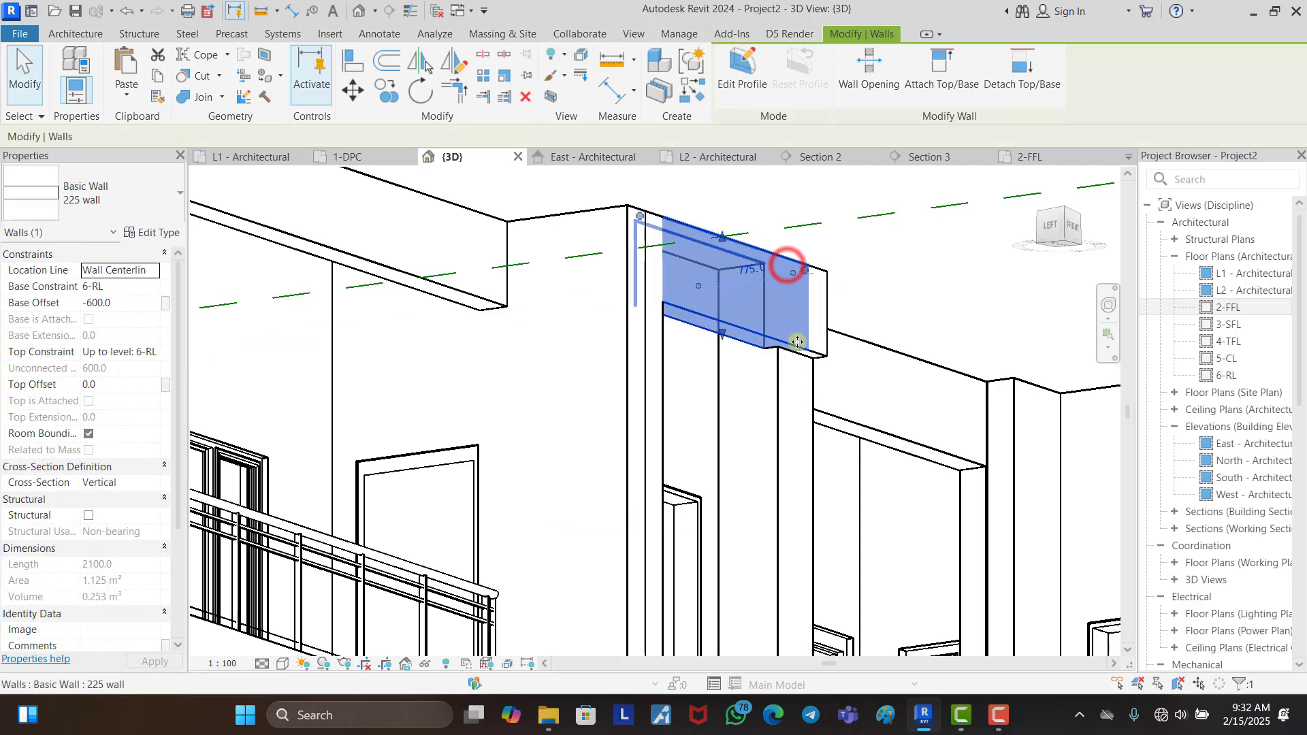
middle_click_drag(918, 357, 905, 510, "shift")
left_click(1058, 218)
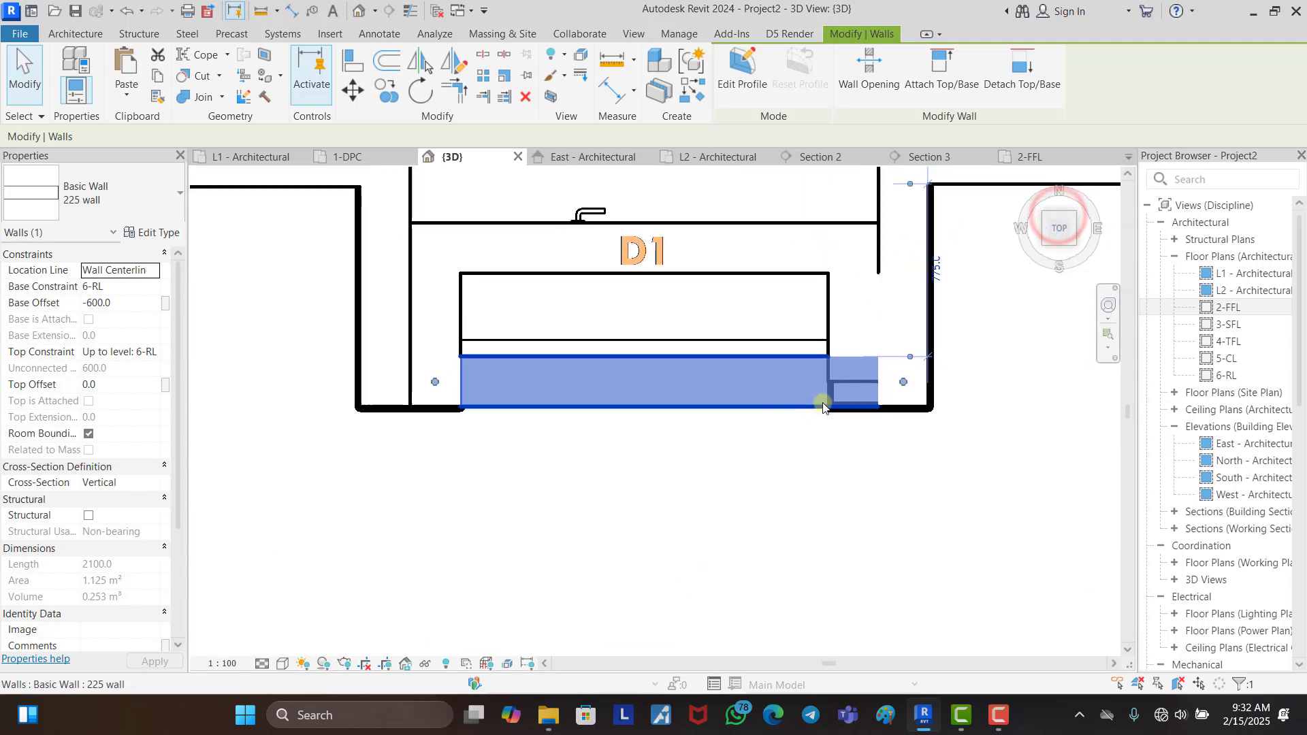
left_click_drag(869, 414, 841, 413)
left_click(896, 531)
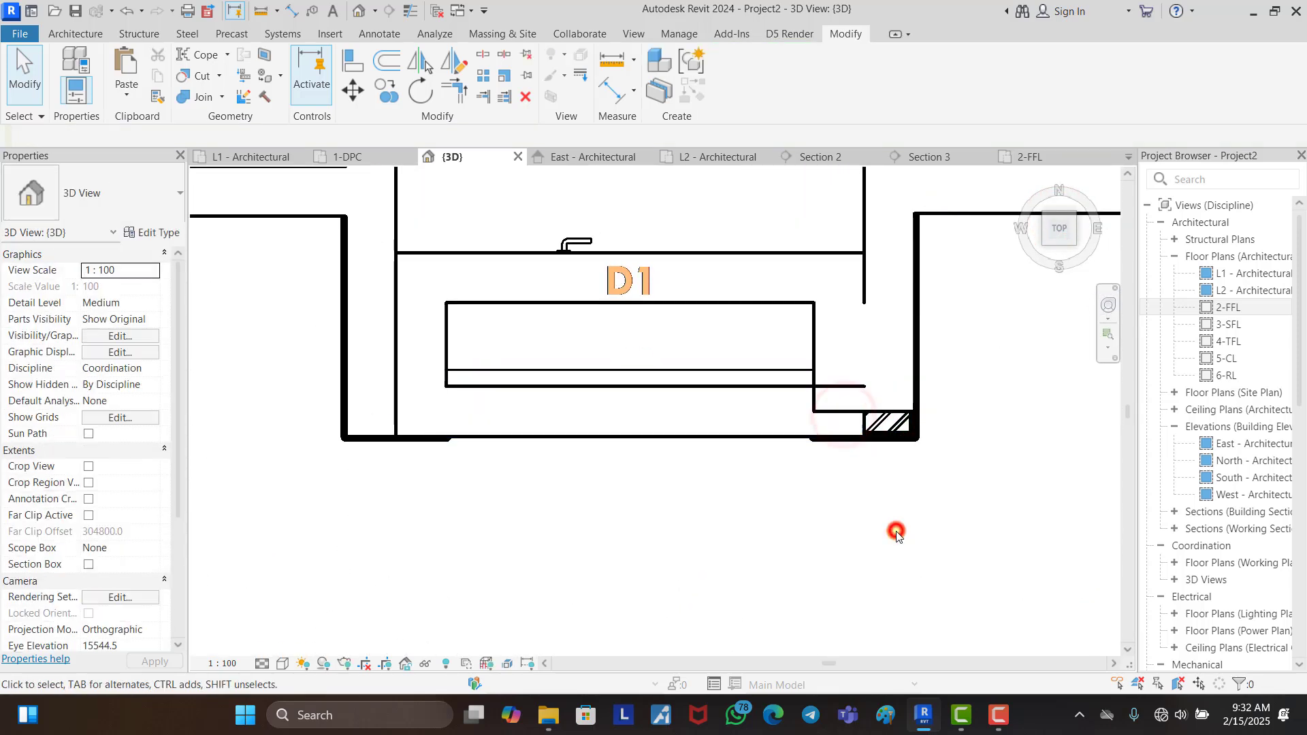
left_click(816, 350)
left_click_drag(841, 414, 842, 415)
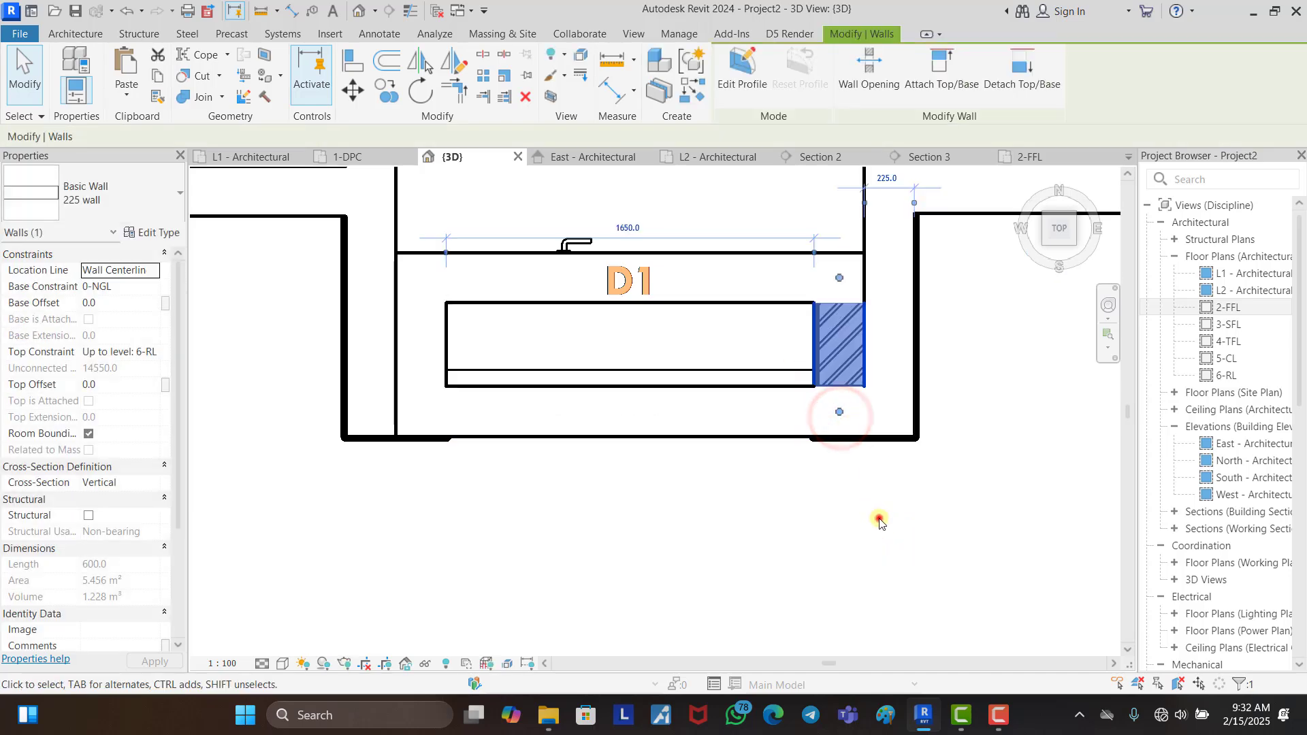
left_click(879, 522)
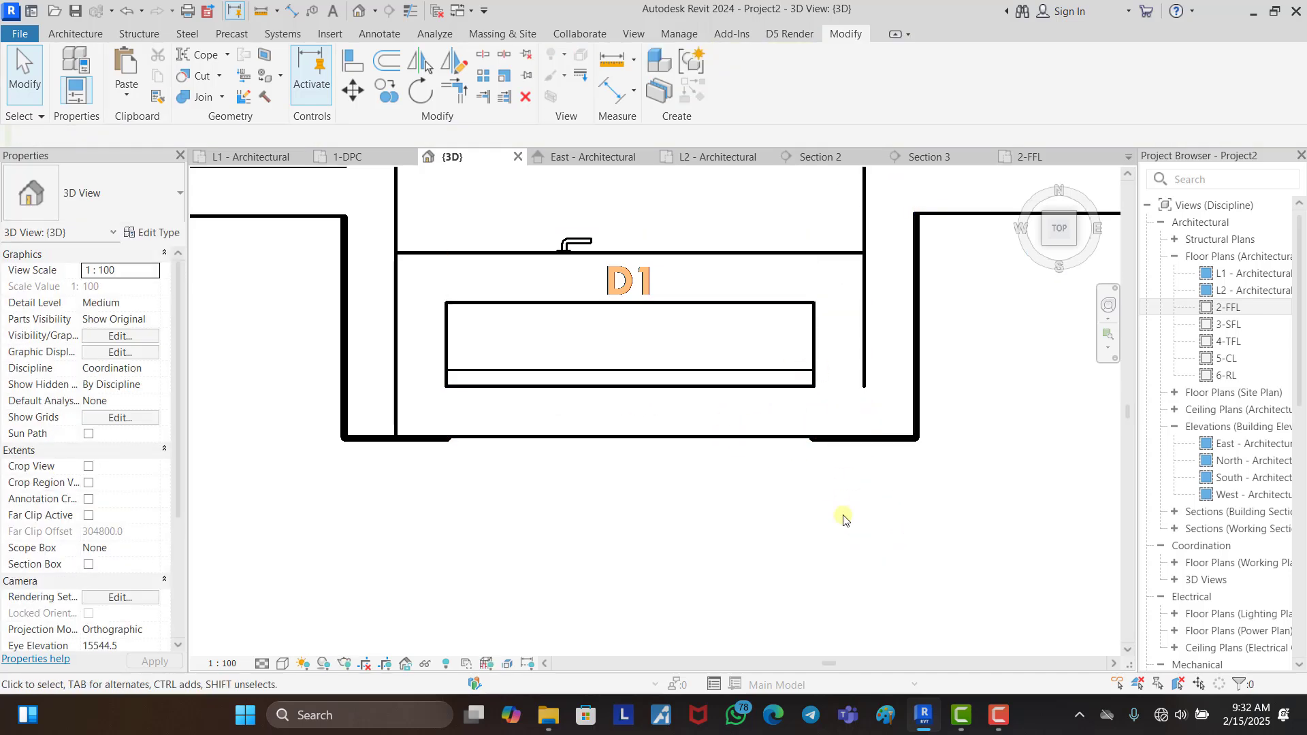
middle_click_drag(842, 550, 849, 488, "shift")
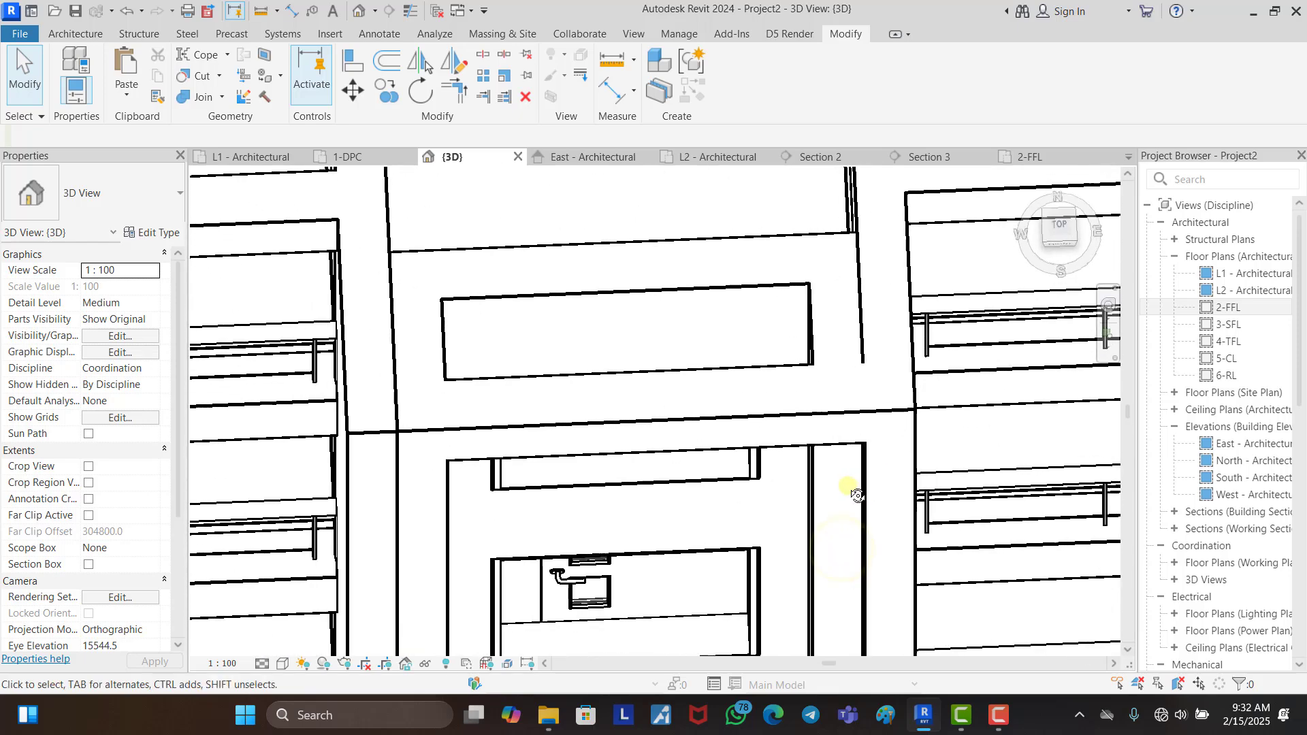
left_click(1051, 249)
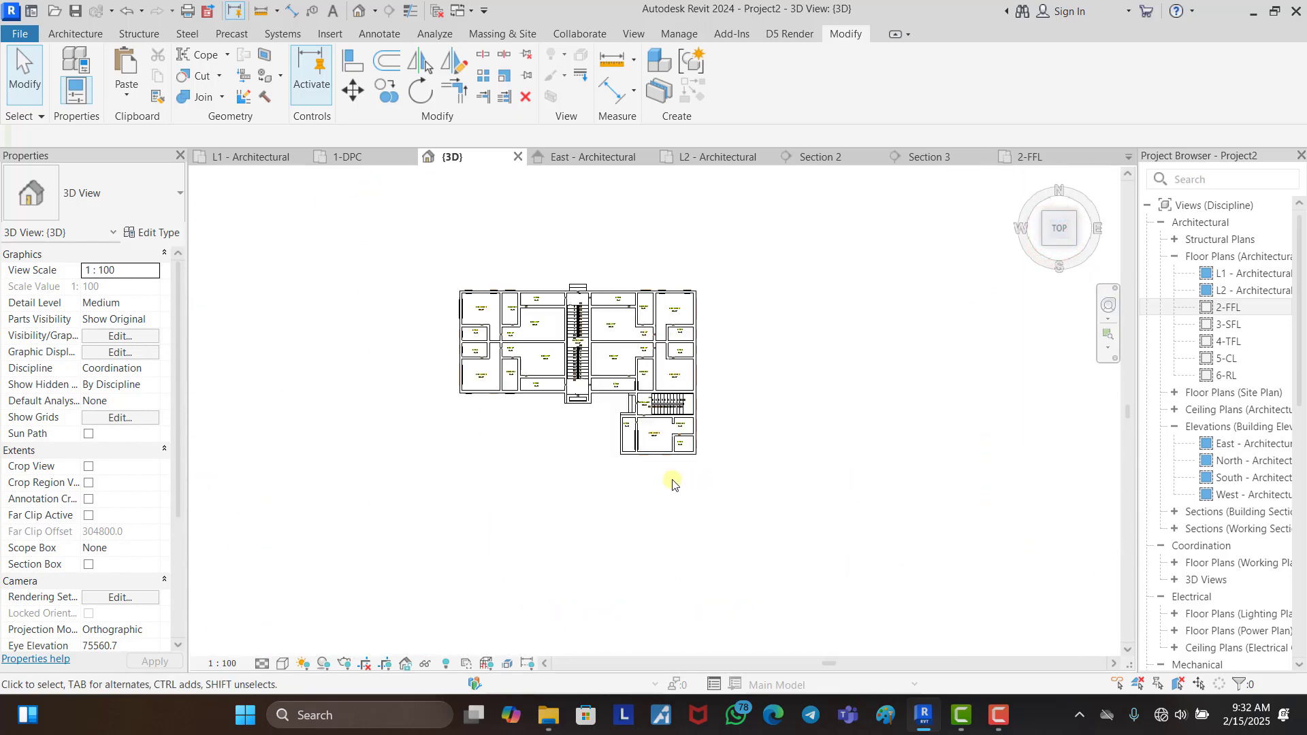
Step: Shorten the porch front wall to about 1700 mm by pulling back its east end, unjoining the conflicting elements
scroll(582, 401, "up", 10)
left_click(582, 399)
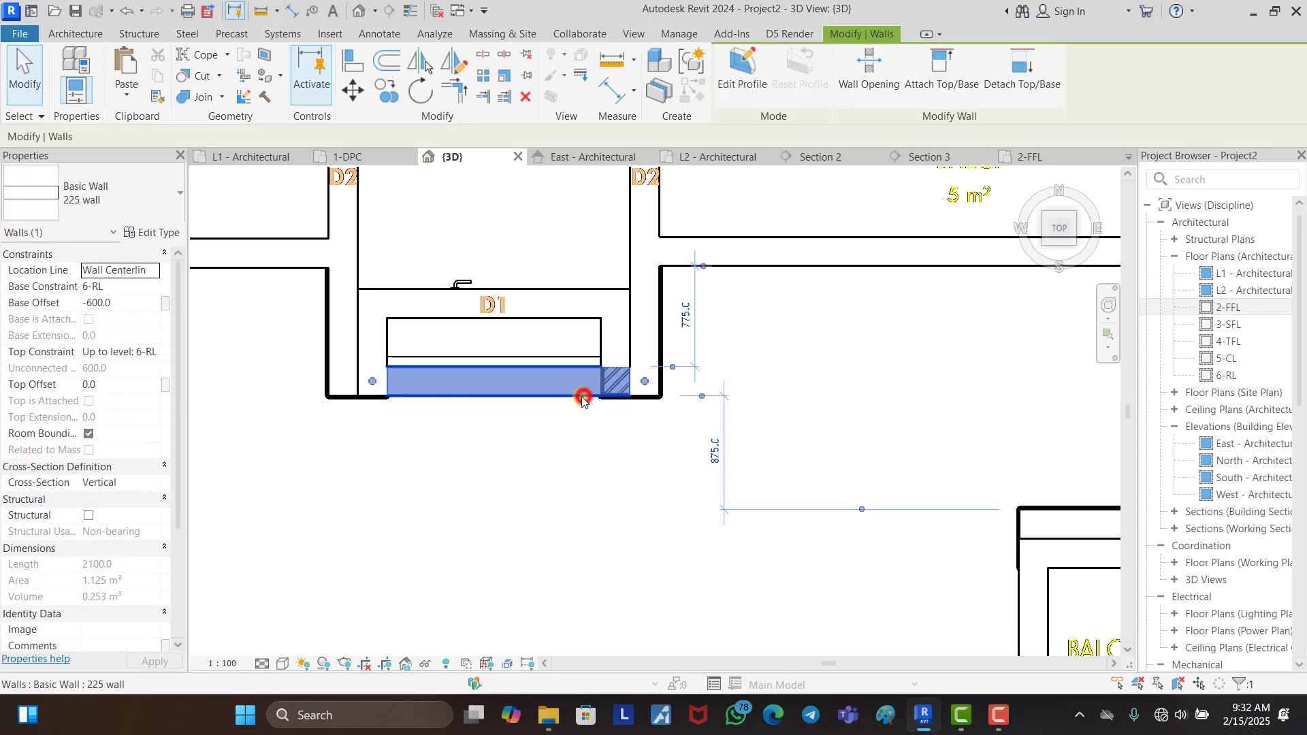
left_click_drag(634, 394, 592, 382)
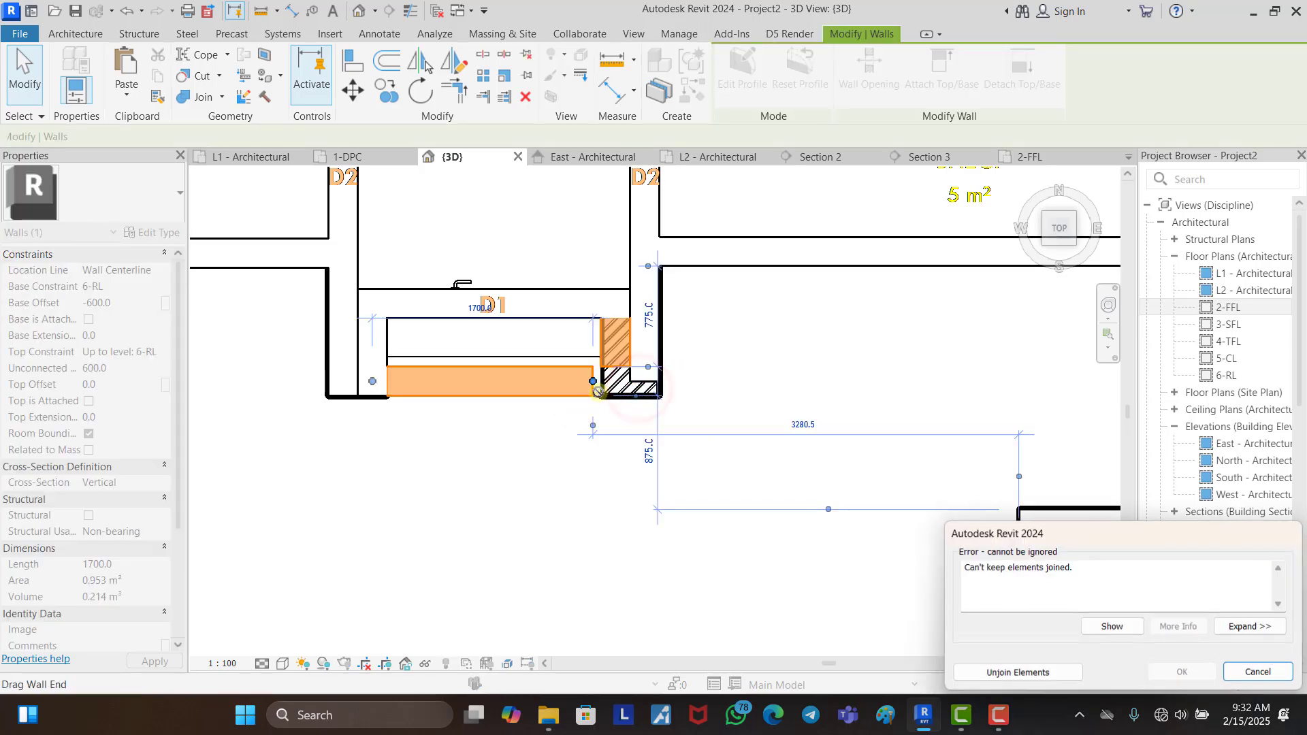
left_click(1014, 671)
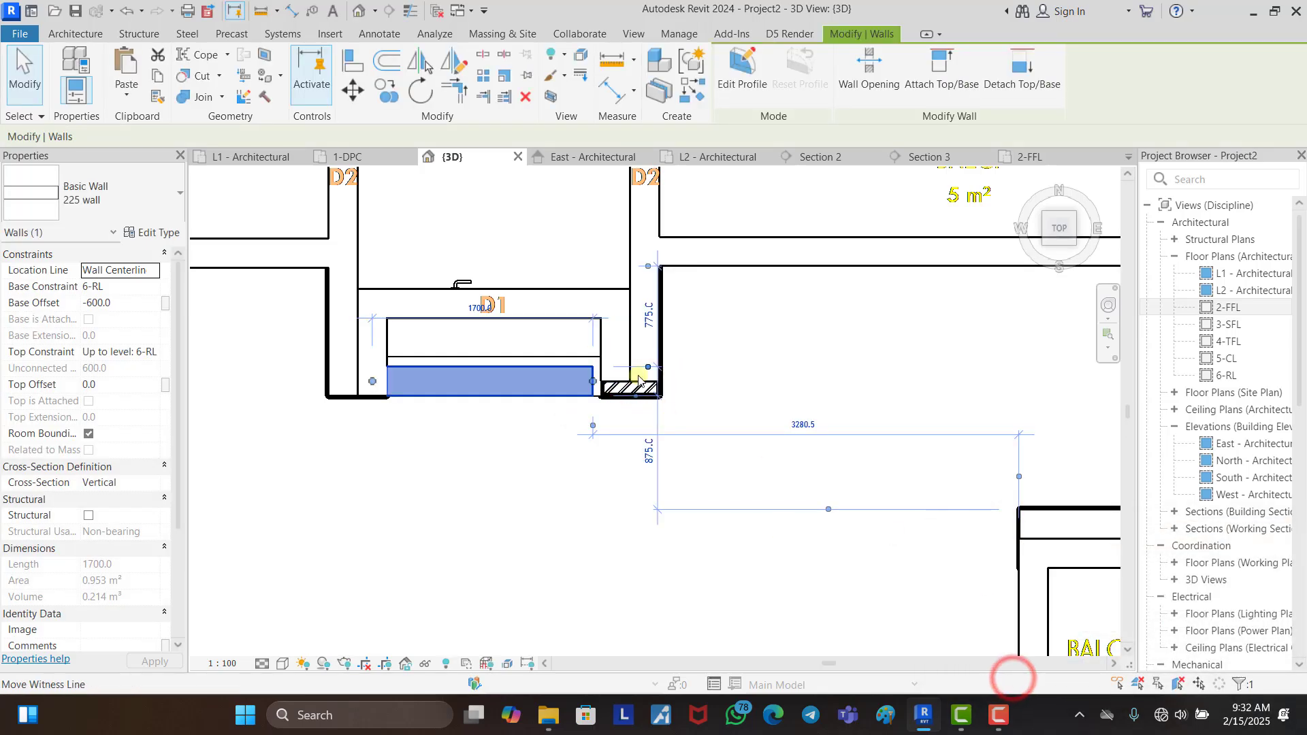
Step: Align the front end of the porch's east side wall with the porch's outer front edge
left_click(352, 61)
scroll(579, 415, "up", 3)
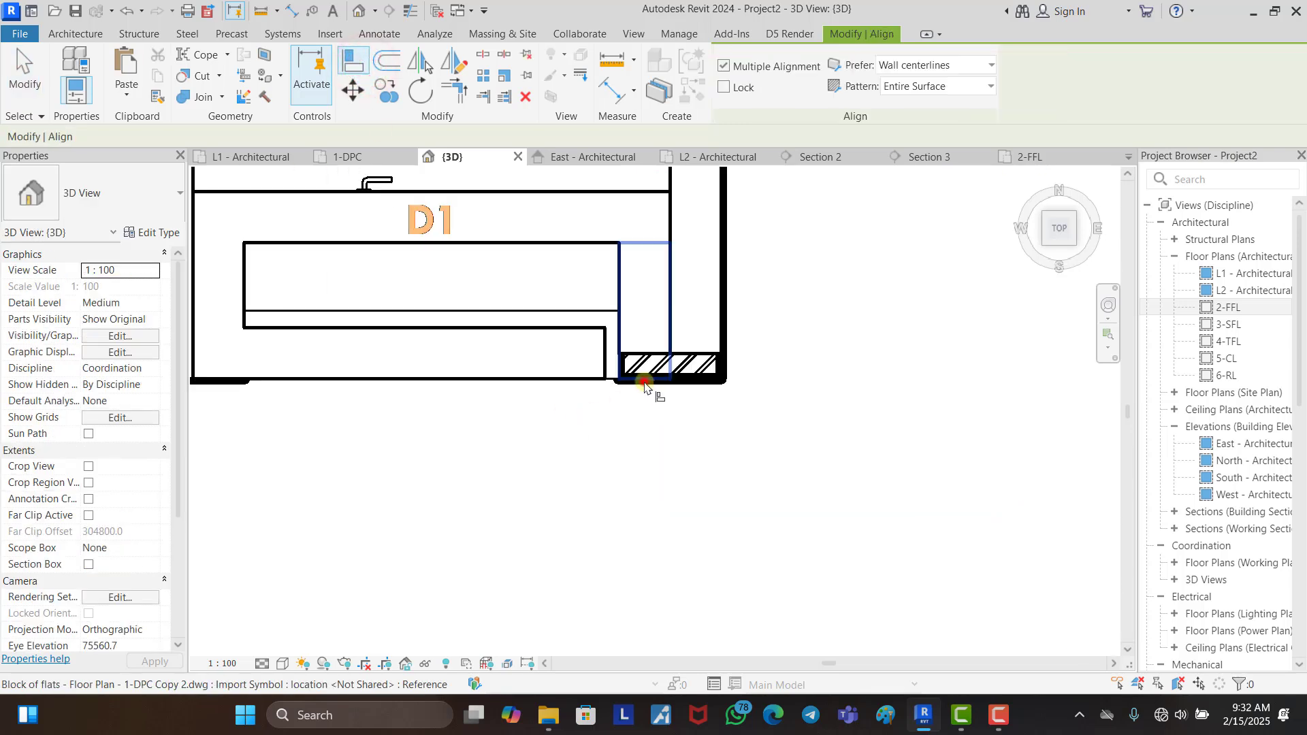
left_click(799, 455)
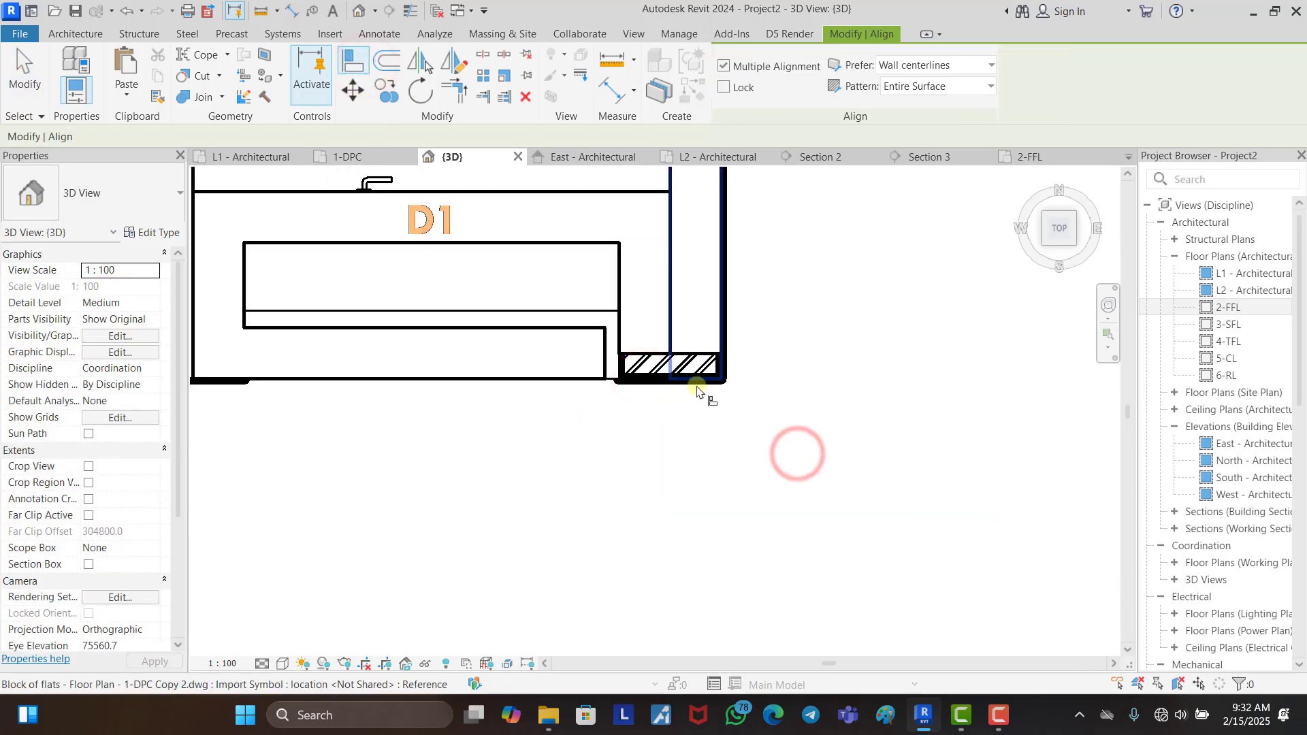
left_click(697, 387)
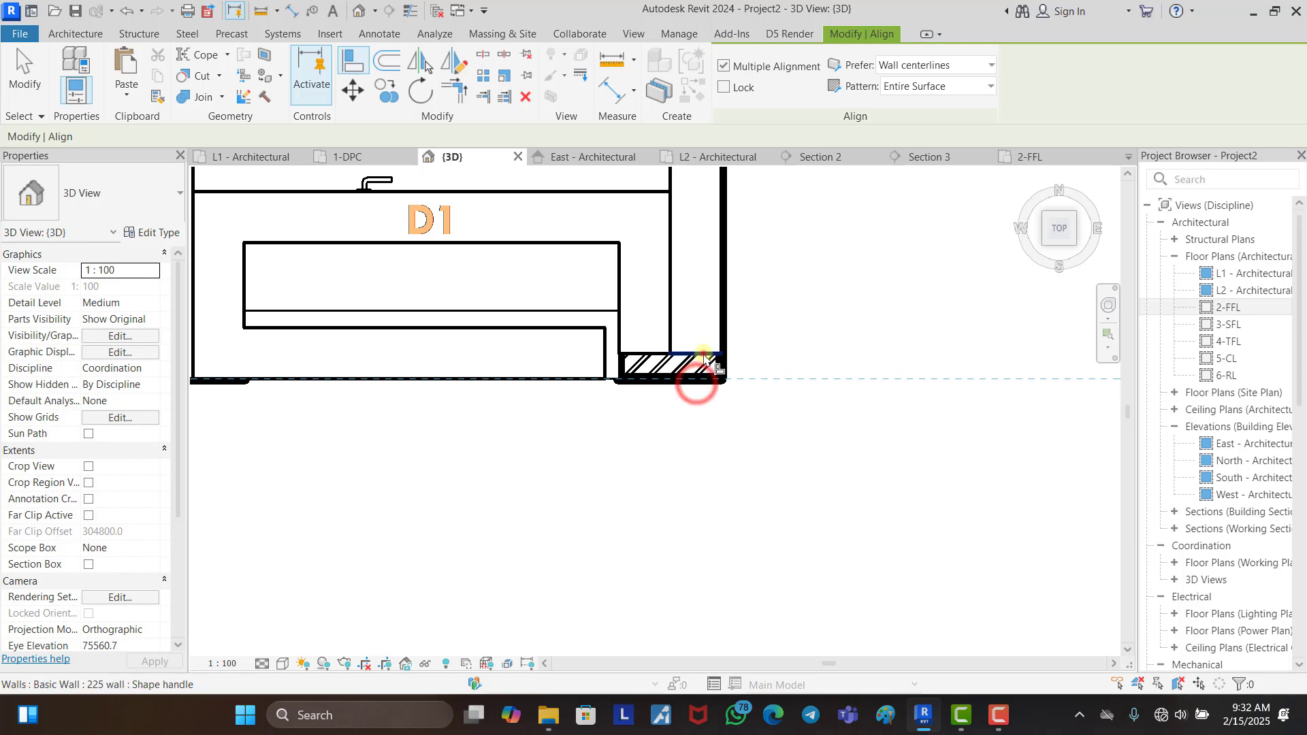
left_click(658, 355)
key("Escape")
key("Escape")
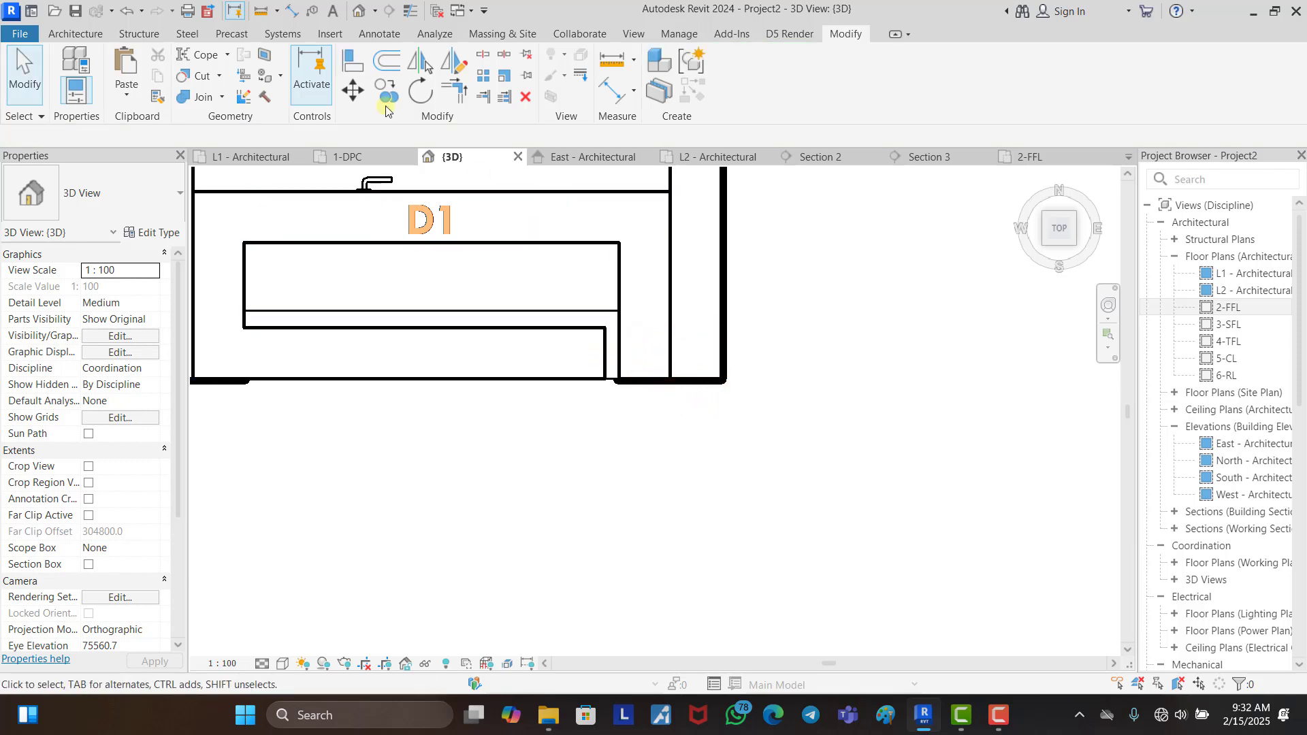
Step: Align the east end of the porch front wall with the inner face of the east side wall, closing the gap
left_click(354, 62)
left_click(615, 326)
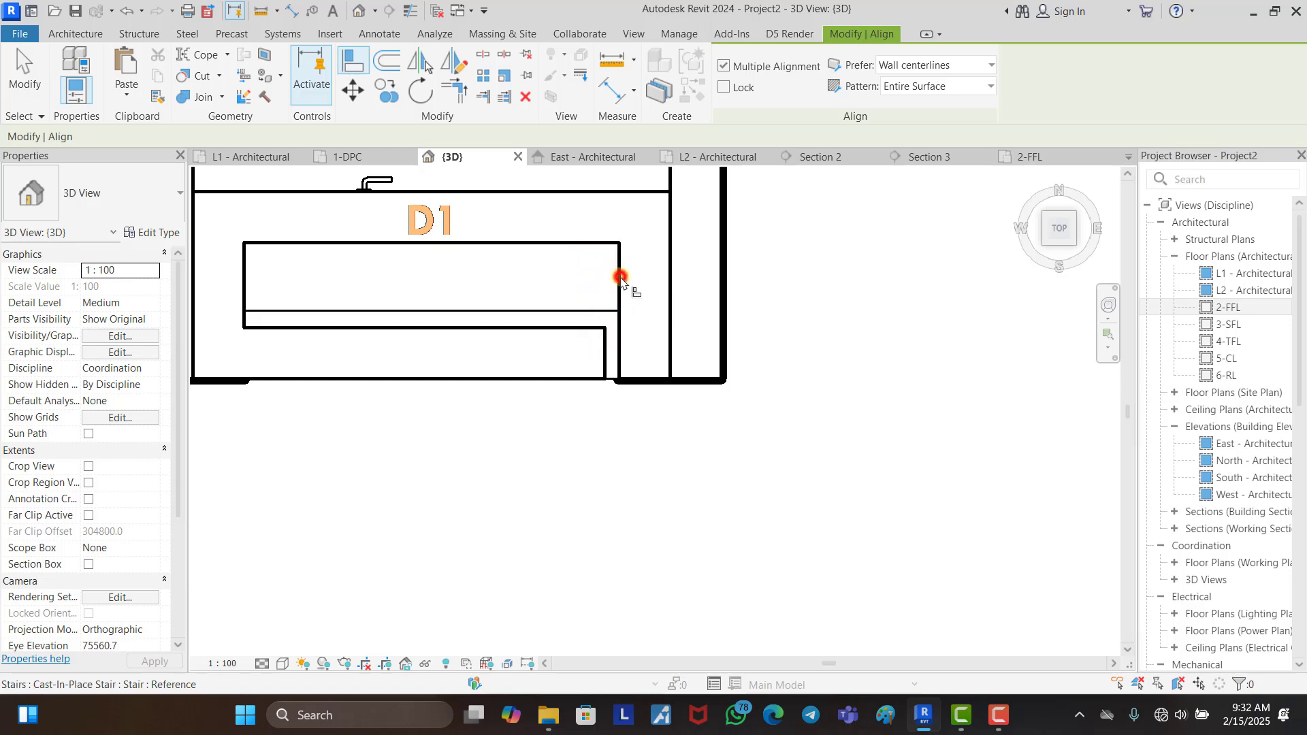
key("Escape")
key("Escape")
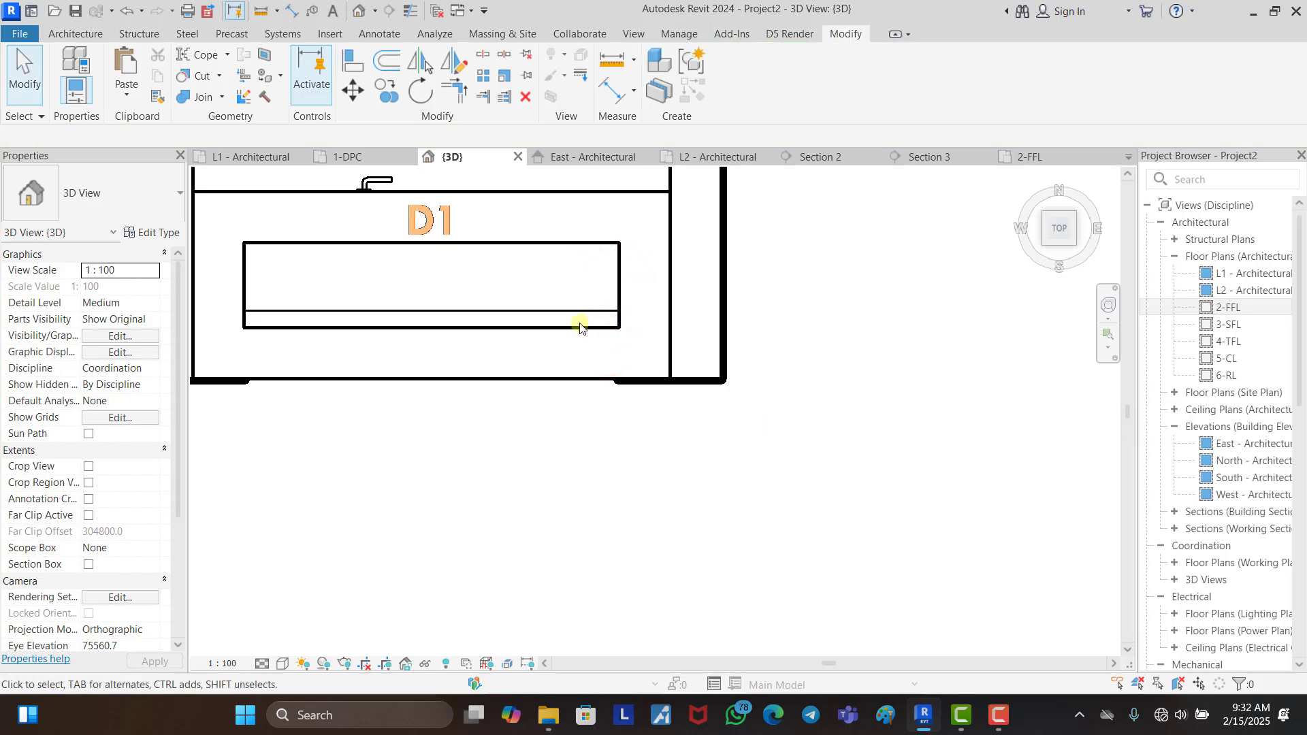
Step: Examine the porch's roof-level wall and the building's facades from several angles in 3D
middle_click_drag(862, 585, 953, 433, "shift")
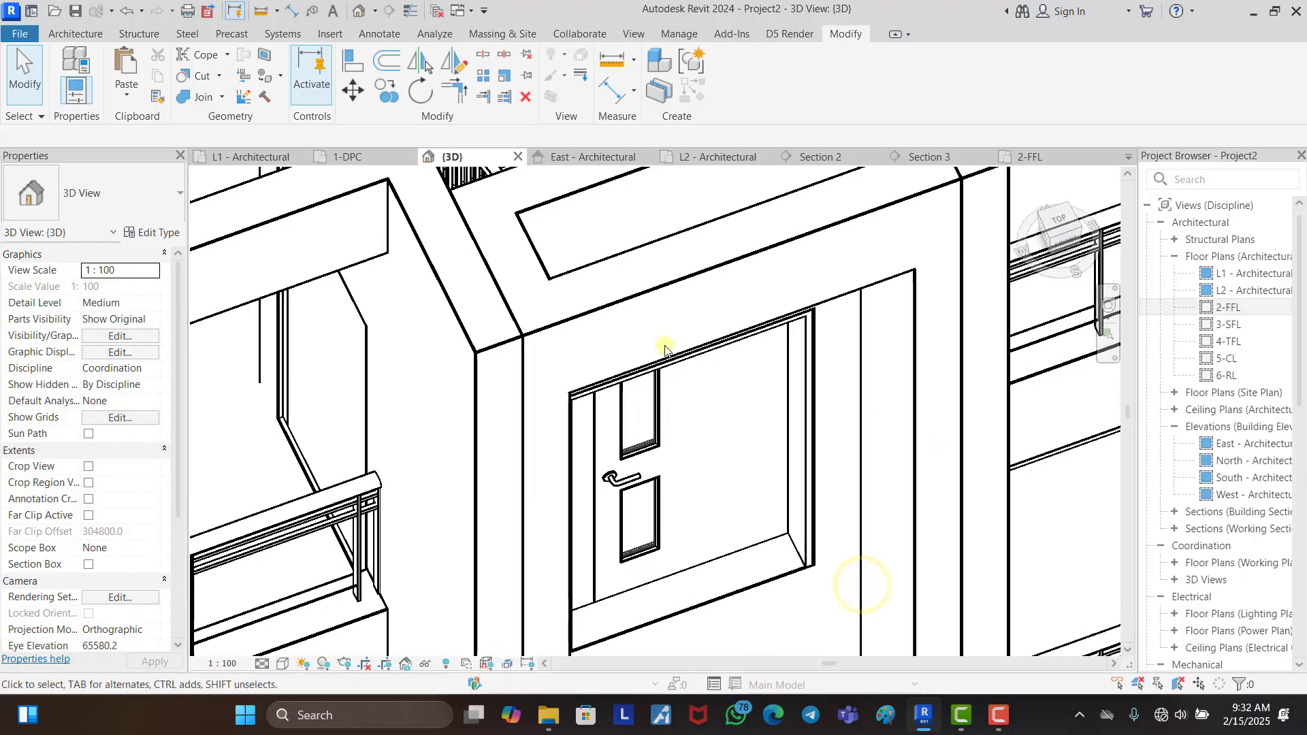
scroll(664, 345, "down", 5)
scroll(663, 345, "down", 3)
middle_click_drag(774, 538, 583, 372, "shift")
middle_click_drag(775, 540, 588, 560, "shift")
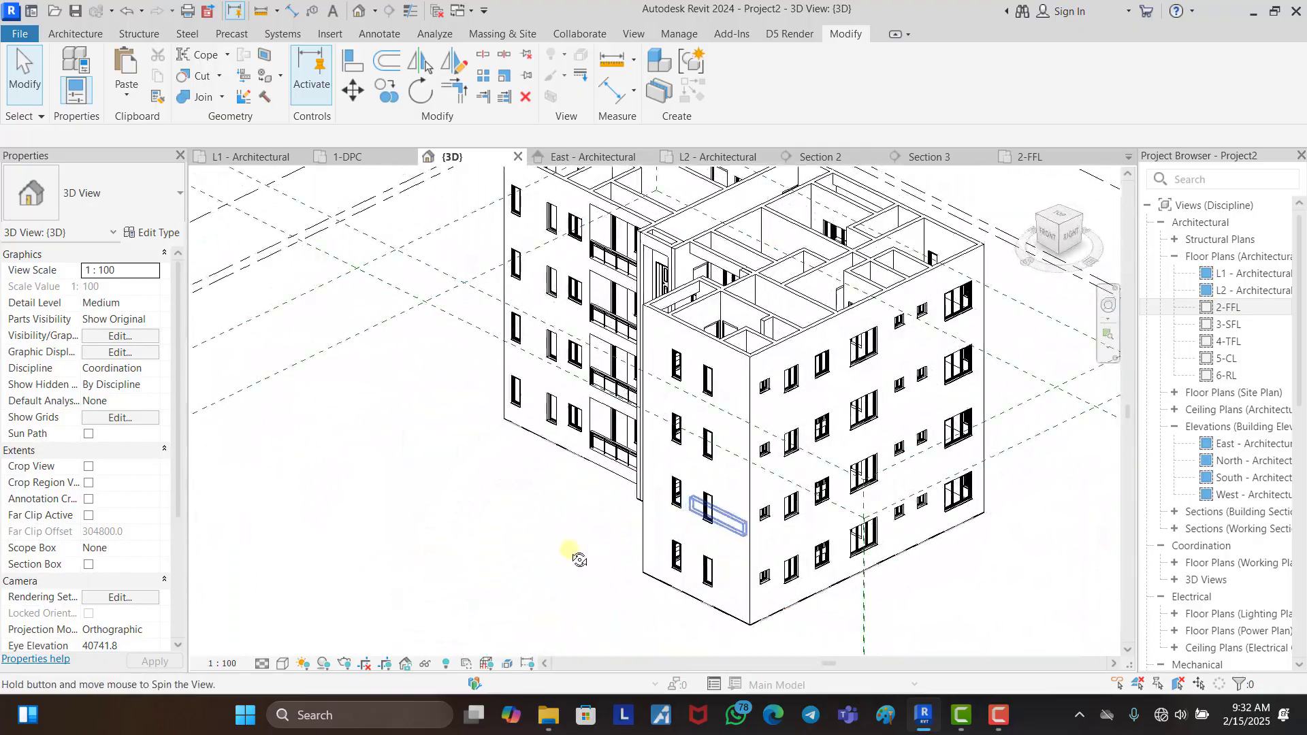
middle_click_drag(761, 569, 719, 566, "shift")
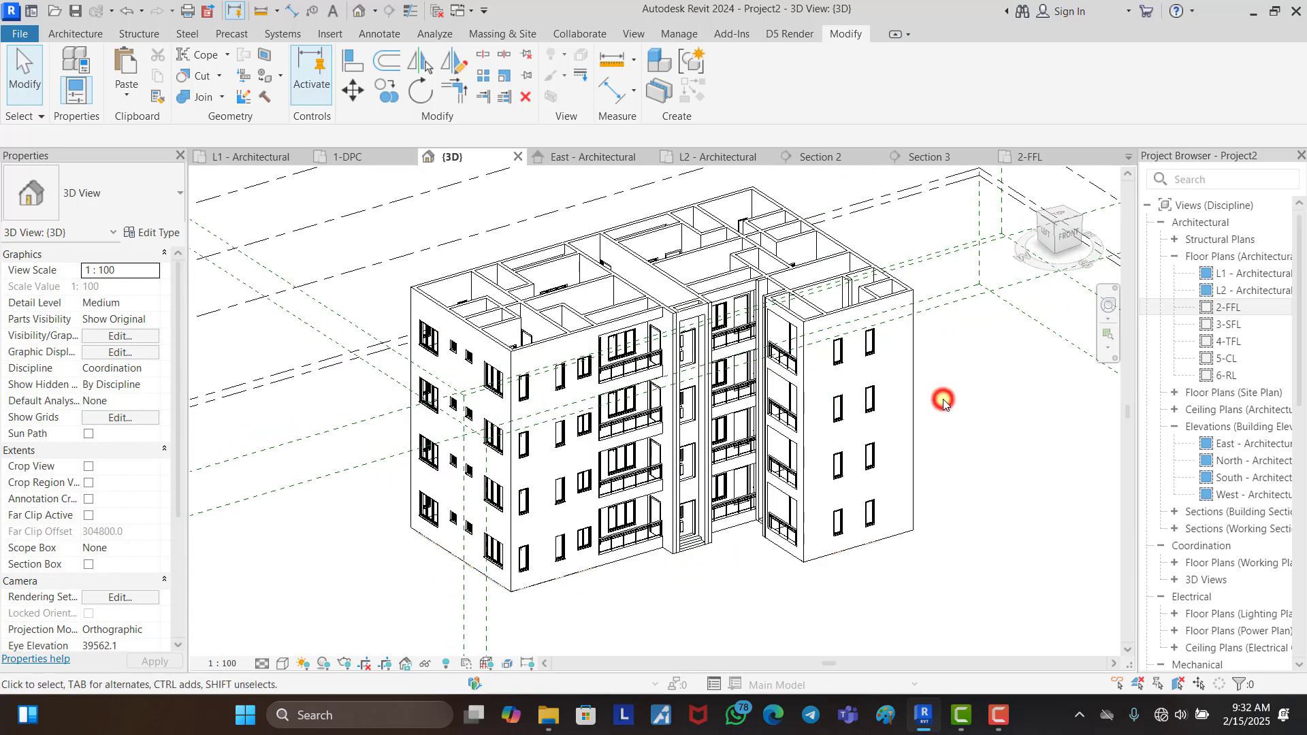
middle_click_drag(762, 560, 795, 588, "shift")
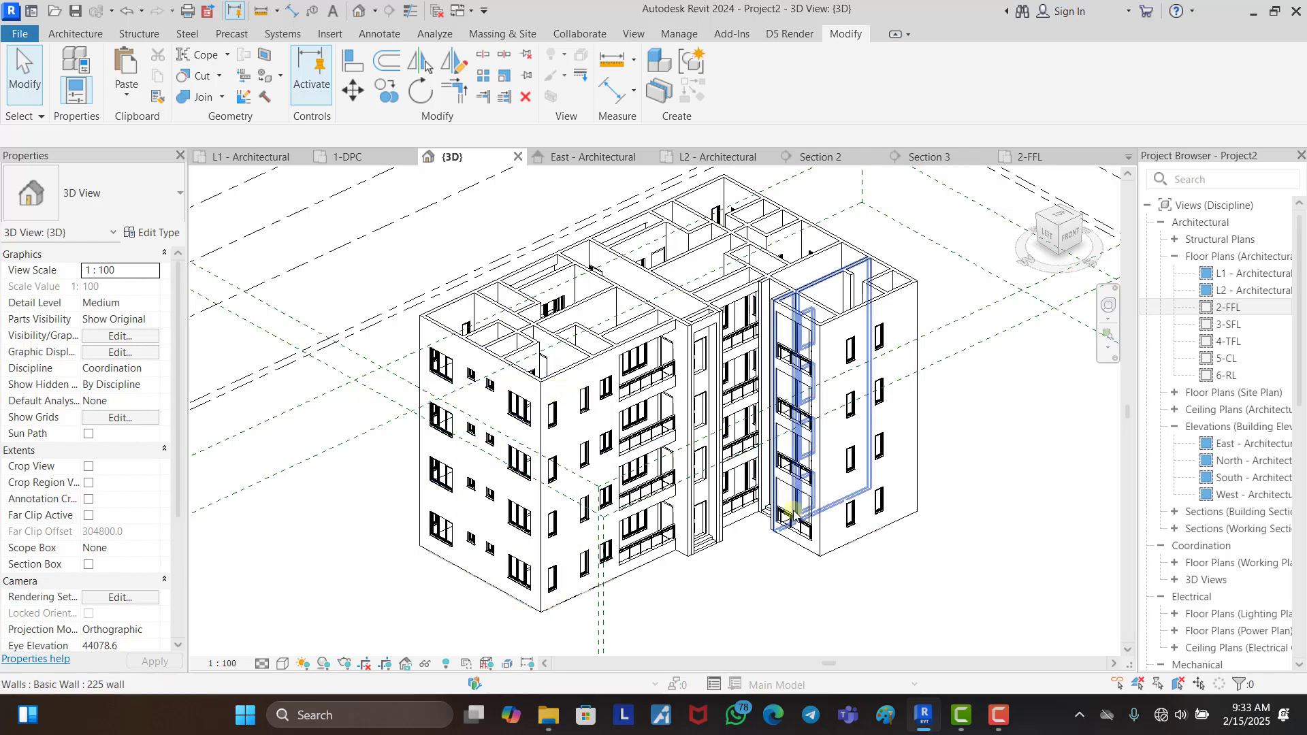
middle_click_drag(1038, 534, 1061, 592, "shift")
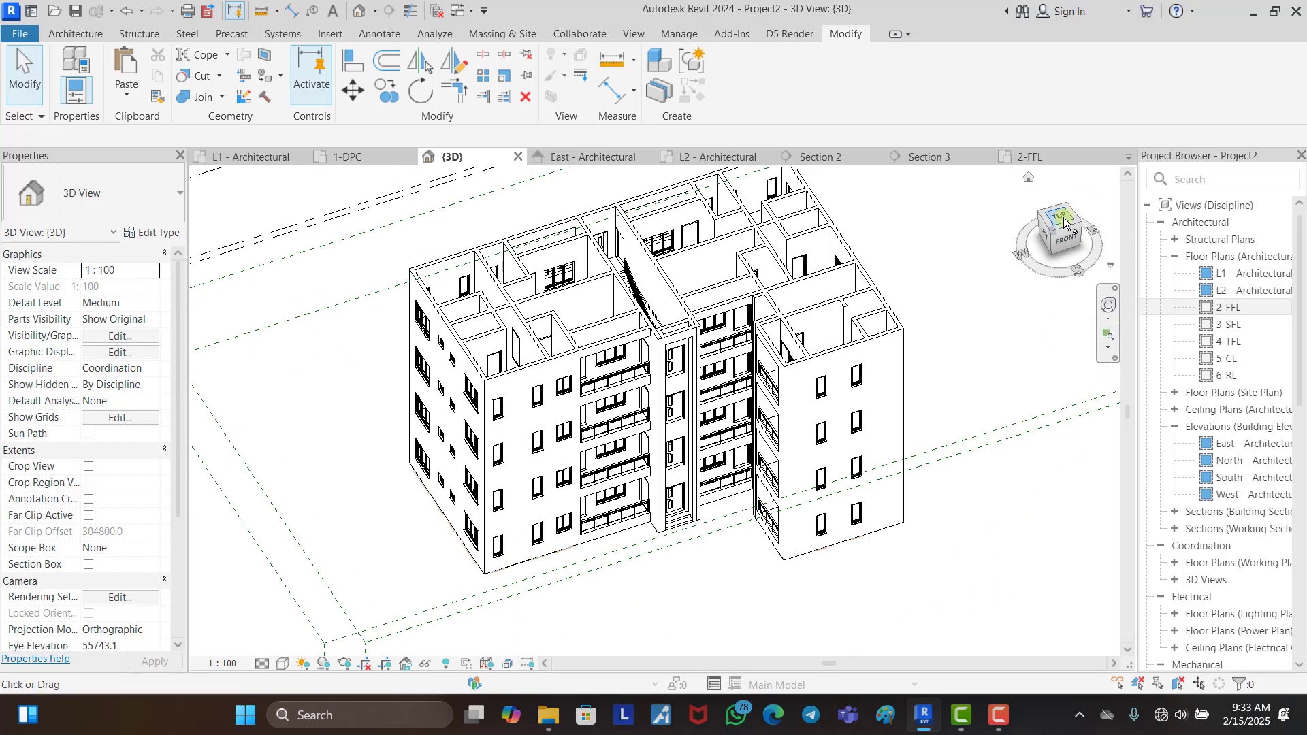
Step: From the top view, start an in-place model component in the Casework category
left_click(1064, 221)
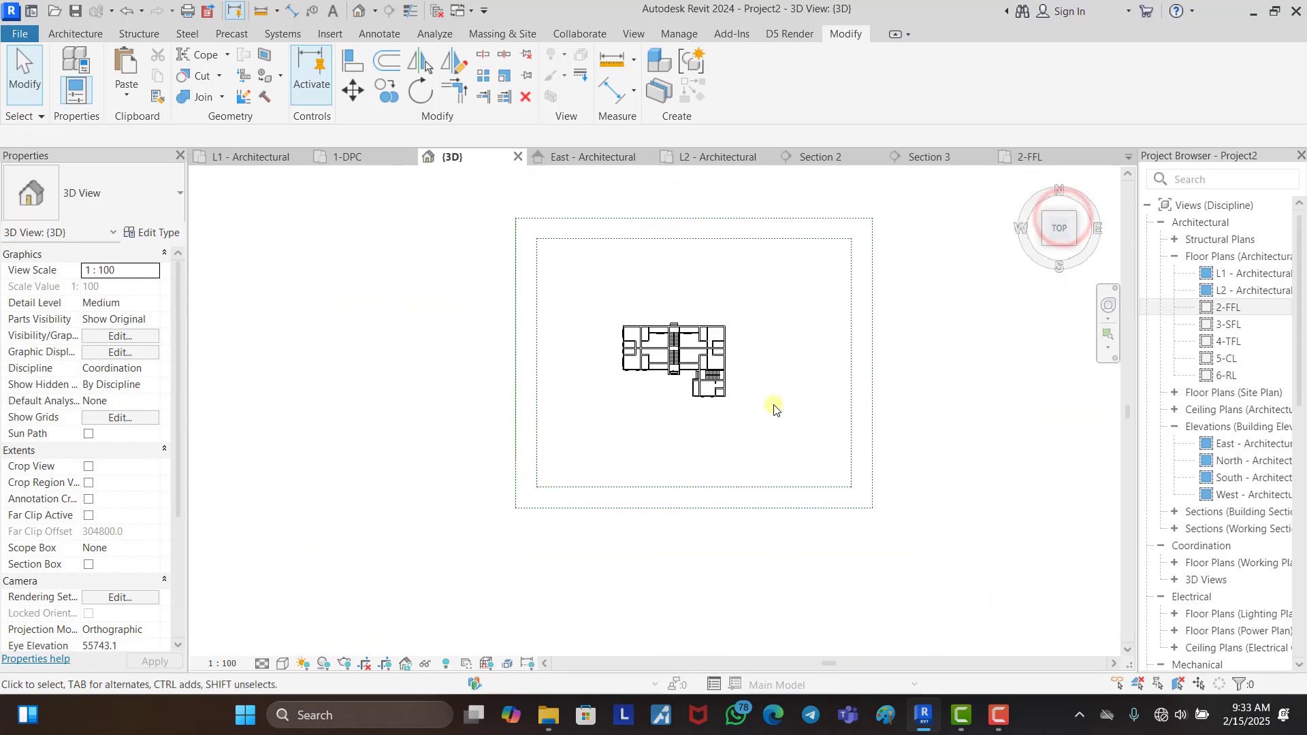
scroll(656, 391, "up", 5)
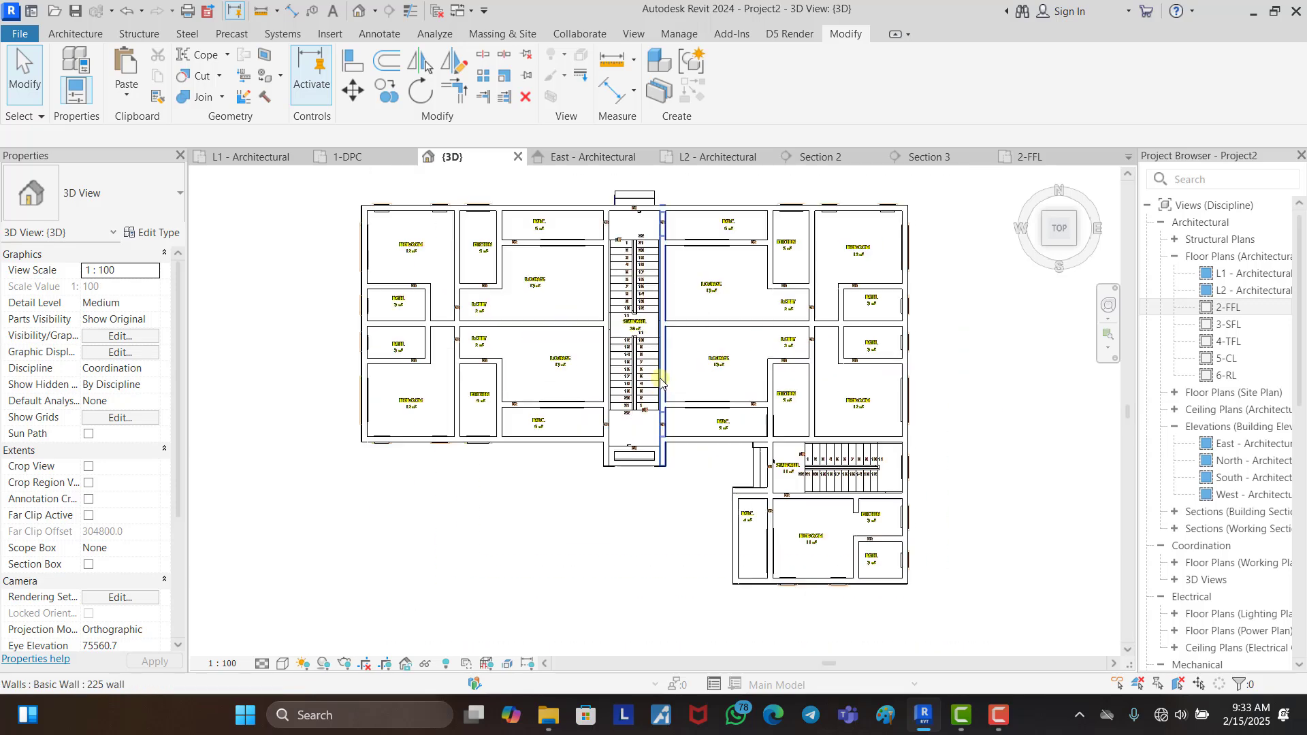
left_click(77, 34)
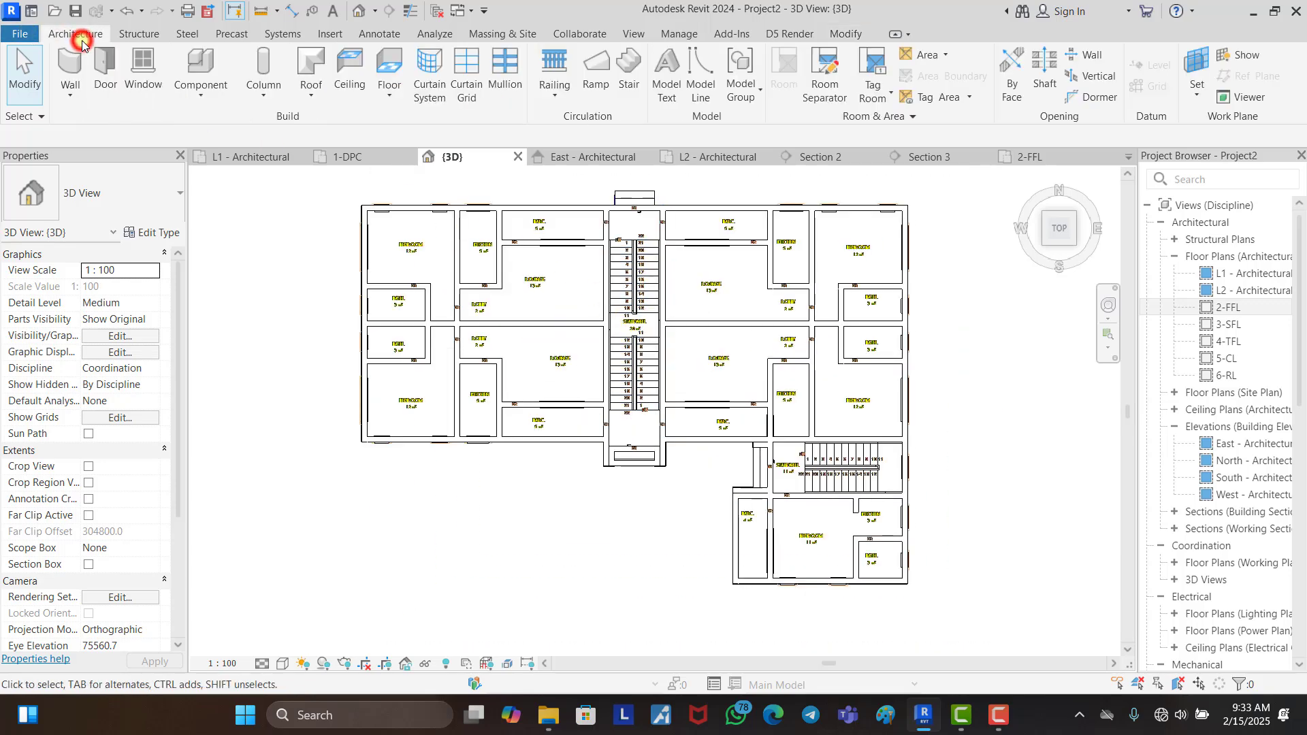
left_click(213, 95)
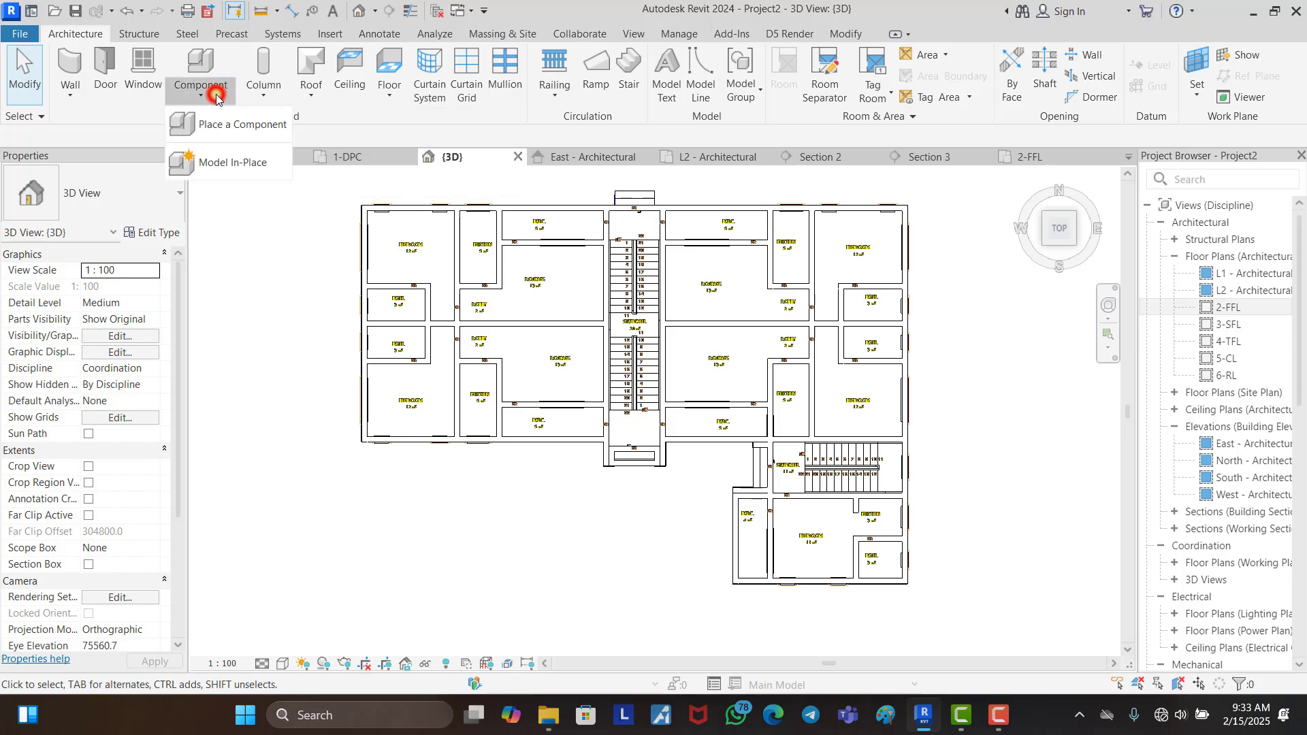
left_click(234, 170)
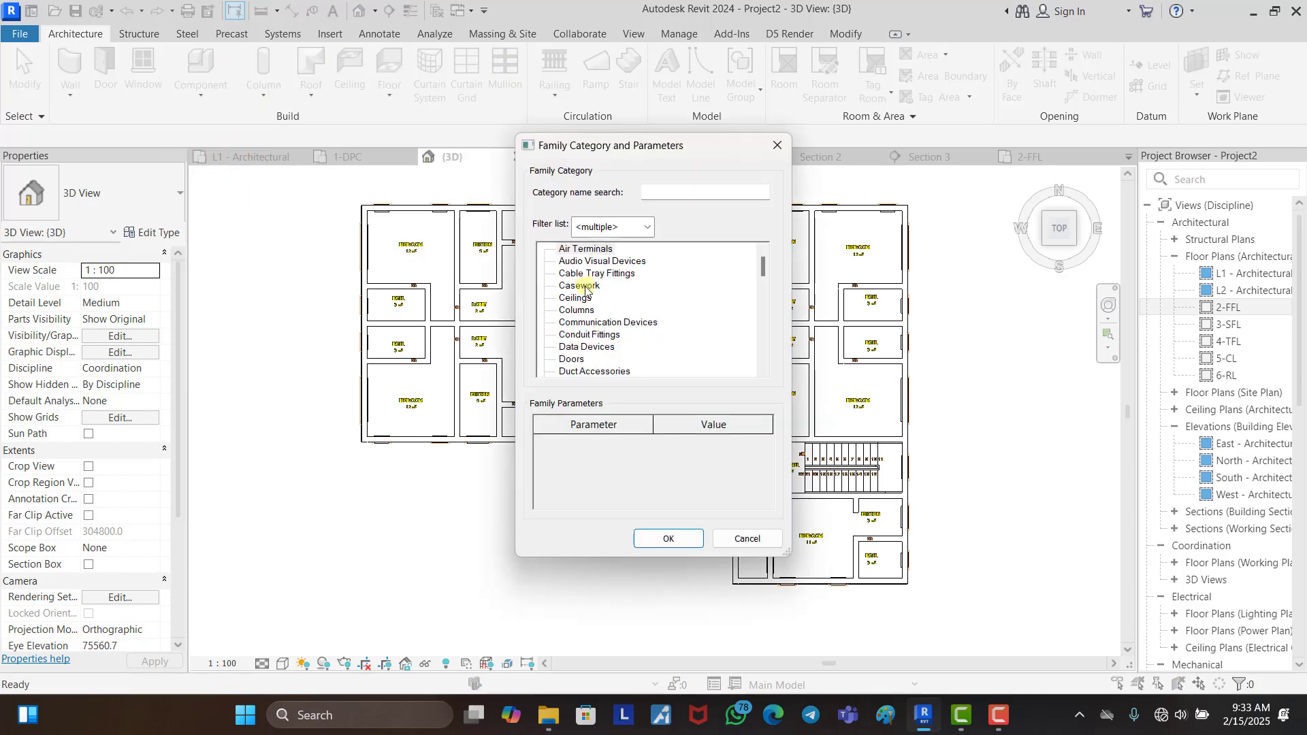
double_click(579, 286)
left_click(646, 385)
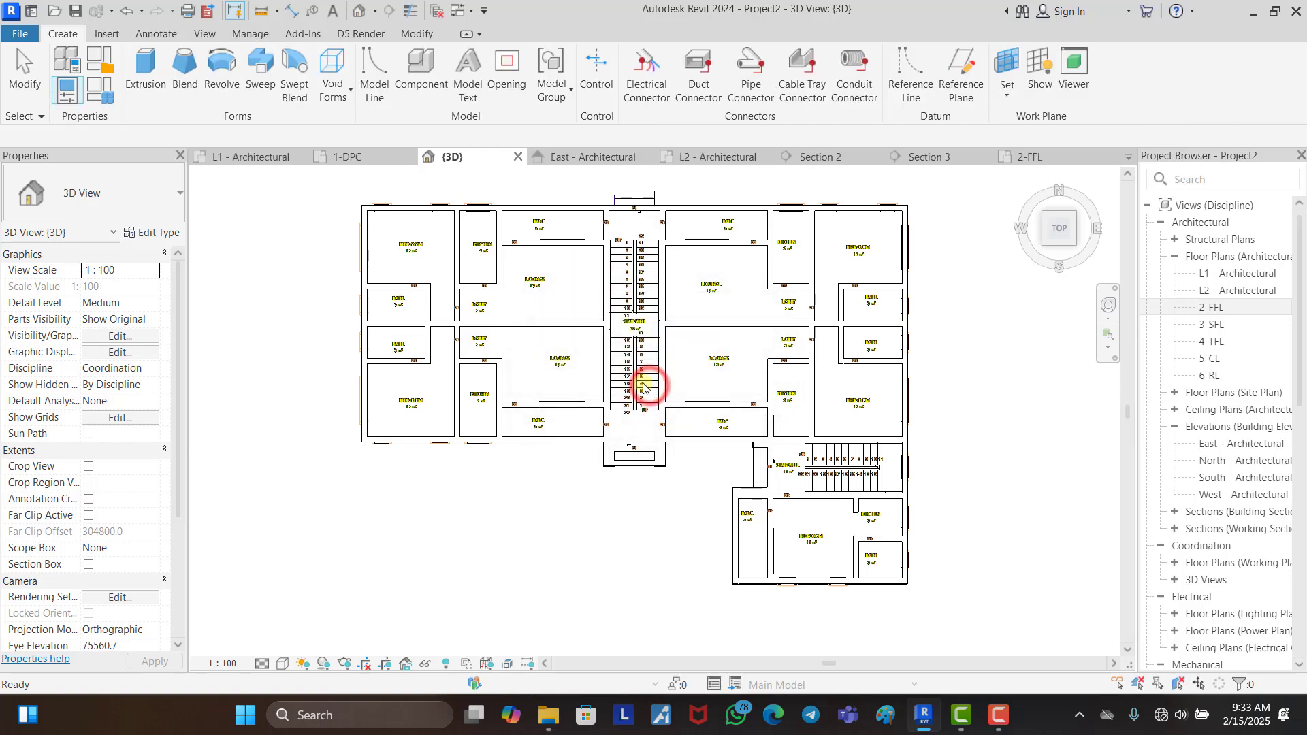
Step: Start a sweep with a sketched path and trace the building's west outer wall face from the front corner to the rear corner
left_click(258, 83)
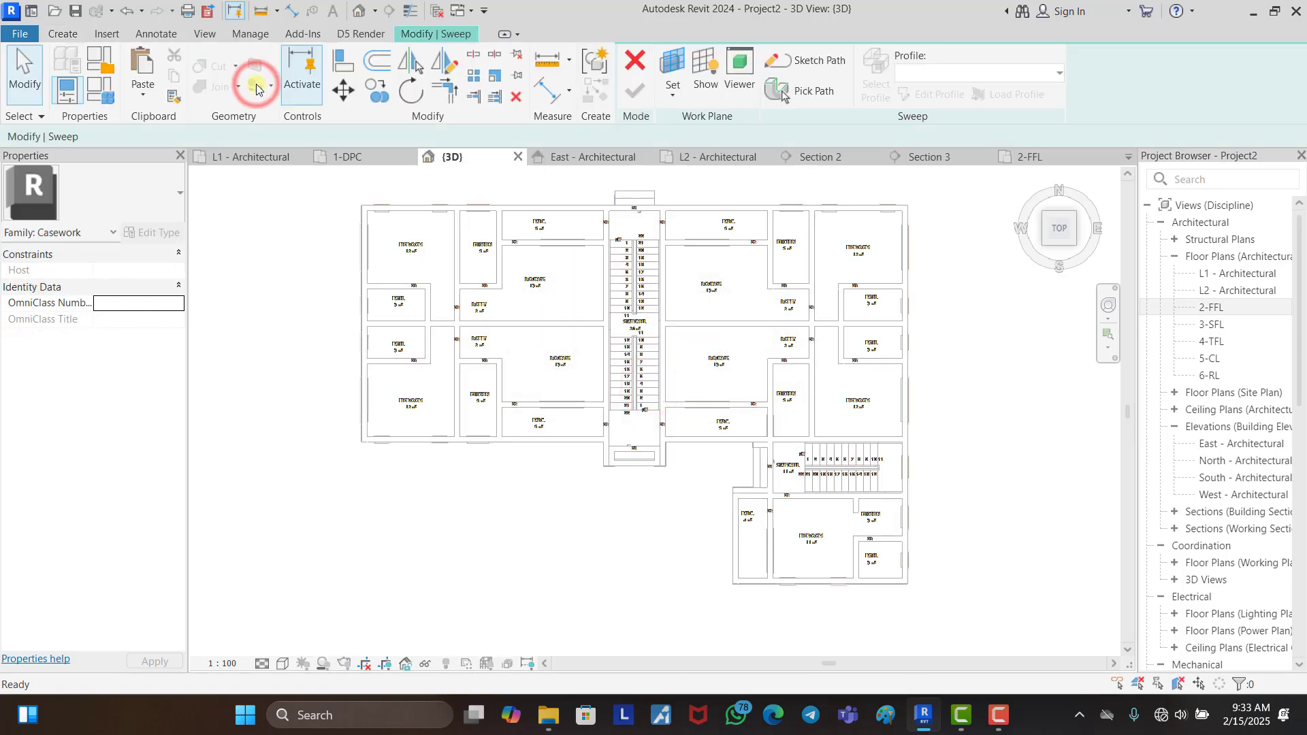
left_click(63, 34)
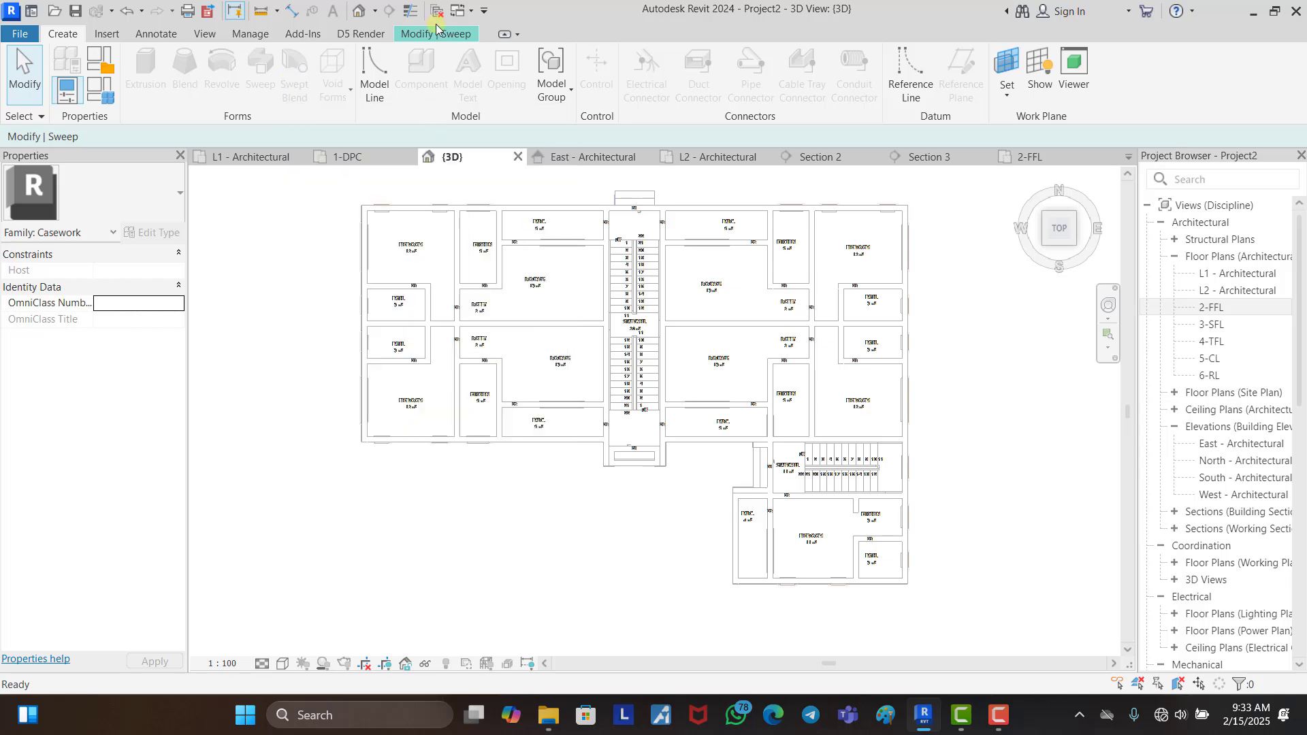
left_click(439, 32)
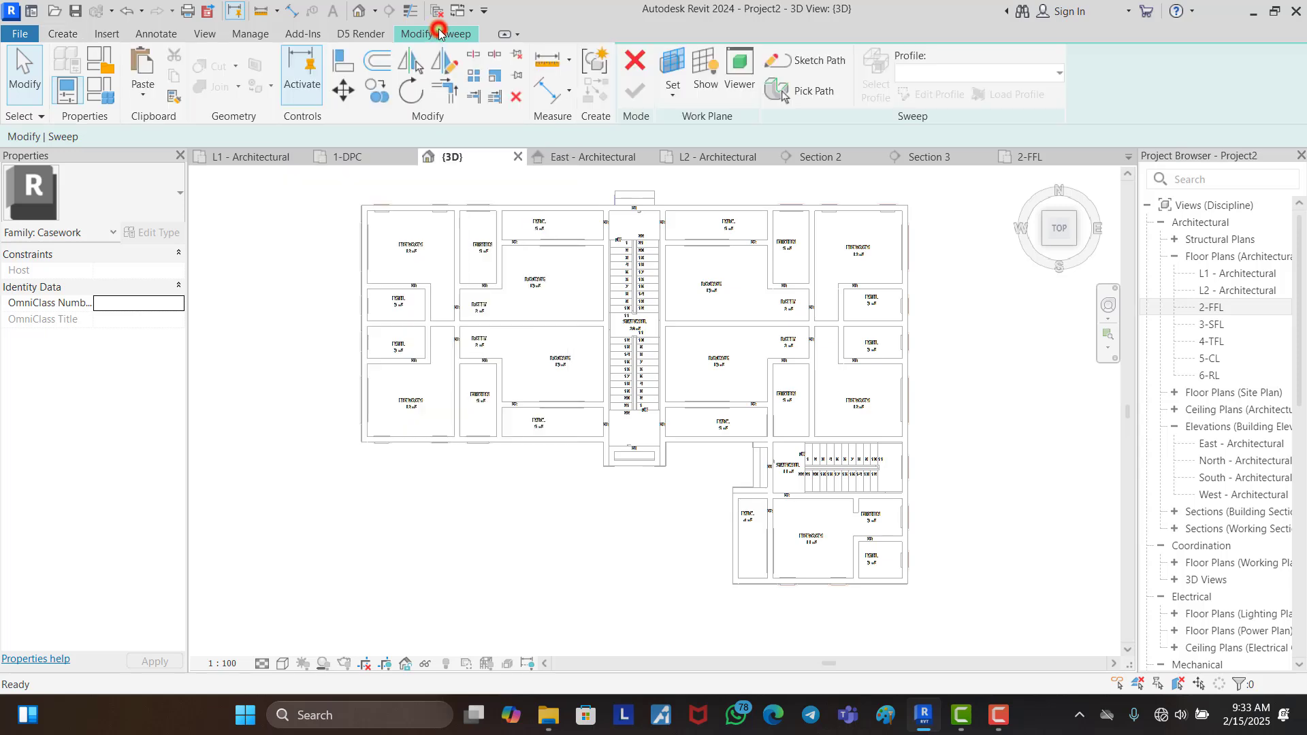
left_click(808, 62)
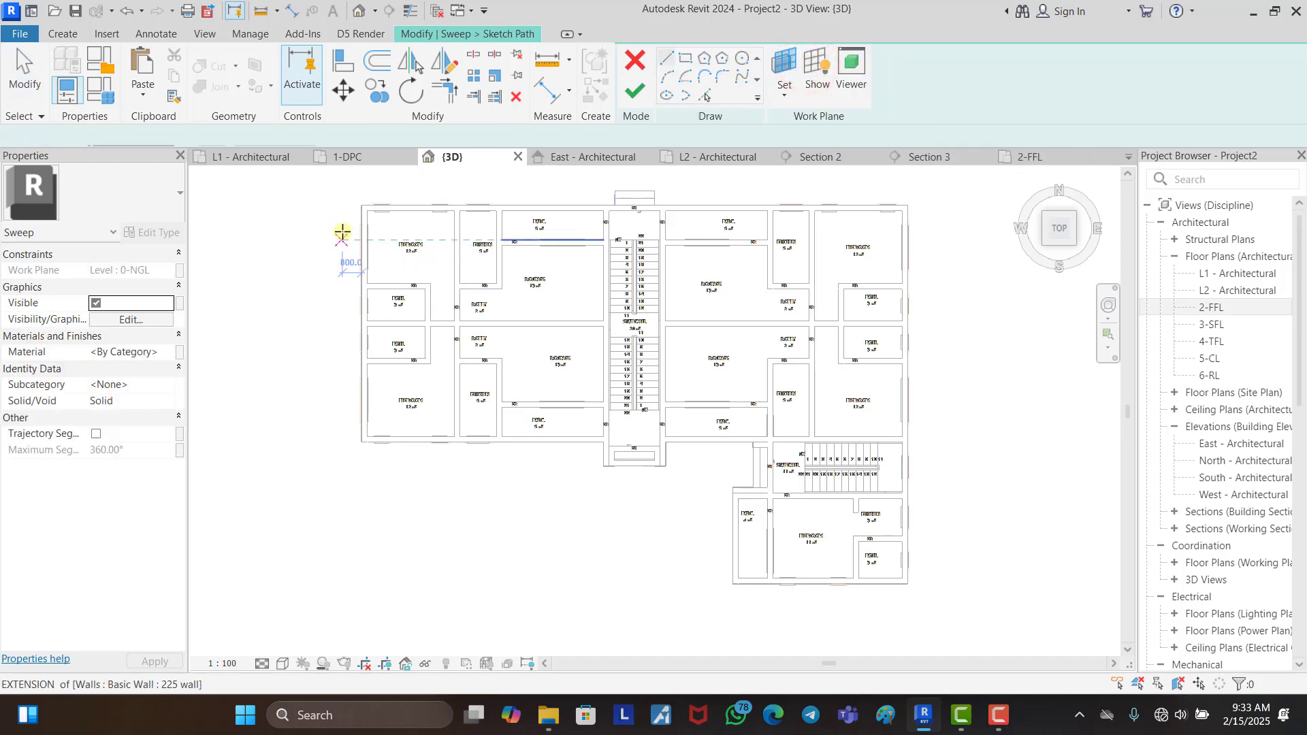
scroll(364, 367, "up", 5)
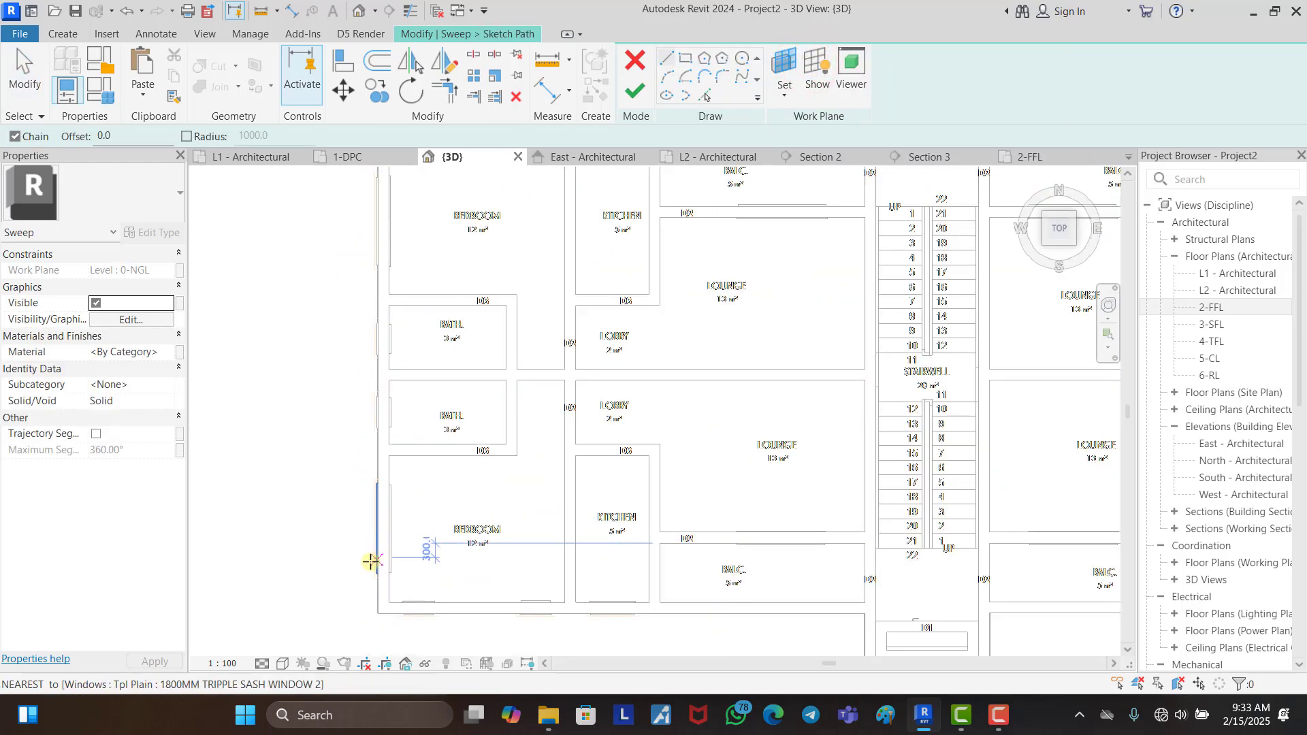
scroll(371, 562, "up", 4)
left_click(382, 633)
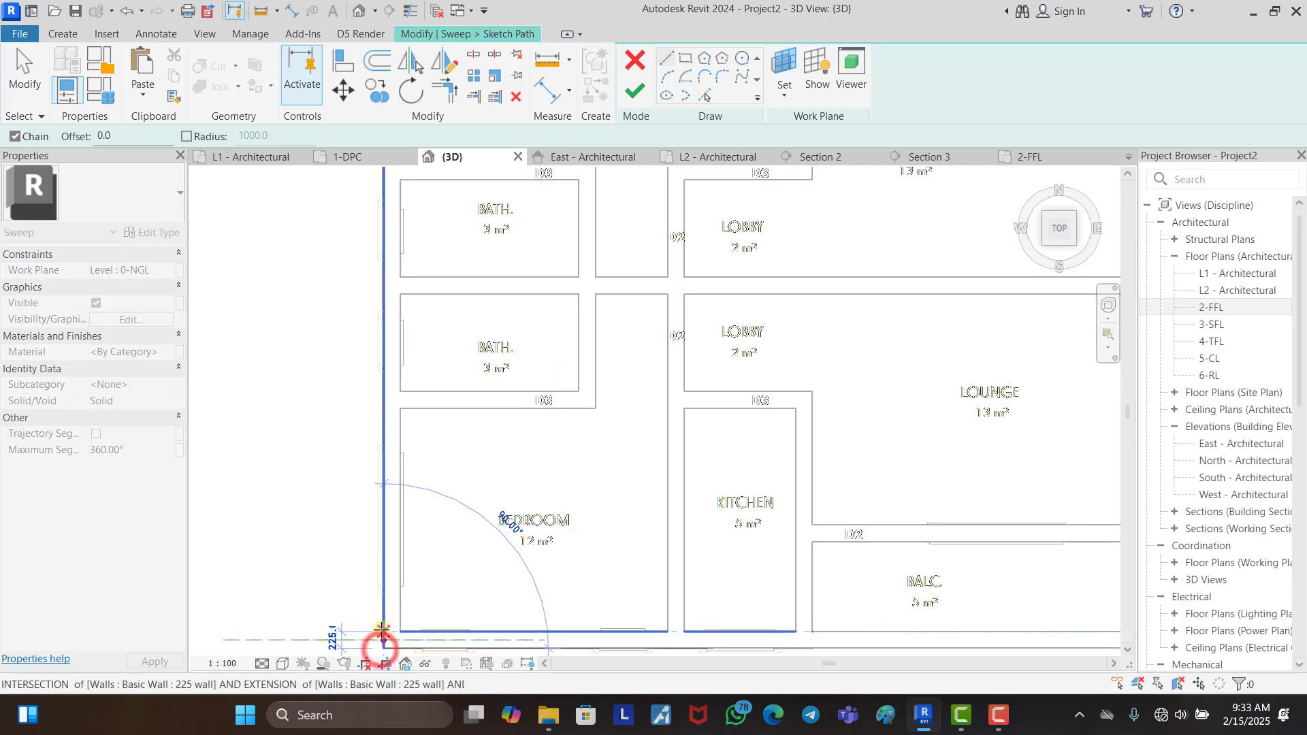
scroll(381, 633, "down", 2)
scroll(388, 264, "down", 1)
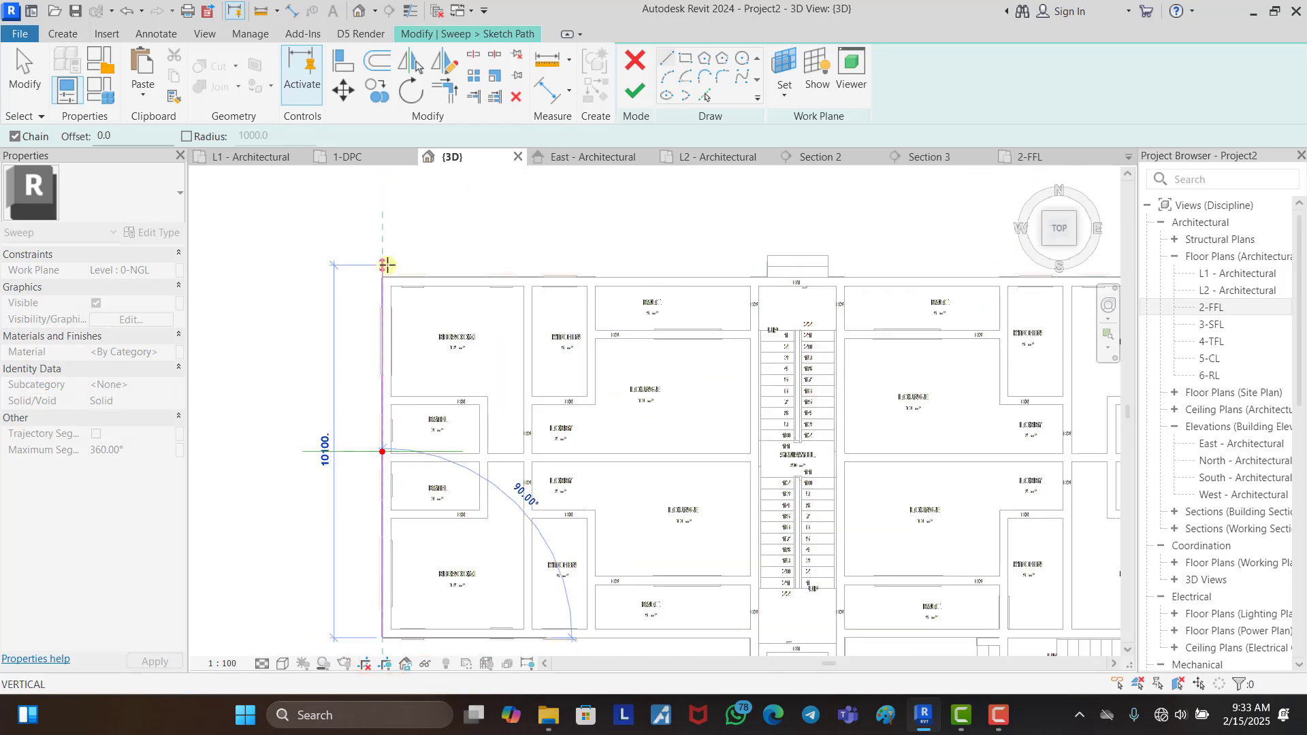
left_click(382, 277)
Step: Continue the sweep path along the rear outer face and down the east face to the front corner of the projecting wing
scroll(438, 266, "down", 1)
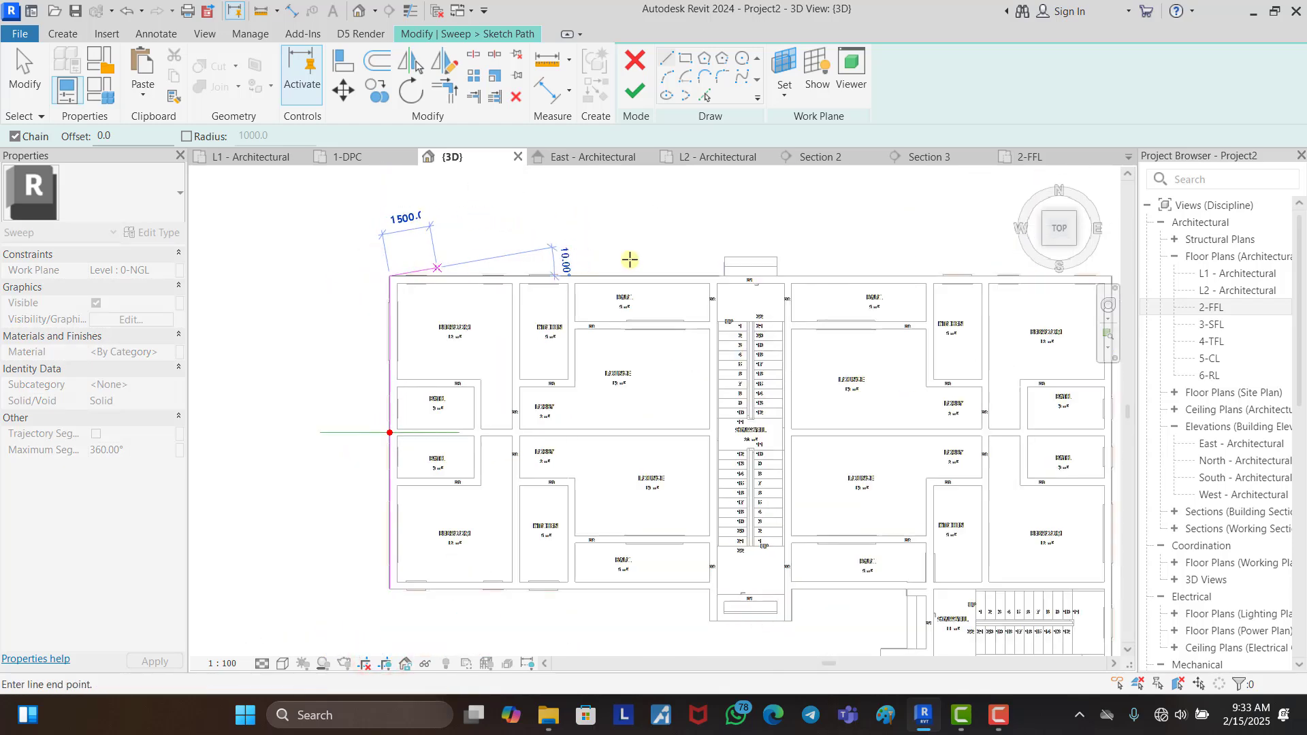
scroll(1010, 250, "down", 1)
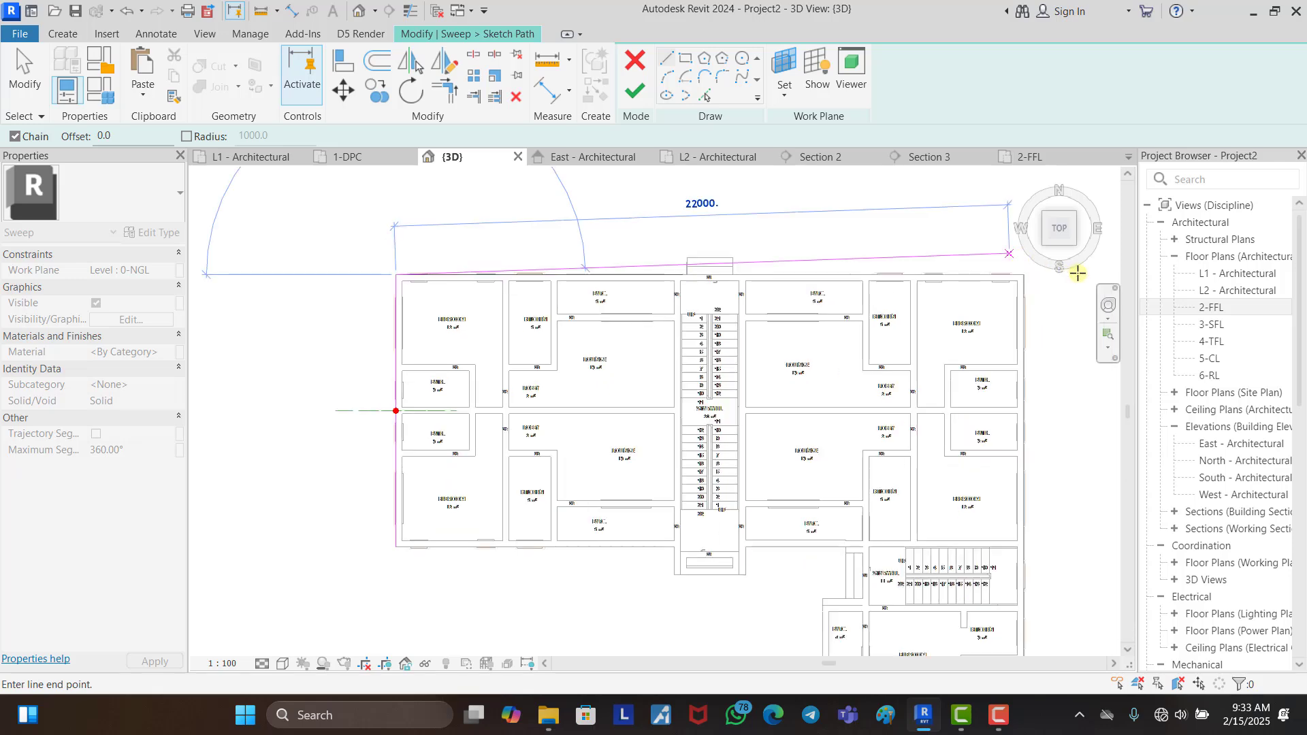
left_click(1029, 275)
scroll(1020, 502, "down", 2)
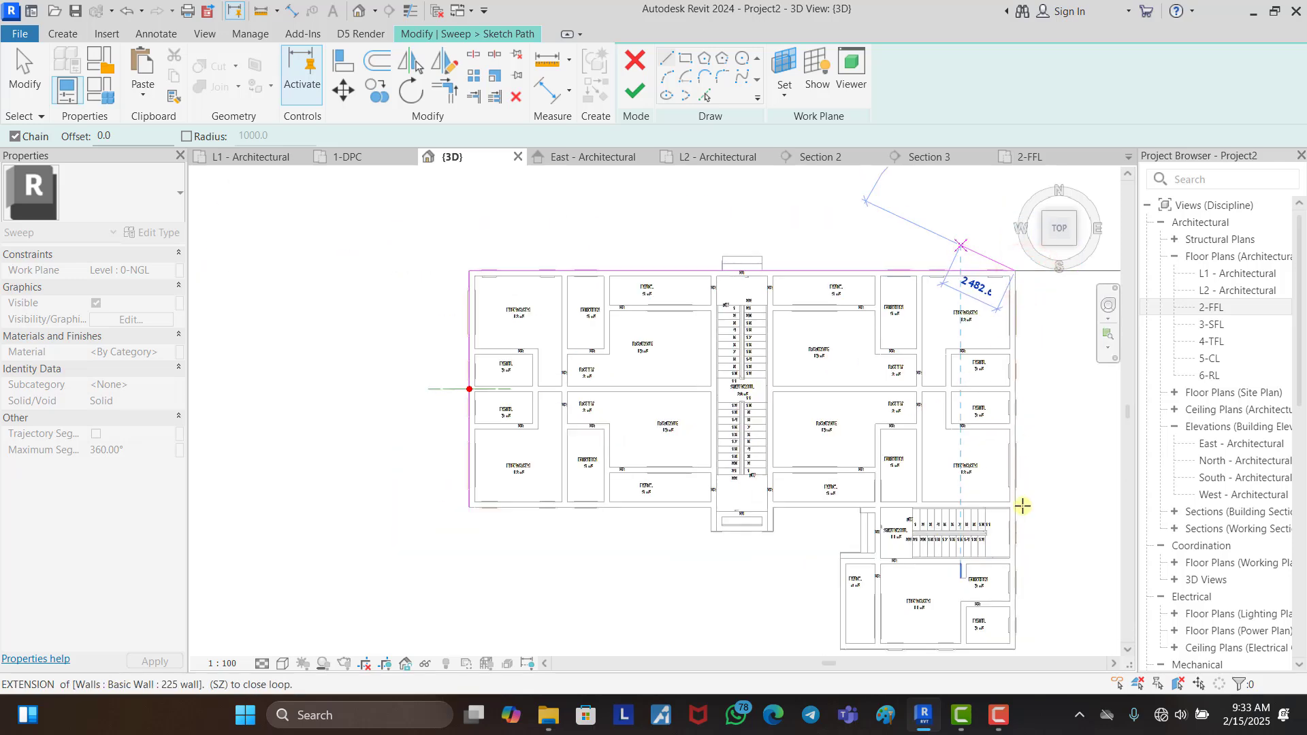
scroll(1018, 575, "up", 3)
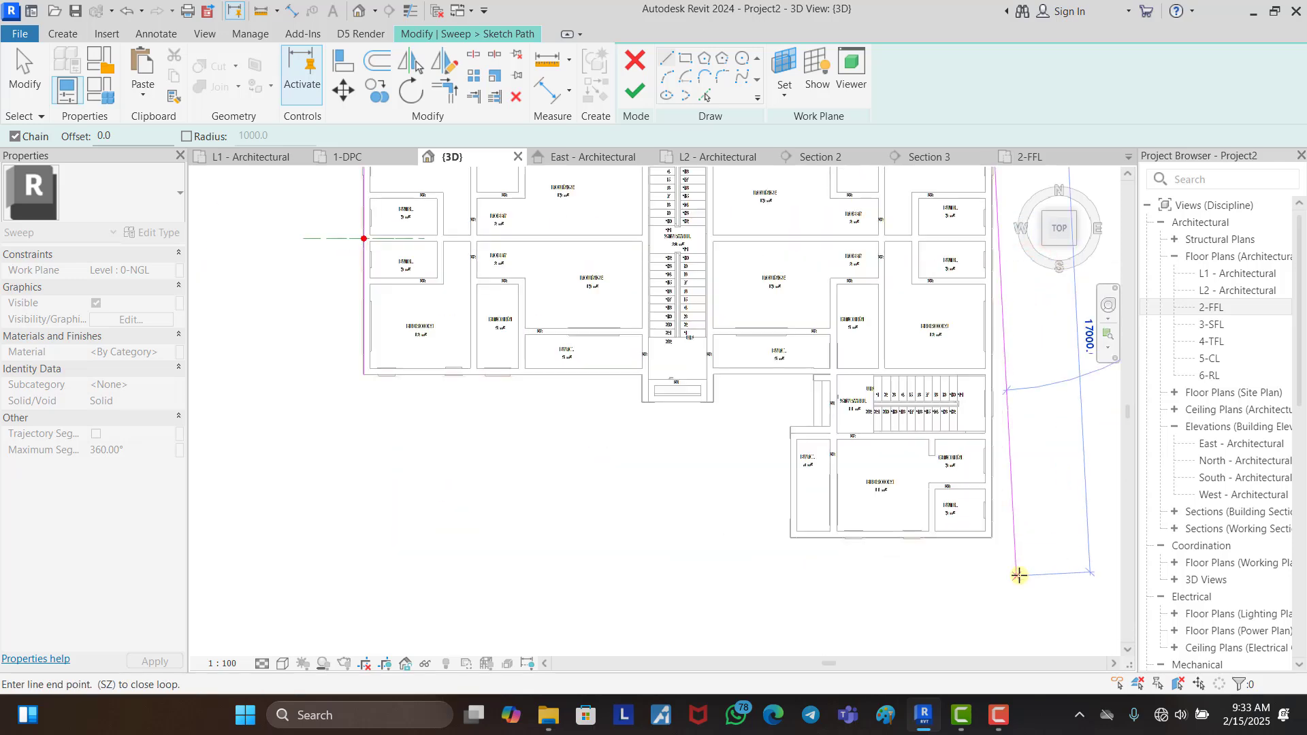
left_click(983, 524)
Step: Continue the sweep path along the wing's front face and up its west side to the outer corner of the balcony
left_click(717, 525)
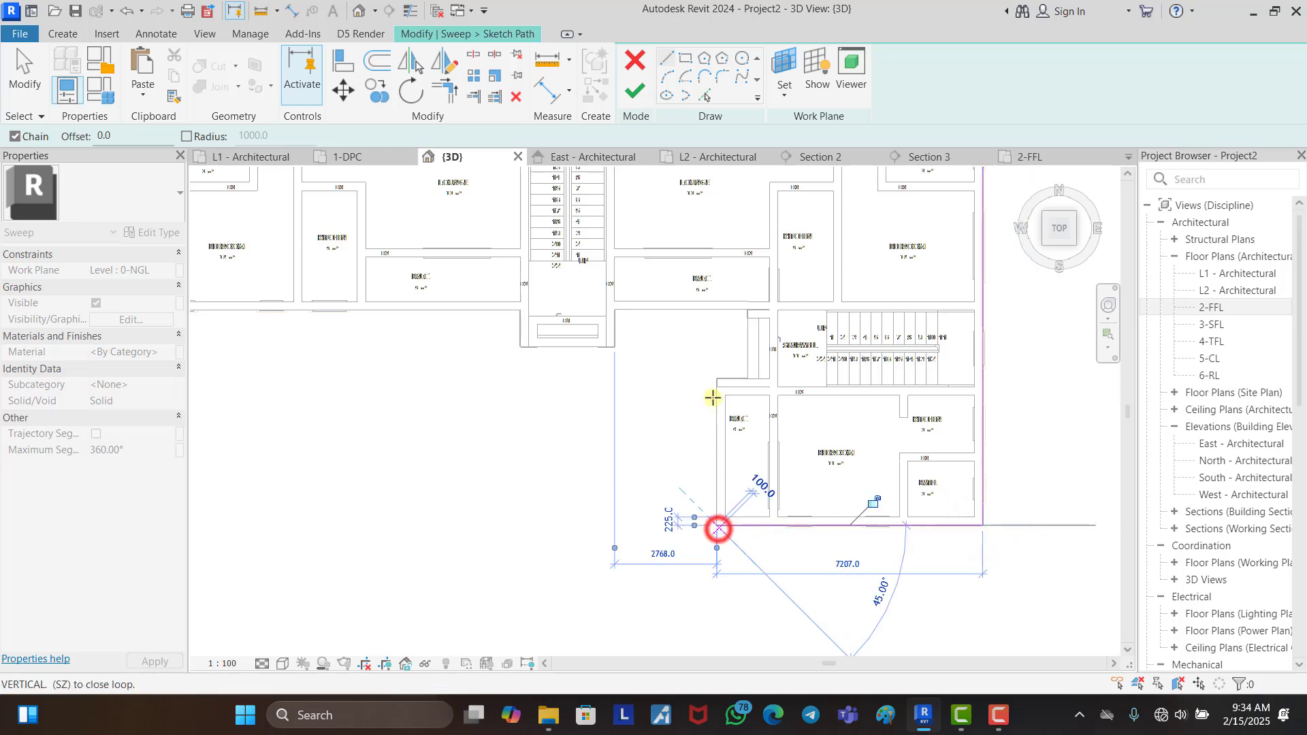
scroll(716, 378, "up", 3)
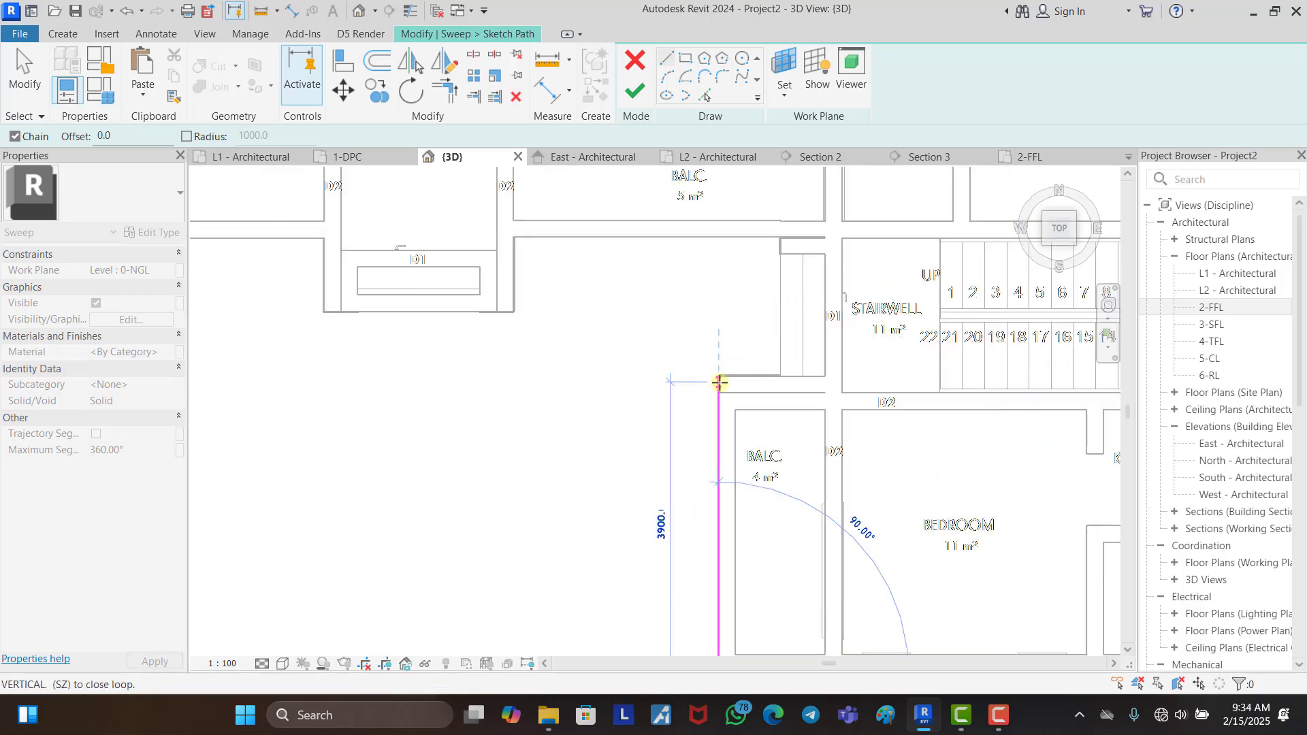
scroll(720, 382, "up", 4)
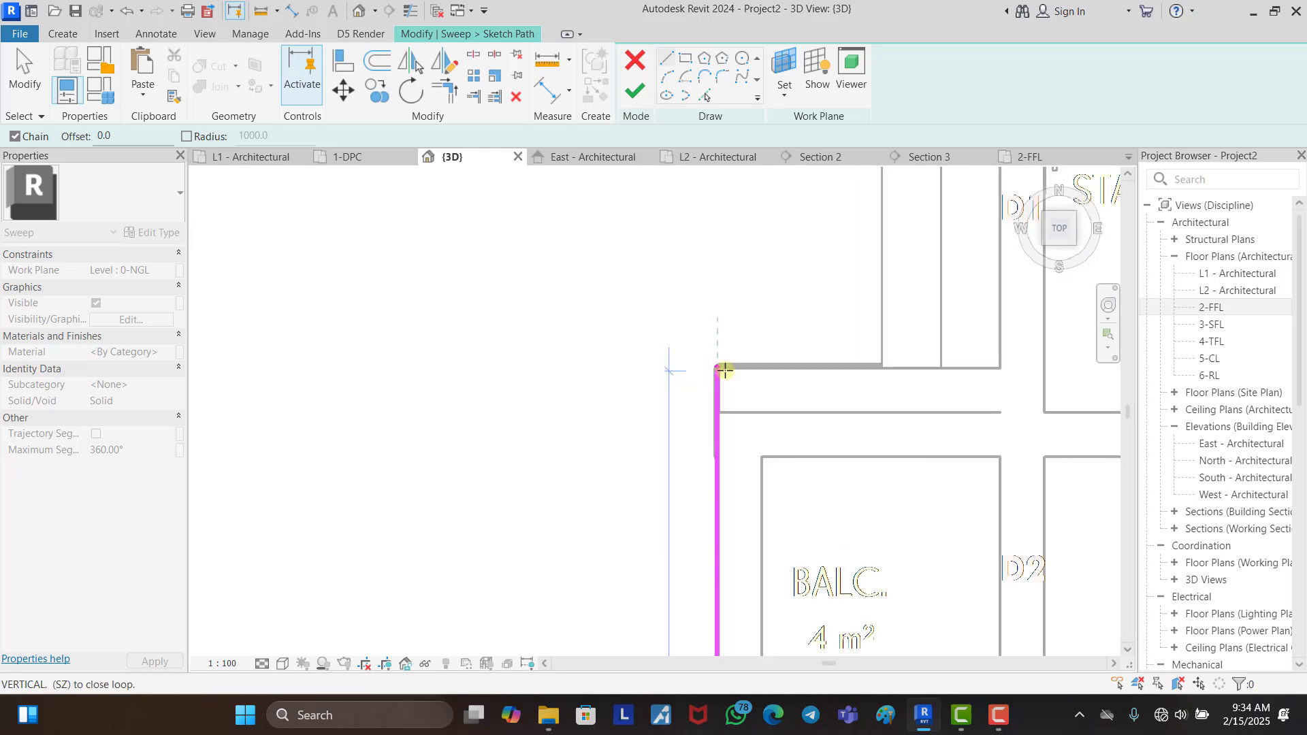
left_click(706, 370)
scroll(705, 370, "down", 2)
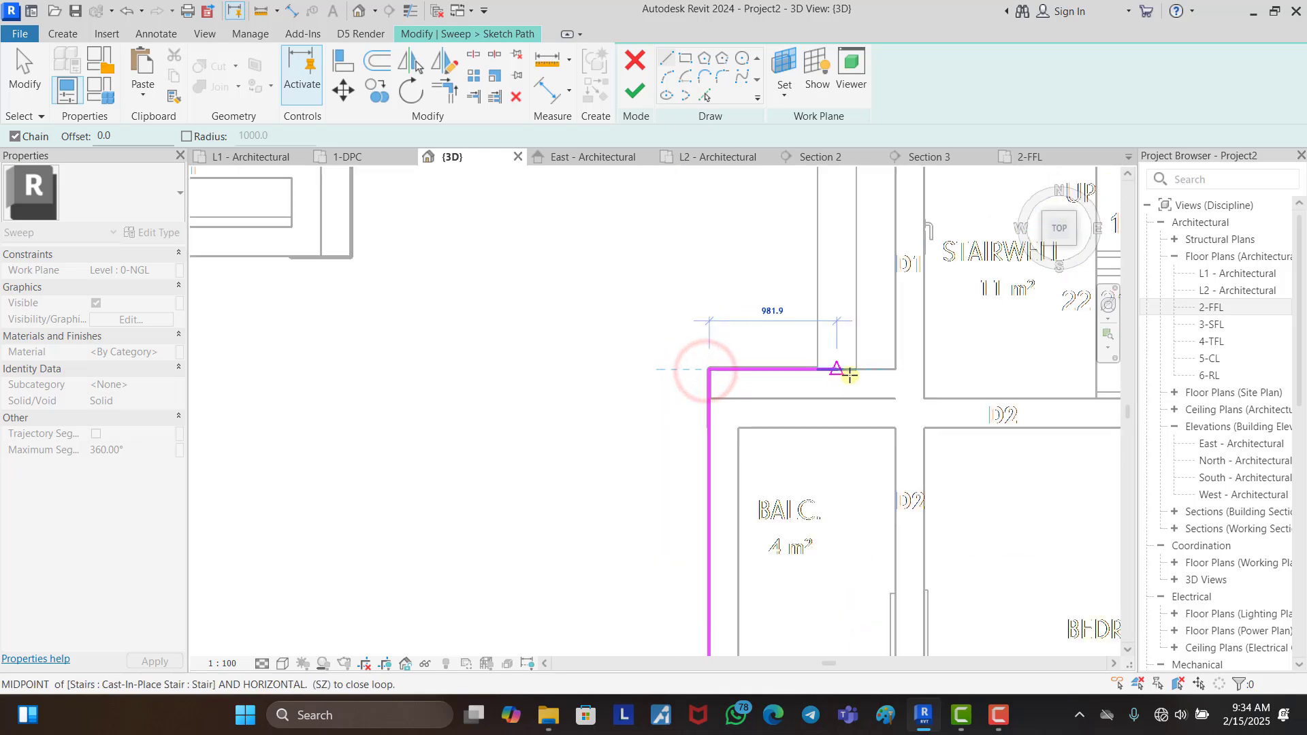
Step: Continue the sweep path along the balcony's rear side, up the stairwell entrance wall and around the short pier to the main front face
left_click(895, 370)
scroll(890, 483, "down", 3)
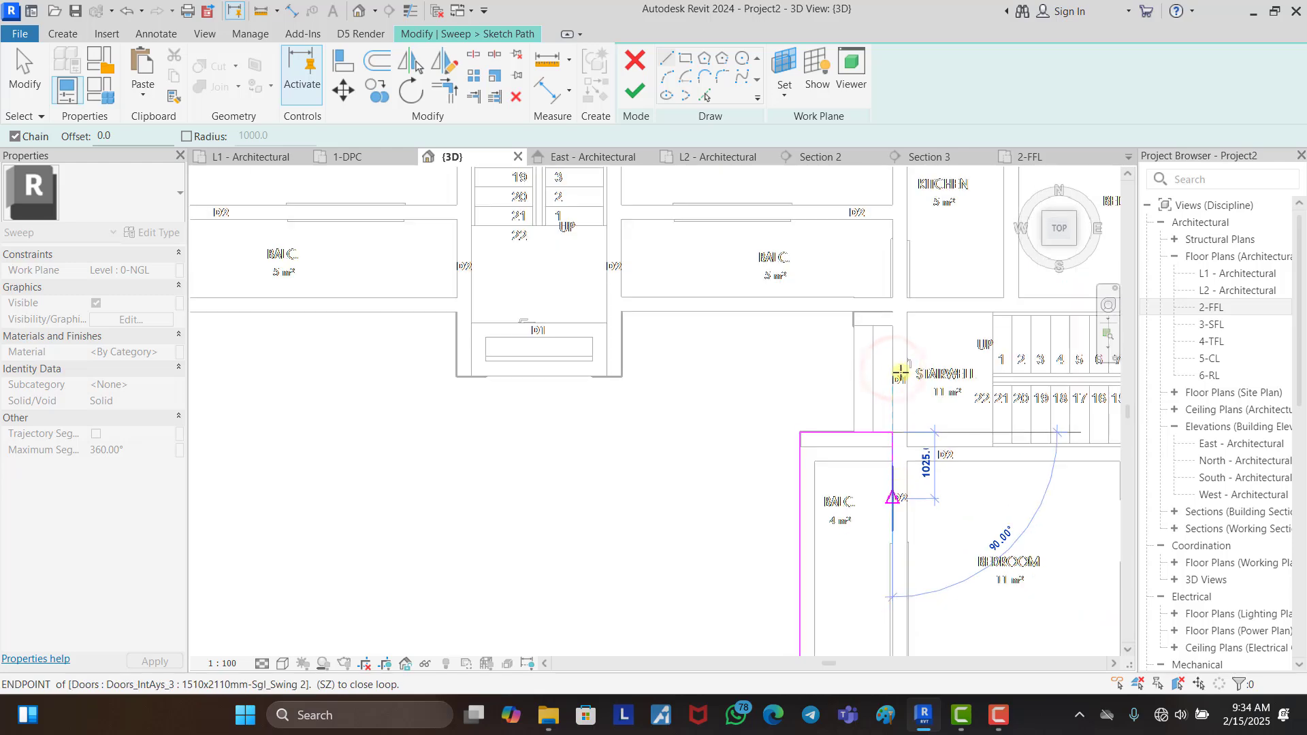
scroll(900, 373, "up", 2)
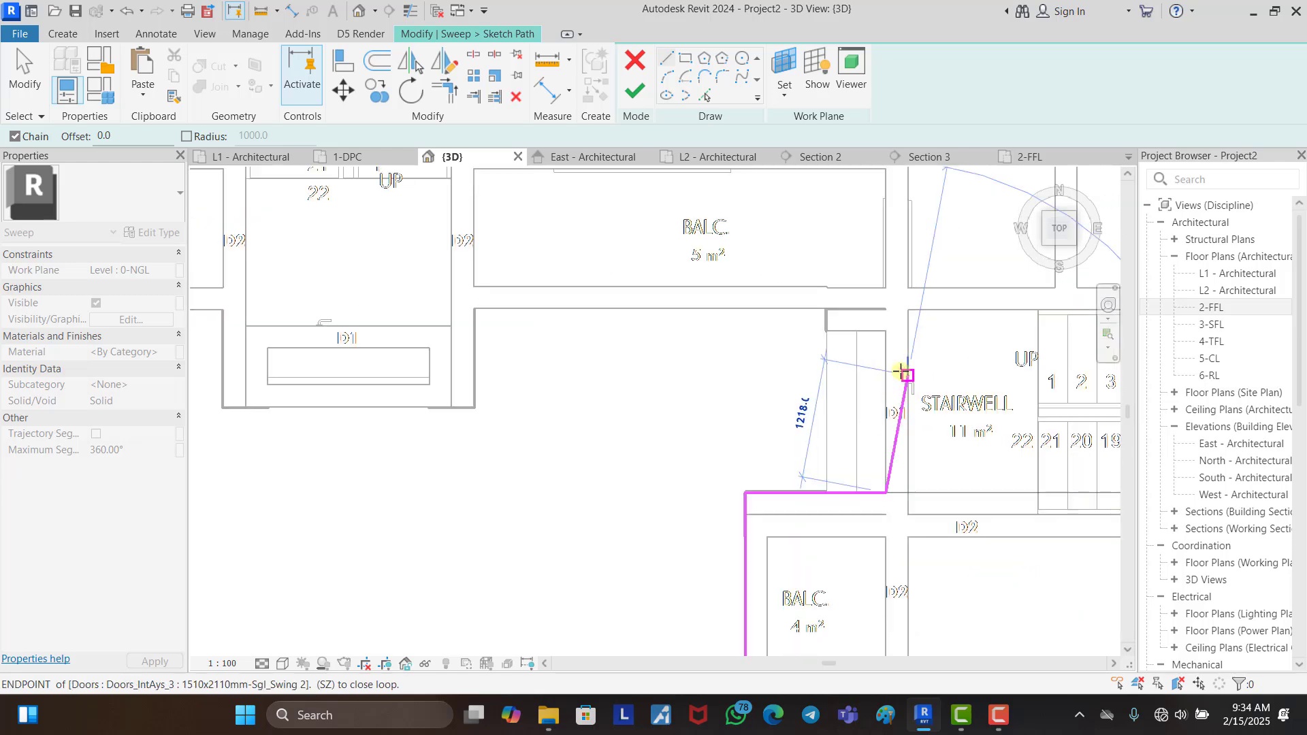
left_click(886, 331)
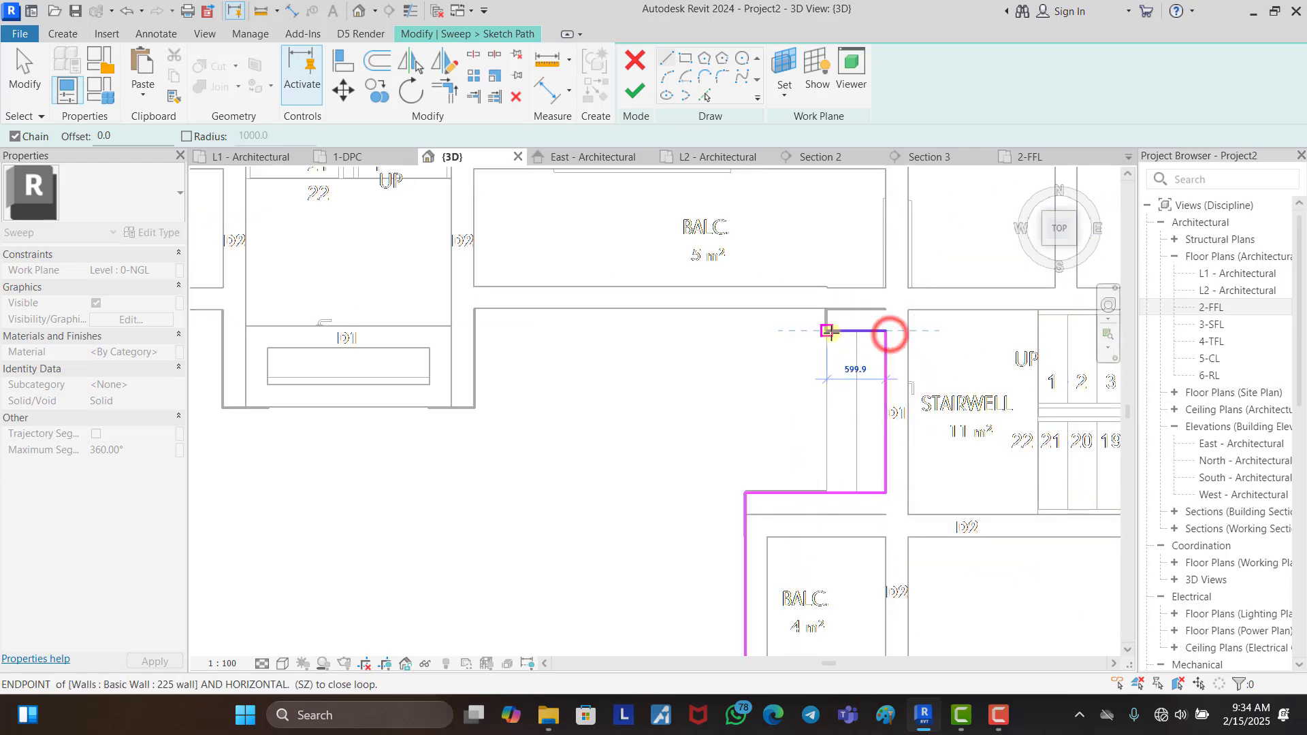
left_click(827, 331)
left_click(827, 311)
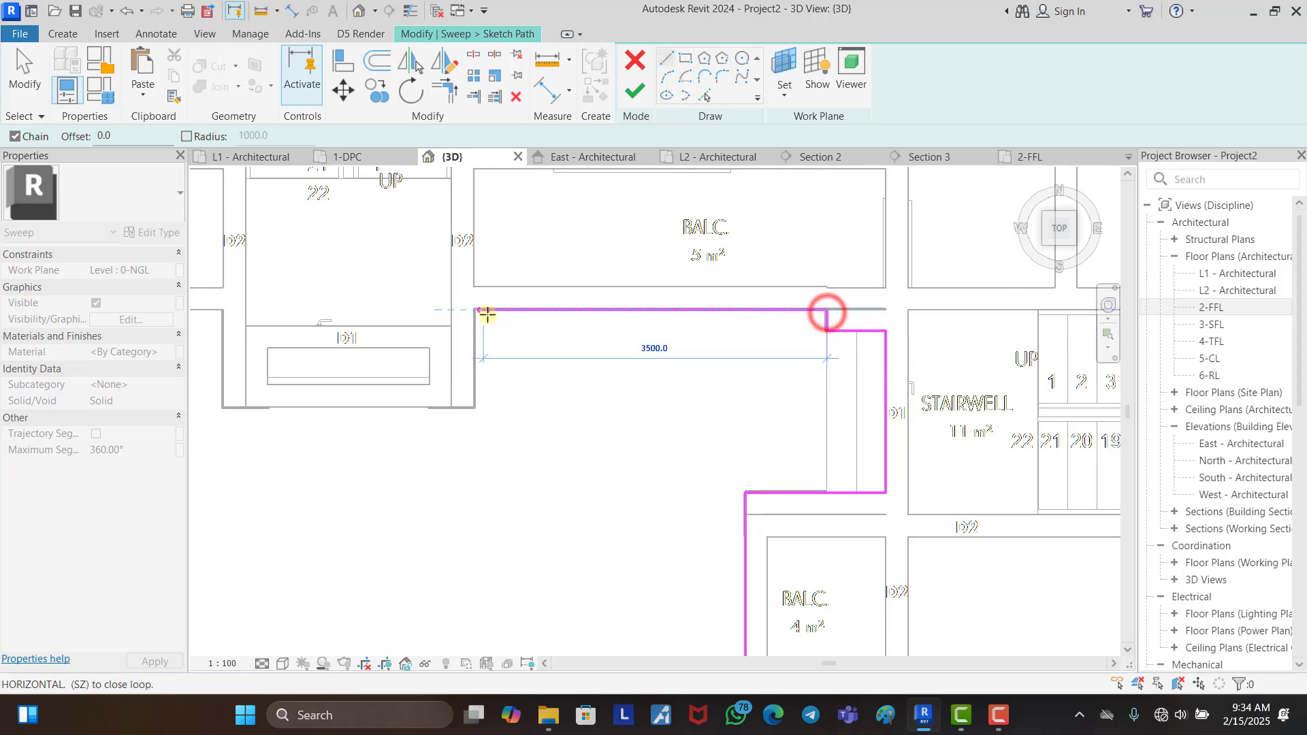
Step: Trace the sweep path along the main front face between the pier and the porch, and along the porch's east side
scroll(469, 308, "up", 2)
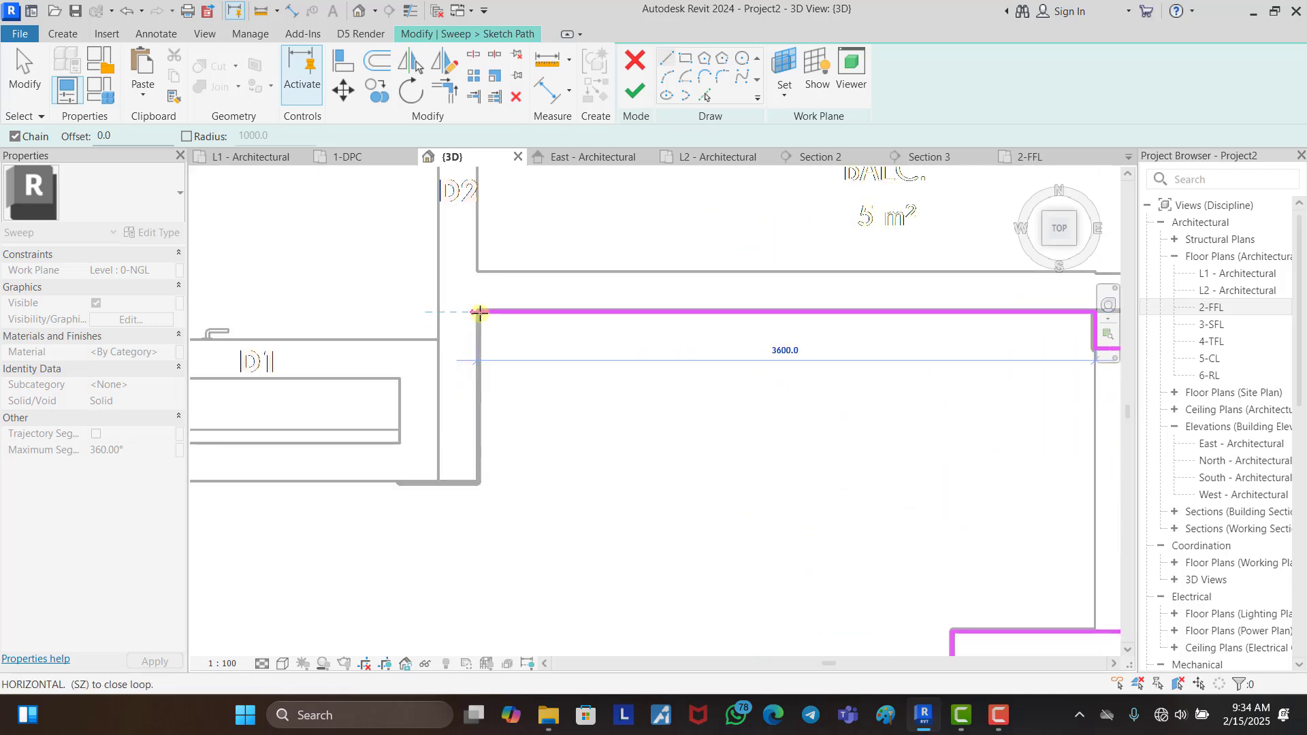
left_click(479, 312)
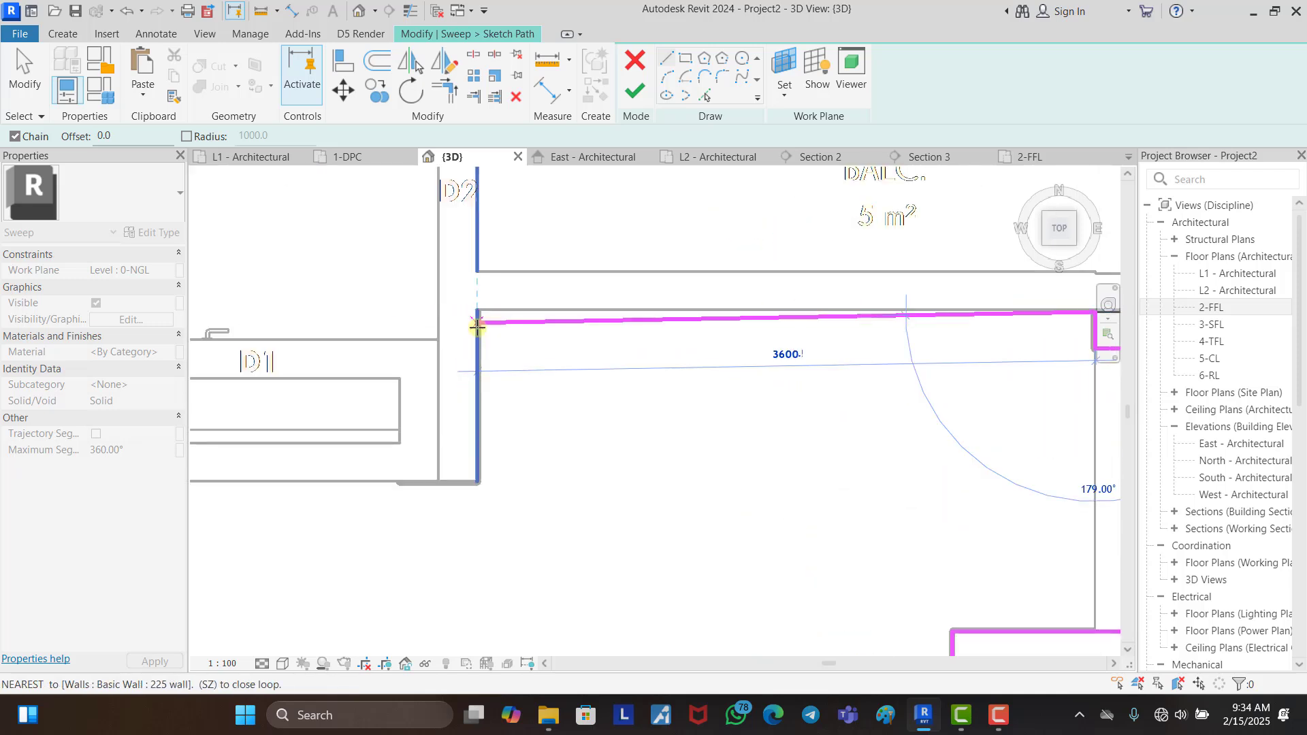
left_click(477, 482)
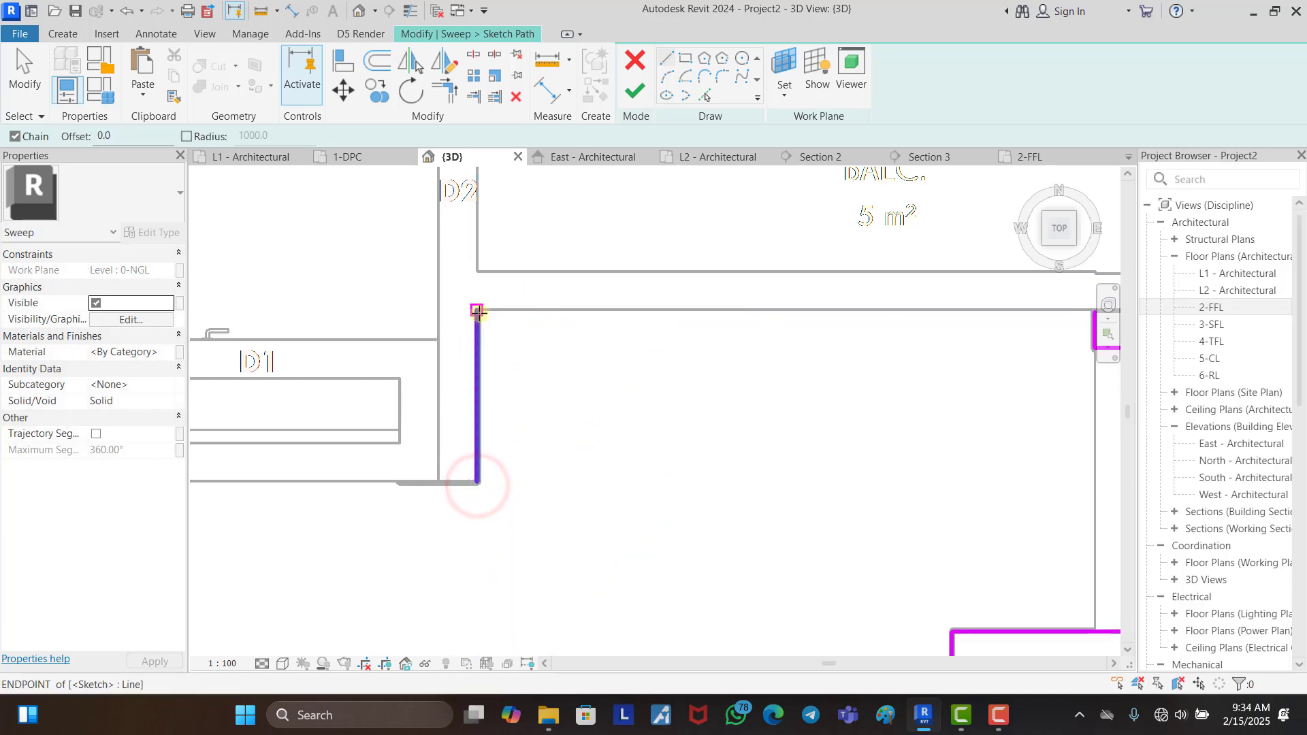
left_click(477, 311)
left_click(1087, 310)
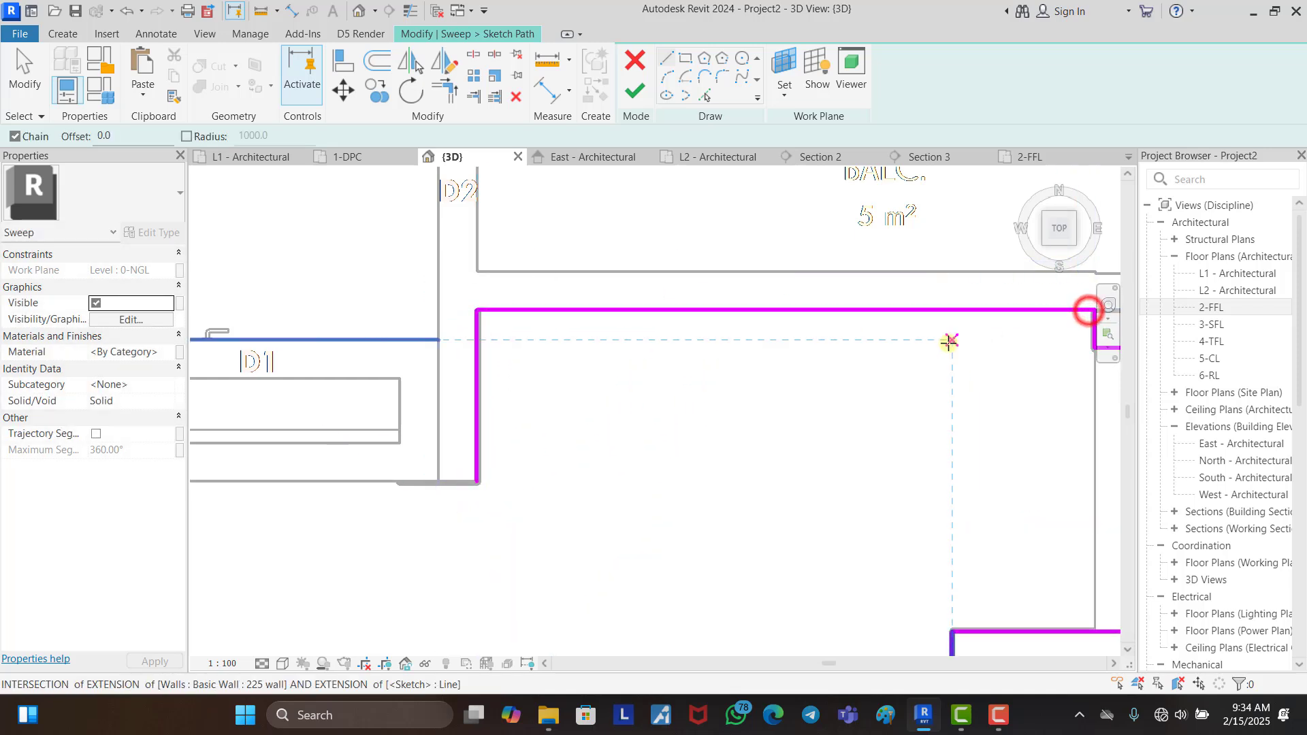
Step: Trace the sweep path across the entrance porch's front and back along its west side to the main wall
scroll(951, 341, "down", 3)
scroll(688, 426, "up", 2)
left_click(669, 427)
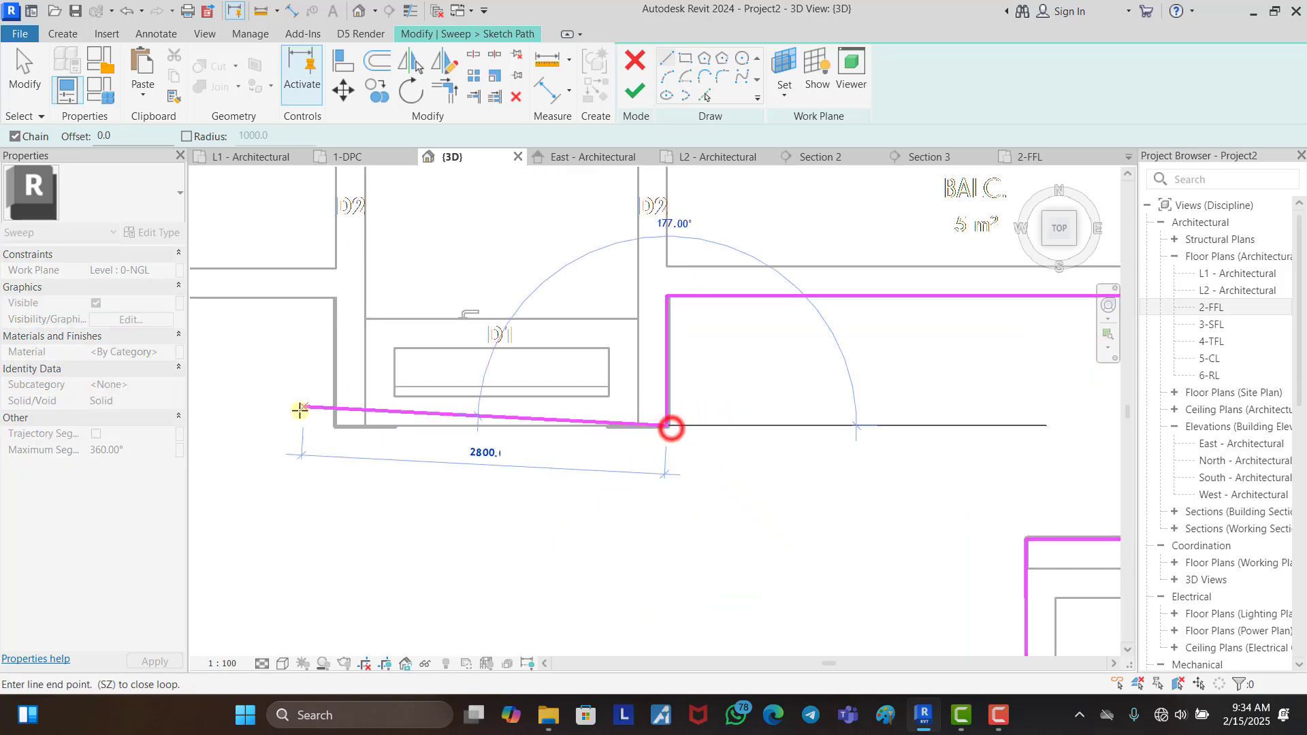
left_click(335, 427)
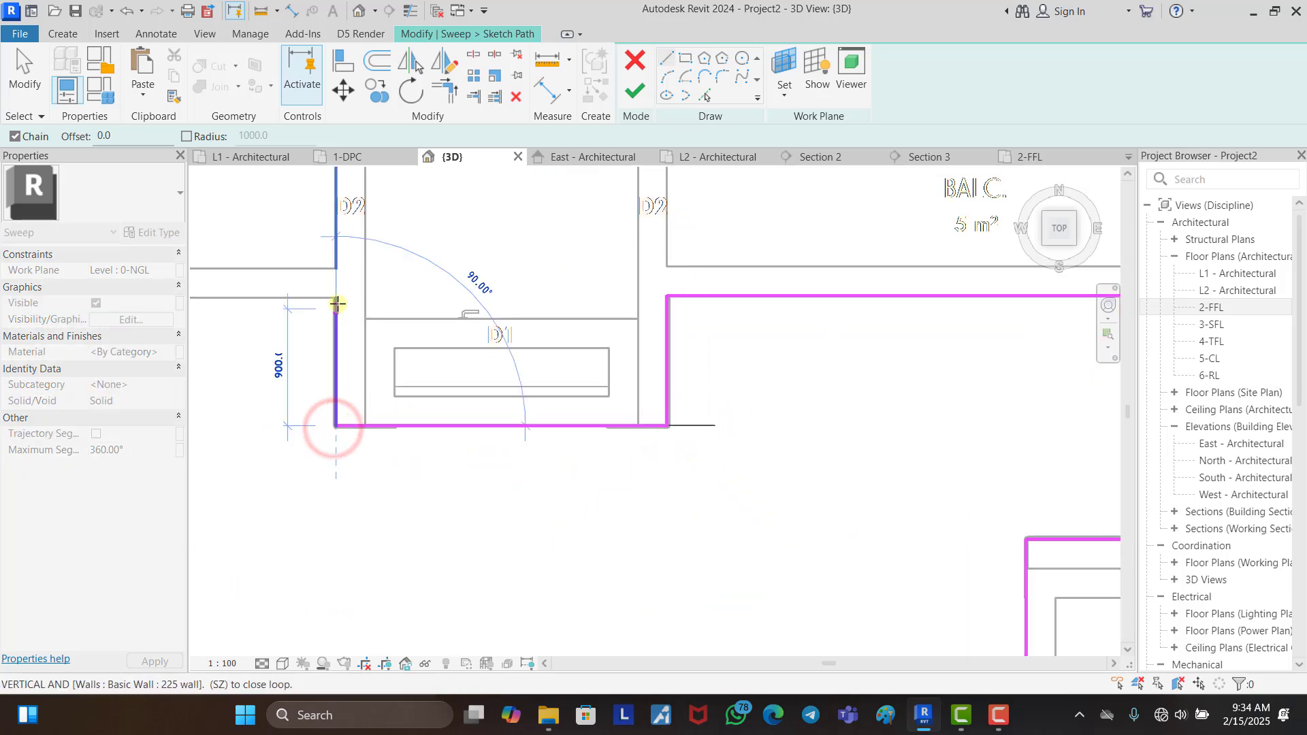
left_click(337, 298)
Step: Close the sweep path along the main front face from the porch to the building's west front corner
scroll(855, 376, "down", 5)
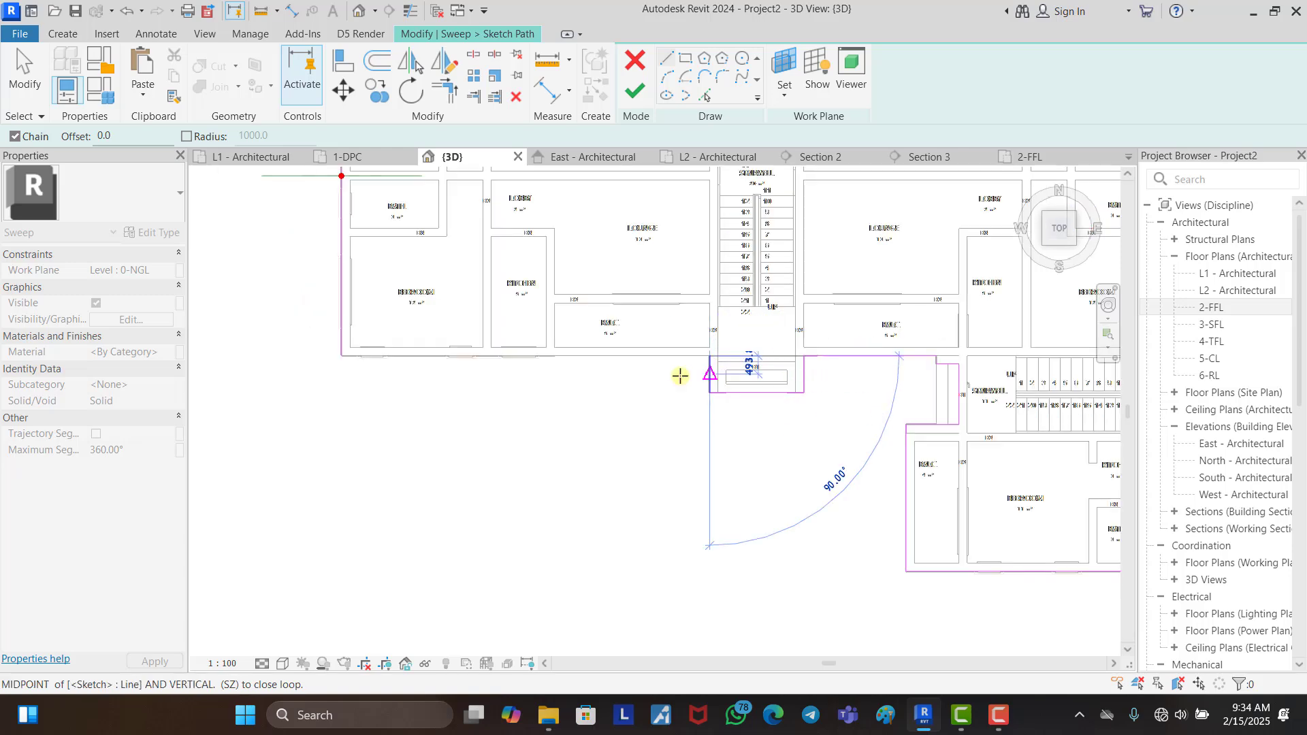
left_click(342, 356)
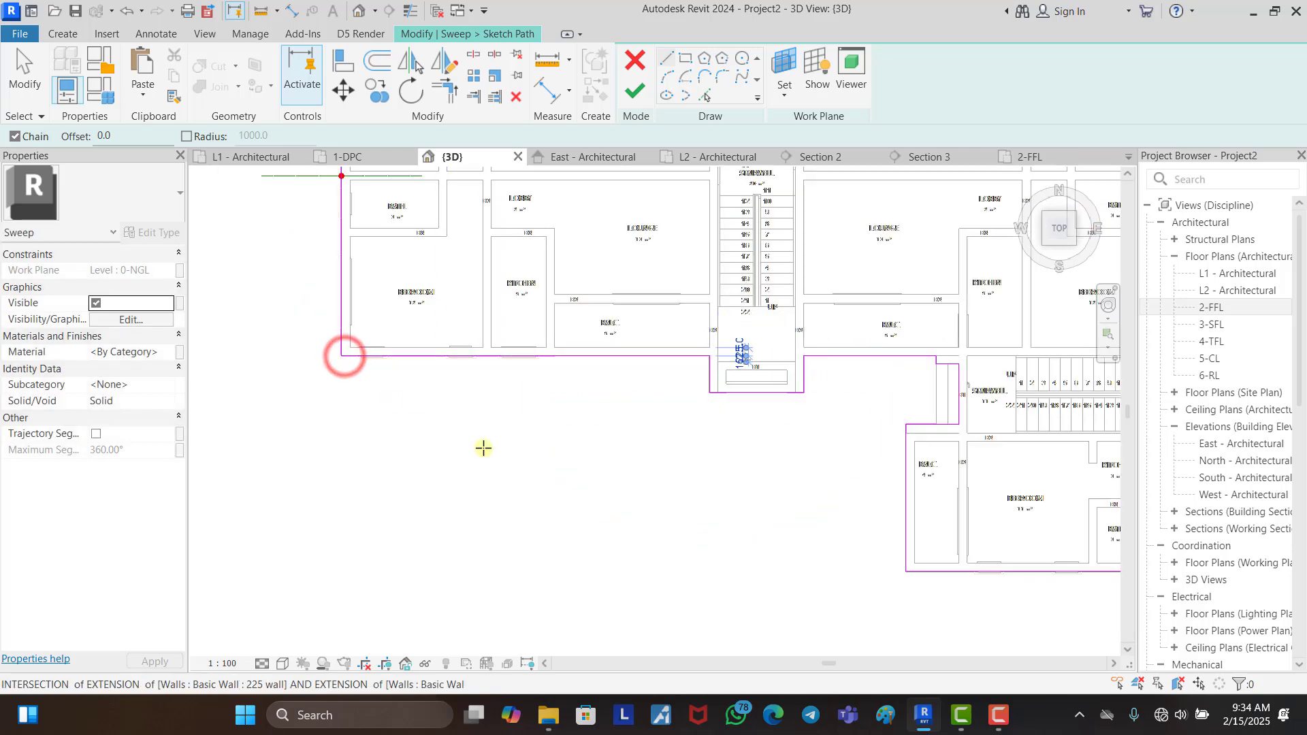
scroll(484, 448, "down", 4)
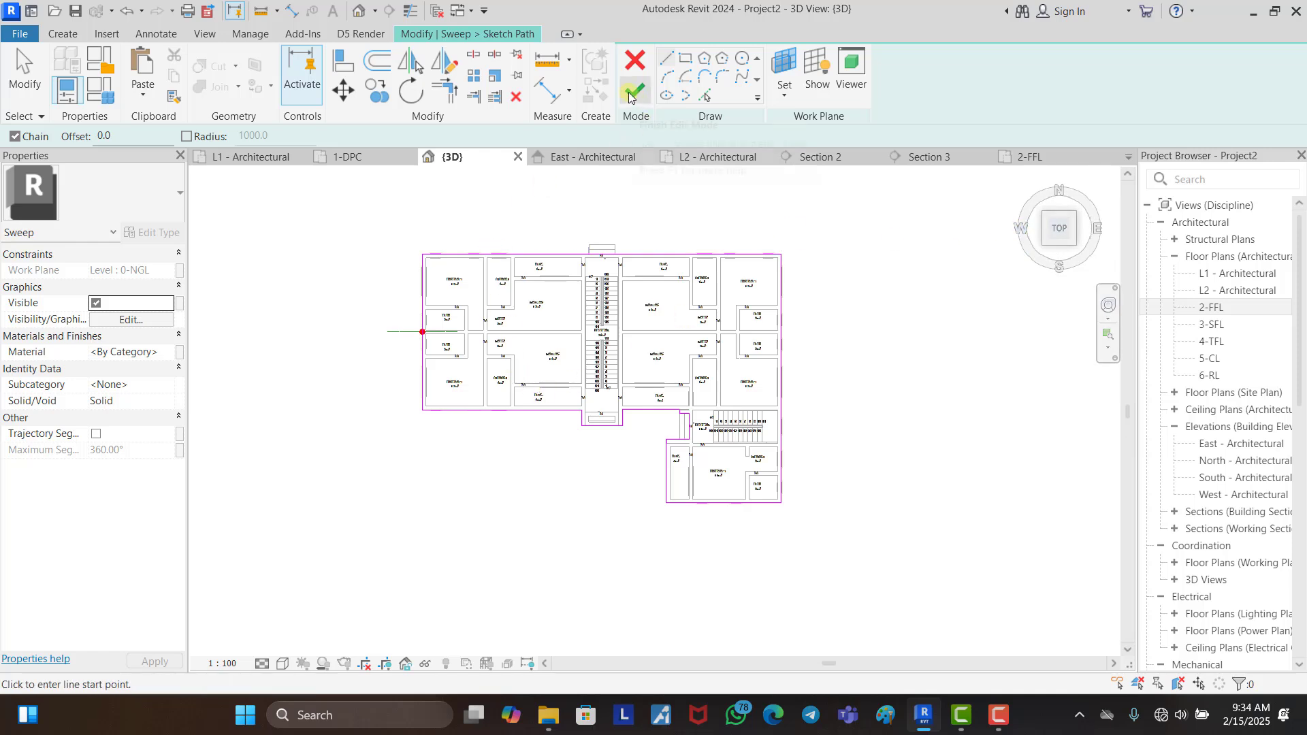
scroll(604, 433, "up", 2)
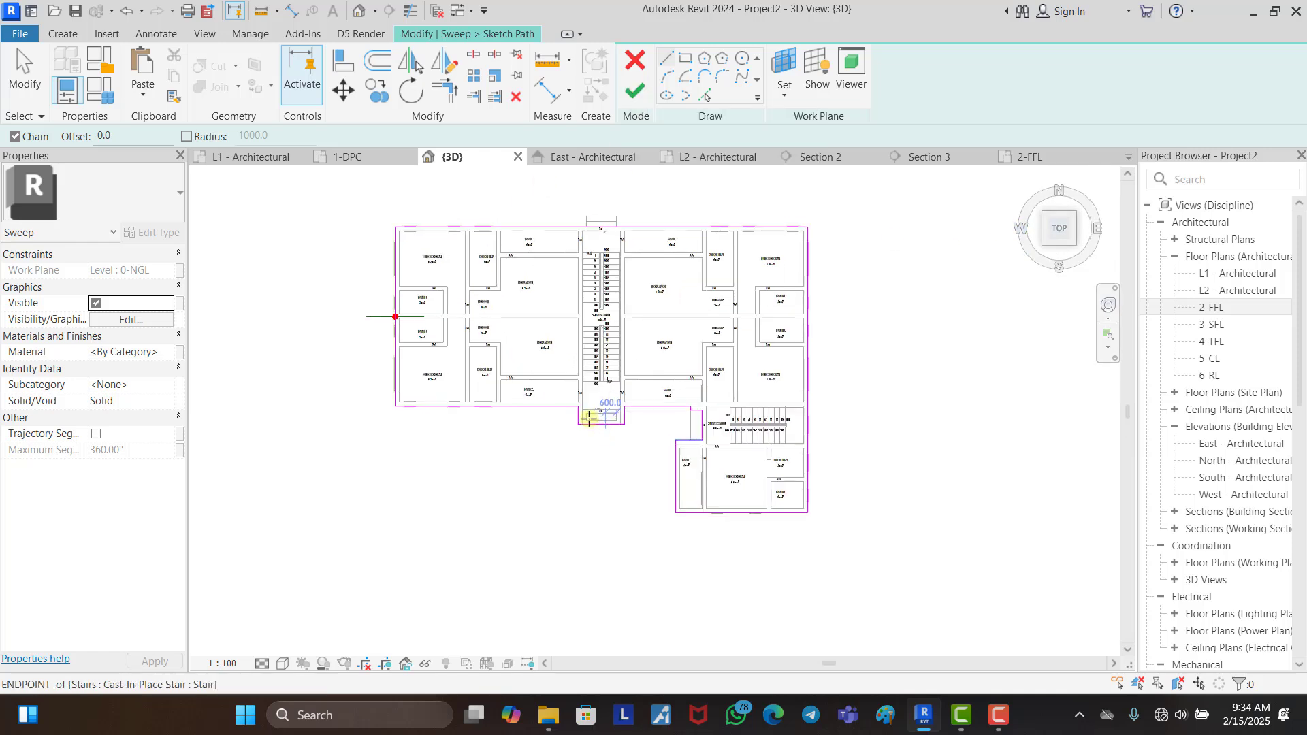
key("Escape")
key("Escape")
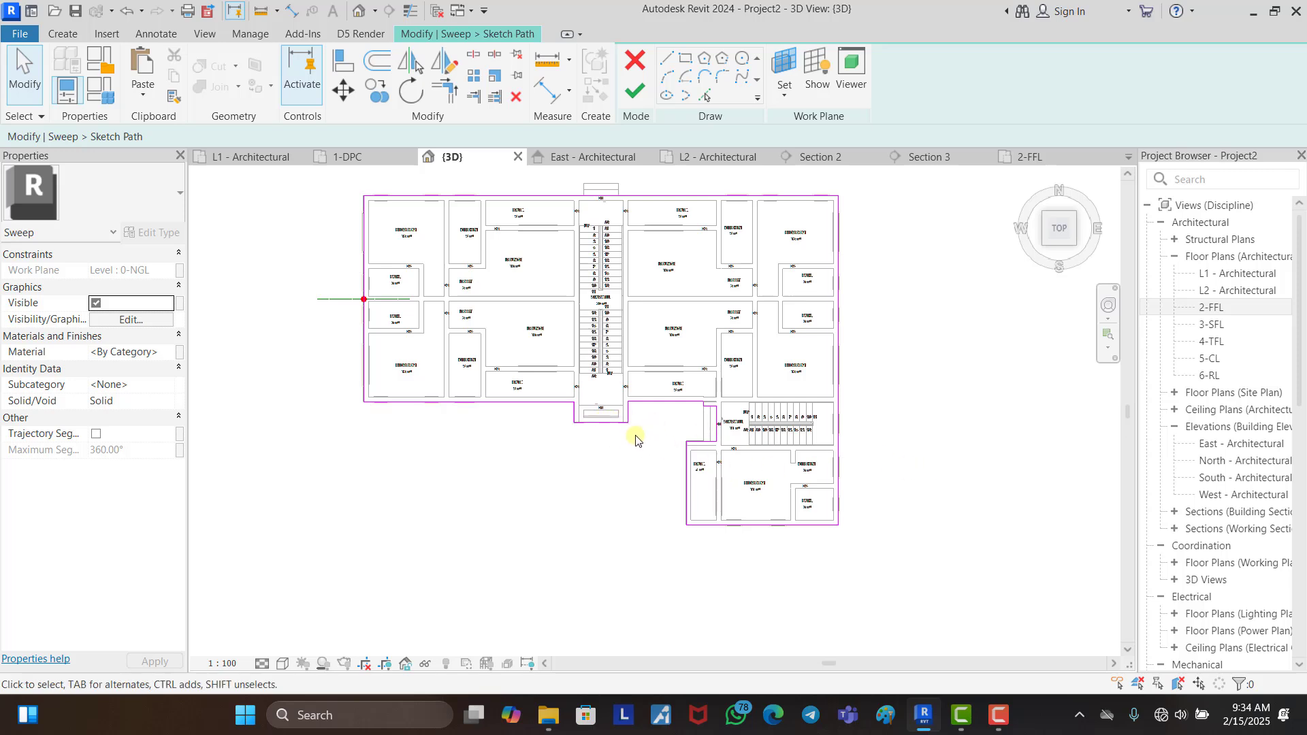
Step: Delete the three sweep path segments around the entrance porch
scroll(635, 439, "up", 2)
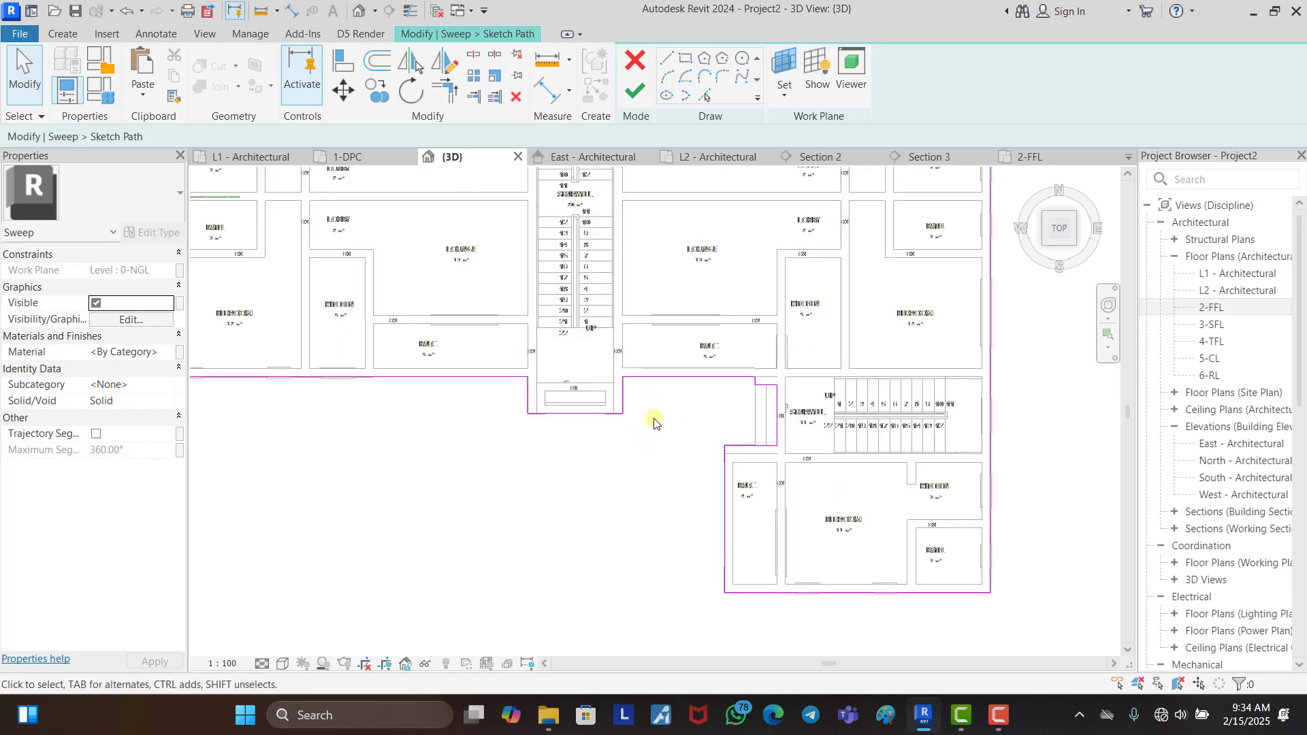
left_click_drag(657, 444, 487, 399)
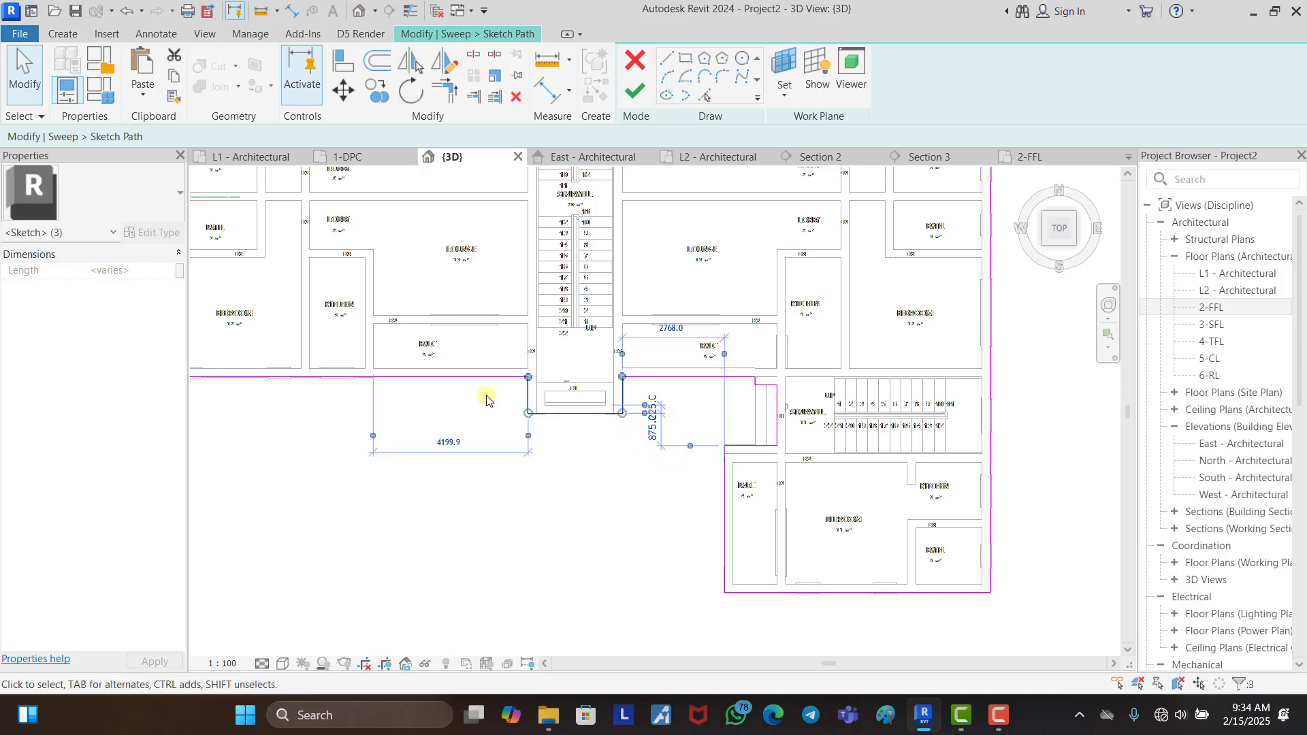
key("Escape")
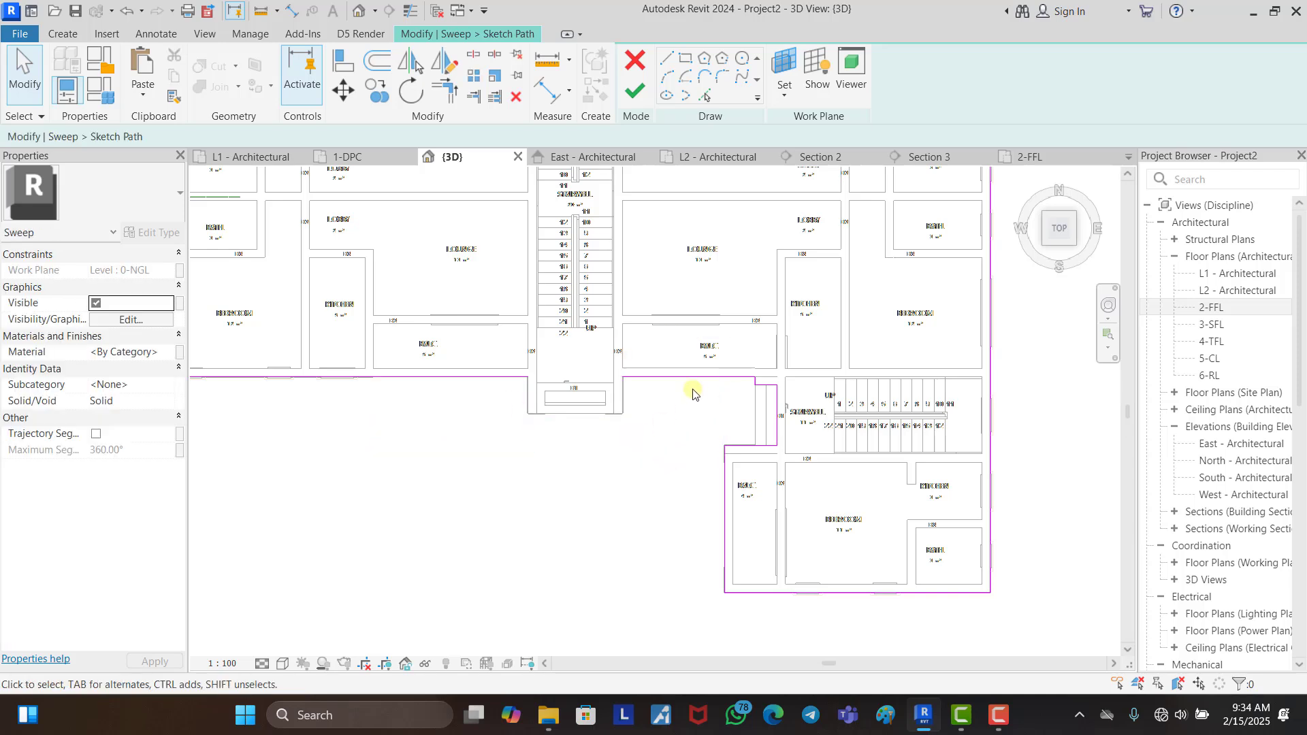
Step: Try to join the two collinear front path segments across the porch opening with Trim/Extend to Corner
left_click(444, 89)
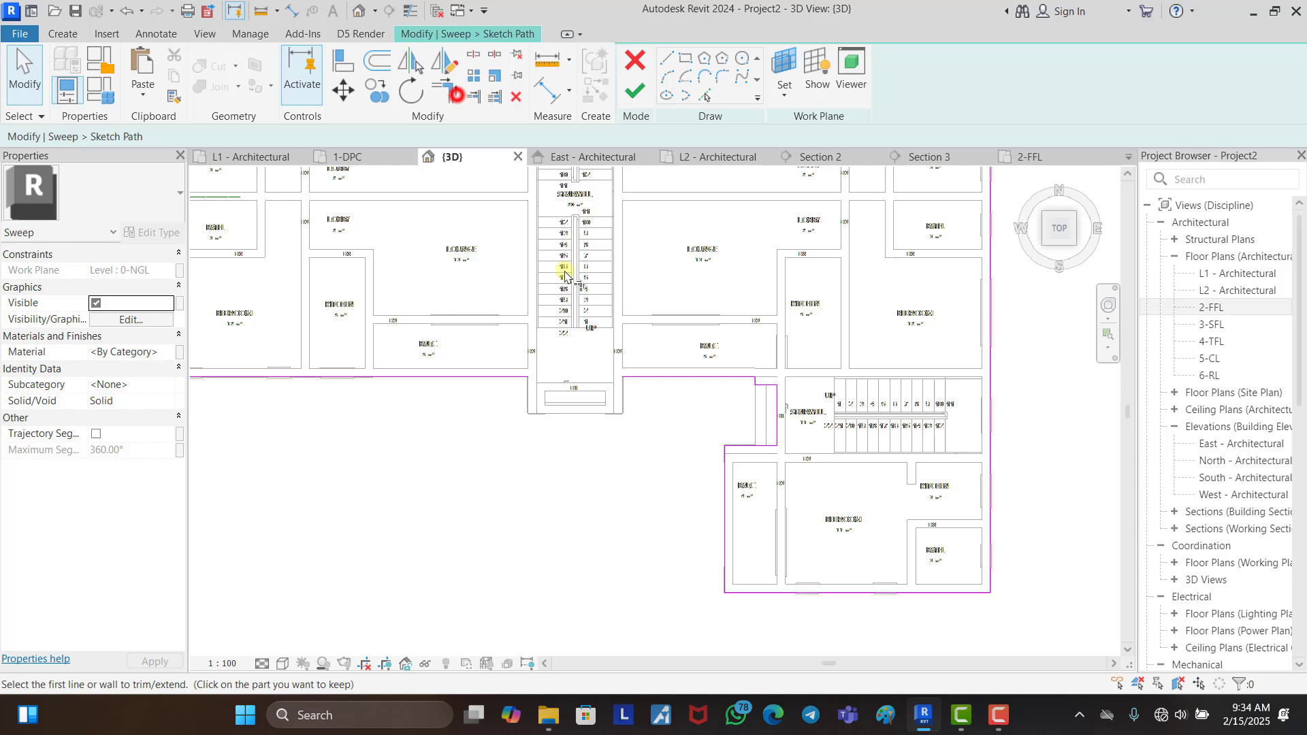
left_click(678, 373)
left_click(493, 376)
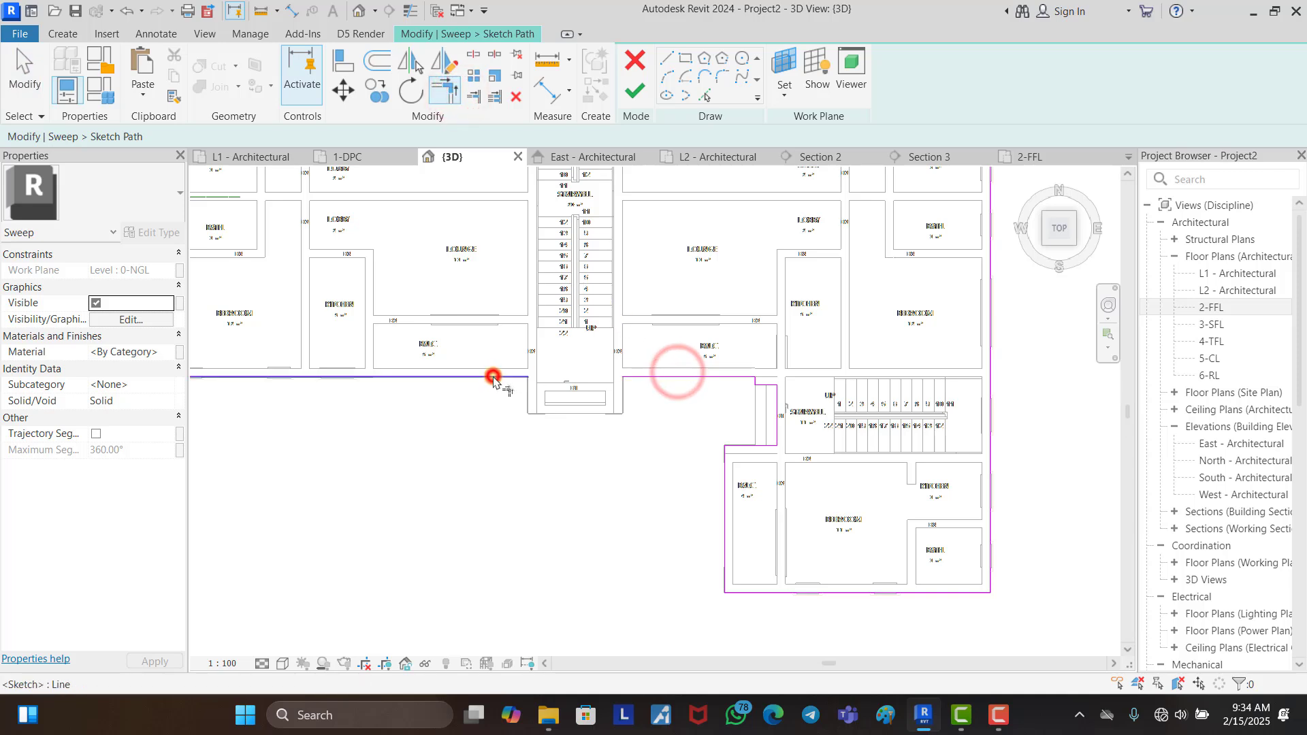
left_click(661, 378)
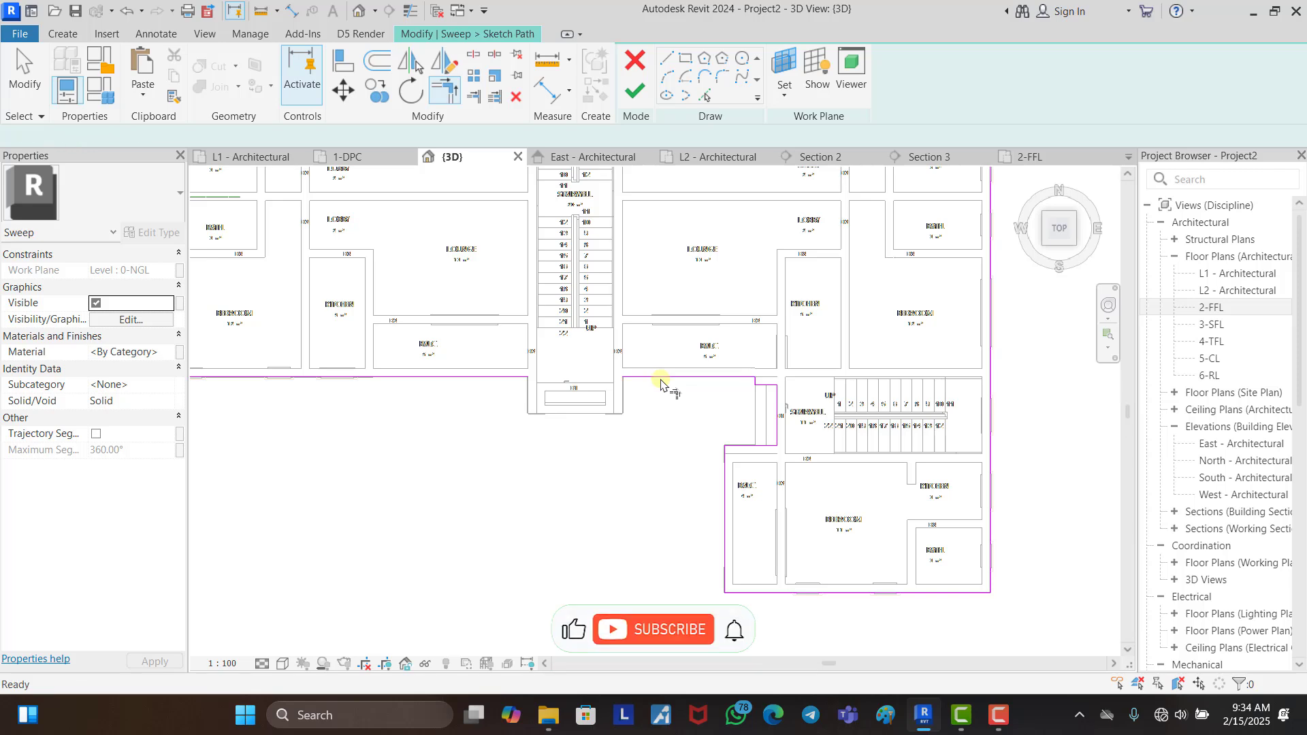
key("Escape")
Step: Delete the front path segment east of the porch and extend the western segment across to the short return at the stairwell entrance
left_click(657, 377)
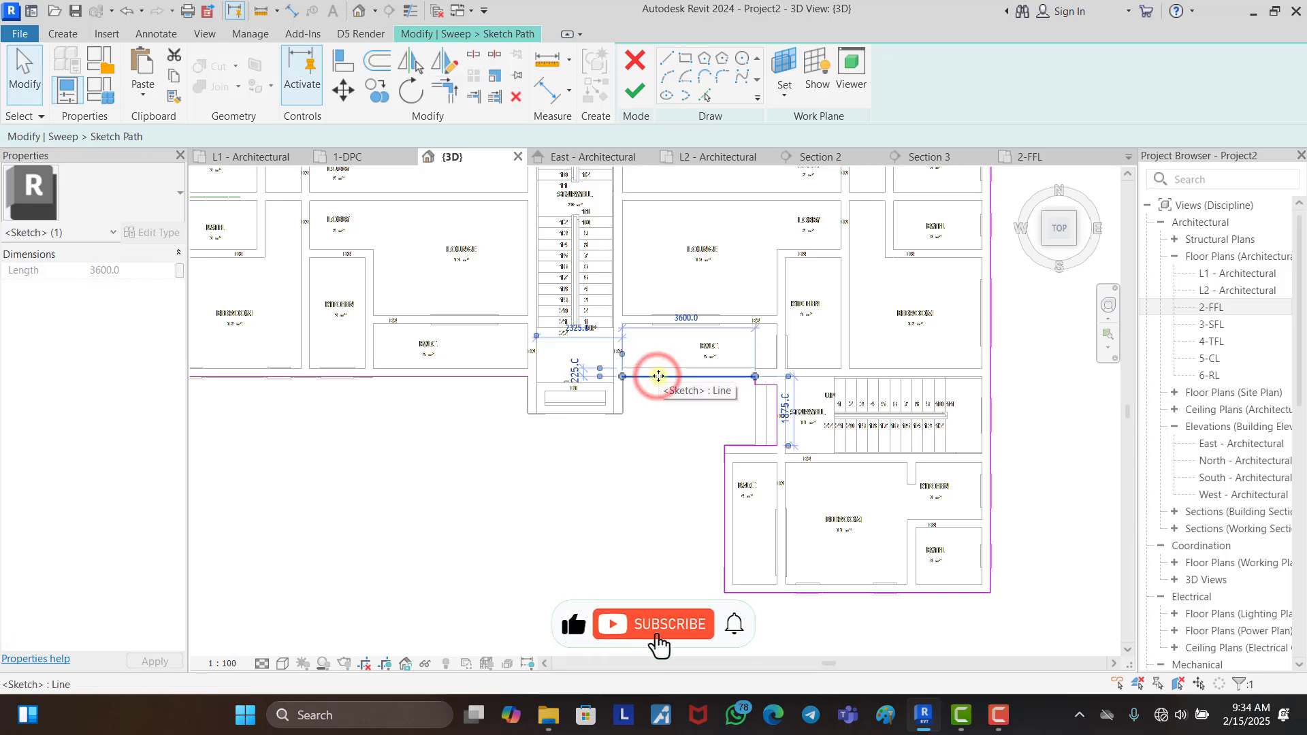
key("Delete")
left_click(451, 99)
scroll(582, 388, "up", 3)
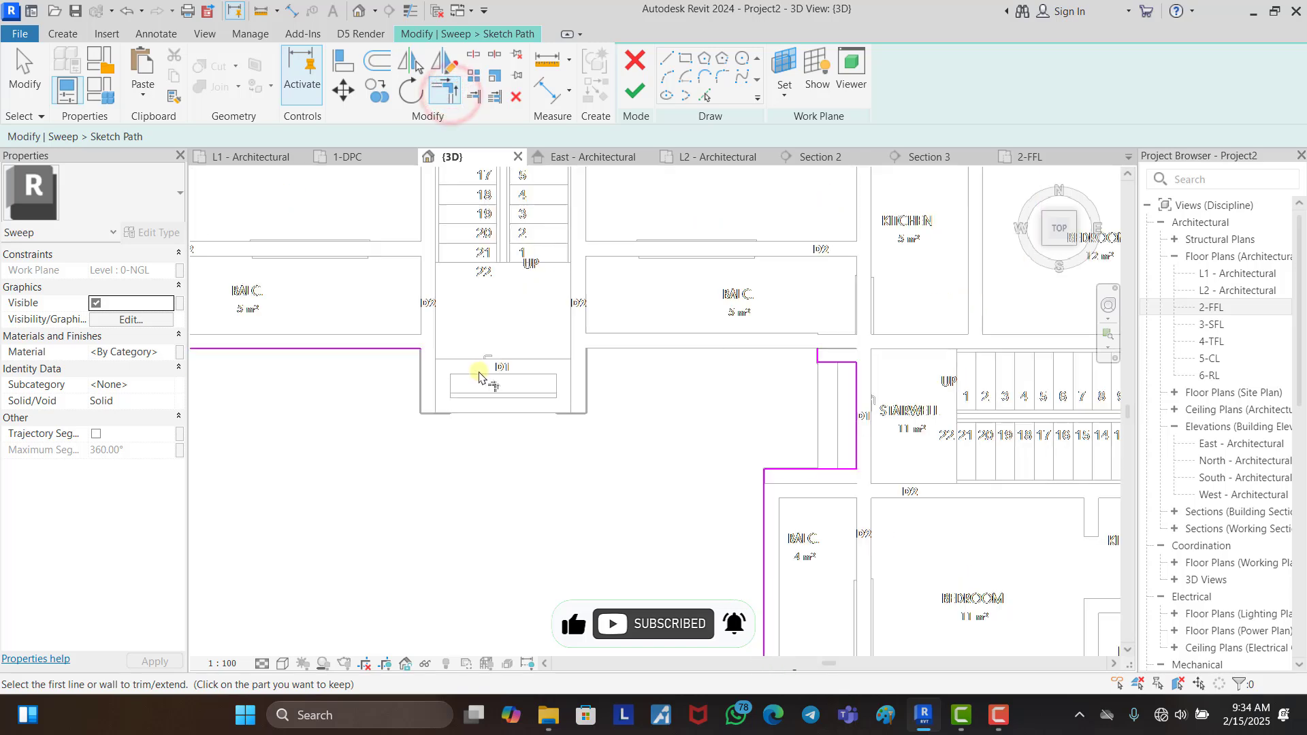
left_click(393, 353)
left_click(818, 354)
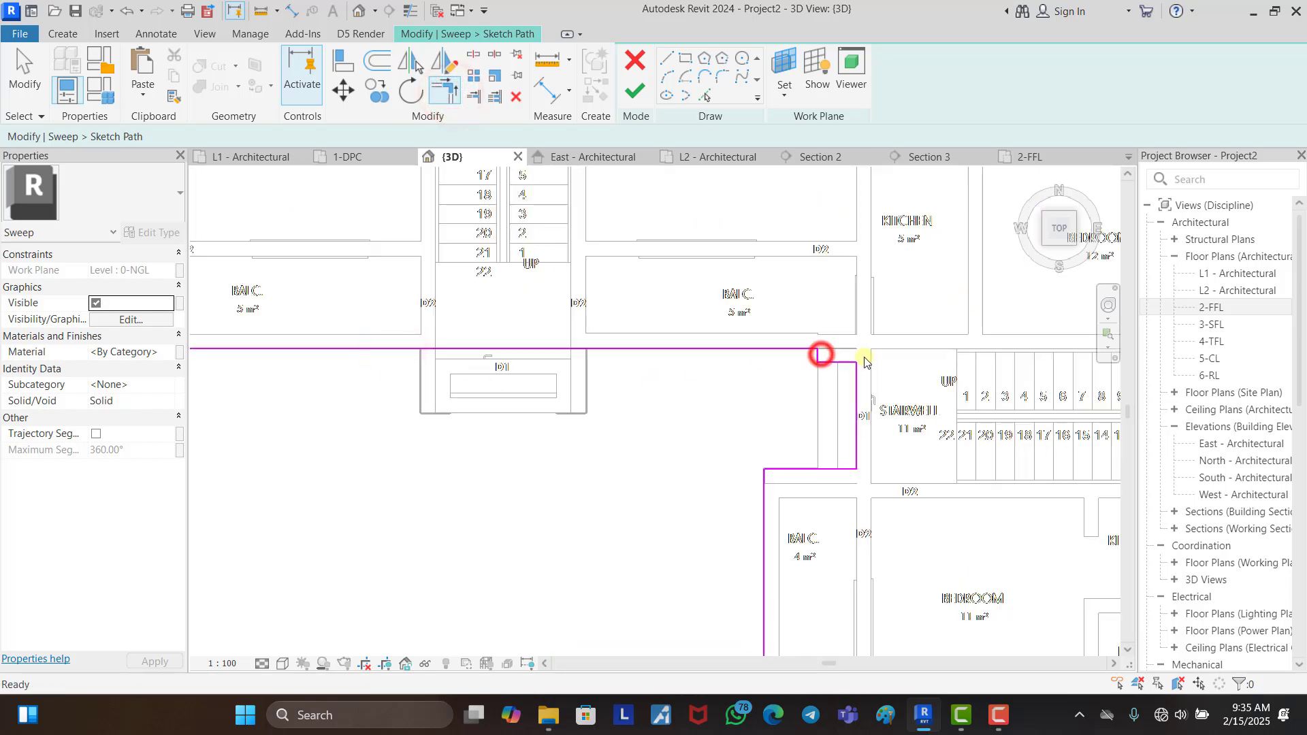
key("Escape")
Step: Delete the two short jog segments of the path around the pier at the stairwell entrance
scroll(946, 395, "down", 1)
scroll(946, 395, "down", 2)
scroll(913, 379, "up", 5)
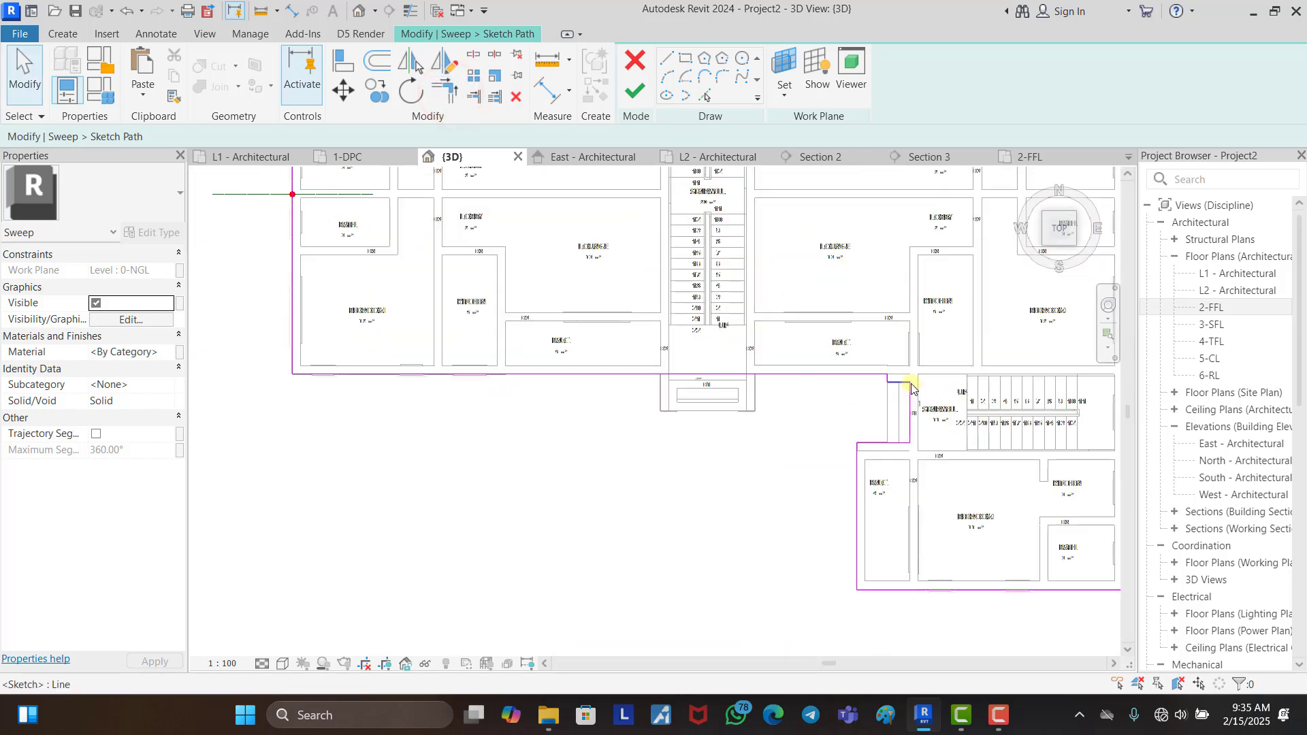
left_click_drag(864, 364, 801, 412)
key("Delete")
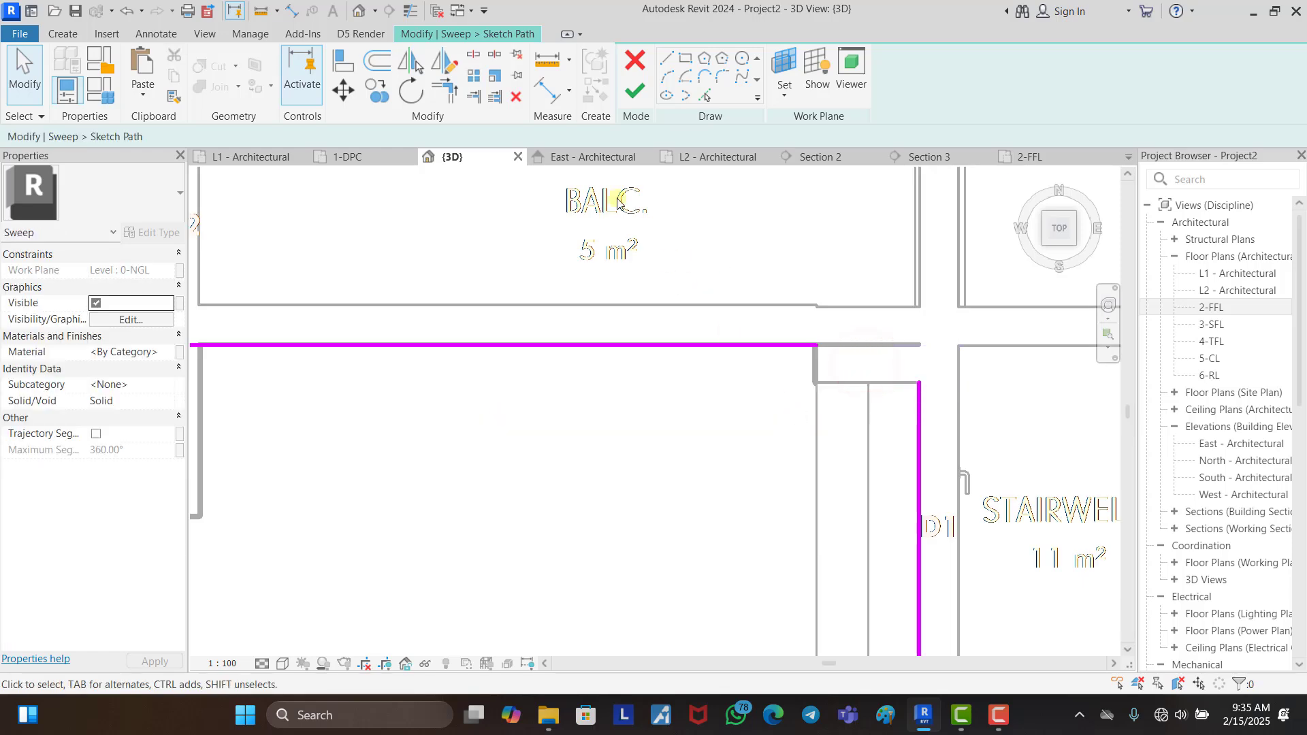
Step: Join the front path line and the stairwell wall line into a single corner with Trim/Extend, and finish the sweep path
left_click(445, 89)
left_click(781, 344)
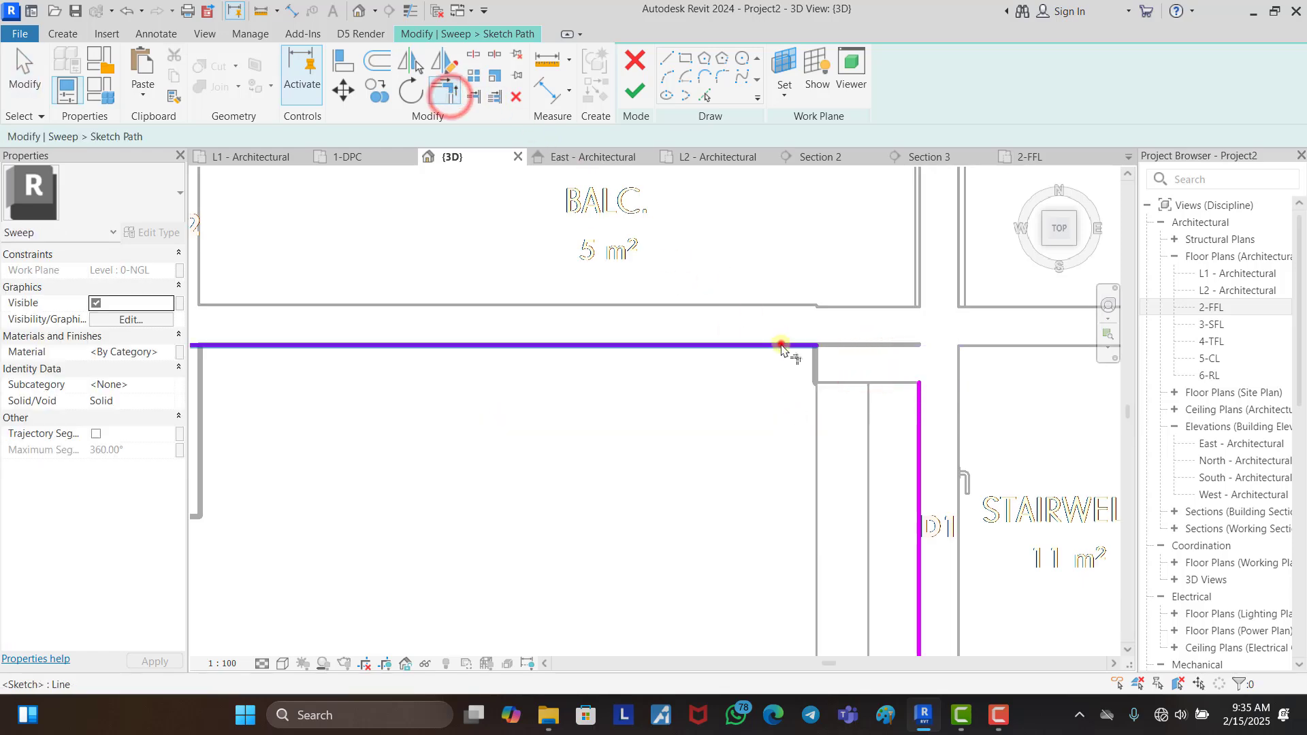
left_click(919, 435)
key("Escape")
scroll(885, 409, "down", 5)
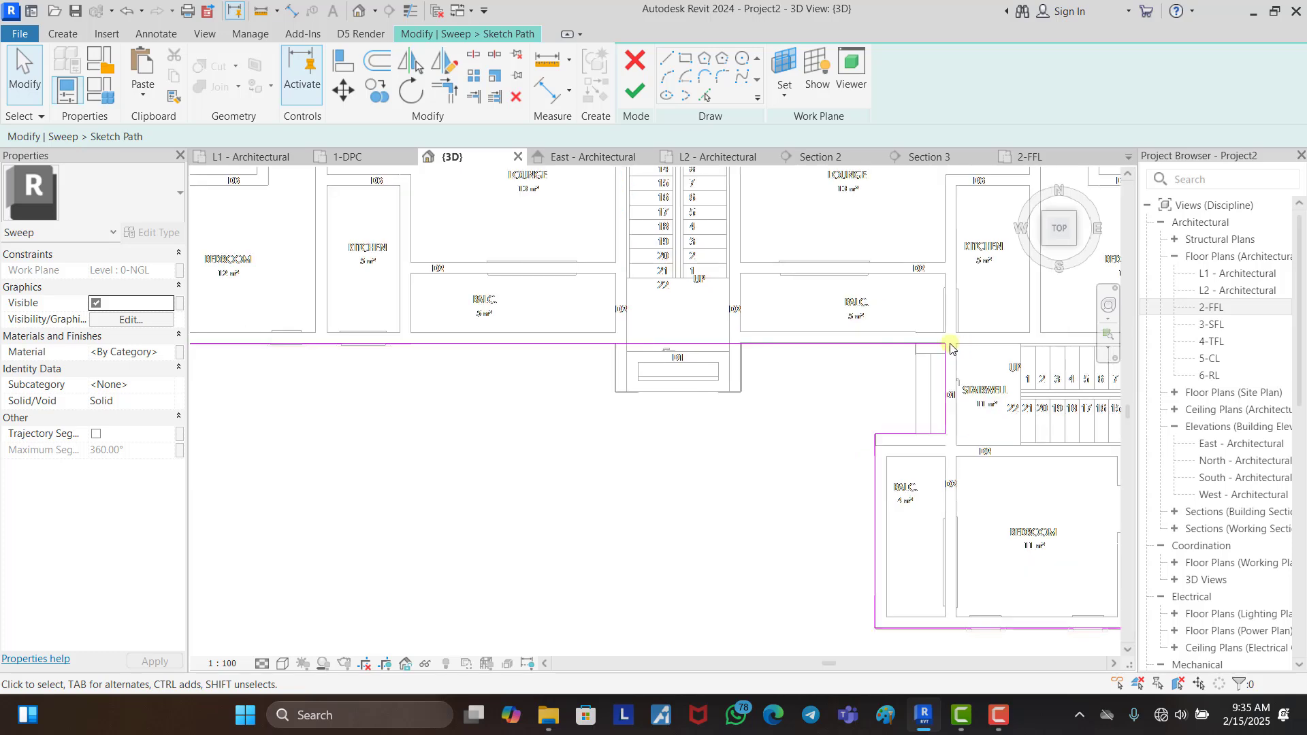
left_click(637, 95)
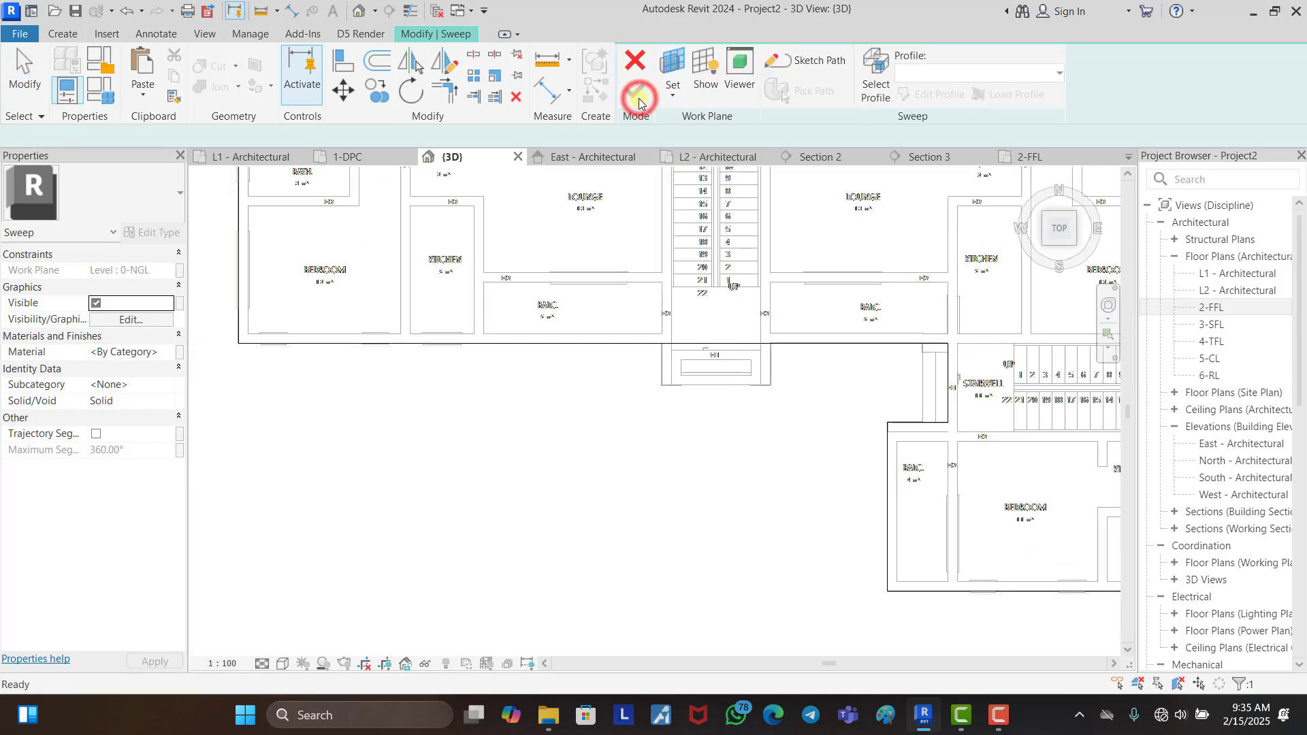
Step: Switch to the front view of the building and open the sweep's profile for editing
left_click(1056, 257)
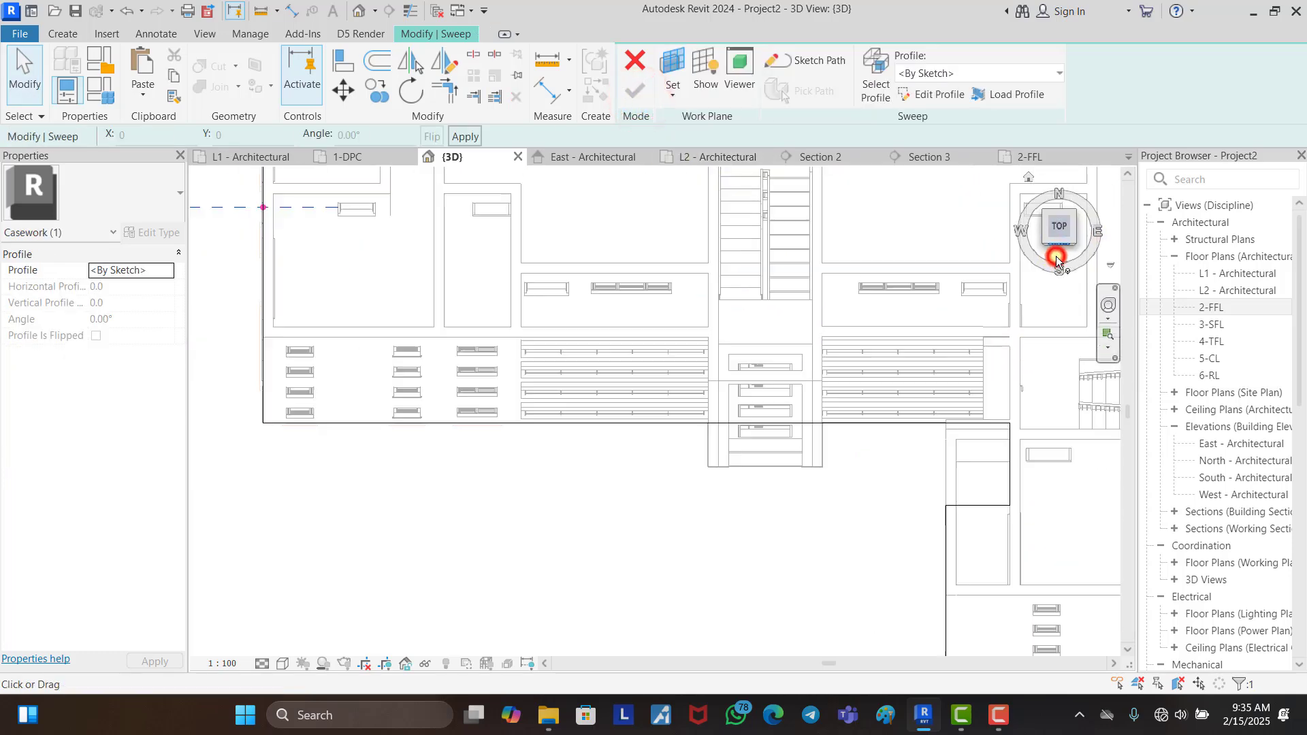
scroll(655, 534, "down", 2)
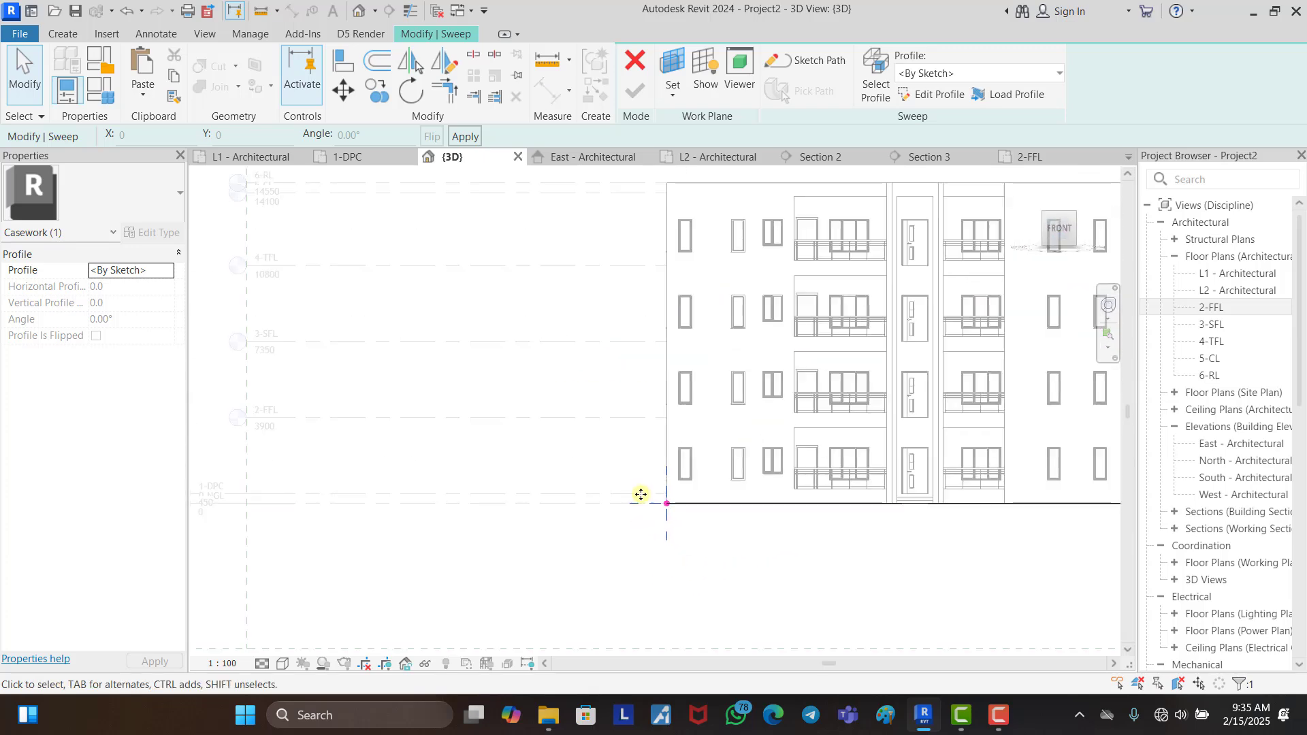
scroll(612, 444, "down", 2)
left_click(941, 98)
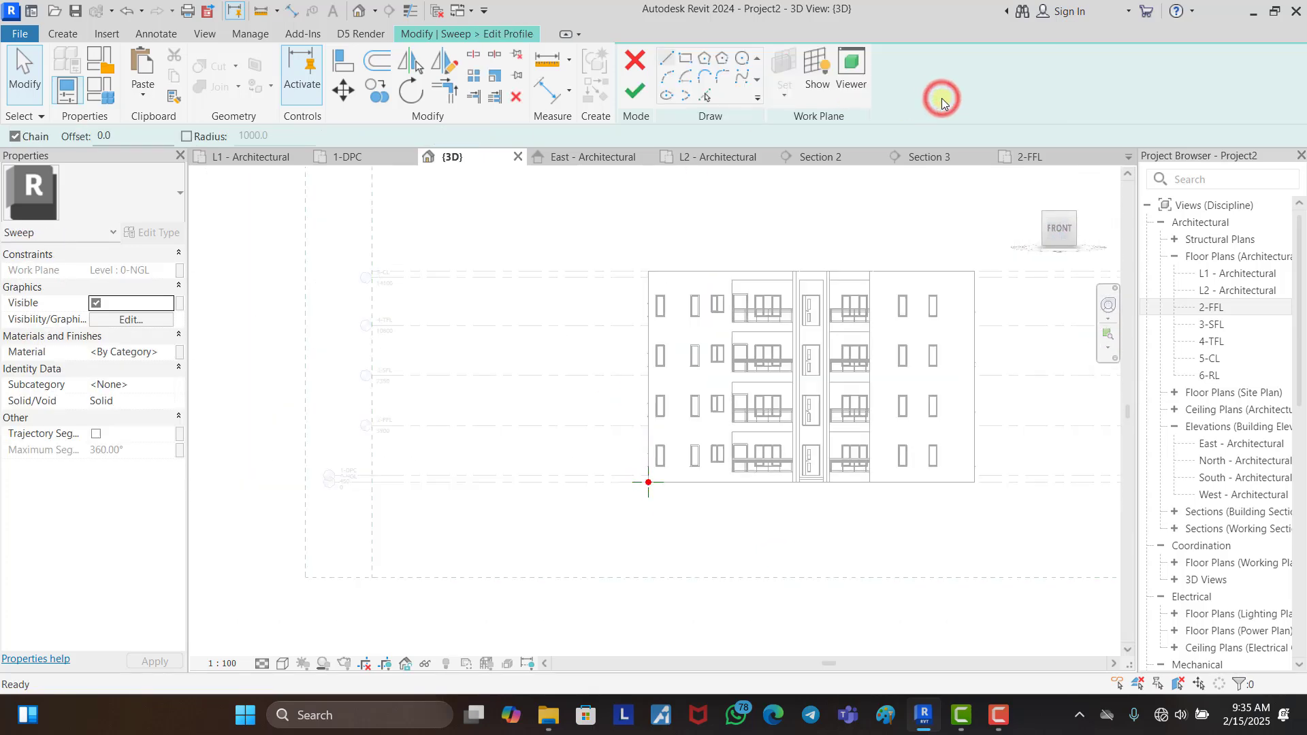
Step: Draw a closed rectangular profile 600 mm wide and 300 mm deep outward from the building's upper west corner, just below level 6-RL
scroll(634, 262, "up", 4)
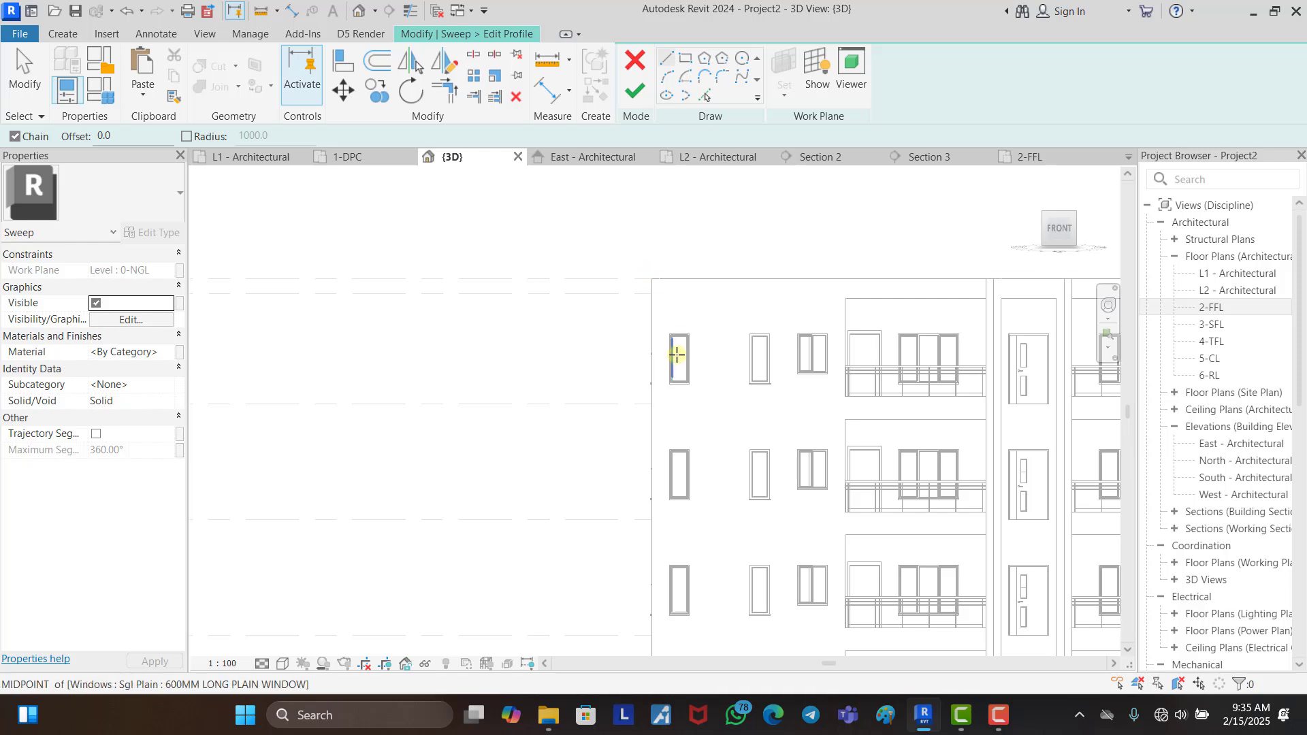
scroll(677, 353, "down", 2)
scroll(660, 309, "up", 1)
scroll(657, 310, "up", 3)
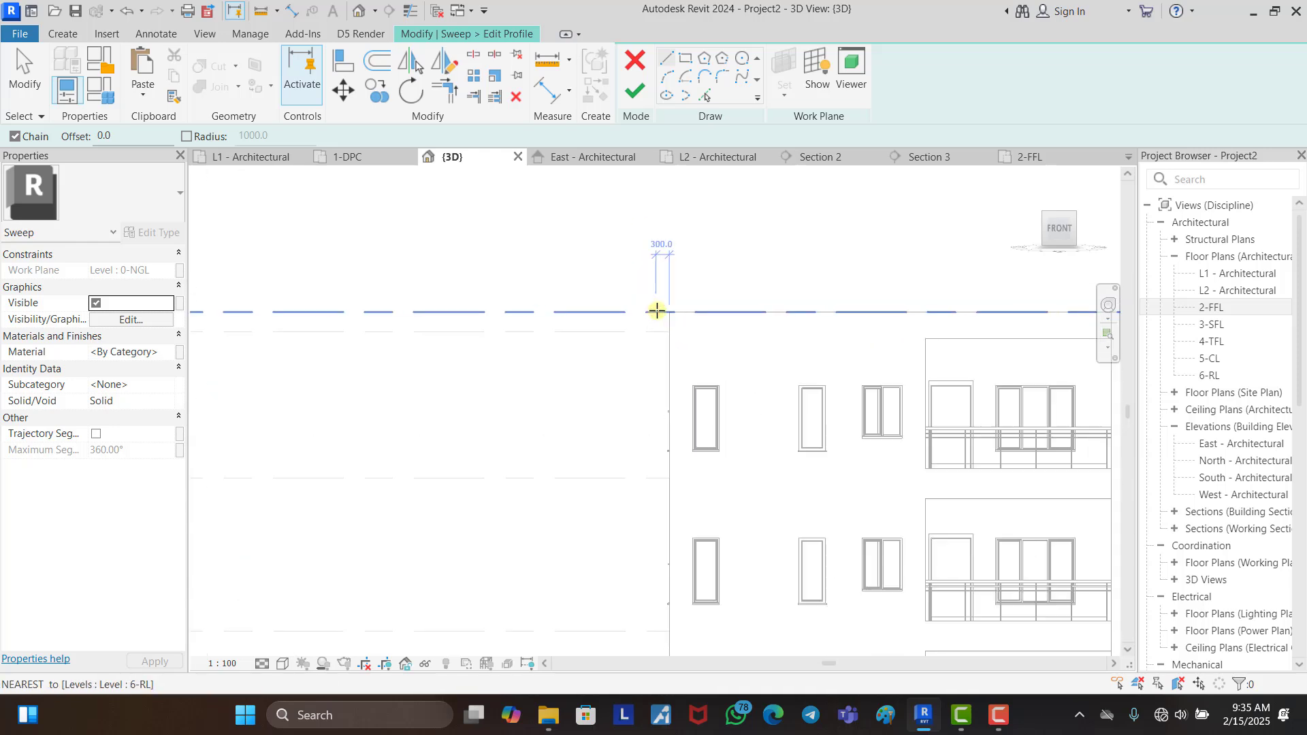
left_click(683, 356)
scroll(684, 348, "up", 2)
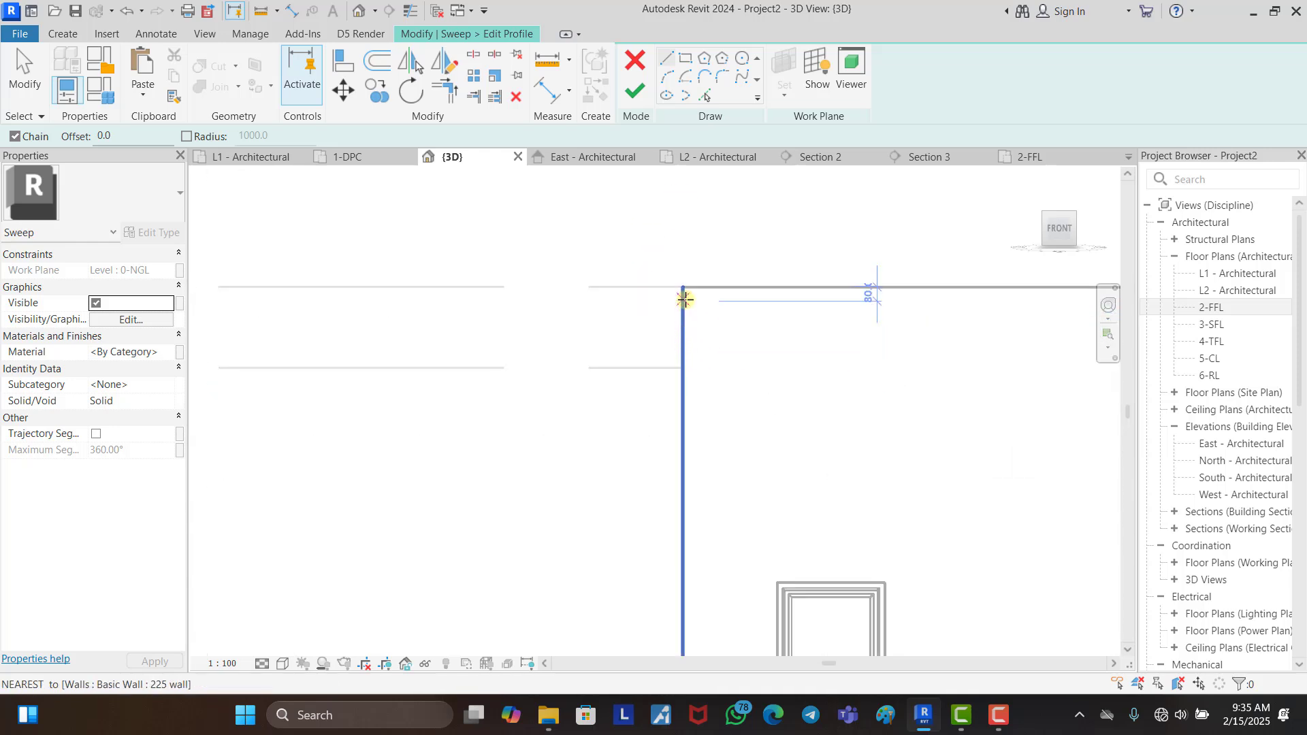
left_click(684, 289)
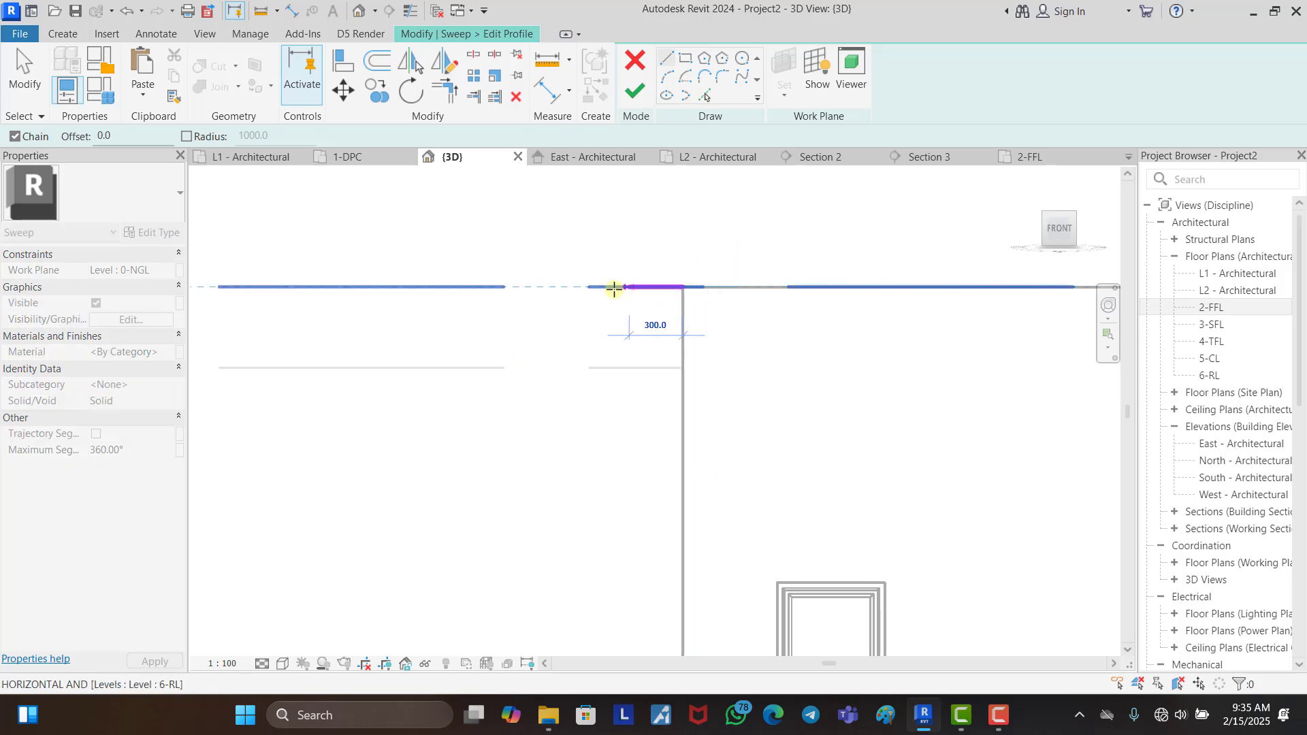
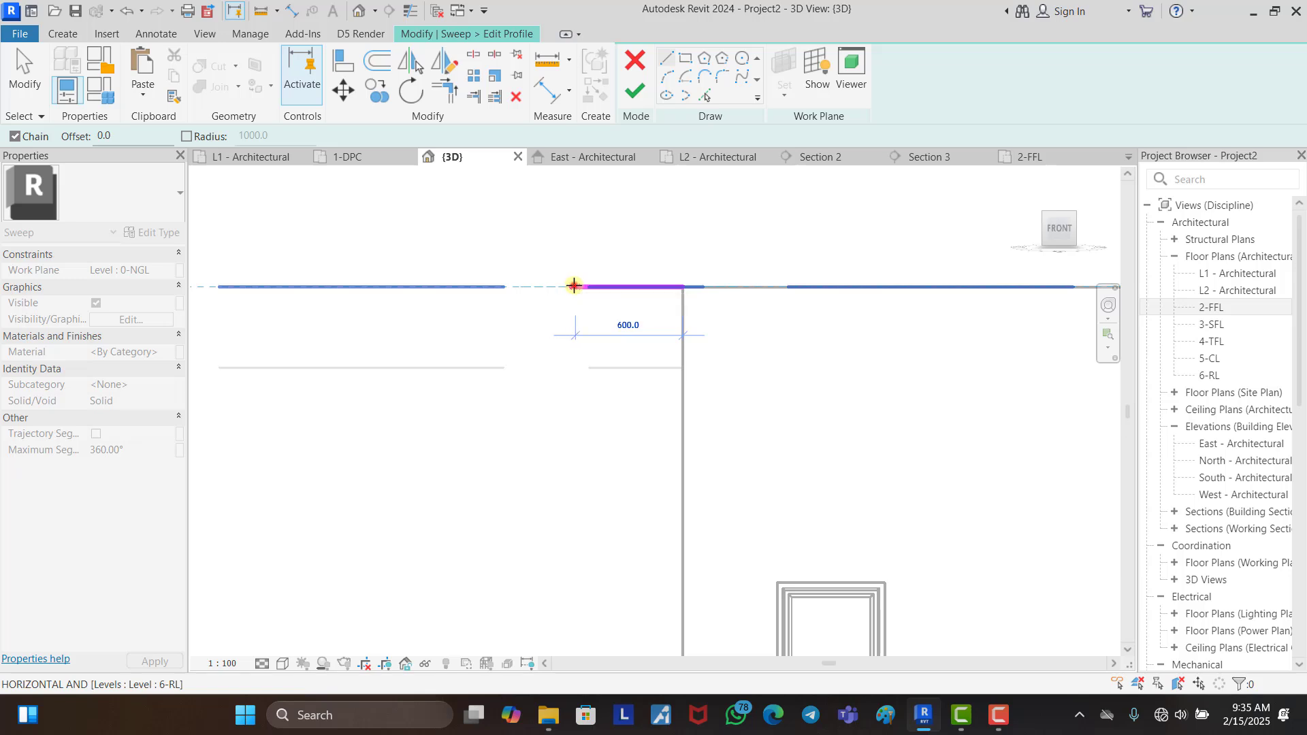
left_click(574, 285)
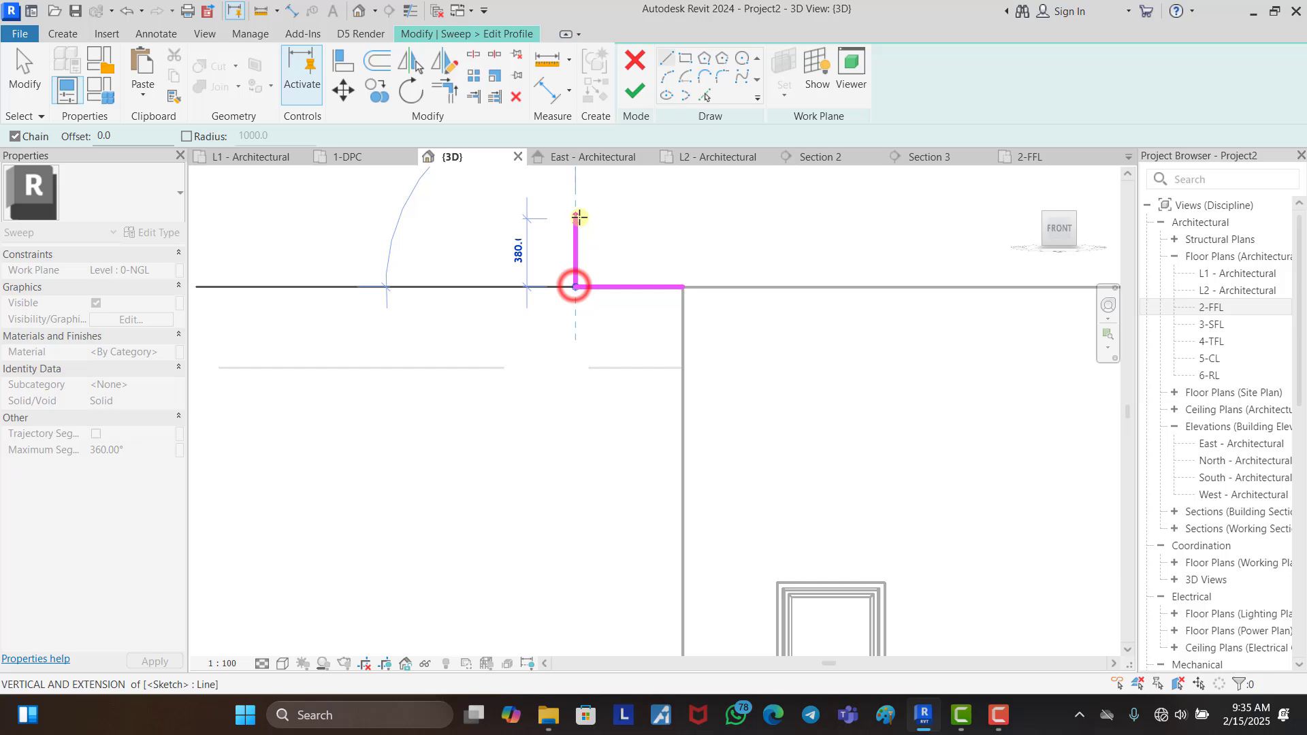
left_click(576, 340)
left_click(683, 341)
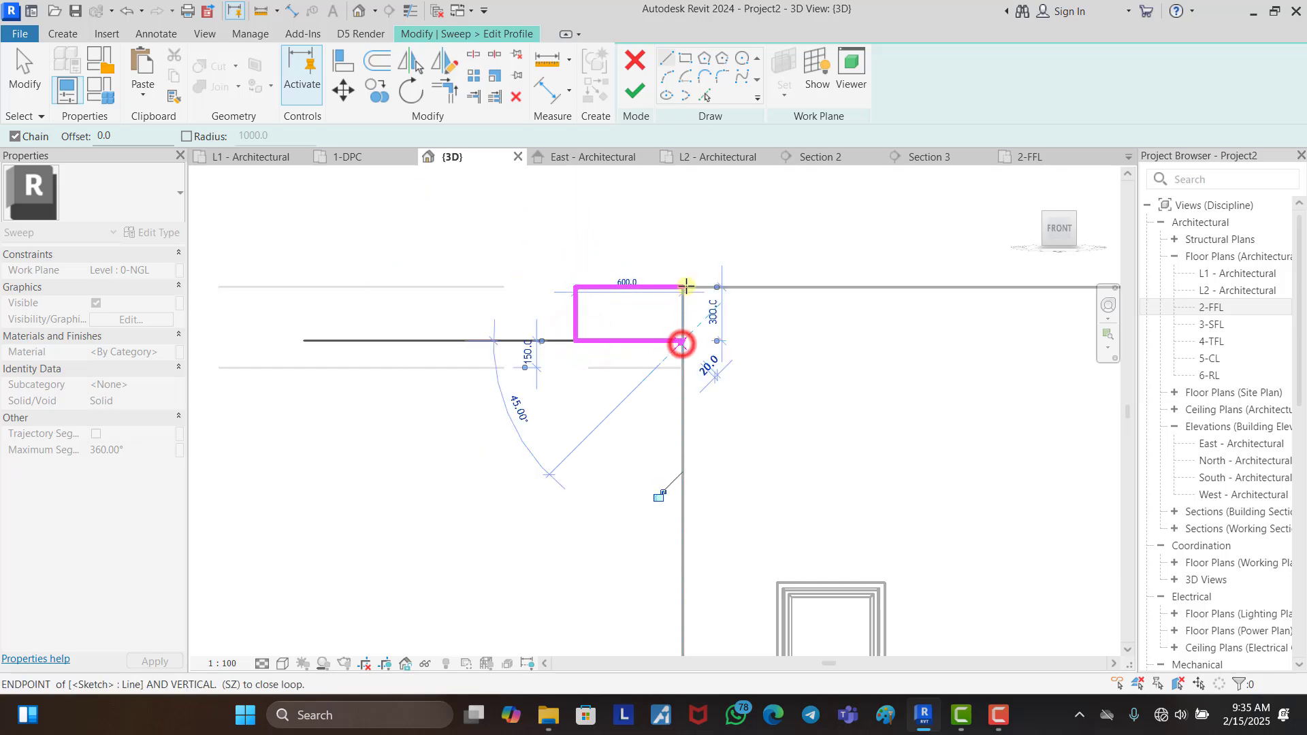
left_click(684, 286)
right_click(690, 251)
left_click(726, 262)
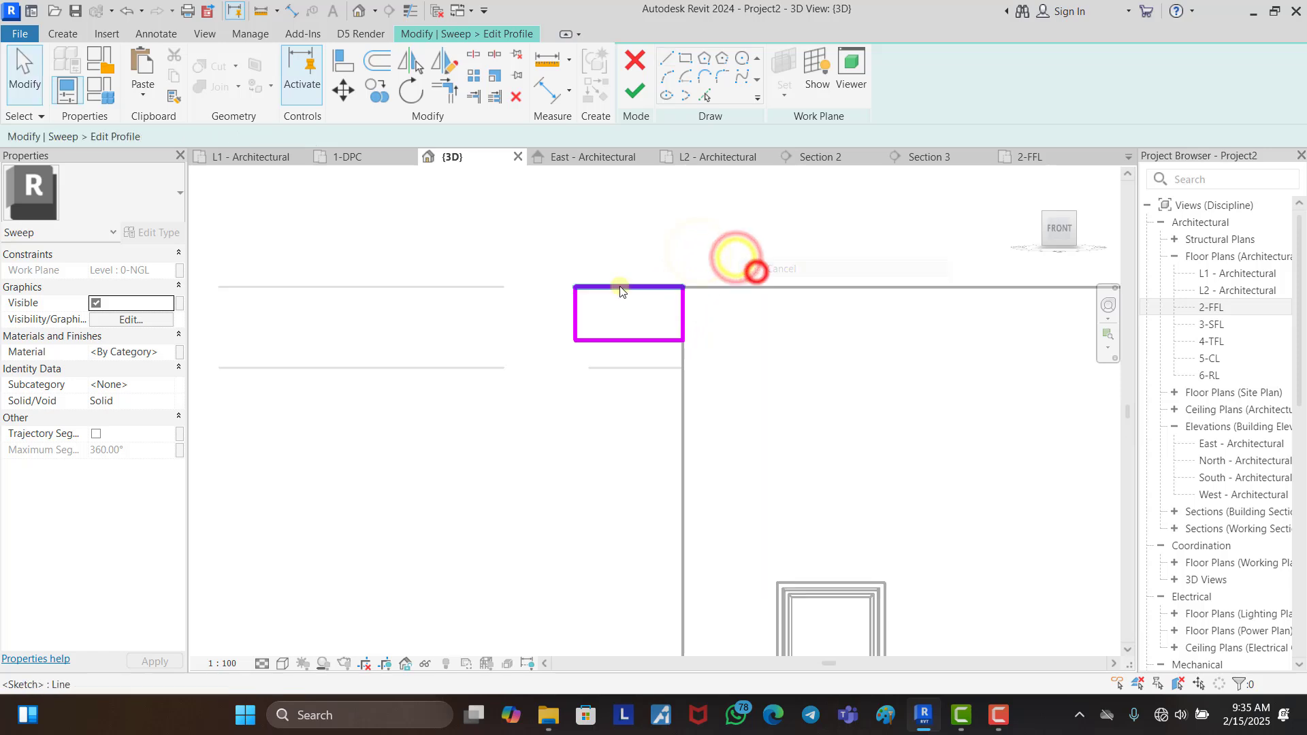
Step: Draw a stepped line with three treads about 120, 160 and 160 mm wide from the rectangle's outer side down to its lower edge
scroll(589, 302, "up", 2)
left_click(665, 58)
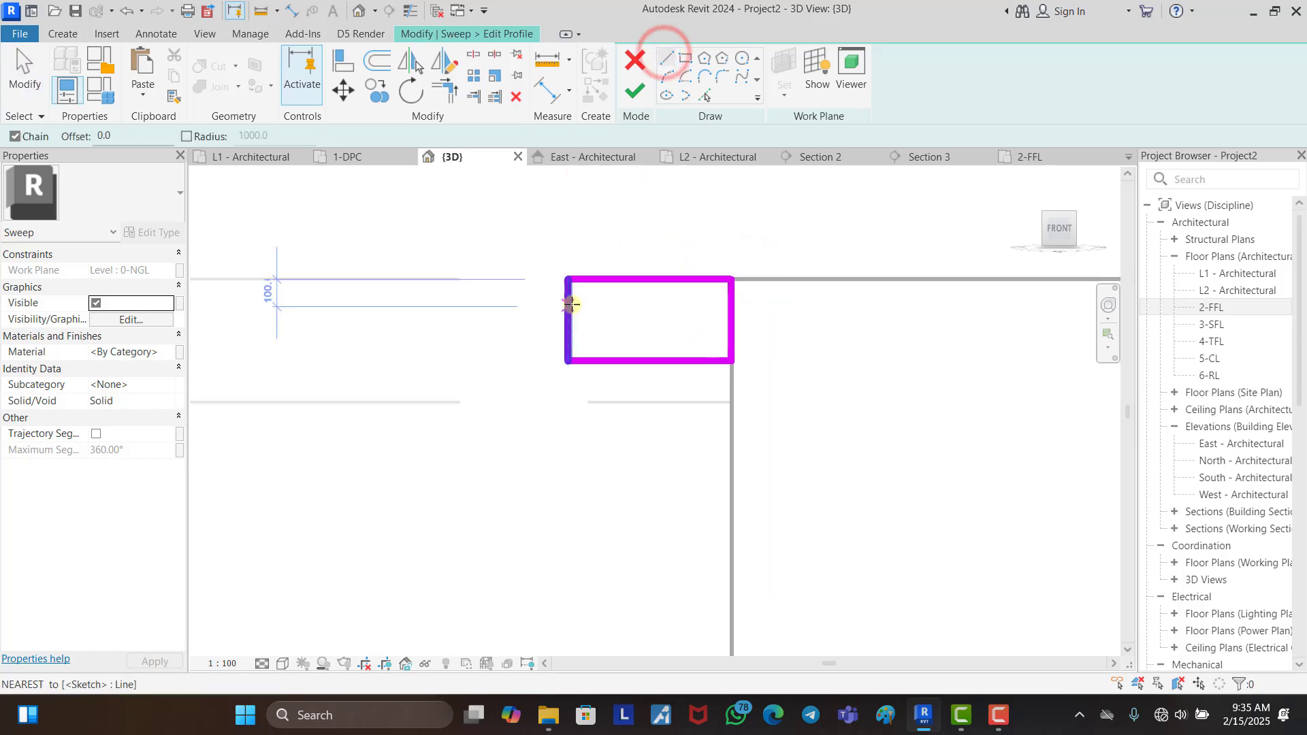
left_click(570, 300)
left_click(603, 300)
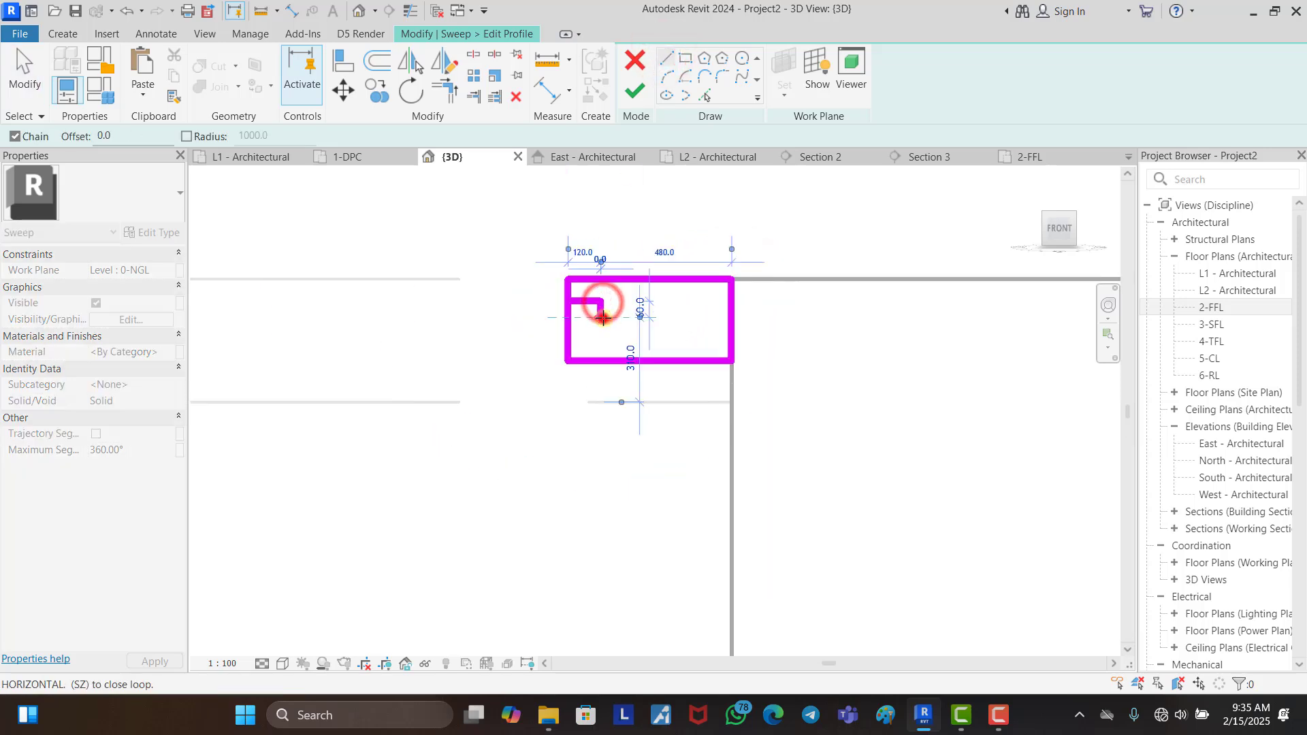
left_click(601, 317)
left_click(644, 317)
left_click(644, 329)
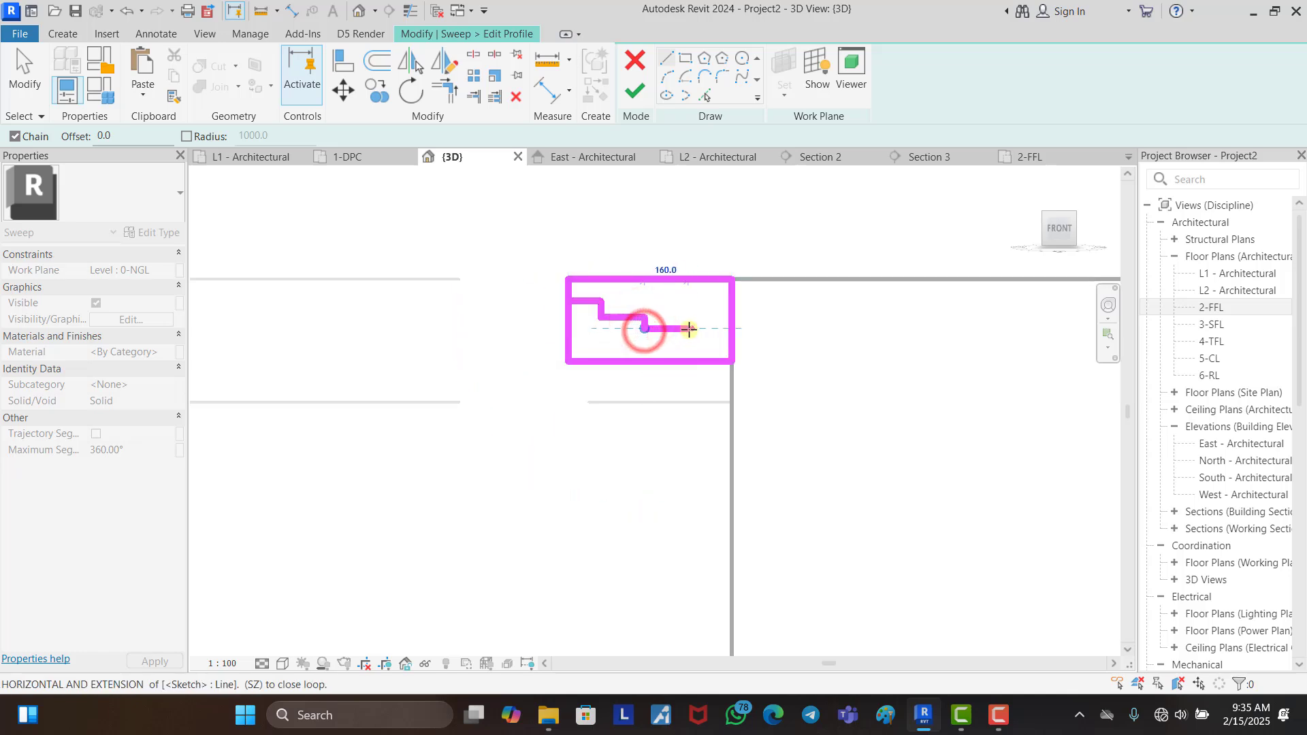
left_click(689, 328)
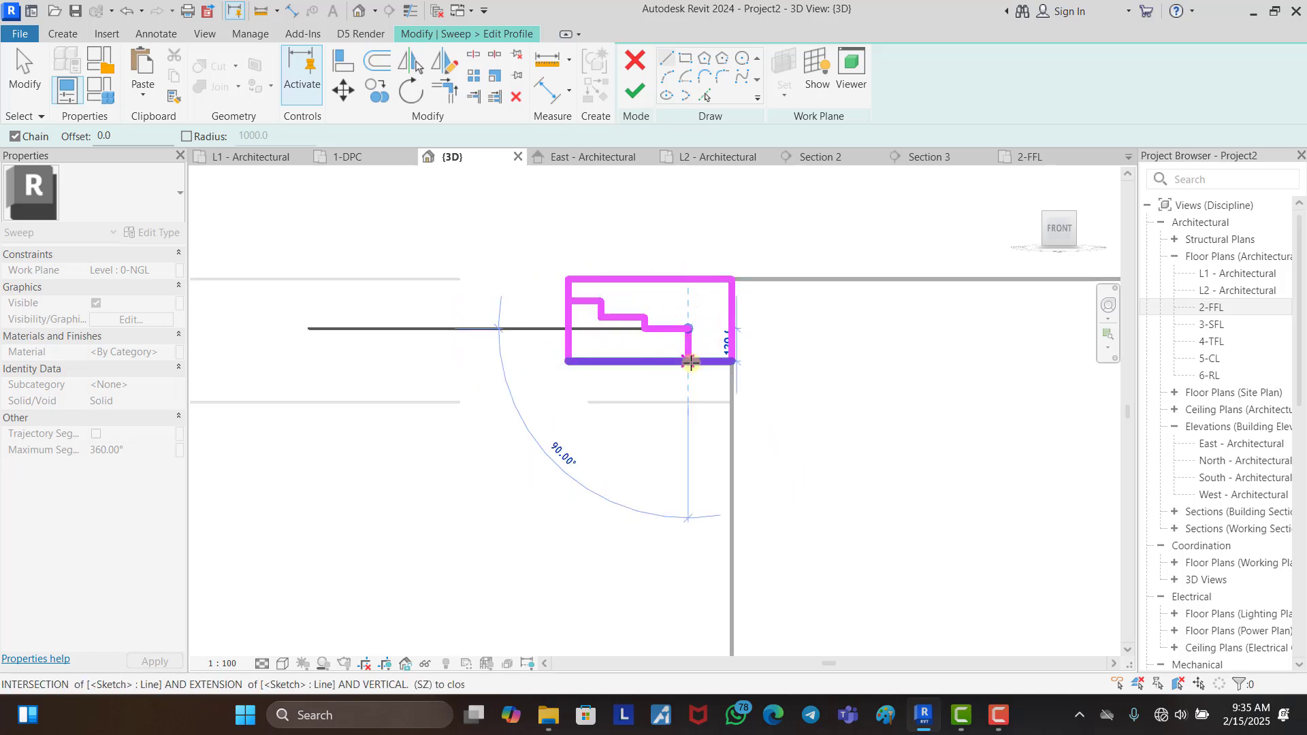
left_click(690, 362)
Step: Trim the rectangle's outer side and lower edge to the stepped line with Trim/Extend, leaving one closed stepped profile
left_click(446, 89)
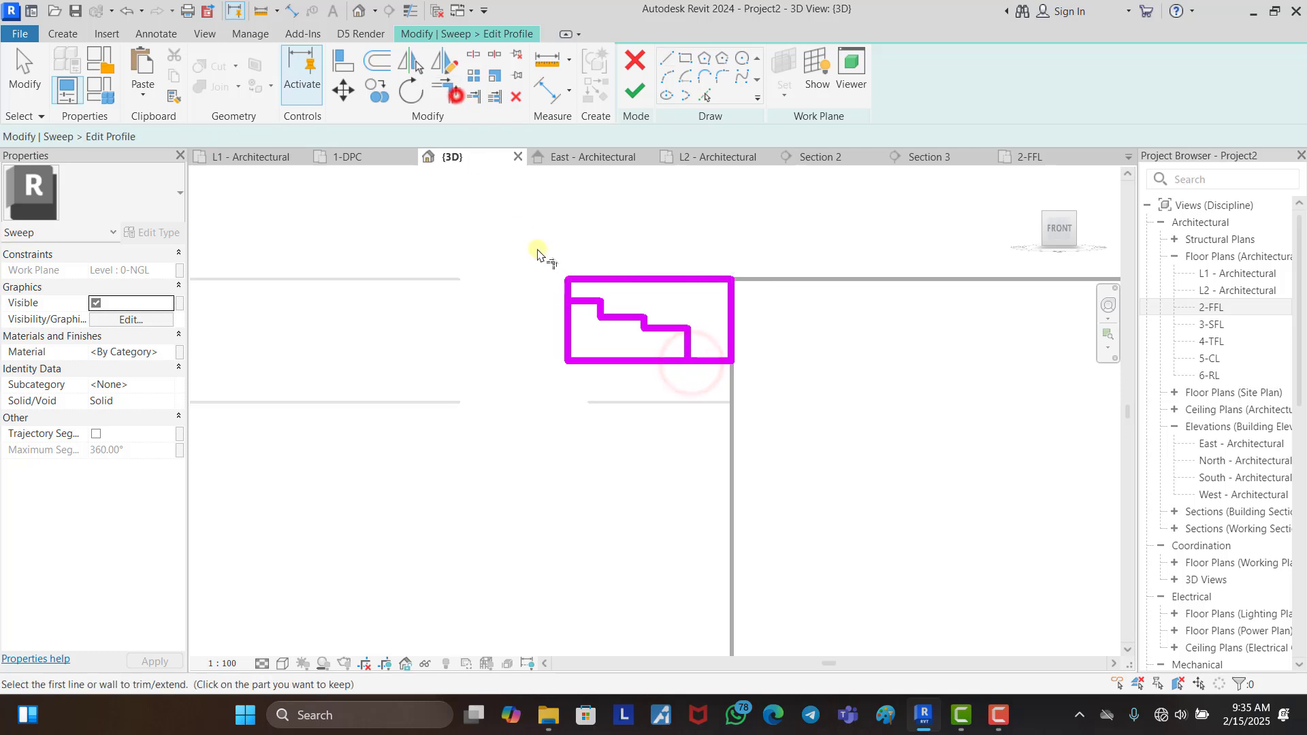
scroll(572, 300, "up", 5)
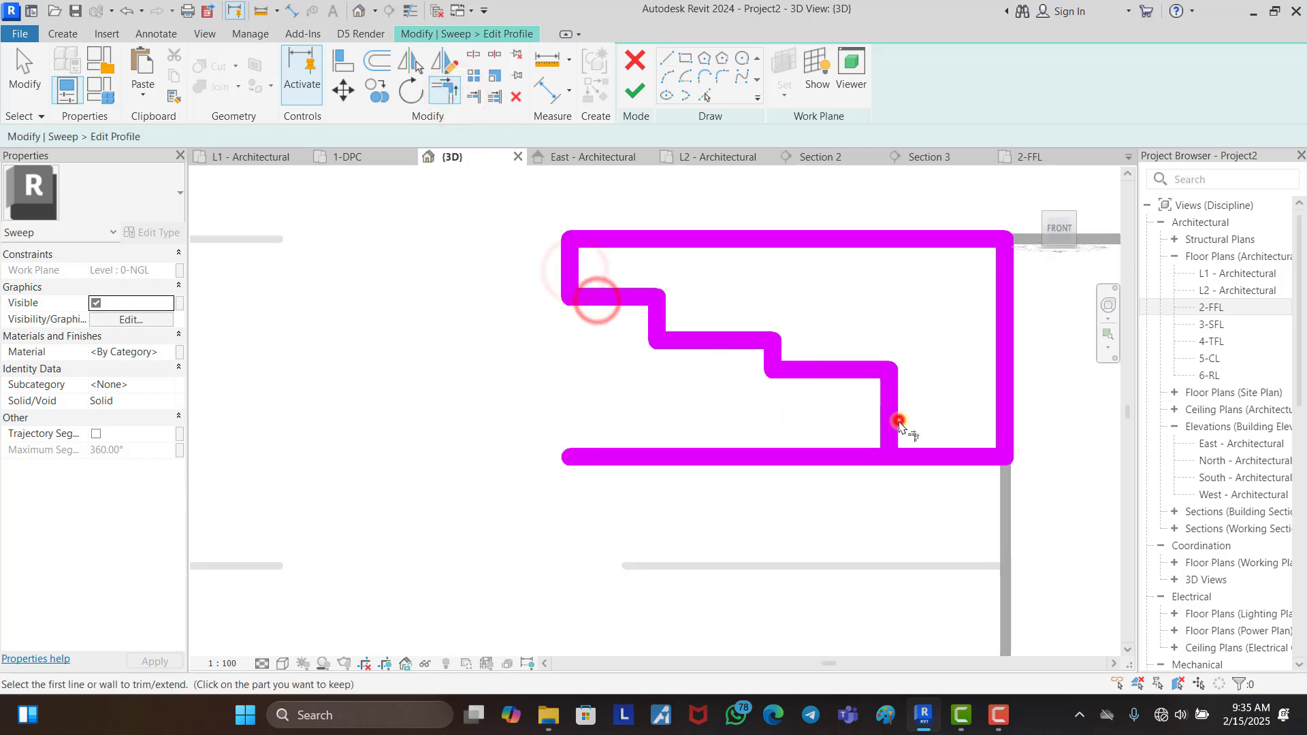
left_click(897, 423)
left_click(929, 453)
scroll(657, 375, "down", 3)
scroll(571, 344, "down", 3)
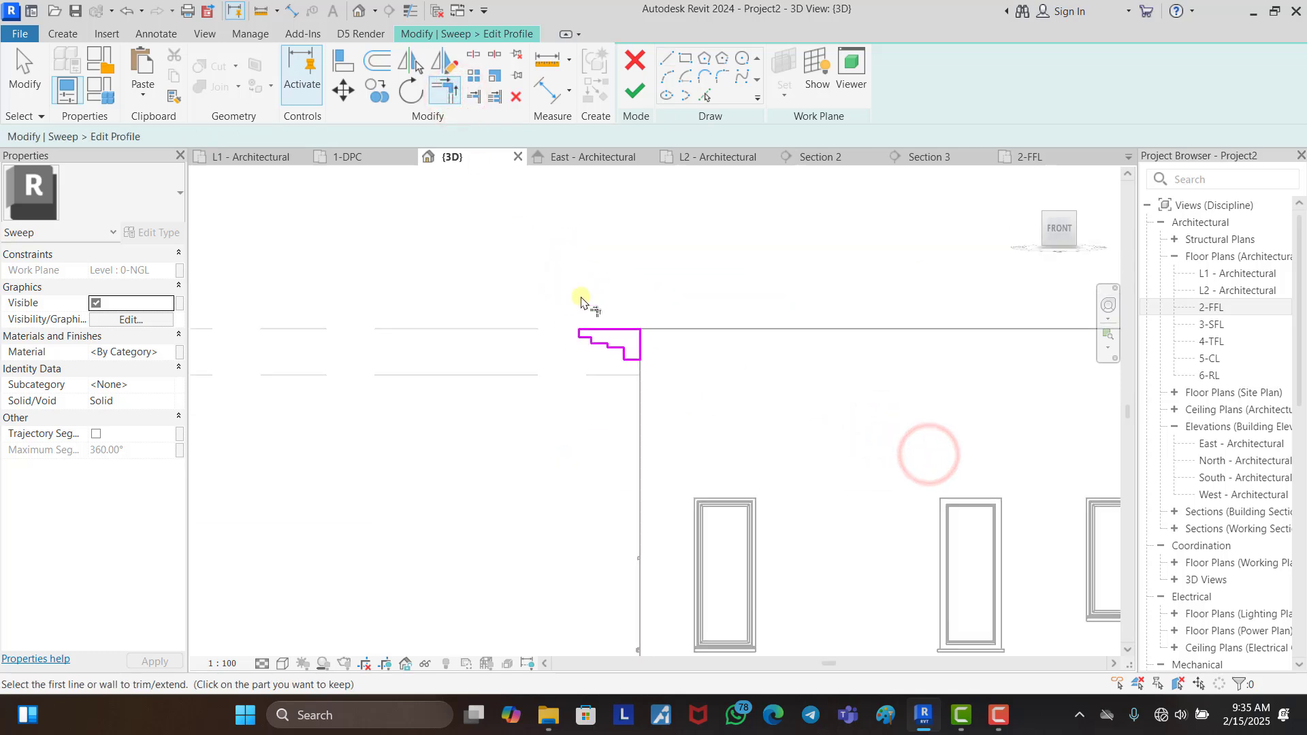
Step: Finish the sweep profile and the sweep, and complete the in-place casework model
left_click(633, 101)
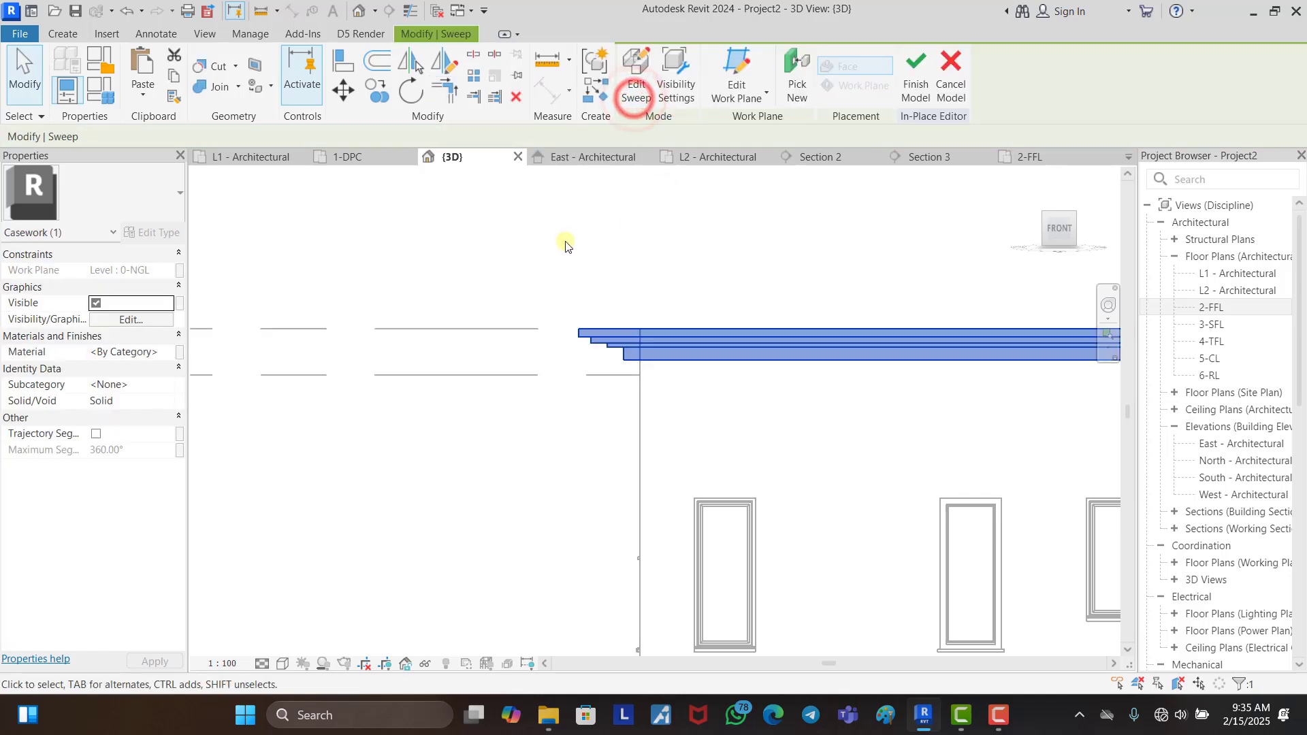
scroll(549, 304, "down", 5)
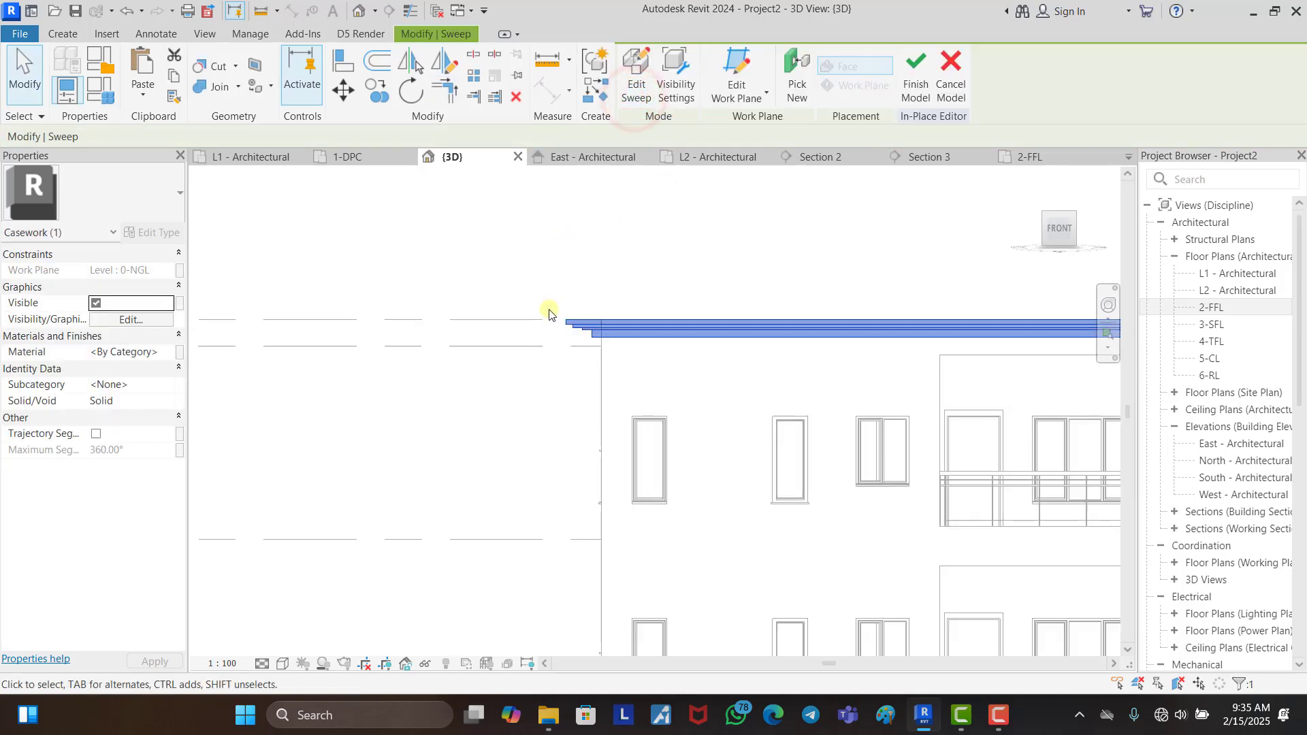
left_click(645, 255)
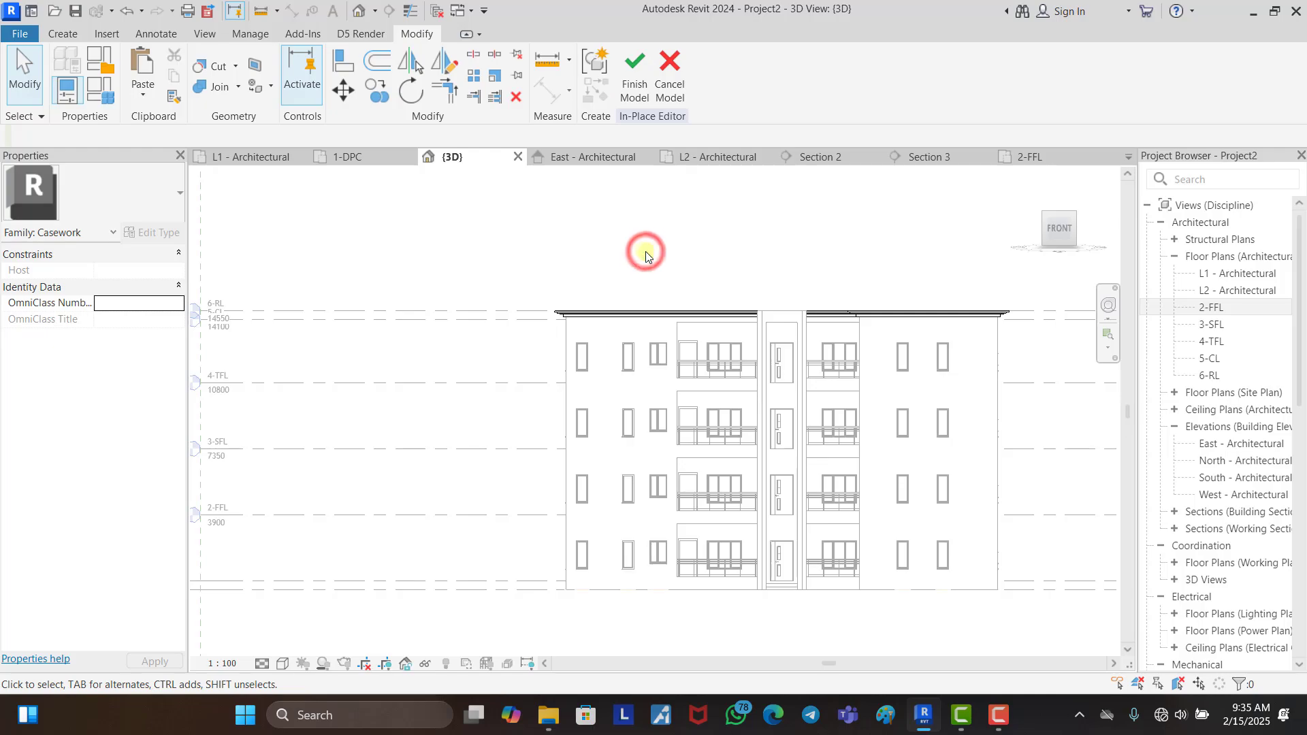
left_click(639, 92)
left_click(676, 230)
middle_click_drag(686, 258, 817, 409, "shift")
middle_click_drag(974, 437, 907, 475, "shift")
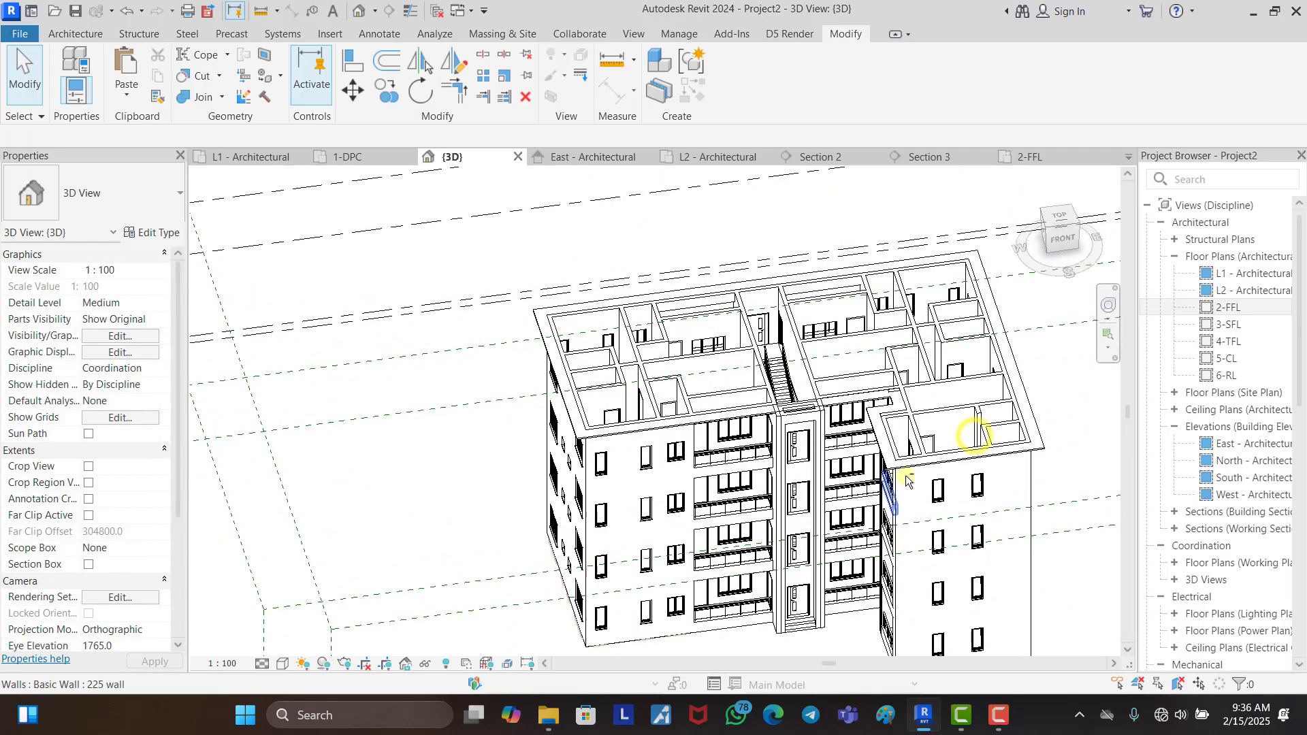
Step: Start a roof by footprint in the top view of the building and place it on level 6-RL
left_click(1067, 215)
scroll(671, 406, "up", 8)
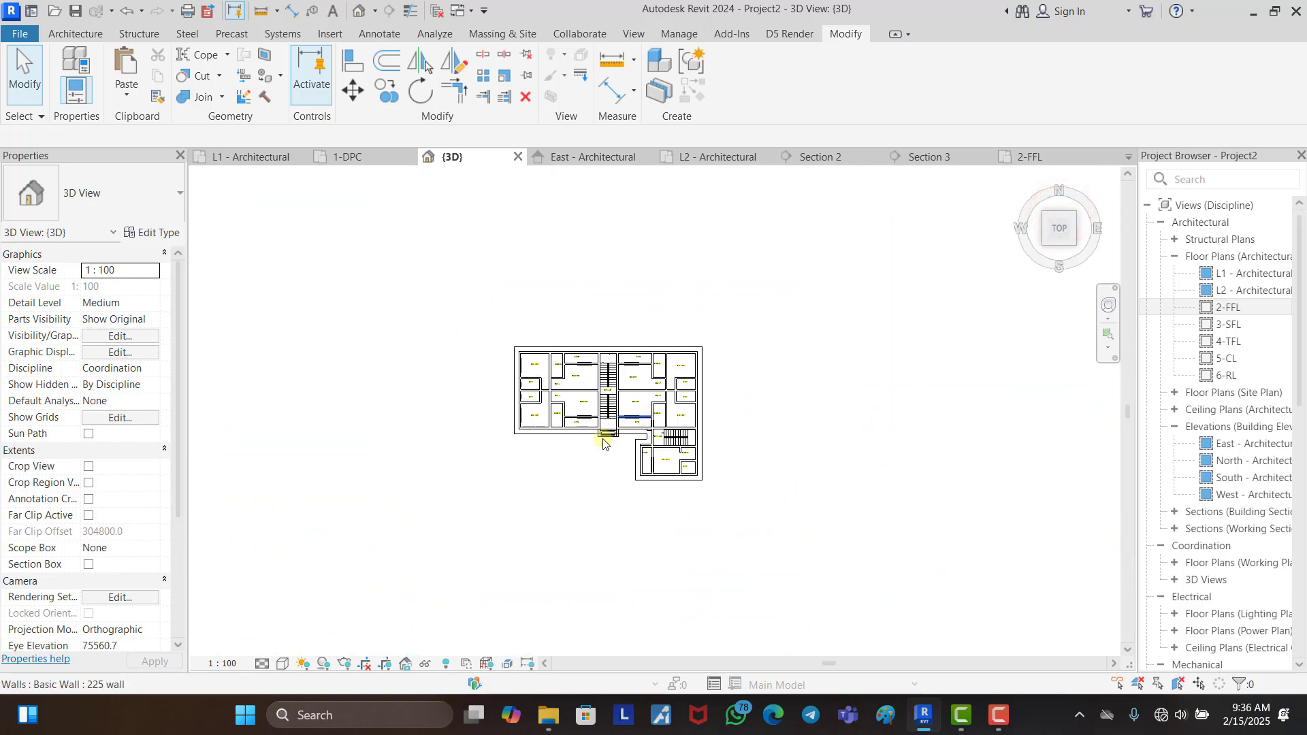
scroll(613, 307, "down", 2)
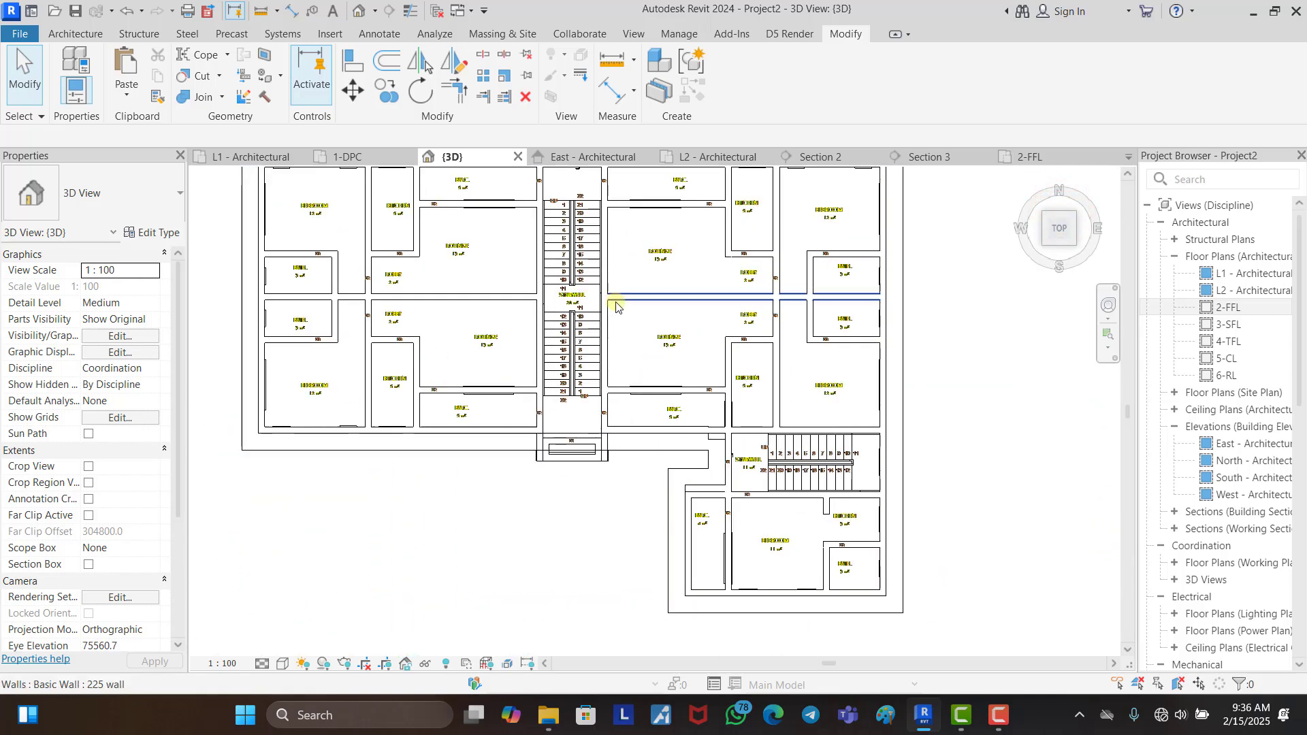
left_click(75, 35)
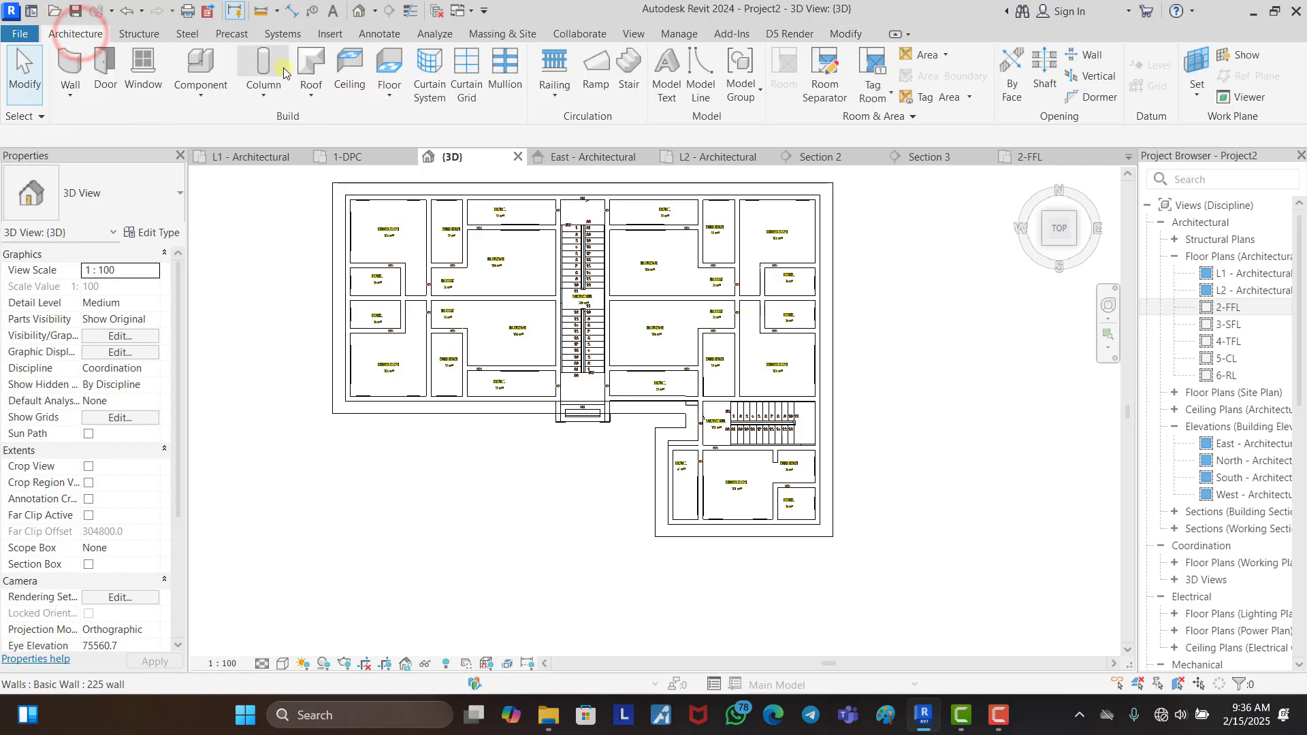
left_click(310, 64)
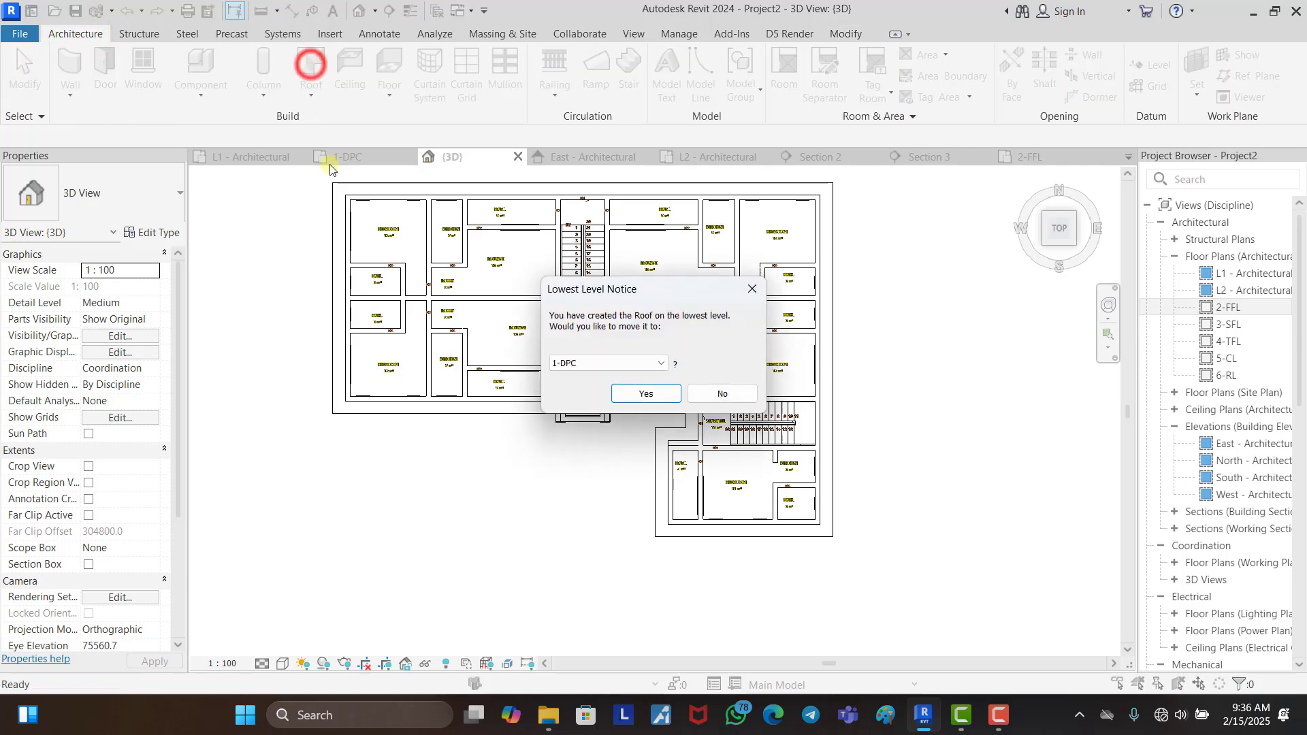
left_click(657, 367)
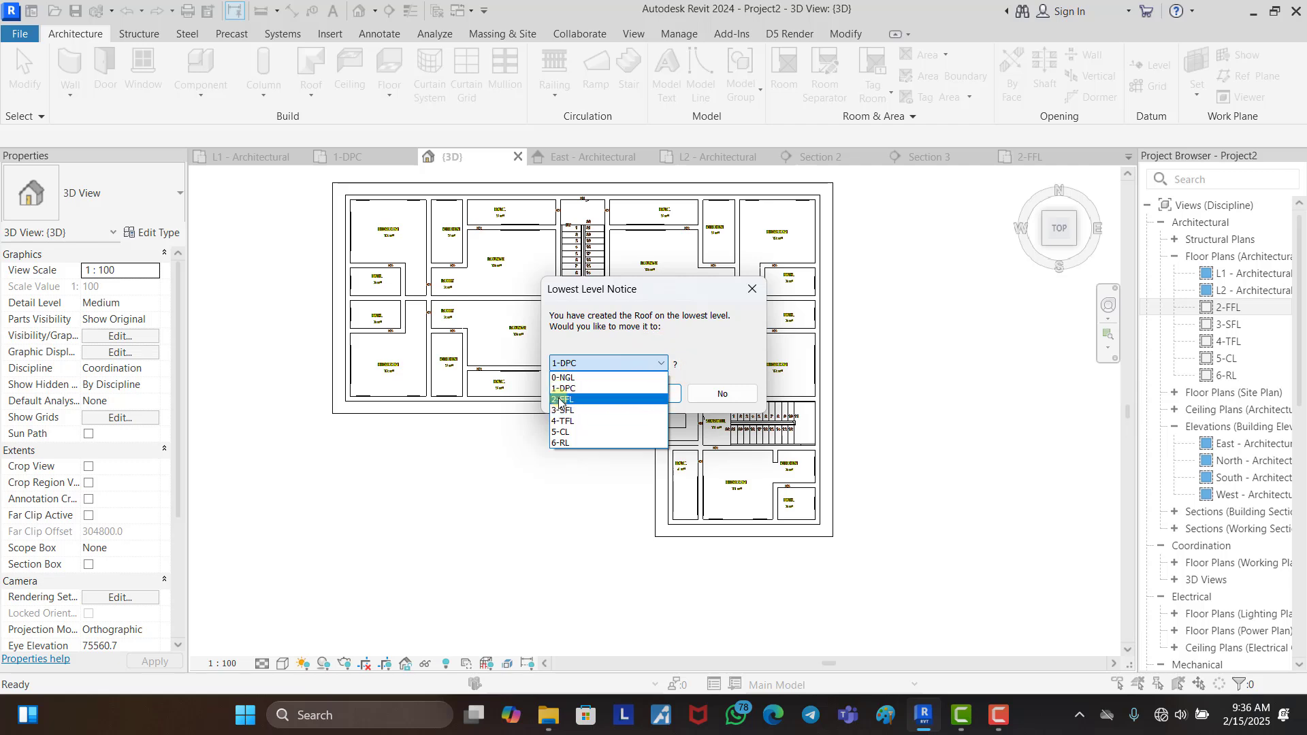
left_click(569, 443)
left_click(647, 394)
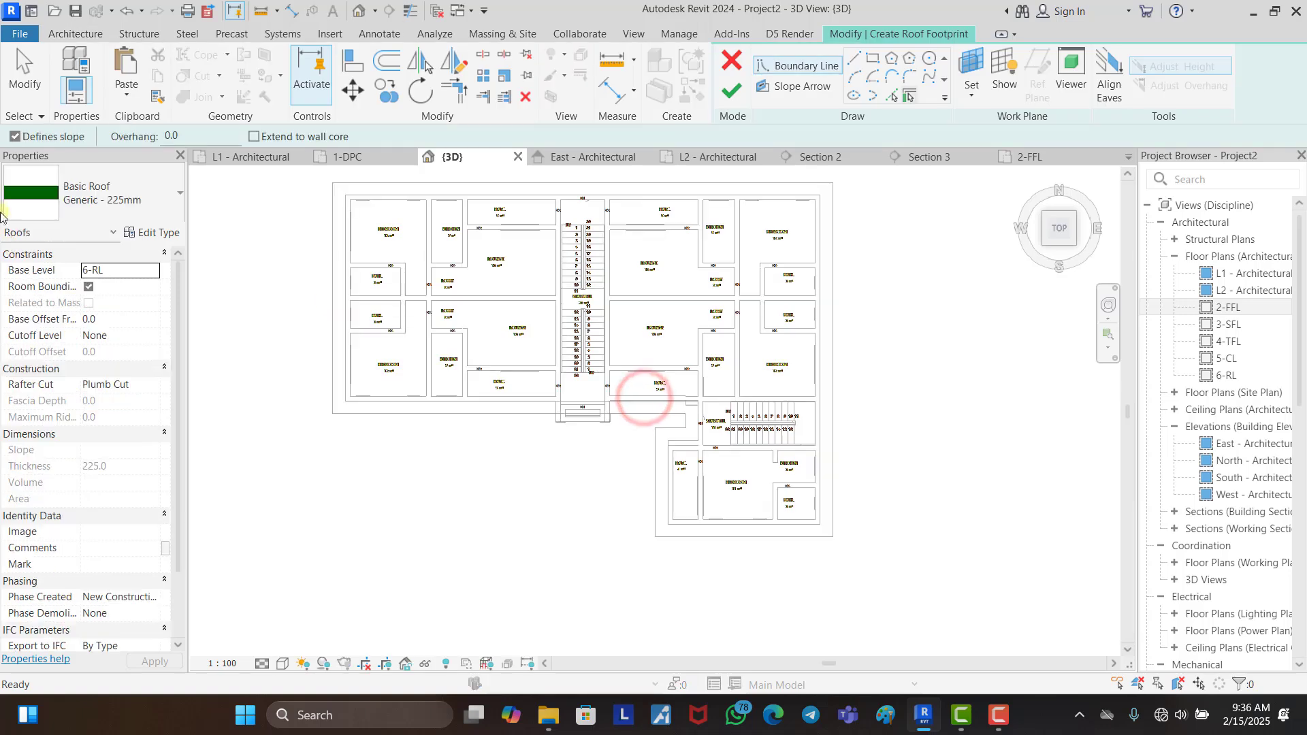
Step: Duplicate the Generic - 225mm roof type as ROOF 50MM and set its structure layer thickness to 50 mm
left_click(90, 206)
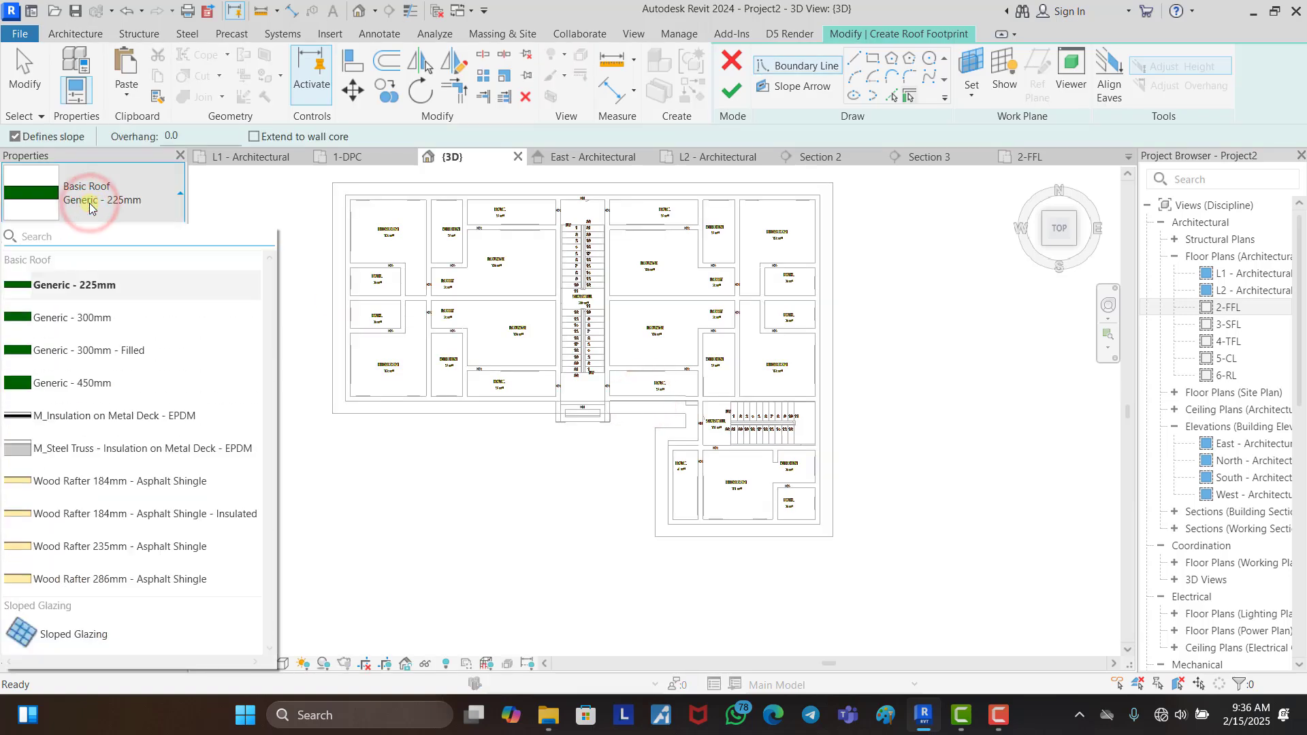
left_click(91, 206)
left_click(145, 232)
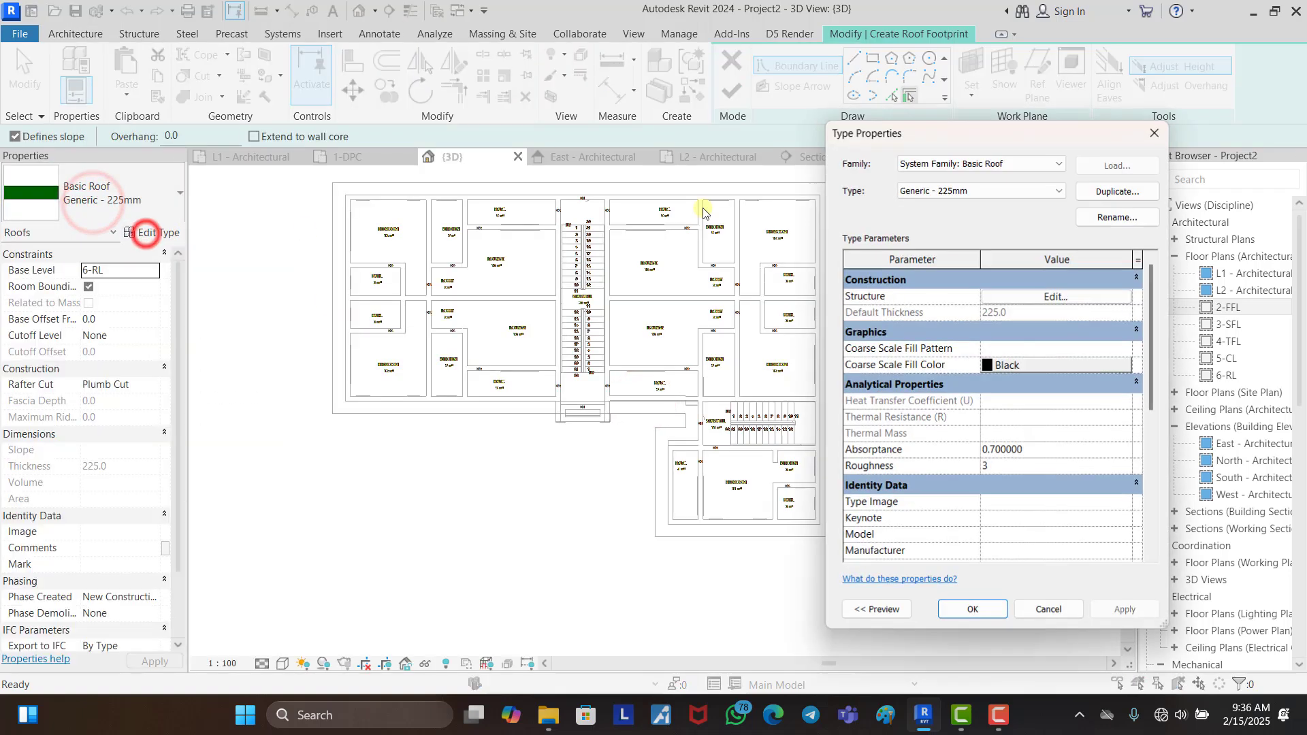
left_click(1103, 193)
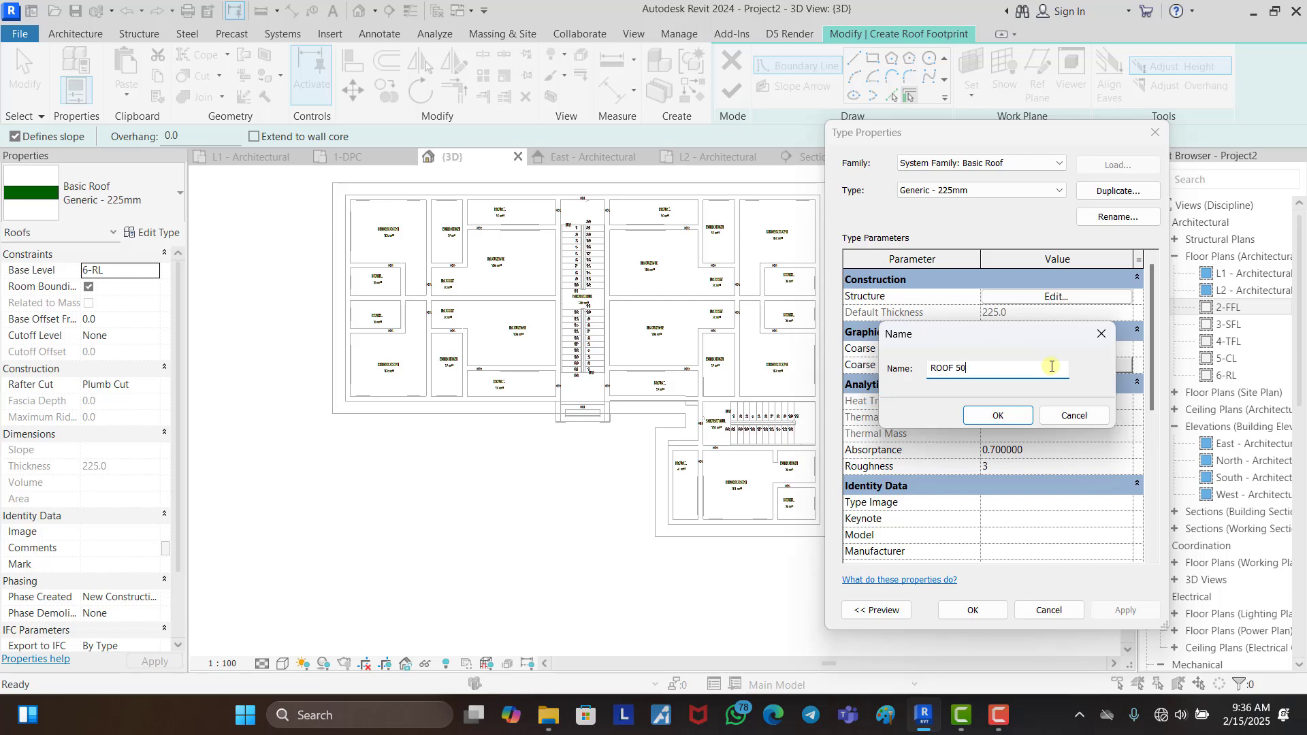
left_click(1012, 424)
left_click(1034, 297)
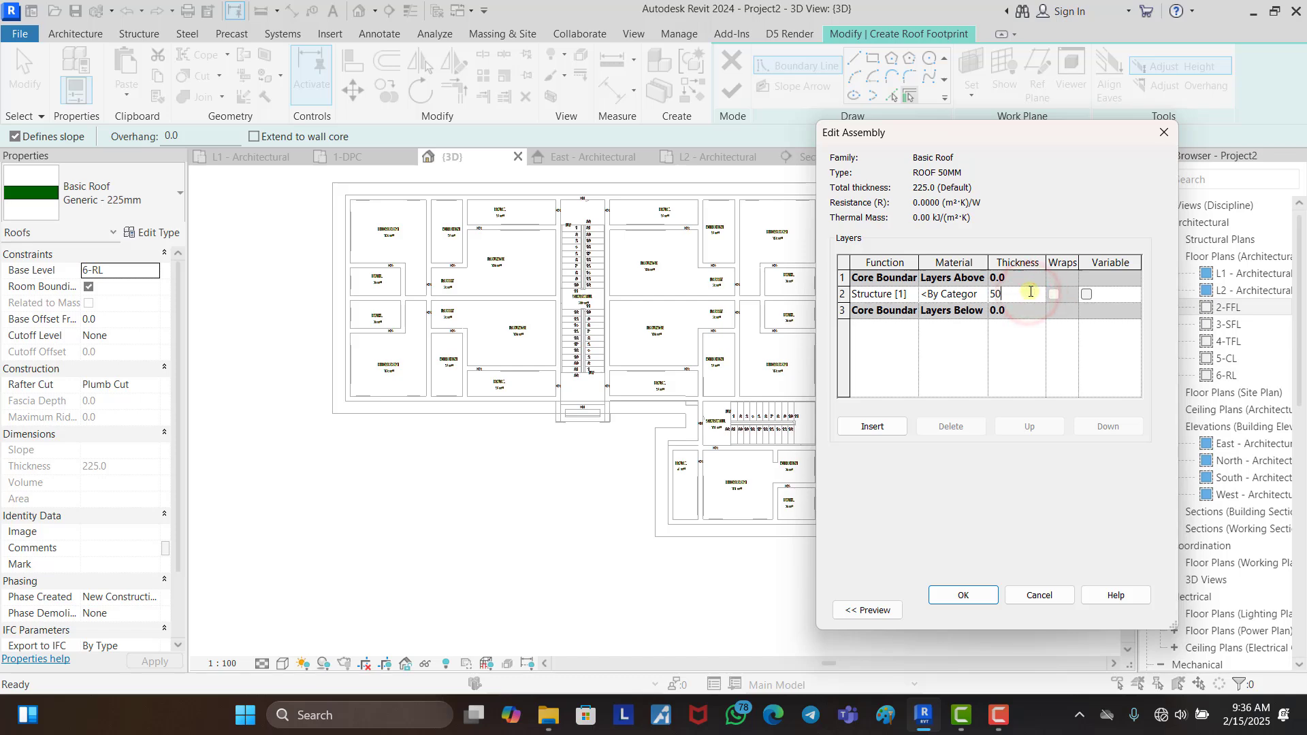
left_click(951, 595)
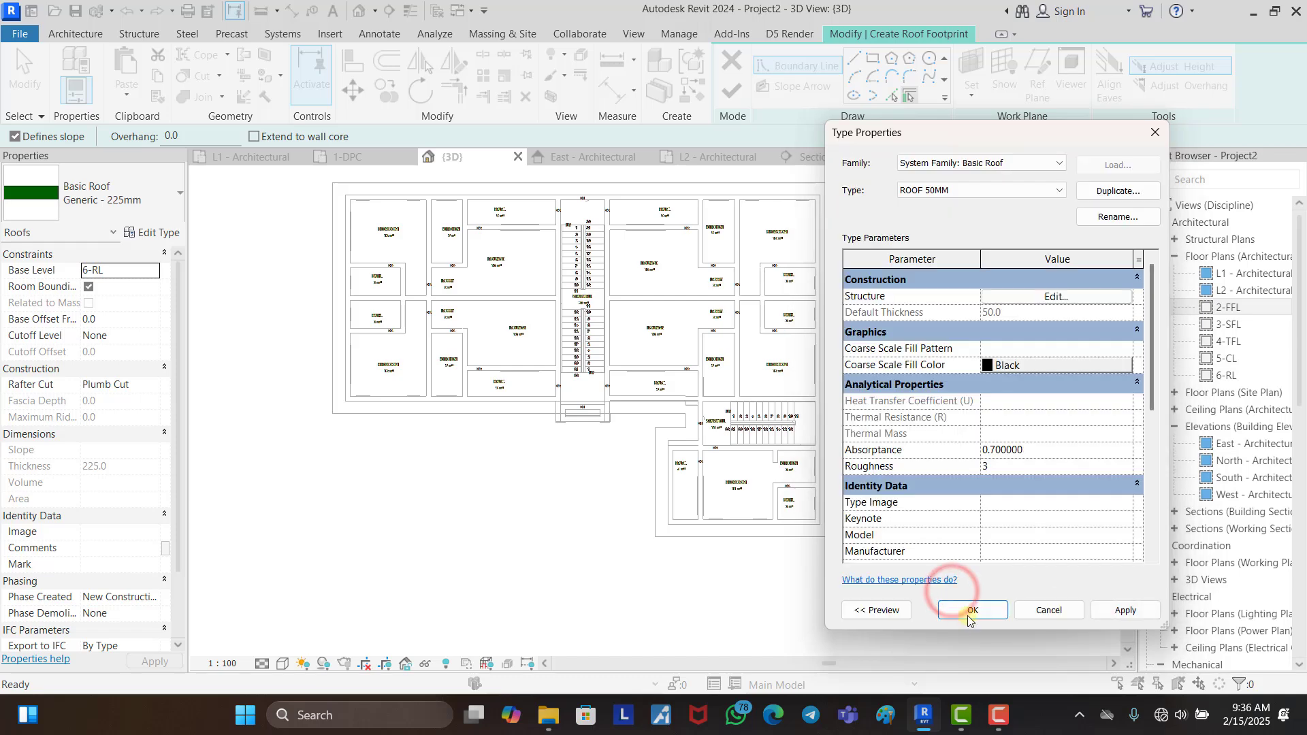
left_click(972, 610)
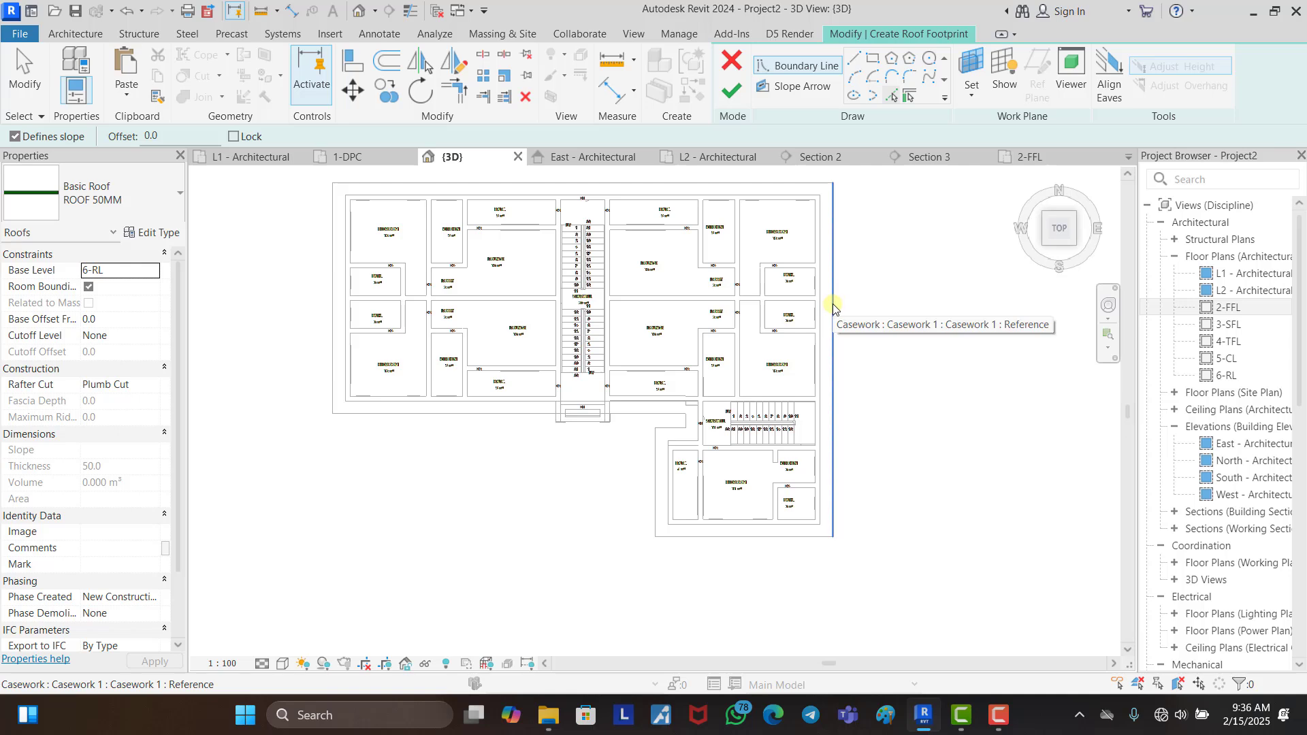
Step: Pick the sweep's whole outer edge chain as the sloped roof footprint, finish the roof, and set its slope to 30°
key("Tab")
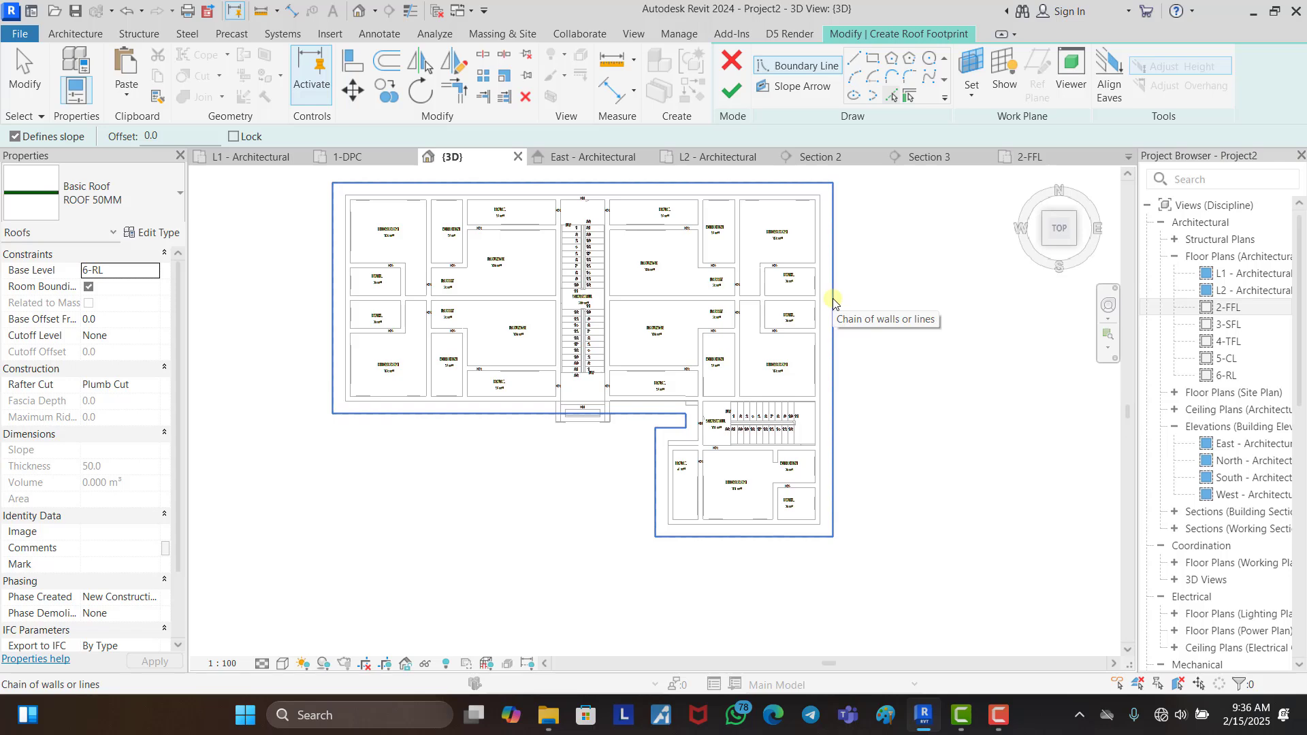
left_click(833, 302)
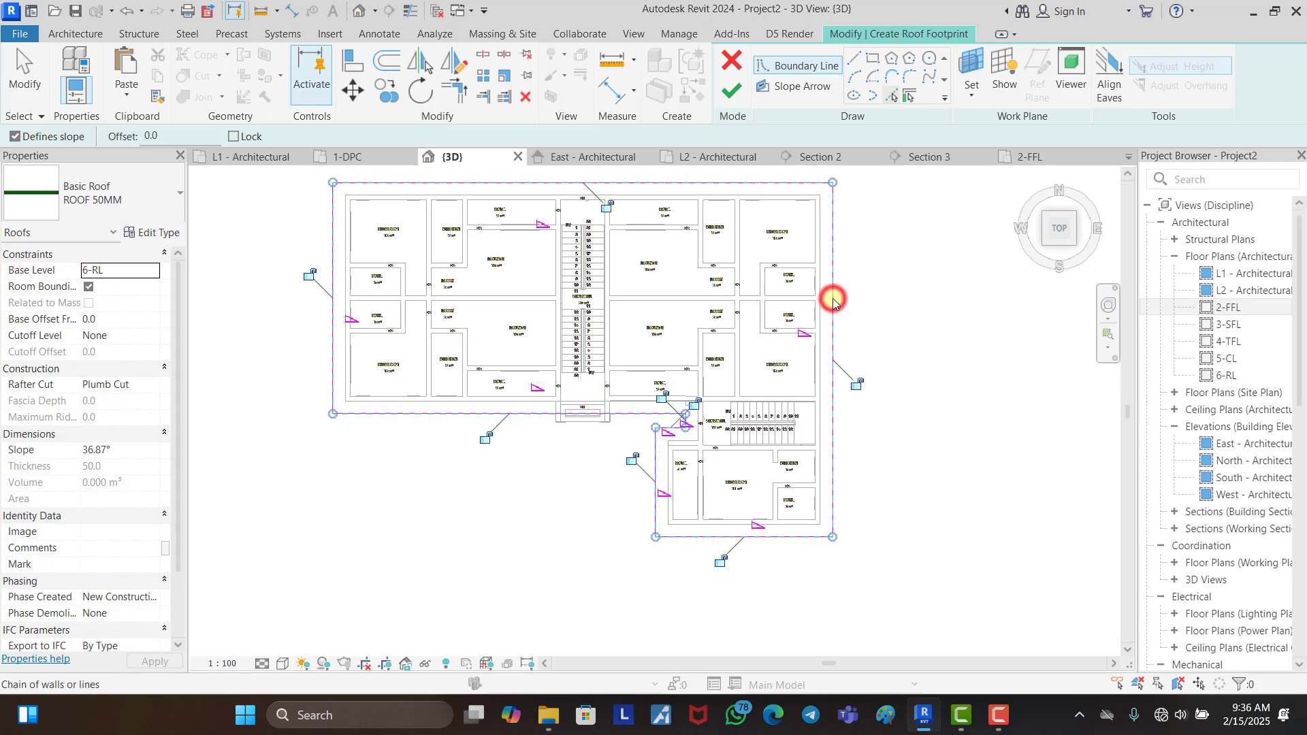
left_click(729, 96)
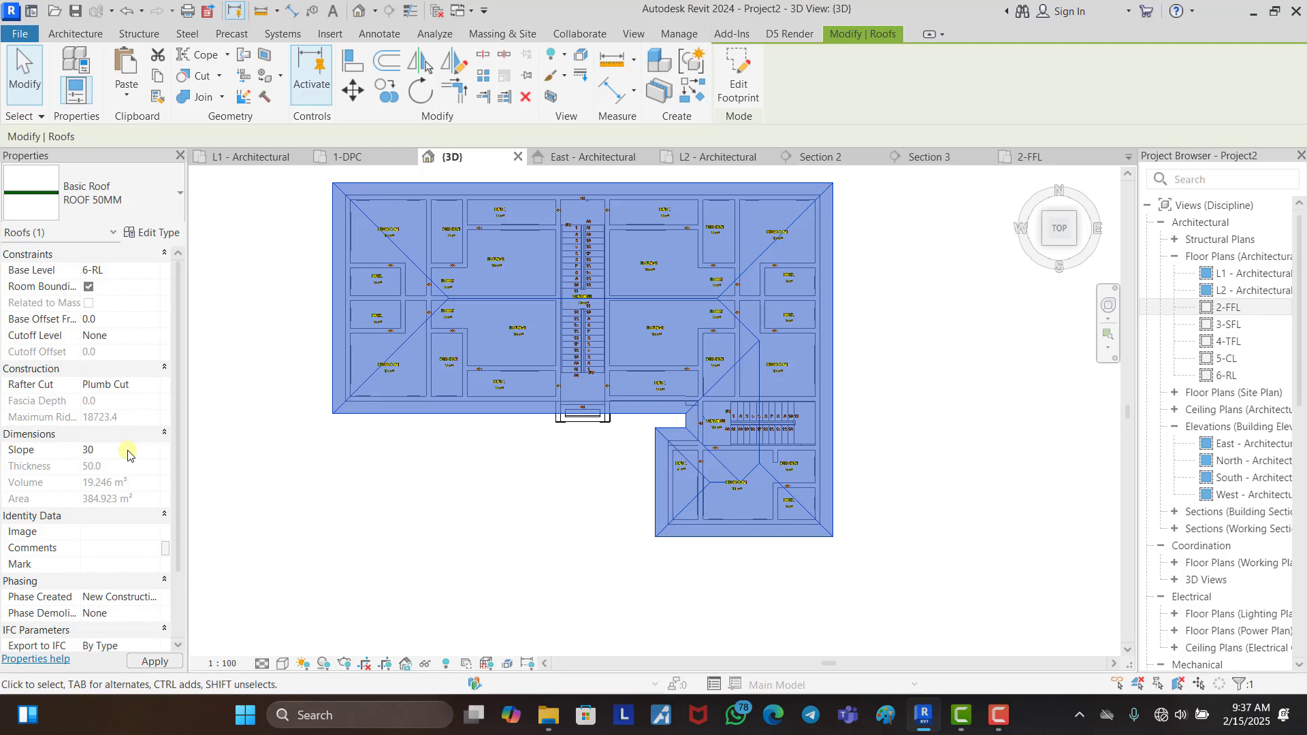
left_click(461, 485)
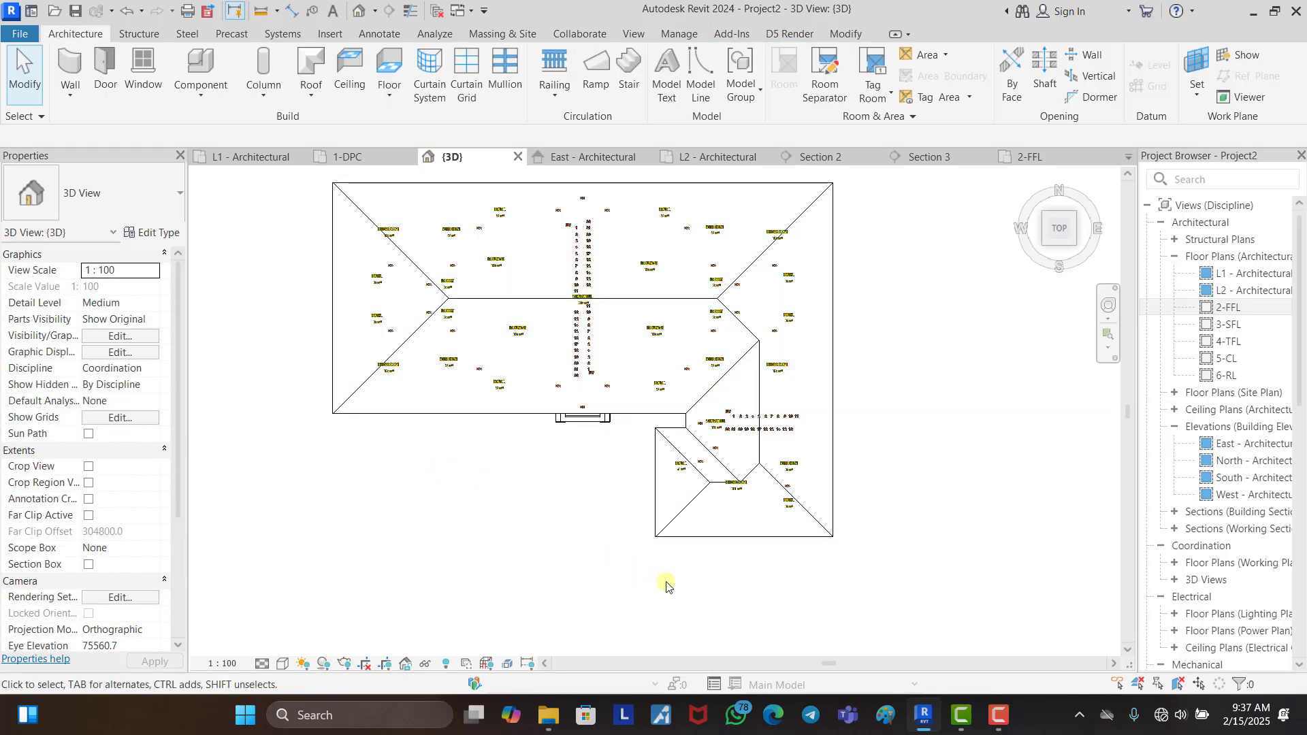
Step: Select the five 225 walls around the front entrance tower and set their top offset to 600 mm
middle_click_drag(776, 600, 665, 331, "shift")
scroll(665, 331, "up", 3)
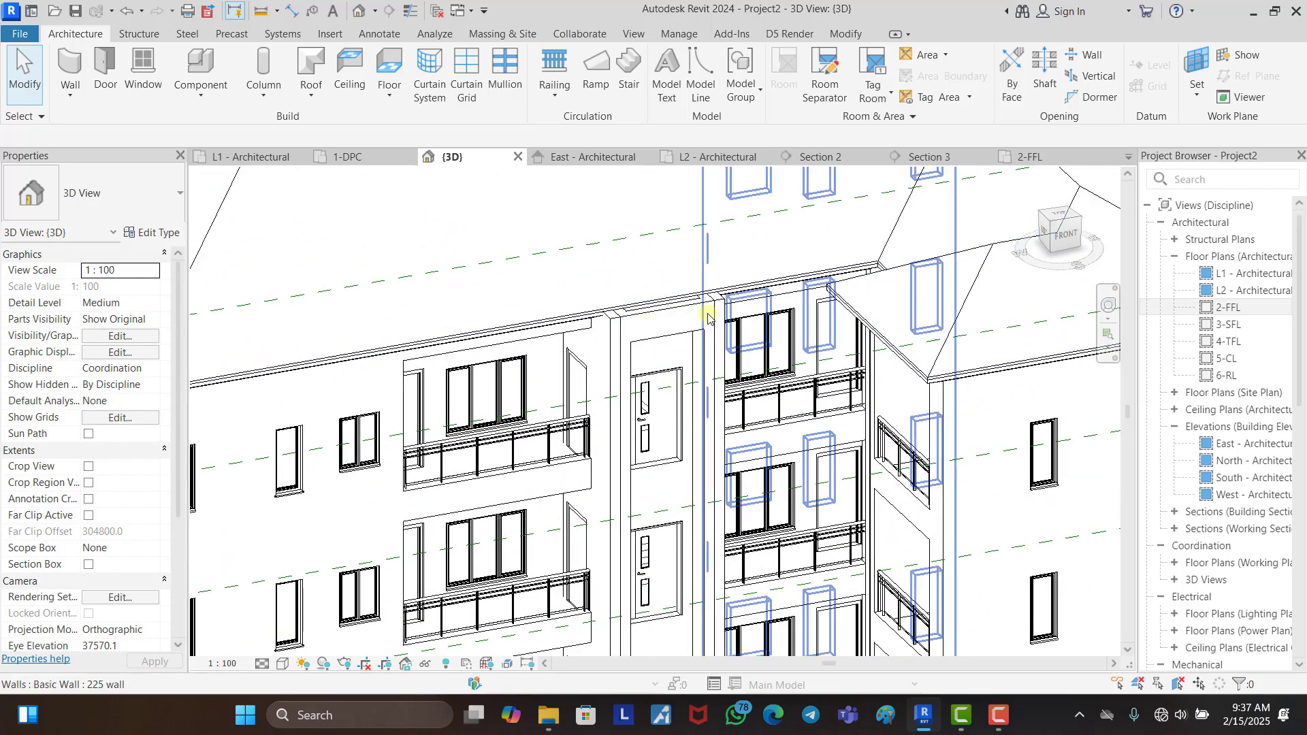
scroll(613, 319, "up", 2)
left_click(609, 319)
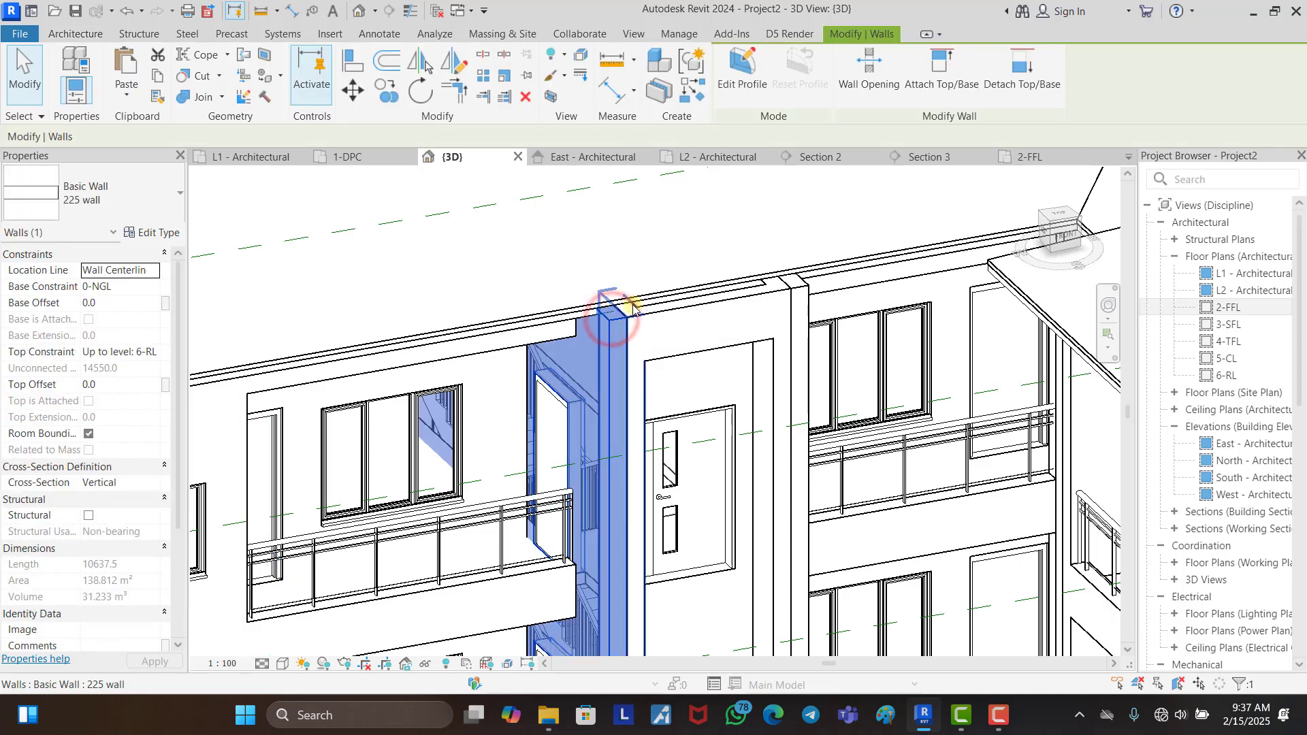
left_click(669, 308, "ctrl")
left_click(669, 307, "ctrl")
scroll(757, 282, "up", 2)
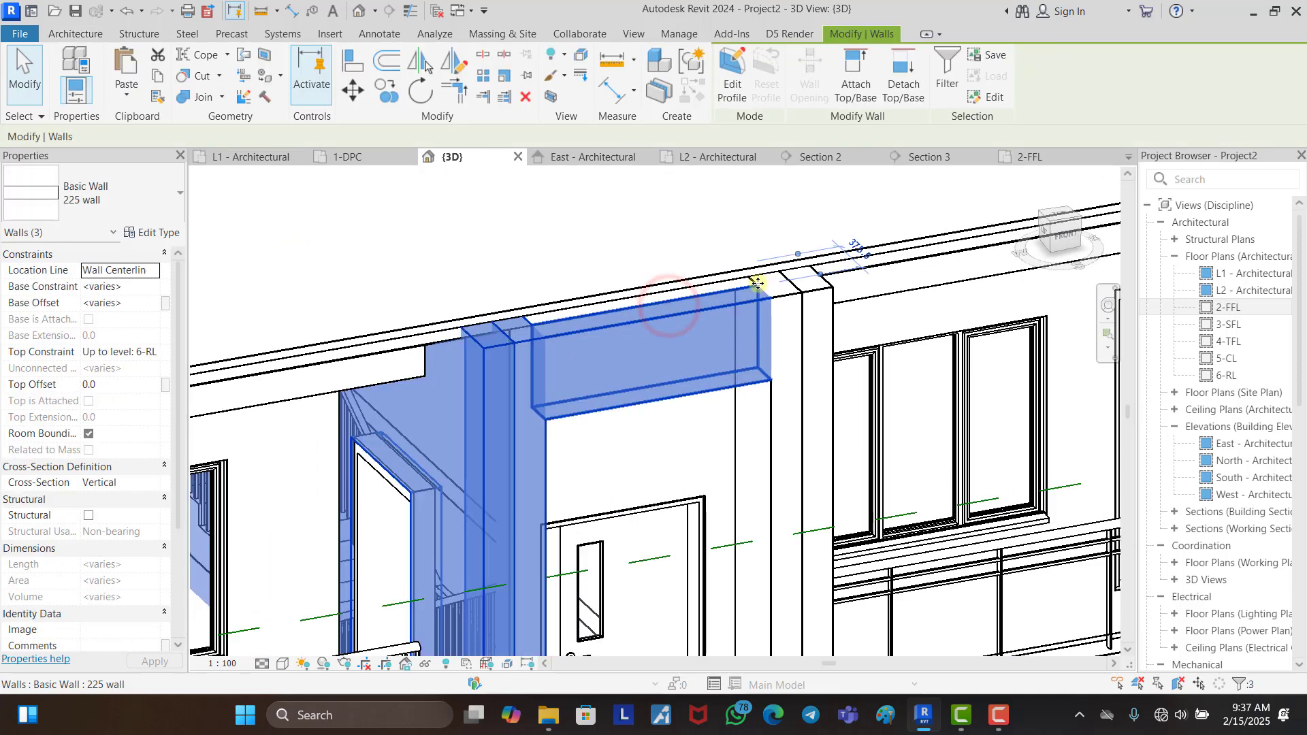
left_click(790, 304, "ctrl")
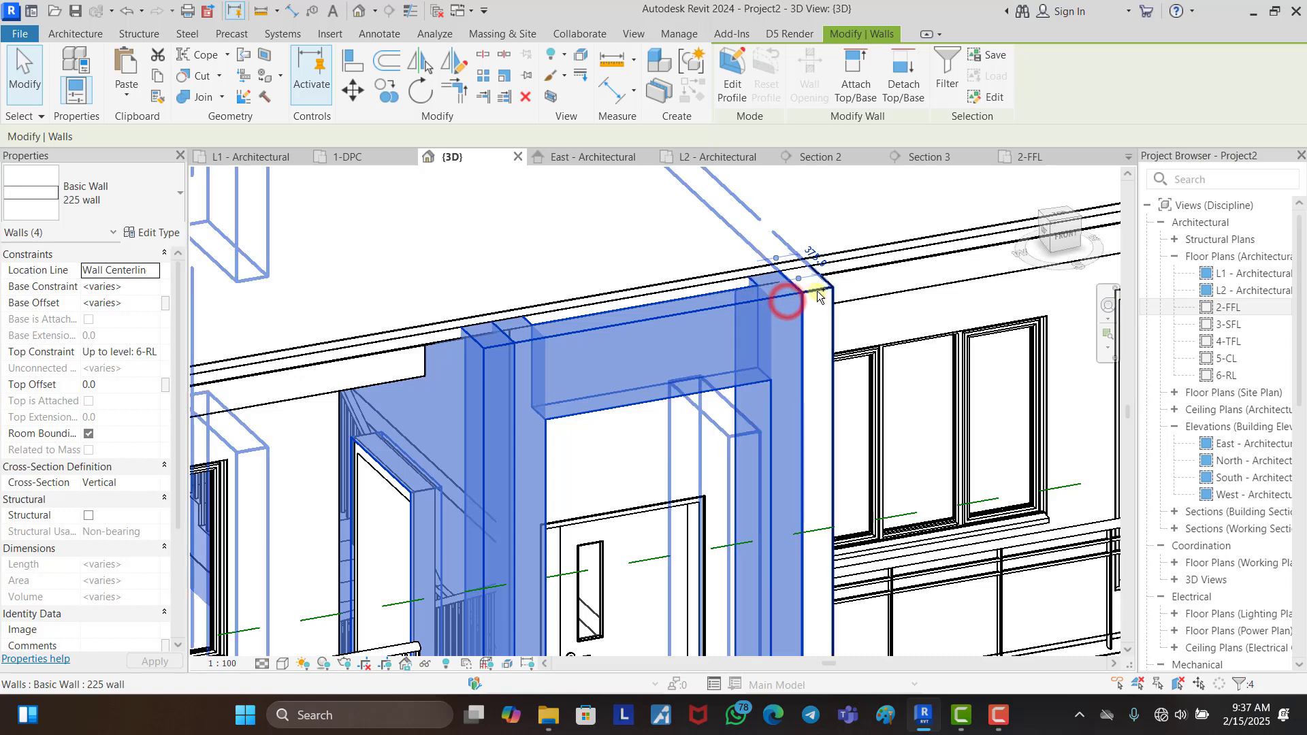
left_click(817, 291, "ctrl")
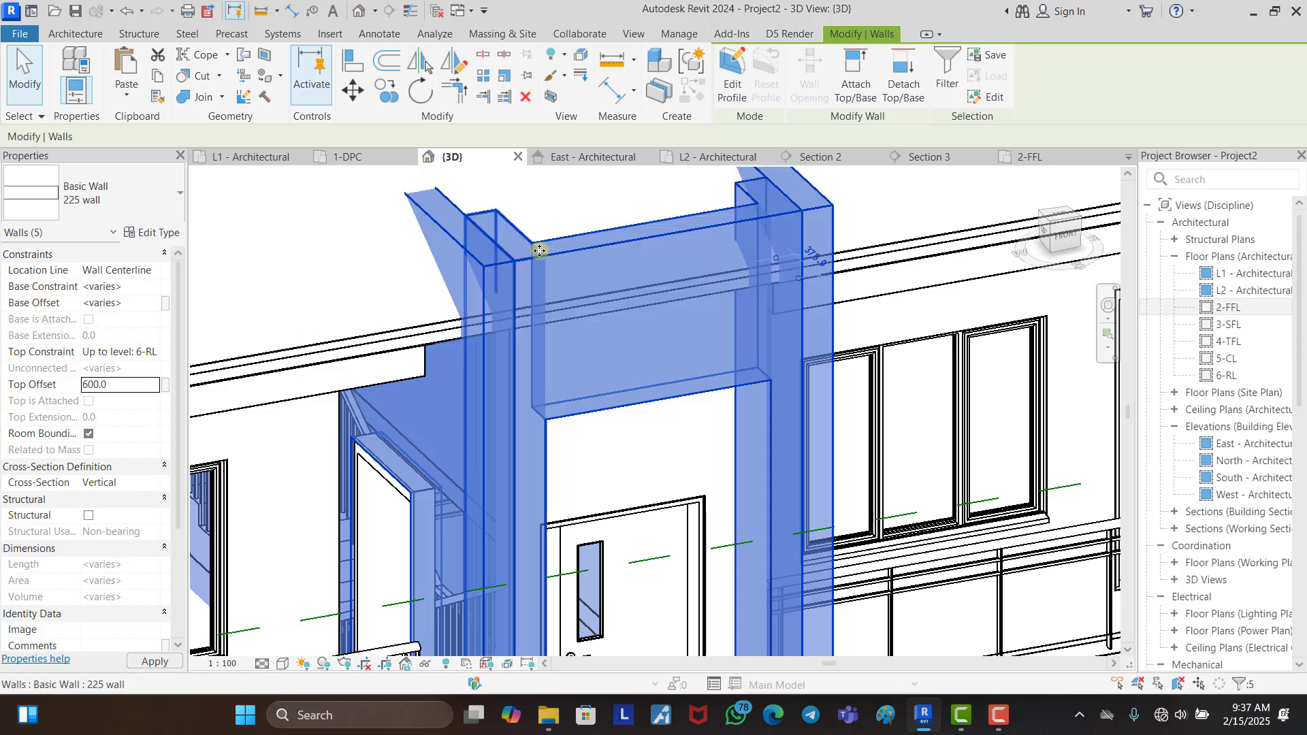
left_click(872, 197)
Step: Examine the raised tower walls and their meeting with the roof eave from the front and side
scroll(733, 450, "down", 1)
scroll(733, 450, "down", 3)
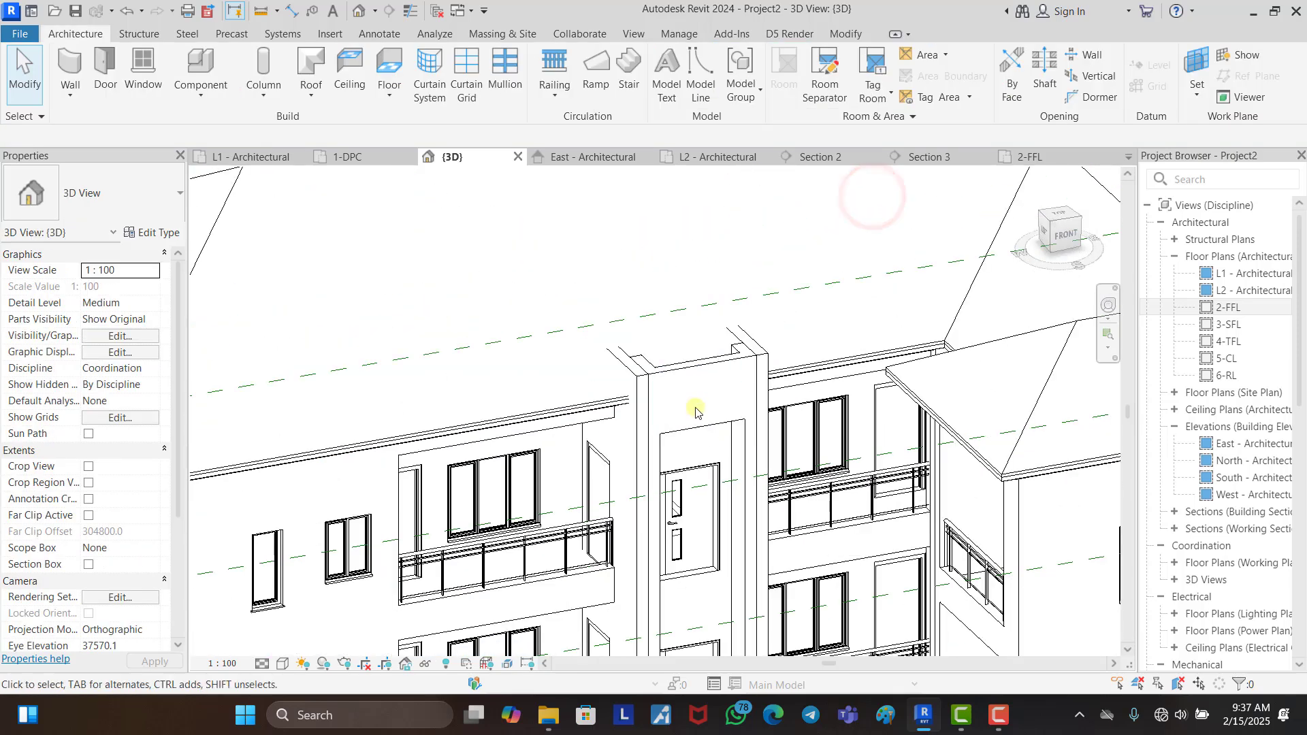
scroll(752, 326, "down", 6)
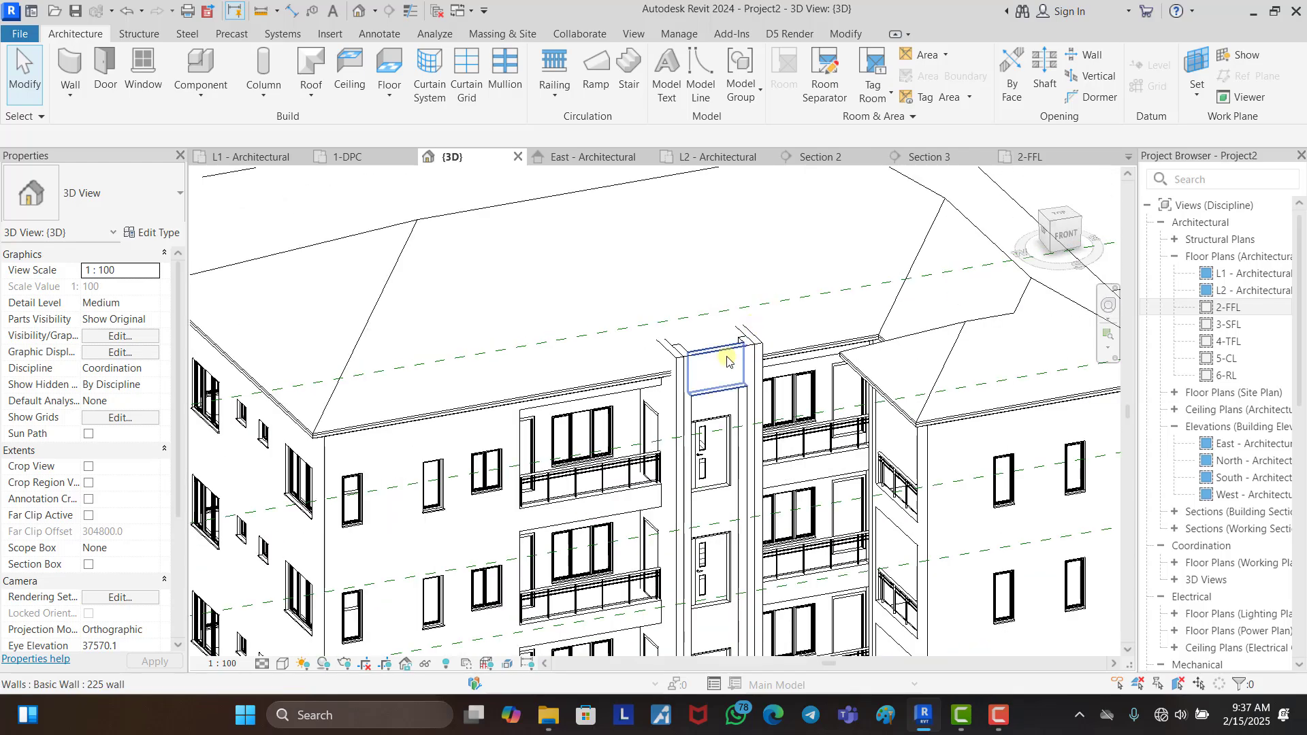
middle_click_drag(694, 496, 826, 571, "shift")
scroll(869, 574, "down", 3)
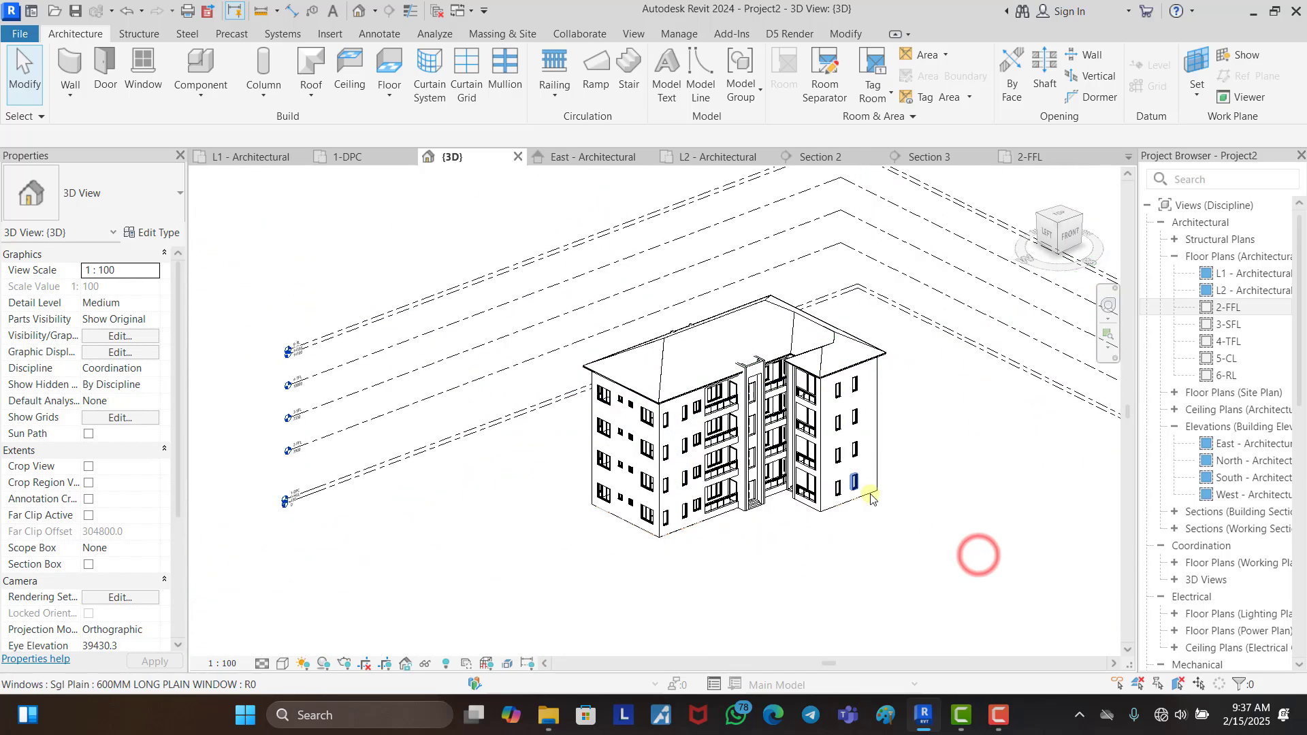
middle_click_drag(881, 534, 928, 525, "shift")
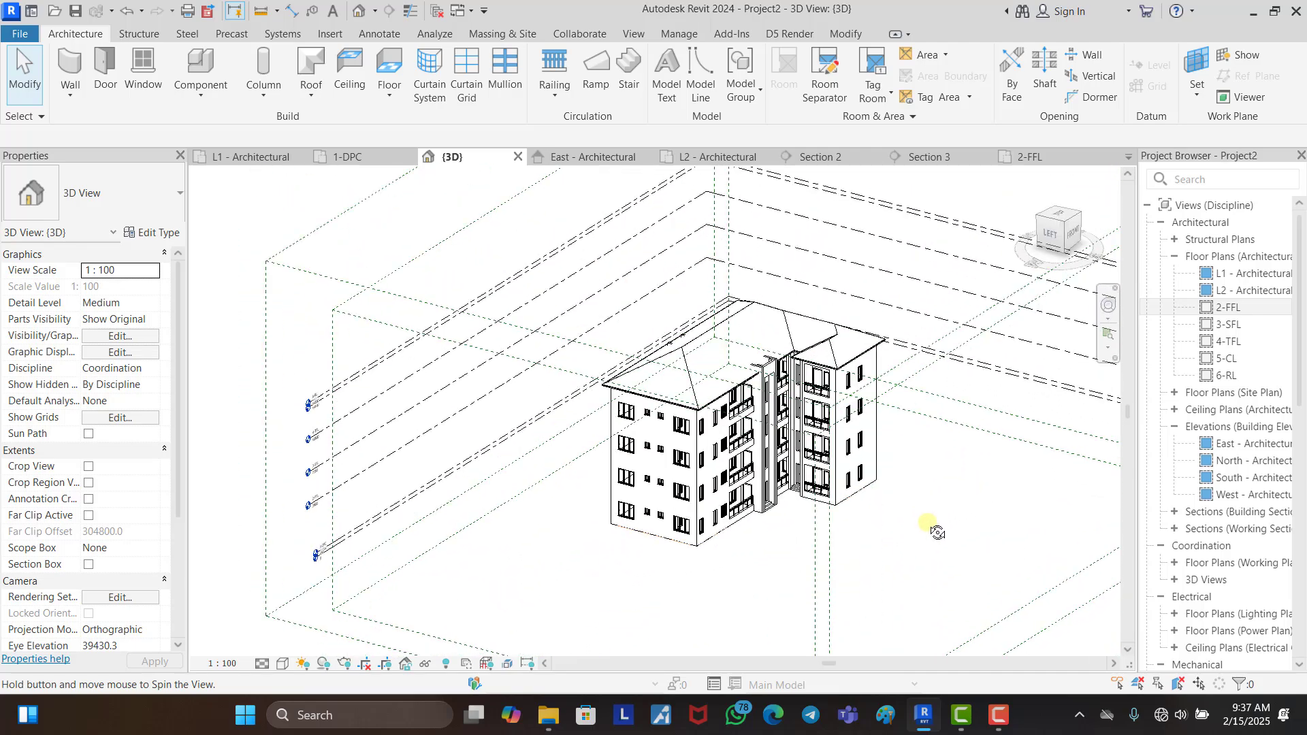
scroll(846, 356, "up", 6)
scroll(697, 460, "up", 4)
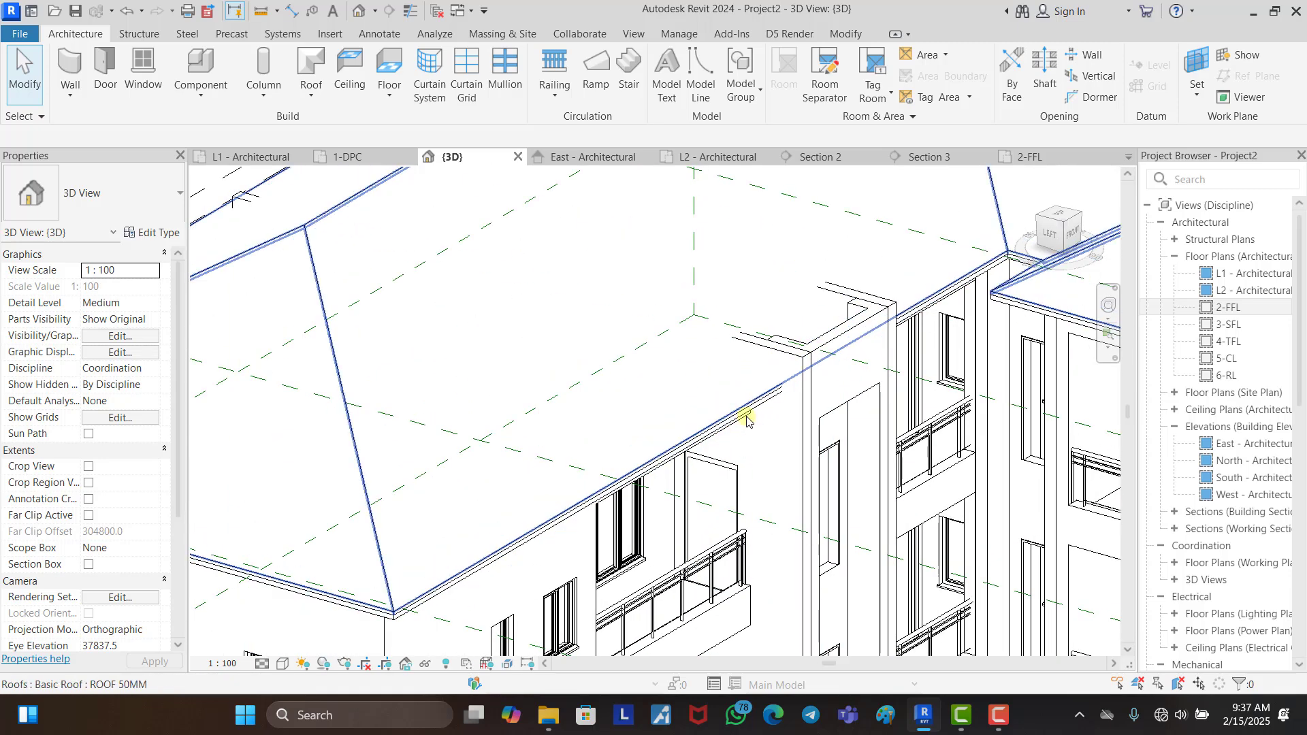
Step: Switch to the top view and start an in-place model in the Casework category with the default name
left_click(1072, 235)
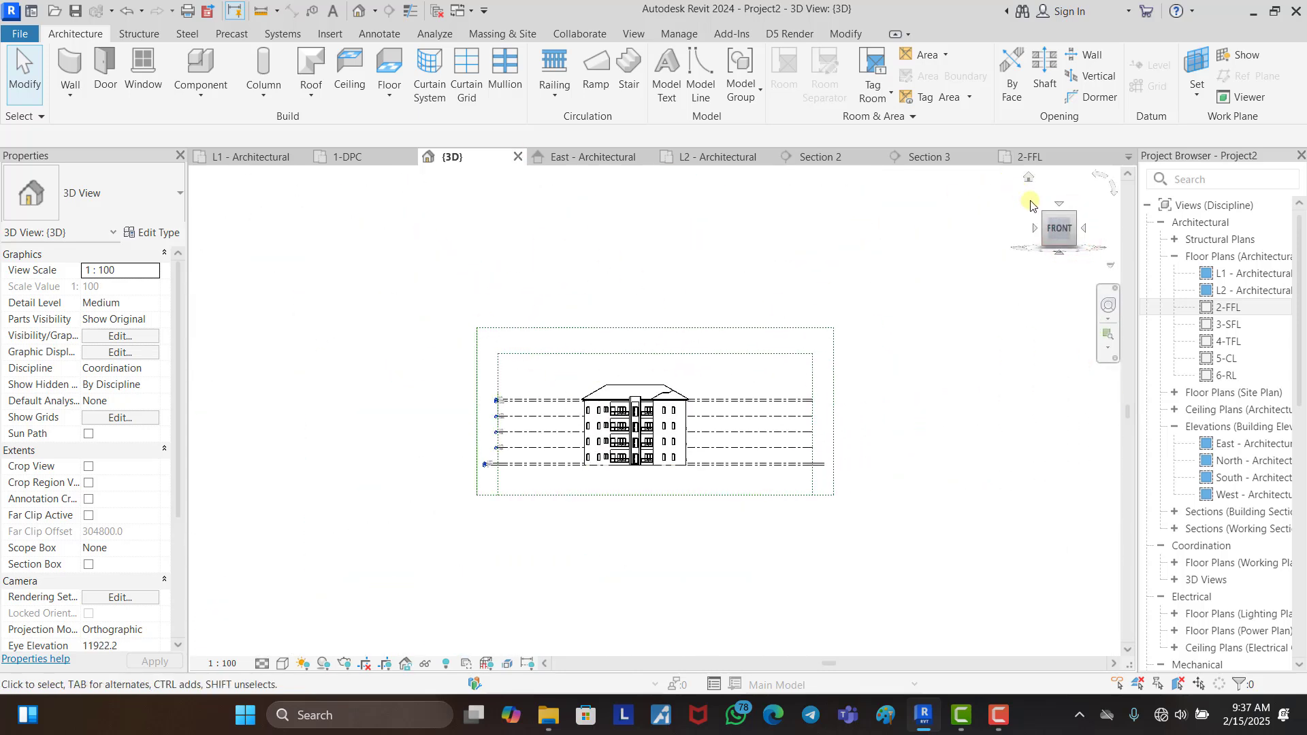
left_click(1063, 205)
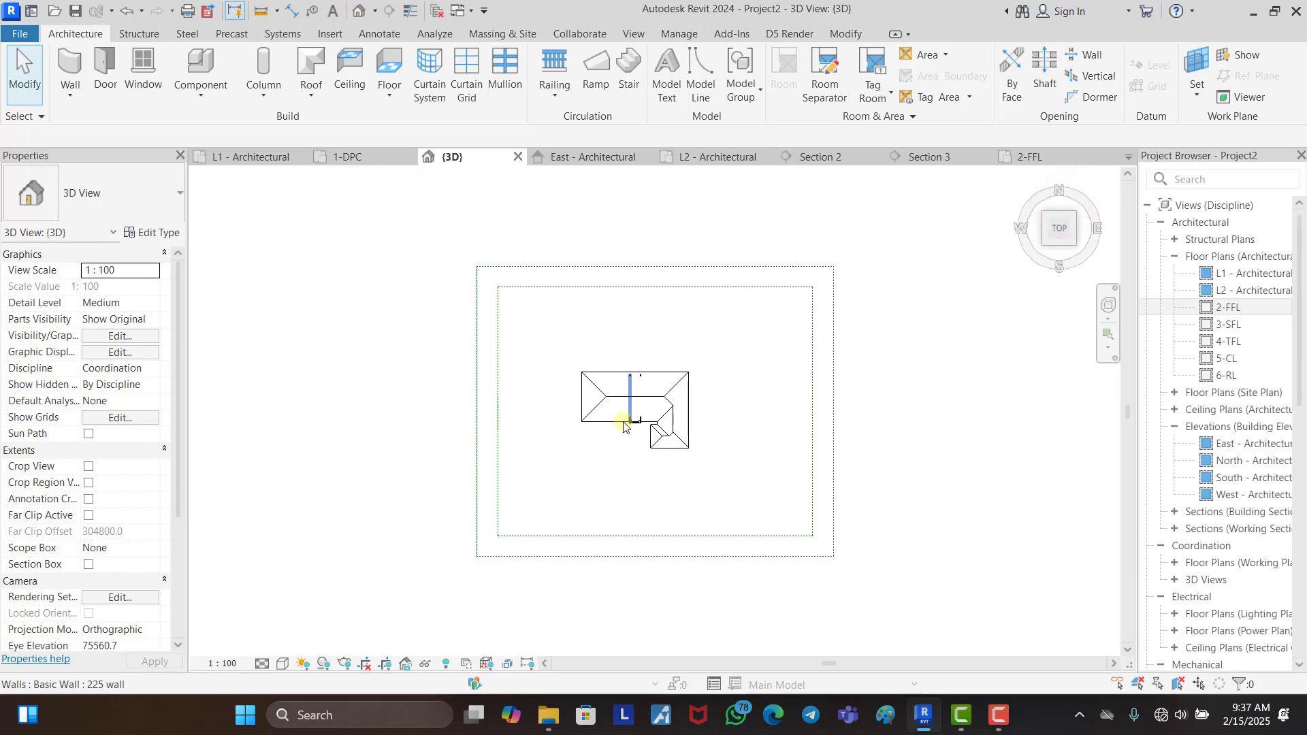
left_click(202, 96)
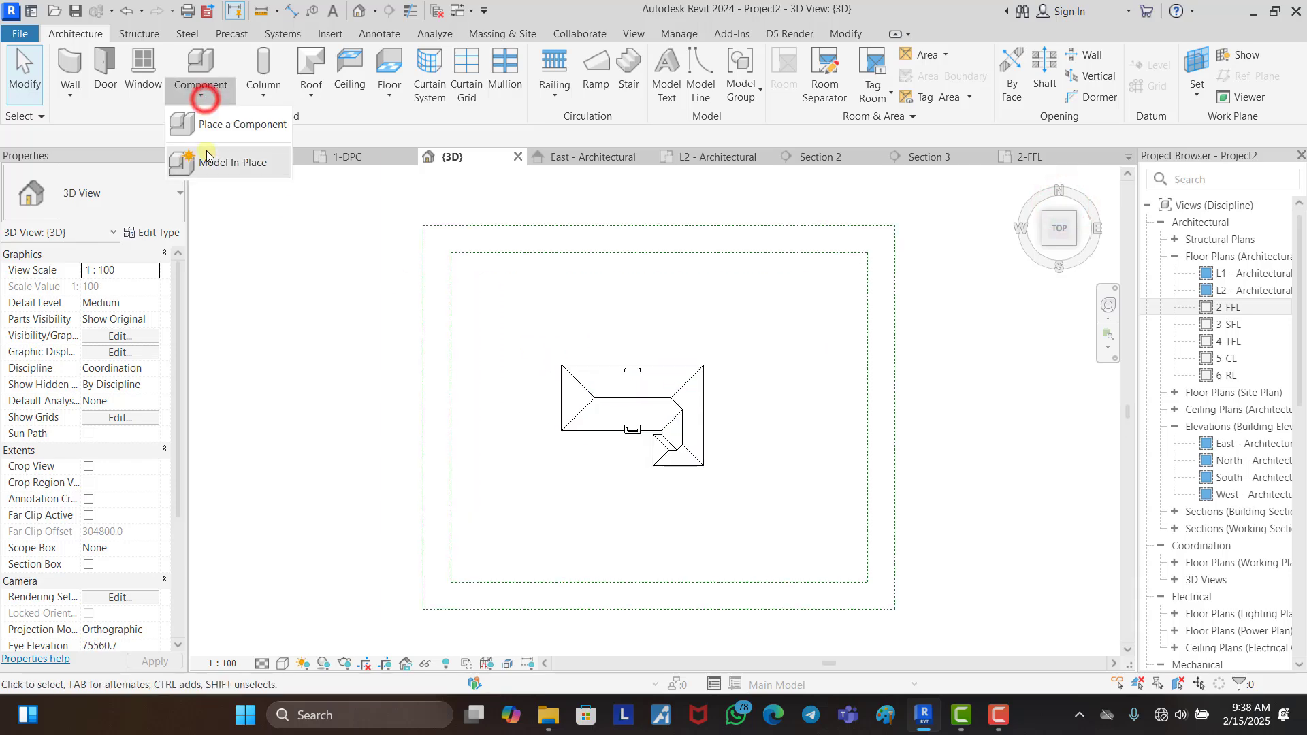
left_click(232, 165)
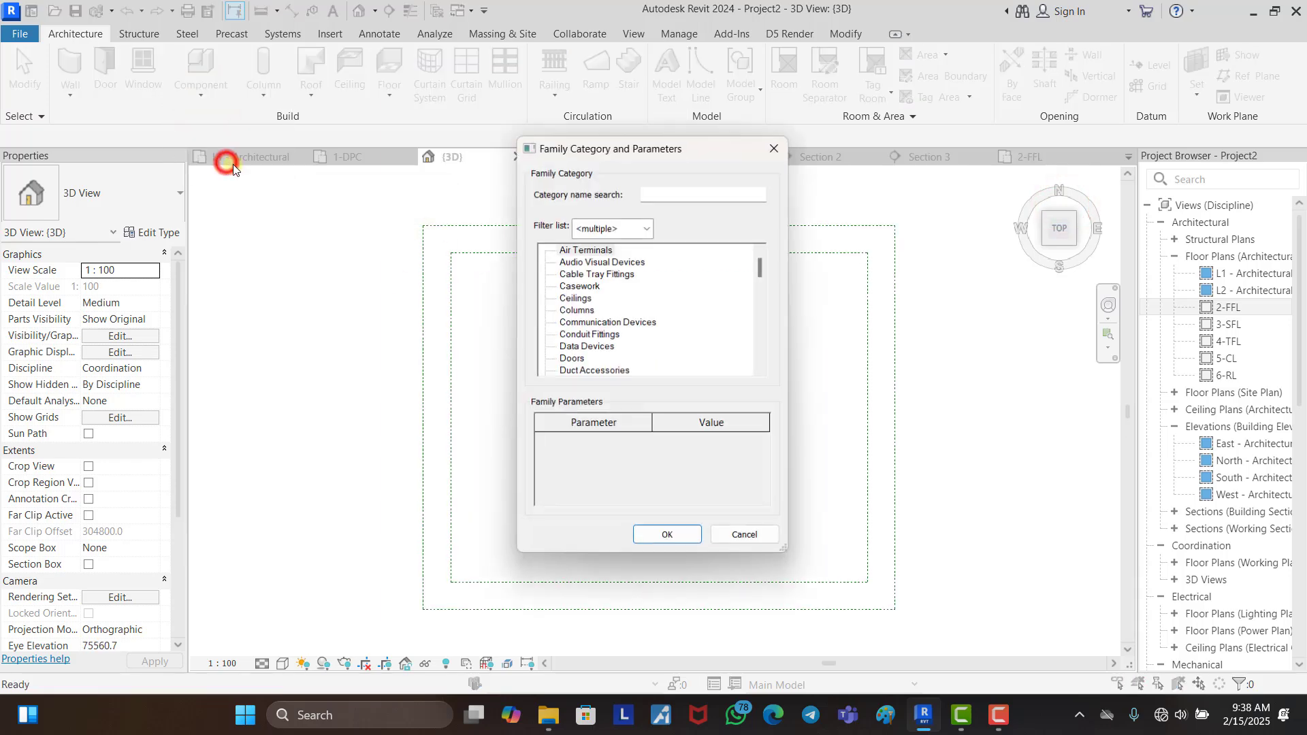
double_click(577, 286)
left_click(643, 382)
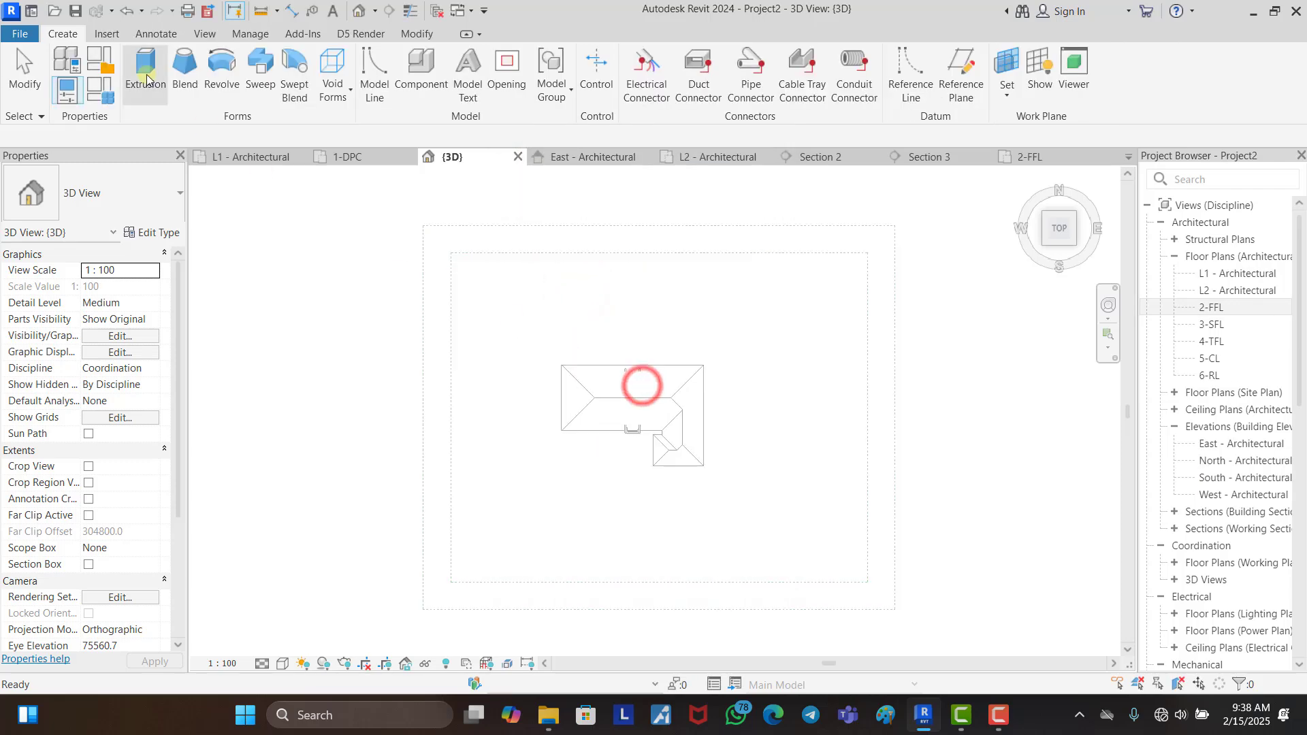
Step: Start a sweep and sketch a U-shaped path along the tower walls' outer faces, 2550 mm wide with a 2100 mm east leg
left_click(261, 82)
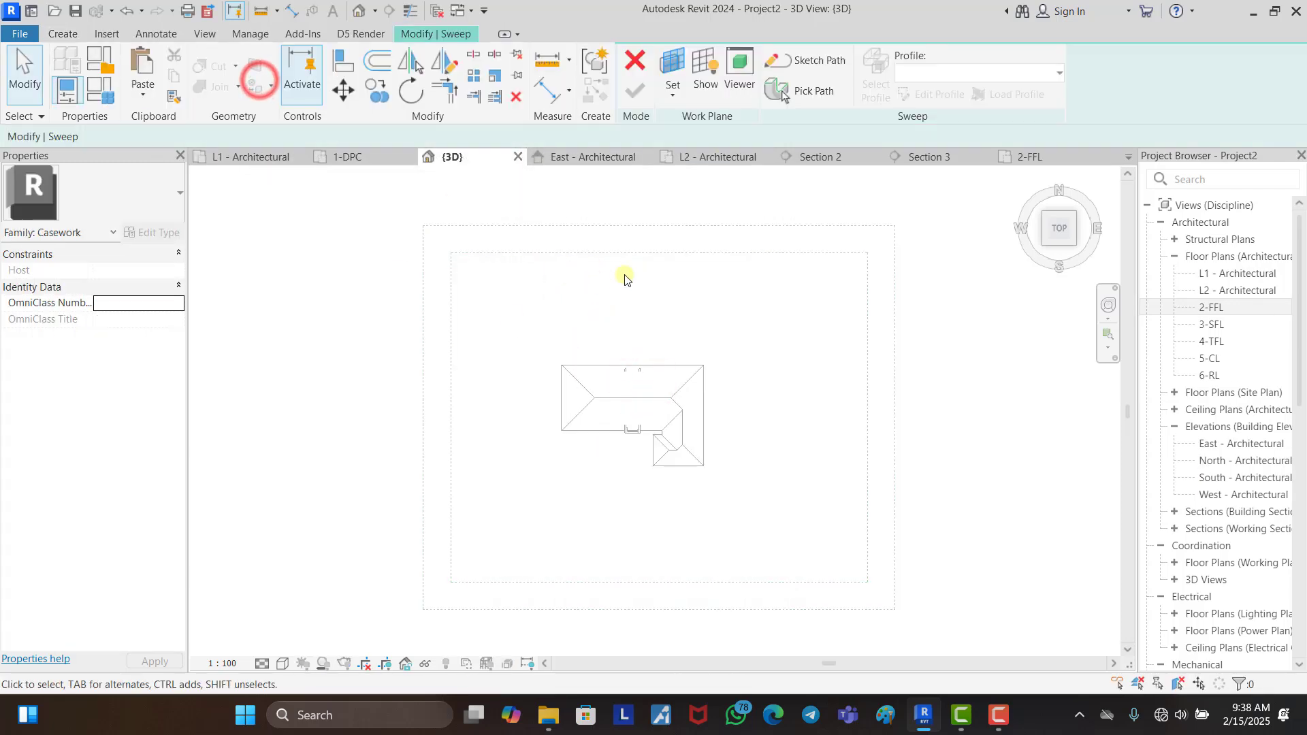
left_click(807, 96)
left_click(637, 61)
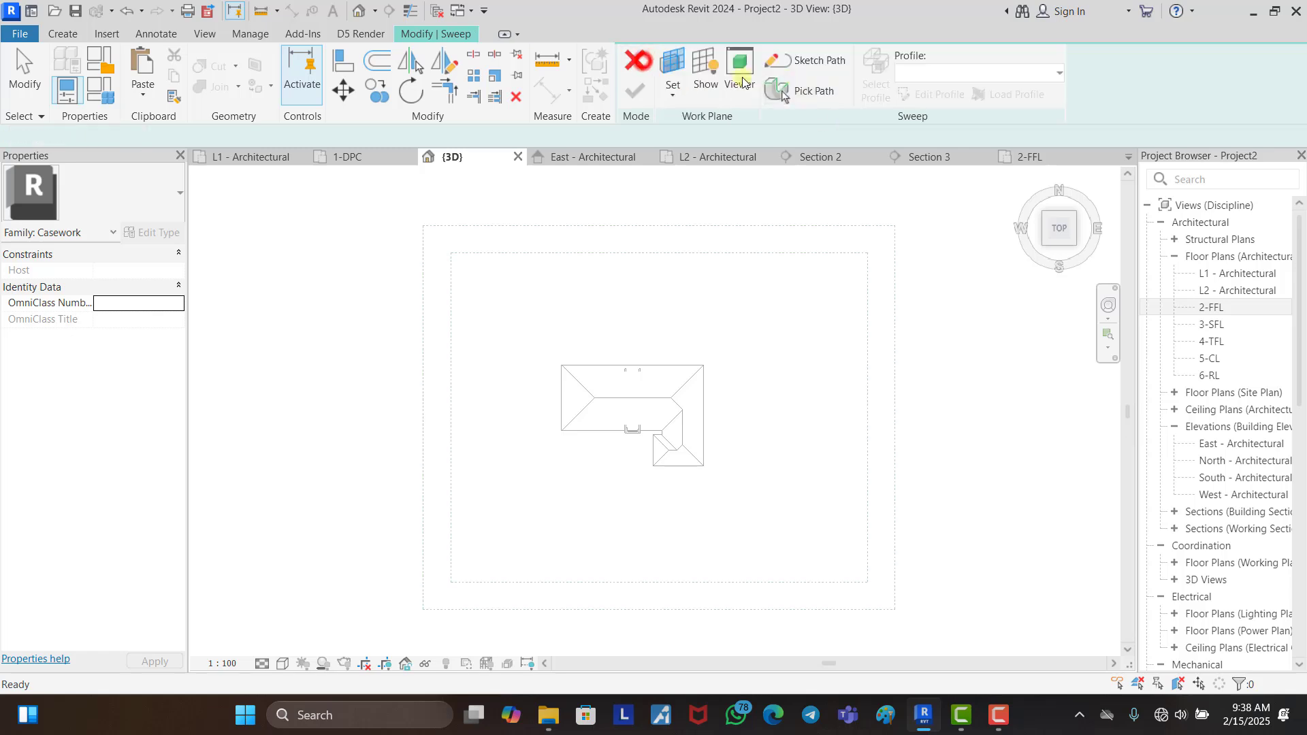
left_click(817, 67)
scroll(638, 425, "up", 8)
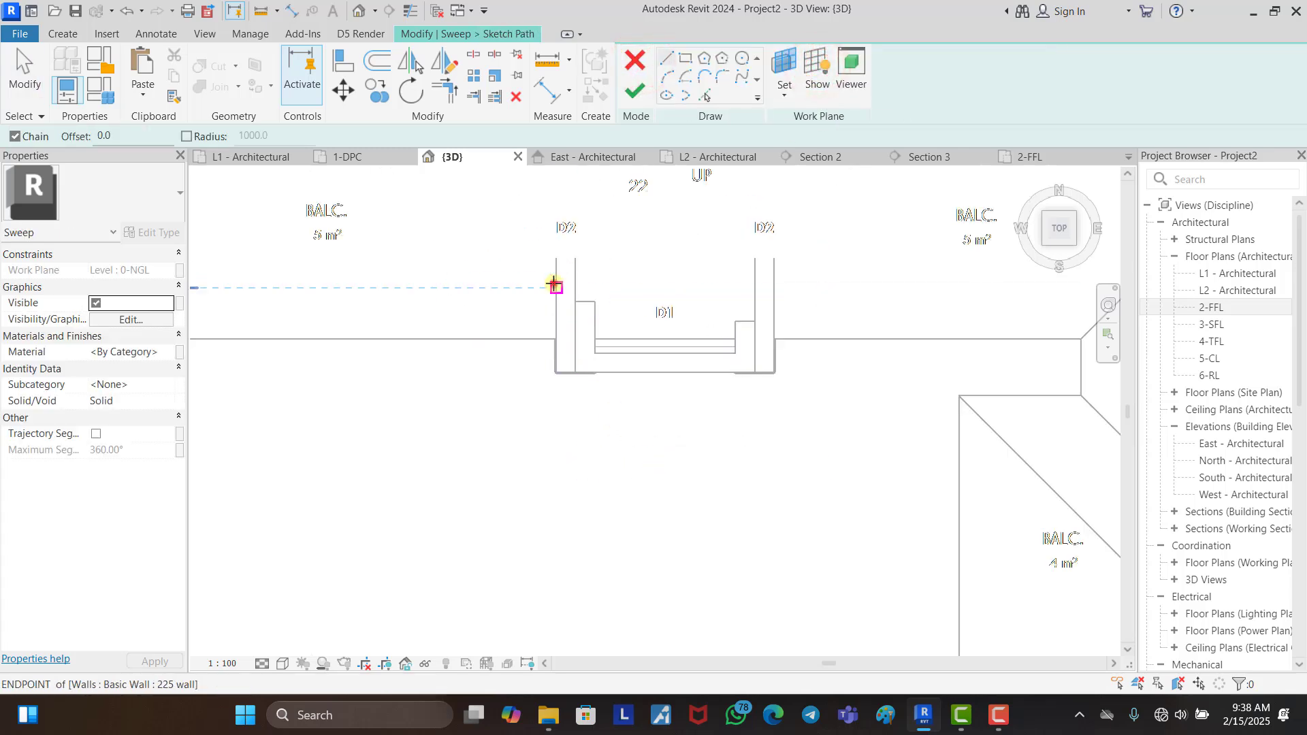
left_click(554, 283)
left_click(556, 373)
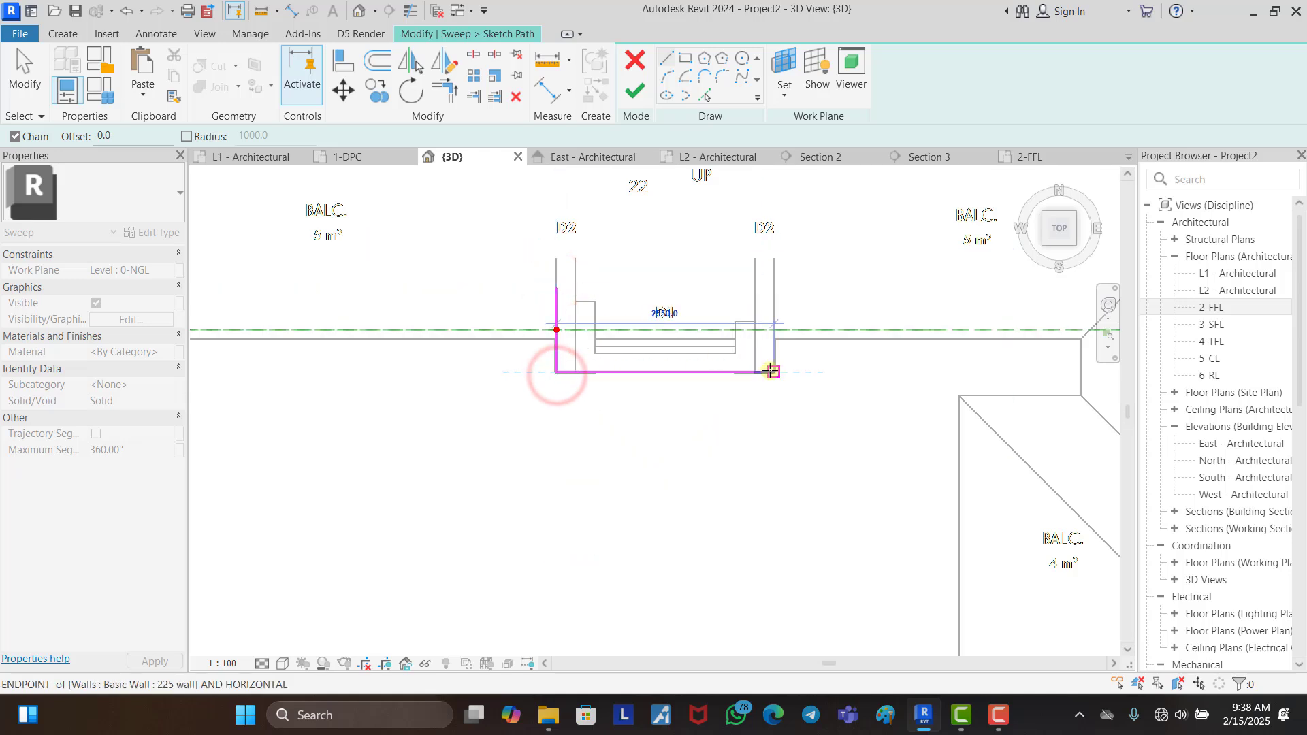
left_click(774, 372)
left_click(775, 188)
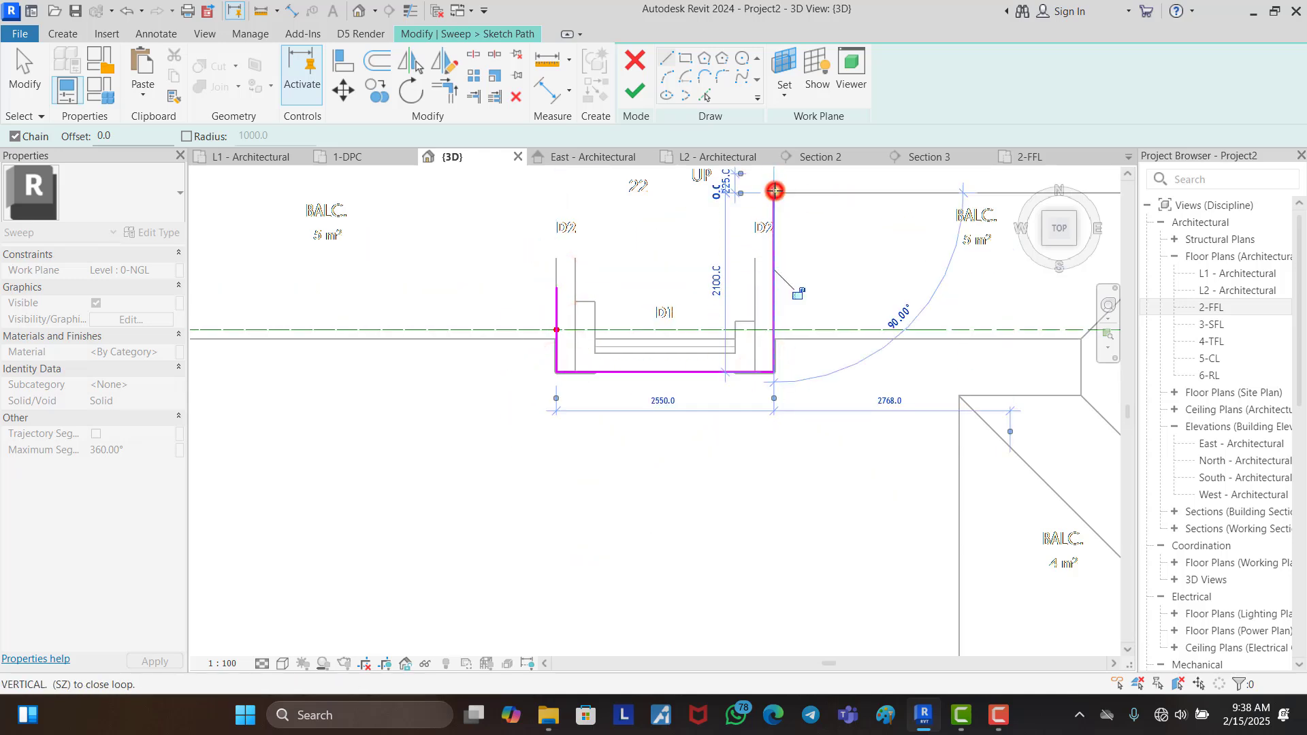
key("Escape")
scroll(604, 364, "down", 3)
key("Escape")
Step: Extend the path's west leg to 2100 mm, level with the east leg, and finish the path
left_click(612, 389)
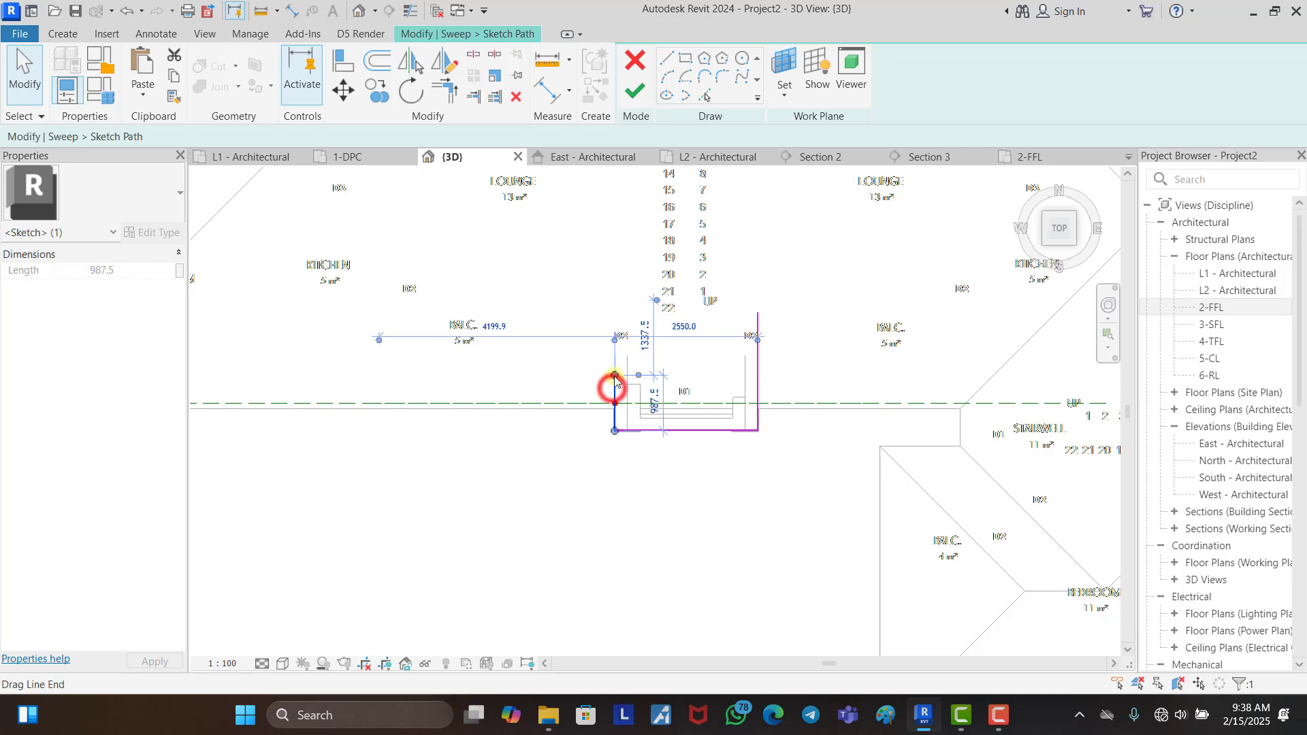
left_click(614, 318)
left_click_drag(614, 374, 614, 313)
left_click(613, 371)
left_click(819, 314)
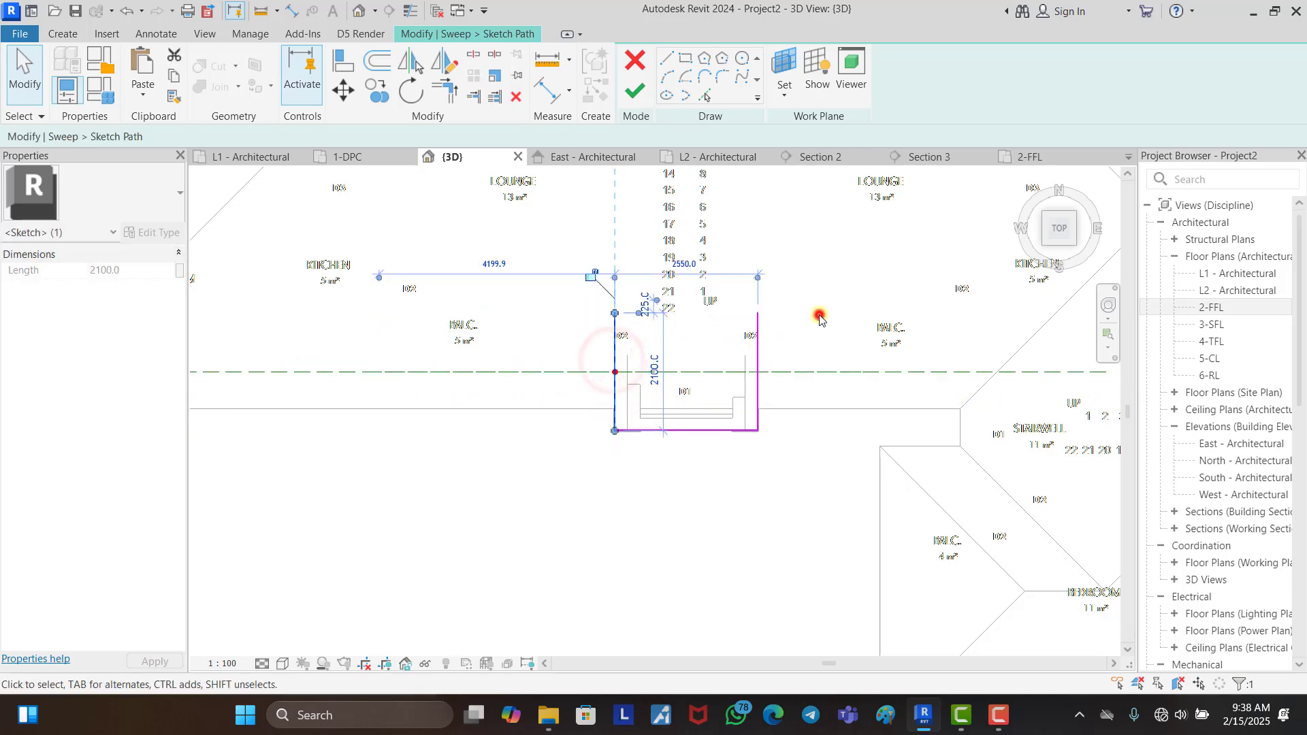
left_click(637, 93)
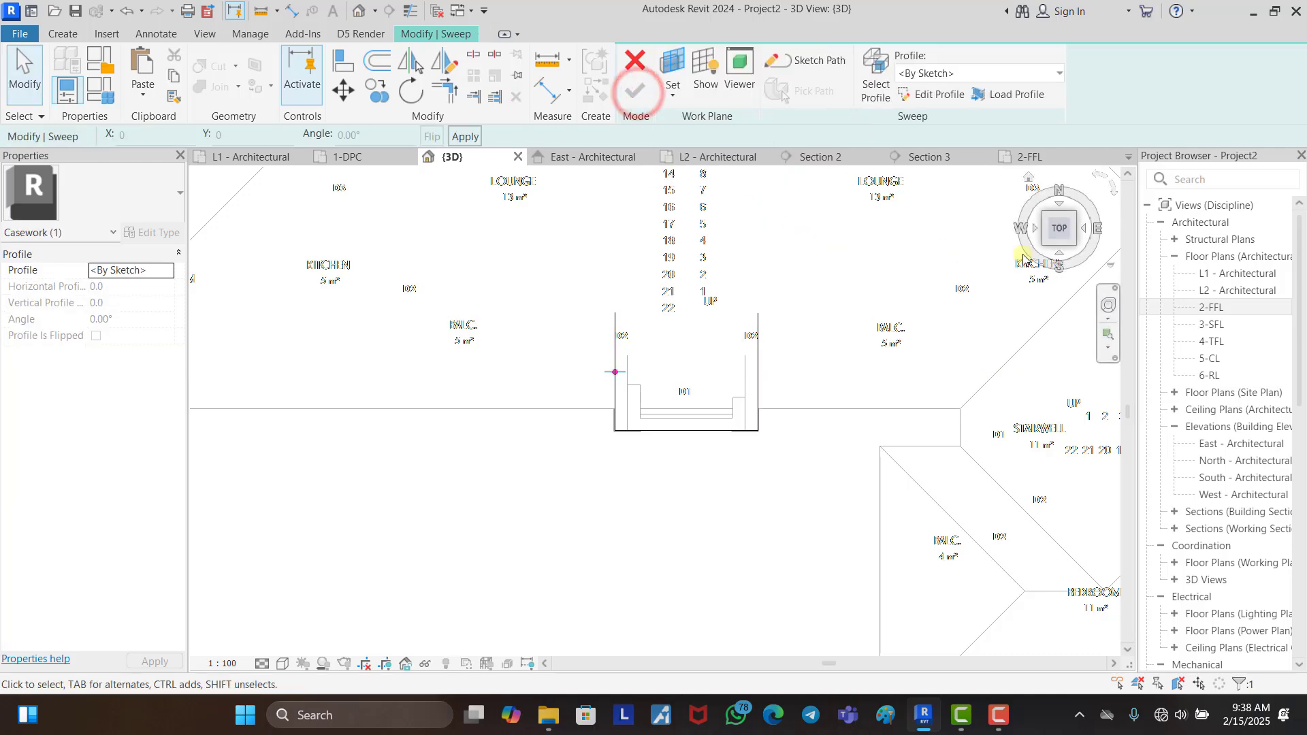
Step: Open the sweep's profile for sketching in the front view, at the main roof's west eave
left_click(1059, 257)
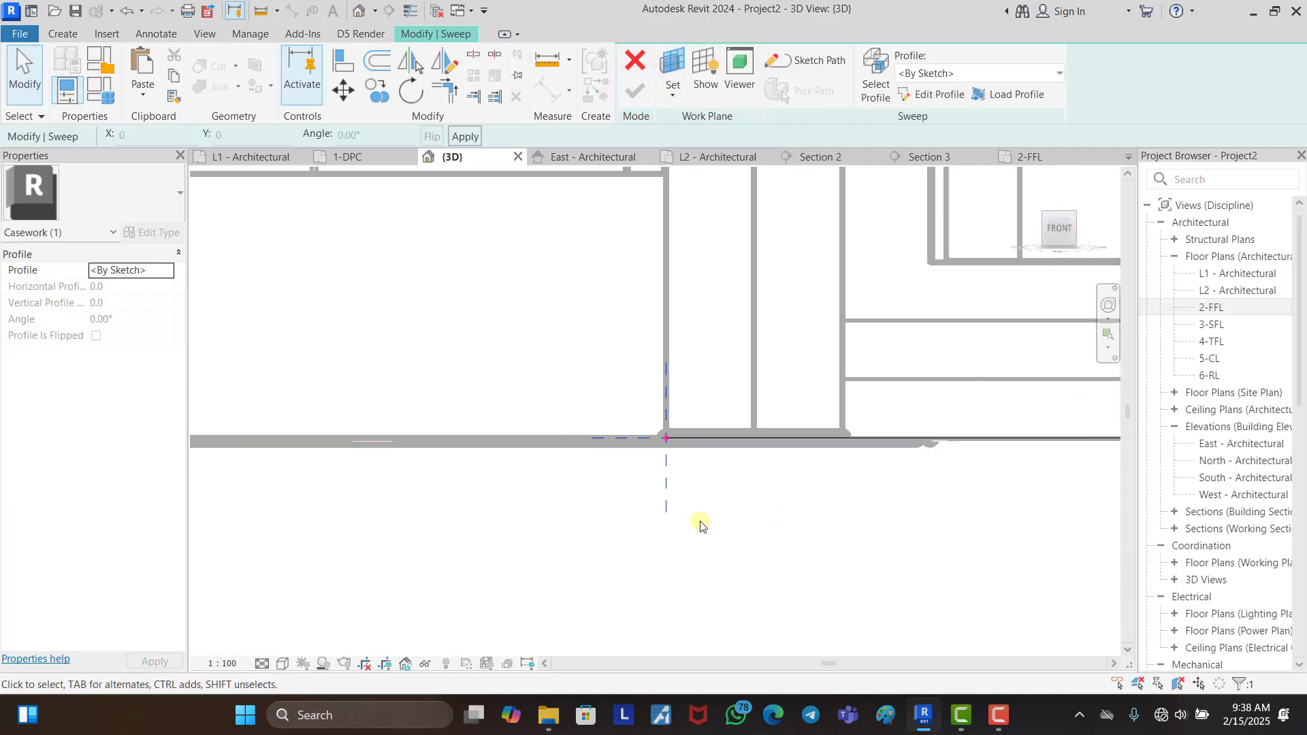
scroll(694, 529, "down", 10)
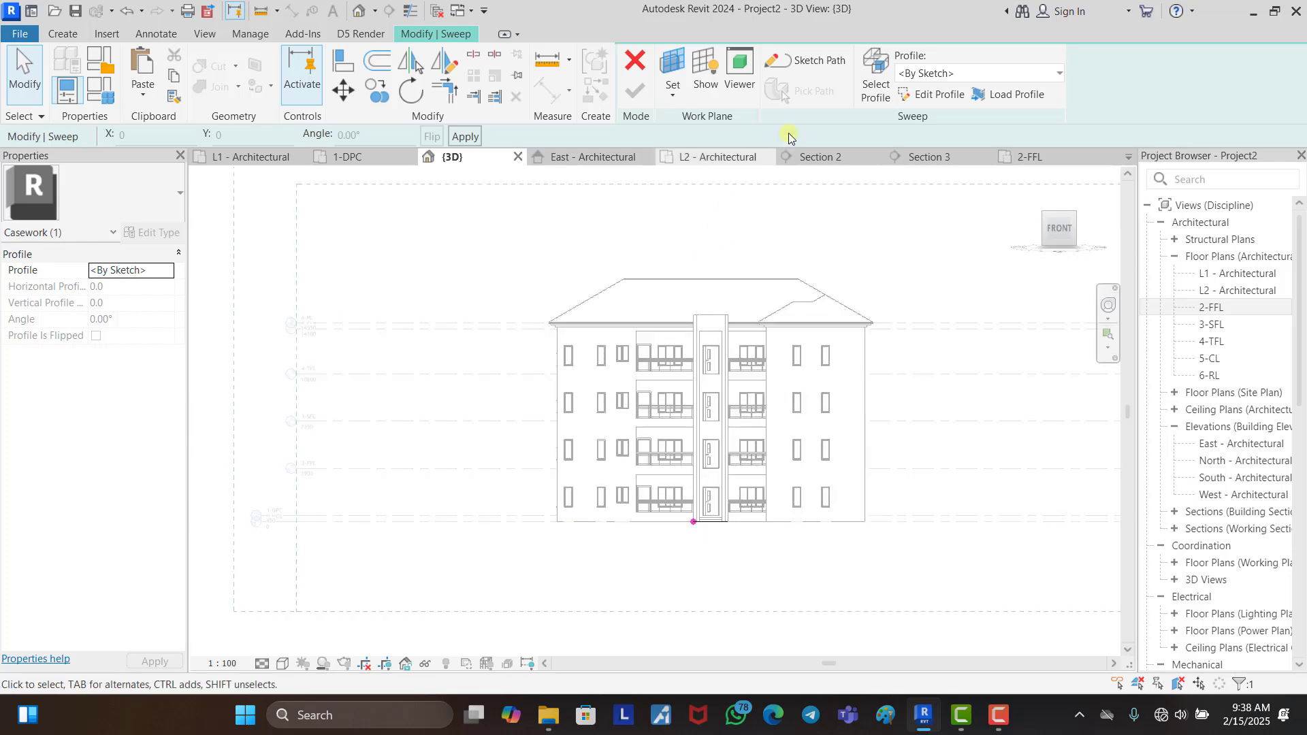
left_click(932, 96)
scroll(553, 321, "up", 6)
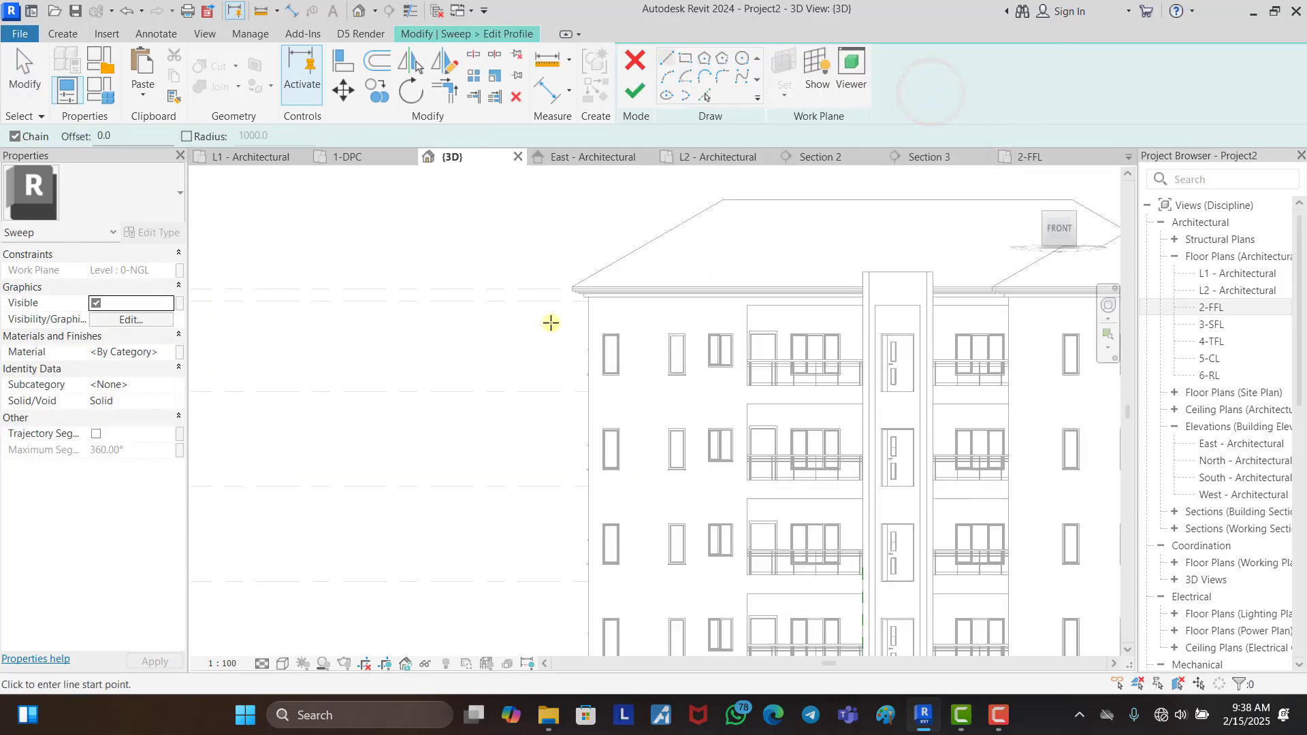
scroll(621, 236, "up", 3)
scroll(548, 254, "up", 4)
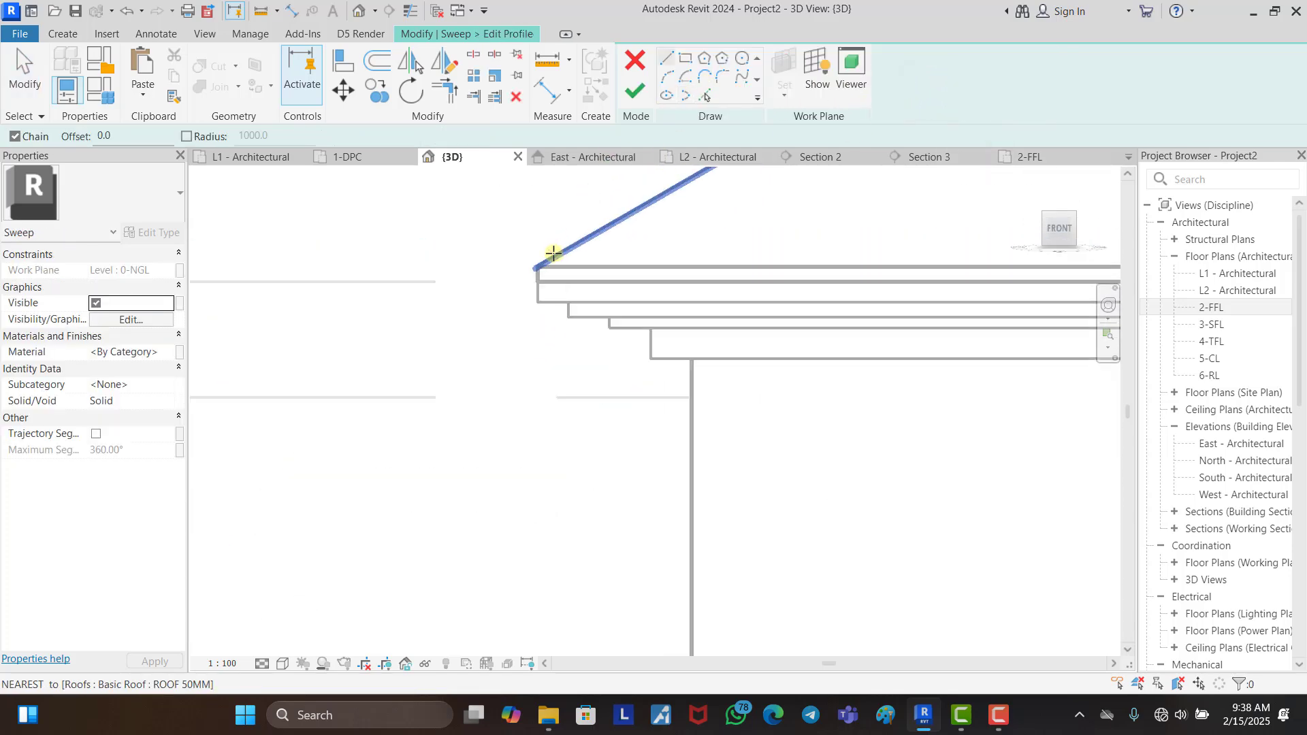
Step: Trace the existing stepped eave sweep as a closed profile, with a vertical inner edge along the wall face and a flat top
left_click(529, 297)
left_click(528, 327)
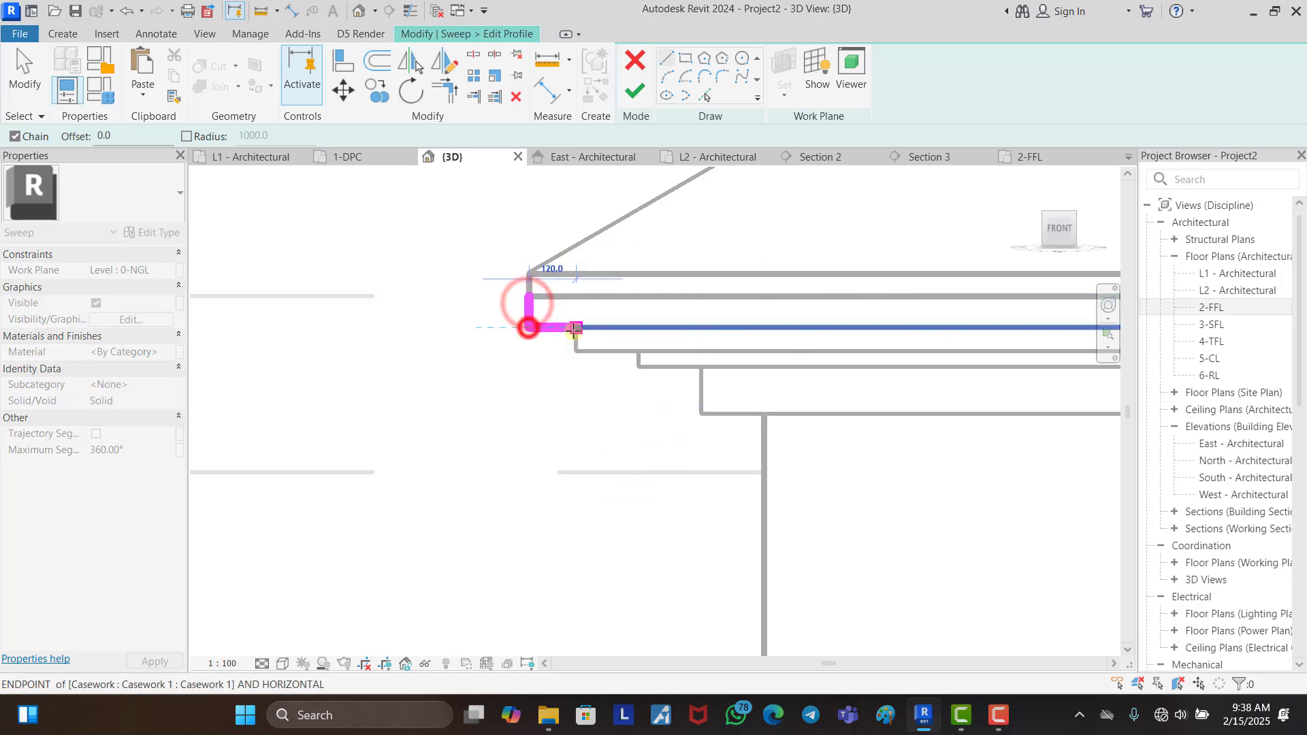
left_click(577, 328)
left_click(576, 351)
left_click(639, 350)
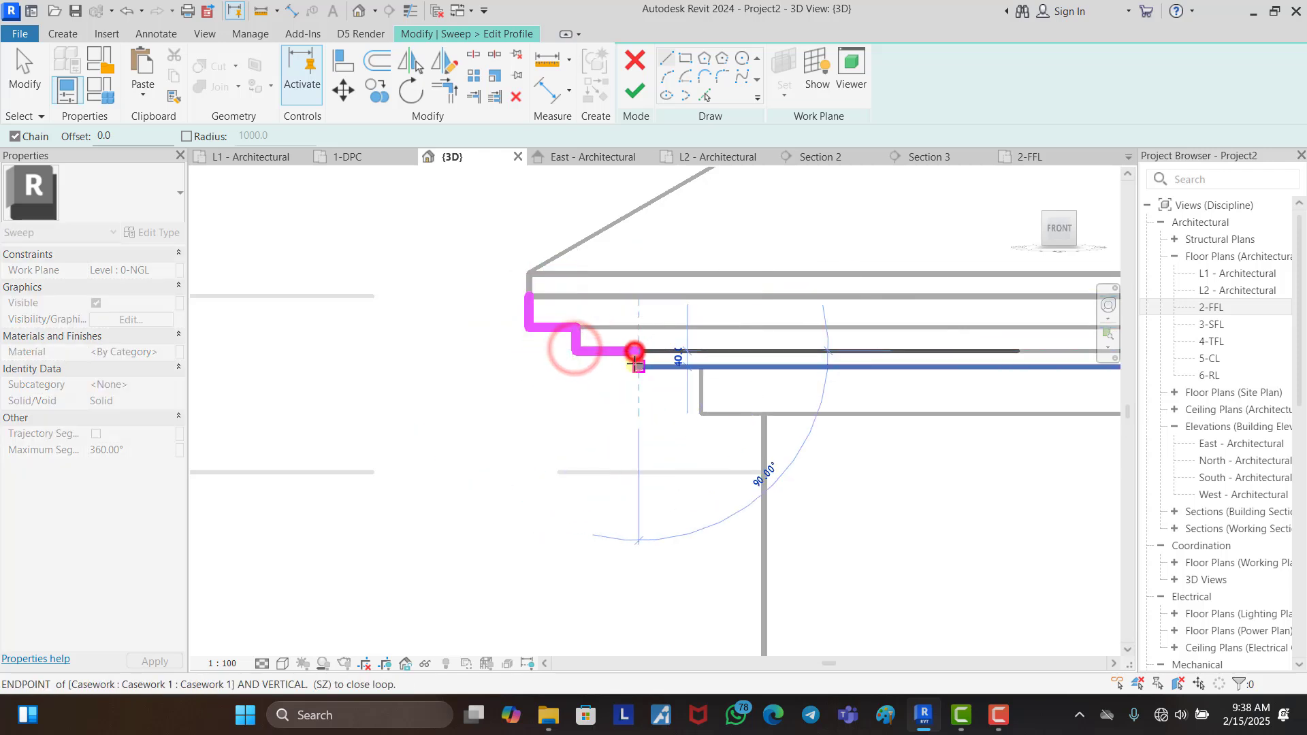
left_click(639, 366)
left_click(701, 366)
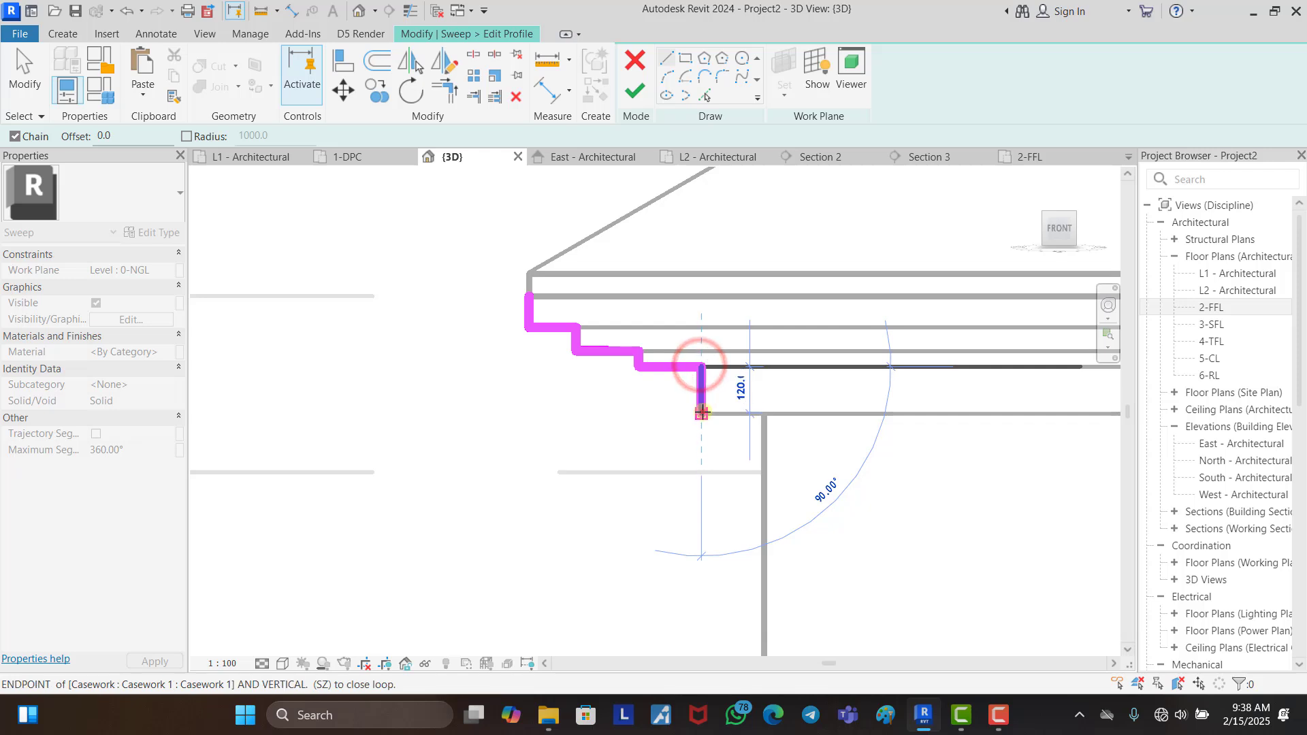
left_click(701, 413)
left_click(763, 414)
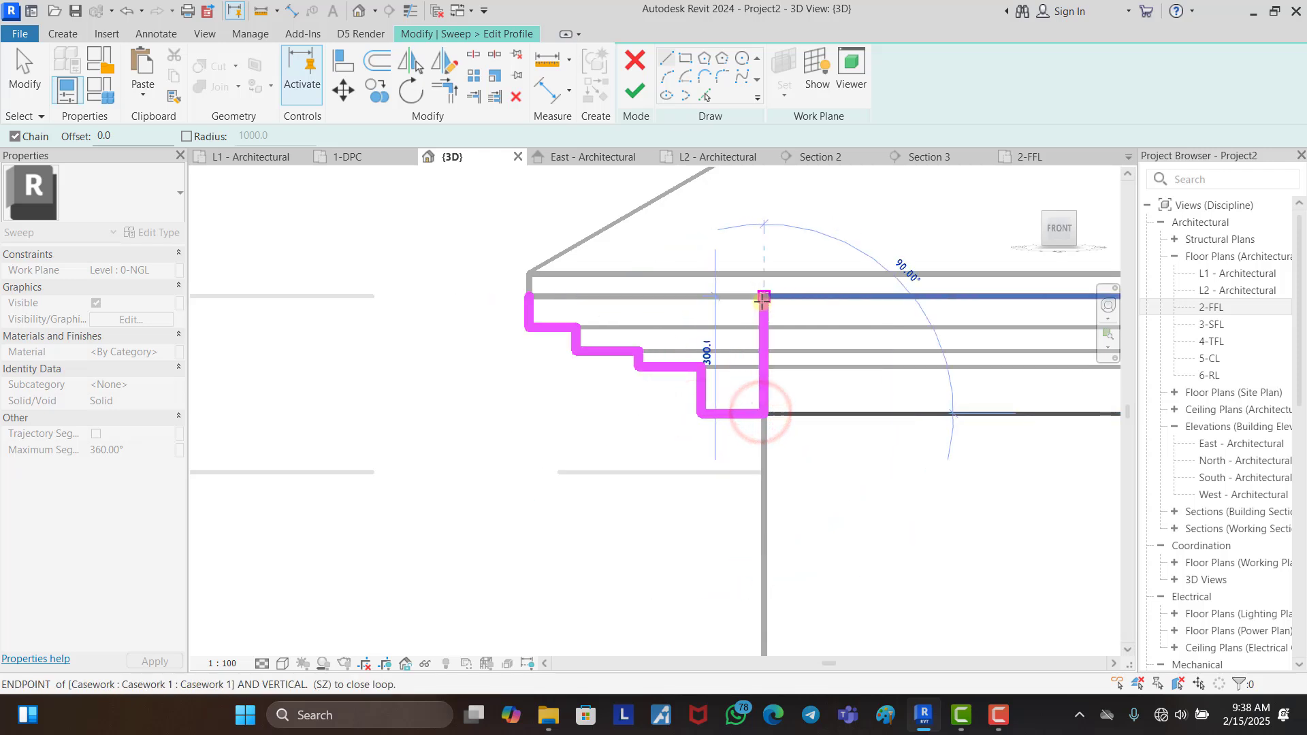
left_click(762, 298)
left_click(535, 294)
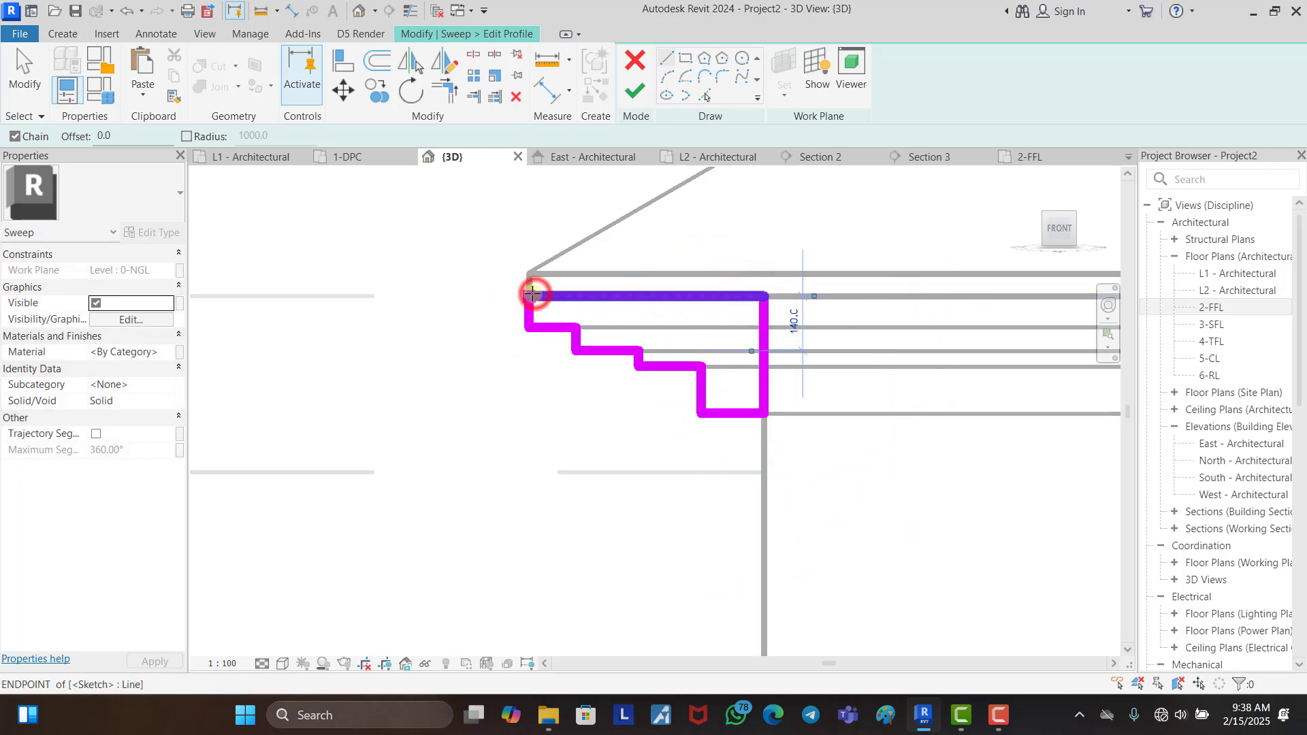
key("Escape")
Step: Move the whole stepped profile horizontally from the main roof's west eave until its lower inner corner meets the tower wall's west face
left_click_drag(481, 256, 827, 439)
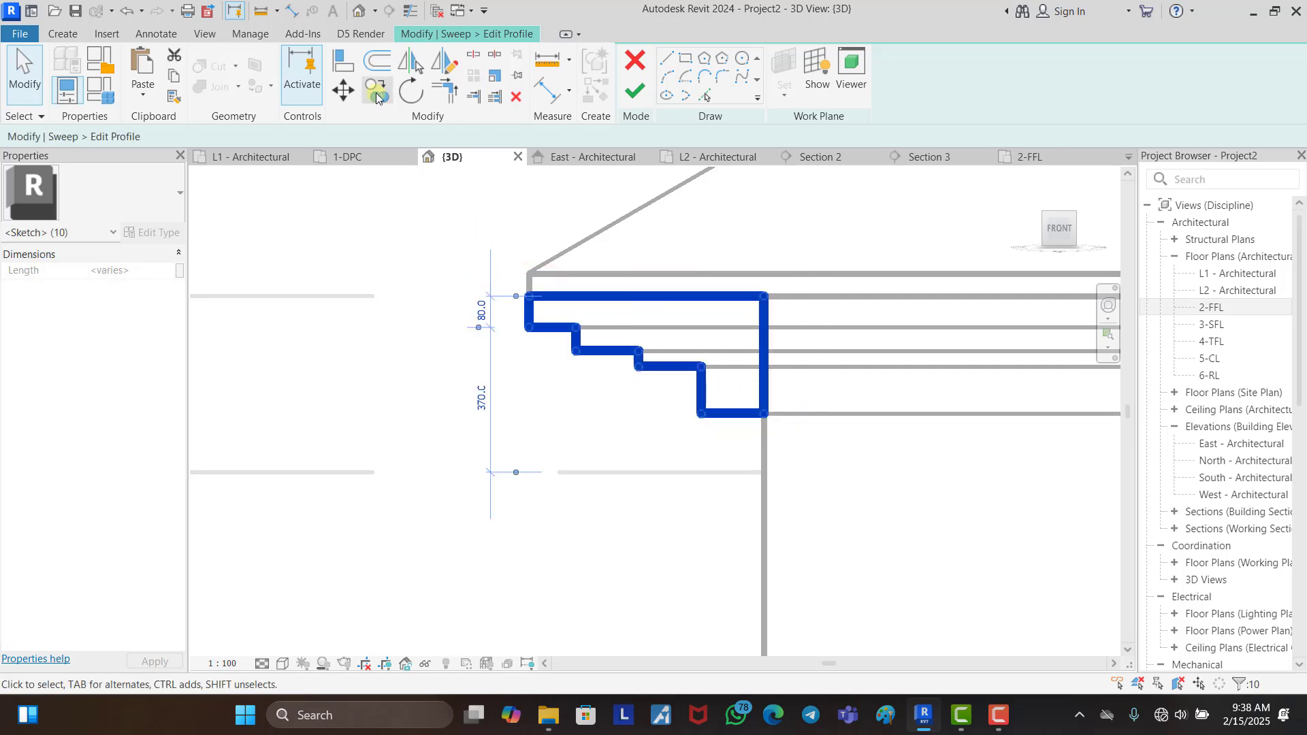
left_click(377, 97)
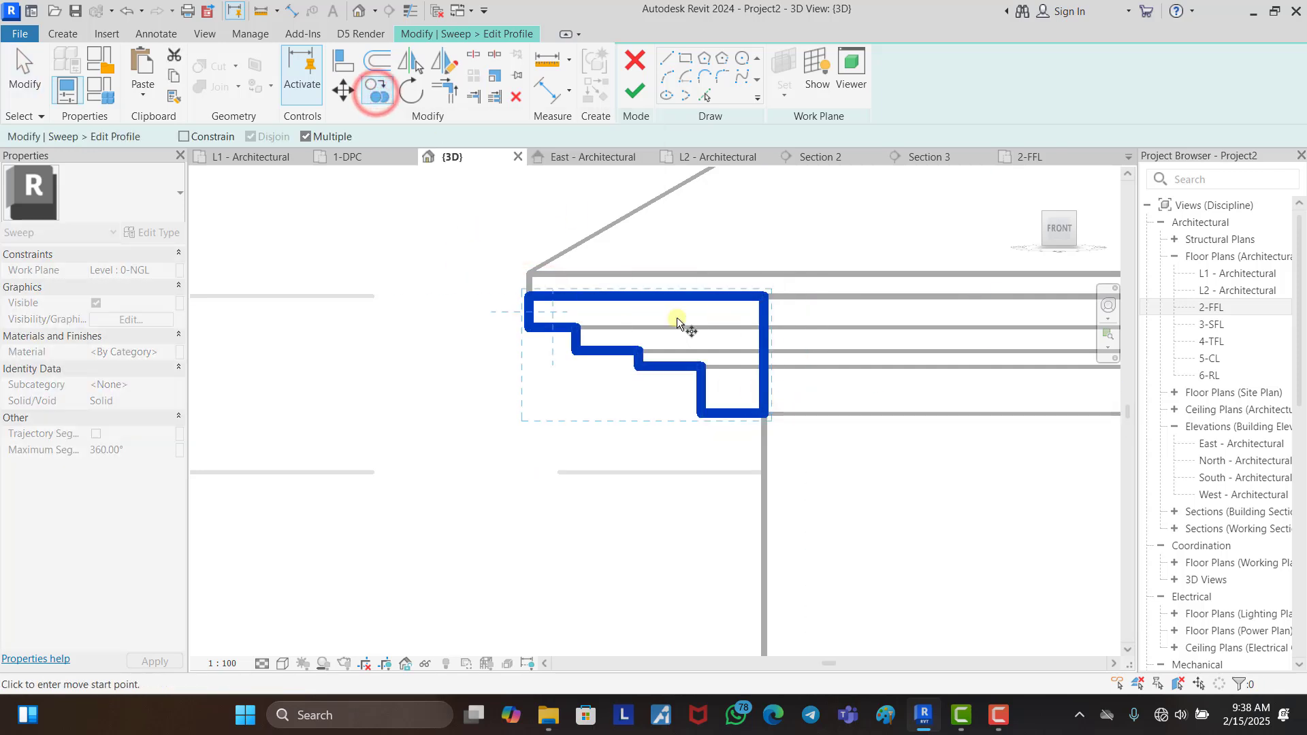
left_click(347, 92)
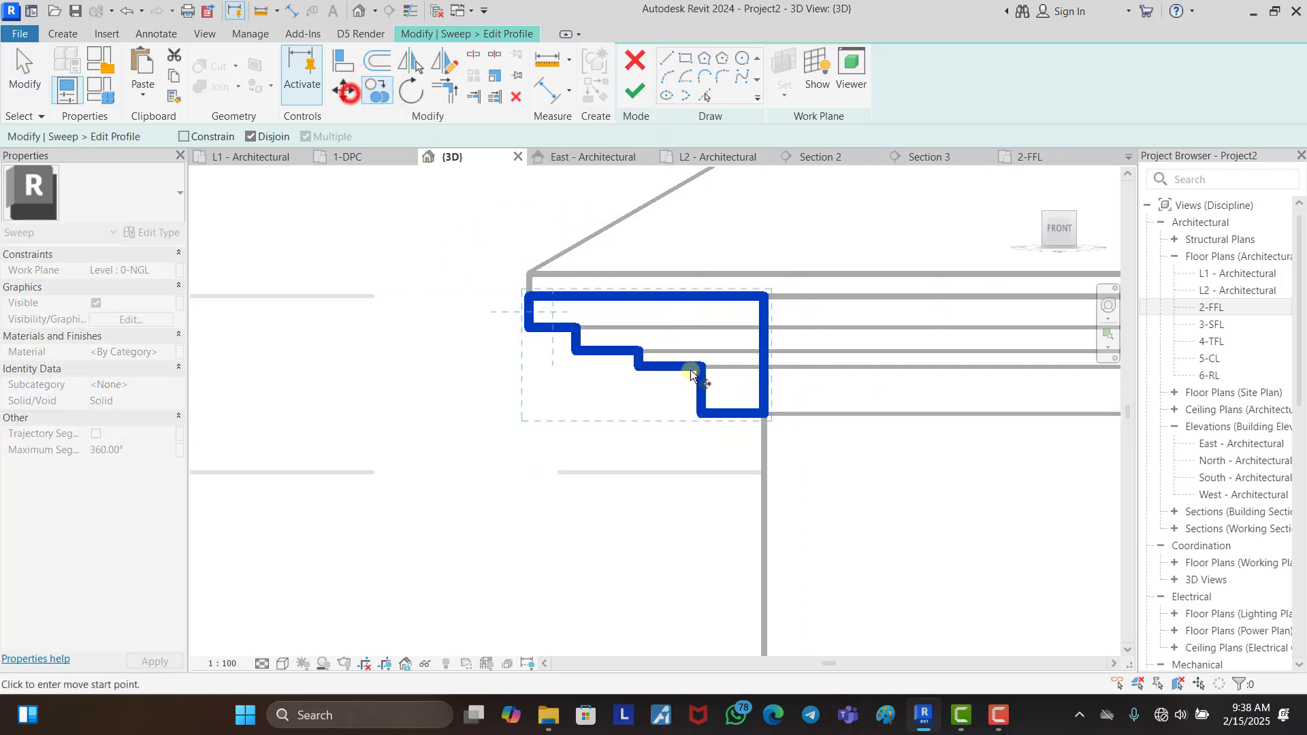
left_click(766, 413)
scroll(607, 399, "down", 5)
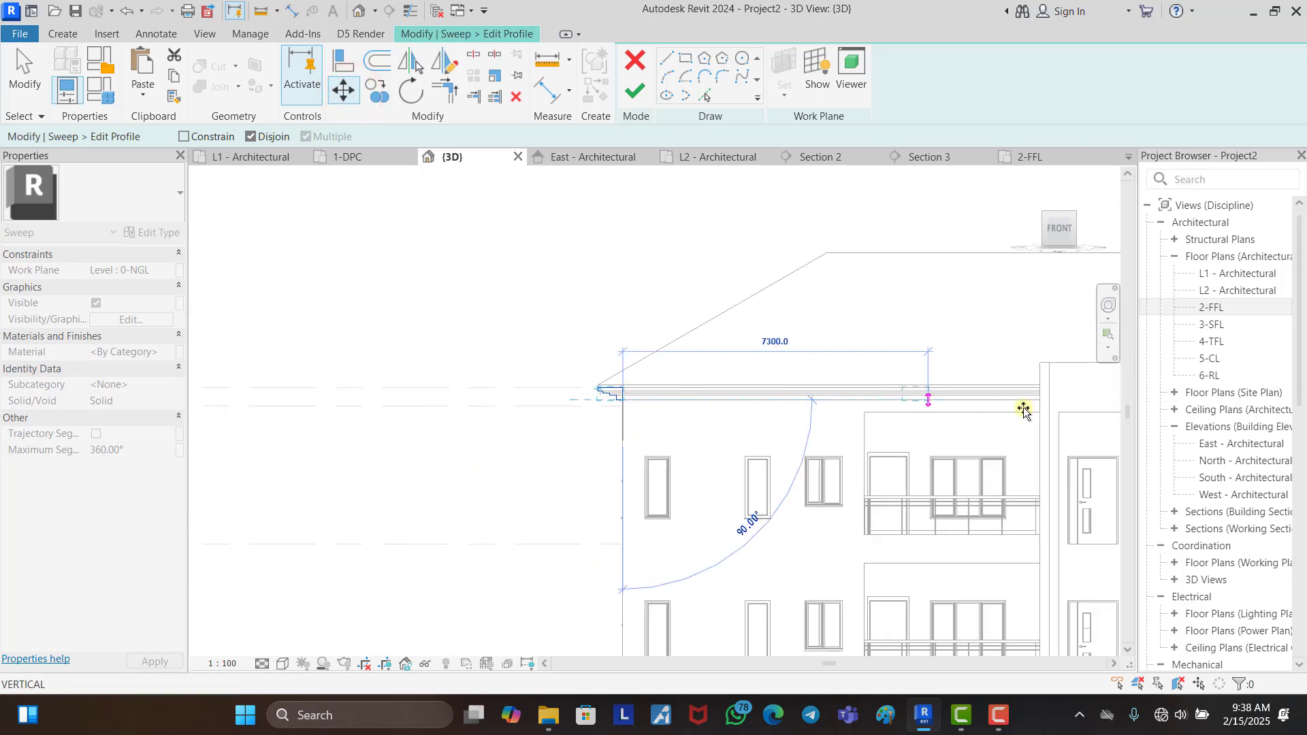
scroll(1023, 411, "up", 6)
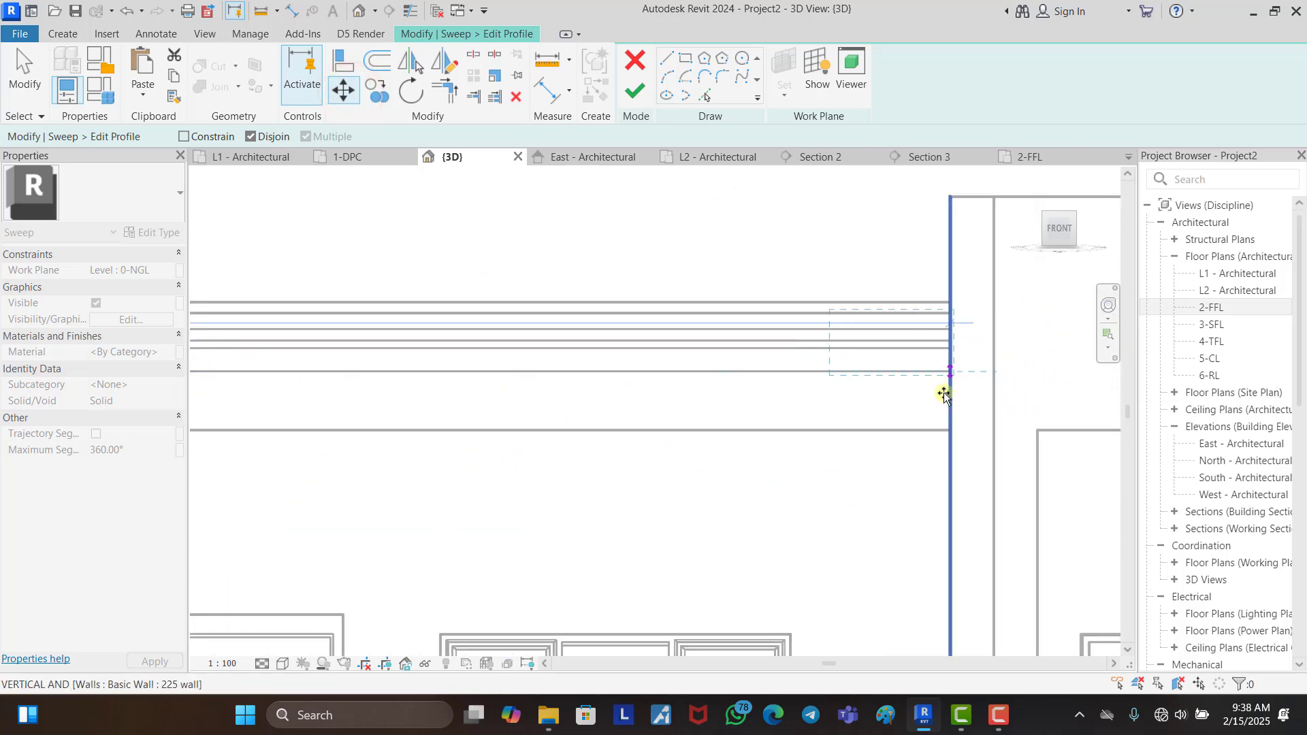
left_click(952, 383)
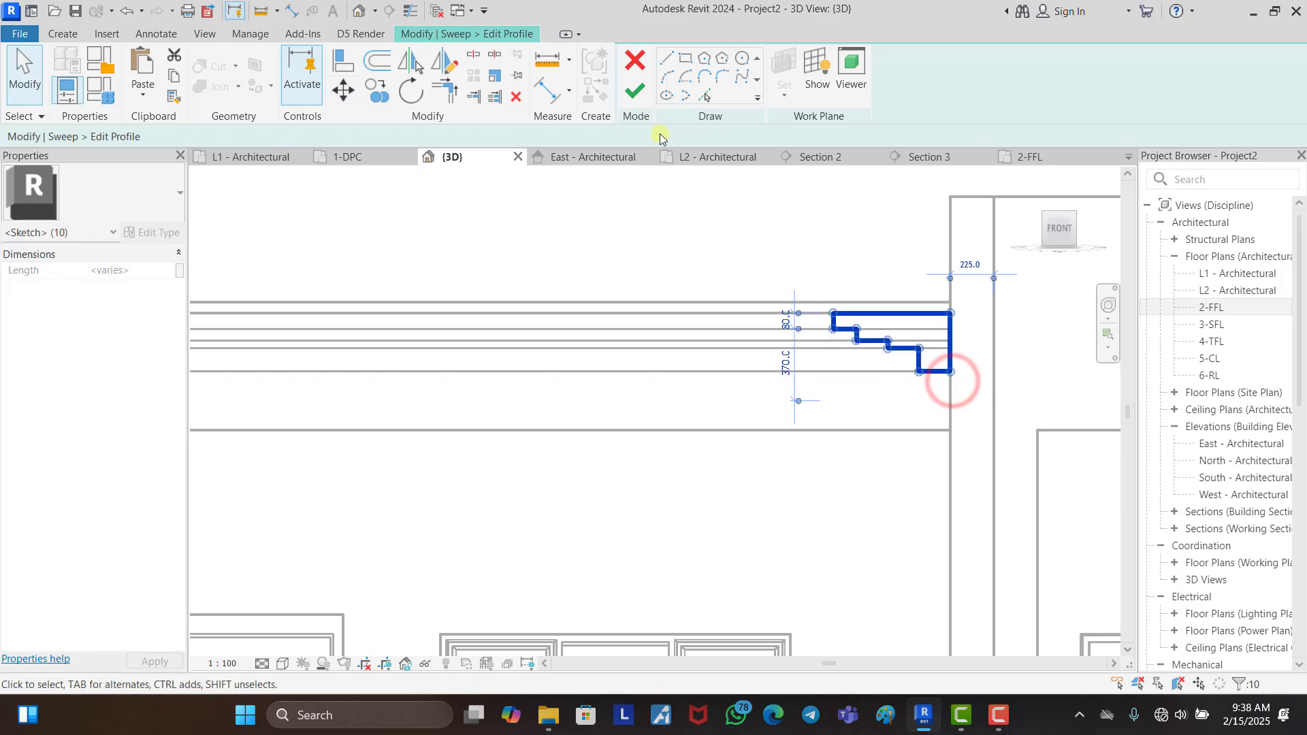
Step: Move the stepped profile up along the wall face until its upper inner corner meets the tower wall's top
left_click(342, 88)
left_click(946, 317)
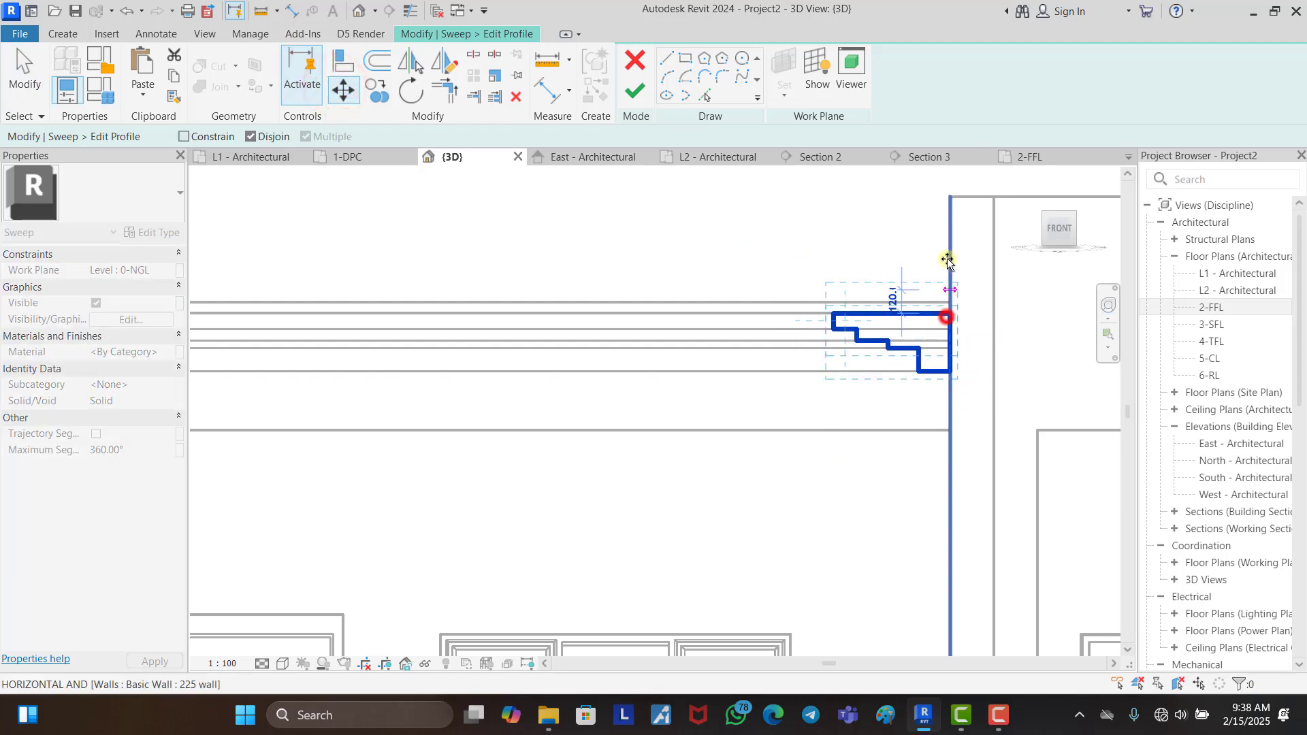
left_click(954, 201)
scroll(659, 398, "down", 5)
left_click(772, 256)
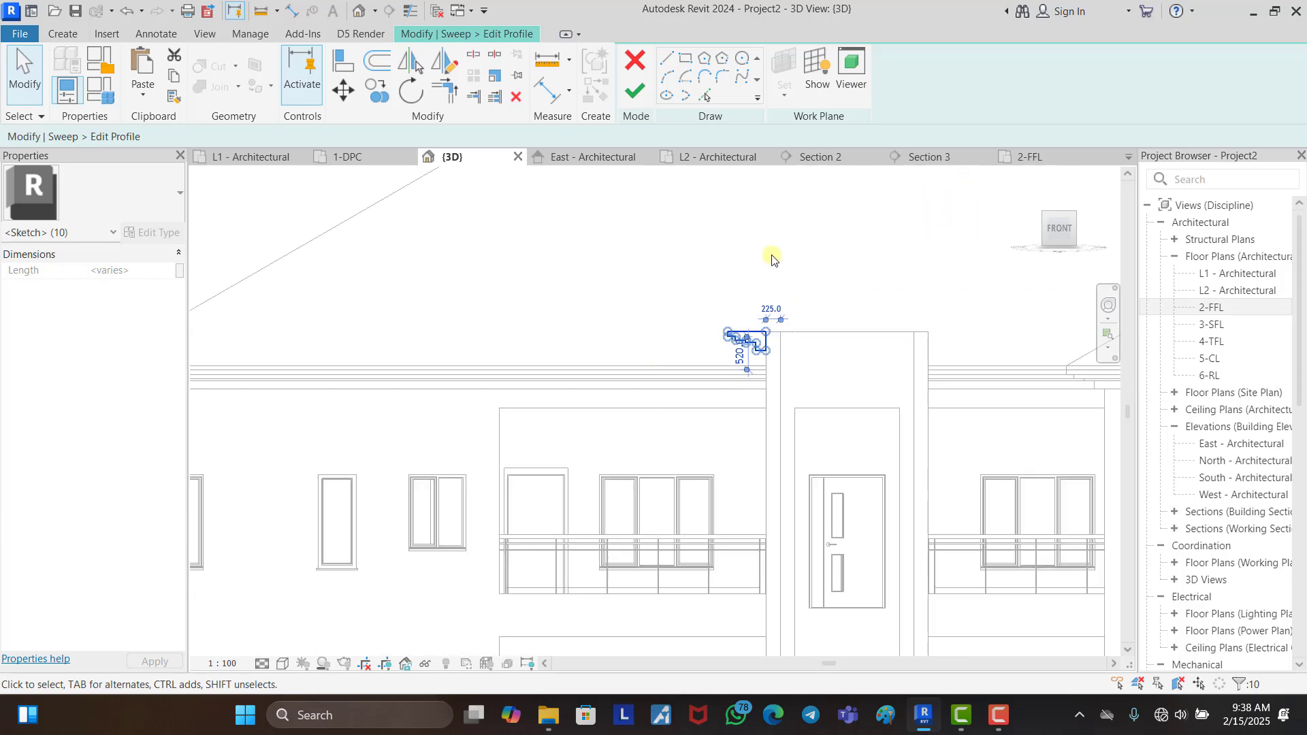
Step: Finish the profile, the sweep and the in-place model of the tower's stepped moulding
left_click(637, 93)
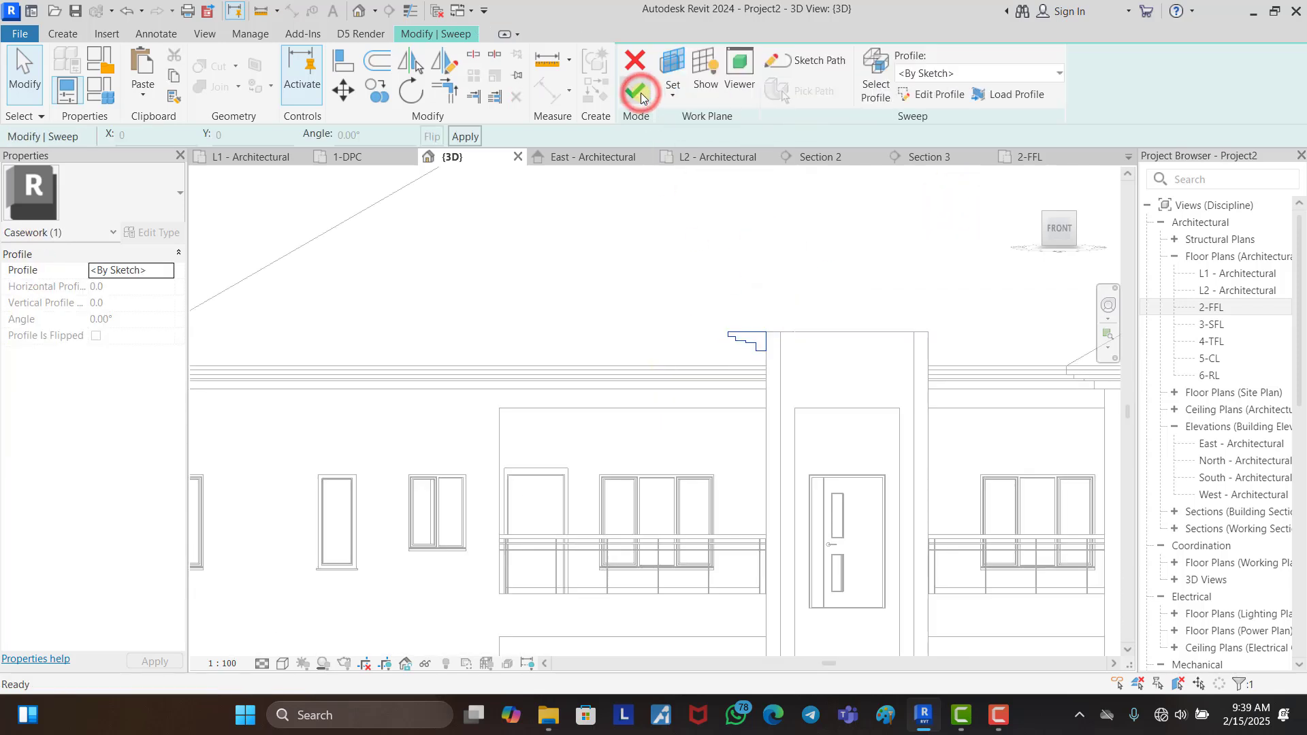
left_click(639, 94)
left_click(831, 239)
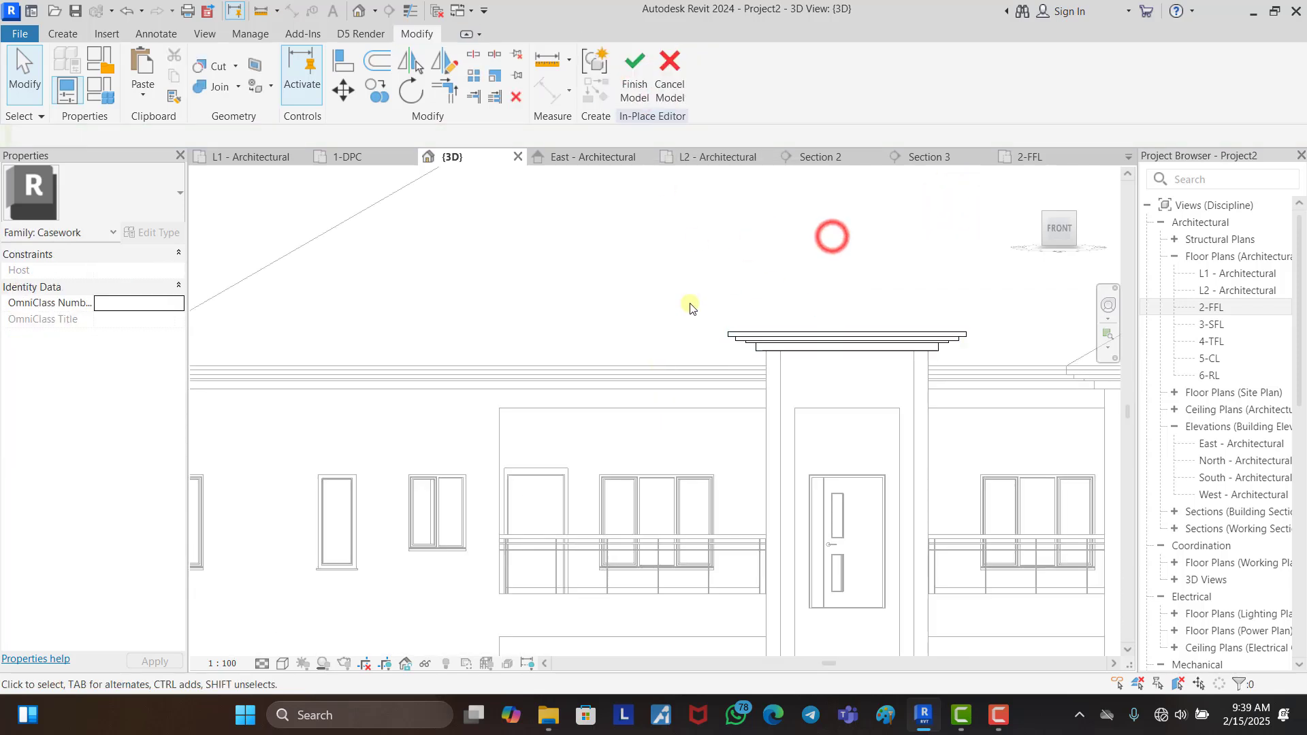
scroll(622, 329, "down", 3)
middle_click_drag(656, 388, 654, 141, "shift")
left_click(635, 82)
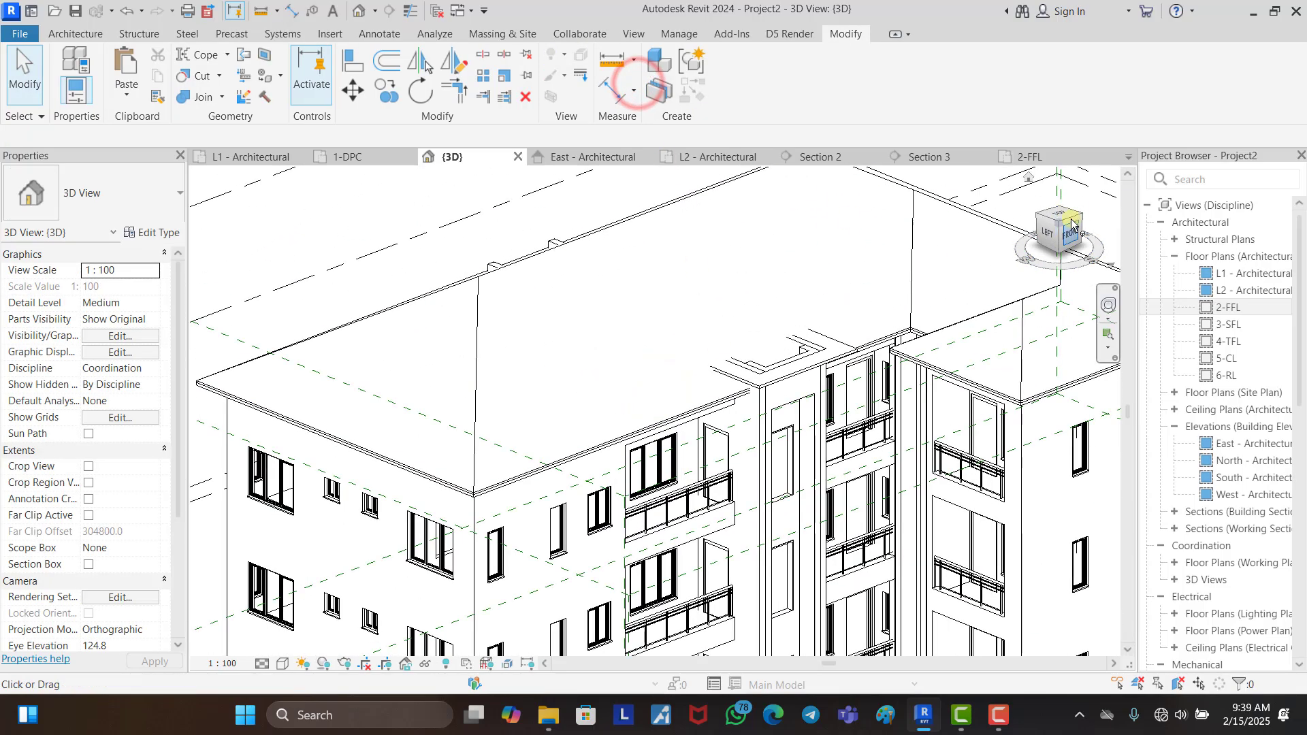
Step: In the top view, start a footprint roof similar to the main roof on level 6-RL, with a 600 mm base offset
left_click(1064, 216)
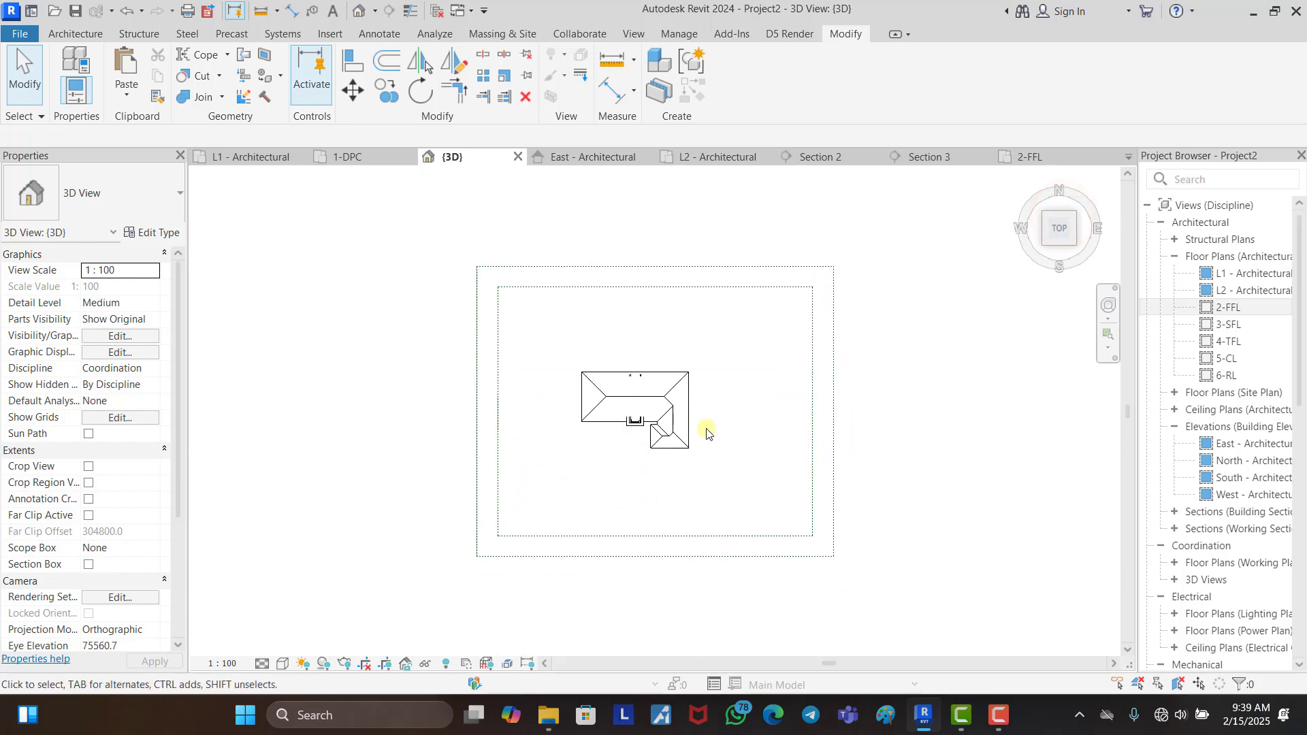
scroll(586, 419, "up", 5)
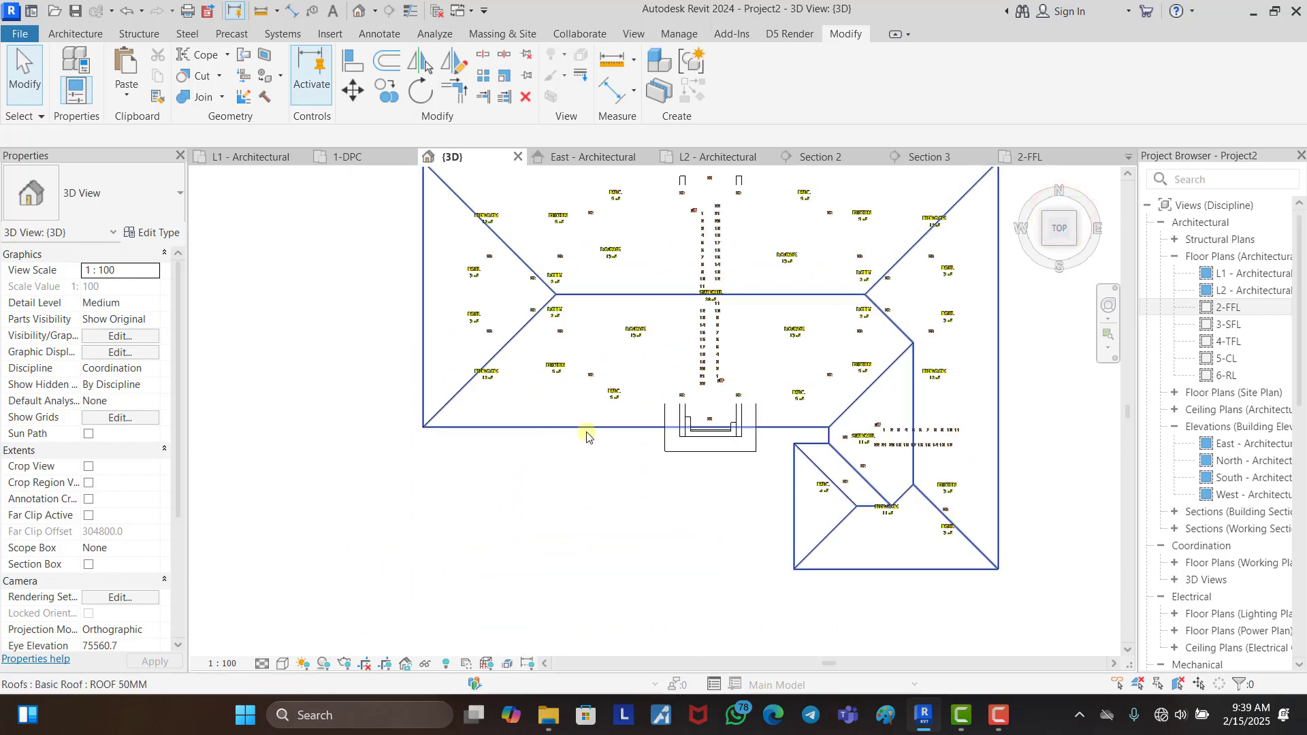
left_click(587, 427)
key("s")
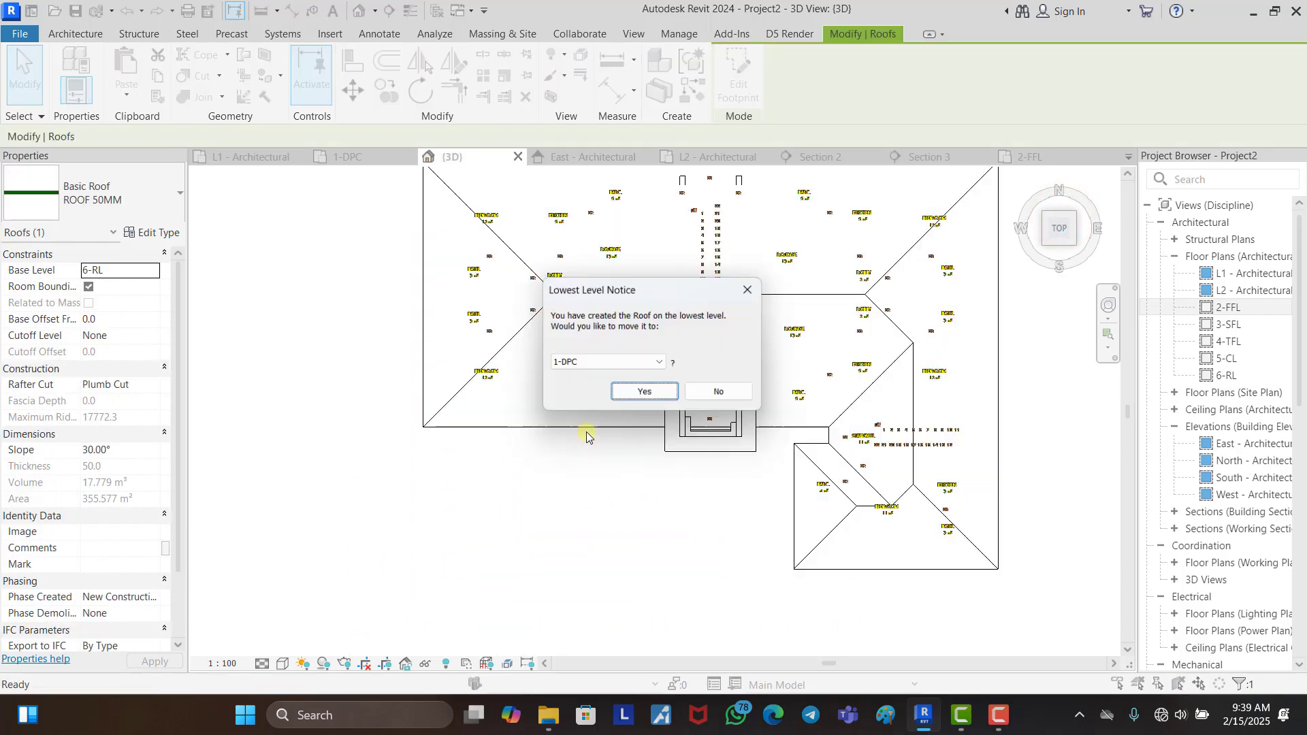
left_click(643, 369)
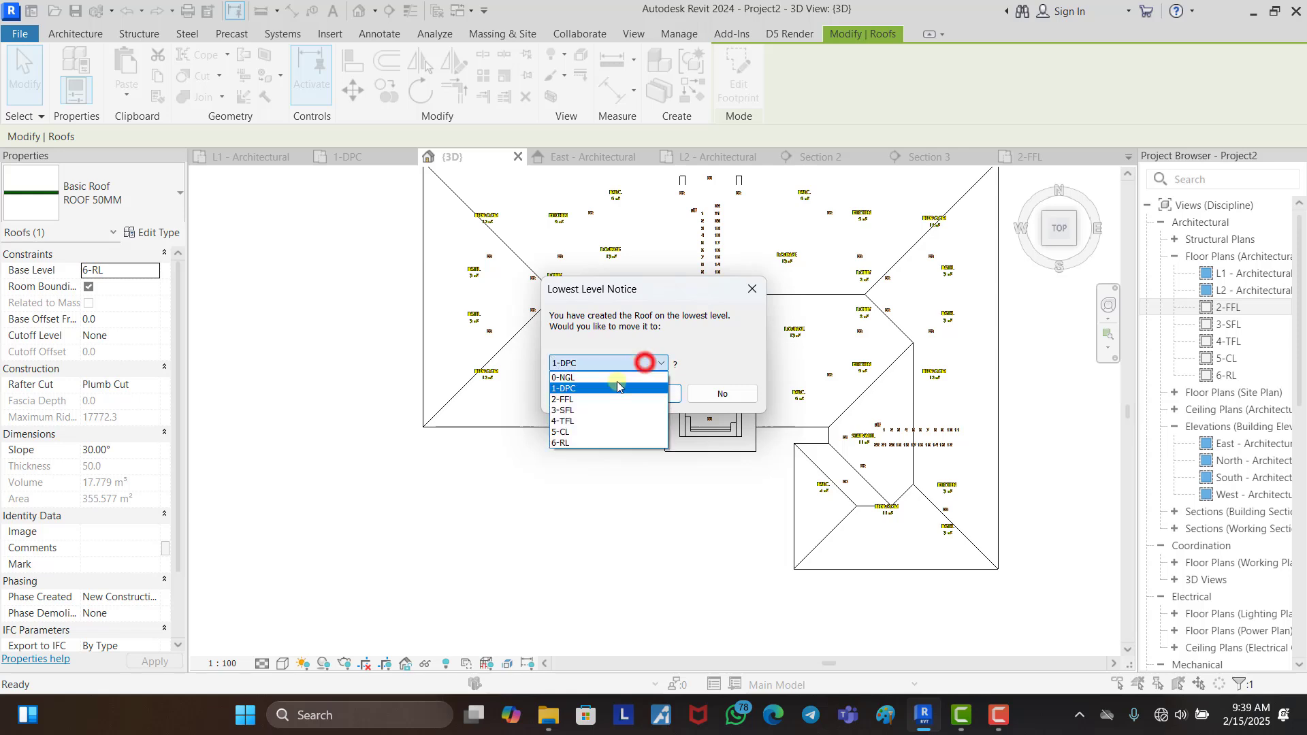
left_click(568, 441)
left_click(648, 396)
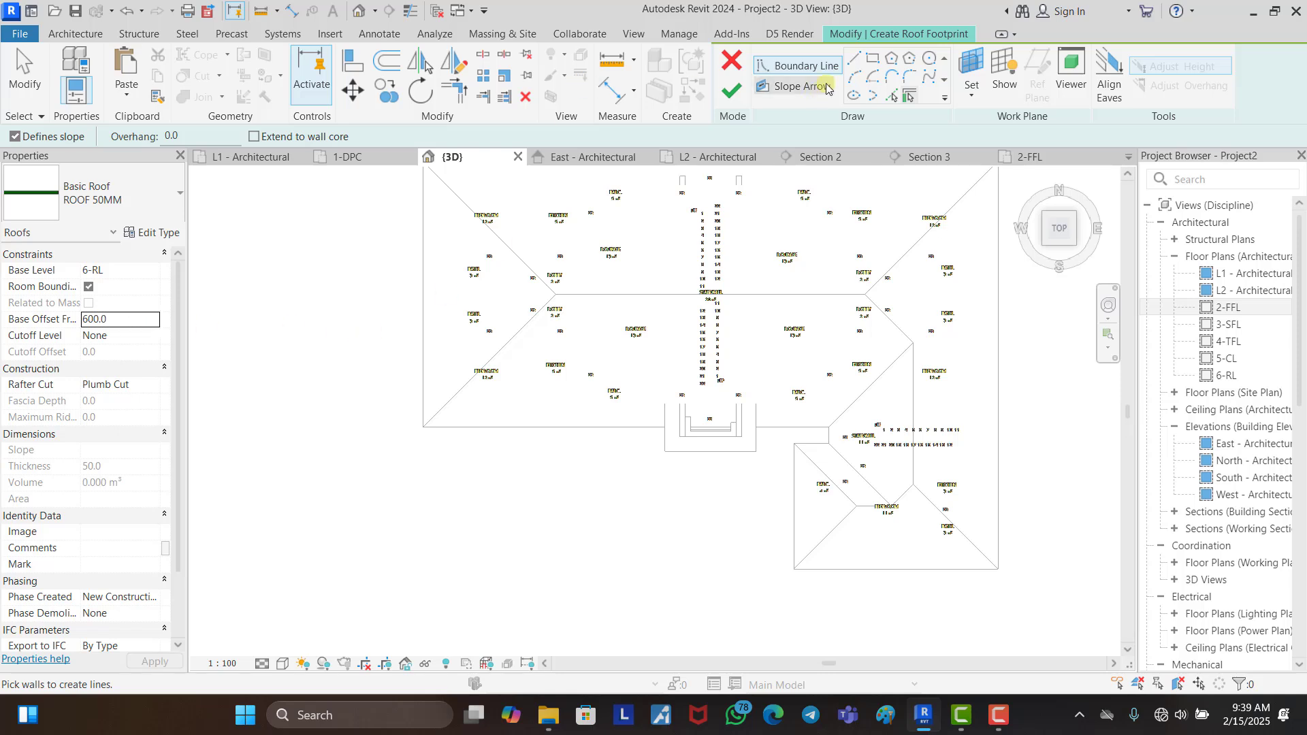
Step: Outline the tower roof's footprint from the moulding's three outer edges and close it with a straight line along the north side
left_click(893, 98)
scroll(759, 421, "up", 3)
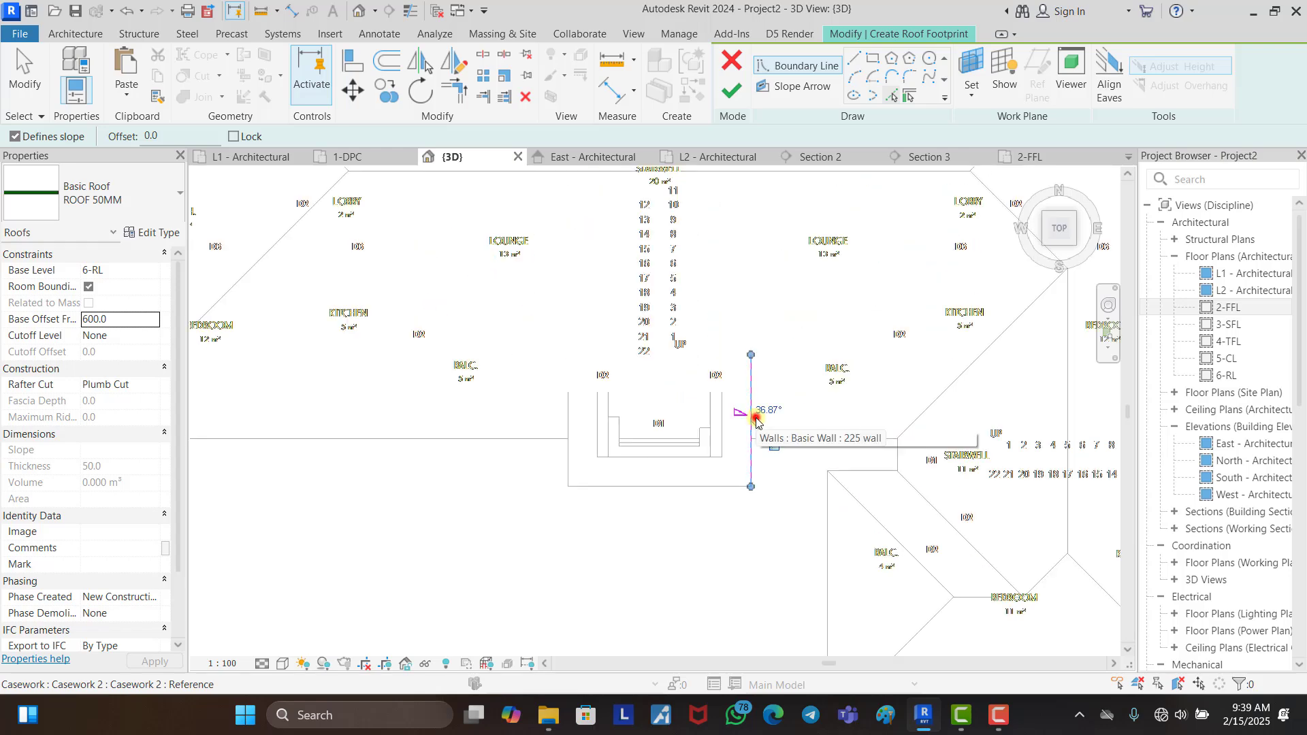
left_click(751, 424)
left_click(726, 487)
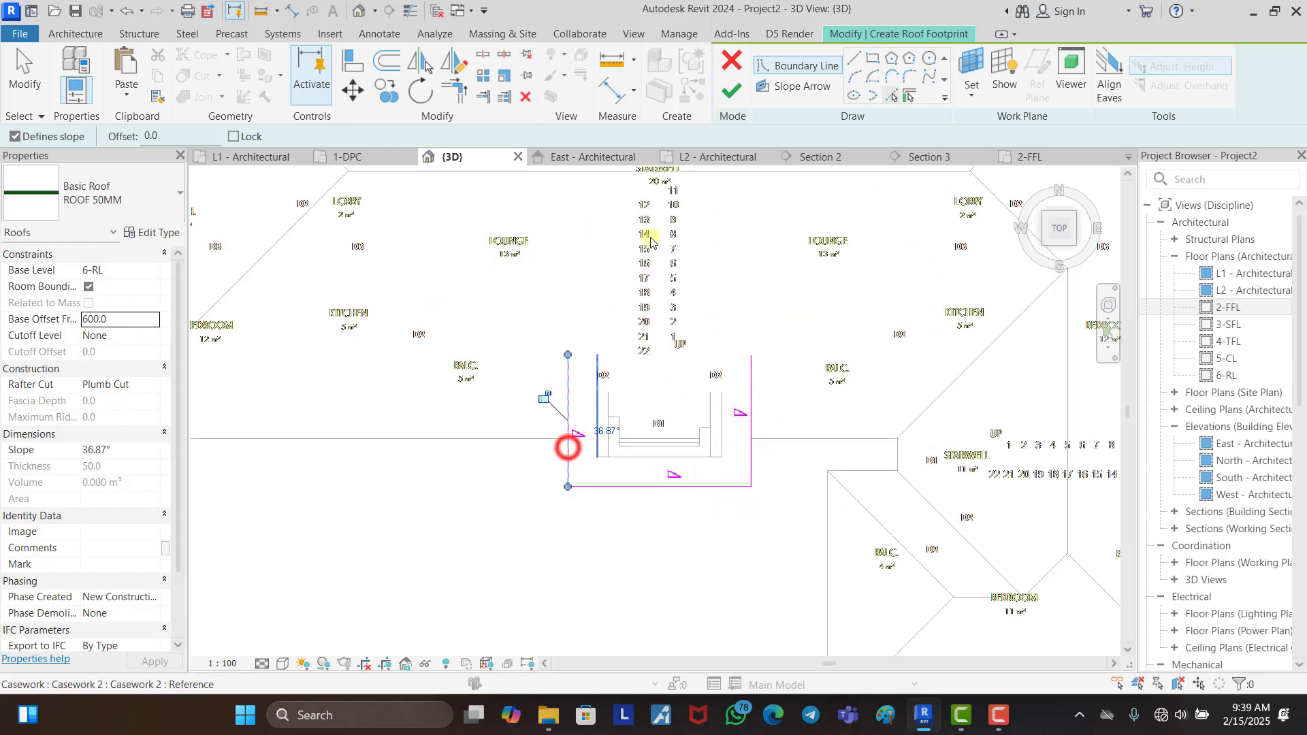
left_click(853, 58)
left_click(569, 354)
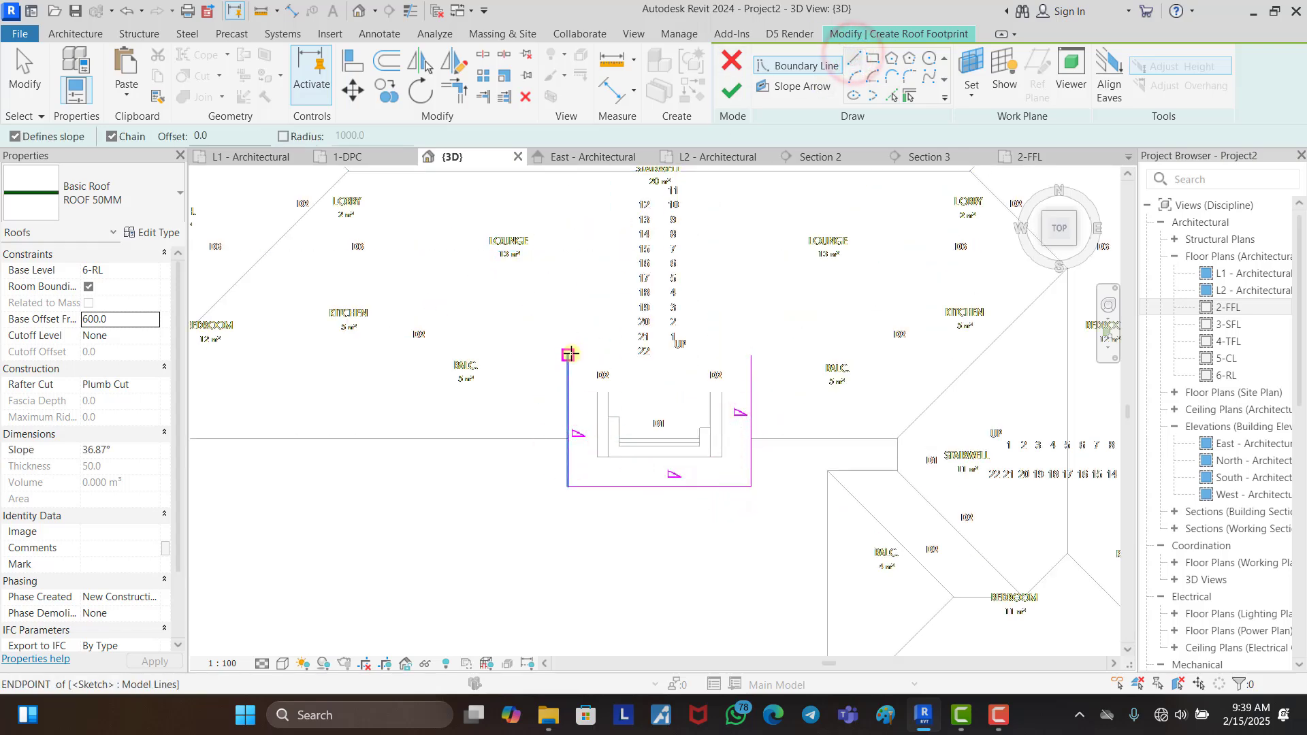
left_click(751, 355)
key("Escape")
key("Escape")
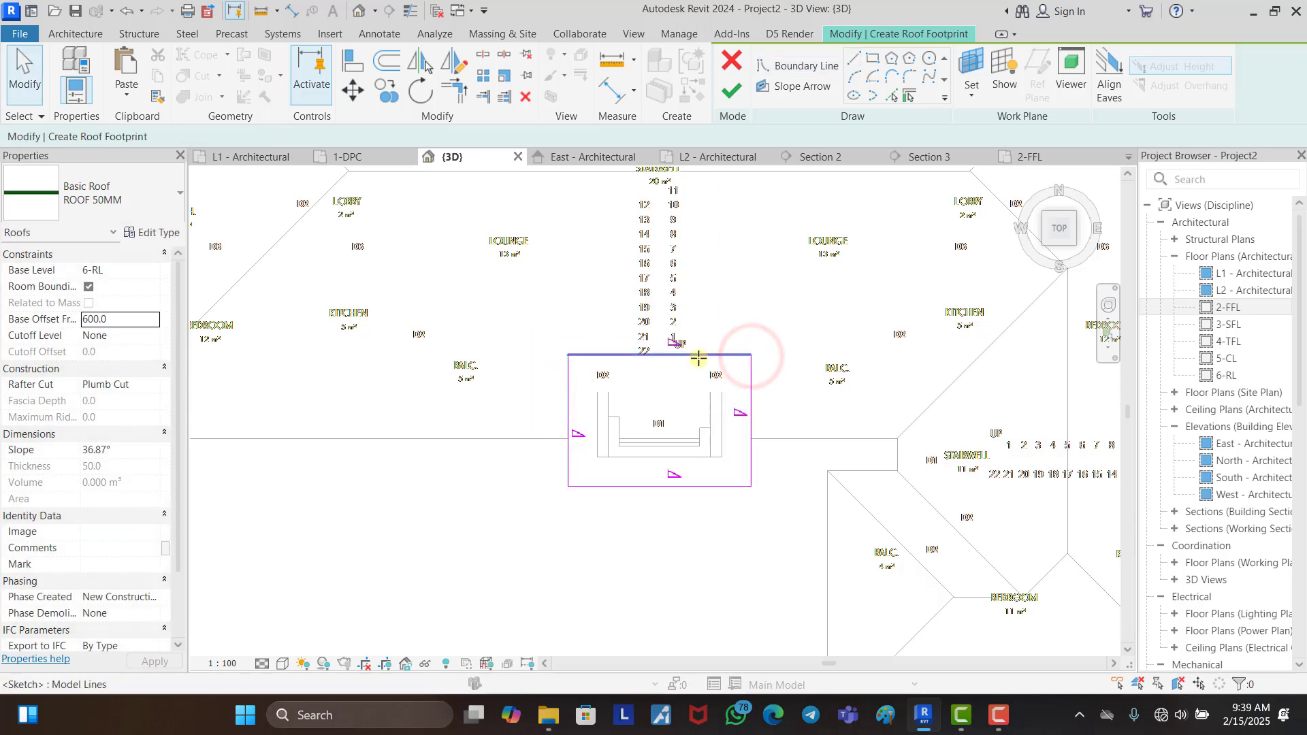
Step: Move the footprint's rear edge to about 2200 mm behind the tower's front wall and set the slope of all four edges to 30°
mouse_move(698, 356)
left_mouse_down()
mouse_move(699, 271)
mouse_move(702, 338)
left_mouse_up()
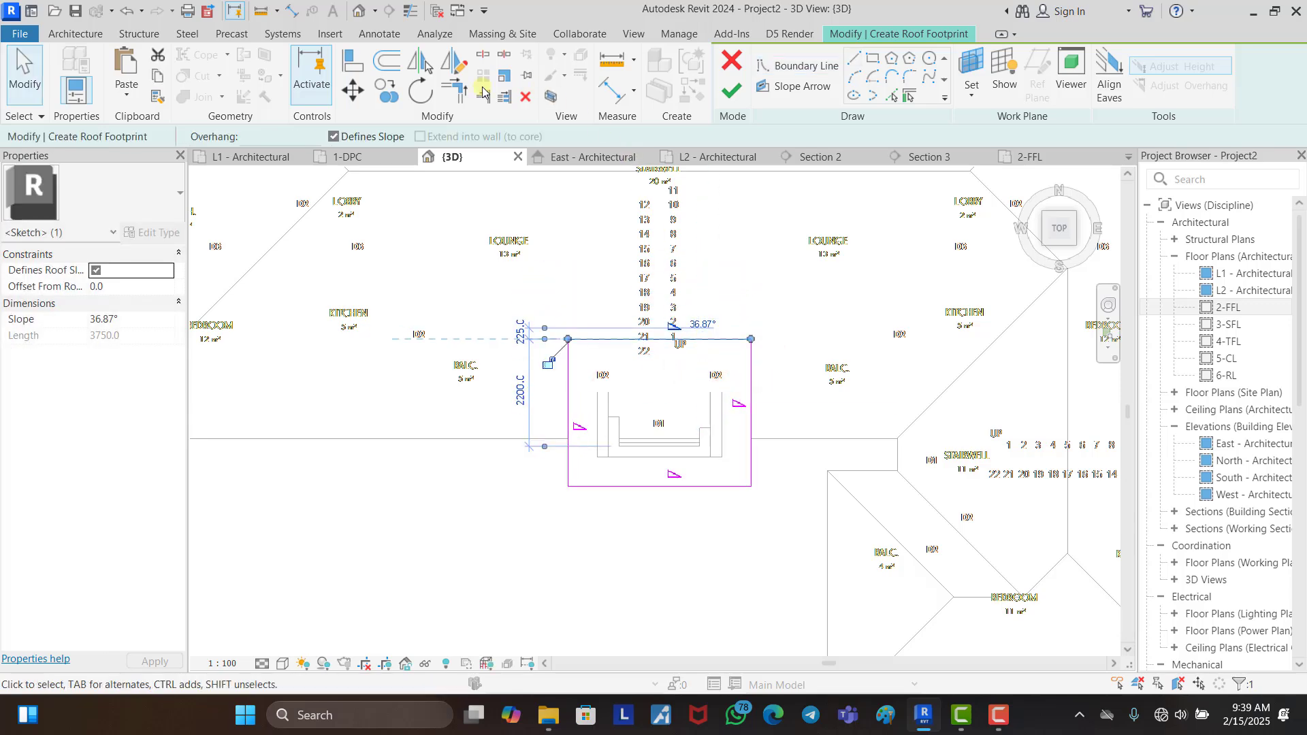
left_click(578, 298)
left_click_drag(528, 259, 799, 550)
left_click(153, 320)
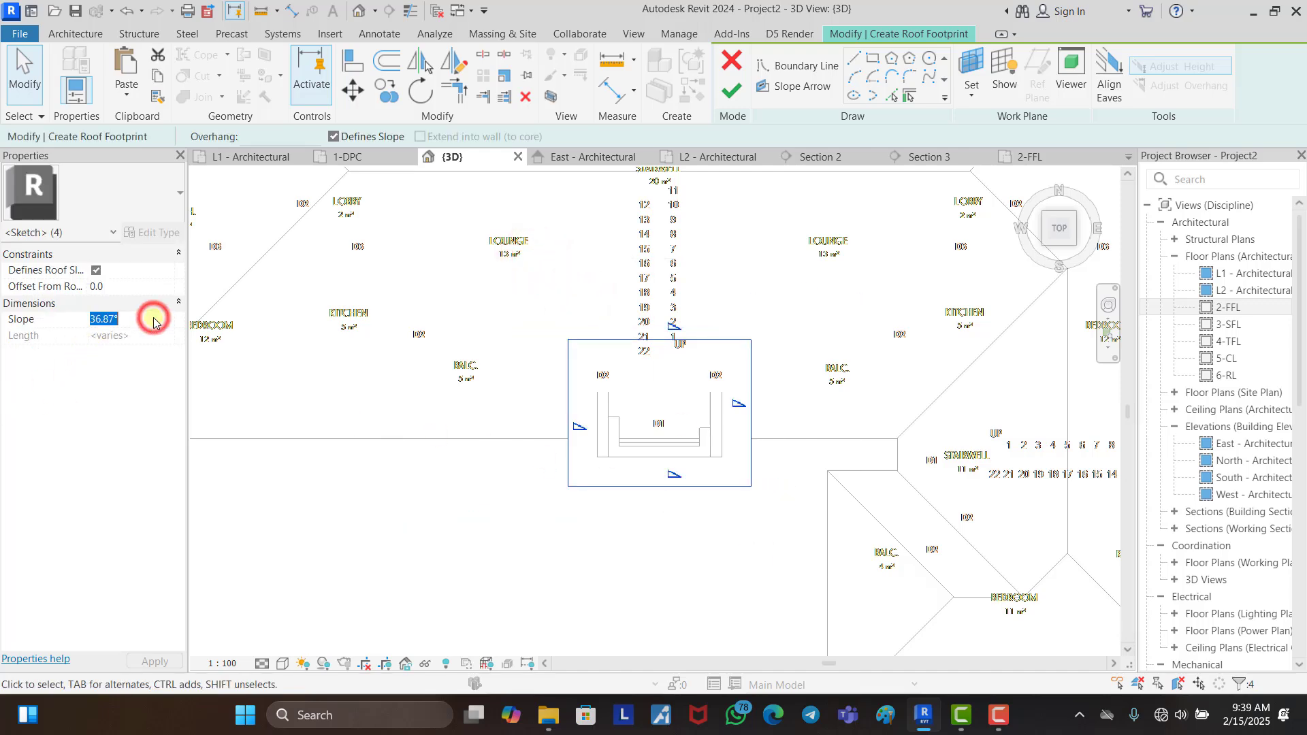
left_click(368, 320)
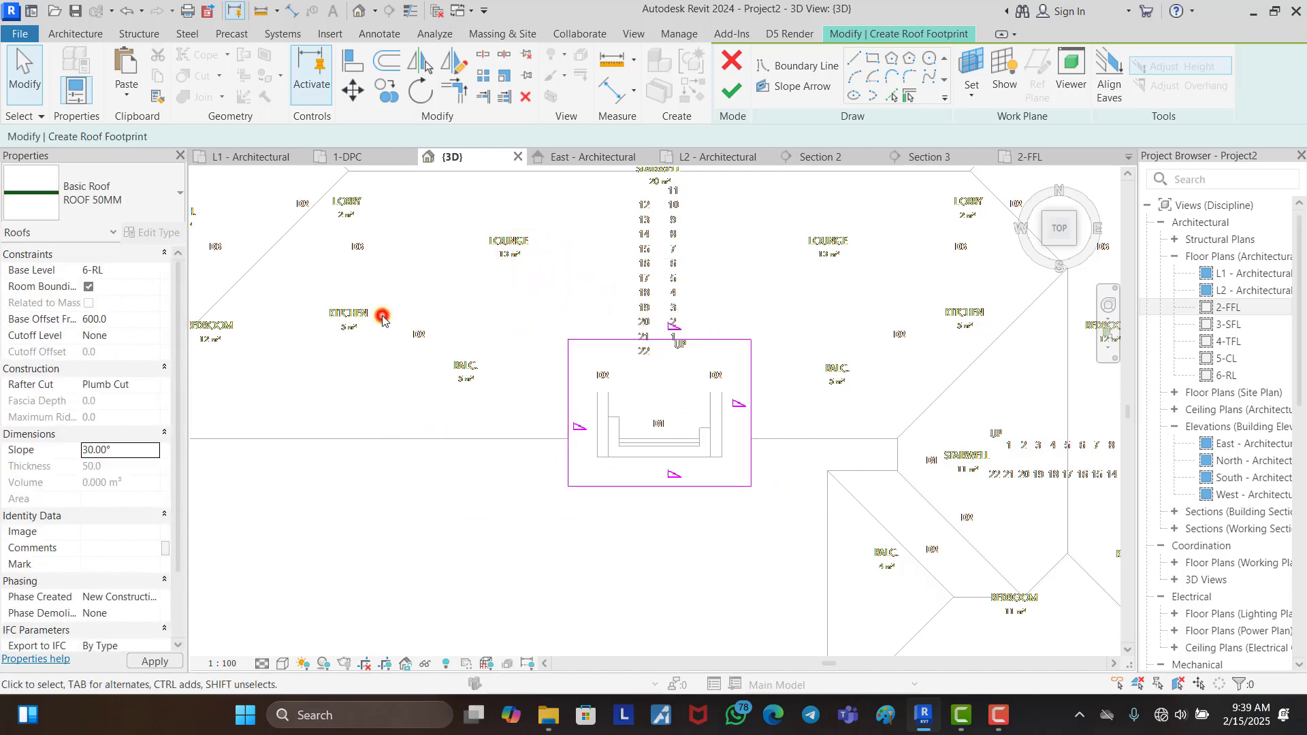
Step: Make the footprint's rear edge non-slope-defining and finish the tower roof
left_click(602, 339)
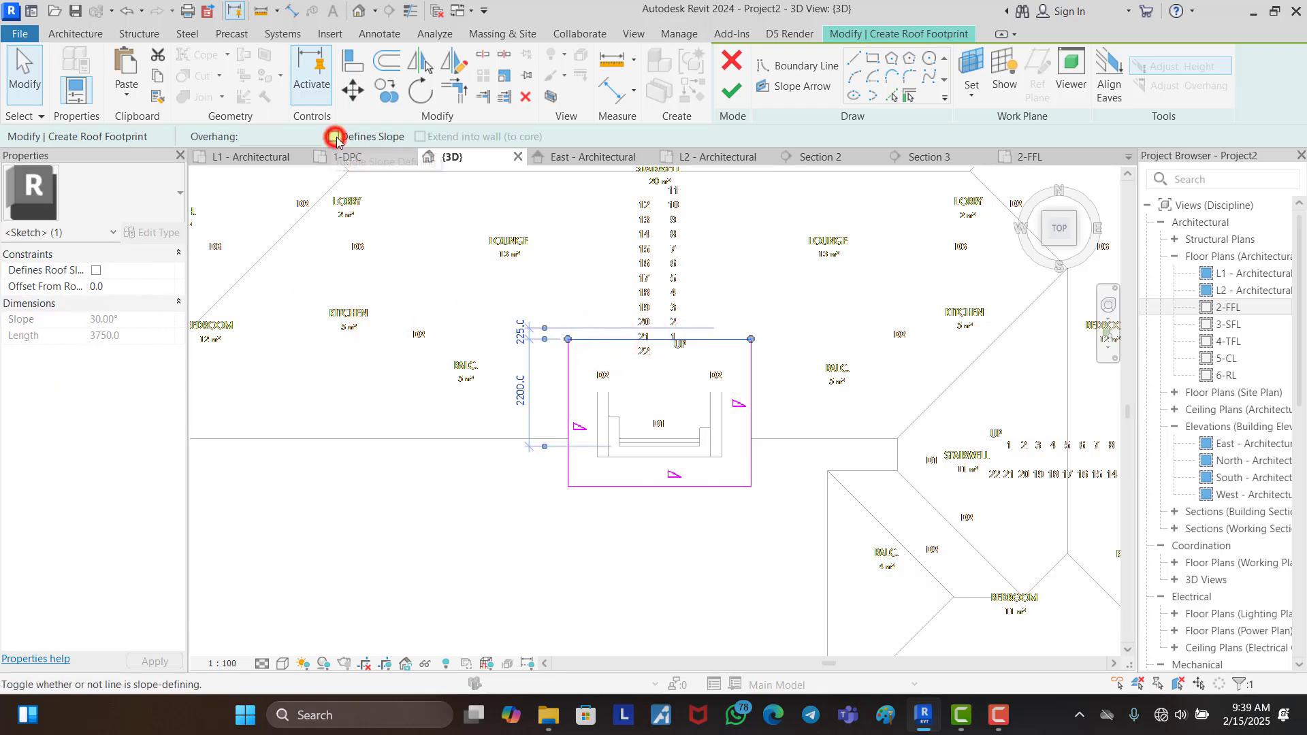
left_click(485, 512)
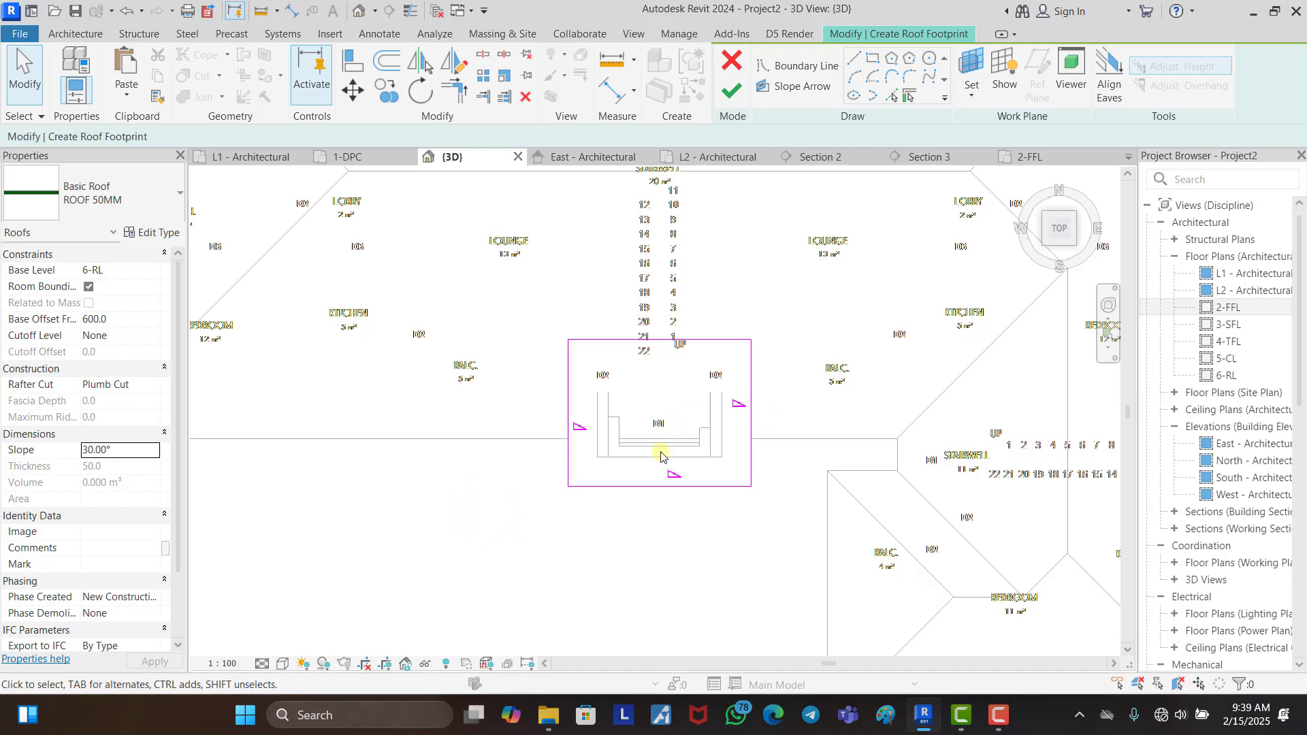
left_click(729, 94)
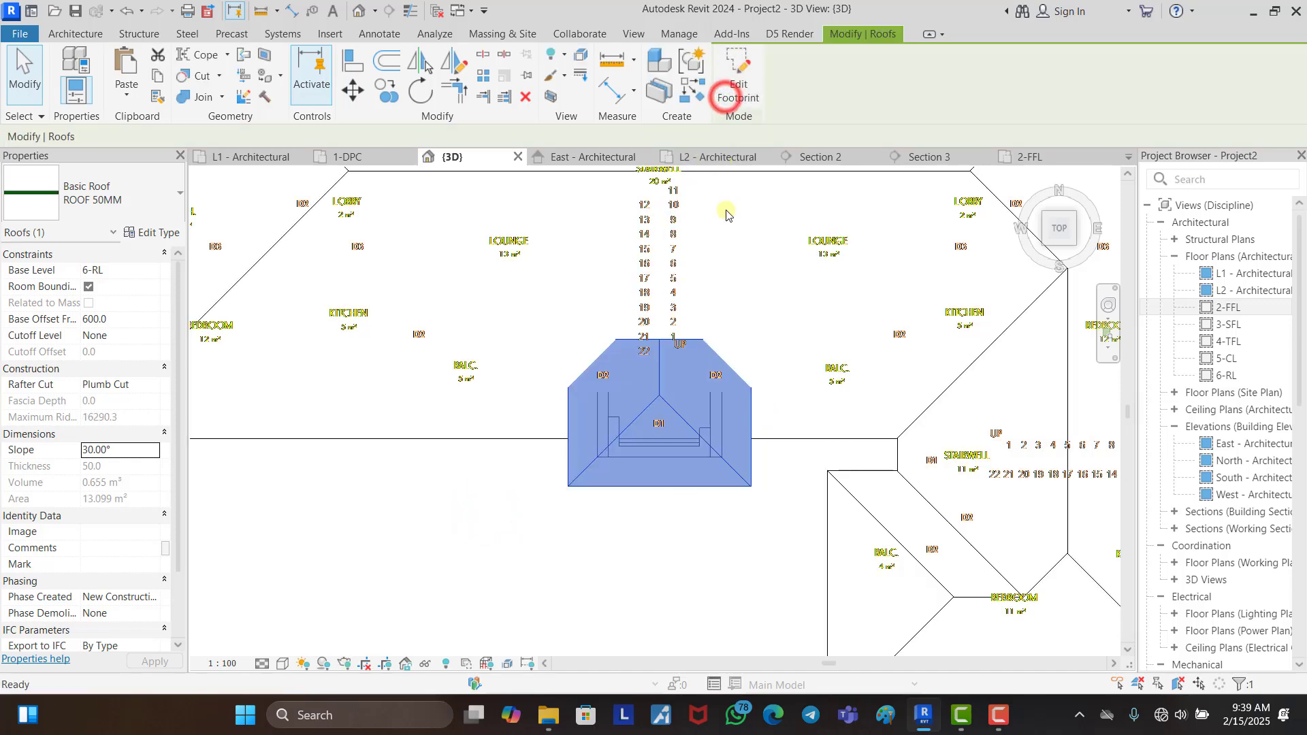
left_click(699, 550)
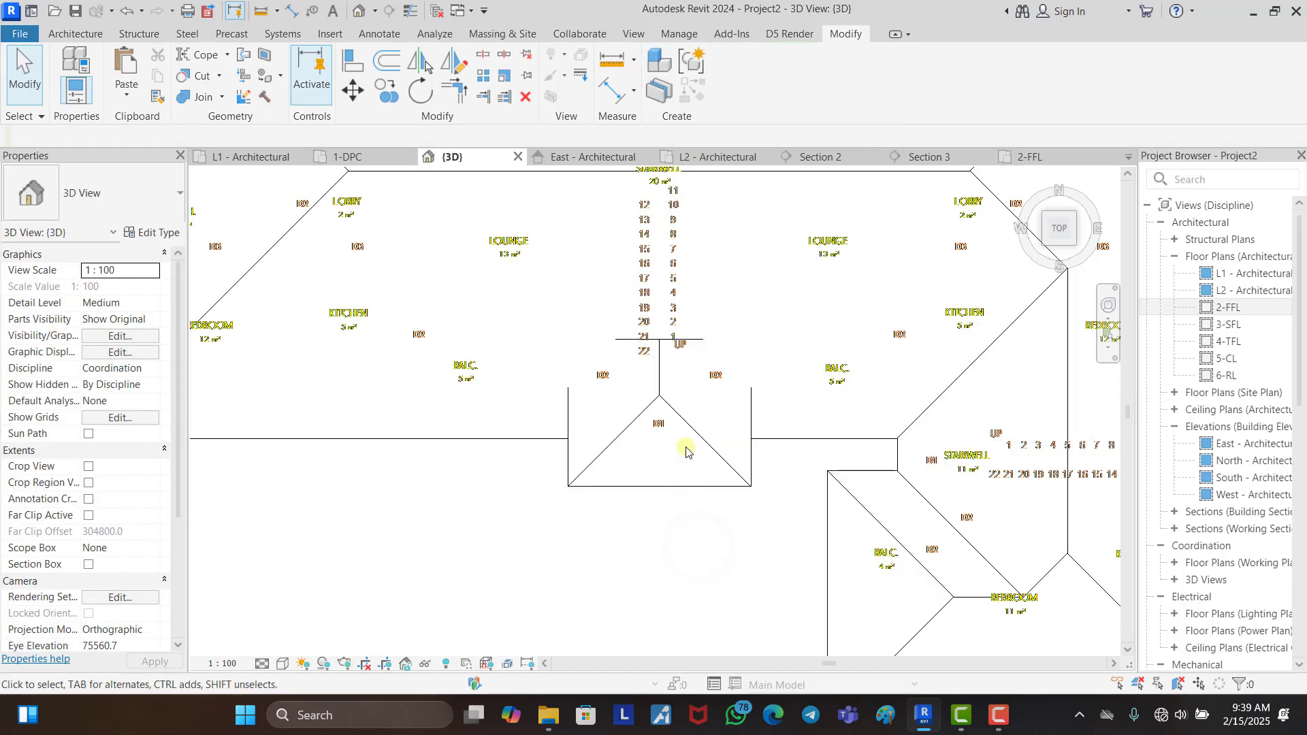
Step: Edit the tower roof's footprint so its rear edge lies about 3100 mm behind the front wall, inside the main roof, and finish it
middle_click_drag(763, 557, 846, 348, "shift")
left_click(823, 345)
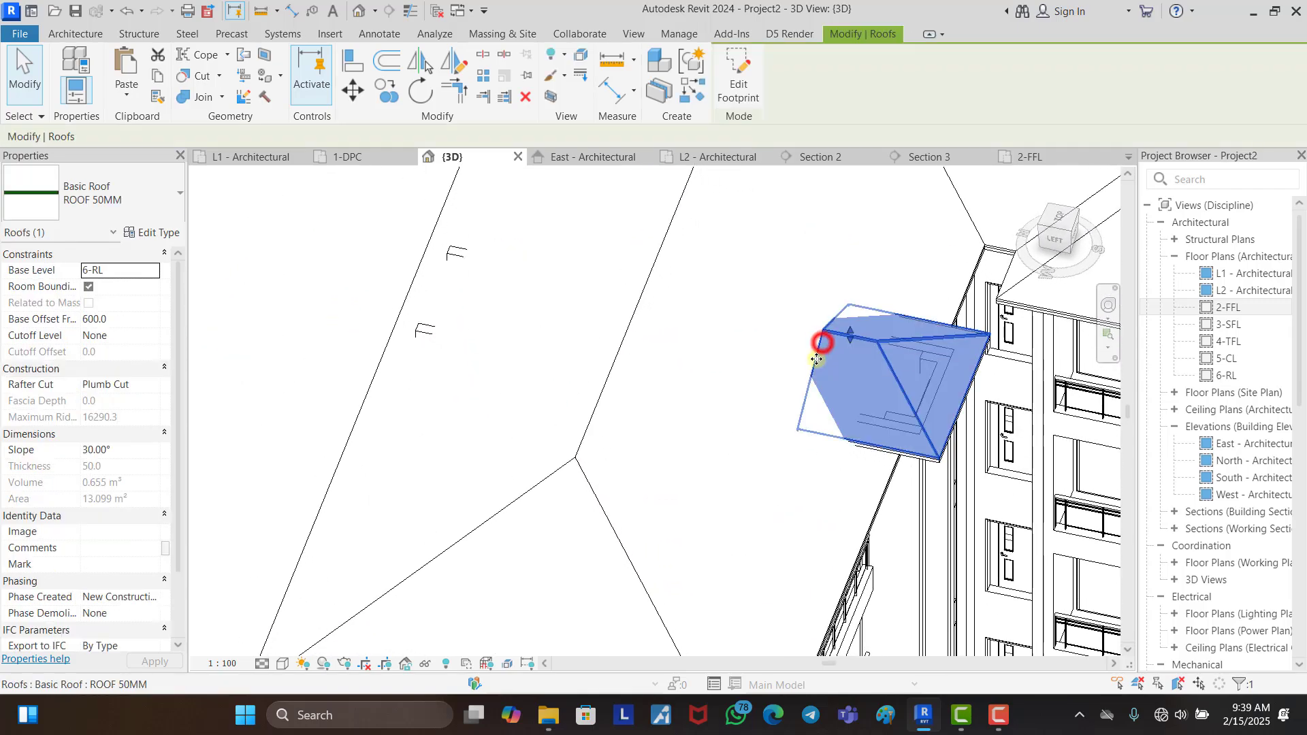
double_click(816, 359)
left_click(826, 384)
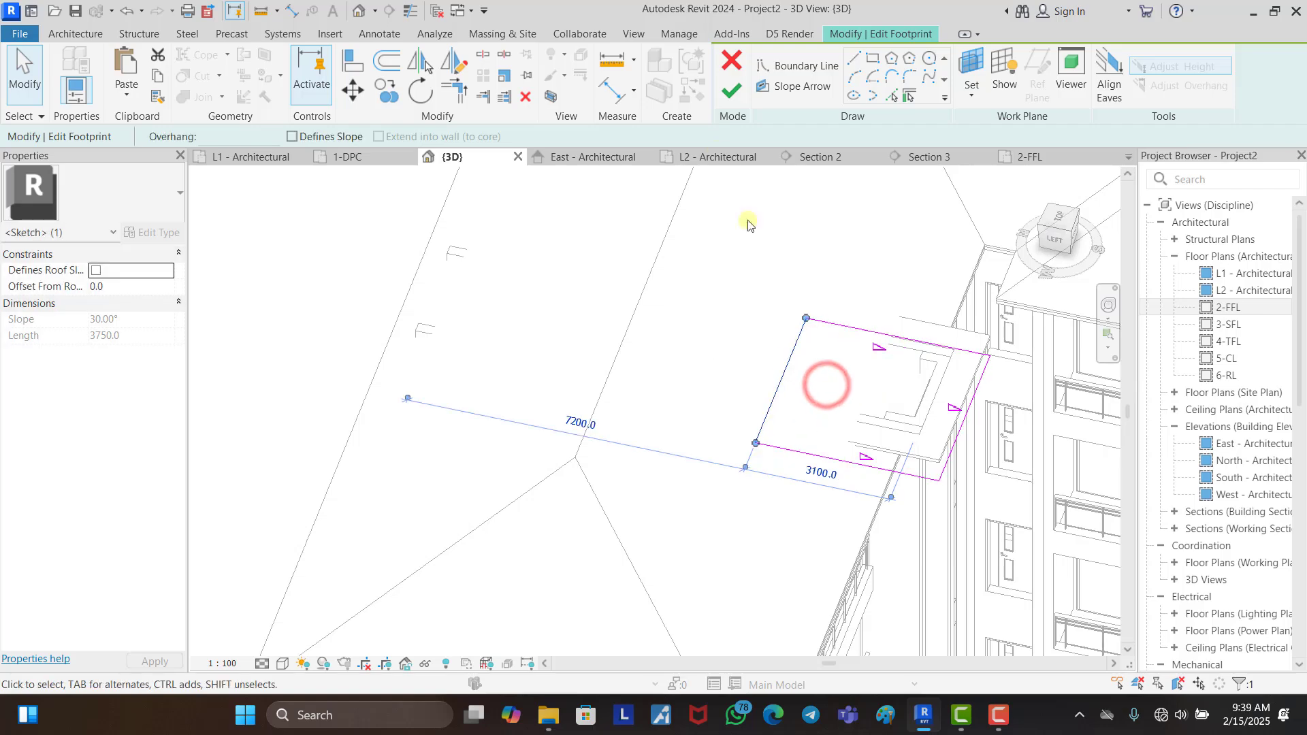
left_click(729, 95)
left_click(314, 253)
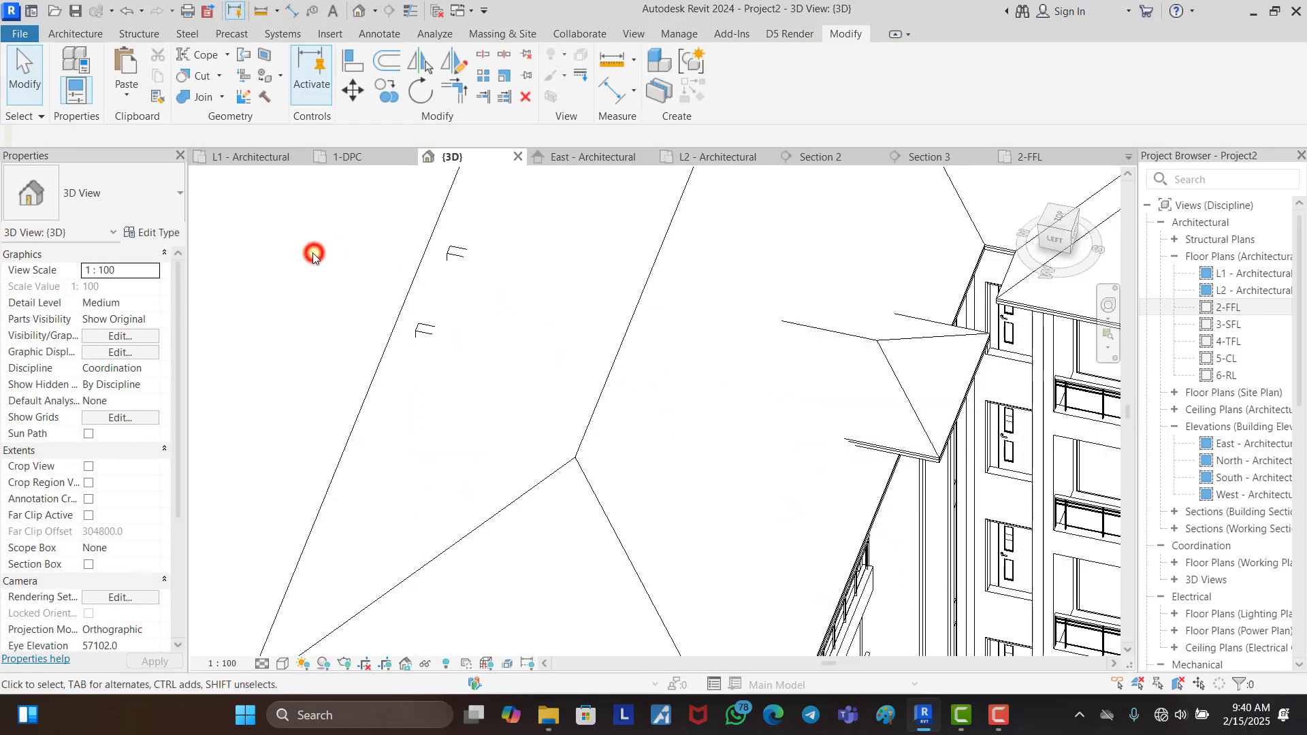
Step: Examine the whole building and its new tower roof in 3D from the front and west sides
scroll(605, 304, "down", 3)
middle_click_drag(850, 479, 867, 399, "shift")
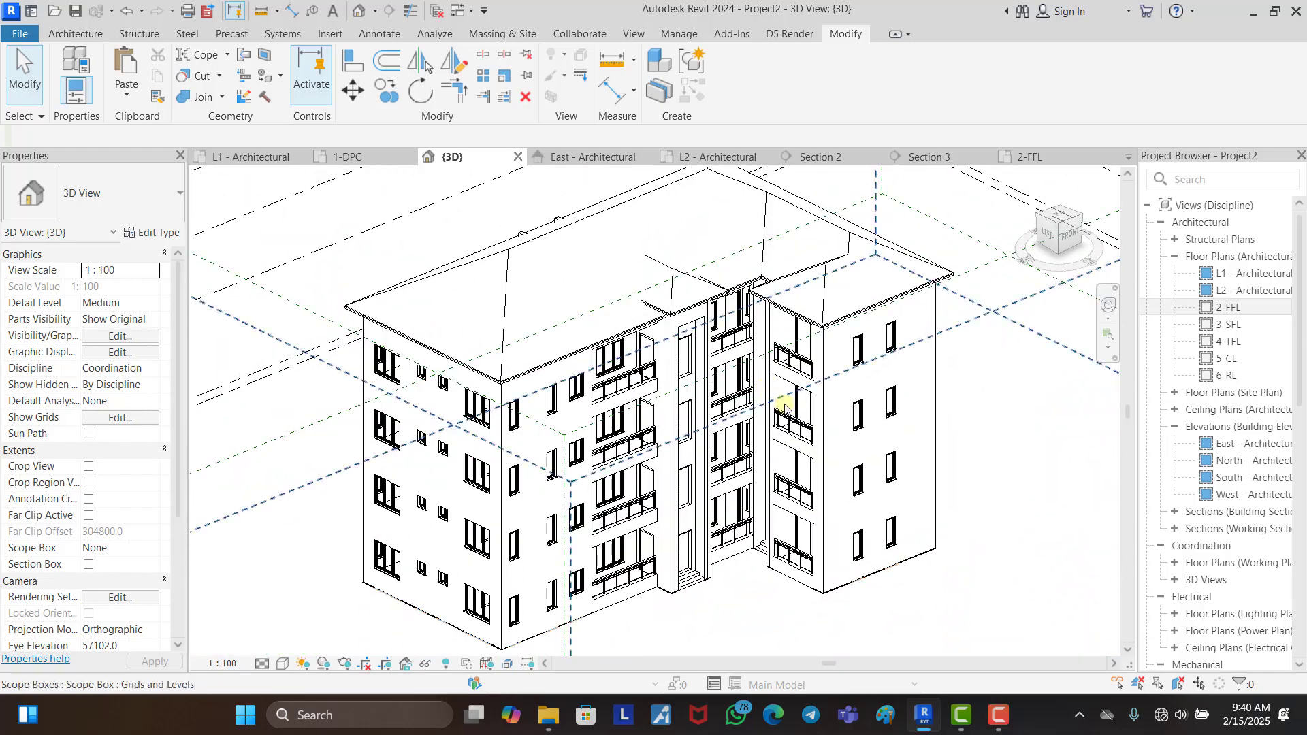
middle_click_drag(701, 541, 784, 470, "shift")
middle_click_drag(830, 542, 783, 412, "shift")
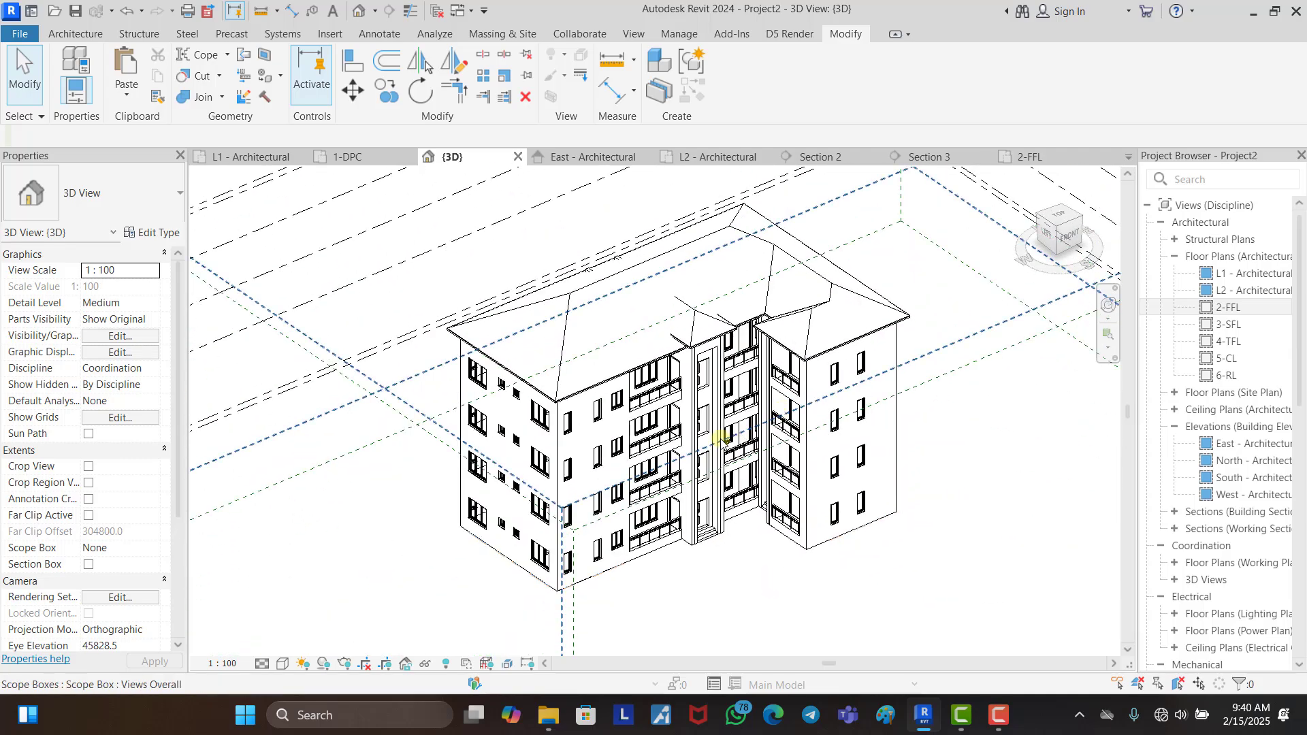
scroll(553, 497, "up", 2)
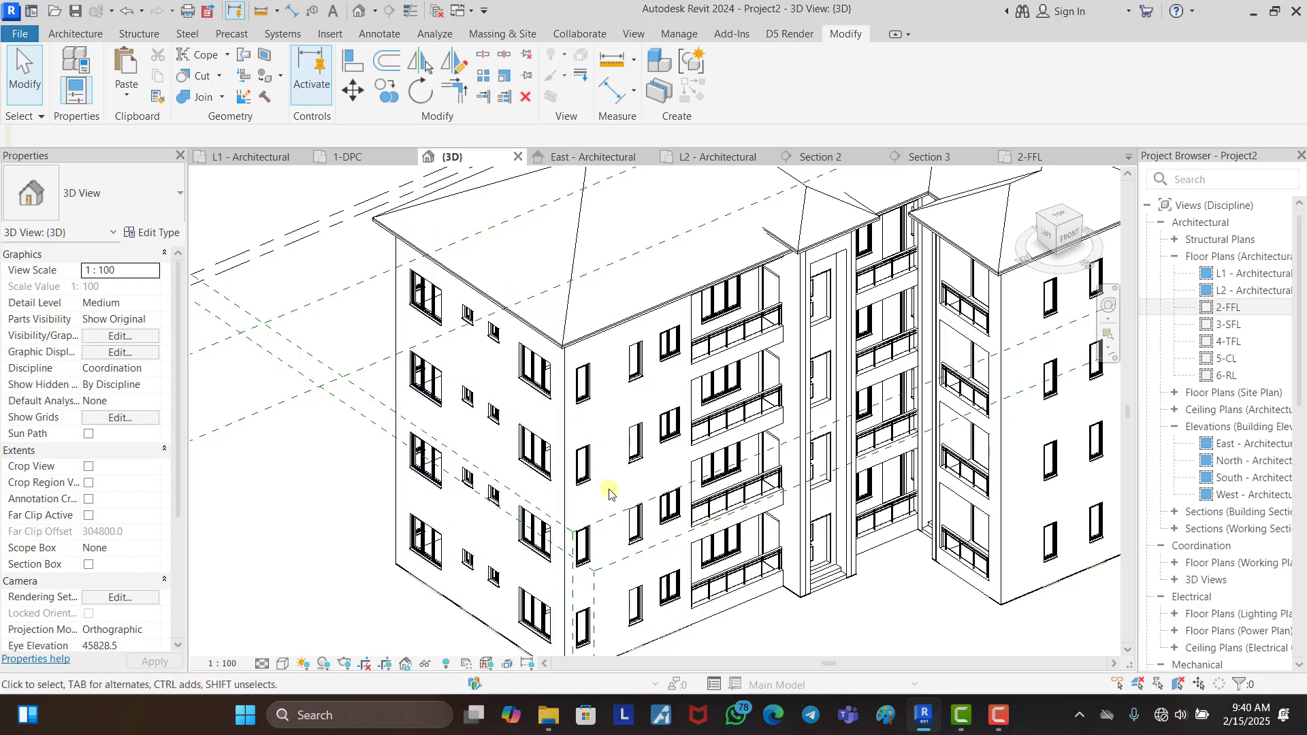
scroll(579, 449, "down", 3)
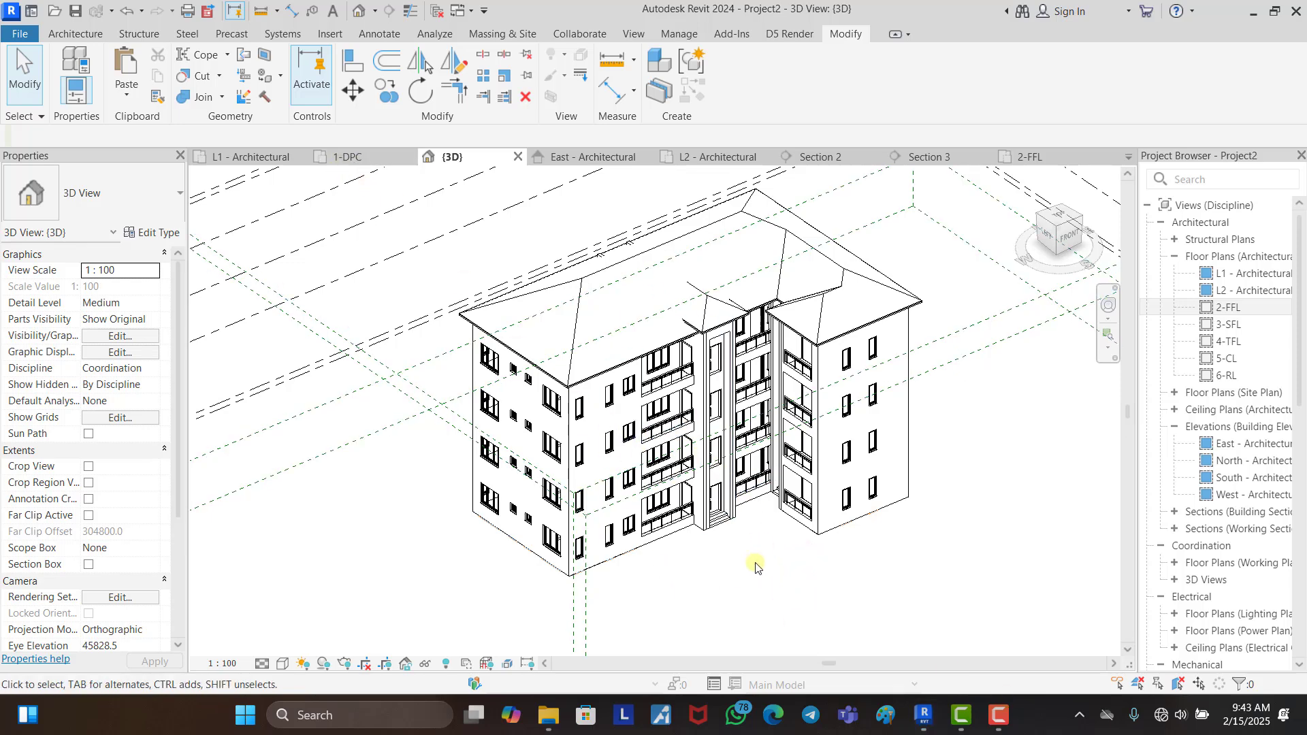
middle_click_drag(815, 568, 838, 534, "shift")
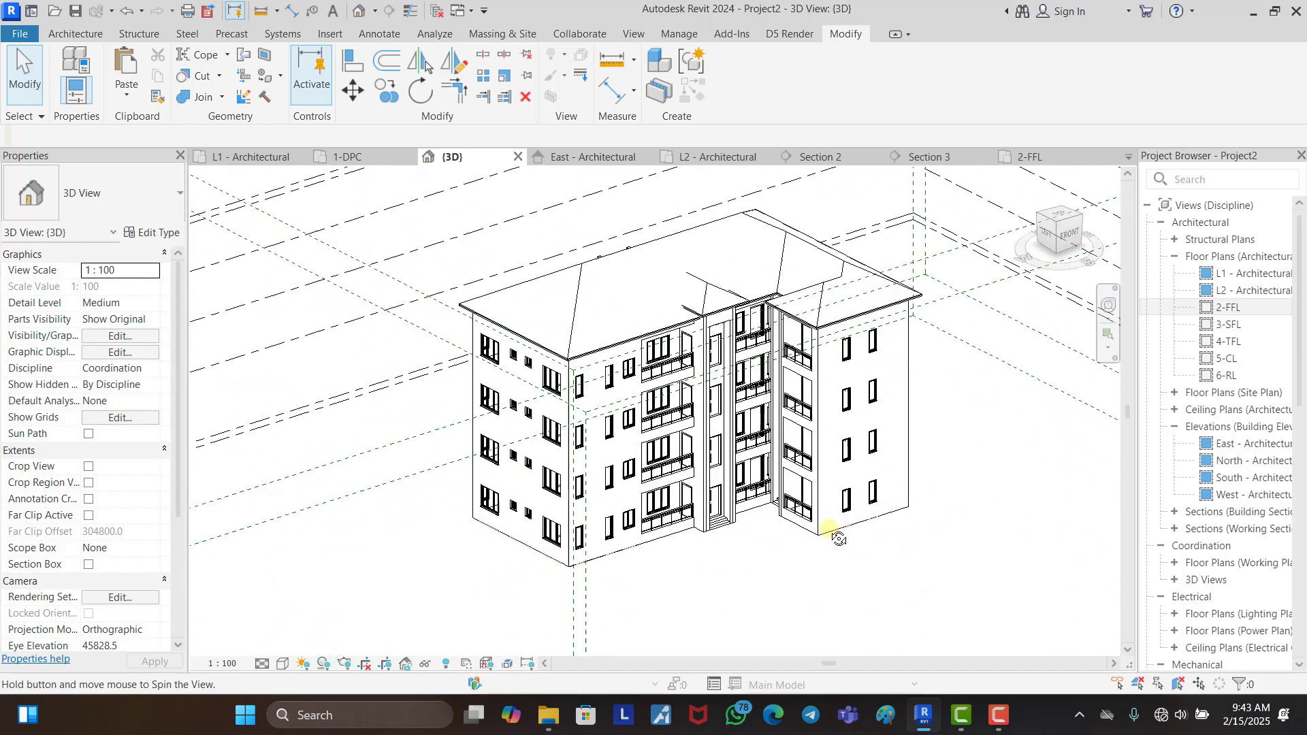
Step: Delete the three upper-floor doors above the entrance in the front tower's wall
scroll(700, 475, "up", 6)
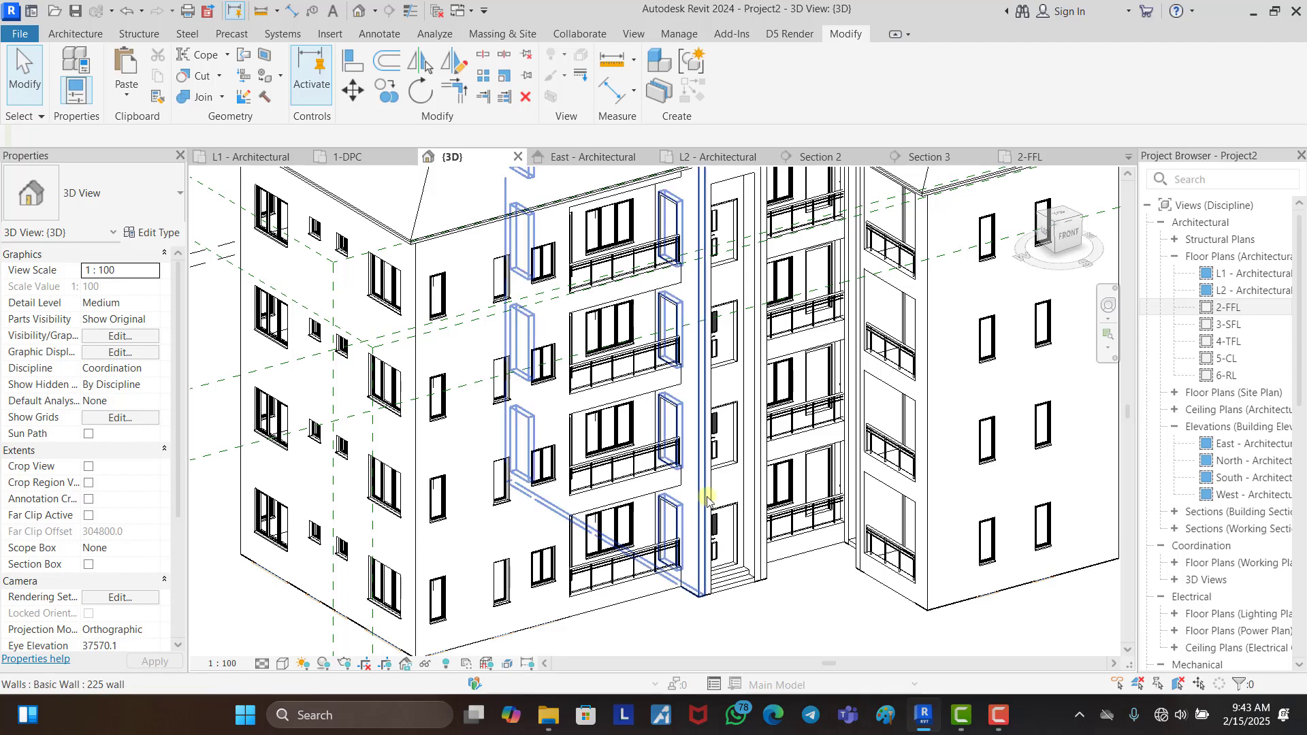
left_click(732, 454)
left_click(731, 443)
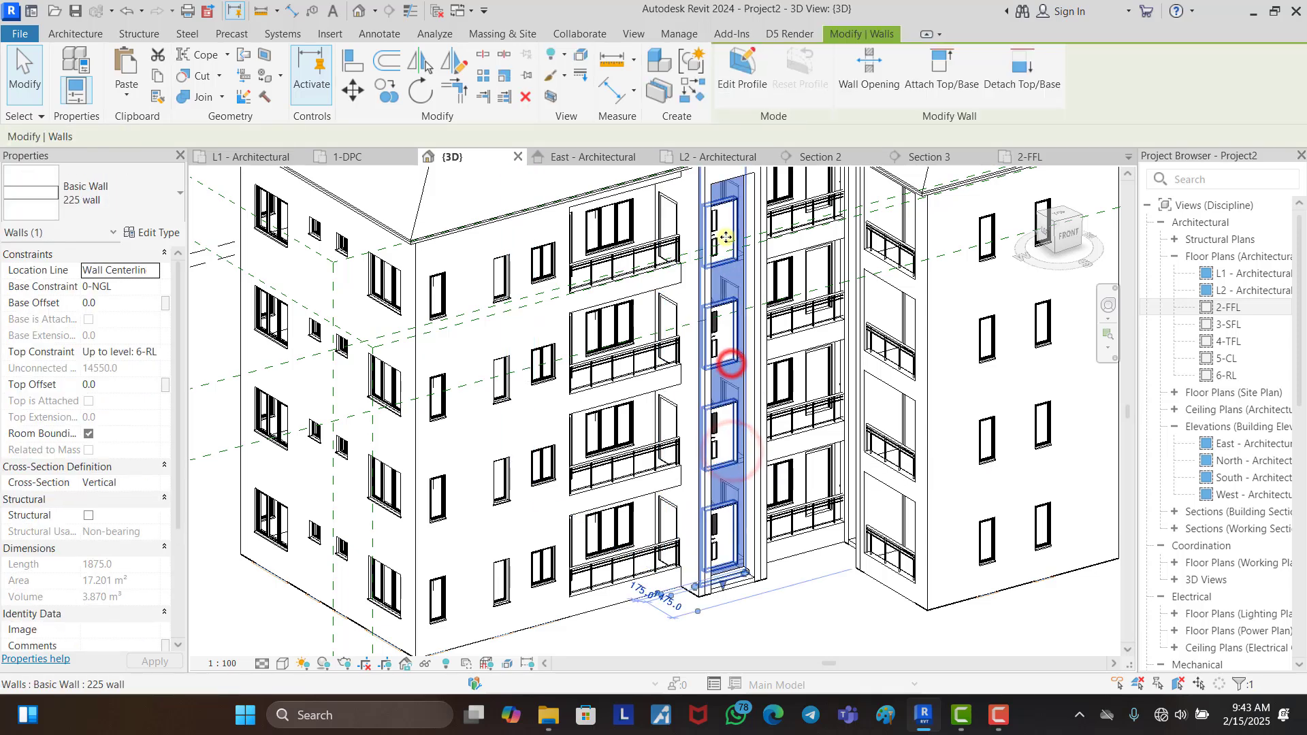
left_click(729, 442)
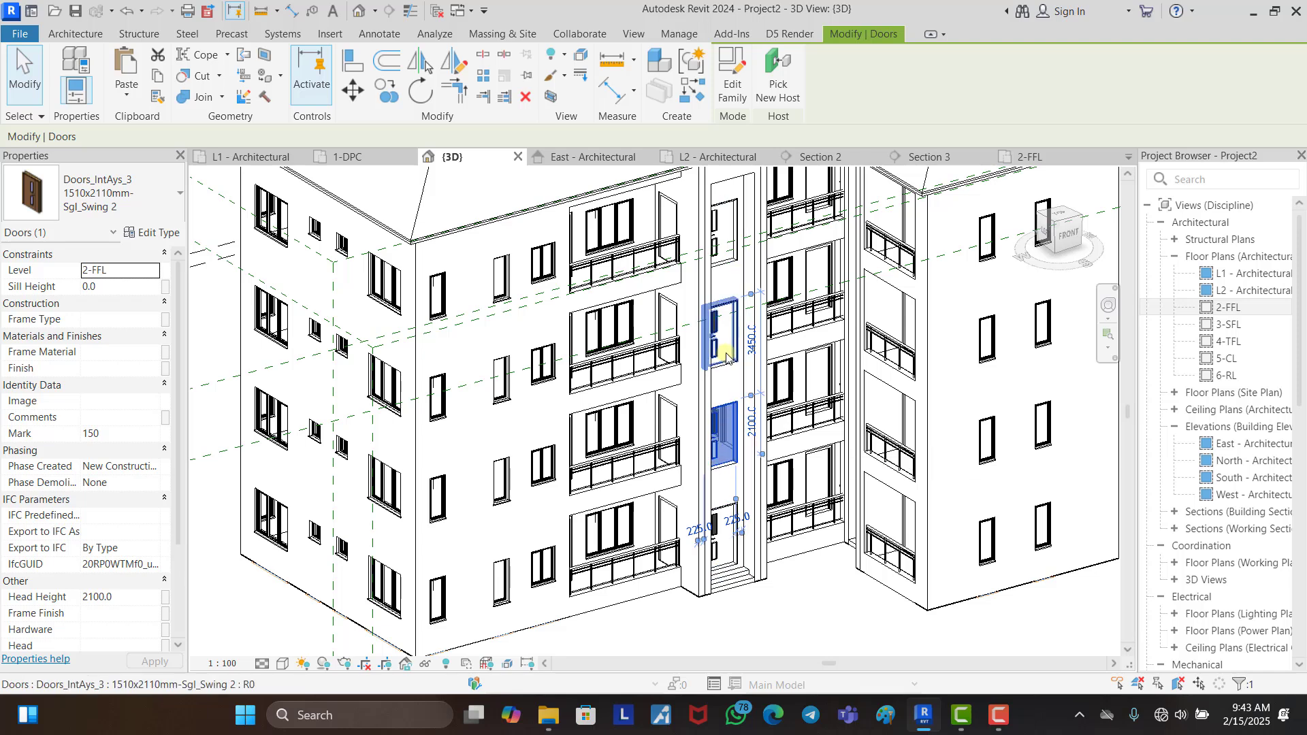
key("Escape")
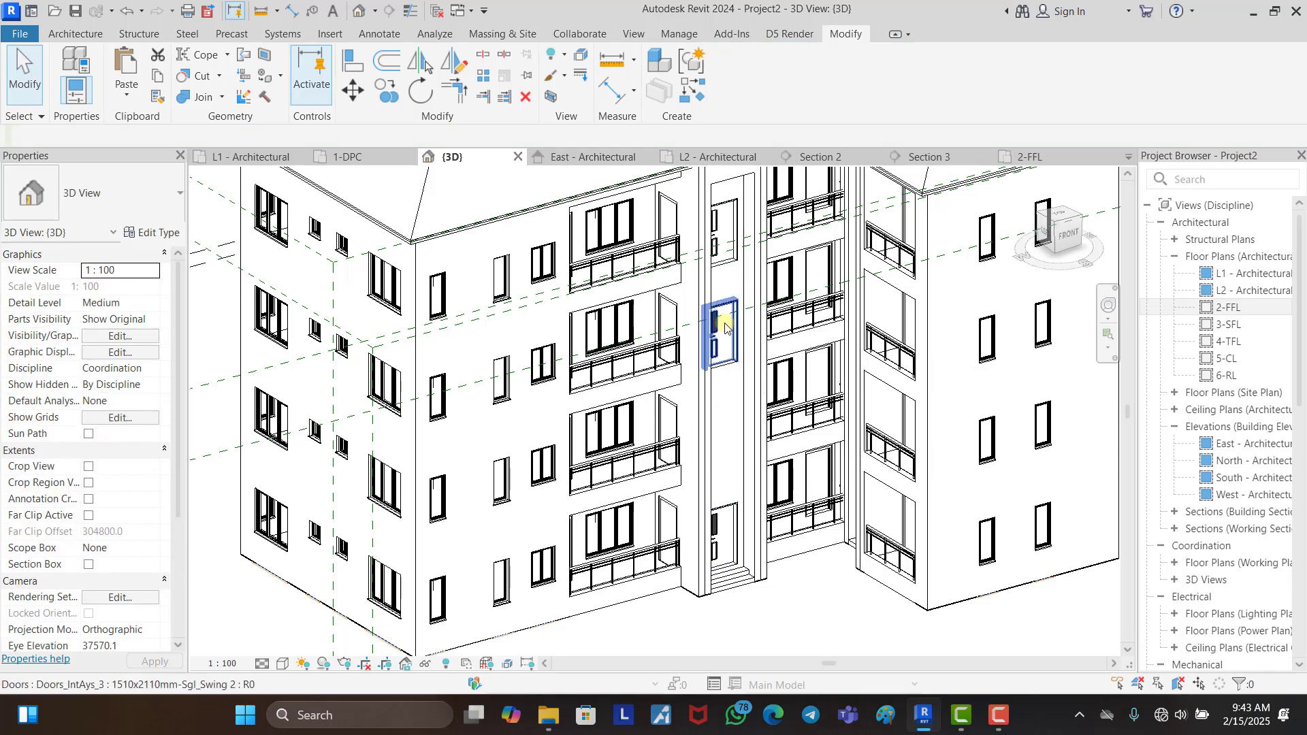
left_click(721, 345)
key("Delete")
left_click(719, 224)
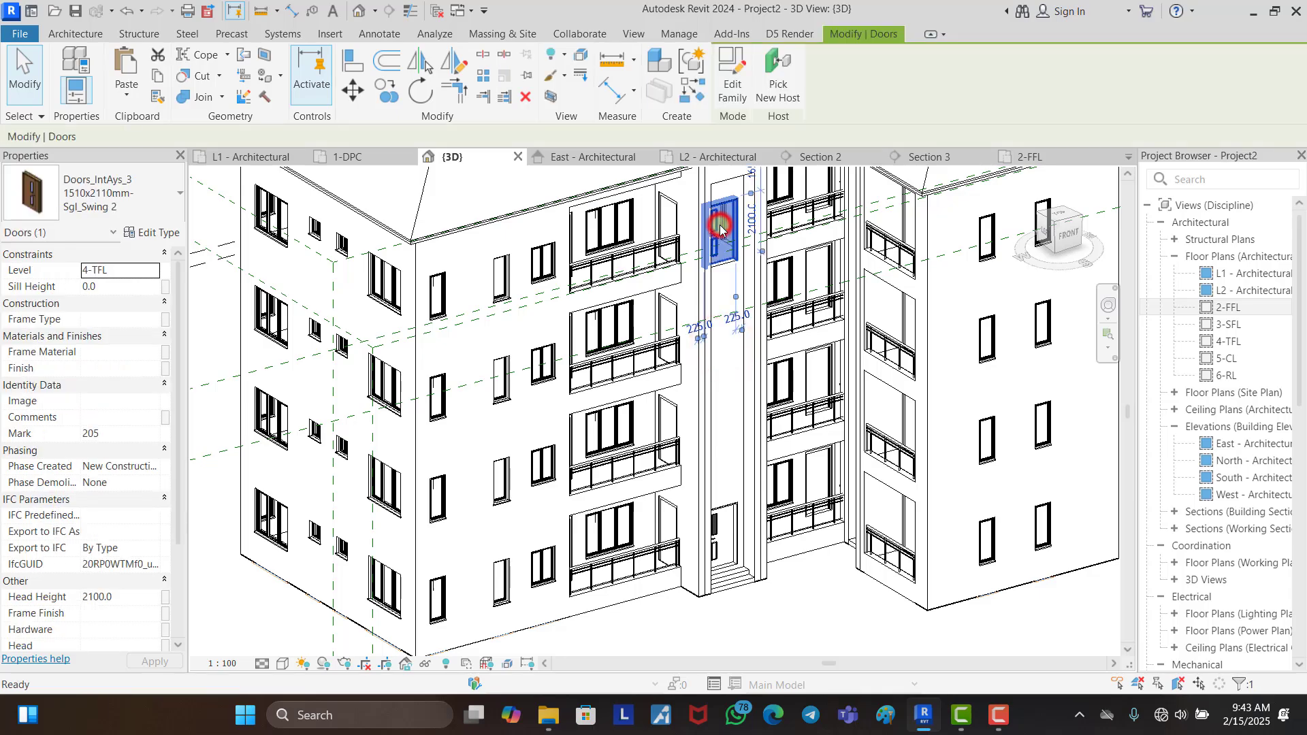
key("Delete")
Step: Delete the three upper-floor doors above the entrance in the projecting wing's side staircase wall
scroll(776, 402, "down", 5)
middle_click_drag(688, 445, 904, 557, "shift")
scroll(905, 470, "up", 4)
left_click(822, 401)
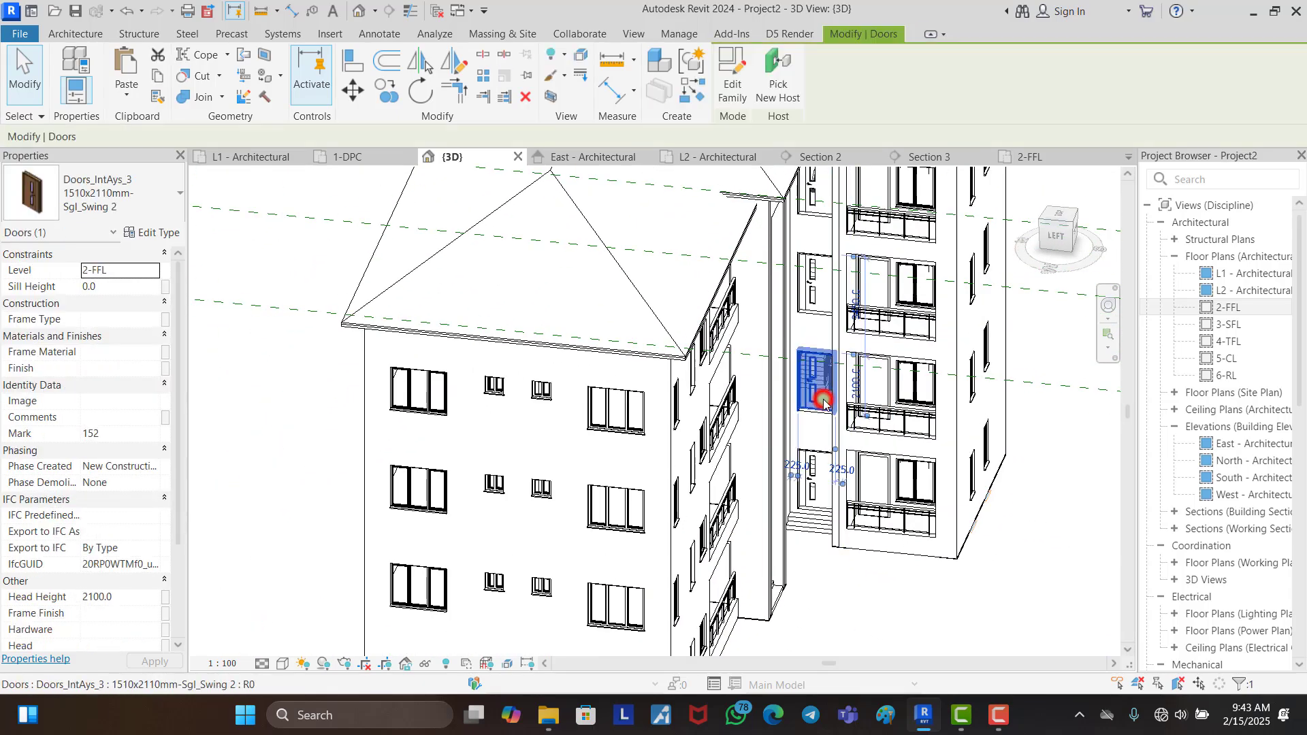
key("Delete")
left_click(813, 294)
key("Delete")
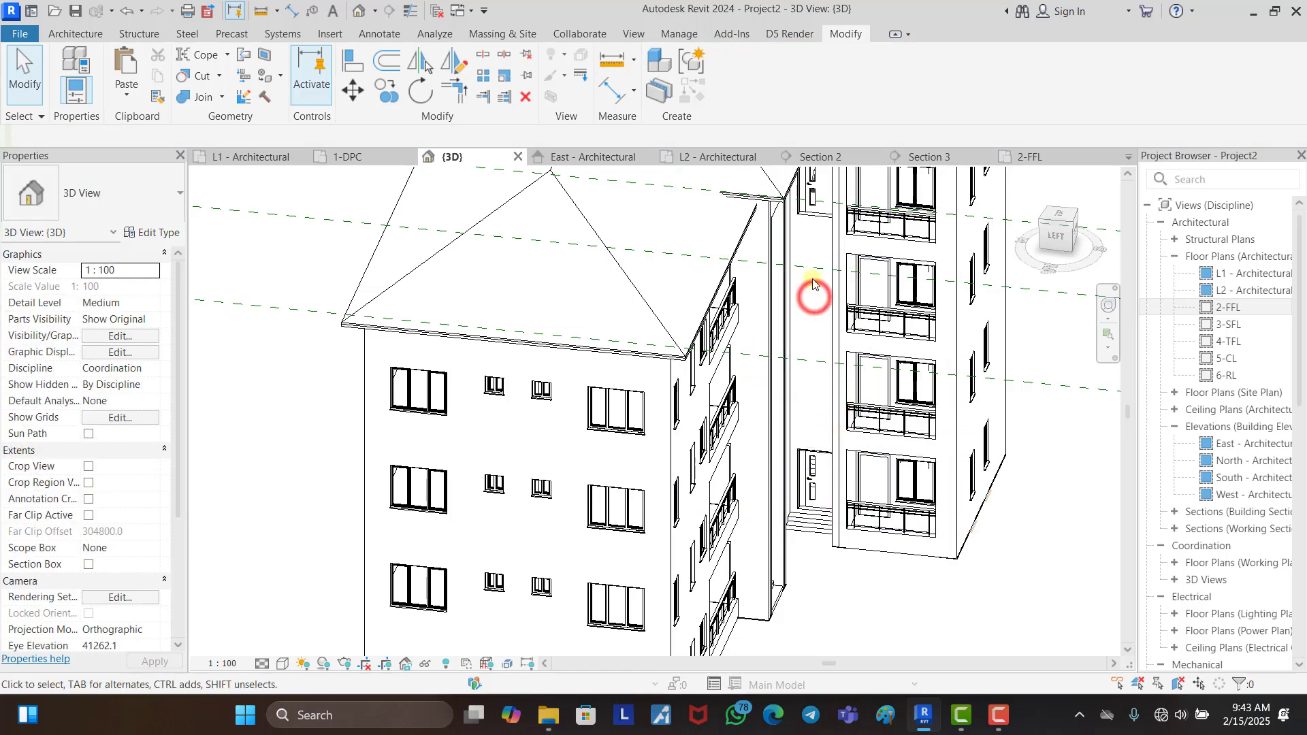
left_click(815, 188)
key("Delete")
Step: Delete the three upper-floor doors above the rear entrance in the building's back wall
scroll(833, 408, "down", 3)
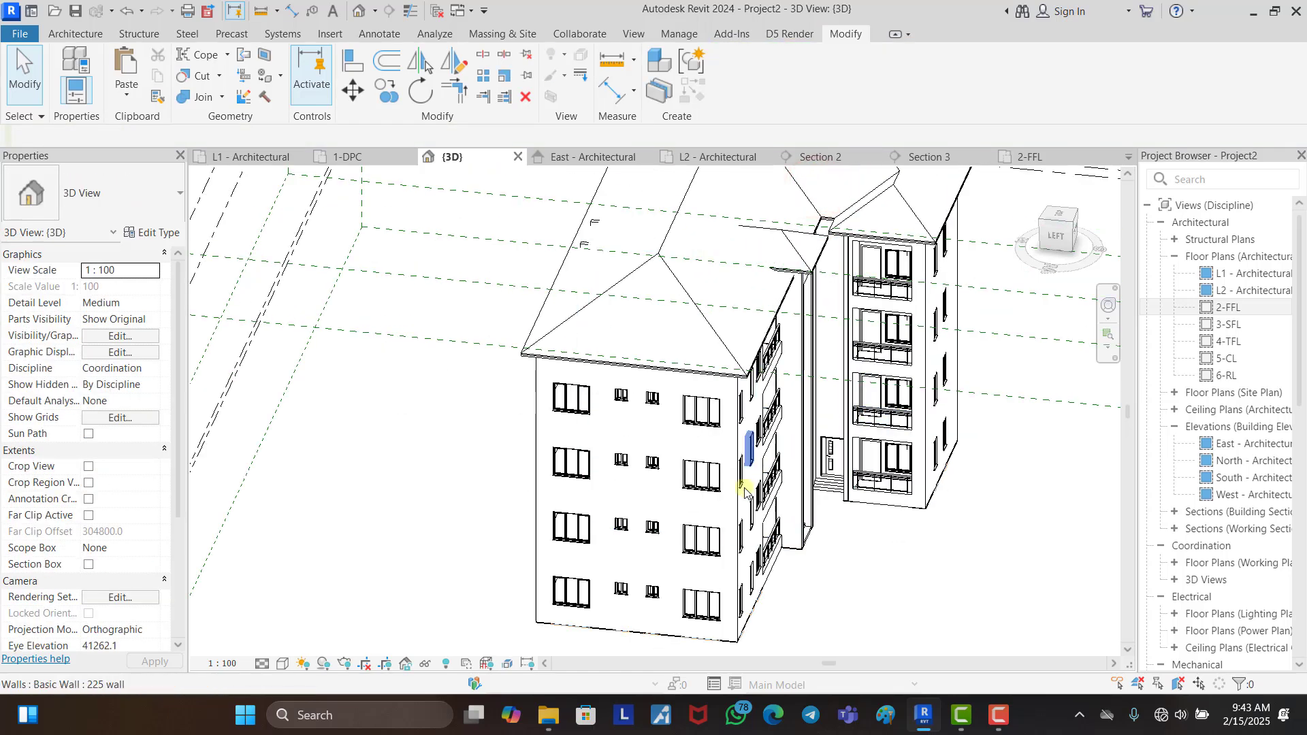
middle_click_drag(740, 537, 834, 538, "shift")
scroll(782, 469, "up", 5)
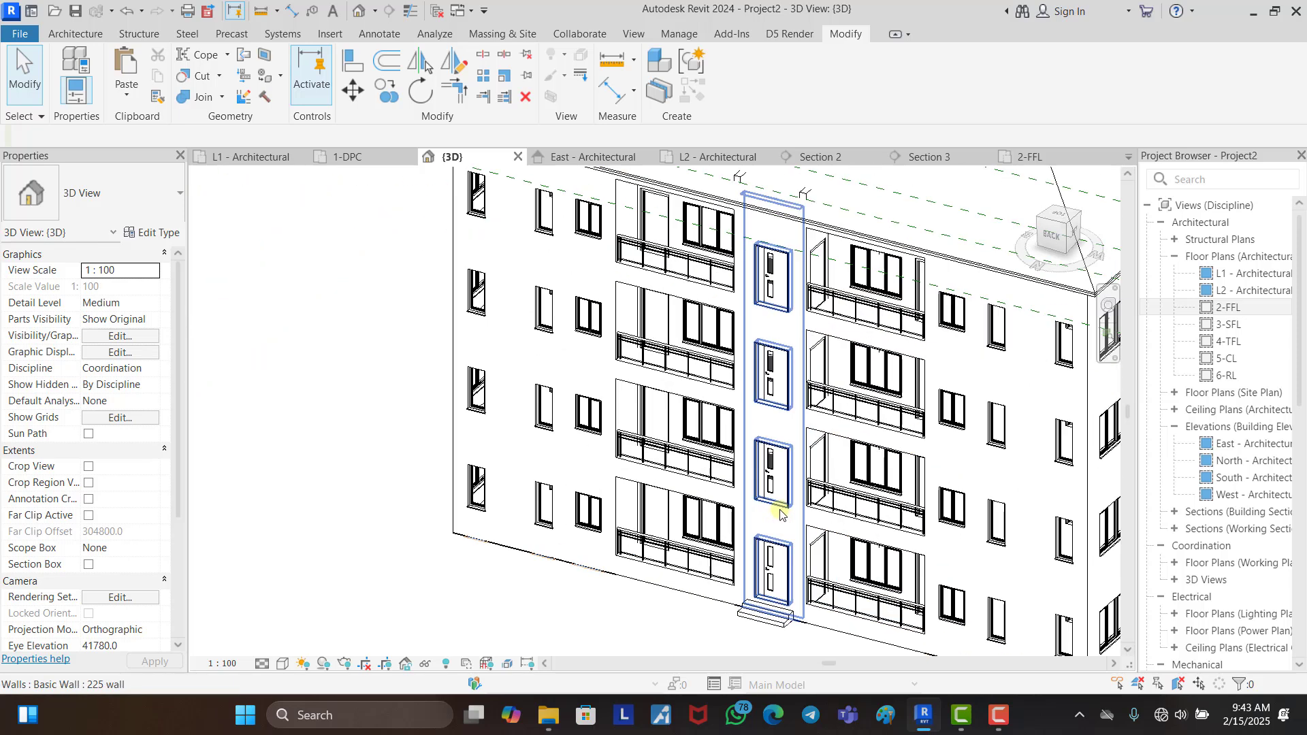
left_click(773, 472)
key("Delete")
left_click(776, 388)
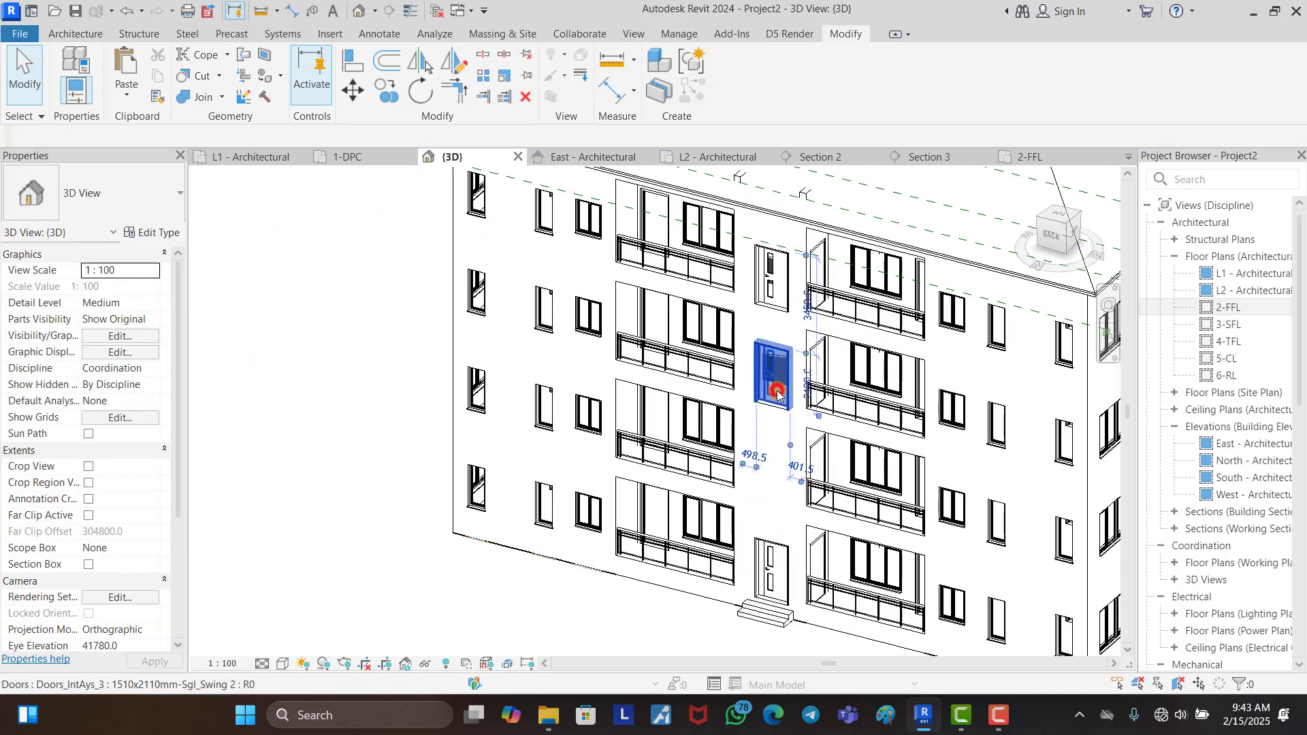
key("Delete")
left_click(767, 283)
key("Delete")
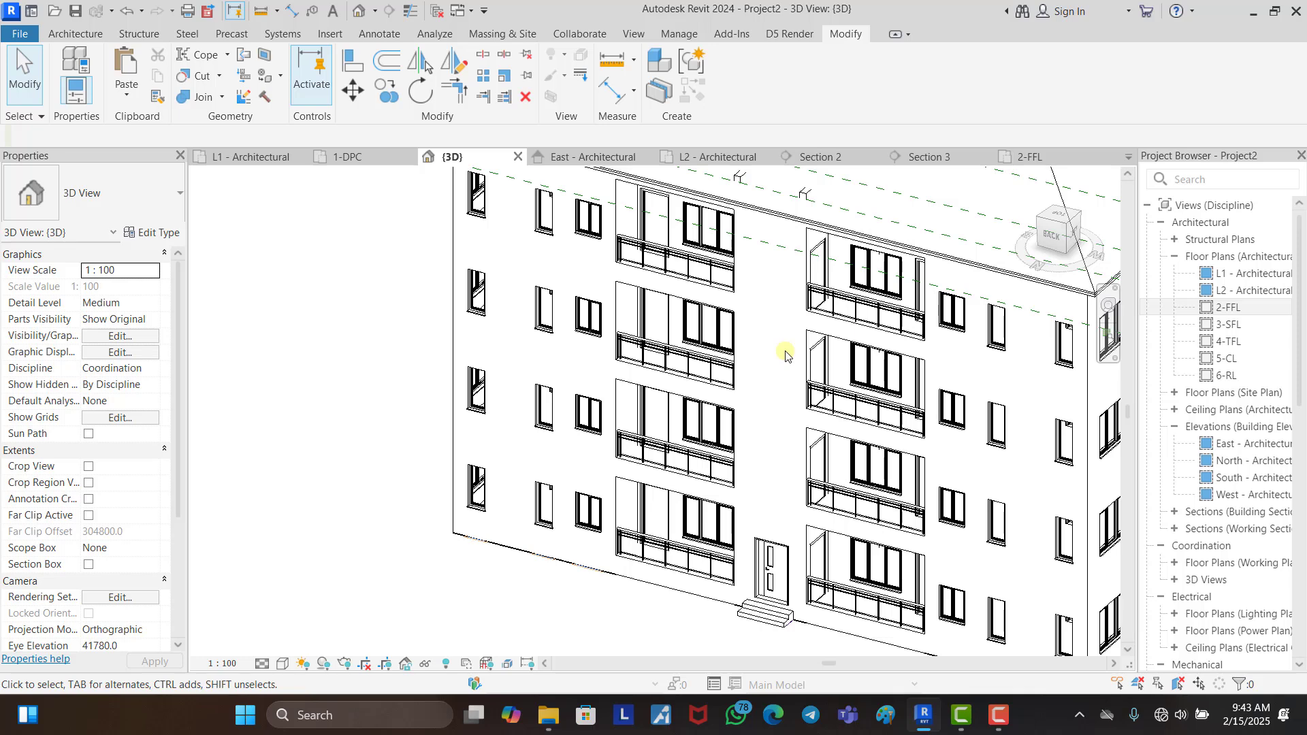
Step: On floor plan 2-FFL, place a 600MM LONG PLAIN WINDOW centred in the front tower wall and another centred in the rear stair lobby wall
left_click(544, 412)
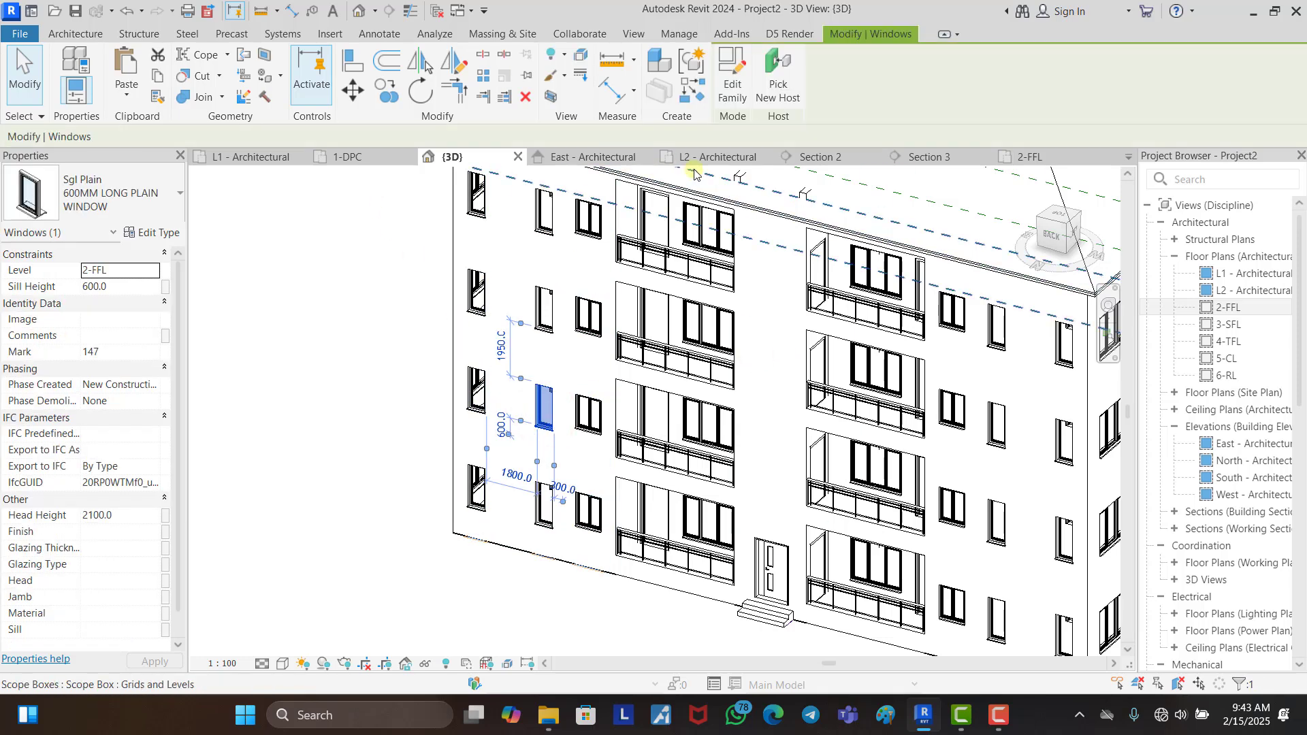
left_click(1031, 155)
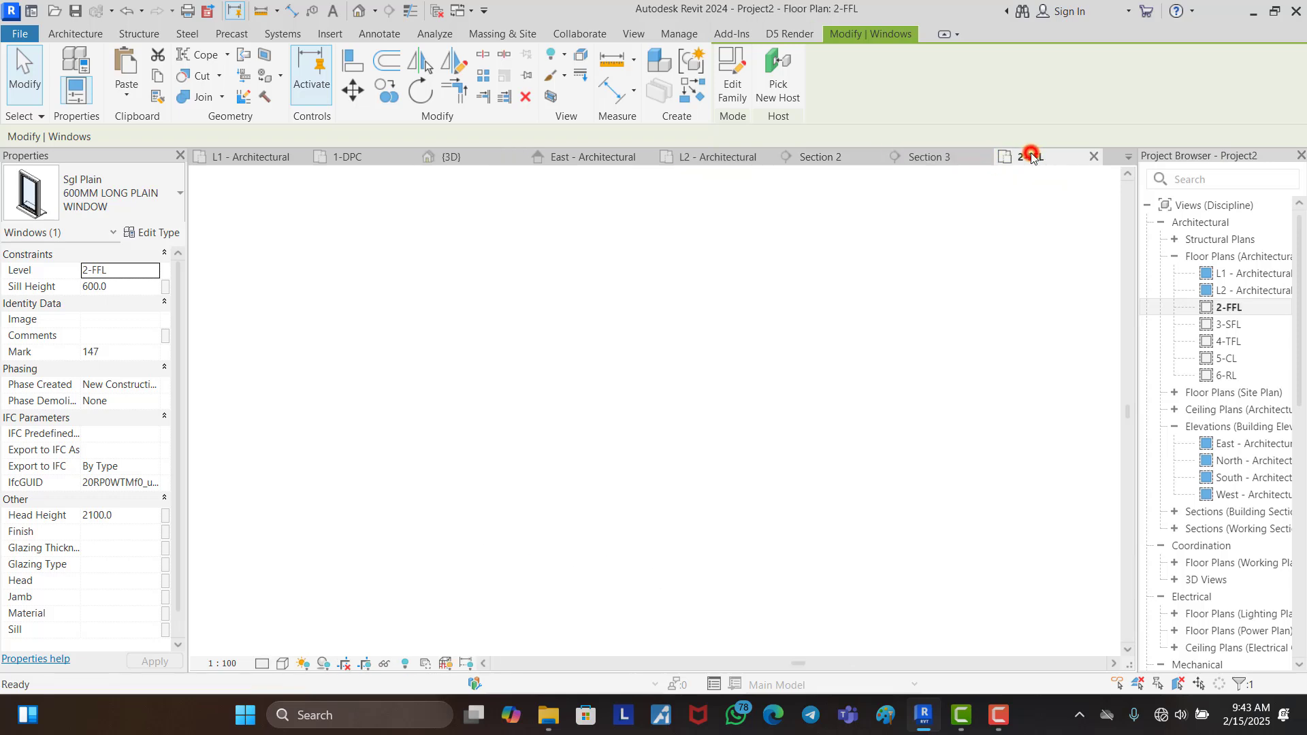
key("w")
key("n")
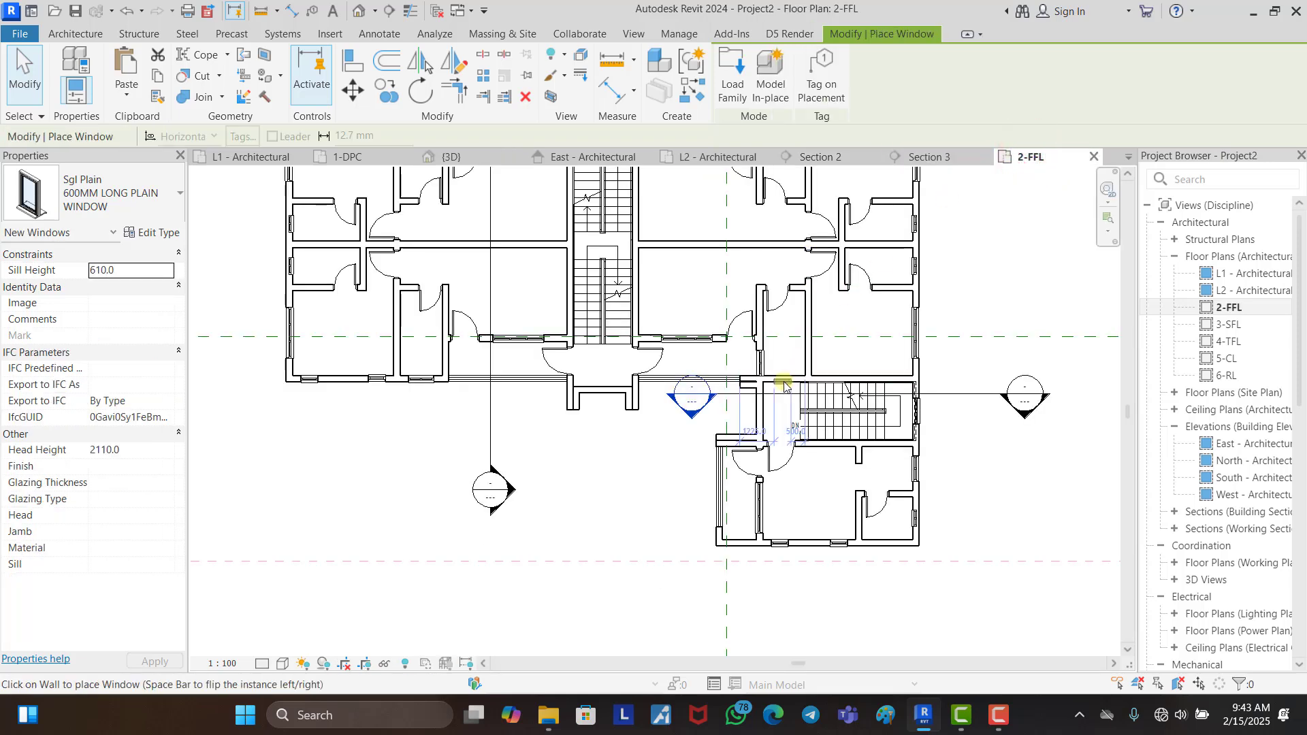
scroll(603, 394, "up", 5)
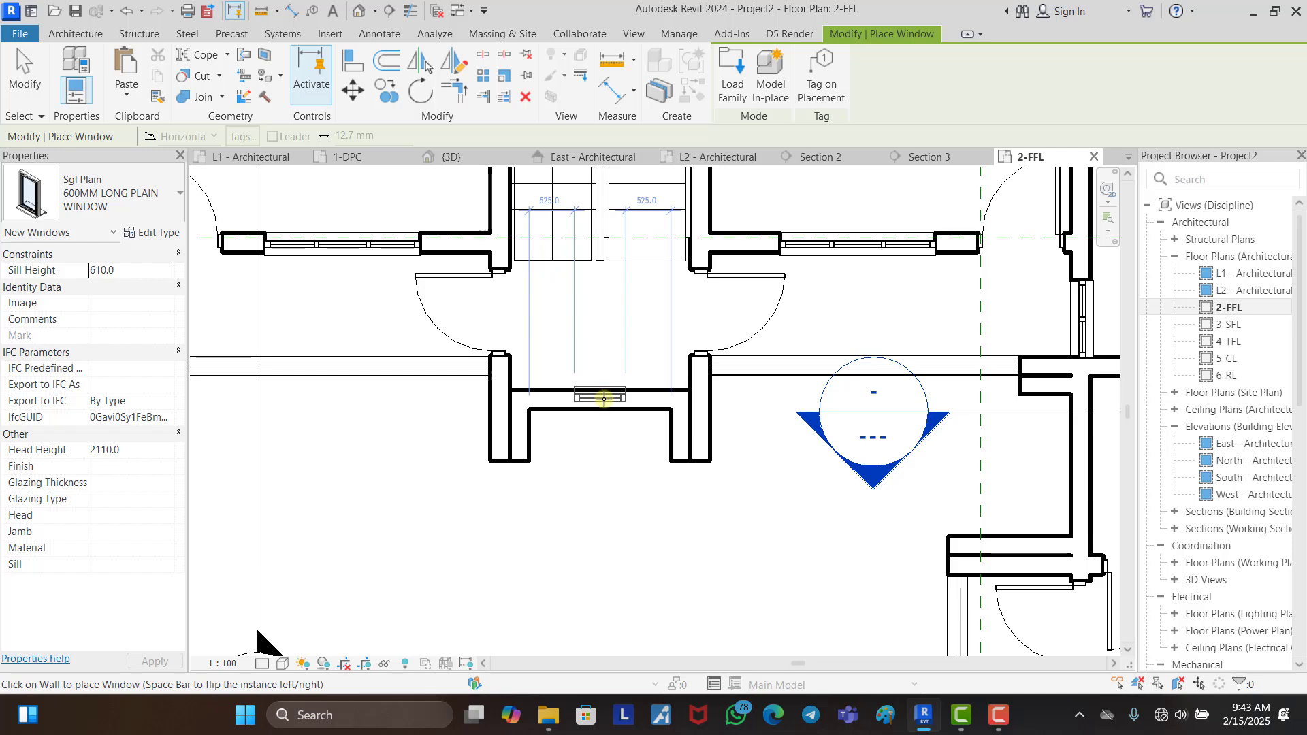
left_click(603, 406)
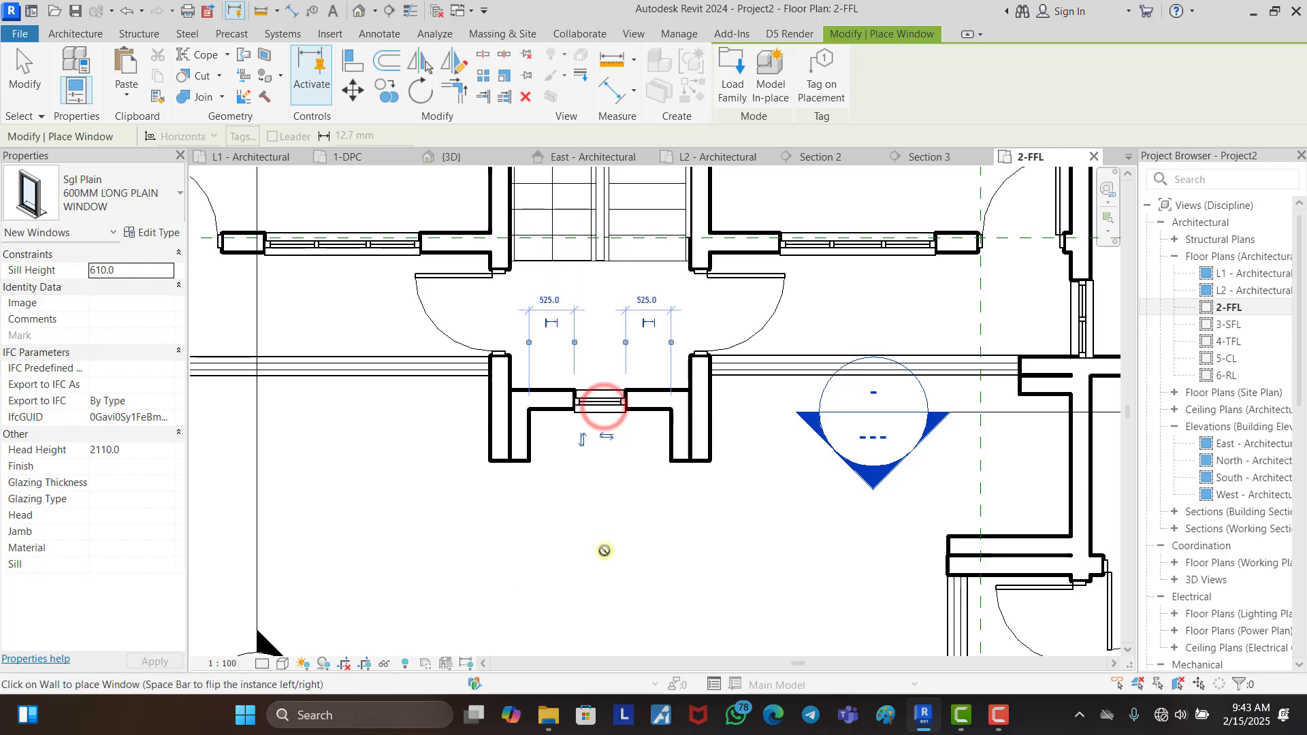
scroll(604, 550, "down", 5)
scroll(603, 234, "up", 2)
left_click(604, 234)
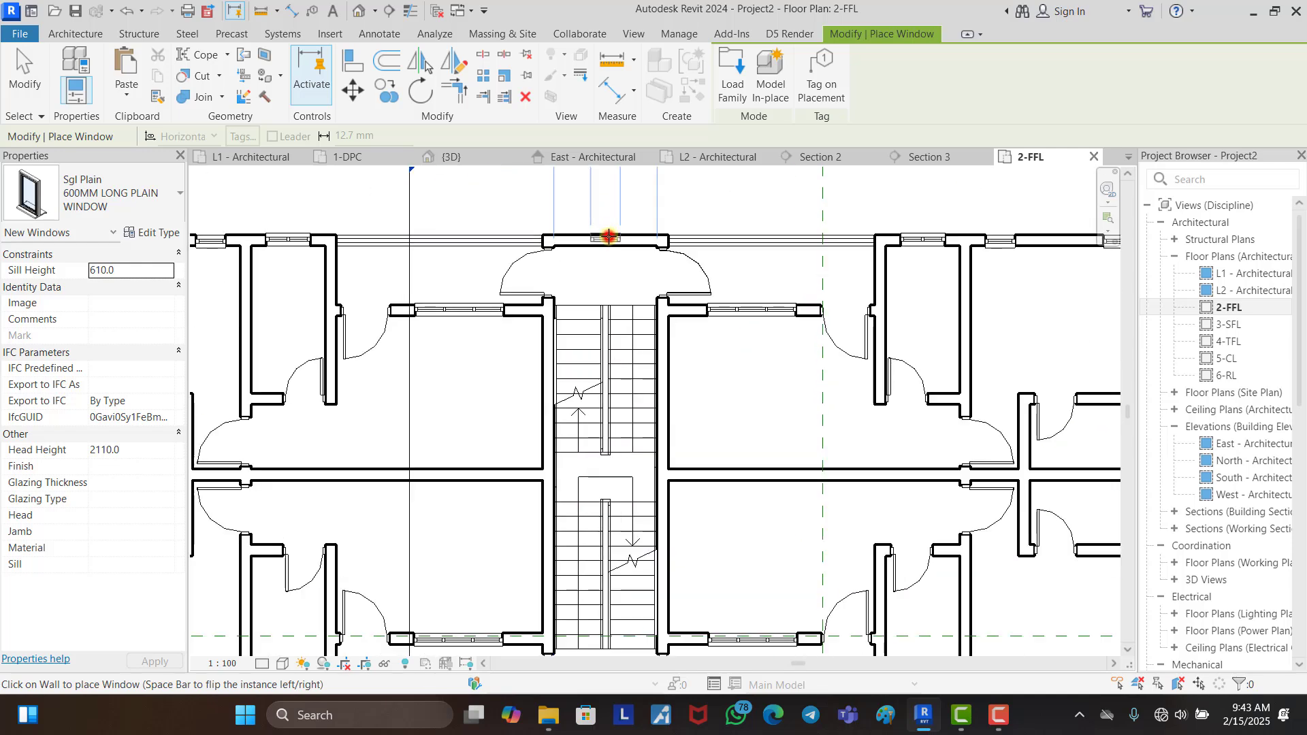
scroll(610, 233, "down", 3)
key("Escape")
key("Escape")
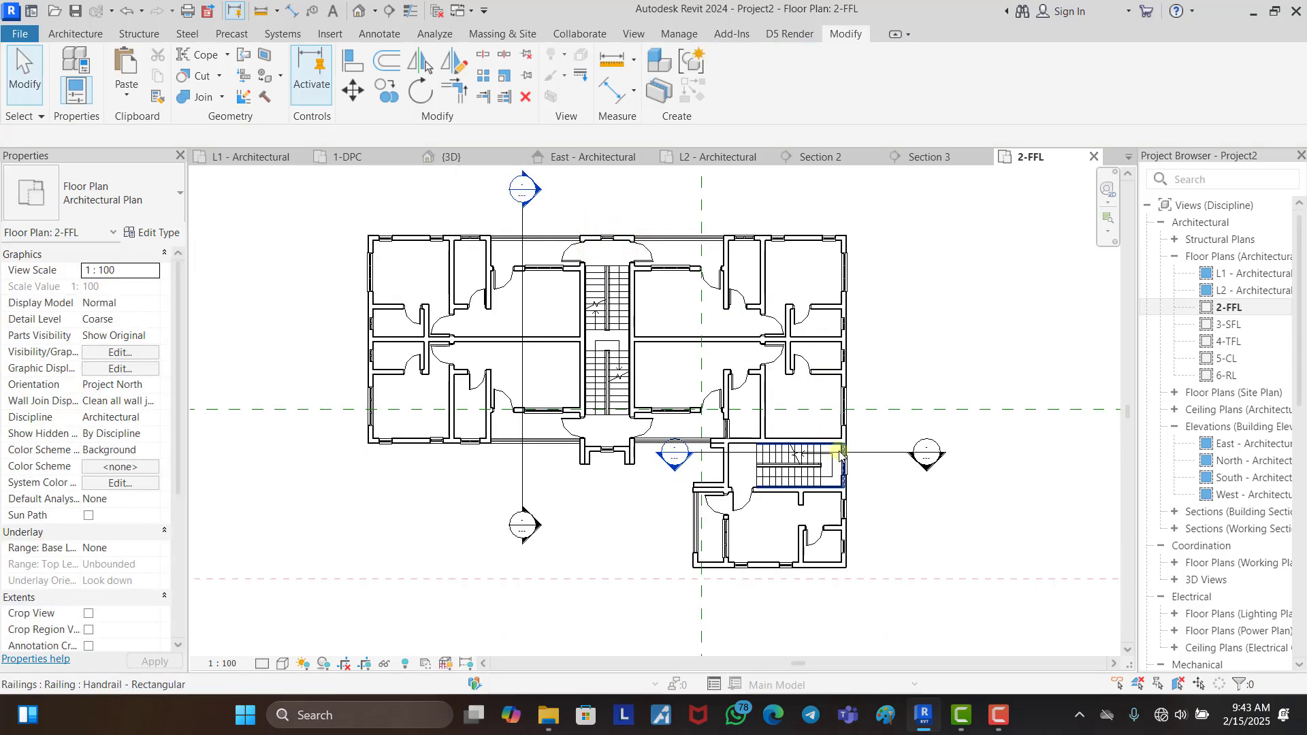
Step: Create a matching 600MM LONG PLAIN WINDOW centred in the outer wall of the projecting wing's staircase lobby
scroll(847, 455, "up", 4)
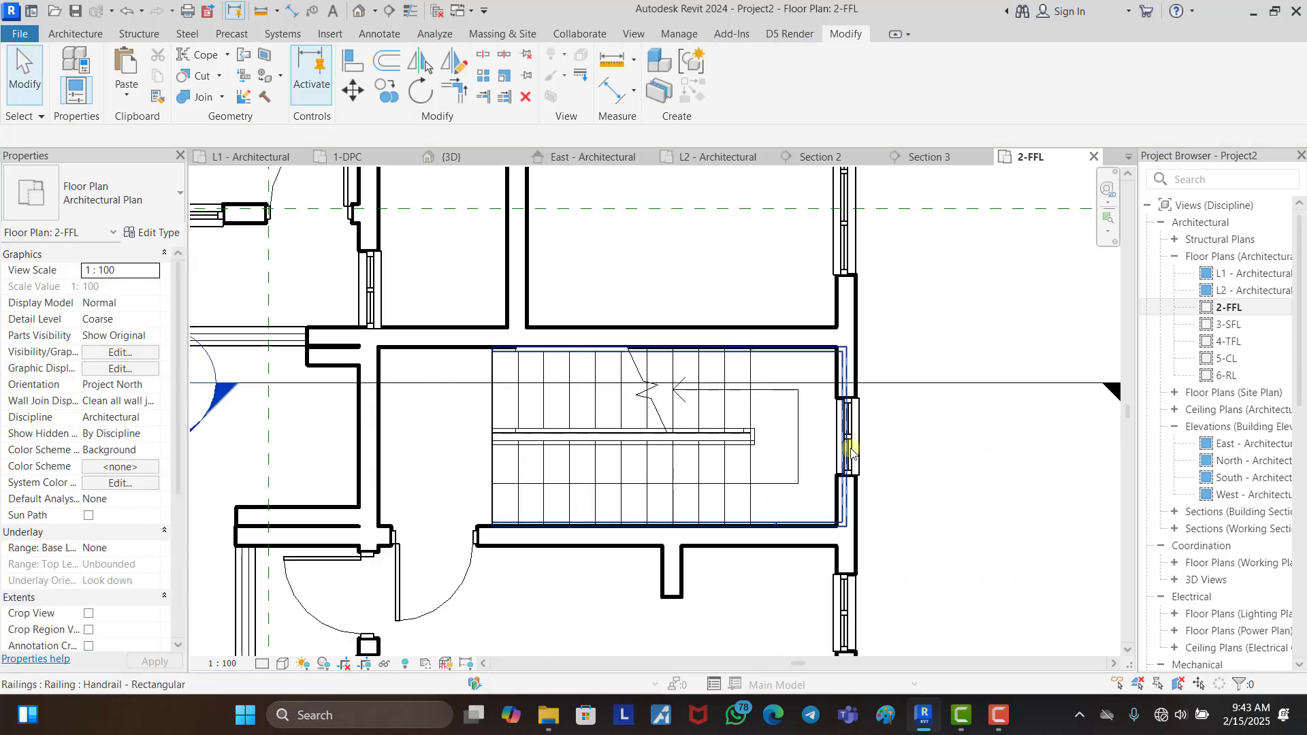
scroll(919, 445, "down", 4)
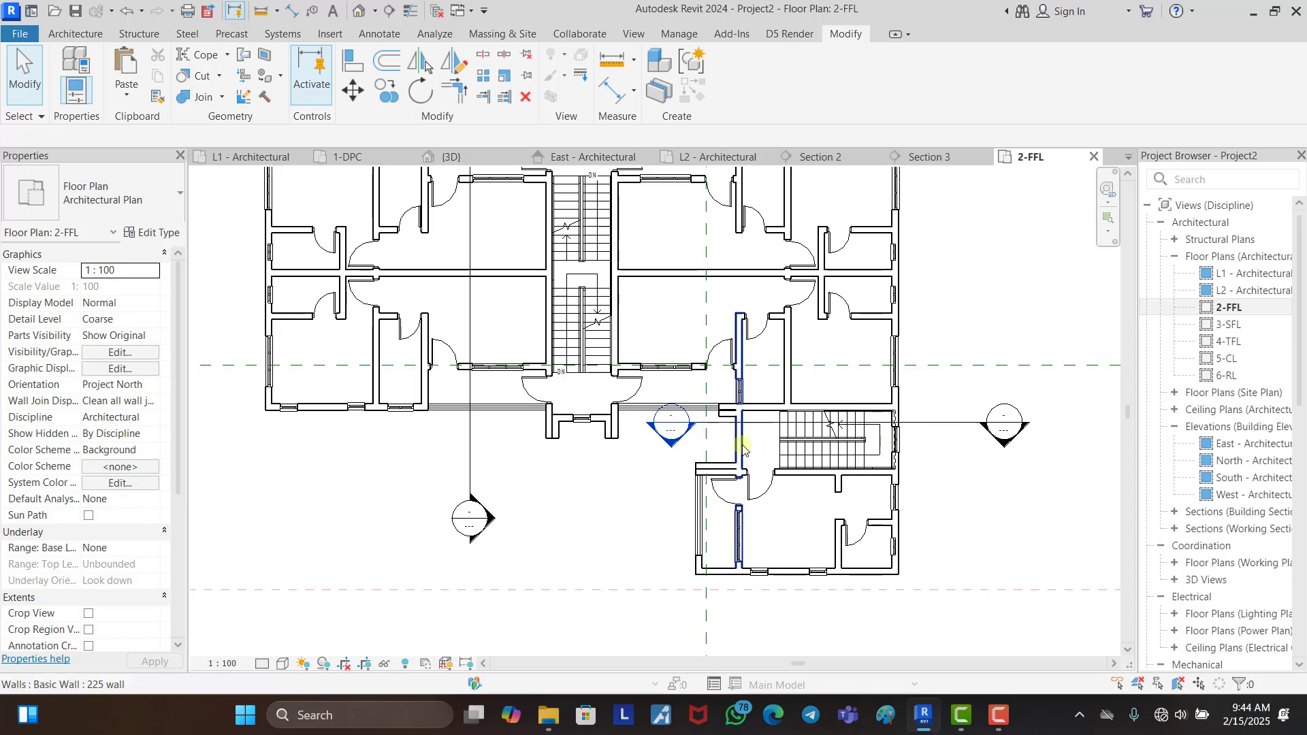
scroll(573, 368, "up", 2)
left_click(585, 452)
key("c")
key("s")
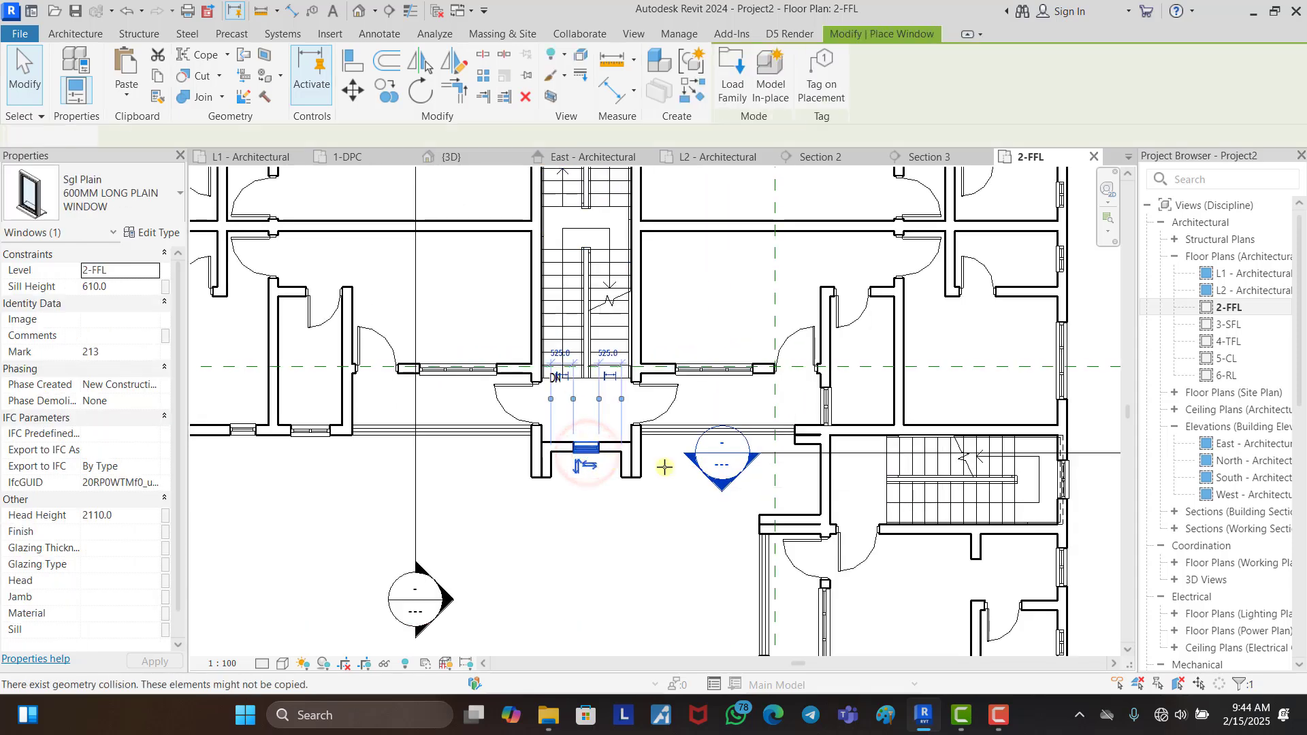
scroll(860, 482, "up", 4)
left_click(788, 471)
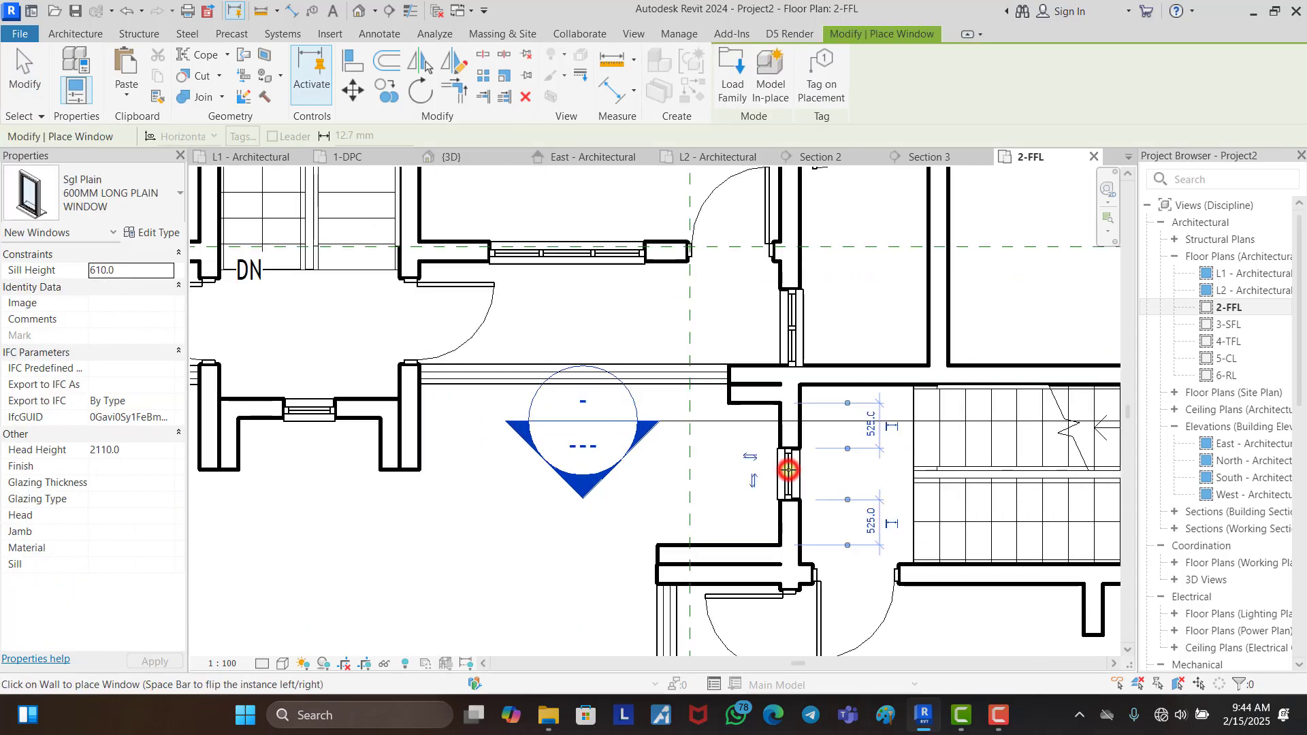
key("Escape")
Step: Set the sill height of the three new stair lobby windows to 600 mm
scroll(831, 452, "down", 3)
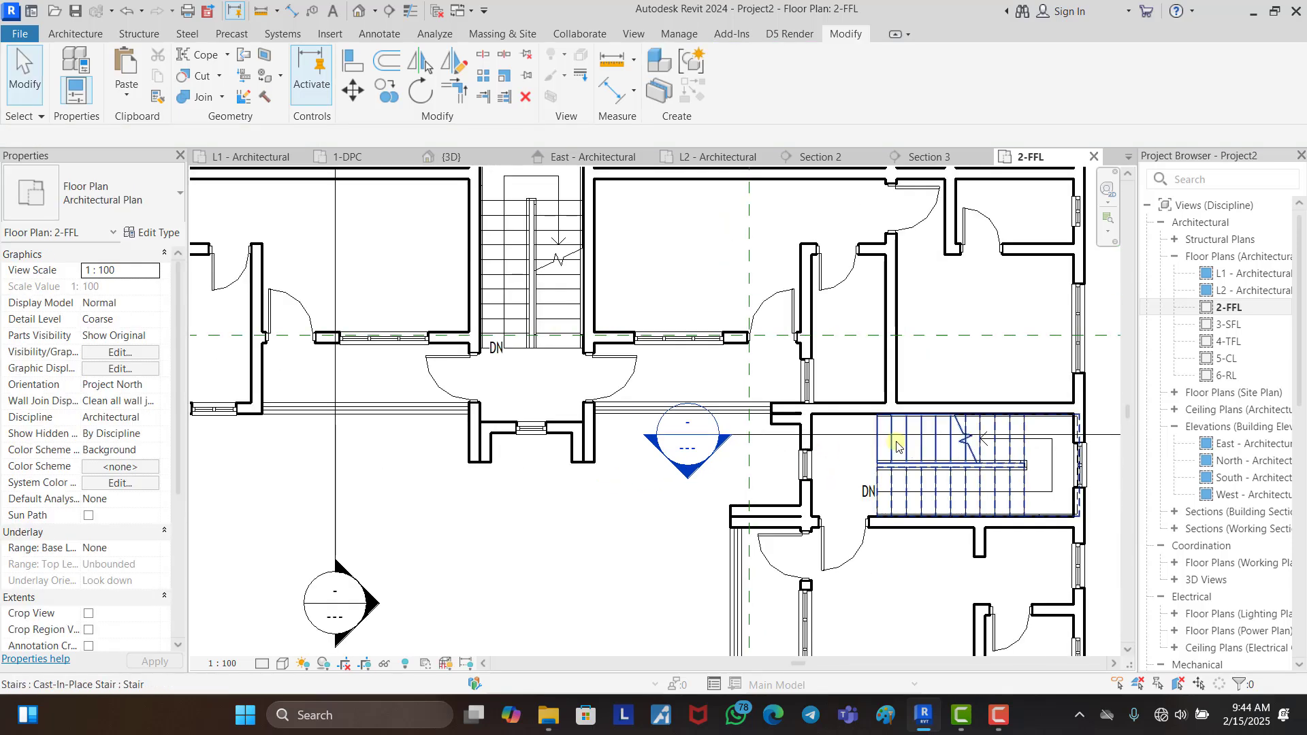
scroll(884, 452, "down", 4)
scroll(844, 456, "up", 7)
scroll(855, 461, "down", 1)
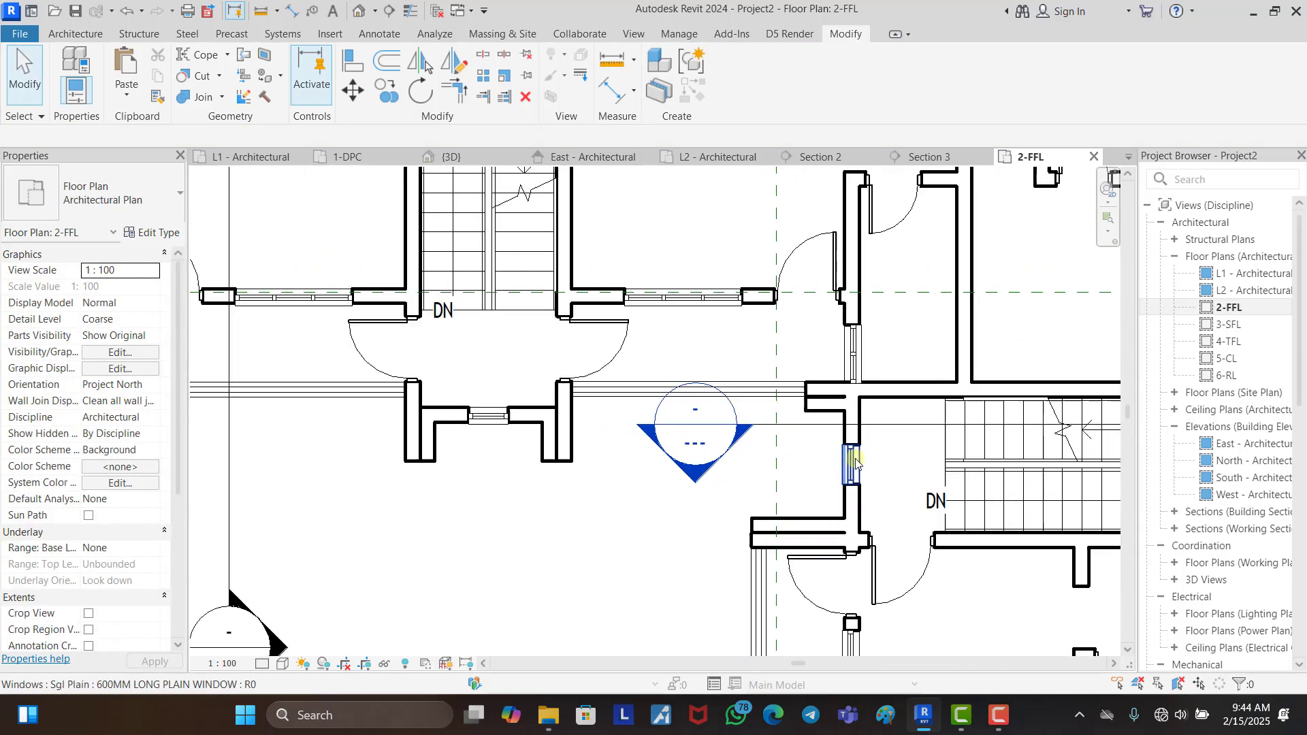
scroll(856, 461, "down", 2)
left_click(606, 433)
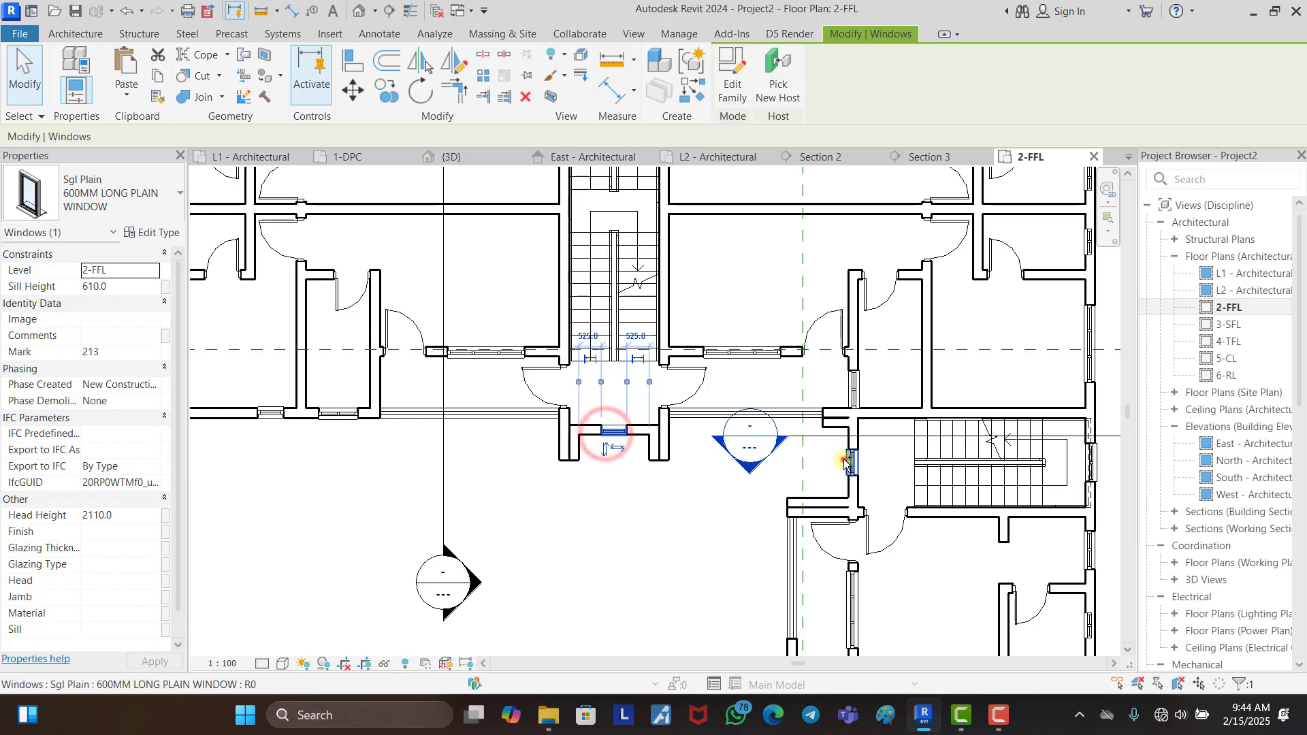
left_click(845, 457, "ctrl")
scroll(683, 531, "down", 3)
left_click(642, 230, "ctrl")
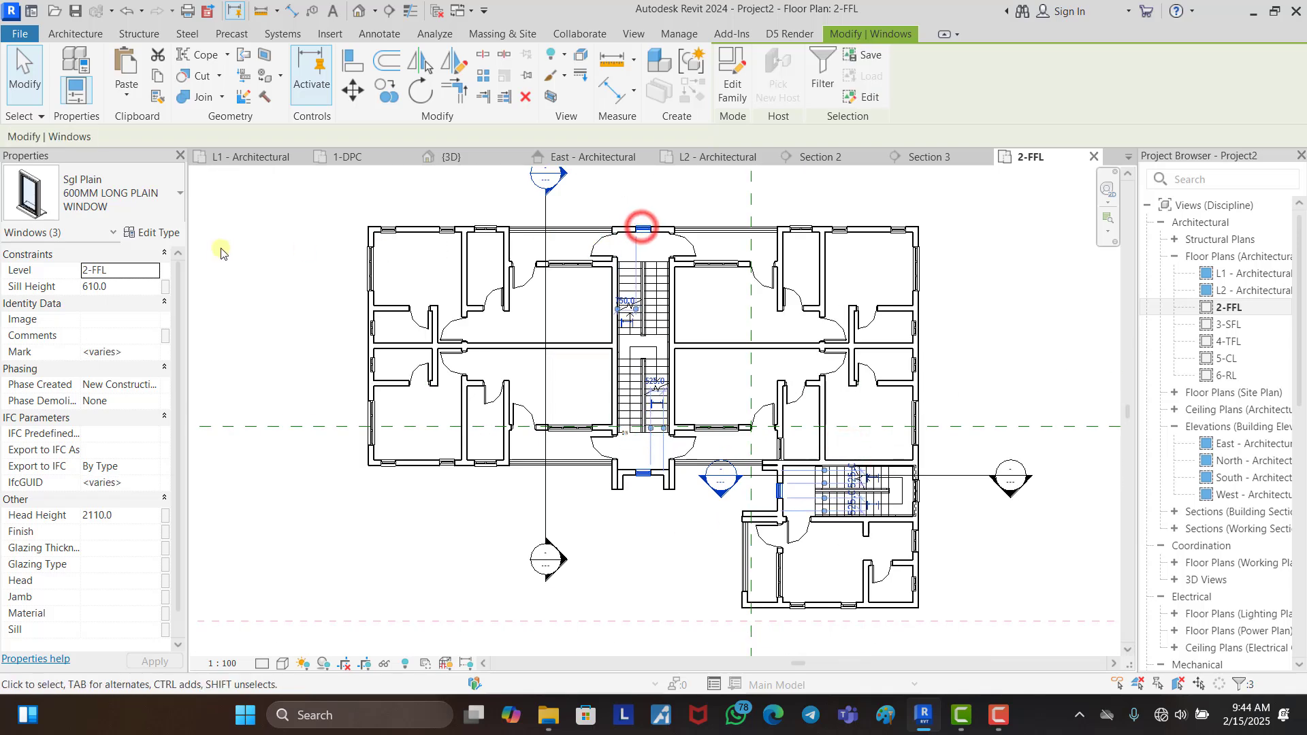
left_click(133, 291)
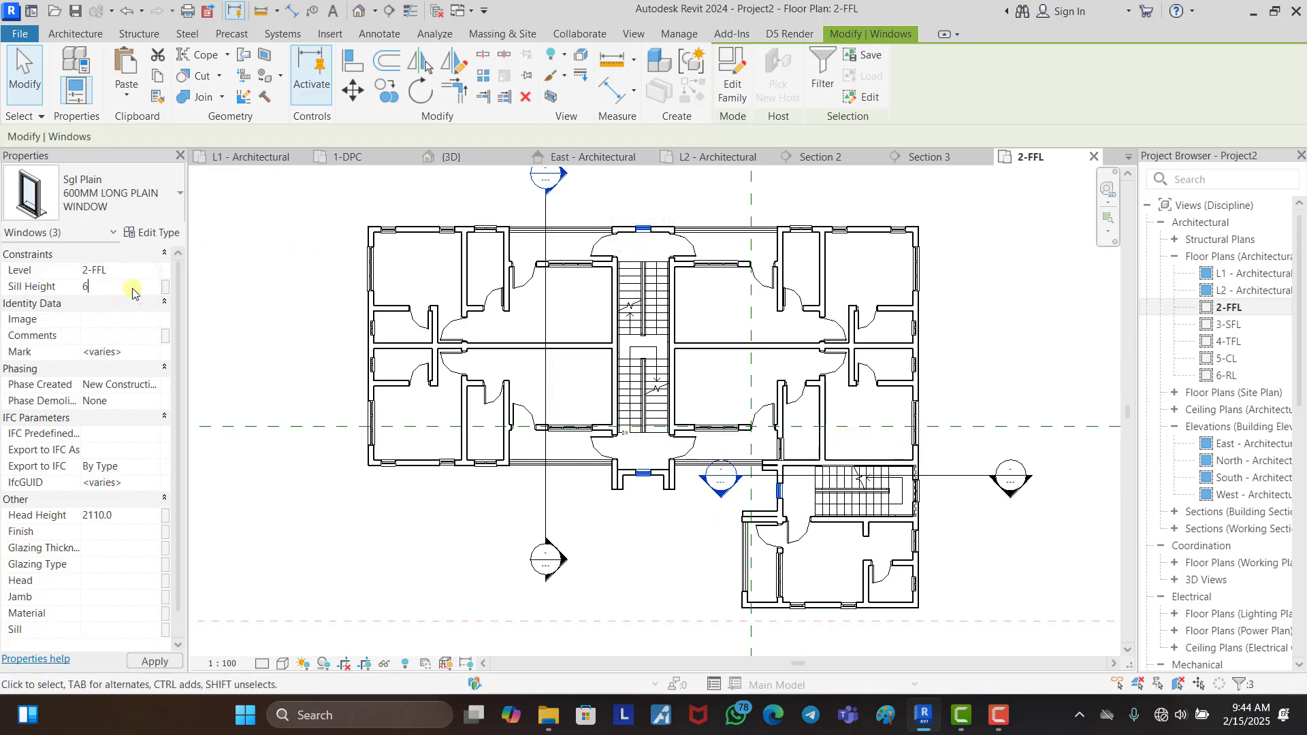
type("600")
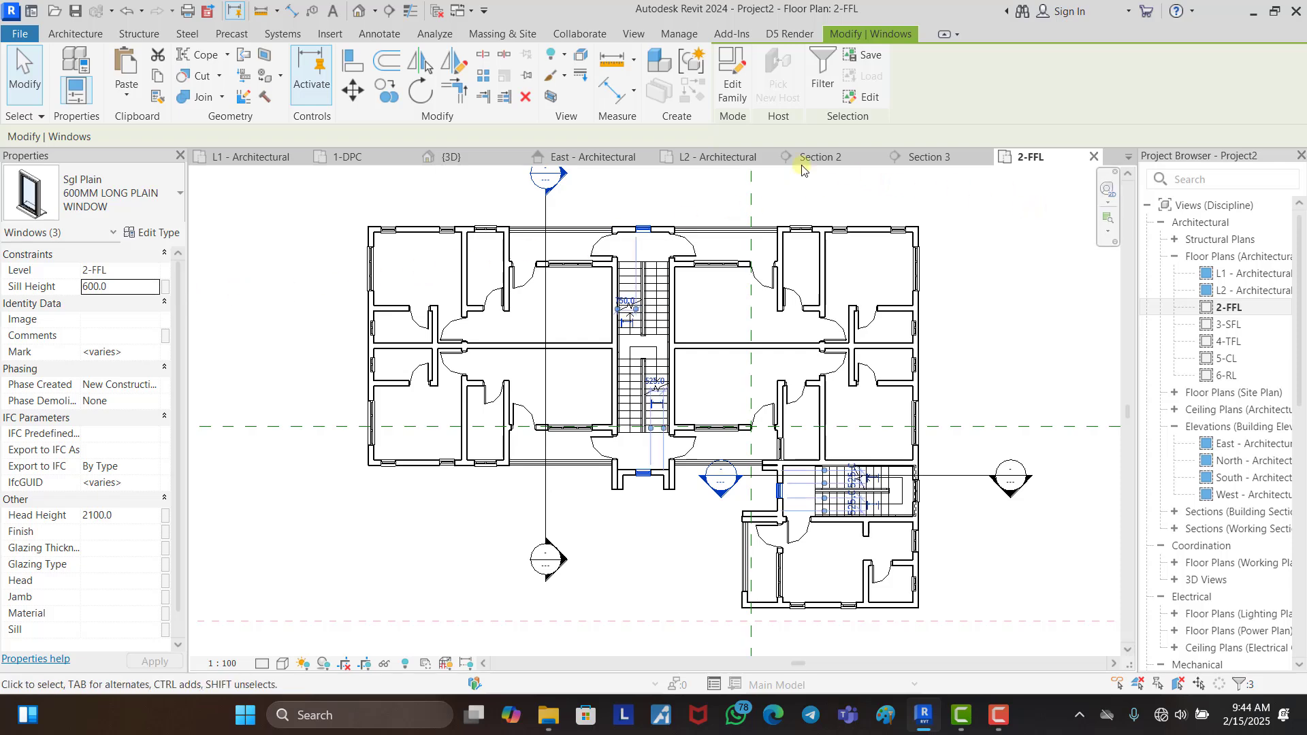
Step: In the 3D view from the back, copy the three lobby windows up to levels 3-SFL and 4-TFL using the level lines as reference
left_click(470, 160)
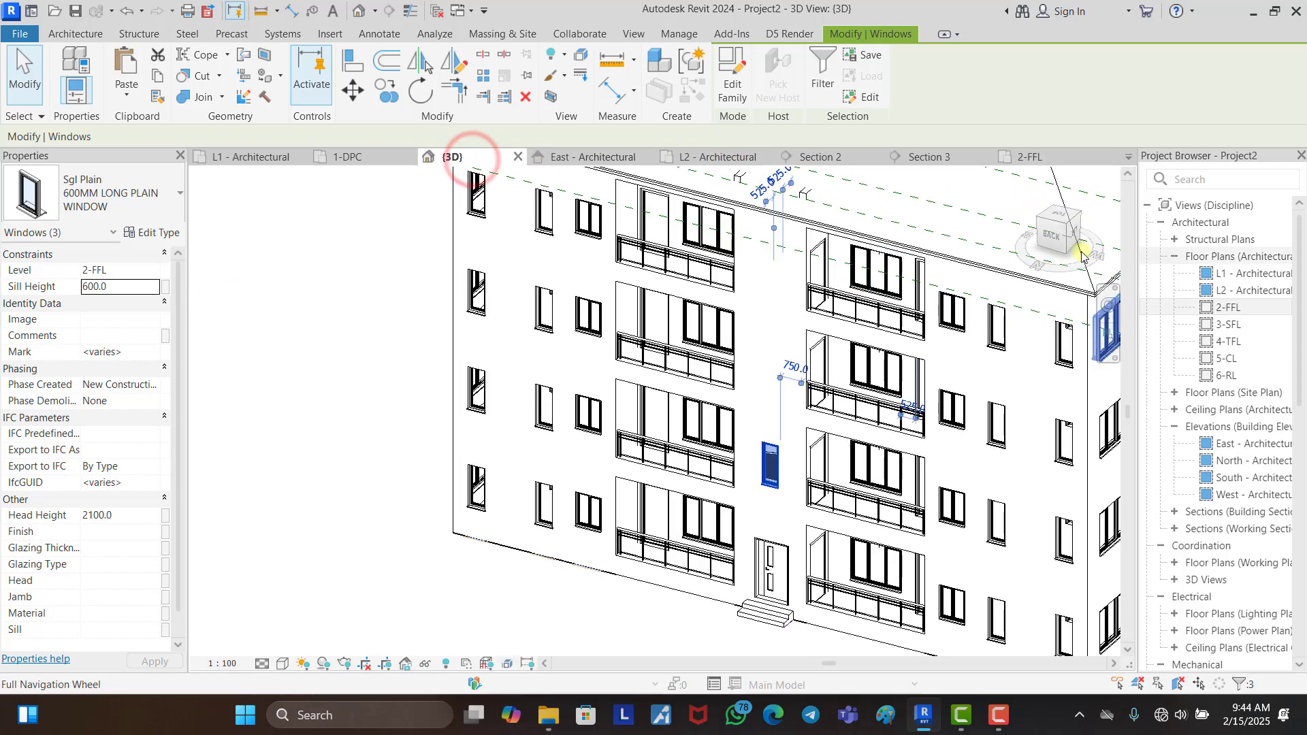
left_click(1048, 240)
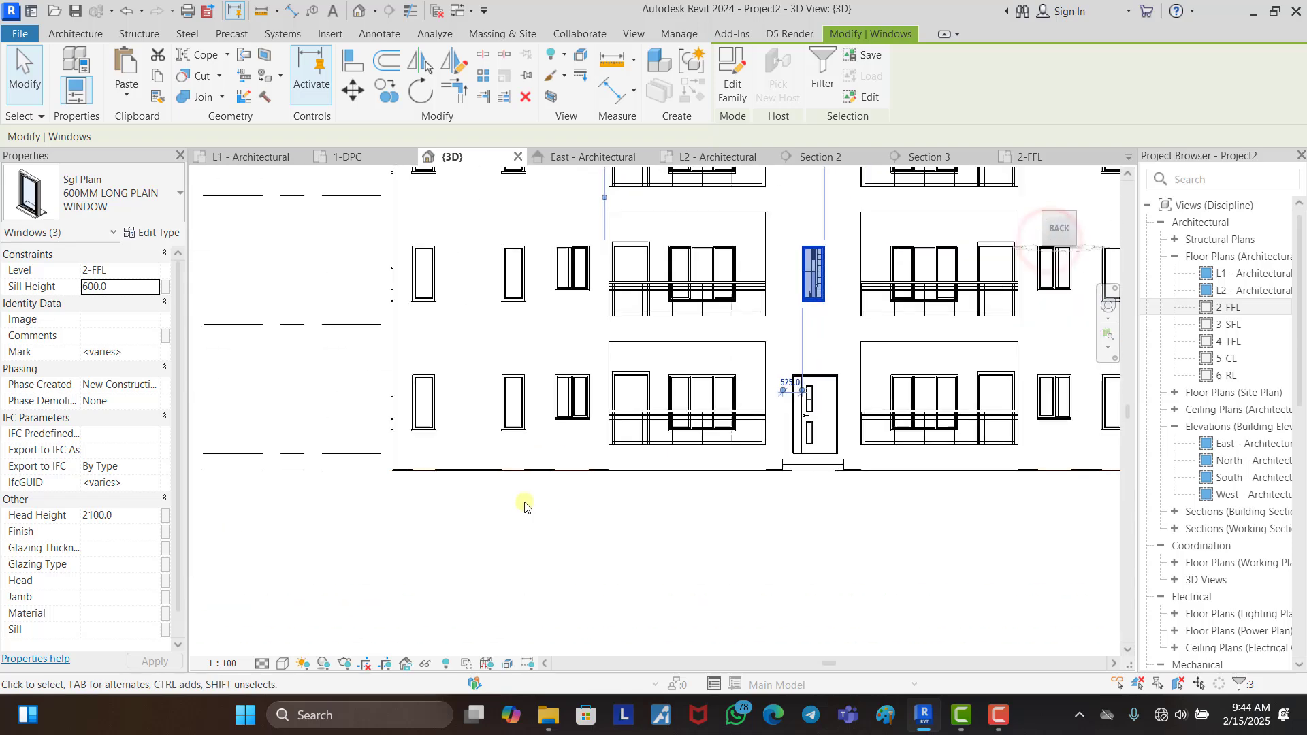
left_click(383, 91)
scroll(502, 472, "down", 3)
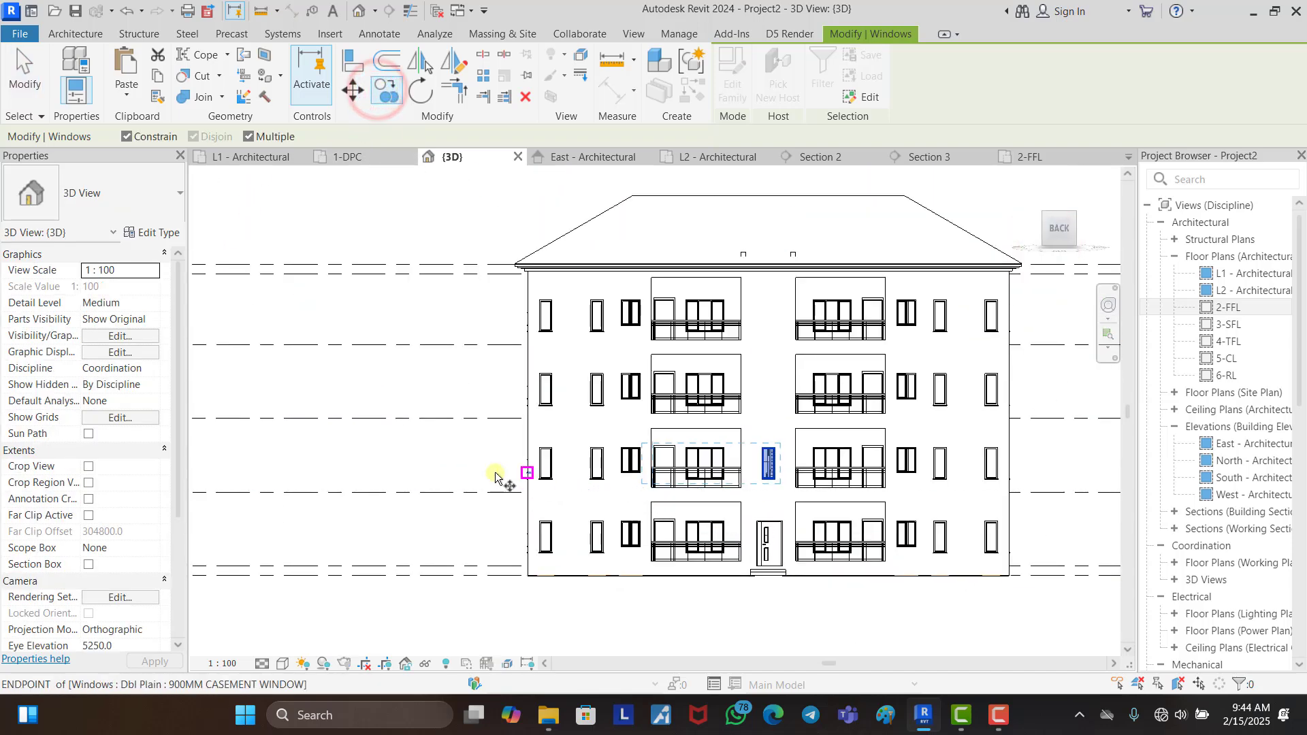
left_click(457, 487)
left_click(453, 422)
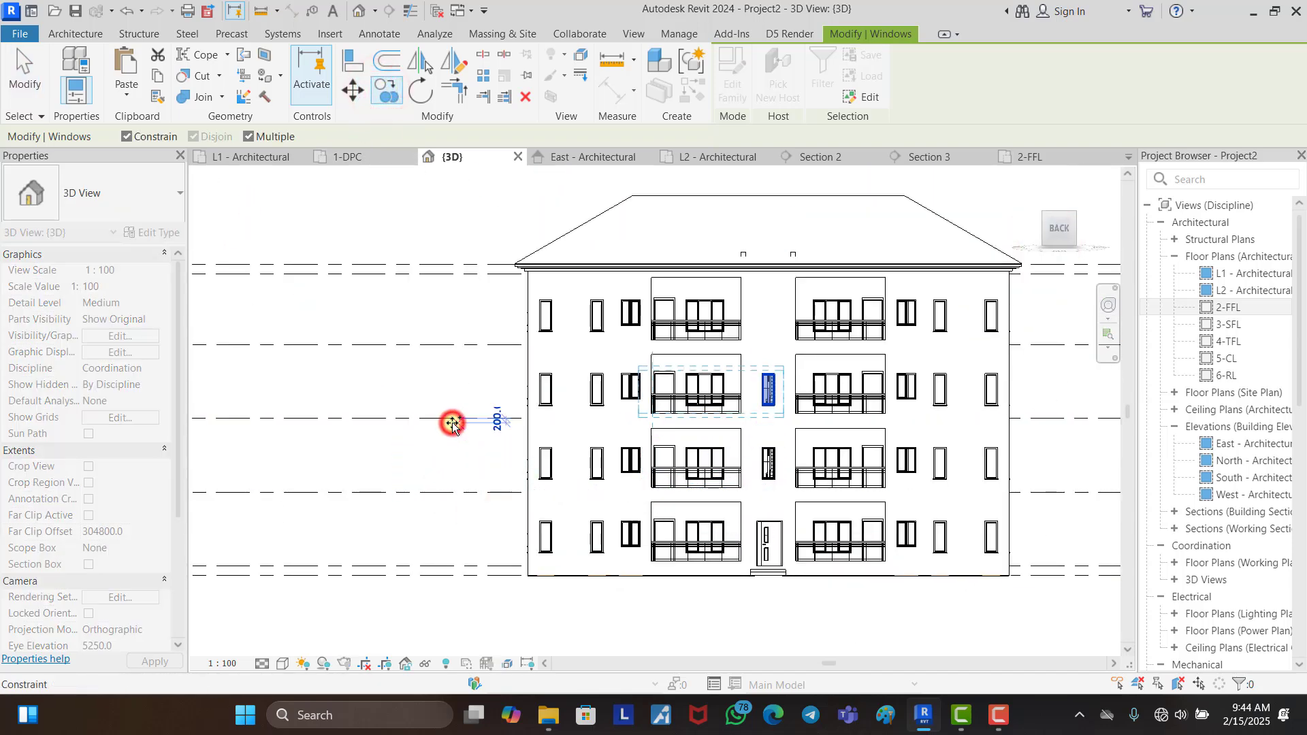
left_click(458, 347)
key("Escape")
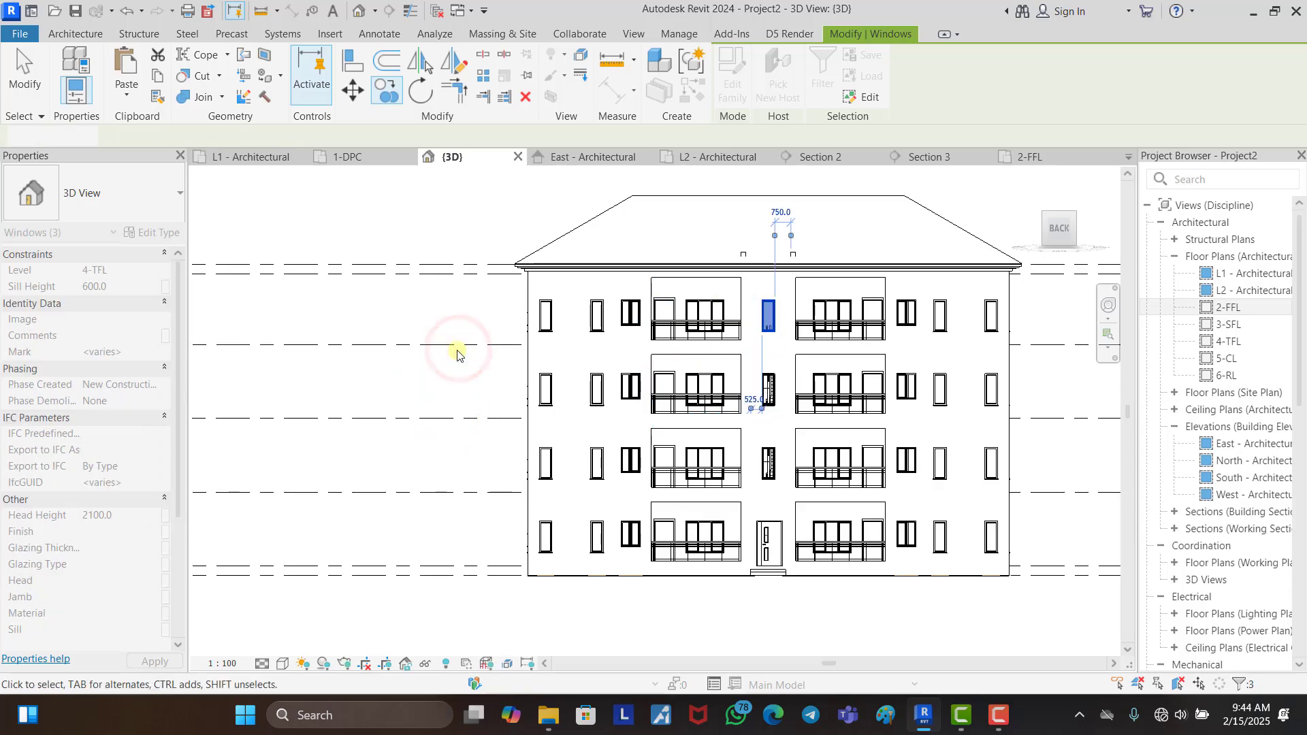
key("Escape")
Step: From the front of the 3D view, start an in-place Casework model and keep its default name
scroll(451, 309, "down", 1)
scroll(450, 308, "down", 1)
middle_click_drag(926, 386, 613, 517, "shift")
left_click(1067, 232)
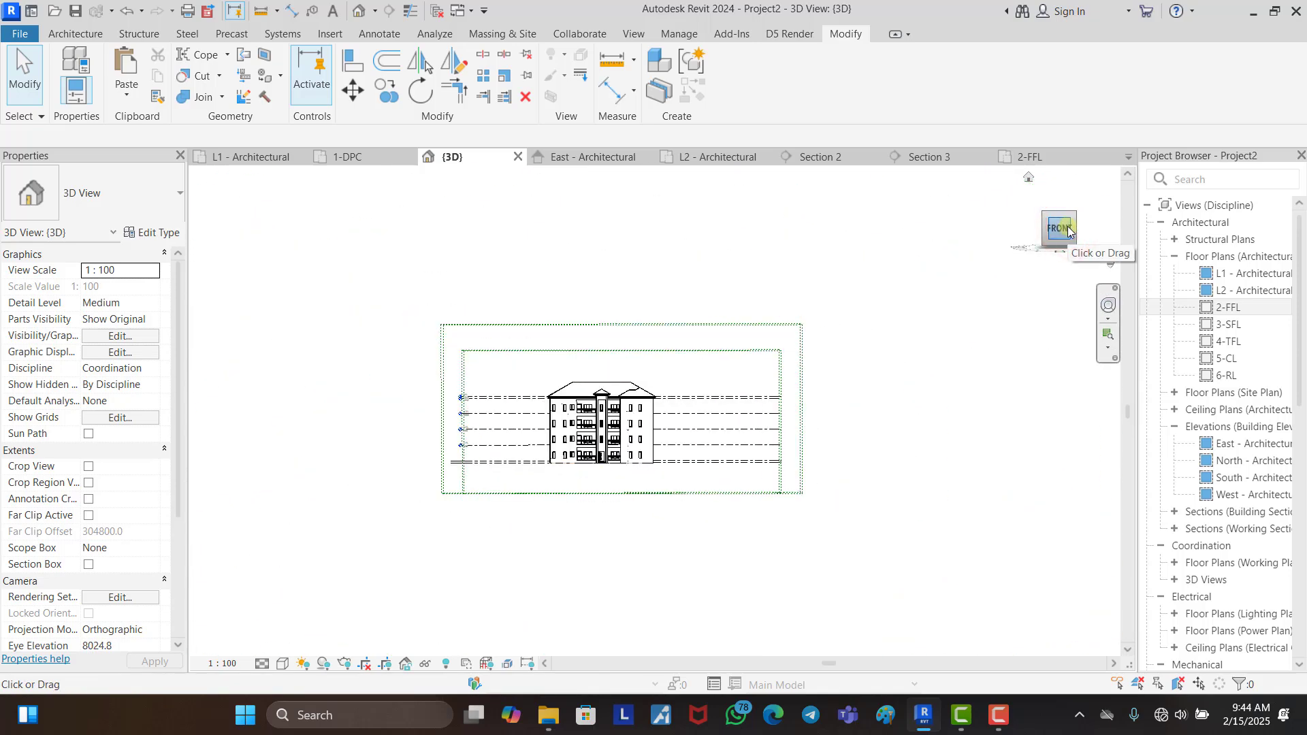
scroll(564, 441, "up", 5)
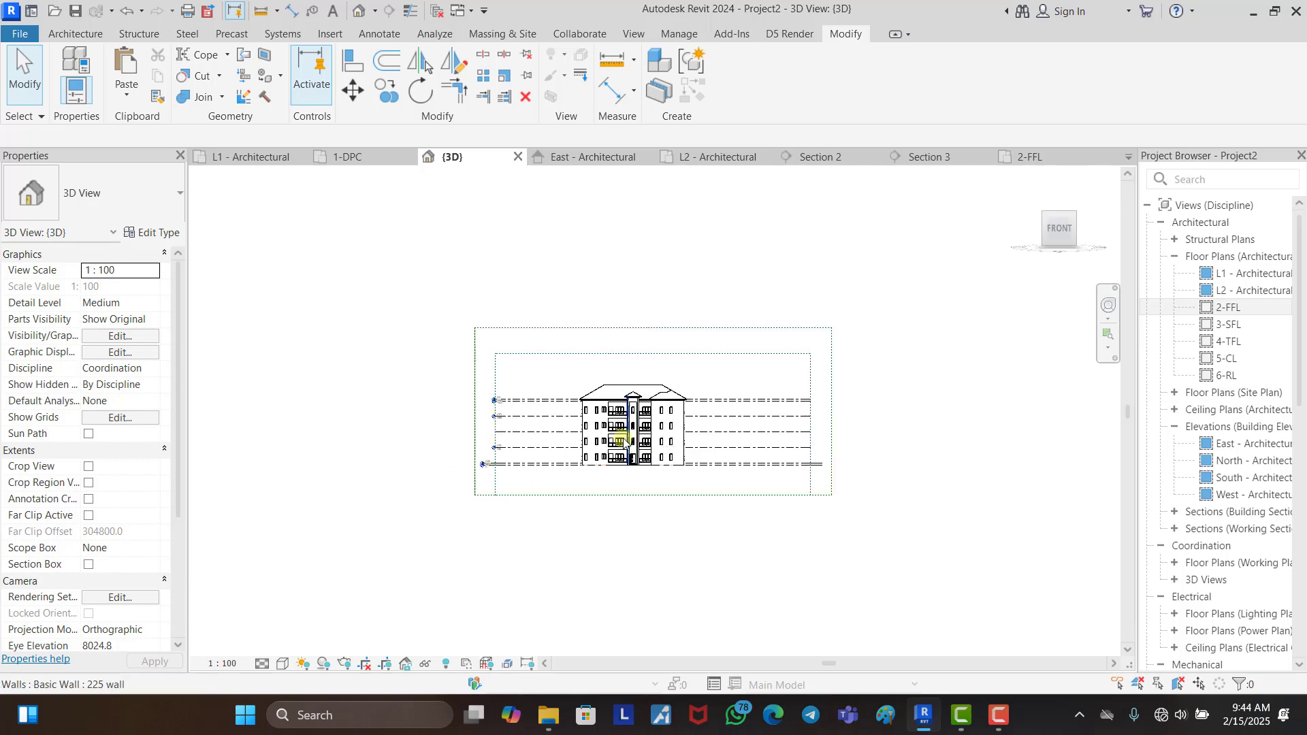
scroll(565, 441, "up", 4)
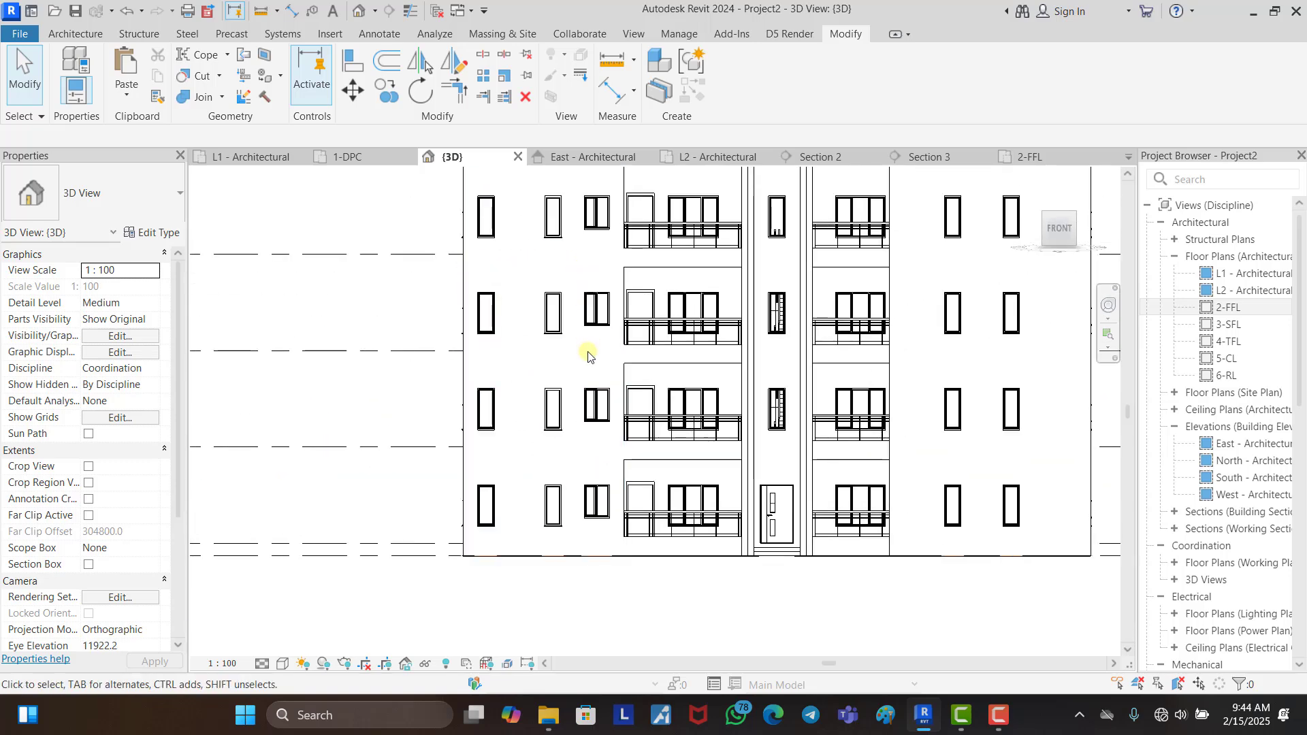
left_click(80, 32)
left_click(207, 96)
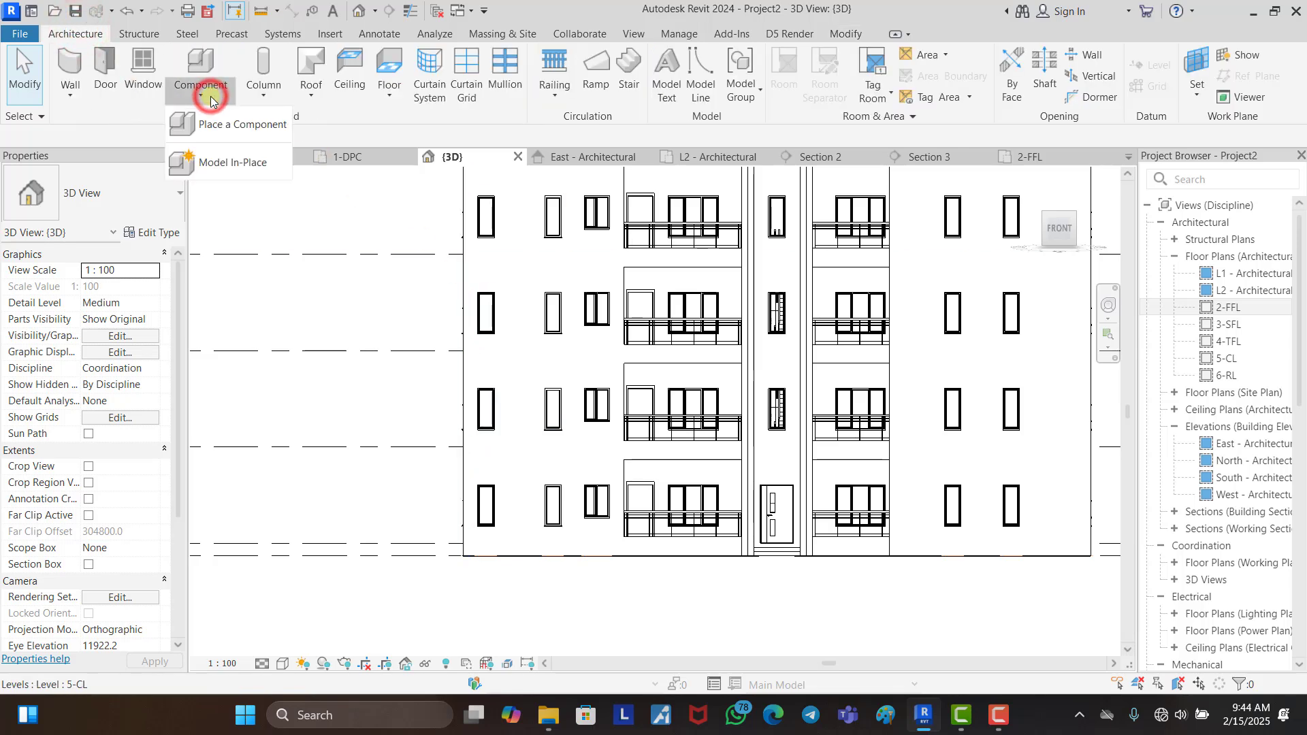
left_click(232, 163)
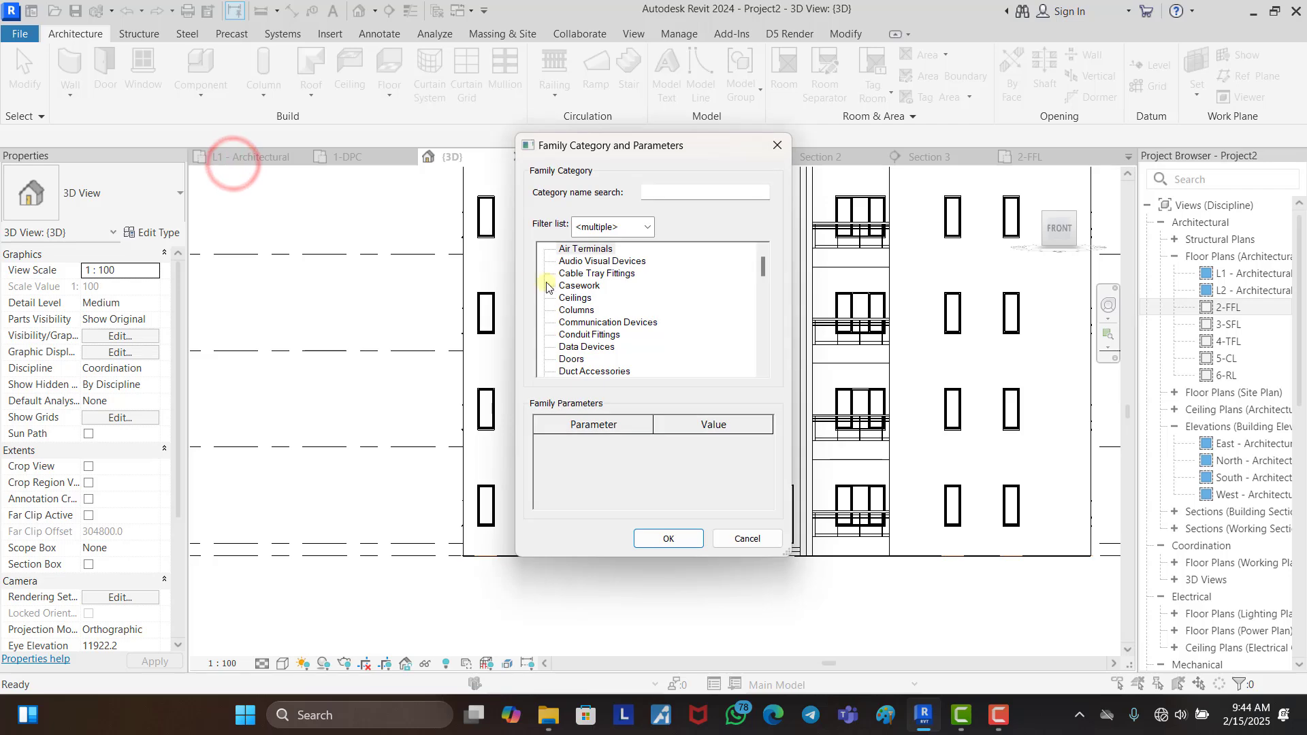
double_click(582, 287)
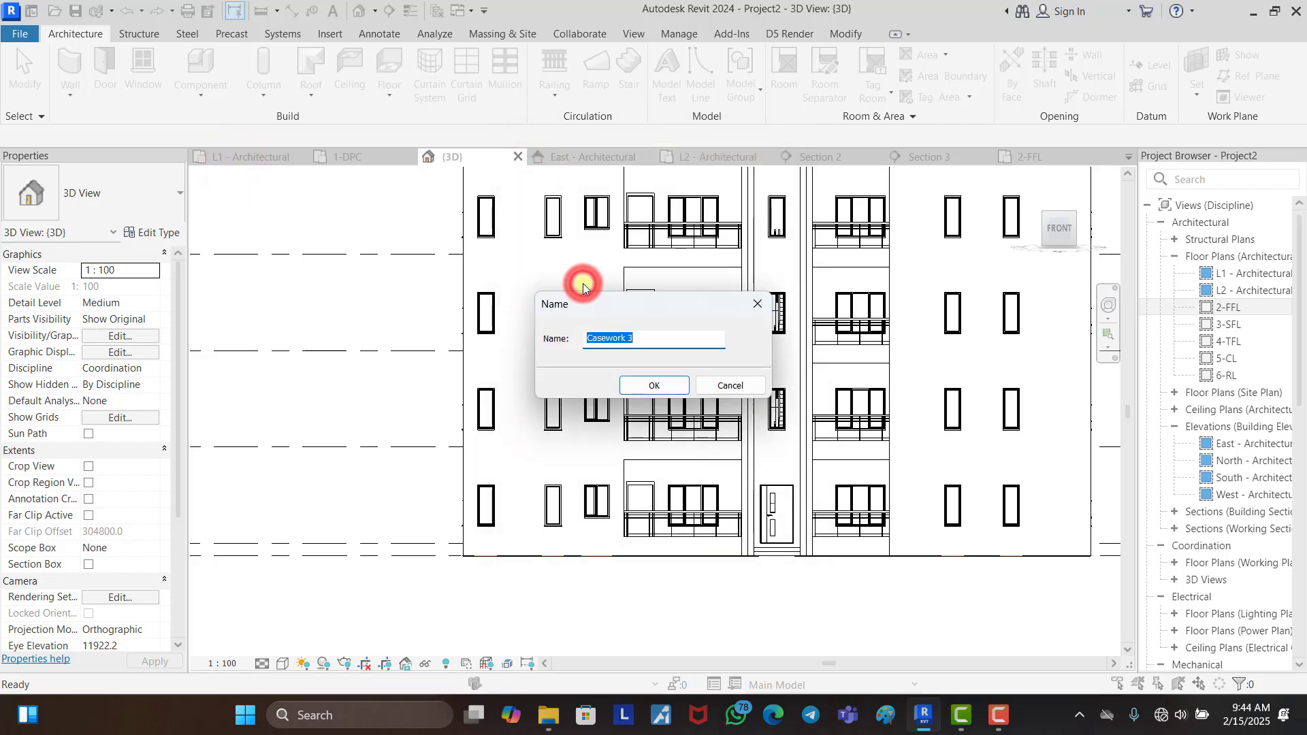
left_click(649, 386)
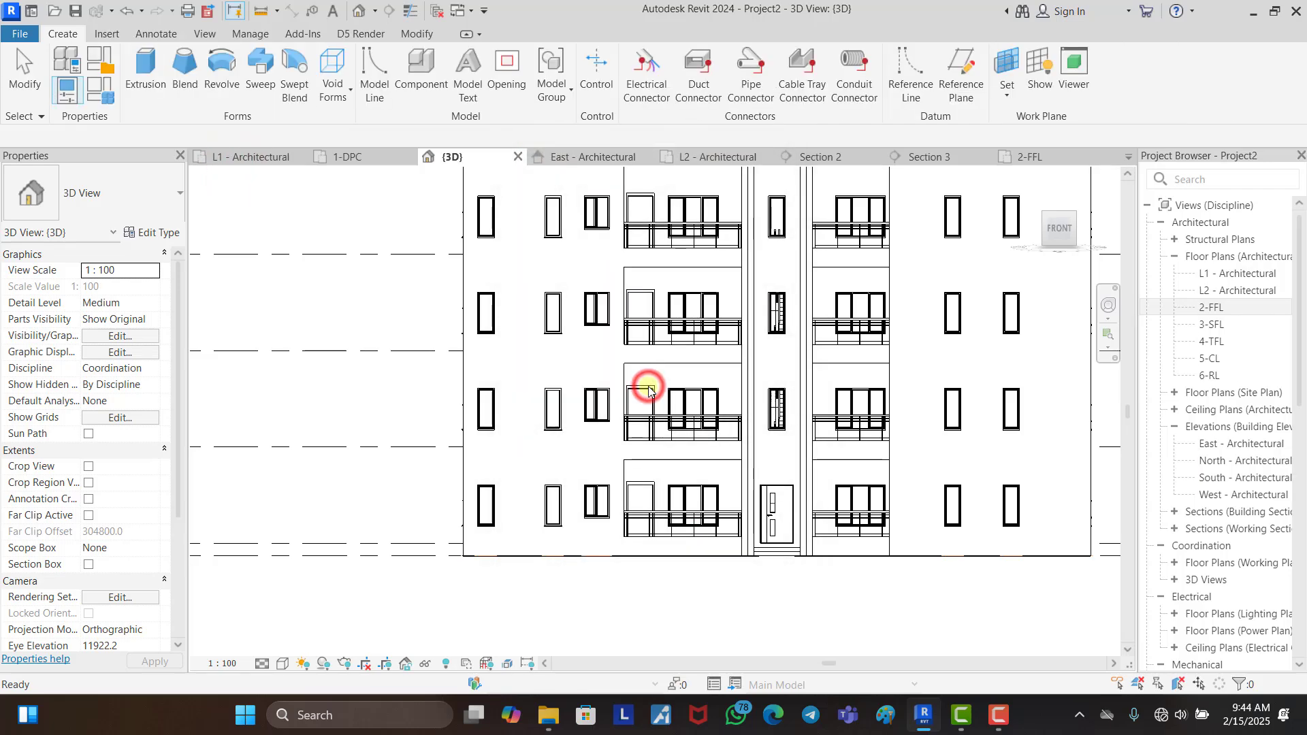
Step: Start an extrusion and set its work plane by picking the front wall face of the projecting side block
left_click(156, 75)
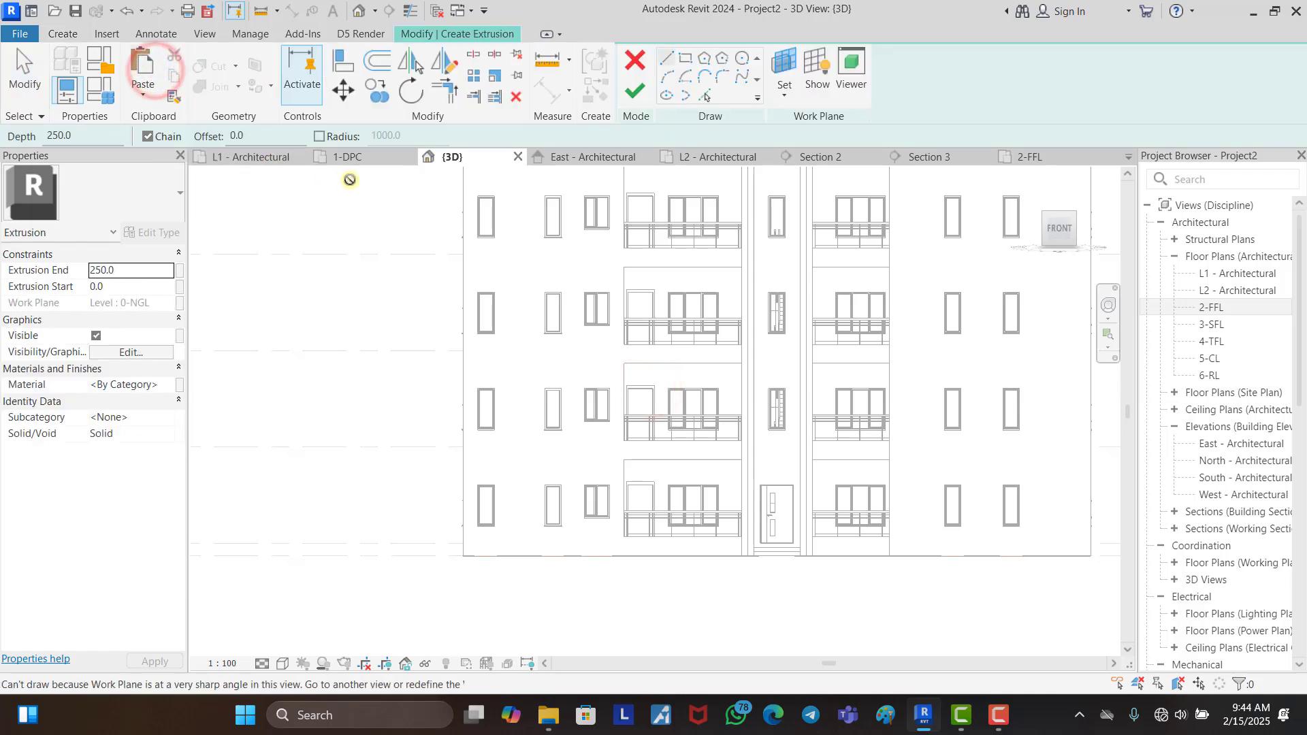
left_click(783, 70)
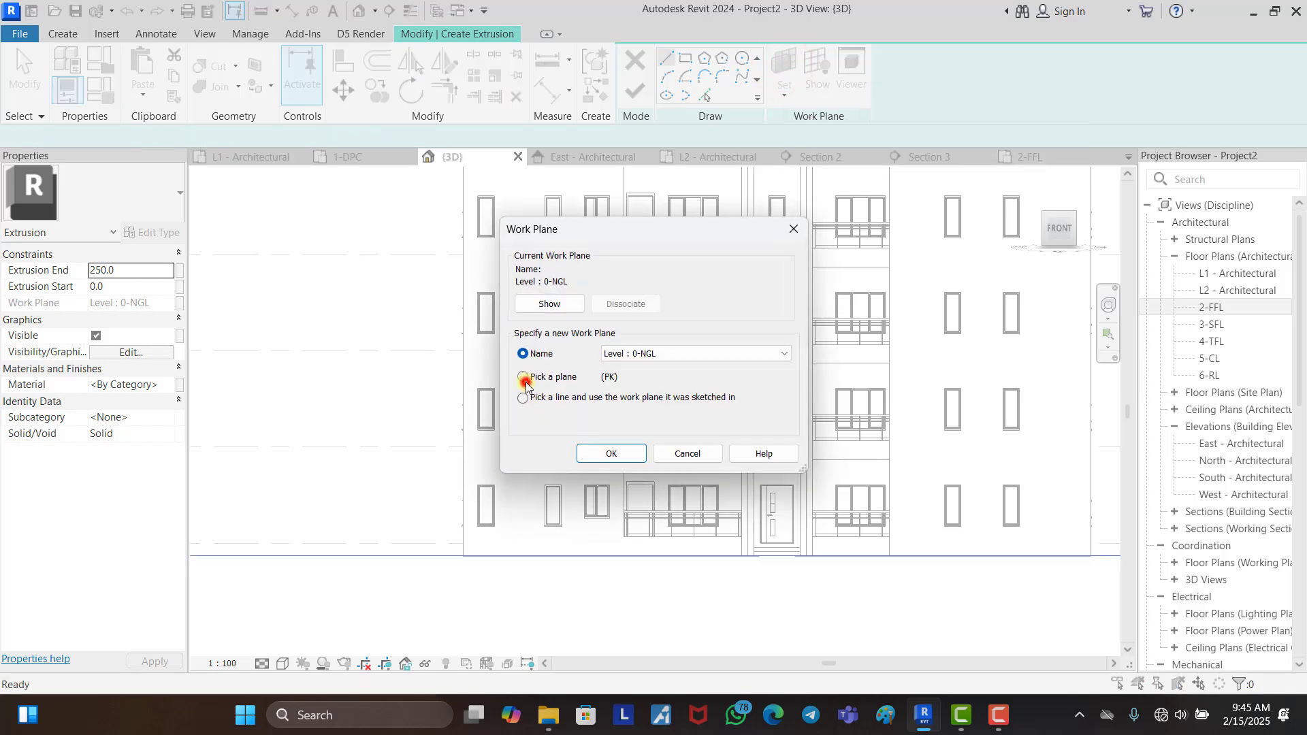
left_click(609, 454)
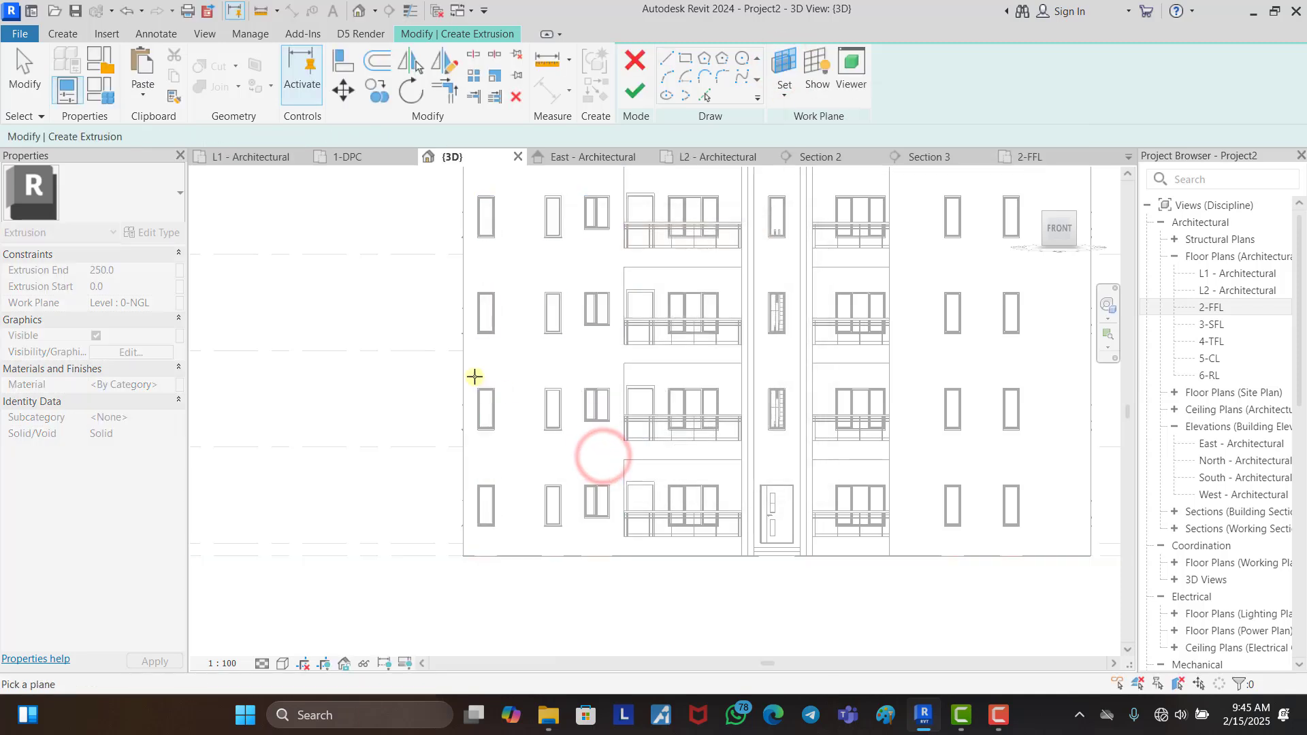
left_click(496, 388)
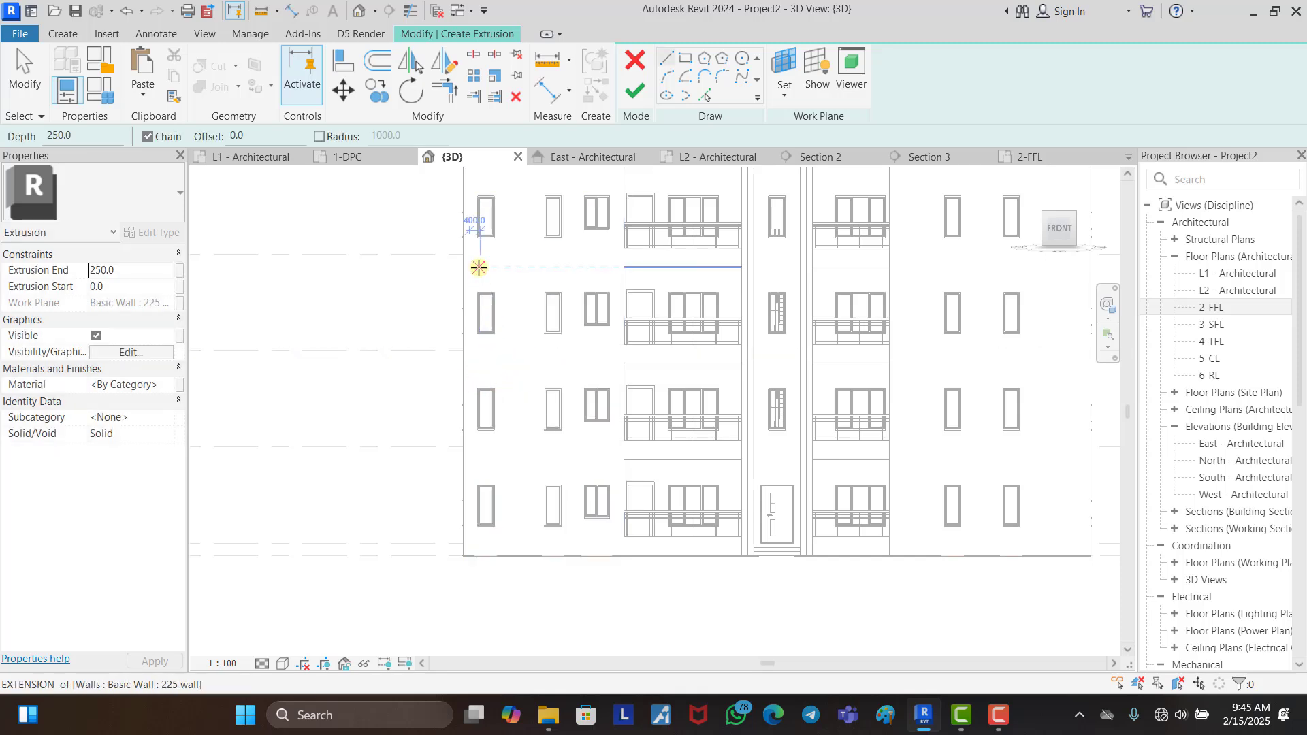
Step: Sketch a vertical guide between the 4-TFL and 3-SFL windows in the second column, with a horizontal line from its midpoint to the wall's outer edge
scroll(482, 264, "up", 2)
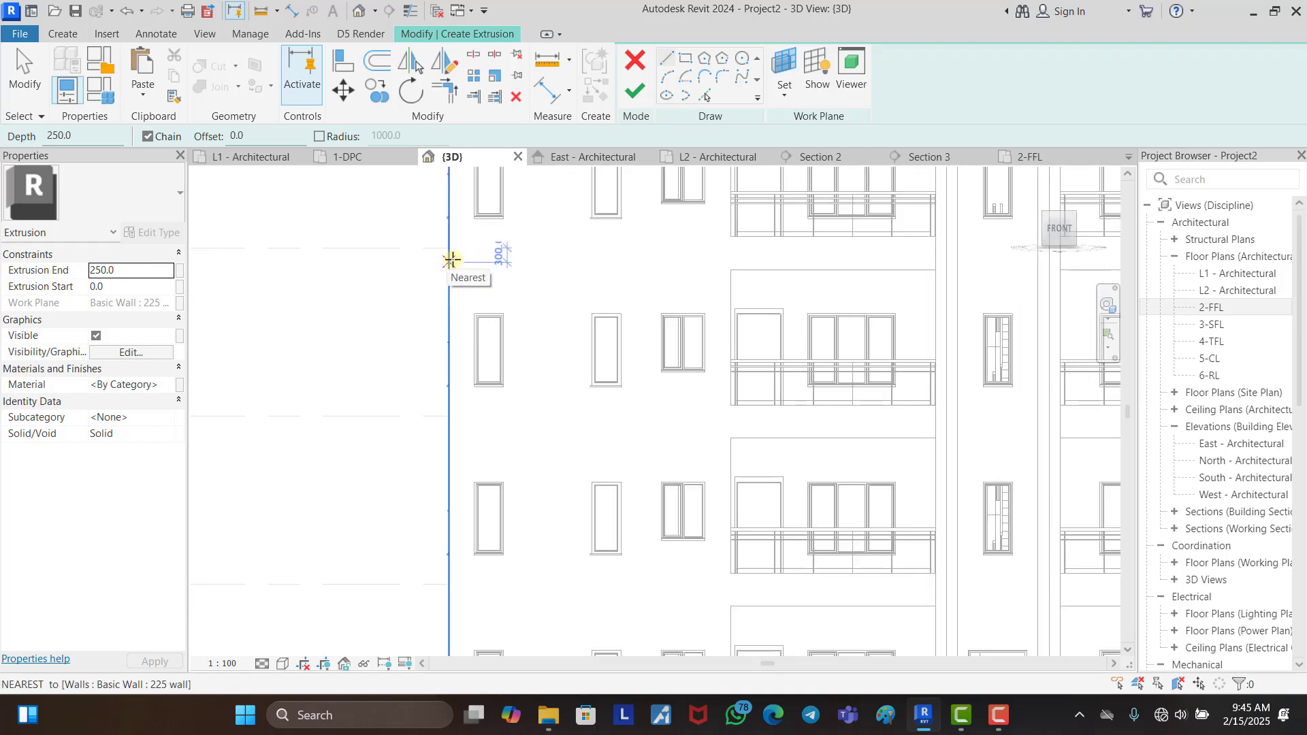
scroll(626, 219, "up", 3)
left_click(585, 230)
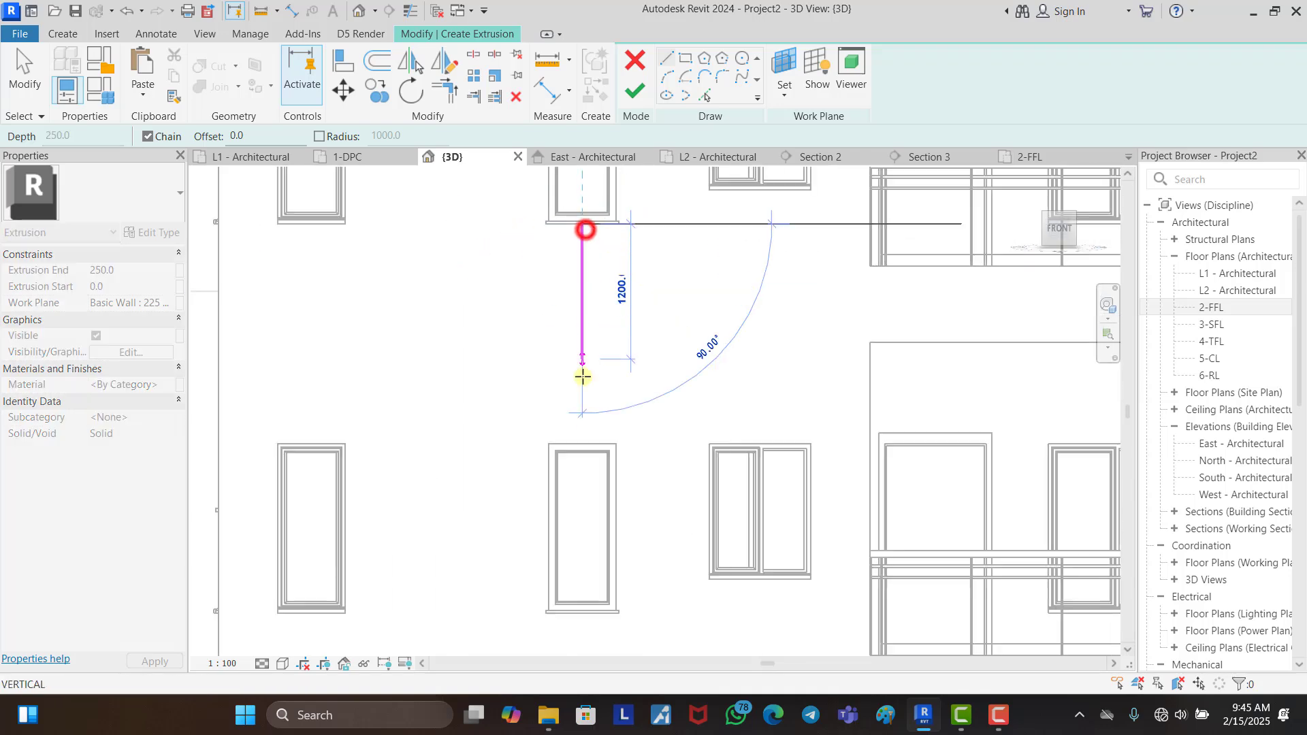
left_click(582, 443)
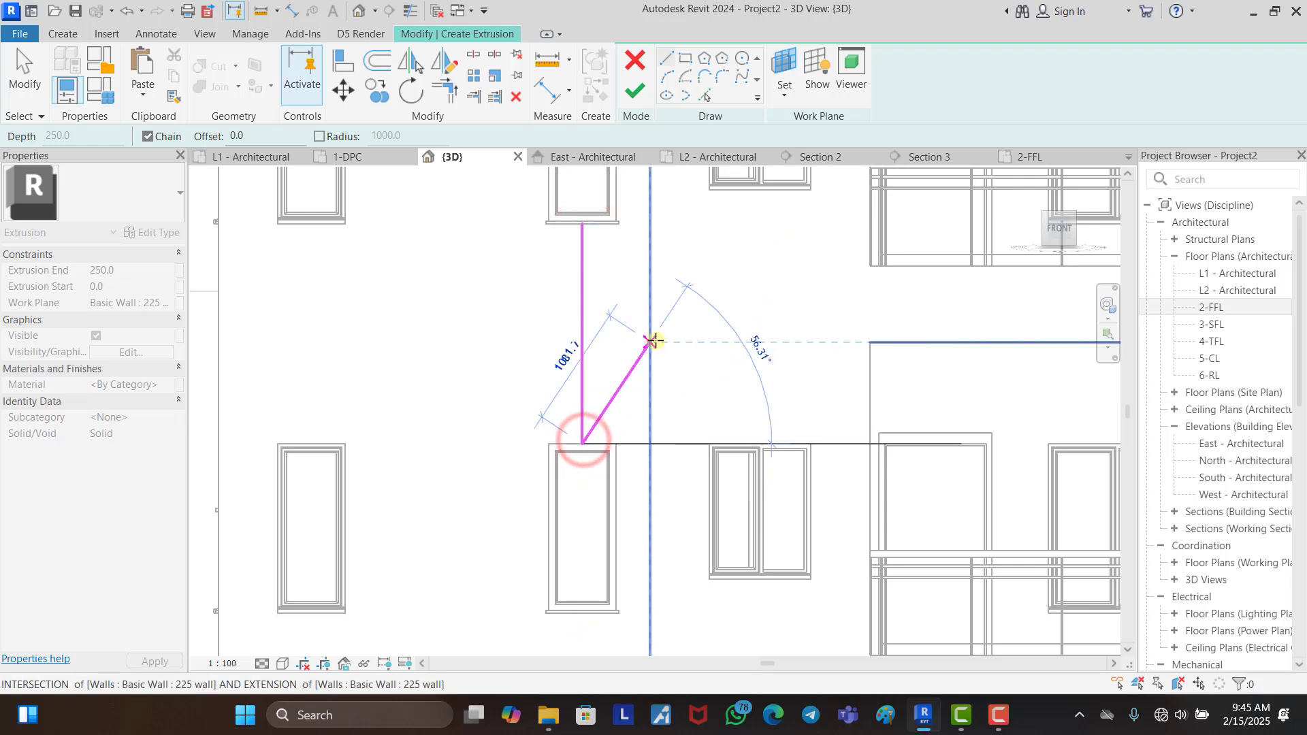
key("Escape")
left_click(583, 332)
scroll(637, 327, "down", 2)
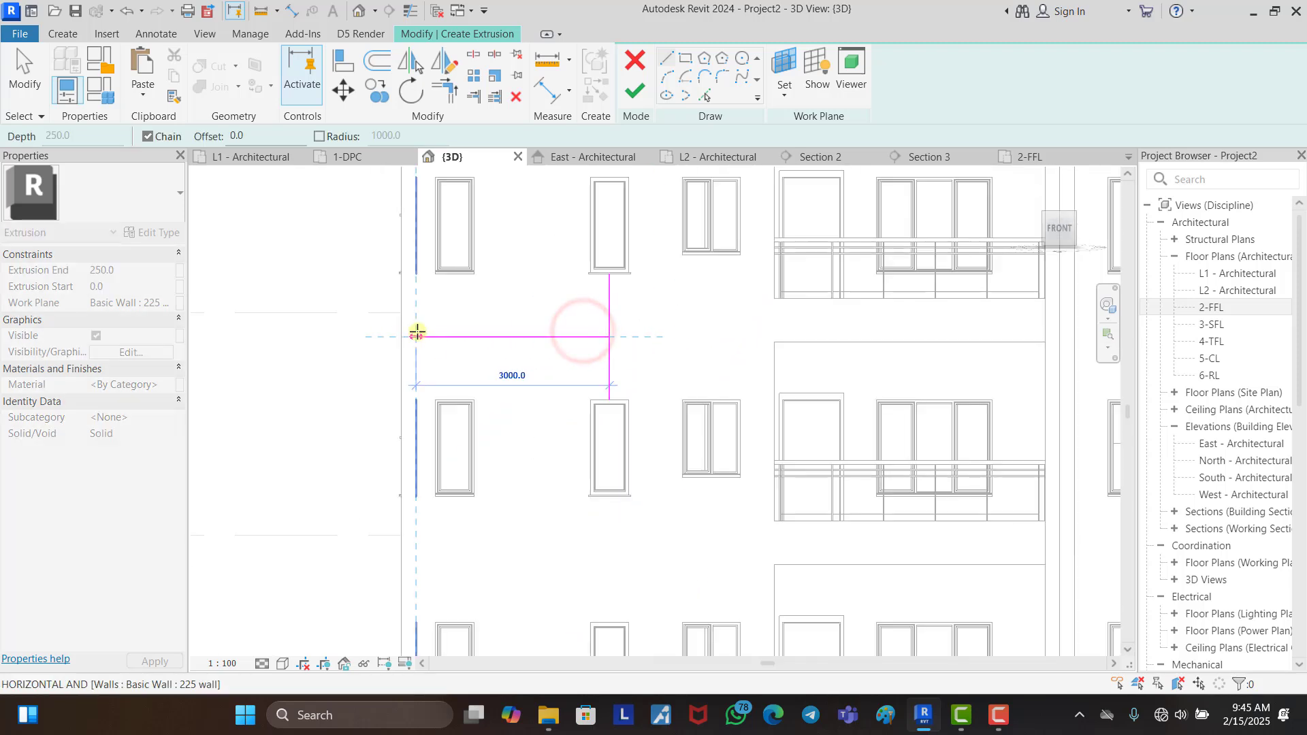
left_click(404, 333)
scroll(599, 330, "down", 3)
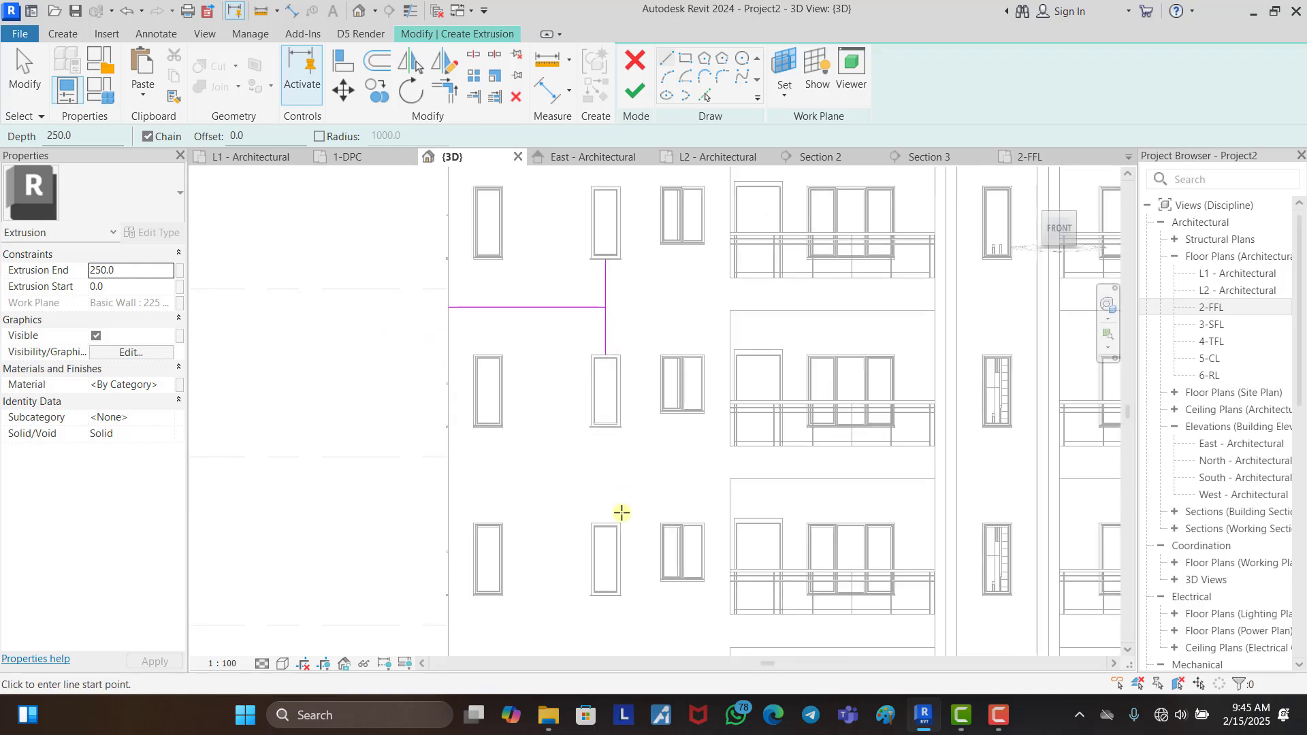
Step: Sketch a vertical guide between the 2-FFL and ground-floor windows, with a horizontal line from its midpoint to the wall's outer edge
scroll(613, 475, "up", 3)
left_click(610, 468)
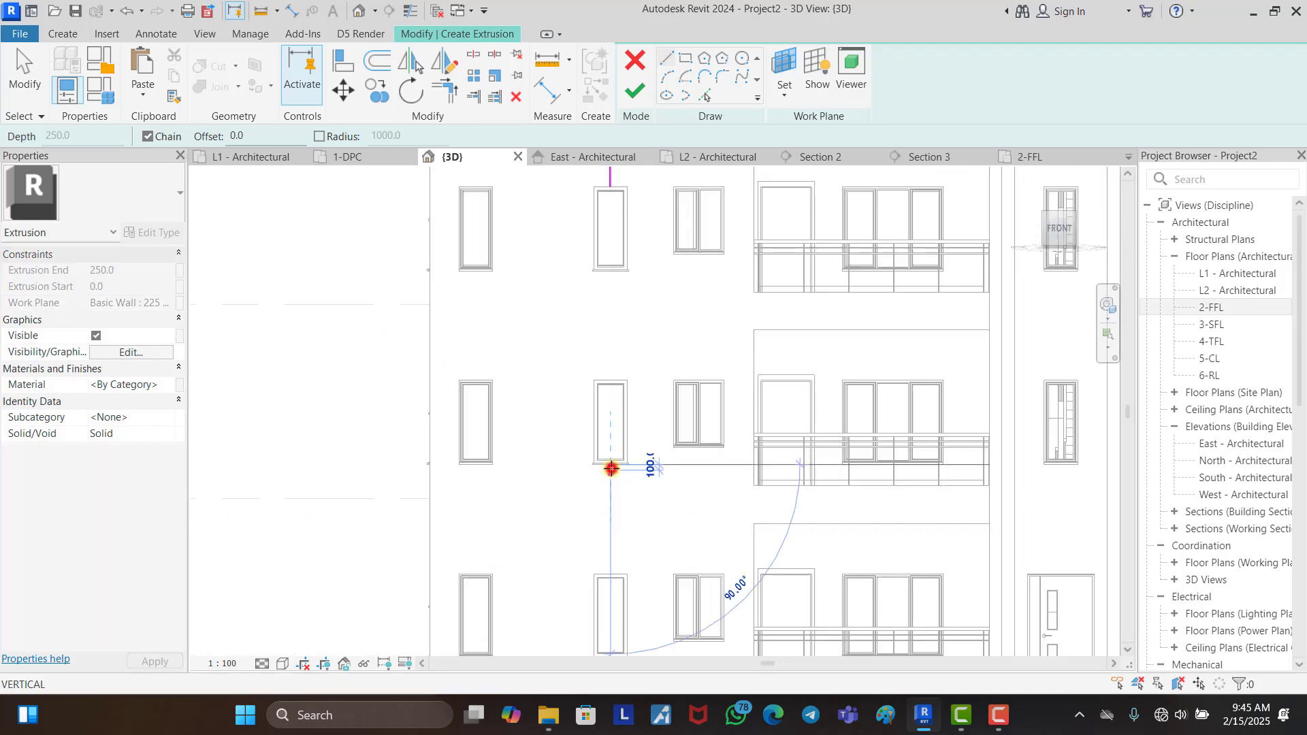
left_click(612, 563)
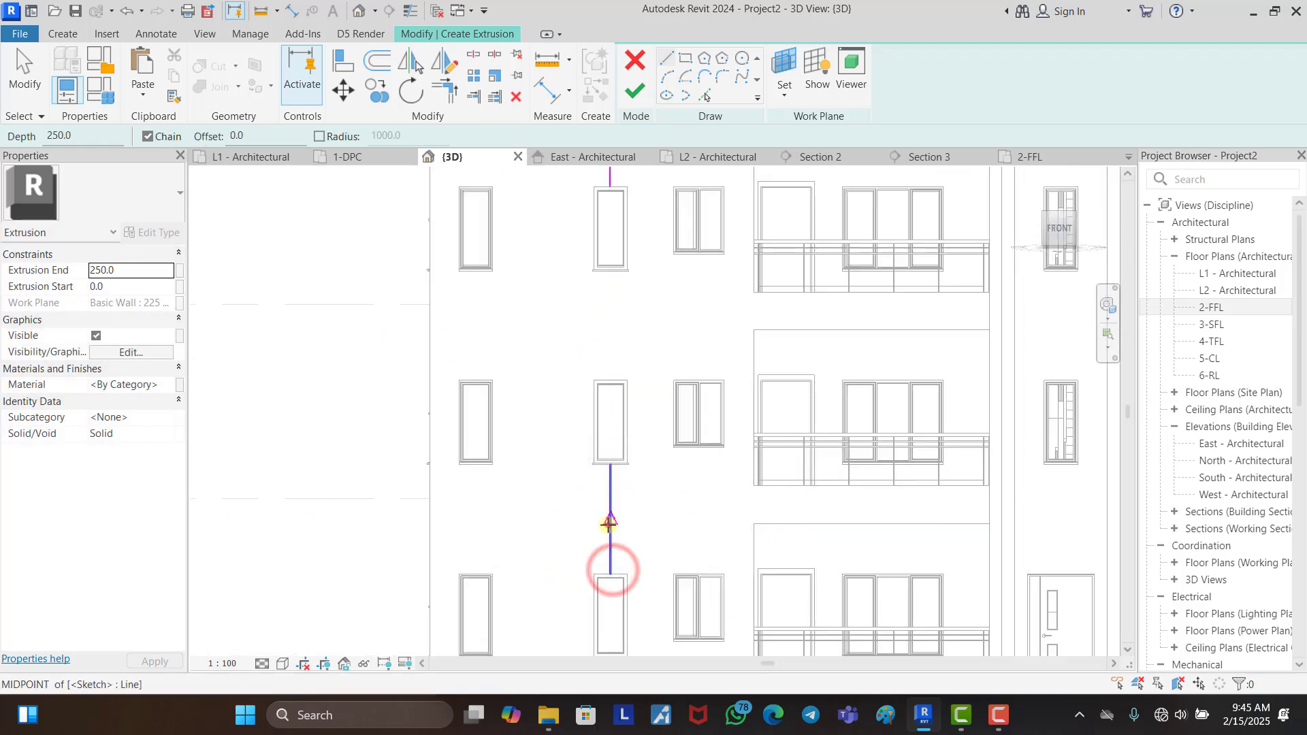
left_click(609, 520)
left_click(428, 517)
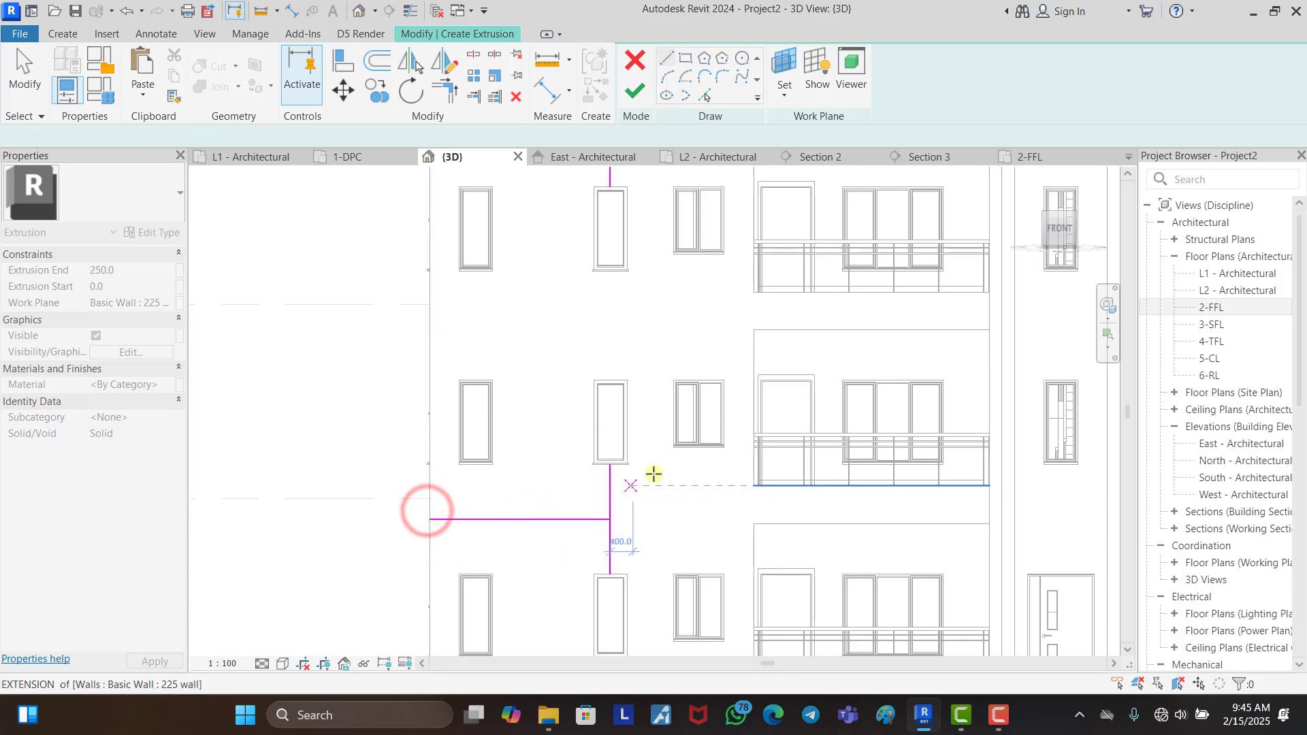
key("Escape")
Step: Sketch a horizontal guide between the 2-FFL plain and casement windows, with a vertical line from its midpoint up to the upper horizontal line's height
scroll(642, 395, "up", 2)
left_click(619, 422)
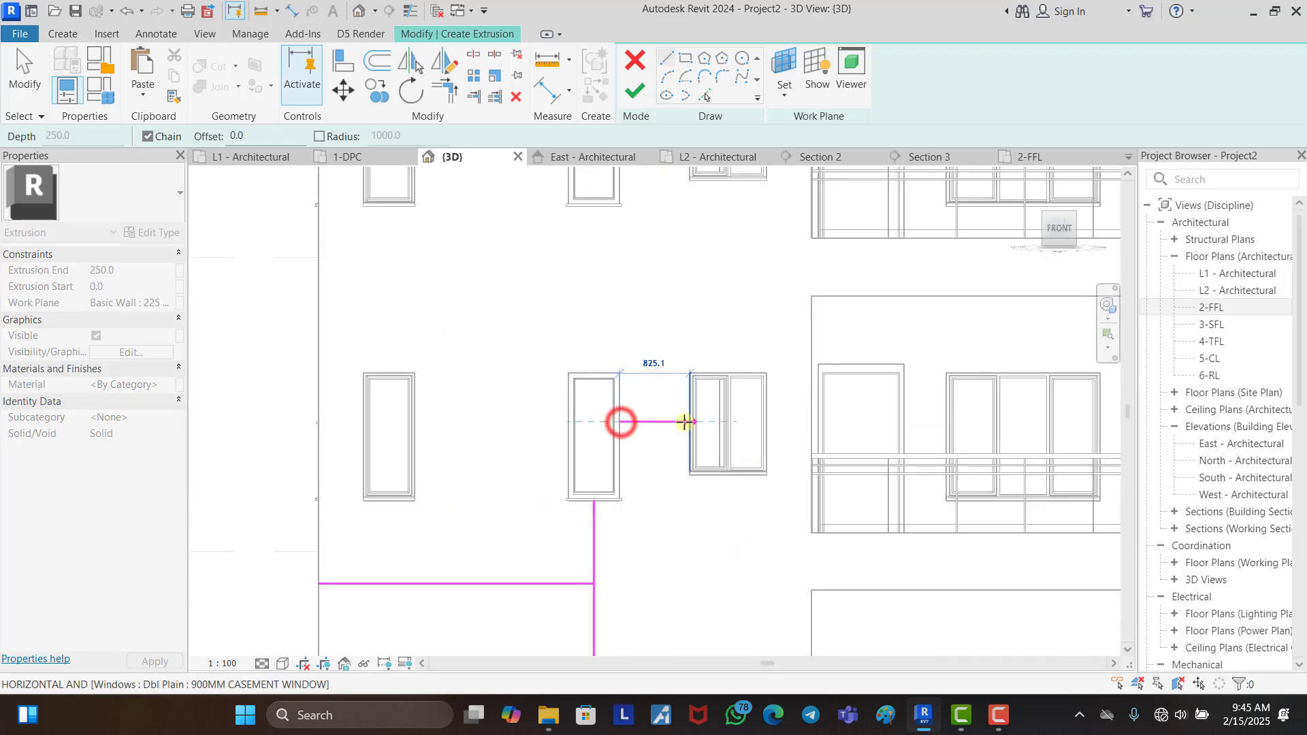
left_click(684, 422)
key("Escape")
left_click(654, 422)
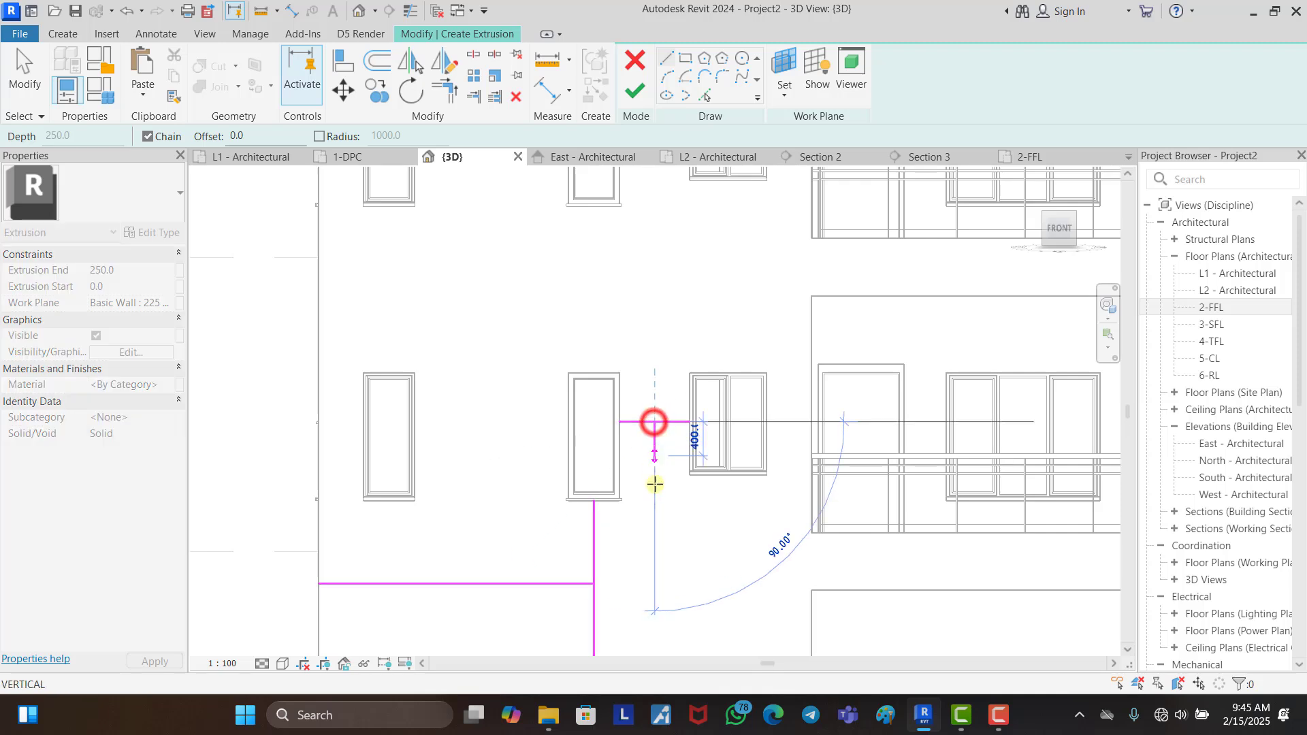
scroll(653, 381, "down", 2)
left_click(656, 216)
key("Escape")
key("Escape")
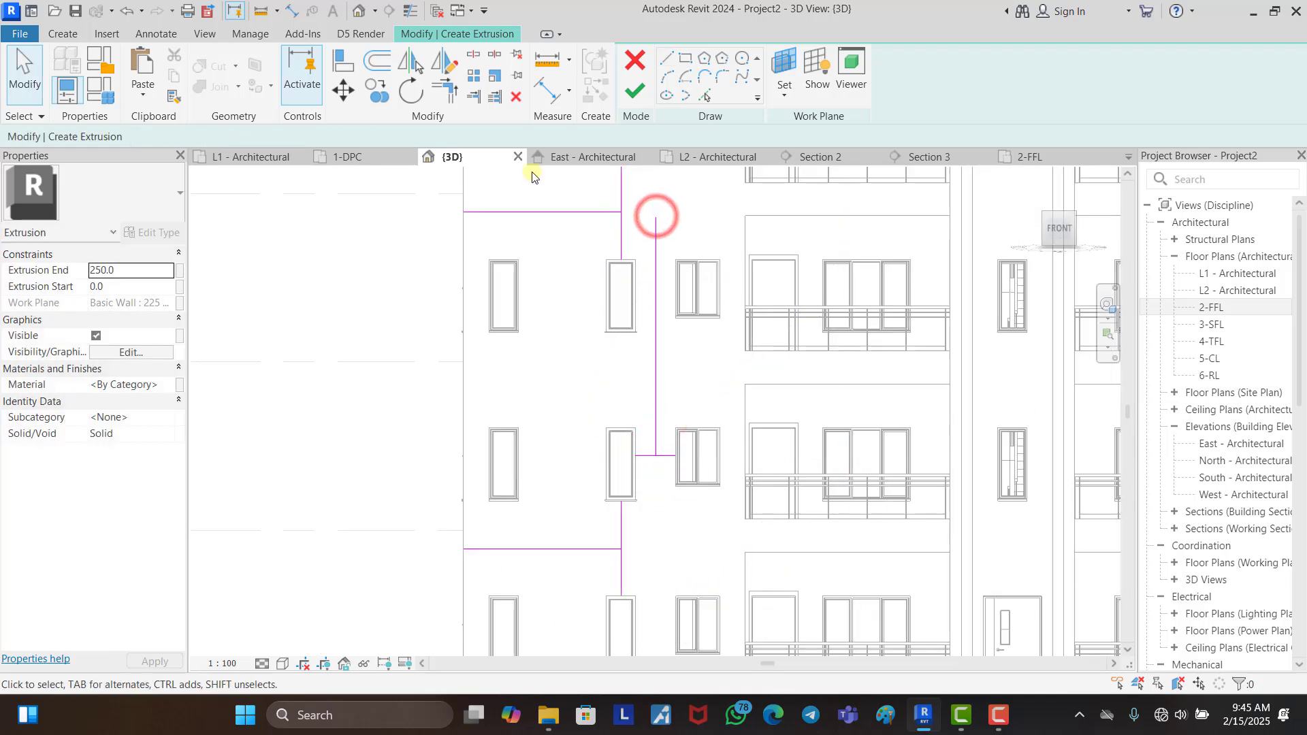
Step: Trim and extend the upper and lower horizontal lines to meet the vertical line at square corners
left_click(569, 213)
left_click(655, 260)
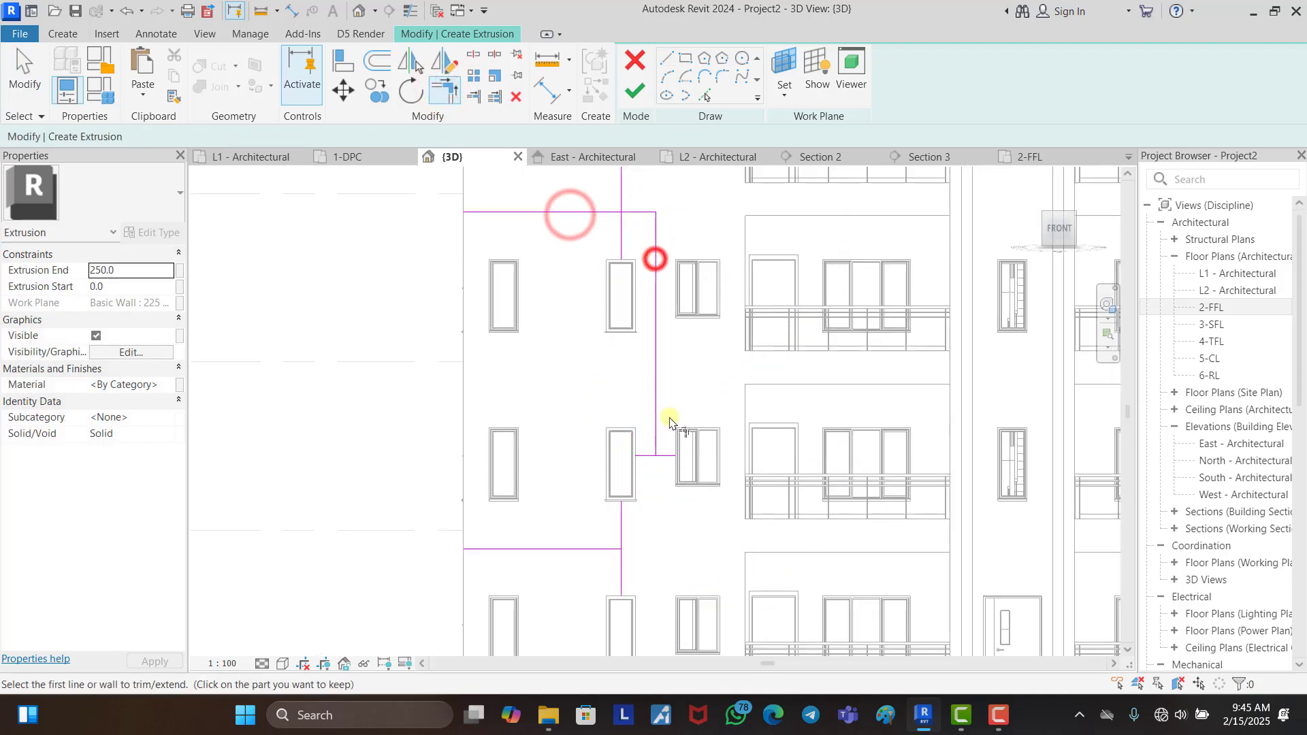
left_click(655, 399)
left_click(573, 548)
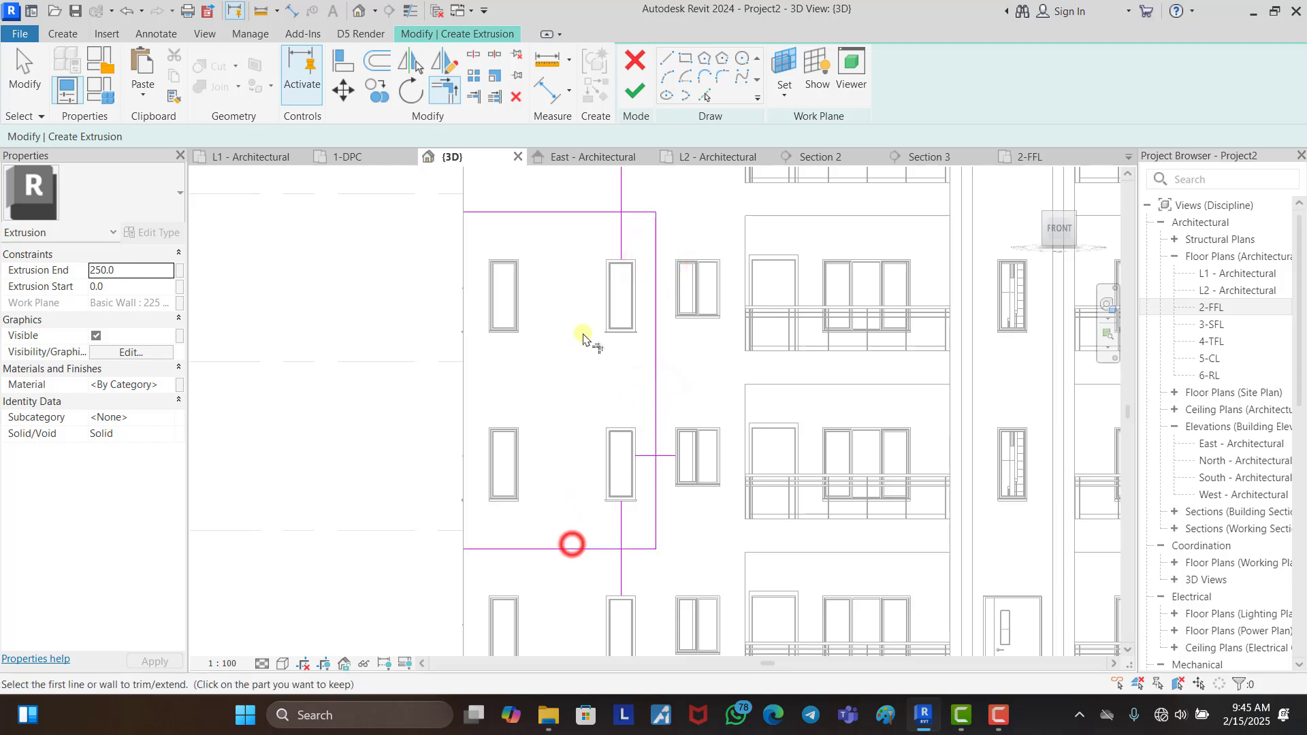
key("Escape")
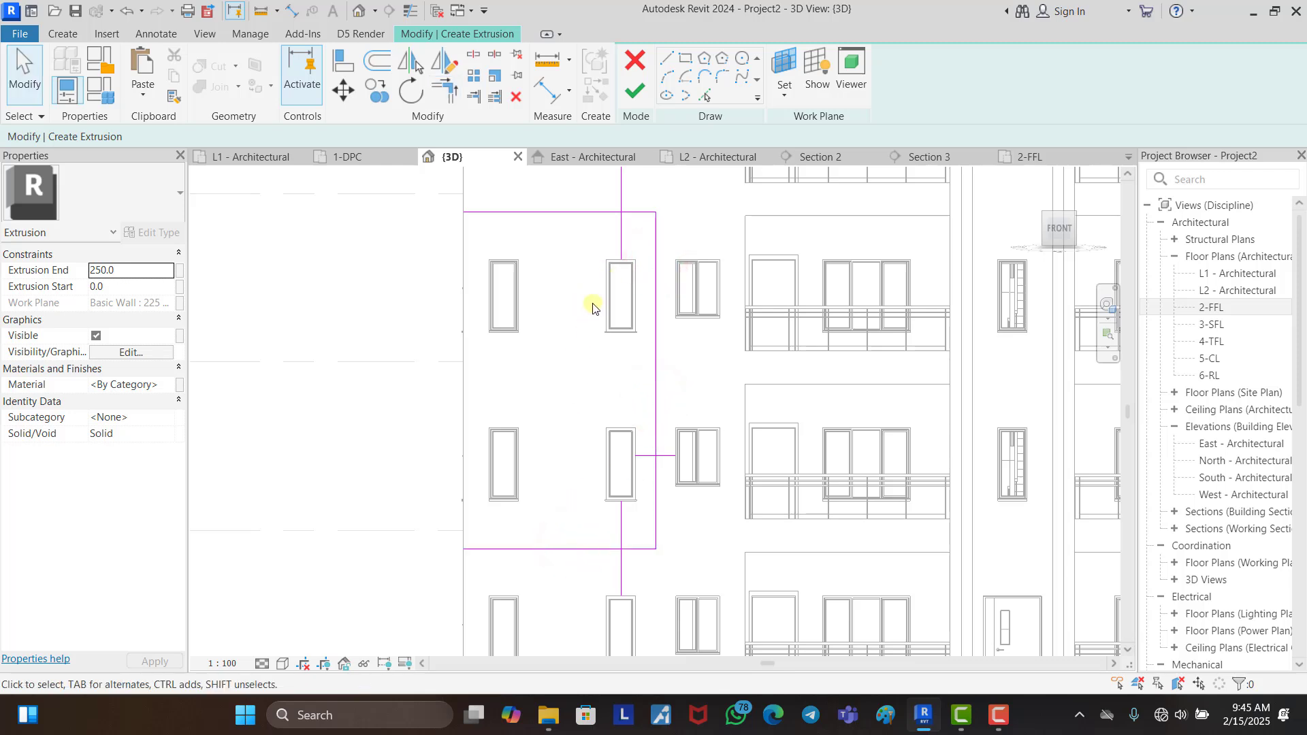
Step: Offset copies of the frame's upper, vertical and lower lines outward by 100 mm
left_click(375, 66)
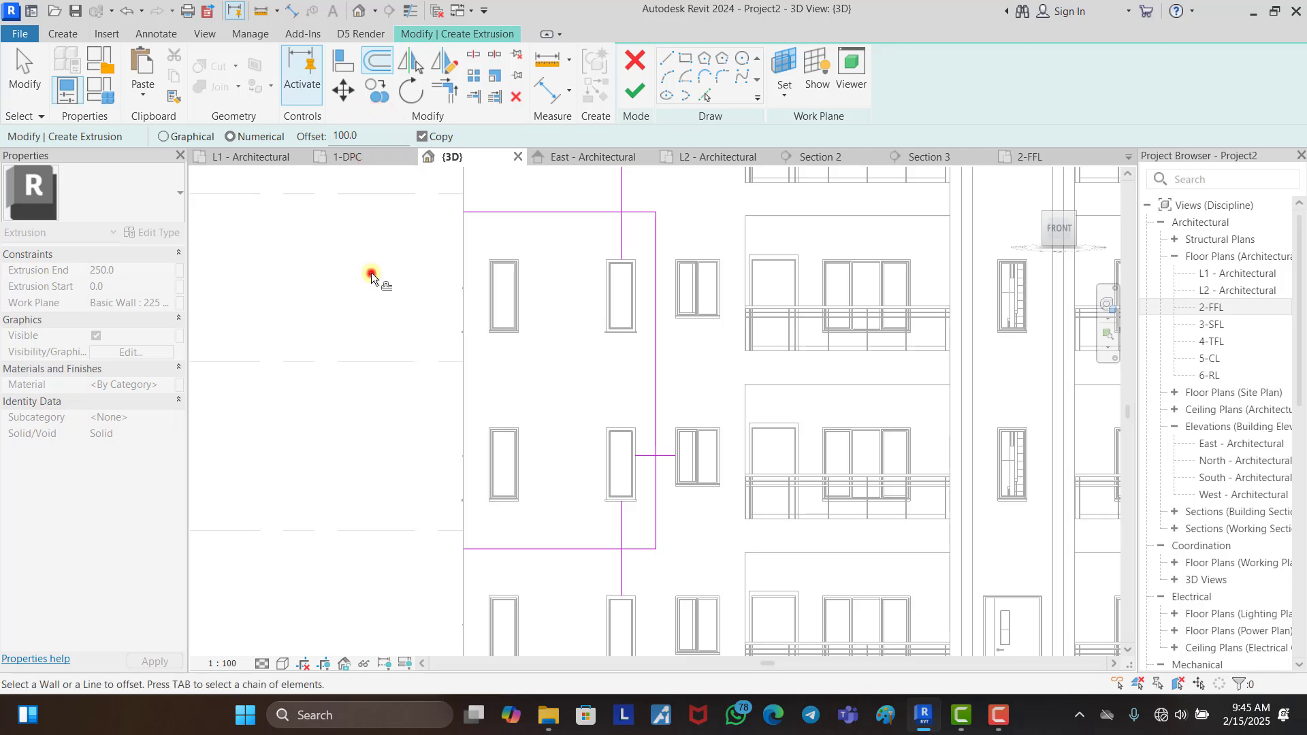
left_click(551, 206)
left_click(661, 255)
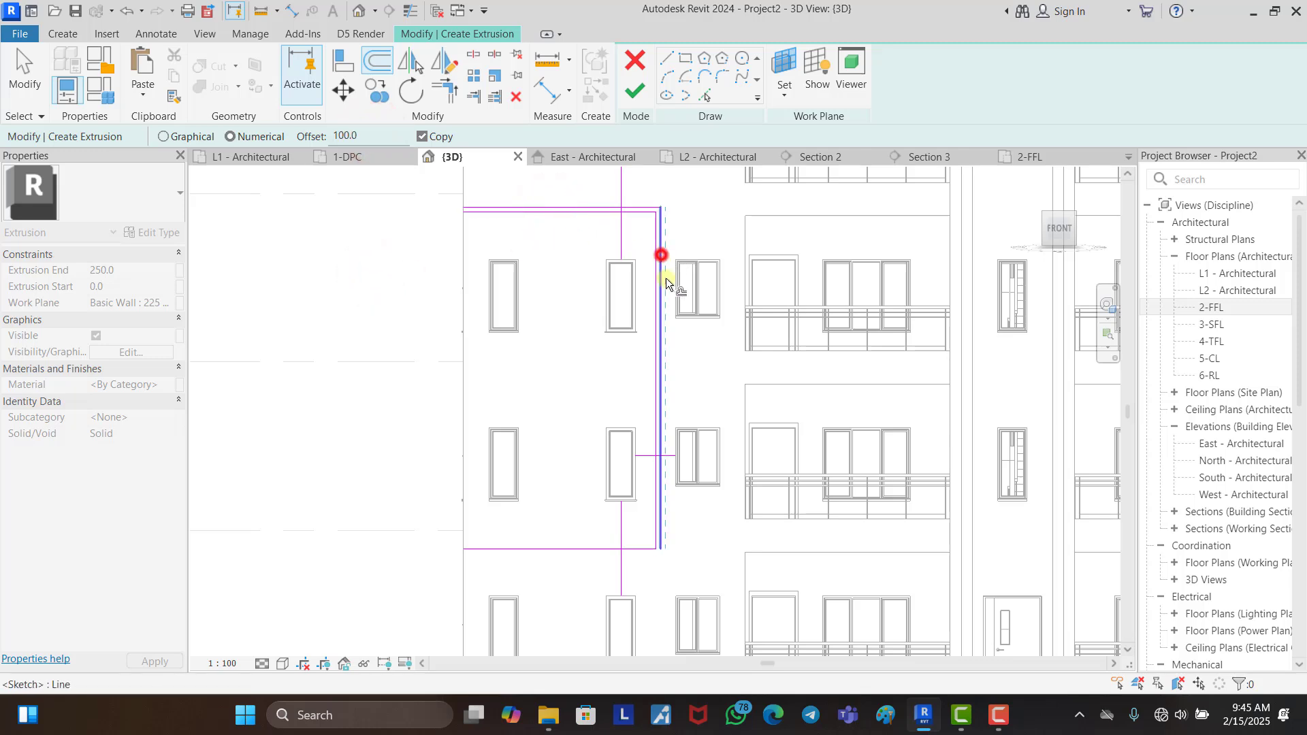
left_click(596, 559)
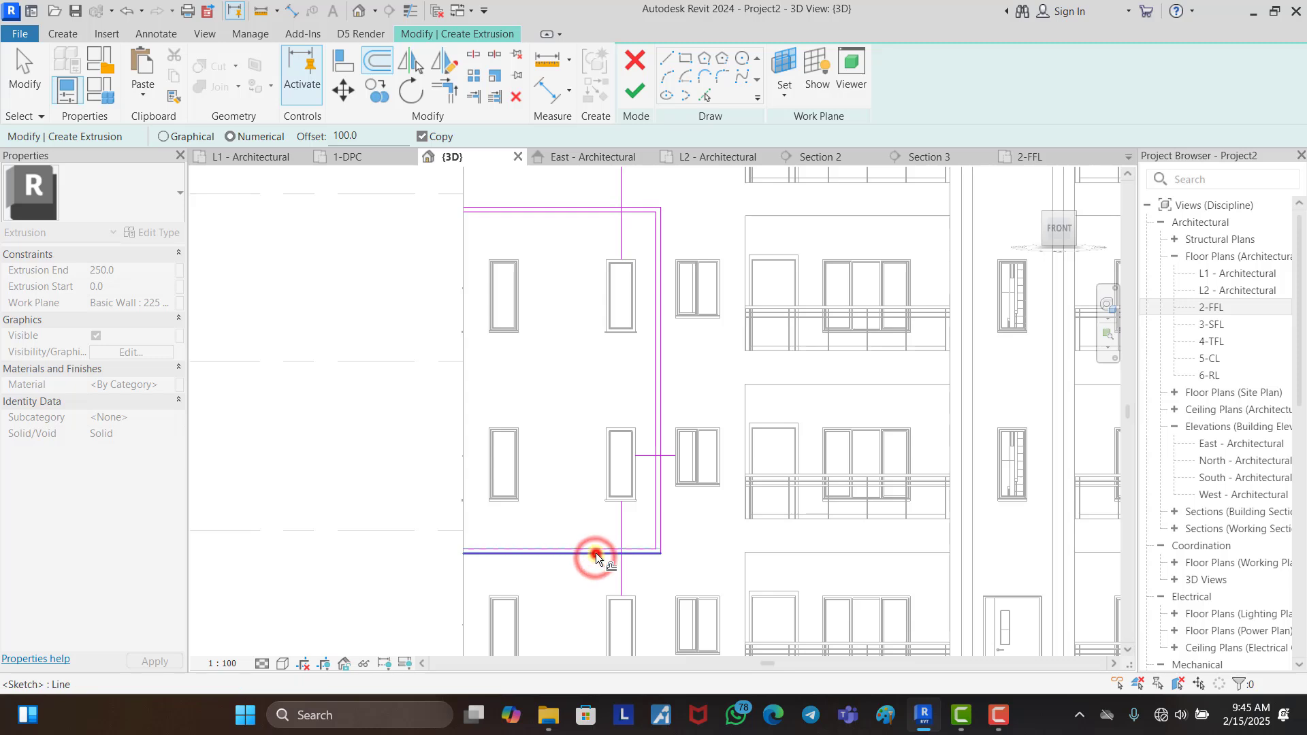
Step: Close both open ends of the double-line frame with short vertical lines at the wall's outer edge
left_click(667, 60)
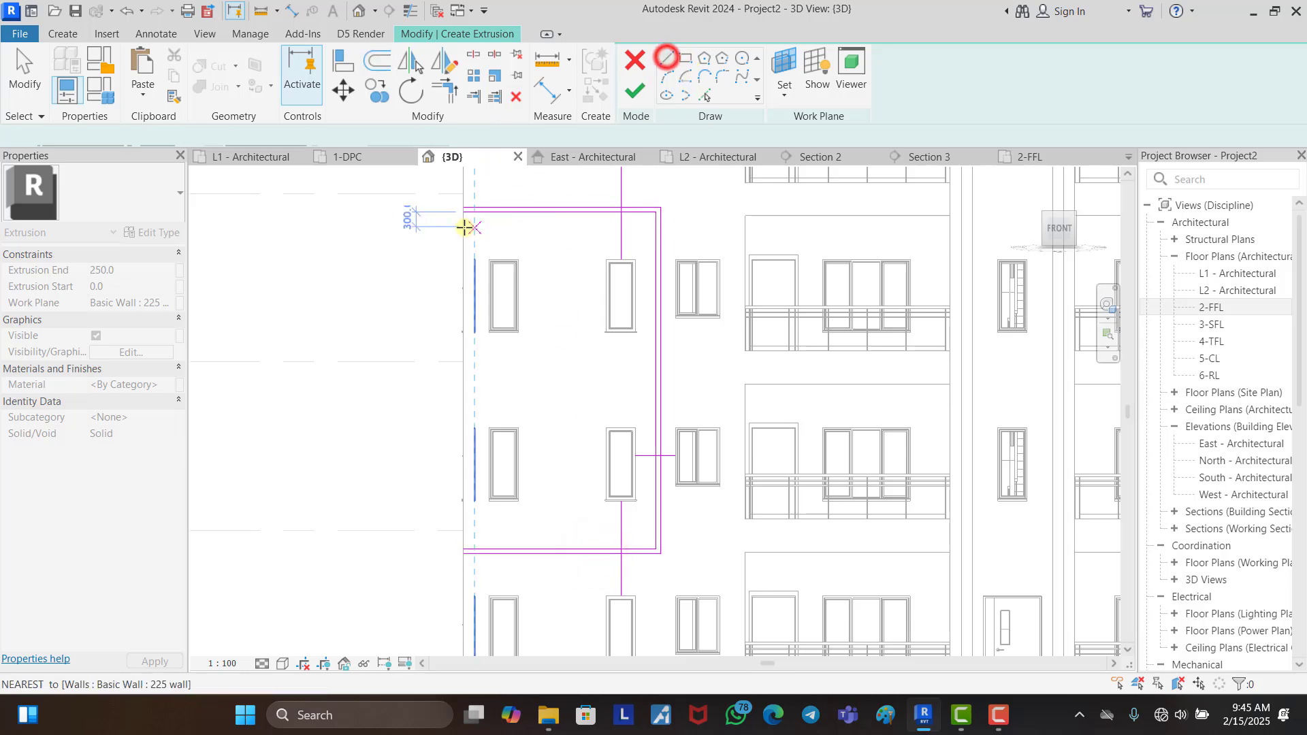
scroll(468, 221, "up", 5)
left_click(470, 226)
left_click(474, 251)
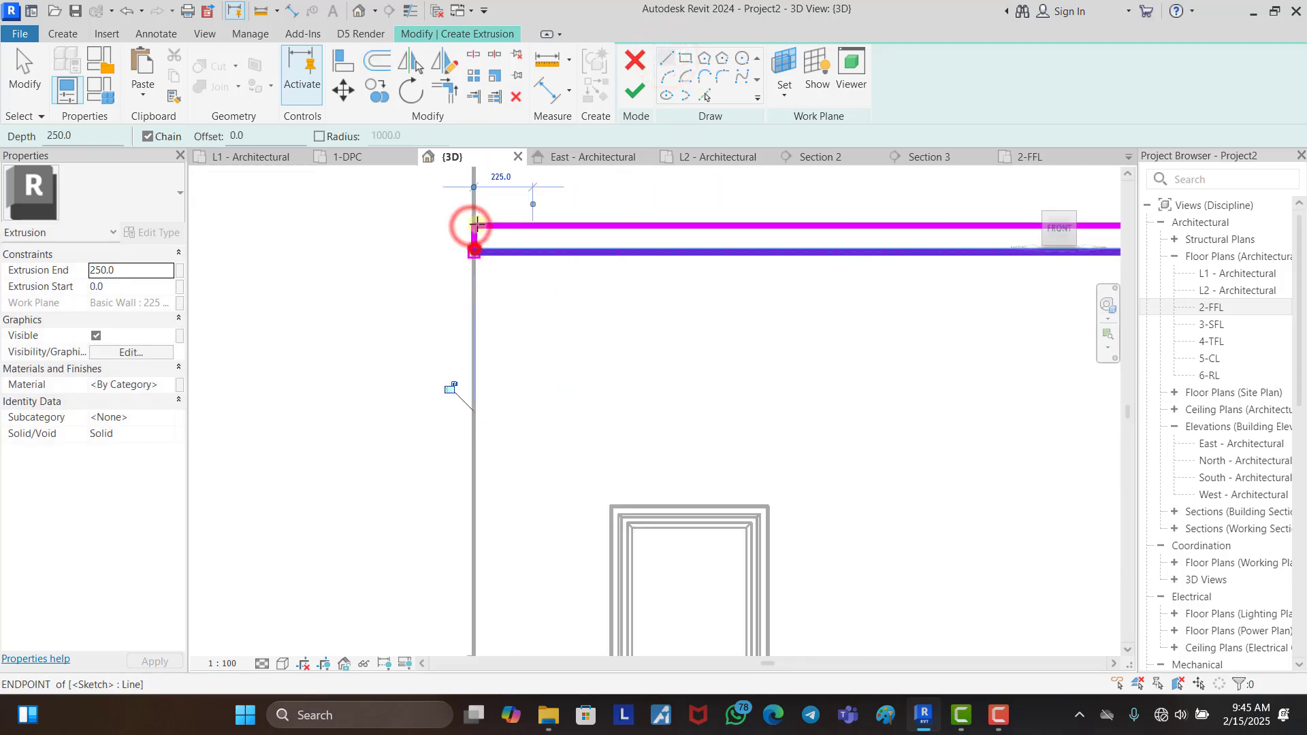
scroll(474, 222, "down", 7)
scroll(481, 598, "up", 2)
scroll(481, 598, "up", 3)
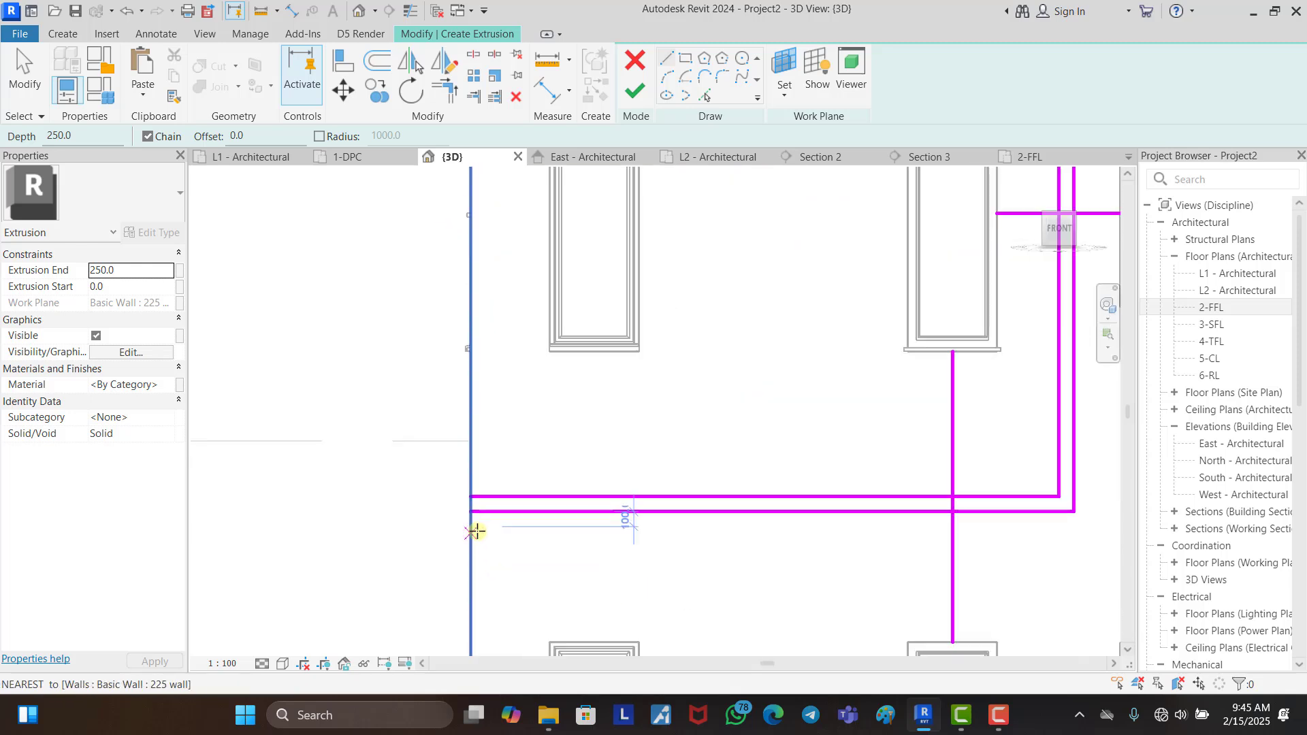
left_click(471, 505)
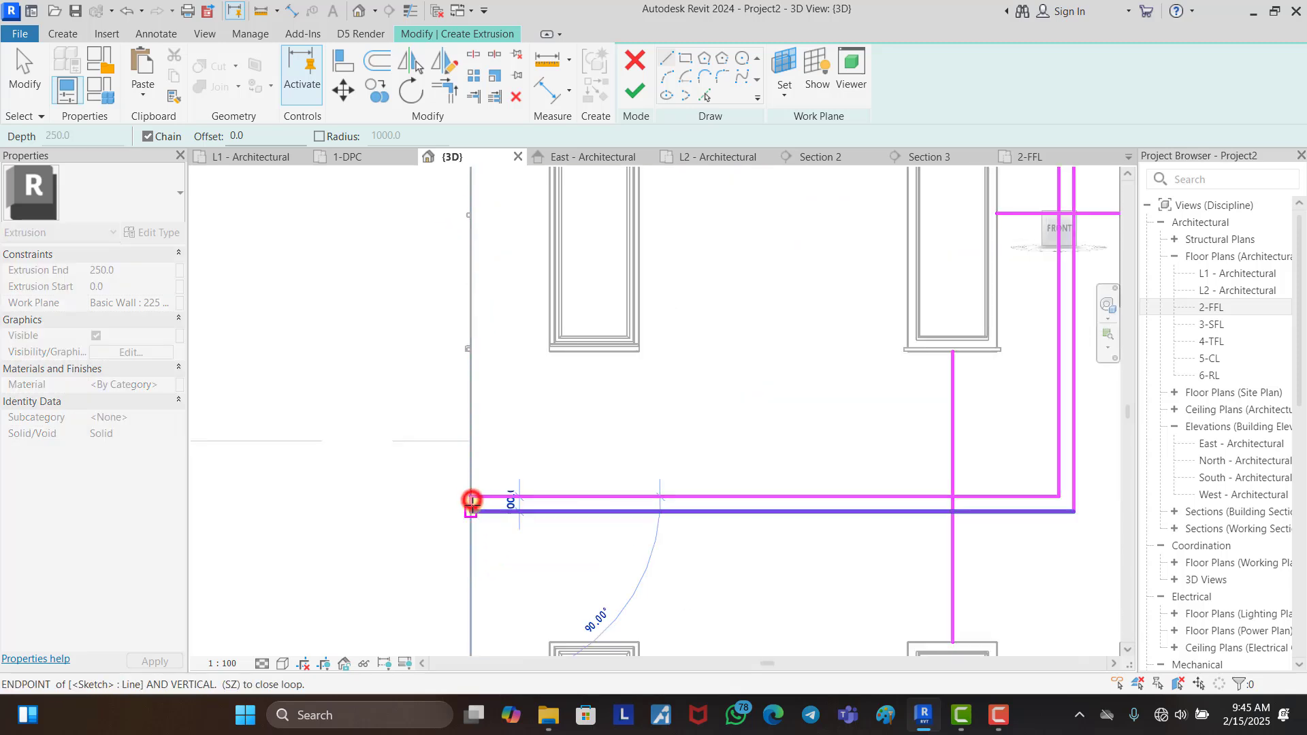
Step: Move both short end lines 300 mm outward beyond the wall's edge using Offset without copying
left_click(375, 59)
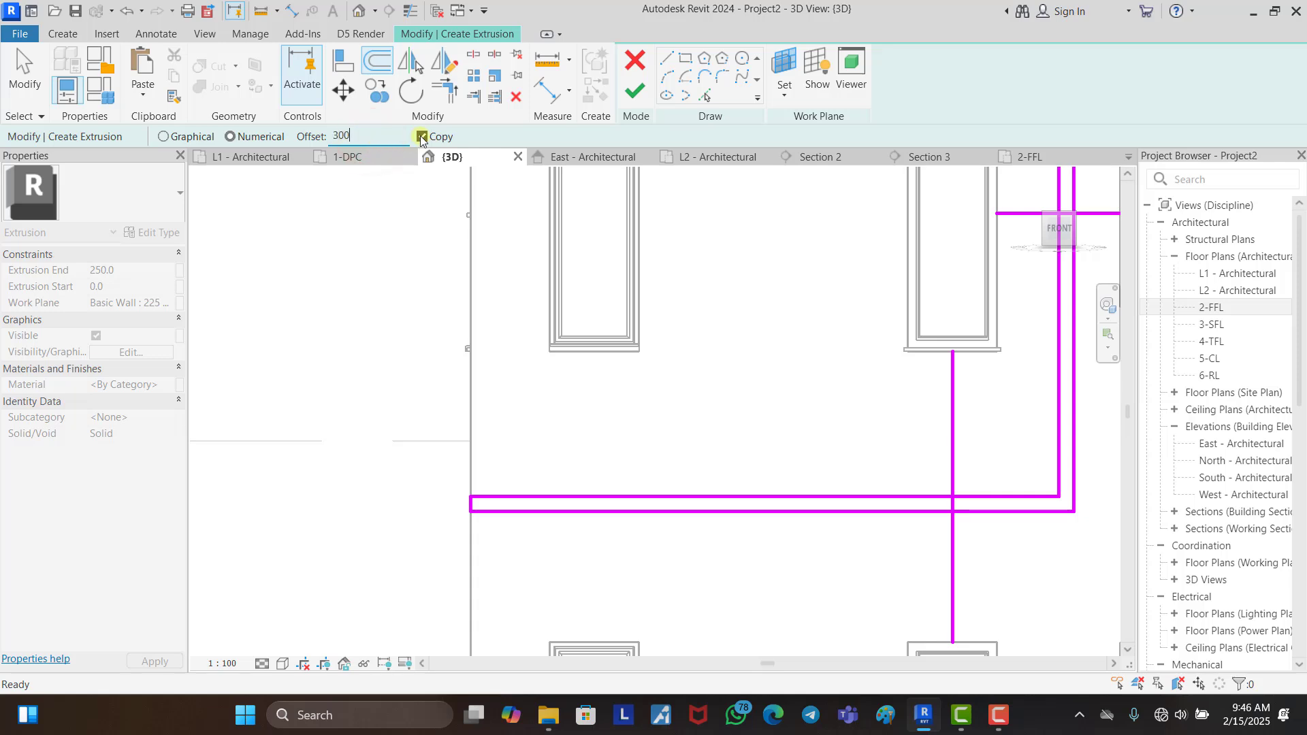
left_click(471, 502)
scroll(490, 537, "down", 3)
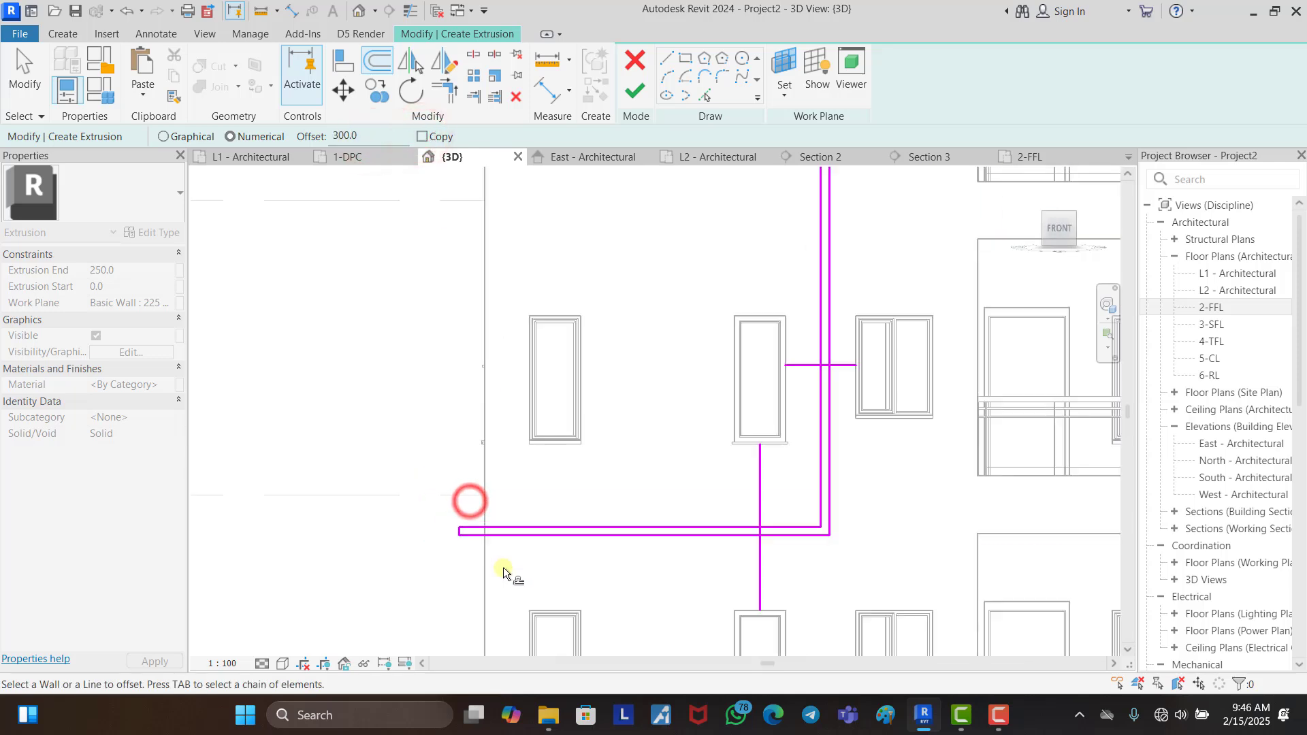
scroll(491, 246, "up", 4)
left_click(498, 272)
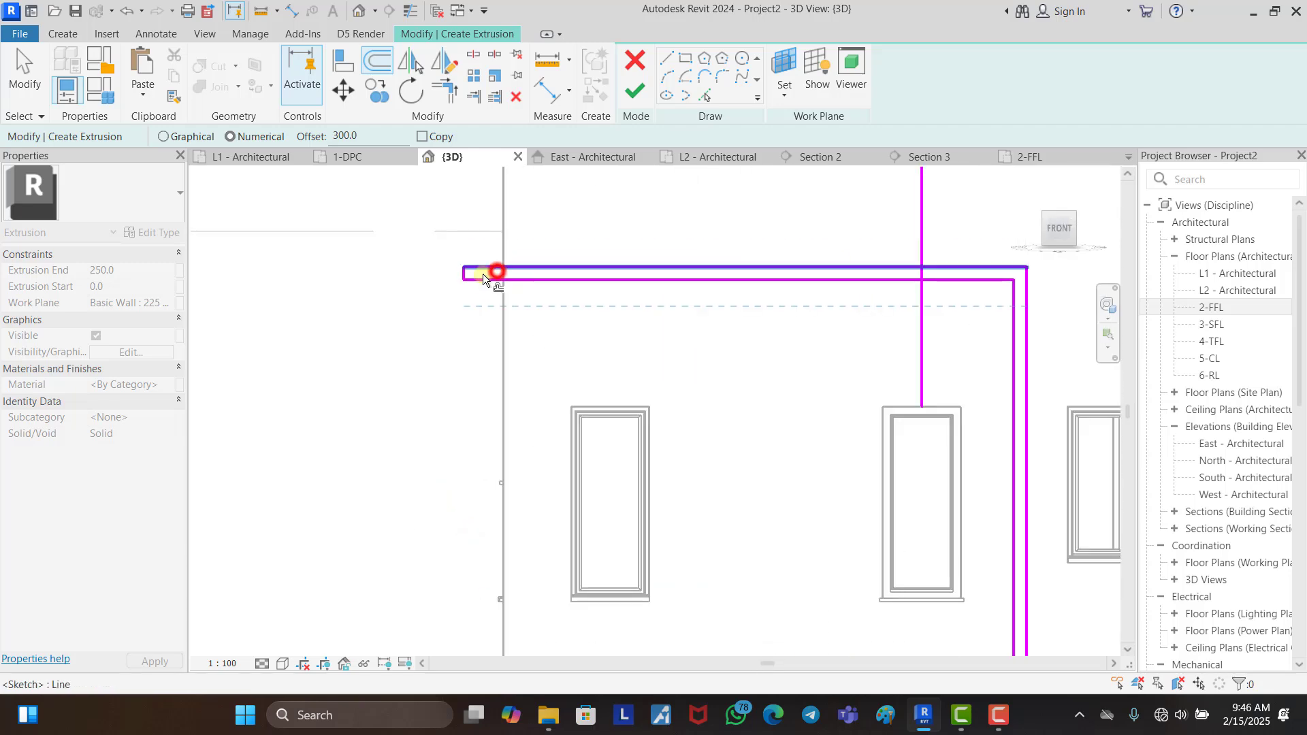
Step: Delete the three leftover construction lines between the windows from the front frame sketch: two vertical and one horizontal
scroll(474, 279, "down", 2)
scroll(475, 280, "down", 1)
key("Escape")
left_click(667, 252)
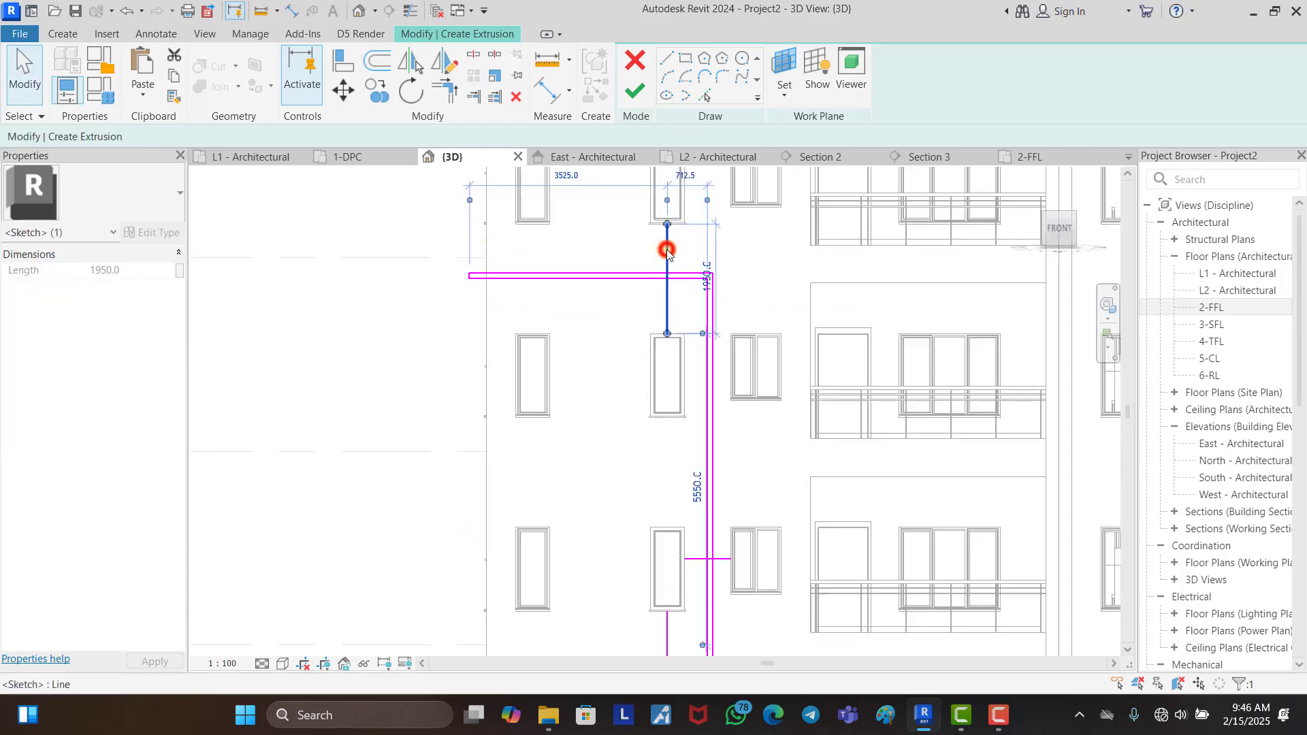
key("Delete")
scroll(657, 256, "down", 4)
scroll(662, 432, "up", 3)
left_click(658, 454)
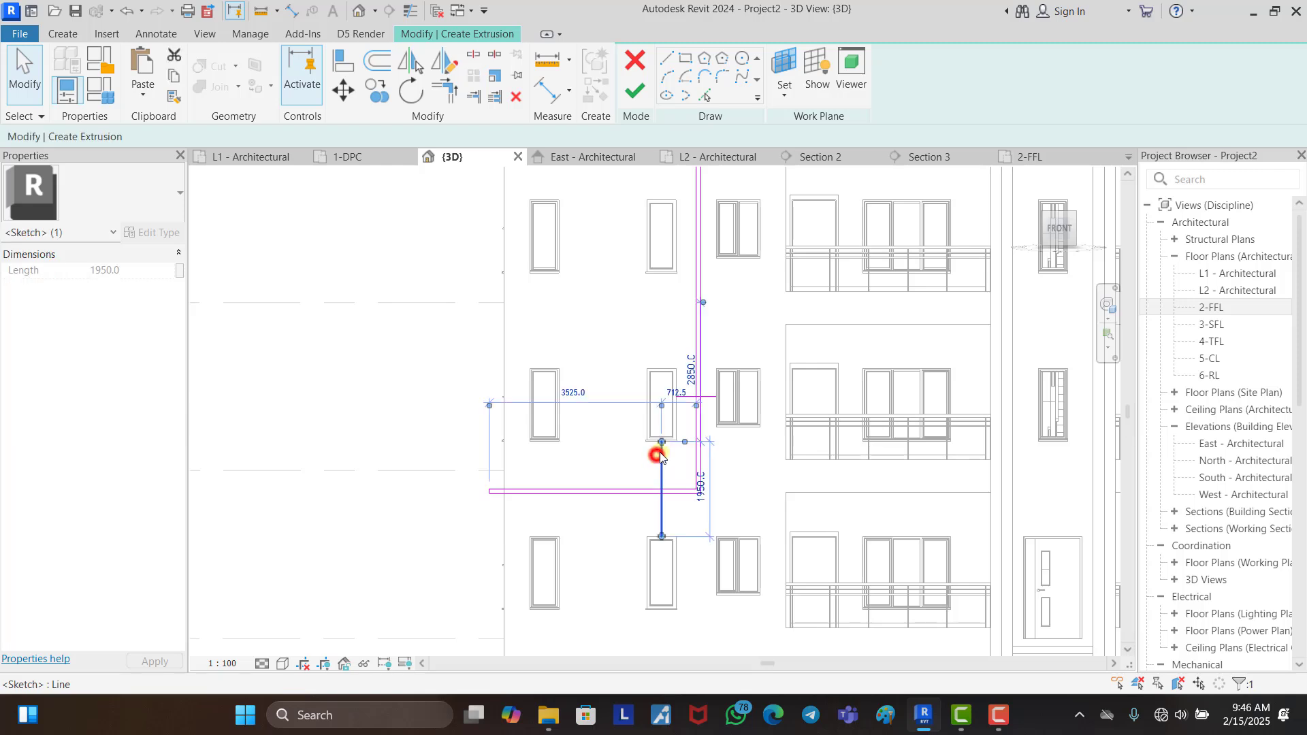
key("Delete")
left_click(687, 397)
key("Delete")
Step: Set the front frame's extrusion end to 300 and finish the extrusion
scroll(661, 415, "down", 2)
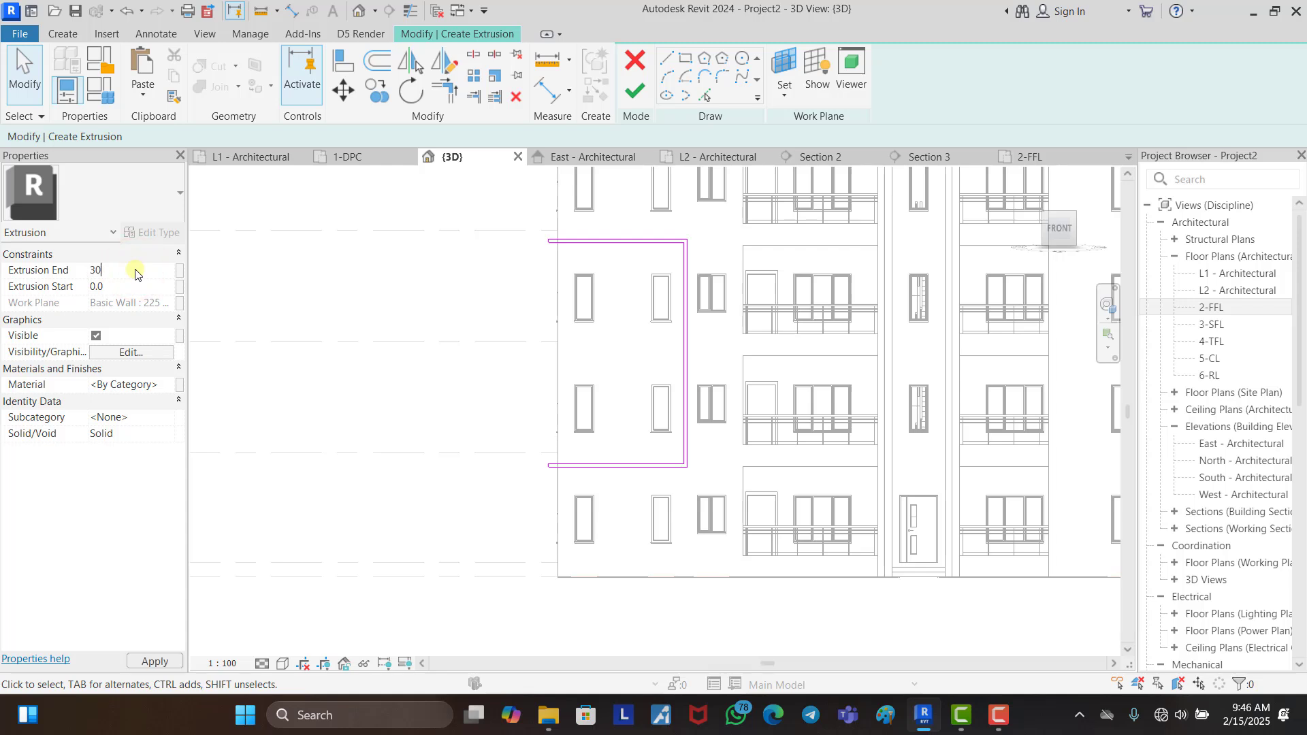
left_click(637, 95)
left_click(469, 284)
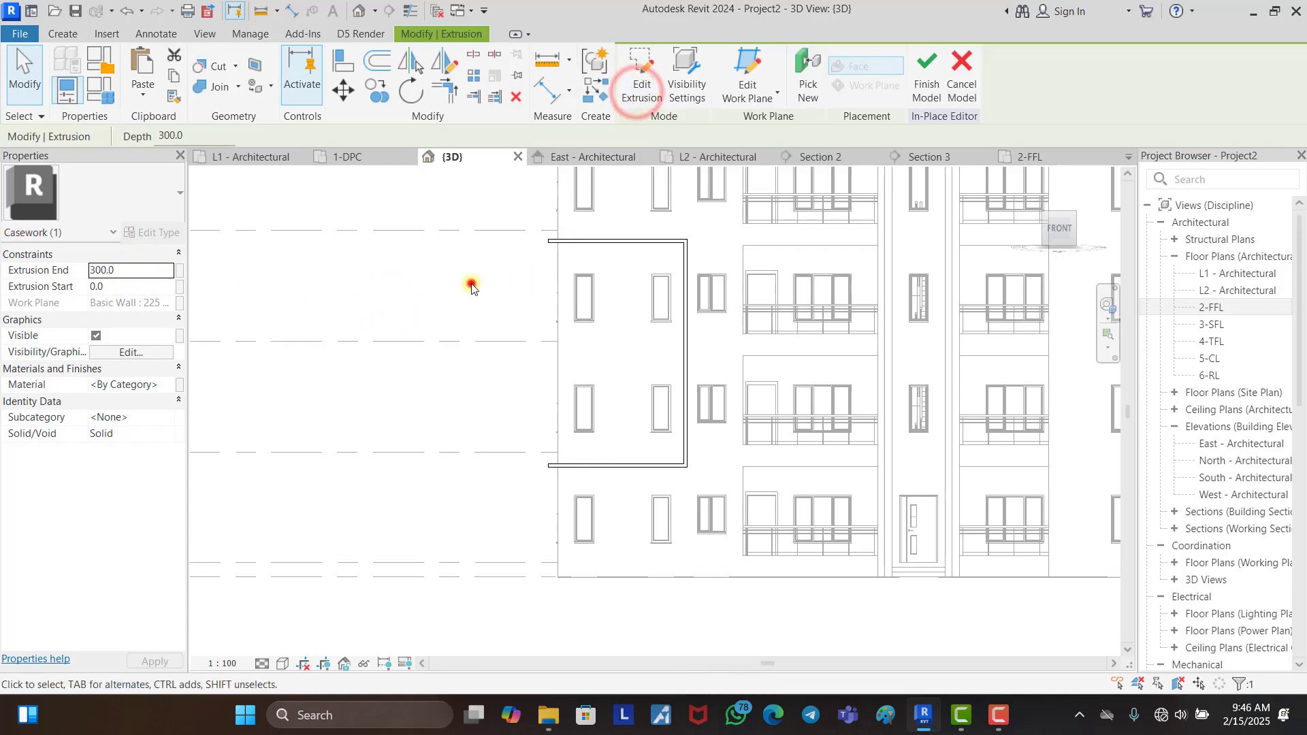
middle_click_drag(640, 347, 796, 458, "shift")
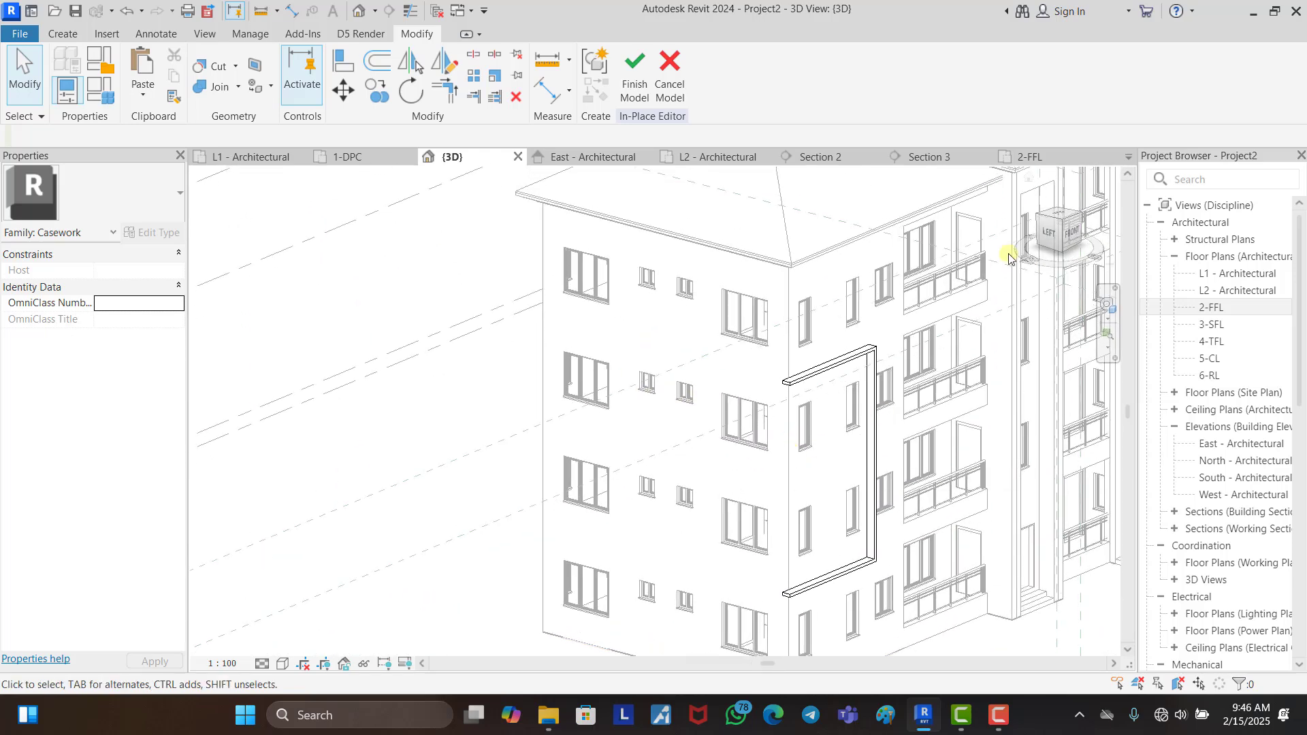
Step: Start a new solid extrusion on the building's left side, picking that side wall's face as the work plane
left_click(1049, 237)
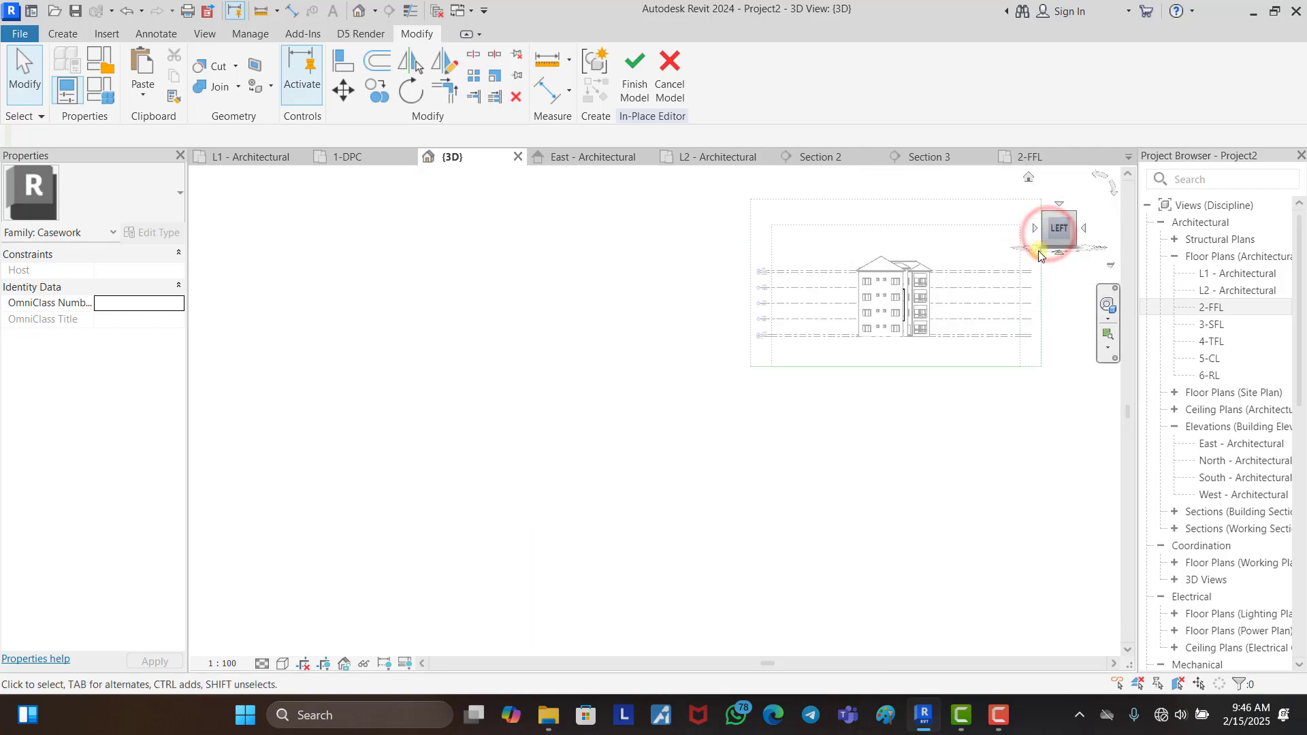
scroll(666, 455, "up", 5)
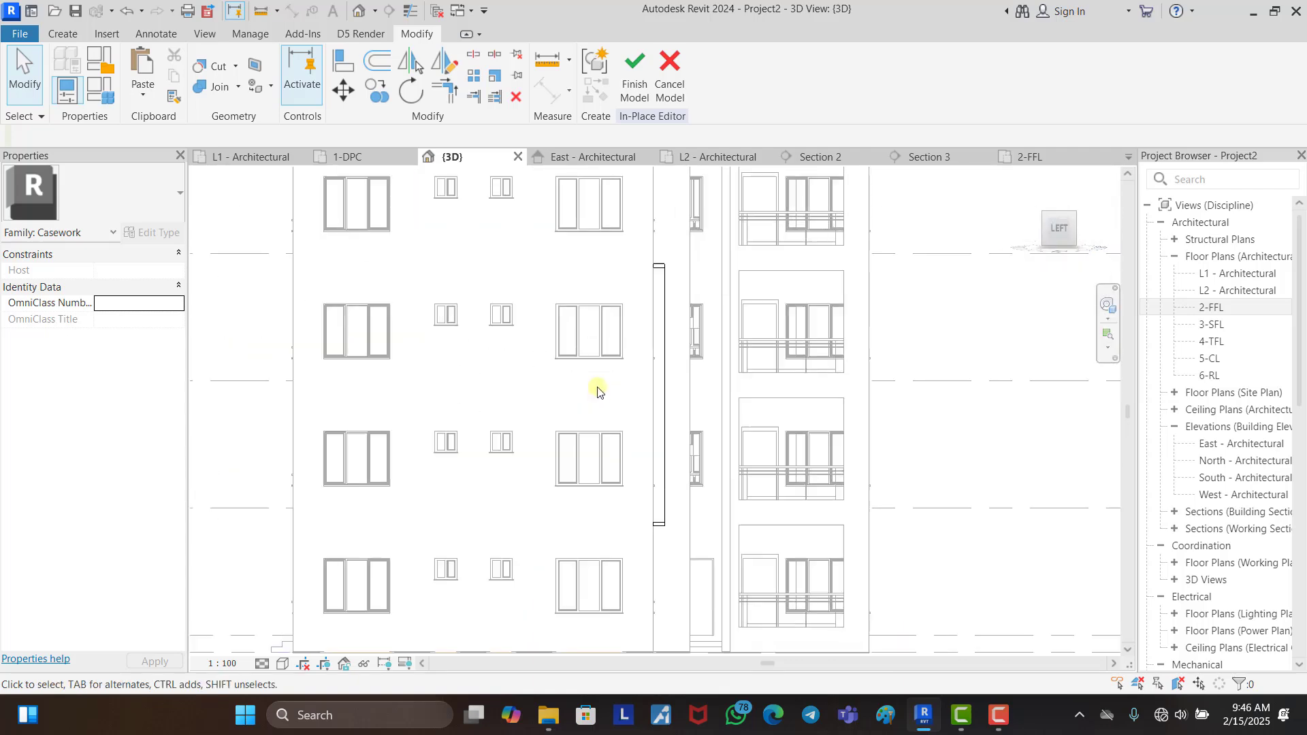
left_click(81, 33)
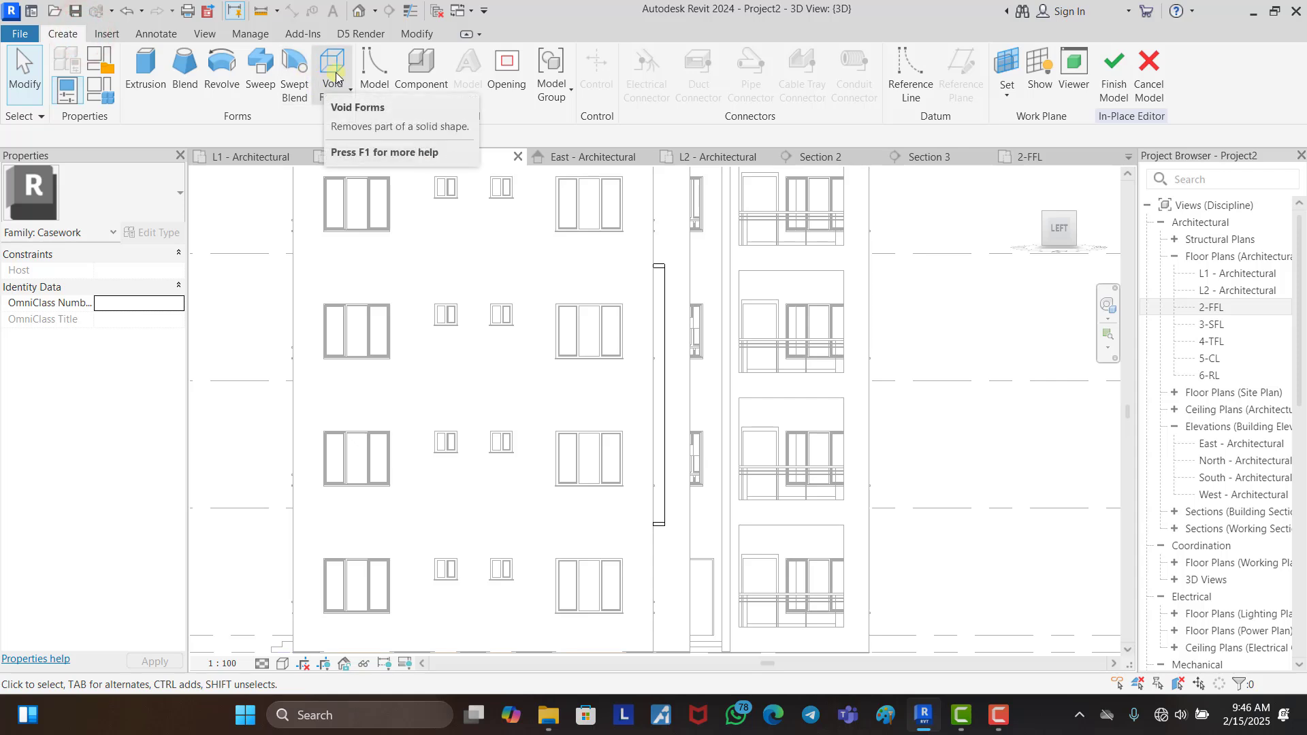
left_click(161, 76)
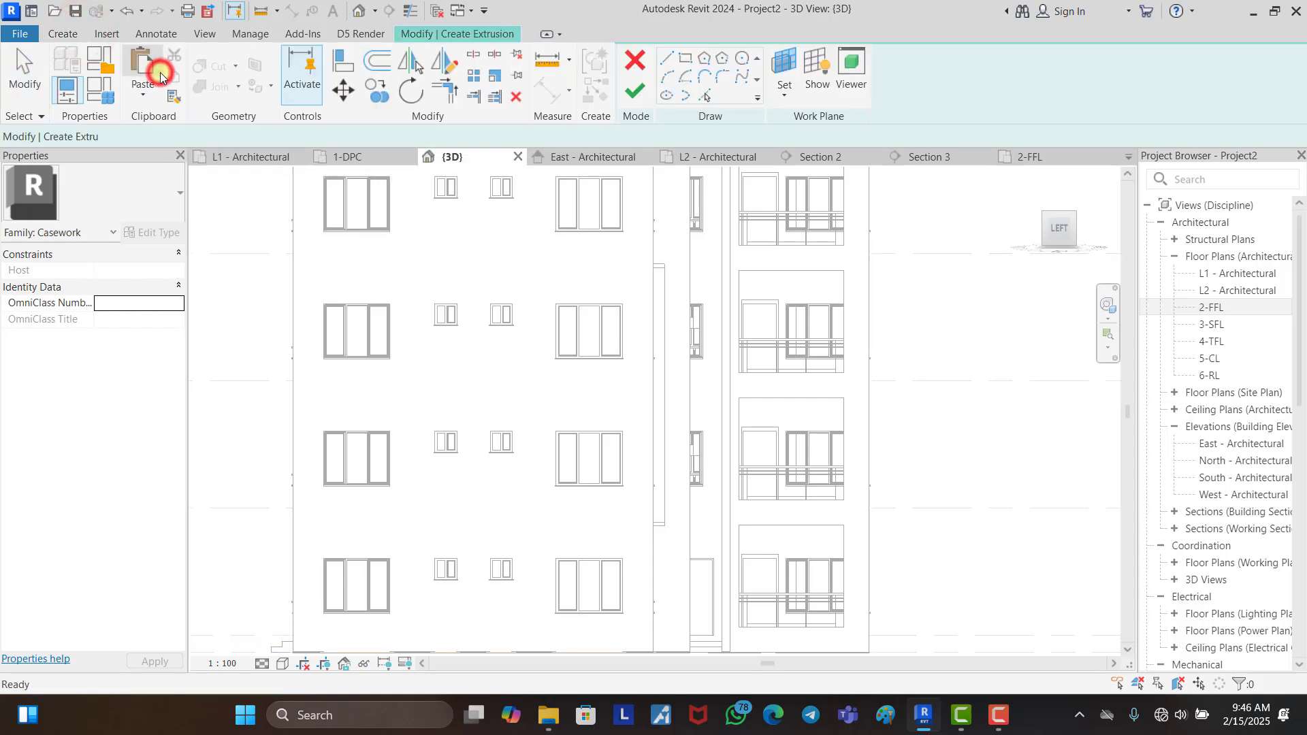
left_click(783, 73)
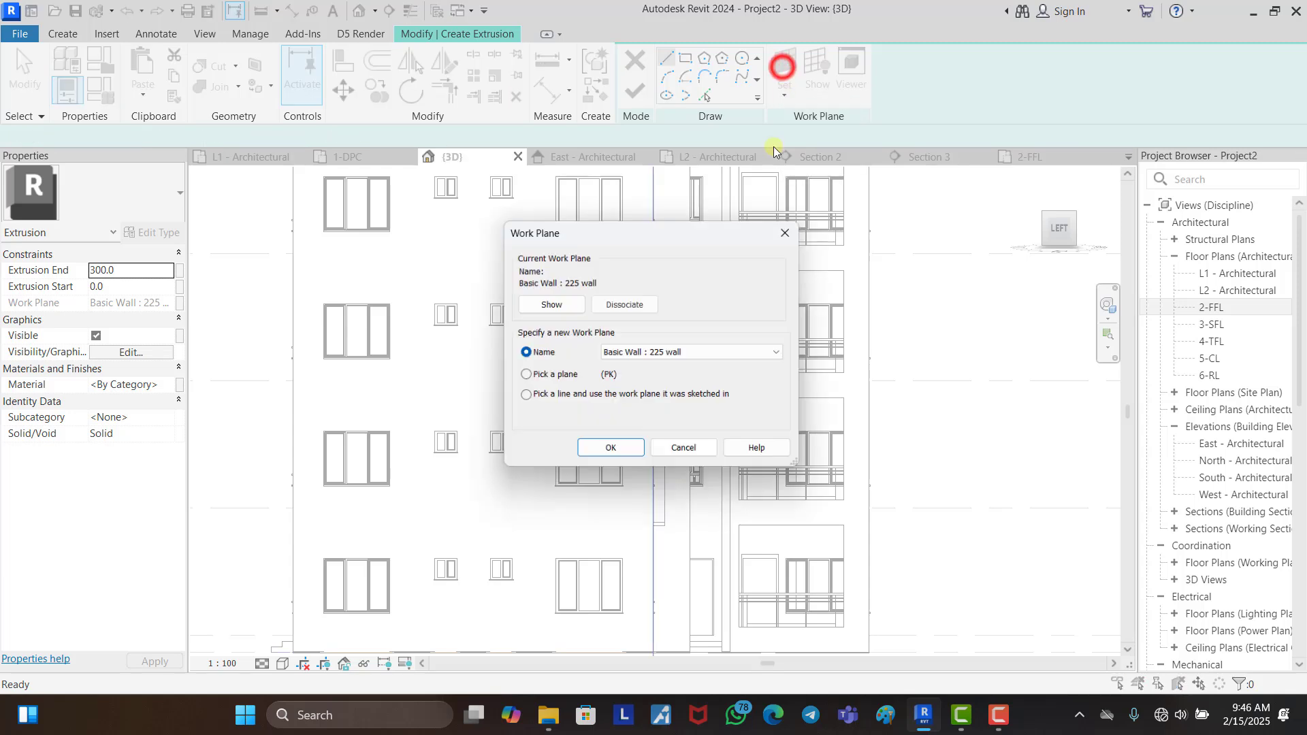
left_click(609, 455)
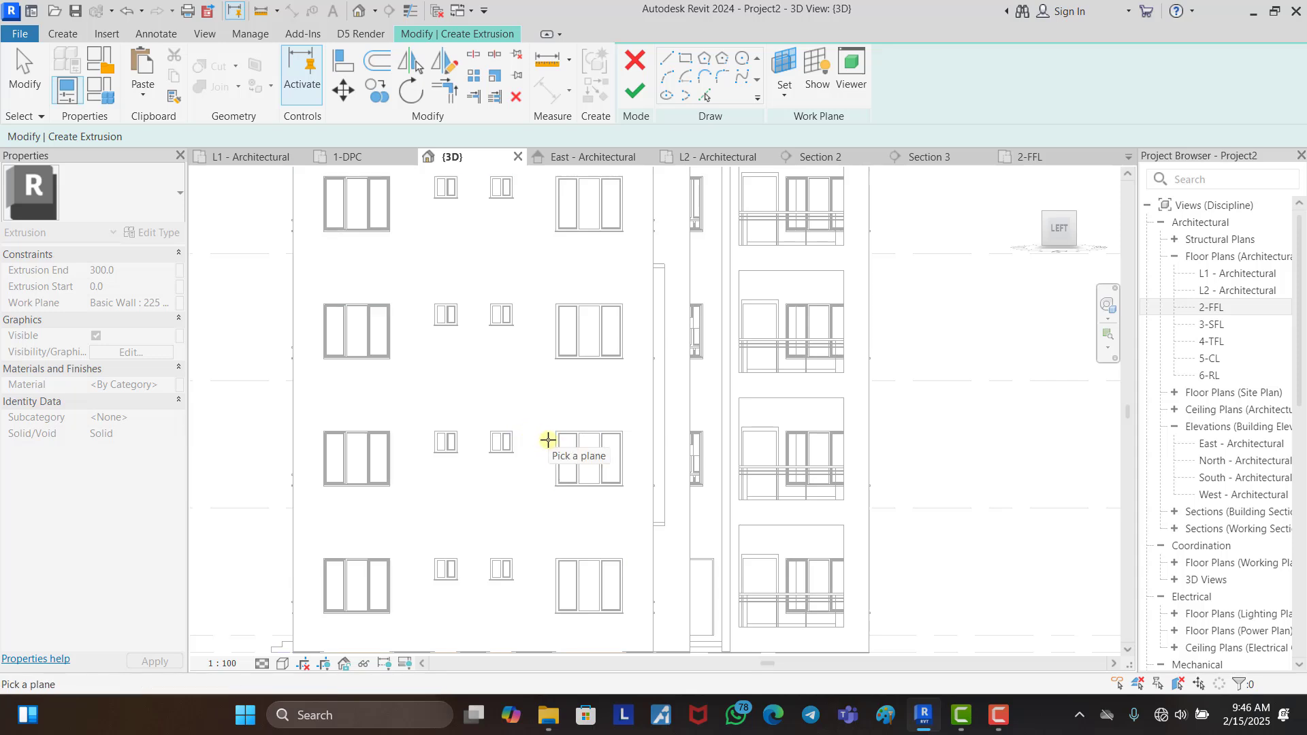
left_click(550, 439)
scroll(621, 415, "down", 2)
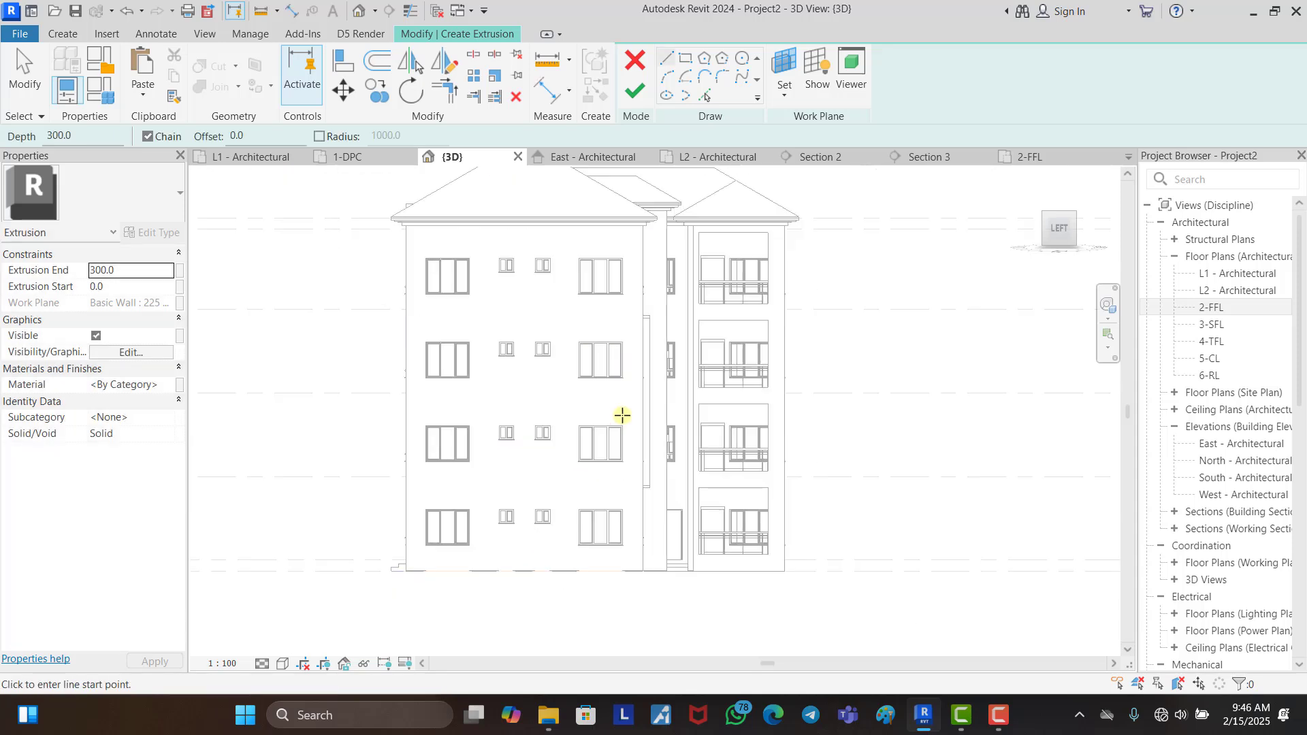
scroll(624, 405, "up", 5)
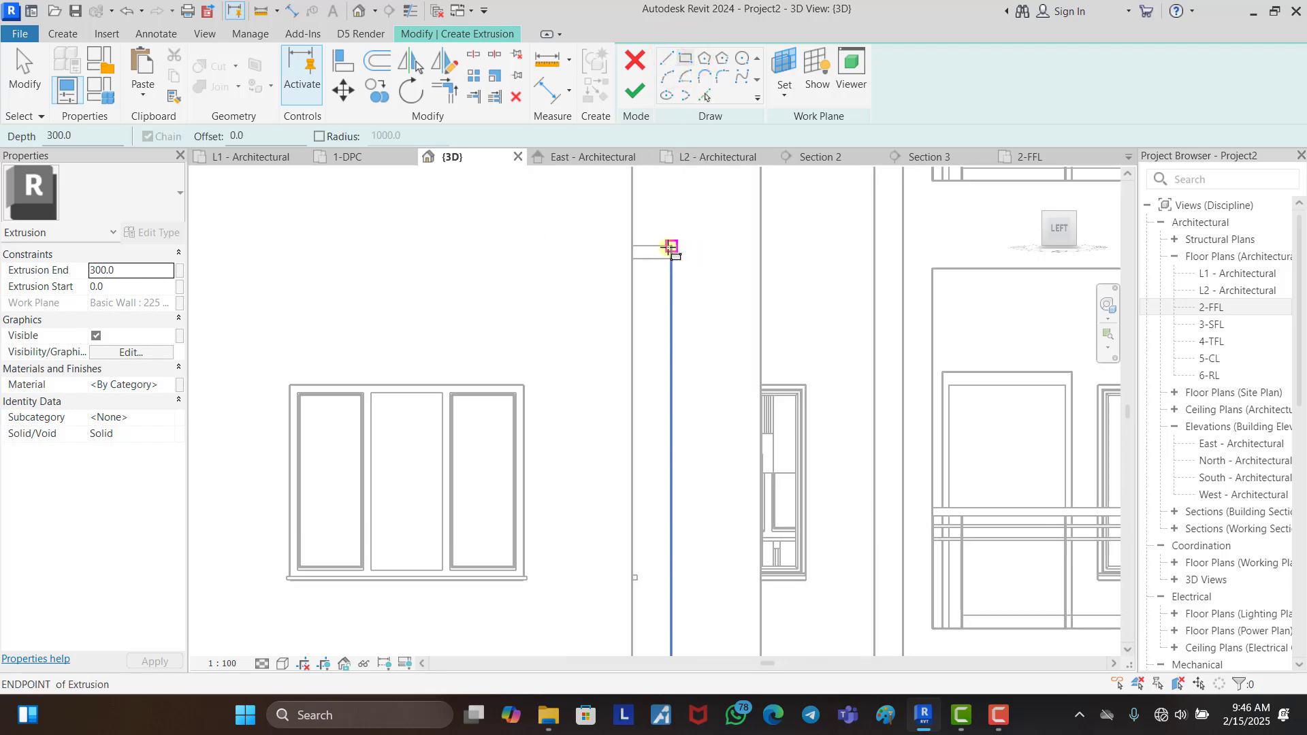
left_click(669, 247)
scroll(720, 262, "down", 2)
Step: Draw two horizontal lines across the side wall from the front frame's upper and lower ends, the lower one about 3760 mm long
left_click(668, 59)
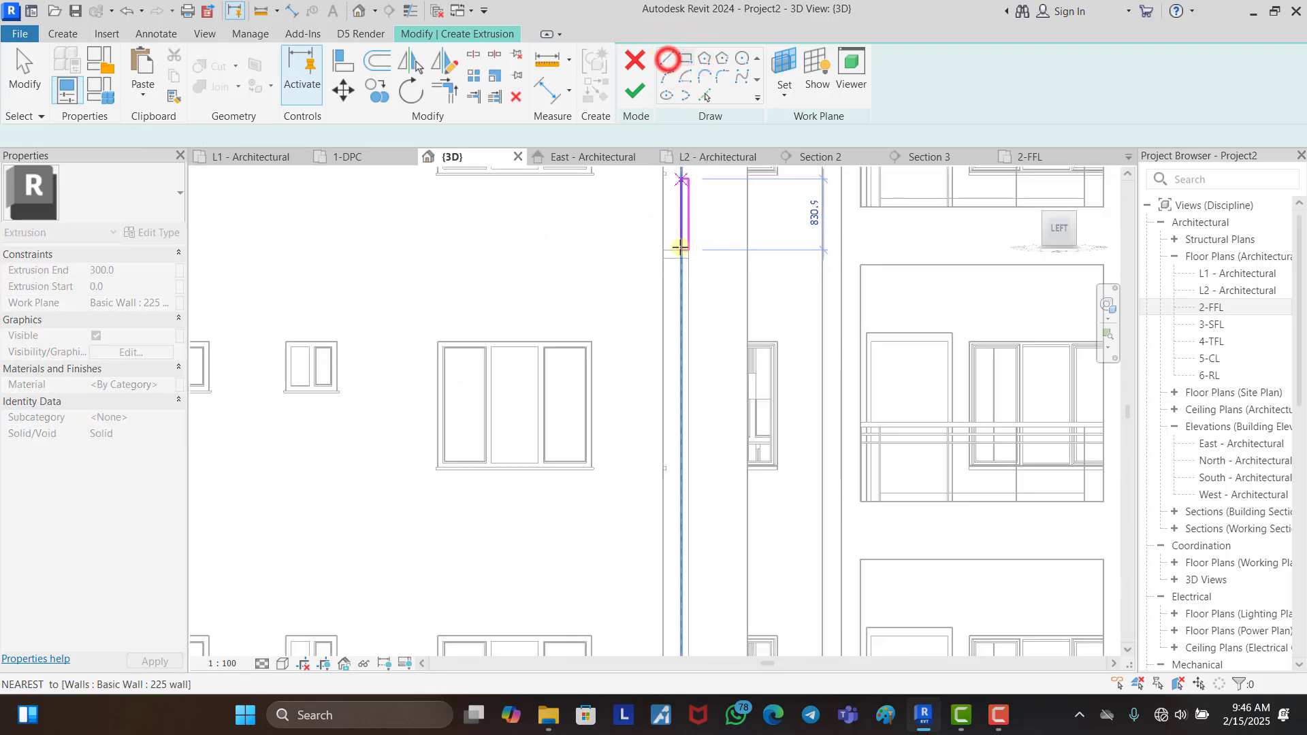
scroll(713, 252, "up", 2)
left_click(675, 262)
scroll(674, 262, "down", 5)
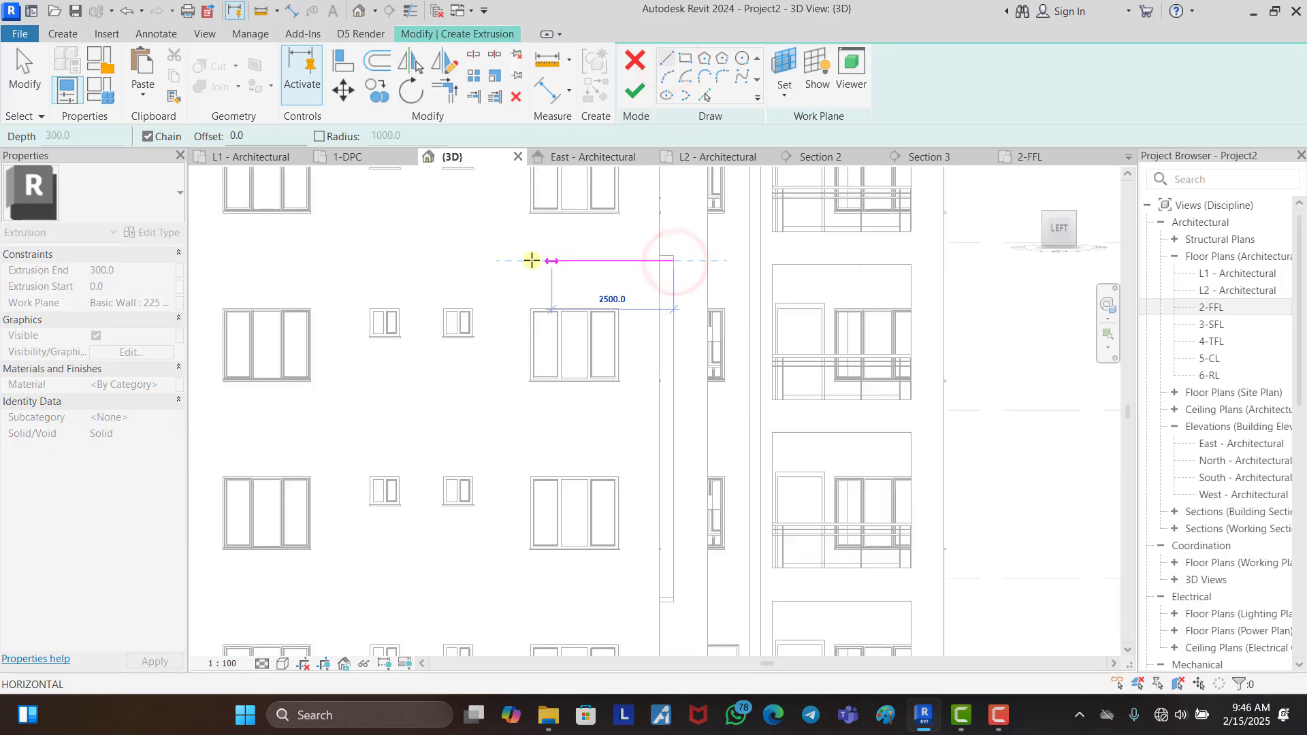
left_click(470, 263)
scroll(674, 606, "up", 4)
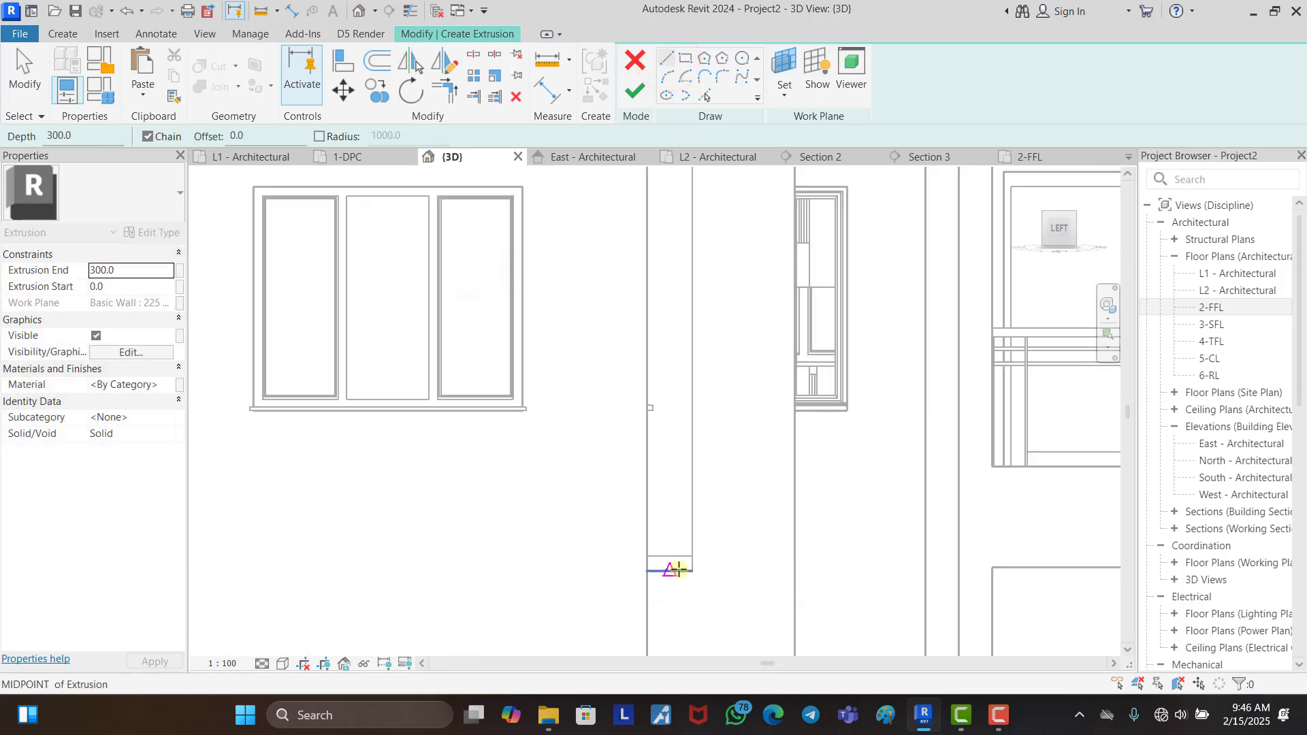
left_click(694, 557)
scroll(694, 557, "down", 4)
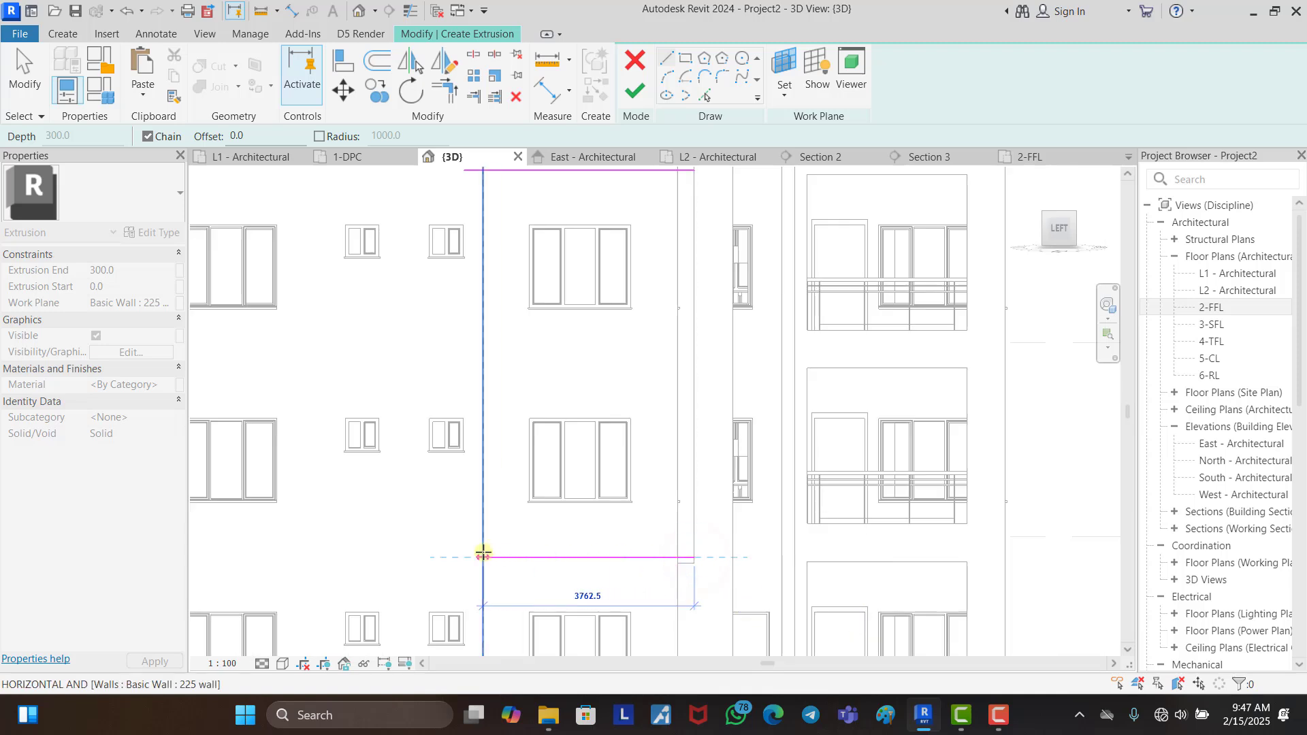
left_click(484, 554)
Step: Draw a helper line about 1180 mm long between the small and large windows, and a vertical line up from its midpoint past the upper line
scroll(522, 460, "up", 5)
left_click(530, 441)
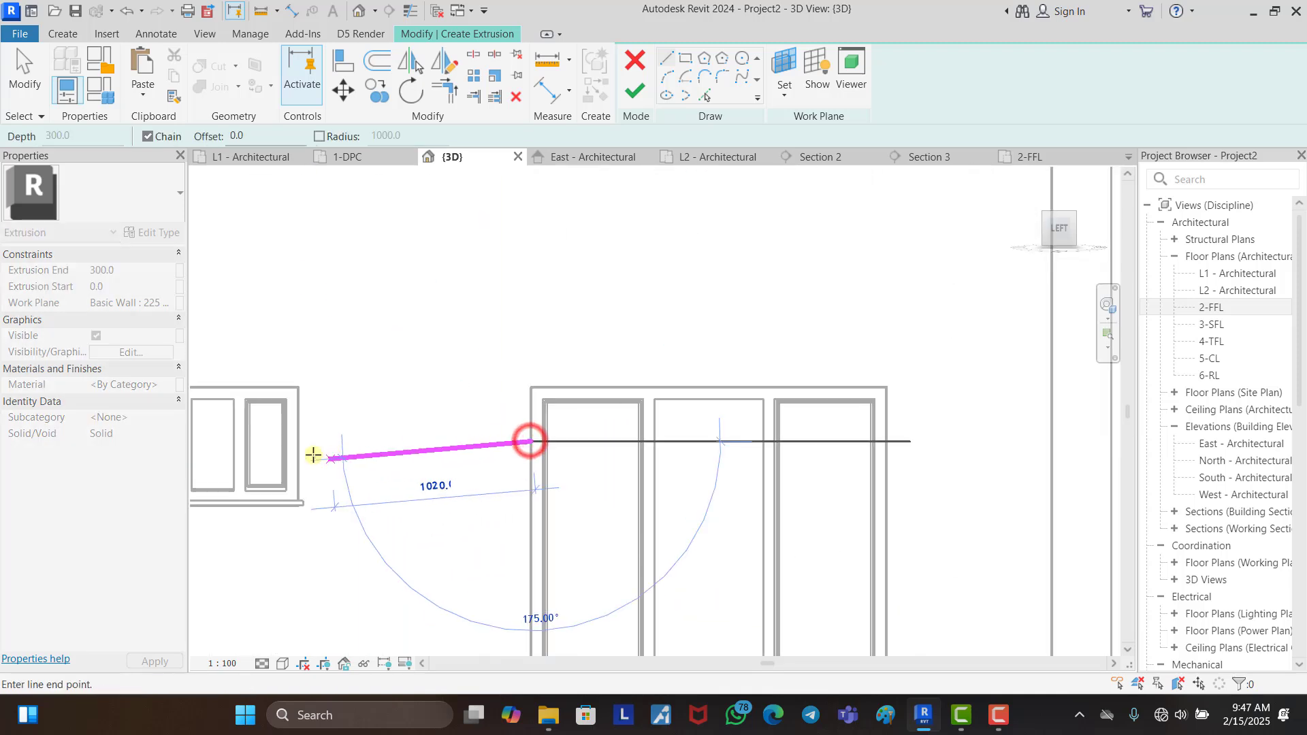
left_click(298, 441)
key("Escape")
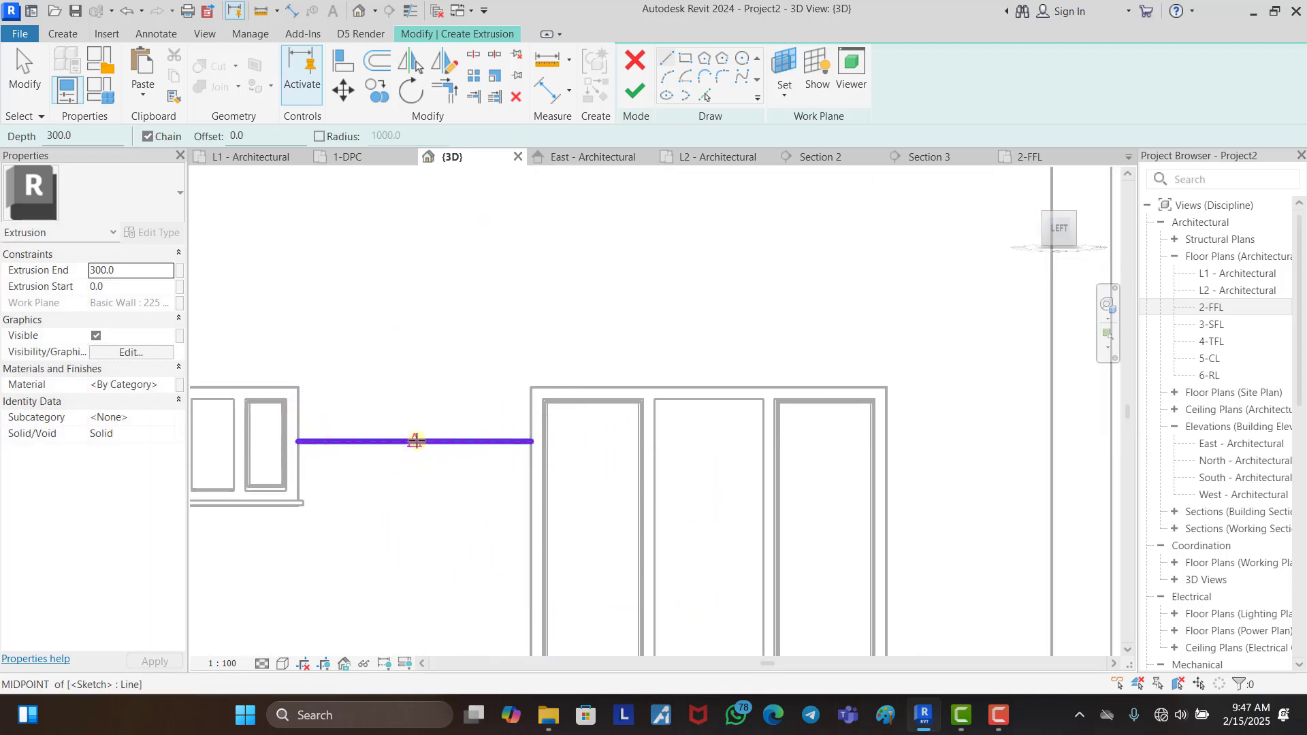
left_click(416, 441)
scroll(438, 519, "down", 5)
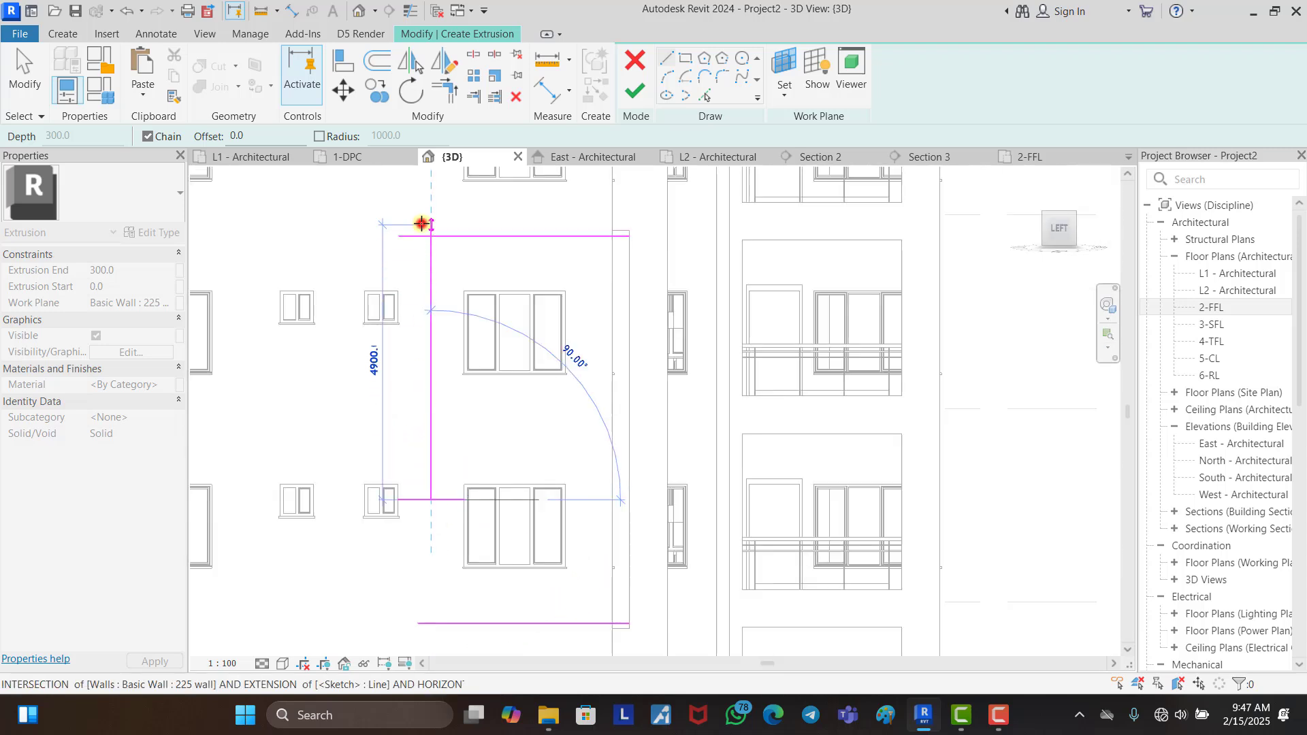
left_click(421, 224)
Step: Trim and extend the vertical line with the upper and lower horizontal lines to form square corners
left_click(449, 93)
left_click(426, 258)
left_click(449, 239)
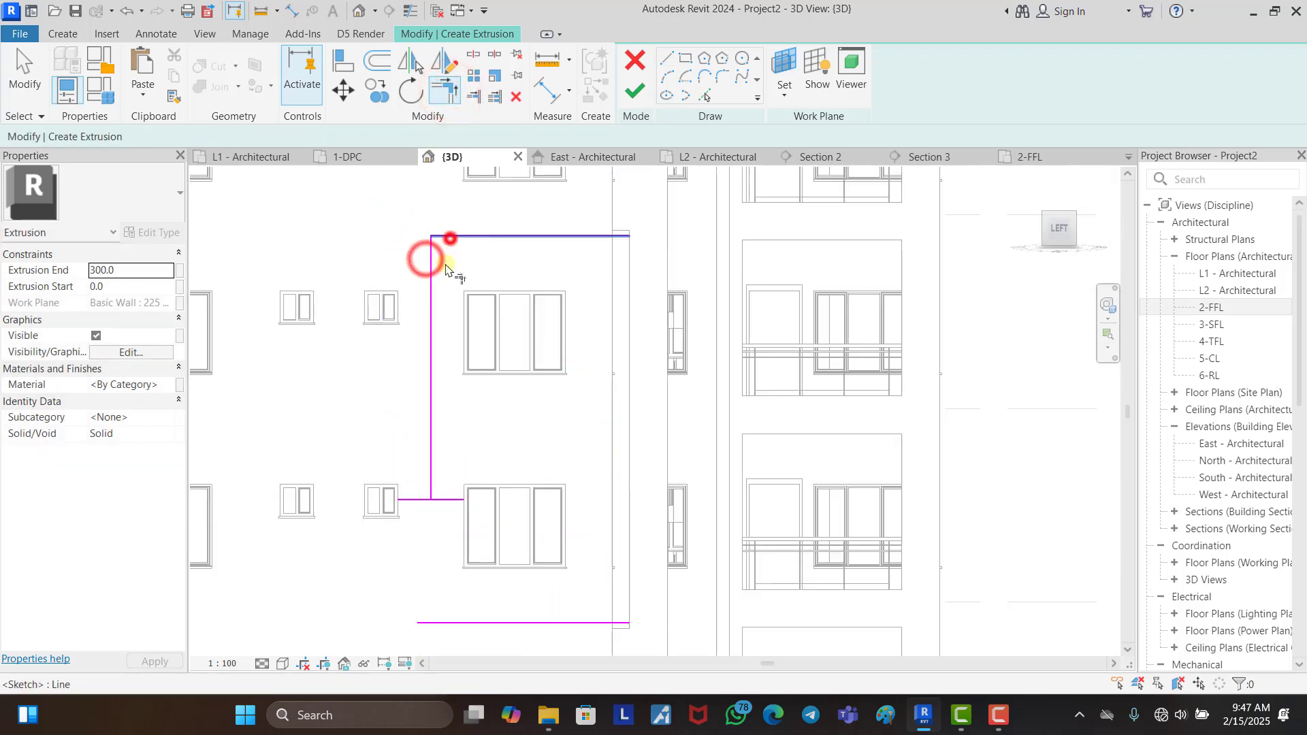
left_click(431, 318)
left_click(504, 618)
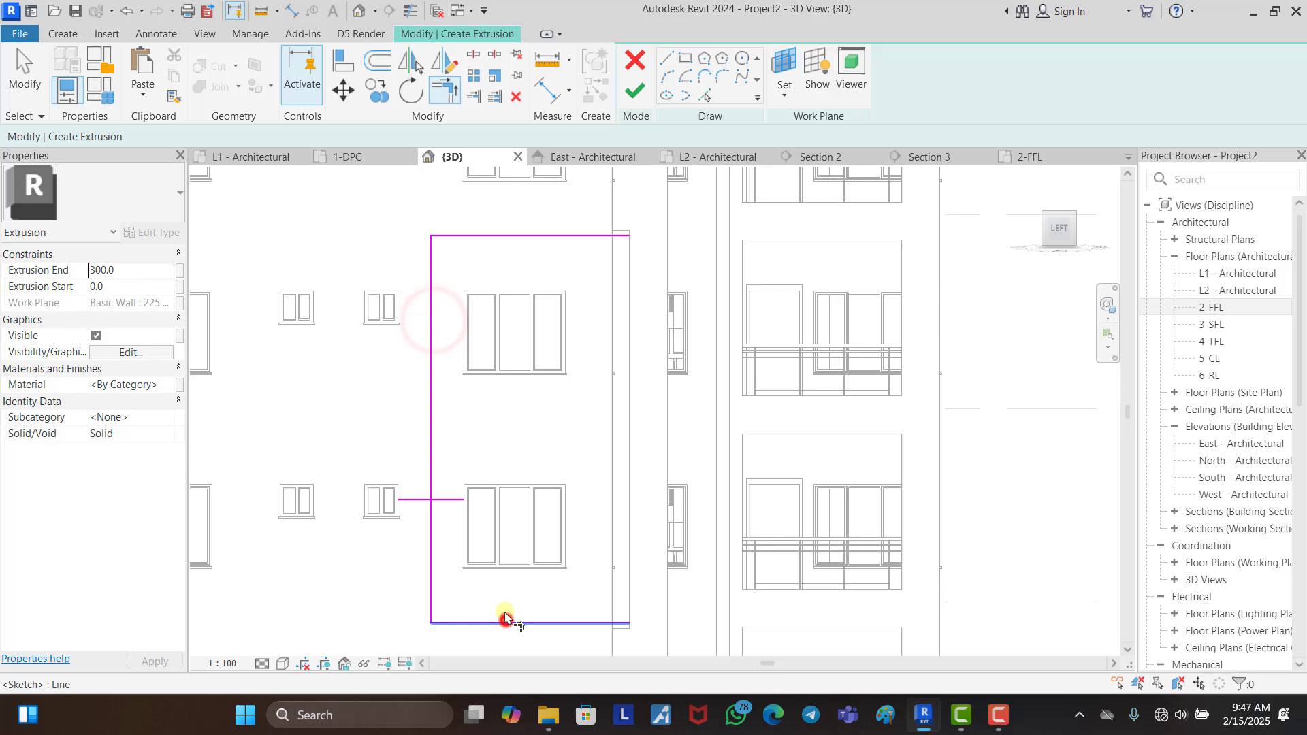
Step: Offset copies of the side frame's upper, vertical and lower lines outward by 100 mm
left_click(380, 62)
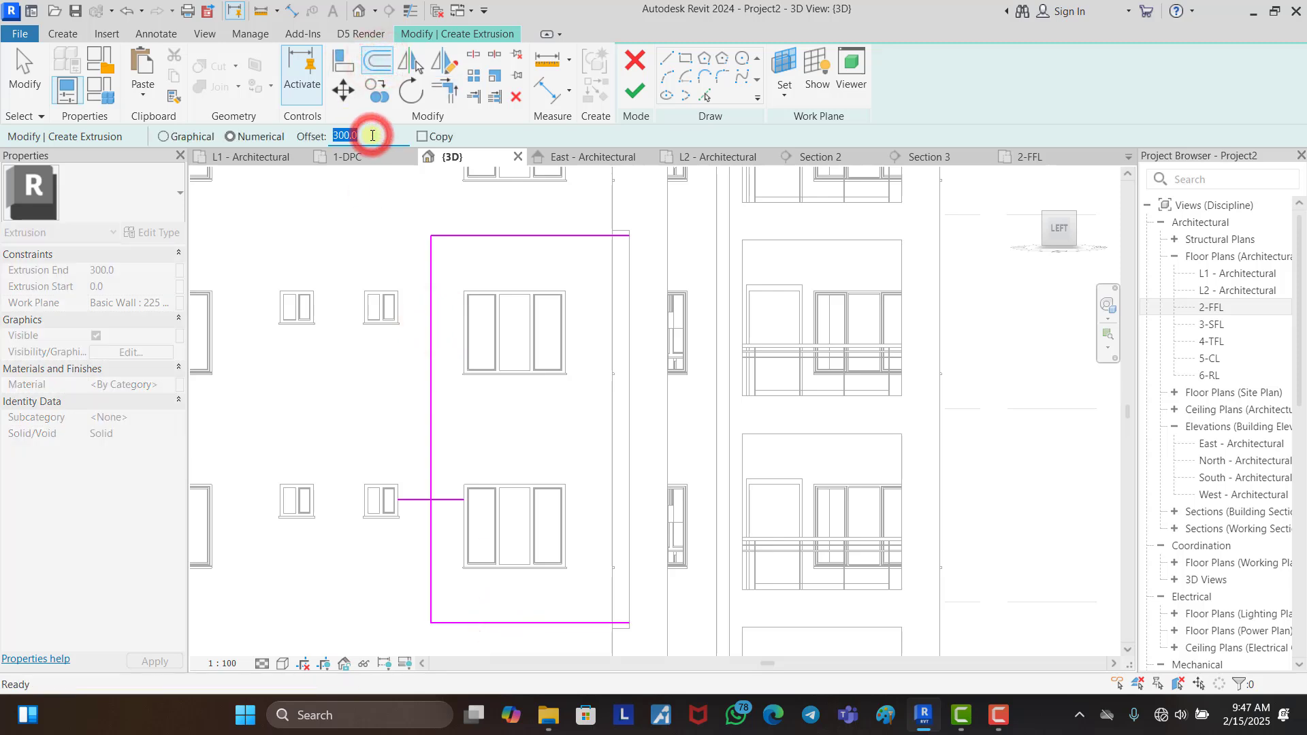
left_click(371, 135)
type("100")
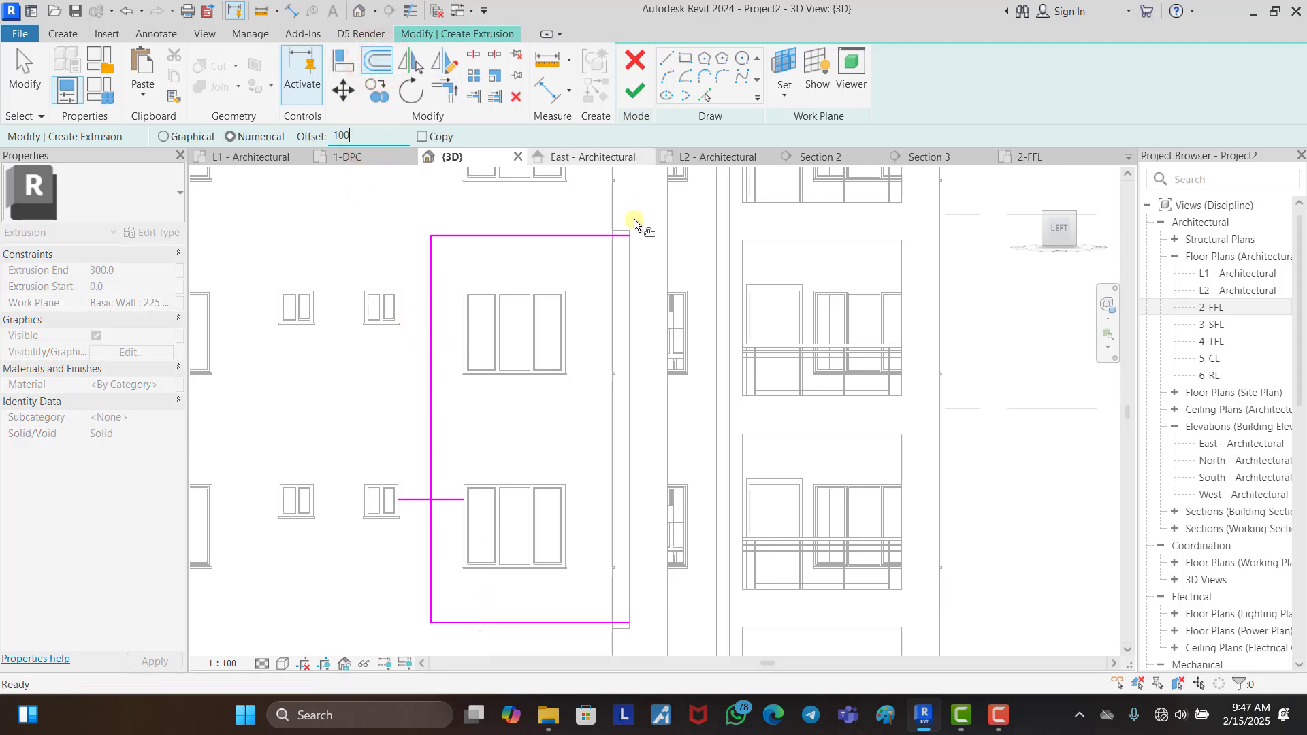
left_click(553, 234)
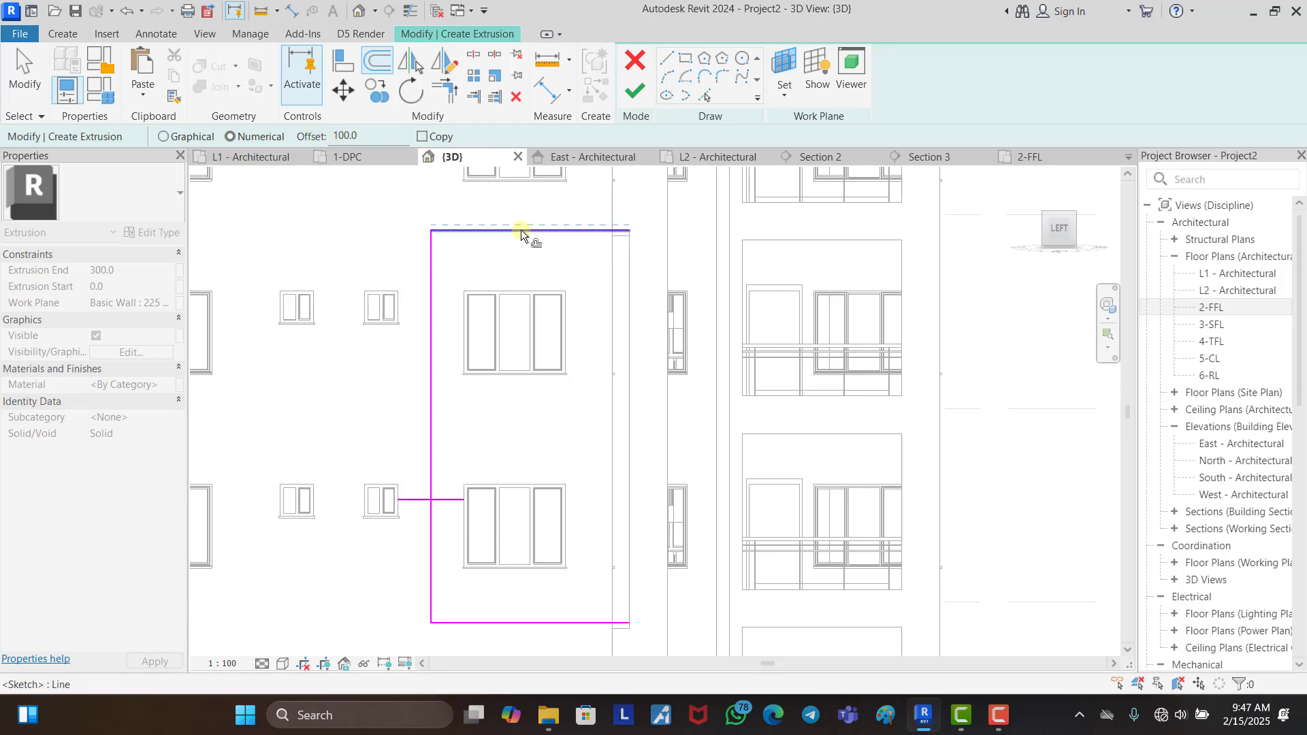
left_click(521, 235)
left_click(421, 136)
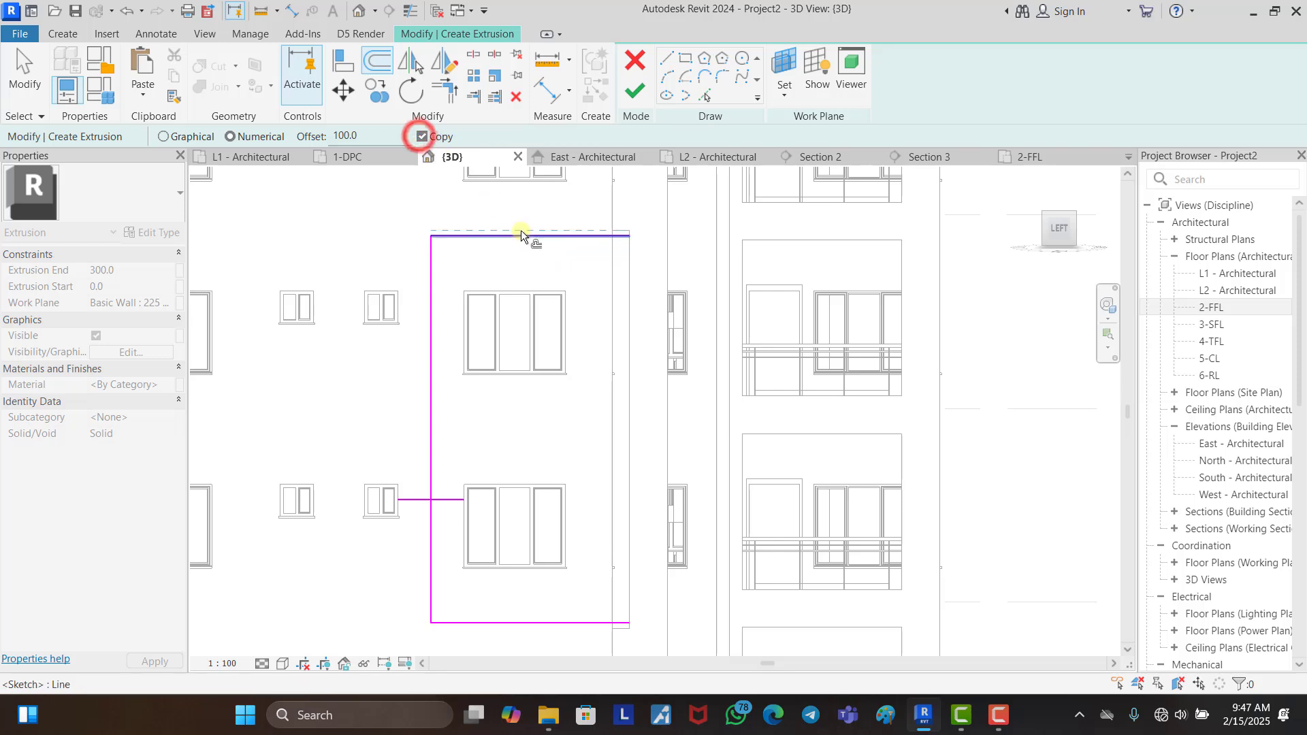
left_click(430, 248)
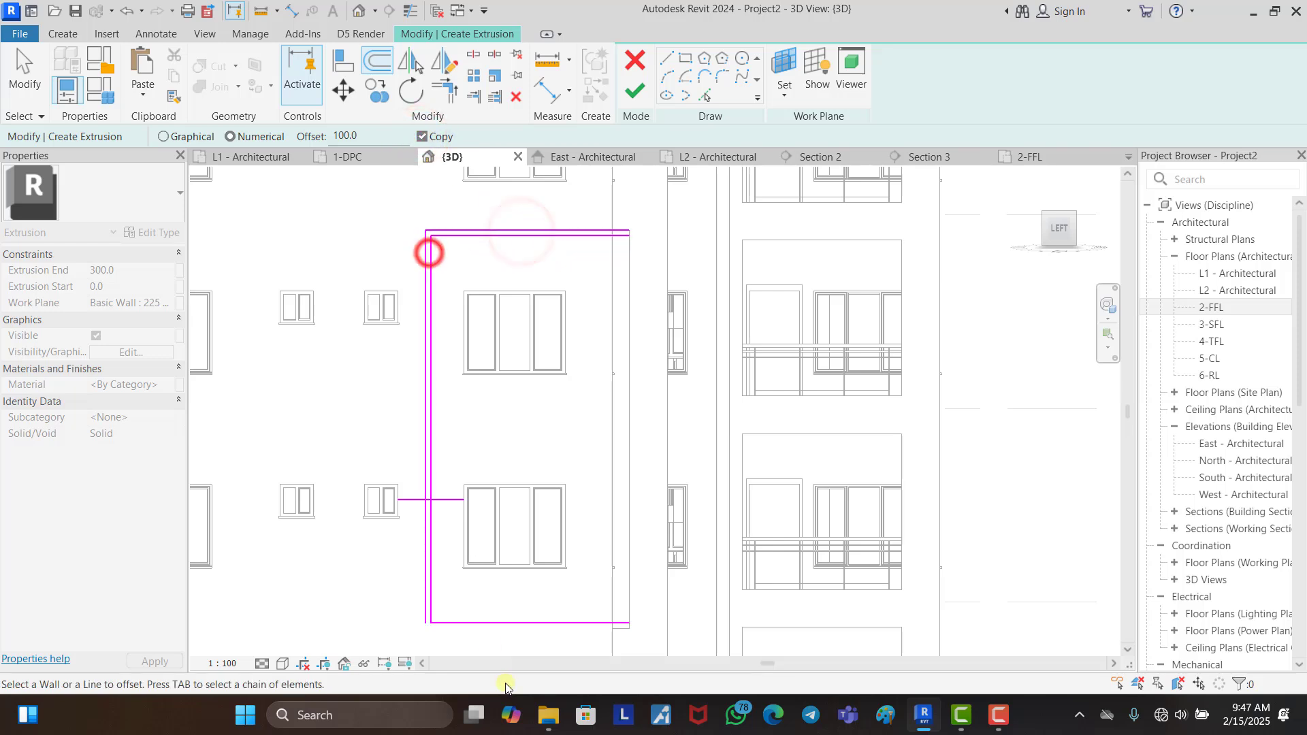
left_click(501, 623)
Step: Delete the short horizontal helper line between the small and large windows from the side frame sketch
key("Escape")
left_click(439, 501)
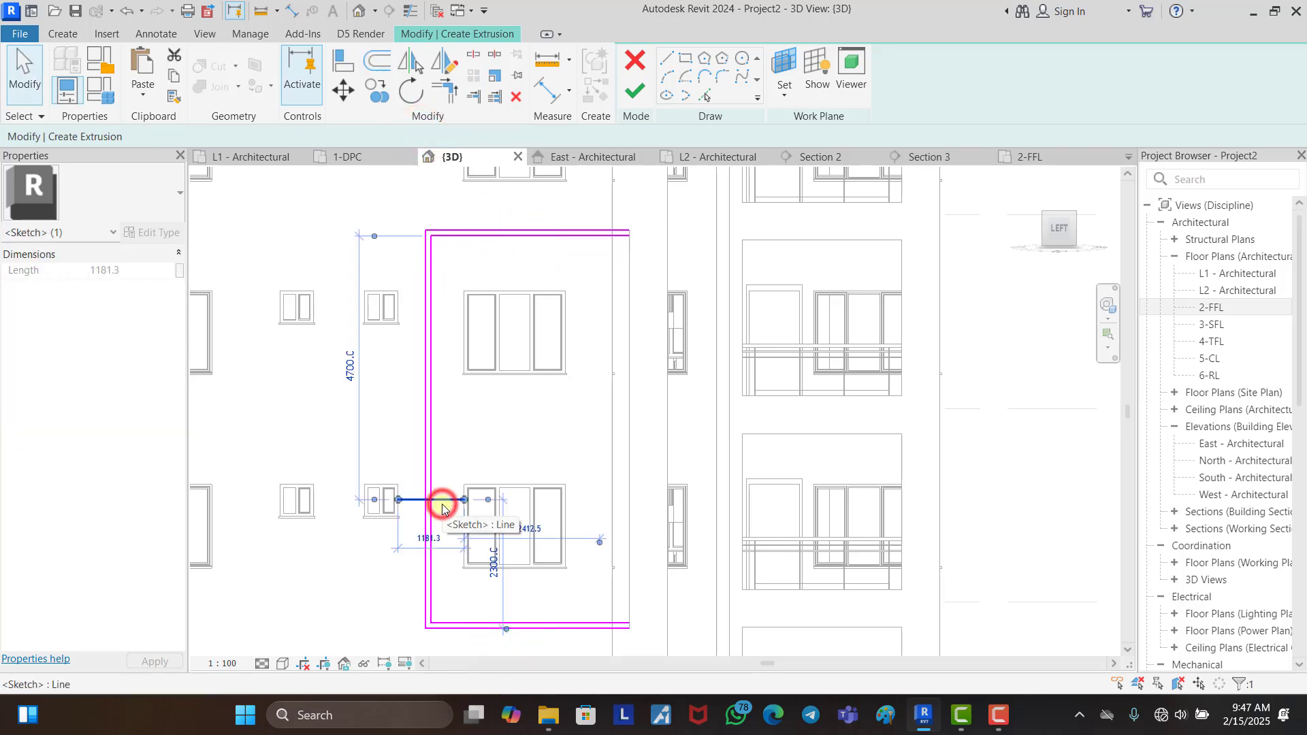
key("Delete")
Step: Close the upper and lower open ends of the side frame with short vertical lines at the front frame's outer face
left_click(663, 59)
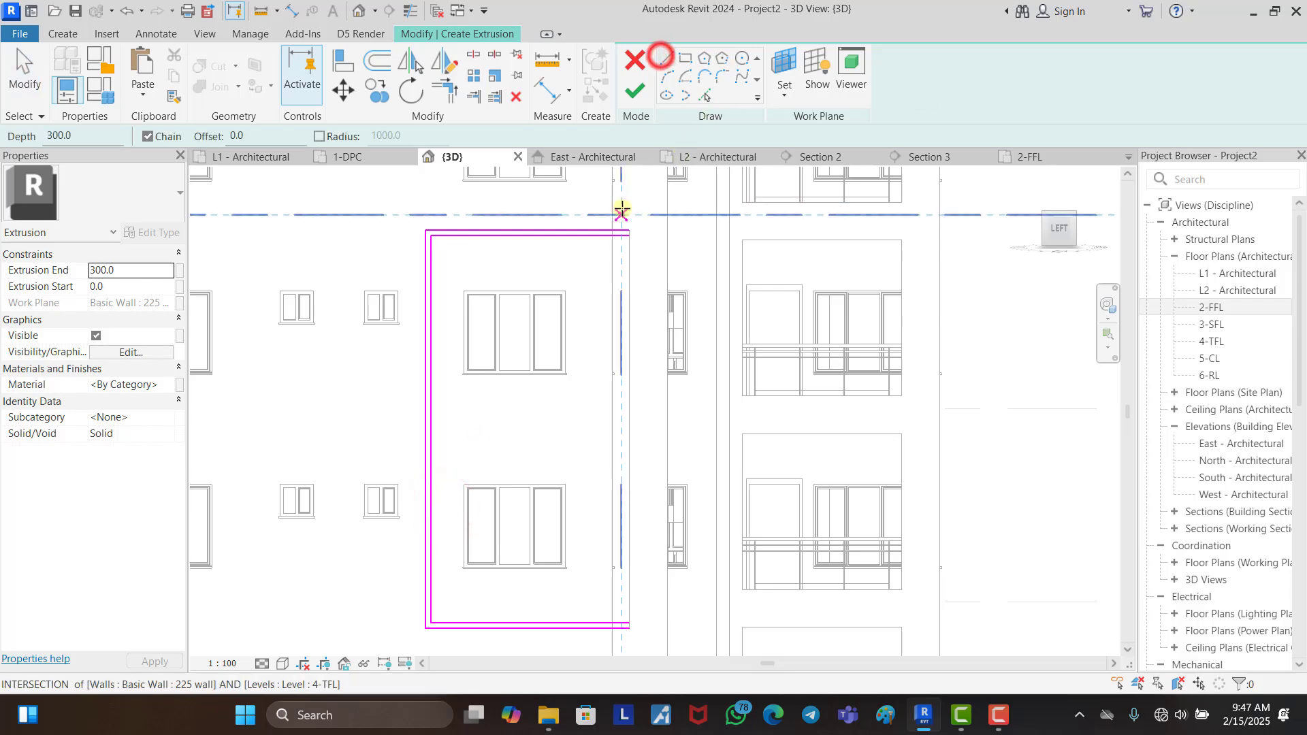
scroll(622, 225, "up", 3)
left_click(625, 228)
key("Escape")
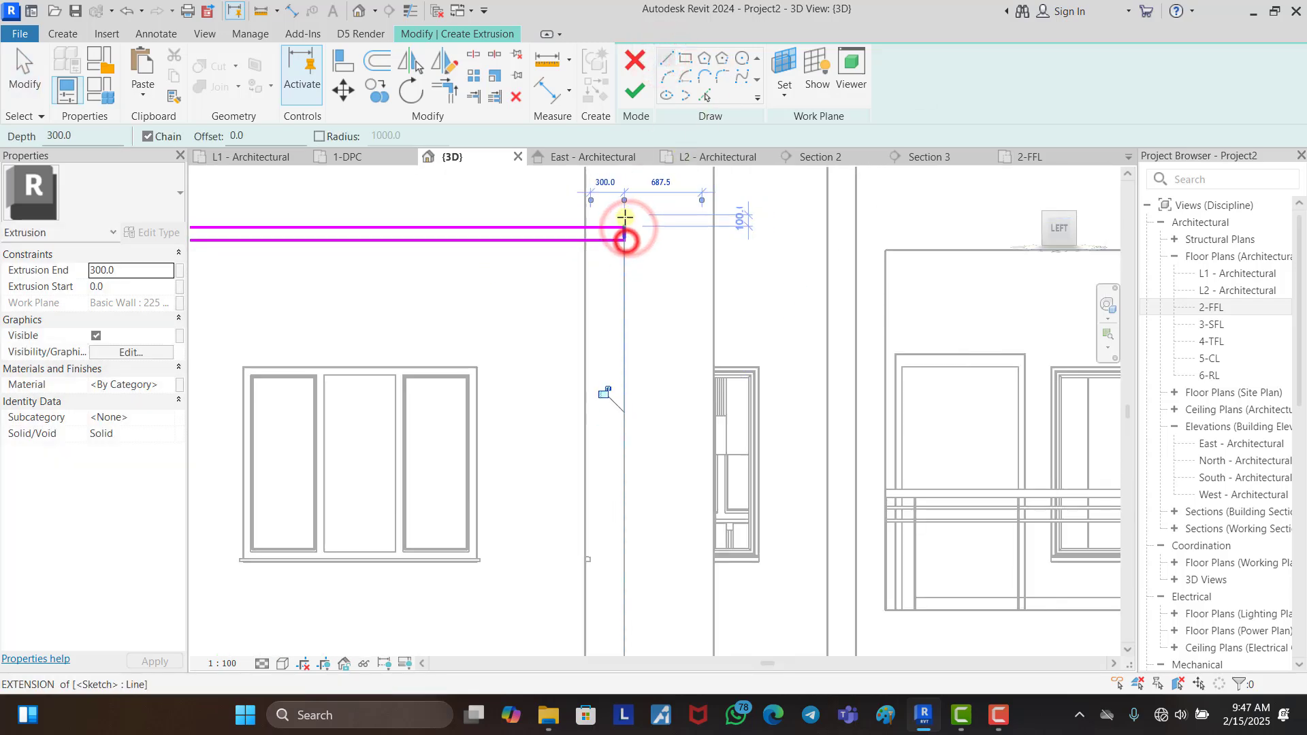
scroll(621, 233, "down", 3)
scroll(583, 429, "up", 3)
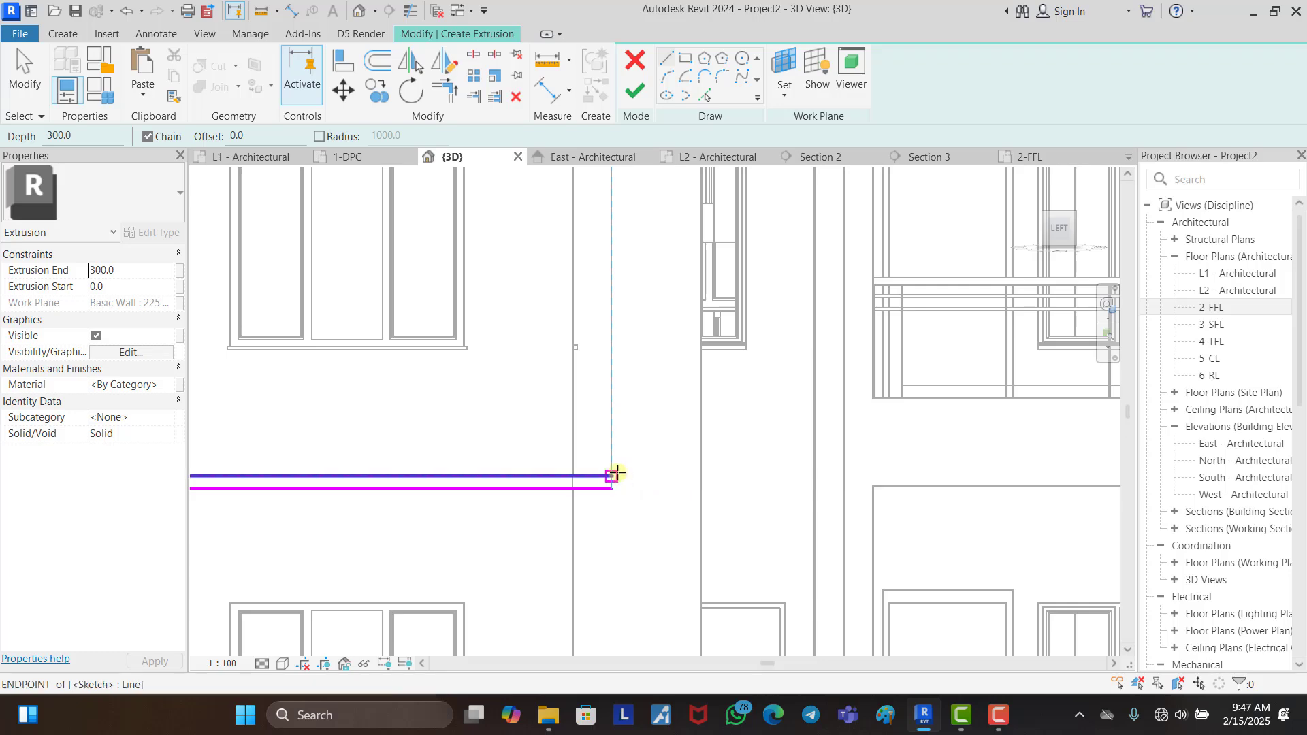
left_click(616, 471)
left_click(615, 495)
scroll(638, 458, "down", 4)
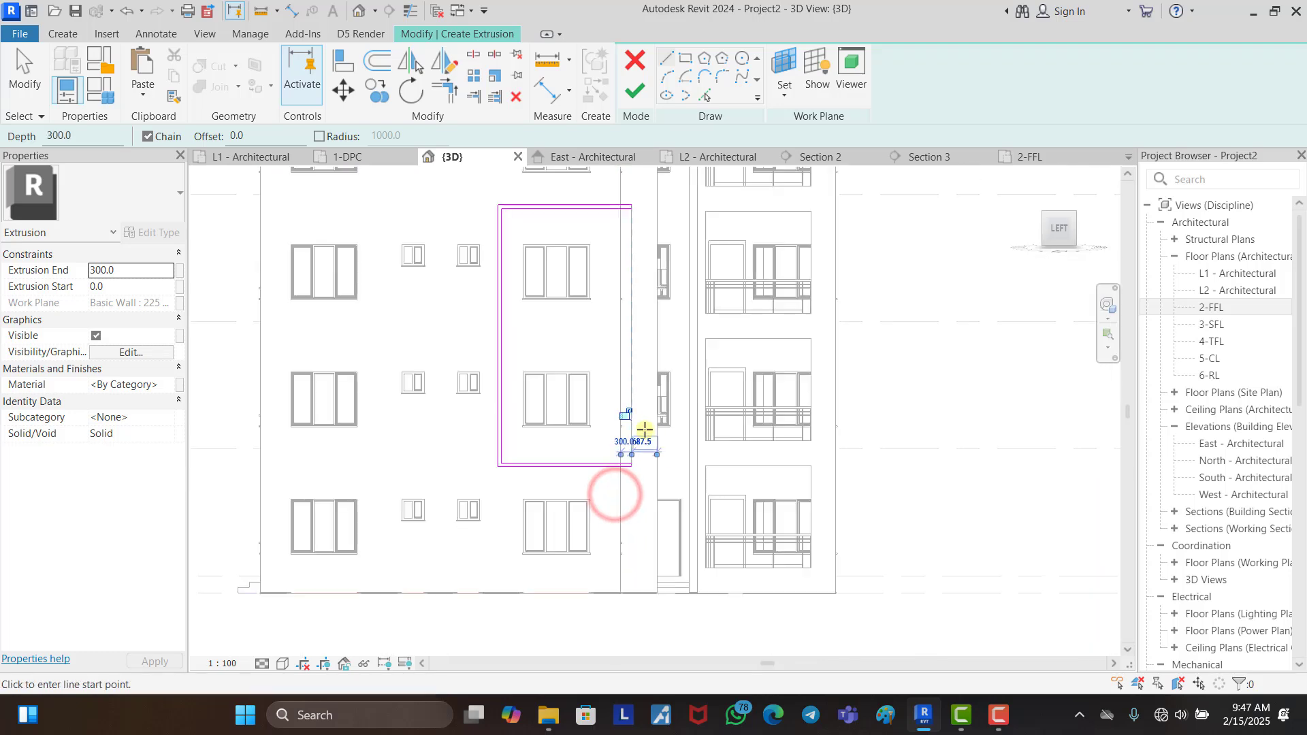
Step: Finish the side frame sketch as a 300 mm deep extrusion
left_click(634, 90)
left_click(902, 306)
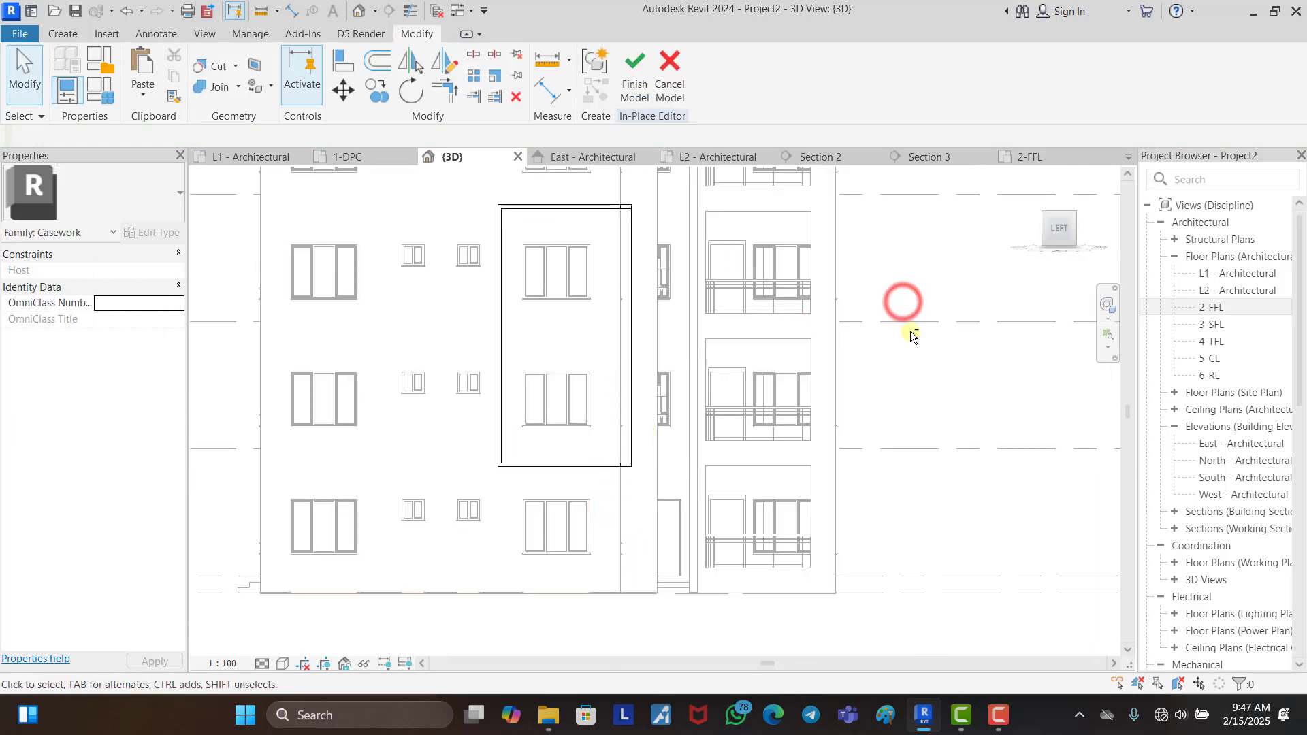
middle_click_drag(912, 335, 723, 438, "shift")
scroll(415, 382, "up", 5)
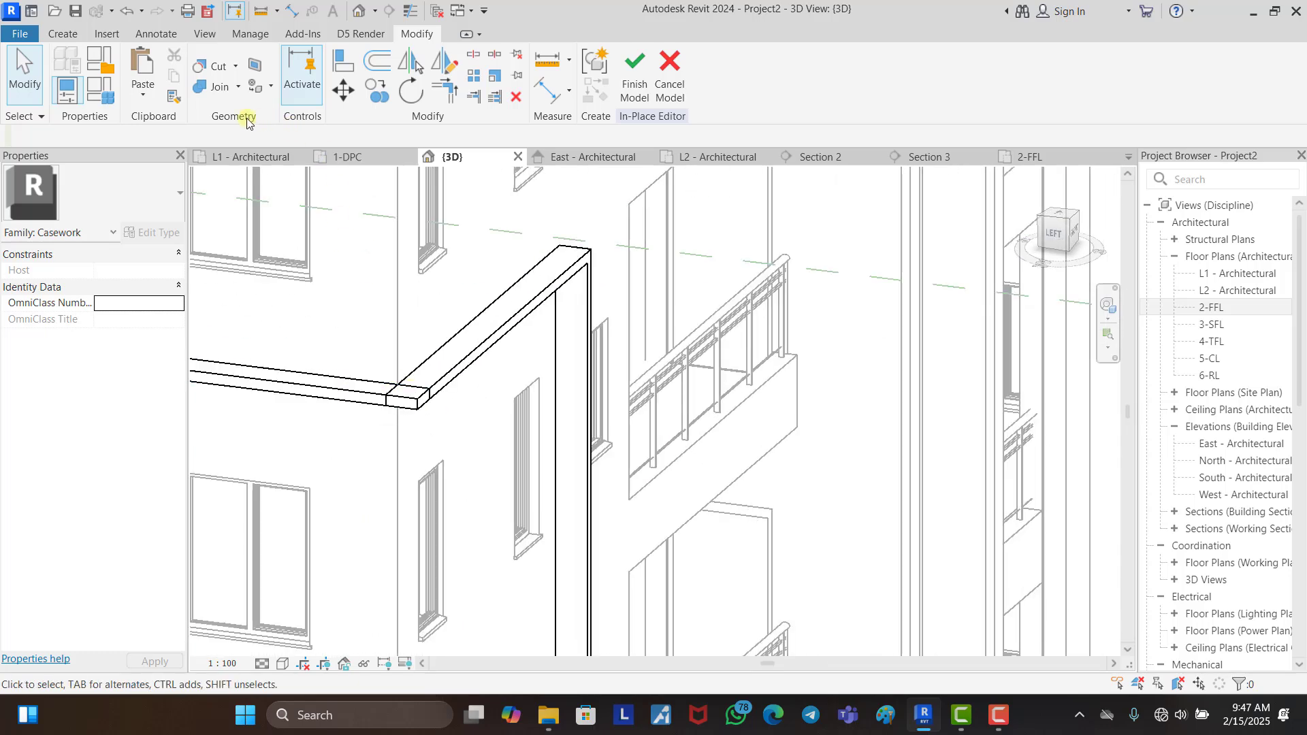
Step: Join the front and side frame extrusions into one continuous frame at the building corner
left_click(223, 95)
left_click(343, 387)
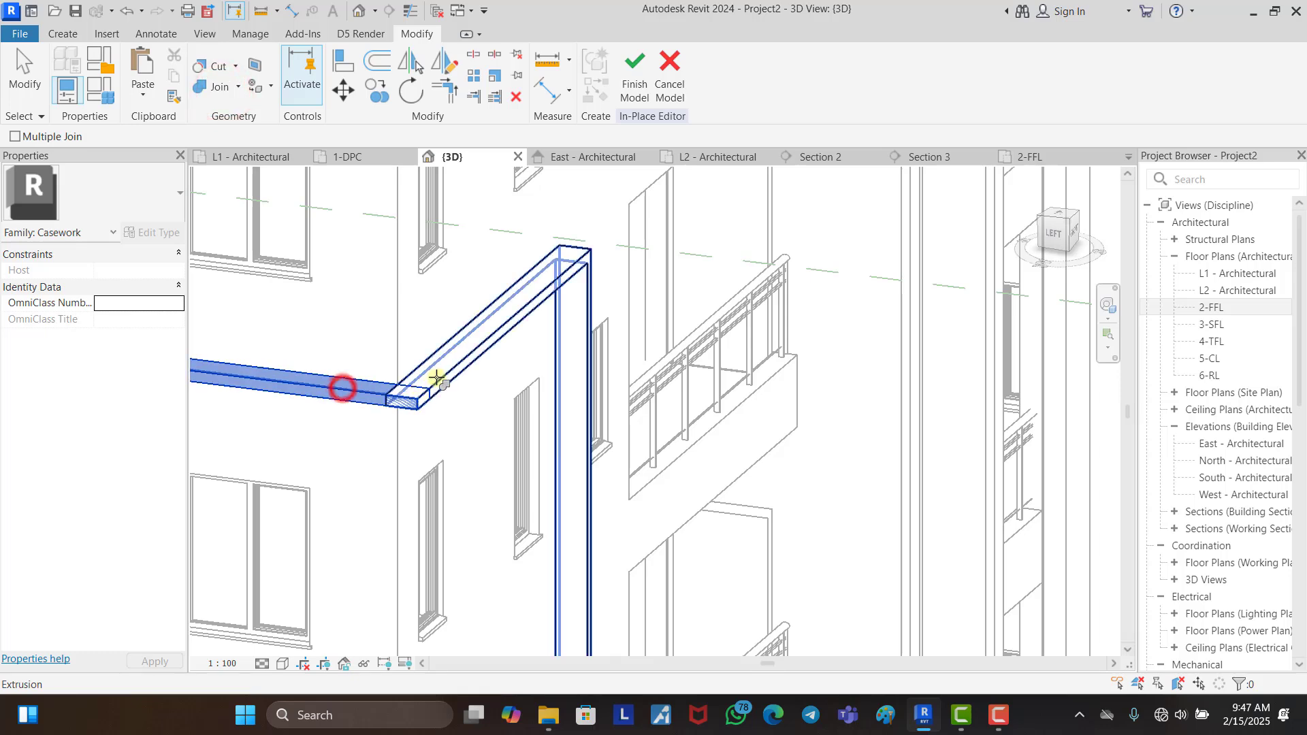
left_click(436, 378)
scroll(423, 277, "down", 2)
scroll(423, 584, "down", 2)
scroll(429, 388, "down", 1)
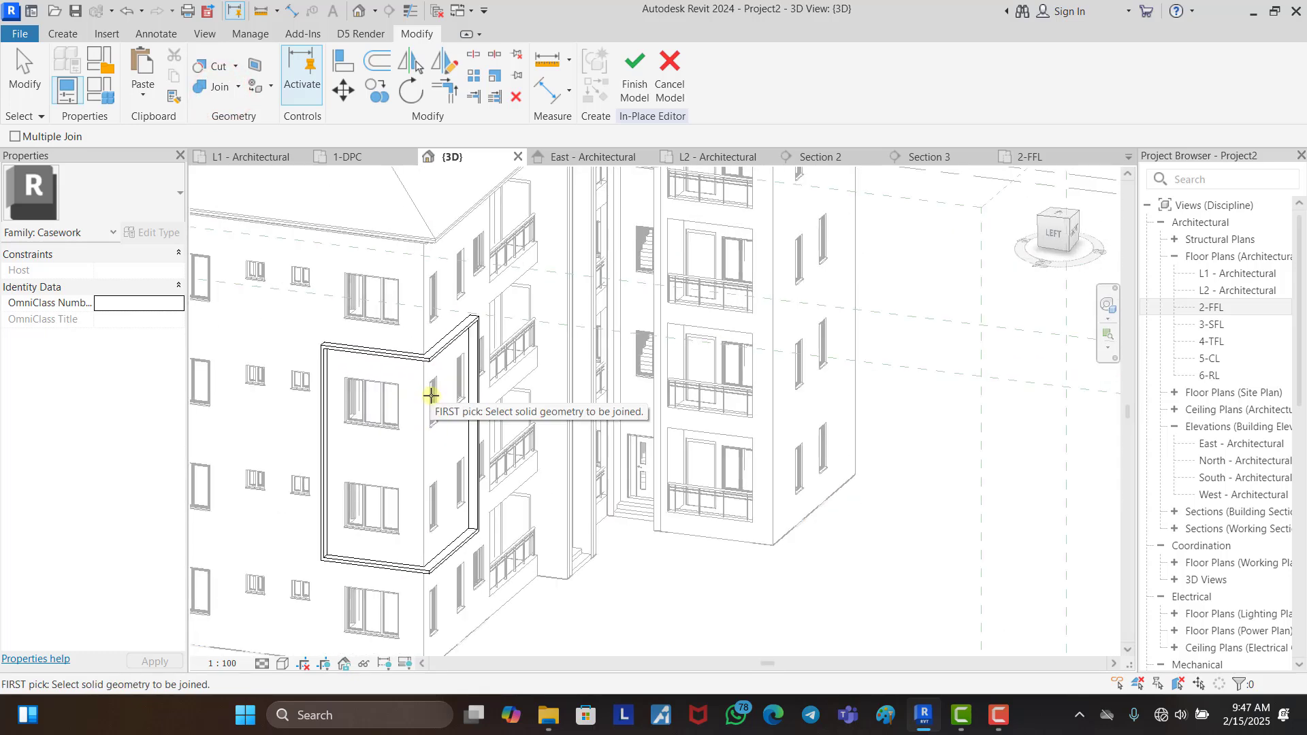
key("Escape")
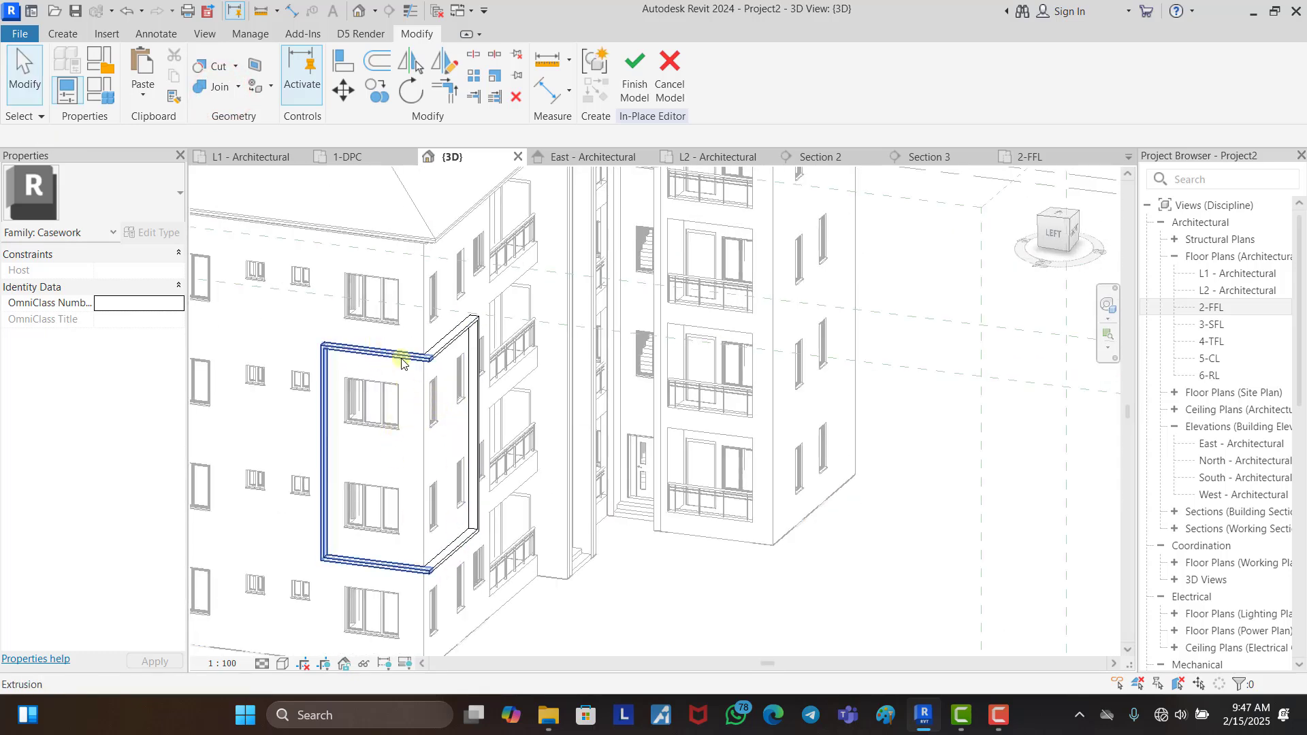
scroll(426, 357, "up", 2)
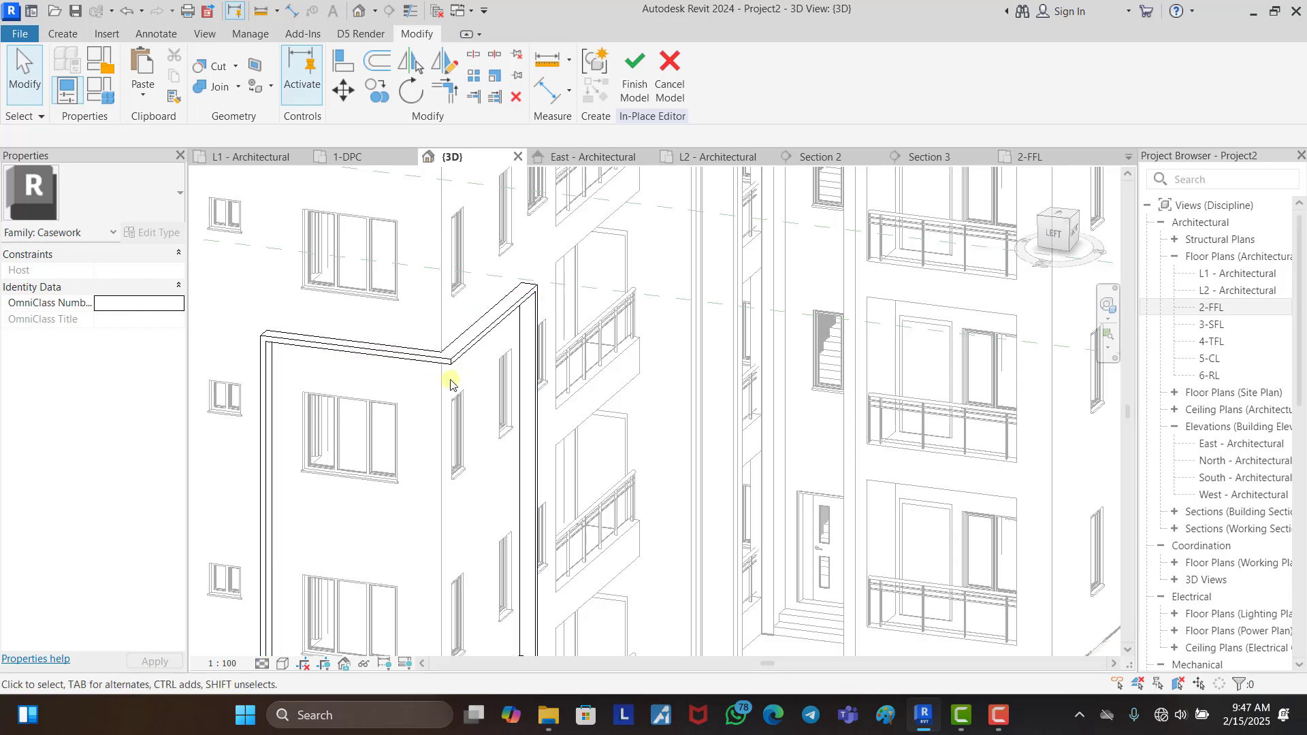
scroll(448, 361, "down", 2)
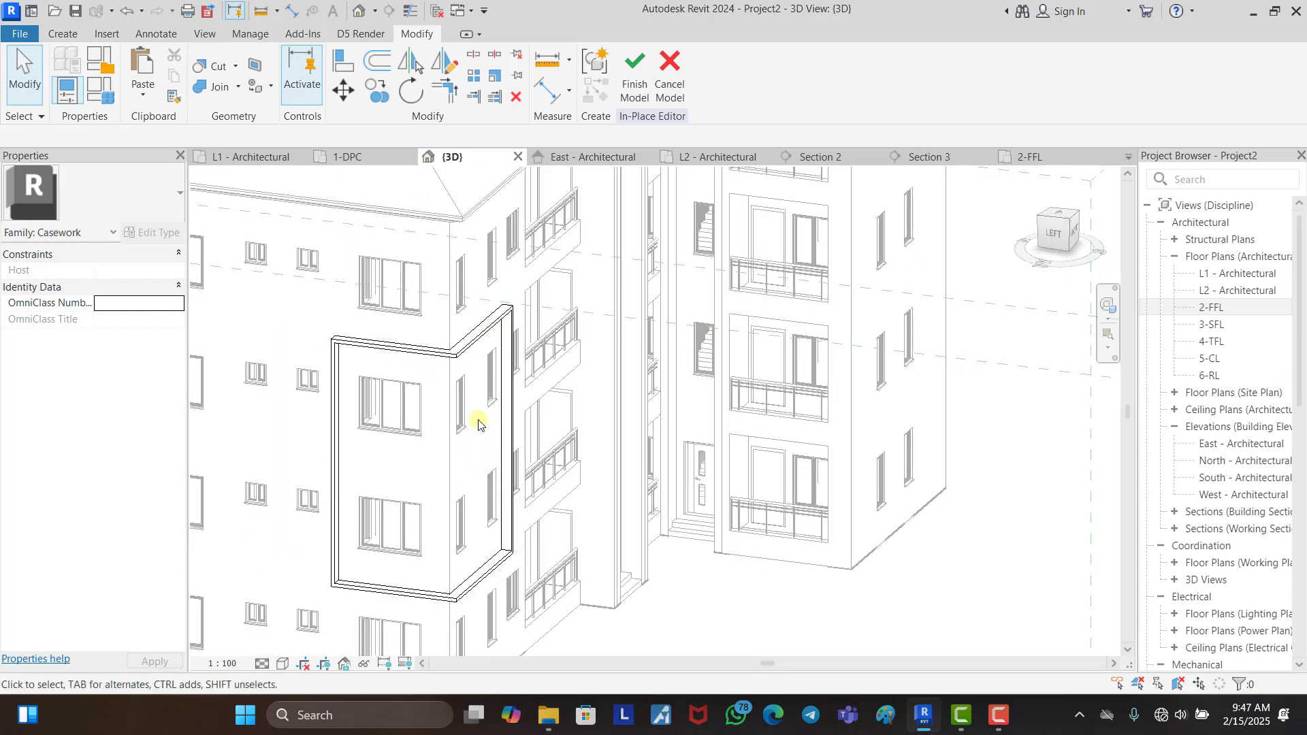
scroll(478, 424, "down", 1)
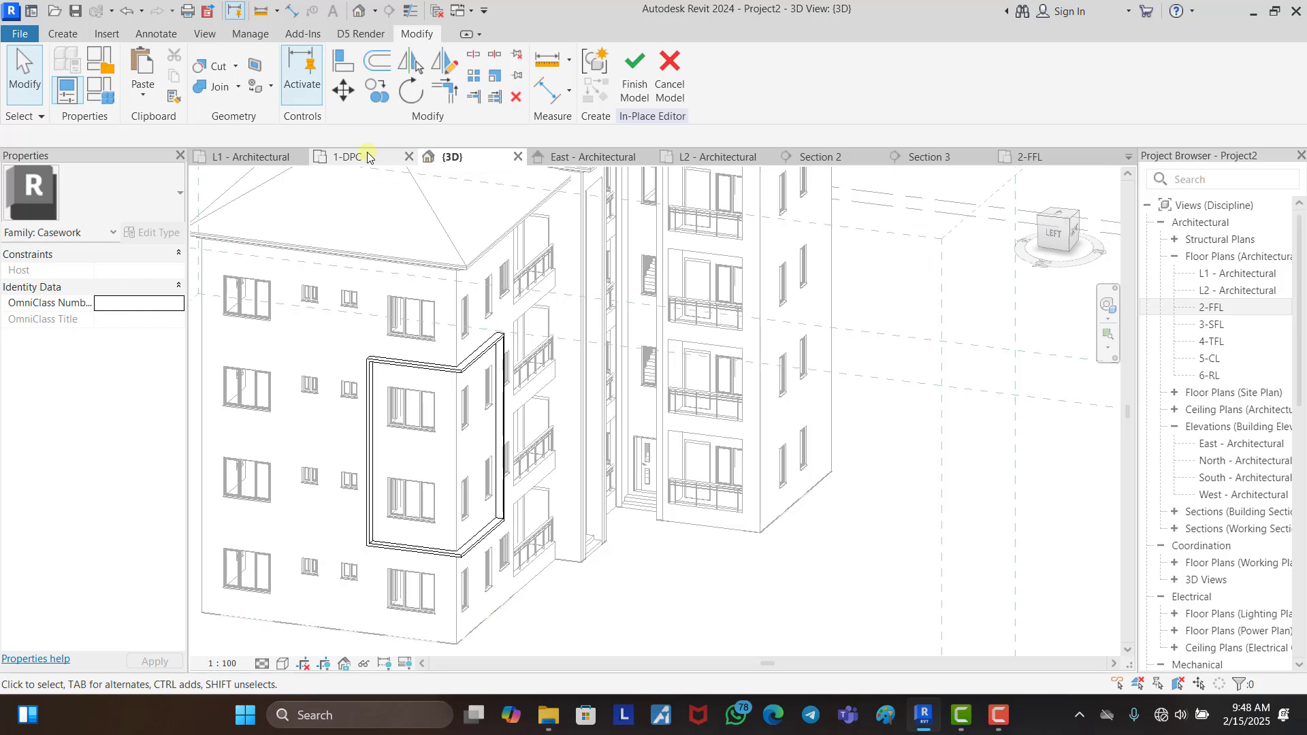
Step: Start a sweep in the L2 - Architectural plan and sketch an L-shaped path along the bedroom corner's outer wall faces, first leg about 3037.5 mm
left_click(728, 160)
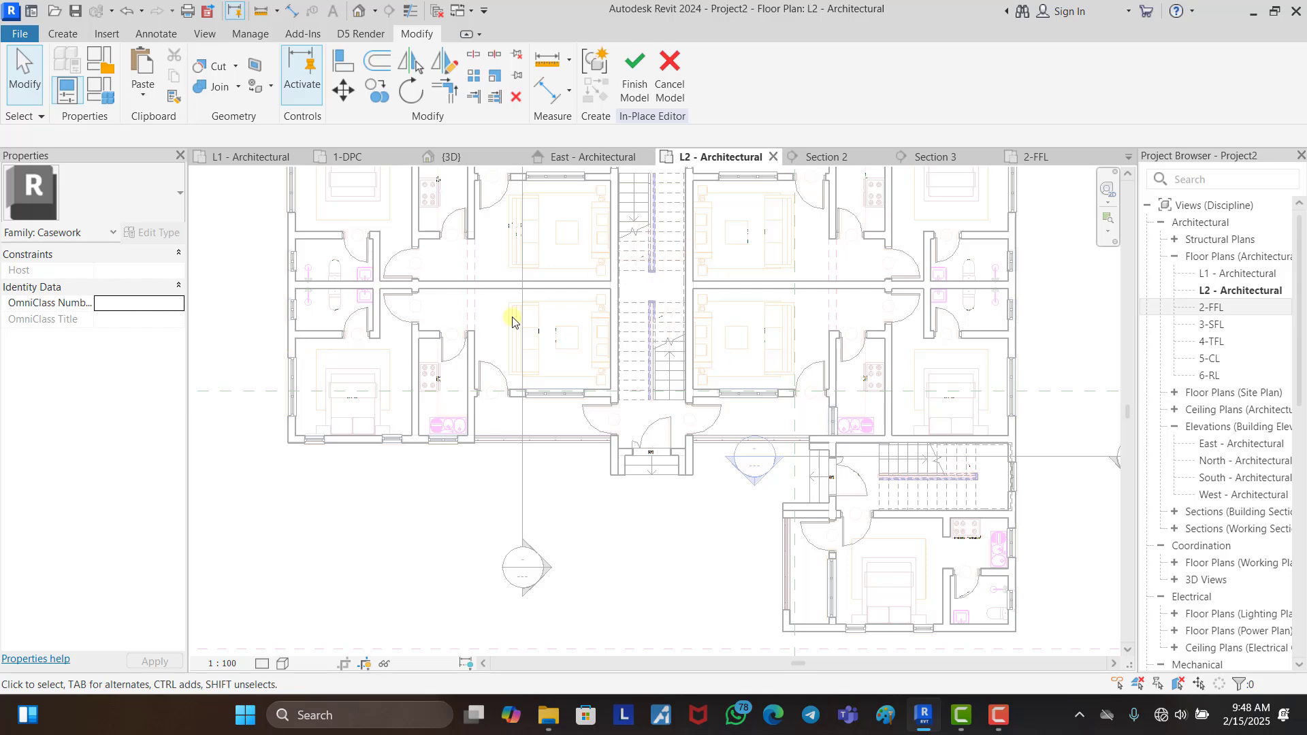
scroll(368, 321, "up", 2)
scroll(443, 371, "down", 3)
scroll(473, 370, "up", 5)
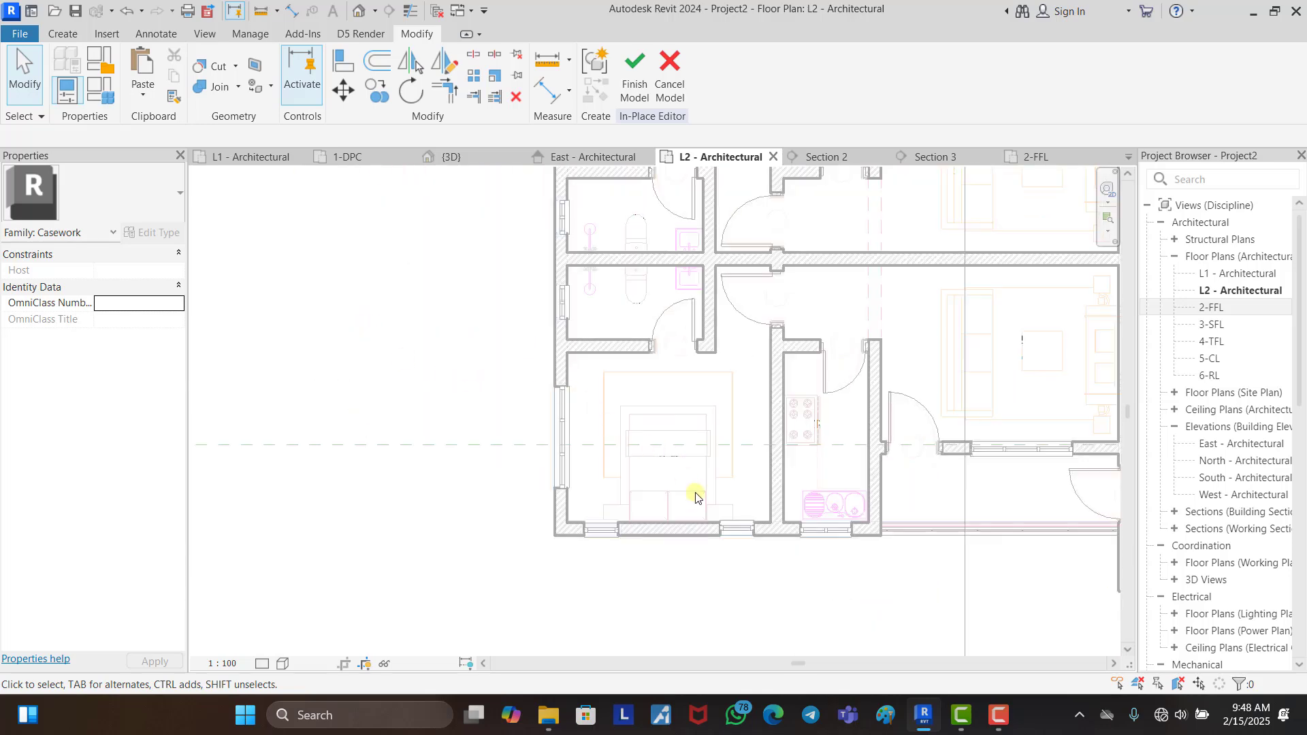
scroll(695, 497, "up", 1)
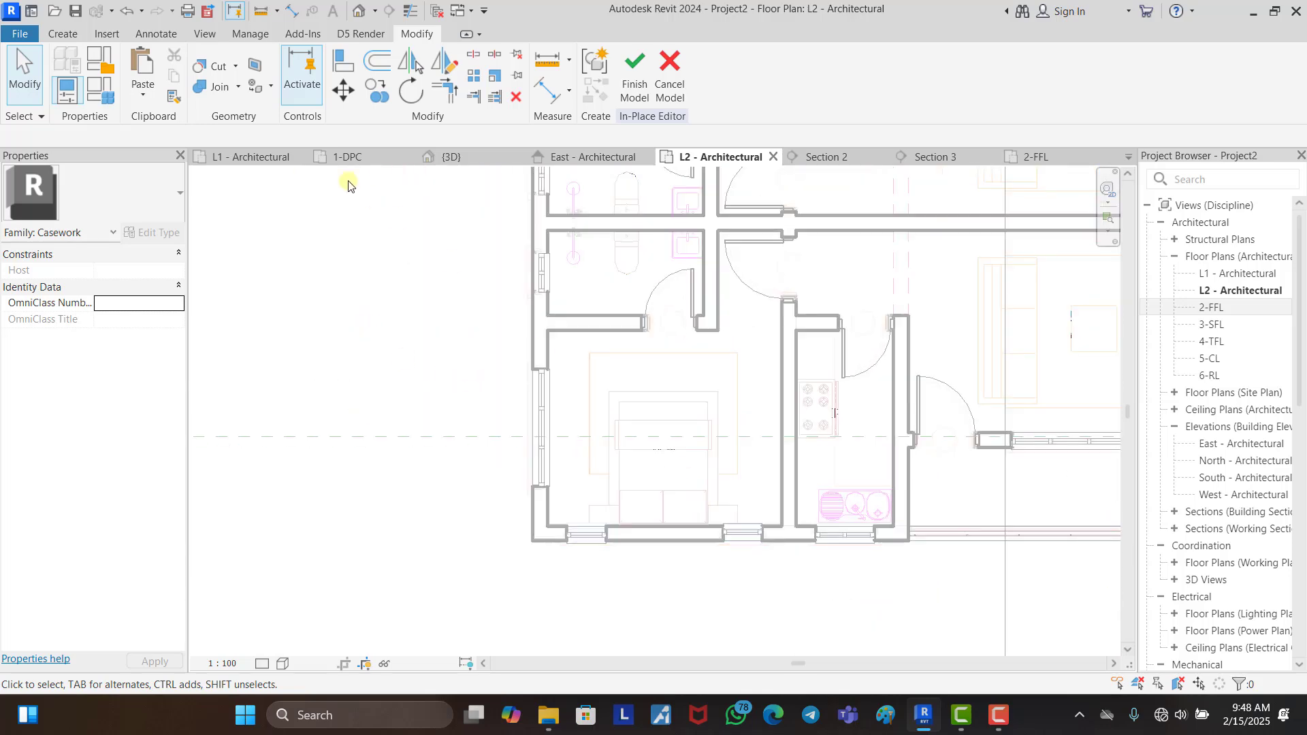
left_click(66, 34)
left_click(261, 68)
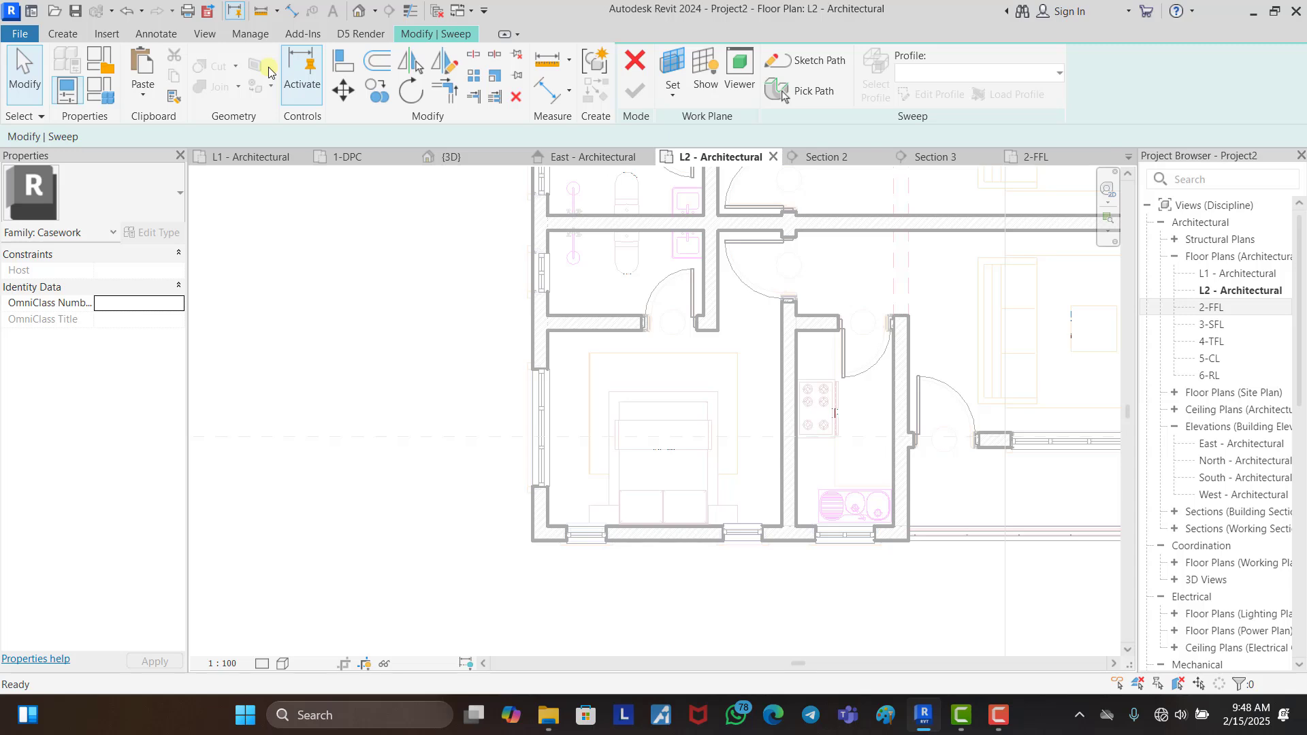
left_click(824, 61)
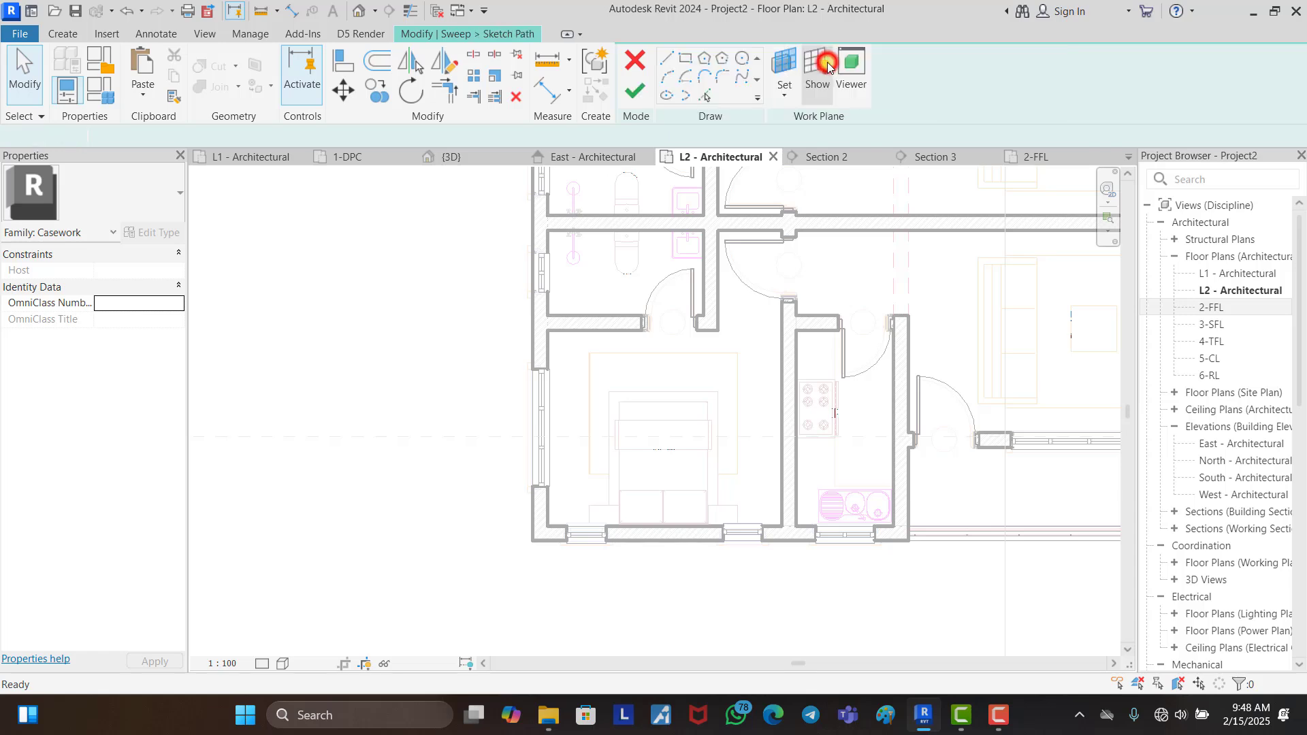
left_click(528, 342)
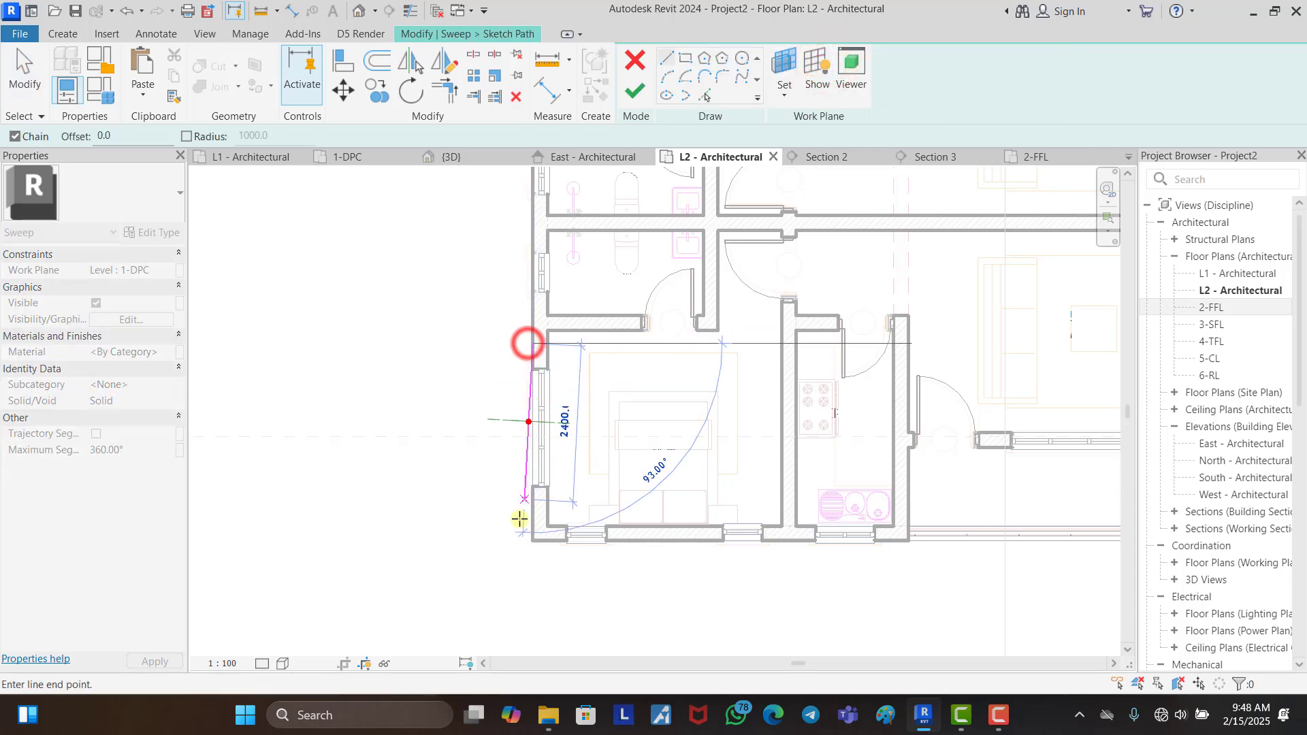
left_click(533, 542)
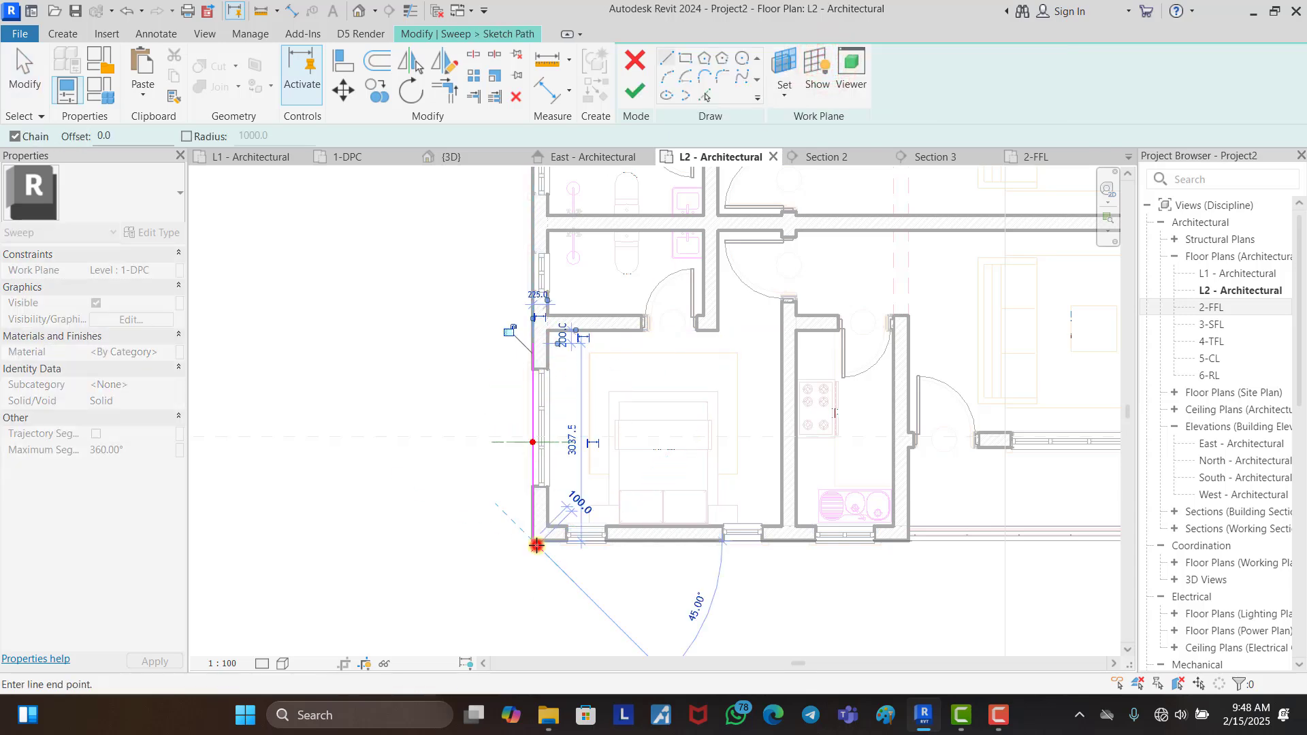
left_click(669, 542)
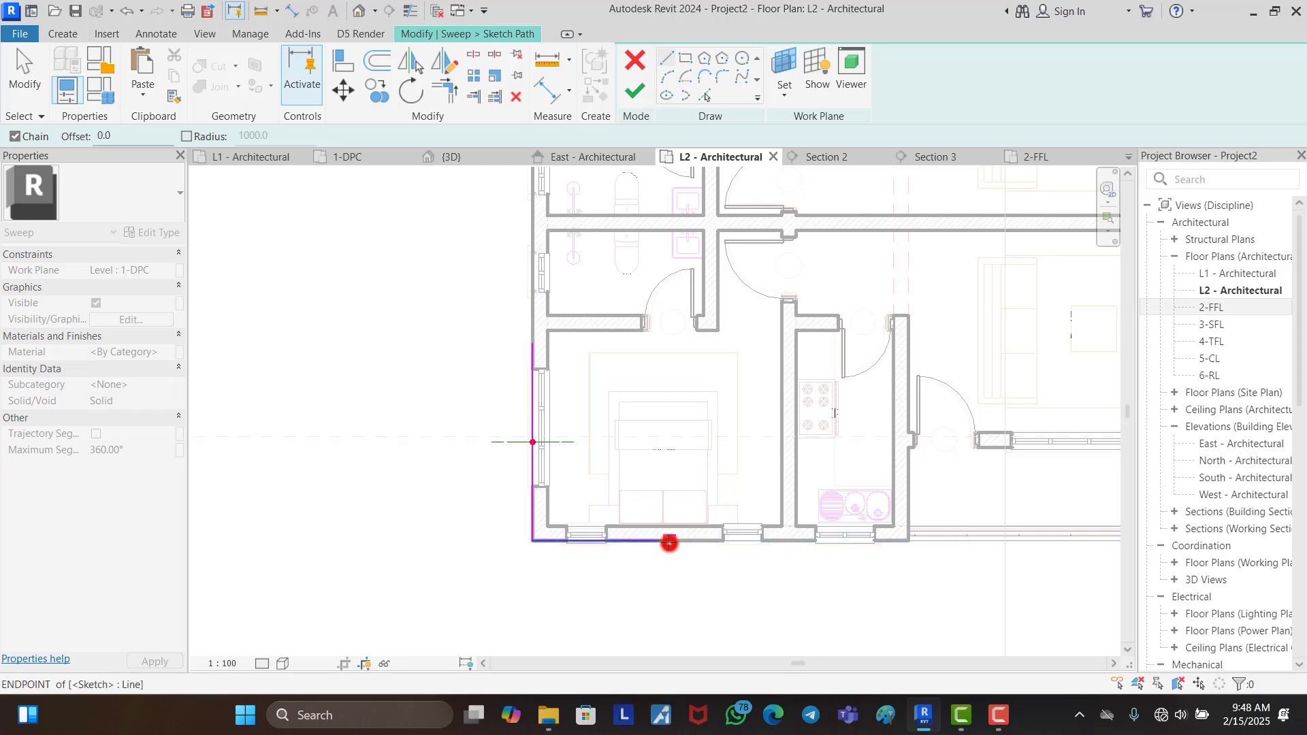
key("Escape")
key("Escape")
Step: Set the path's leg along the large bedroom window wall to 2100 mm and finish the sweep path
left_click(532, 387)
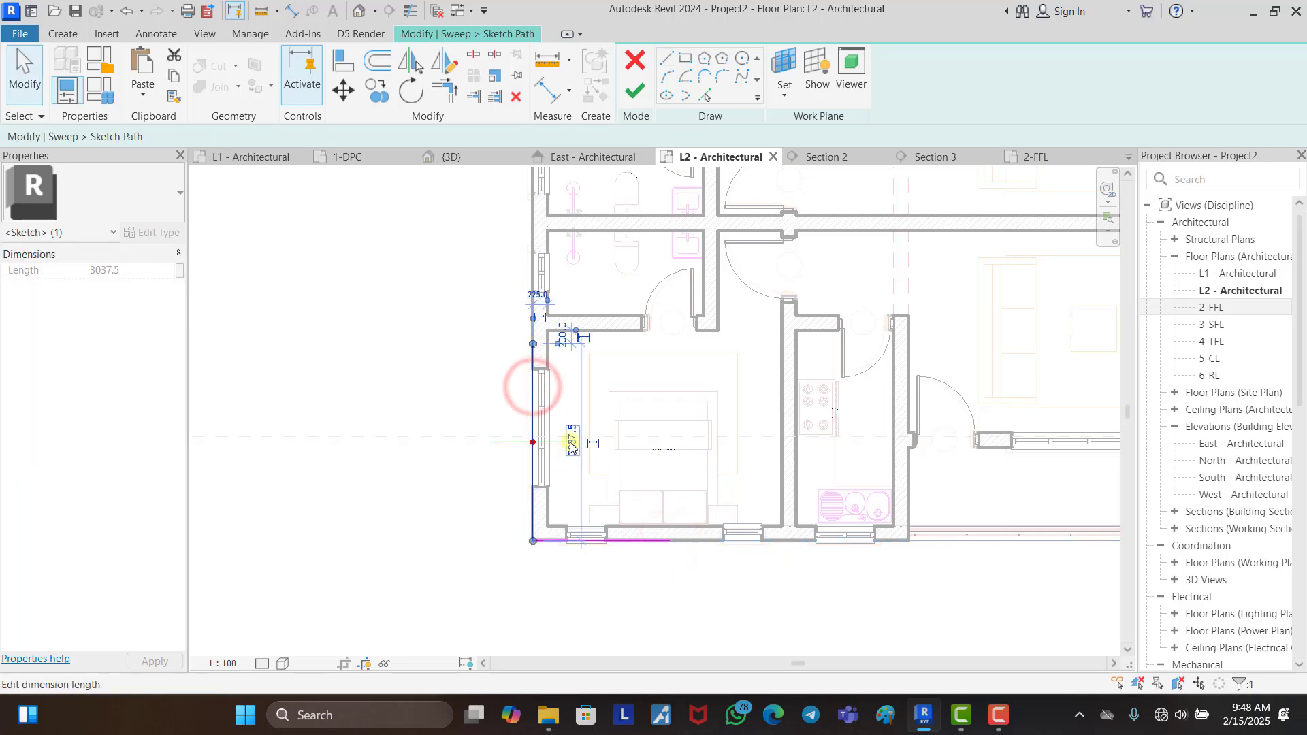
left_click(571, 441)
type("2100")
key("Return")
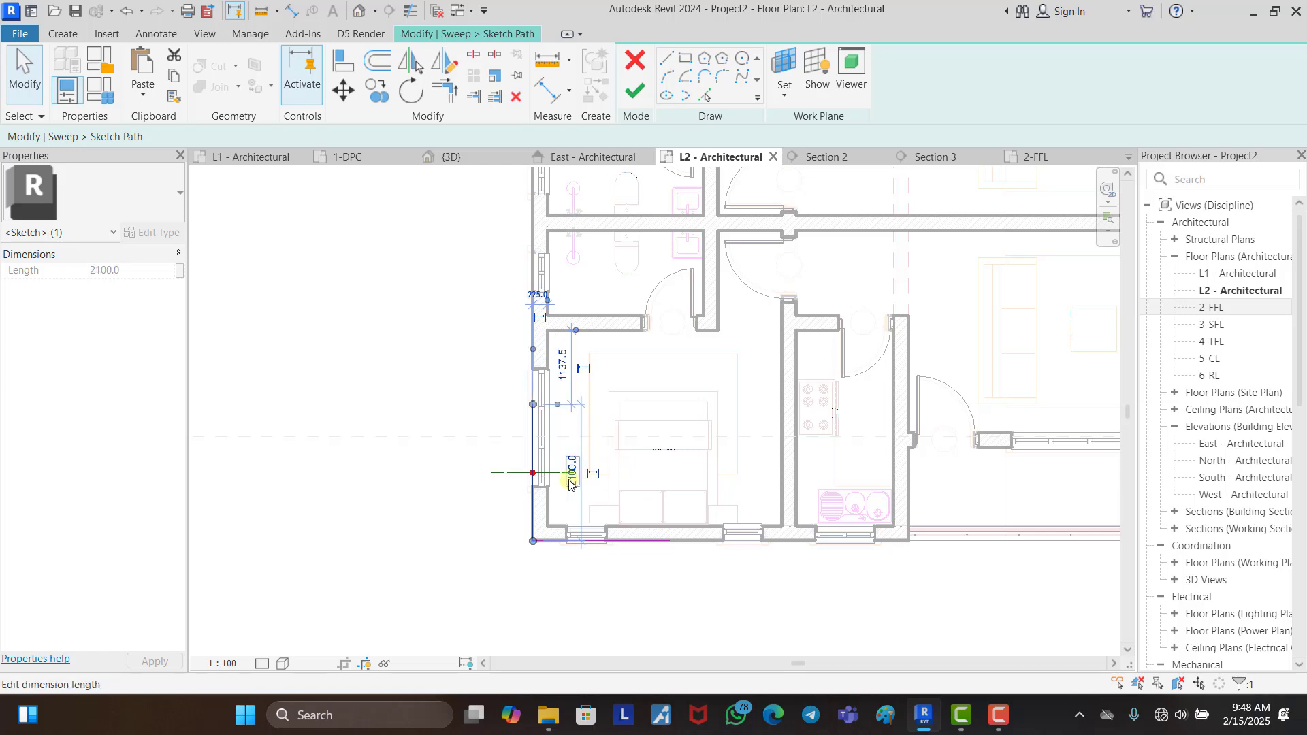
left_click(466, 460)
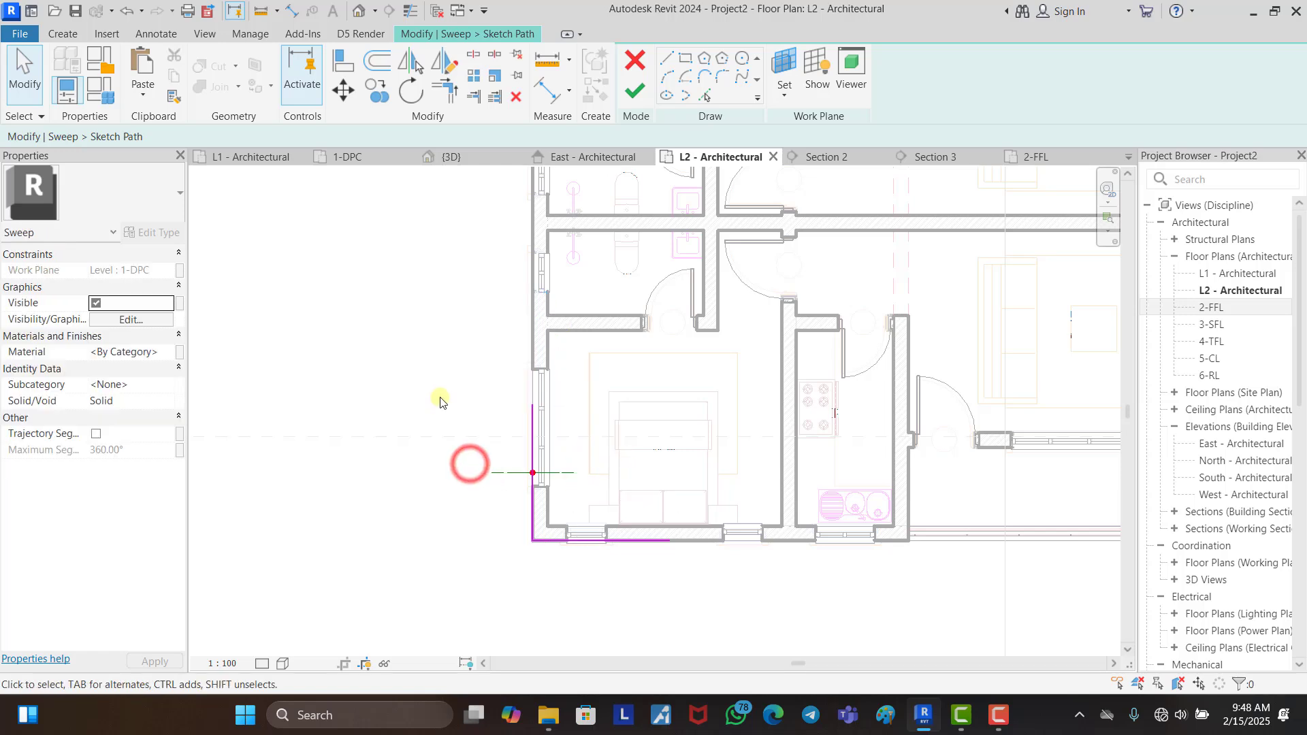
left_click(635, 93)
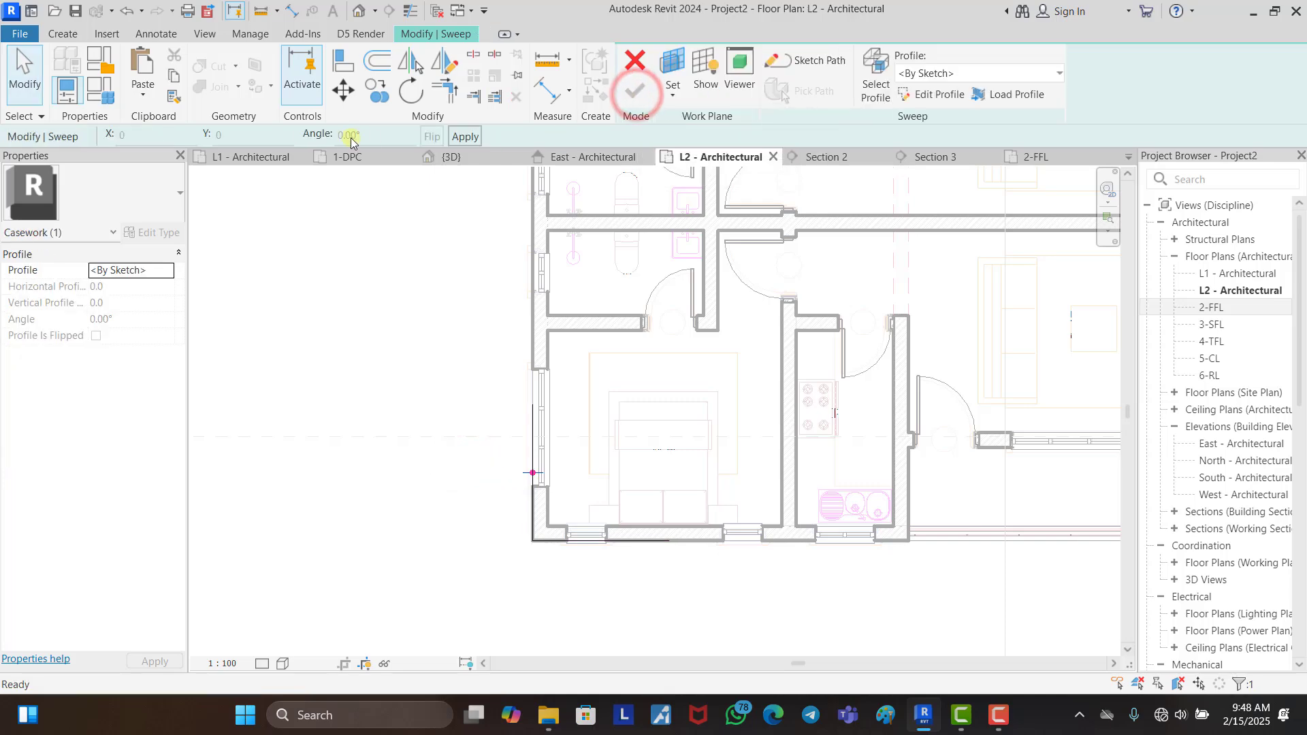
Step: Begin the sweep profile in the front 3D view with a line at the upper window's sill and a vertical line about 175 mm outside the wall
left_click(474, 157)
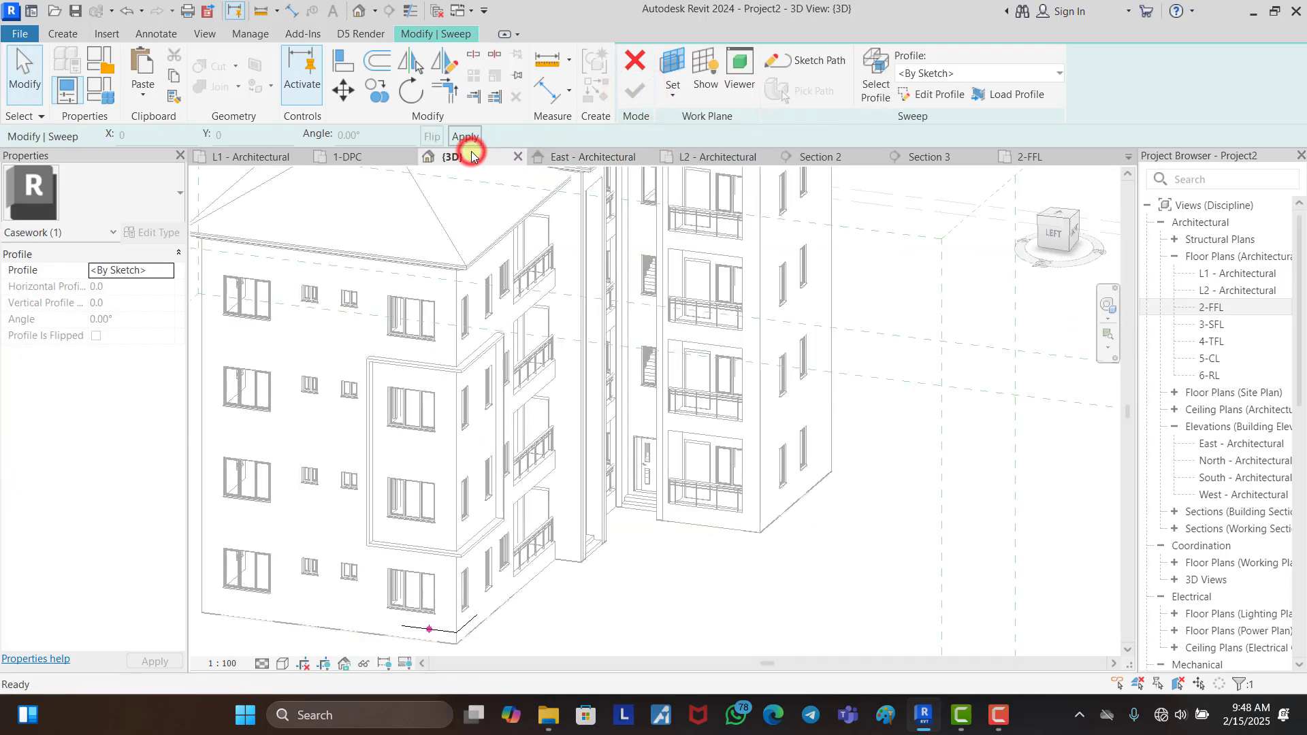
left_click(1073, 242)
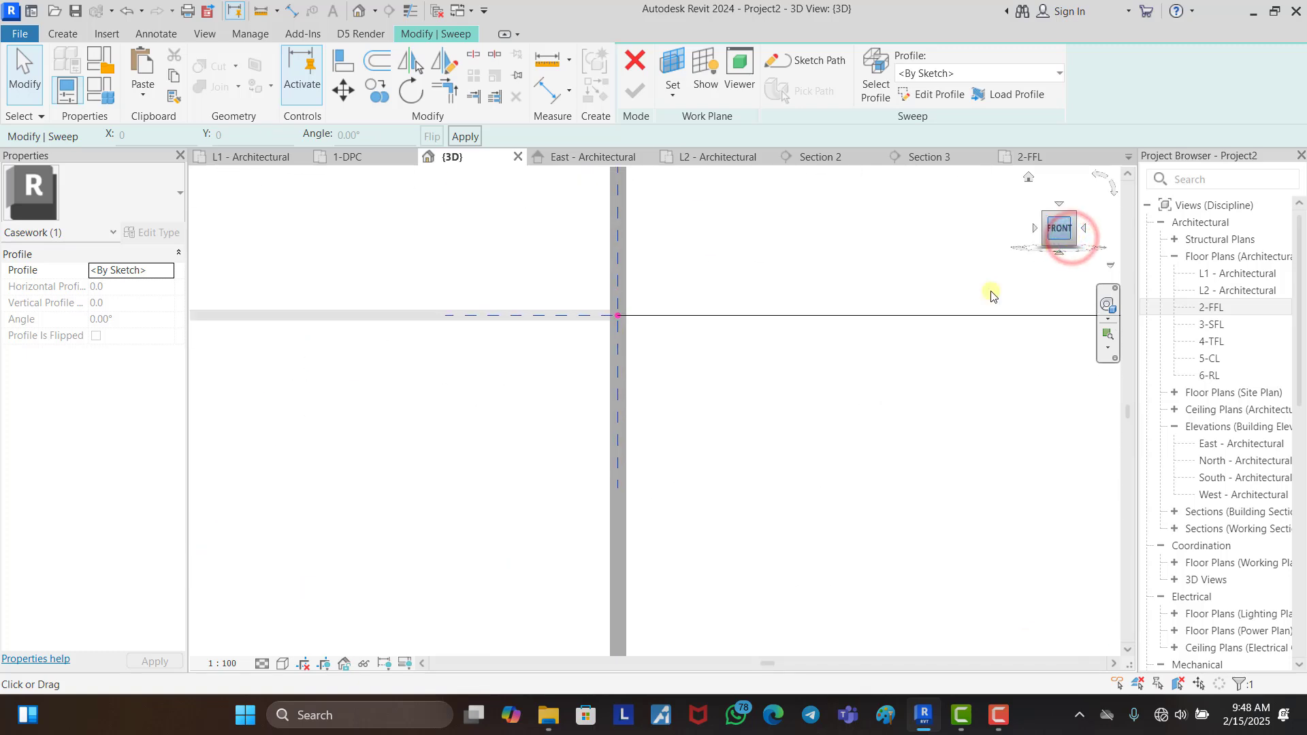
scroll(615, 489, "up", 5)
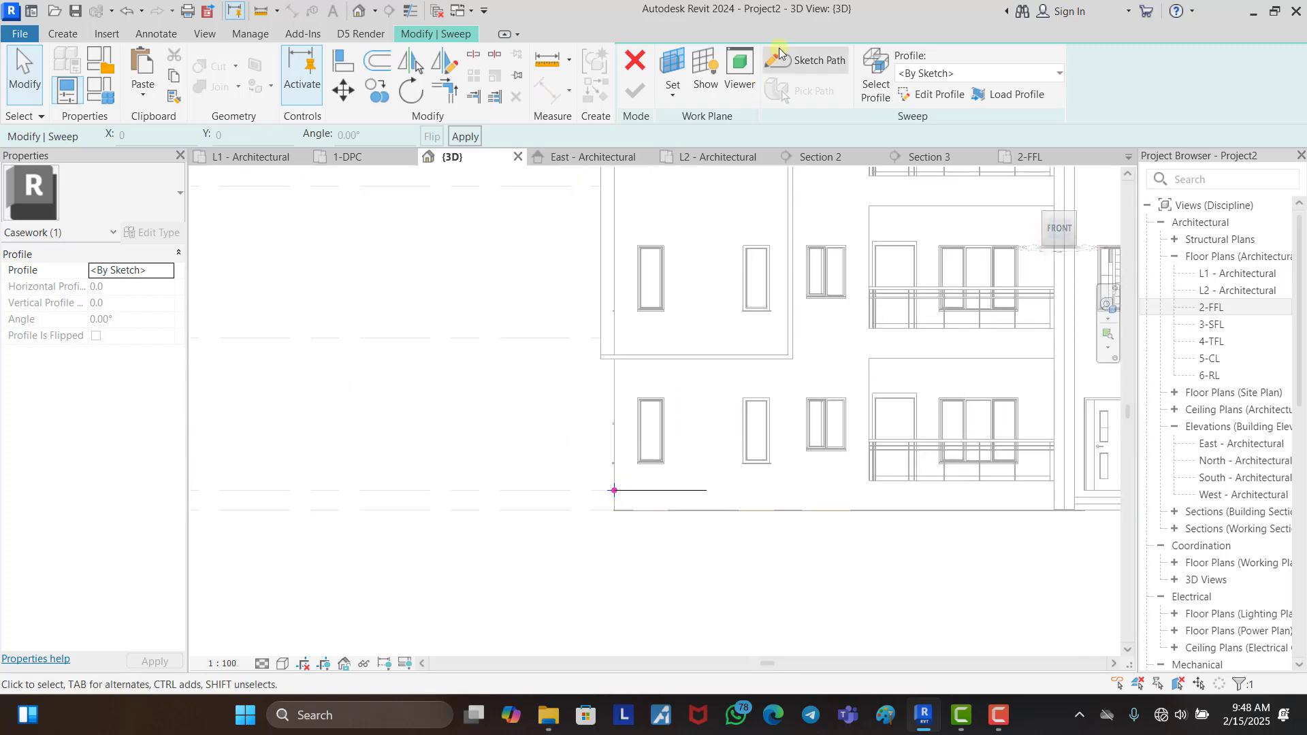
left_click(931, 94)
scroll(607, 242, "up", 6)
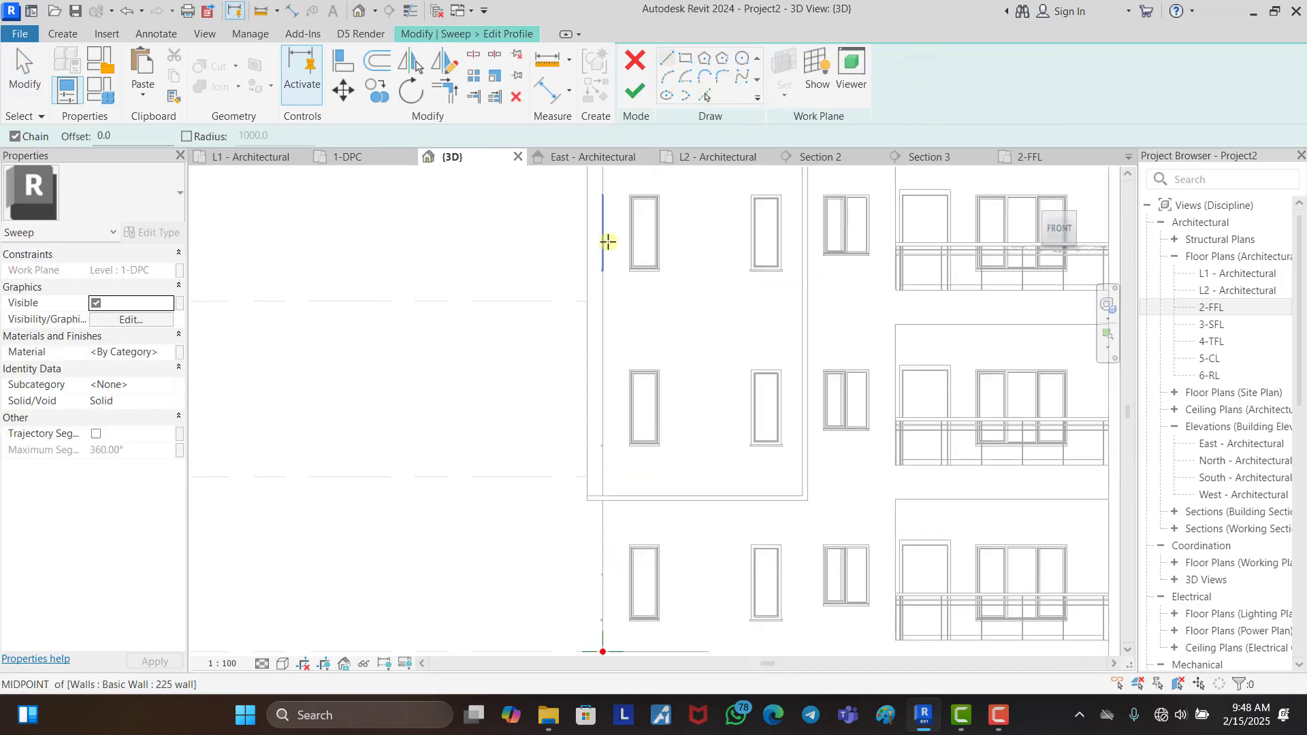
left_click(693, 296)
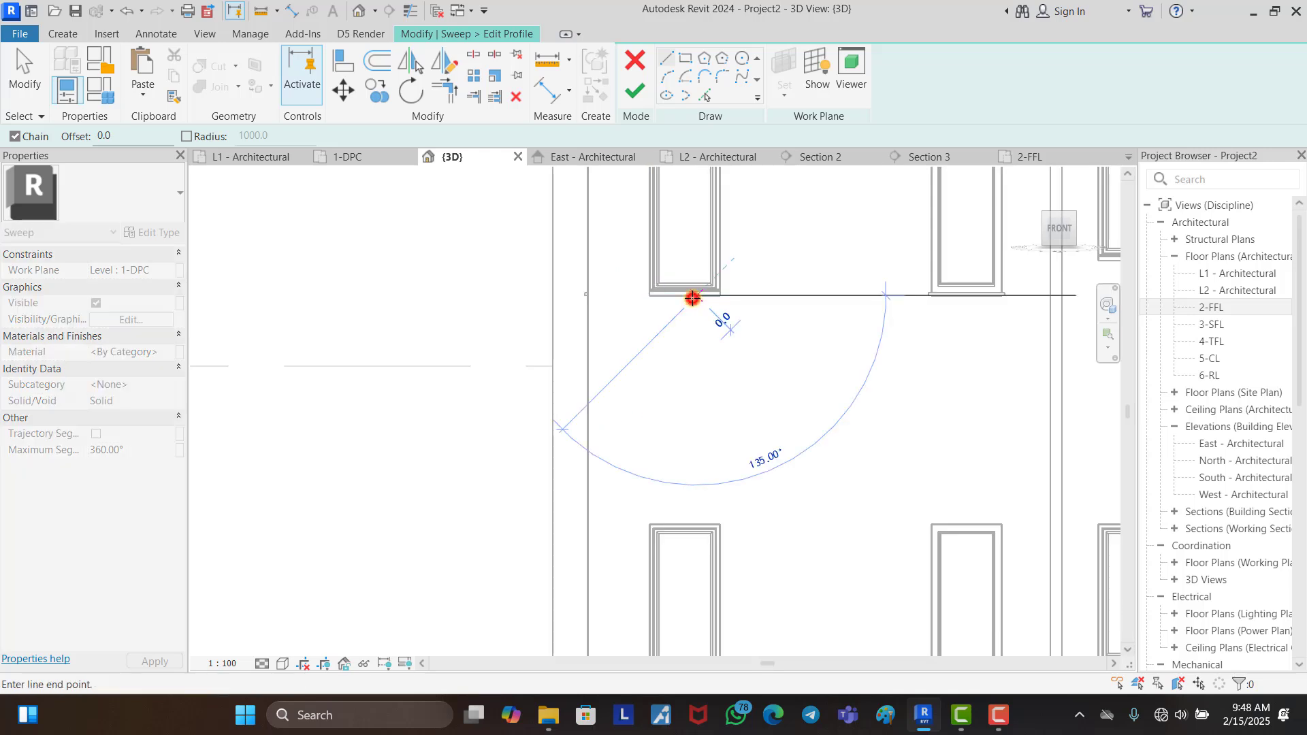
left_click(569, 295)
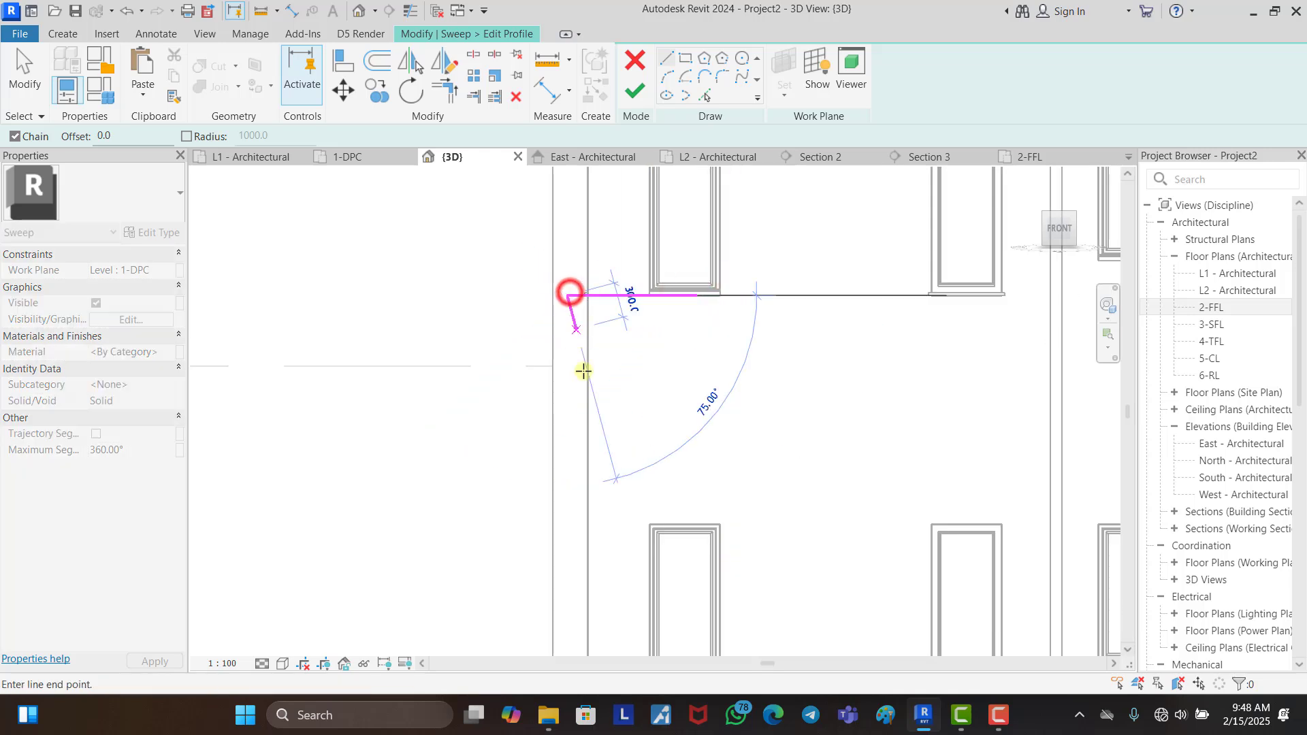
left_click(566, 532)
key("Escape")
key("Escape")
Step: Add a profile line level with the lower window's head and a vertical line along the wall face between both horizontals
key("l")
key("i")
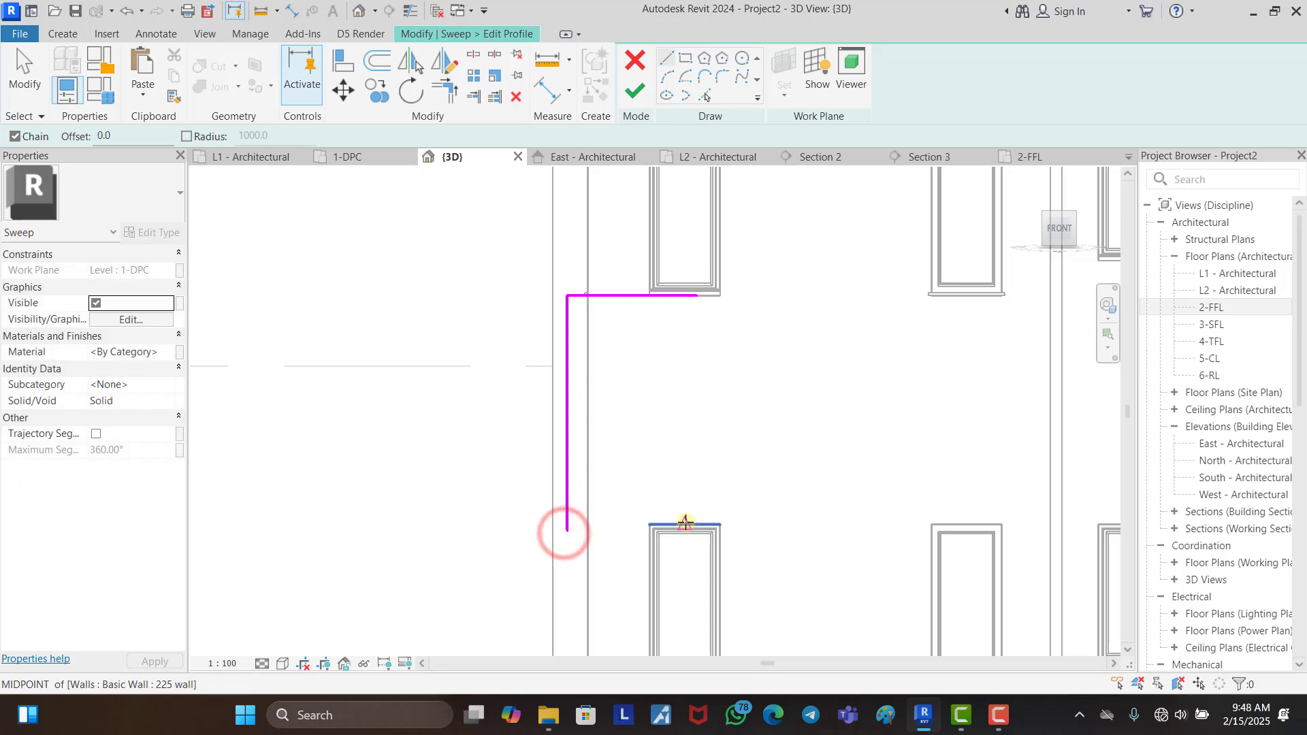
left_click(683, 525)
left_click(565, 524)
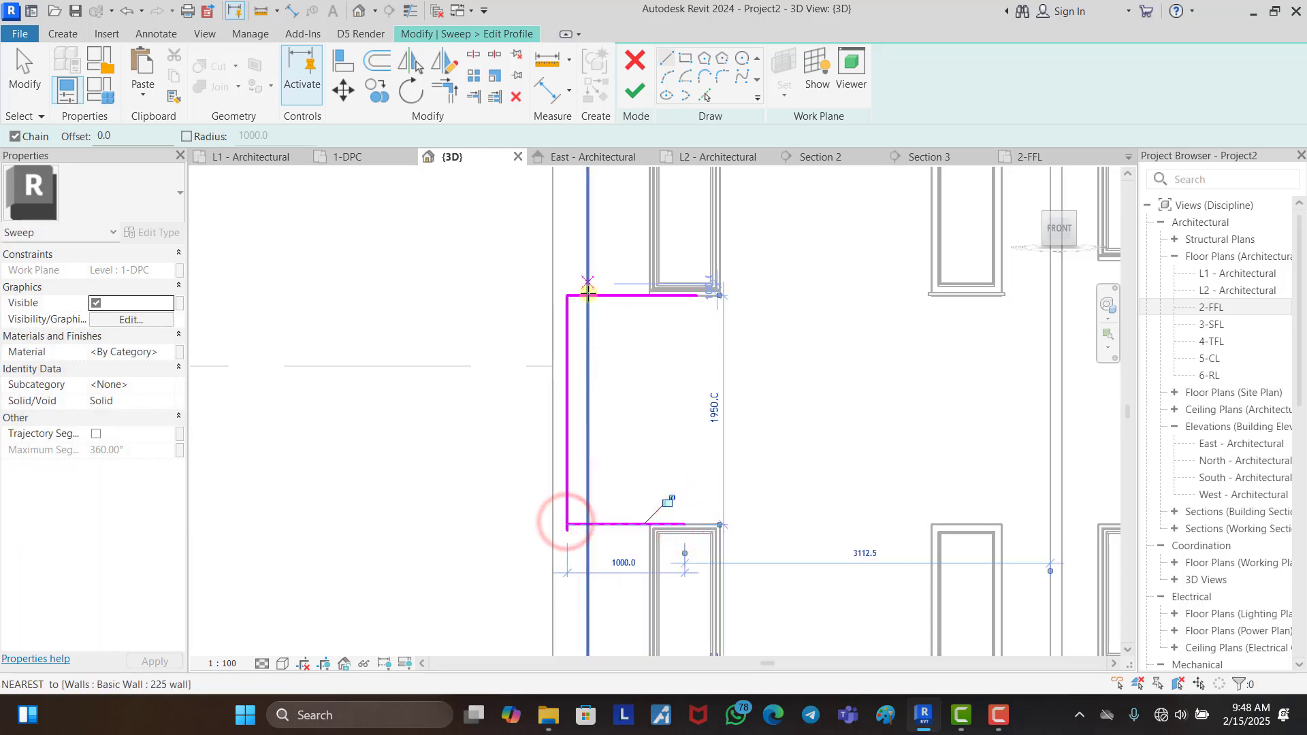
left_click(587, 294)
left_click(588, 522)
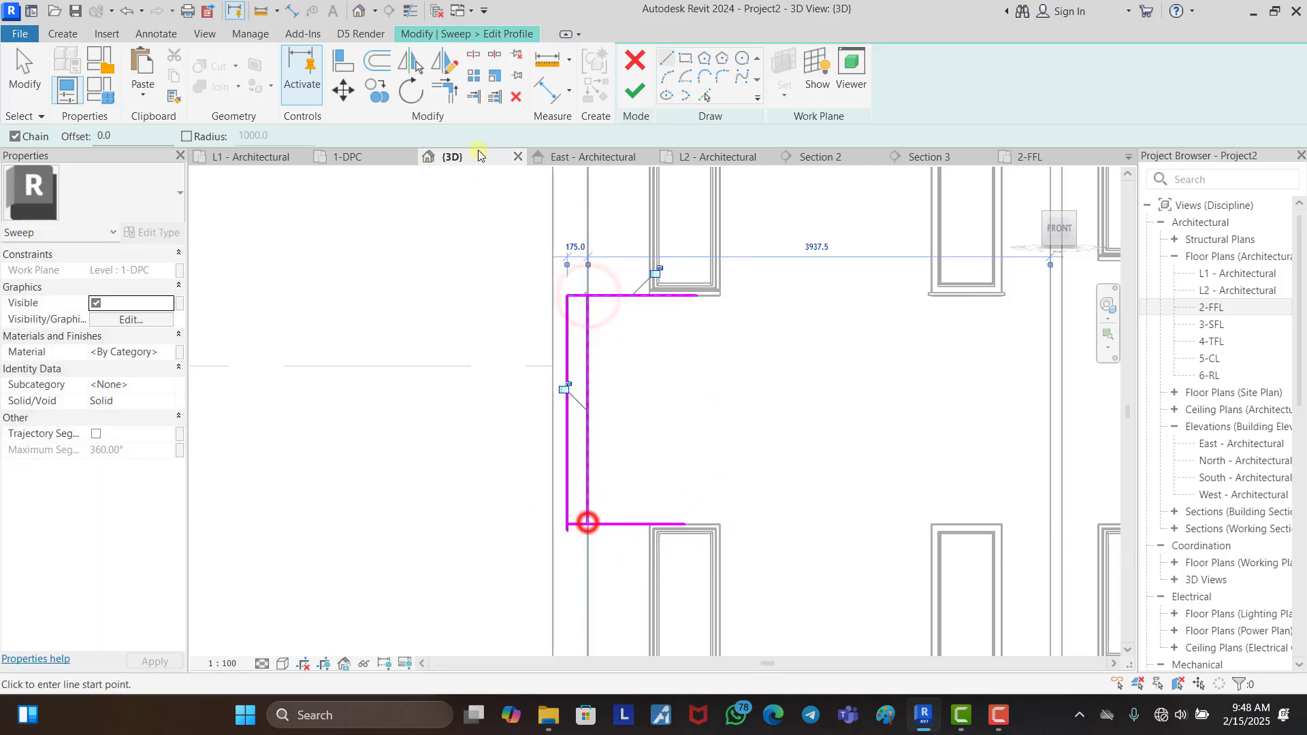
Step: Trim the profile lines at their corners into a closed narrow rectangle between the upper and lower windows
left_click(444, 90)
scroll(562, 315, "up", 5)
left_click(618, 281)
left_click(628, 316)
scroll(627, 316, "down", 3)
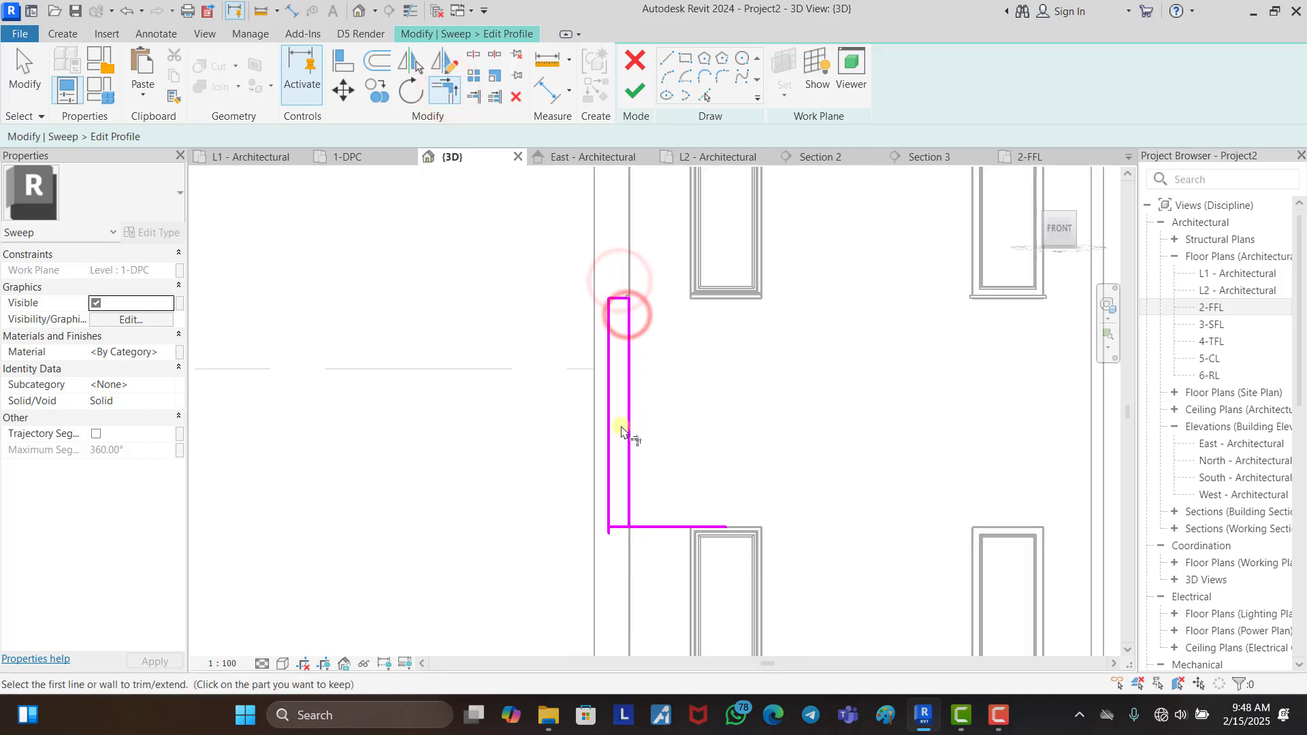
left_click(624, 443)
left_click(624, 525)
left_click(611, 509)
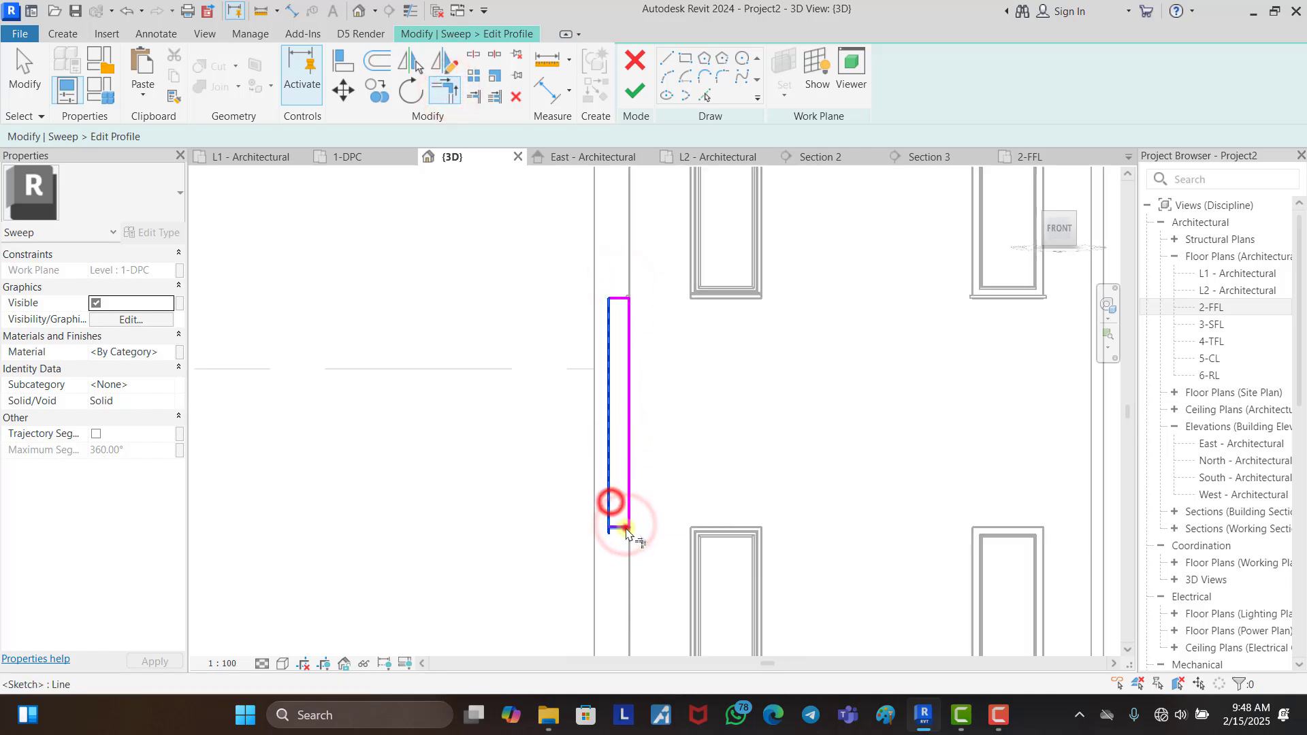
left_click(622, 525)
key("Escape")
Step: Set the profile's outer vertical line 125 mm from the wall face
left_click(610, 422)
left_click(618, 255)
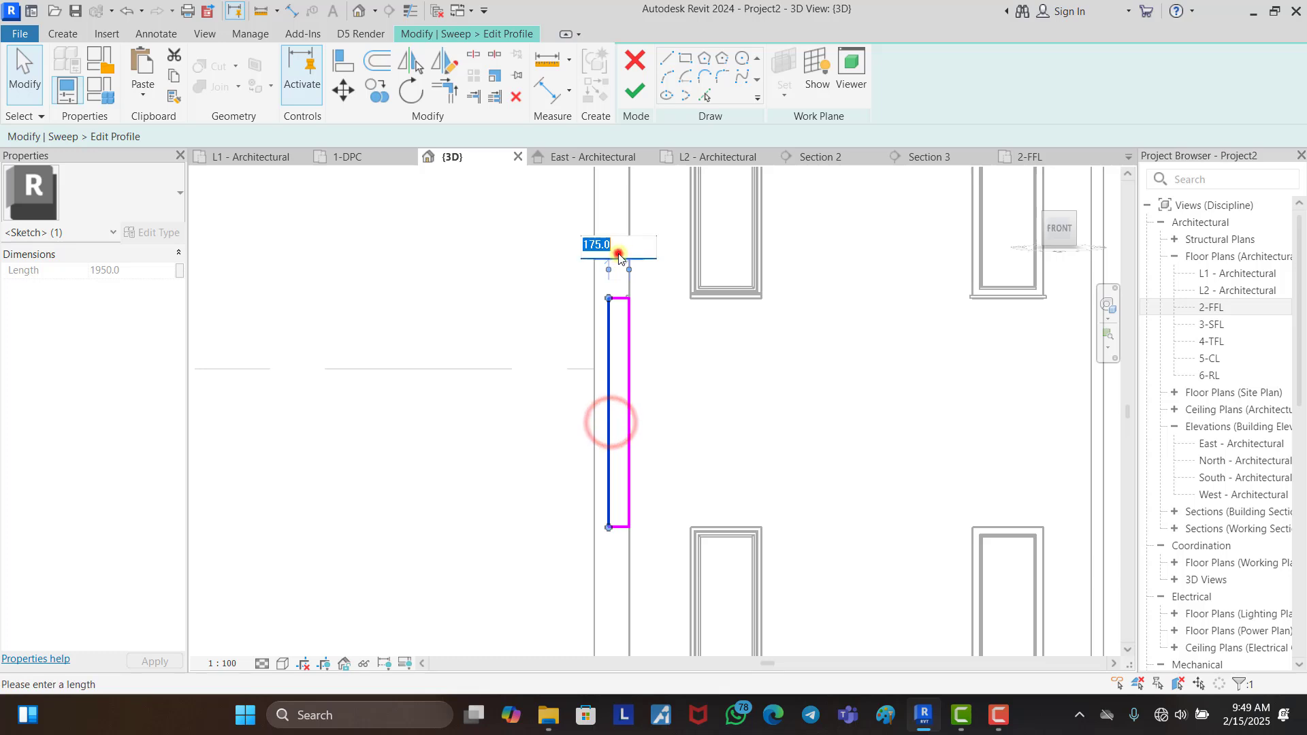
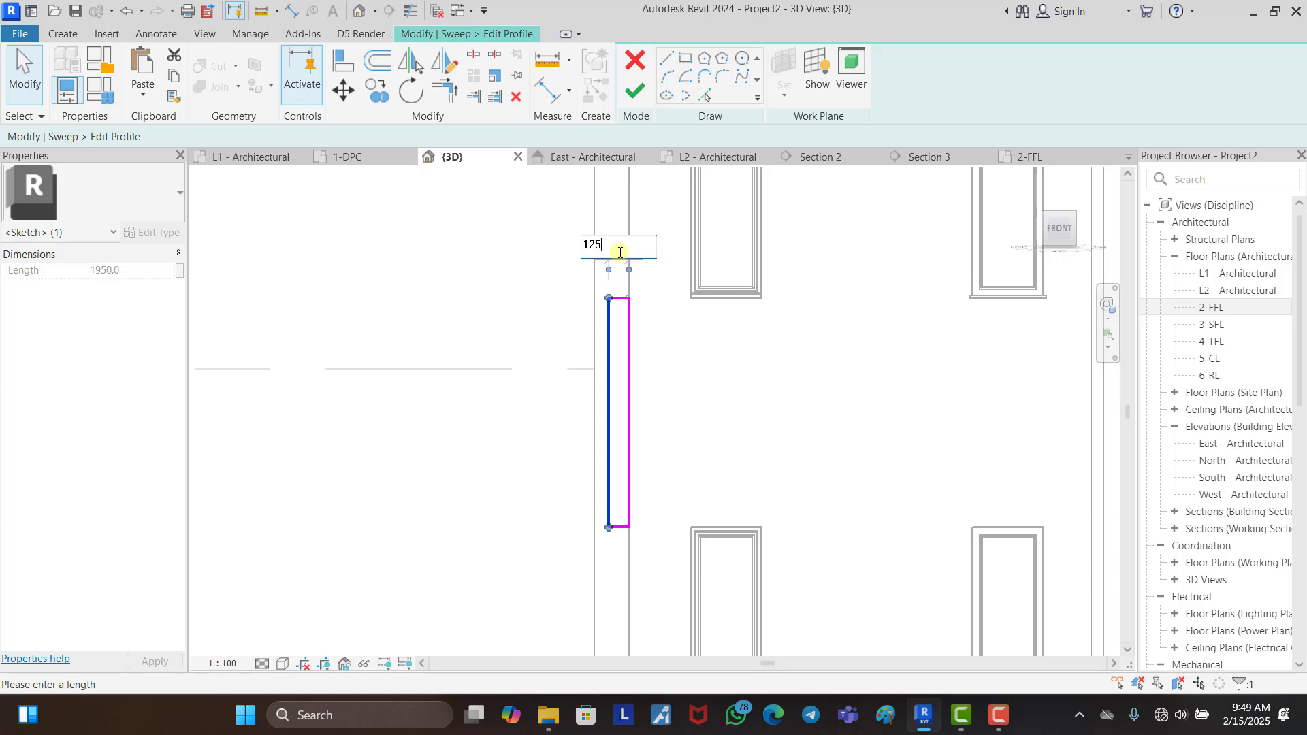
left_click(520, 277)
left_click(449, 257)
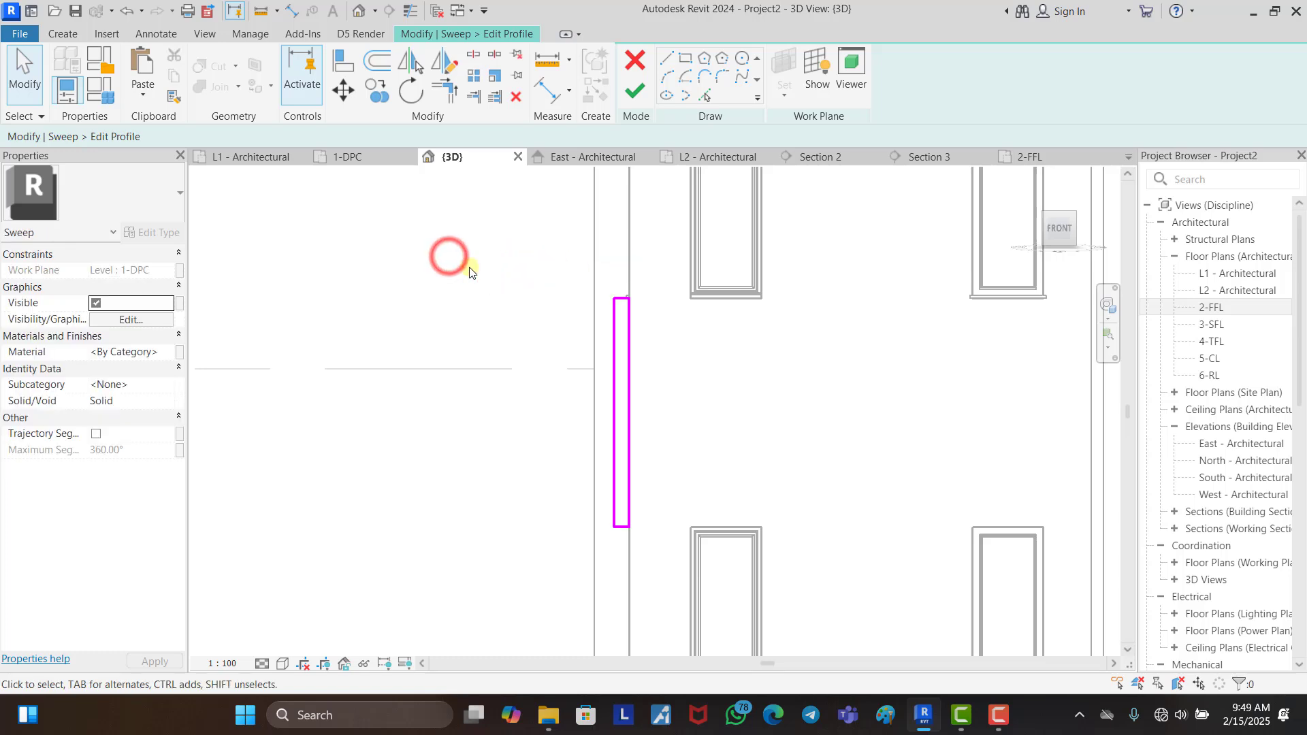
Step: Finish the profile sketch and complete the sweep as a panel wrapping the corner between the framed windows
scroll(449, 256, "down", 2)
left_click(630, 92)
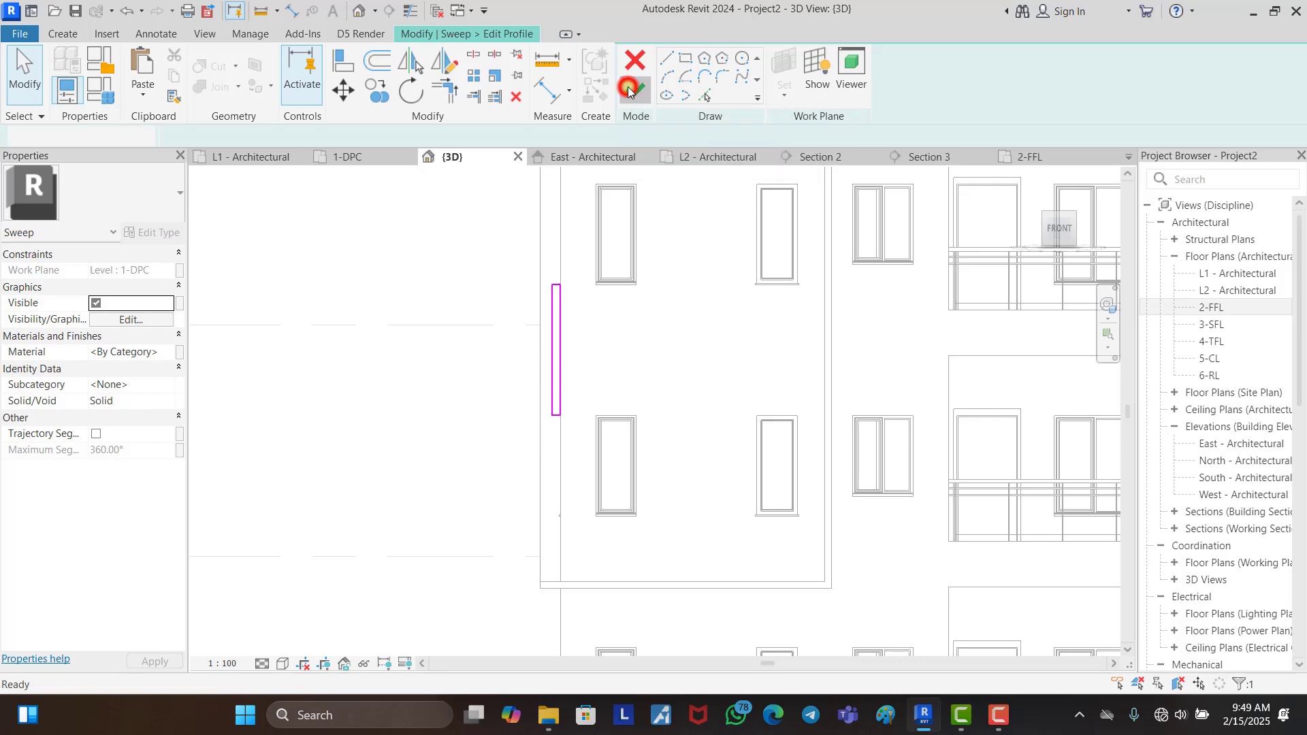
left_click(629, 90)
left_click(429, 274)
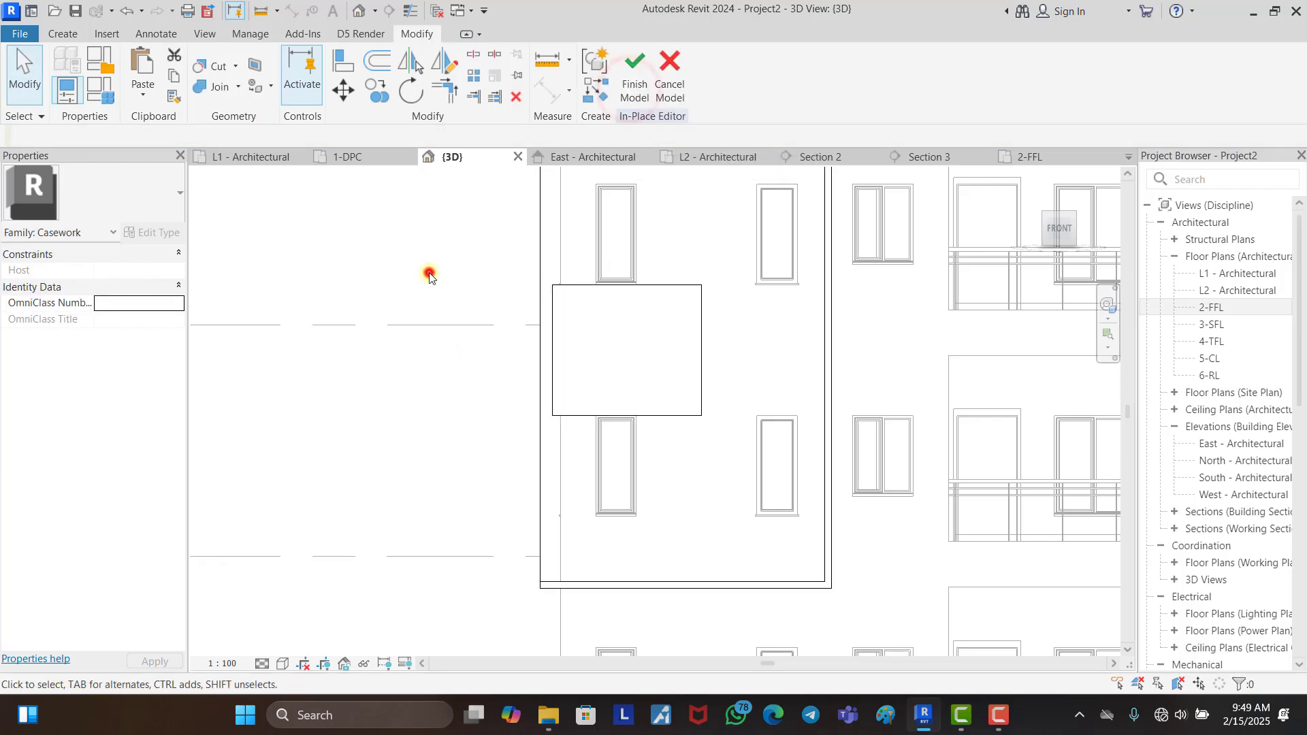
scroll(439, 354, "down", 3)
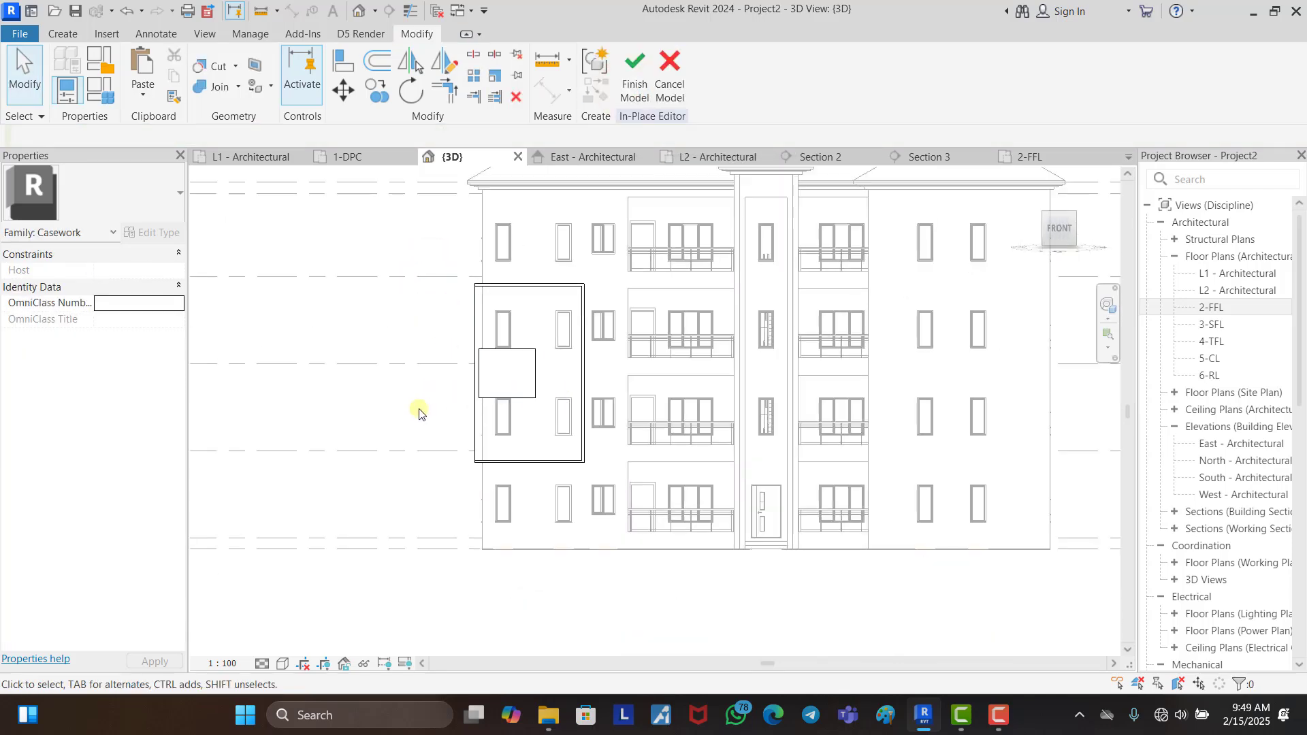
Step: Finish the in-place model containing the corner frame and the swept panel
middle_click_drag(352, 350, 475, 507, "shift")
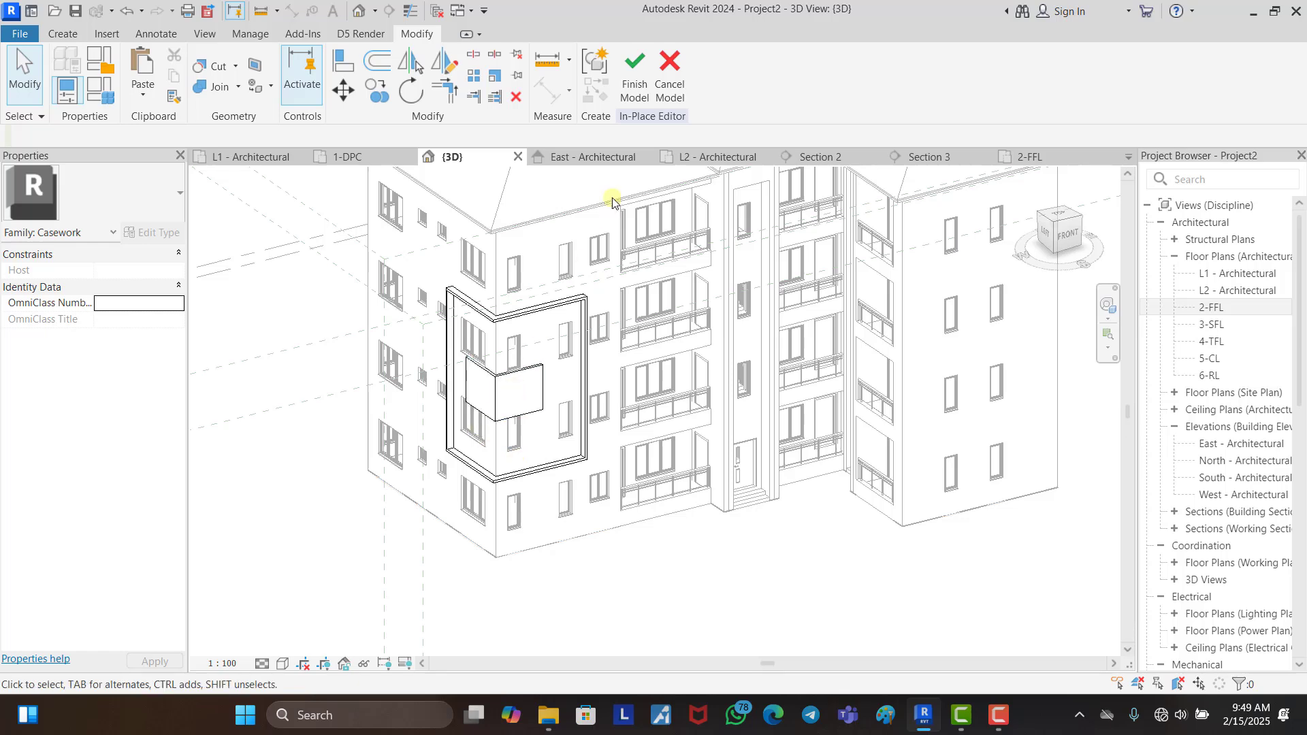
left_click(633, 87)
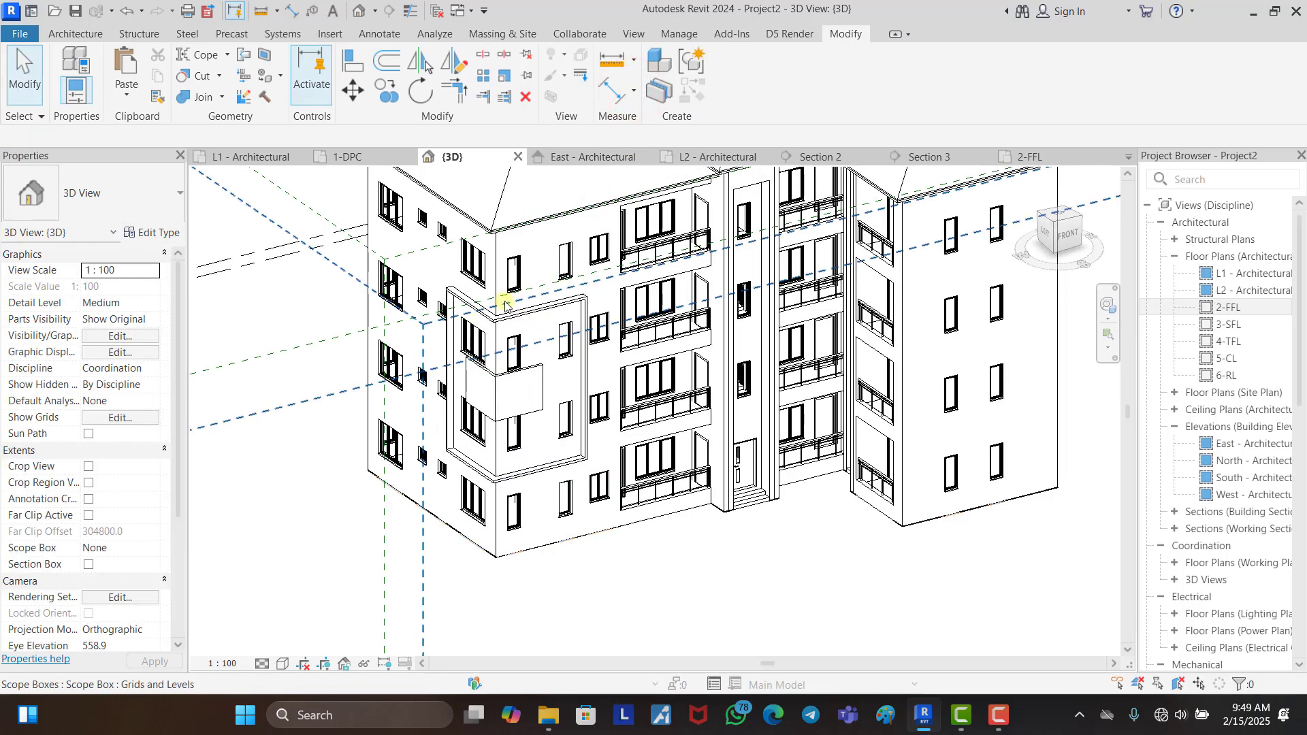
scroll(666, 445, "down", 3)
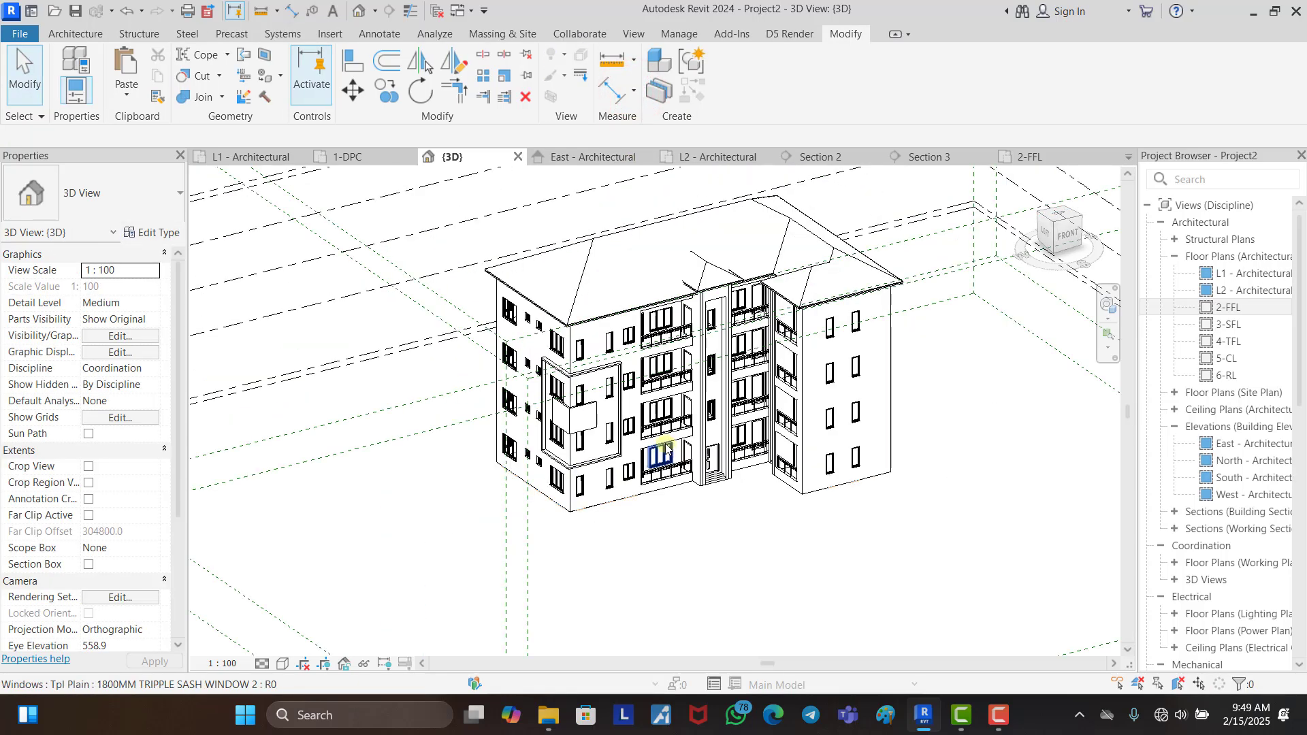
scroll(586, 375, "up", 2)
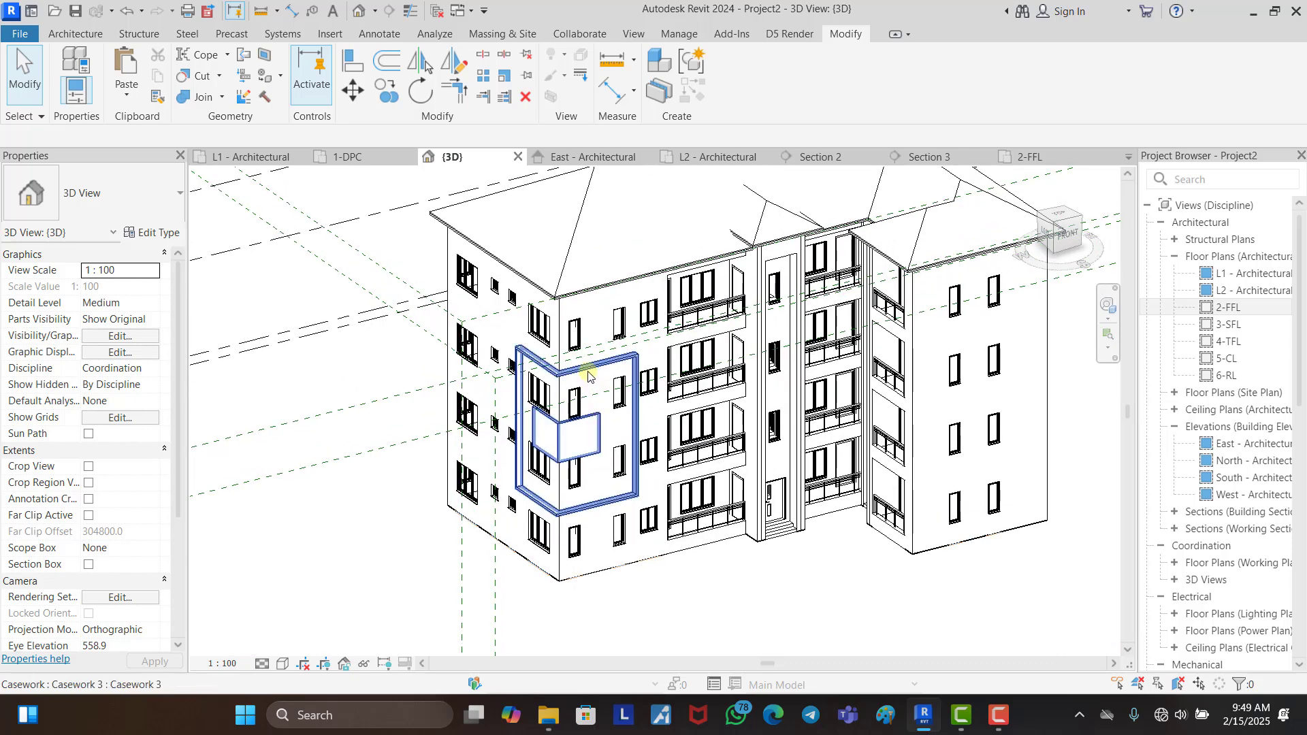
Step: Reopen the in-place corner model for editing and select the swept panel between the upper and lower windows
left_click(588, 375)
double_click(600, 366)
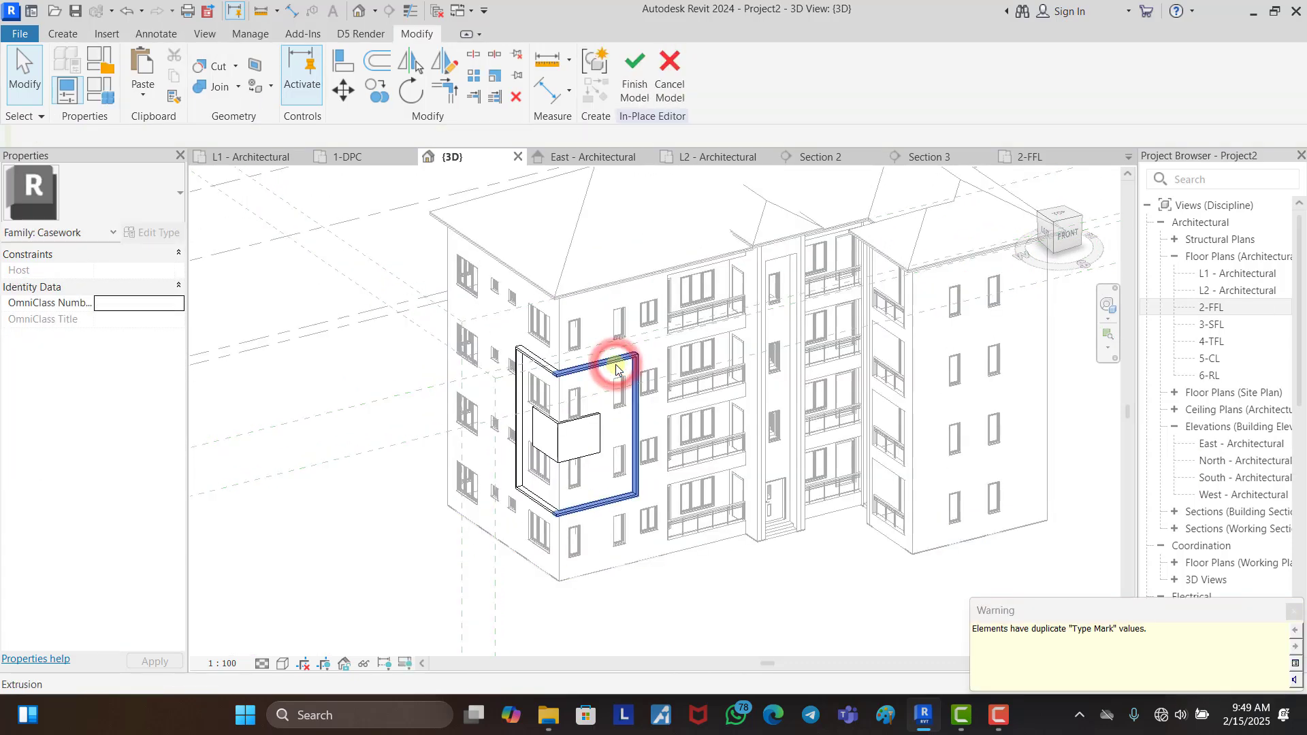
scroll(569, 426, "up", 2)
left_click(566, 423)
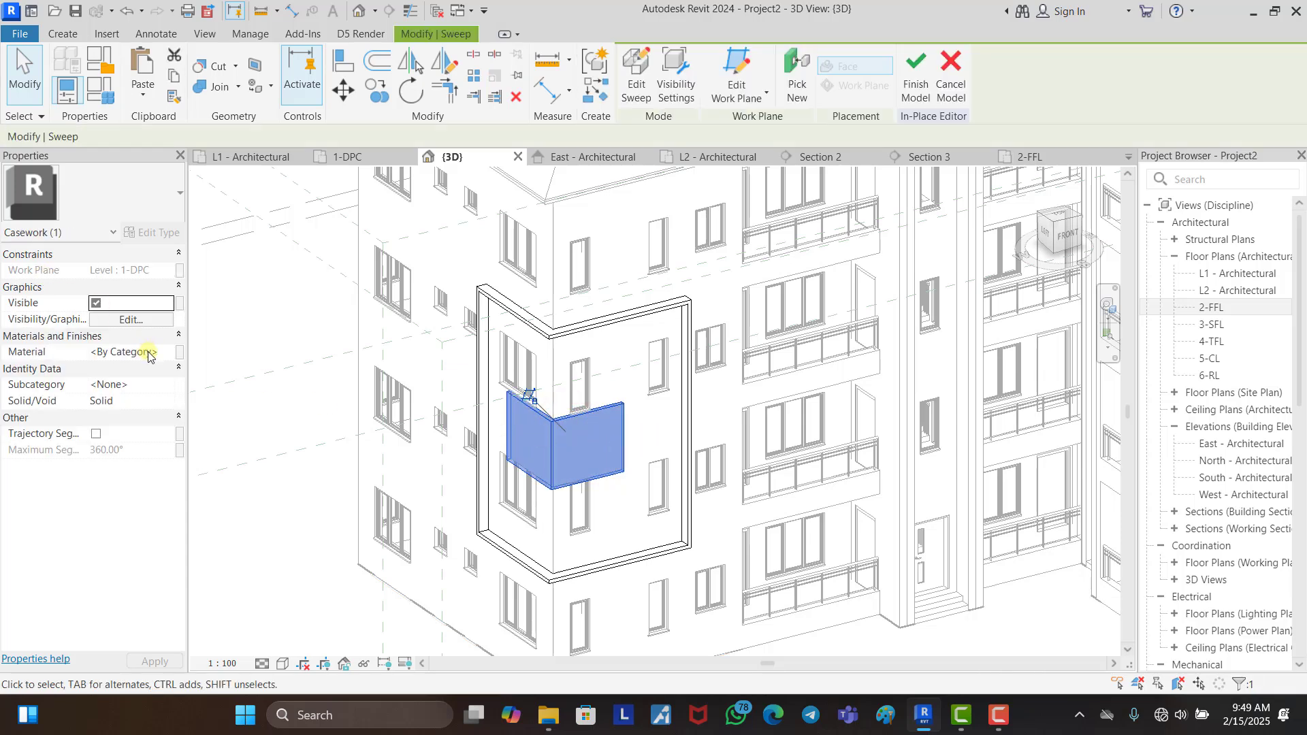
Step: Create a new material from the panel's material property and name it "T. TYROLEAN MATERIAL"
left_click(168, 353)
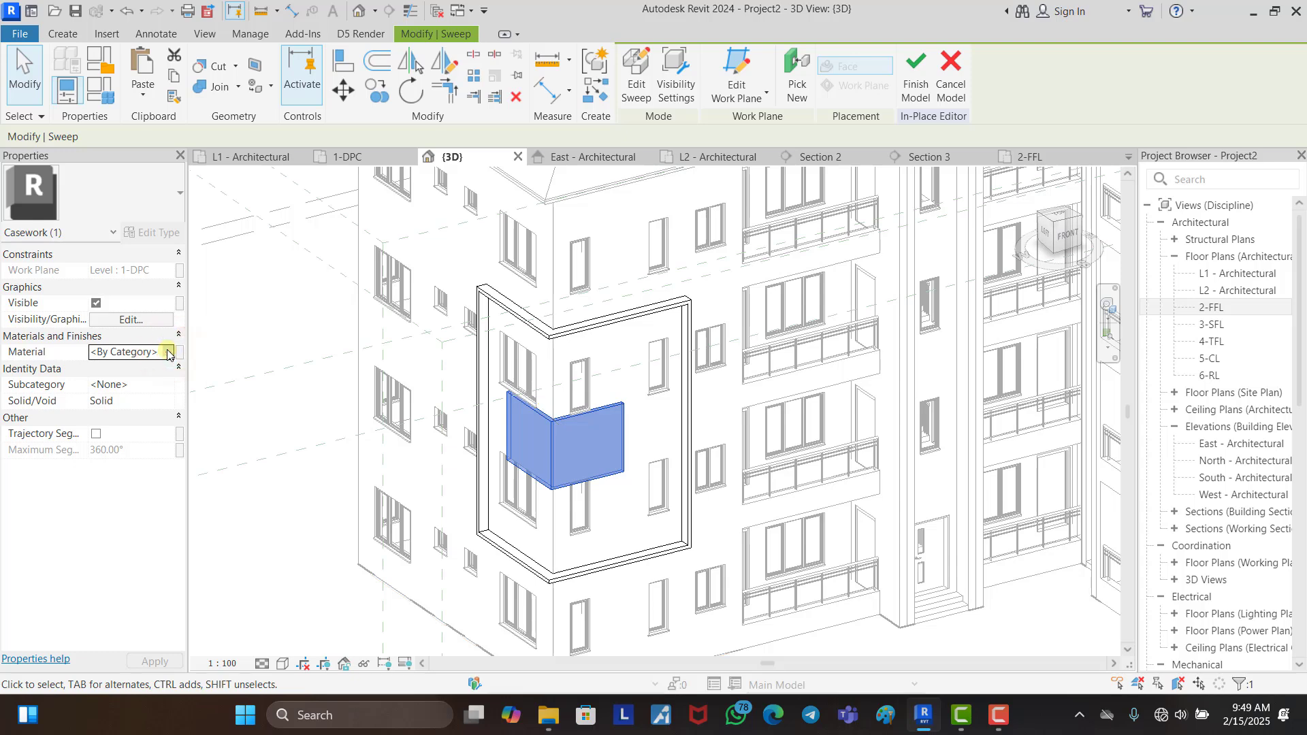
left_click(168, 354)
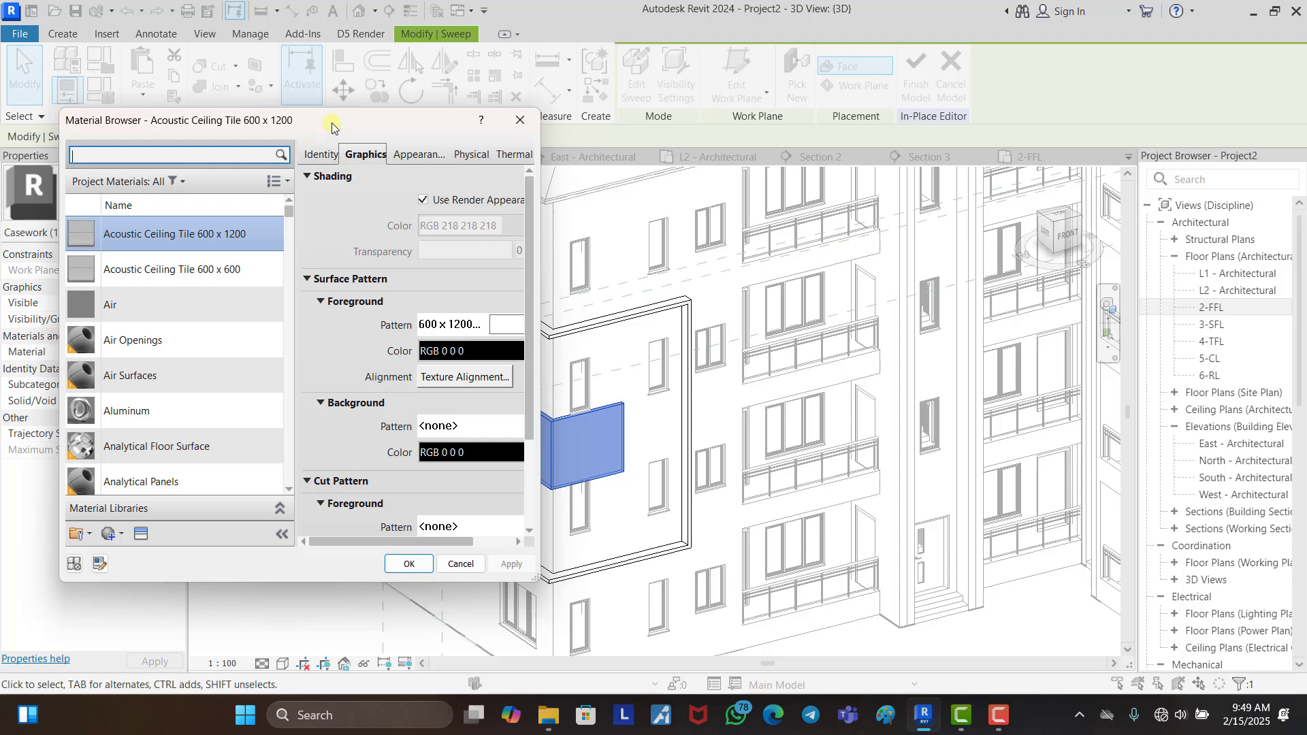
left_click(109, 534)
left_click(133, 561)
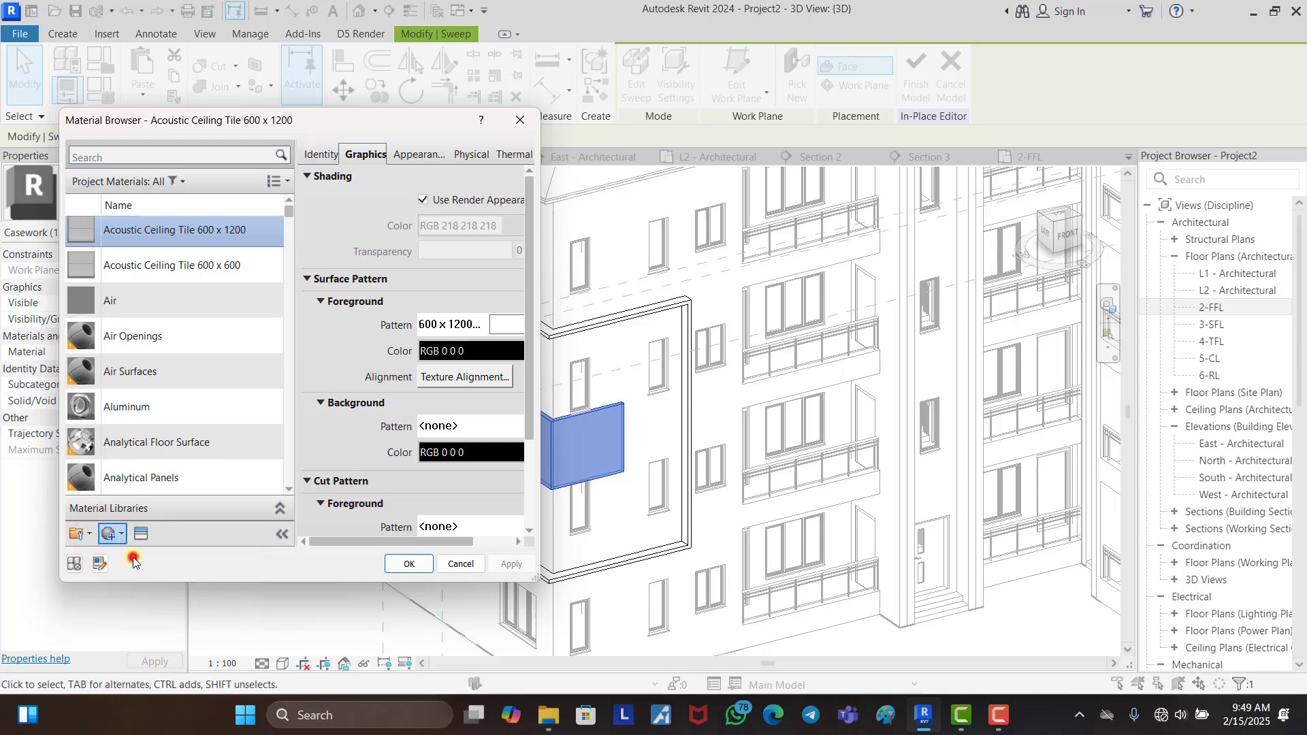
right_click(211, 338)
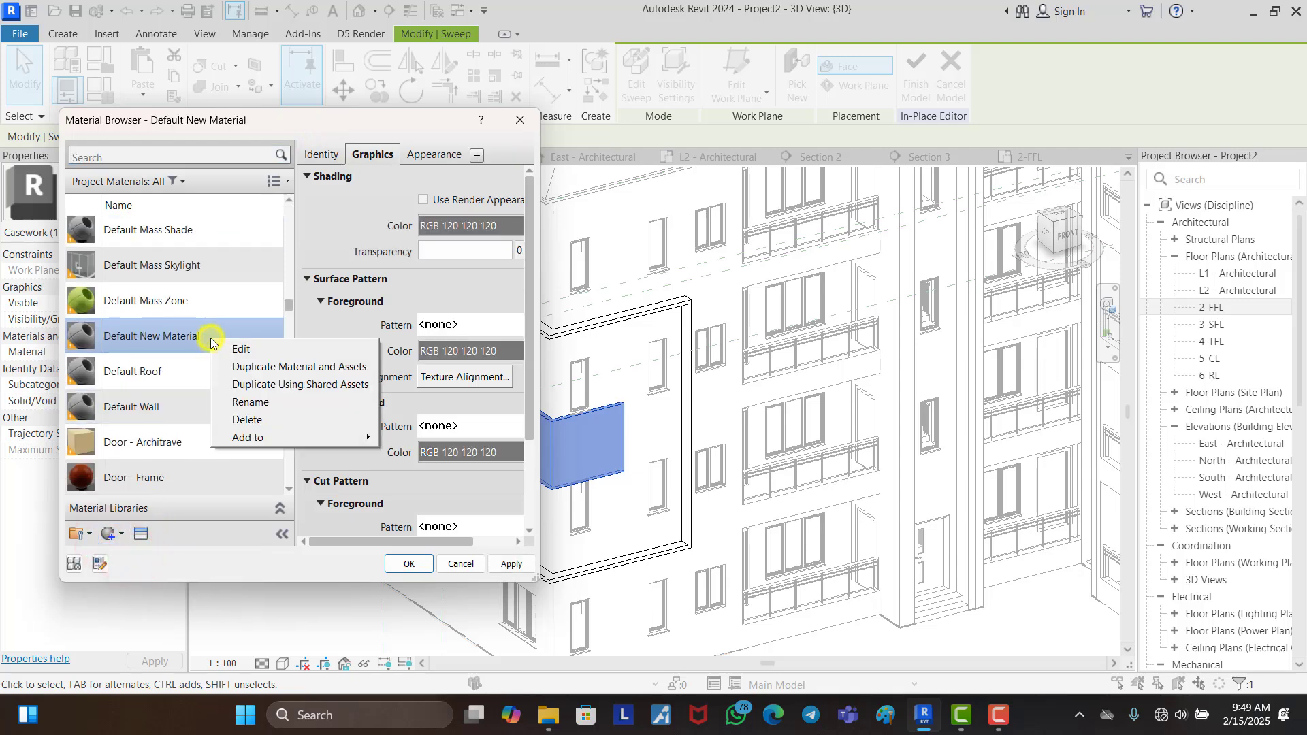
left_click(250, 401)
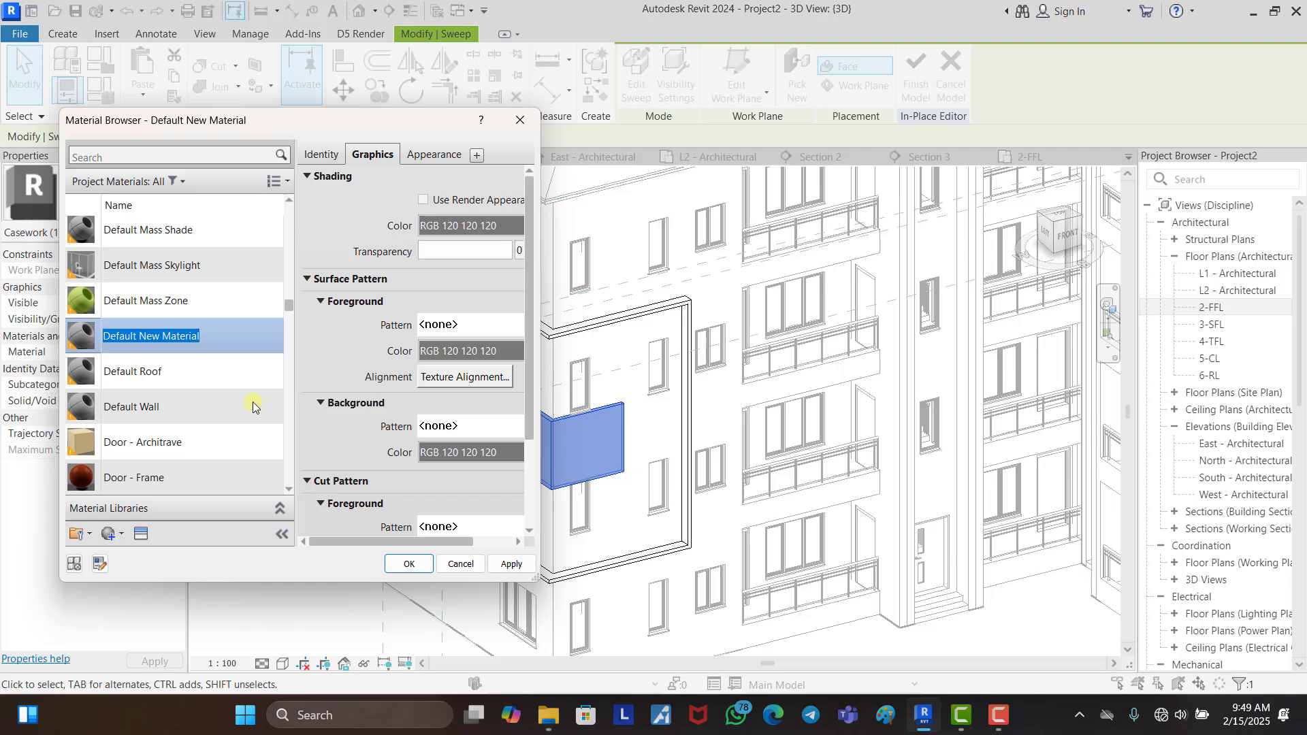
type("T")
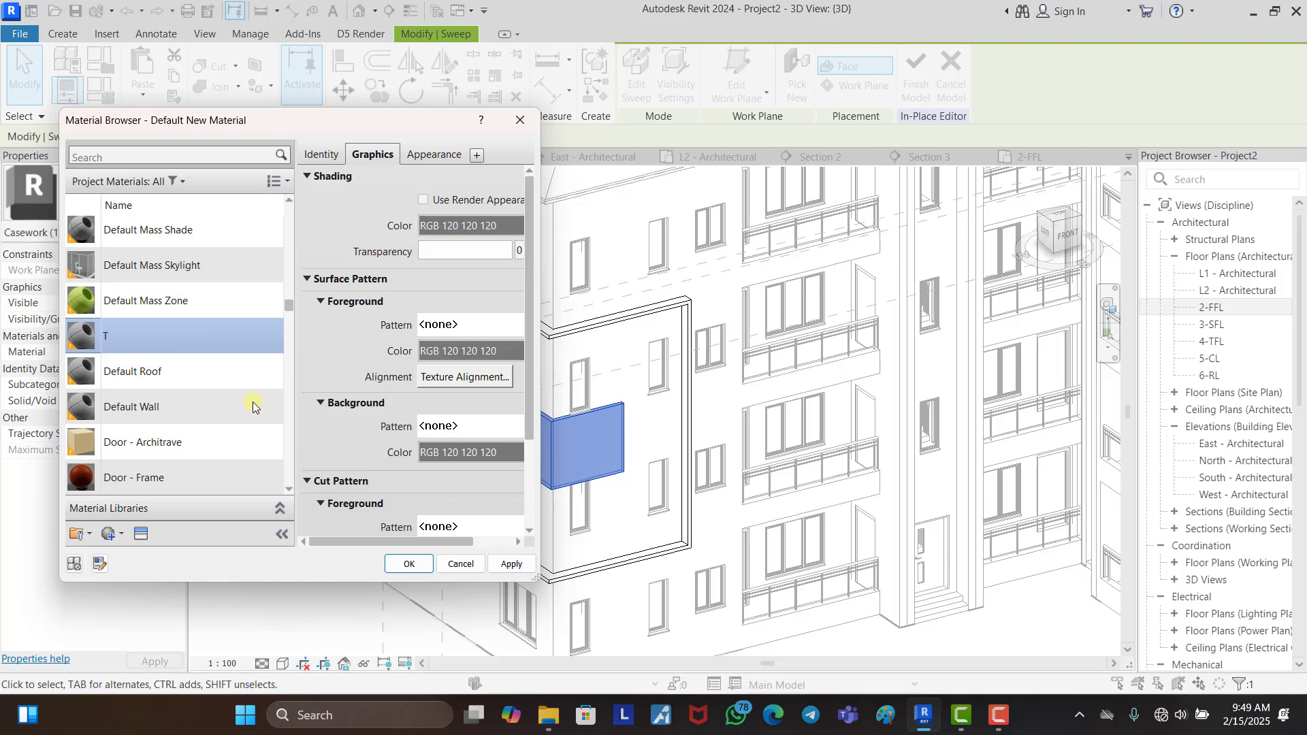
type(". TYROLEAN MATERIAL")
key("Return")
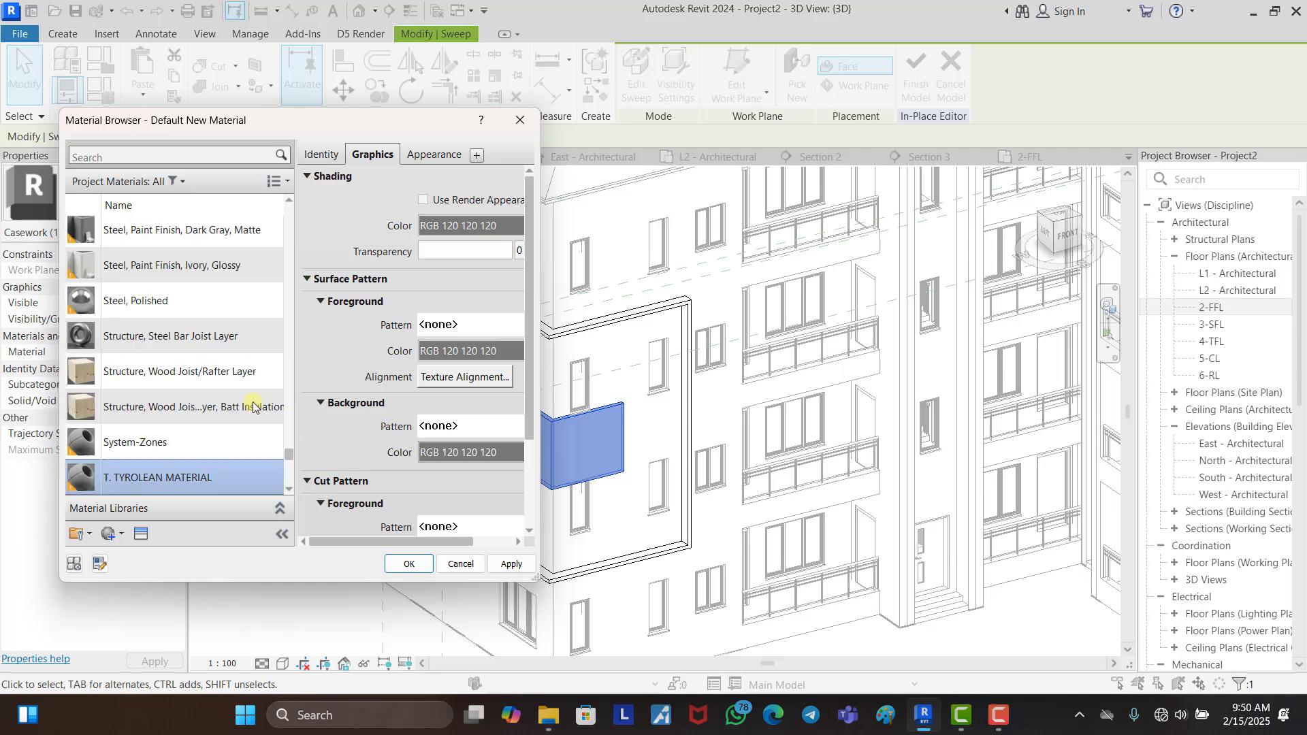
Step: Accept RGB 120-120-120 as the Tyrolean material's shading color and assign the material to the swept panel
left_click(492, 225)
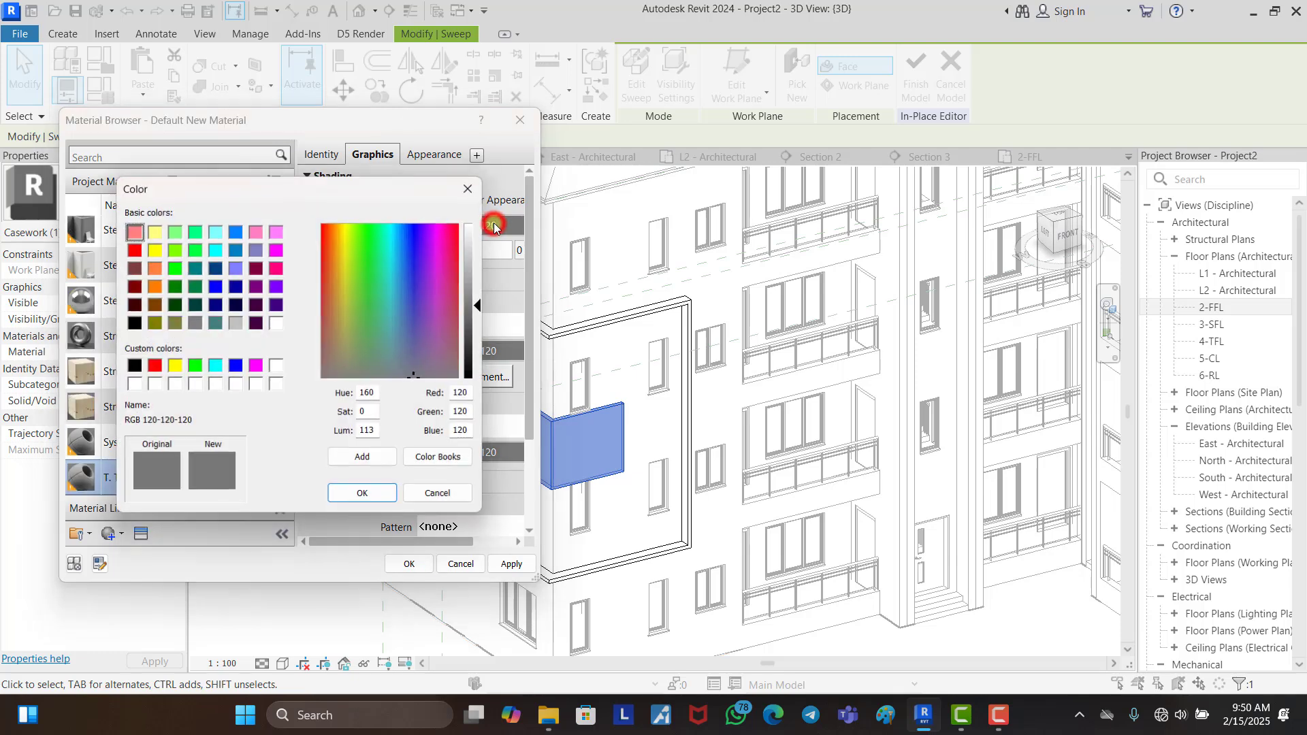
left_click(364, 494)
left_click(411, 562)
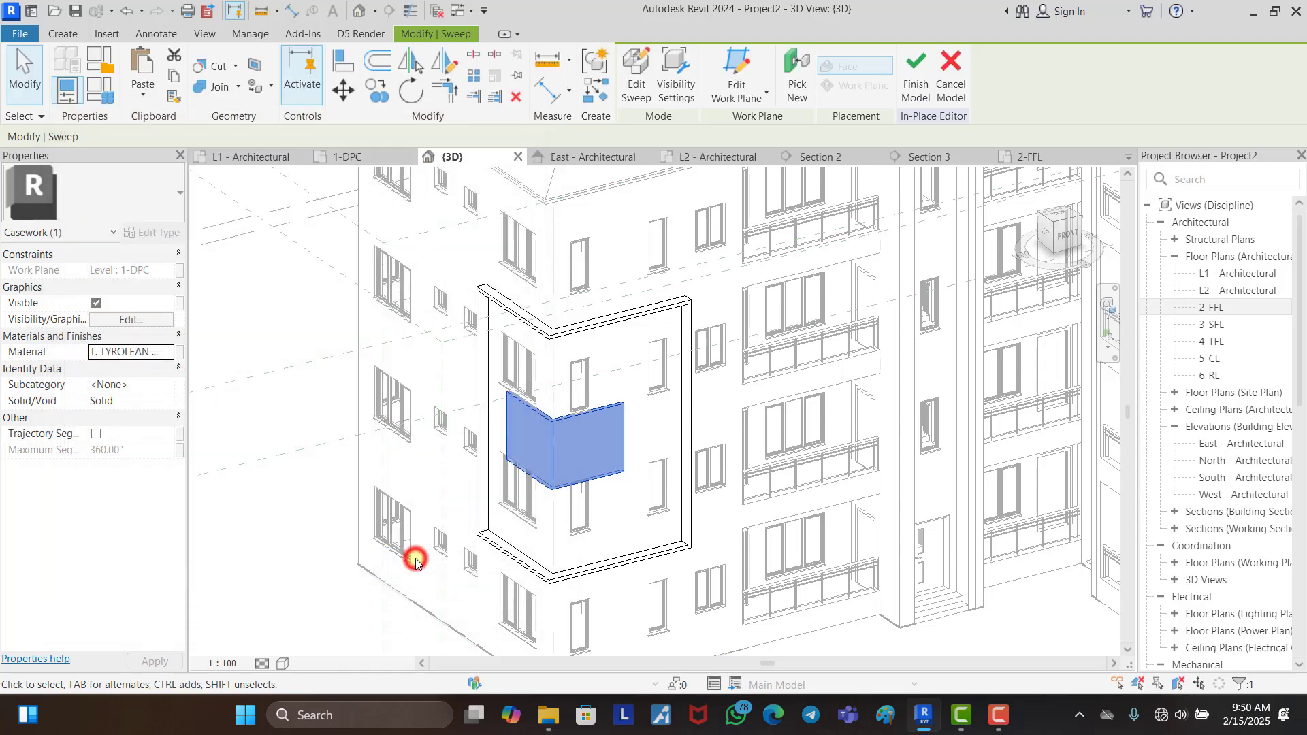
left_click(312, 403)
Step: Open the visual style choices for the 3D view
scroll(476, 388, "down", 2)
left_click(285, 664)
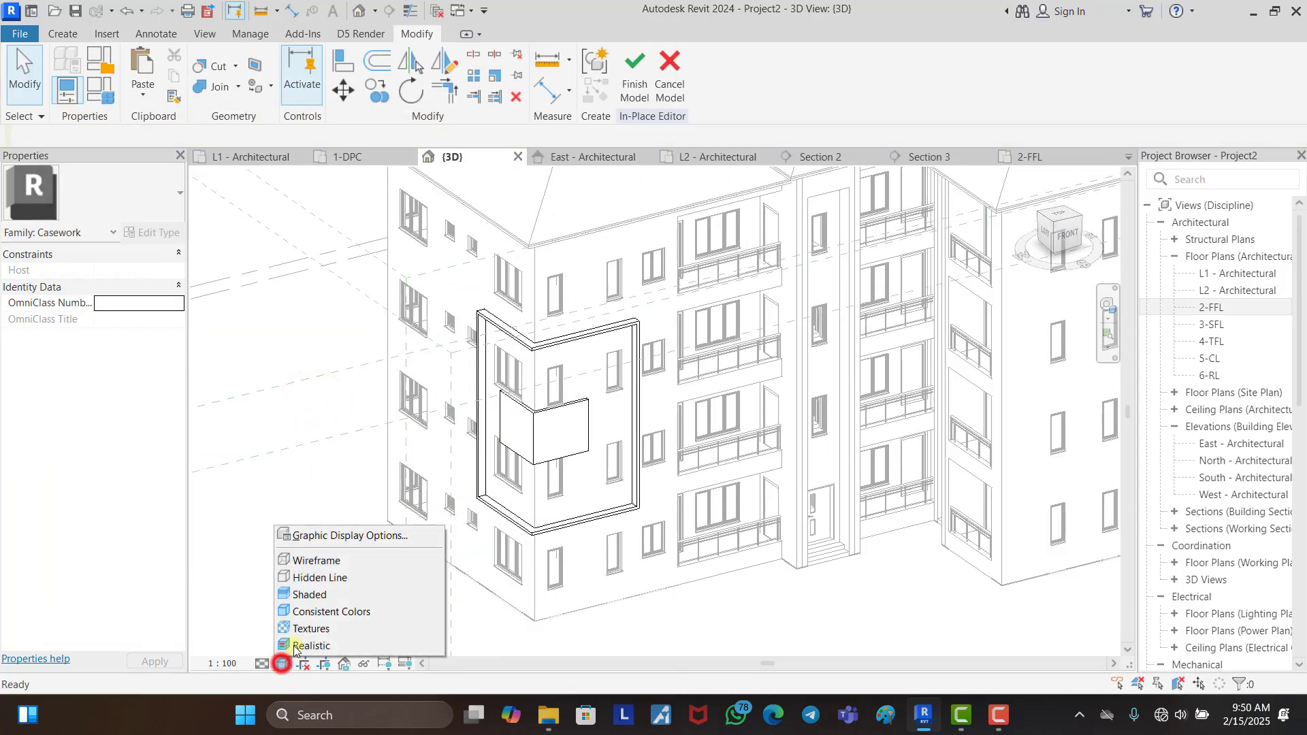
Step: Set the 3D view to the Shaded visual style with Fine detail level
left_click(313, 595)
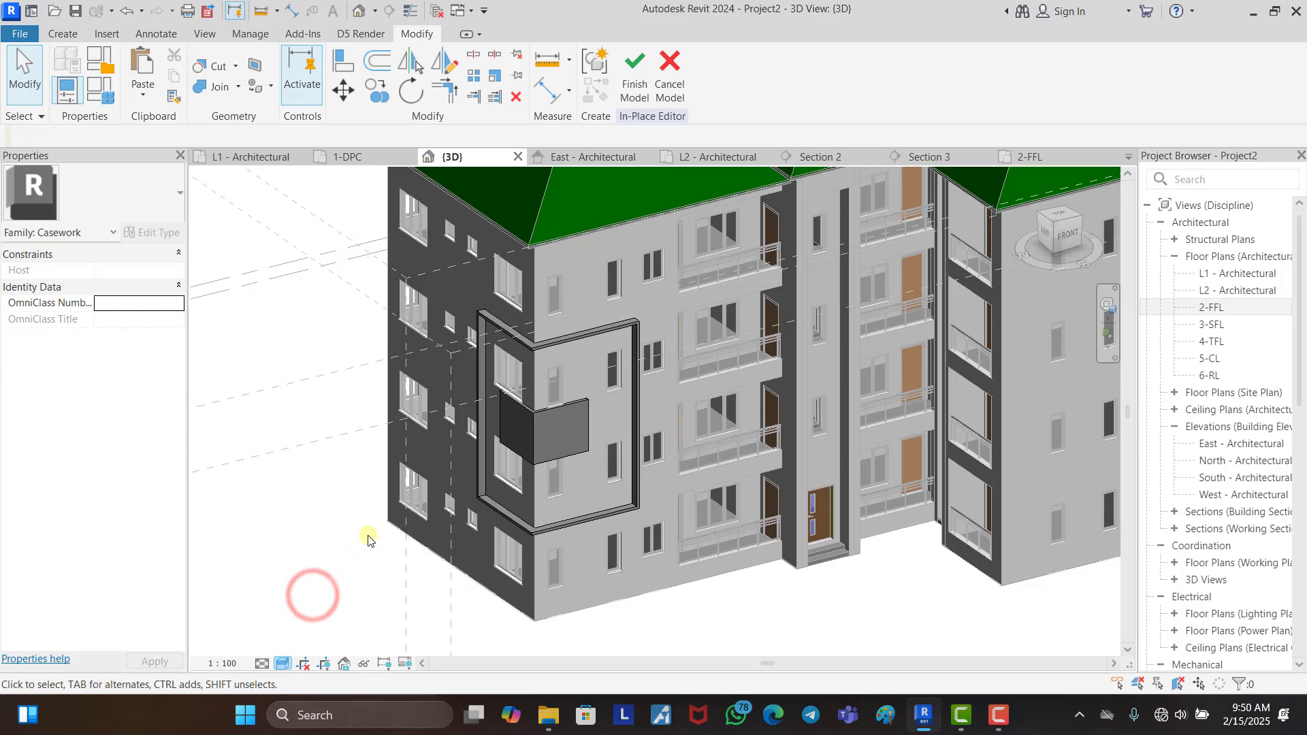
scroll(551, 431, "up", 3)
left_click(600, 385)
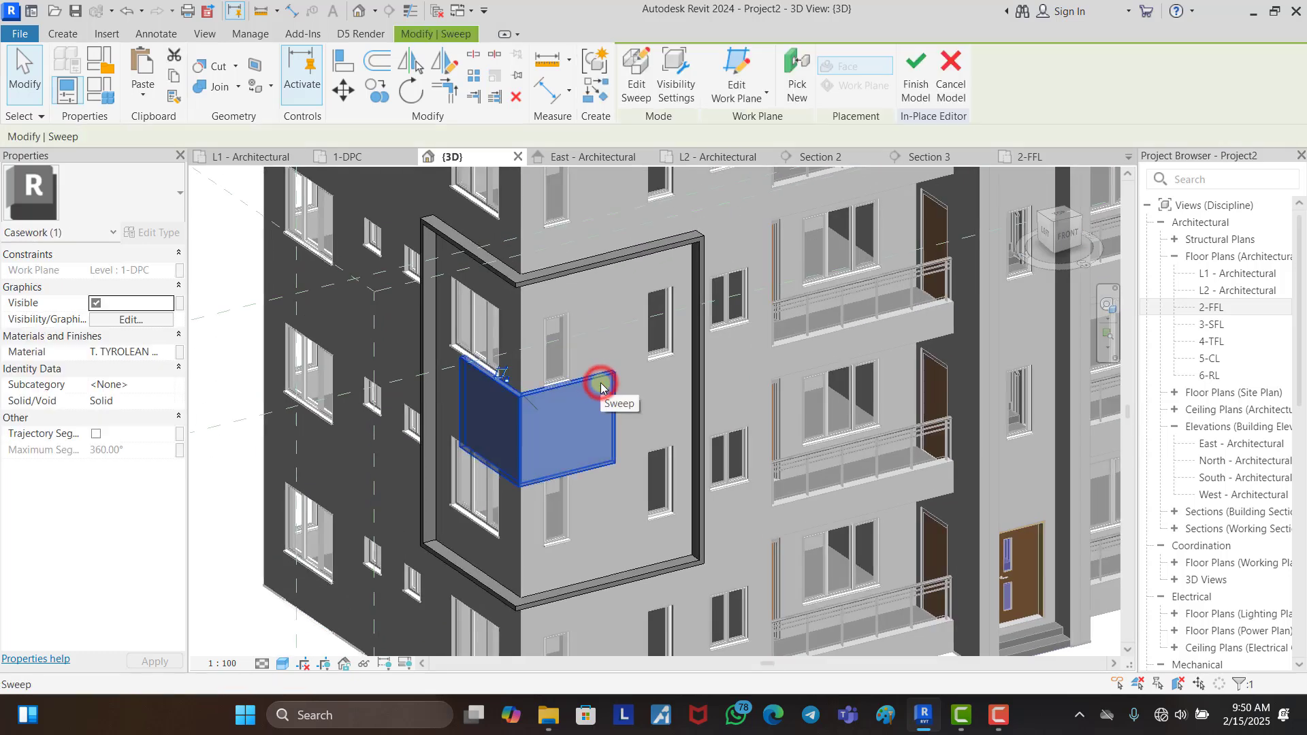
left_click(650, 398)
scroll(650, 399, "down", 3)
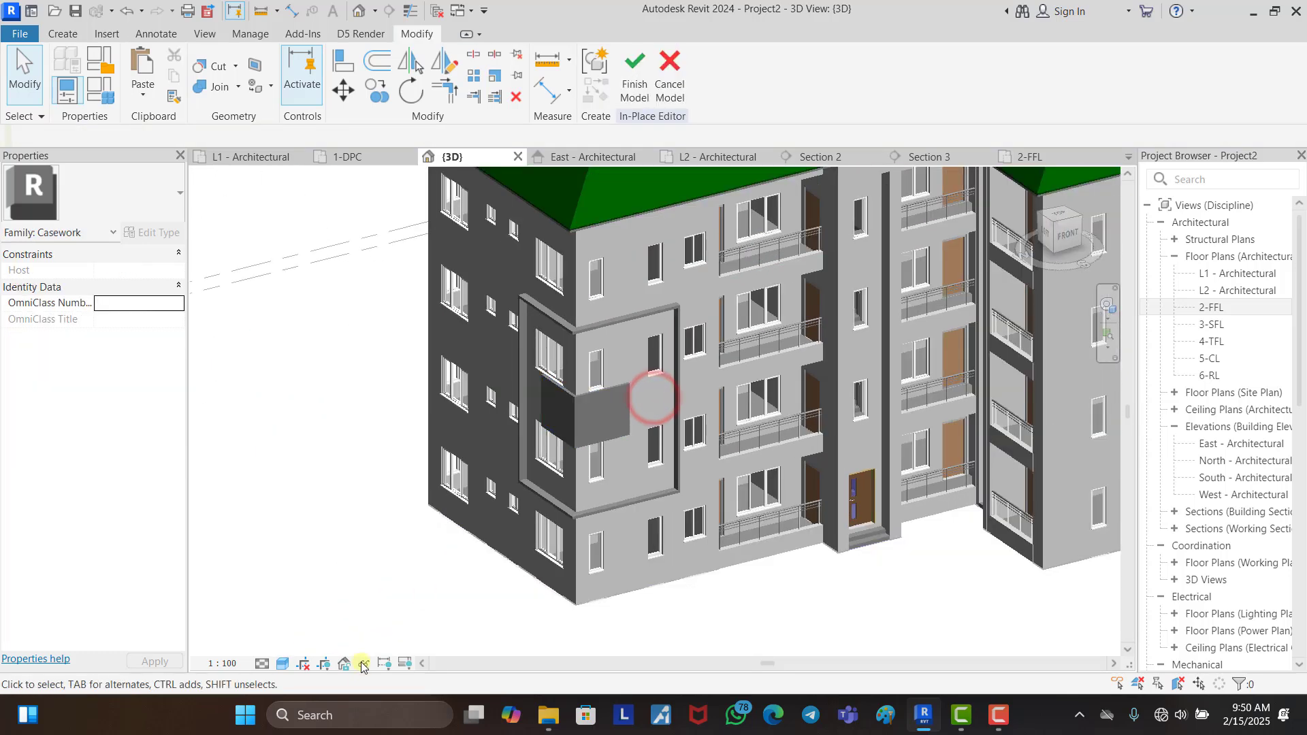
left_click(262, 663)
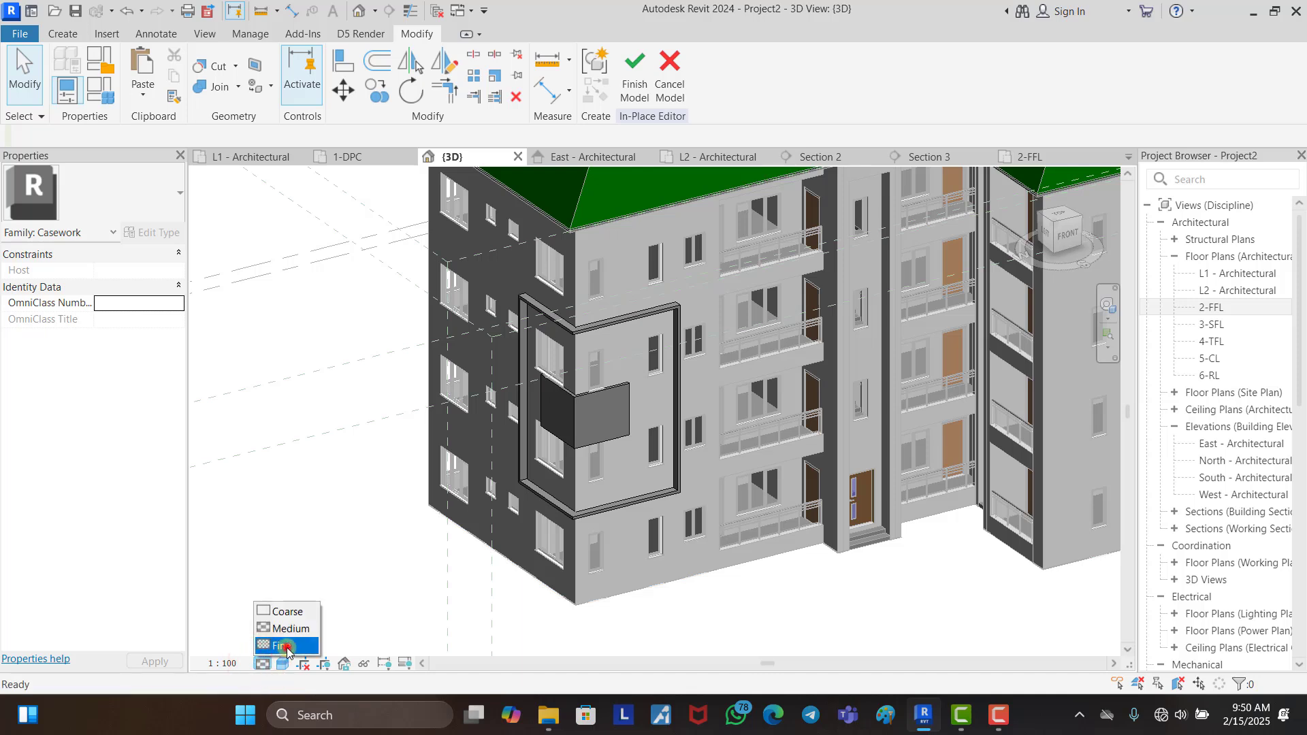
left_click(284, 646)
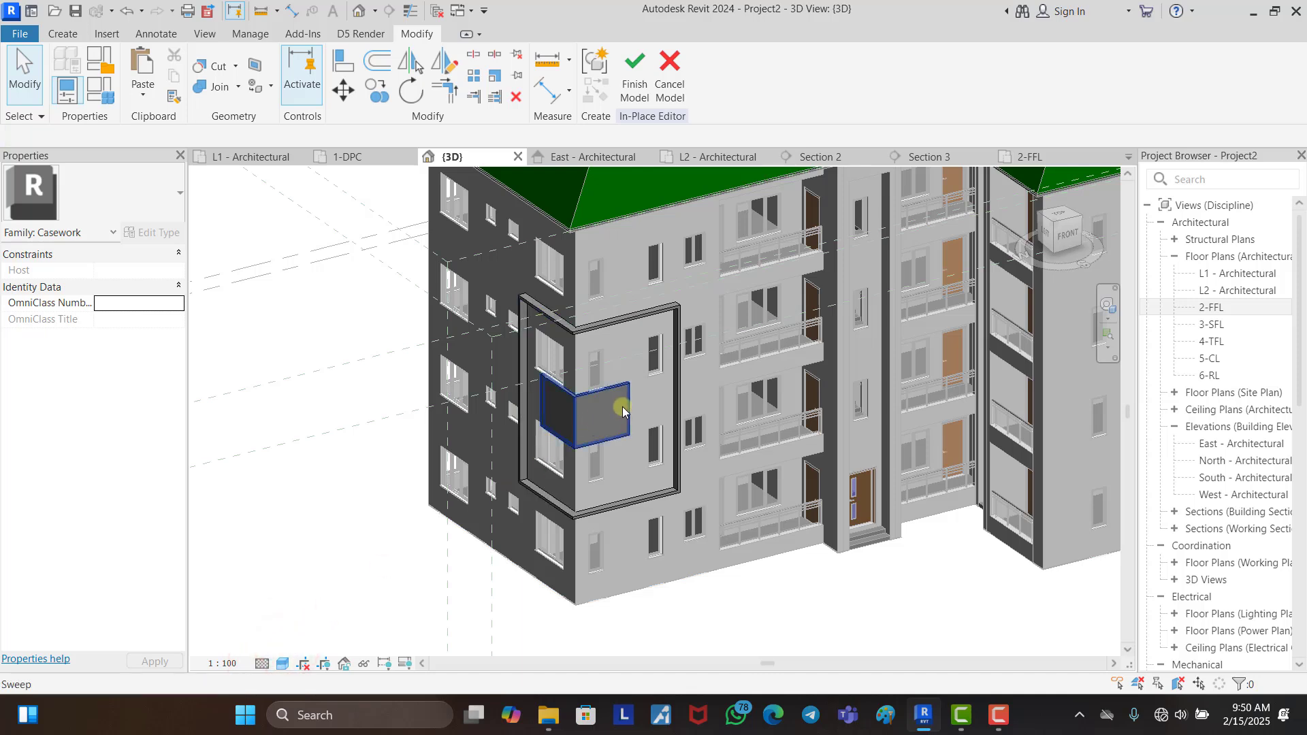
Step: Create a new material named "T. WHITE MATERIAL" for the two frame extrusions wrapping the building corner
left_click(588, 424)
left_click(604, 332)
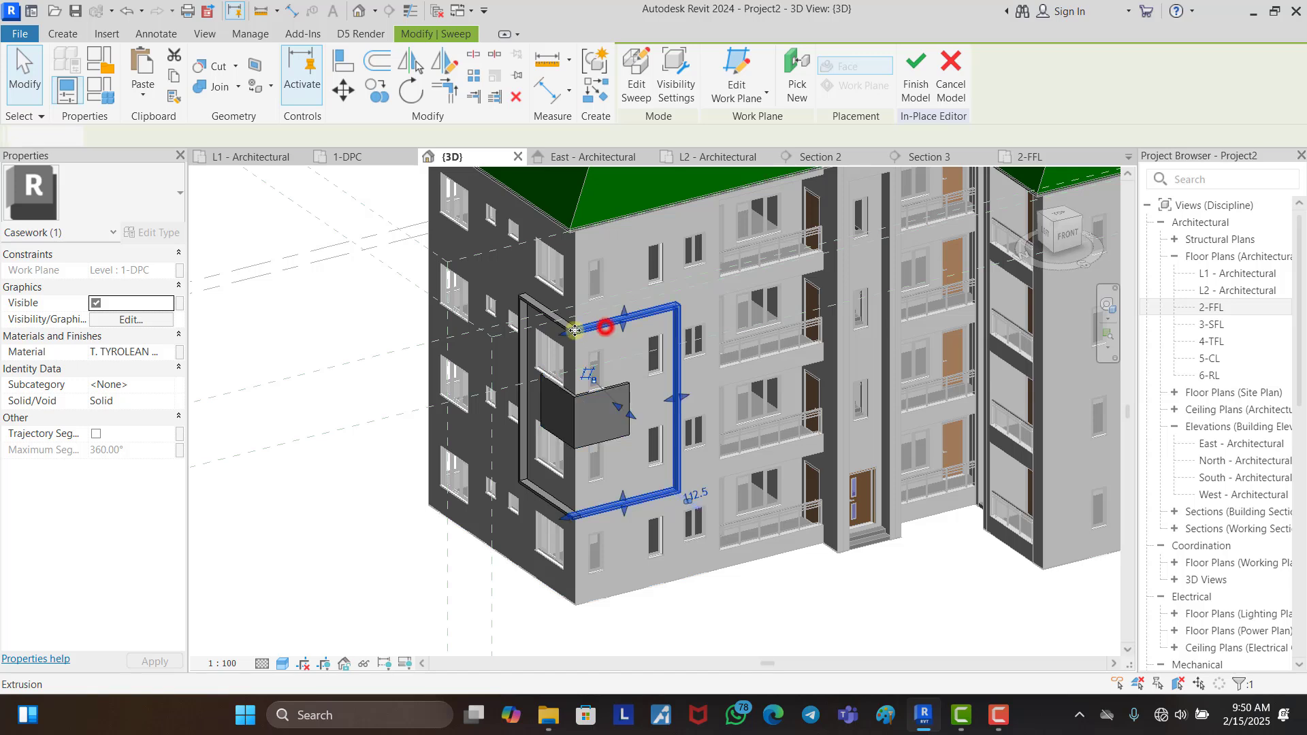
left_click(528, 297, "ctrl")
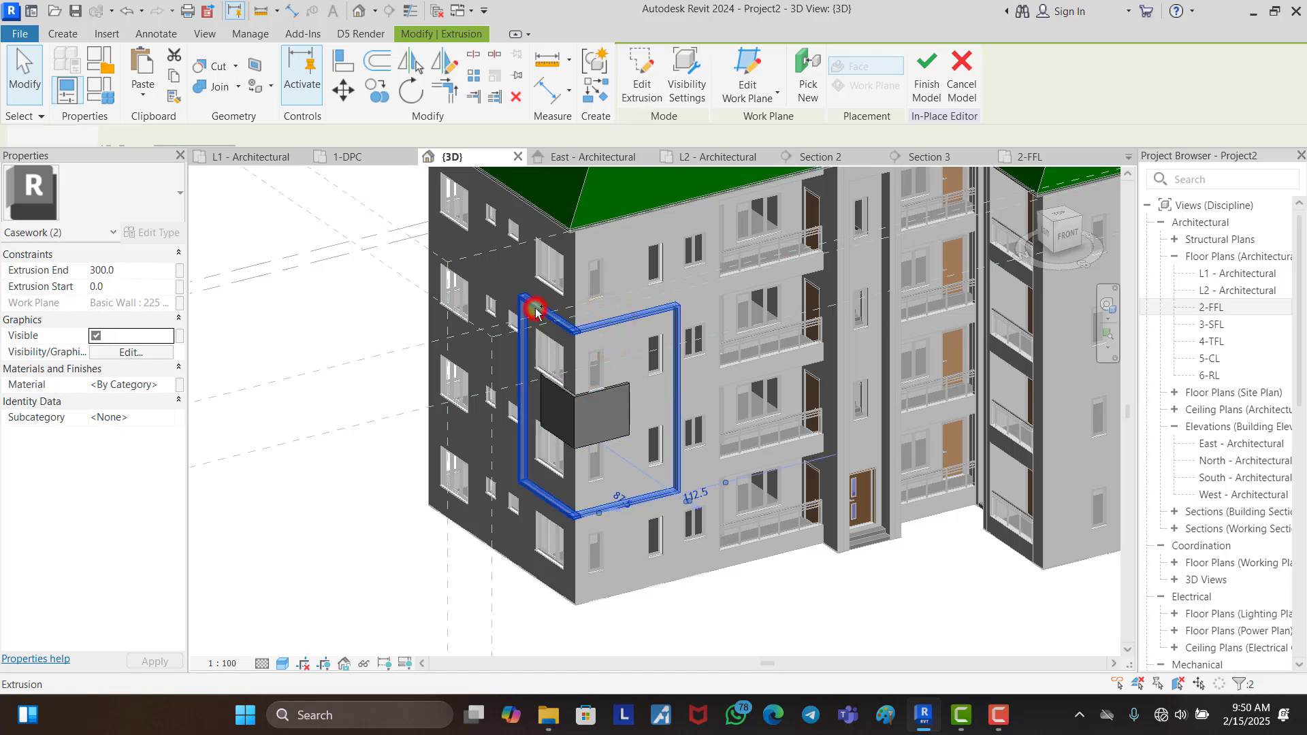
left_click(168, 385)
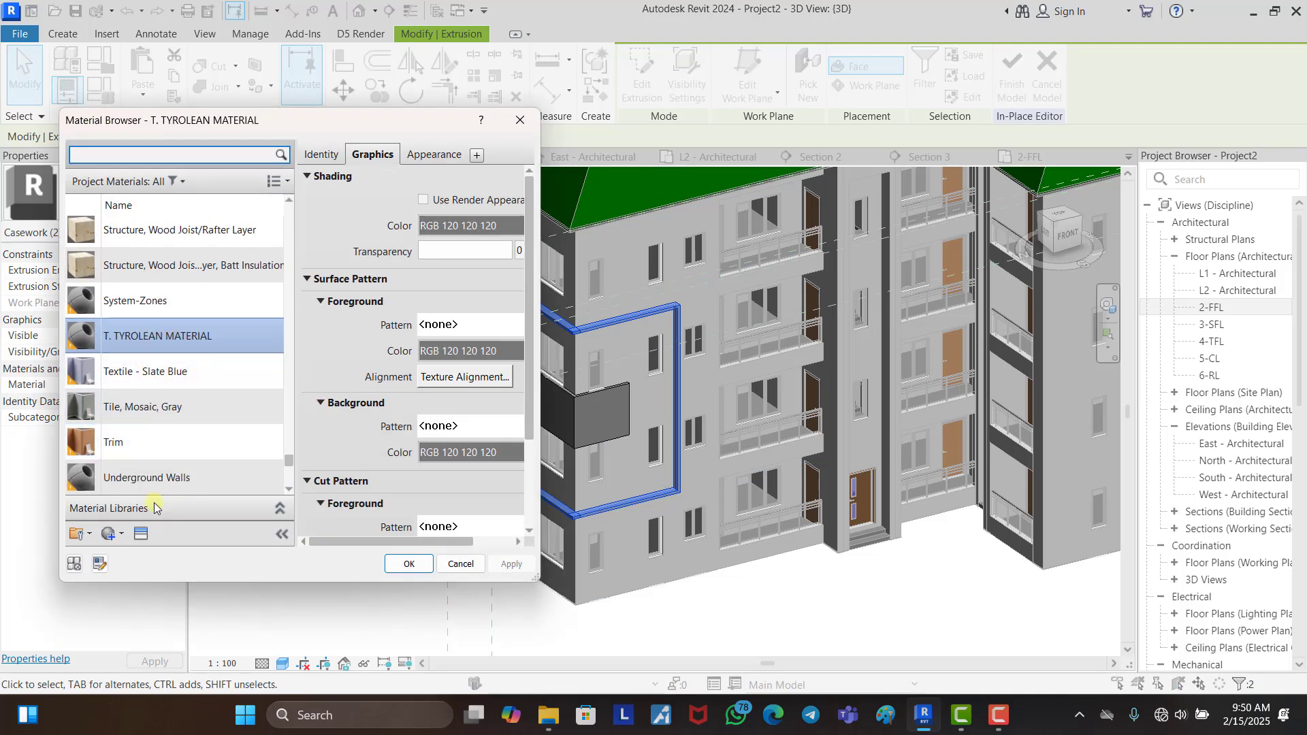
left_click(109, 535)
left_click(156, 557)
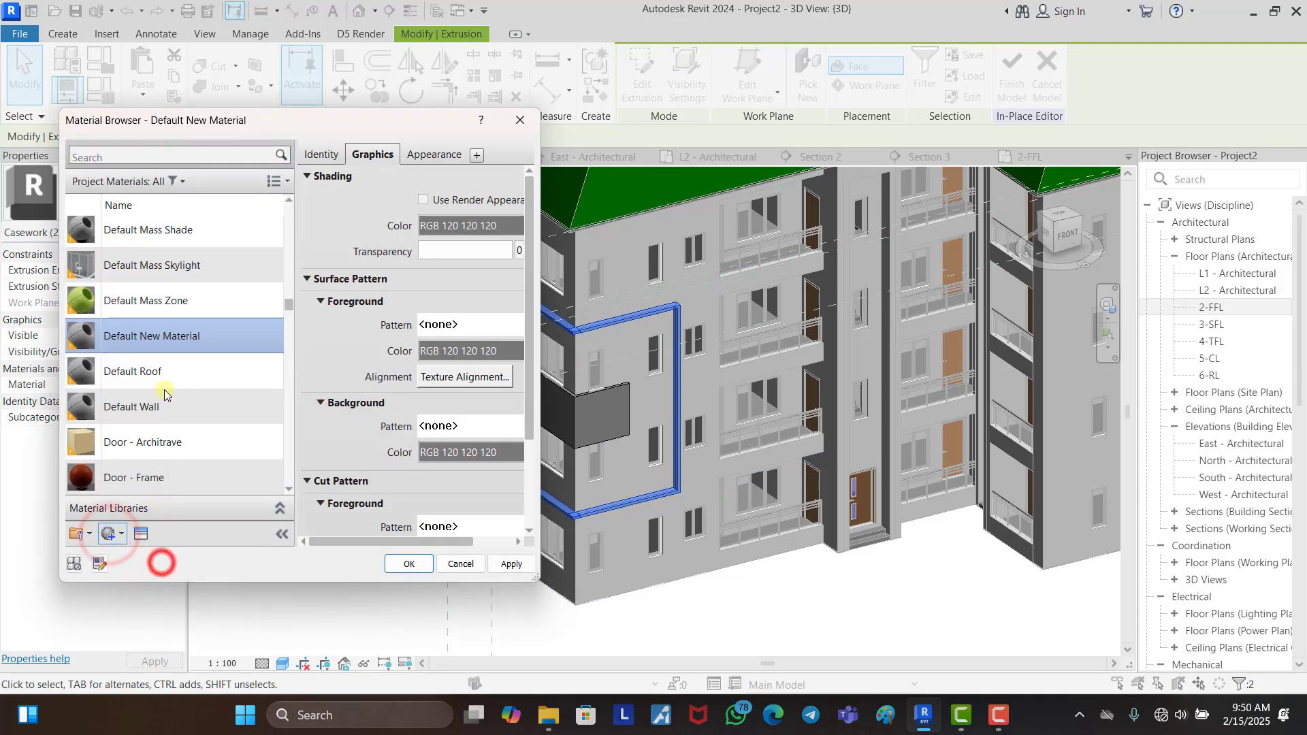
right_click(186, 341)
left_click(237, 400)
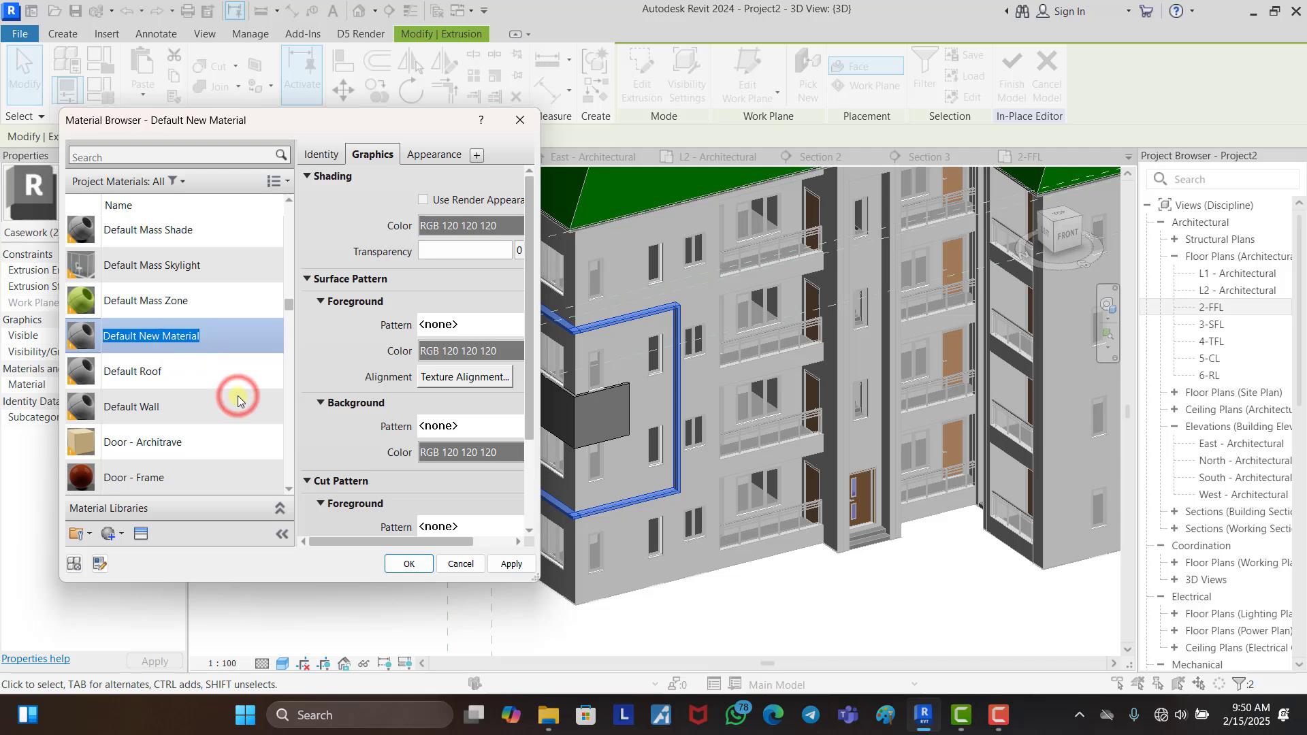
type("T. ")
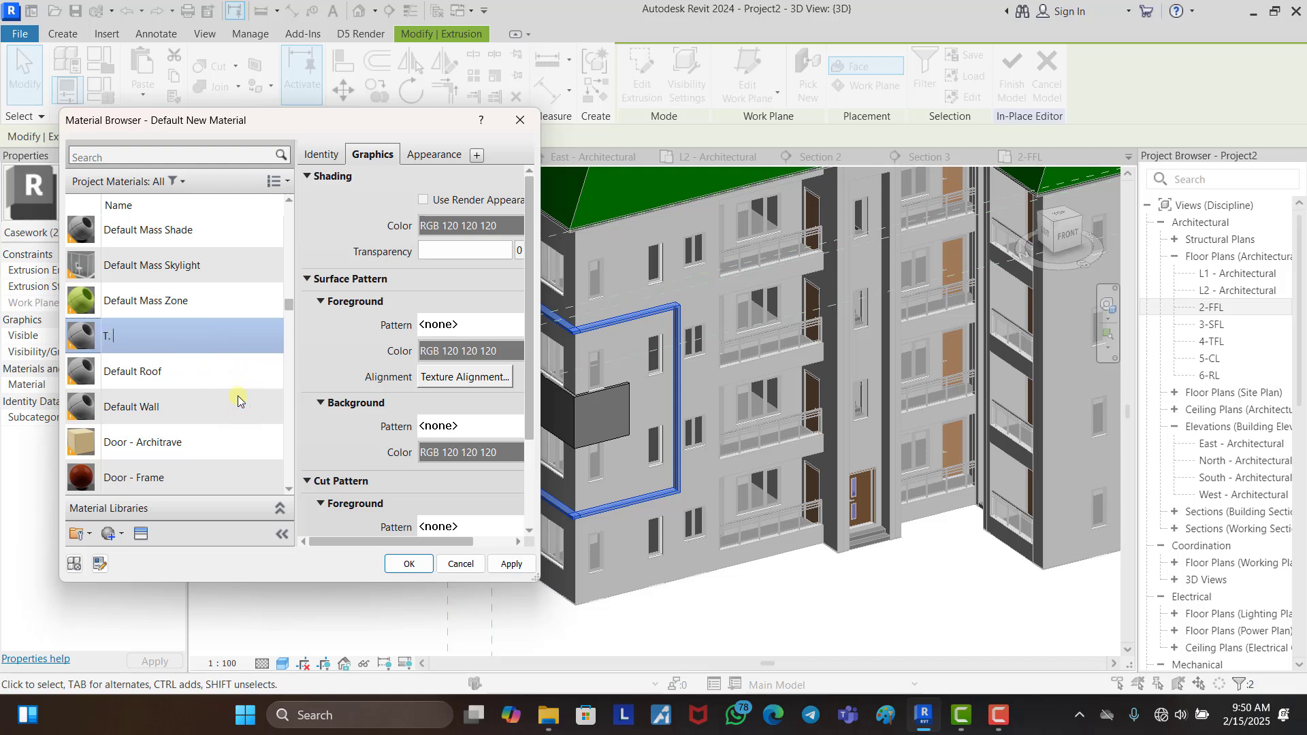
type("WHITE MATERIAL")
key("Return")
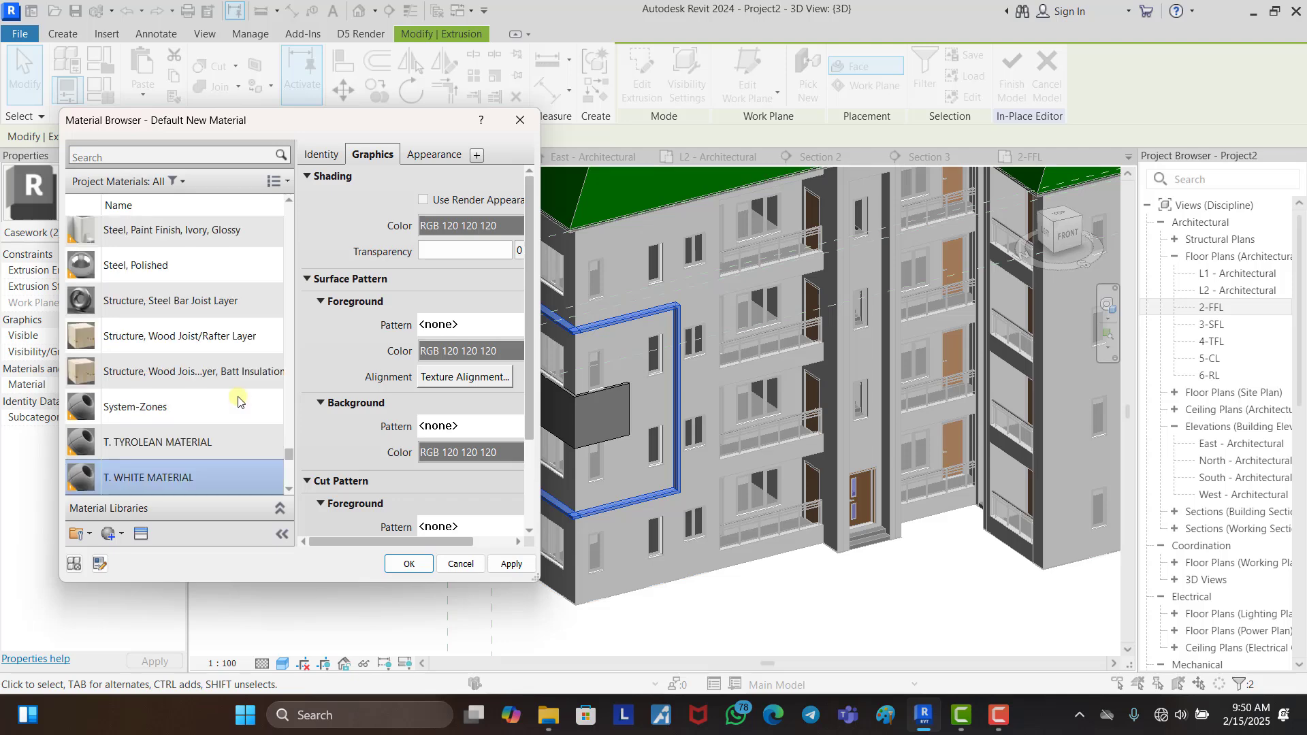
Step: Assign the new material to both frame extrusions with shading color RGB 255 255 255, and finish the in-place model
left_click(458, 222)
left_click_drag(467, 296, 471, 204)
left_click(363, 495)
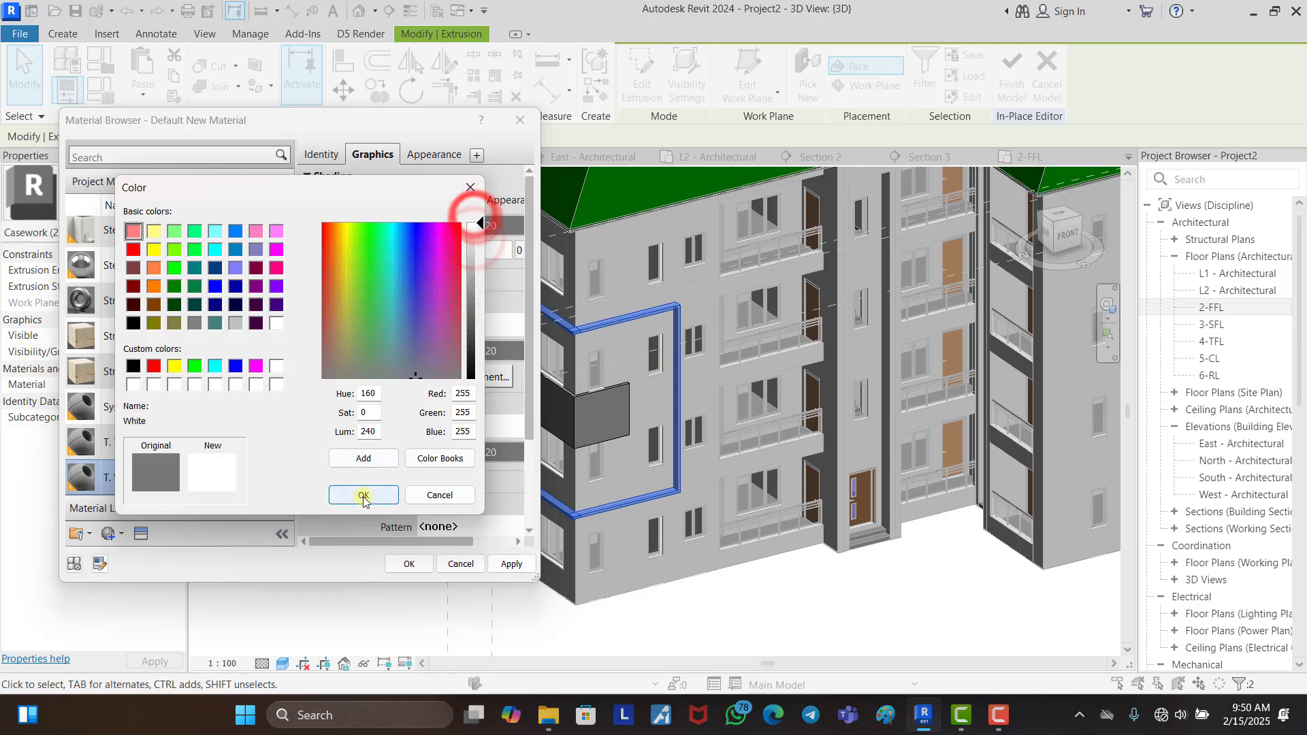
left_click(415, 564)
left_click(346, 538)
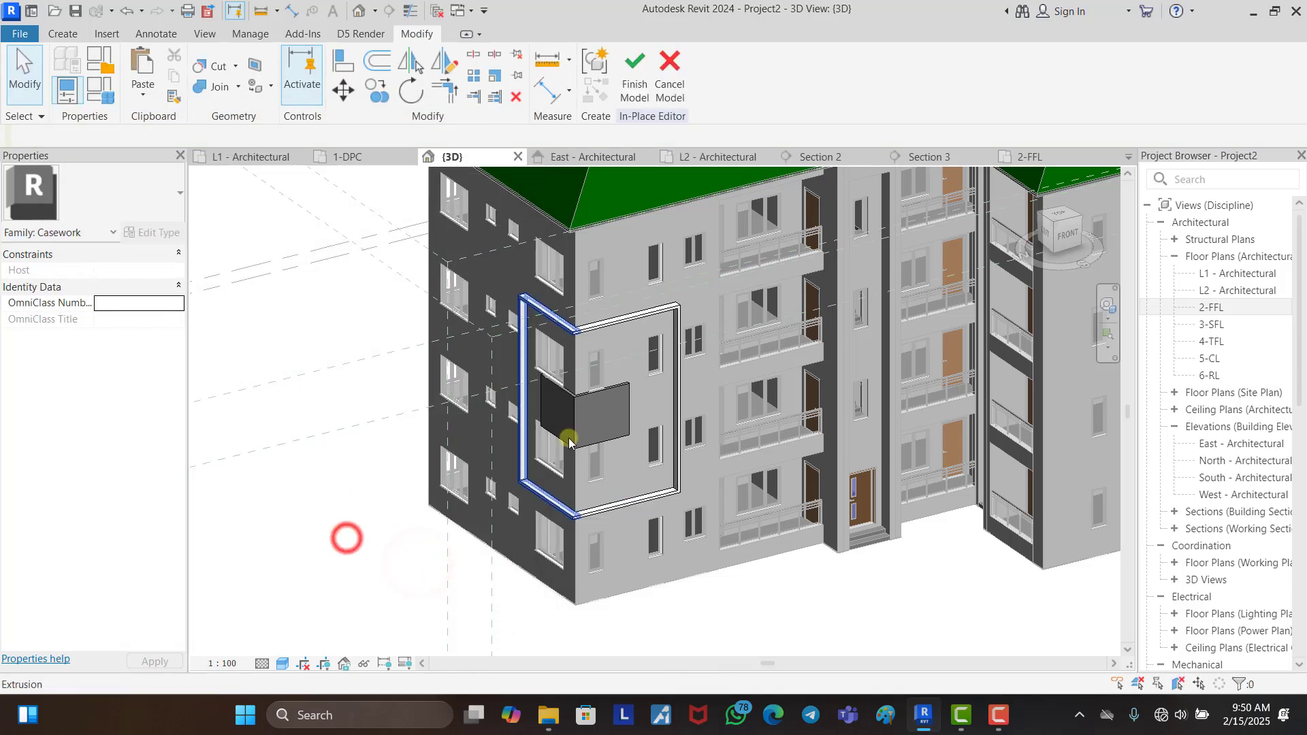
left_click(634, 87)
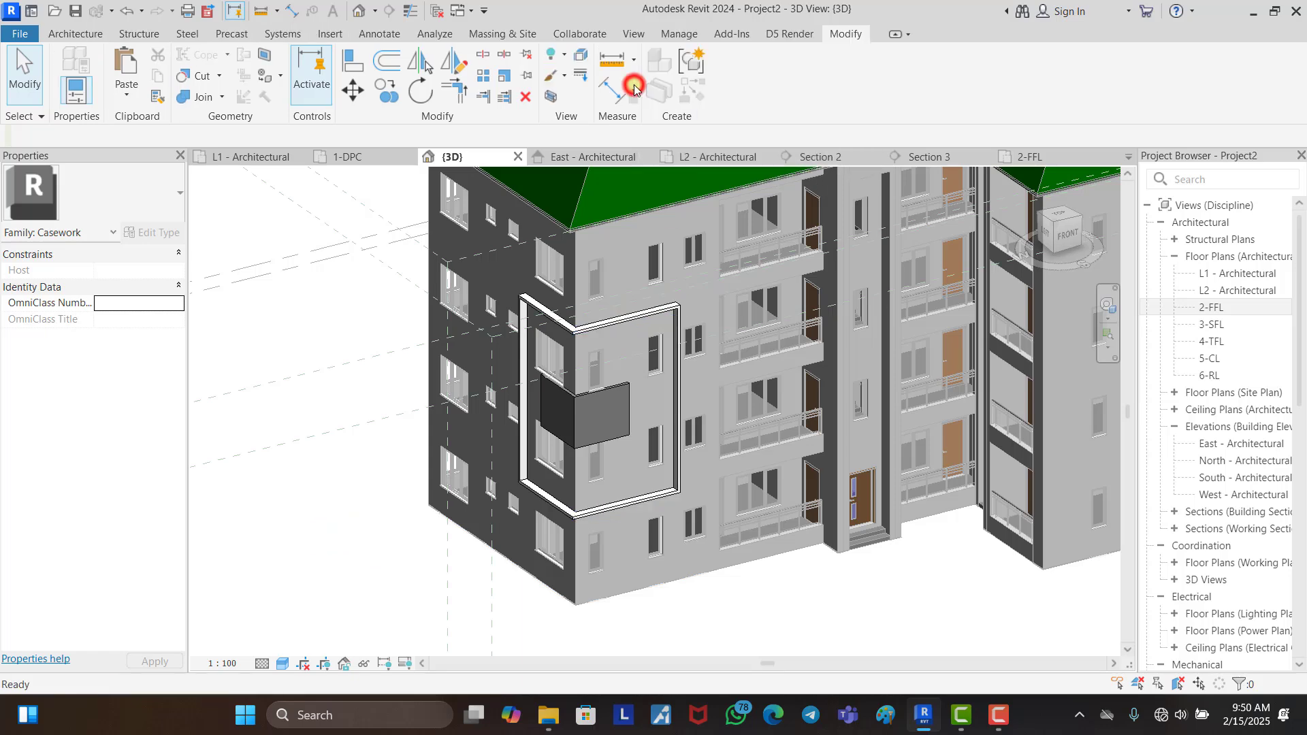
Step: Create a new material named "T. WHITE WALL MATERIAL" for the structure layer of the 225 wall type
left_click(702, 565)
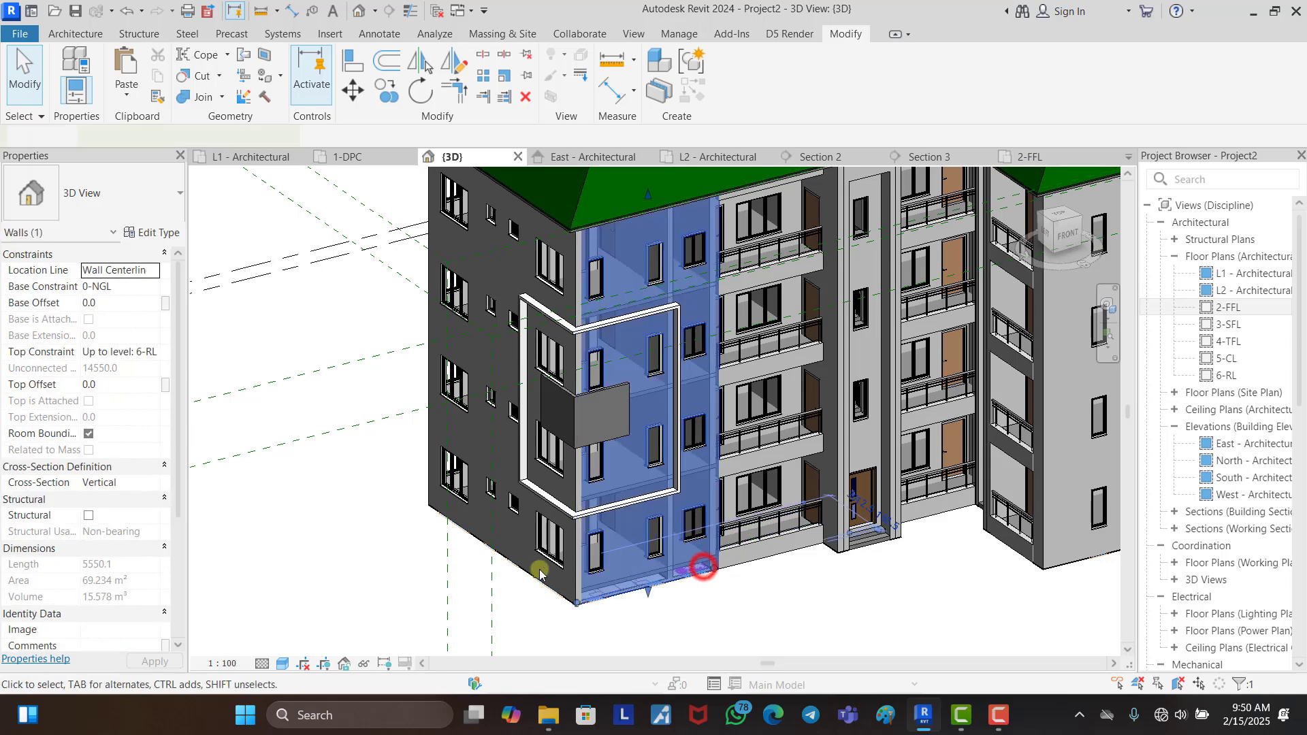
left_click(149, 233)
left_click(1088, 300)
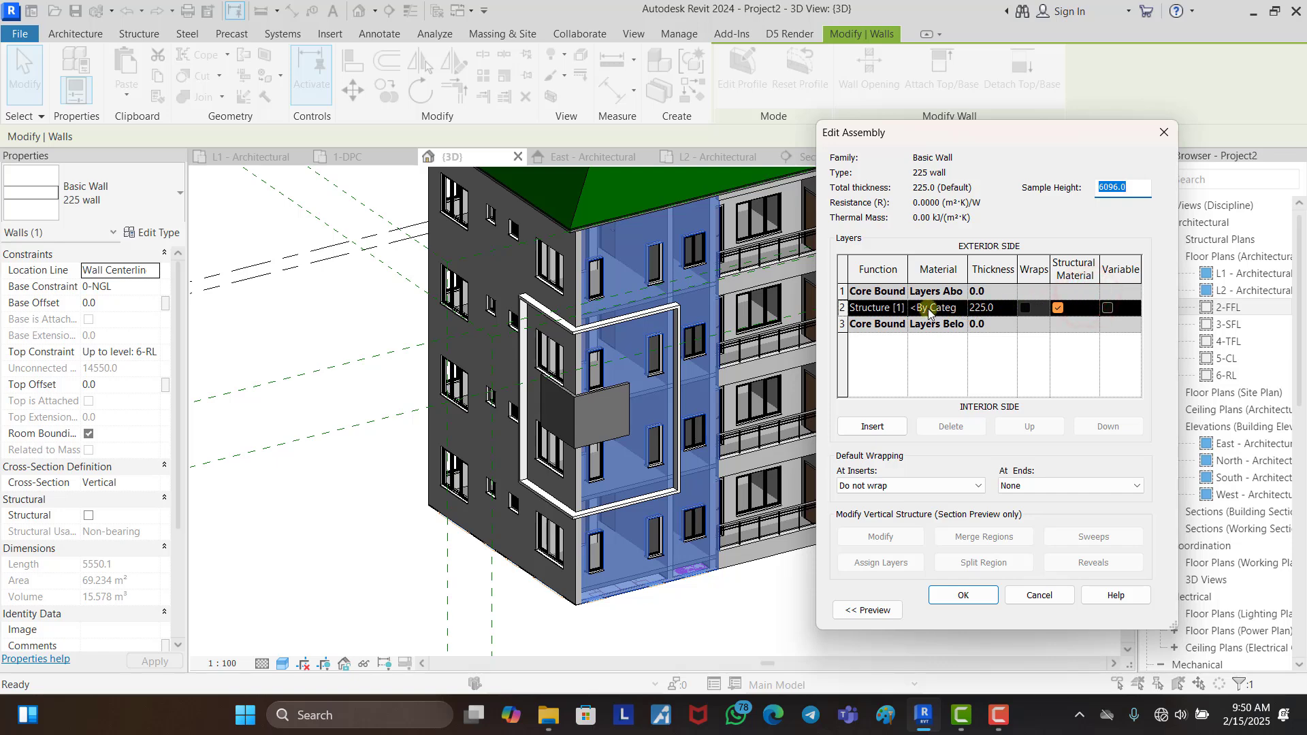
left_click(928, 311)
left_click(959, 308)
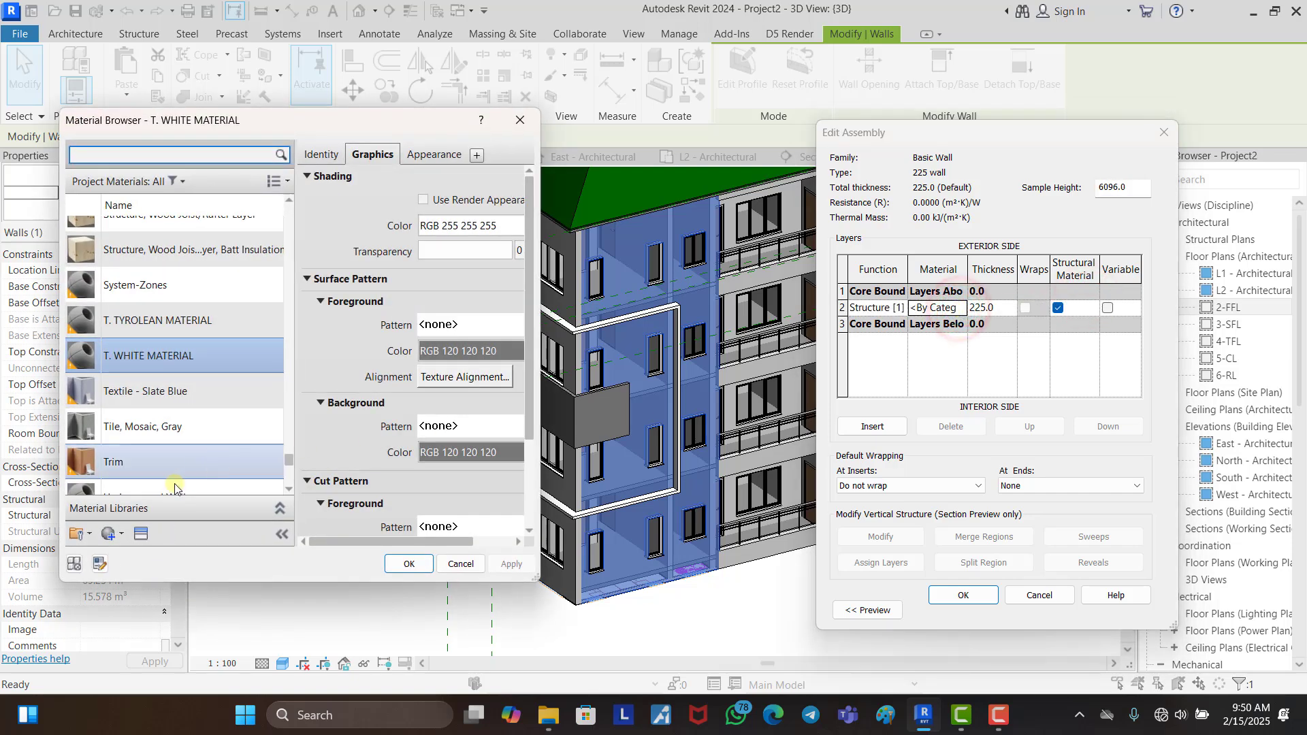
left_click(109, 534)
left_click(156, 563)
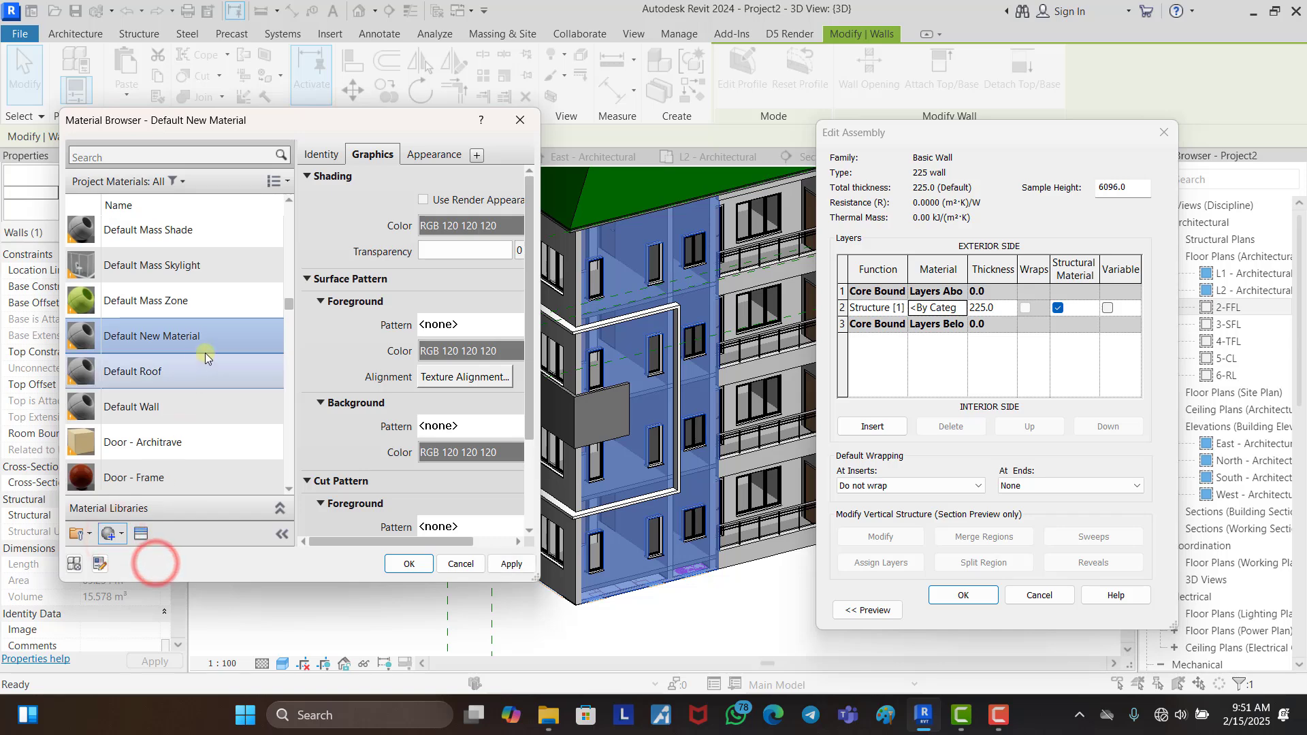
right_click(204, 338)
left_click(251, 401)
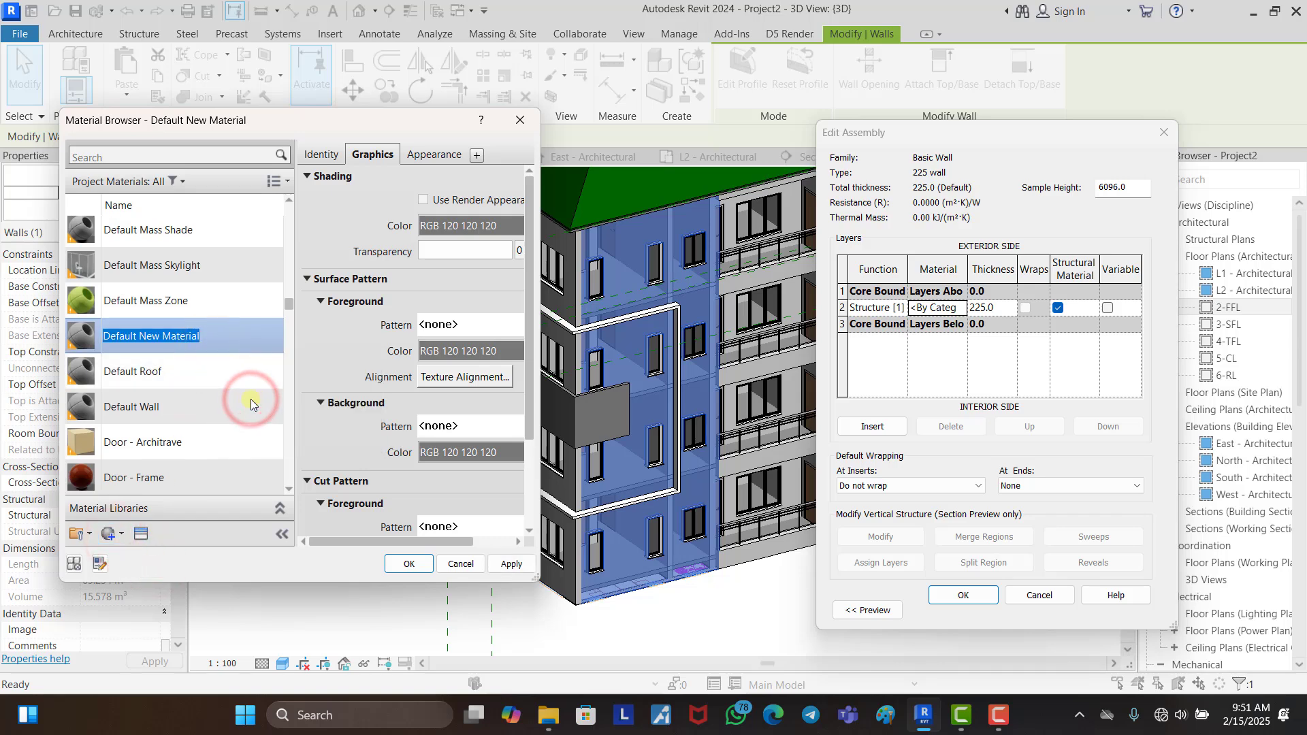
type("T.")
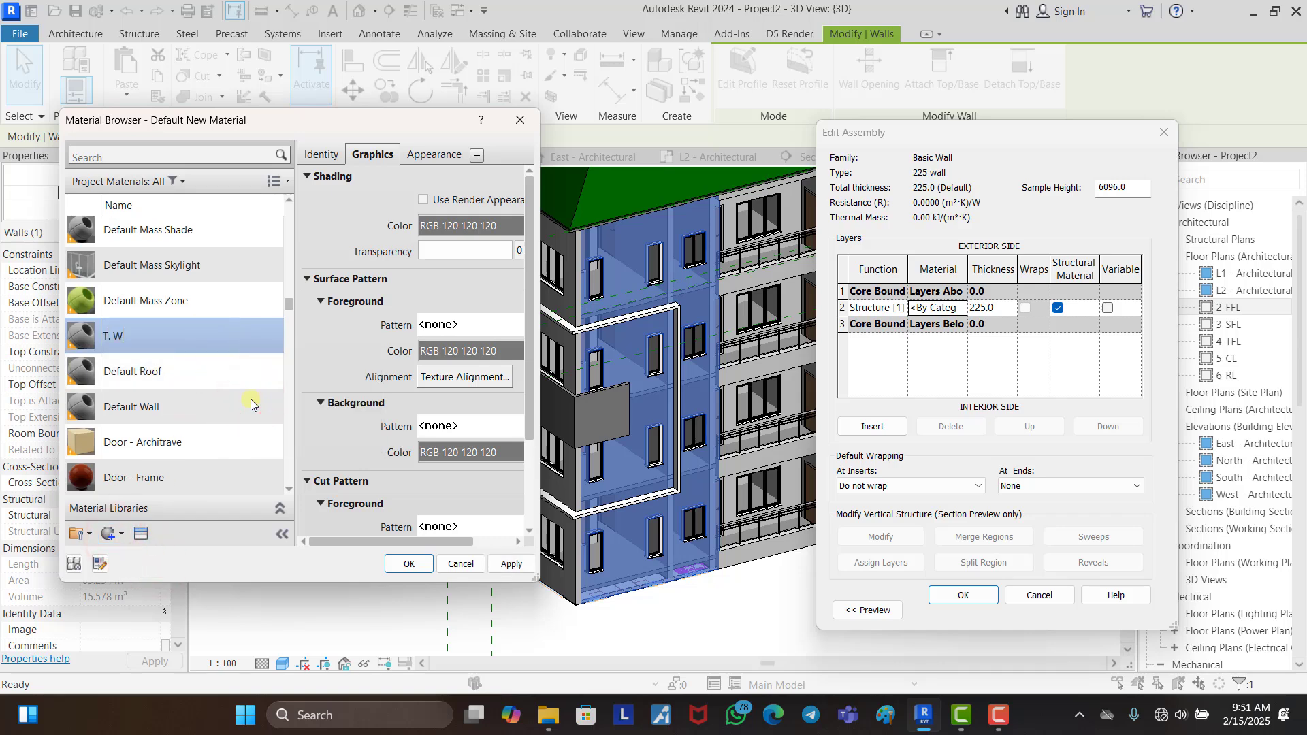
type(" WHITE WALL MATERIAL")
key("Return")
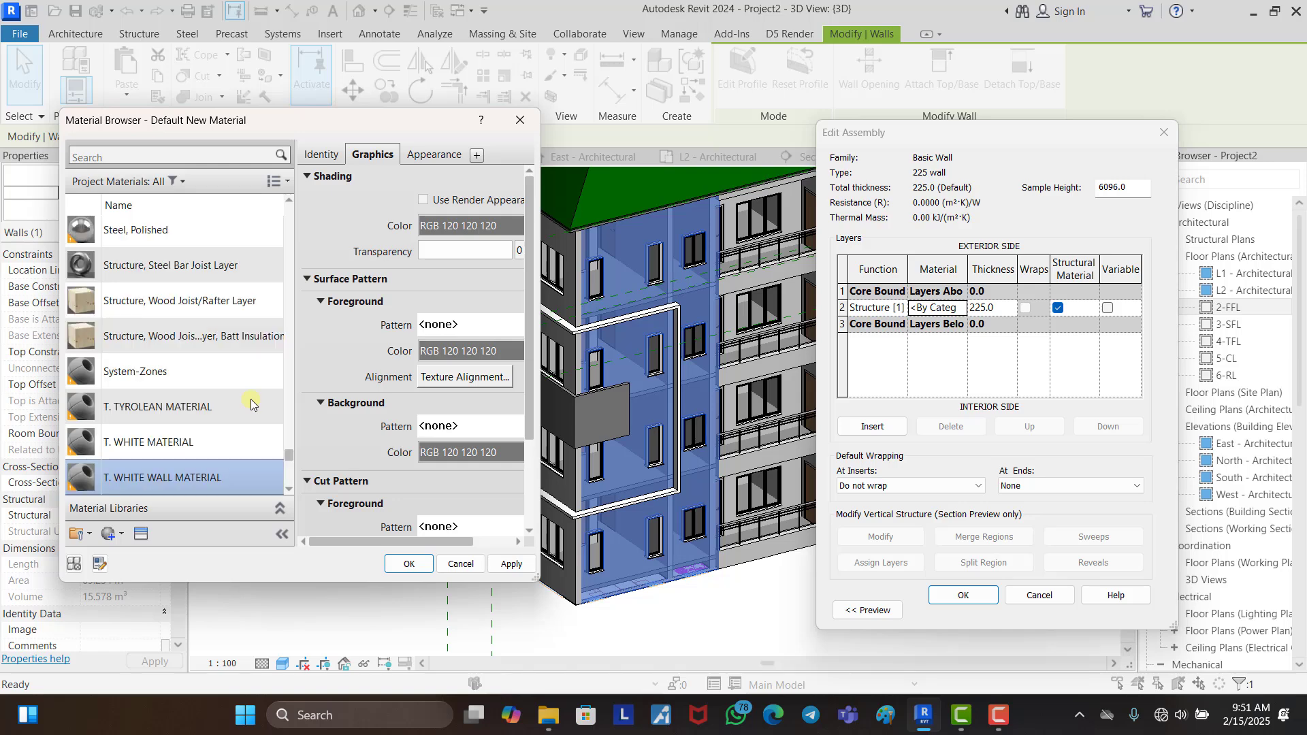
Step: Set the wall material's shading color to RGB 255 255 255 and apply it to the 225 wall type's structure layer
left_click(487, 227)
left_click(471, 266)
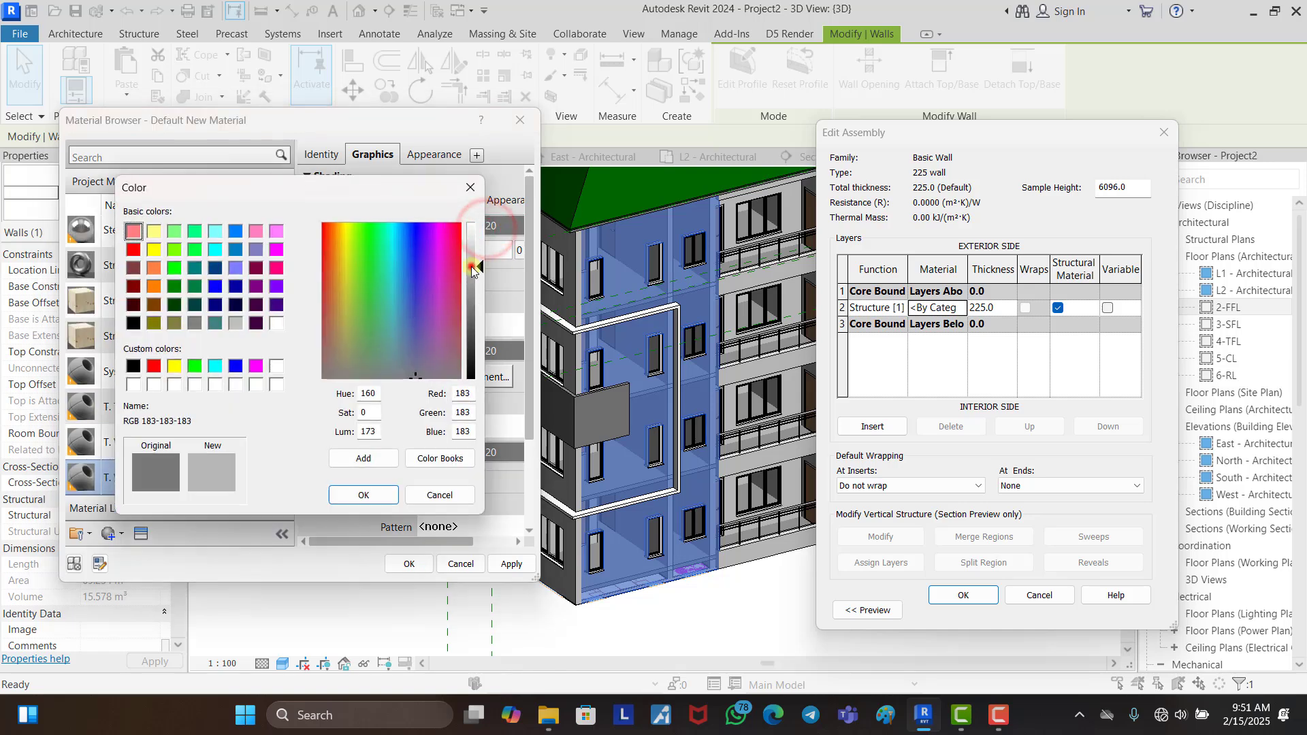
left_click(474, 249)
left_click(477, 218)
left_click(364, 494)
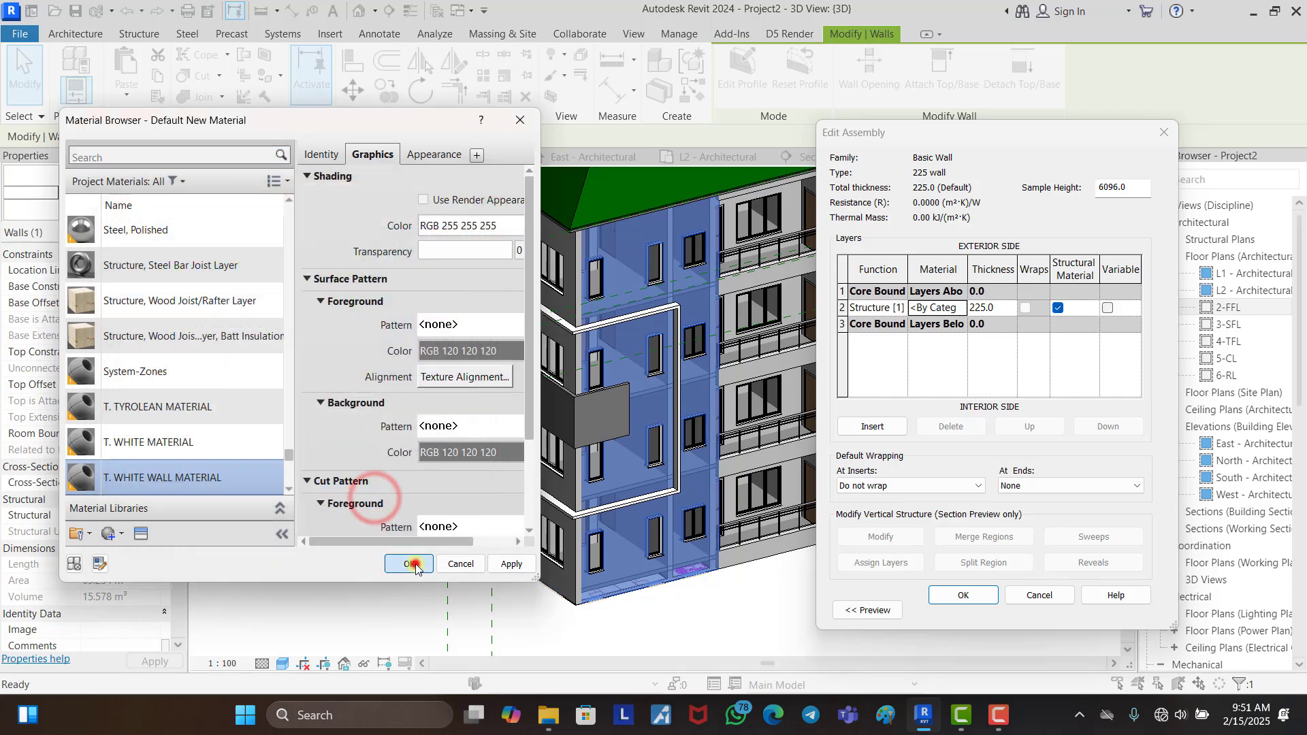
left_click(409, 564)
left_click(963, 595)
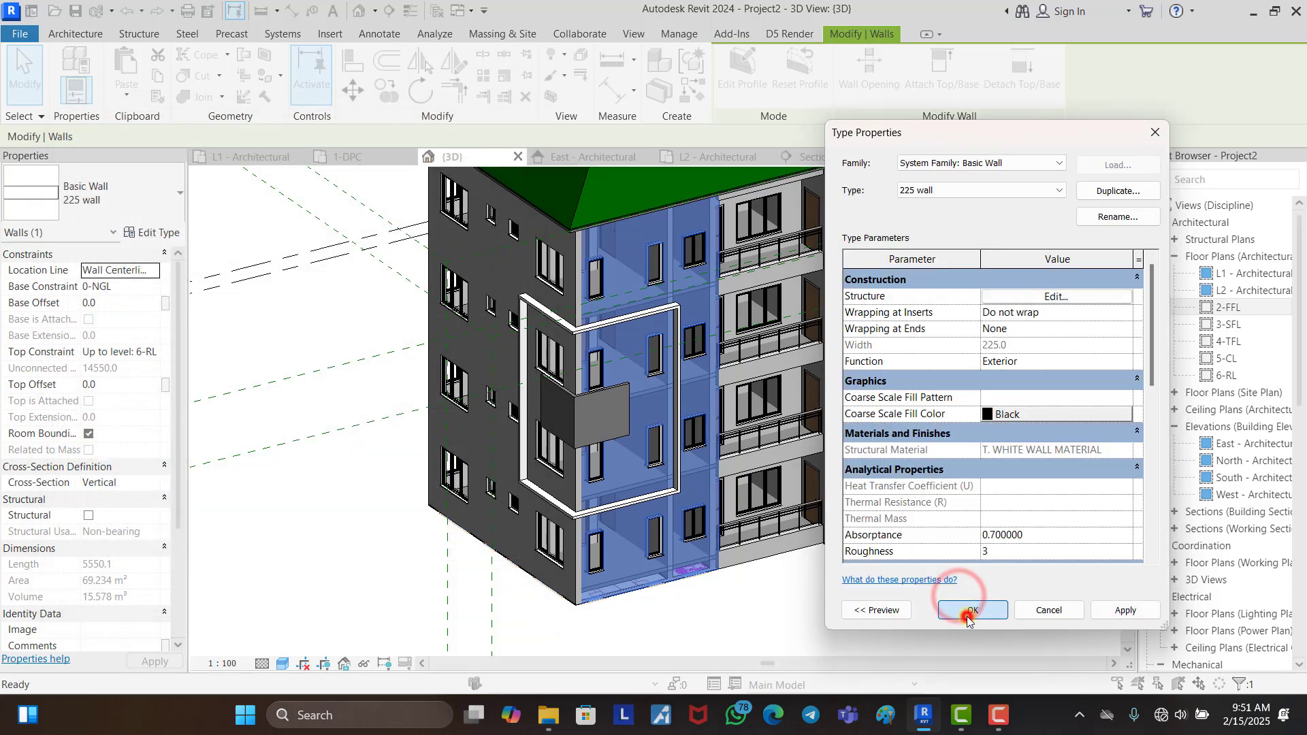
left_click(967, 616)
left_click(850, 619)
scroll(344, 476, "down", 2)
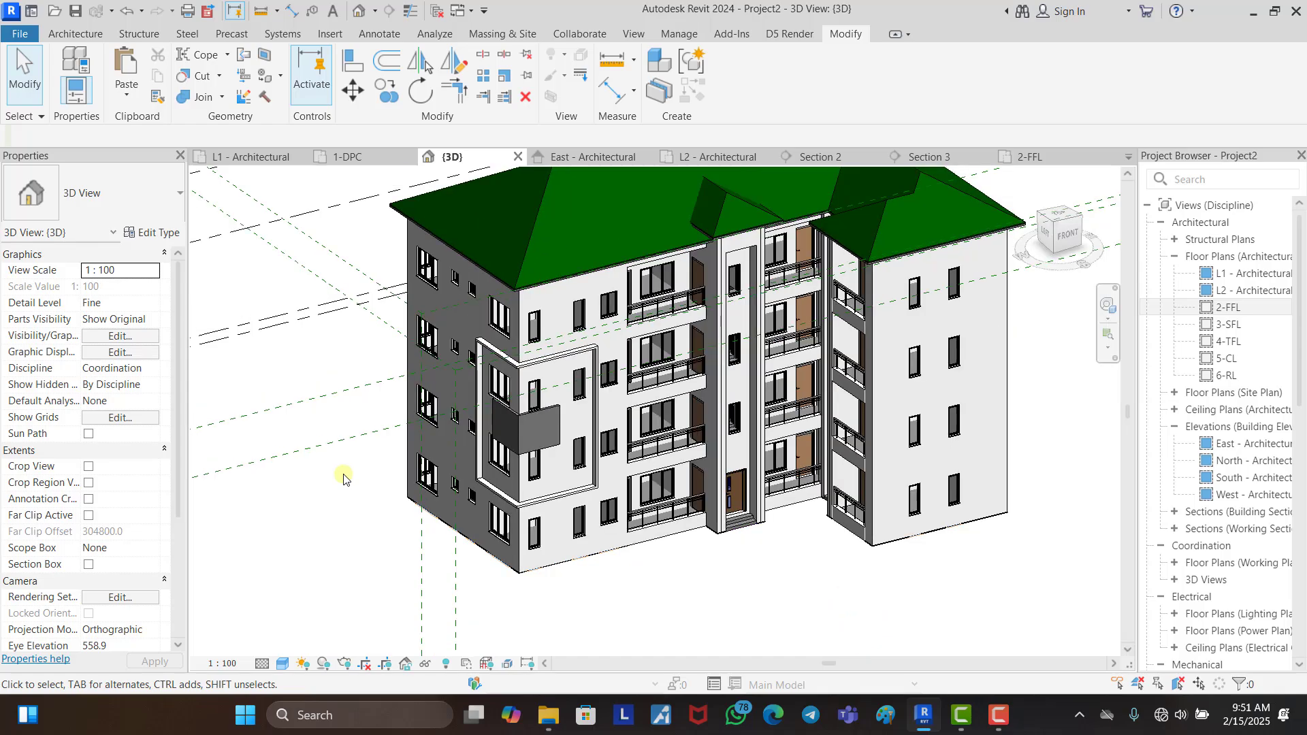
middle_click_drag(347, 486, 712, 529, "shift")
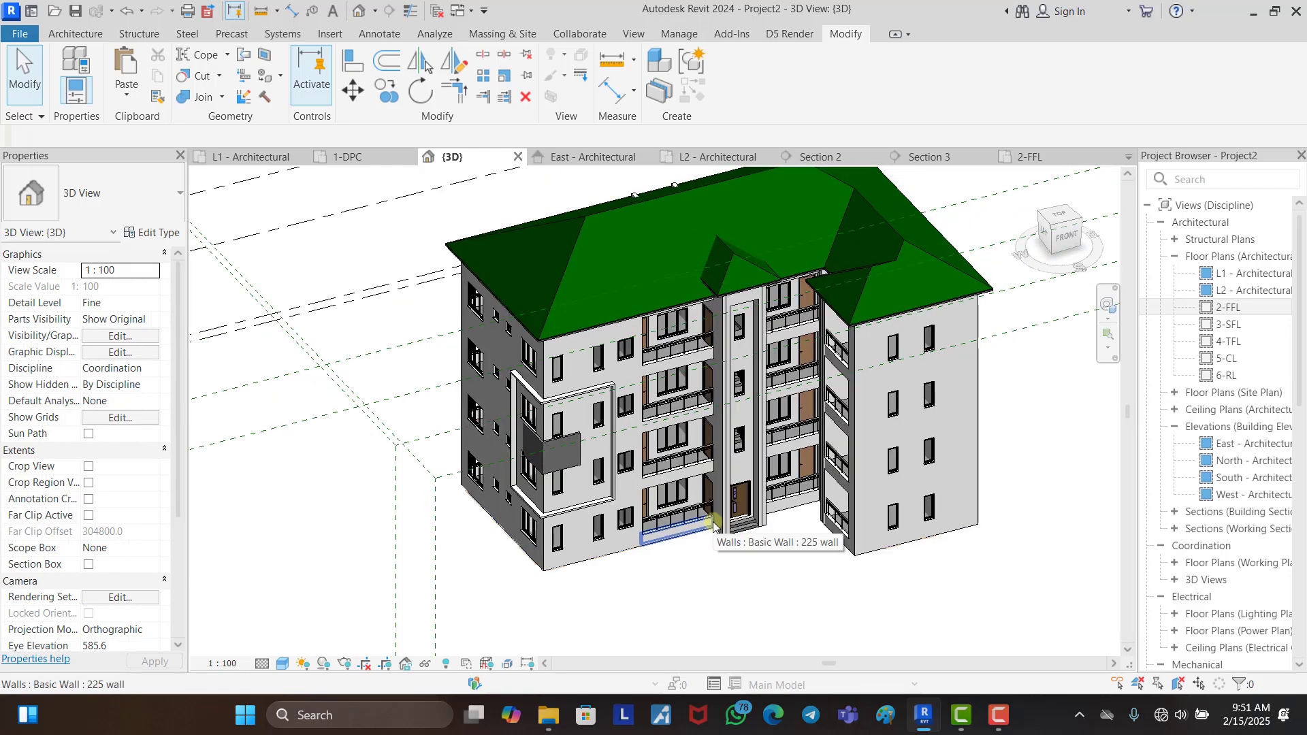
mouse_move(803, 565)
middle_mouse_down("shift")
mouse_move(755, 551)
mouse_move(810, 557)
middle_mouse_up("shift")
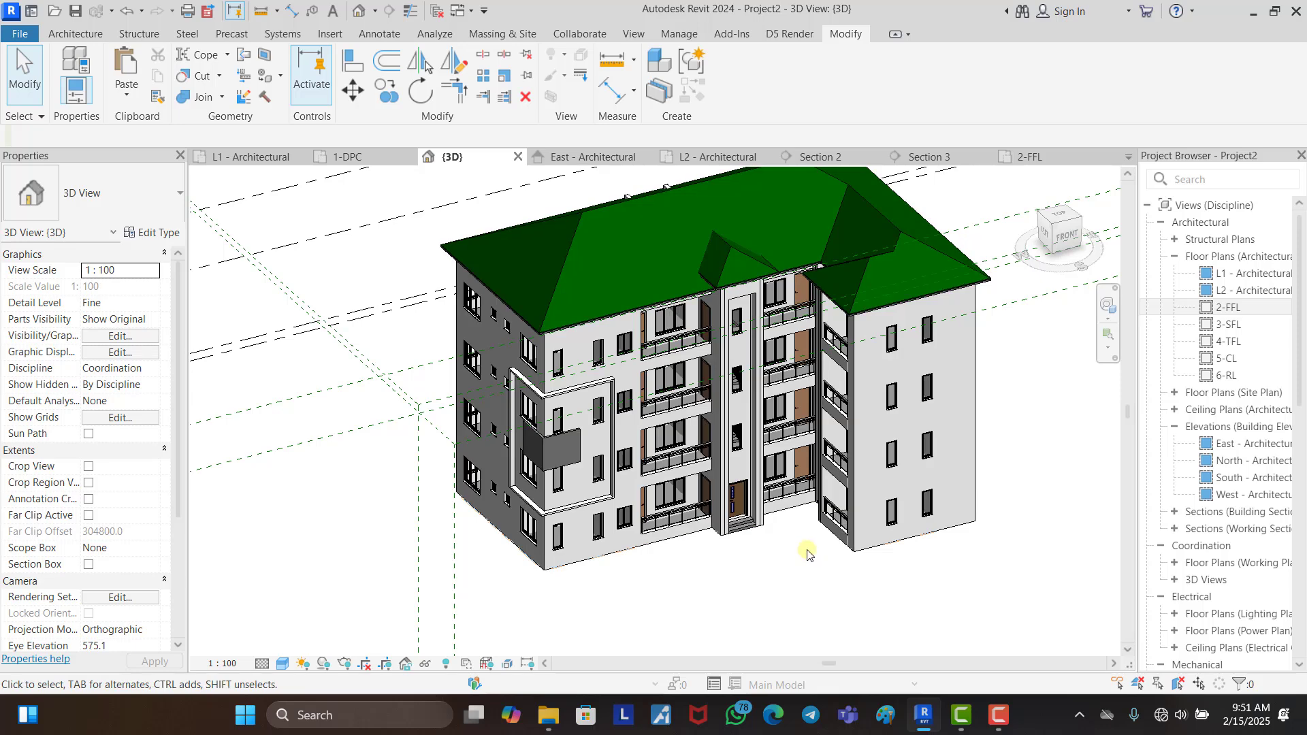
Step: Duplicate the 225 wall type of the wall around the entrance door as "225 wall BRICK"
scroll(783, 558, "up", 3)
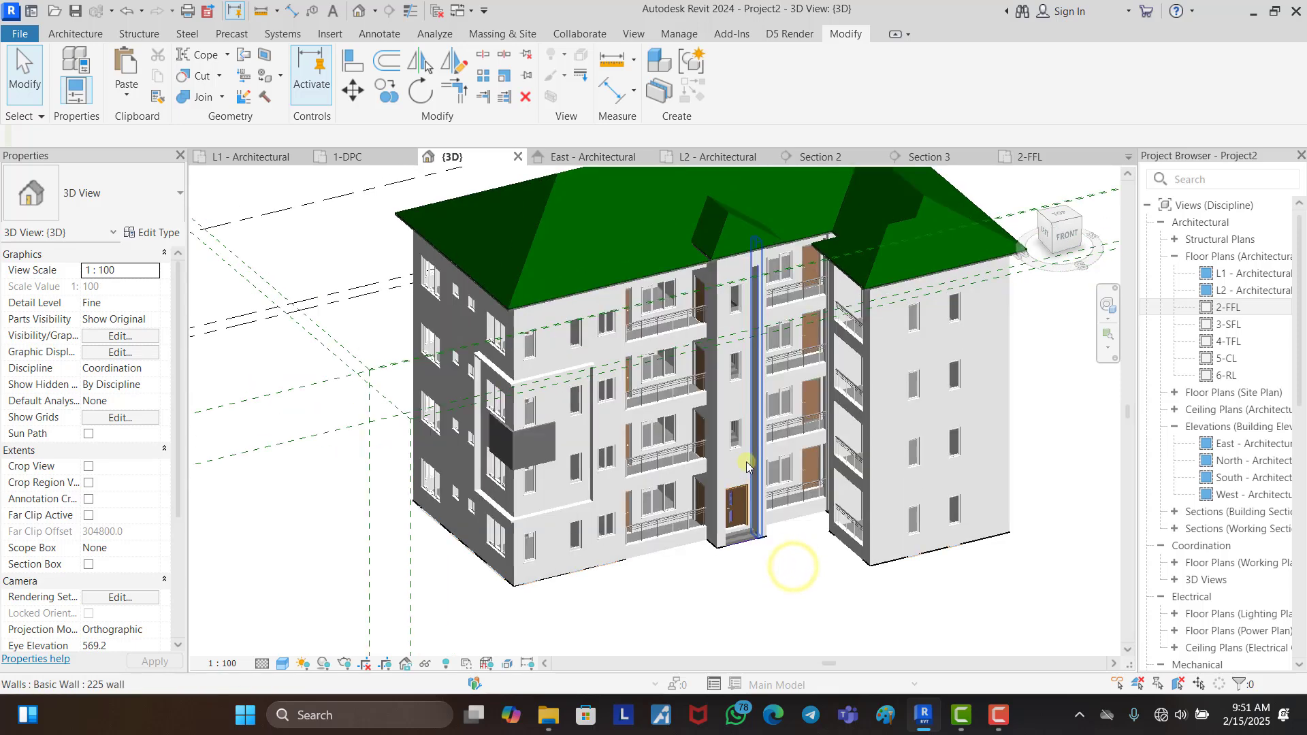
scroll(747, 539, "up", 3)
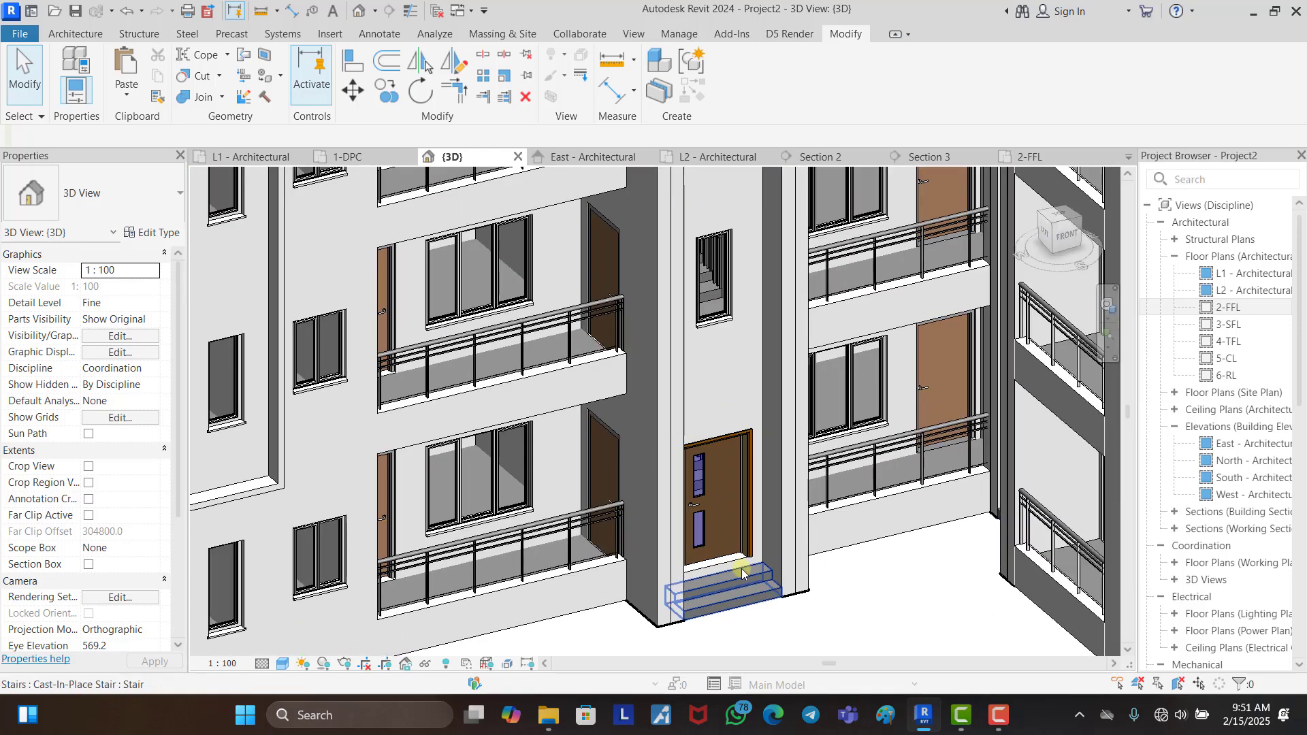
scroll(753, 563, "down", 3)
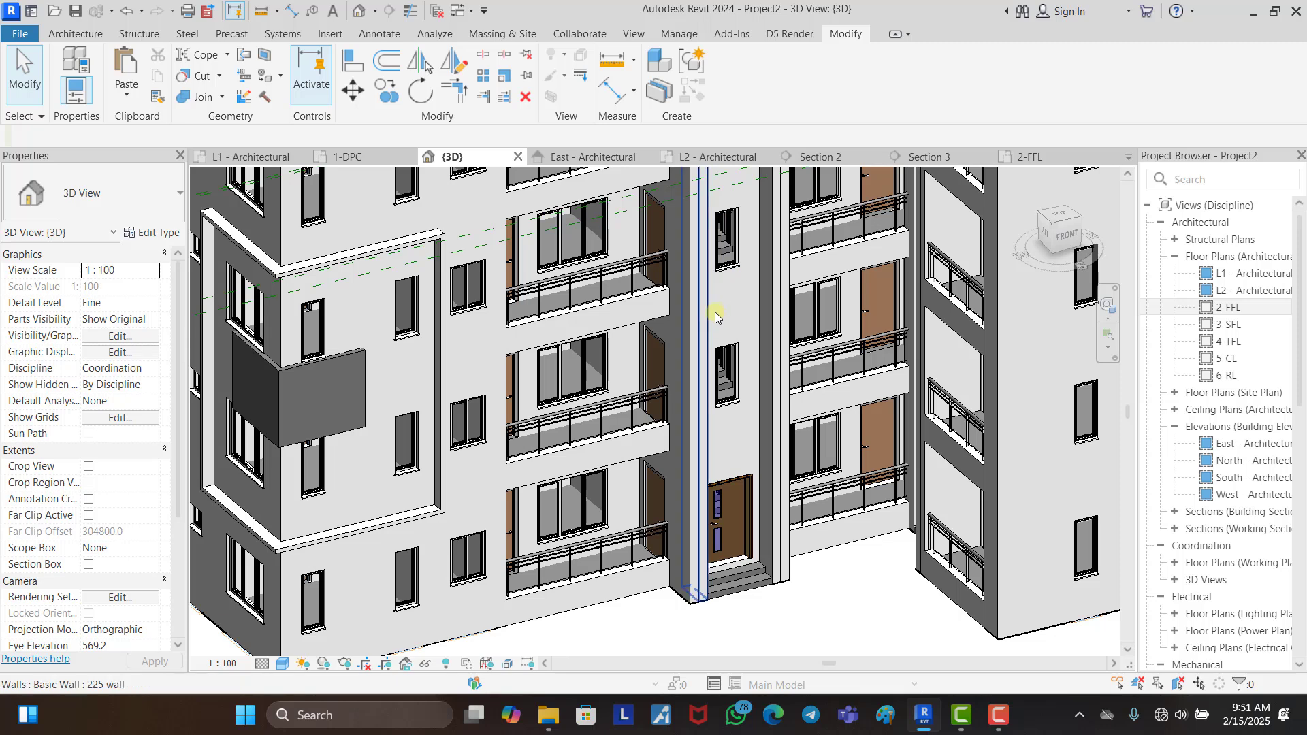
left_click(723, 346)
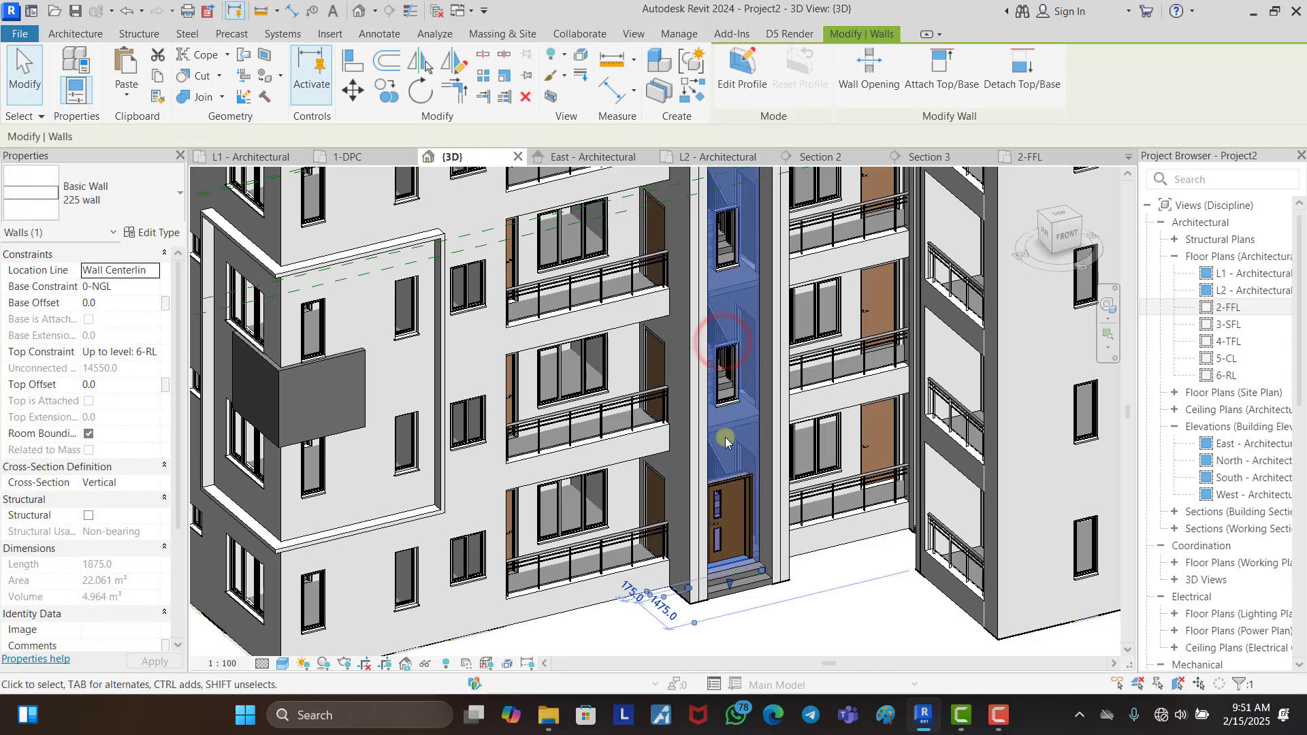
left_click(148, 233)
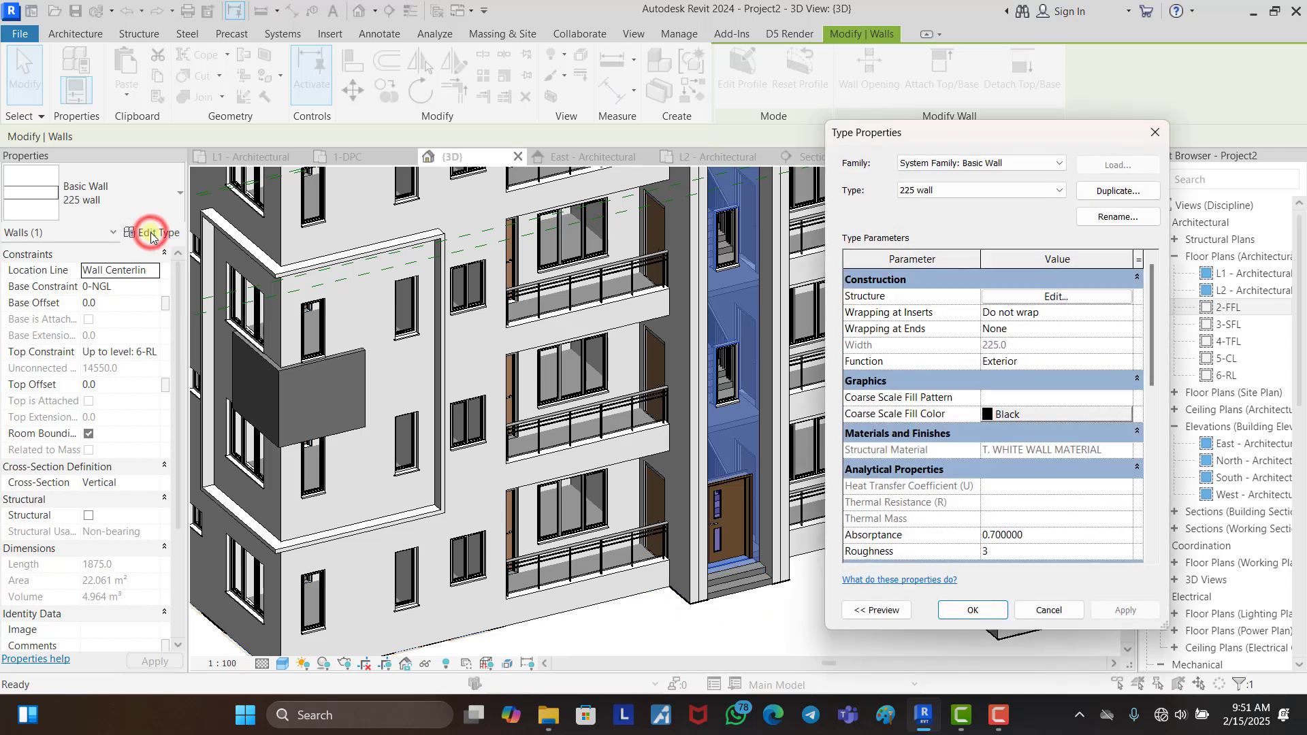
left_click(1117, 191)
left_click(975, 370)
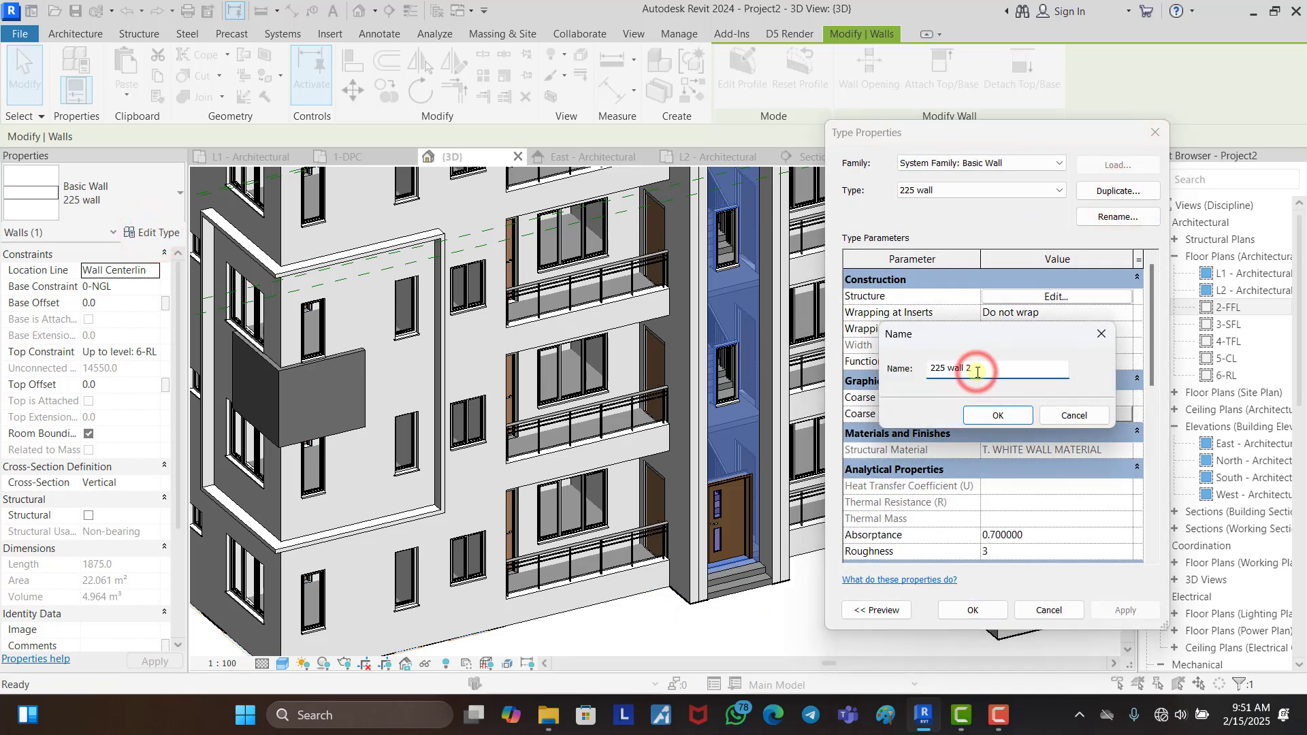
key("BackSpace")
type("BR")
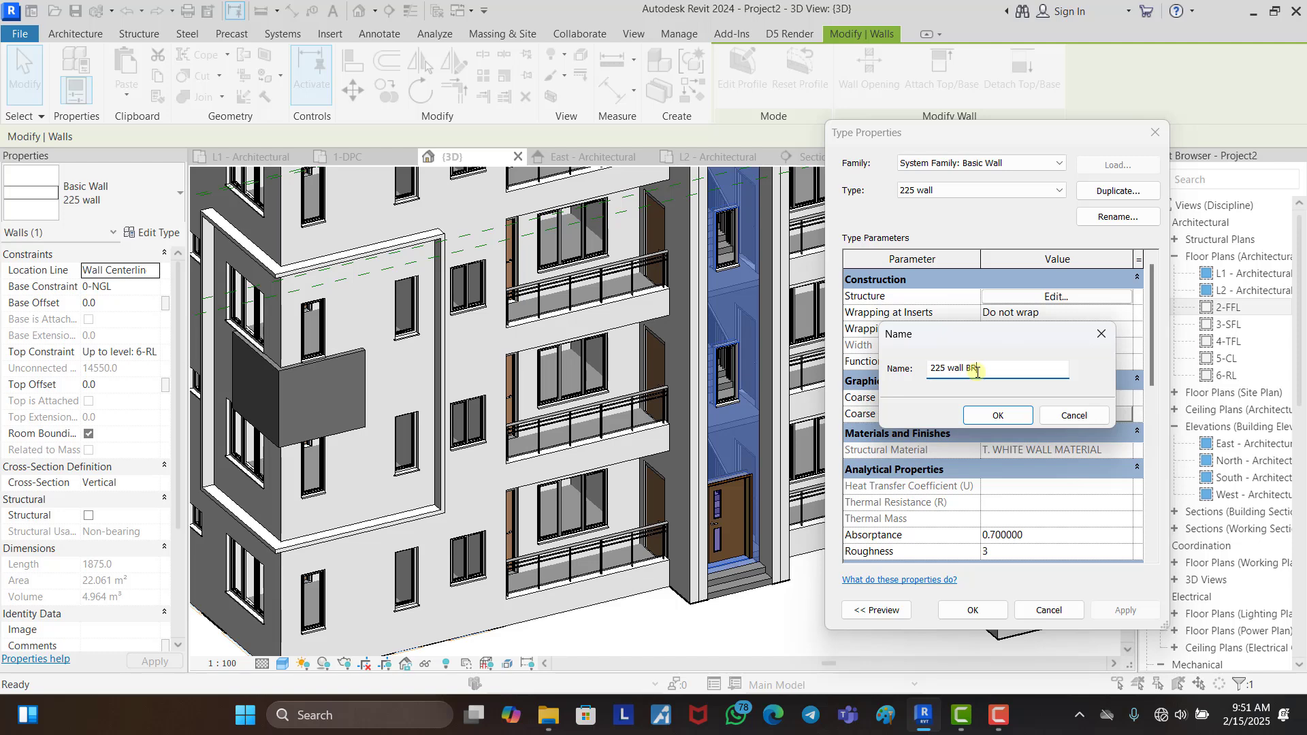
type("ICK")
left_click(998, 416)
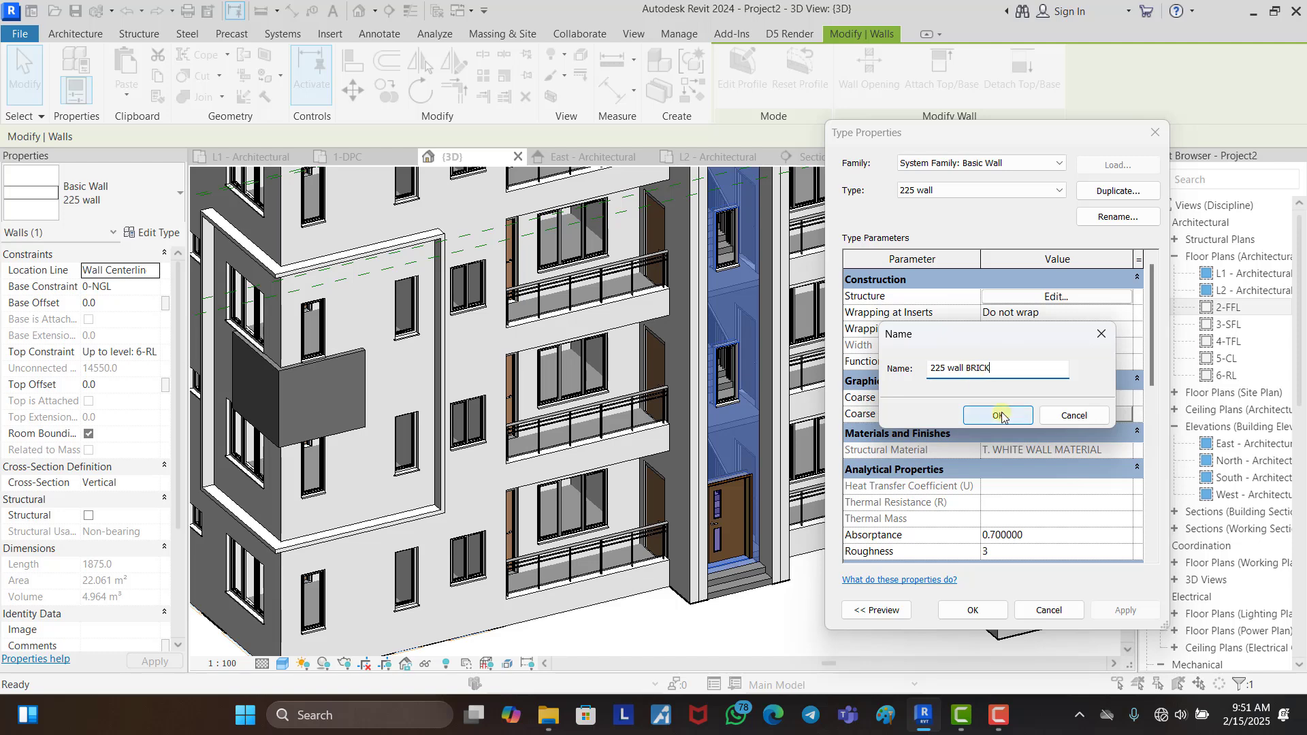
Step: Create a new material named "T. BRICK MATERIAL" for the structure layer of the 225 wall BRICK type
left_click(1056, 297)
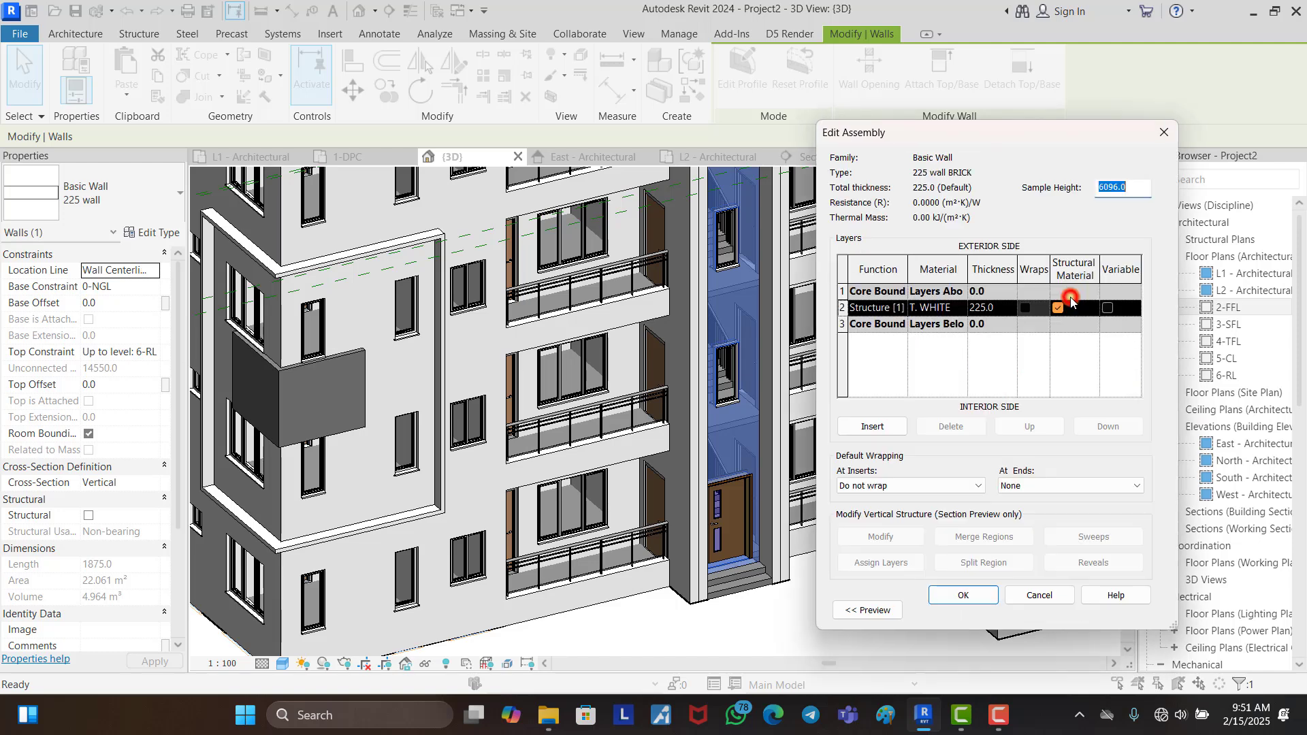
left_click(961, 308)
left_click(961, 308)
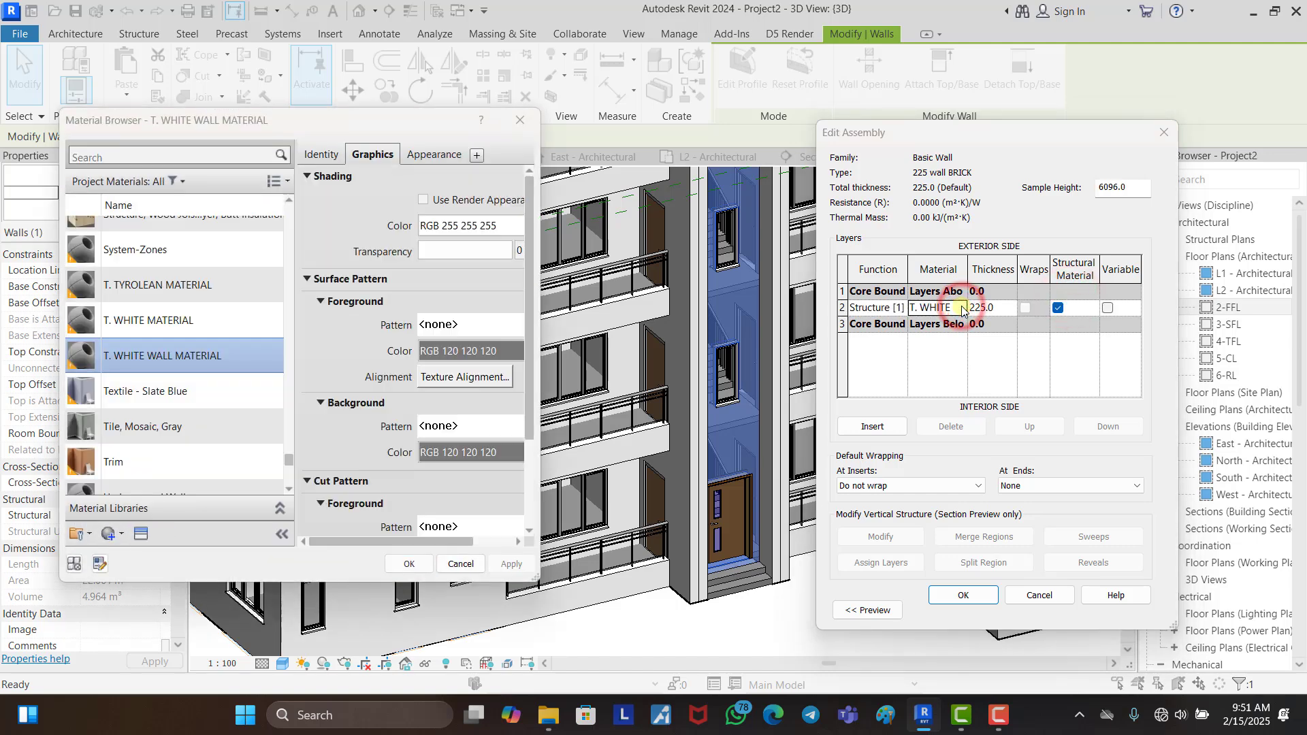
scroll(172, 516, "down", 1)
left_click(115, 538)
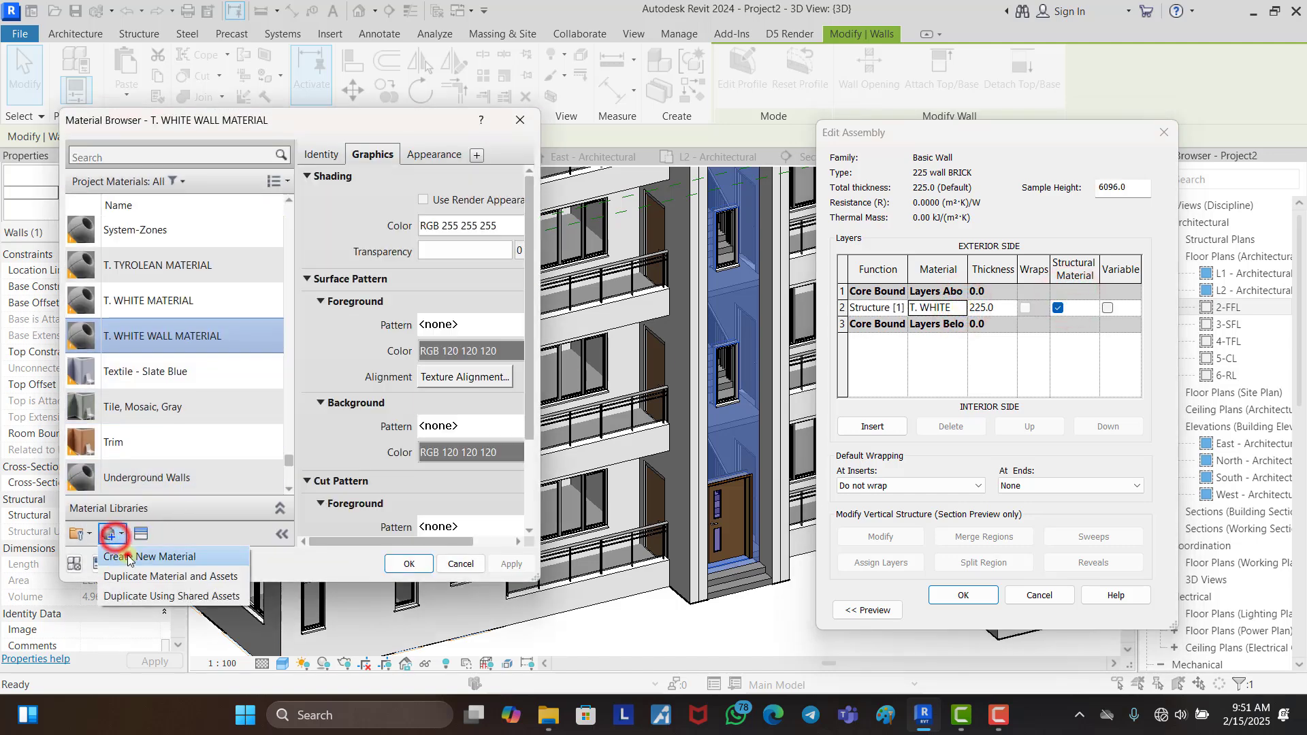
left_click(126, 551)
right_click(193, 340)
left_click(234, 406)
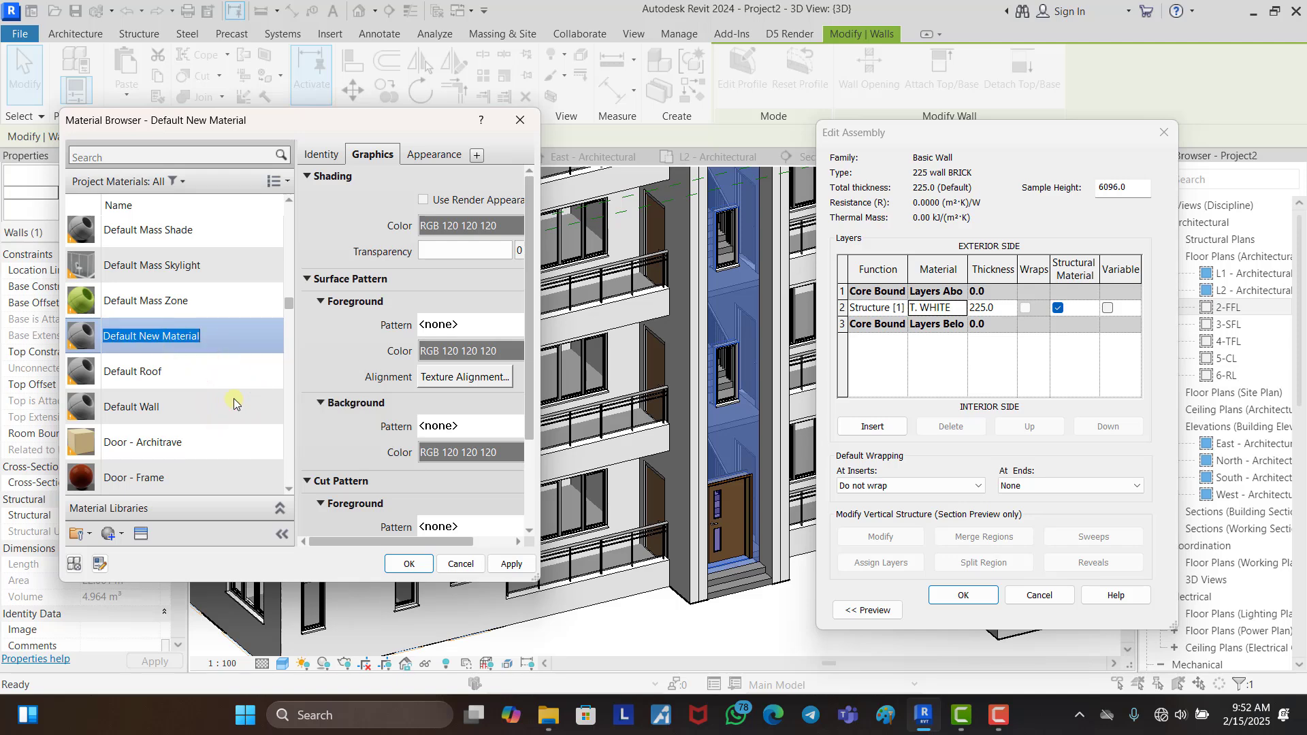
type("T")
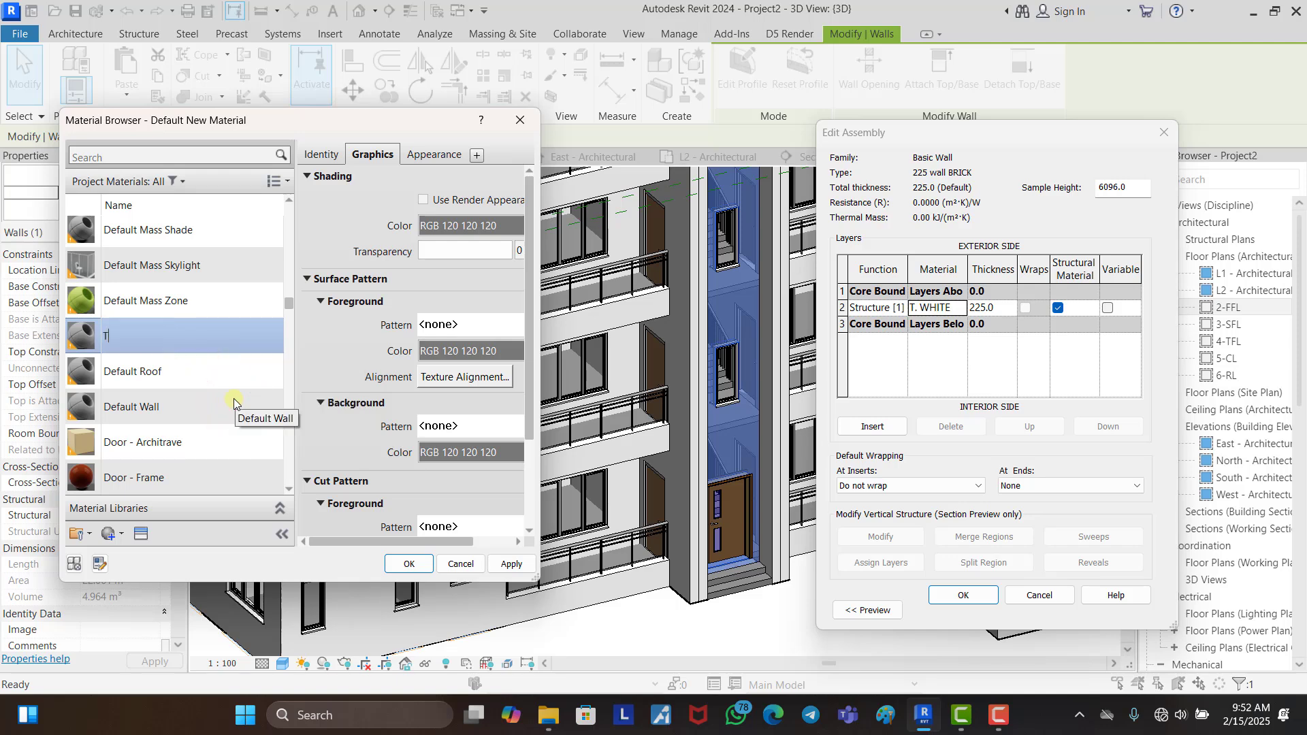
type(". BRICK MATERIAL")
key("Return")
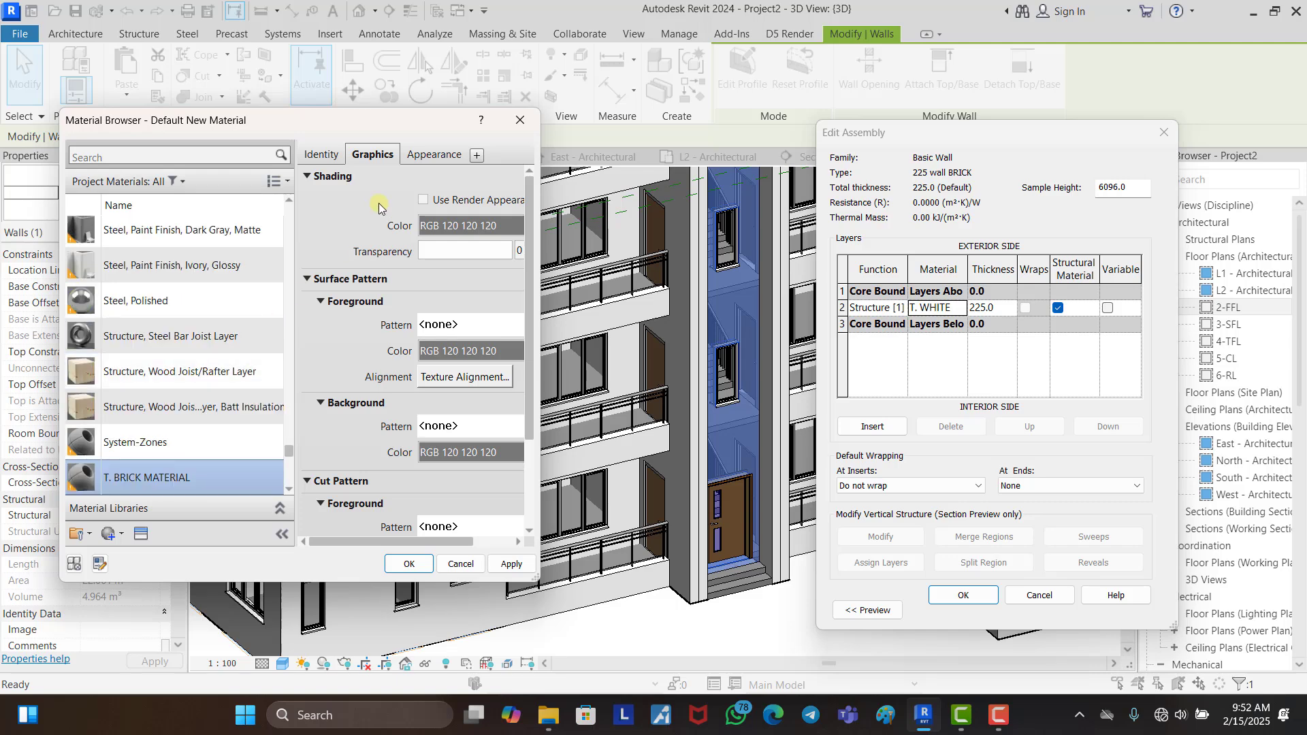
Step: Set the brick material's shading color to a brownish grey, RGB 145 135 113
left_click(467, 226)
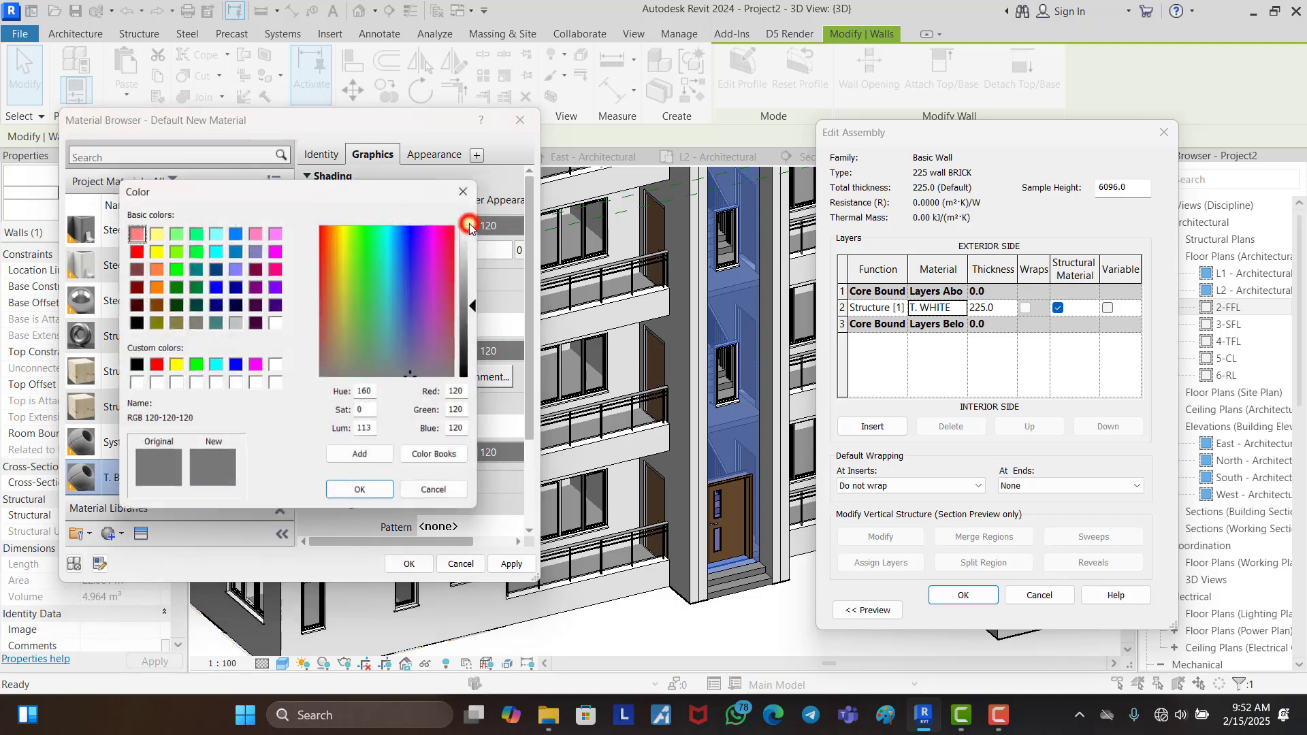
left_click(153, 306)
left_click(356, 353)
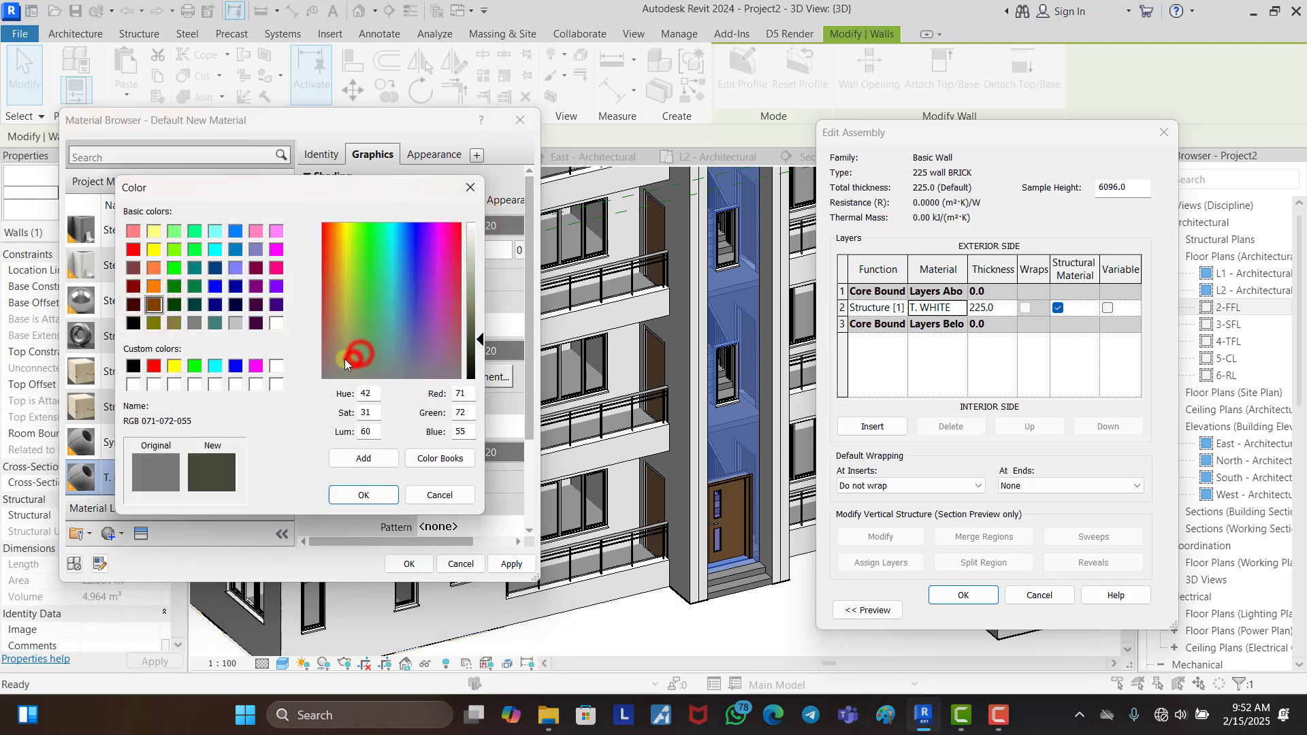
left_click(345, 333)
left_click_drag(345, 333, 355, 361)
left_click(470, 301)
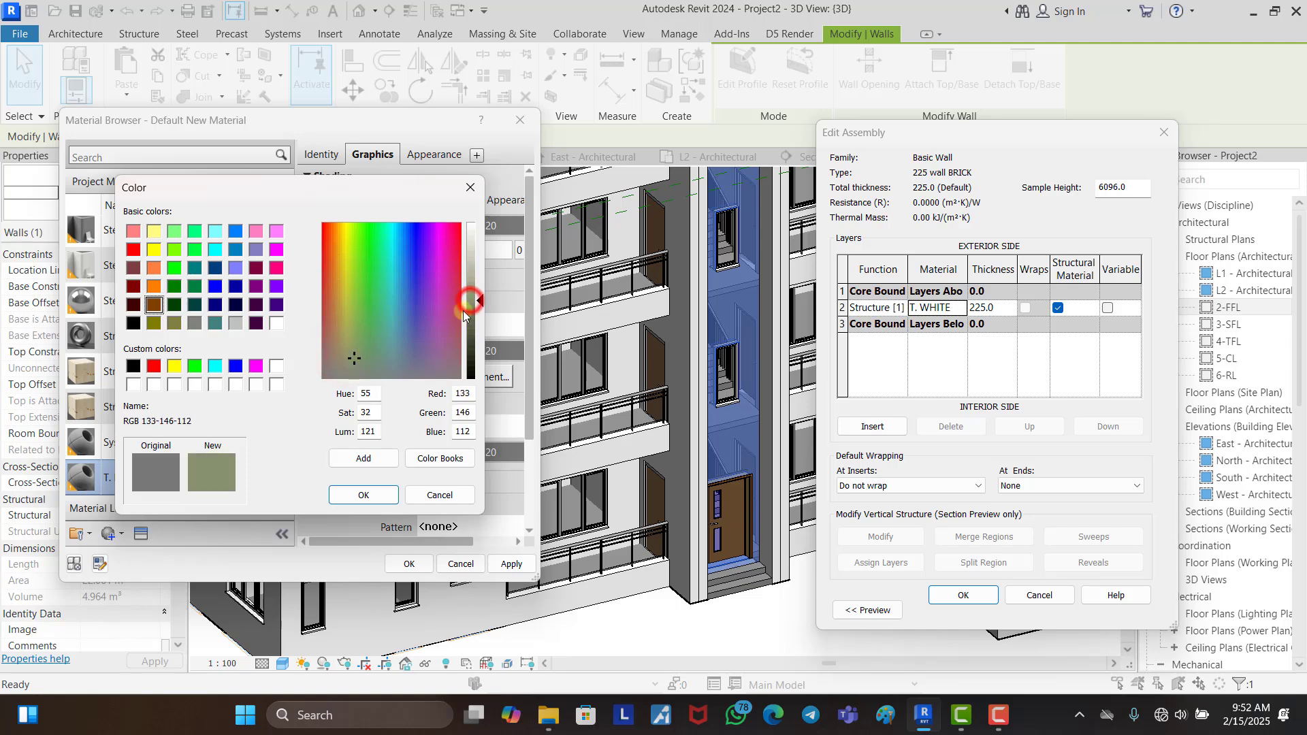
left_click(347, 353)
left_click_drag(338, 358, 338, 358)
left_click(364, 496)
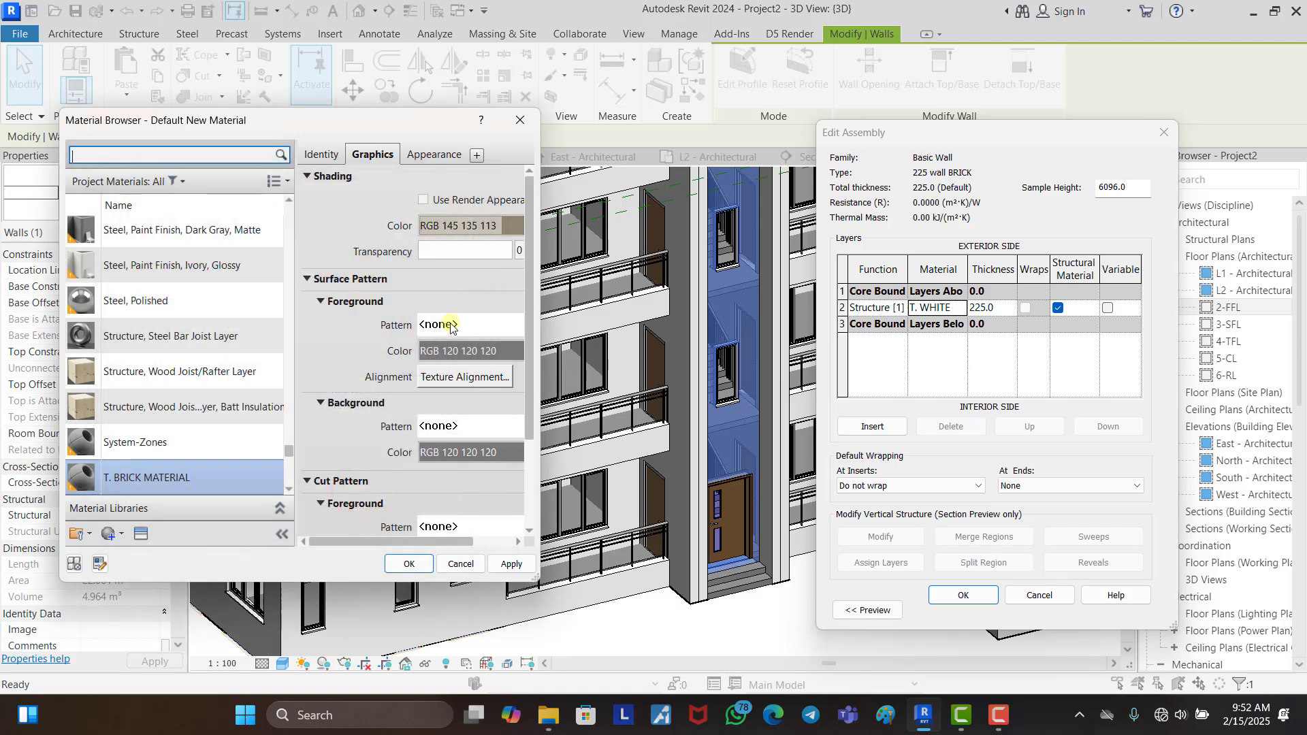
Step: Give the brick material the Brick 75x225 model pattern as surface foreground, with pattern color RGB 0 0 0
left_click(468, 325)
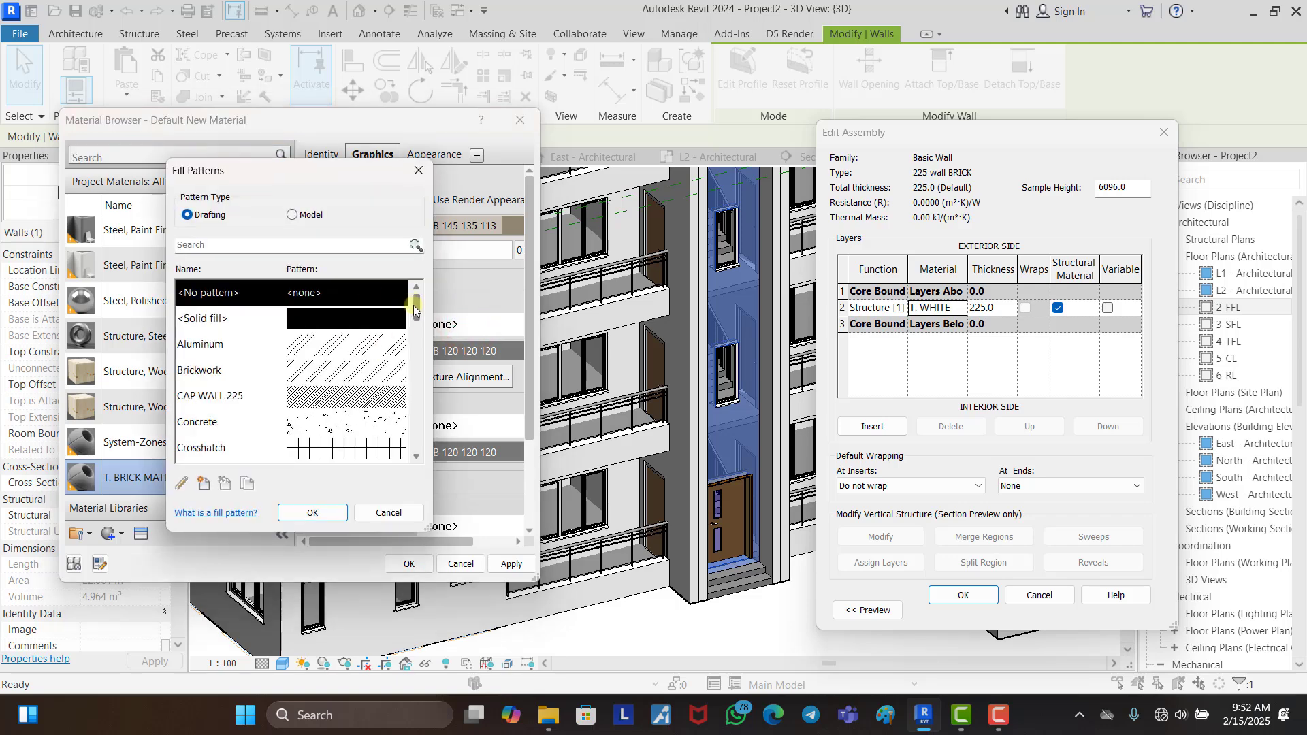
left_click(292, 215)
left_click_drag(414, 332, 412, 377)
left_click(340, 368)
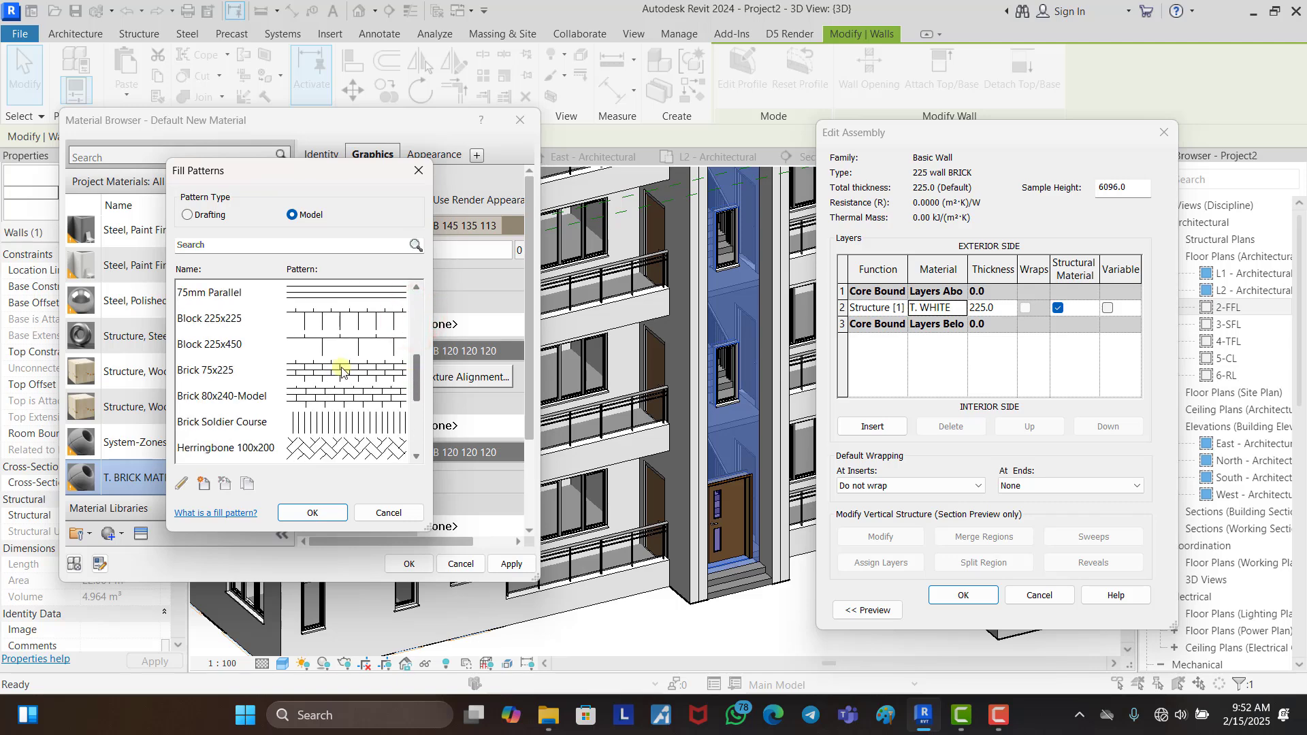
left_click(300, 519)
left_click(460, 351)
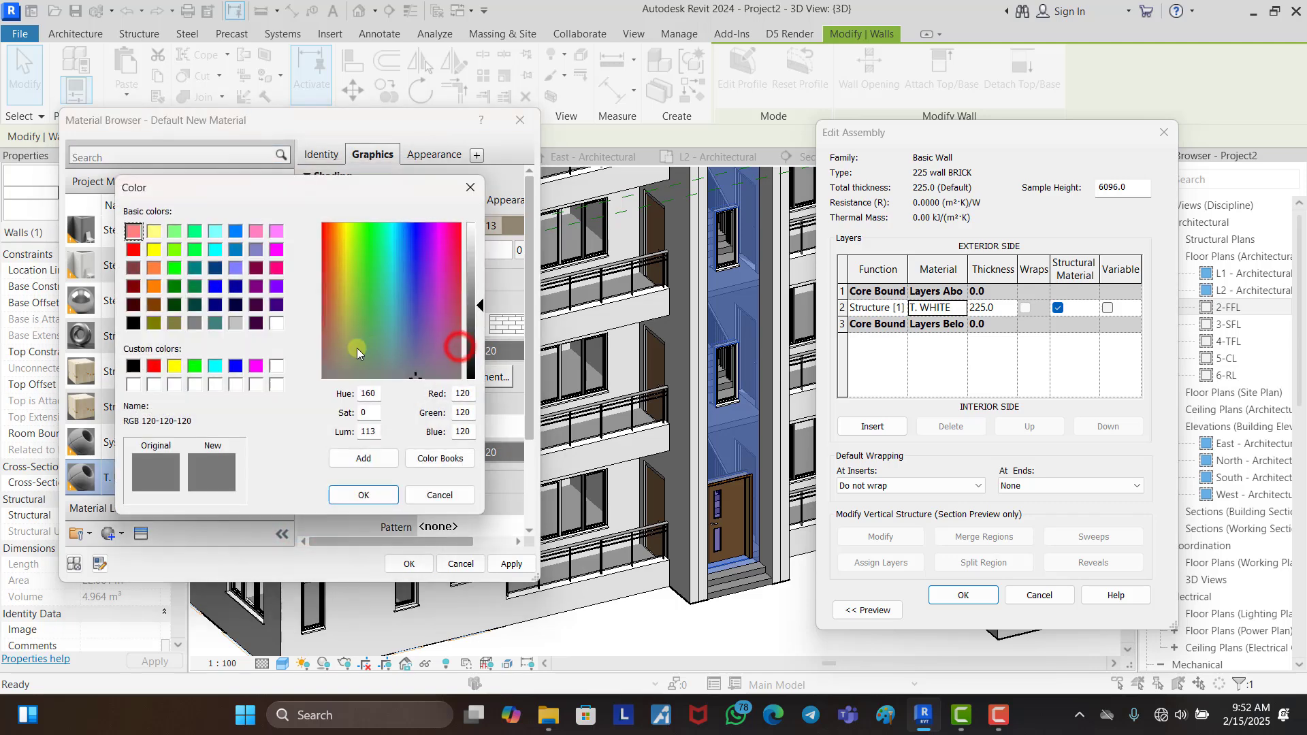
left_click_drag(474, 314, 474, 389)
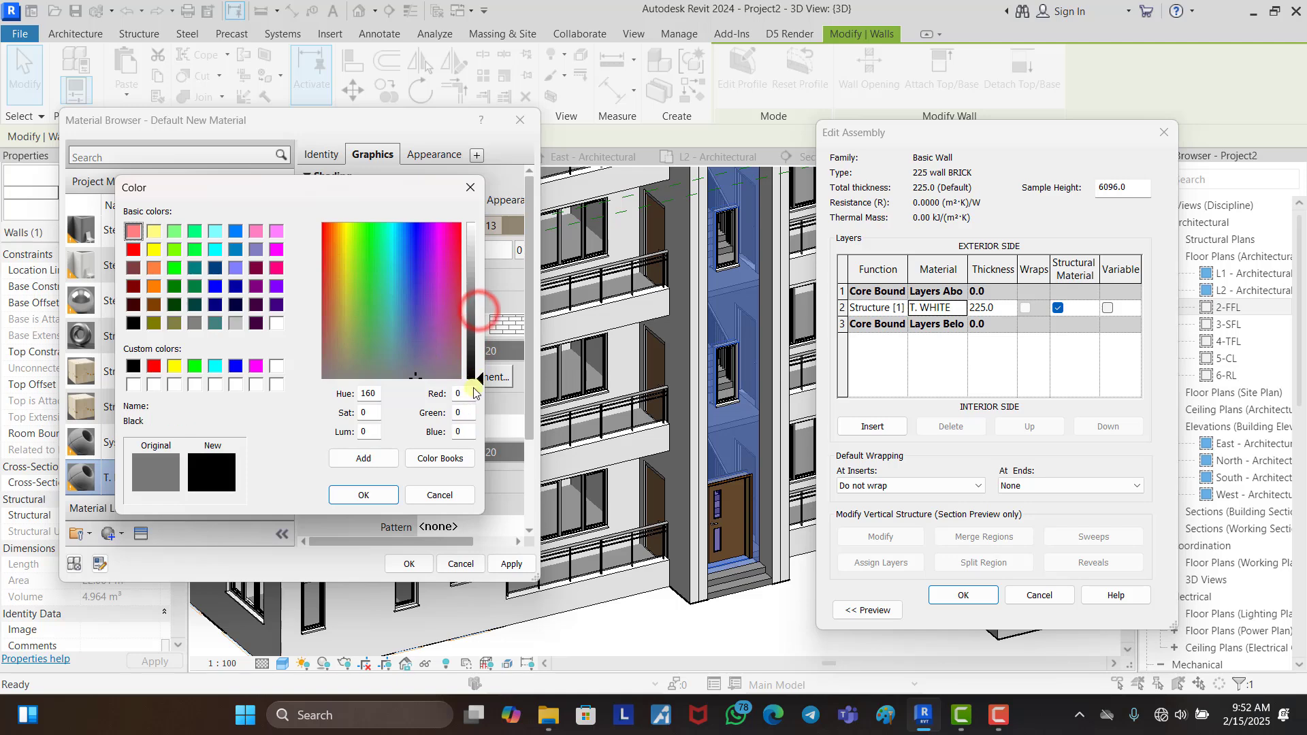
left_click(374, 496)
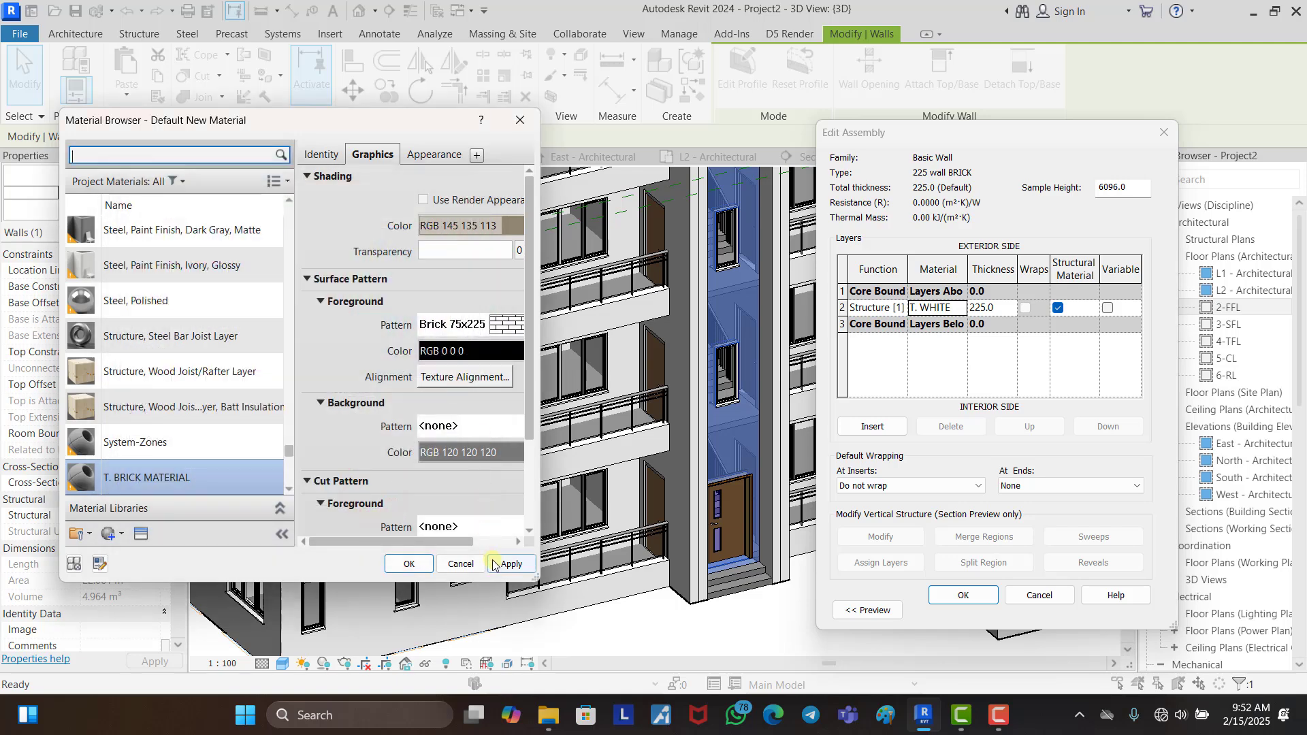
Step: Assign the brick material to the structure layer and apply the 225 wall BRICK type to the entrance wall
left_click(391, 567)
left_click(977, 595)
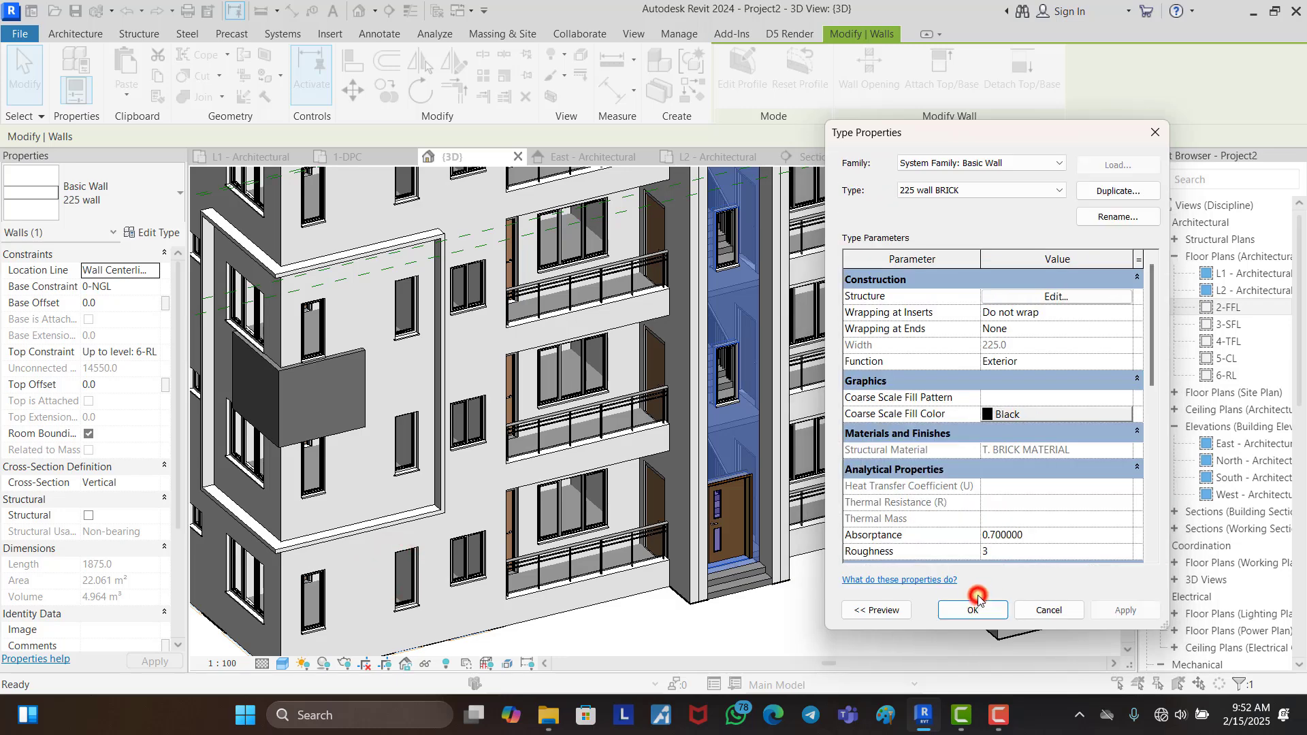
left_click(983, 616)
left_click(826, 582)
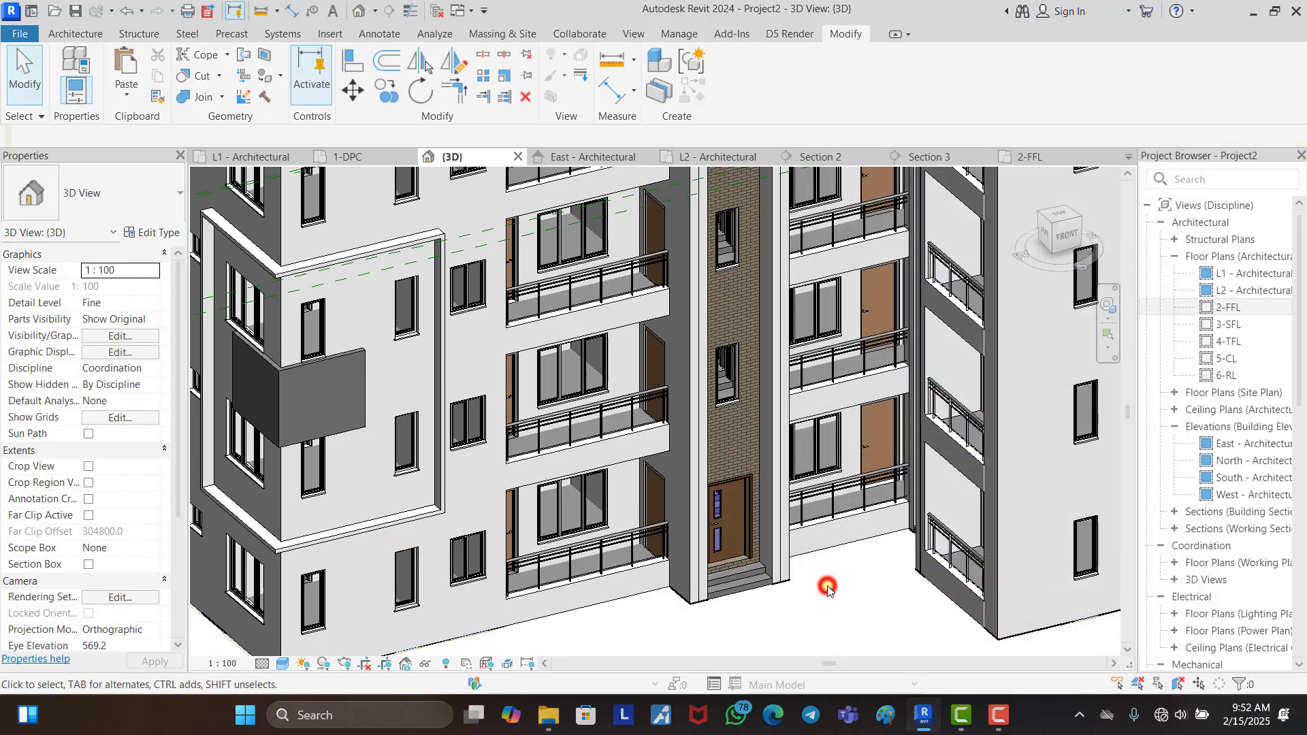
scroll(769, 436, "up", 3)
scroll(768, 436, "up", 2)
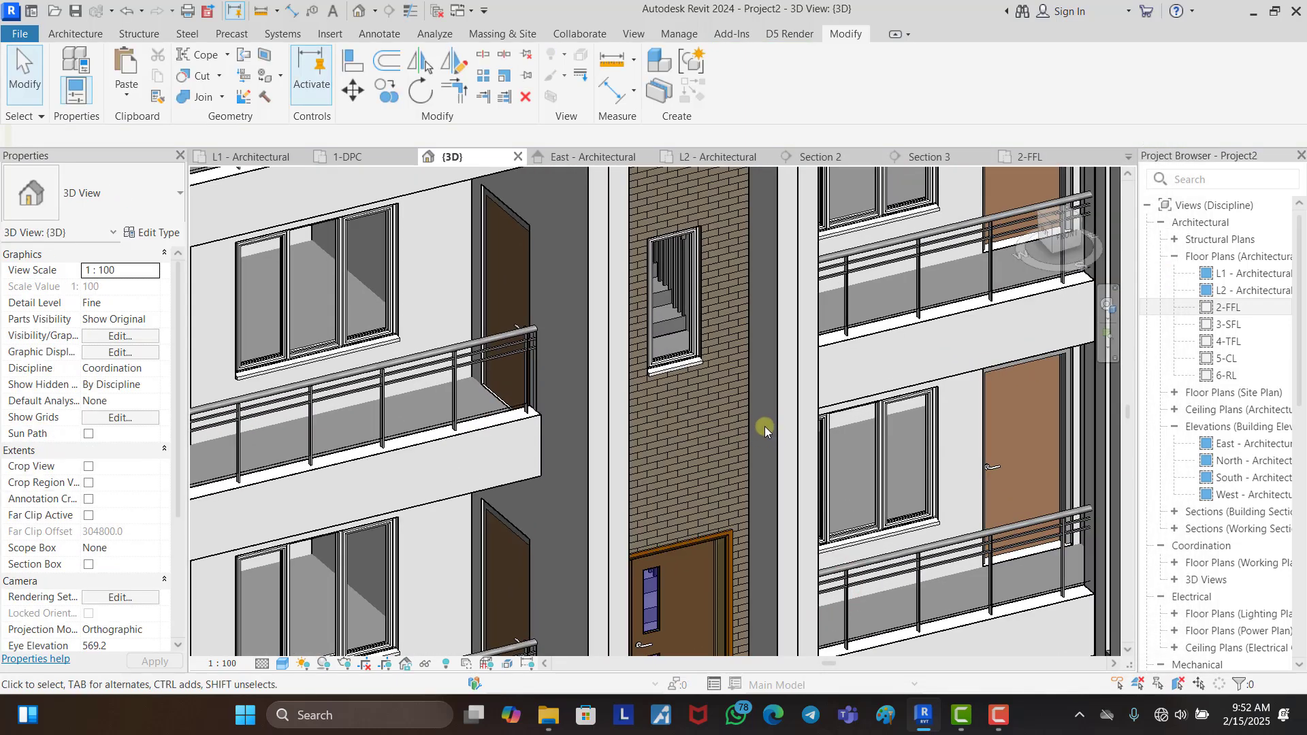
scroll(765, 426, "down", 7)
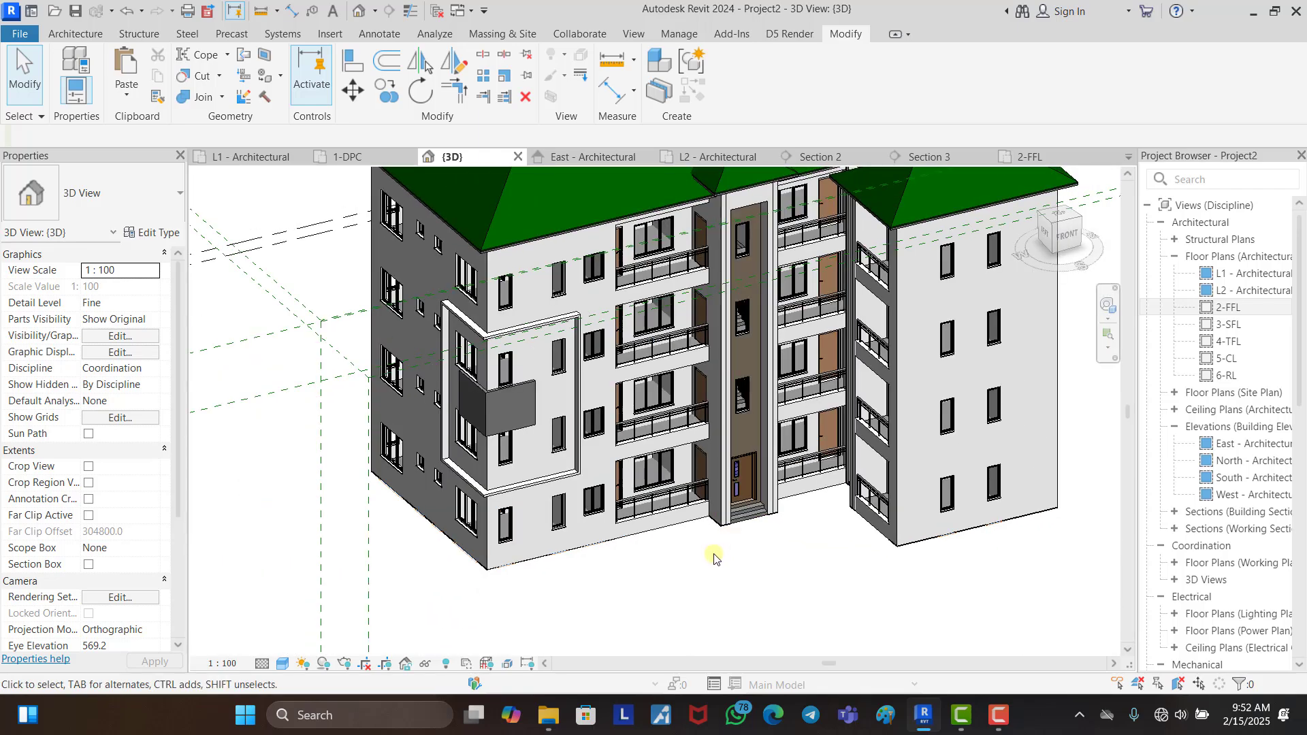
scroll(681, 564, "down", 3)
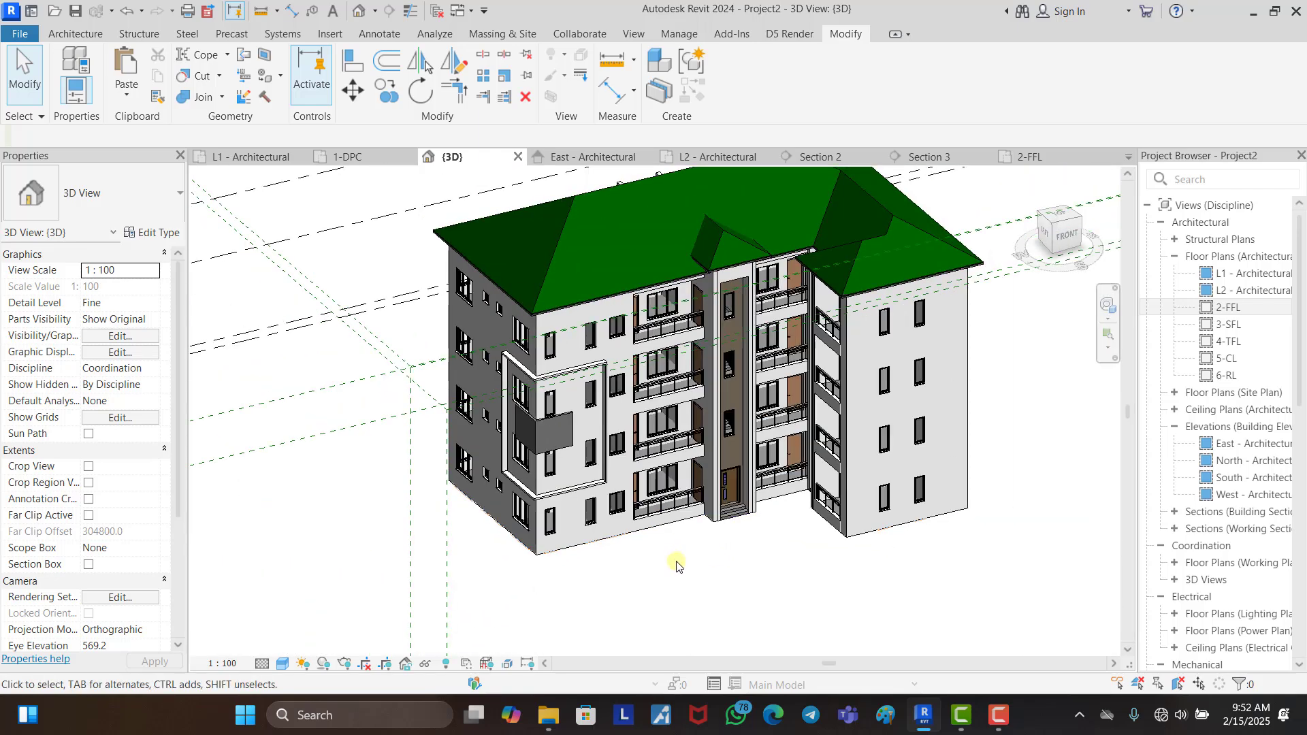
Step: Mirror a copy of the corner facade frame in the L2 - Architectural plan about an axis drawn along the partition wall between the two bathrooms
middle_click_drag(676, 565, 592, 542, "shift")
scroll(743, 428, "up", 5)
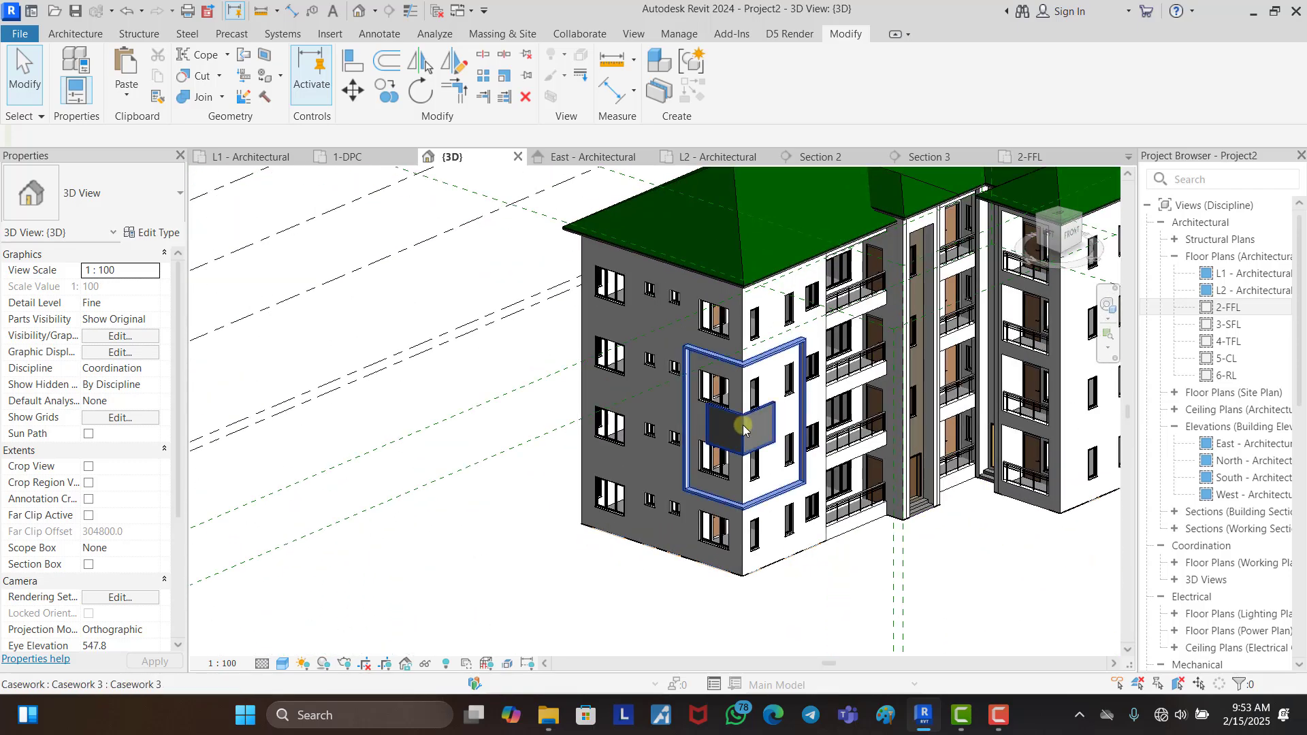
scroll(580, 394, "down", 3)
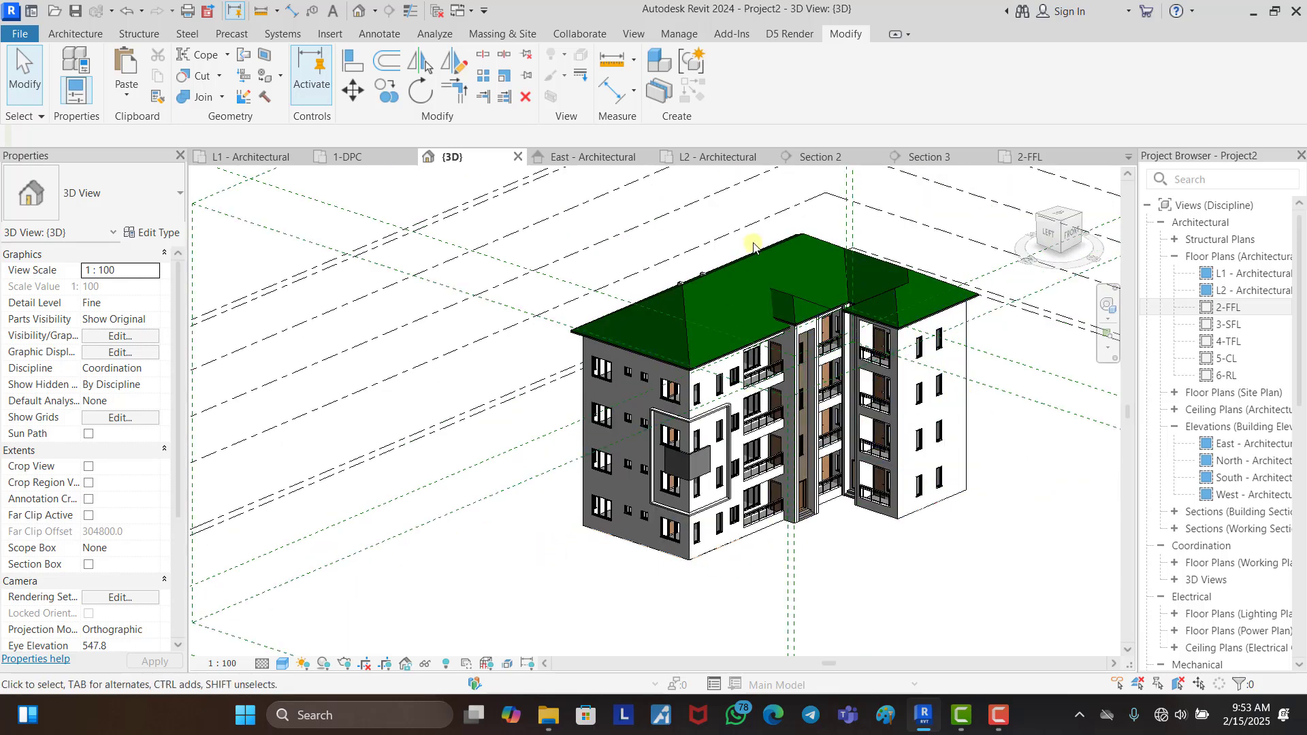
scroll(688, 463, "up", 3)
left_click(689, 464)
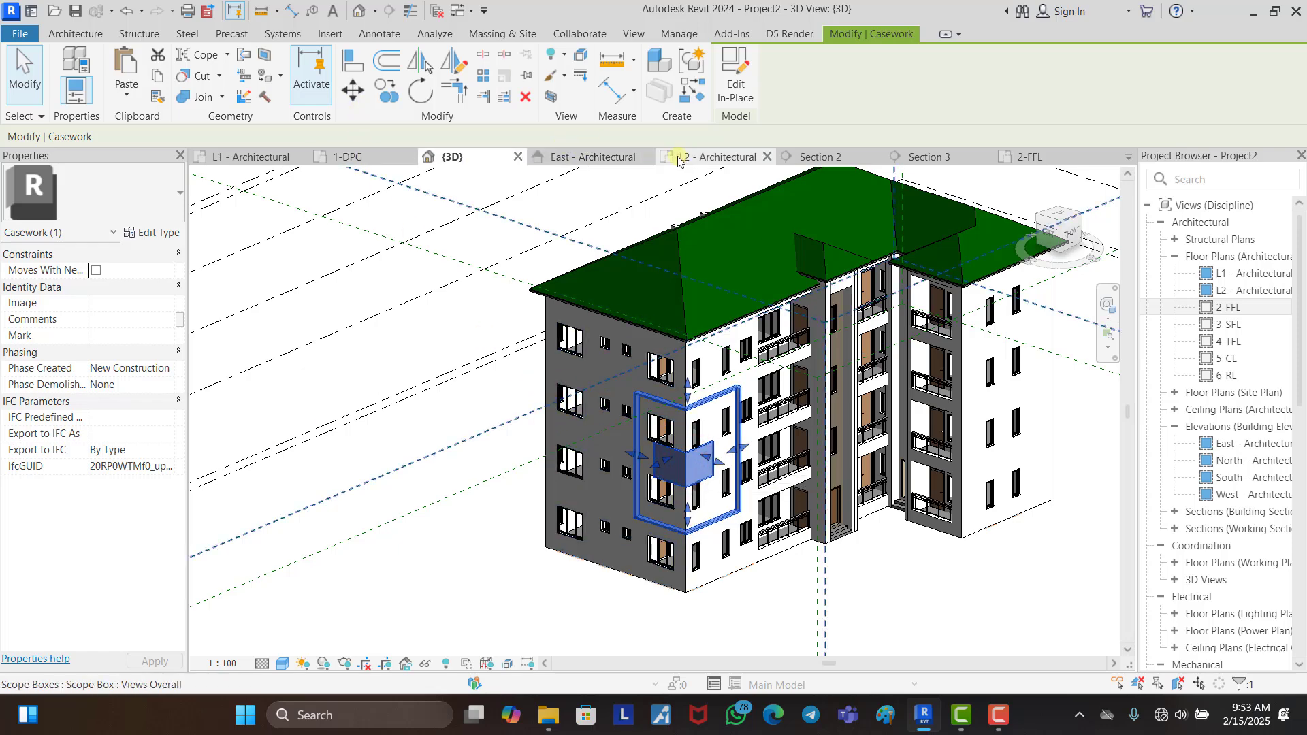
left_click(714, 159)
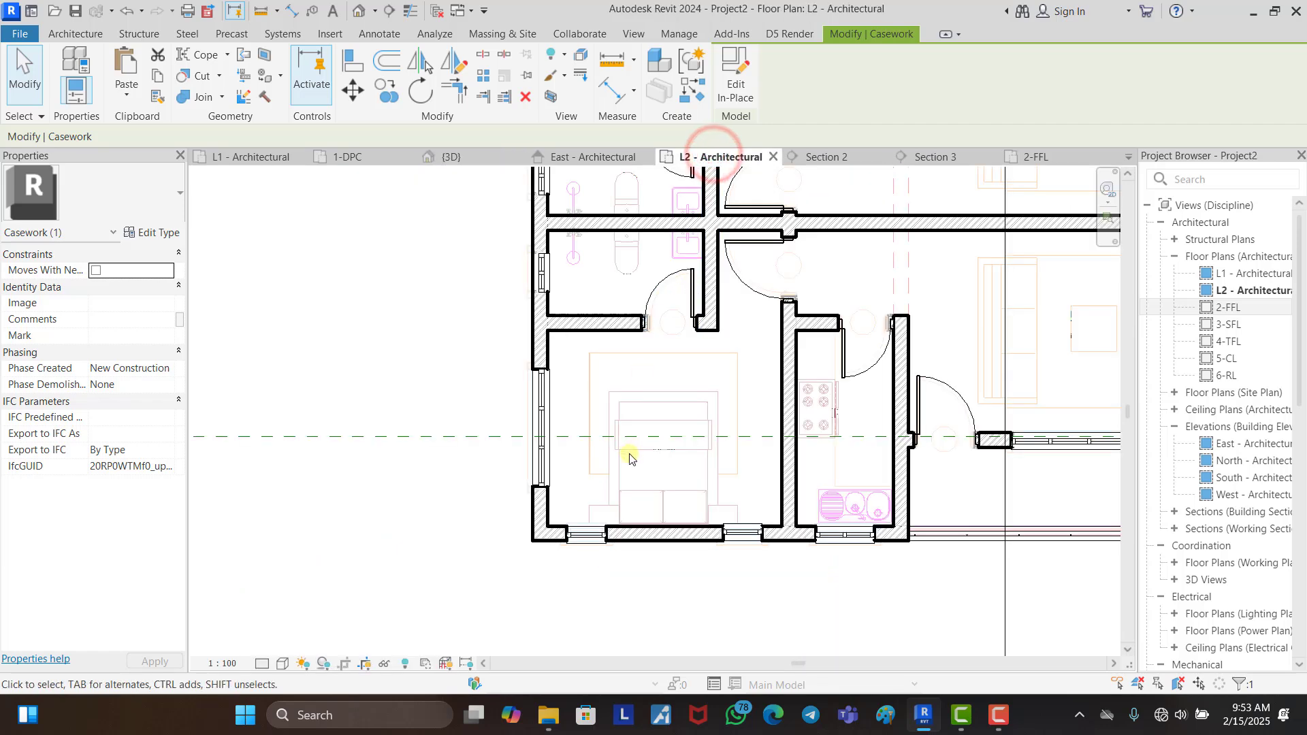
scroll(627, 455, "down", 3)
left_click(452, 63)
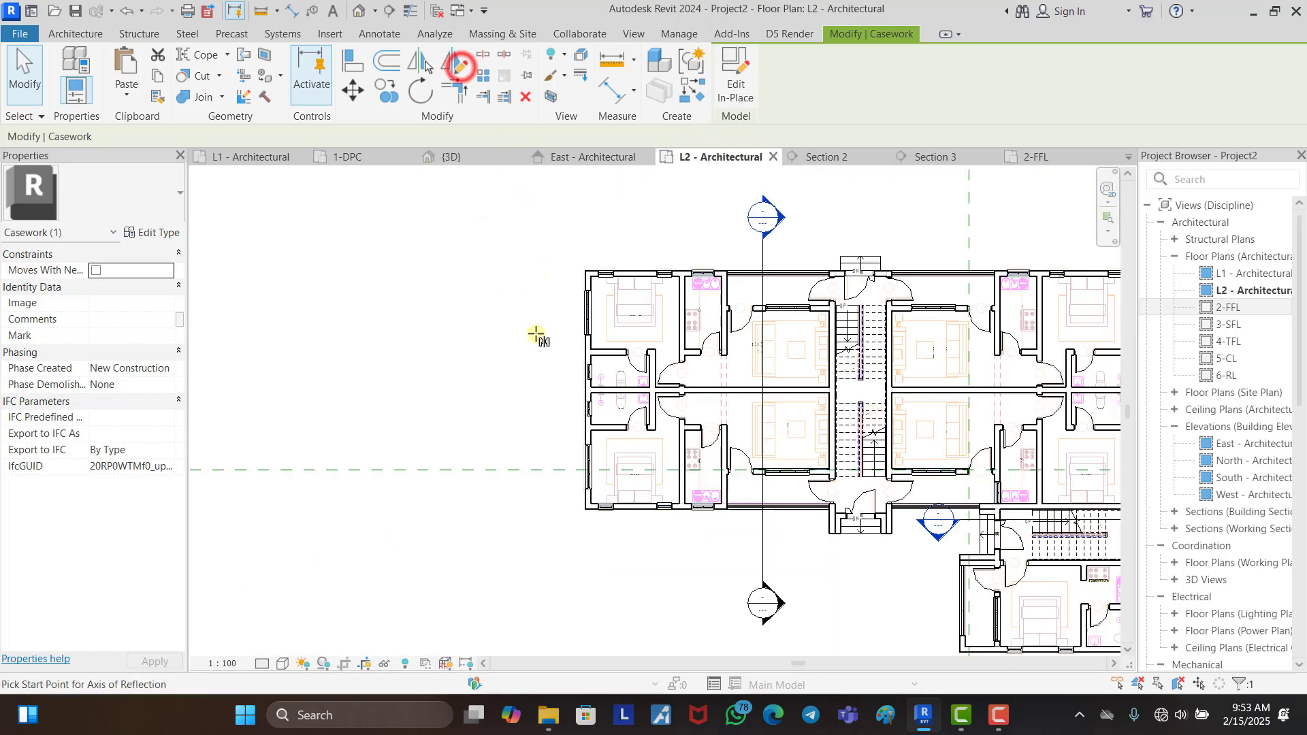
scroll(592, 388, "up", 5)
scroll(586, 393, "up", 3)
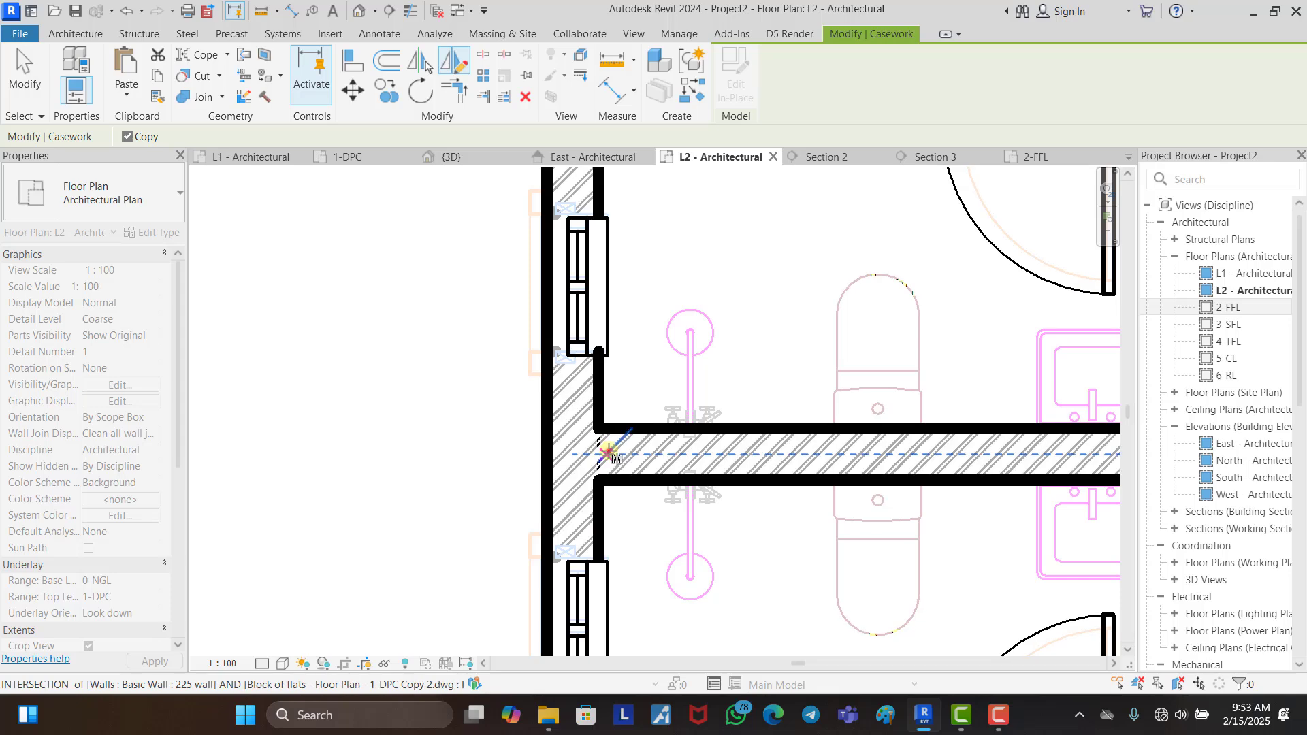
left_click(608, 451)
left_click(526, 454)
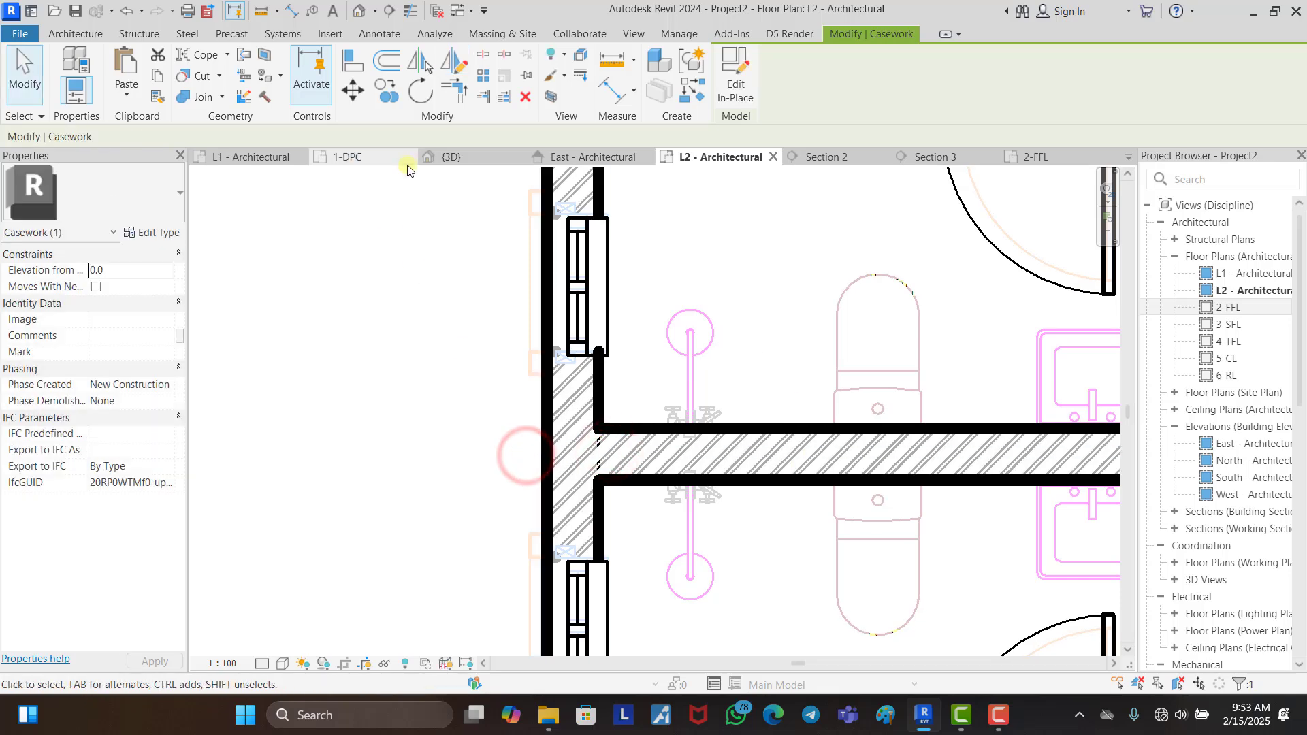
Step: Mirror a copy of the rear corner facade frame in the L2 - Architectural plan about a vertical axis through the rear entrance steps' midpoint
left_click(452, 157)
left_click(578, 595)
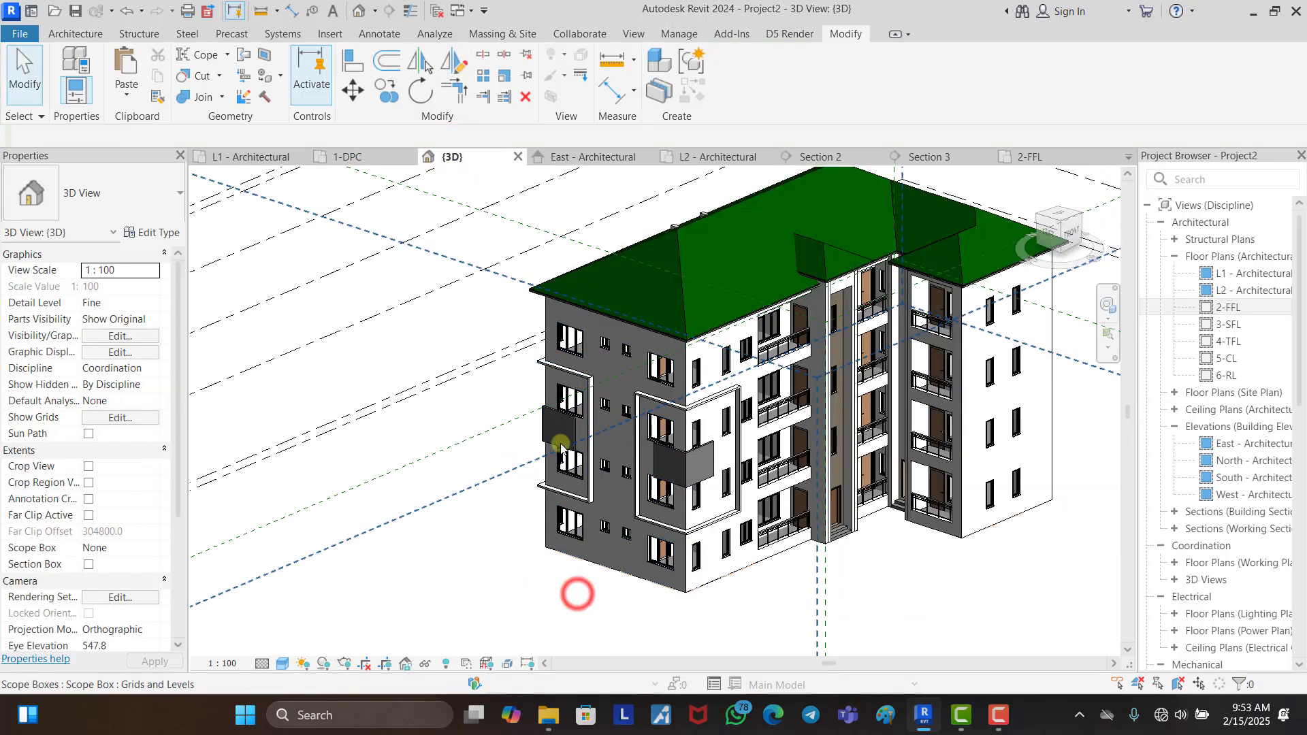
middle_click_drag(620, 603, 473, 531, "shift")
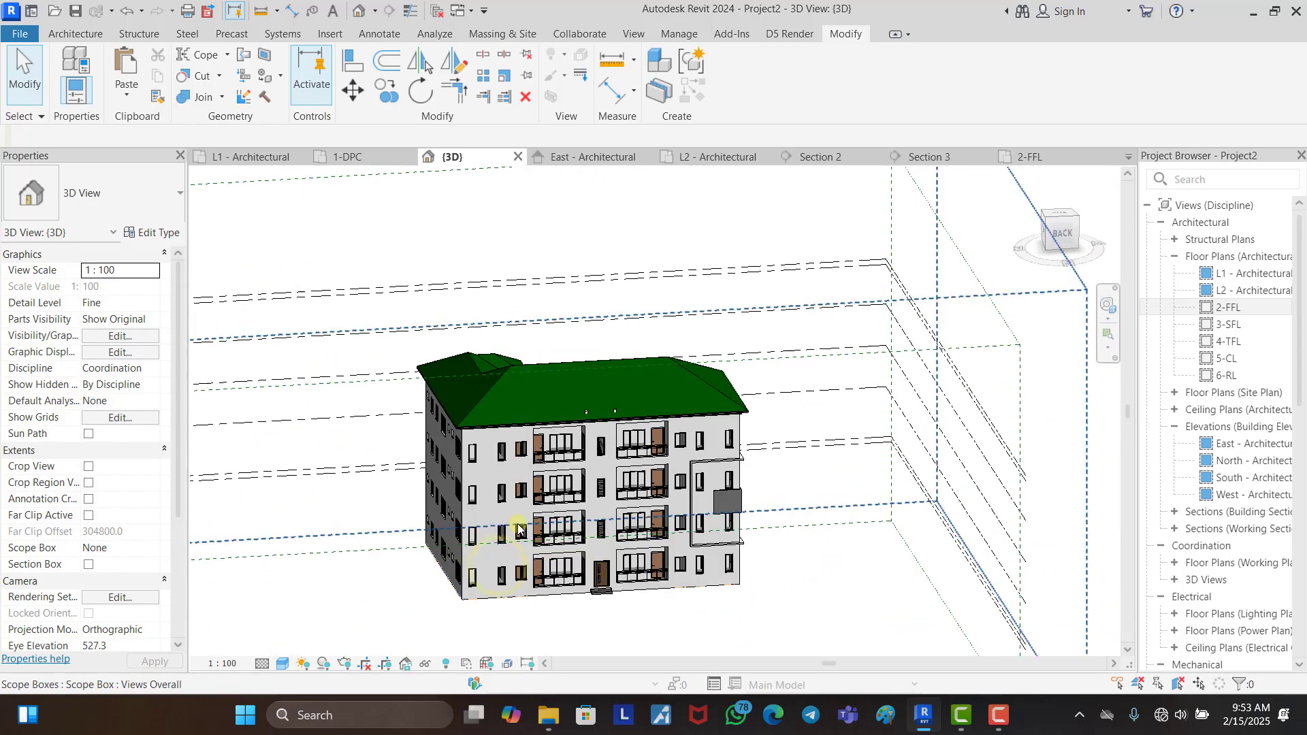
left_click(726, 502)
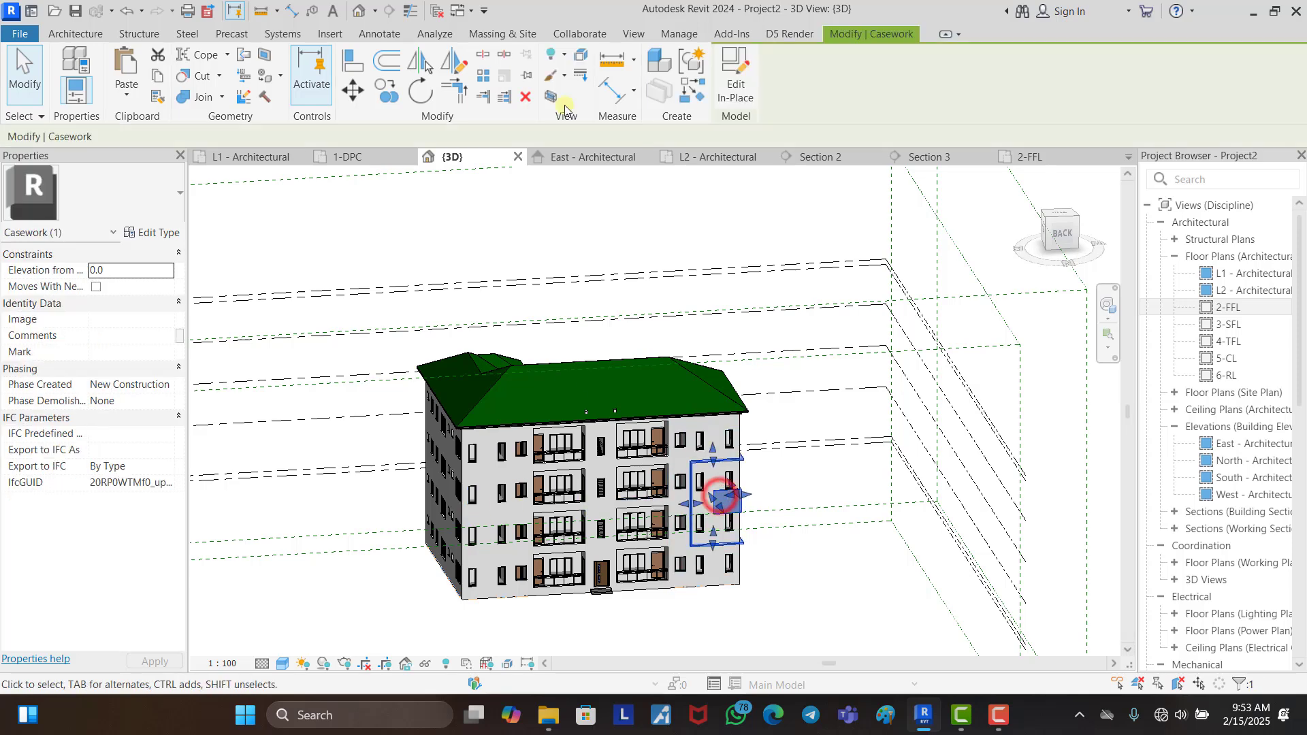
left_click(726, 156)
scroll(412, 391, "down", 3)
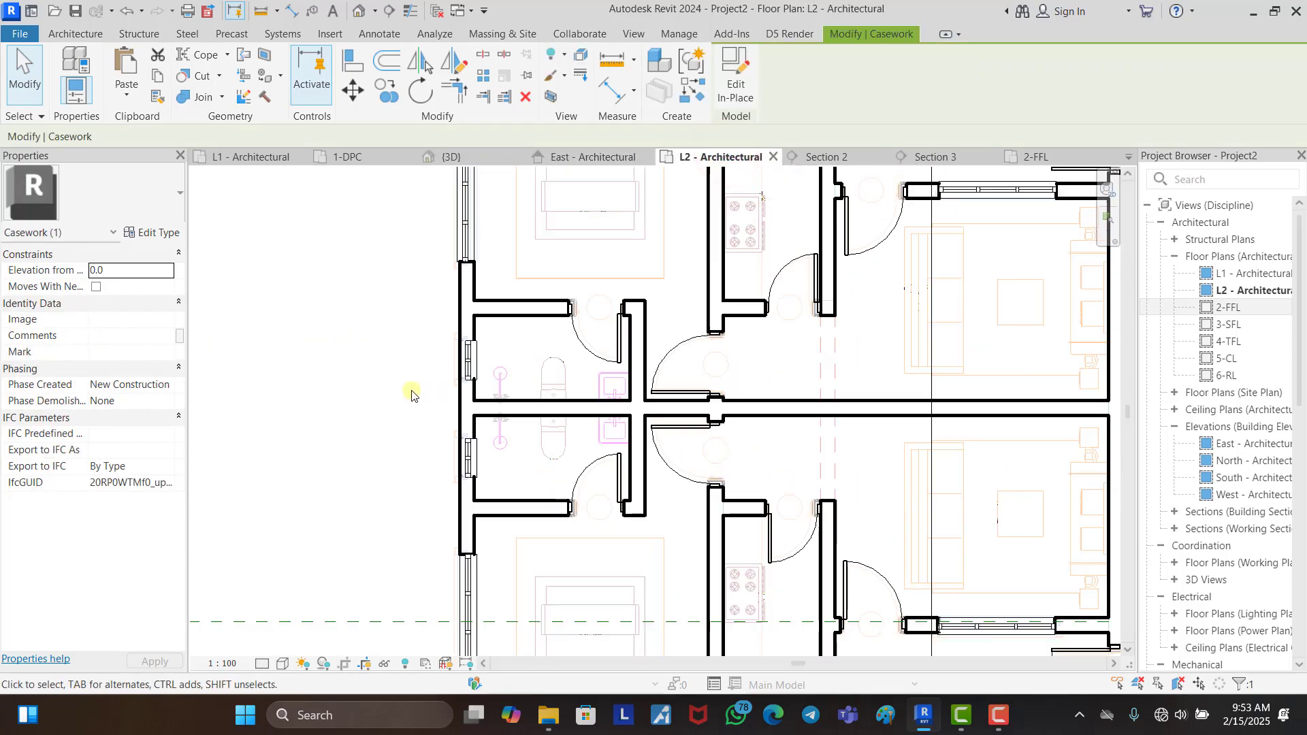
scroll(412, 393, "down", 4)
left_click(451, 60)
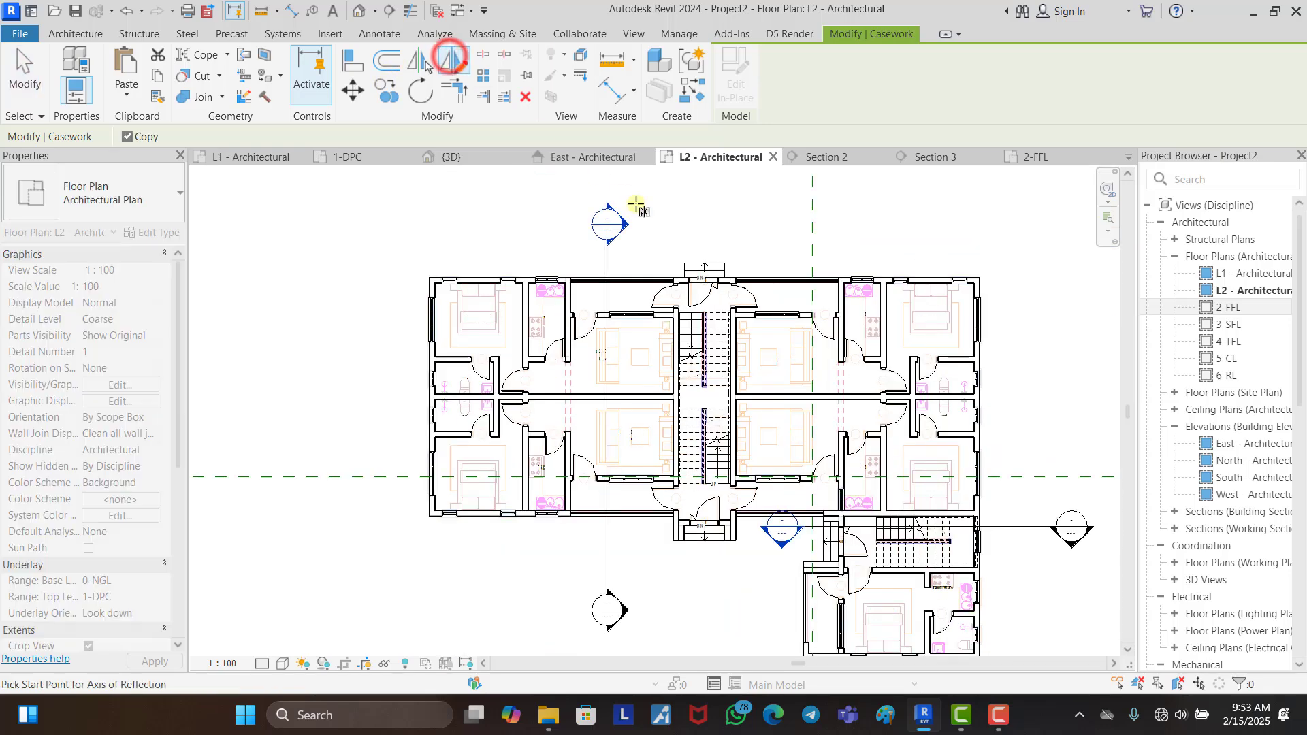
scroll(706, 264, "up", 6)
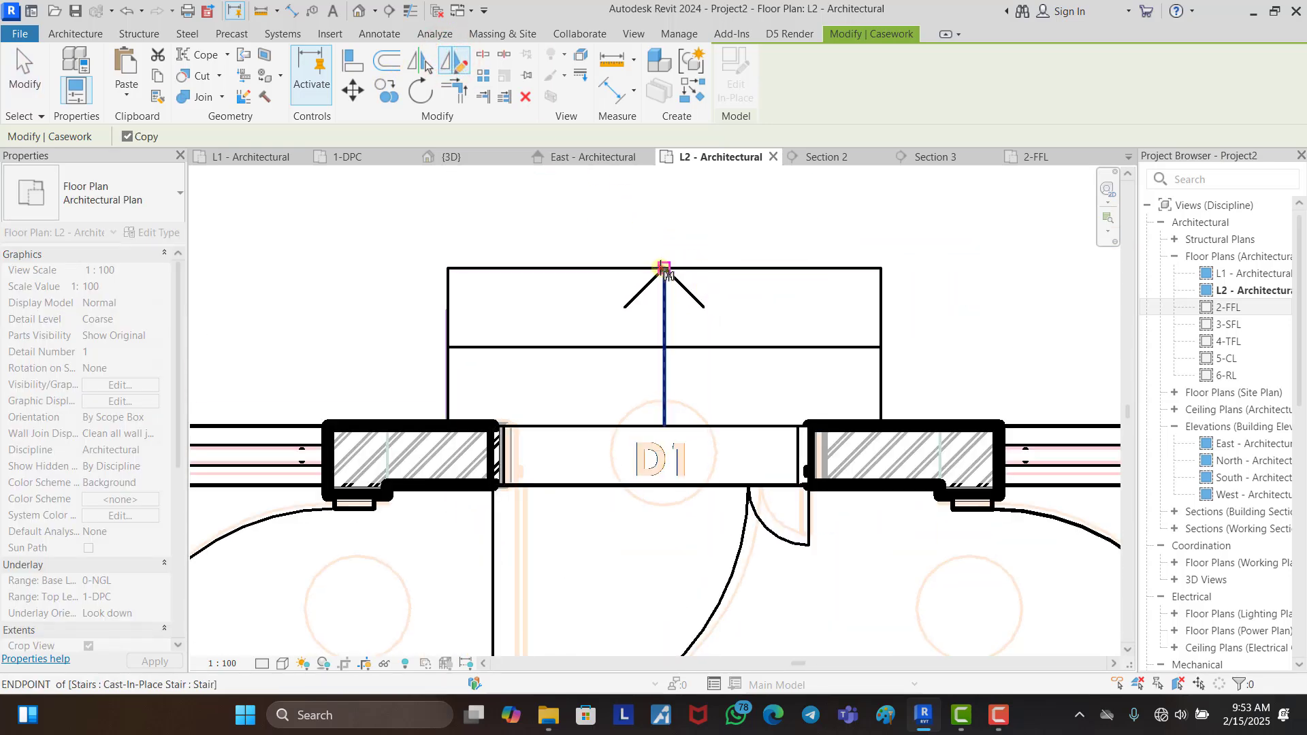
left_click(665, 269)
left_click(665, 219)
scroll(467, 219, "down", 3)
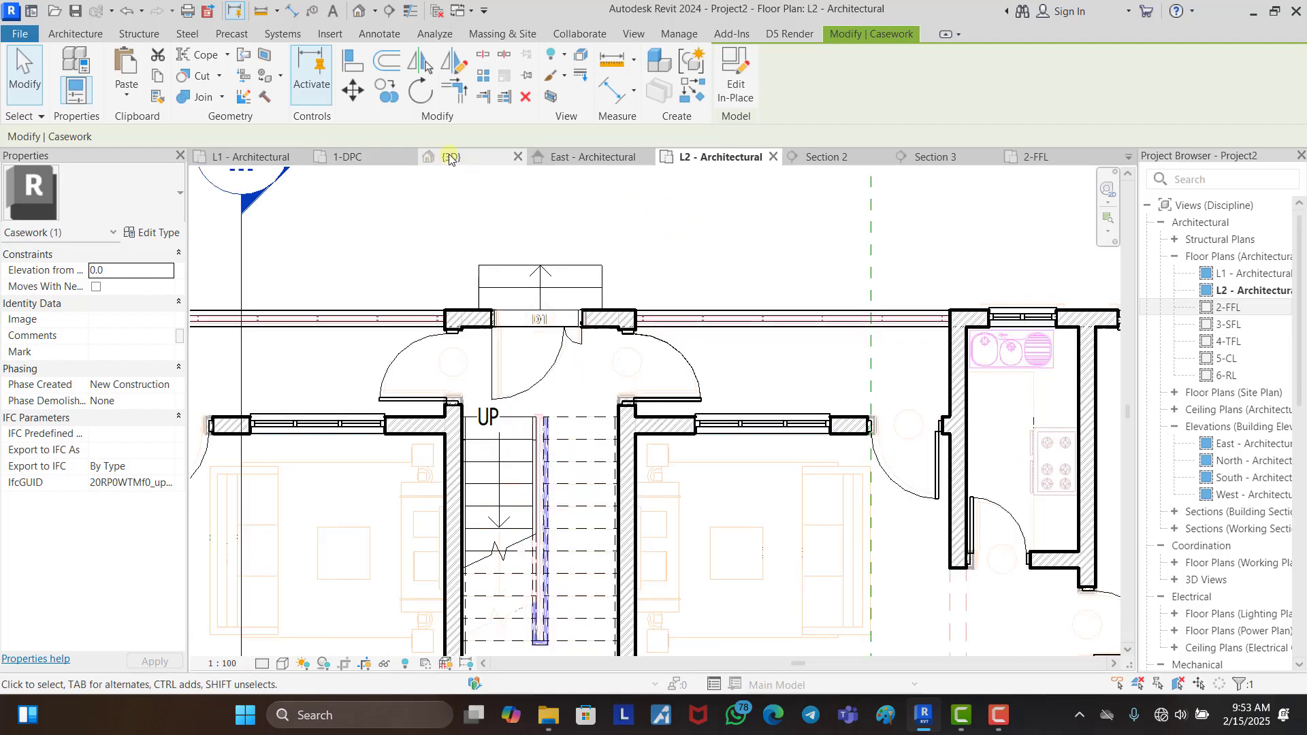
left_click(455, 158)
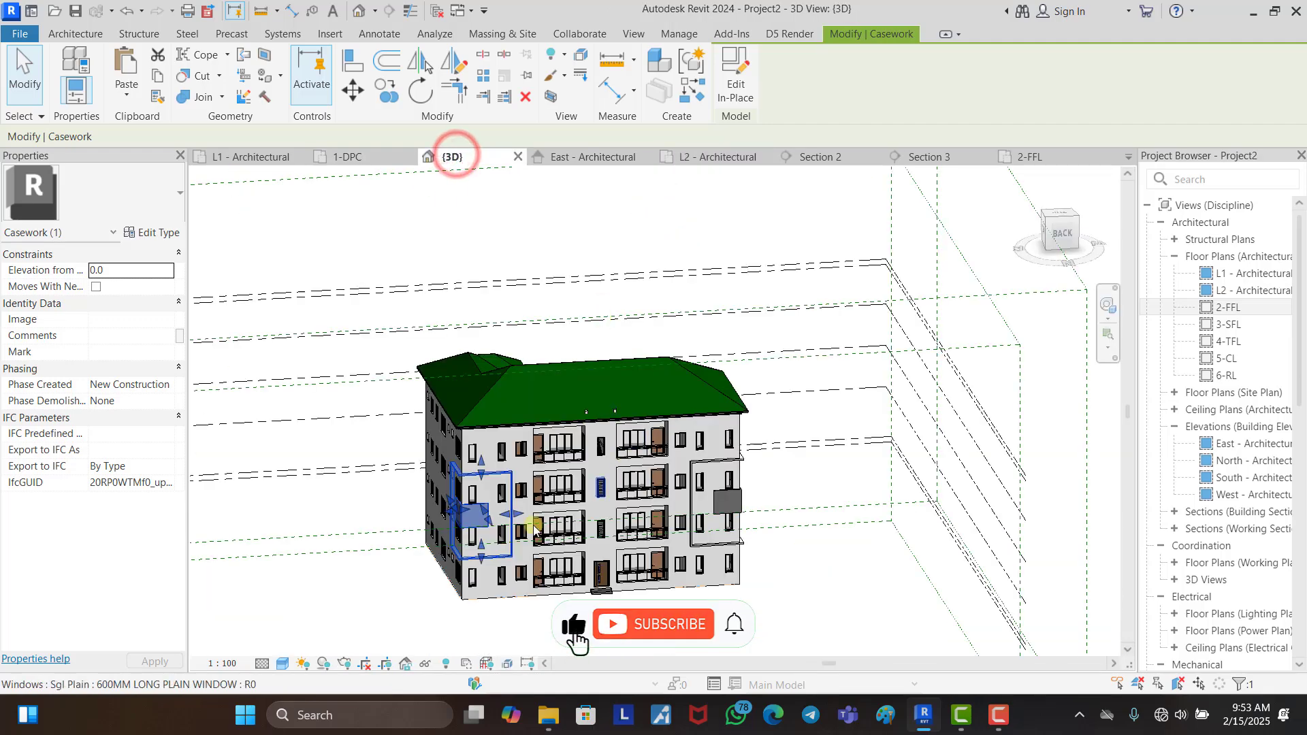
left_click(380, 596)
middle_click_drag(380, 597, 746, 592, "shift")
scroll(574, 592, "down", 3)
scroll(718, 500, "up", 3)
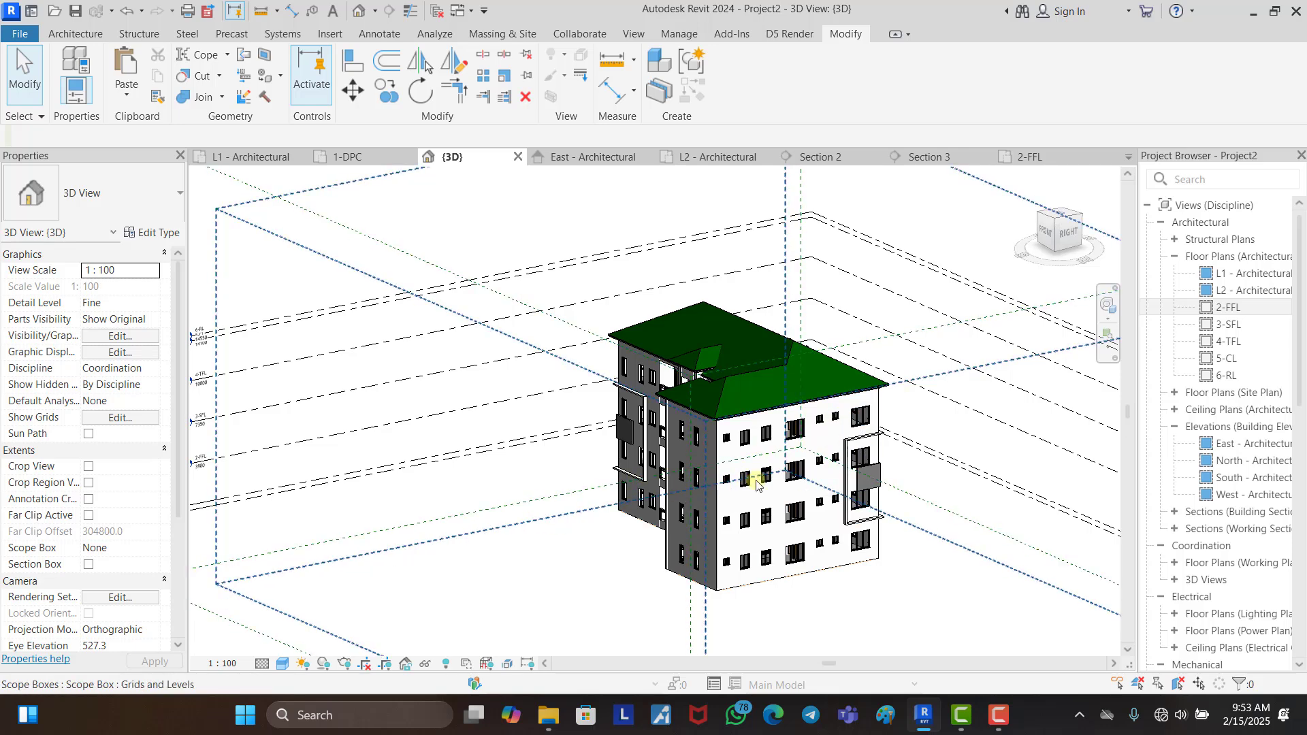
left_click(857, 481)
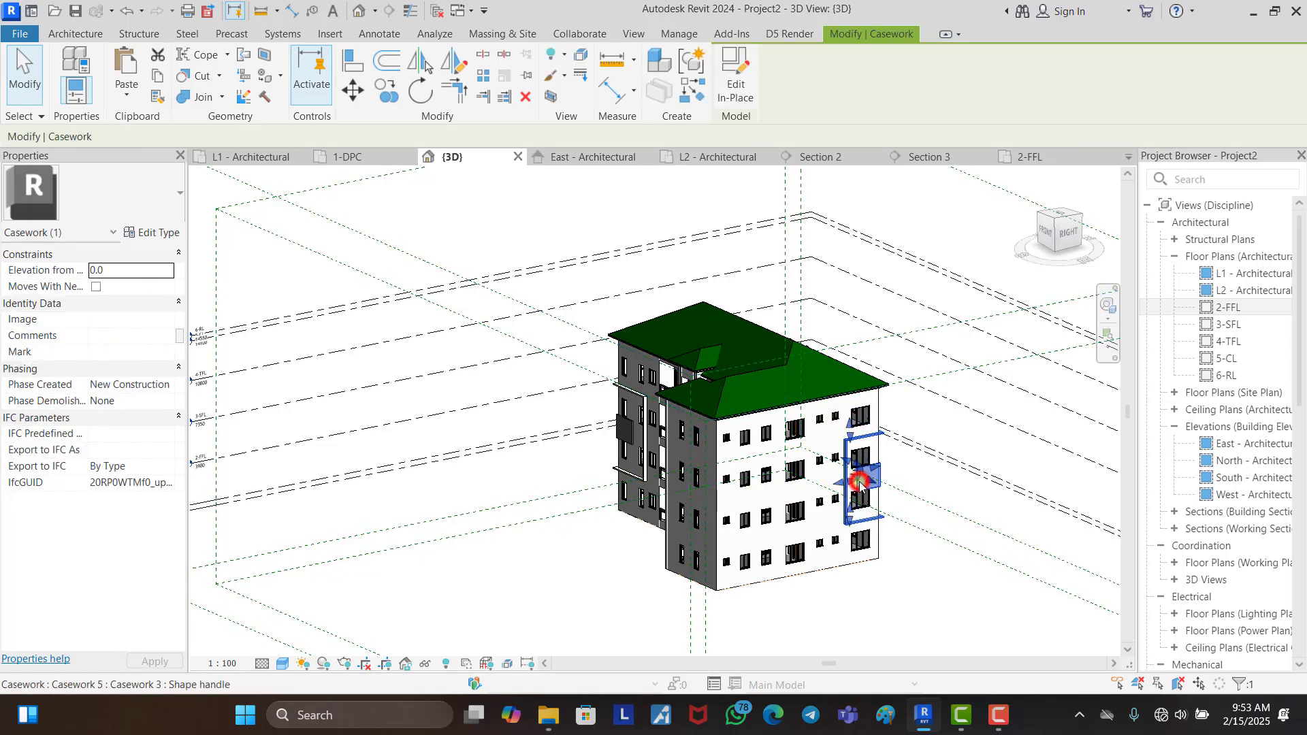
left_click(729, 161)
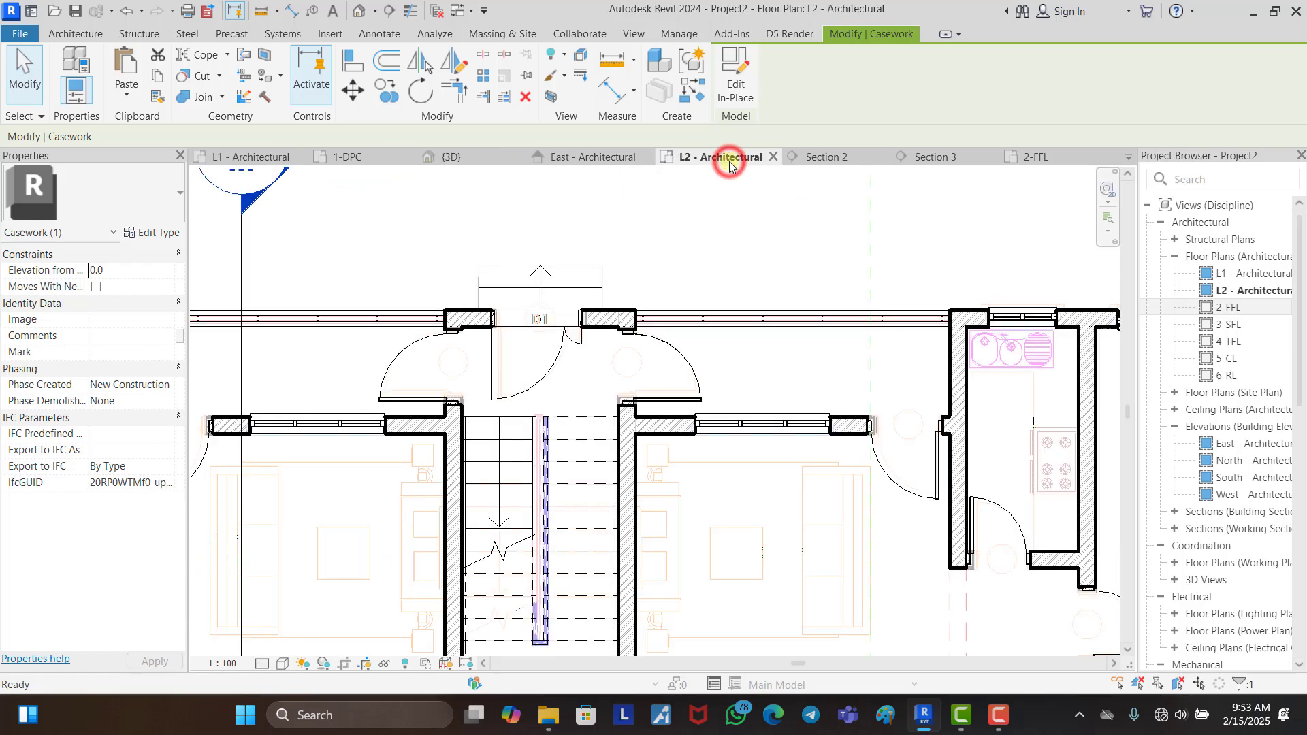
scroll(519, 269, "down", 3)
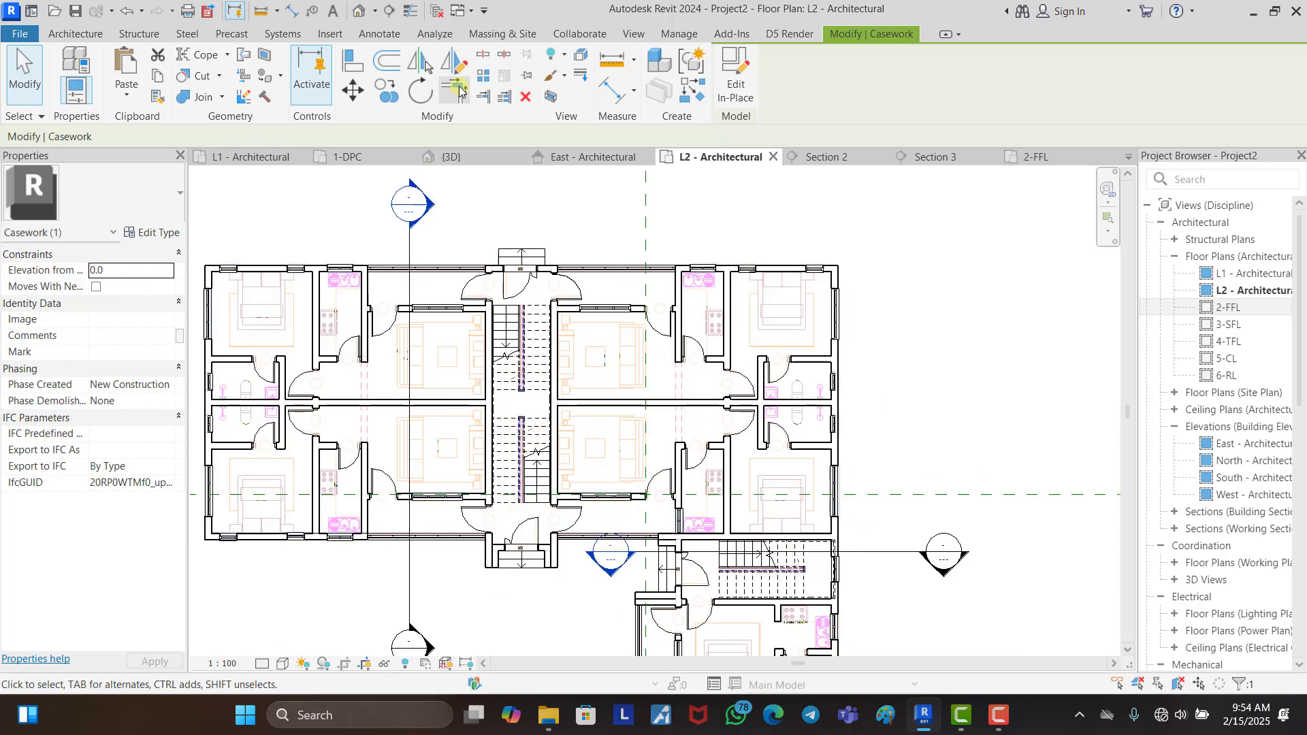
left_click(457, 66)
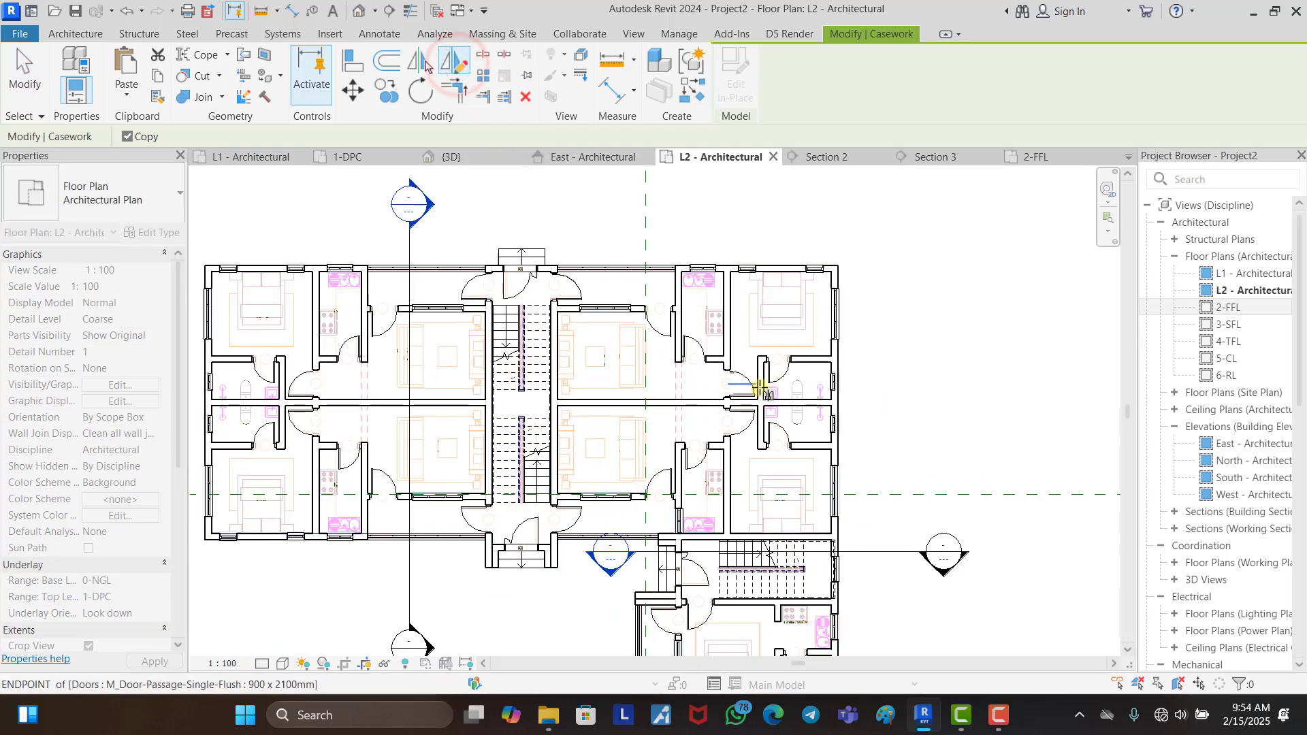
scroll(761, 384, "down", 2)
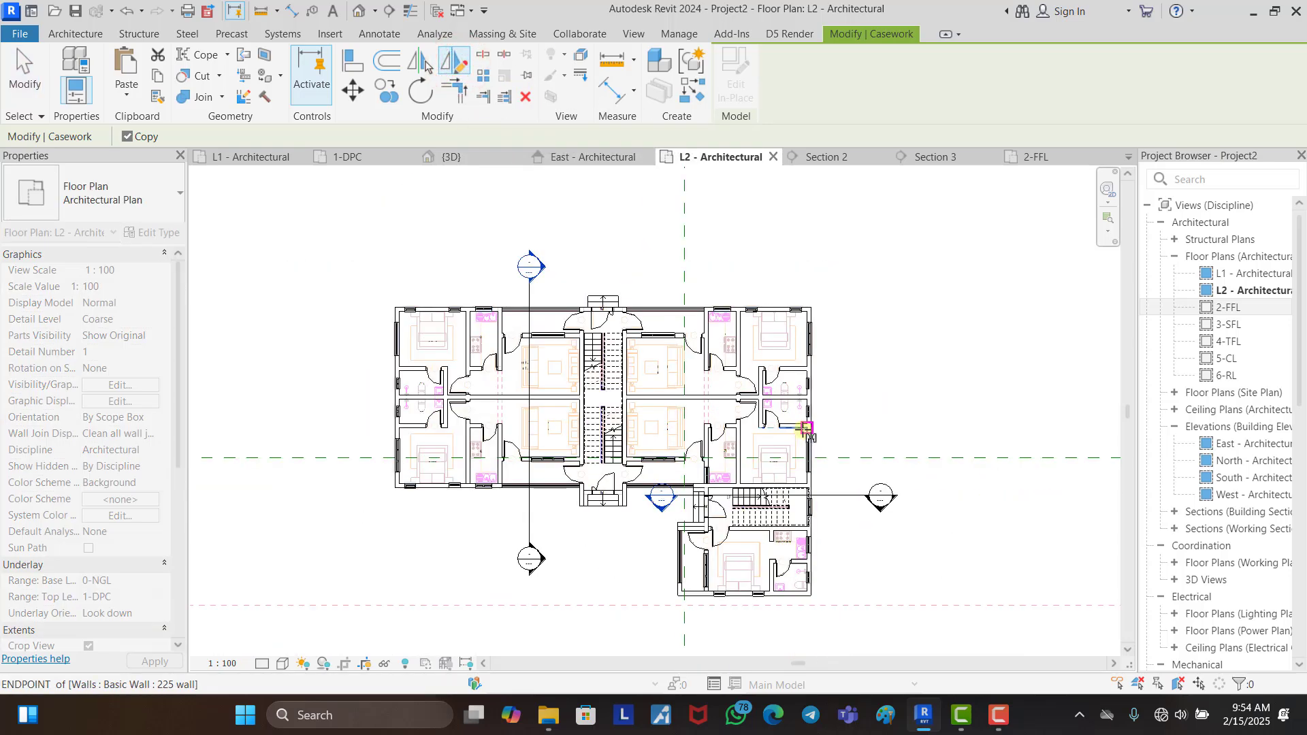
key("Escape")
key("Escape")
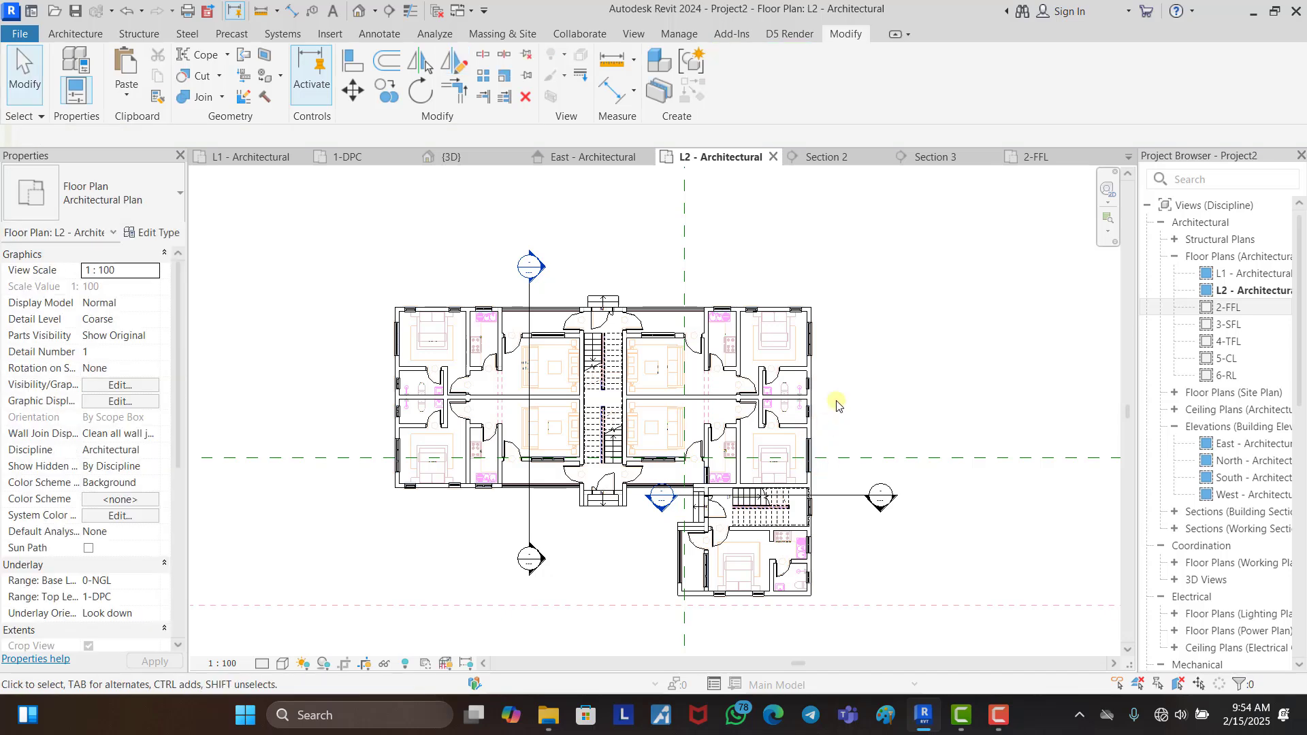
Step: Draw a vertical detail line about 15600 mm long beside the right-hand side wall, plus a short horizontal detail line outward from its midpoint
left_click(376, 34)
left_click(383, 53)
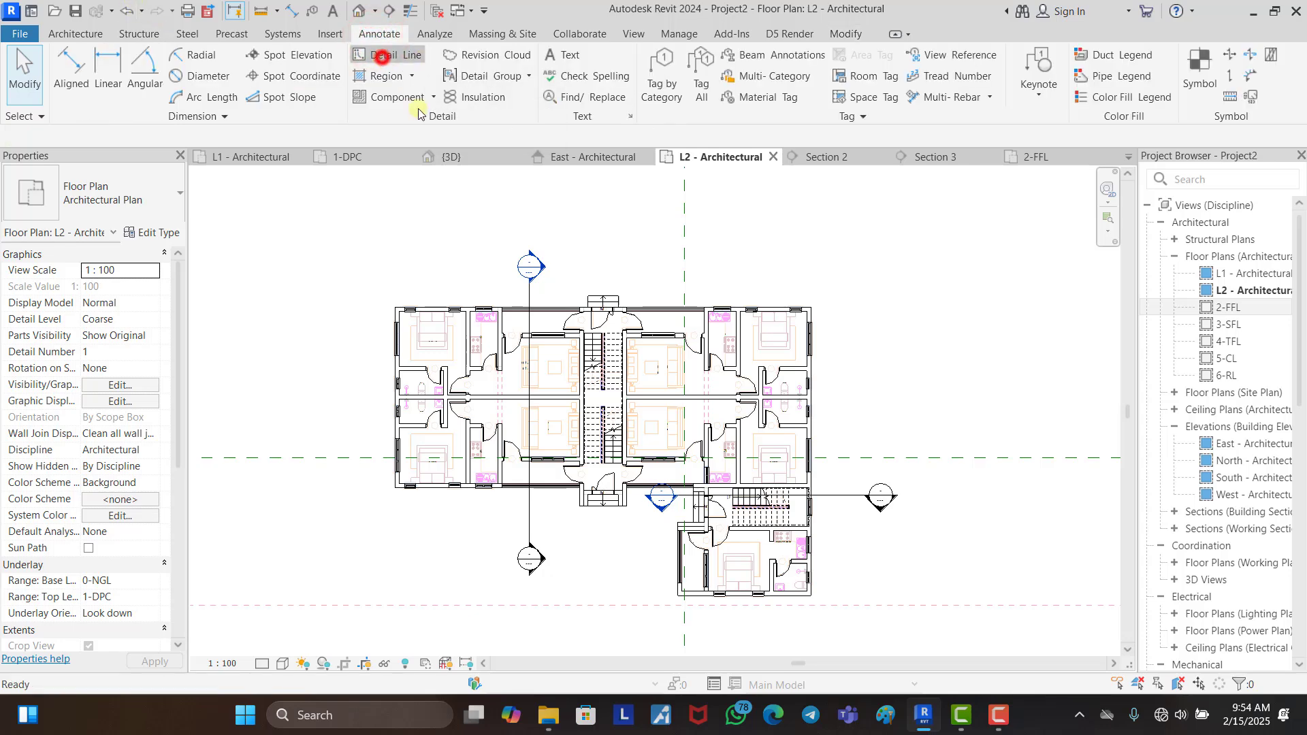
scroll(817, 315, "up", 3)
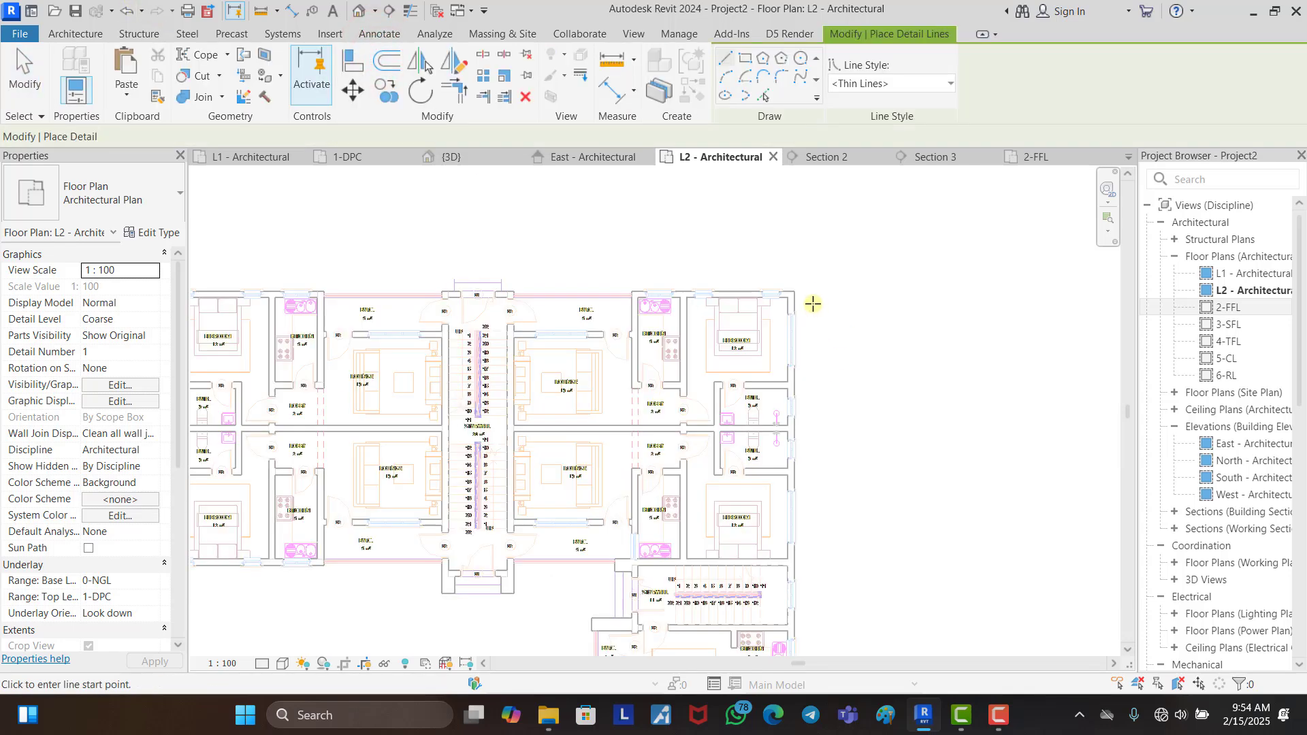
left_click(811, 309)
left_click(824, 293)
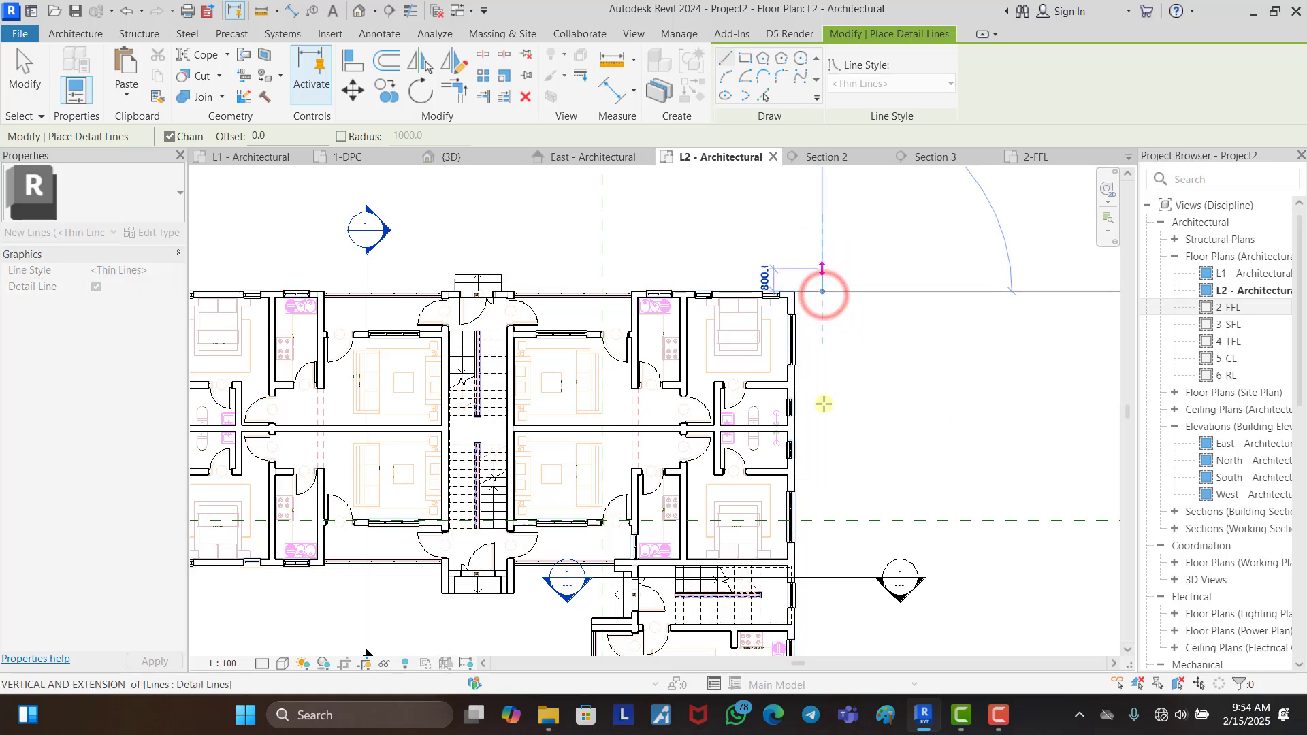
scroll(826, 422, "down", 3)
left_click(825, 570)
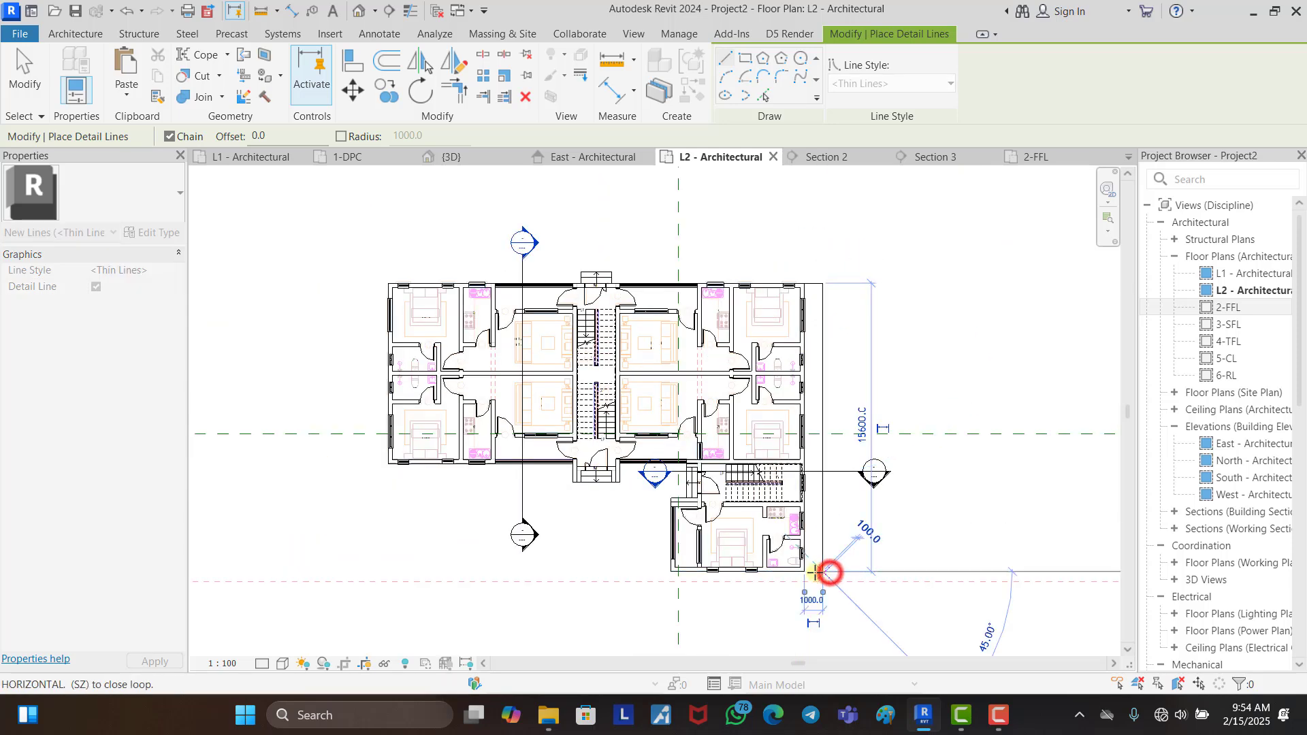
left_click(824, 427)
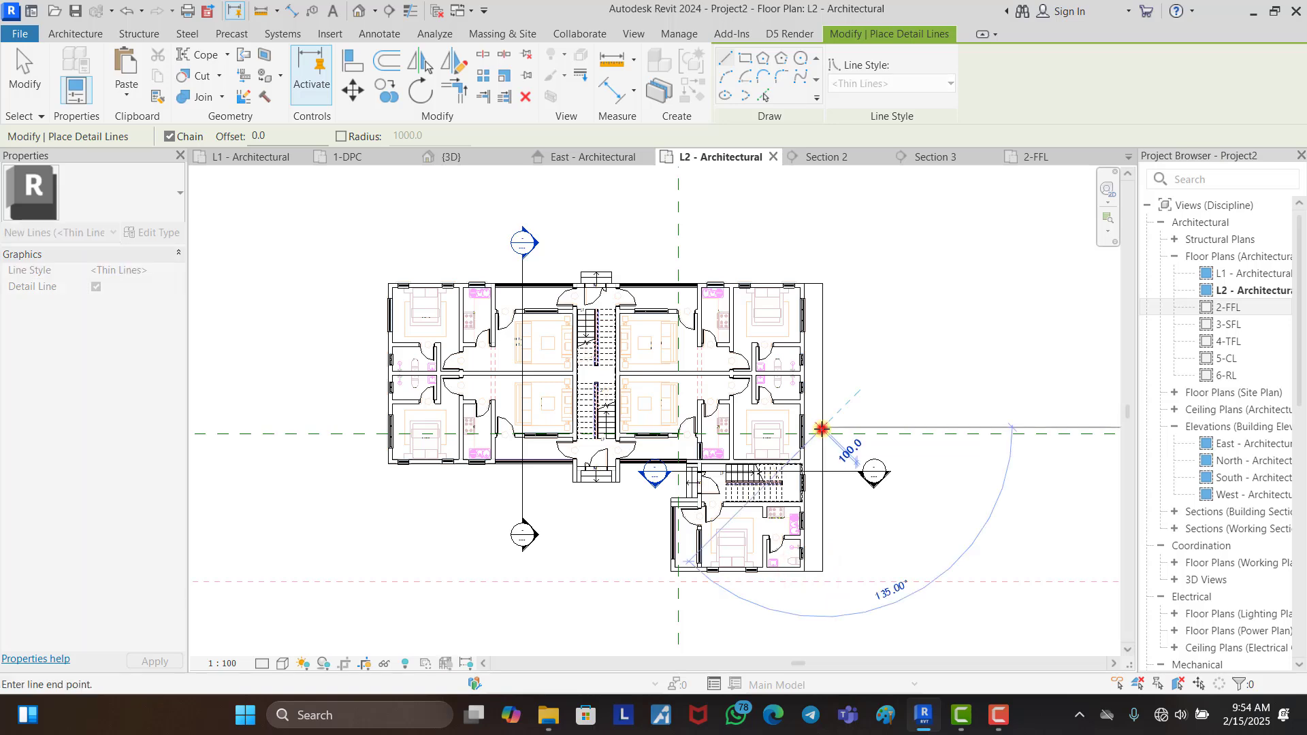
left_click(904, 426)
key("Escape")
key("Escape")
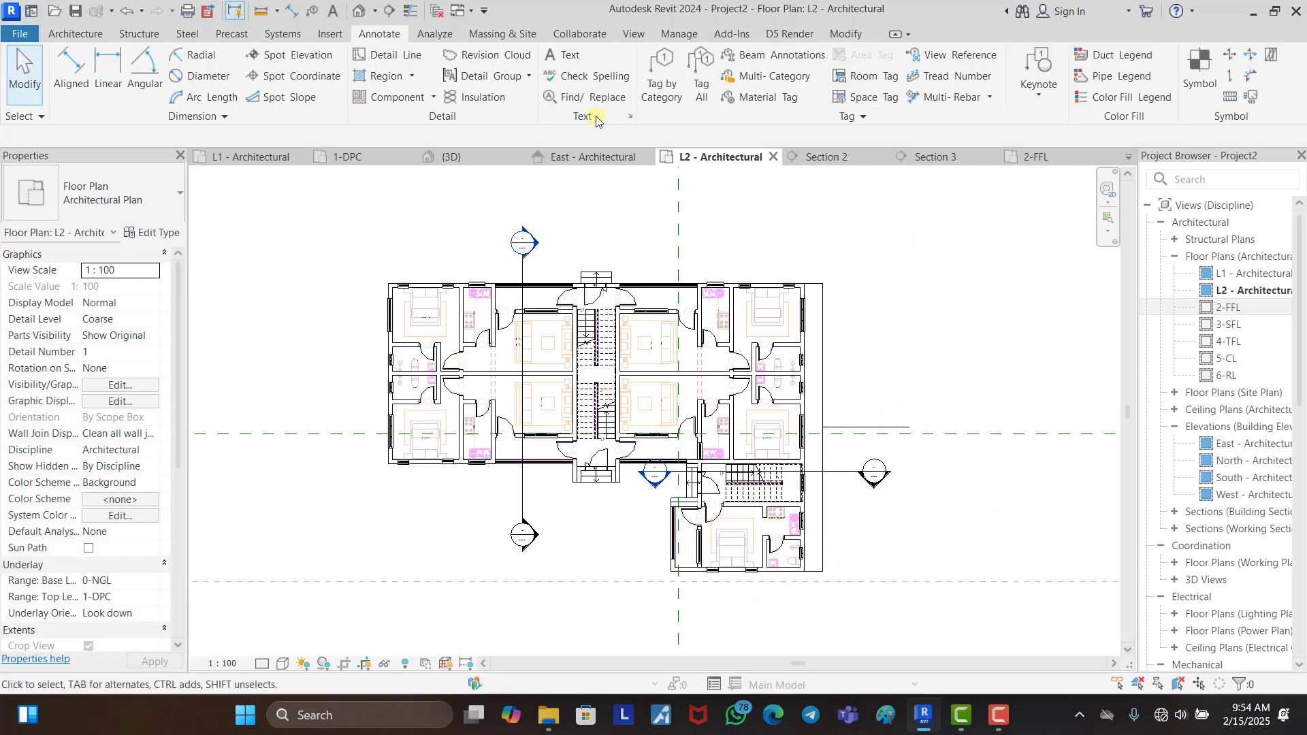
Step: Mirror a copy of the rear corner facade frame on the wing side about the short horizontal detail line in the L2 - Architectural plan
left_click(482, 157)
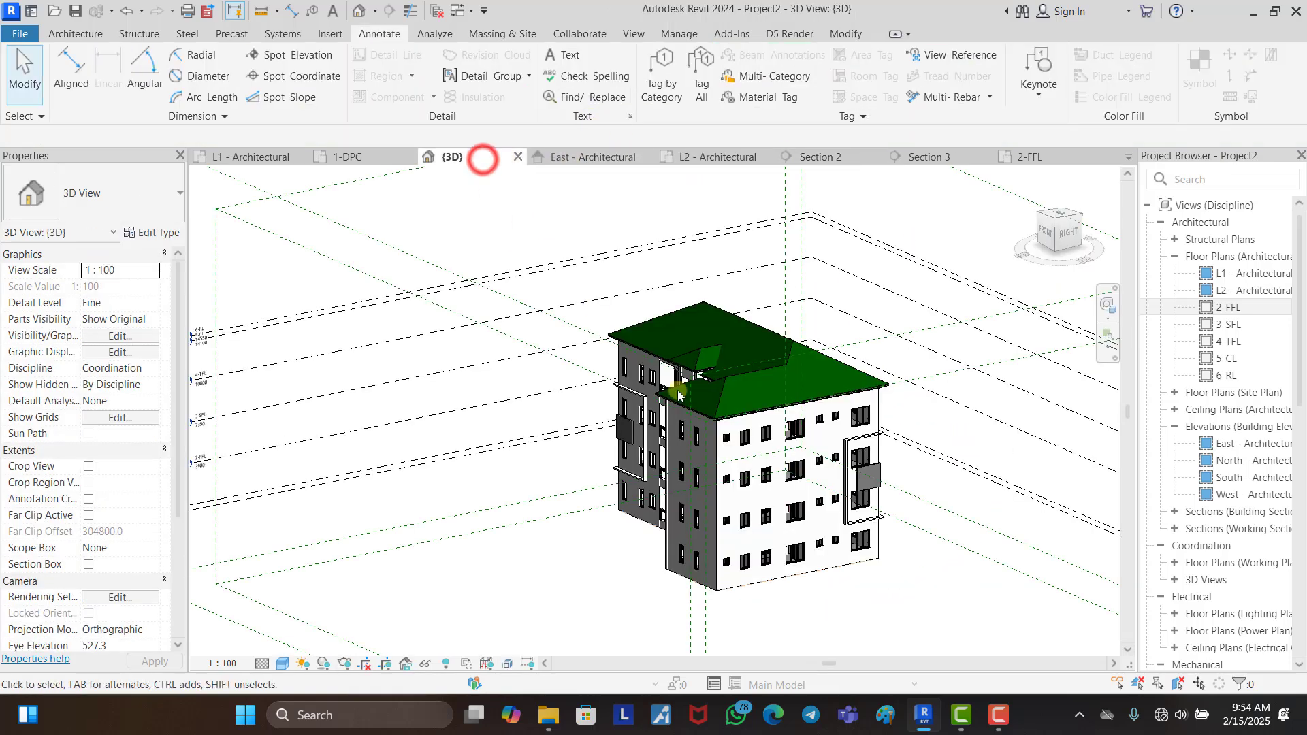
left_click(866, 488)
left_click(735, 160)
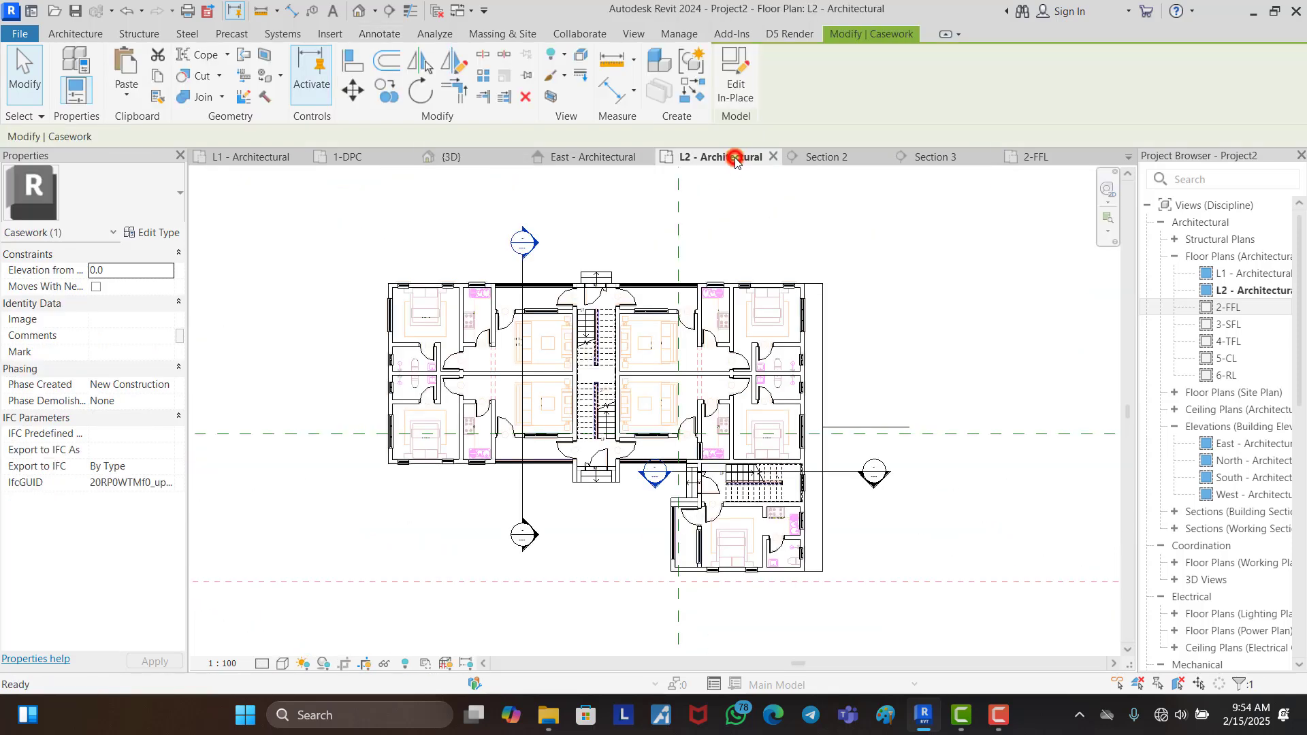
left_click(457, 60)
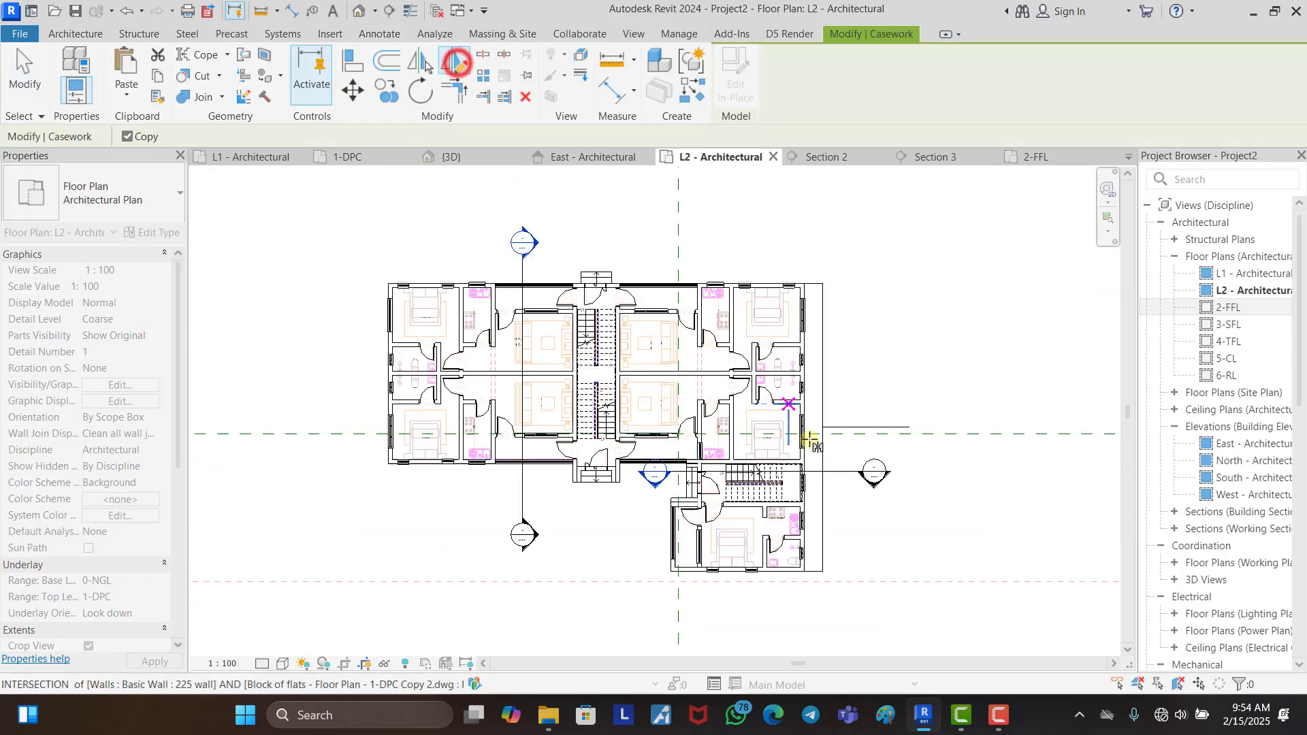
left_click(836, 425)
left_click(865, 426)
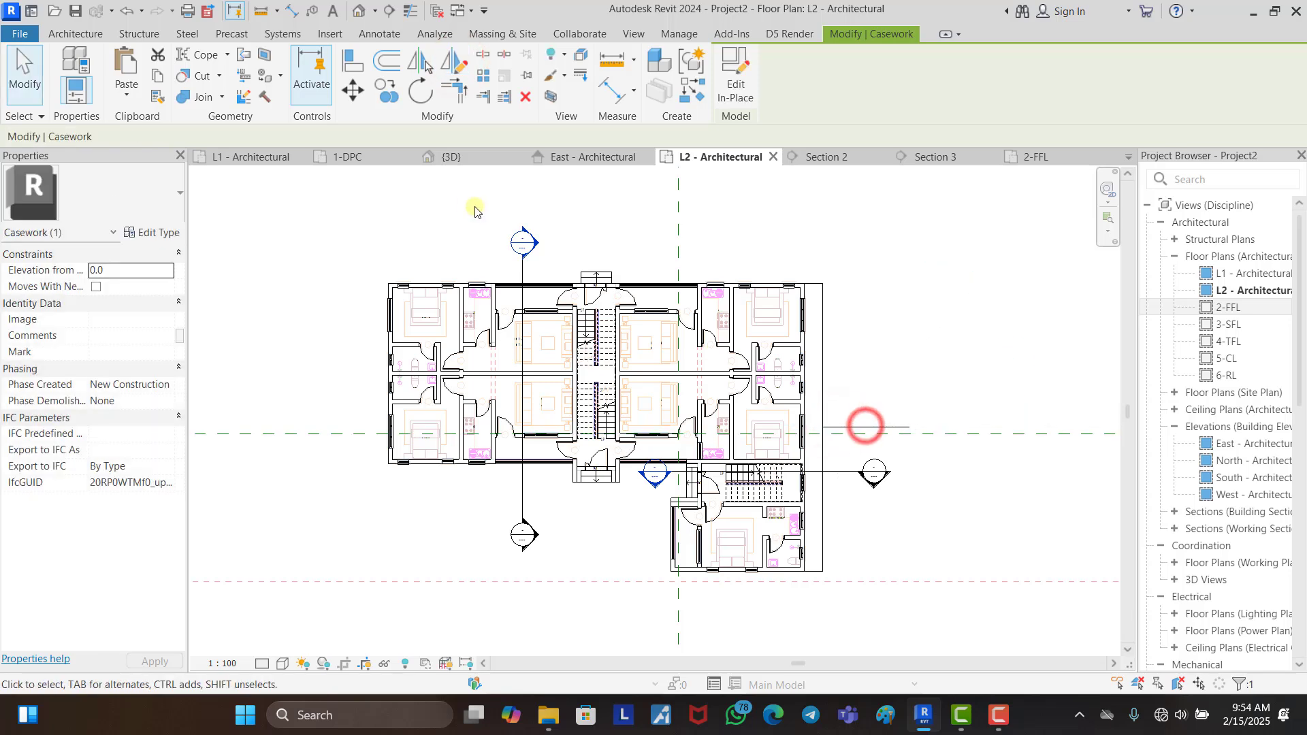
Step: Inspect the mirrored corner frames and the main roof from all sides of the building in the 3D view
left_click(477, 156)
scroll(729, 497, "up", 2)
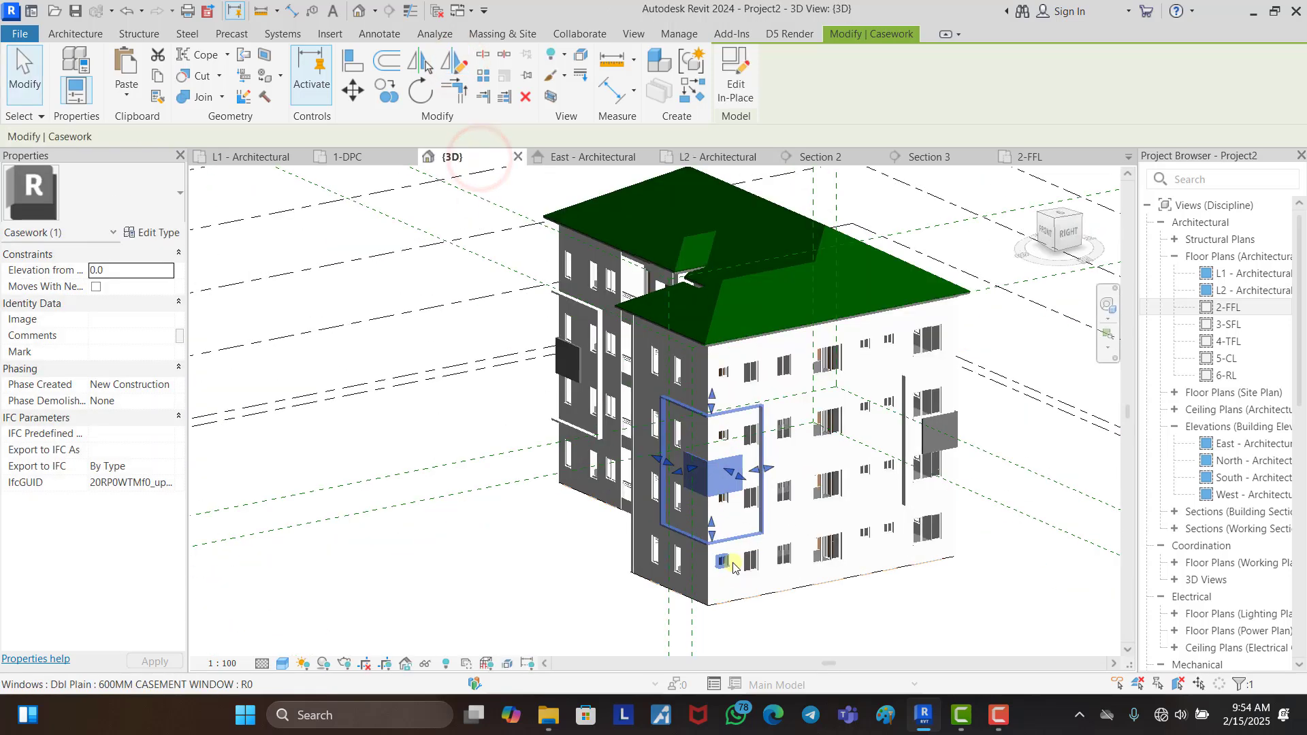
left_click(841, 618)
scroll(709, 478, "up", 3)
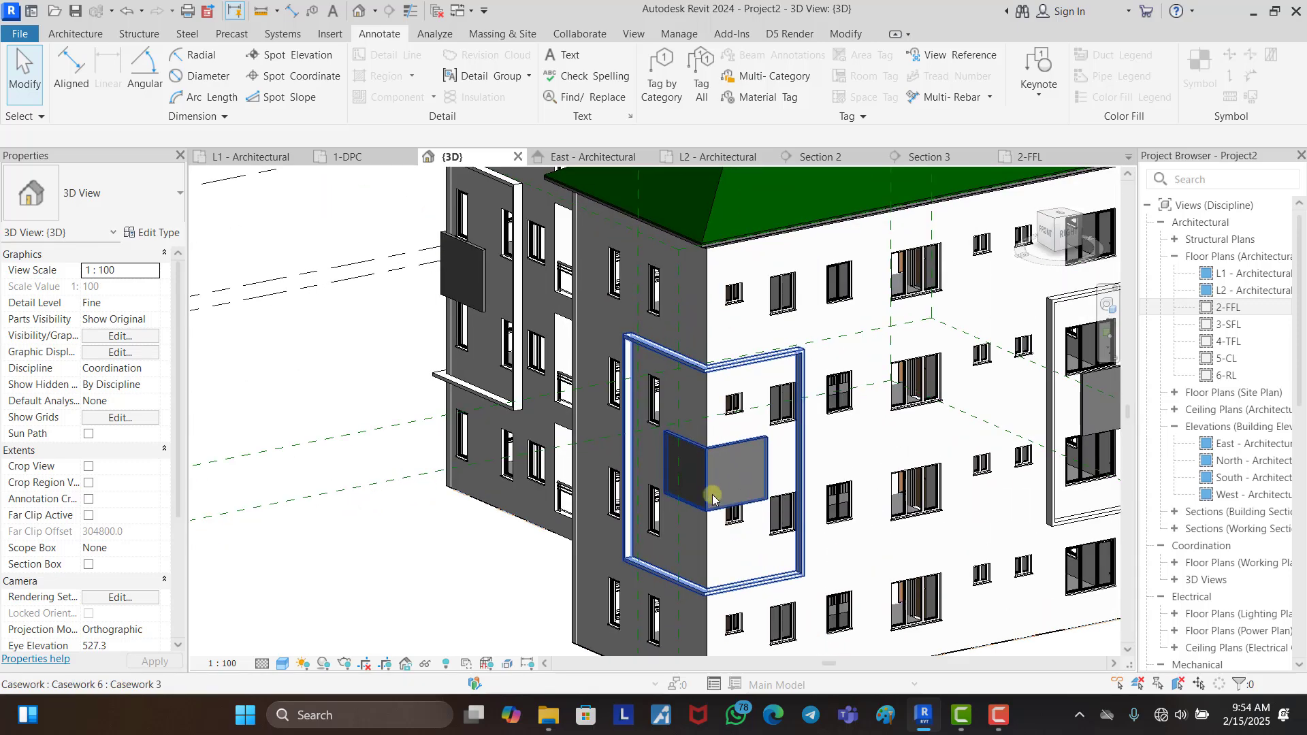
middle_click_drag(714, 502, 643, 478, "shift")
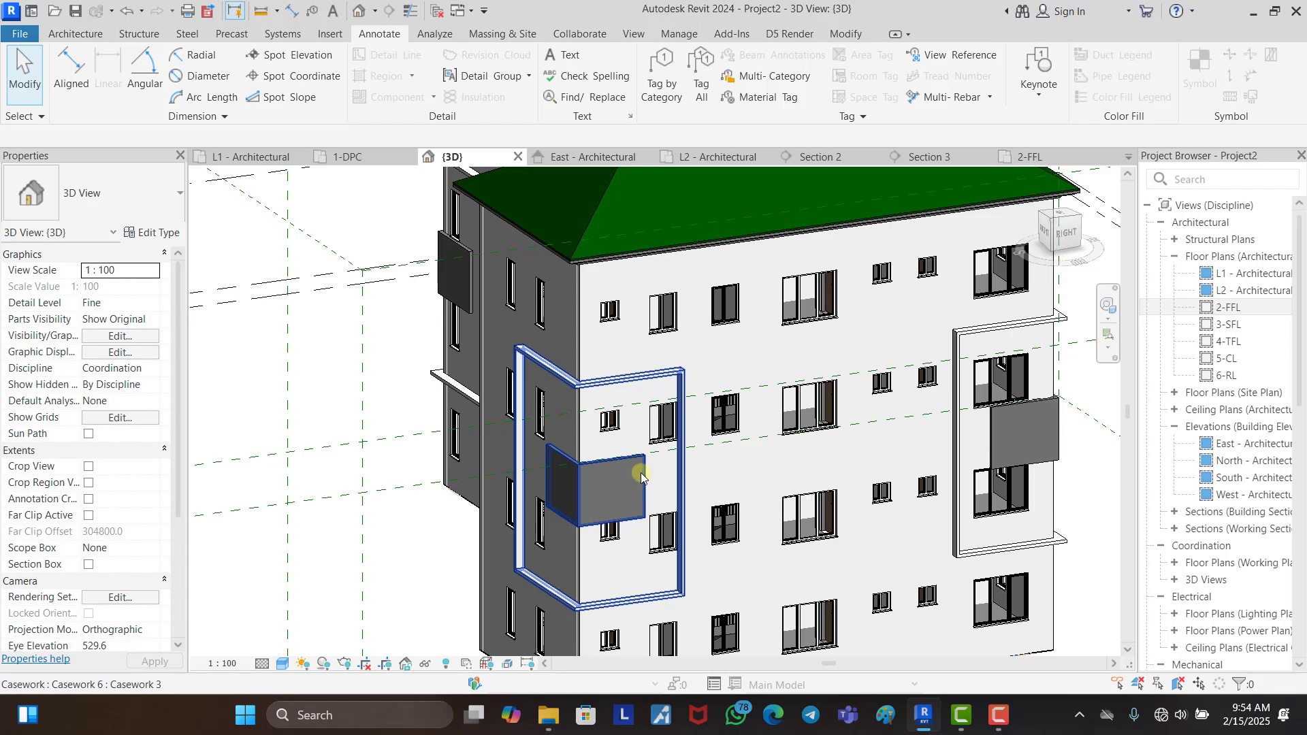
scroll(788, 444, "down", 2)
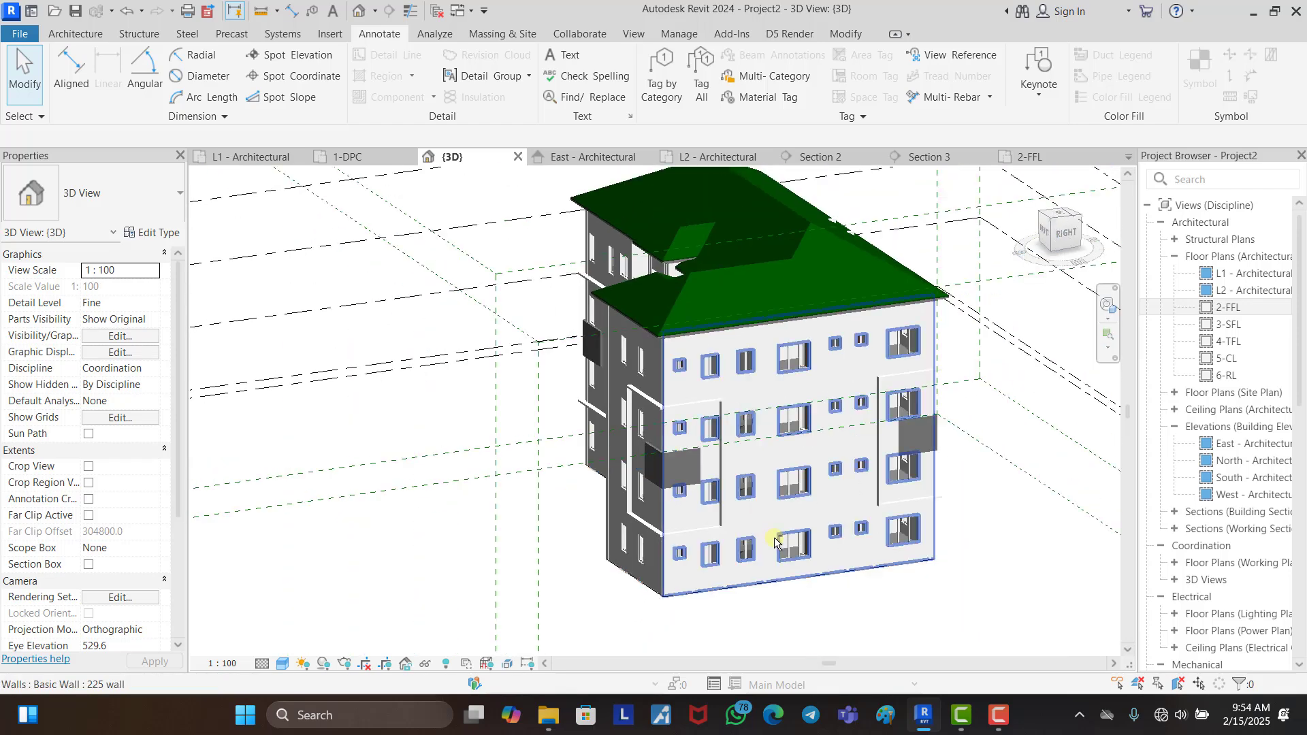
middle_click_drag(770, 539, 631, 538, "shift")
scroll(574, 475, "up", 2)
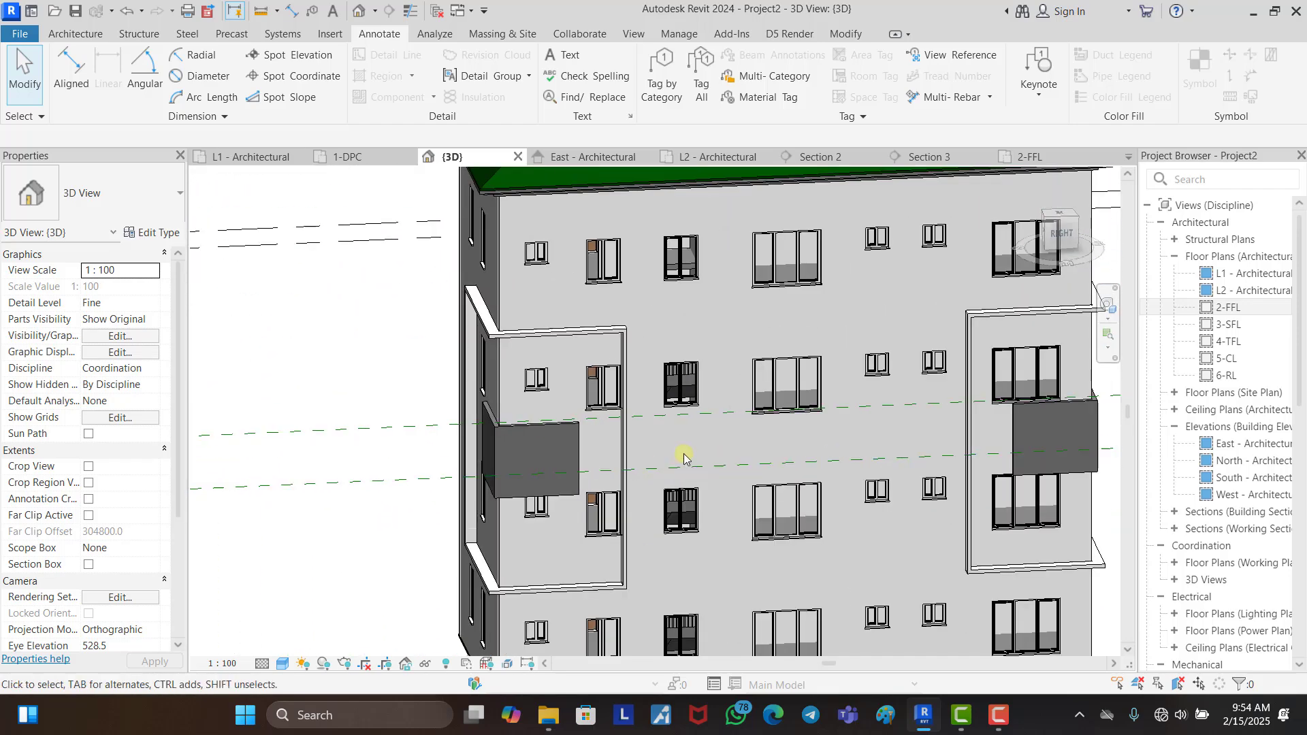
scroll(686, 454, "down", 2)
middle_click_drag(660, 485, 873, 506, "shift")
scroll(592, 509, "down", 2)
middle_click_drag(610, 516, 753, 487, "shift")
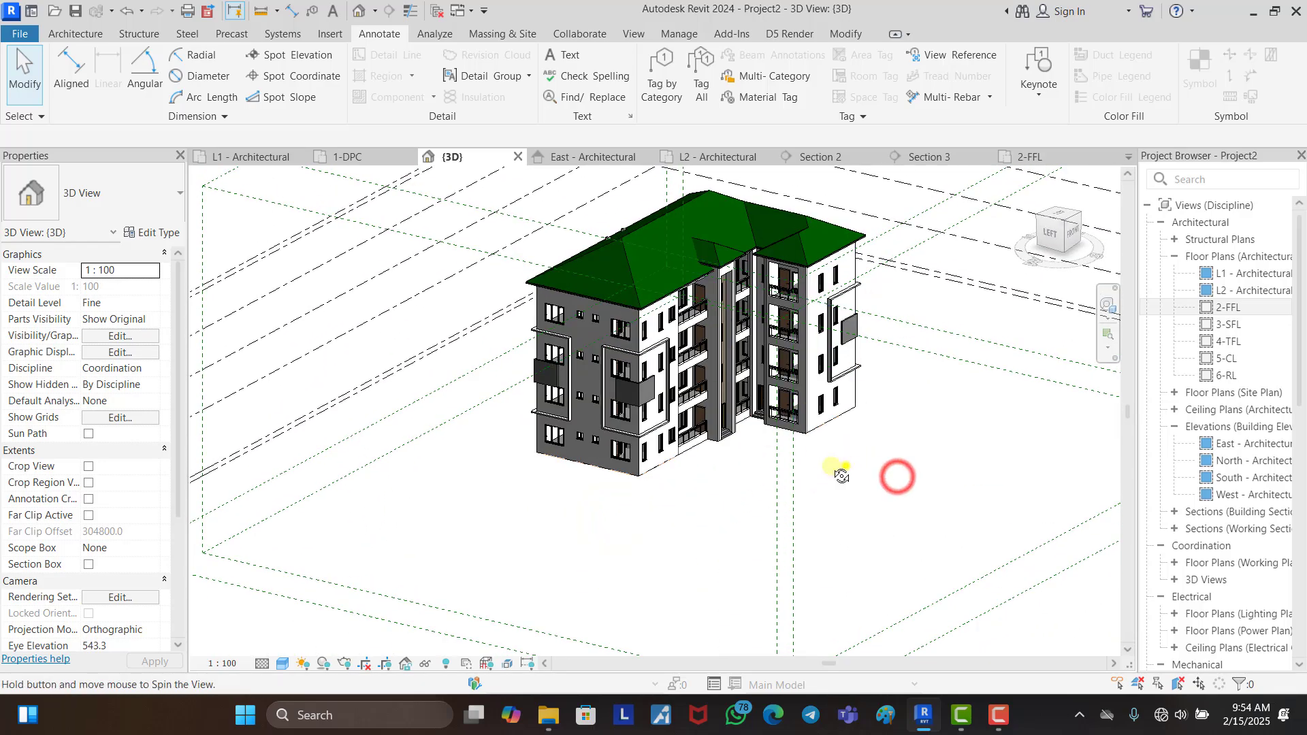
middle_click_drag(840, 473, 823, 435, "shift")
scroll(815, 422, "up", 3)
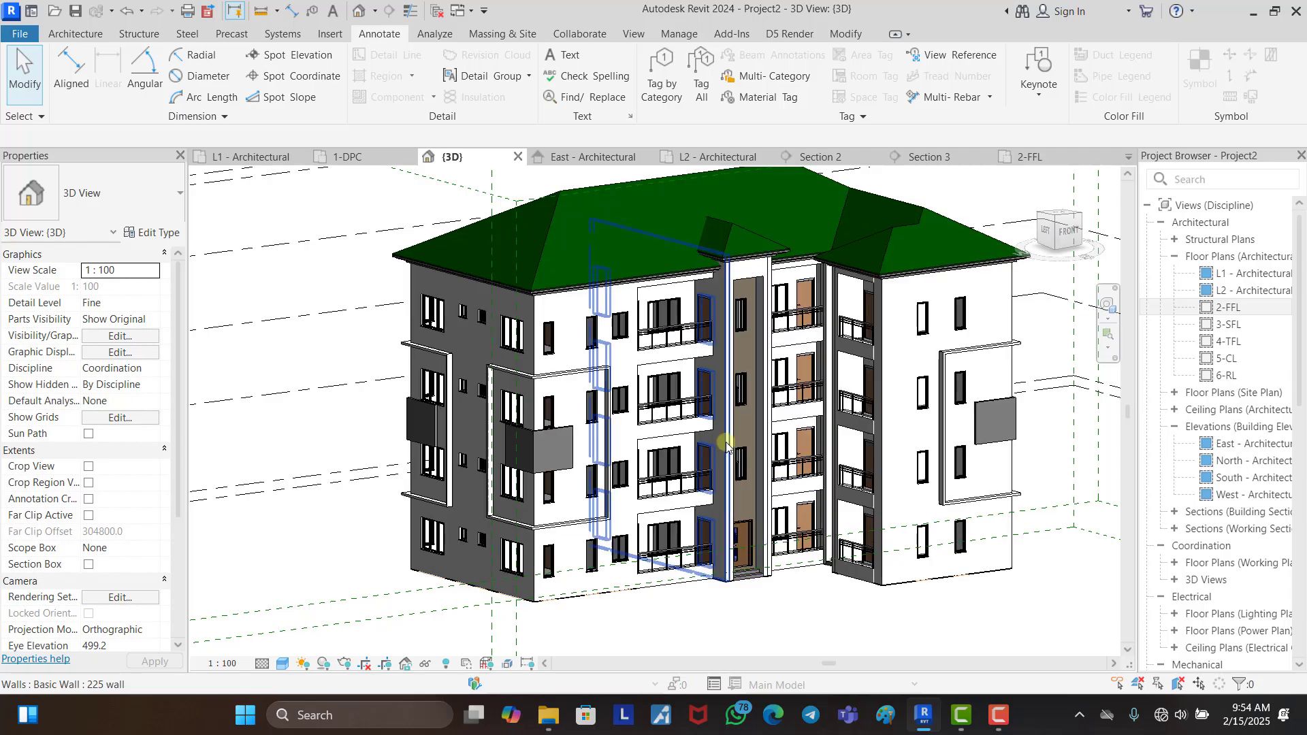
middle_click_drag(719, 453, 712, 521, "shift")
scroll(727, 525, "down", 2)
middle_click_drag(866, 505, 823, 539, "shift")
scroll(599, 335, "up", 4)
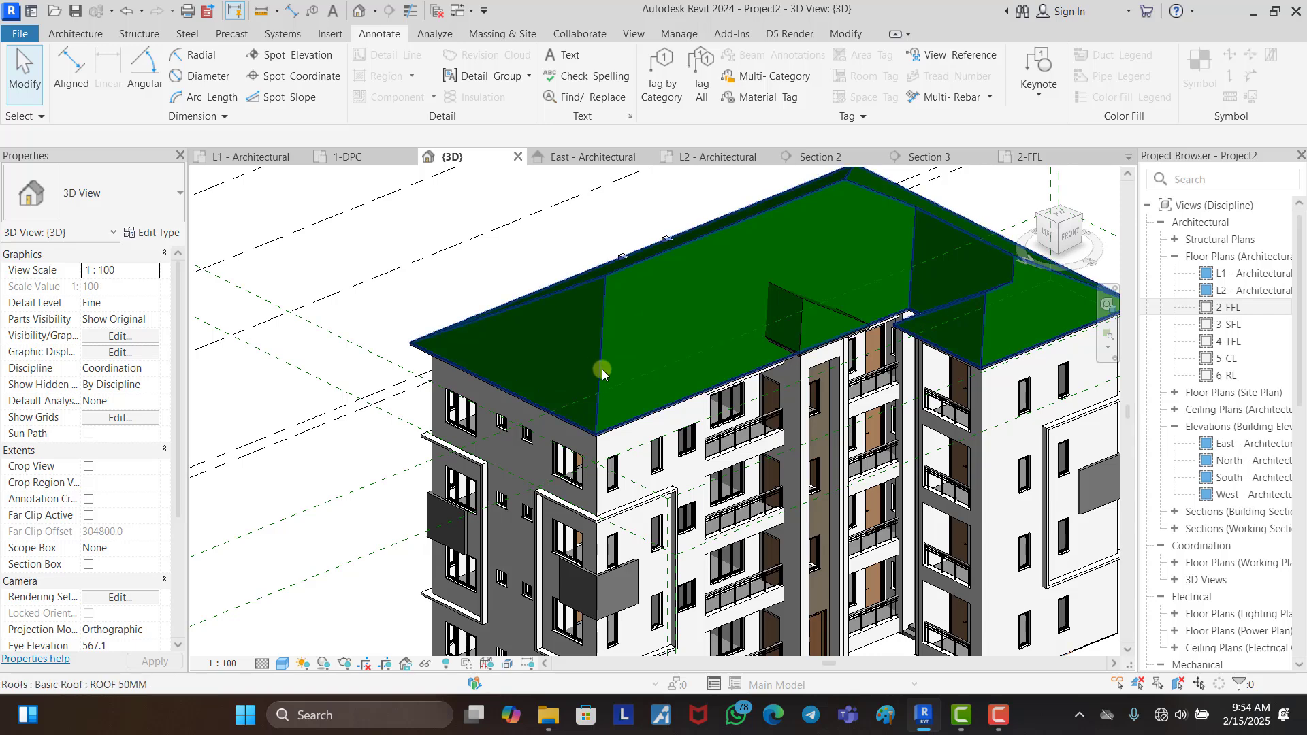
left_click(602, 352)
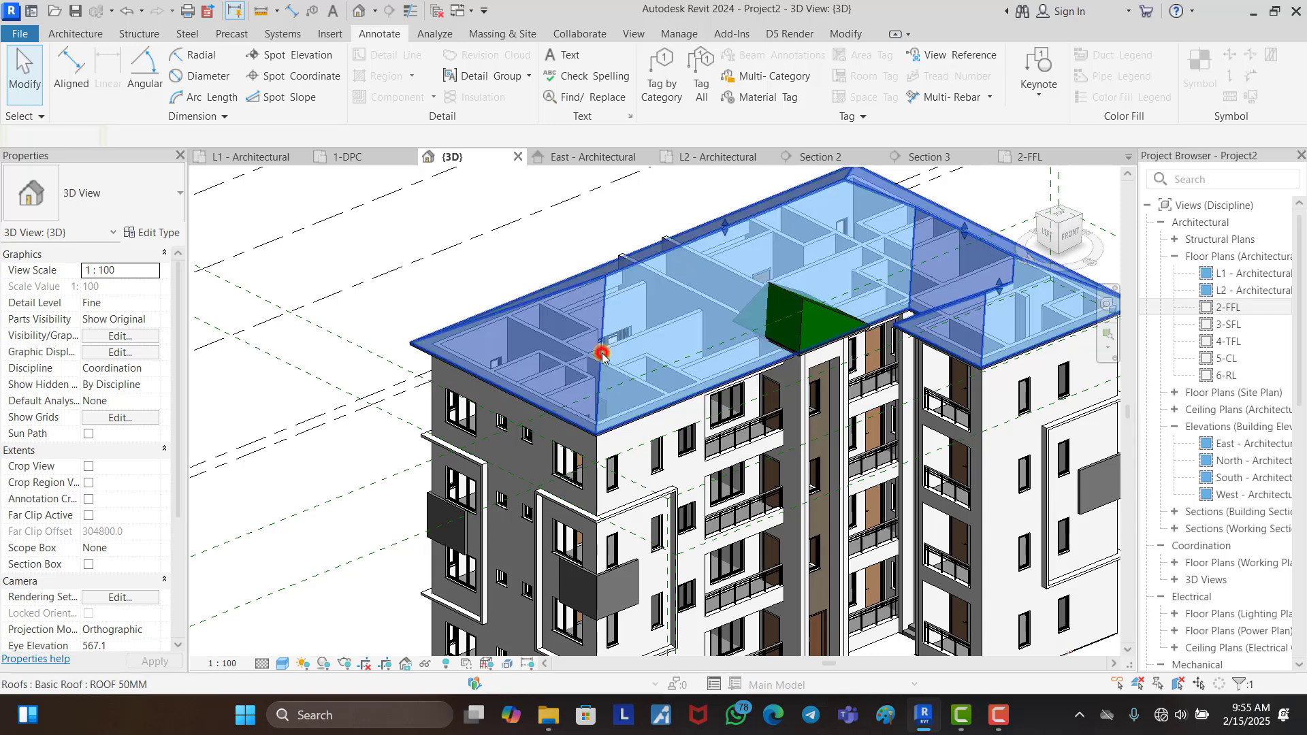
left_click(526, 232)
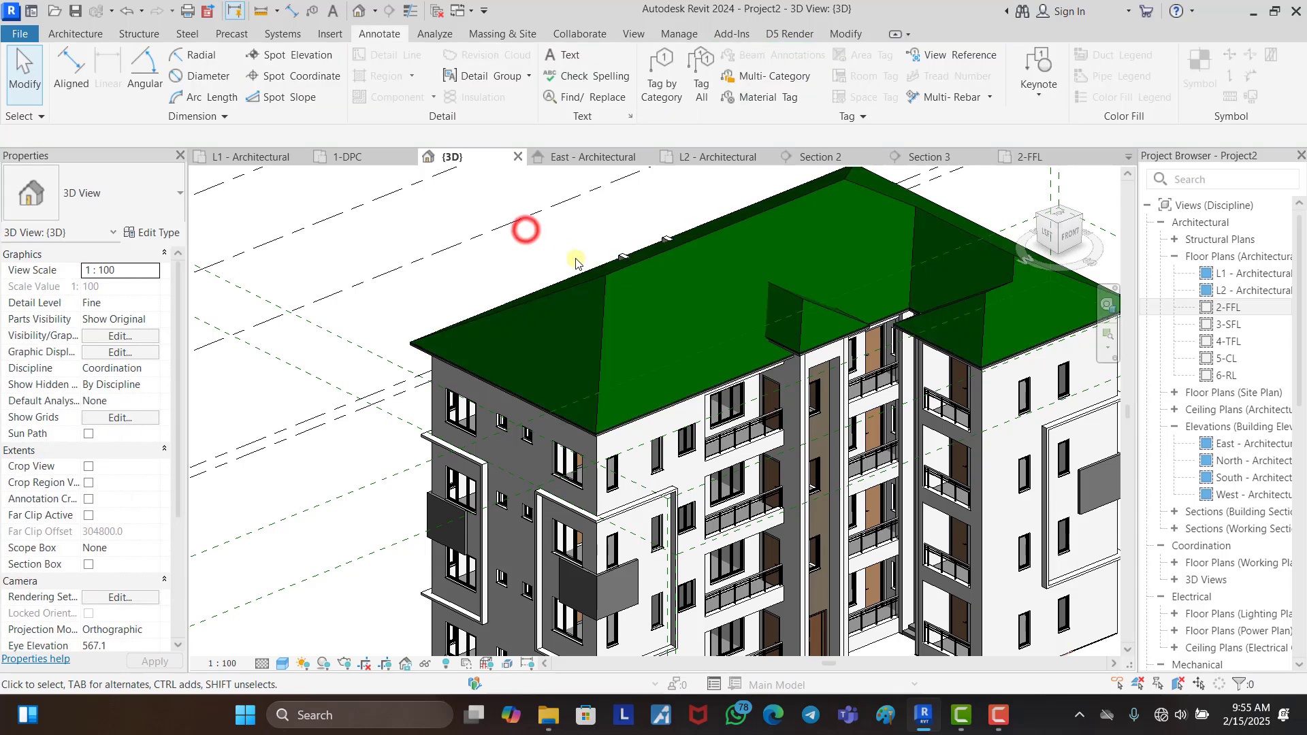
Step: Create a new material named T. ROOF MATERIAL for the structure layer of the main roof's ROOF 50MM type
left_click(603, 296)
left_click(159, 232)
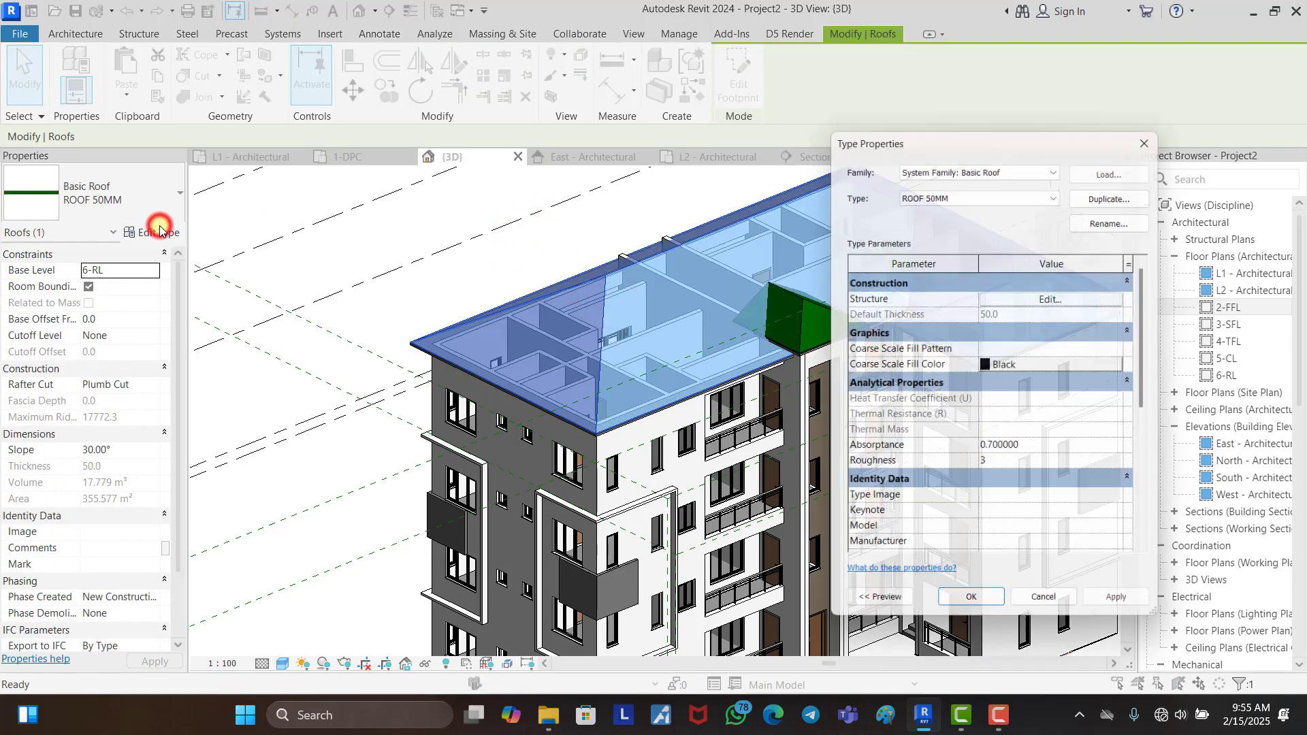
left_click(1055, 296)
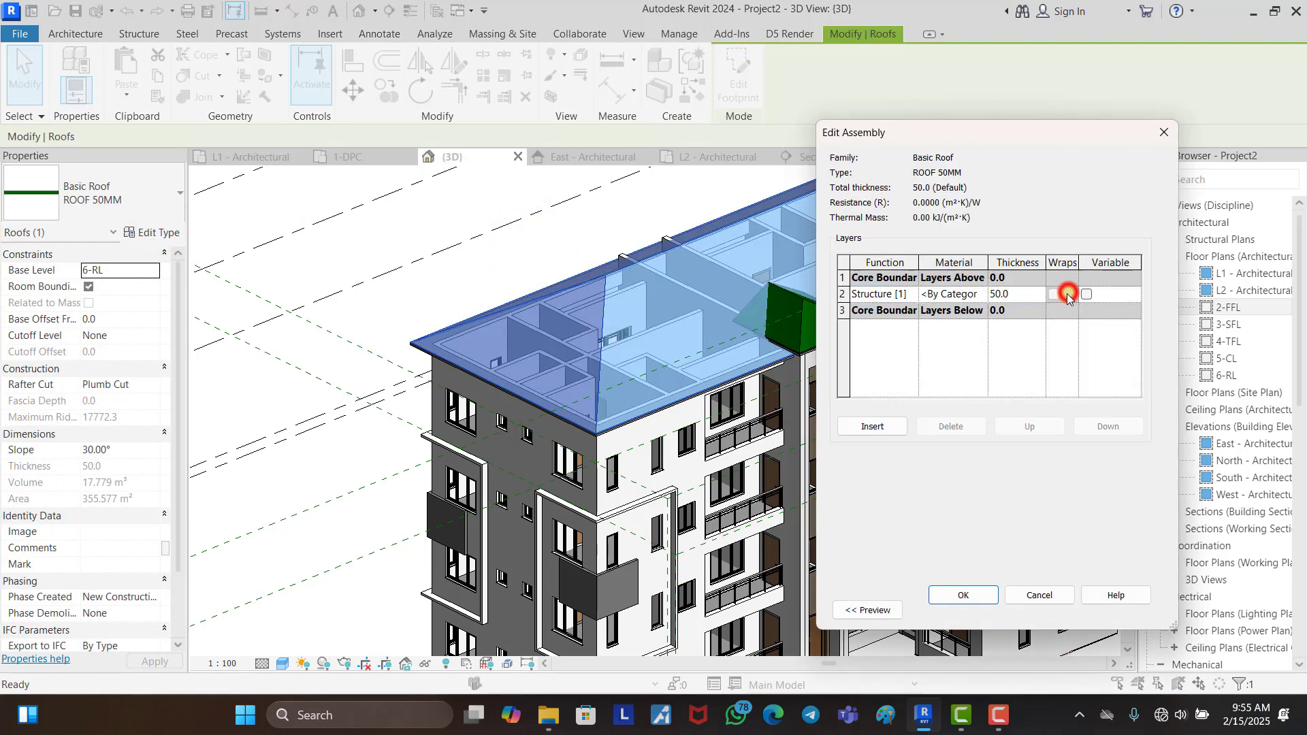
left_click(980, 294)
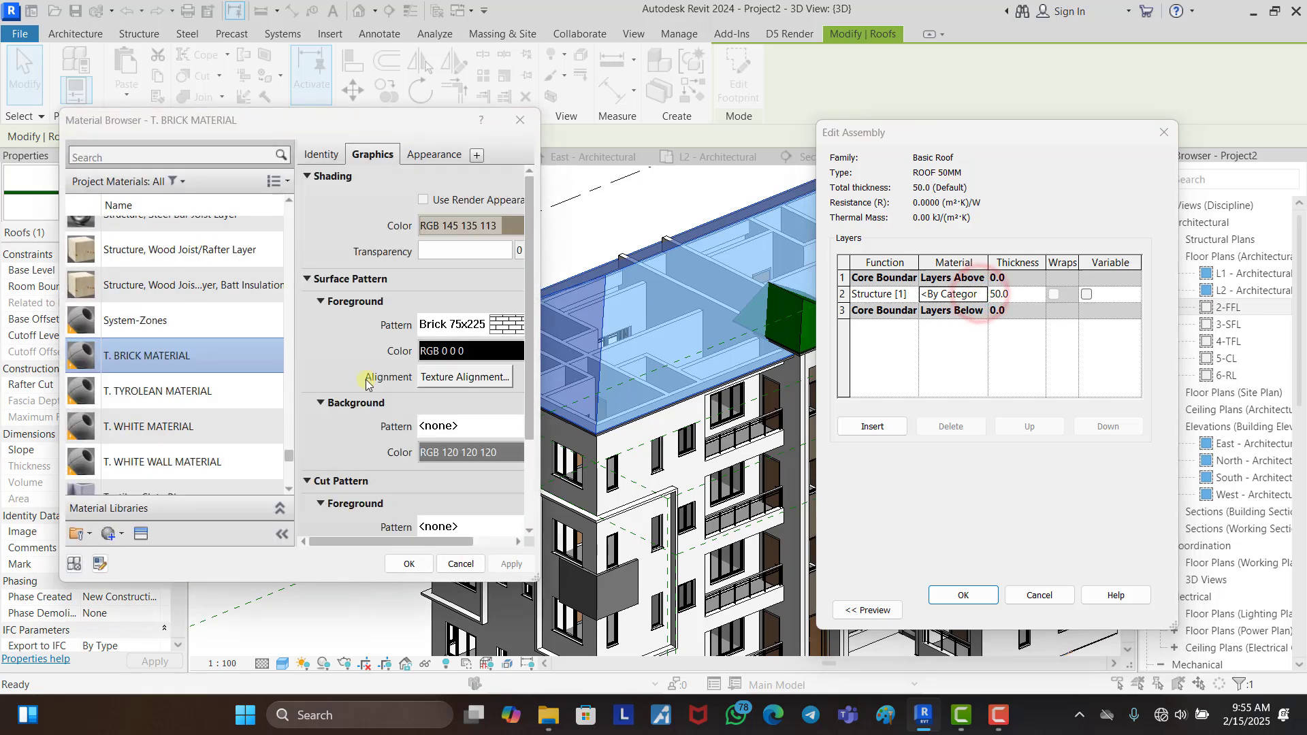
scroll(197, 395, "down", 1)
left_click(110, 534)
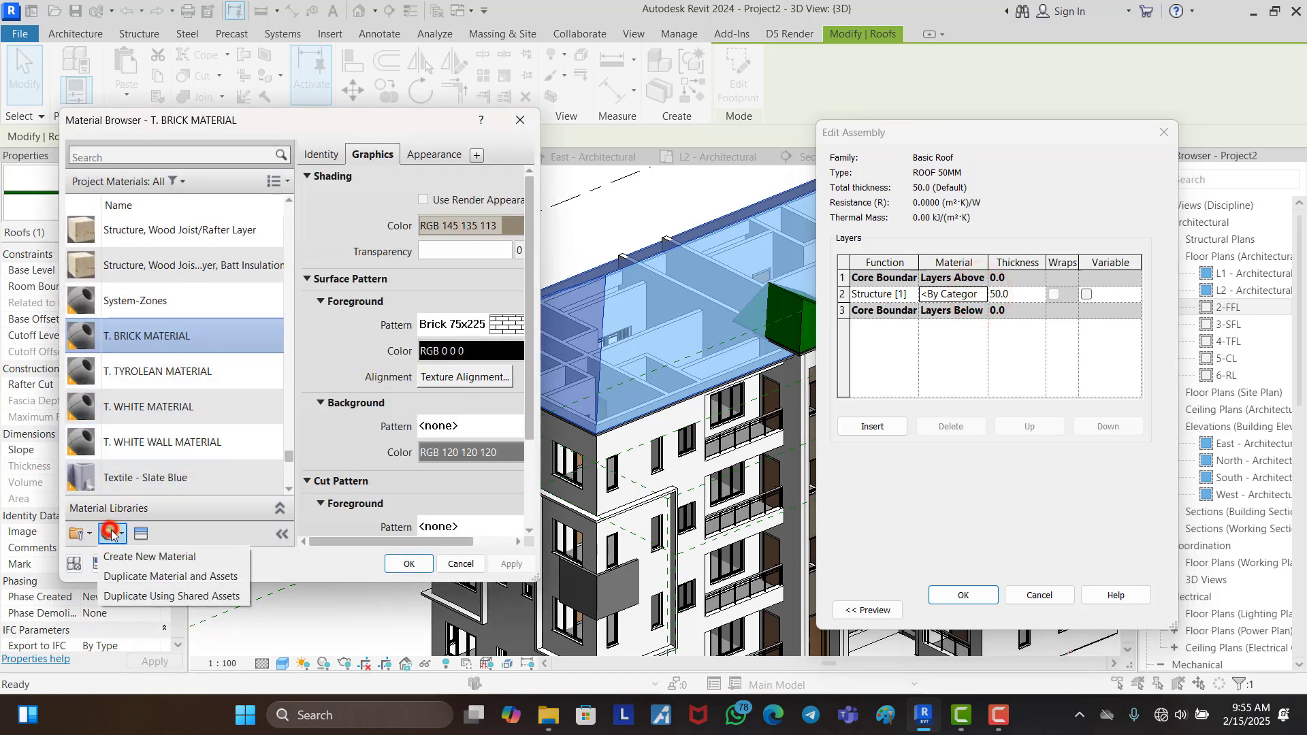
left_click(159, 556)
right_click(201, 338)
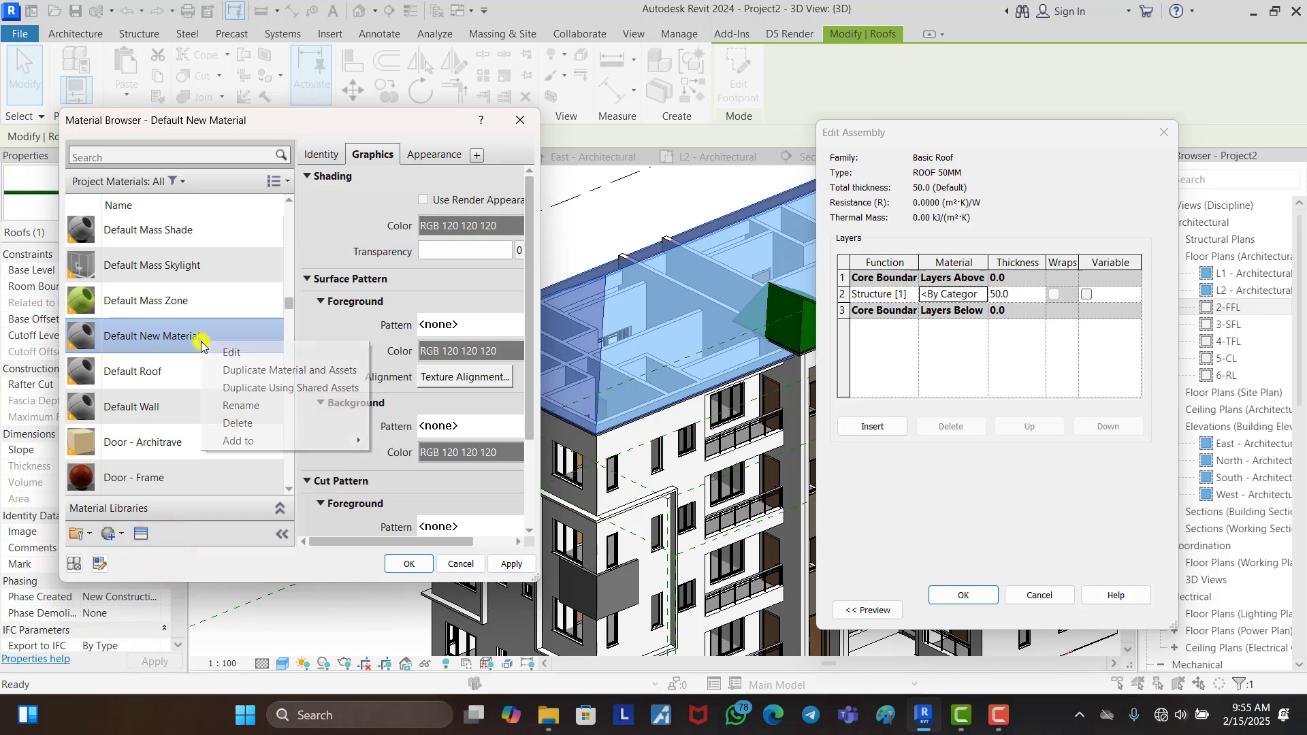
left_click(247, 405)
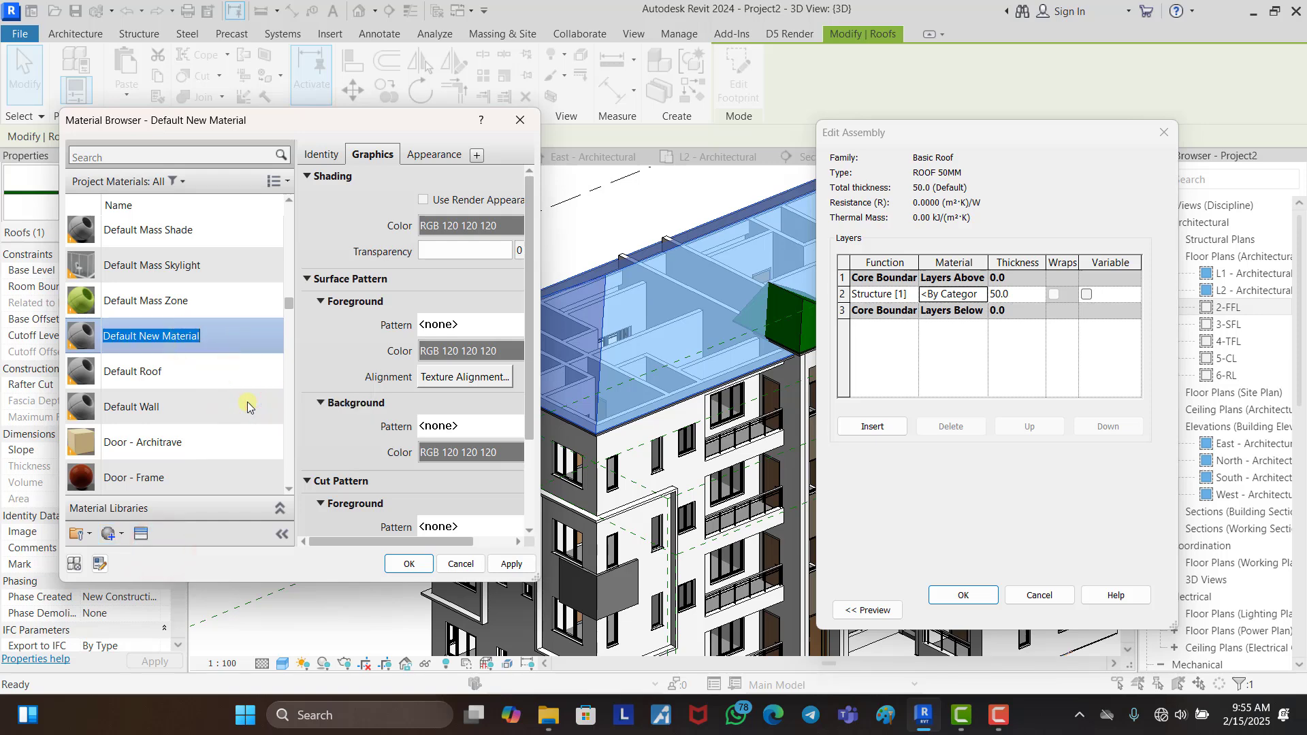
type("T. ")
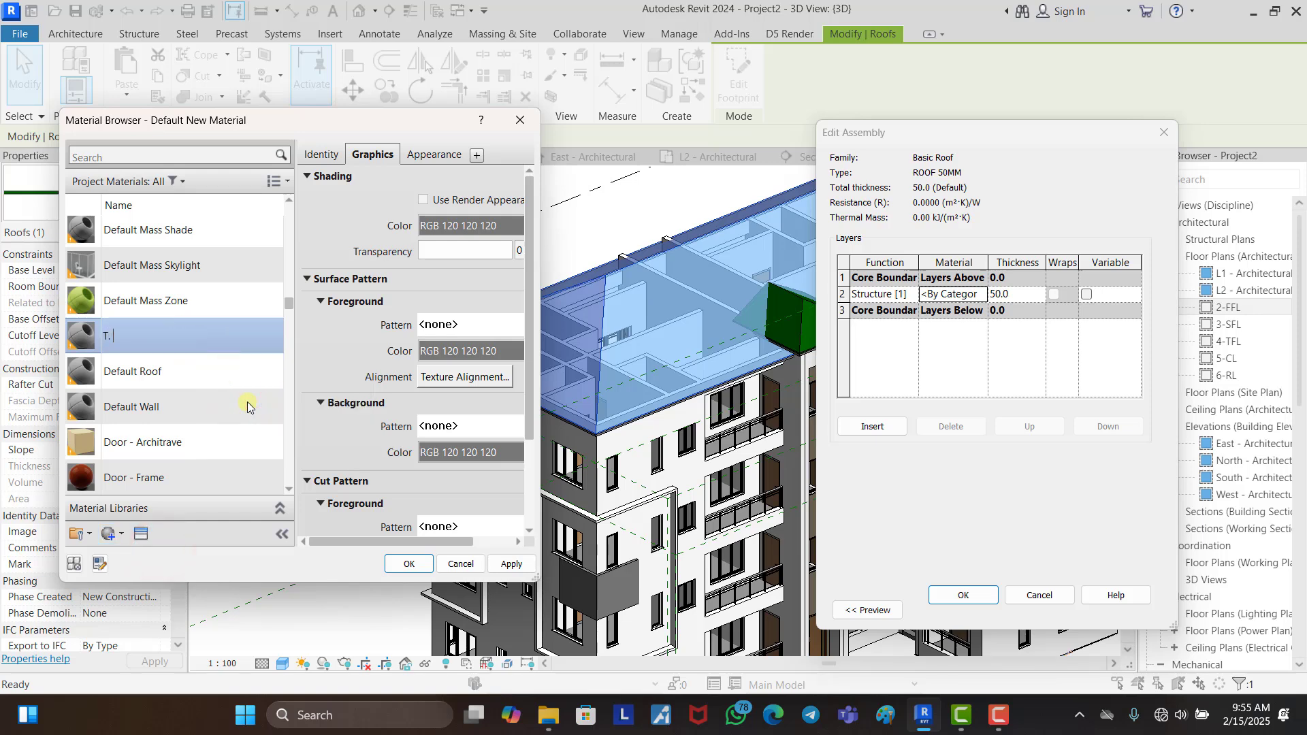
type("ROOF MATERIAL")
Step: Set the roof material's shading color to grey RGB 141-141-141
left_click(492, 228)
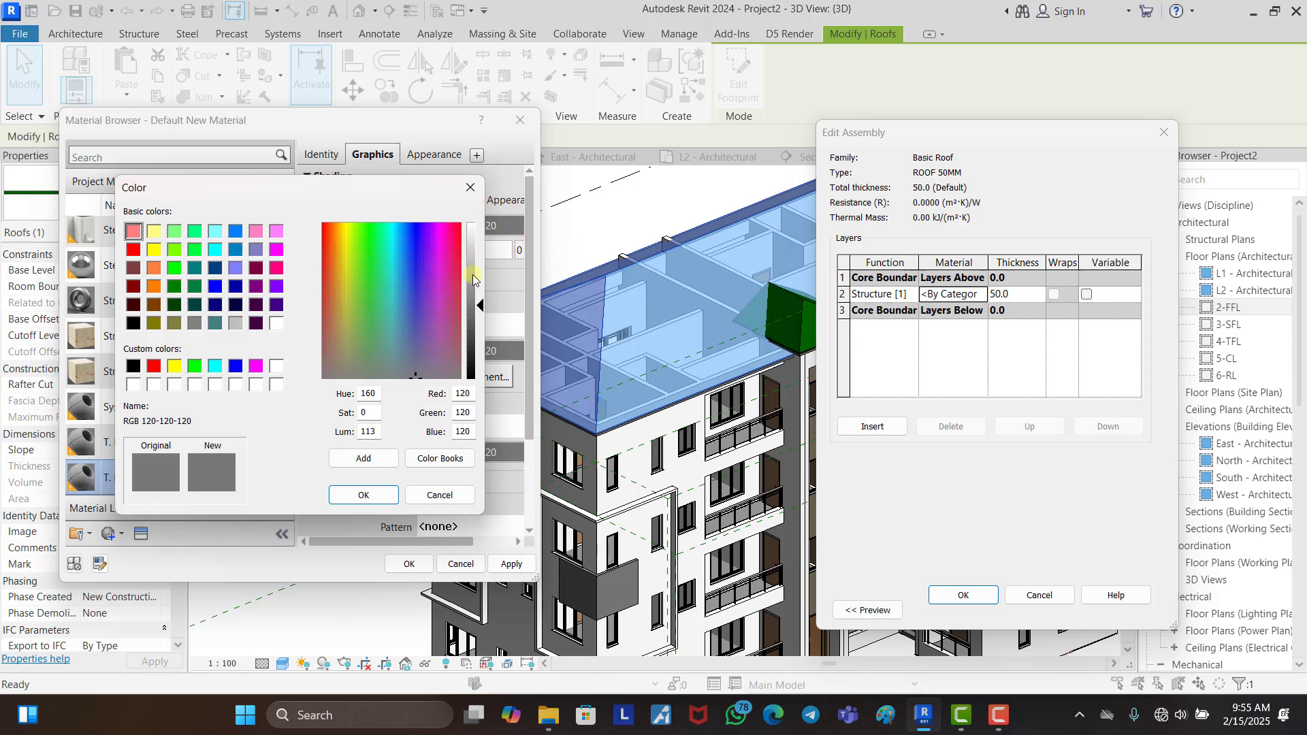
left_click(472, 276)
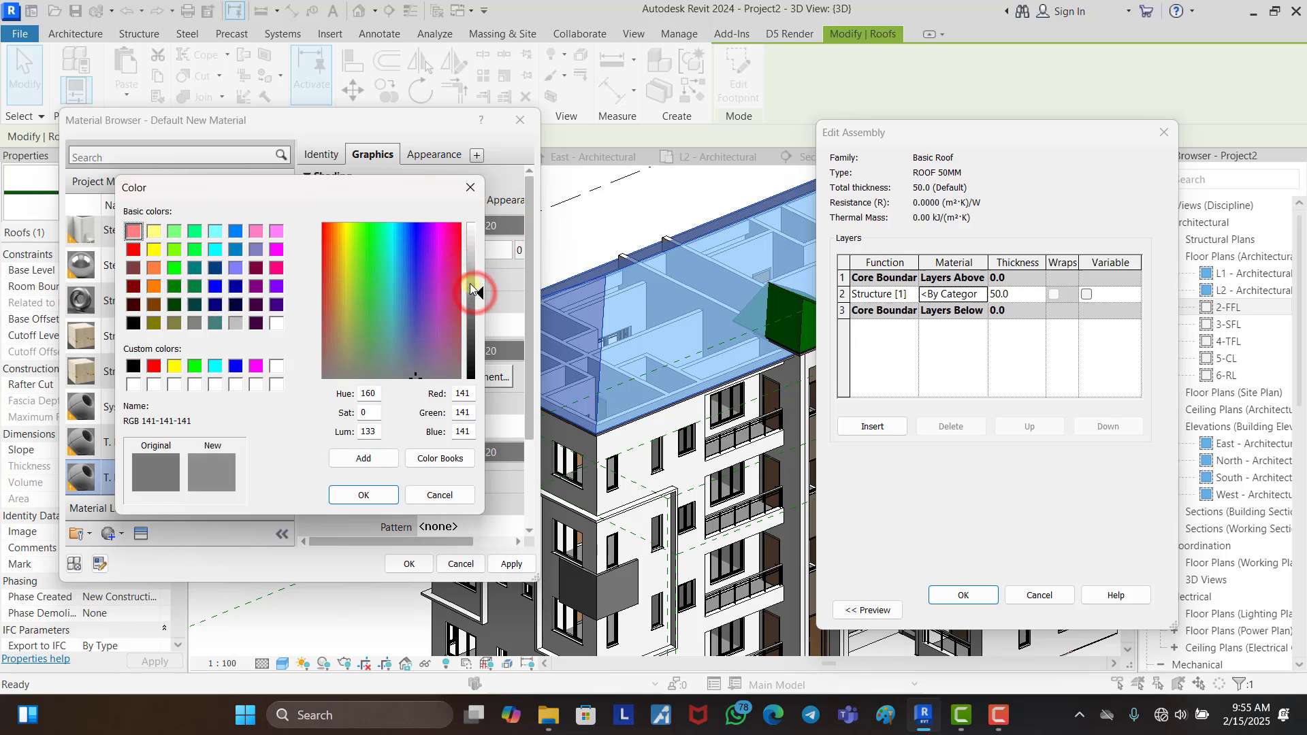
left_click(372, 494)
Step: Assign the Shake 150mm model pattern as the roof material's surface foreground pattern
left_click(467, 327)
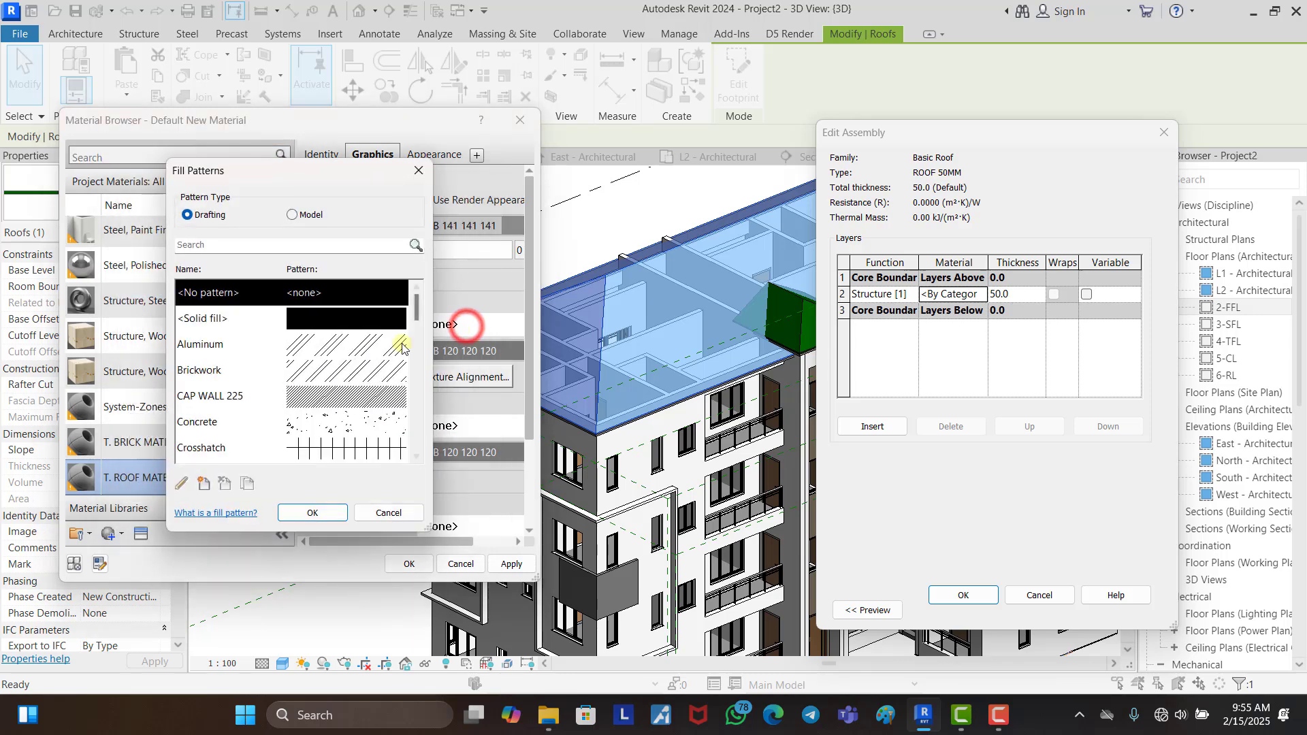
left_click(293, 215)
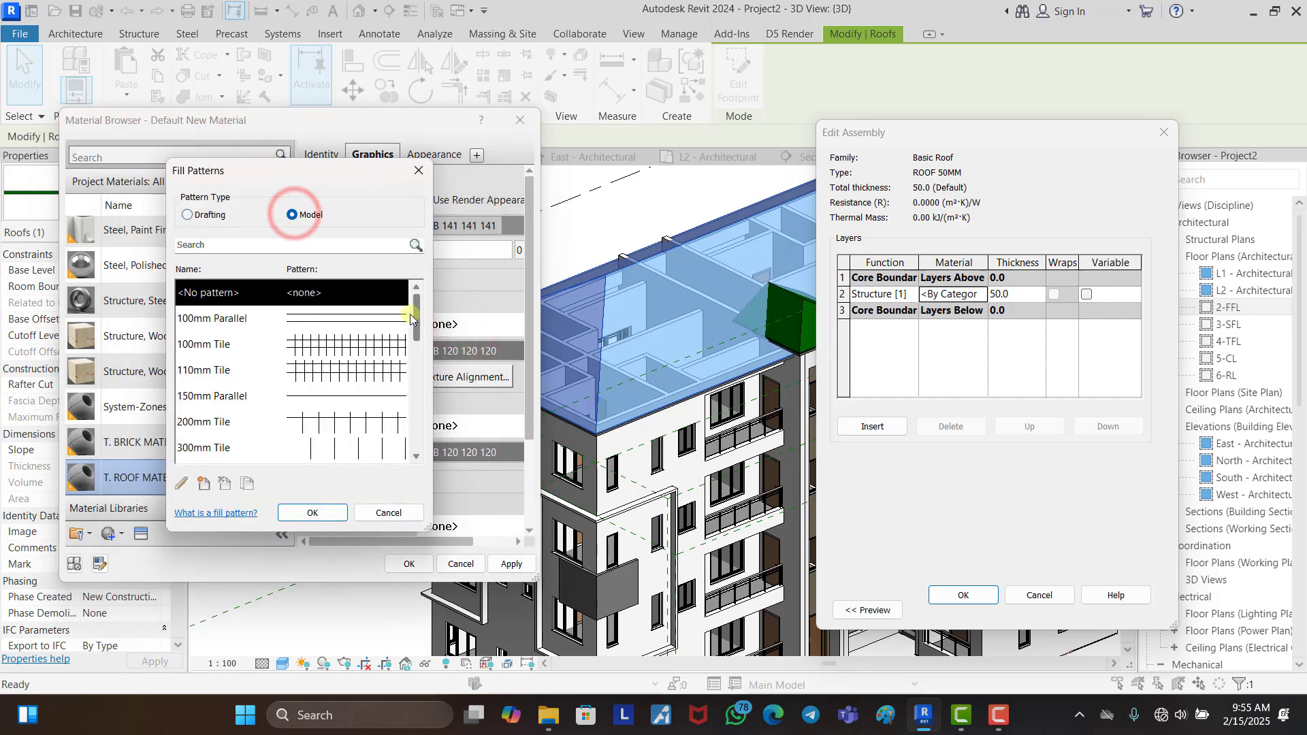
left_click_drag(415, 318, 419, 408)
left_click(347, 400)
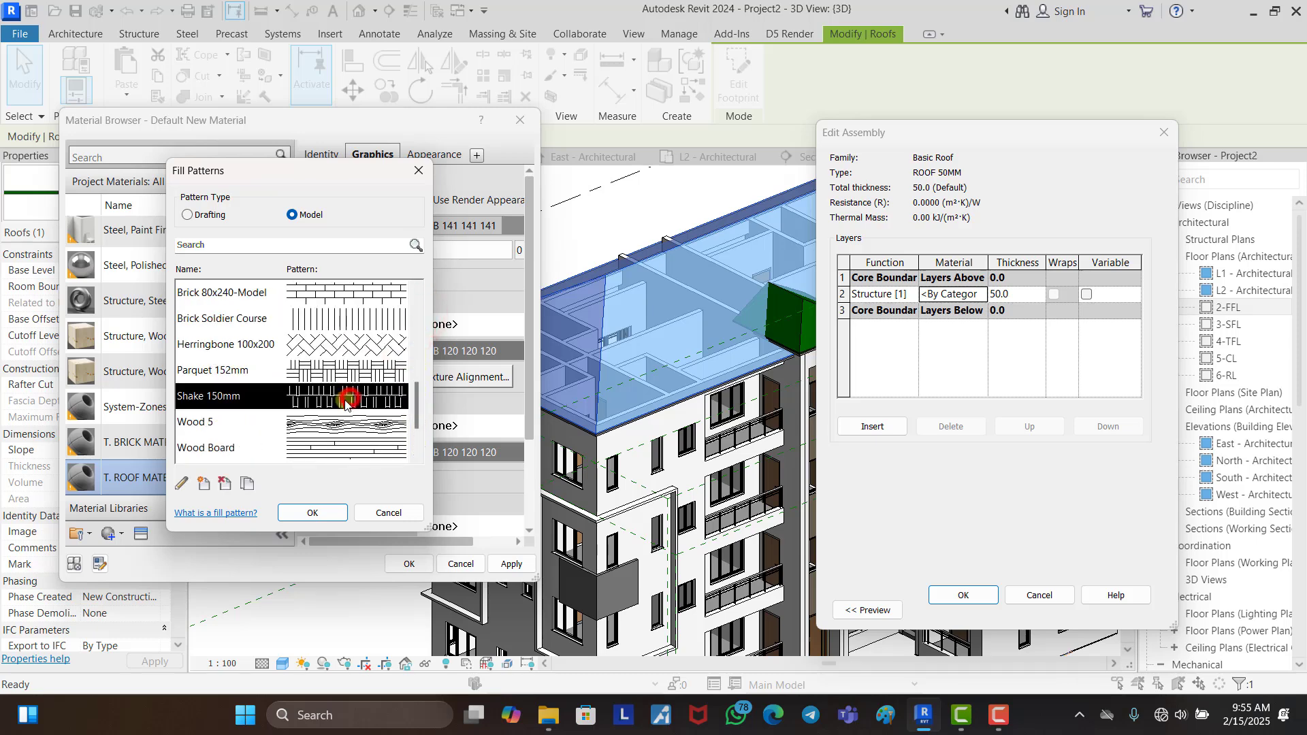
left_click(311, 514)
Step: Make the roof material's foreground pattern color black (RGB 0 0 0) and apply the material to the ROOF 50MM structure layer
left_click(470, 350)
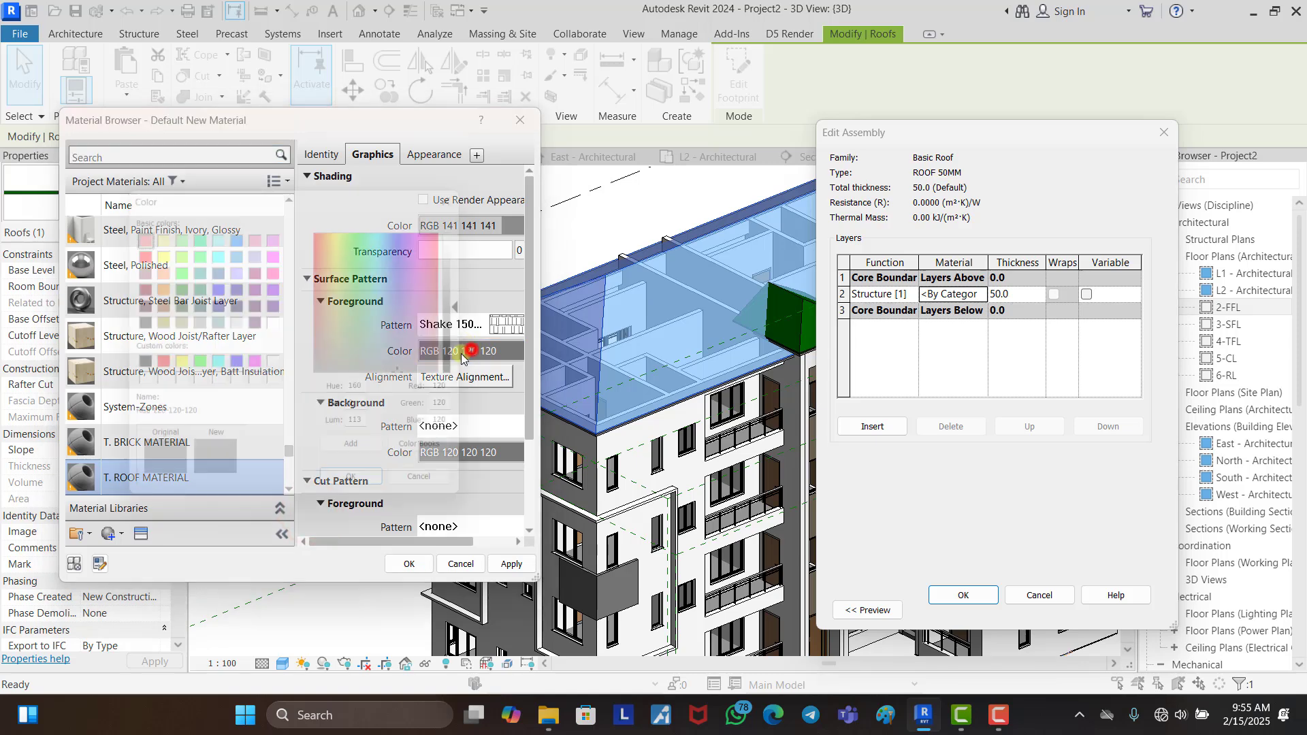
left_click_drag(477, 305, 478, 381)
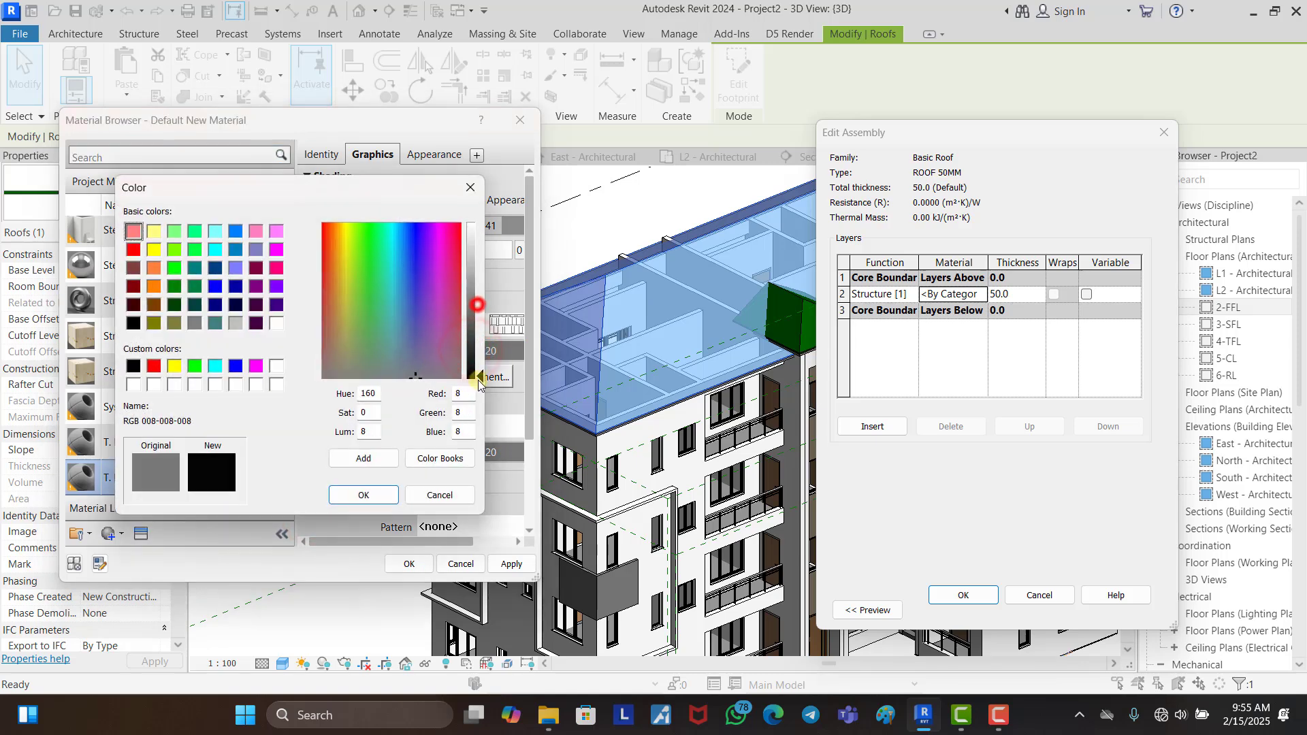
left_click(376, 499)
left_click(409, 564)
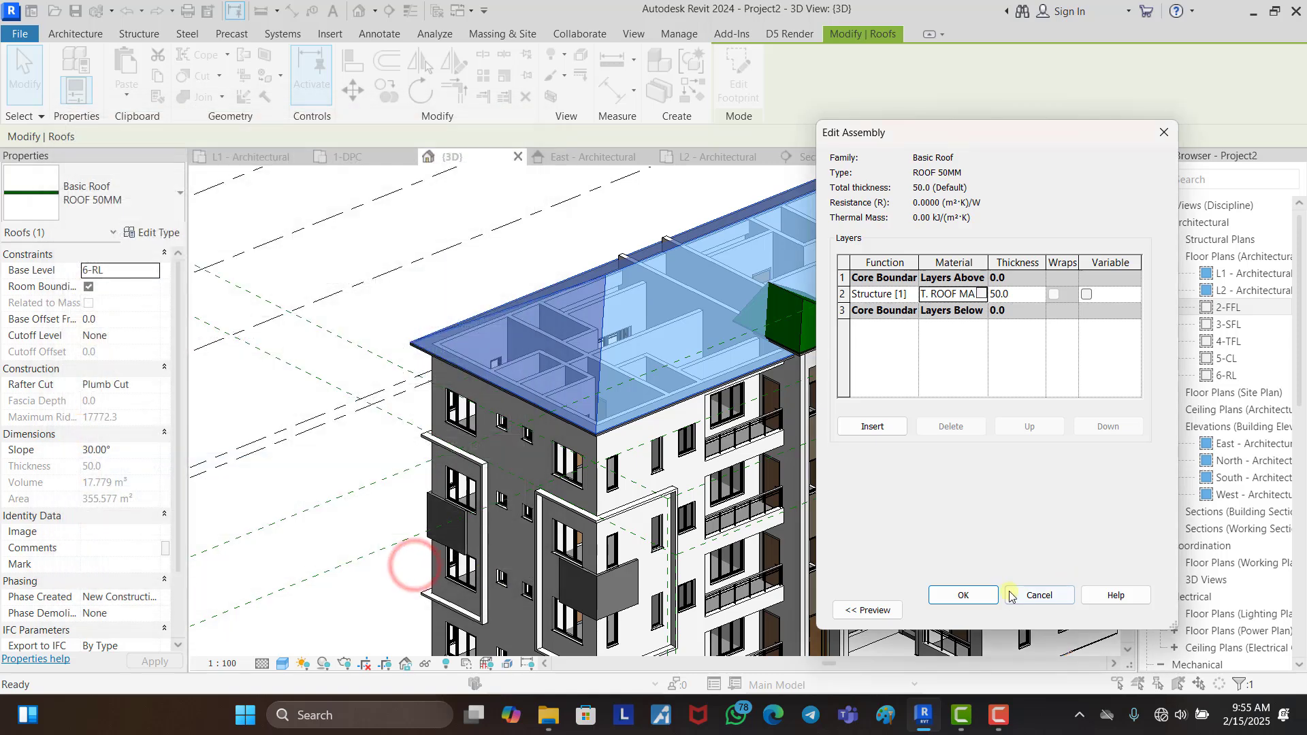
left_click(965, 595)
left_click(978, 599)
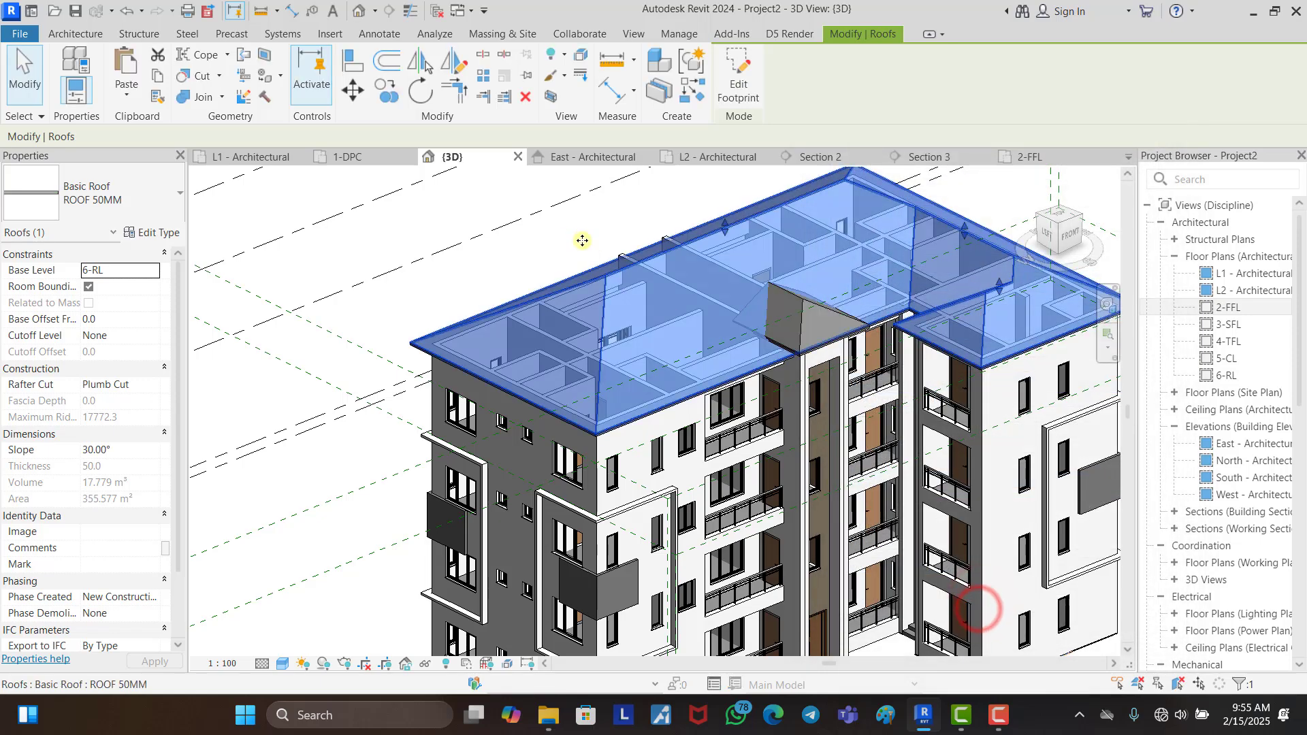
left_click(582, 240)
scroll(615, 364, "up", 6)
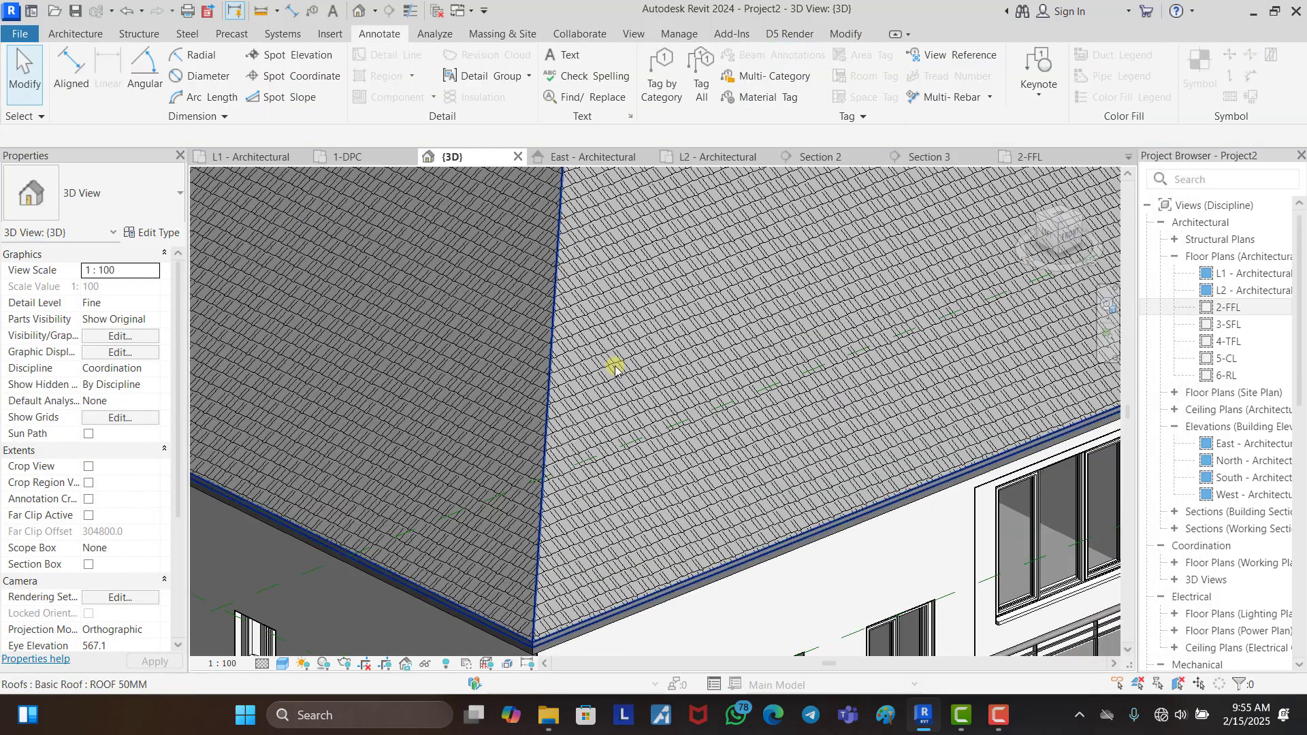
Step: Edit the import scale of the Shake 150mm model pattern in T. ROOF MATERIAL and apply it to the roof type
left_click(557, 379)
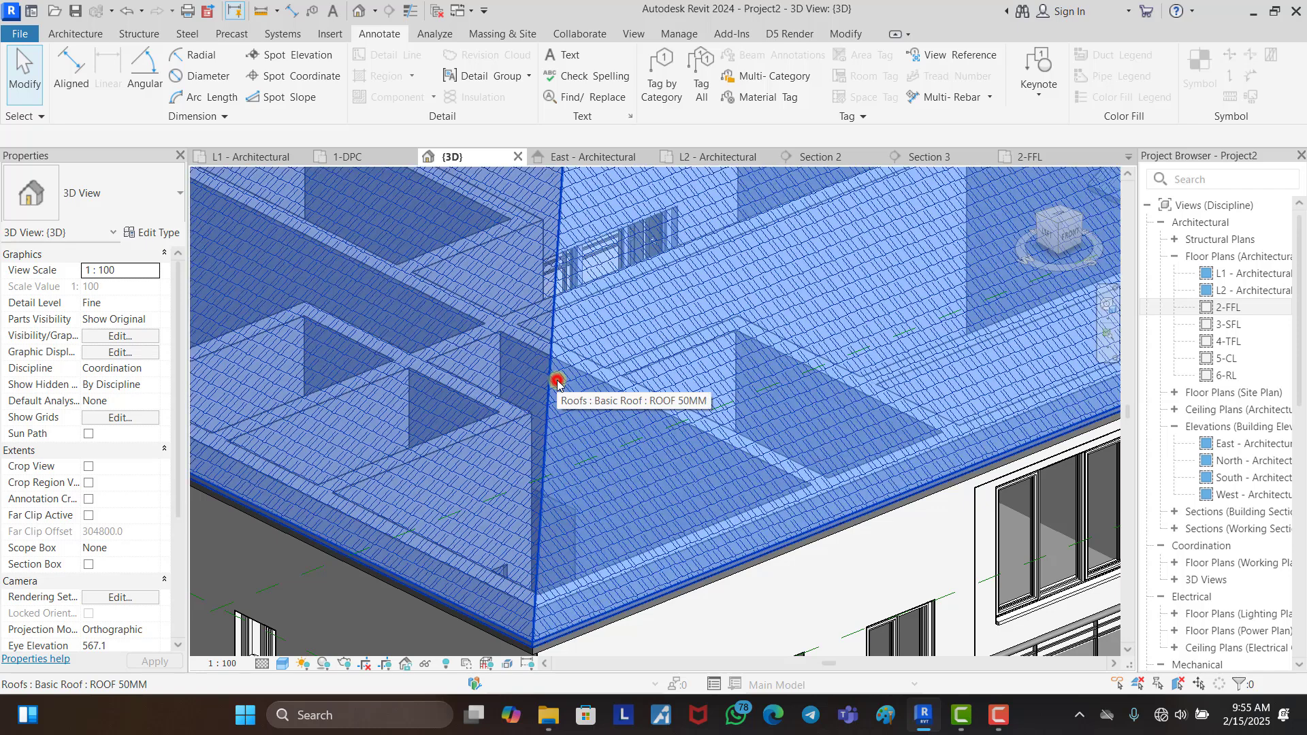
left_click(147, 233)
left_click(1078, 296)
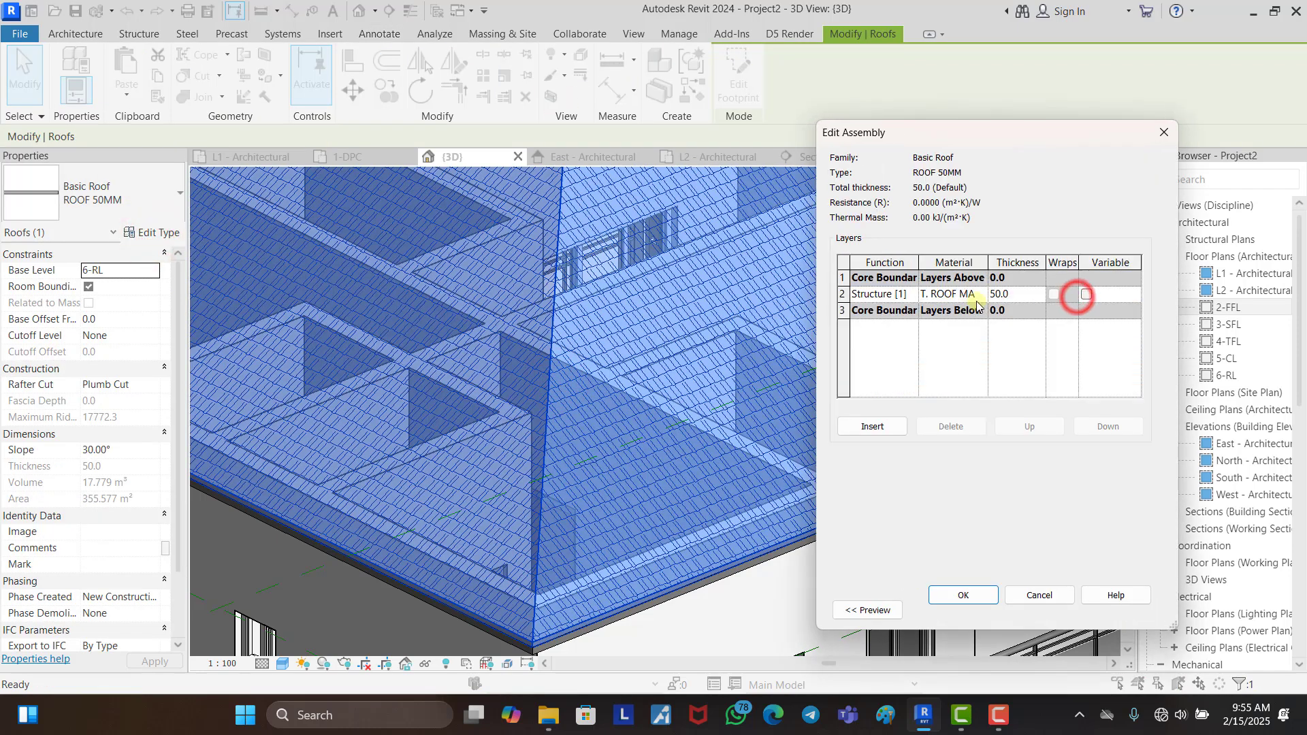
left_click(983, 295)
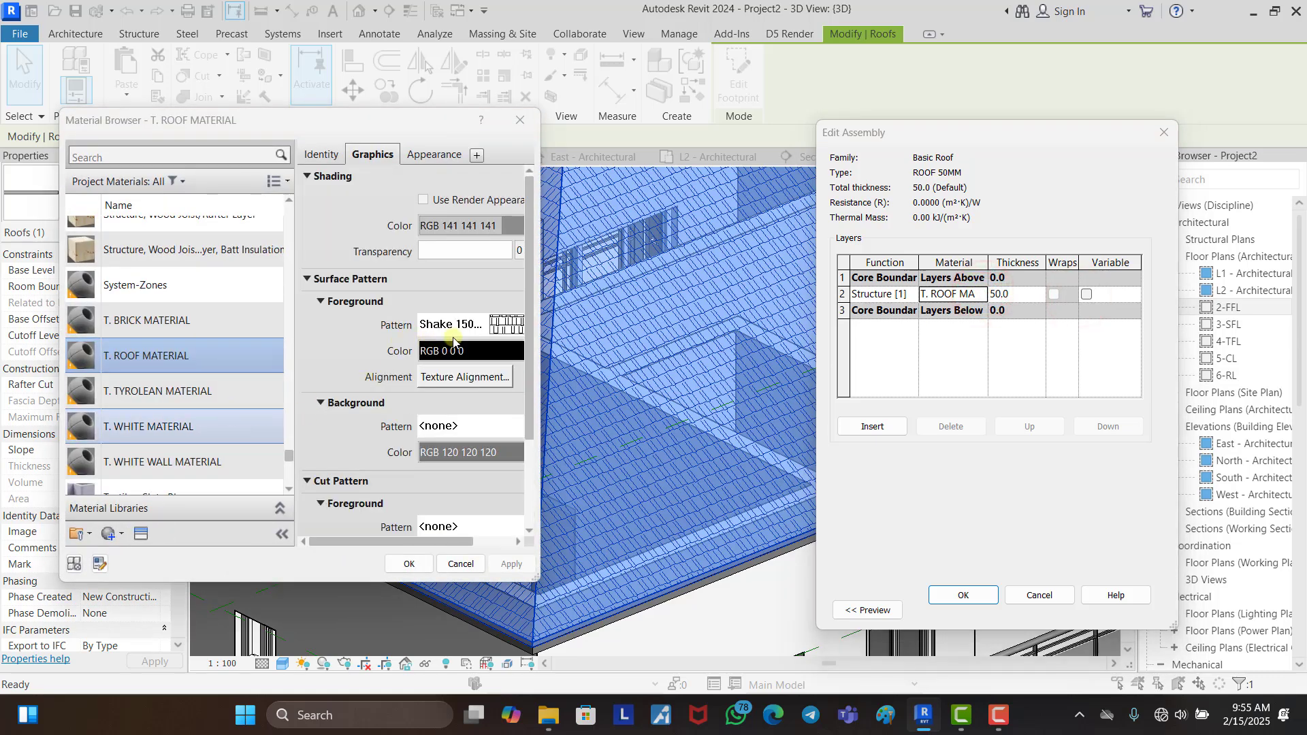
left_click(455, 329)
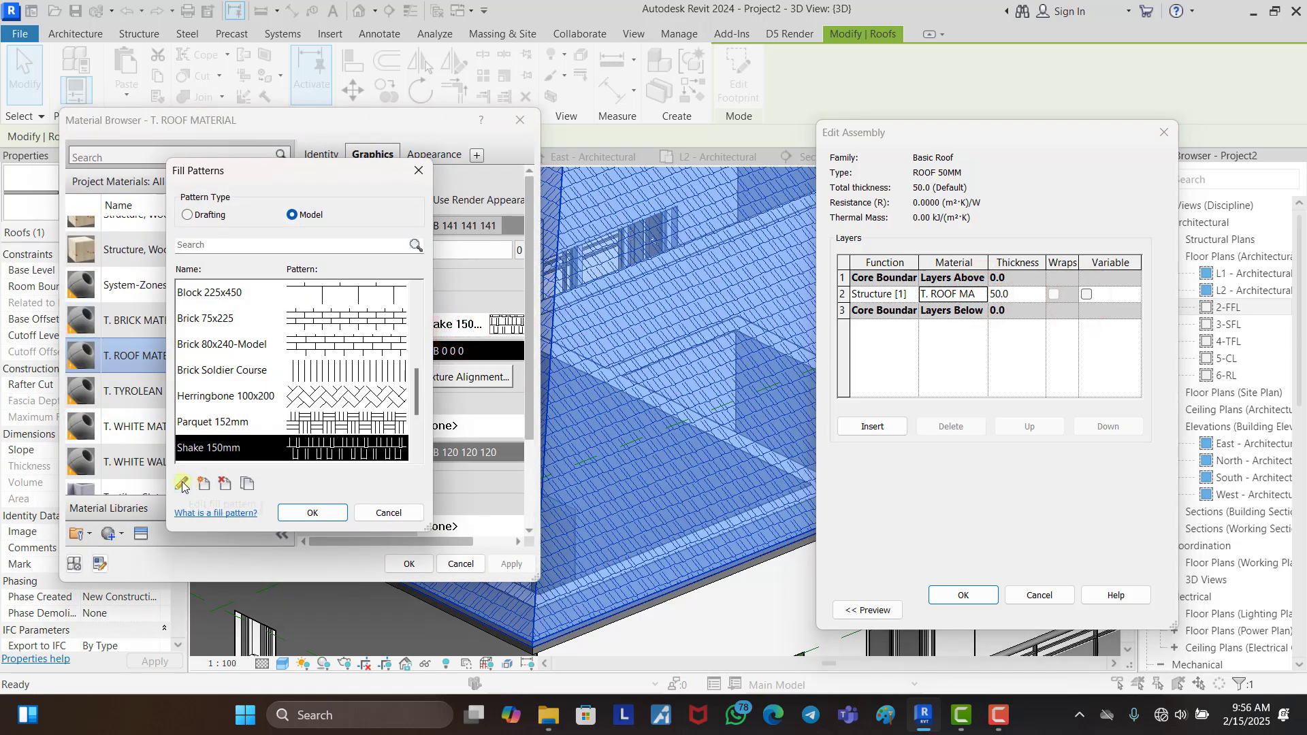
left_click(182, 484)
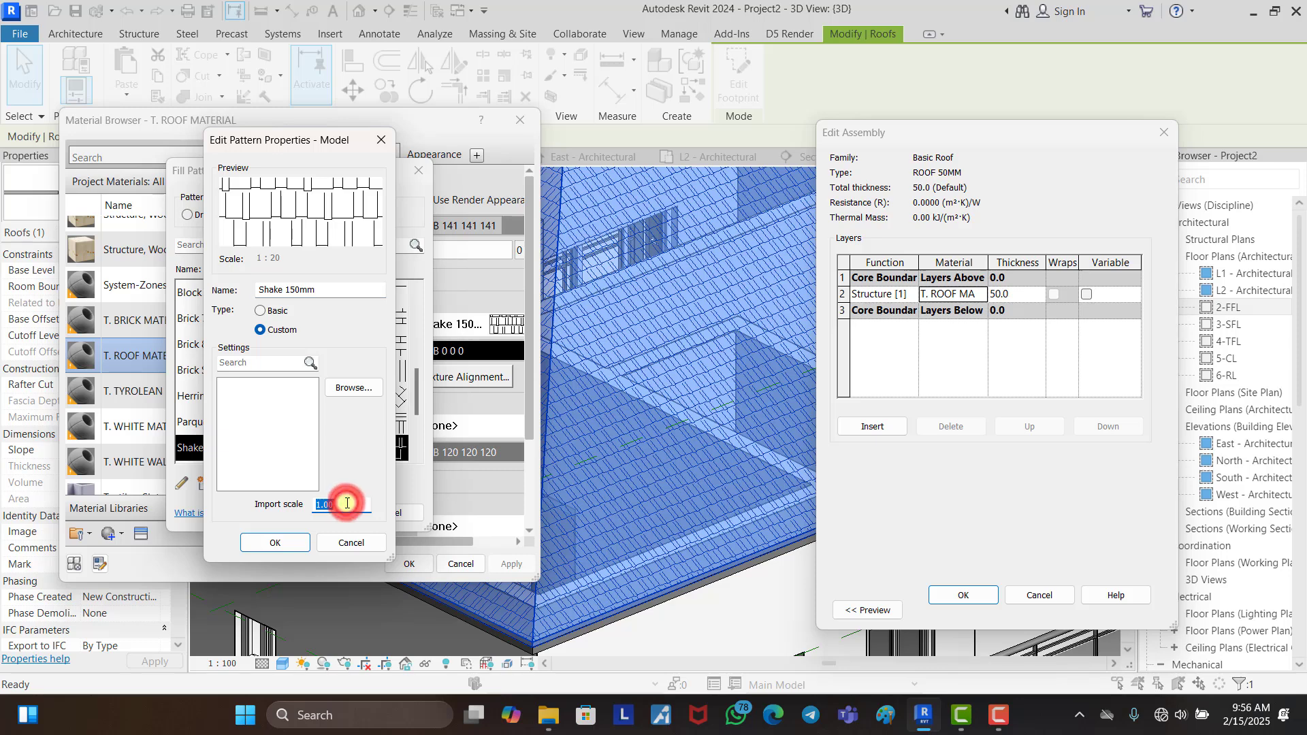
left_click(297, 542)
left_click(409, 564)
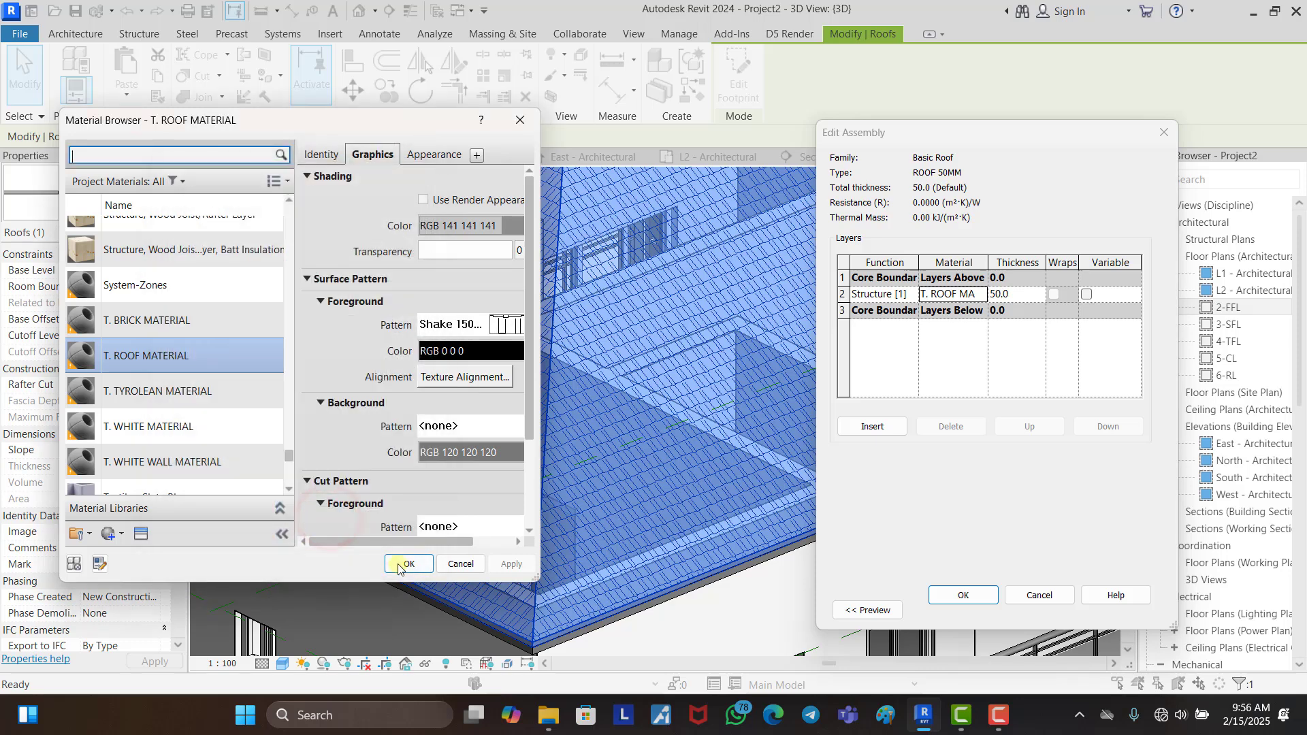
left_click(966, 596)
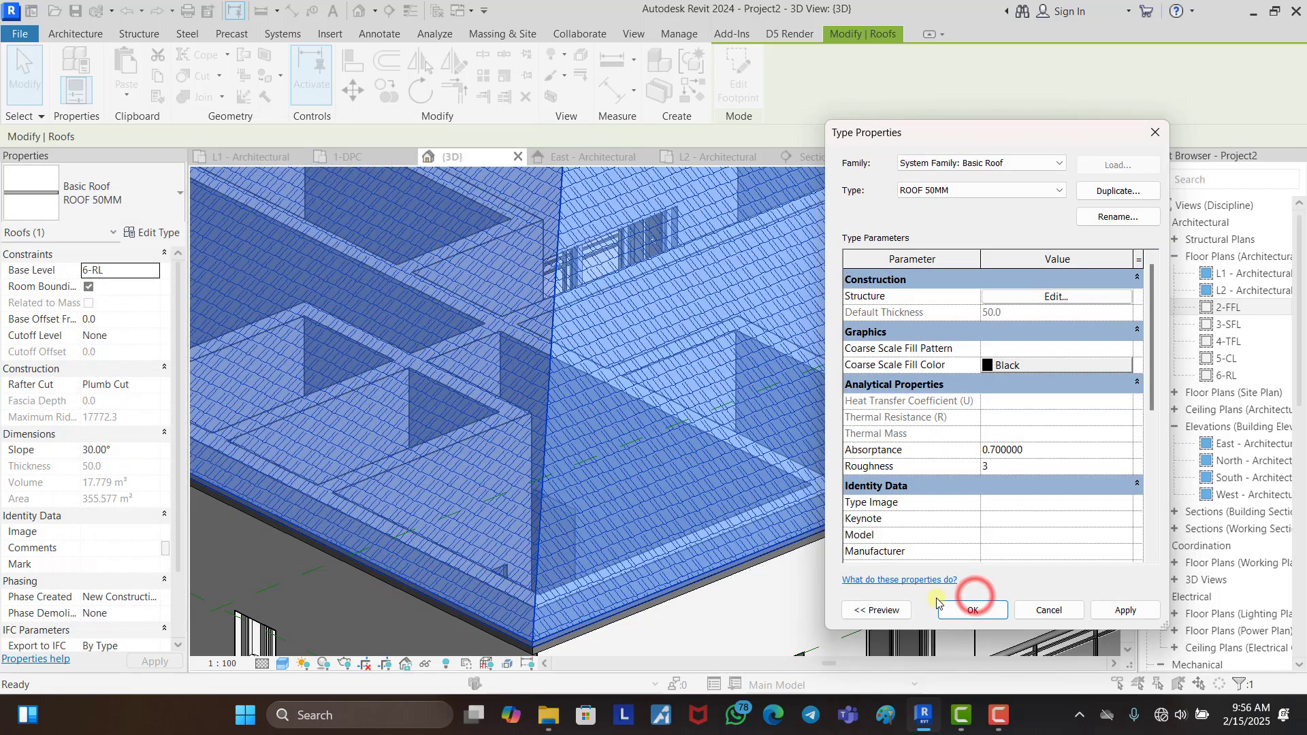
left_click(957, 612)
left_click(815, 596)
scroll(638, 459, "down", 3)
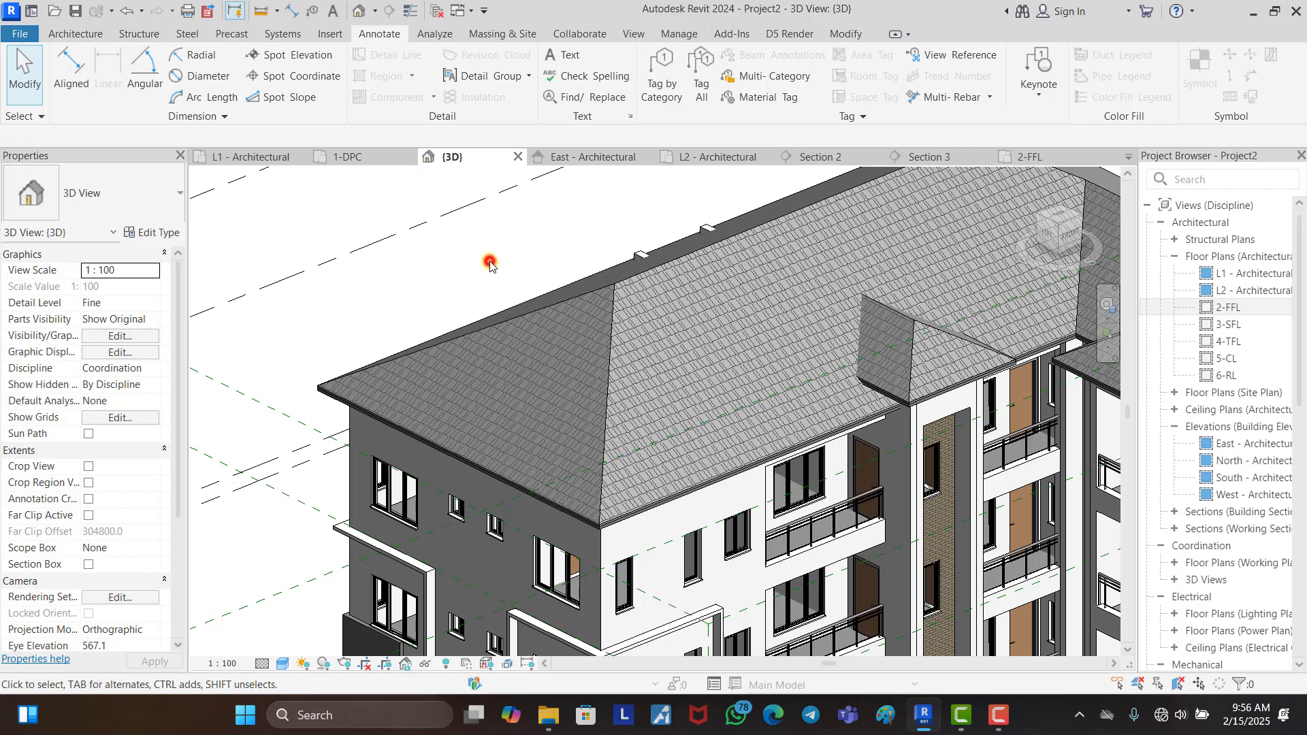
Step: Inspect the shake pattern on the main roof up close and from several angles in the 3D view
scroll(484, 254, "down", 2)
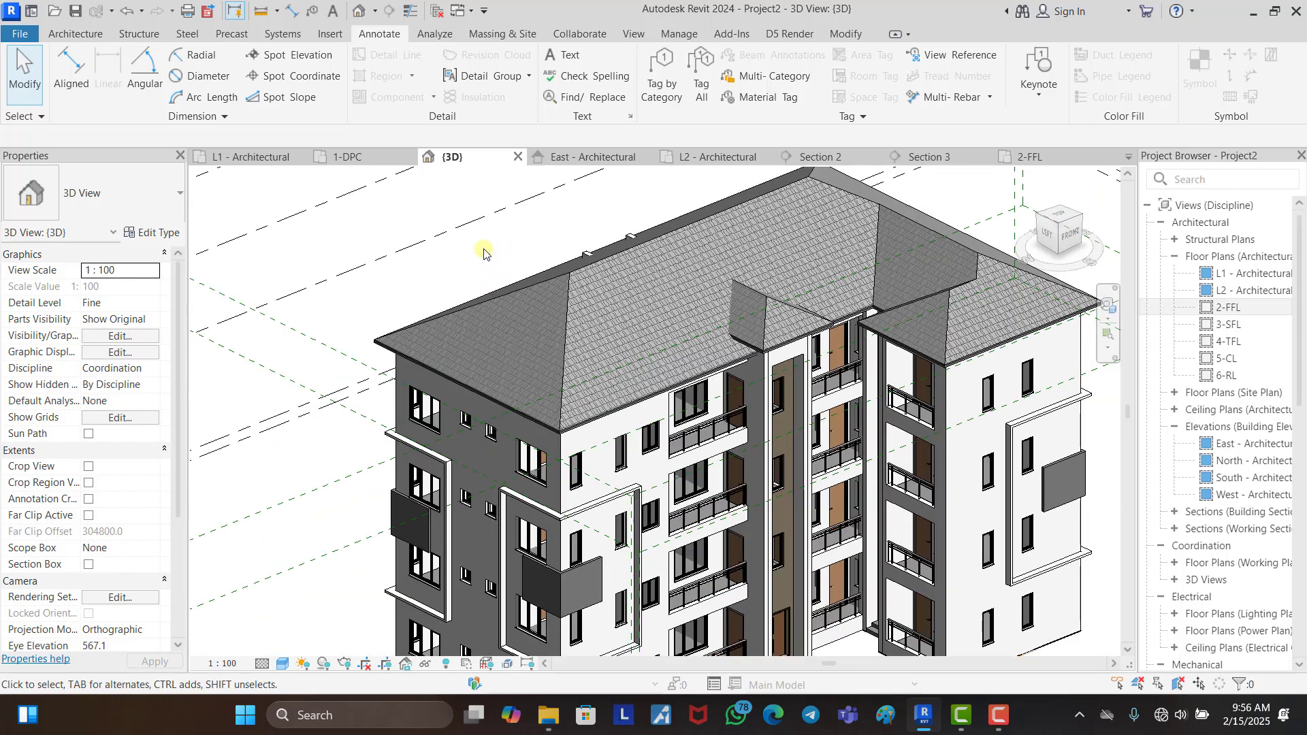
scroll(484, 253, "down", 2)
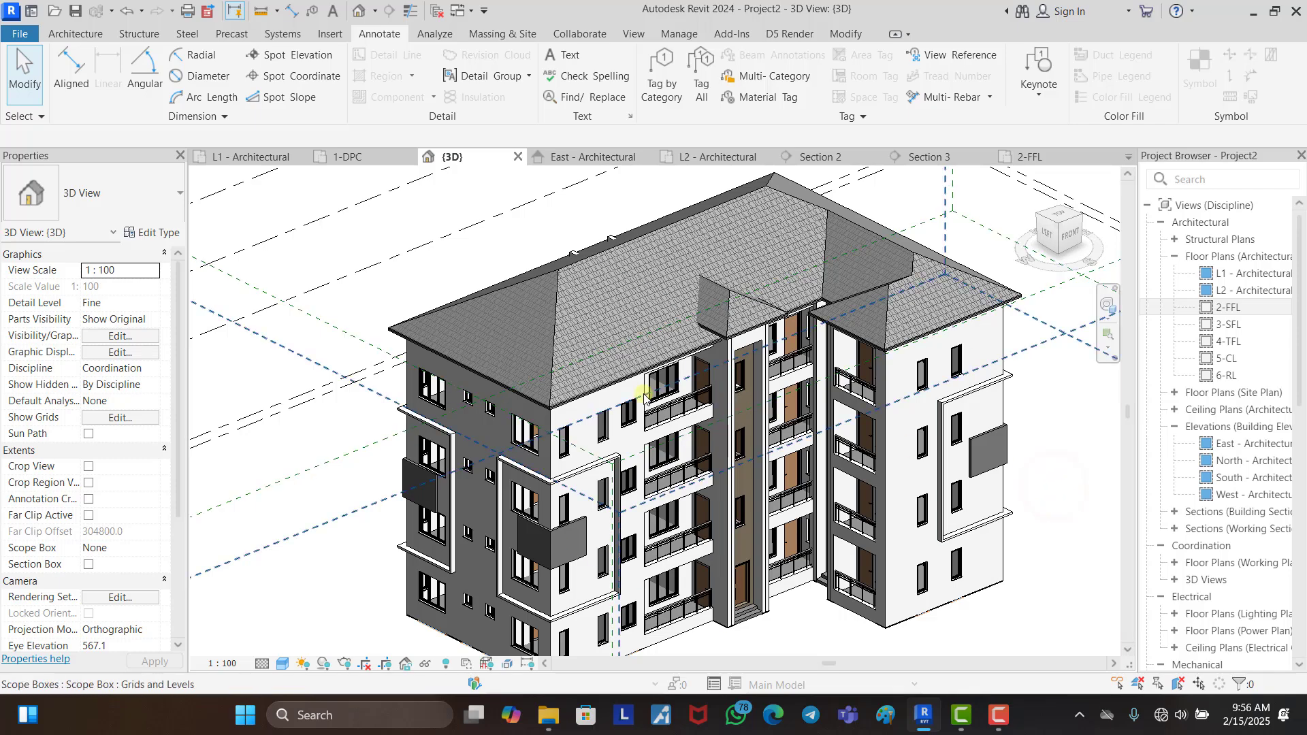
middle_click_drag(612, 389, 621, 344, "shift")
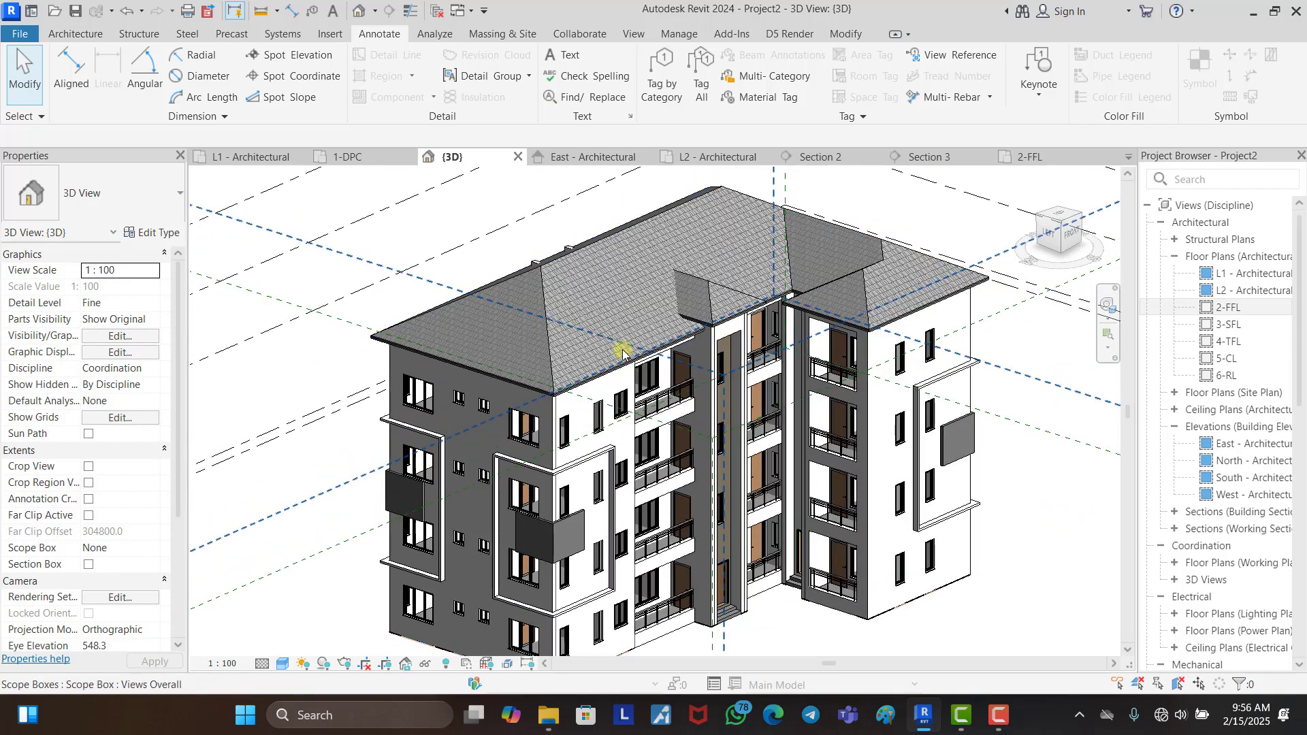
left_click(547, 338)
scroll(545, 330, "up", 5)
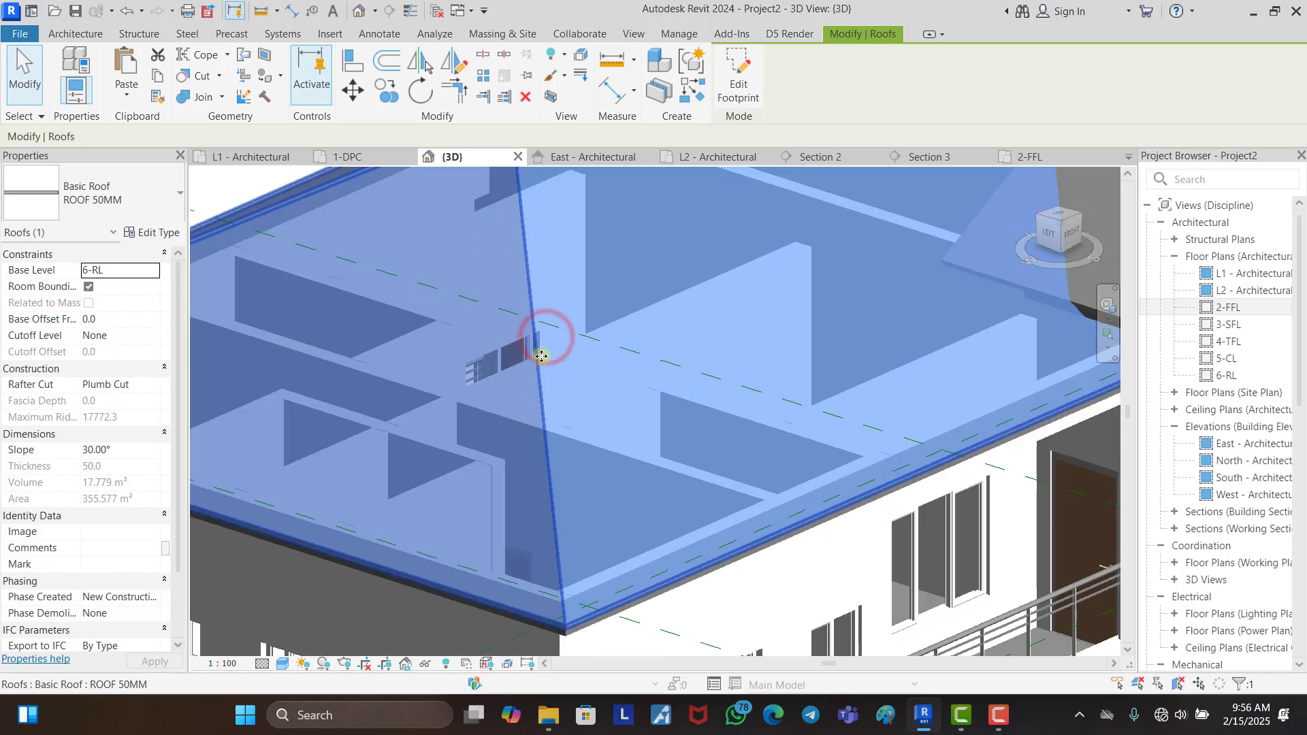
scroll(738, 406, "down", 5)
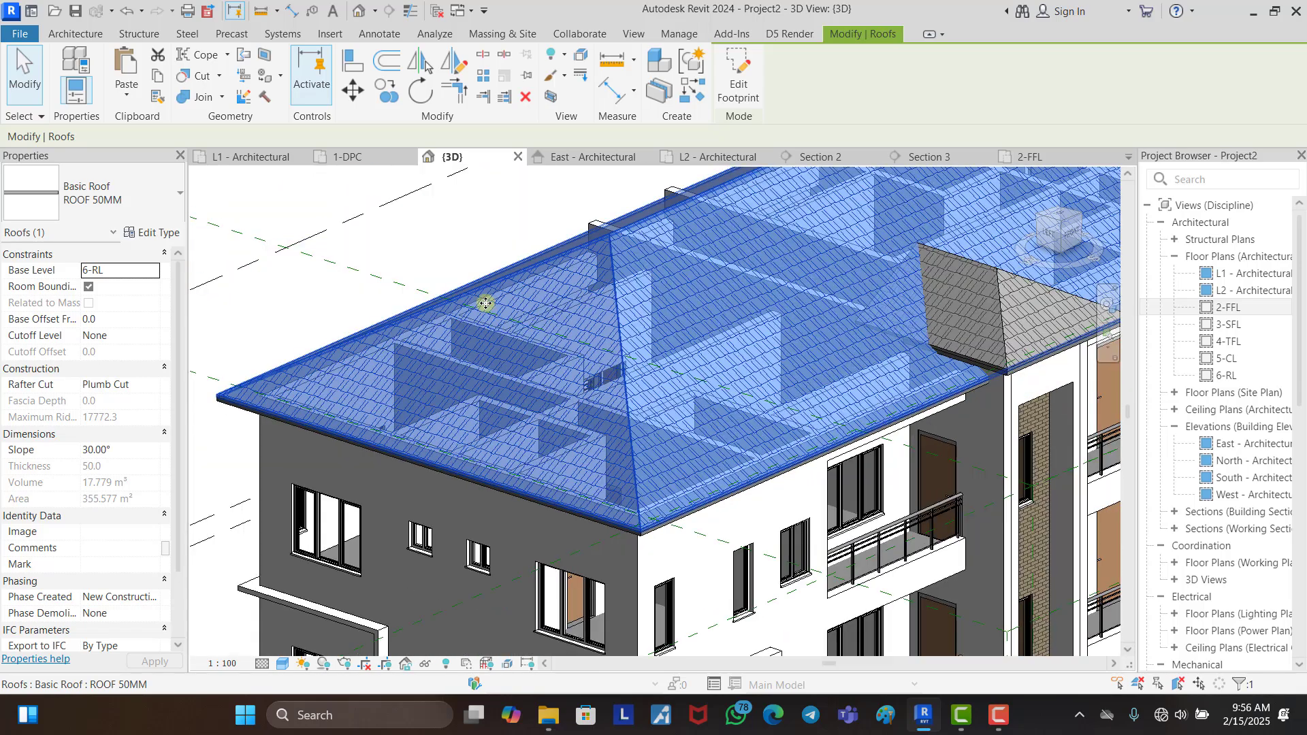
left_click(472, 247)
scroll(461, 379, "up", 3)
scroll(461, 379, "down", 5)
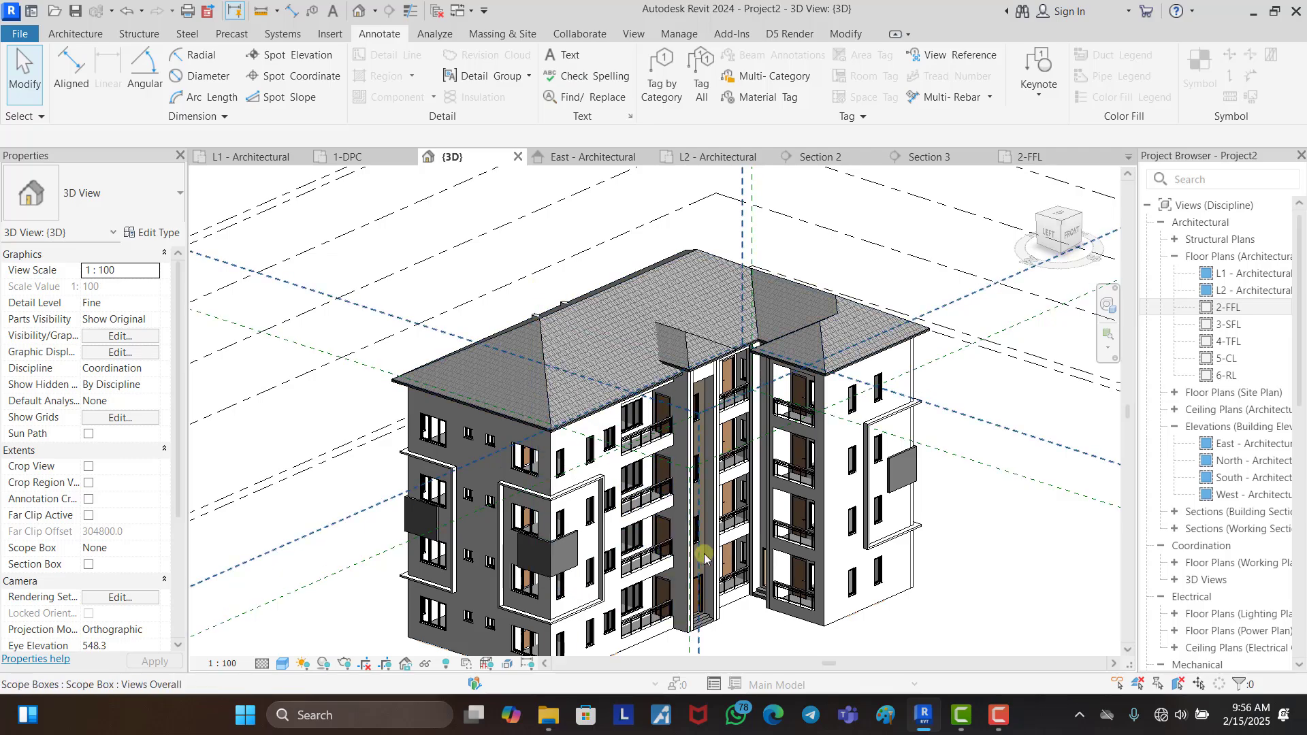
middle_click_drag(647, 541, 626, 451, "shift")
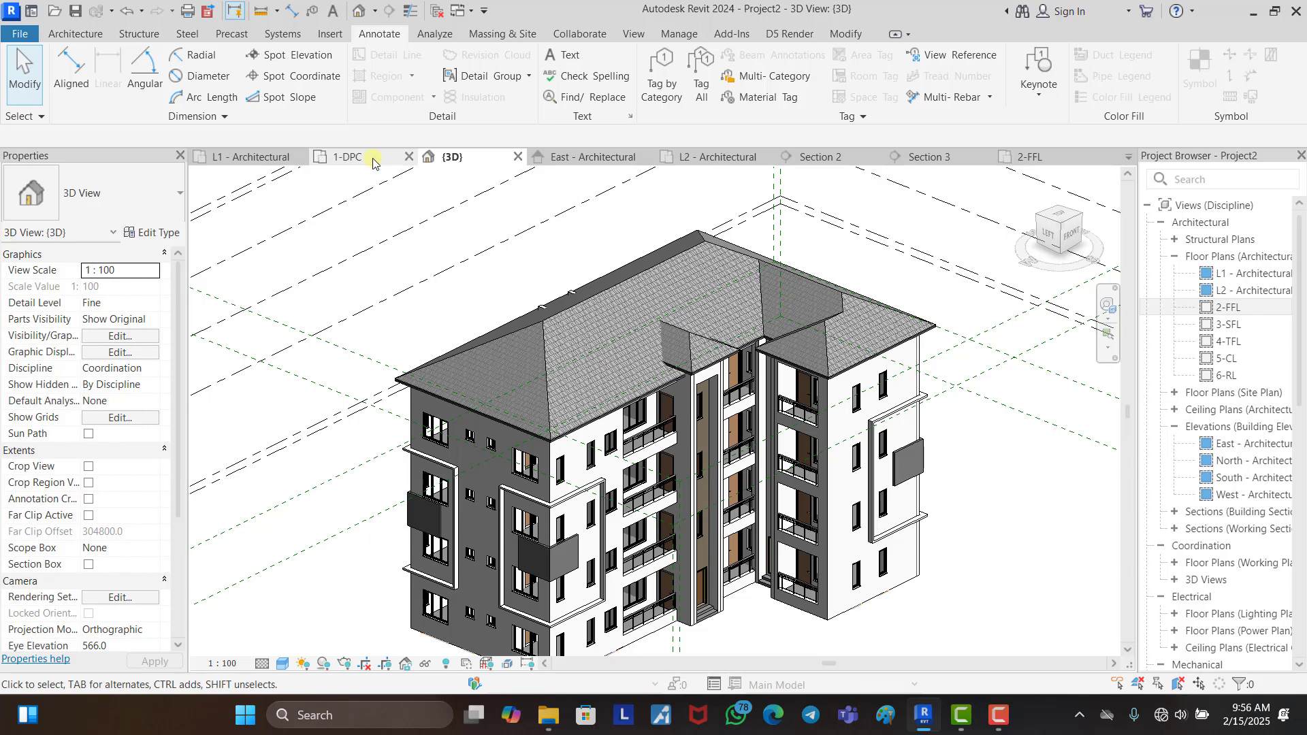
Step: Open the 2-FFL floor plan and start sketching a 600mm x 600mm ACT System ceiling
left_click(831, 160)
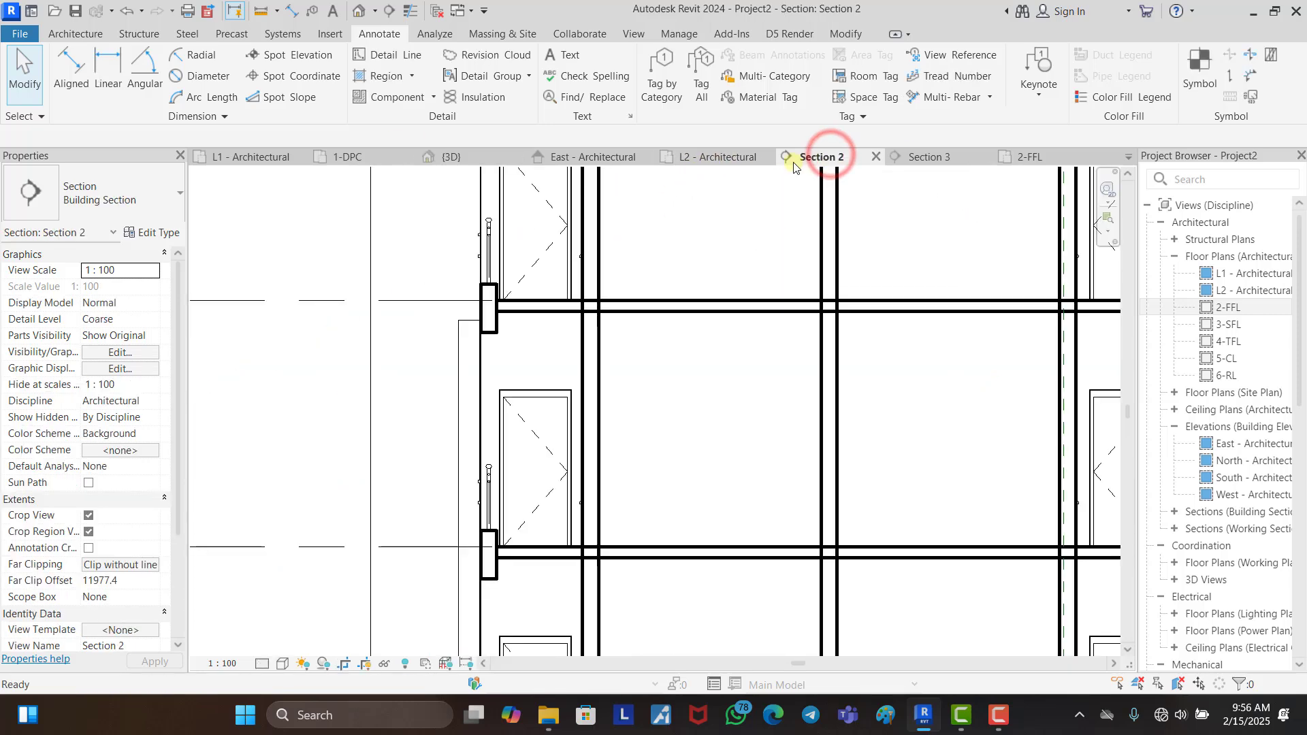
left_click(1028, 157)
scroll(547, 429, "up", 2)
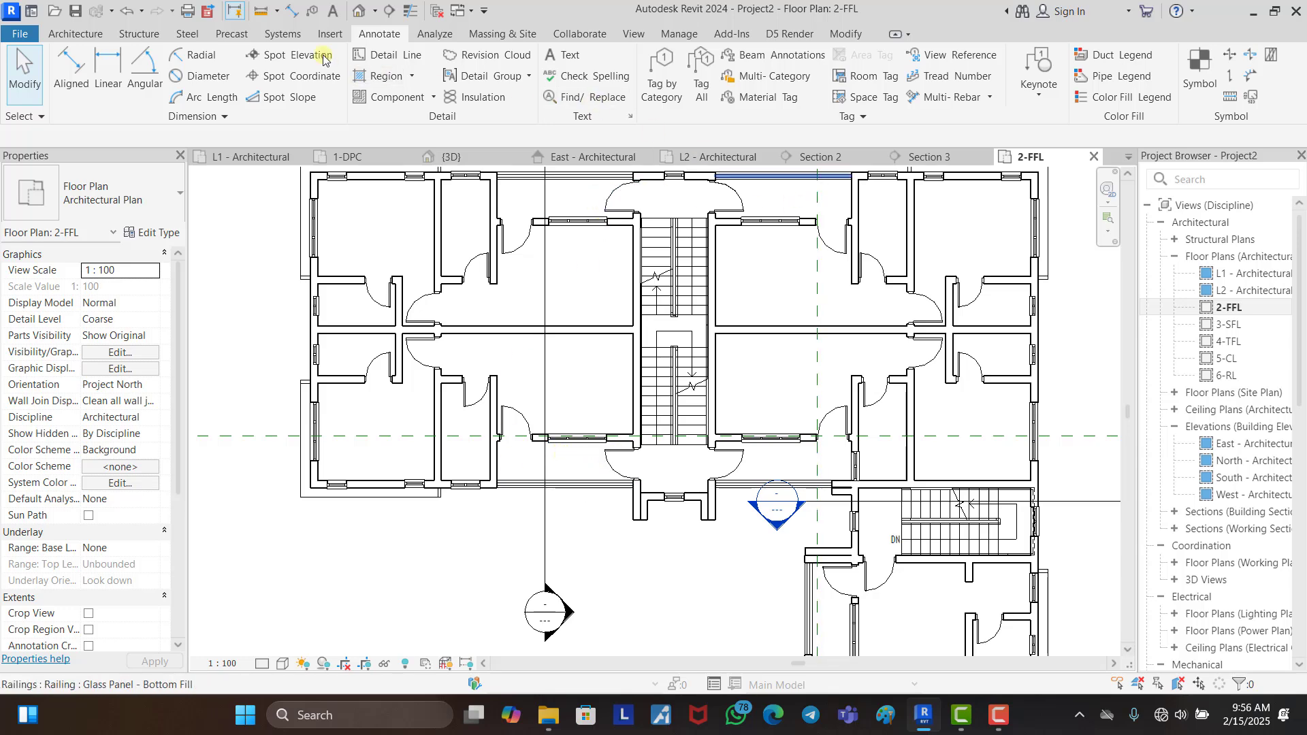
left_click(101, 34)
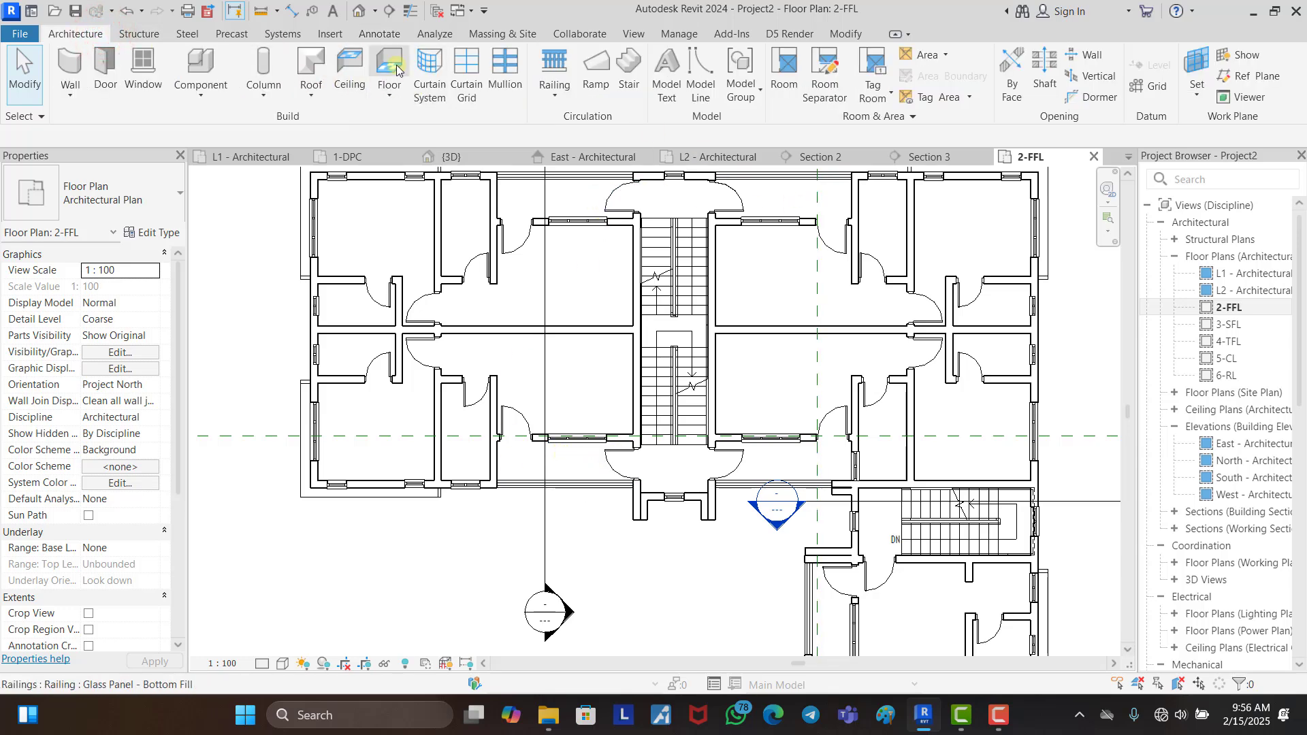
left_click(351, 72)
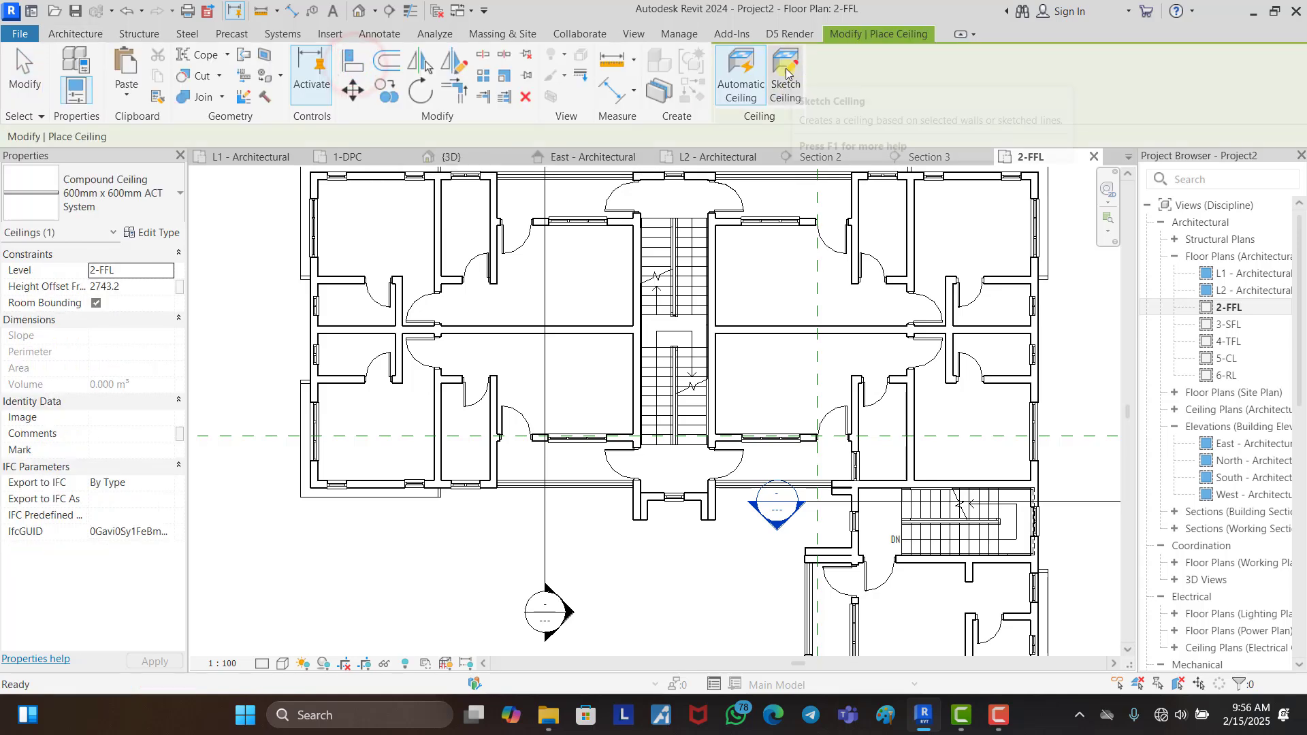
left_click(786, 73)
left_click(872, 60)
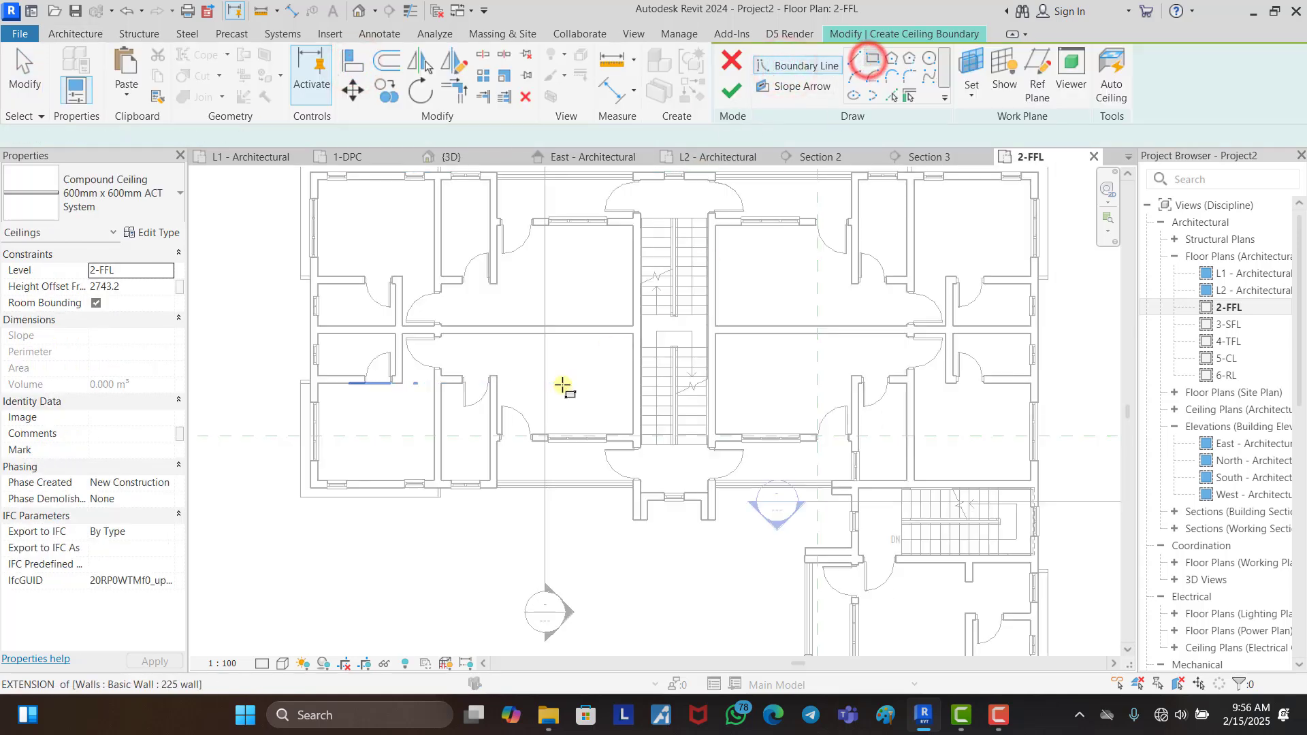
scroll(520, 213, "up", 10)
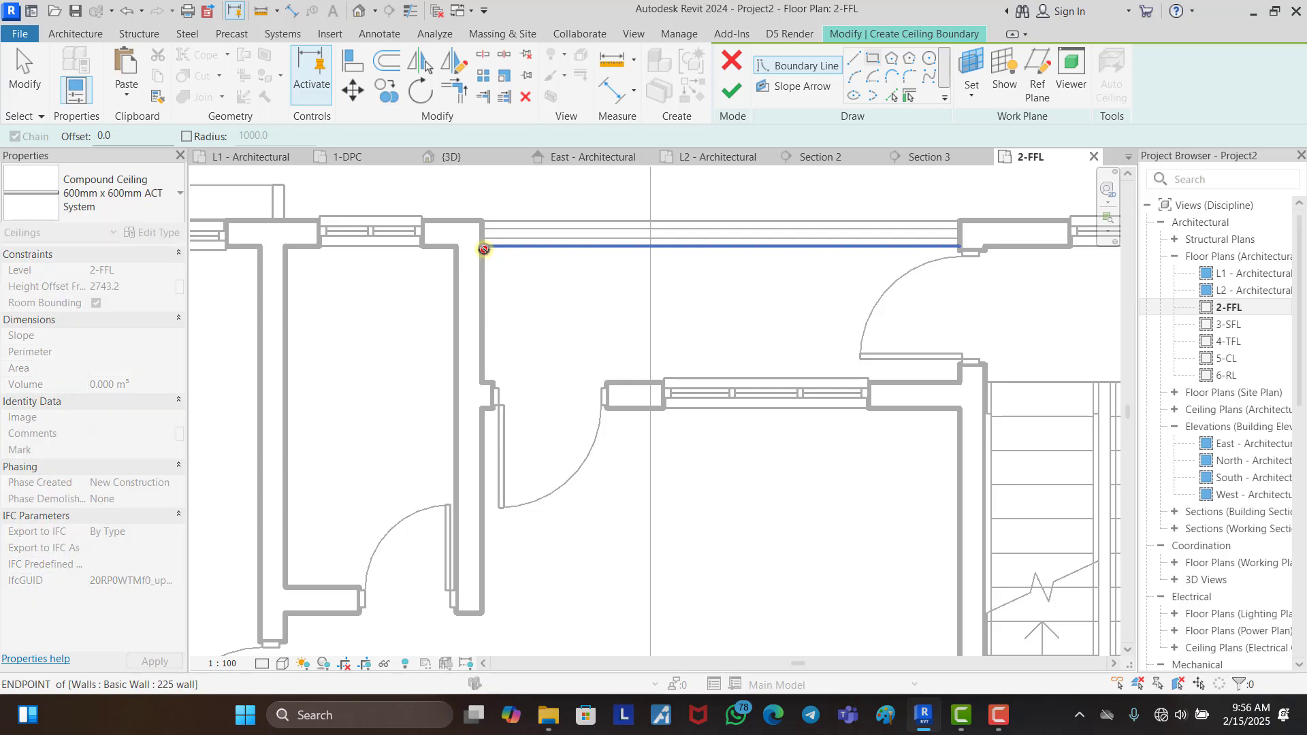
left_click(484, 249)
left_click(952, 385)
scroll(517, 301, "down", 5)
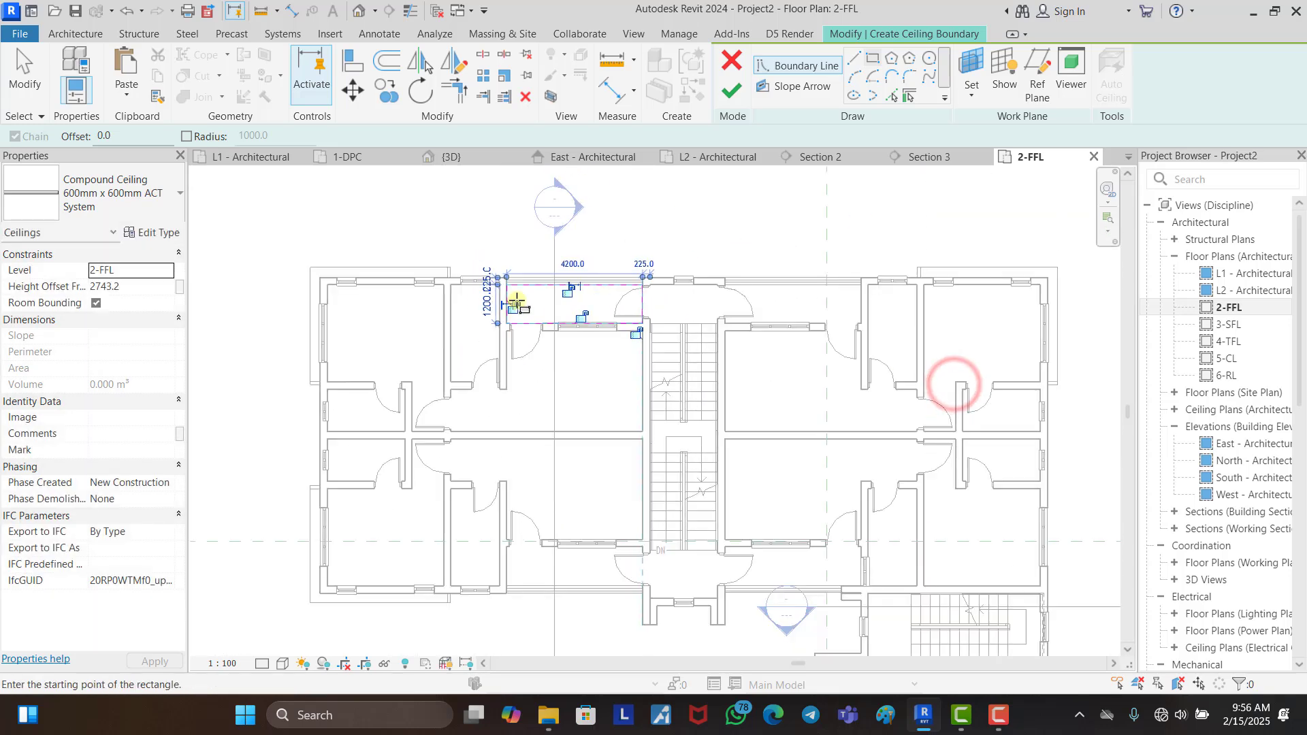
scroll(895, 286, "up", 2)
scroll(606, 291, "up", 2)
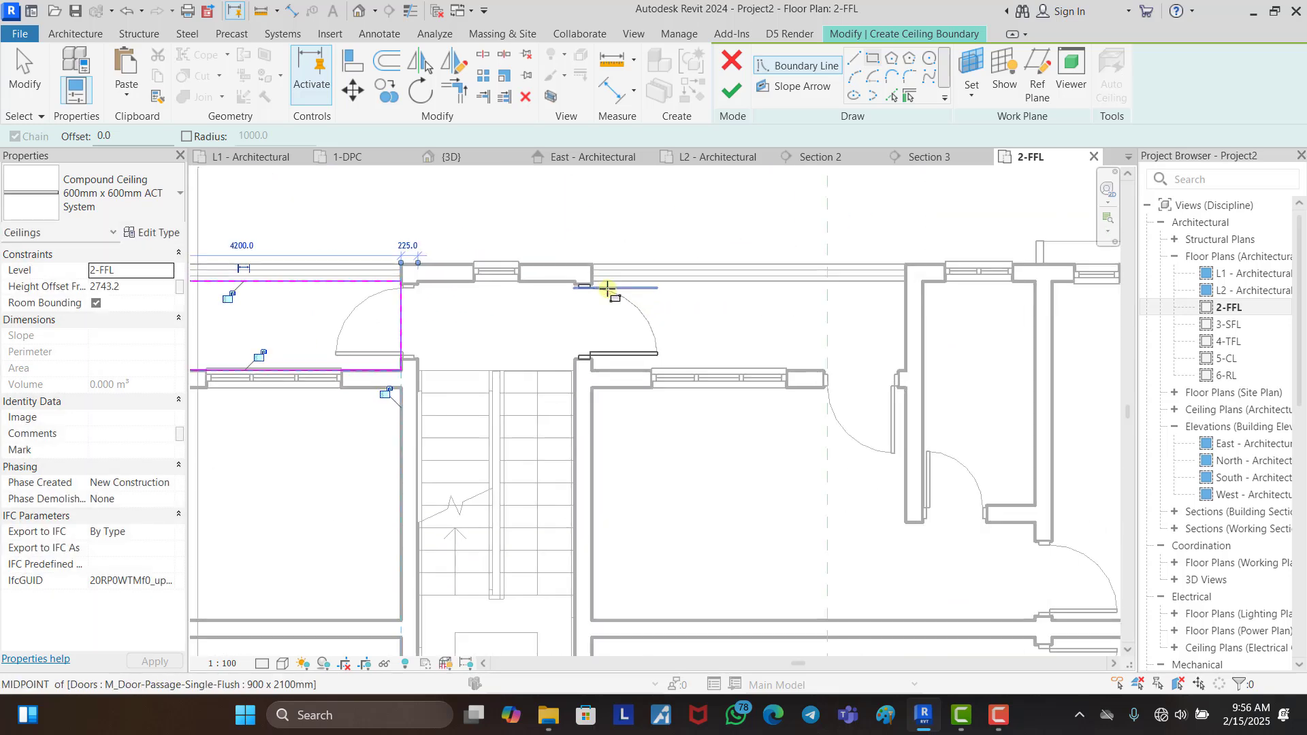
scroll(621, 262, "down", 4)
key("Escape")
key("Escape")
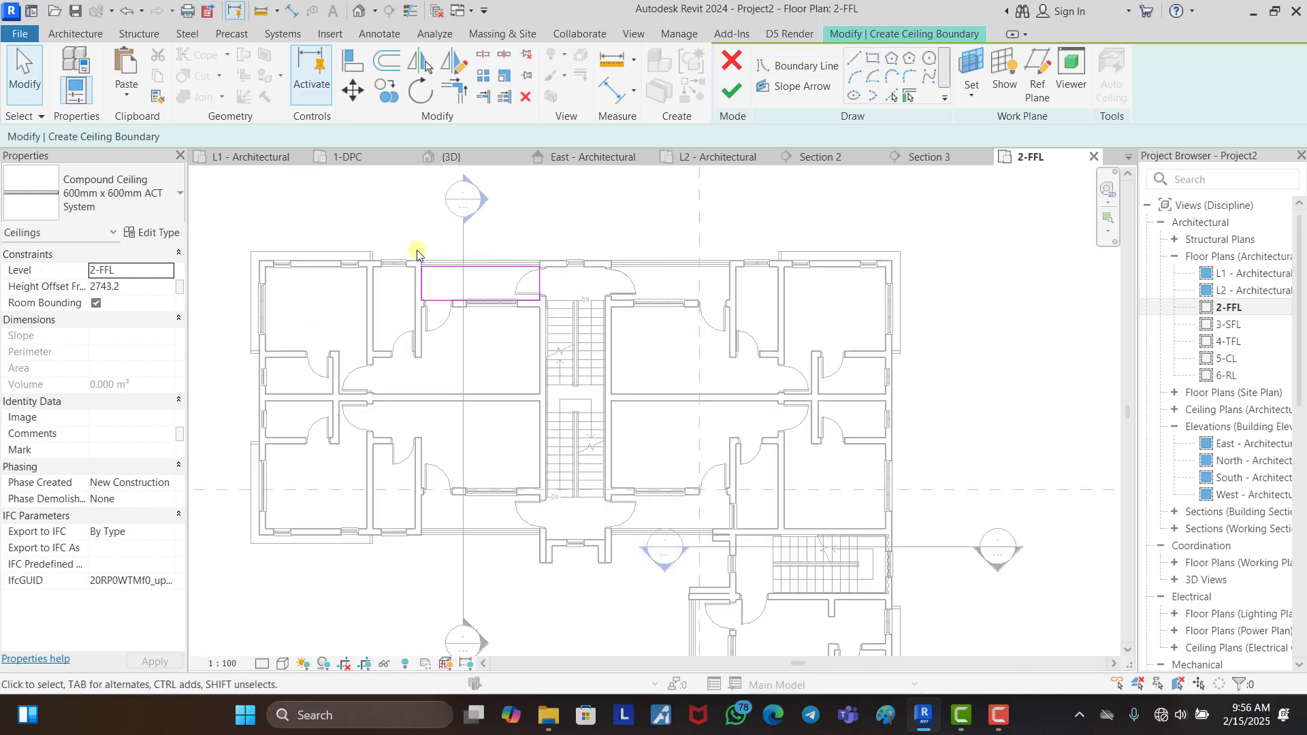
left_click_drag(611, 367, 610, 356)
key("Delete")
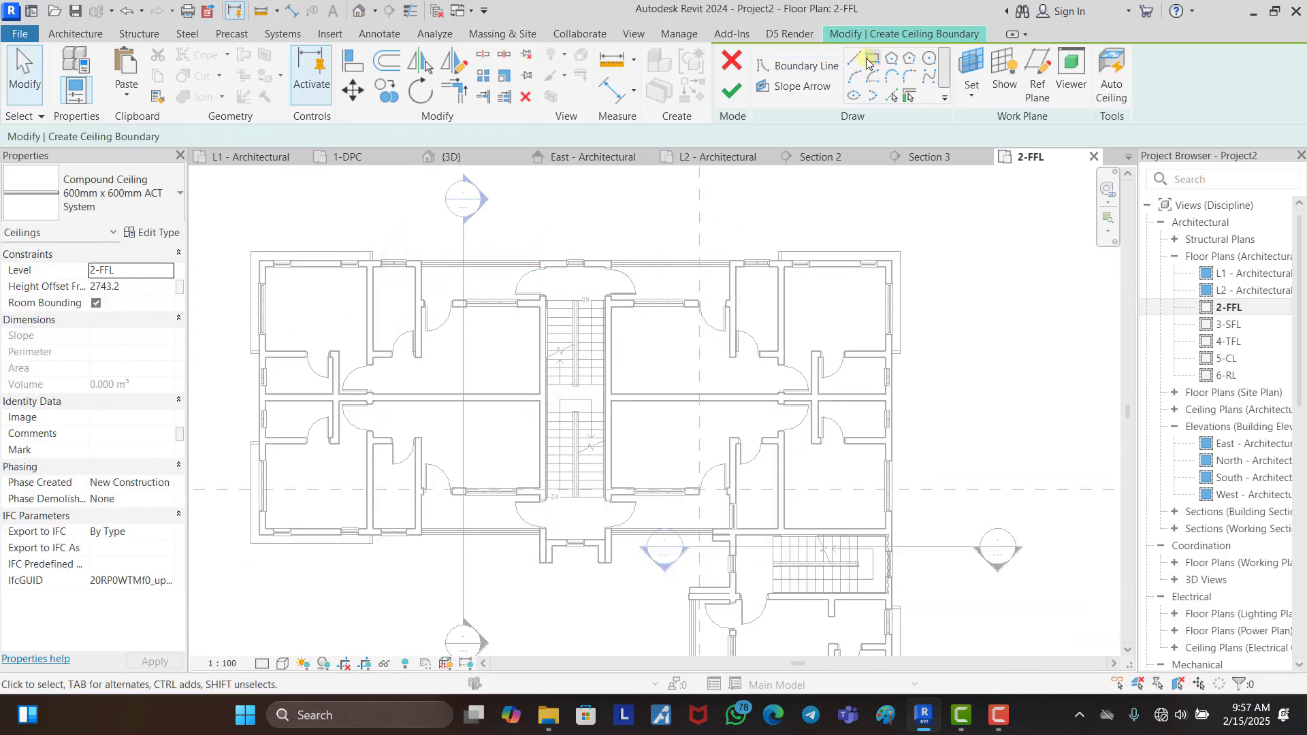
Step: Draw the ceiling boundary along the main block's north wall, the full east wall and the stair wing's south wall
left_click(776, 64)
scroll(263, 268, "up", 3)
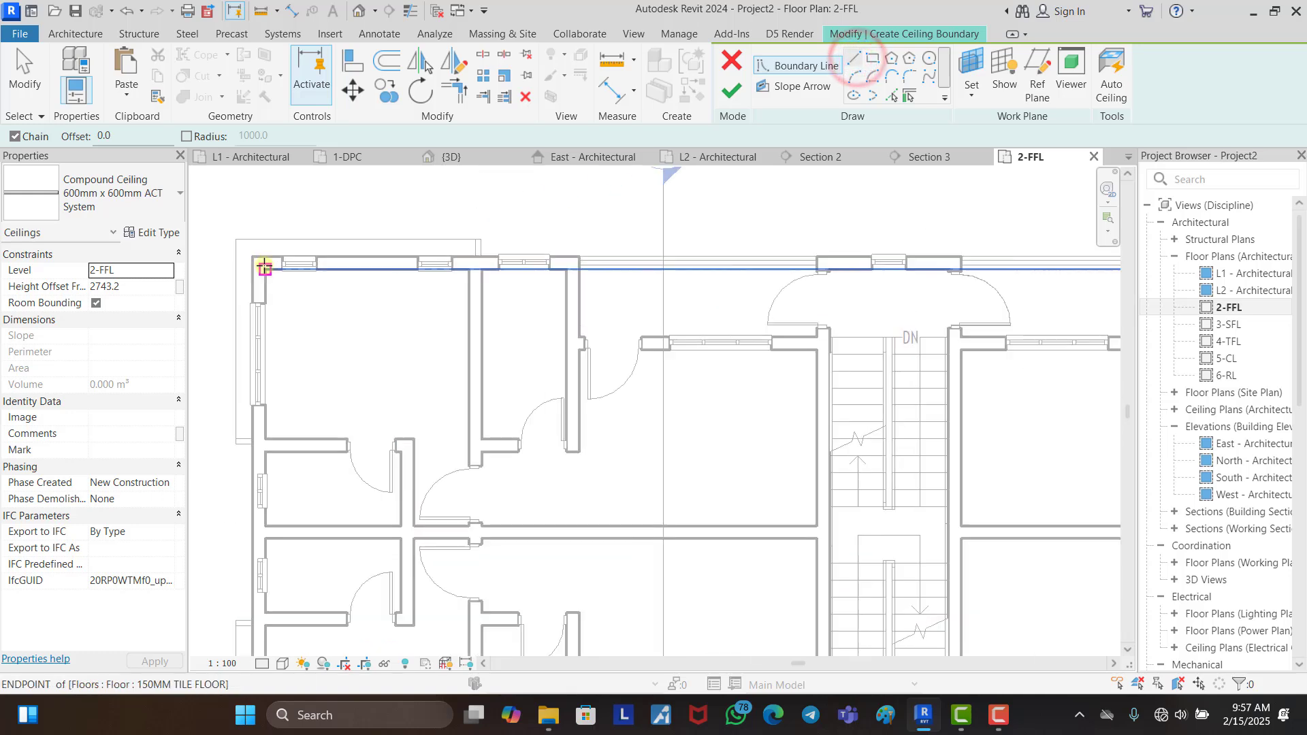
left_click(264, 276)
scroll(264, 277, "down", 3)
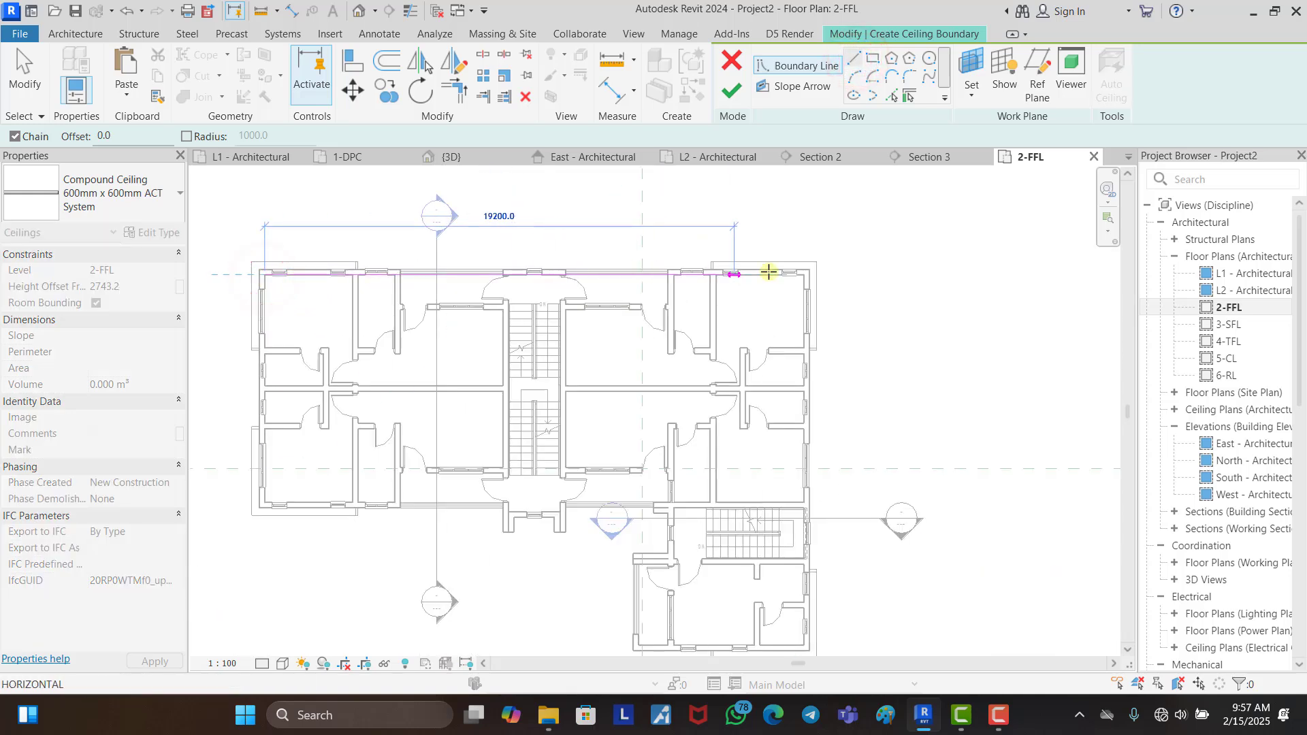
scroll(767, 272, "up", 3)
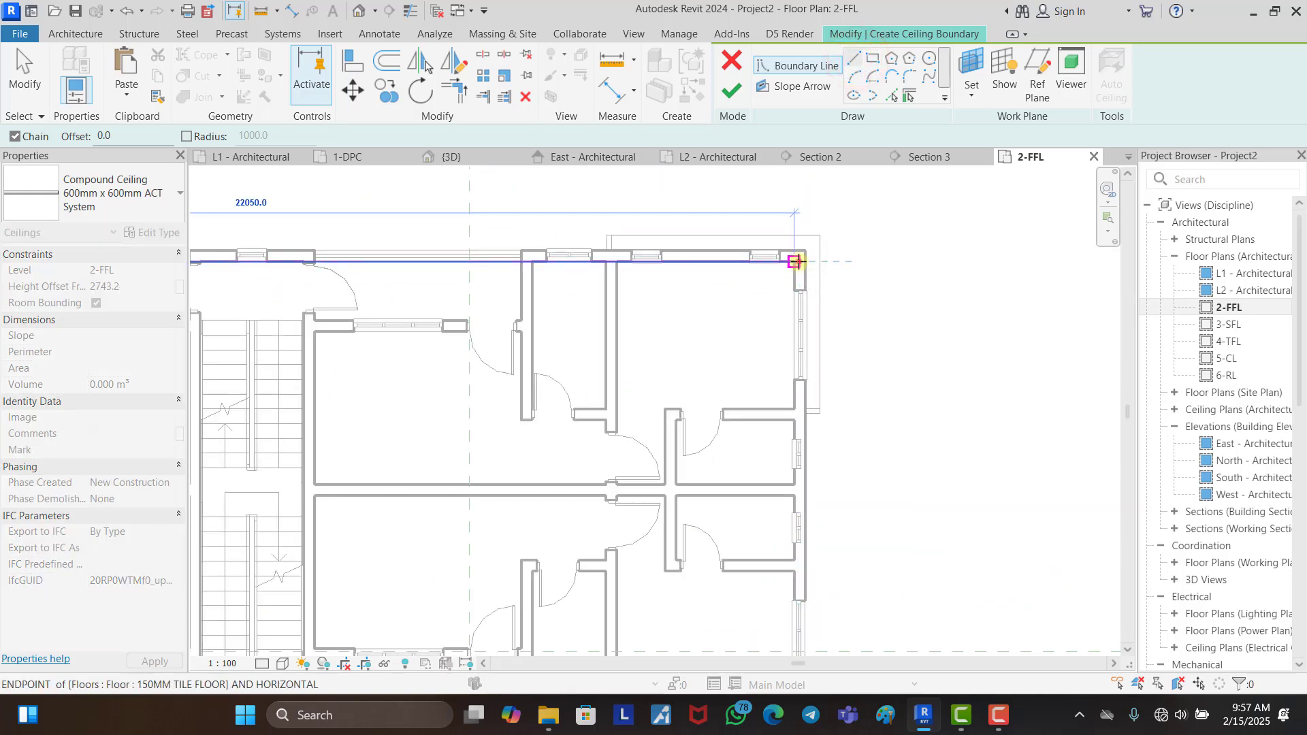
left_click(795, 261)
scroll(796, 257, "down", 3)
scroll(788, 452, "up", 3)
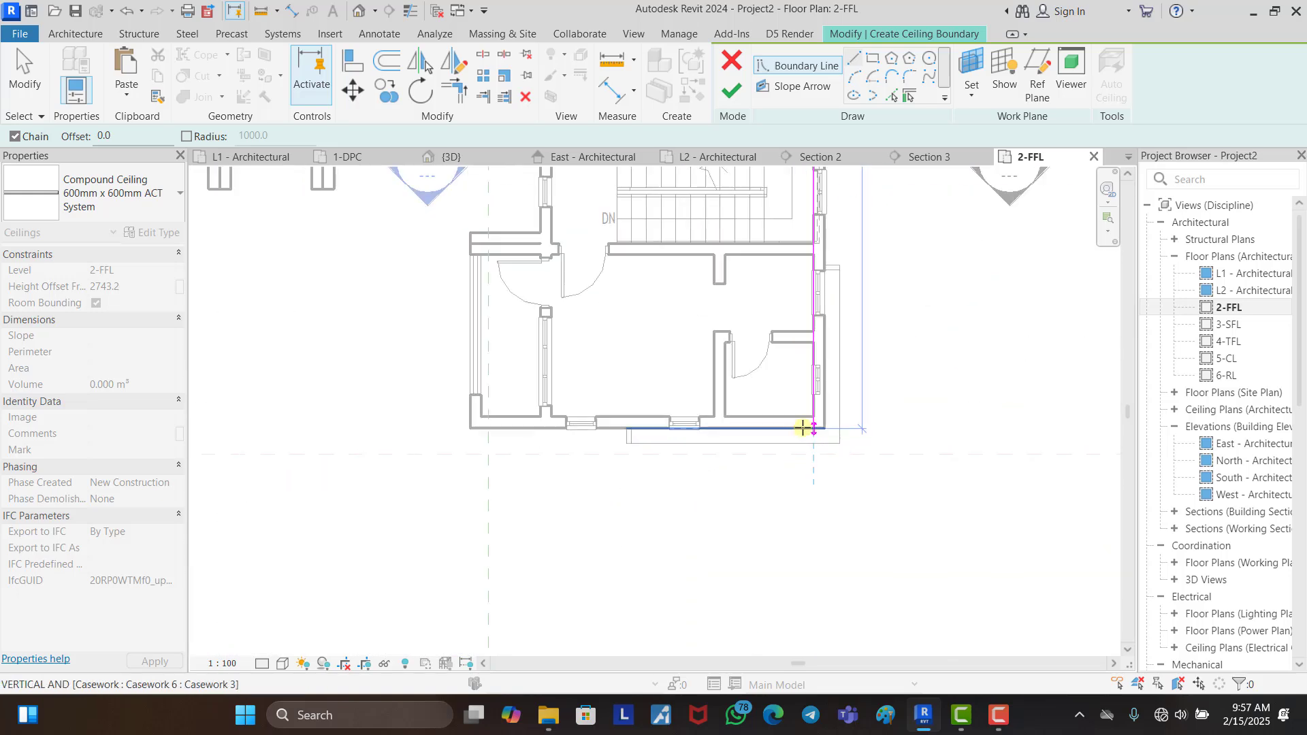
left_click(484, 416)
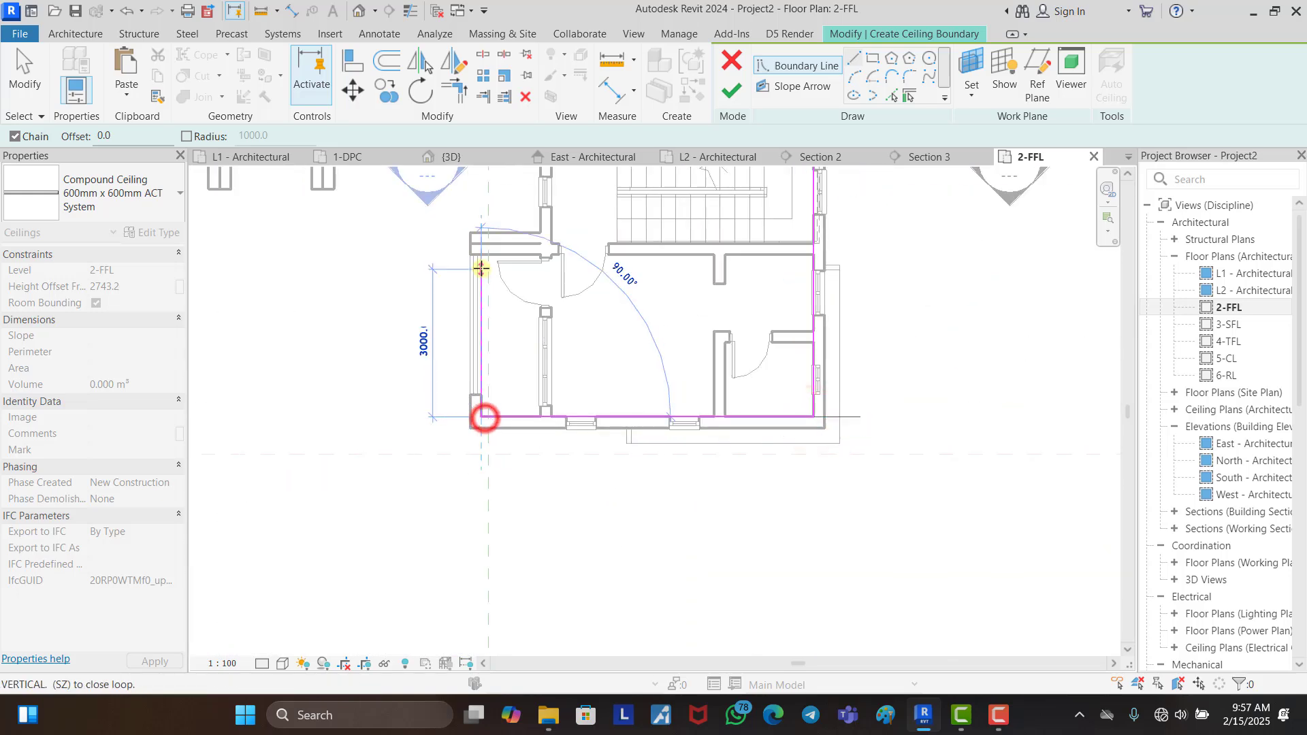
Step: Continue the ceiling boundary up the stair wing's balcony edge, across to its west wall and up to the main block's south edge
scroll(482, 268, "up", 3)
left_click(480, 247)
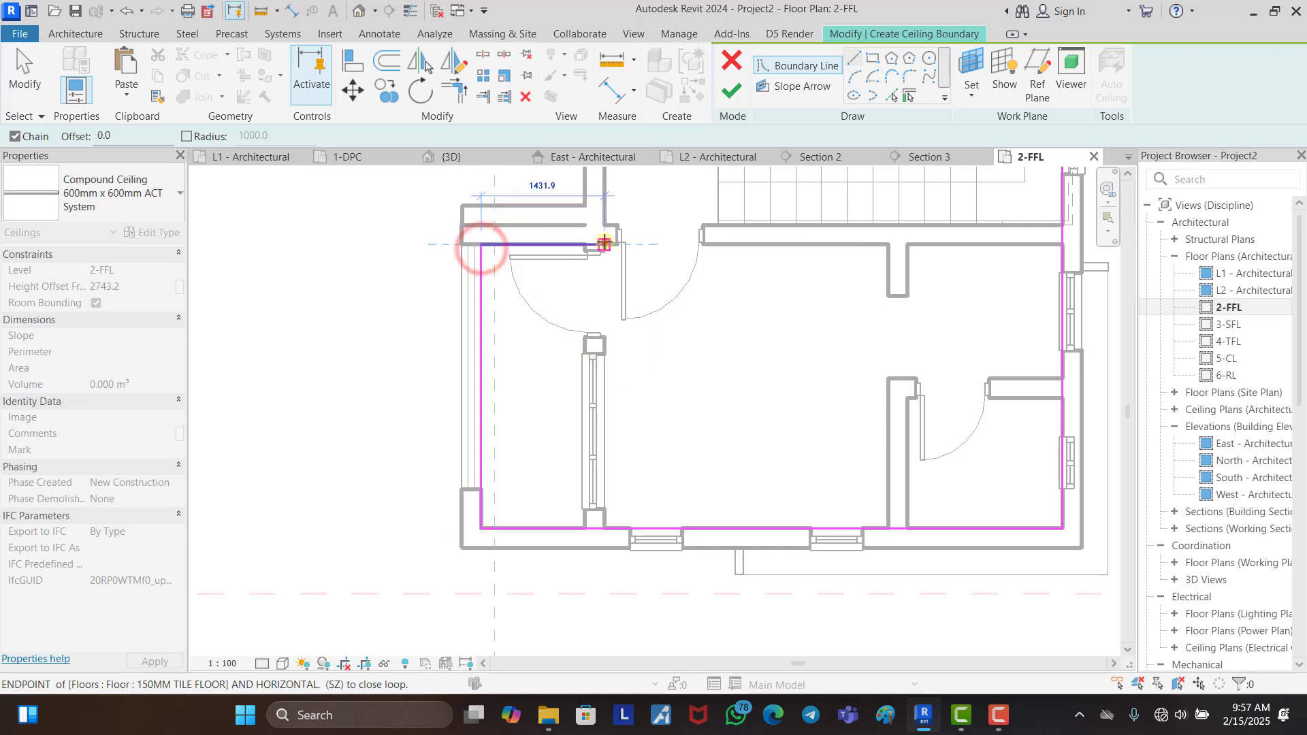
left_click(603, 245)
scroll(615, 524, "down", 3)
scroll(616, 343, "up", 4)
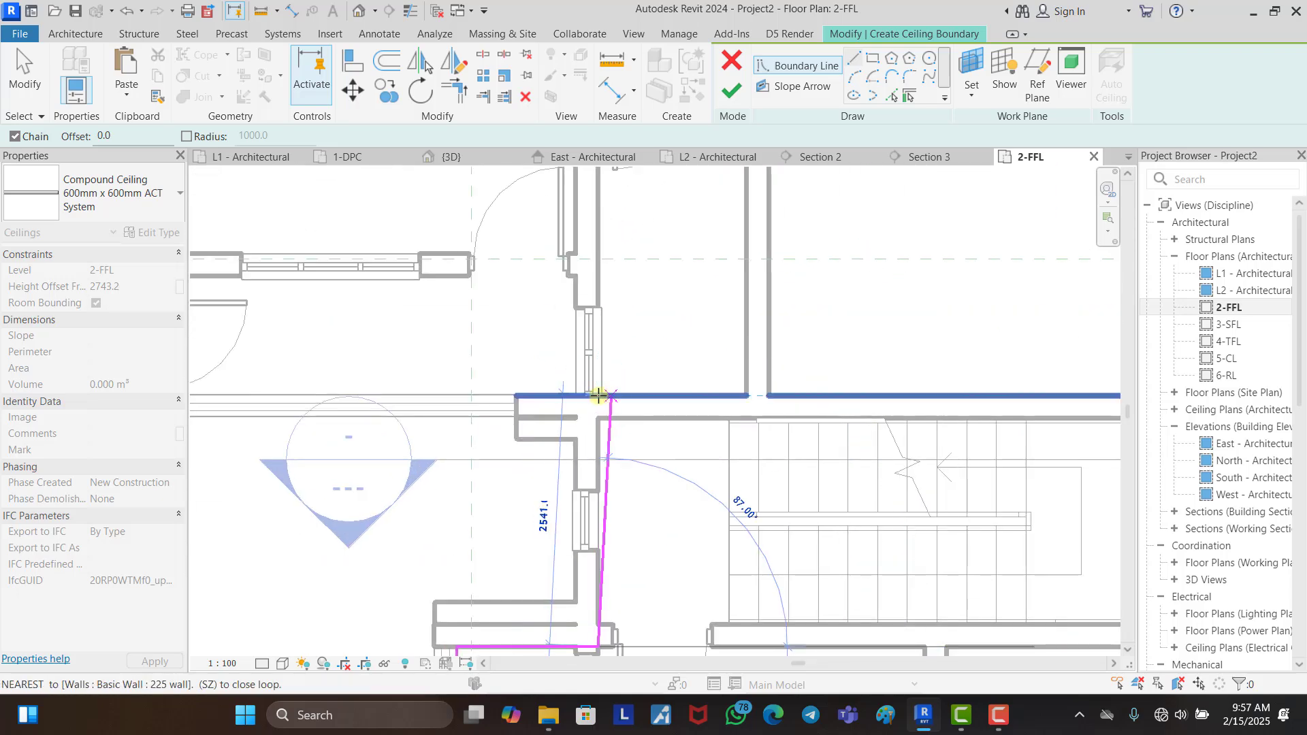
left_click(598, 395)
left_click(637, 393)
Step: Run the ceiling boundary west along the south balcony edge and around the 2100 mm wide central stair entrance recess
scroll(774, 392, "down", 3)
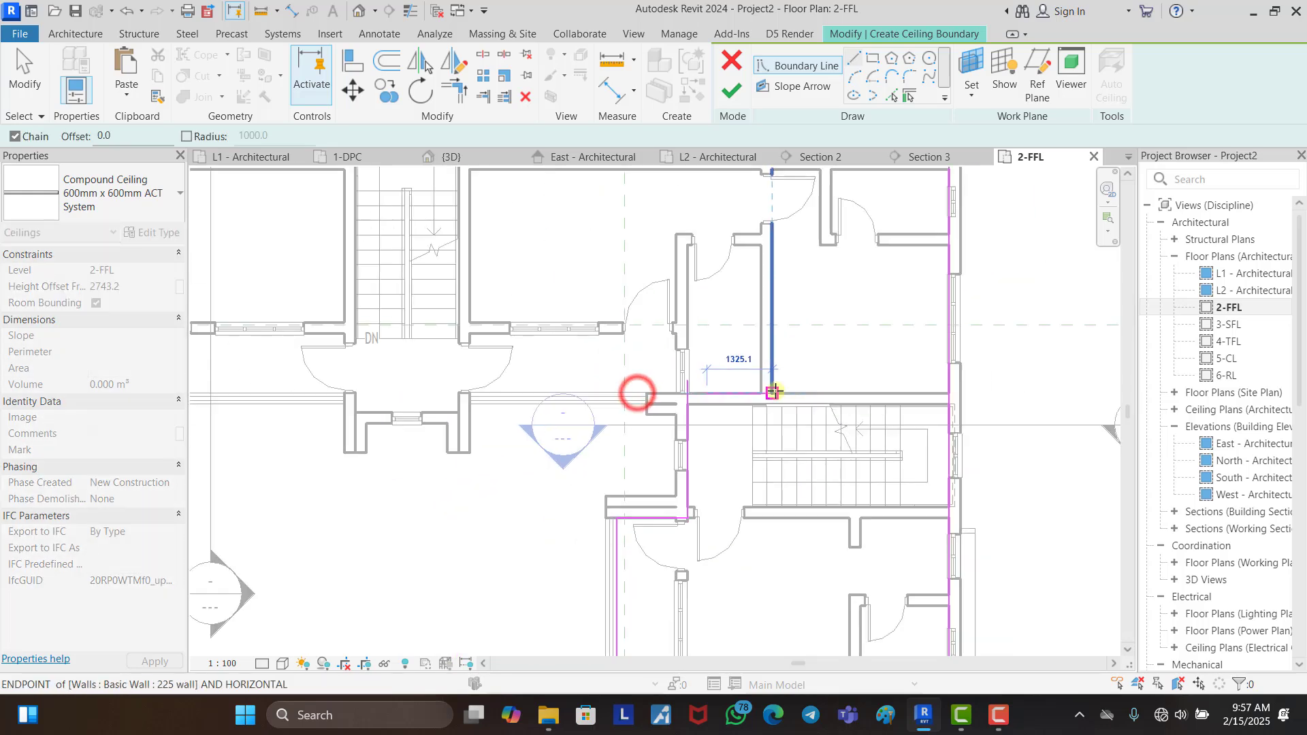
scroll(627, 394, "down", 2)
scroll(598, 388, "up", 5)
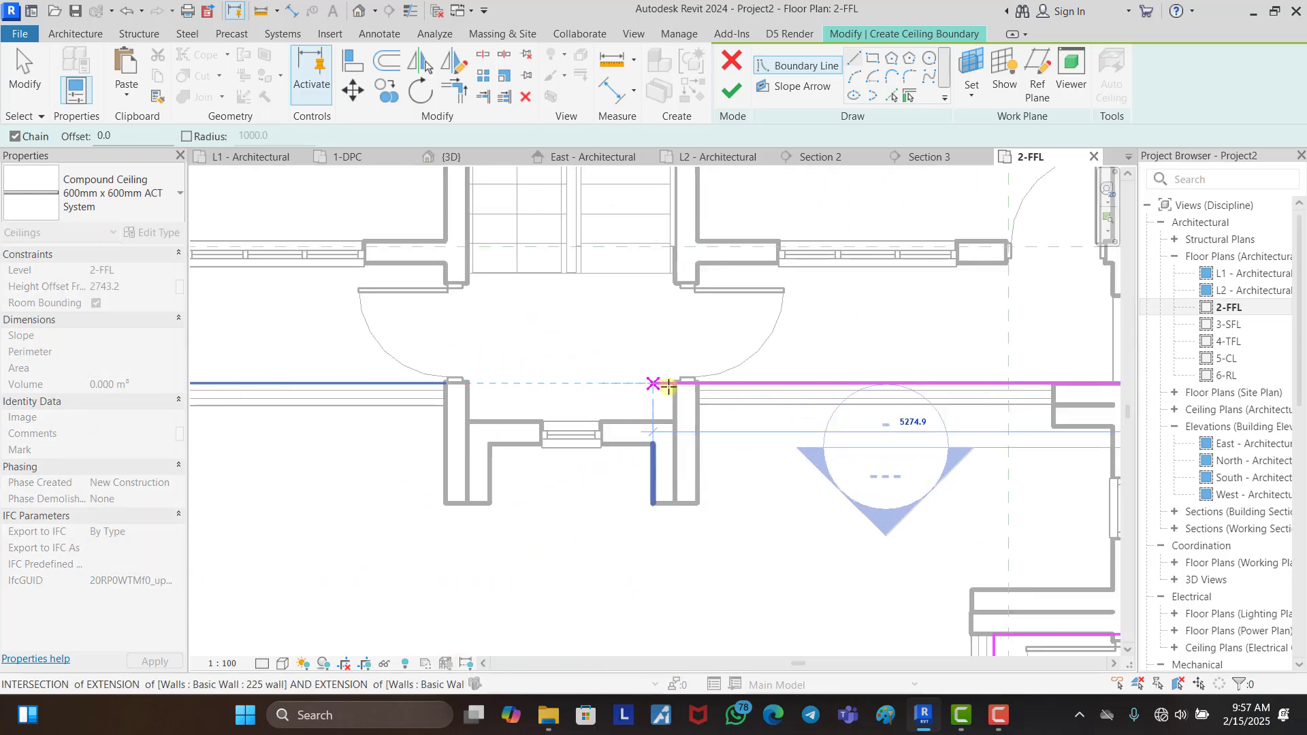
left_click(676, 383)
left_click(676, 421)
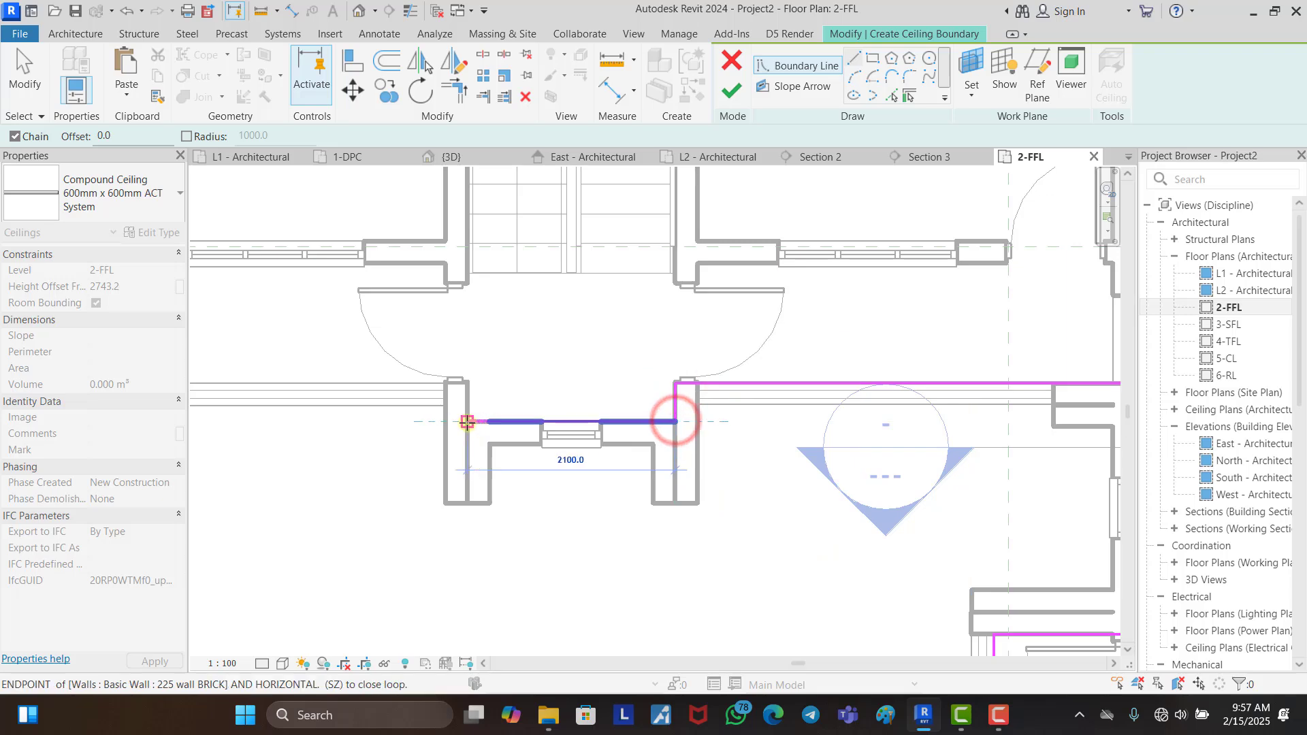
left_click(467, 422)
left_click(465, 389)
Step: Draw the remaining ceiling boundary from the entrance recess to the southwest corner and up the west wall to the starting corner
scroll(922, 384, "down", 4)
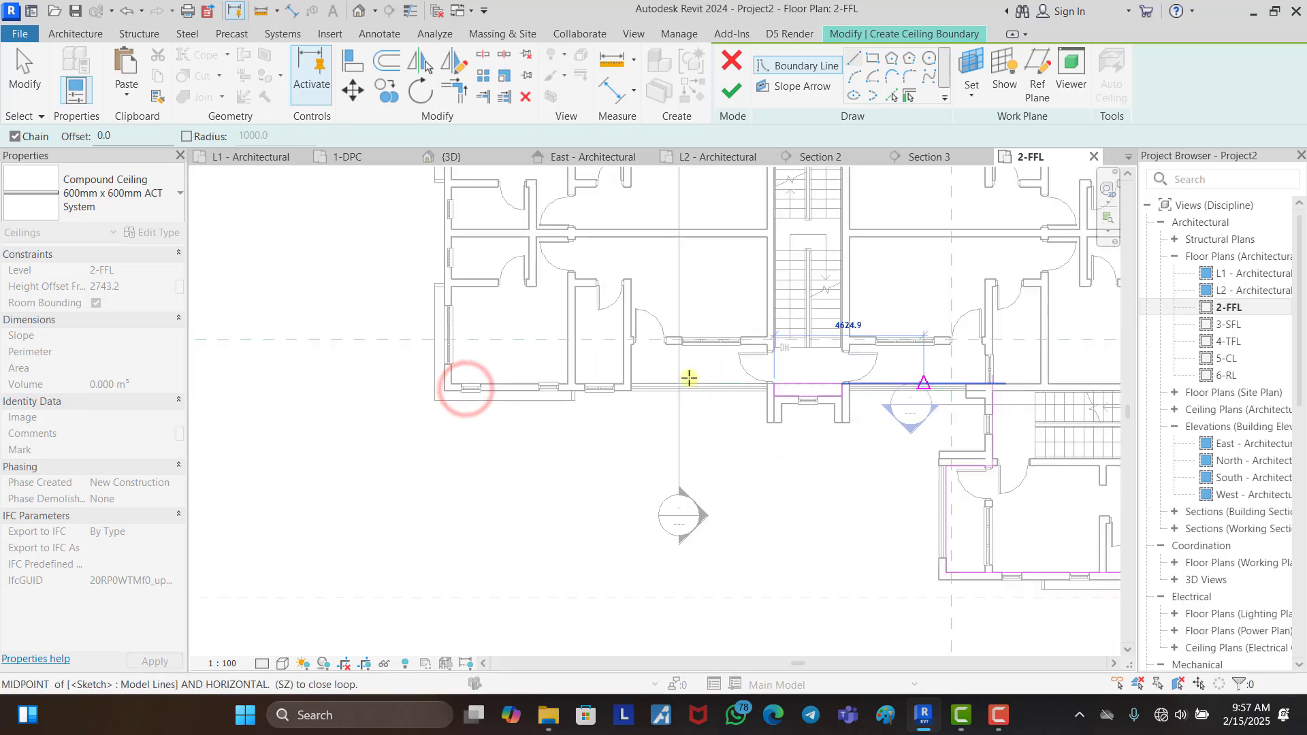
scroll(457, 378, "up", 1)
left_click(439, 383)
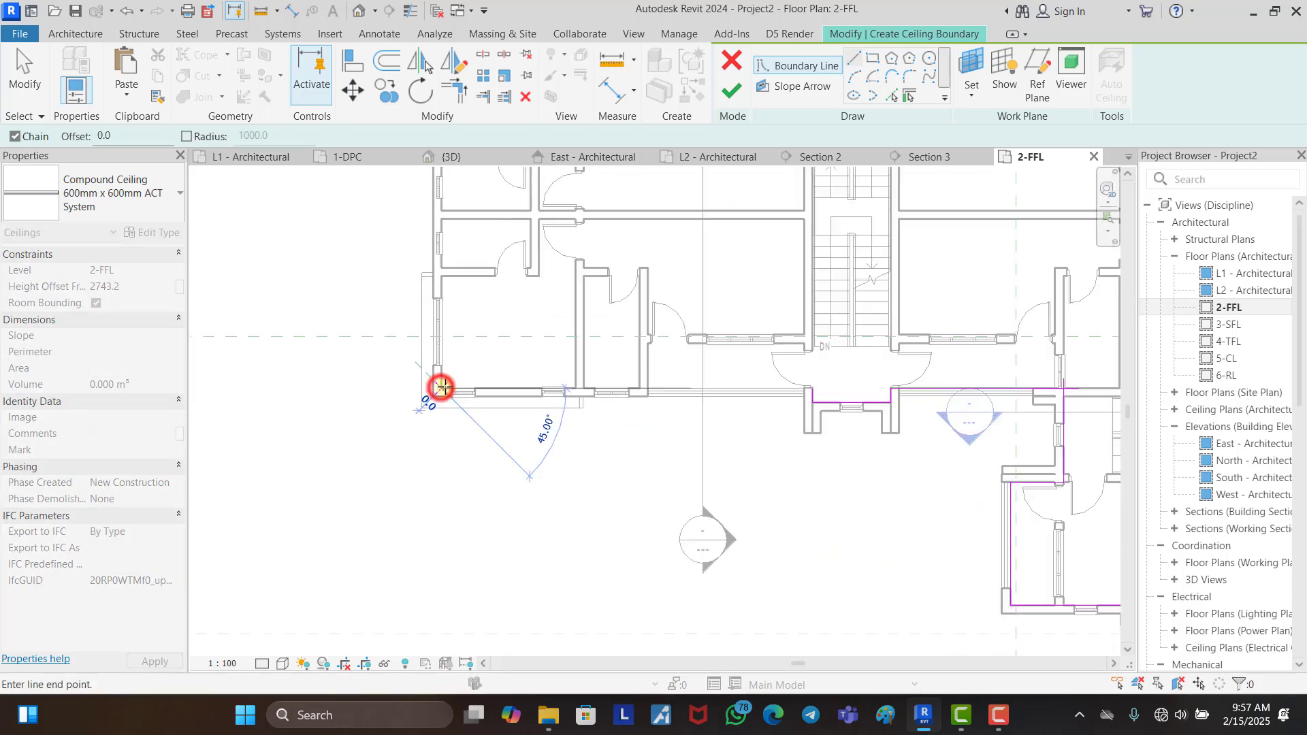
scroll(443, 387, "down", 1)
left_click(769, 388)
key("Escape")
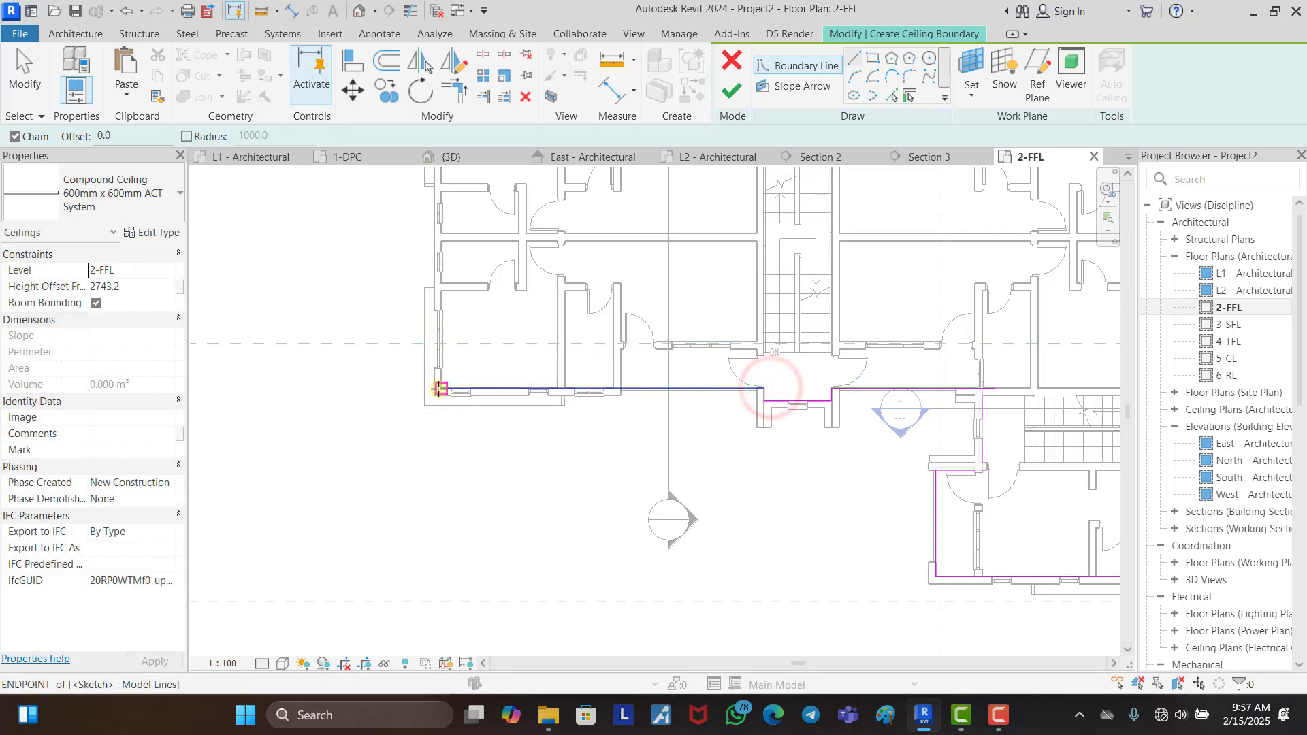
scroll(440, 388, "down", 3)
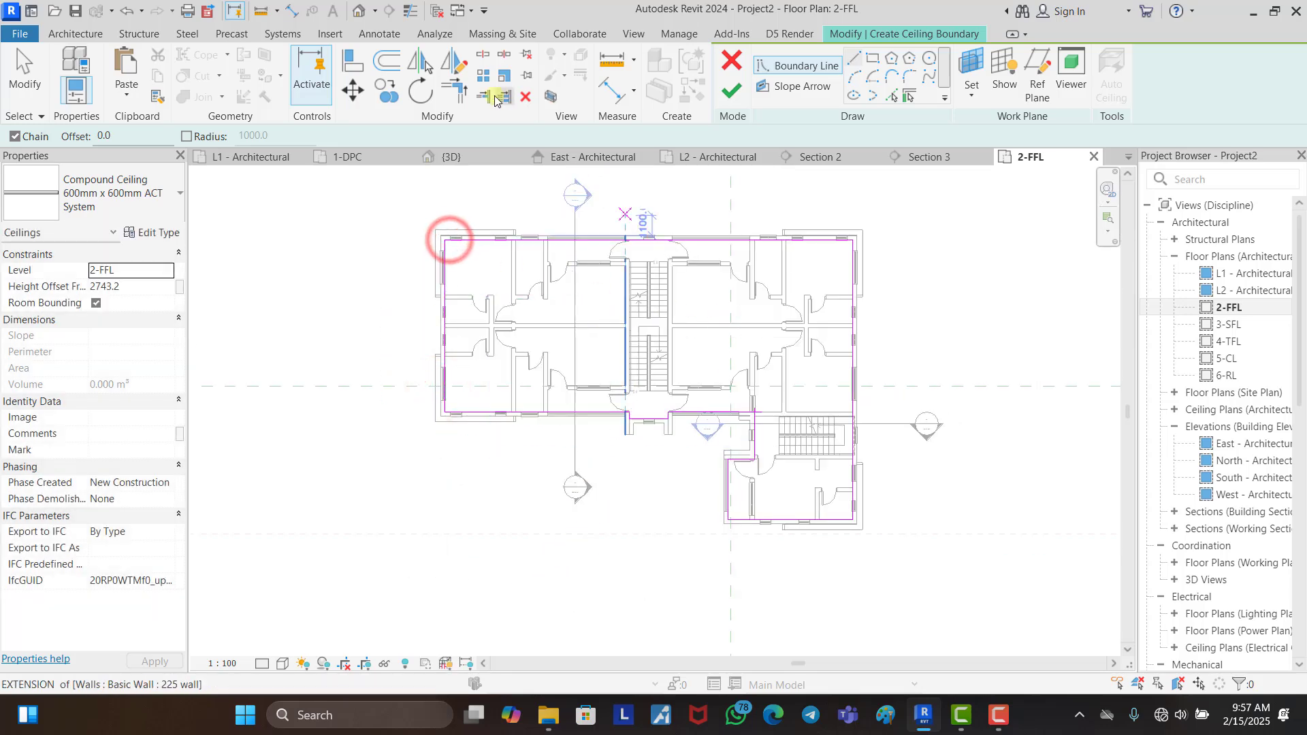
Step: Trim the overlapping boundary lines to a corner where the stair wing meets the main block, and finish the ceiling sketch
left_click(454, 89)
scroll(752, 412, "up", 5)
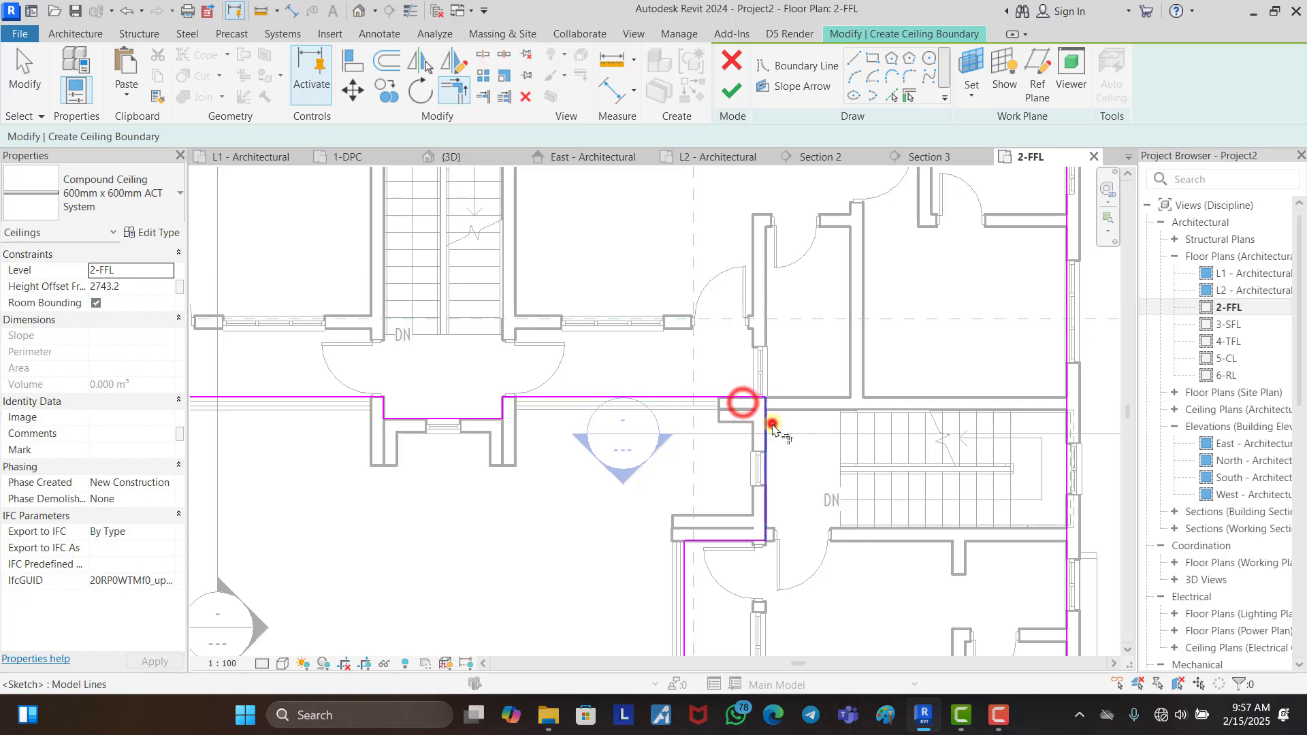
left_click(771, 427)
scroll(772, 427, "down", 5)
key("Escape")
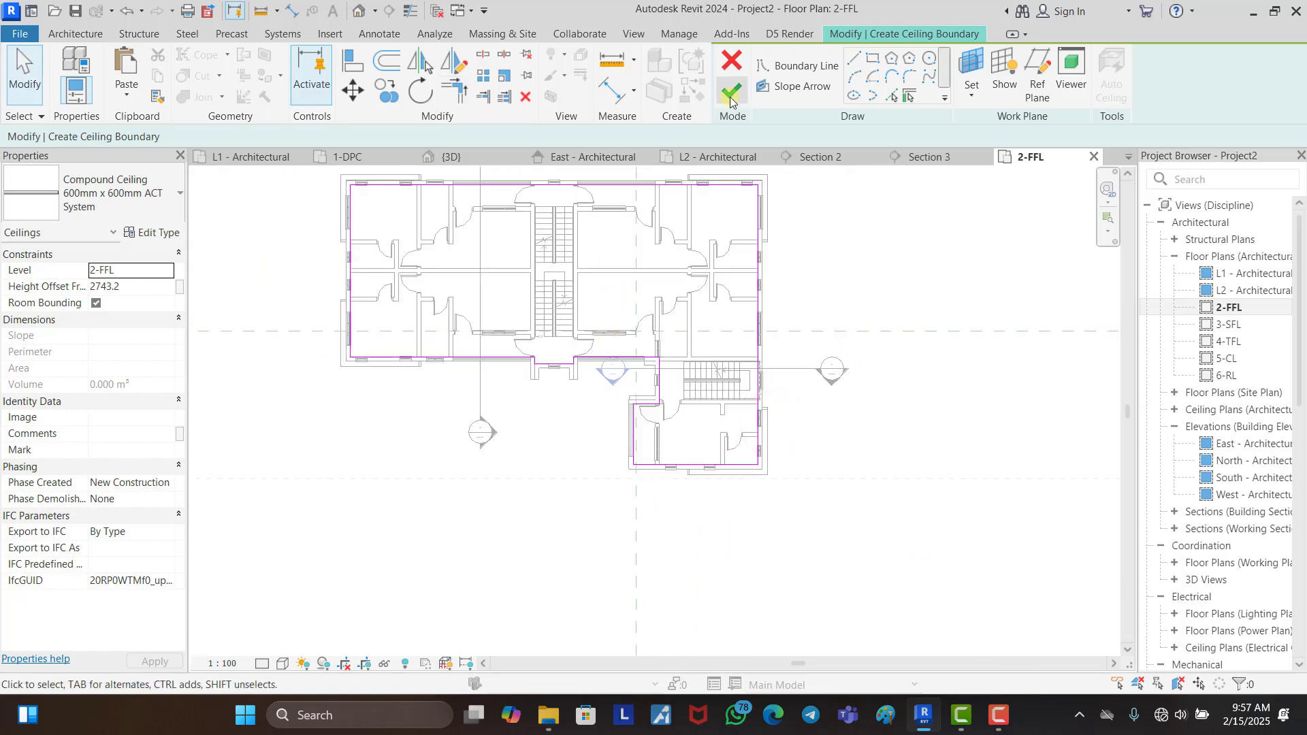
left_click(730, 98)
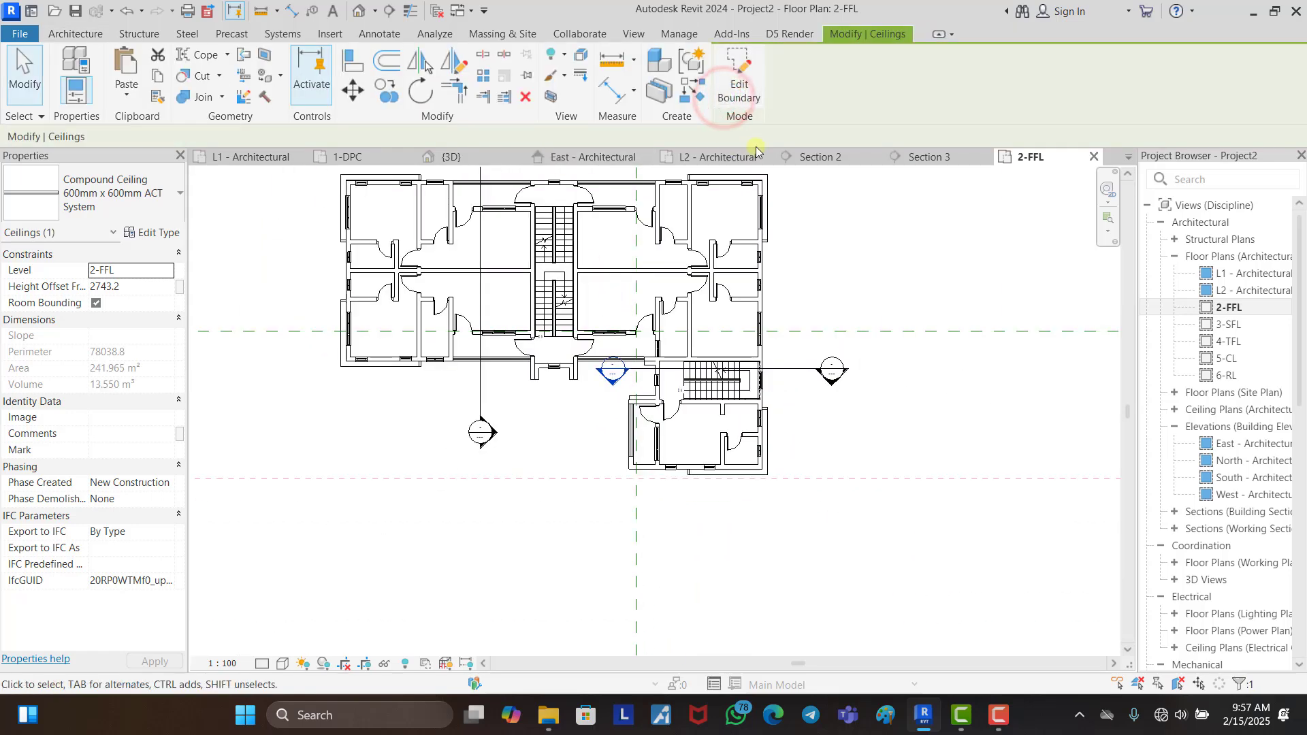
Step: In the front 3D view, move the ceiling down to the lower edge of the wall band above the ground-floor balconies
left_click(485, 157)
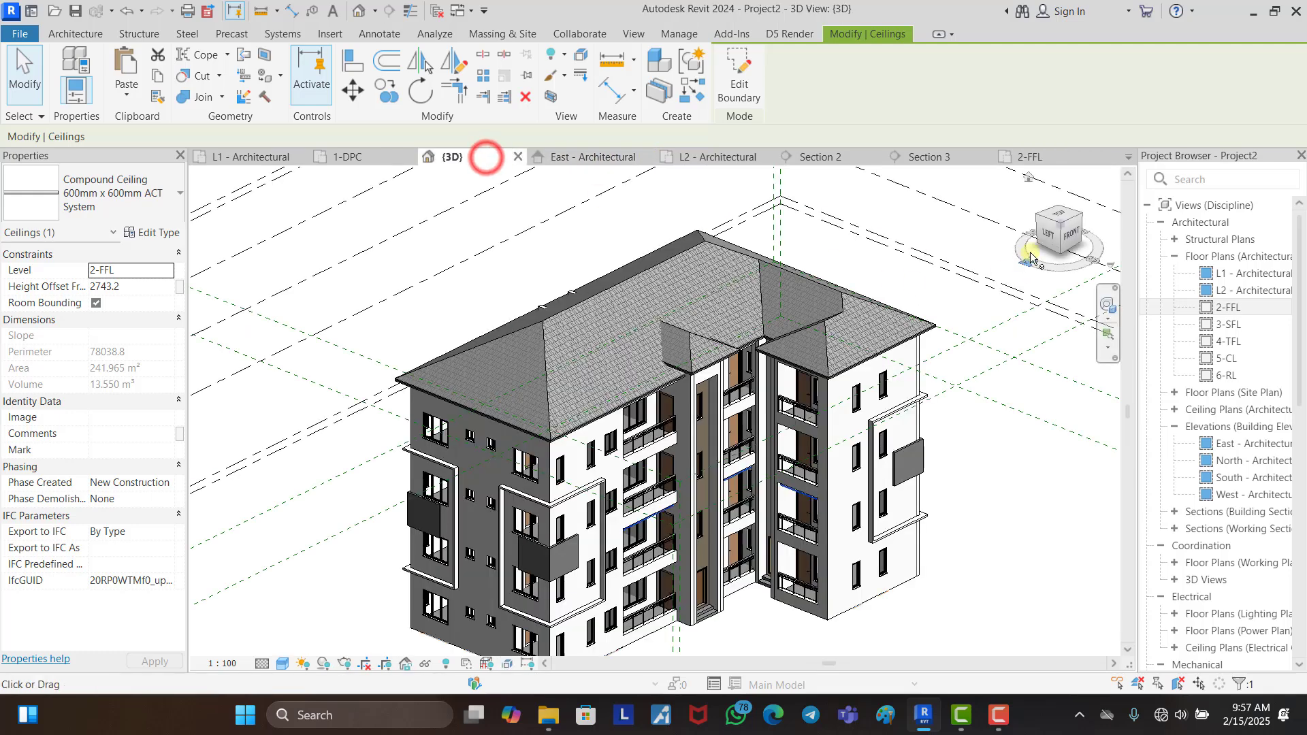
left_click(1069, 236)
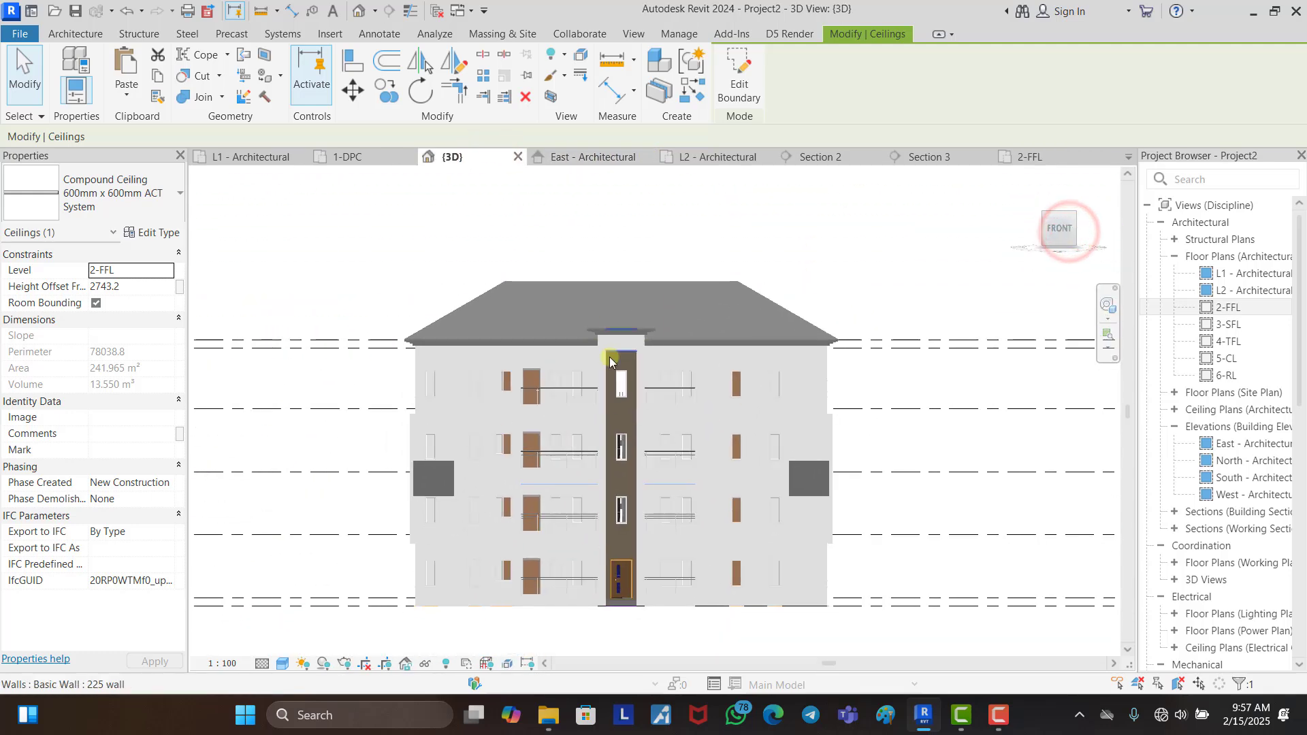
scroll(609, 388, "up", 5)
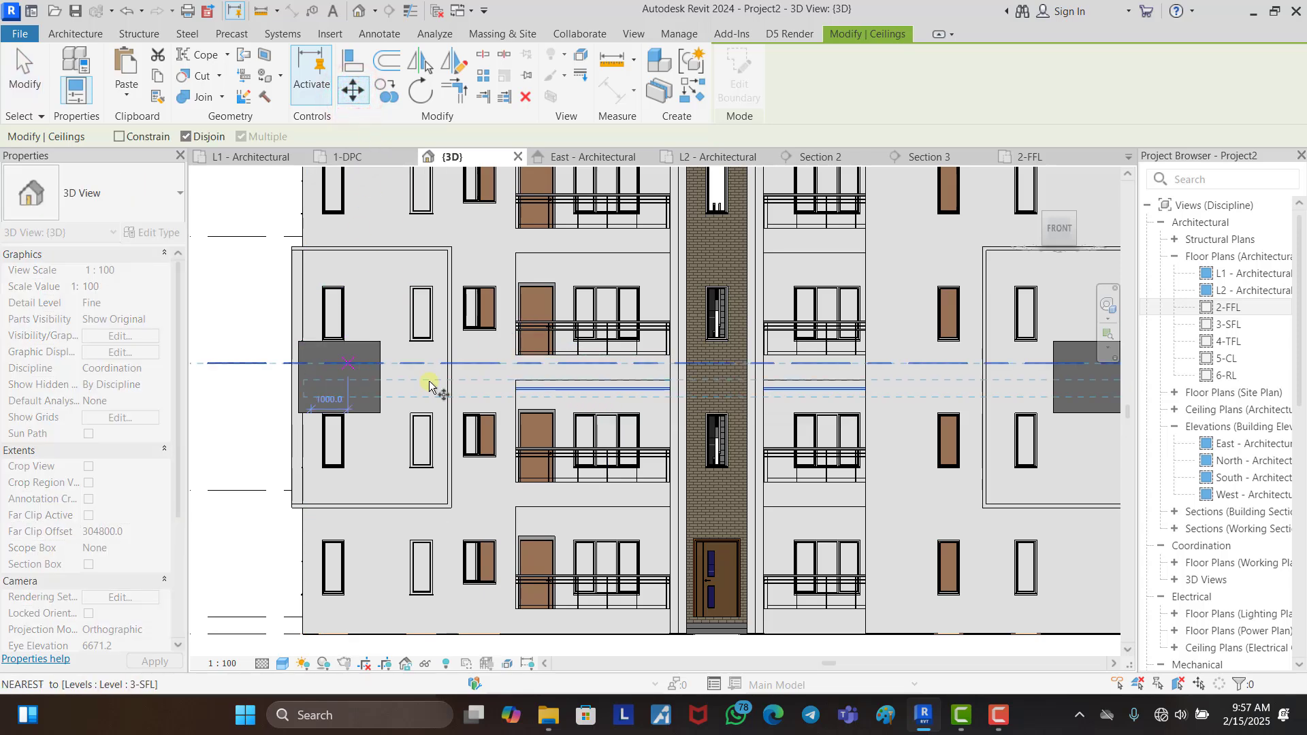
key("Escape")
key("m")
key("v")
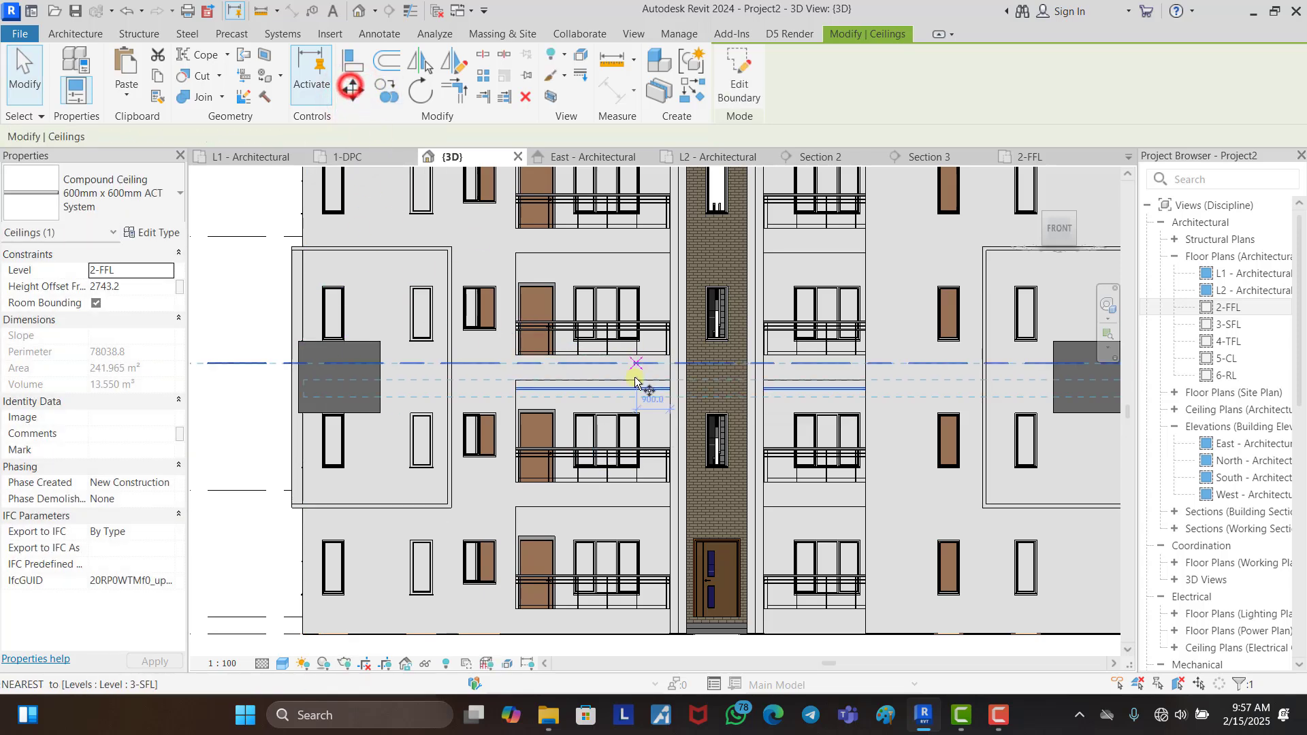
scroll(636, 381, "up", 3)
left_click(638, 390)
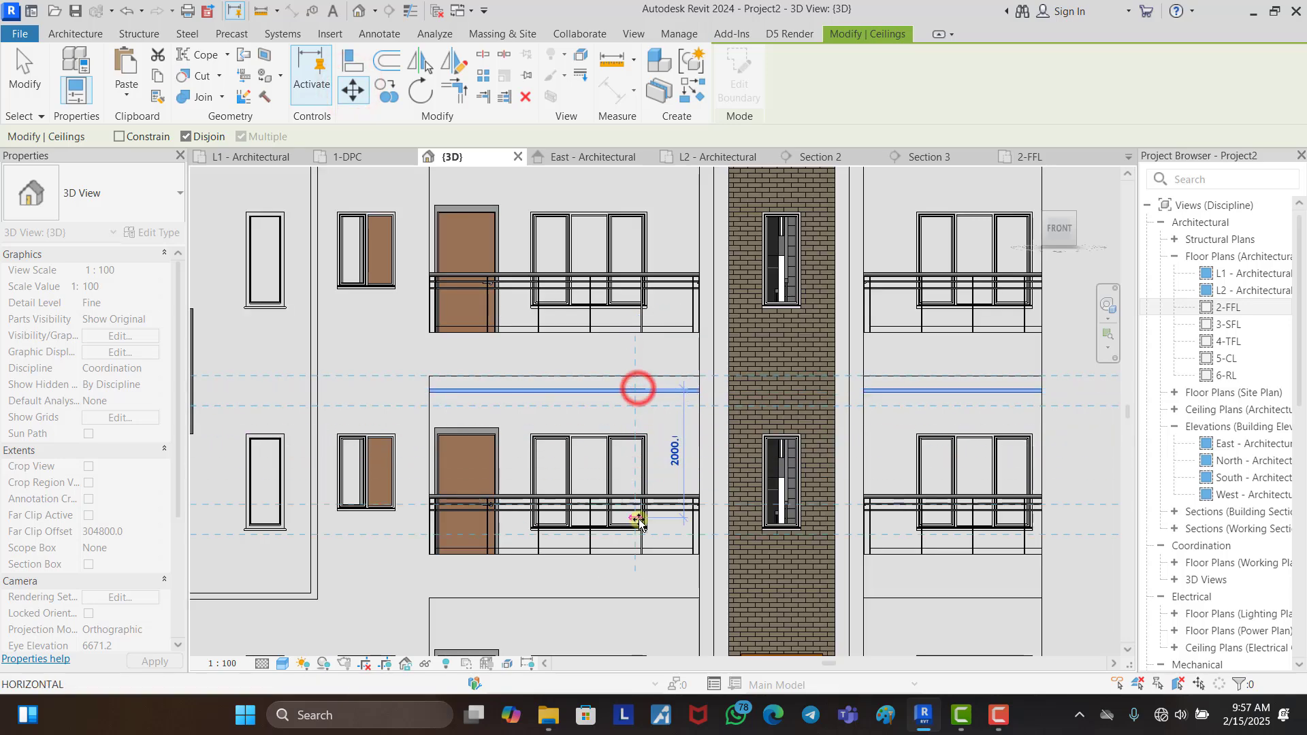
left_click(352, 89)
left_click(639, 393)
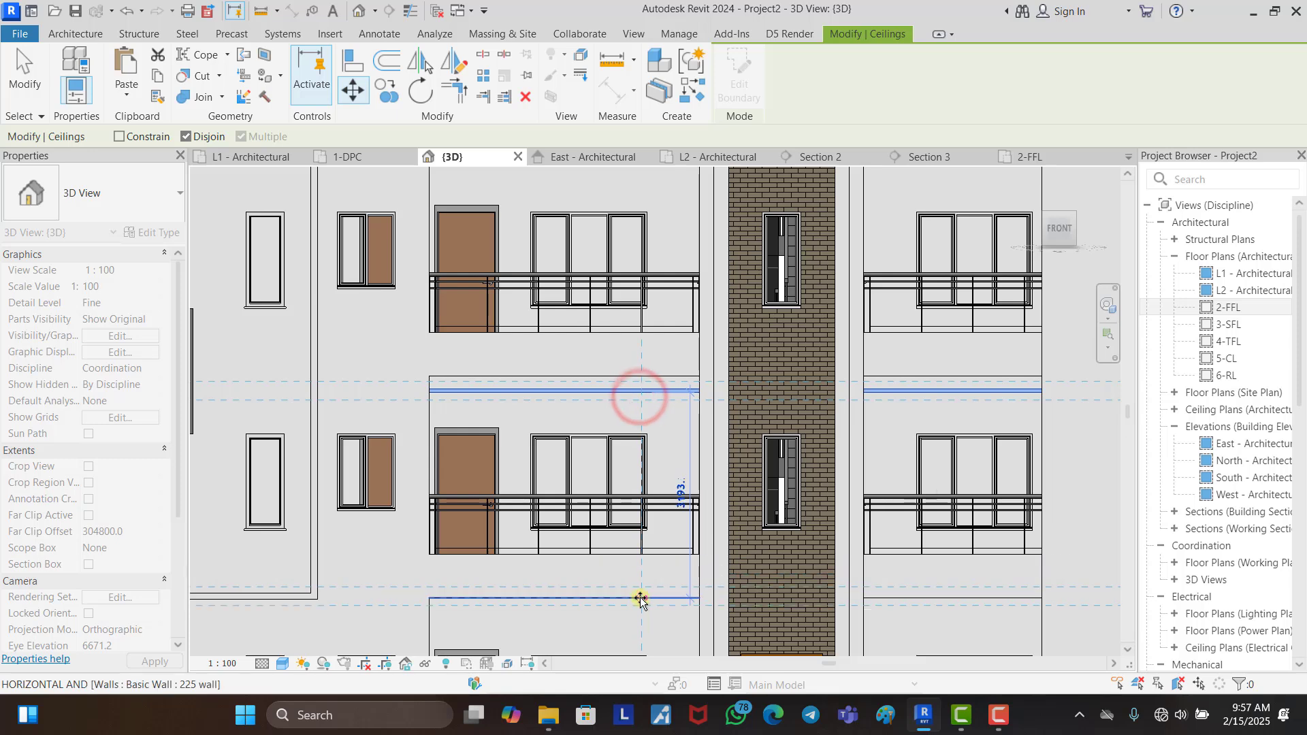
left_click(639, 599)
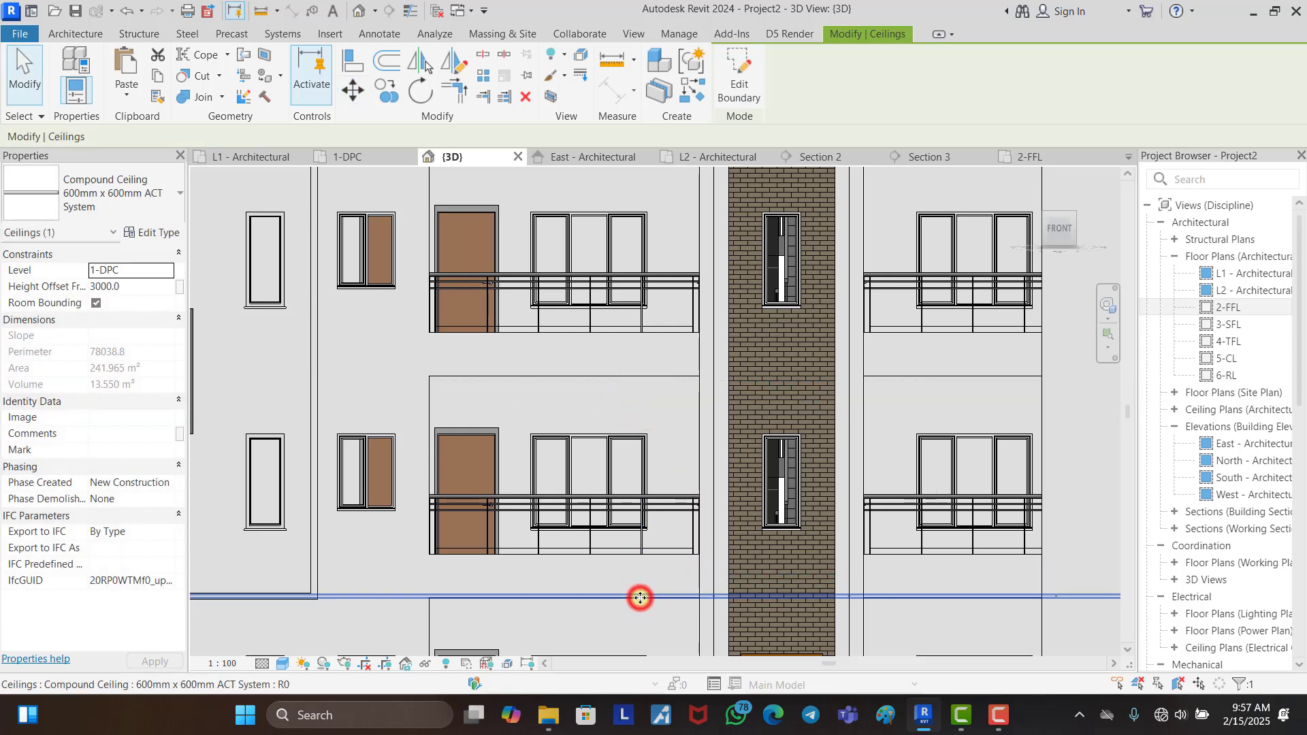
Step: Copy the ceiling upward to each of the three storeys above, aligned with the lower edge of the wall band over the balconies
left_click(381, 83)
left_click(626, 592)
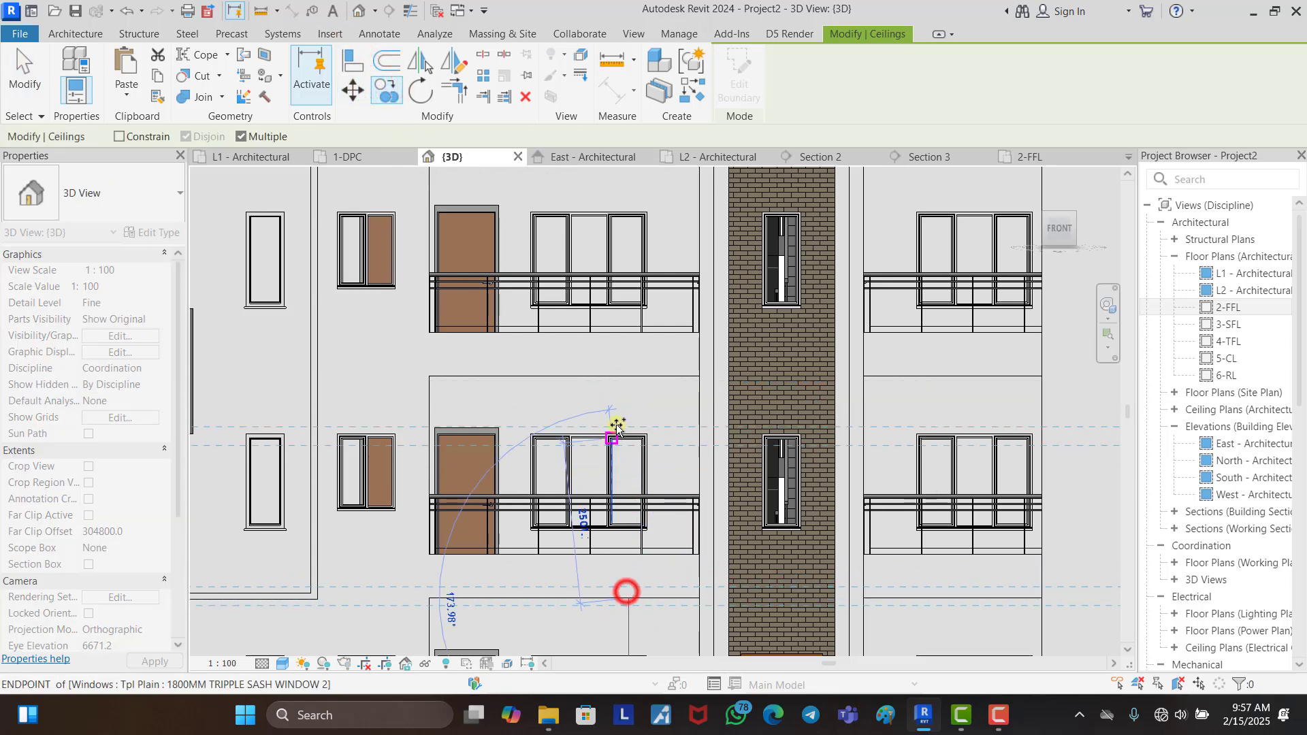
left_click(624, 378)
scroll(629, 449, "down", 2)
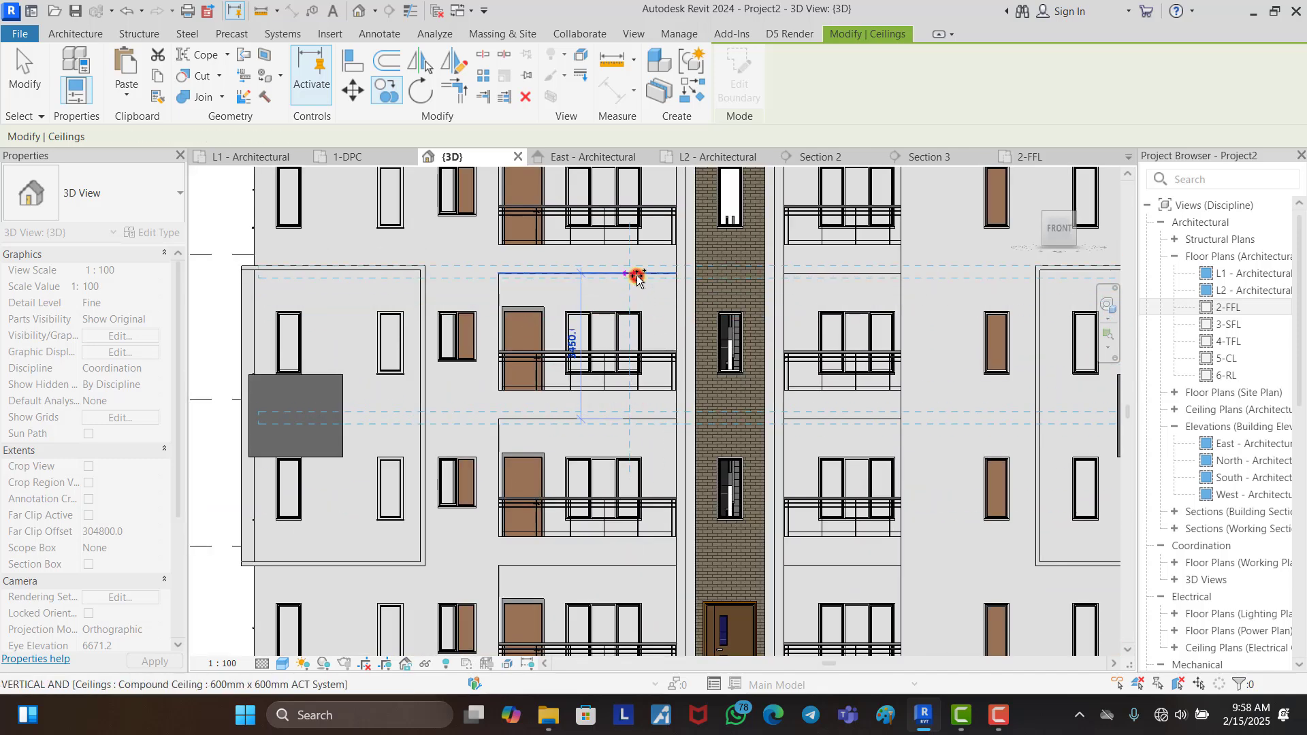
scroll(634, 279, "down", 1)
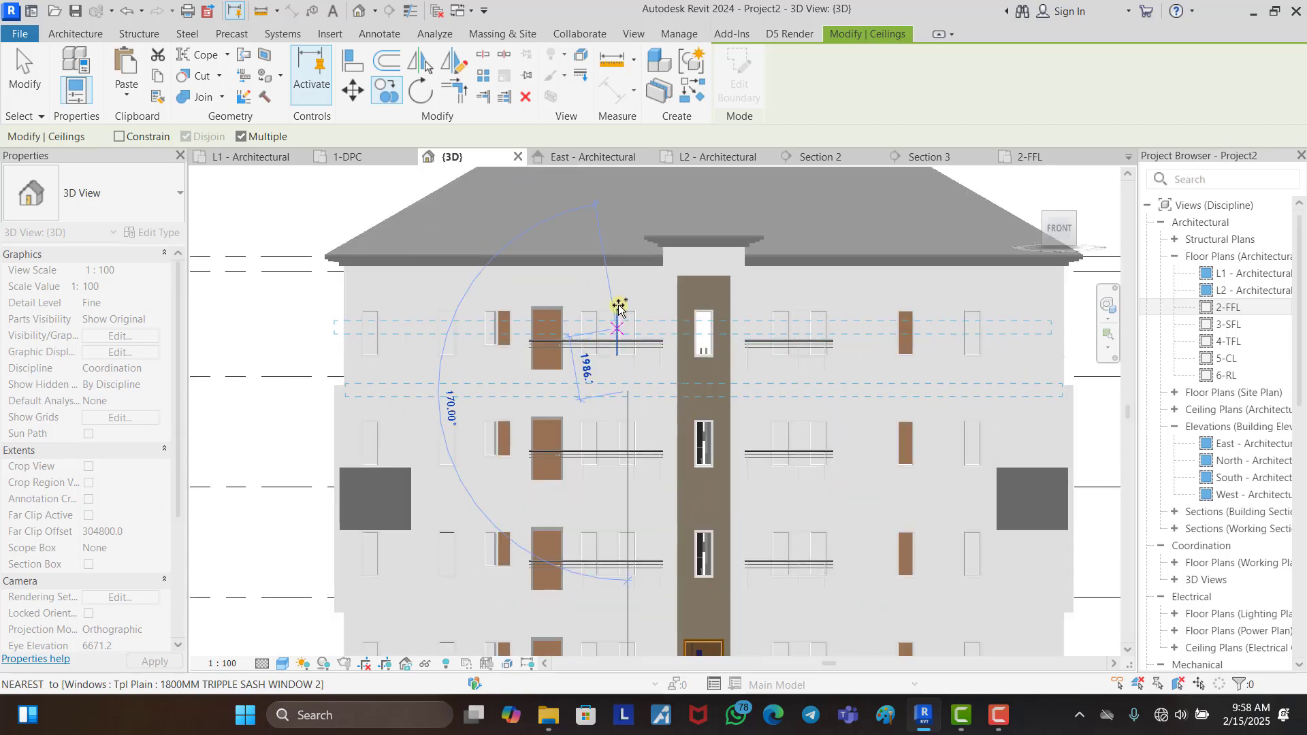
left_click(627, 281)
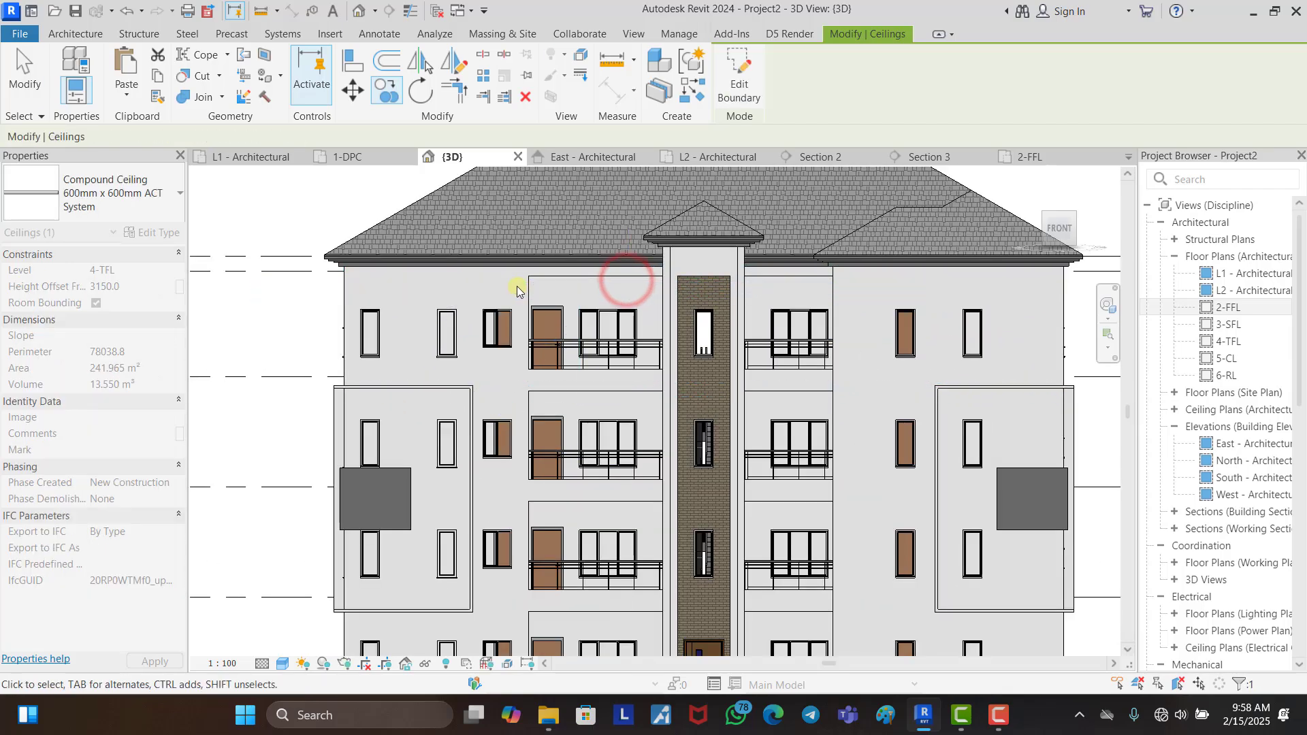
Step: Examine the copied ceilings above the front balconies from a low angle in the 3D view
middle_click_drag(663, 451, 839, 214, "shift")
left_click(842, 209)
scroll(828, 291, "up", 2)
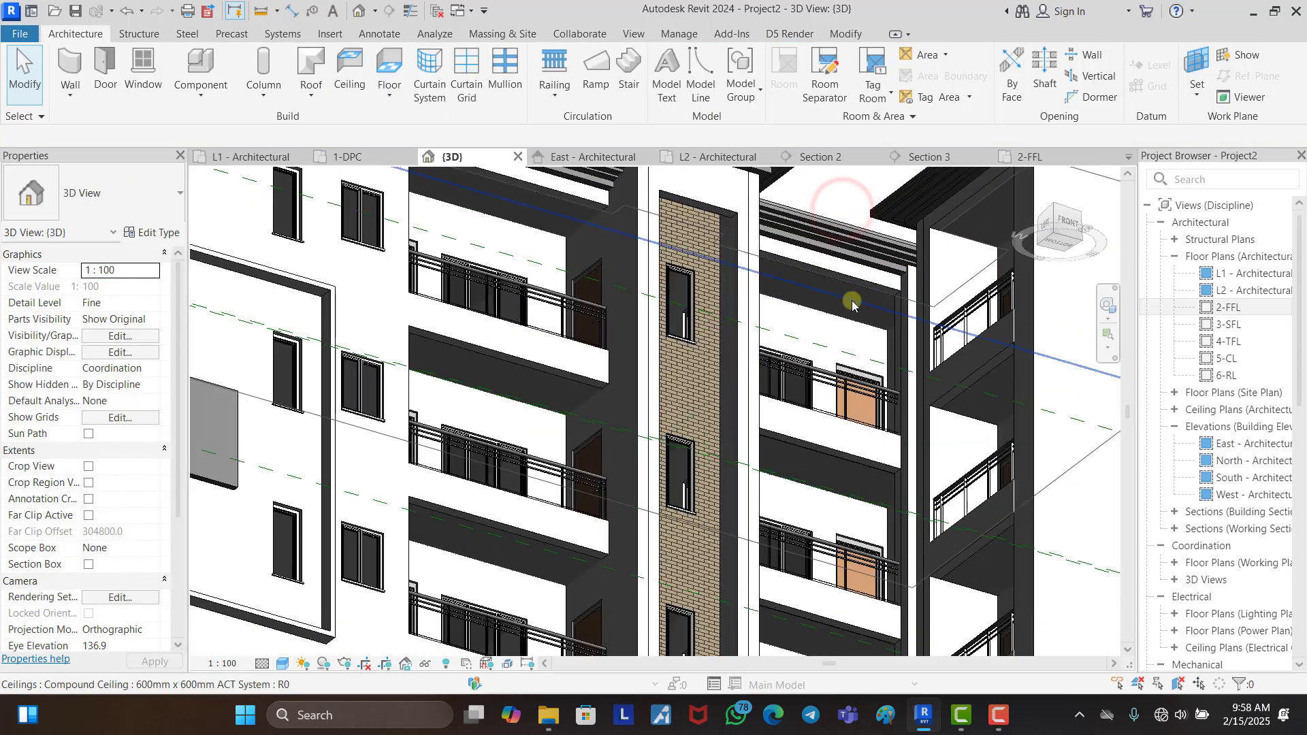
scroll(551, 258, "down", 3)
scroll(501, 179, "up", 5)
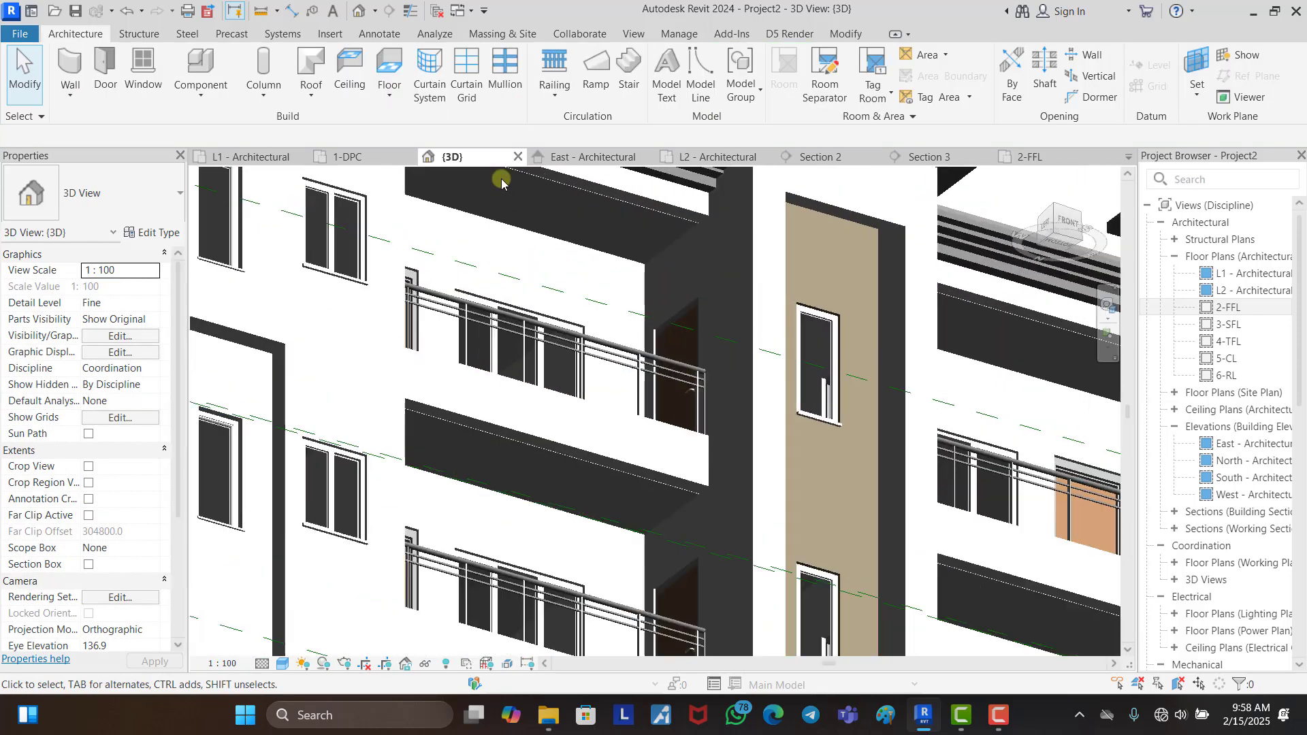
scroll(595, 217, "down", 4)
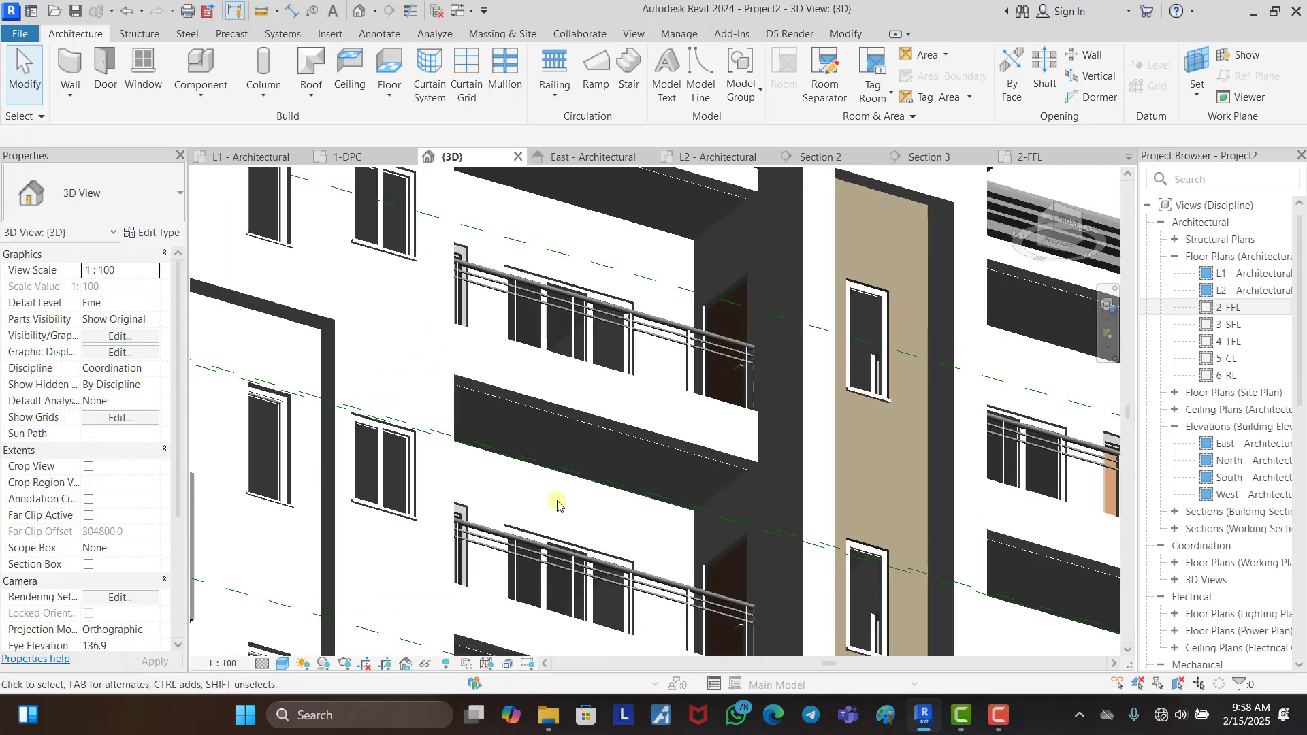
scroll(593, 485, "up", 6)
scroll(593, 485, "down", 5)
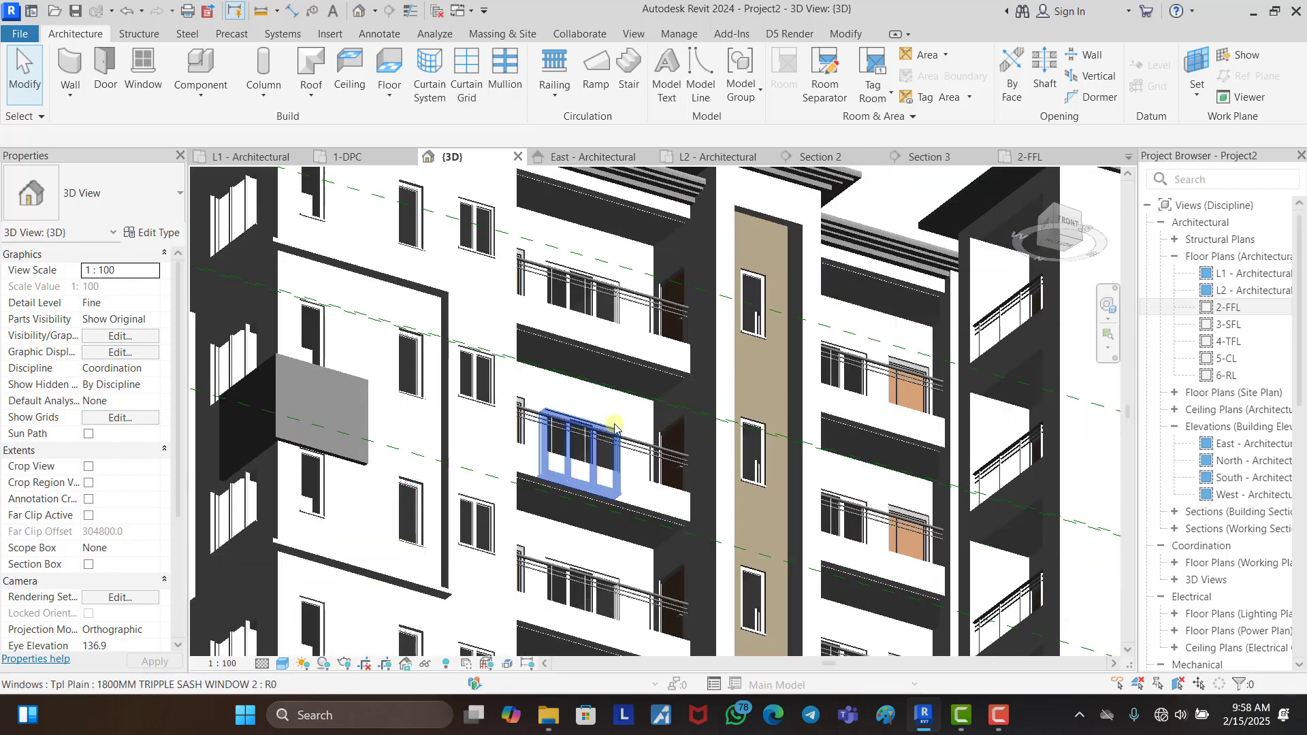
scroll(652, 221, "up", 2)
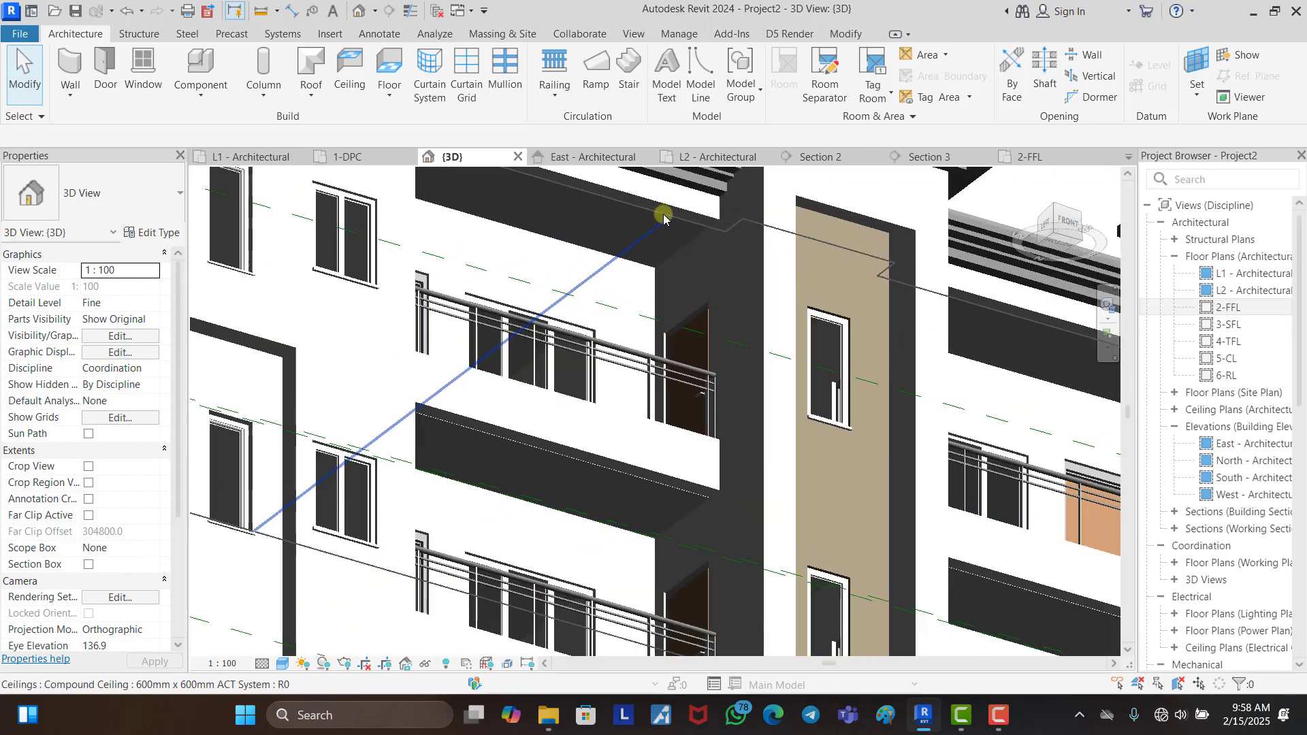
Step: For the structure layer of the top-storey ceiling's type, create a new material named T. WHITE CEILING
left_click(676, 220)
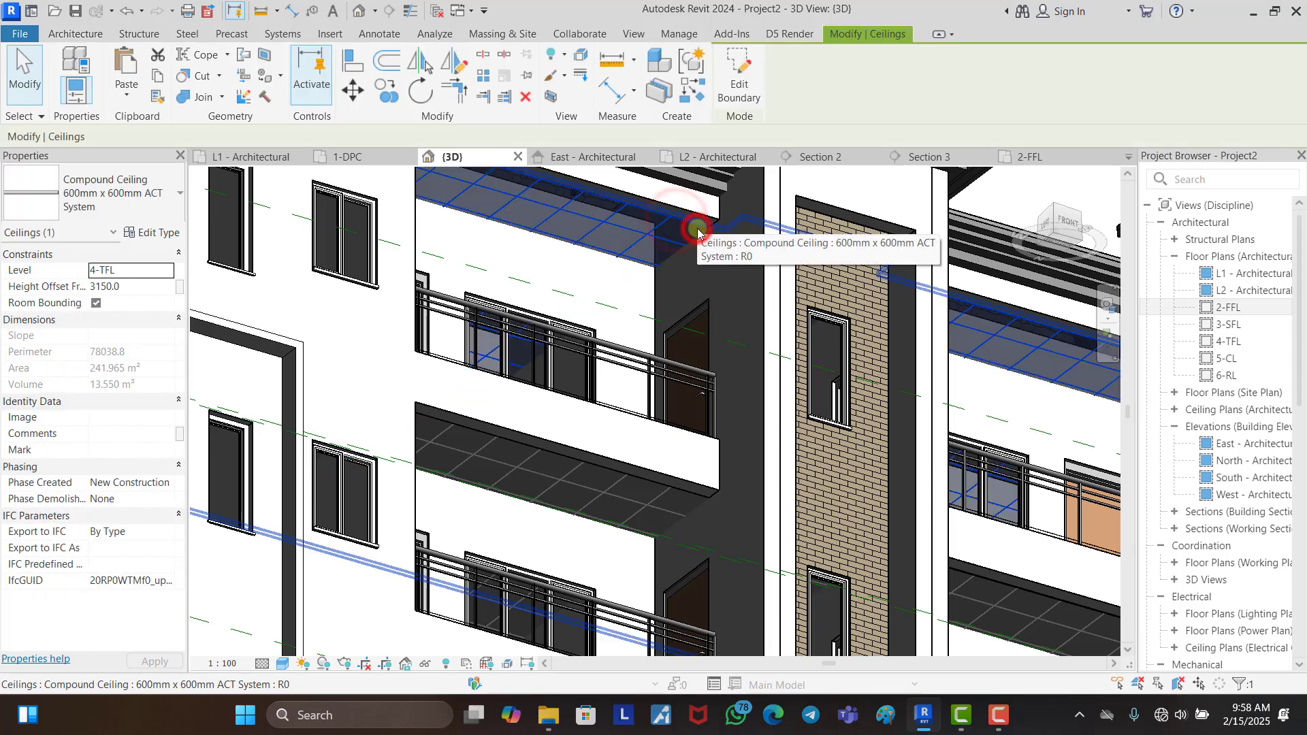
right_click(697, 231)
left_click(604, 264)
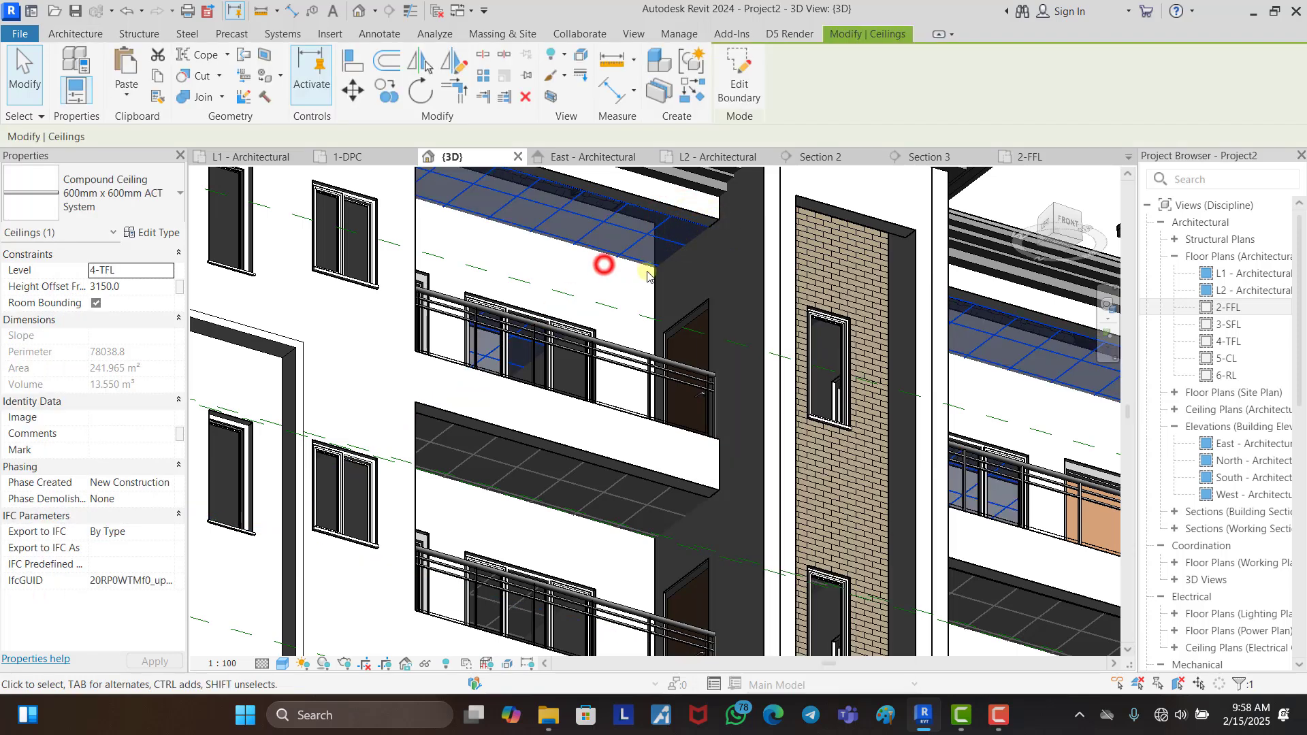
left_click(161, 232)
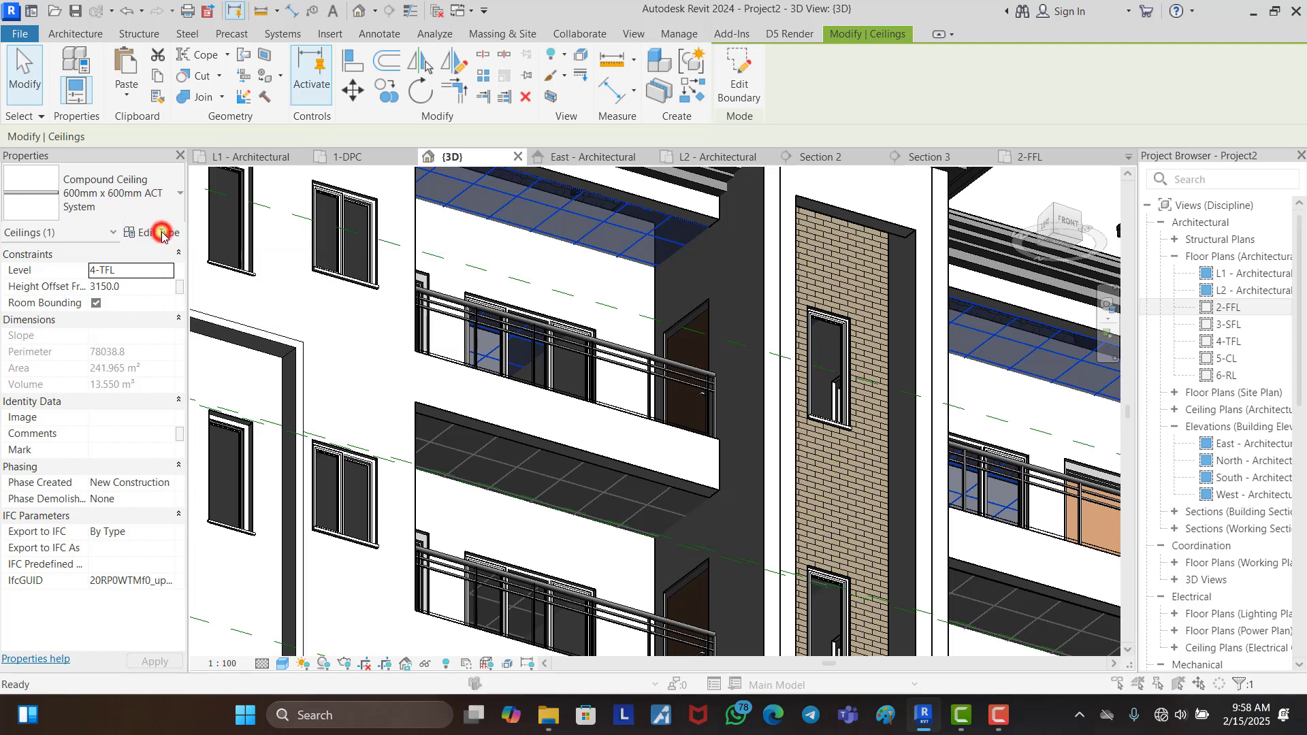
left_click(1015, 297)
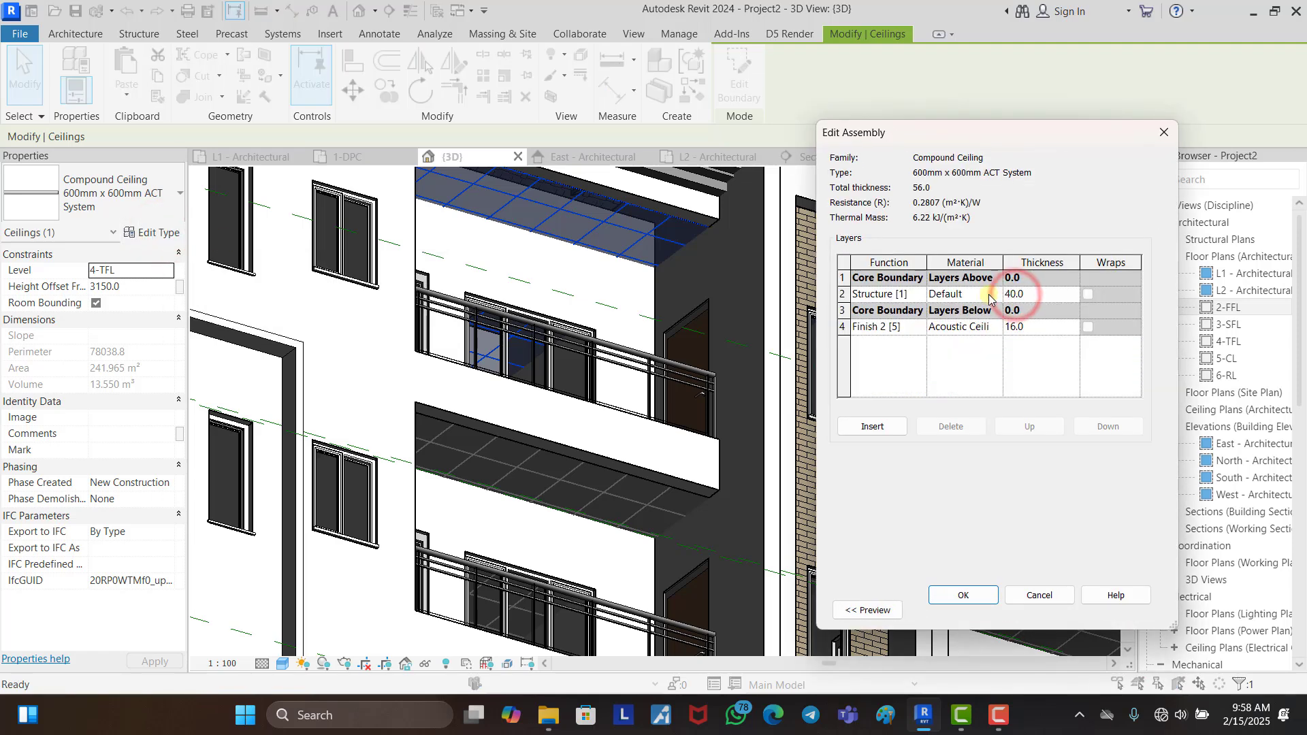
left_click(997, 295)
left_click(995, 294)
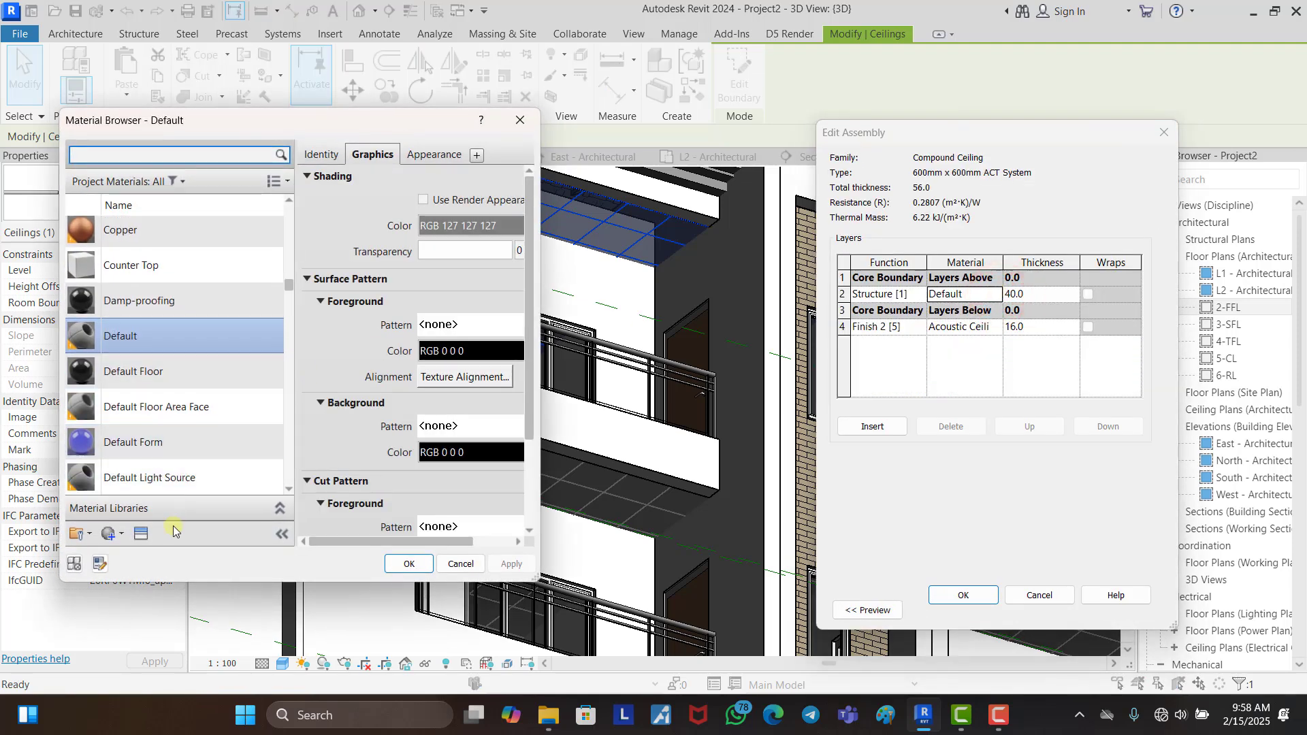
left_click(108, 537)
left_click(137, 554)
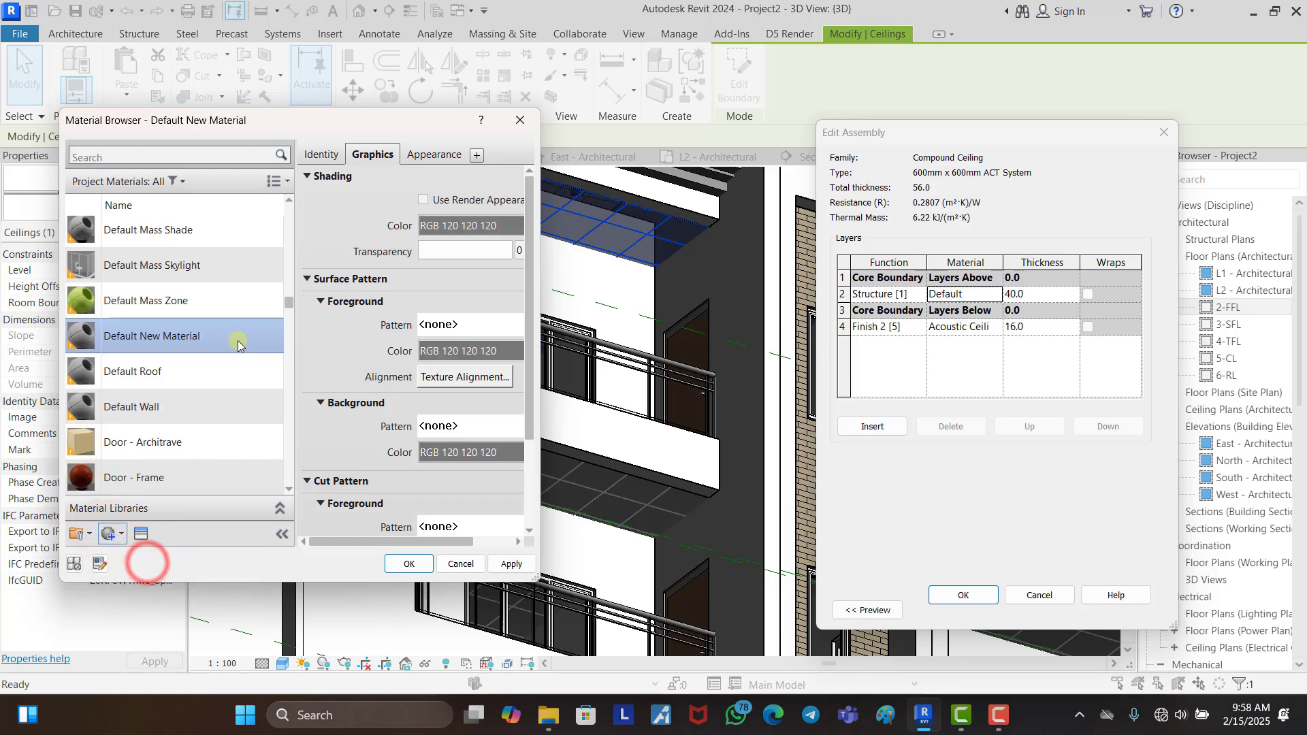
right_click(237, 338)
left_click(284, 407)
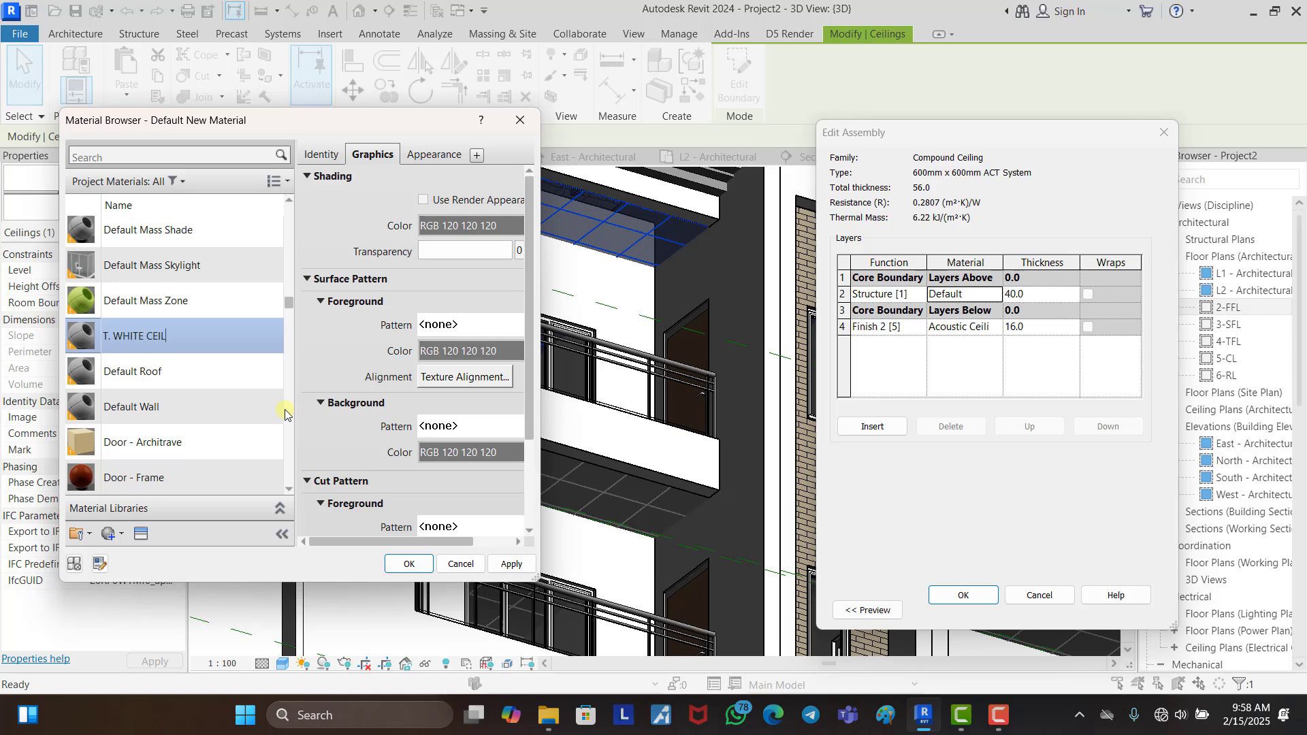
key("Return")
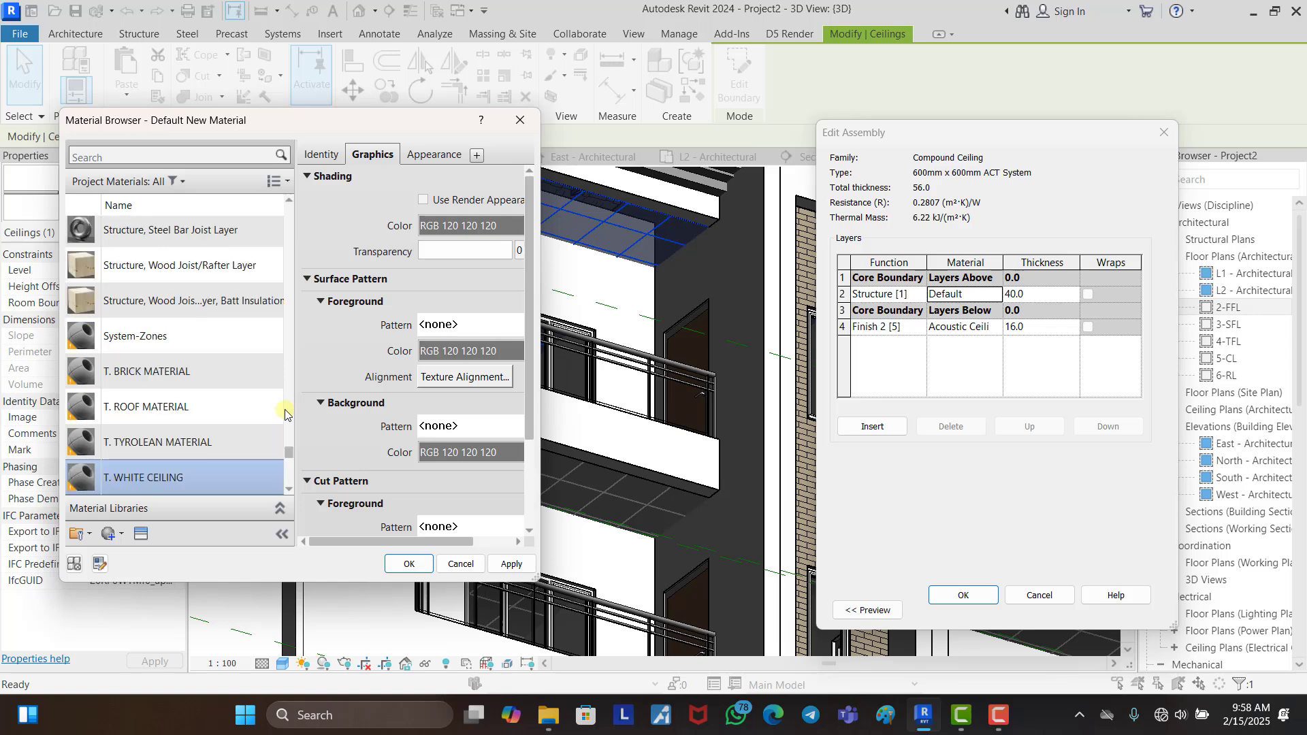
Step: Set the T. WHITE CEILING shading colour to white (255, 255, 255) and assign the material to the structure layer
left_click(428, 241)
left_click_drag(474, 259, 476, 224)
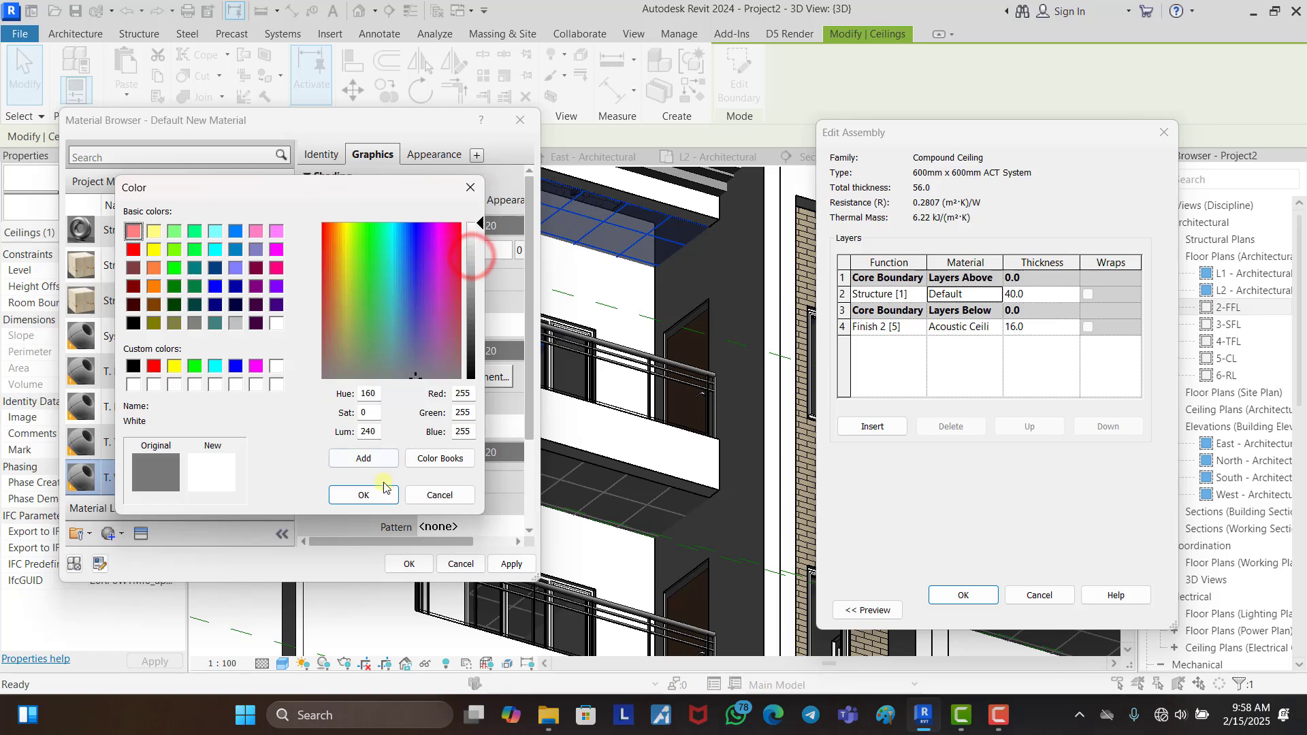
left_click(409, 564)
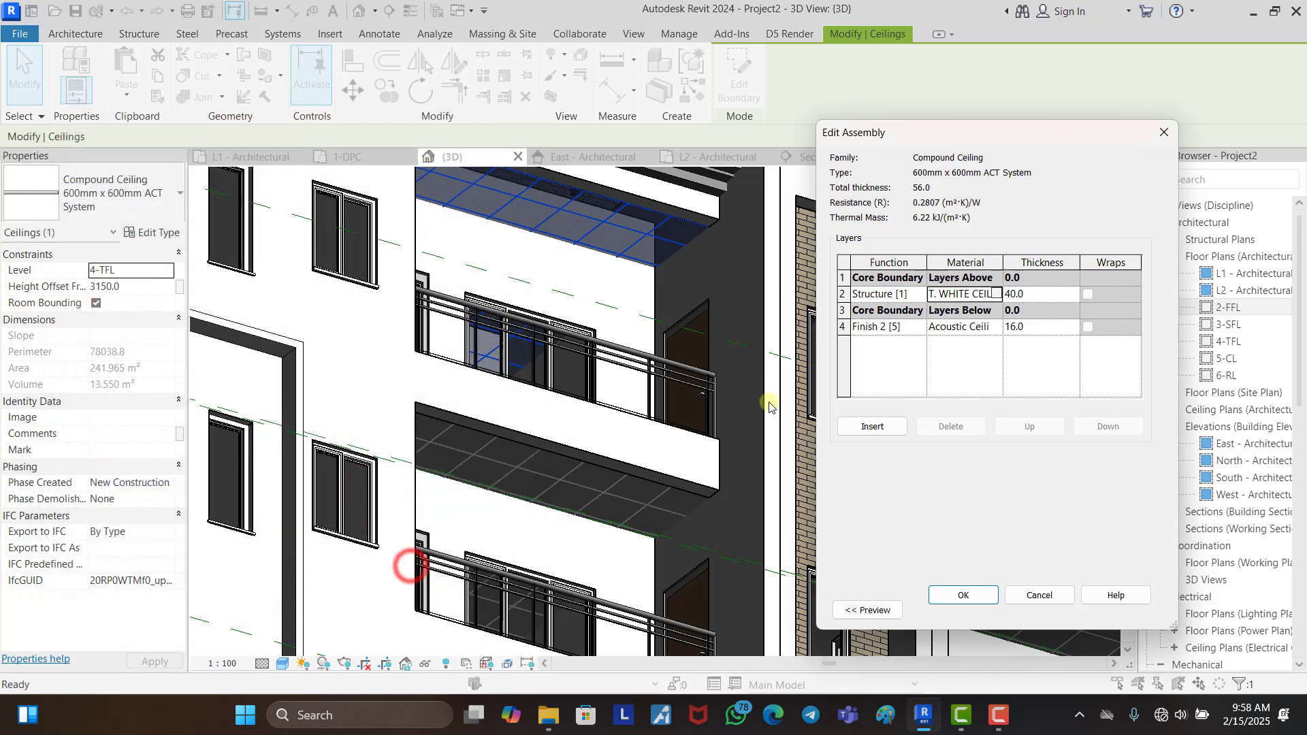
Step: Assign T. WHITE CEILING to the ceiling's Finish 2 [5] layer, accept the type changes and deselect the ceiling
left_click(993, 331)
left_click(994, 331)
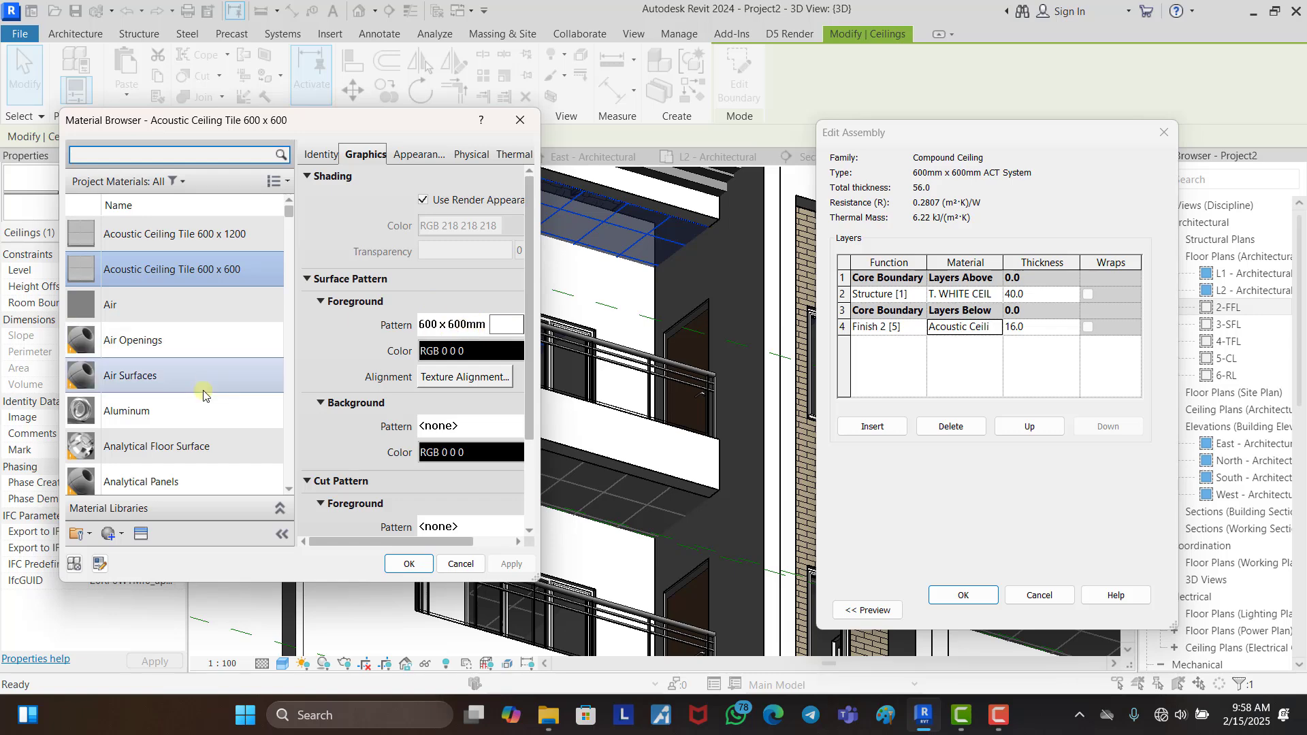
scroll(193, 402, "down", 10)
scroll(193, 403, "down", 1)
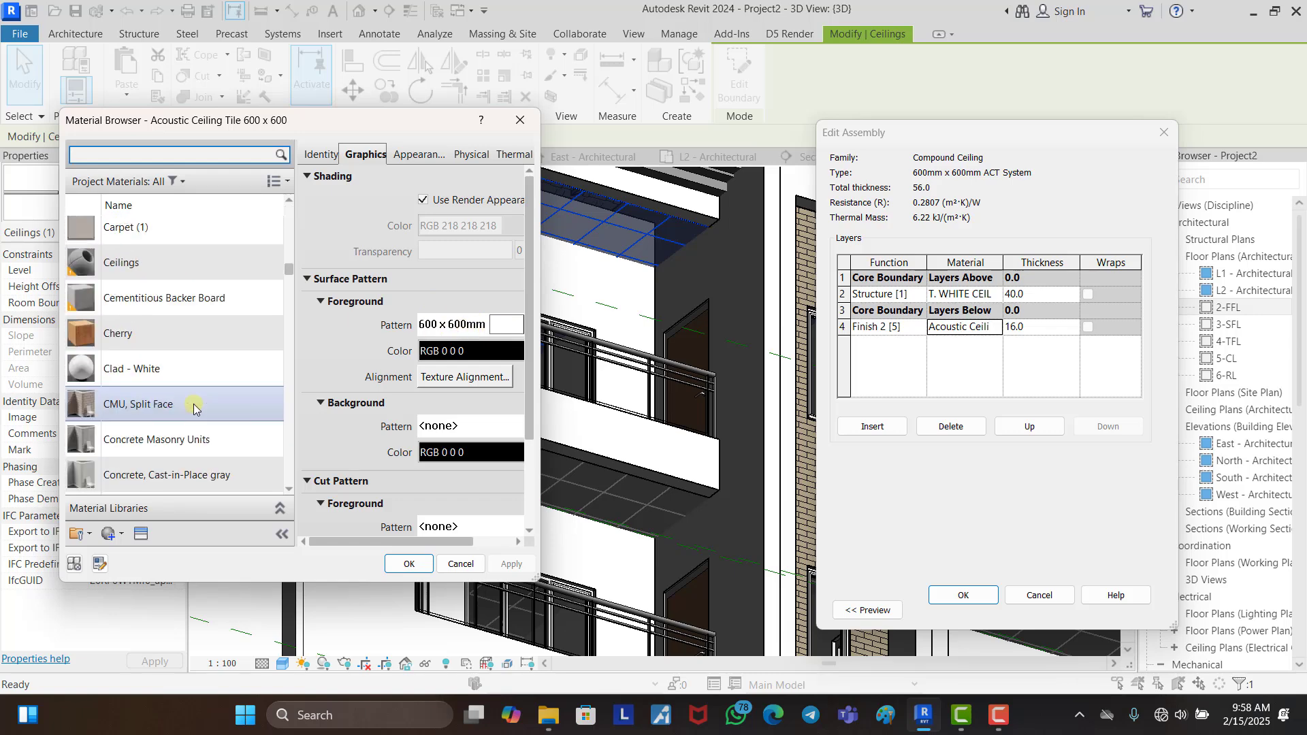
left_click_drag(292, 273, 291, 457)
scroll(173, 431, "down", 3)
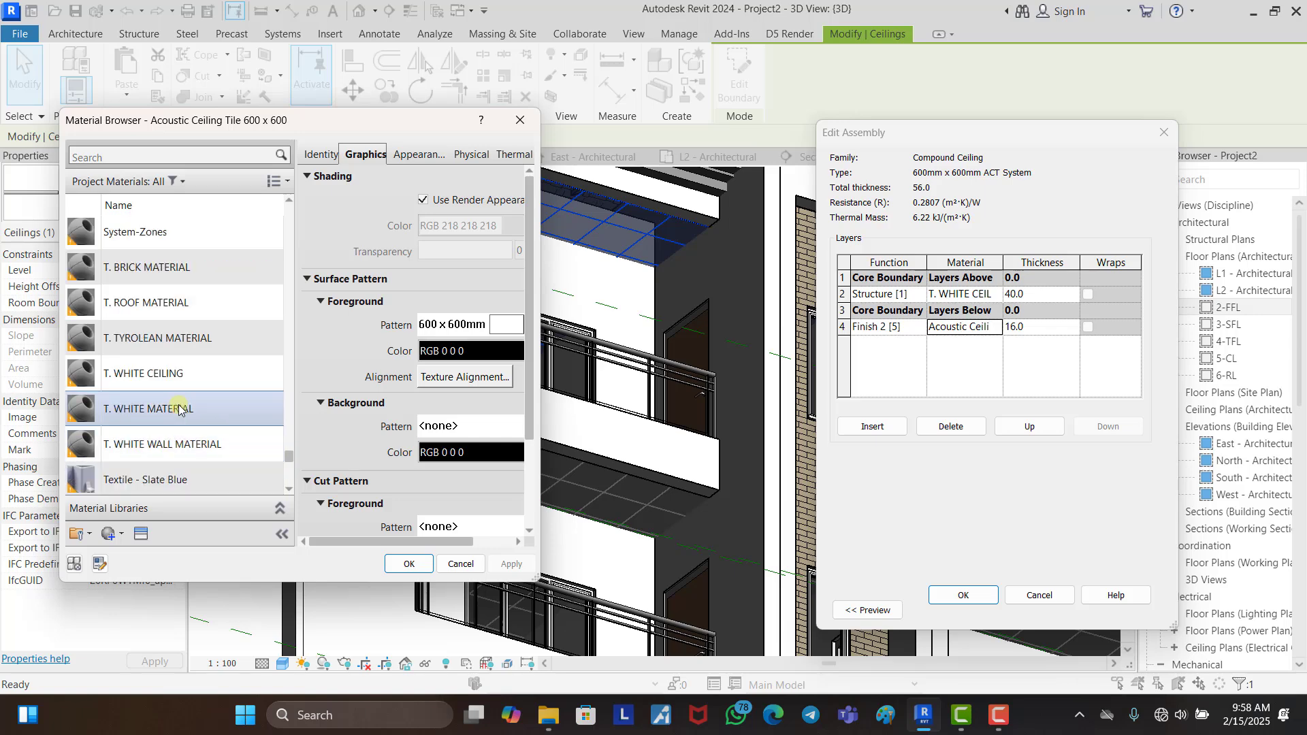
left_click(173, 373)
left_click(408, 563)
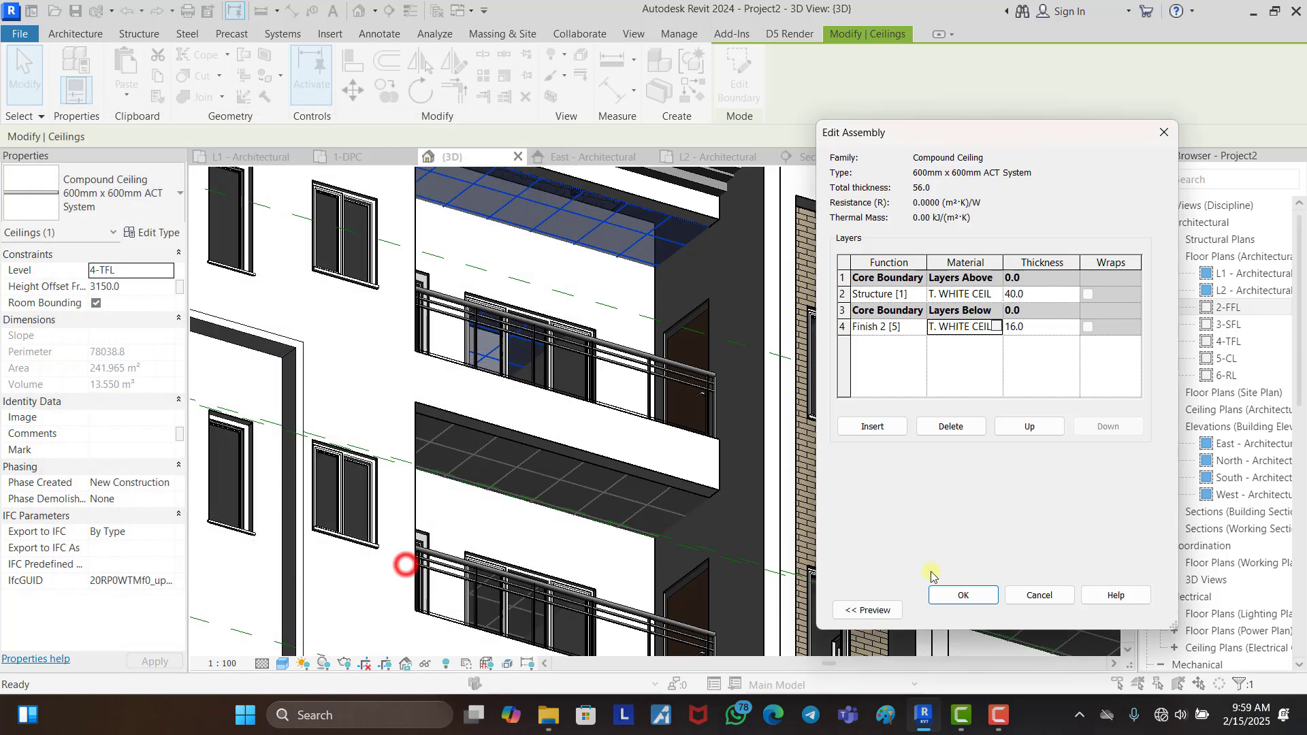
left_click(976, 595)
left_click(977, 601)
scroll(924, 260, "down", 2)
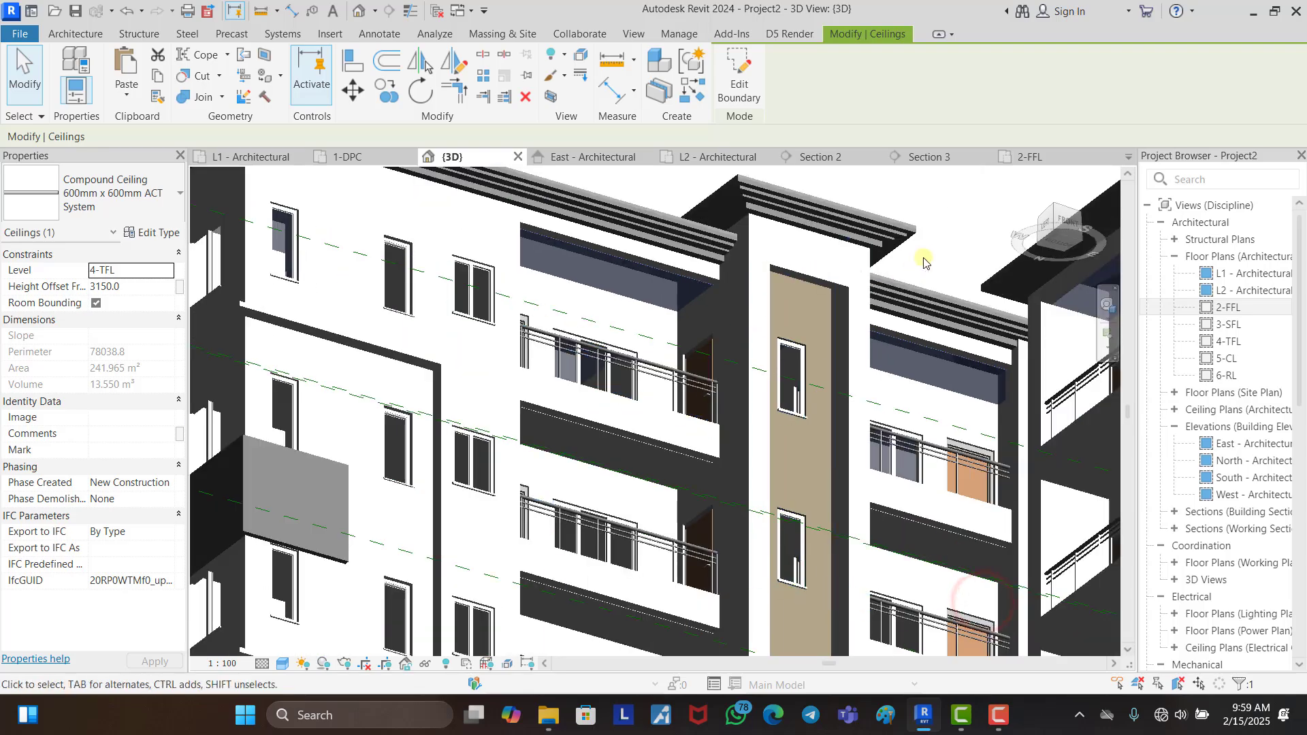
left_click(948, 228)
Step: Inspect the whole building from several angles and finish in the front 3D view
scroll(667, 235, "down", 3)
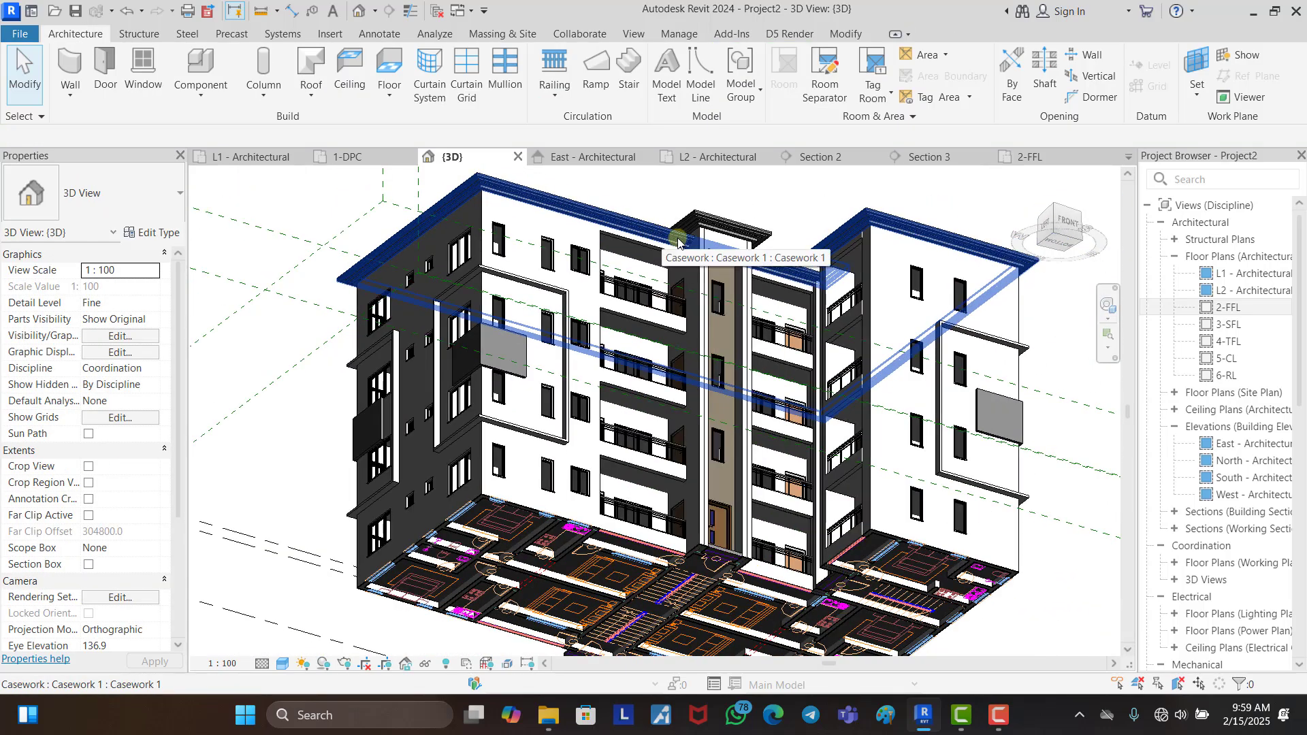
middle_click_drag(678, 242, 876, 382, "shift")
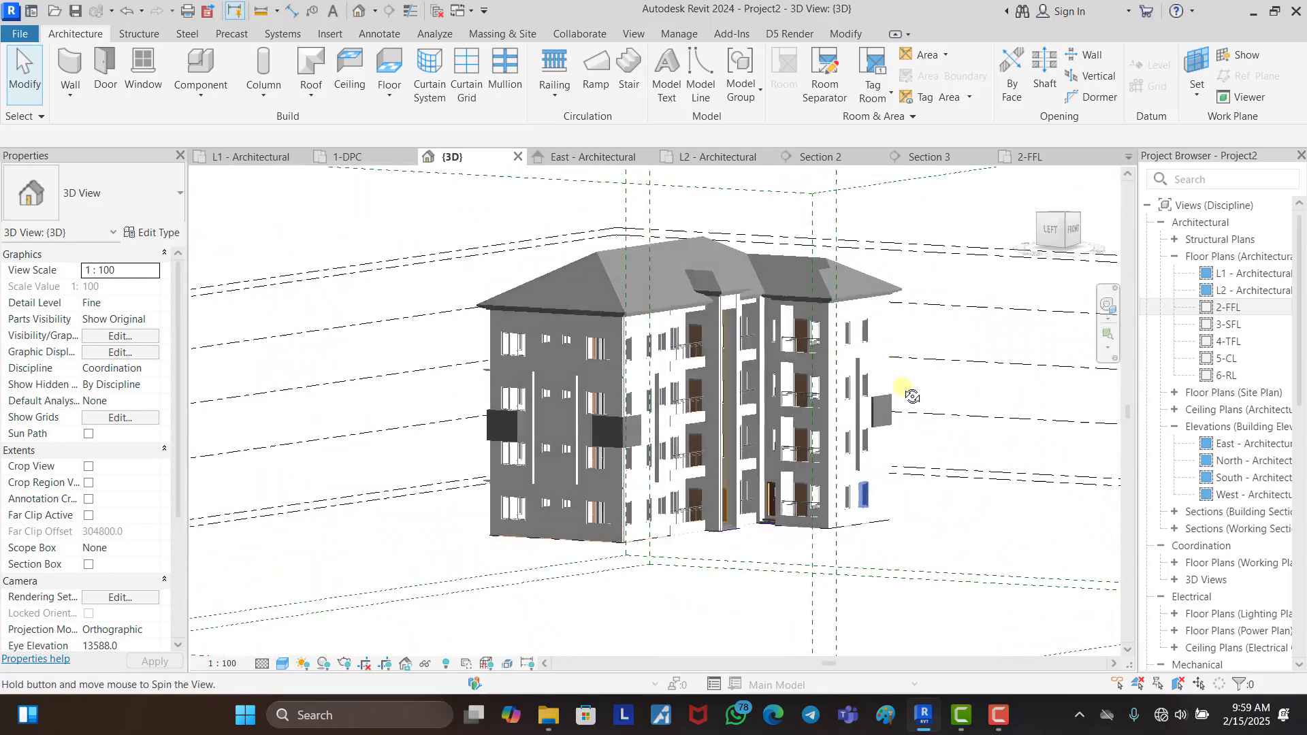
middle_click_drag(837, 316, 832, 454, "shift")
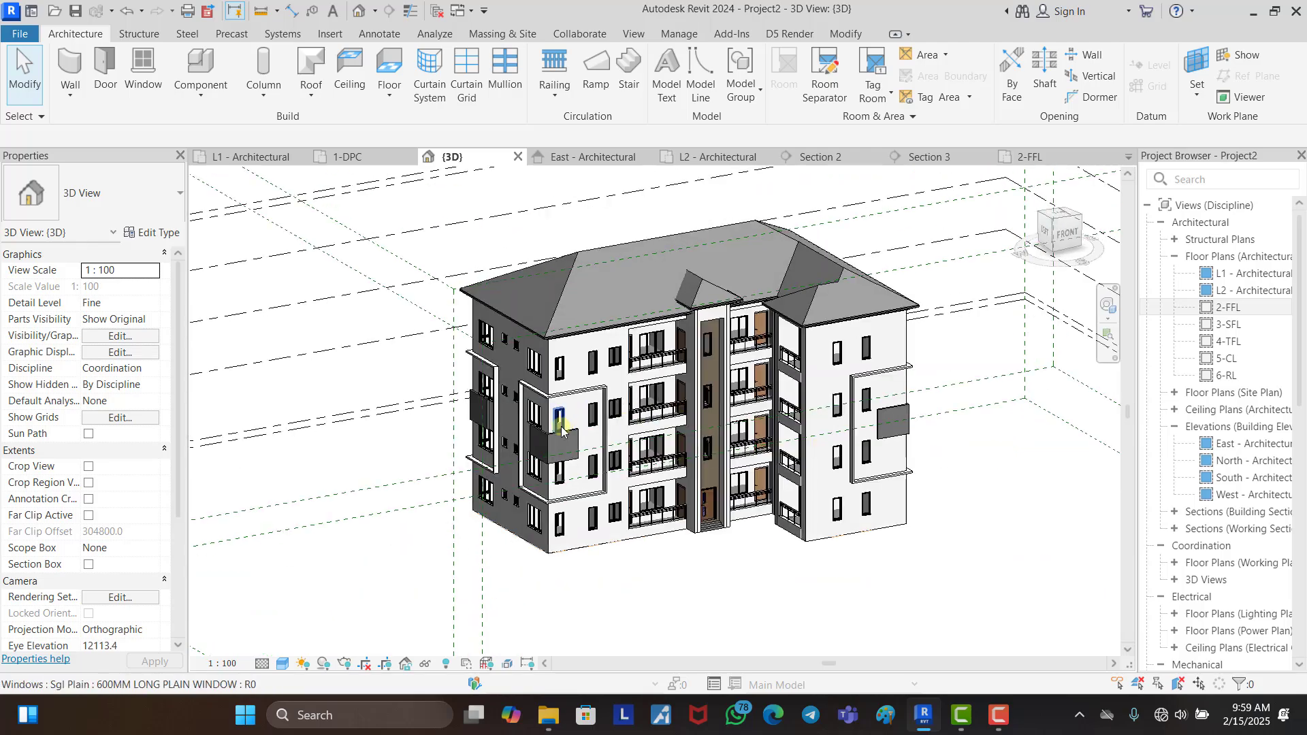
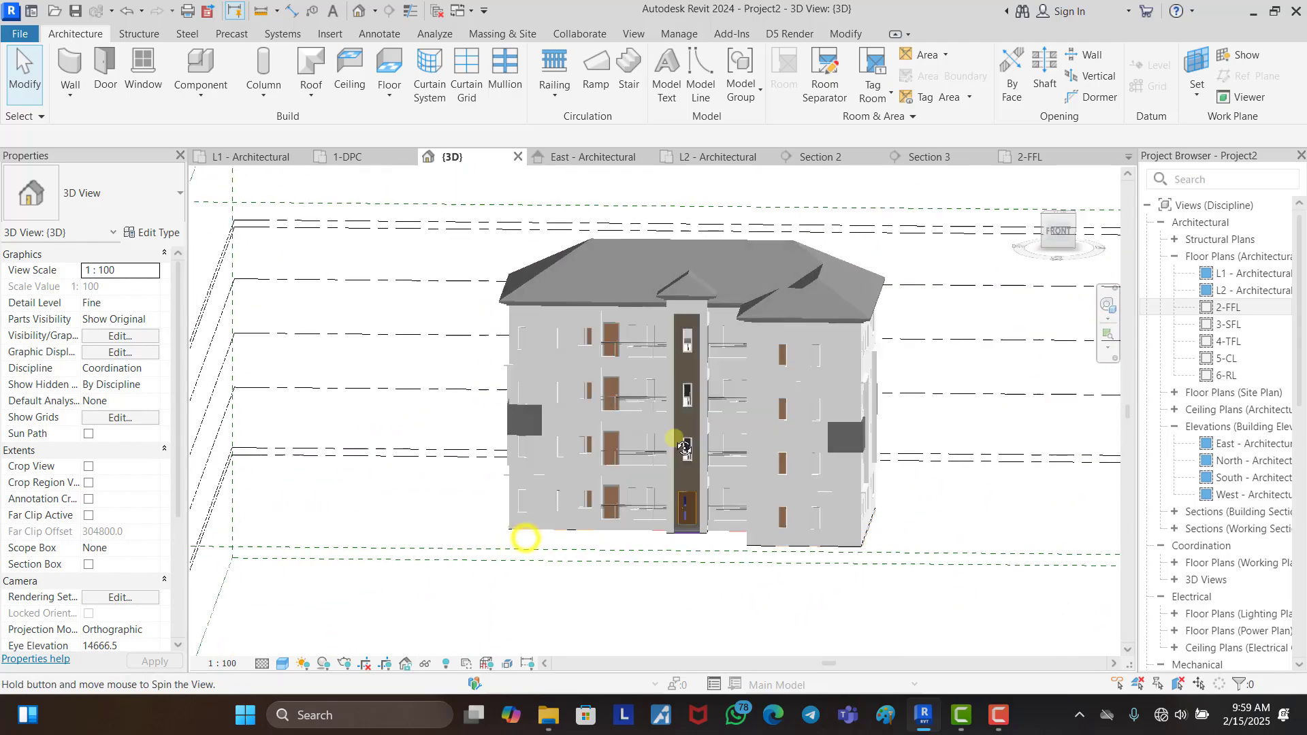
middle_click_drag(726, 581, 738, 576, "shift")
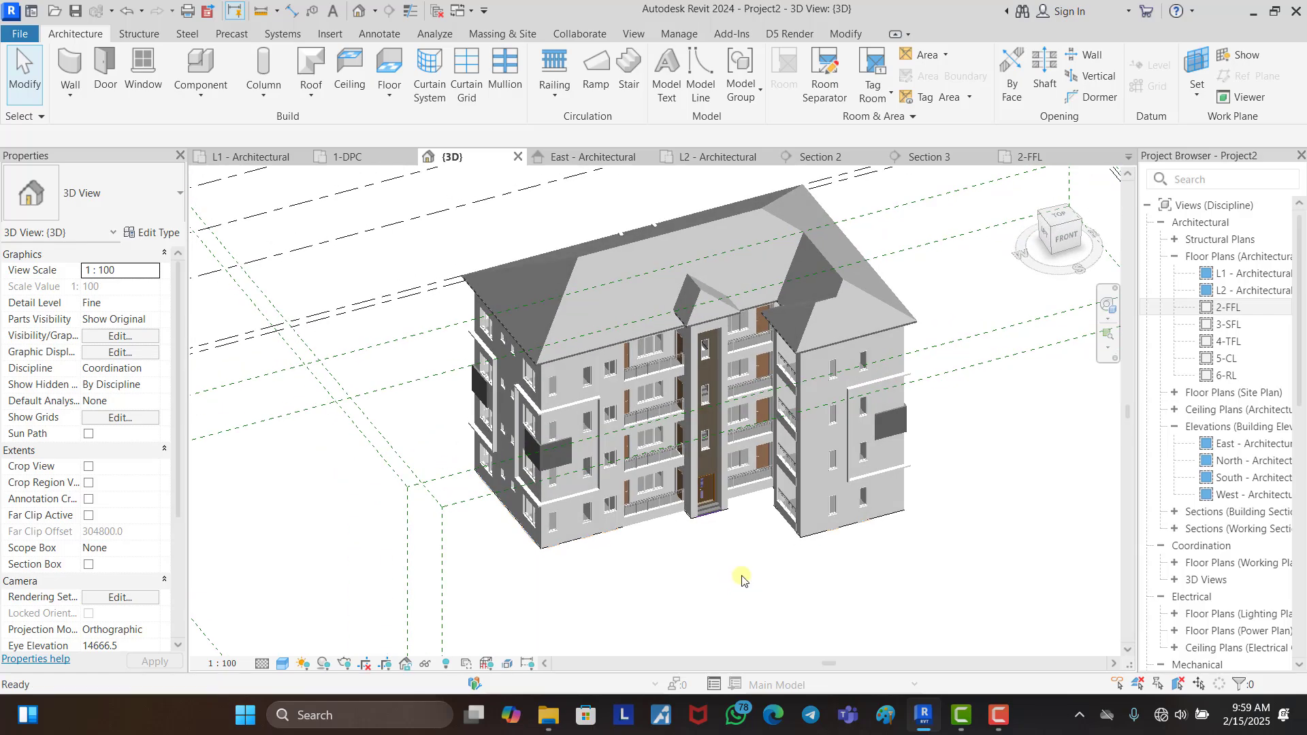
middle_click_drag(604, 587, 563, 554, "shift")
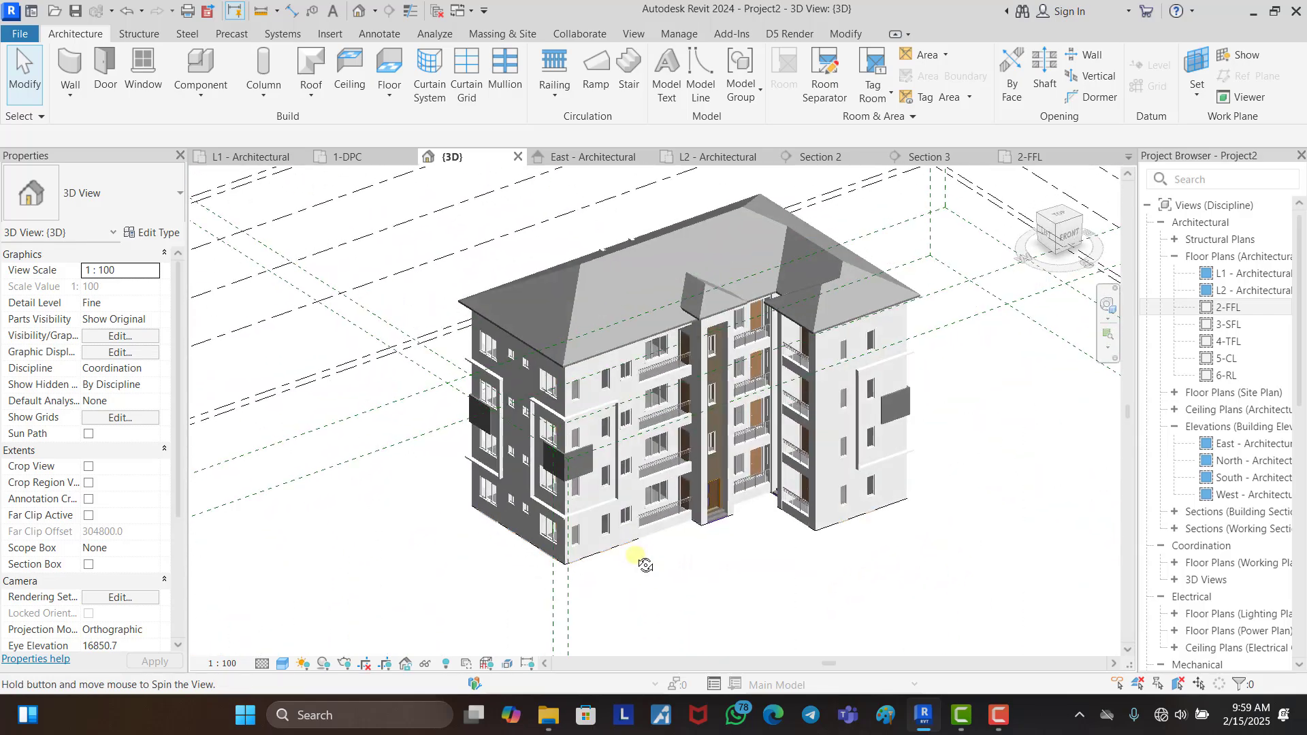
left_click(1071, 243)
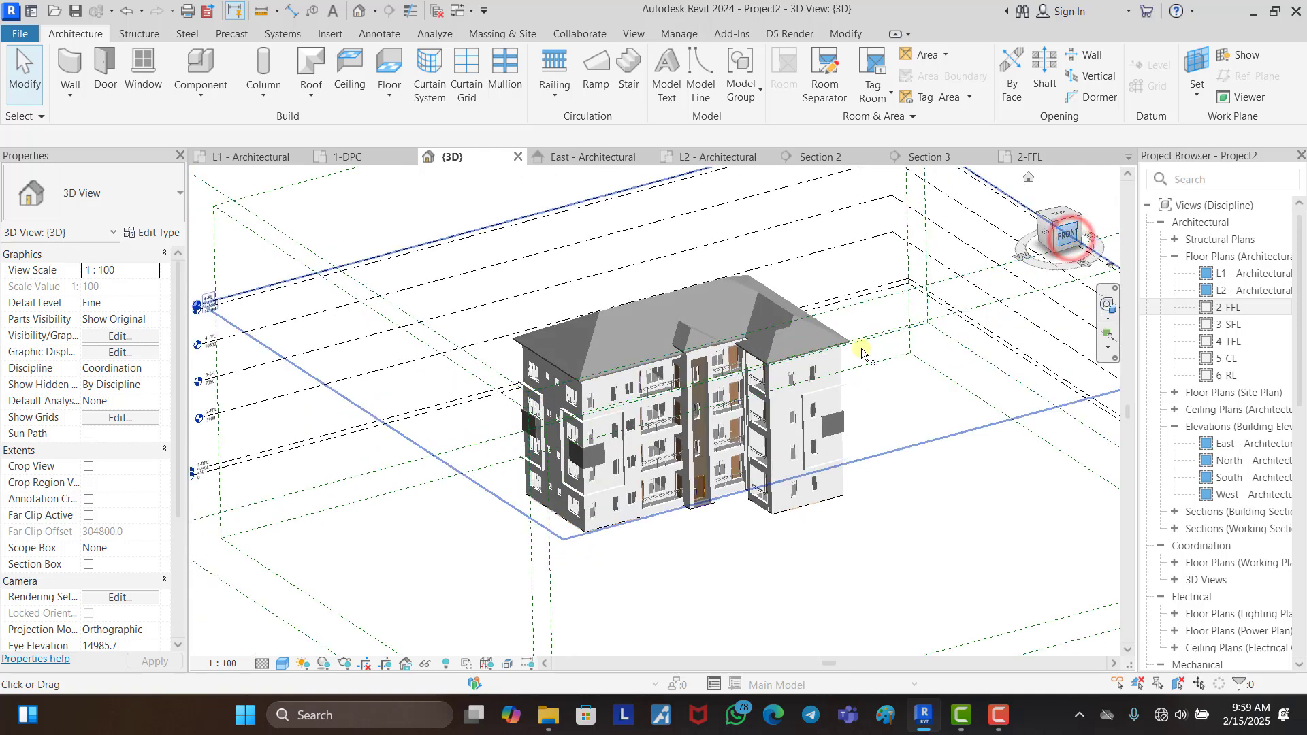
scroll(633, 463, "up", 5)
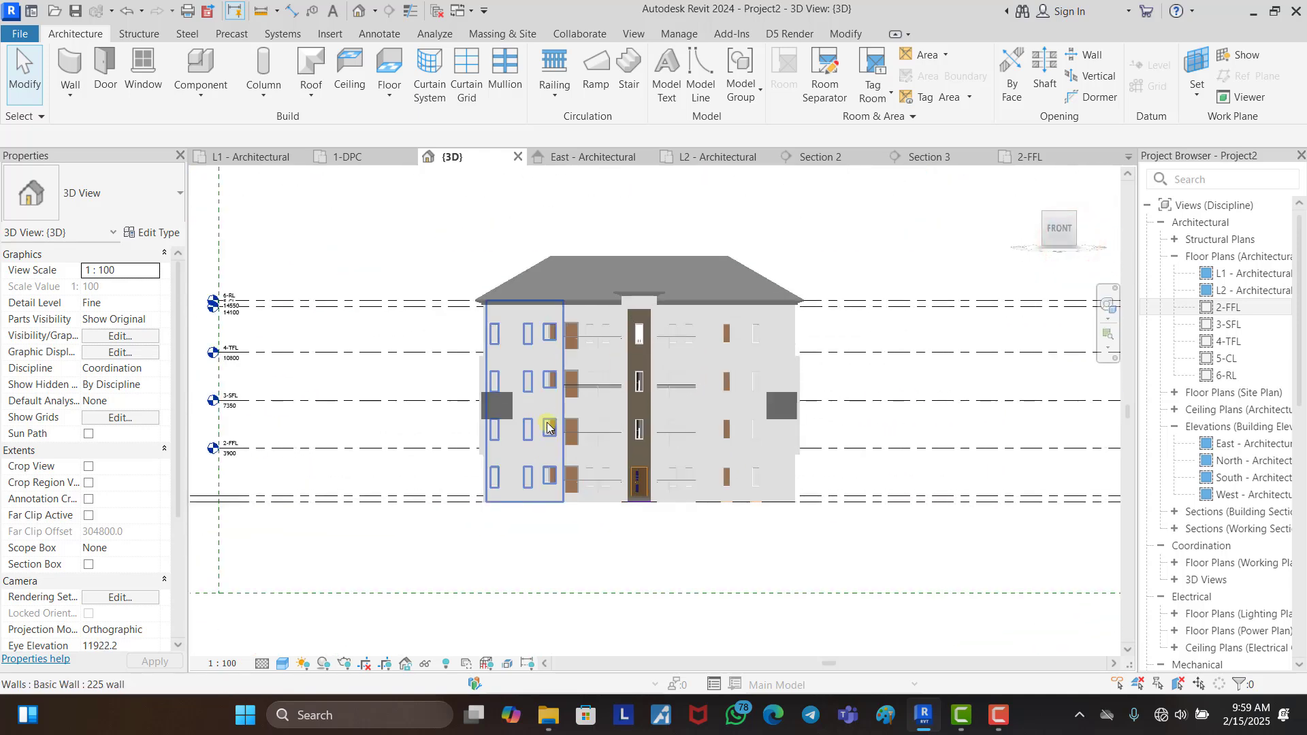
scroll(737, 404, "down", 1)
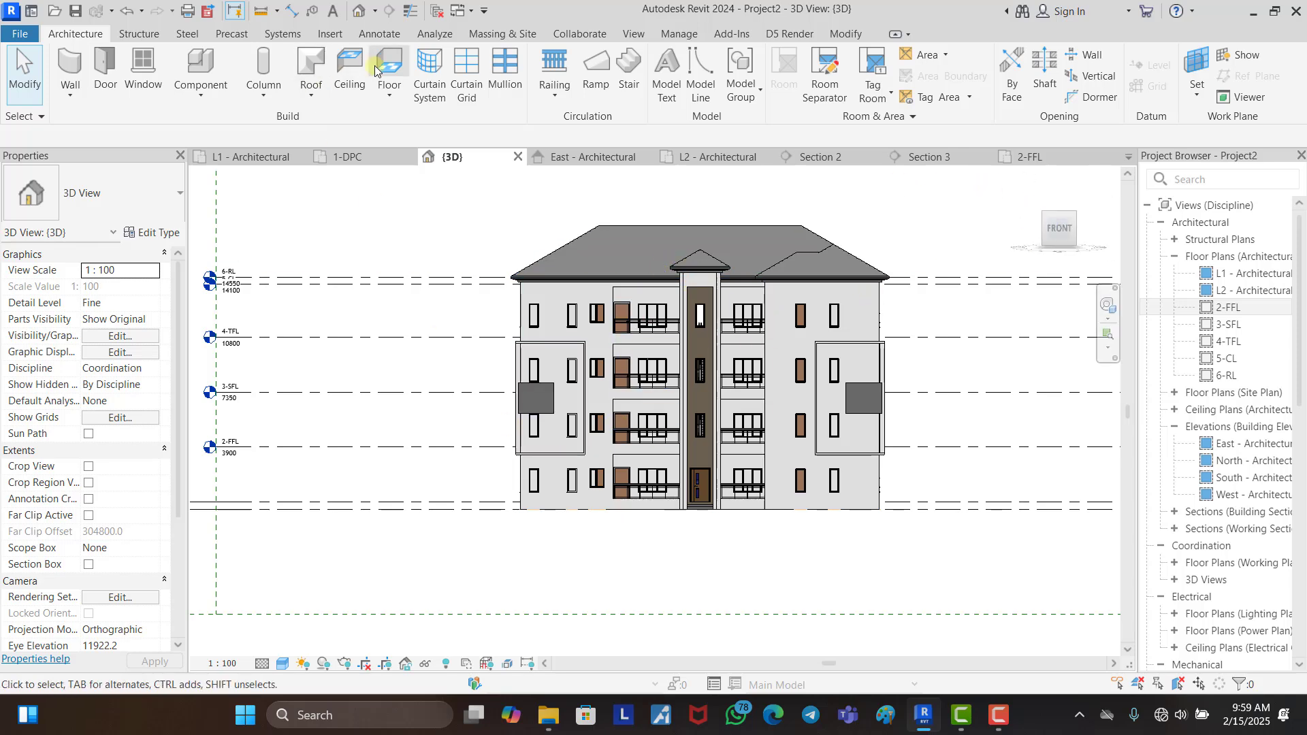
Step: Start a new in-place component in the Casework category, skipping the save reminder and accepting the component's name
left_click(201, 96)
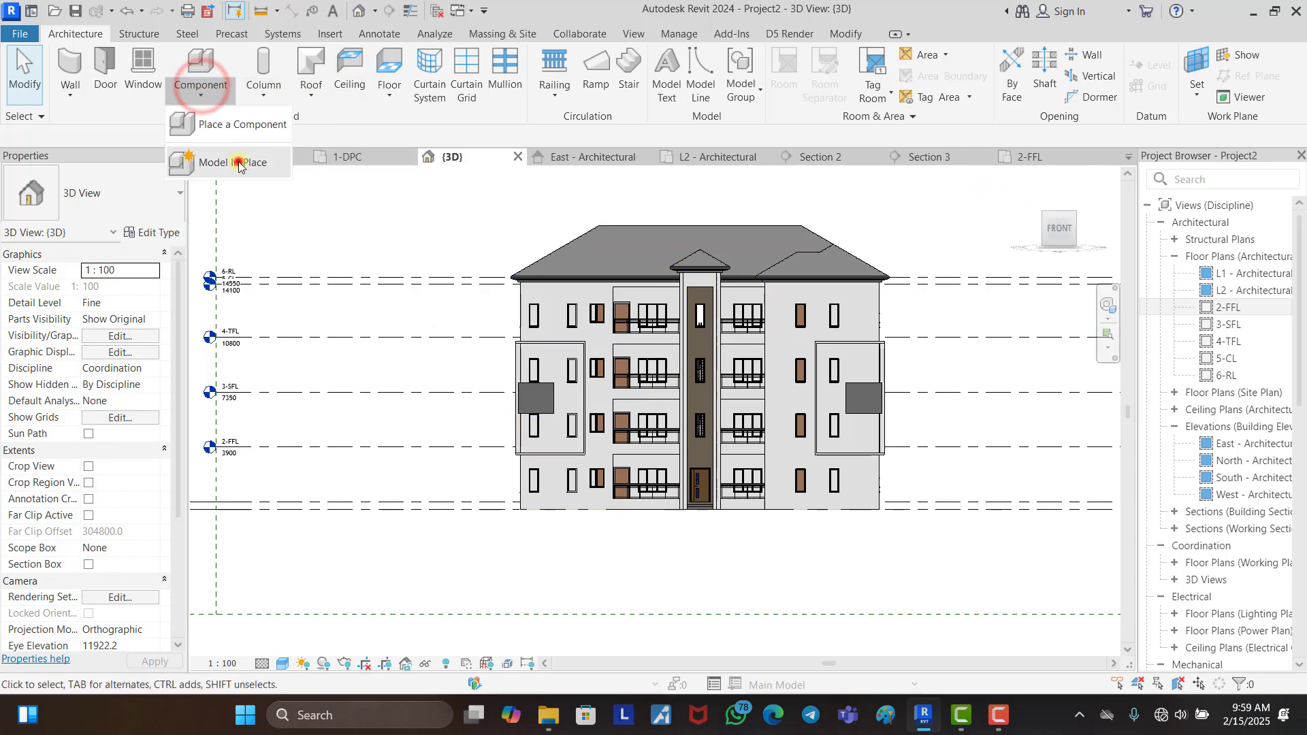
left_click(234, 161)
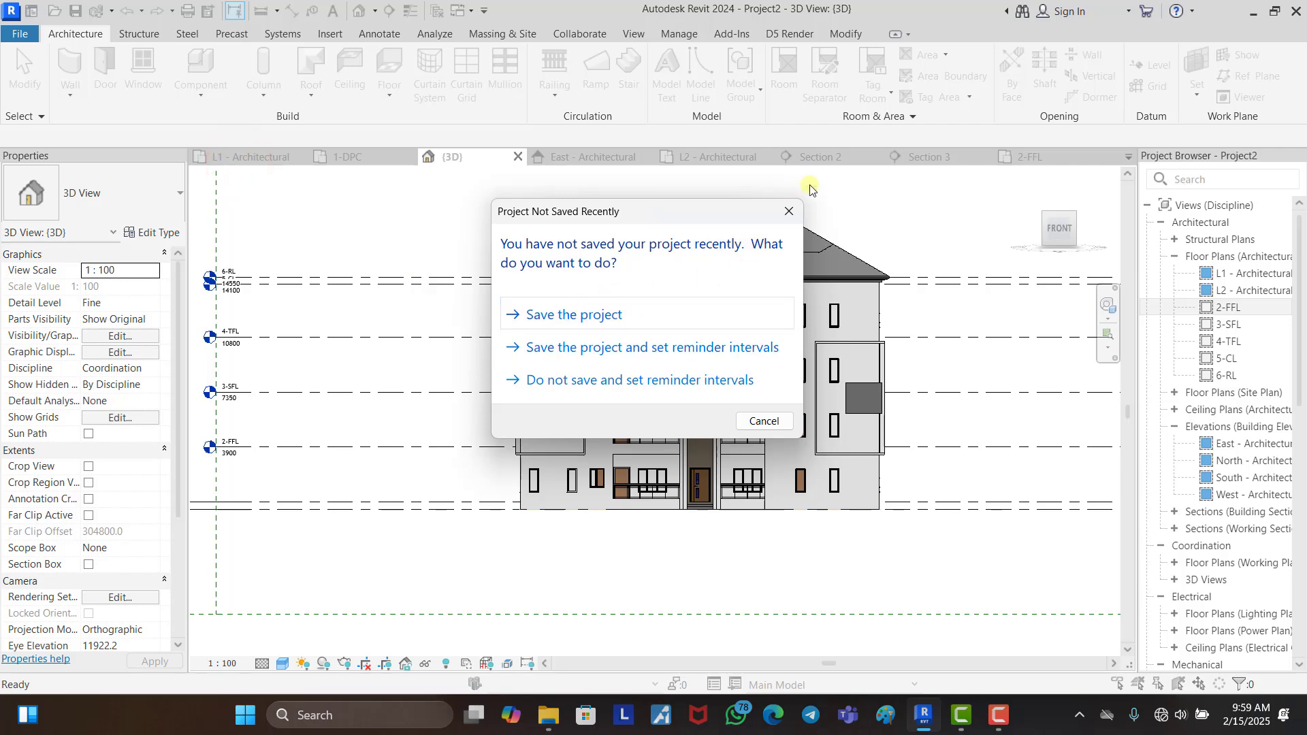
left_click(782, 214)
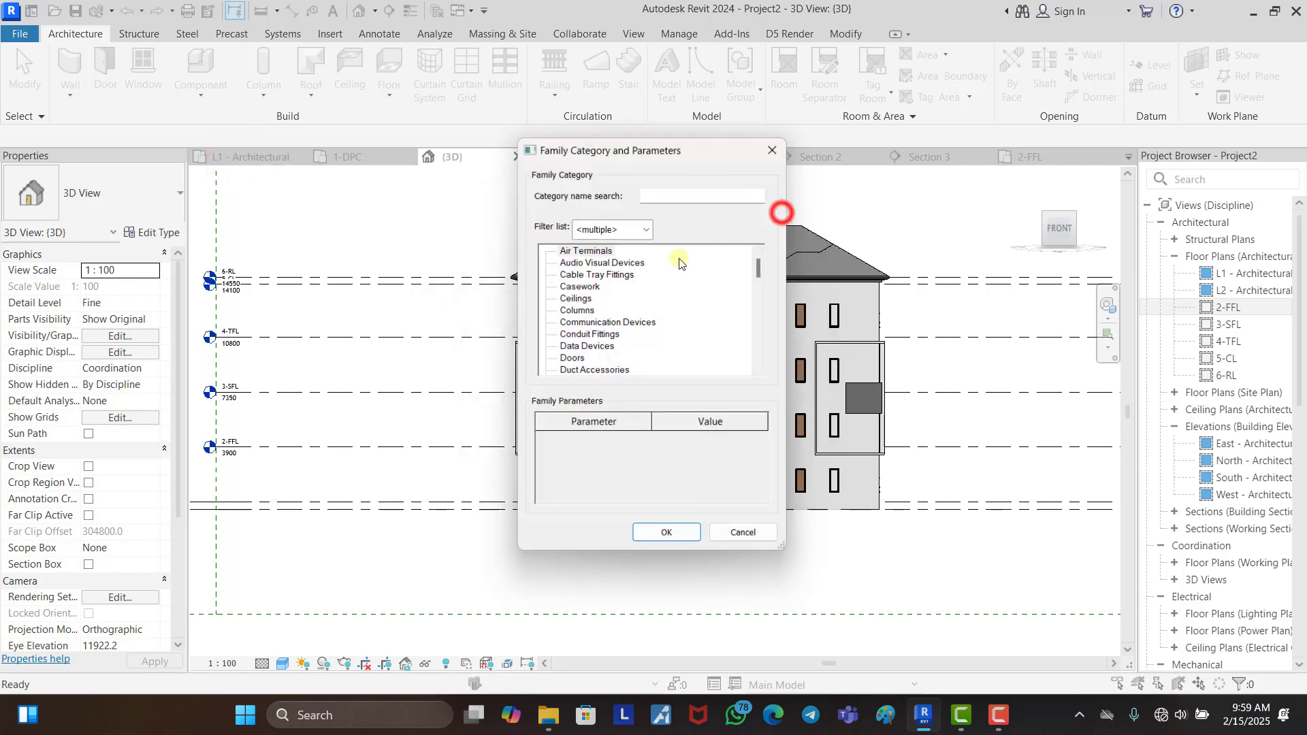
double_click(580, 285)
left_click(578, 383)
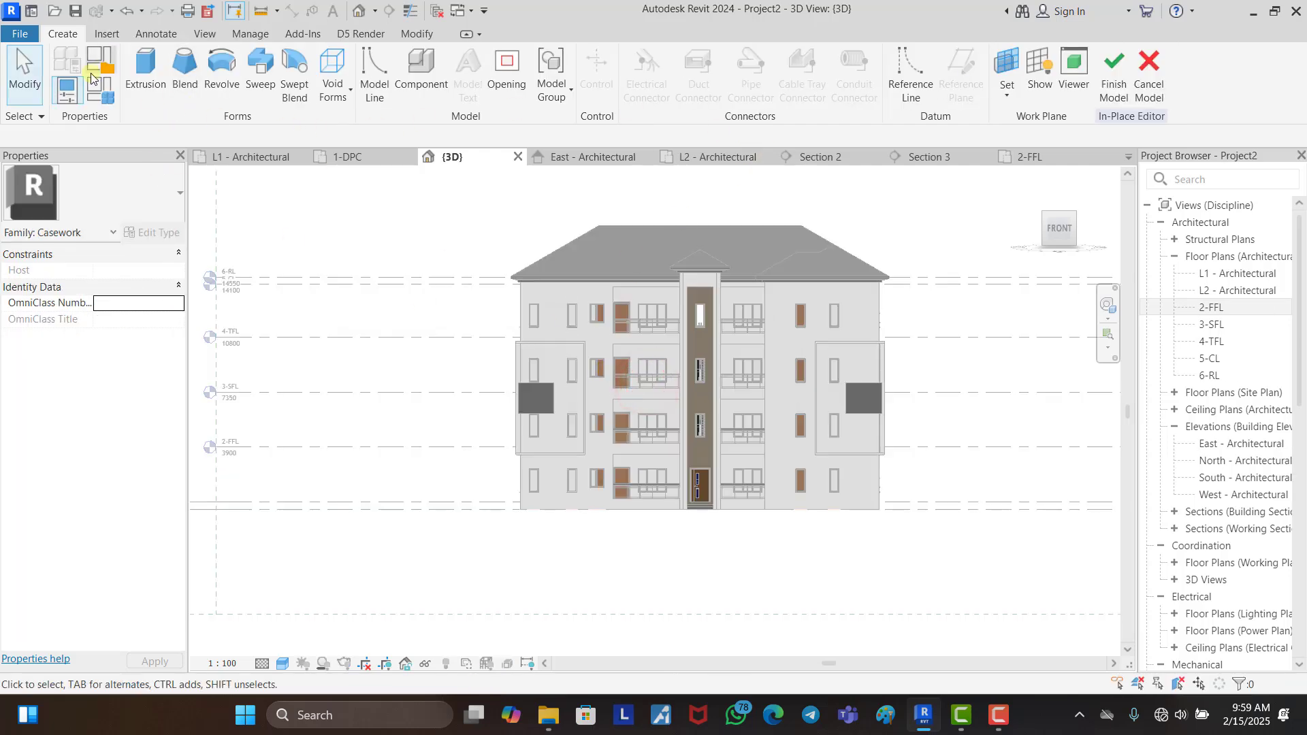
Step: Start an Extrusion and pick the front face of the 225 wall as its work plane
left_click(141, 75)
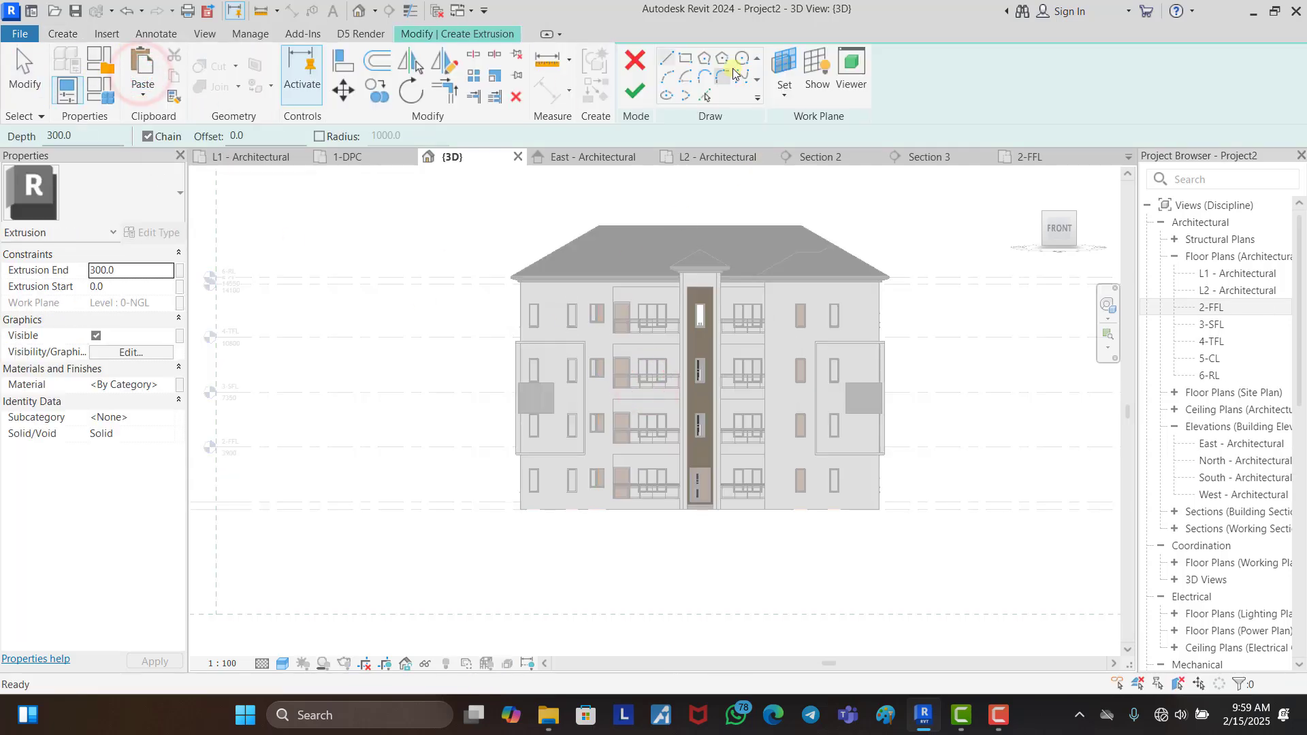
left_click(787, 62)
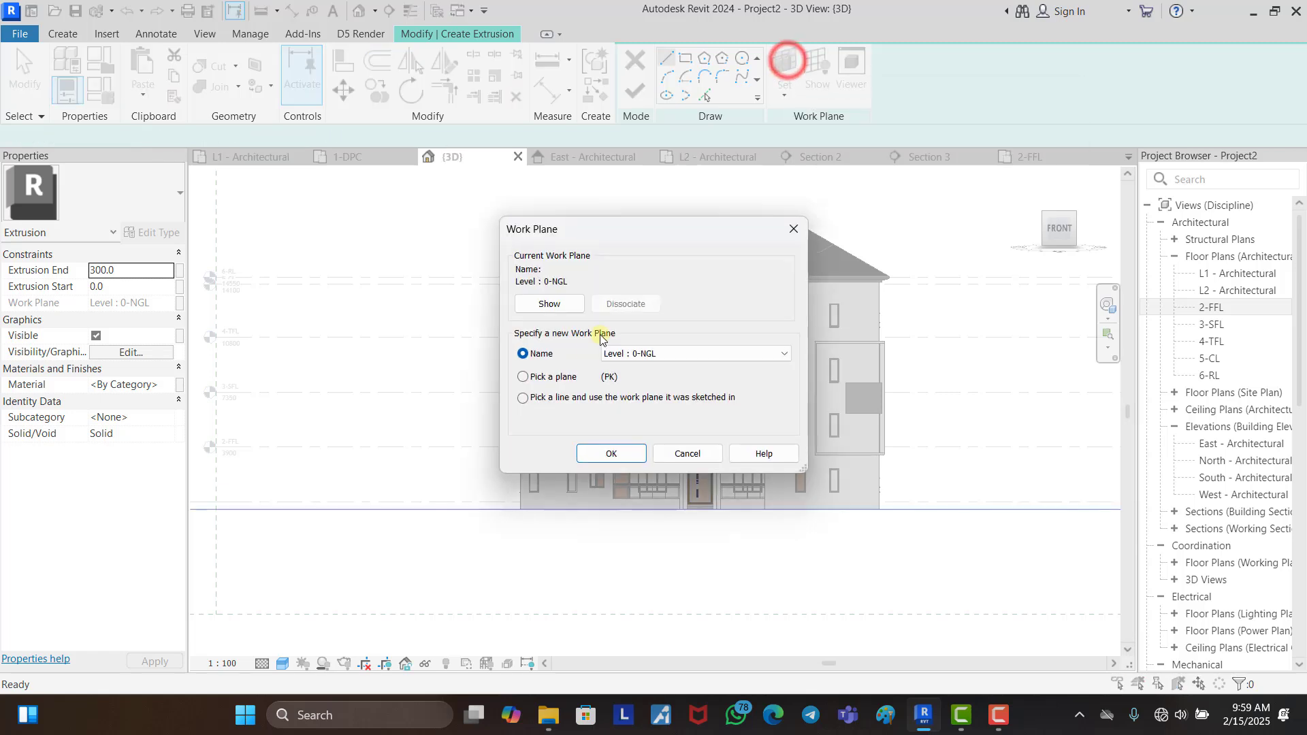
left_click(606, 451)
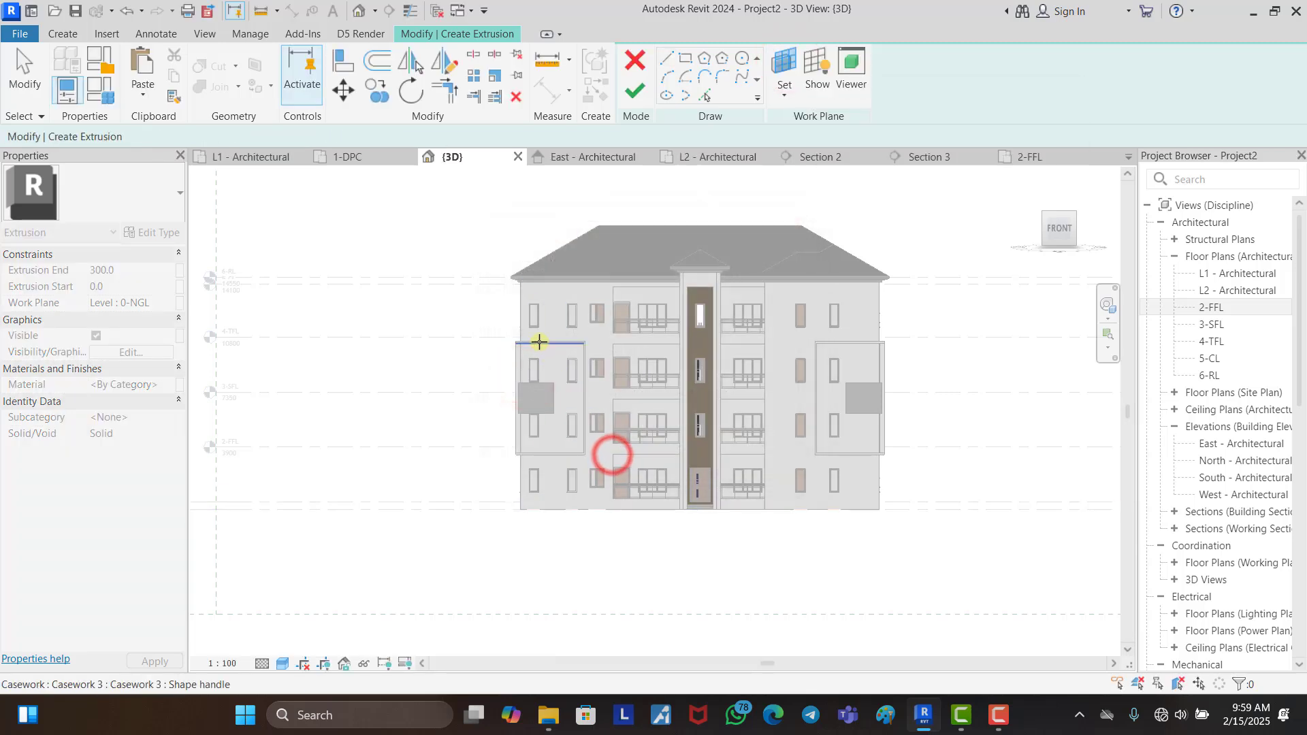
left_click(526, 324)
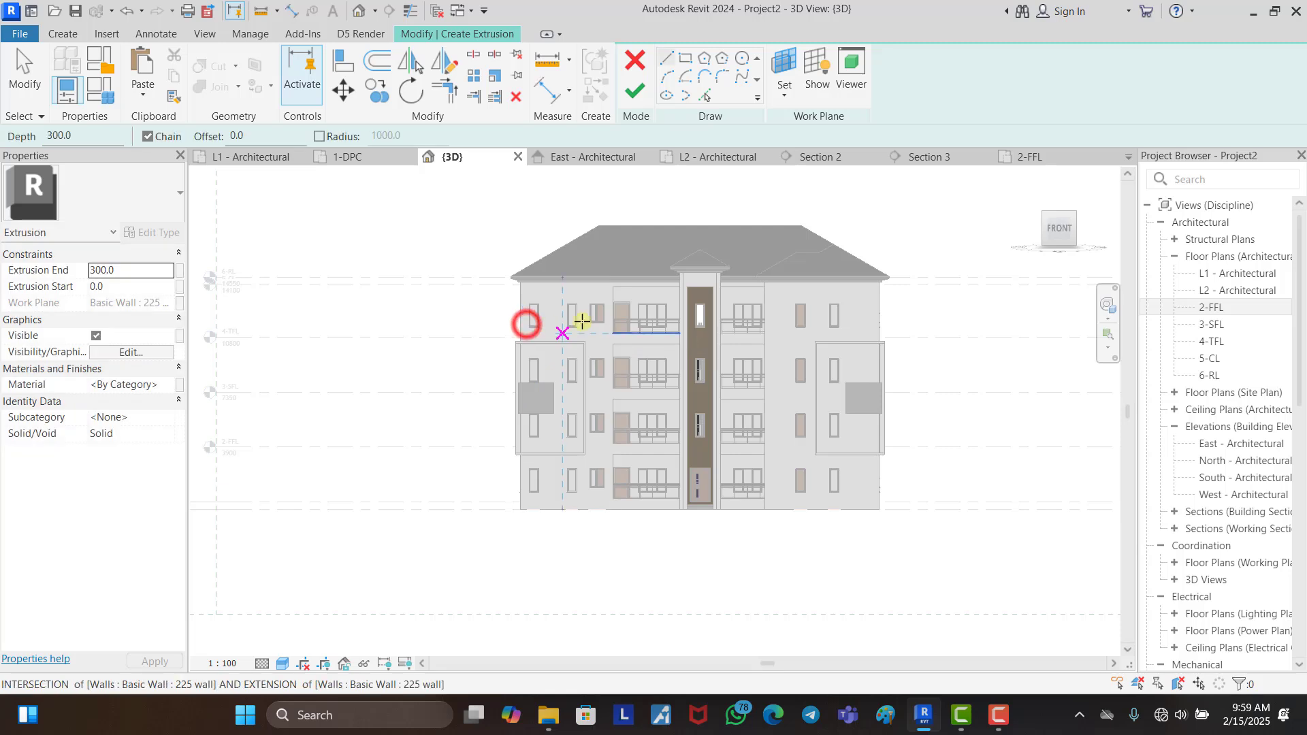
Step: Sketch a 1500 mm high rectangle tracing the opening of the first narrow window on the ground storey's front wall
left_click(686, 59)
scroll(534, 467, "up", 6)
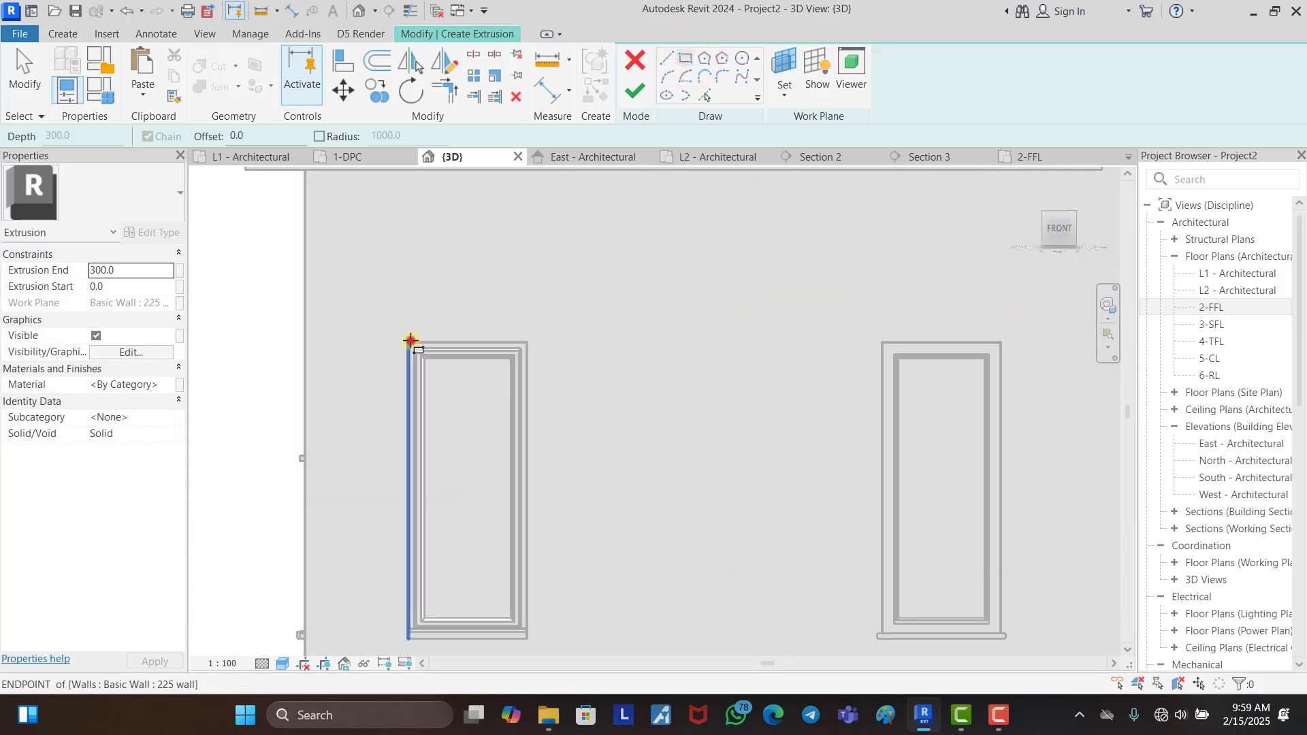
left_click(409, 341)
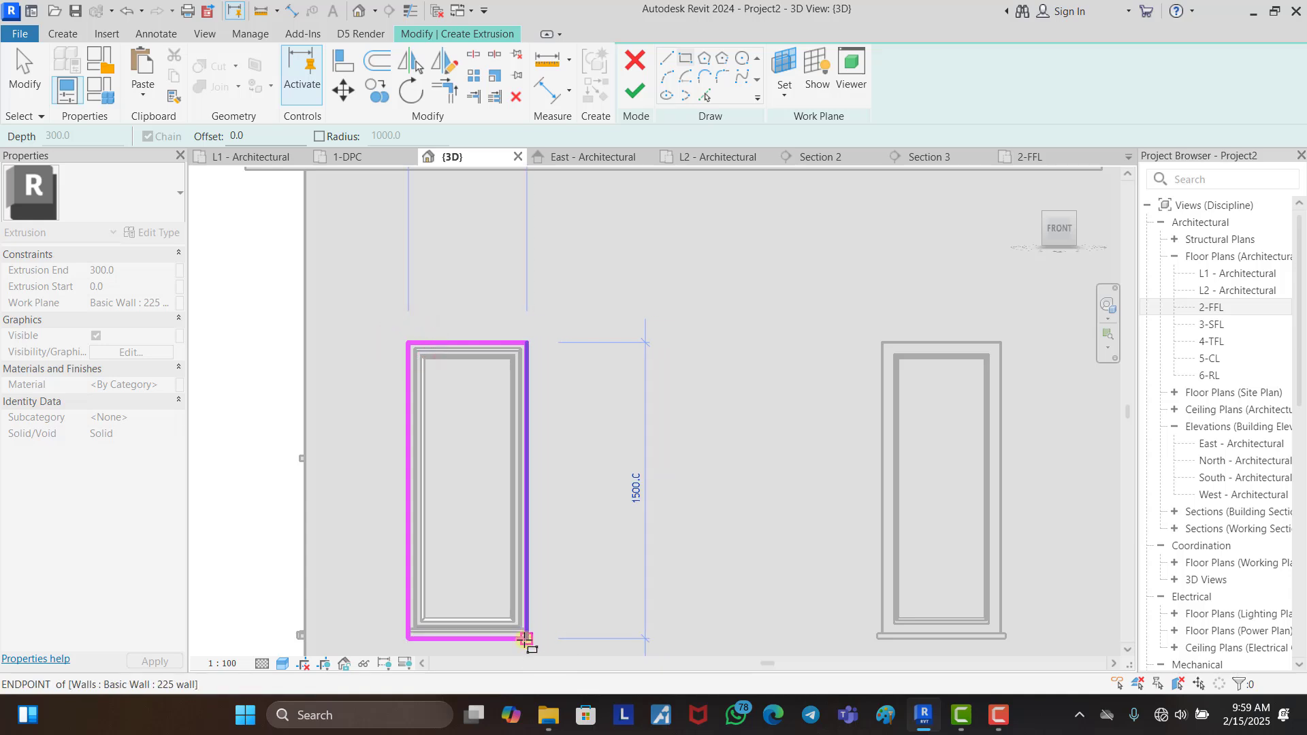
left_click(530, 638)
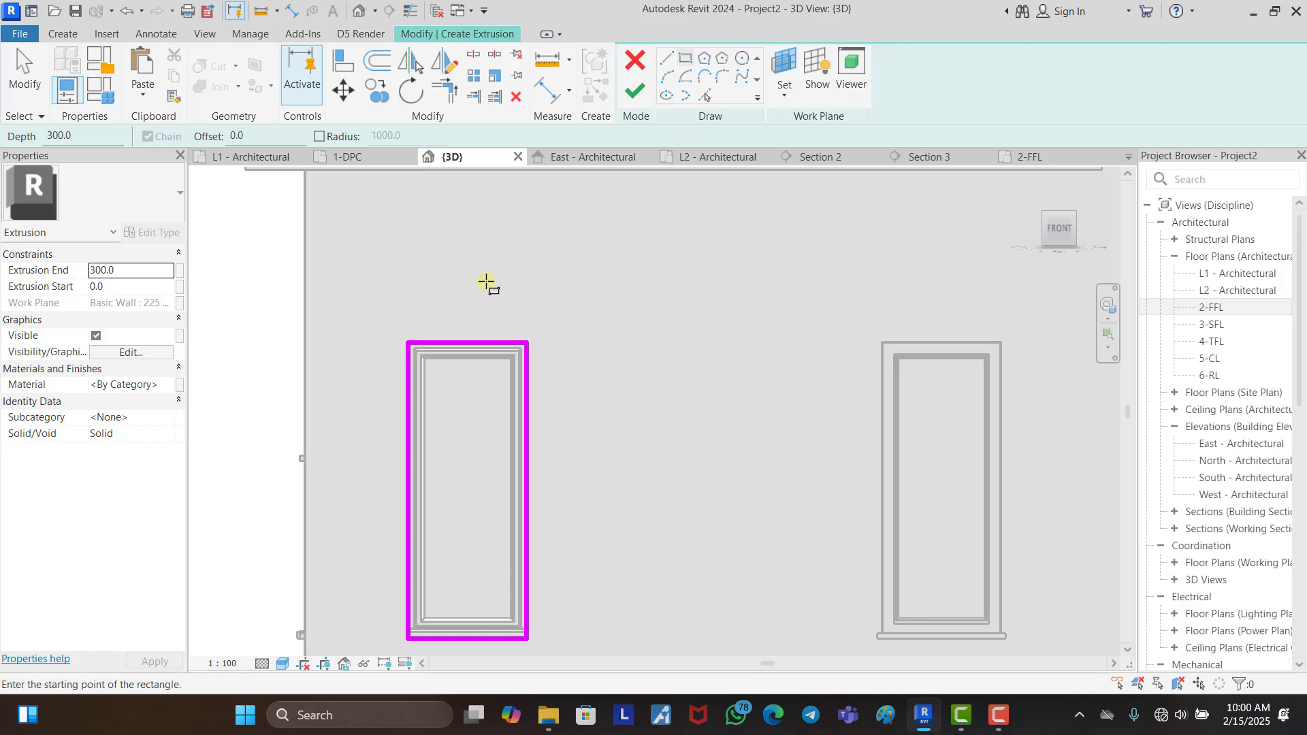
Step: Sketch a second rectangle around the same window opening with a 100 mm outward offset
left_click(683, 61)
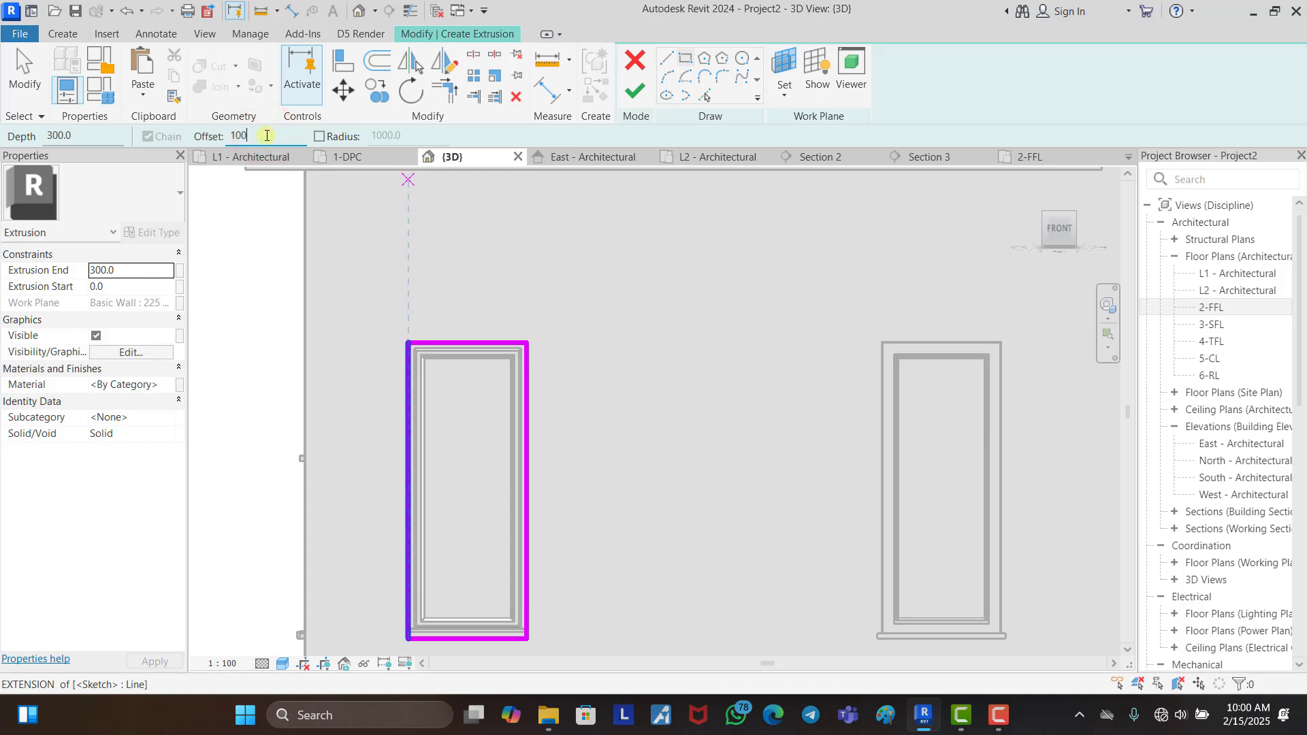
key("Return")
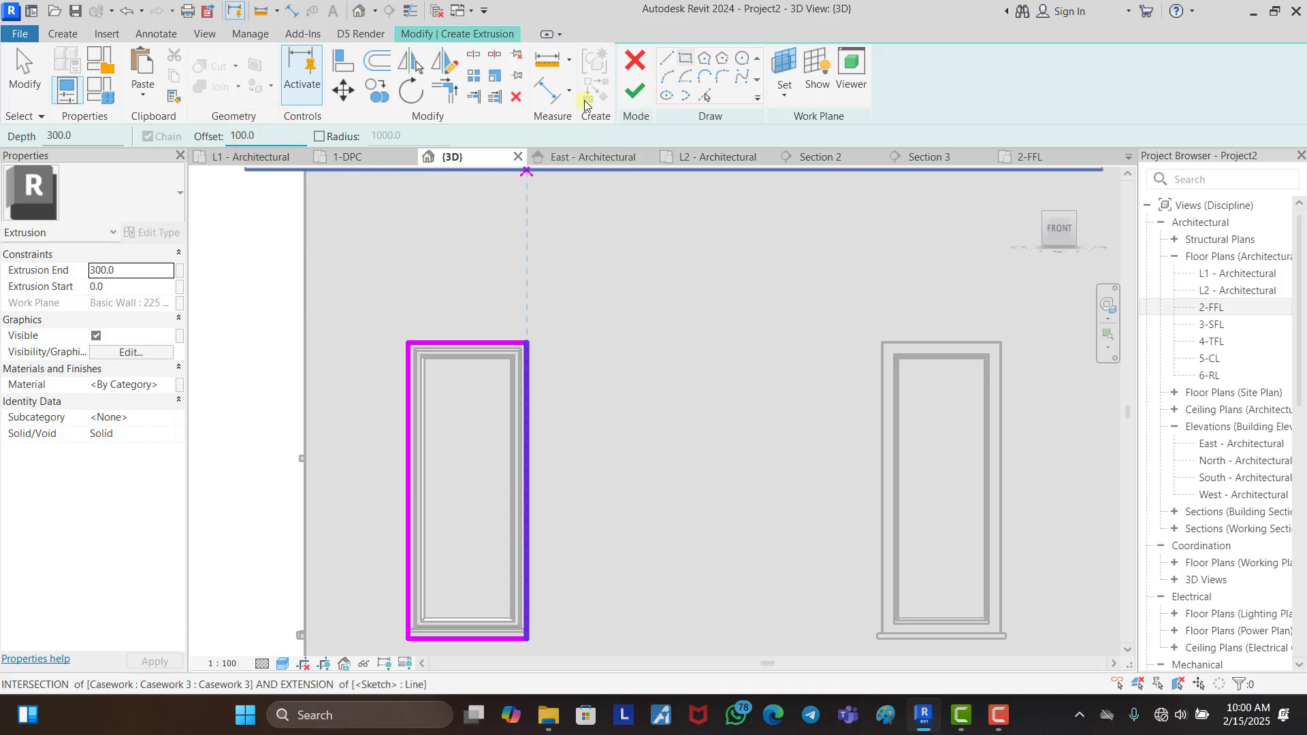
left_click(407, 342)
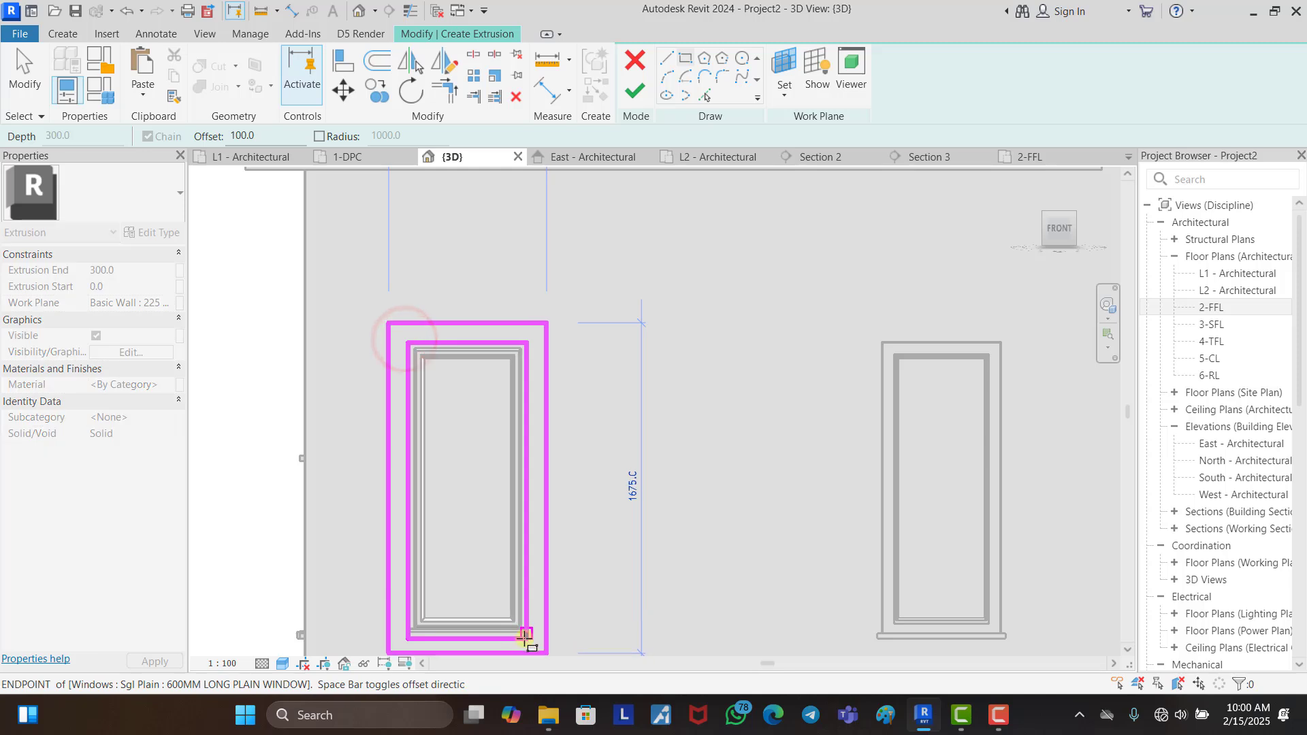
left_click(526, 638)
scroll(522, 637, "down", 2)
key("Escape")
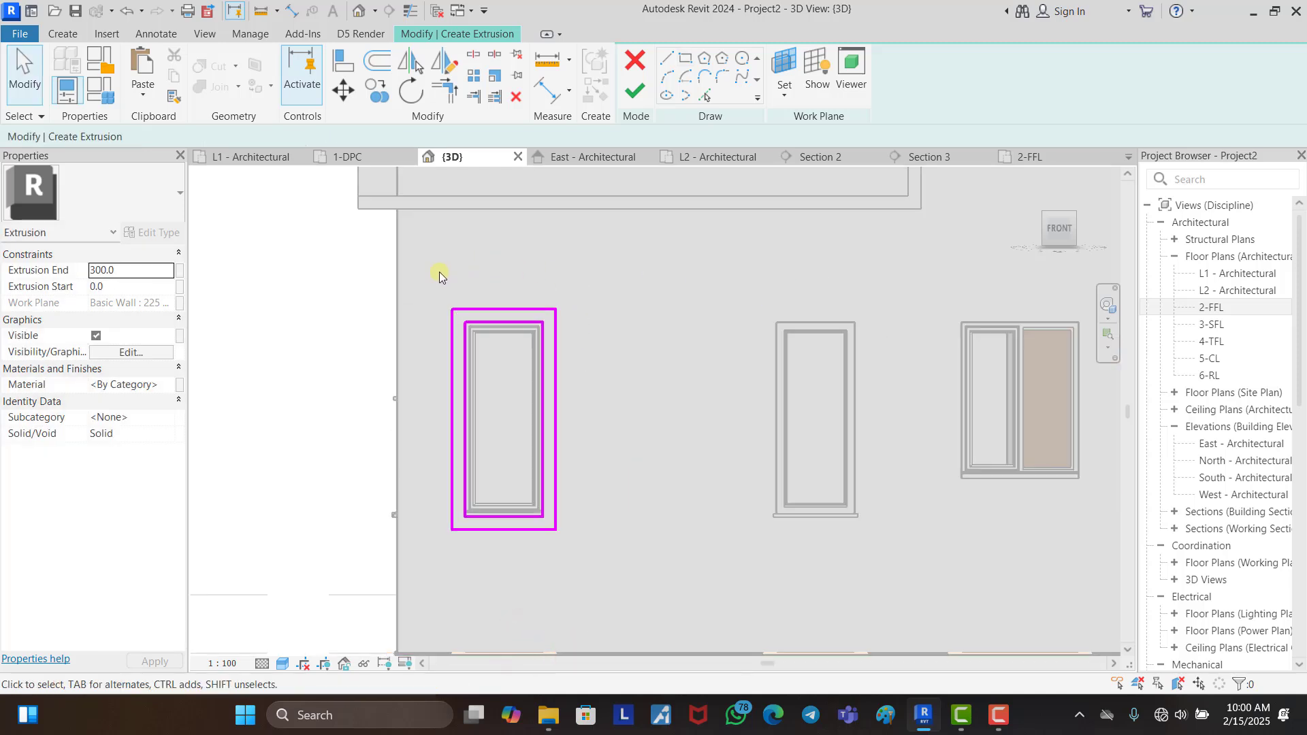
Step: Copy both rectangles onto the neighbouring narrow ground-storey window, aligning them with the corner of its opening
left_click_drag(439, 271, 624, 581)
left_click(385, 92)
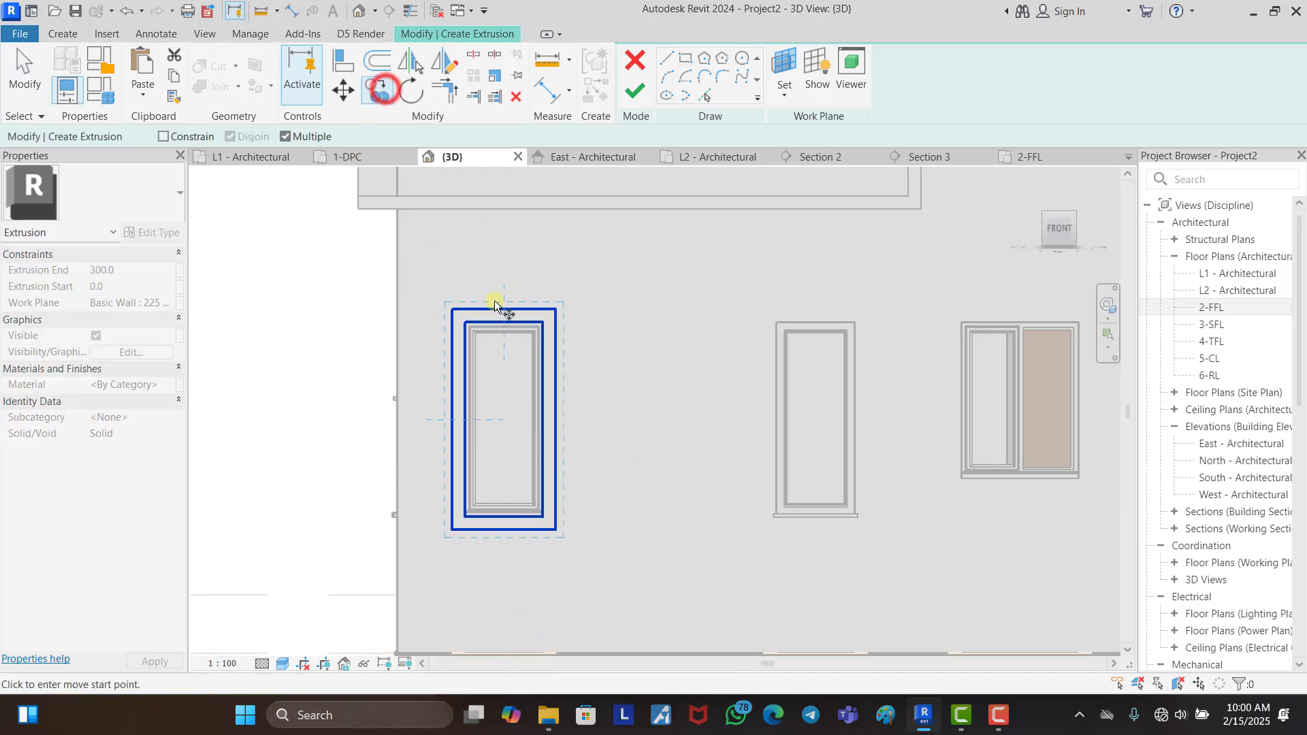
left_click(465, 326)
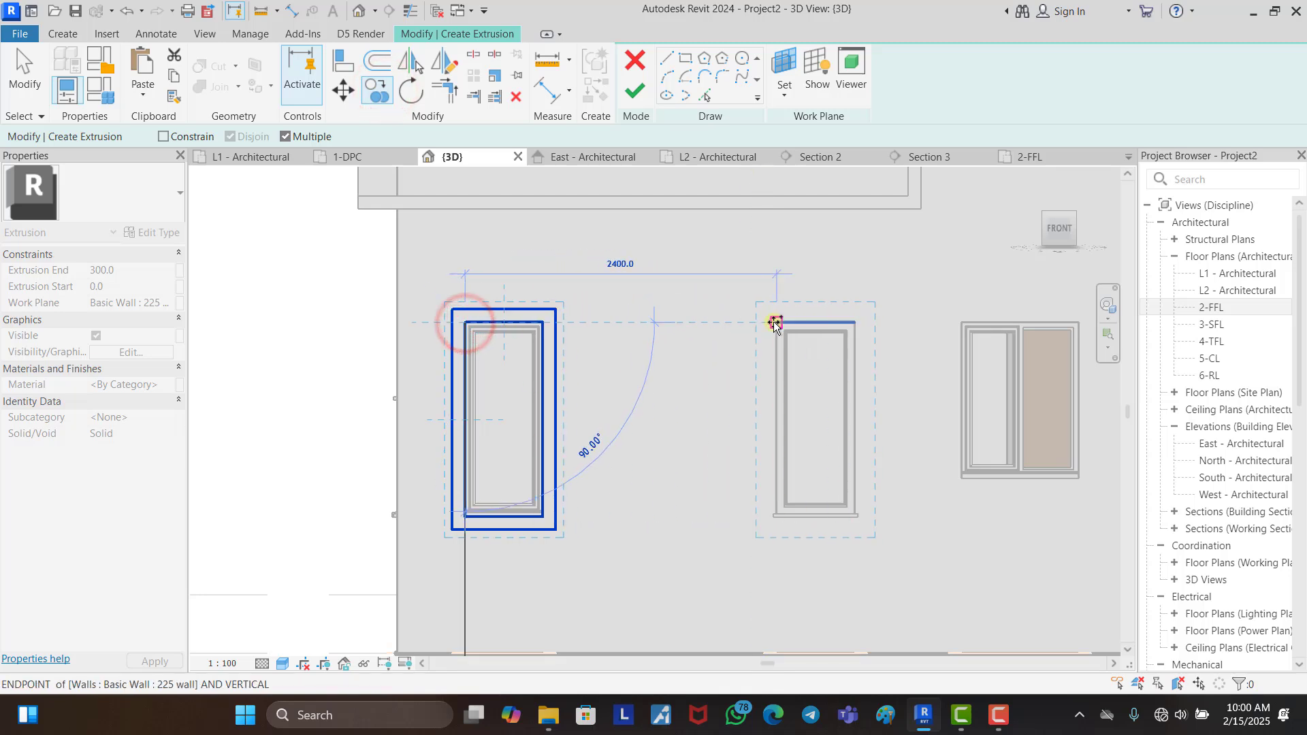
left_click(855, 316)
scroll(331, 327, "down", 2)
scroll(331, 327, "down", 2)
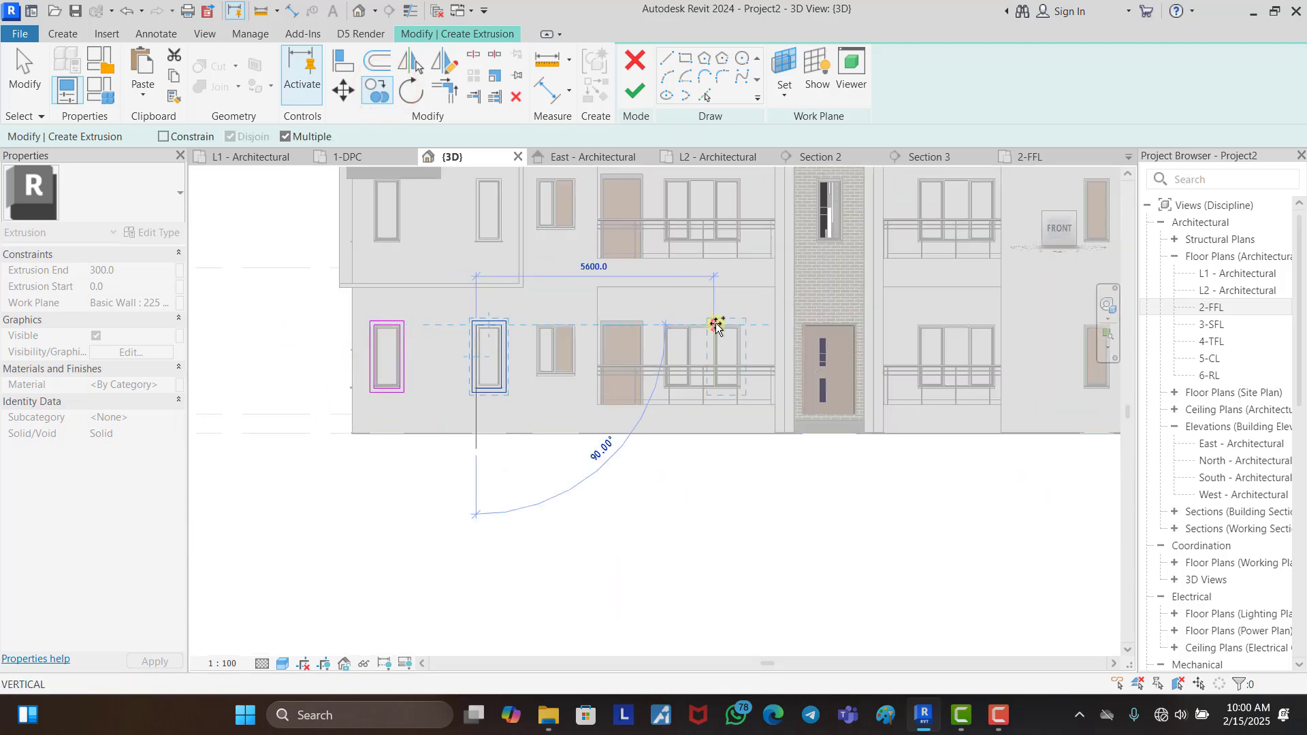
scroll(516, 325, "down", 2)
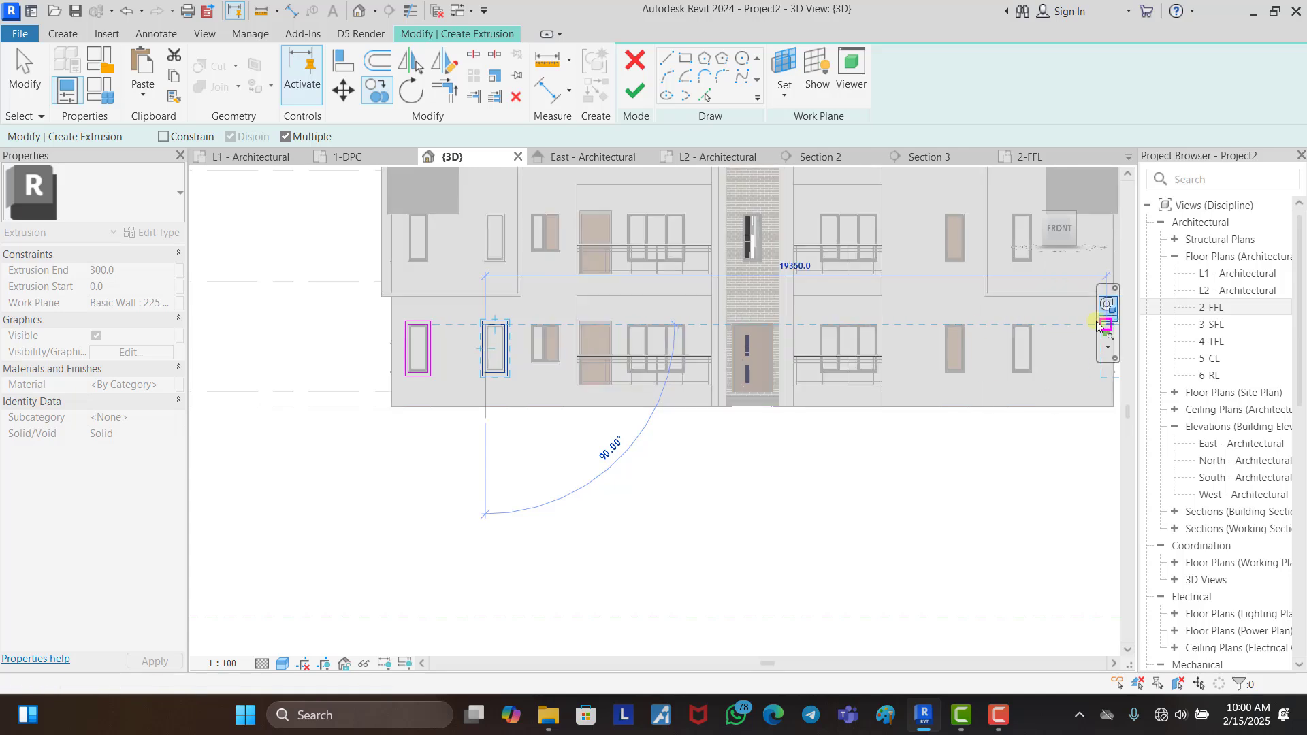
key("Escape")
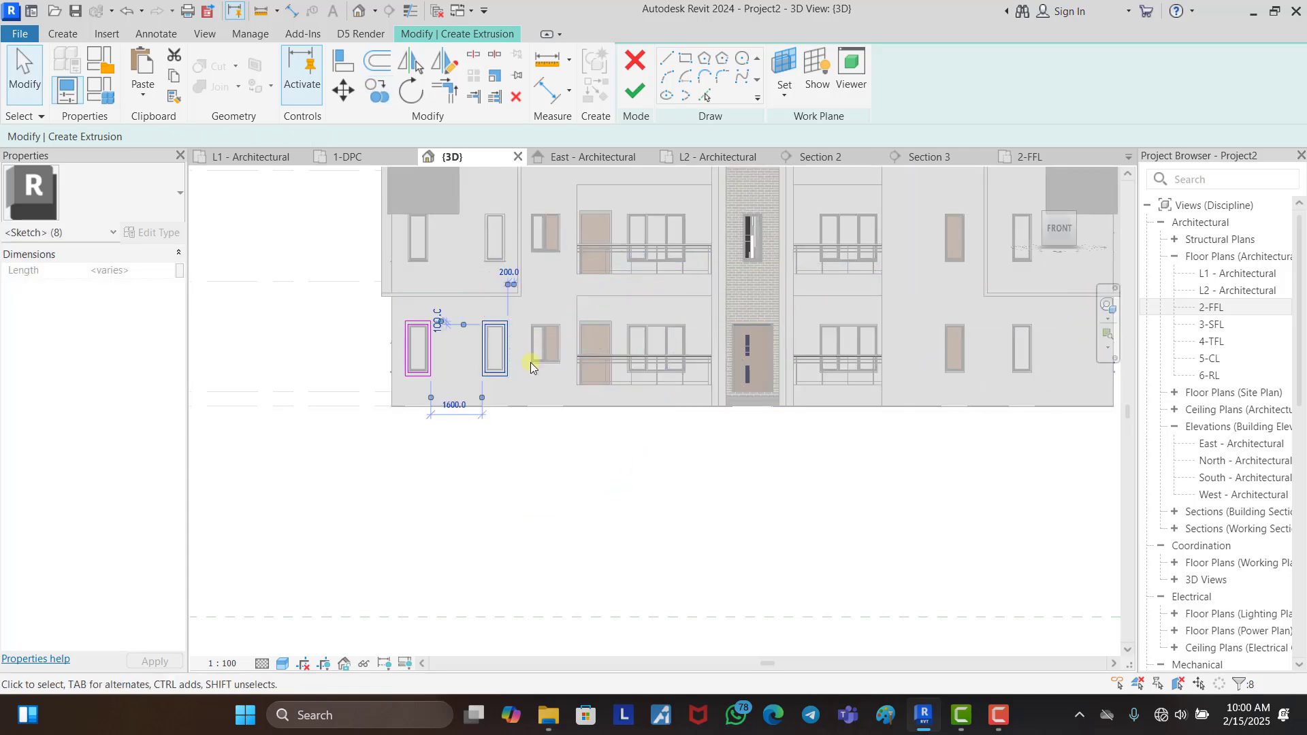
Step: Copy the double-rectangle outline from the second narrow window to the upper corner of the adjacent wider ground-storey window
scroll(531, 382, "down", 1)
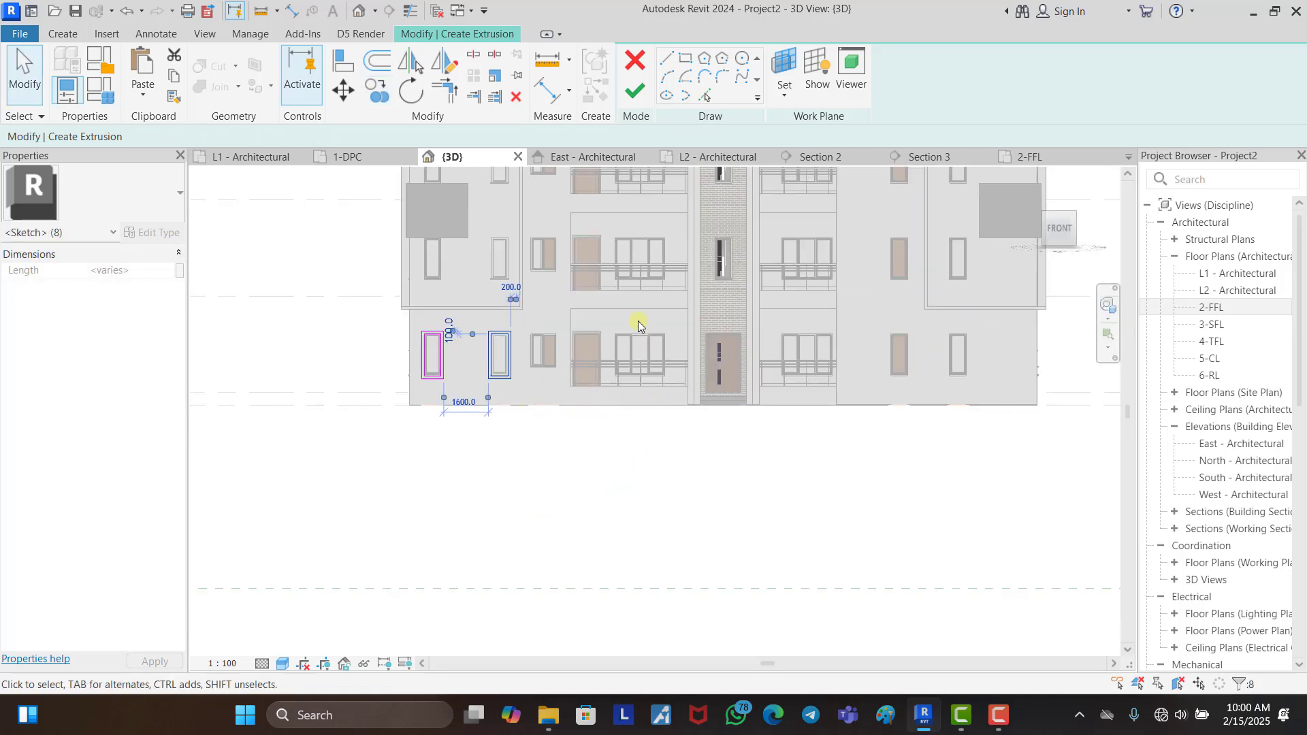
scroll(508, 320, "up", 5)
left_click(377, 98)
scroll(454, 348, "up", 2)
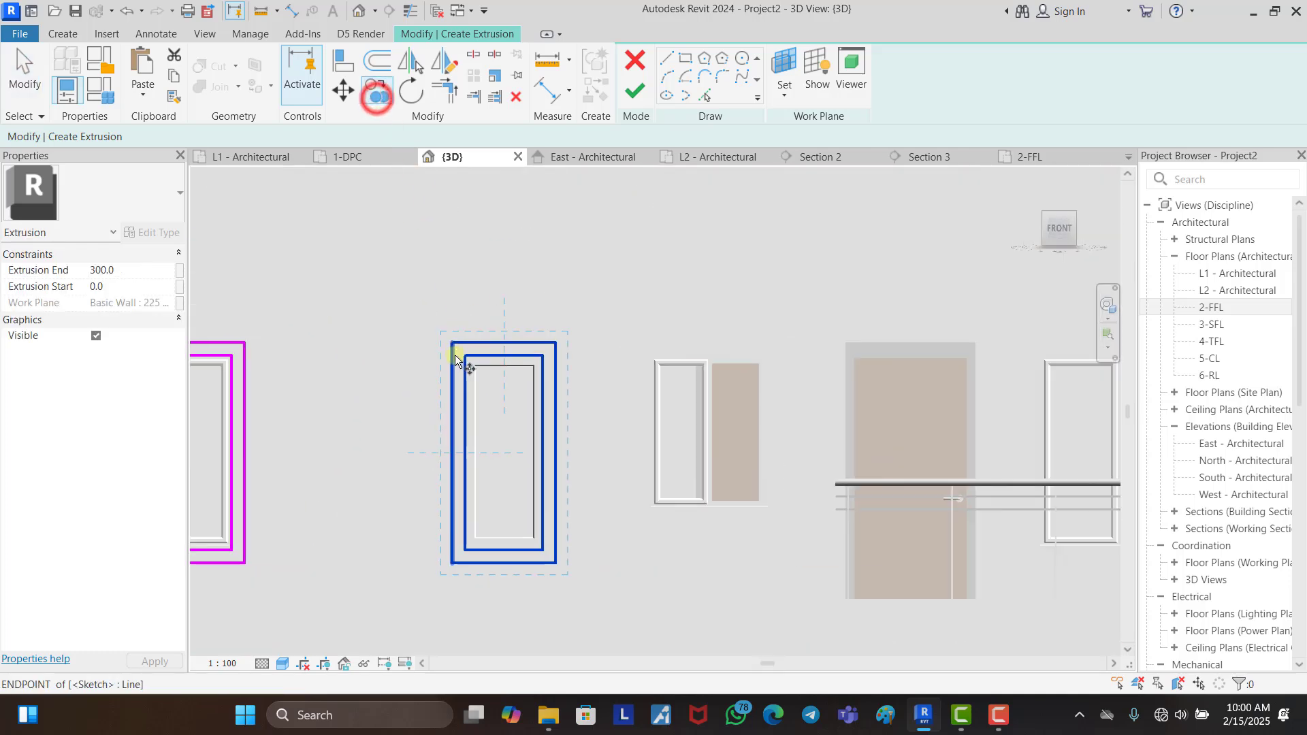
left_click(466, 358)
left_click(650, 354)
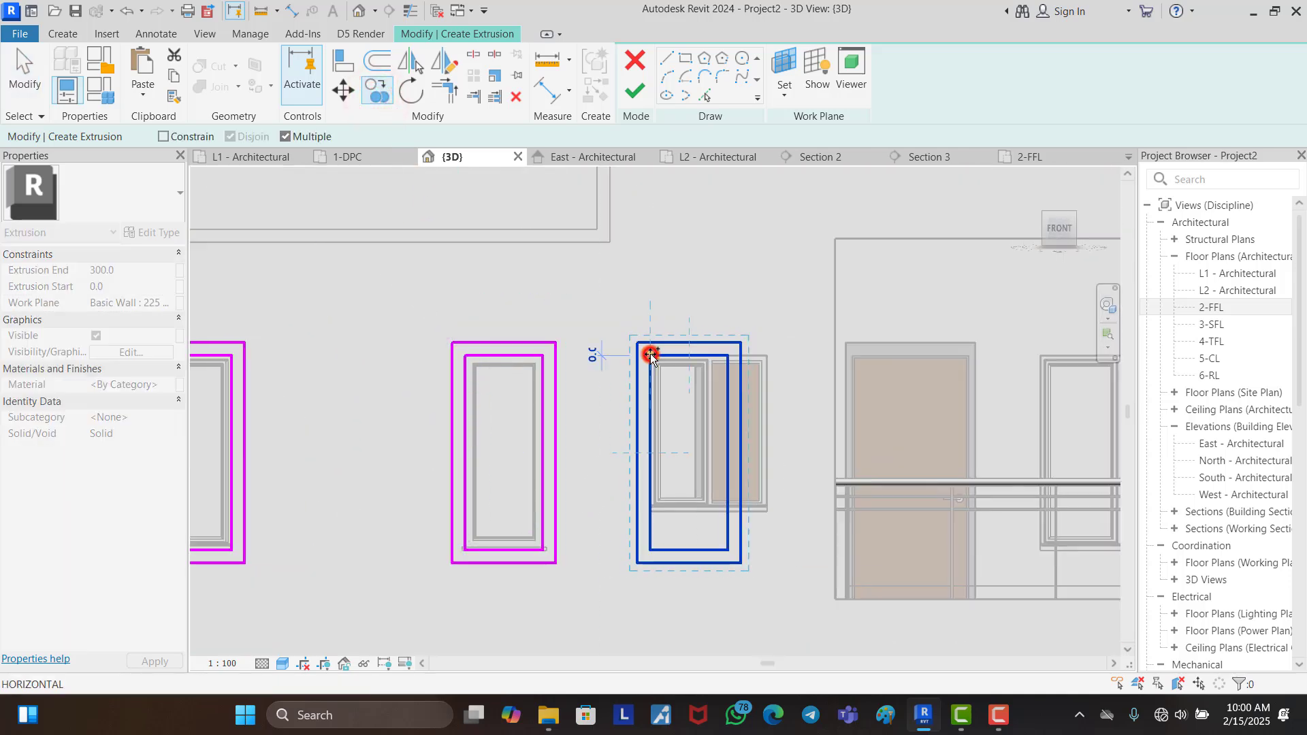
key("Escape")
Step: Stretch the third outline's side and bottom edges to fit the wider, shorter window opening
mouse_move(775, 405)
left_mouse_down()
mouse_move(721, 428)
mouse_move(762, 409)
left_mouse_up()
left_click(731, 532)
left_click_drag(728, 535, 717, 565)
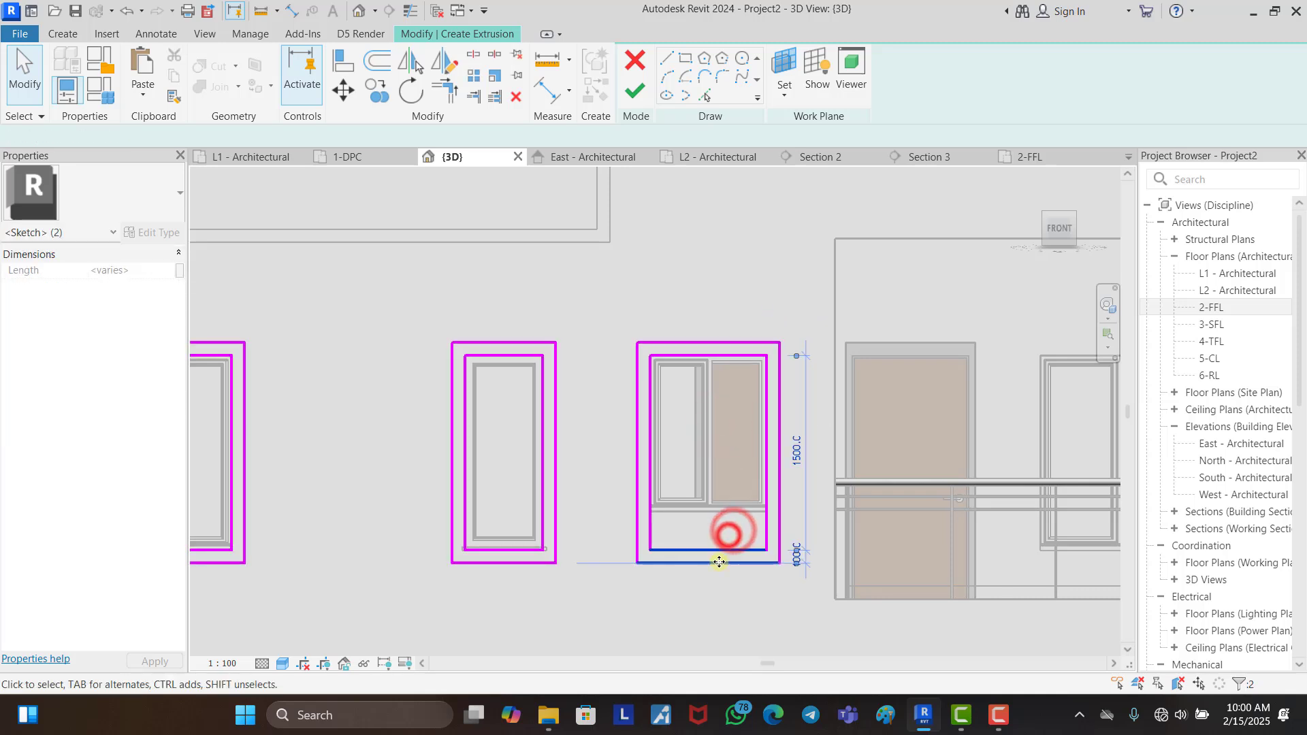
left_click(787, 621)
left_click(755, 291)
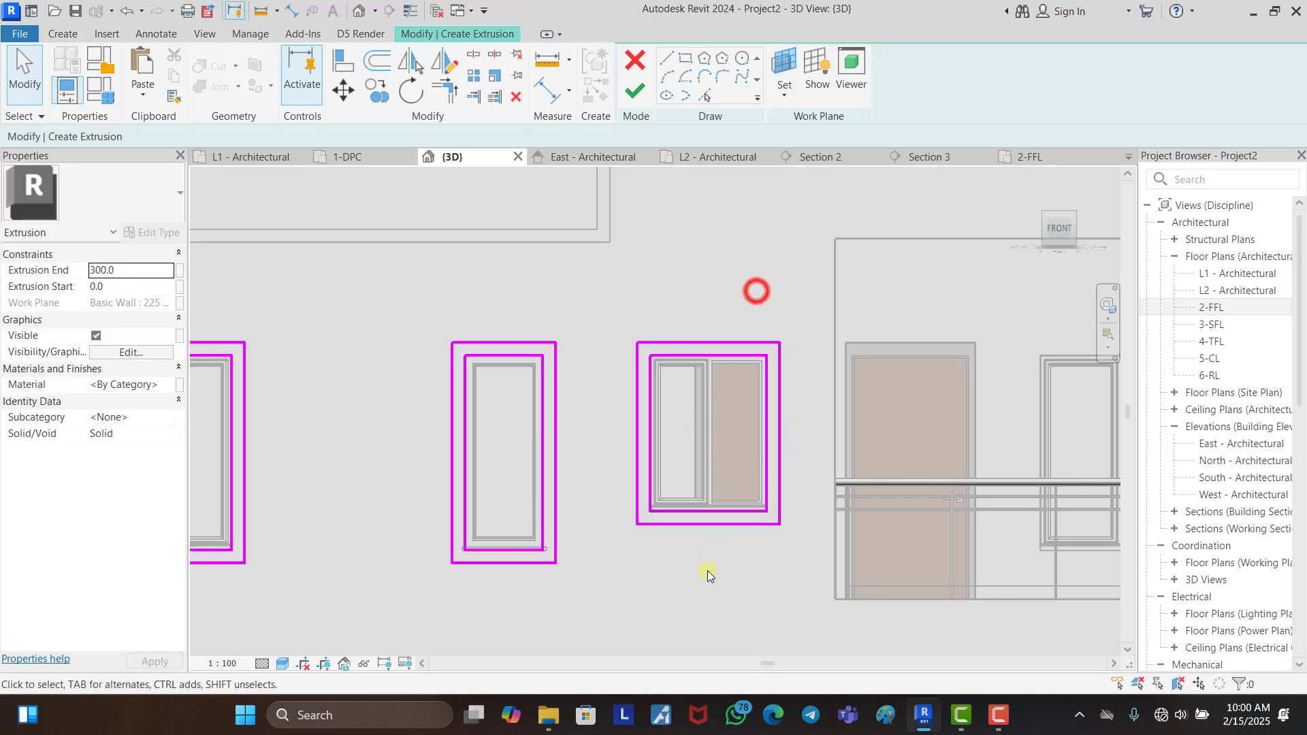
Step: Finish the sketch to extrude the three ground-storey window surrounds
scroll(681, 551, "down", 3)
scroll(606, 505, "down", 2)
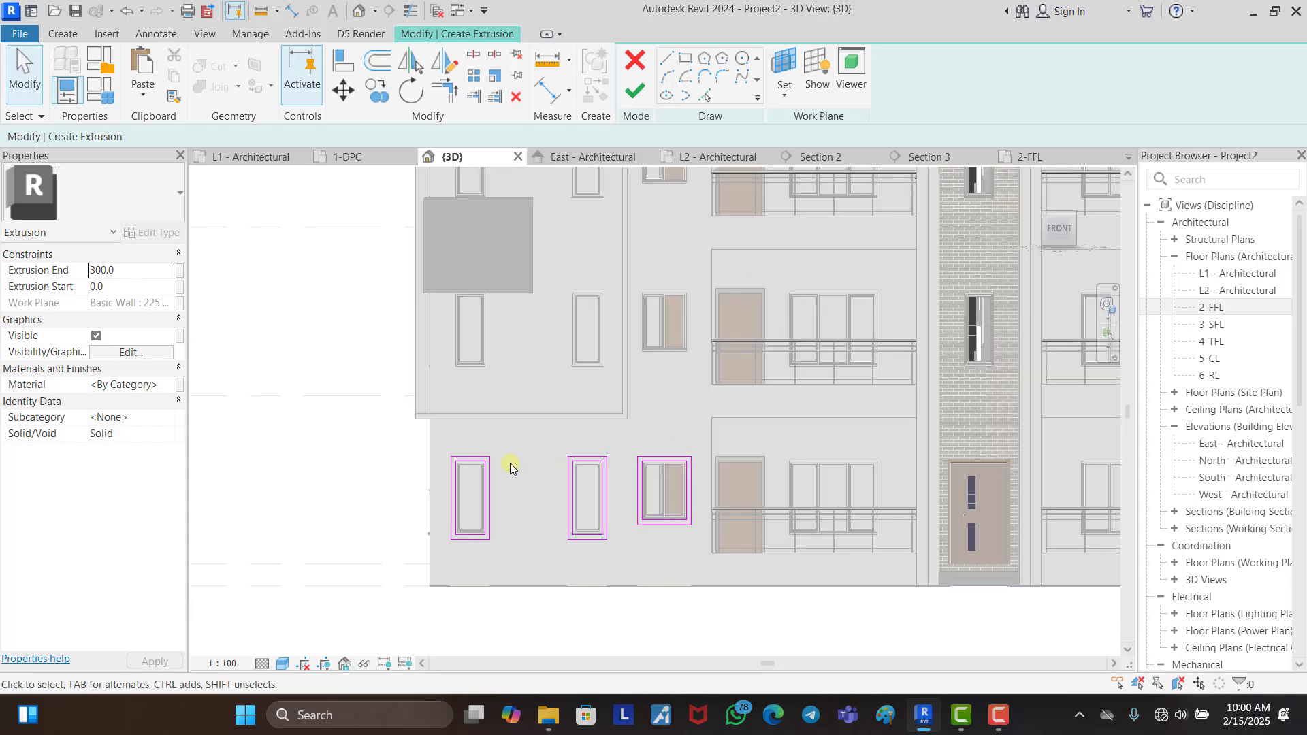
scroll(509, 463, "down", 2)
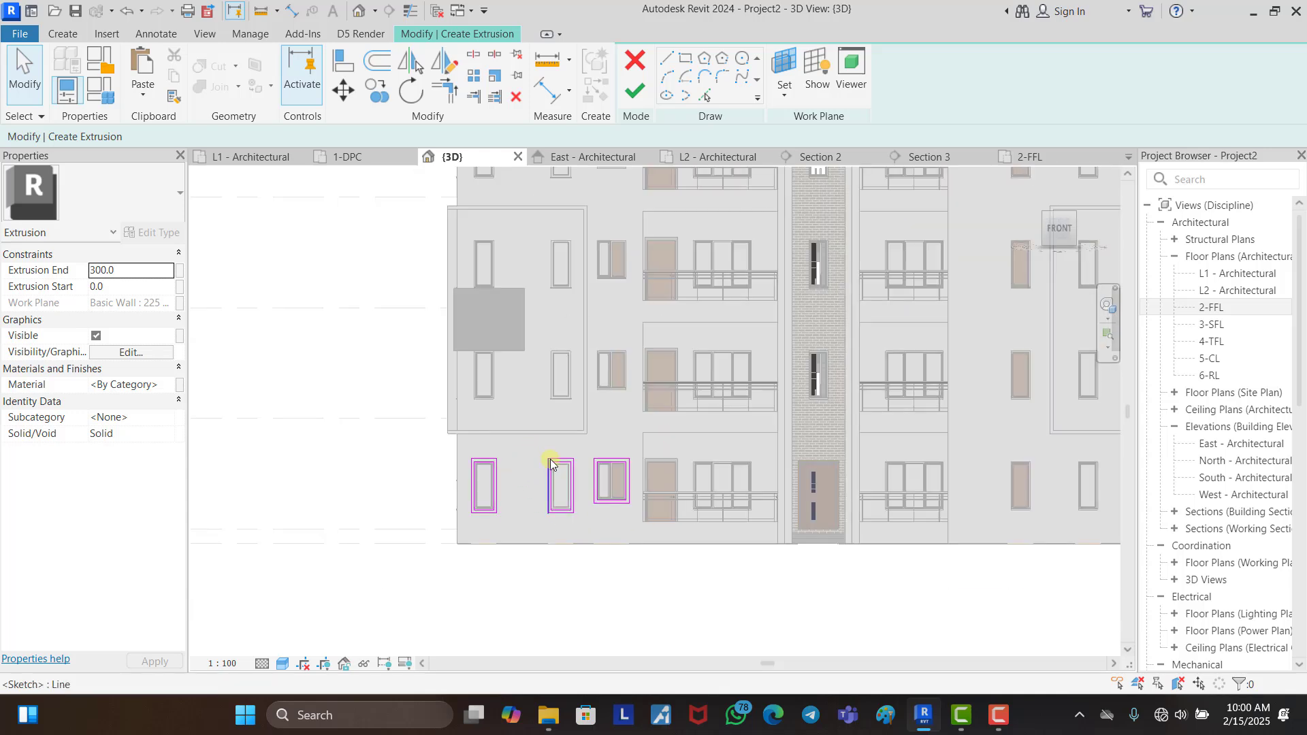
scroll(550, 463, "down", 2)
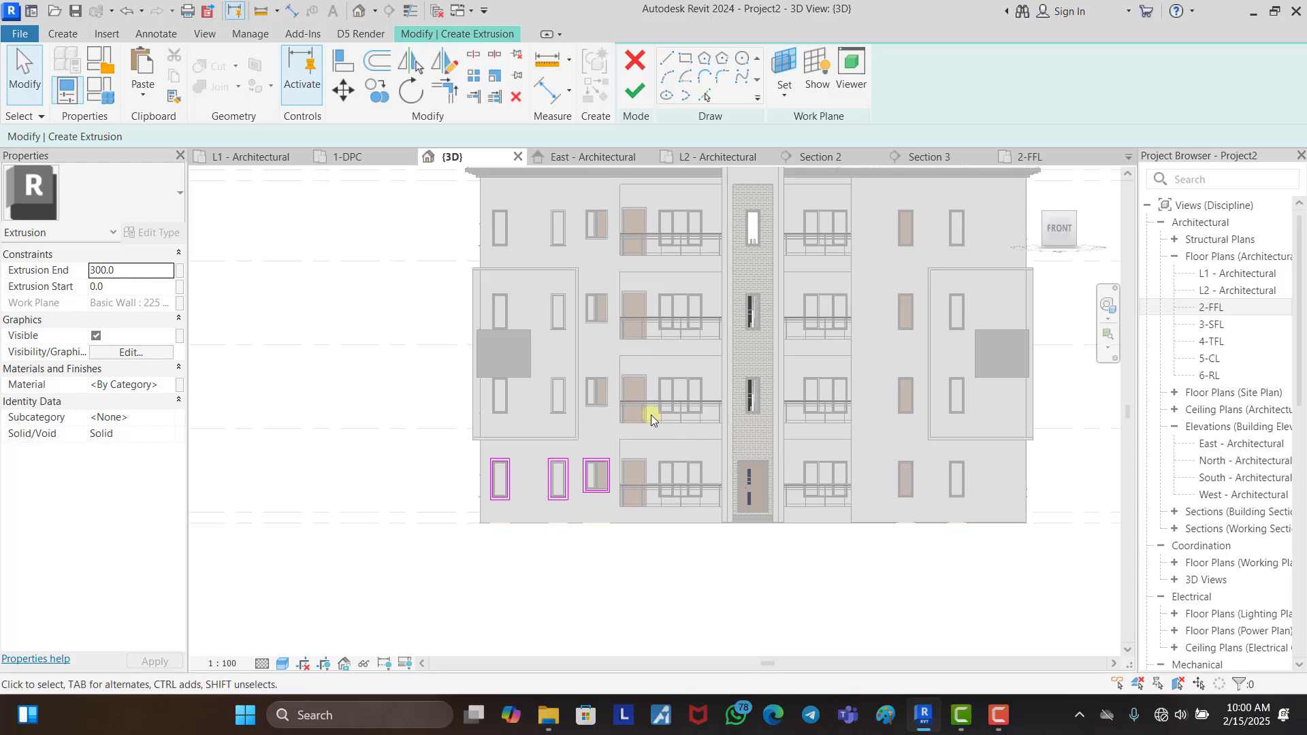
mouse_move(633, 397)
middle_mouse_down("shift")
mouse_move(751, 469)
mouse_move(634, 541)
middle_mouse_up("shift")
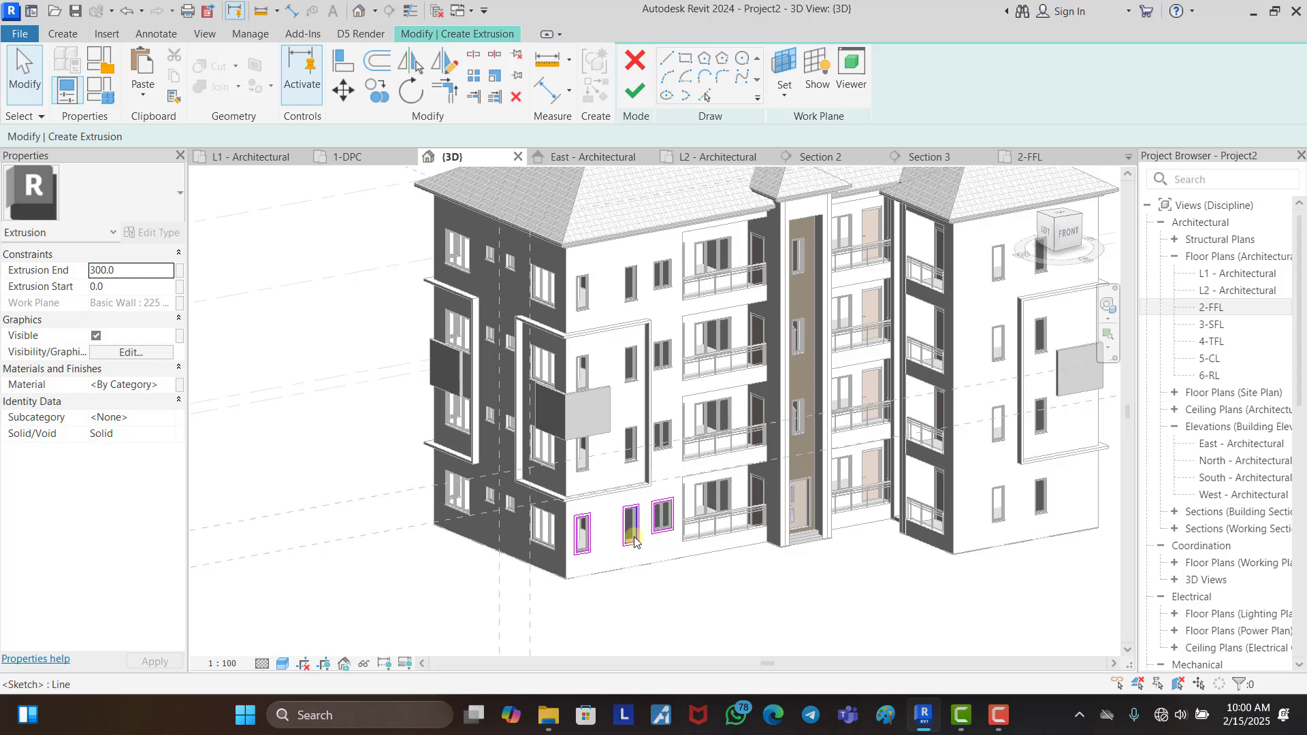
left_click(635, 102)
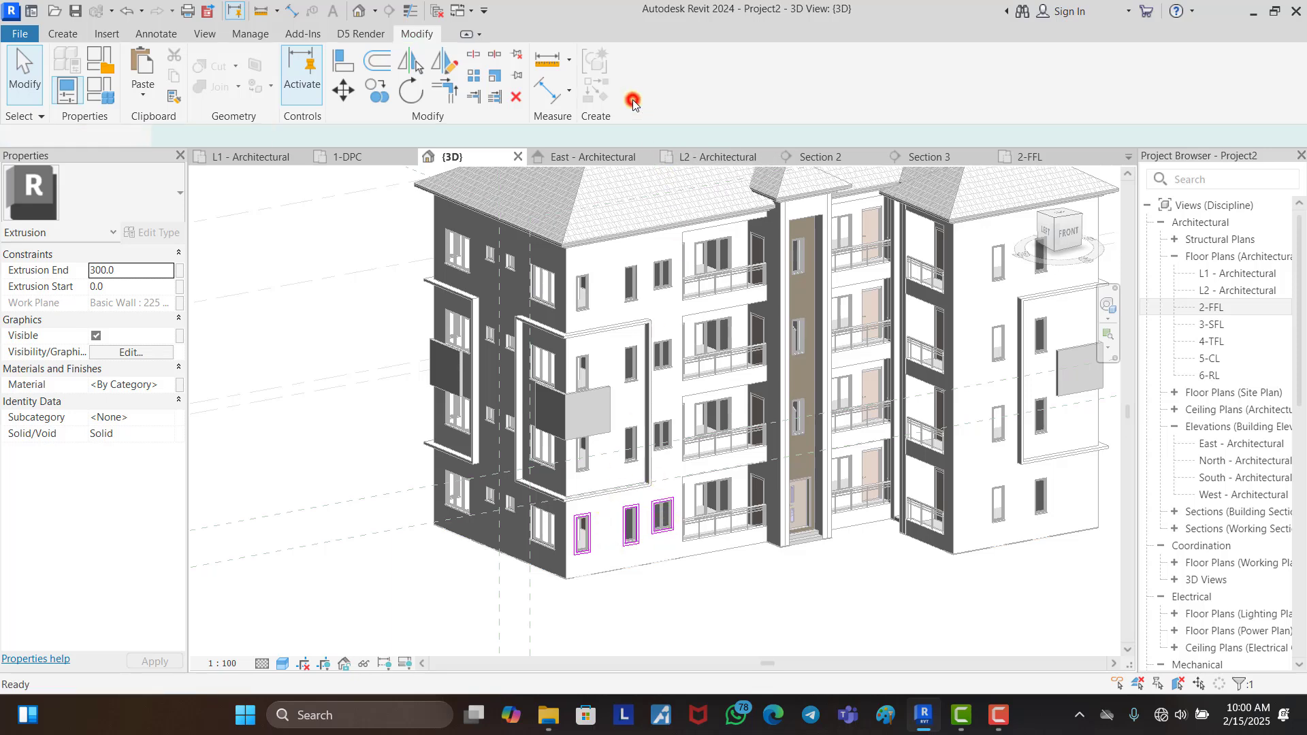
left_click(869, 554)
Step: Set the window surrounds' extrusion end to 100 mm and deselect them
scroll(624, 521, "up", 8)
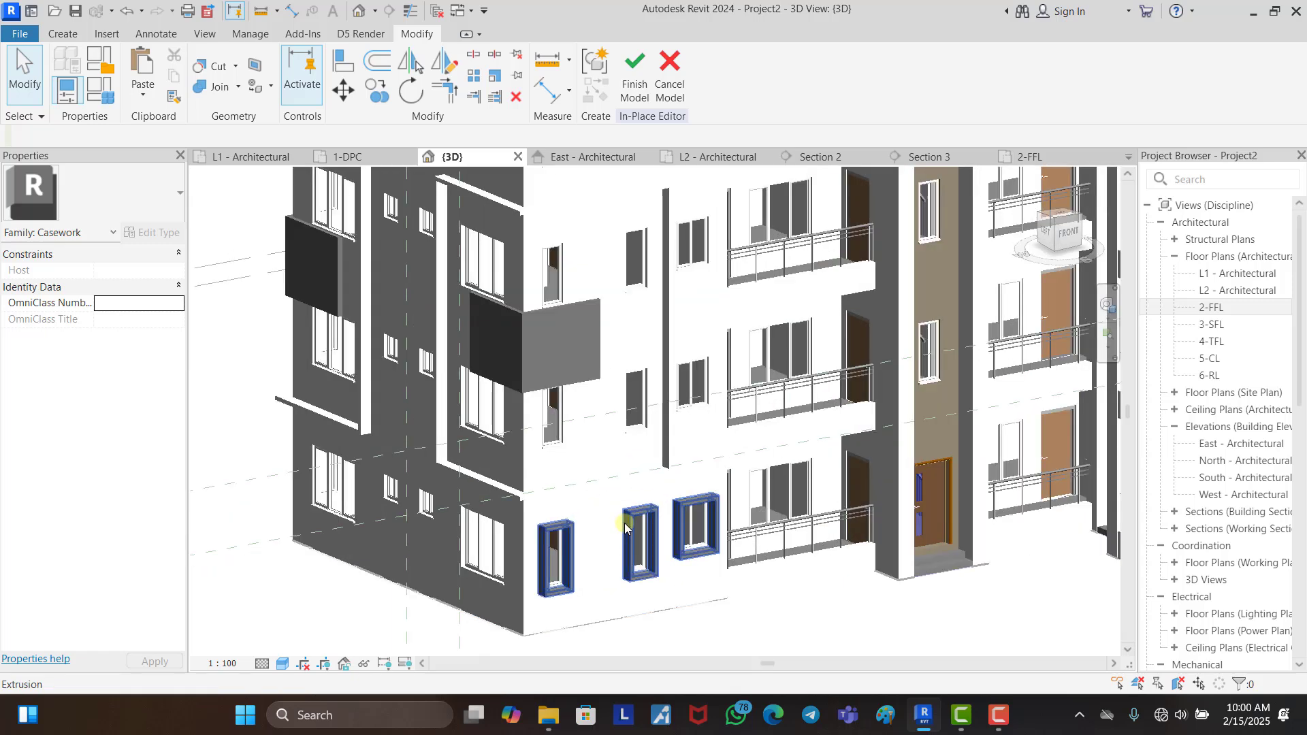
left_click(656, 507)
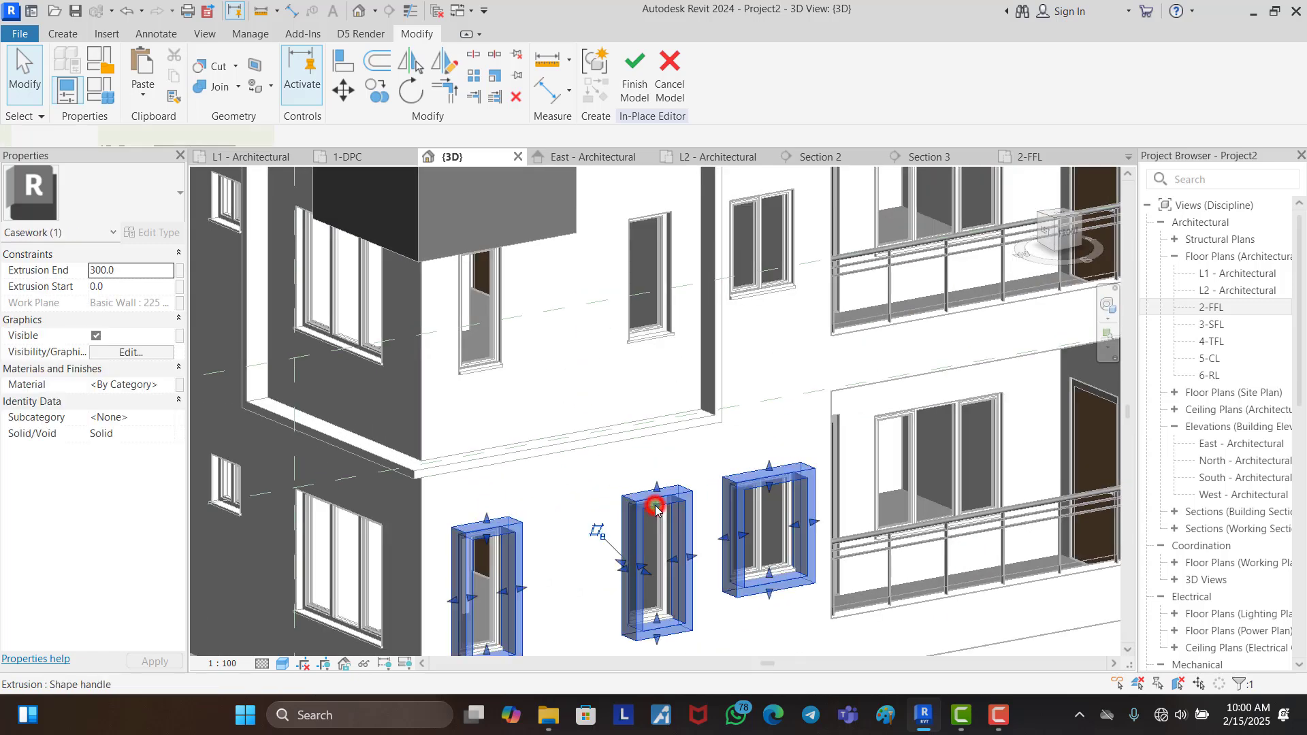
left_click(128, 270)
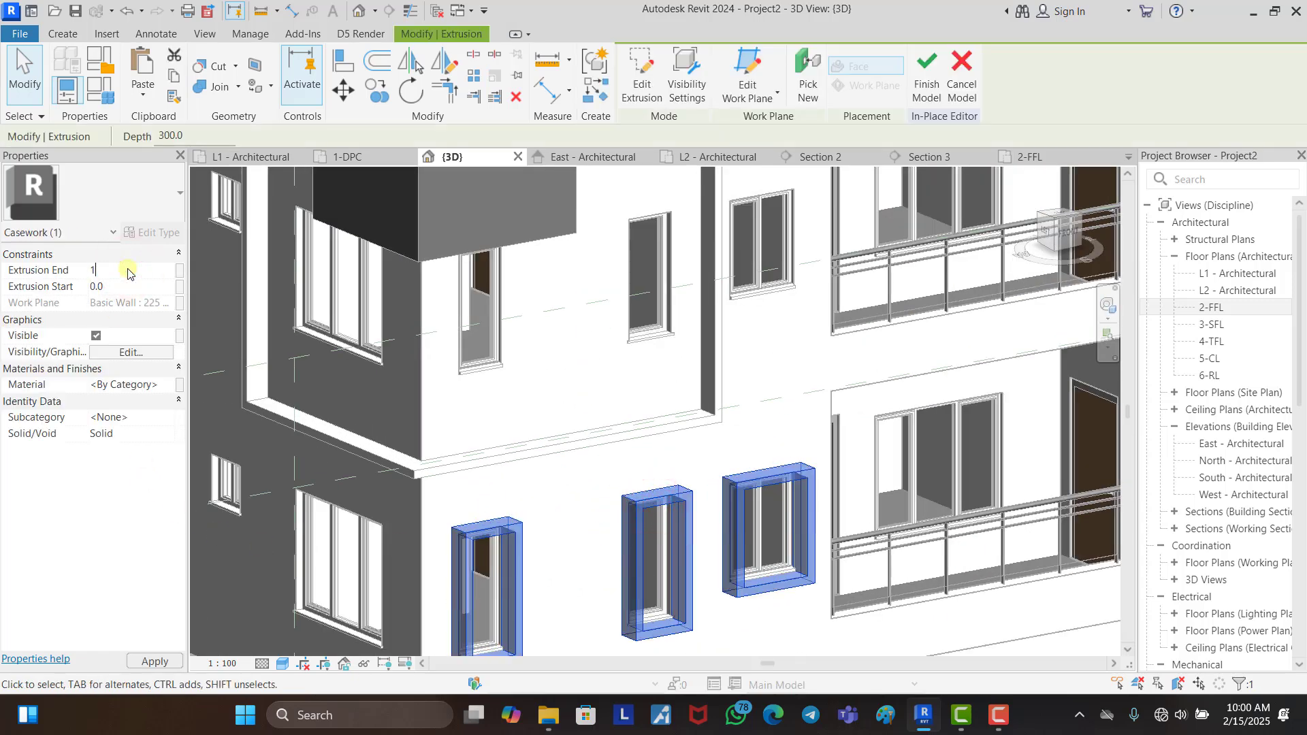
key("Return")
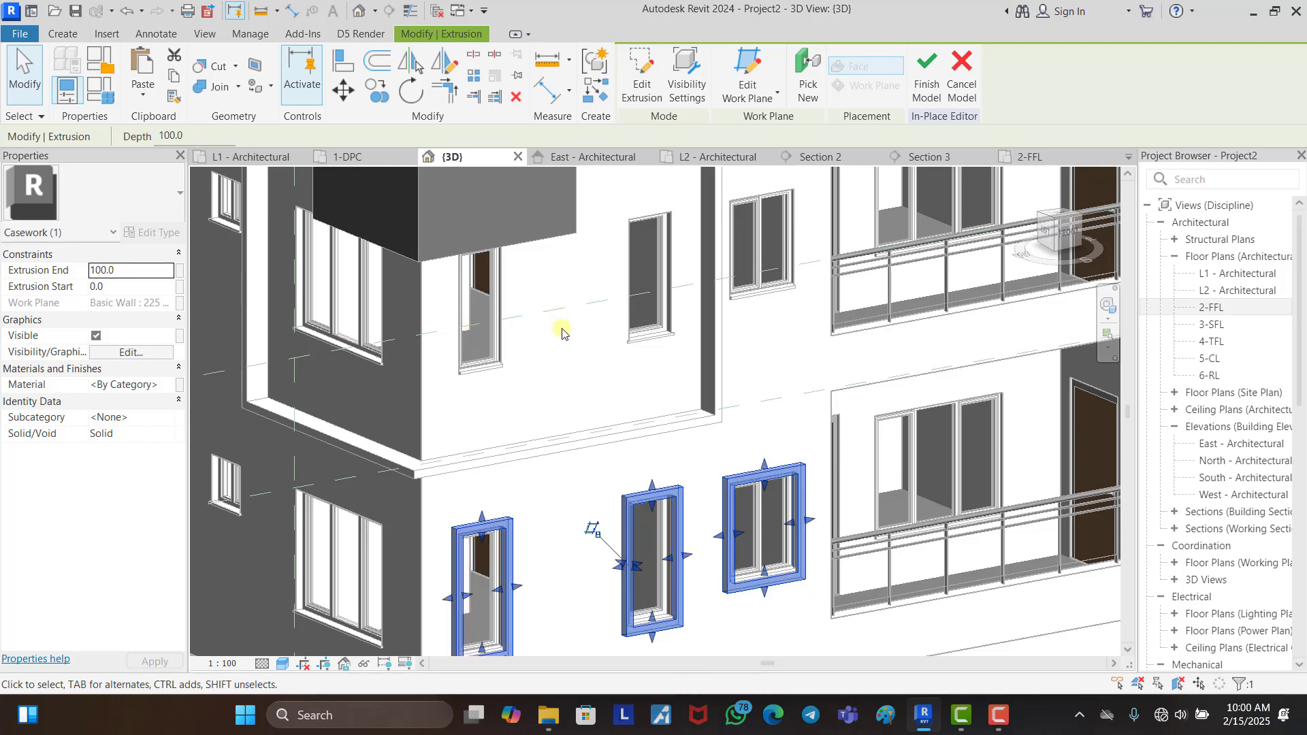
left_click(568, 332)
scroll(575, 330, "down", 5)
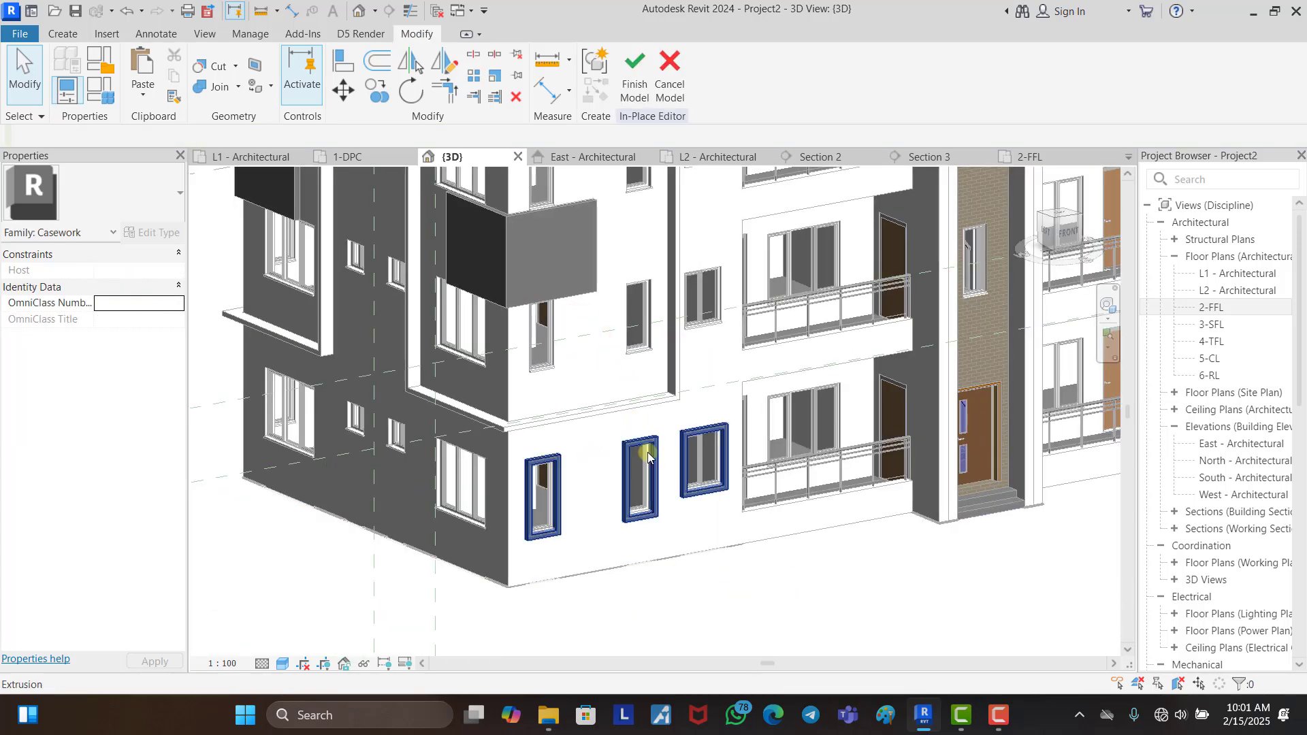
Step: Start an extrusion in the building's left view and pick the ground-storey side wall as its work plane
scroll(647, 454, "down", 2)
left_click(1045, 238)
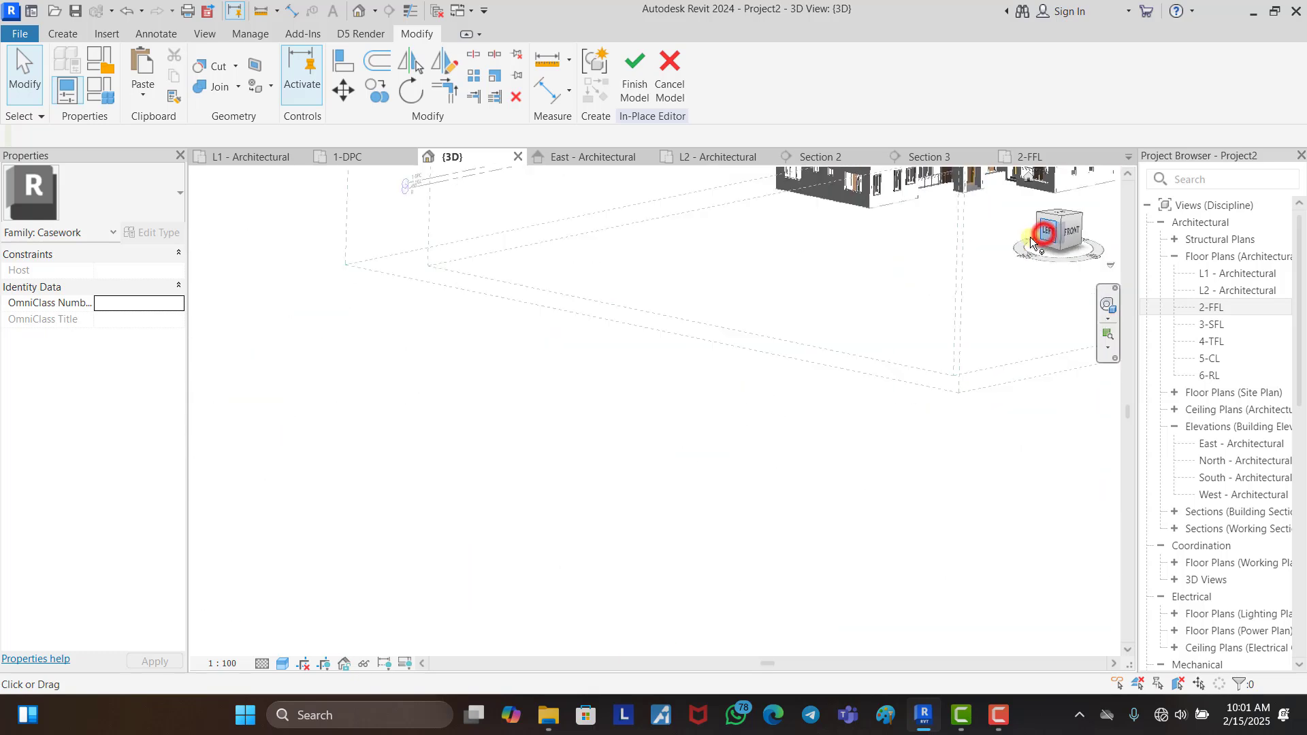
scroll(656, 465, "up", 6)
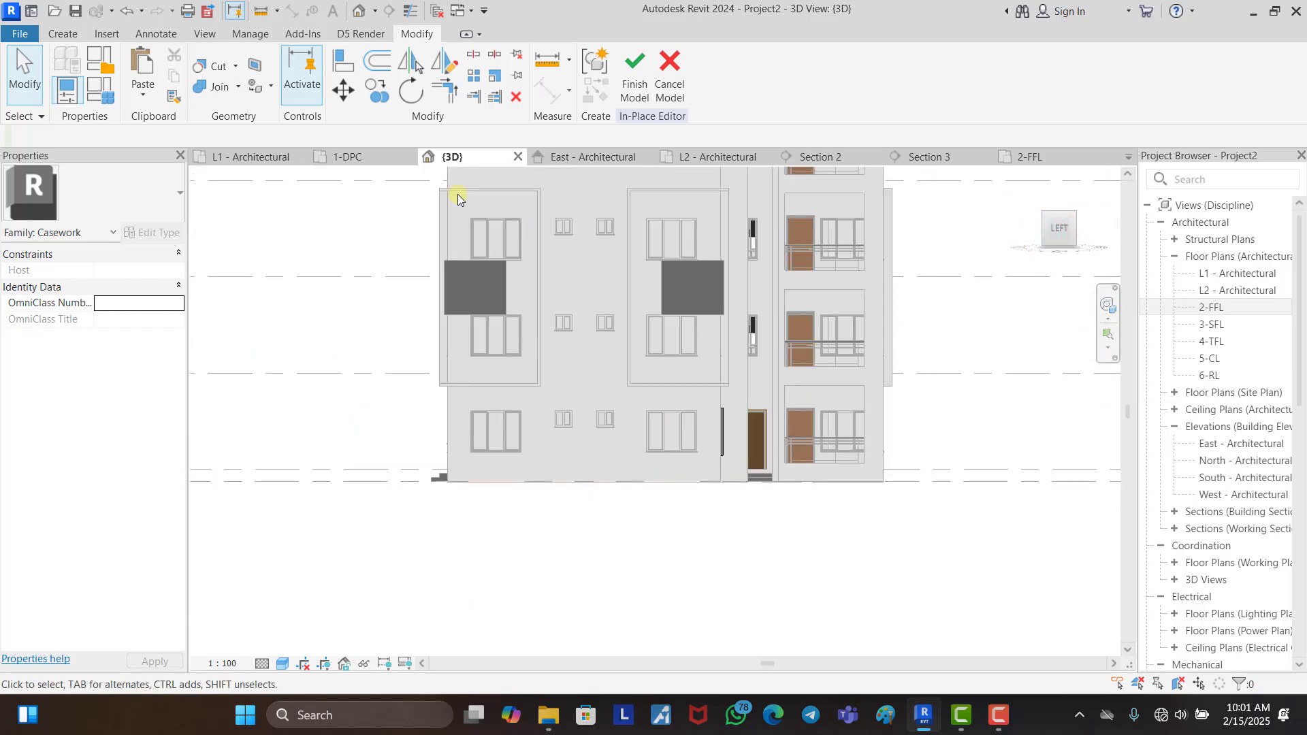
left_click(63, 34)
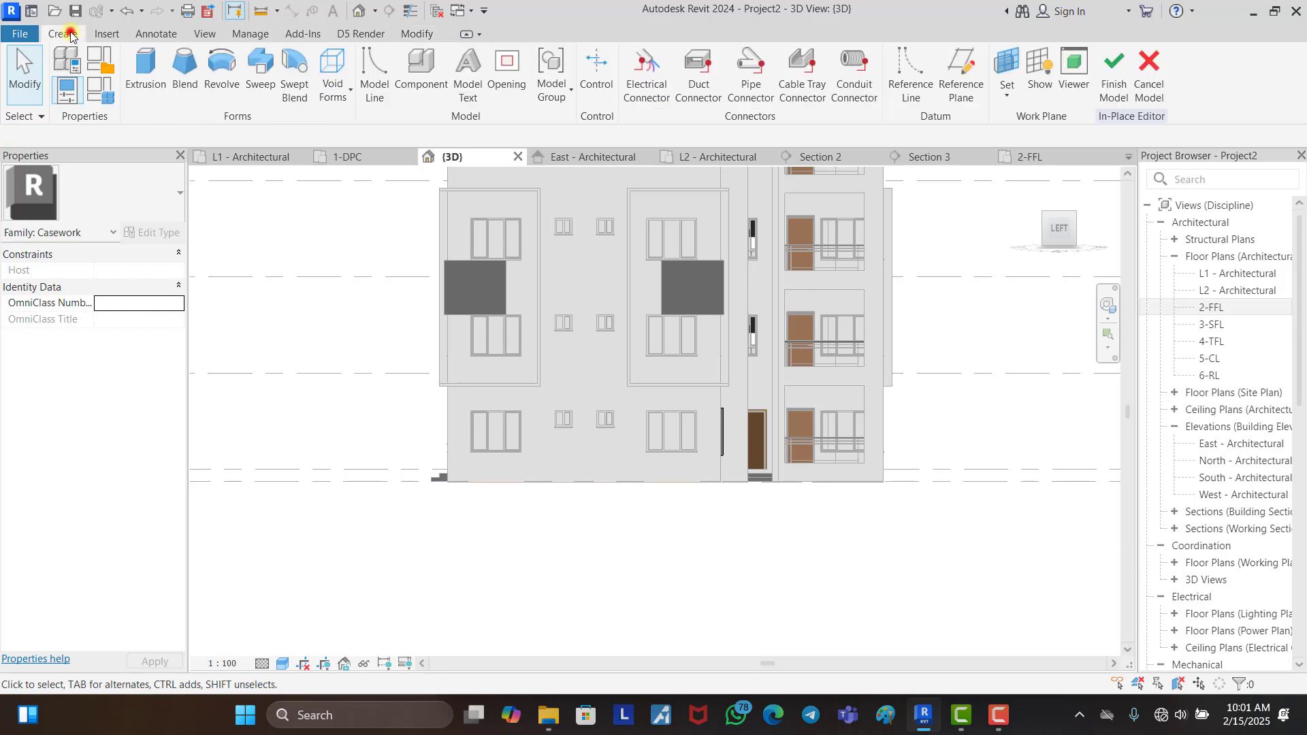
left_click(145, 67)
left_click(776, 65)
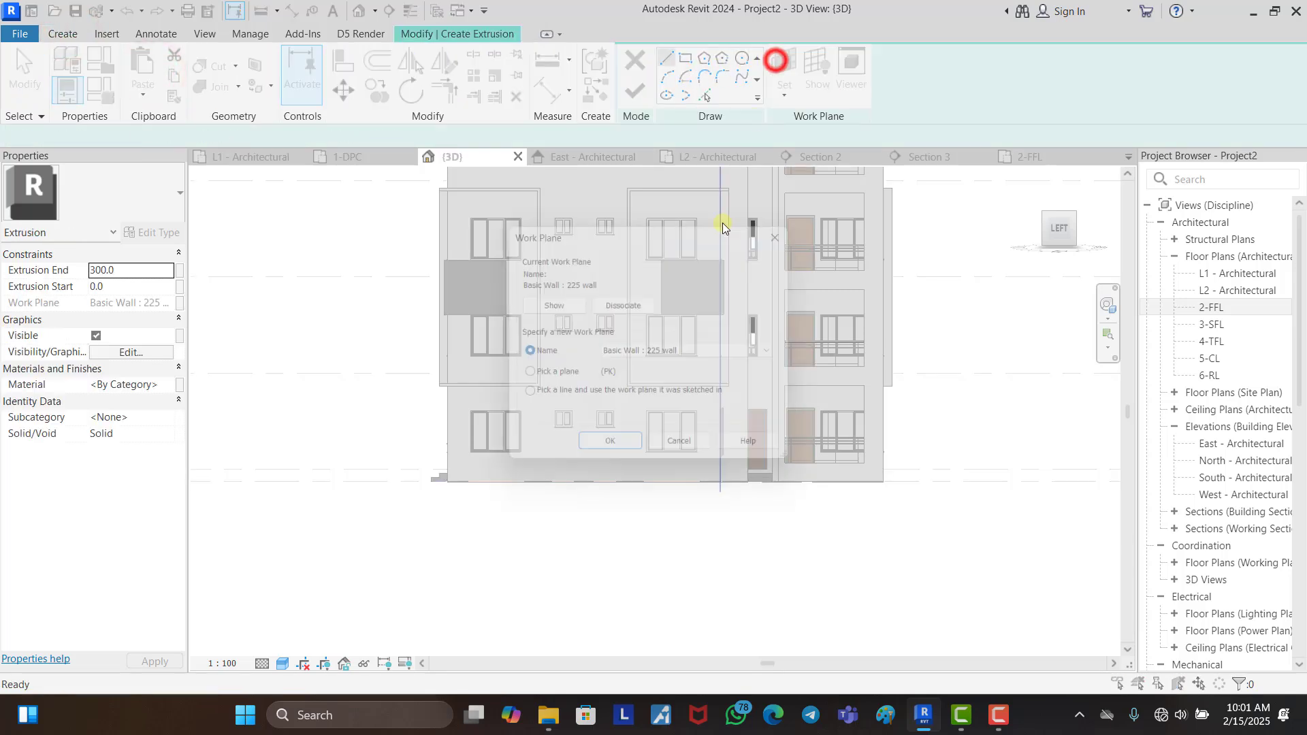
left_click(524, 378)
left_click(609, 454)
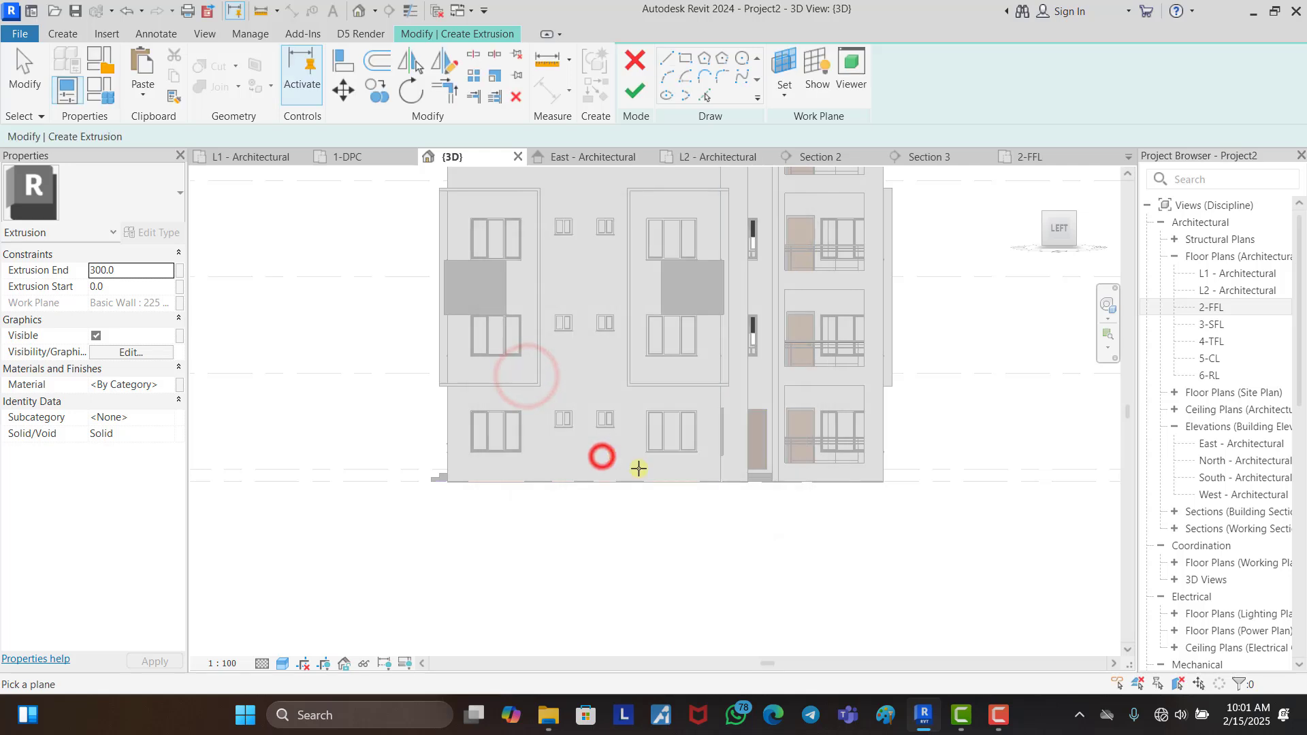
left_click(672, 476)
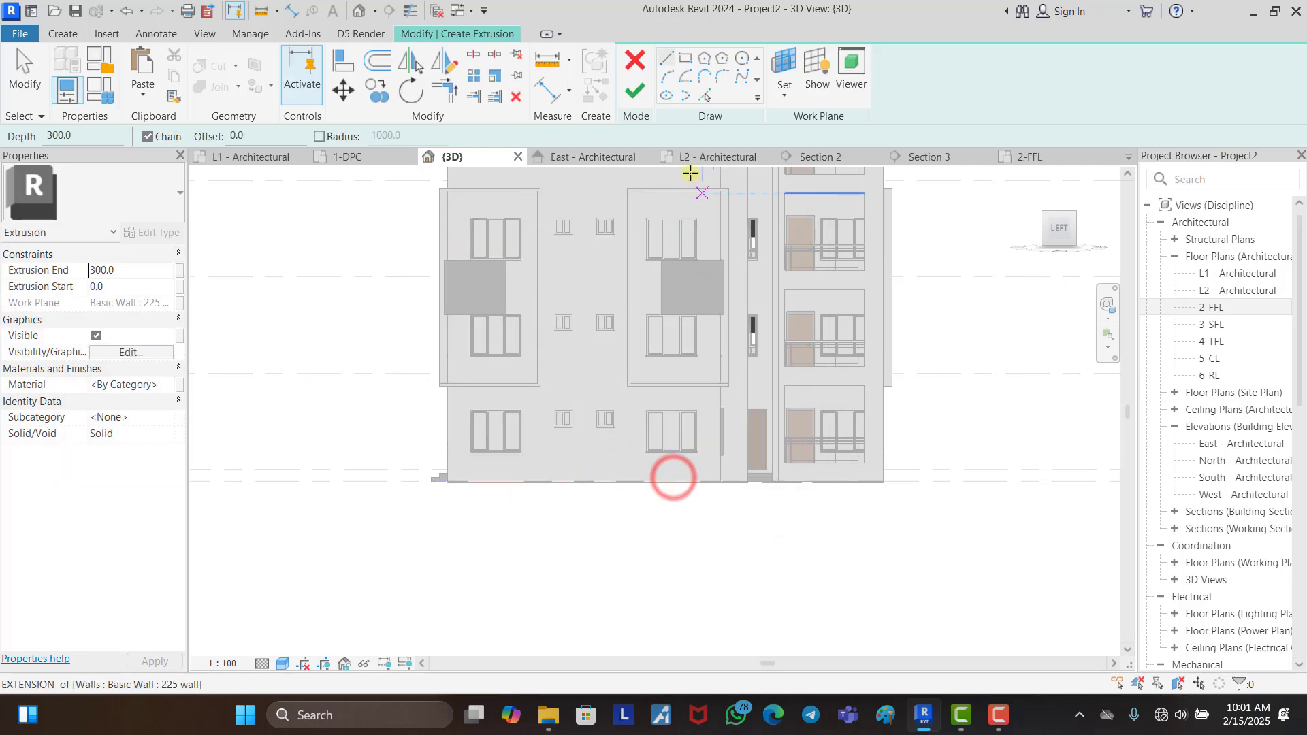
Step: Sketch an 1800 × 1500 mm rectangle around the ground-storey triple-sash window and a 600 mm wide one around the adjacent small window
left_click(687, 60)
scroll(467, 412, "up", 6)
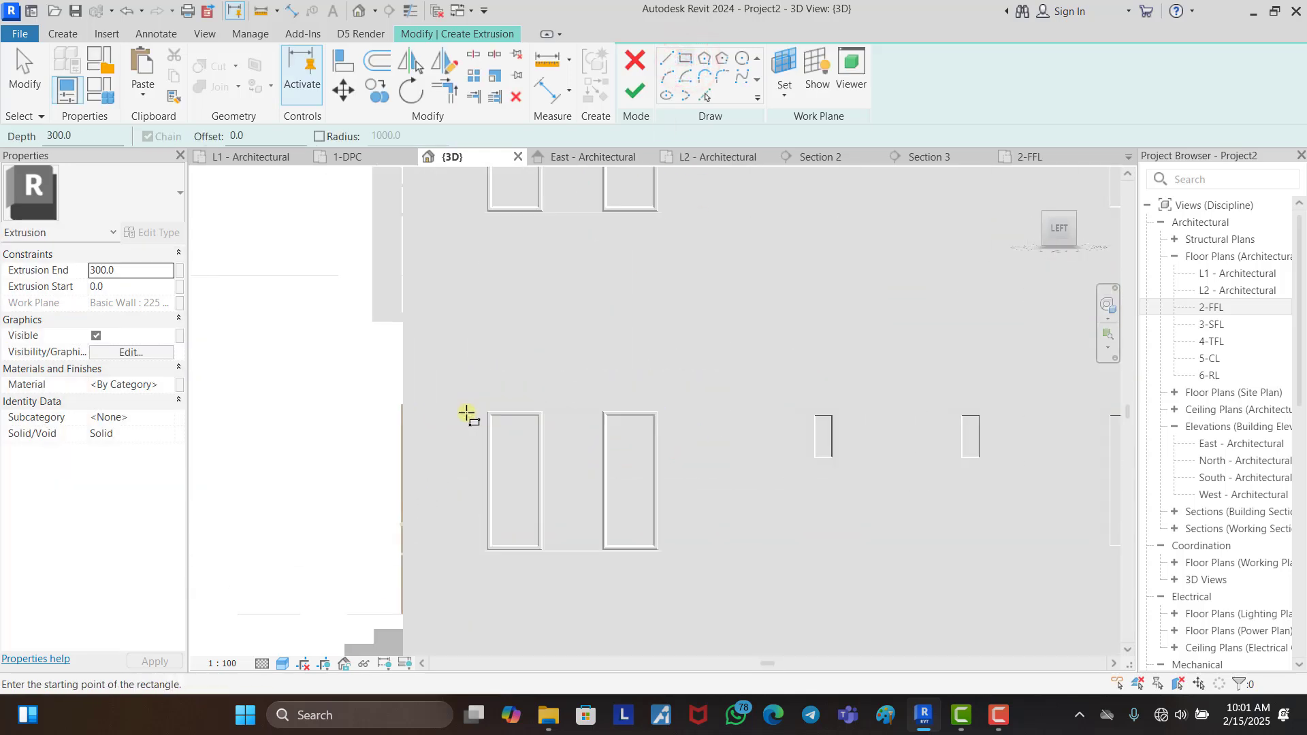
left_click(492, 406)
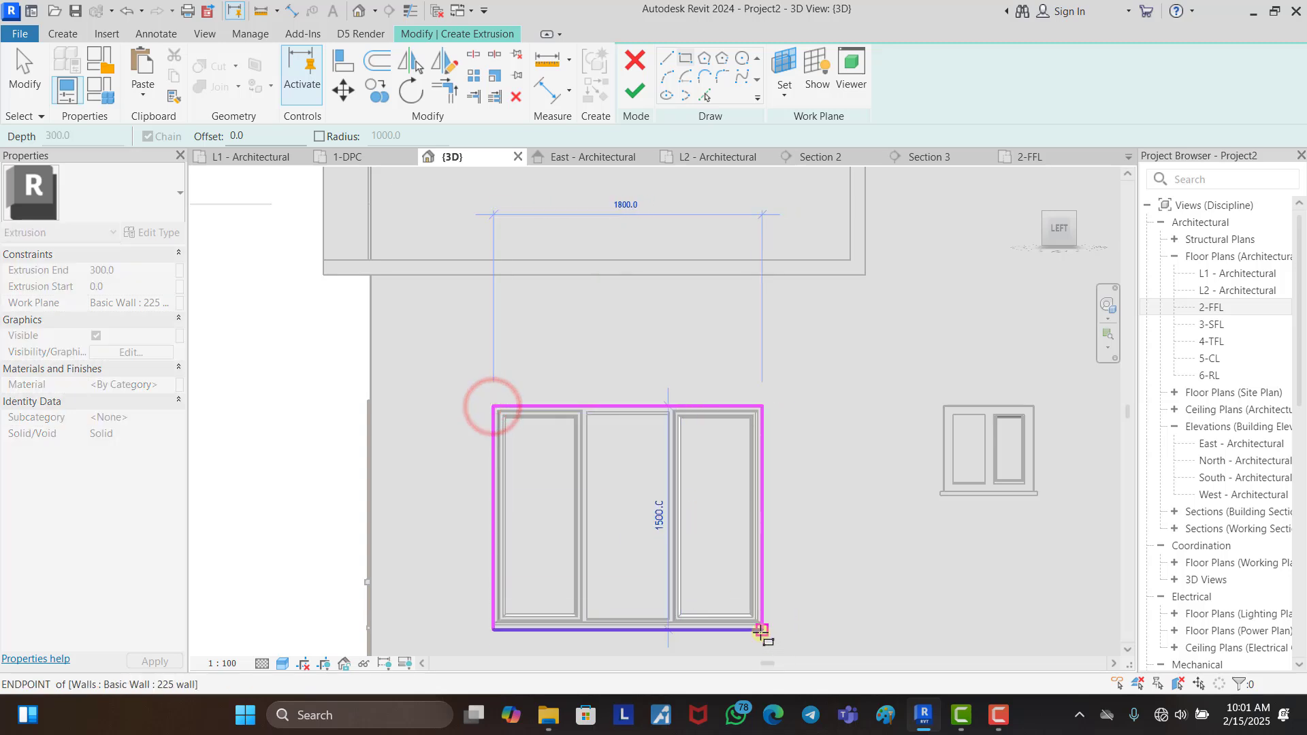
left_click(762, 629)
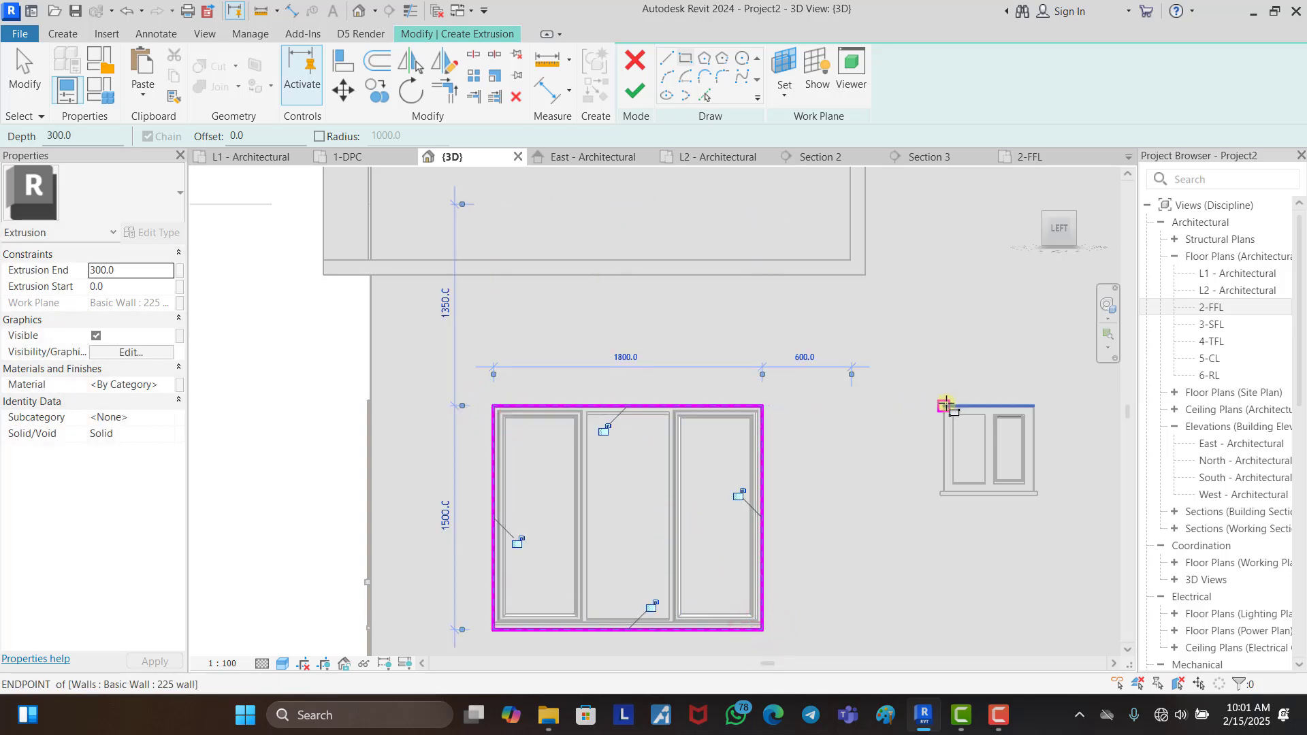
left_click(943, 406)
left_click(1037, 495)
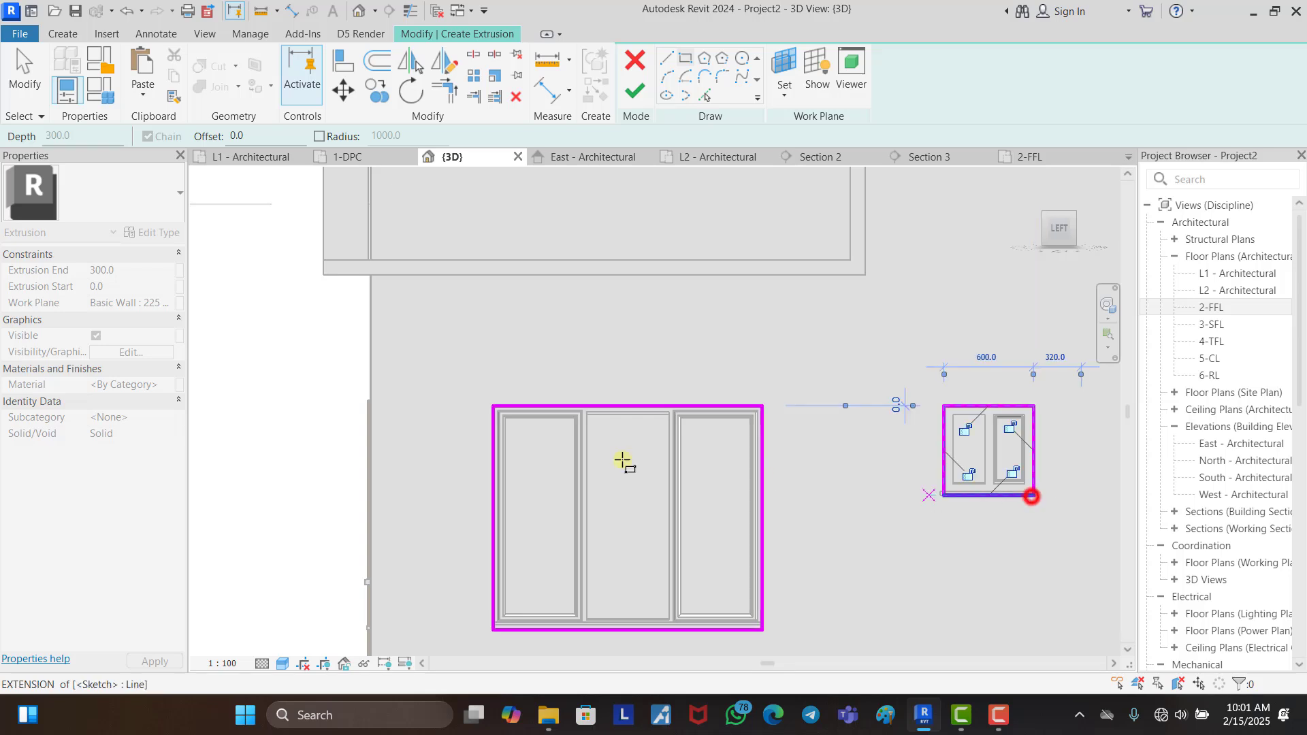
scroll(618, 458, "down", 2)
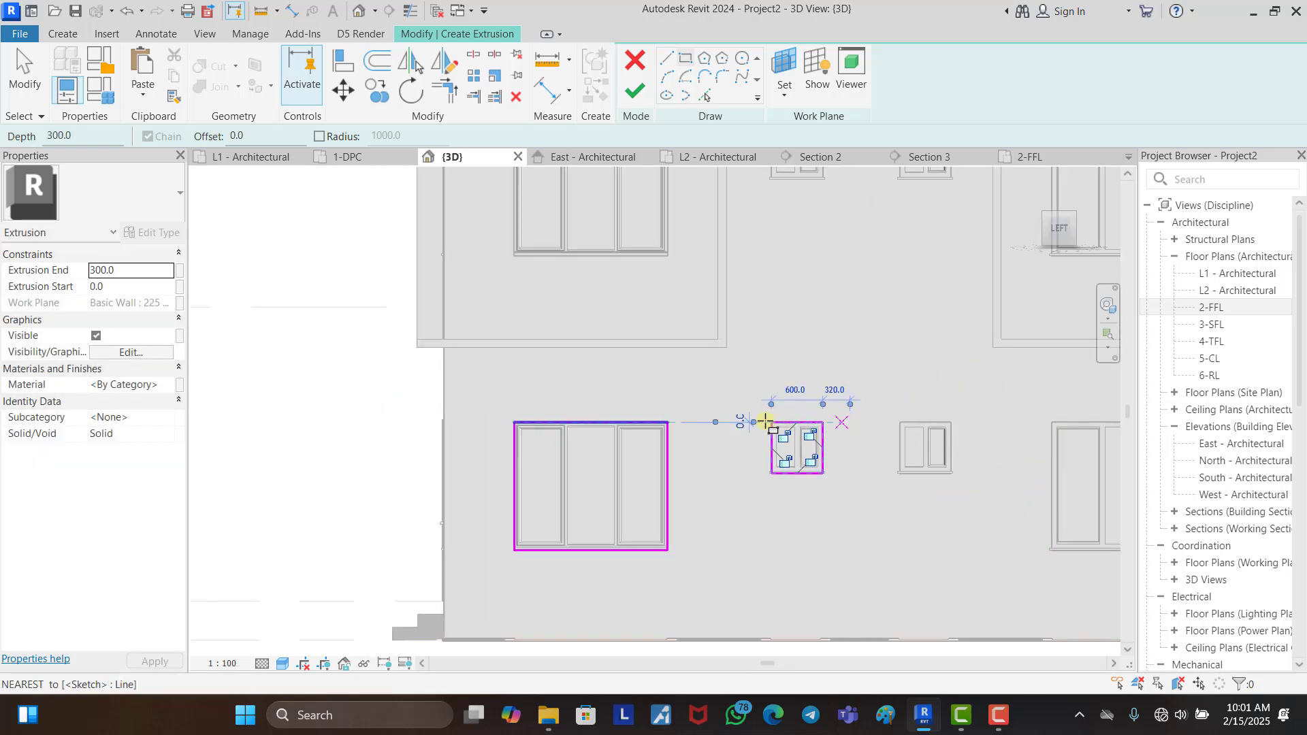
key("Escape")
Step: Offset copies of both window rectangles 100 mm outward
left_click(373, 63)
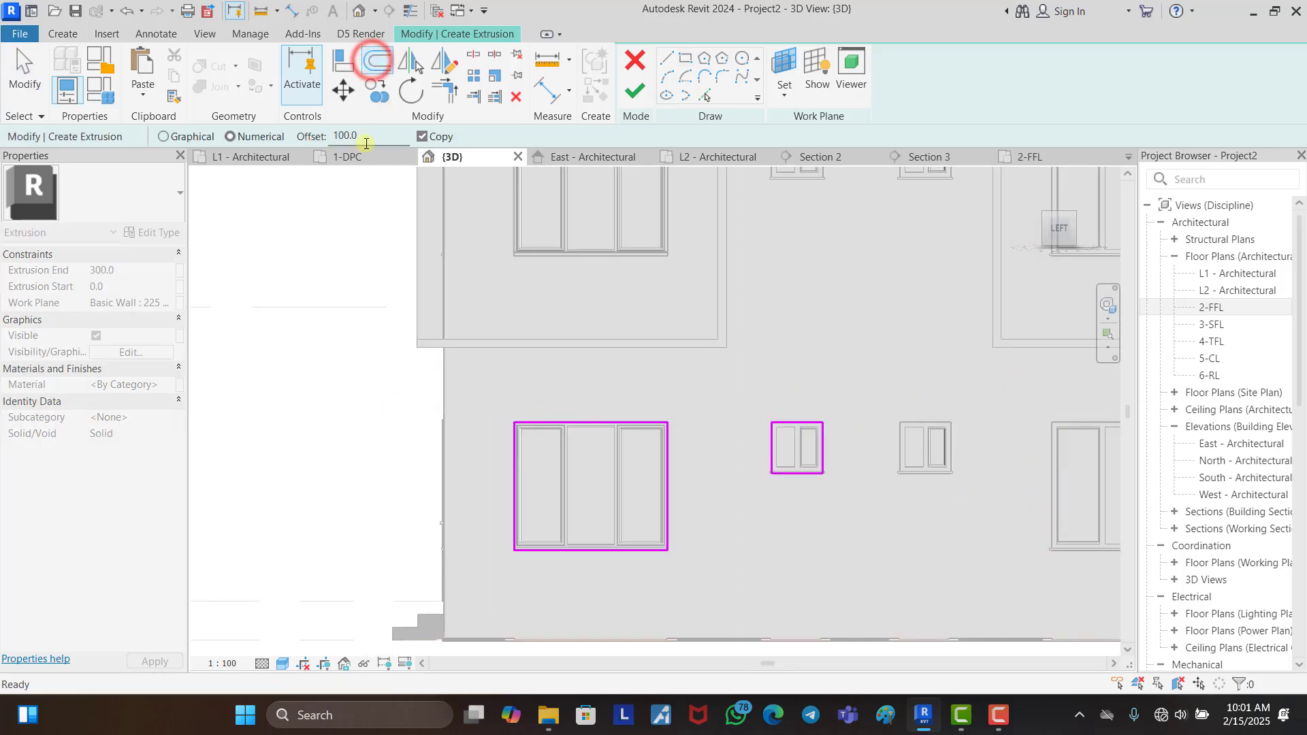
left_click(623, 422)
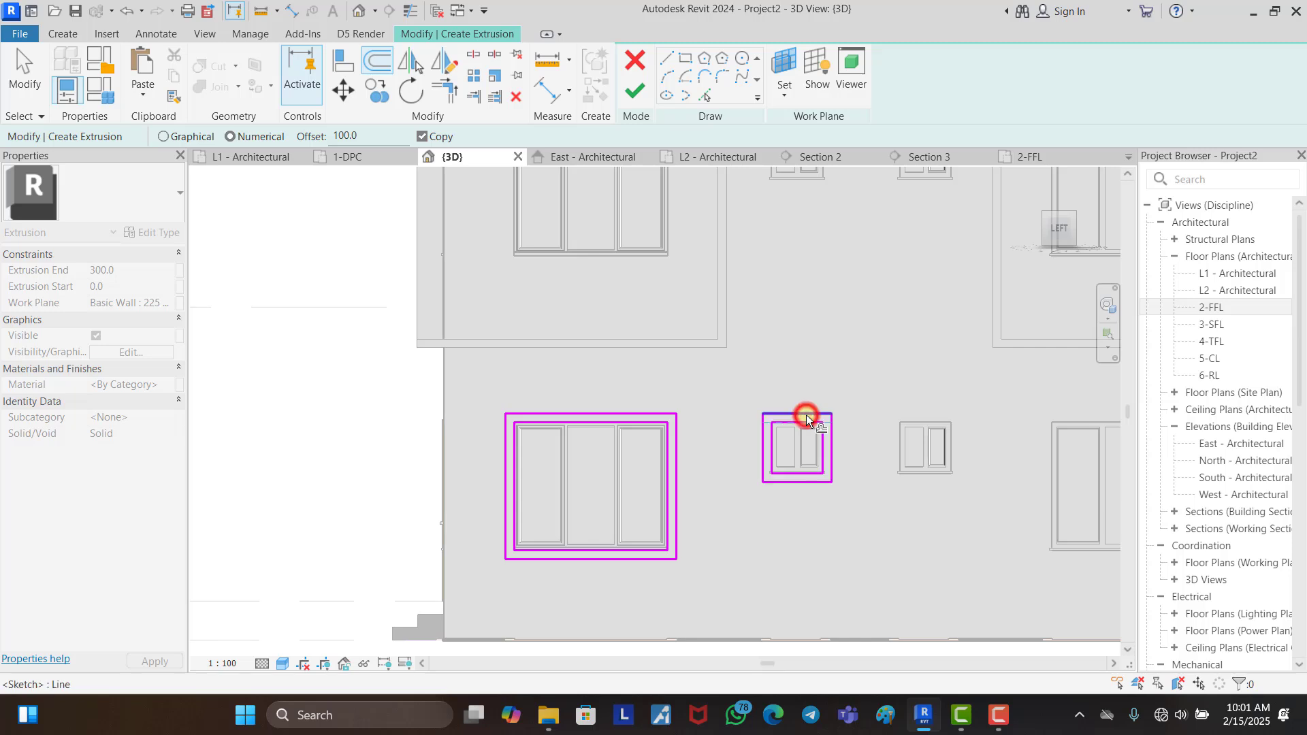
key("Escape")
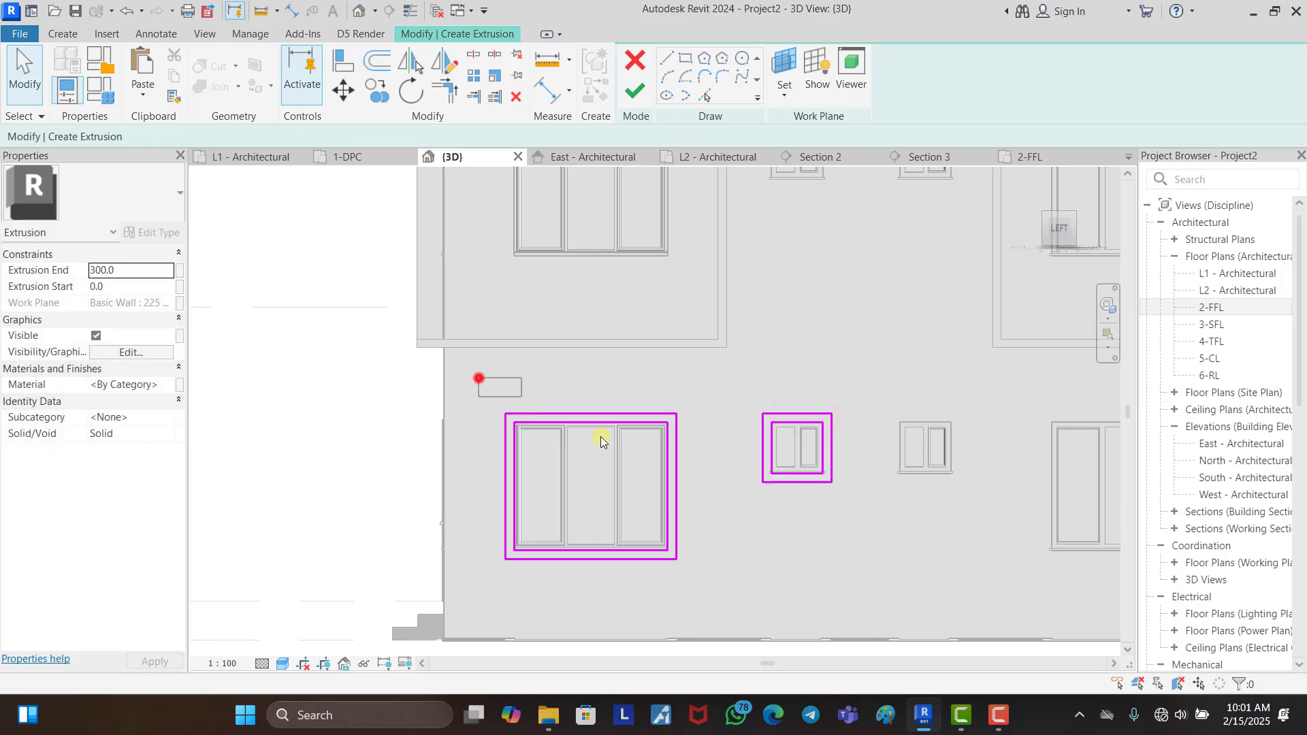
Step: Mirror both double-rectangle outlines about a vertical axis midway between the two small windows
left_click_drag(600, 441, 856, 609)
left_click(446, 63)
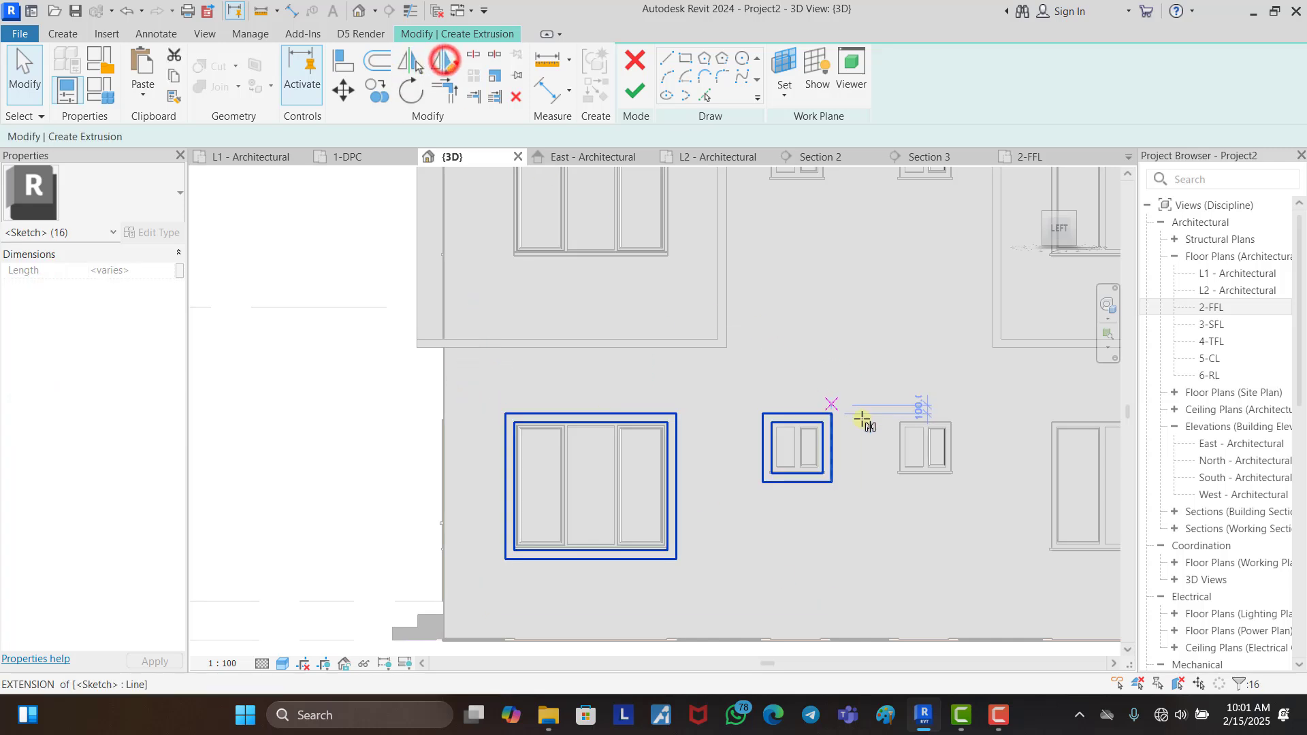
left_click(862, 421)
left_click(863, 436)
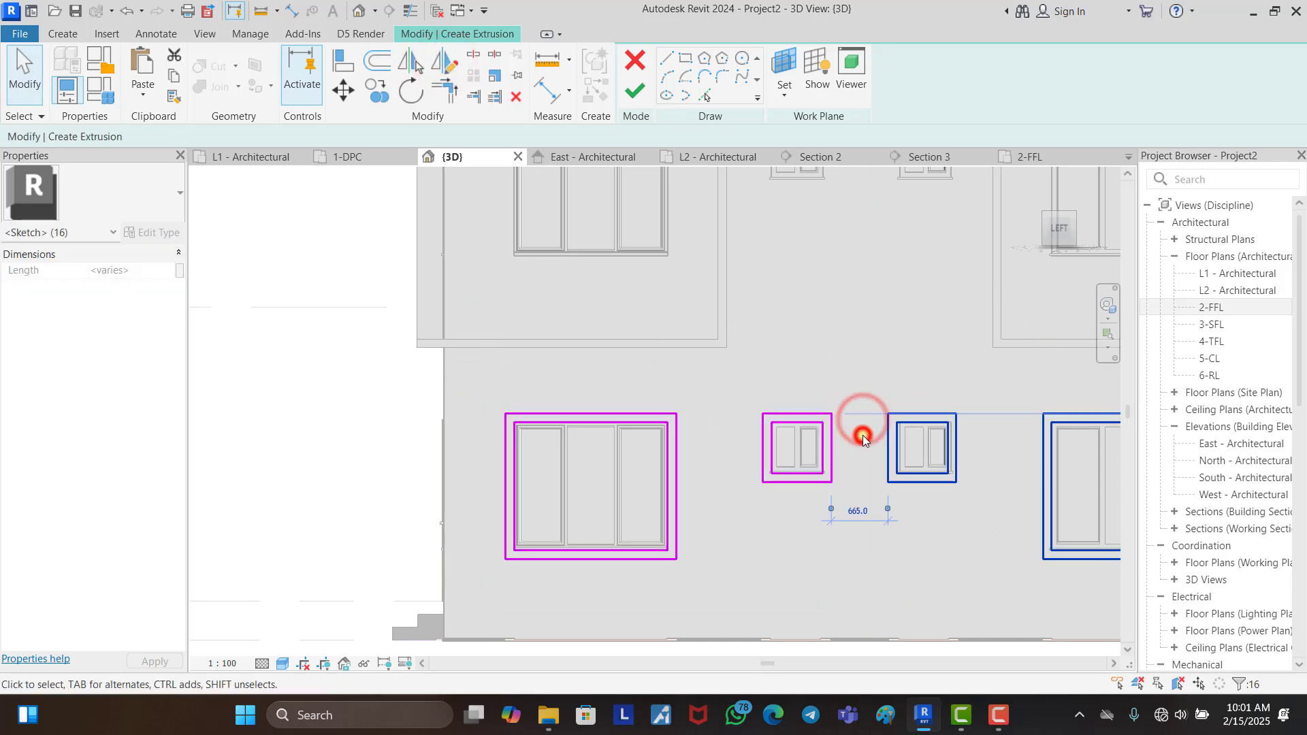
scroll(790, 358, "down", 2)
left_click(885, 359)
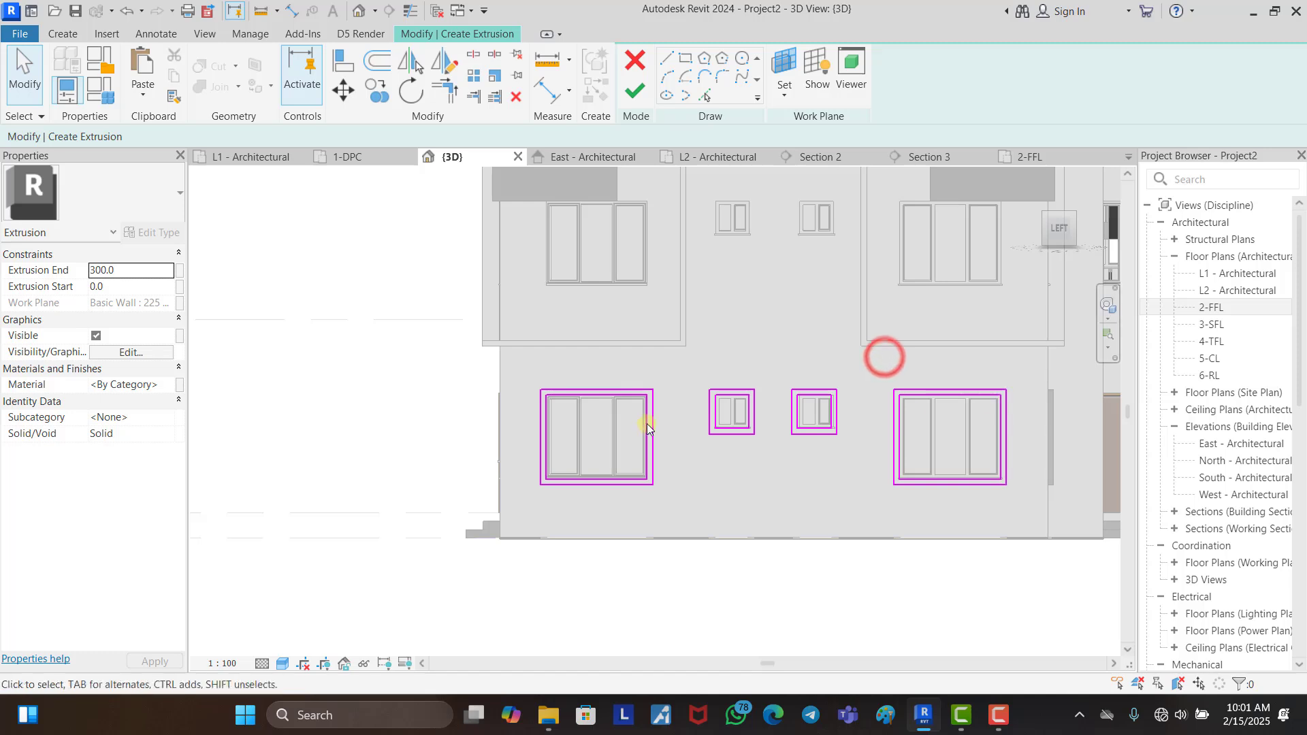
Step: Finish the sketch of the four side-wall window surrounds, change their extrusion end and deselect them
scroll(646, 423, "down", 3)
left_click(635, 90)
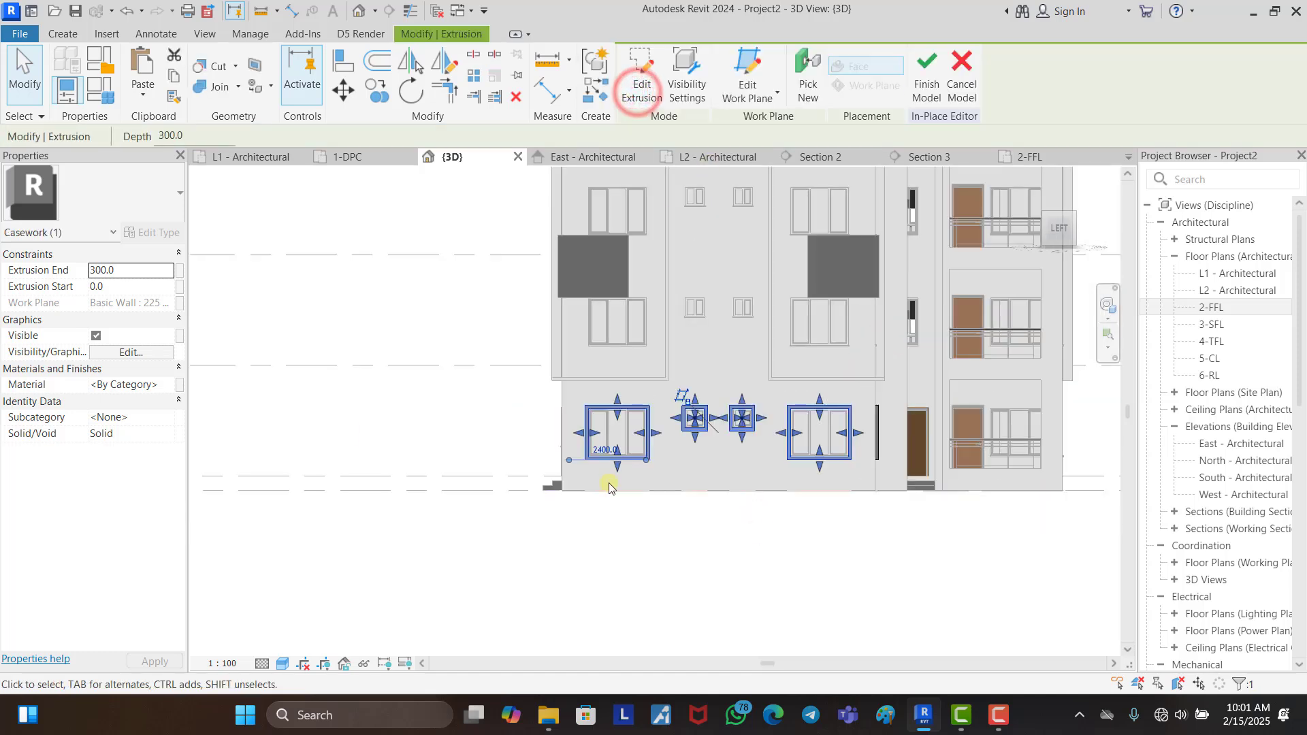
left_click(144, 271)
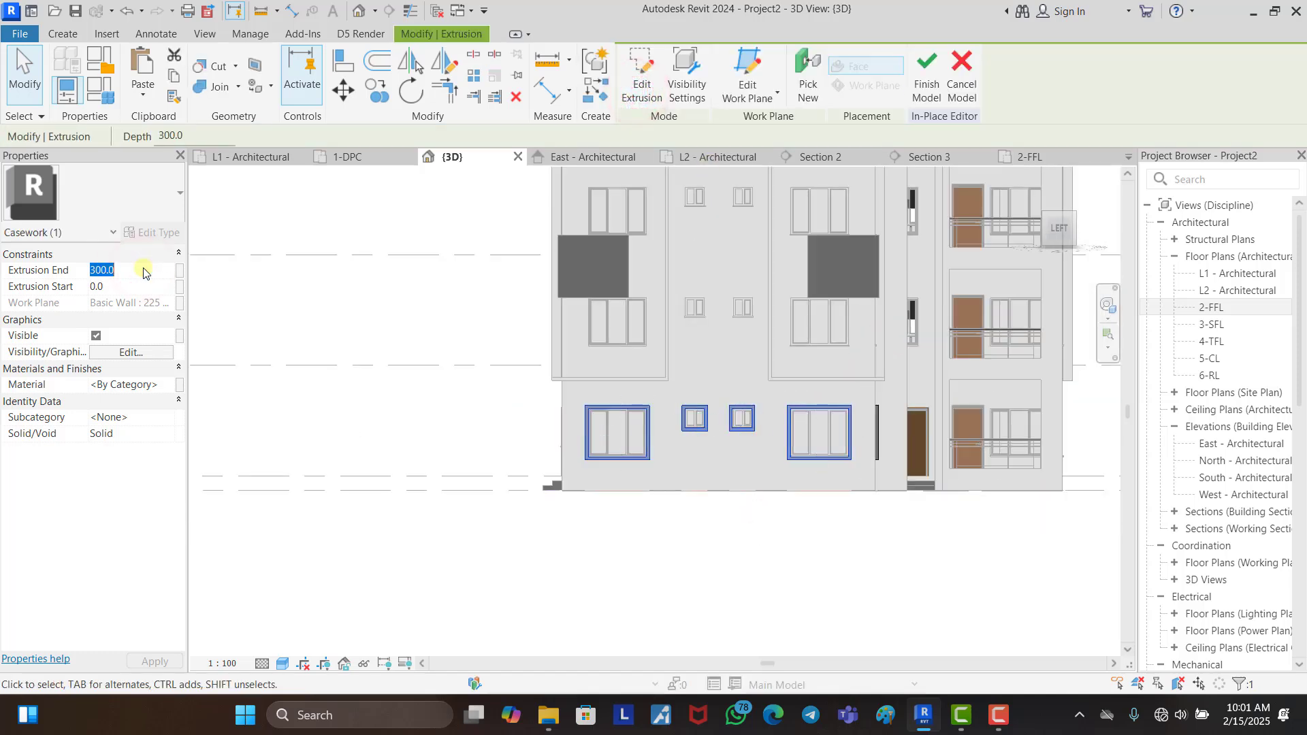
left_click(407, 316)
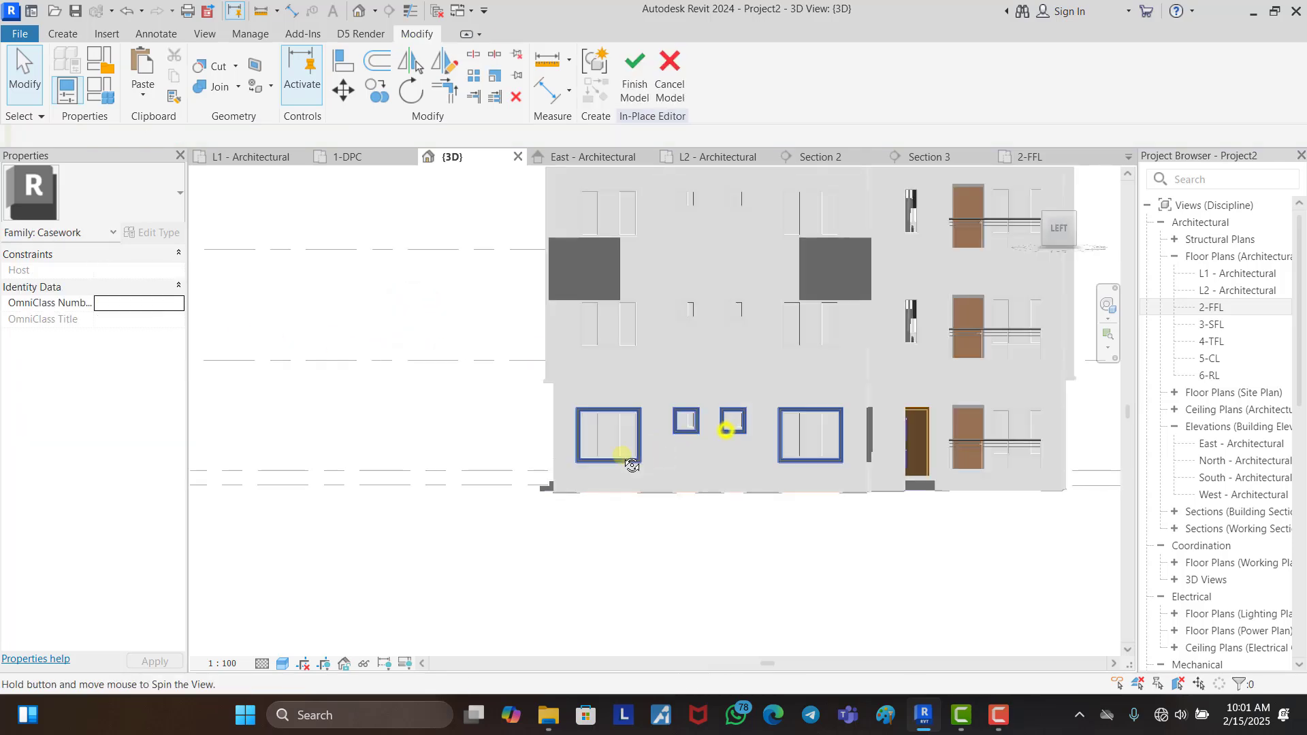
Step: Start another extrusion in the building's back view and pick the ground-storey rear wall as its work plane
middle_click_drag(622, 451, 717, 431, "shift")
middle_click_drag(412, 441, 995, 527, "shift")
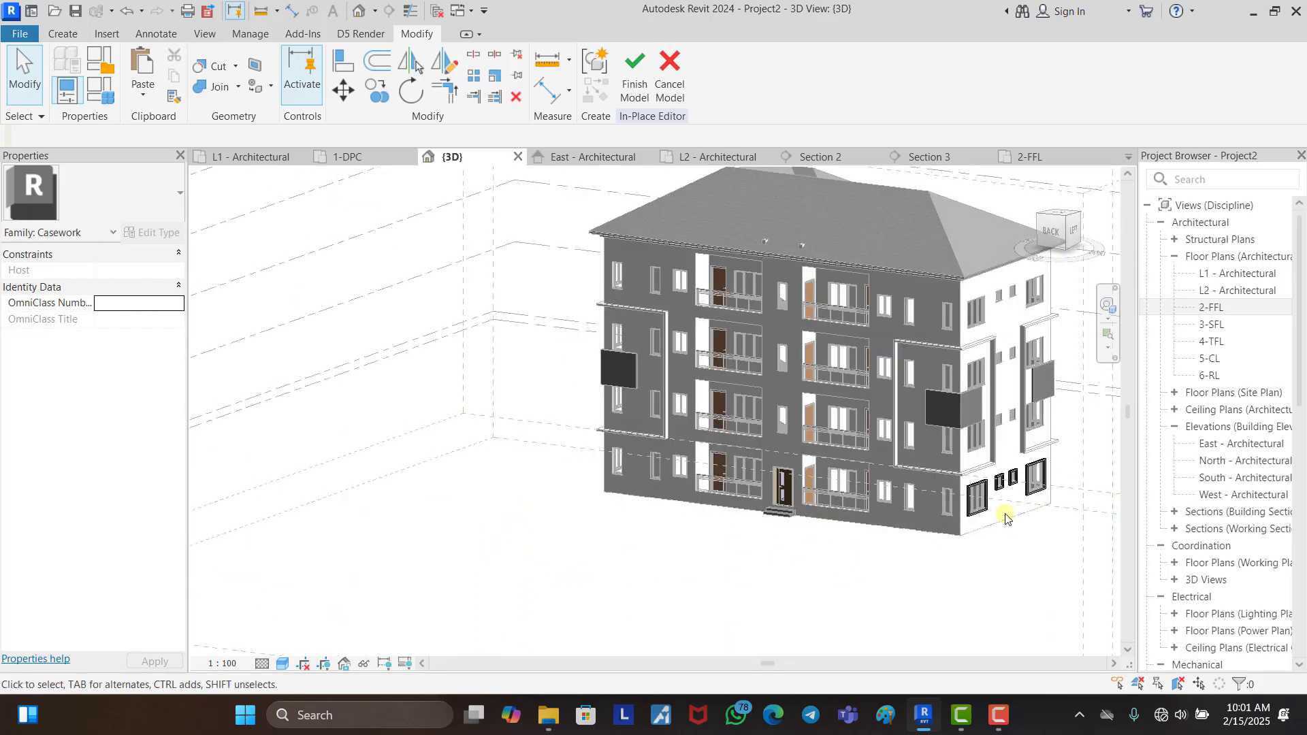
scroll(1035, 480, "up", 3)
scroll(424, 495, "down", 2)
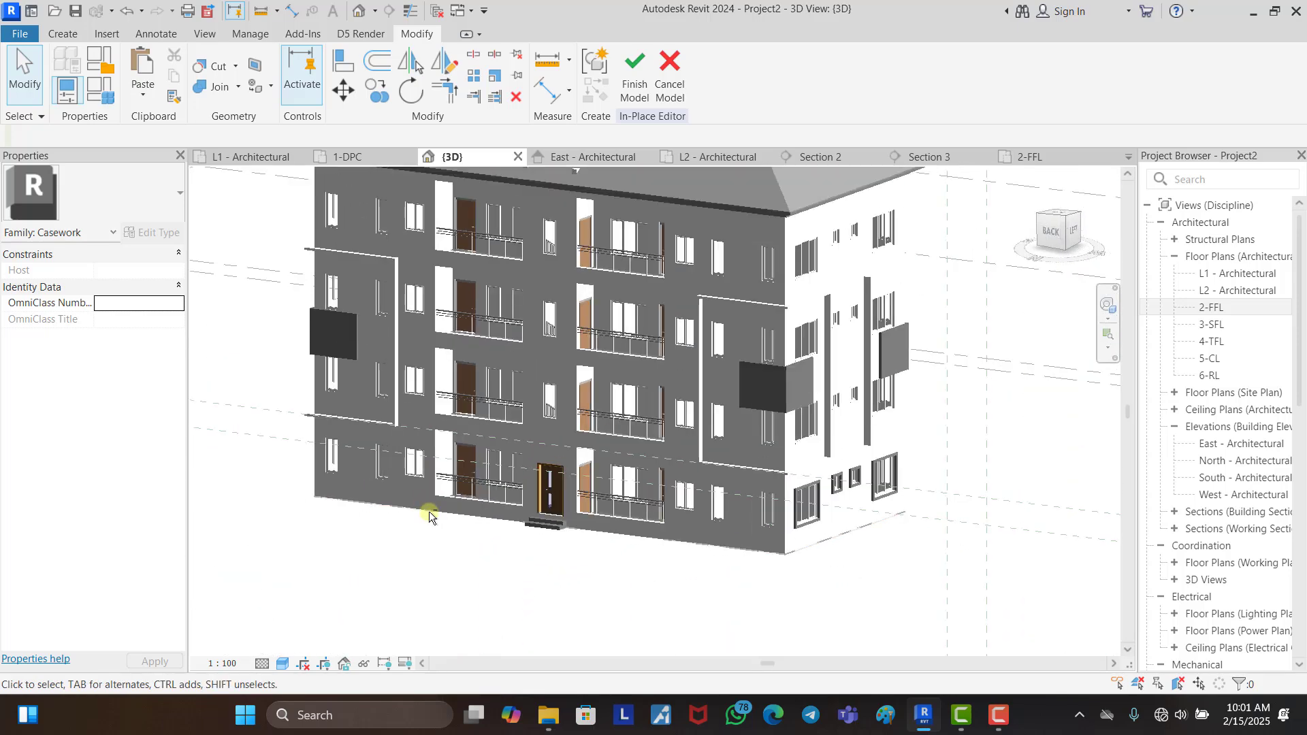
middle_click_drag(437, 517, 585, 523, "shift")
left_click(1050, 241)
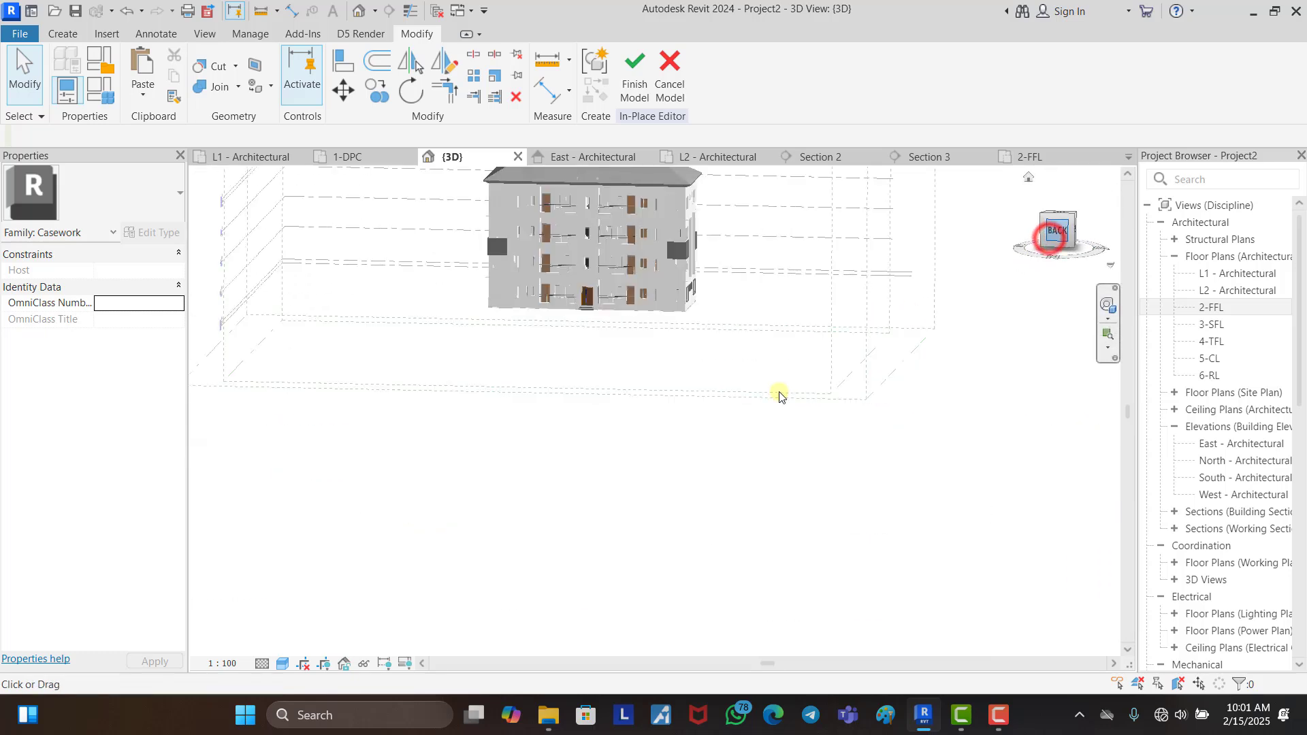
scroll(683, 453, "up", 5)
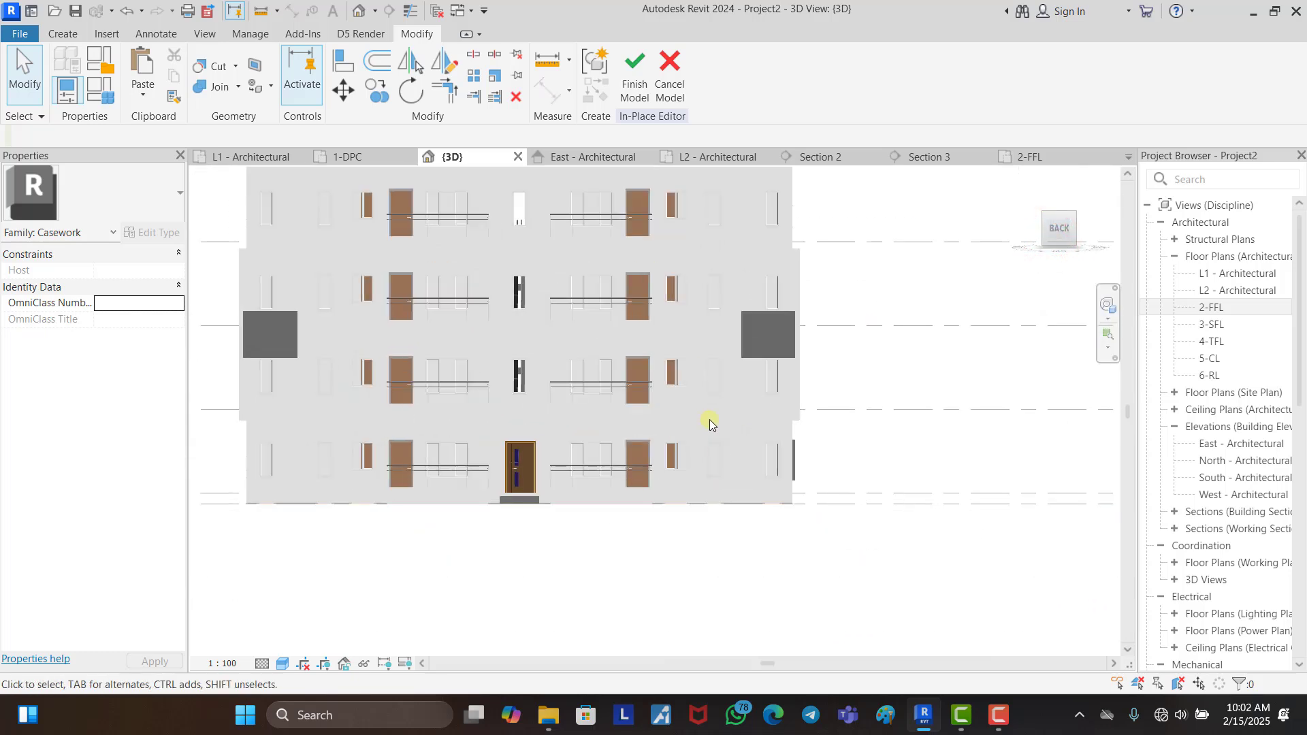
left_click(63, 34)
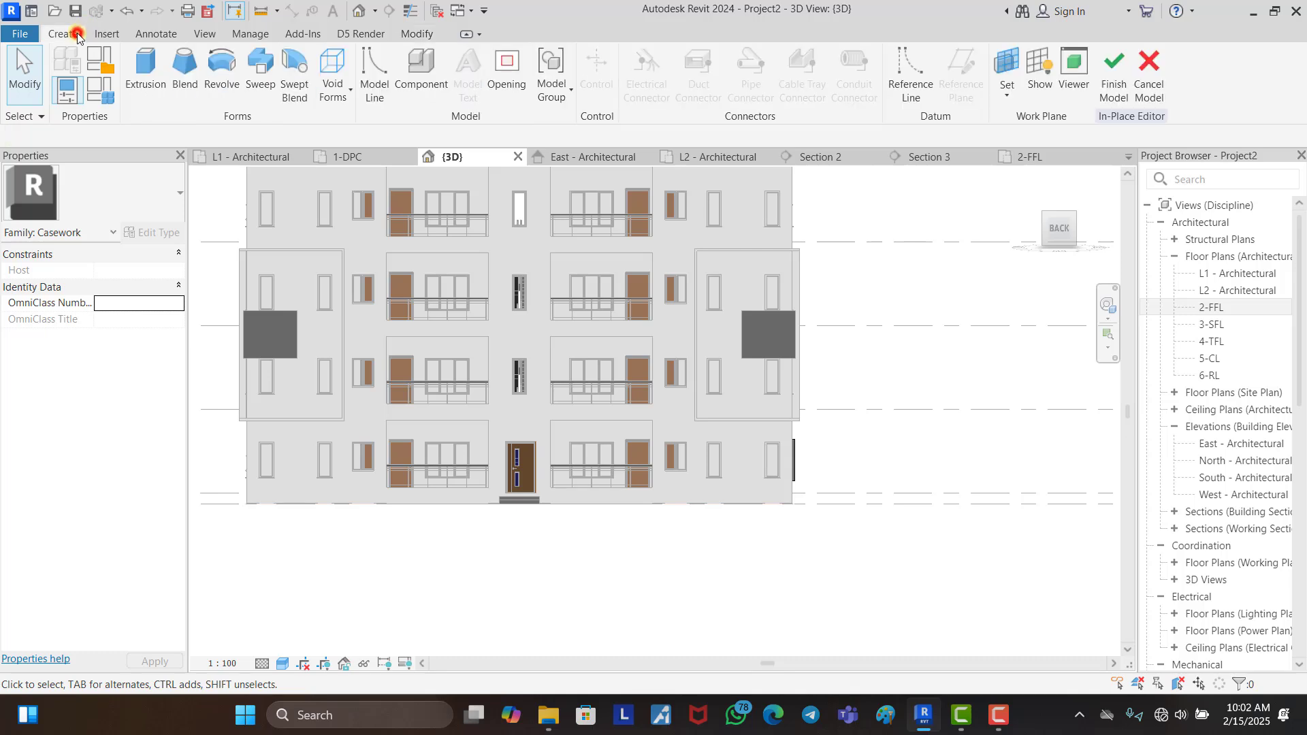
left_click(141, 68)
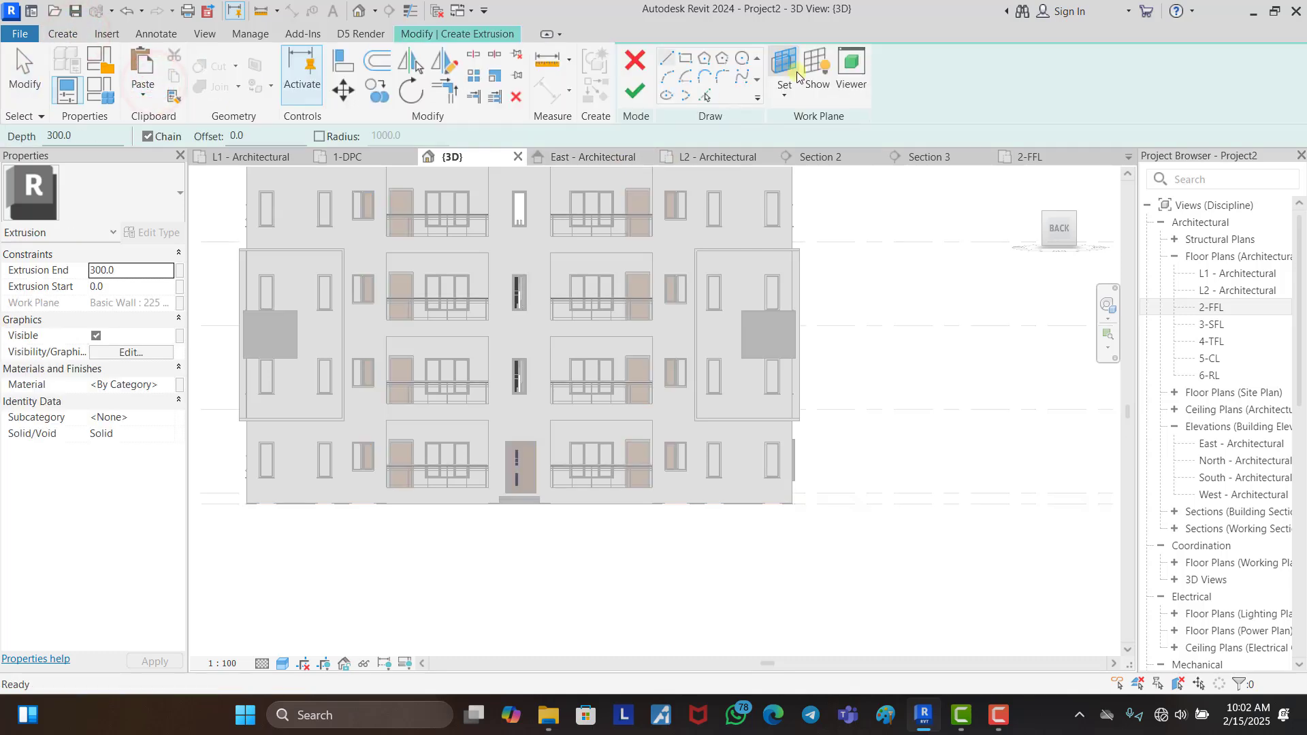
left_click(792, 69)
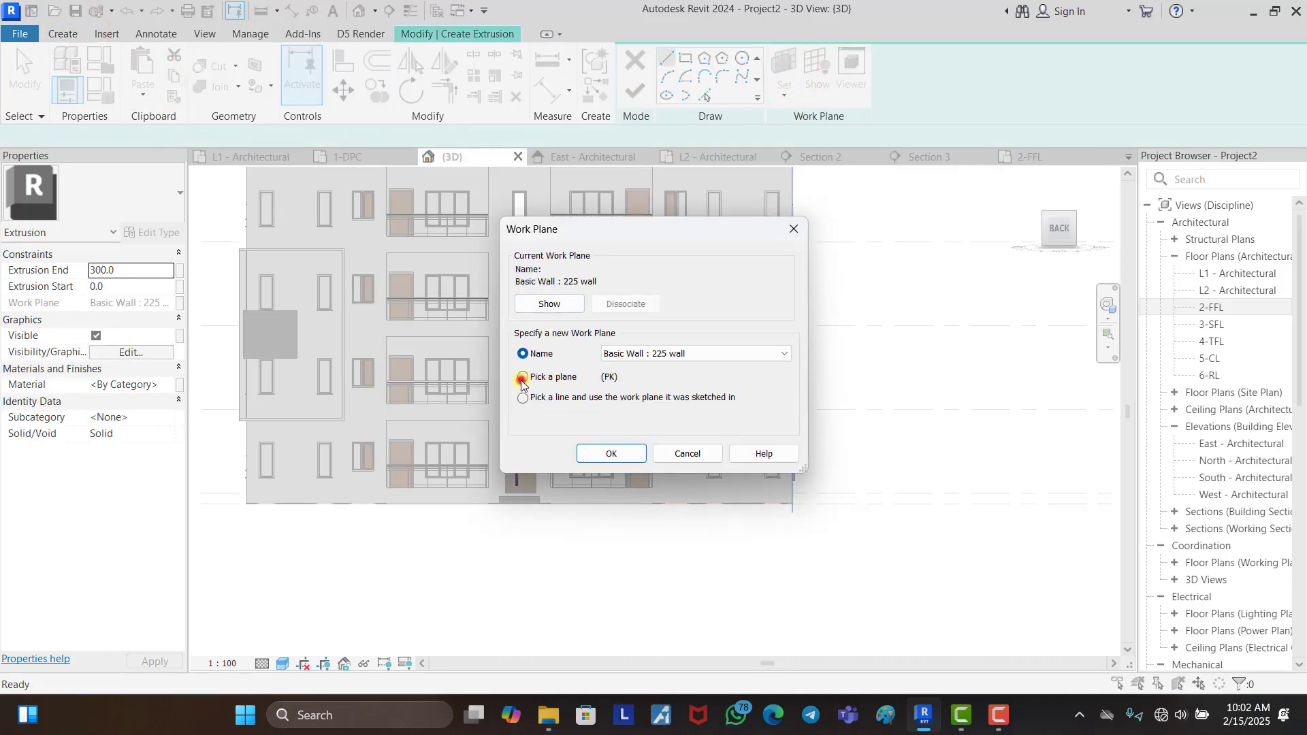
left_click(608, 454)
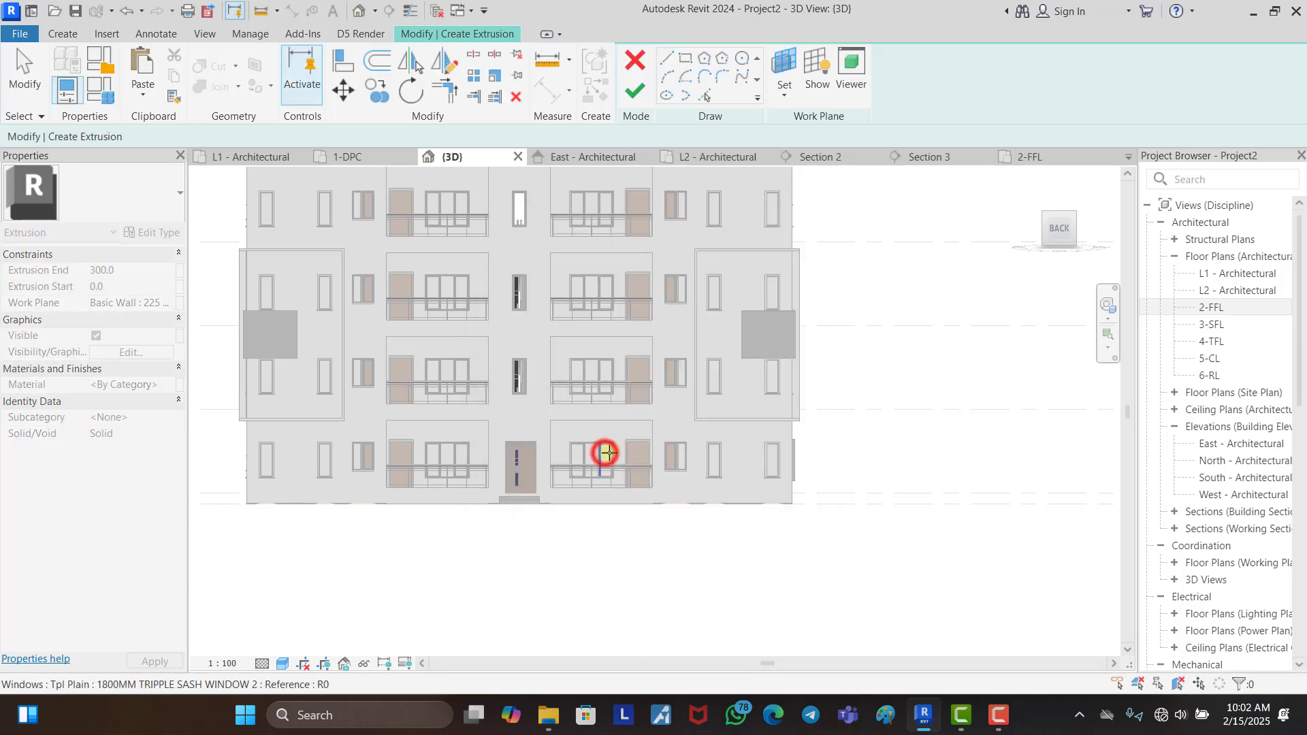
left_click(741, 500)
Step: Sketch a 1500 mm high rectangle around the narrow ground-storey window nearest the rear wall's corner
scroll(767, 458, "up", 5)
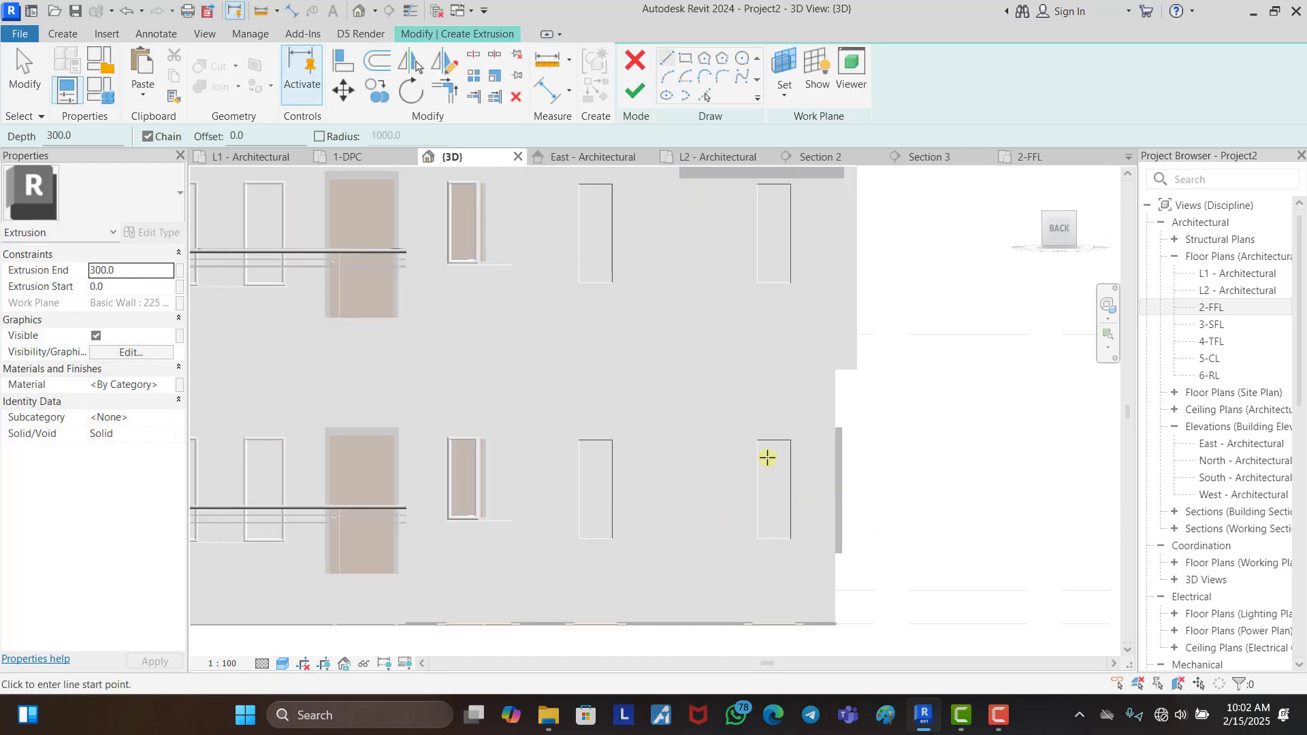
left_click(685, 58)
left_click(742, 611)
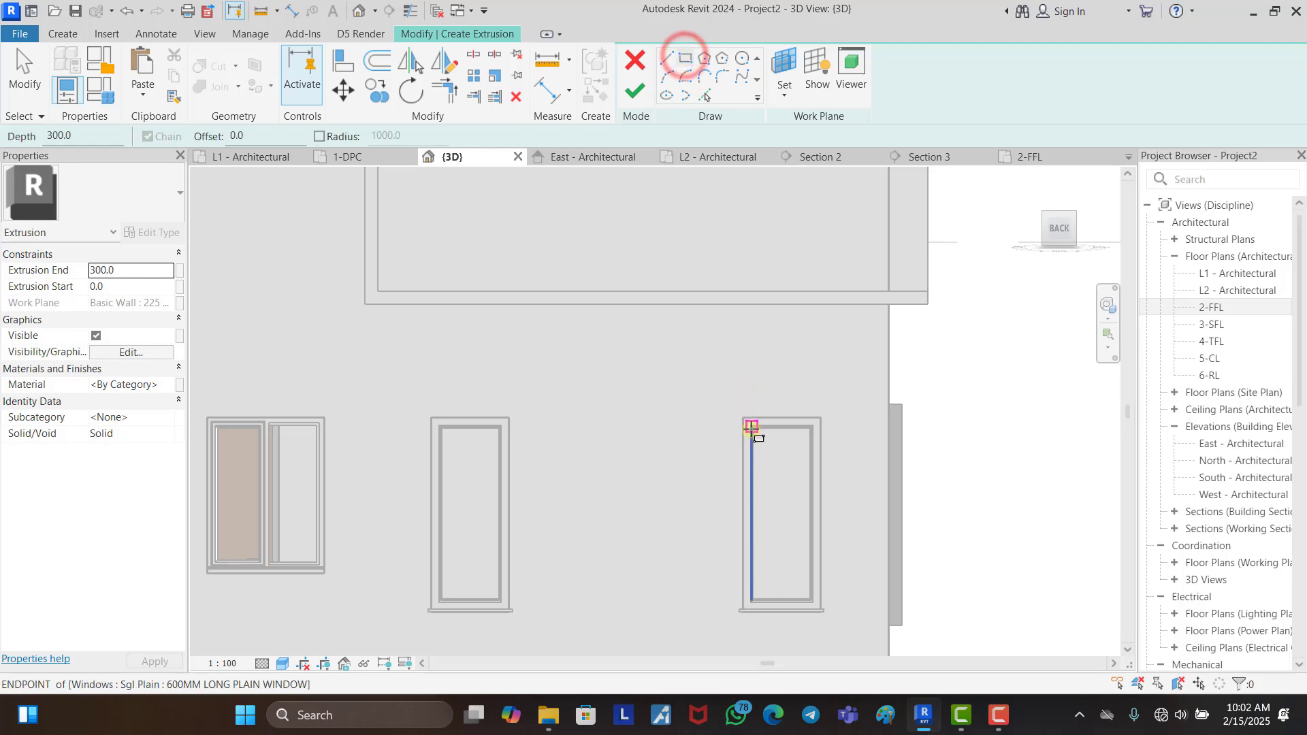
left_click(743, 417)
scroll(824, 606, "up", 3)
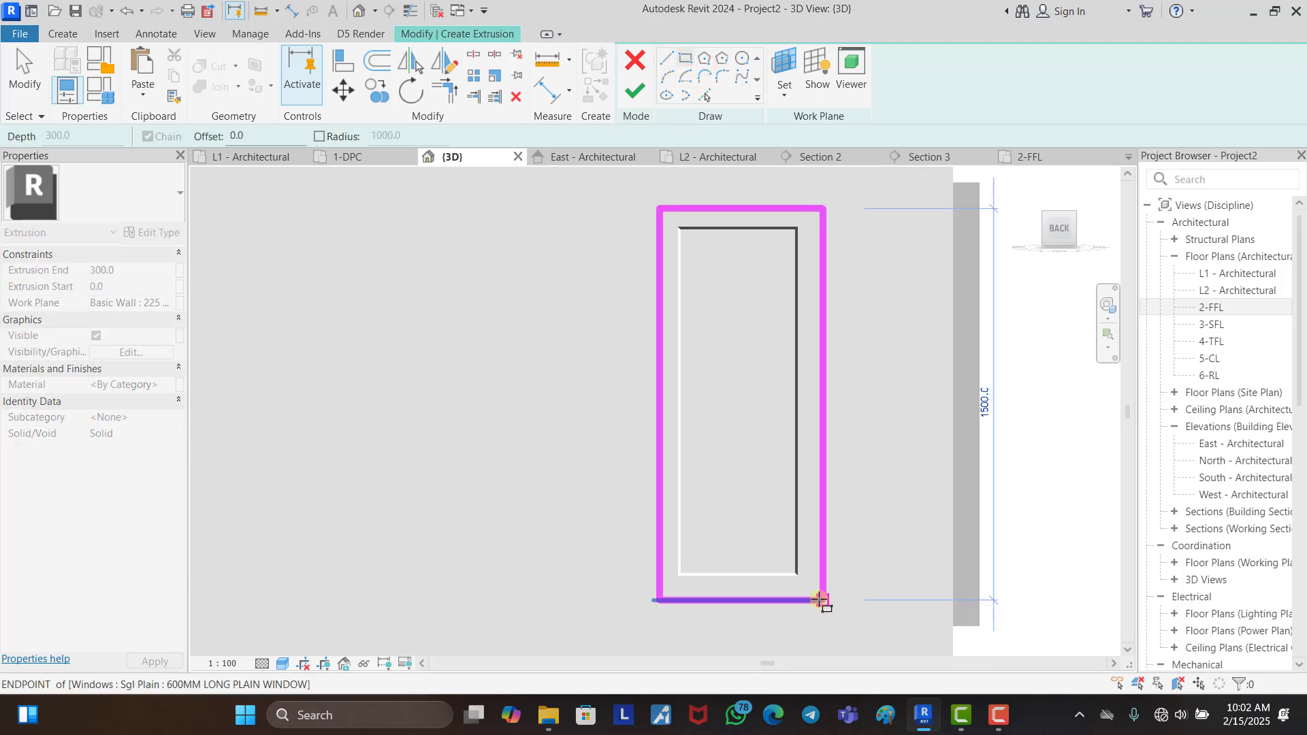
left_click(819, 600)
scroll(819, 599, "down", 3)
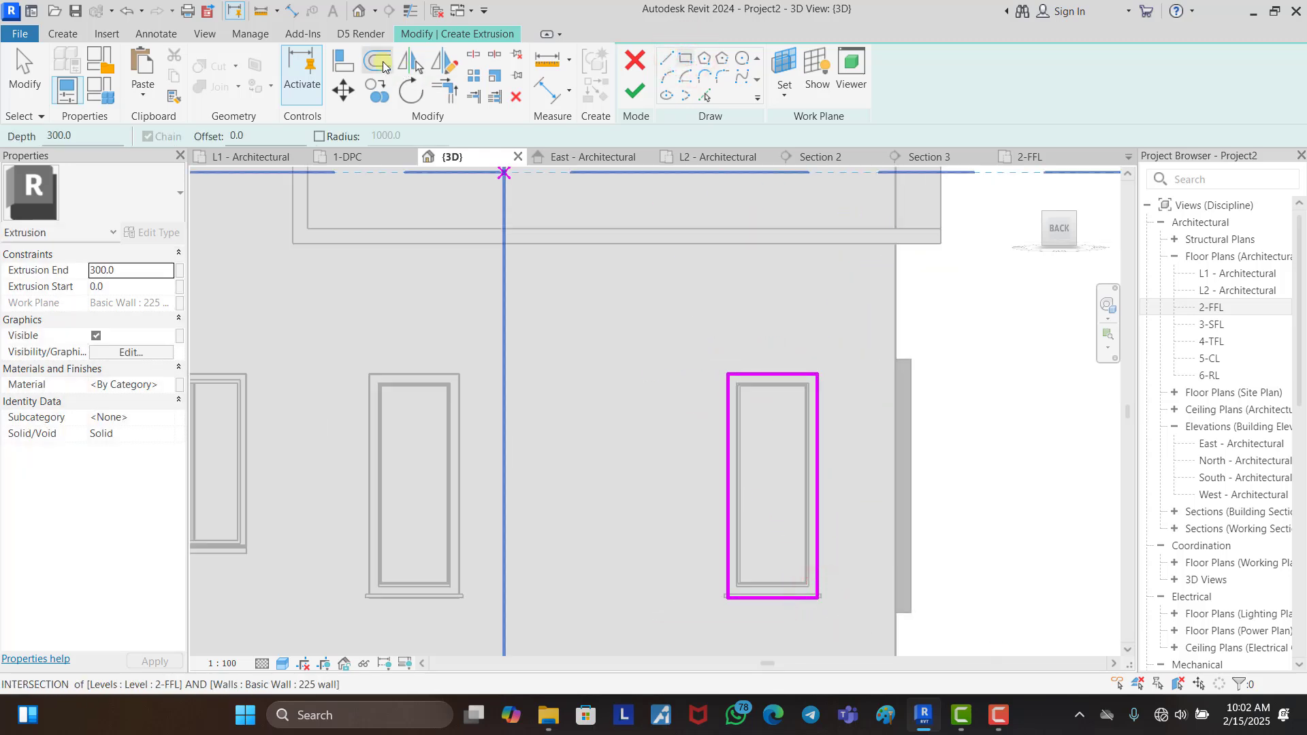
Step: Offset a copy of the narrow window's rectangle 100 mm outward
left_click(383, 63)
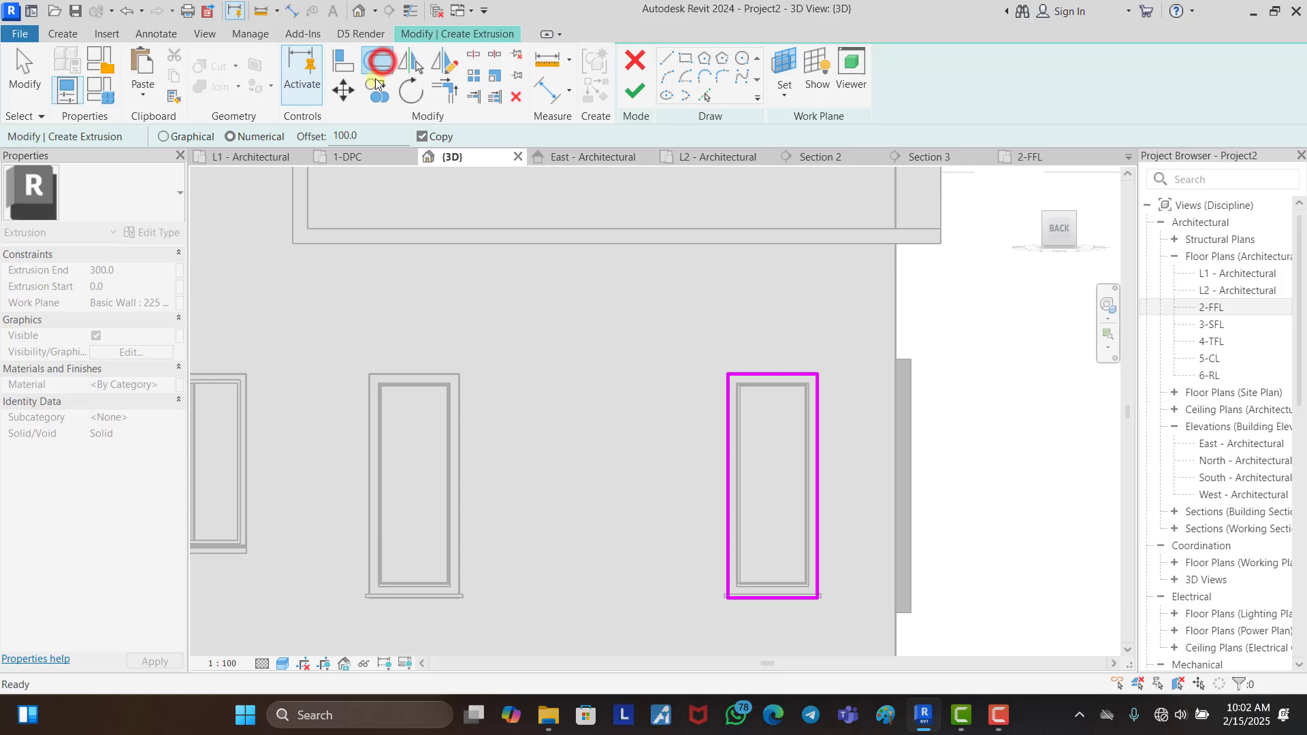
key("Tab")
left_click(776, 370)
scroll(851, 370, "down", 2)
key("Escape")
Step: Copy the double-rectangle outline from its inner upper corner to the matching corner of the neighbouring narrow window
left_click_drag(733, 336, 861, 527)
left_click(382, 83)
scroll(766, 373, "up", 3)
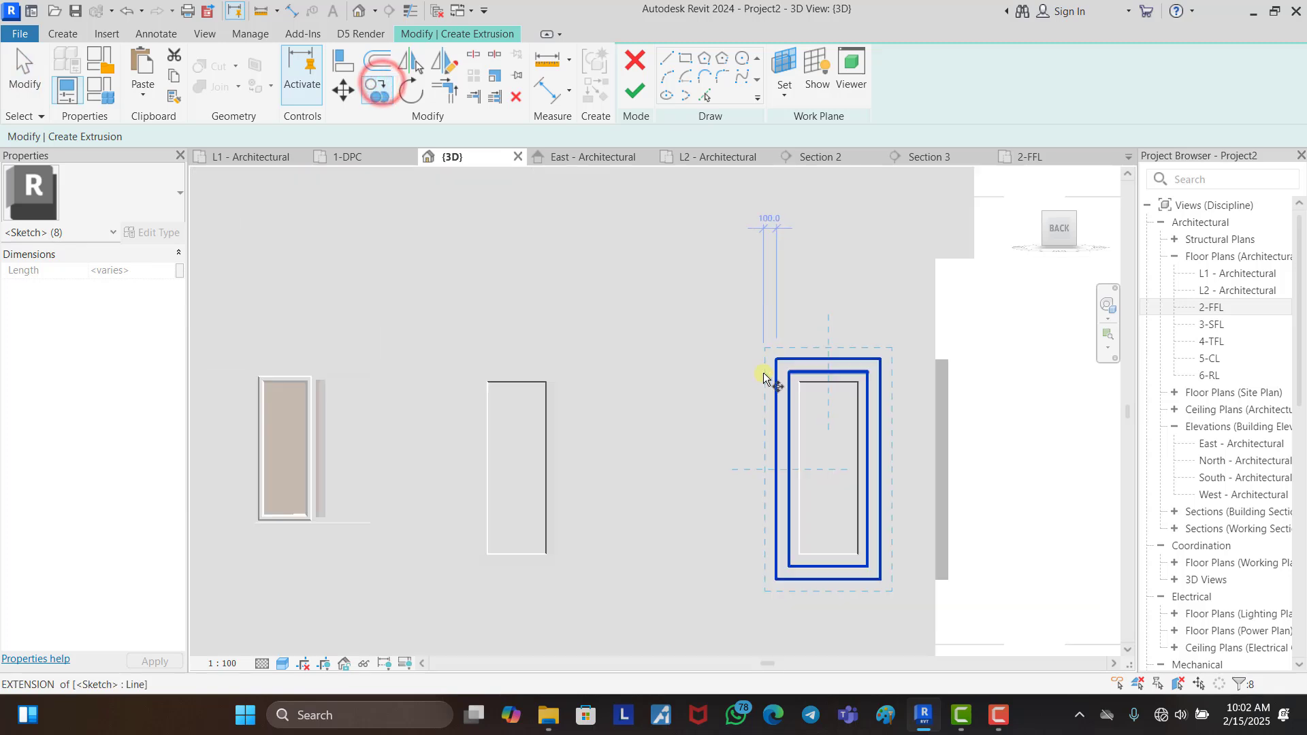
left_click(780, 372)
left_click(437, 373)
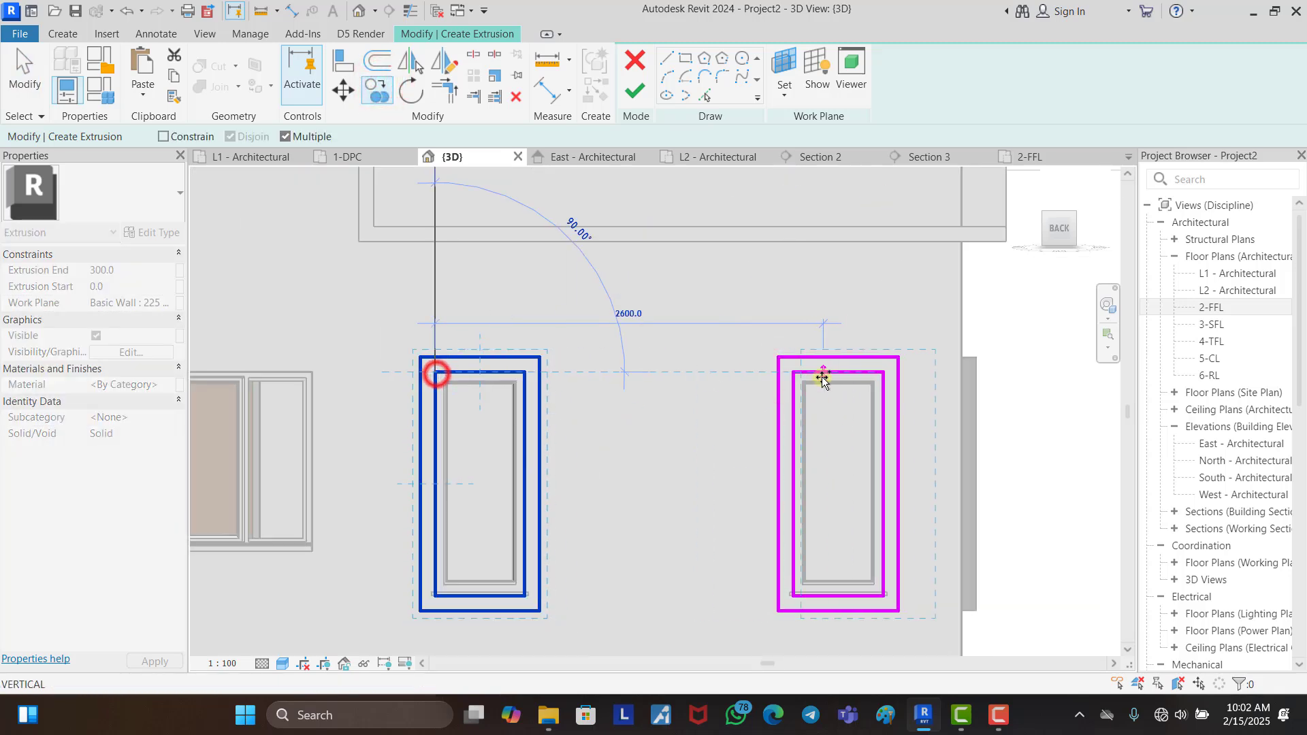
Step: Place another copy of the double-rectangle outline at the upper corner of the small two-pane ground-storey window
scroll(824, 373, "down", 3)
scroll(490, 374, "up", 3)
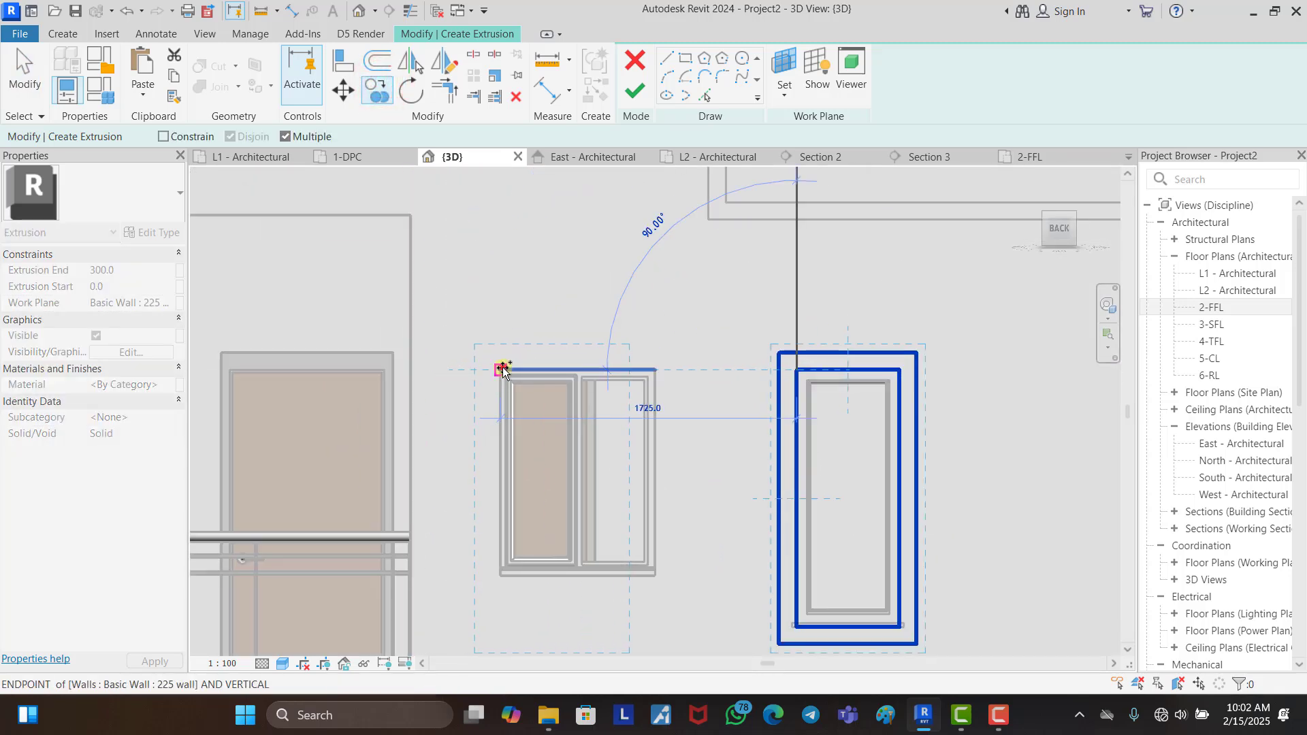
left_click(502, 369)
key("Escape")
Step: Stretch the sides of the copied outline so both rectangles fit around the two-pane window
mouse_move(665, 402)
left_mouse_down()
mouse_move(593, 458)
mouse_move(651, 423)
left_mouse_up()
left_click(628, 265)
scroll(628, 265, "down", 2)
mouse_move(599, 471)
left_mouse_down()
mouse_move(581, 534)
mouse_move(617, 451)
left_mouse_up()
scroll(586, 506, "up", 2)
left_click(763, 383)
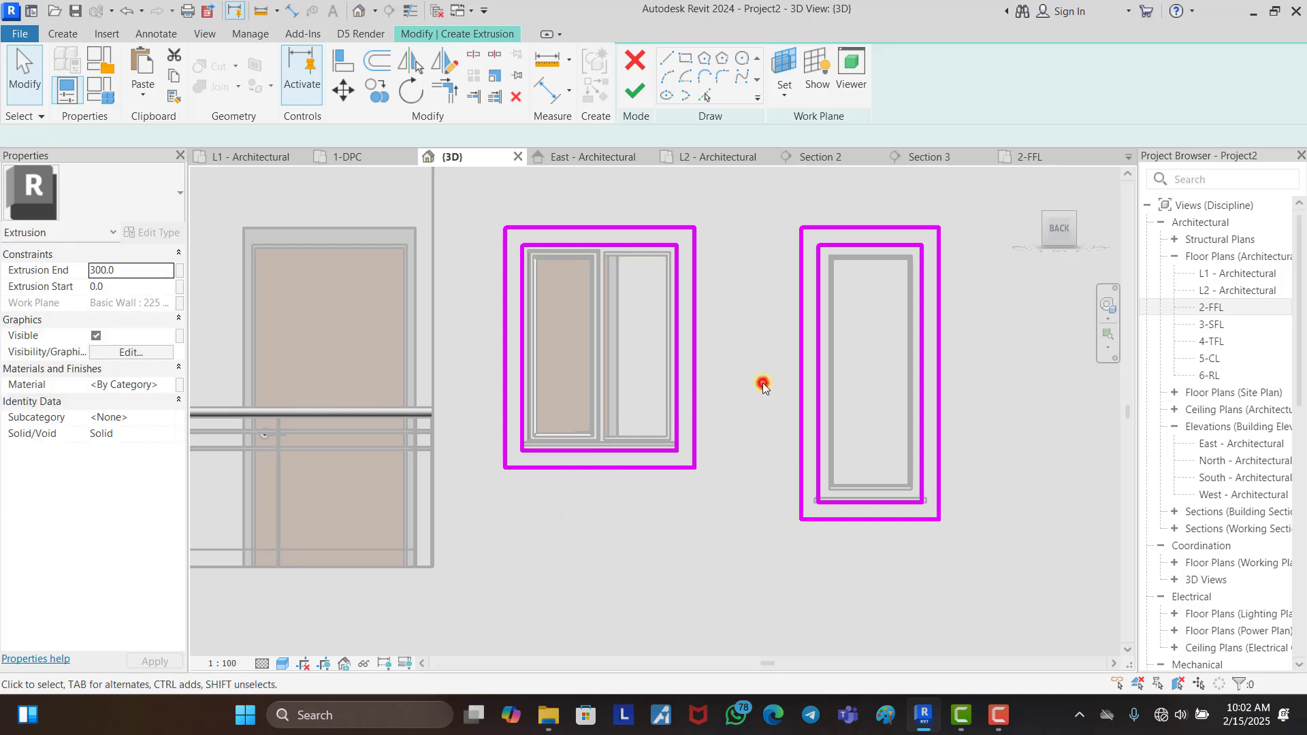
Step: Mirror the three window outlines to the other half of the rear facade about a vertical axis through the entrance step's middle
scroll(763, 384, "down", 5)
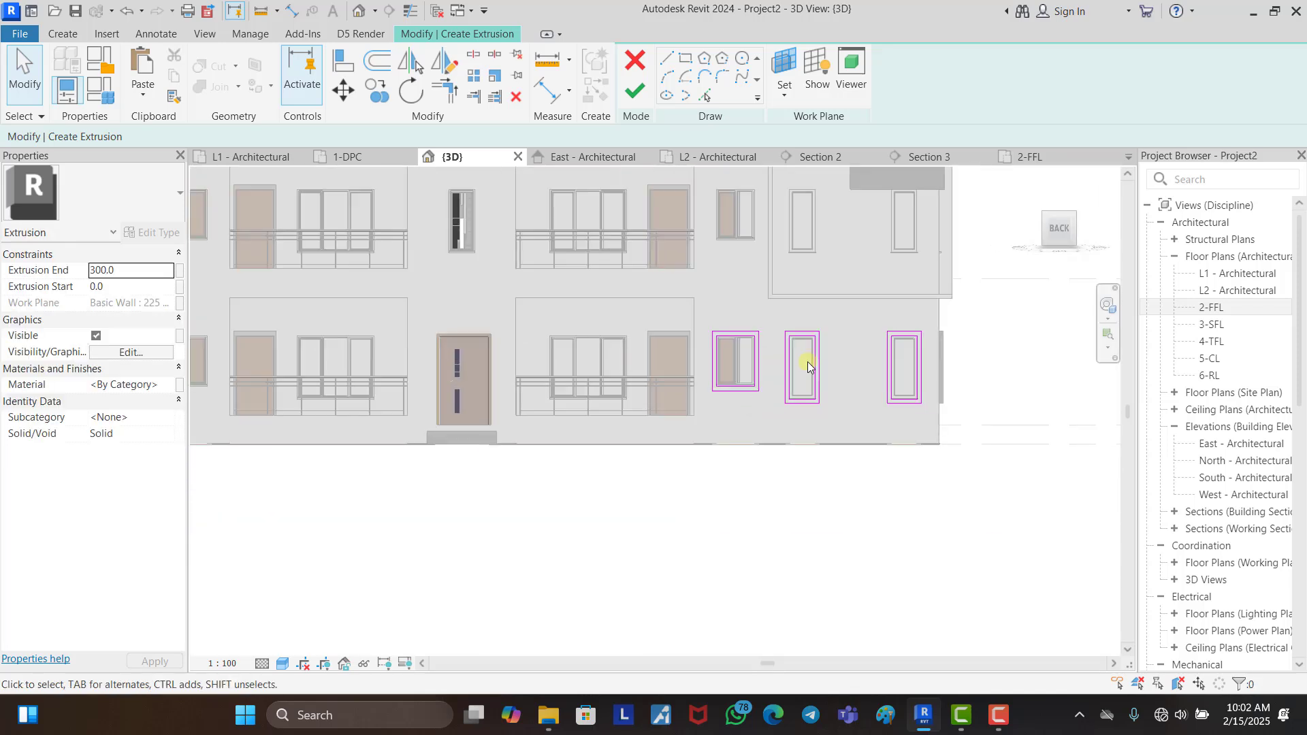
scroll(925, 432, "down", 2)
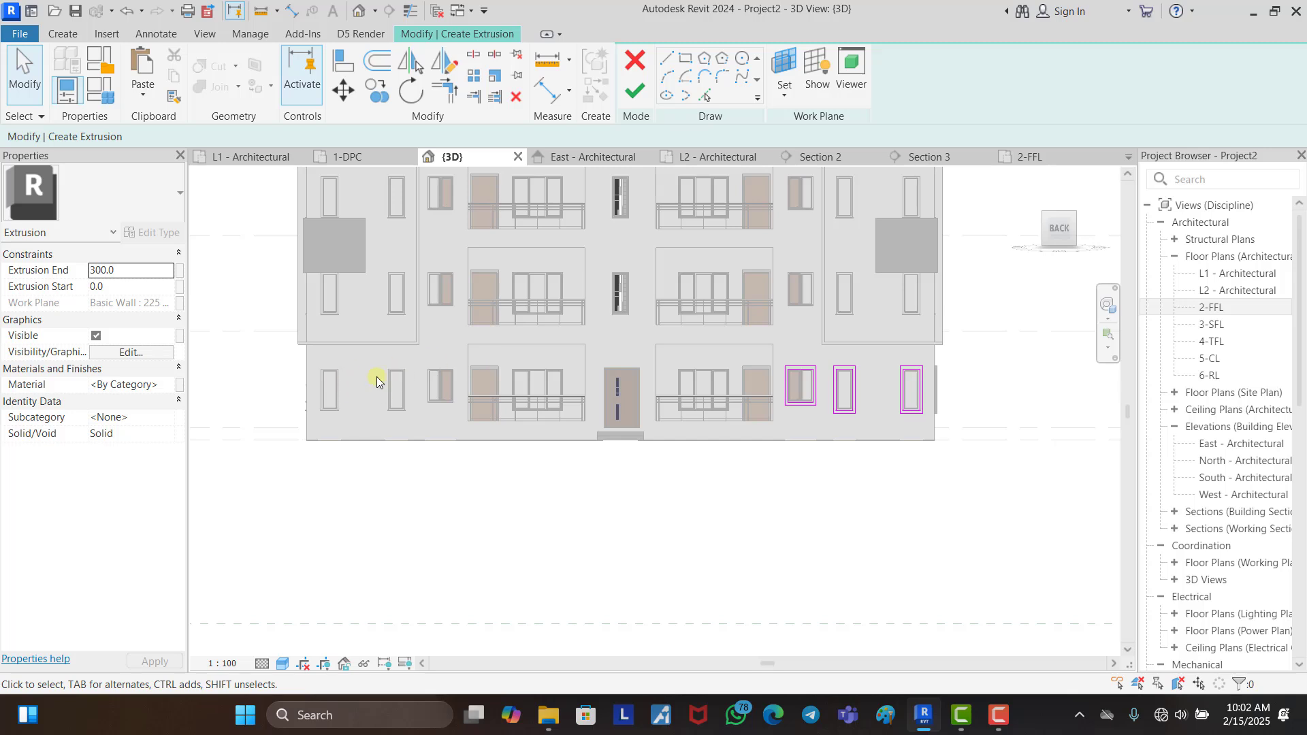
left_click_drag(765, 345, 946, 438)
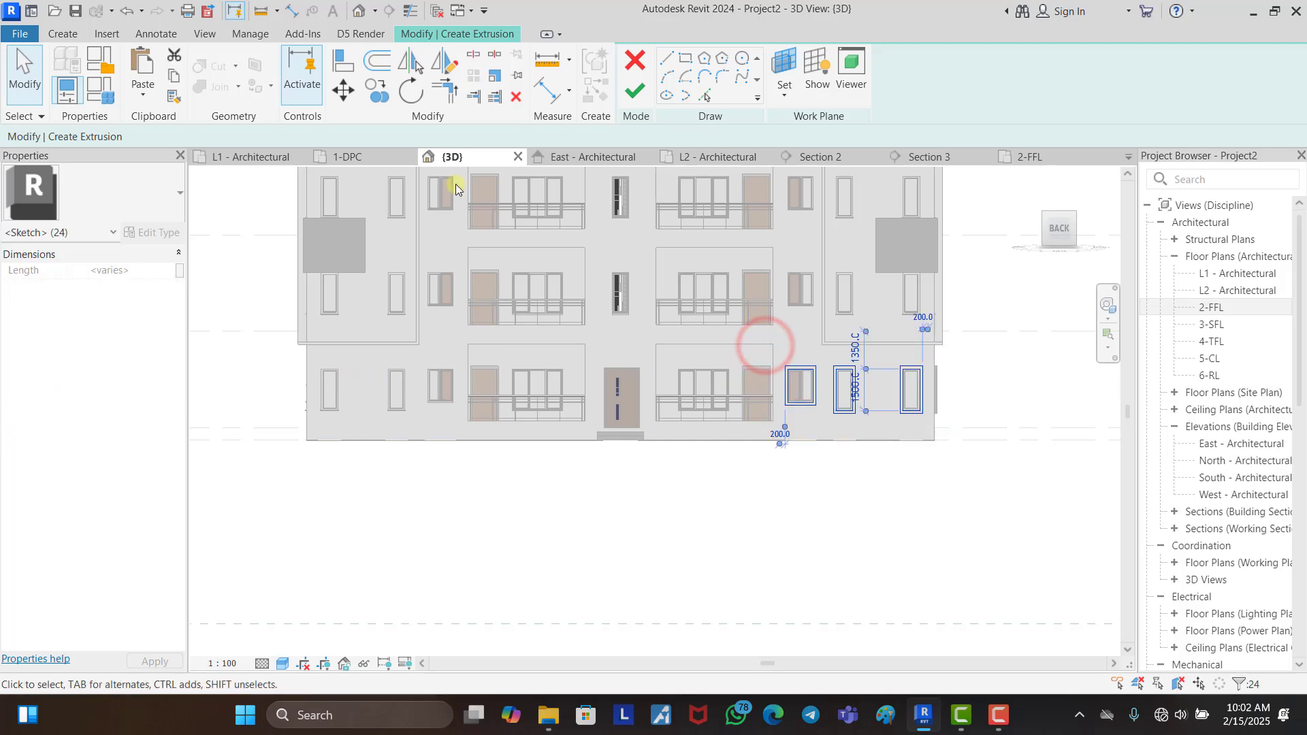
left_click(447, 64)
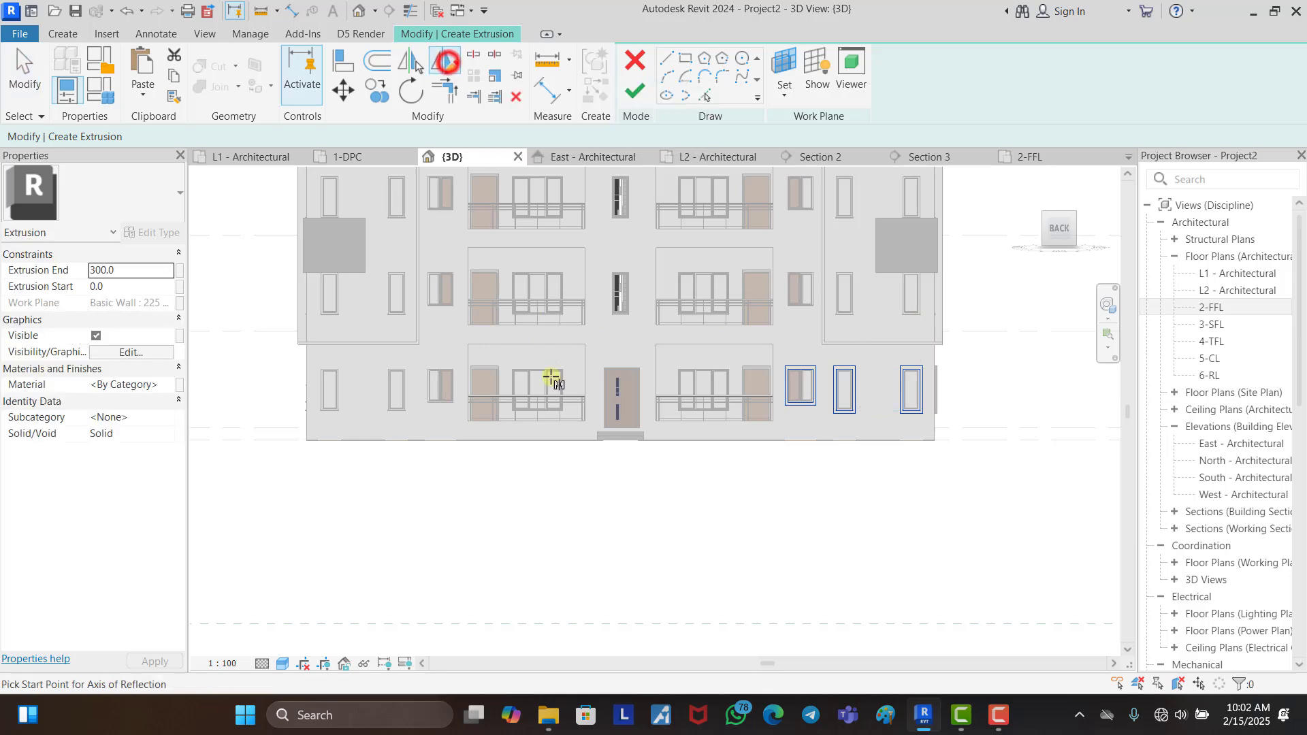
left_click(620, 442)
left_click(621, 450)
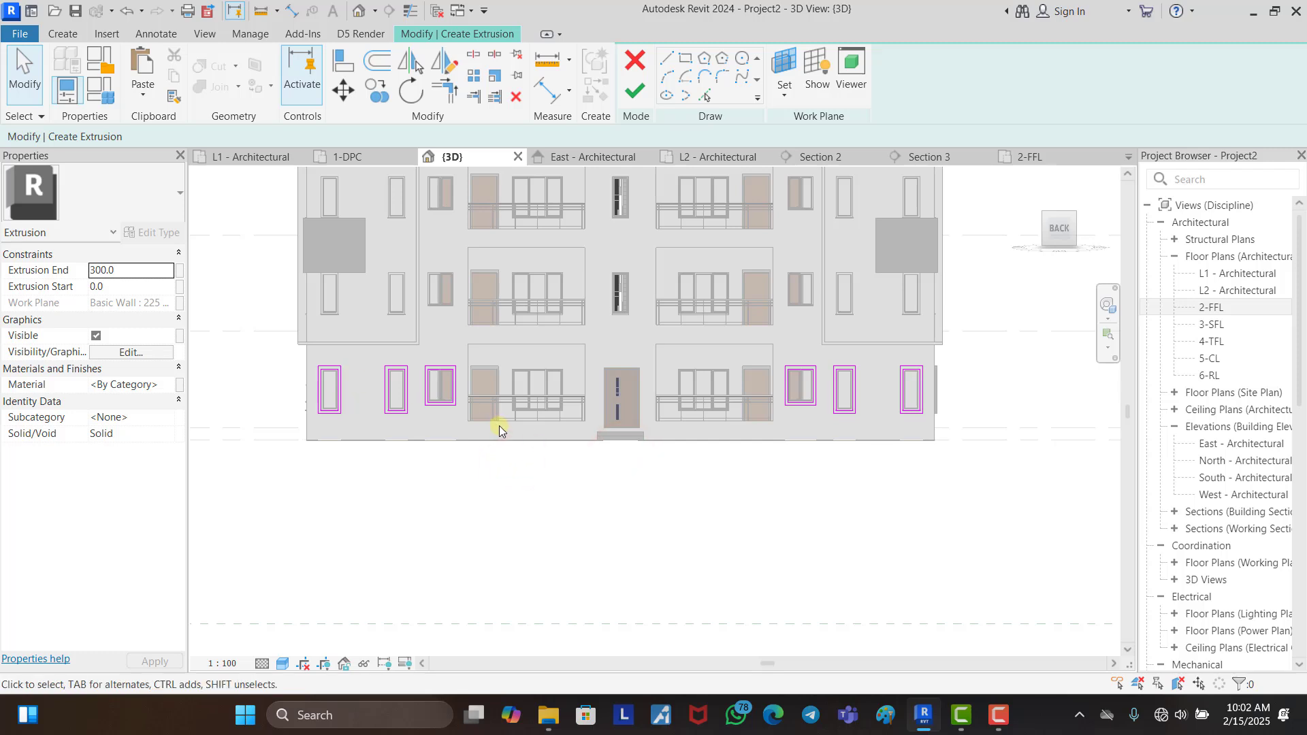
Step: Finish the sketch of the six rear window surrounds and set their extrusion end to 100 mm
left_click(630, 101)
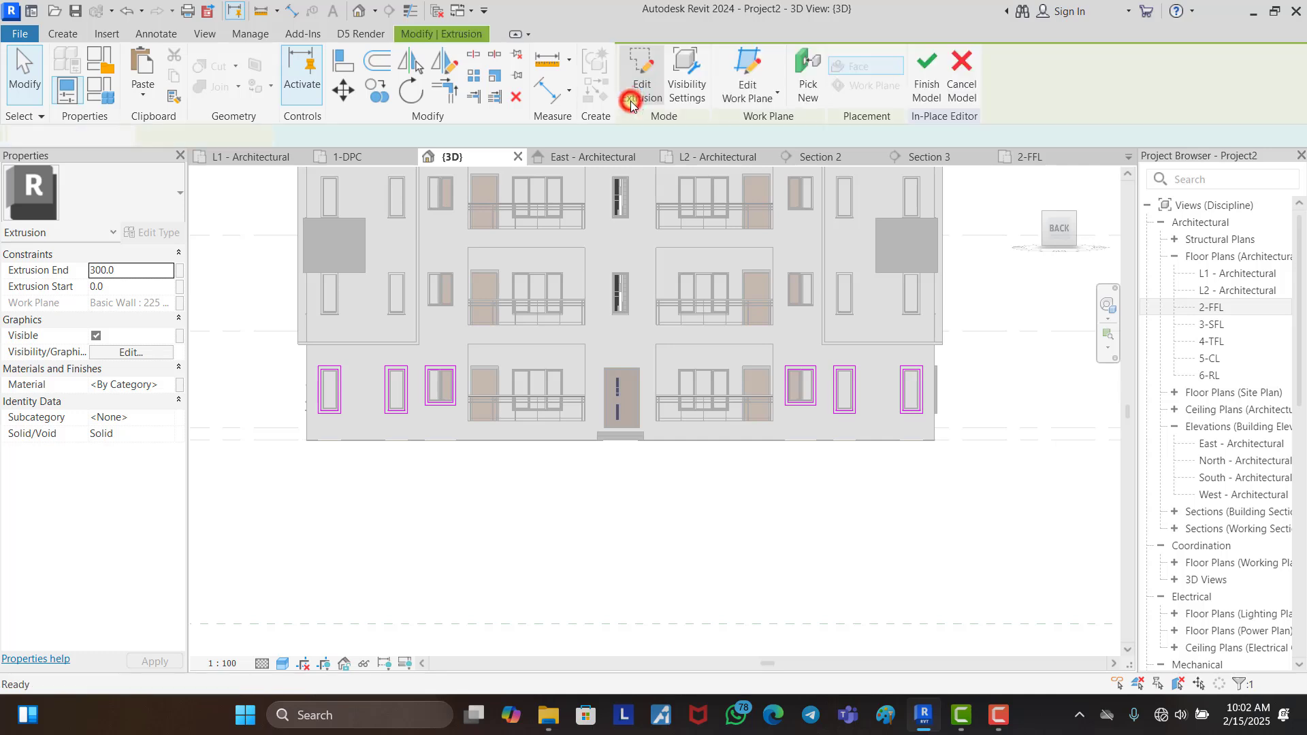
left_click(142, 275)
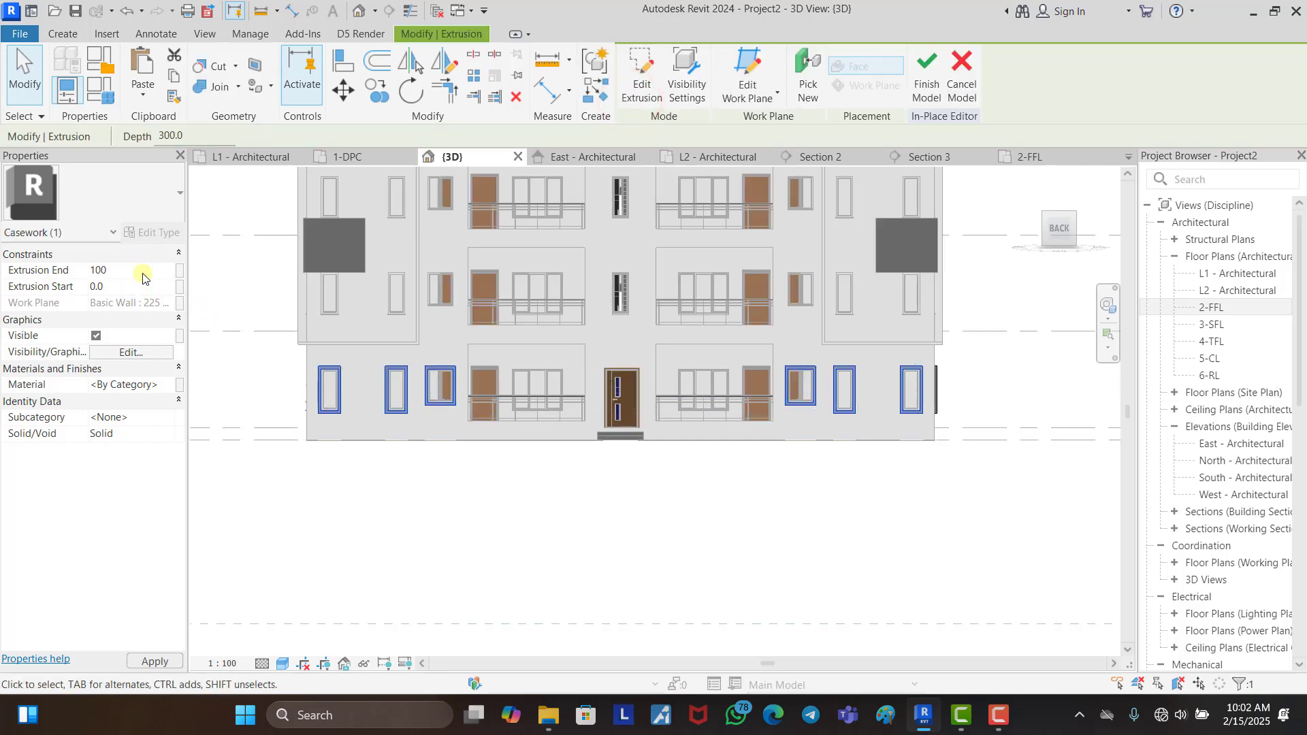
left_click(591, 557)
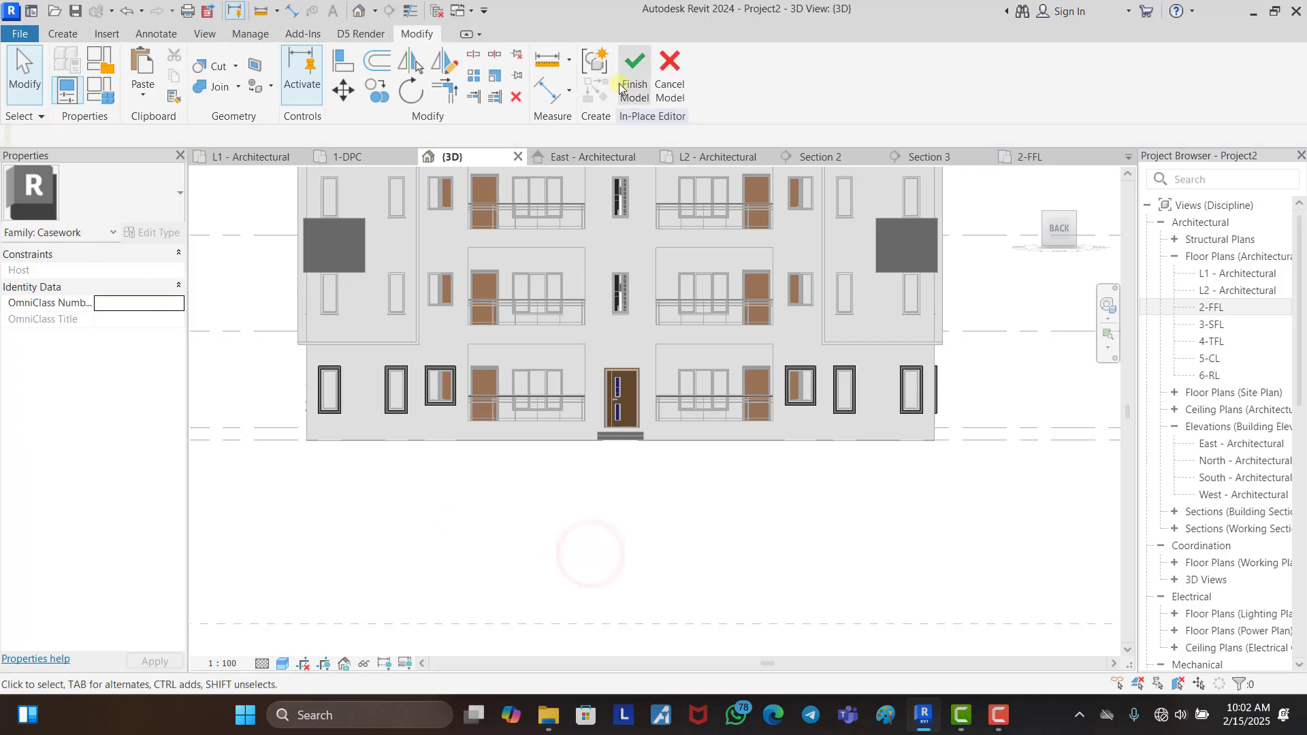
Step: Start another extrusion and pick the recessed ground-storey balcony wall as its work plane
left_click(67, 34)
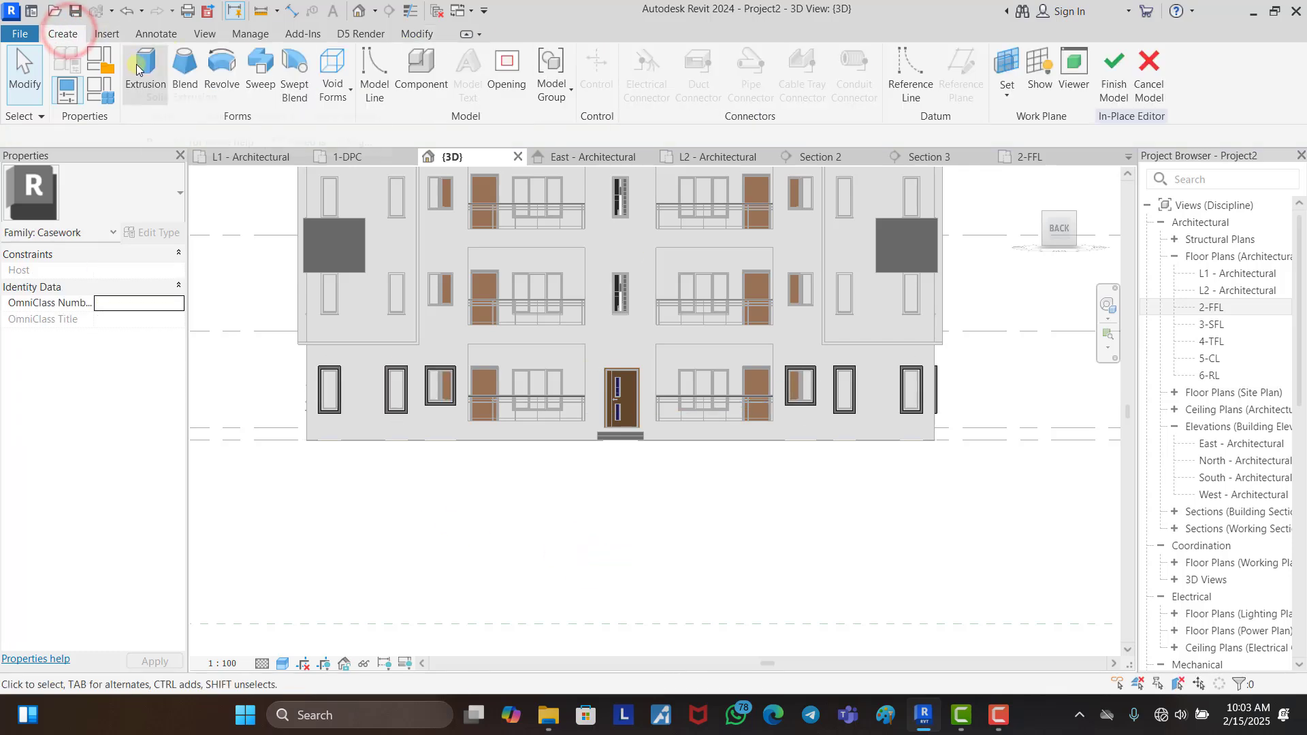
left_click(138, 67)
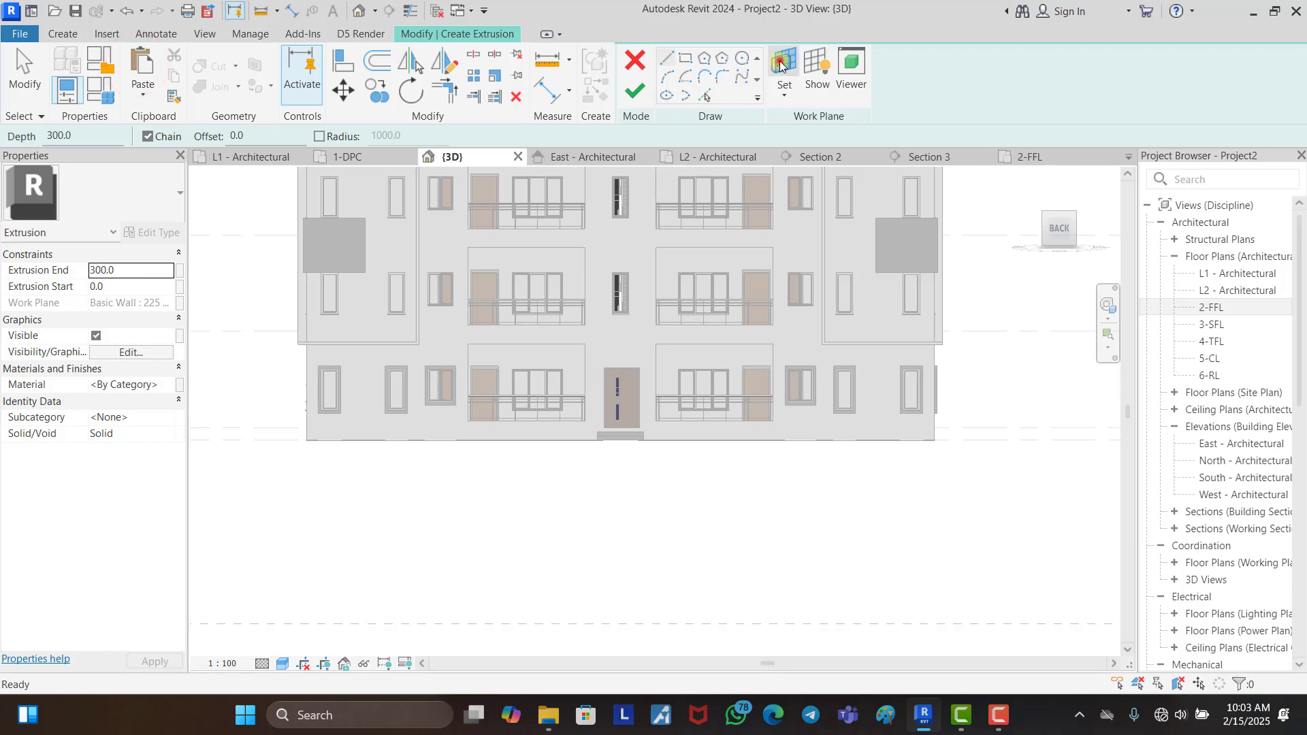
left_click(780, 66)
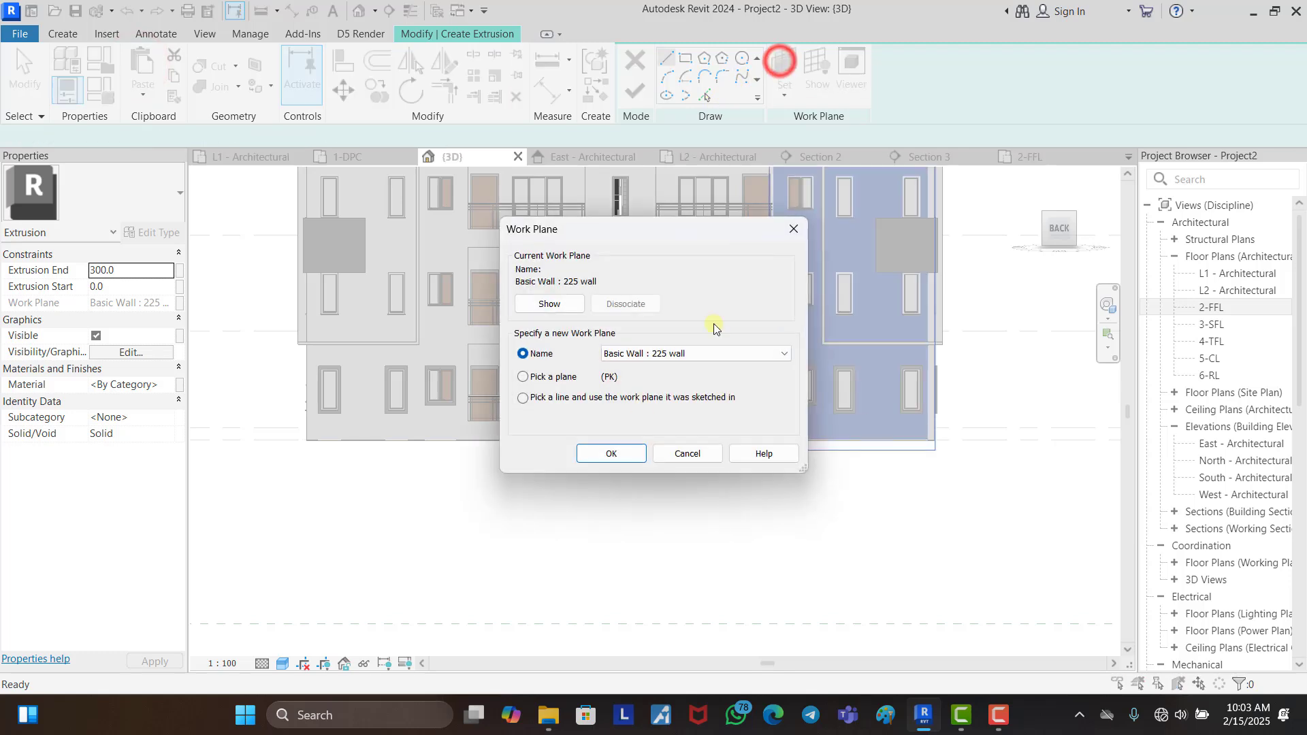
left_click(611, 454)
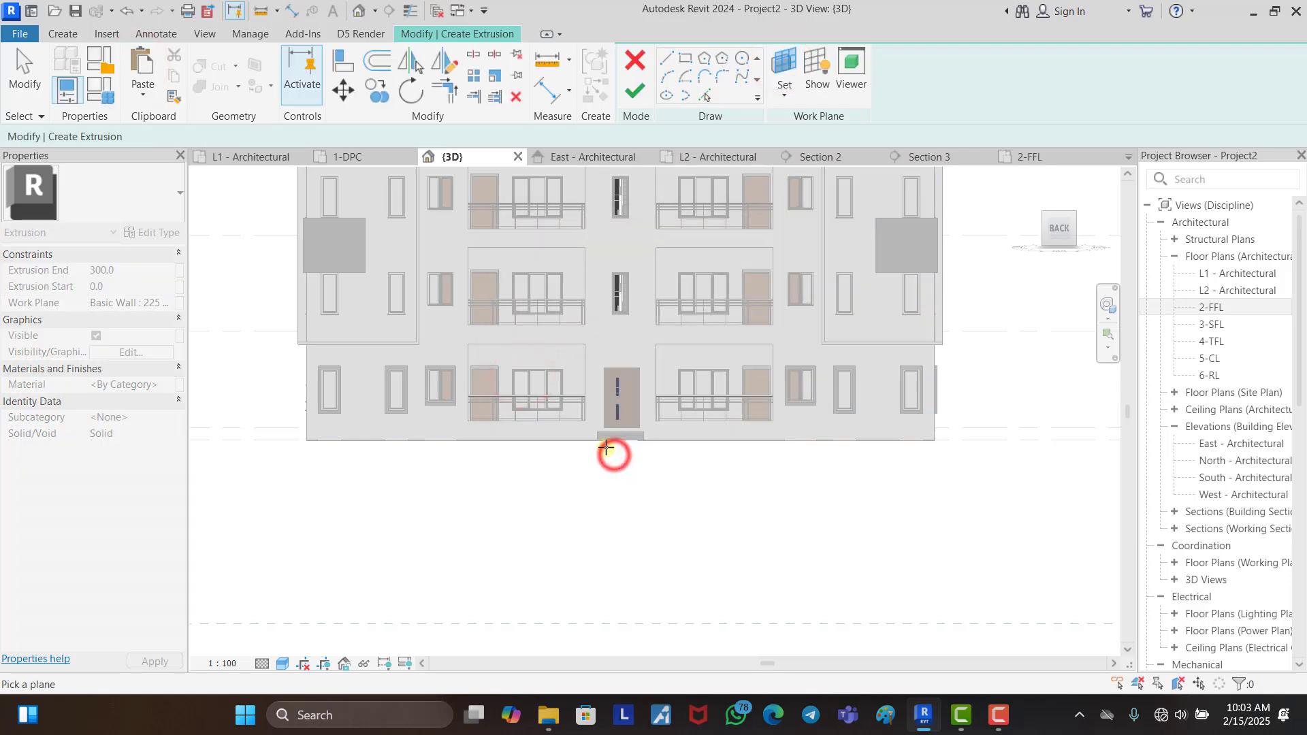
left_click(565, 364)
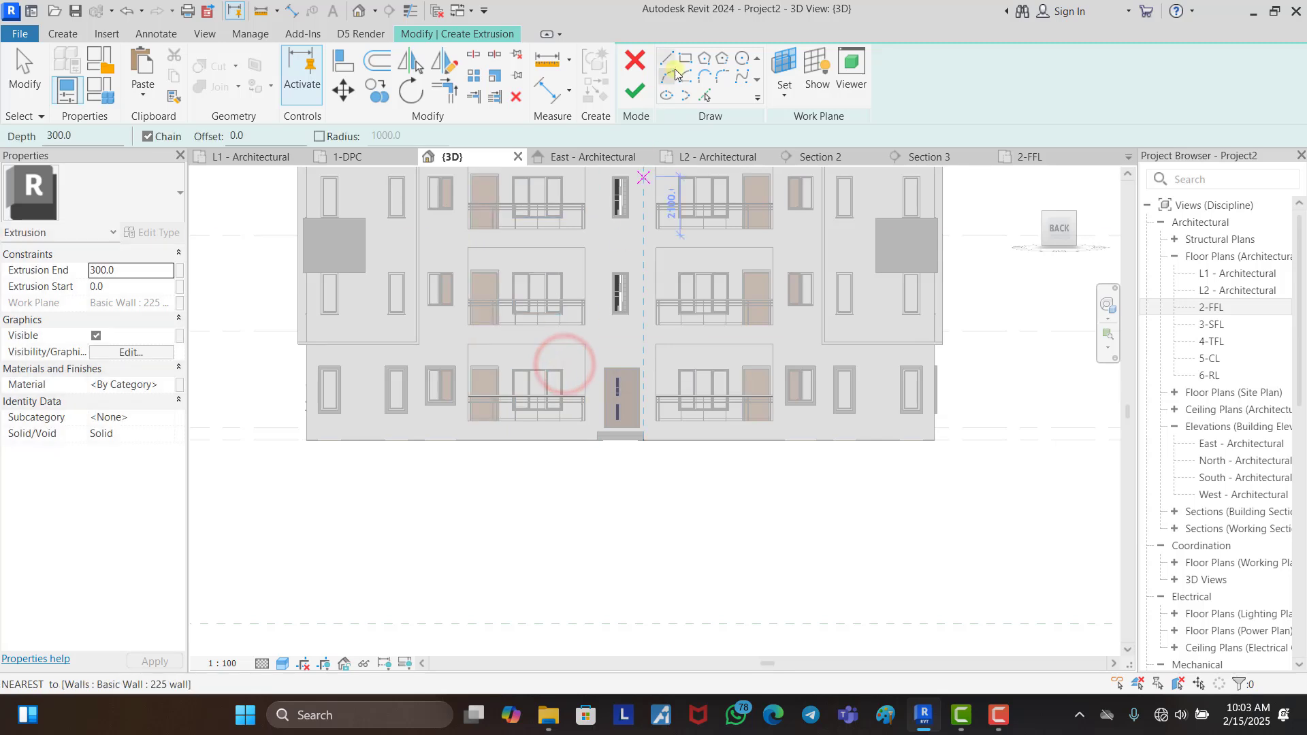
Step: Sketch a 1500 mm high rectangle around the three-pane window on the ground-storey balcony
scroll(546, 324, "up", 5)
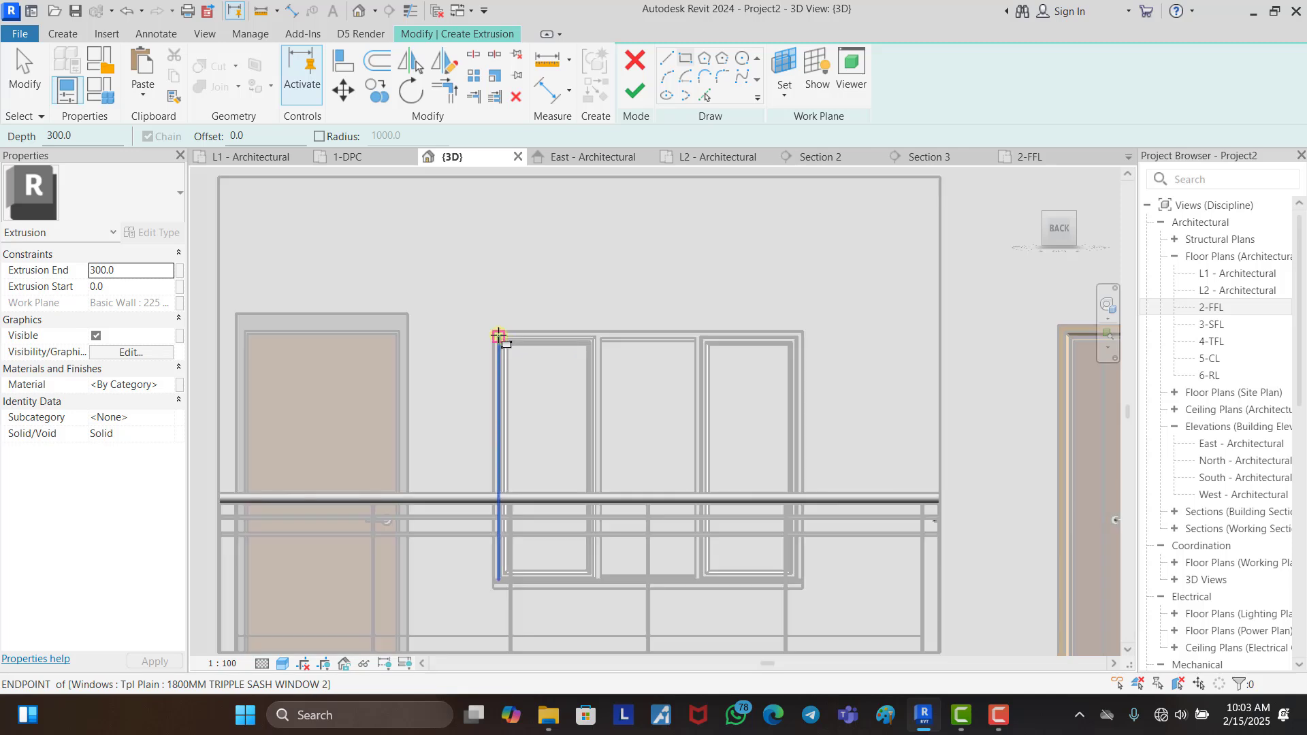
left_click(492, 331)
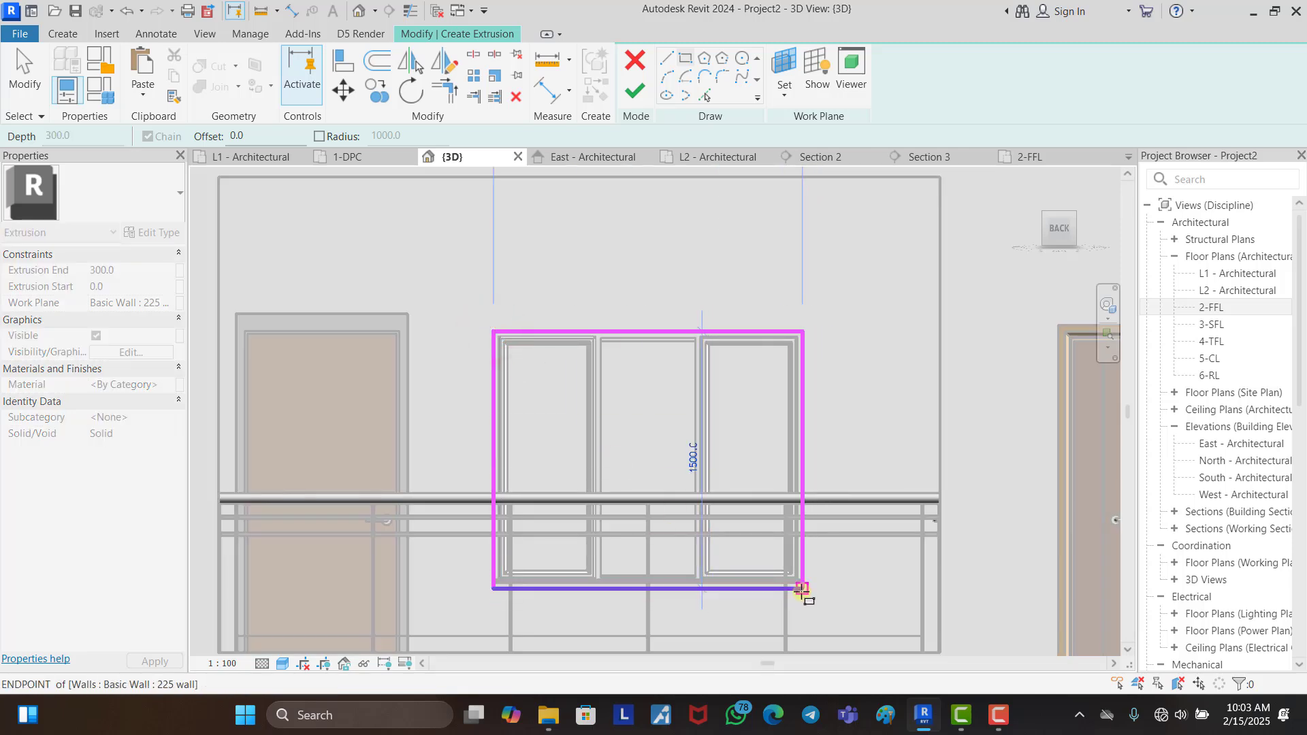
left_click(801, 590)
Step: Offset a copy of the three-pane window's rectangle 100 mm outward
left_click(377, 65)
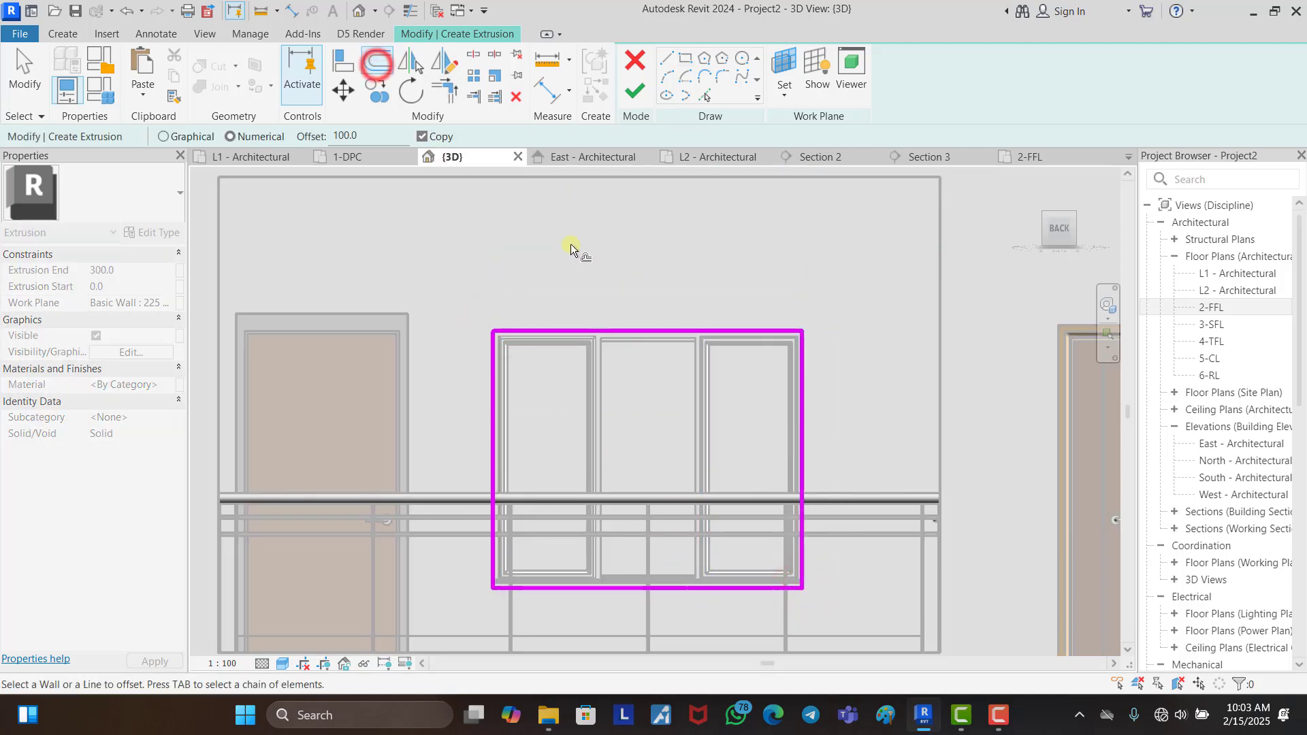
left_click(624, 285)
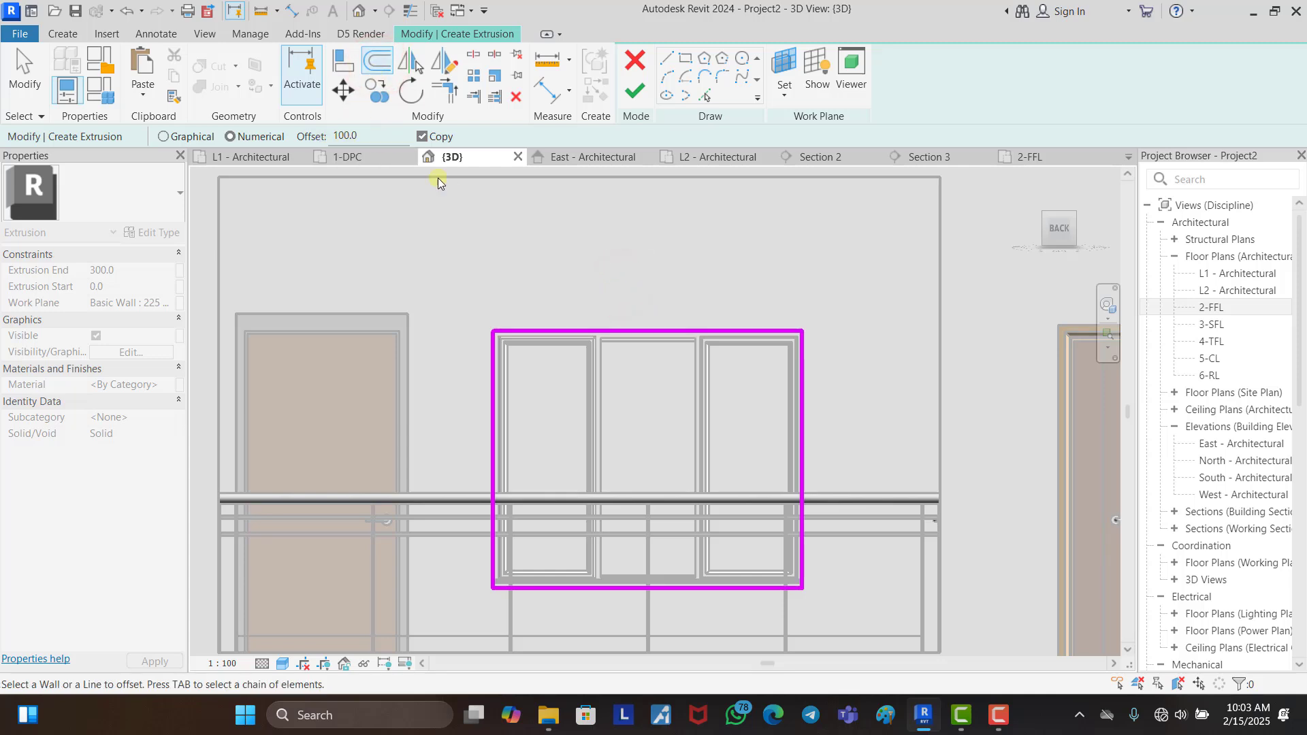
key("Tab")
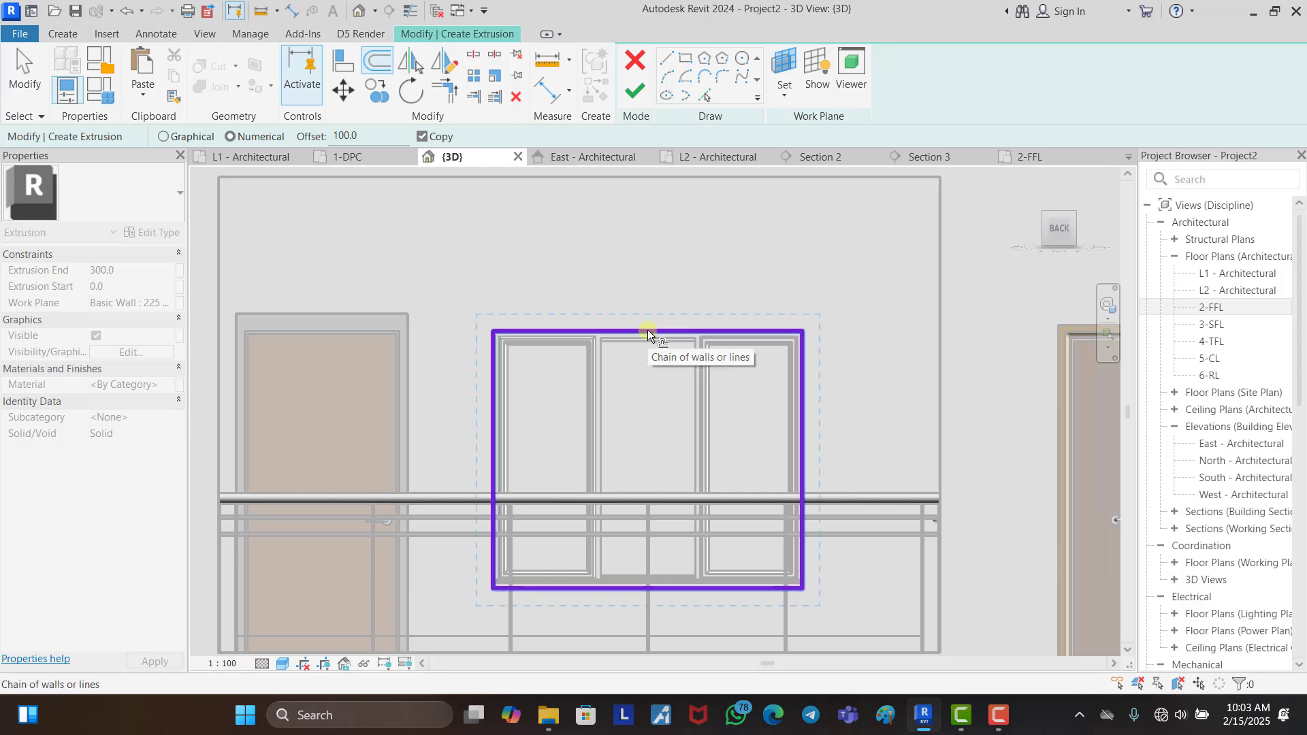
left_click(647, 329)
key("Escape")
Step: Copy the double-rectangle outline to the matching corner of the three-pane balcony window across the entrance door
scroll(553, 261, "down", 2)
mouse_move(467, 256)
left_mouse_down()
mouse_move(735, 455)
mouse_move(745, 504)
left_mouse_up()
left_click(379, 90)
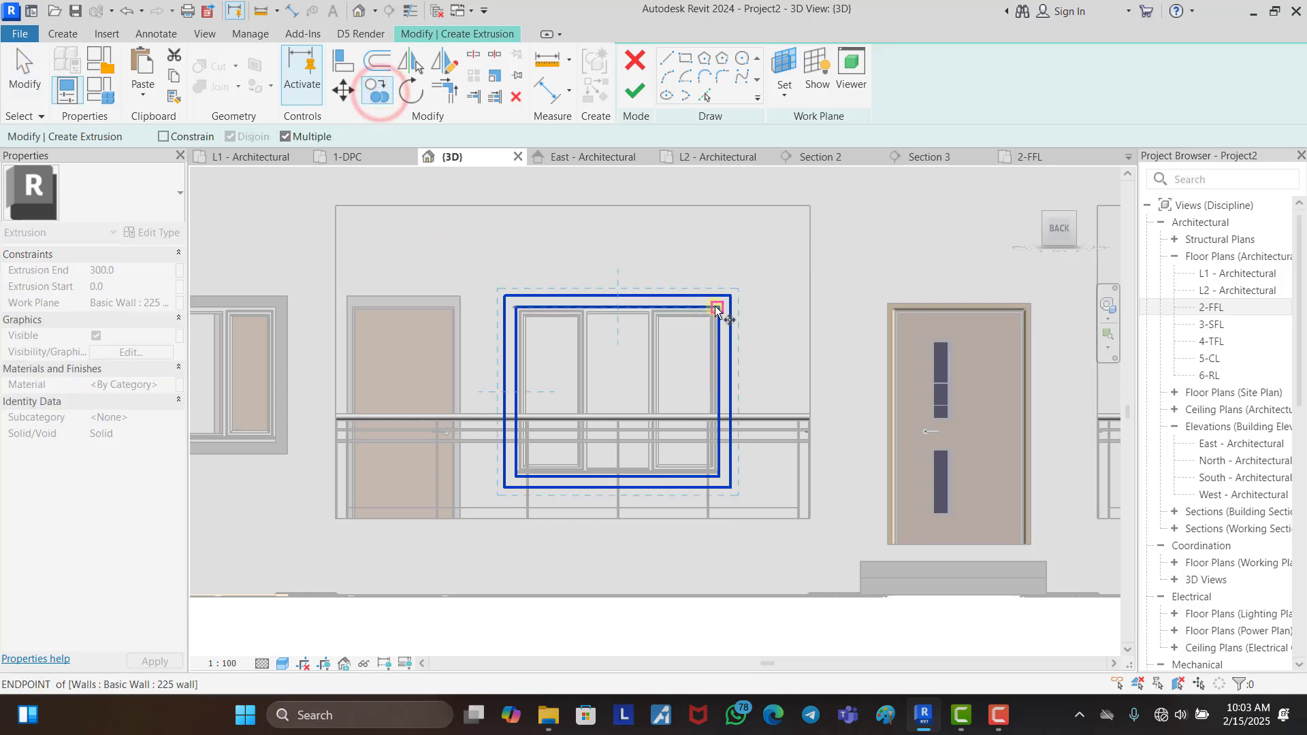
left_click(708, 313)
scroll(715, 303, "down", 2)
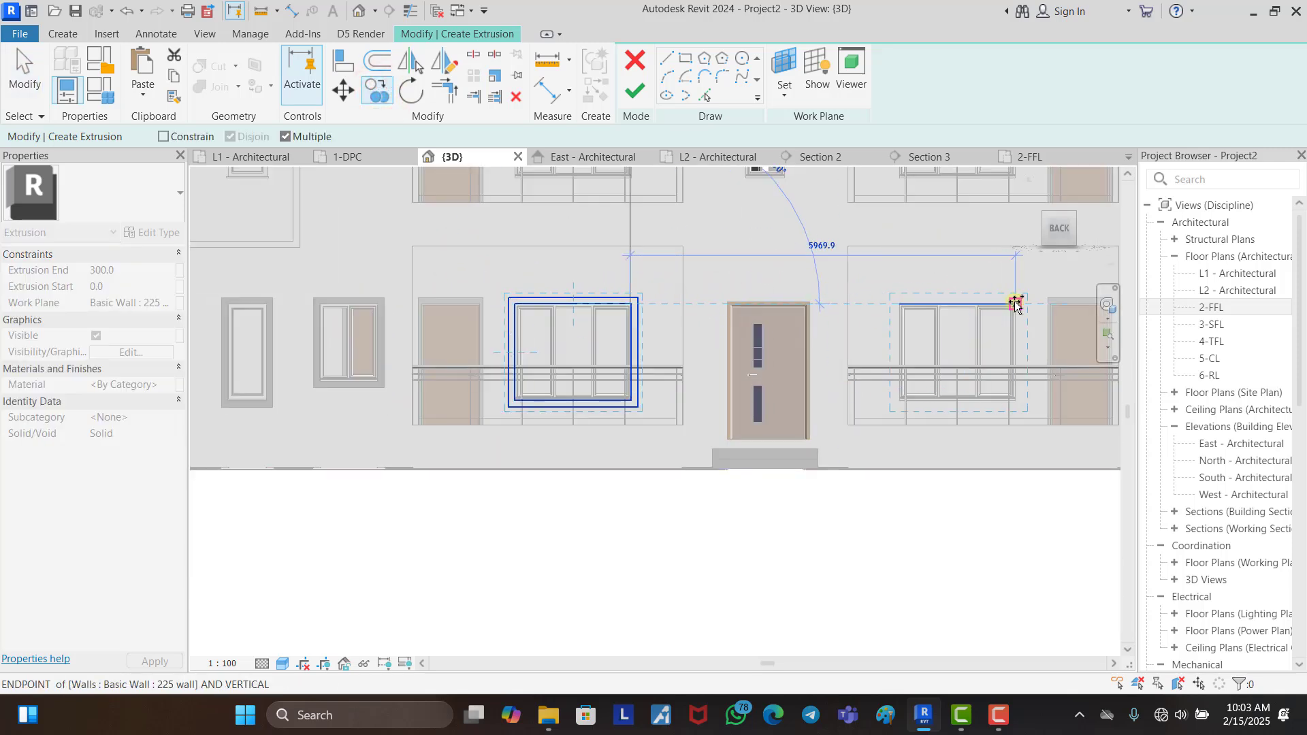
left_click(1014, 304)
key("Escape")
scroll(721, 396, "down", 2)
left_click(728, 537)
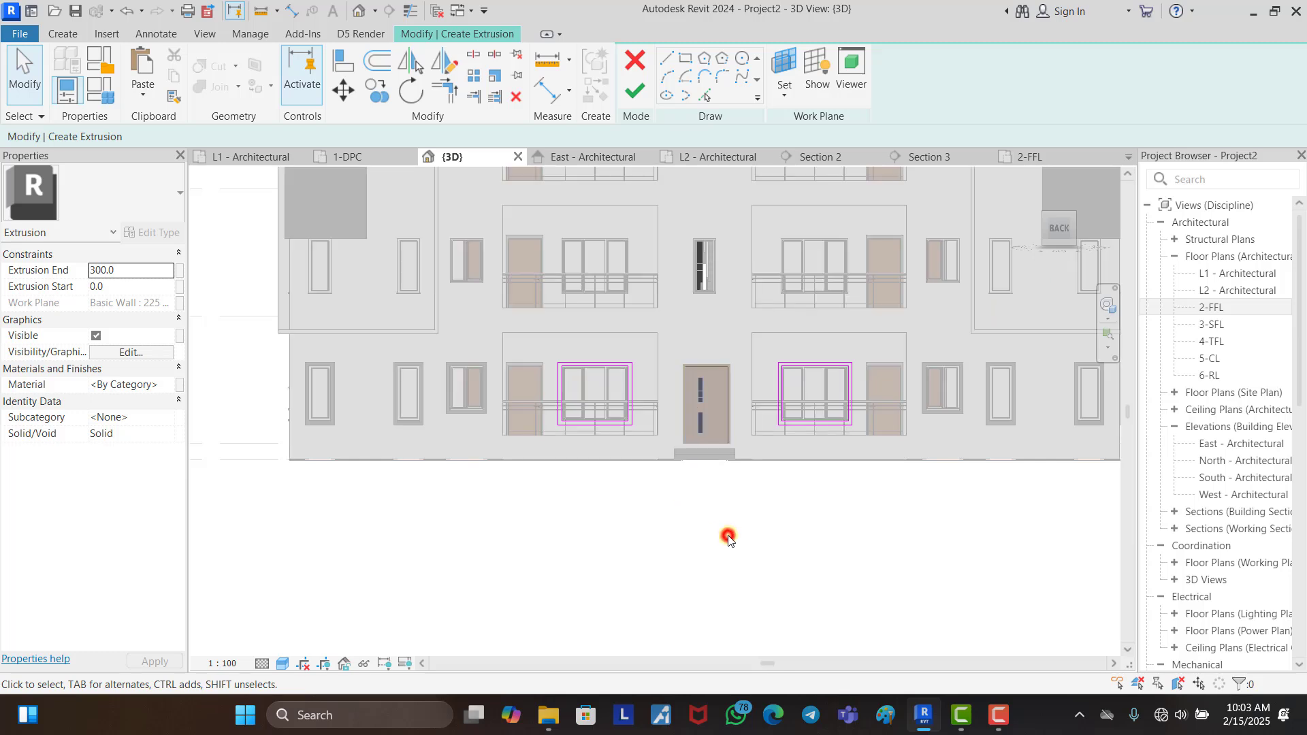
Step: Set the extrusion end of the two balcony window surrounds to 100 mm and finish their sketch
scroll(674, 504, "down", 2)
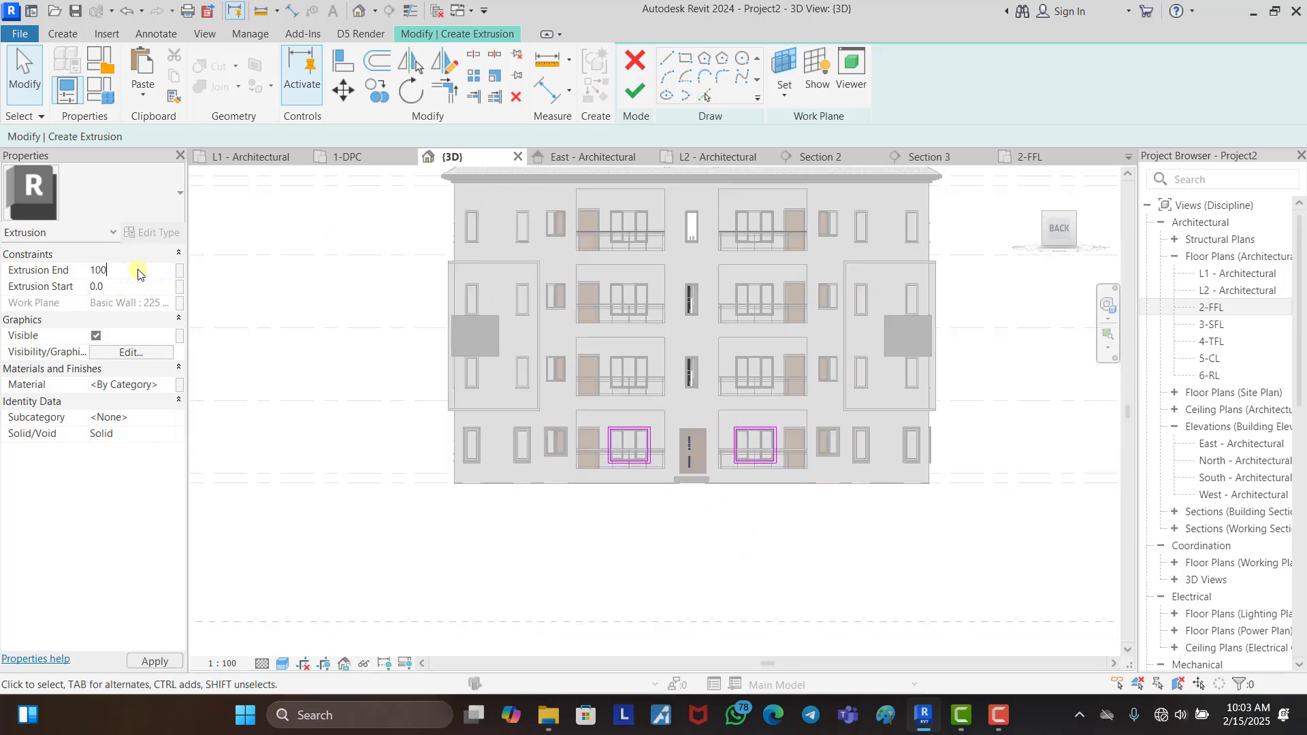
left_click(631, 99)
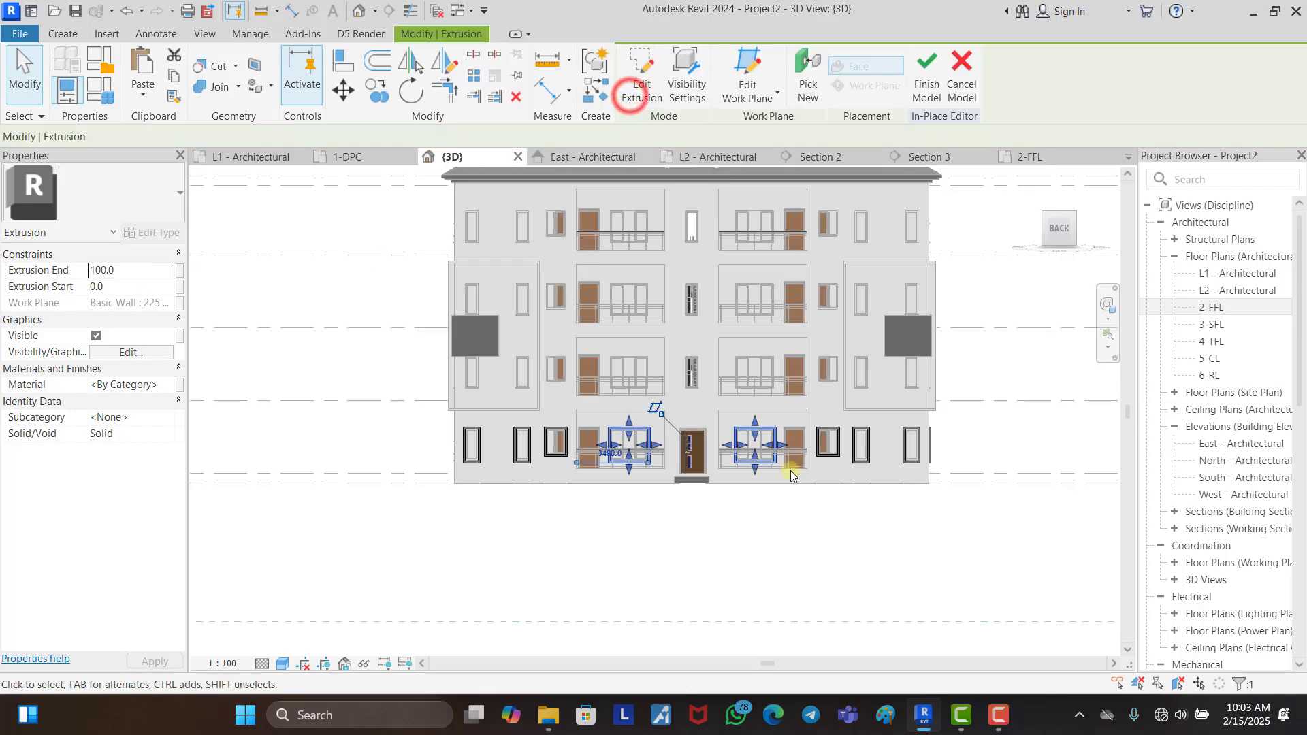
left_click(836, 542)
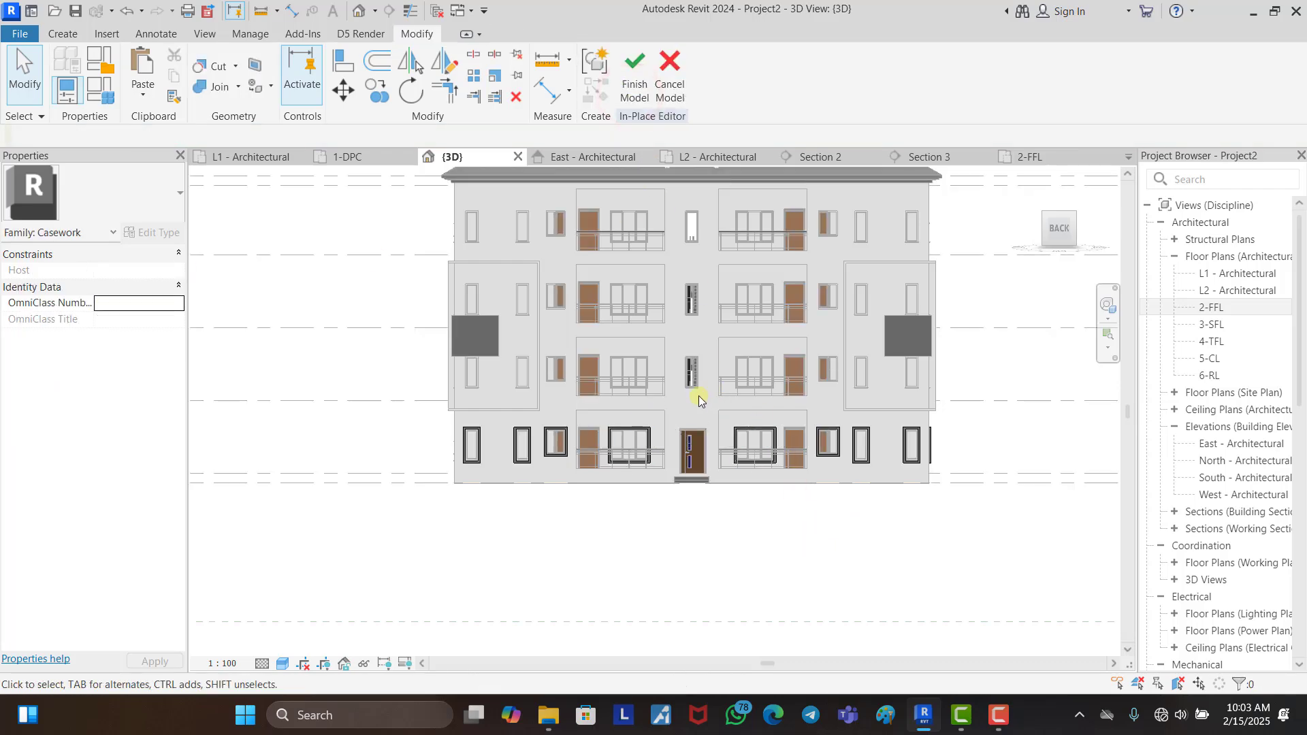
Step: Examine the extruded window surrounds on the ground-storey rear facade from oblique 3D angles
middle_click_drag(678, 437, 762, 524, "shift")
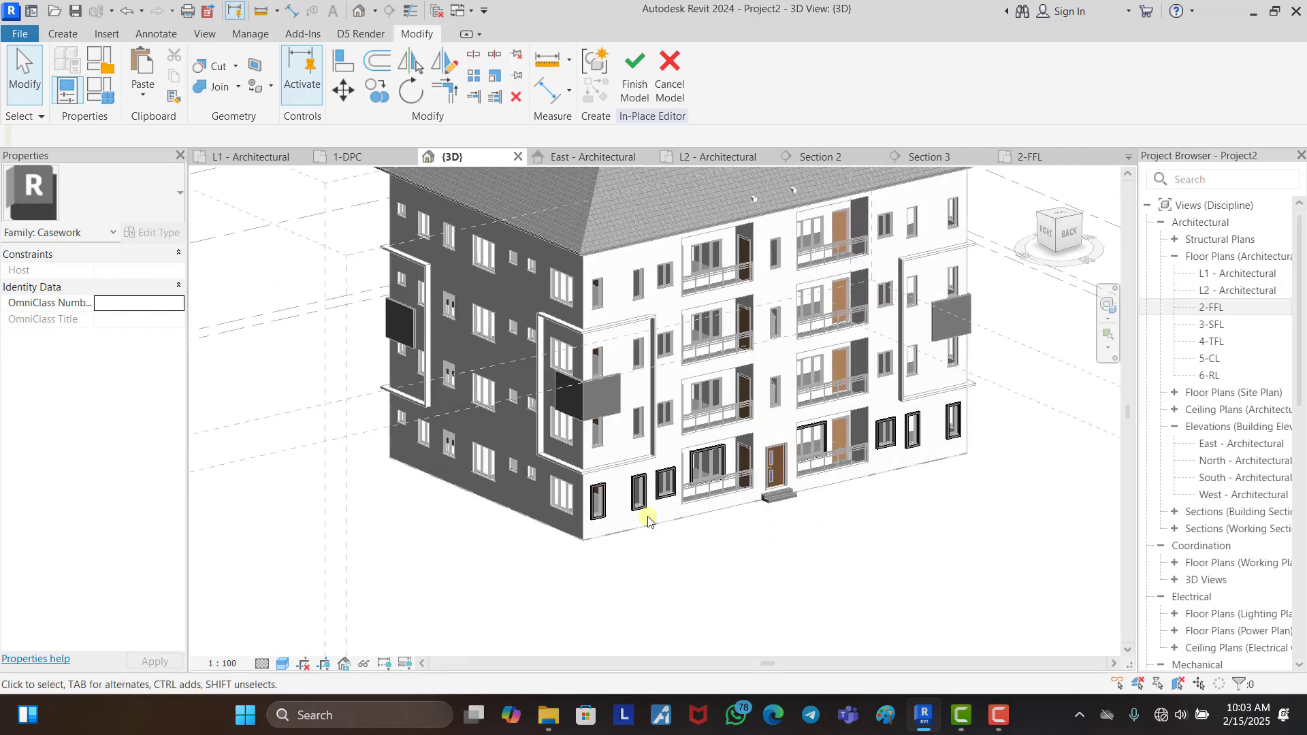
scroll(647, 507, "up", 5)
scroll(662, 435, "down", 2)
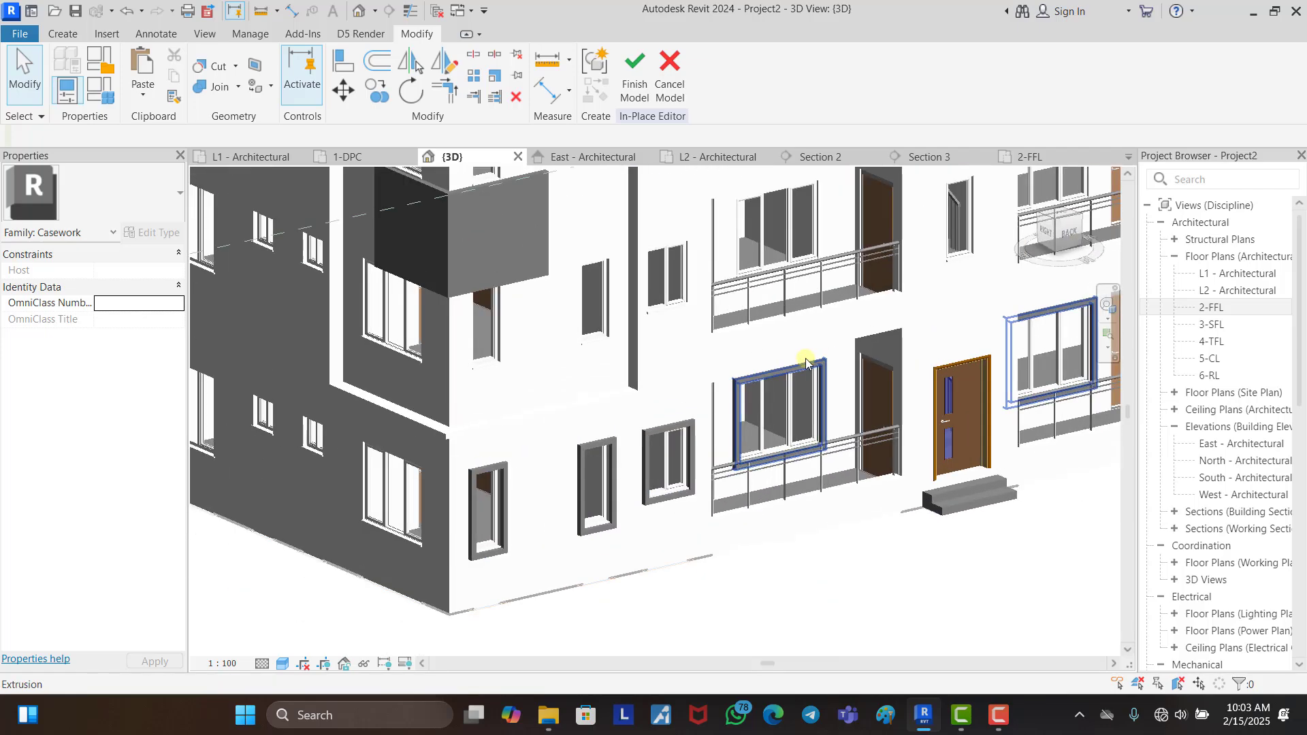
scroll(805, 361, "up", 3)
middle_click_drag(806, 372, 872, 368, "shift")
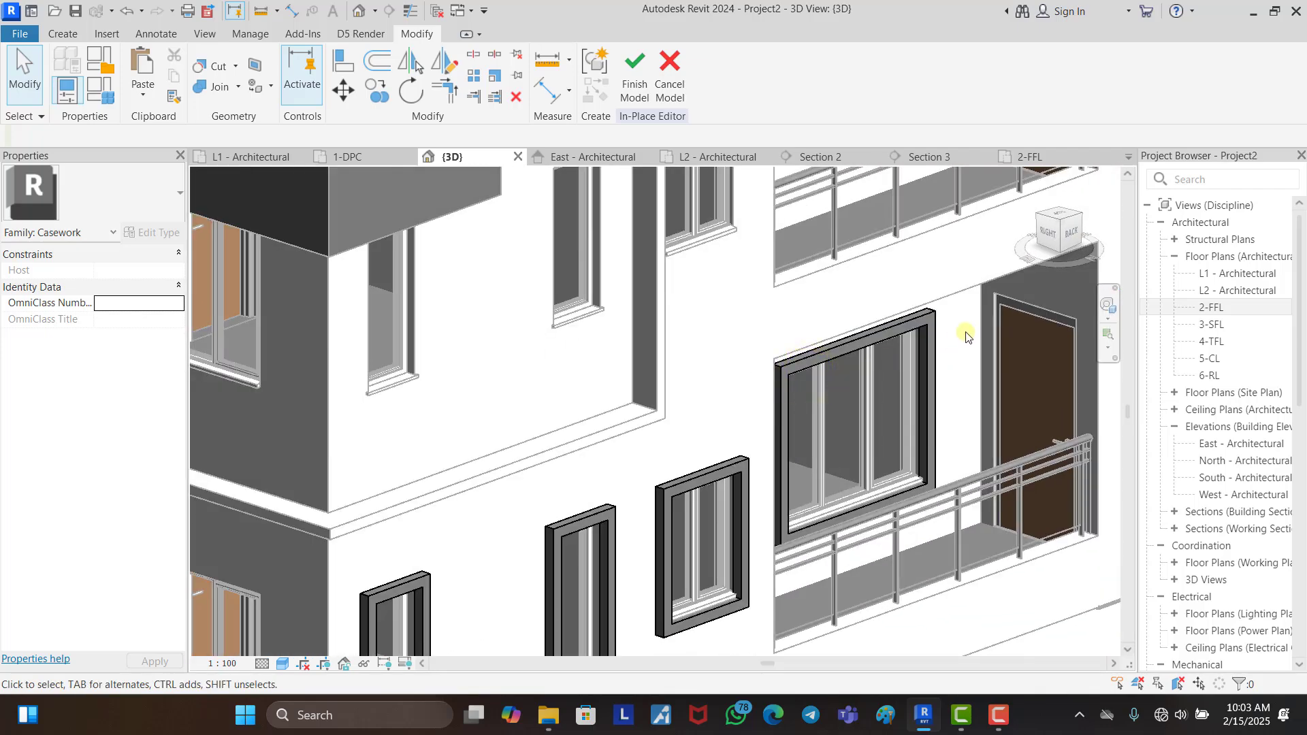
scroll(915, 340, "down", 6)
middle_click_drag(606, 493, 885, 382, "shift")
Step: Start another extrusion in the building's right side view and pick the side wall as its work plane
left_click(1058, 235)
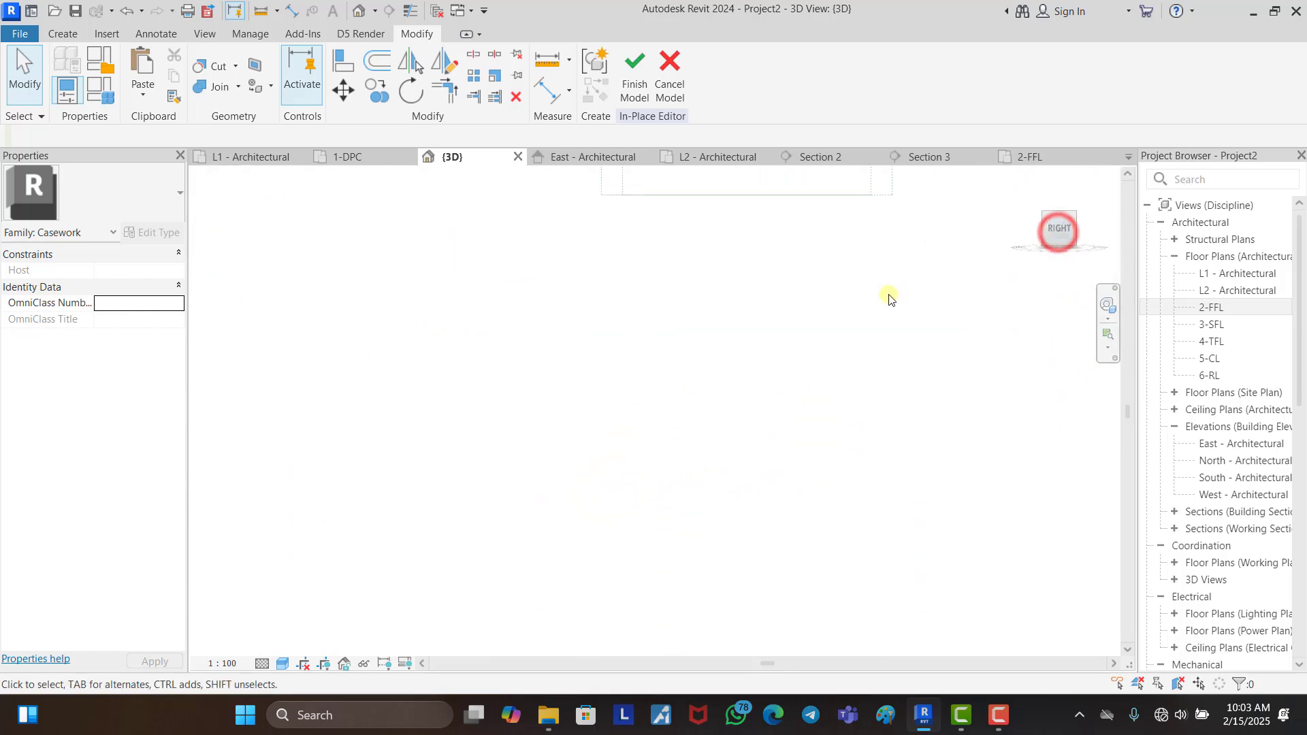
scroll(736, 385, "up", 3)
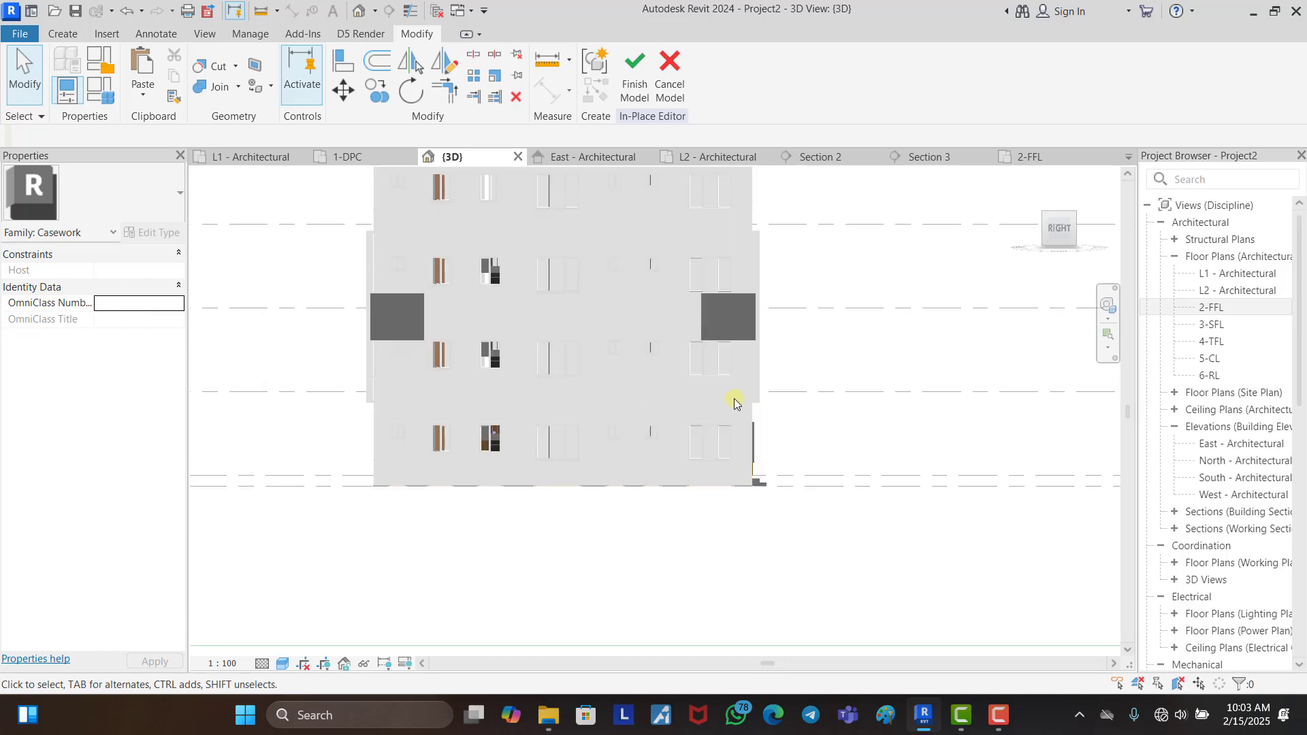
left_click(65, 34)
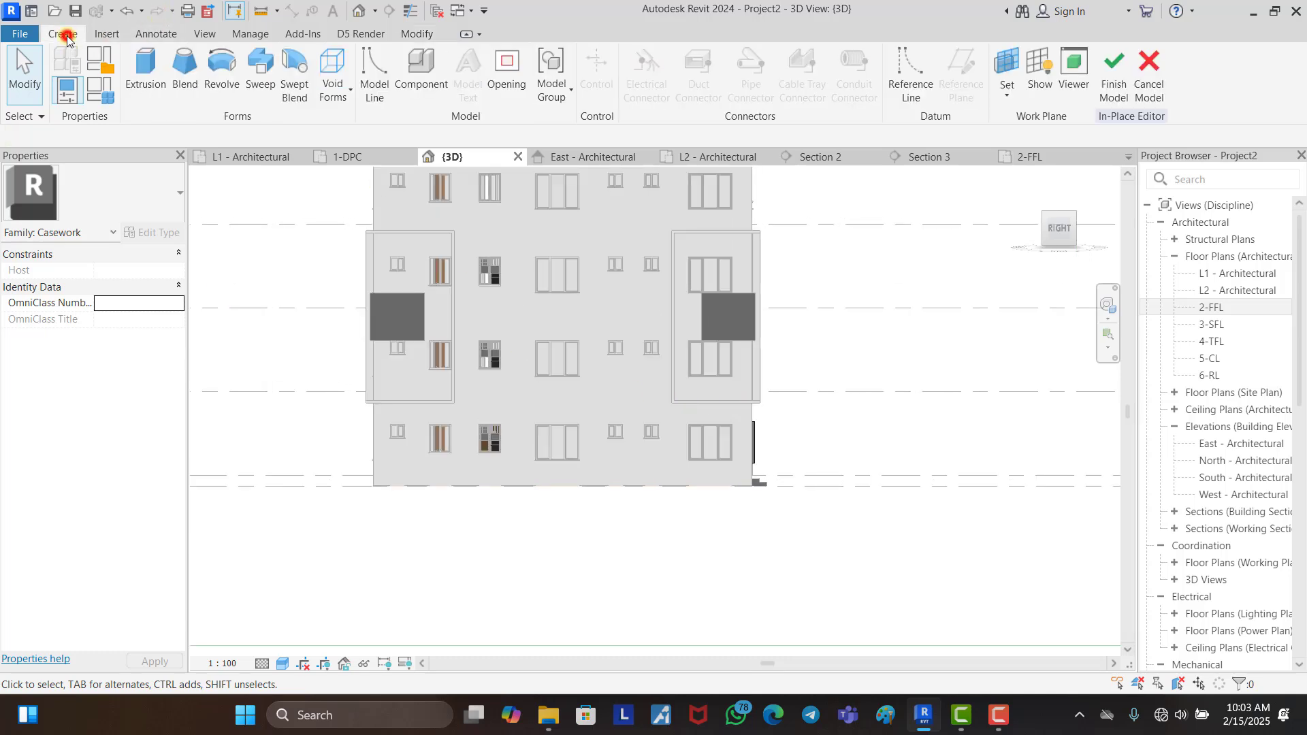
left_click(145, 88)
left_click(786, 65)
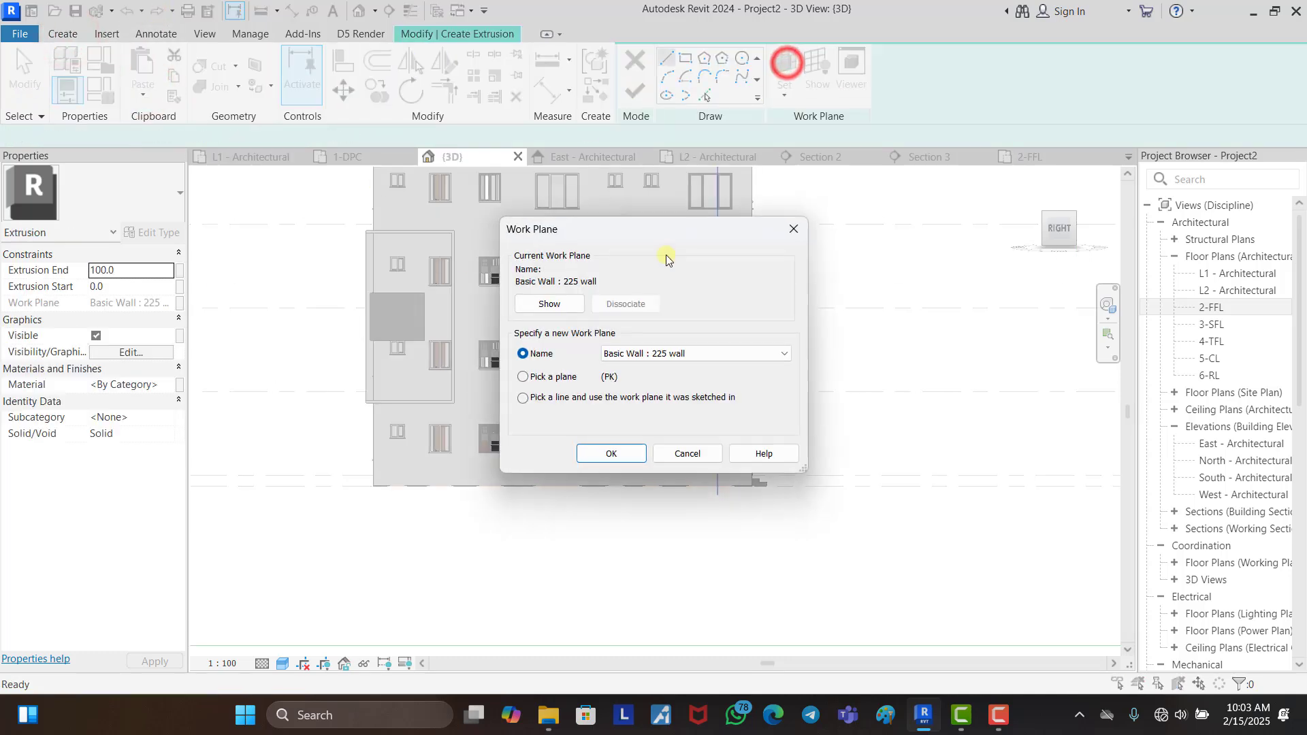
left_click(608, 454)
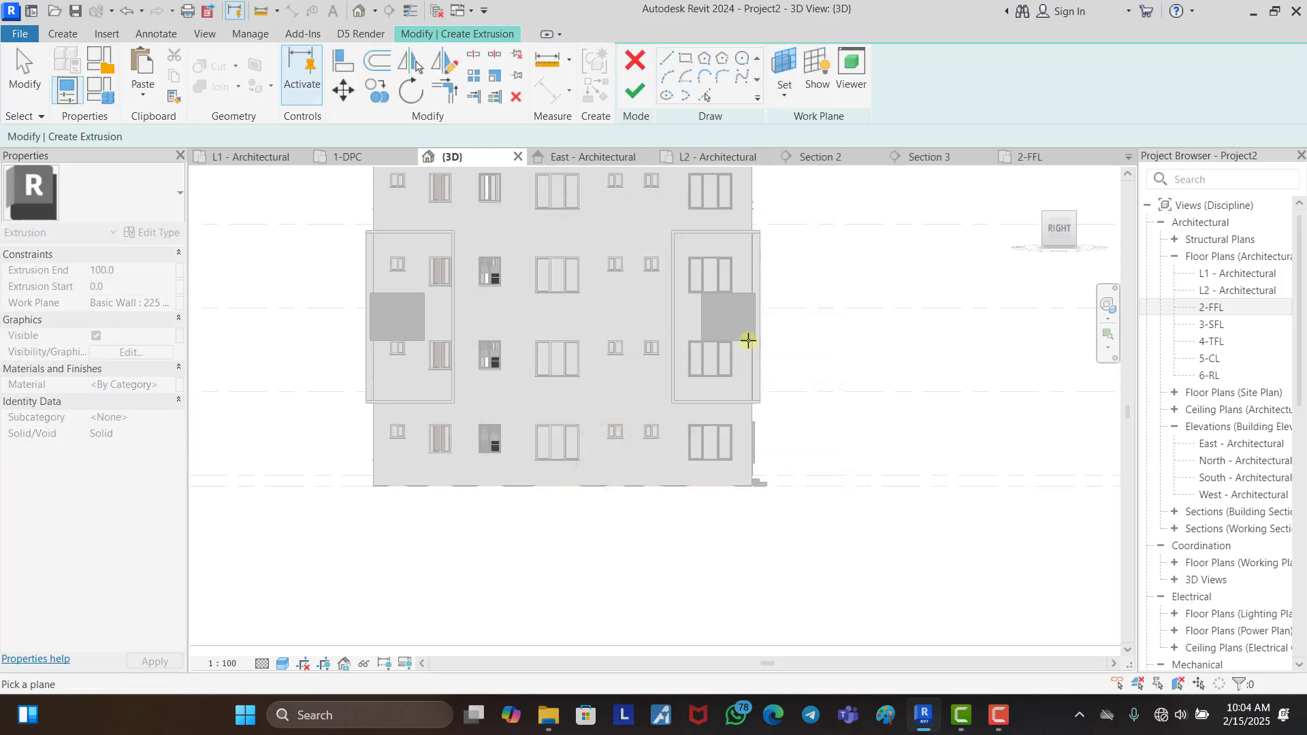
left_click(657, 484)
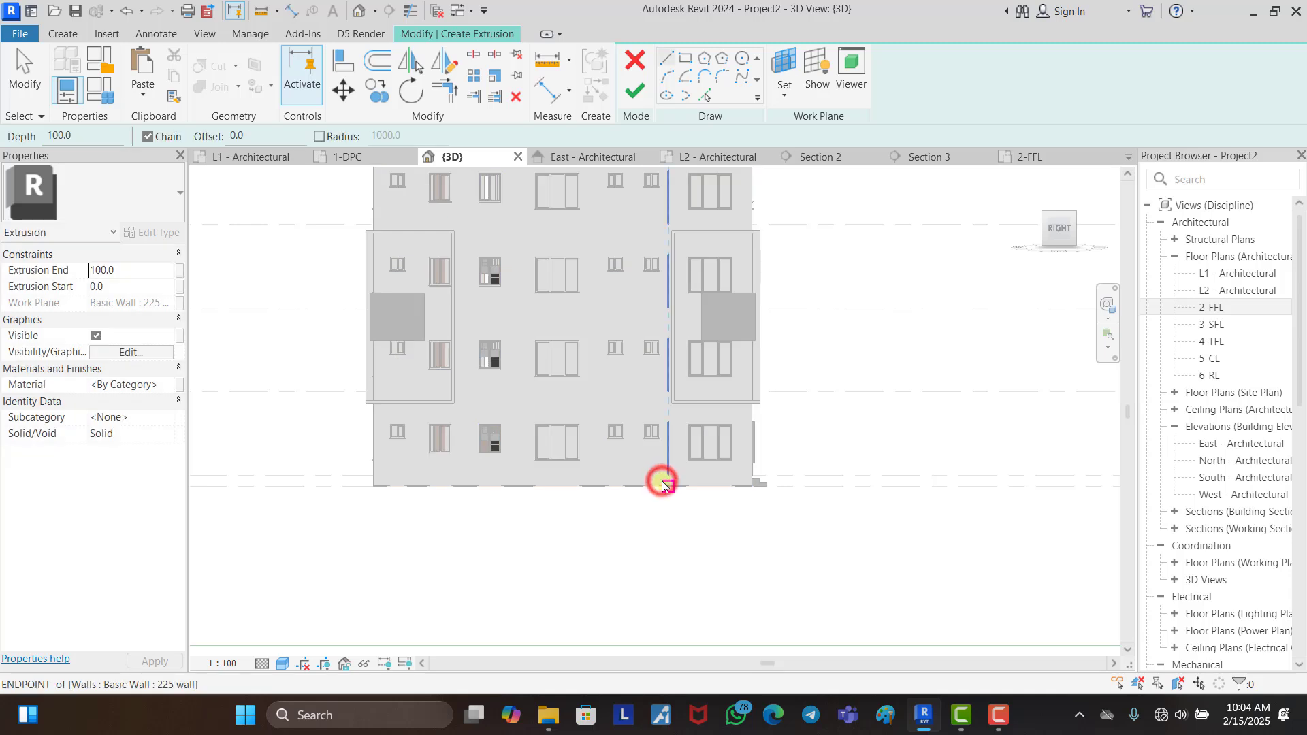
Step: Sketch a rectangle around the ground-storey three-pane window nearest the wall's end and offset its whole chain outward by 100 mm
left_click(687, 61)
scroll(708, 423, "up", 6)
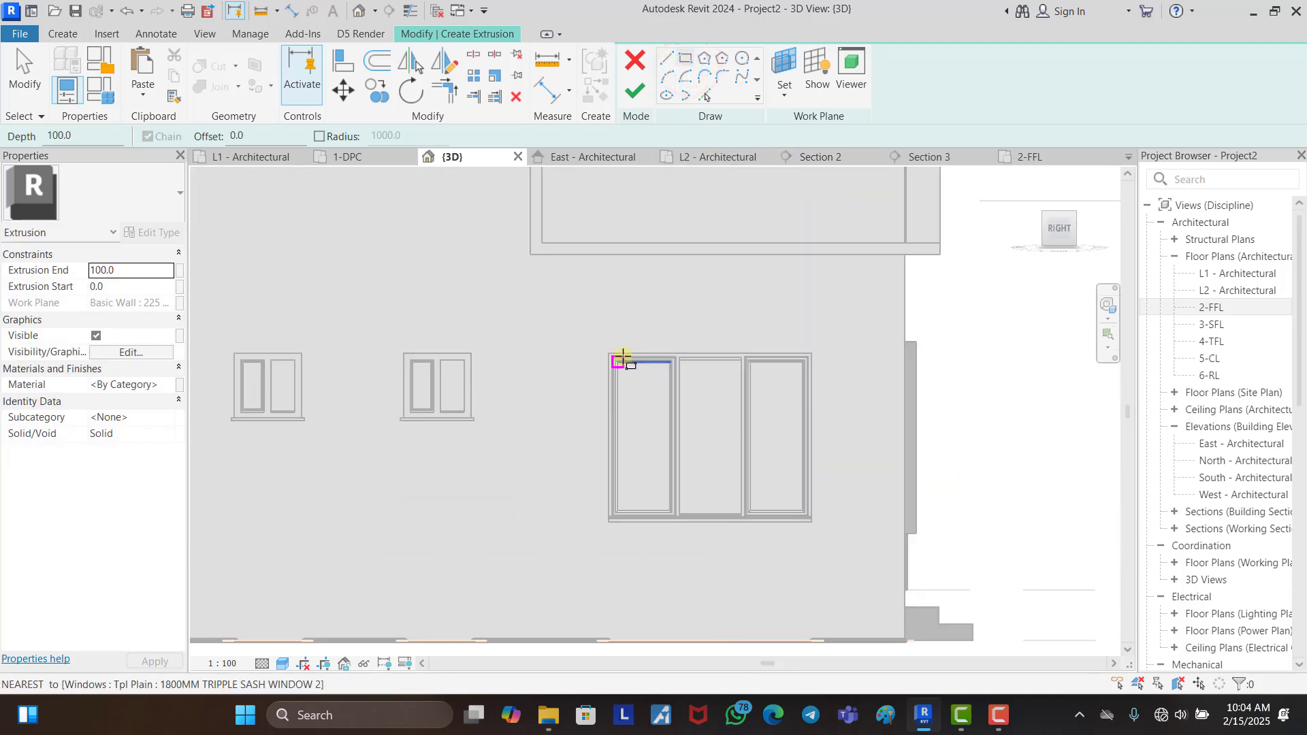
left_click(610, 352)
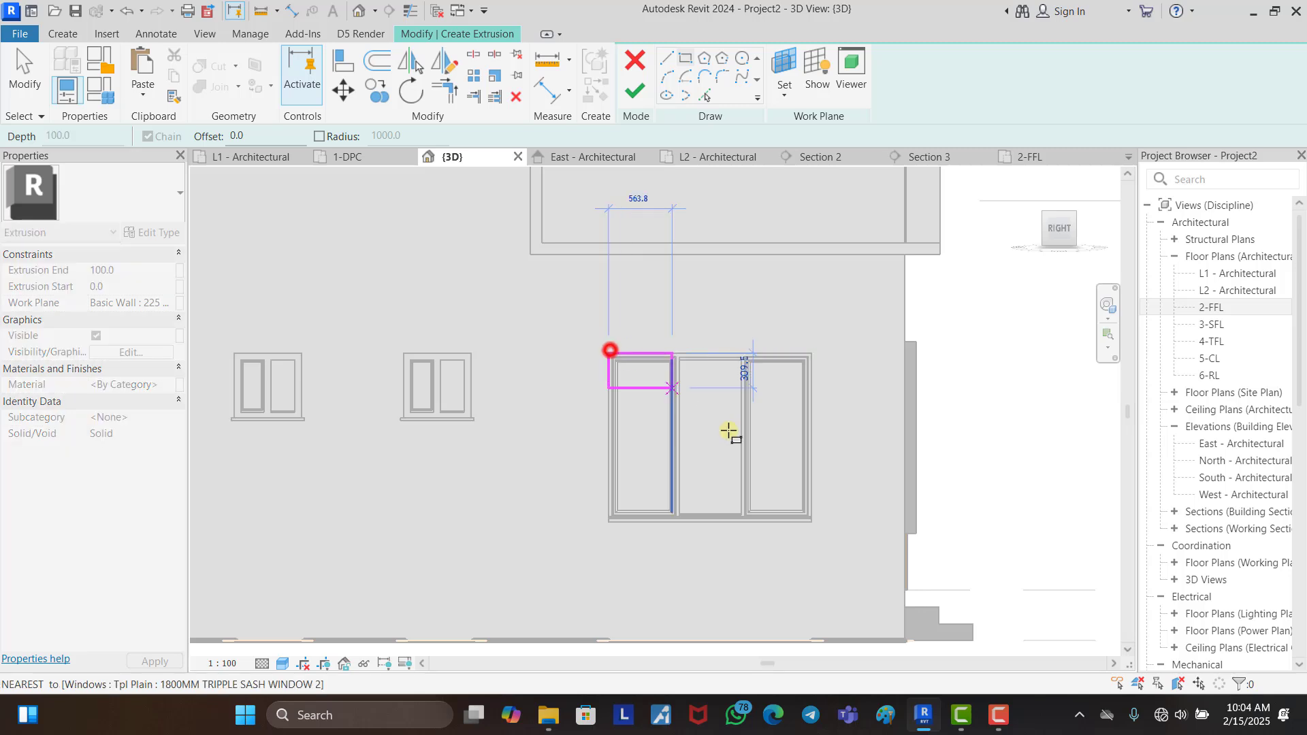
left_click(811, 522)
key("Escape")
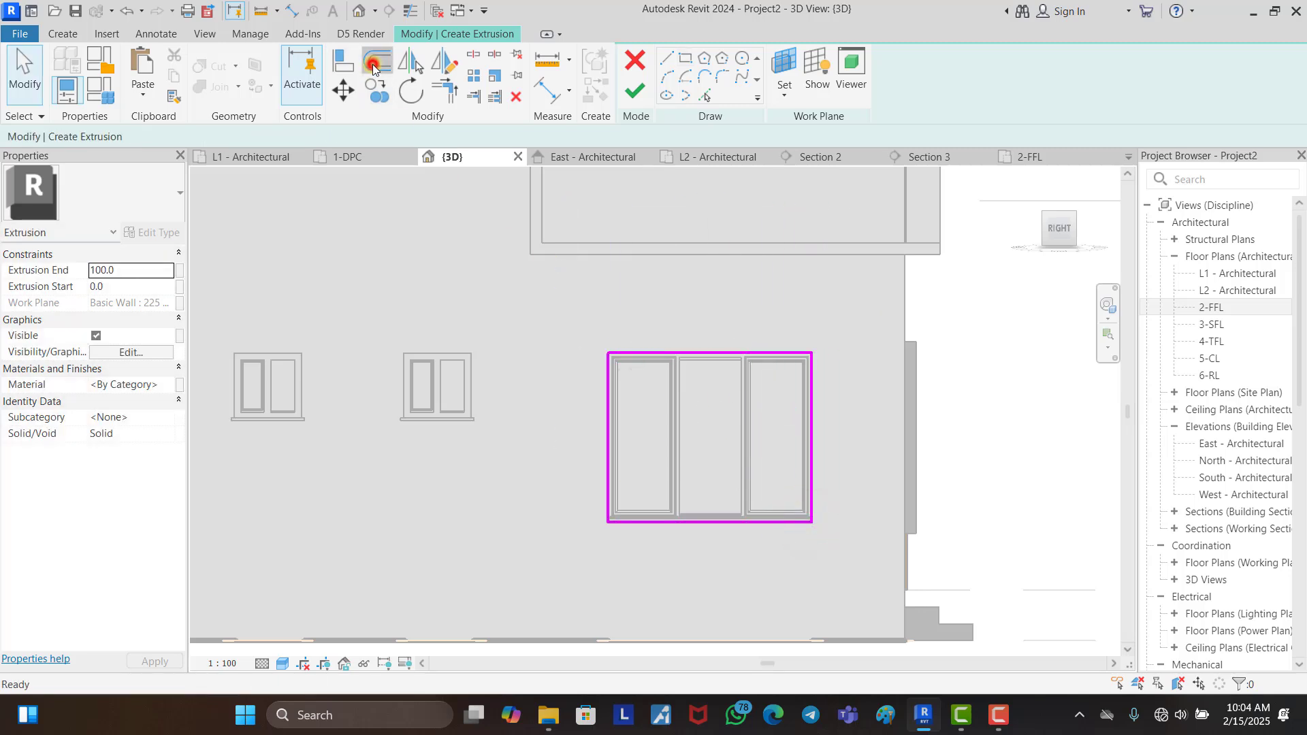
left_click(373, 64)
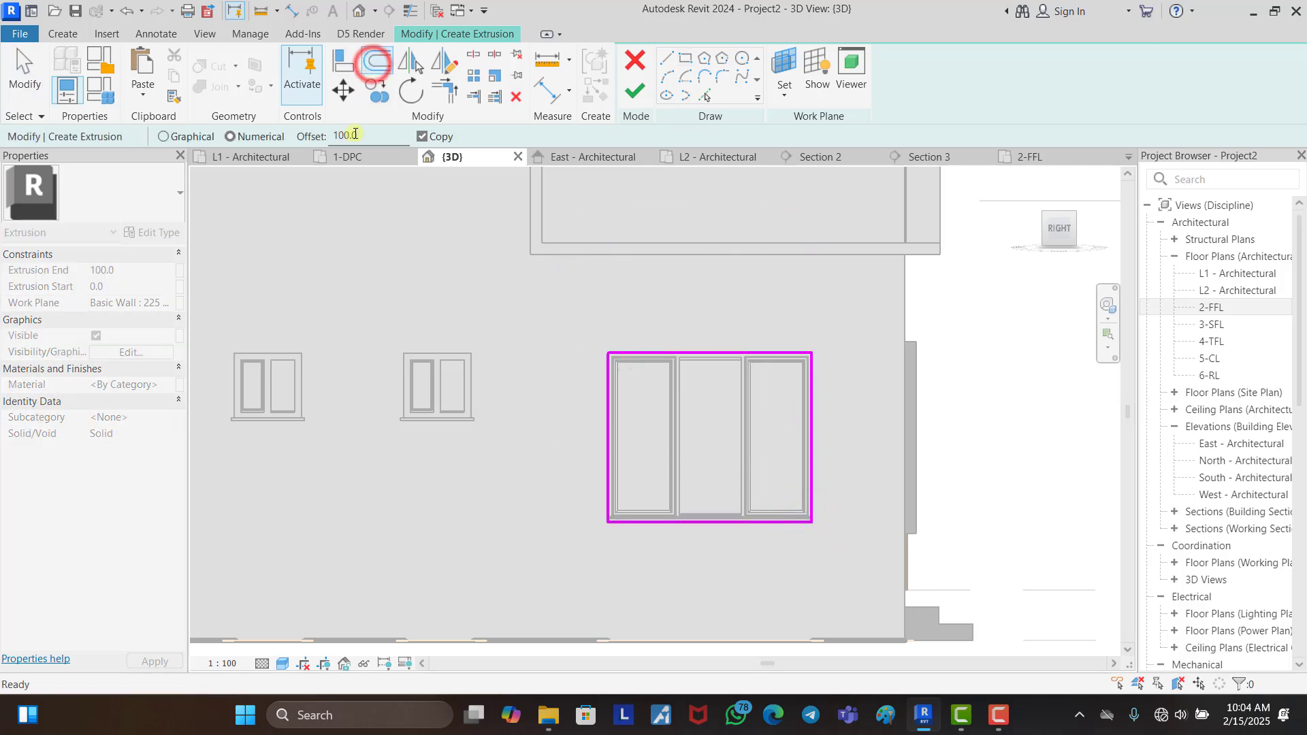
key("Tab")
left_click(659, 348)
key("Escape")
Step: Try to copy the double-rectangle outline to the corner of the nearest small window
left_click_drag(554, 295, 856, 550)
left_click(381, 96)
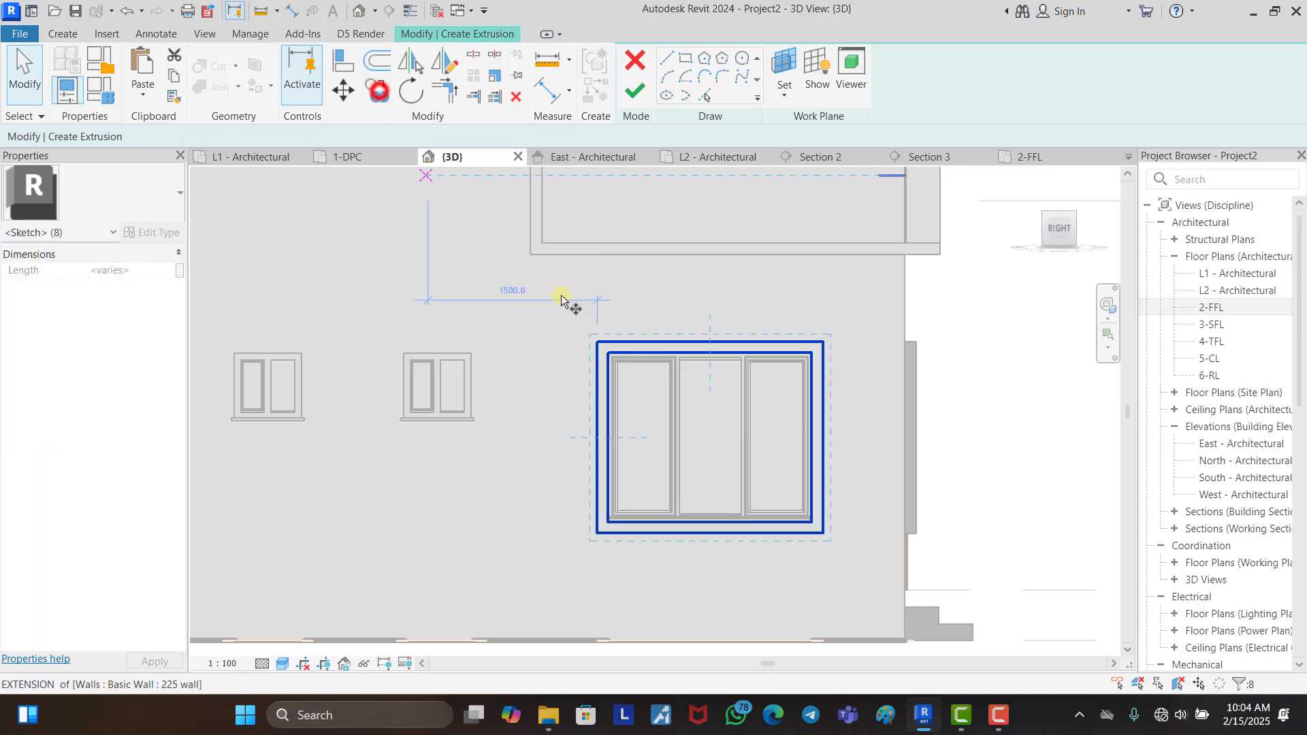
left_click(606, 353)
scroll(415, 340, "up", 3)
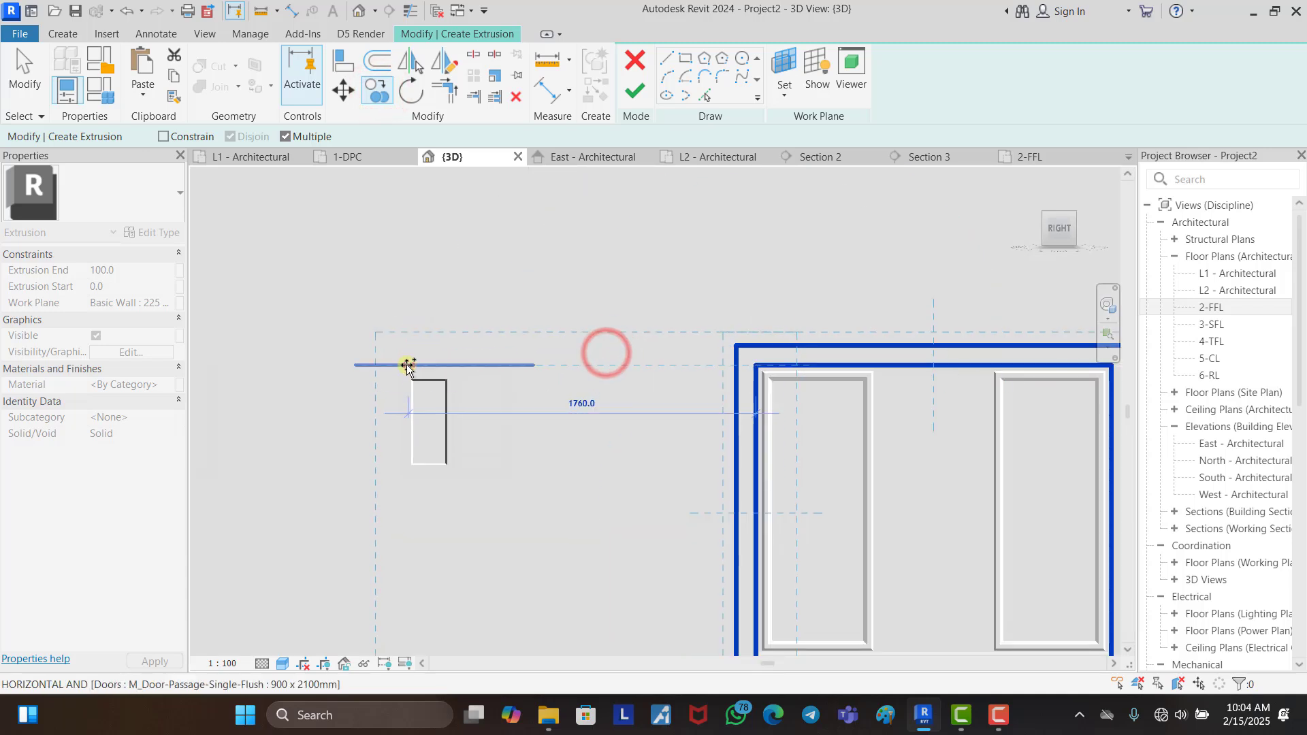
left_click(397, 366)
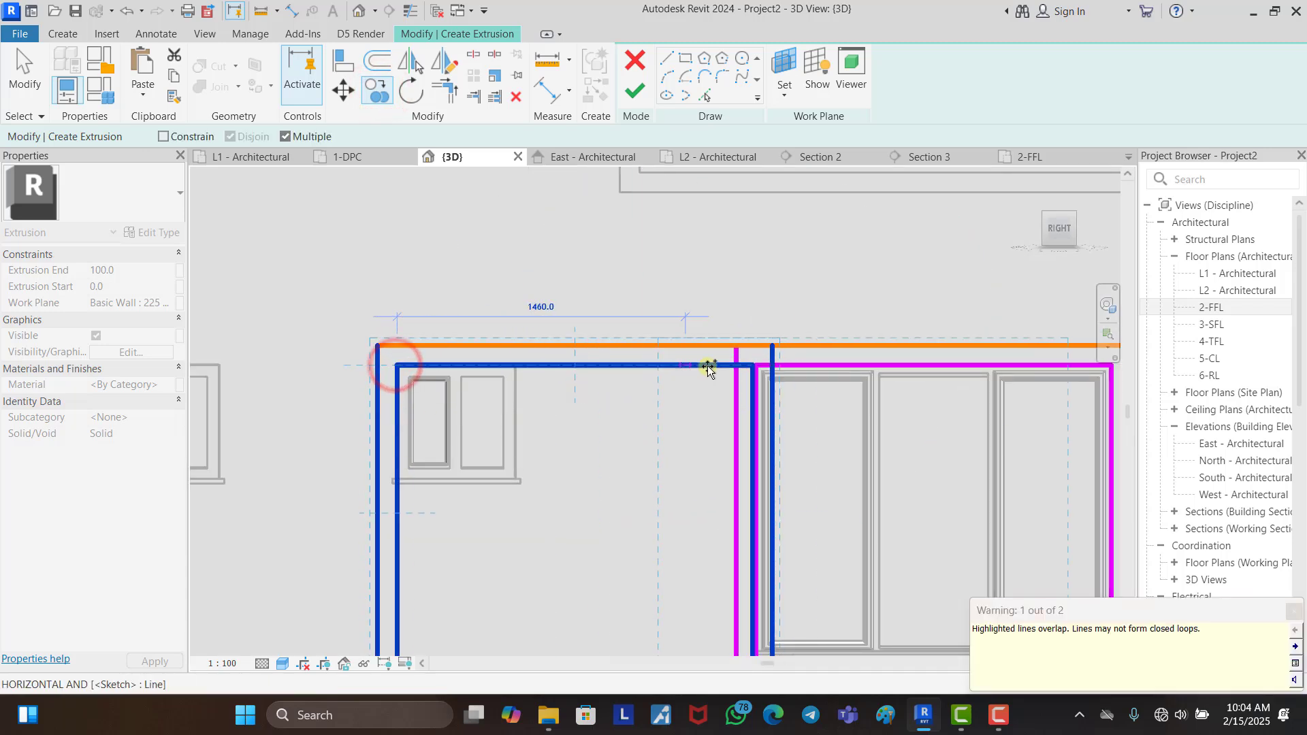
key("ctrl+z")
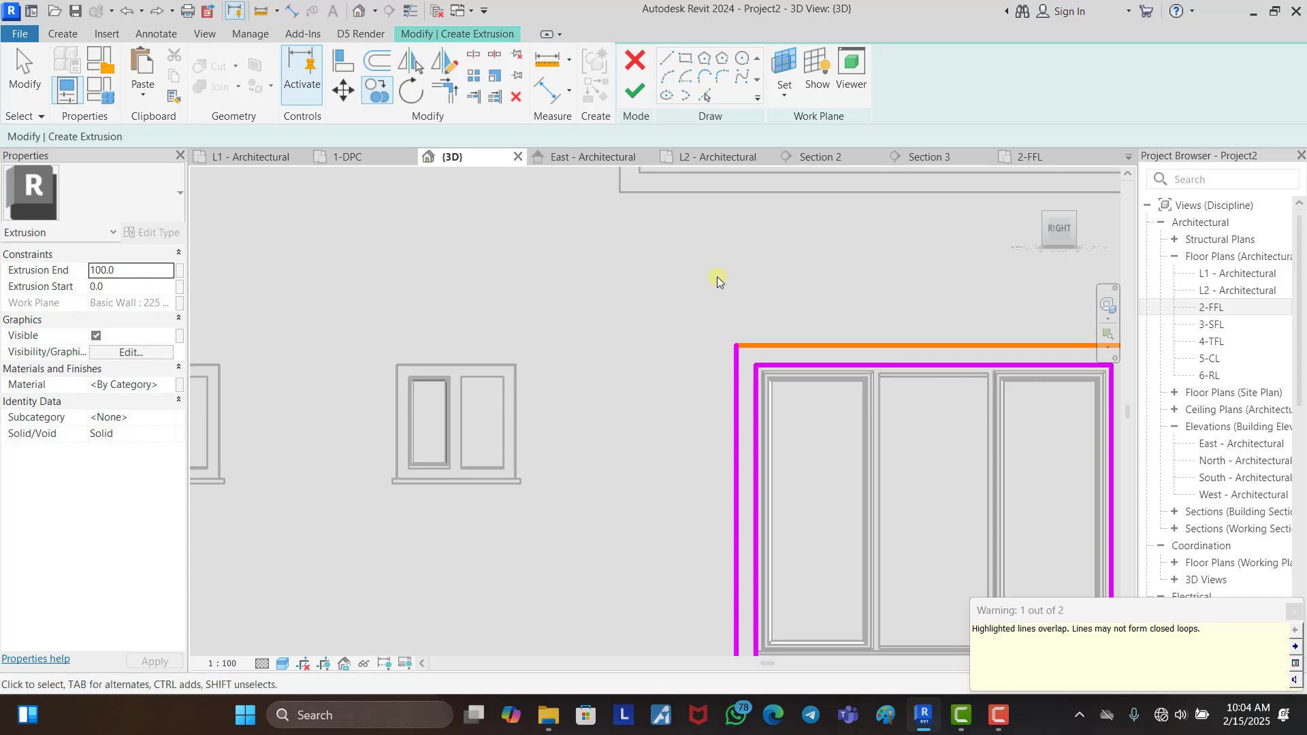
key("Escape")
Step: Copy the double-rectangle outline corner to corner onto the farther small window, the other three-pane window and the tall two-pane window beyond
scroll(713, 275, "down", 2)
left_click_drag(709, 275, 1027, 588)
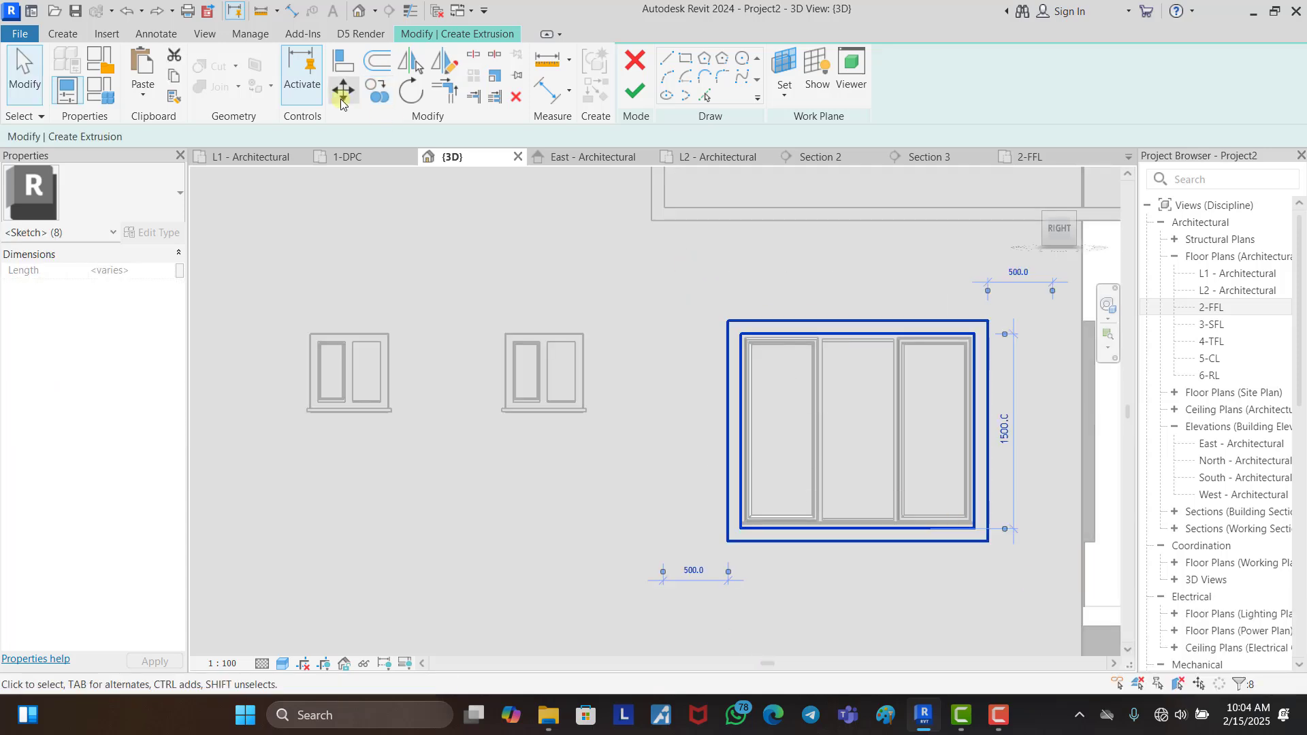
left_click(378, 90)
left_click(738, 335)
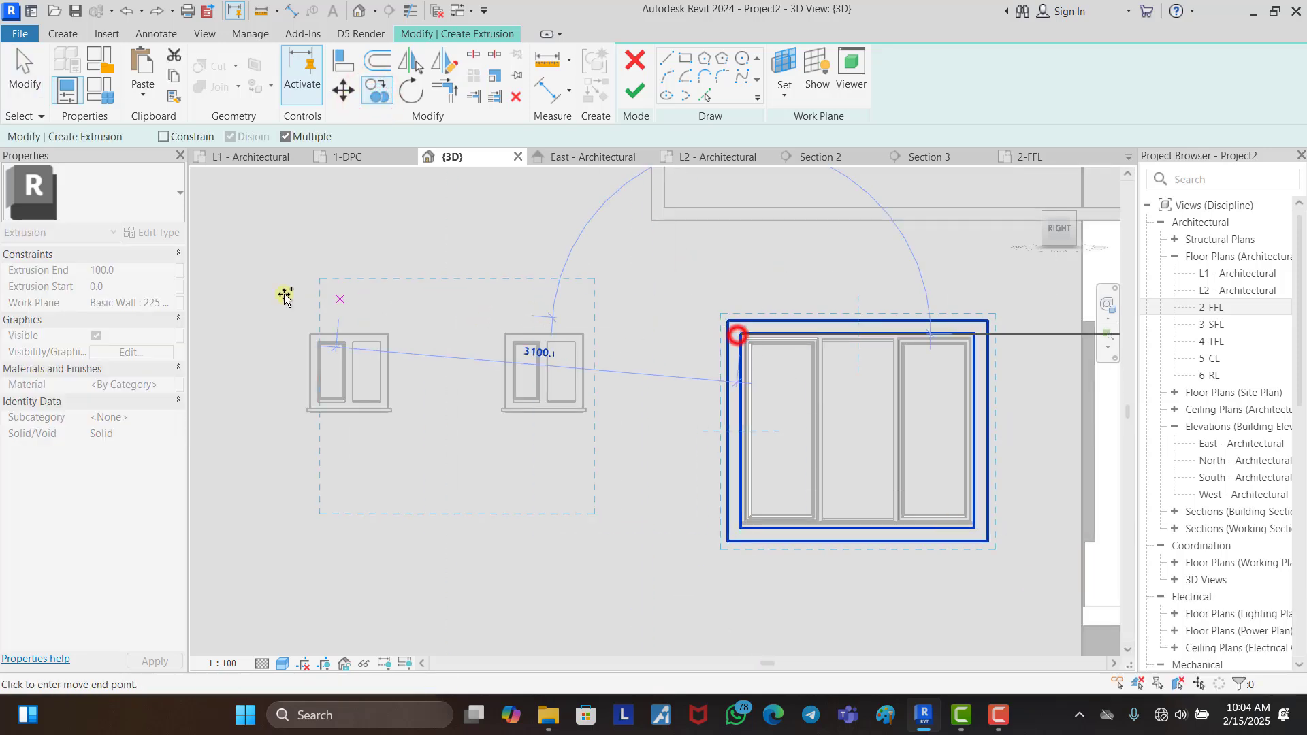
left_click(310, 333)
scroll(783, 364, "down", 3)
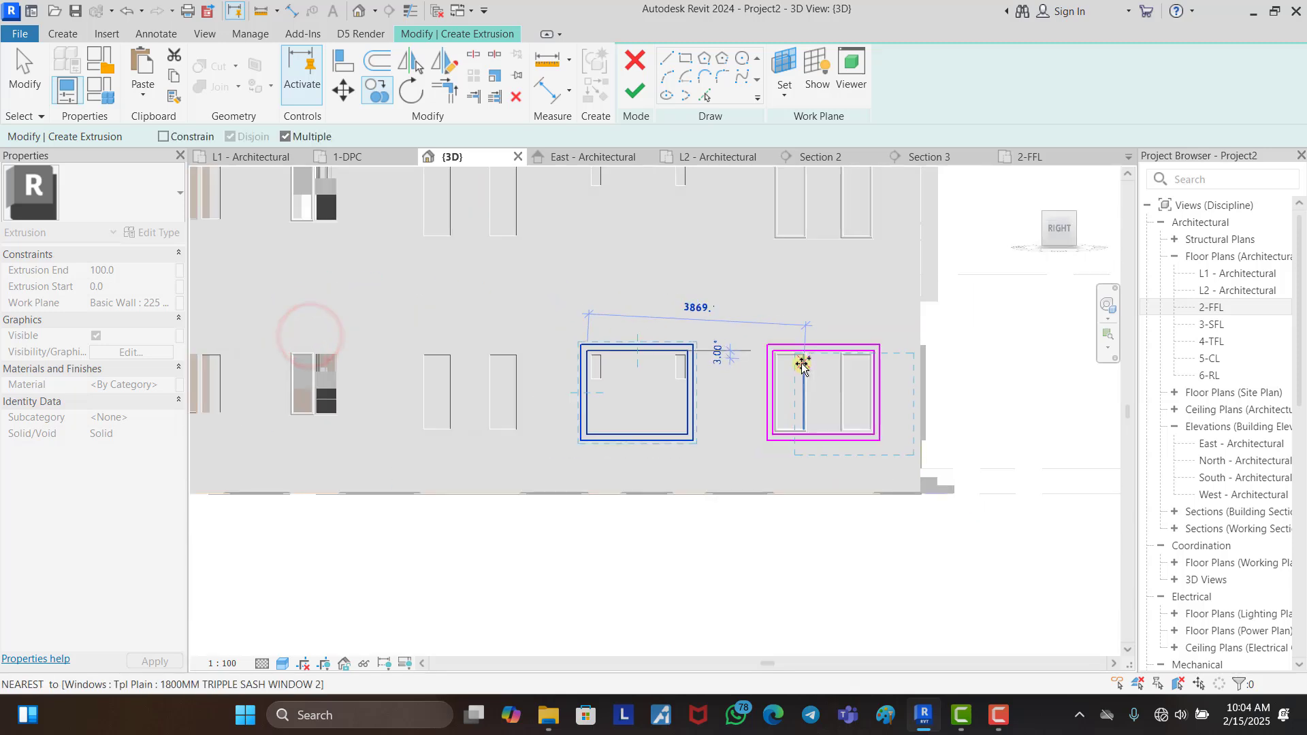
scroll(408, 348, "up", 2)
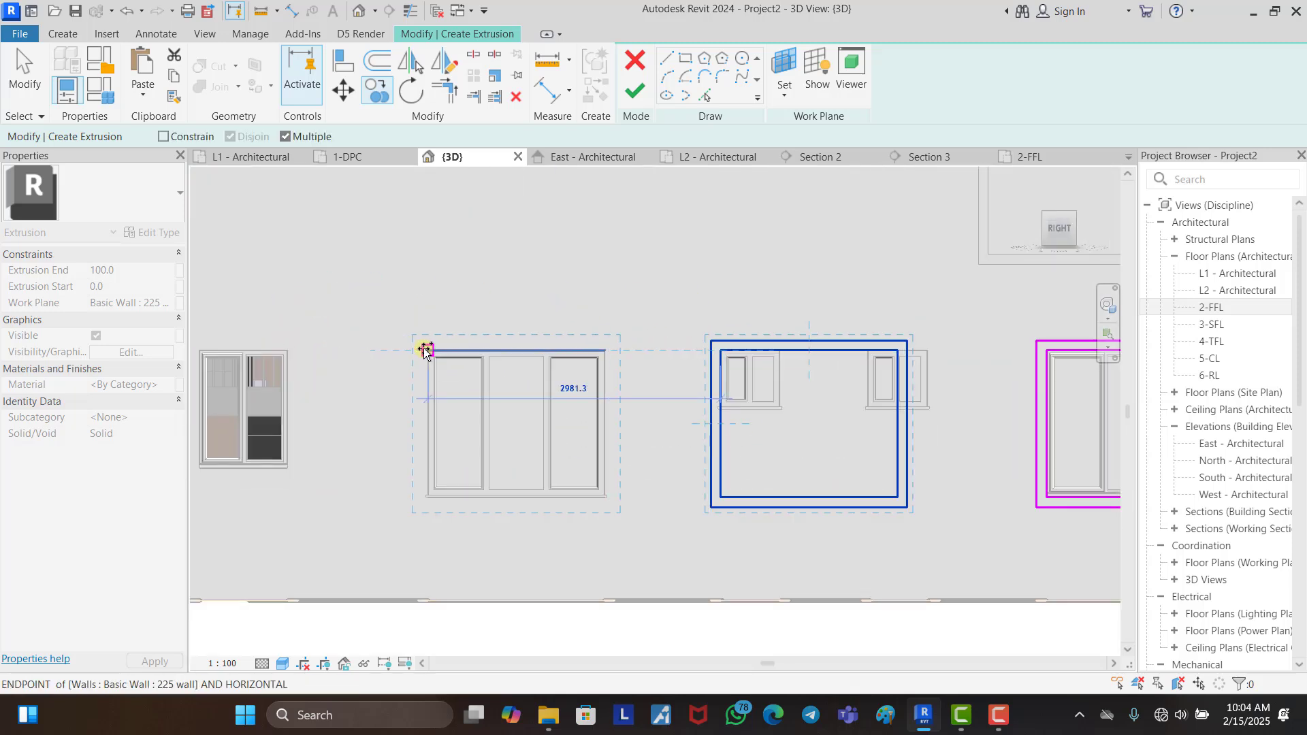
left_click(424, 349)
scroll(665, 350, "down", 3)
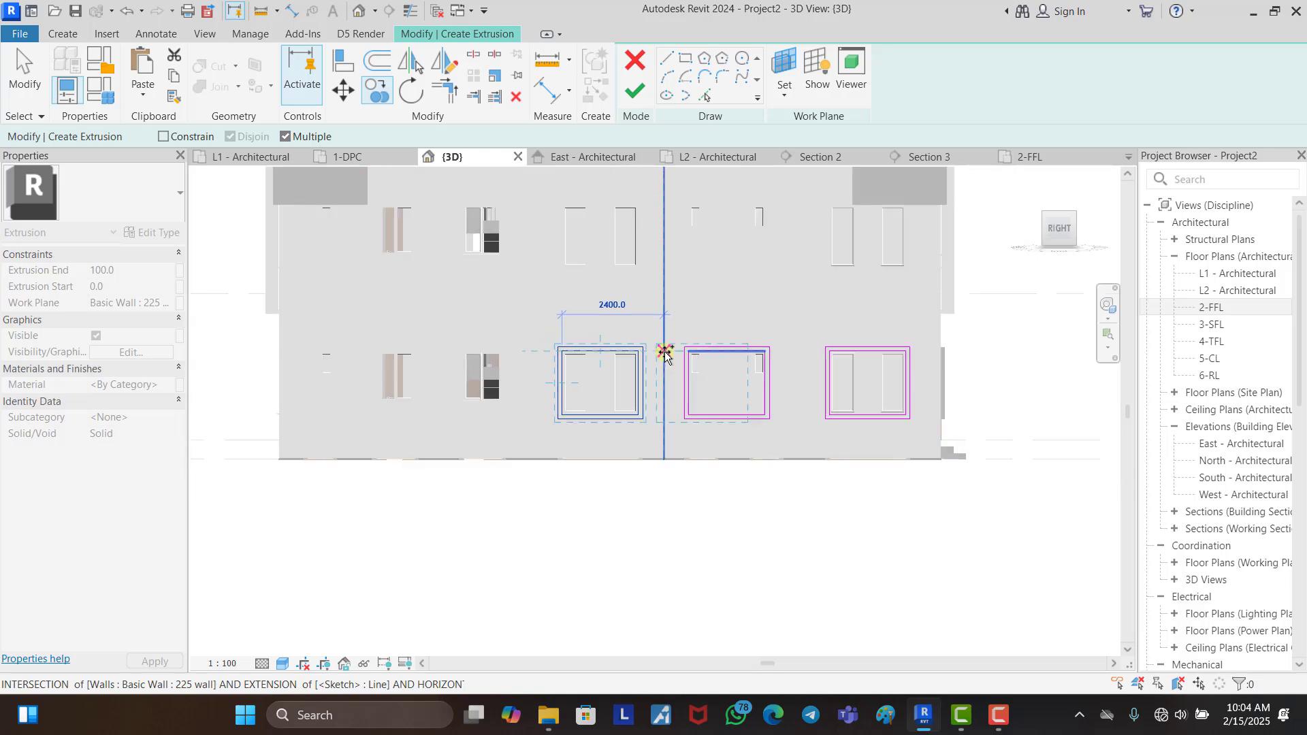
scroll(382, 351, "up", 4)
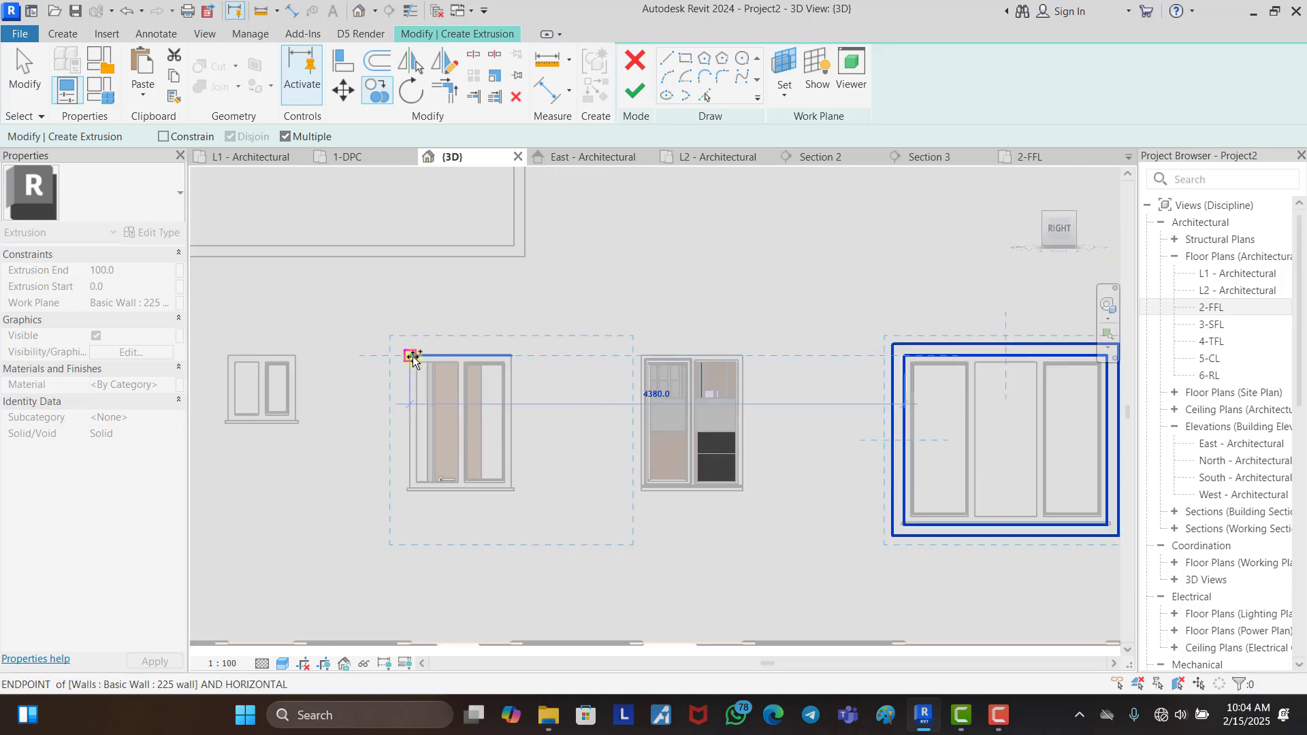
left_click(413, 356)
key("Escape")
Step: Resize the copied outline at the tall two-pane window so its sides and base fit that window's width and sill
left_click(543, 407)
left_click(640, 392)
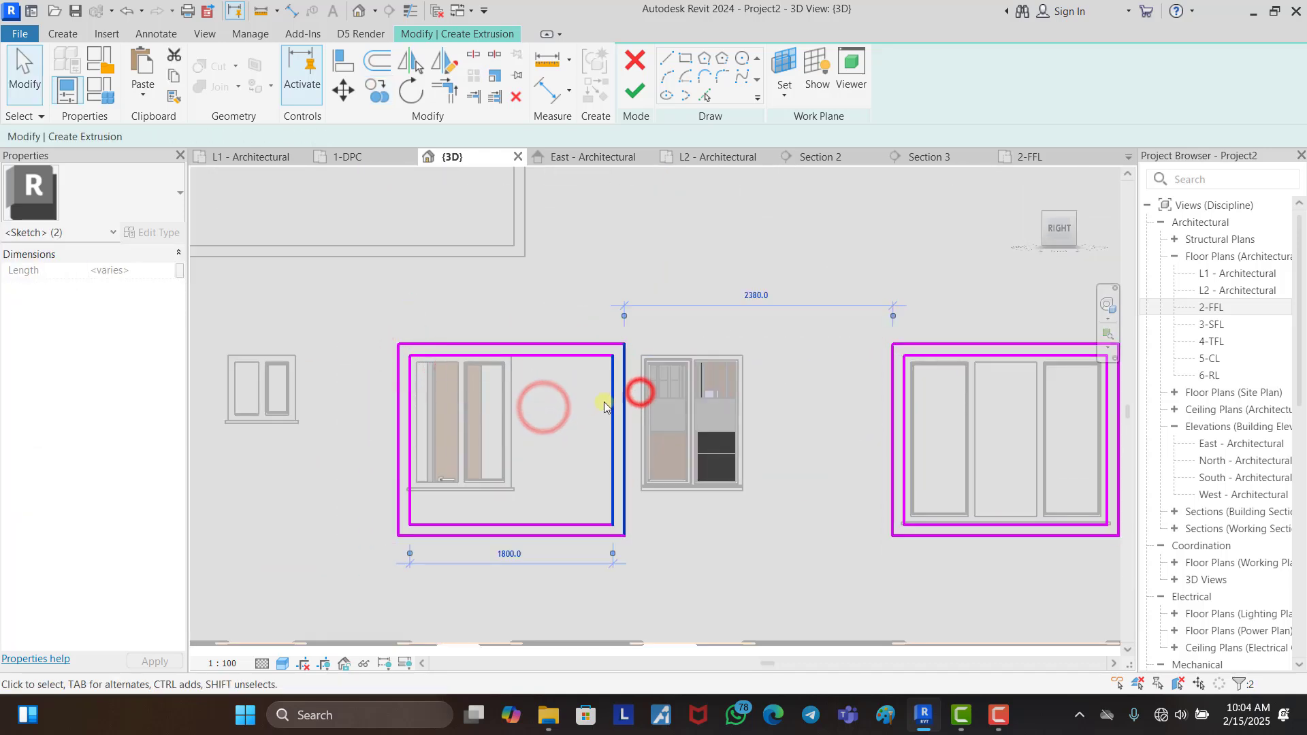
left_click_drag(606, 401, 513, 426)
left_click(585, 458)
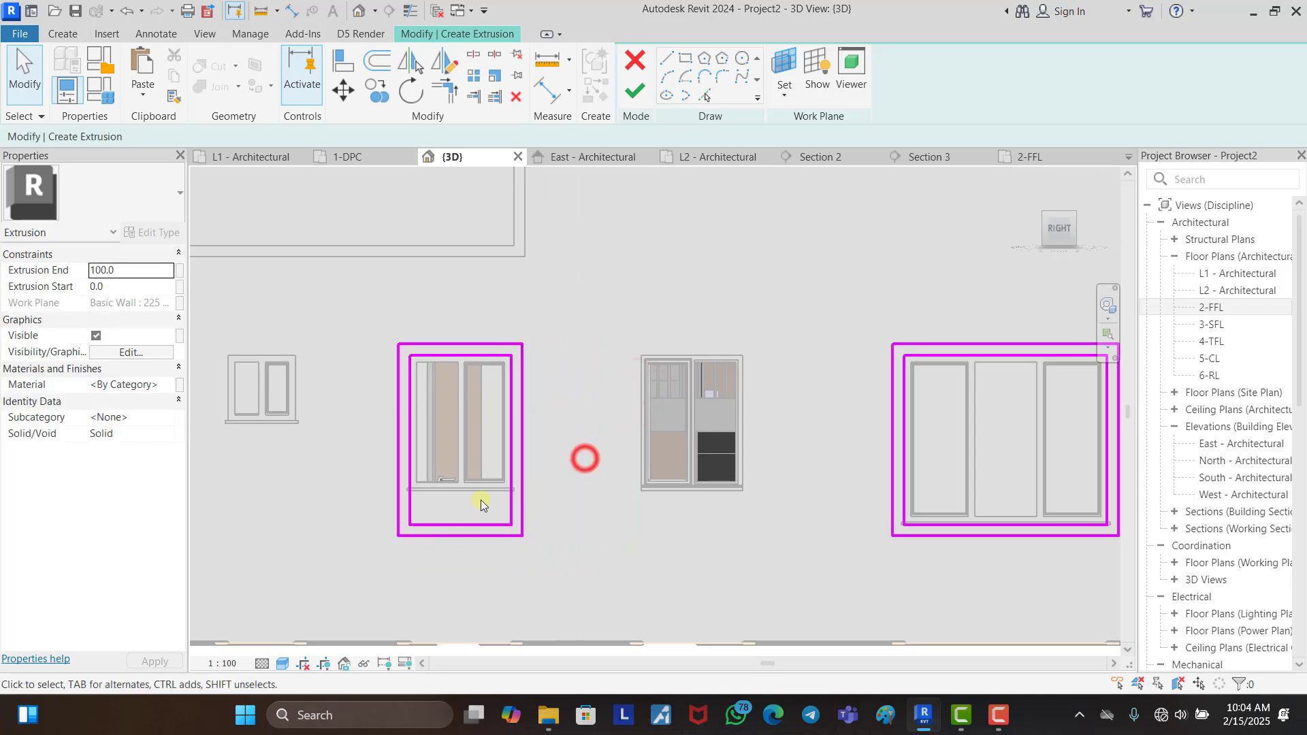
mouse_move(481, 500)
left_mouse_down()
mouse_move(454, 555)
mouse_move(497, 471)
left_mouse_up()
scroll(457, 528, "up", 2)
left_click(726, 433)
Step: Shrink the outline copied onto the small window between the three-pane windows to fit that window's width and height
scroll(428, 346, "down", 4)
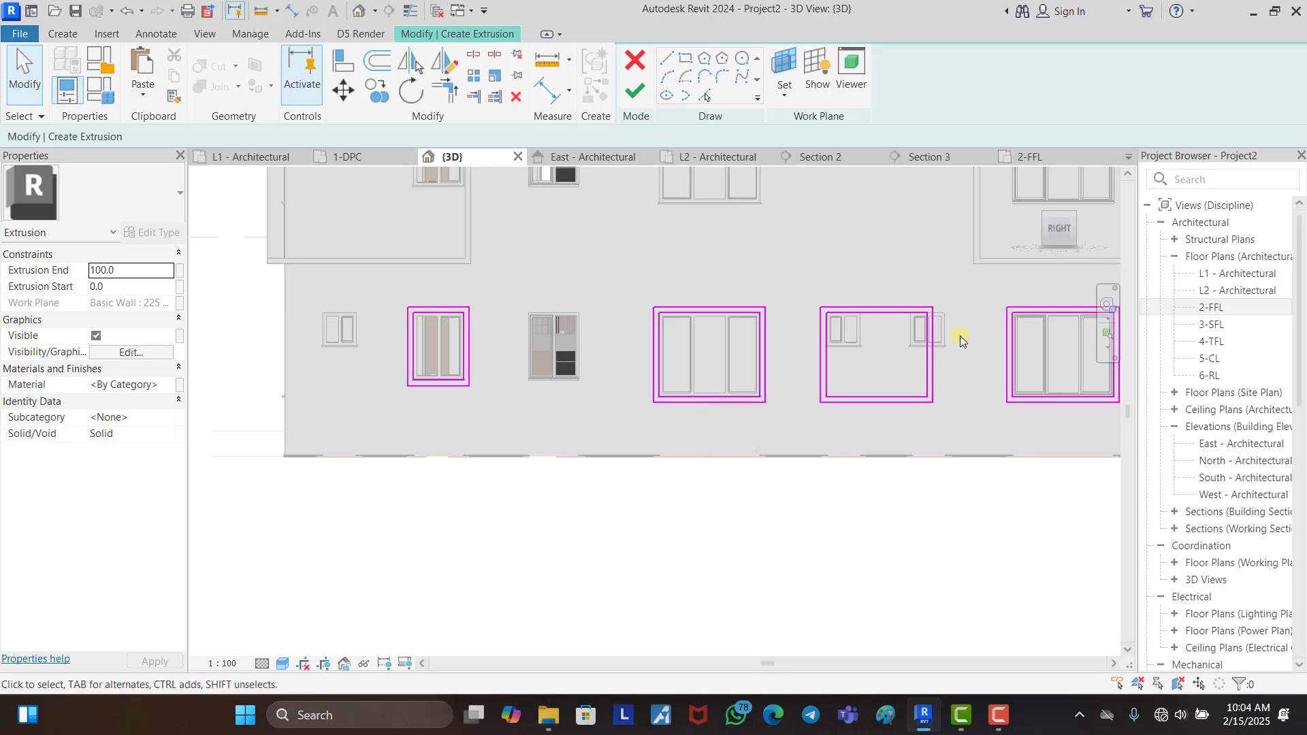
scroll(960, 336, "up", 4)
mouse_move(921, 327)
left_mouse_down()
mouse_move(863, 368)
mouse_move(736, 350)
mouse_move(661, 376)
left_mouse_up()
left_click(605, 455)
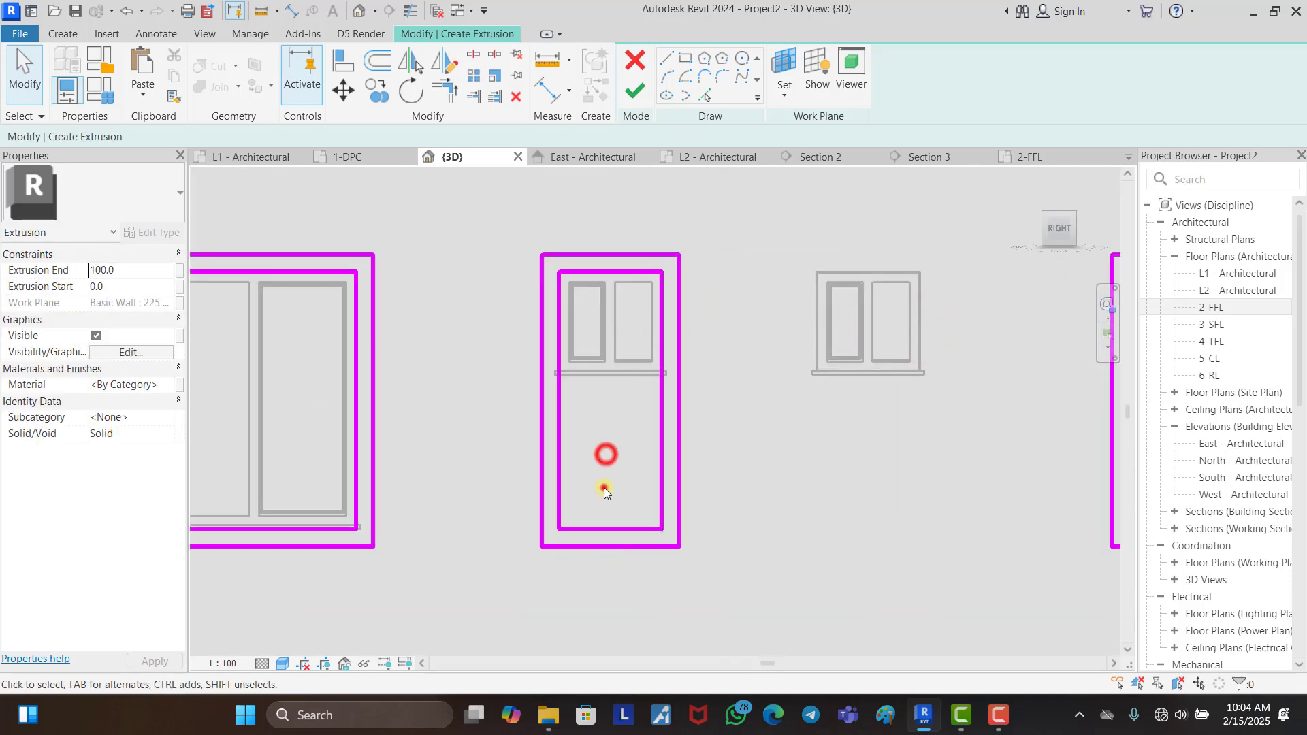
mouse_move(604, 488)
left_mouse_down()
mouse_move(590, 560)
mouse_move(647, 383)
left_mouse_up()
left_click(770, 357)
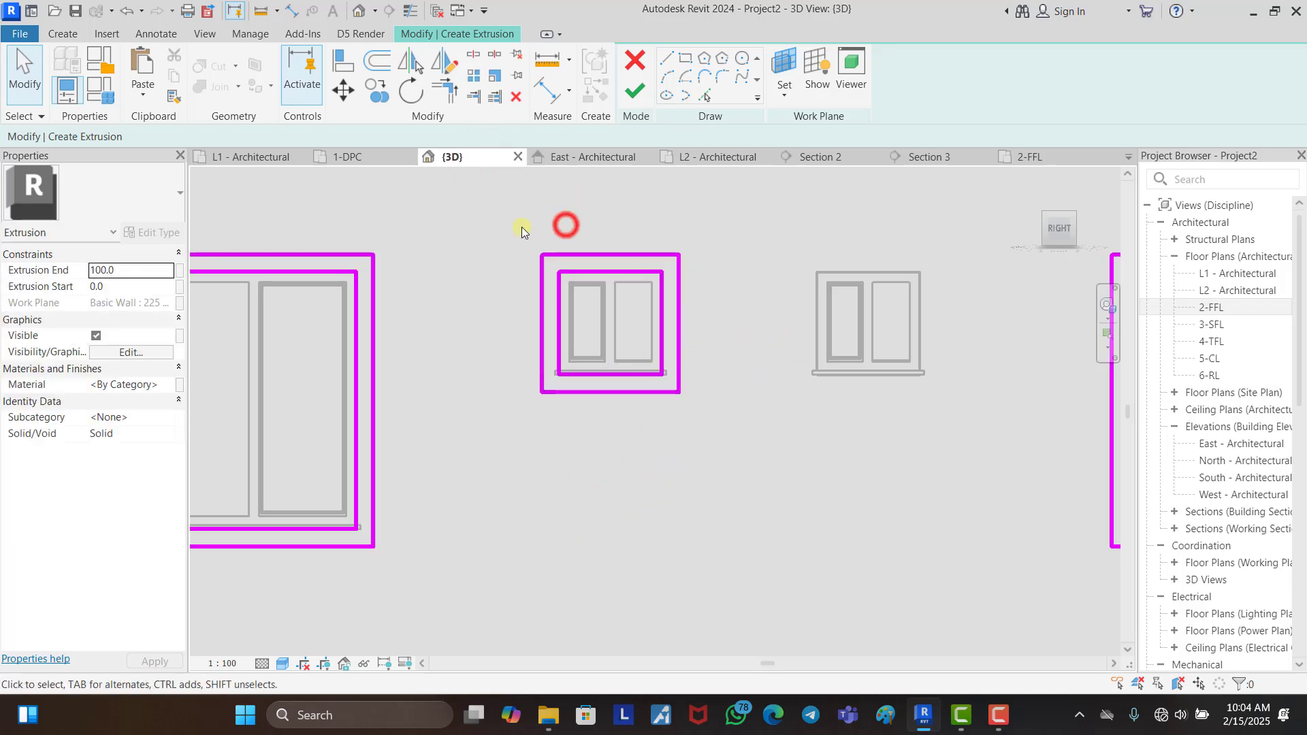
Step: Copy the small window's double outline to the neighbouring small window and to the small window at the wall's far end
left_click_drag(521, 227, 742, 435)
key("c")
key("o")
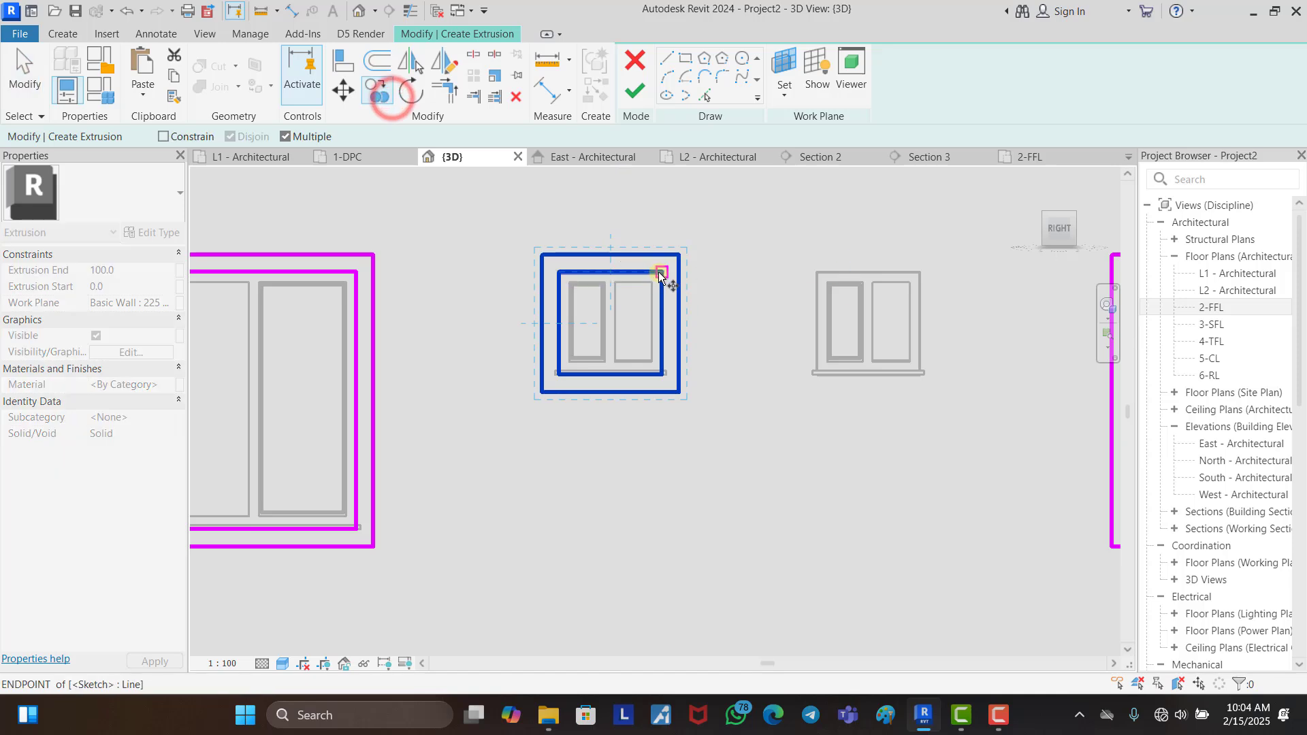
left_click(659, 271)
left_click(922, 271)
scroll(994, 276, "down", 4)
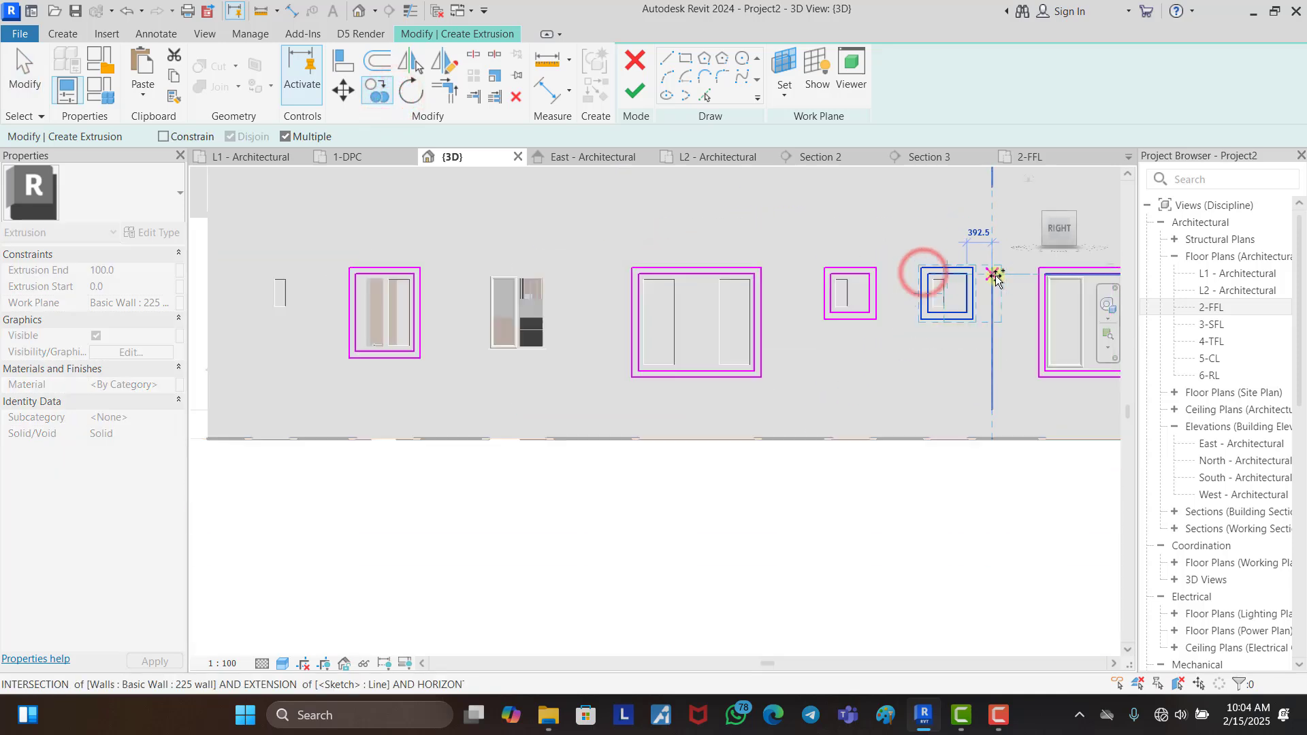
scroll(409, 268, "up", 4)
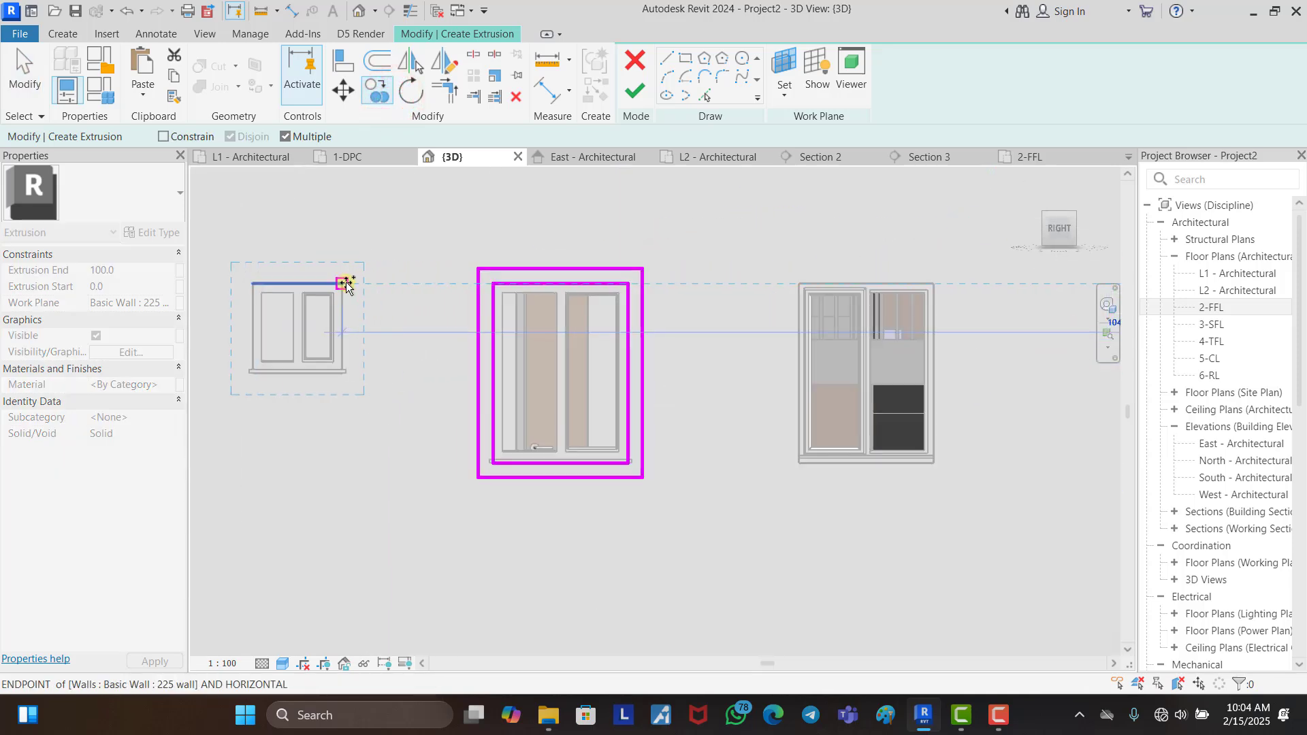
left_click(345, 285)
key("Escape")
Step: Copy the tall two-pane window's double outline to the matching corner of the adjacent two-pane window
left_click_drag(449, 232, 663, 537)
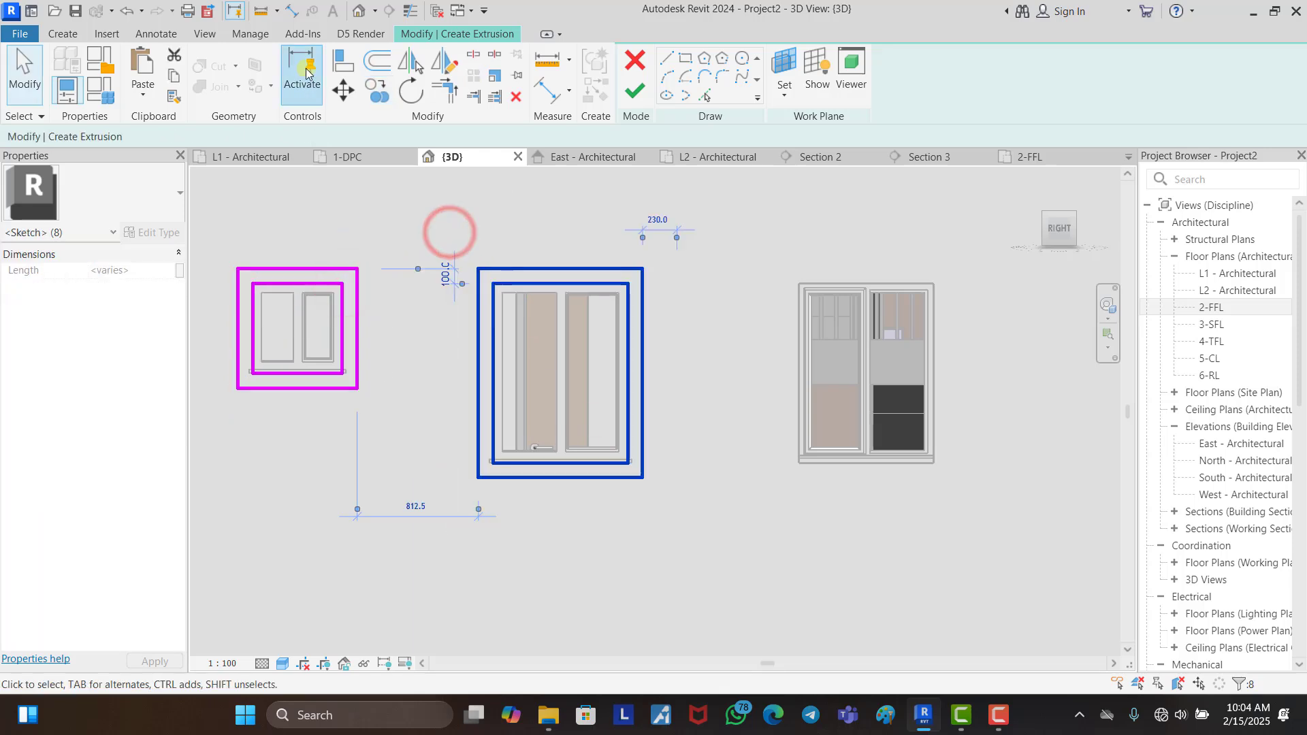
left_click(410, 90)
left_click(378, 90)
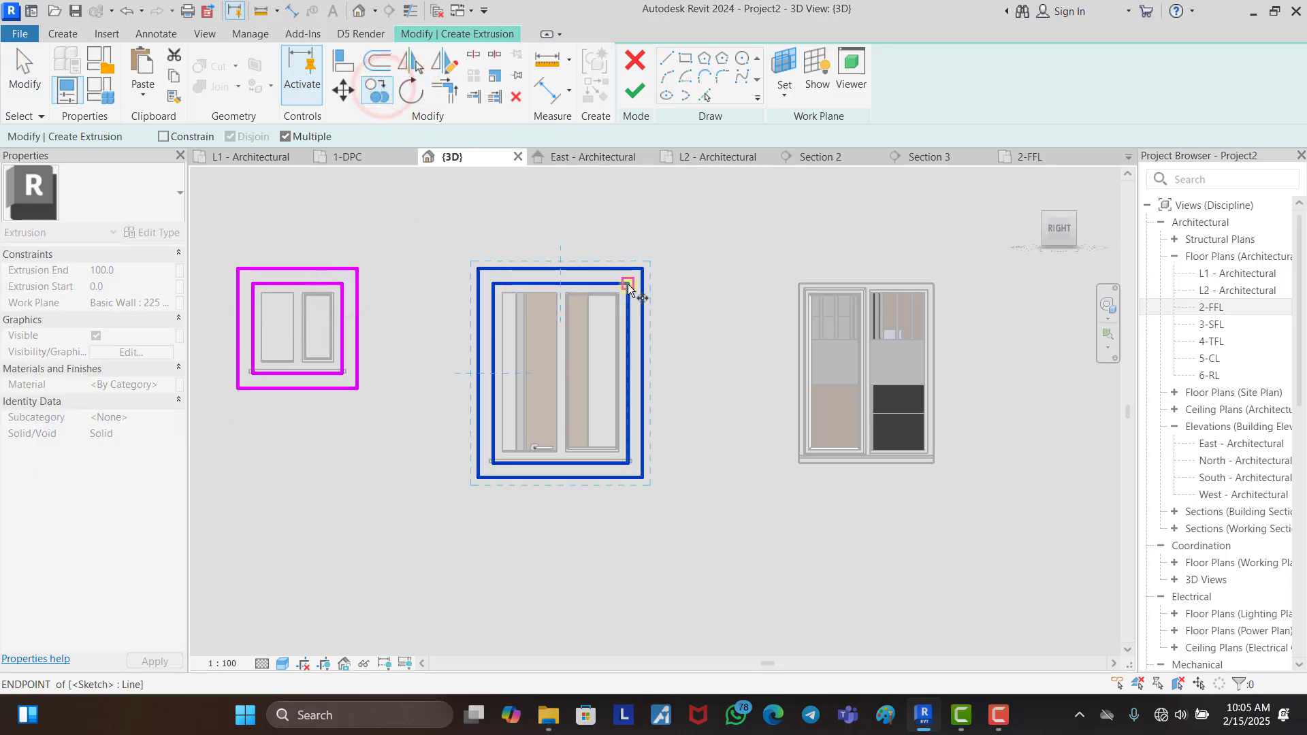
left_click(628, 284)
left_click(934, 286)
key("Escape")
scroll(520, 334, "down", 1)
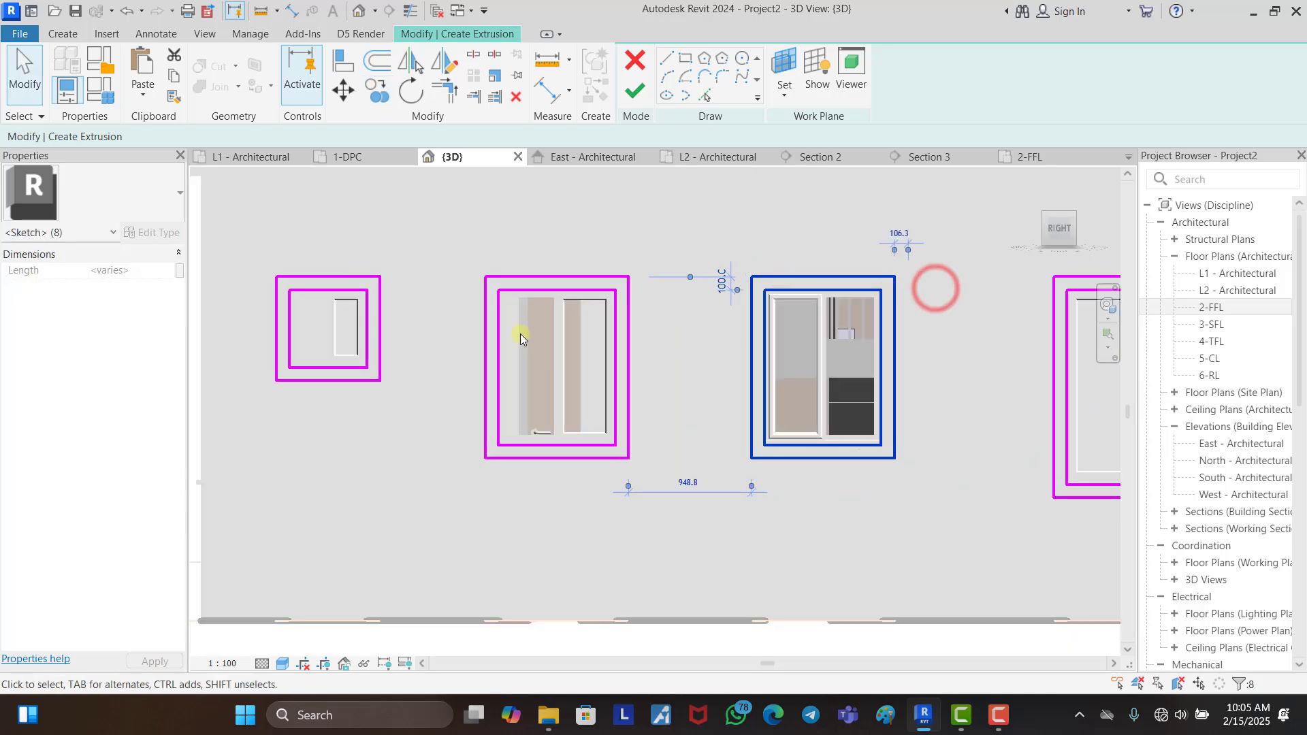
Step: Finish the side wall's window surround extrusion sketch
scroll(479, 335, "down", 5)
left_click(653, 467)
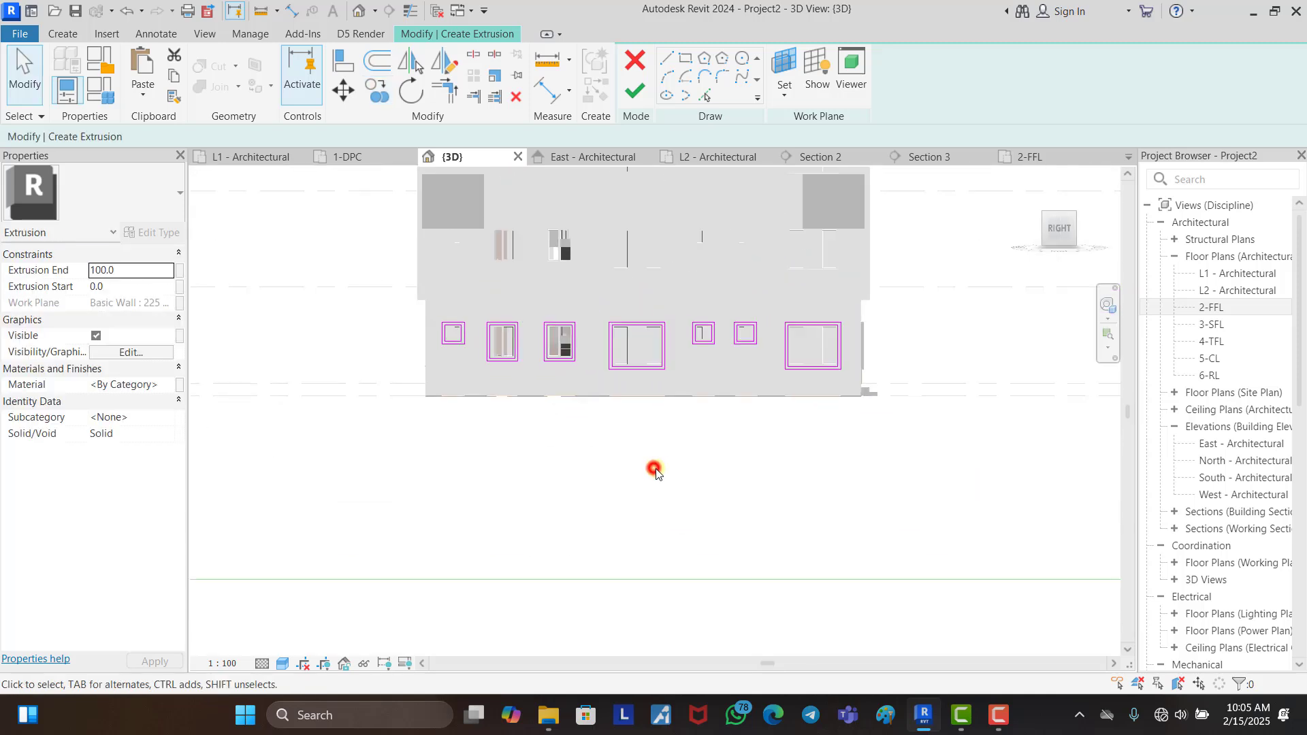
left_click(650, 91)
Step: Start another extrusion in the building's front view and pick the front wall as its work plane
middle_click_drag(728, 418, 992, 426, "shift")
left_click(1056, 243)
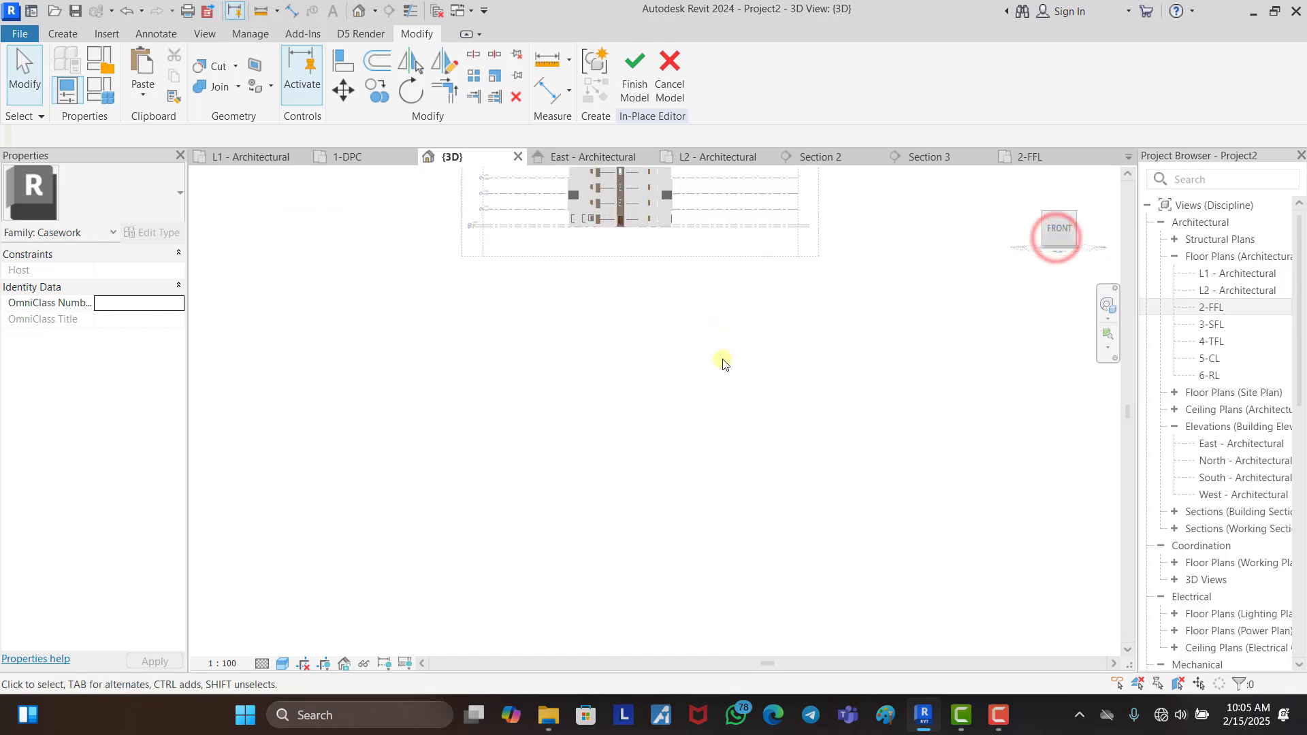
scroll(665, 508, "up", 5)
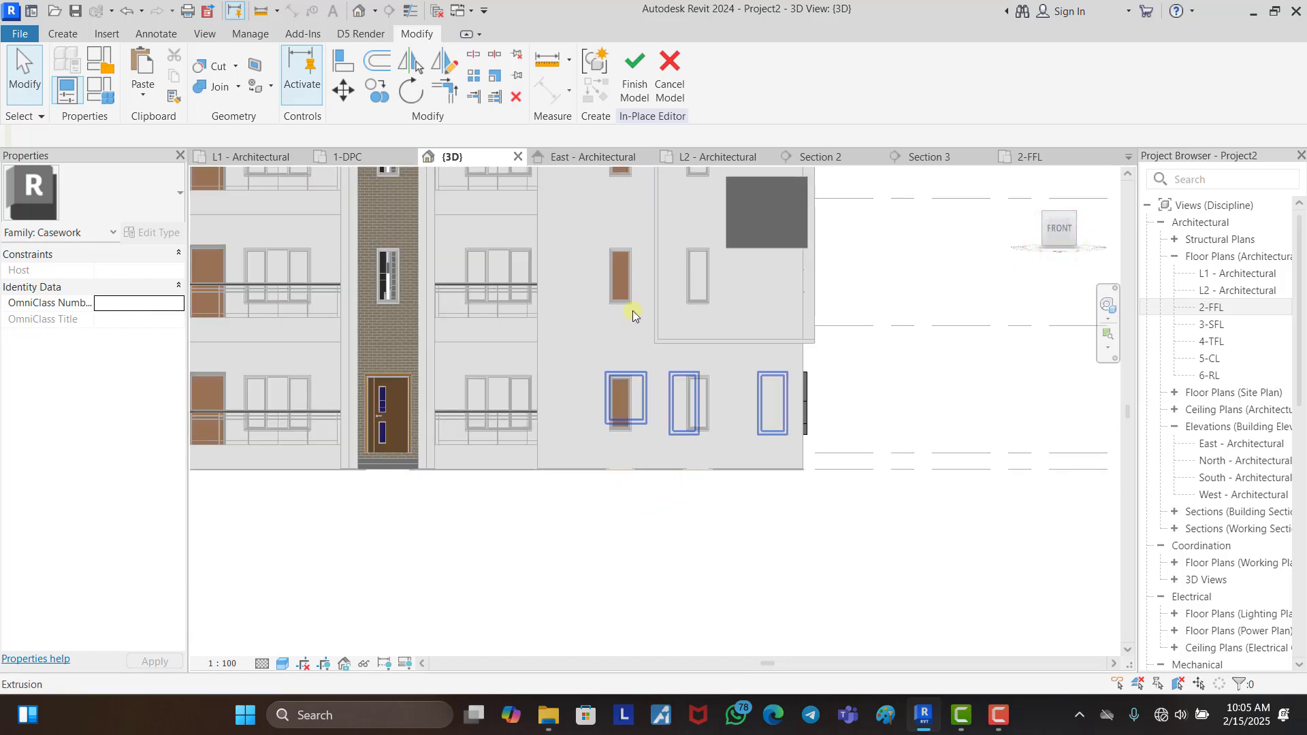
left_click(60, 34)
left_click(145, 66)
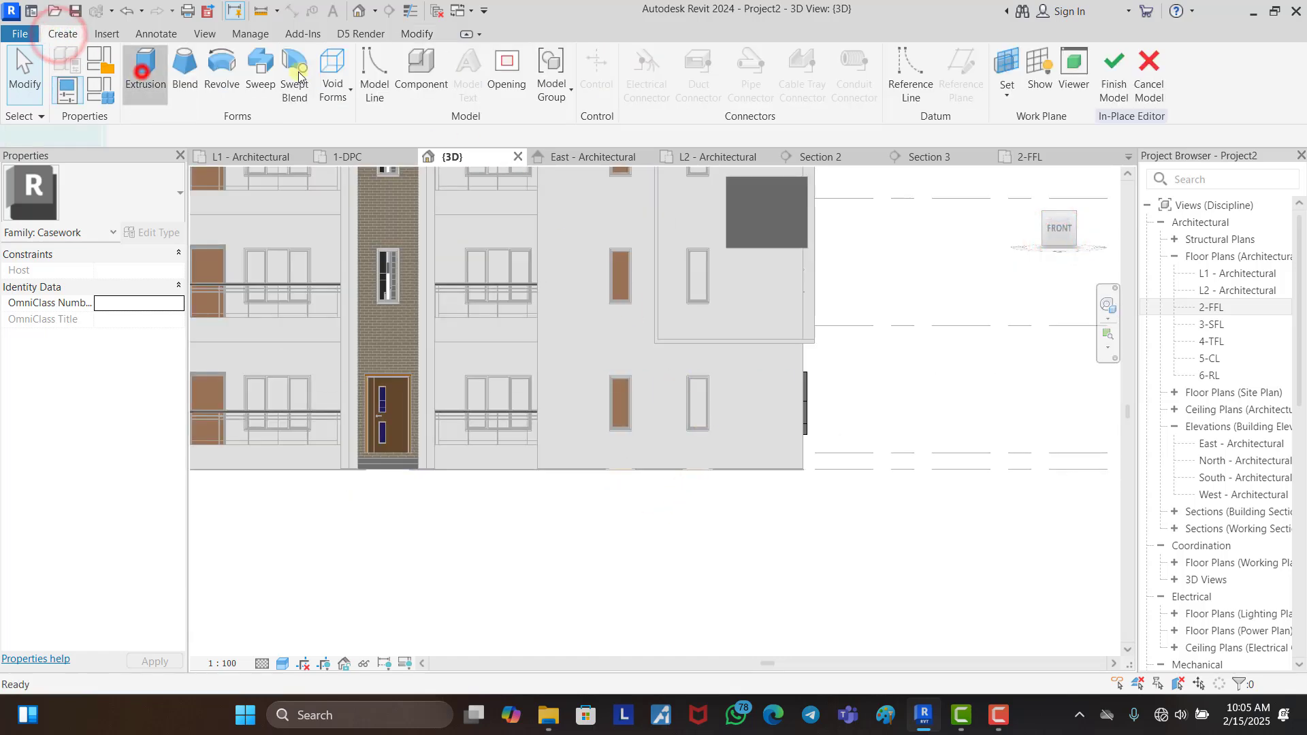
left_click(786, 62)
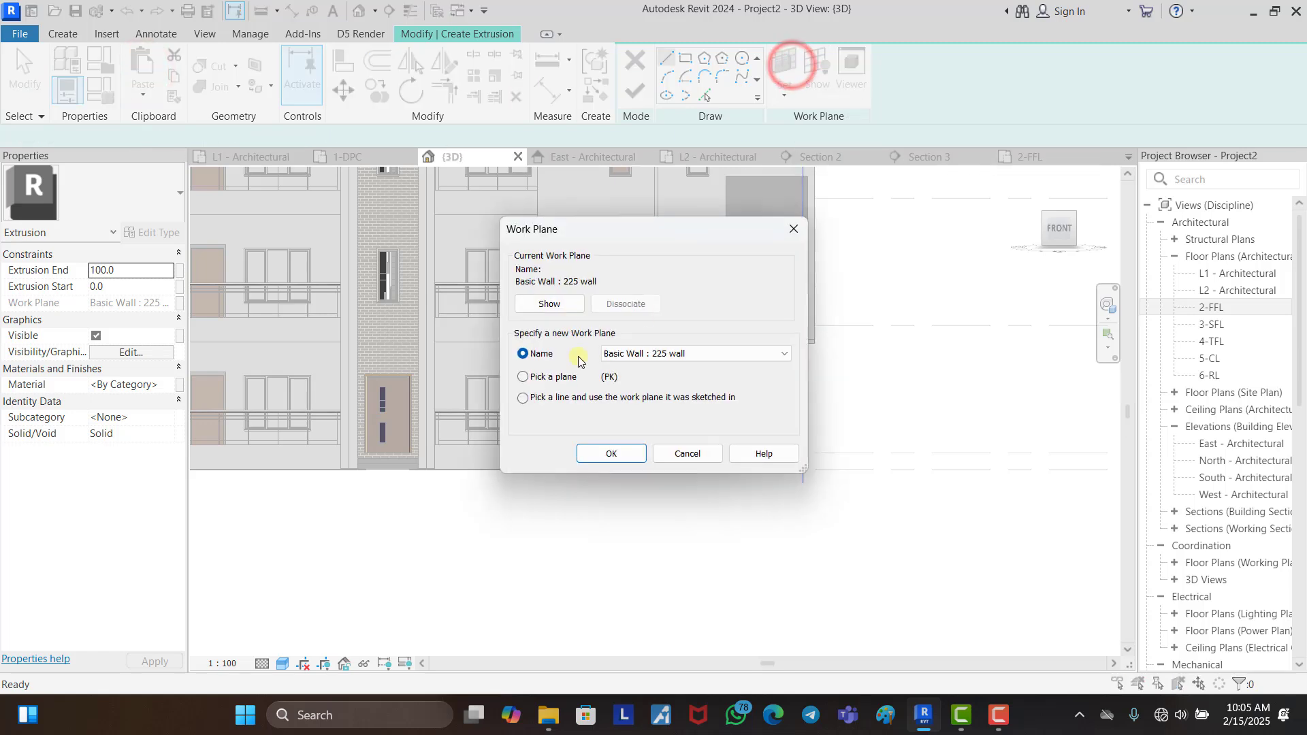
left_click(611, 454)
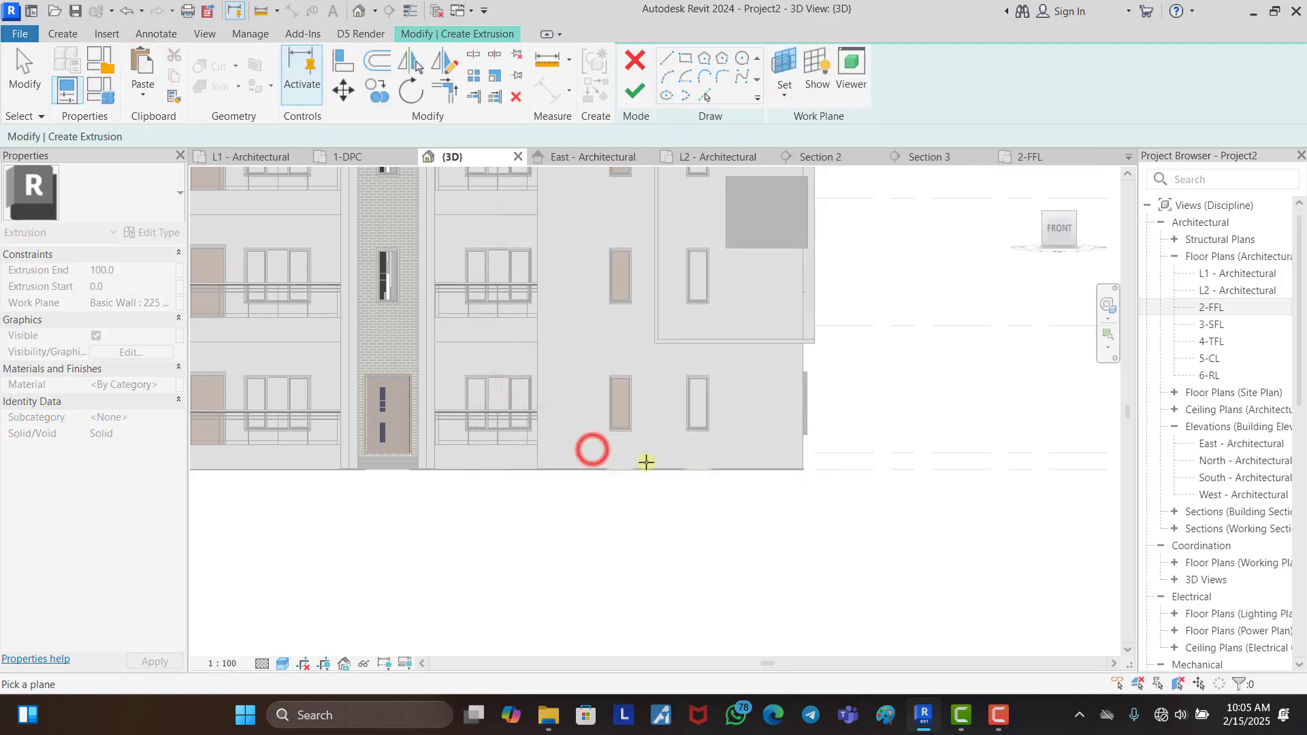
left_click(654, 464)
Step: Trace a rectangle around the ground-storey narrow brown-paned window on the front wall and offset a copy of it 100 mm outward
scroll(673, 285, "up", 2)
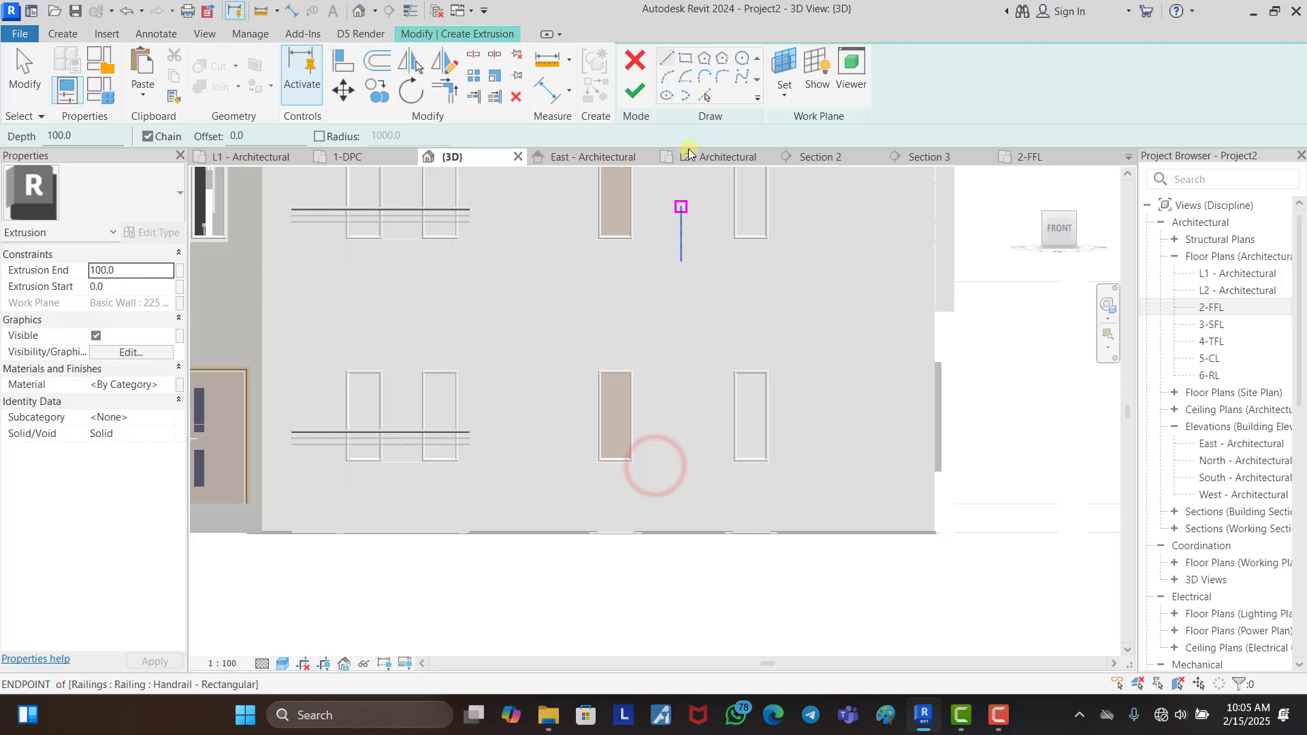
left_click(685, 58)
scroll(599, 360, "up", 3)
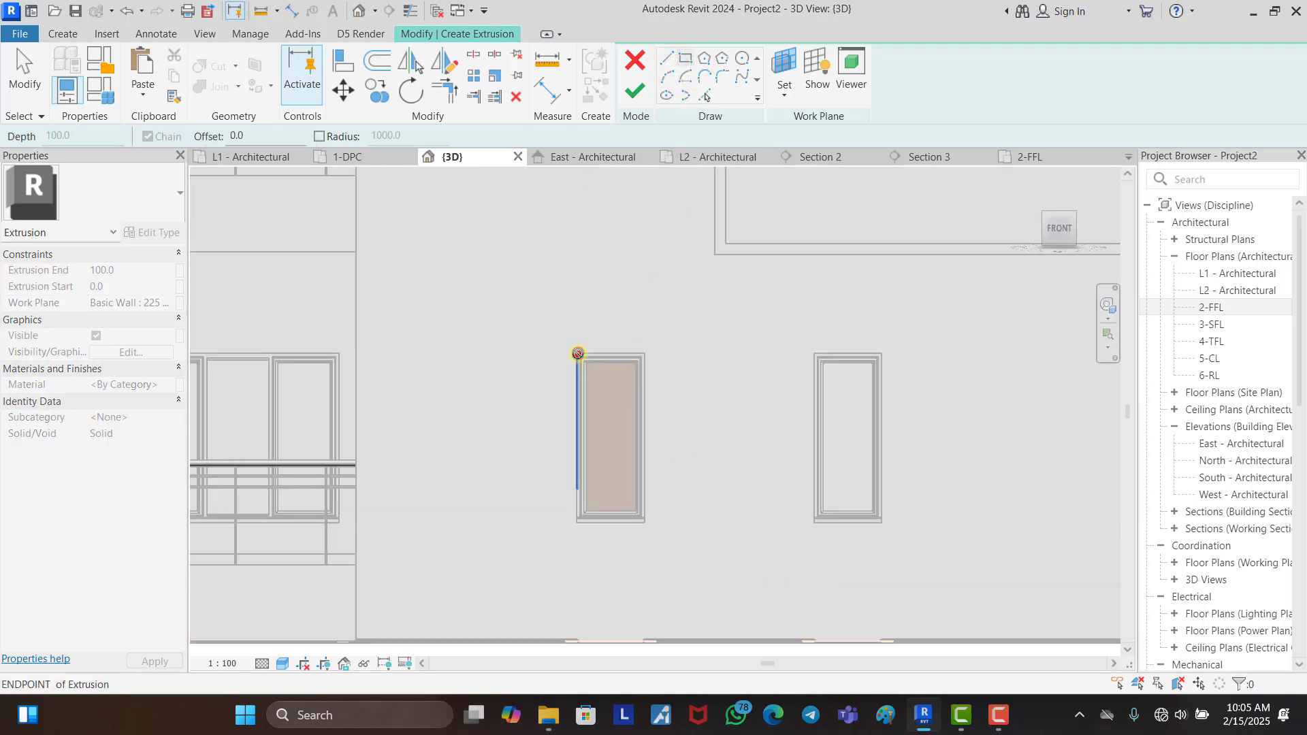
left_click(577, 353)
left_click(645, 525)
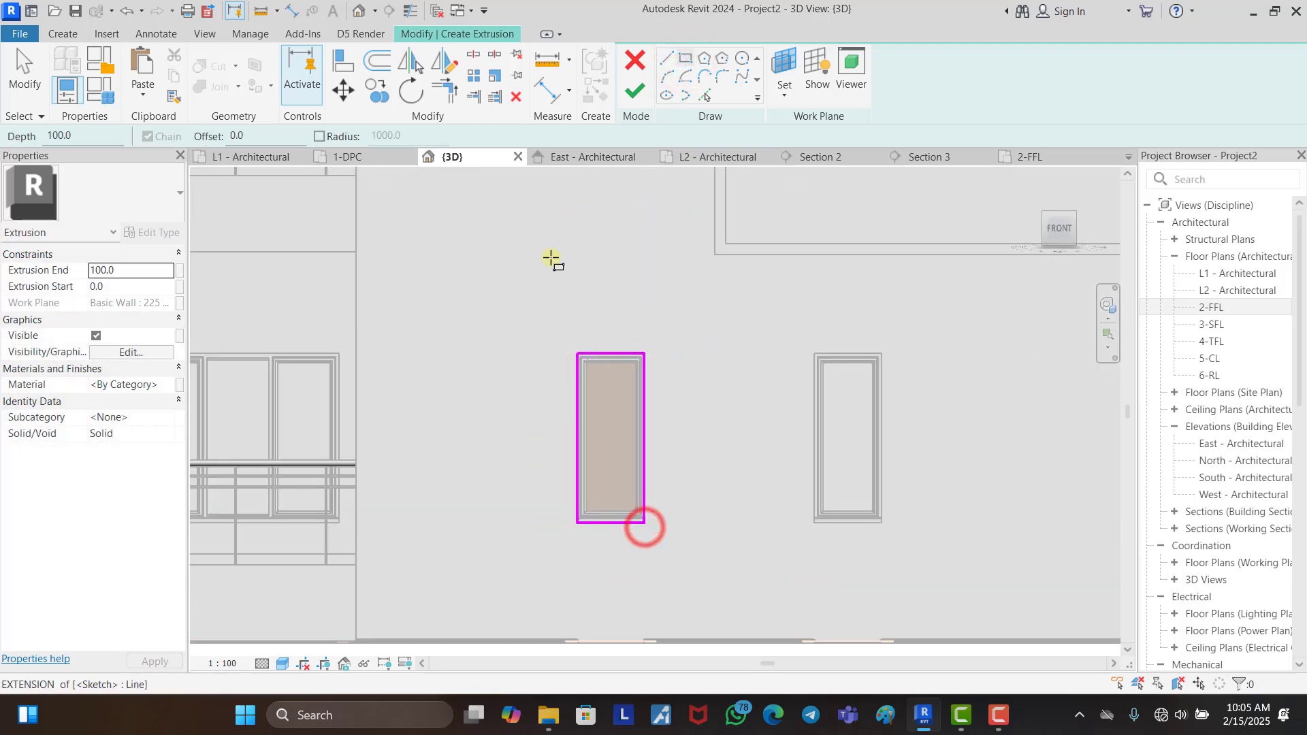
key("Escape")
left_click(373, 61)
left_click(504, 283)
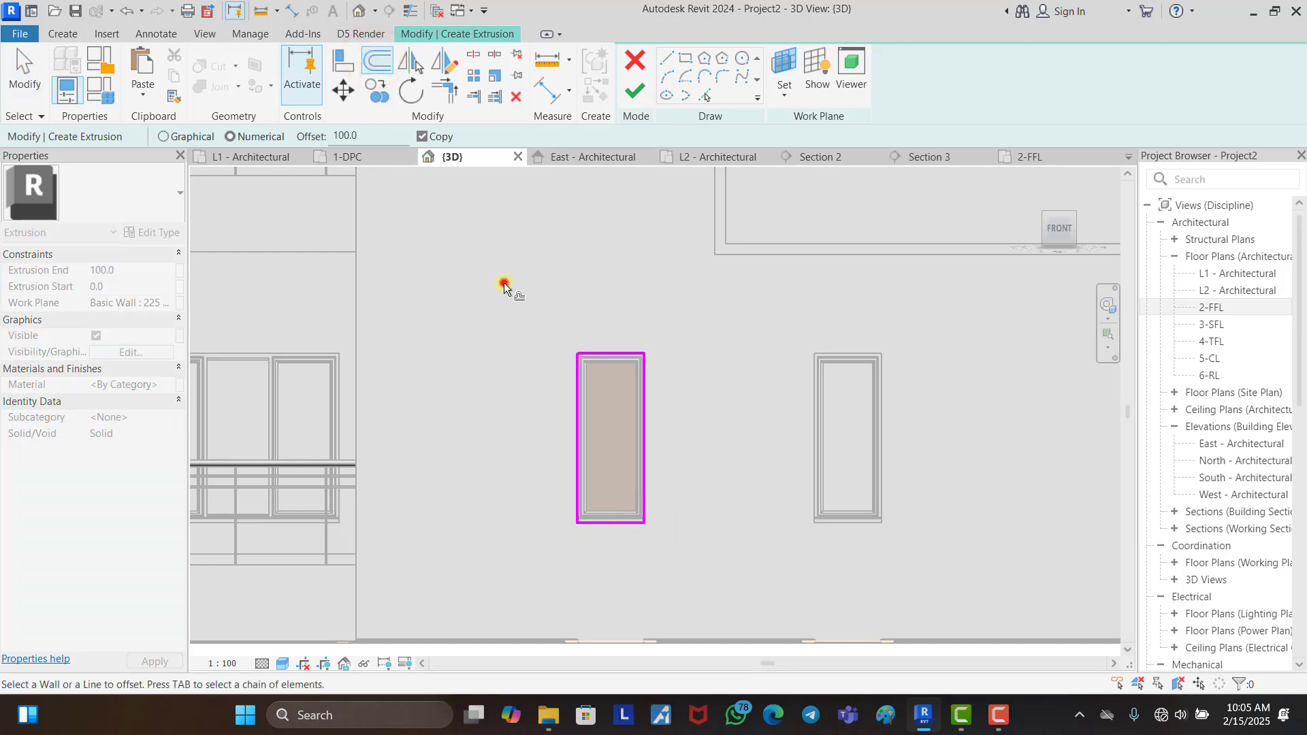
left_click(599, 349)
key("Escape")
Step: Copy the narrow window's double outline to the matching corner of the adjacent narrow window and finish the extrusion sketch
left_click_drag(537, 312, 684, 553)
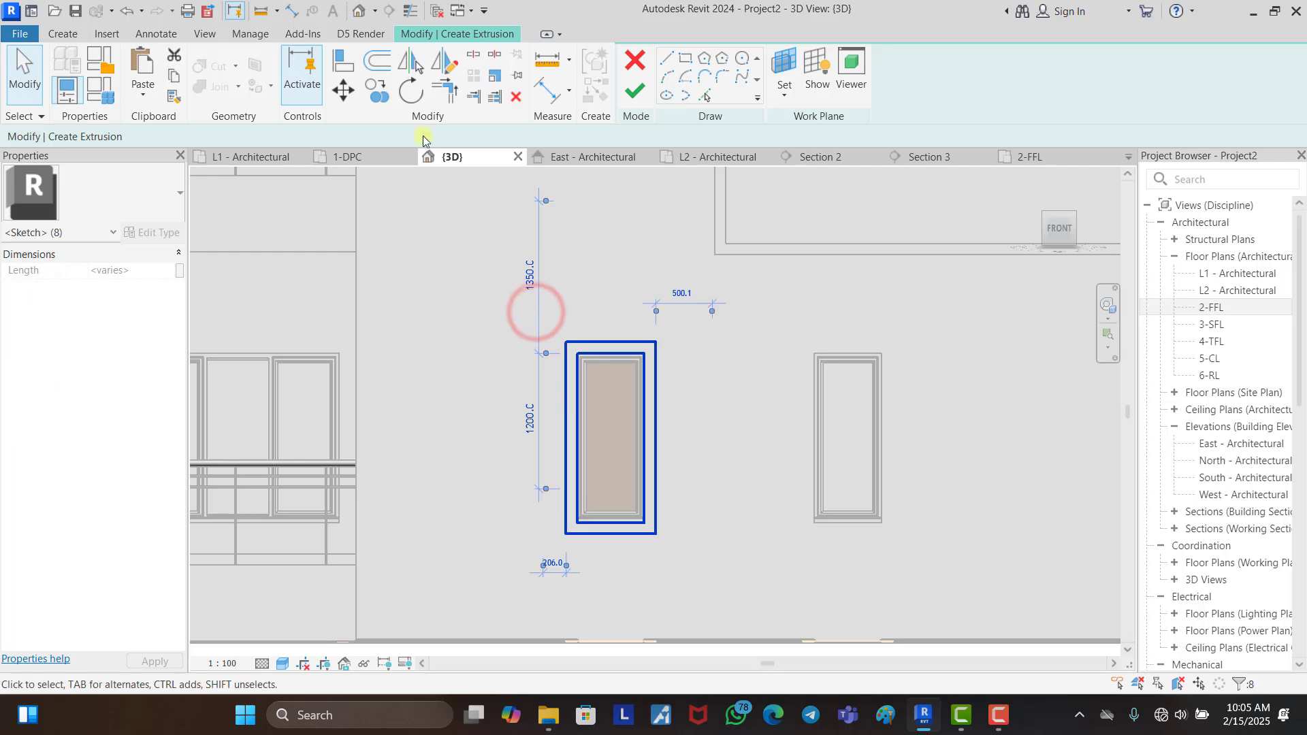
left_click(386, 95)
left_click(575, 353)
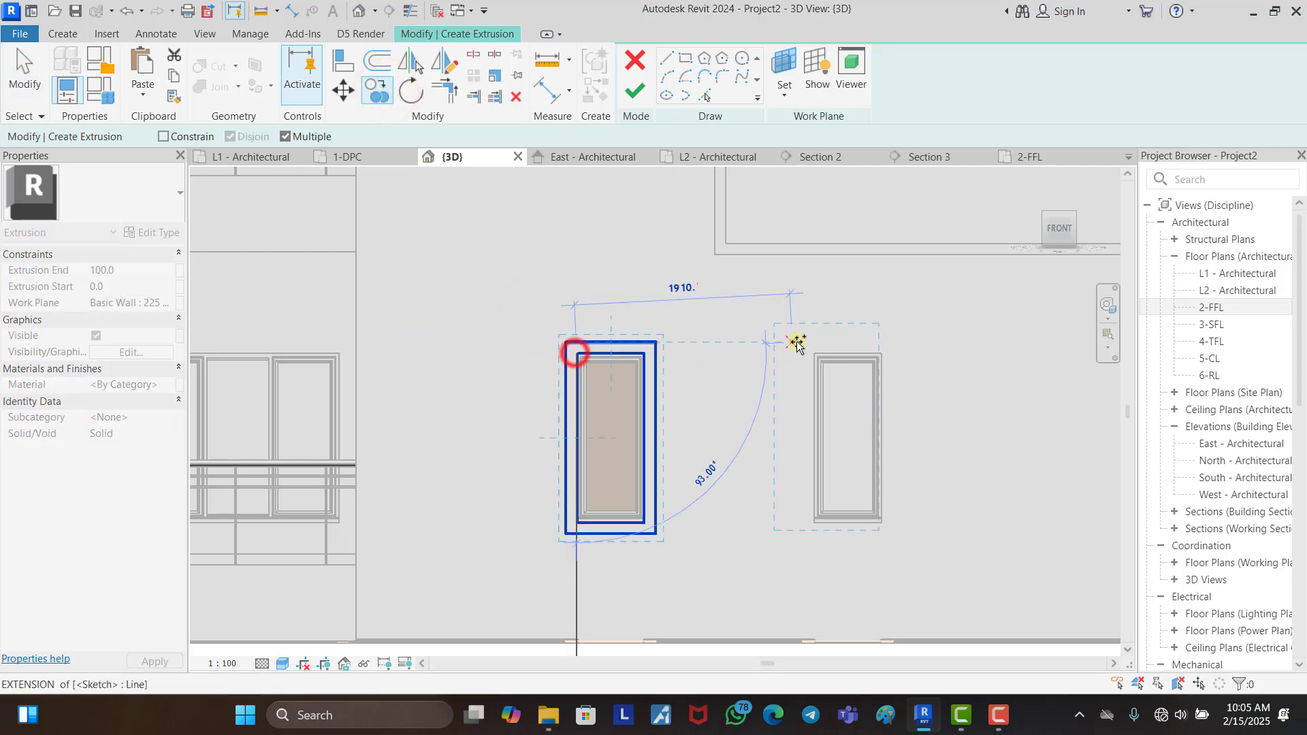
left_click(814, 354)
key("Escape")
key("Escape")
scroll(850, 340, "down", 3)
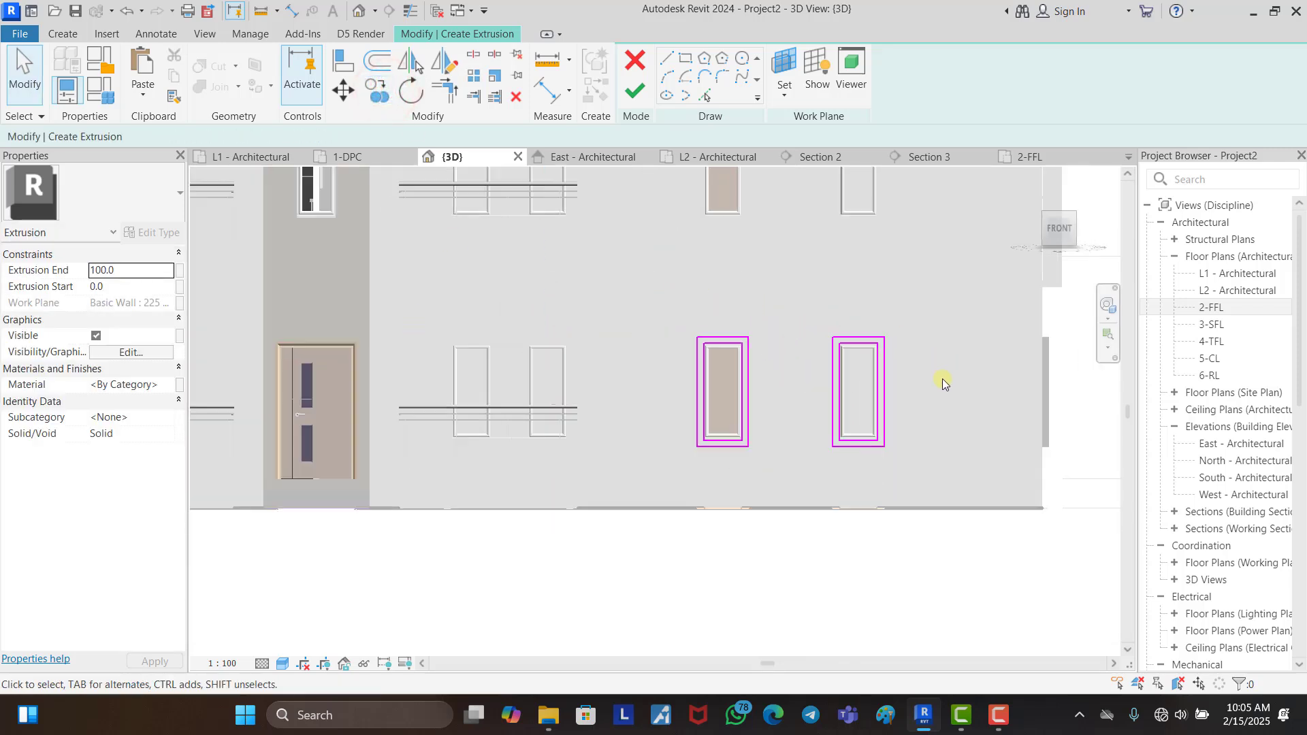
left_click(636, 91)
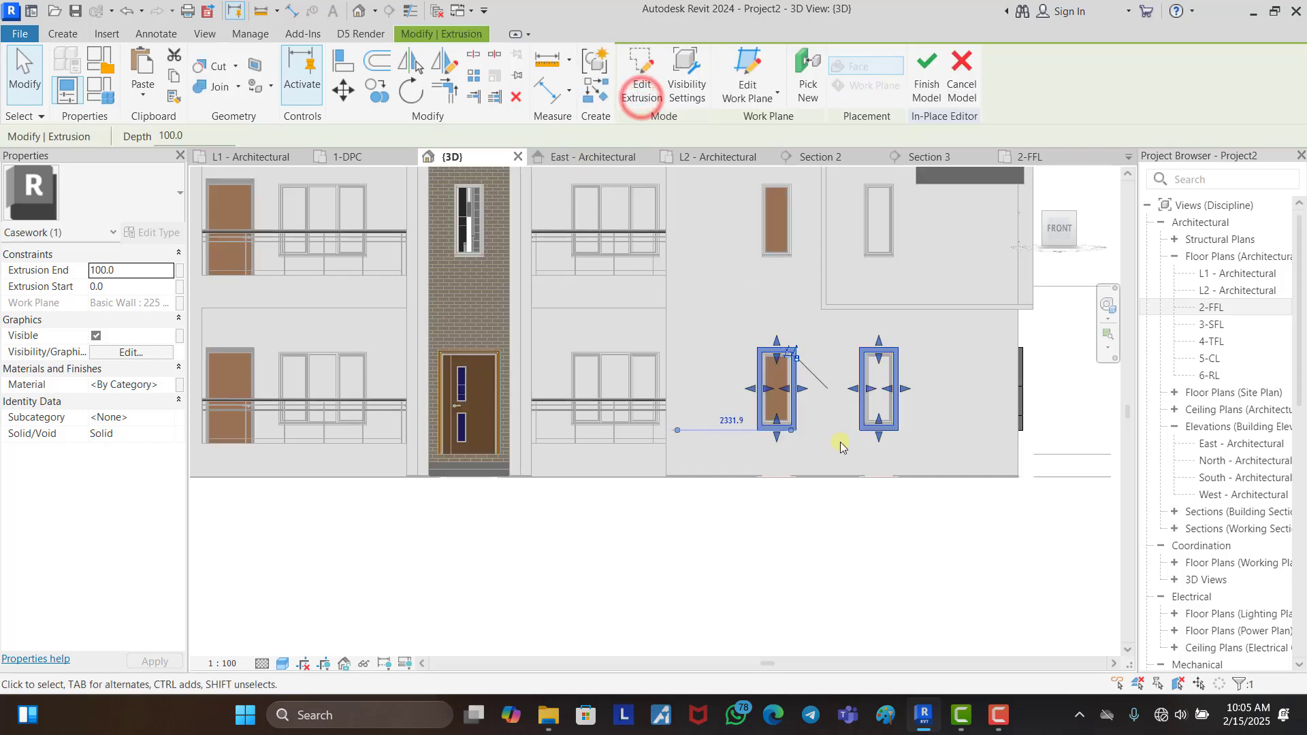
Step: Start another extrusion and pick the wall behind the ground-storey balconies as its work plane
scroll(729, 585, "down", 2)
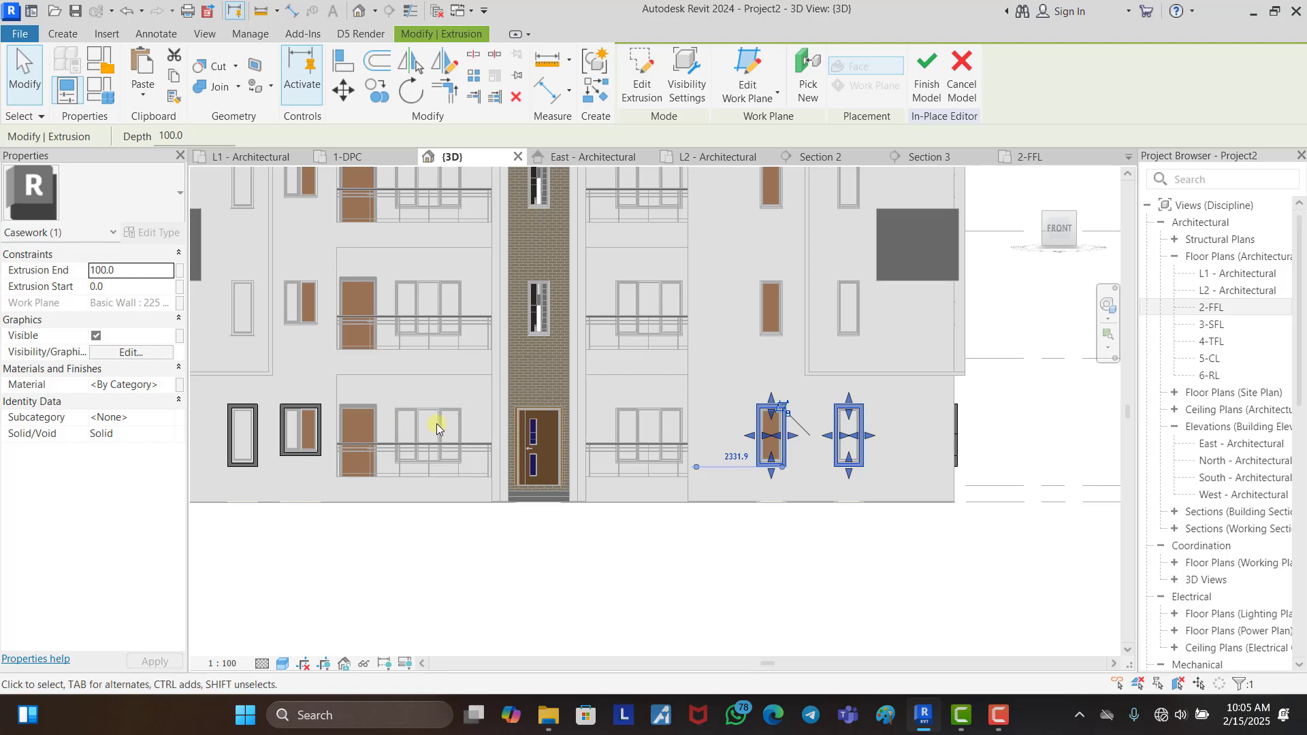
left_click(893, 565)
left_click(62, 34)
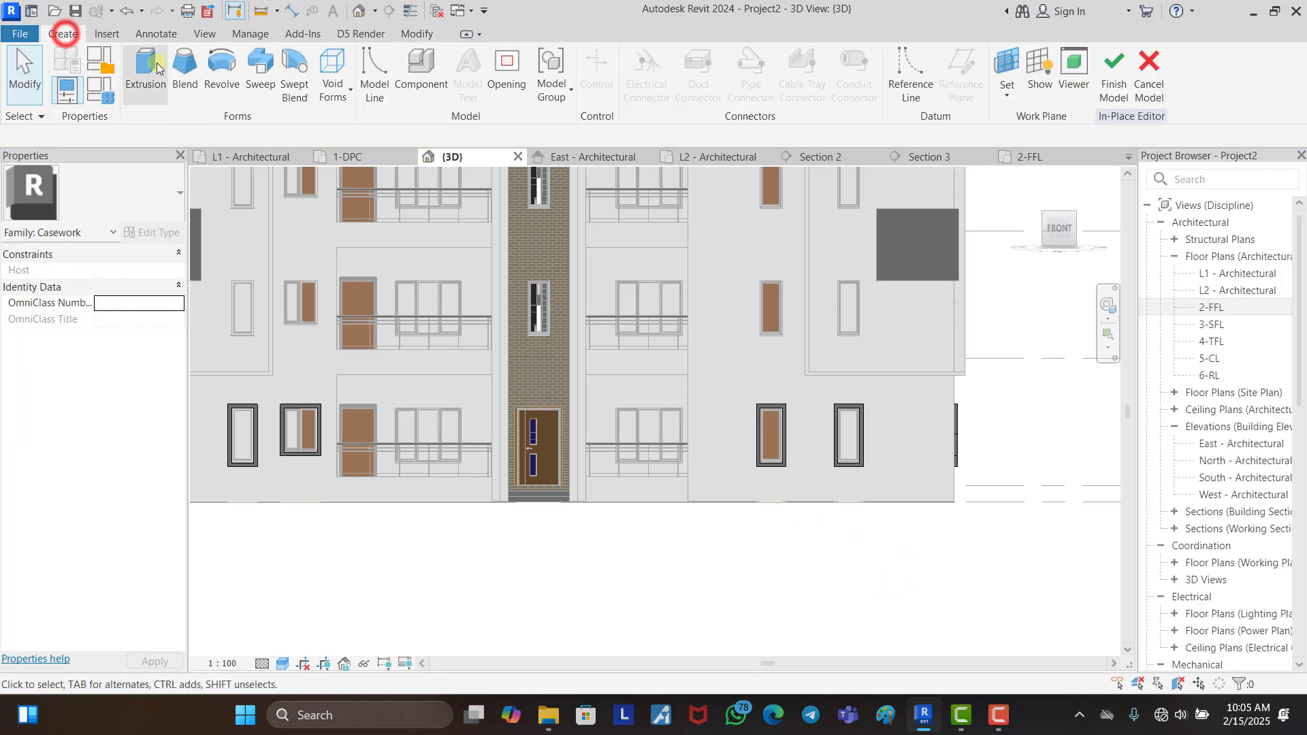
left_click(149, 65)
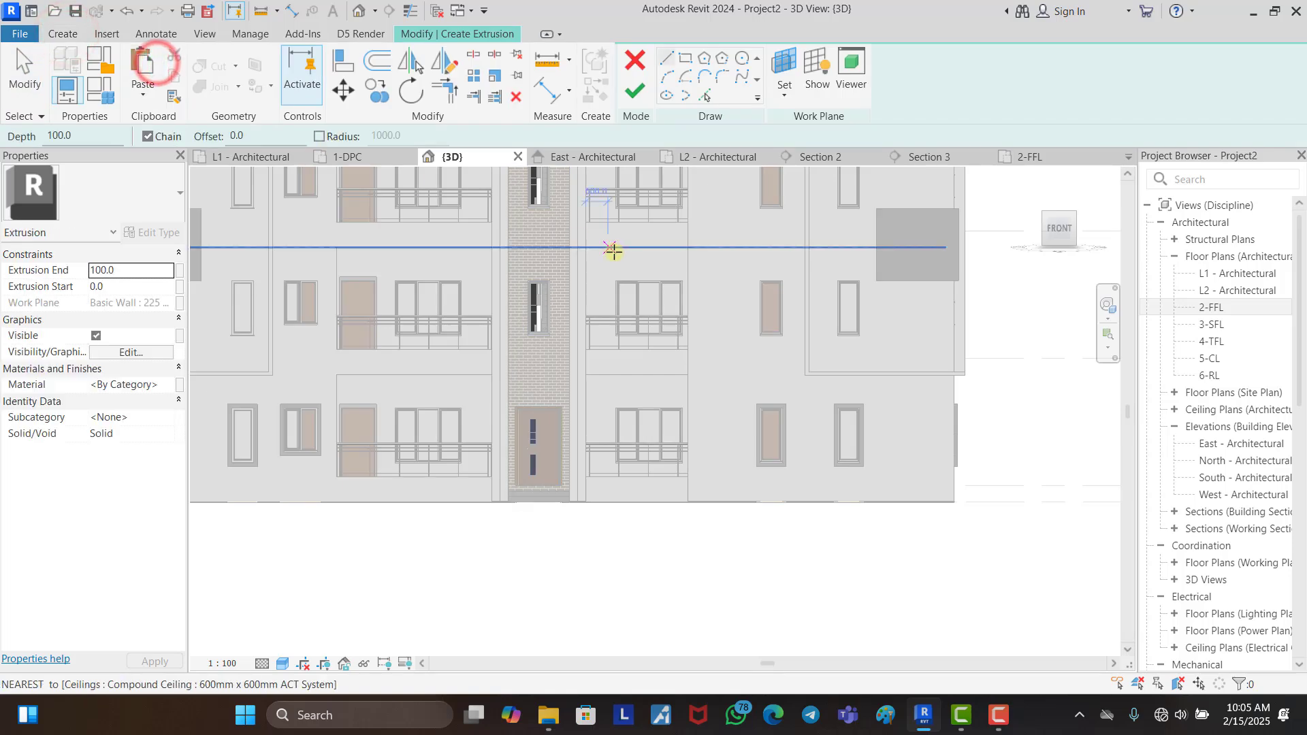
left_click(781, 68)
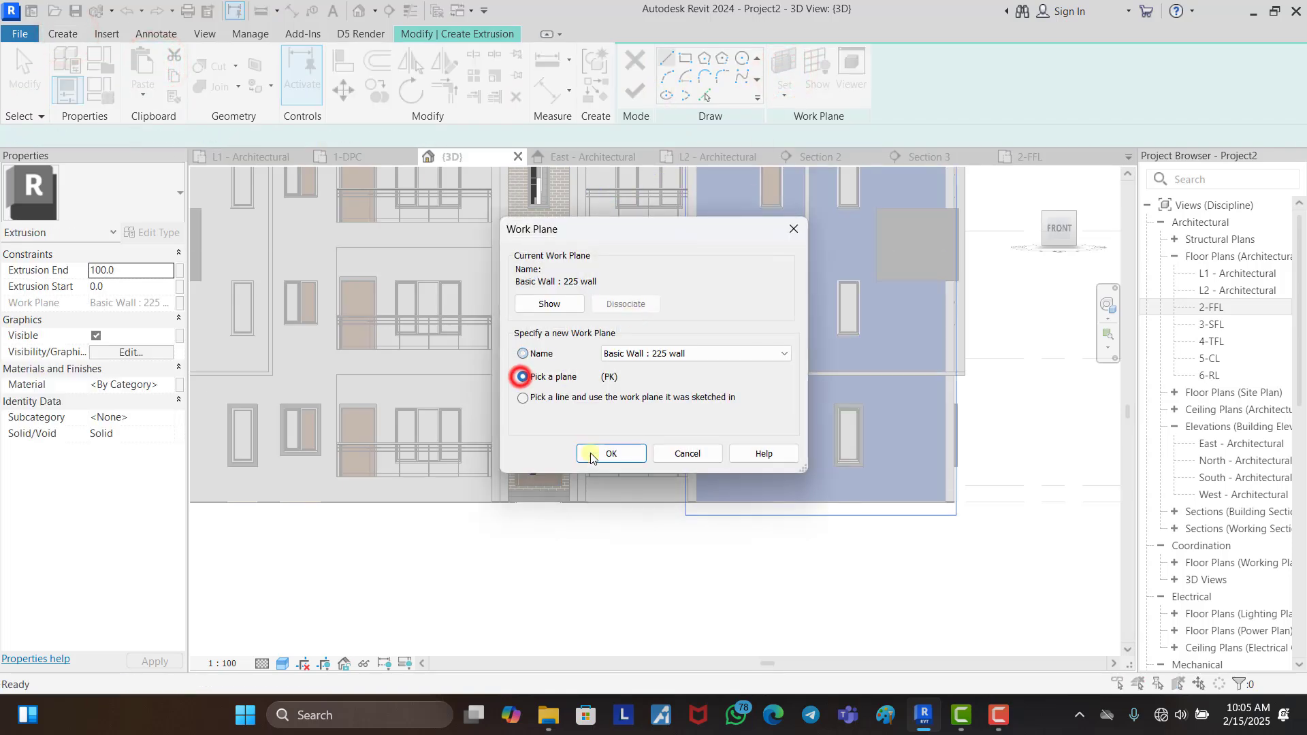
left_click(609, 453)
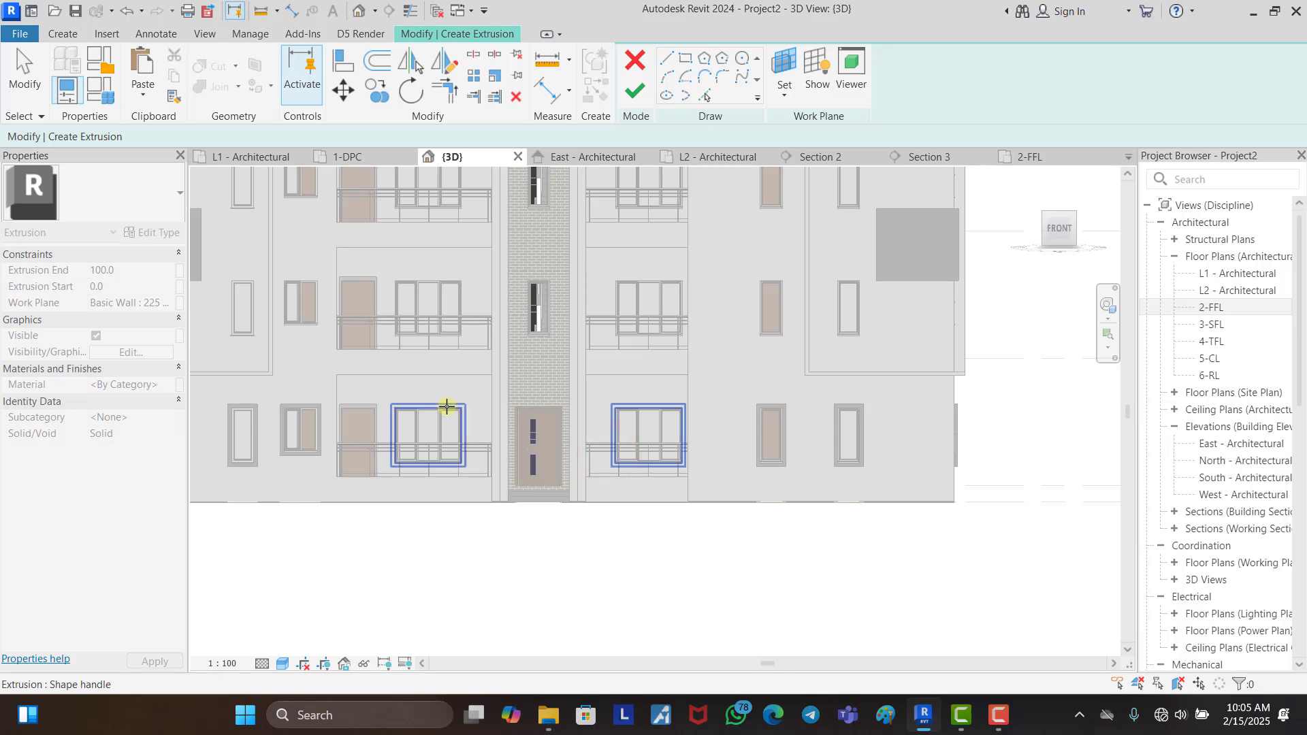
left_click(379, 401)
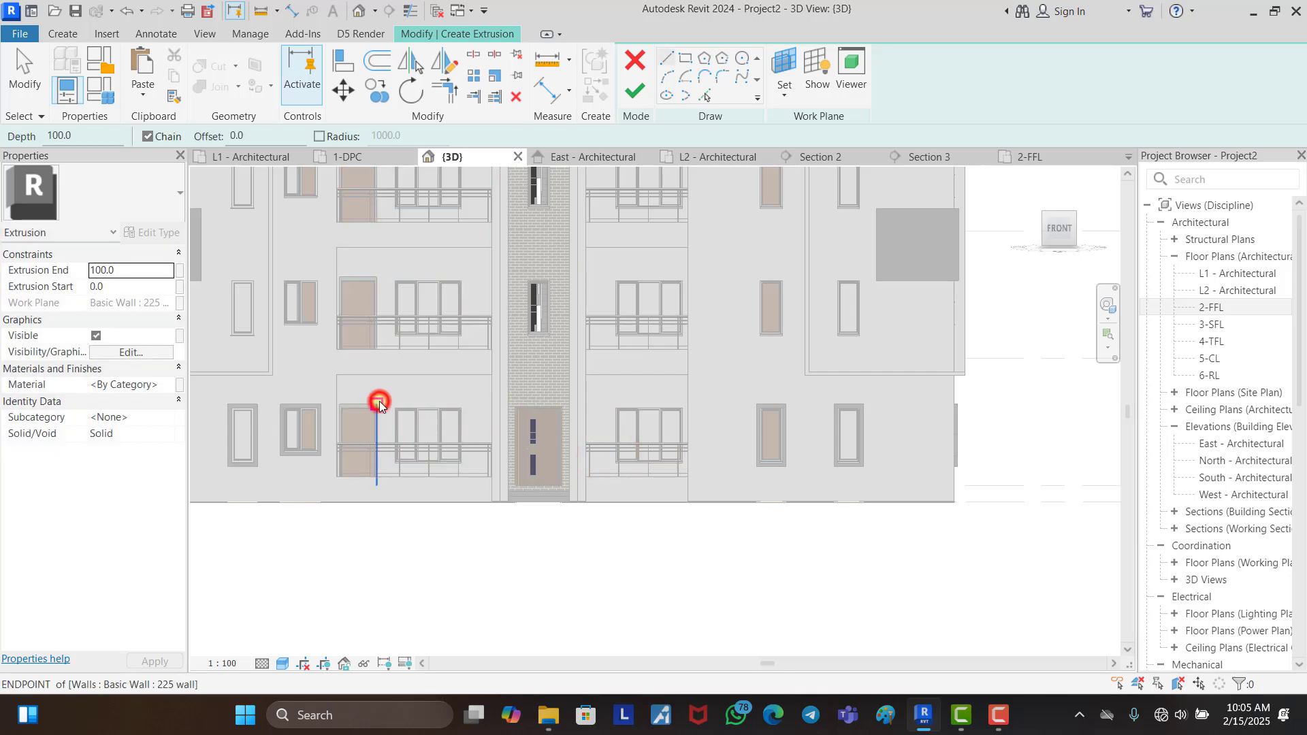
Step: Trace a rectangle around the ground-storey triple-sash window beside the balcony door and offset a copy of the whole outline 100 mm outward
left_click(686, 59)
scroll(395, 408, "up", 5)
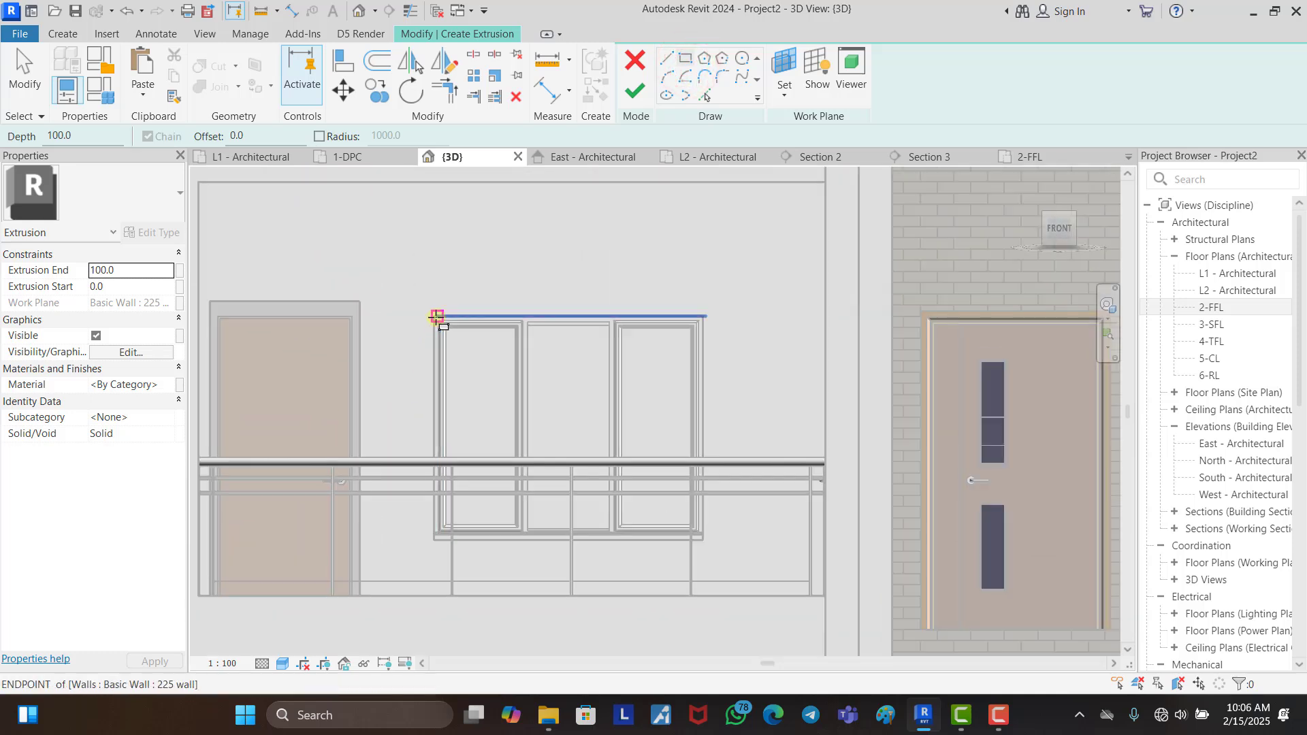
left_click(436, 317)
scroll(715, 547, "up", 3)
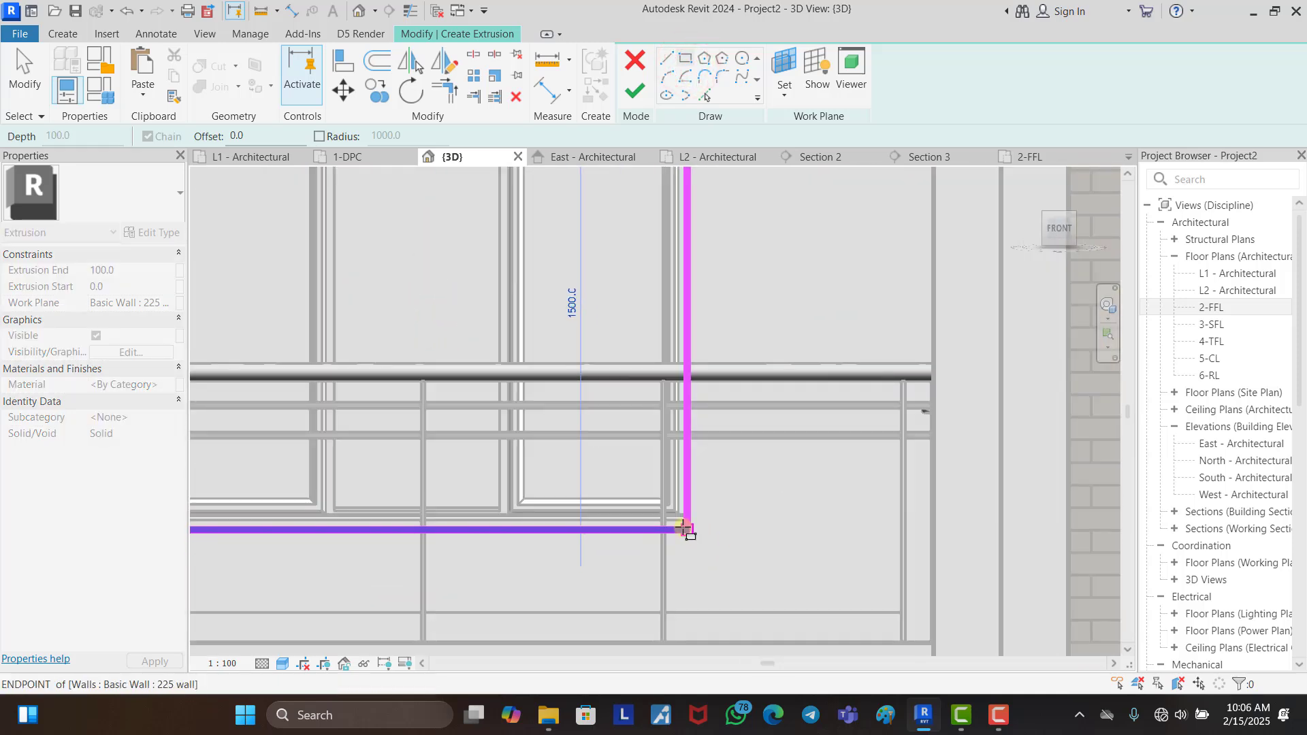
left_click(683, 528)
scroll(752, 545, "down", 3)
left_click(373, 64)
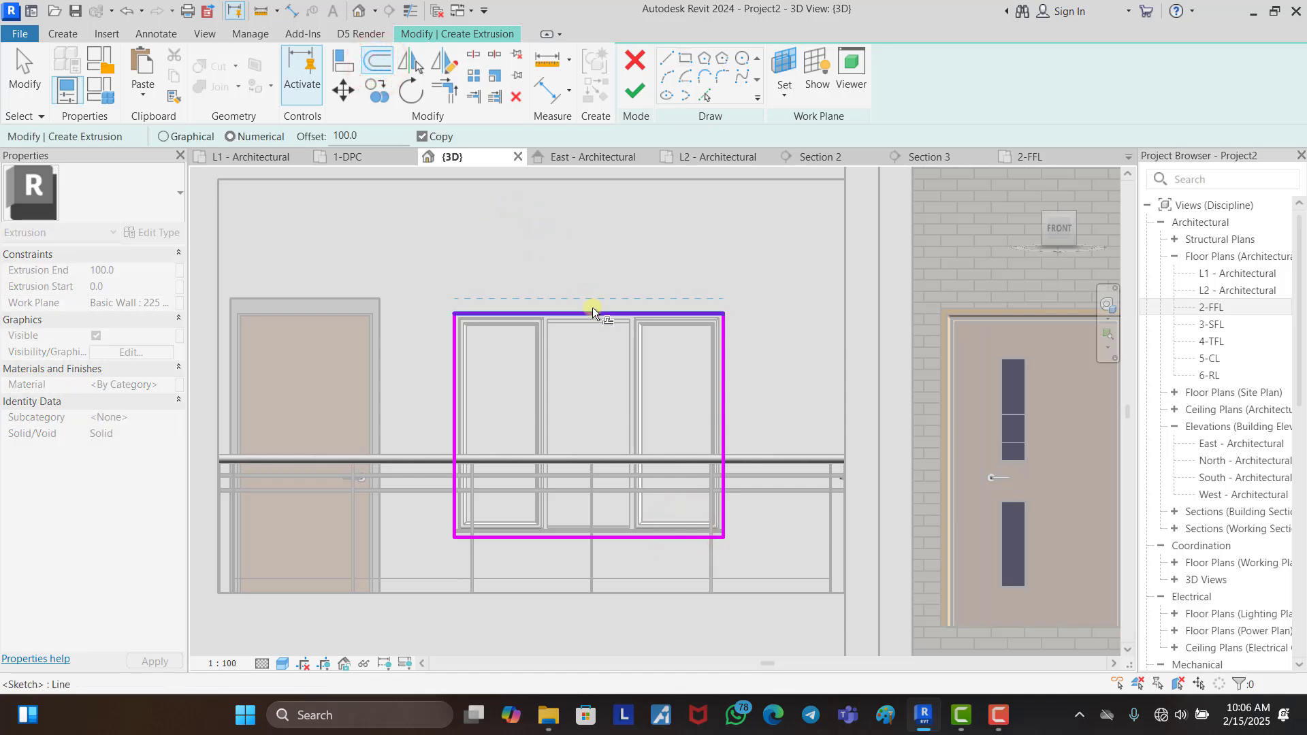
key("Tab")
left_click(592, 309)
Step: Copy the triple-sash window's double outline to the matching window across the entrance and finish the extrusion sketch
left_click_drag(416, 252, 812, 569)
left_click(370, 96)
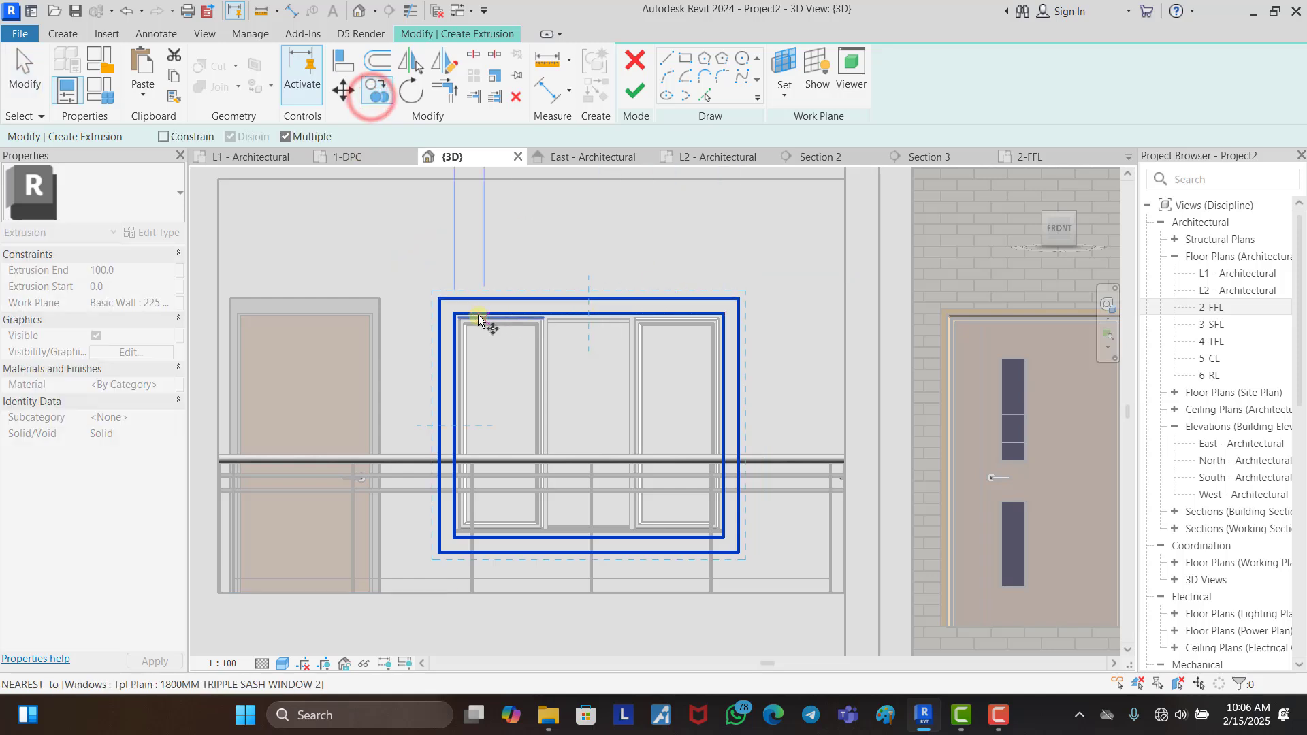
left_click(455, 307)
scroll(401, 314, "down", 2)
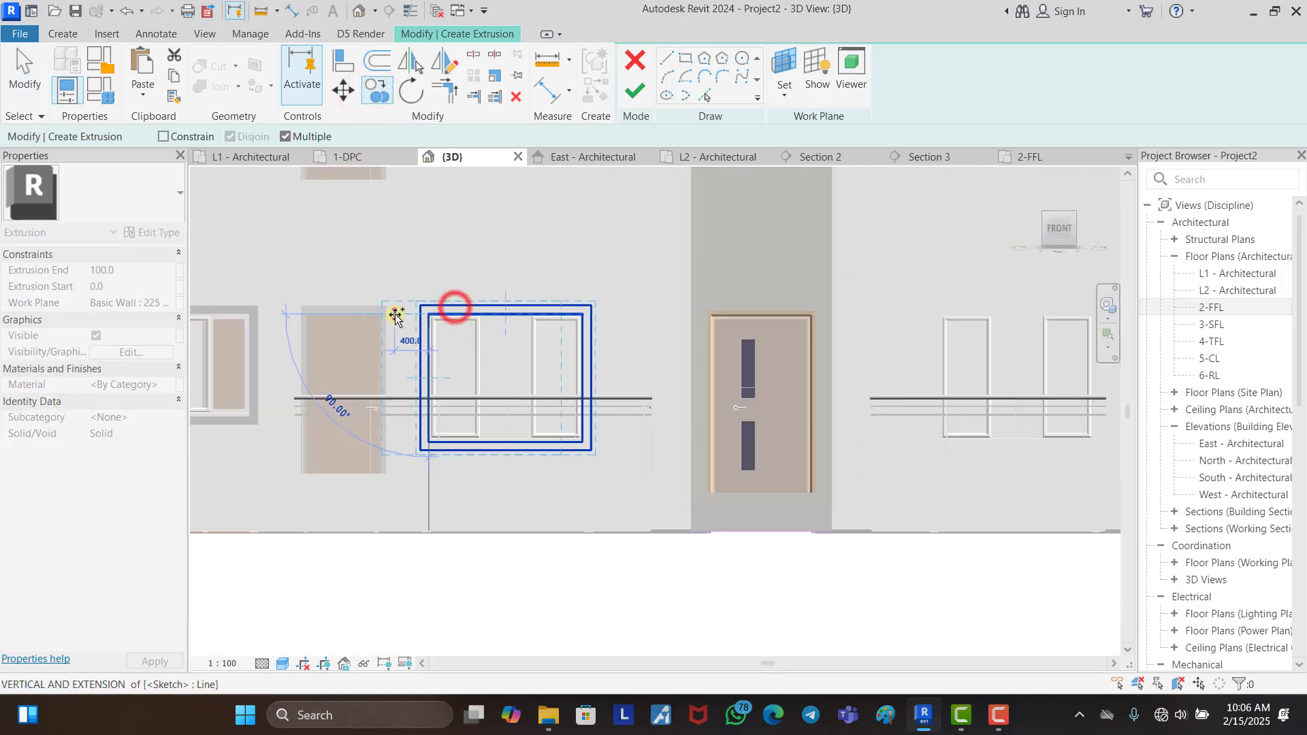
left_click(937, 309)
key("Escape")
key("Escape")
scroll(660, 330, "down", 4)
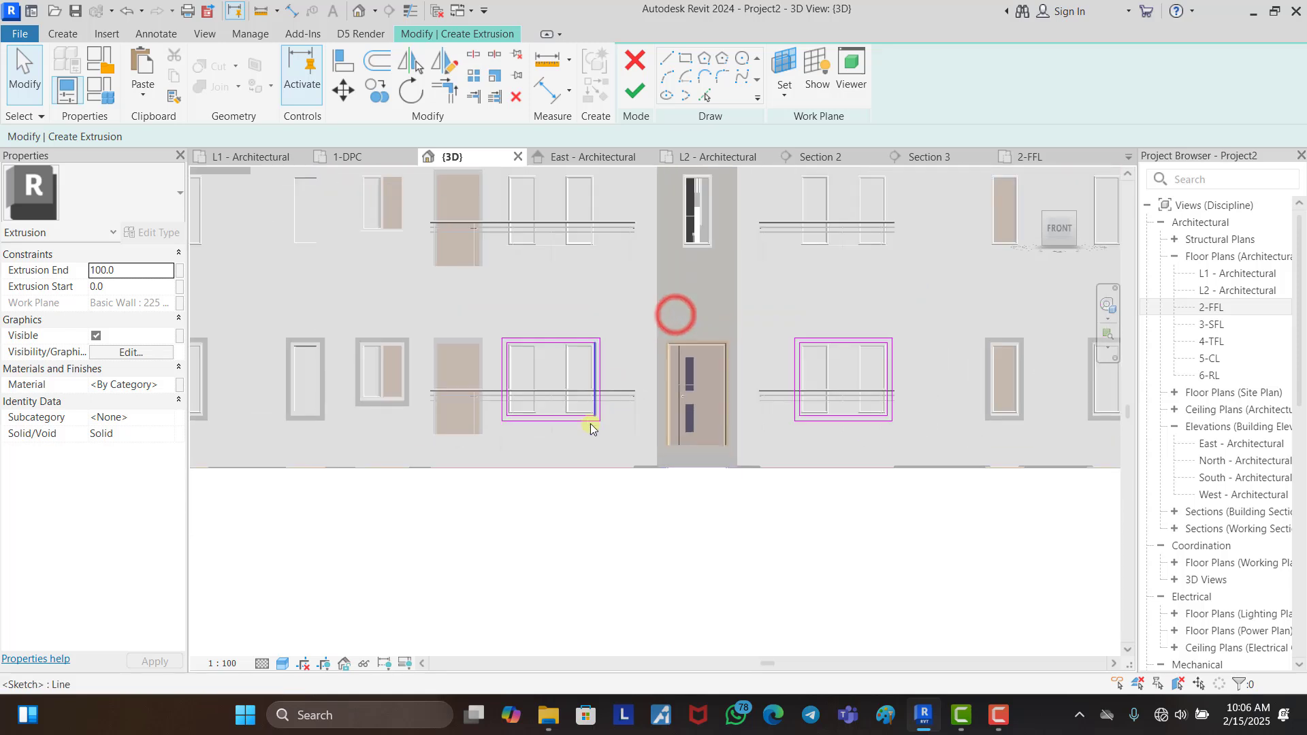
left_click(634, 94)
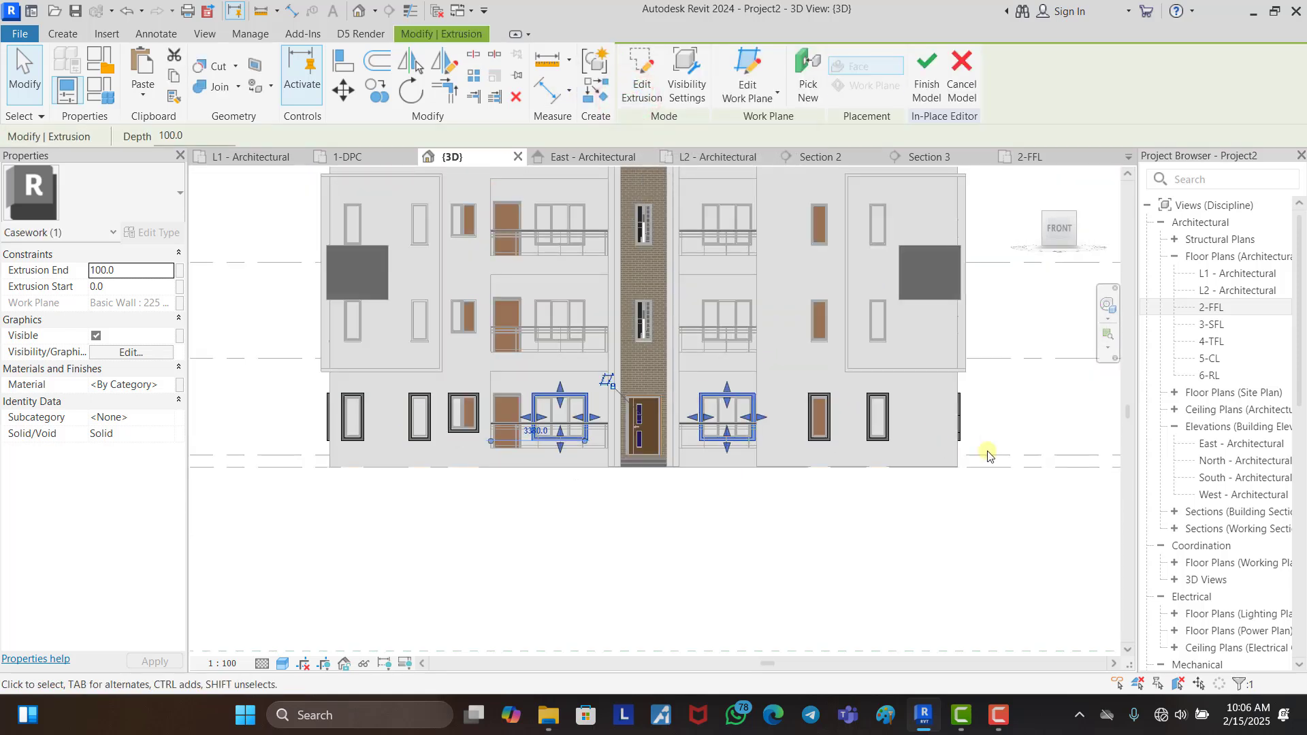
left_click(654, 563)
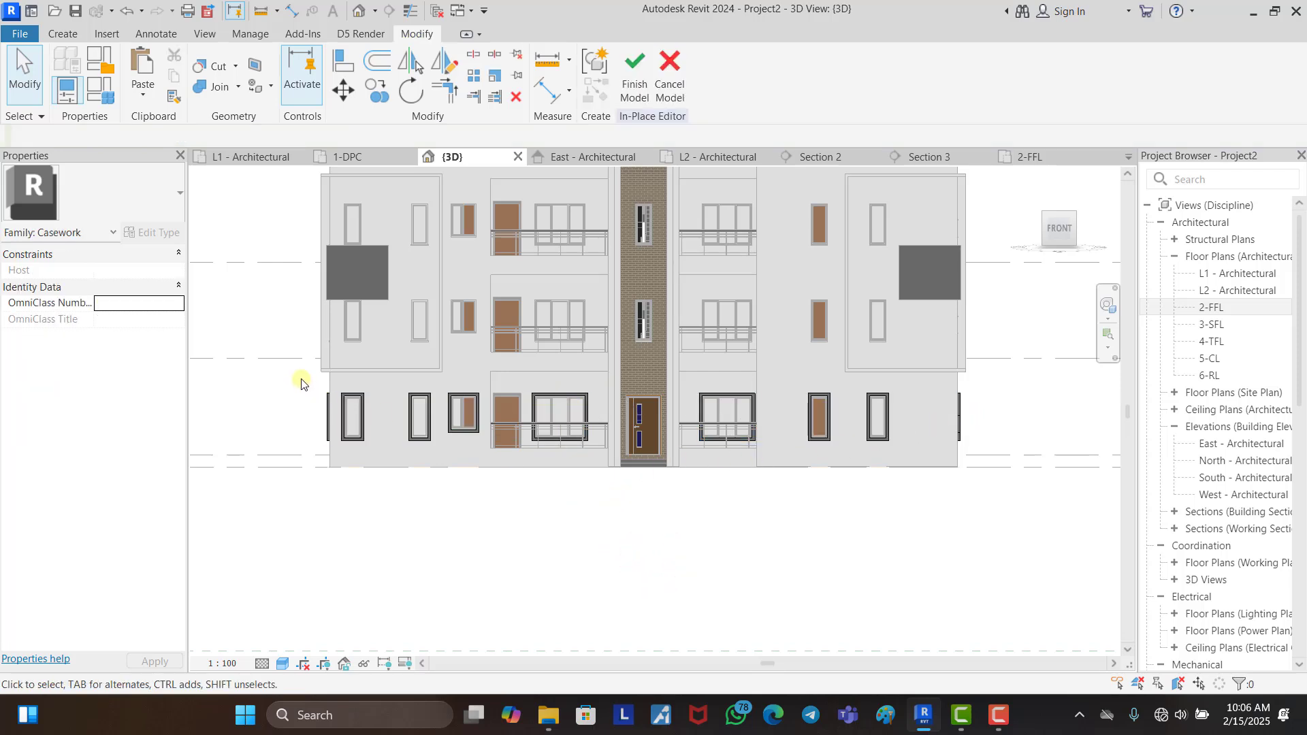
Step: Copy all the ground-storey window surrounds up to the three upper storeys, using the level lines as reference points
left_click_drag(437, 436, 1012, 465)
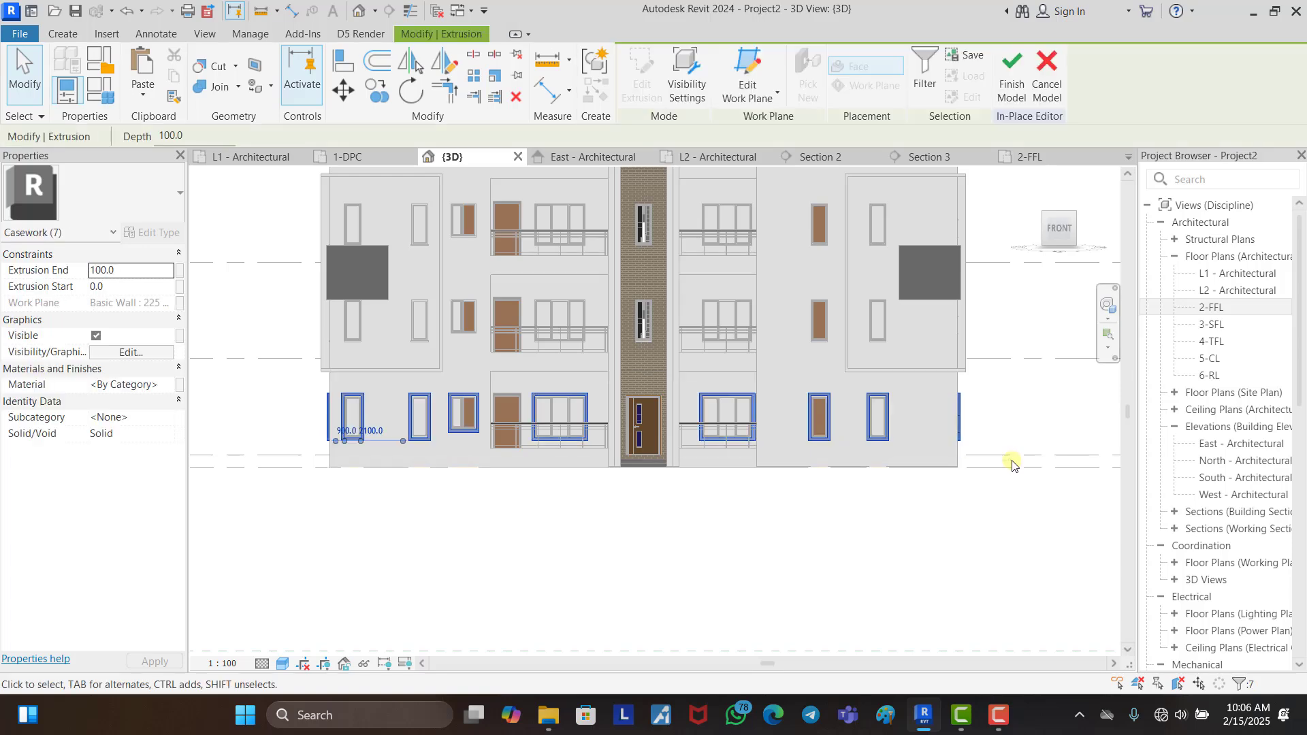
left_click(378, 92)
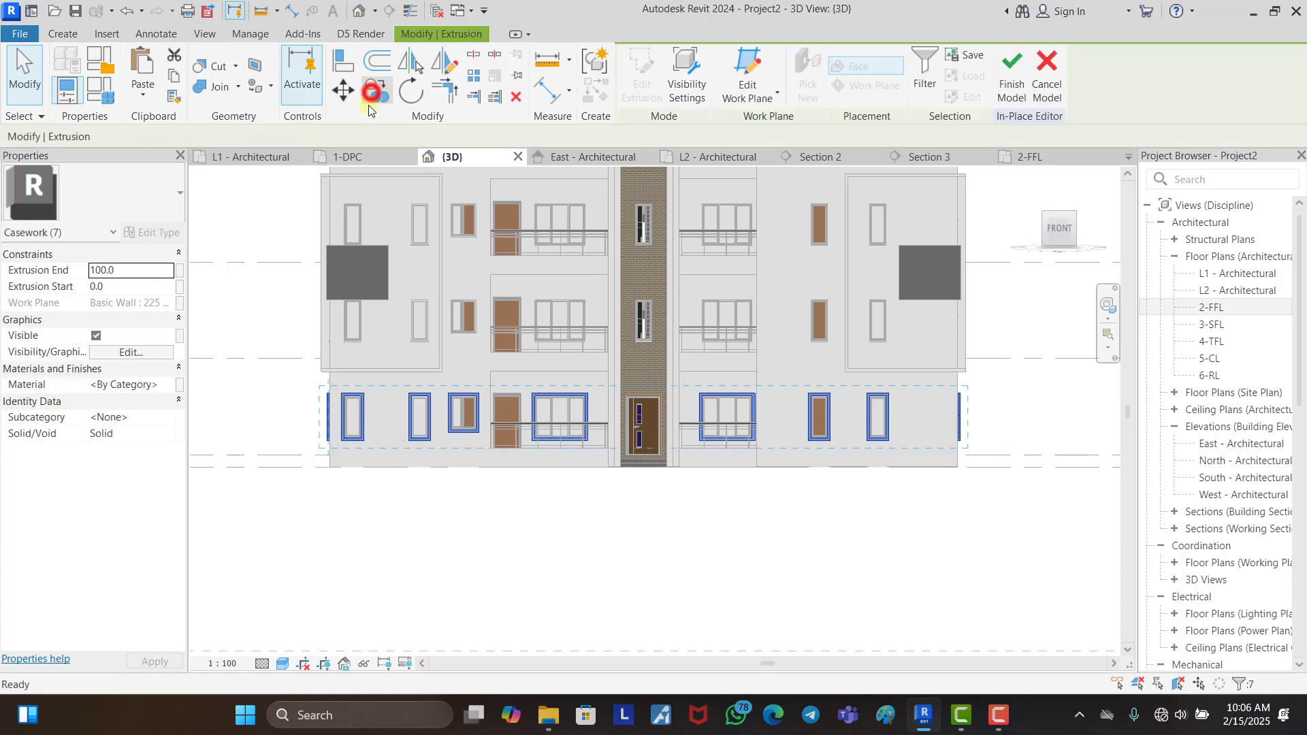
scroll(330, 373, "up", 5)
scroll(708, 528, "down", 4)
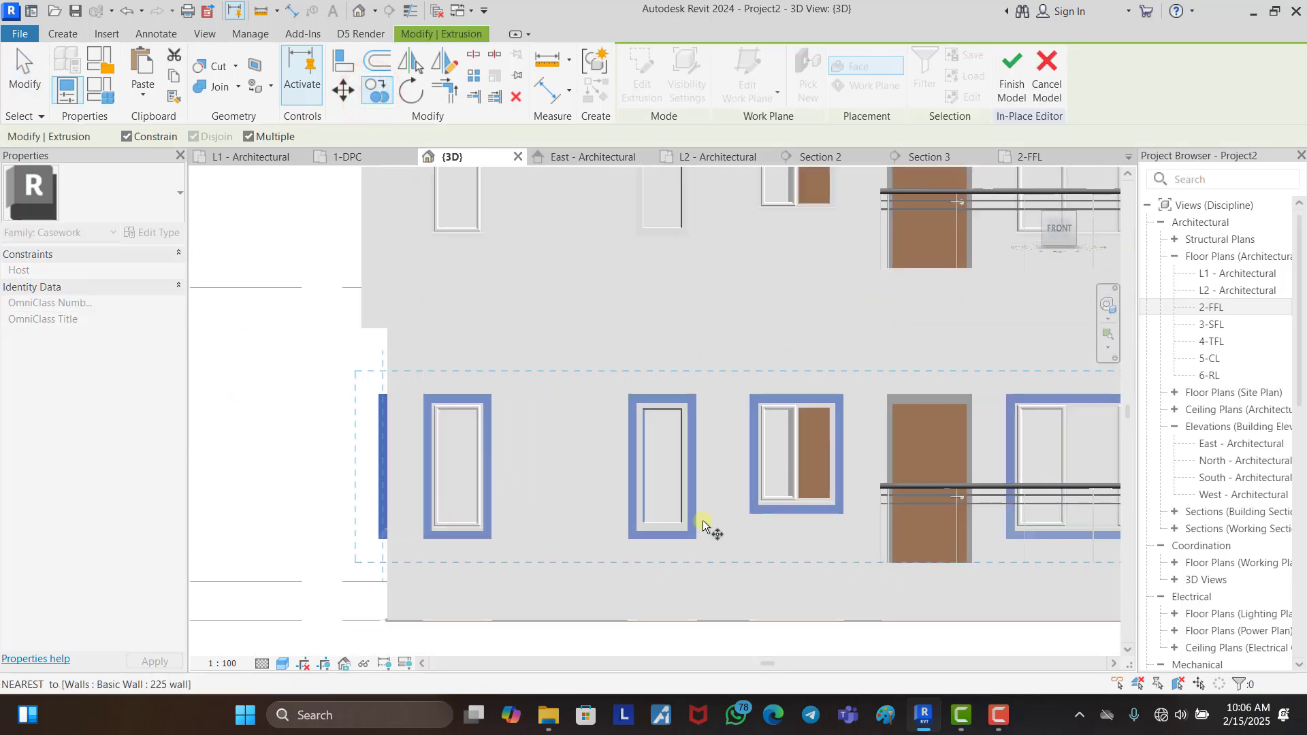
left_click(455, 545)
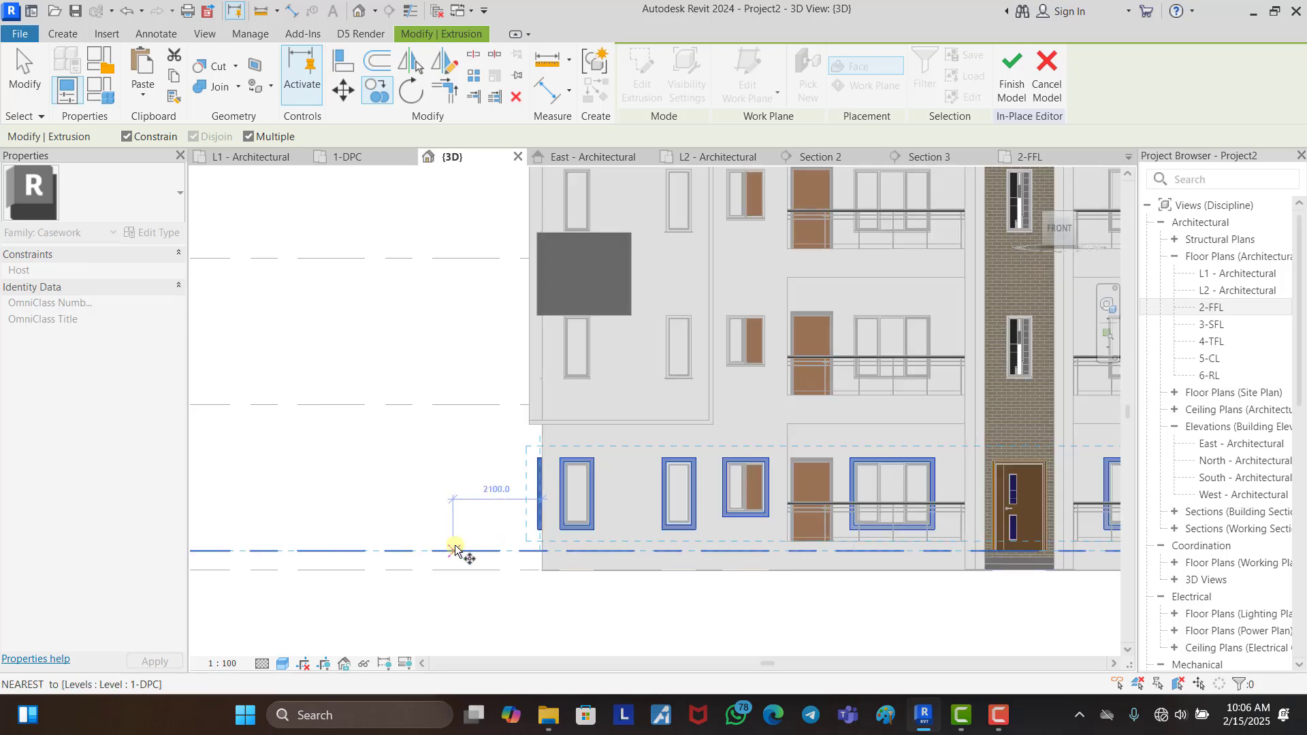
left_click(454, 403)
left_click(452, 260)
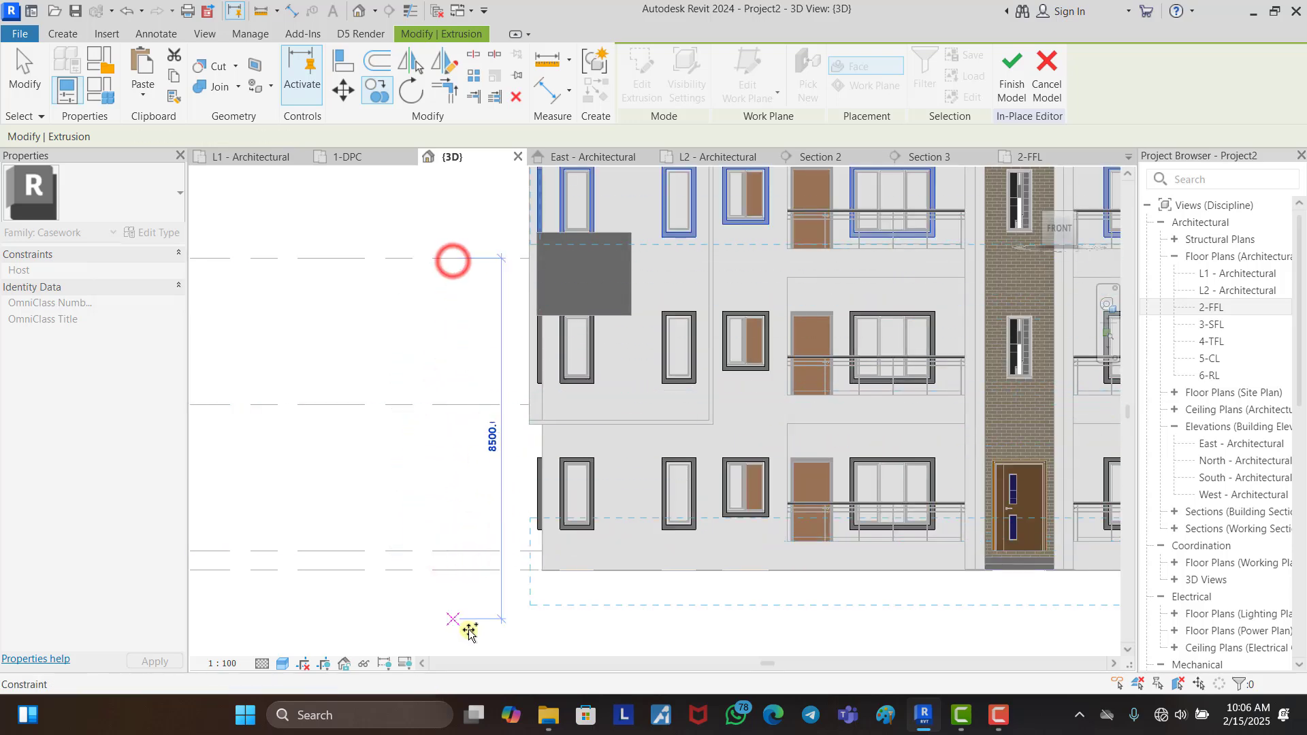
scroll(452, 262, "down", 3)
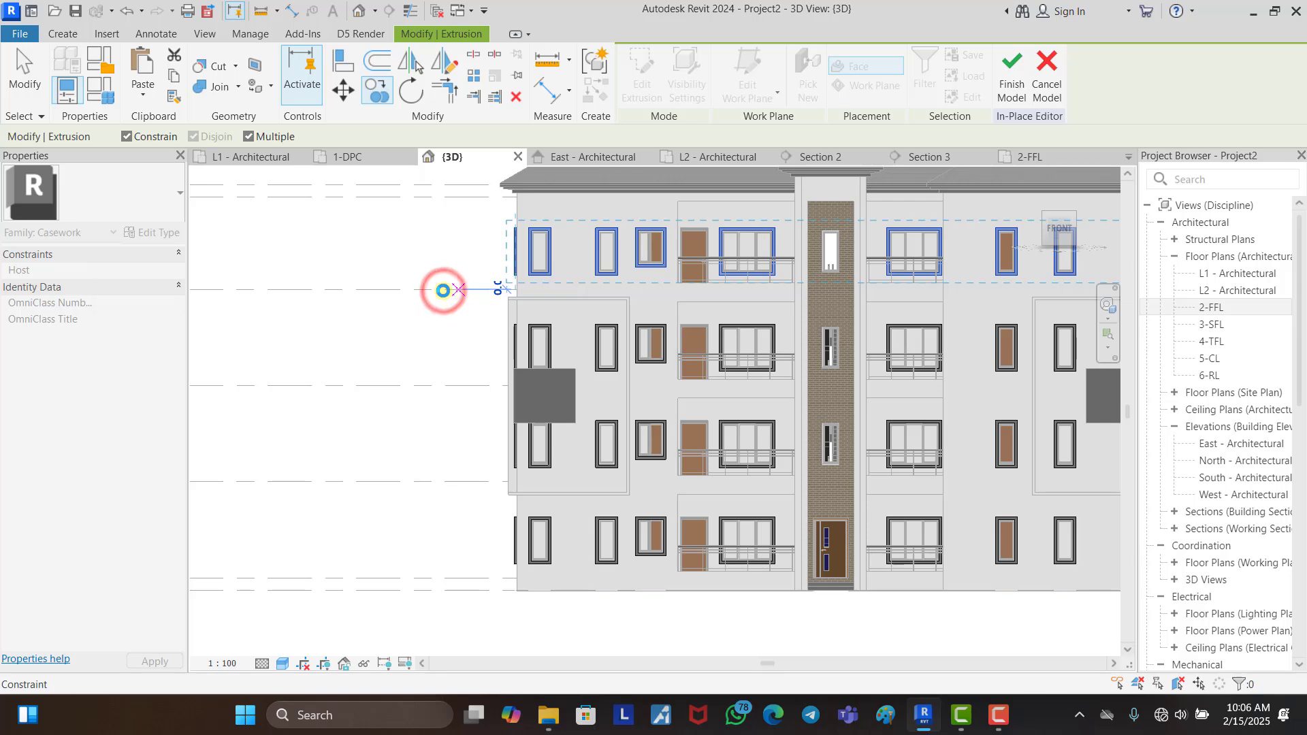
key("Escape")
left_click(382, 254)
scroll(381, 255, "down", 2)
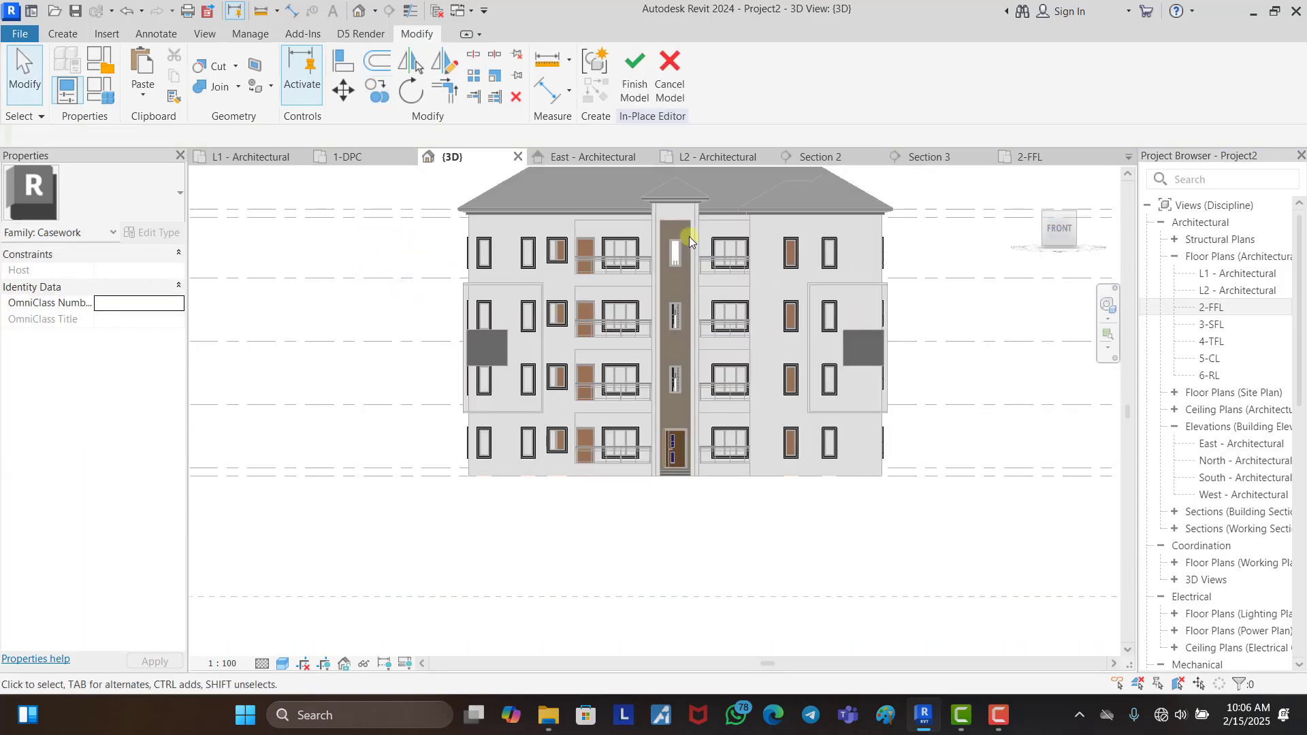
scroll(715, 287, "up", 3)
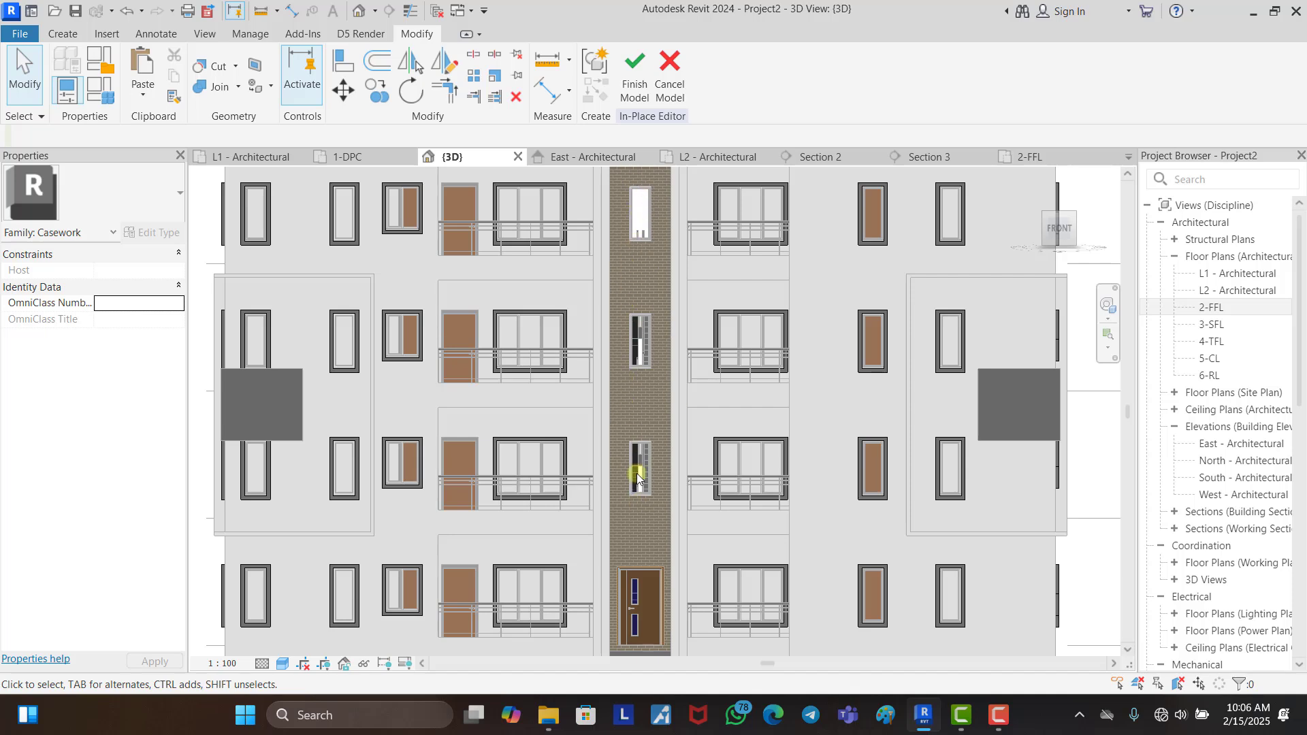
scroll(636, 476, "down", 1)
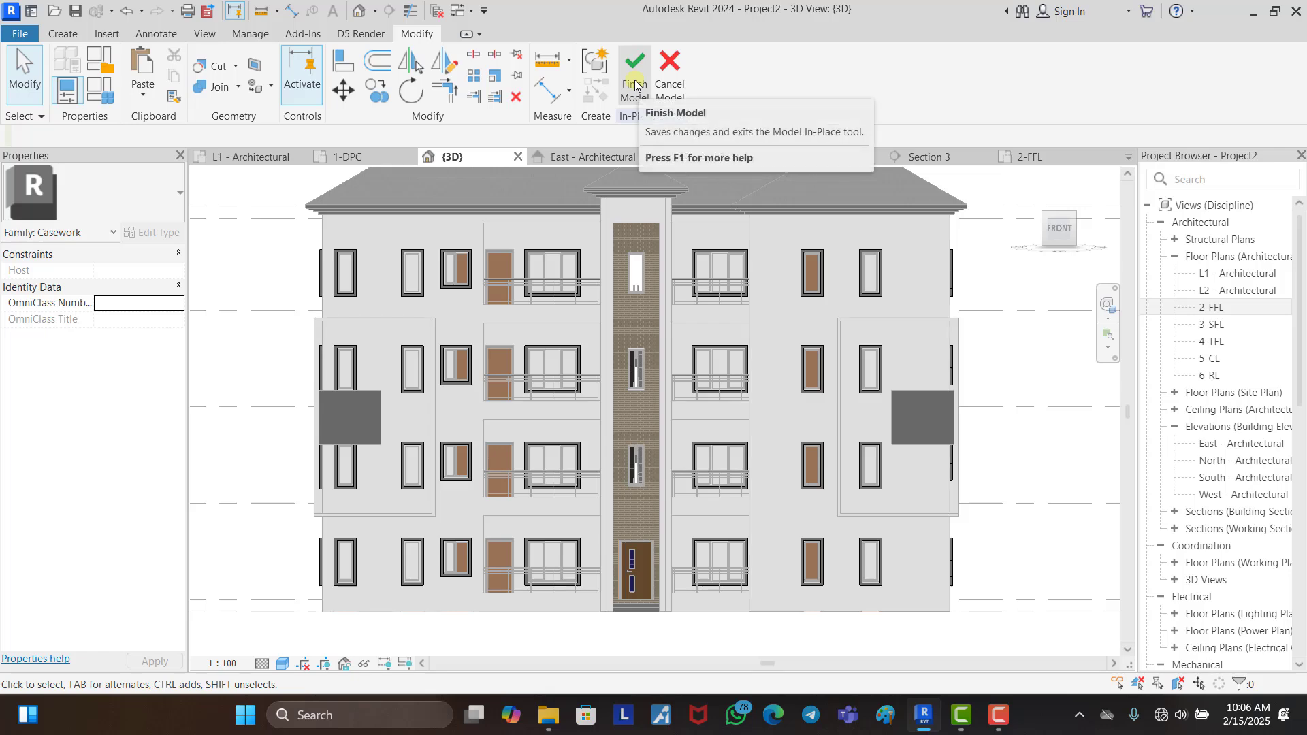
Step: Start another extrusion and pick the central brick wall above the entrance door as its work plane
left_click(62, 33)
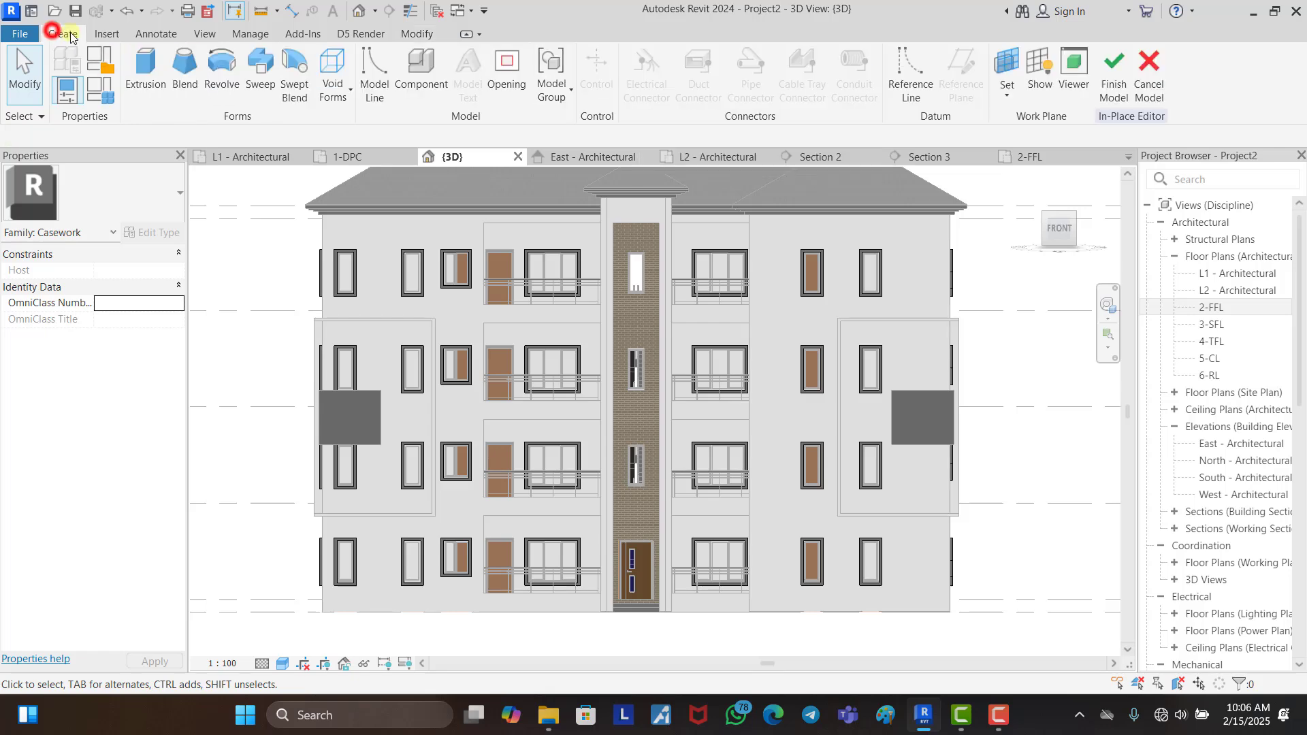
left_click(148, 66)
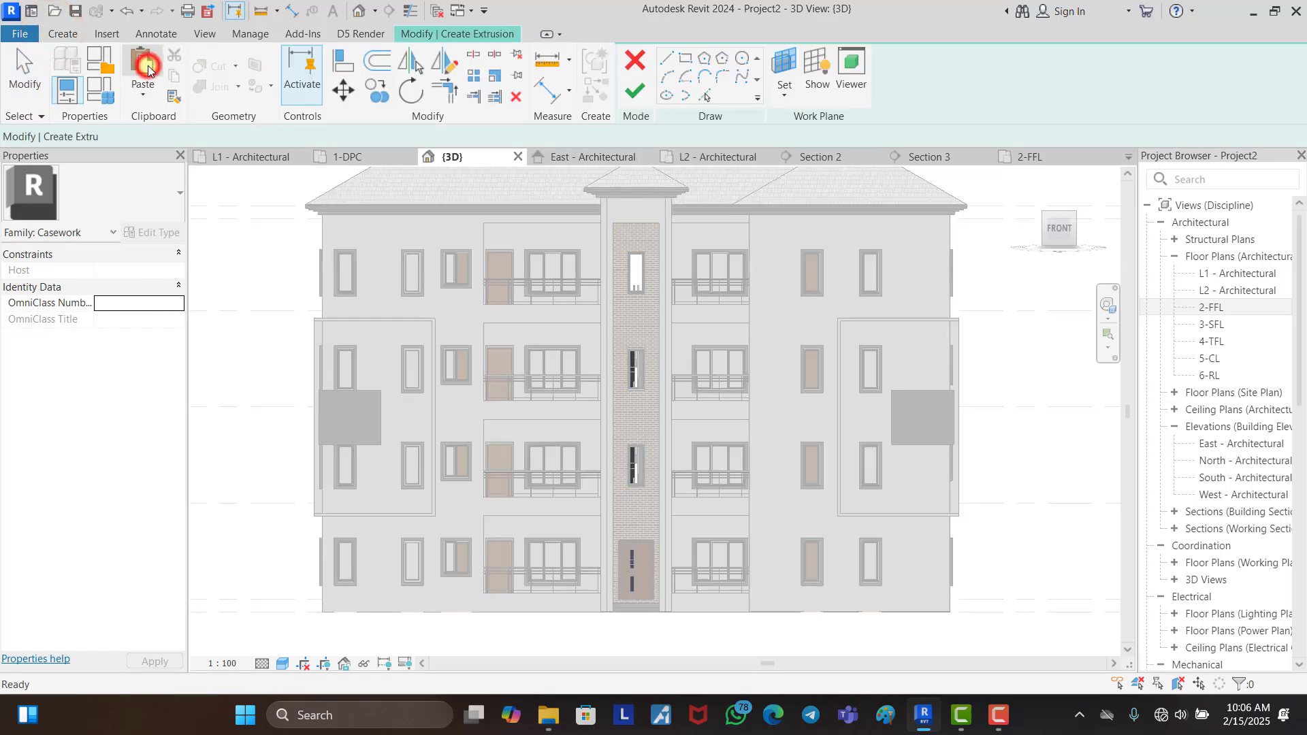
left_click(789, 66)
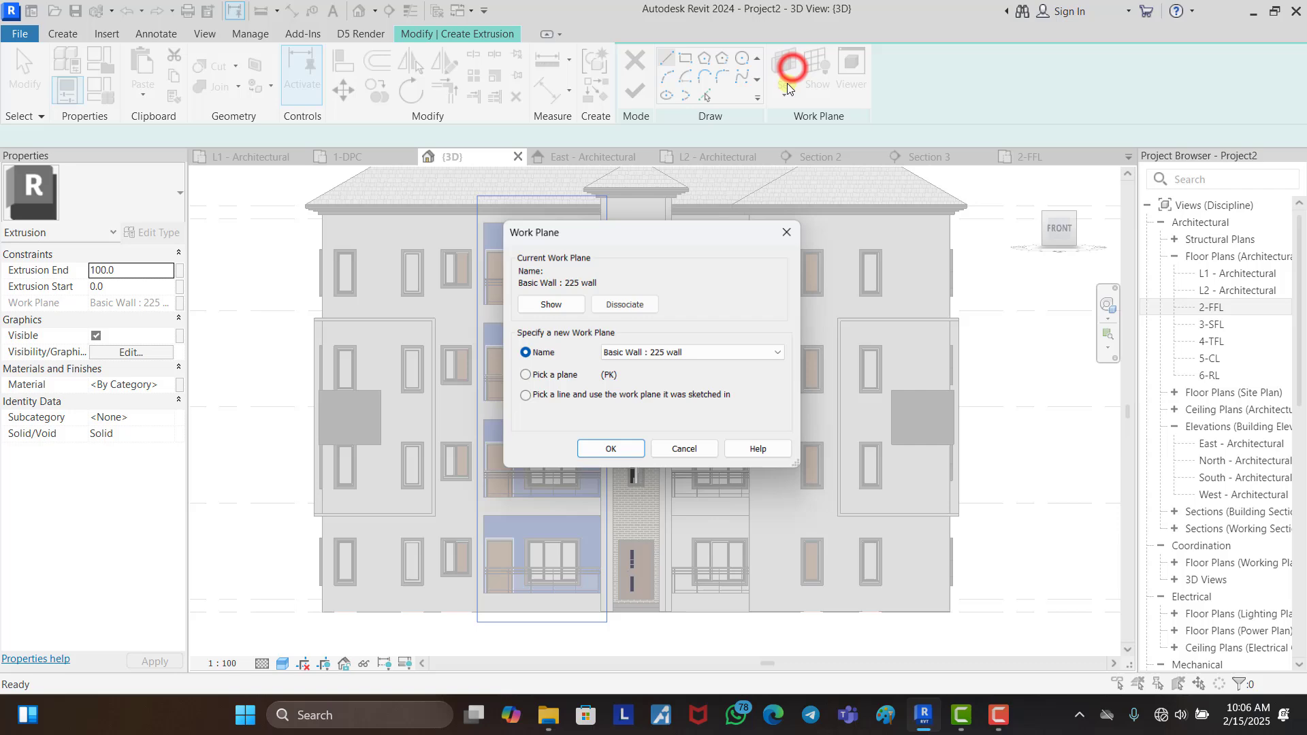
left_click(610, 453)
left_click(630, 525)
scroll(636, 518, "up", 3)
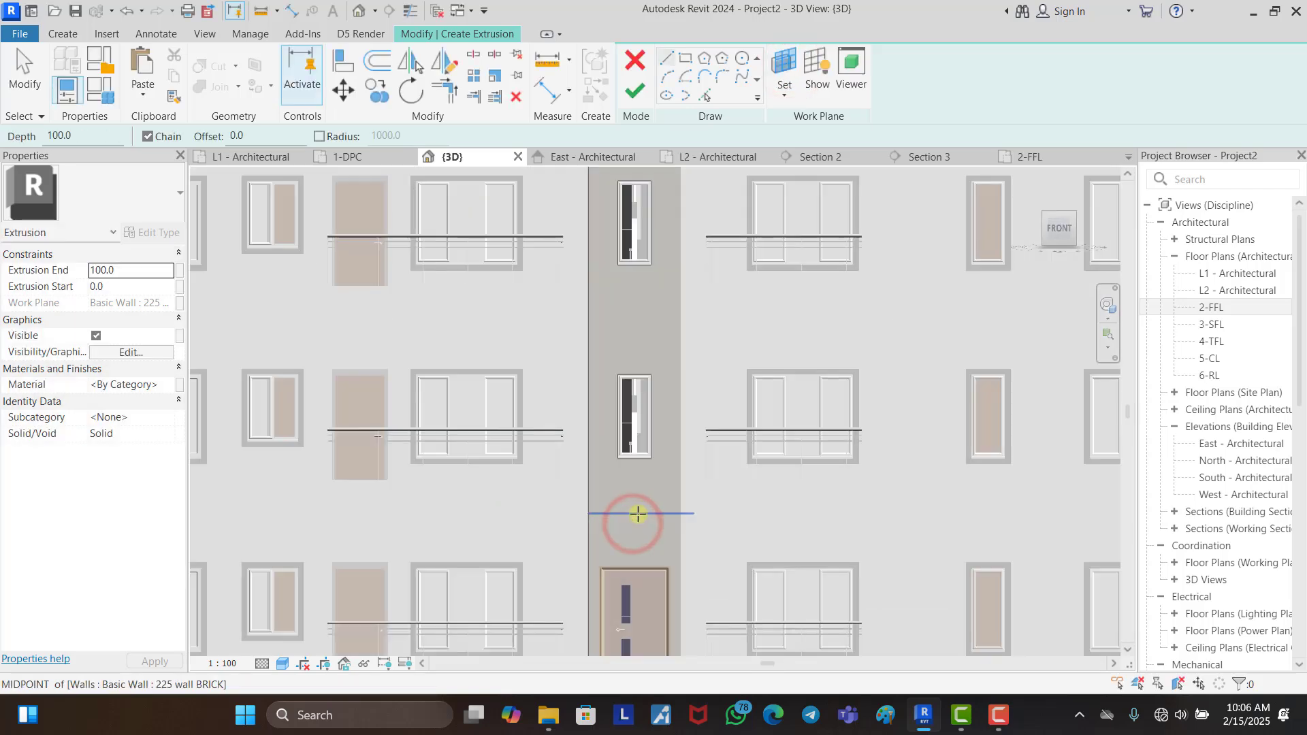
Step: Trace a rectangle around the narrow window directly above the entrance door and offset a copy of the whole outline 100 mm outward
left_click(686, 58)
scroll(618, 381, "up", 5)
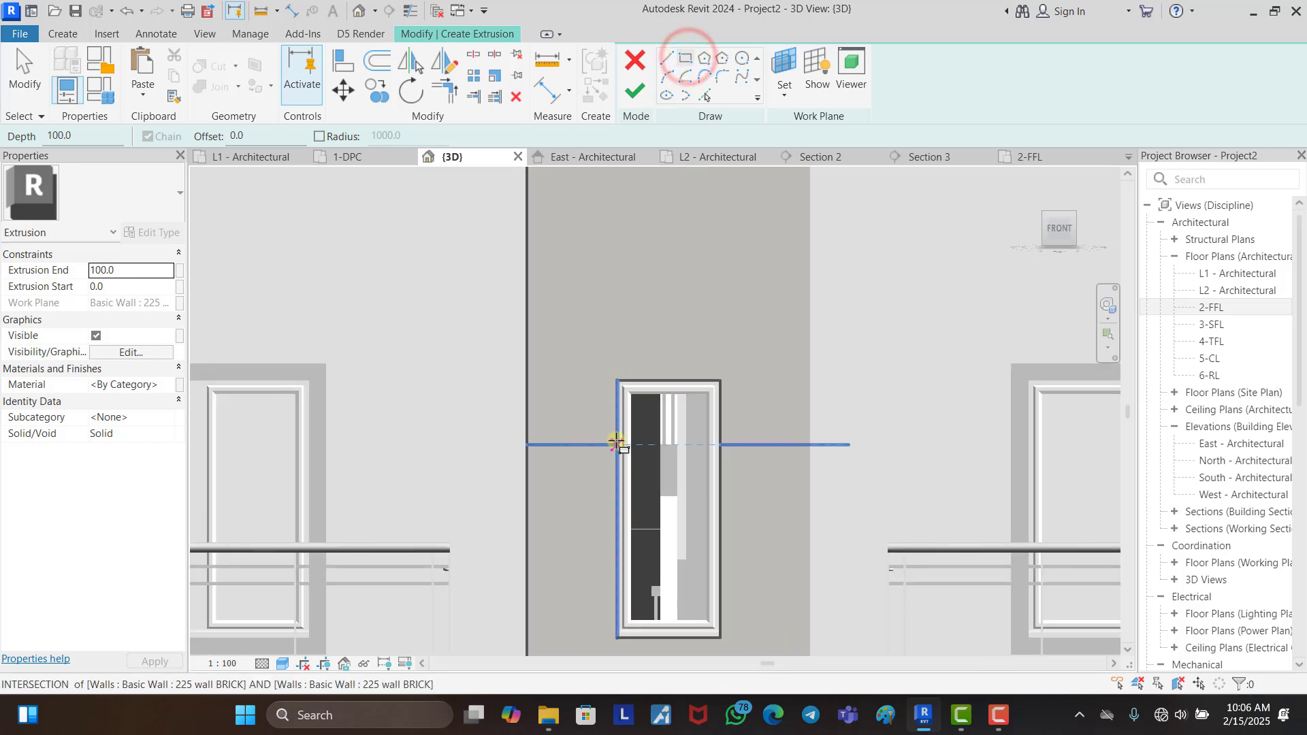
left_click(622, 386)
left_click(721, 640)
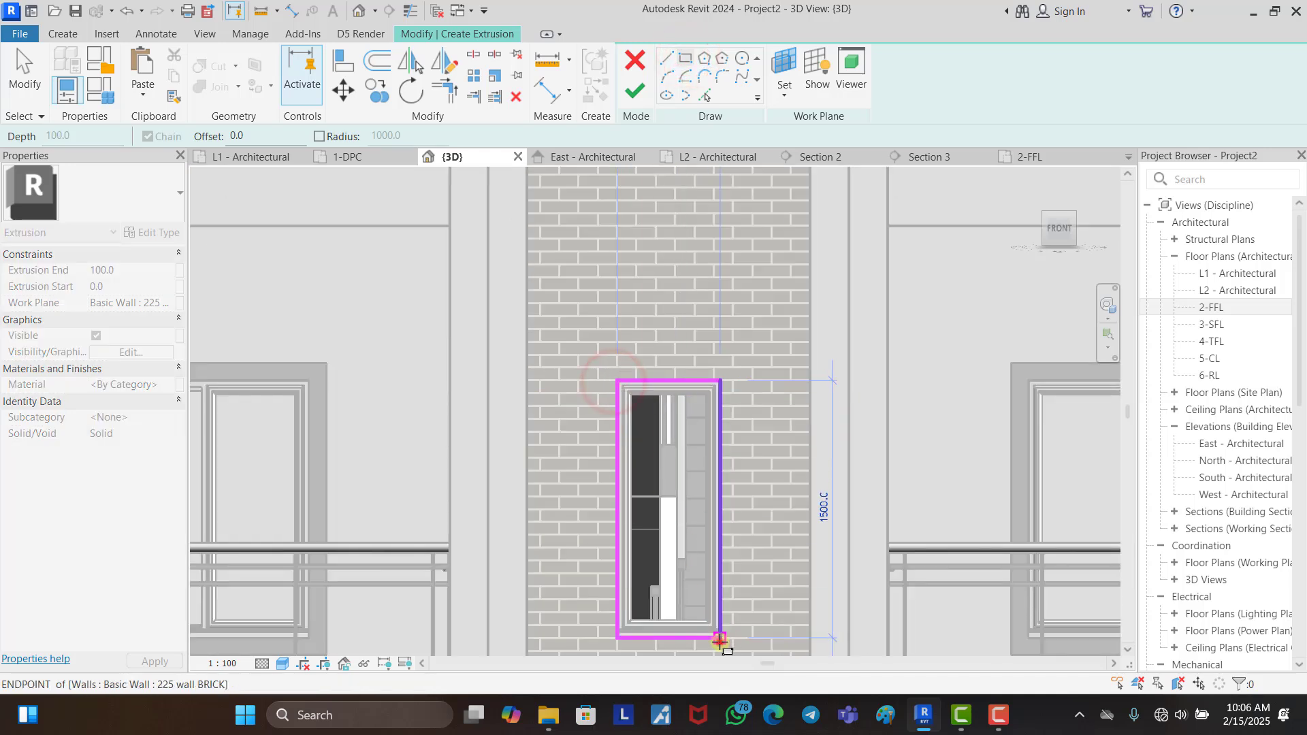
left_click(385, 60)
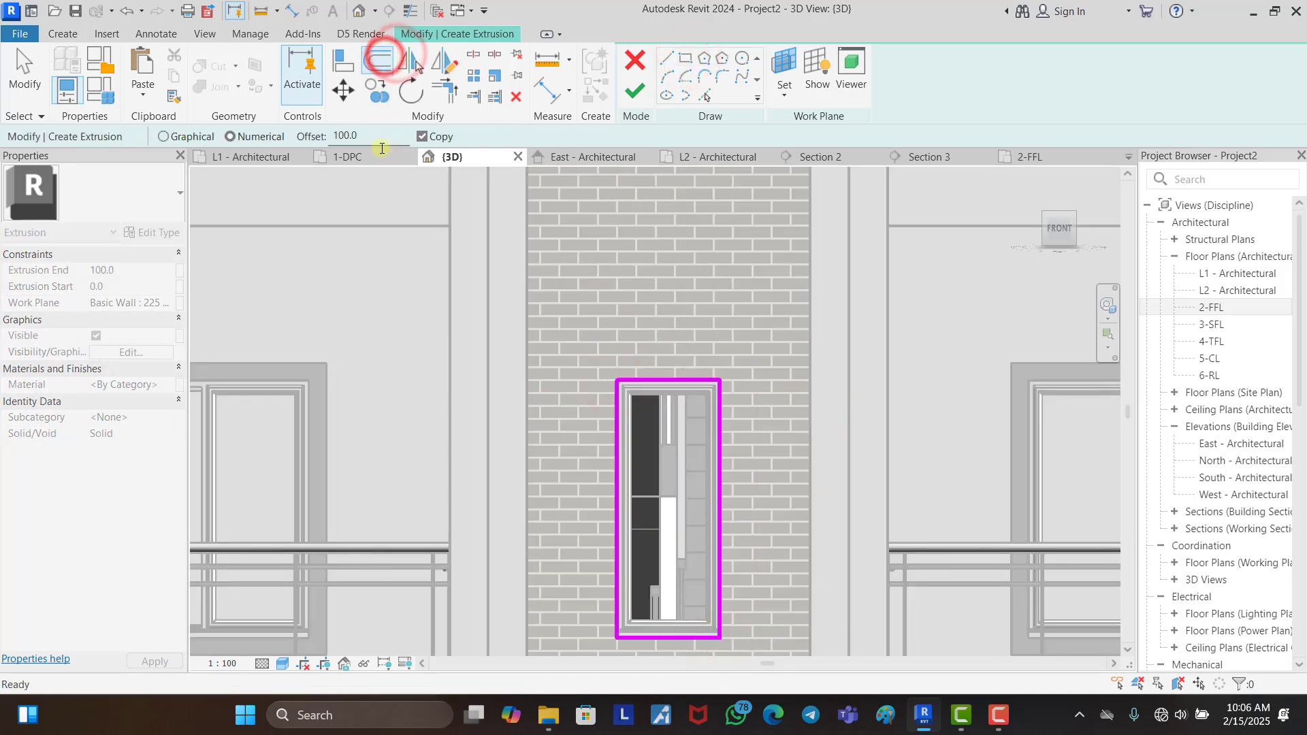
key("Tab")
left_click(667, 374)
key("Escape")
scroll(661, 269, "down", 2)
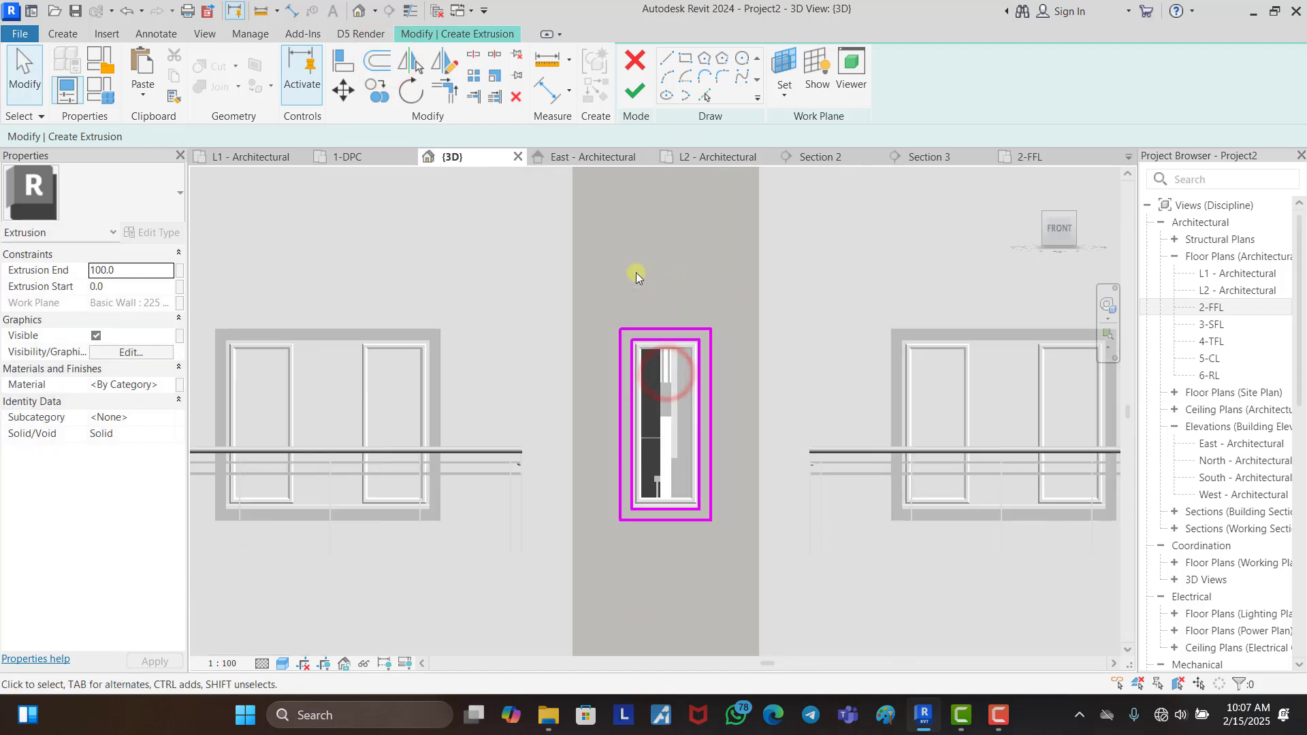
Step: Copy the narrow window's double outline up to the matching windows on the two storeys above in the brick wall
left_click_drag(608, 320, 748, 576)
left_click(378, 91)
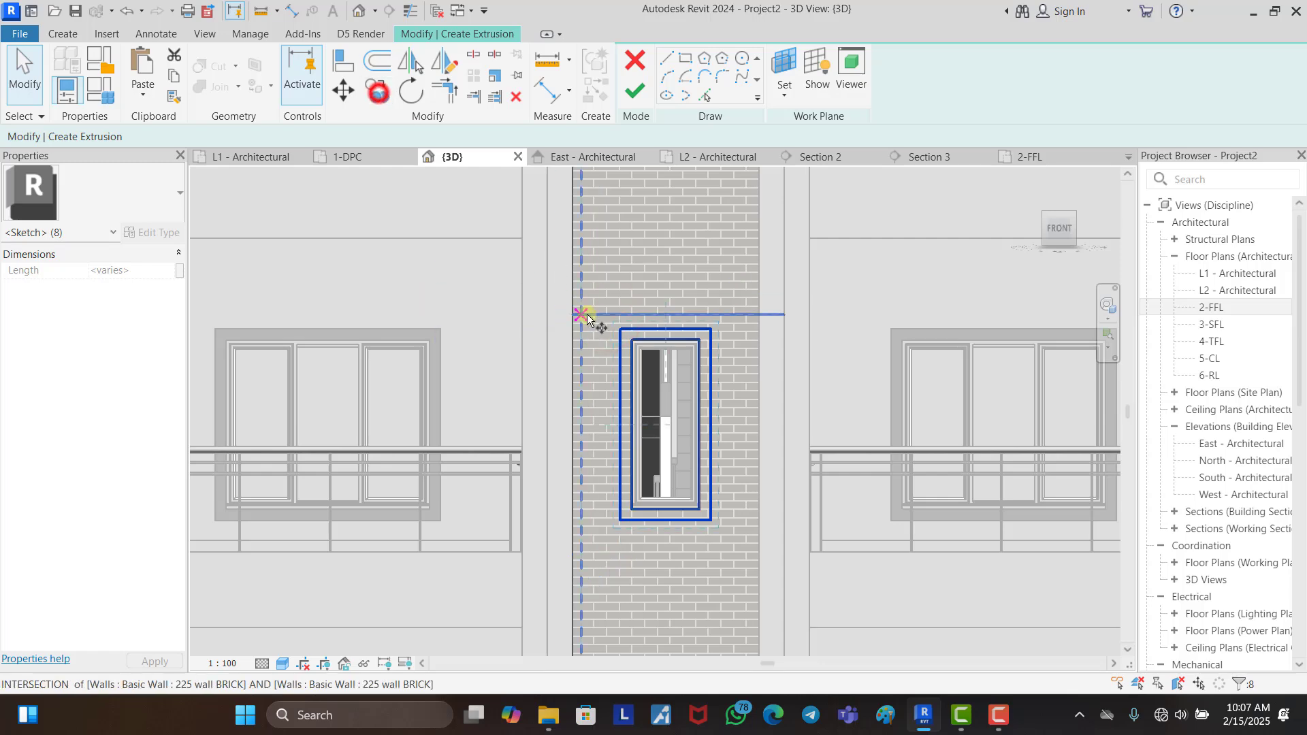
left_click(632, 334)
scroll(651, 467, "down", 5)
scroll(651, 334, "up", 4)
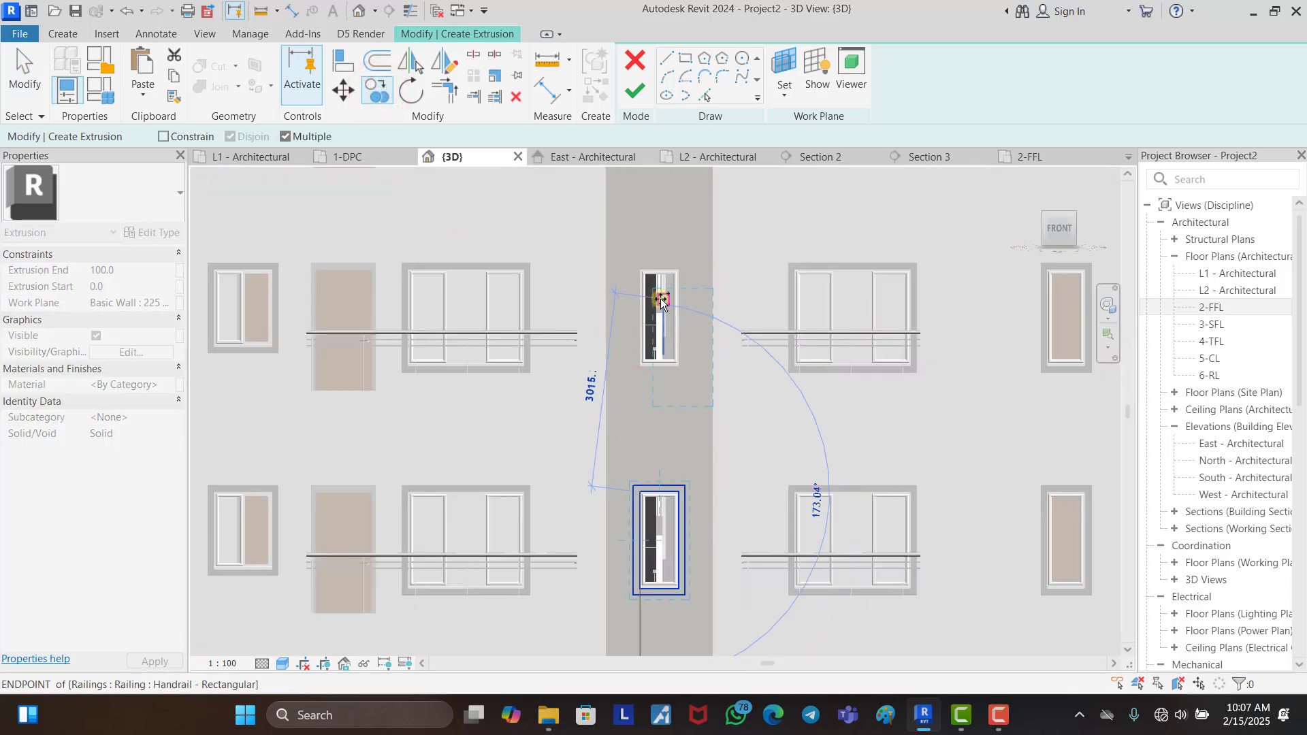
left_click(624, 253)
scroll(657, 494, "down", 4)
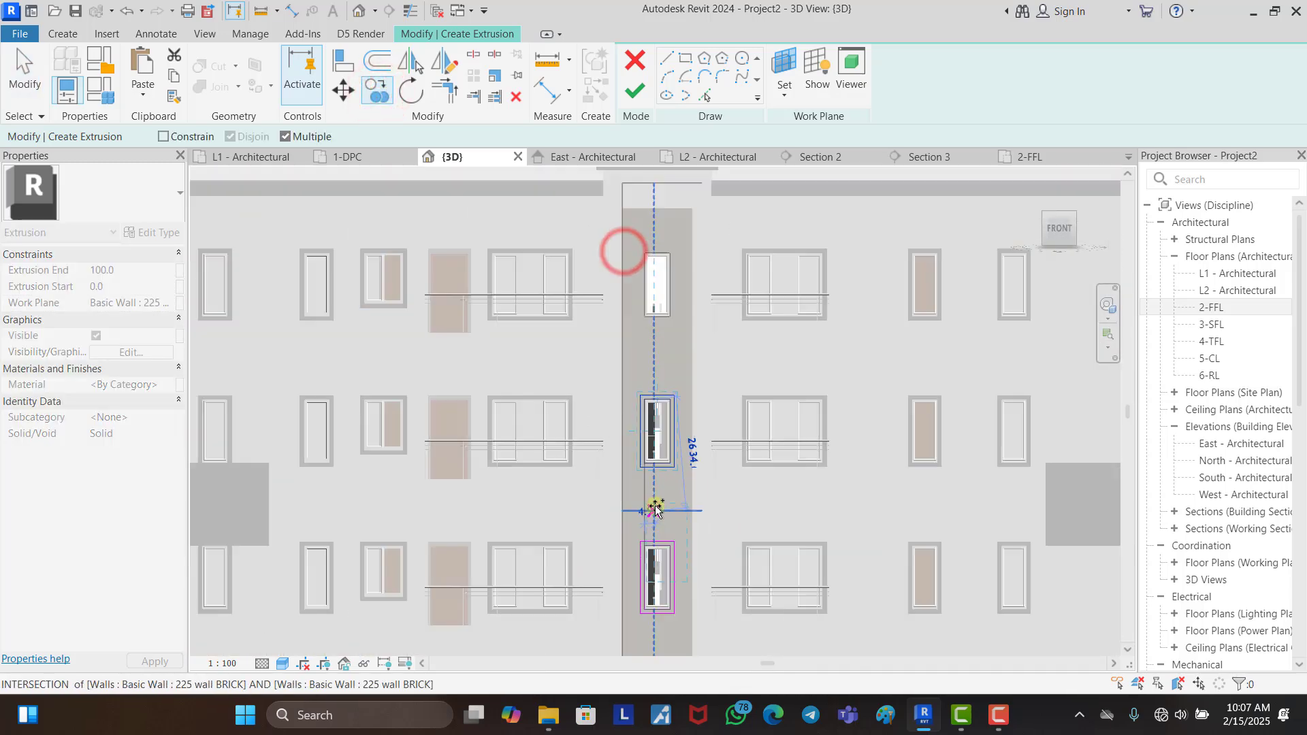
scroll(652, 286, "up", 4)
left_click(633, 307)
key("Escape")
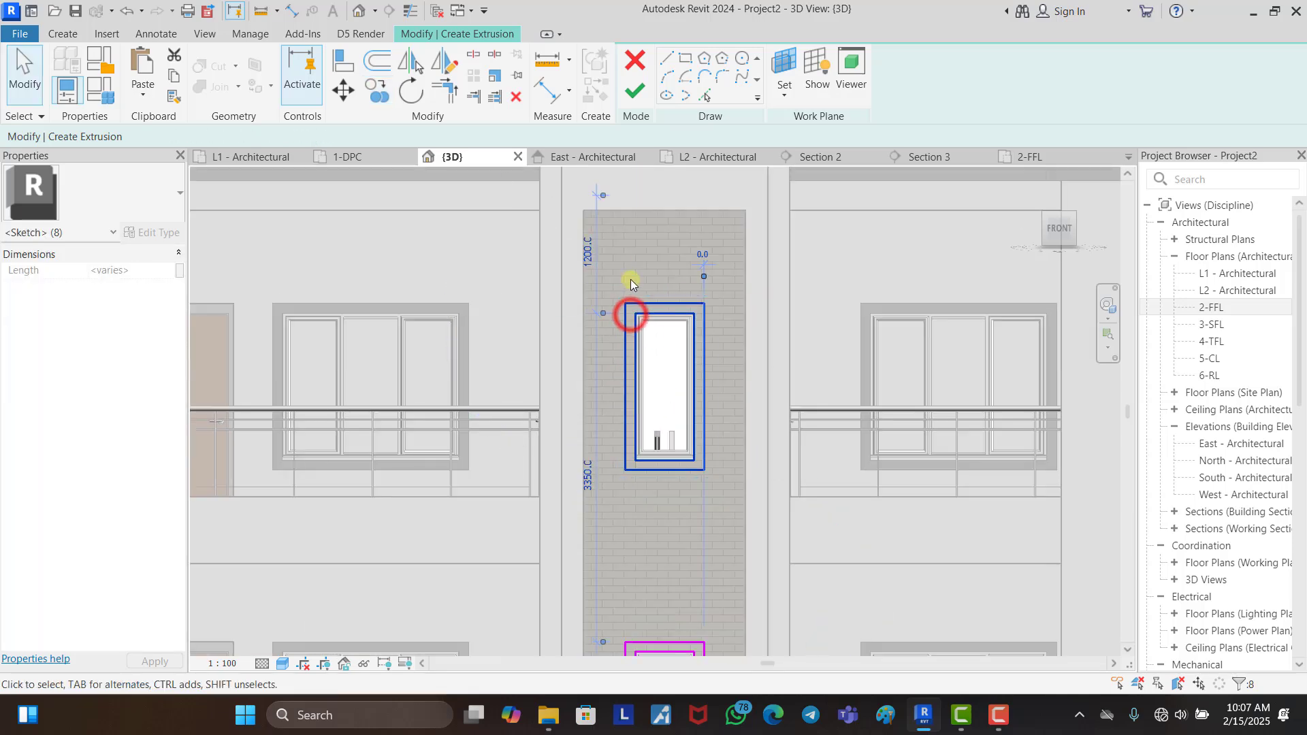
Step: Finish the extrusion sketch for the three window surrounds in the central brick wall and clear the selection
scroll(630, 276, "down", 4)
left_click(790, 262)
scroll(794, 257, "down", 3)
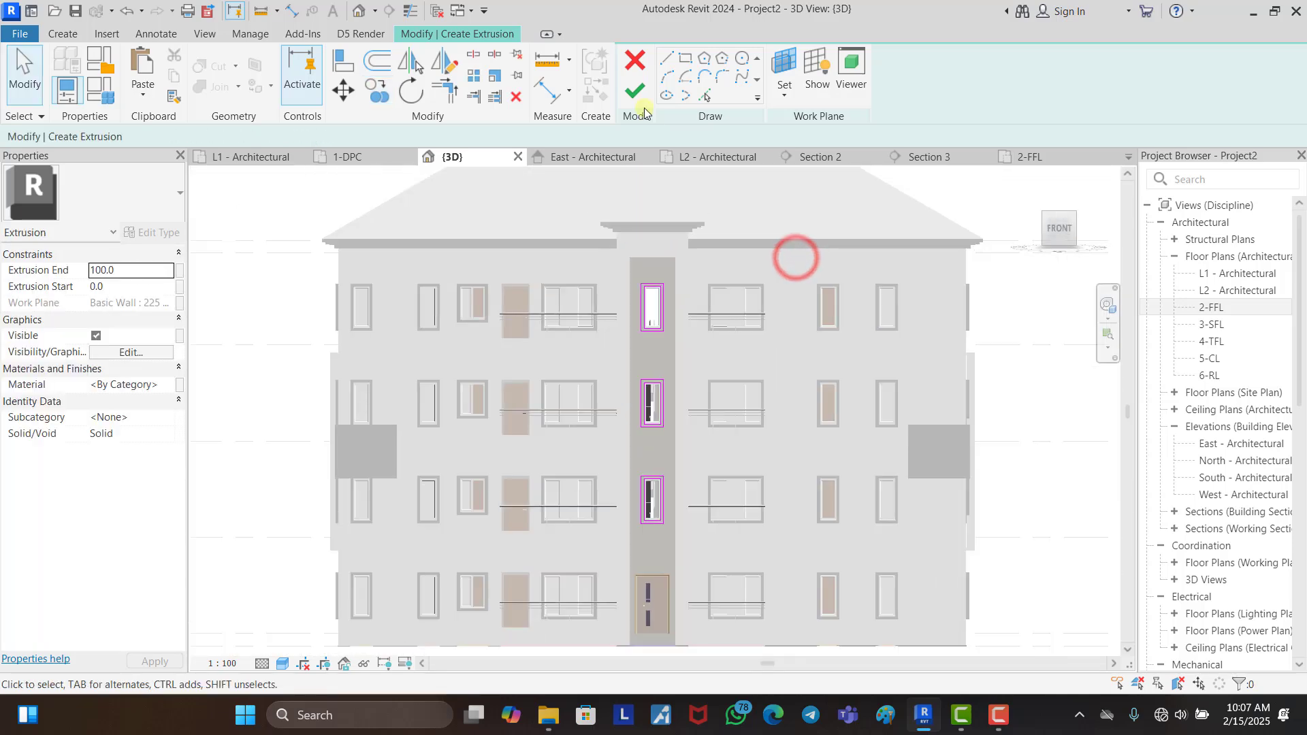
left_click(636, 94)
left_click(998, 291)
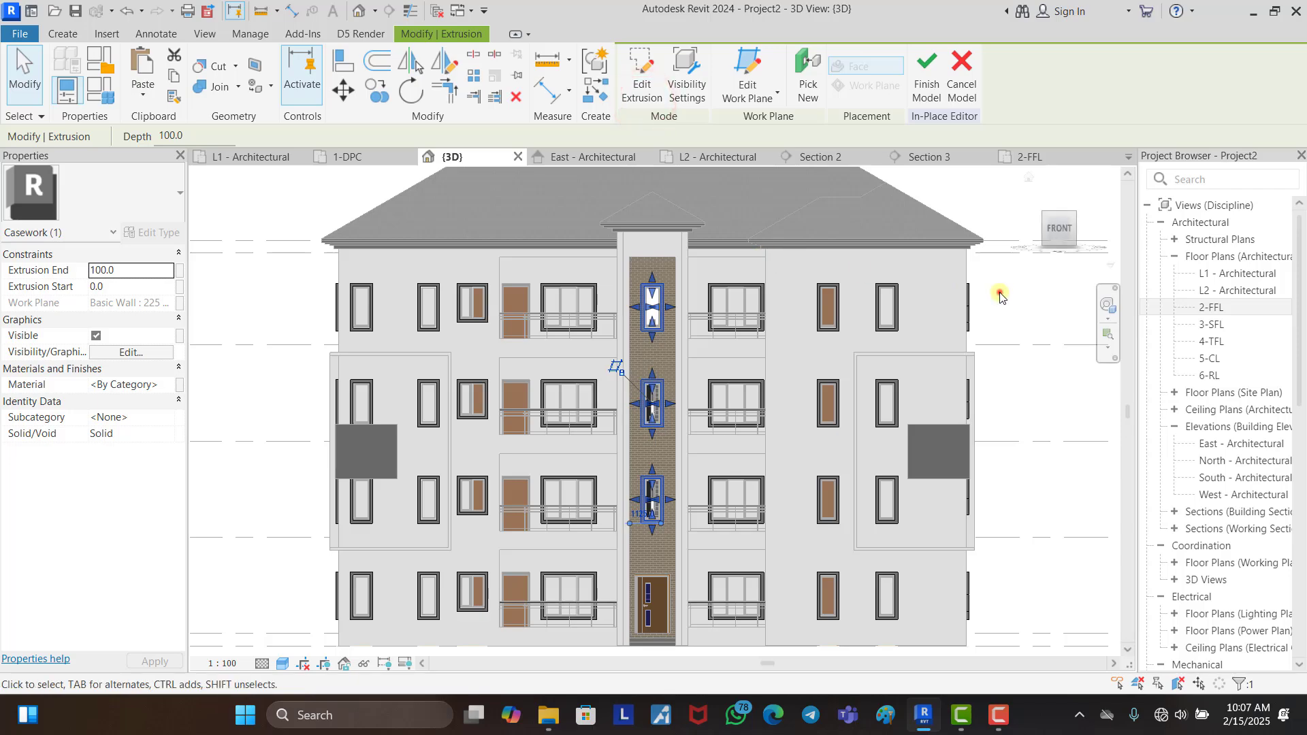
Step: Start another extrusion on the building's back facade and set its work plane using the option to pick a plane
scroll(931, 302, "down", 2)
middle_click_drag(930, 300, 614, 407, "shift")
scroll(872, 474, "up", 3)
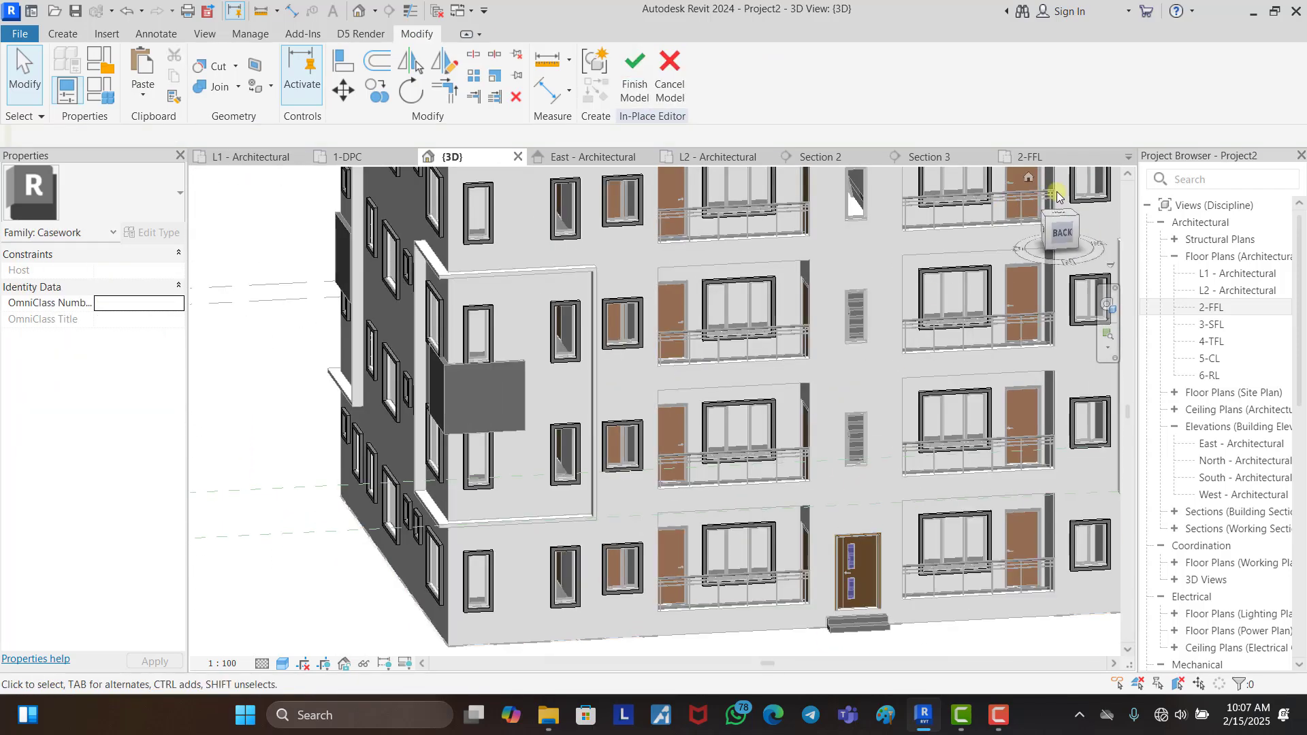
left_click(1060, 234)
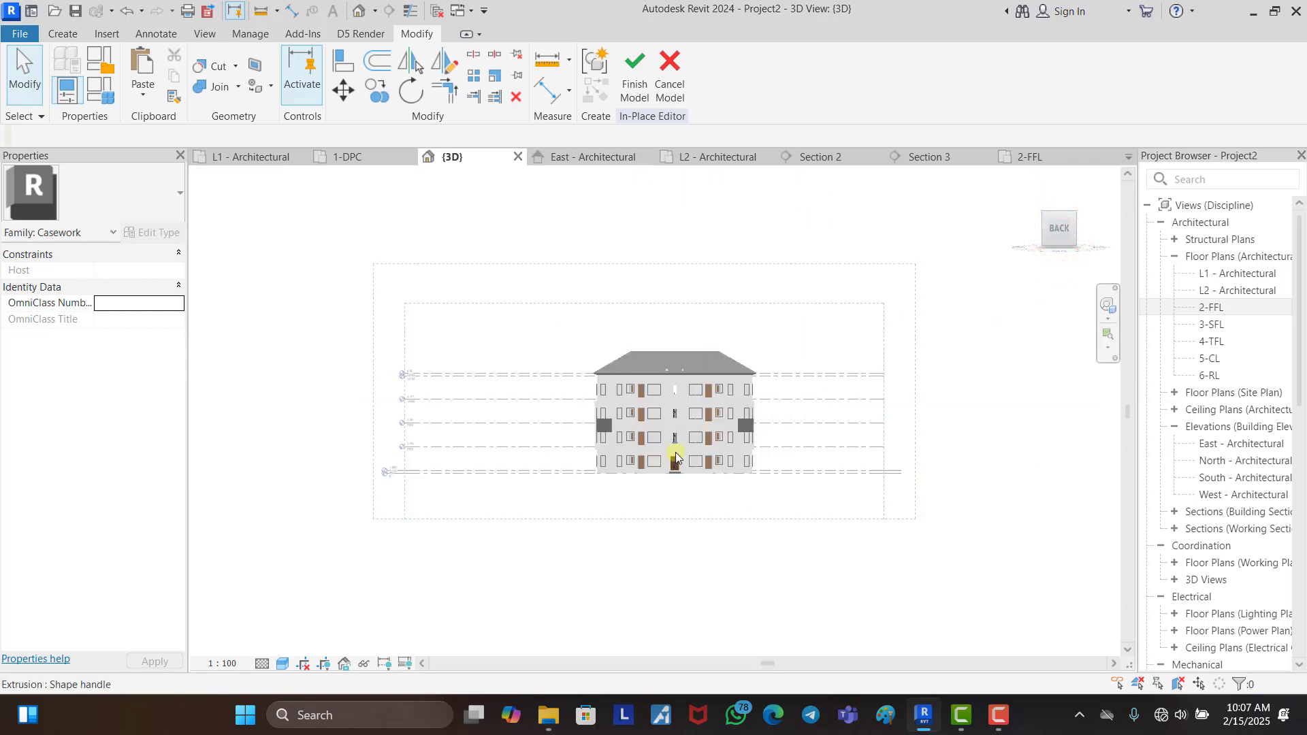
scroll(675, 452, "up", 3)
scroll(676, 392, "up", 2)
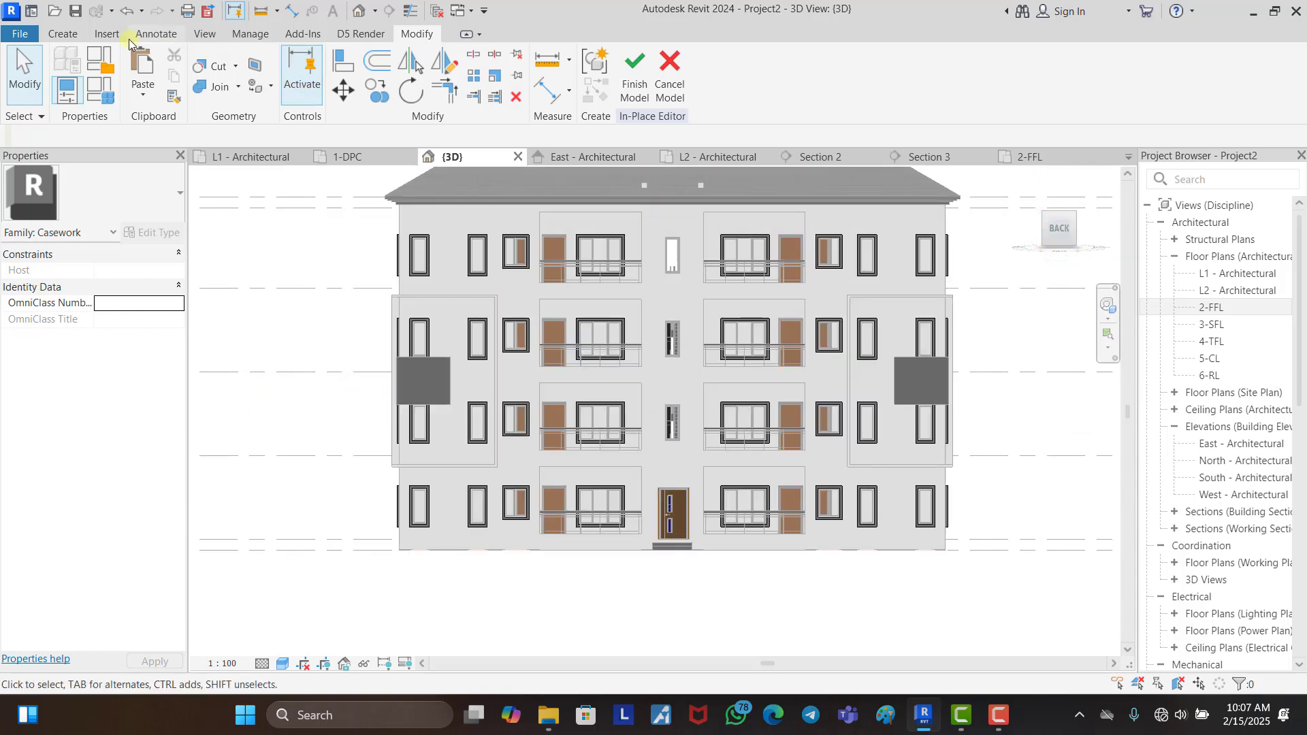
left_click(79, 35)
left_click(146, 72)
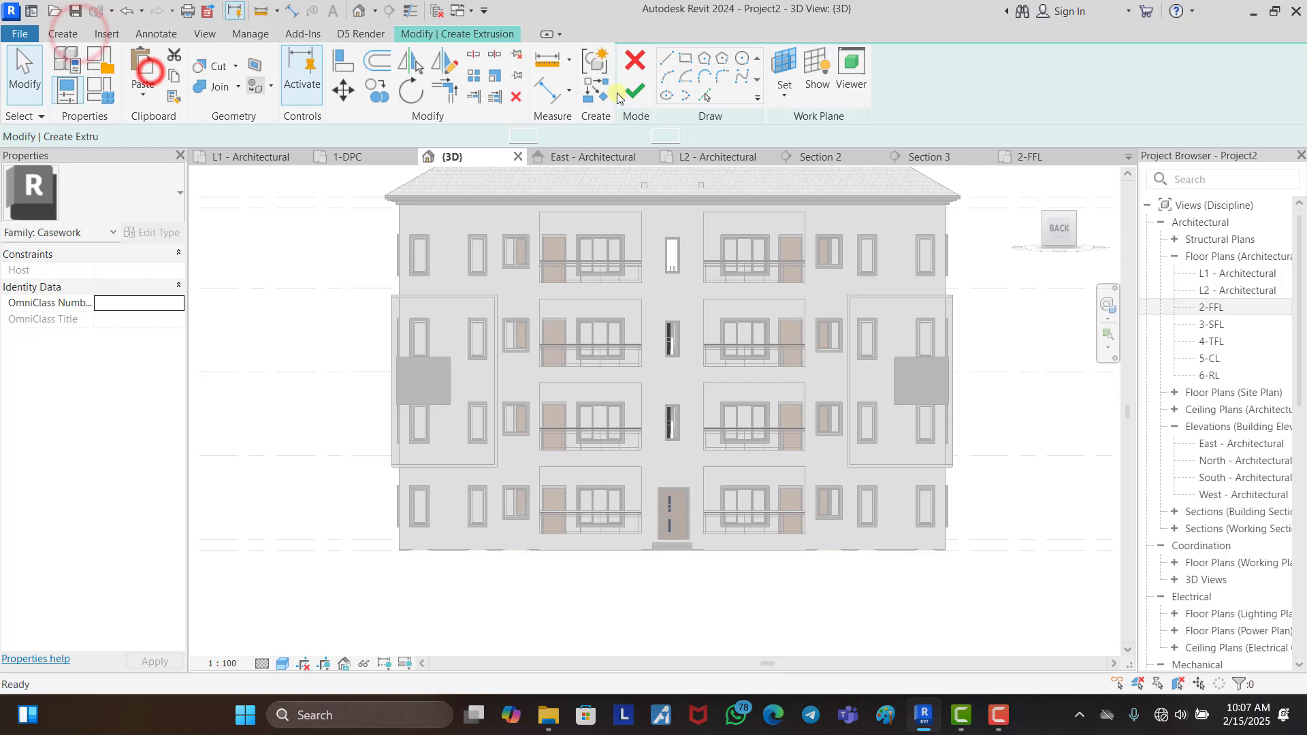
left_click(782, 66)
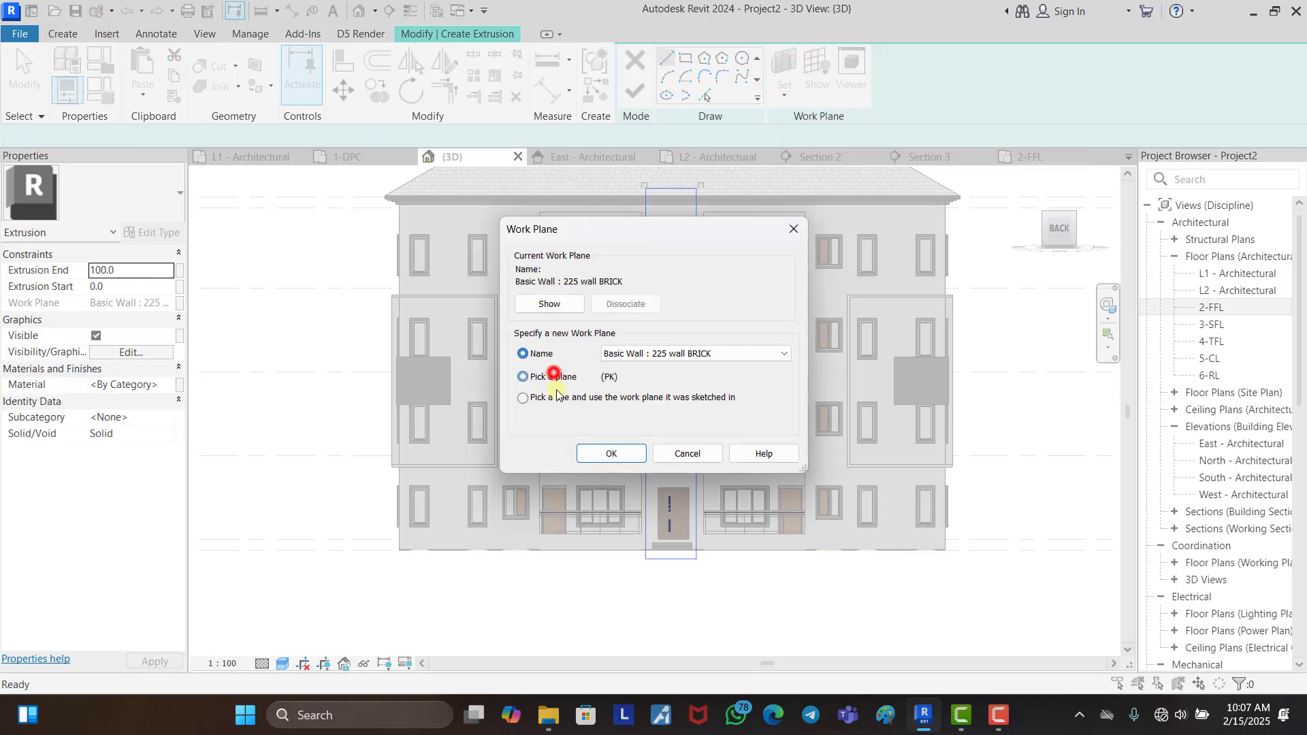
left_click(610, 454)
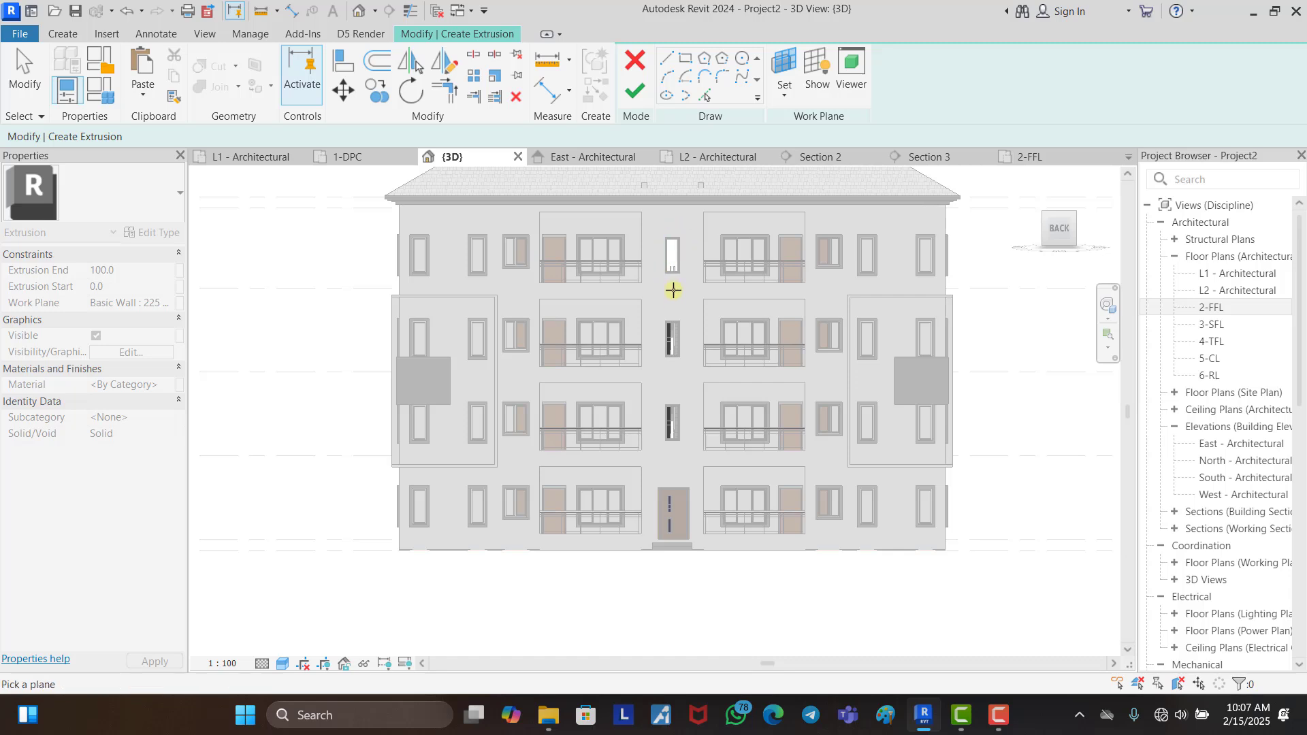
scroll(667, 470, "up", 2)
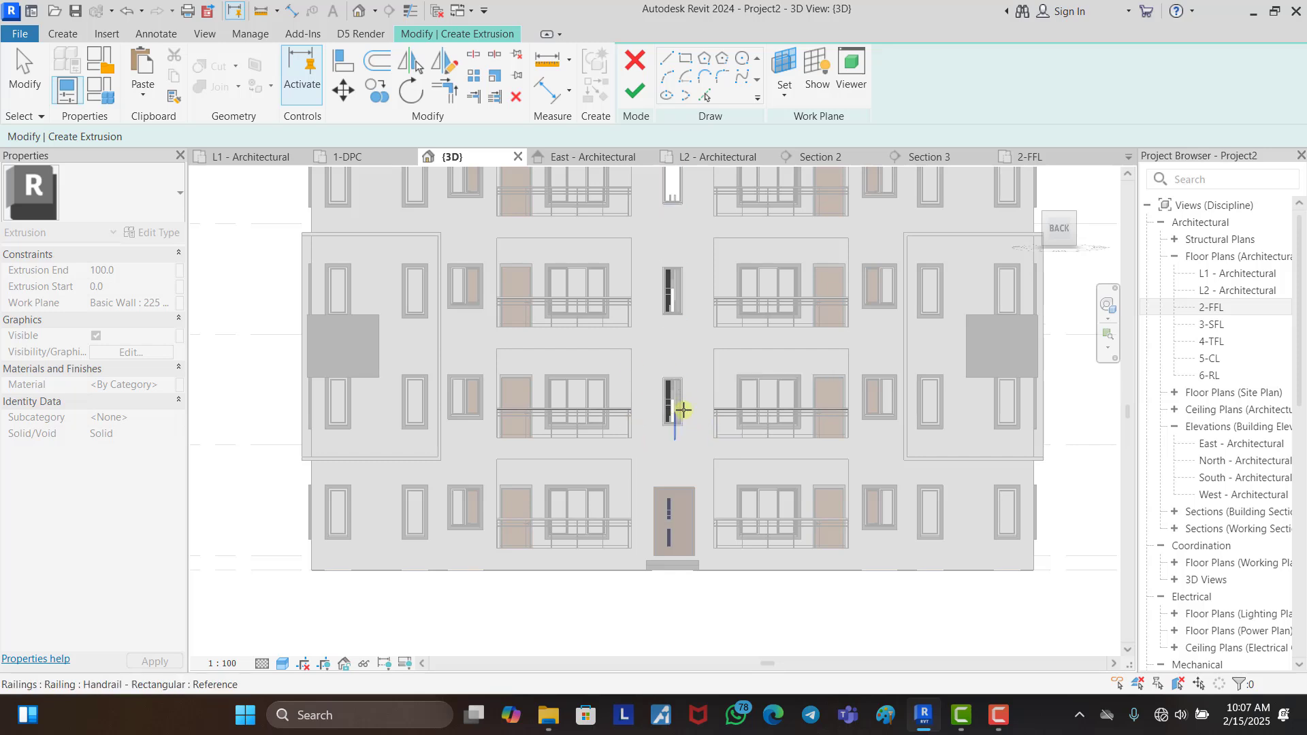
key("Tab")
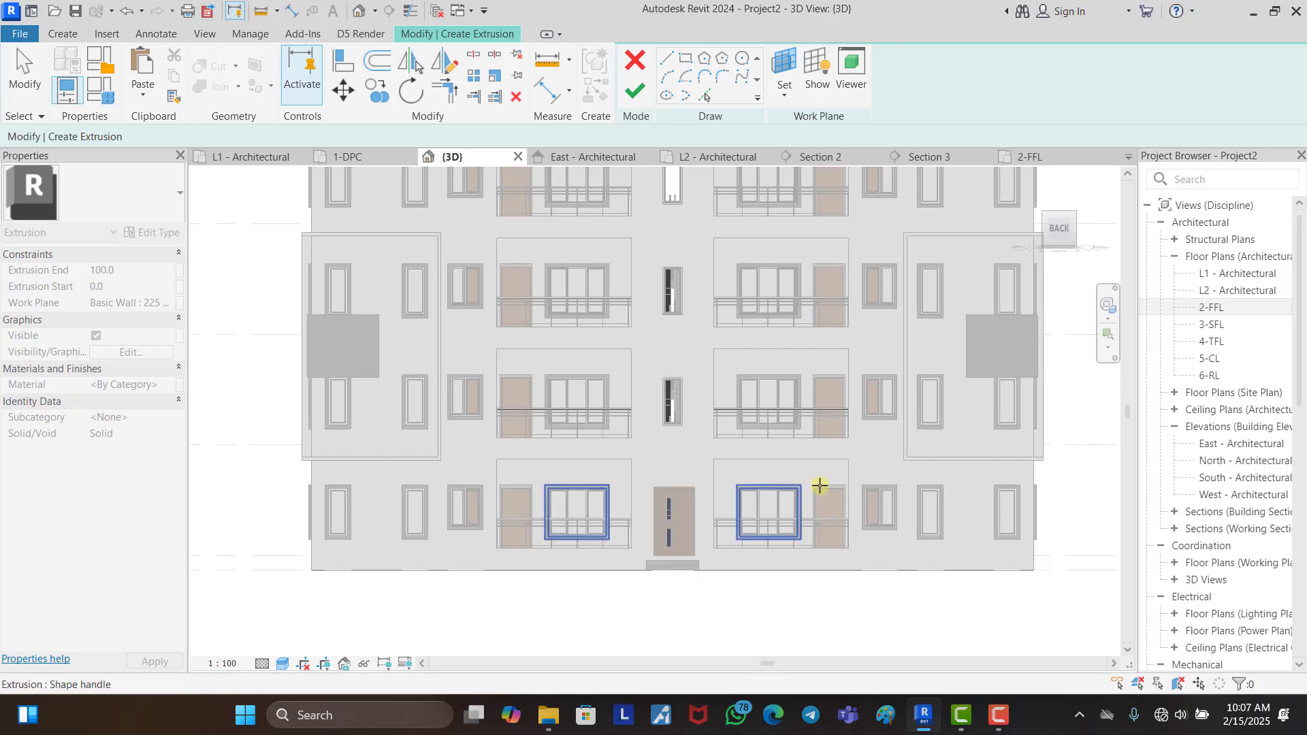
Step: Sketch a rectangle about 1500 mm high around the lowest narrow central window on the back wall
left_click(978, 565)
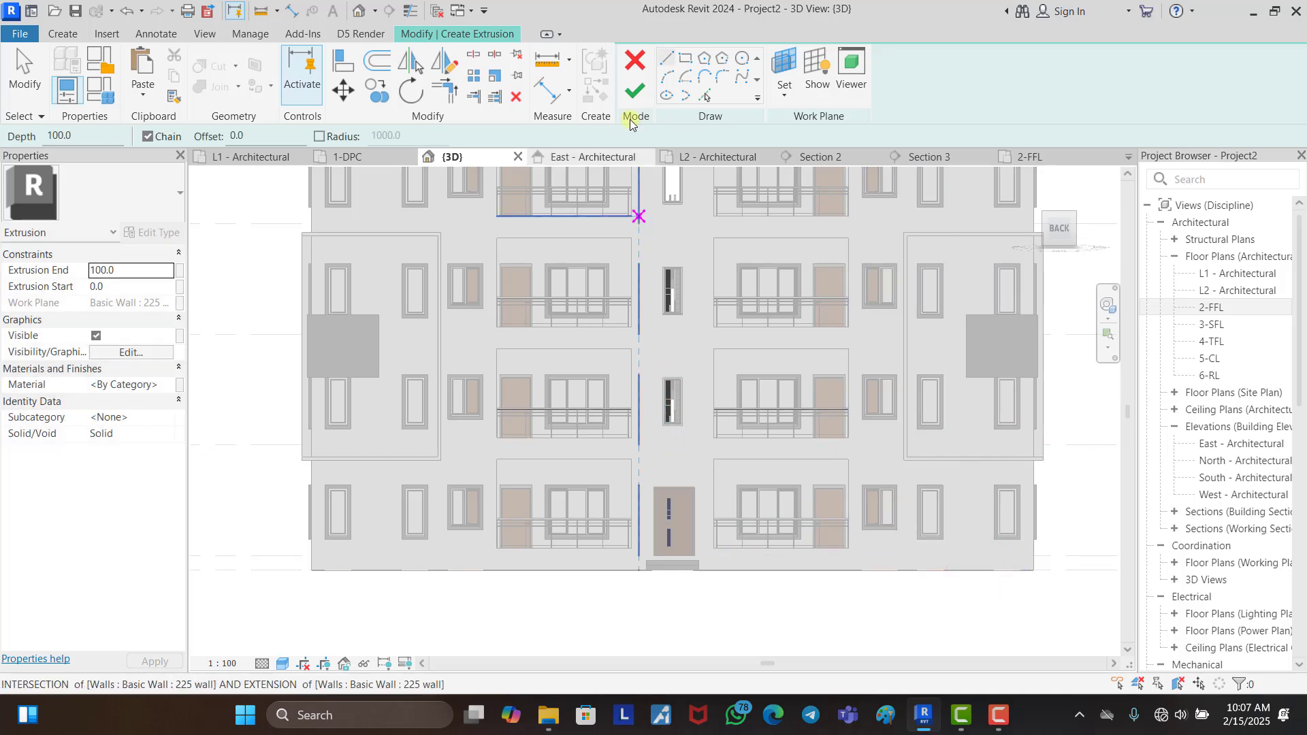
left_click(684, 65)
scroll(667, 381, "up", 8)
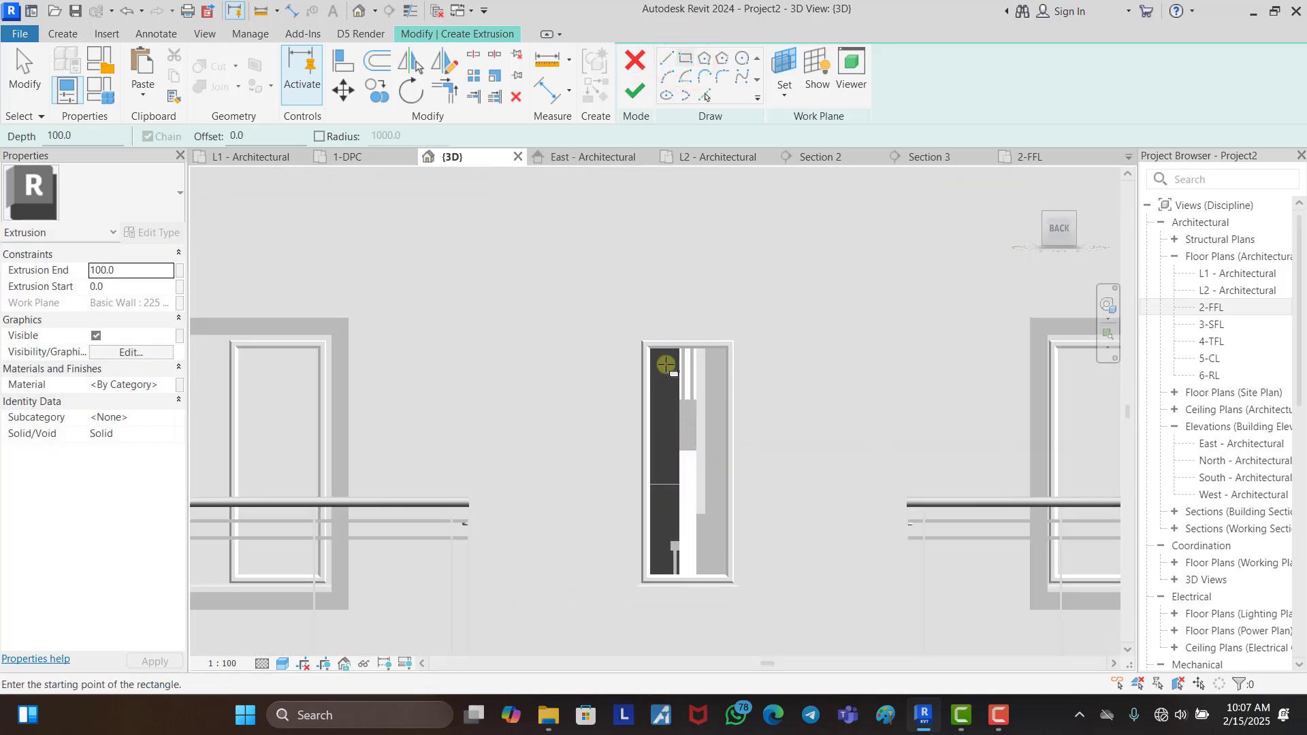
left_click(633, 335)
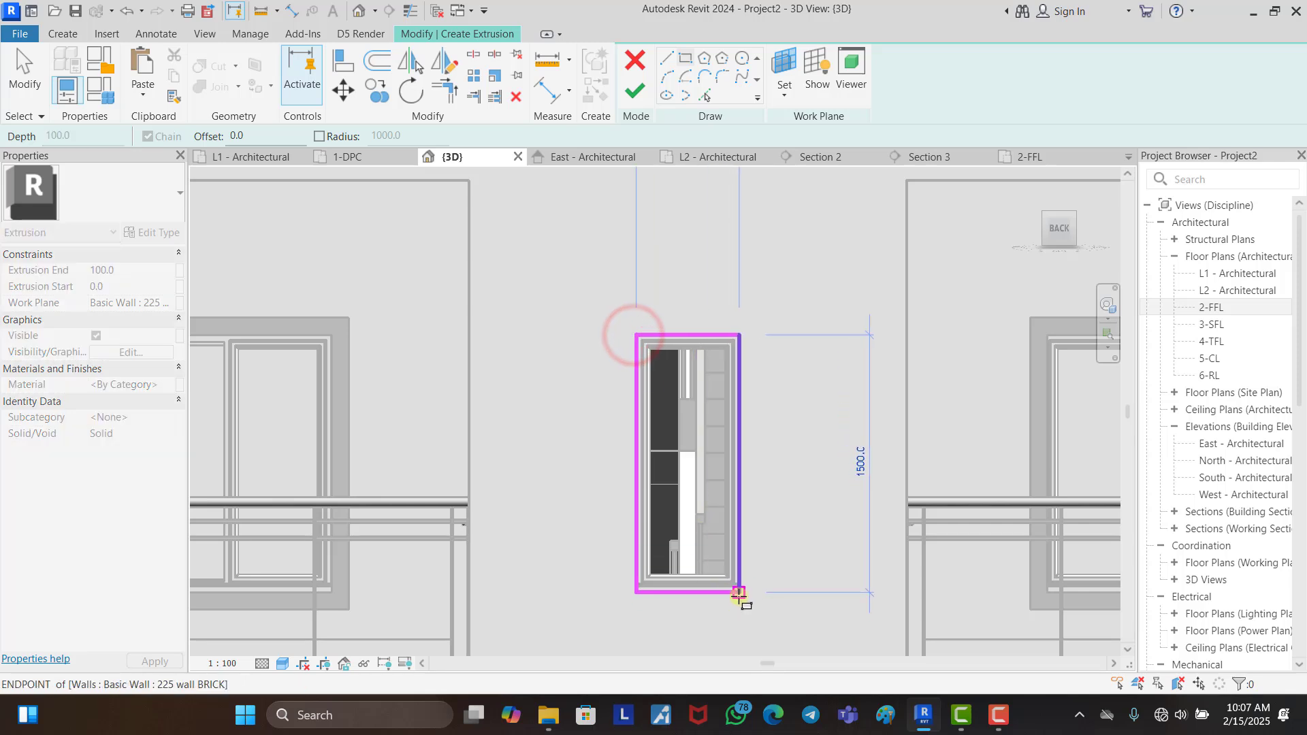
left_click(739, 592)
Step: Offset the whole central window rectangle outward by 100 mm, keeping the original
left_click(379, 60)
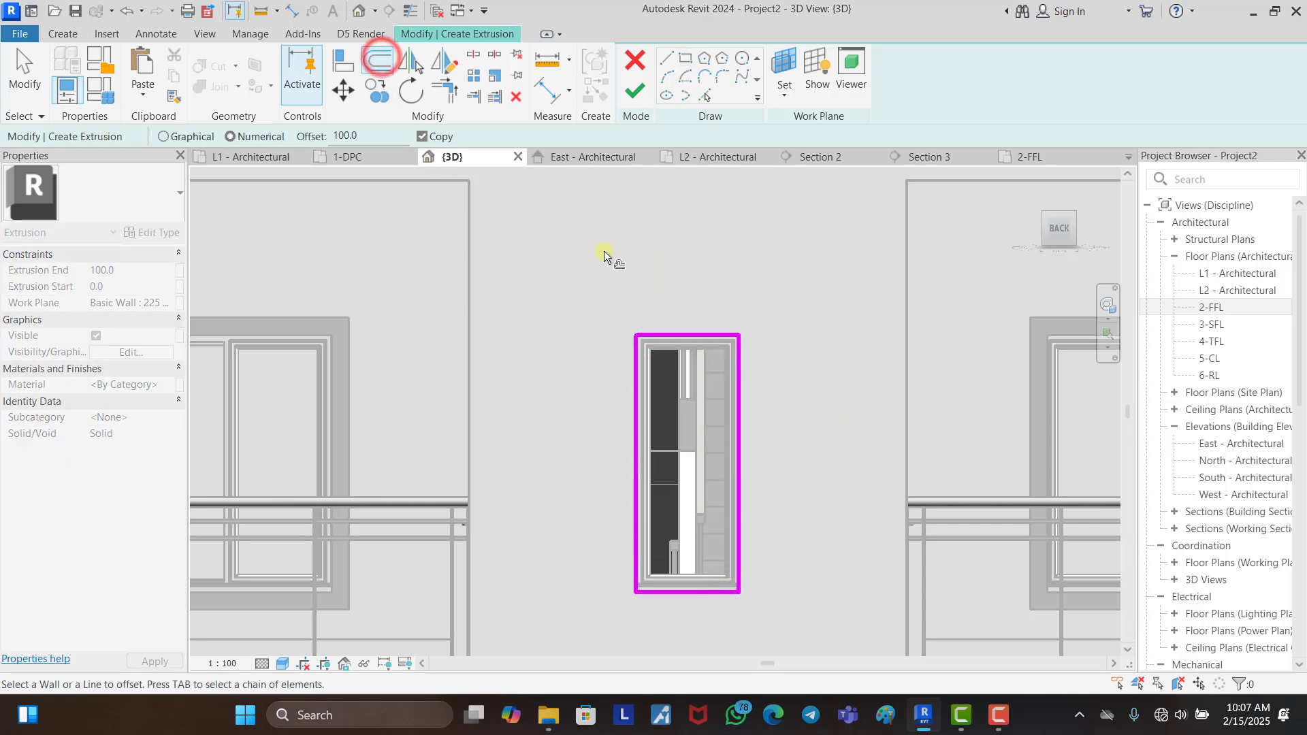
key("Tab")
left_click(696, 331)
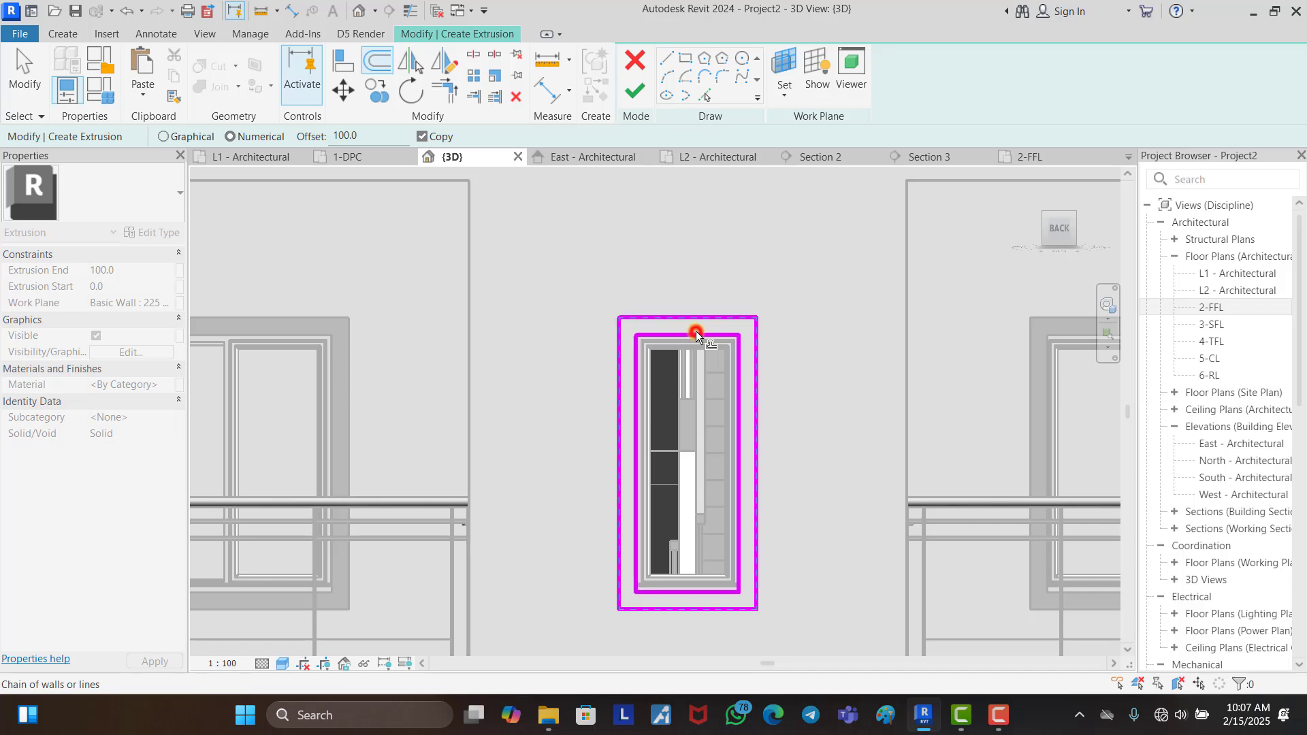
key("Escape")
Step: Copy both rectangles up to the narrow central windows on the next two floors and finish the extrusion sketch
left_click_drag(592, 299, 816, 674)
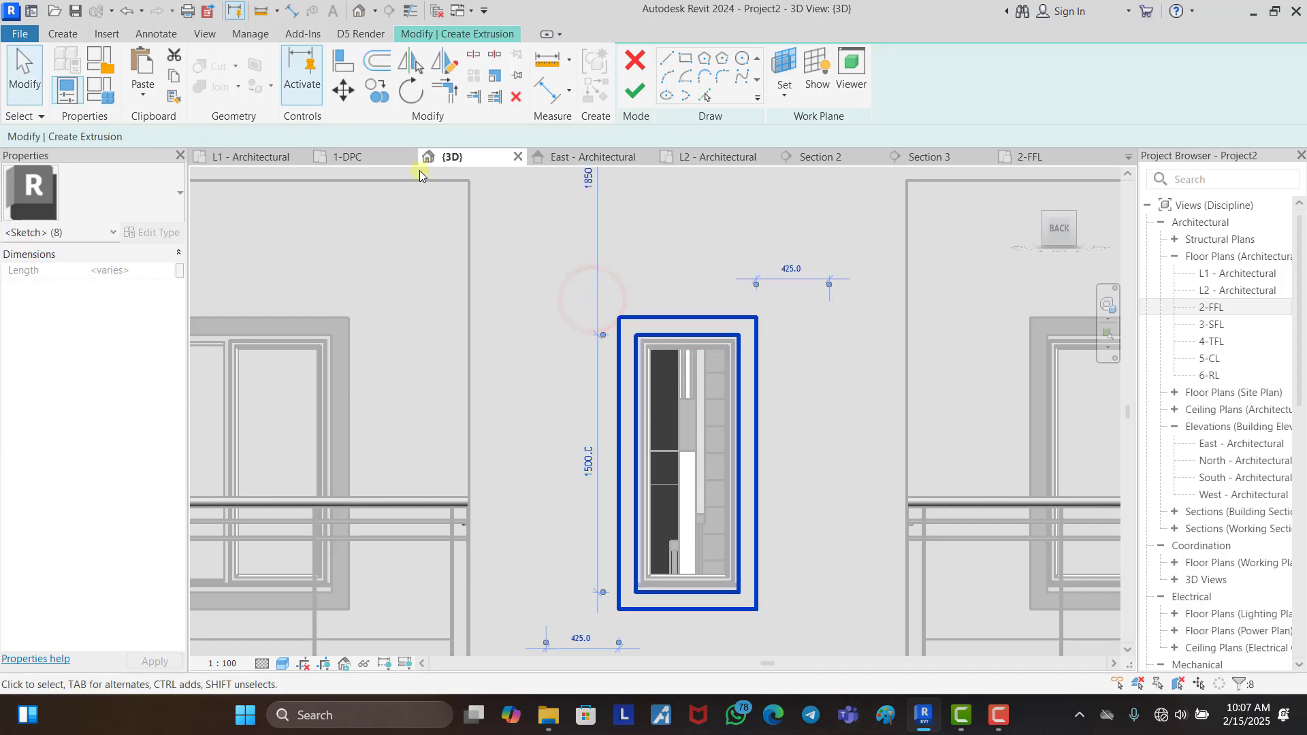
left_click(384, 101)
left_click(638, 334)
scroll(754, 535, "down", 4)
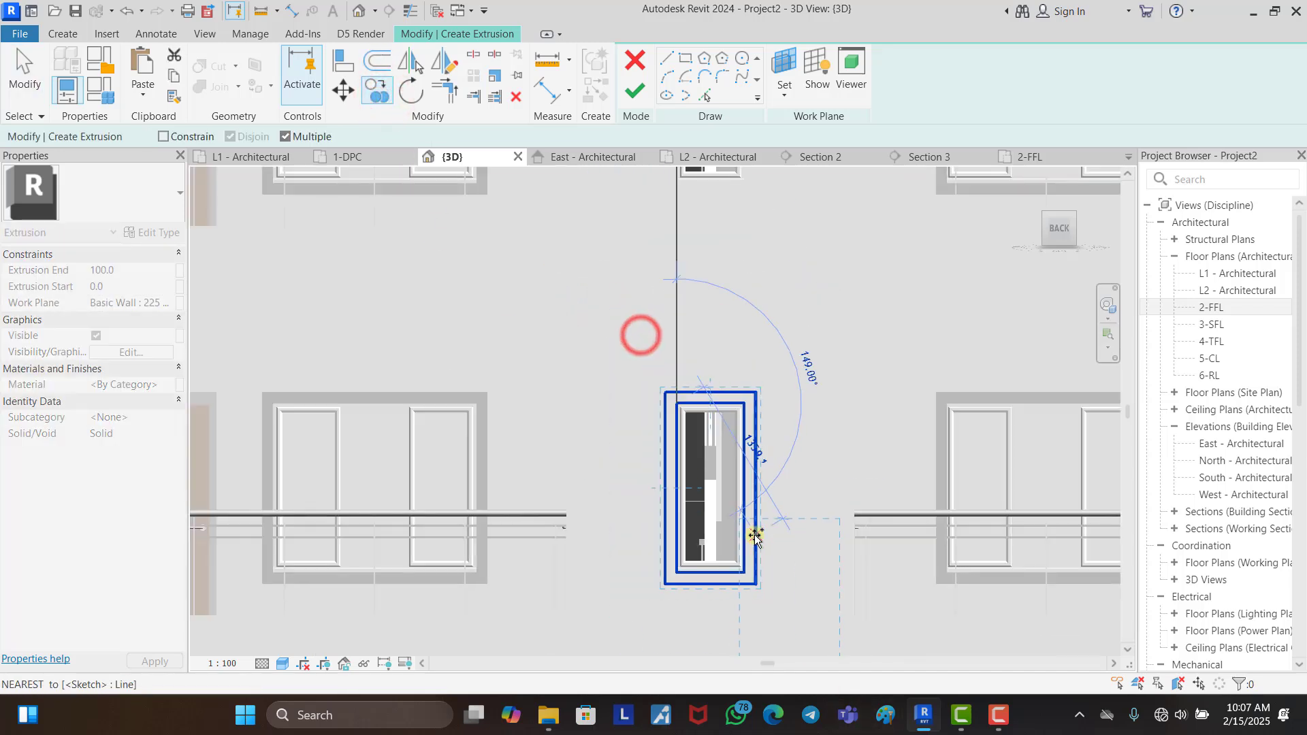
scroll(747, 273, "up", 2)
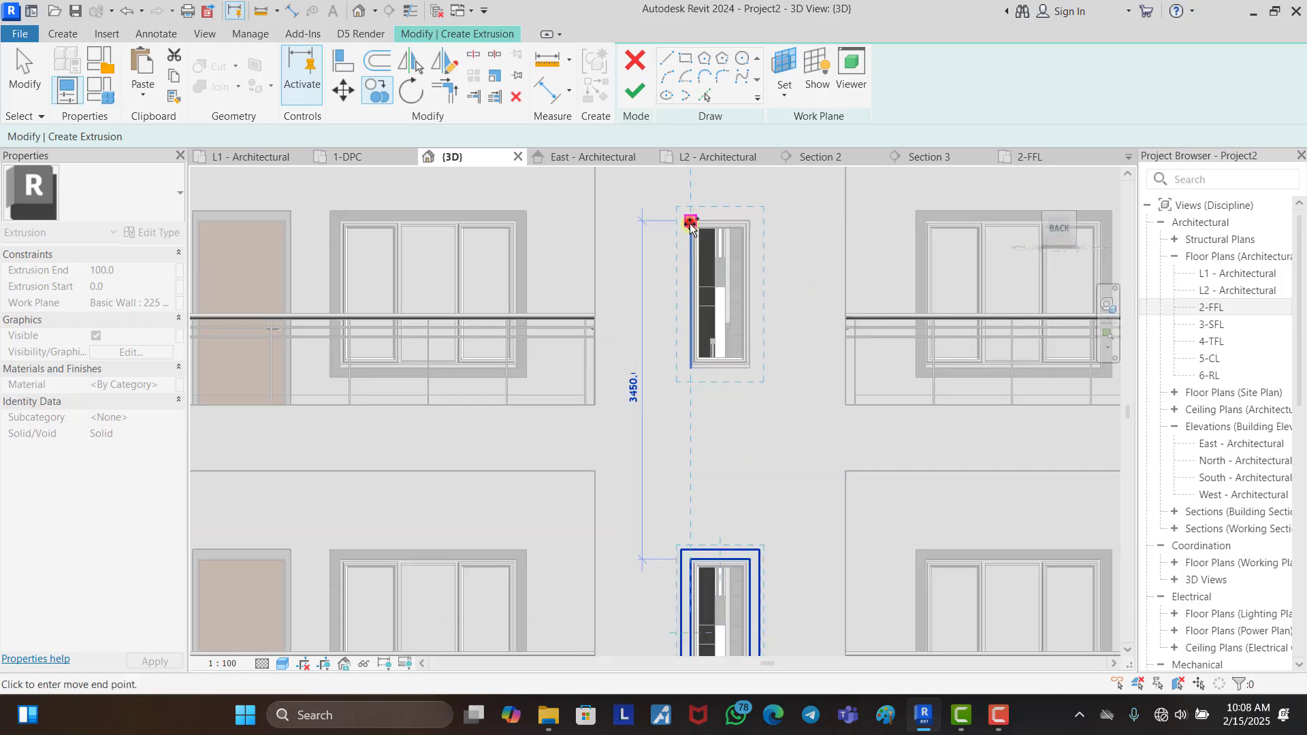
left_click(690, 222)
scroll(690, 222, "down", 5)
scroll(690, 293, "up", 5)
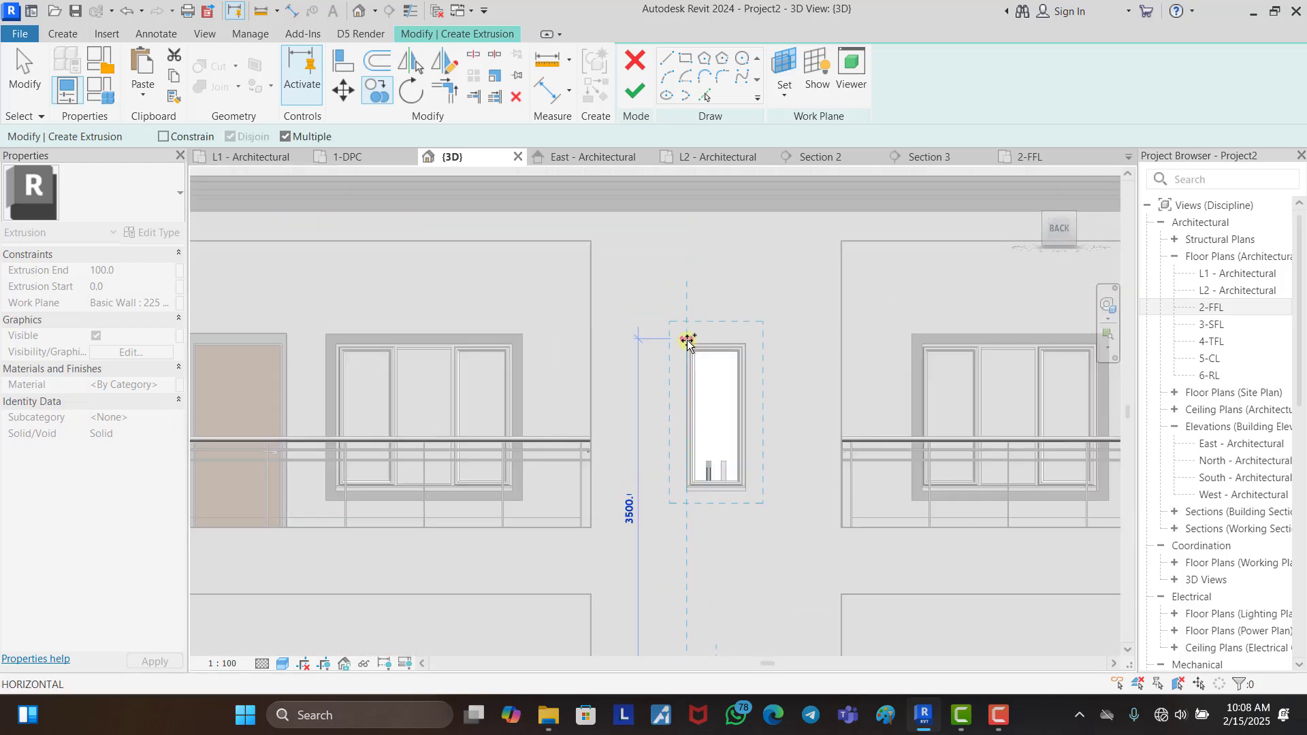
left_click(687, 341)
key("Escape")
left_click(680, 282)
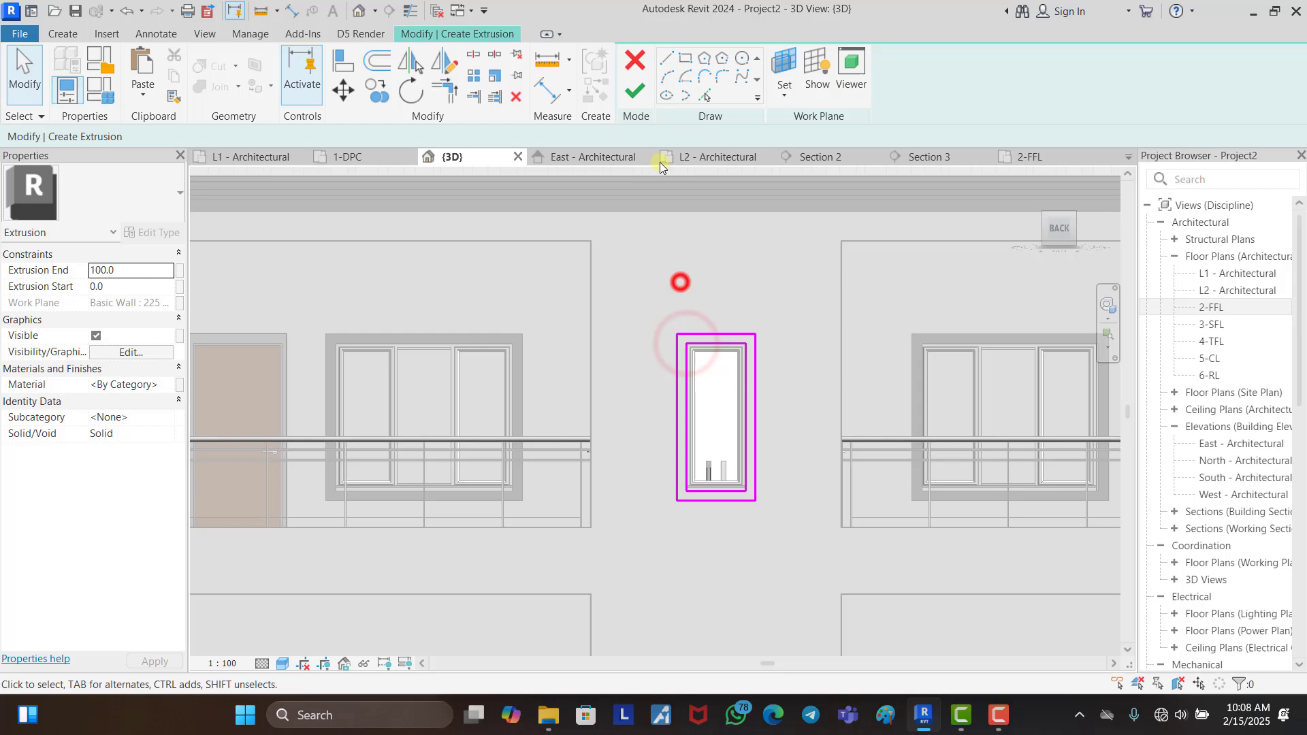
left_click(641, 91)
left_click(765, 283)
Step: Examine the window surrounds from several sides of the building, ending with a straight-on view of its left face
middle_click_drag(778, 307, 688, 292, "shift")
scroll(597, 263, "down", 6)
middle_click_drag(883, 393, 520, 487, "shift")
middle_click_drag(609, 505, 747, 527, "shift")
middle_click_drag(807, 563, 762, 568, "shift")
mouse_move(878, 469)
middle_mouse_down("shift")
mouse_move(855, 490)
mouse_move(770, 481)
mouse_move(983, 452)
mouse_move(874, 469)
middle_mouse_up("shift")
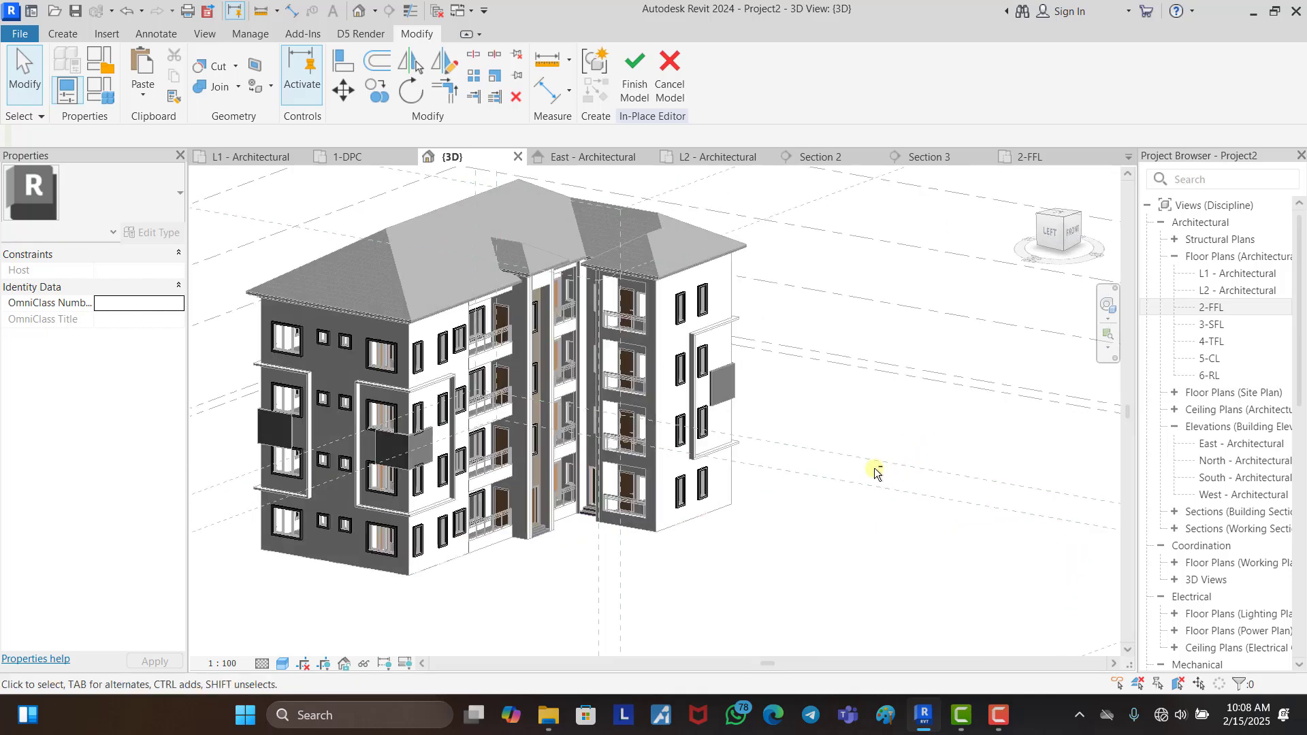
middle_click_drag(669, 553, 667, 543, "shift")
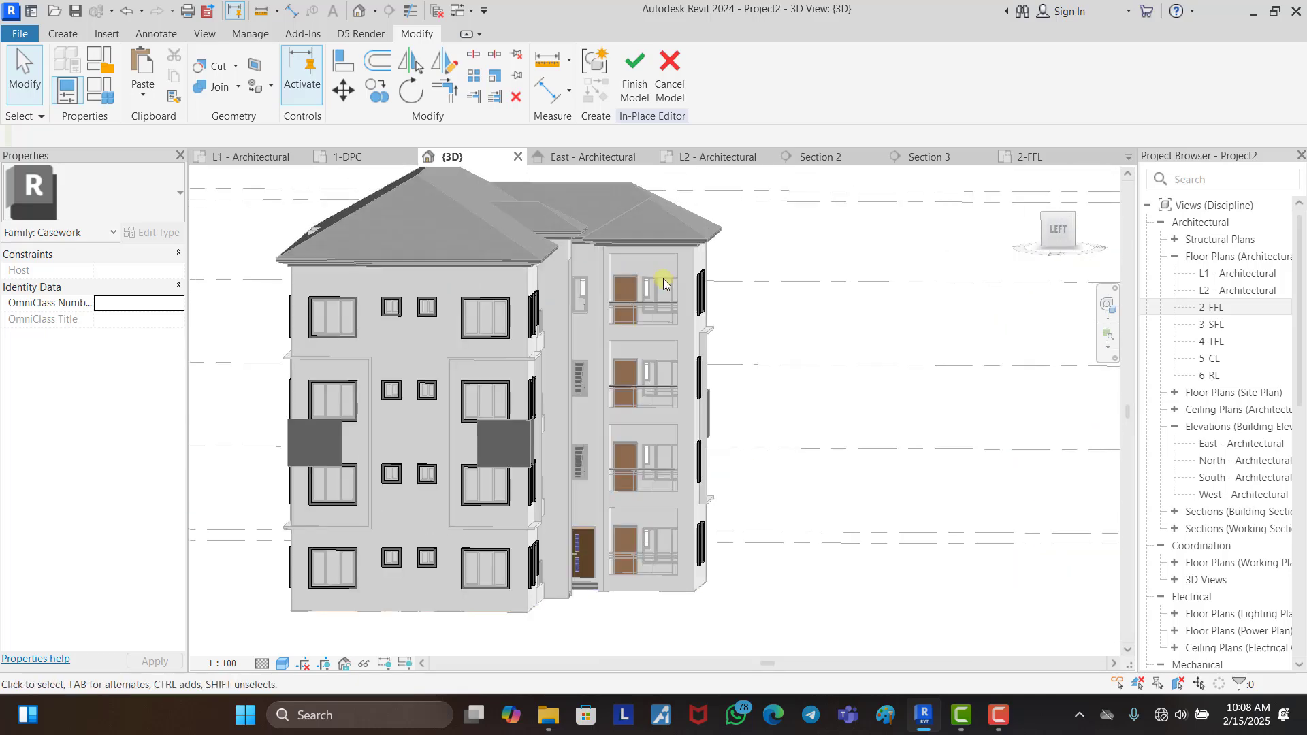
scroll(670, 455, "down", 8)
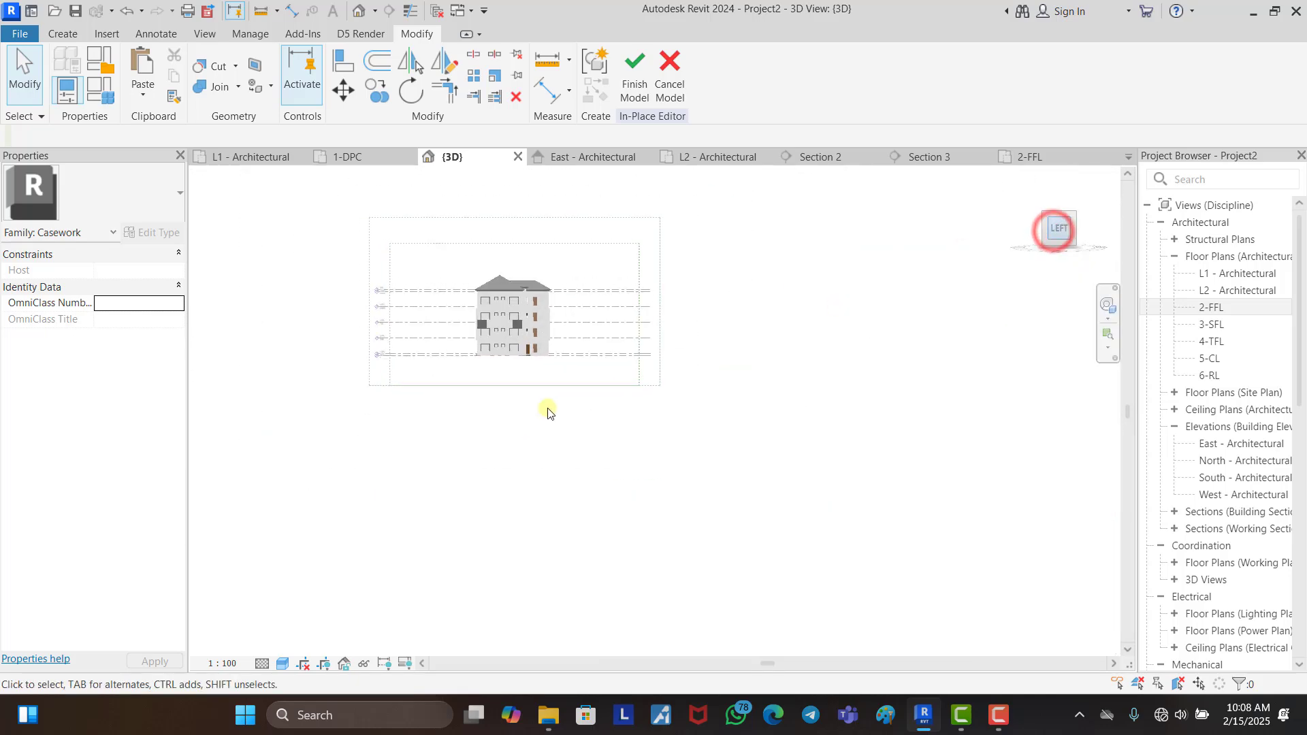
scroll(615, 423, "up", 10)
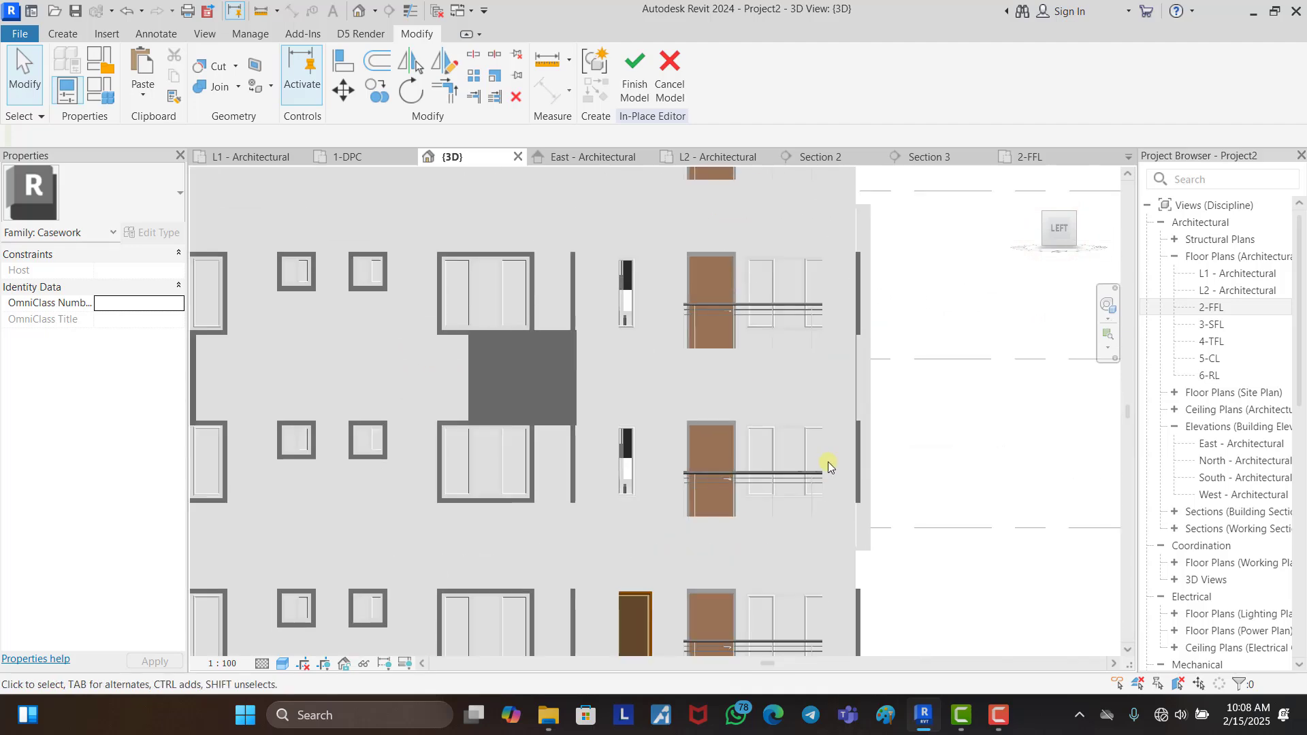
Step: Start a new extrusion and pick the wall with the balcony windows on the left face as its work plane
left_click(61, 34)
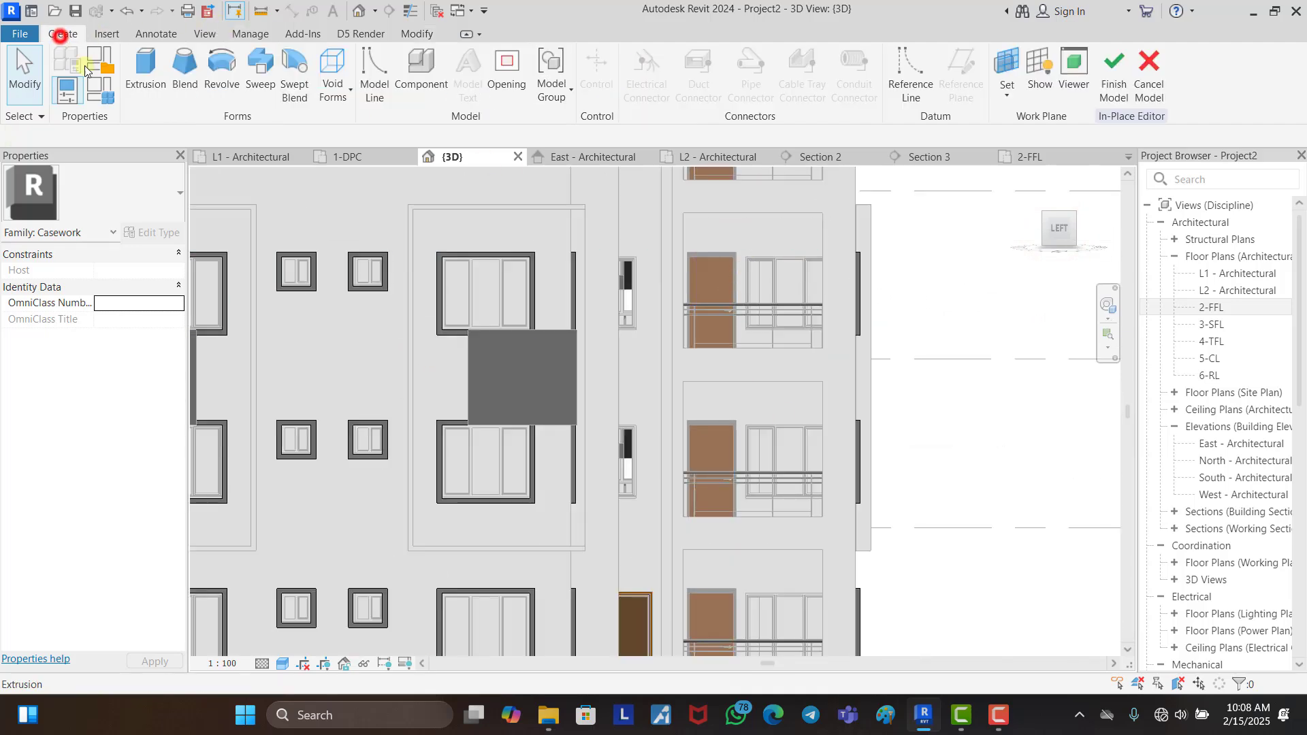
left_click(144, 71)
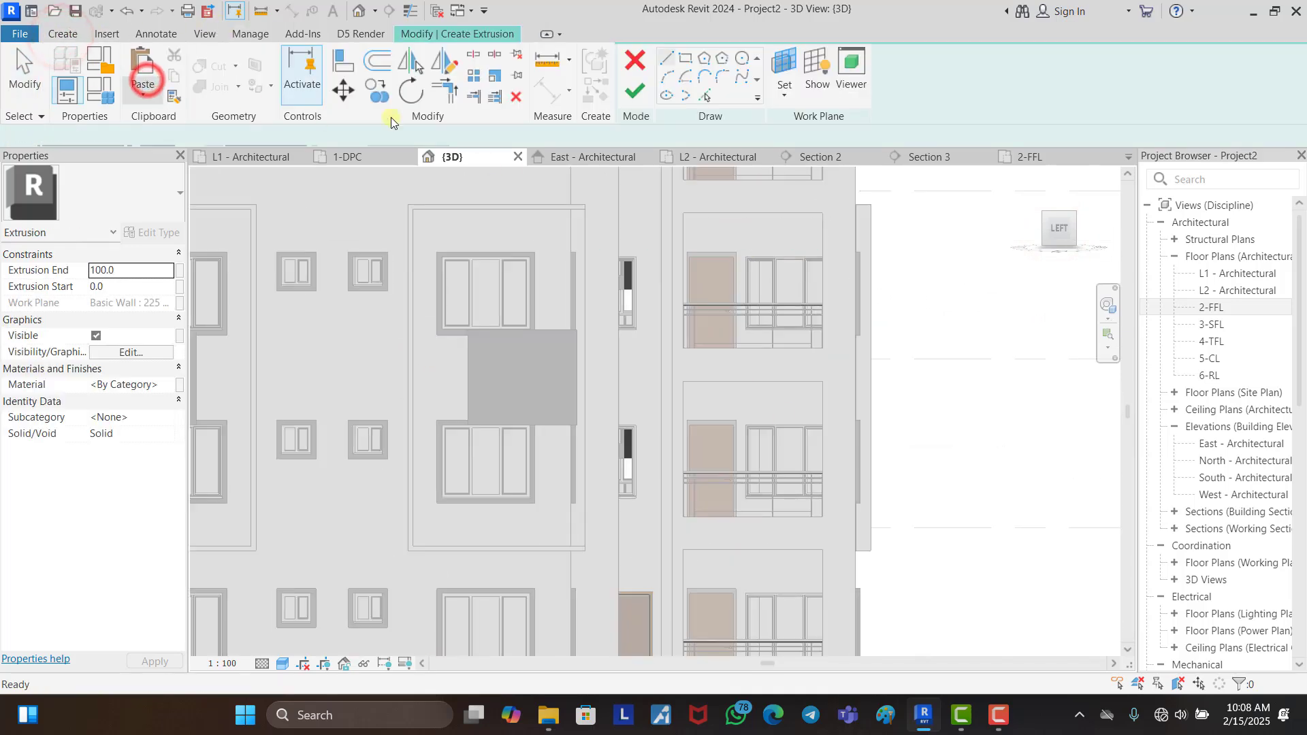
left_click(783, 67)
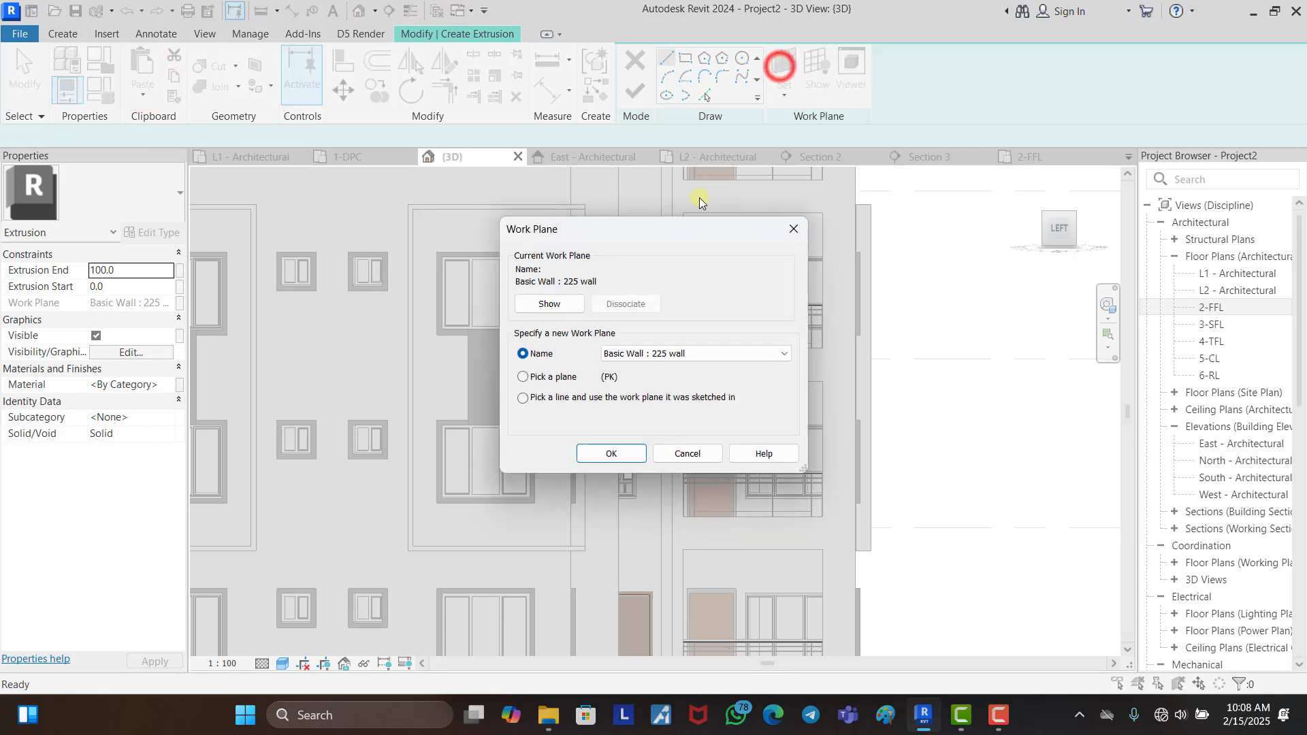
left_click(585, 454)
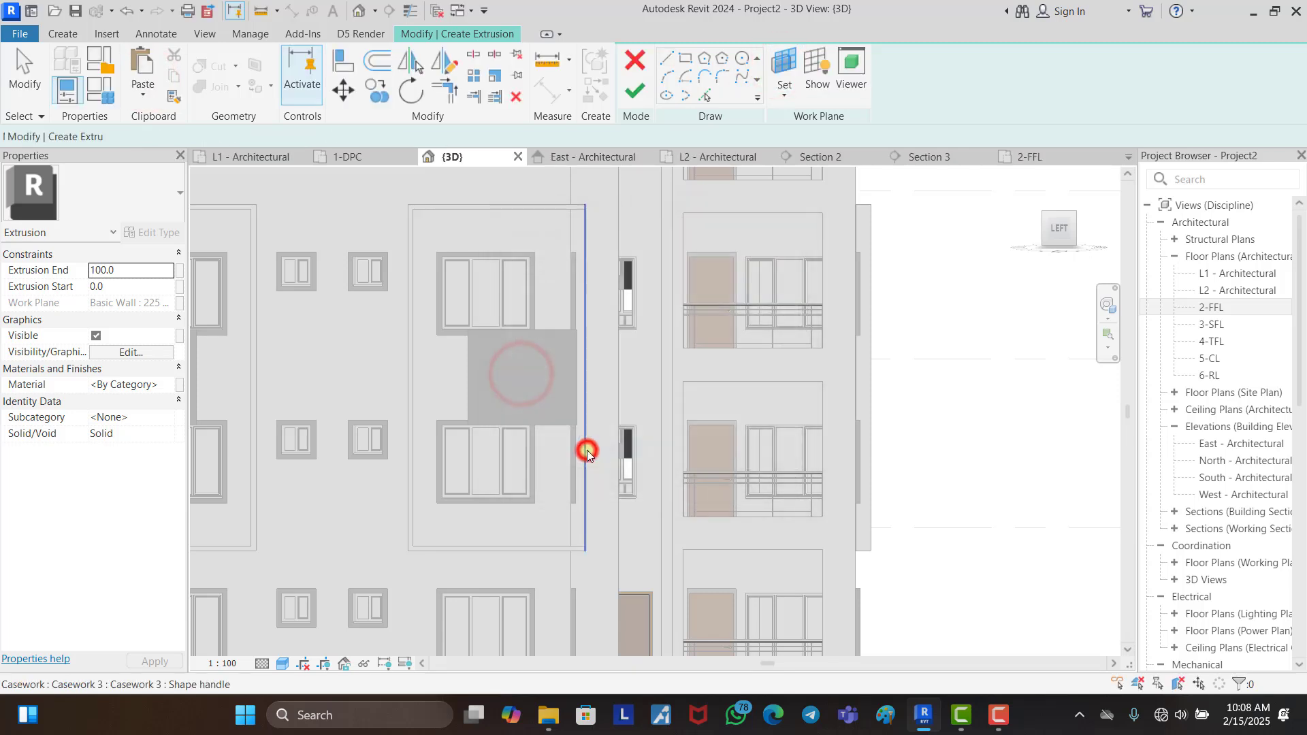
left_click(769, 251)
Step: Sketch a rectangle about 1212.5 mm wide and 1500 mm high over the balcony window one floor below the top
scroll(762, 251, "up", 3)
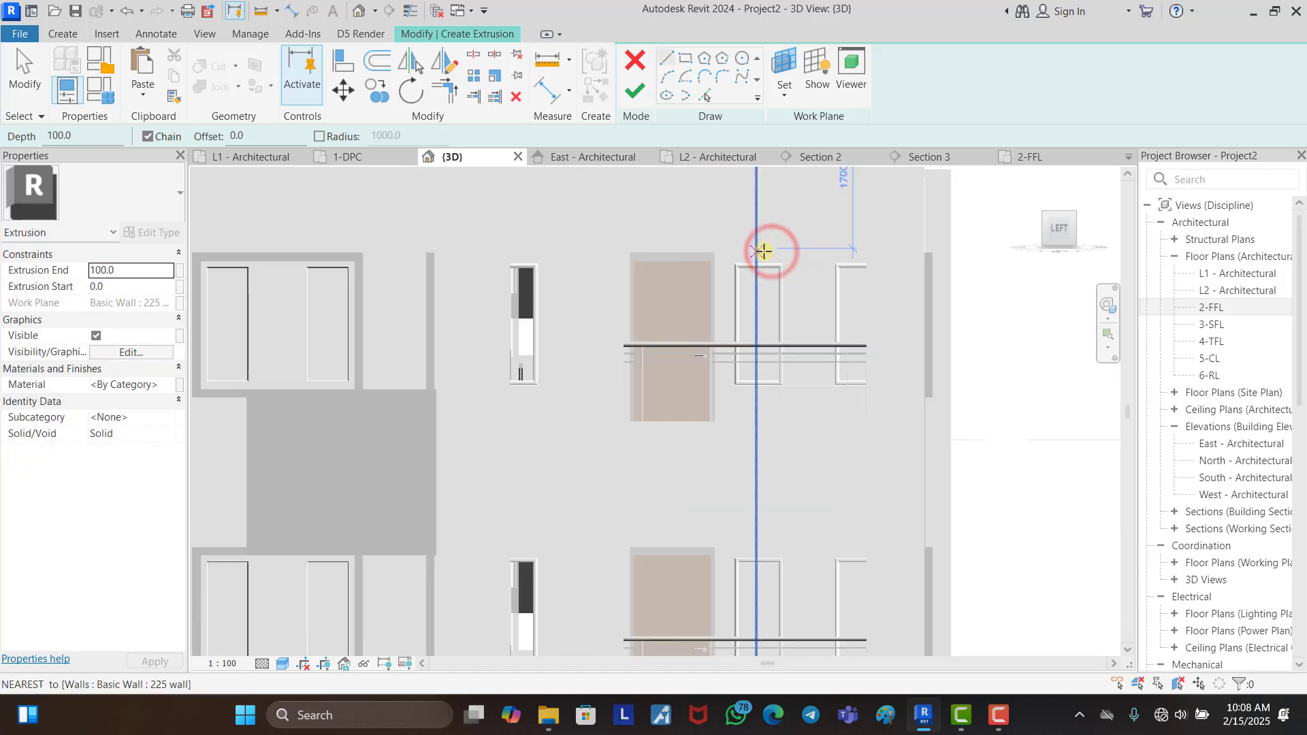
left_click(727, 257)
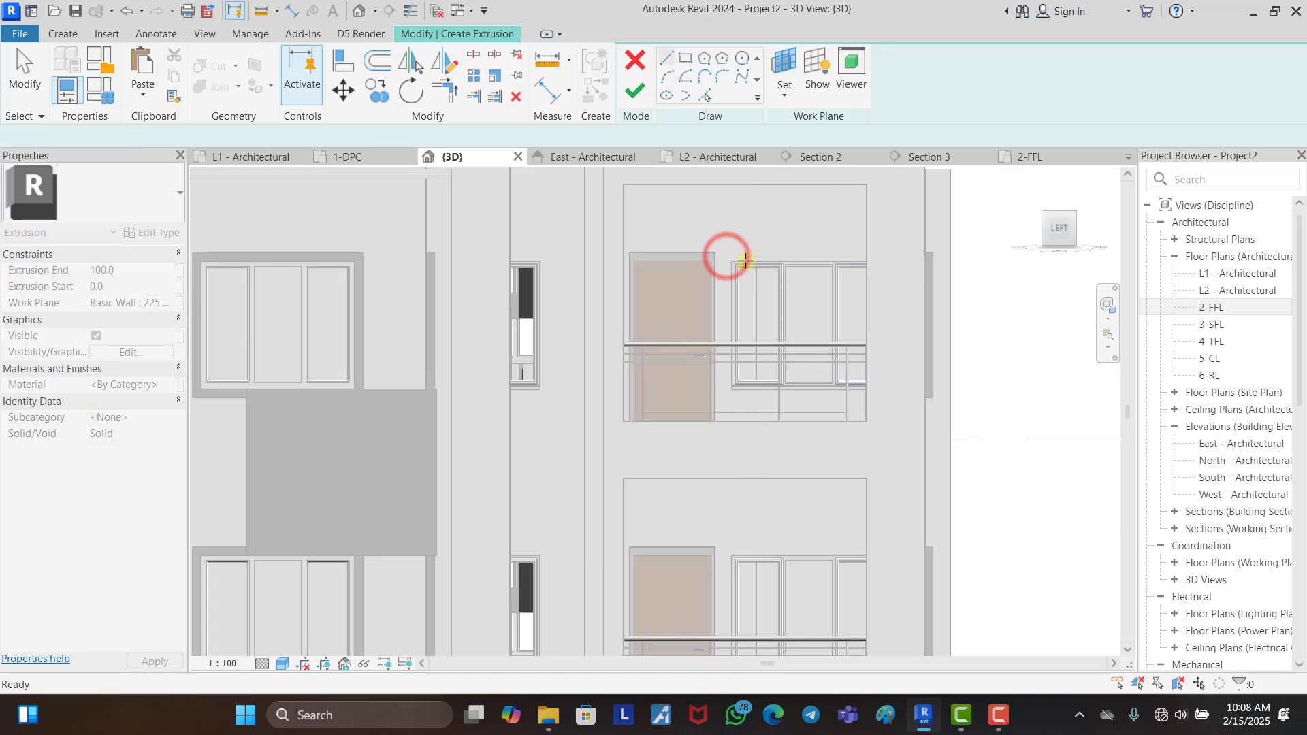
scroll(729, 256, "up", 2)
left_click(690, 75)
left_click(685, 58)
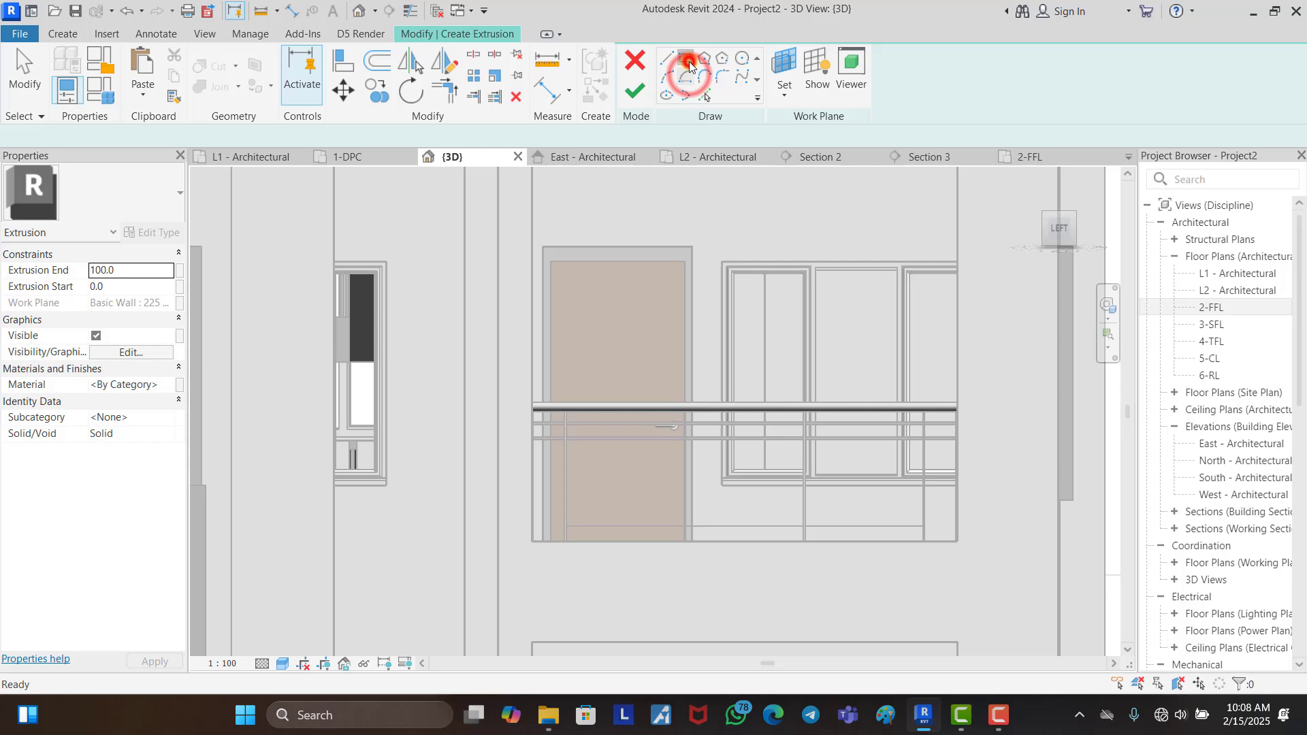
left_click(720, 262)
left_click(902, 485)
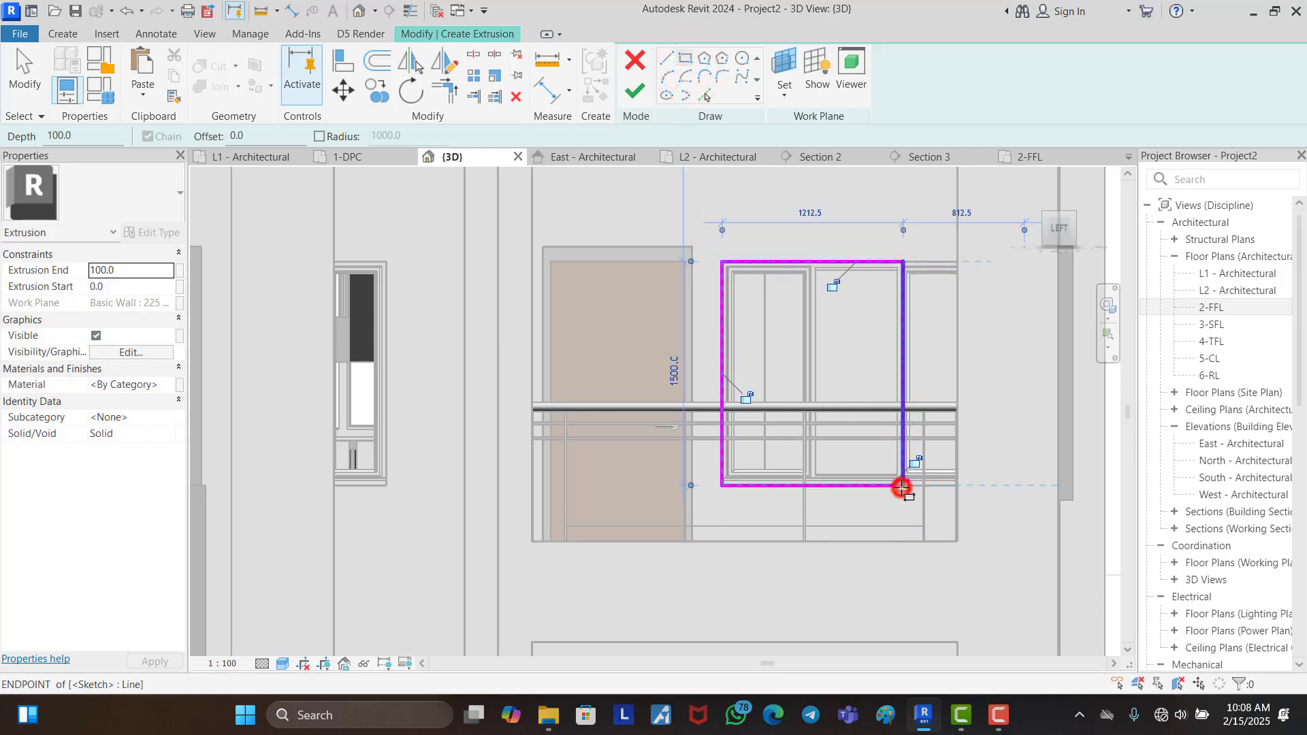
key("Escape")
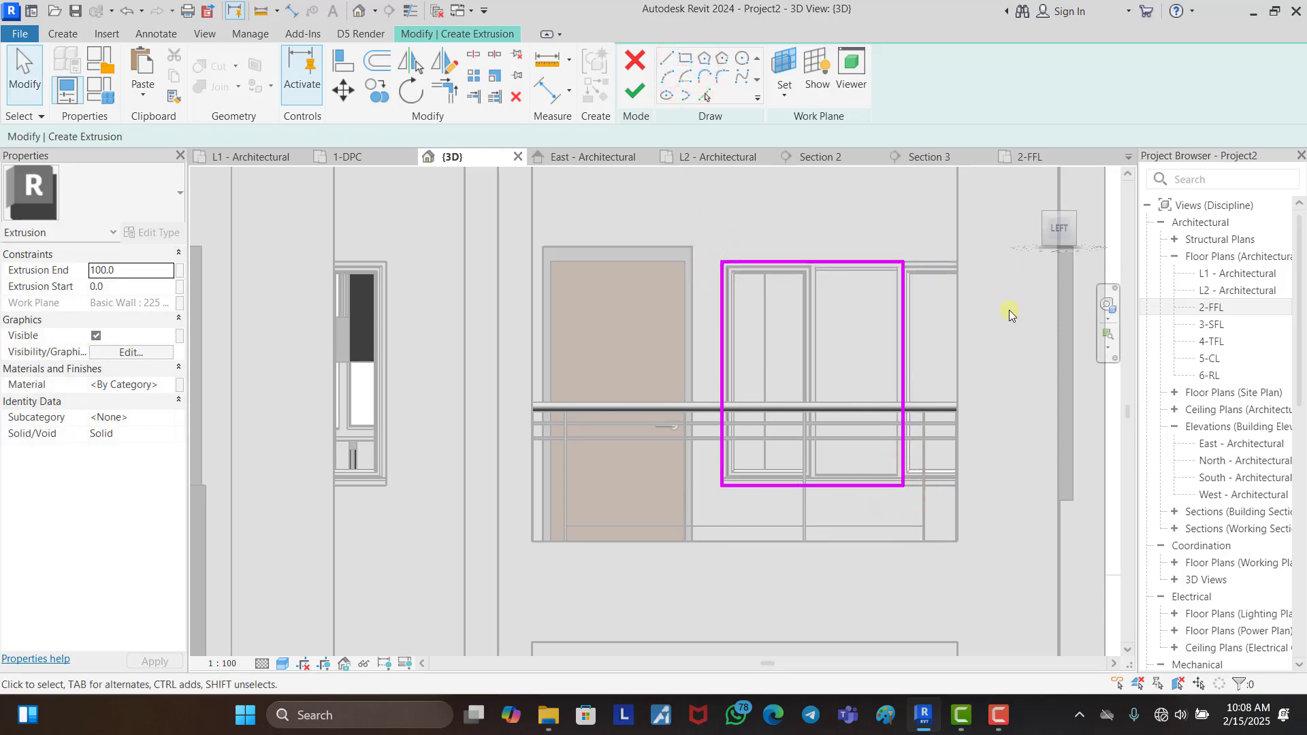
Step: Set the balcony window rectangle's width to 1800 mm by moving its free vertical edge
left_click(903, 351)
left_click(811, 216)
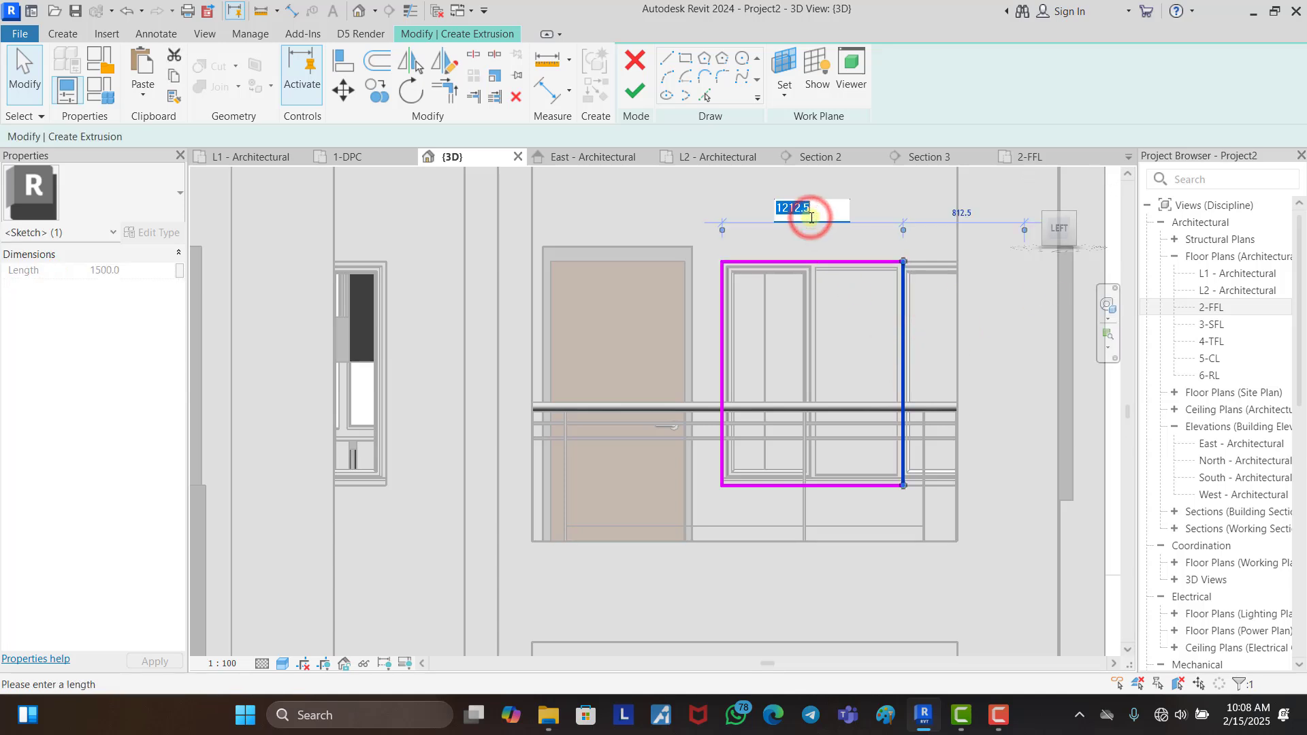
type("1800")
key("Return")
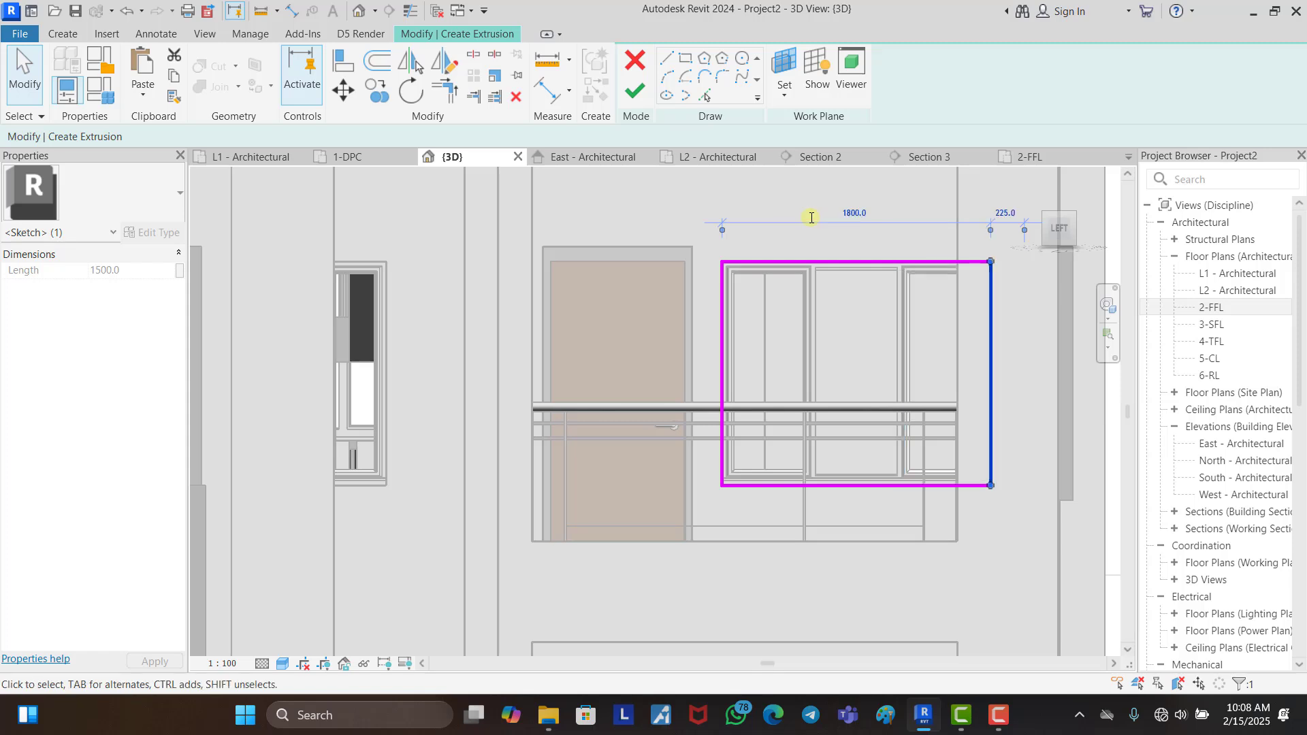
left_click(794, 205)
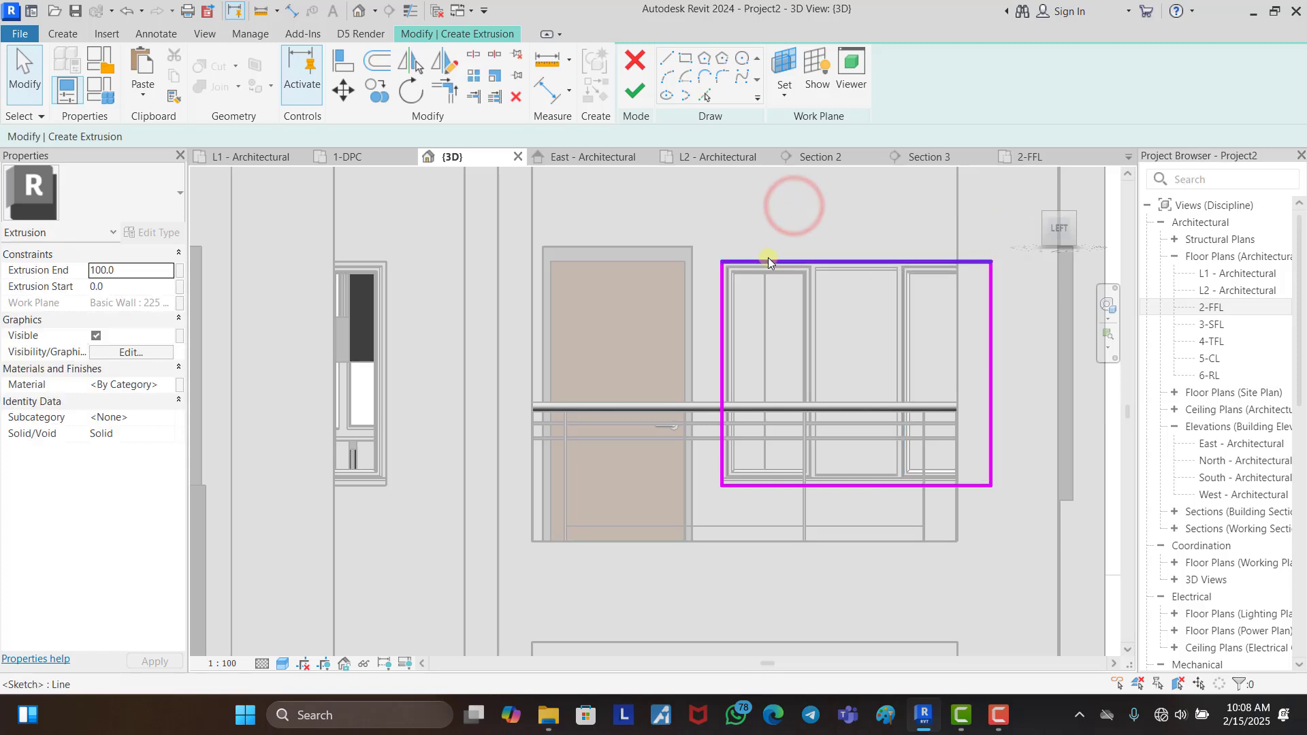
Step: Offset the full balcony window rectangle outward by 100 mm as a copy
left_click(380, 61)
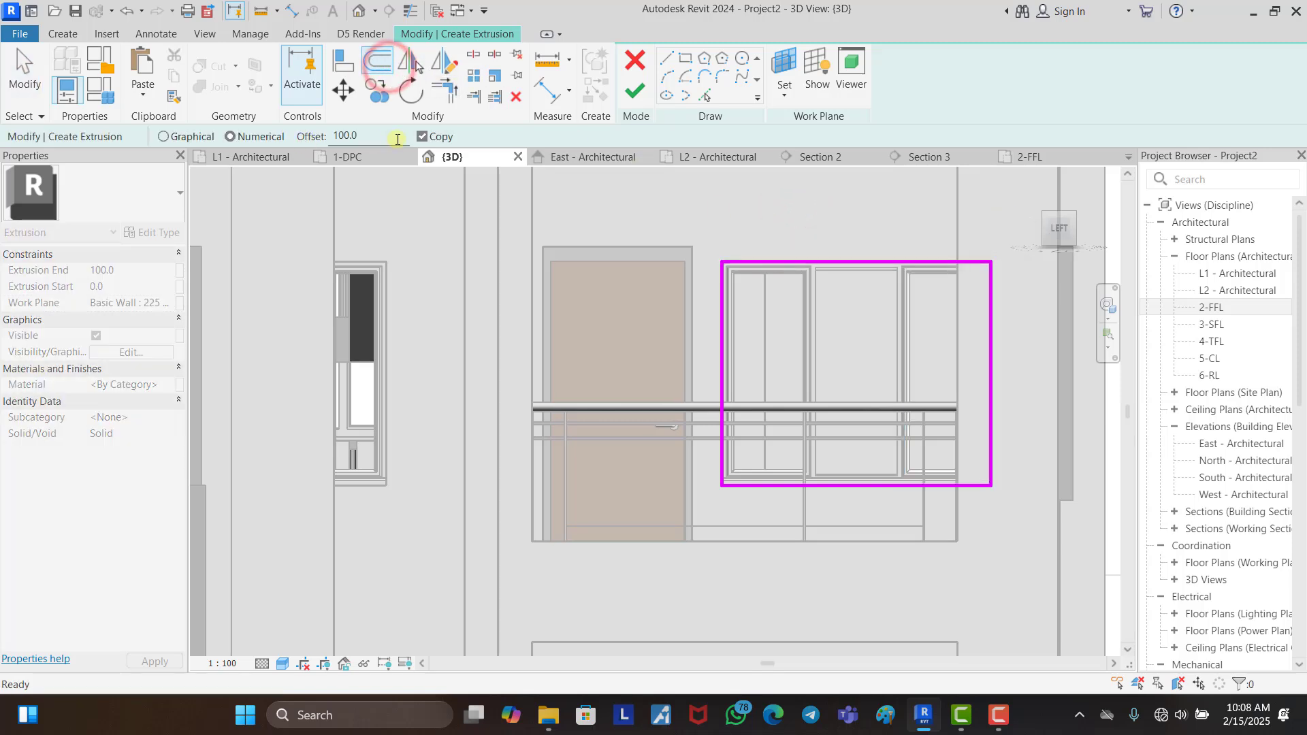
key("Tab")
left_click(789, 259)
key("Escape")
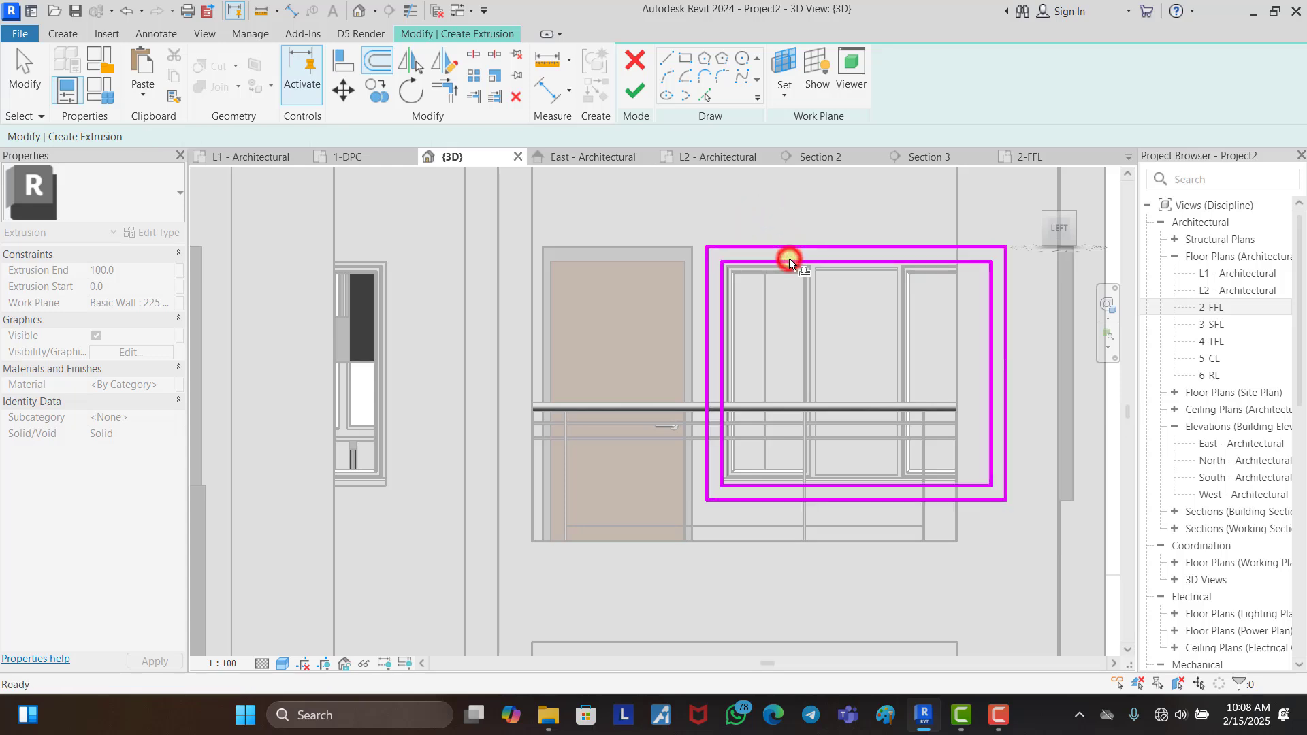
Step: Copy both balcony window rectangles down to the matching windows on the two floors below
scroll(790, 259, "down", 3)
left_click_drag(711, 227, 991, 430)
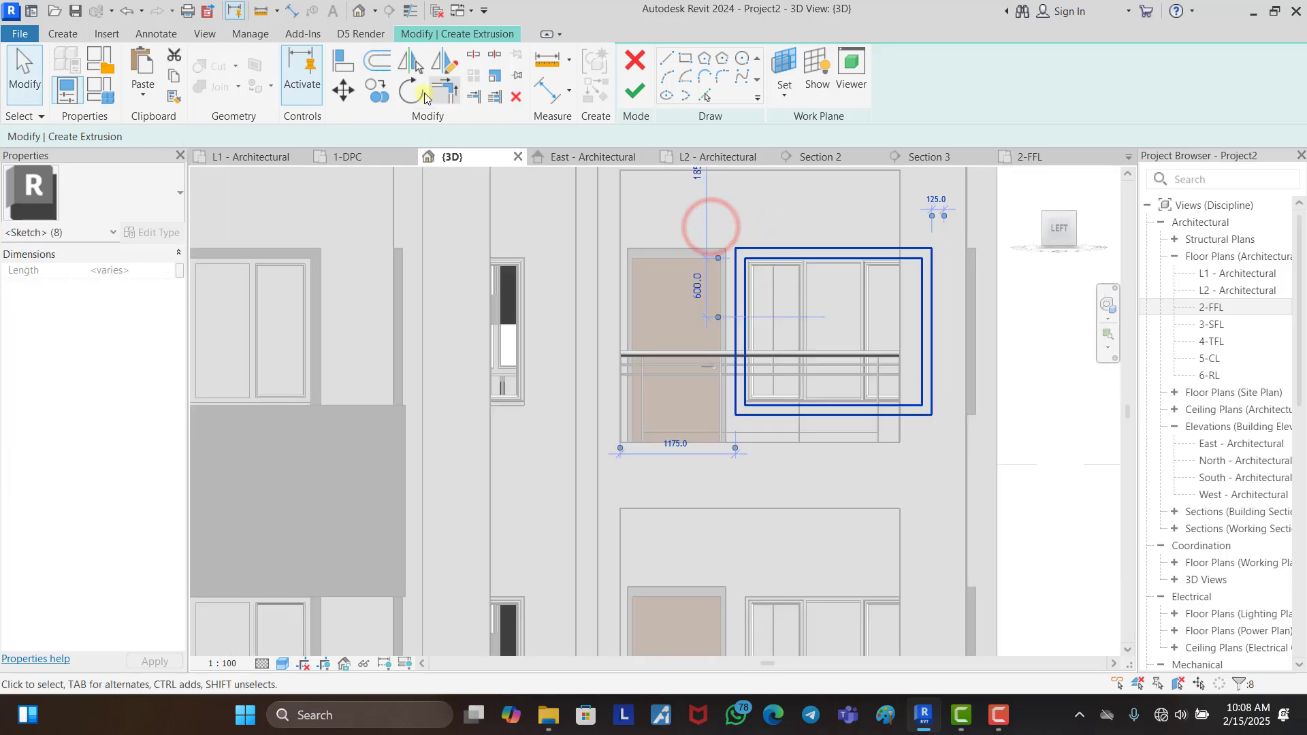
left_click(379, 92)
left_click(746, 257)
scroll(746, 257, "down", 2)
scroll(756, 468, "up", 1)
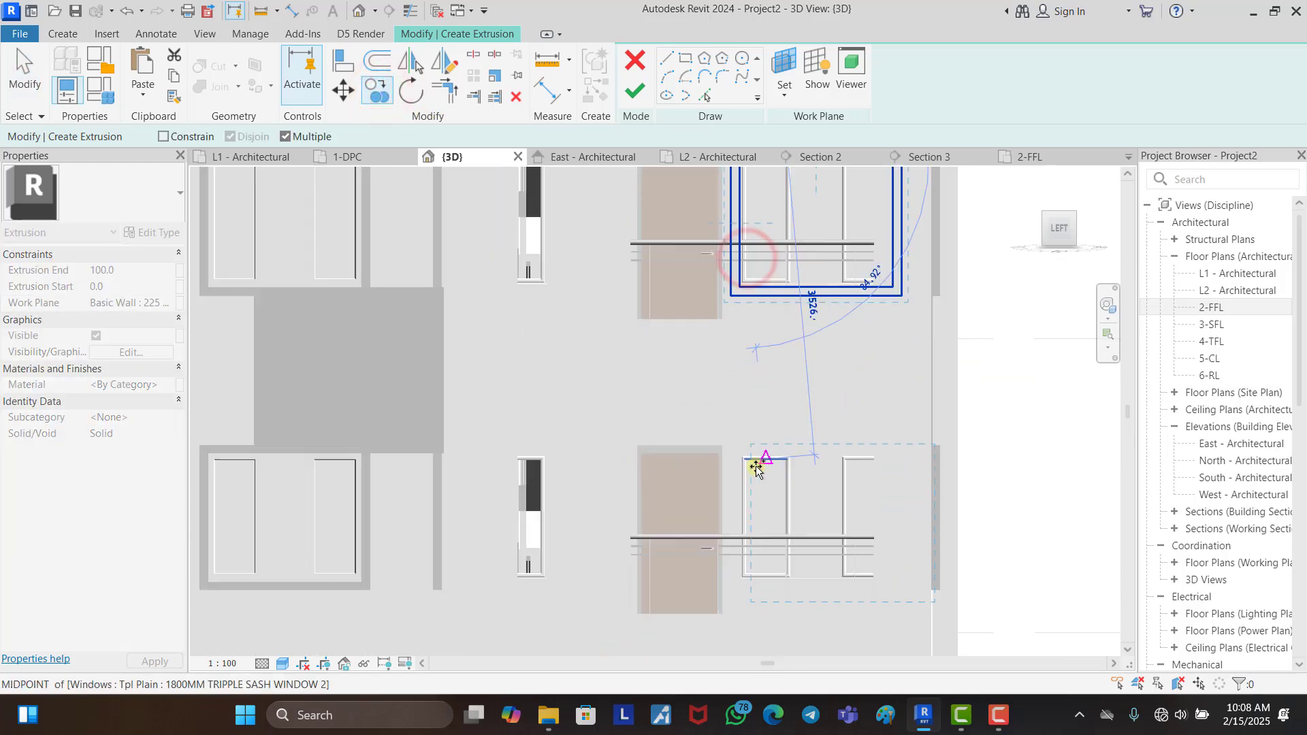
left_click(737, 455)
scroll(729, 370, "down", 2)
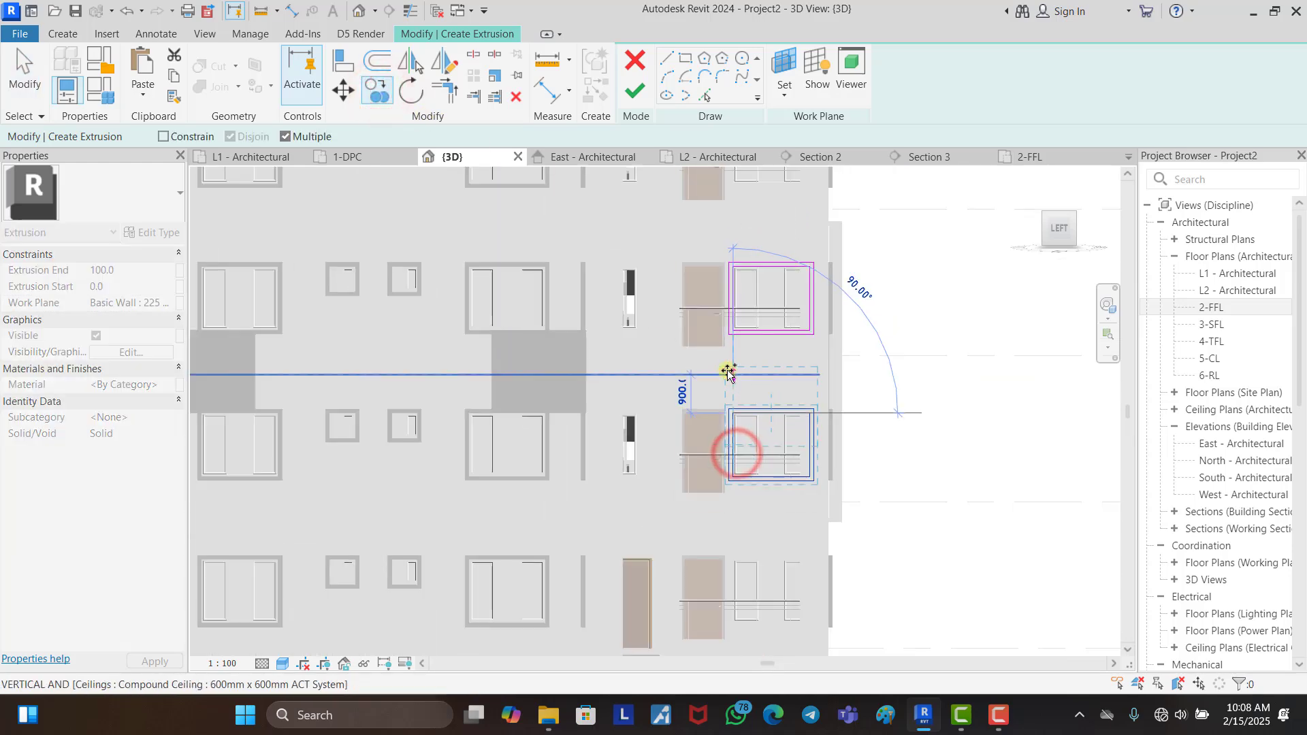
scroll(726, 487, "up", 2)
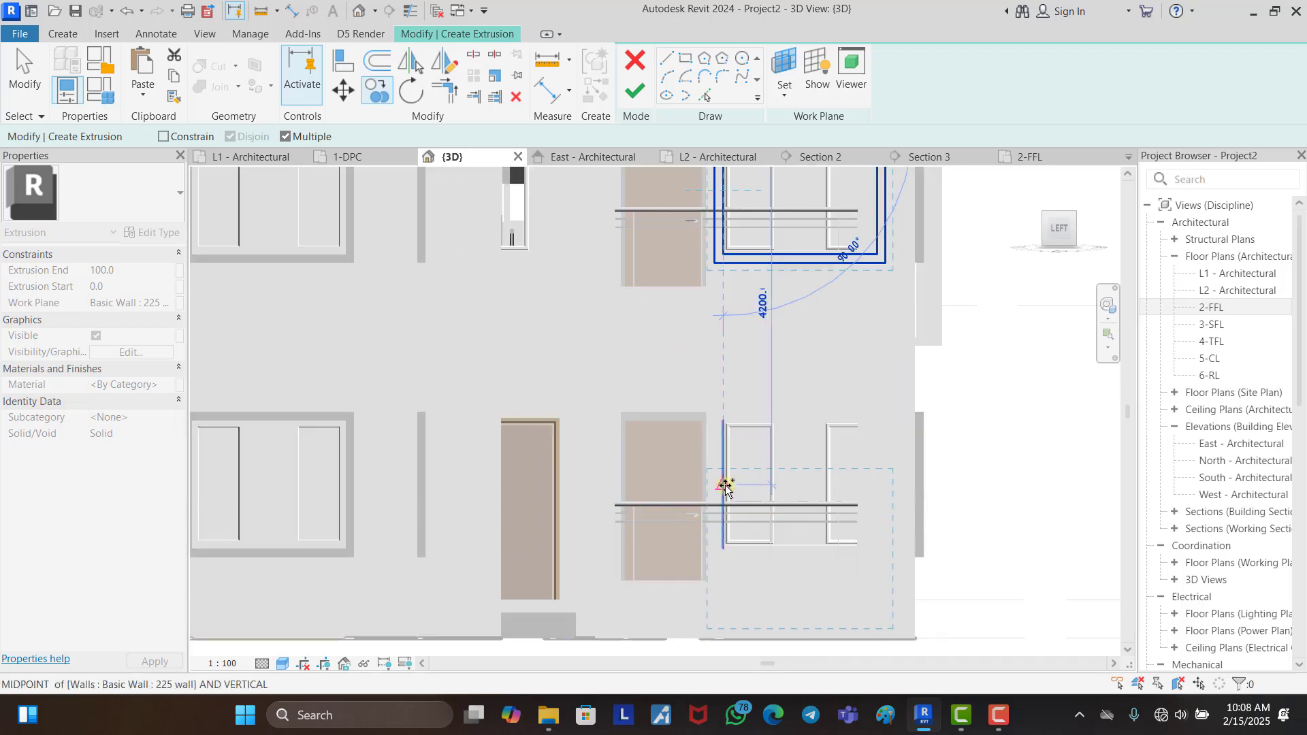
left_click(717, 427)
Step: Place another copy of the rectangle pair around the top-floor balcony window and clear the selection
scroll(731, 476, "down", 3)
scroll(748, 353, "up", 5)
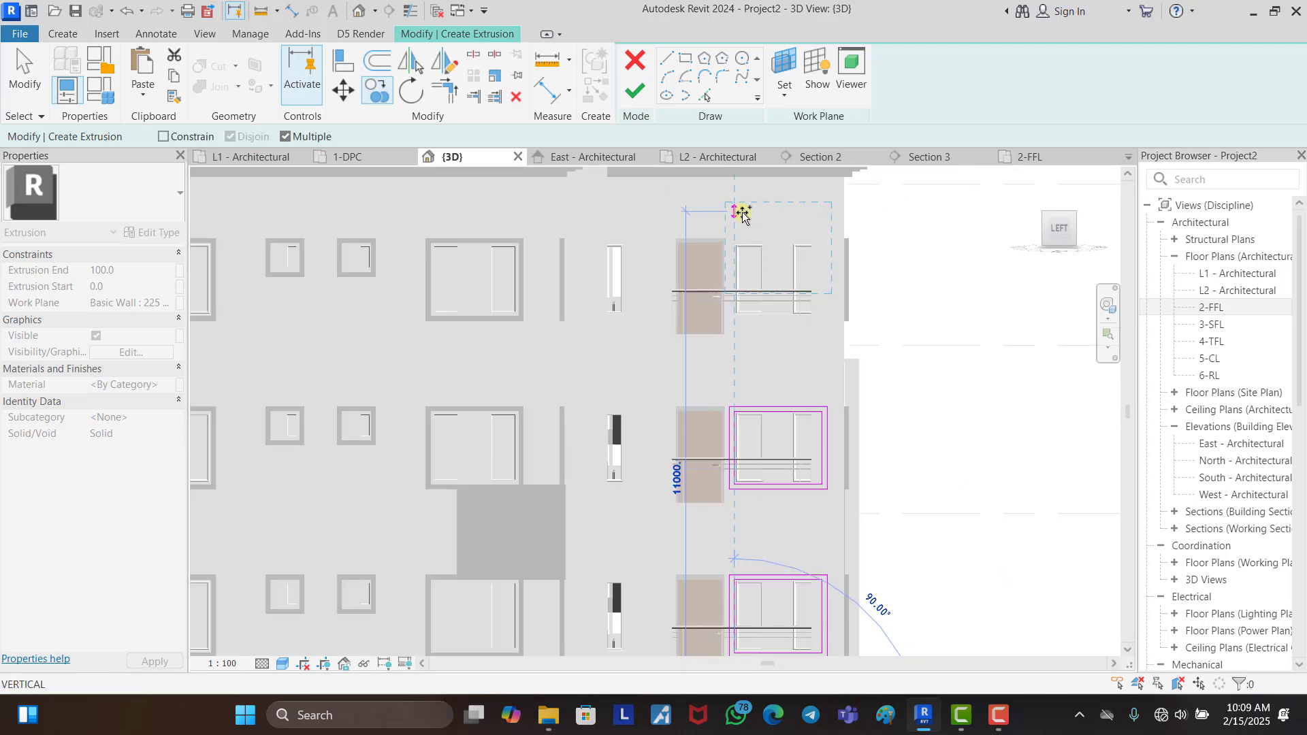
left_click(723, 278)
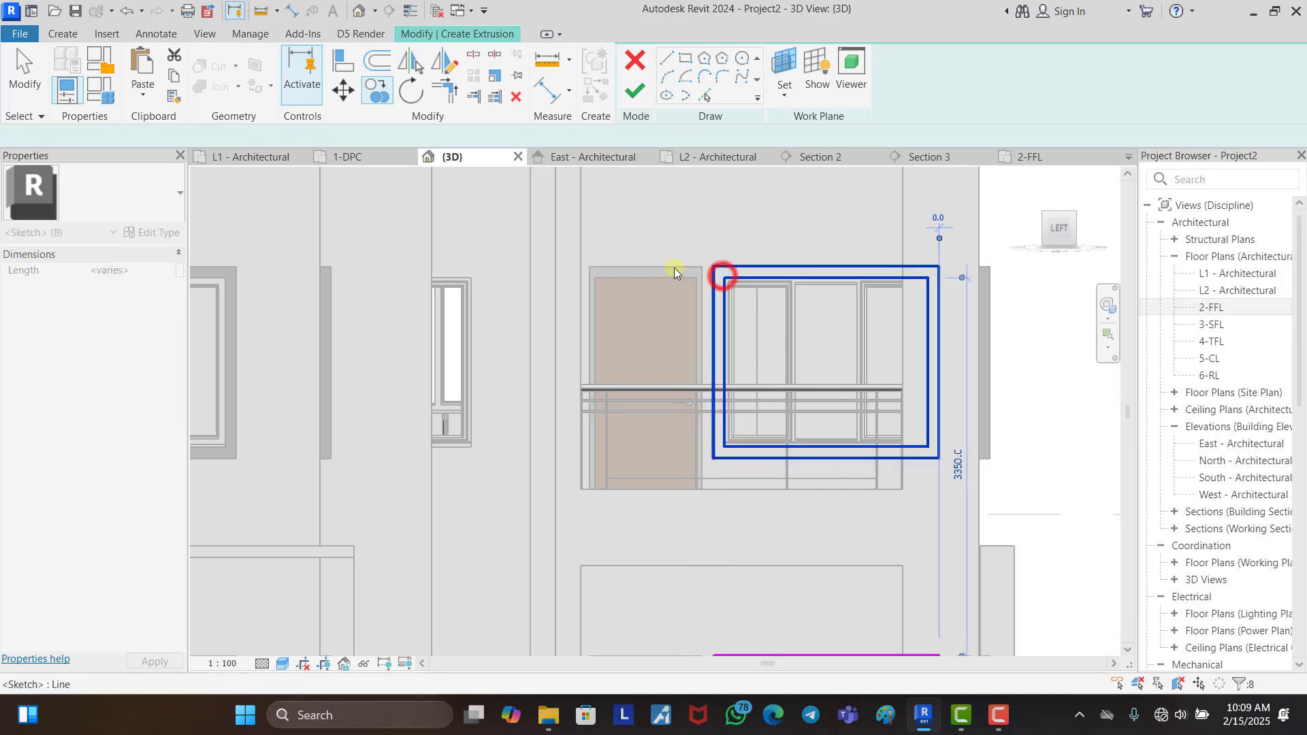
scroll(811, 346, "down", 3)
left_click(953, 371)
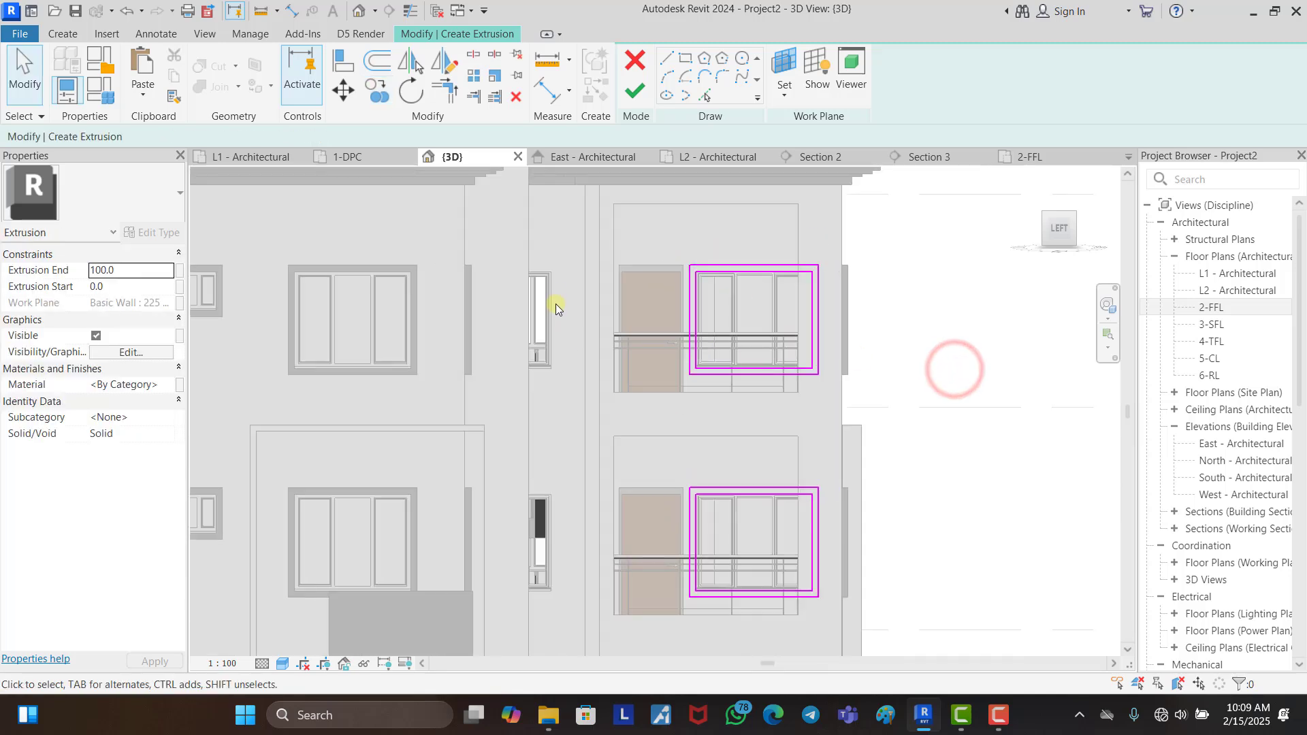
Step: Sketch a rectangle about 182 mm wide and 1500 mm high over the partly hidden narrow stairwell window
left_click(691, 59)
scroll(544, 279, "up", 4)
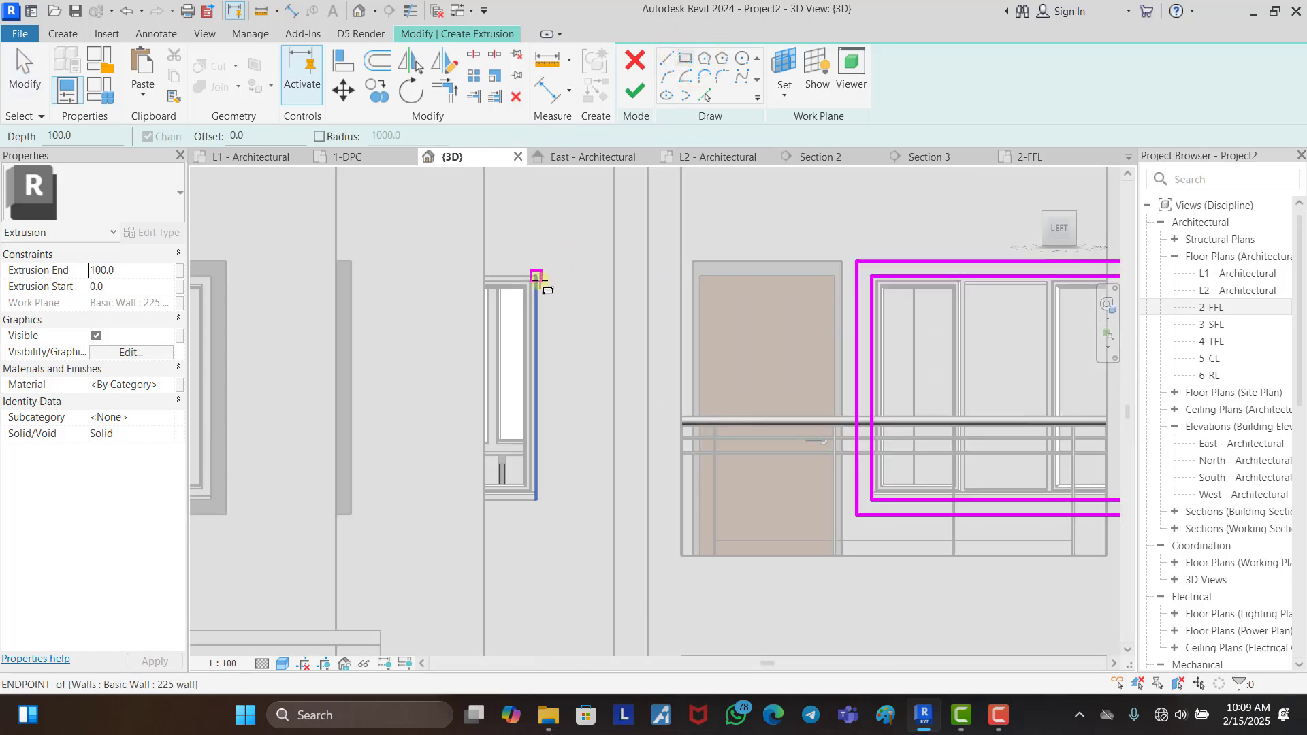
left_click(536, 279)
left_click(509, 500)
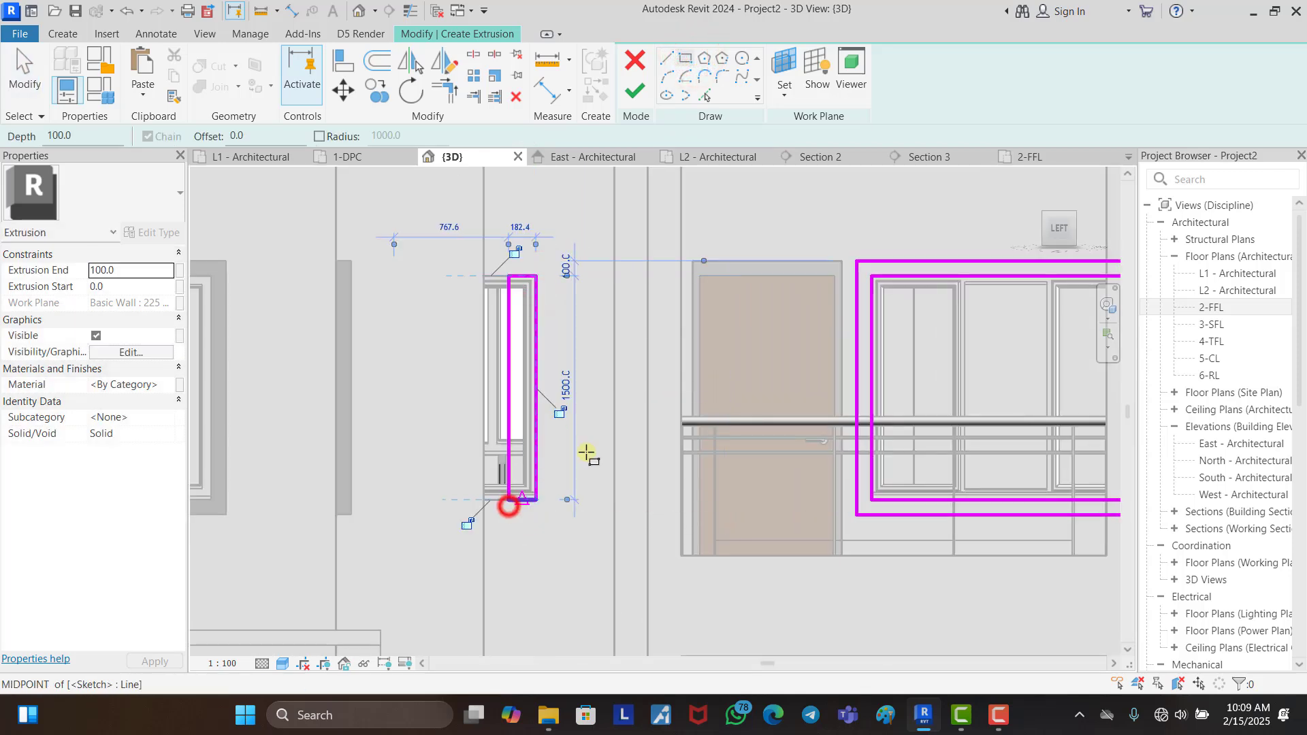
Step: Set the narrow window rectangle's width to 600 mm by moving its free vertical edge
scroll(829, 357, "down", 4)
key("Escape")
scroll(655, 358, "up", 4)
left_click(634, 368)
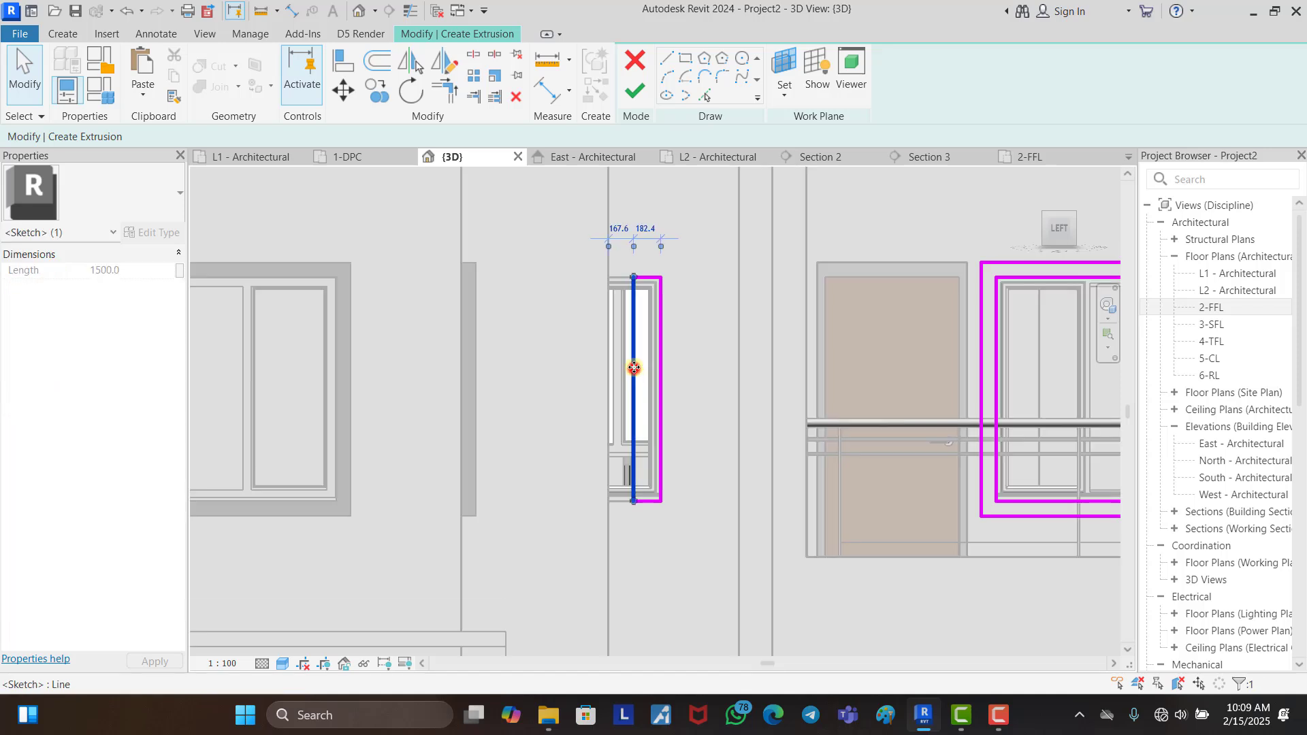
left_click(644, 227)
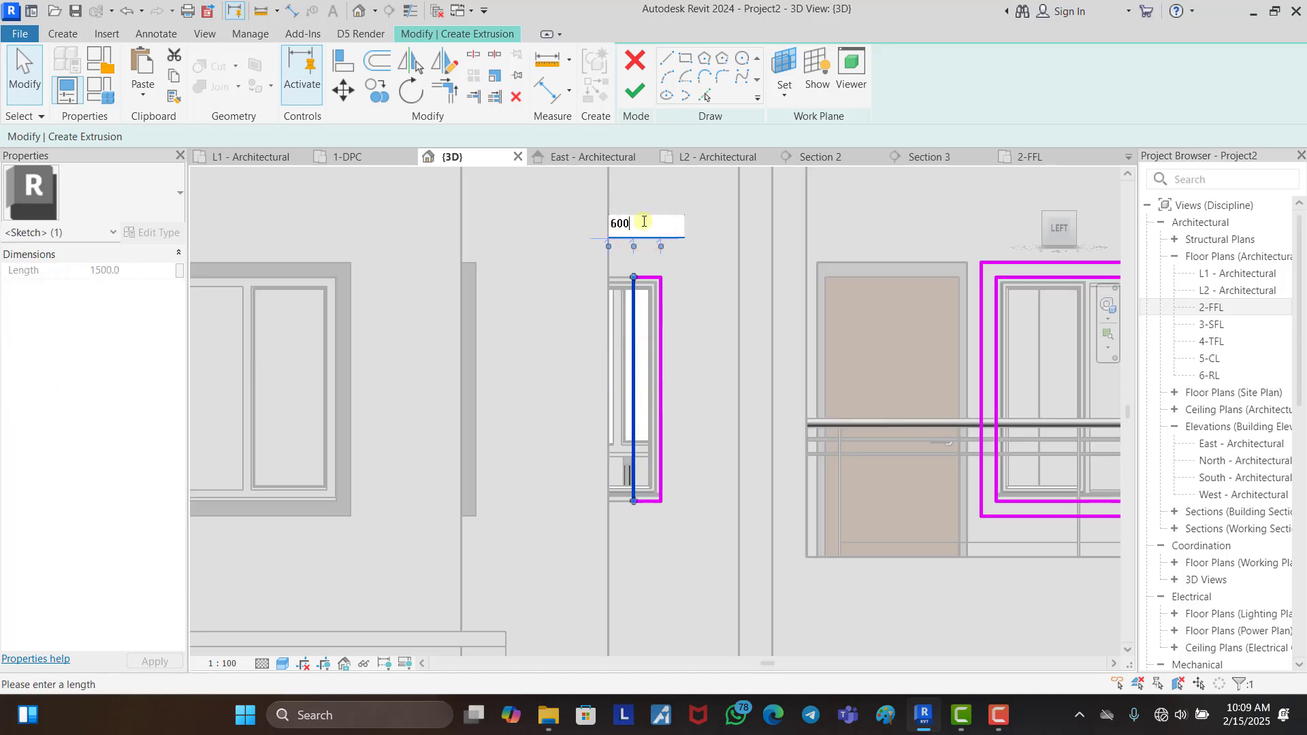
key("Return")
left_click(694, 192)
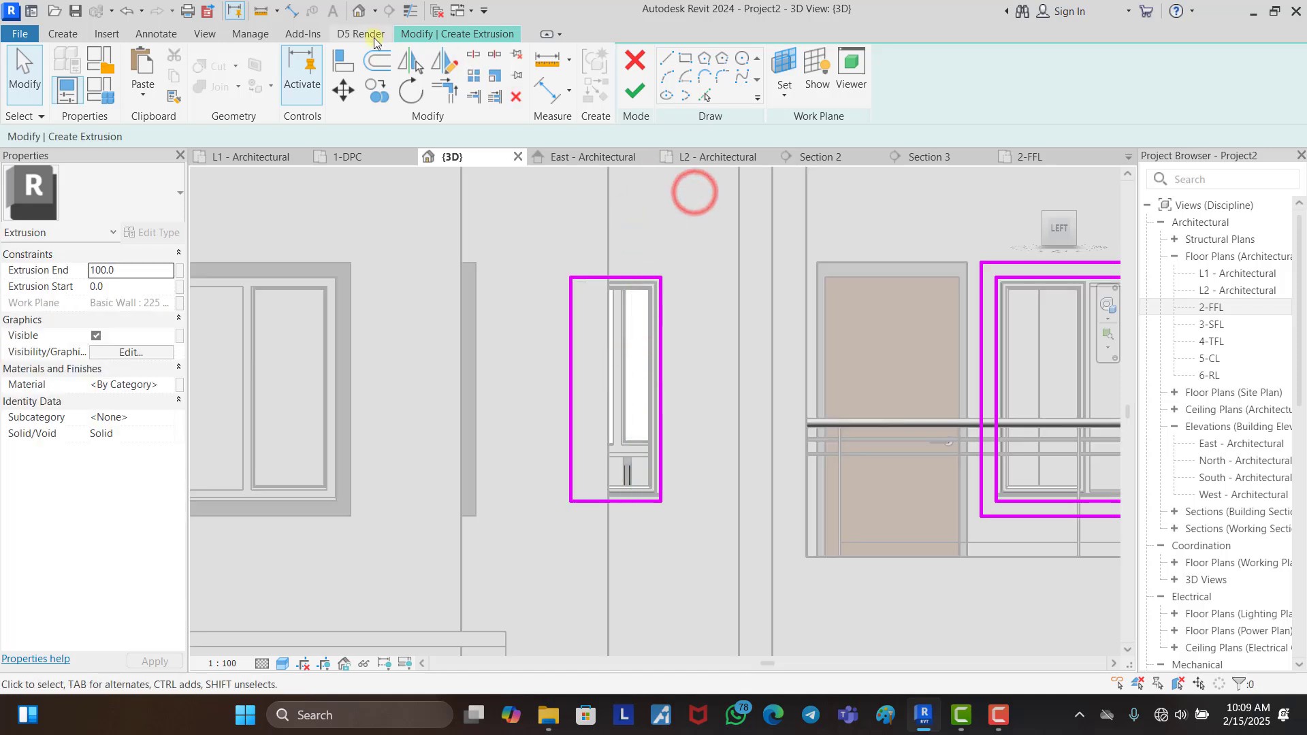
Step: Offset the full narrow window rectangle outward by 100 mm as a copy
left_click(376, 61)
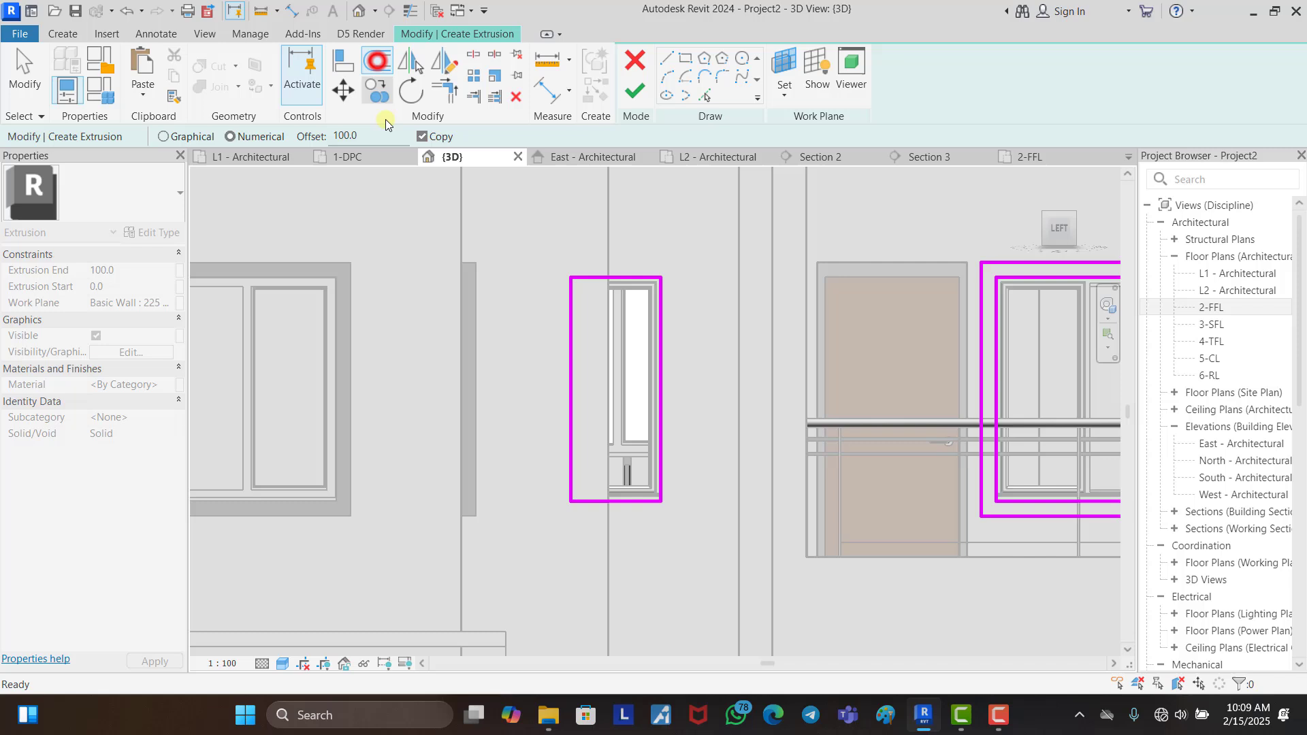
key("Tab")
left_click(620, 275)
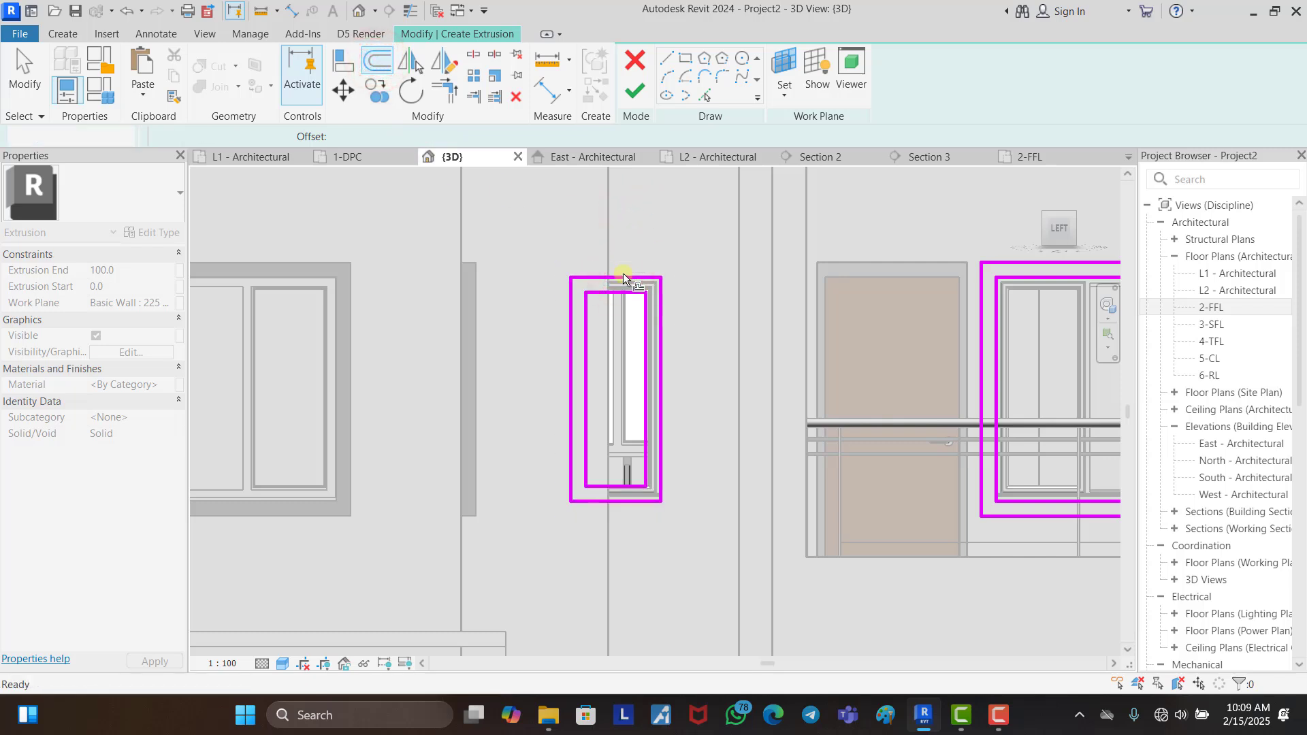
key("ctrl+z")
key("Escape")
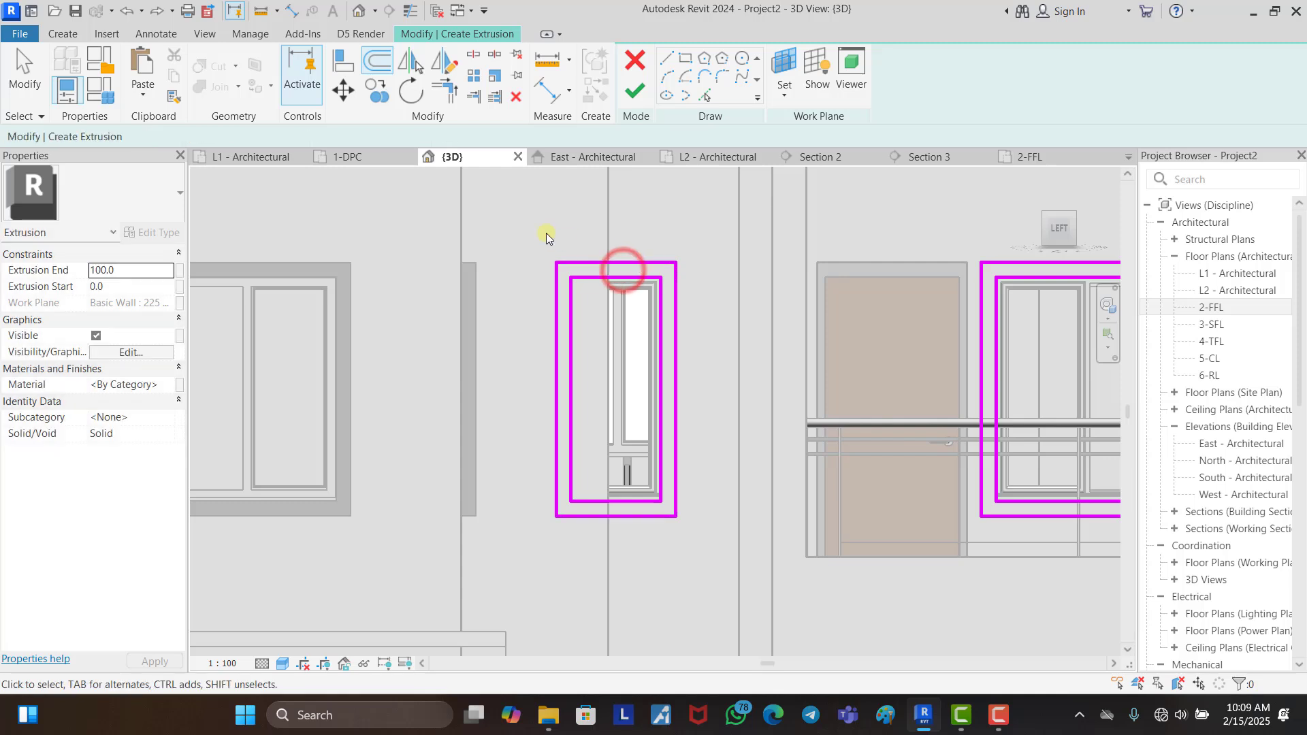
Step: Copy both narrow window rectangles down to the matching window one floor below
mouse_move(514, 225)
left_mouse_down()
mouse_move(687, 449)
mouse_move(722, 537)
left_mouse_up()
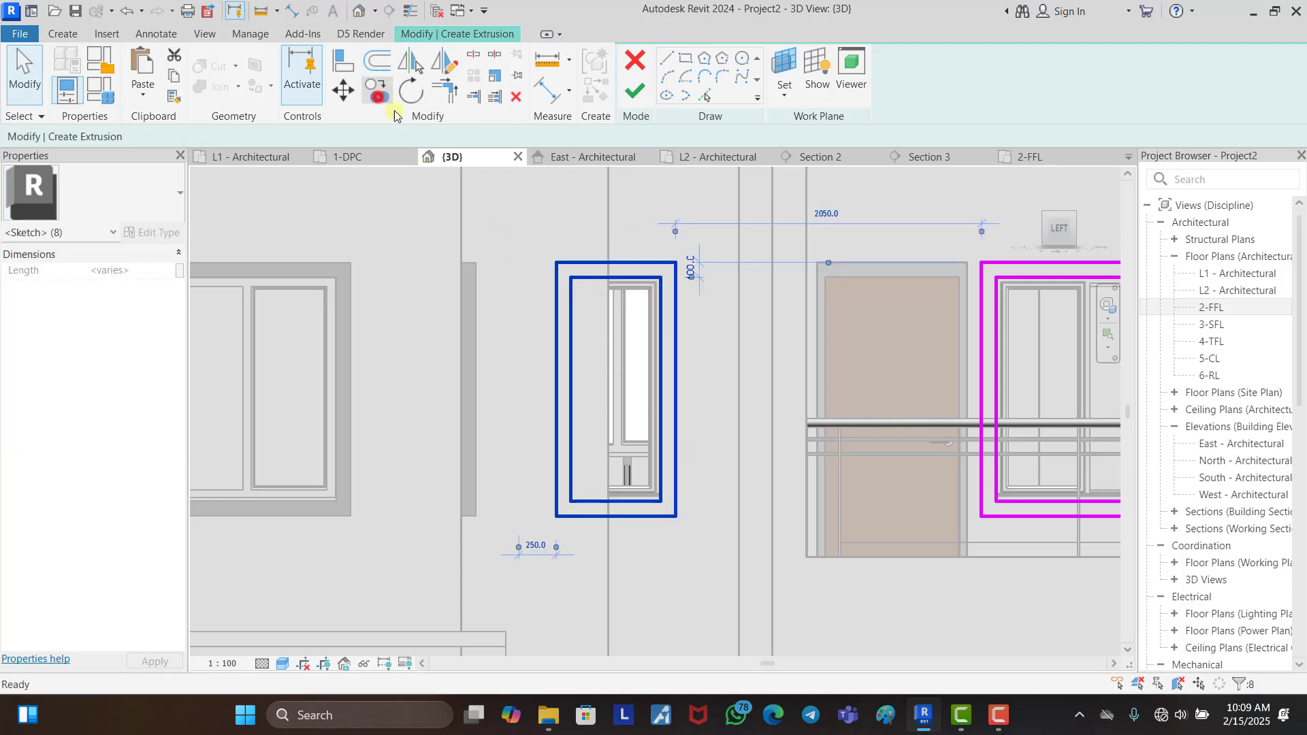
left_click(378, 94)
left_click(663, 283)
scroll(654, 279, "down", 3)
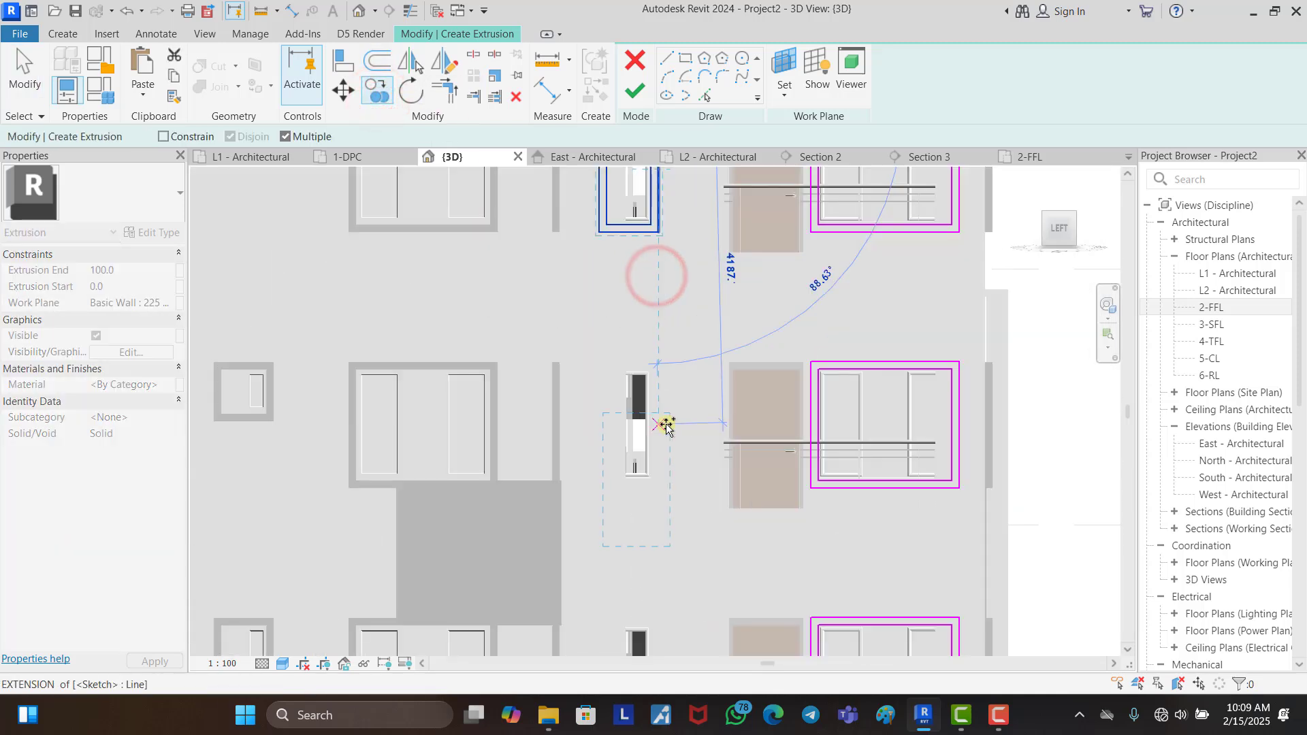
scroll(667, 425, "up", 1)
left_click(656, 364)
Step: Place another copy of the narrow rectangle pair around the stairwell window above the entrance door and finish the extrusion sketch
scroll(638, 275, "down", 3)
scroll(616, 599, "up", 2)
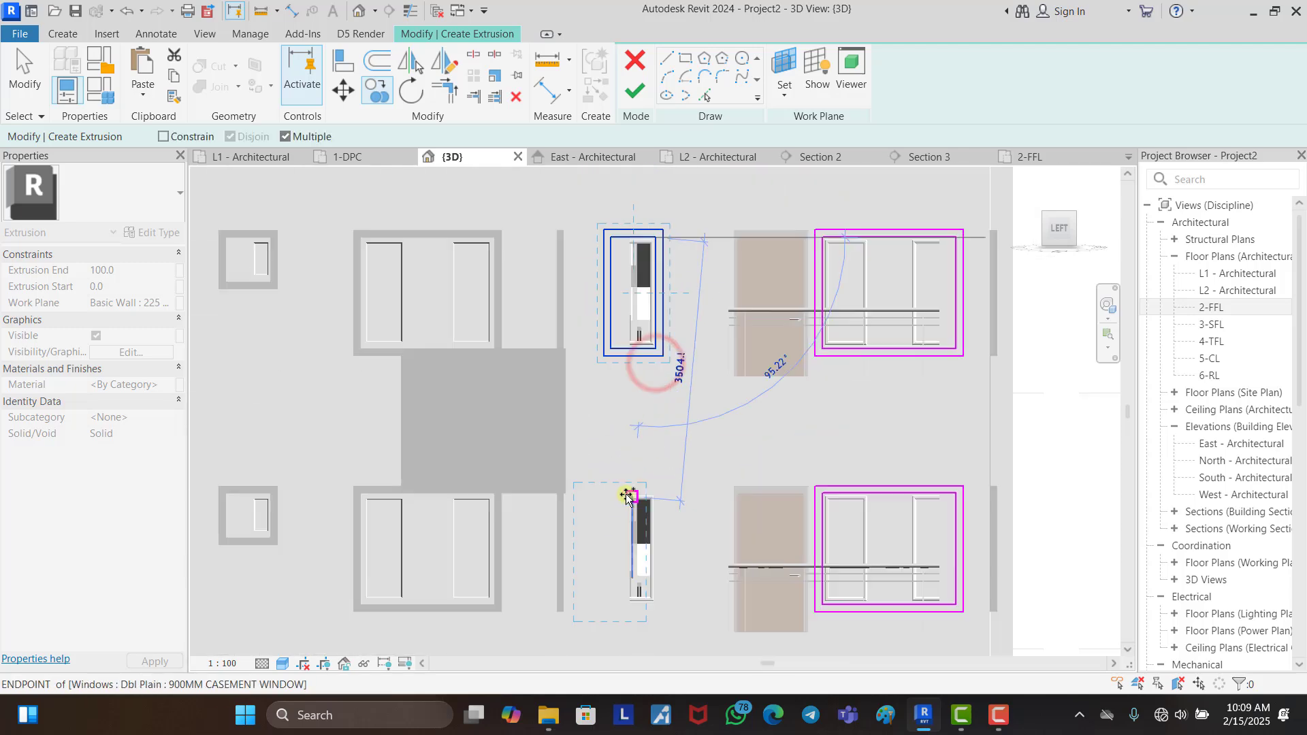
scroll(640, 497, "up", 1)
left_click(660, 496)
scroll(665, 571, "down", 2)
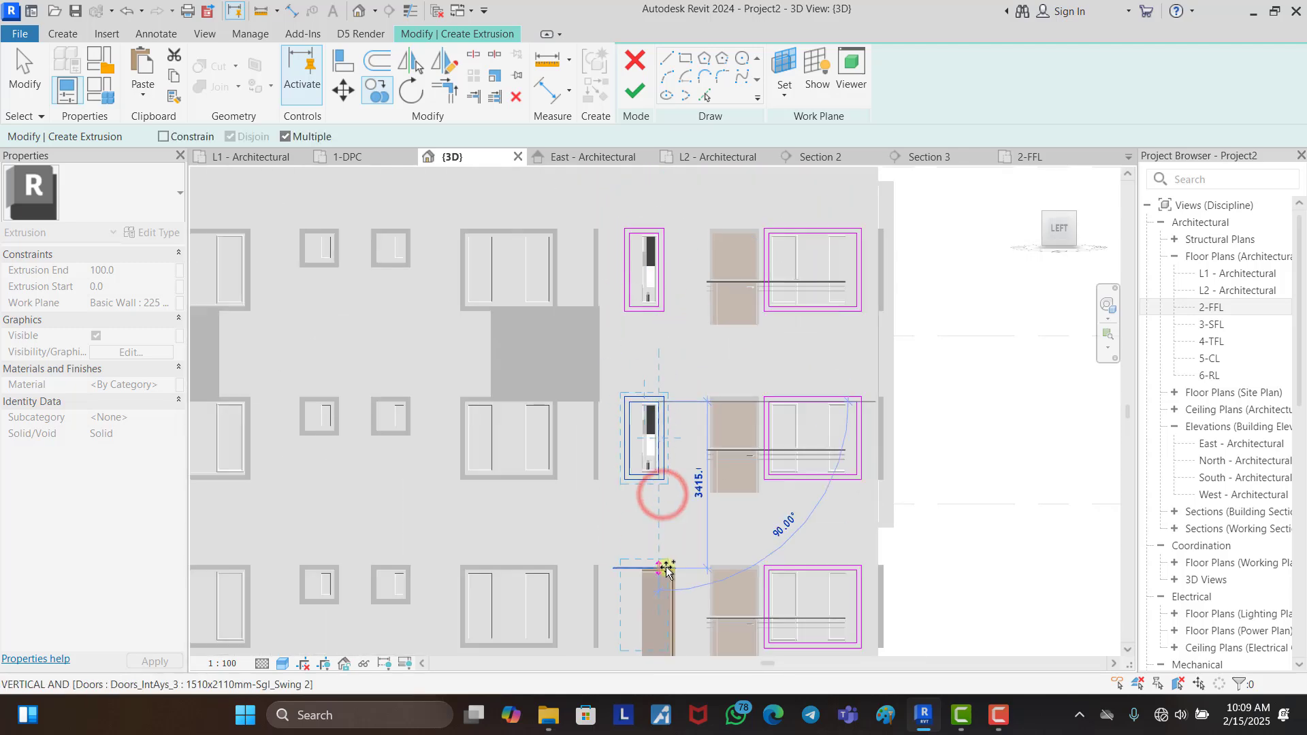
scroll(667, 570, "up", 1)
key("Escape")
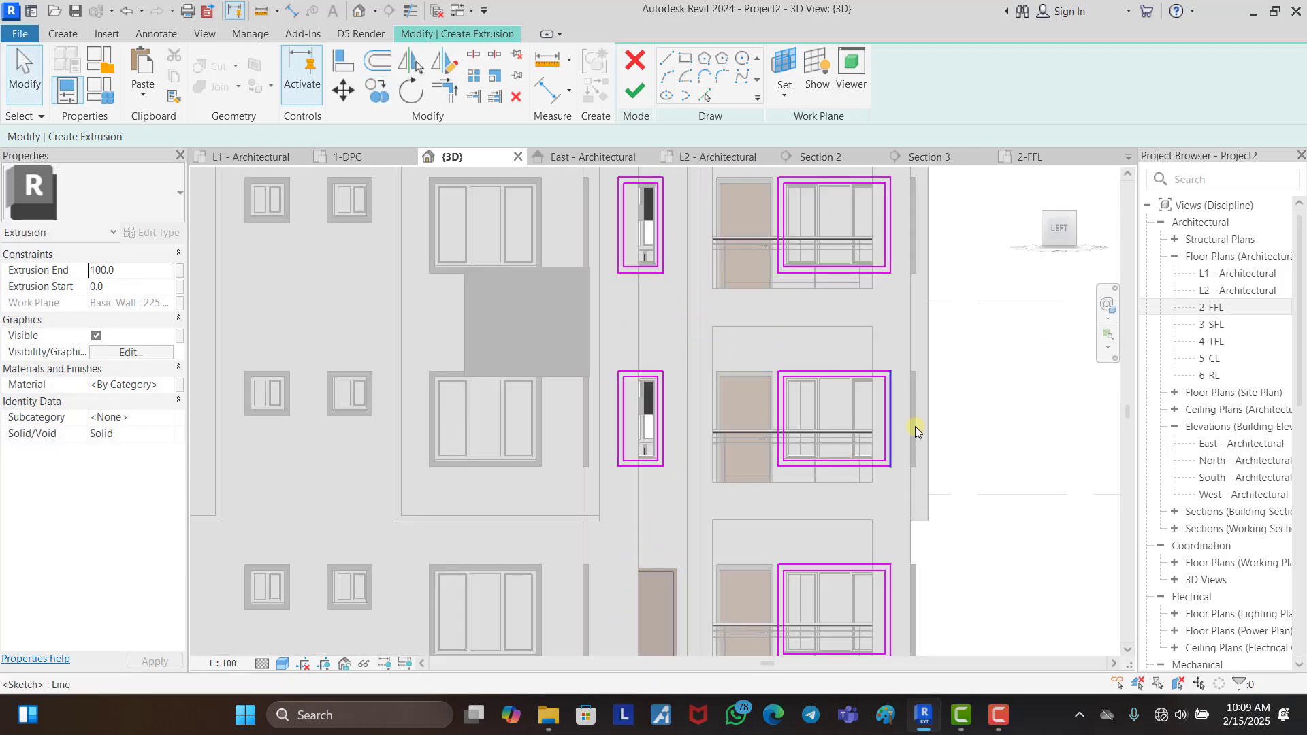
left_click(628, 96)
Step: Select all the window surround extrusions across the building's front view
mouse_move(1014, 403)
middle_mouse_down("shift")
mouse_move(940, 501)
mouse_move(980, 528)
mouse_move(908, 535)
mouse_move(817, 496)
mouse_move(840, 516)
mouse_move(867, 483)
mouse_move(947, 526)
mouse_move(1047, 495)
mouse_move(990, 459)
mouse_move(846, 481)
mouse_move(709, 563)
mouse_move(816, 420)
mouse_move(825, 359)
mouse_move(954, 246)
middle_mouse_up("shift")
scroll(674, 361, "down", 2)
scroll(881, 490, "down", 3)
left_click(1052, 221)
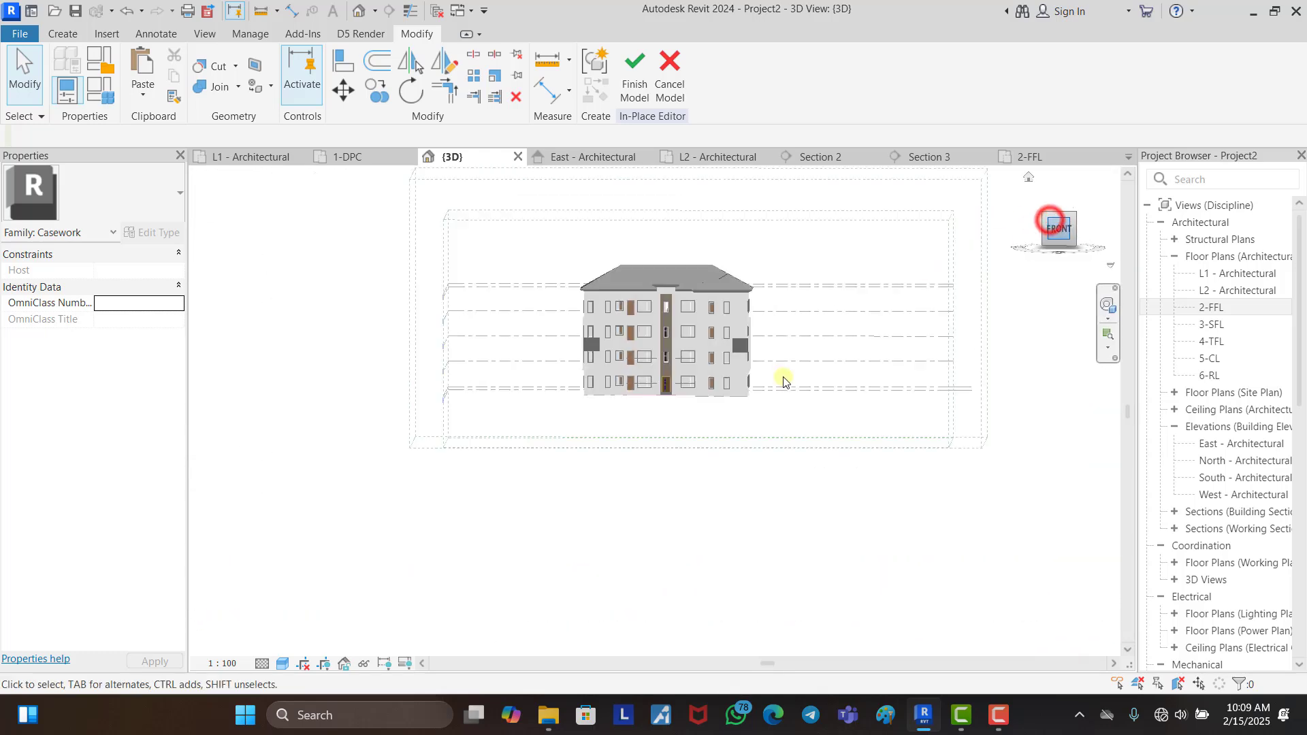
scroll(603, 447, "up", 5)
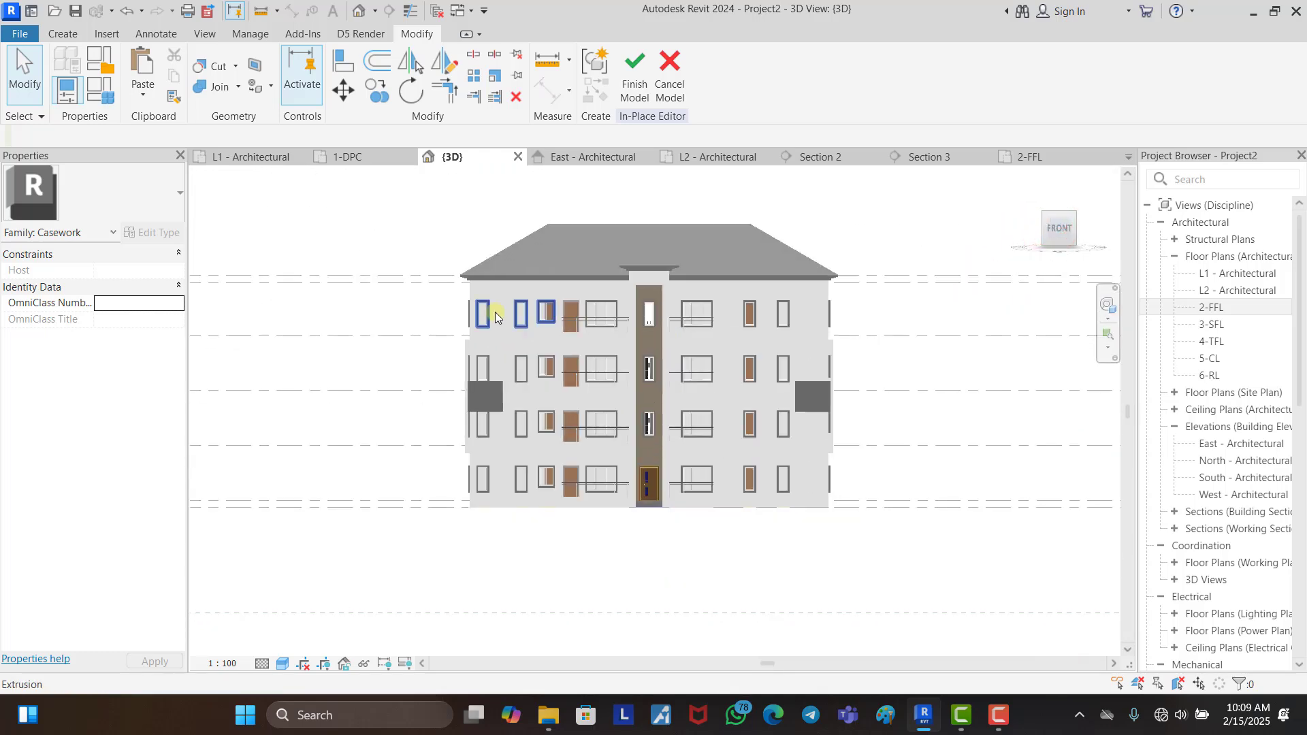
left_click_drag(437, 294, 876, 519)
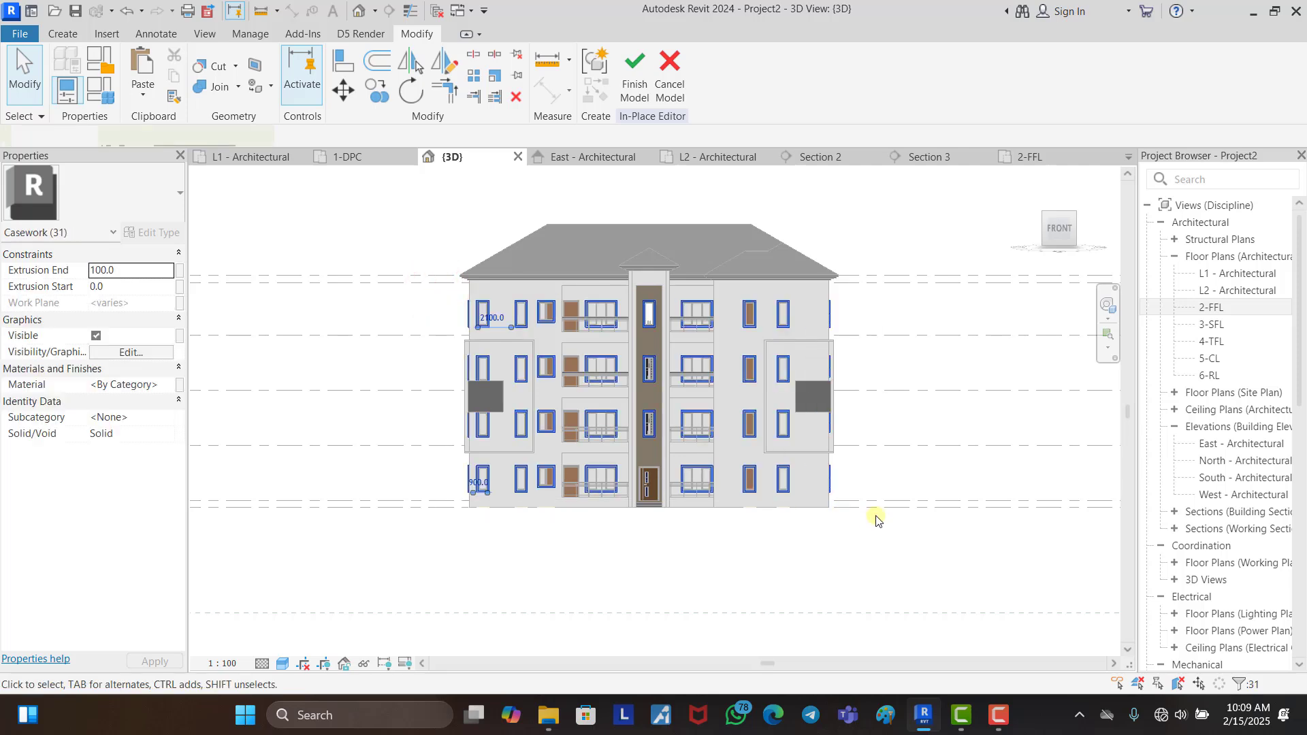
Step: Create a new material named T. WINDOW HOOD for the selected window surrounds
left_click(168, 386)
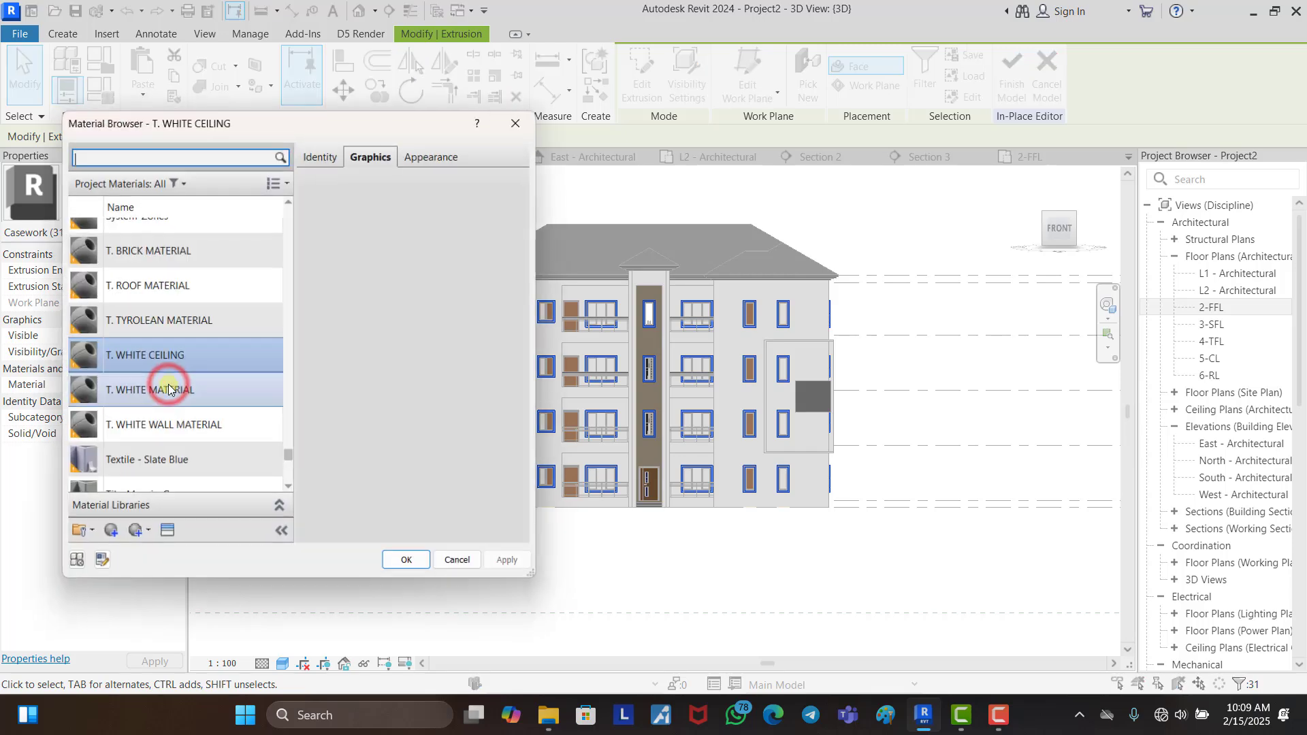
left_click(113, 535)
left_click(144, 558)
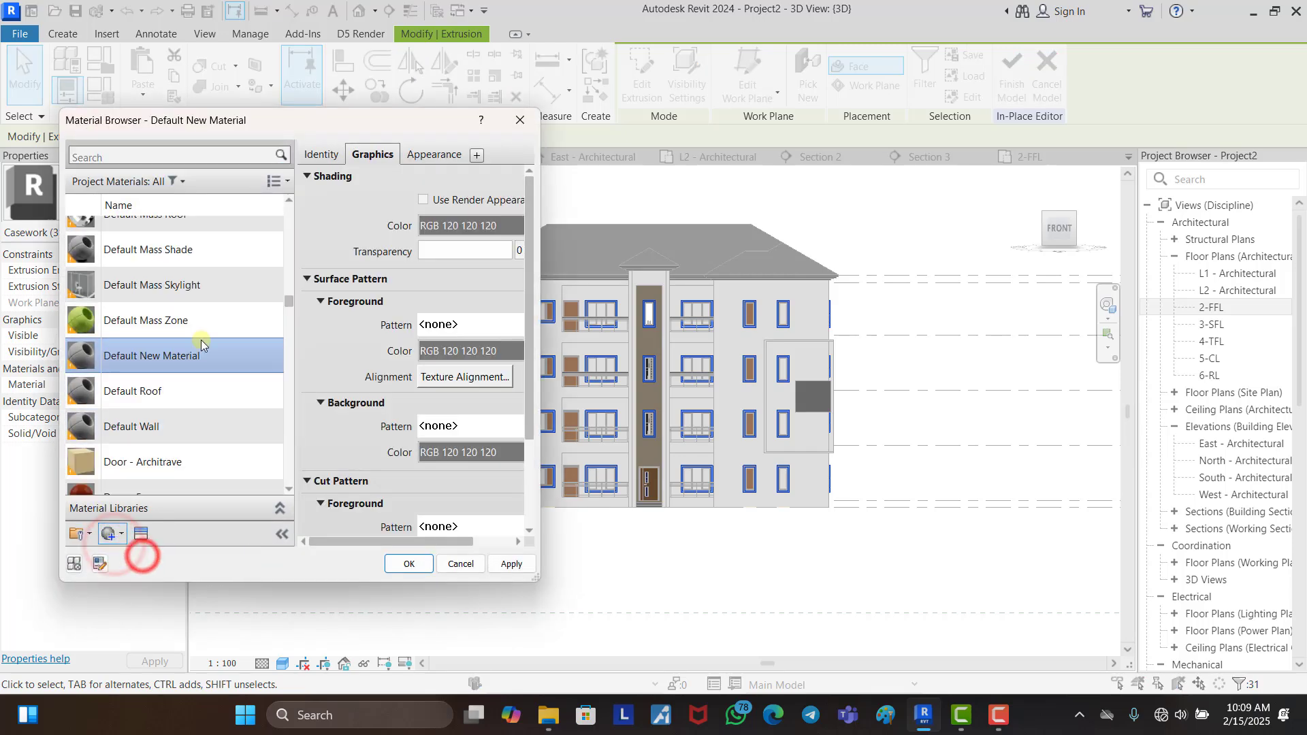
right_click(199, 346)
left_click(243, 408)
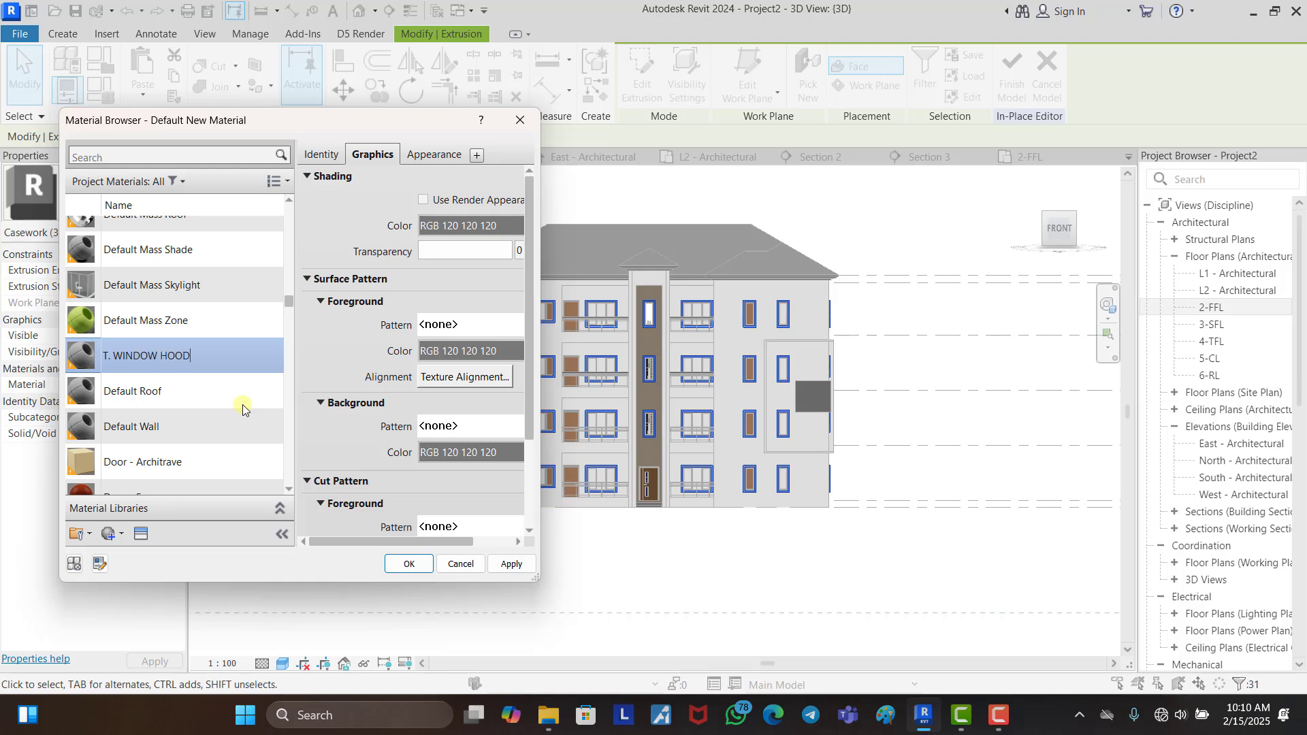
key("Return")
Step: Assign T. WINDOW HOOD with shading colour RGB 255 255 255 to the surrounds and finish the in-place model
left_click(477, 230)
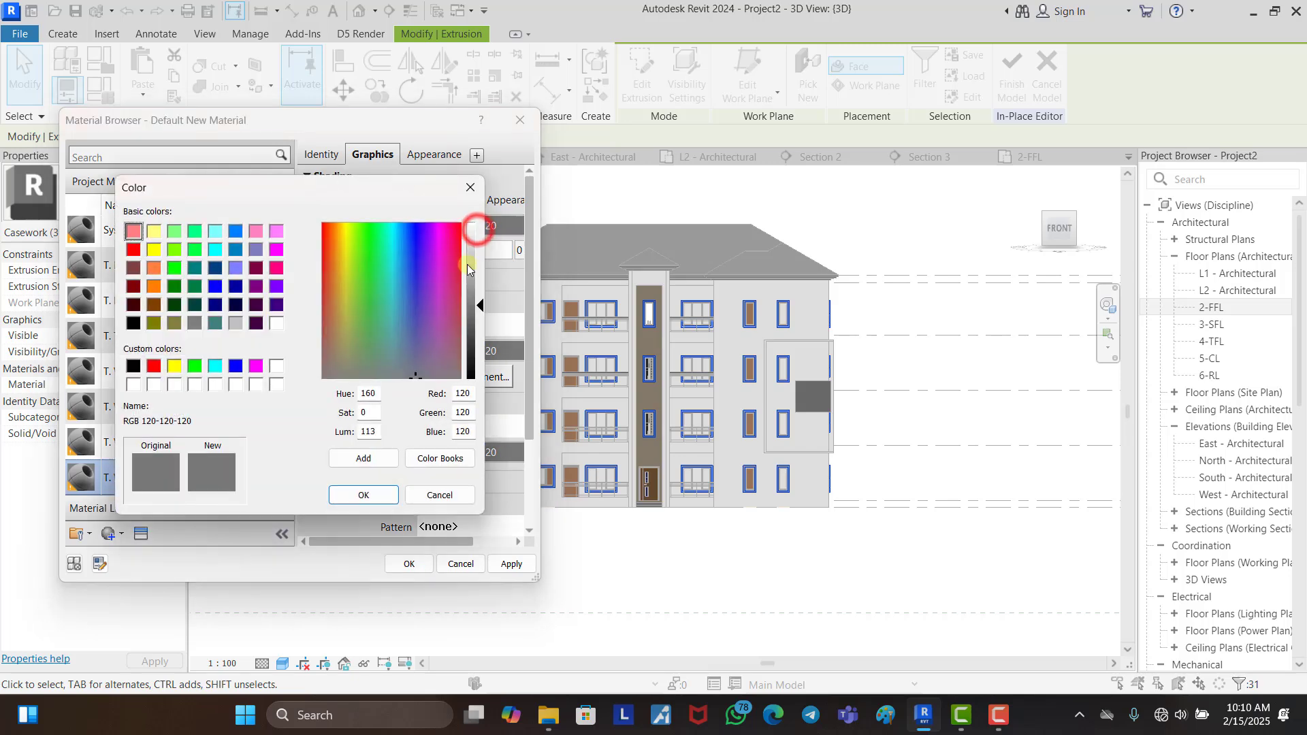
left_click_drag(468, 272, 470, 266)
left_click(387, 494)
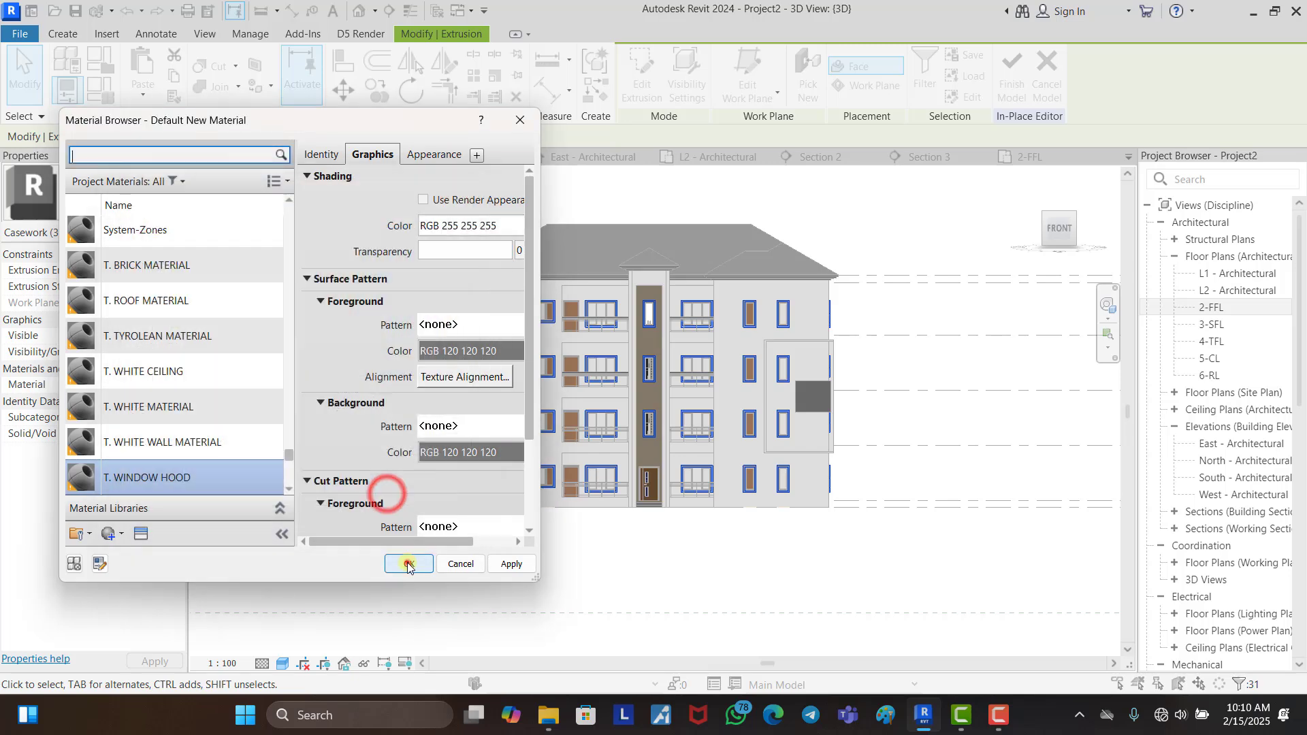
left_click(409, 563)
left_click(478, 563)
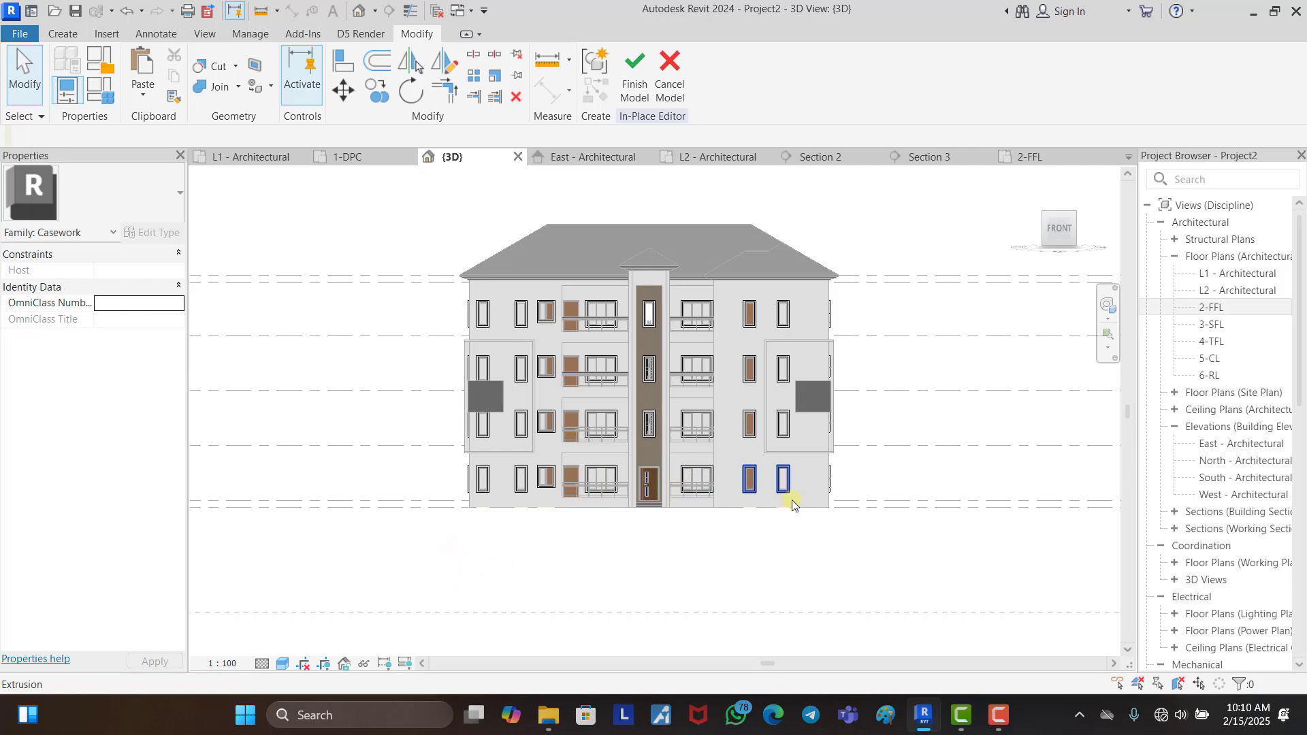
left_click(636, 73)
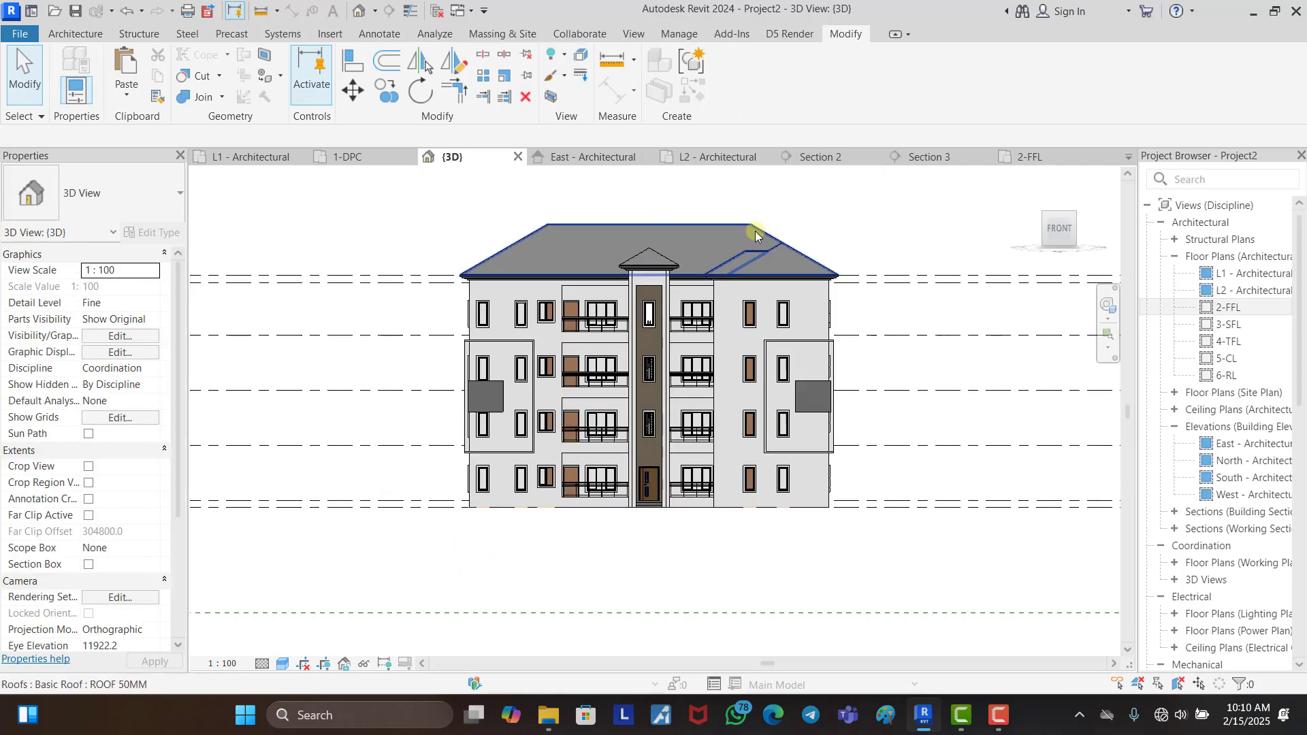
Step: Examine the finished window surrounds on the building's front and side facades in 3D
left_click(838, 219)
middle_click_drag(637, 310, 893, 514, "shift")
middle_click_drag(939, 555, 749, 544, "shift")
middle_click_drag(648, 469, 598, 540, "shift")
scroll(578, 491, "up", 3)
scroll(578, 491, "up", 2)
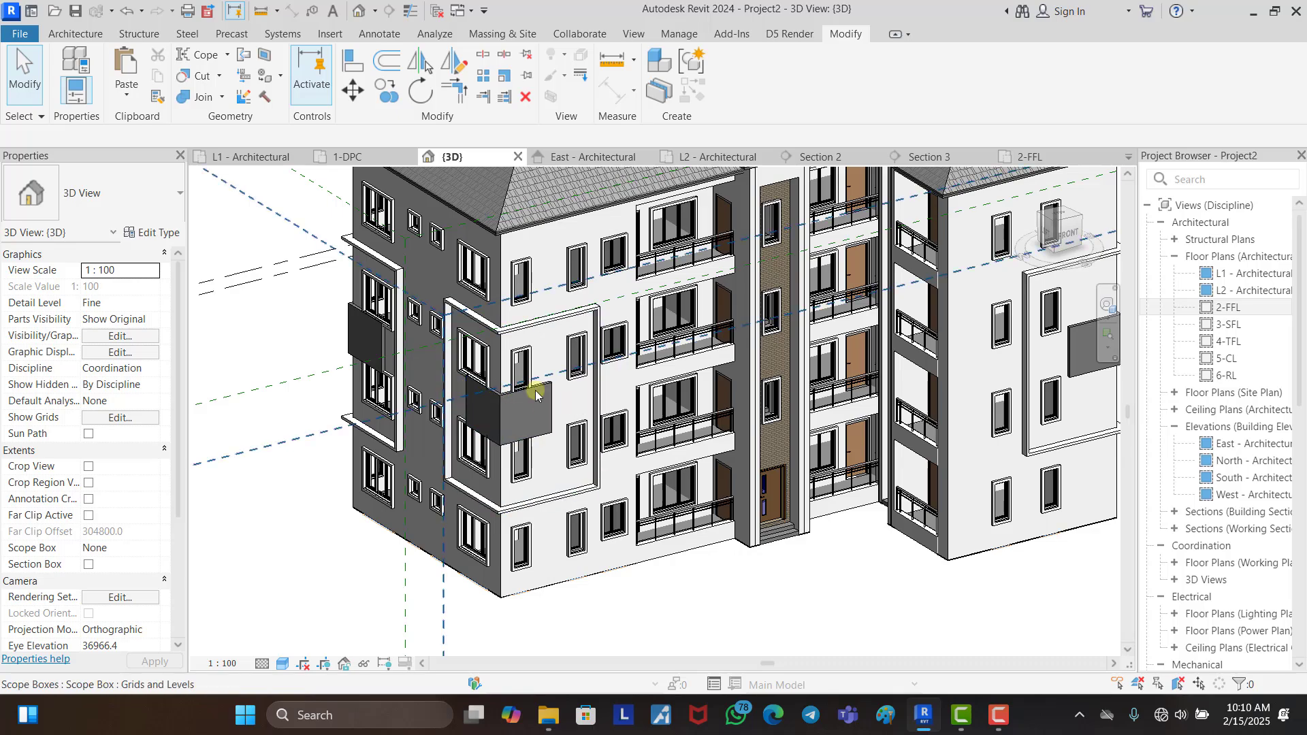
scroll(568, 402, "up", 3)
scroll(566, 403, "down", 3)
middle_click_drag(477, 443, 452, 436, "shift")
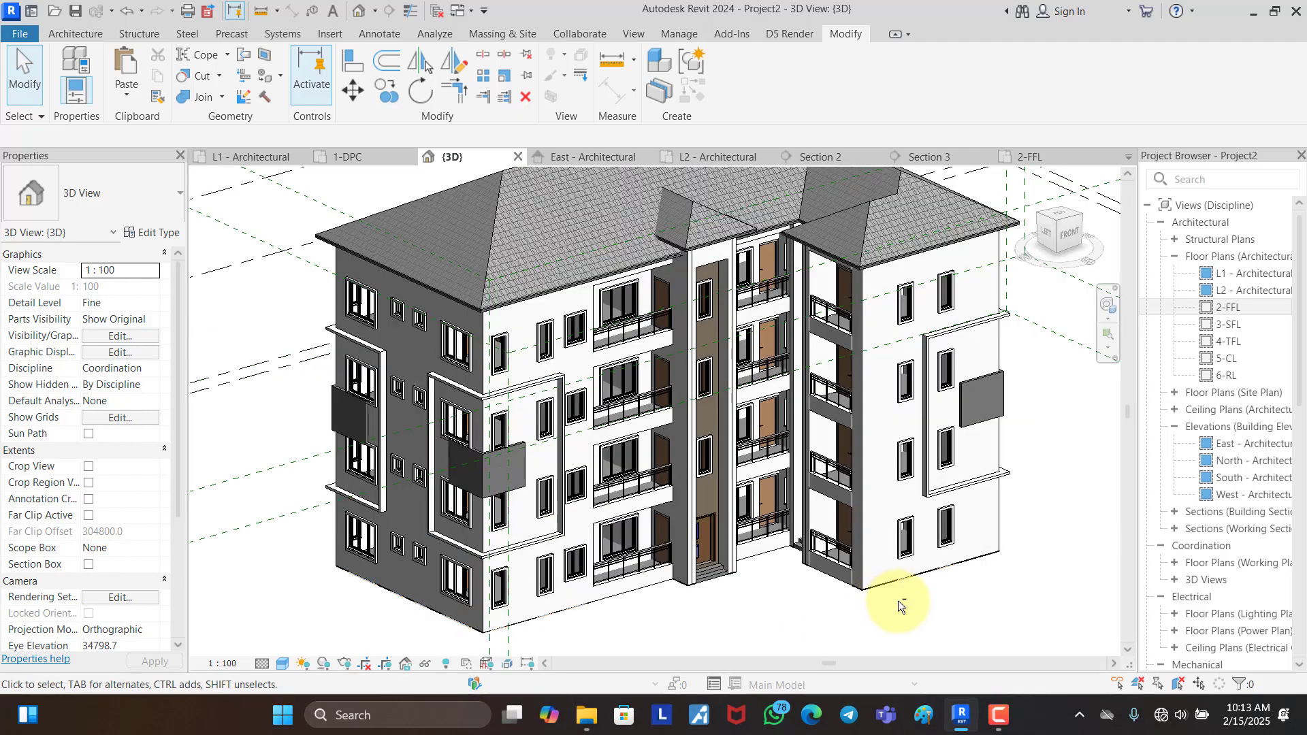
middle_click_drag(897, 600, 672, 545, "shift")
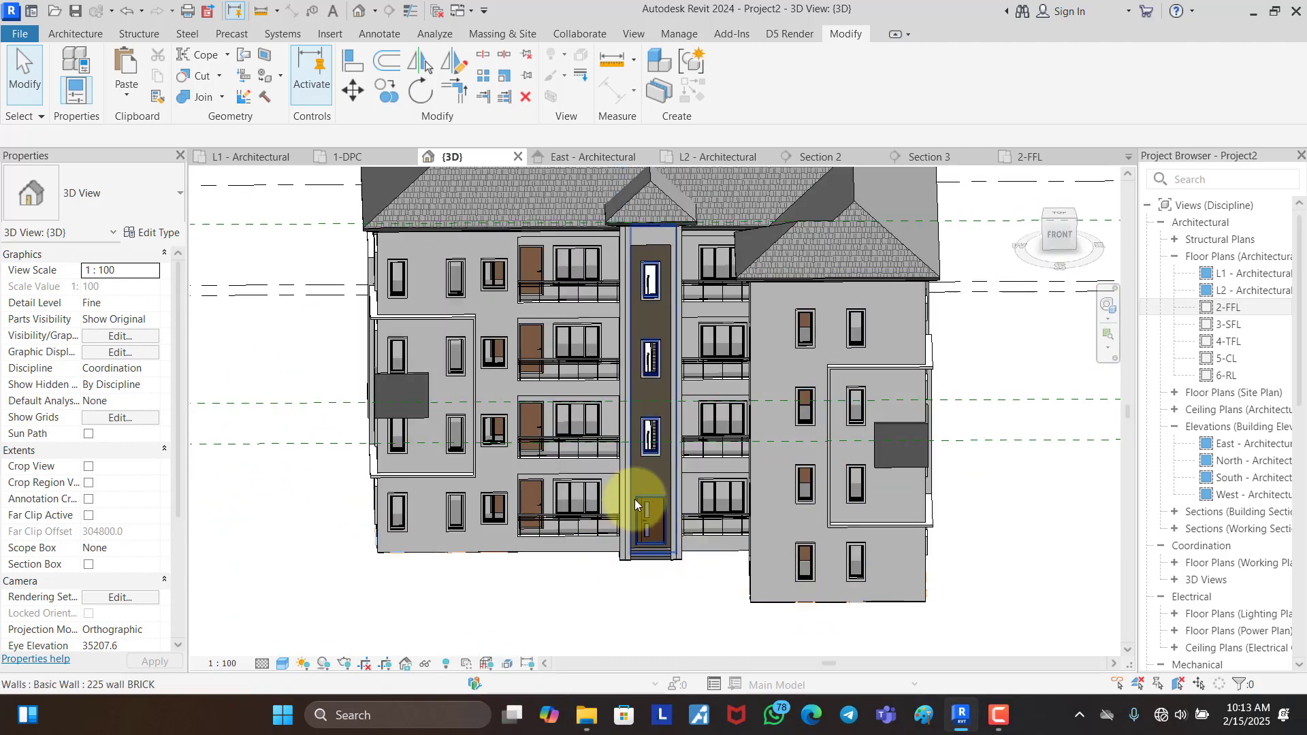
scroll(635, 497, "up", 3)
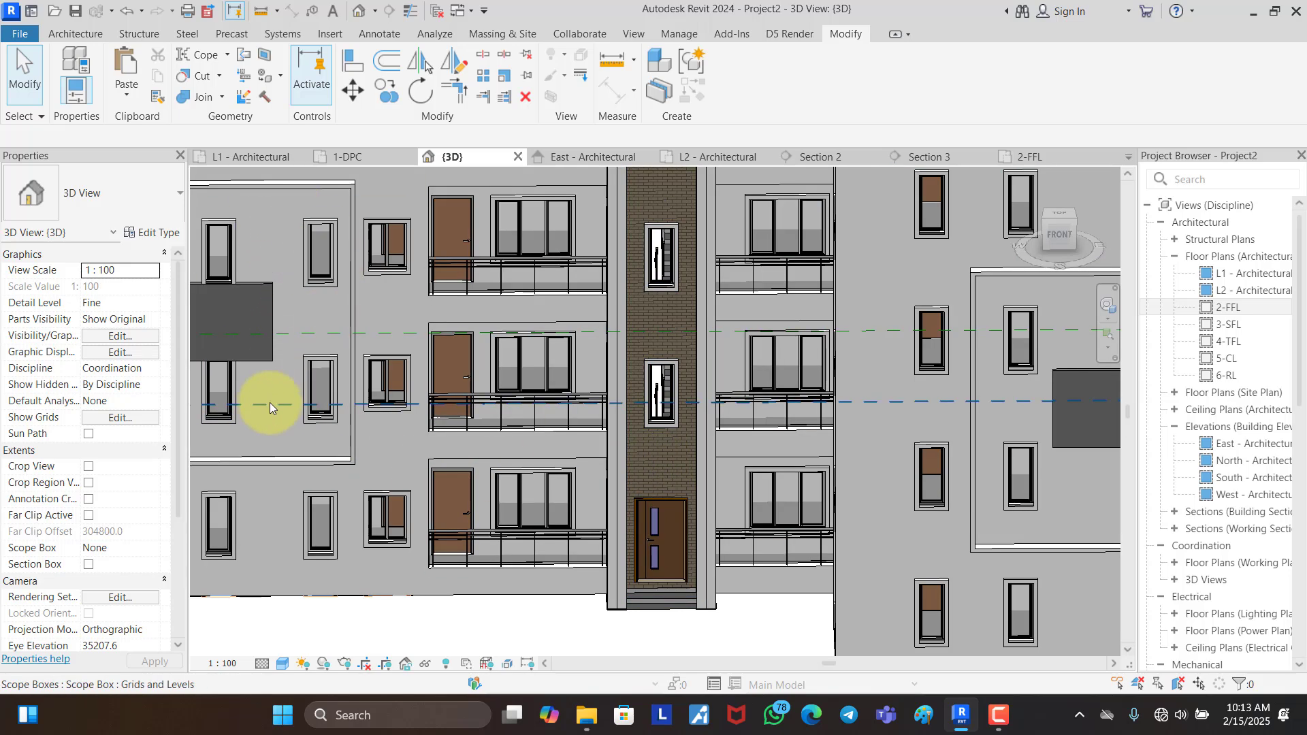
scroll(779, 445, "down", 3)
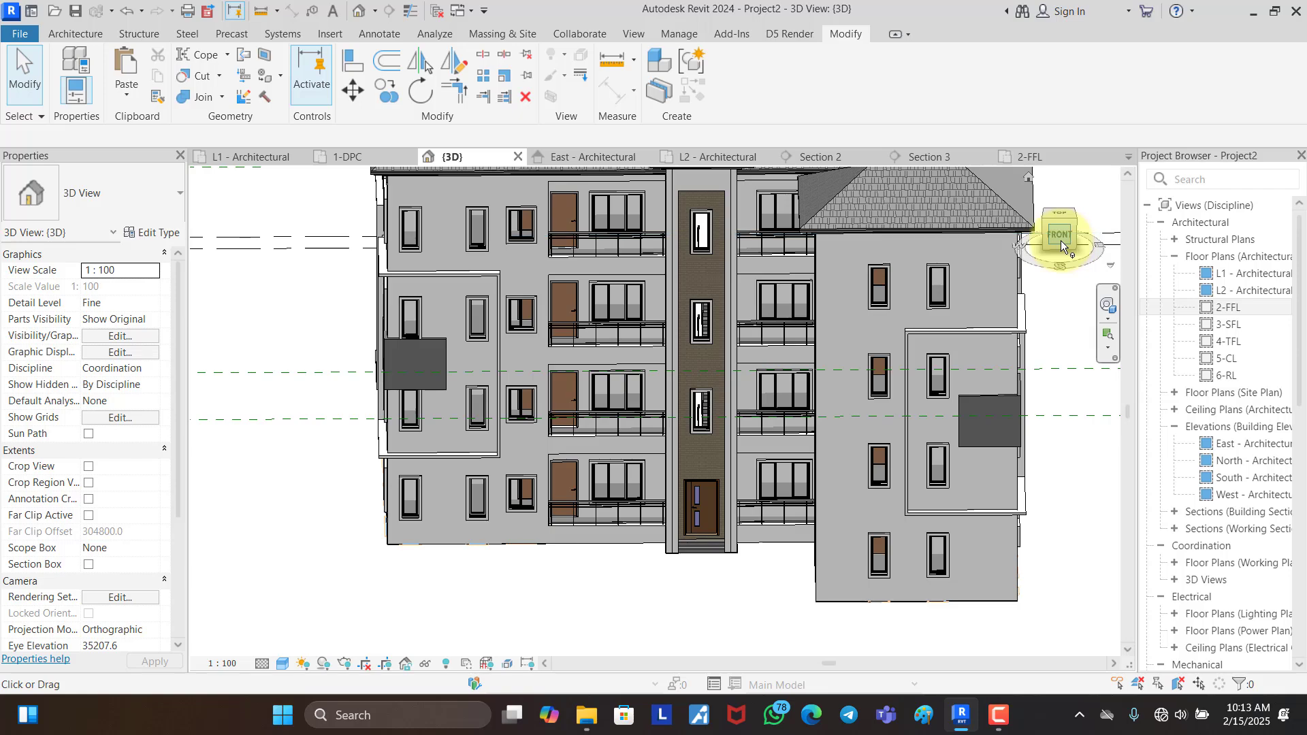
Step: Start splitting the front facade's wall face behind the left-hand projecting frame, using straight boundary lines
left_click(1061, 240)
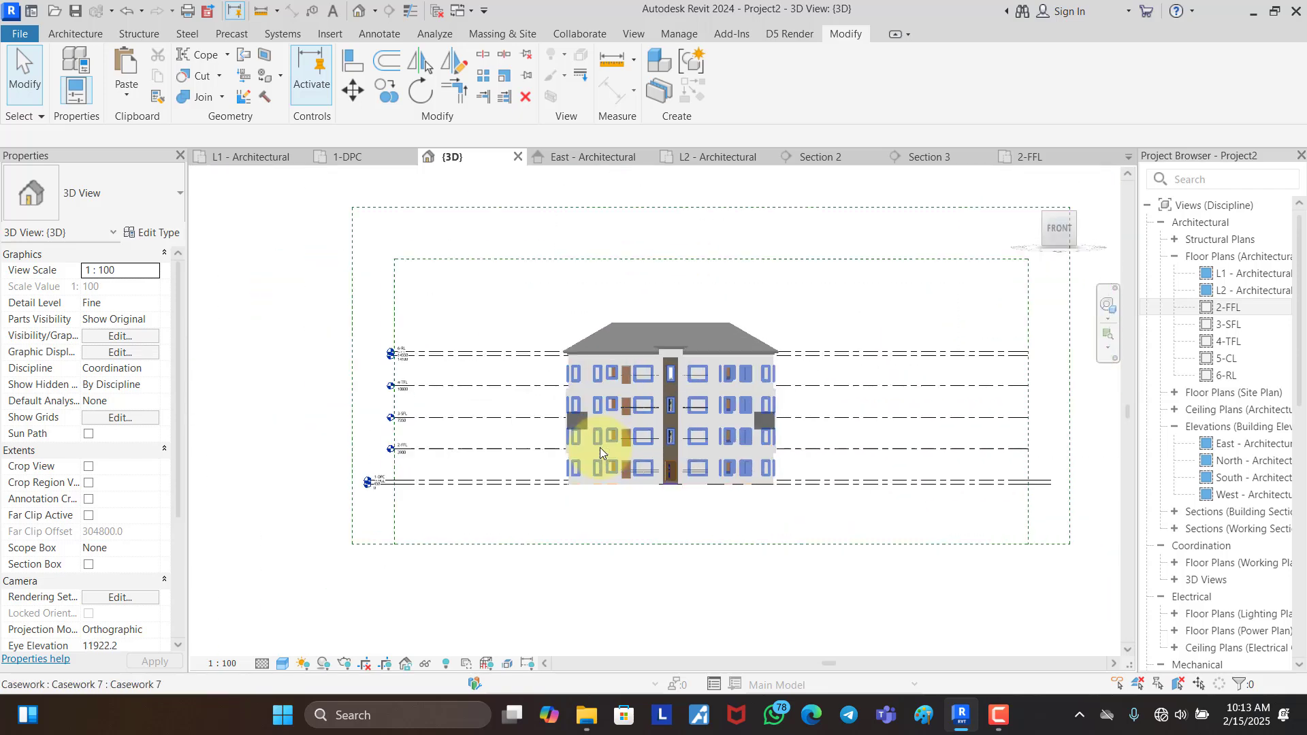
scroll(599, 448, "up", 5)
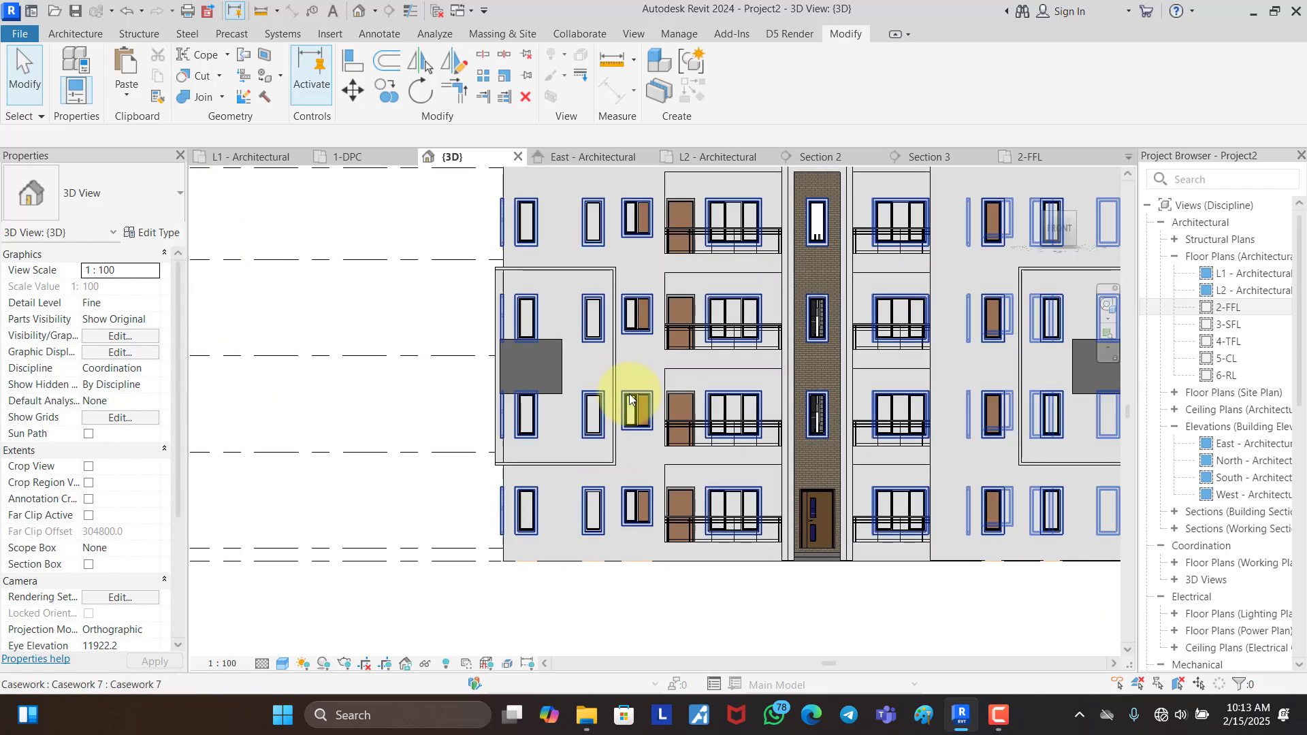
scroll(629, 400, "up", 2)
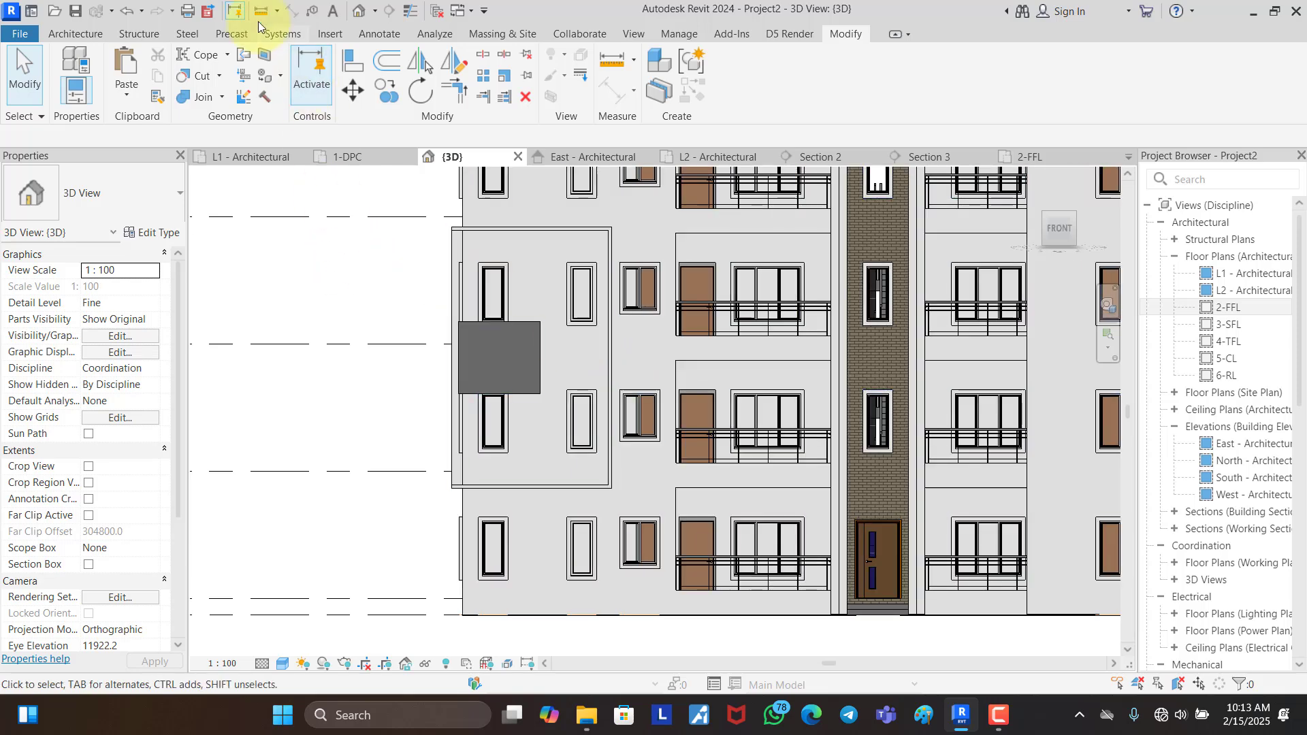
left_click(266, 59)
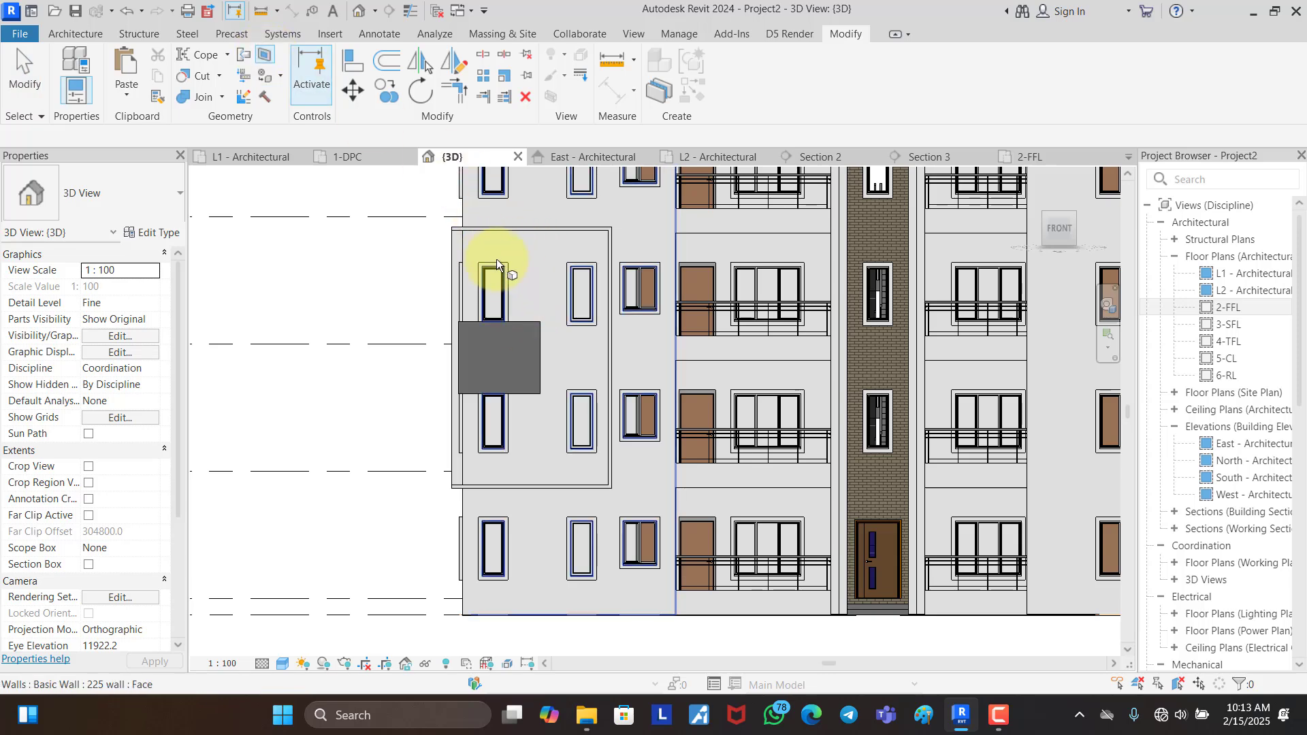
left_click(556, 610)
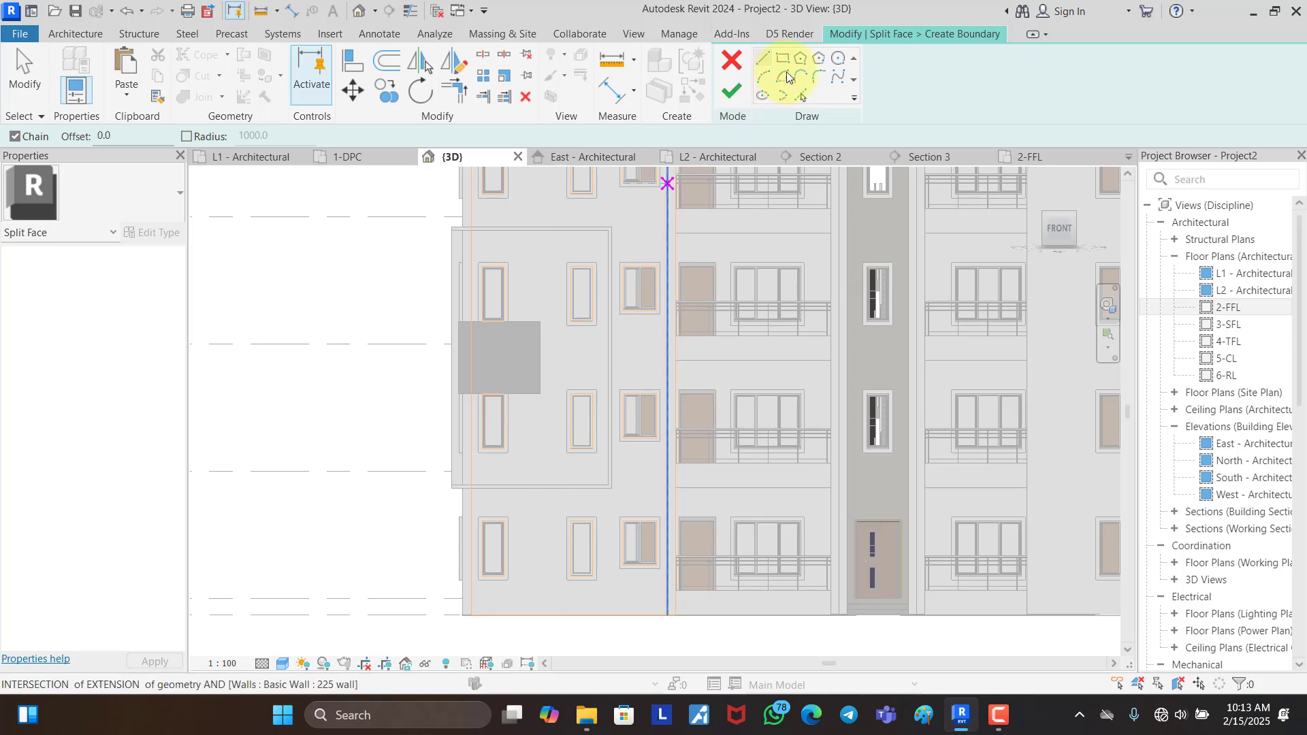
left_click(761, 61)
scroll(476, 239, "up", 3)
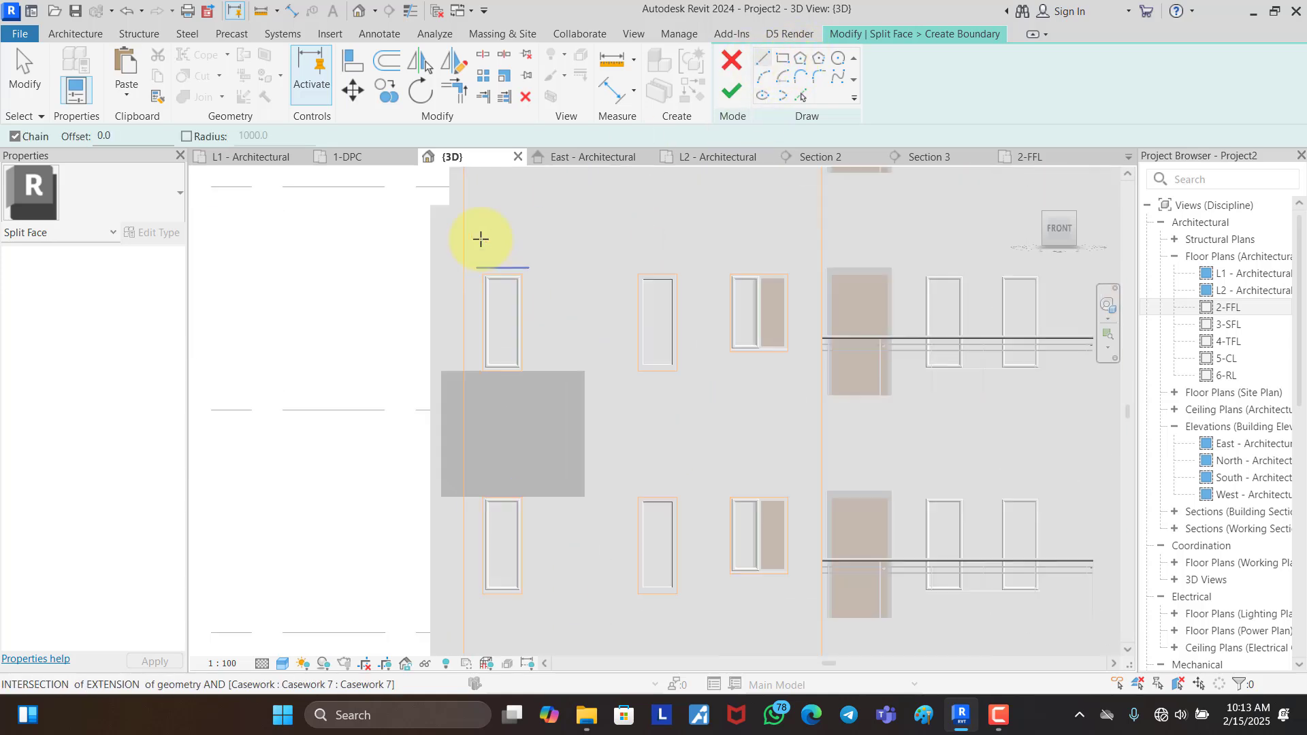
left_click(455, 210)
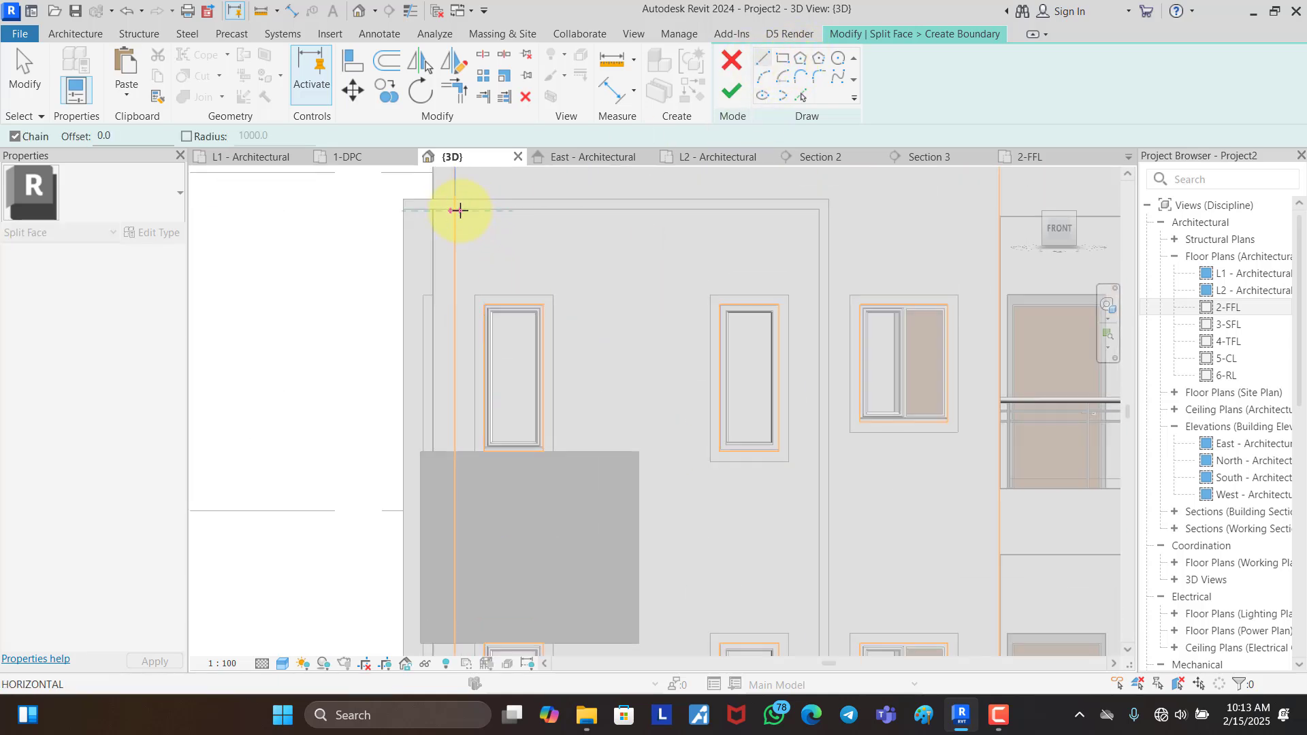
left_click(817, 209)
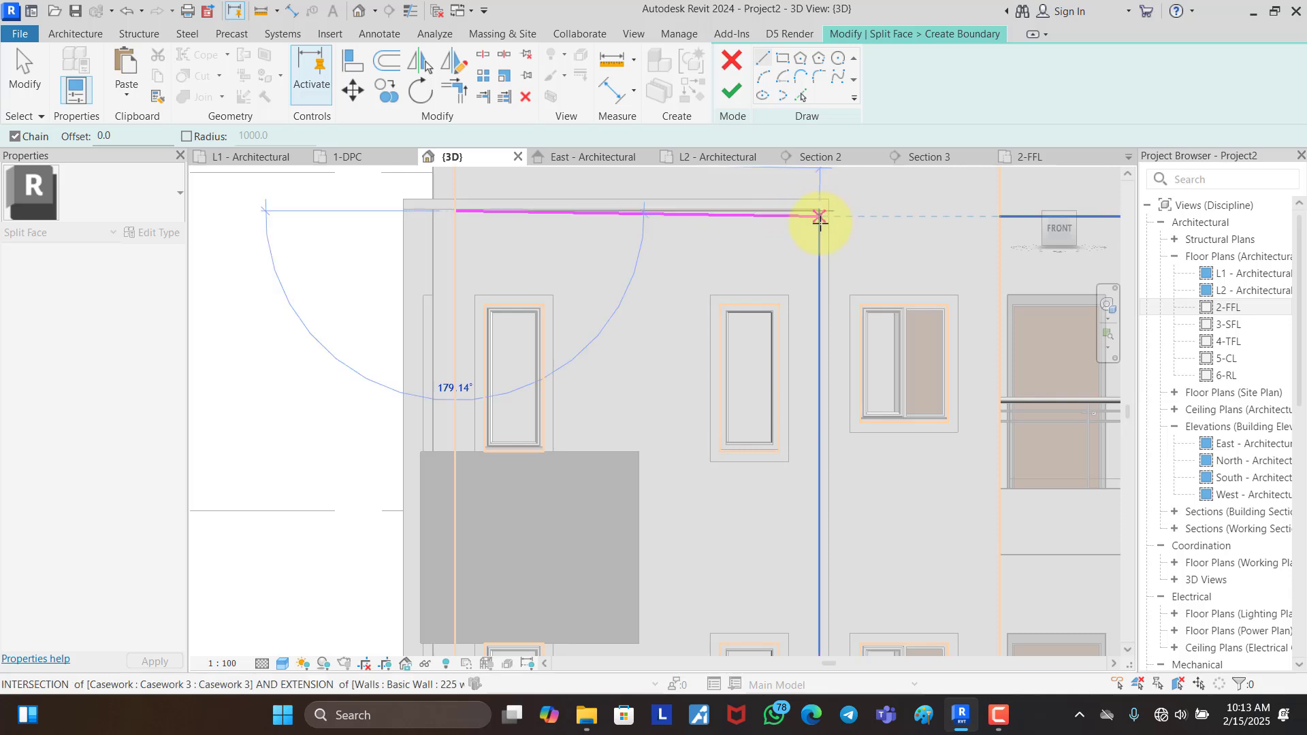
key("Escape")
Step: Draw a horizontal split line along the frame's top inner edge, from the wall's outer corner to the frame's inner corner
scroll(458, 214, "up", 5)
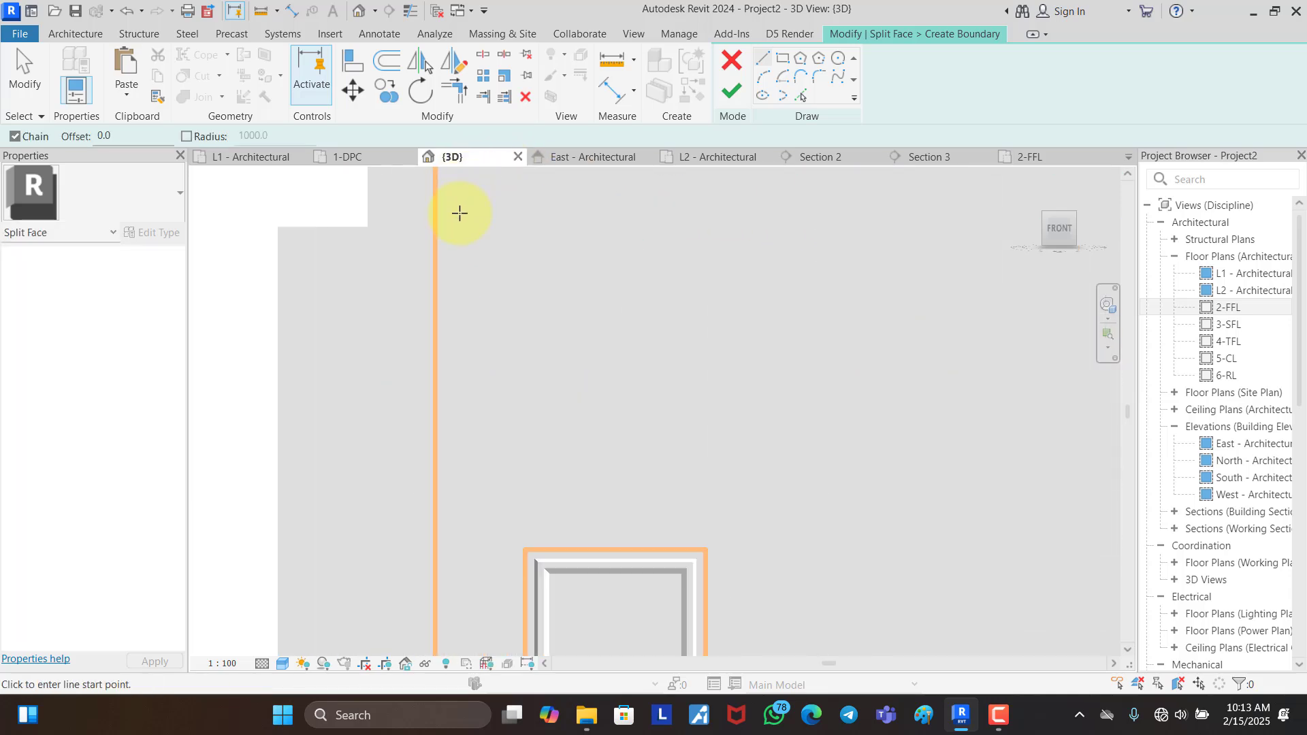
left_click(429, 270)
scroll(408, 269, "down", 5)
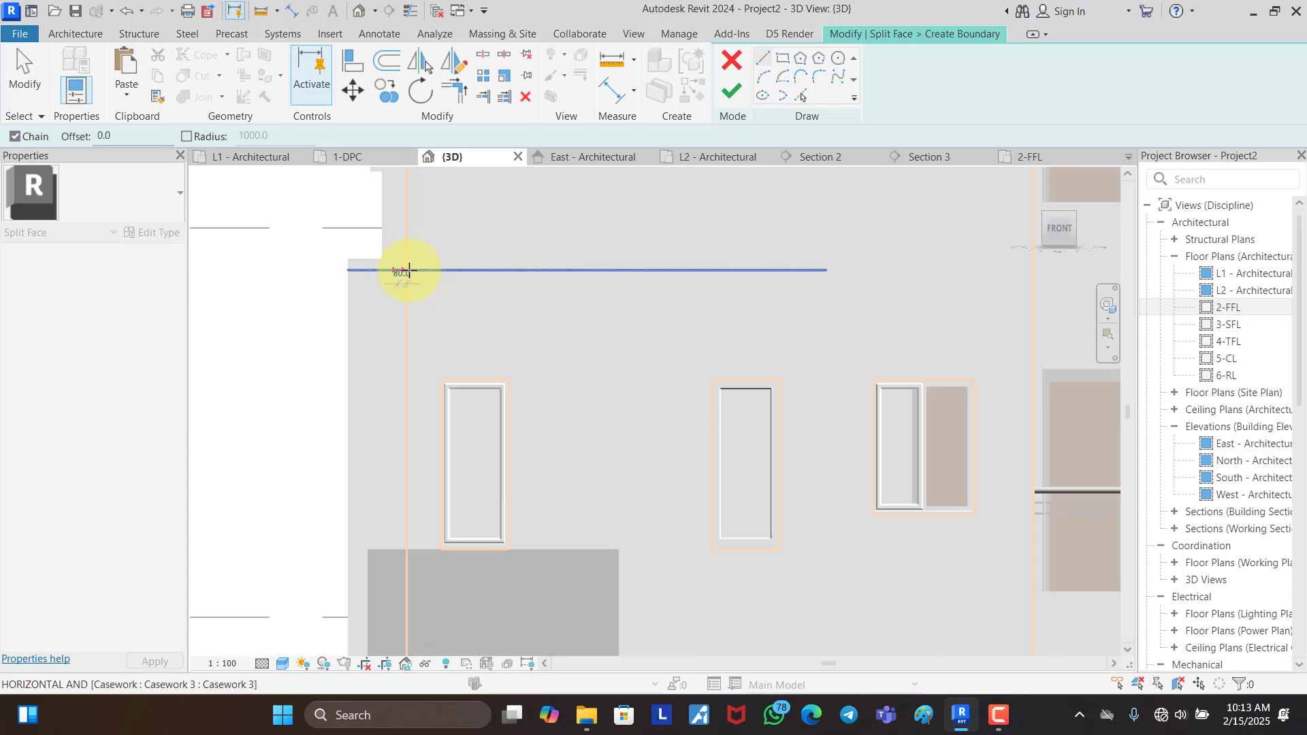
scroll(811, 268, "up", 3)
left_click(827, 272)
key("Escape")
scroll(812, 259, "down", 5)
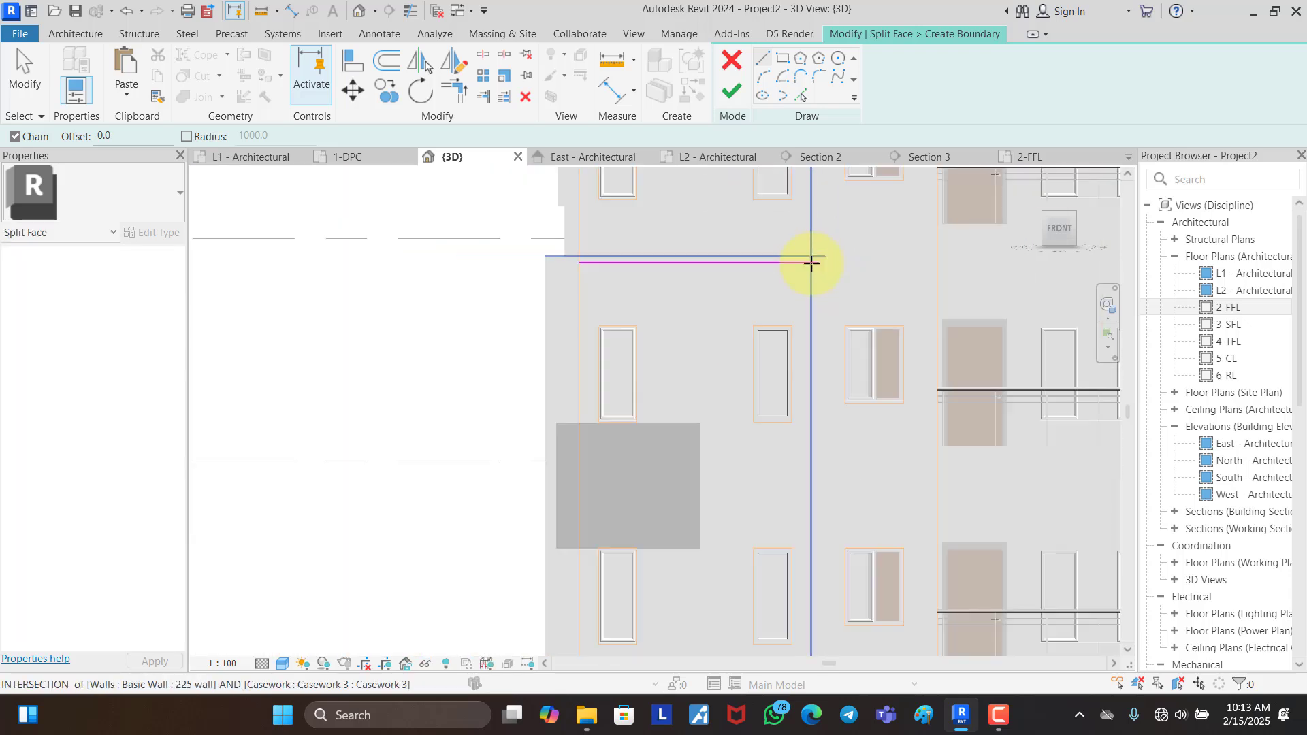
Step: Continue the split boundary down the frame's inner side and along its bottom inner edge to the wall corner, and finish the split
left_click(821, 265)
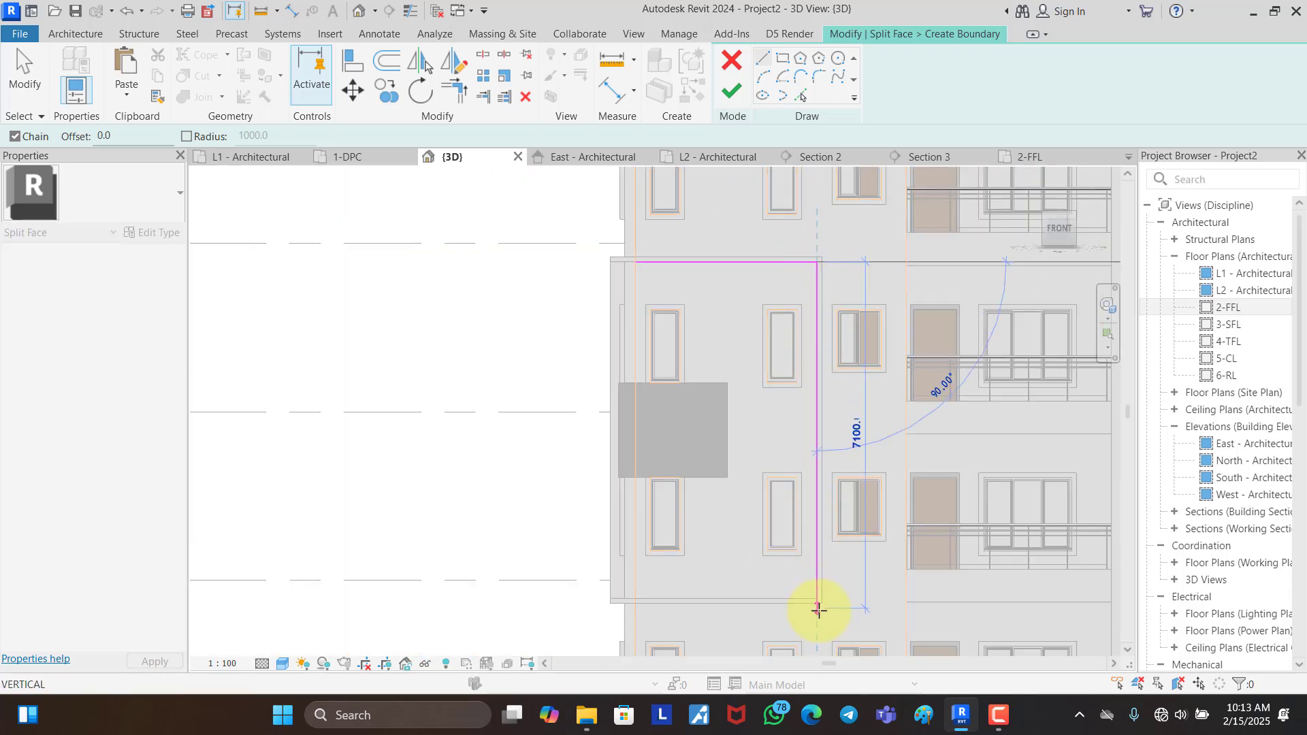
scroll(817, 593, "up", 3)
left_click(814, 587)
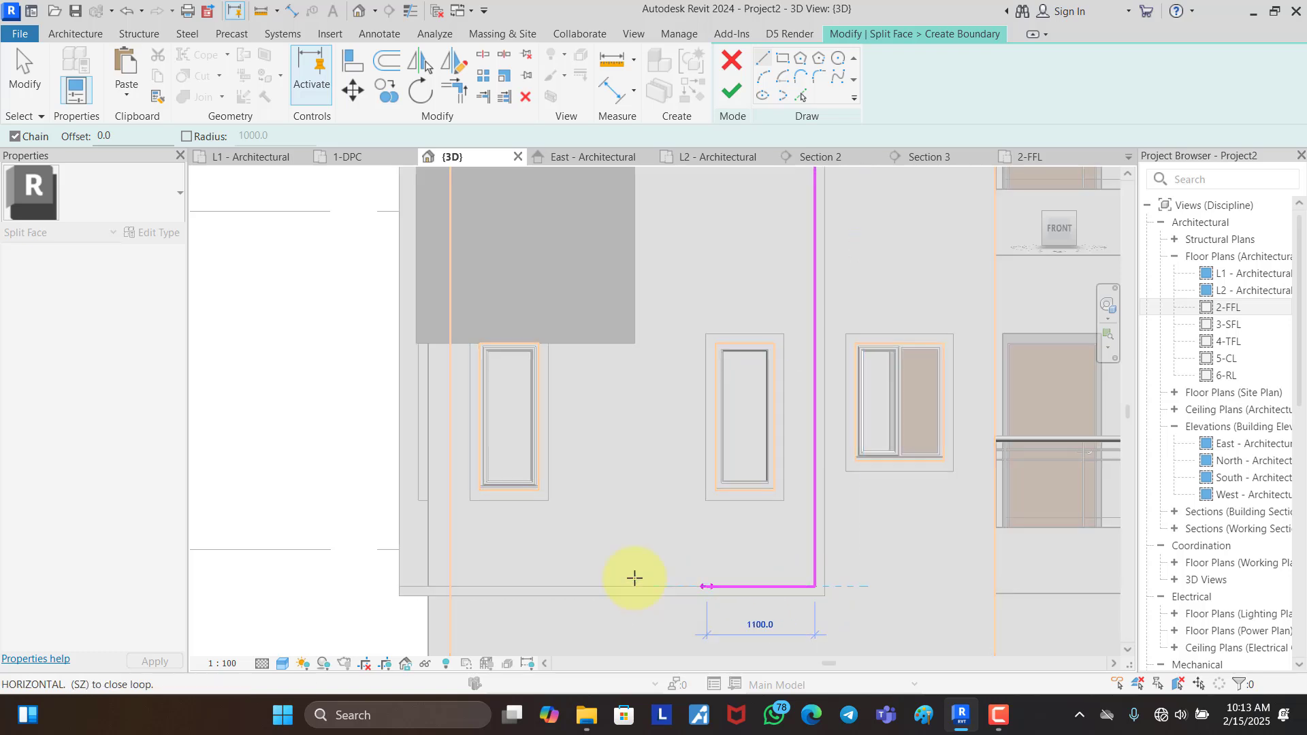
scroll(451, 587, "up", 3)
scroll(449, 589, "down", 2)
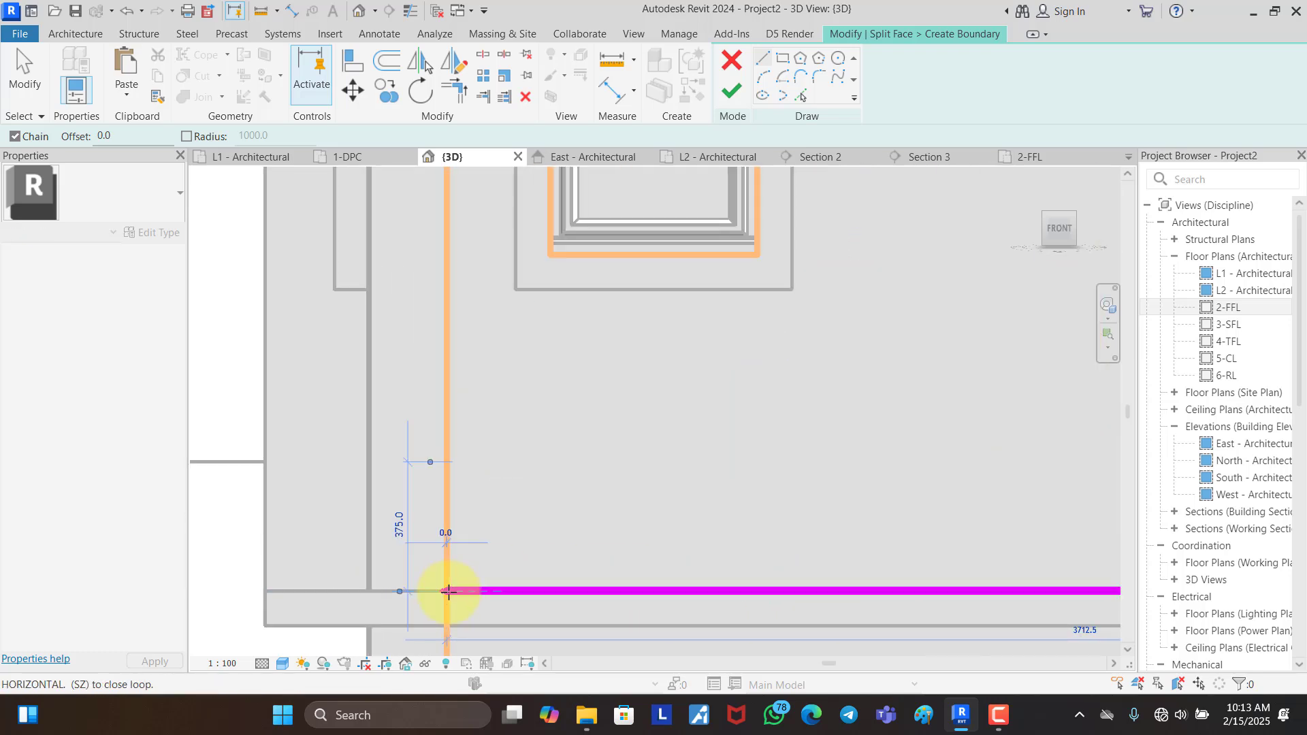
left_click(447, 589)
scroll(592, 534, "down", 5)
key("Escape")
scroll(563, 311, "down", 3)
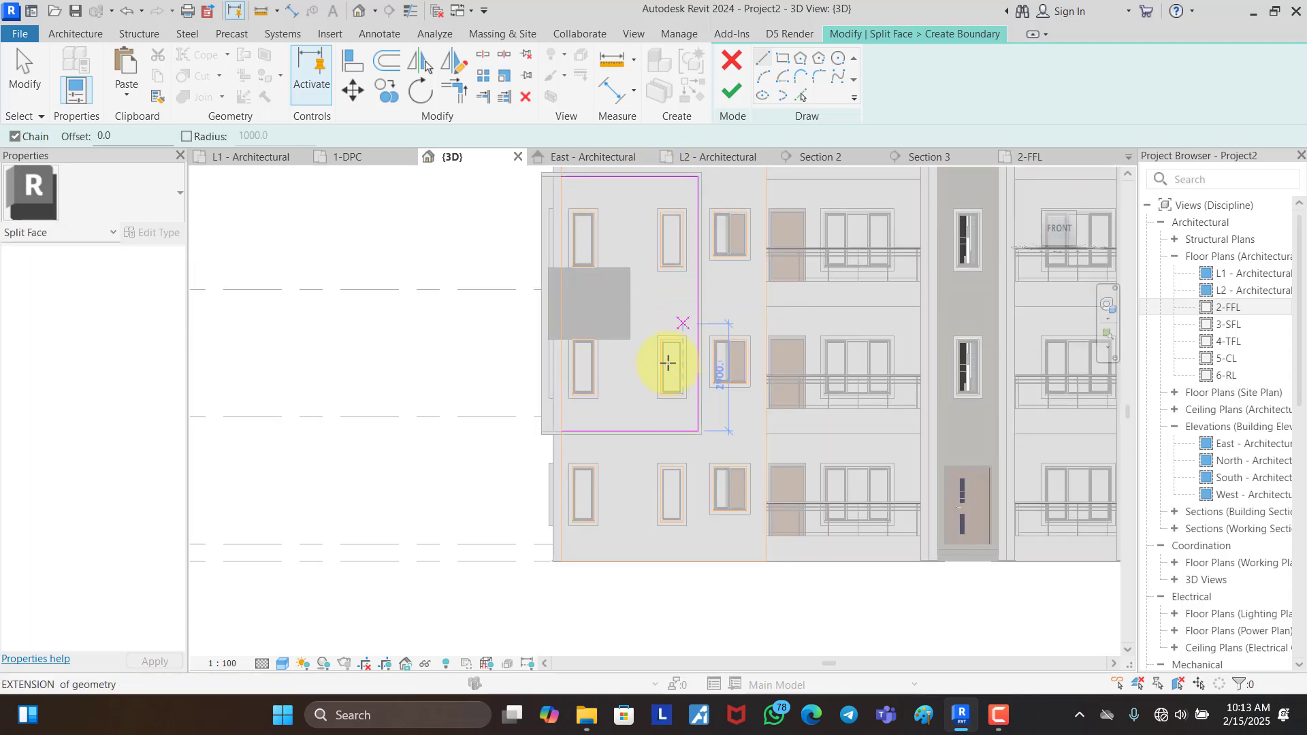
left_click(733, 93)
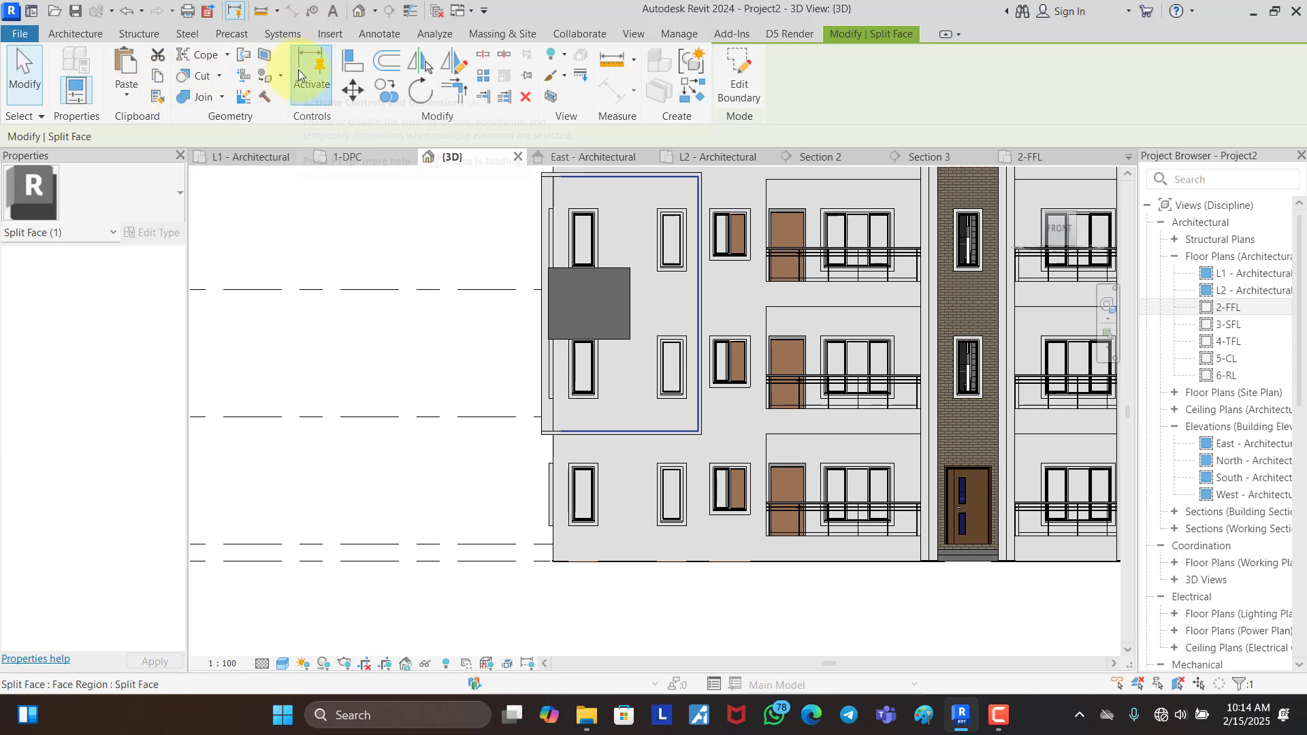
Step: Paint the split wall region inside the front facade's frame with T. BRICK MATERIAL
left_click(263, 79)
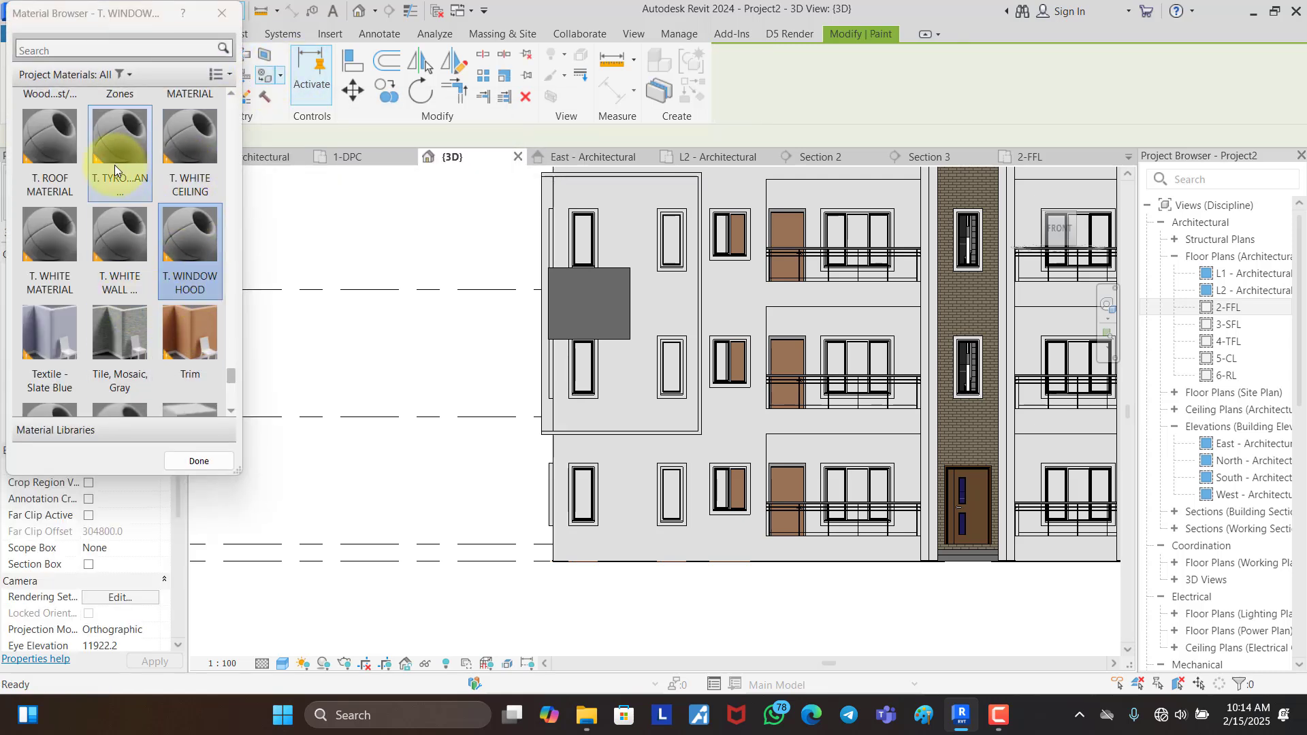
scroll(129, 252, "up", 3)
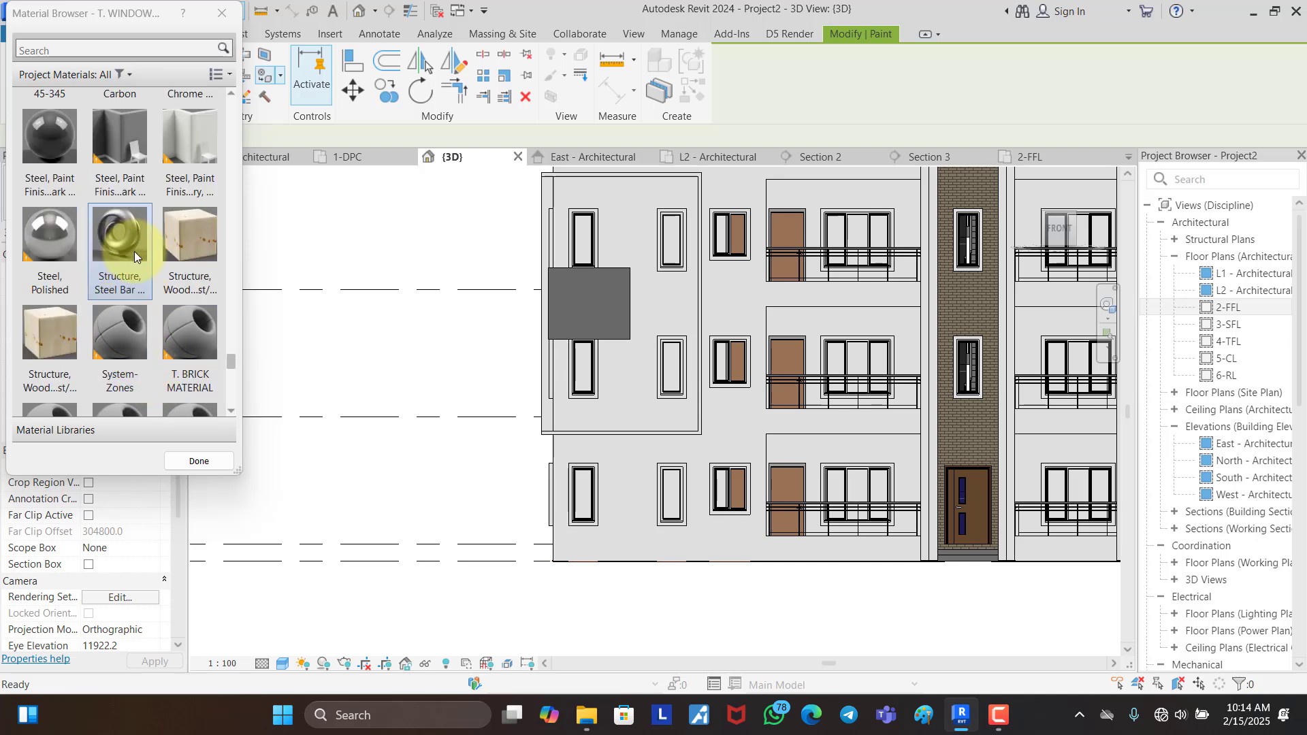
left_click(190, 358)
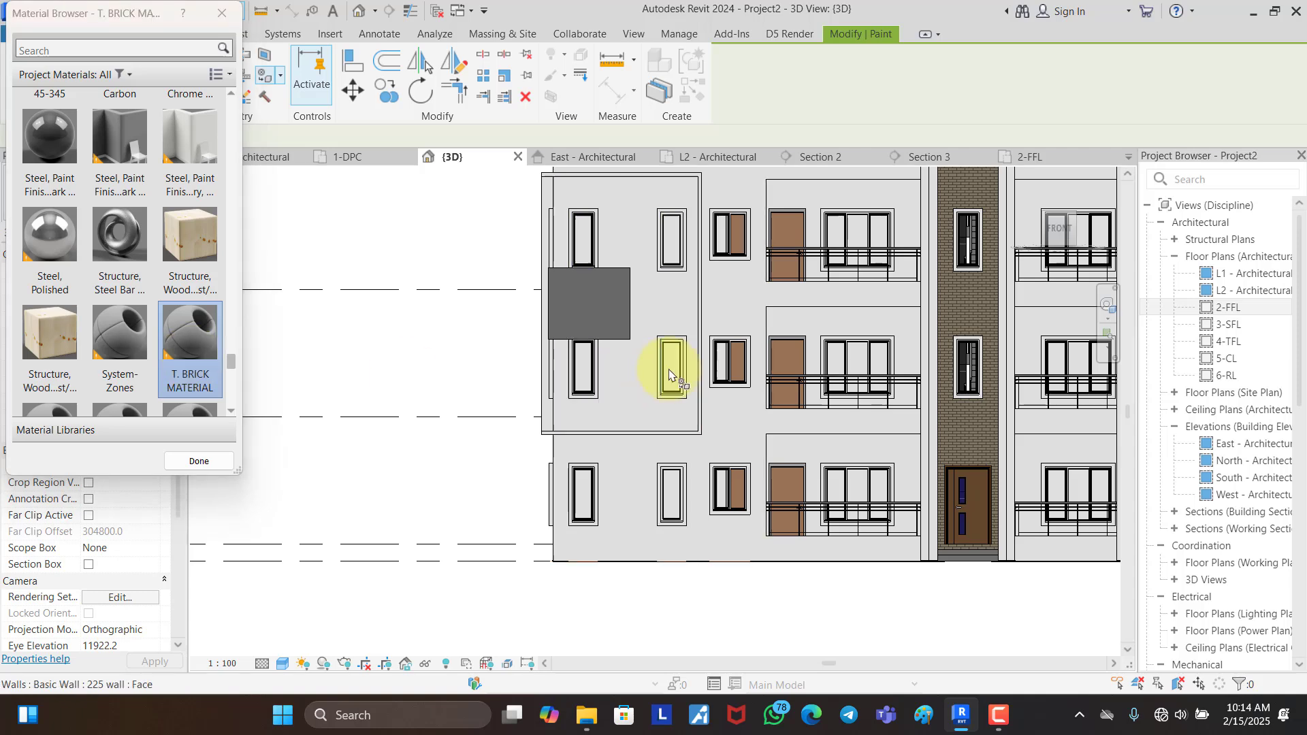
left_click(654, 340)
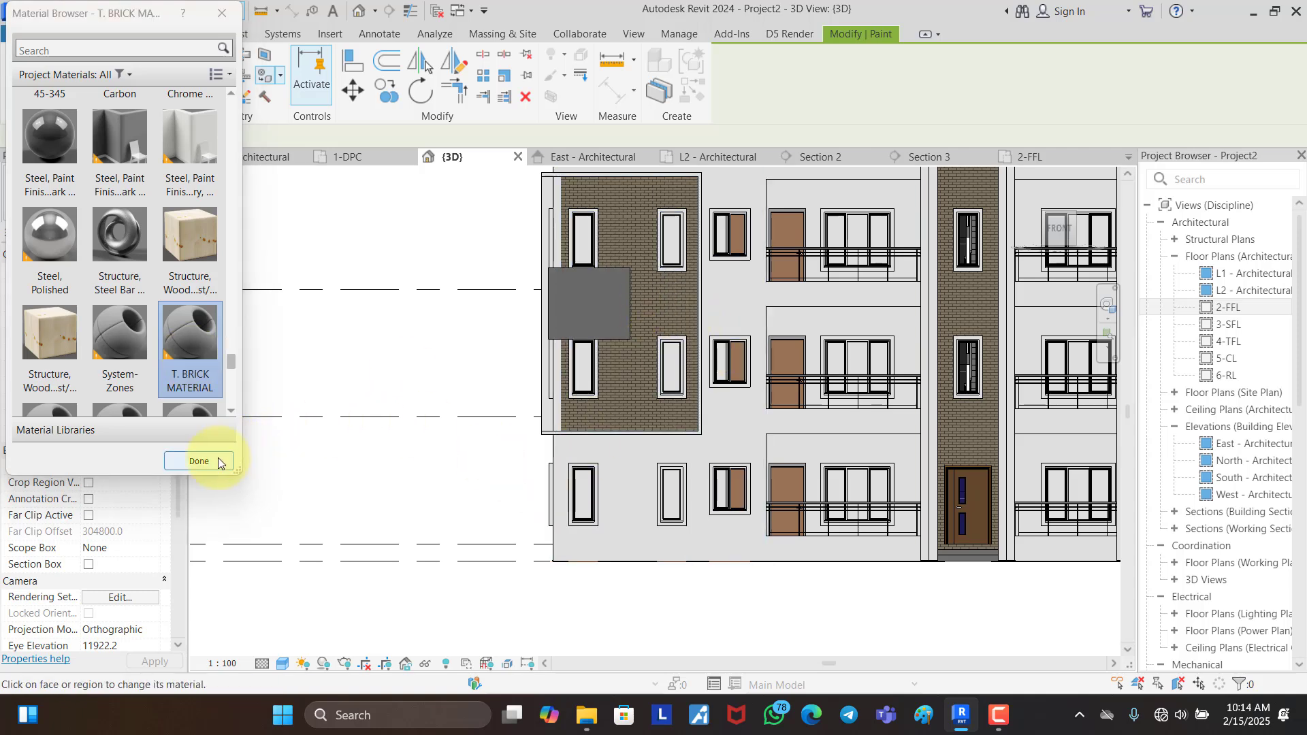
left_click(199, 460)
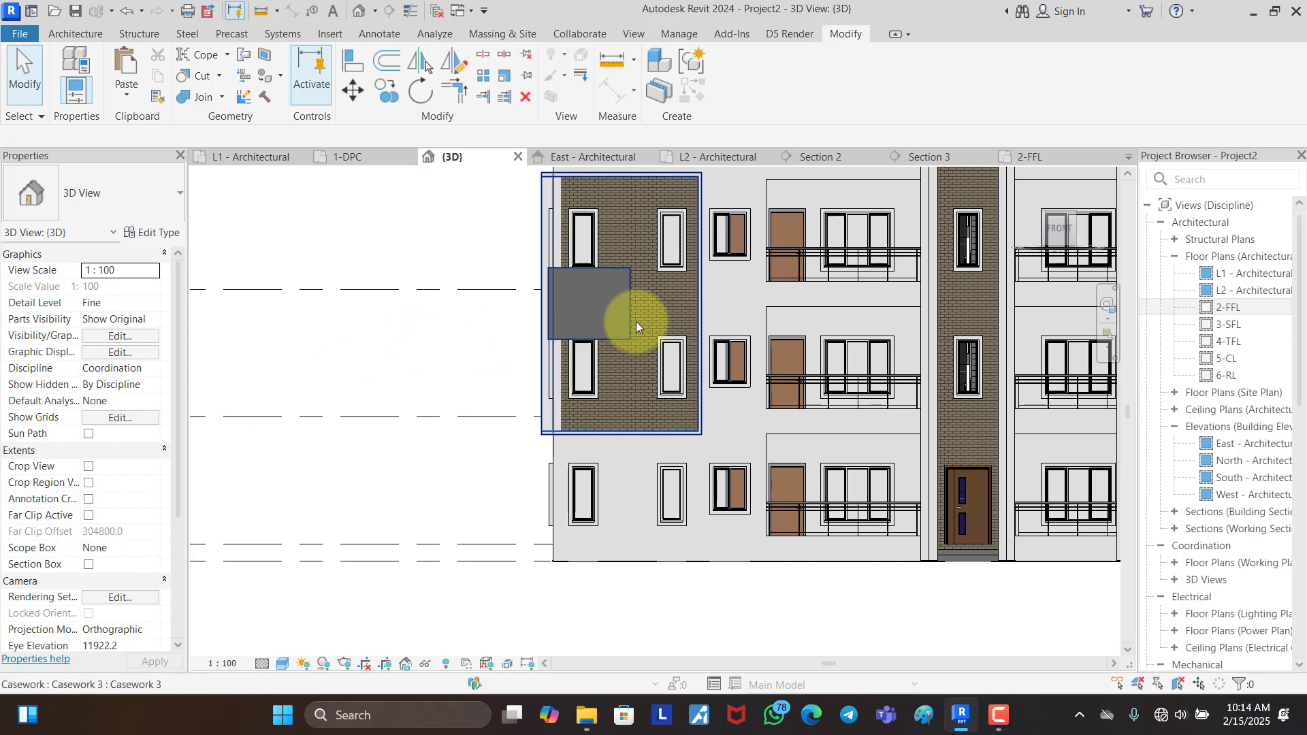
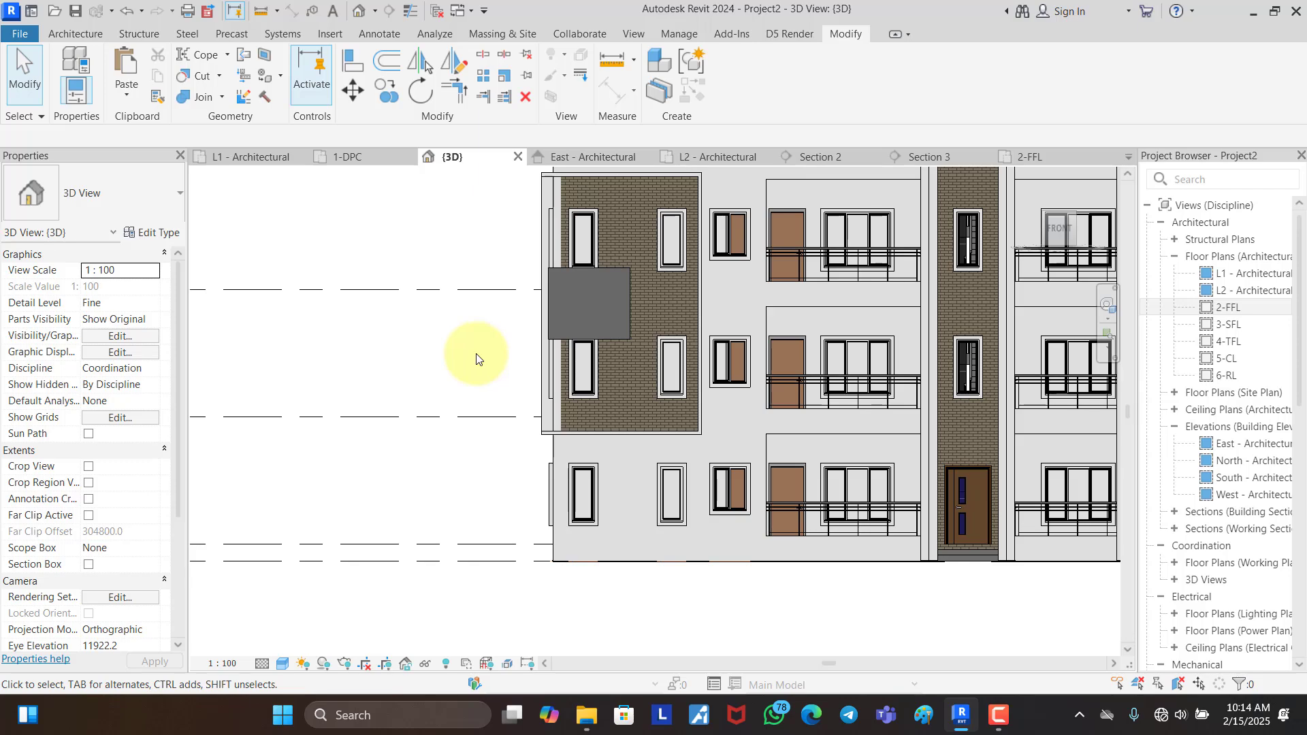
Step: Start splitting the left facade's wall face and draw a line about 3228 mm long along the front-corner frame's top inner edge
middle_click_drag(530, 368, 870, 404, "shift")
left_click(1057, 228)
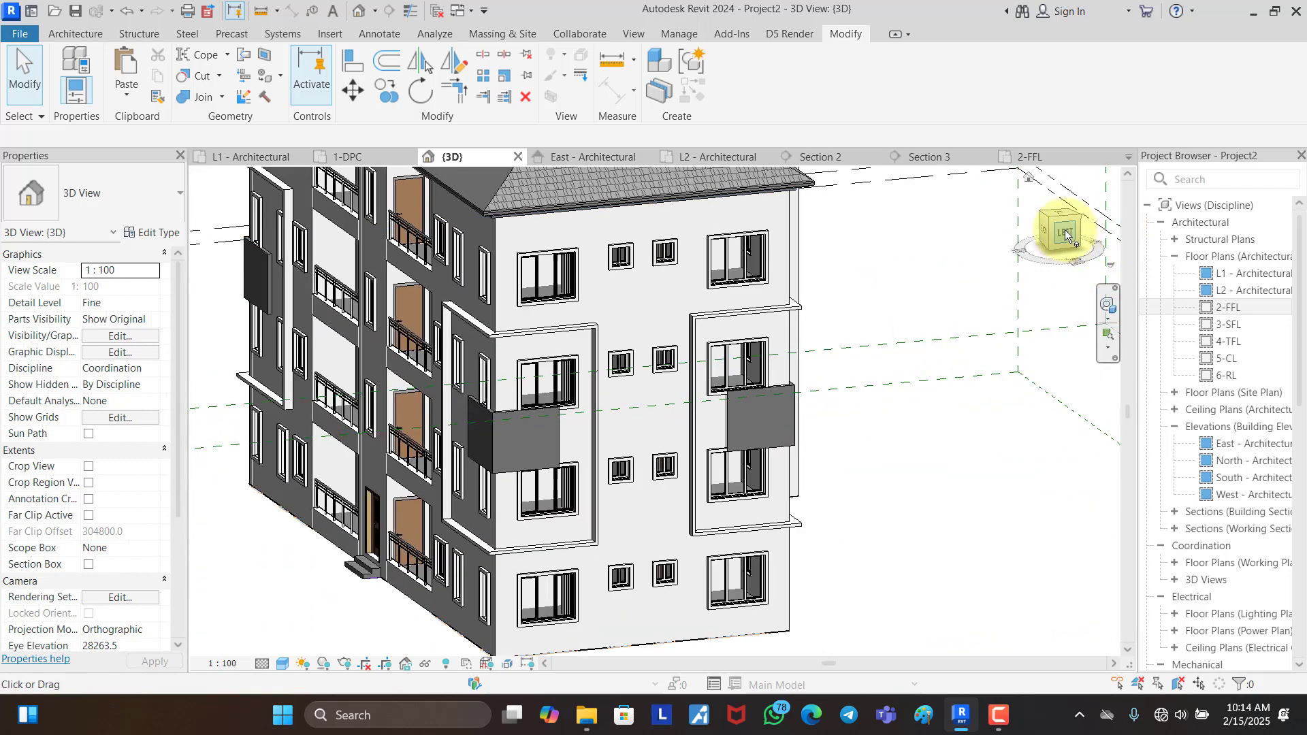
scroll(650, 438, "up", 10)
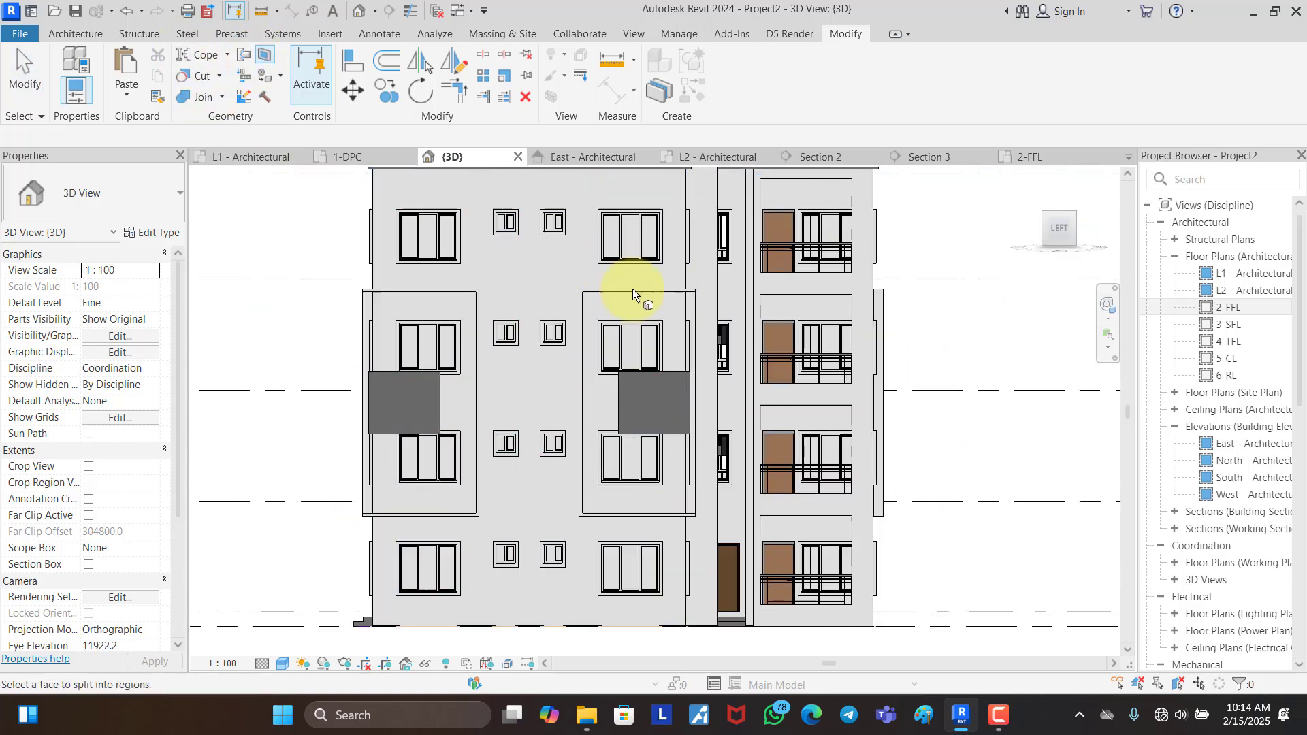
left_click(681, 304)
scroll(681, 303, "up", 2)
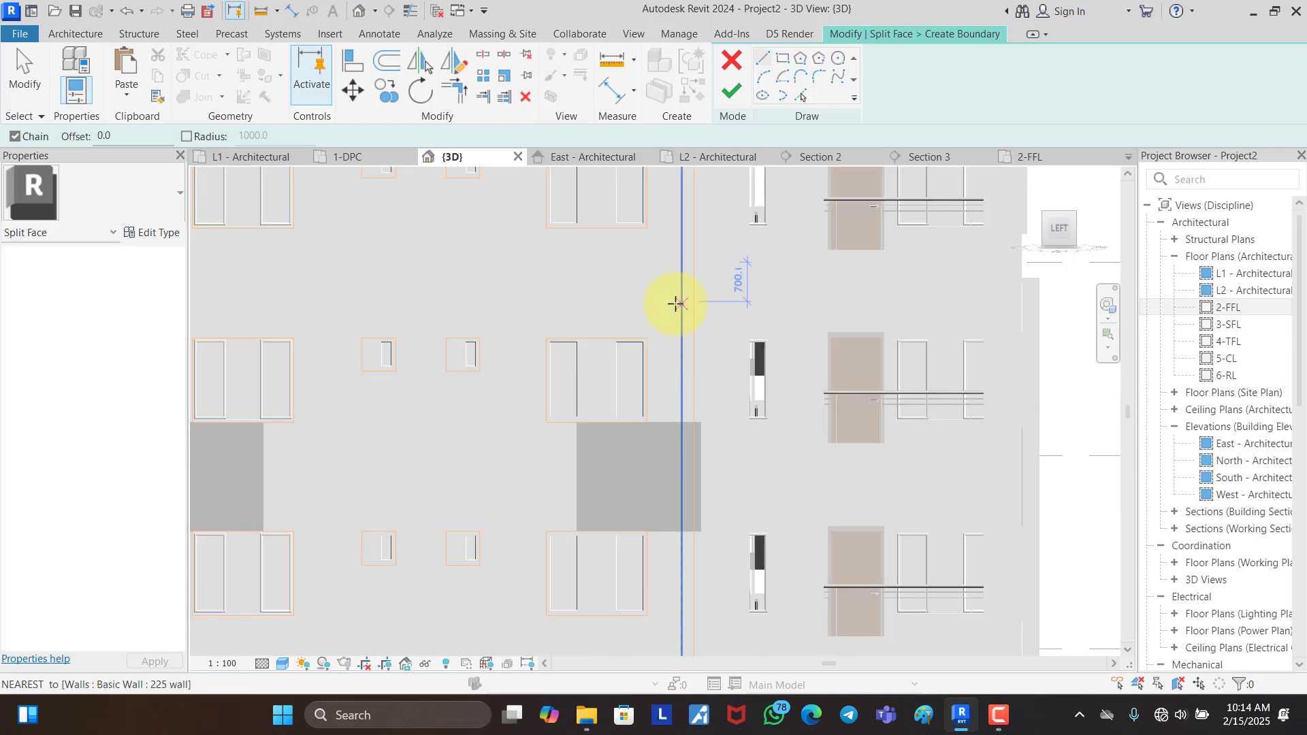
scroll(681, 303, "up", 2)
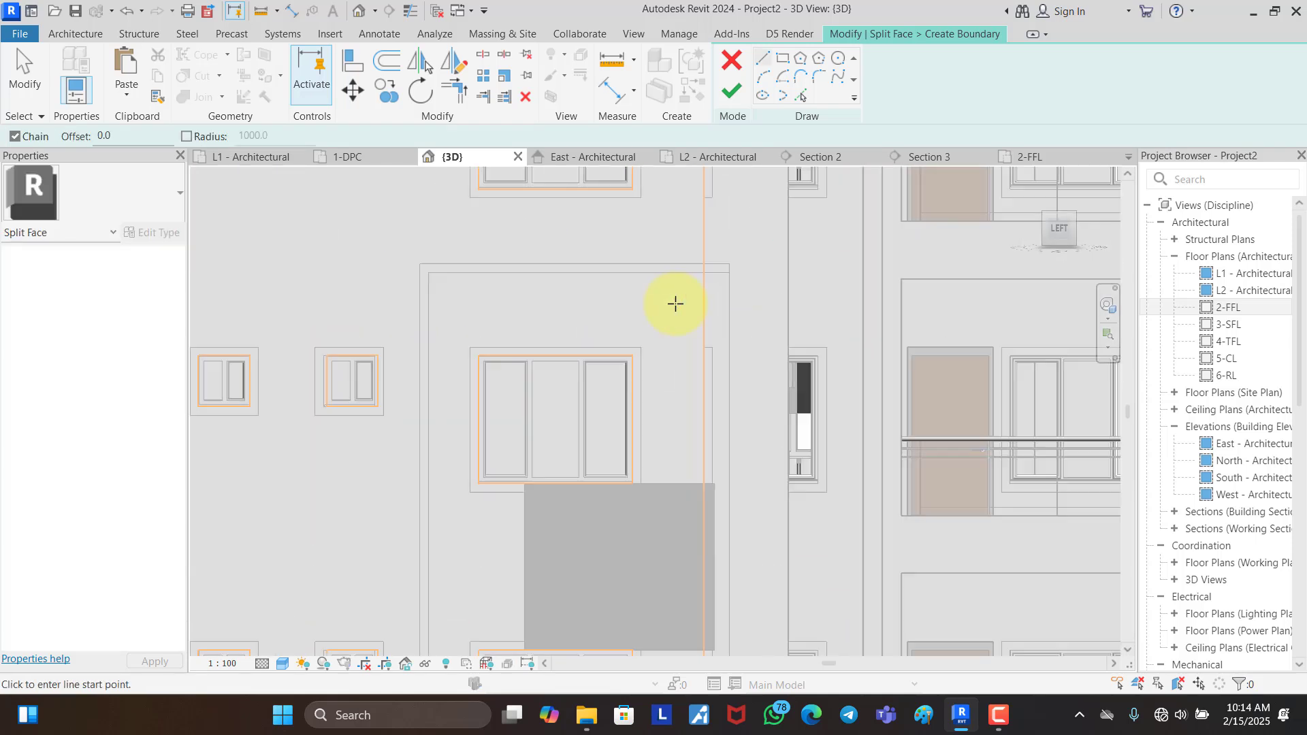
scroll(703, 272, "up", 3)
left_click(707, 268)
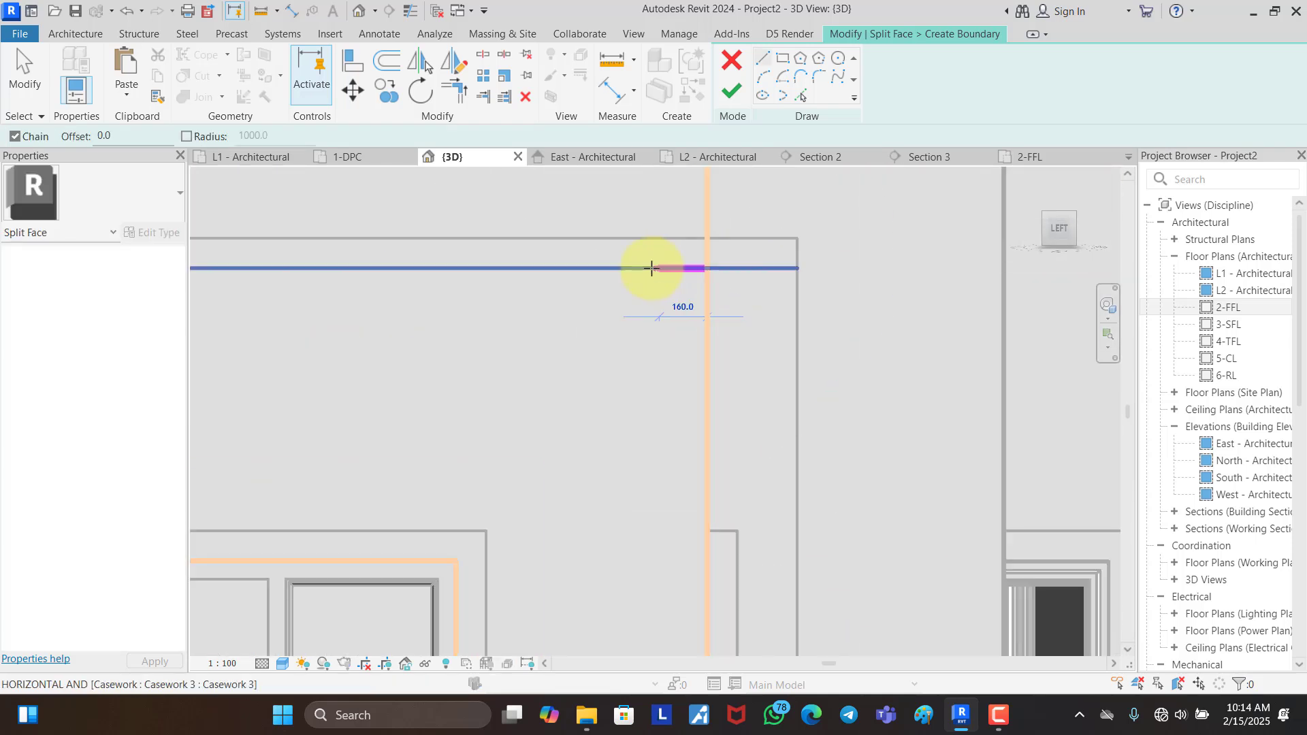
scroll(819, 277, "down", 3)
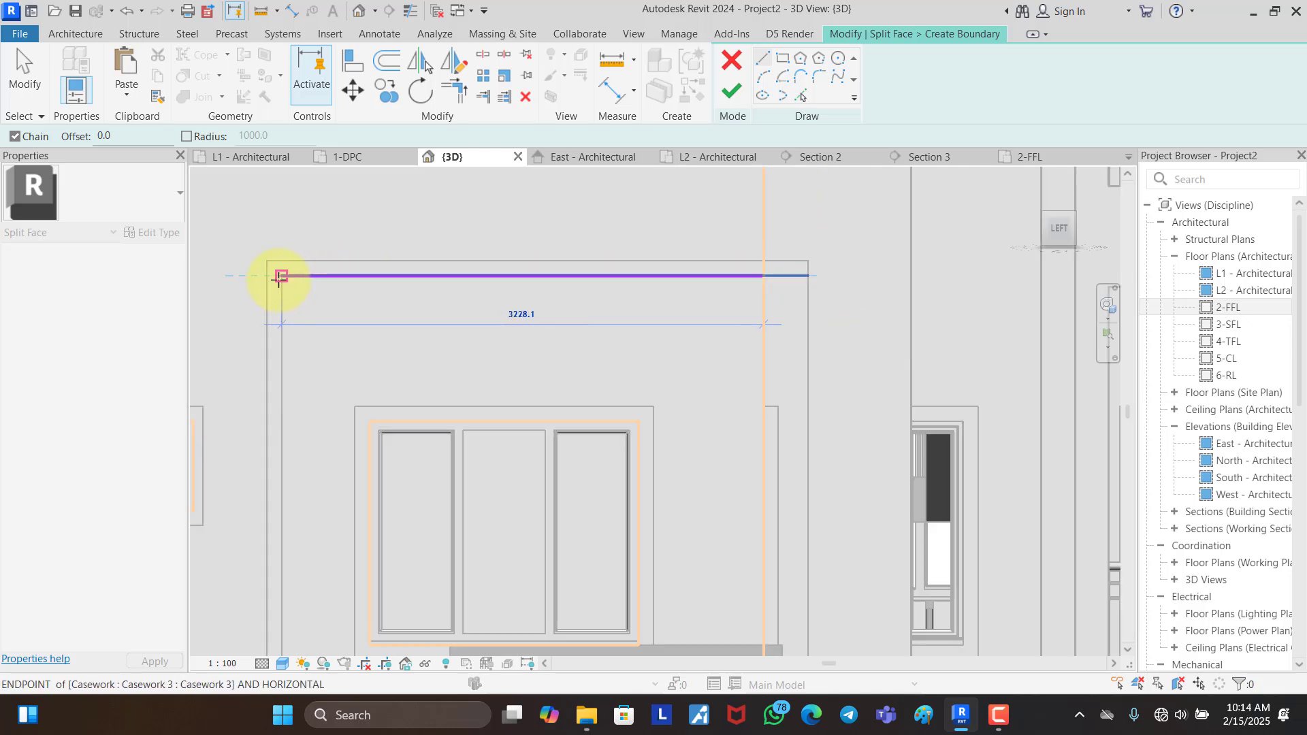
left_click(281, 275)
Step: Complete the split boundary down the frame's inner side and along its bottom inner edge to the wall corner, and finish the split
scroll(303, 282, "down", 5)
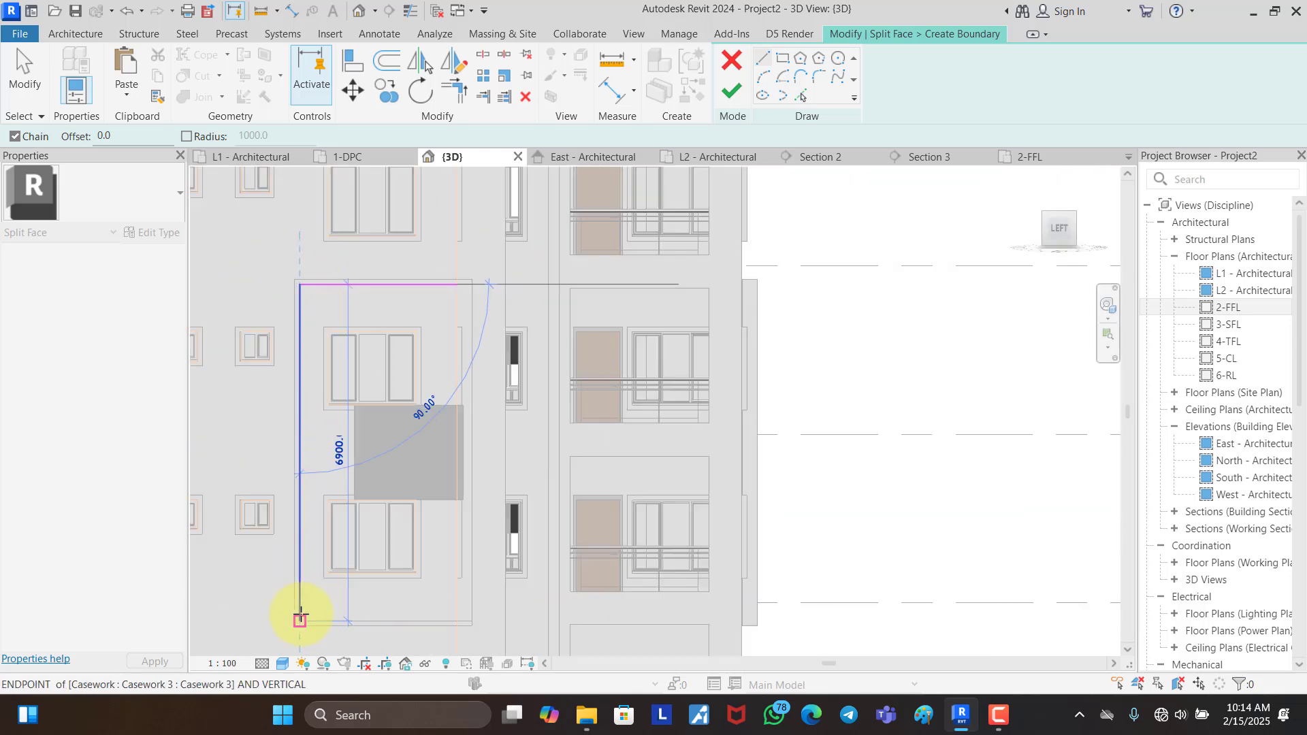
left_click(300, 616)
scroll(432, 607, "up", 5)
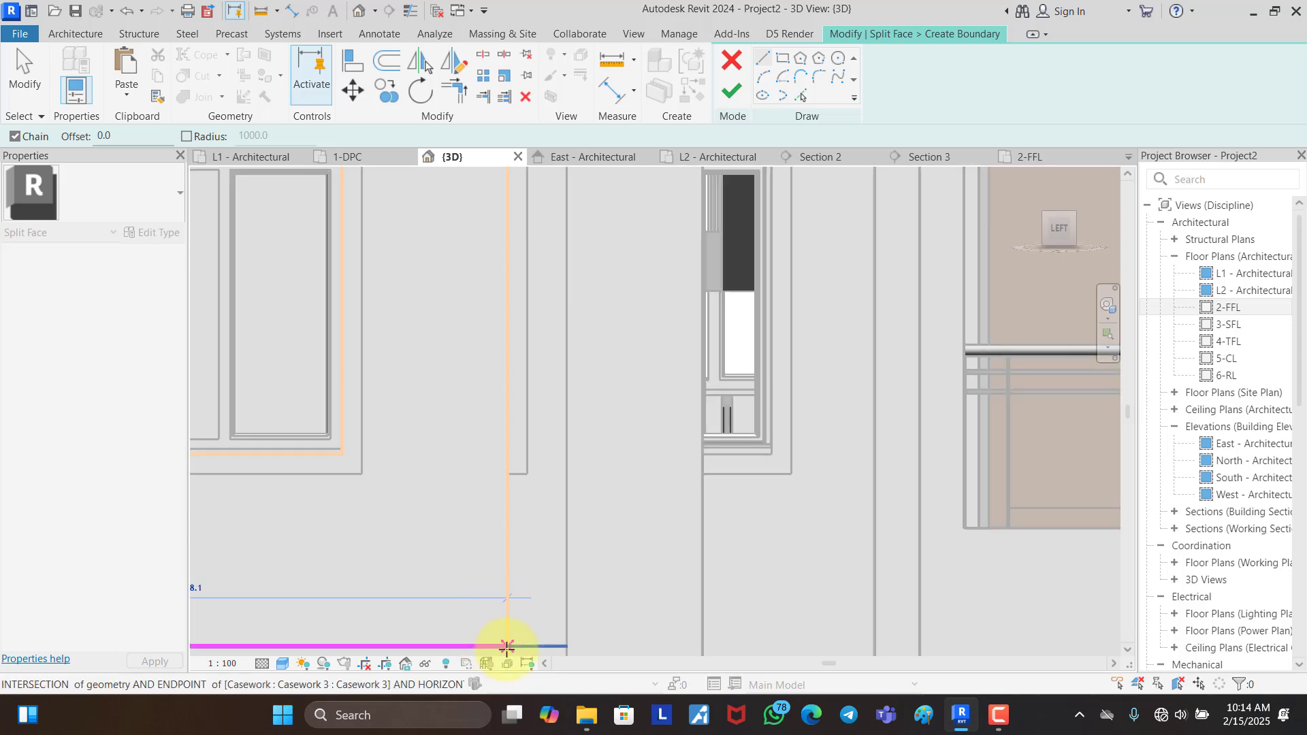
left_click(507, 645)
left_click(732, 91)
Step: Paint the split region inside the left facade's front-corner frame with T. BRICK MATERIAL and view the brick corner in 3D
scroll(840, 389, "down", 3)
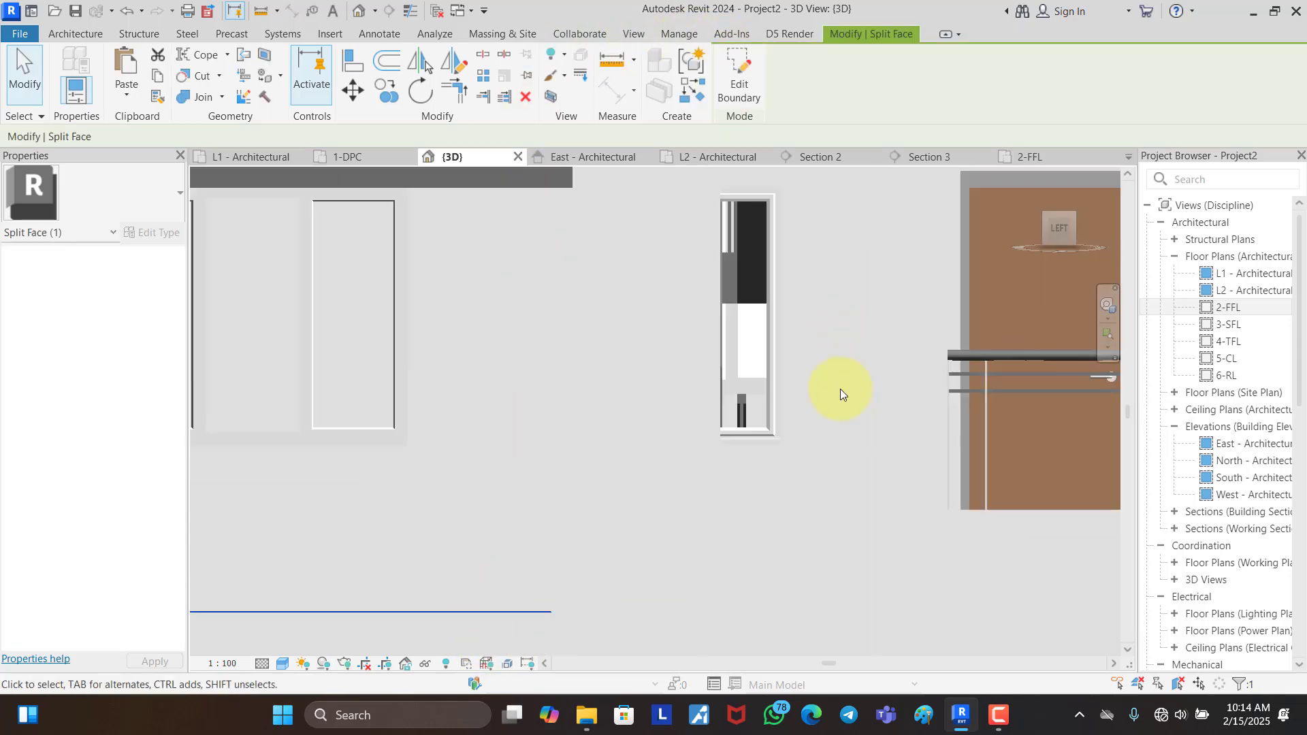
scroll(720, 431, "down", 2)
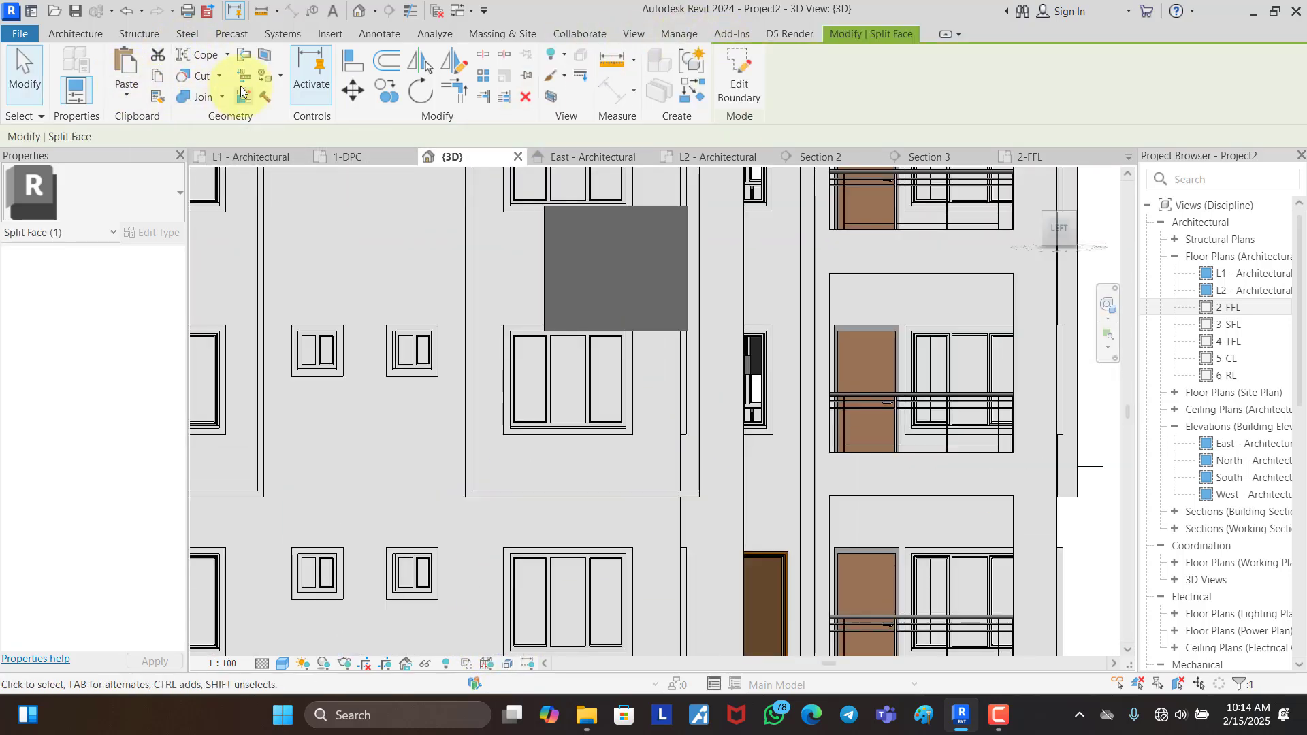
left_click(271, 75)
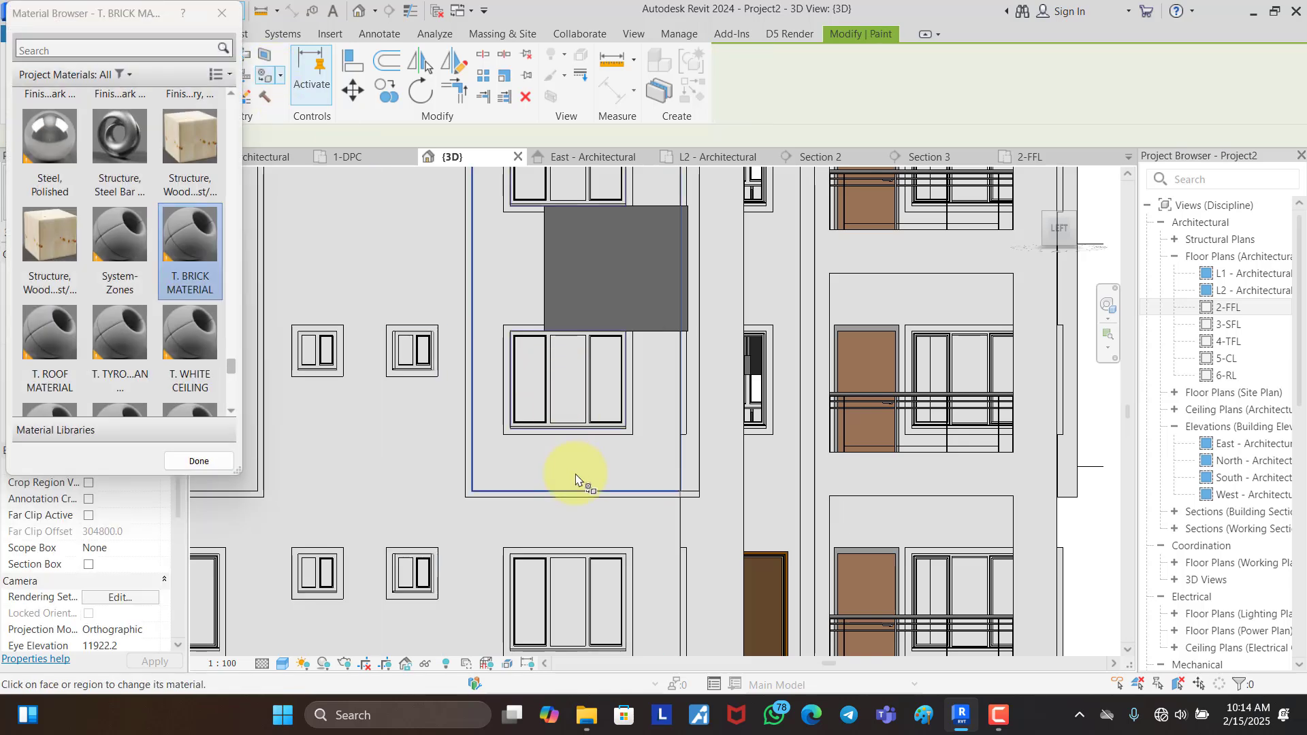
left_click(575, 478)
left_click(199, 461)
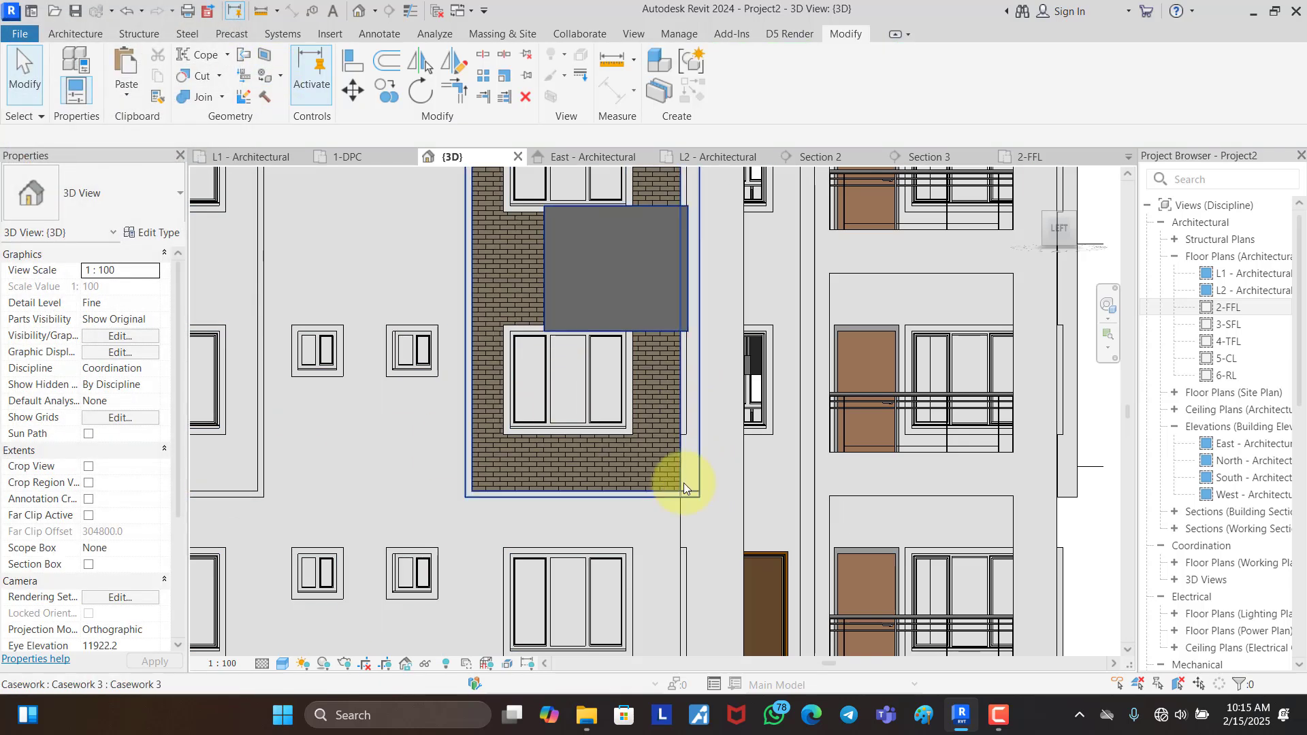
scroll(683, 483, "down", 2)
middle_click_drag(626, 345, 918, 421, "shift")
scroll(260, 327, "up", 1)
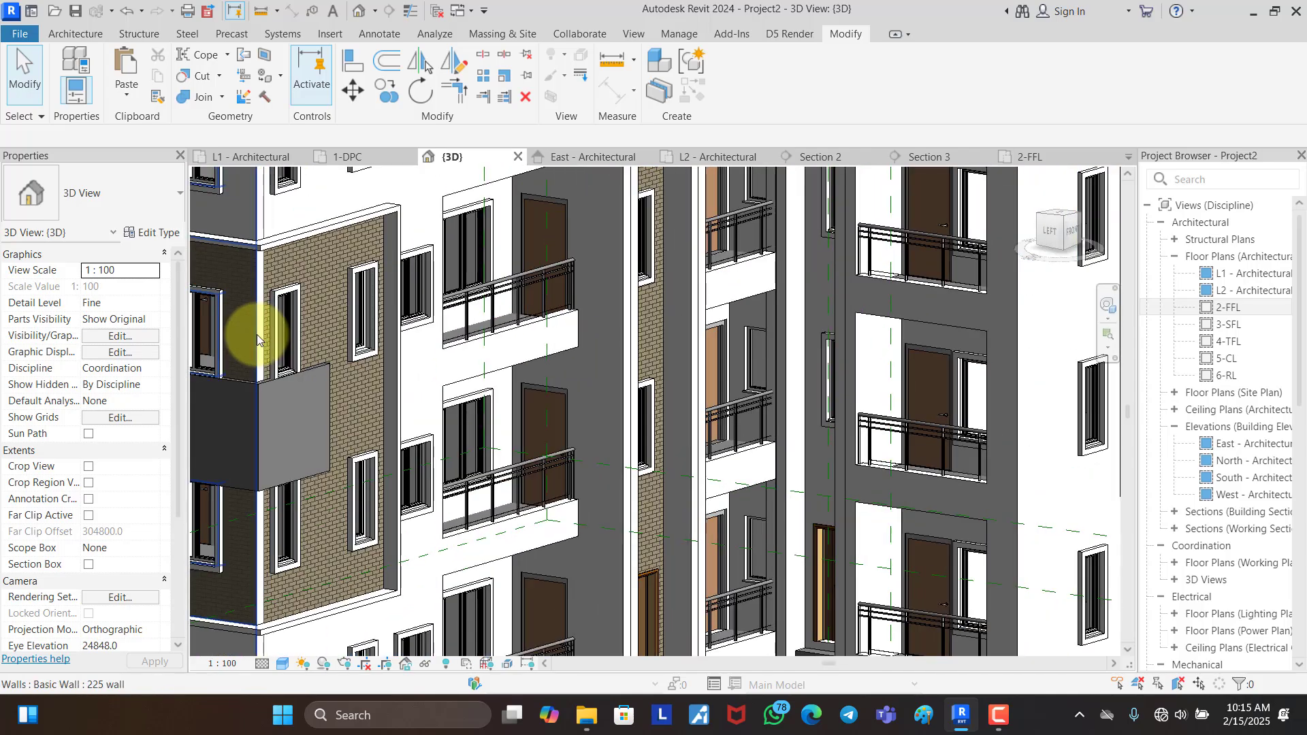
Step: Start splitting the narrow corner strip of the front facade's wall and draw a line across it along the frame's bottom inner edge
left_click(1072, 229)
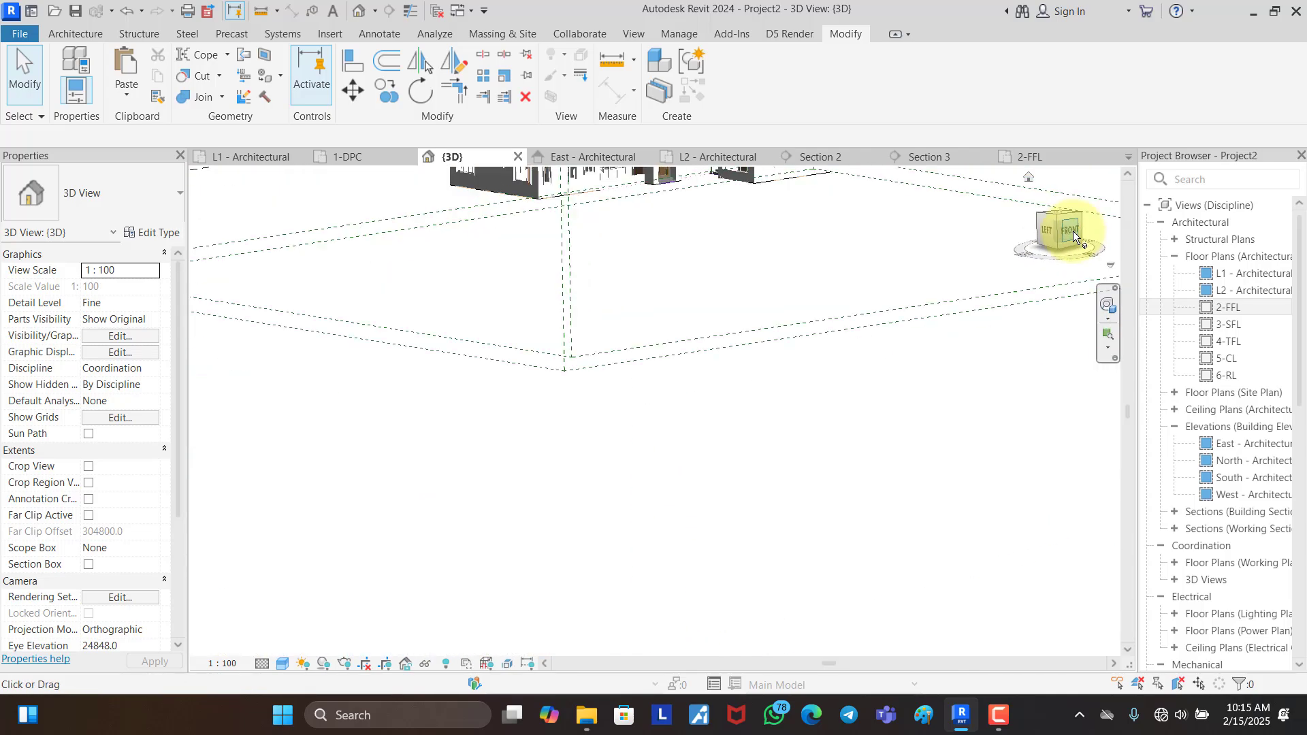
scroll(589, 435, "up", 8)
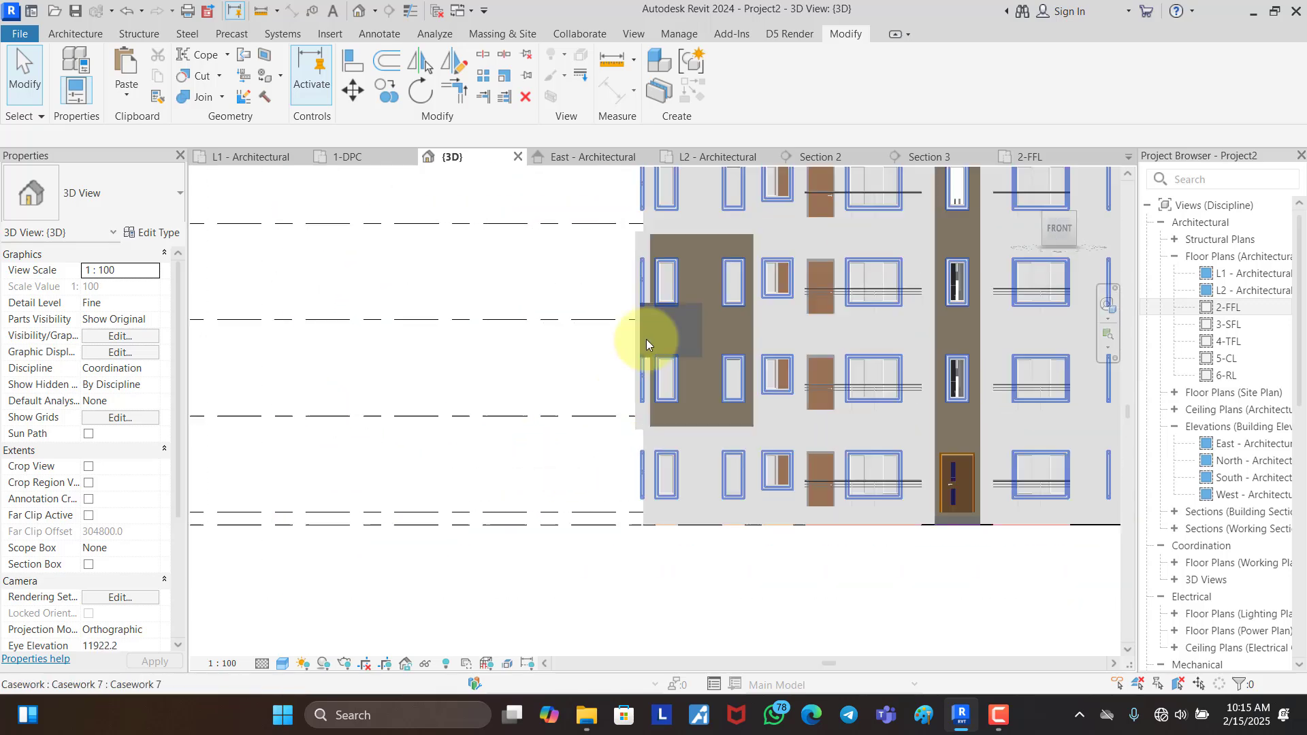
left_click(264, 60)
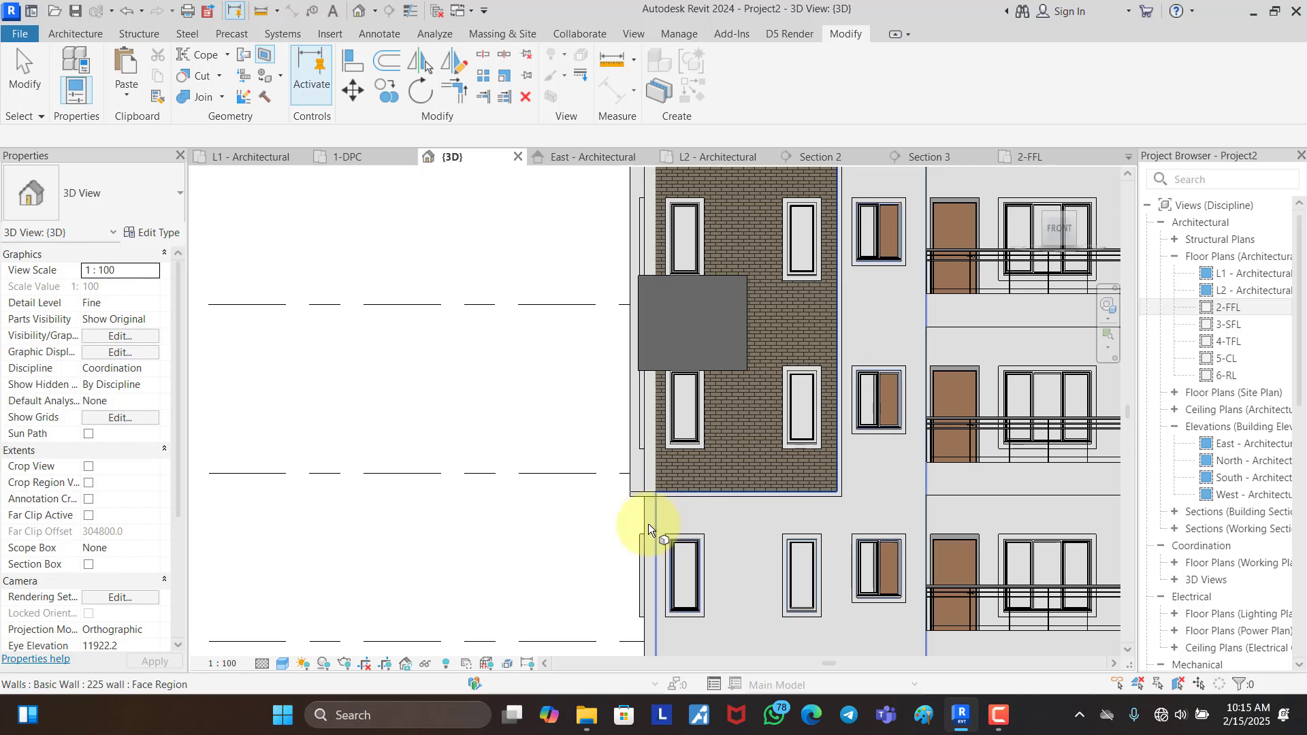
scroll(668, 520, "down", 2)
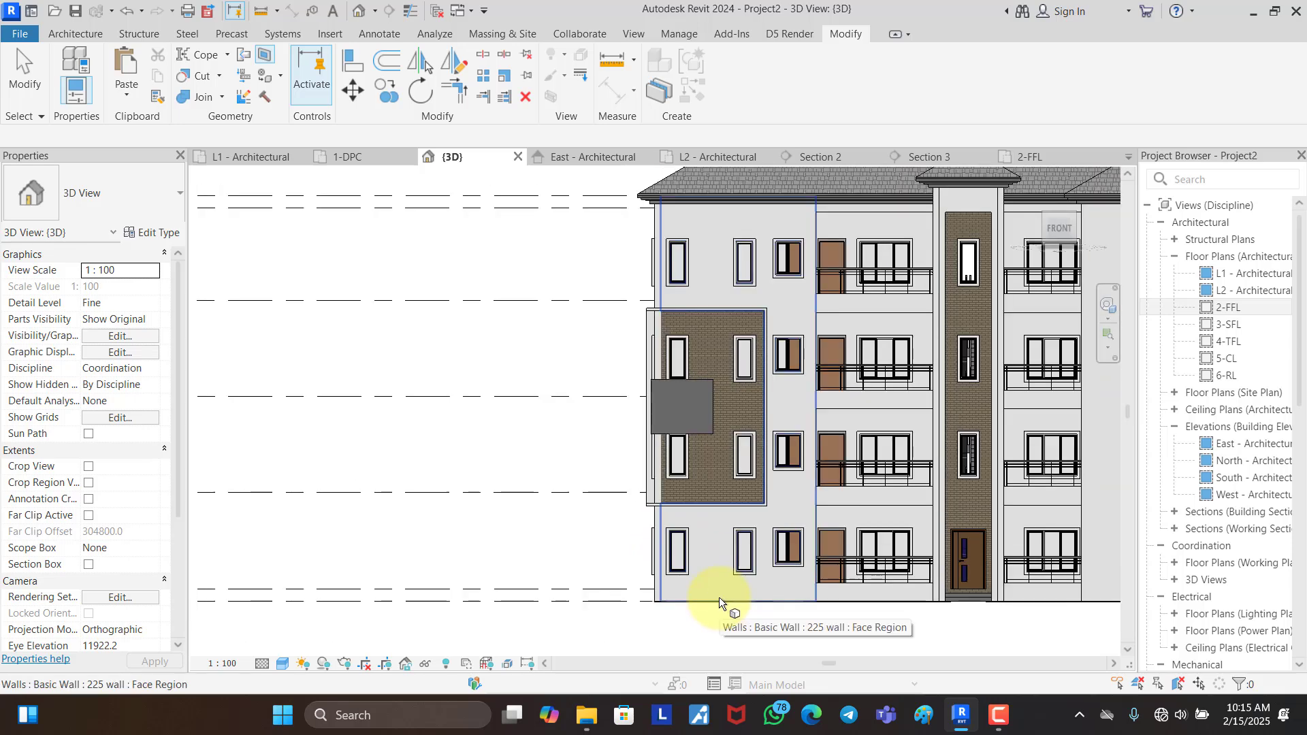
scroll(719, 597, "up", 2)
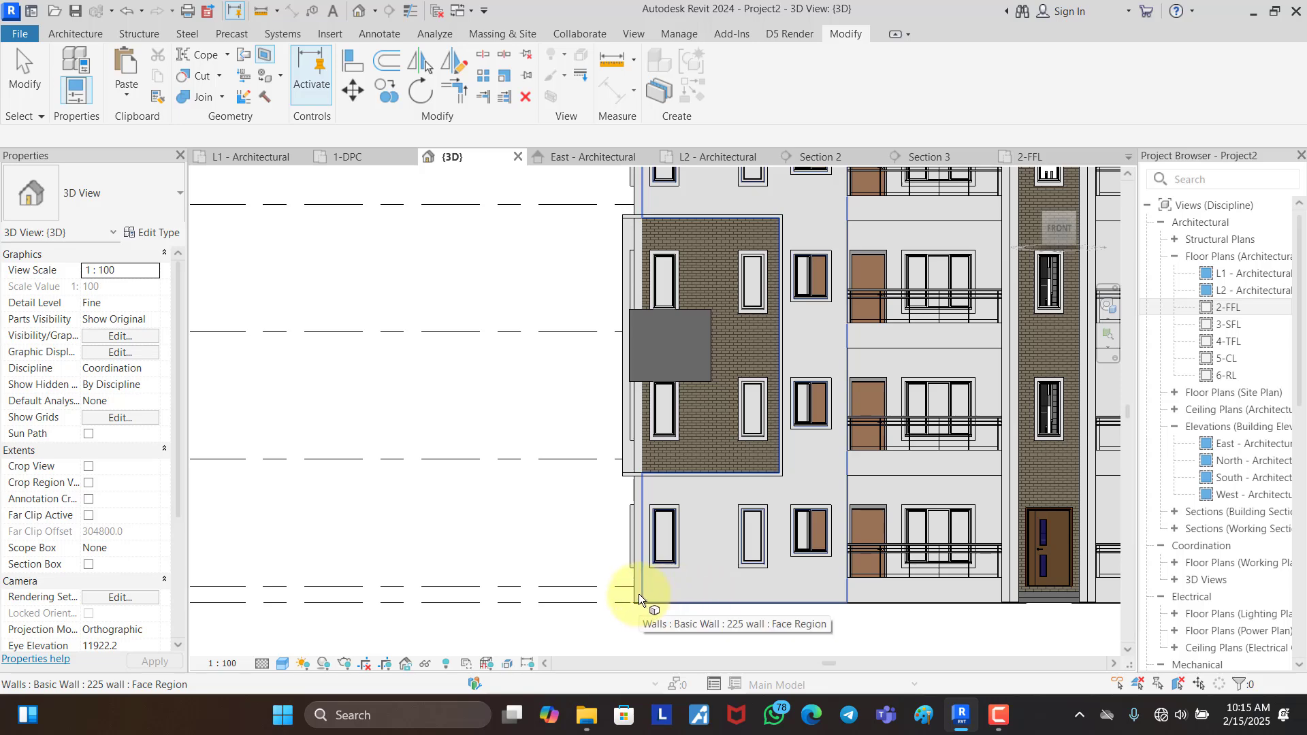
scroll(640, 517, "up", 2)
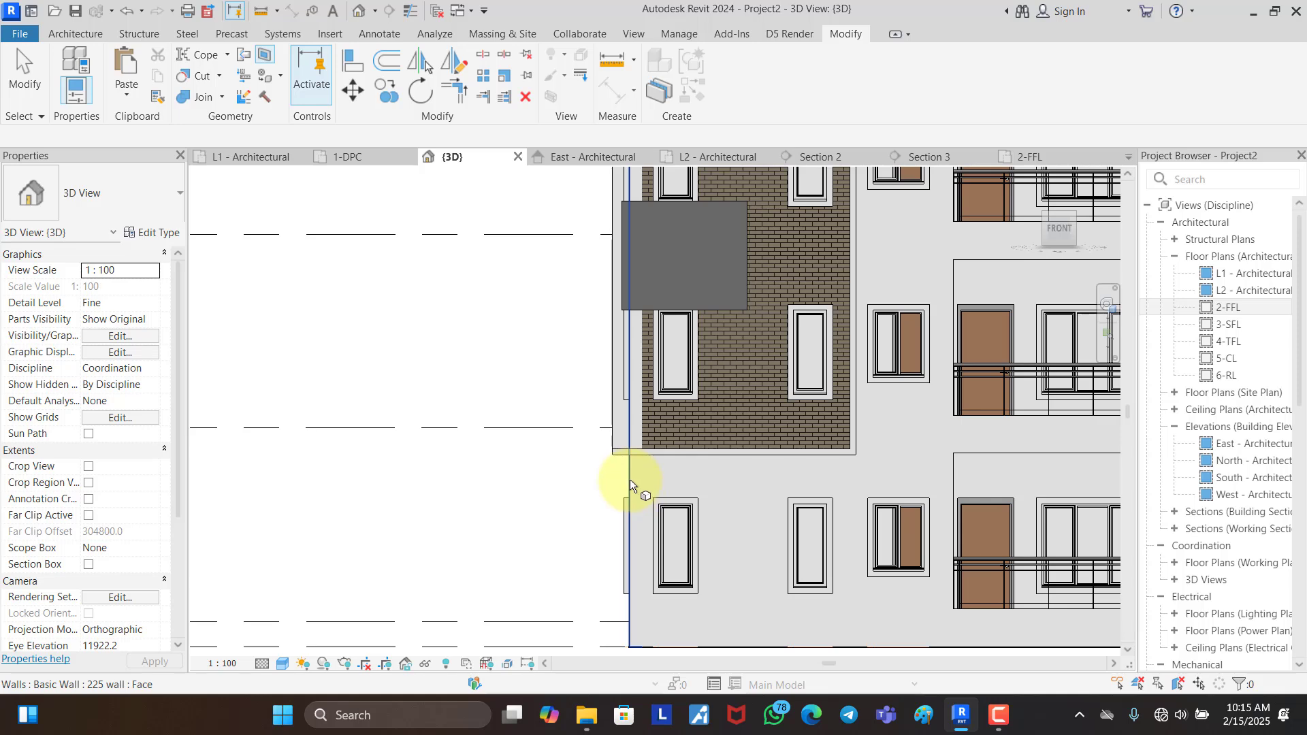
left_click(631, 481)
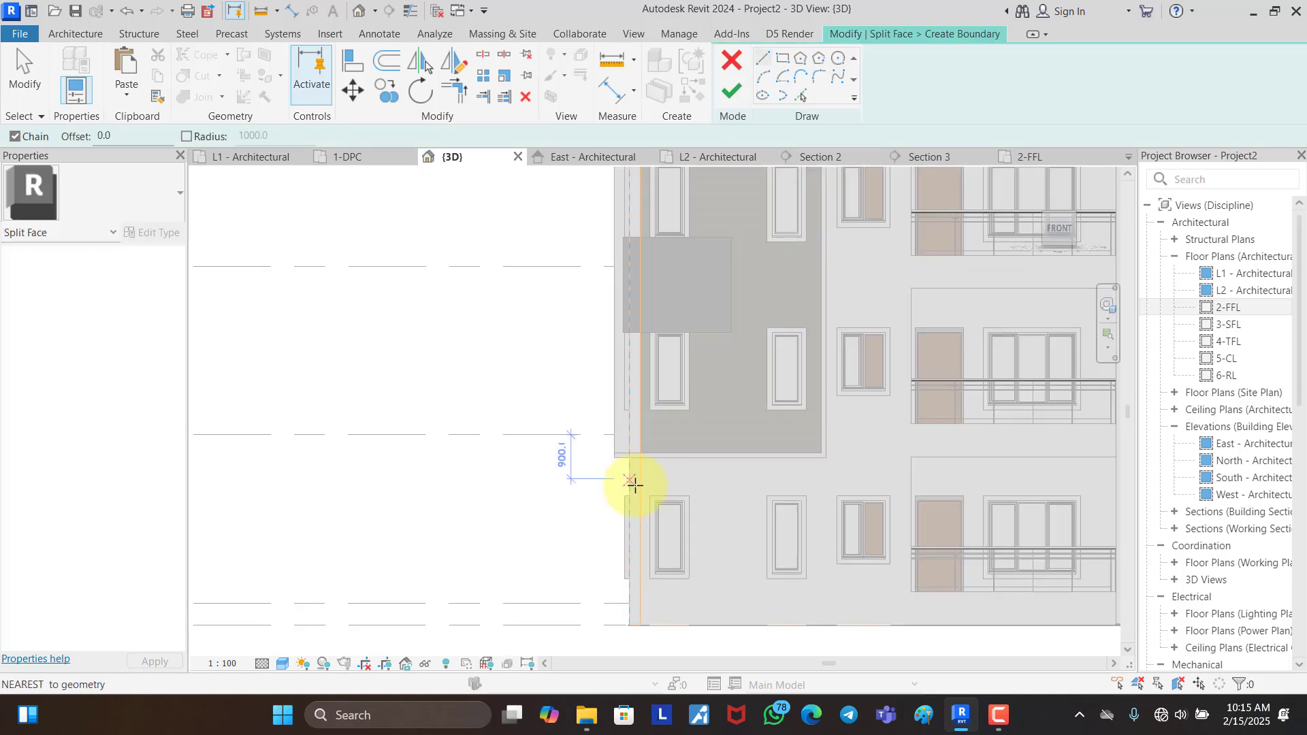
scroll(640, 442, "up", 4)
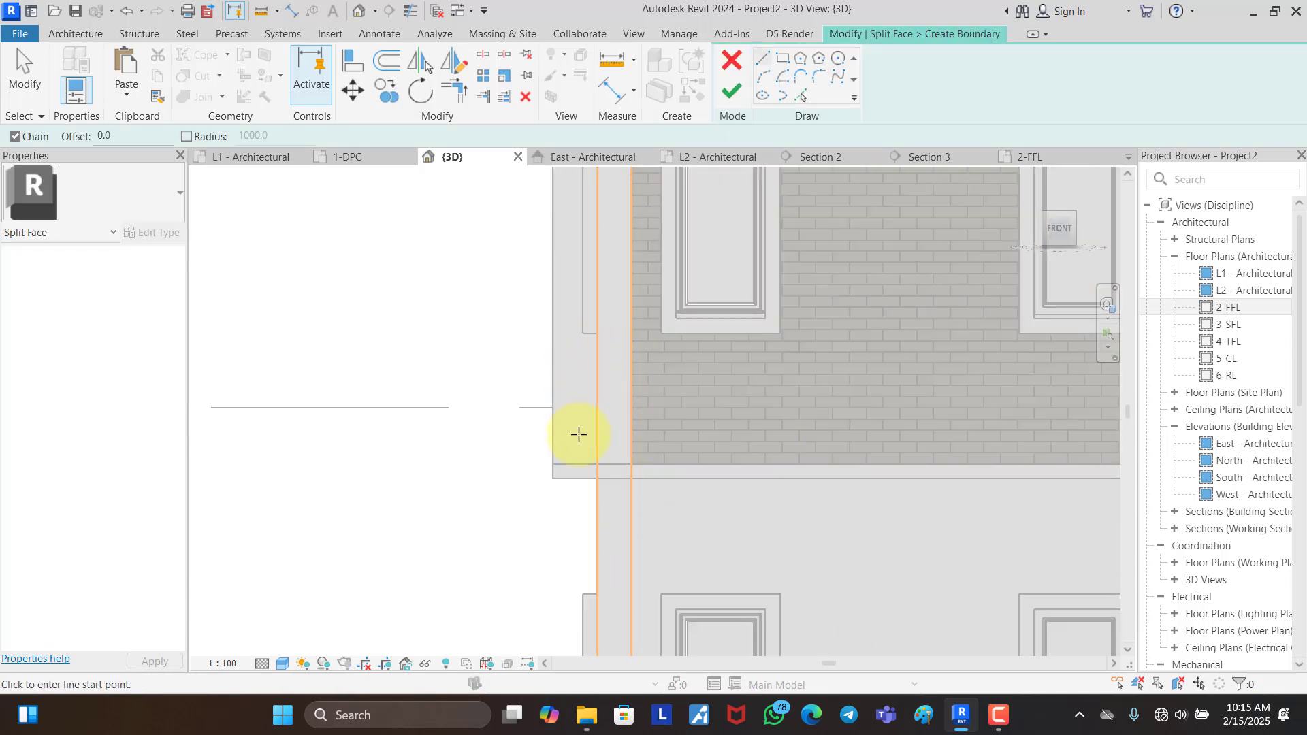
scroll(611, 458, "up", 3)
left_click(637, 466)
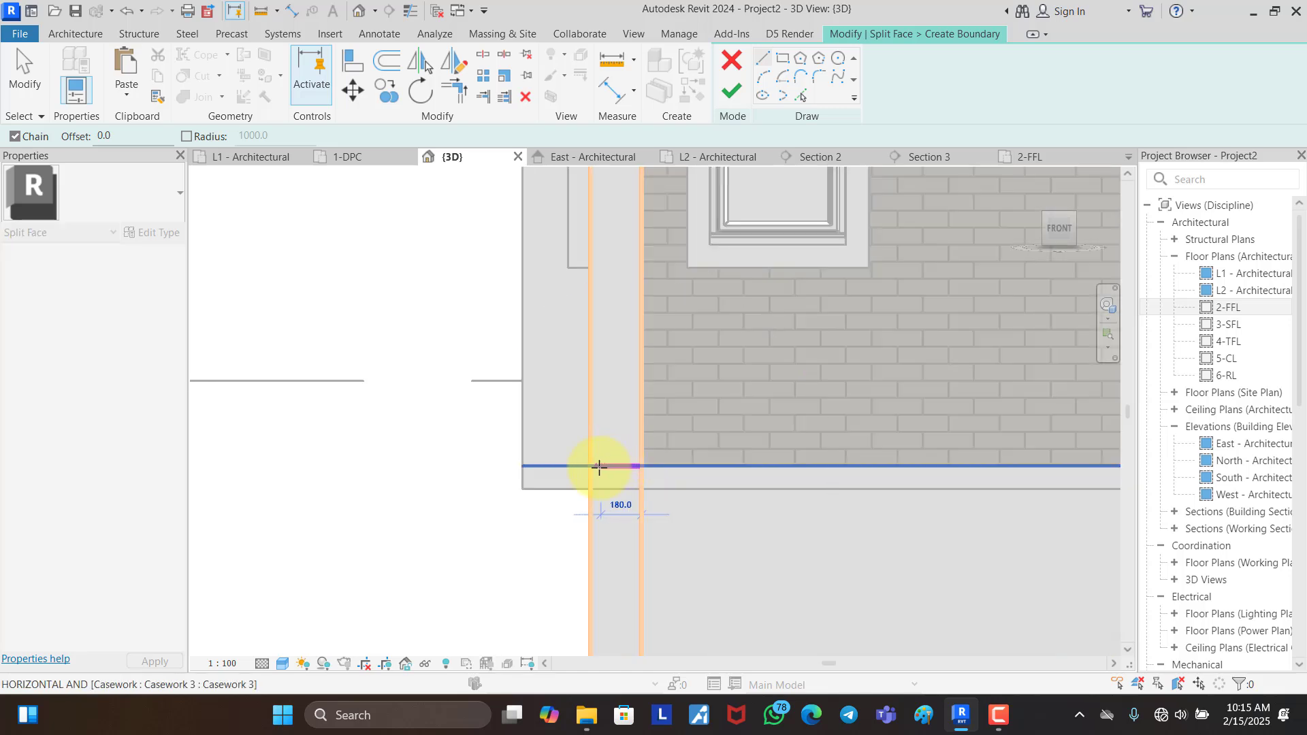
Step: Draw the split line across the corner strip along the frame's top inner edge and finish the split
scroll(585, 466, "down", 5)
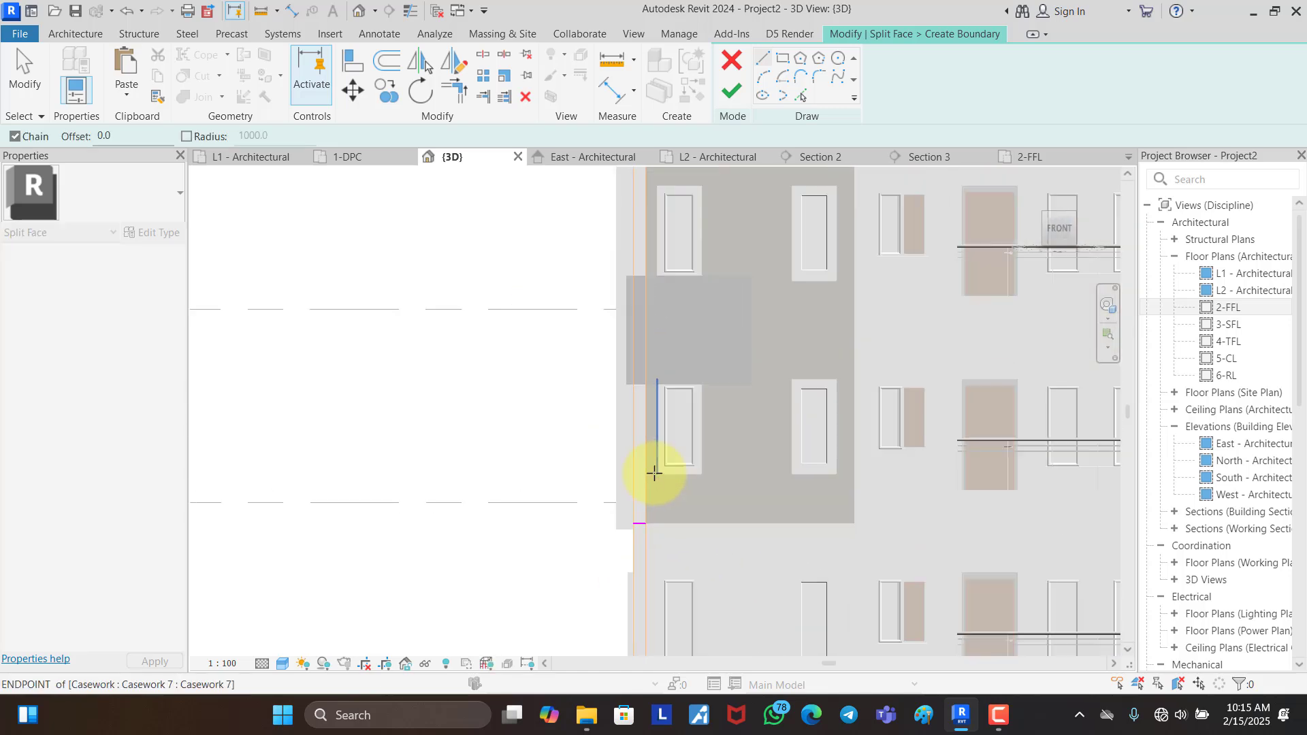
scroll(643, 183, "up", 4)
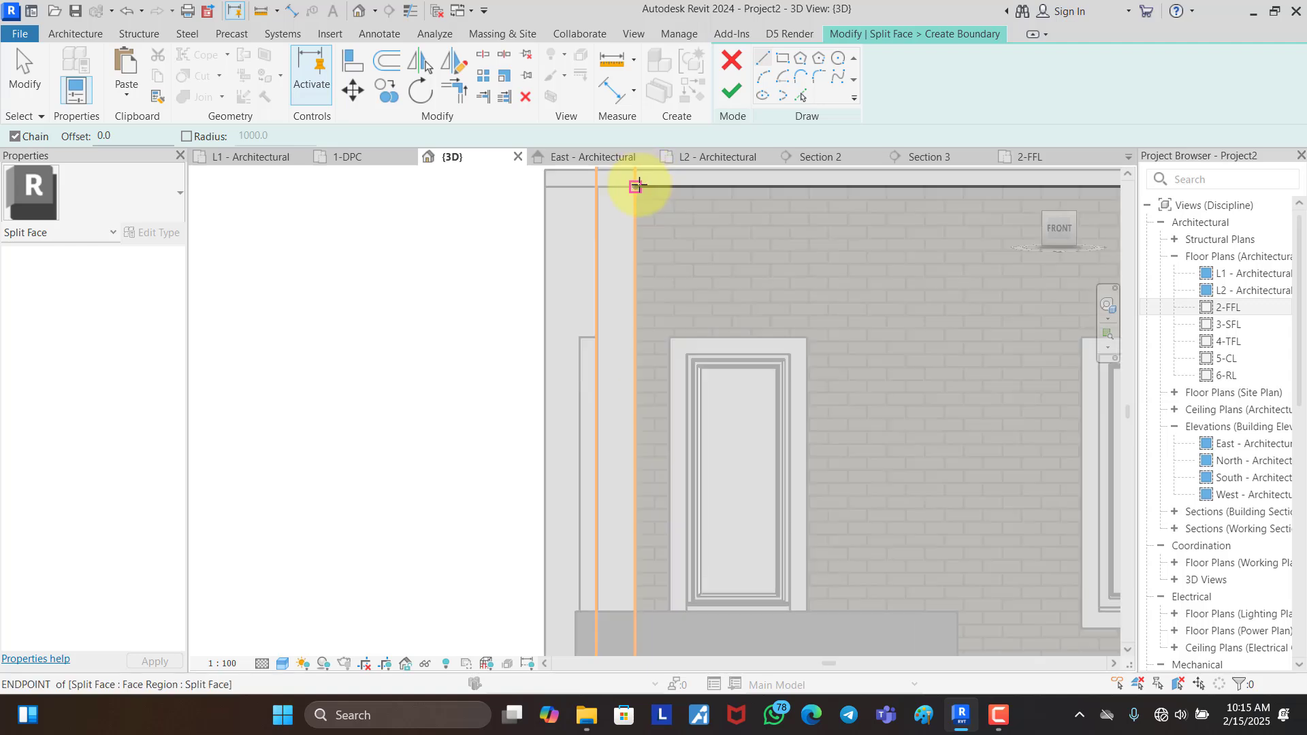
left_click(635, 185)
left_click(596, 185)
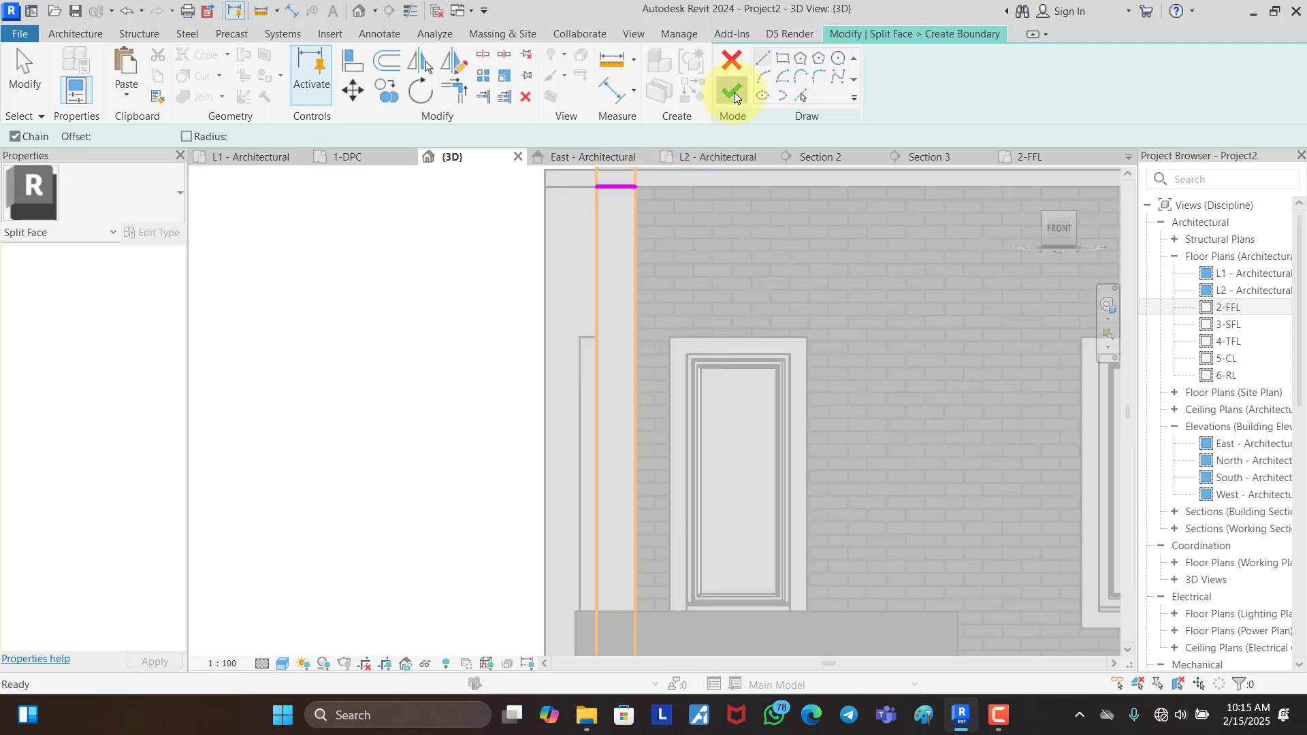
left_click(733, 93)
Step: Paint the split corner strip inside the front facade's frame with T. BRICK MATERIAL
left_click(262, 76)
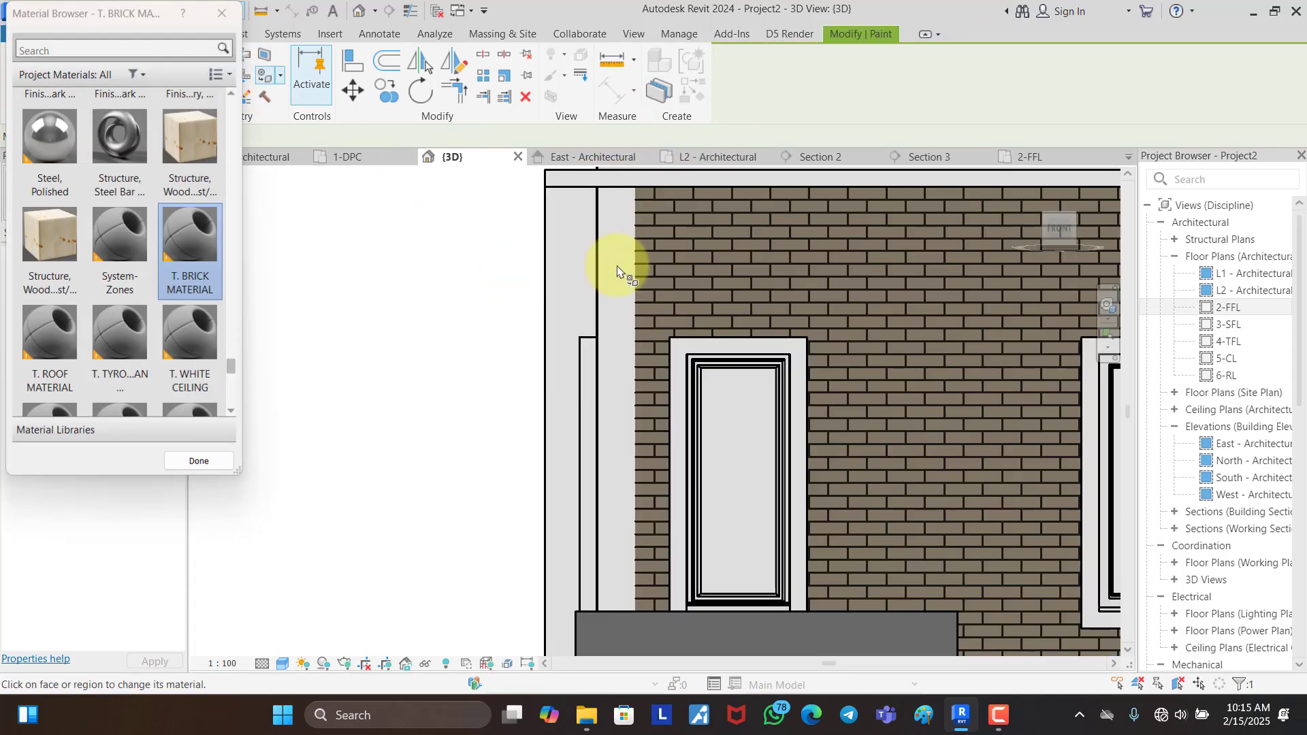
left_click(621, 265)
left_click(199, 461)
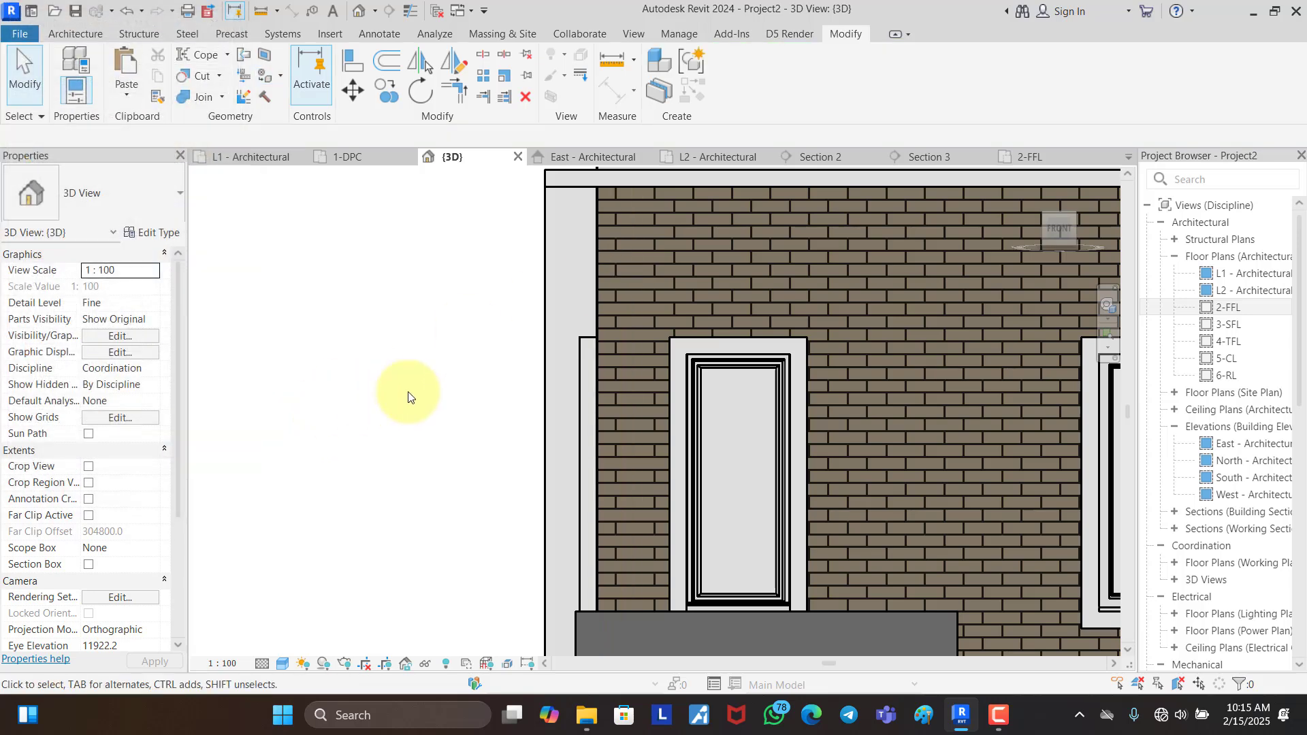
scroll(449, 334, "down", 4)
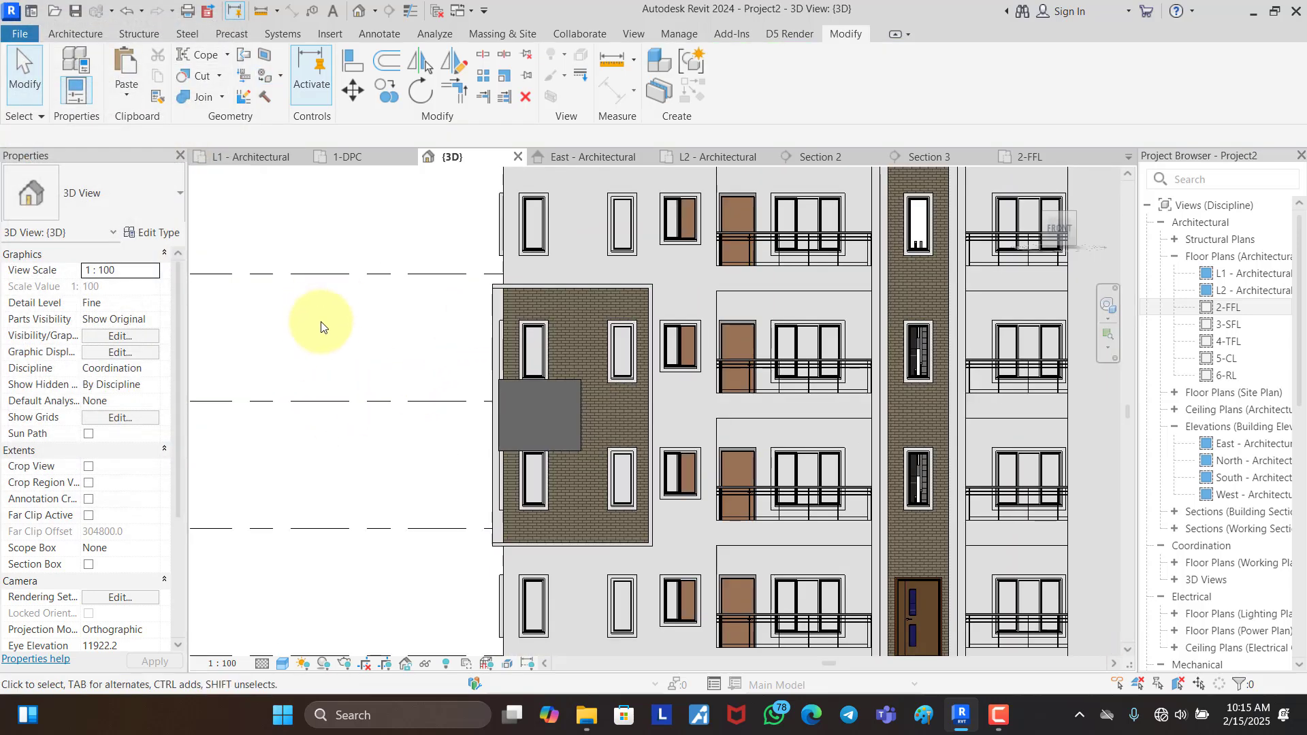
Step: Start splitting the left facade's wall face and draw a line about 3216 mm long along the rear-corner frame's top inner edge
middle_click_drag(352, 329, 919, 467, "shift")
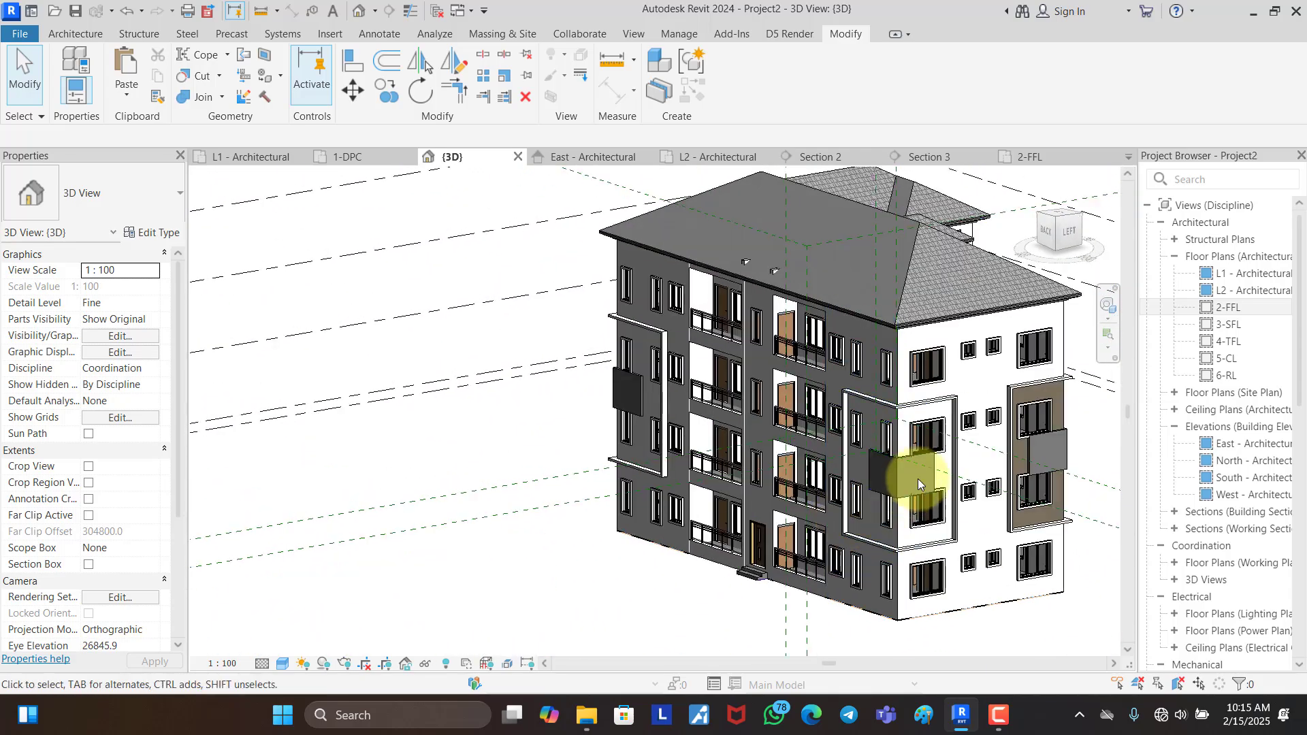
left_click(1072, 240)
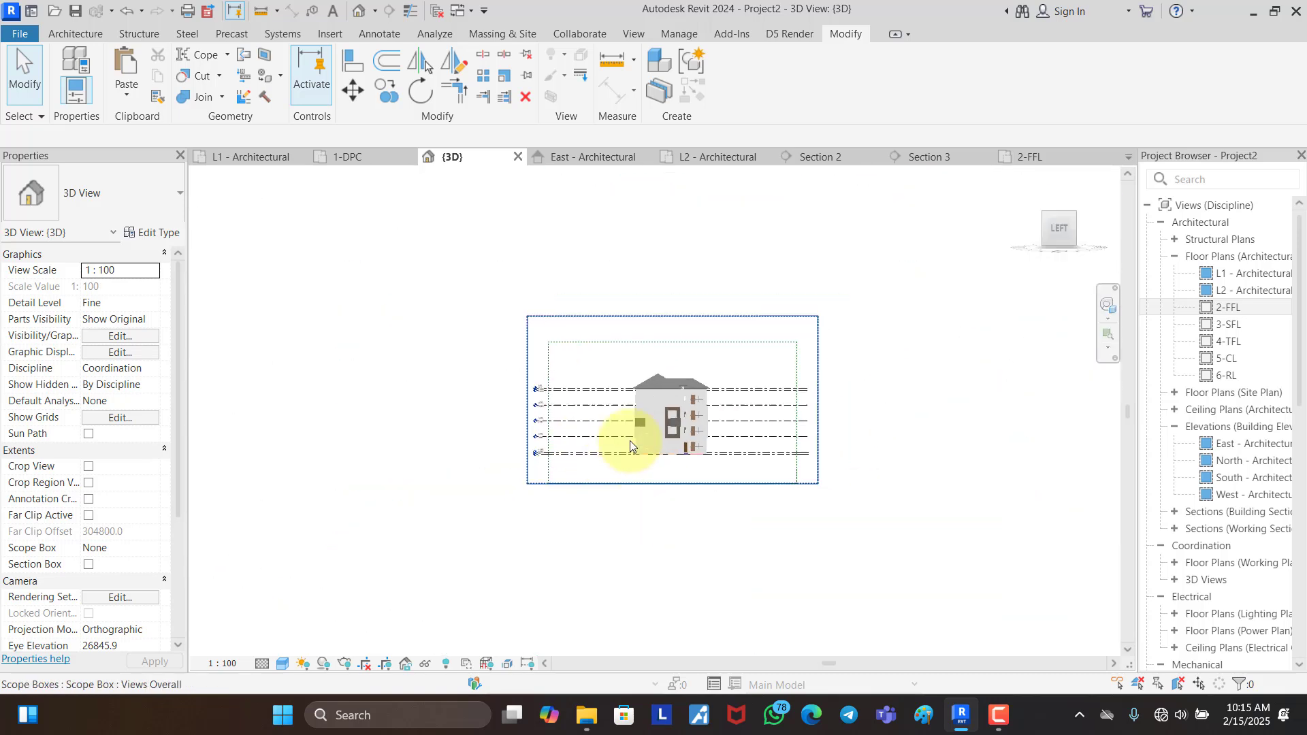
scroll(640, 409, "up", 8)
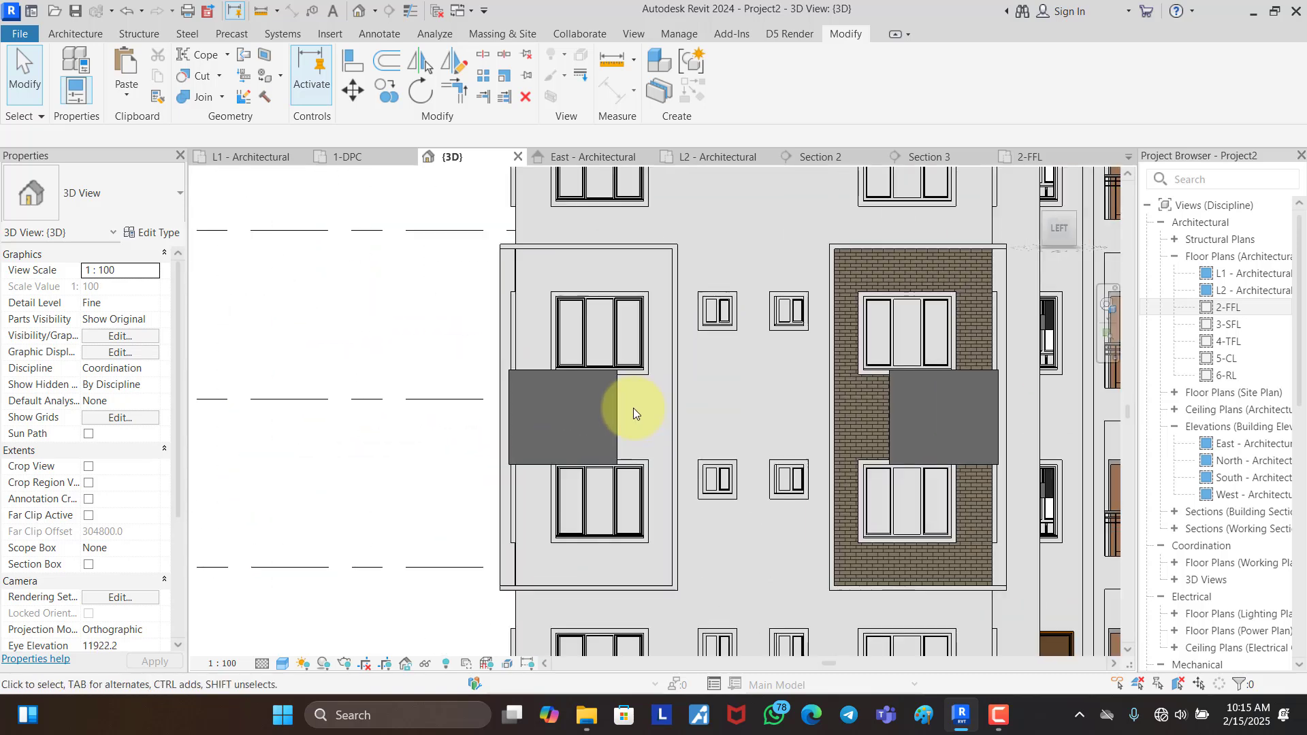
left_click(628, 377)
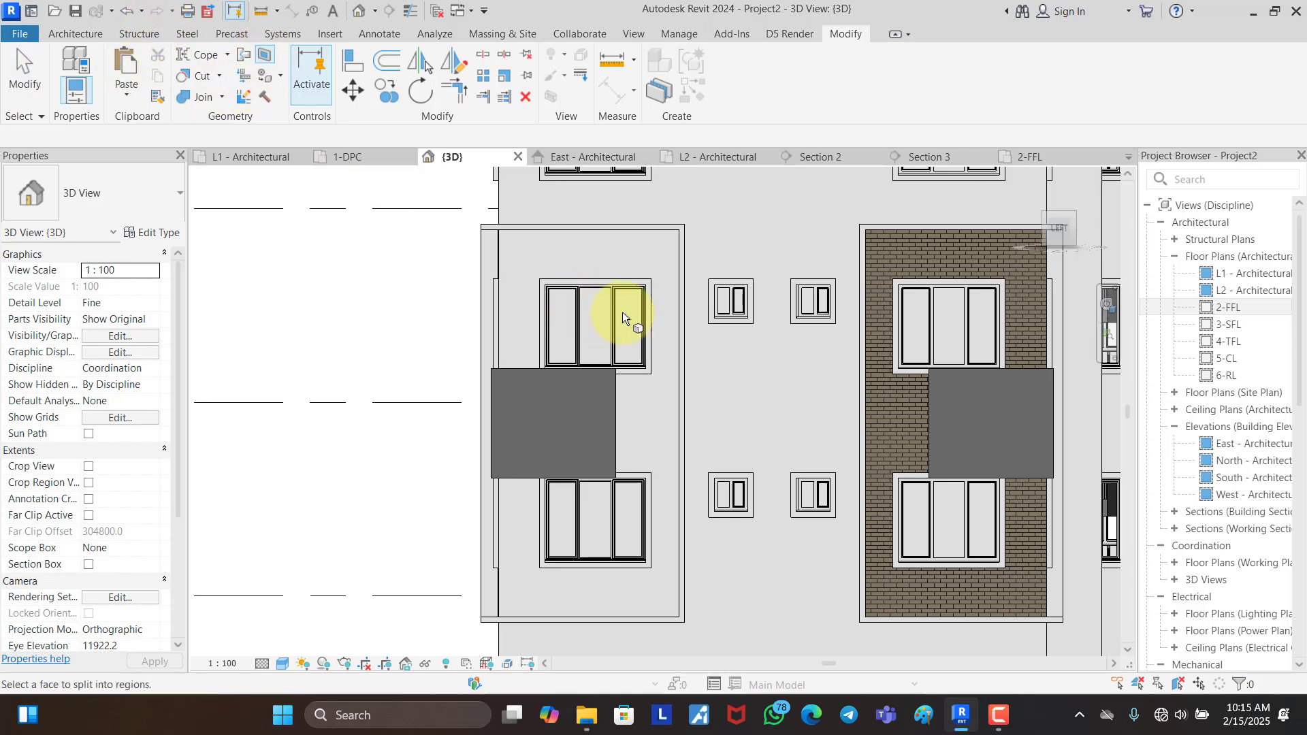
scroll(512, 245, "down", 3)
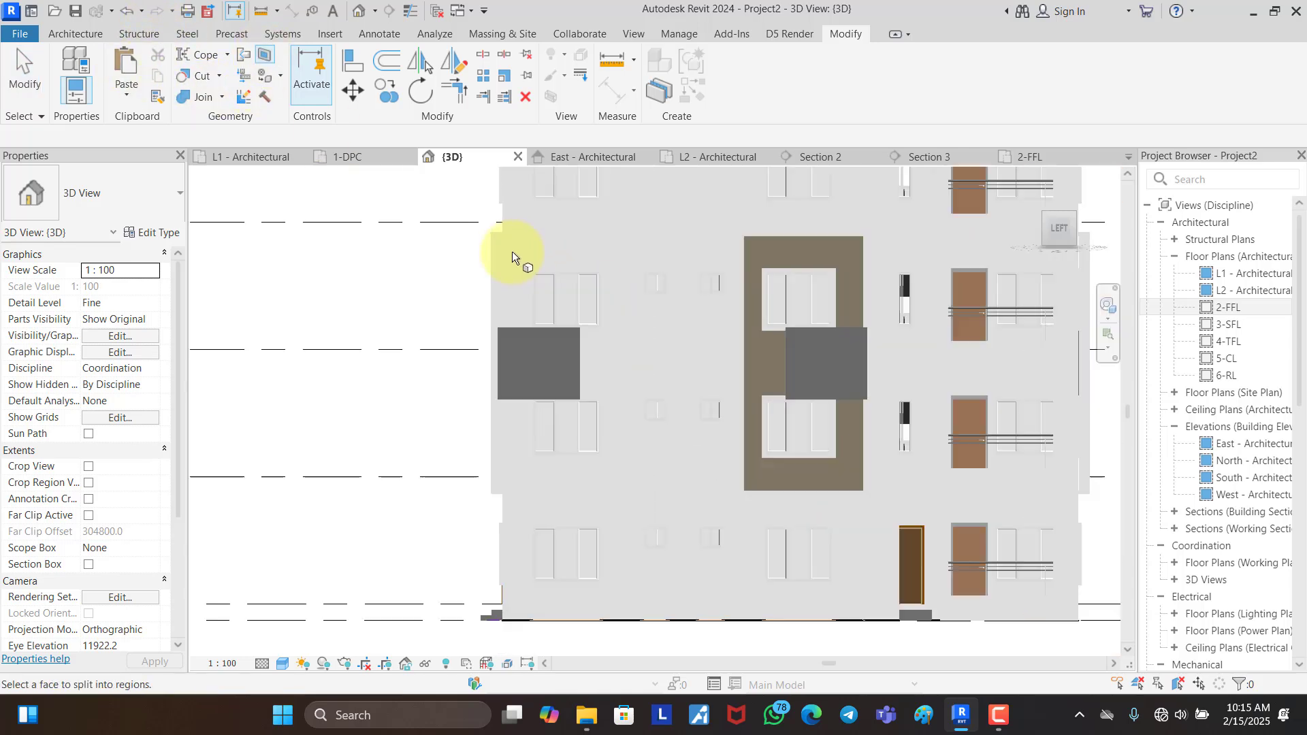
left_click(563, 614)
scroll(542, 248, "up", 5)
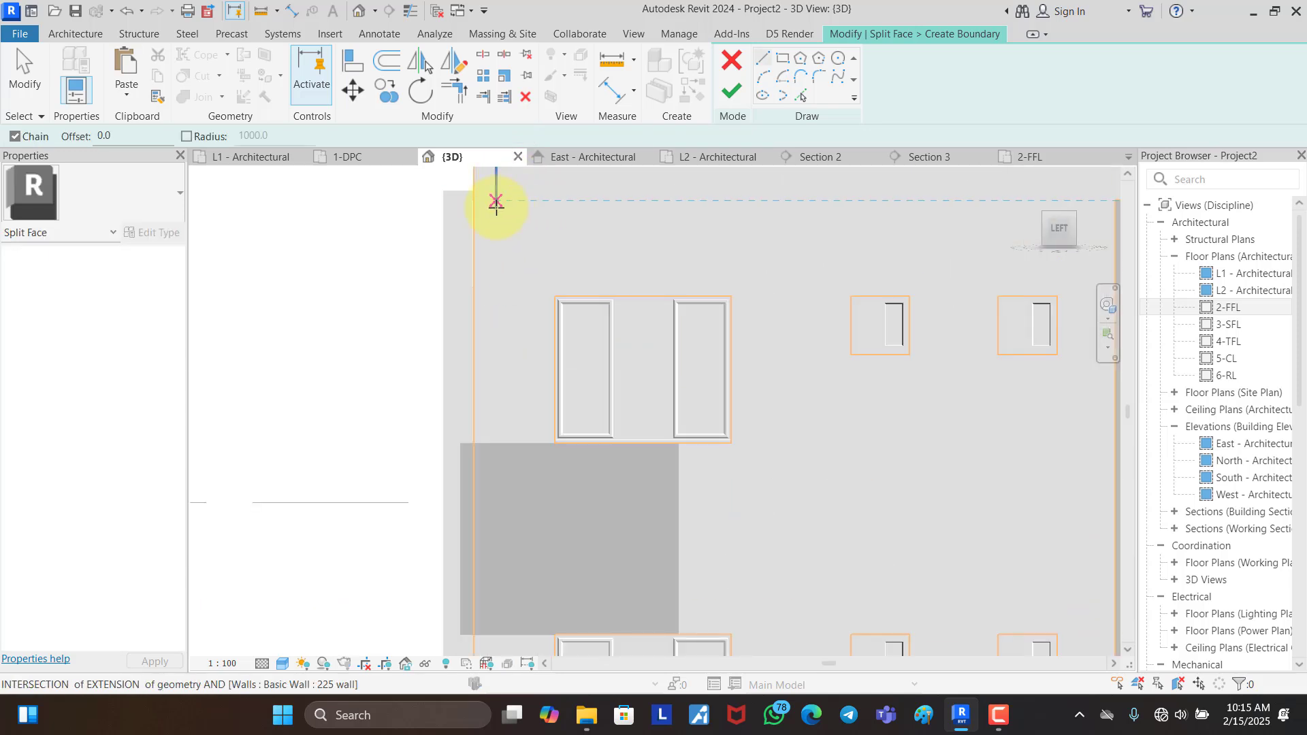
left_click(474, 200)
left_click(787, 200)
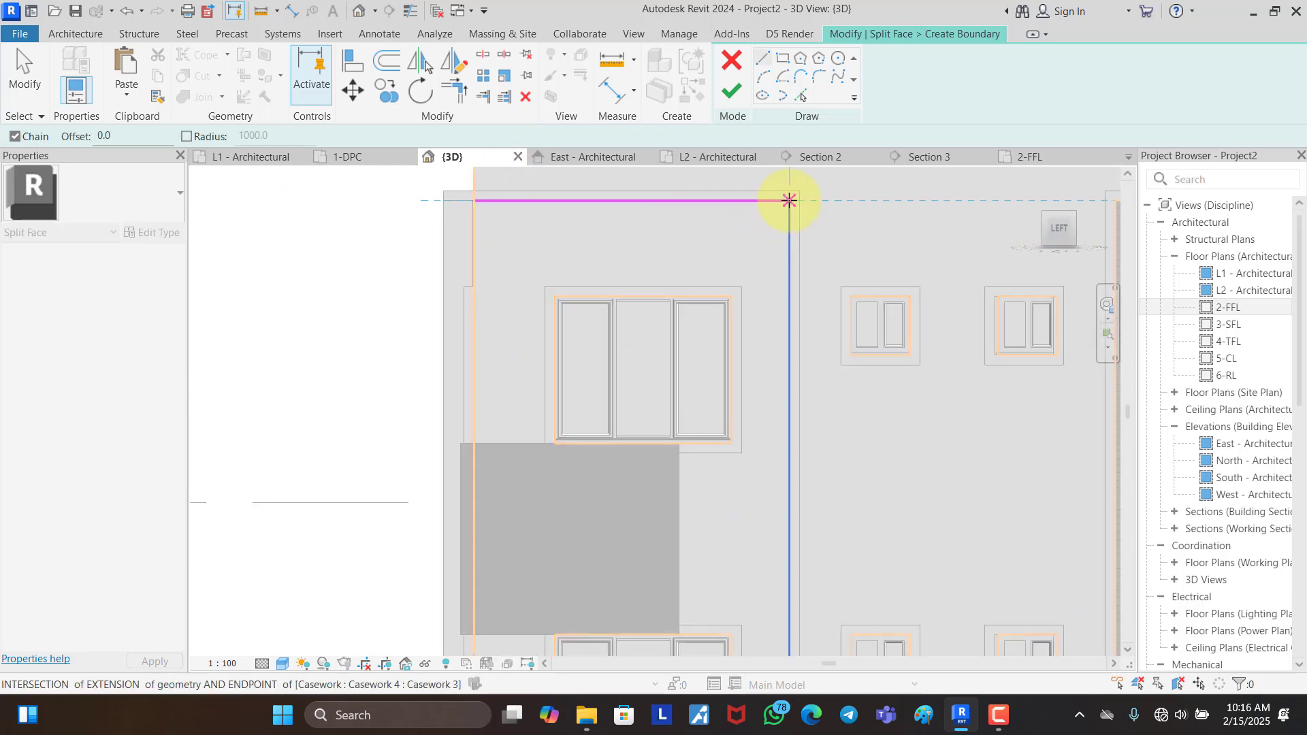
Step: Complete the split boundary 6900 mm down the rear-corner frame's inner side and along its bottom inner edge to the wall corner, and finish the split
scroll(782, 205, "down", 3)
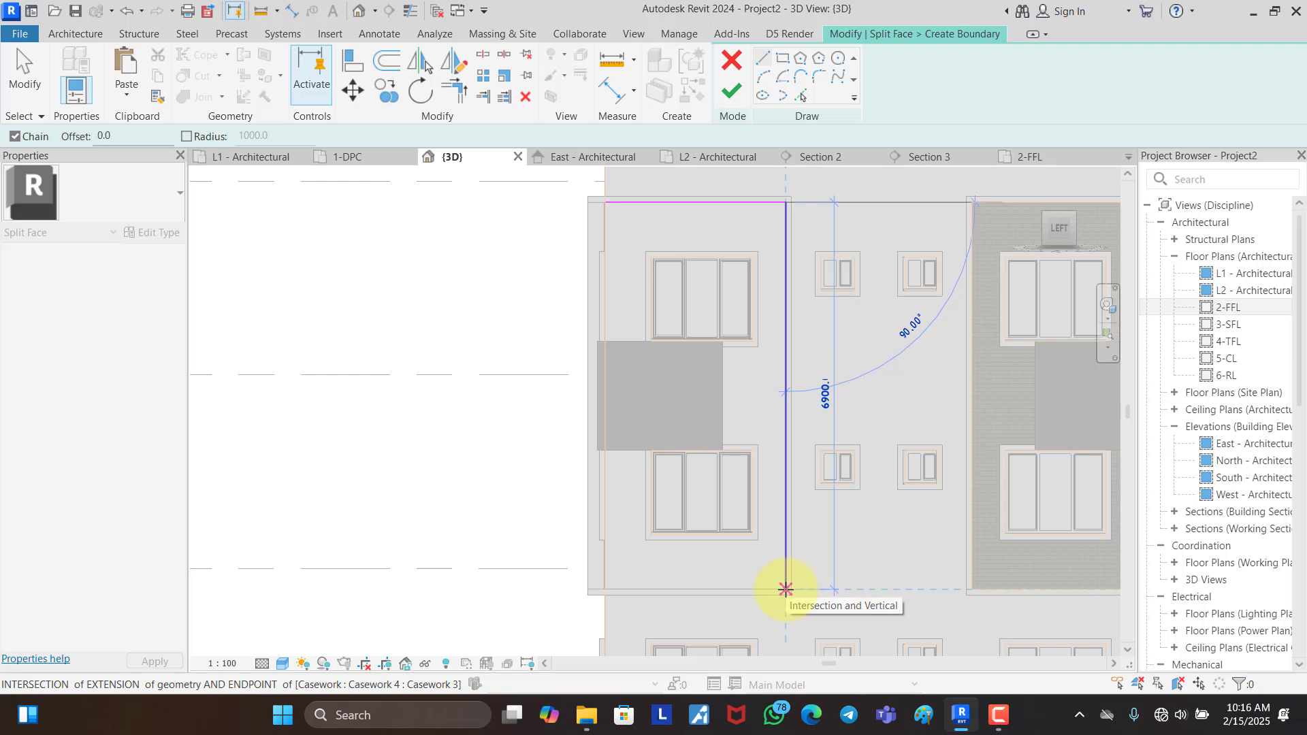
left_click(785, 589)
left_click(605, 589)
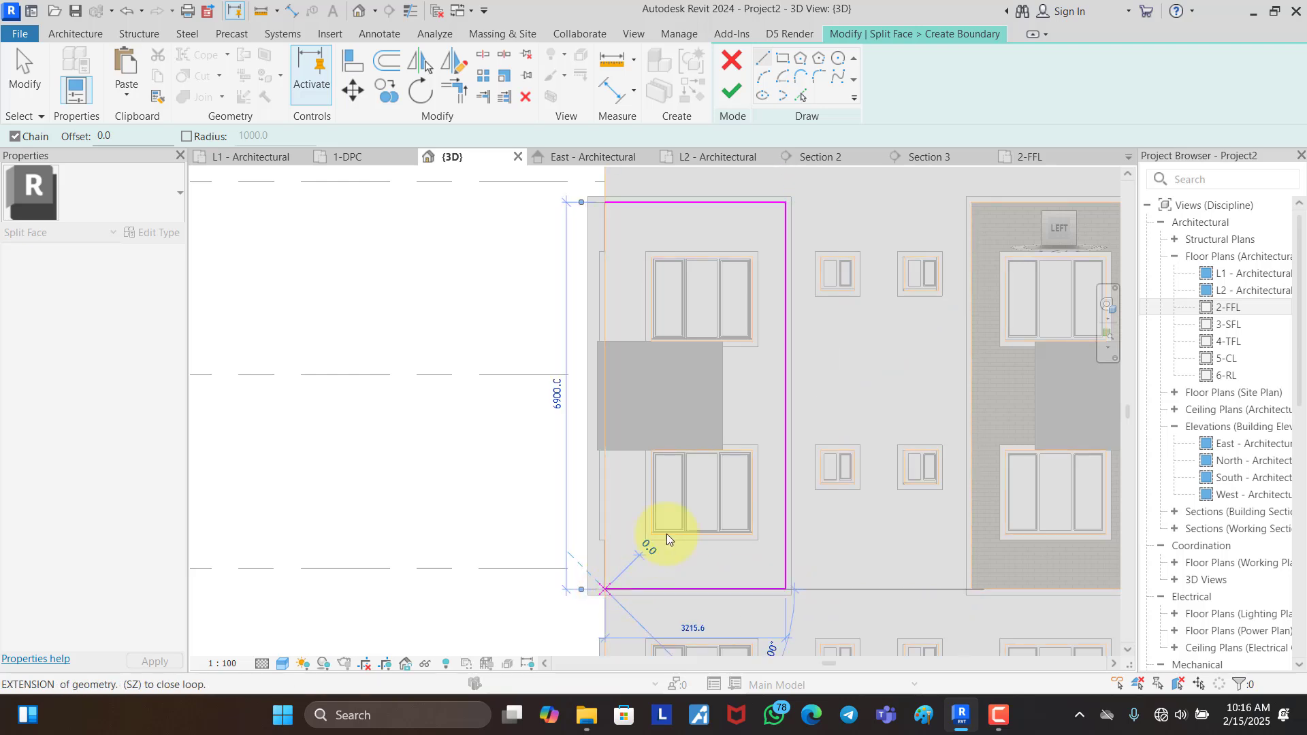
left_click(605, 201)
left_click(730, 94)
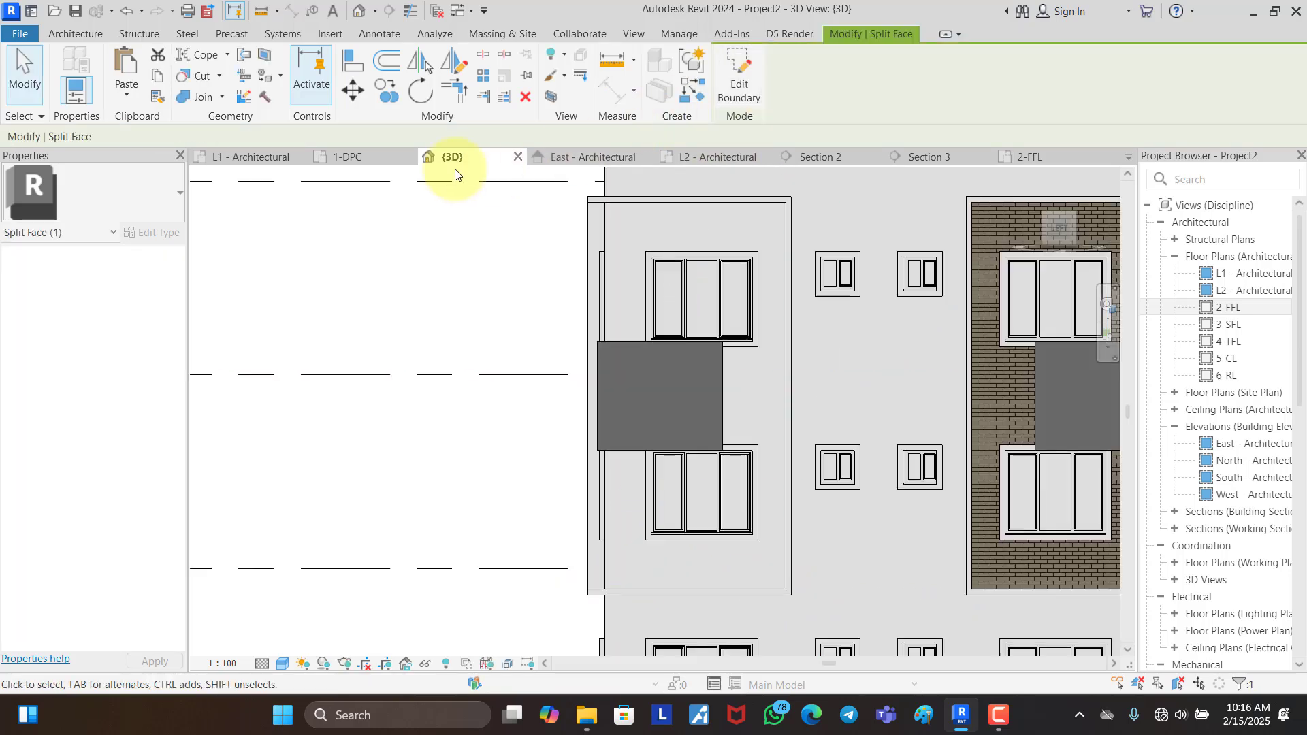
Step: Paint the split region inside the left facade's rear-corner frame with T. BRICK MATERIAL
left_click(266, 77)
left_click(762, 231)
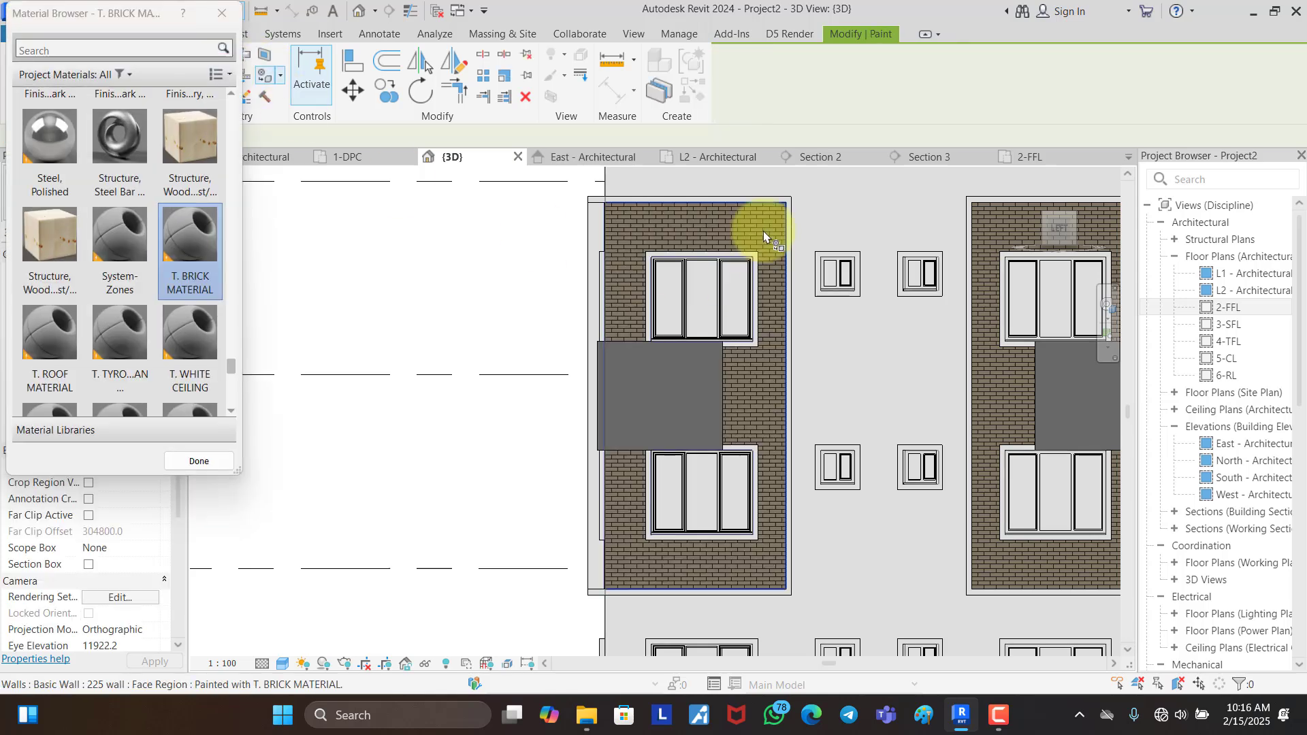
left_click(192, 448)
middle_click_drag(355, 416, 843, 346, "shift")
left_click(1060, 230)
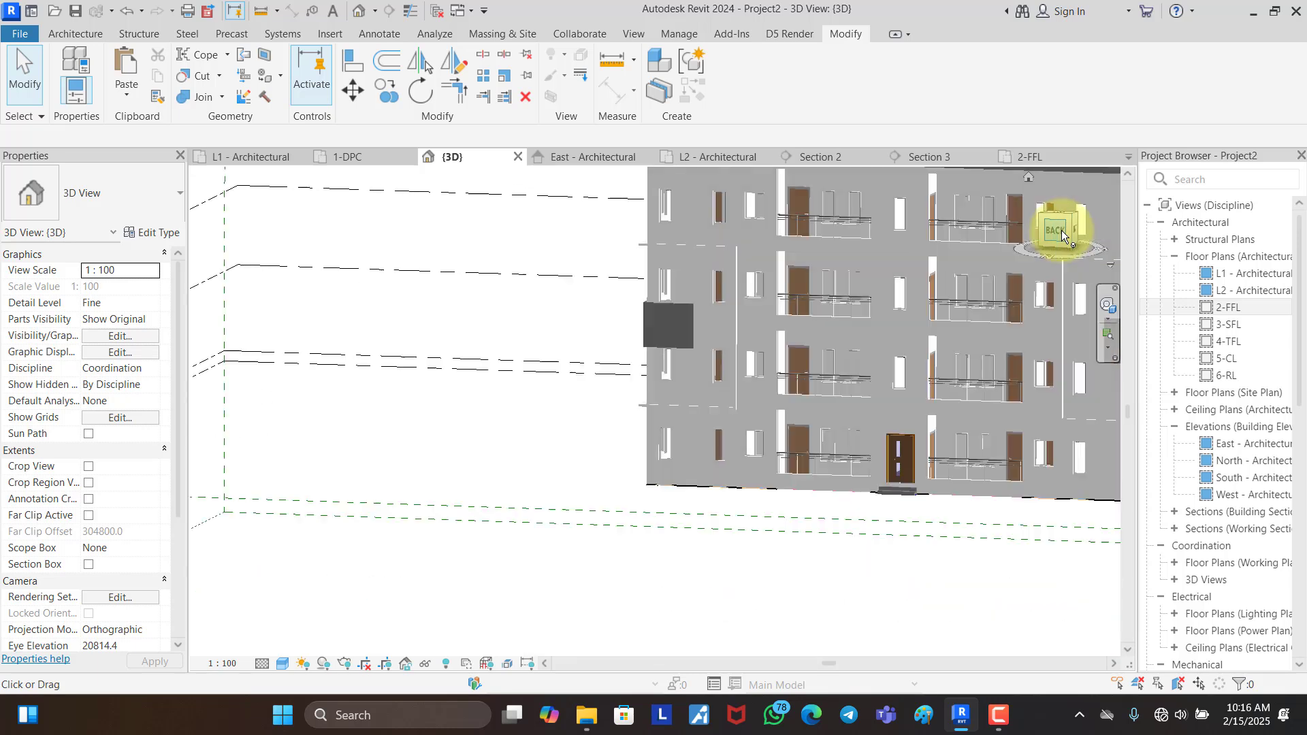
scroll(753, 510, "up", 8)
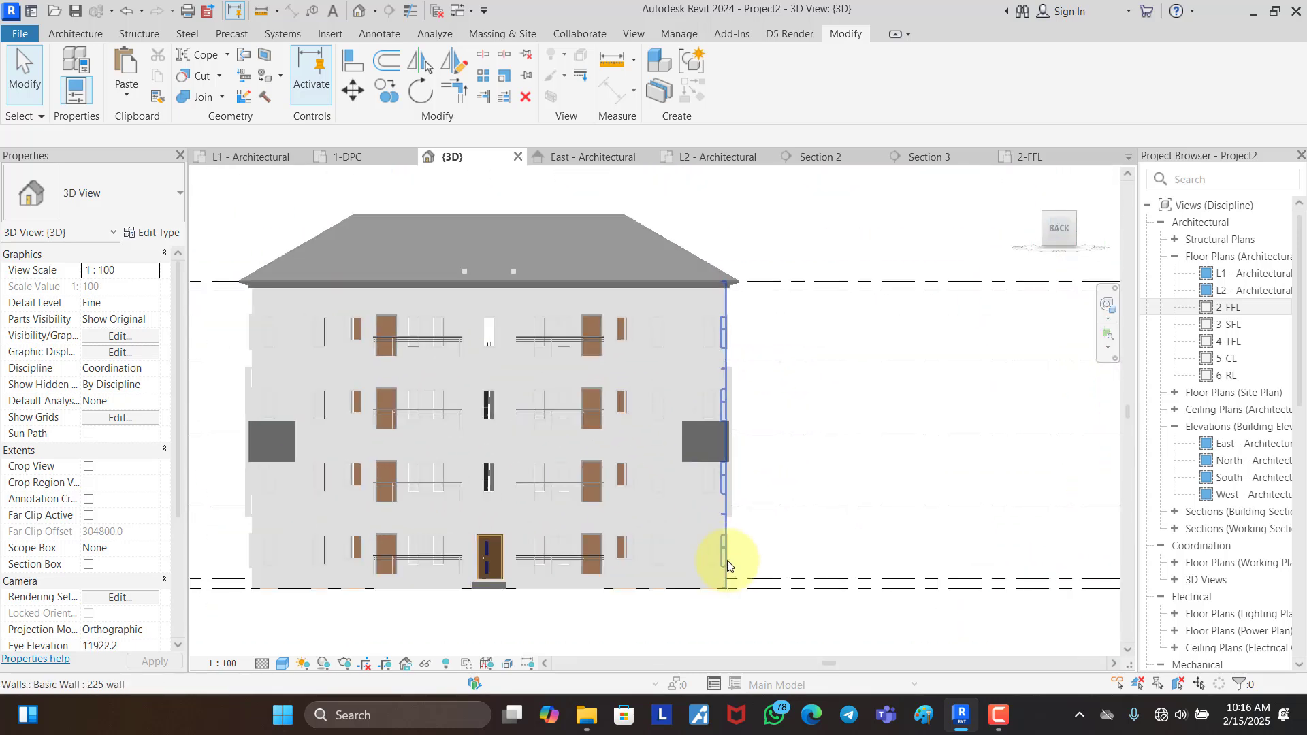
scroll(634, 432, "up", 2)
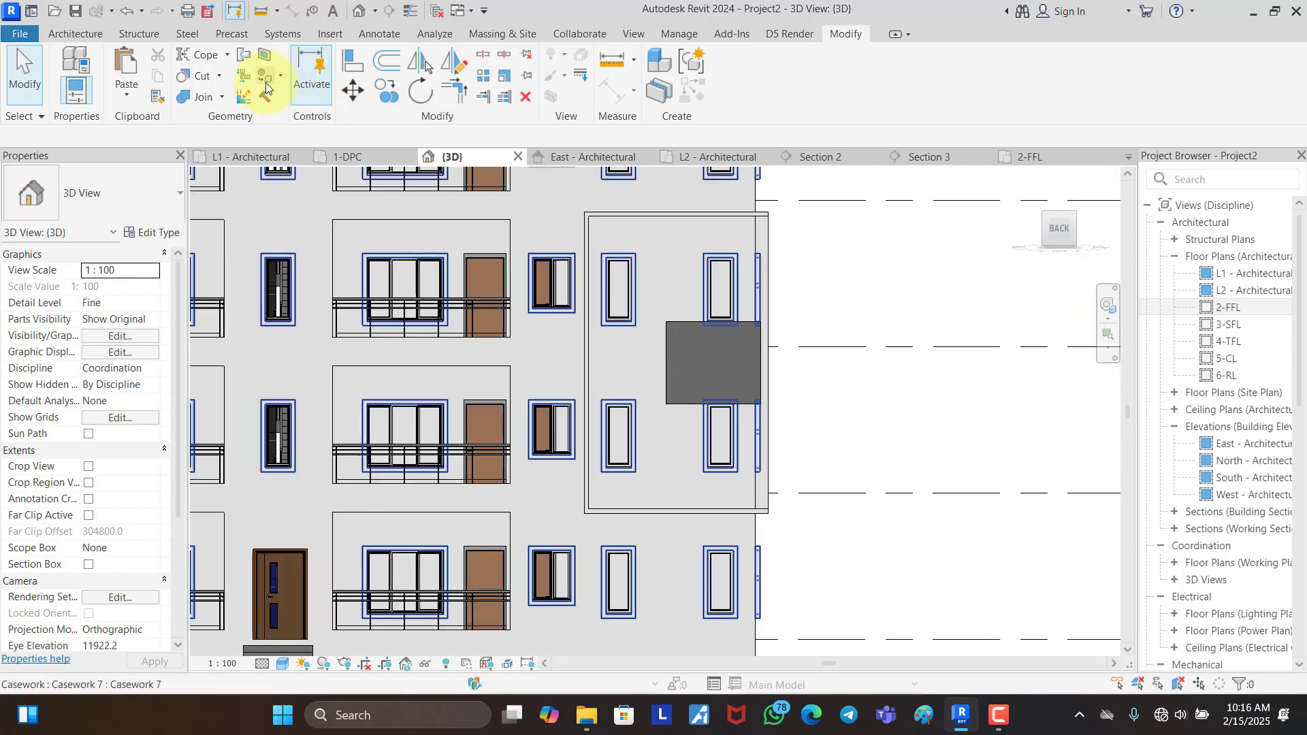
left_click(270, 62)
scroll(689, 508, "down", 1)
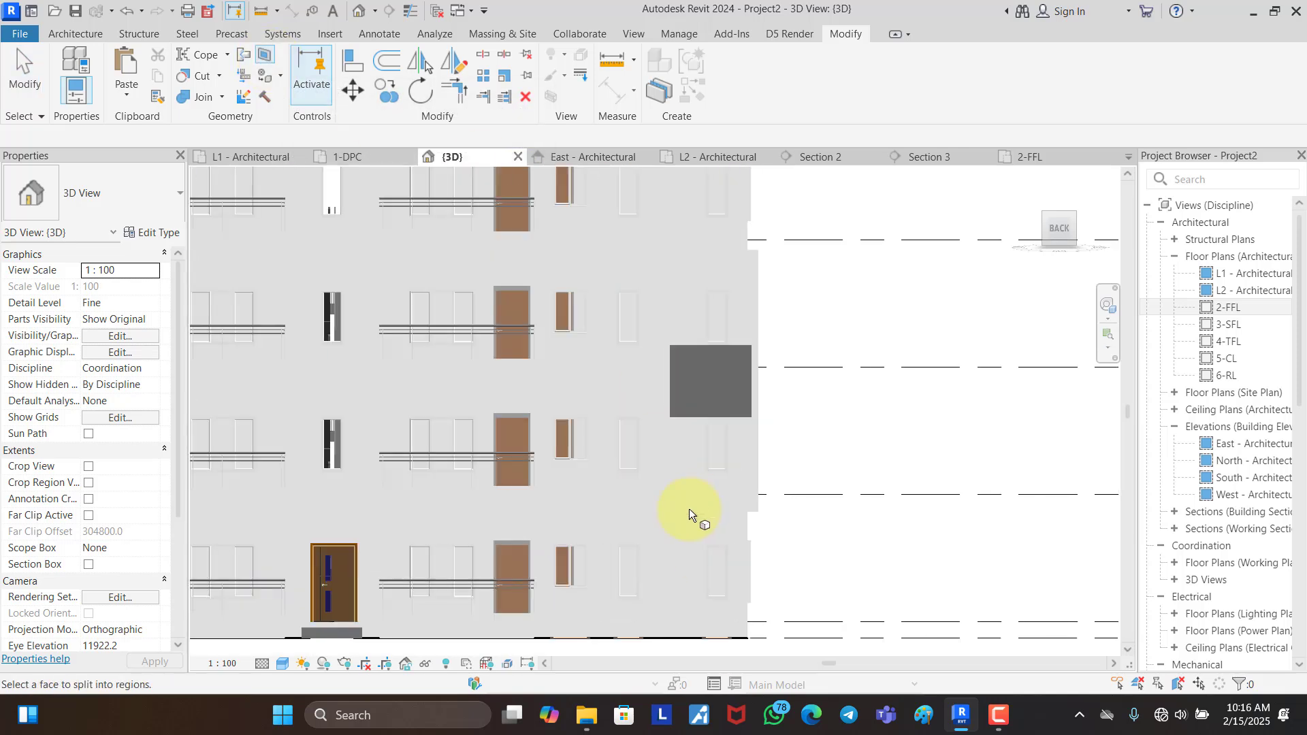
left_click(679, 631)
scroll(722, 269, "up", 4)
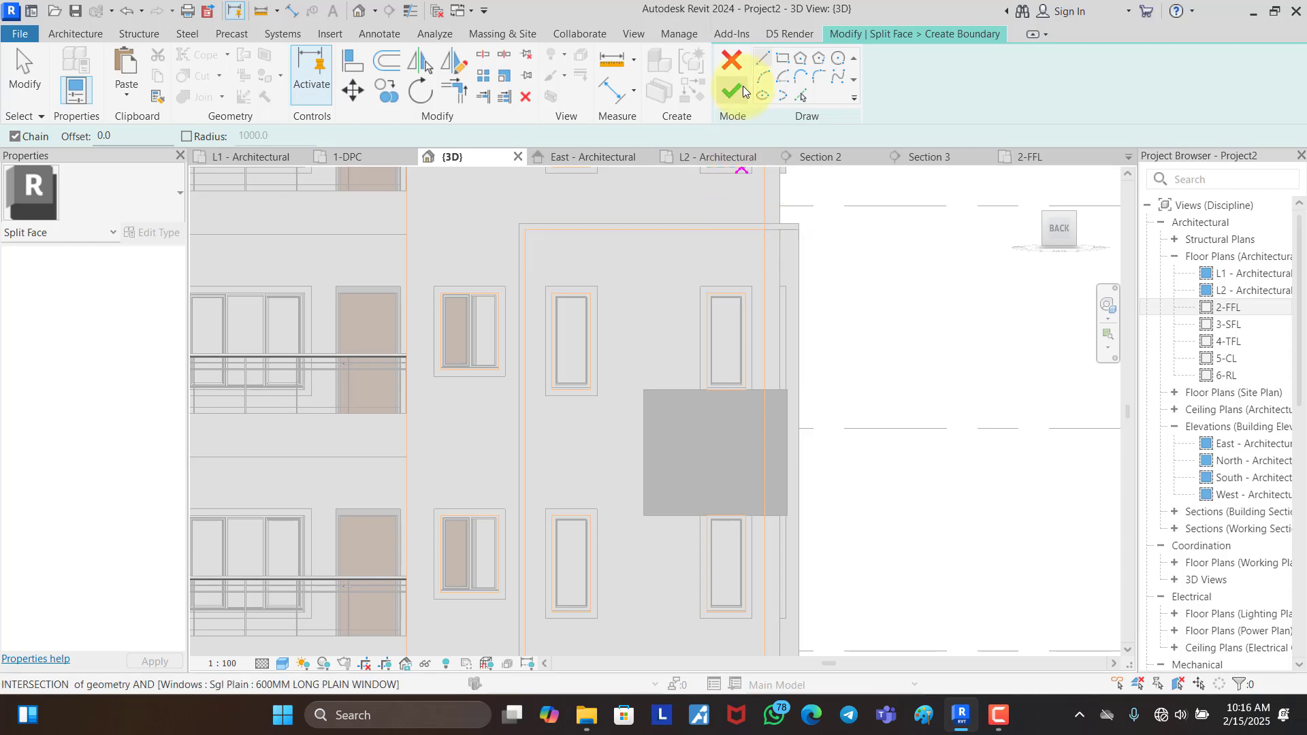
left_click(731, 60)
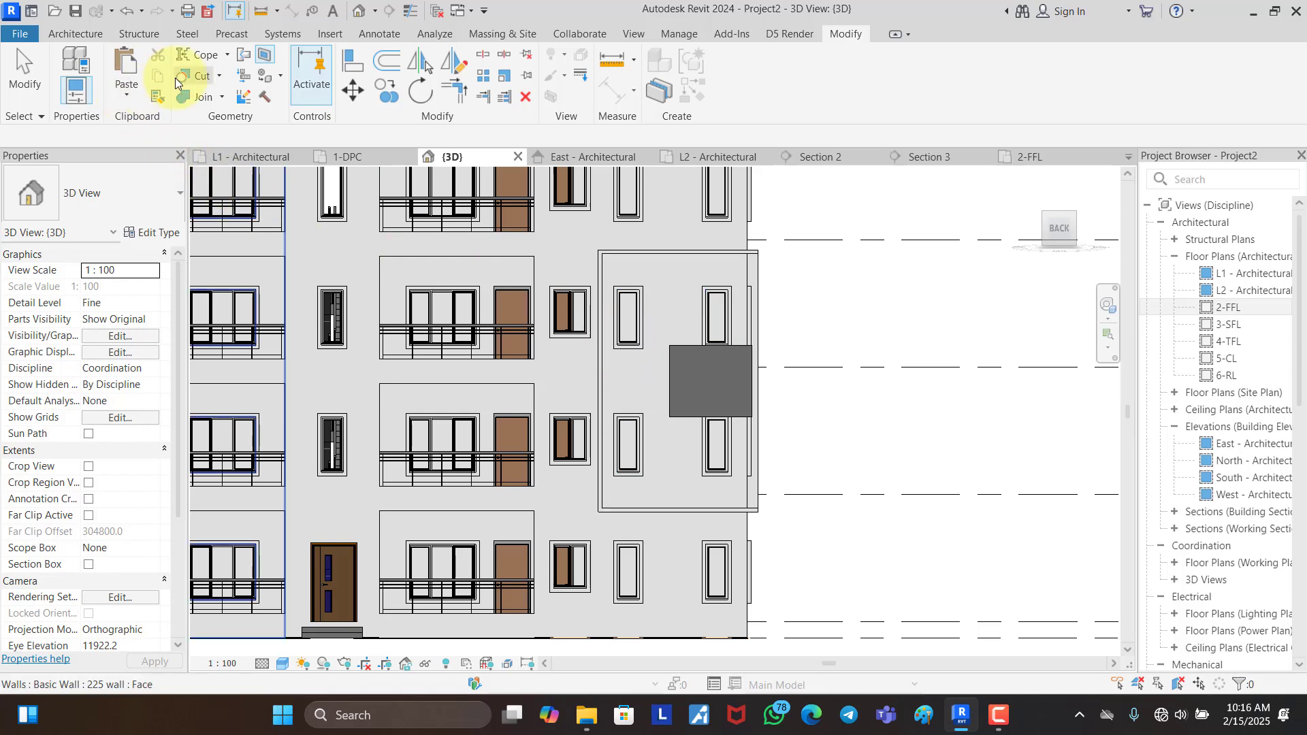
left_click(265, 76)
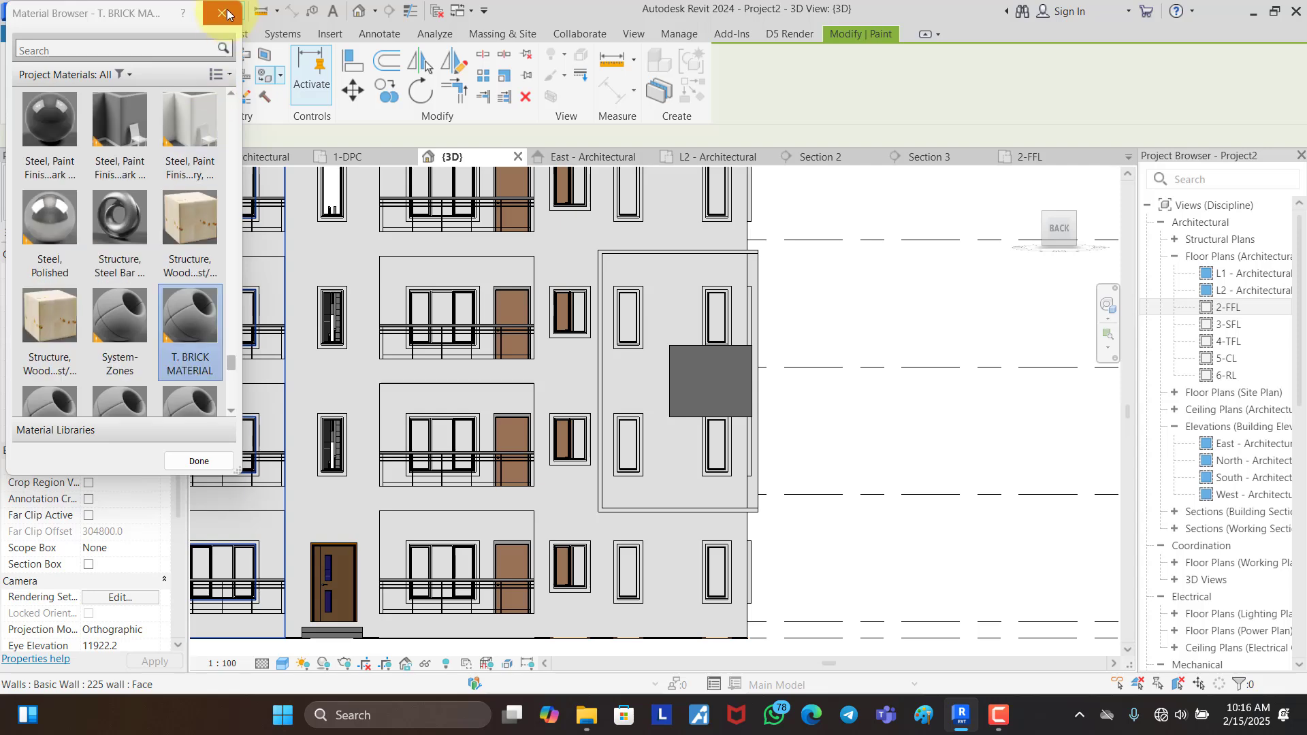
key("Escape")
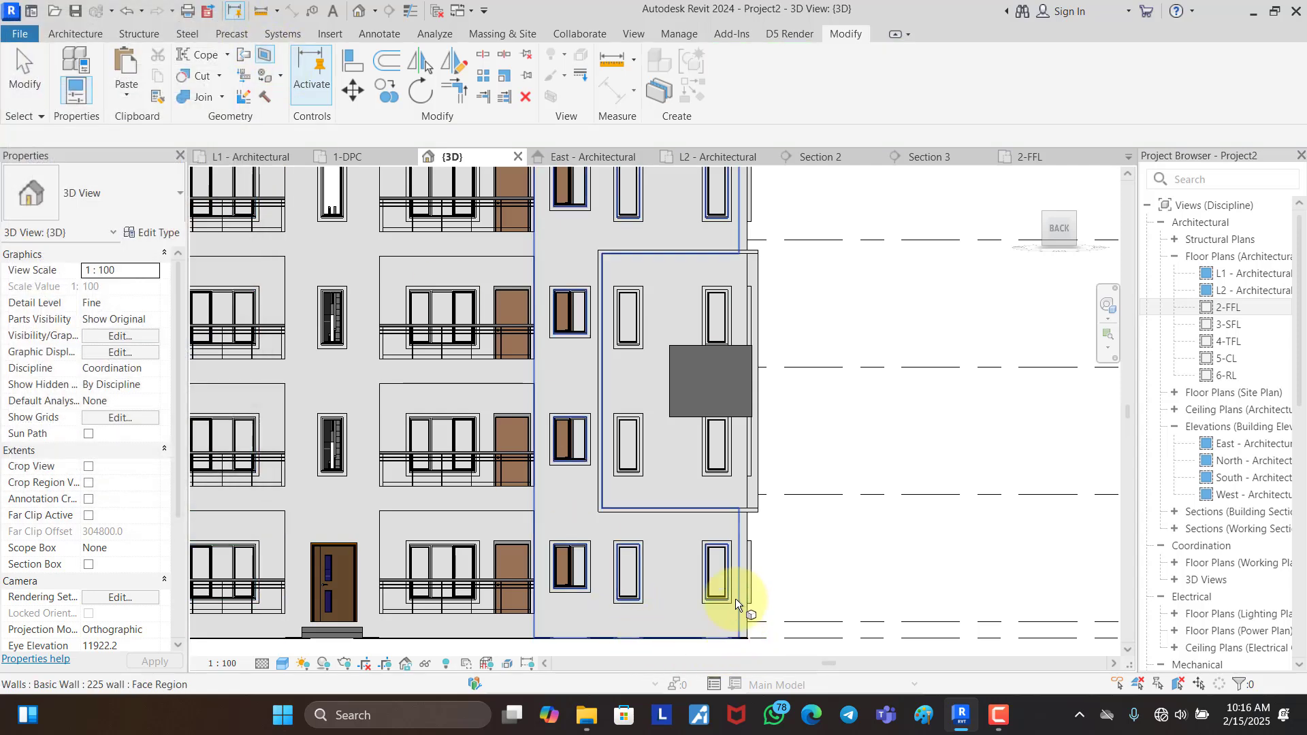
middle_click_drag(722, 484, 714, 538, "shift")
scroll(707, 490, "down", 2)
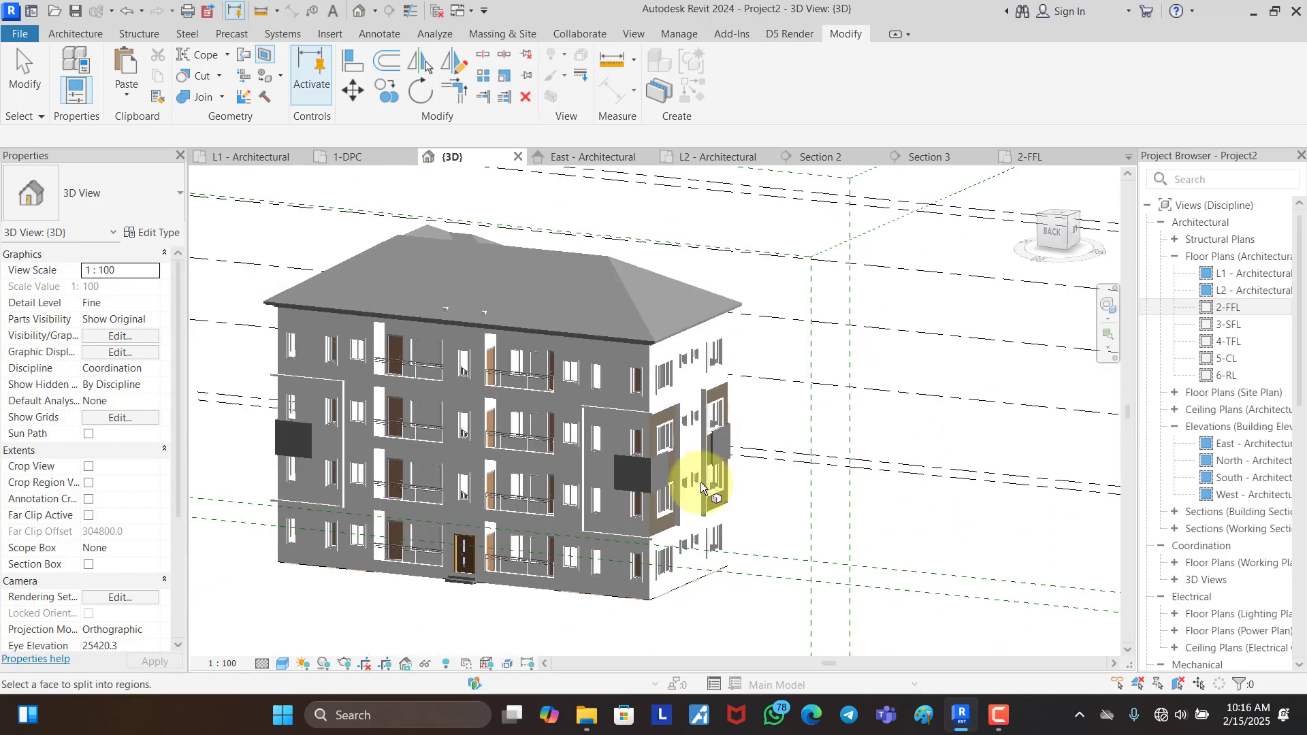
Step: Start splitting the rear facade's wall face and draw a line along the top inner edge of the frame nearest the left facade
left_click(607, 590)
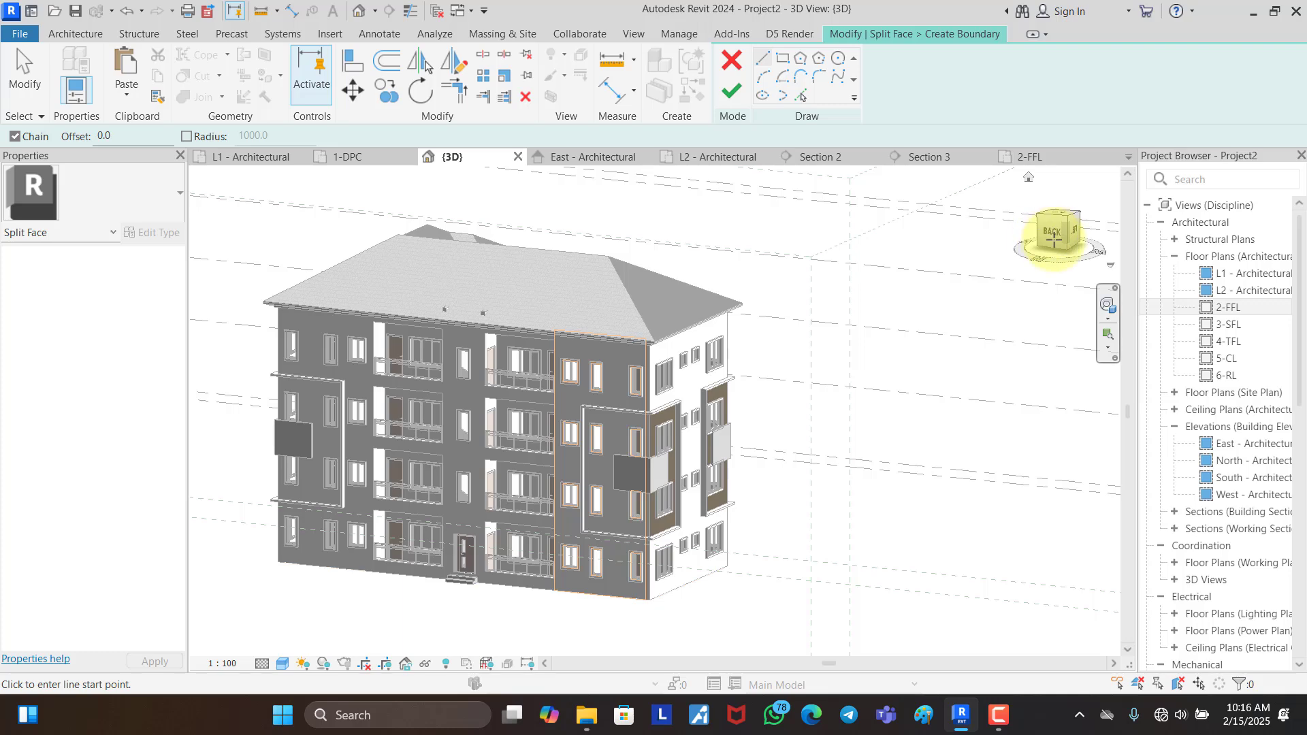
scroll(604, 495, "up", 4)
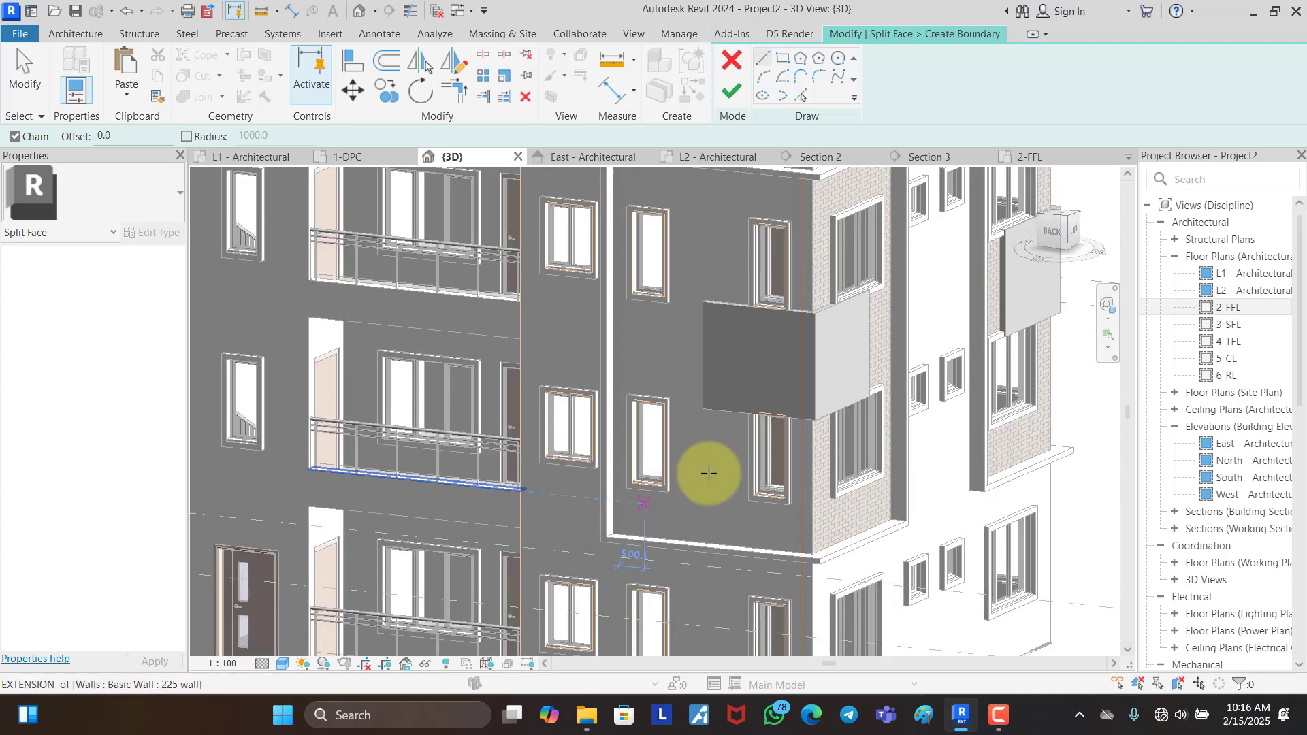
left_click(1059, 225)
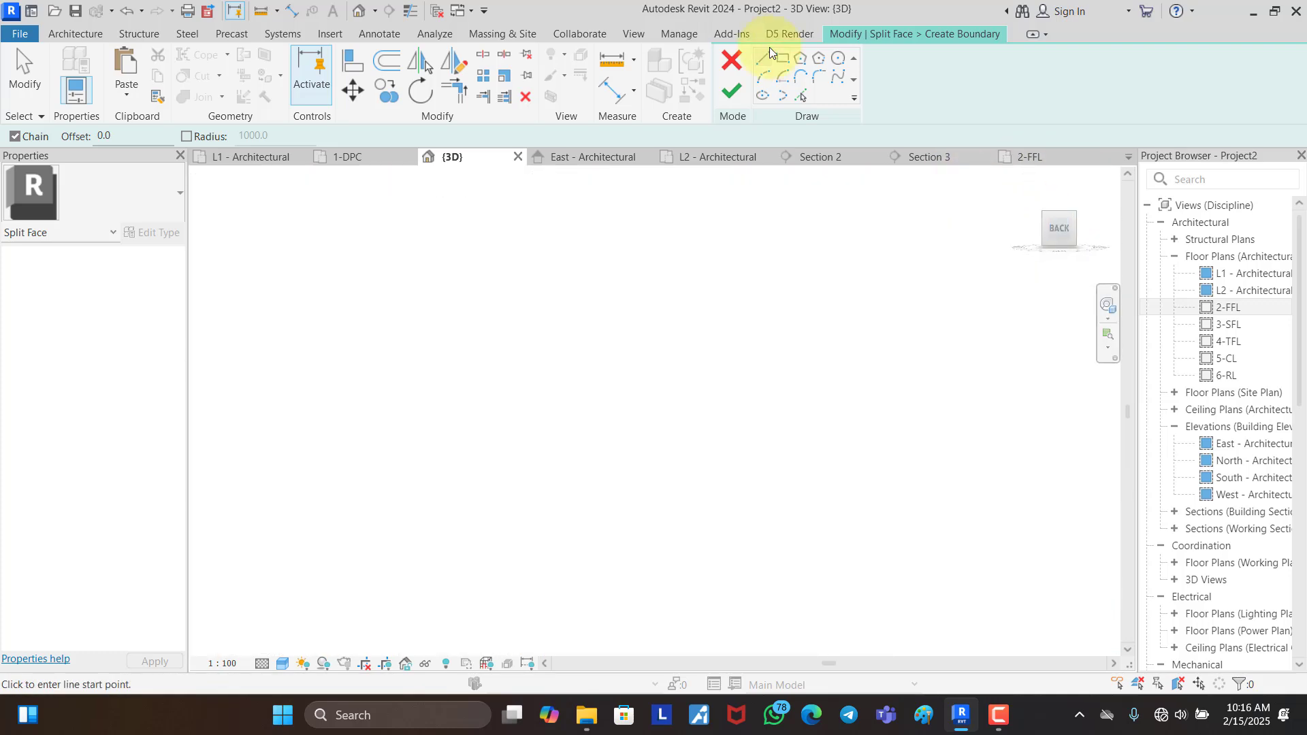
scroll(712, 398, "up", 6)
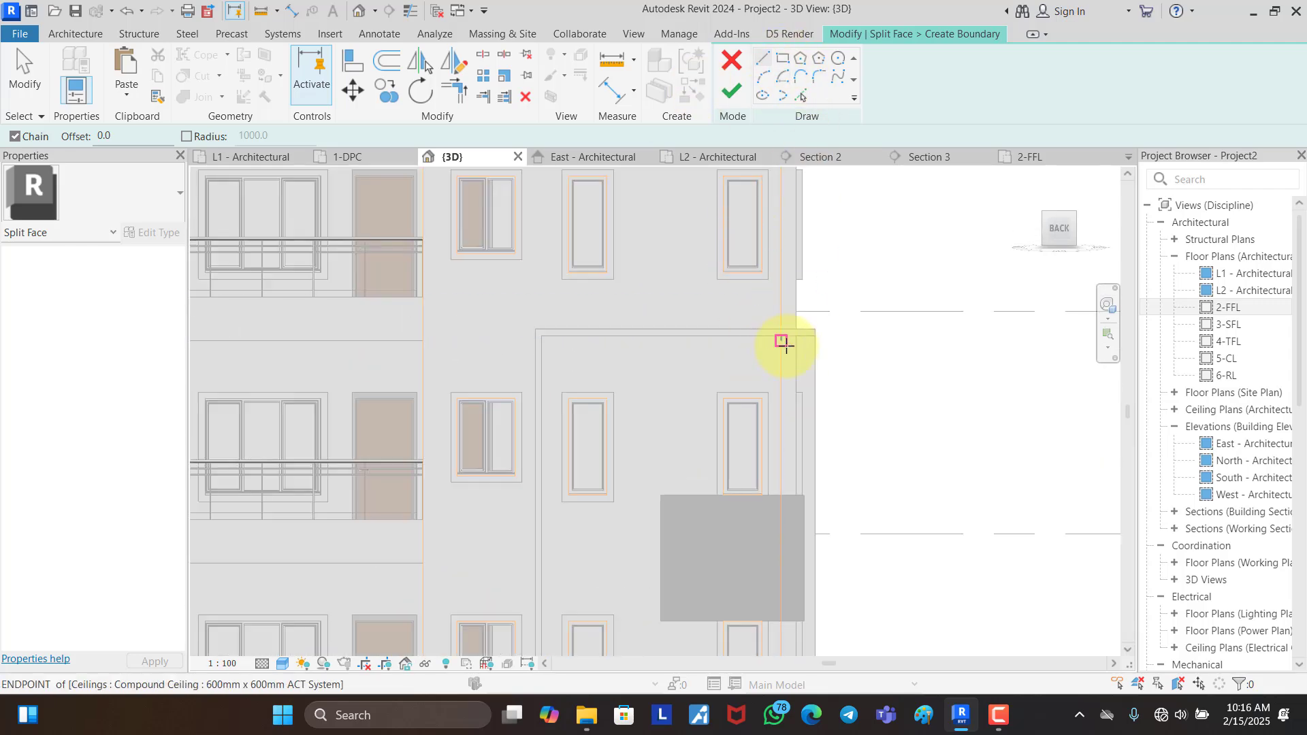
scroll(783, 340, "up", 2)
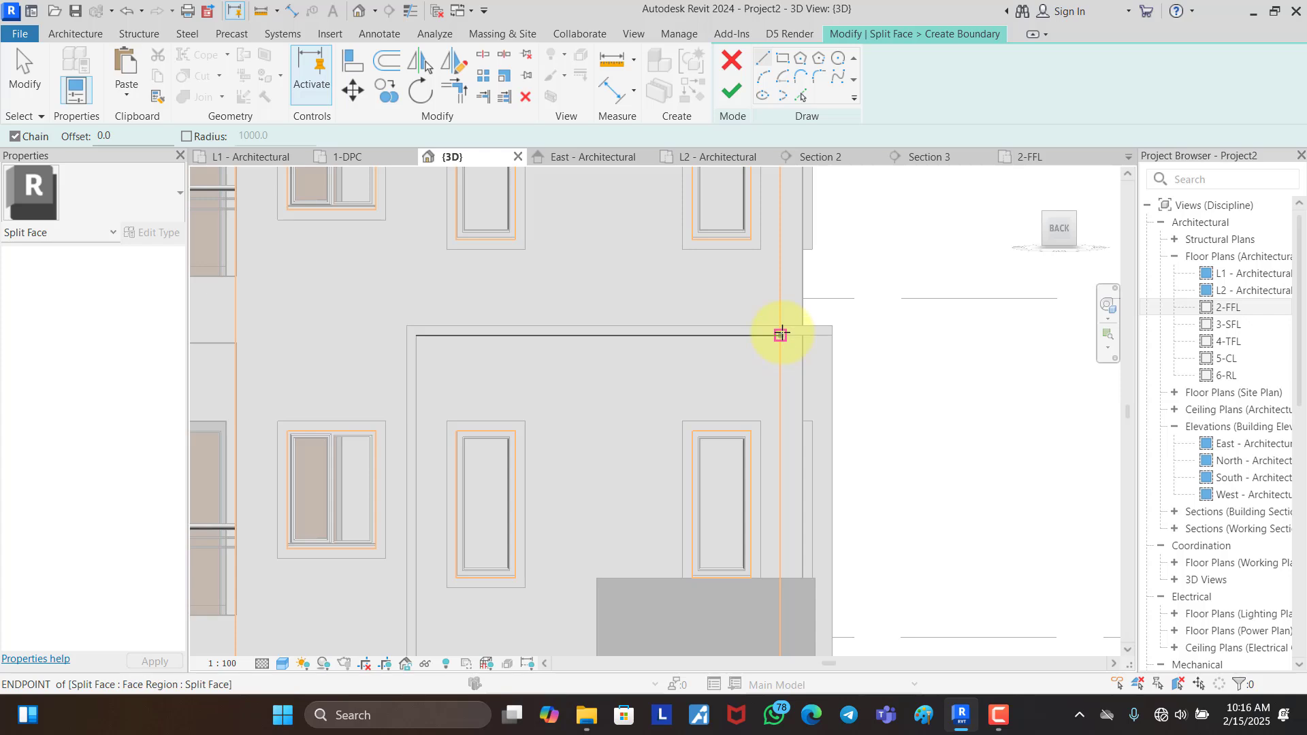
left_click(781, 334)
scroll(447, 268, "down", 5)
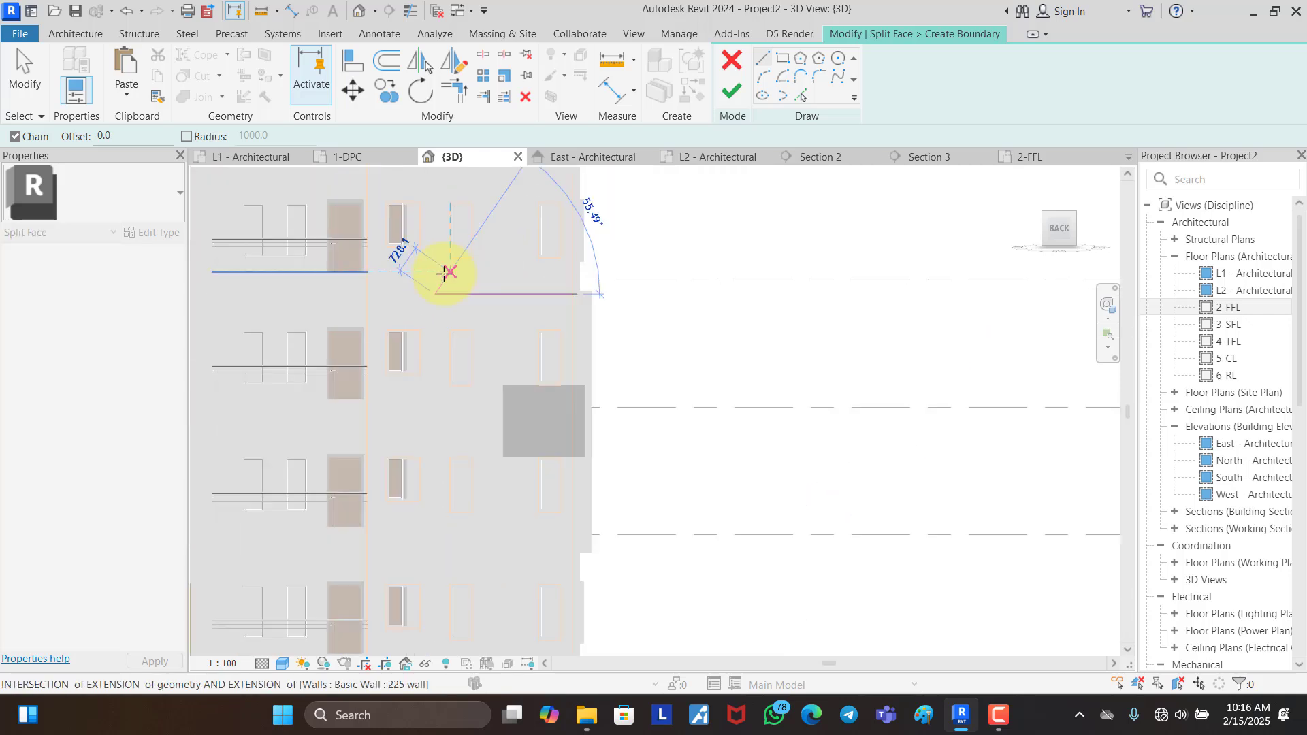
Step: Complete the split boundary 6900 mm down the frame's inner side and along its bottom inner edge, and finish the split
scroll(426, 450, "up", 3)
left_click(451, 519)
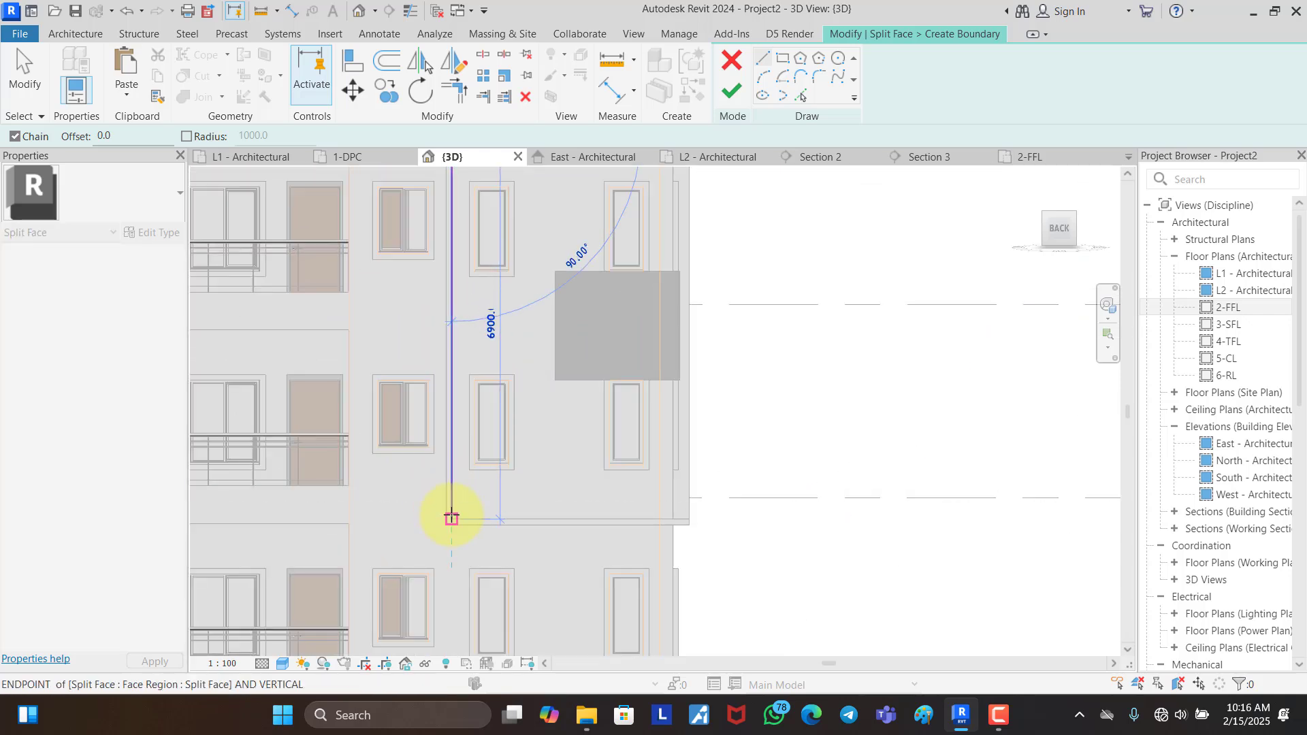
left_click(661, 519)
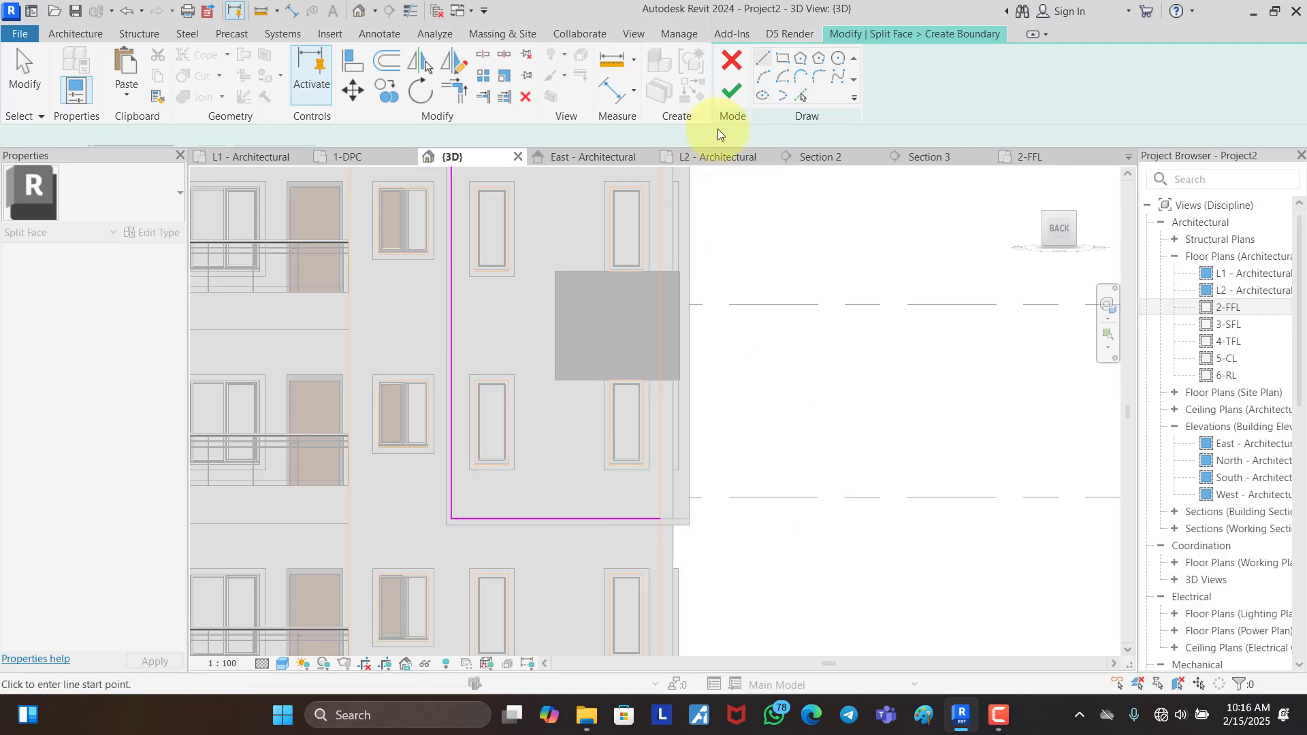
left_click(732, 91)
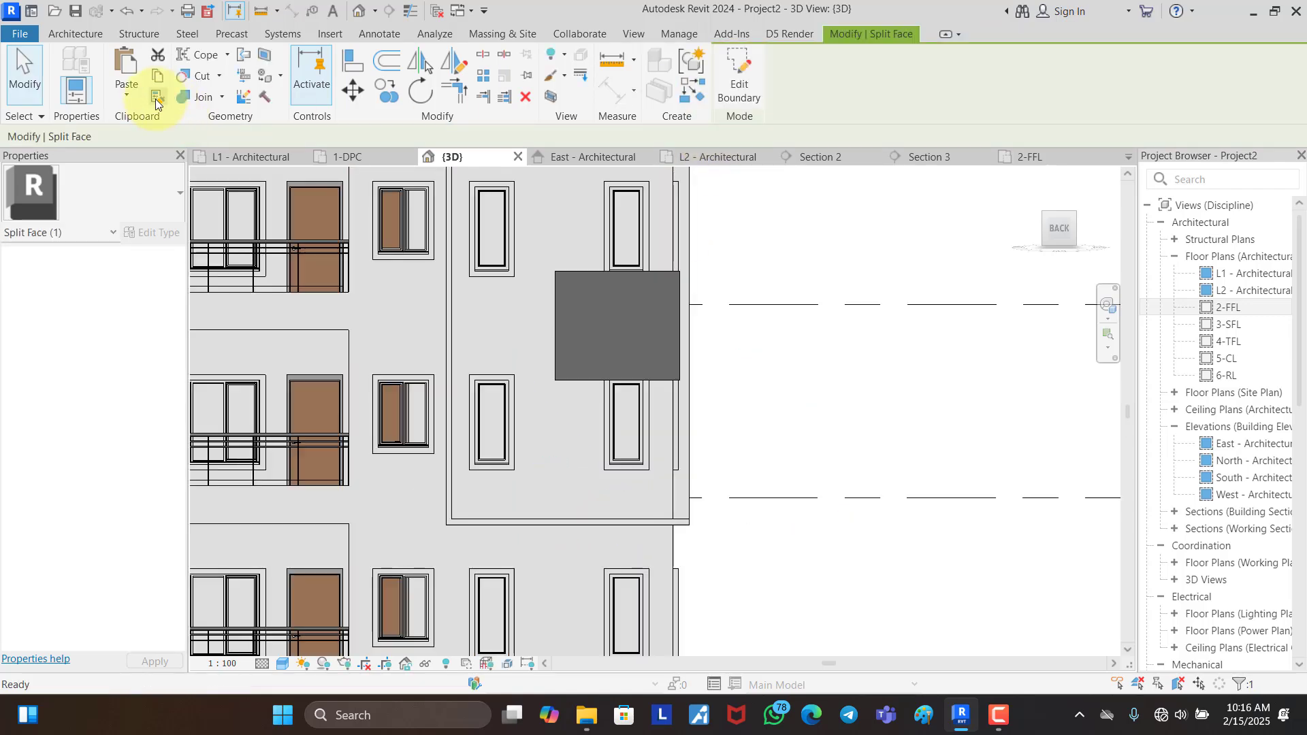
Step: Paint the split region inside the rear facade's frame with T. BRICK MATERIAL
left_click(268, 76)
left_click(524, 334)
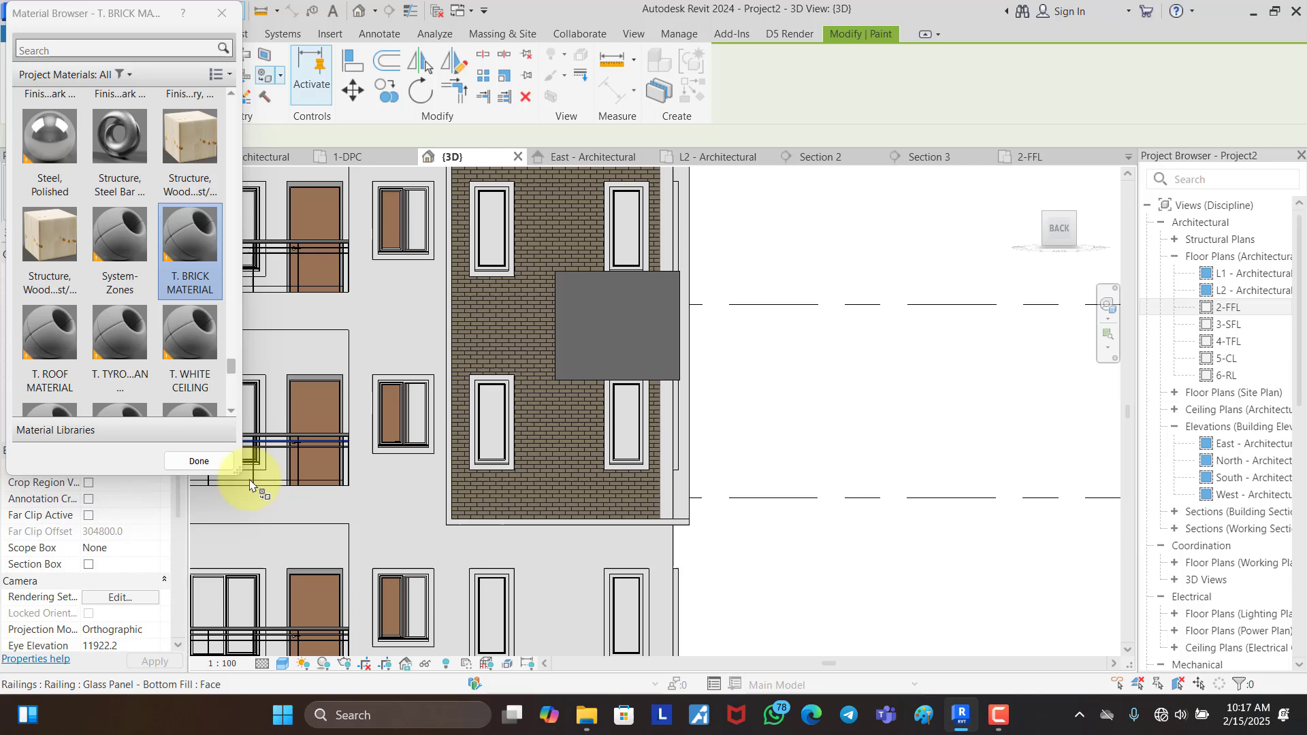
left_click(199, 462)
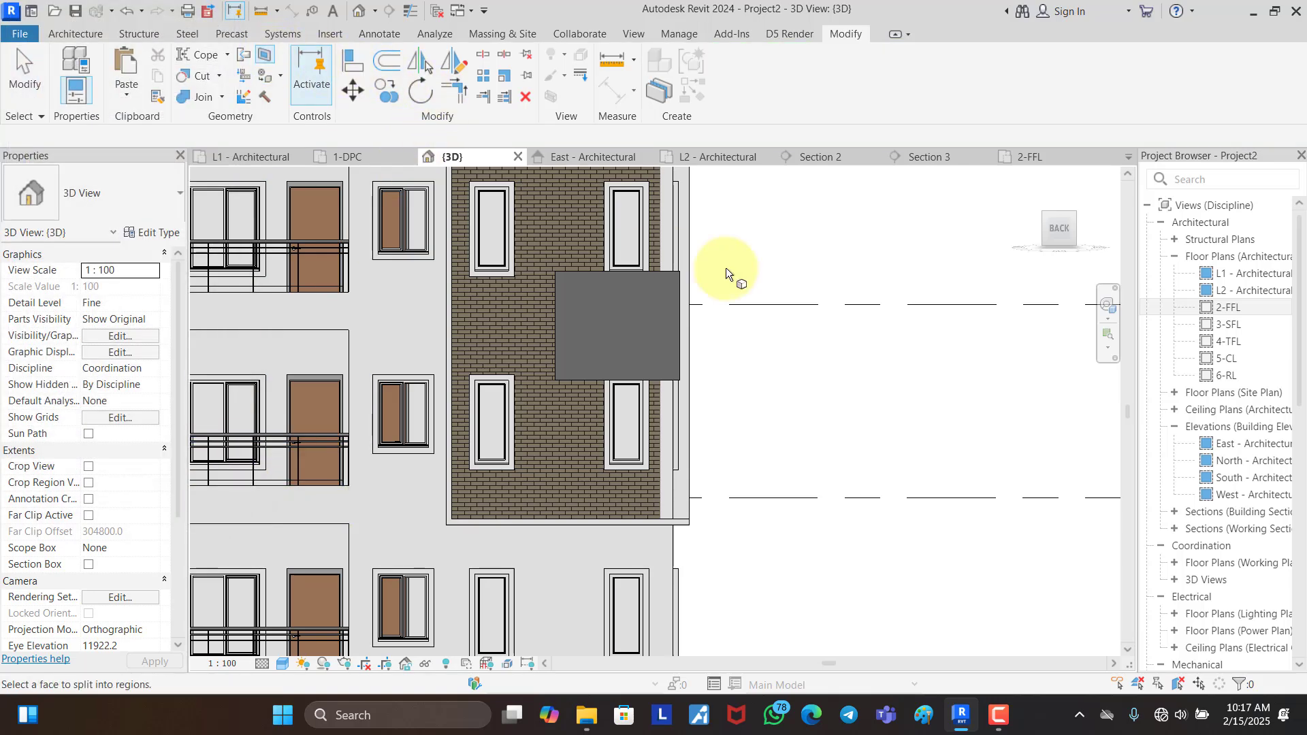
Step: Start splitting the narrow corner strip beside the rear facade's brick region and draw a line across it at the frame's bottom inner edge
middle_click_drag(823, 270, 805, 308, "shift")
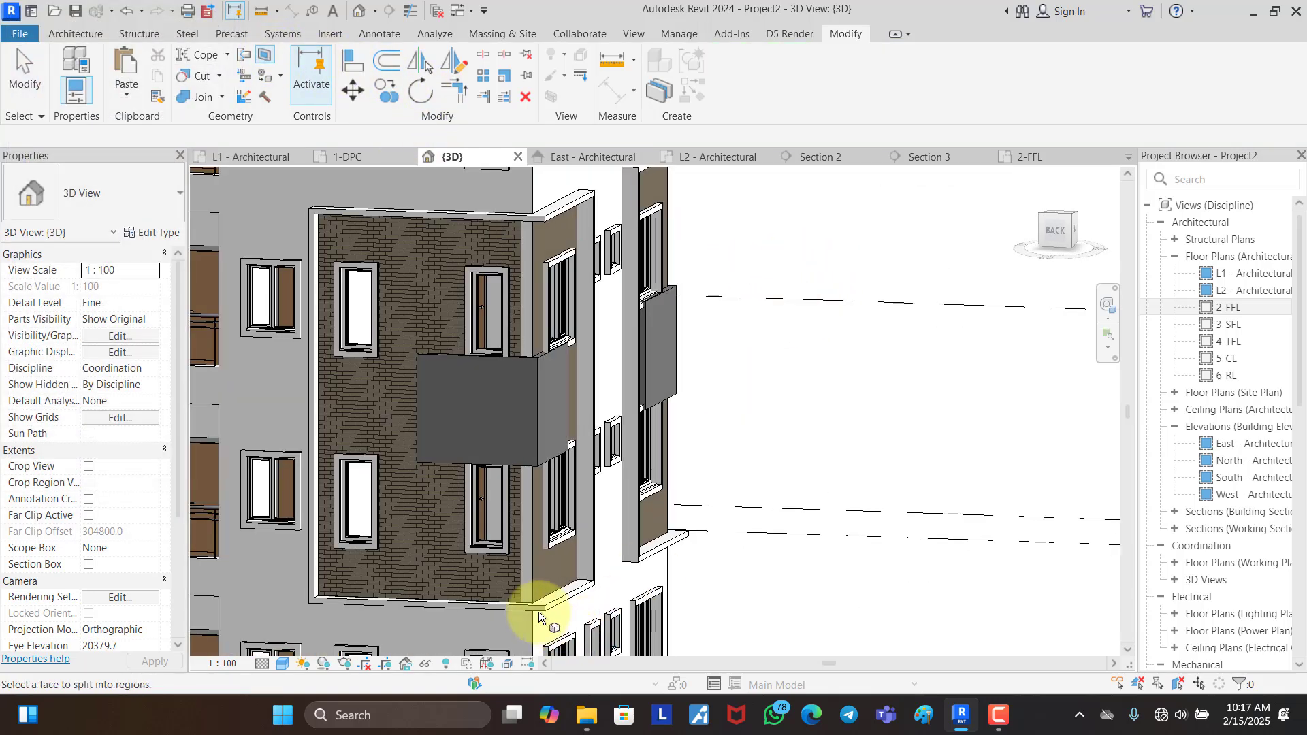
scroll(532, 547, "down", 5)
scroll(530, 633, "up", 5)
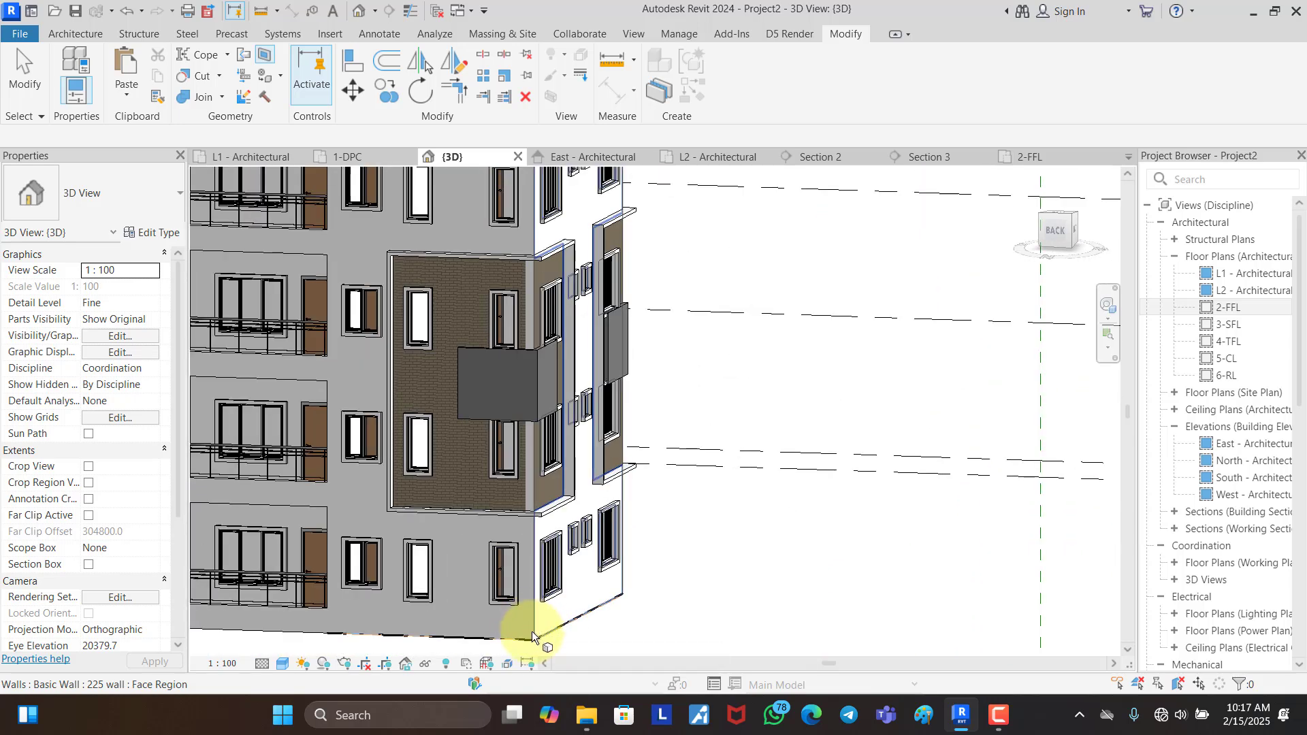
scroll(533, 633, "down", 5)
scroll(527, 633, "up", 6)
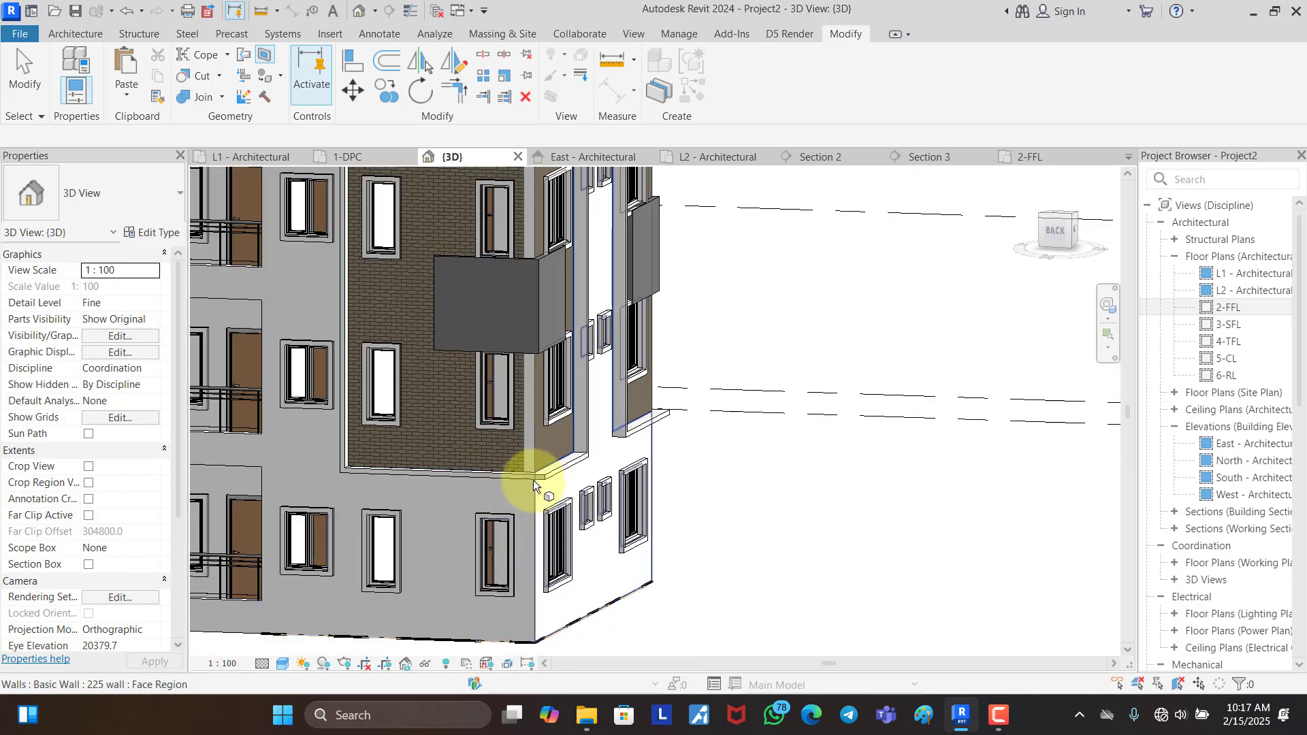
left_click(1055, 228)
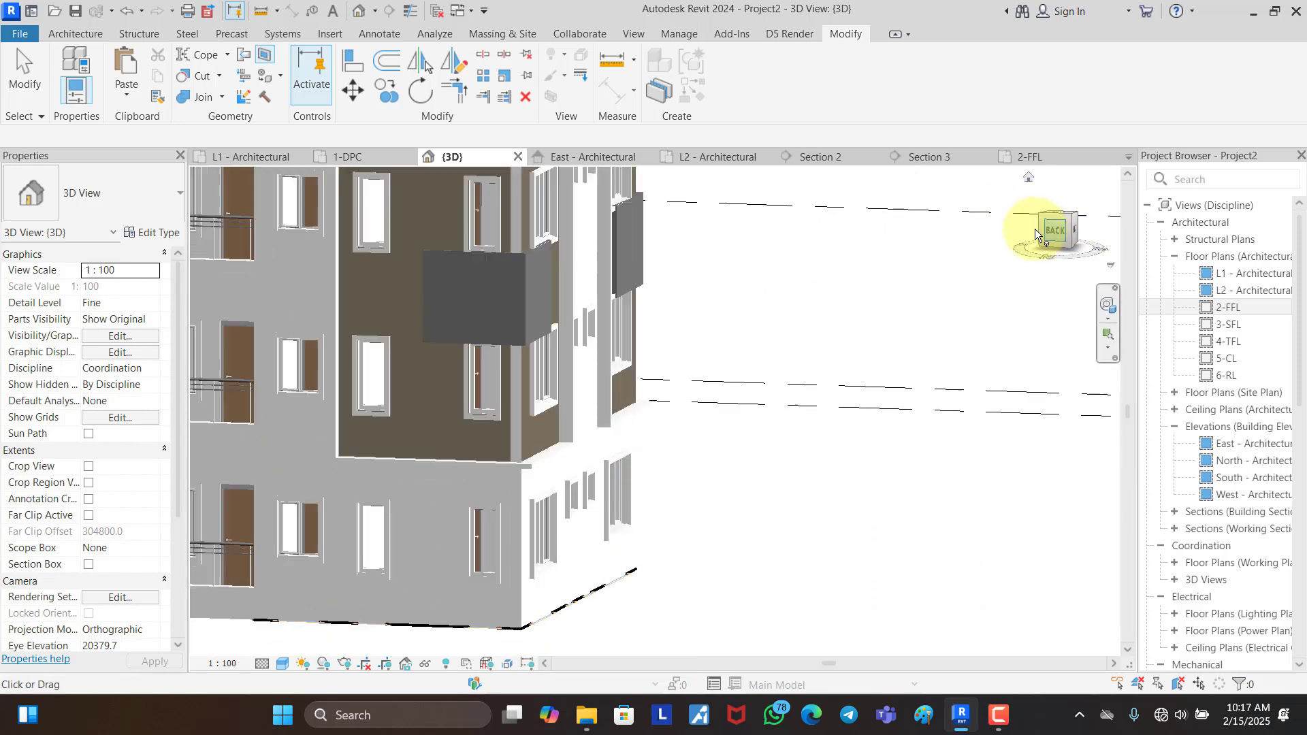
scroll(711, 417, "up", 6)
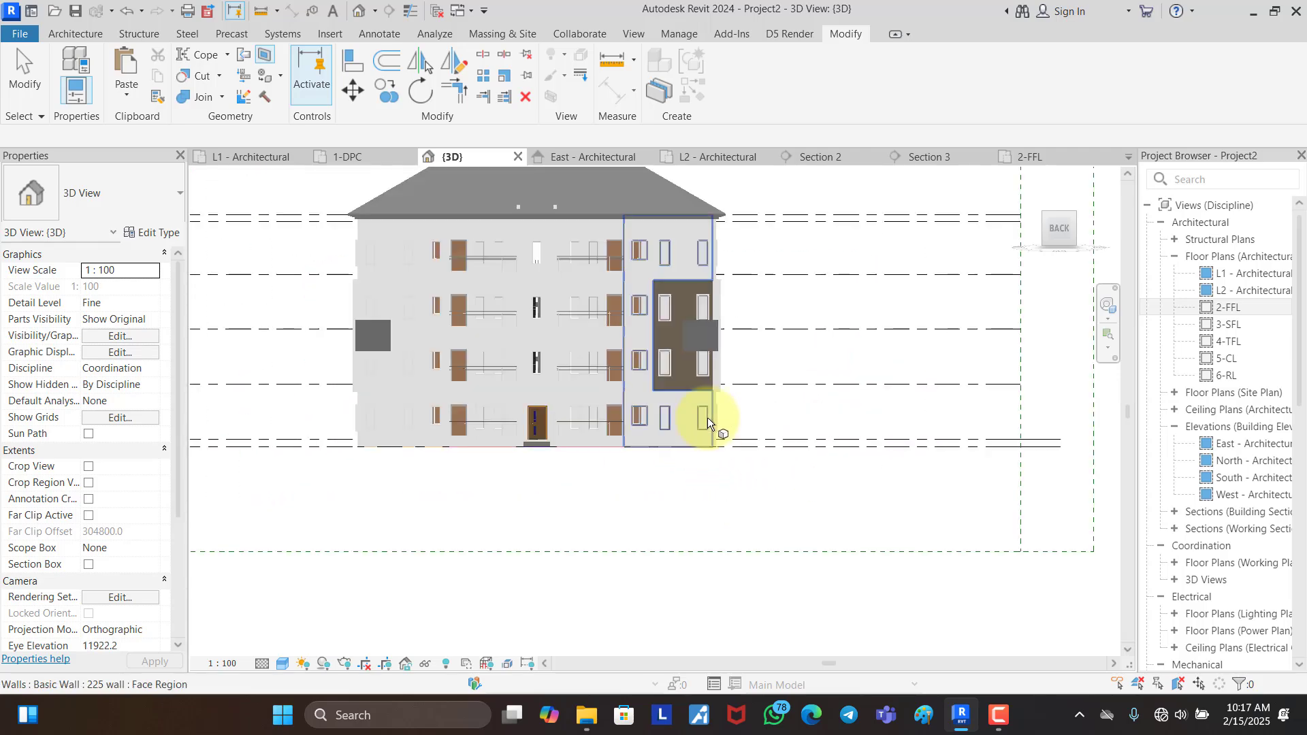
scroll(716, 412, "up", 1)
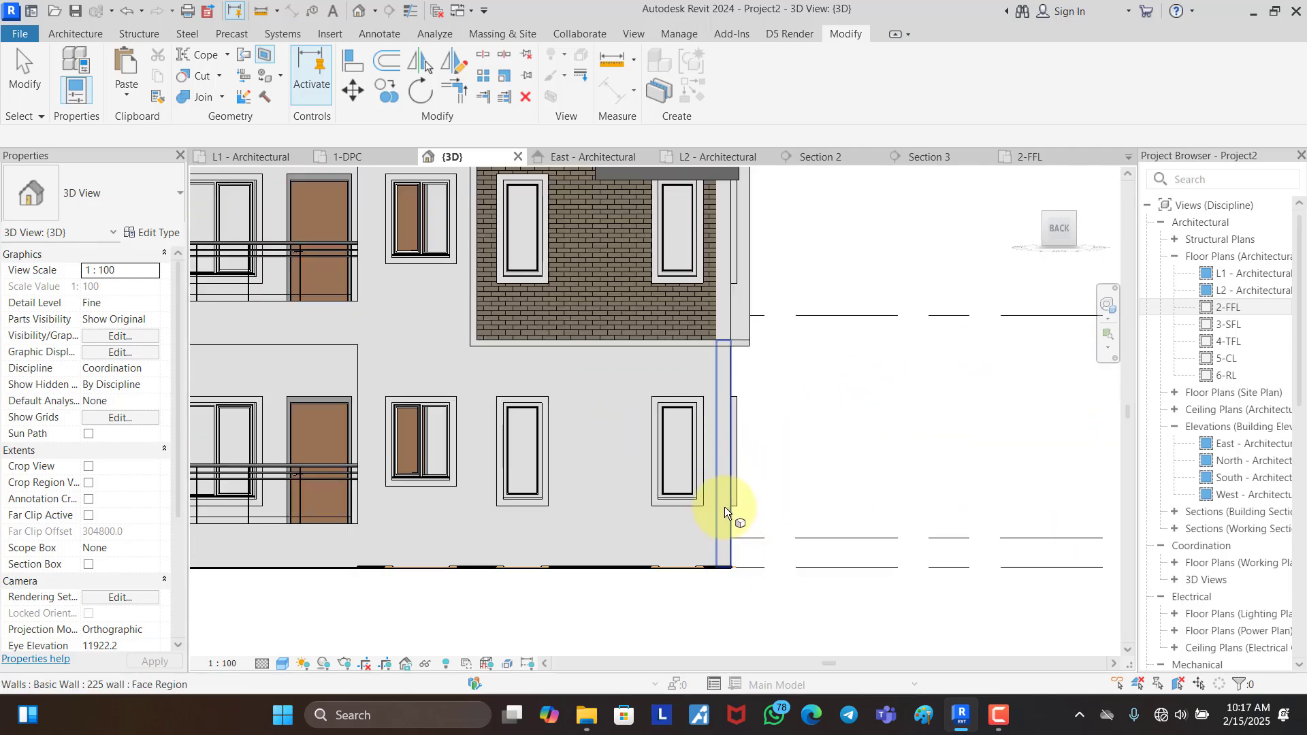
left_click(729, 357)
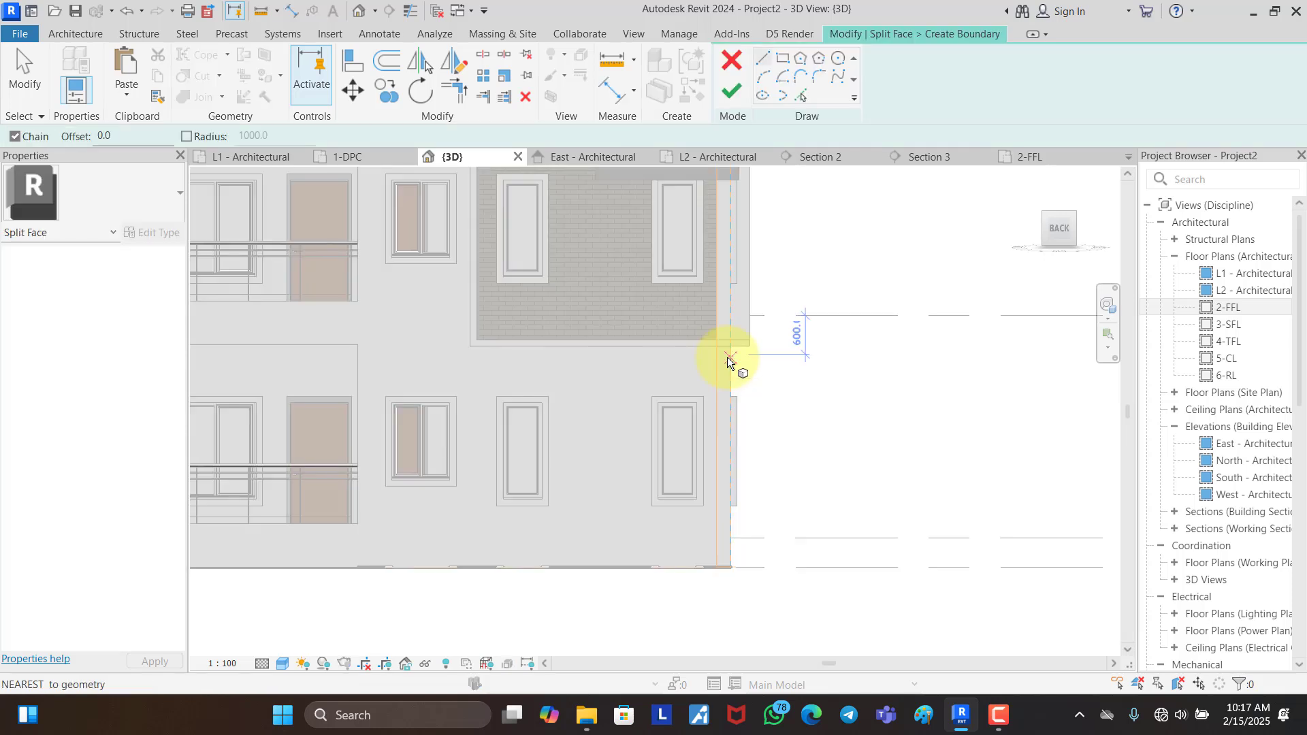
scroll(734, 314, "up", 5)
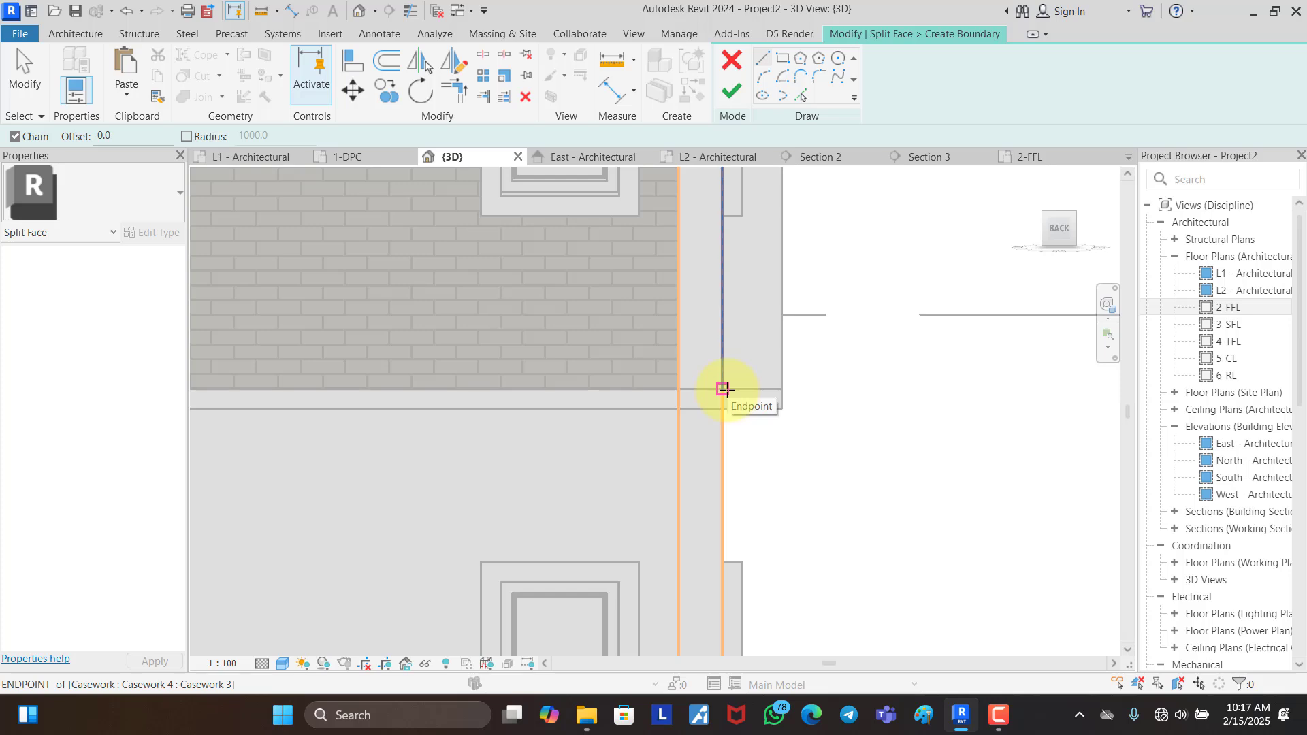
left_click(723, 389)
left_click(677, 385)
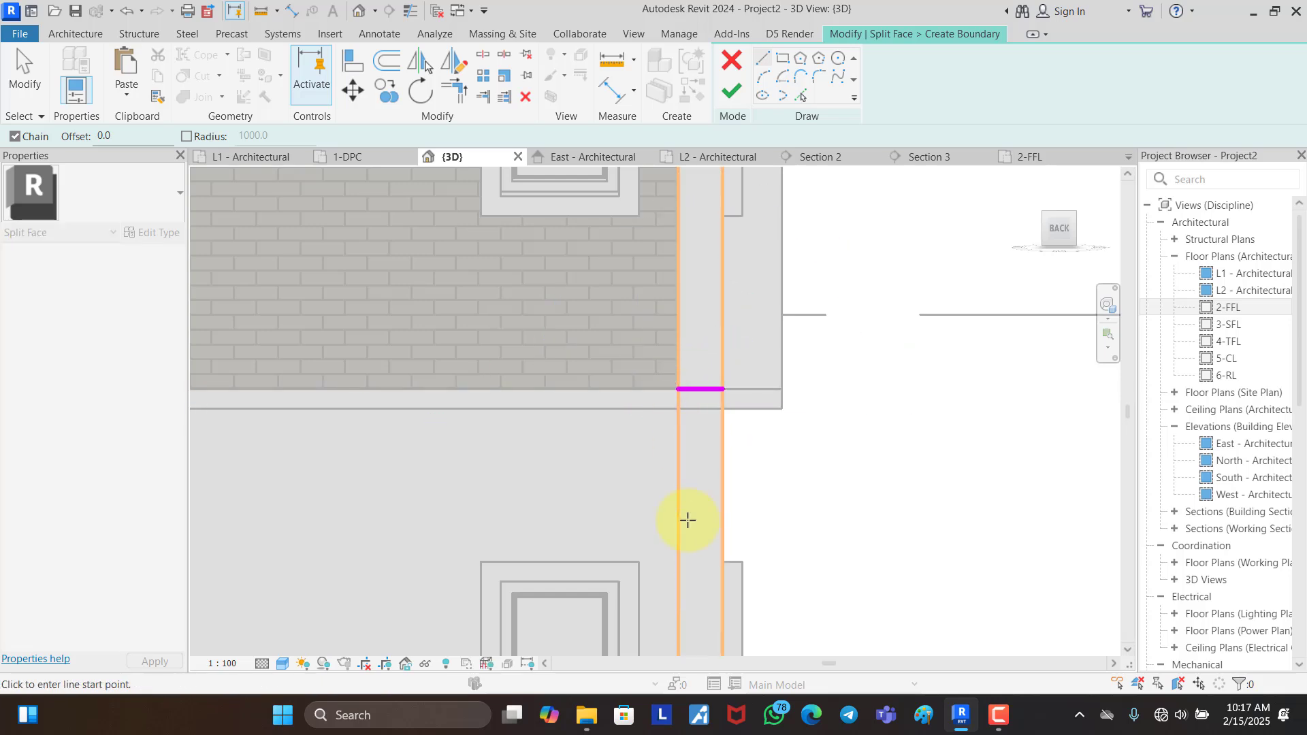
Step: Draw a second split line across the corner strip at the frame's top inner edge and finish the split
key("Escape")
key("Escape")
scroll(668, 596, "down", 6)
scroll(670, 284, "up", 6)
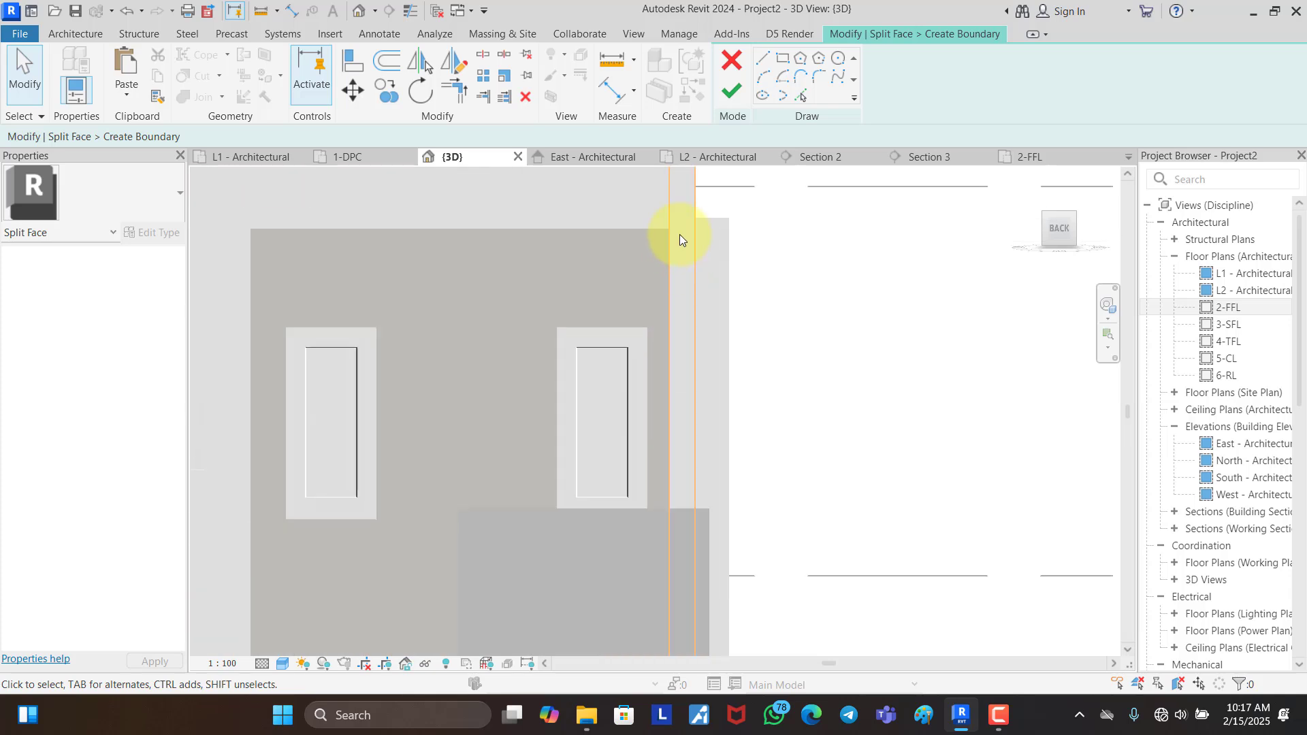
left_click(763, 58)
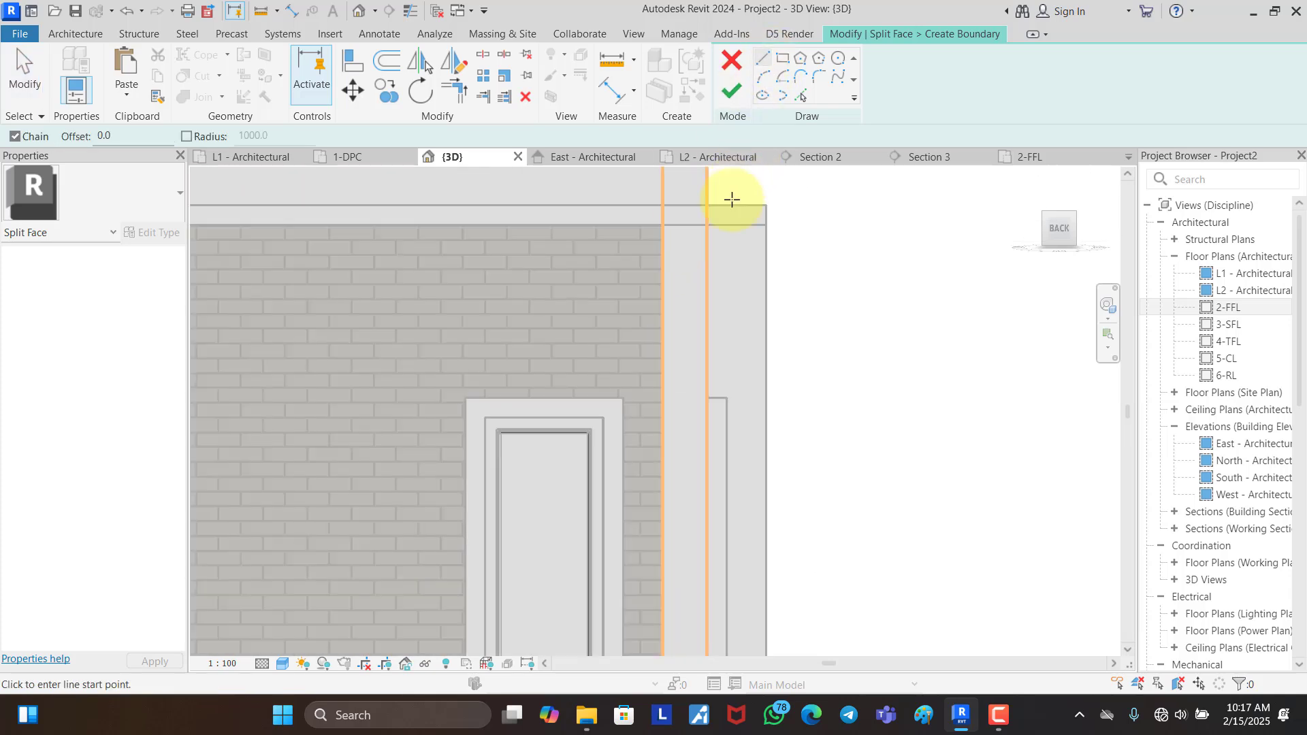
left_click(707, 225)
left_click(662, 225)
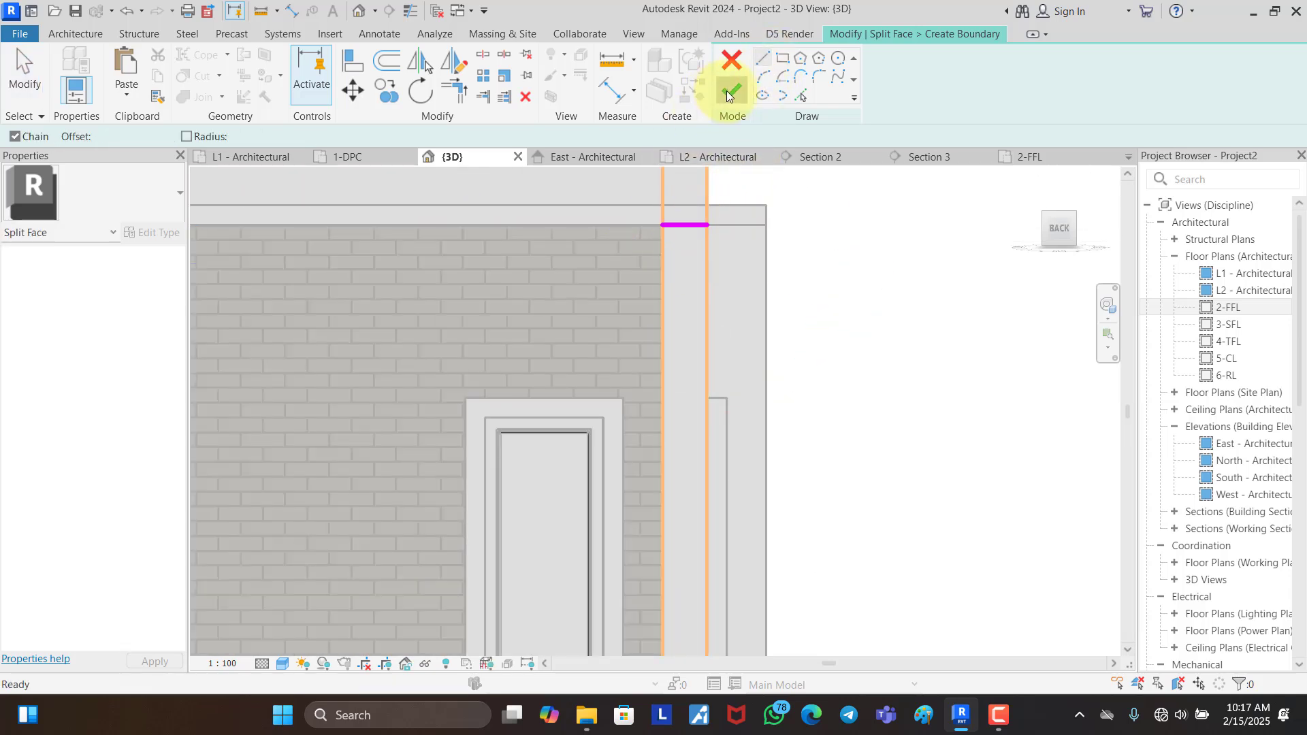
left_click(732, 90)
Step: Paint the split corner strip inside the rear facade's frame with T. BRICK MATERIAL
left_click(263, 71)
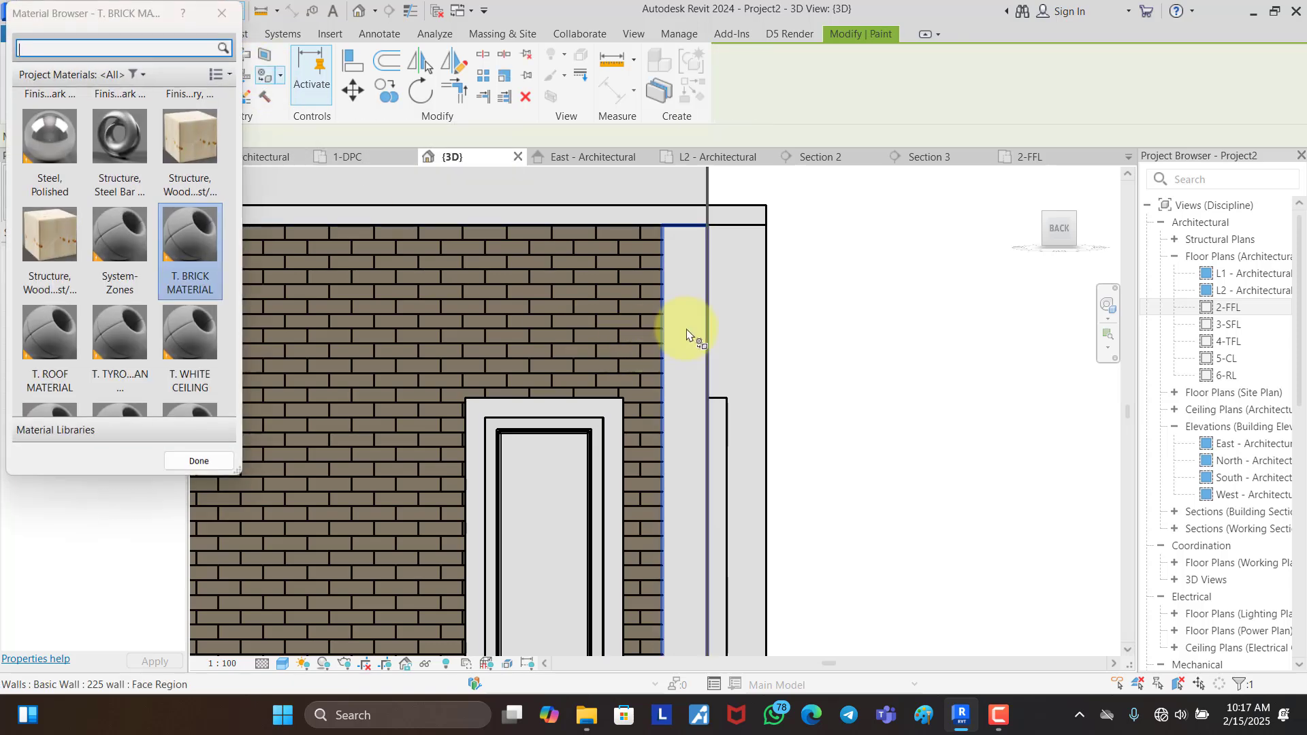
left_click(684, 335)
left_click(207, 460)
key("Escape")
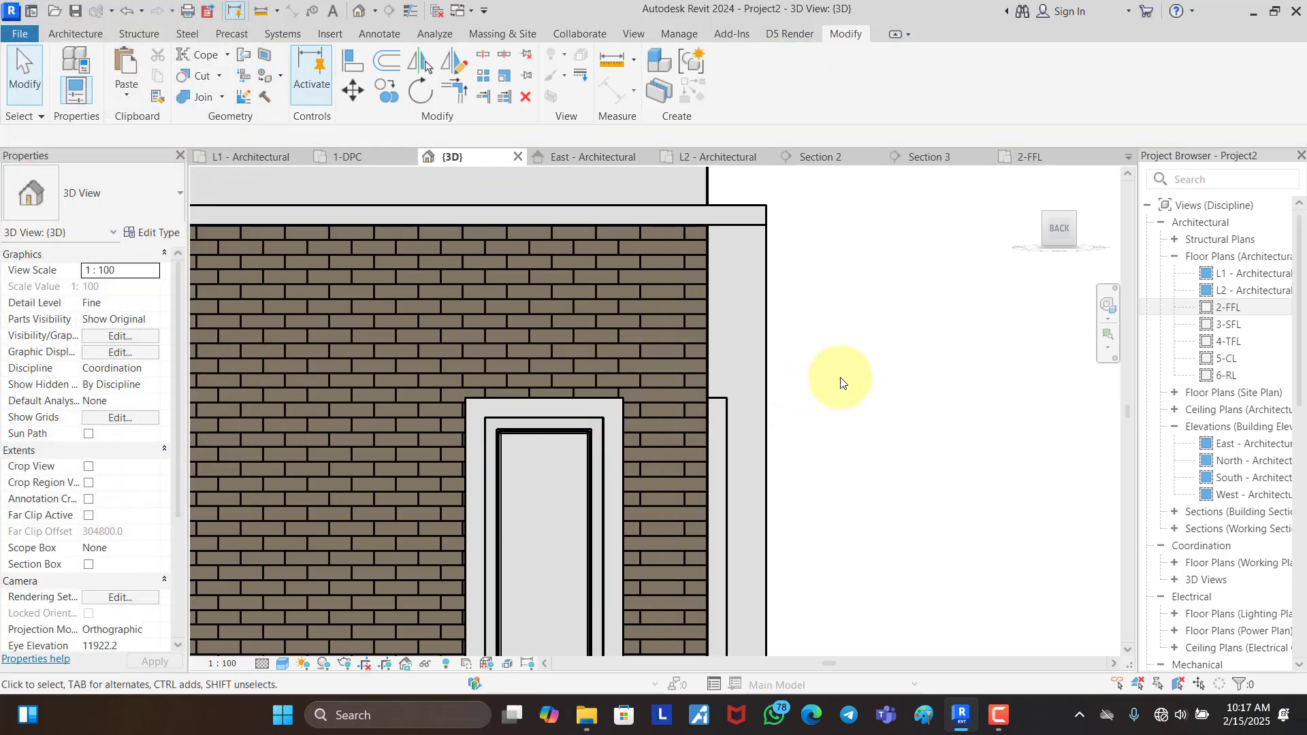
Step: Remove the brick paint from the left facade's wall face outside the projecting frames
scroll(840, 379, "down", 4)
middle_click_drag(819, 346, 778, 379, "shift")
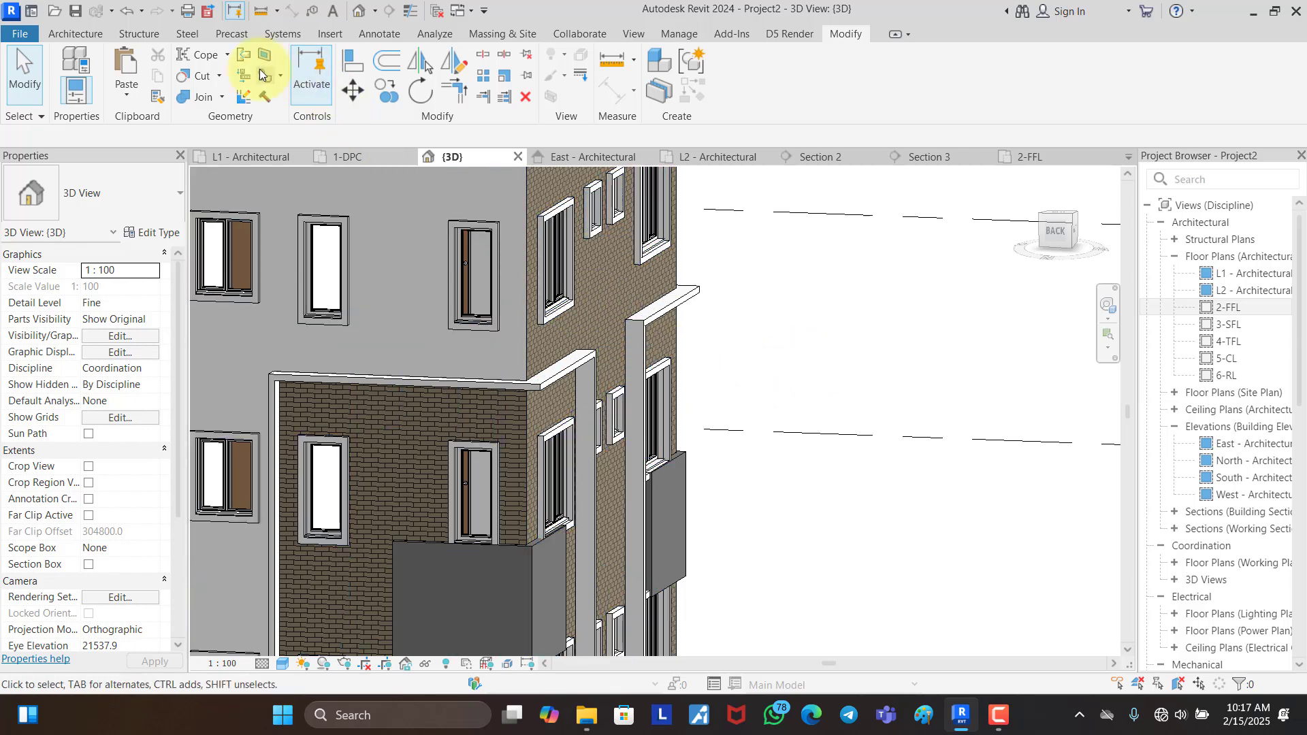
scroll(811, 329, "down", 5)
middle_click_drag(896, 402, 577, 393, "shift")
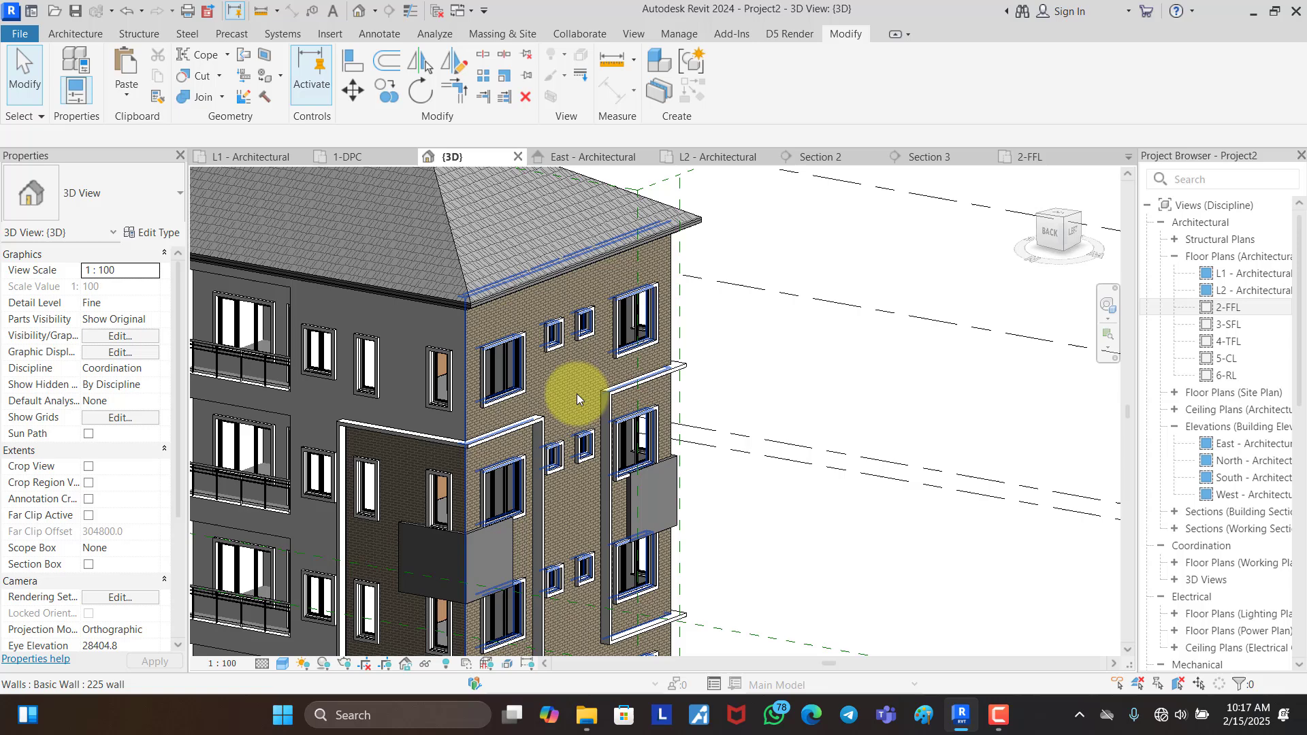
left_click(279, 80)
left_click(300, 140)
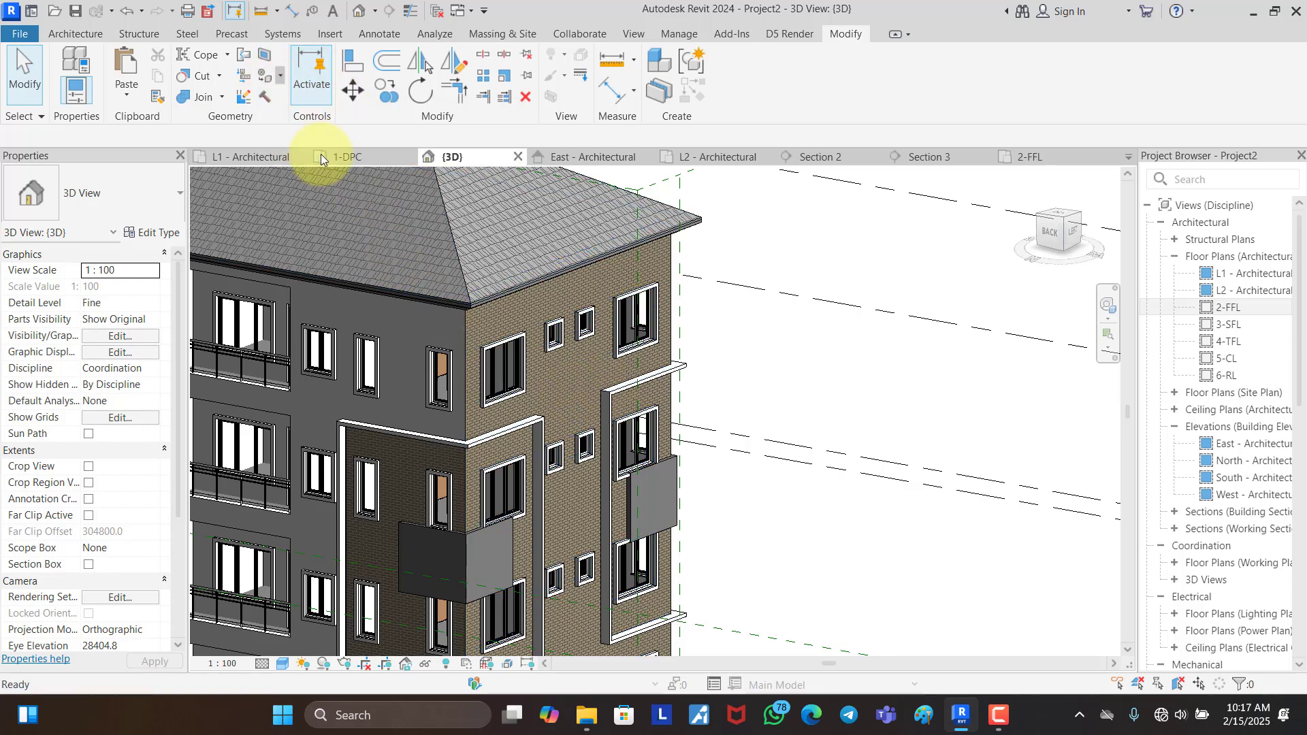
left_click(545, 364)
scroll(789, 318, "down", 2)
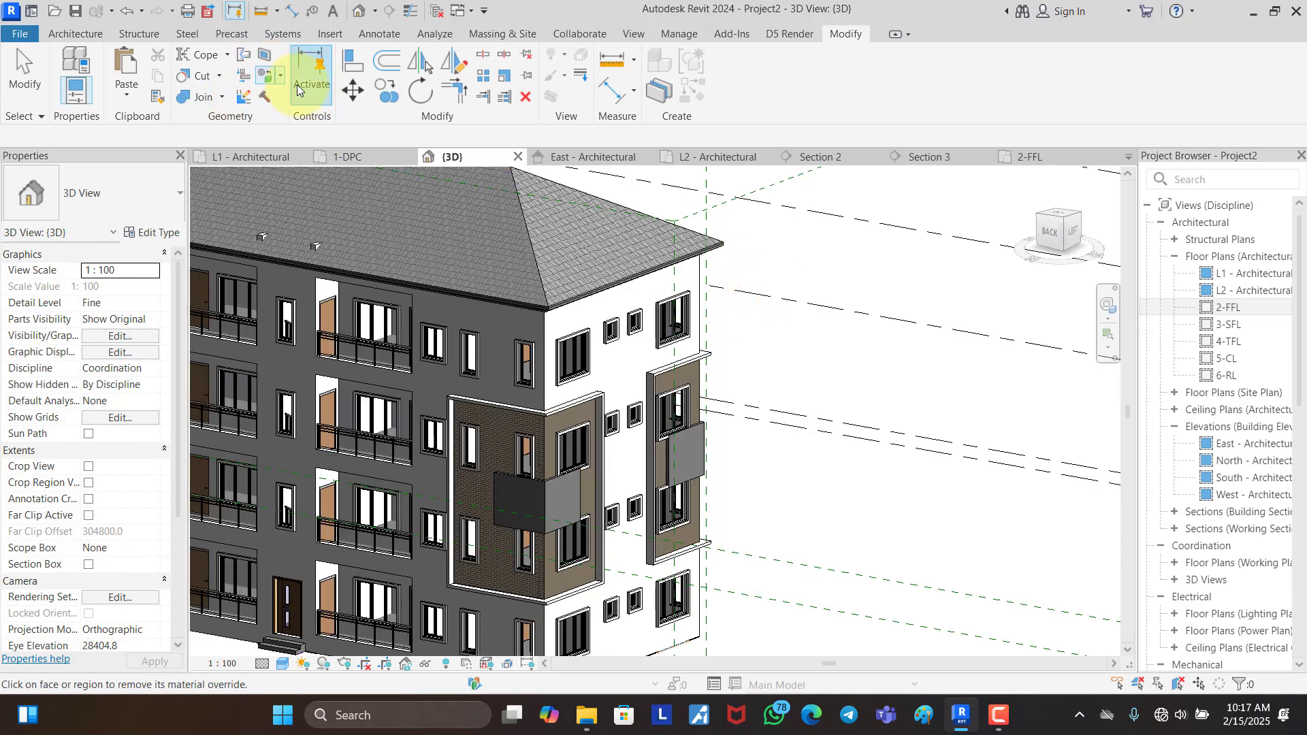
key("Escape")
scroll(755, 371, "down", 3)
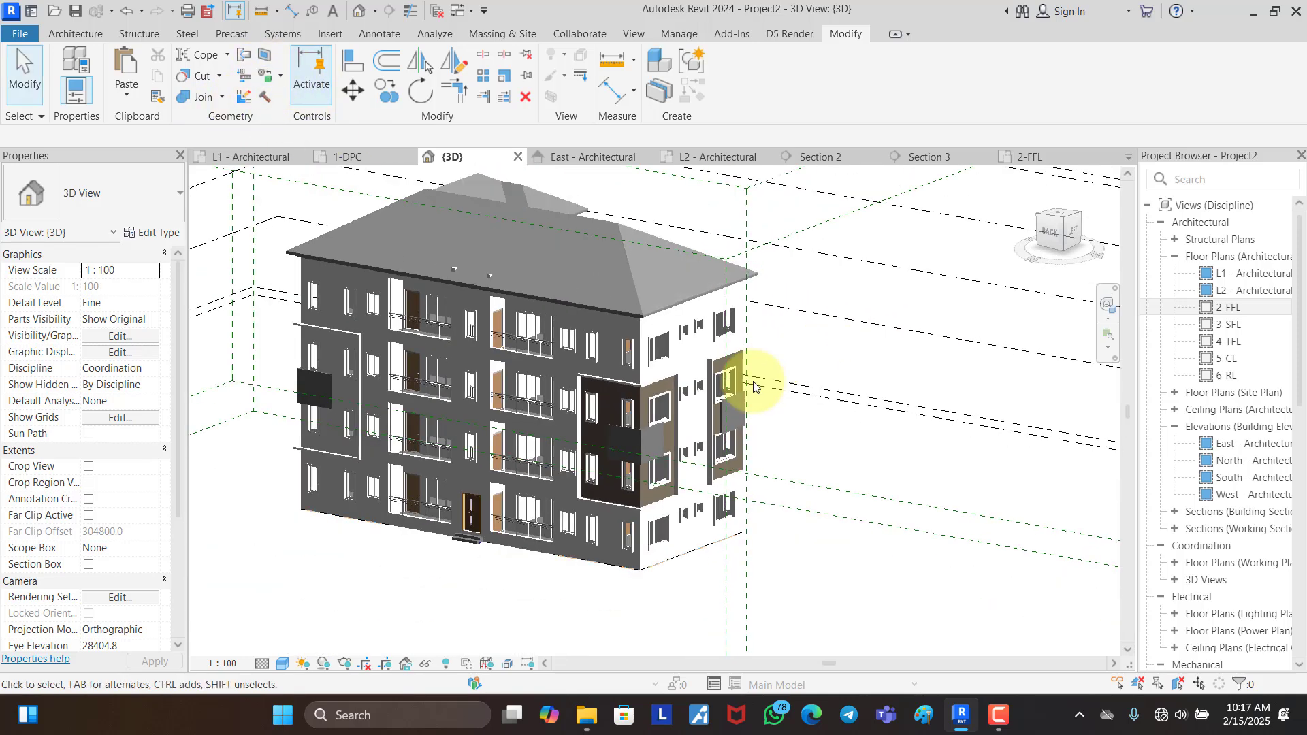
Step: Start splitting the right facade's main wall face for the unpainted projecting frame near the rear corner
middle_click_drag(634, 528, 1043, 246, "shift")
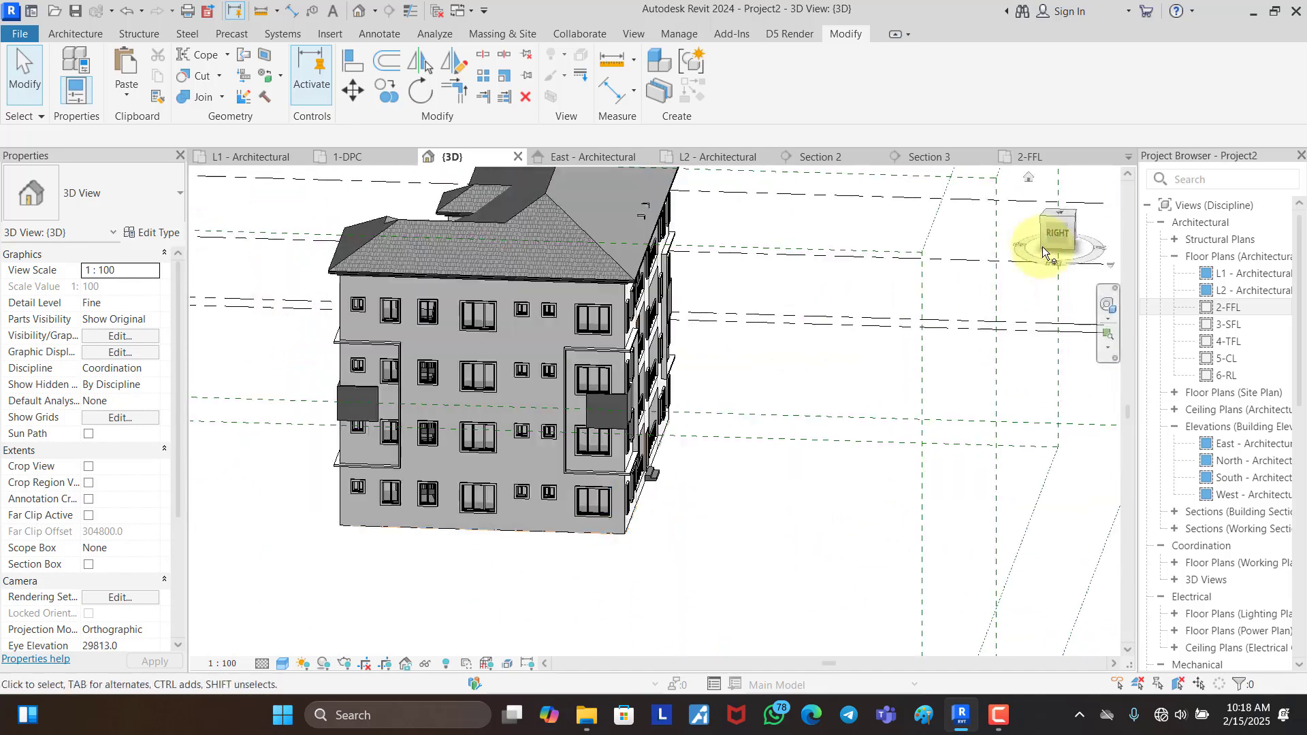
left_click(1059, 234)
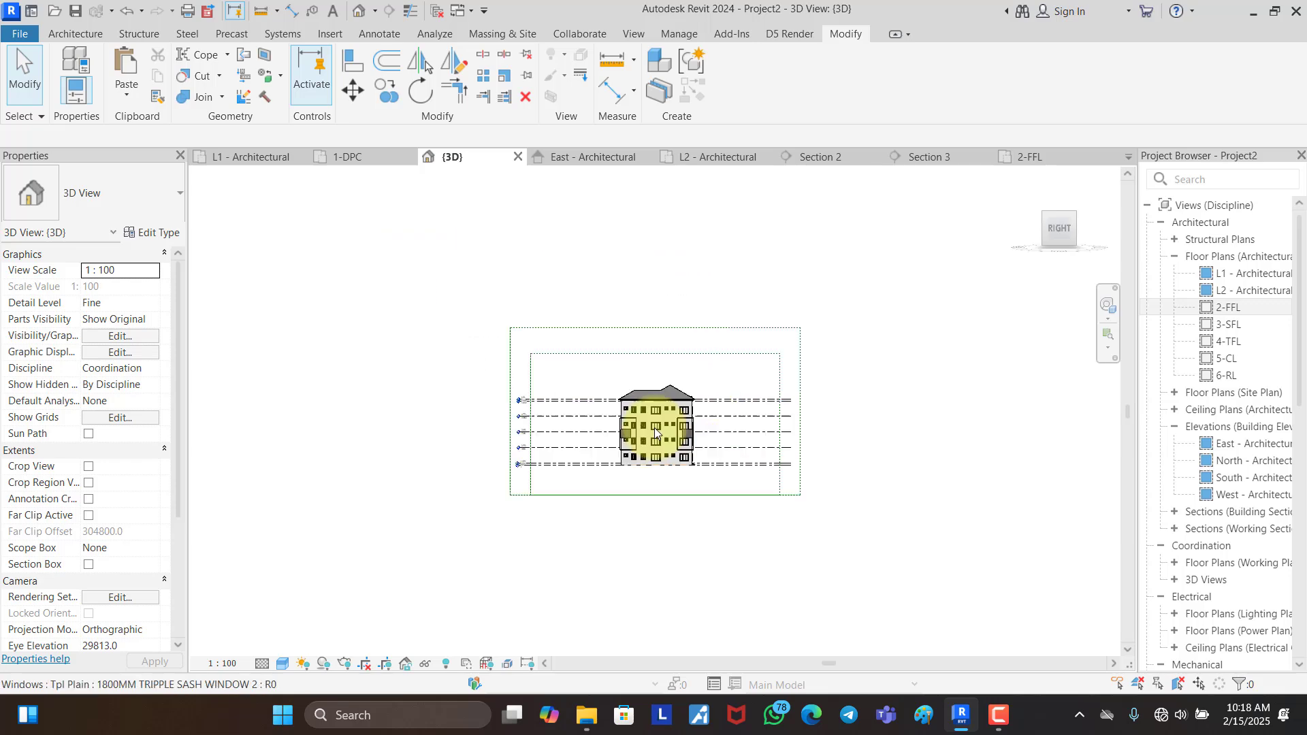
scroll(720, 473, "up", 7)
scroll(419, 378, "down", 1)
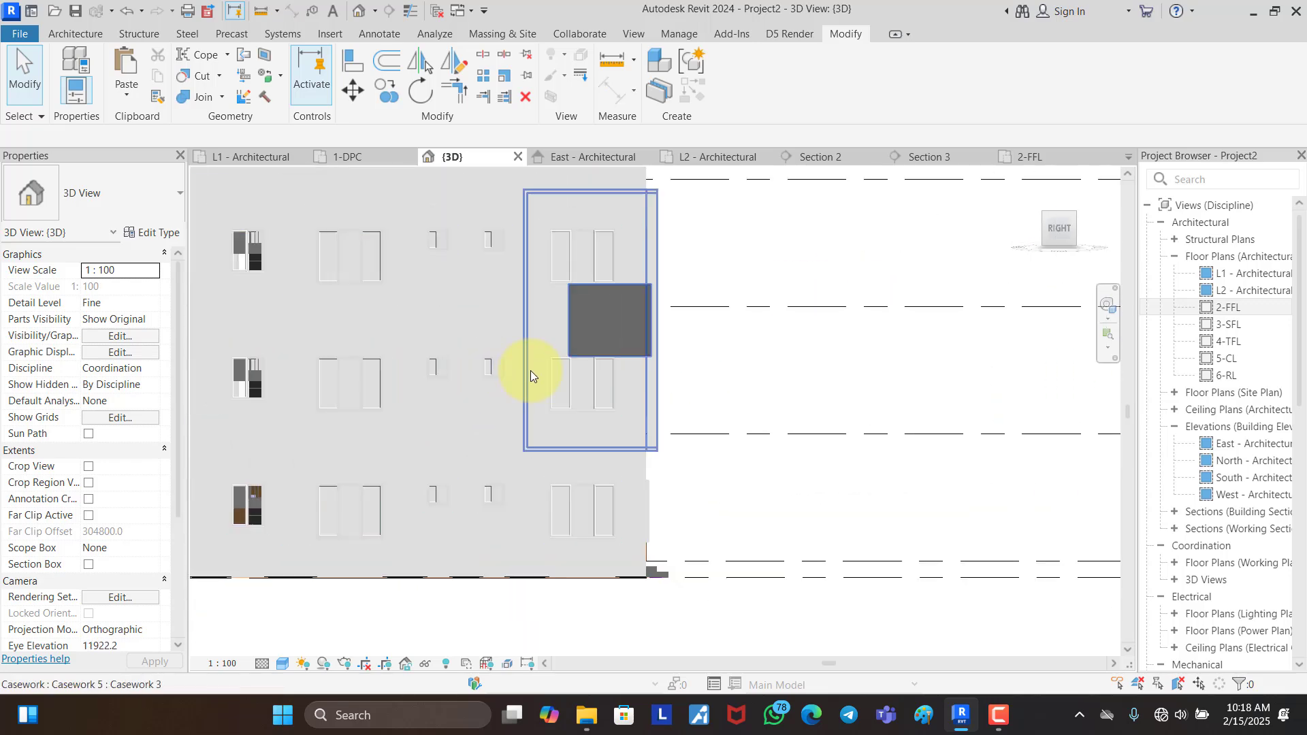
scroll(530, 368, "up", 1)
left_click(637, 342)
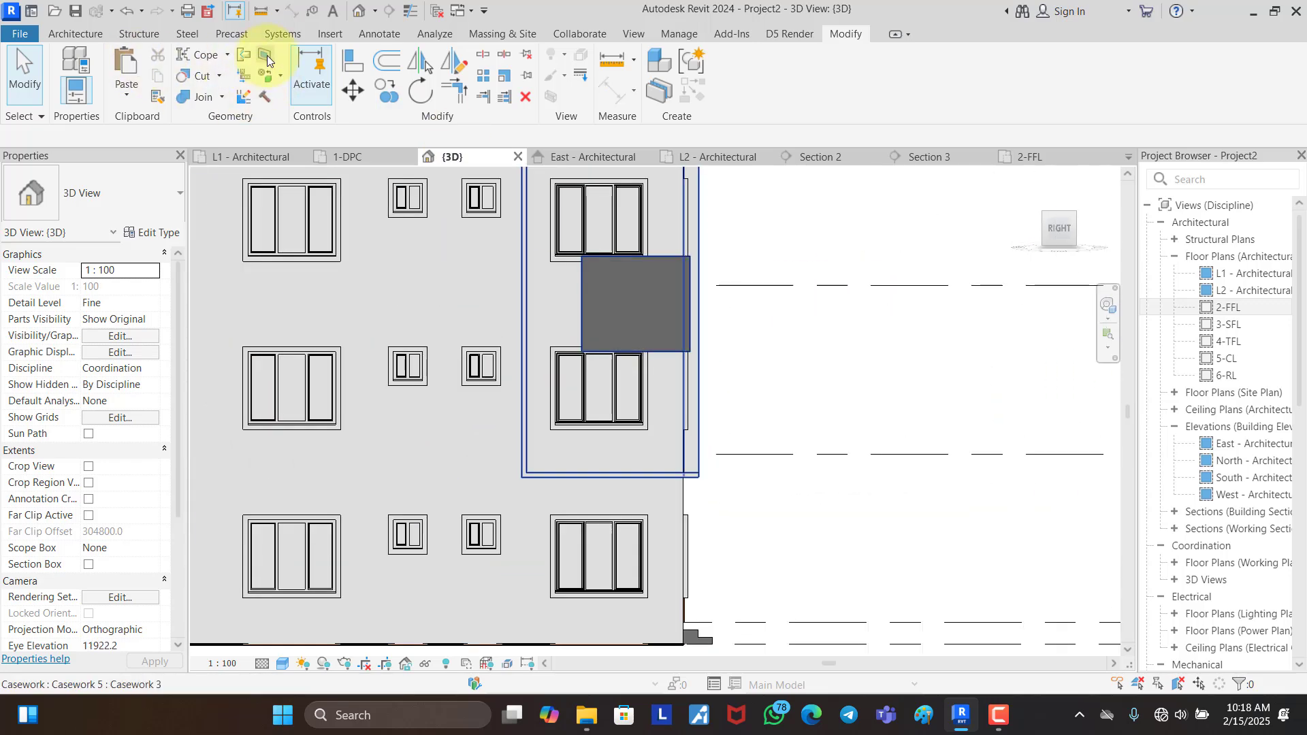
left_click(267, 60)
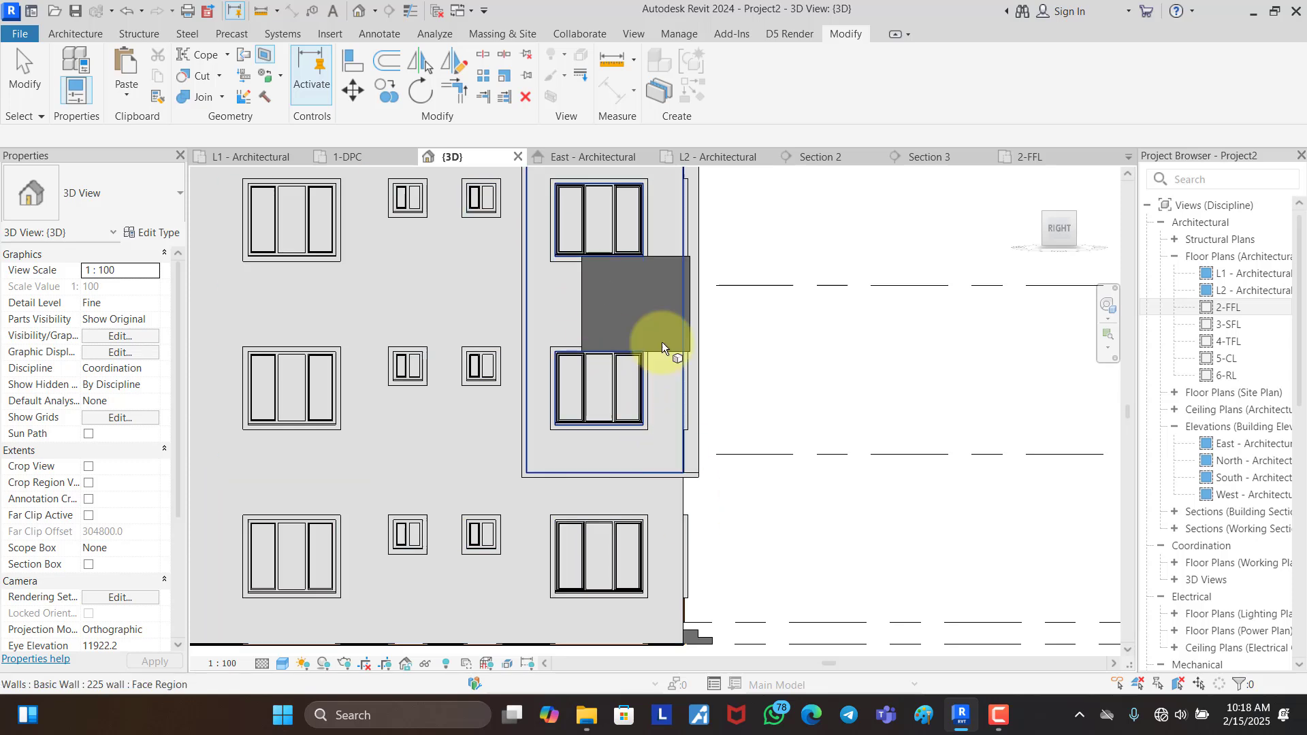
scroll(592, 550, "down", 2)
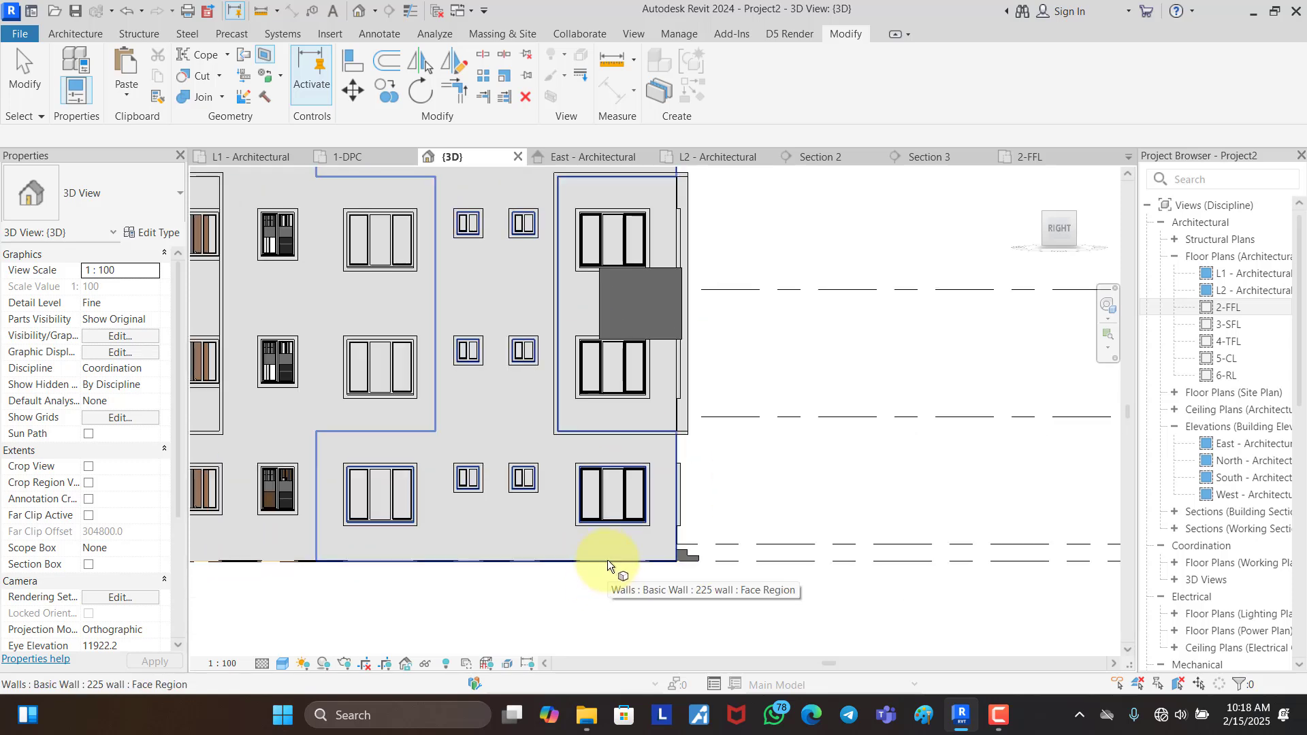
middle_click_drag(753, 480, 735, 526, "shift")
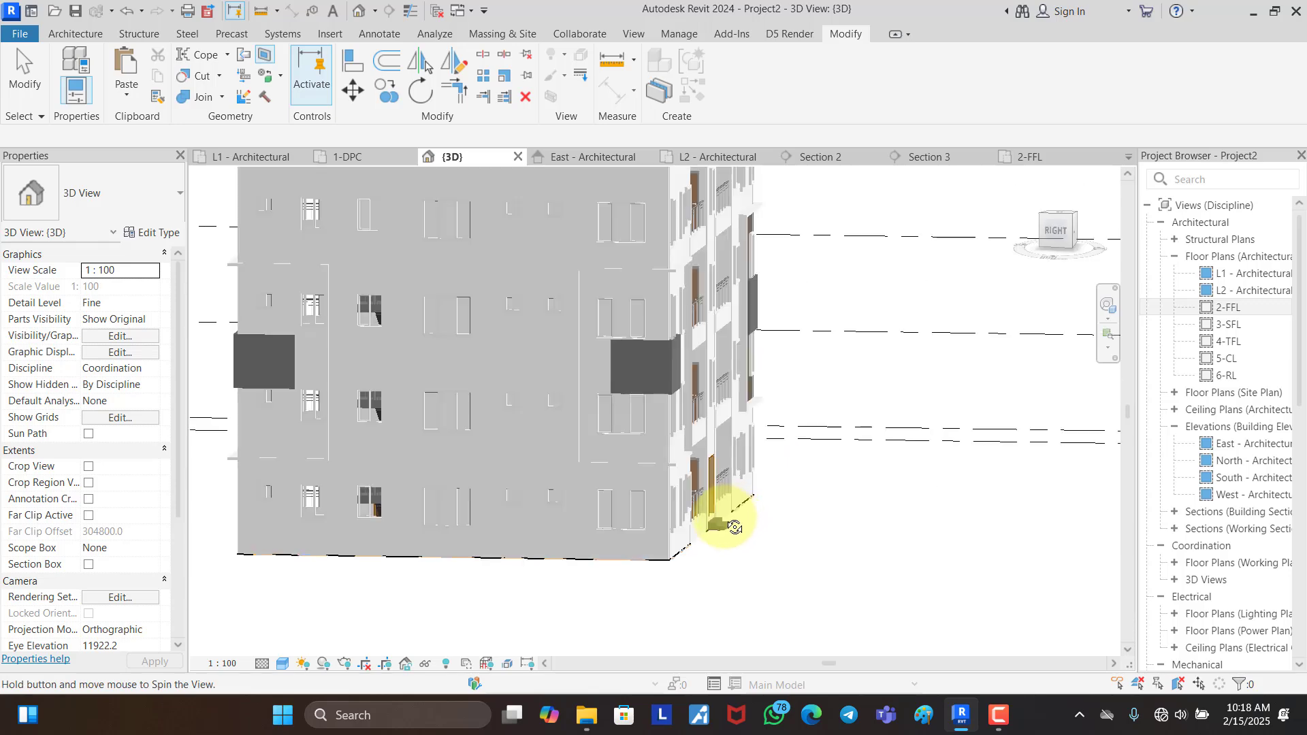
left_click(570, 582)
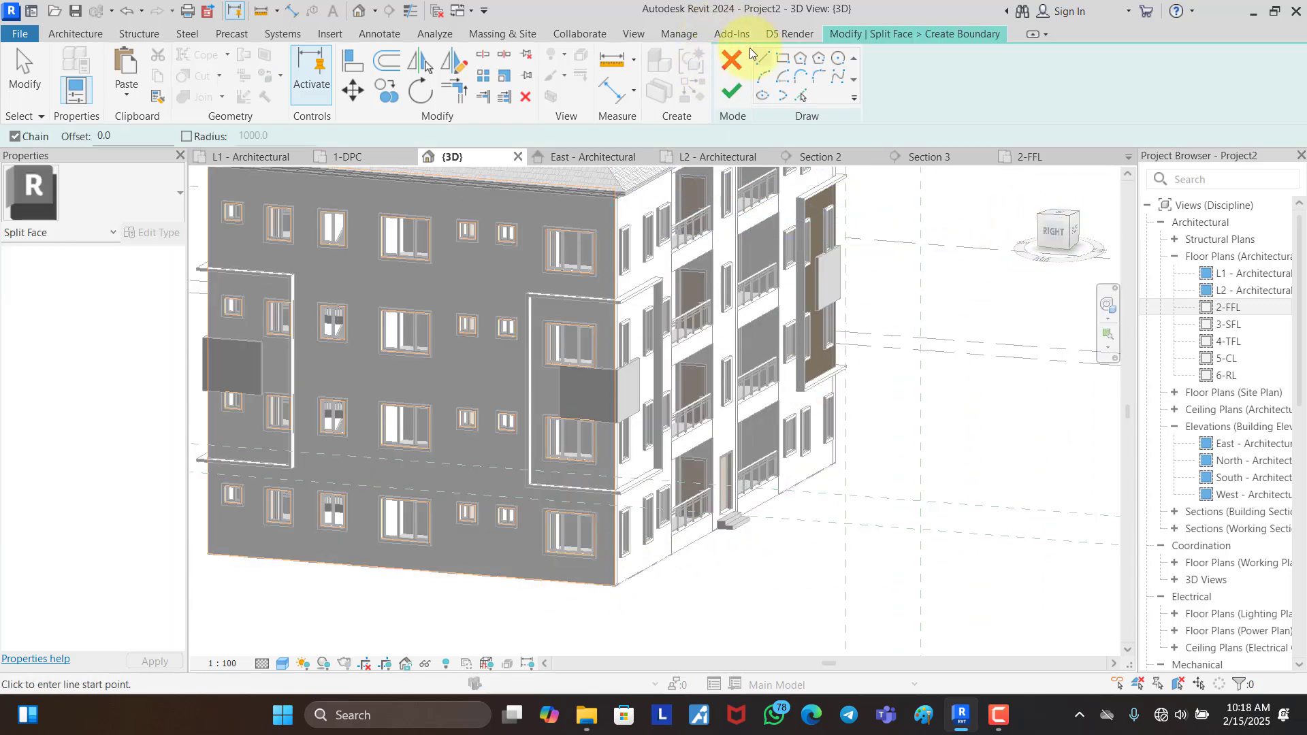
Step: Draw a split line about 3300 mm long from the wall corner along the right facade frame's top inner edge
left_click(1060, 232)
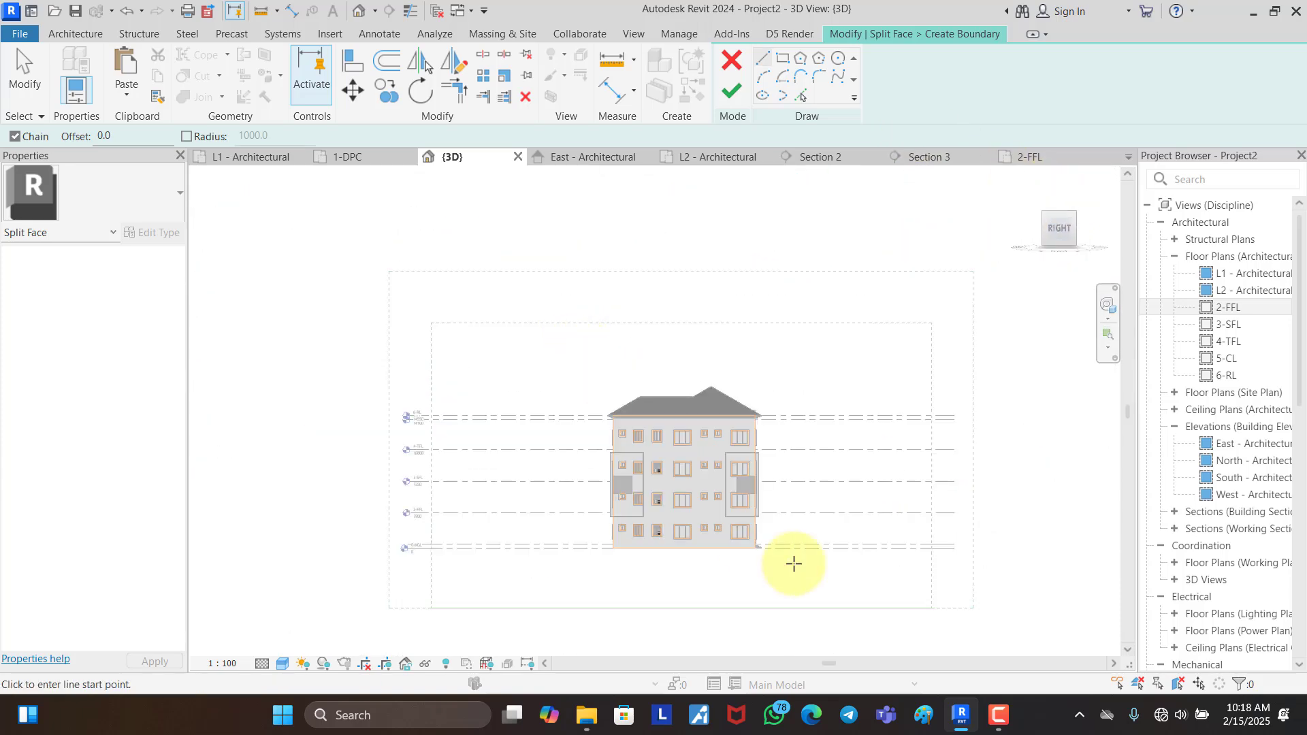
scroll(708, 452, "up", 5)
scroll(687, 325, "up", 3)
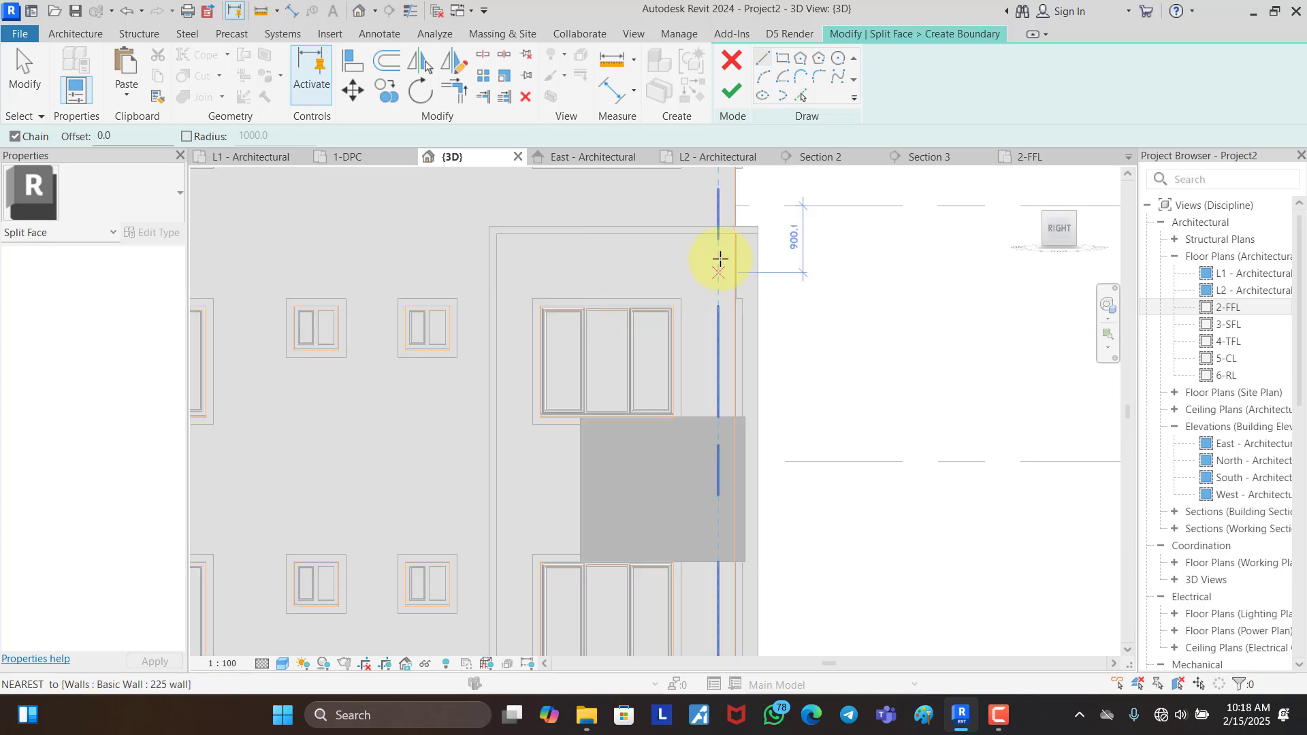
left_click(737, 231)
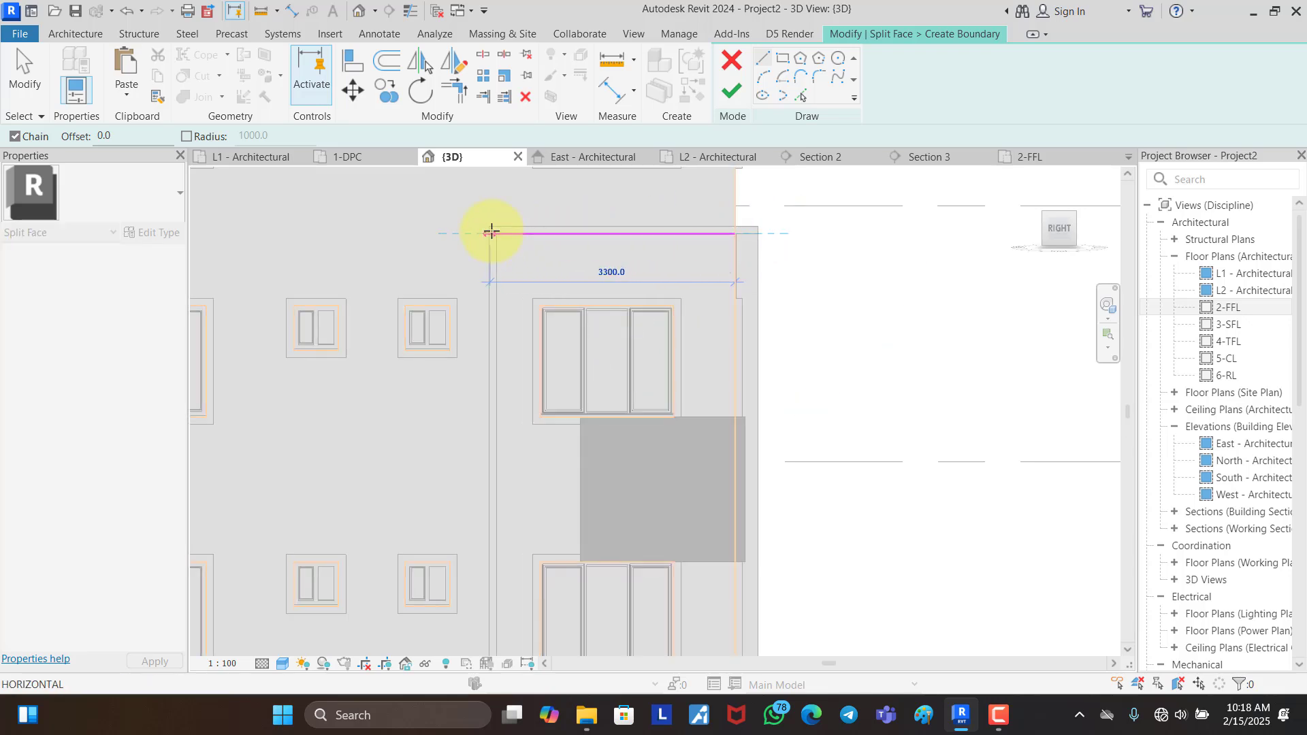
left_click(492, 233)
key("Escape")
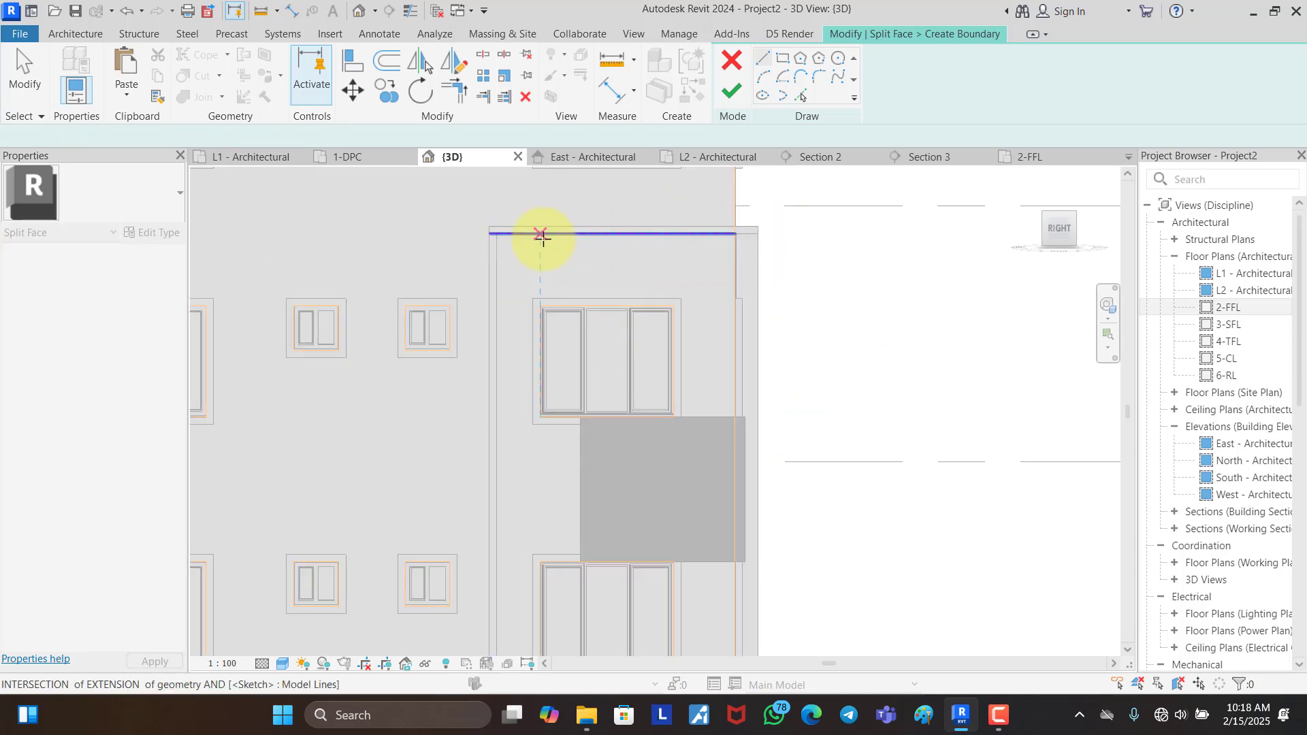
Step: Continue the split boundary along the frame's vertical and bottom inner edges to the wall corner and finish the split
left_click(491, 233)
scroll(503, 210, "down", 3)
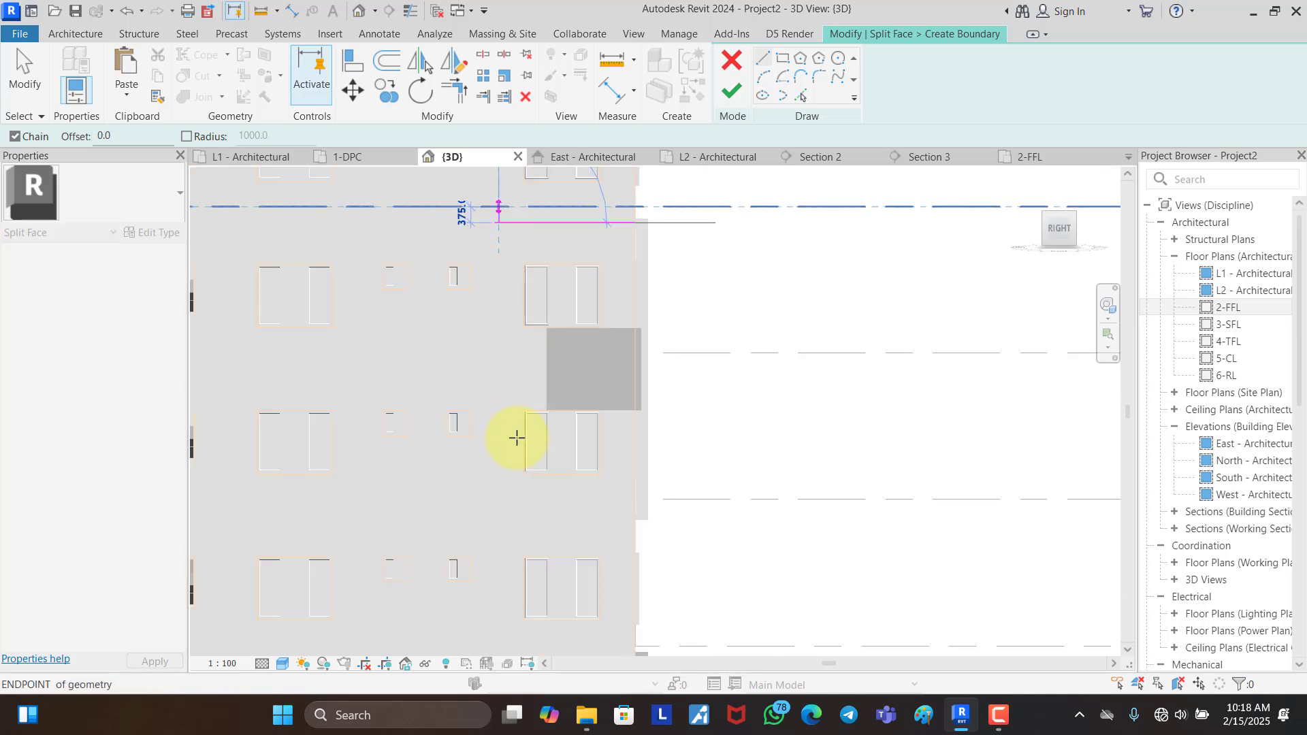
left_click(498, 515)
scroll(643, 515, "up", 3)
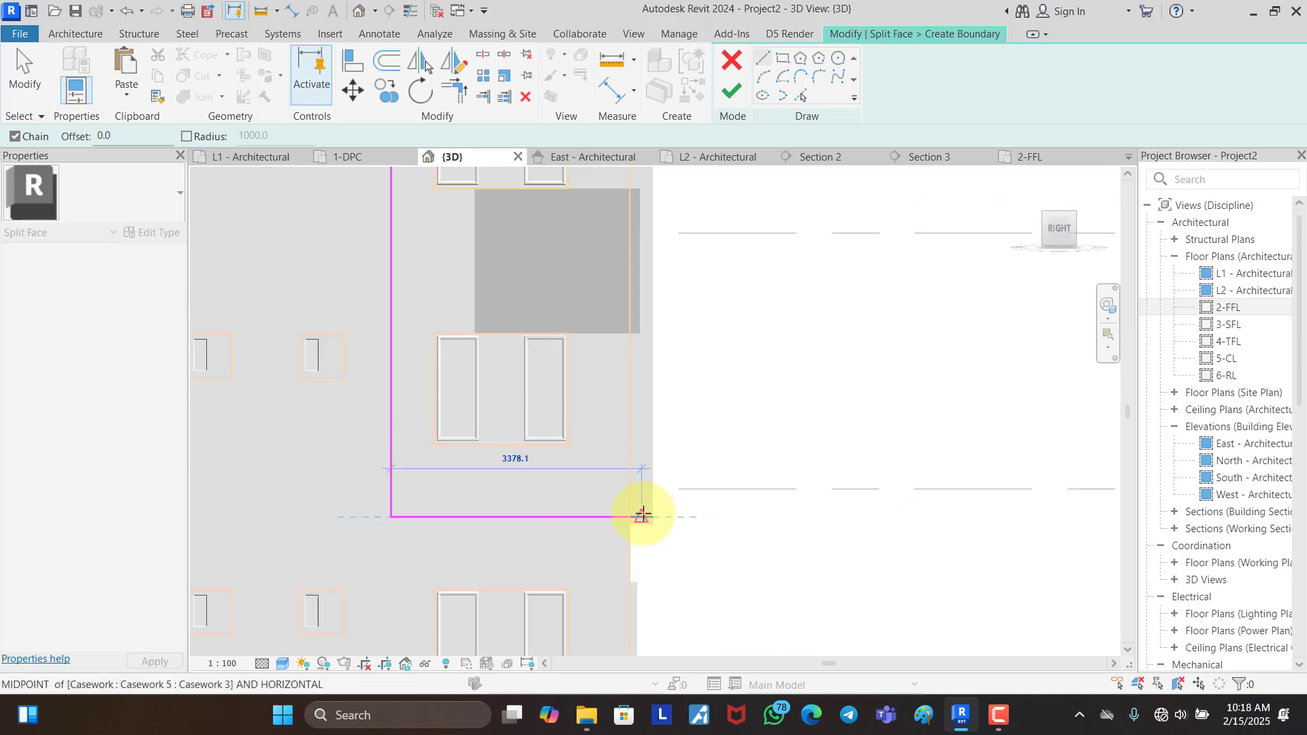
left_click(455, 90)
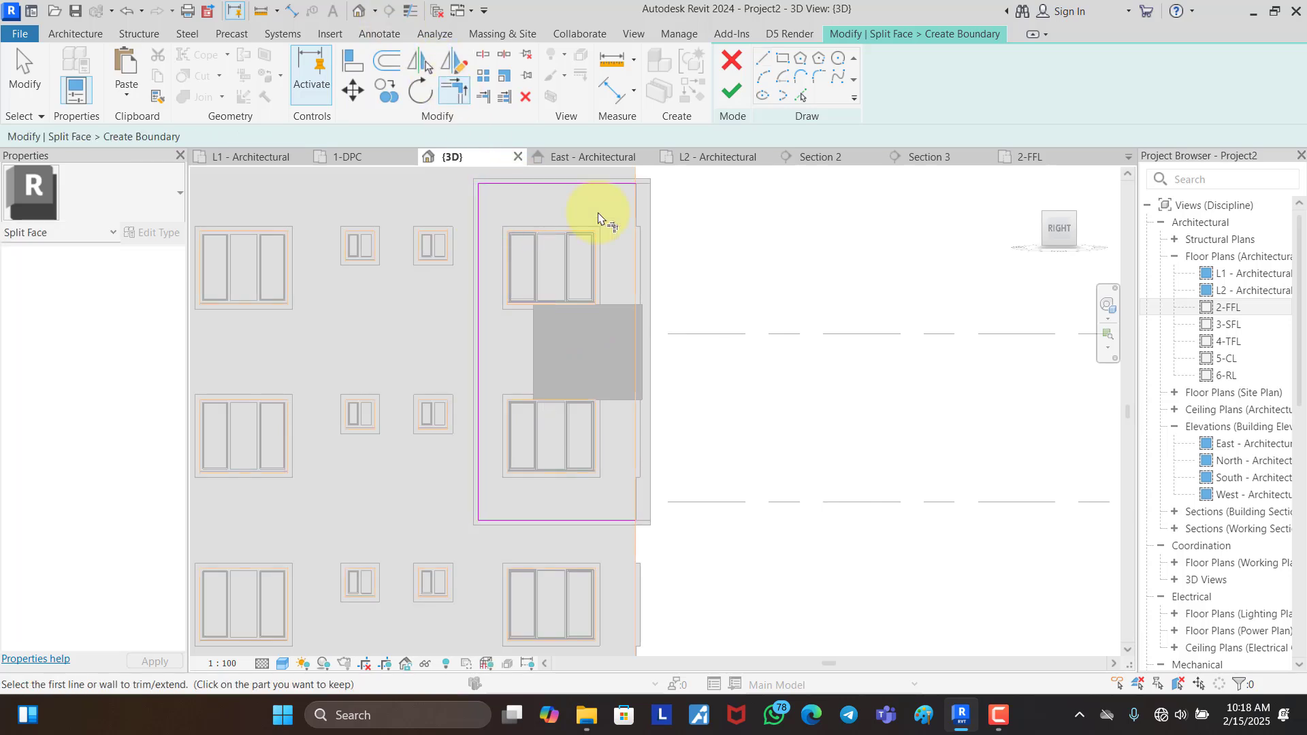
left_click(730, 92)
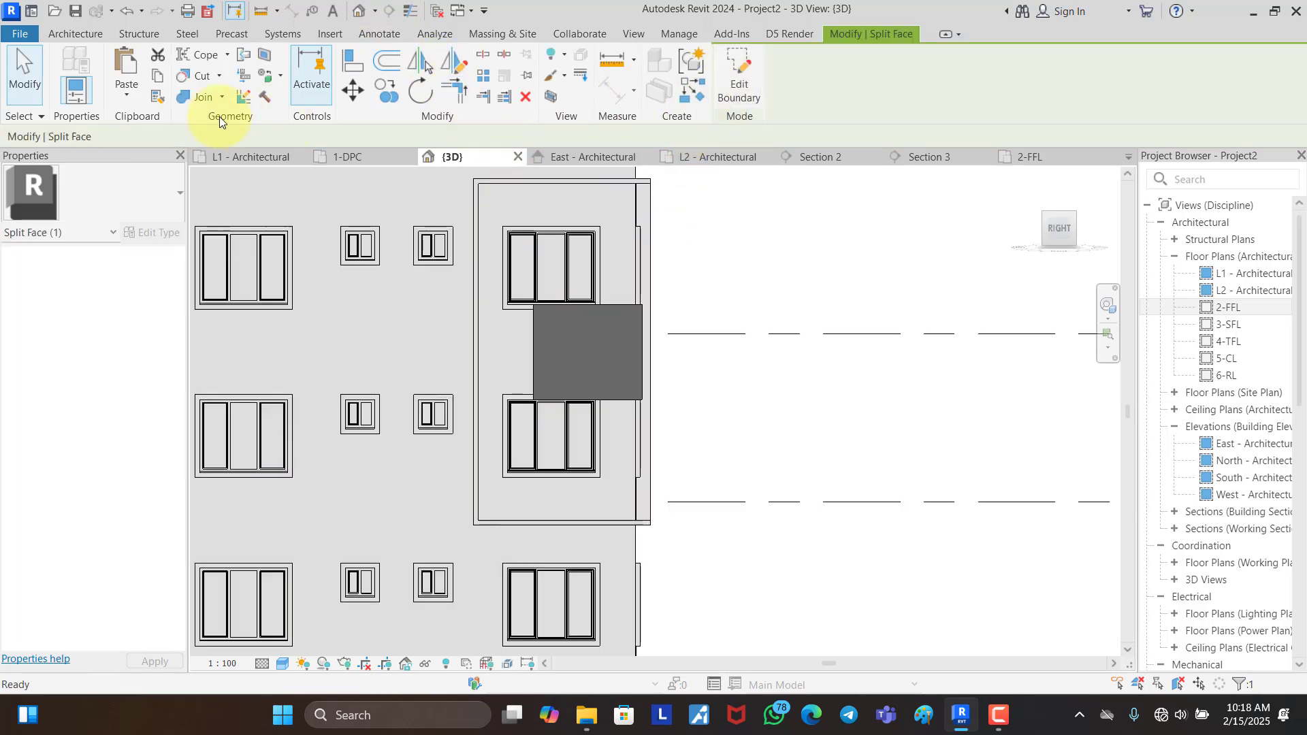
Step: Paint the split wall face inside the right facade's frame with T. BRICK MATERIAL
left_click(279, 73)
left_click(293, 95)
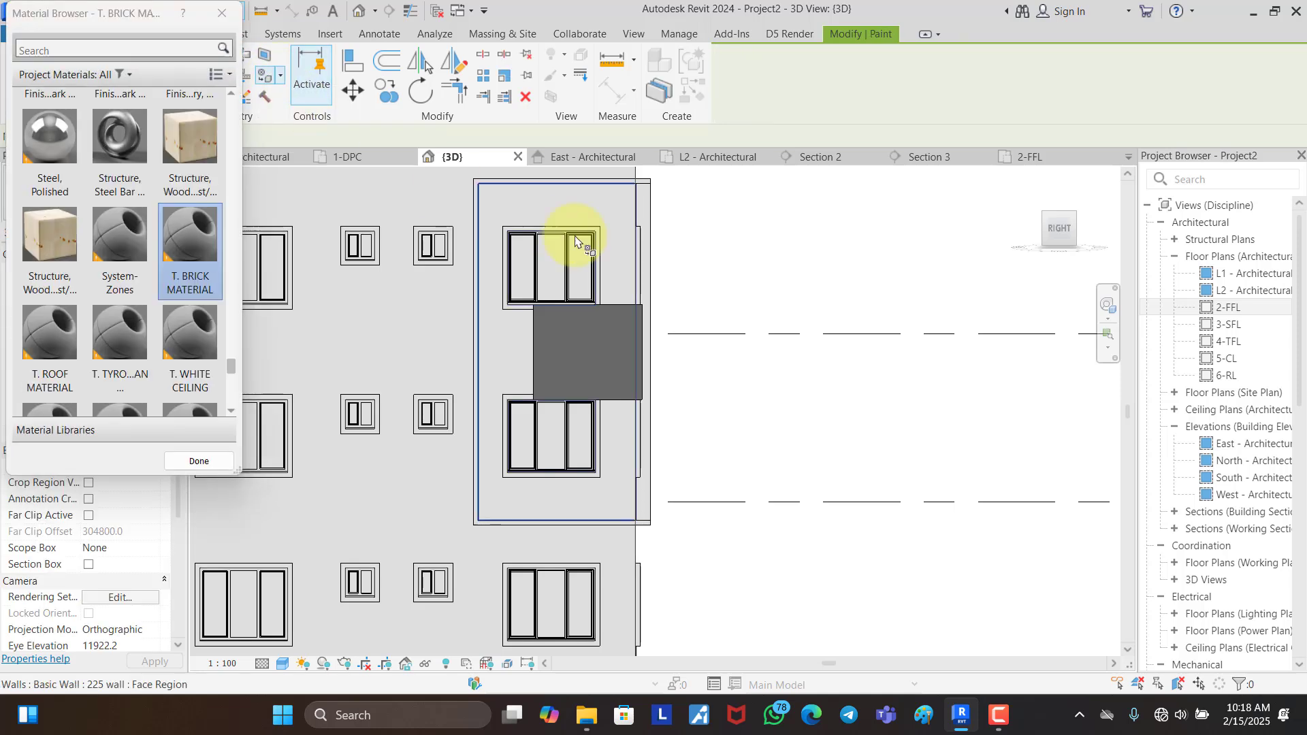
left_click(604, 208)
left_click(199, 461)
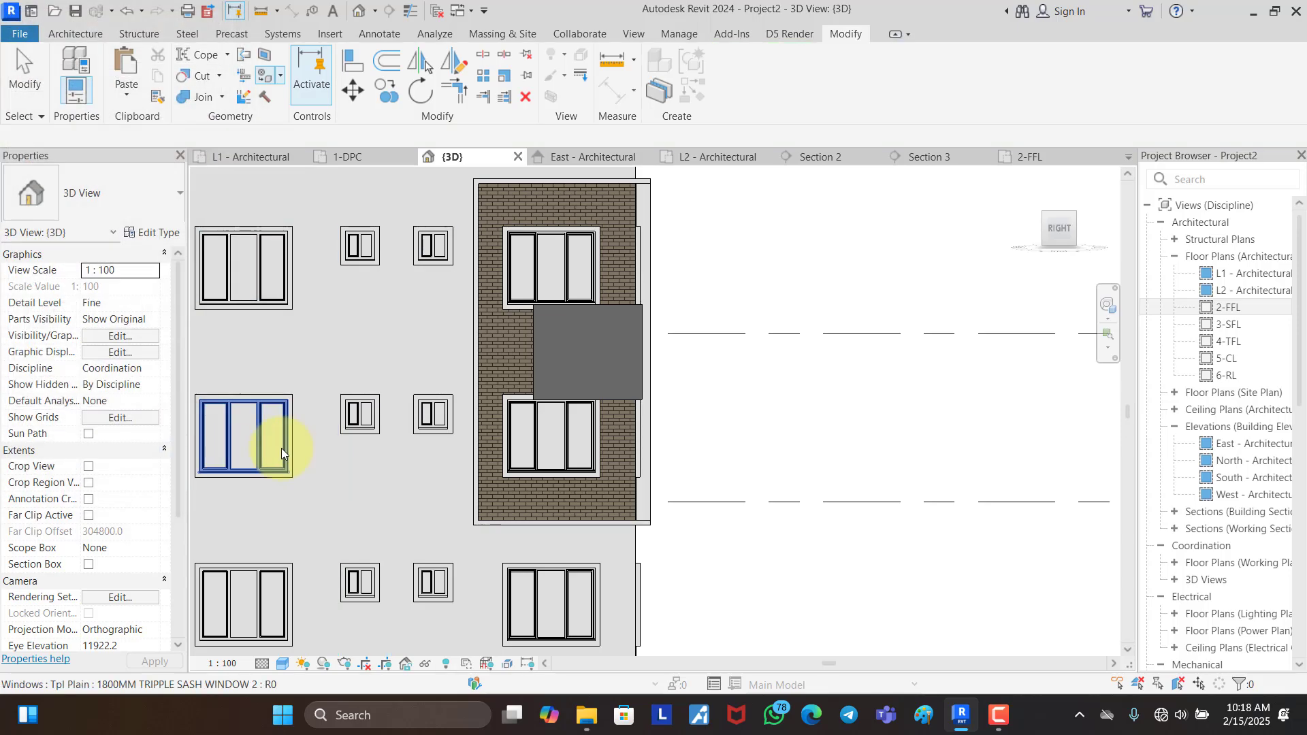
Step: Start splitting the rear facade's wall face inside its unpainted frame and draw a line along the frame's top inner edge
middle_click_drag(883, 280, 818, 340, "shift")
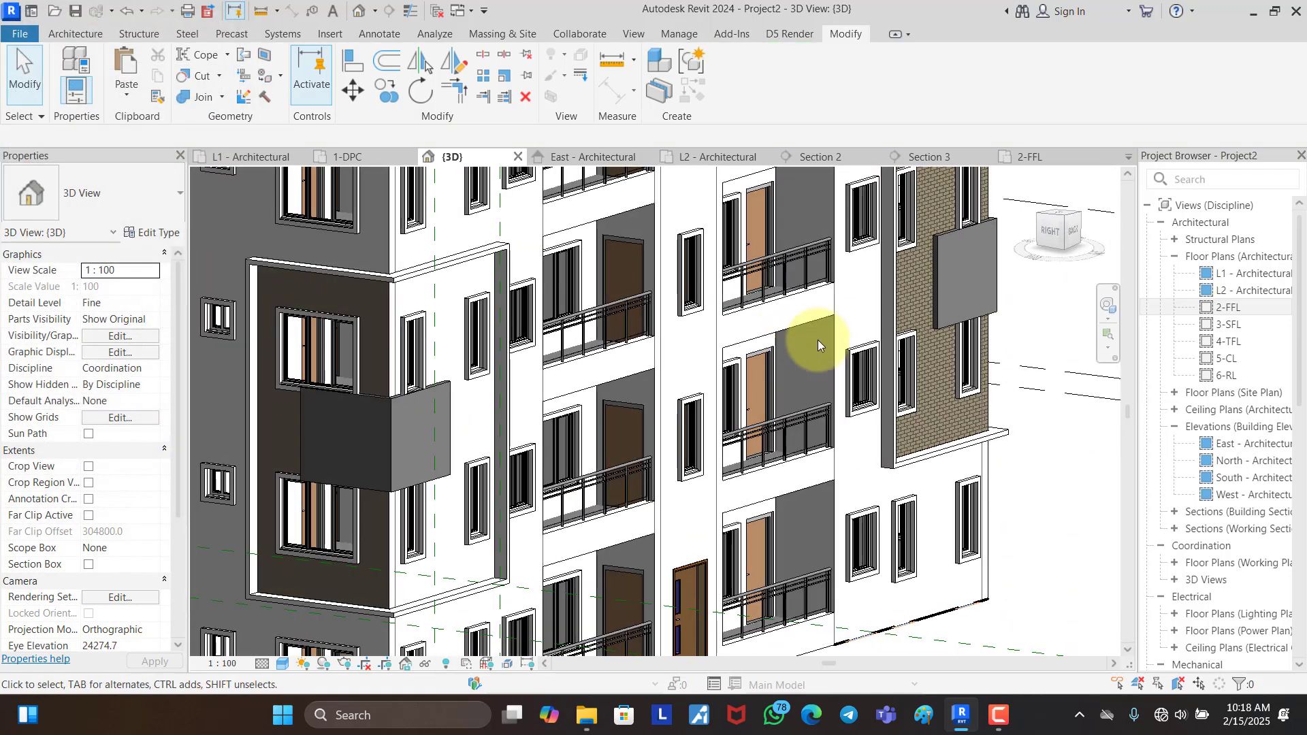
left_click(1076, 230)
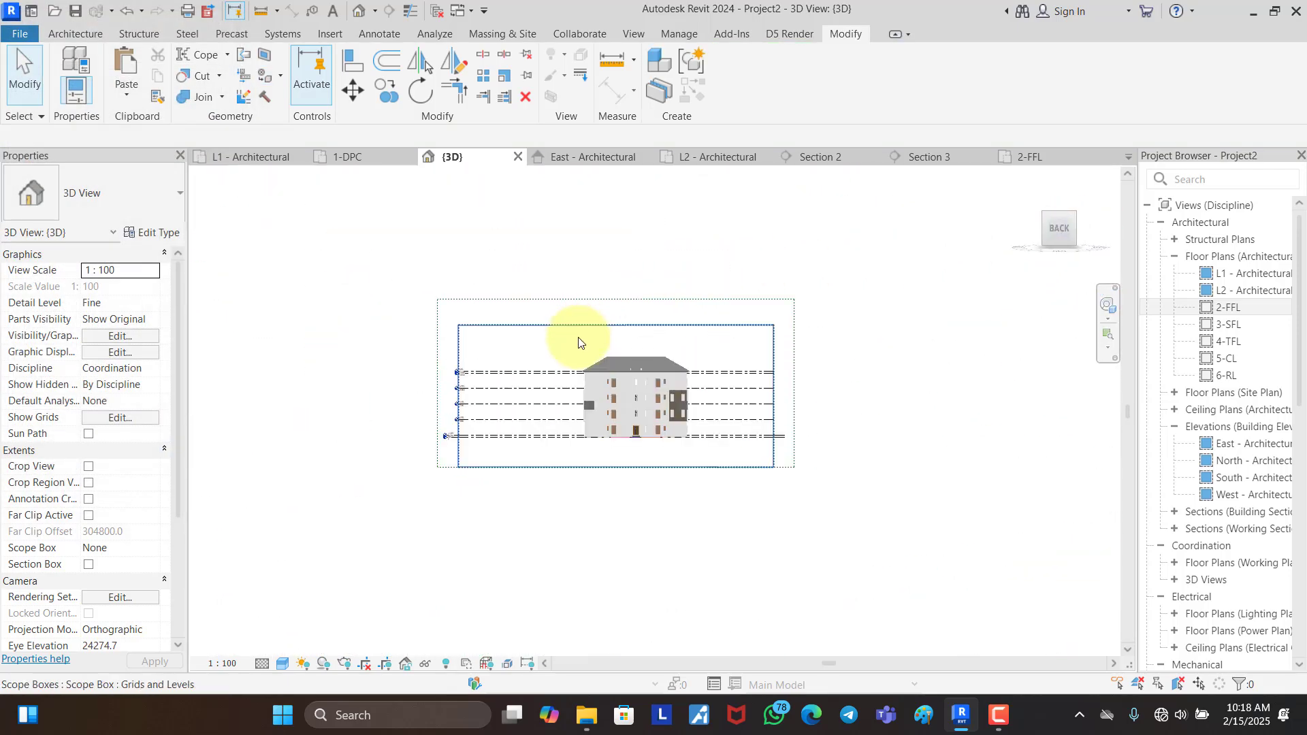
scroll(631, 456, "up", 6)
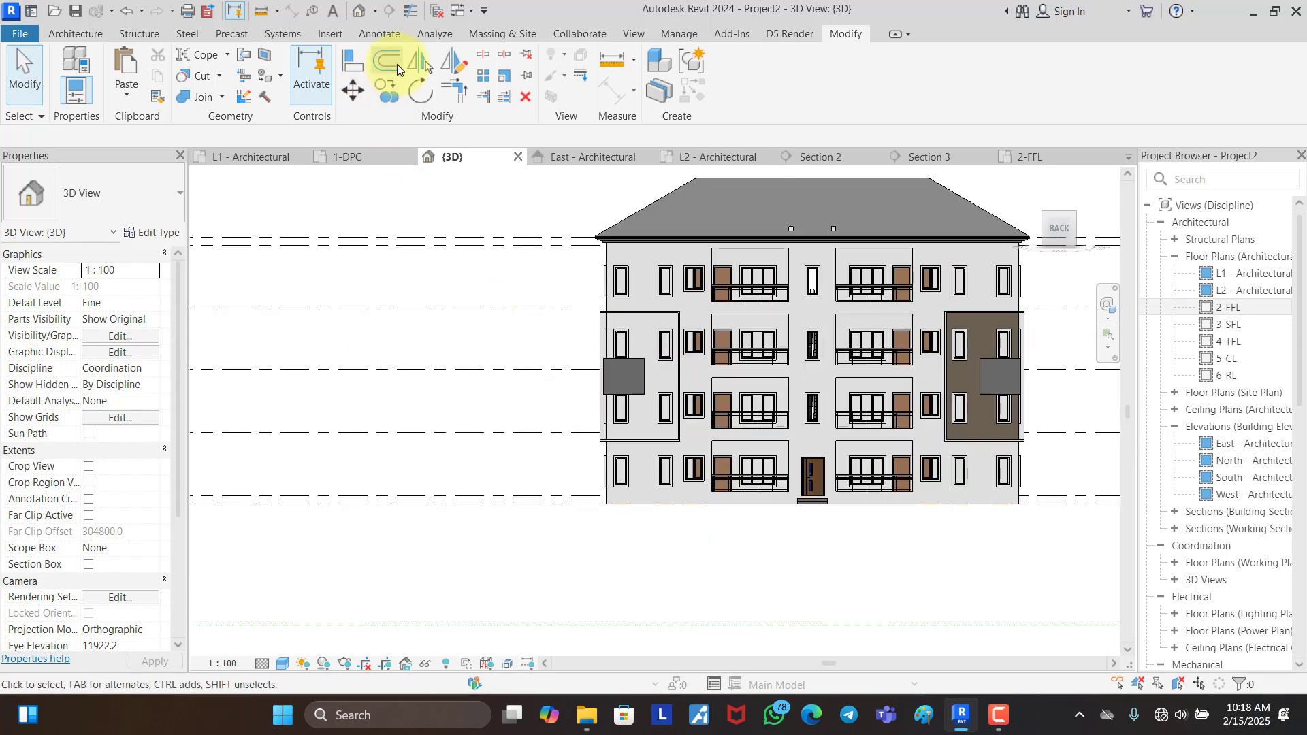
left_click(266, 63)
left_click(657, 503)
scroll(629, 364, "up", 8)
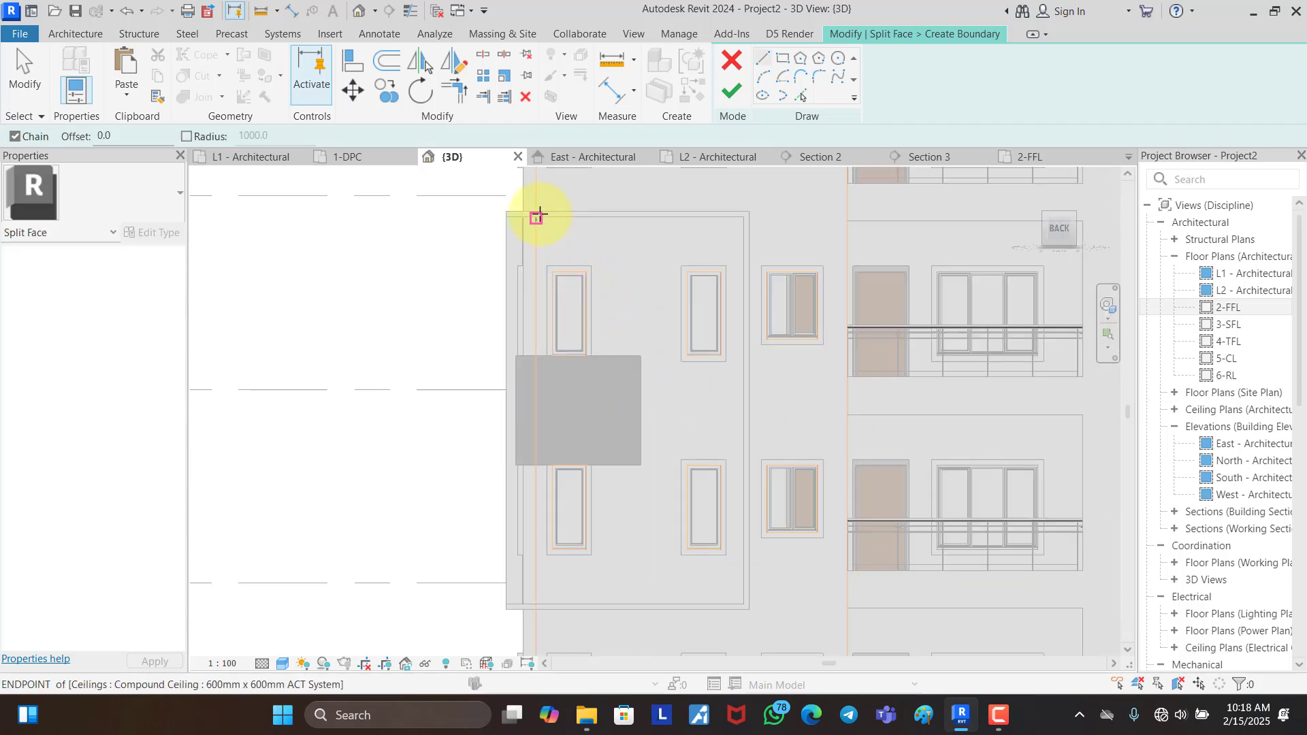
scroll(536, 217, "up", 2)
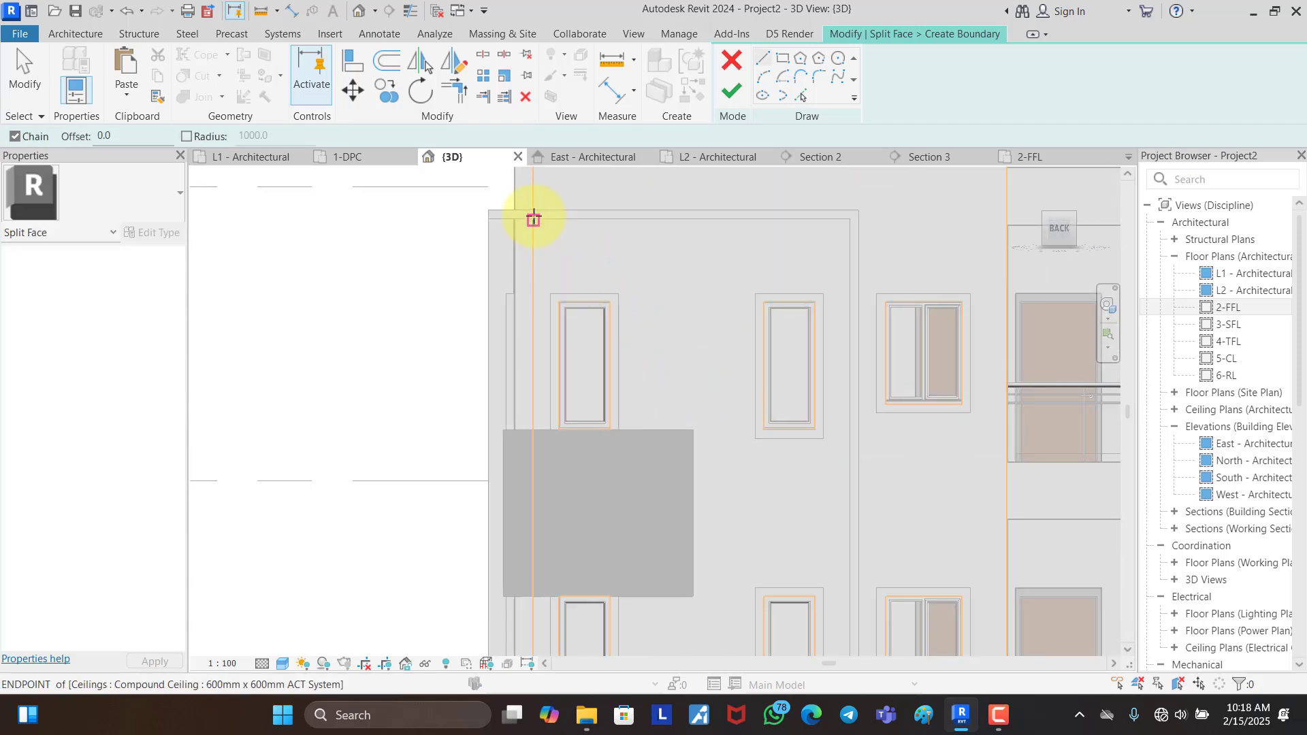
scroll(533, 217, "up", 3)
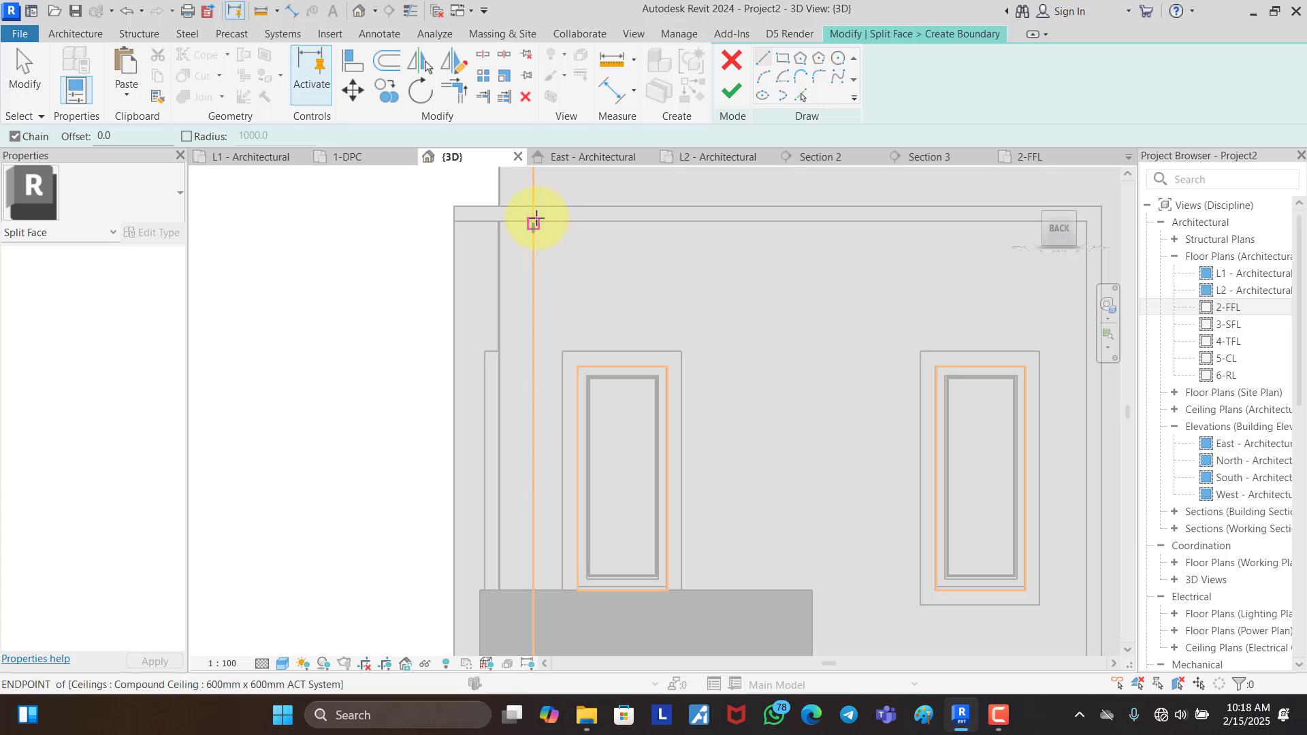
scroll(535, 219, "up", 4)
left_click(533, 222)
scroll(503, 223, "down", 5)
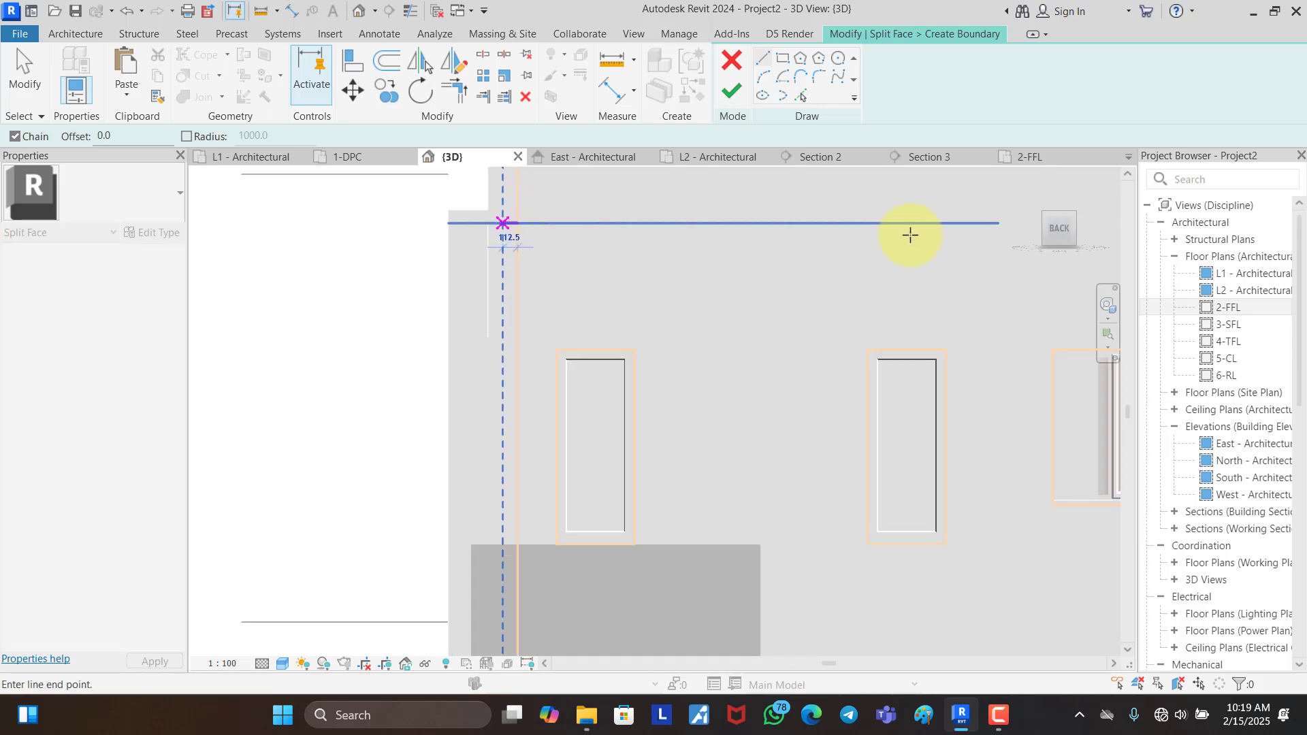
left_click(997, 223)
Step: Draw the rear split boundary down the frame's vertical inner edge and along its bottom inner edge, and finish the split
scroll(767, 239, "down", 4)
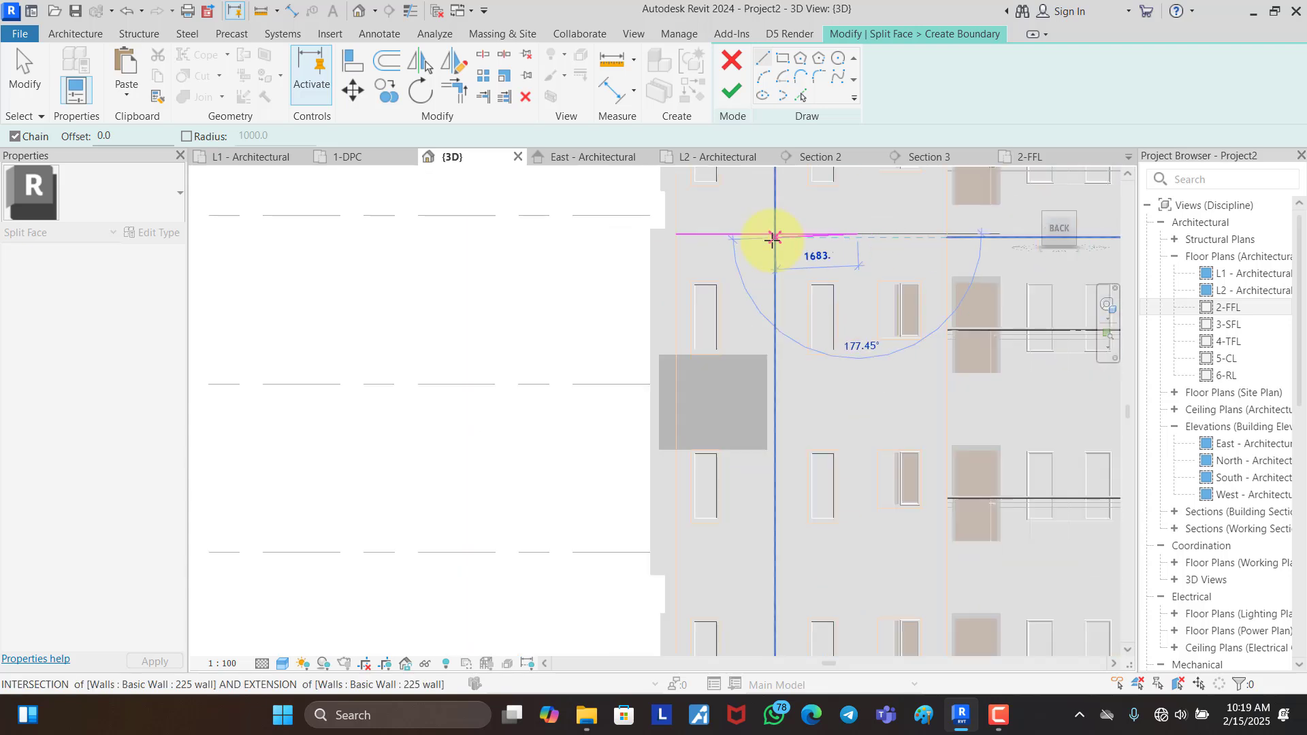
scroll(823, 549, "up", 4)
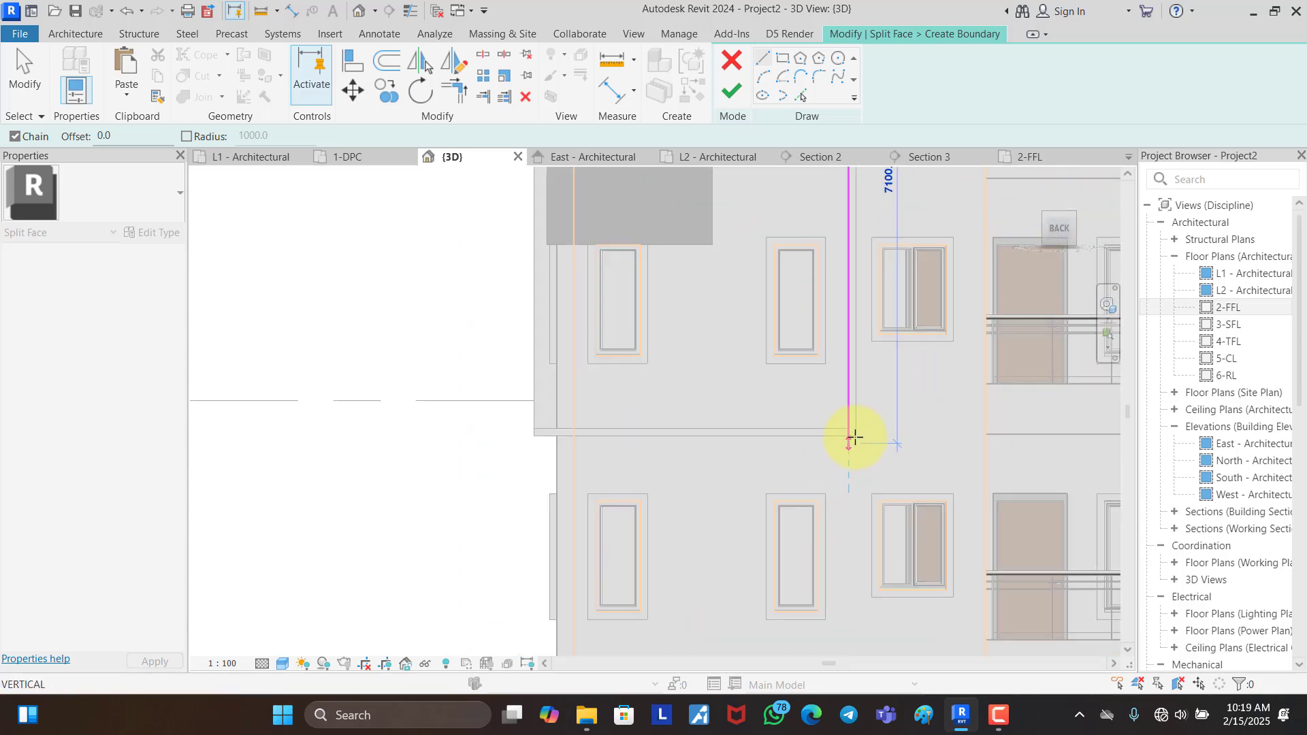
left_click(576, 427)
left_click(732, 91)
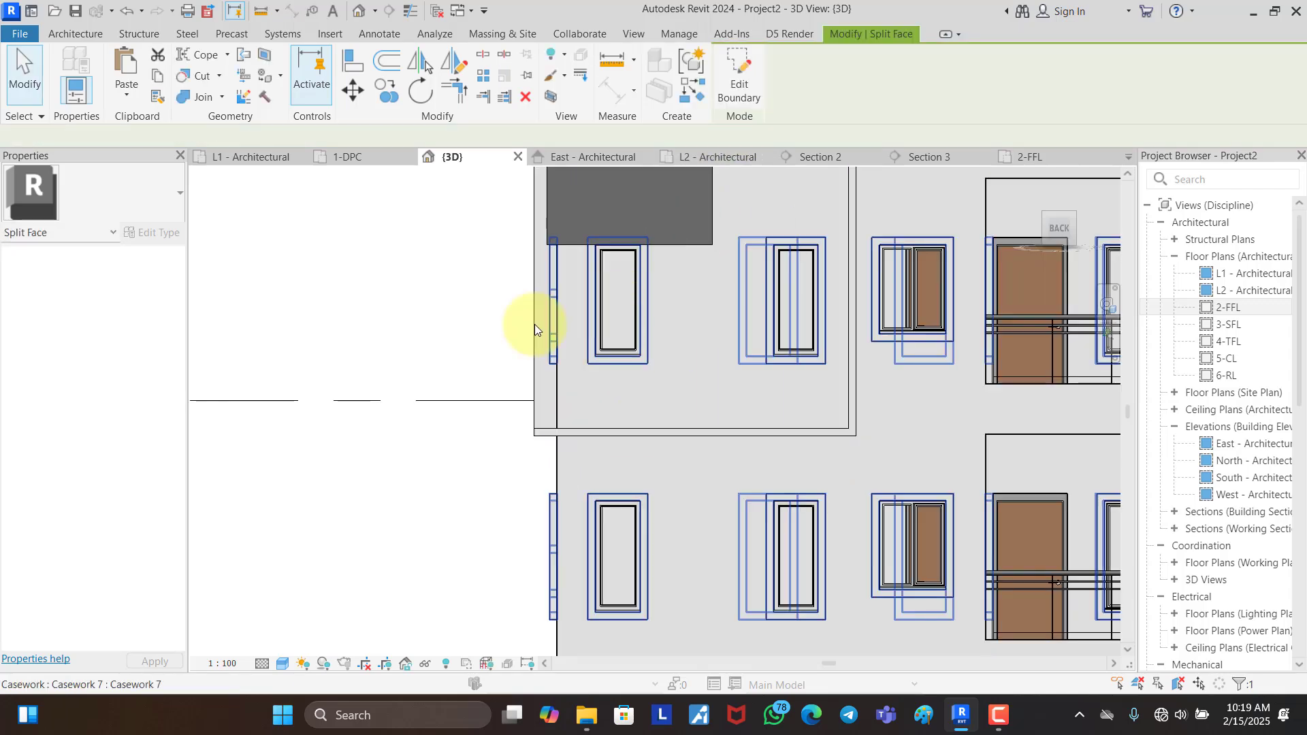
Step: Paint the split wall face inside the rear facade's second frame with T. BRICK MATERIAL
left_click(264, 78)
left_click(724, 352)
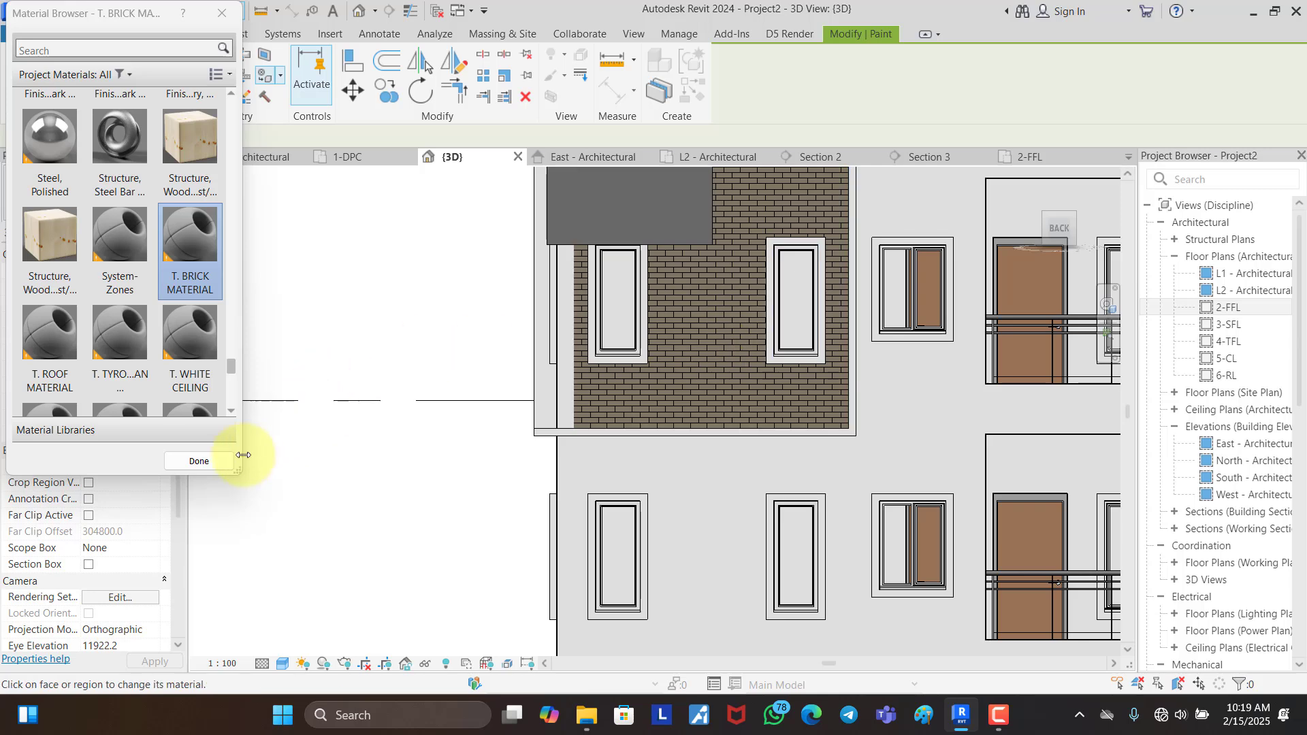
left_click(199, 461)
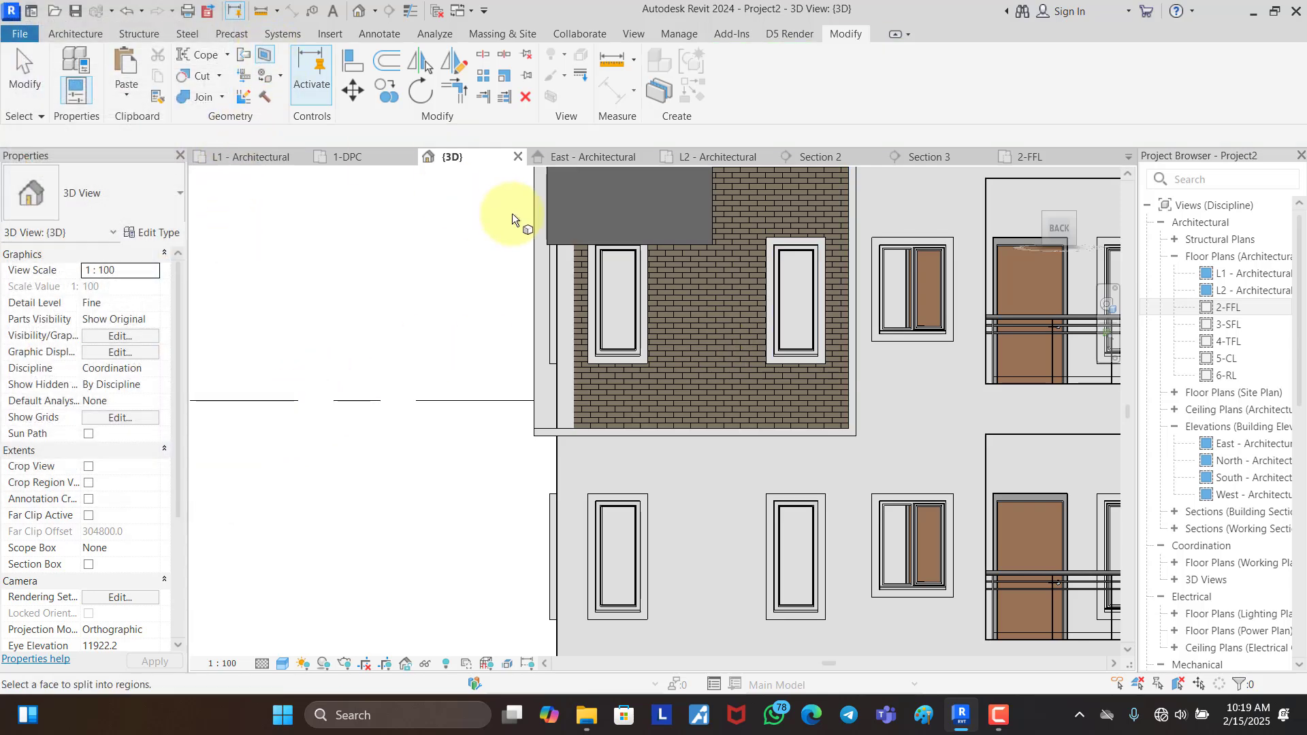
Step: Start splitting the narrow corner strip beside the rear facade's new brick region and draw a line at the frame's bottom inner edge
scroll(512, 218, "down", 2)
left_click(541, 500)
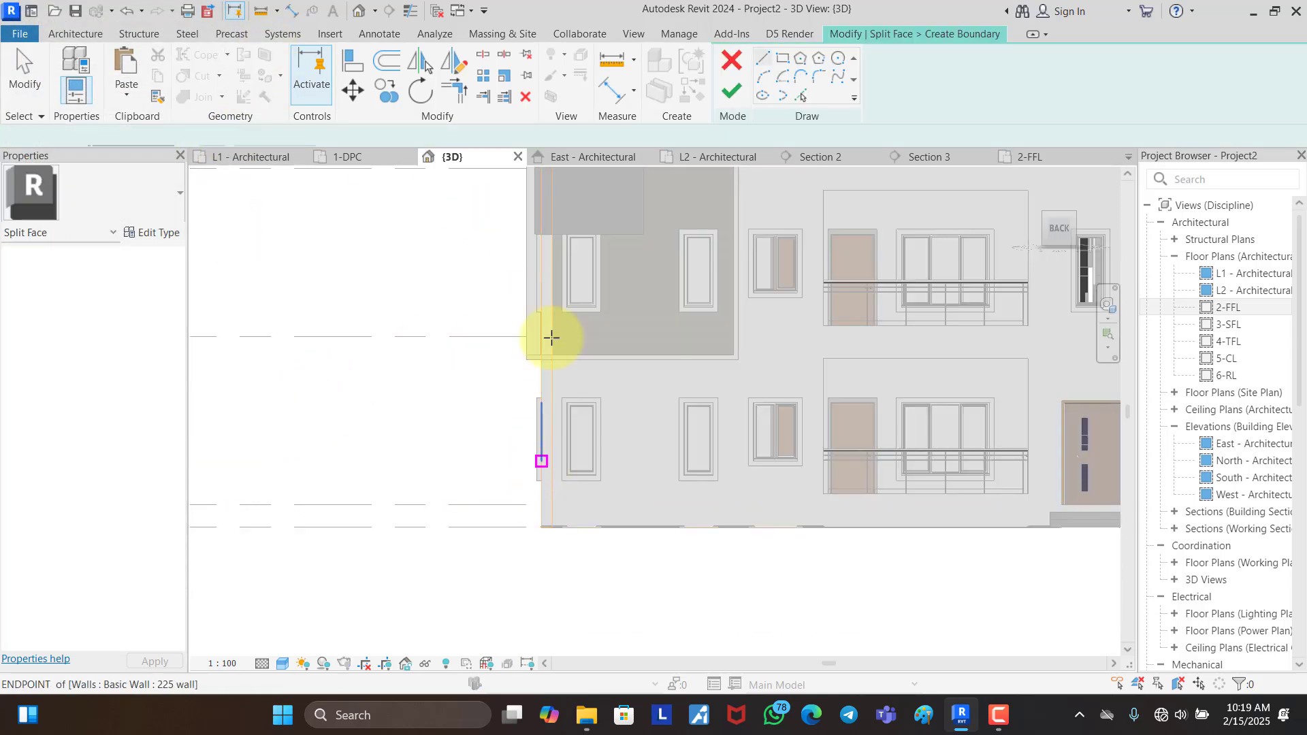
left_click(757, 59)
scroll(575, 304, "up", 2)
scroll(553, 312, "up", 3)
left_click(516, 393)
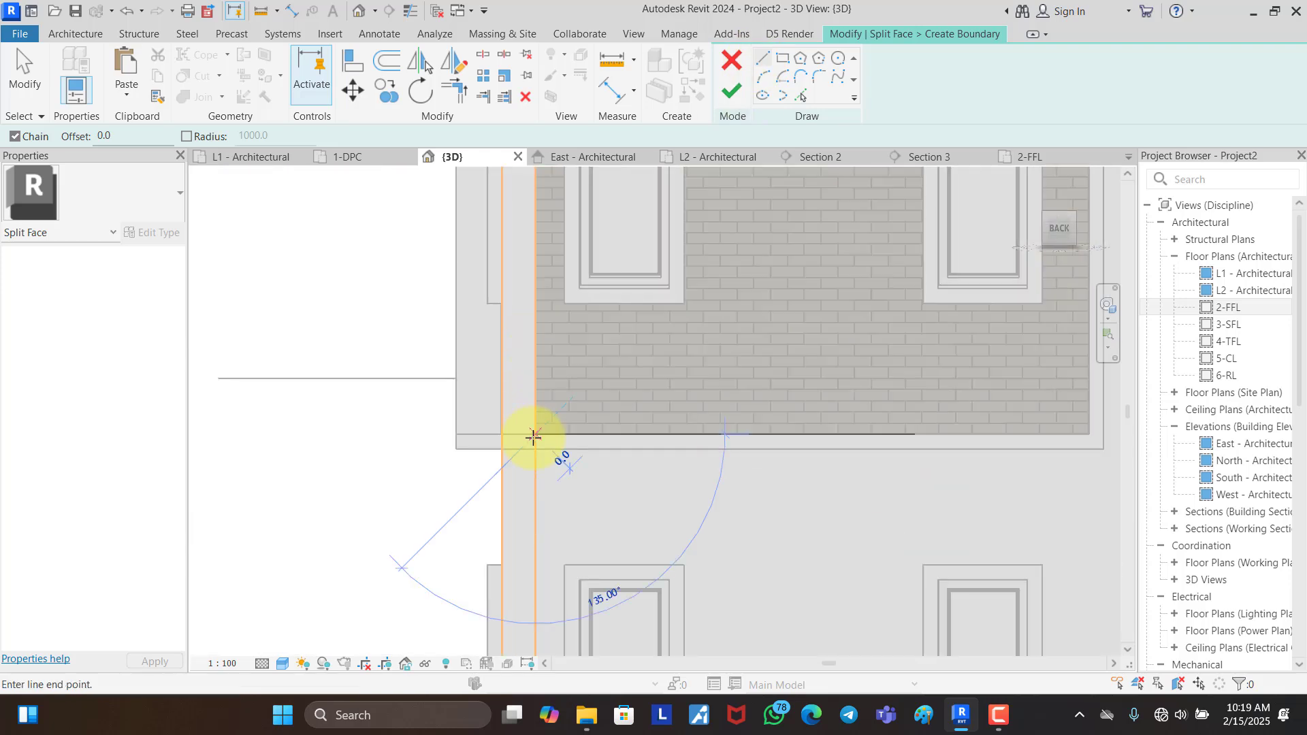
Step: Draw a 225 mm split line across the corner strip at the second frame's top inner edge and finish the split
scroll(635, 559, "down", 3)
scroll(595, 213, "down", 3)
scroll(606, 213, "up", 5)
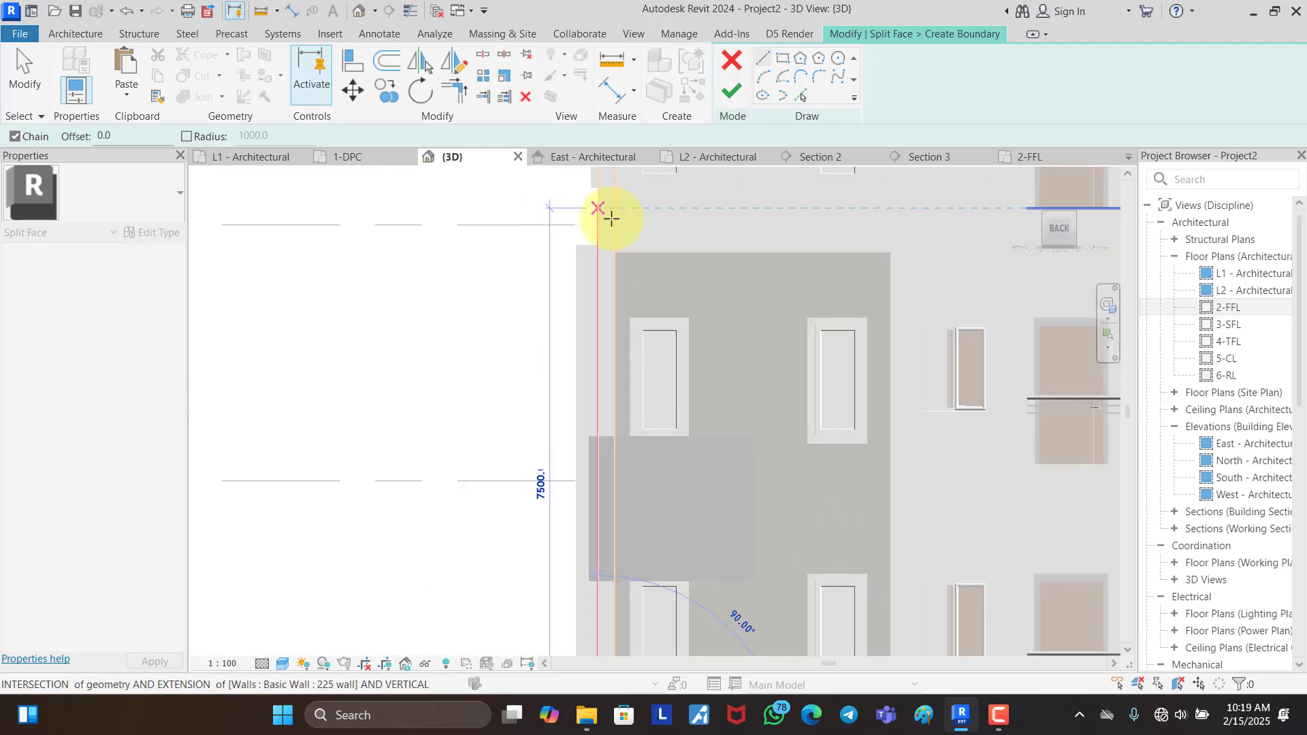
left_click(611, 240)
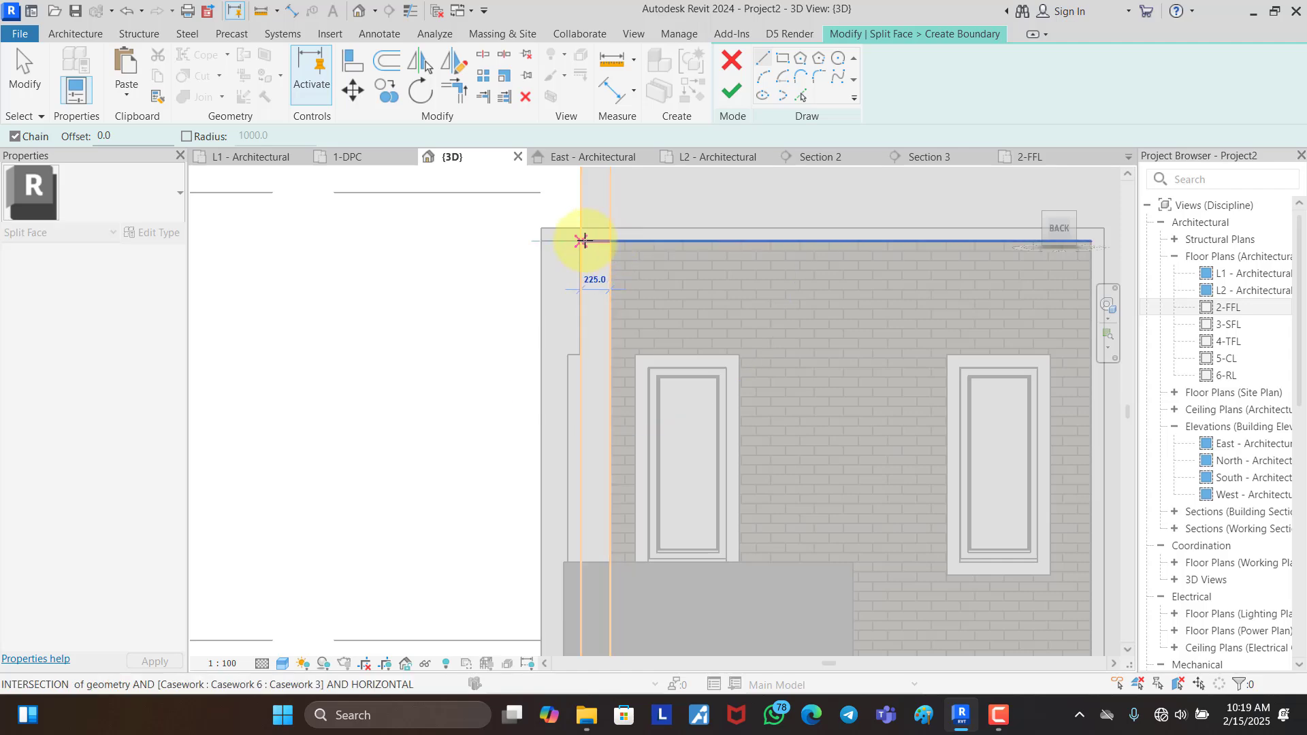
left_click(581, 241)
left_click(735, 95)
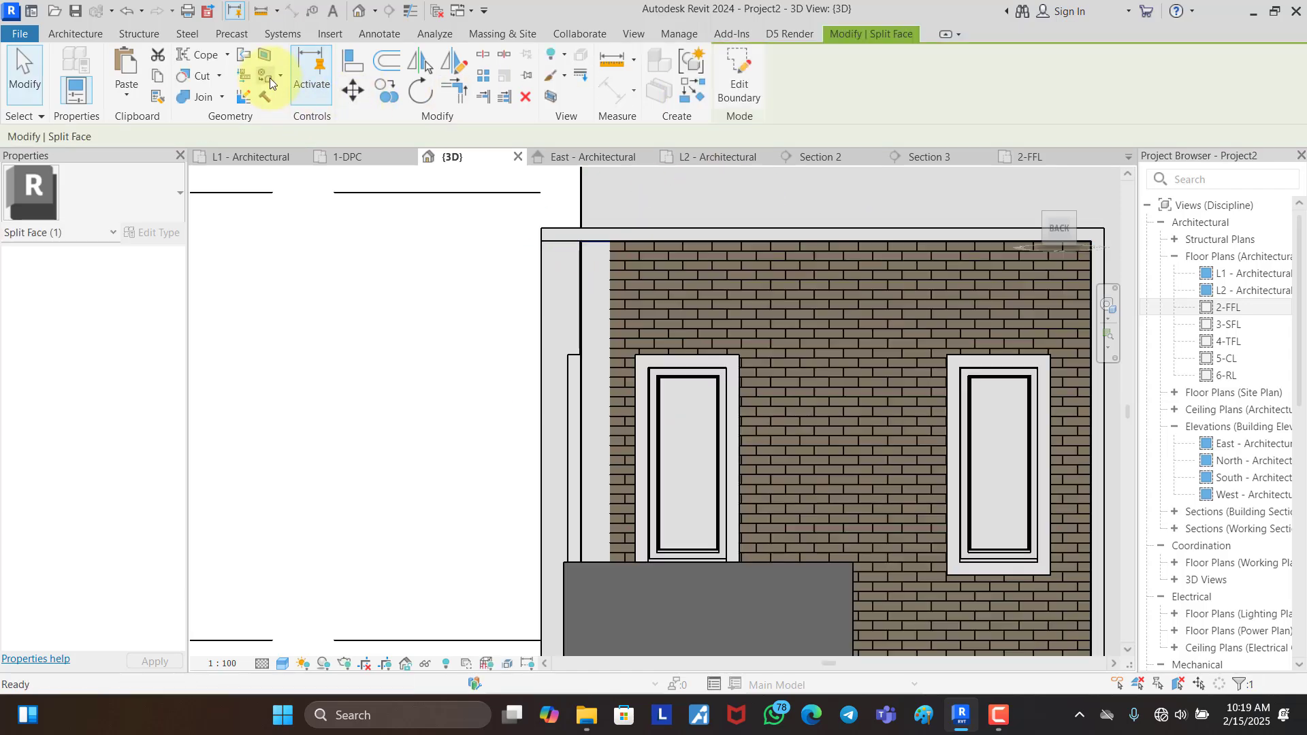
Step: Paint the split corner strip beside the rear facade's new brick region with T. BRICK MATERIAL
left_click(266, 75)
left_click(590, 286)
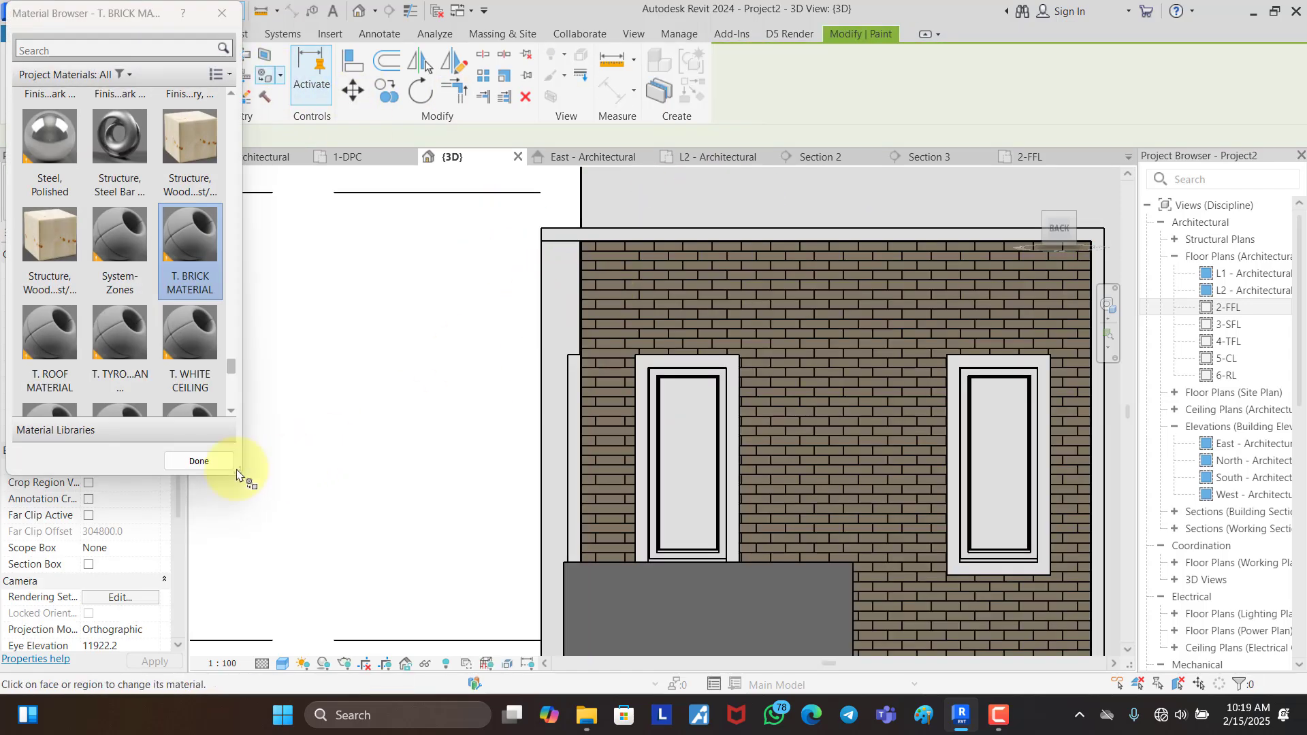
left_click(217, 461)
scroll(384, 395, "down", 3)
scroll(385, 395, "down", 3)
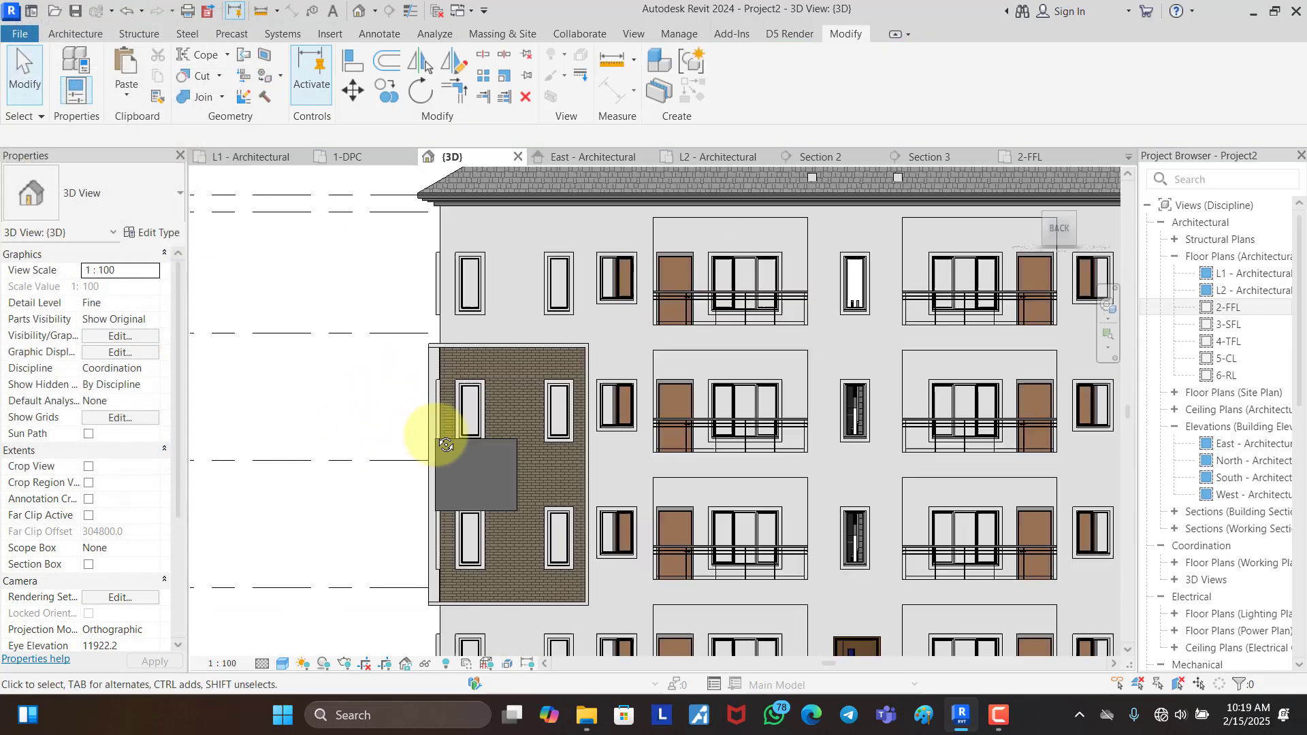
Step: Start splitting the right facade's wall face and draw a line along the top inner edge of the unpainted frame near the front corner
middle_click_drag(437, 438, 723, 494, "shift")
scroll(723, 495, "up", 3)
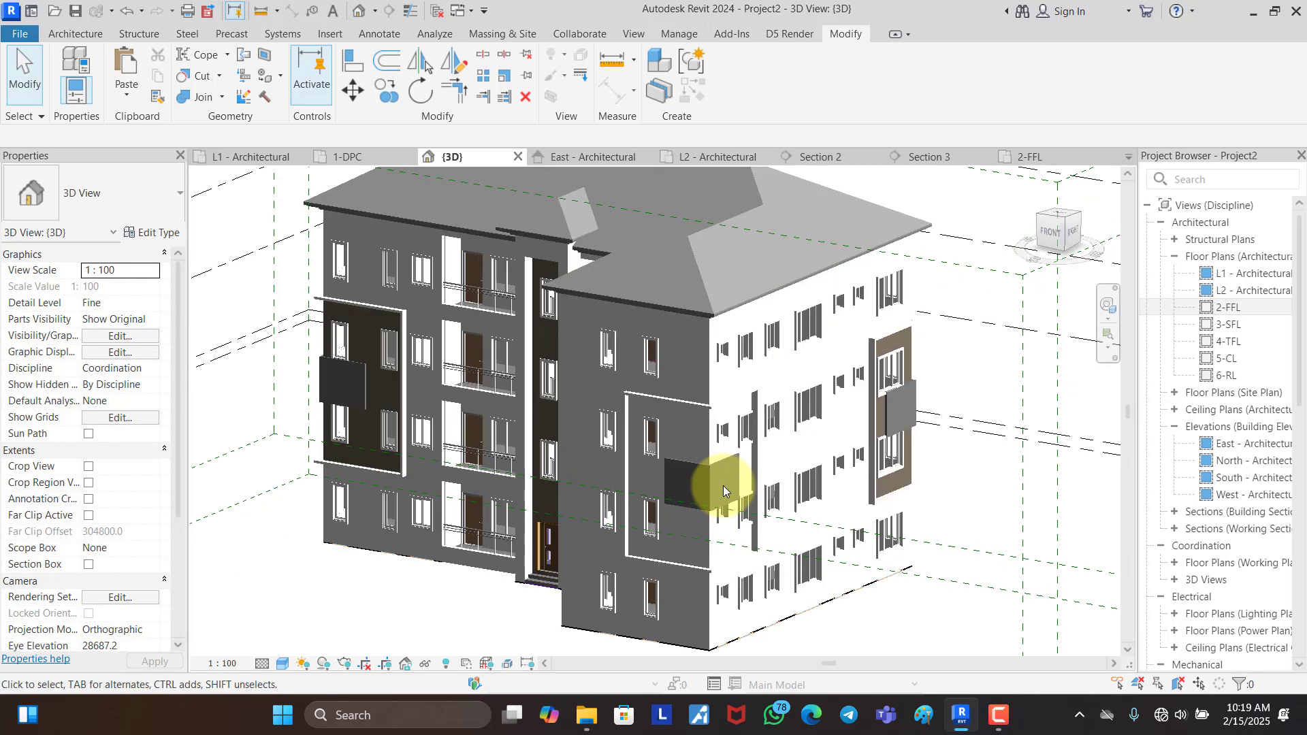
left_click(1080, 235)
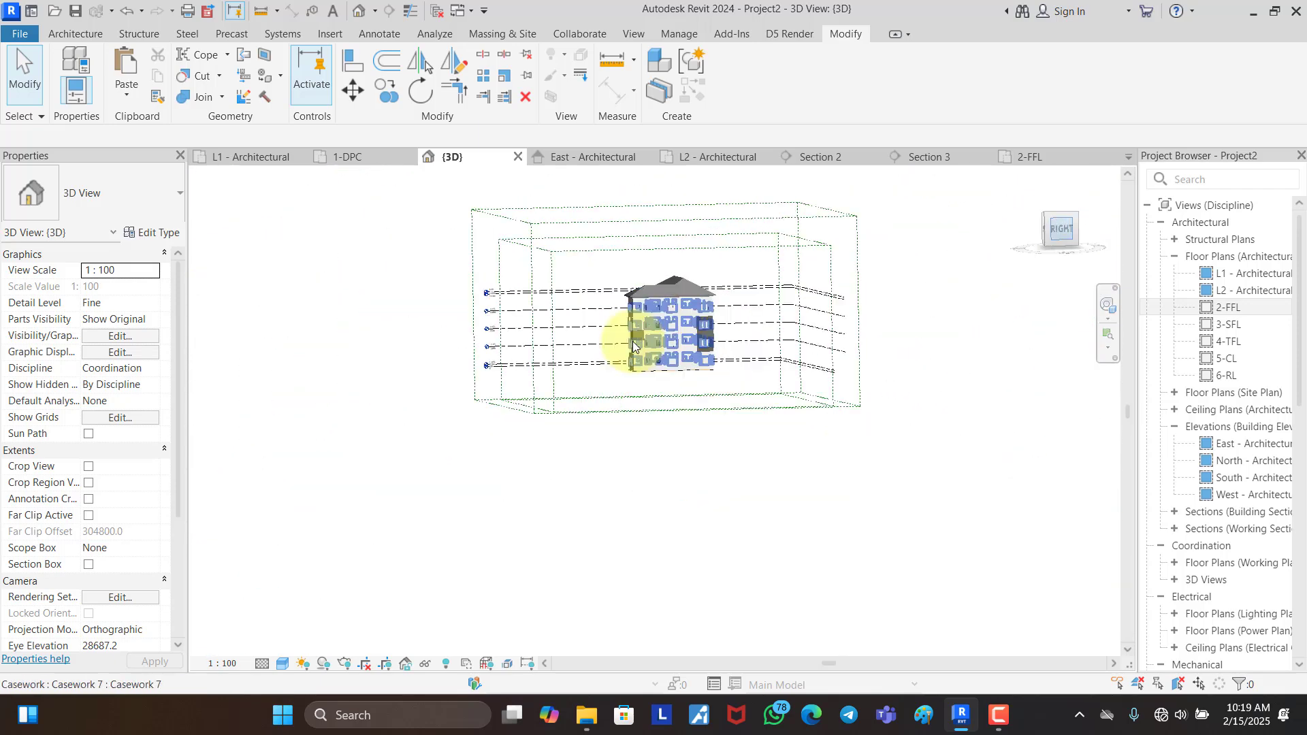
scroll(614, 472, "up", 3)
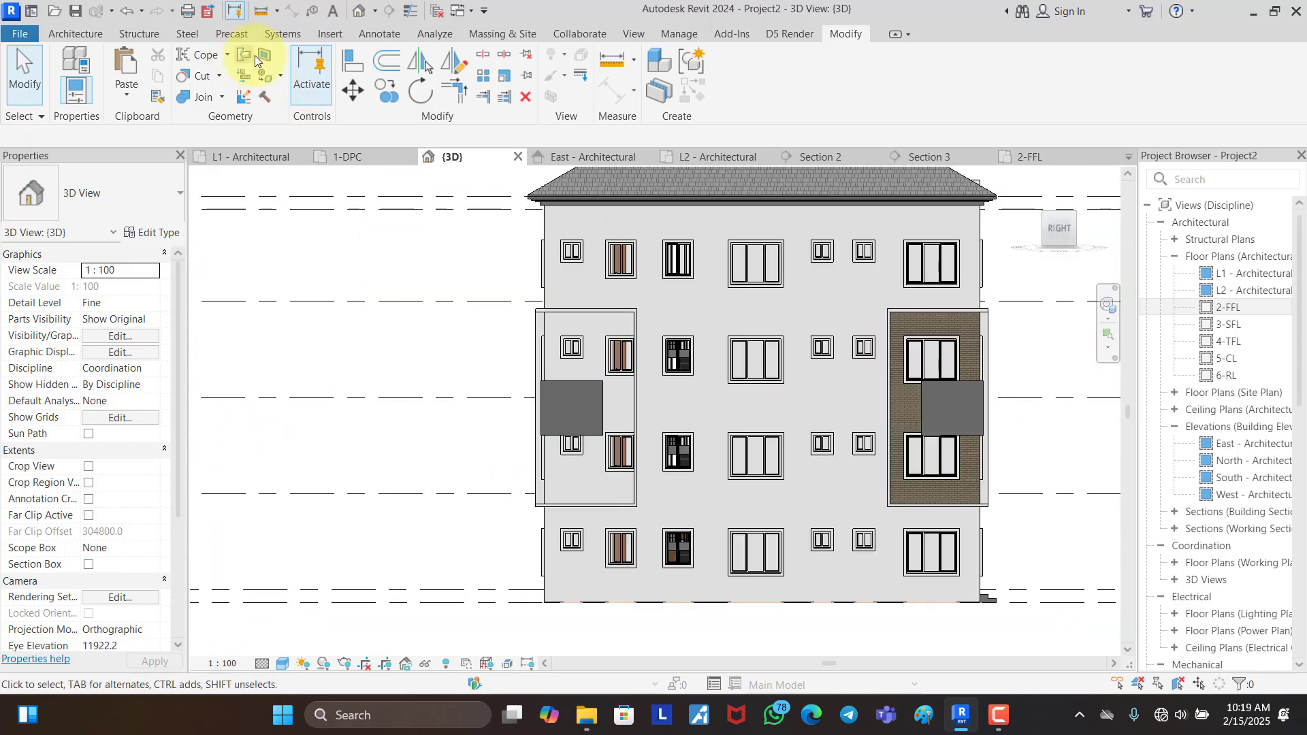
left_click(571, 597)
scroll(582, 313, "up", 4)
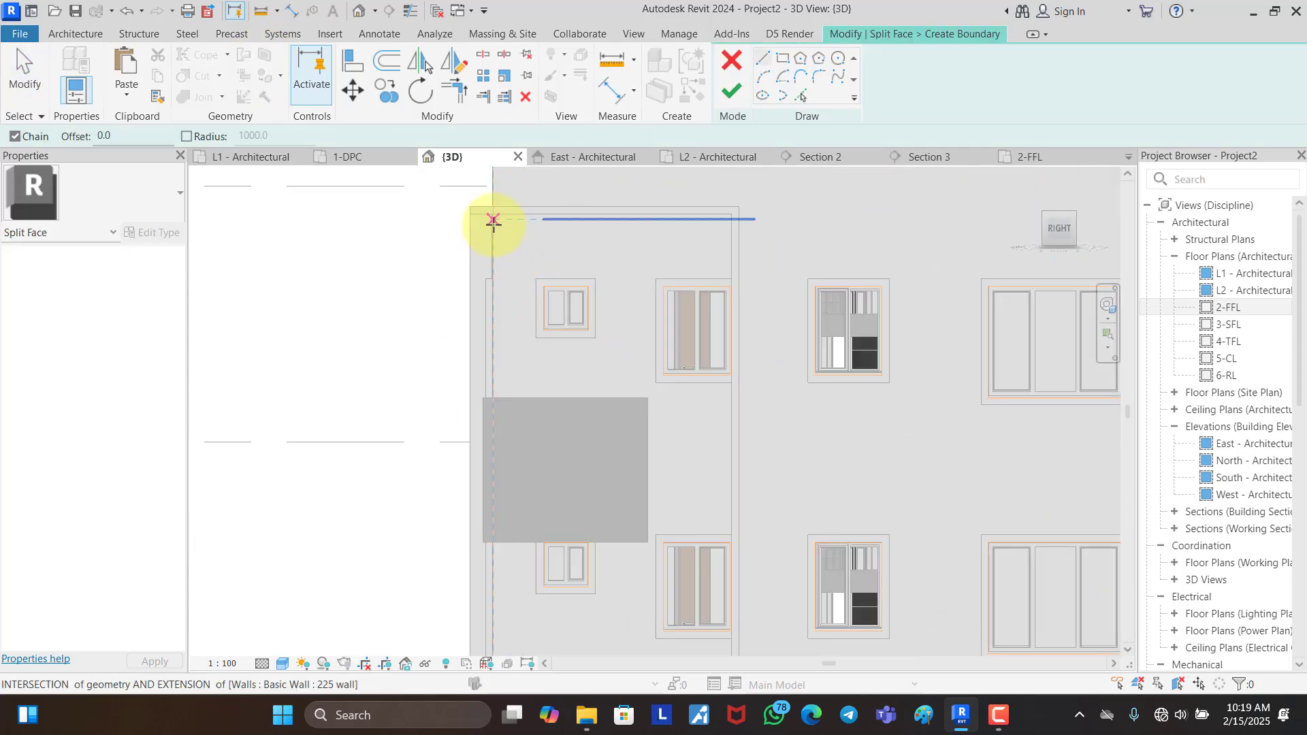
left_click(493, 214)
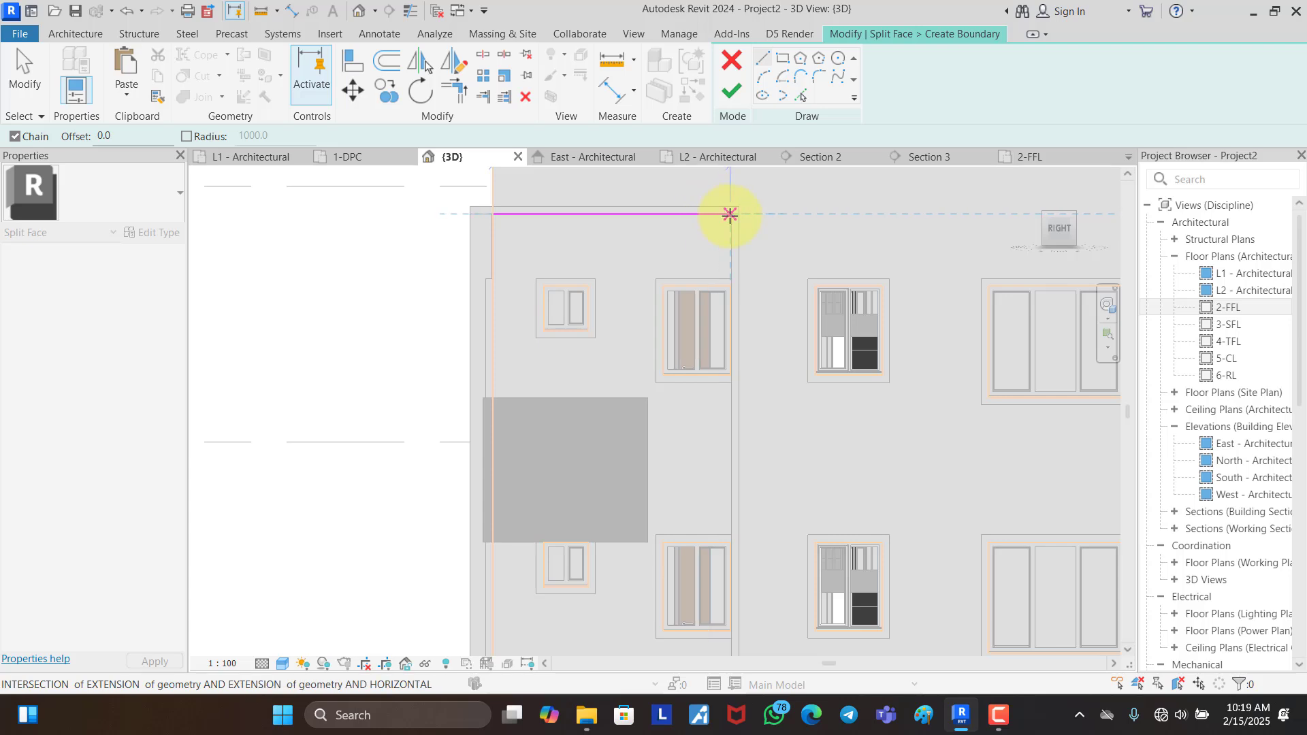
scroll(730, 214, "up", 4)
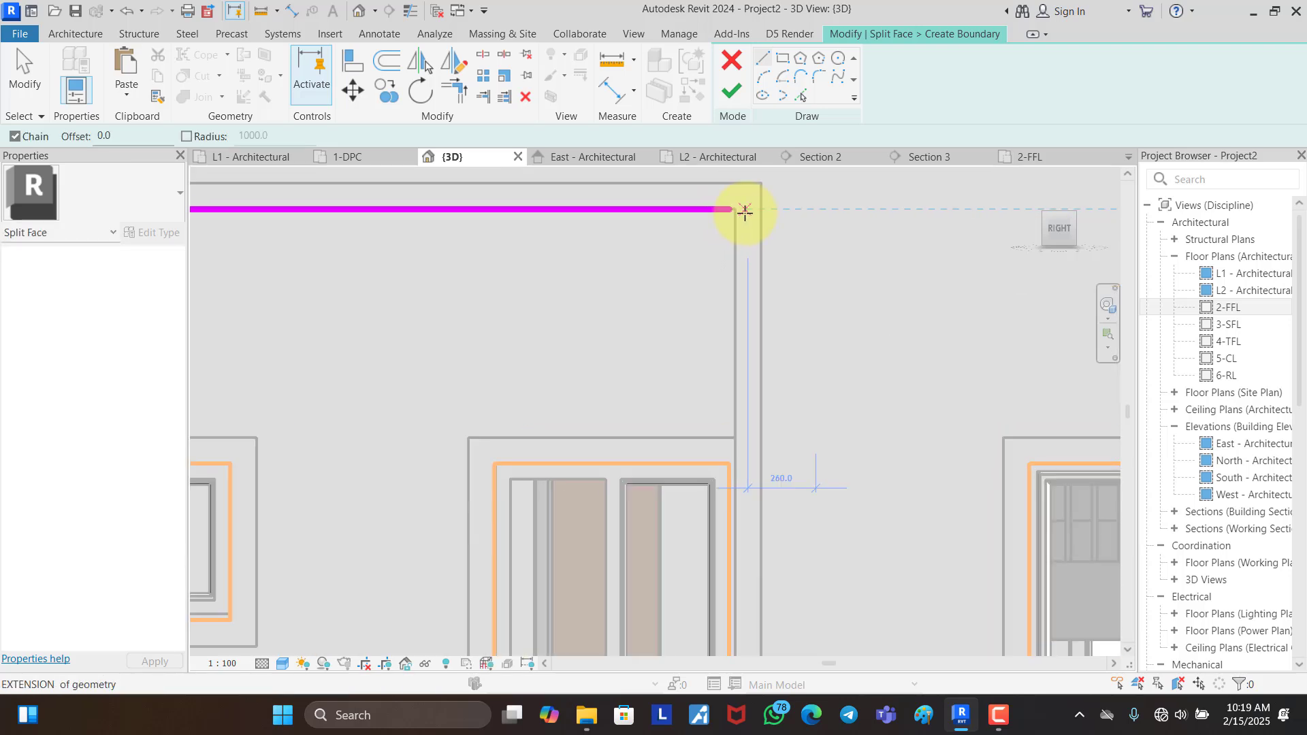
left_click(735, 209)
Step: Draw the right facade's split boundary about 6900 mm down the frame's inner side and along its bottom edge, trim the corners, and finish the split
scroll(728, 201, "down", 5)
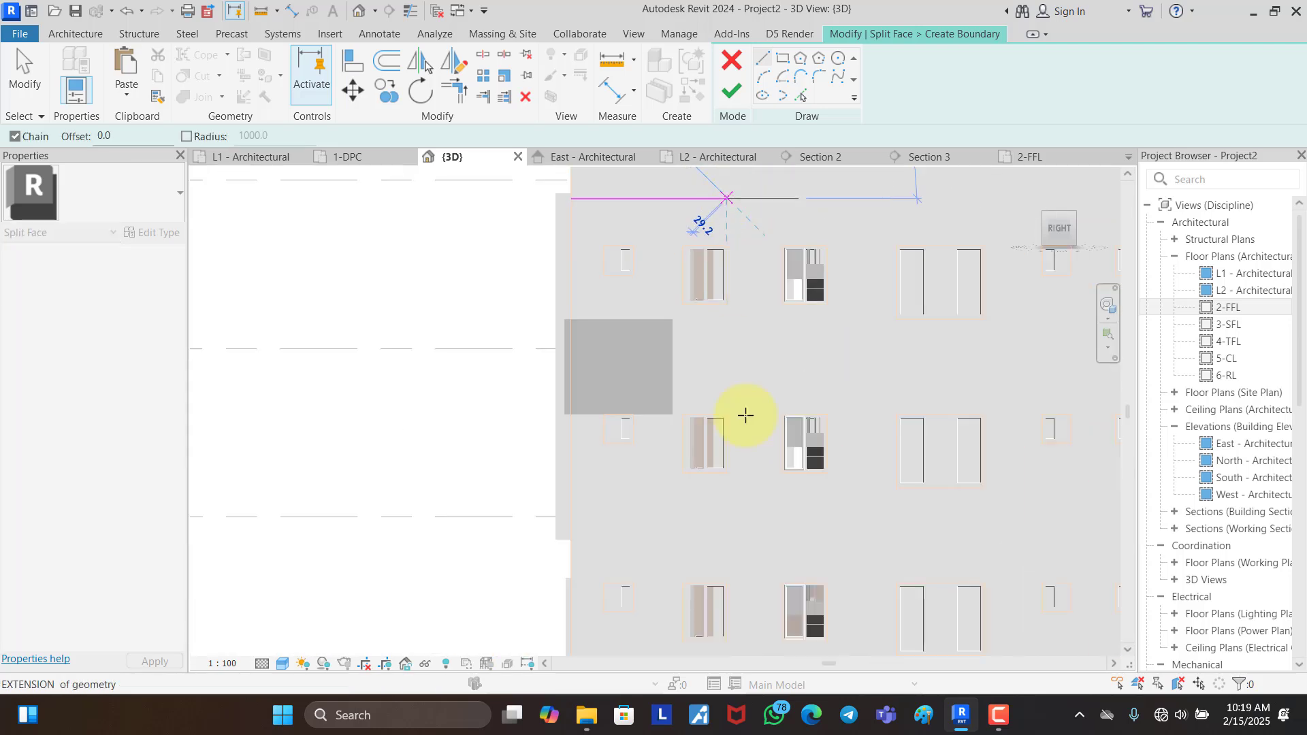
scroll(729, 535, "up", 2)
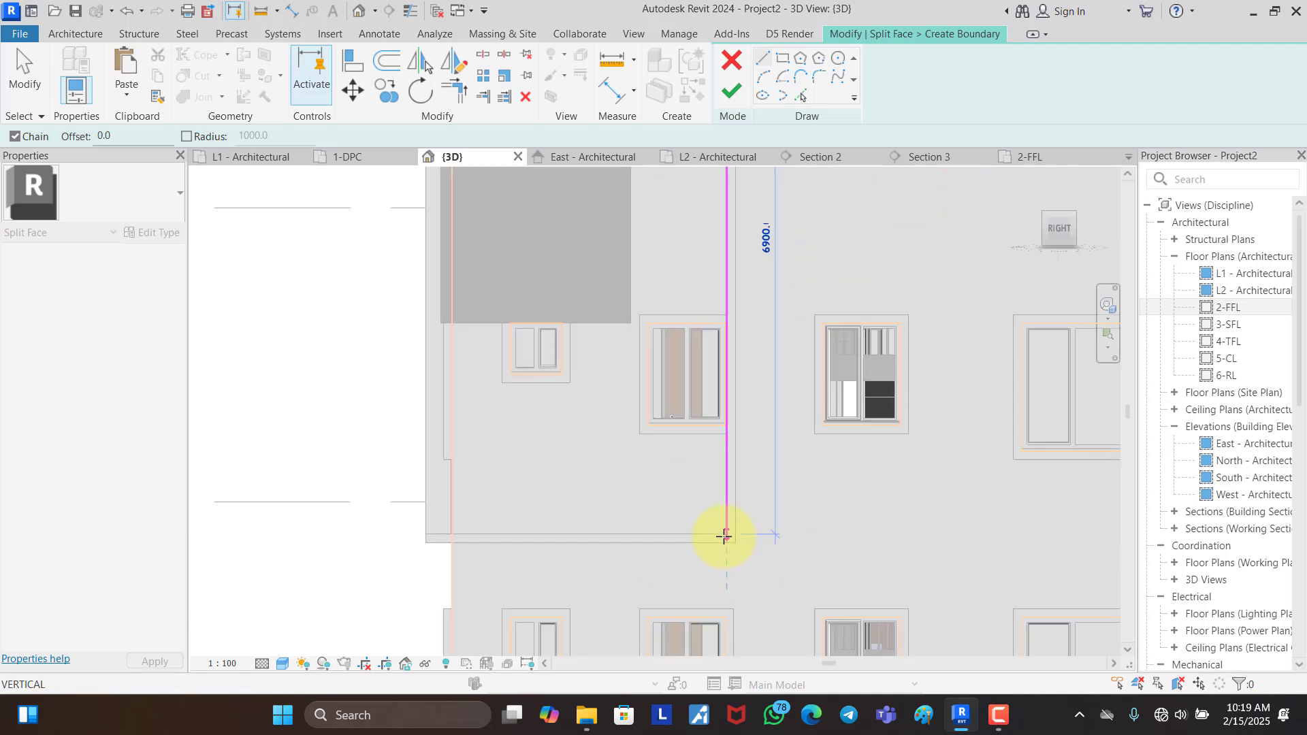
left_click(727, 534)
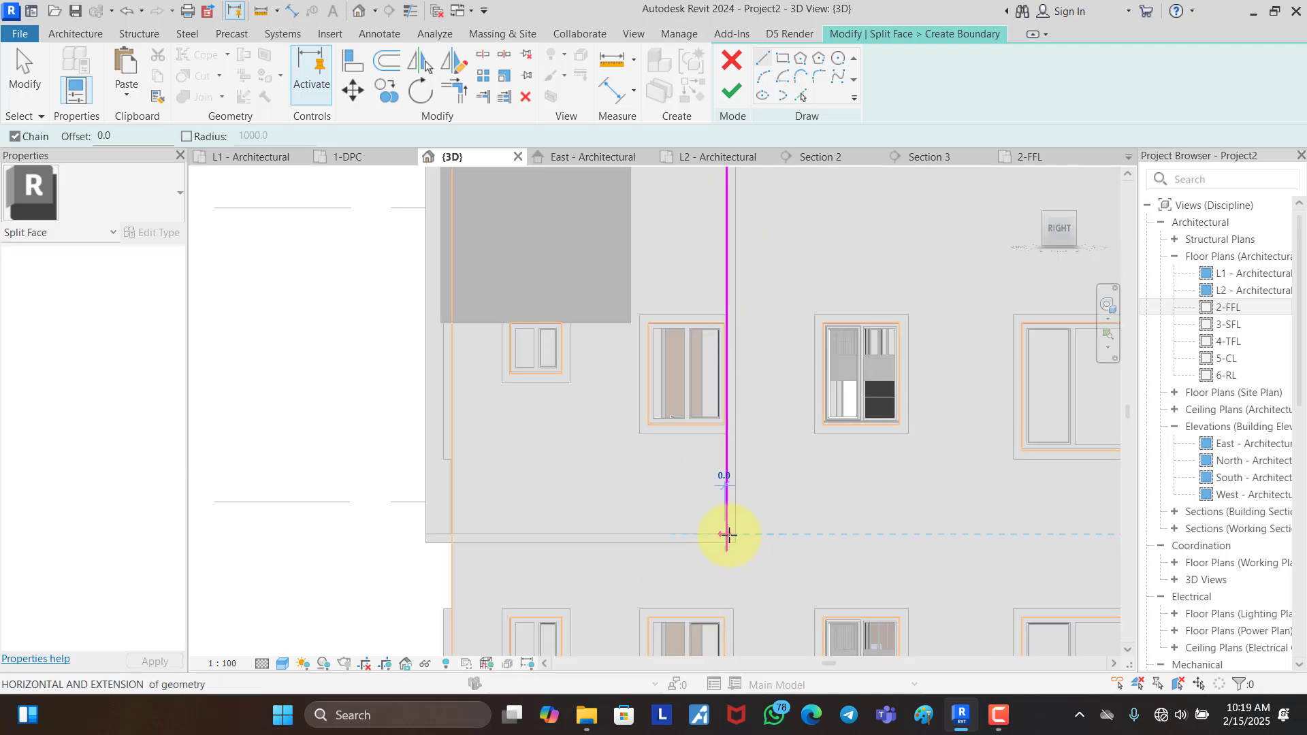
left_click(452, 534)
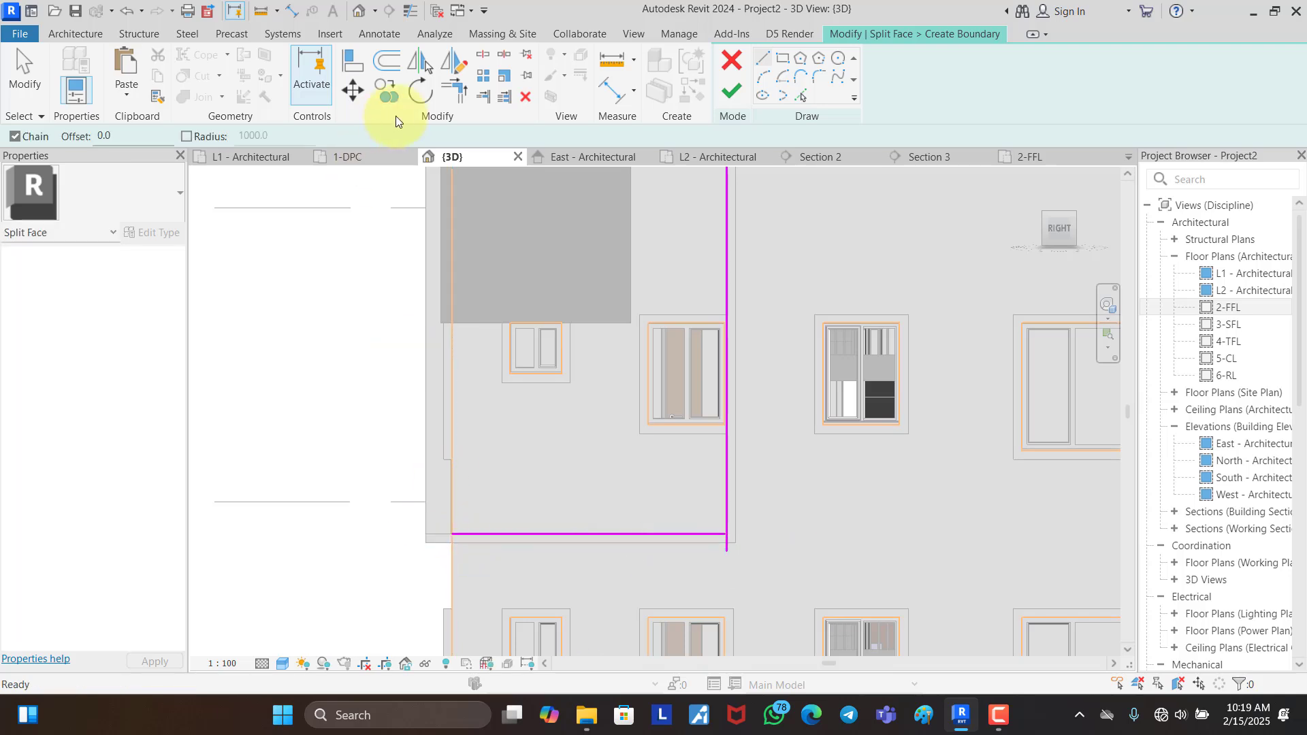
scroll(729, 521, "down", 3)
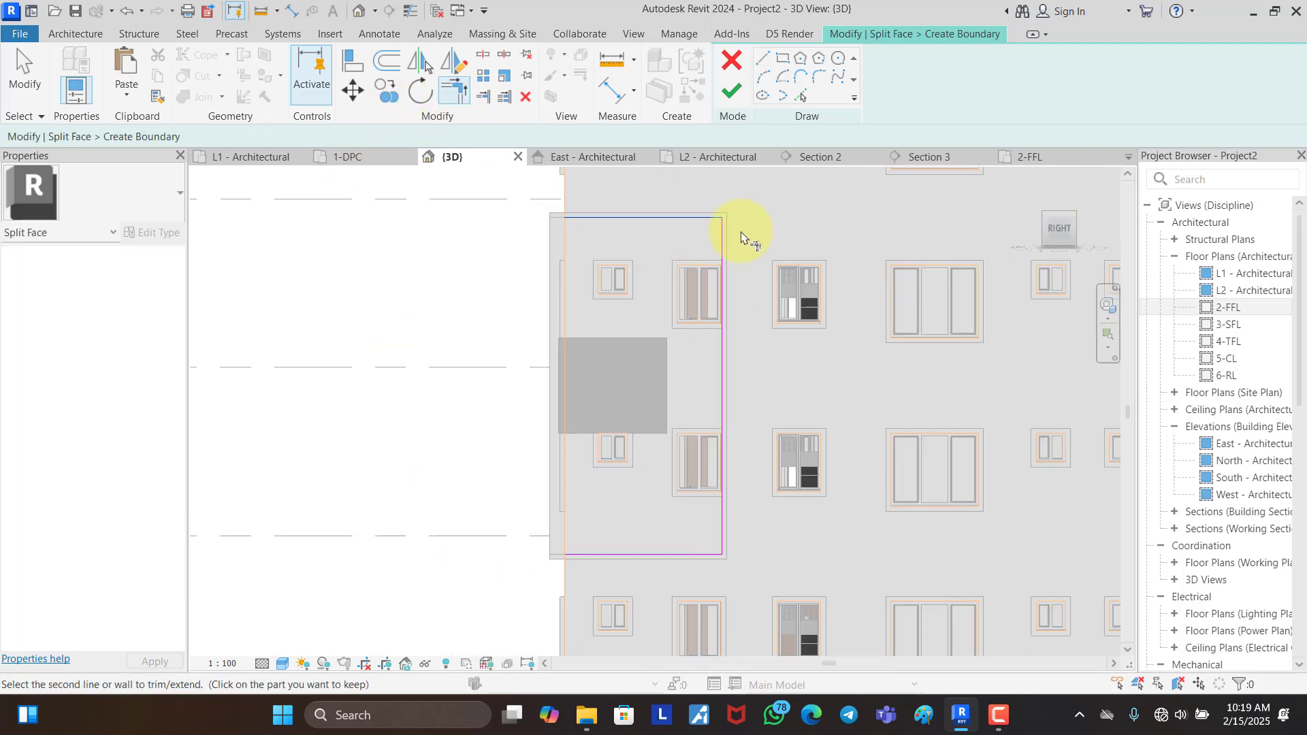
left_click(725, 102)
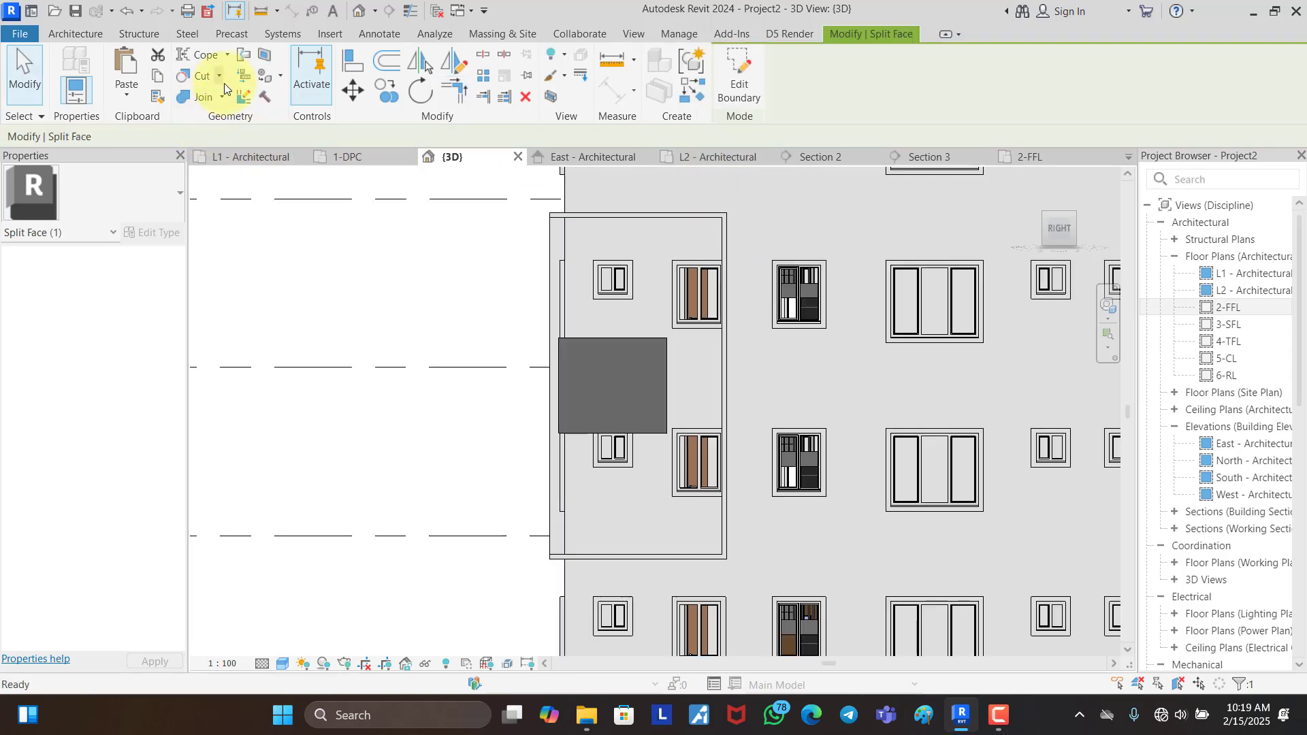
Step: Paint the new split region inside the right facade's frame with T. BRICK MATERIAL
left_click(266, 78)
left_click(583, 311)
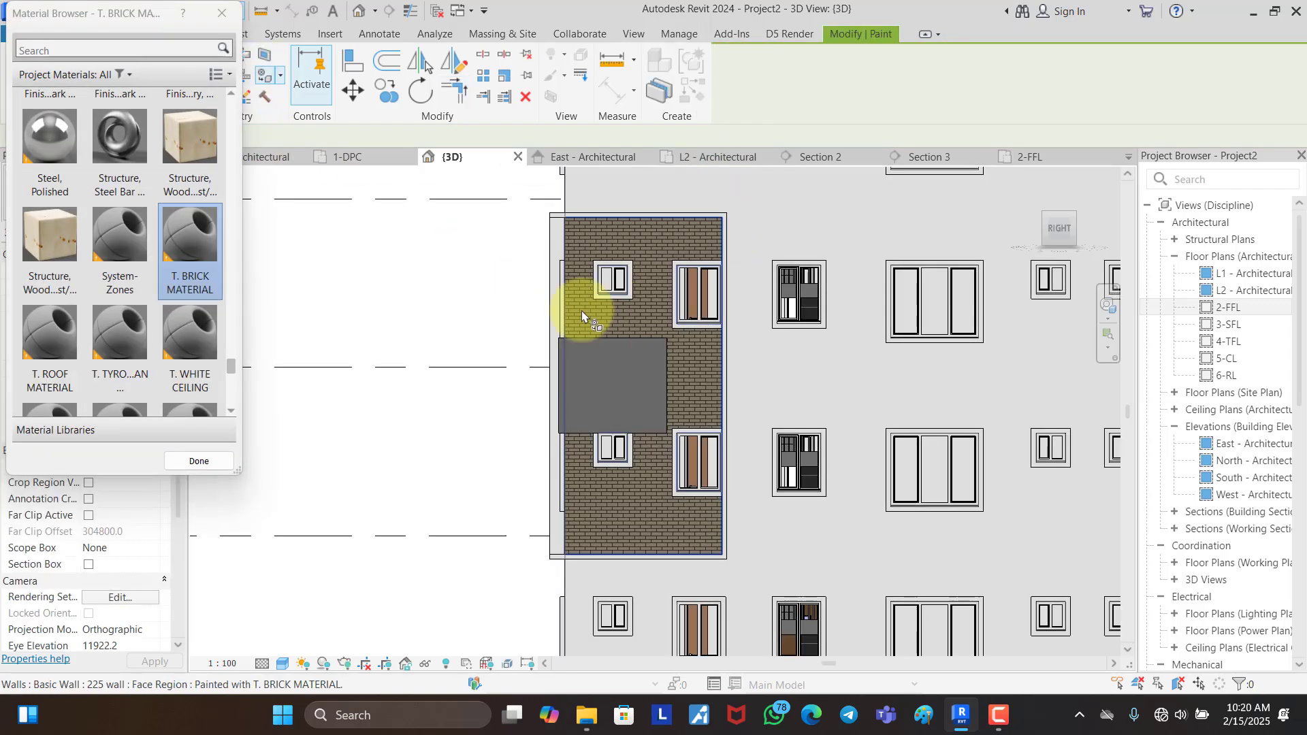
left_click(192, 453)
Step: Start splitting the front facade's unpainted wing and draw a line about 3707 mm long along the frame's top inner edge
middle_click_drag(377, 332, 656, 520, "shift")
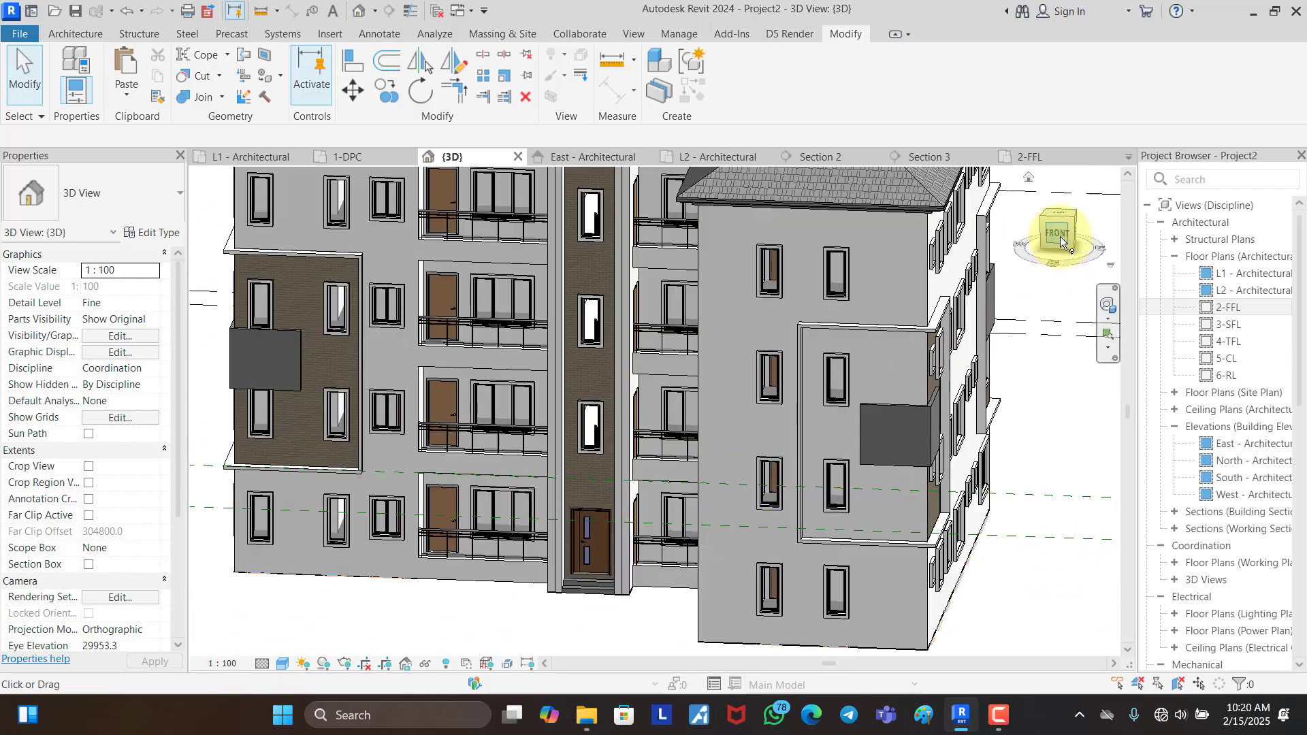
left_click(1060, 236)
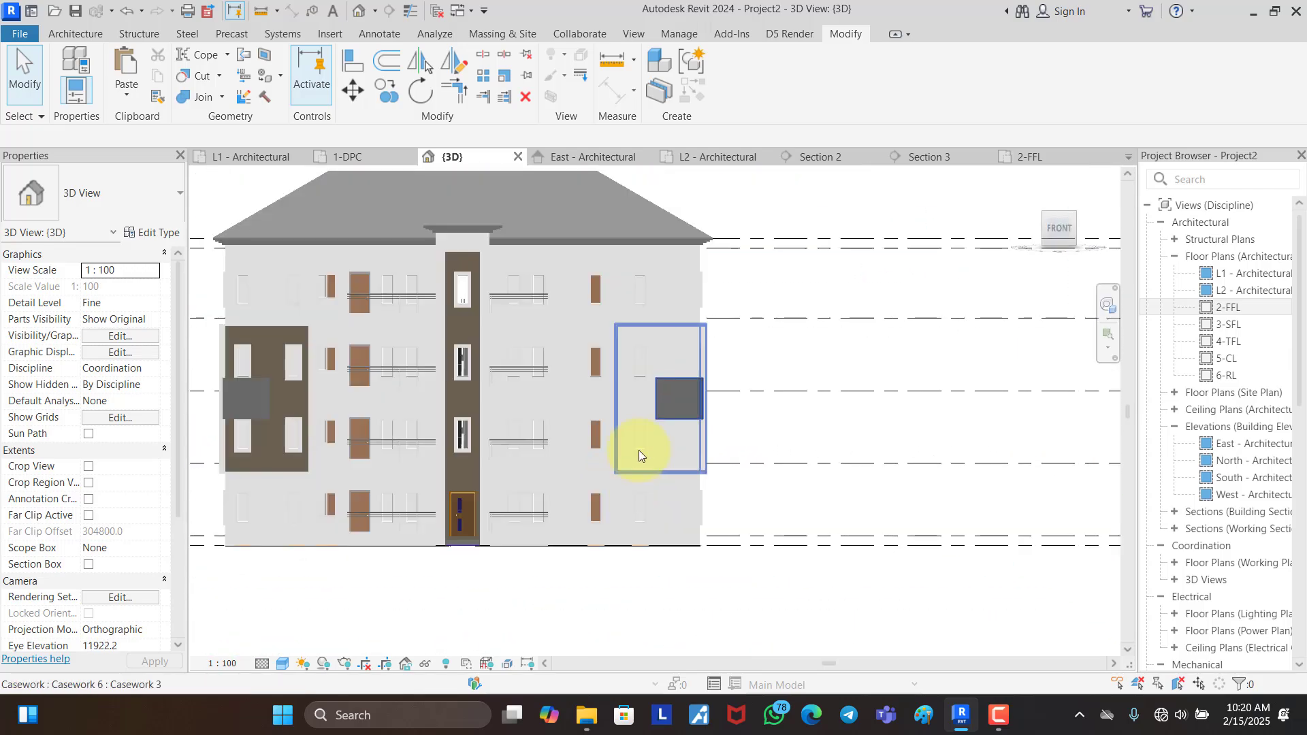
left_click(267, 58)
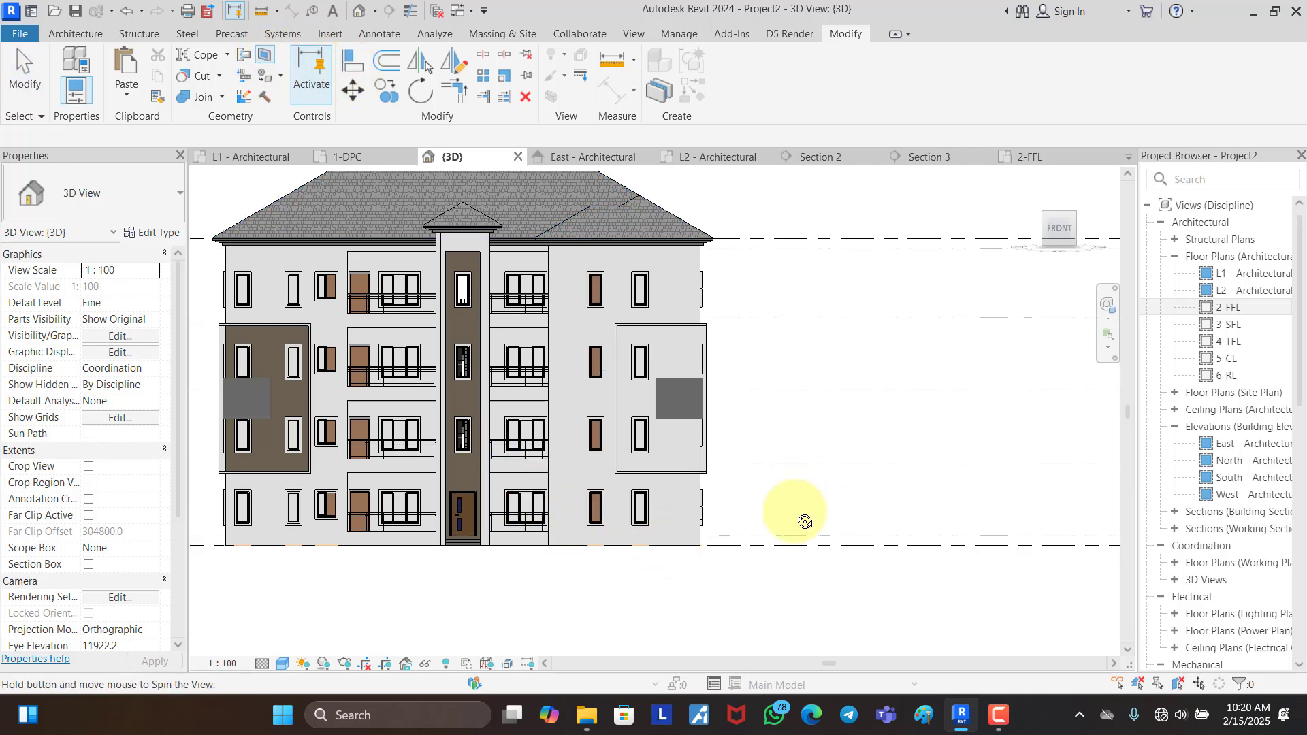
middle_click_drag(804, 522, 728, 541, "shift")
left_click(625, 567)
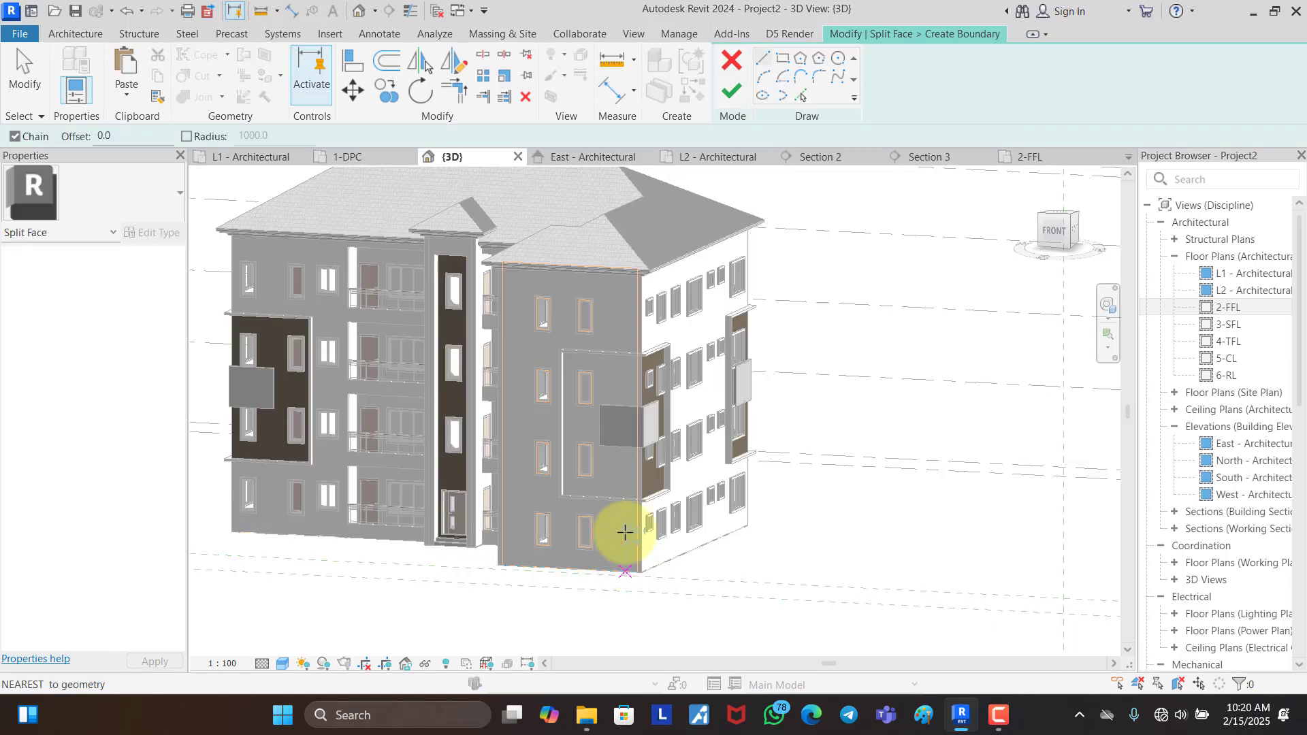
left_click(1055, 231)
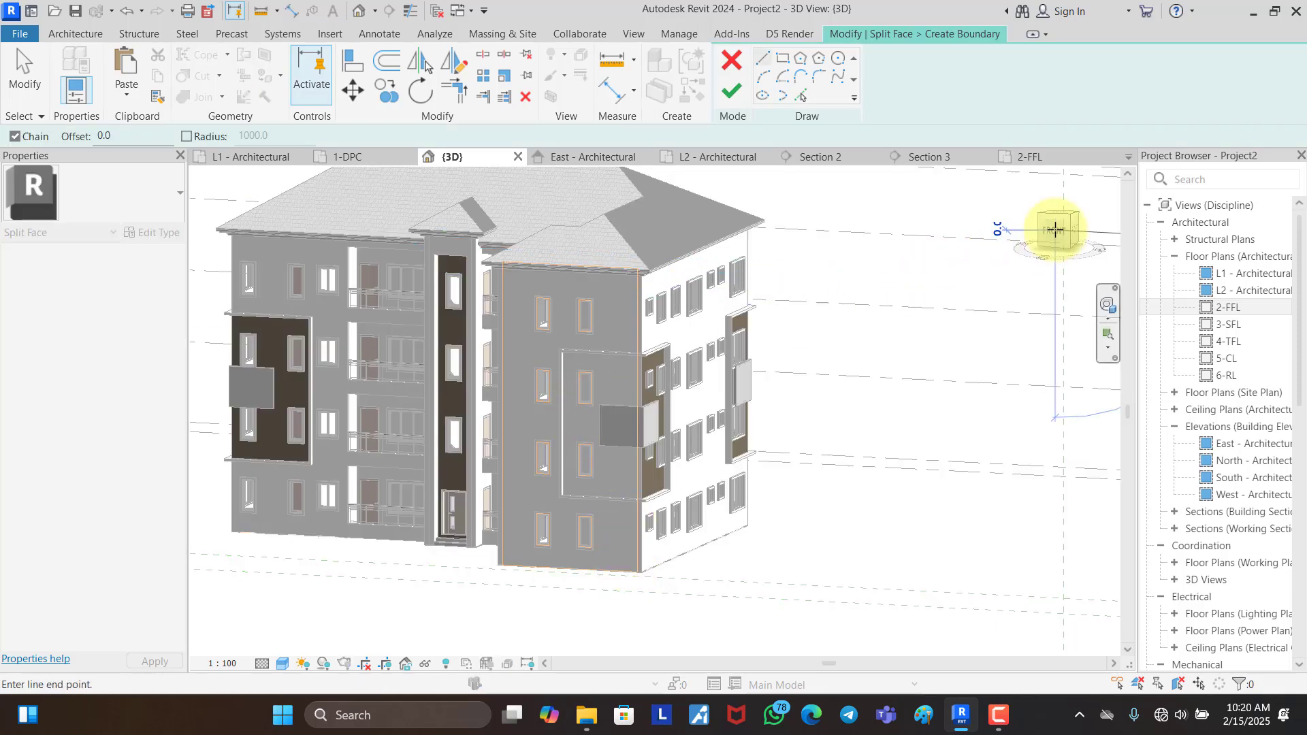
left_click(1041, 233)
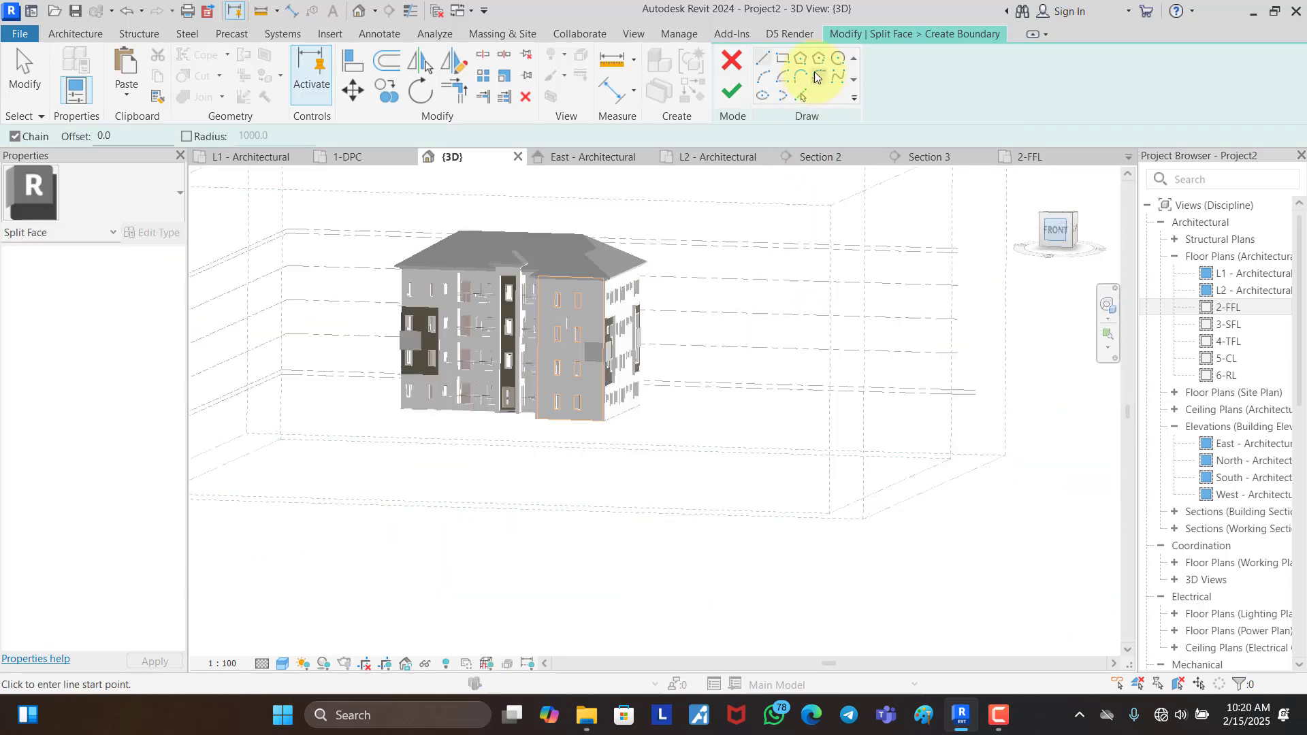
scroll(627, 437, "up", 10)
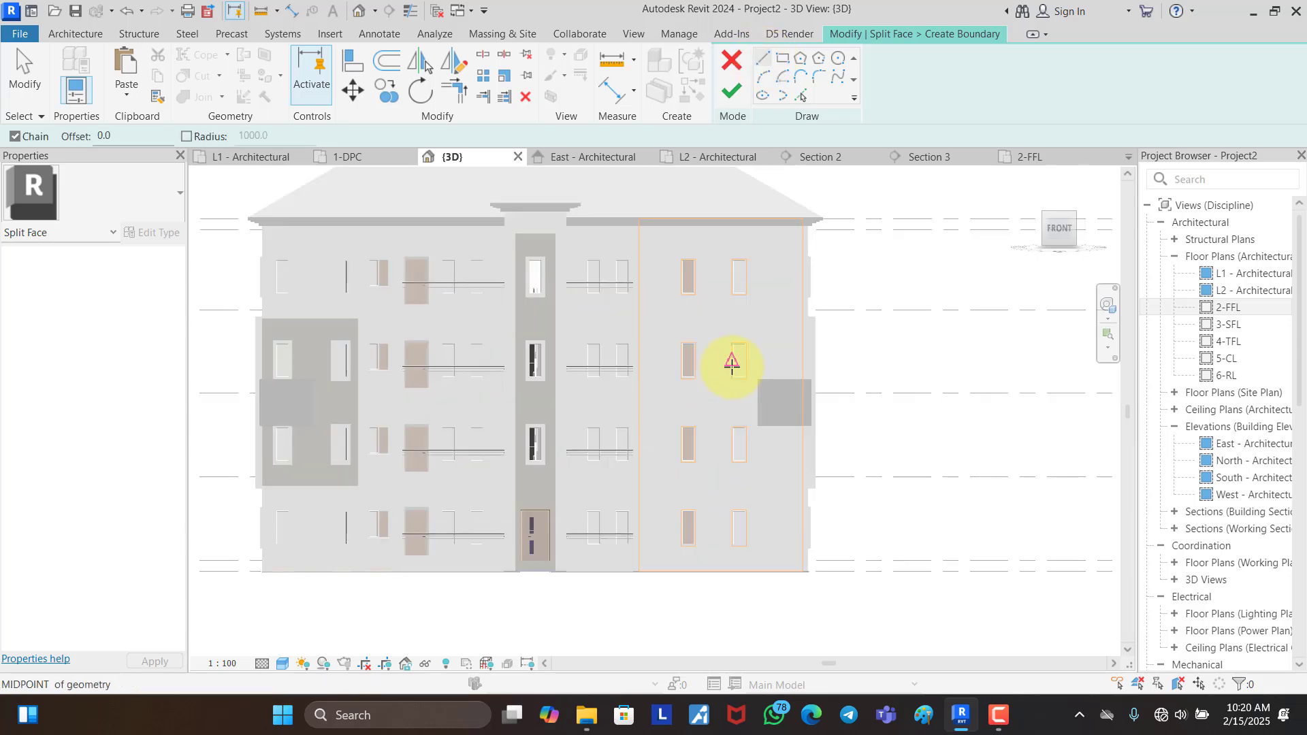
scroll(855, 330, "up", 3)
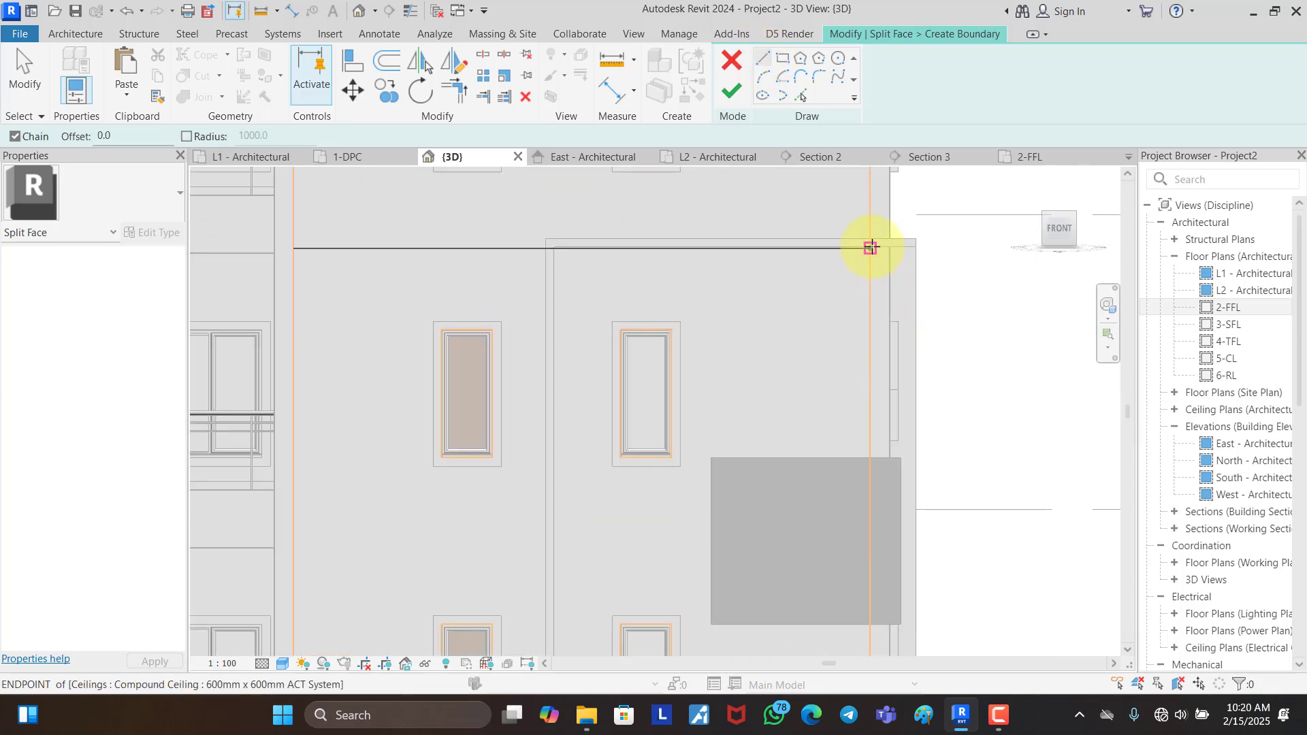
left_click(871, 246)
left_click(554, 248)
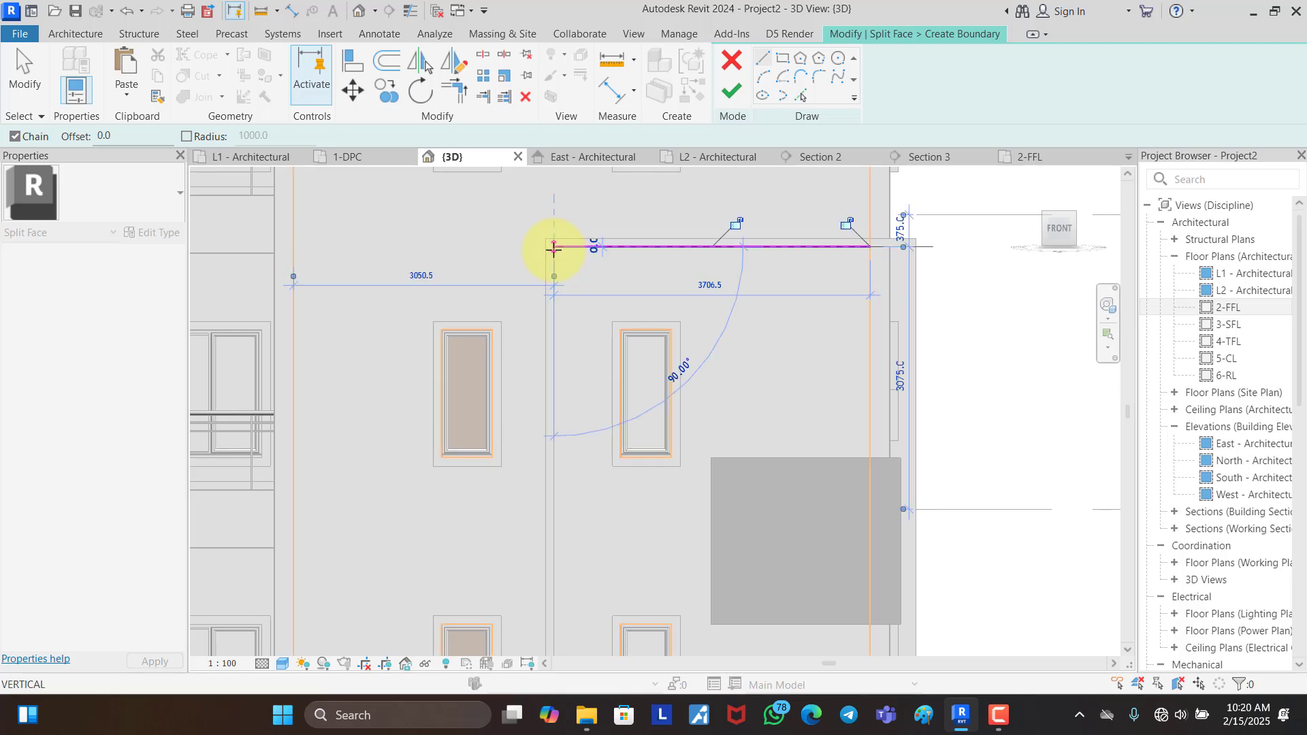
Step: Draw the front split boundary about 6900 mm down the frame's inner side and along its bottom inner edge, and finish the split
scroll(555, 252, "down", 2)
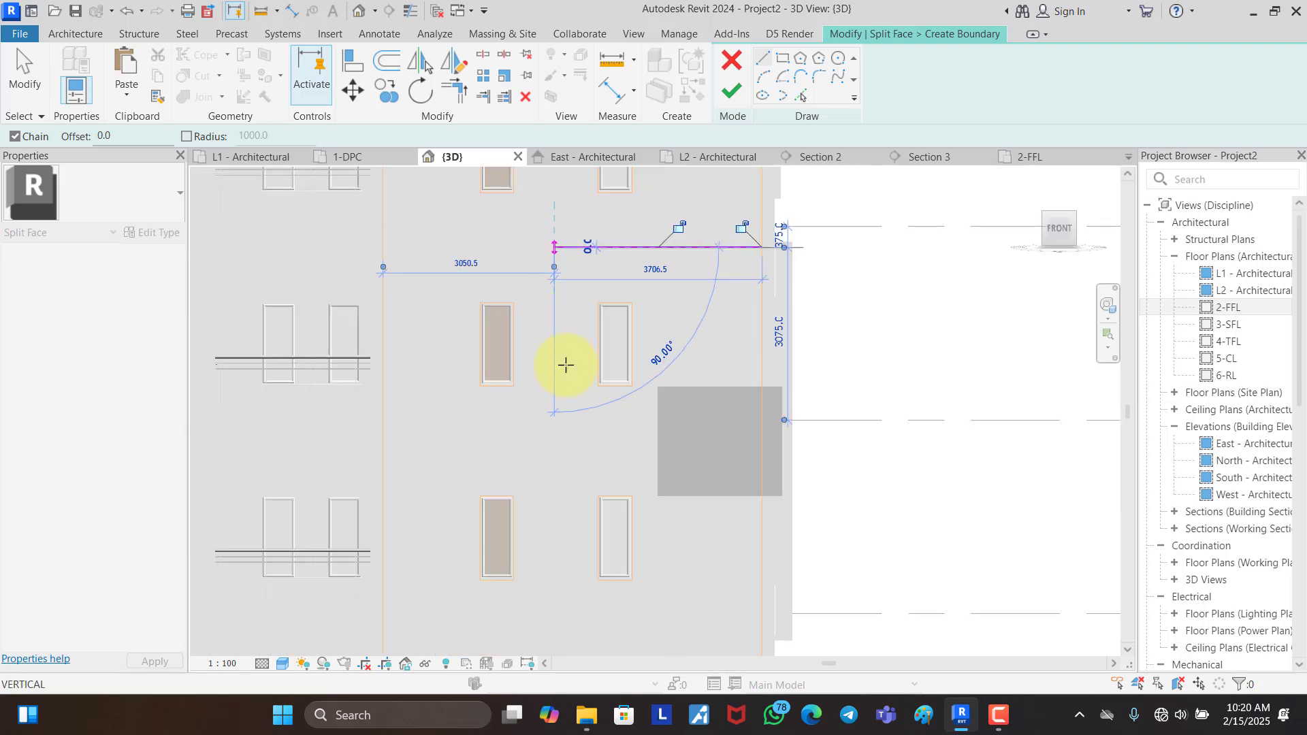
left_click(554, 633)
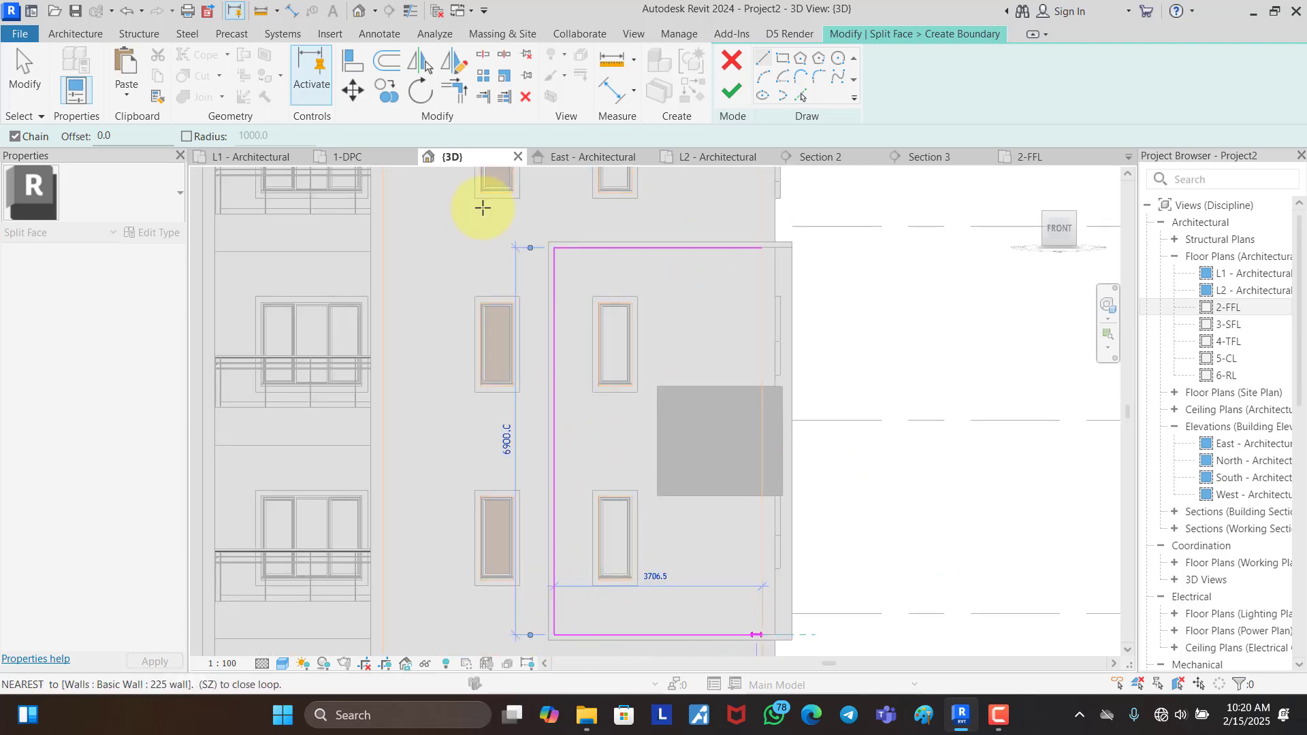
key("Escape")
left_click(740, 95)
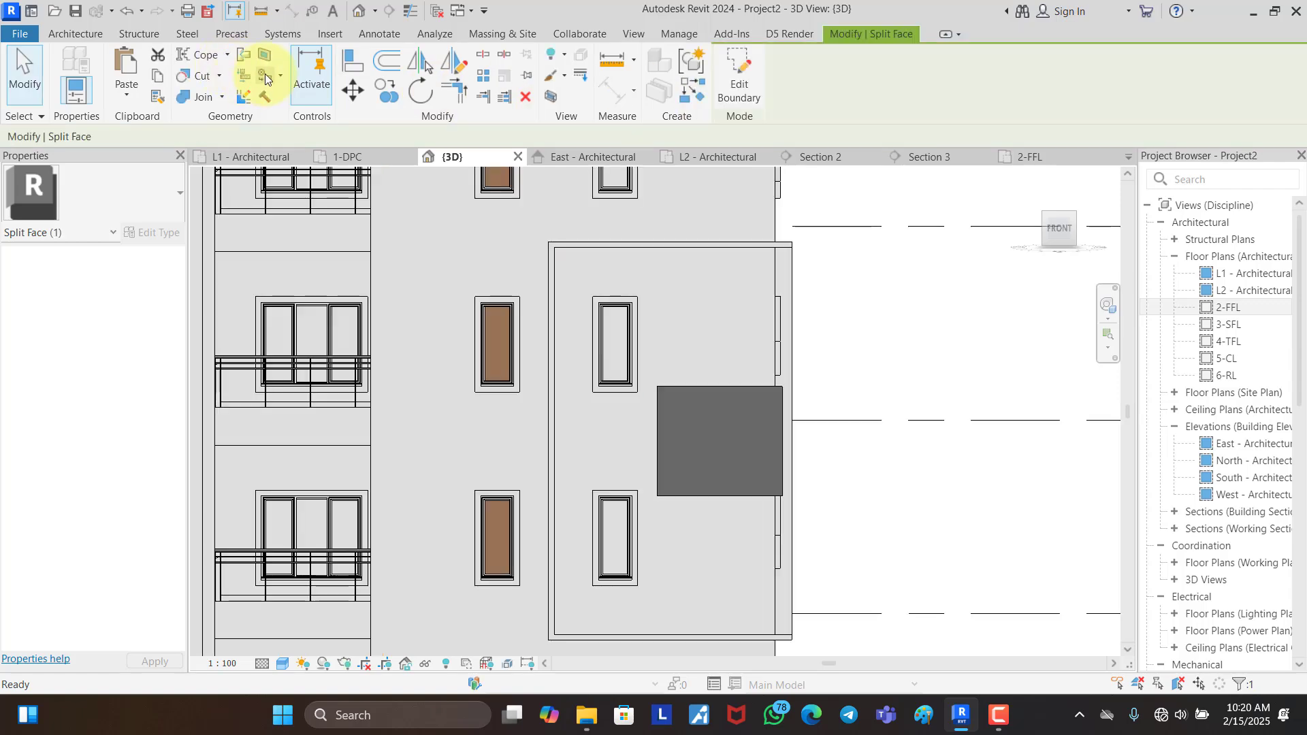
Step: Paint the new split region inside the front facade's second frame with T. BRICK MATERIAL
left_click(264, 75)
left_click(677, 280)
left_click(190, 461)
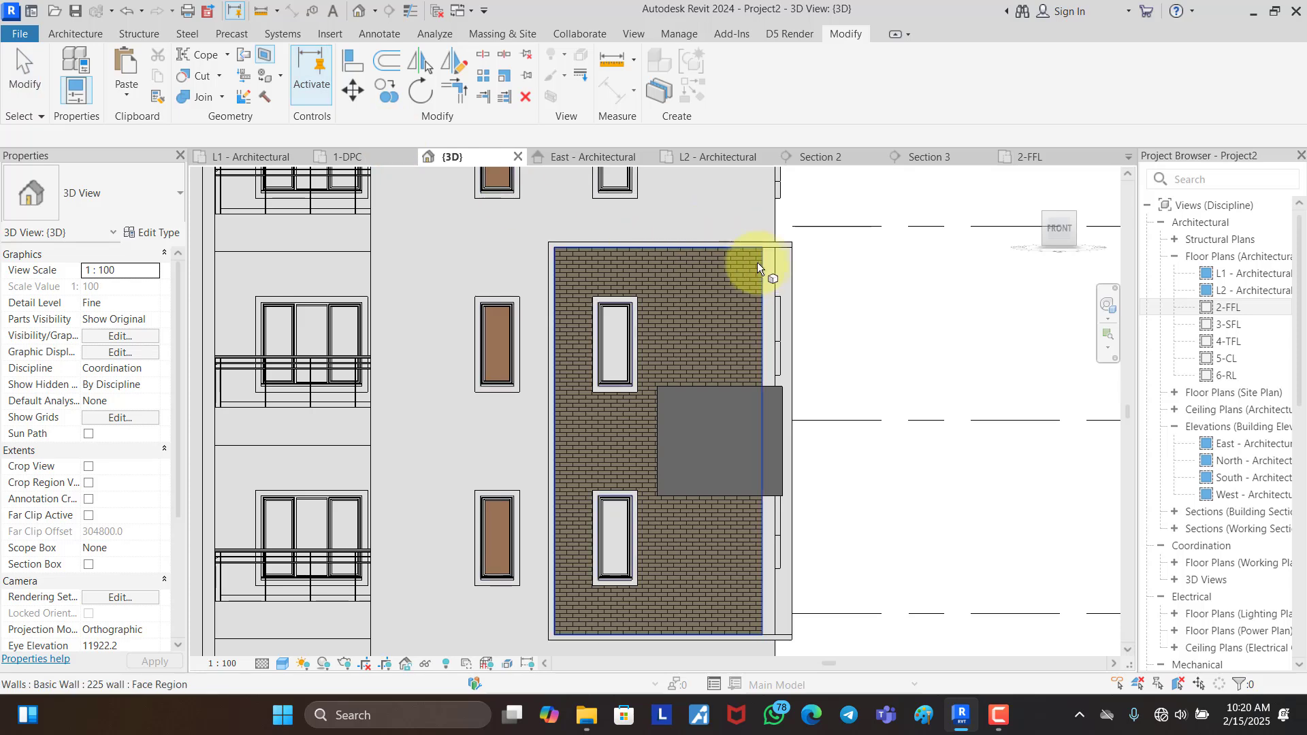
Step: Start splitting the narrow corner strip beside the front facade's new brick region and draw a 225 mm line at the frame's top inner edge
scroll(689, 293, "down", 3)
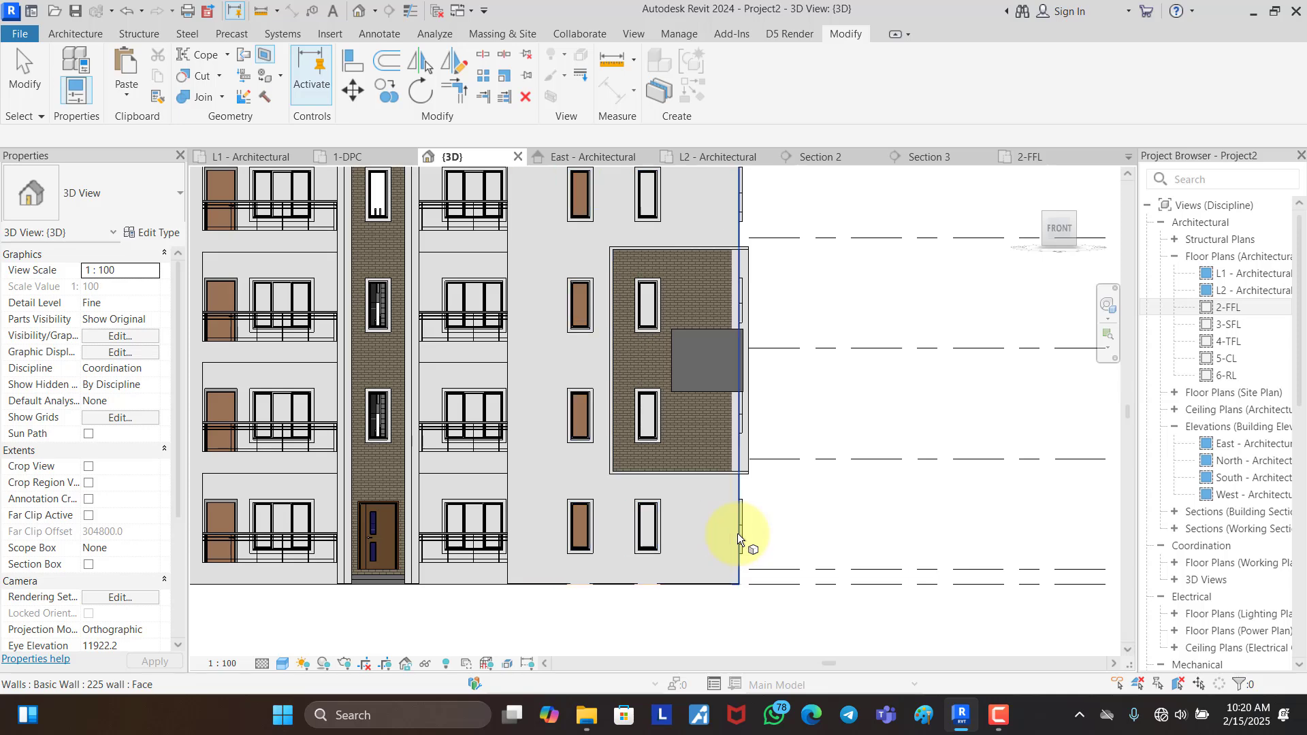
left_click(737, 537)
scroll(749, 231, "up", 8)
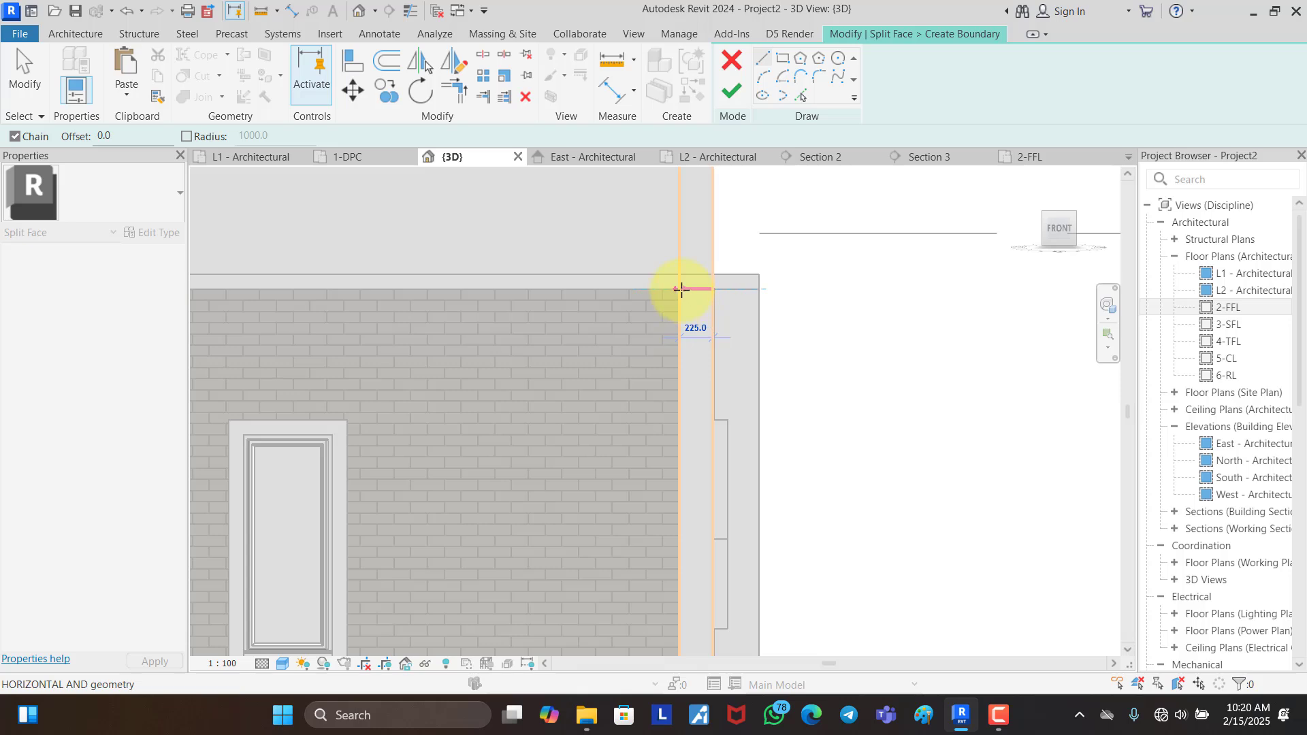
left_click(681, 290)
scroll(665, 265, "down", 6)
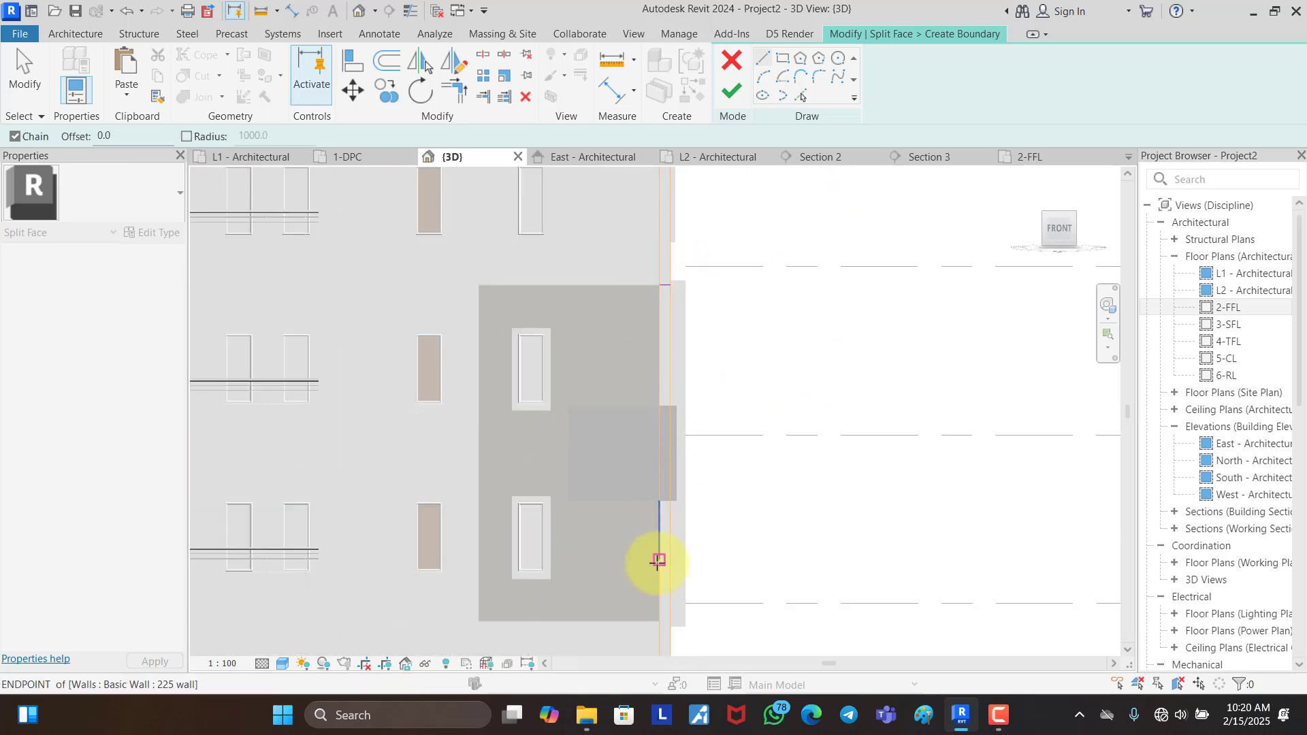
Step: Draw a 225 mm split line across the front corner strip at the frame's bottom inner edge and finish the split
scroll(655, 614, "up", 3)
left_click(670, 633)
left_click(697, 635)
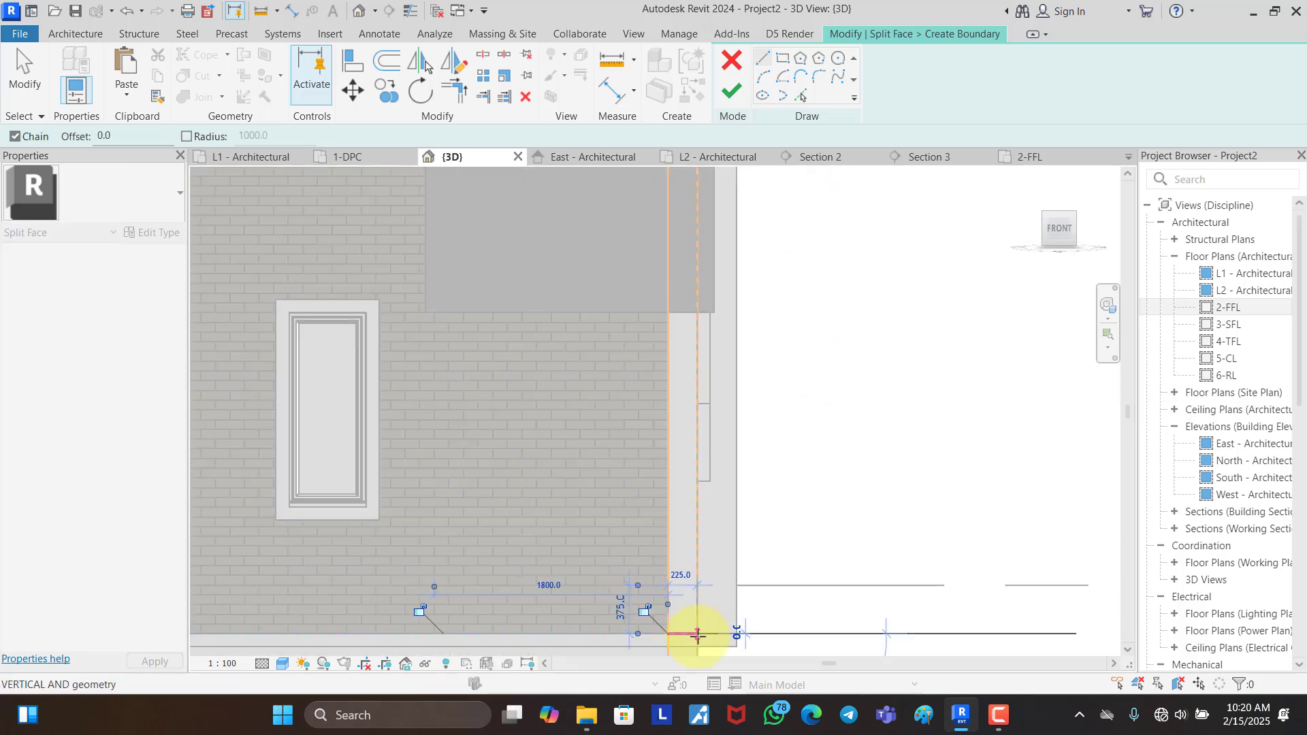
left_click(731, 92)
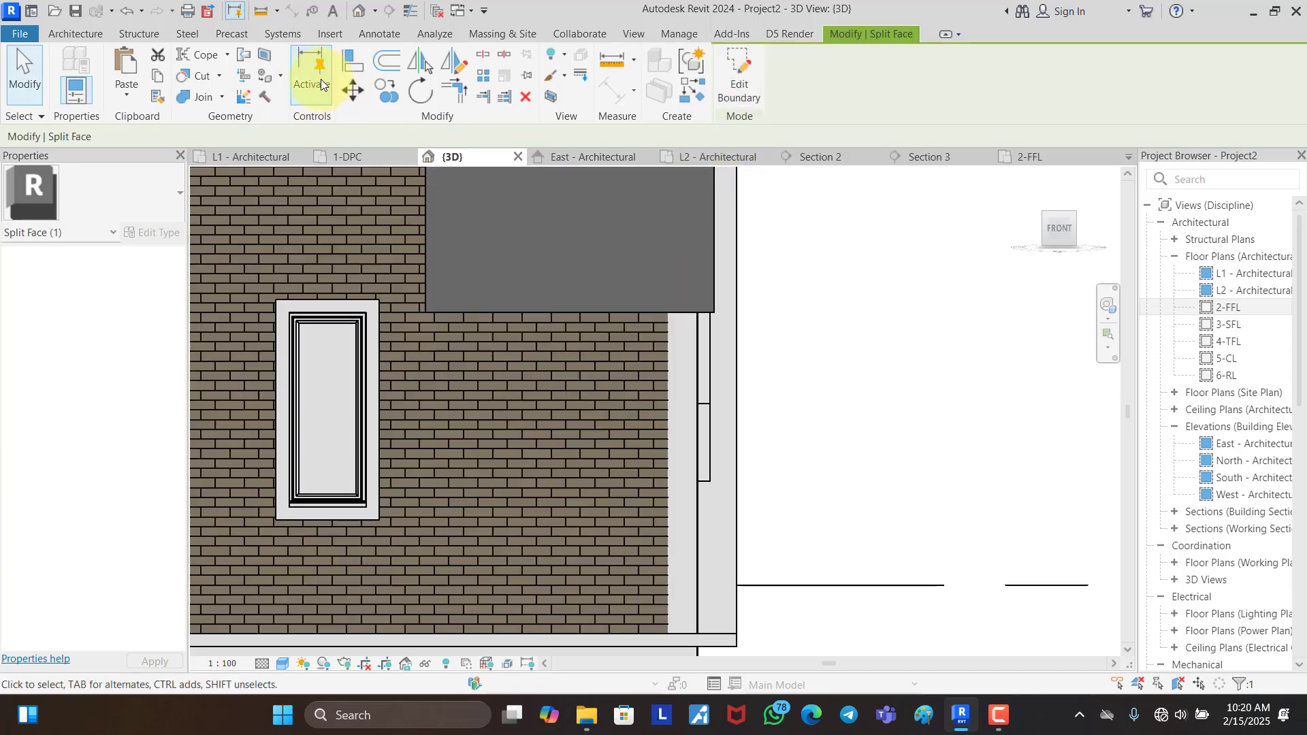
Step: Paint the corner strip beside the front facade's brick region with T. BRICK MATERIAL and inspect that corner of the building
left_click(263, 77)
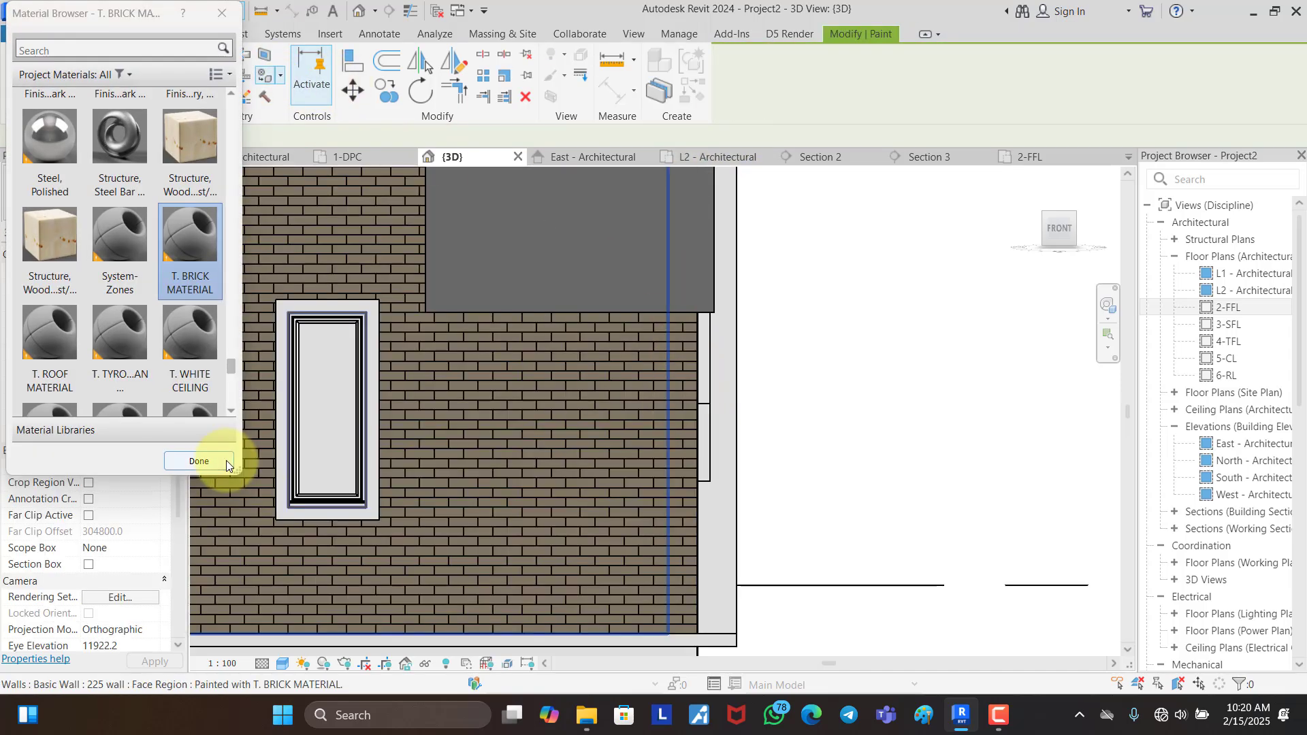
scroll(793, 322, "down", 2)
middle_click_drag(855, 399, 823, 455, "shift")
scroll(823, 455, "down", 4)
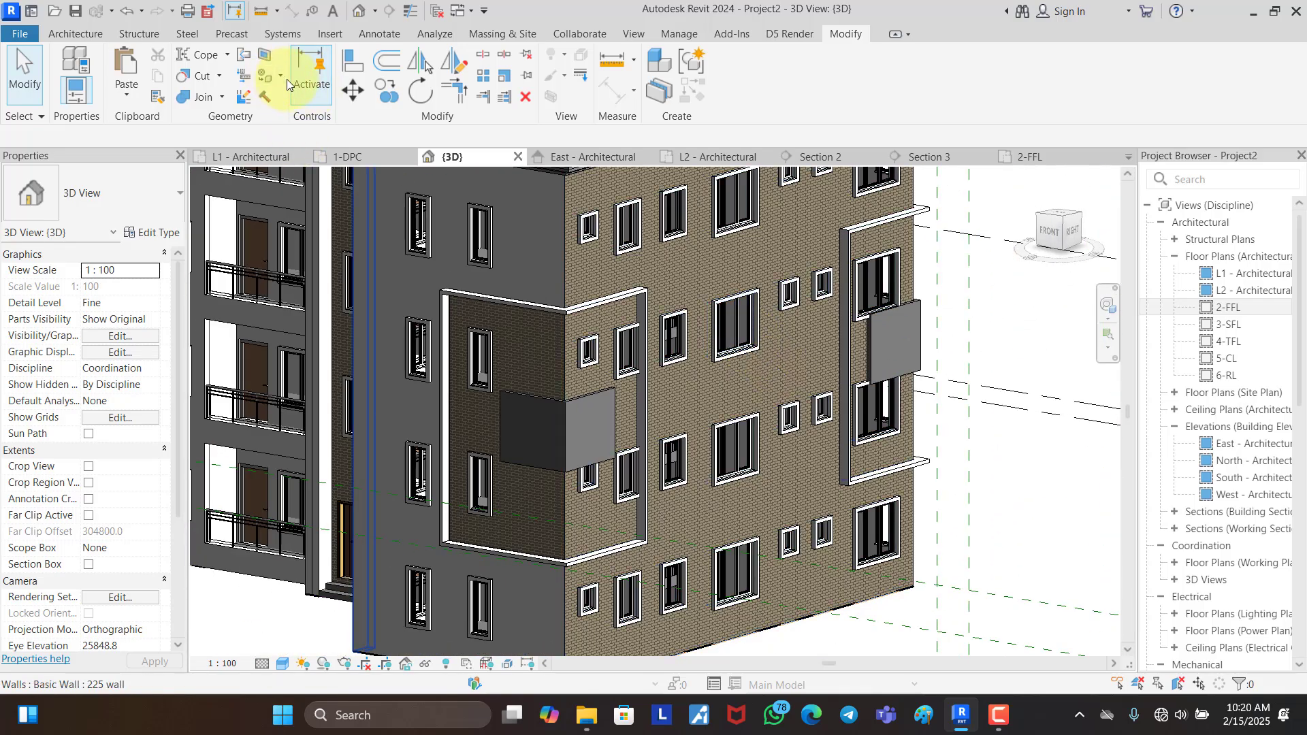
Step: Remove the brick paint from the right facade's main wall face outside the projecting frames
left_click(282, 77)
left_click(304, 124)
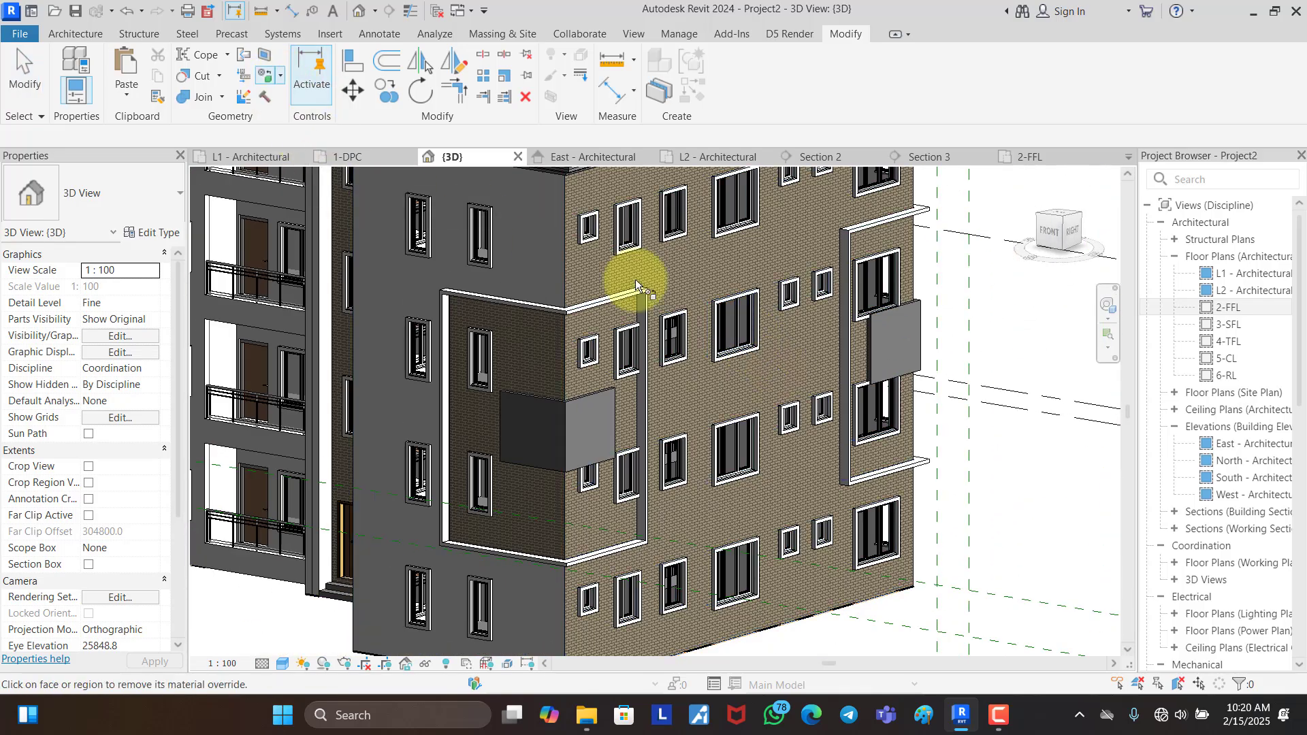
left_click(687, 279)
Step: Open the profile sketch of the grey panel sweep in the front facade's left frame for editing
middle_click_drag(768, 441, 1047, 289, "shift")
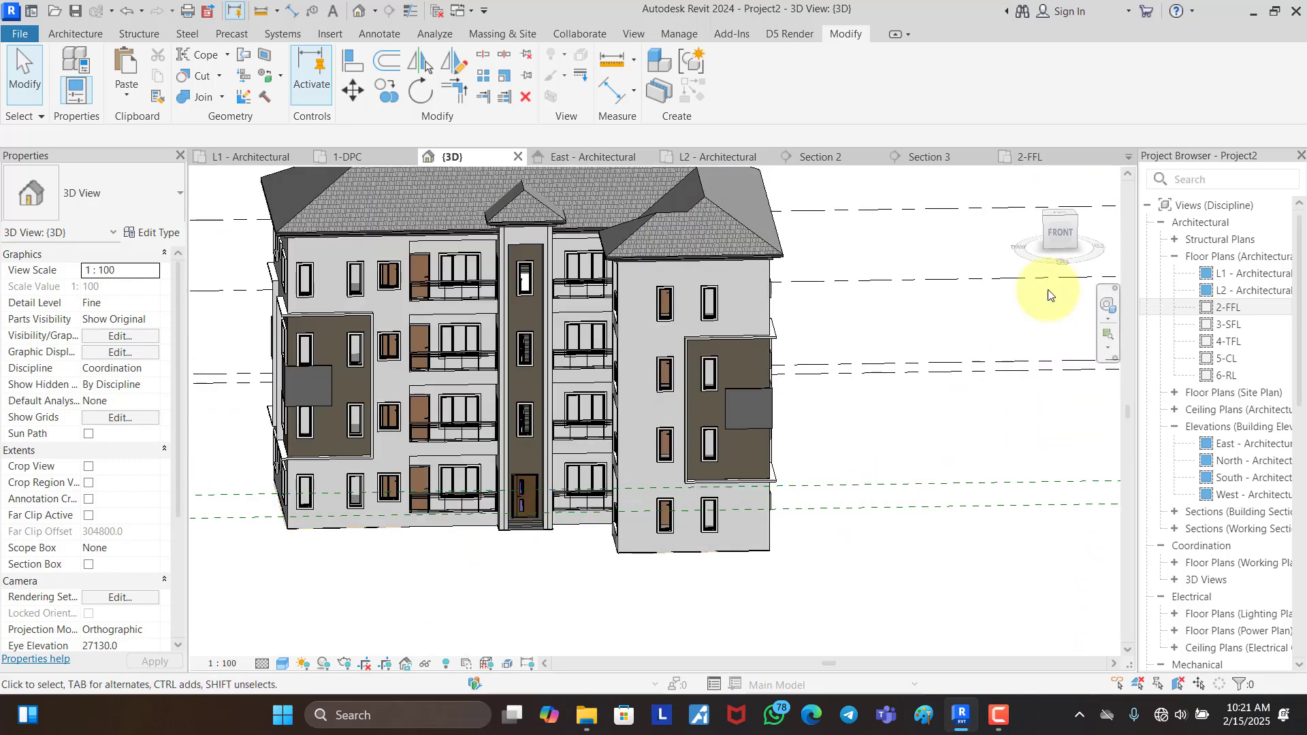
left_click(1061, 239)
scroll(531, 401, "up", 4)
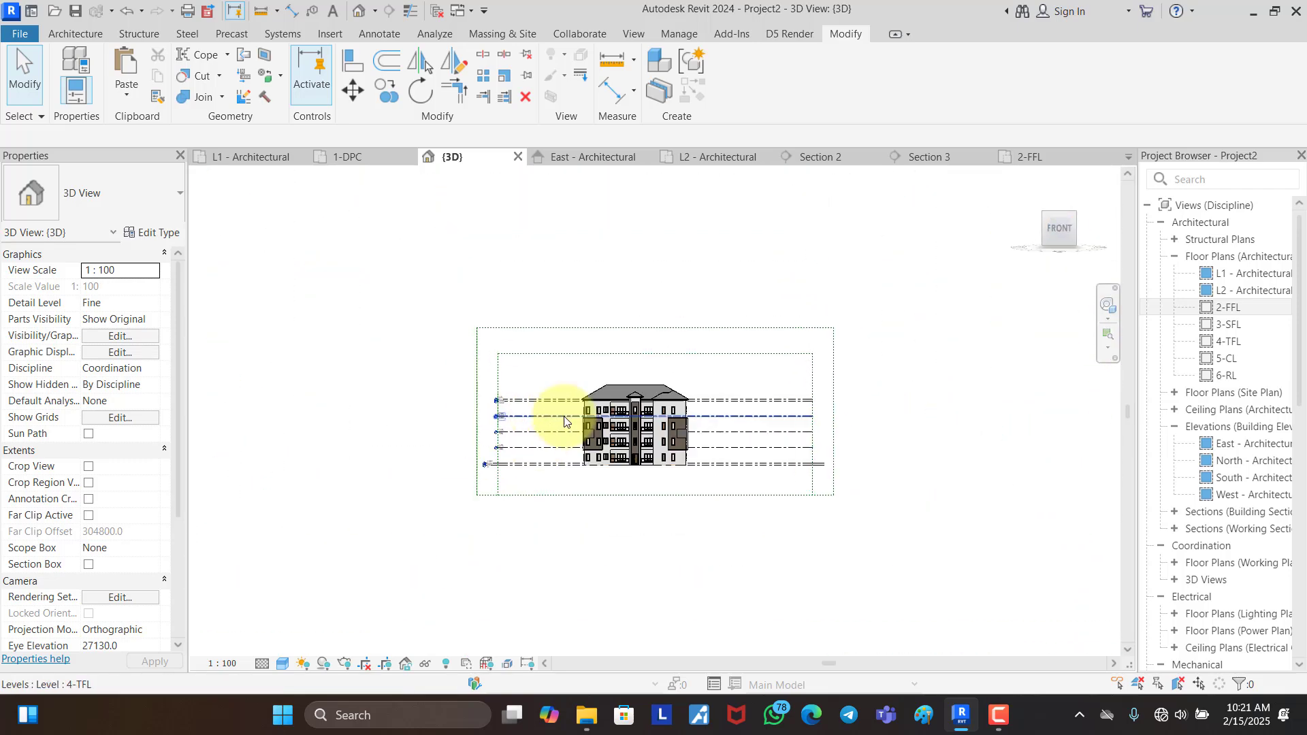
scroll(599, 436, "up", 8)
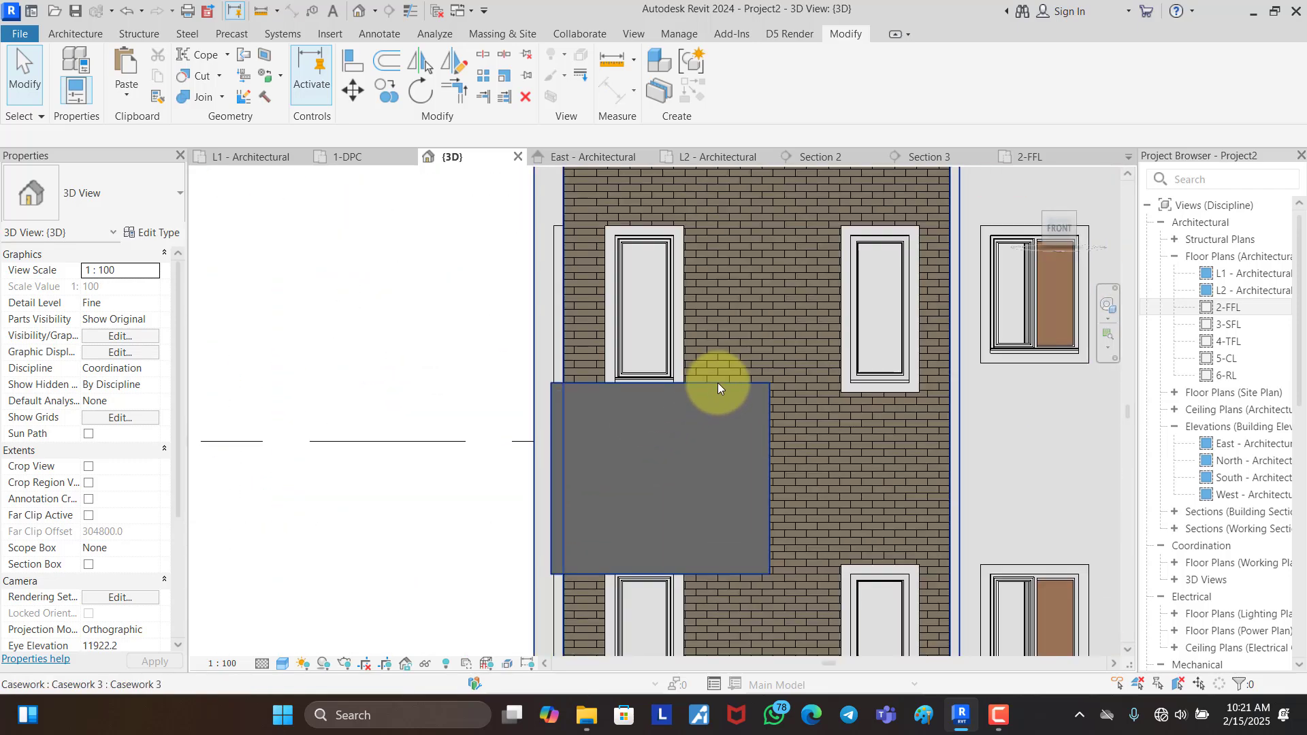
left_click(710, 385)
double_click(710, 386)
left_click(689, 389)
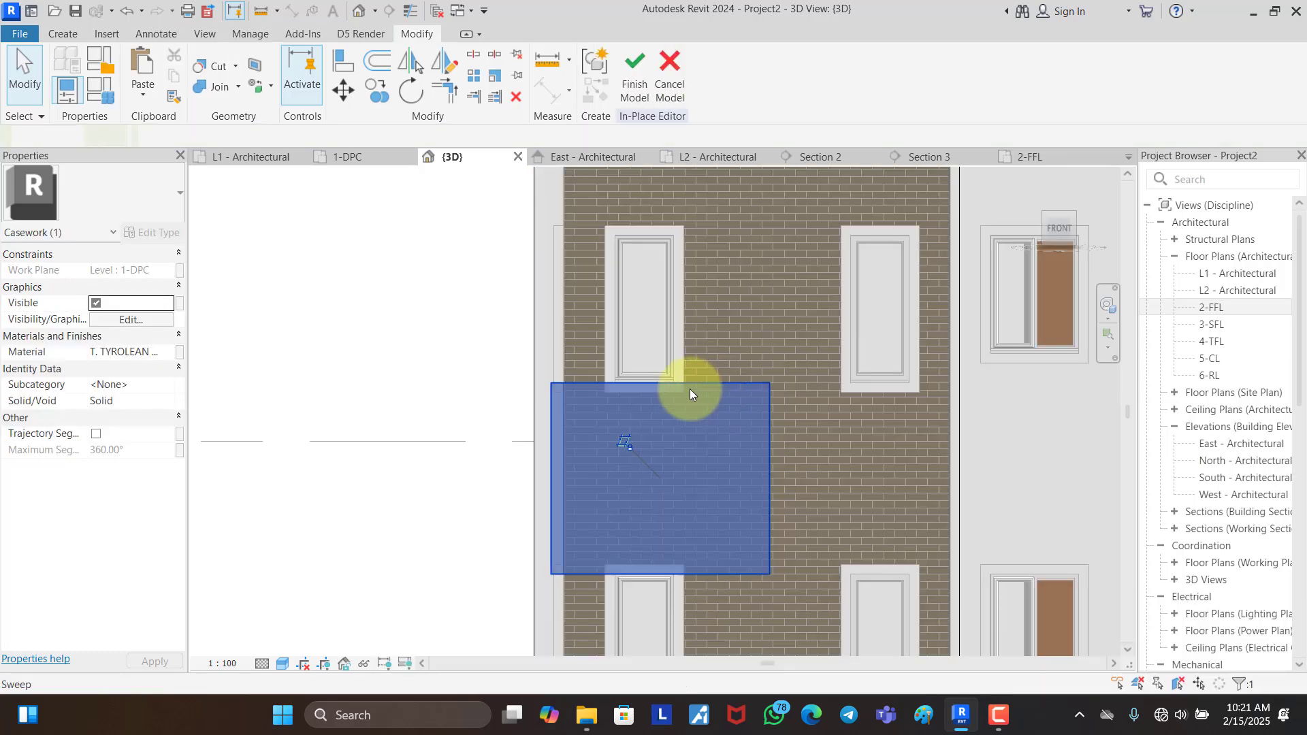
scroll(677, 388, "up", 3)
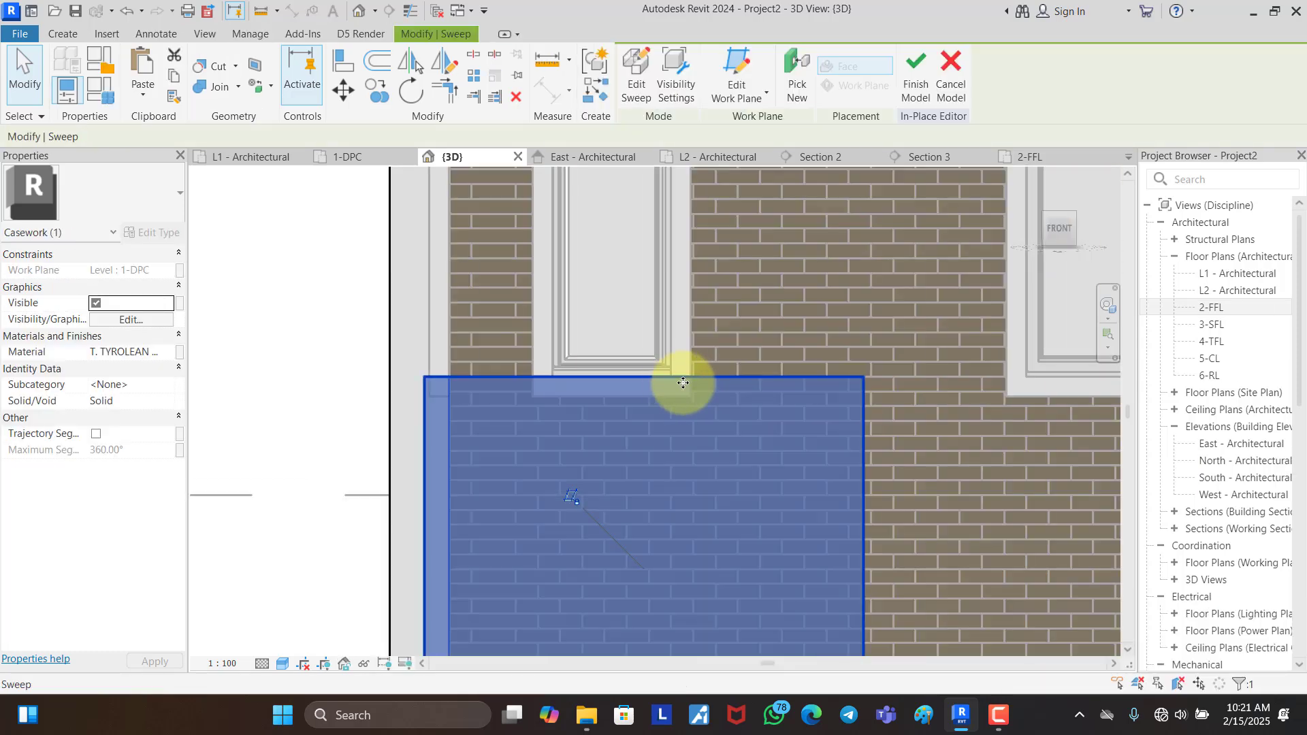
double_click(697, 379)
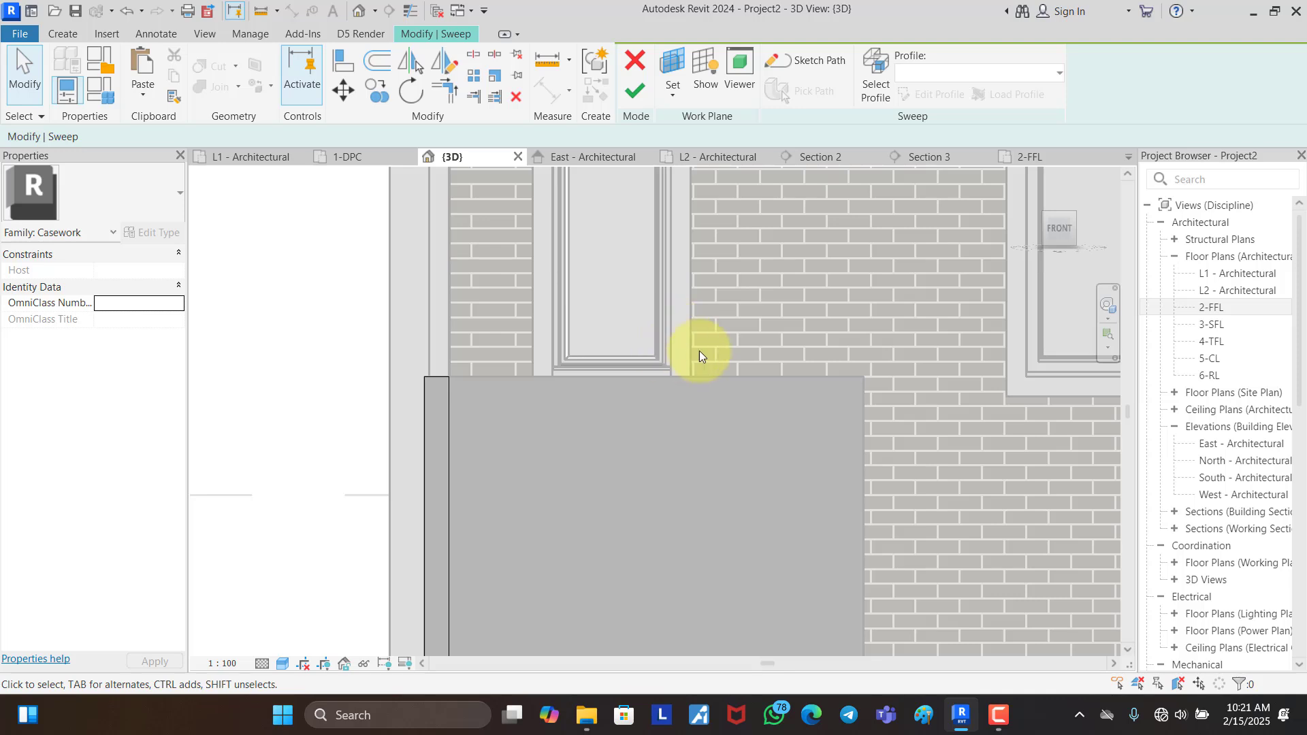
double_click(452, 389)
scroll(435, 378, "up", 2)
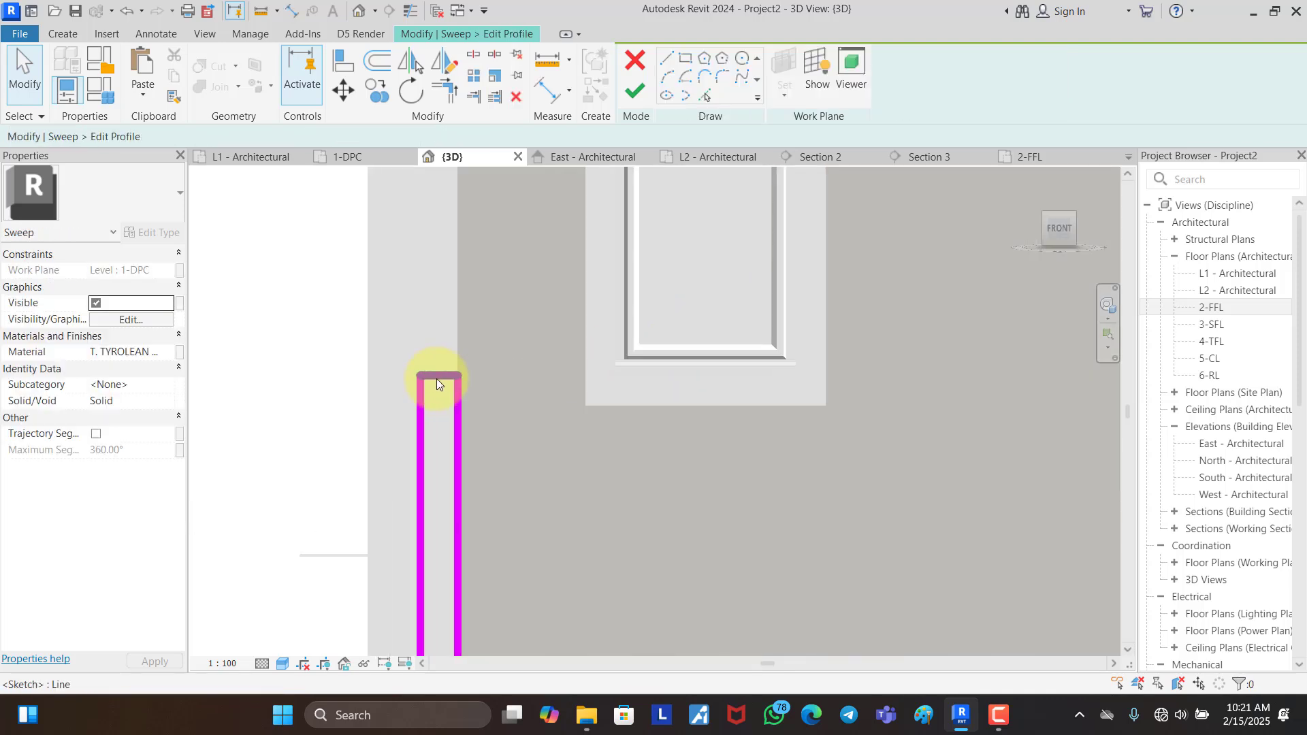
Step: Align the panel profile's top edge to the upper window surround's bottom and its bottom edge to the lower surround's top, then finish the model
left_click(343, 62)
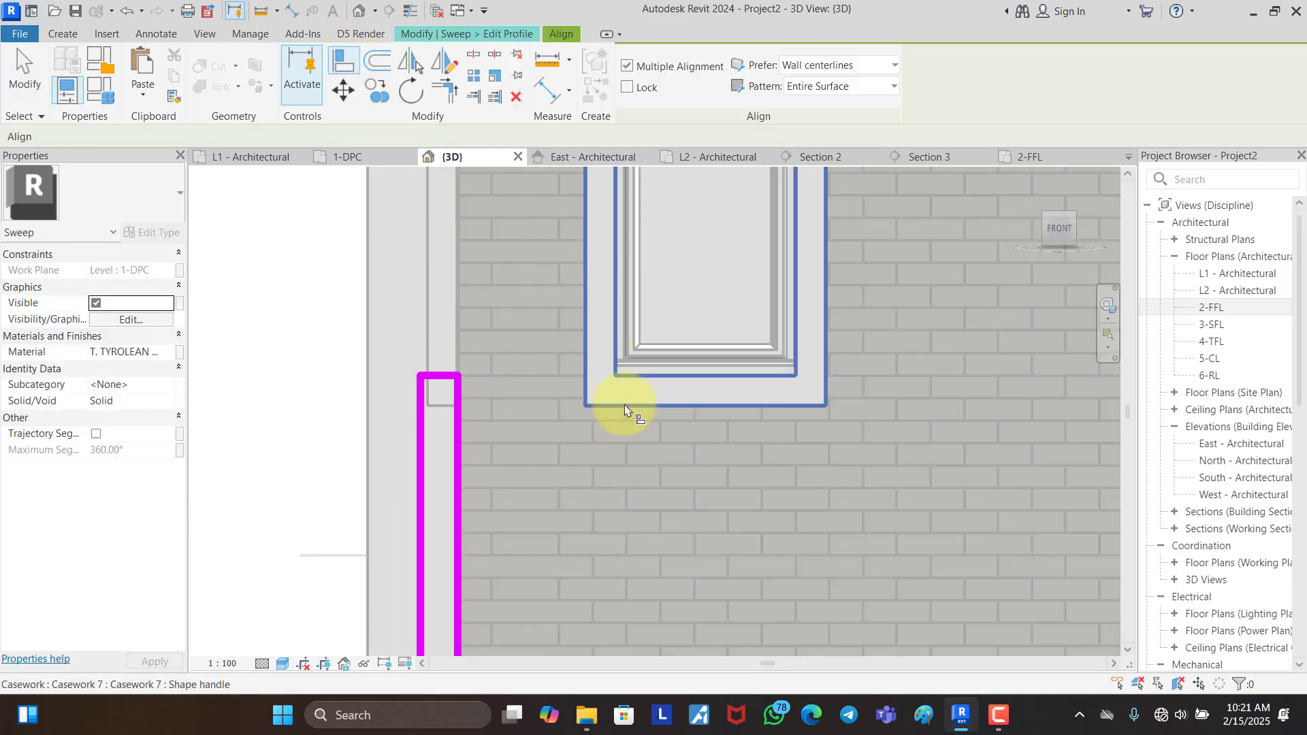
left_click(650, 408)
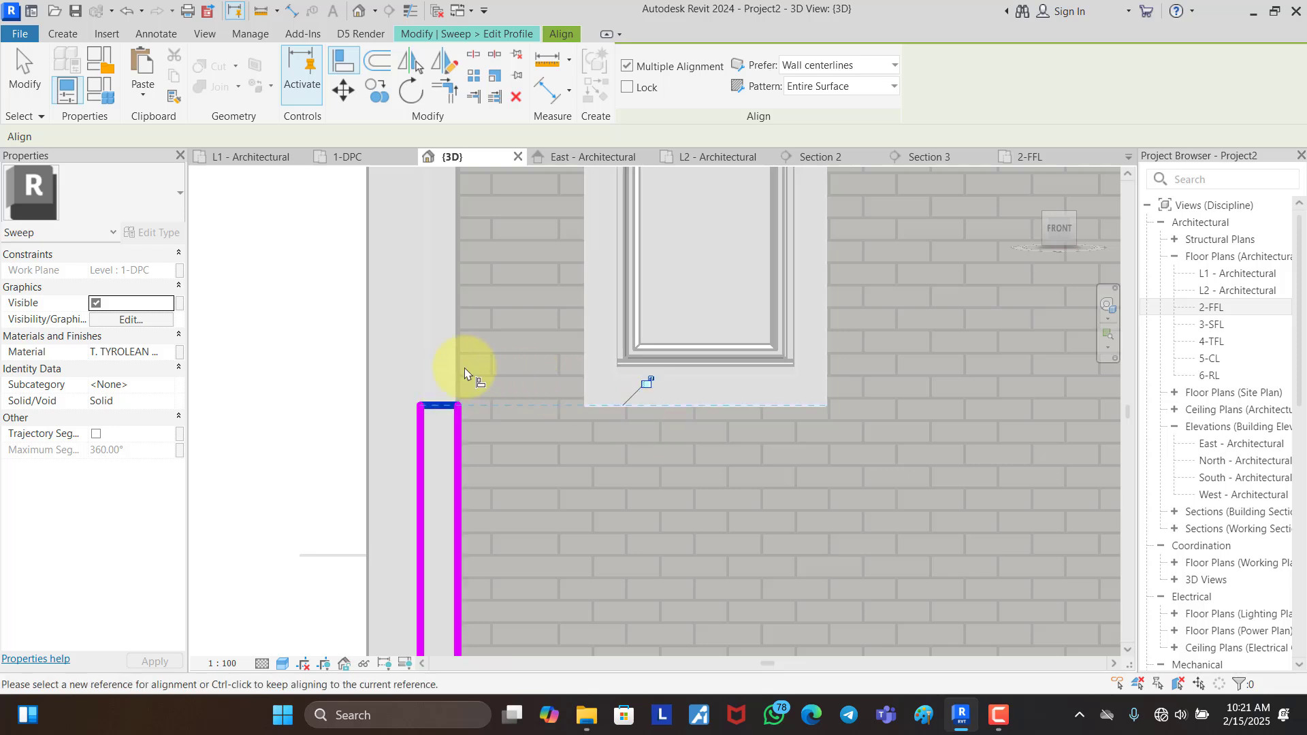
scroll(477, 340, "down", 4)
scroll(517, 476, "up", 2)
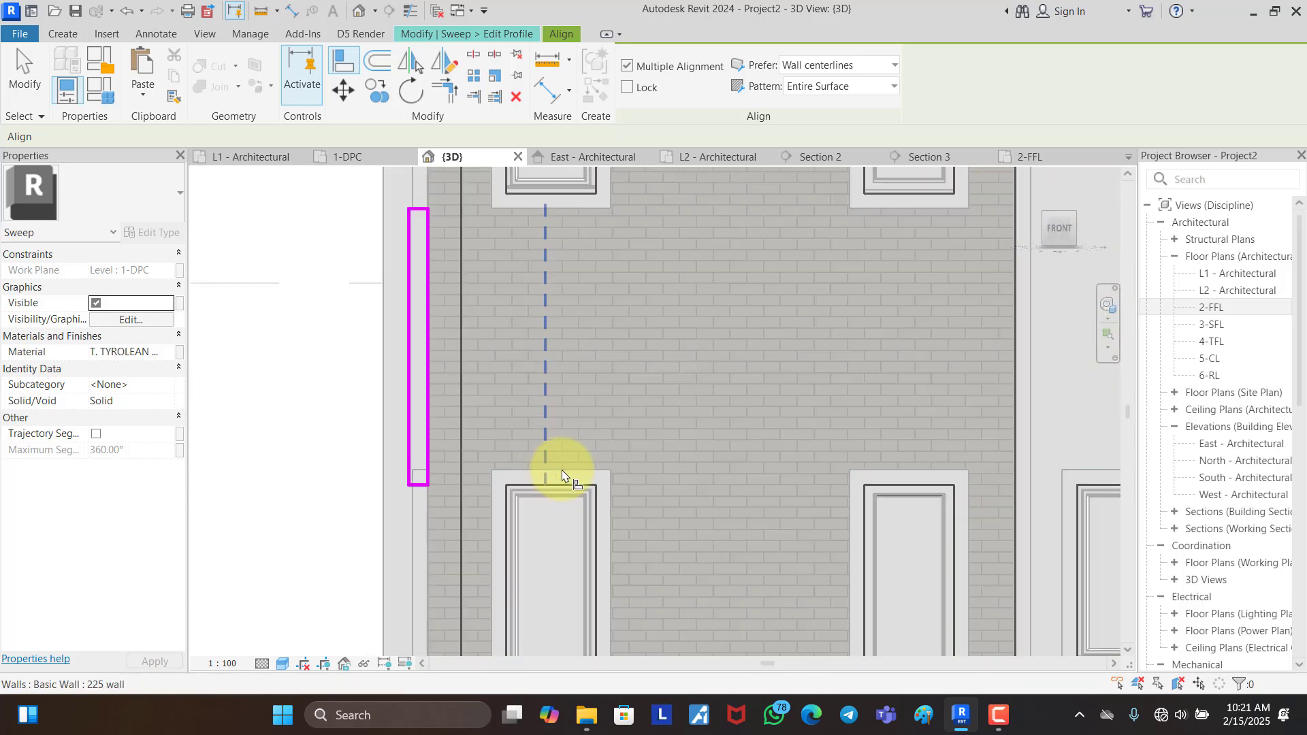
scroll(568, 473, "up", 3)
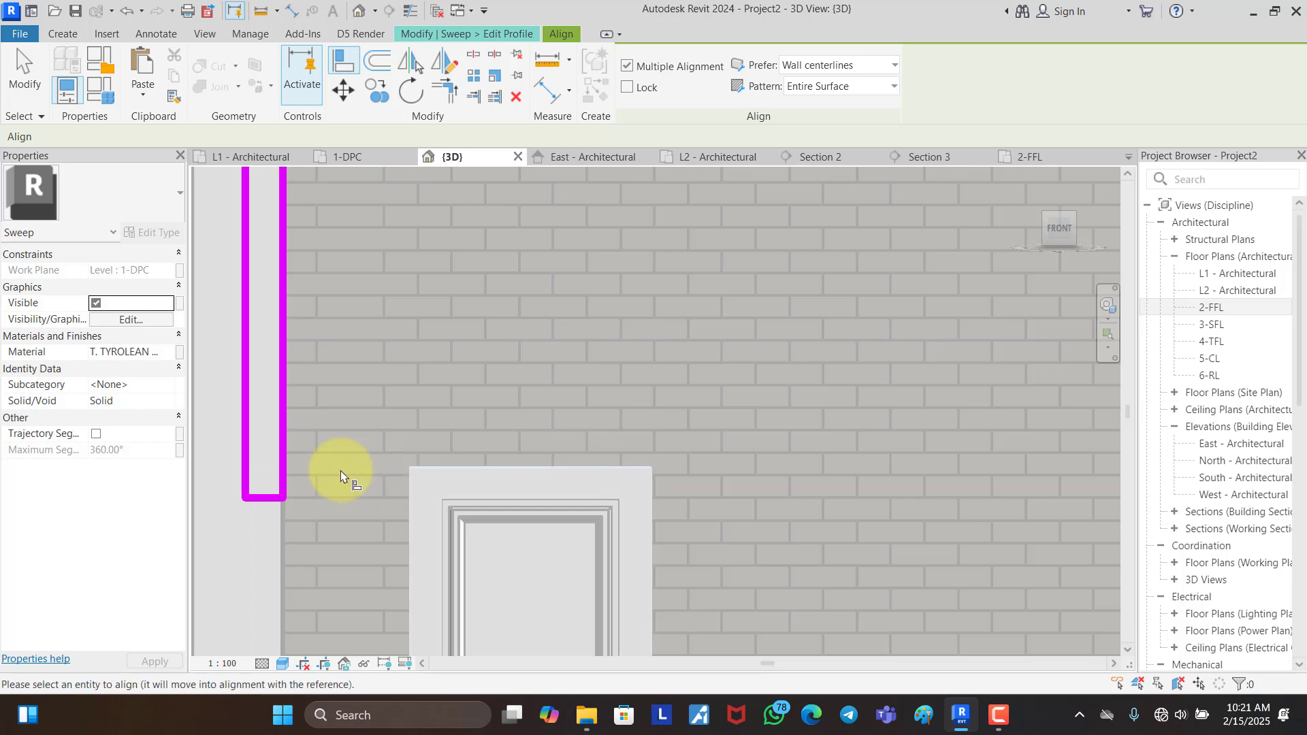
scroll(613, 457, "down", 3)
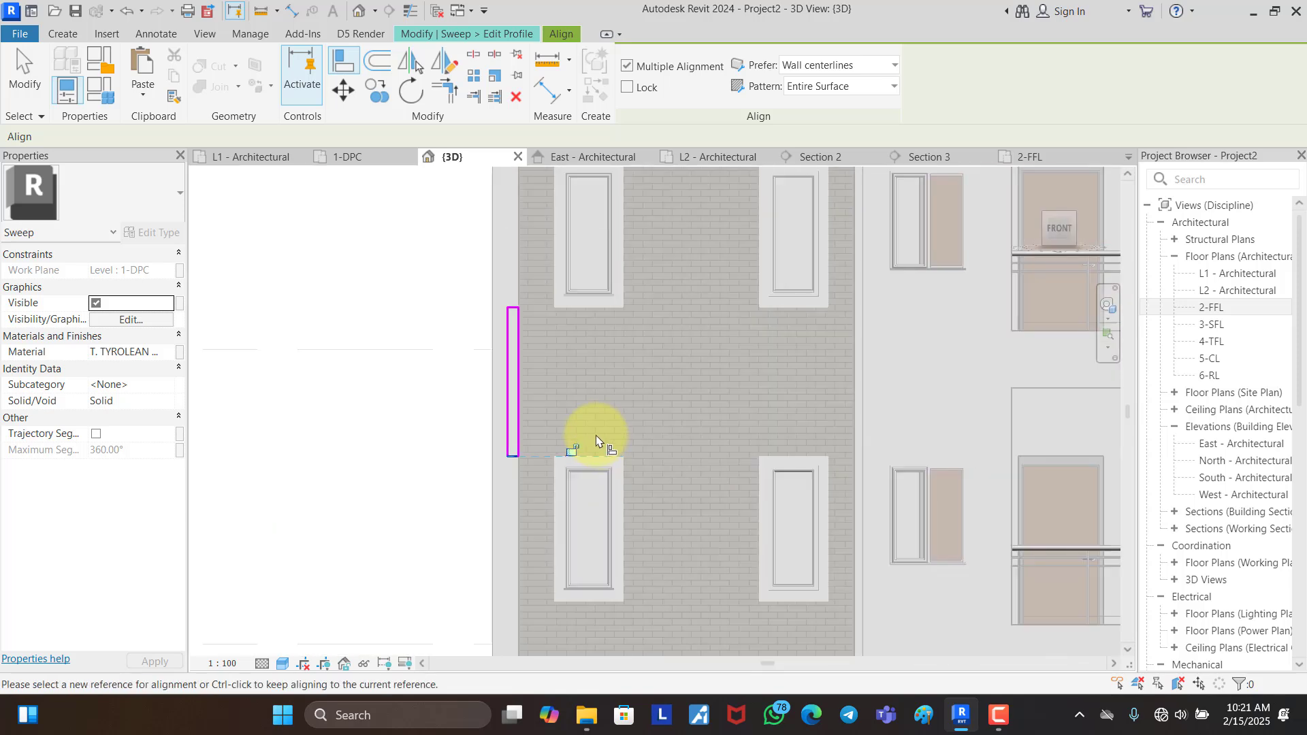
key("Escape")
left_click(636, 90)
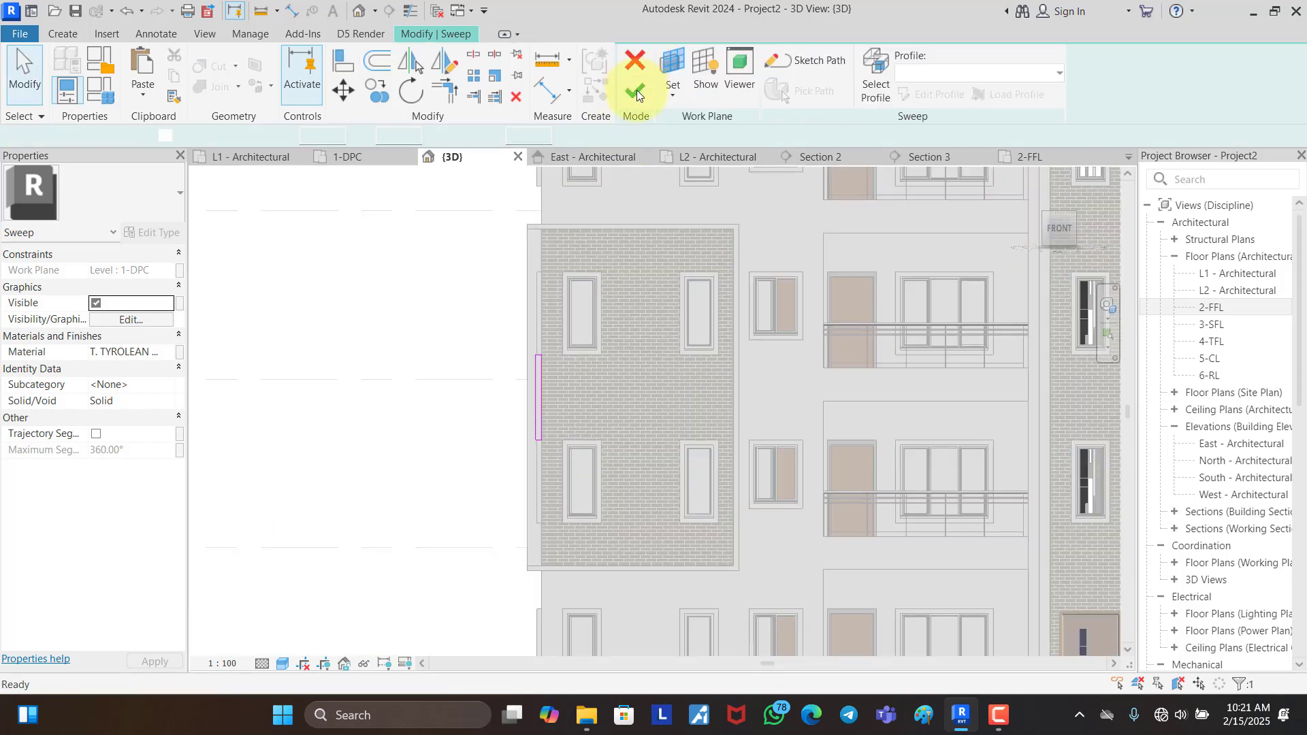
left_click(635, 90)
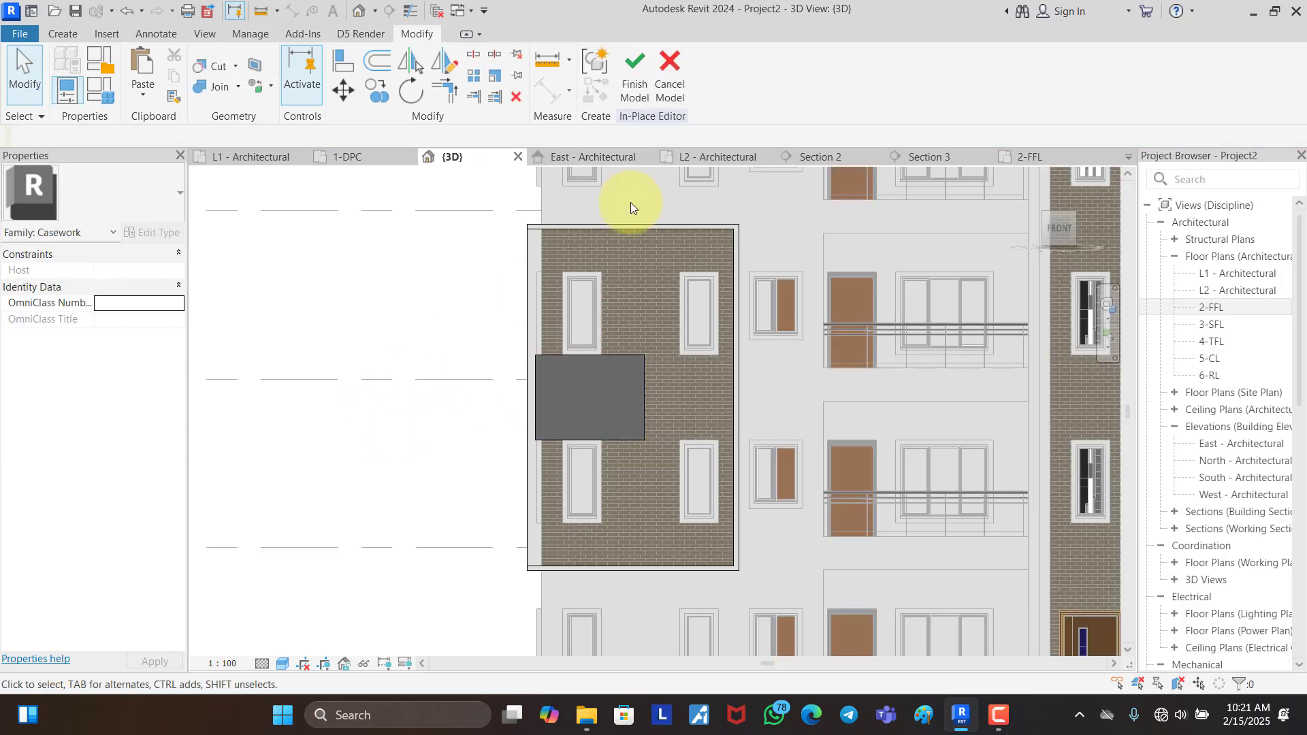
left_click(646, 96)
Step: Open the grey panel sweep in the frame at the front-right building corner for editing
scroll(330, 341, "down", 5)
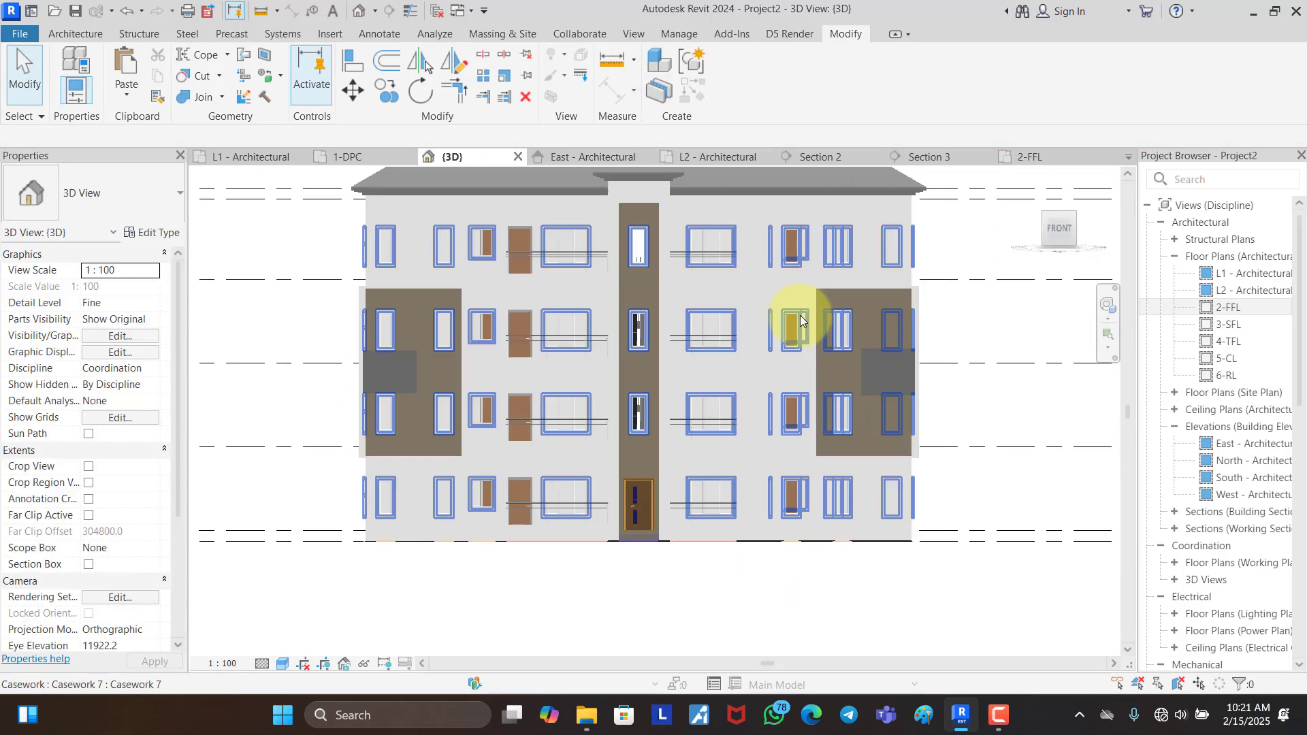
scroll(800, 321, "up", 6)
left_click(991, 383)
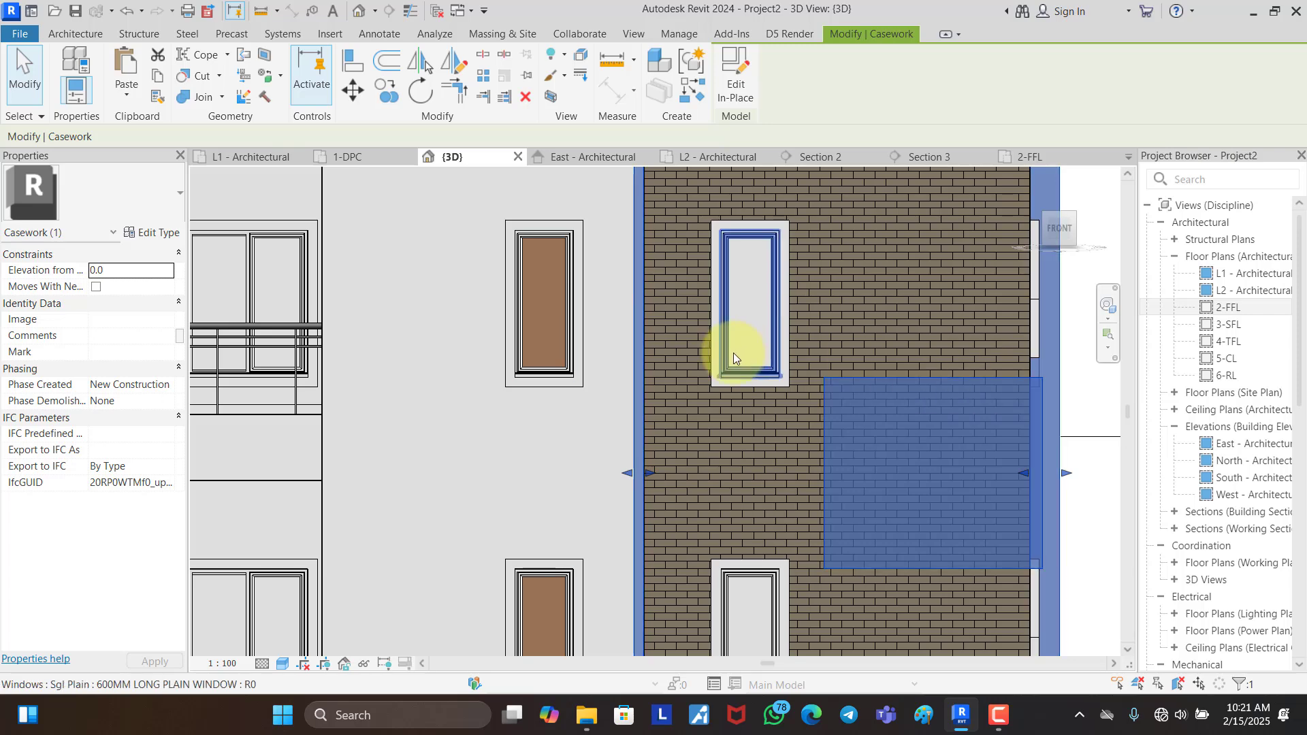
scroll(1067, 388, "down", 3)
middle_click_drag(1068, 356, 839, 381, "shift")
left_click(1061, 228)
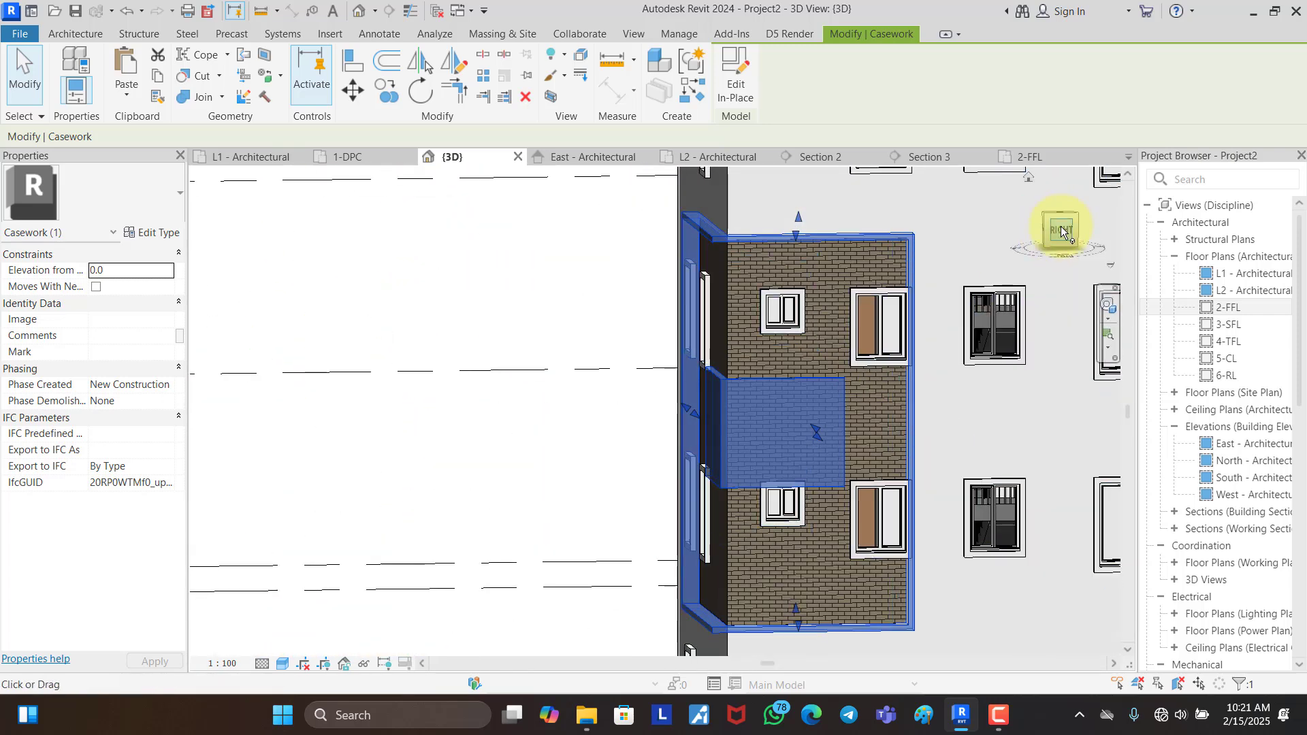
scroll(677, 442, "down", 3)
scroll(563, 353, "up", 5)
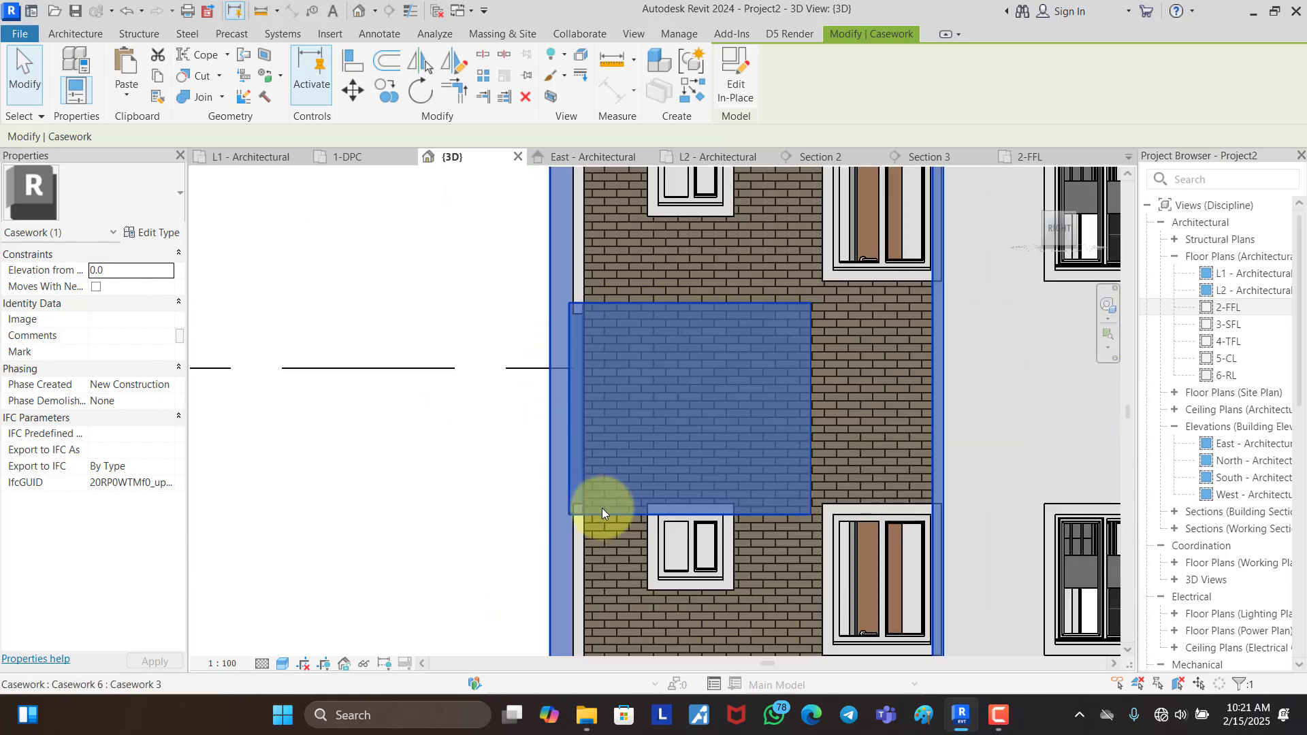
double_click(602, 513)
double_click(603, 513)
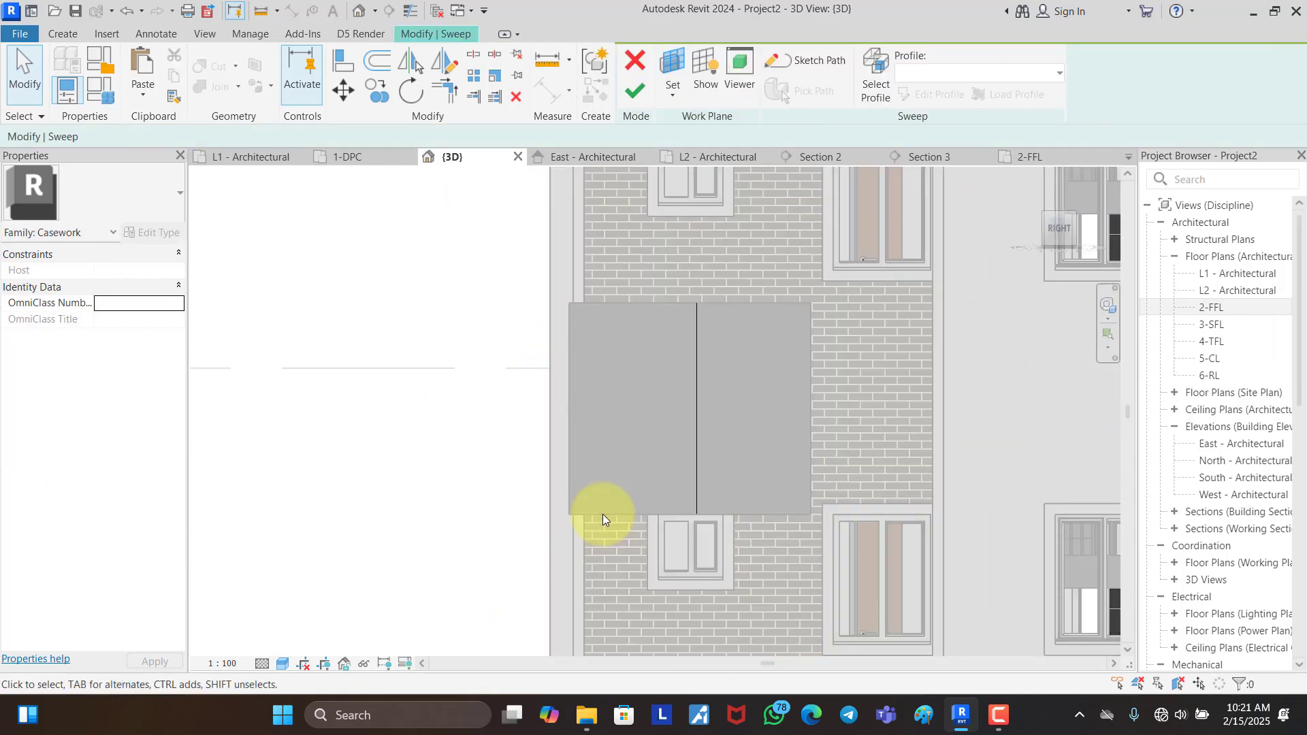
Step: Open the front-right corner panel's profile sketch for editing in the front view
scroll(599, 419, "down", 2)
middle_click_drag(616, 451, 756, 460, "shift")
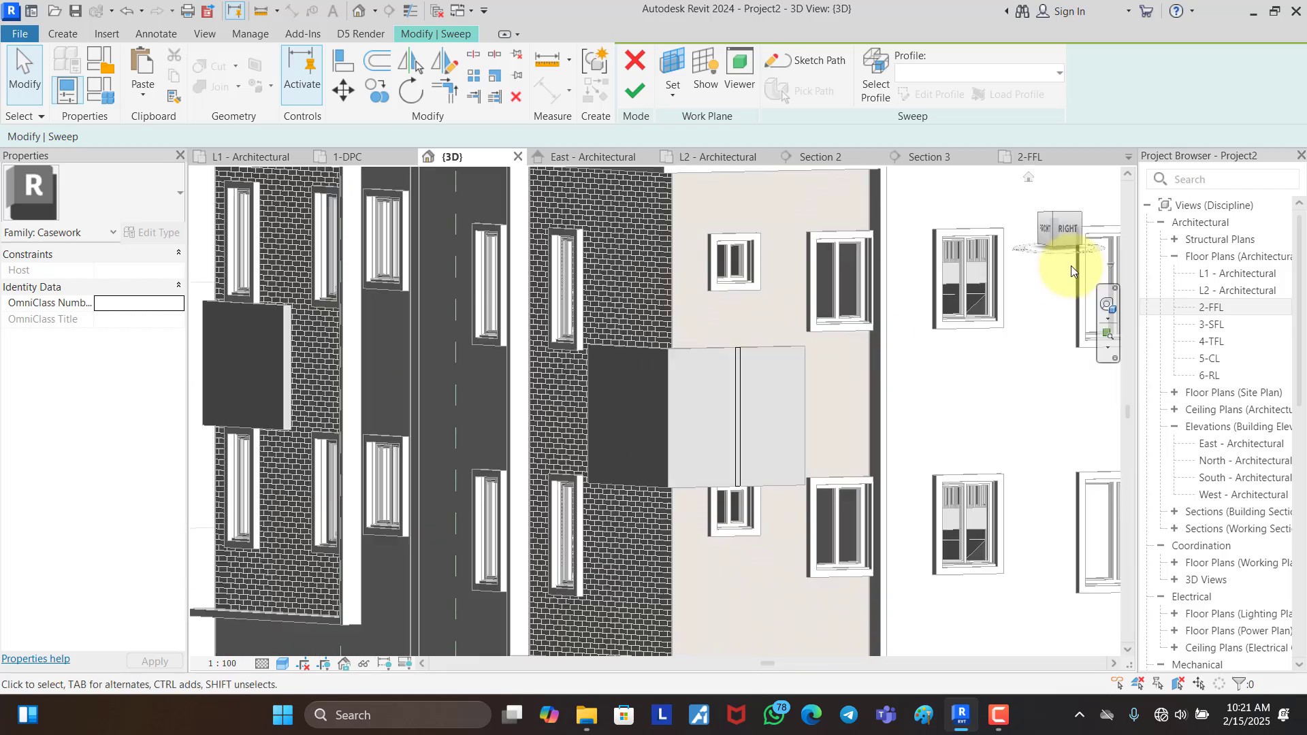
left_click(1045, 227)
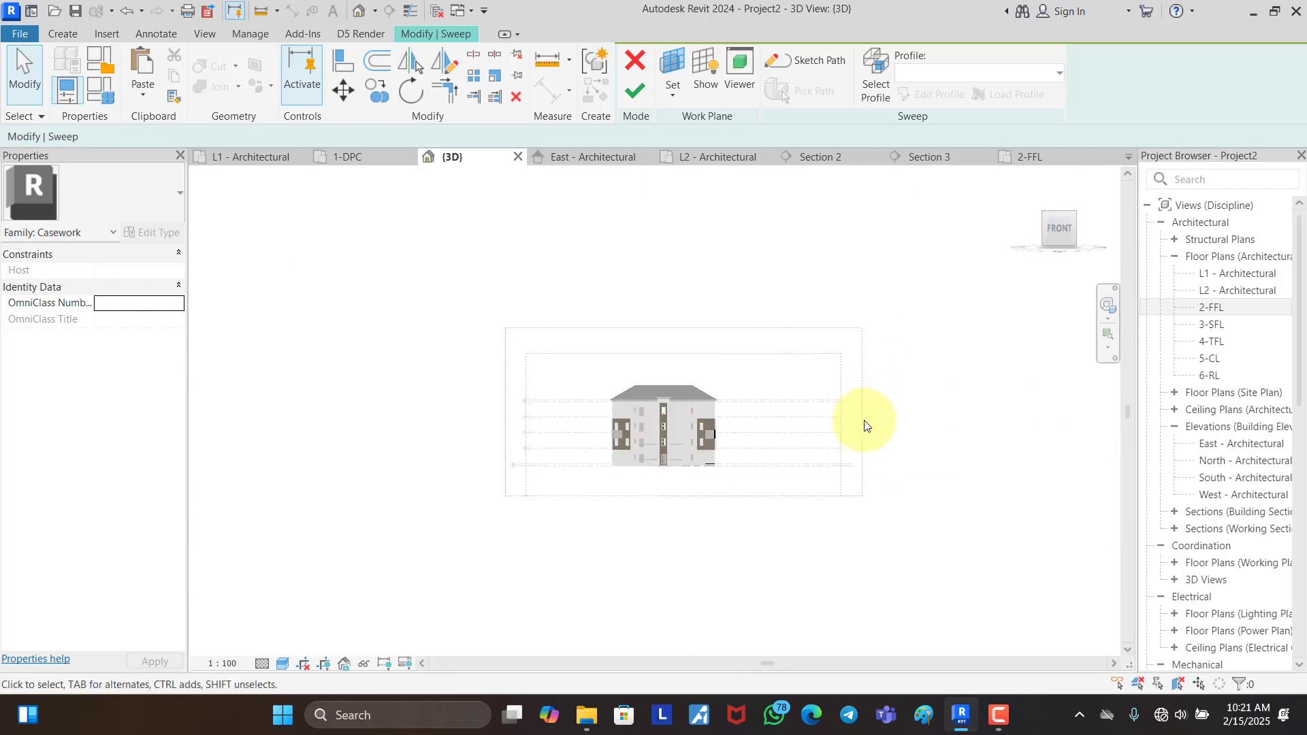
scroll(593, 422, "up", 6)
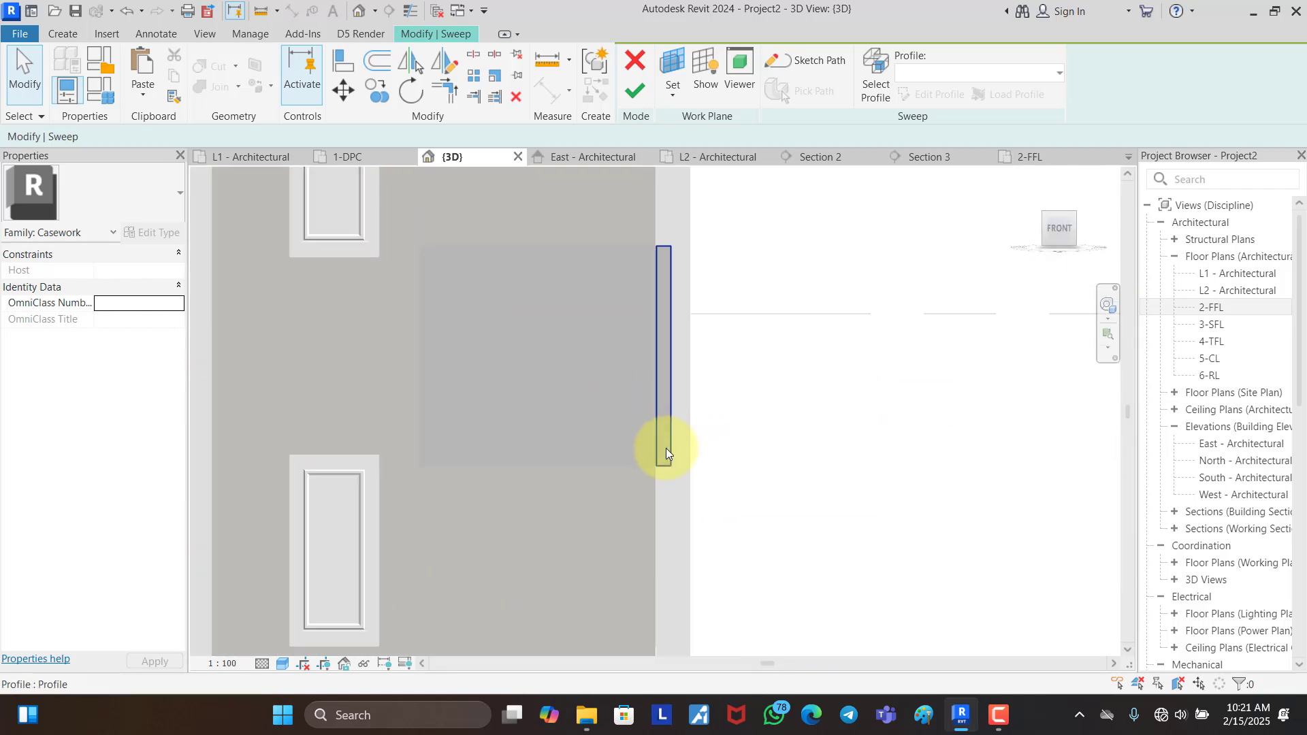
left_click(671, 457)
double_click(676, 450)
scroll(661, 453, "up", 3)
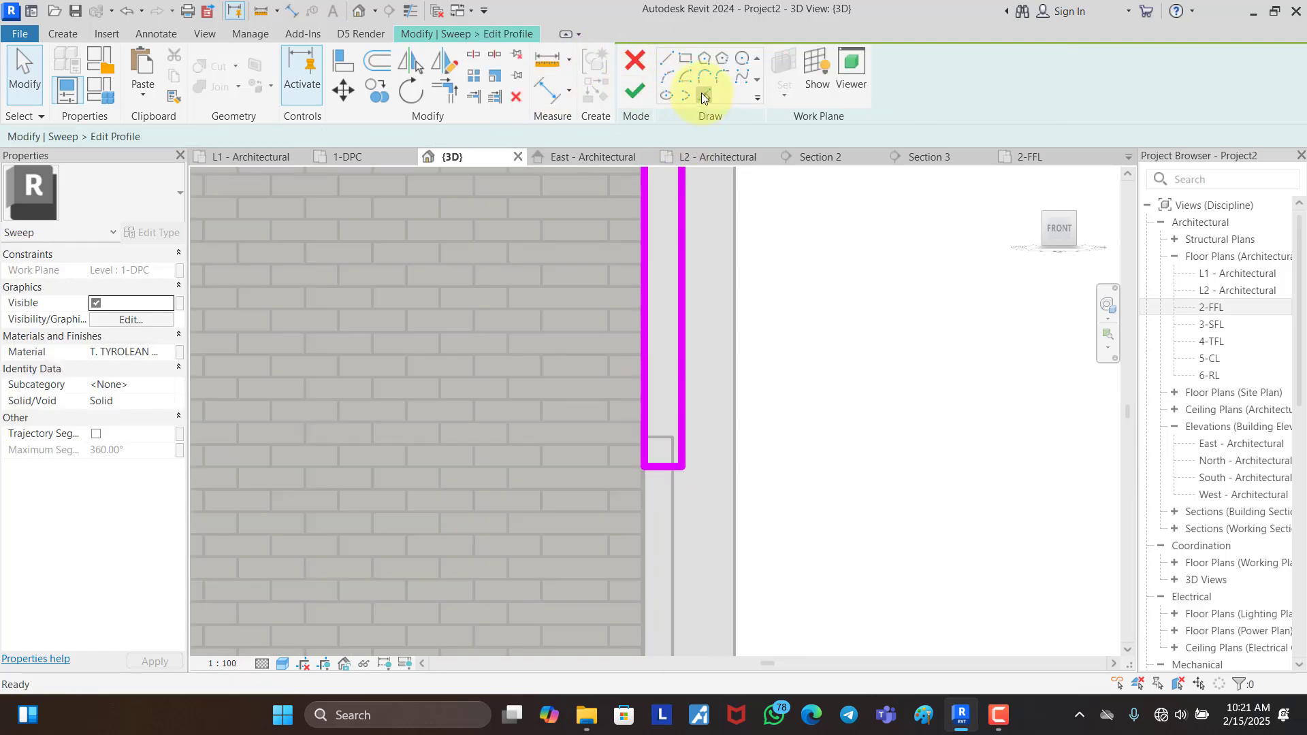
Step: Measure the gap between the profile's bottom edge and the adjacent window surround's top edge
left_click(671, 470)
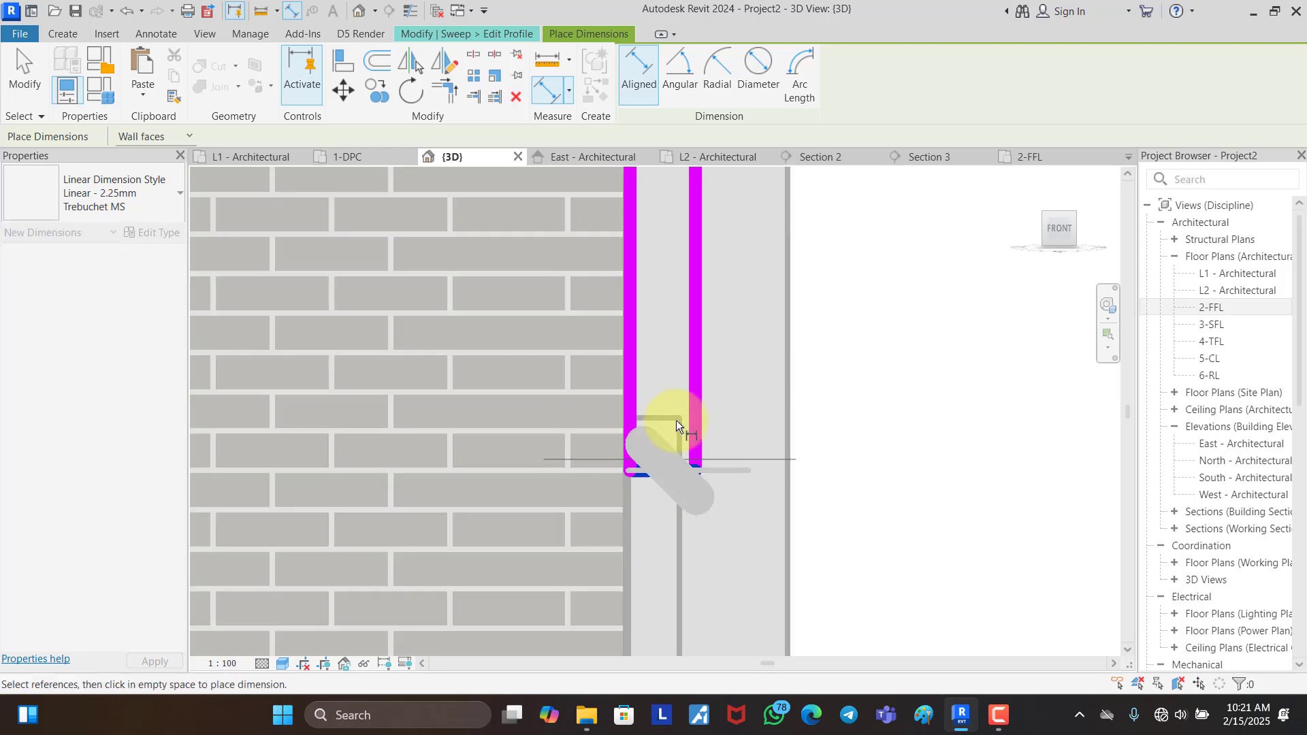
left_click(675, 415)
key("Escape")
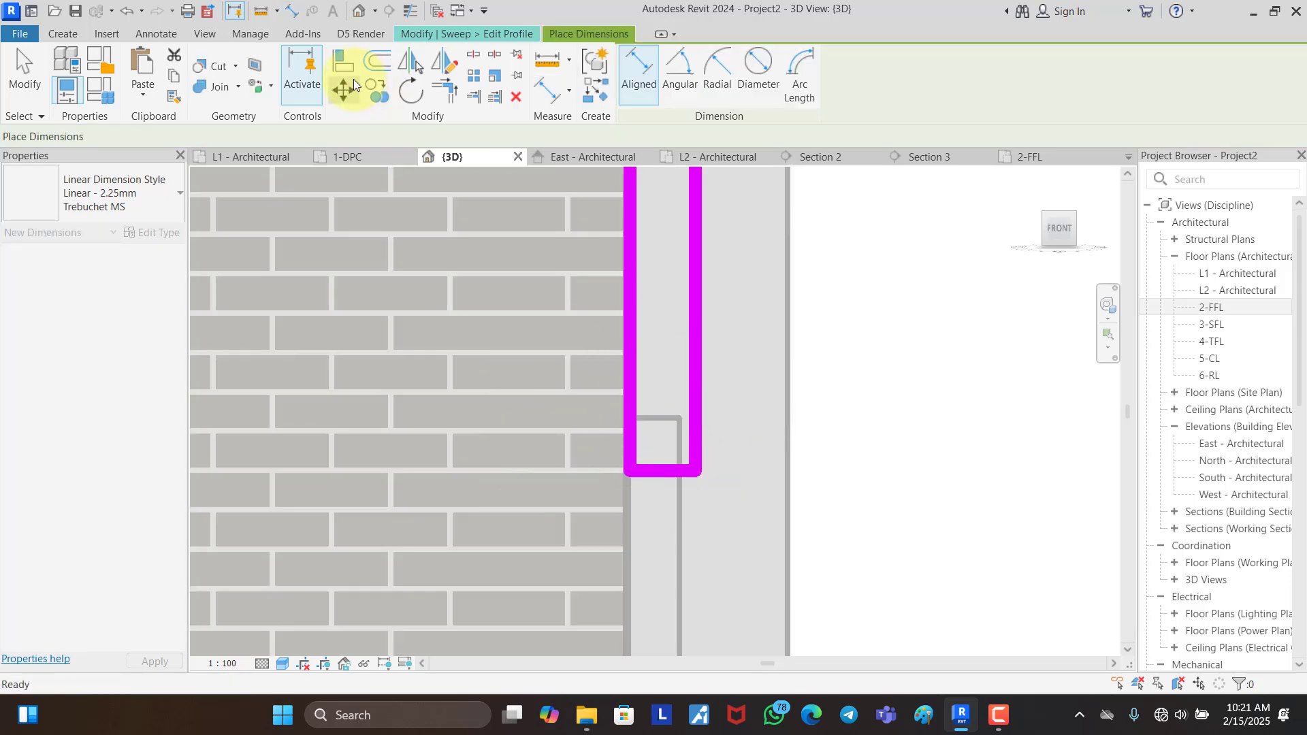
Step: Offset the profile's top and bottom edges 100 mm inward without copying them, and finish the profile and sweep
left_click(366, 63)
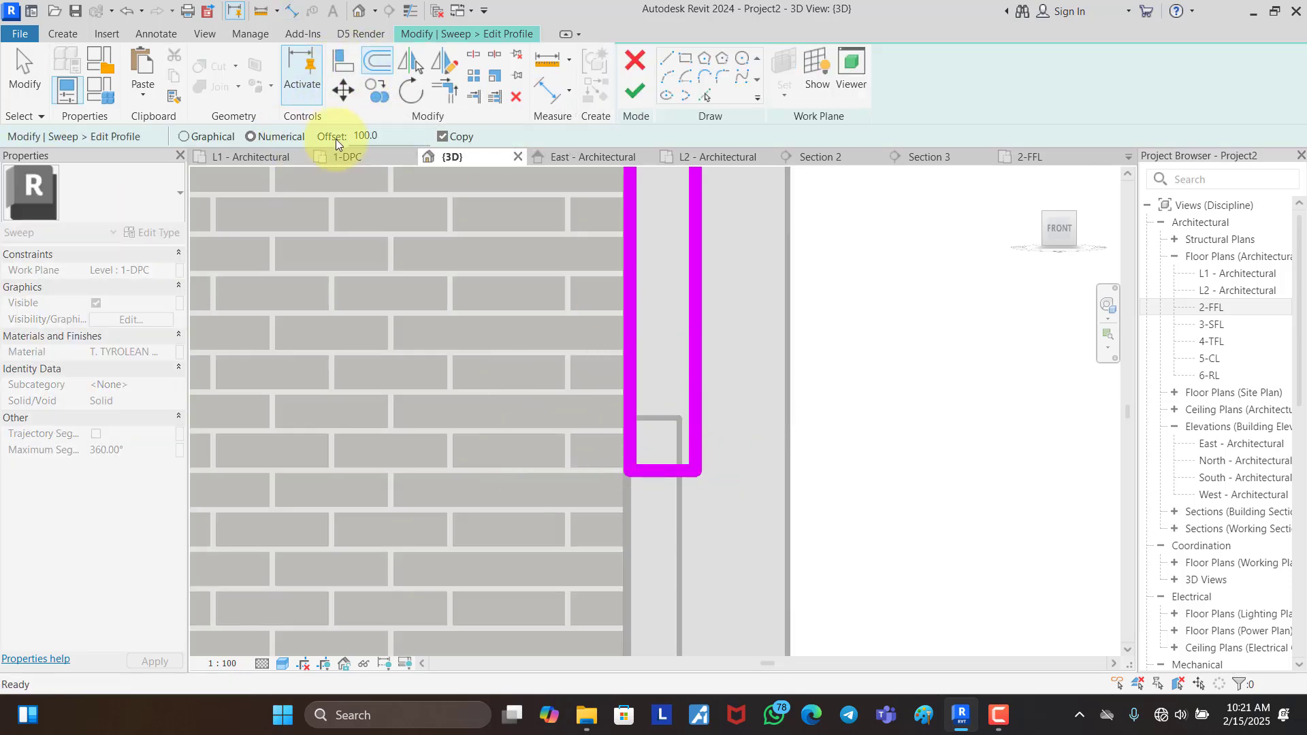
double_click(390, 134)
left_click(444, 137)
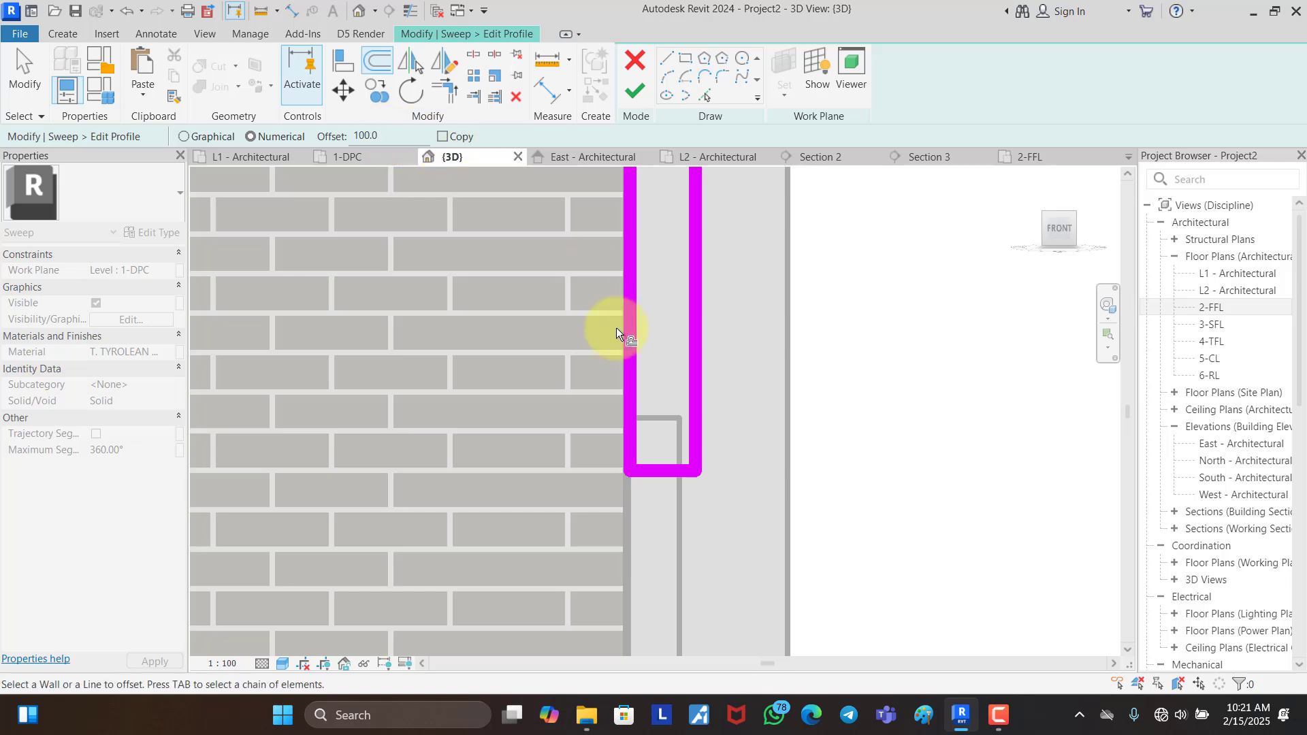
scroll(667, 472, "down", 4)
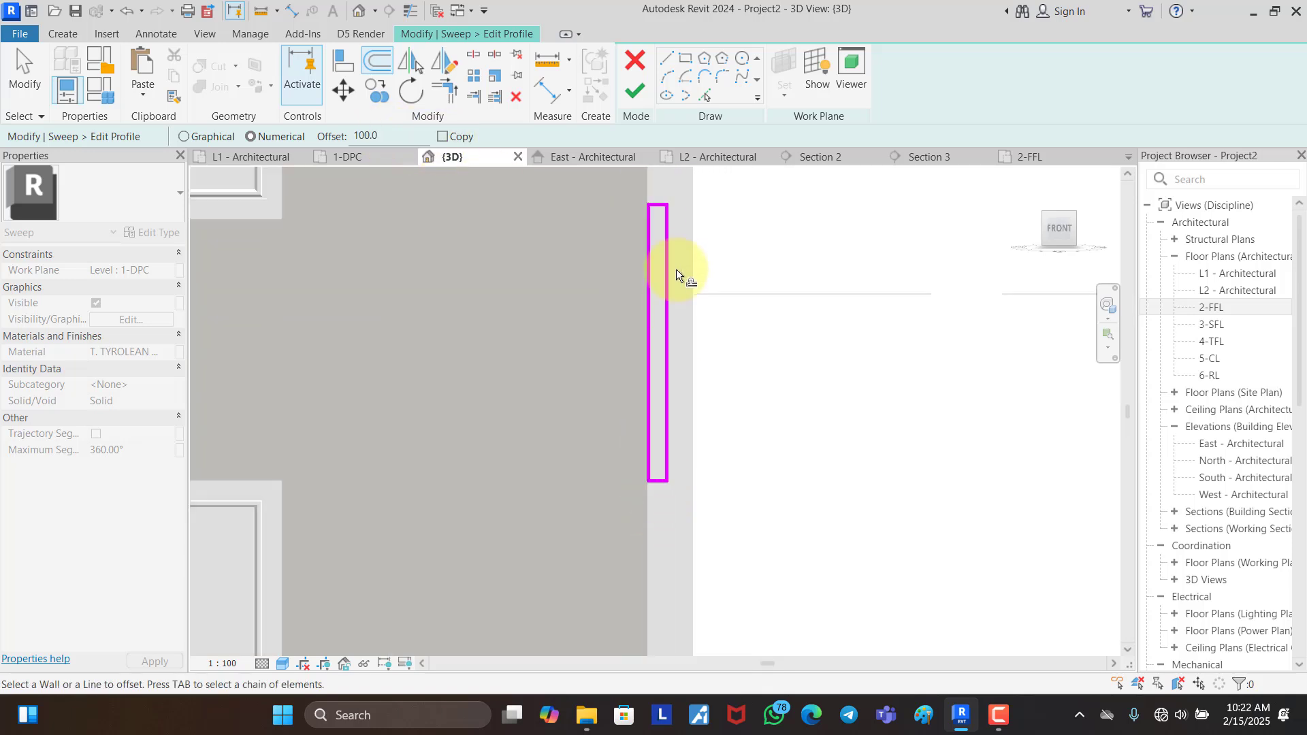
left_click(629, 96)
left_click(644, 93)
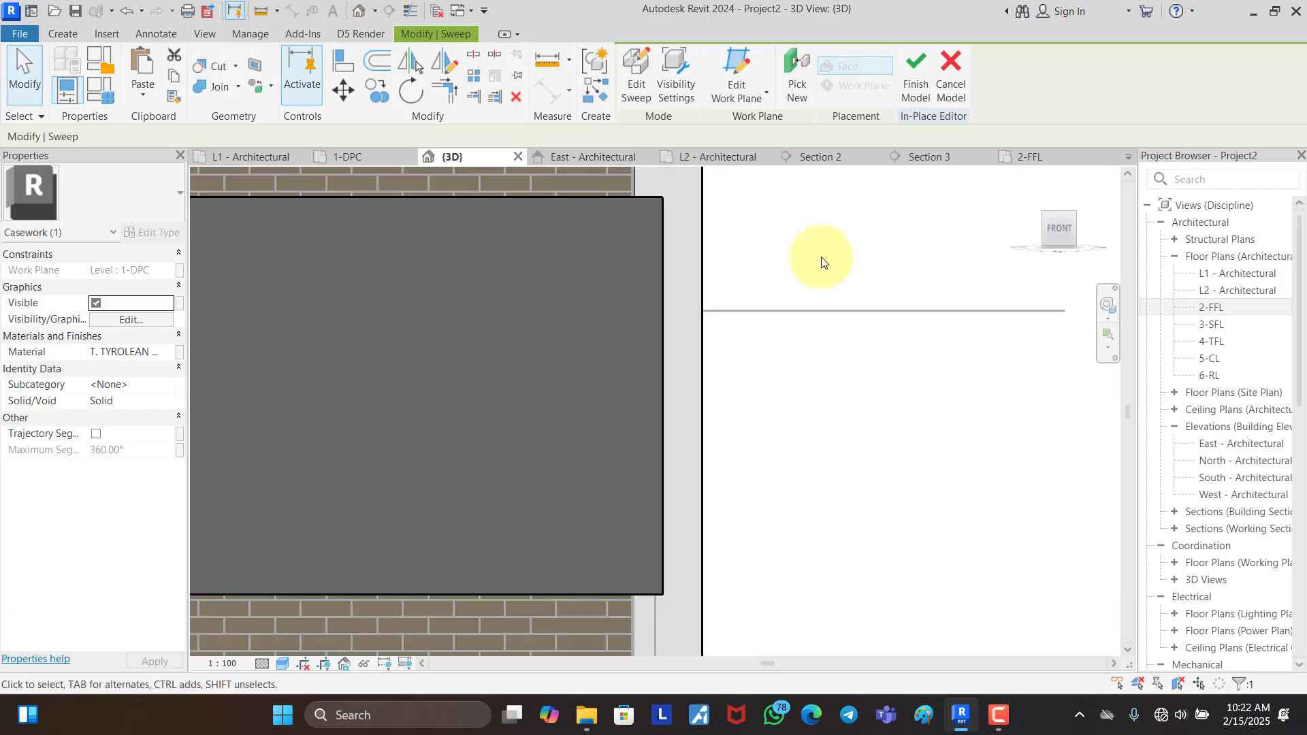
Step: Check the resized corner panel from the right side and finish the in-place model, keeping its changes
scroll(783, 348, "down", 5)
middle_click_drag(773, 365, 624, 373, "shift")
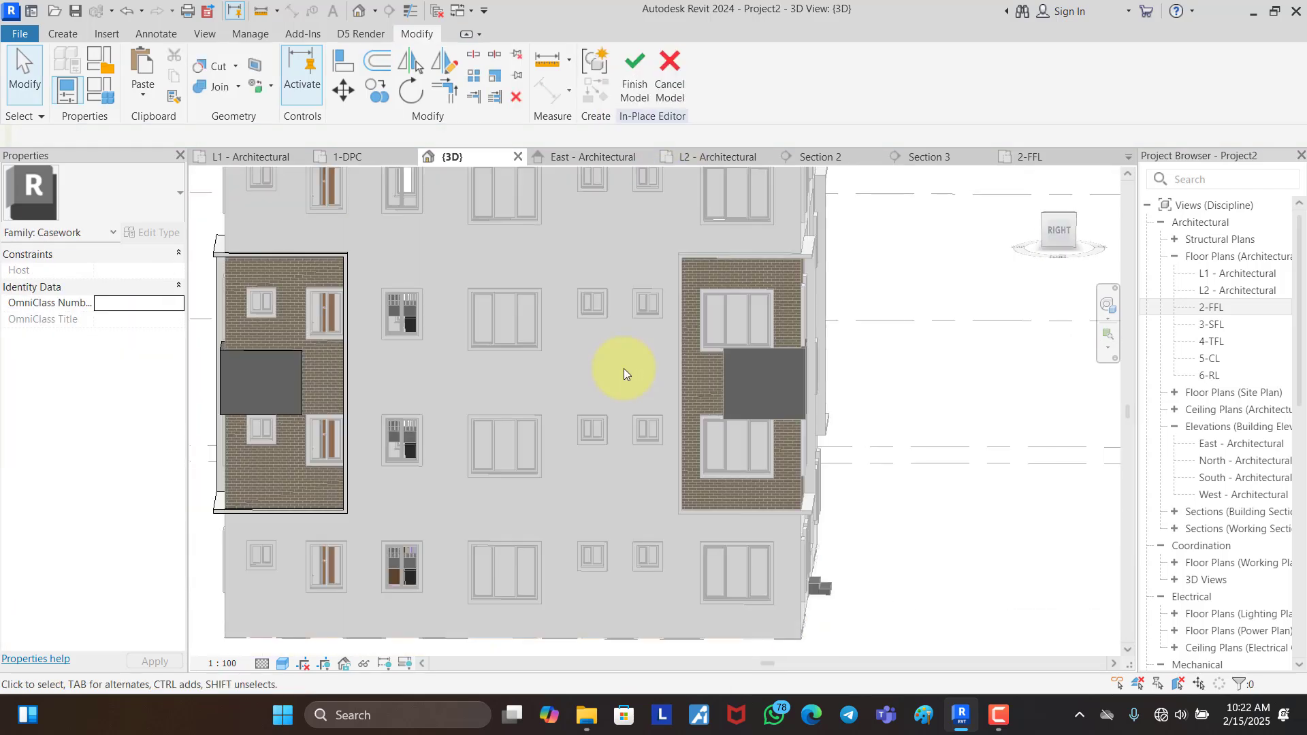
left_click(1047, 234)
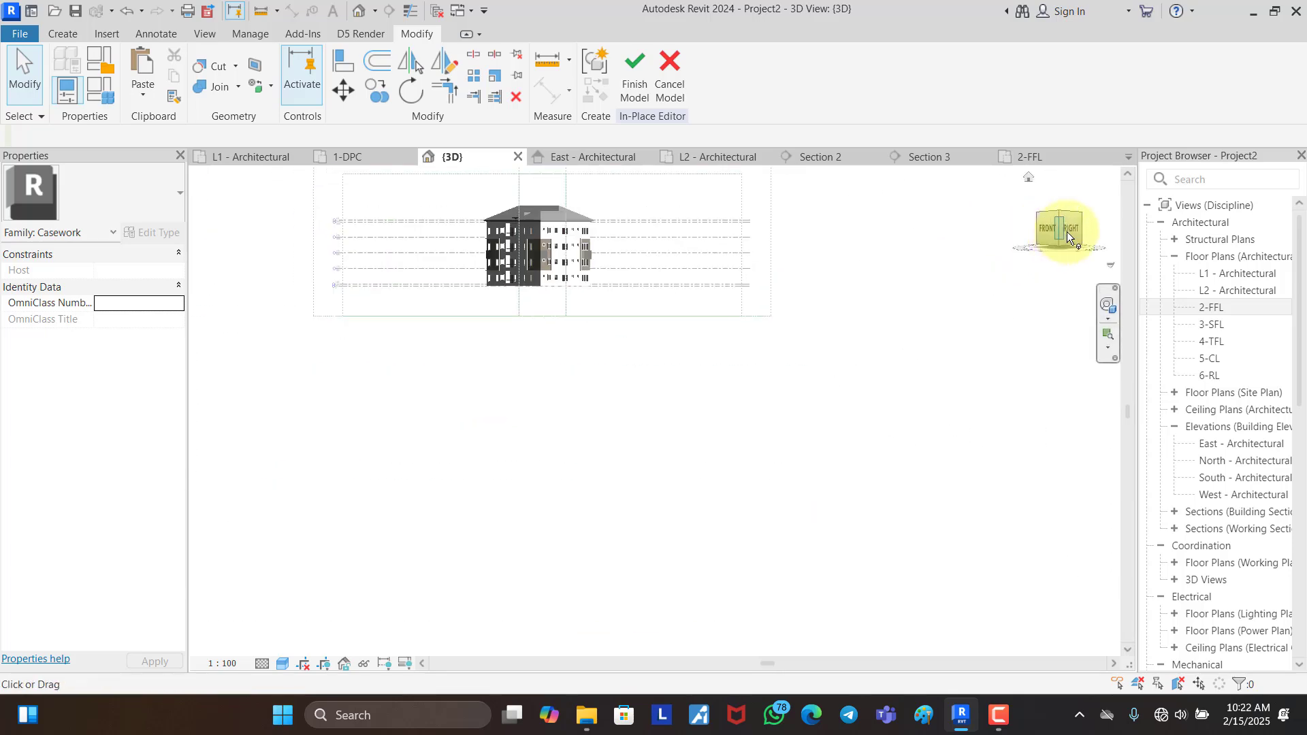
scroll(721, 431, "up", 6)
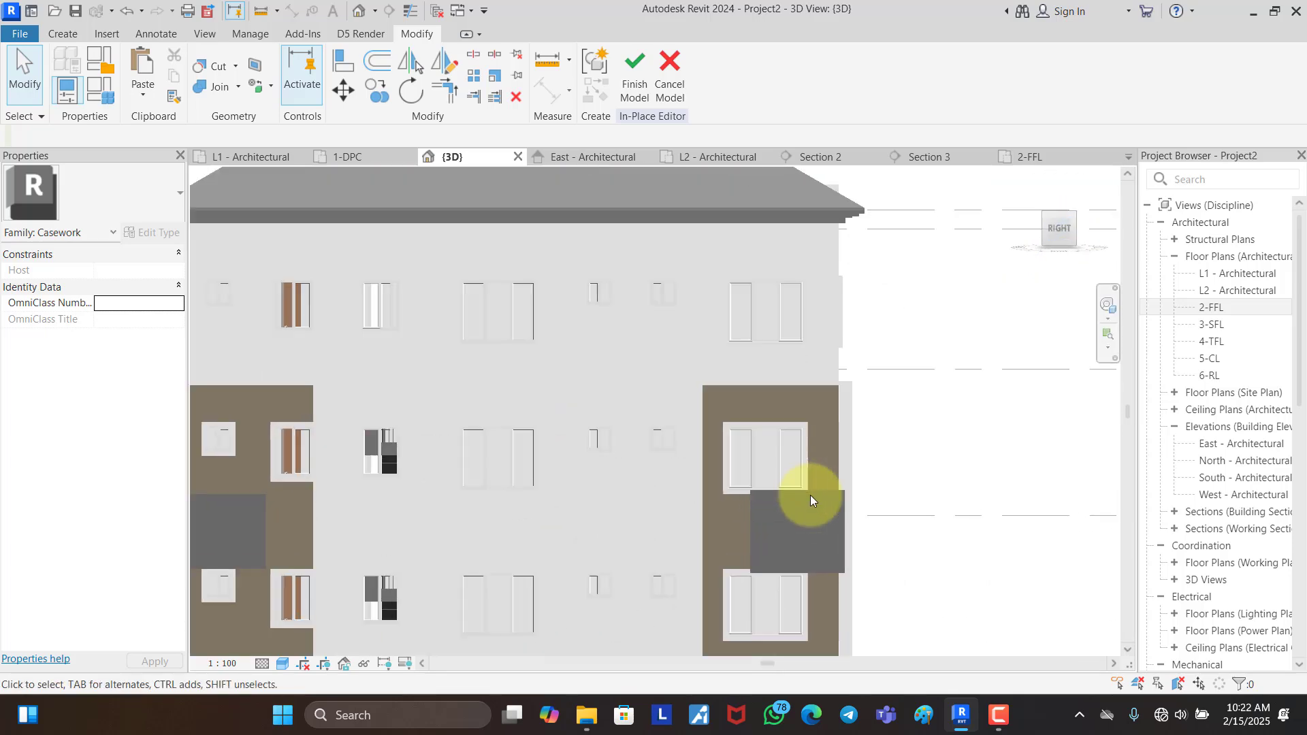
left_click(656, 68)
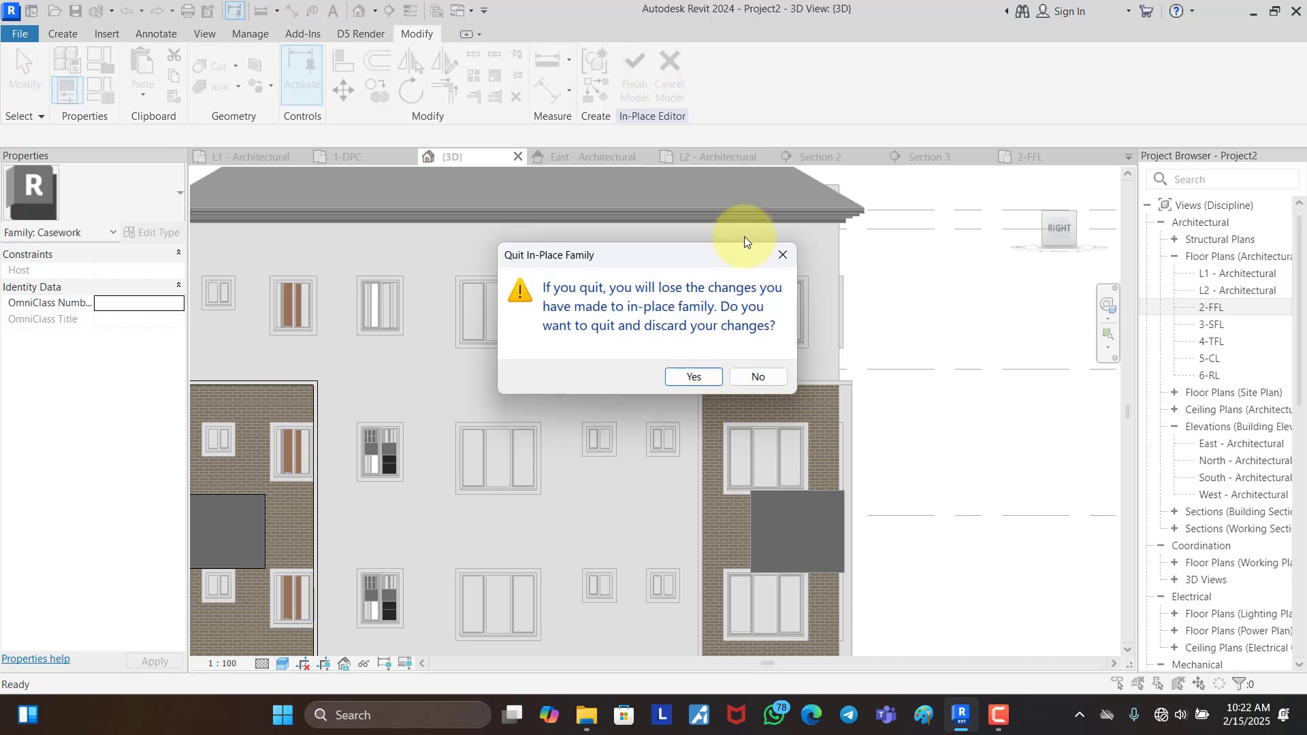
left_click(780, 254)
left_click(636, 80)
Step: Open the rear-right corner panel's sweep profile sketch for editing in the back view
left_click(827, 496)
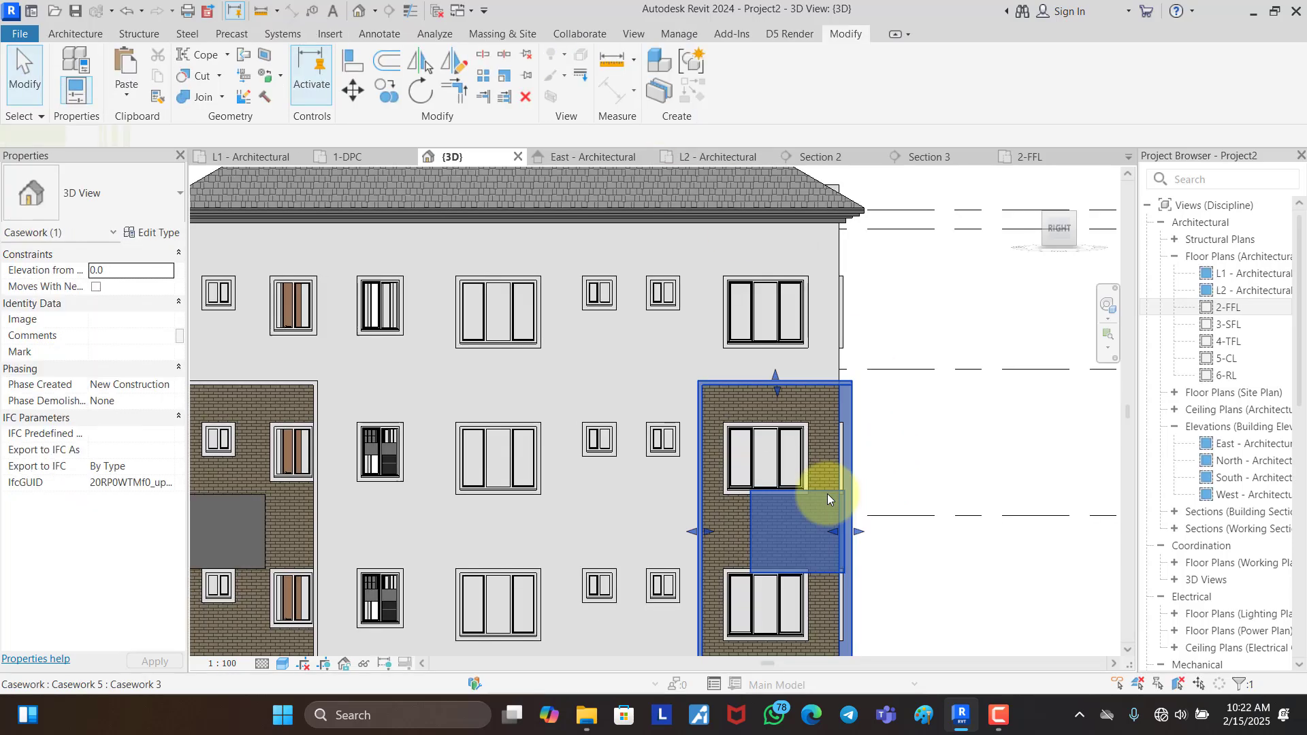
double_click(827, 493)
double_click(827, 493)
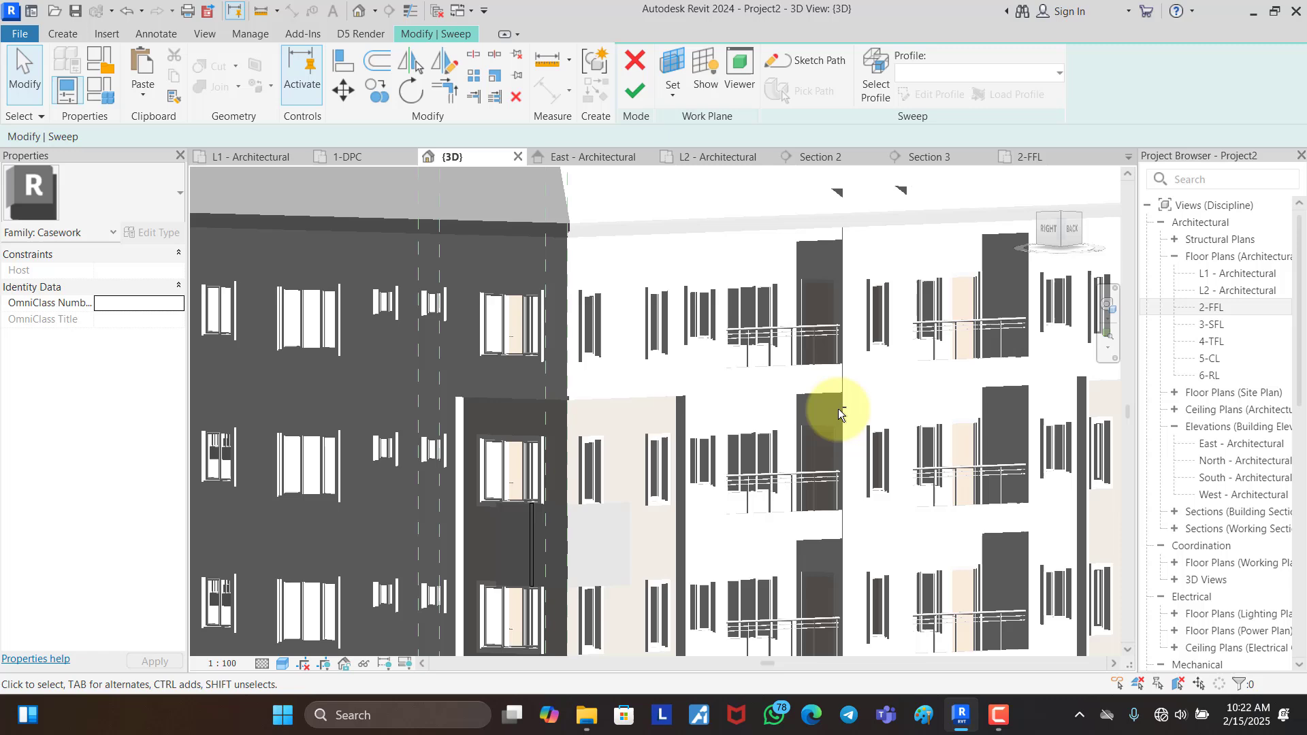
left_click(1071, 230)
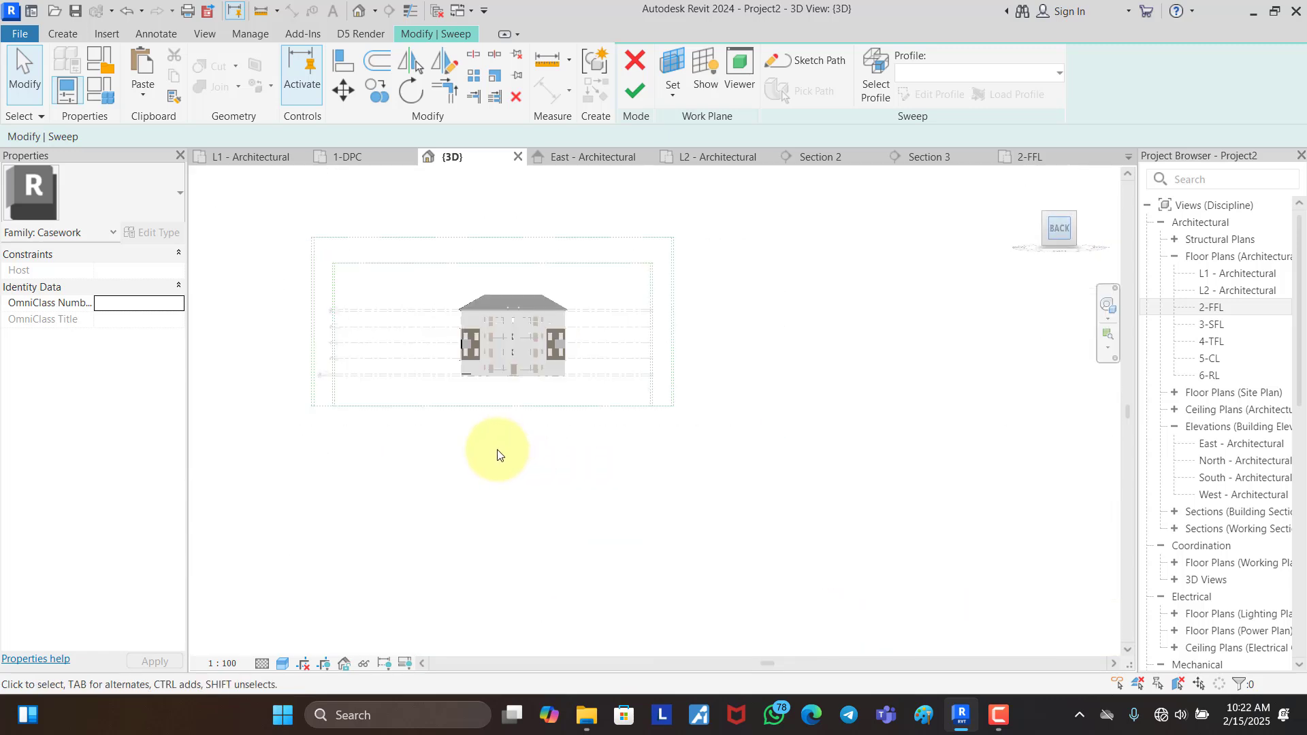
scroll(616, 461, "up", 10)
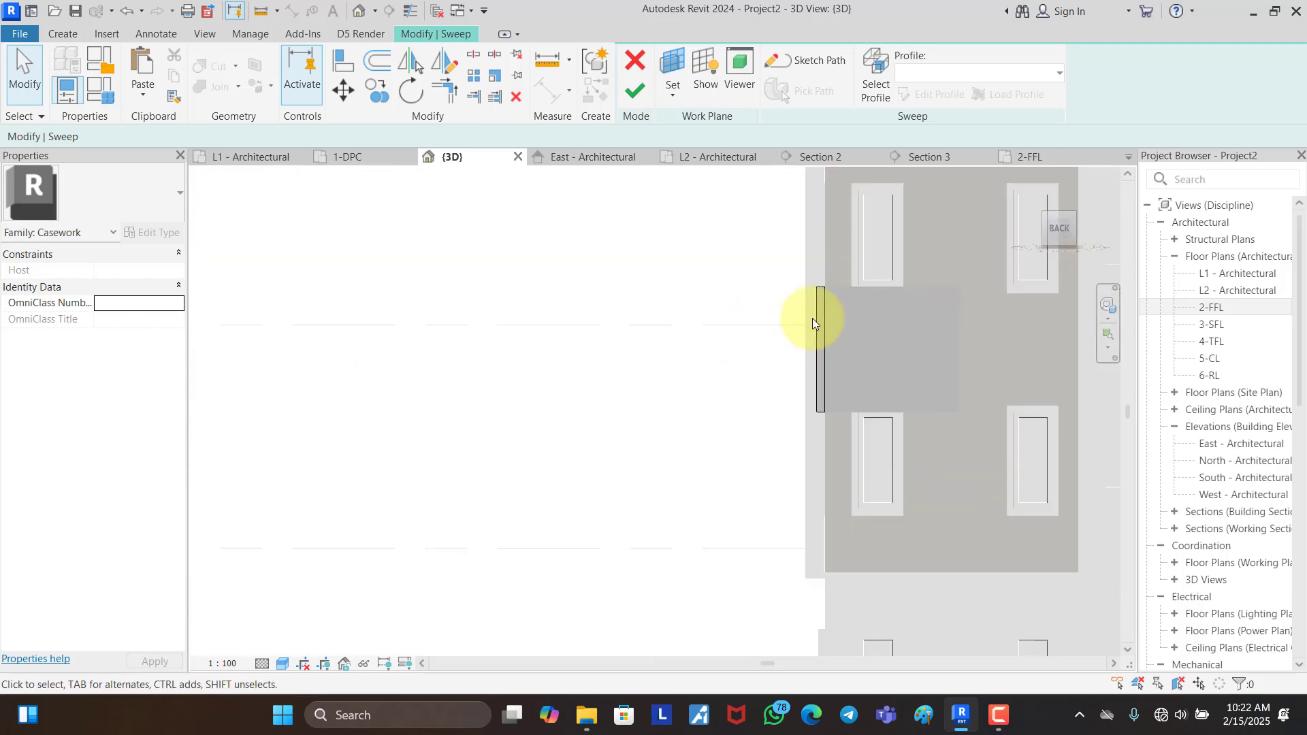
left_click(823, 310)
double_click(822, 310)
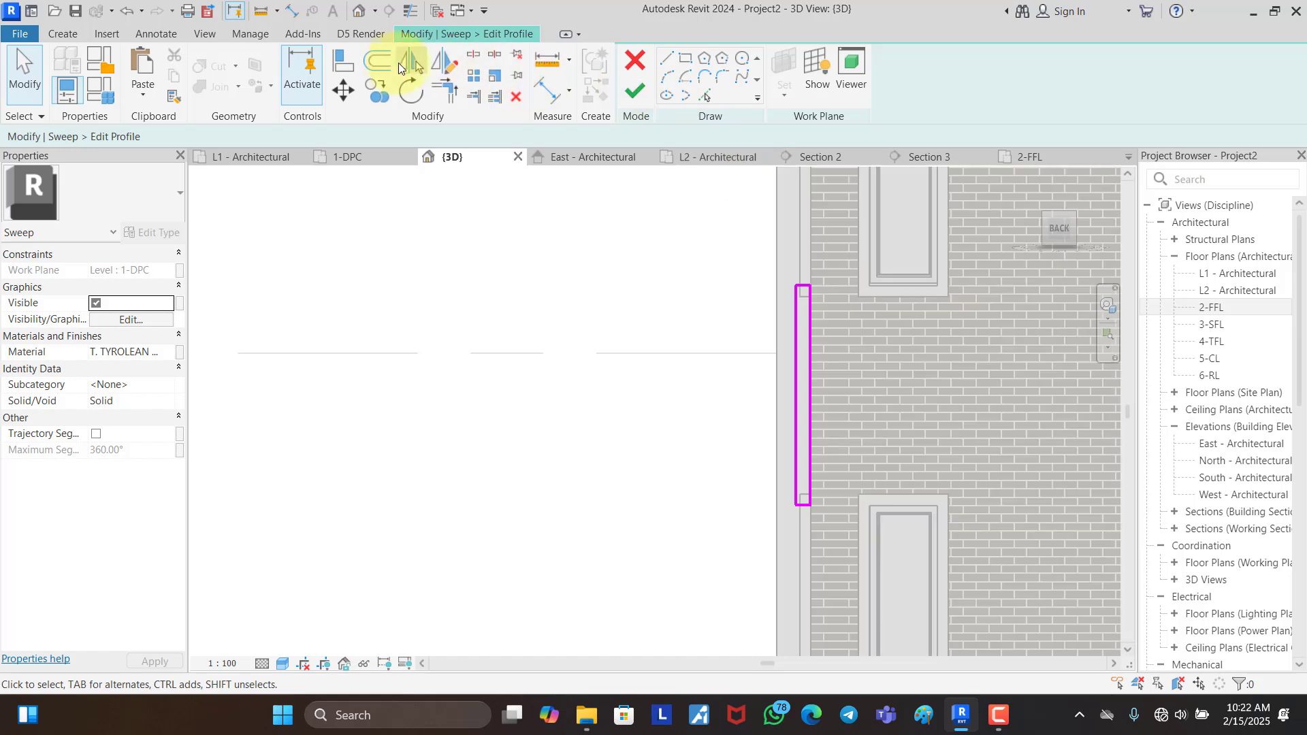
Step: Offset the rear-right profile's top and bottom edges 100 mm inward without copying, then finish the profile, sweep and in-place model
left_click(385, 76)
scroll(793, 296, "up", 3)
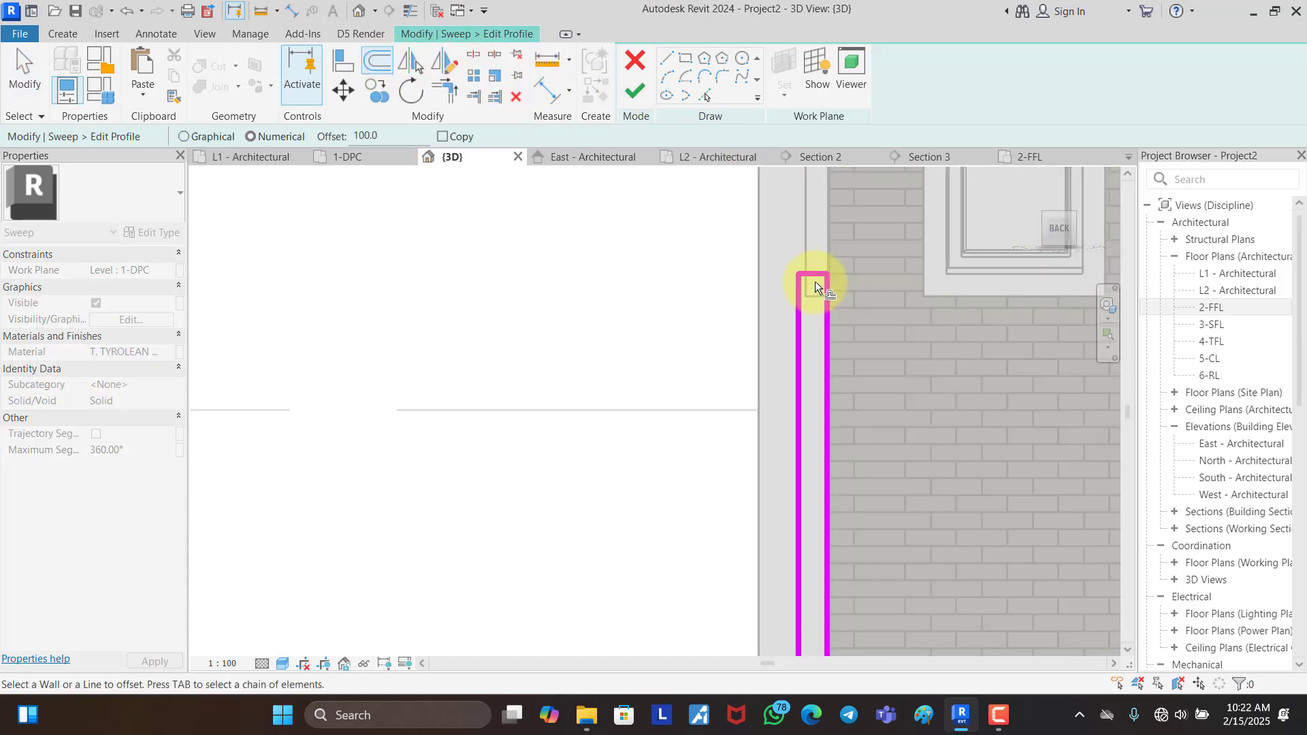
left_click(814, 280)
scroll(784, 293, "down", 5)
scroll(785, 550, "up", 3)
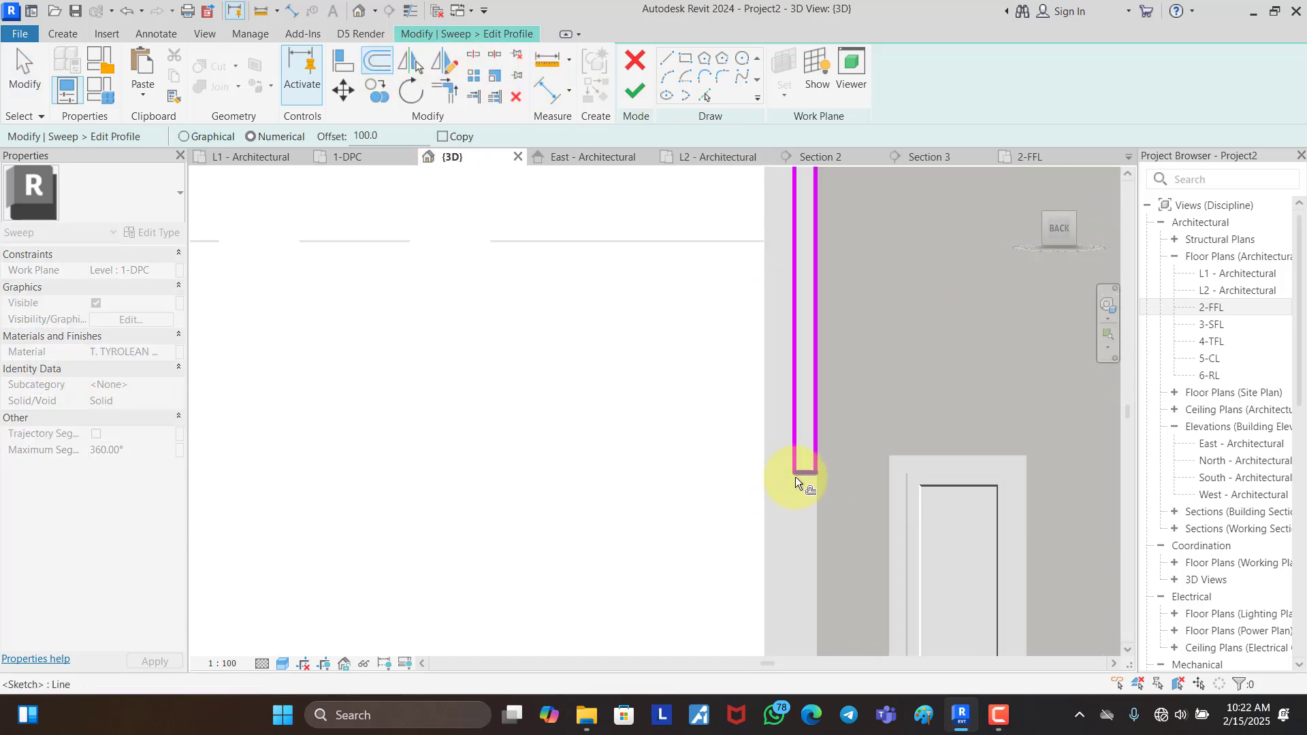
left_click(643, 101)
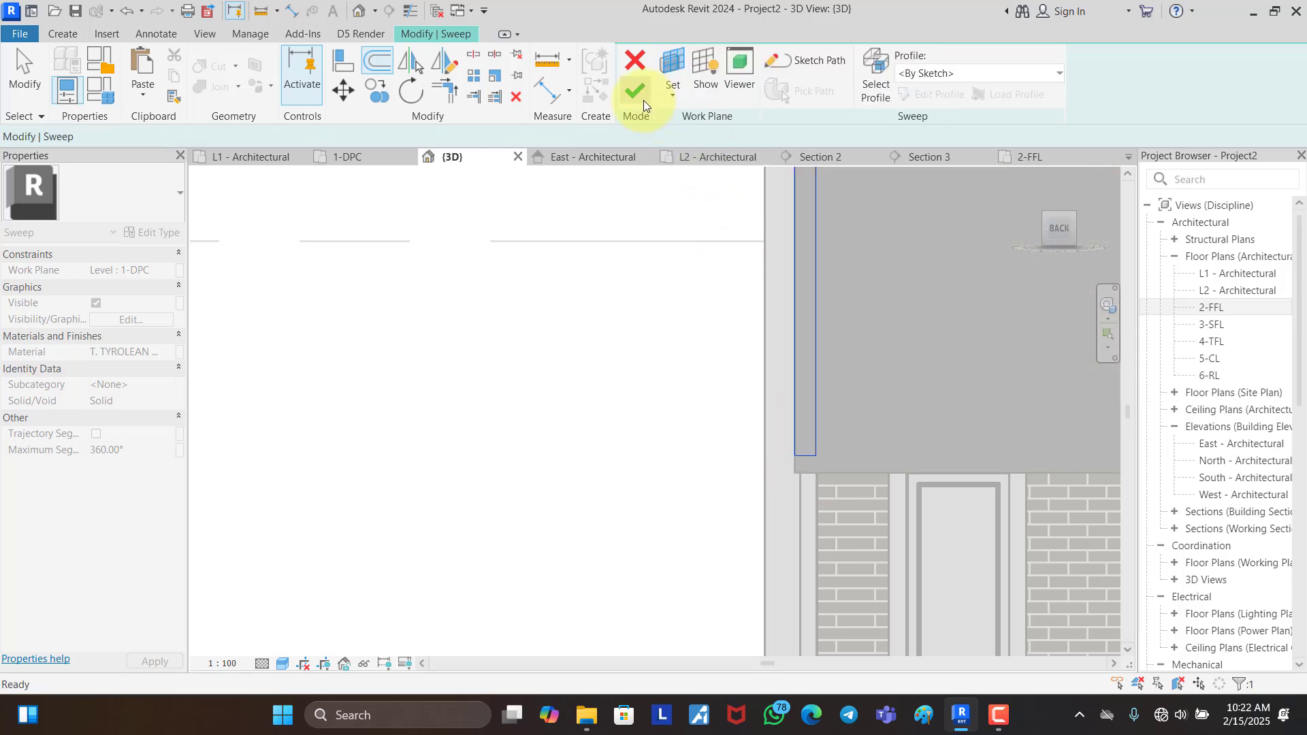
left_click(643, 100)
scroll(474, 358, "down", 3)
scroll(474, 359, "down", 4)
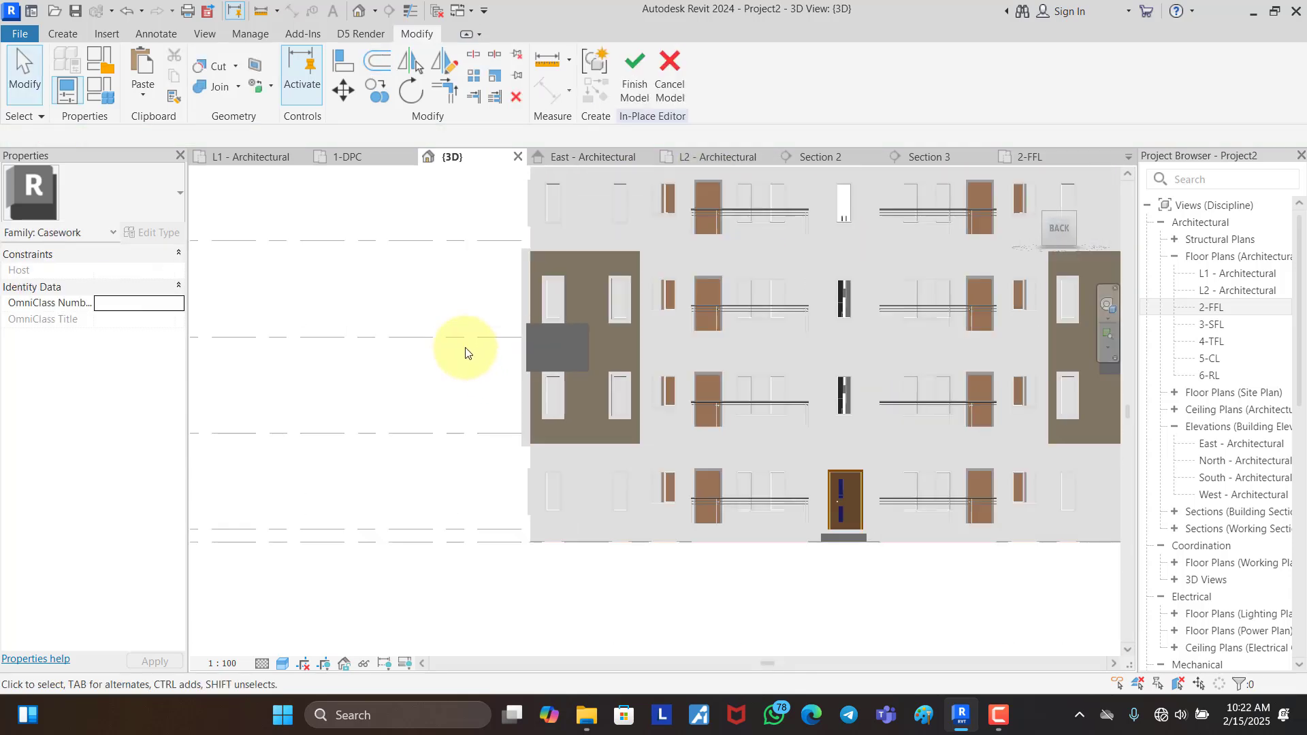
left_click(632, 58)
Step: Open the rear-left corner panel's sweep profile sketch for editing in the back view
scroll(820, 375, "up", 4)
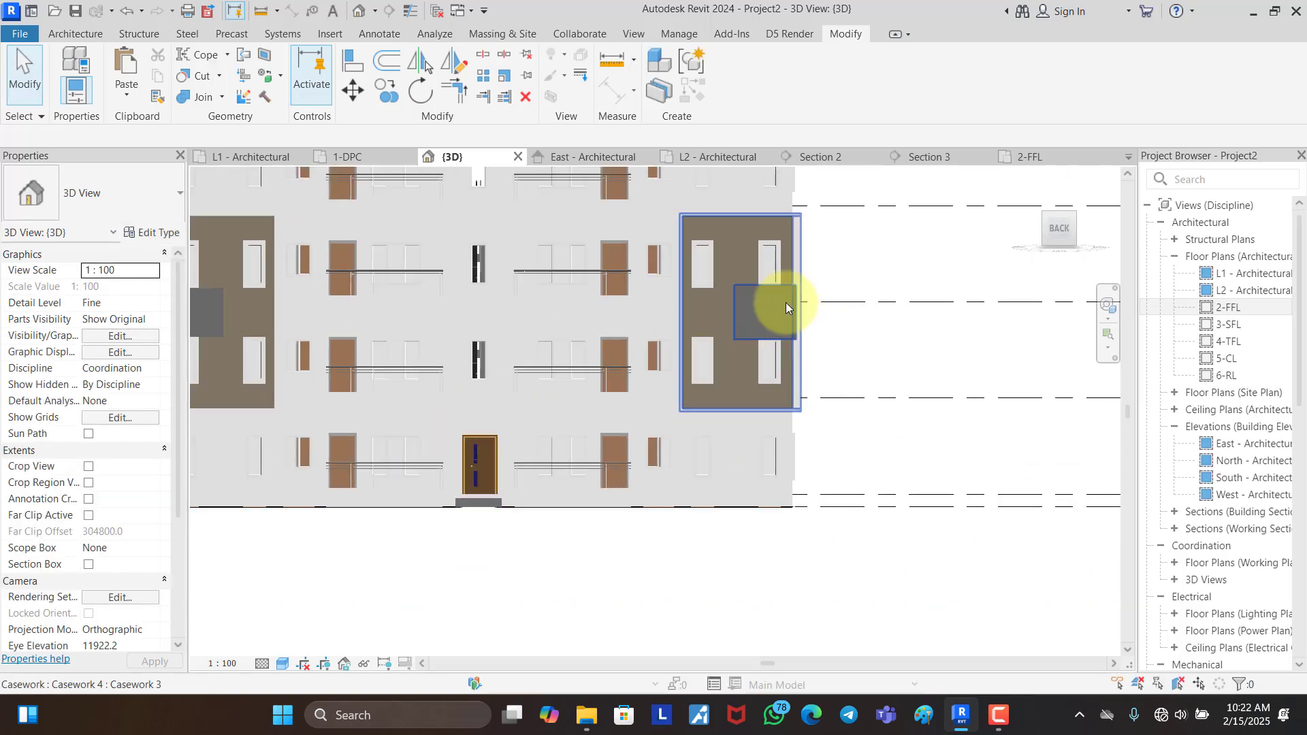
left_click(776, 282)
double_click(785, 282)
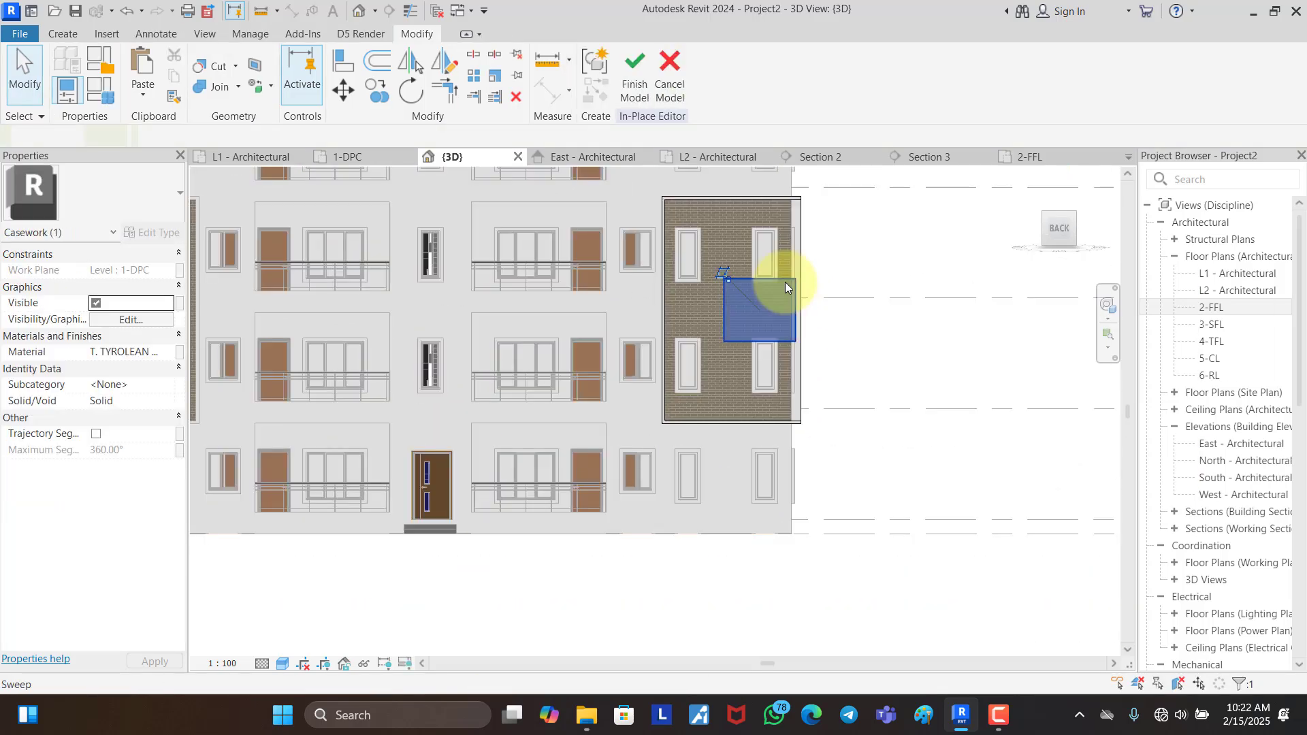
double_click(785, 282)
scroll(791, 280, "up", 2)
double_click(793, 281)
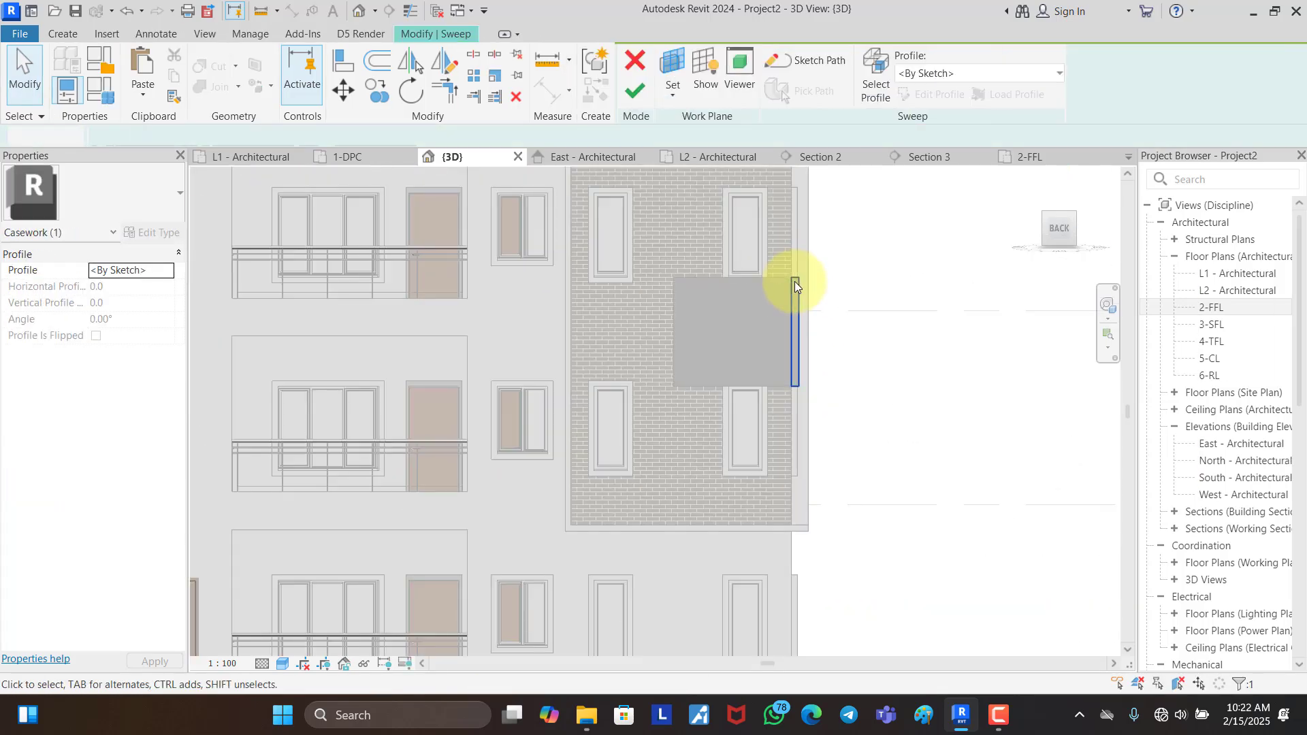
Step: Offset the rear-left profile's top and bottom edges 100 mm inward without copying, and finish the profile, sweep and in-place model
left_click(367, 63)
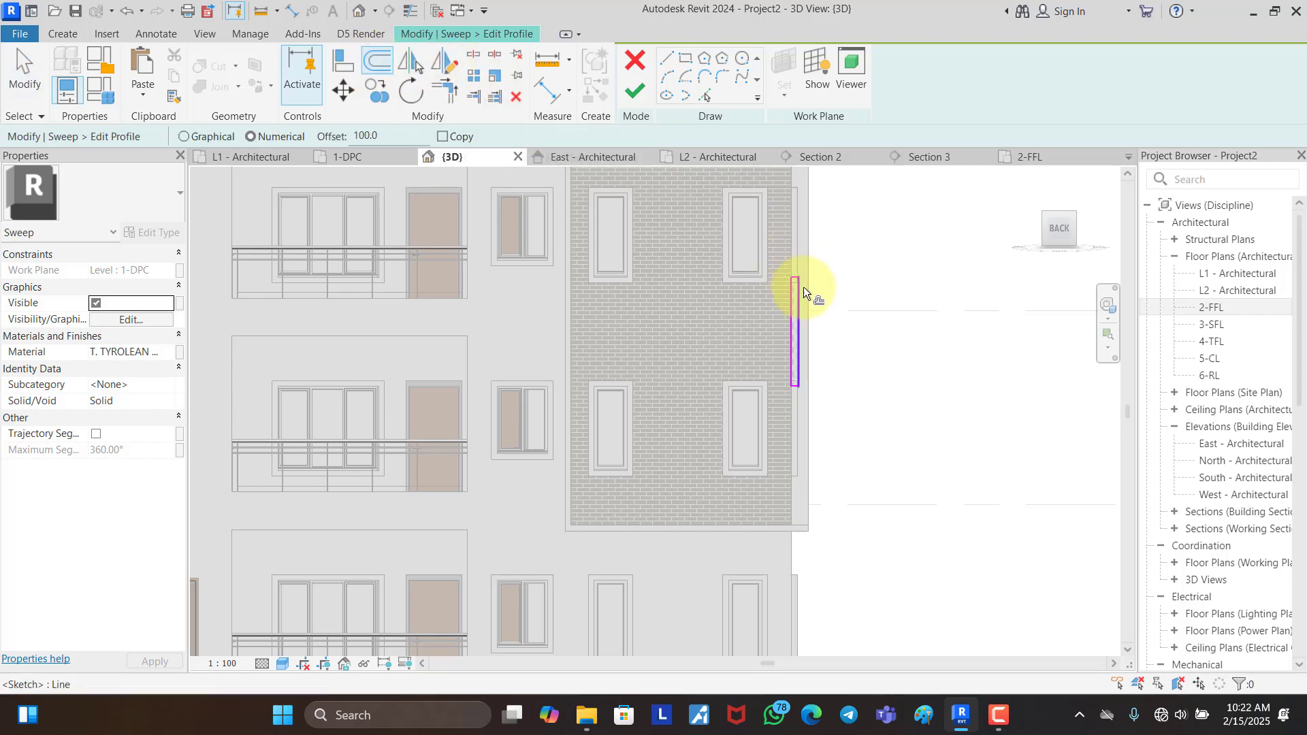
scroll(795, 267, "up", 5)
scroll(762, 353, "down", 2)
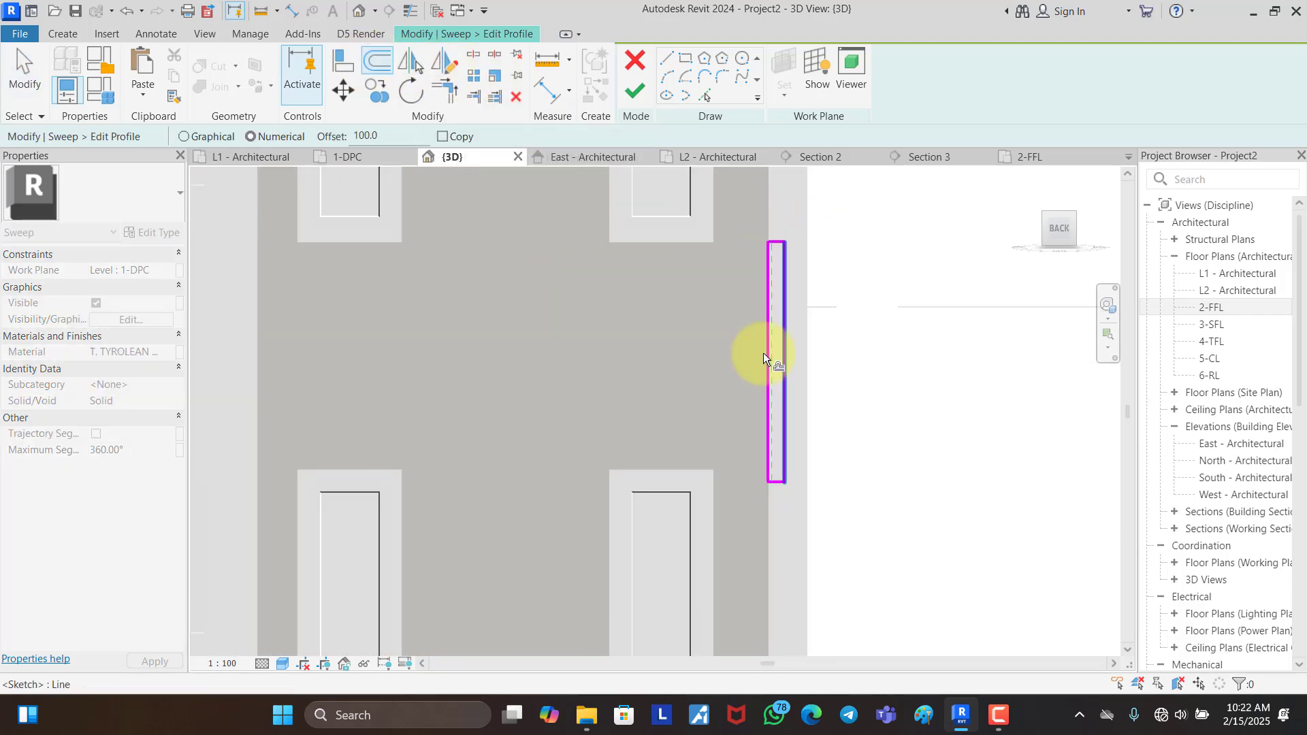
scroll(778, 473, "up", 2)
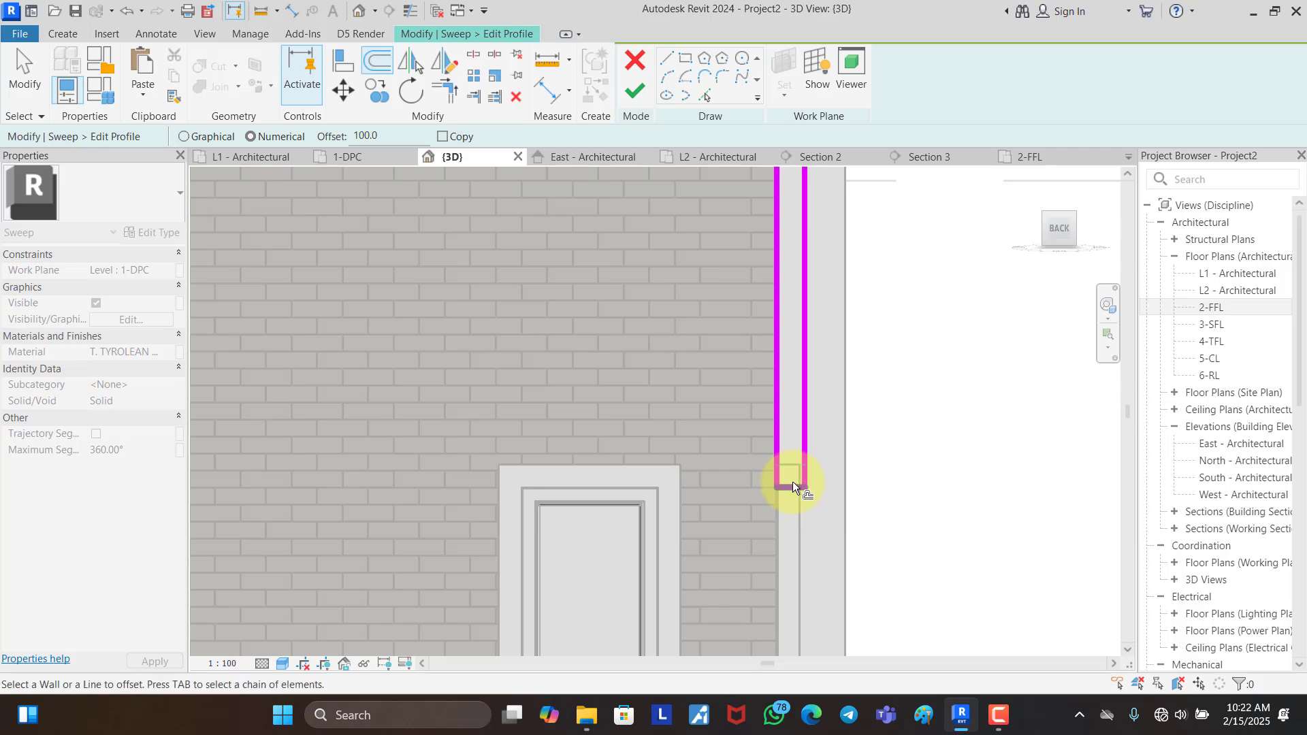
left_click(792, 480)
left_click(636, 91)
left_click(637, 93)
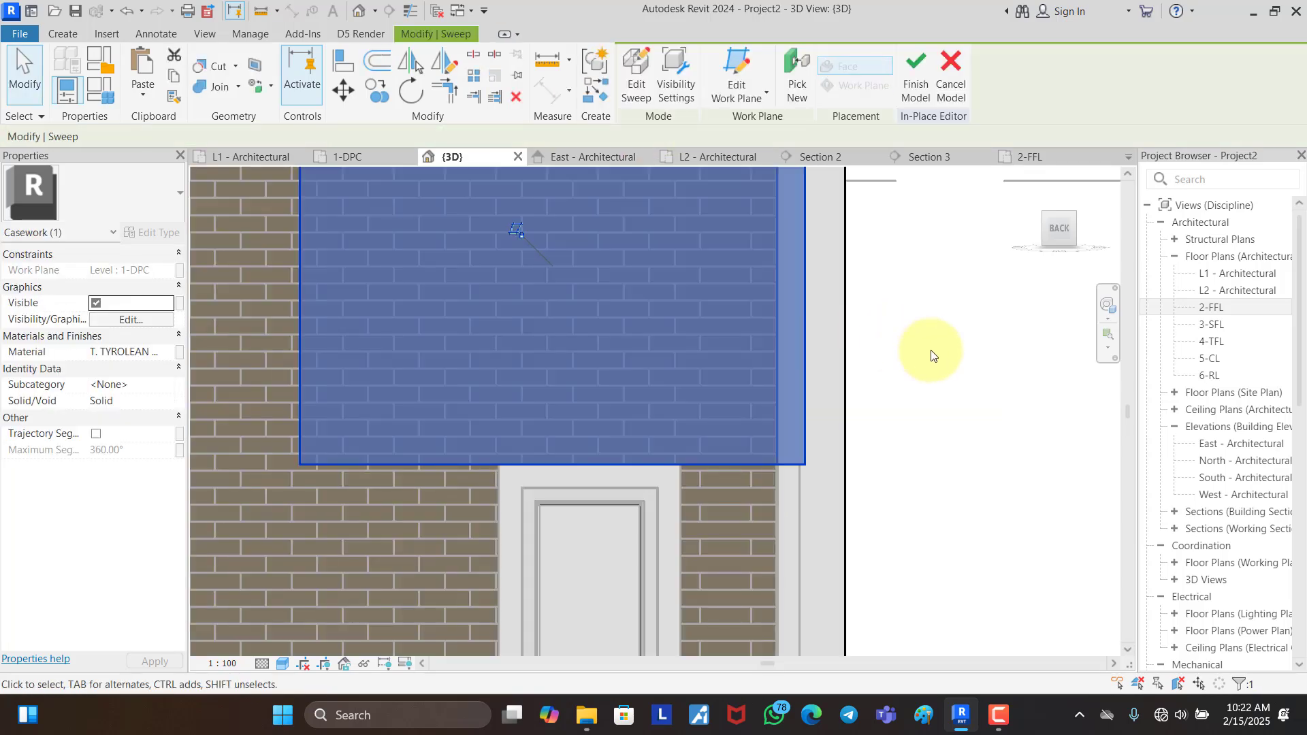
Step: Remove the brick paint from the left facade's wall face outside the projecting corner frames
middle_click_drag(598, 308, 541, 236, "shift")
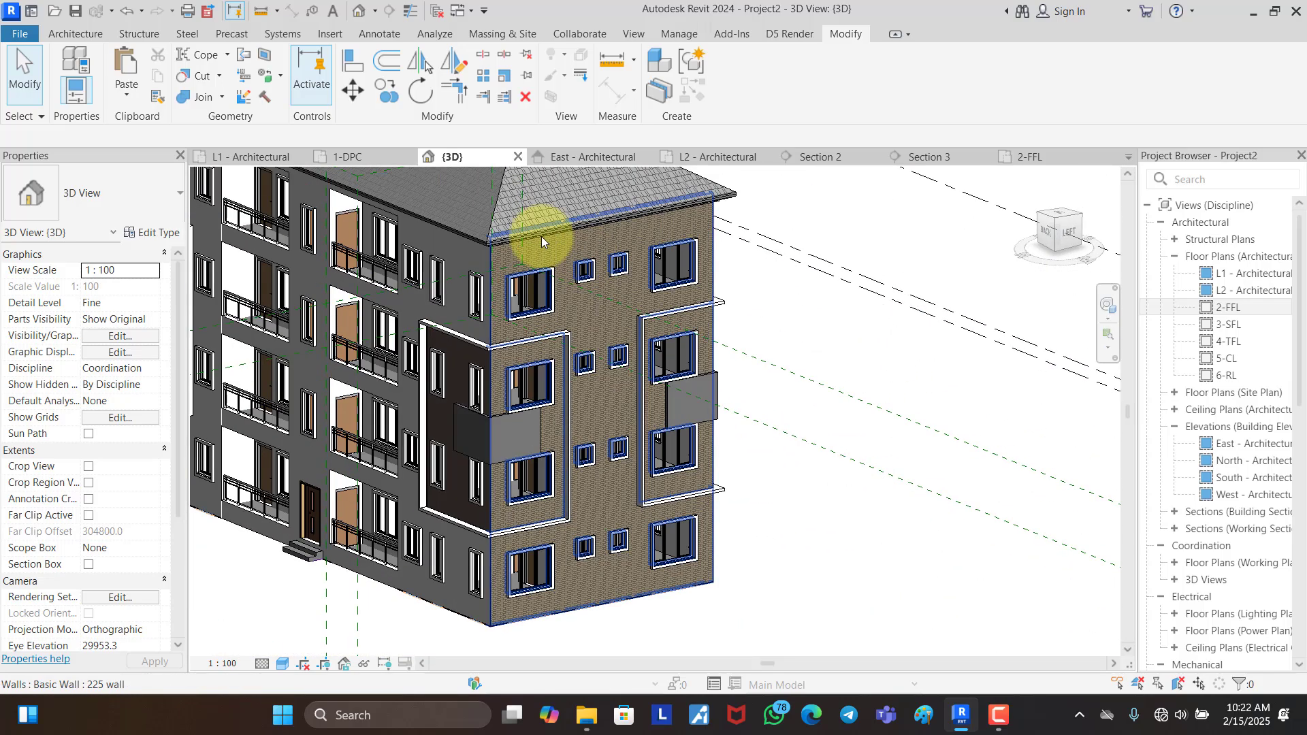
left_click(280, 76)
left_click(289, 128)
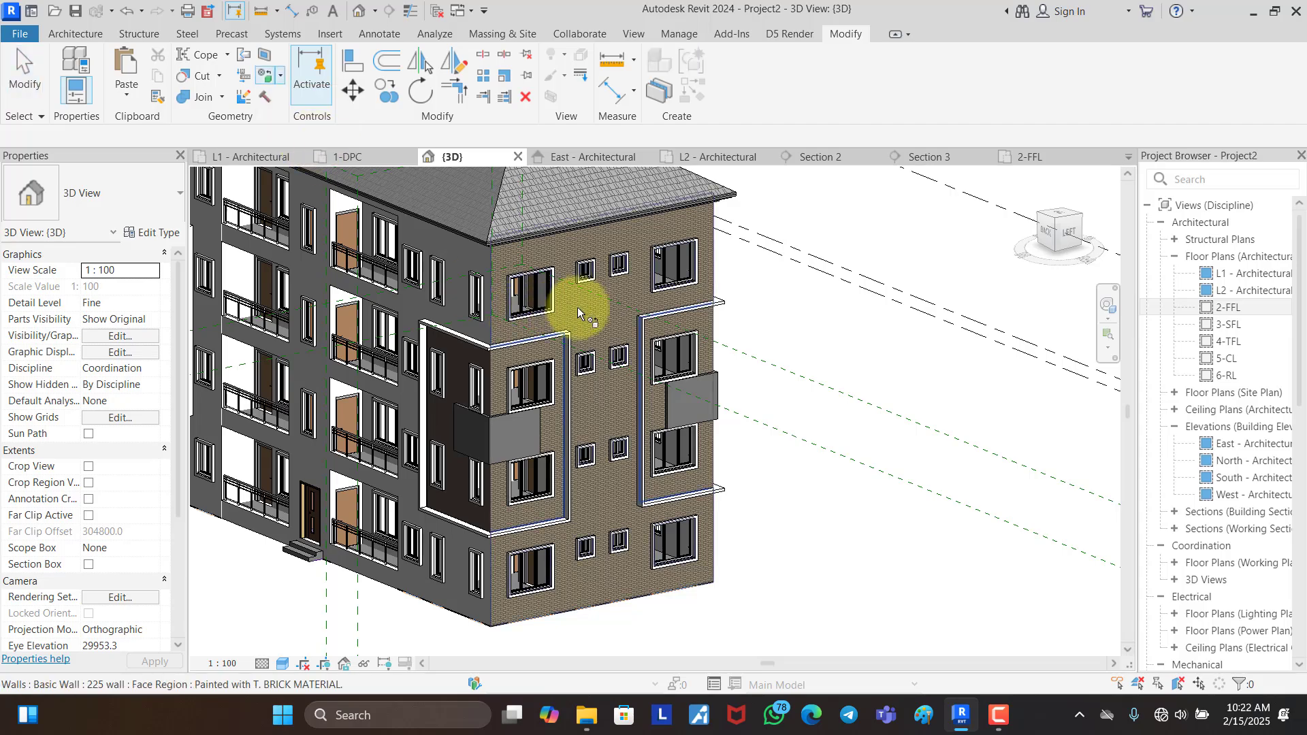
left_click(578, 313)
Step: Inspect the building's facades, corner panels and frames in 3D from the front and left sides
middle_click_drag(875, 365, 671, 560, "shift")
scroll(715, 515, "down", 2)
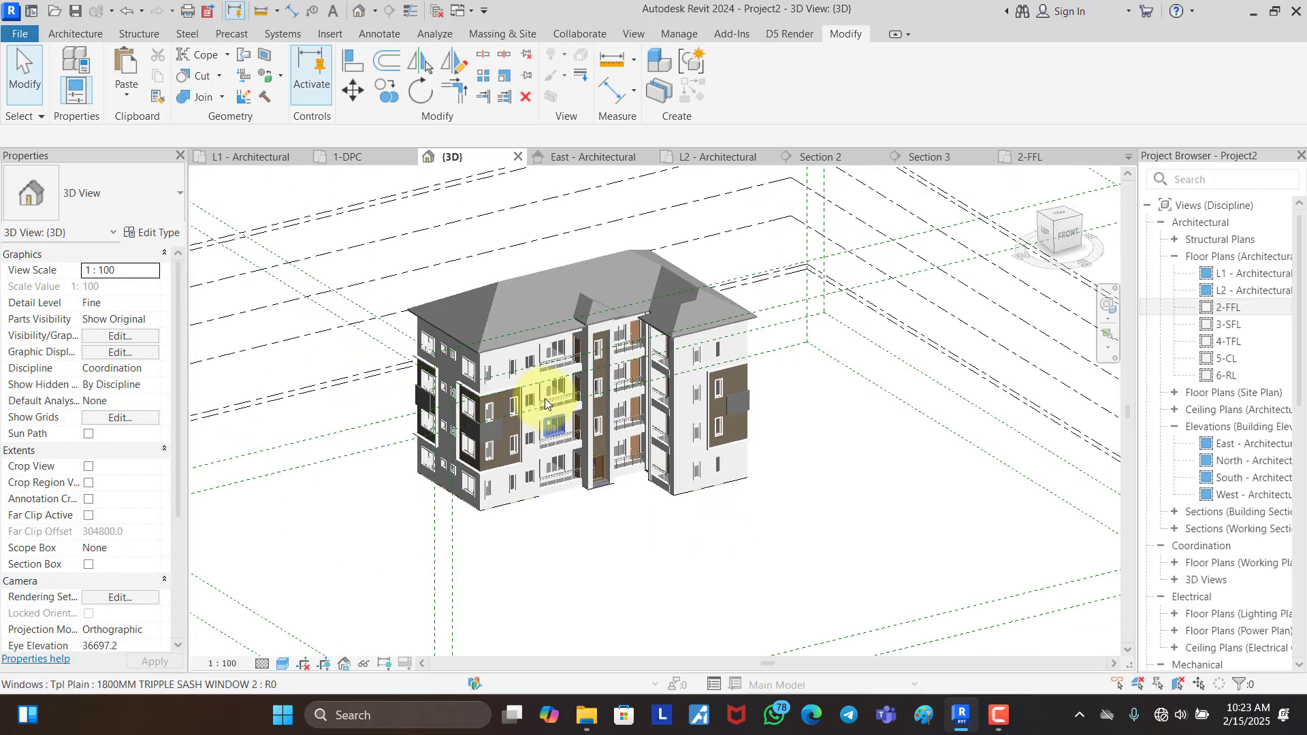
scroll(485, 368, "up", 2)
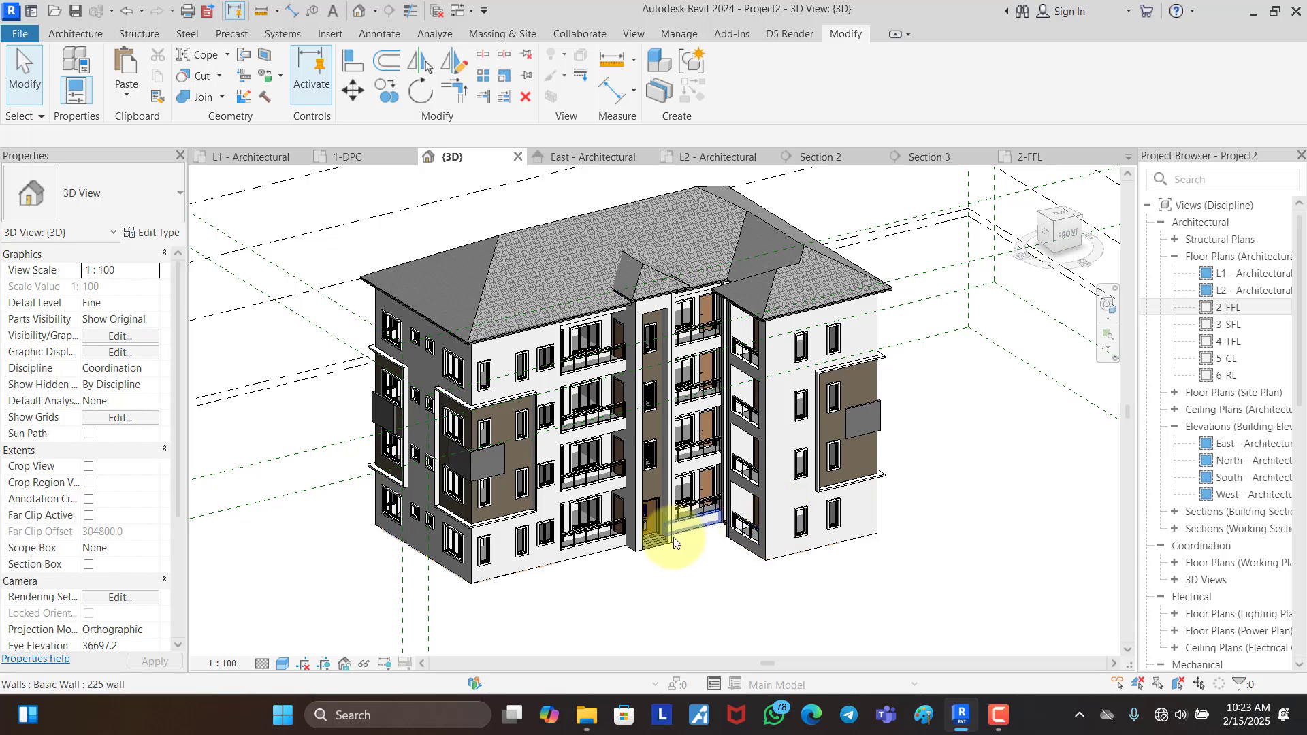
scroll(647, 534, "up", 5)
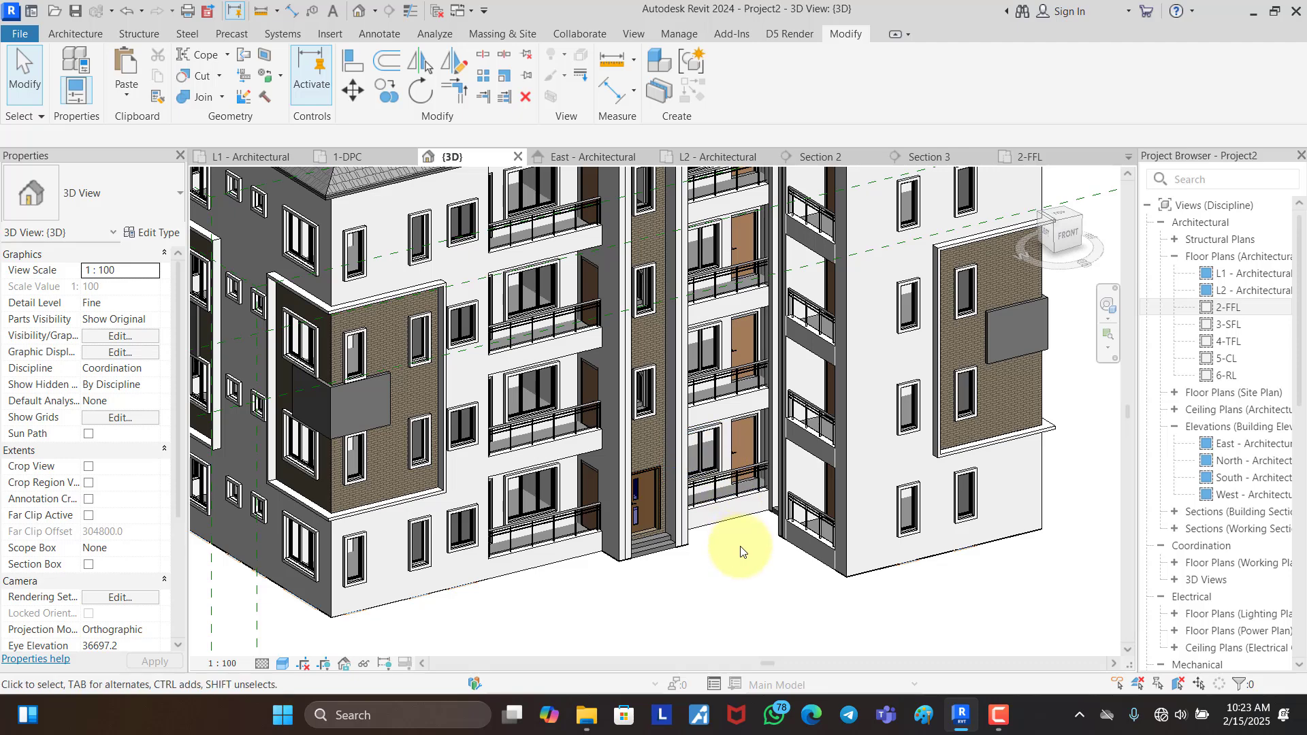
scroll(760, 587, "down", 4)
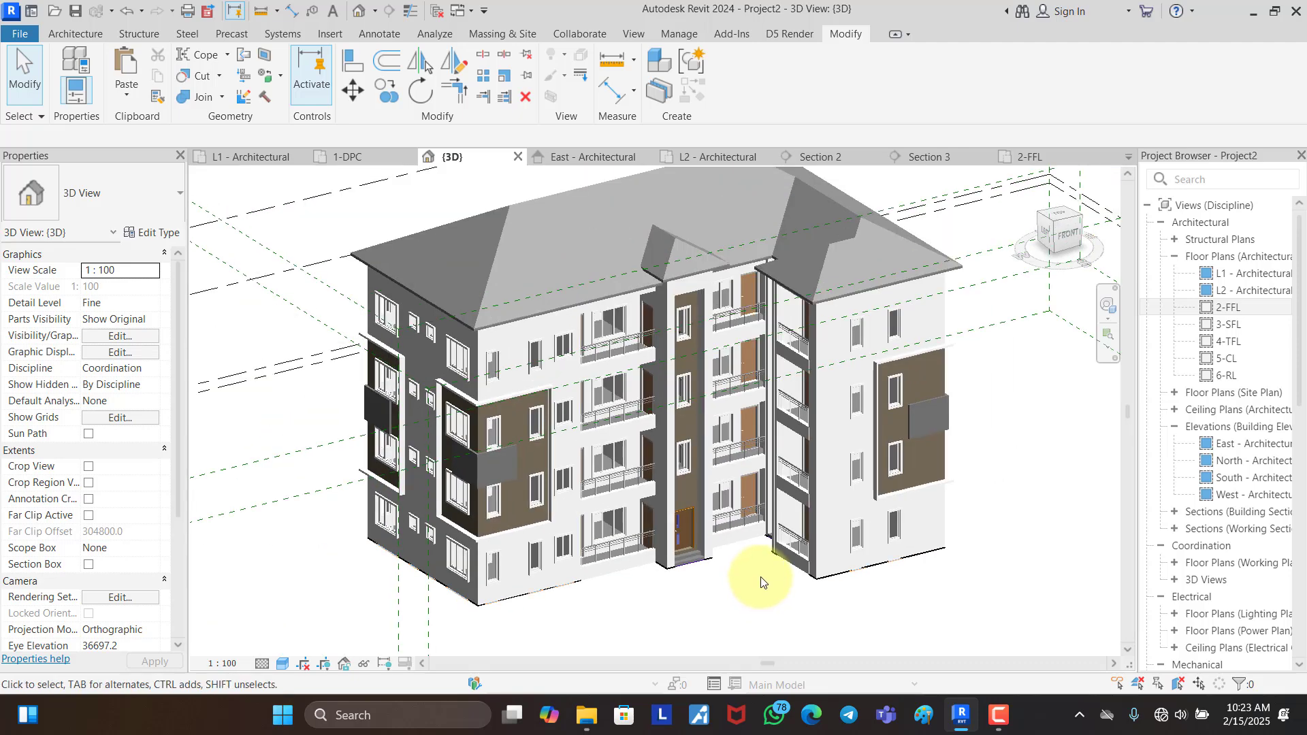
middle_click_drag(945, 603, 741, 489, "shift")
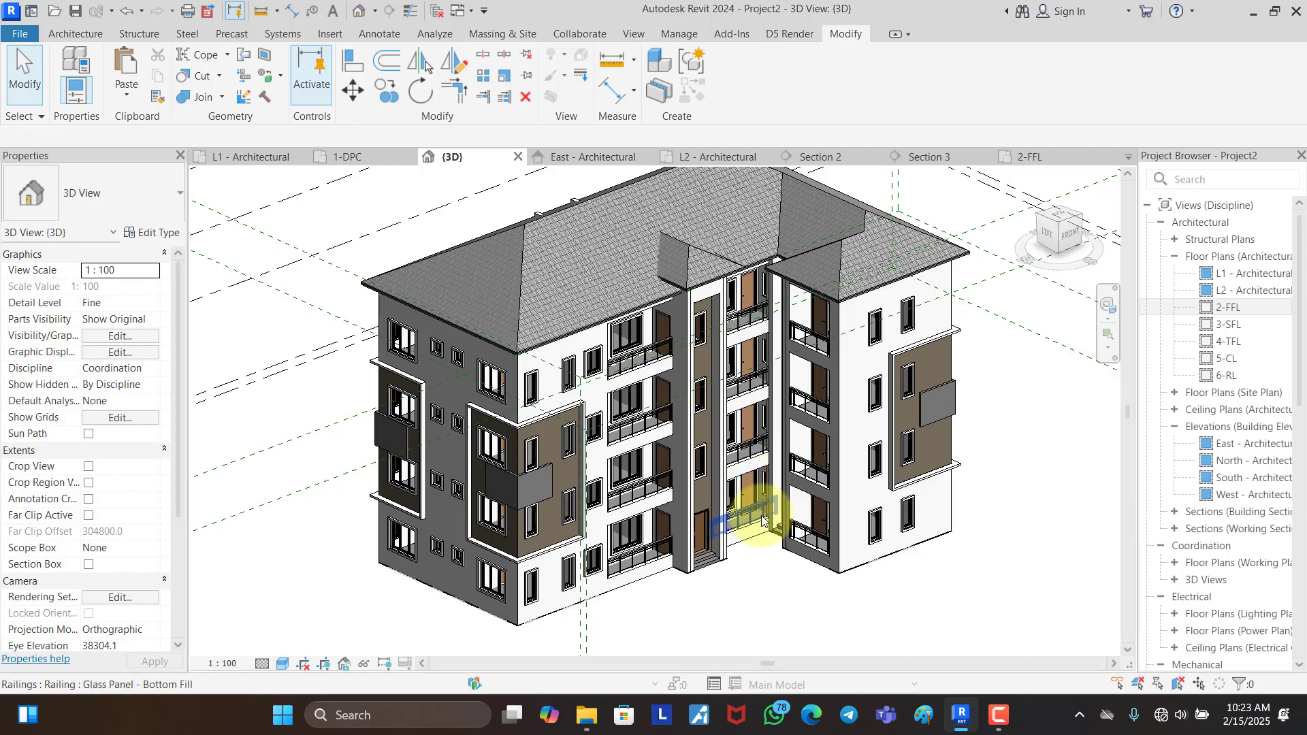
middle_click_drag(647, 542, 1021, 268, "shift")
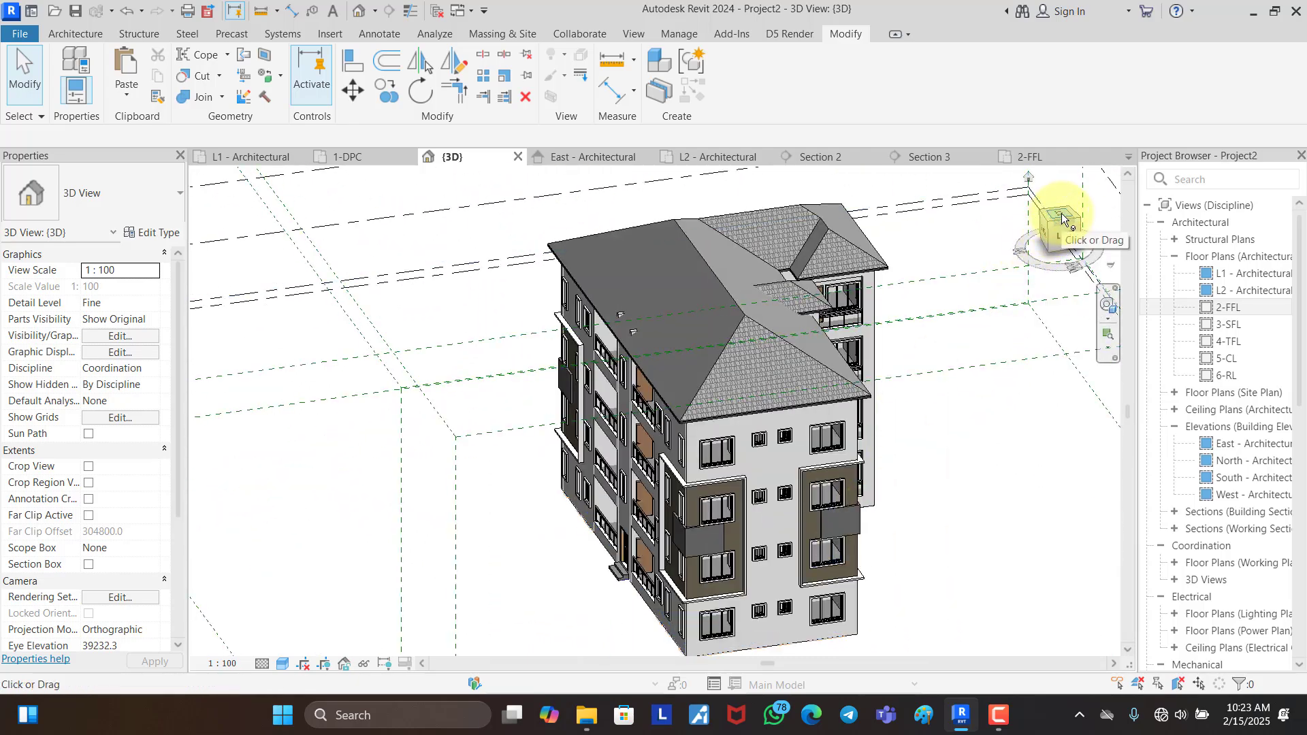
Step: Open the L1 - Architectural floor plan and hide the imported DWG plan element in this view
left_click(242, 156)
scroll(630, 507, "down", 4)
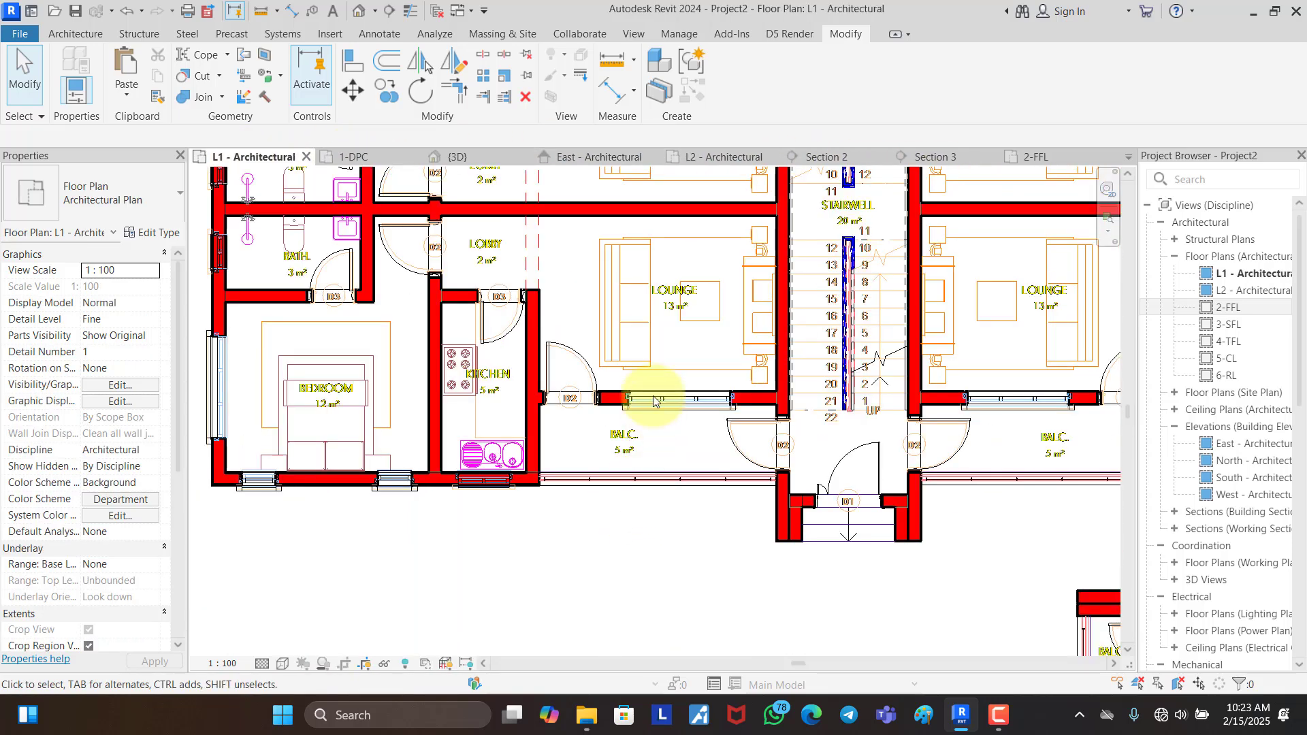
scroll(647, 361, "down", 2)
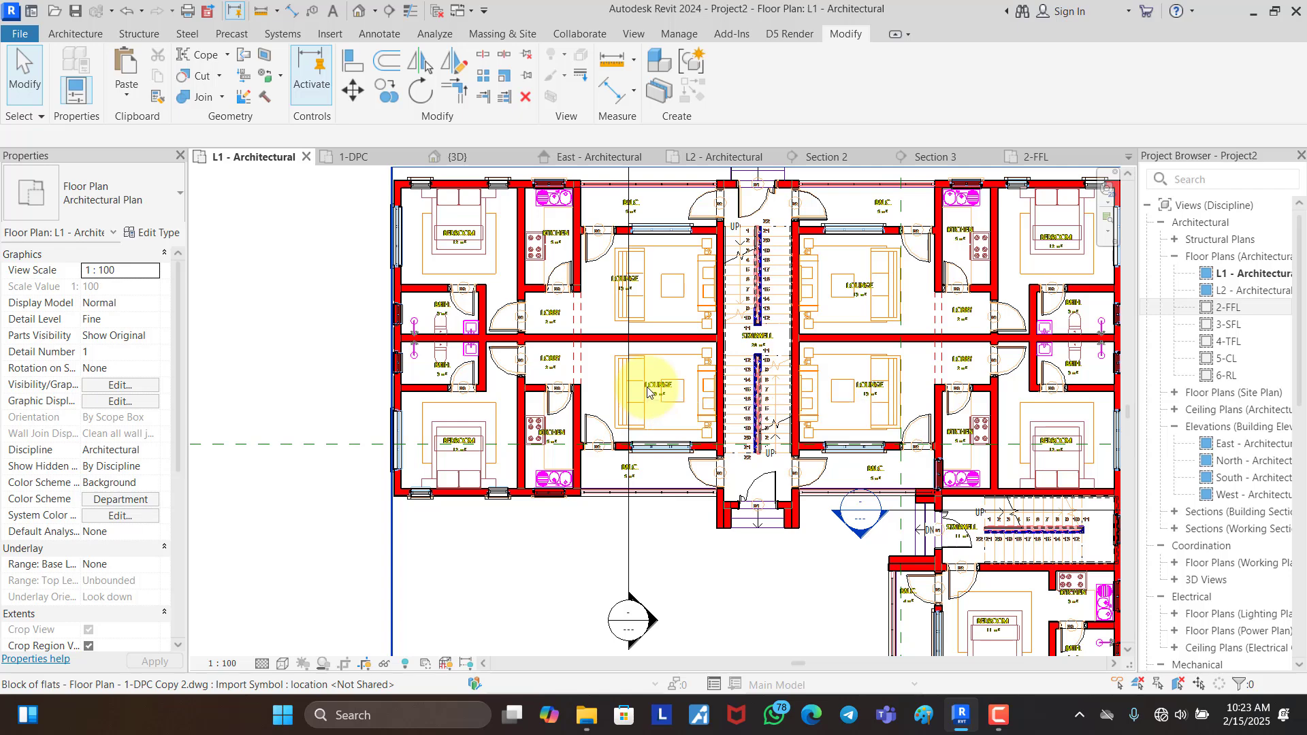
right_click(691, 366)
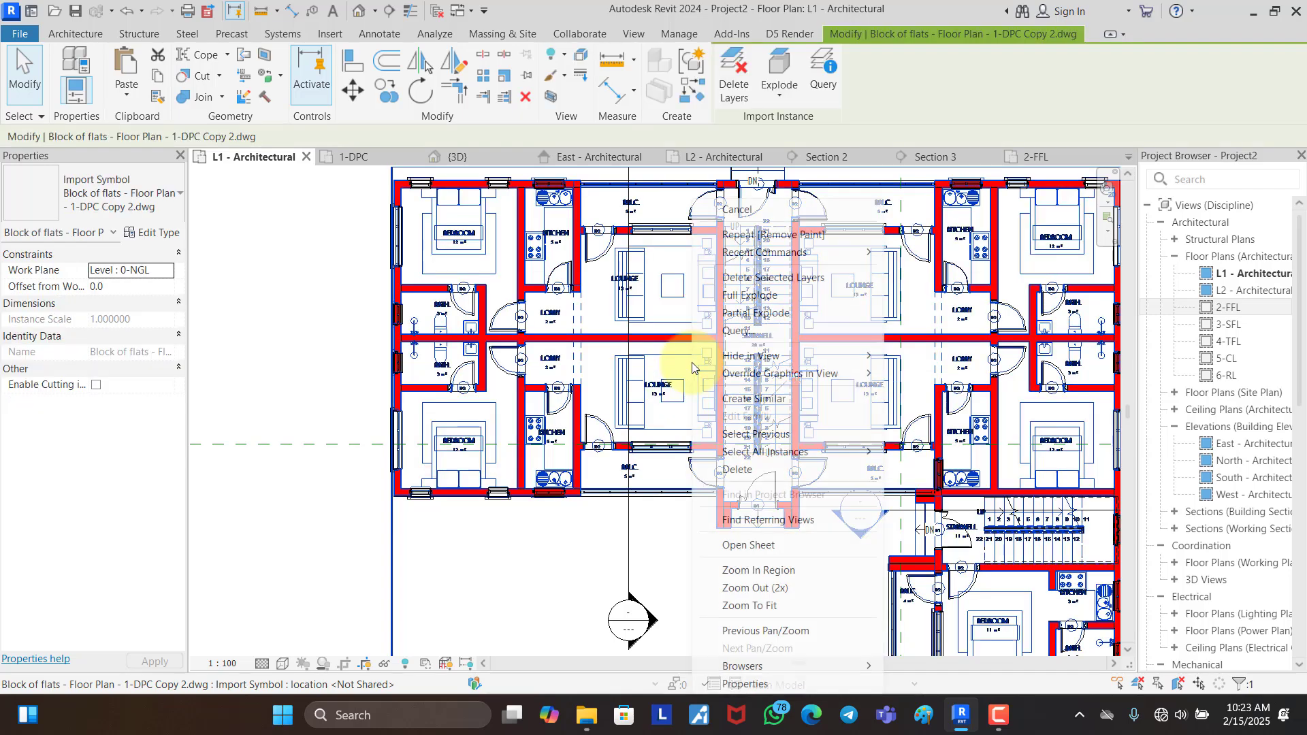
mouse_move(738, 364)
left_click(915, 373)
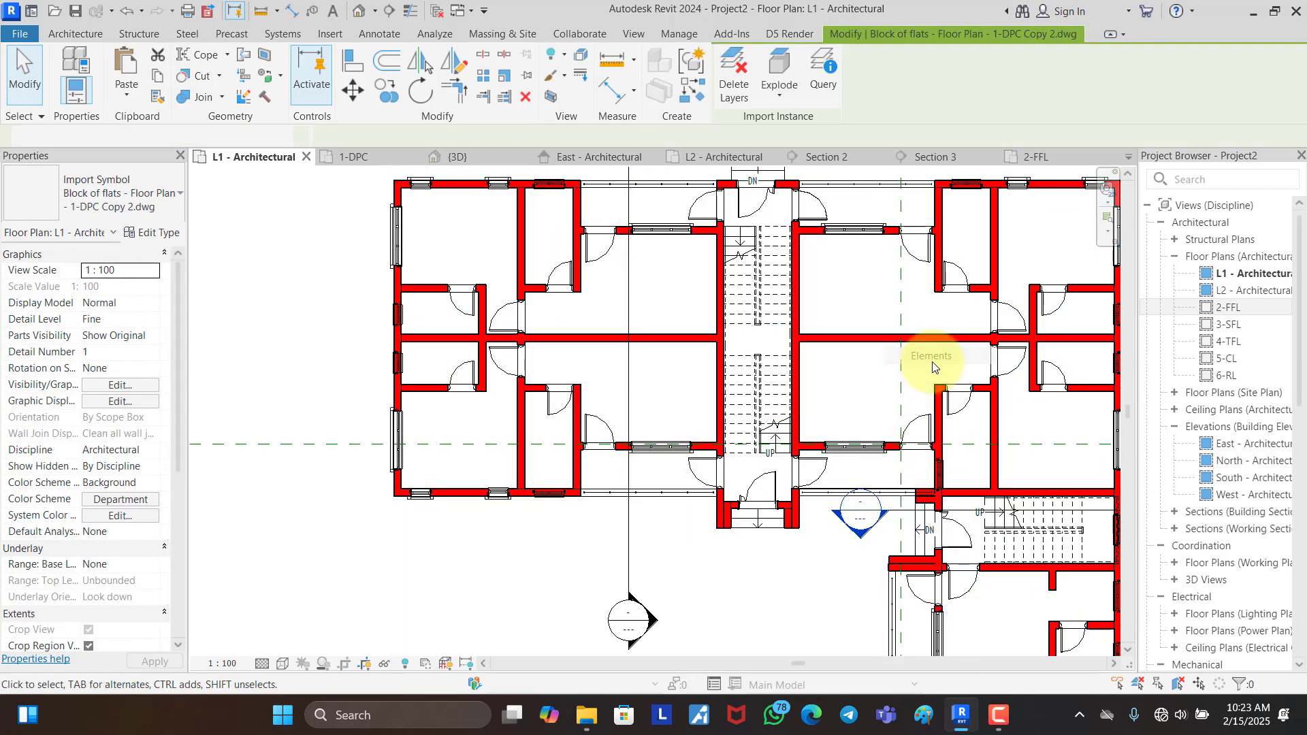
Step: Hide the section marks by category in the L1 - Architectural floor plan
left_click(626, 528)
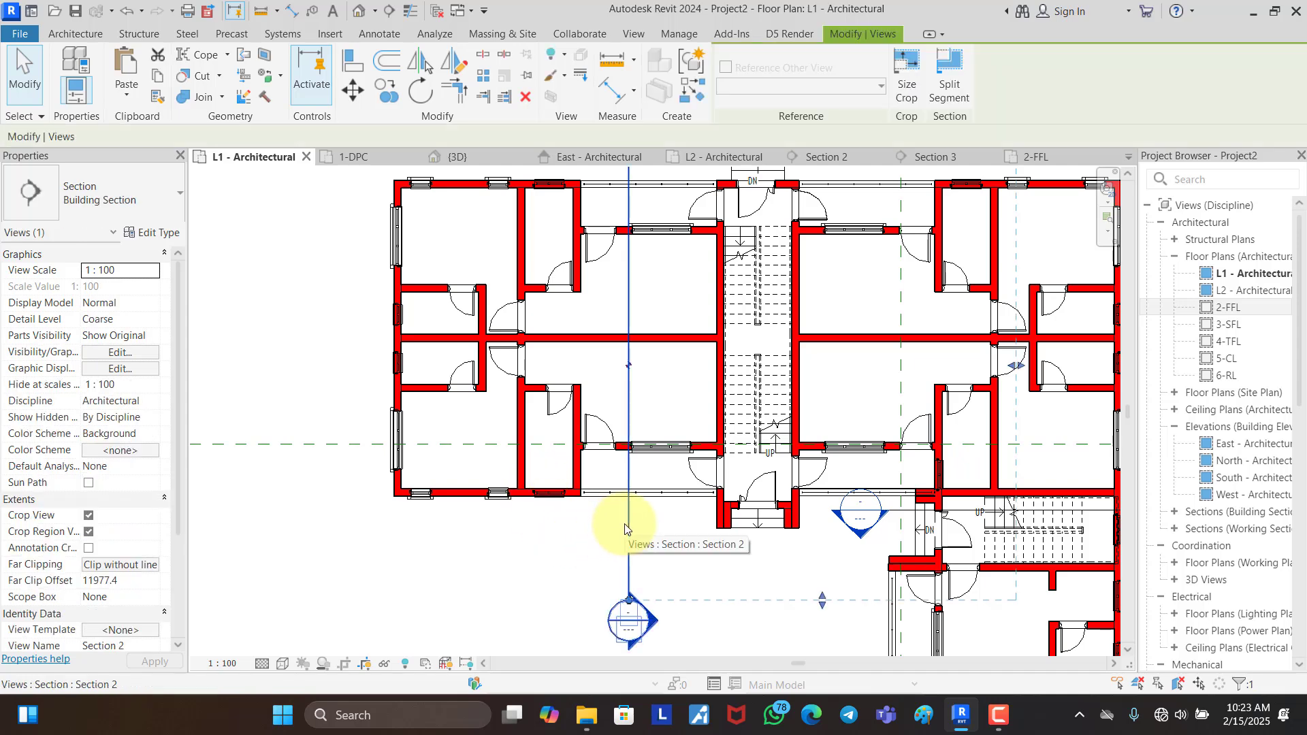
right_click(624, 526)
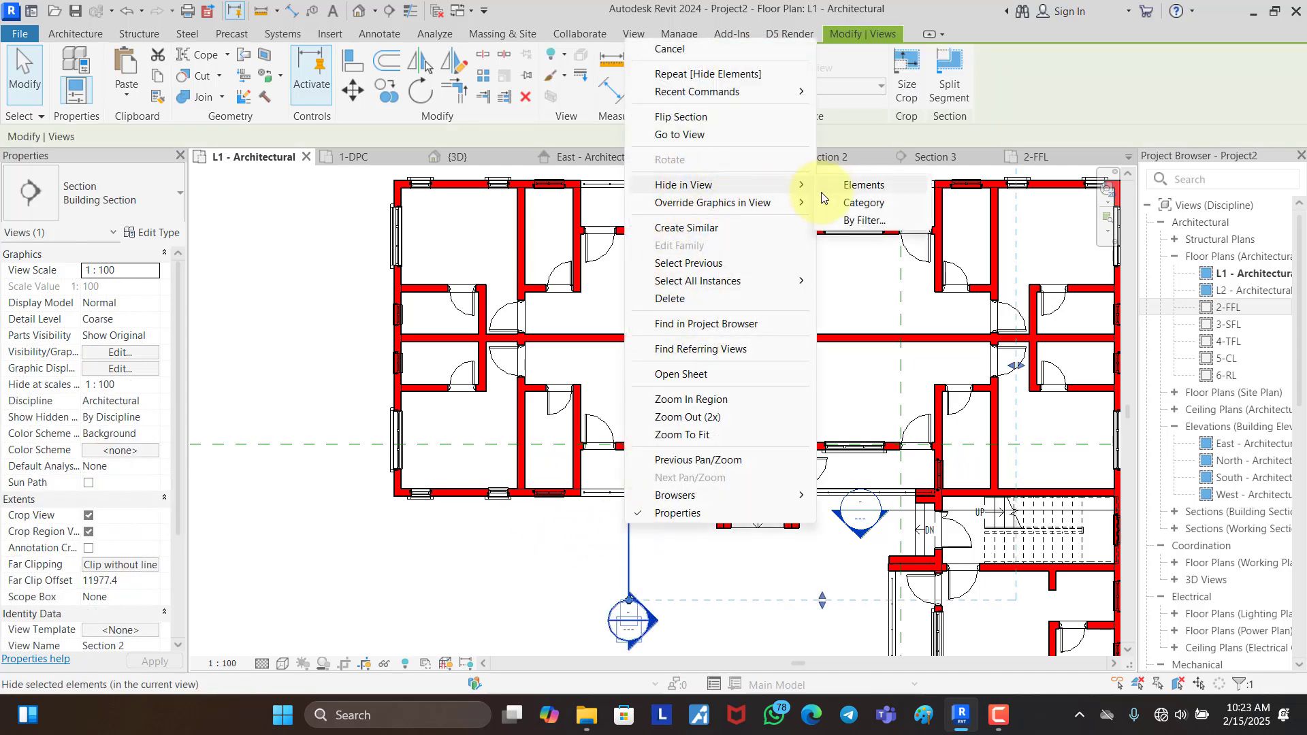
left_click(851, 204)
scroll(816, 399, "down", 4)
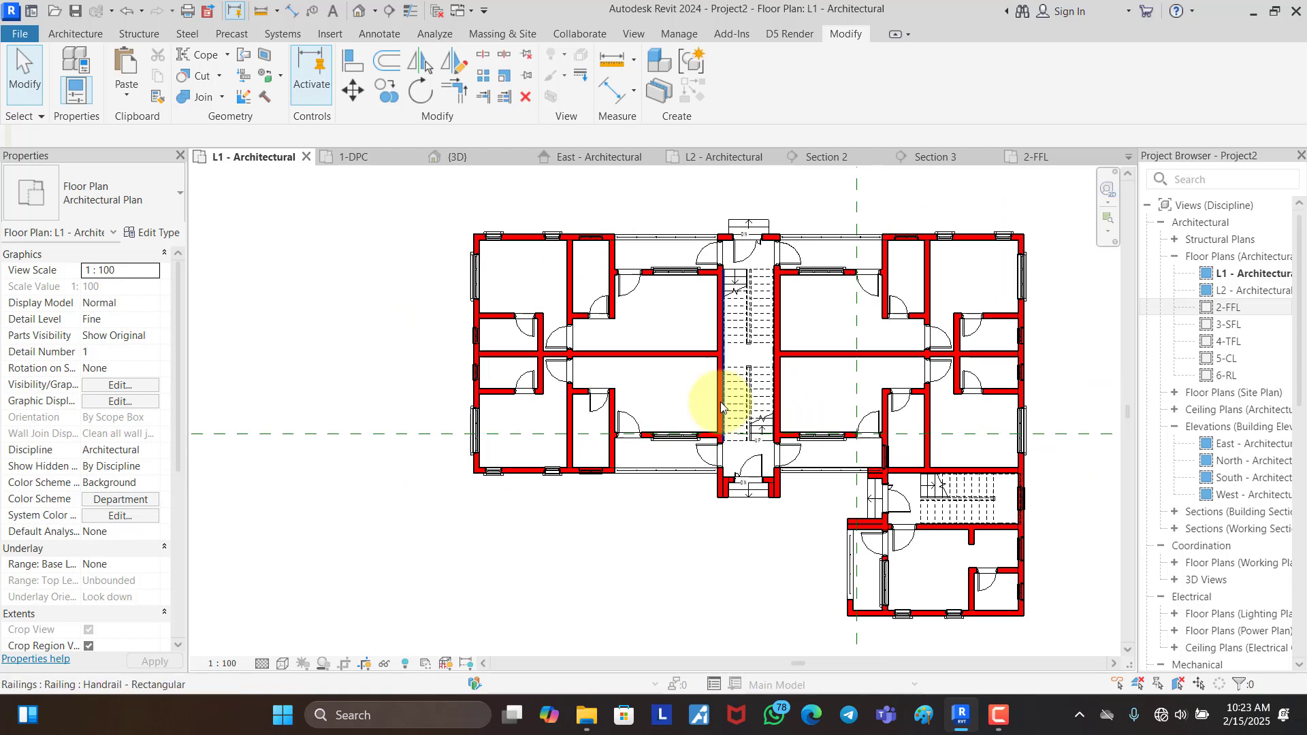
scroll(590, 348, "down", 2)
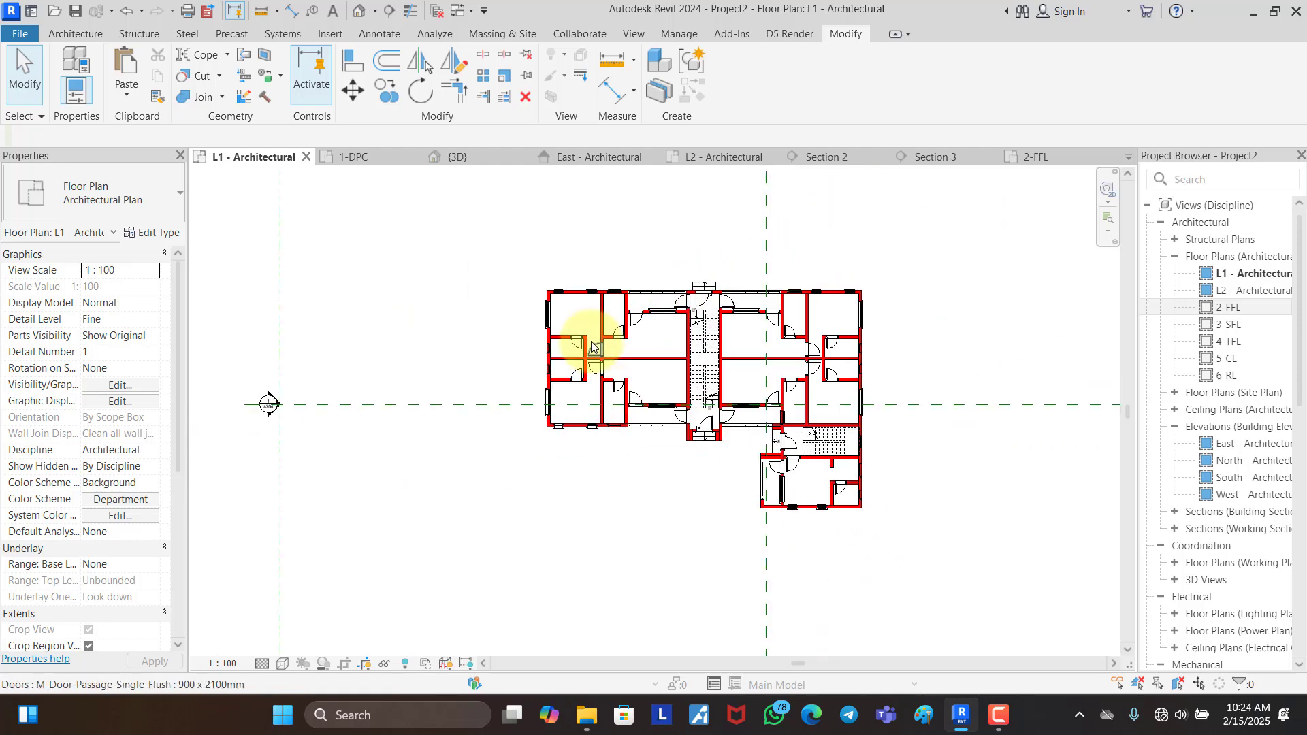
Step: Draw a rectangular 225 wall loop around the building, about 25 m long north to south, from 0-NGL up to 1-DPC
left_click(86, 38)
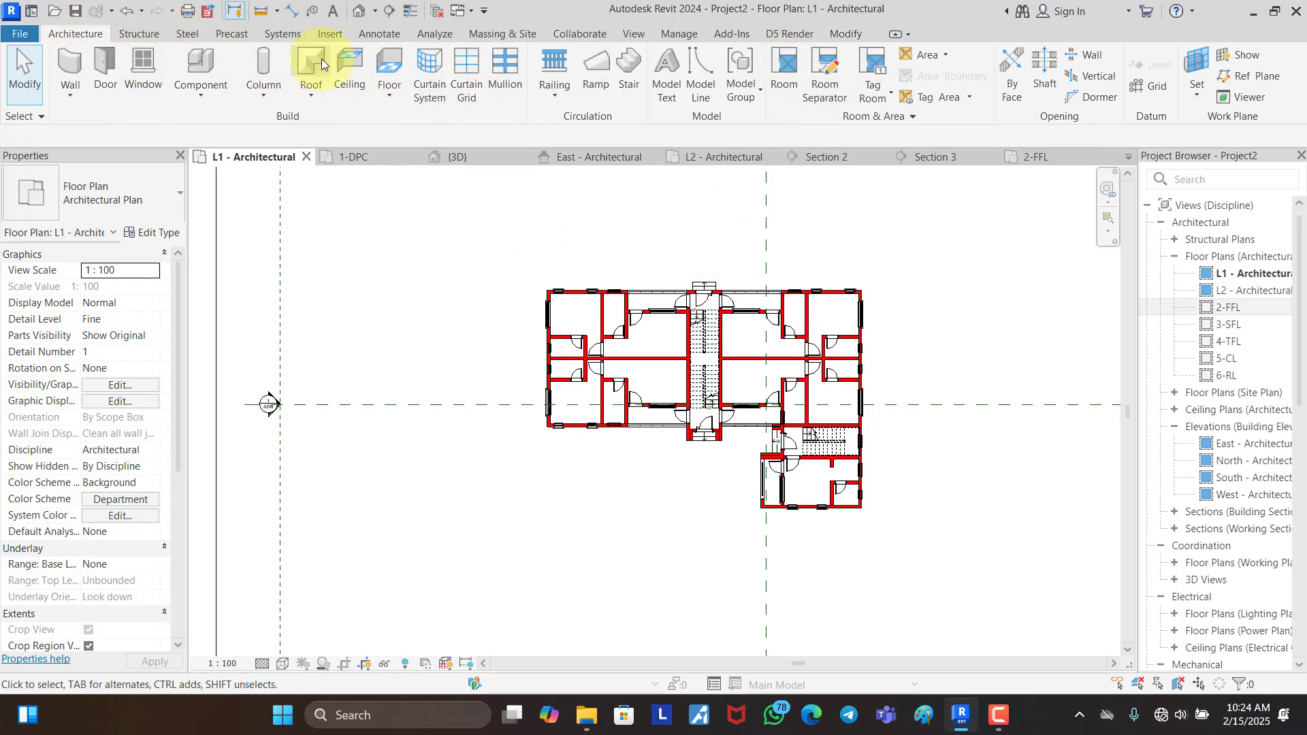
left_click(81, 60)
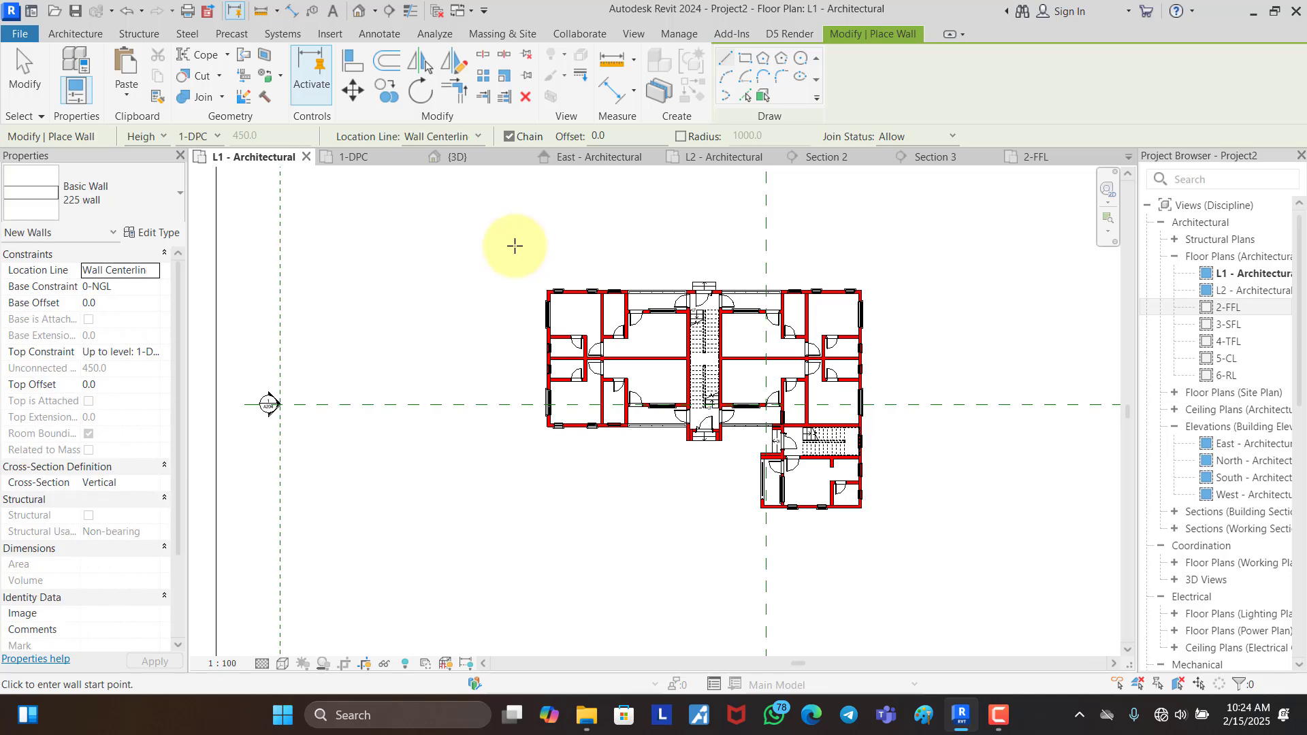
left_click(745, 58)
left_click(484, 242)
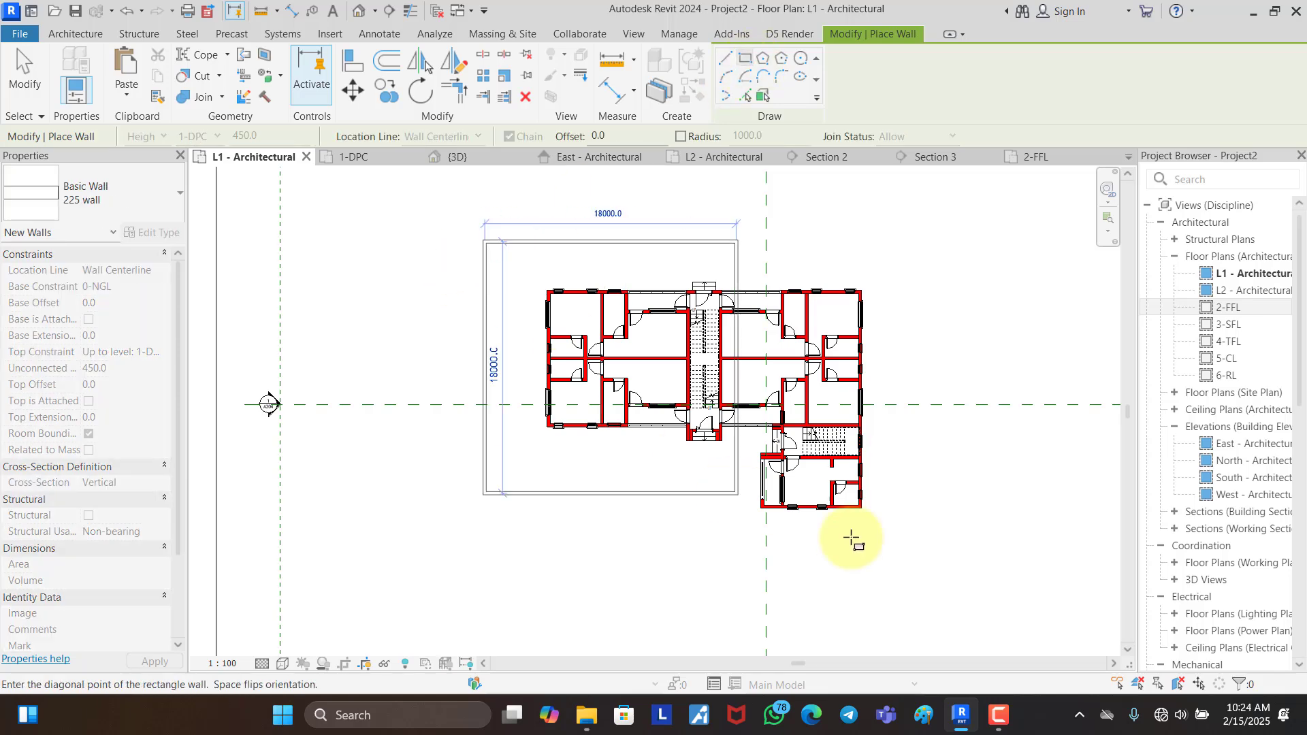
left_click(936, 587)
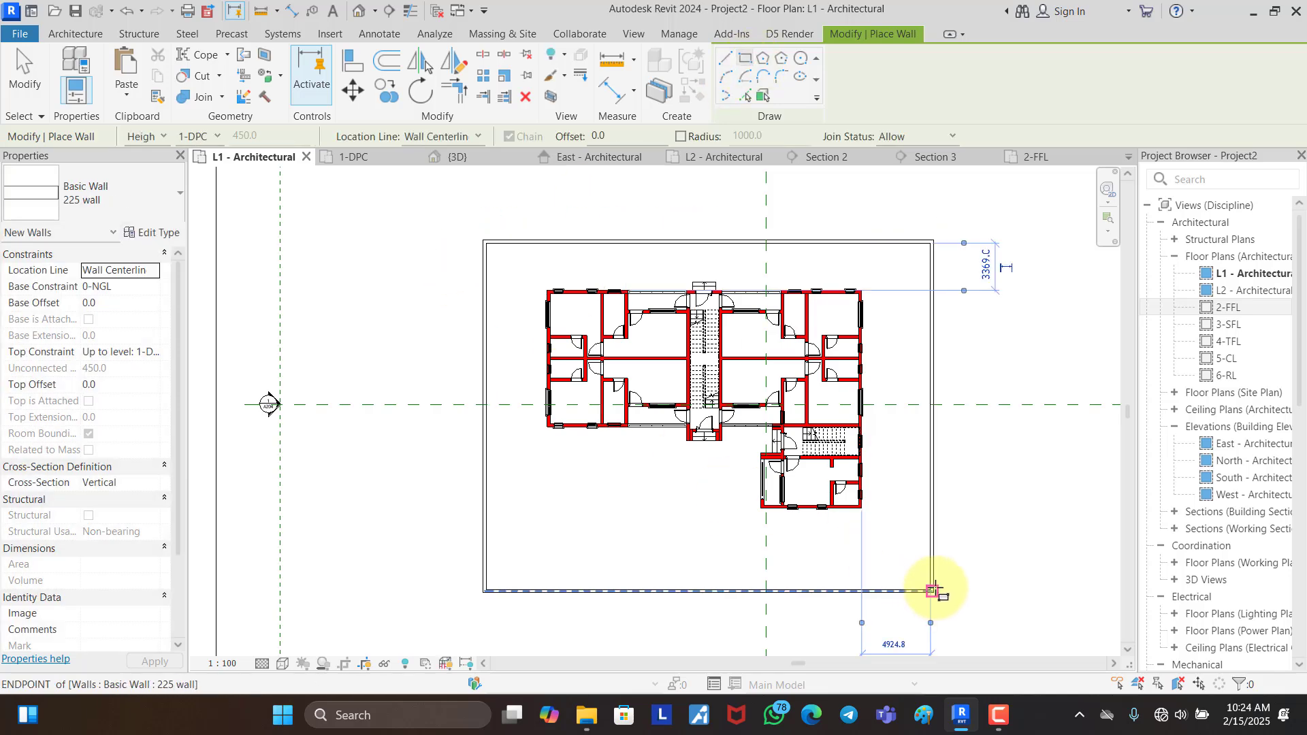
Step: Add aligned dimensions from the building's east and north outer faces to the surrounding perimeter wall
left_click(616, 92)
scroll(874, 348, "up", 5)
left_click(838, 379)
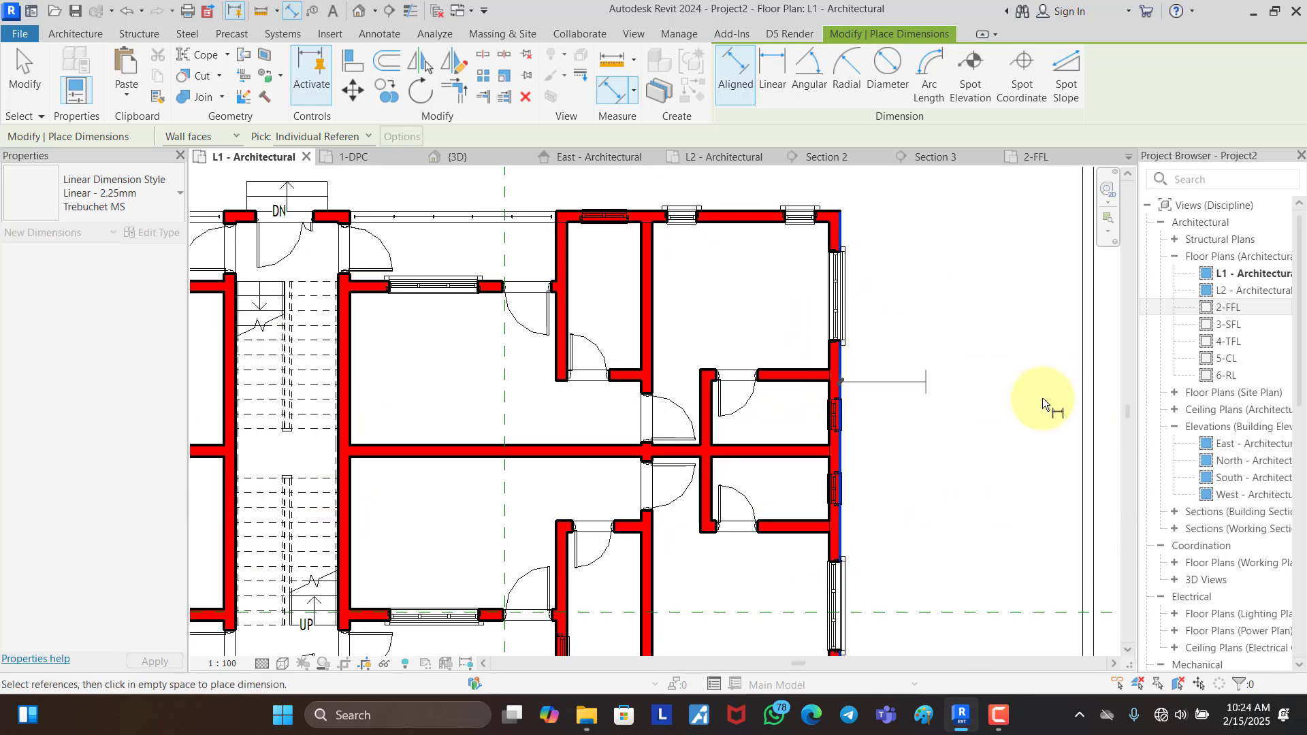
left_click(1080, 379)
left_click(999, 386)
scroll(855, 286, "down", 3)
scroll(822, 303, "up", 4)
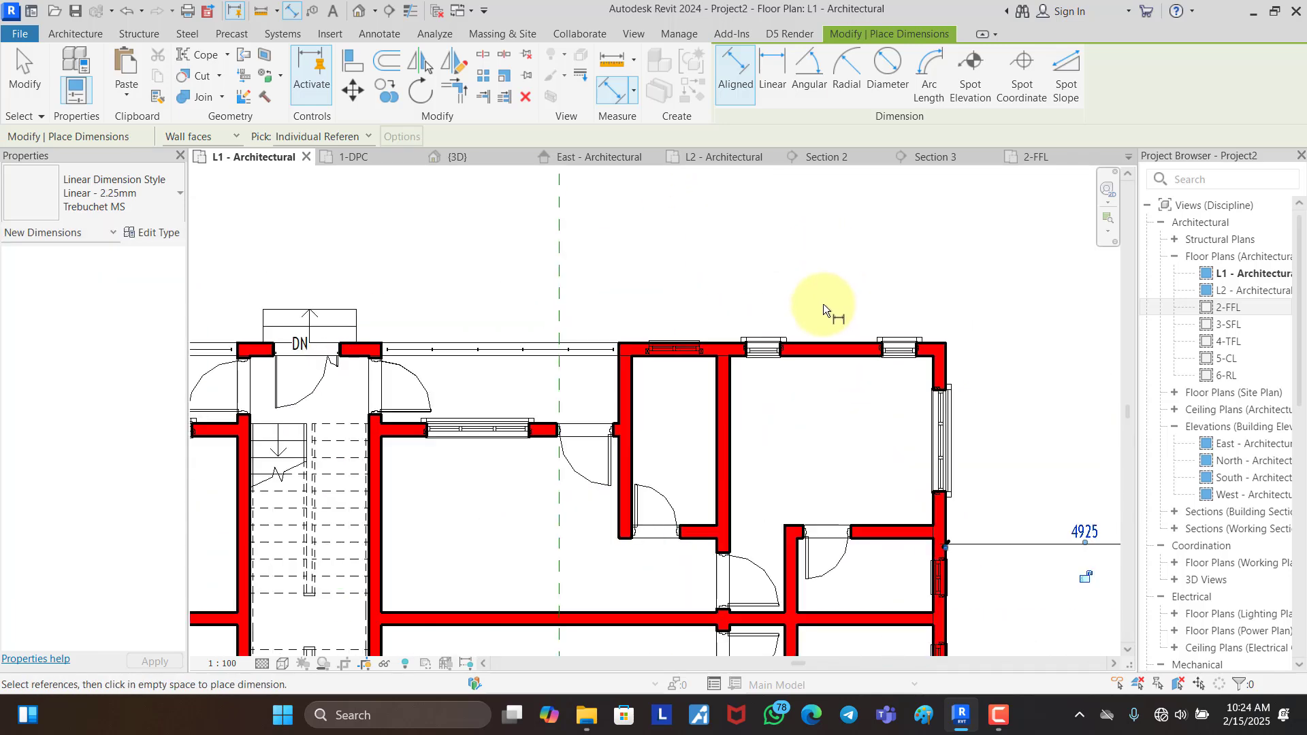
left_click(825, 341)
scroll(825, 342, "down", 2)
left_click(810, 204)
left_click(820, 235)
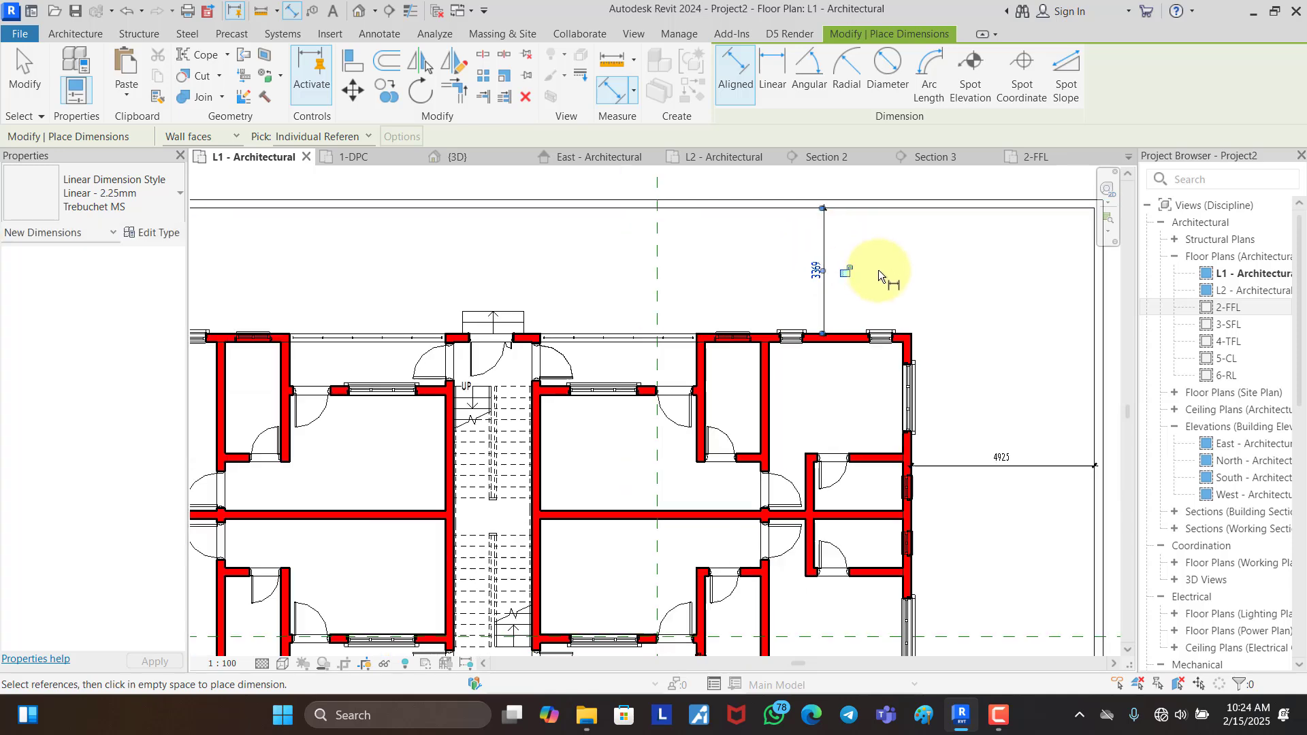
Step: Add aligned dimensions from the building's west face and the south face of its lower wing to the perimeter wall
scroll(700, 317, "down", 3)
scroll(538, 371, "up", 5)
left_click(506, 394)
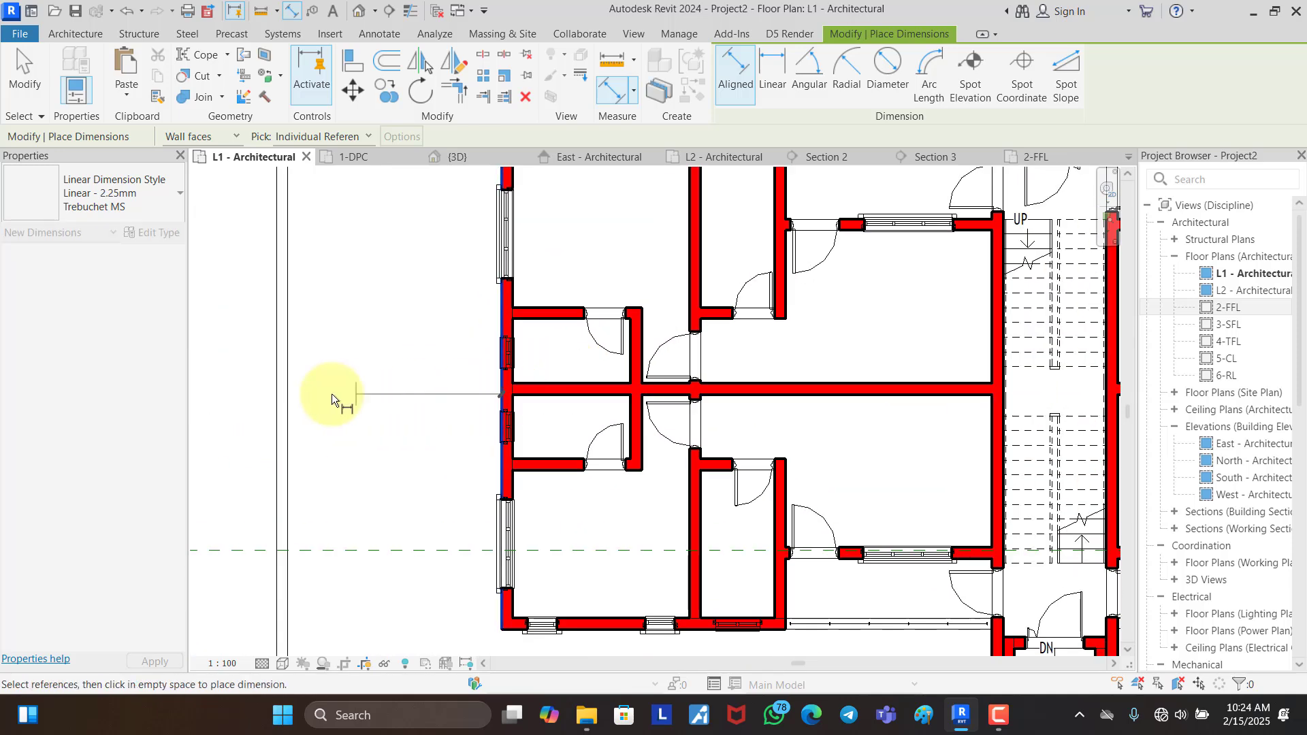
left_click(364, 376)
scroll(416, 254, "down", 5)
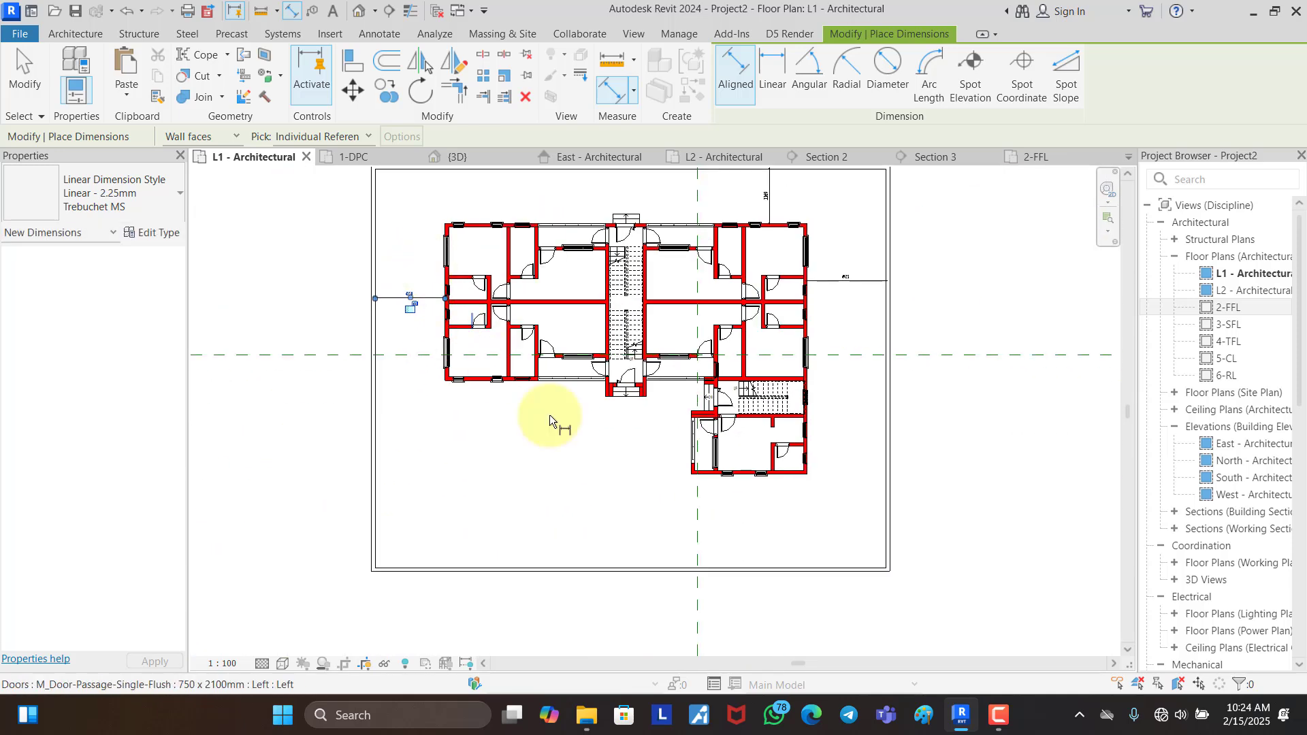
scroll(766, 507, "up", 3)
left_click(803, 451)
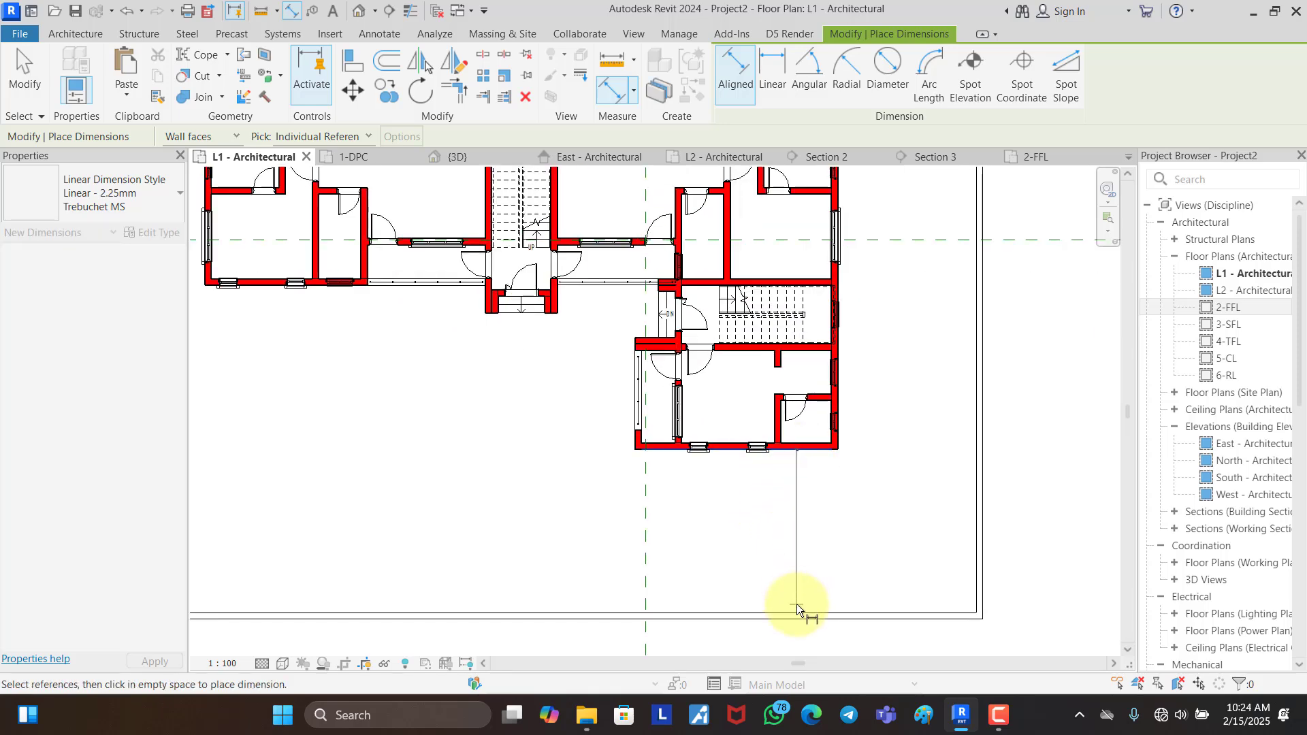
left_click(793, 612)
key("Escape")
key("Escape")
Step: Set the east and north perimeter walls 3000 mm away from the building
left_click(976, 365)
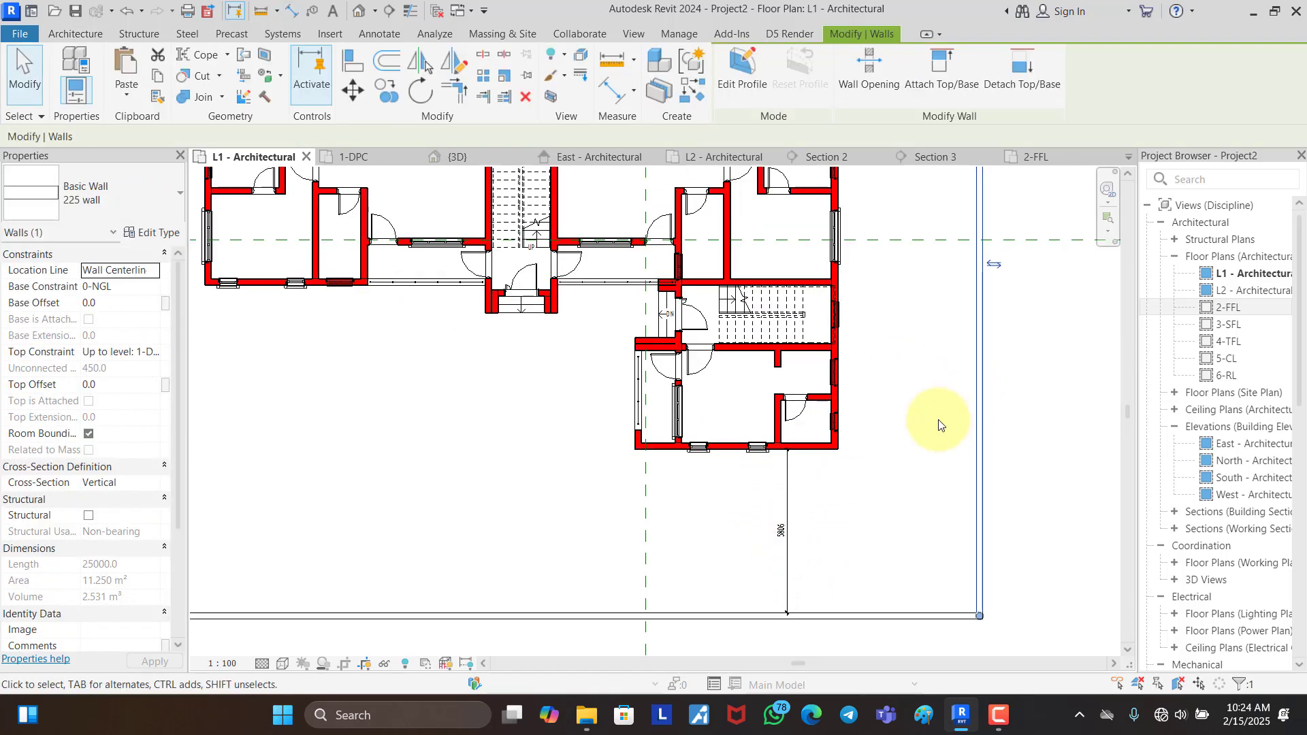
scroll(933, 426, "down", 2)
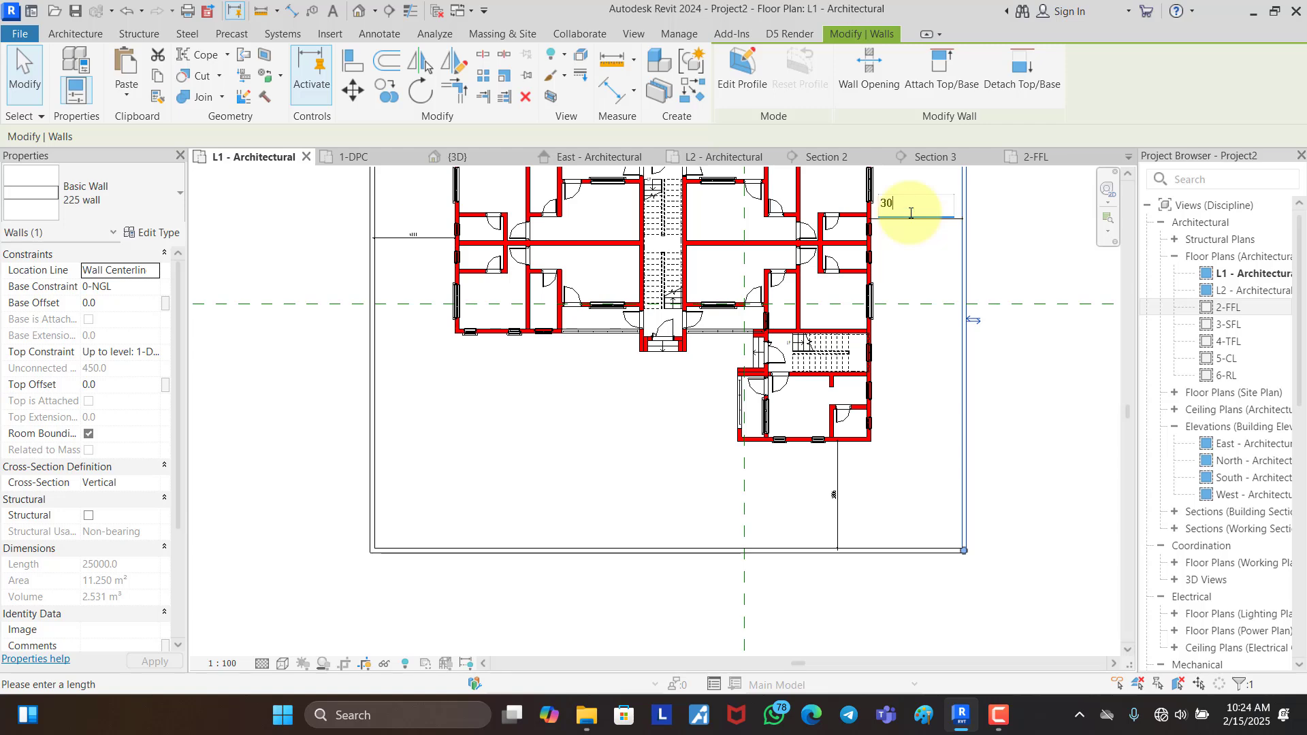
left_click(1000, 347)
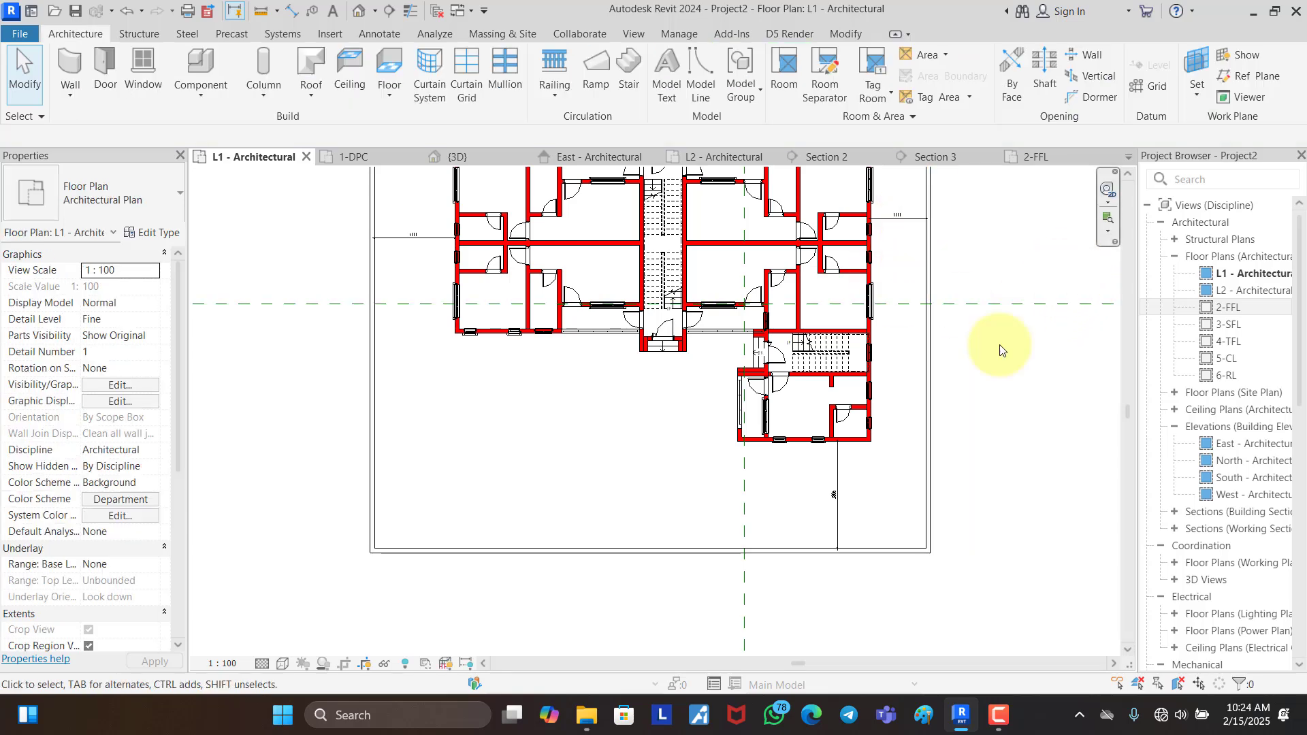
scroll(674, 222, "down", 3)
scroll(688, 261, "up", 2)
left_click(688, 265)
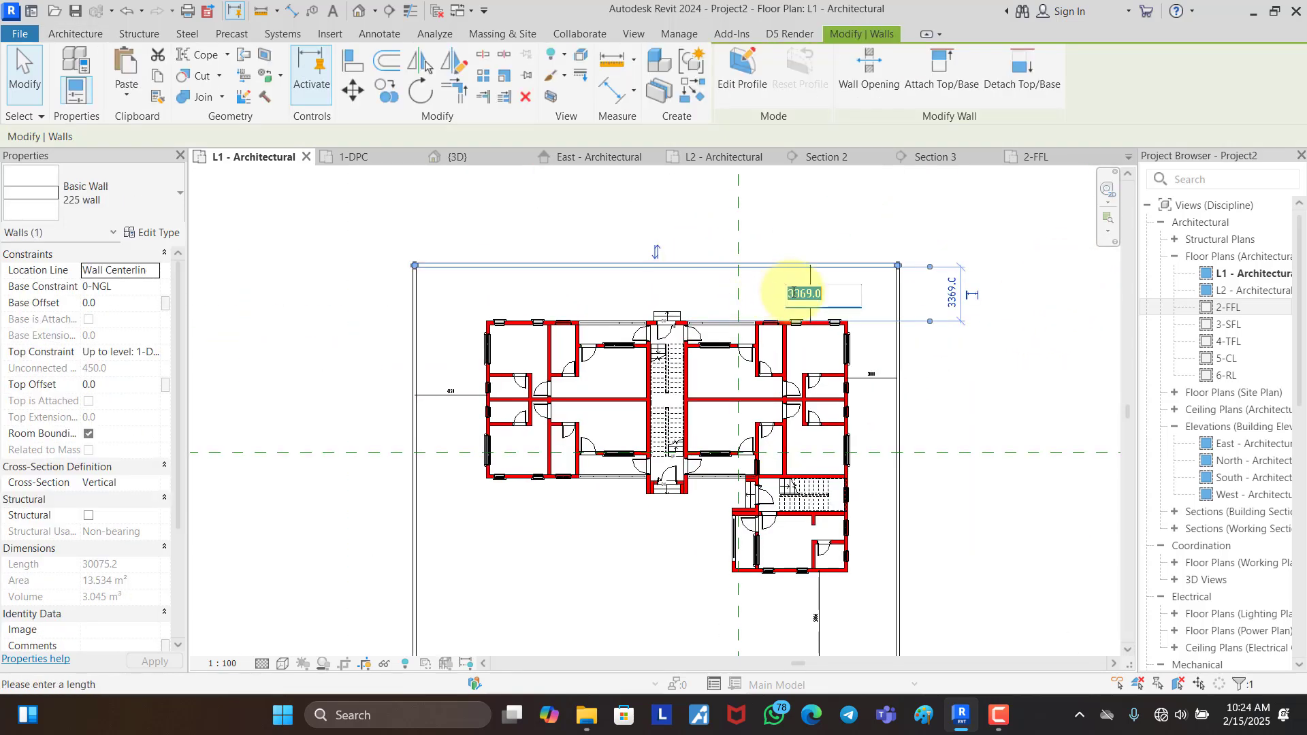
type("3000")
key("Return")
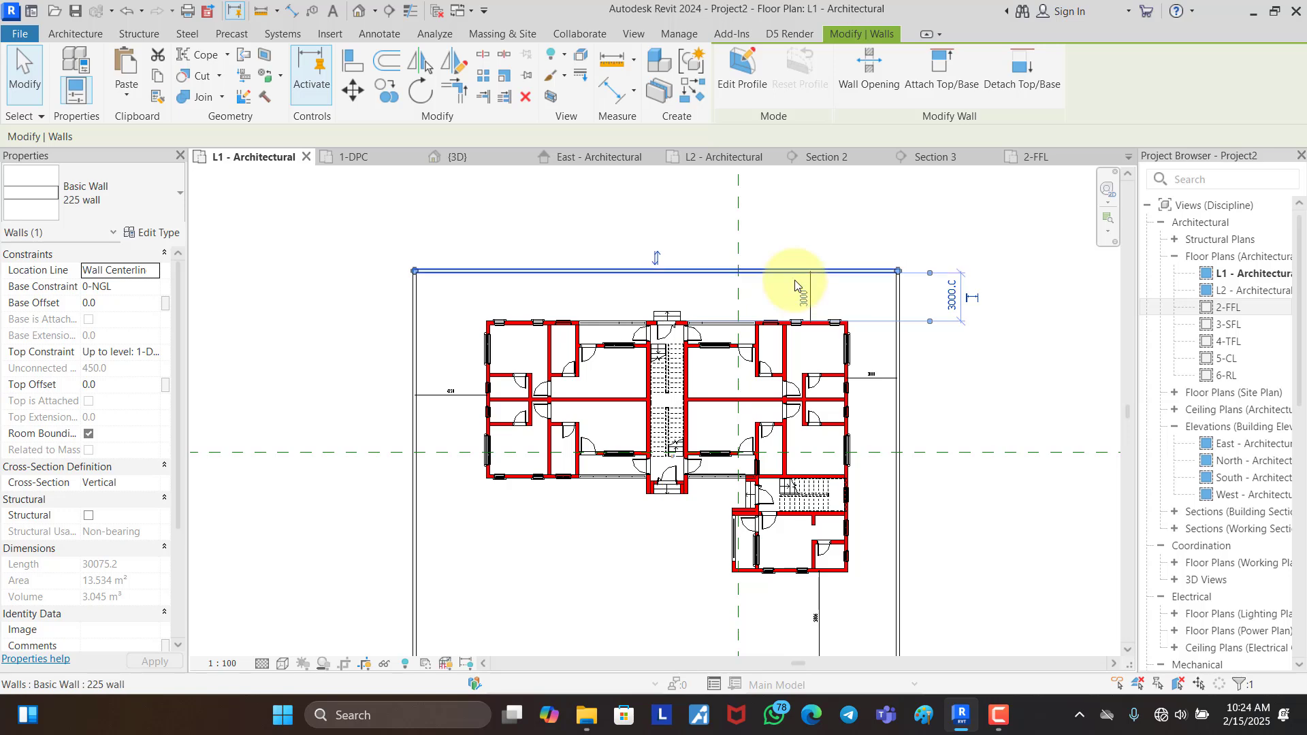
key("Escape")
Step: Set the west perimeter wall 7000 mm away from the building
left_click(416, 436)
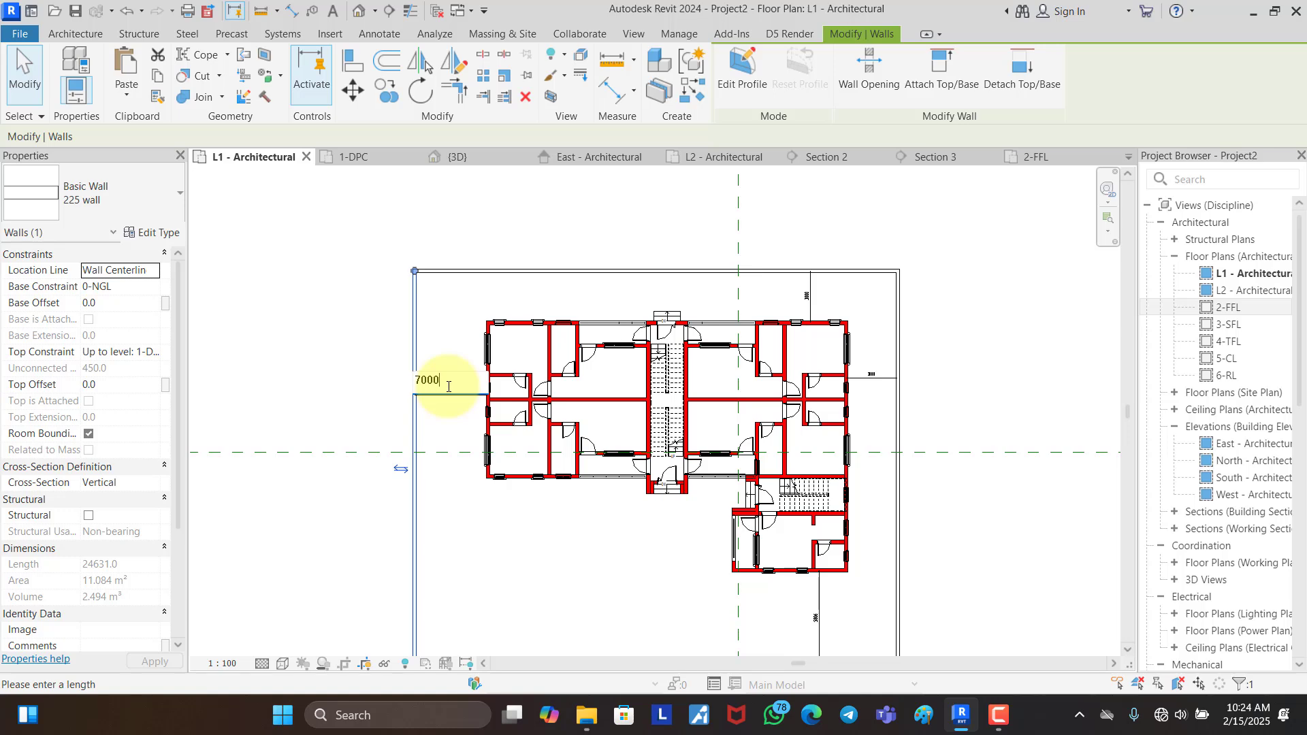
left_click(448, 386)
type("7000")
key("Return")
left_click(471, 234)
Step: Set the south perimeter wall 3000 mm away from the building's lower wing
scroll(637, 340, "down", 4)
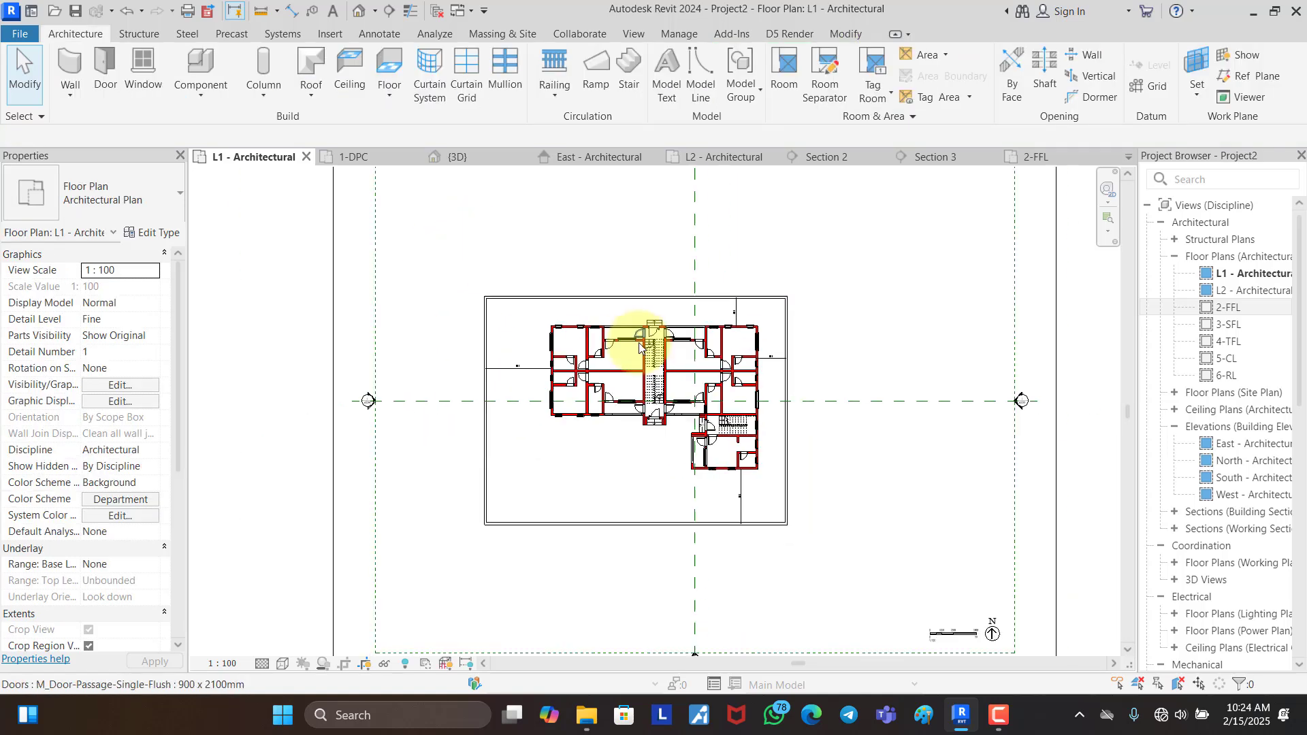
scroll(714, 527, "up", 3)
left_click(728, 521)
left_click(752, 478)
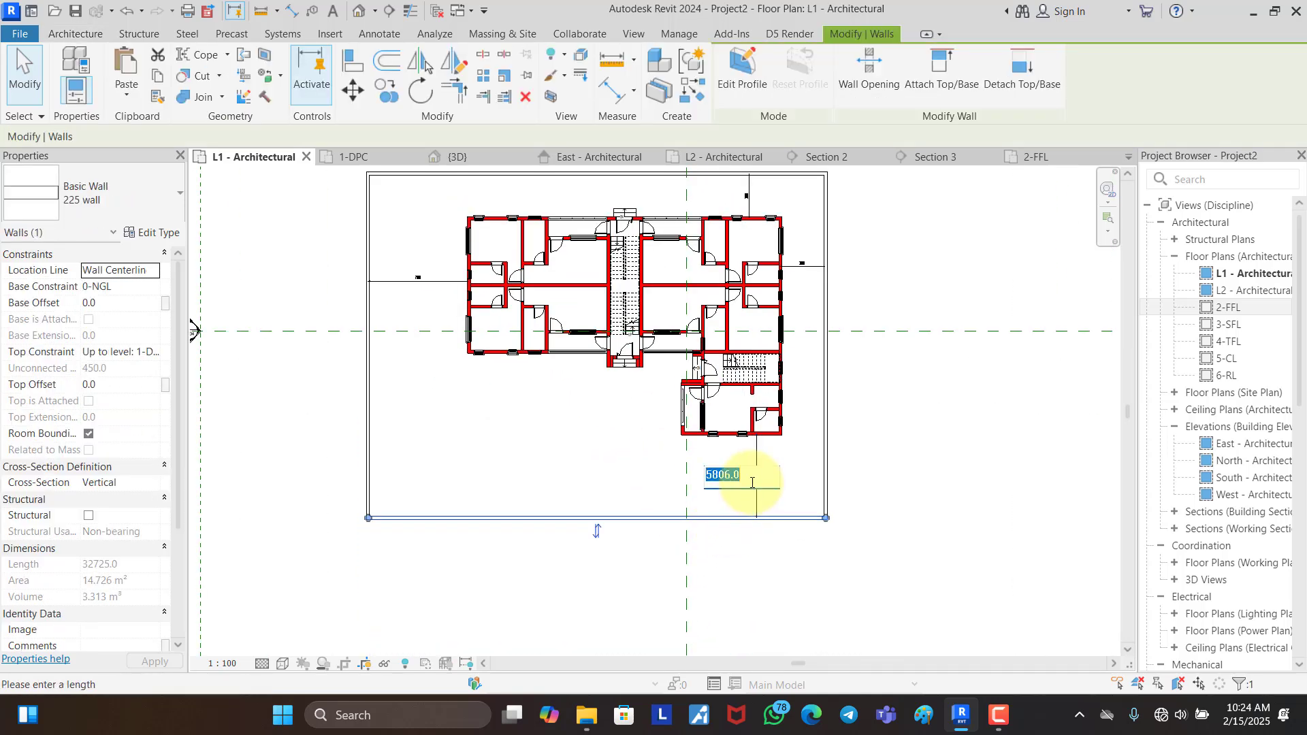
key("Return")
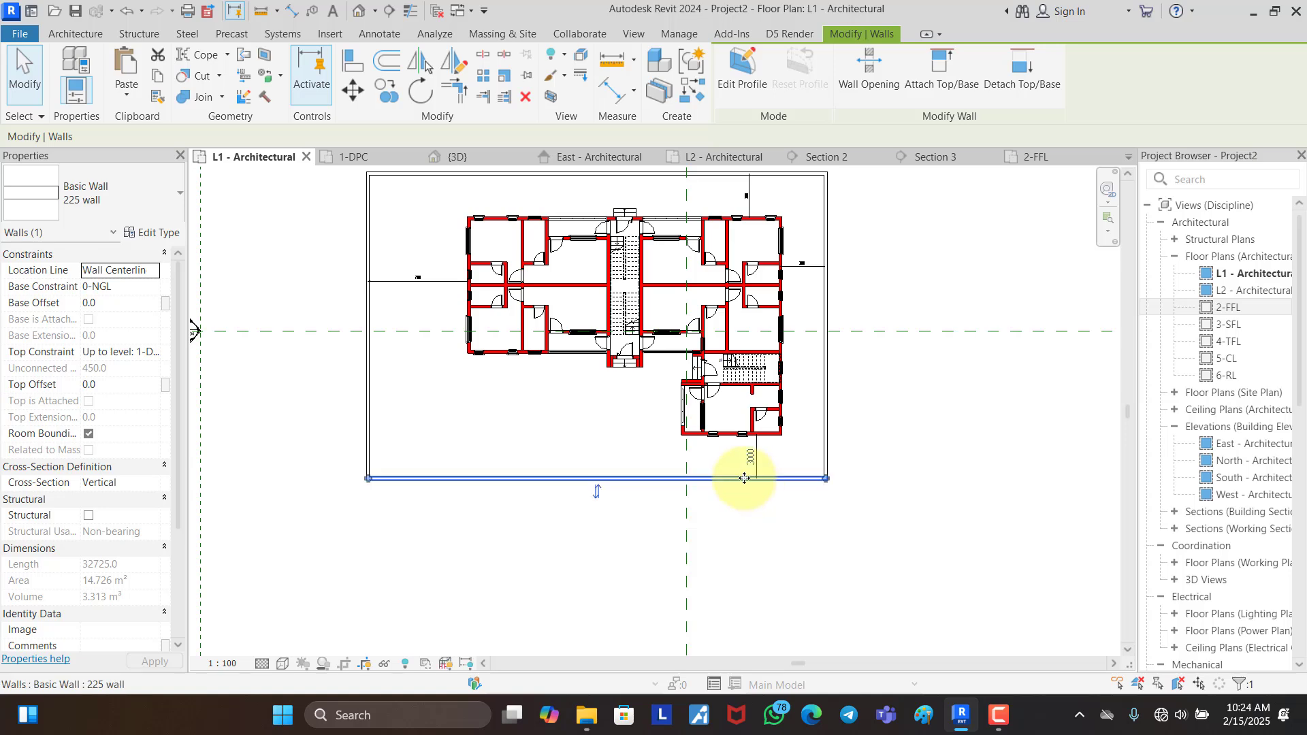
left_click(890, 432)
Step: Delete the dimensions between the building and the perimeter walls on all four sides
left_click(762, 463)
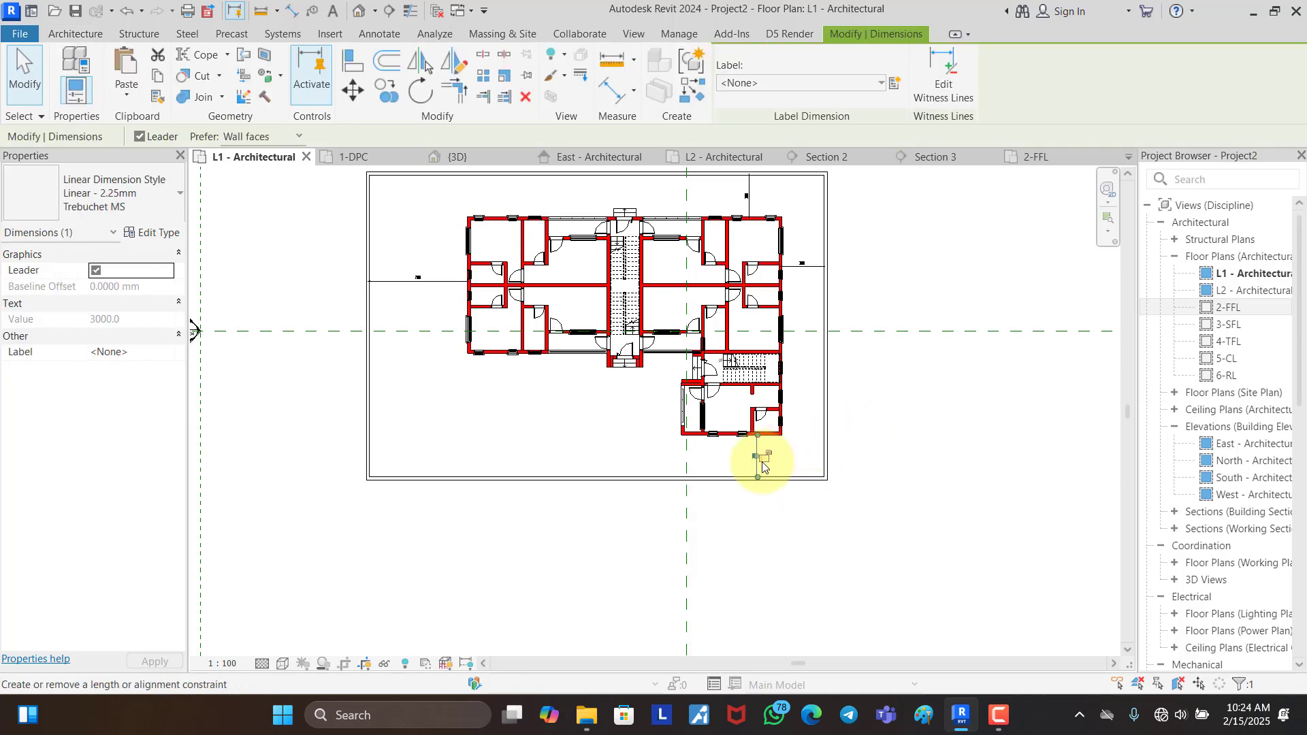
key("Delete")
left_click(810, 267)
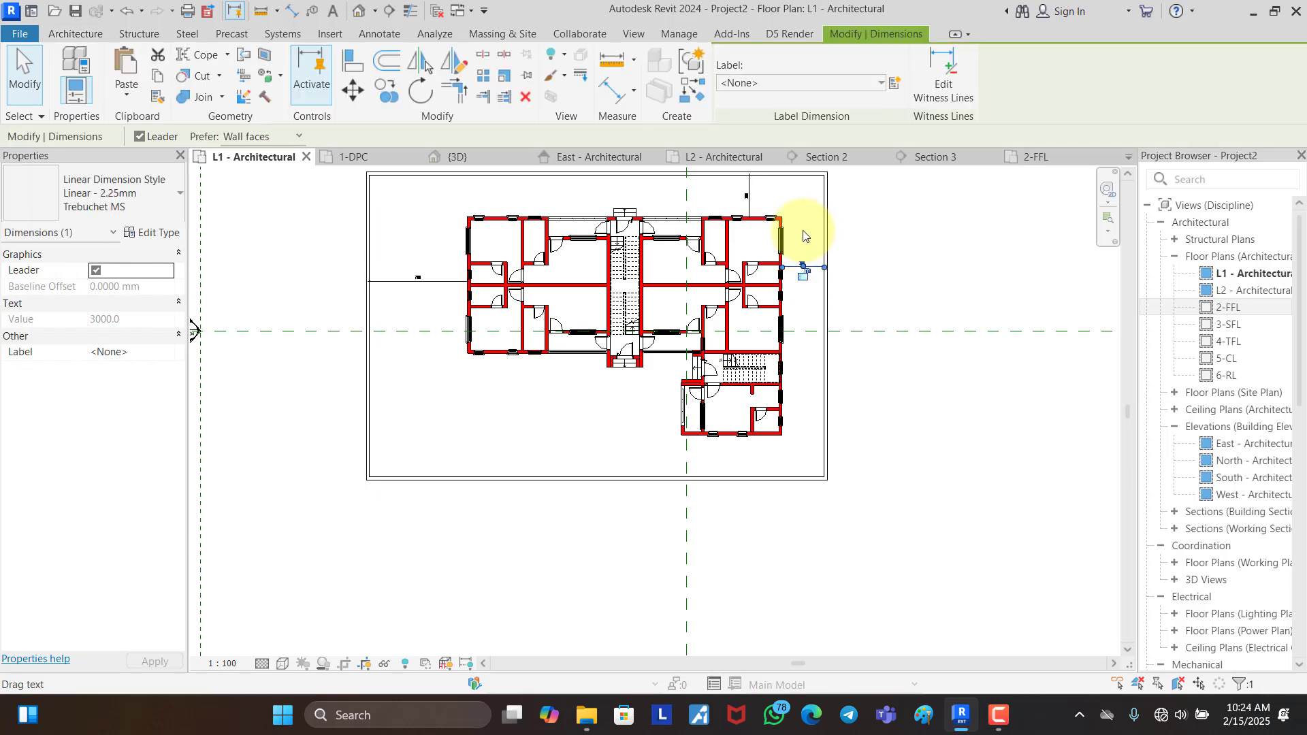
key("Delete")
left_click(422, 279)
key("Delete")
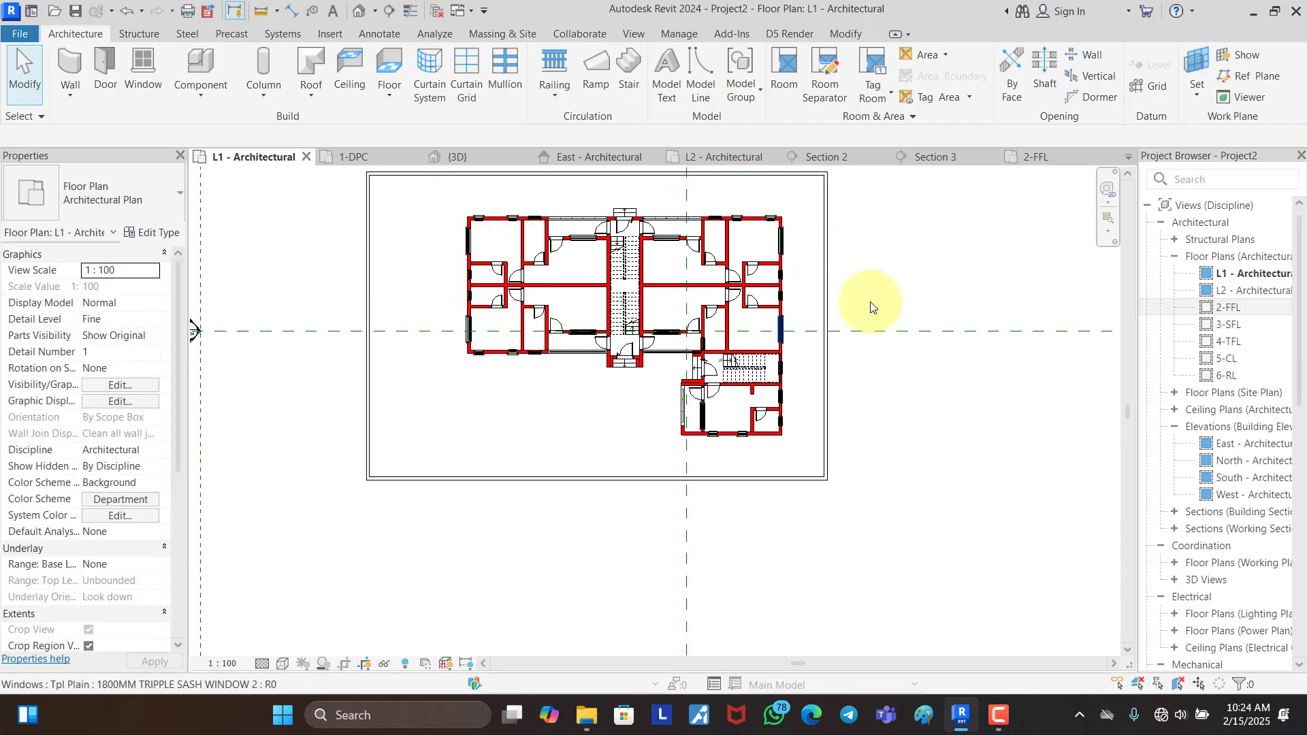
Step: Select the whole perimeter wall chain and make its top unconnected with a height of 3000 mm
scroll(898, 299, "down", 2)
middle_click_drag(743, 422, 788, 419)
key("Tab")
left_click(854, 213)
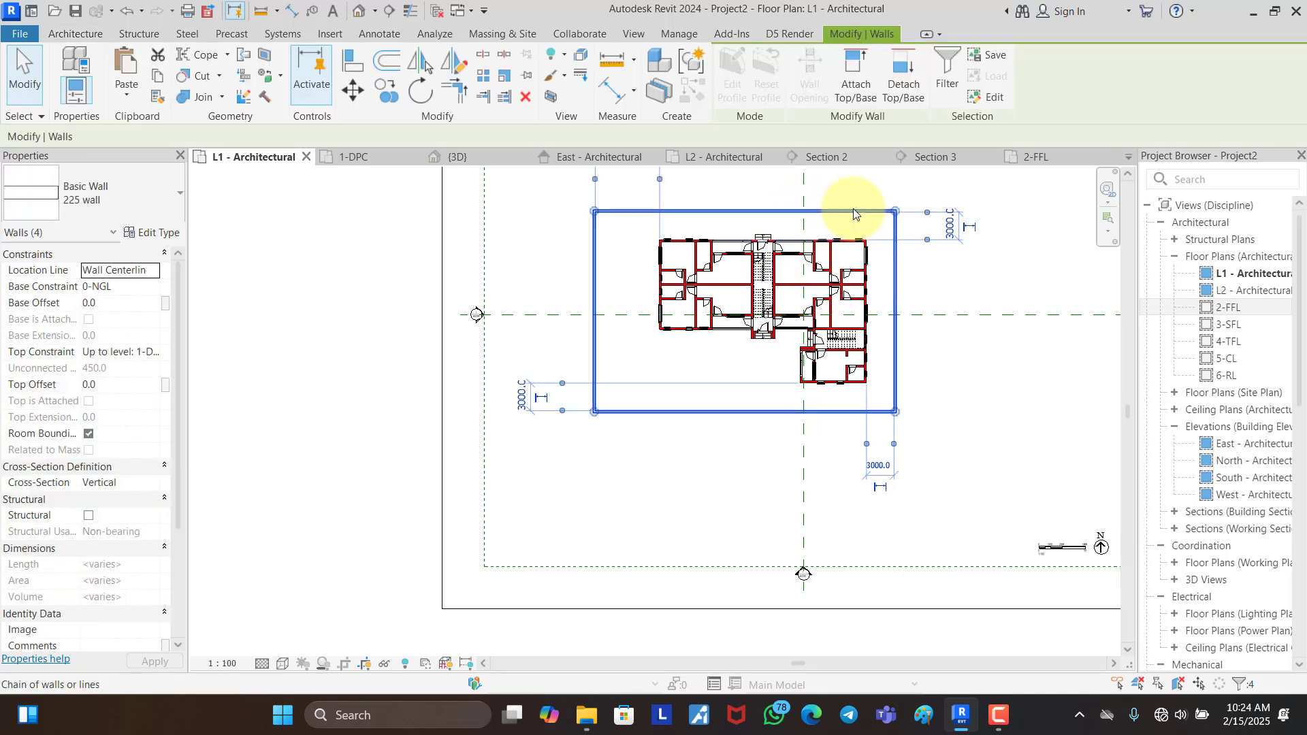
left_click(154, 353)
left_click(117, 368)
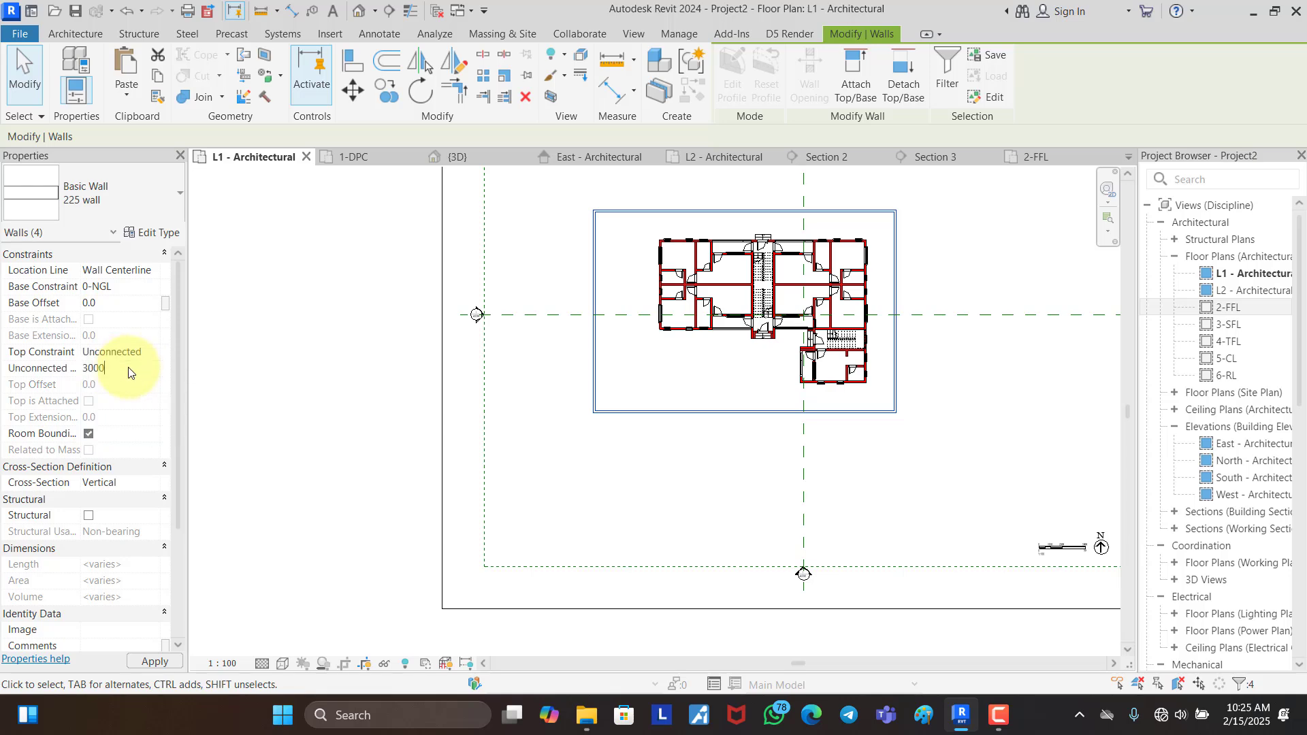
left_click(299, 310)
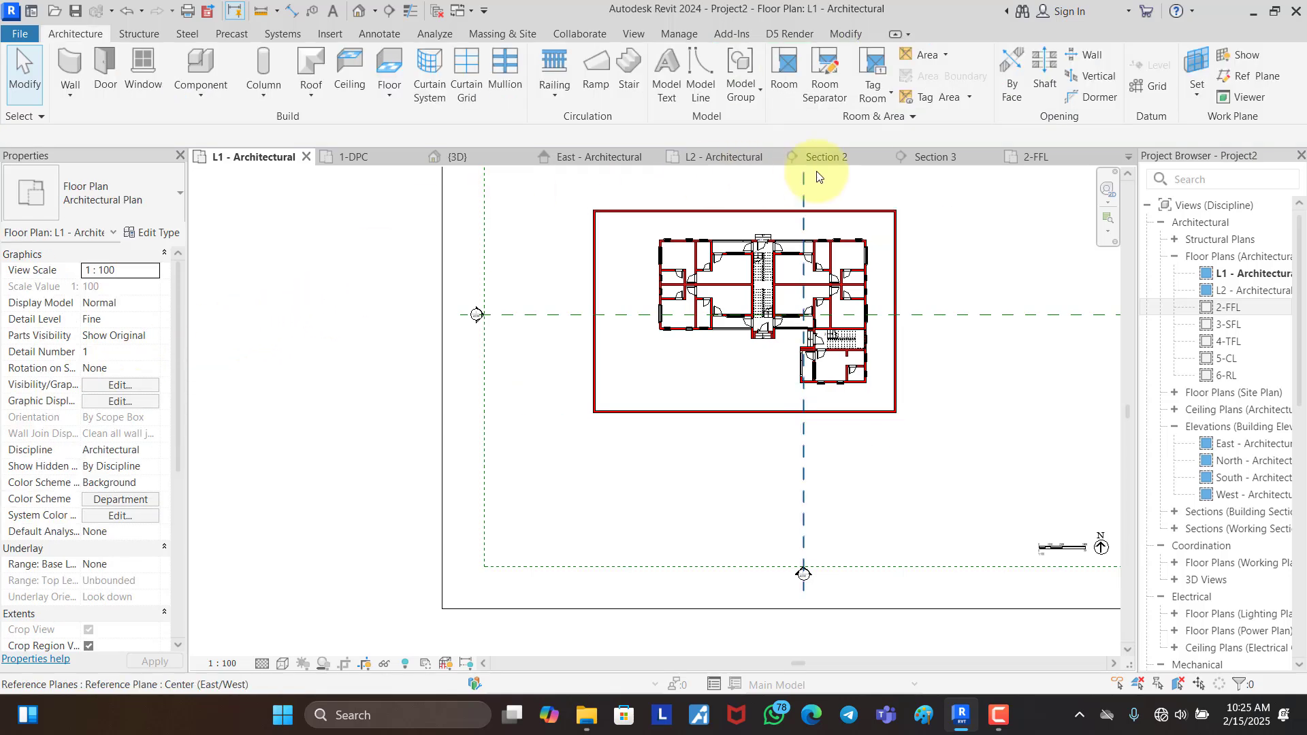
Step: Inspect the perimeter wall around the building in the 3D view from several angles
left_click(469, 157)
middle_click_drag(754, 377, 821, 625, "shift")
scroll(684, 533, "down", 3)
scroll(743, 488, "up", 6)
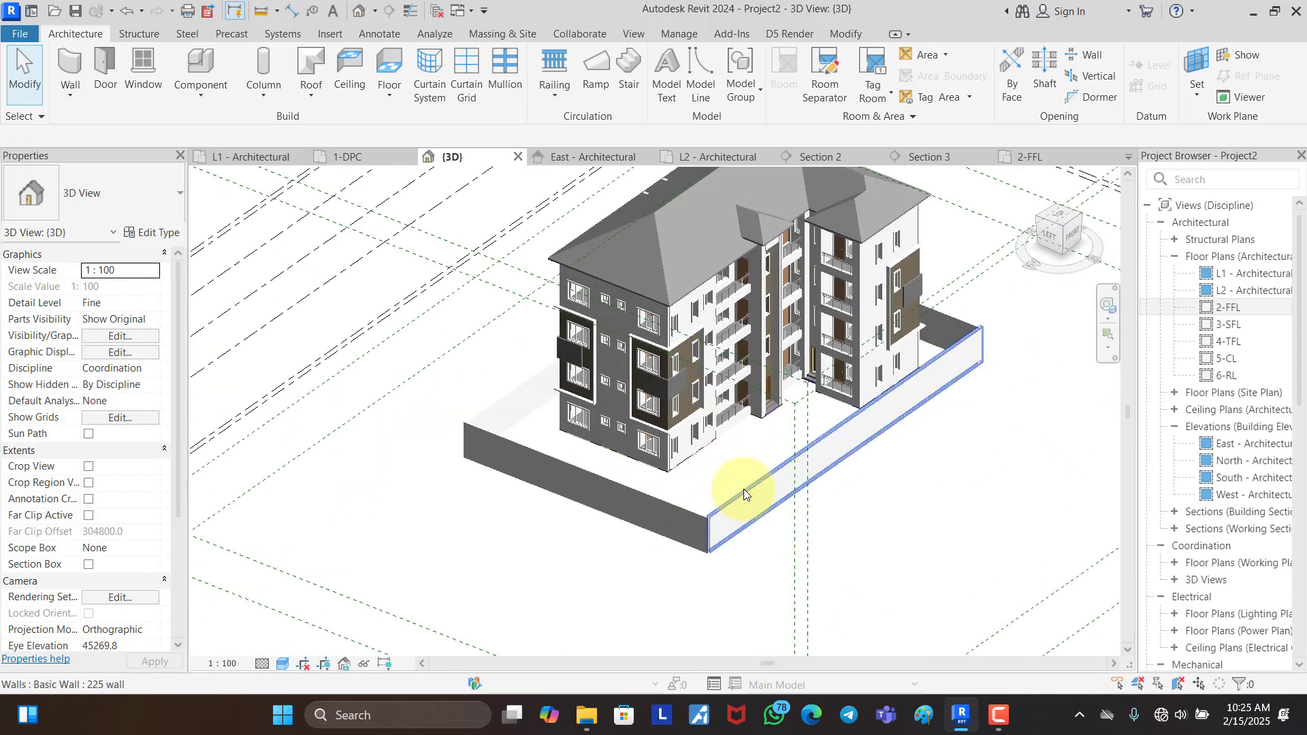
middle_click_drag(884, 534, 940, 292, "shift")
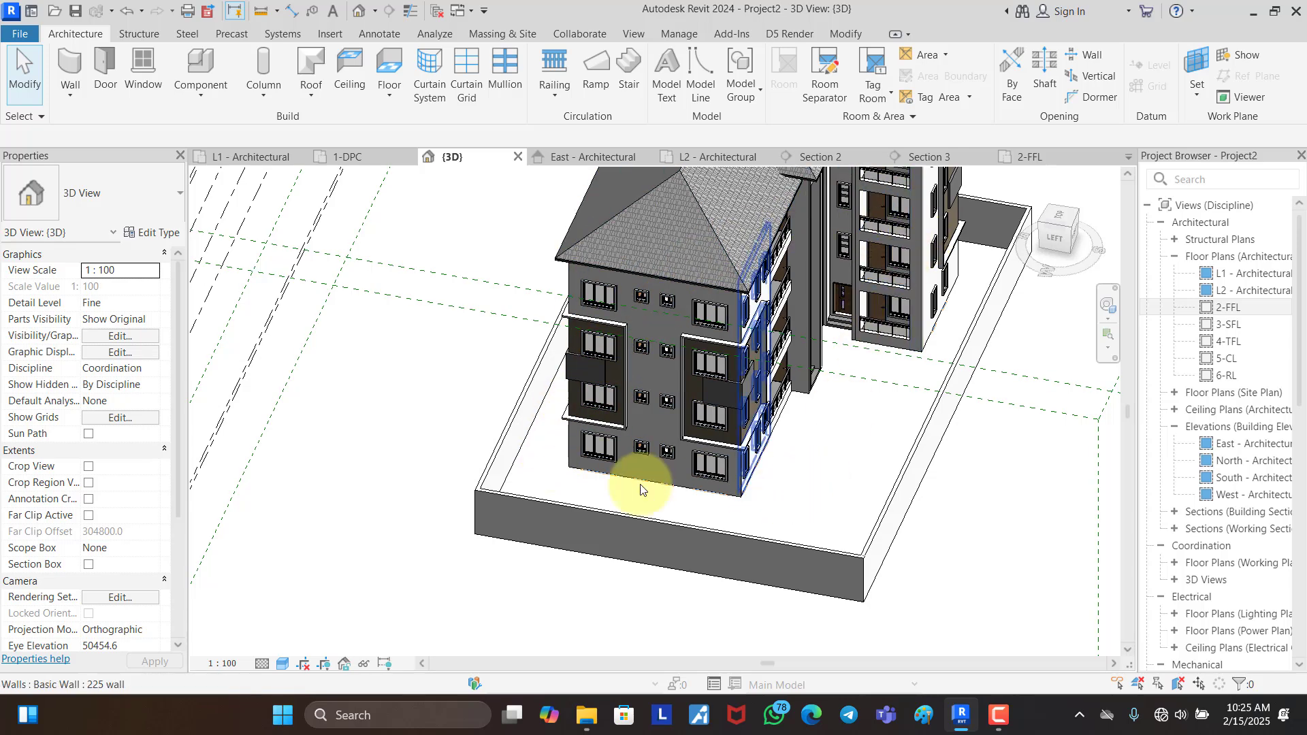
middle_click_drag(952, 553, 825, 540, "shift")
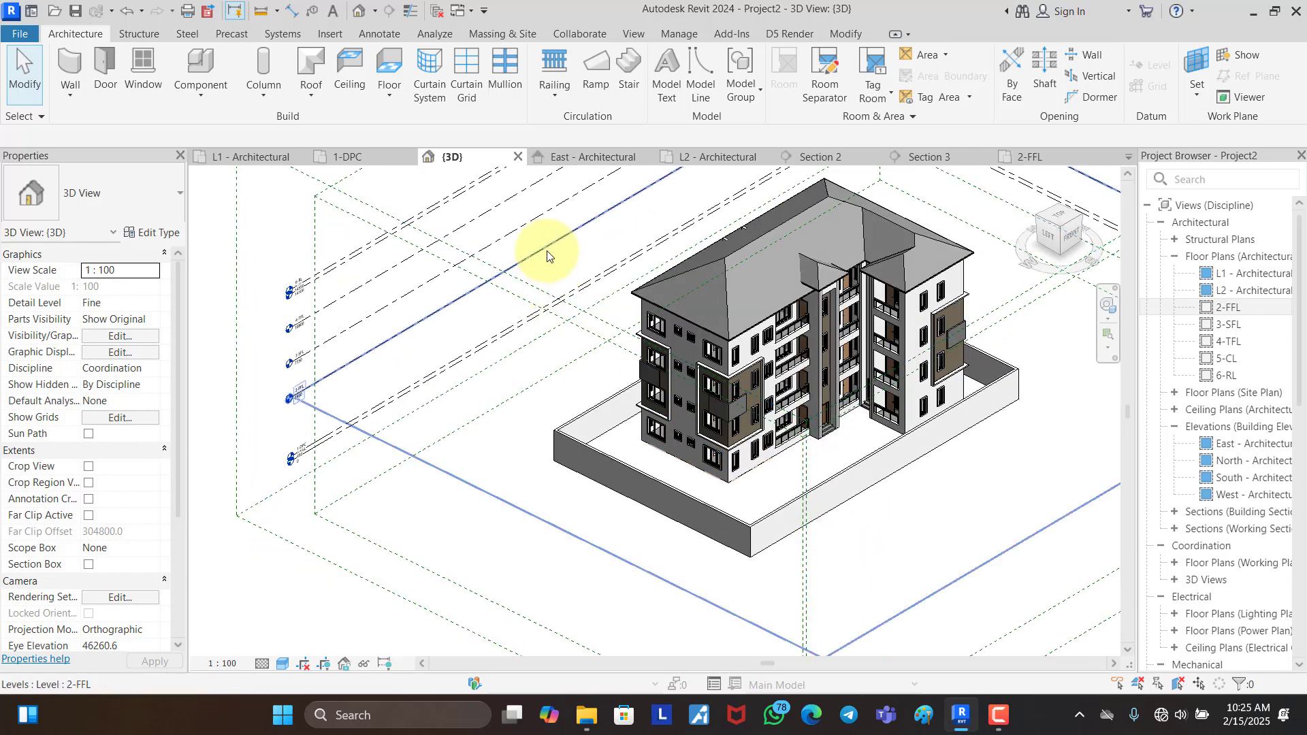
Step: Start a floor in the L1 - Architectural plan, duplicate Generic - 12" as INTERLOCK FLOOR, and set its structure layer thickness to 150 mm
left_click(249, 162)
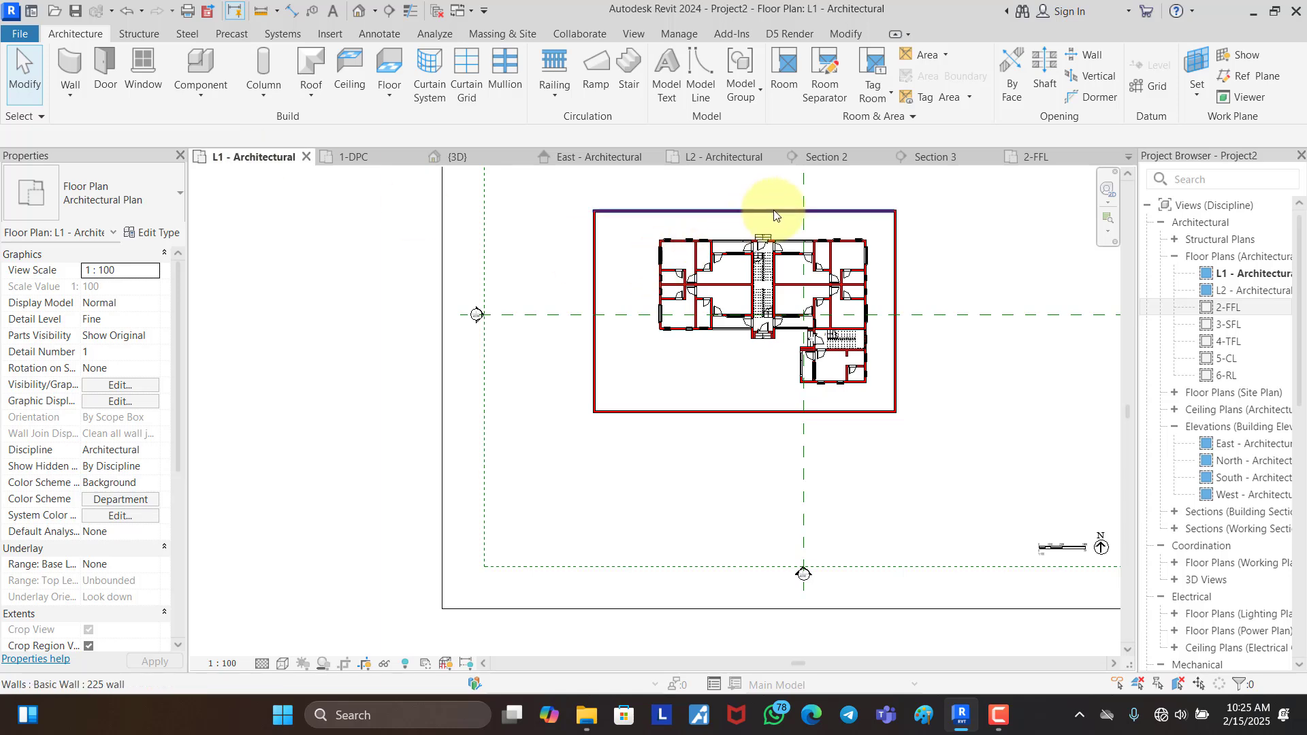
left_click(390, 68)
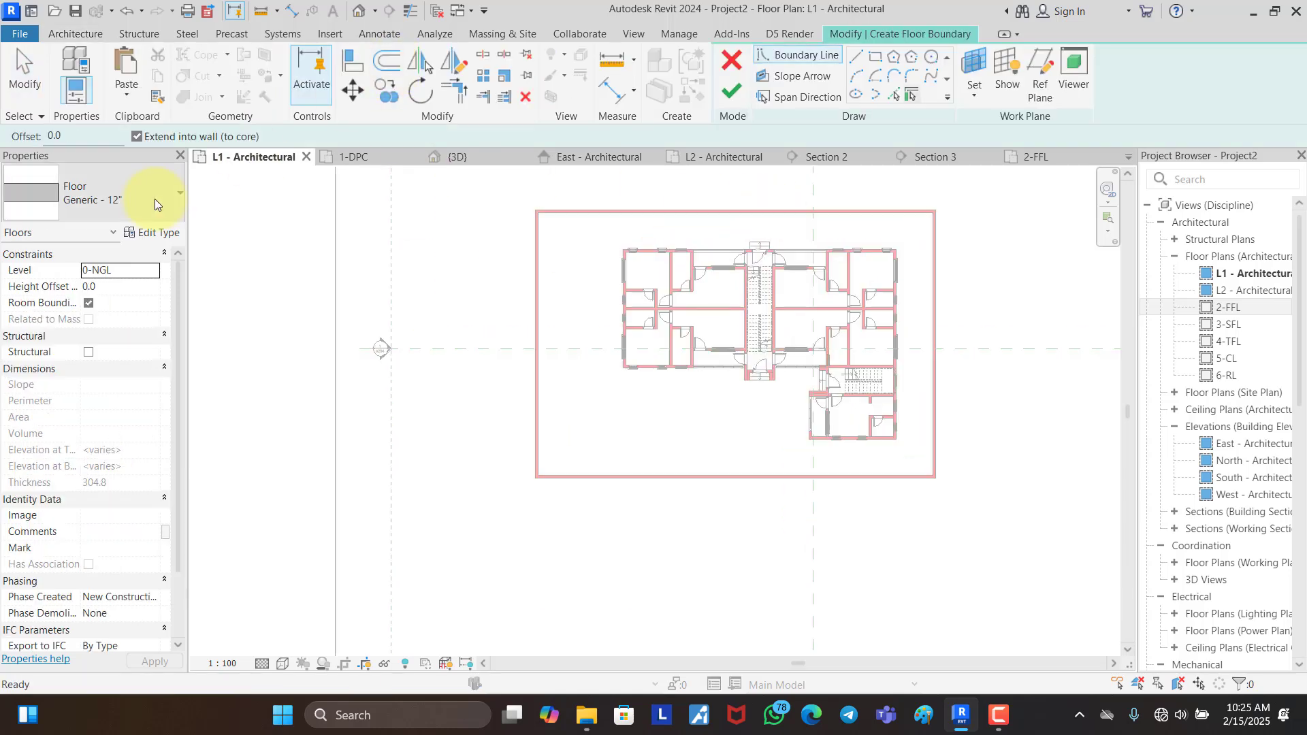
left_click(154, 199)
left_click(153, 199)
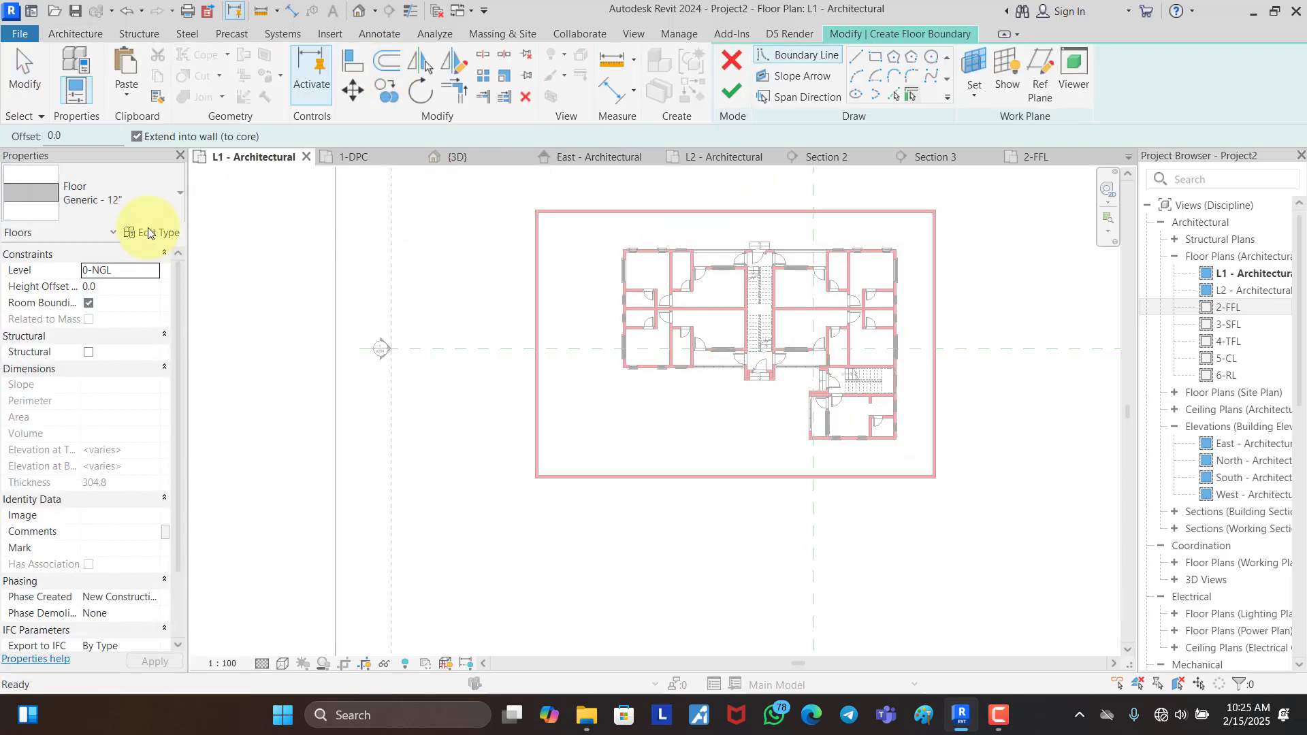
left_click(153, 235)
left_click(1095, 192)
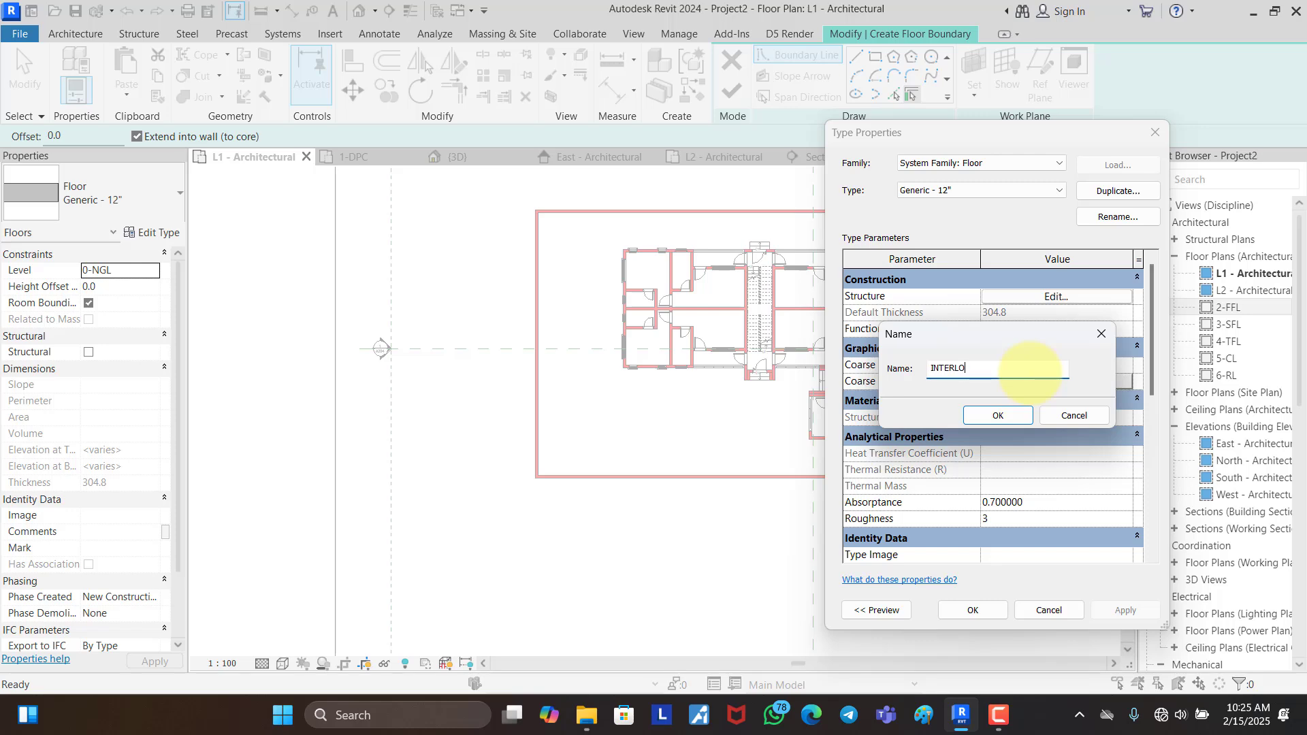
type("INTERLOCK FLOOR")
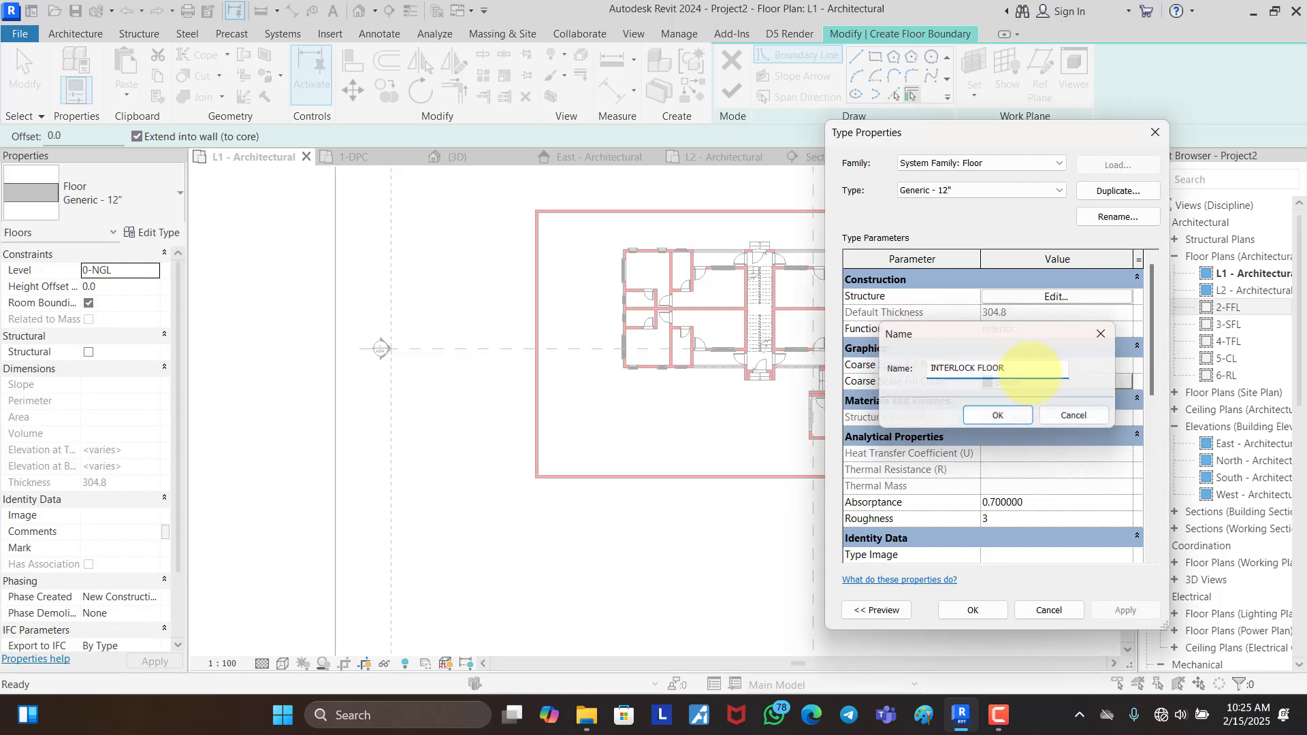
key("Return")
left_click(1048, 296)
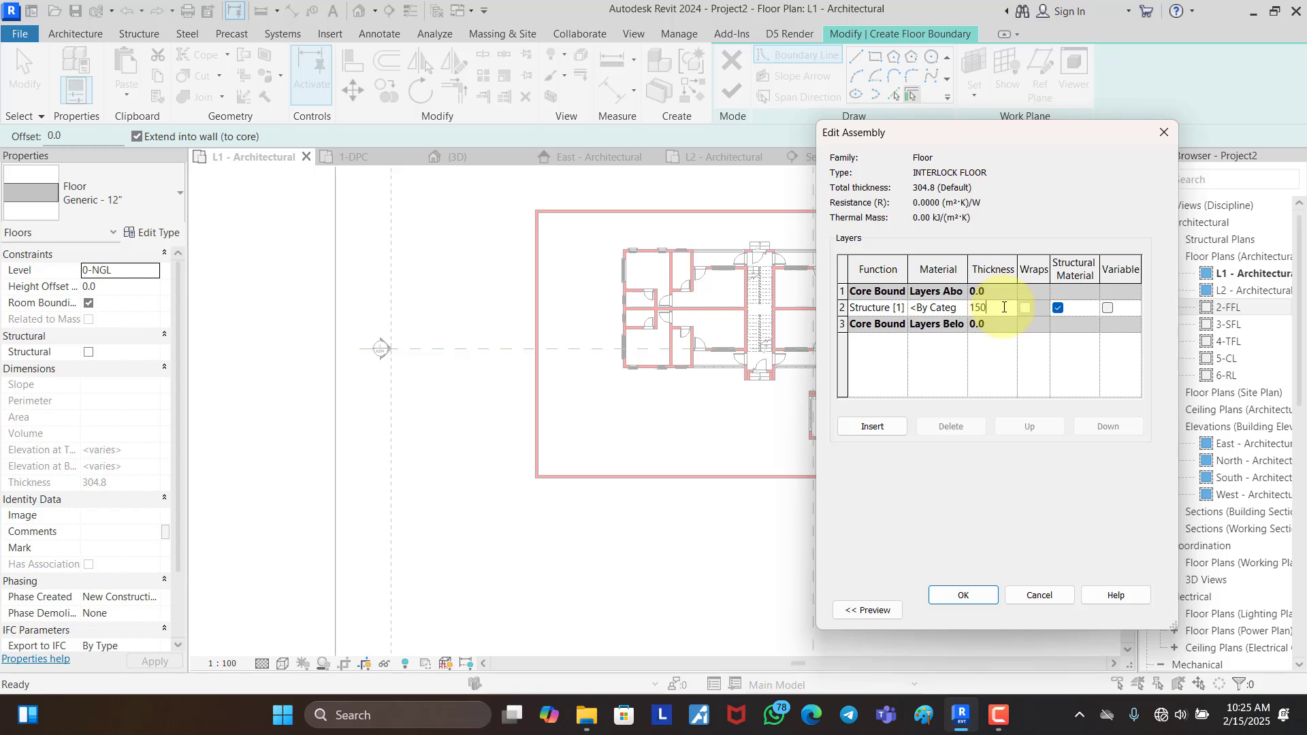
left_click(987, 595)
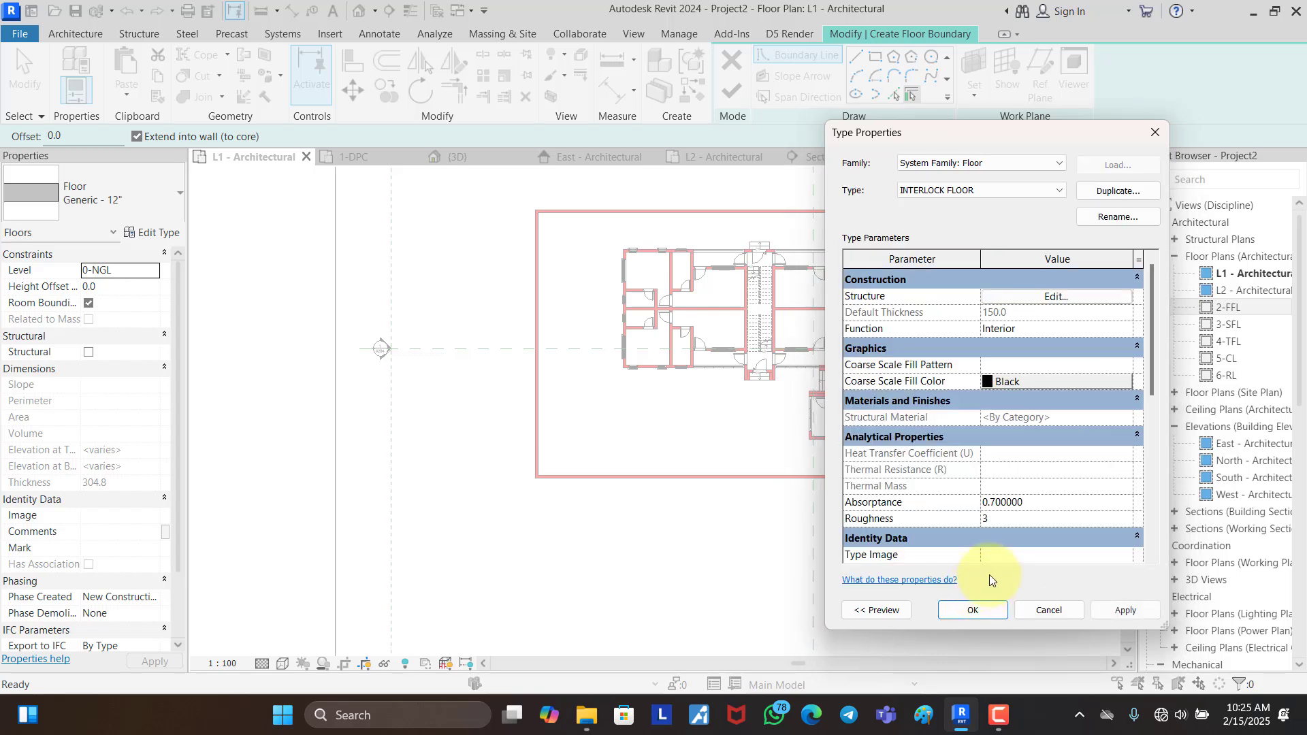
Step: Sketch a rectangular INTERLOCK FLOOR boundary between opposite inner corners of the perimeter wall and finish the floor
left_click(975, 610)
left_click(876, 58)
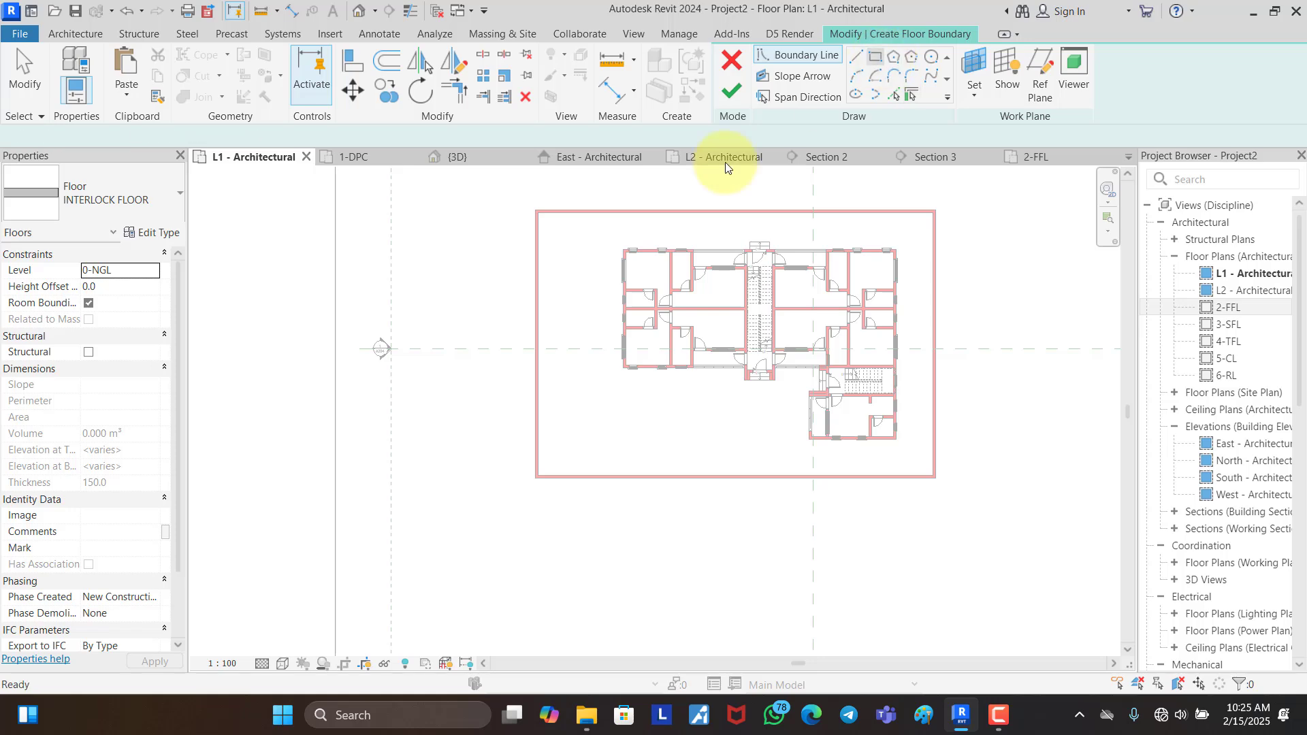
left_click(543, 213)
left_click(956, 469)
scroll(935, 479, "up", 3)
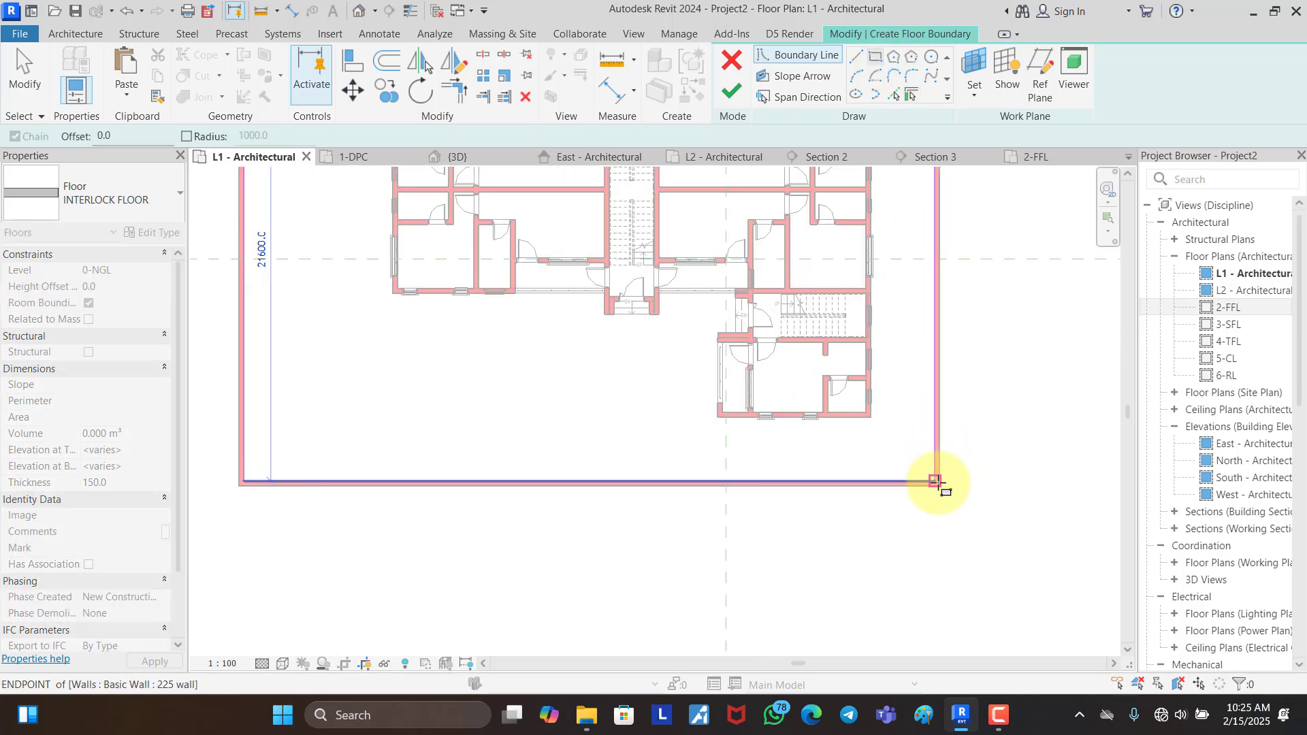
left_click(731, 91)
scroll(904, 481, "down", 2)
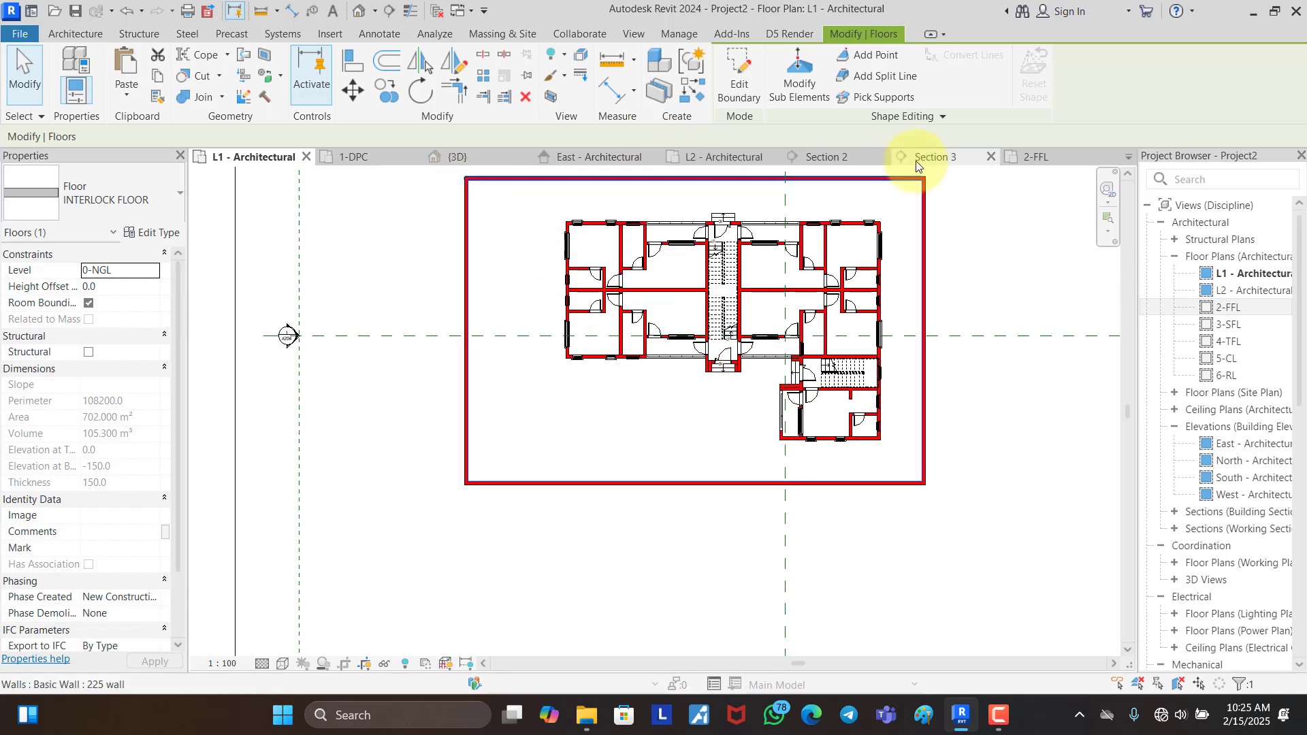
Step: In the 3D view, edit the interlock floor type's structure and create a new material named T. INTERLOCK for its layer
left_click(490, 157)
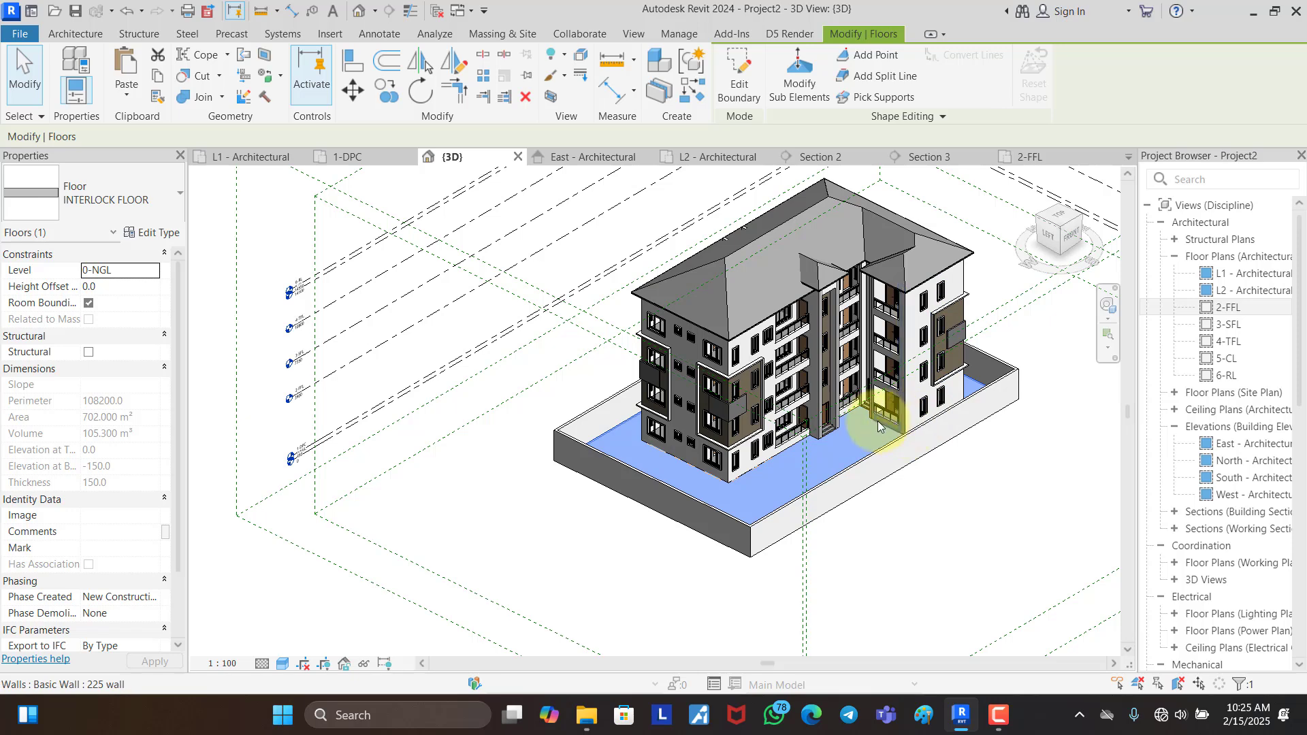
scroll(838, 419, "up", 2)
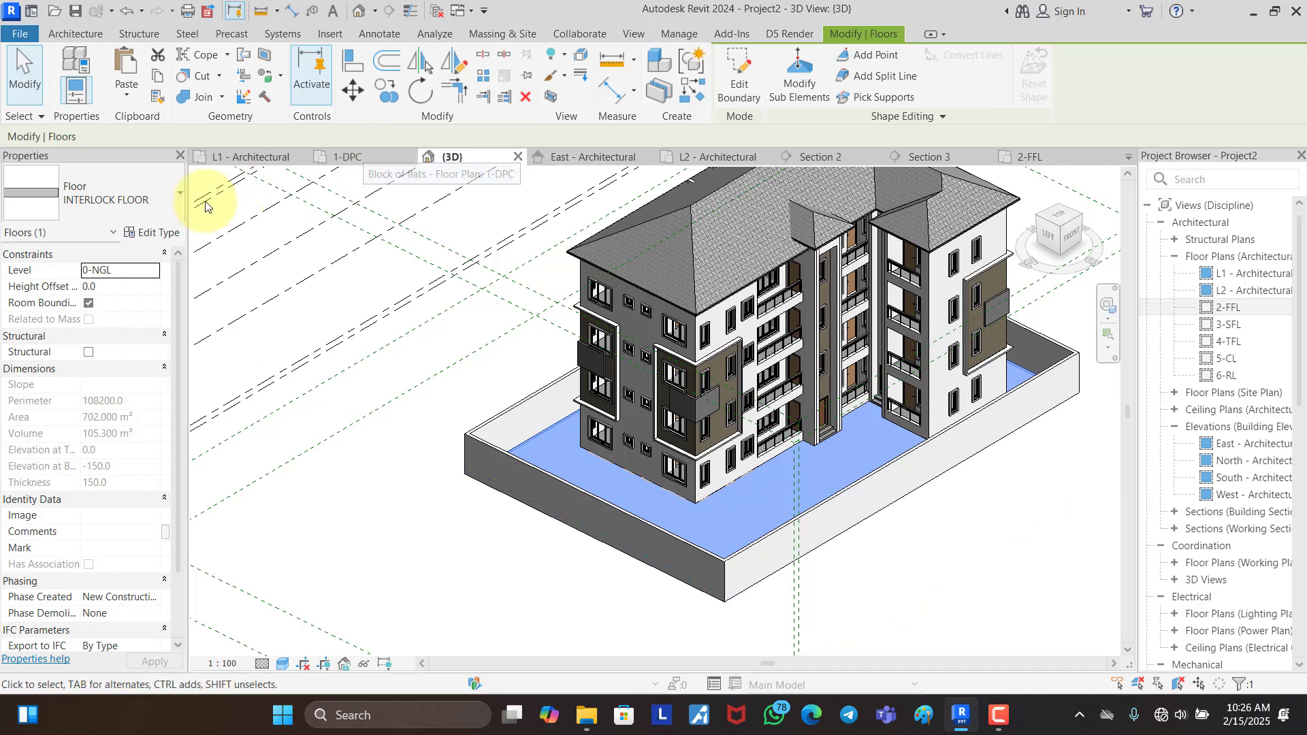
left_click(160, 233)
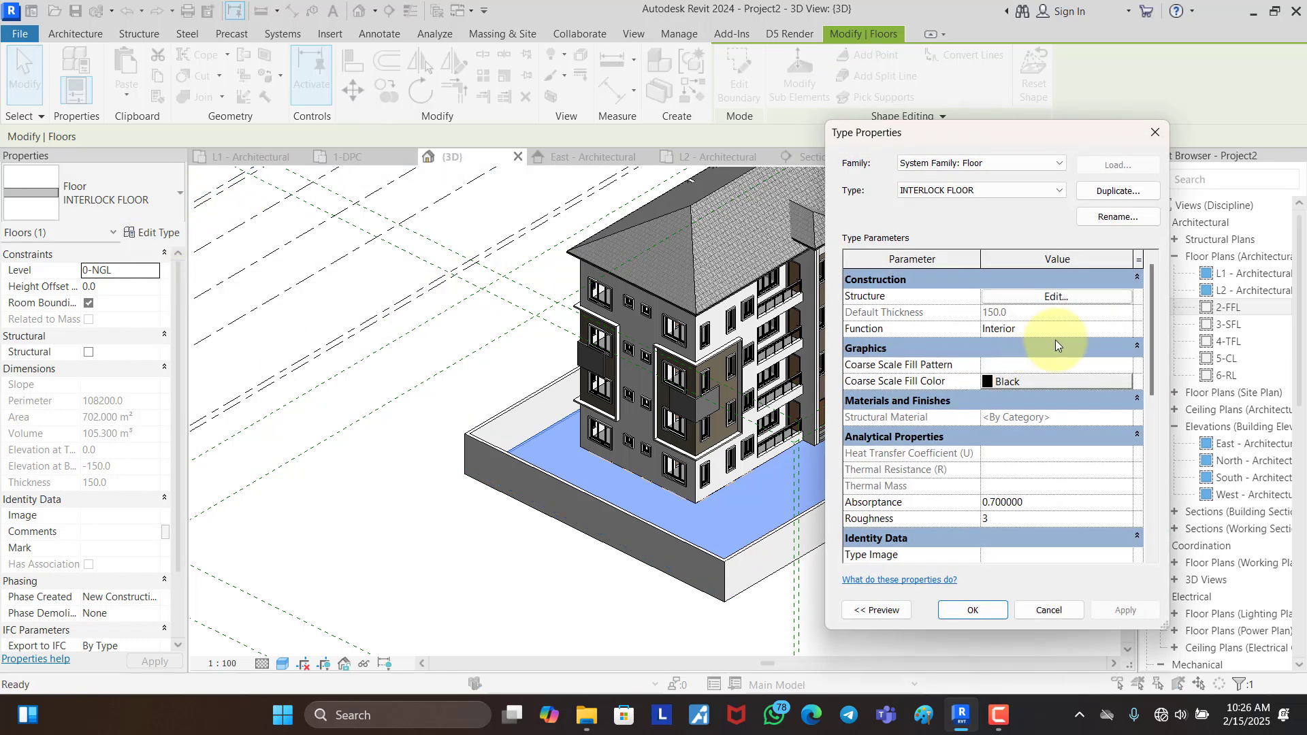
left_click(1109, 302)
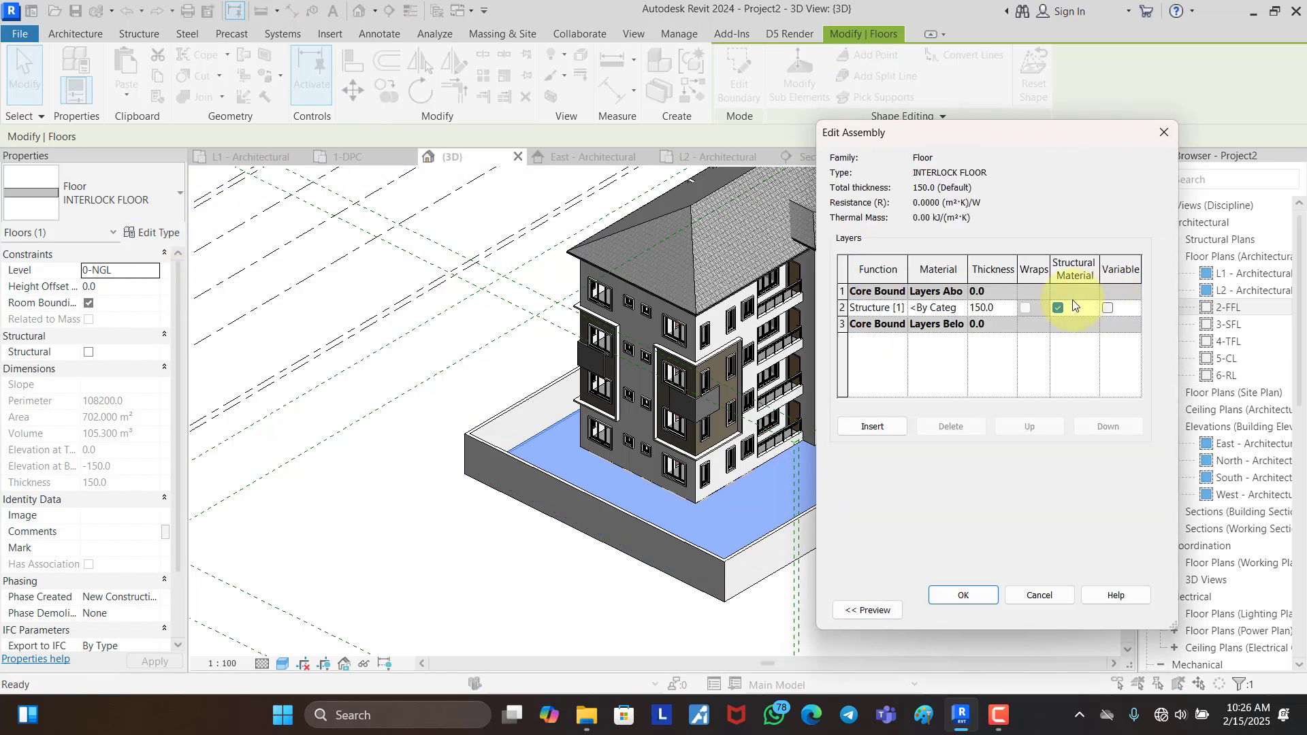
left_click(961, 308)
left_click(962, 308)
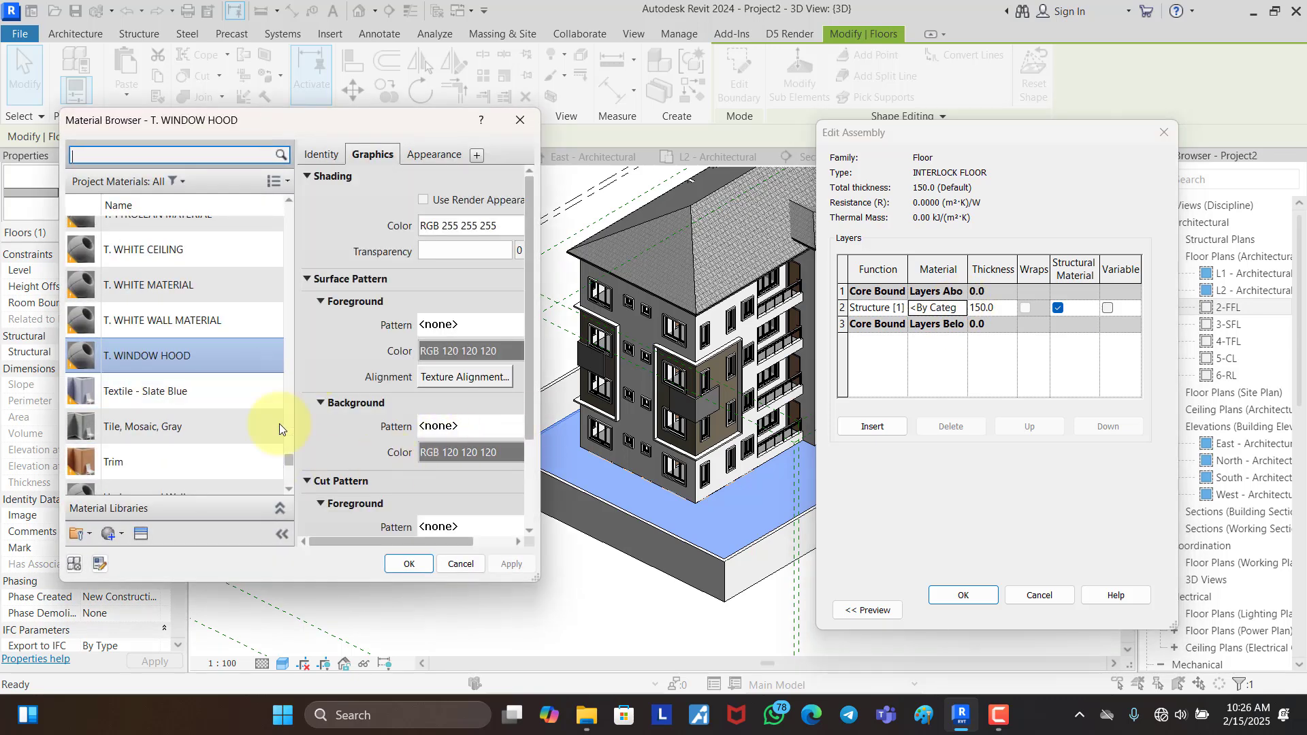
left_click(109, 534)
left_click(137, 558)
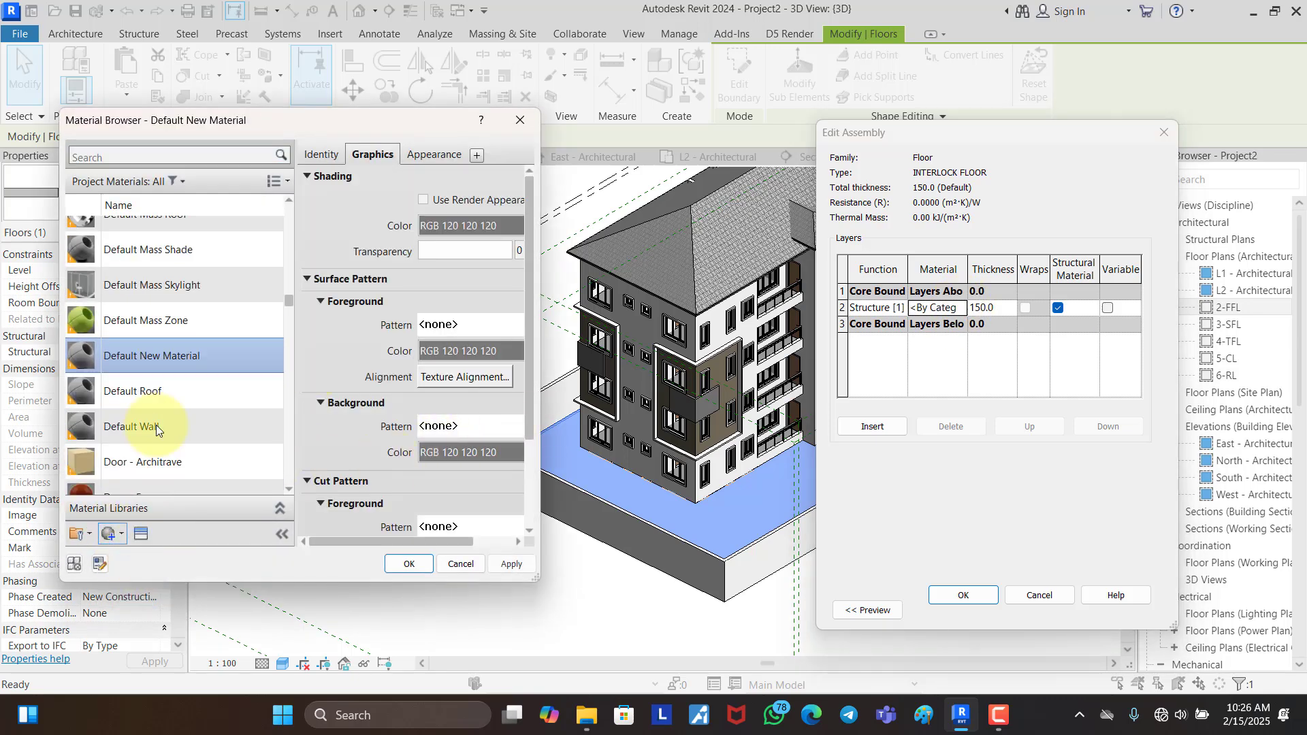
right_click(205, 366)
left_click(248, 424)
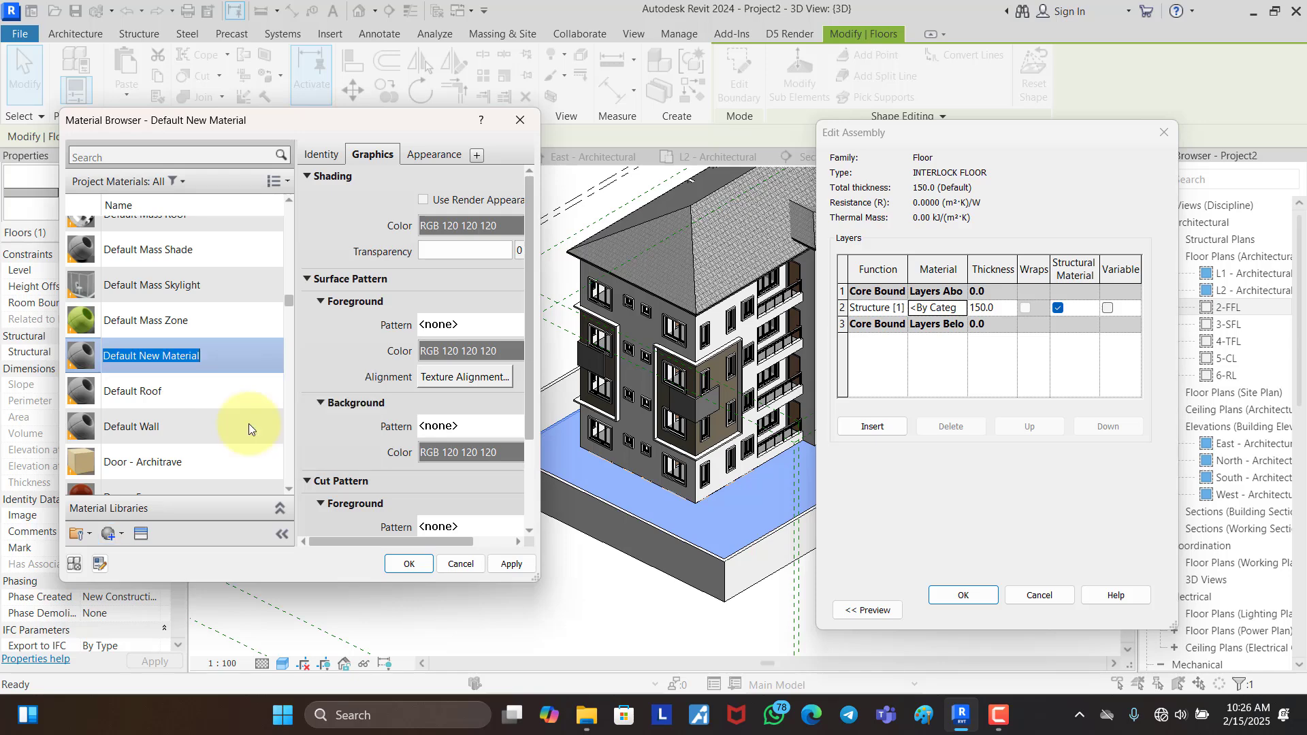
type("T.")
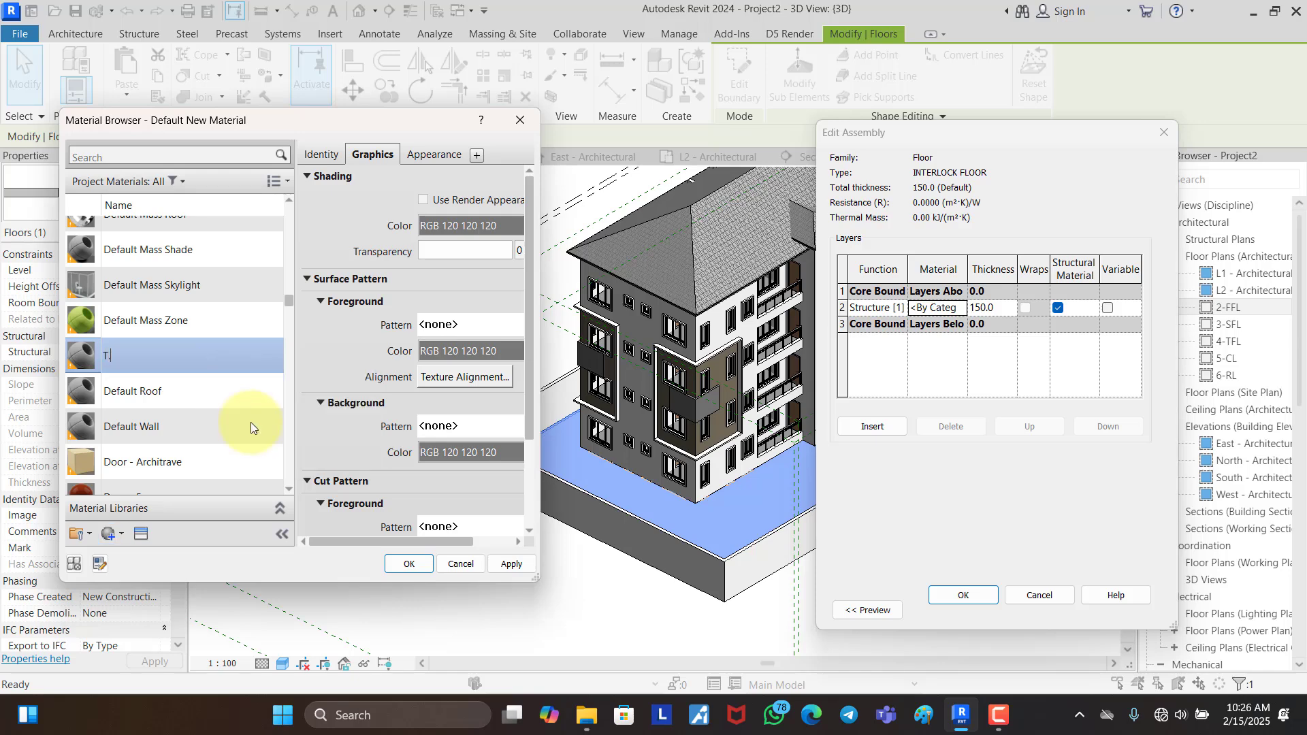
type(" INTERLOCK")
key("Return")
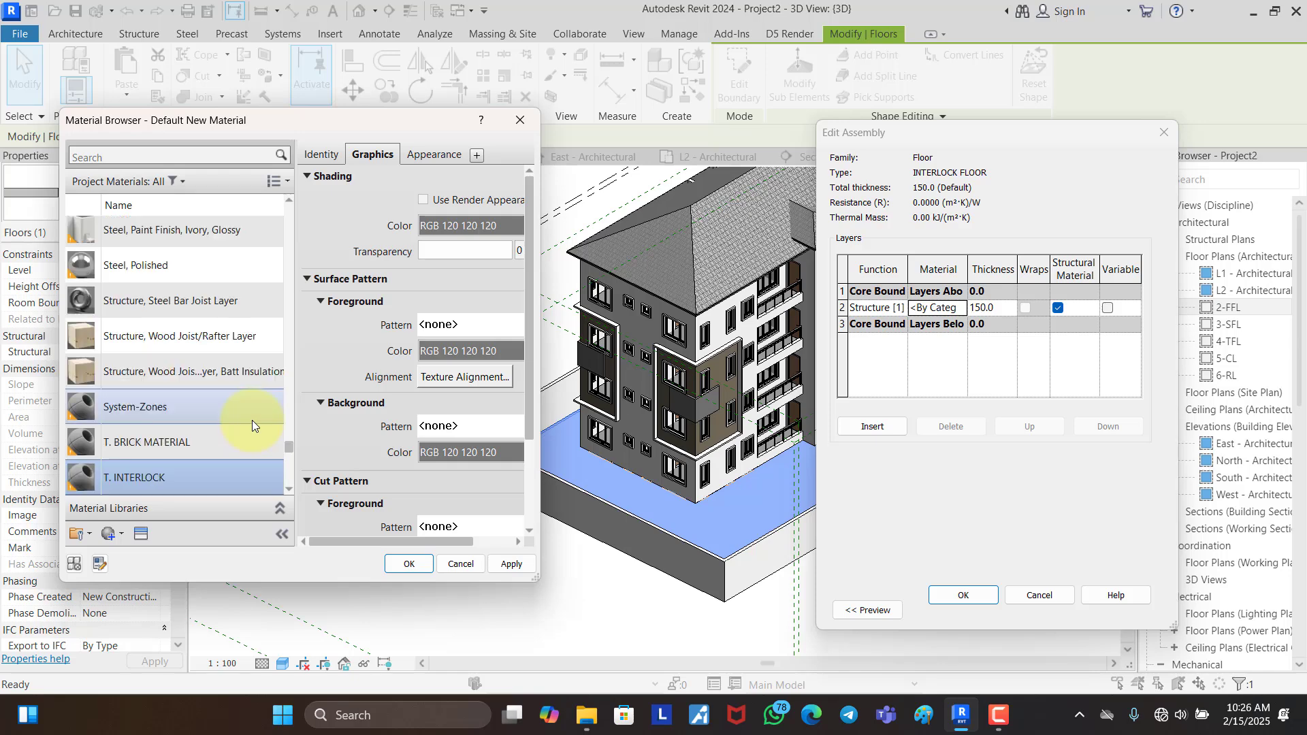
Step: Set the T. INTERLOCK shading colour to RGB 222-222-188 and apply the material to the interlock floor's structure layer
left_click(477, 224)
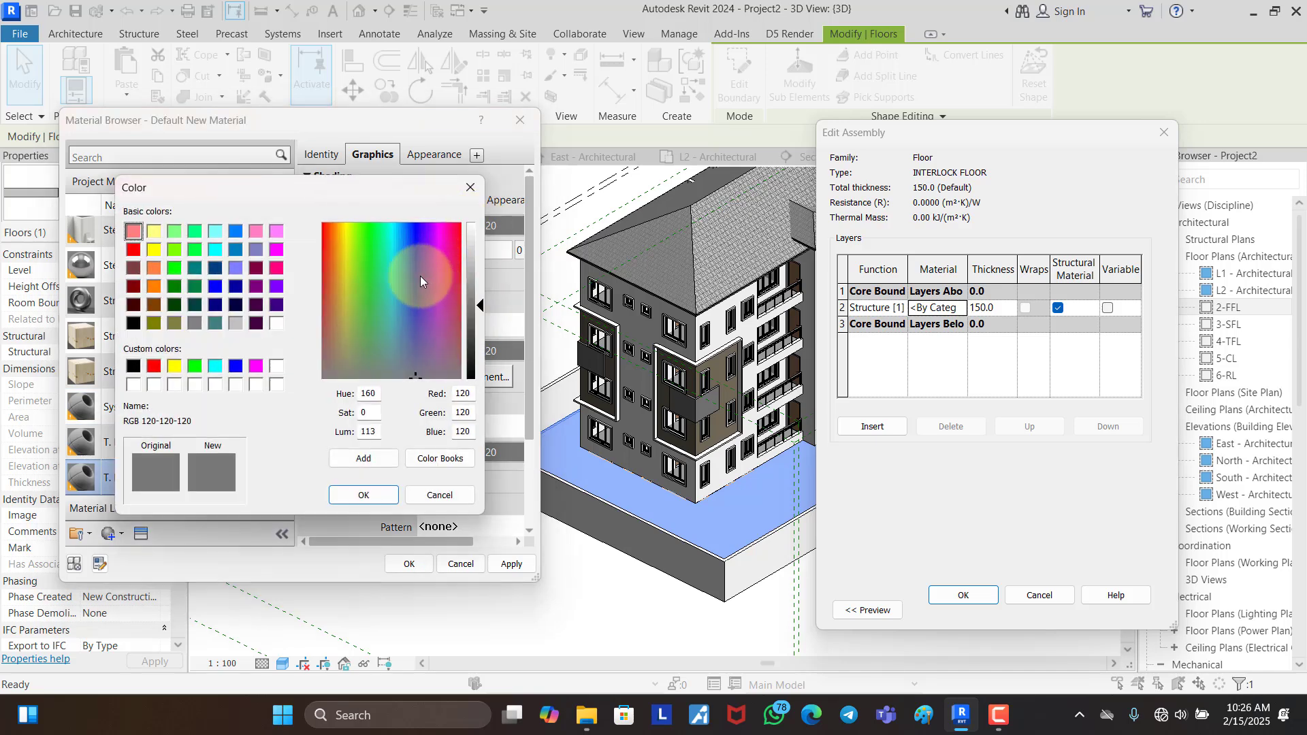
left_click(175, 323)
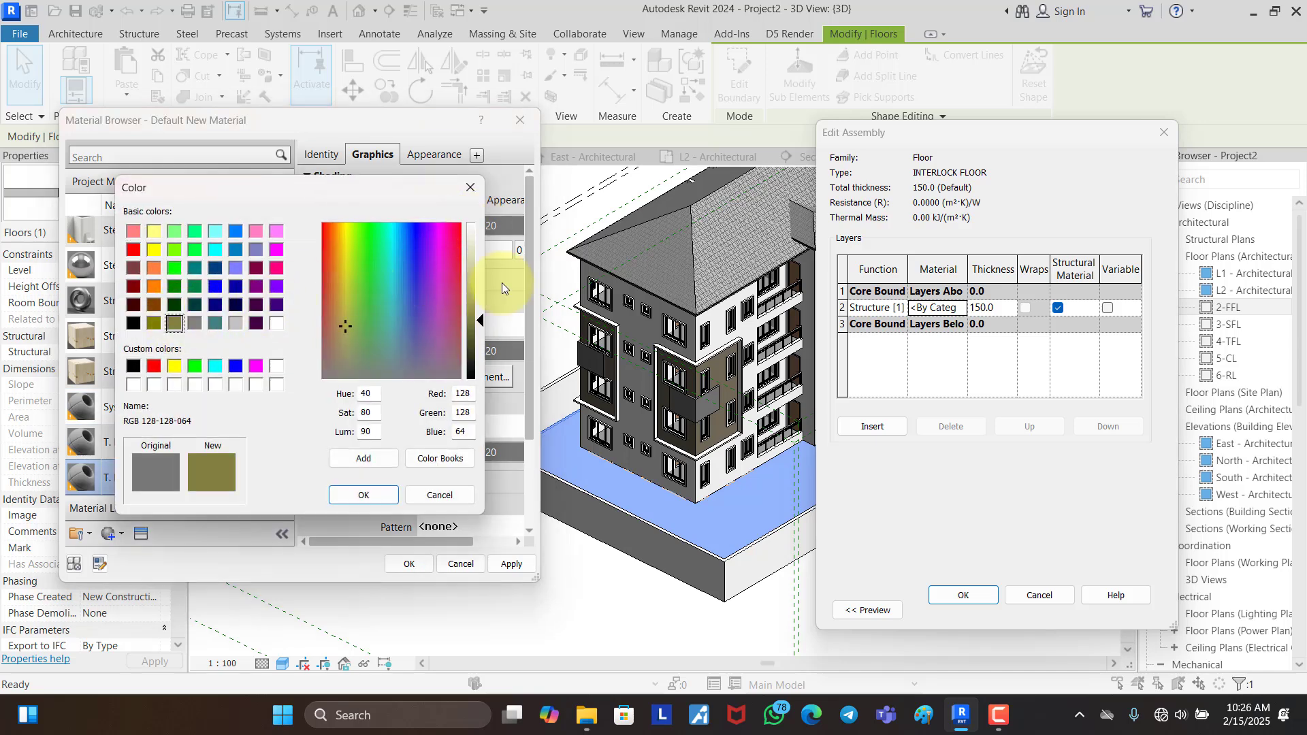
left_click(471, 253)
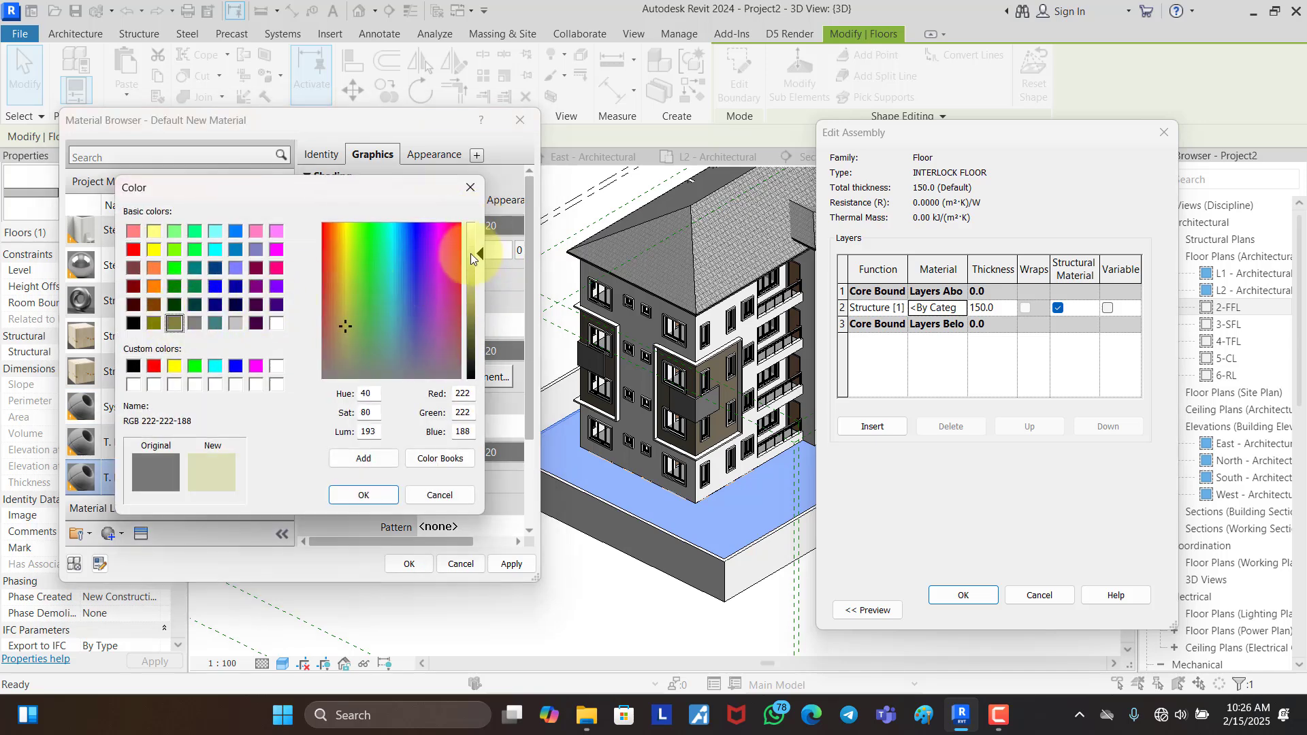
left_click(363, 494)
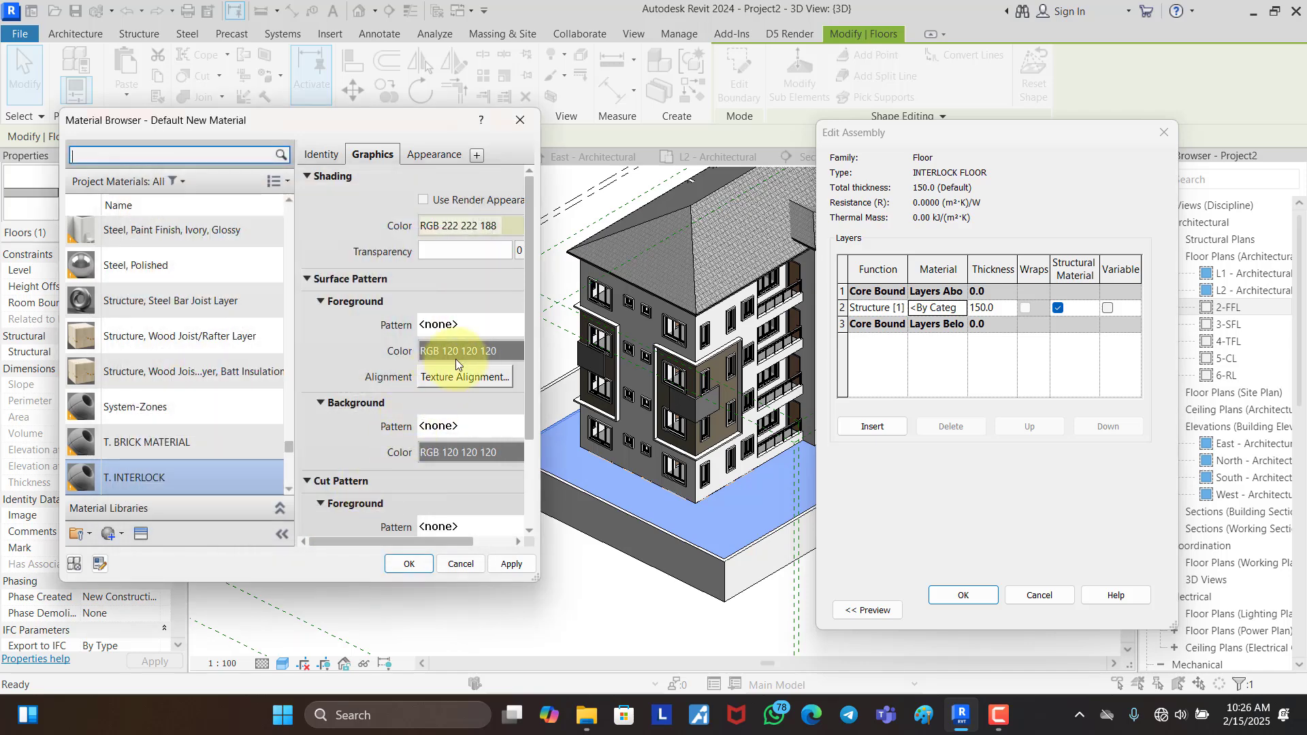
left_click(402, 564)
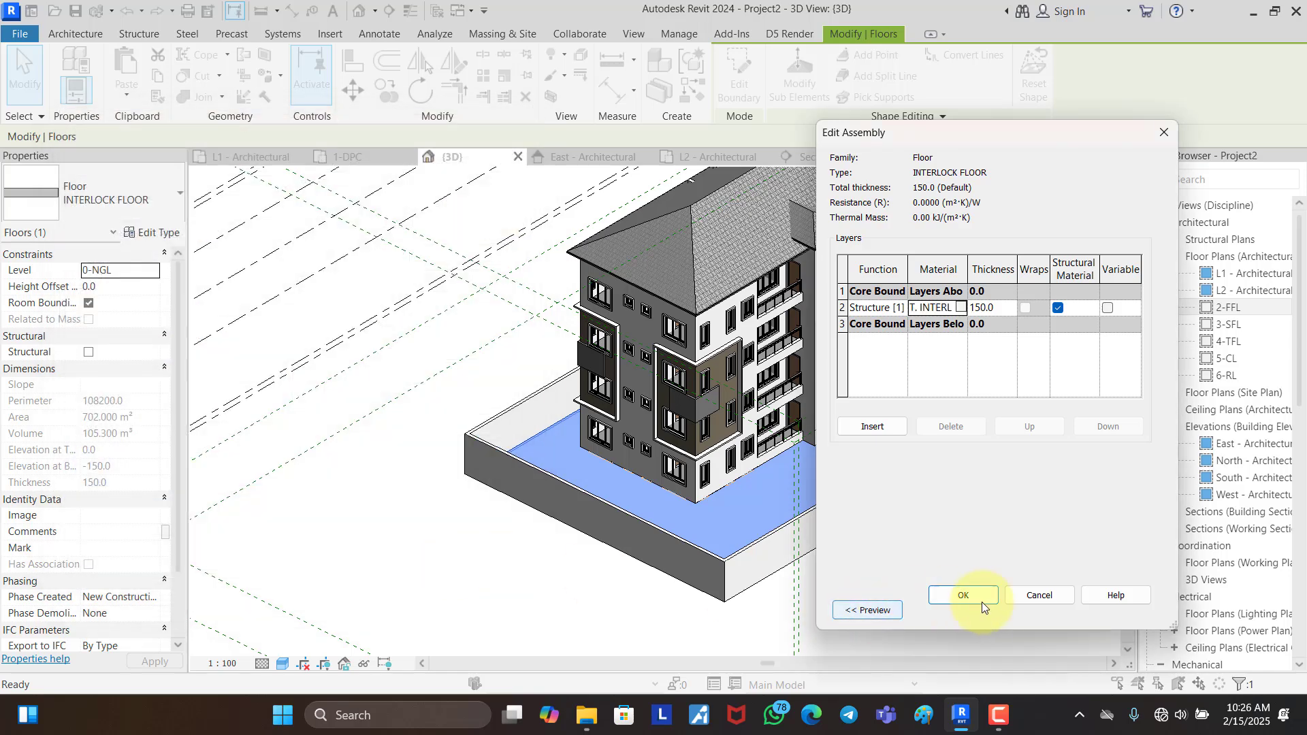
left_click(983, 601)
left_click(981, 607)
left_click(953, 575)
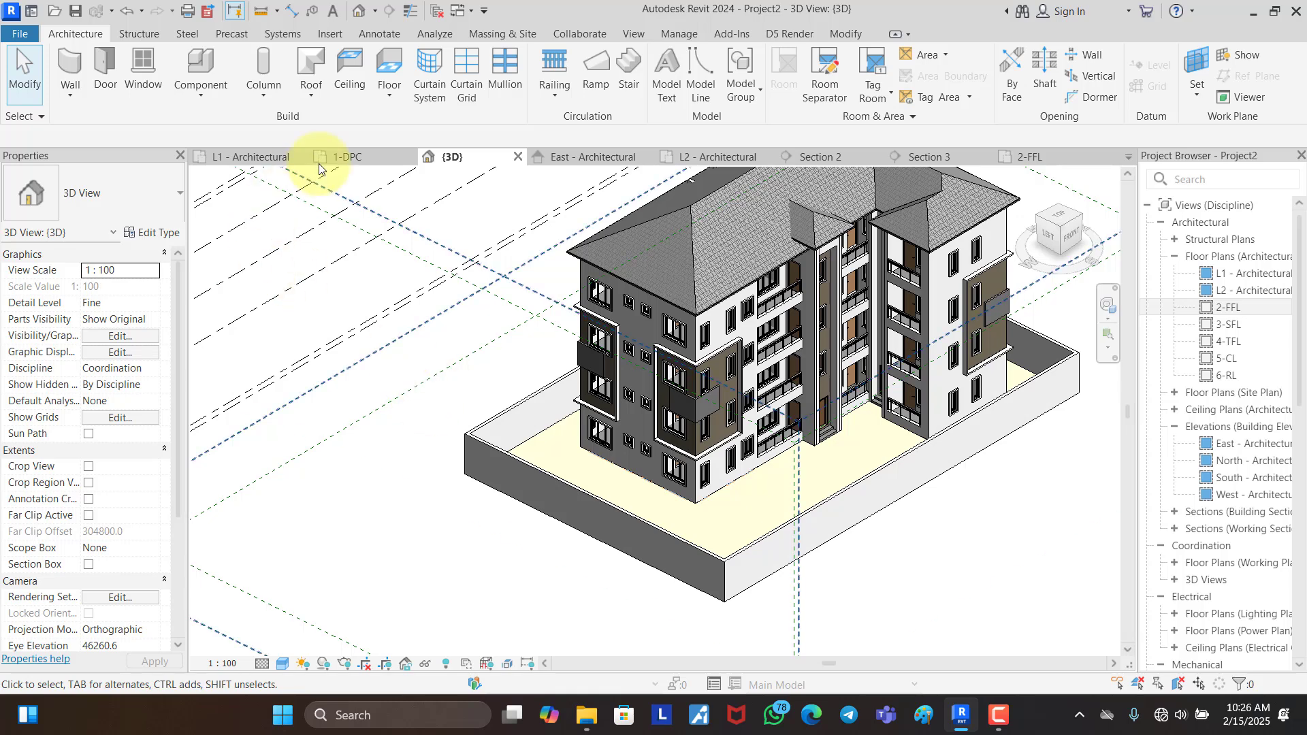
Step: Start another floor in the L1 - Architectural plan and duplicate the INTERLOCK FLOOR type as GREEN AREA
left_click(255, 157)
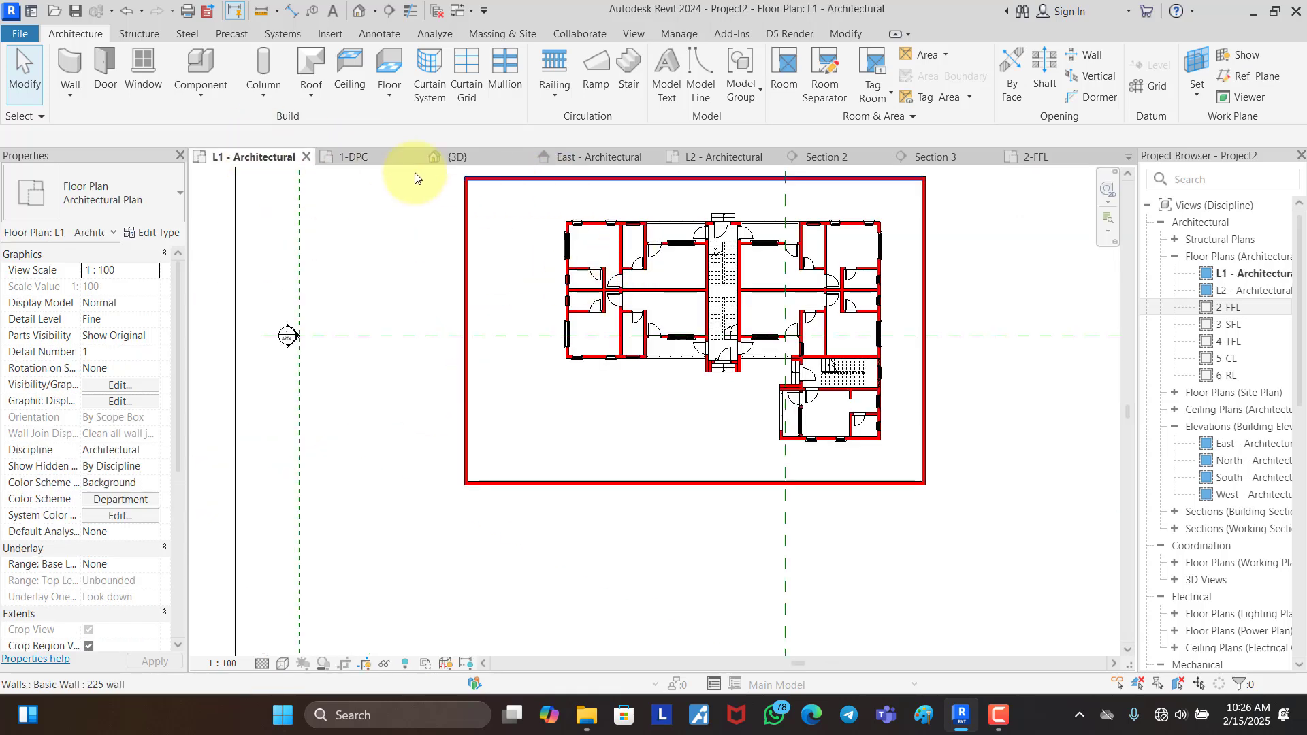
left_click(389, 63)
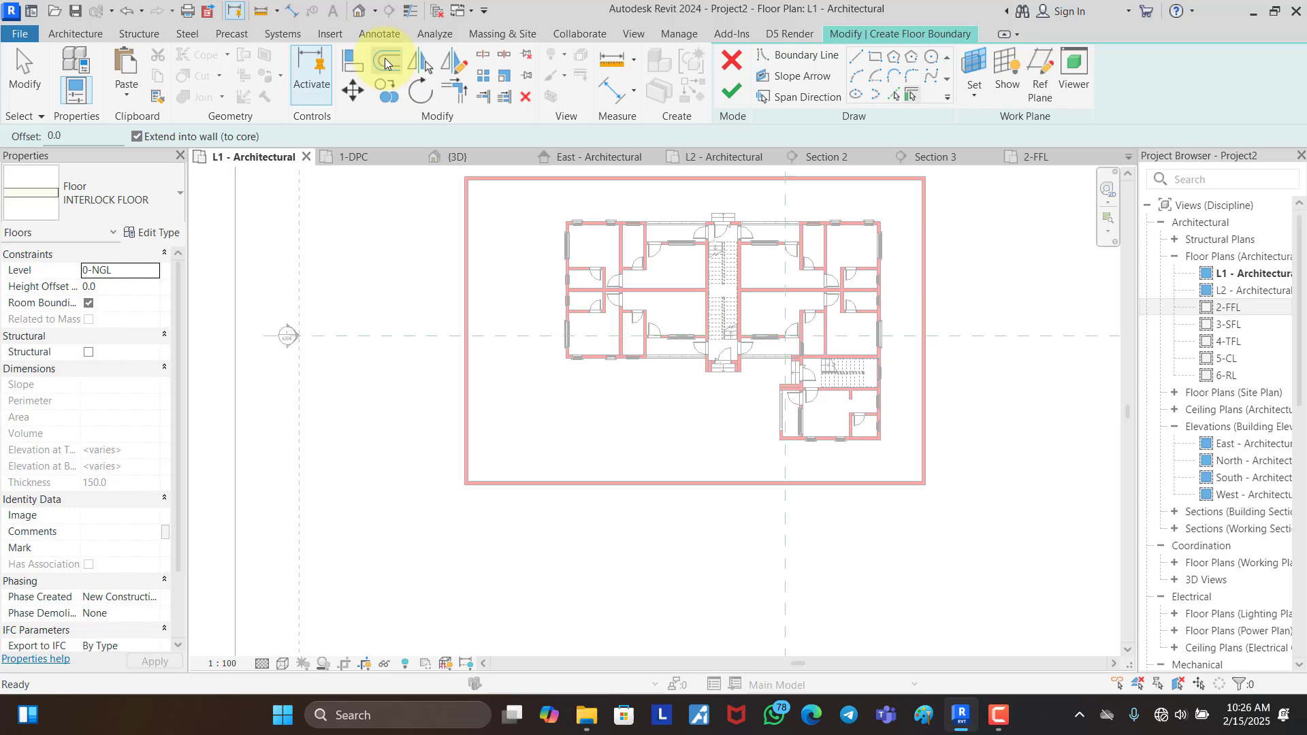
left_click(153, 231)
left_click(1134, 191)
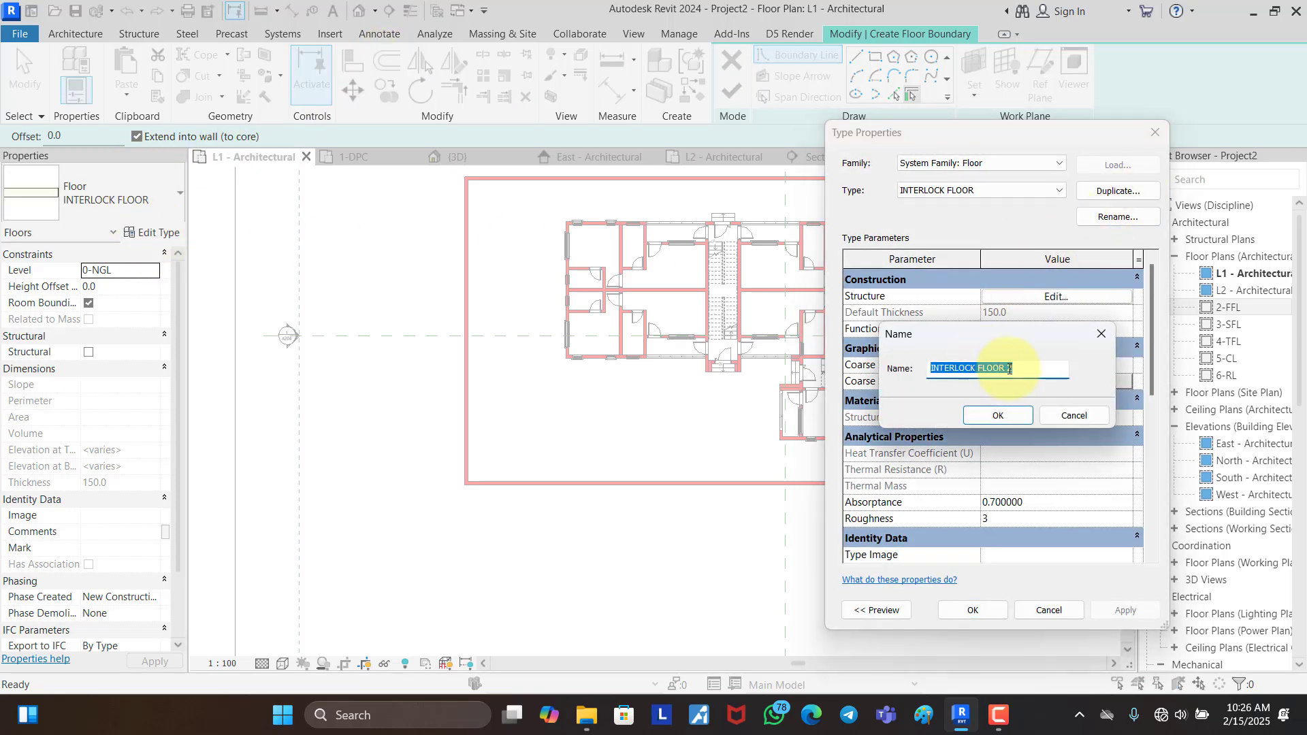
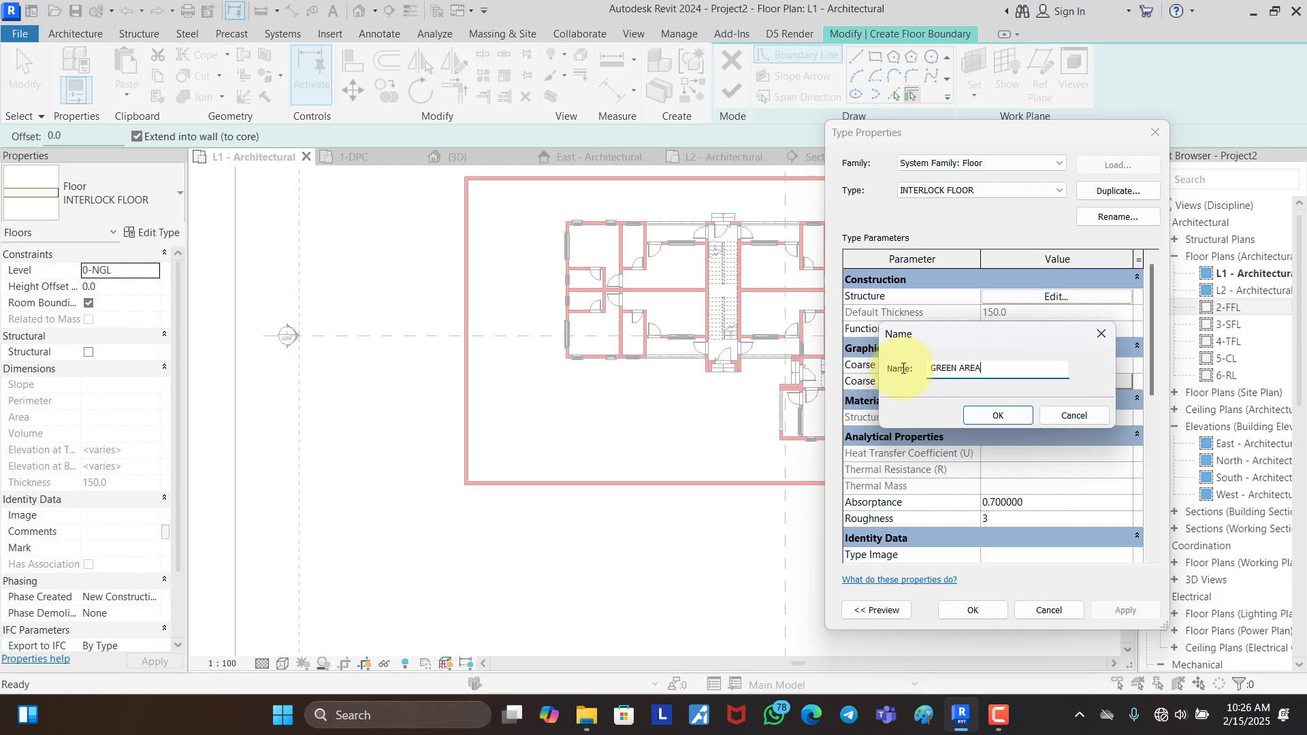
left_click(997, 415)
Step: Create a new material named T. GREEN AREA for the structure layer of the GREEN AREA floor type
left_click(1021, 295)
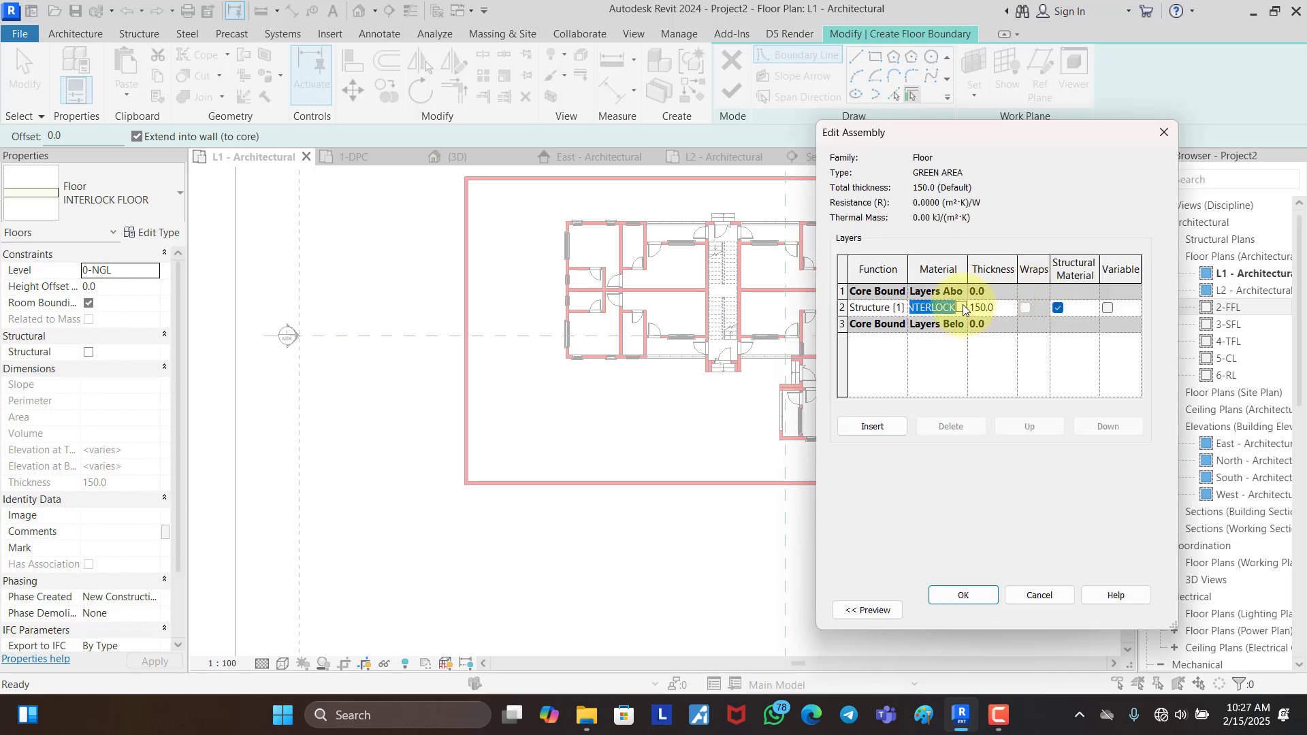
left_click(962, 308)
left_click(109, 534)
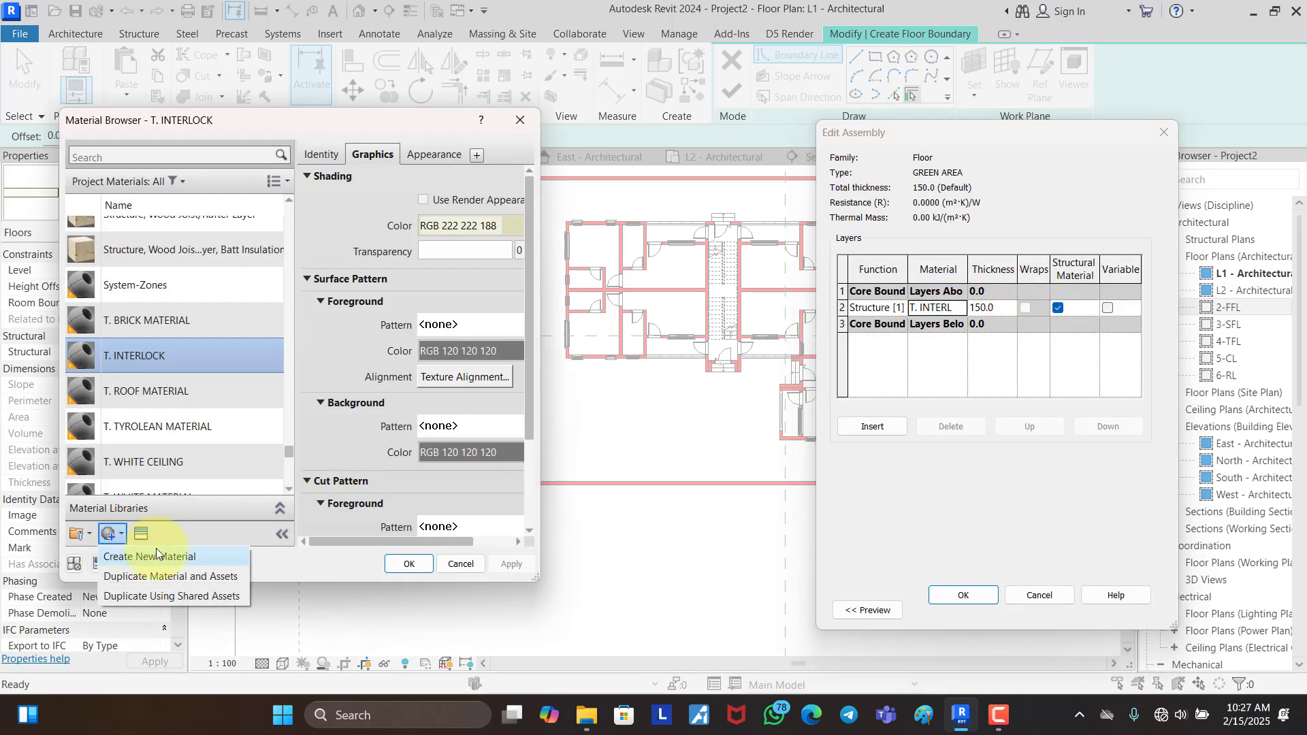
left_click(157, 556)
right_click(198, 345)
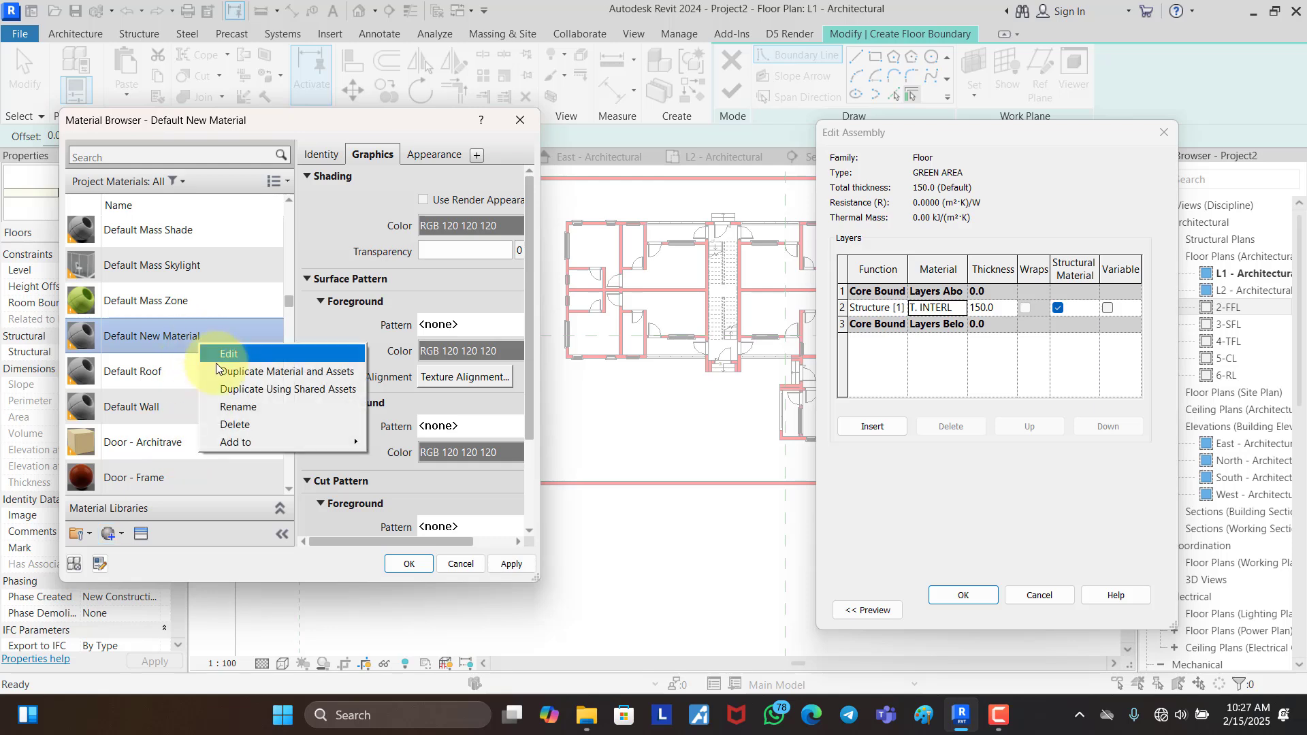
left_click(234, 406)
type("GR")
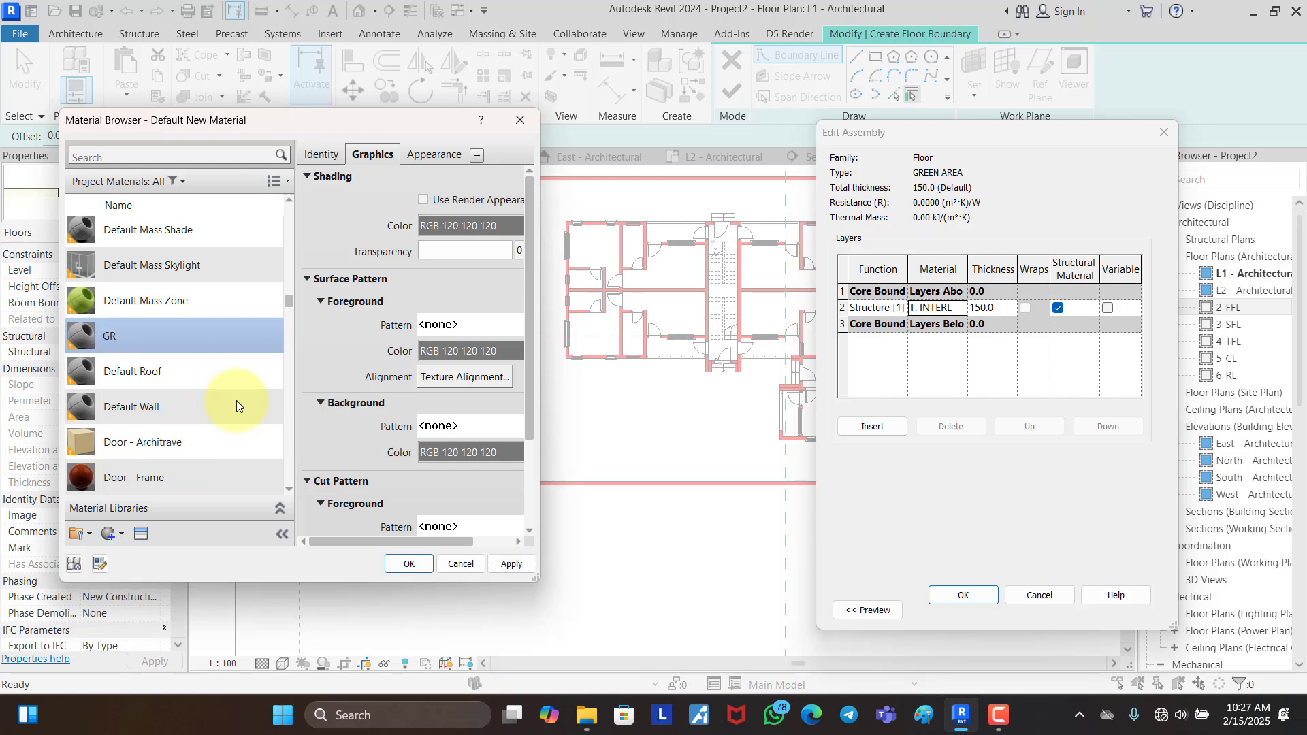
type("EEN AREA")
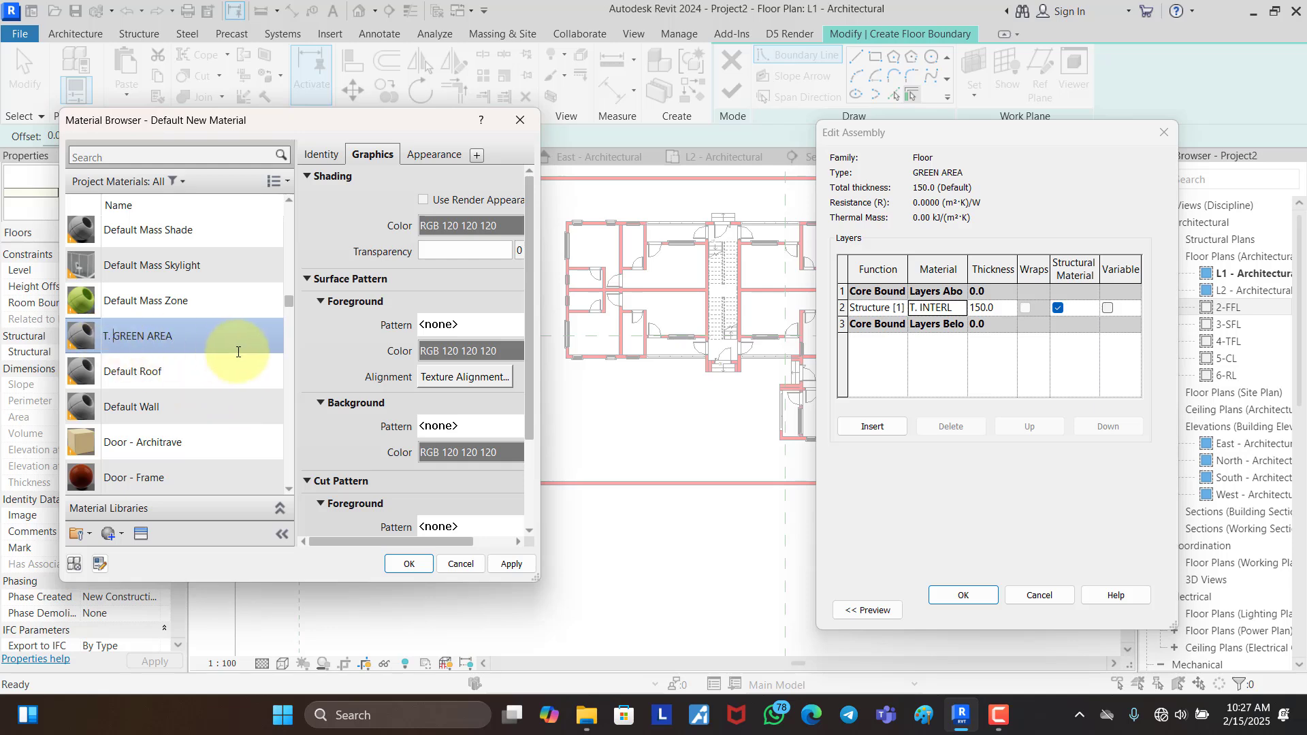
key("Return")
Step: Set the T. GREEN AREA shading colour to light green, RGB 199-255-142, and apply the material to the GREEN AREA floor type
left_click(452, 226)
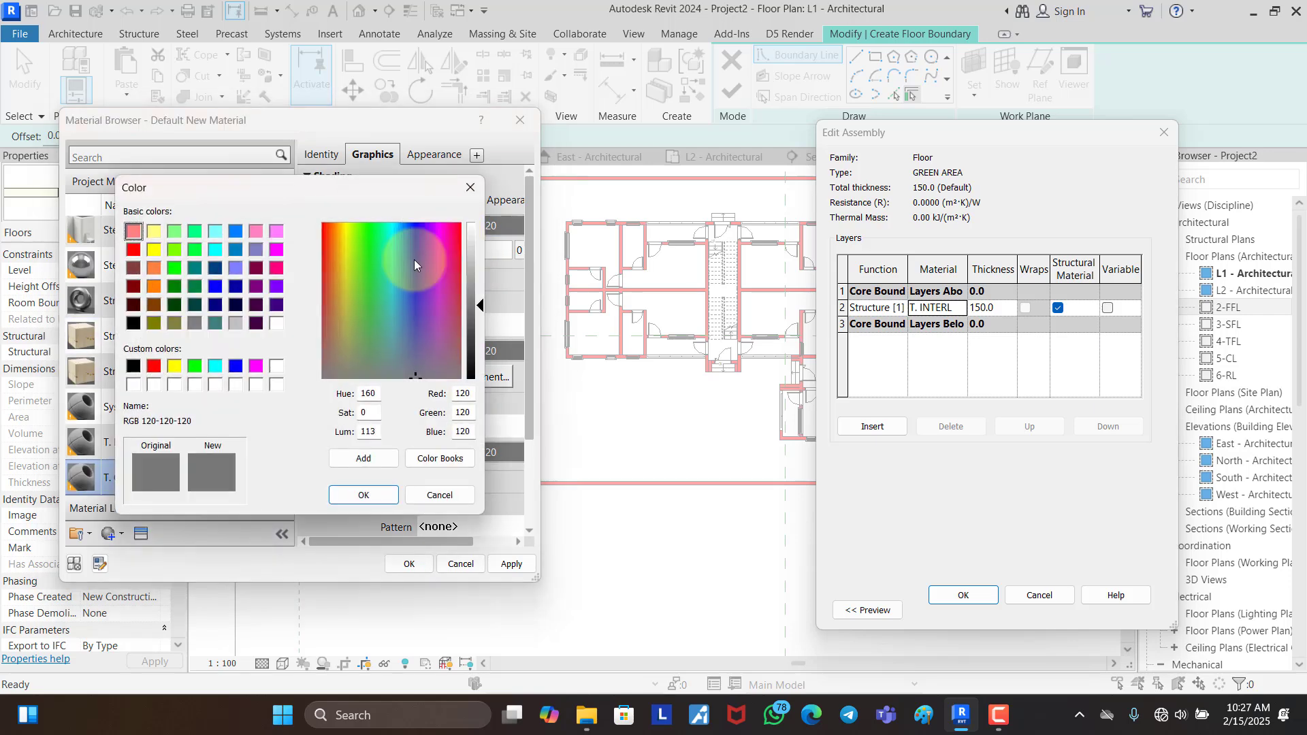
left_click(196, 248)
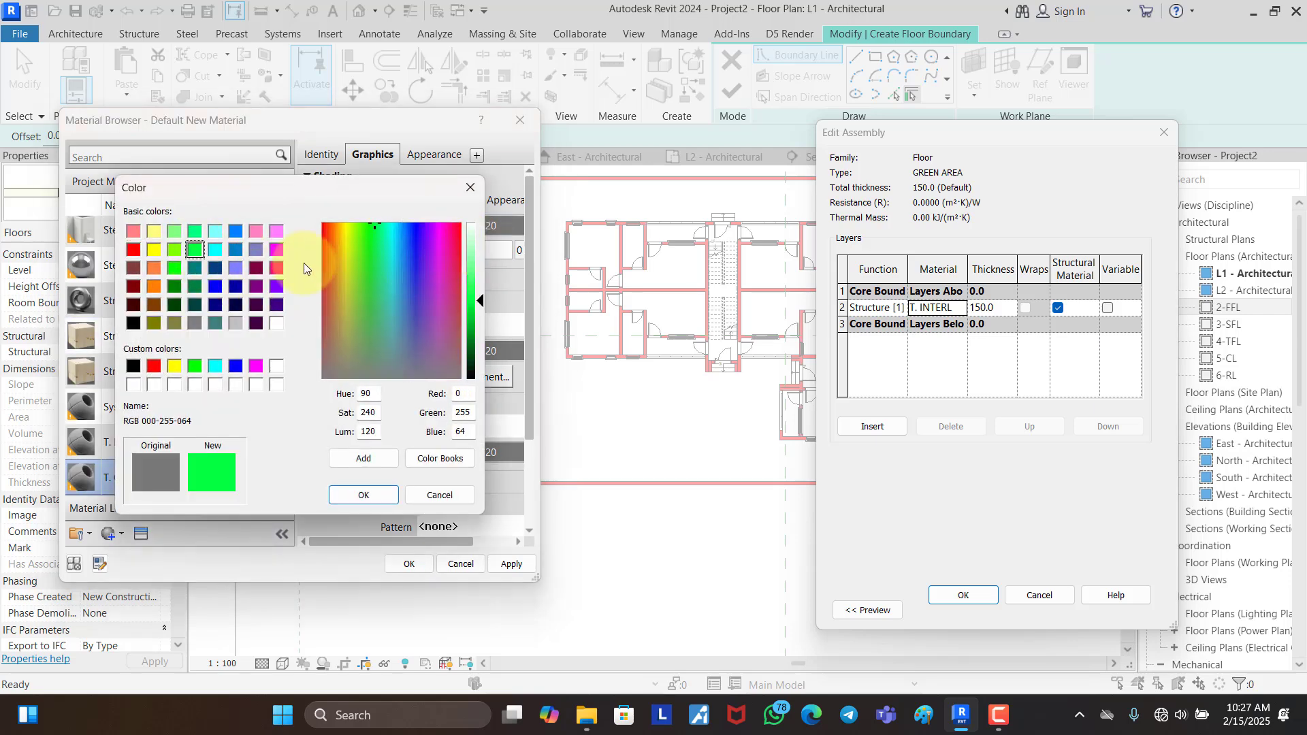
left_click(174, 249)
left_click_drag(479, 252, 475, 257)
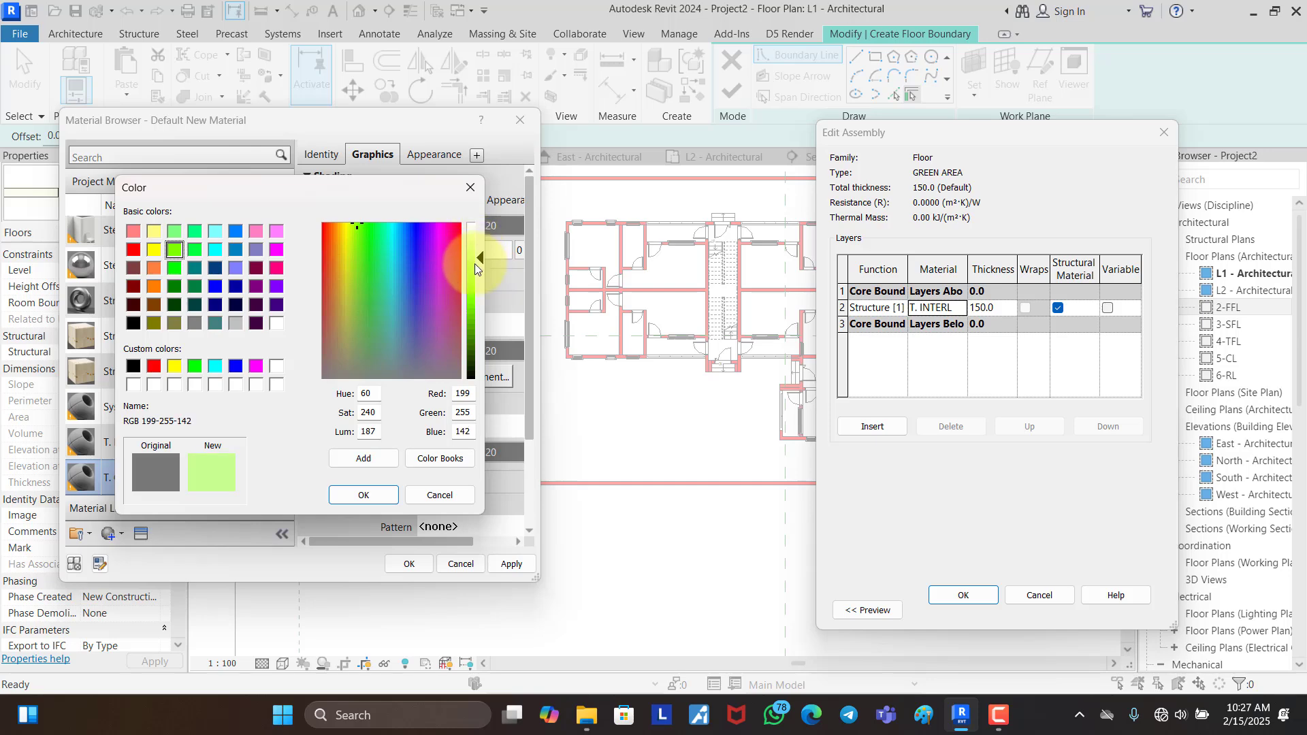
left_click(377, 496)
left_click(409, 564)
left_click(963, 595)
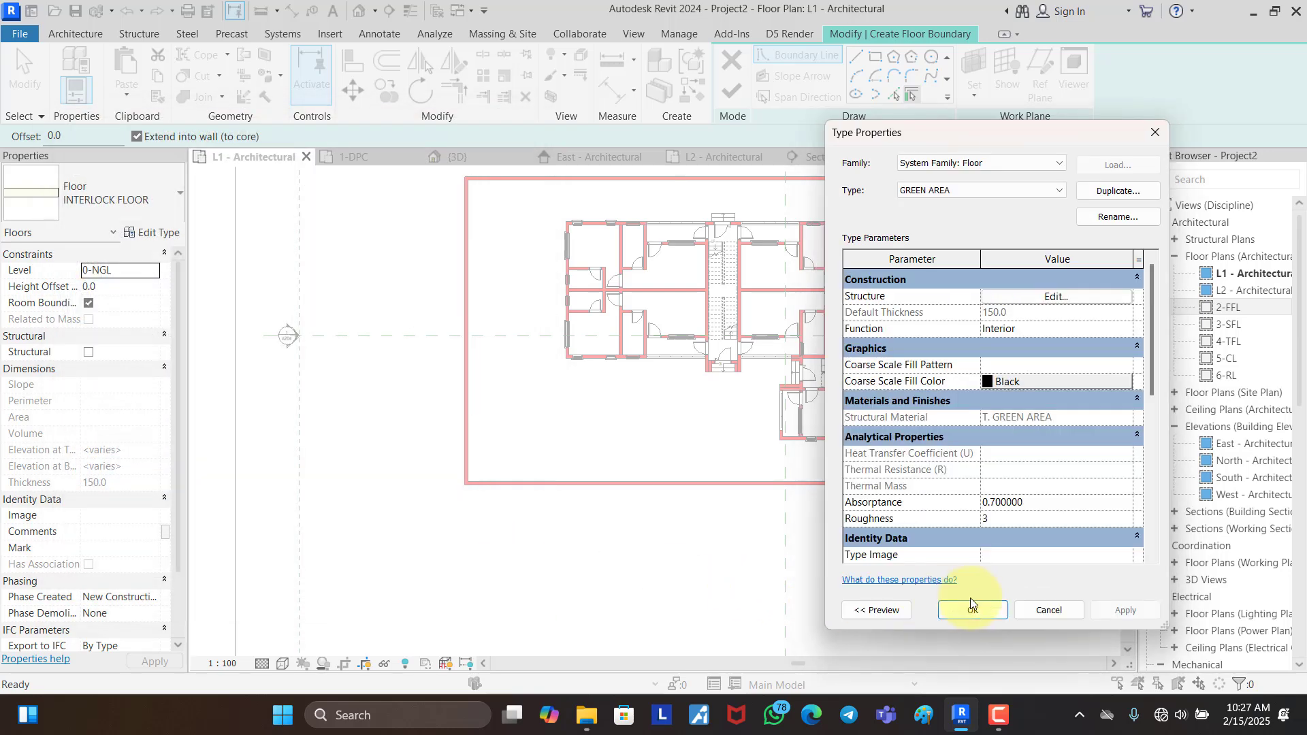
left_click(995, 611)
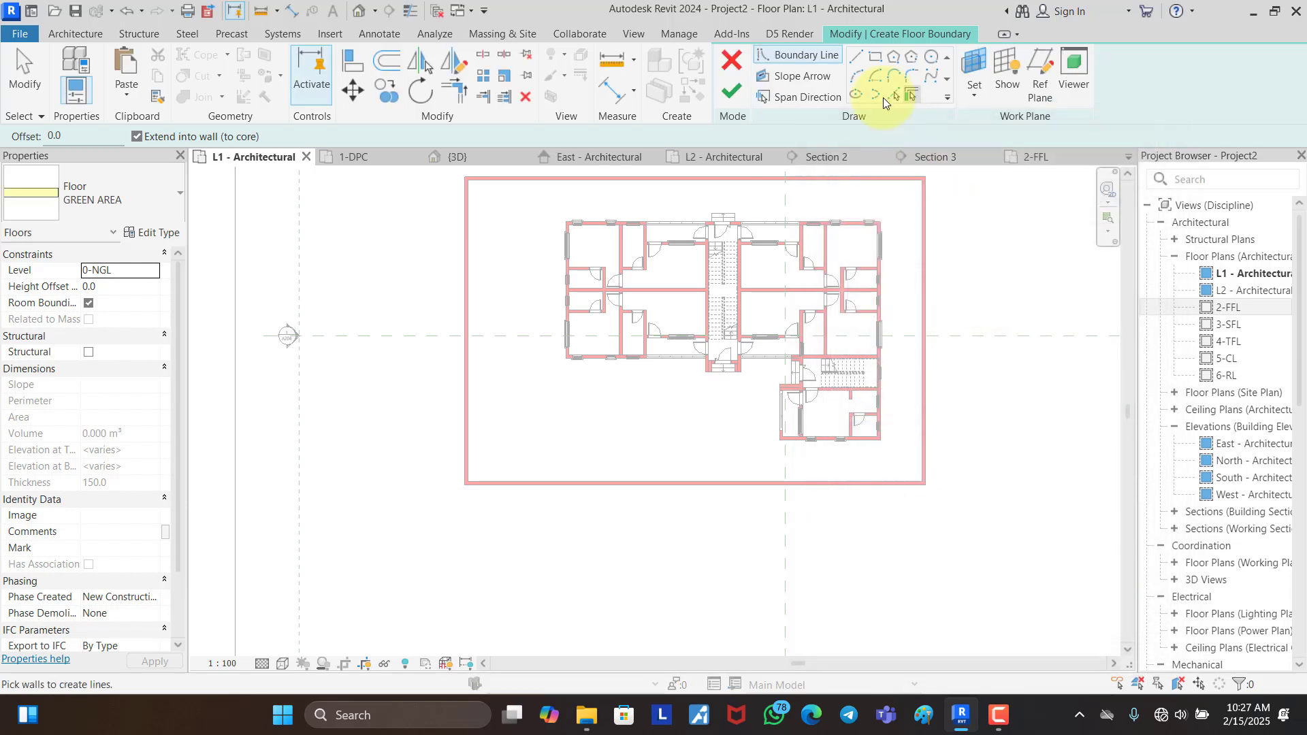
Step: Draw GREEN AREA floor boundary lines along the perimeter wall's inner north face, 32500 mm long, and down its inner east face
left_click(858, 58)
scroll(476, 187, "up", 4)
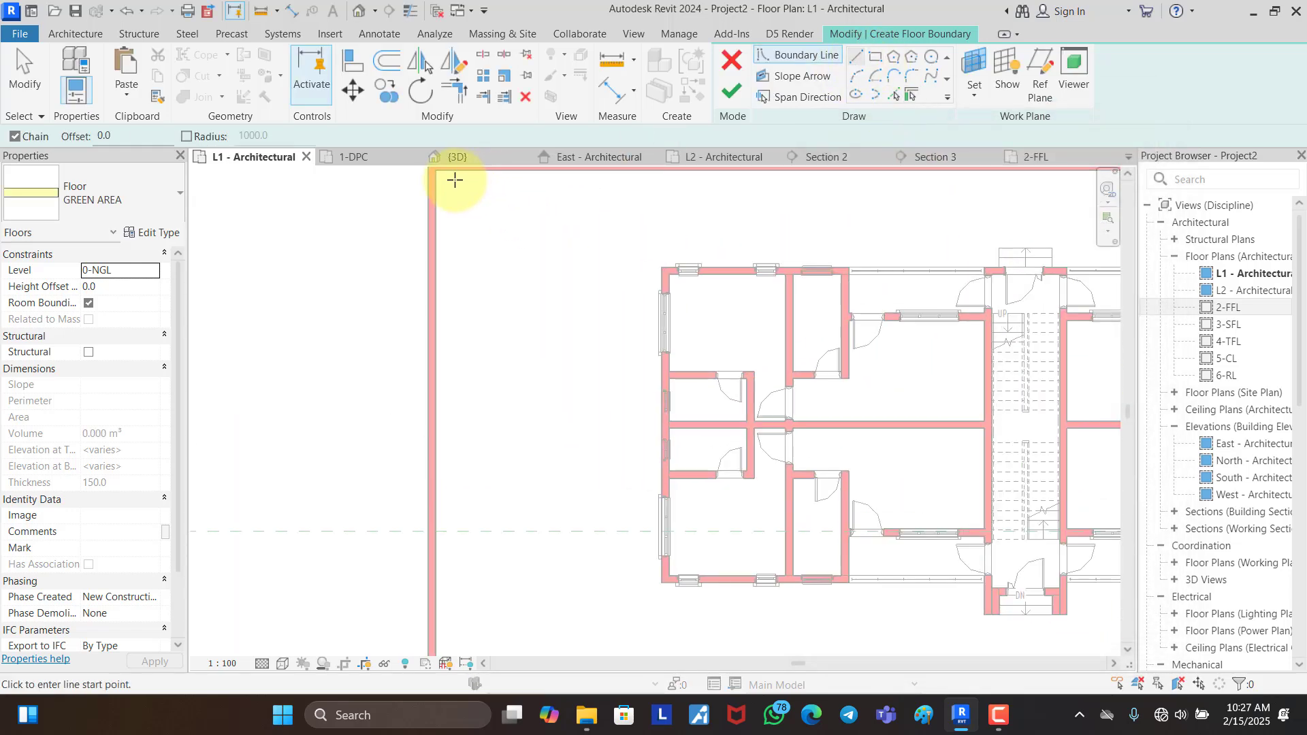
left_click(432, 169)
scroll(438, 374, "down", 4)
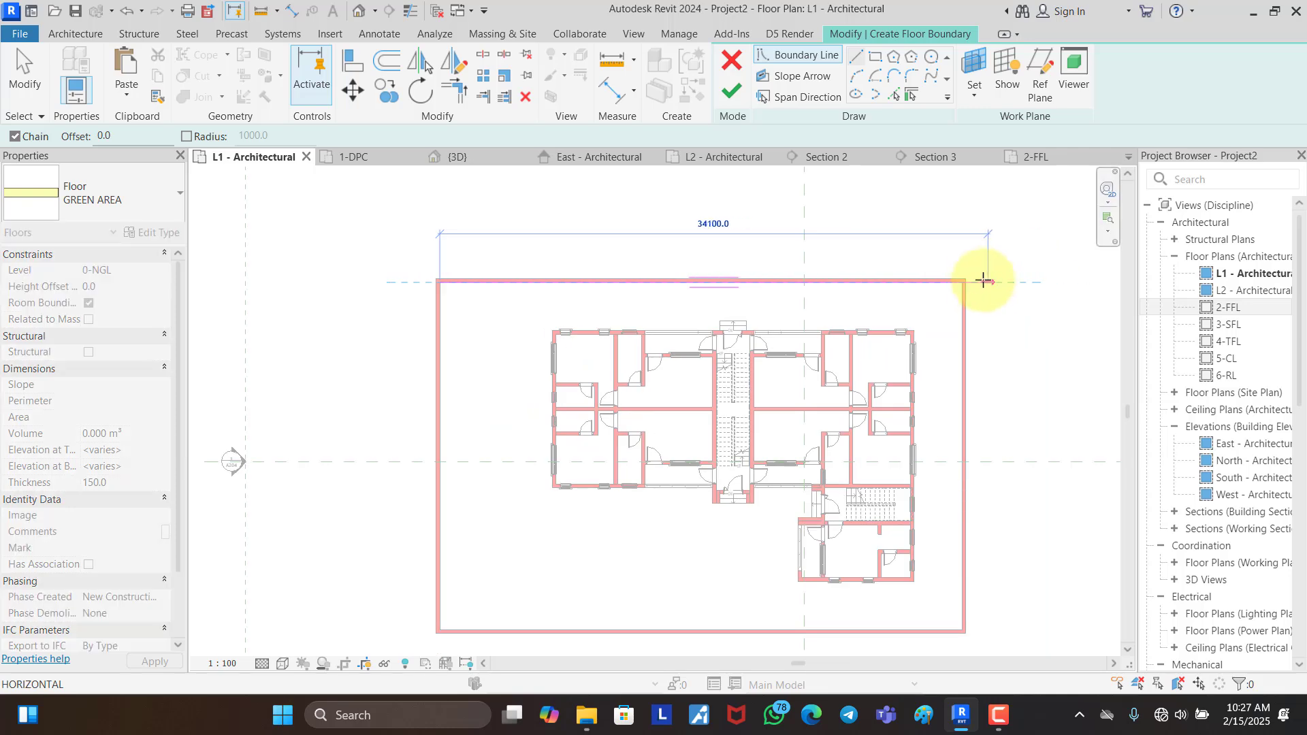
left_click(963, 282)
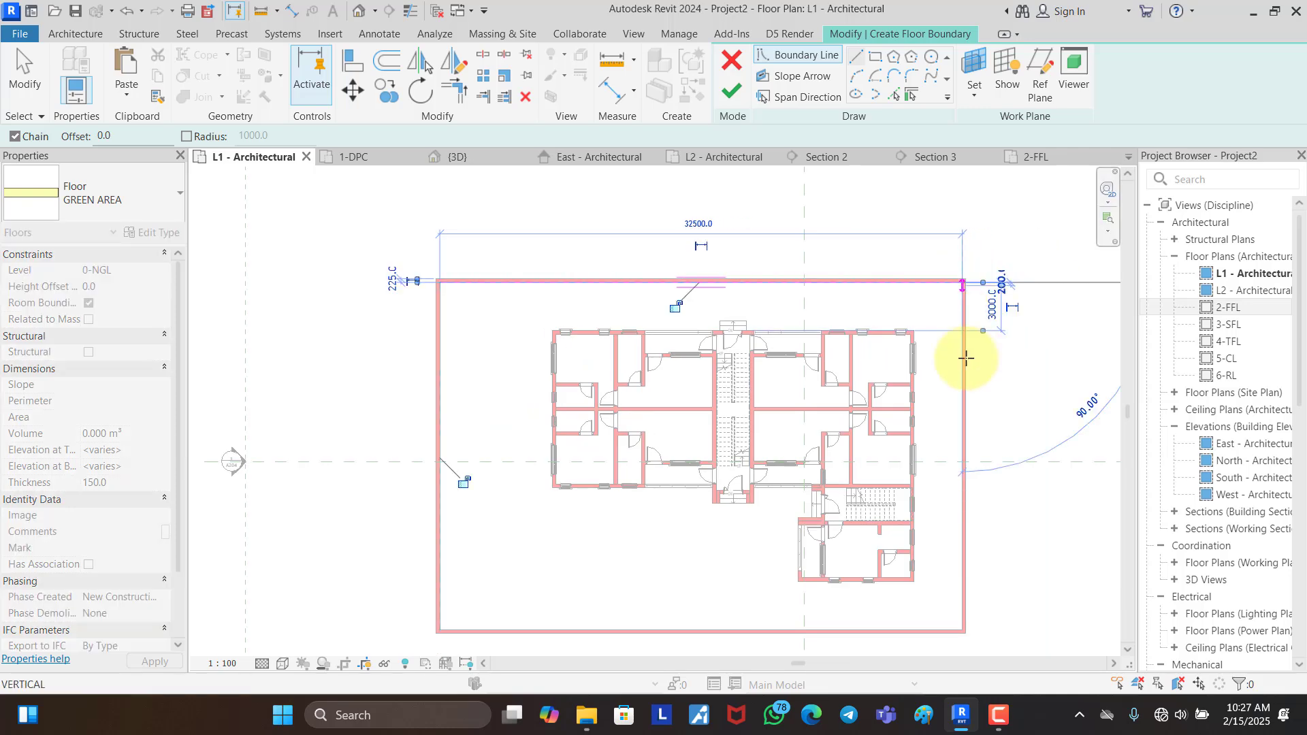
left_click(961, 630)
Step: Continue the boundary west along the south perimeter wall, up 3000 mm to the southeast wing's corner and along the wing's south face
scroll(794, 627, "up", 4)
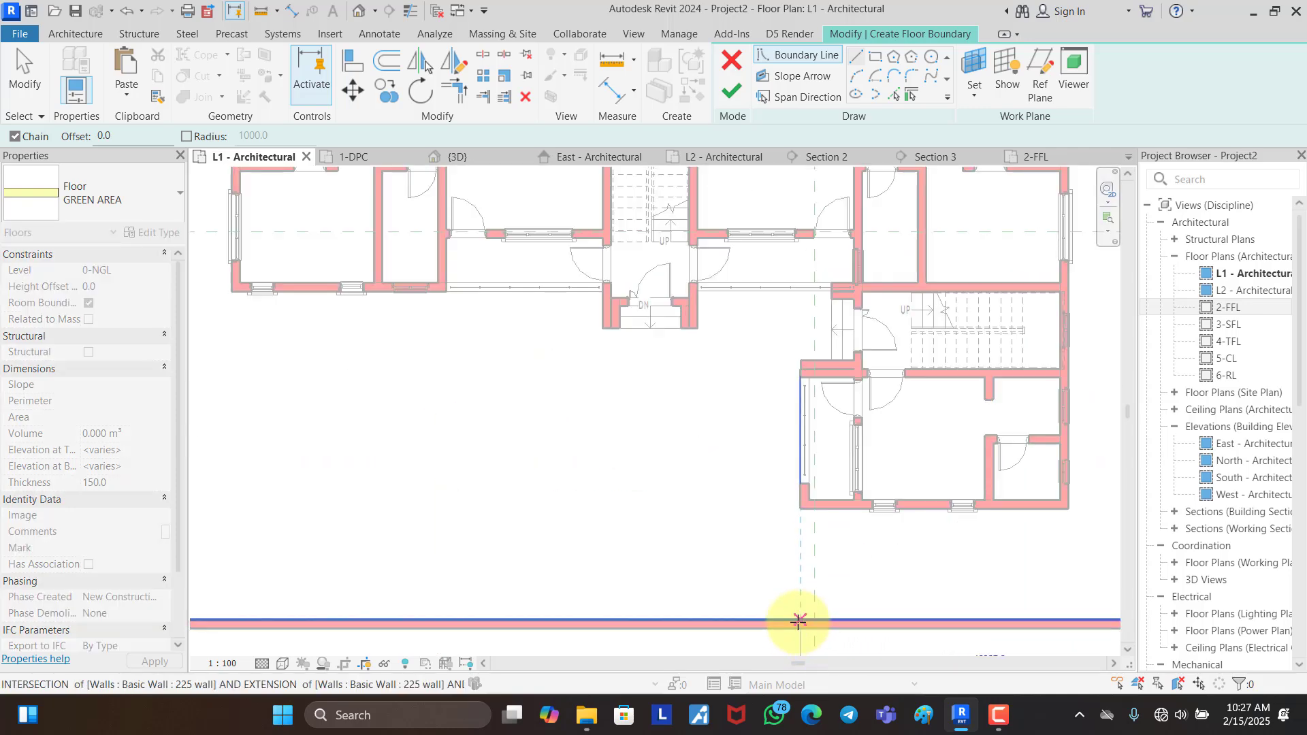
left_click(798, 621)
left_click(800, 508)
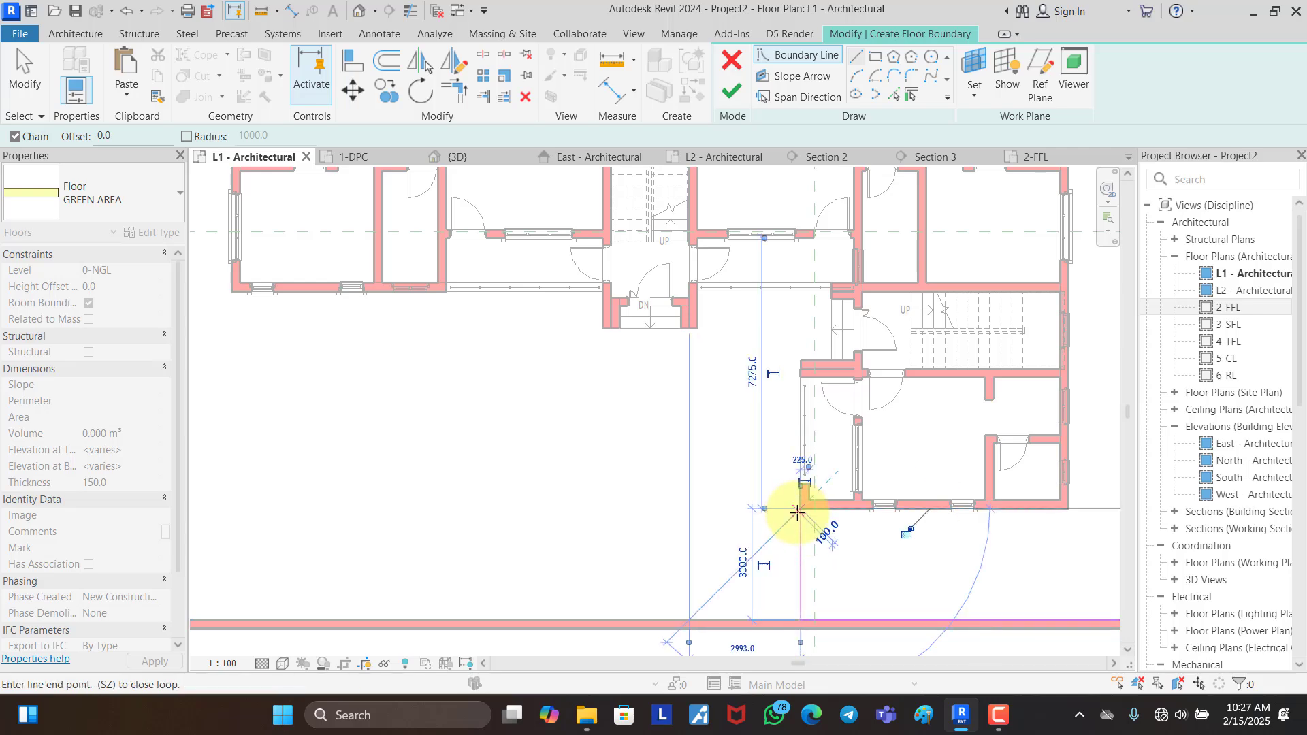
left_click(1067, 507)
Step: Trace the boundary around the building's outer east, north and west faces to its southwest corner
scroll(1071, 257, "down", 5)
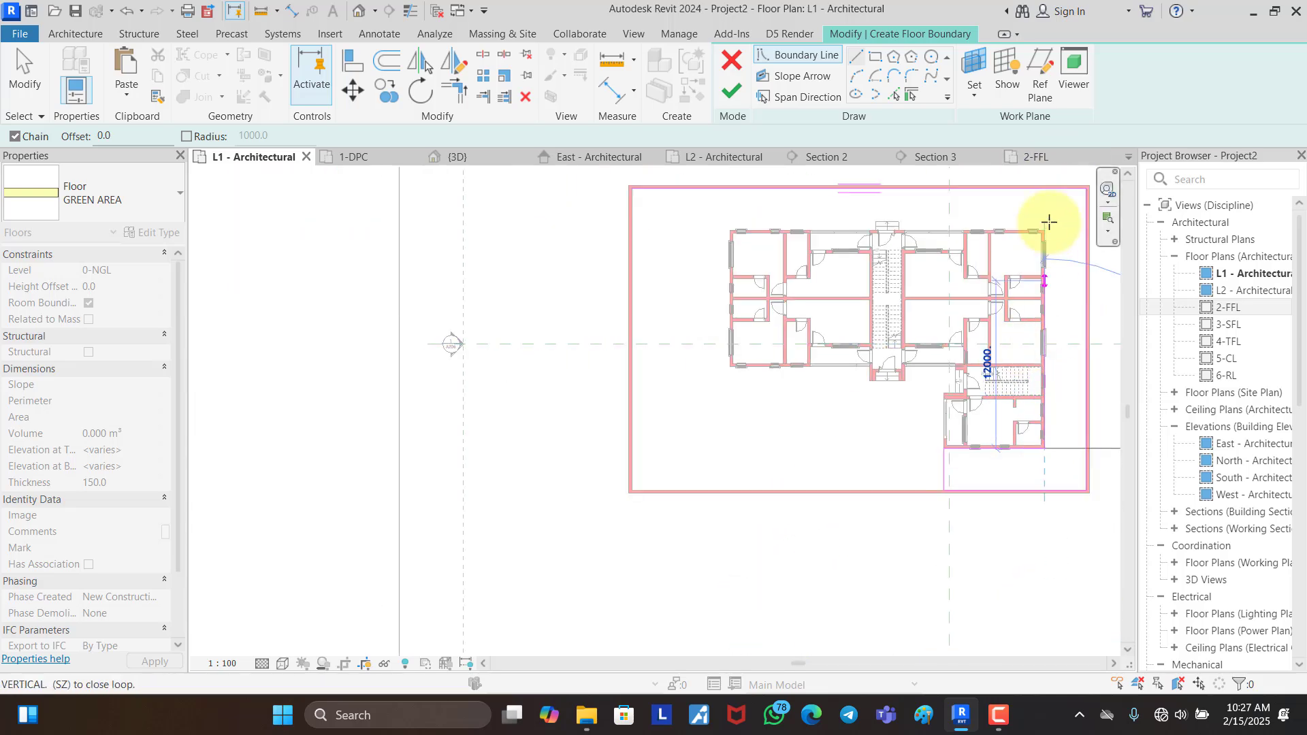
scroll(1049, 222, "up", 3)
left_click(1039, 236)
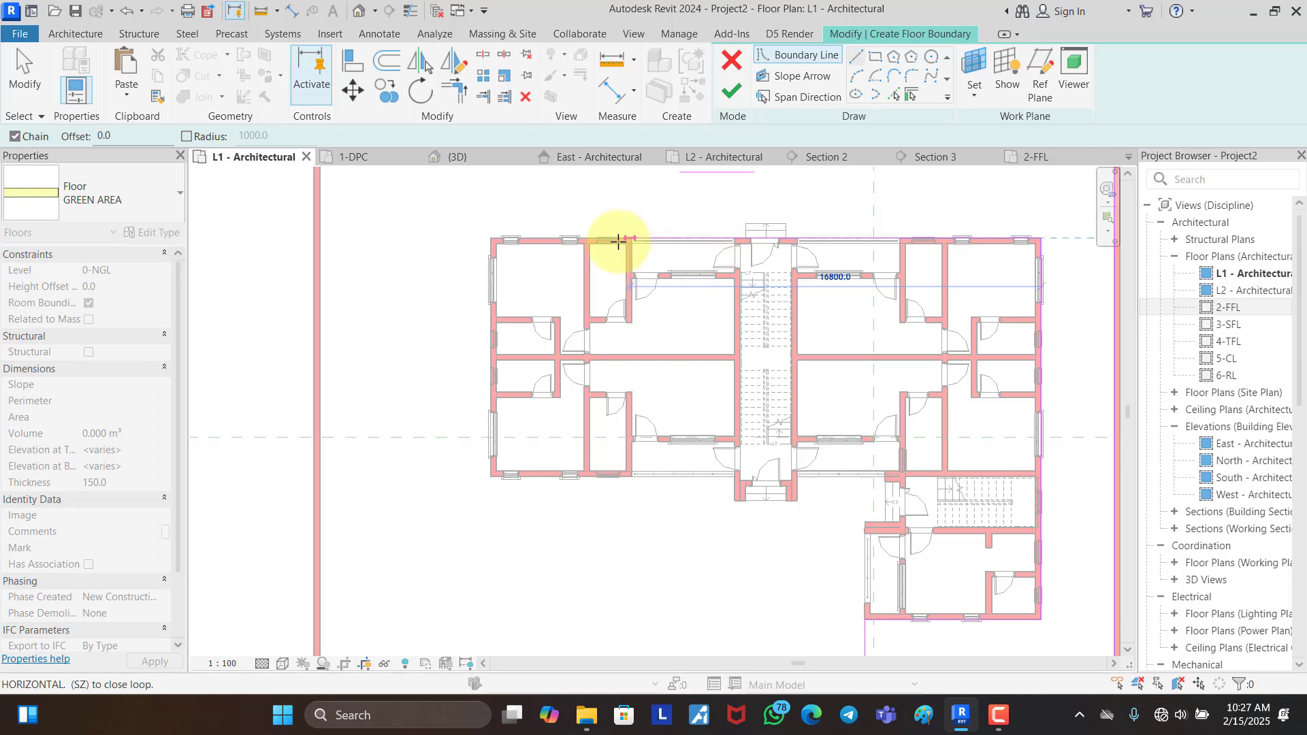
scroll(533, 230, "up", 3)
left_click(471, 242)
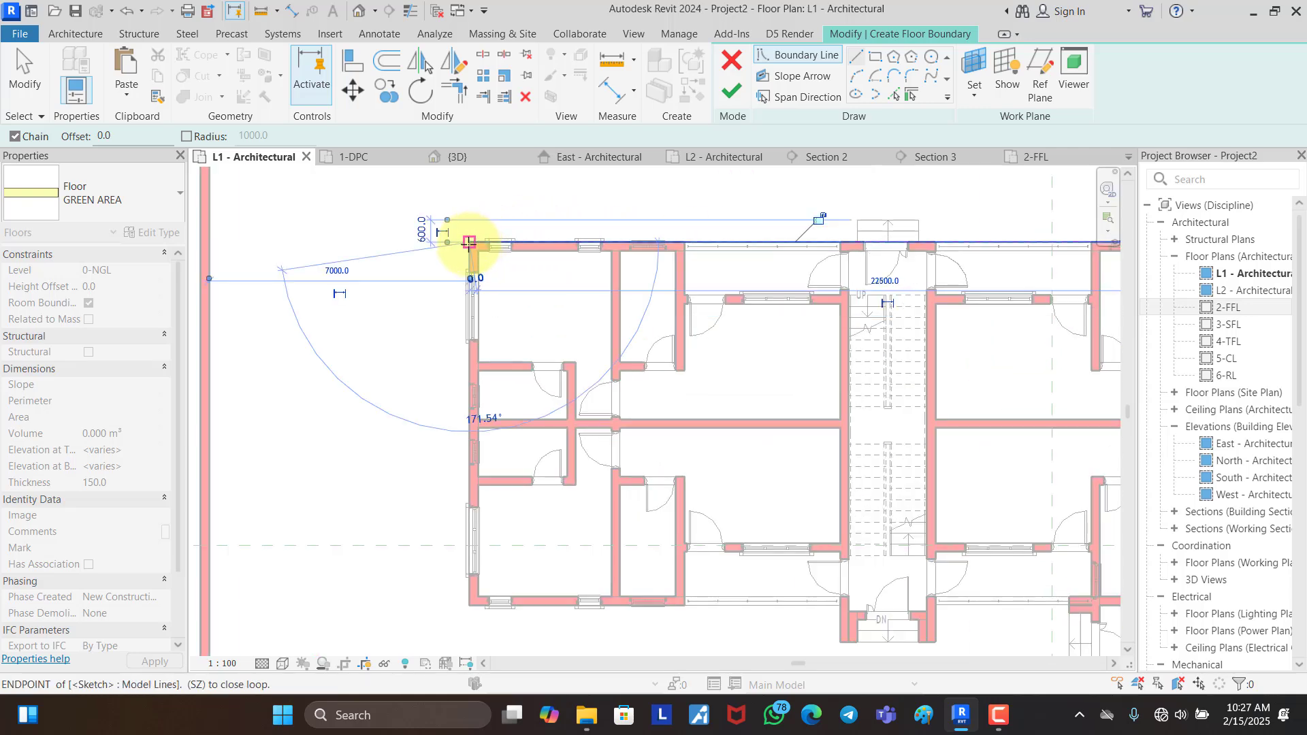
left_click(470, 600)
Step: Extend the boundary along the building's south face to the central stair wall and step it a short way down that wall
scroll(481, 571, "down", 3)
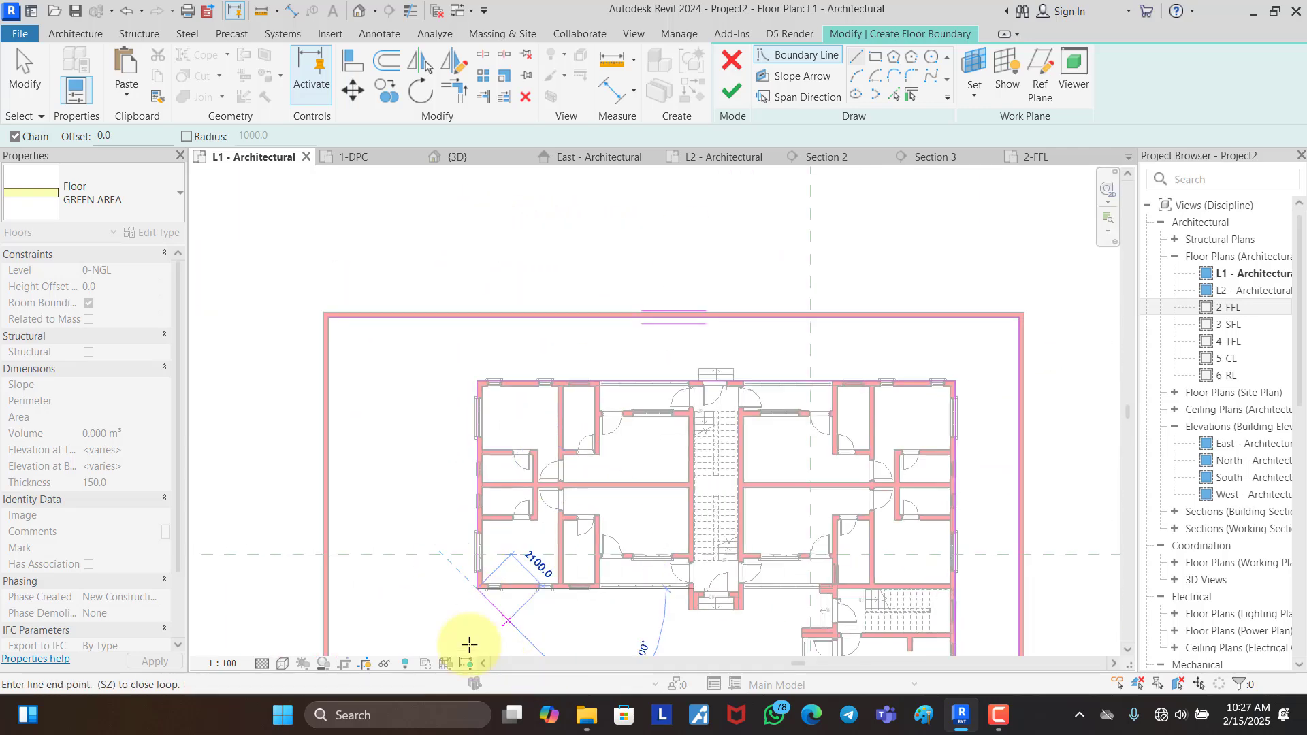
scroll(540, 613, "up", 2)
scroll(544, 609, "up", 2)
scroll(782, 569, "up", 2)
scroll(860, 569, "up", 2)
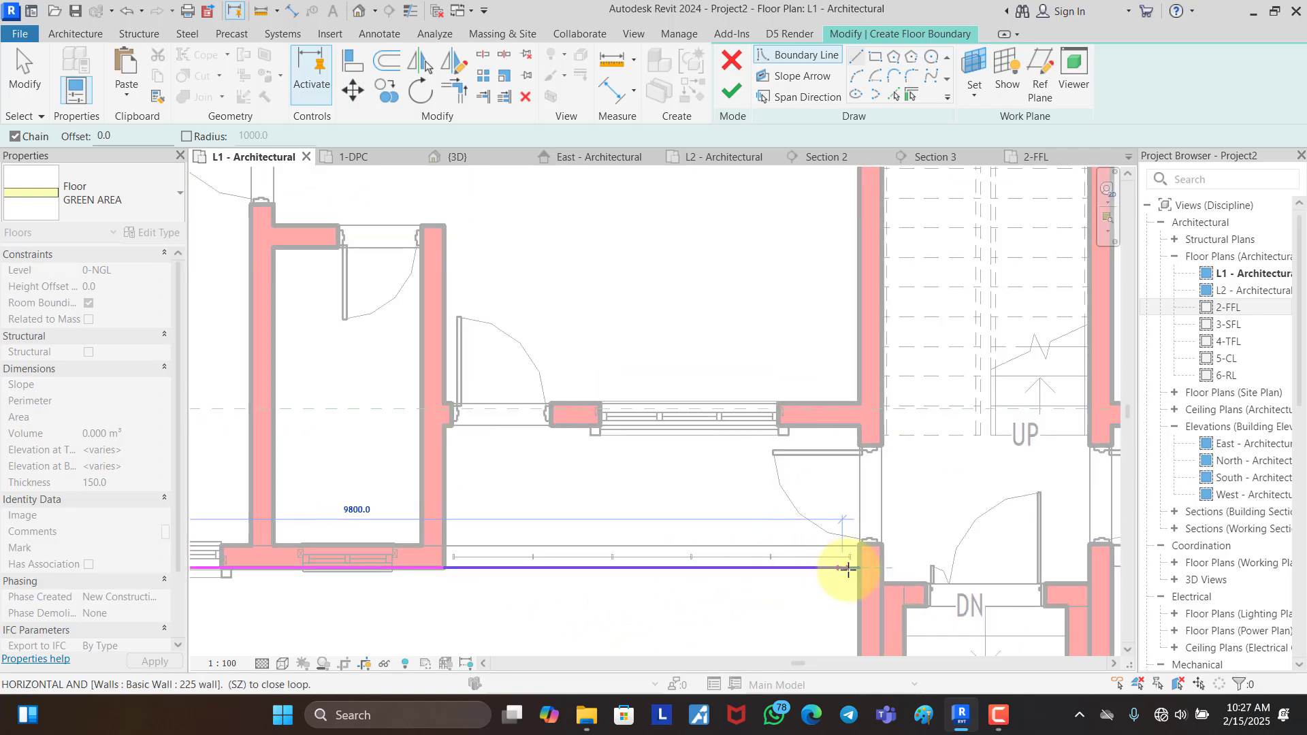
left_click(856, 567)
left_click(858, 606)
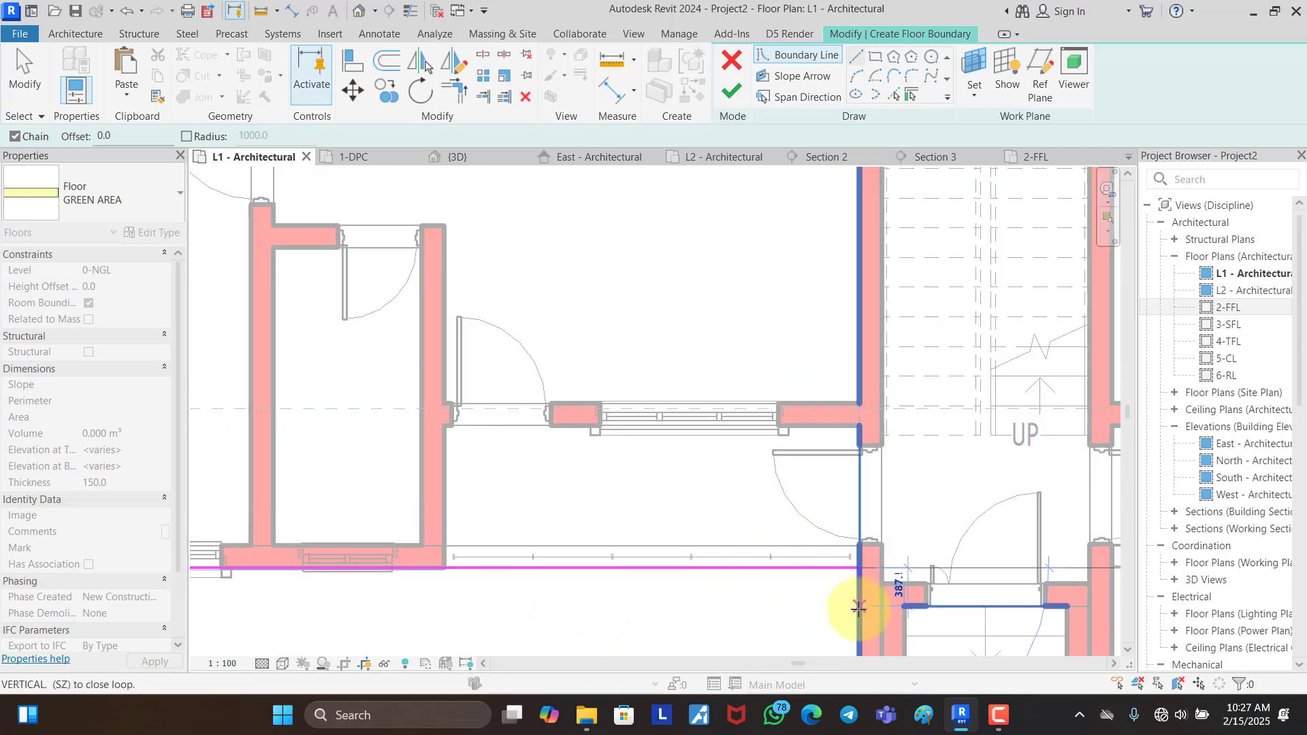
Step: Draw a boundary line back west, parallel to the south face and ending beyond the building's southwest corner, and end the chain
scroll(847, 603, "down", 3)
scroll(377, 609, "down", 2)
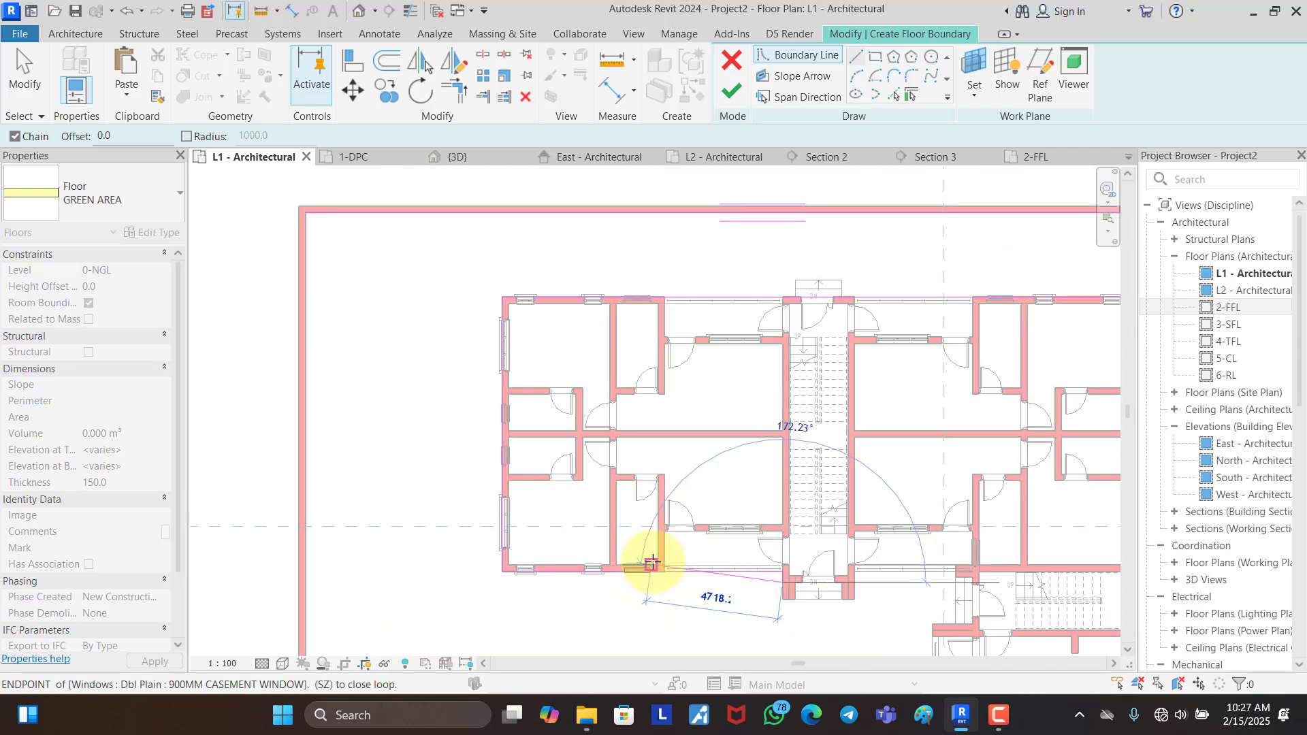
scroll(494, 589, "up", 2)
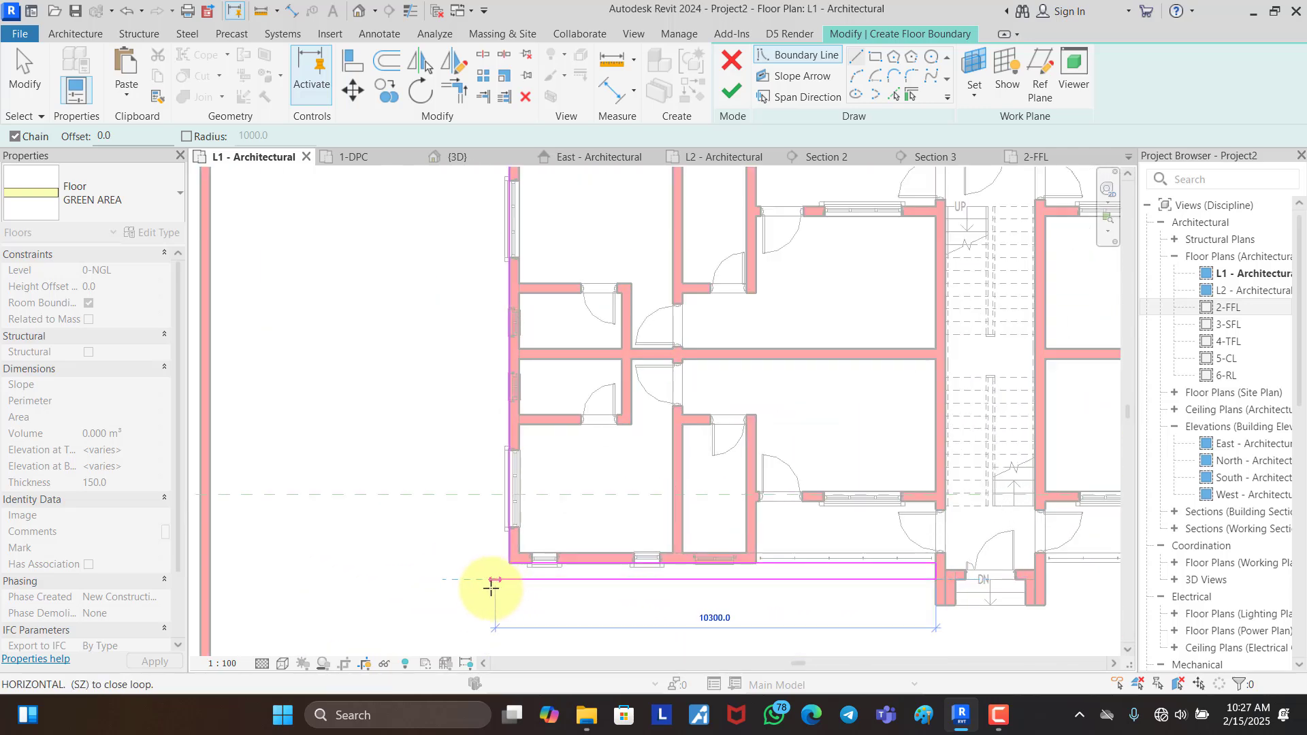
left_click(481, 579)
scroll(470, 531, "down", 3)
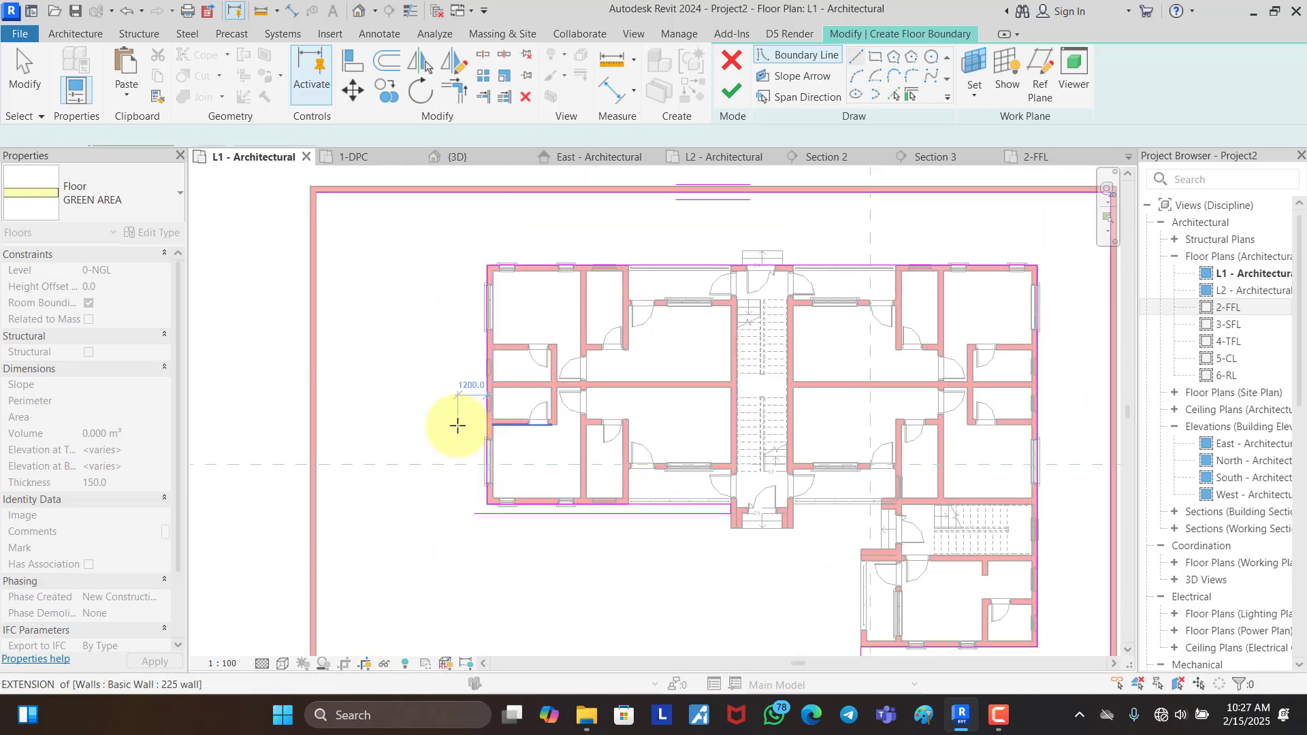
Step: Outline a narrow 3600 mm long strip along the south edge between the central stair wall and the wall stub at the side entrance steps
left_click(886, 512)
scroll(891, 516, "up", 2)
scroll(860, 501, "up", 4)
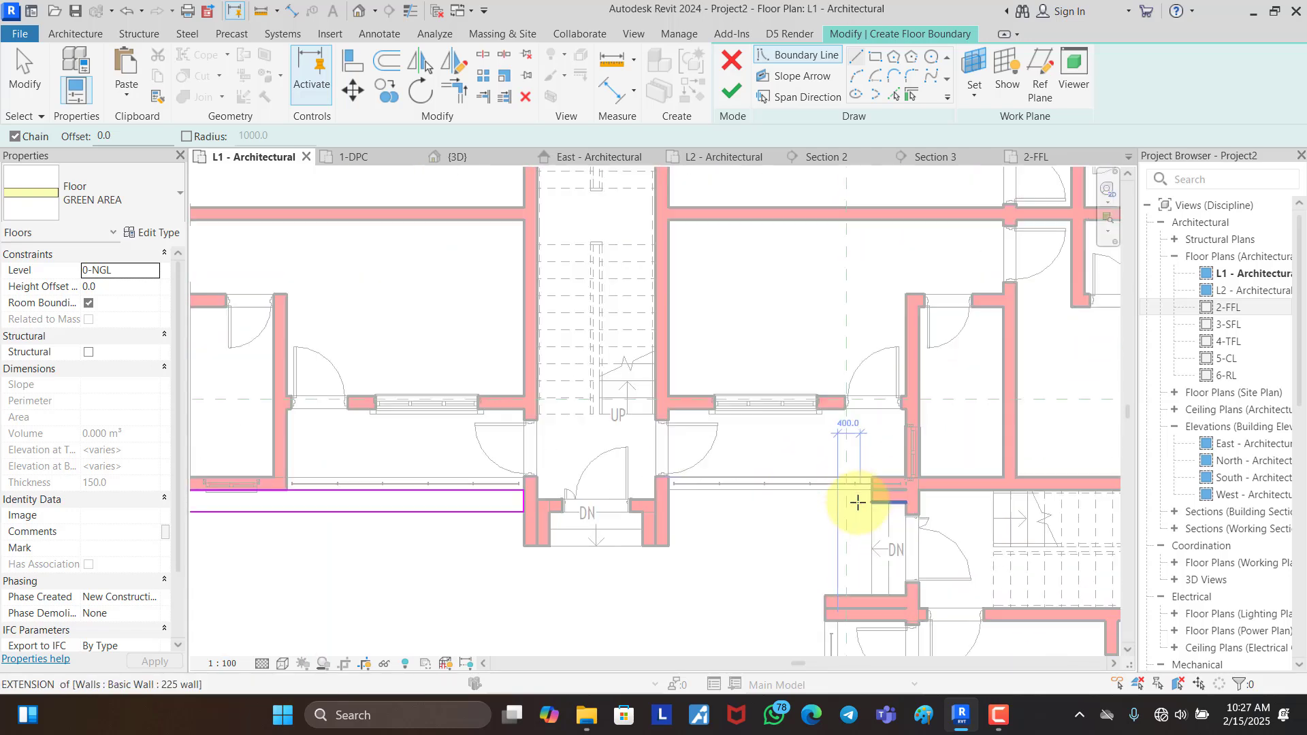
left_click(882, 476)
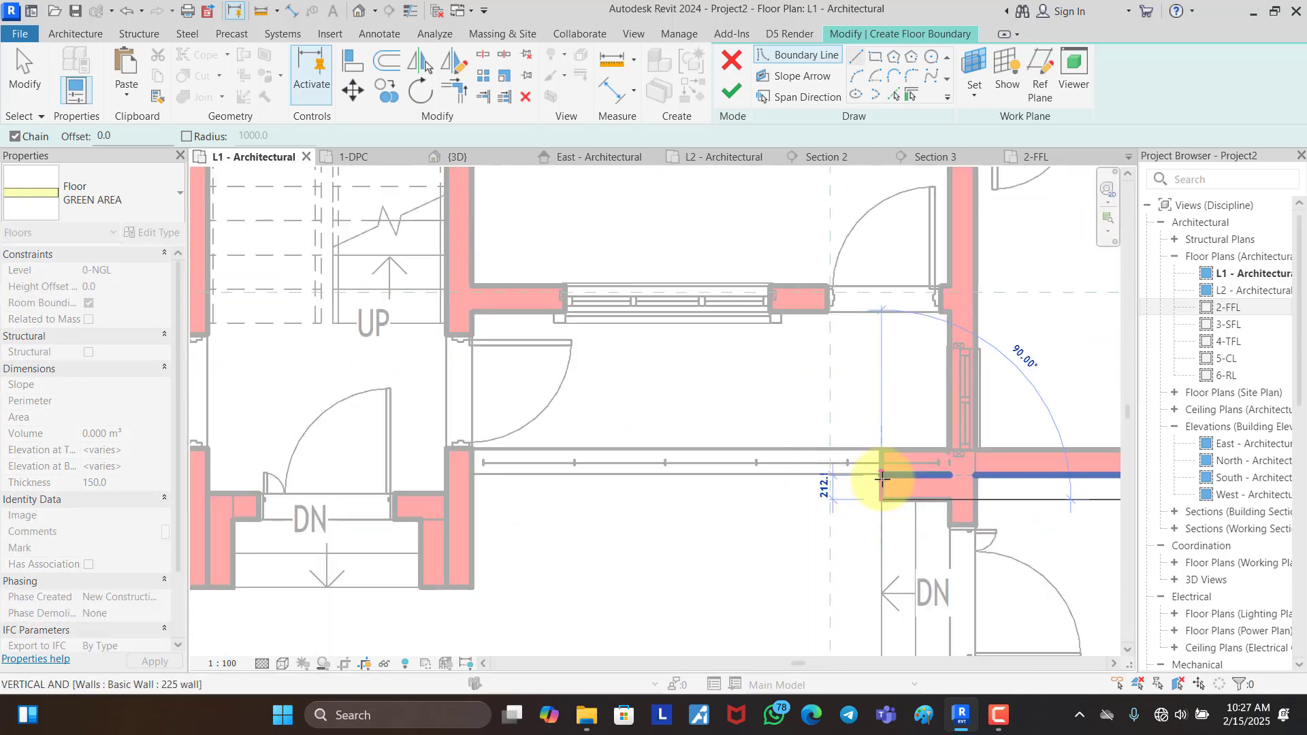
left_click(471, 475)
left_click(473, 508)
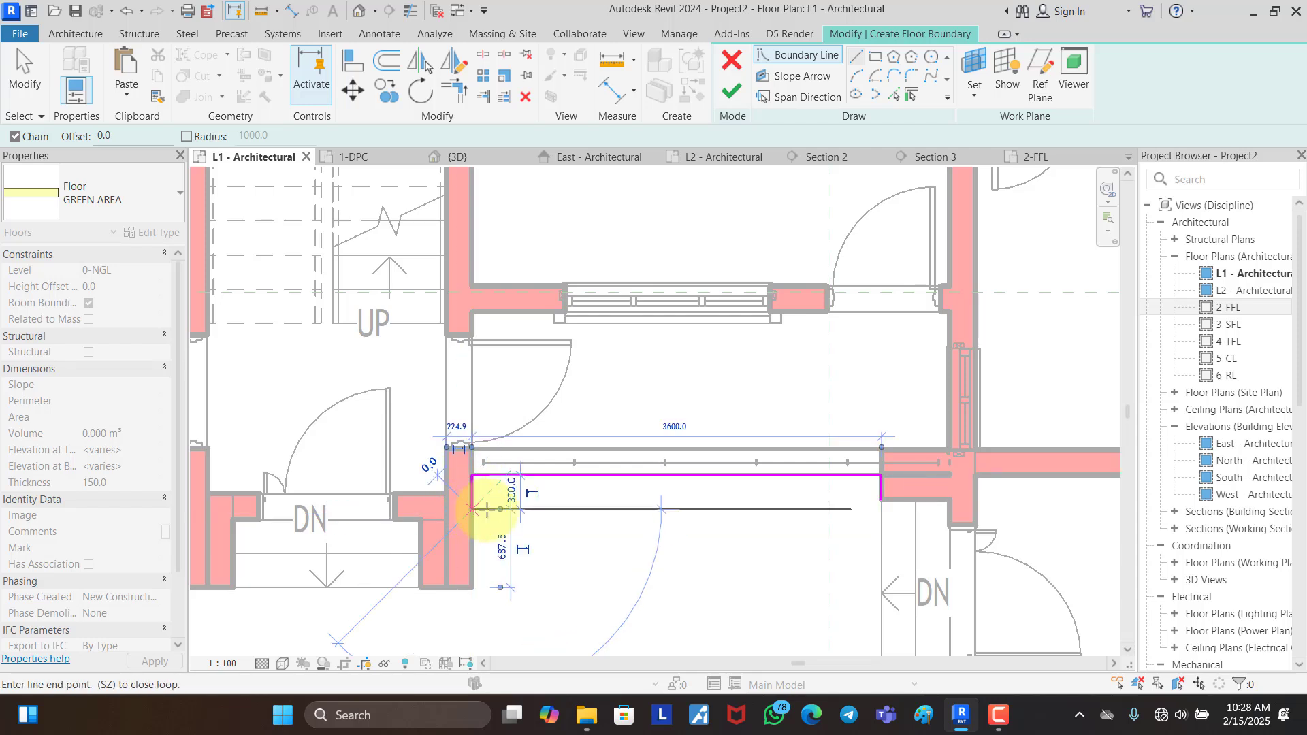
key("Escape")
left_click(881, 499)
left_click(473, 508)
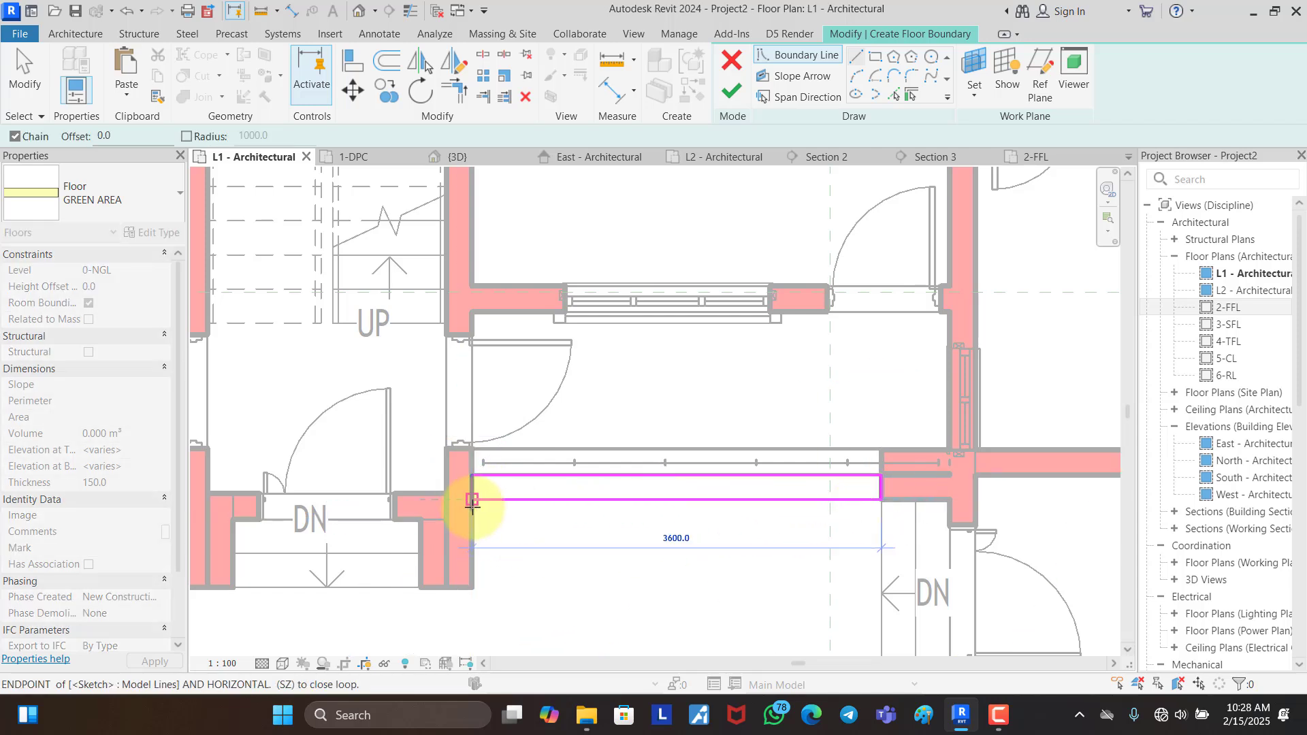
Step: Continue the green area boundary at the northwest wall corner of the southeast wing
scroll(779, 372, "down", 3)
scroll(780, 372, "down", 3)
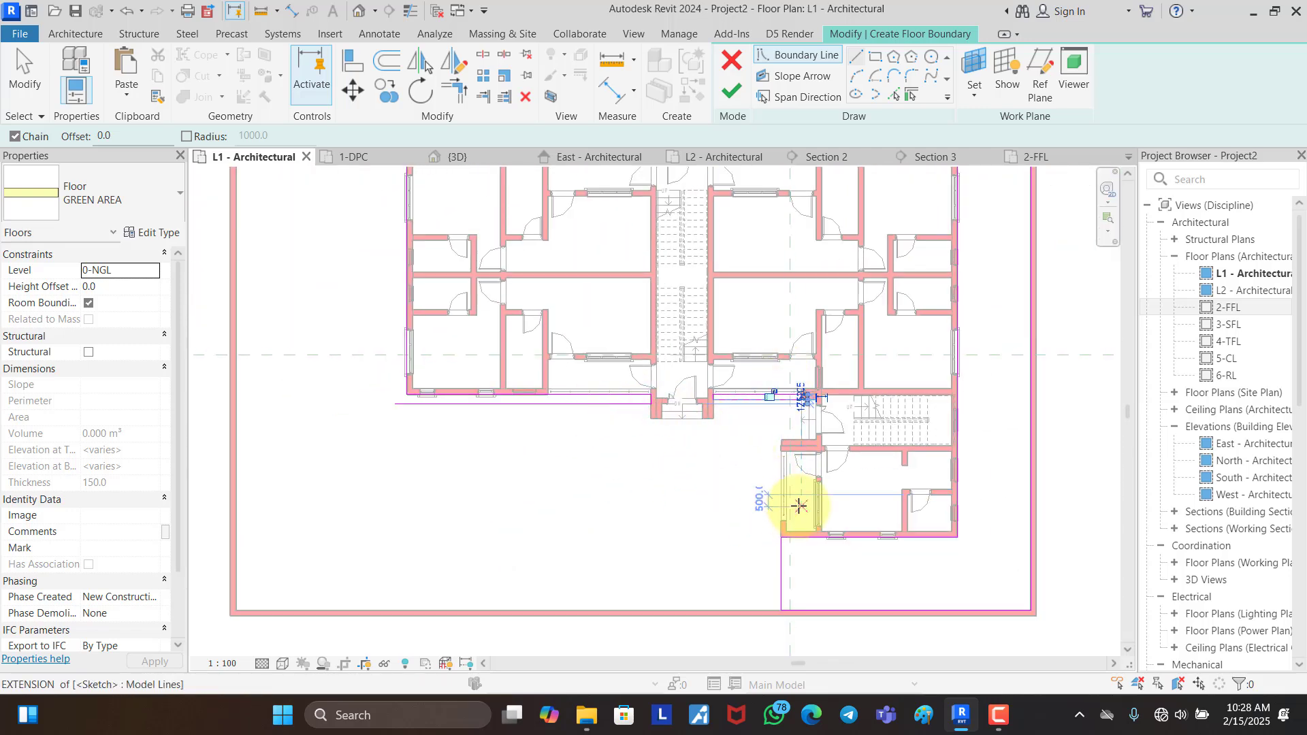
scroll(790, 500, "up", 5)
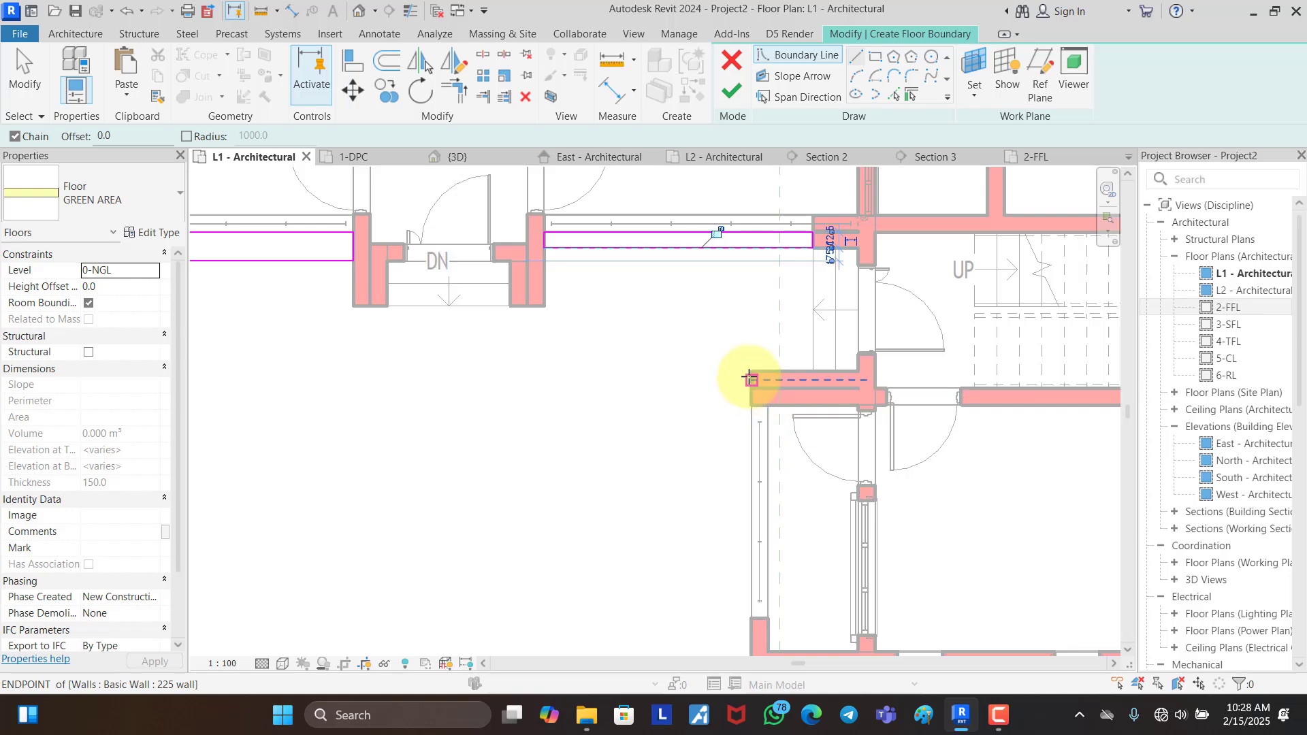
Step: Sketch floor boundary lines from the stair wing's wall corner 600 mm outward, continuing straight to the inner face of the perimeter wall
left_click(751, 372)
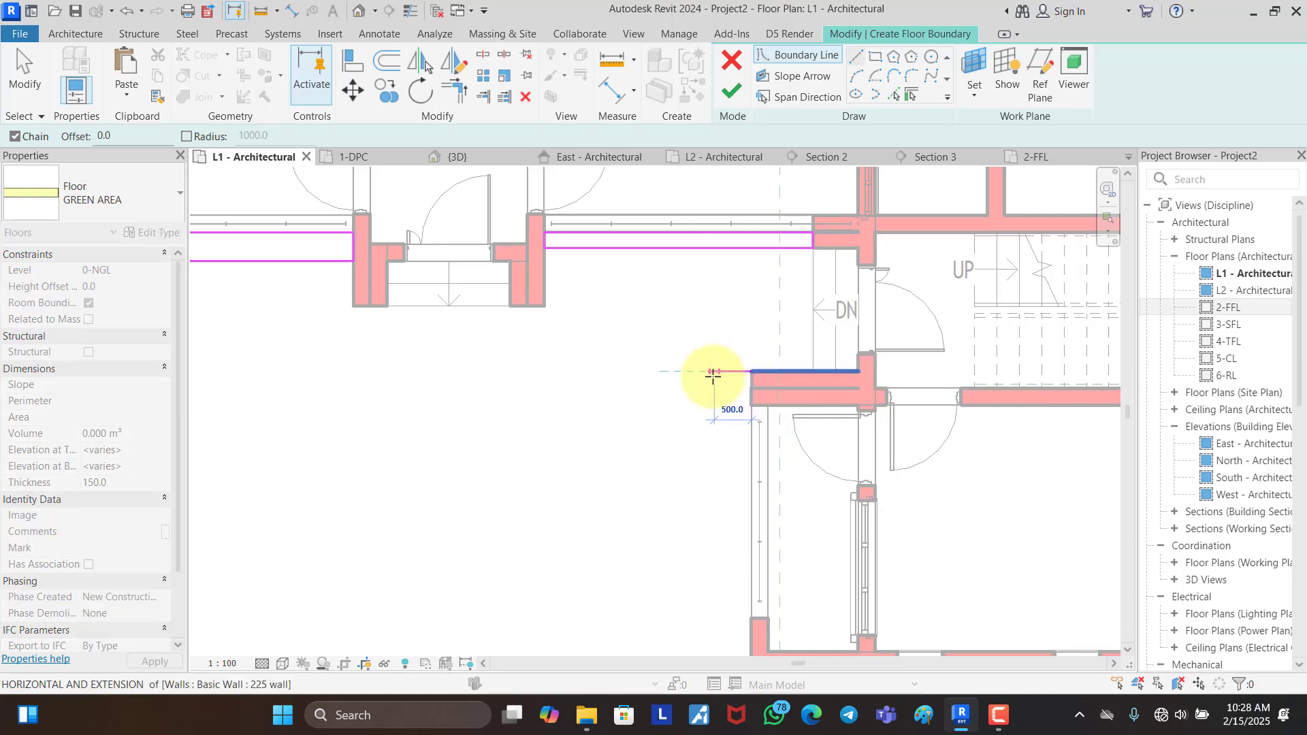
scroll(707, 373, "down", 5)
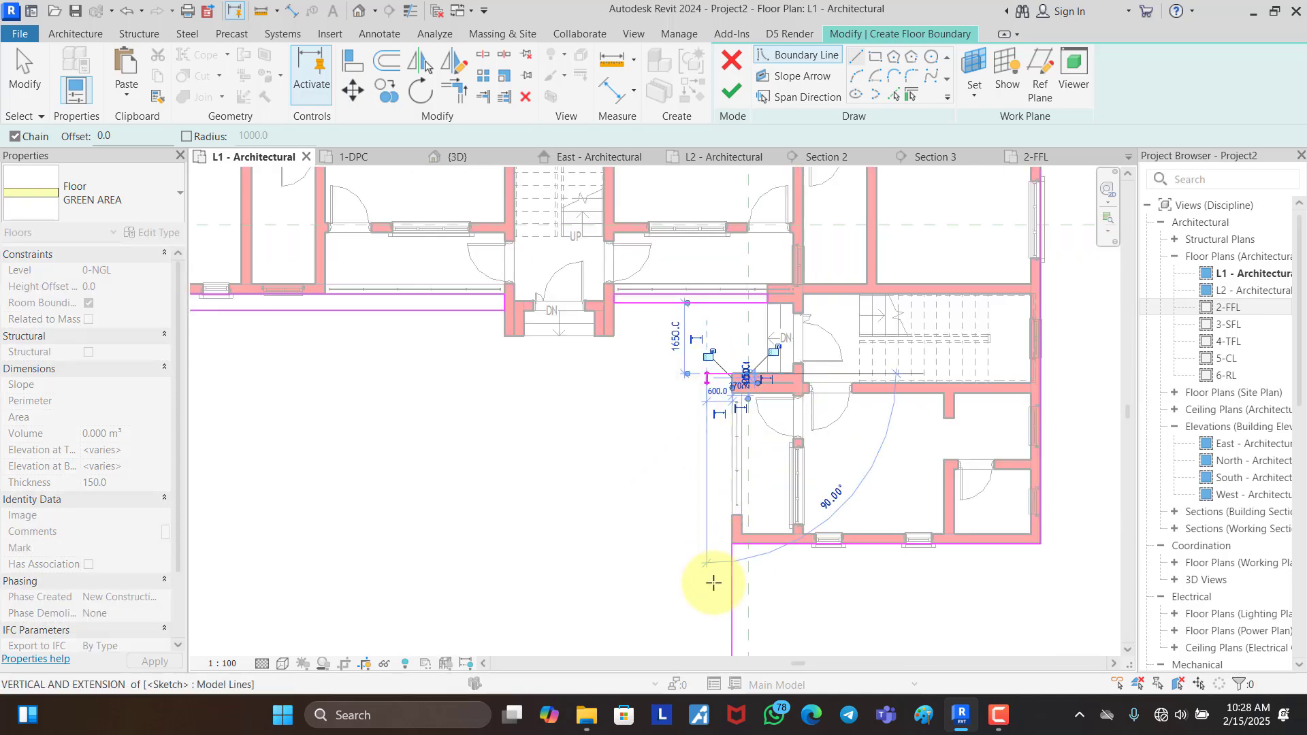
left_click(707, 373)
left_click(695, 545)
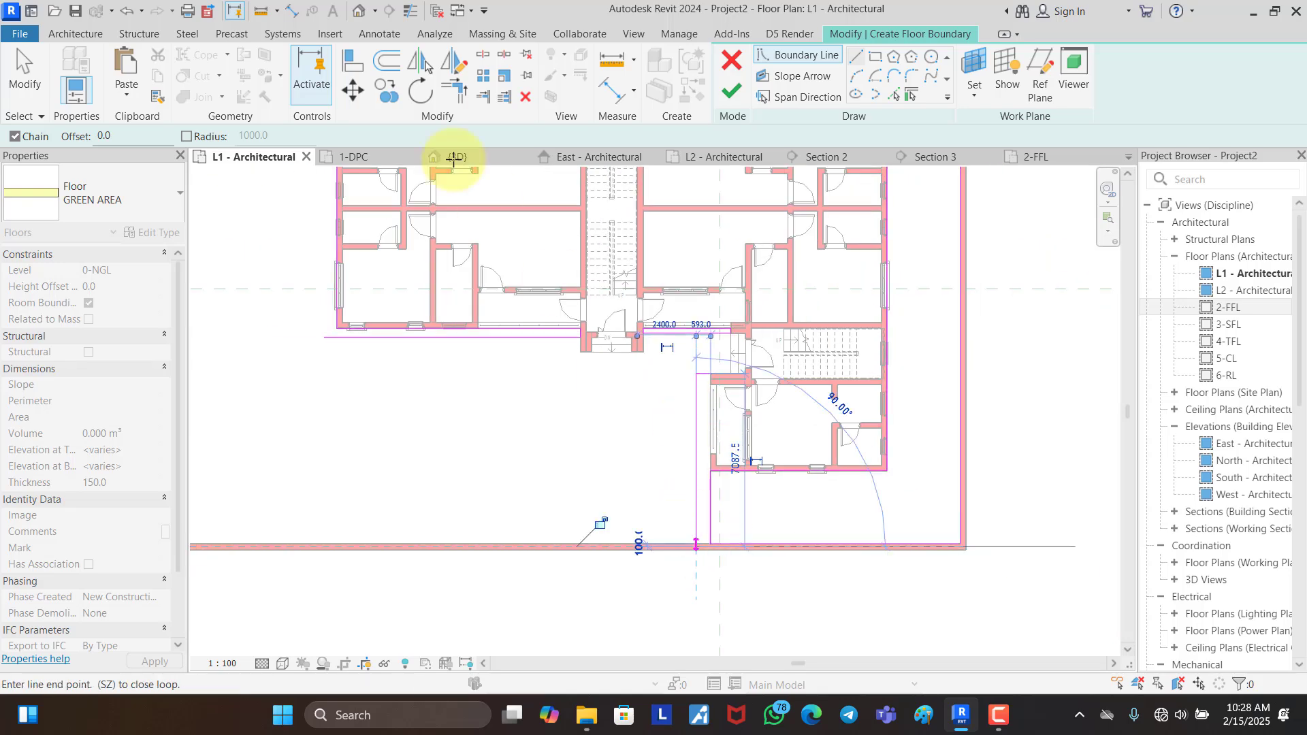
Step: Trim the lower boundary line to meet the new vertical line and trim the old vertical line along the wing's outer wall
left_click(454, 88)
left_click(767, 552)
left_click(698, 509)
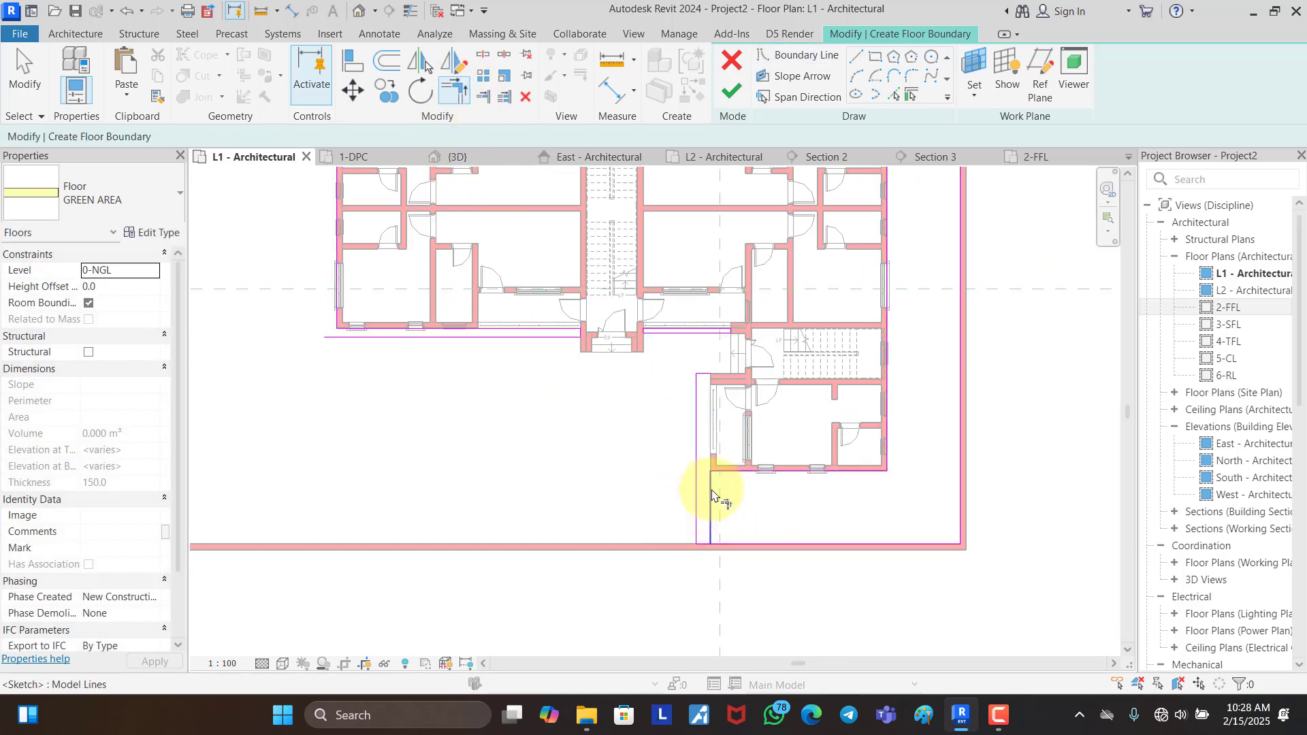
scroll(712, 381, "up", 3)
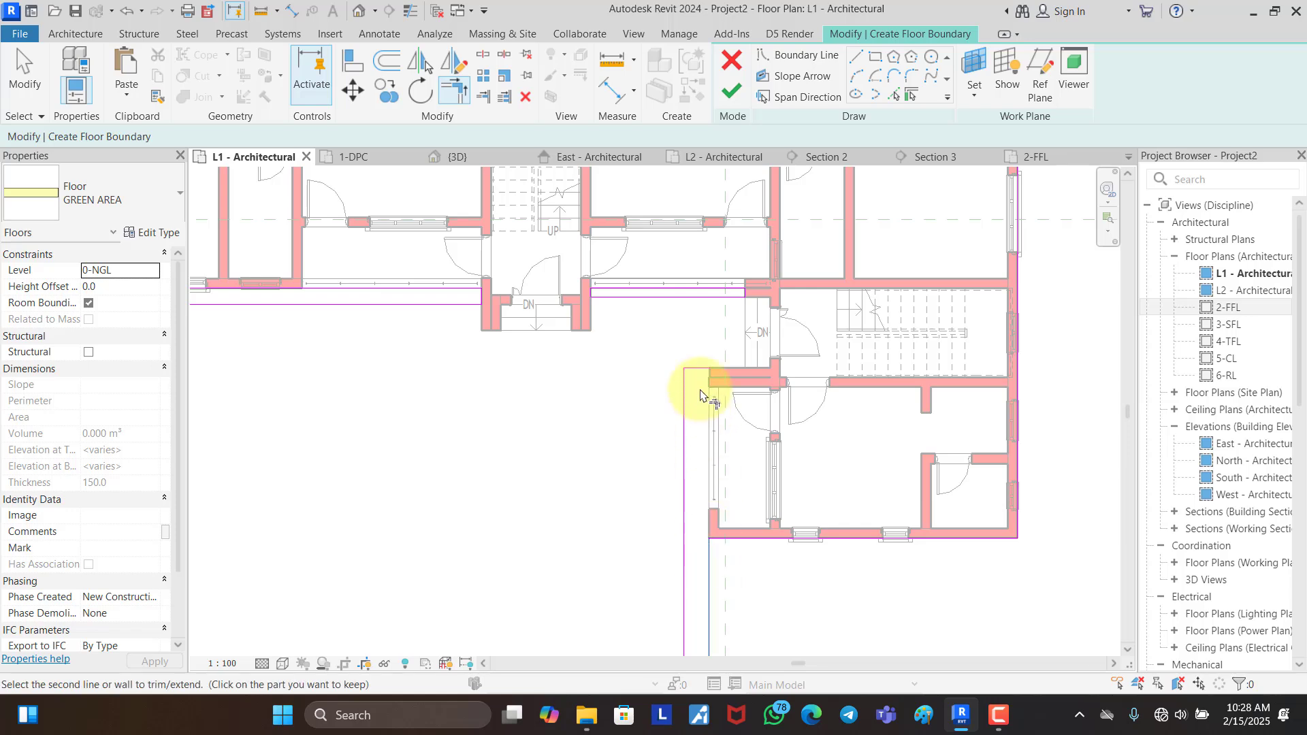
left_click(714, 505)
scroll(954, 490, "down", 2)
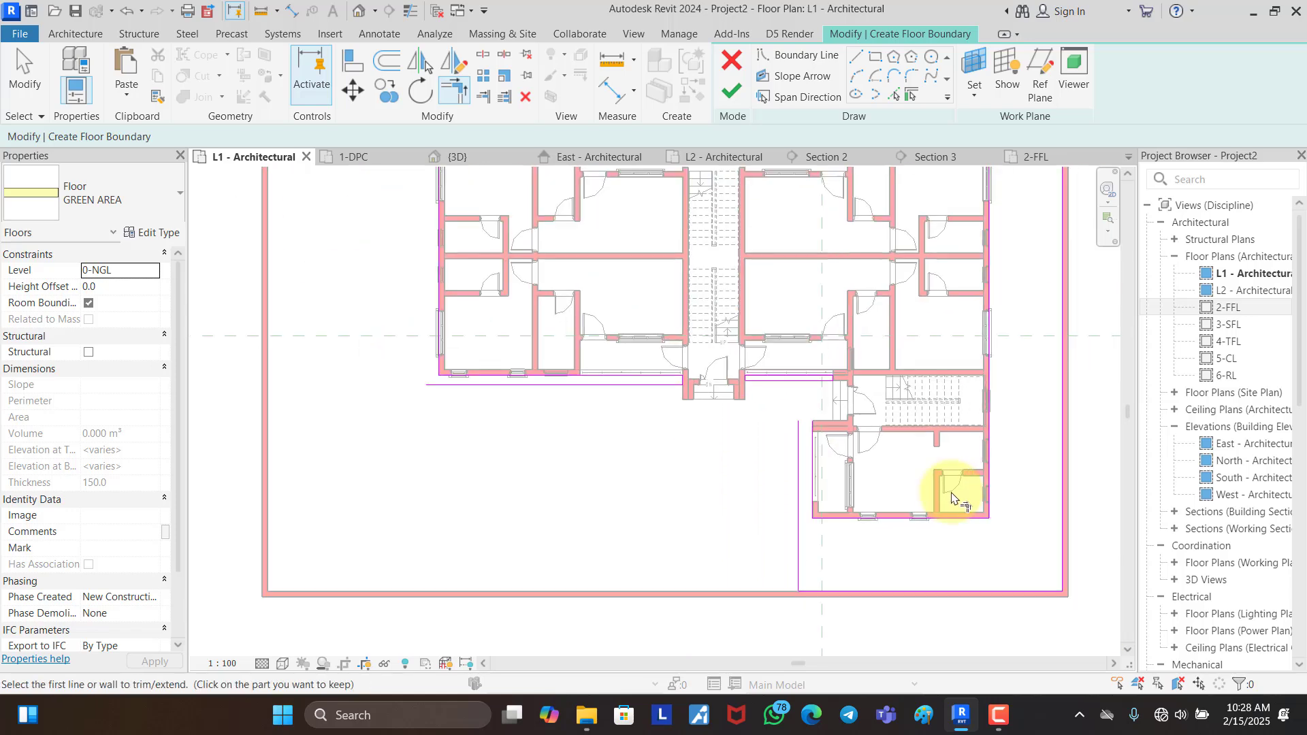
Step: Close the upper end of the strip beside the stair wing with a short boundary line and trim its corners
scroll(776, 393, "up", 5)
scroll(776, 393, "up", 3)
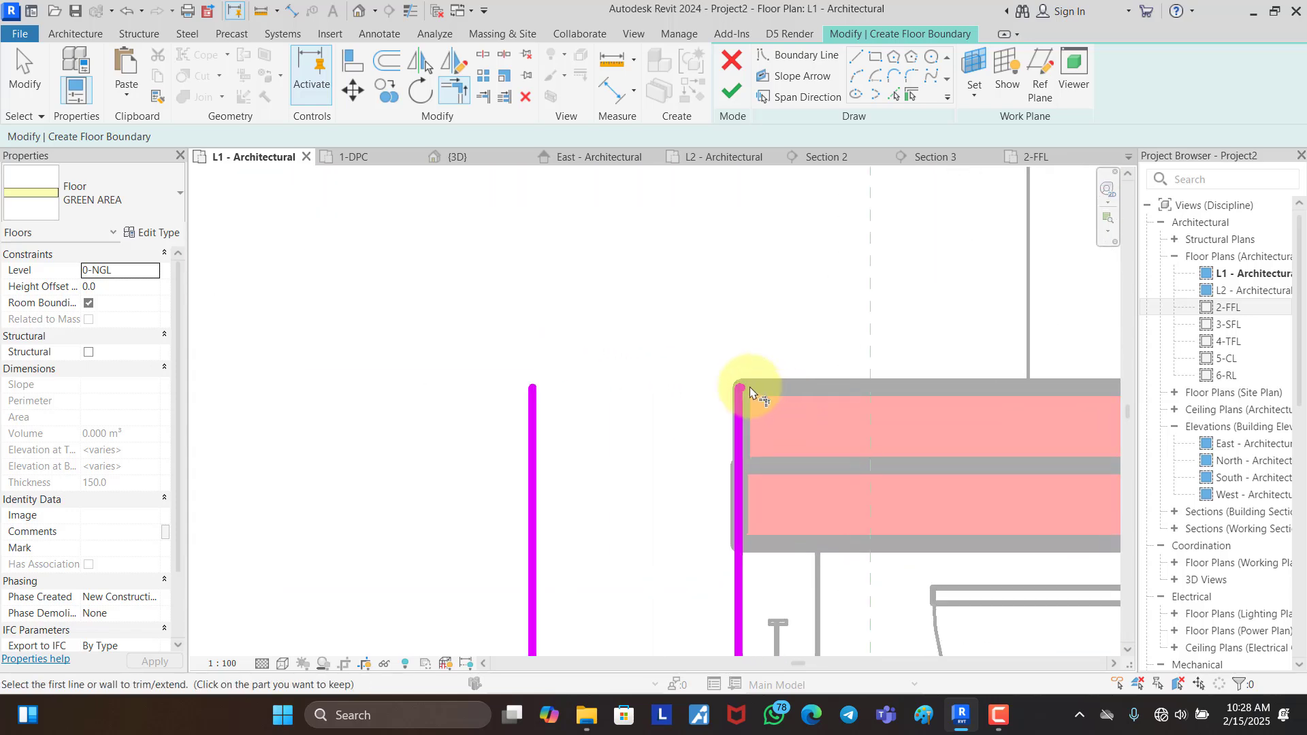
left_click(740, 397)
left_click(535, 487)
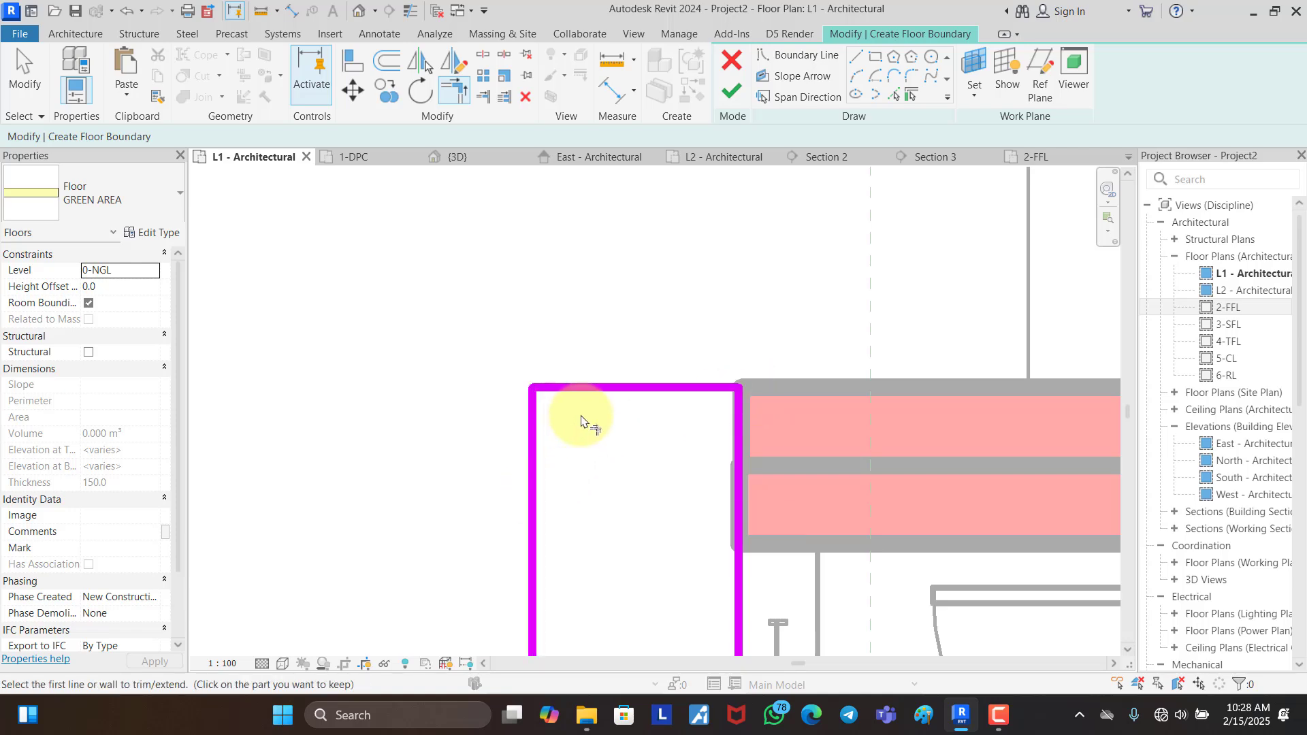
left_click(629, 388)
left_click(739, 415)
scroll(876, 391, "down", 5)
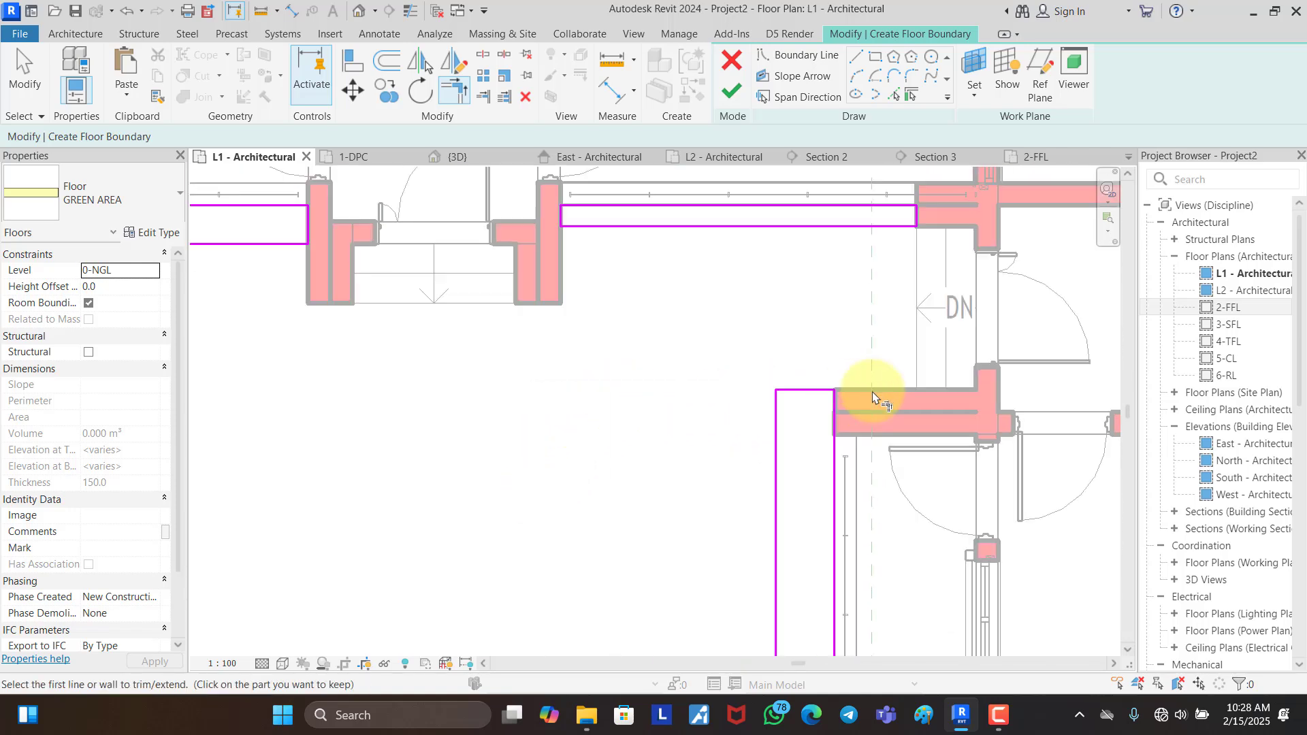
scroll(599, 354, "down", 3)
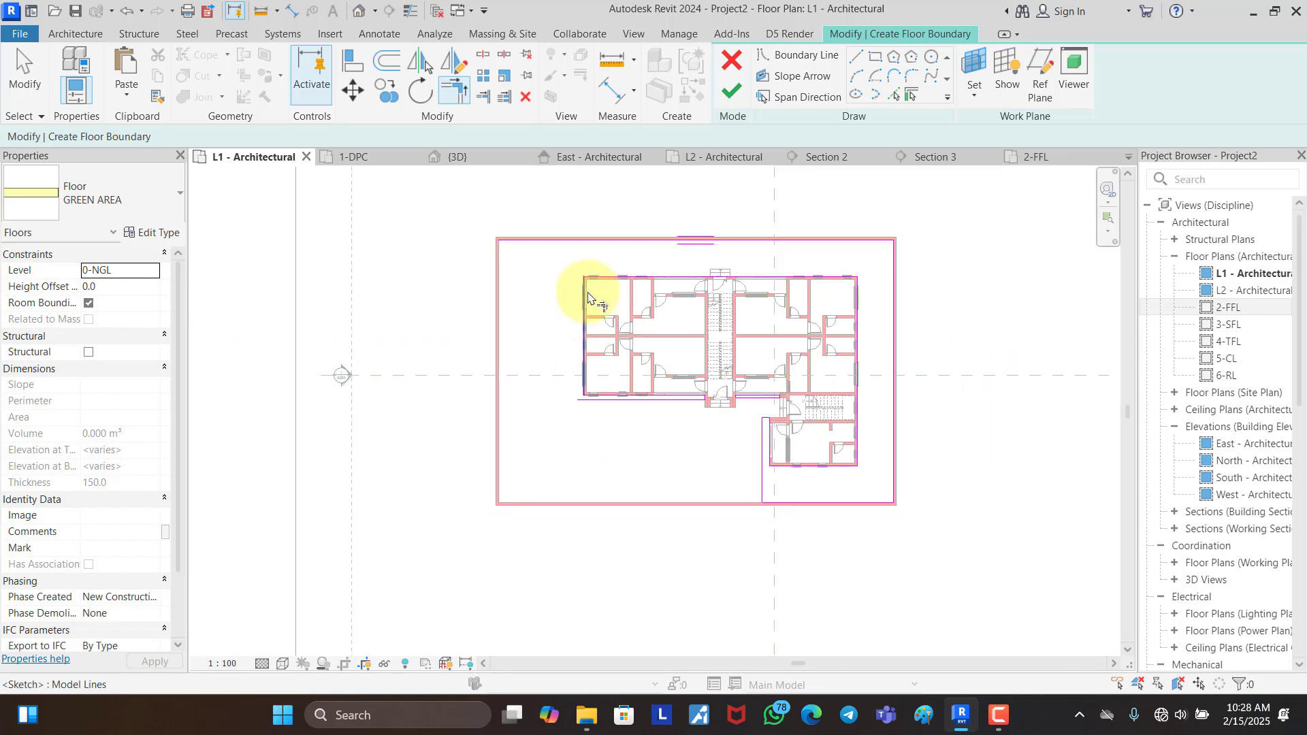
Step: Offset a copy of the boundary line along the main building's left outer wall 600 mm outward
scroll(598, 292, "up", 2)
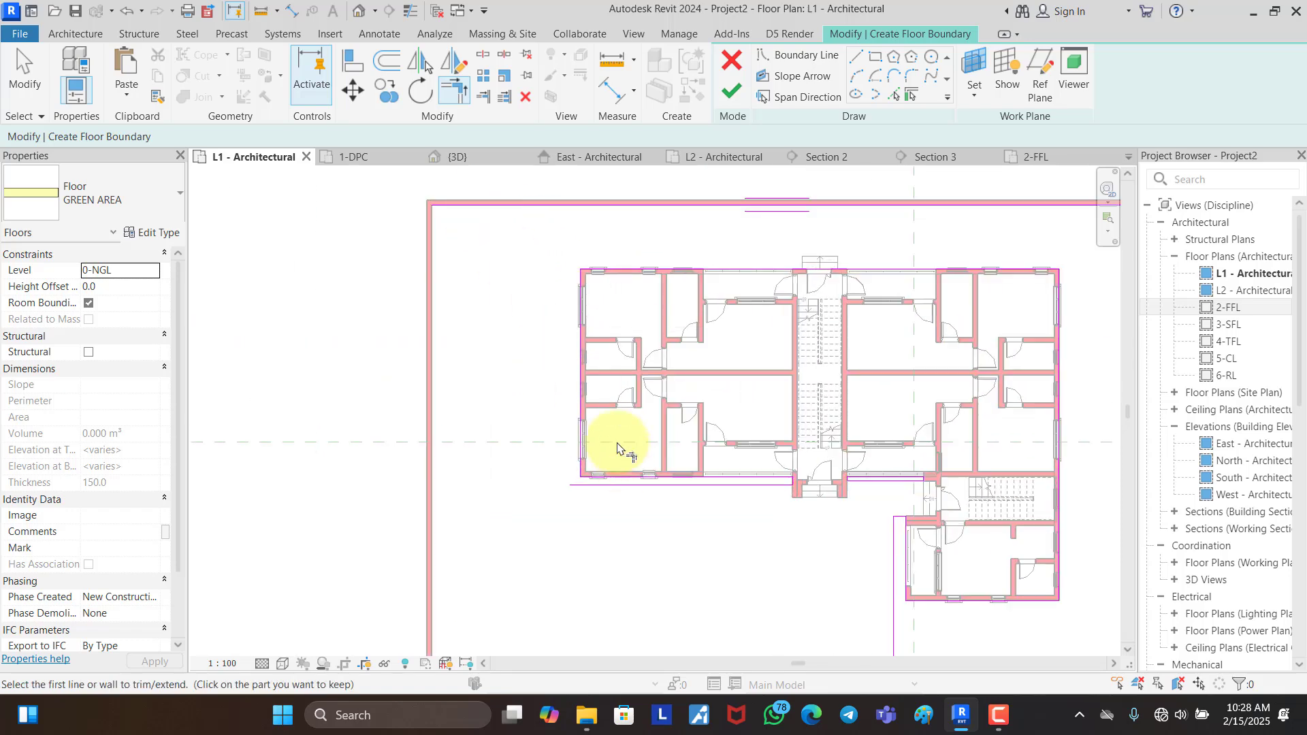
left_click(594, 274)
left_click(584, 432)
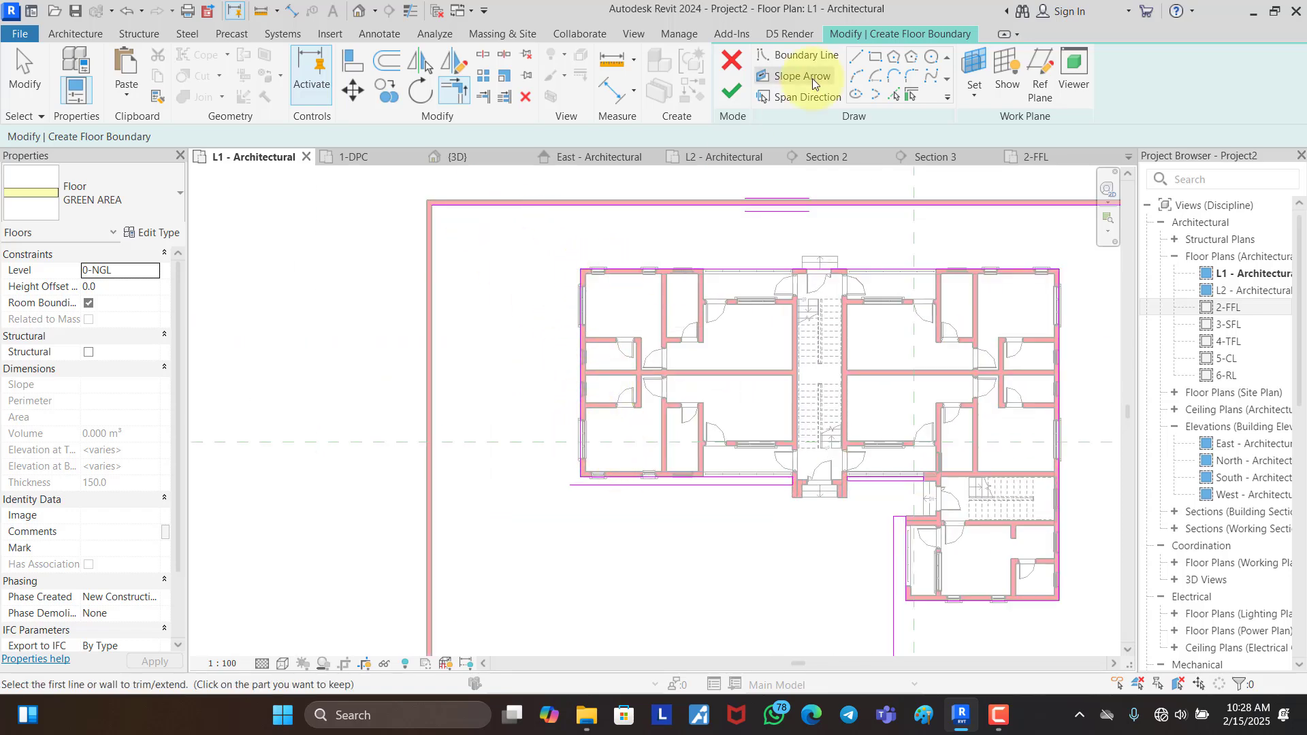
left_click(391, 62)
left_click(417, 142)
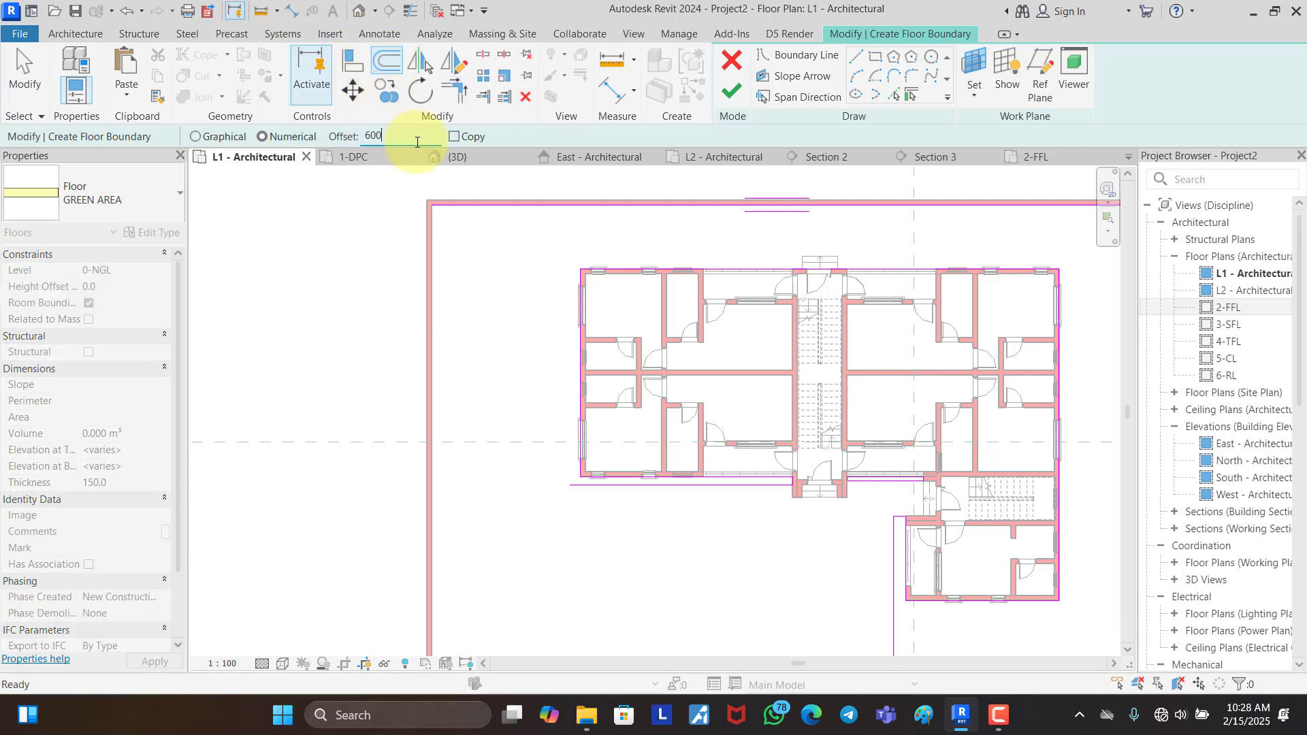
key("Return")
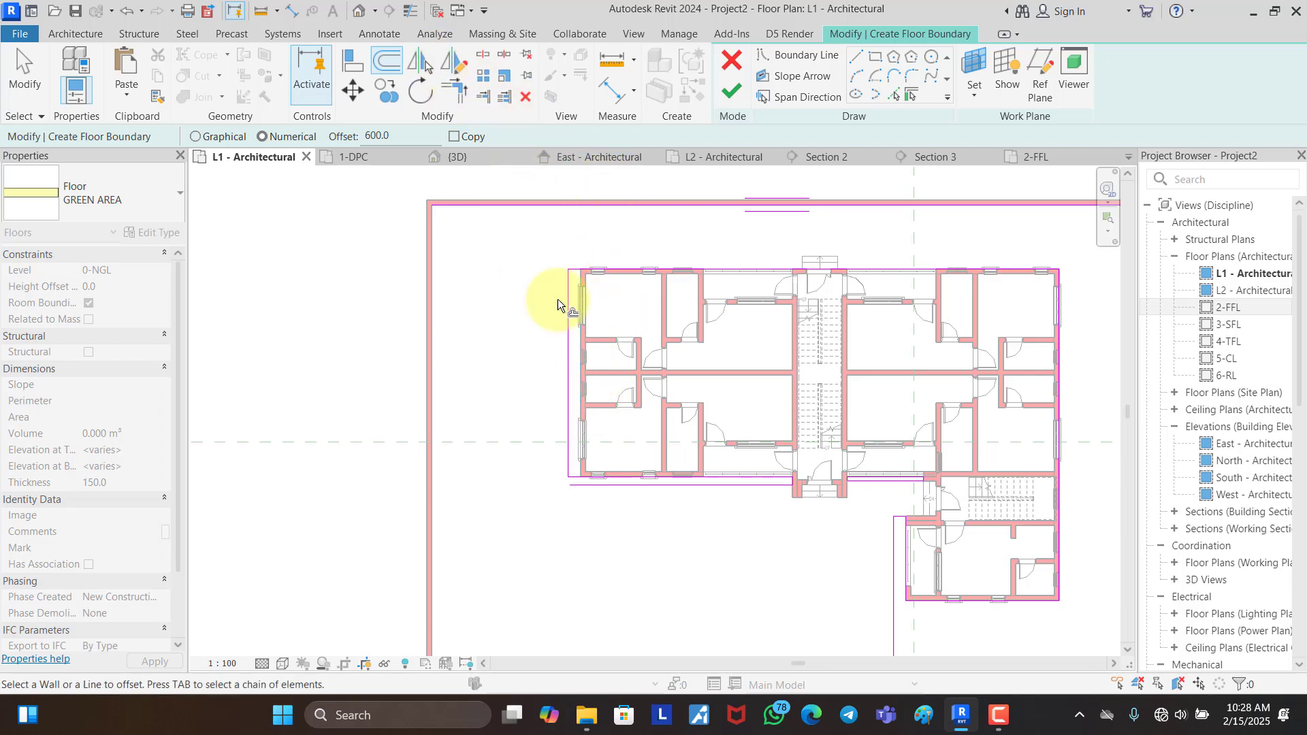
left_click(573, 348)
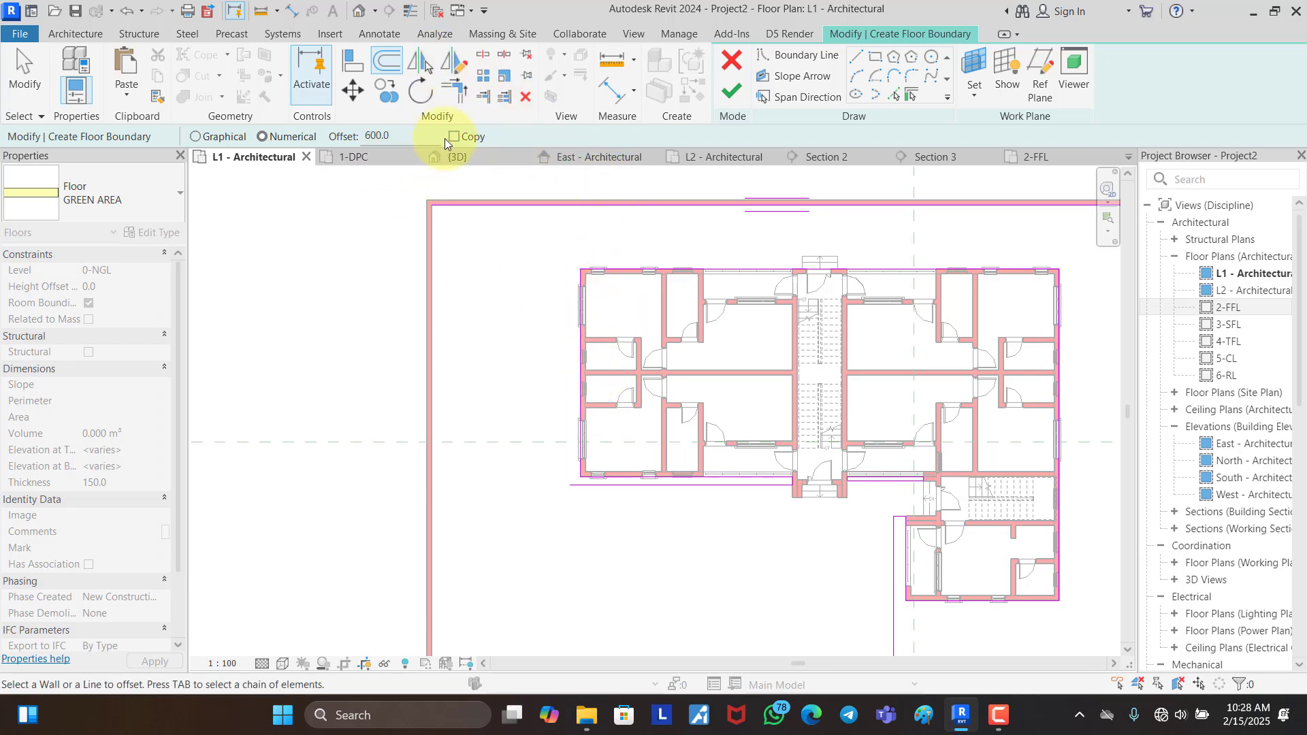
left_click(577, 353)
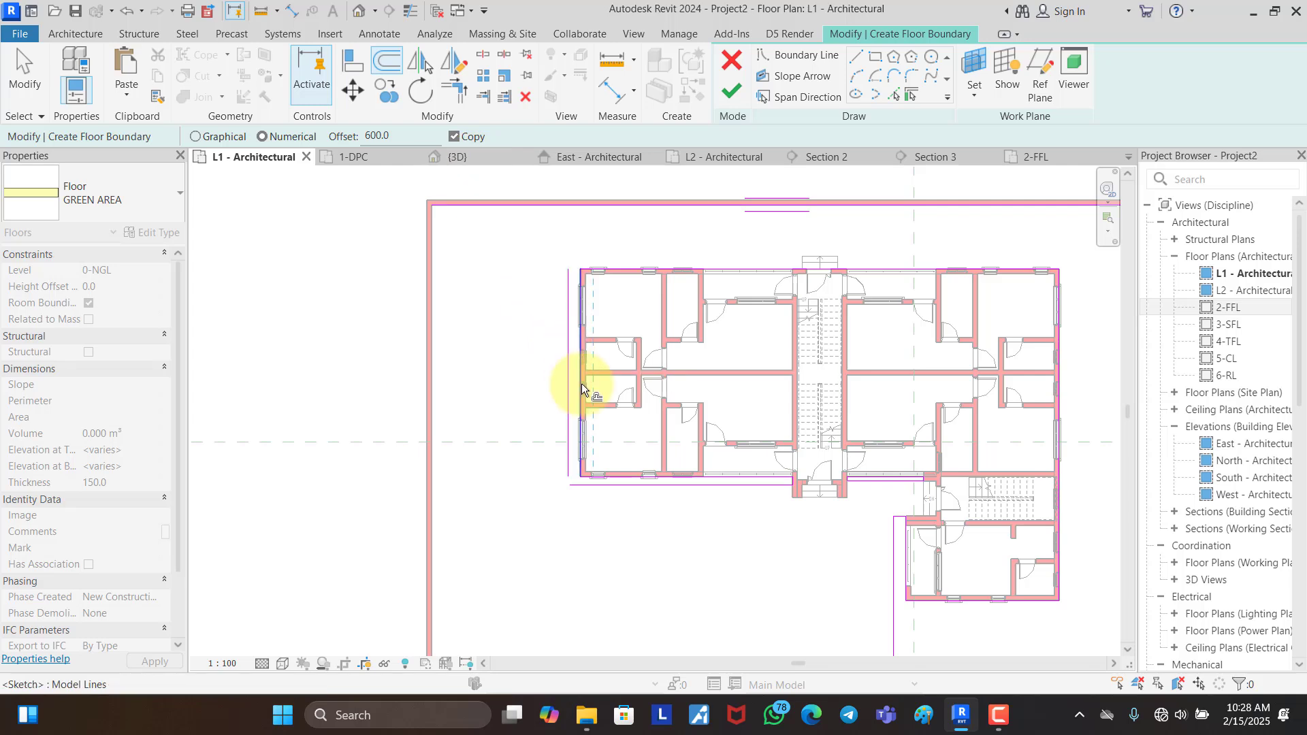
Step: Trim the offset side line and the boundary line along the building's front into a corner
left_click(454, 91)
left_click(569, 460)
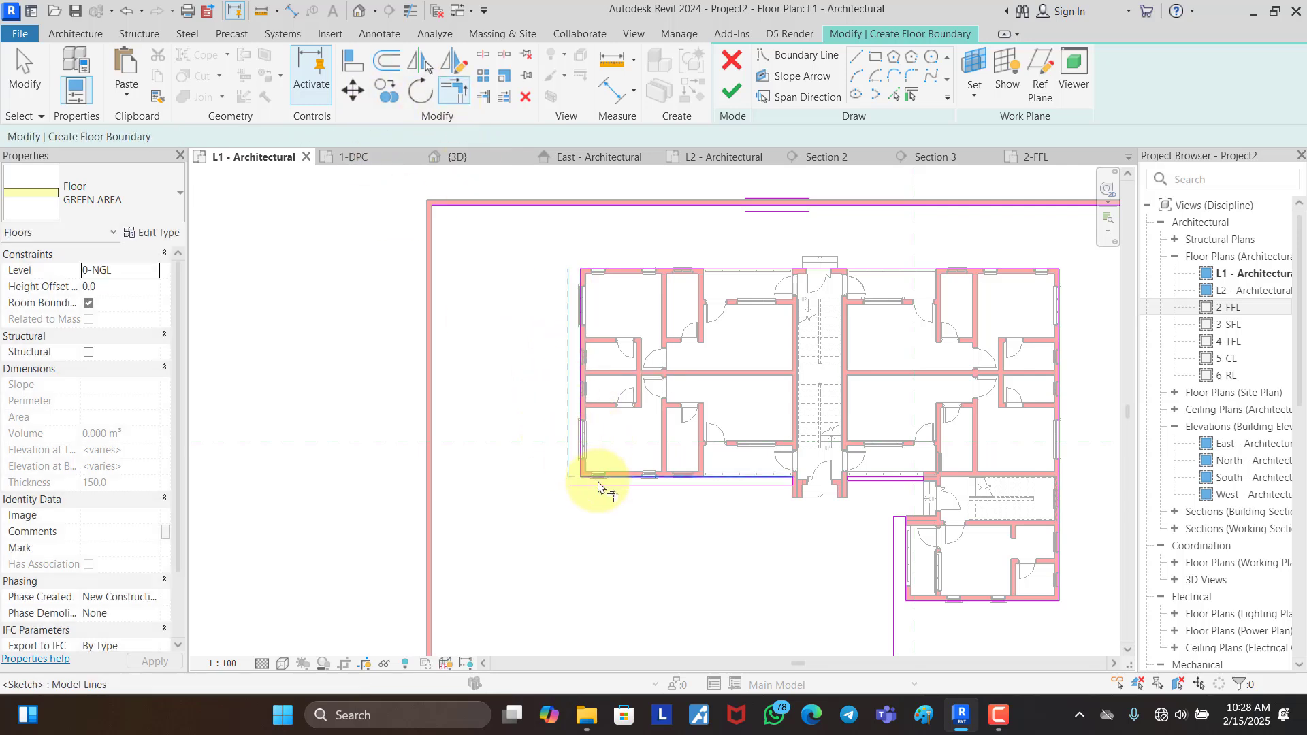
left_click(602, 488)
scroll(575, 273, "up", 2)
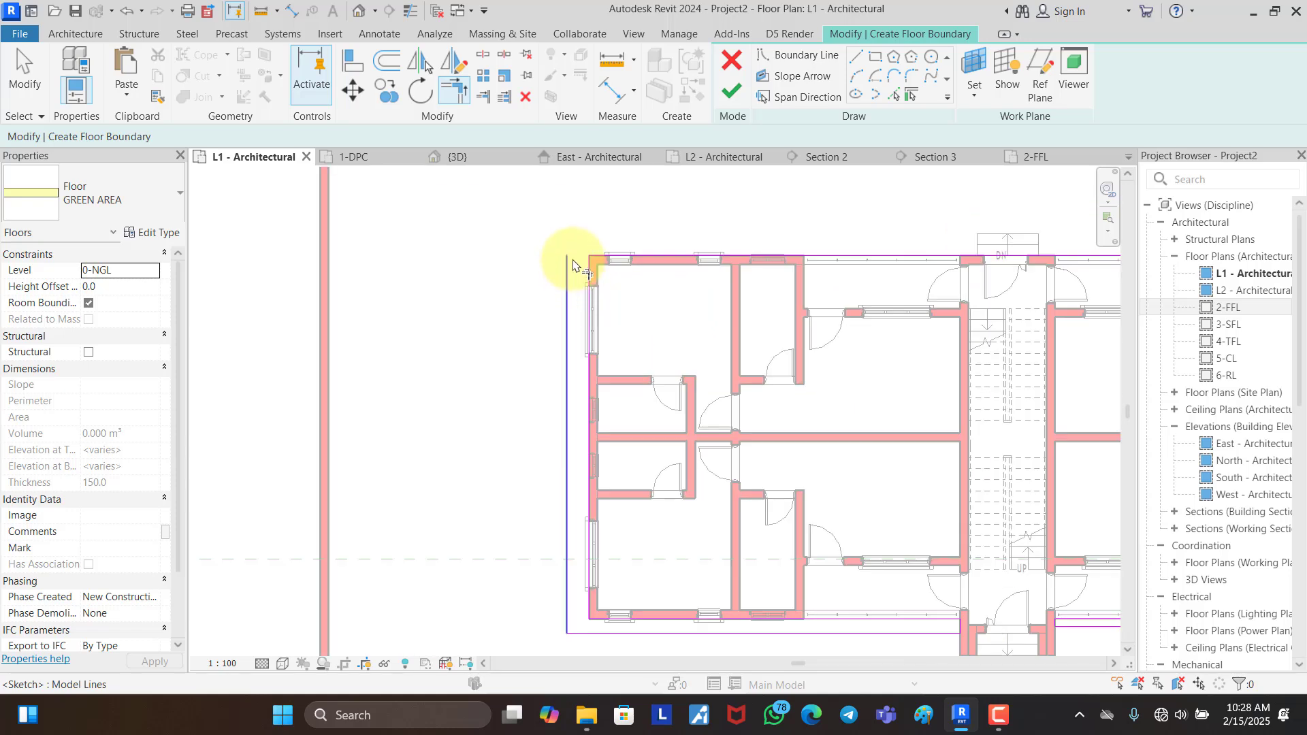
Step: Sketch boundary lines from the offset line's upper end across to the perimeter wall and along it to the wall's inner corner
left_click(855, 61)
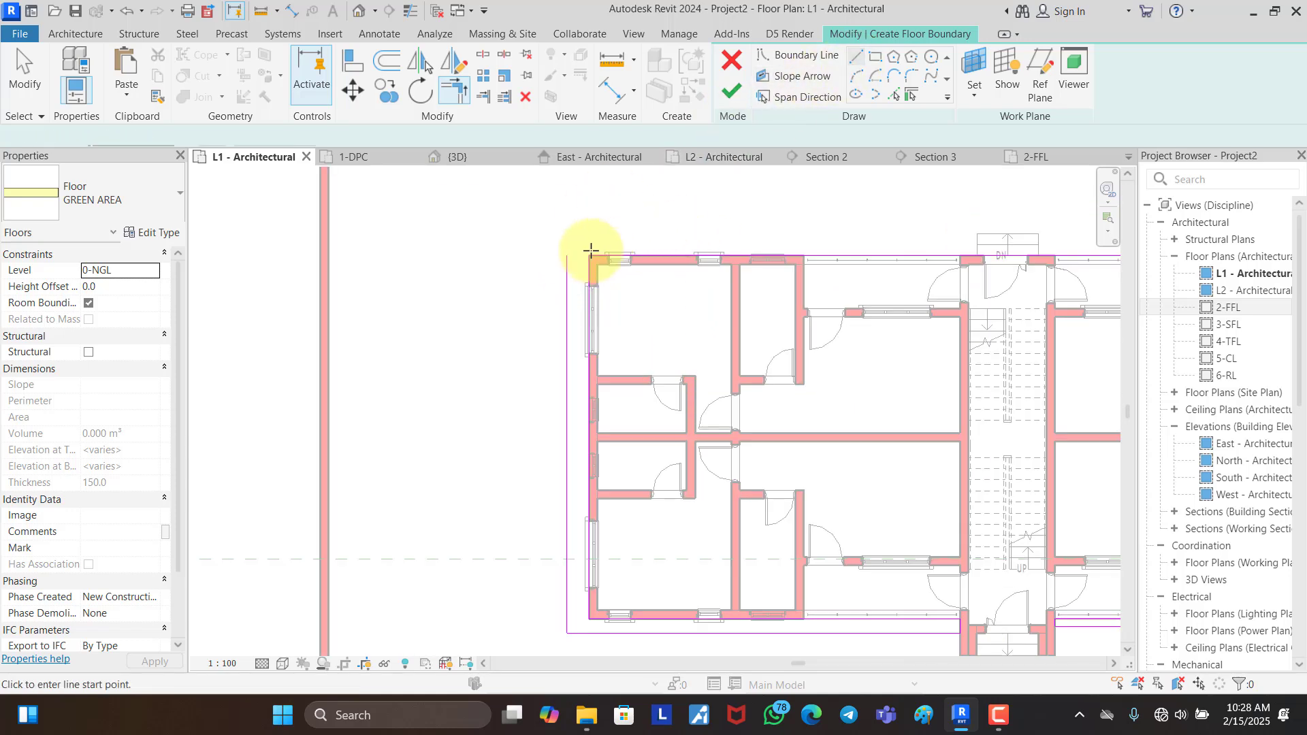
scroll(569, 272, "down", 2)
left_click(564, 287)
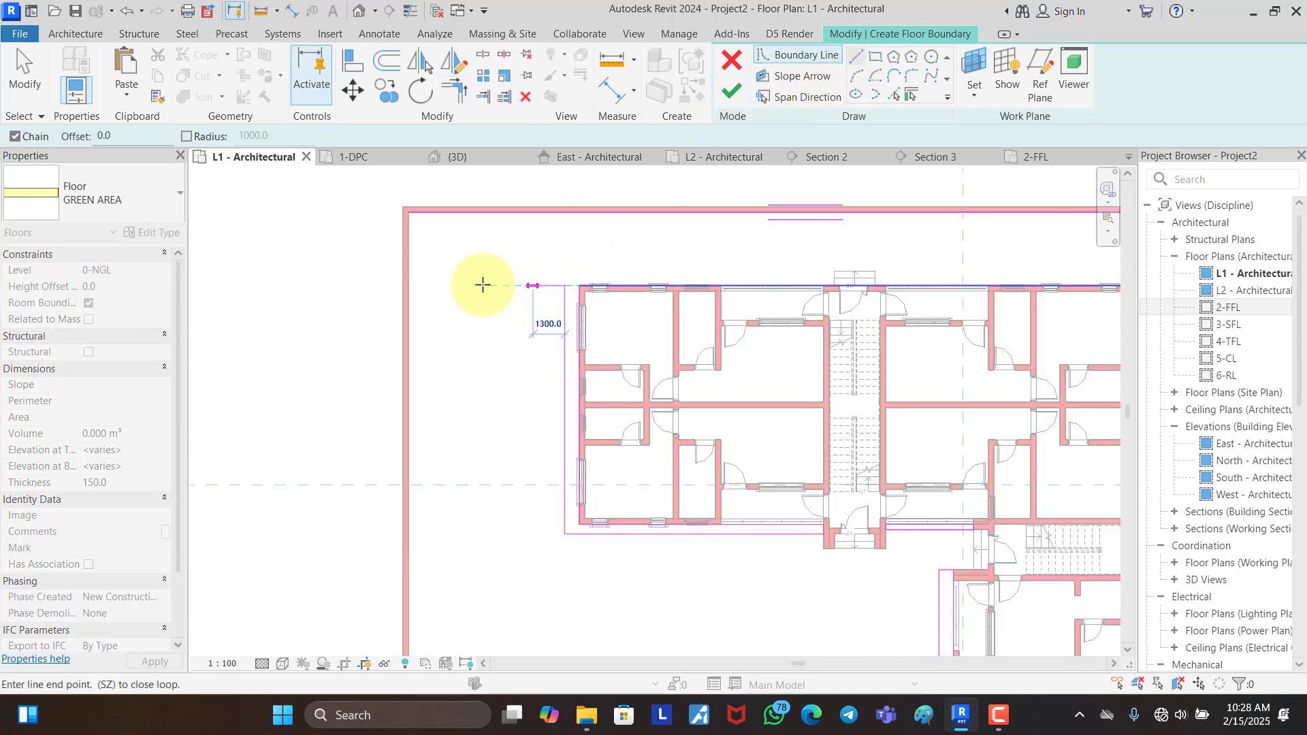
left_click(408, 286)
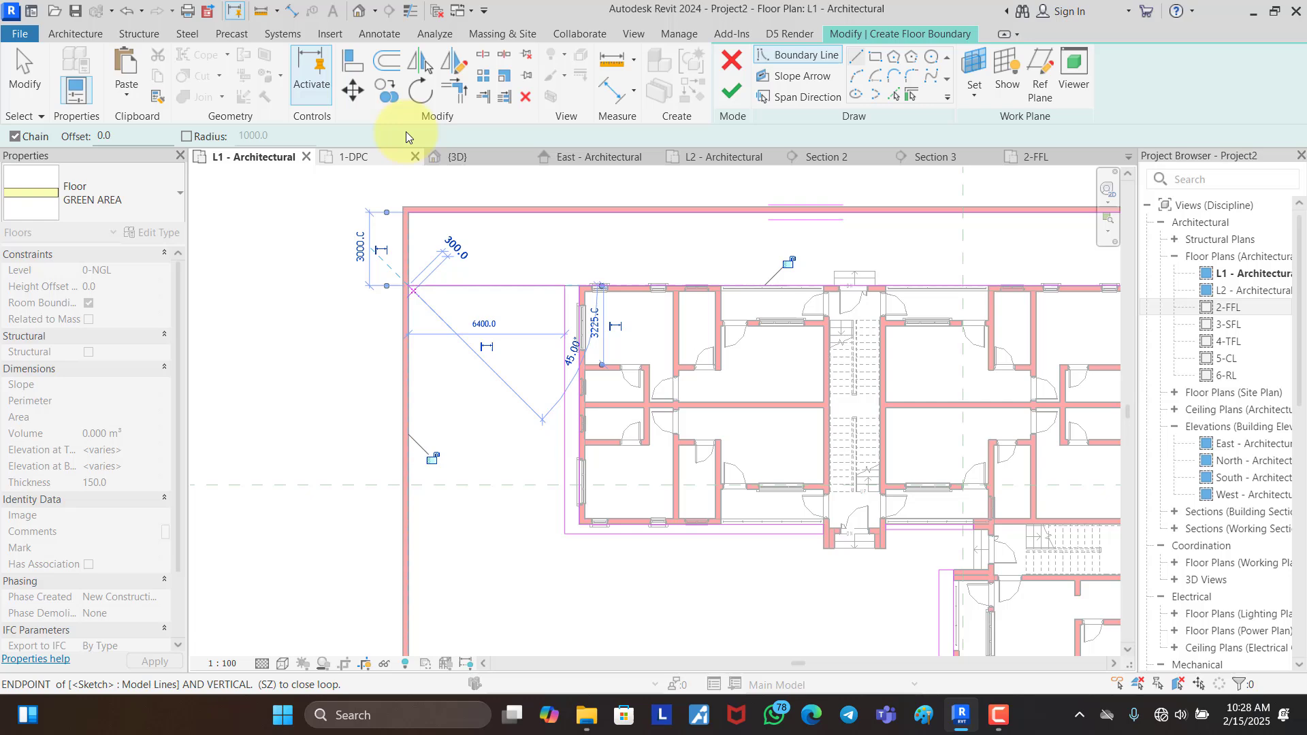
left_click(408, 212)
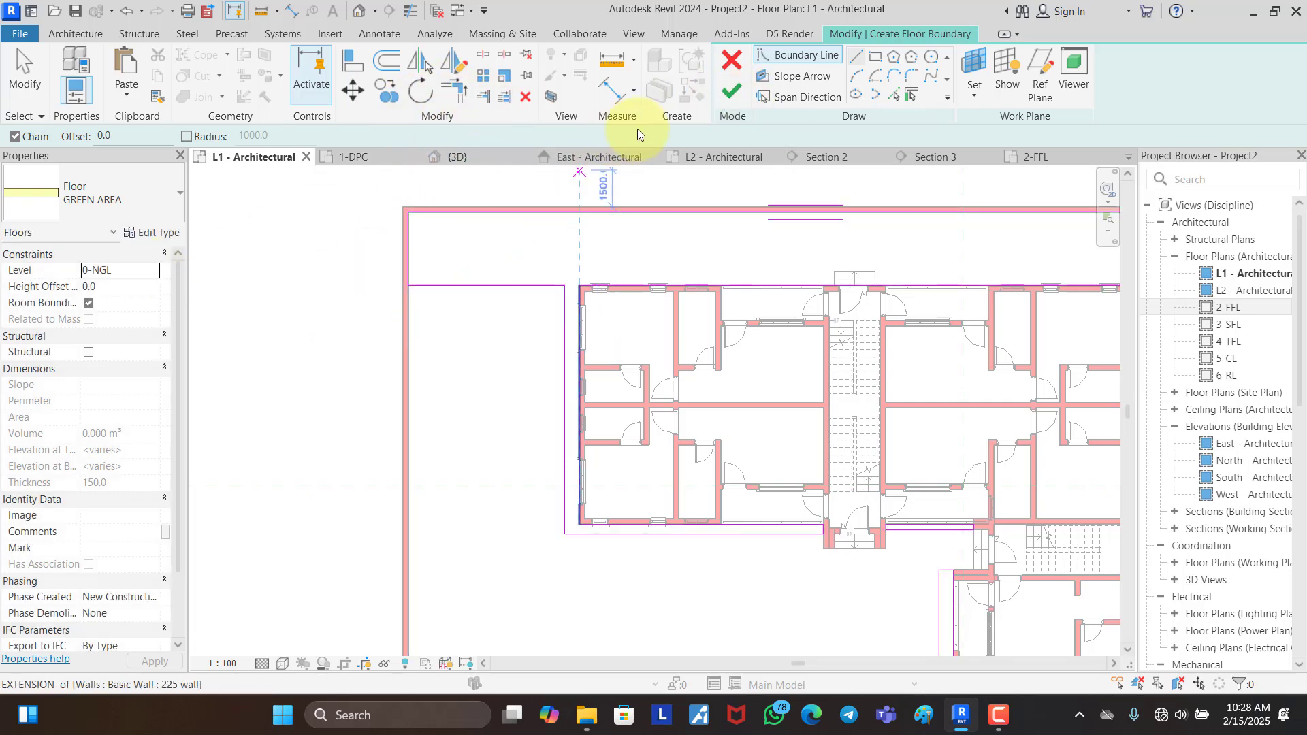
Step: Finish the green area floor sketch and set the floor's height offset from level to 150 mm
left_click(724, 95)
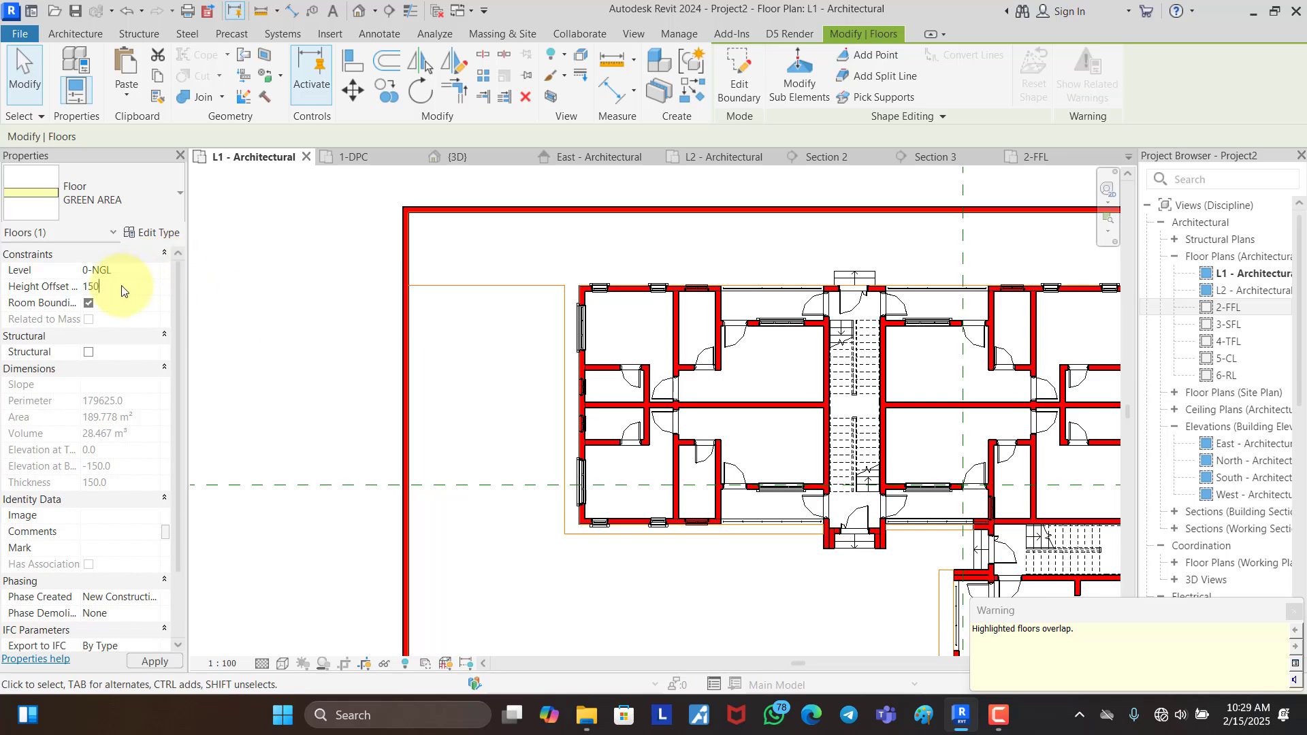
left_click(705, 184)
Step: Examine the green area floor around the building and at the entrance steps in the 3D view
left_click(459, 157)
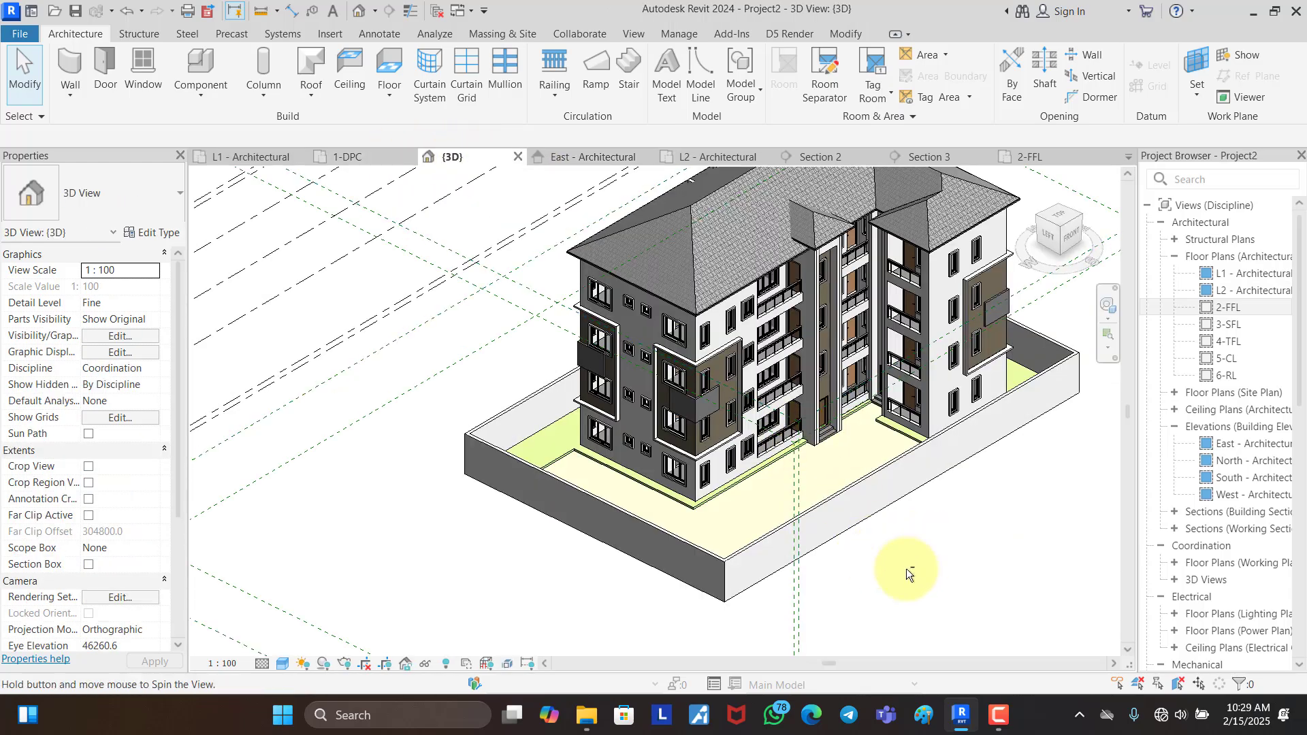
middle_click_drag(910, 569, 991, 642, "shift")
scroll(877, 436, "up", 3)
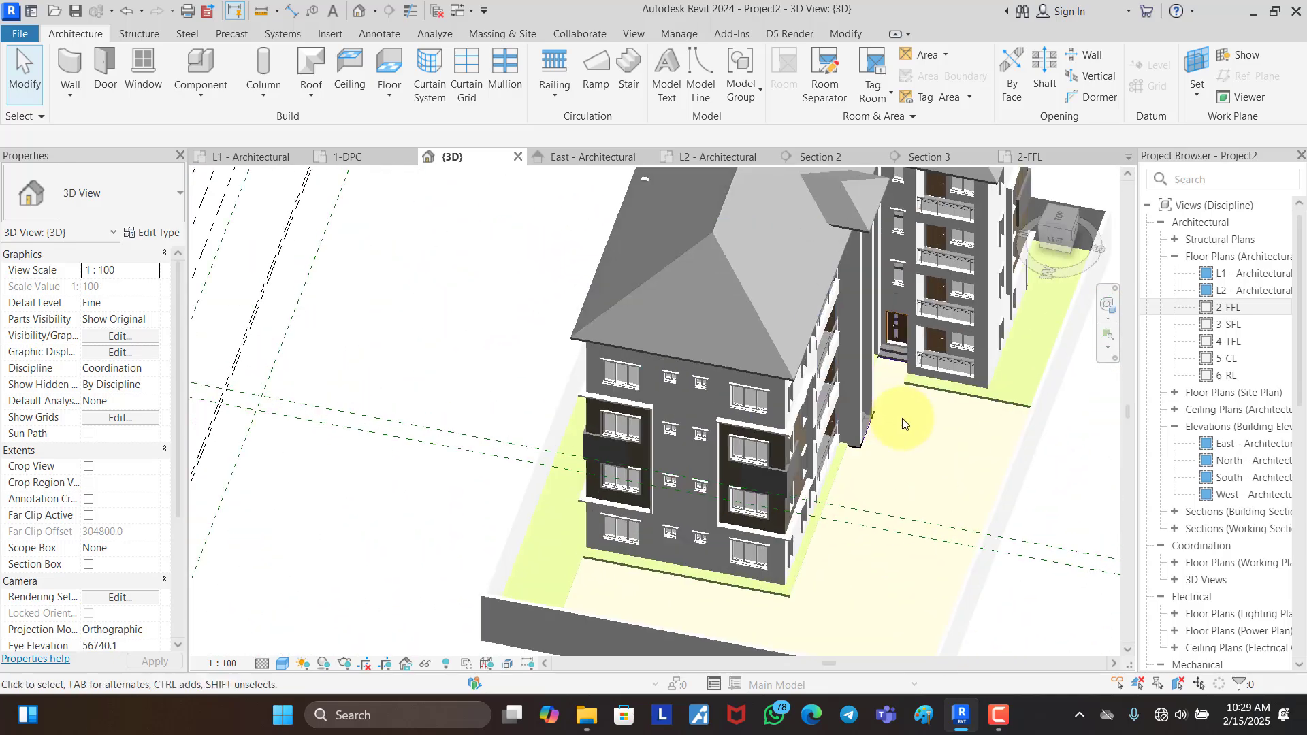
scroll(728, 541, "down", 3)
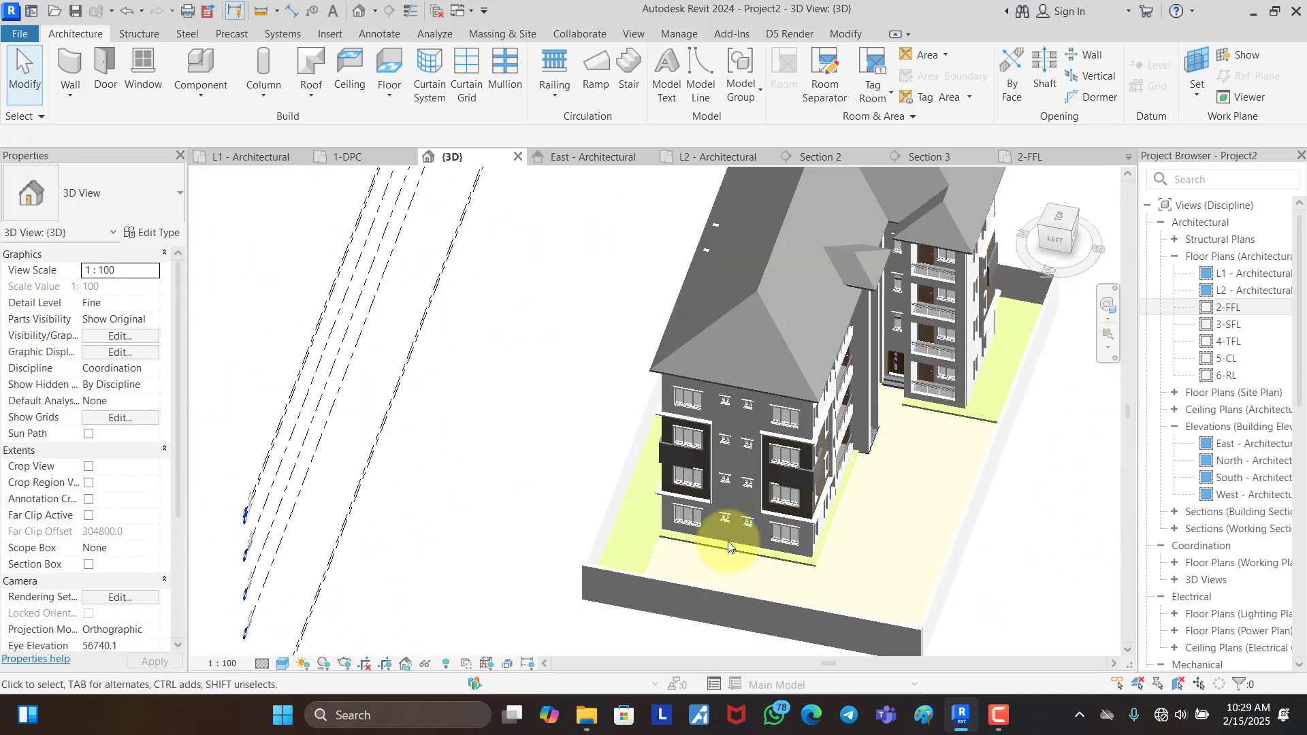
scroll(701, 569, "up", 4)
scroll(769, 578, "down", 2)
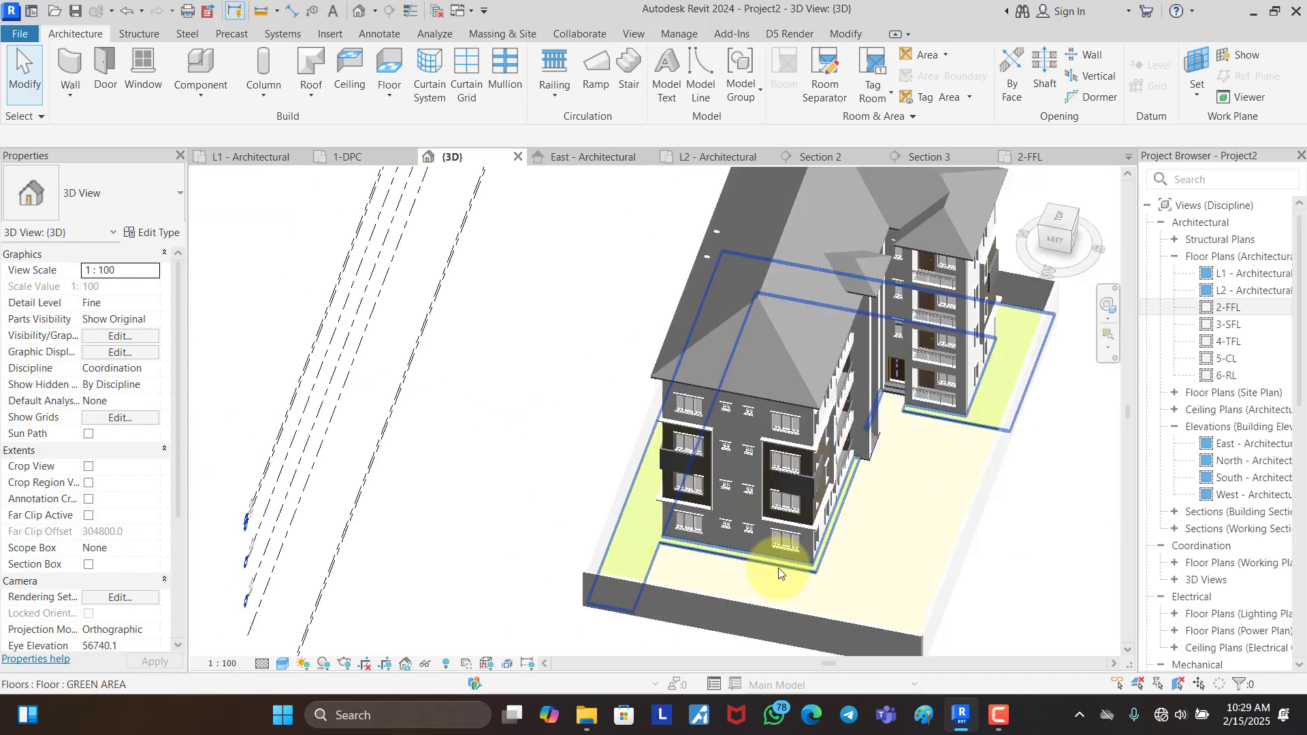
middle_click_drag(777, 567, 850, 538, "shift")
scroll(750, 508, "up", 3)
scroll(750, 508, "up", 5)
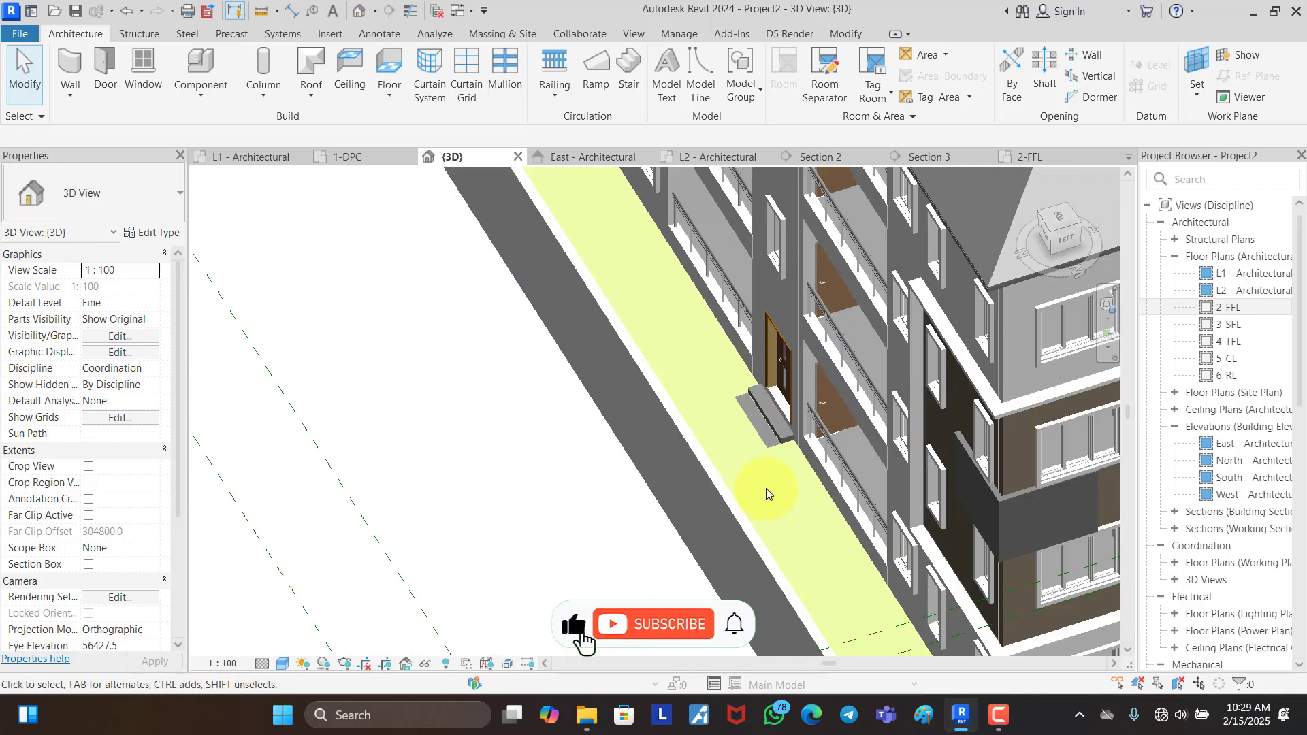
Step: Edit the entrance stair beside the green area, shortening its run to 300 mm from the outer end in the L1 - Architectural plan
left_click(783, 406)
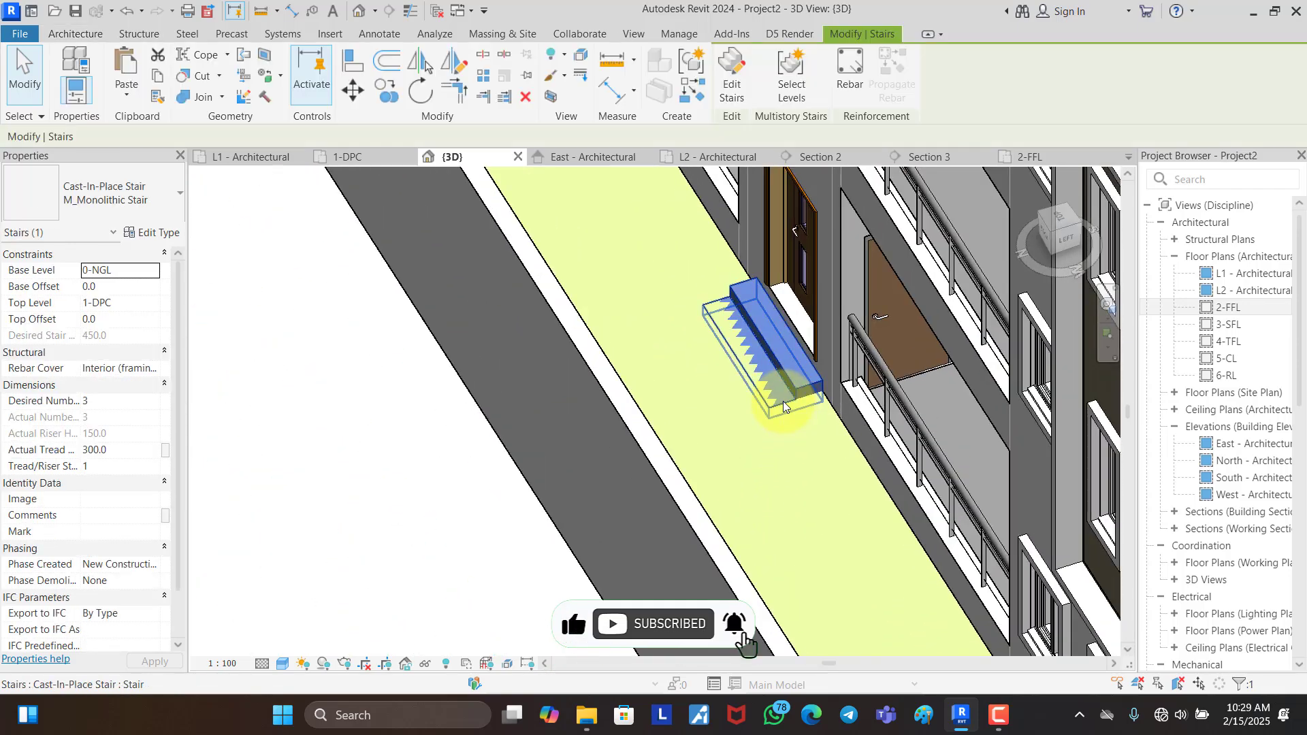
double_click(781, 406)
left_click(749, 359)
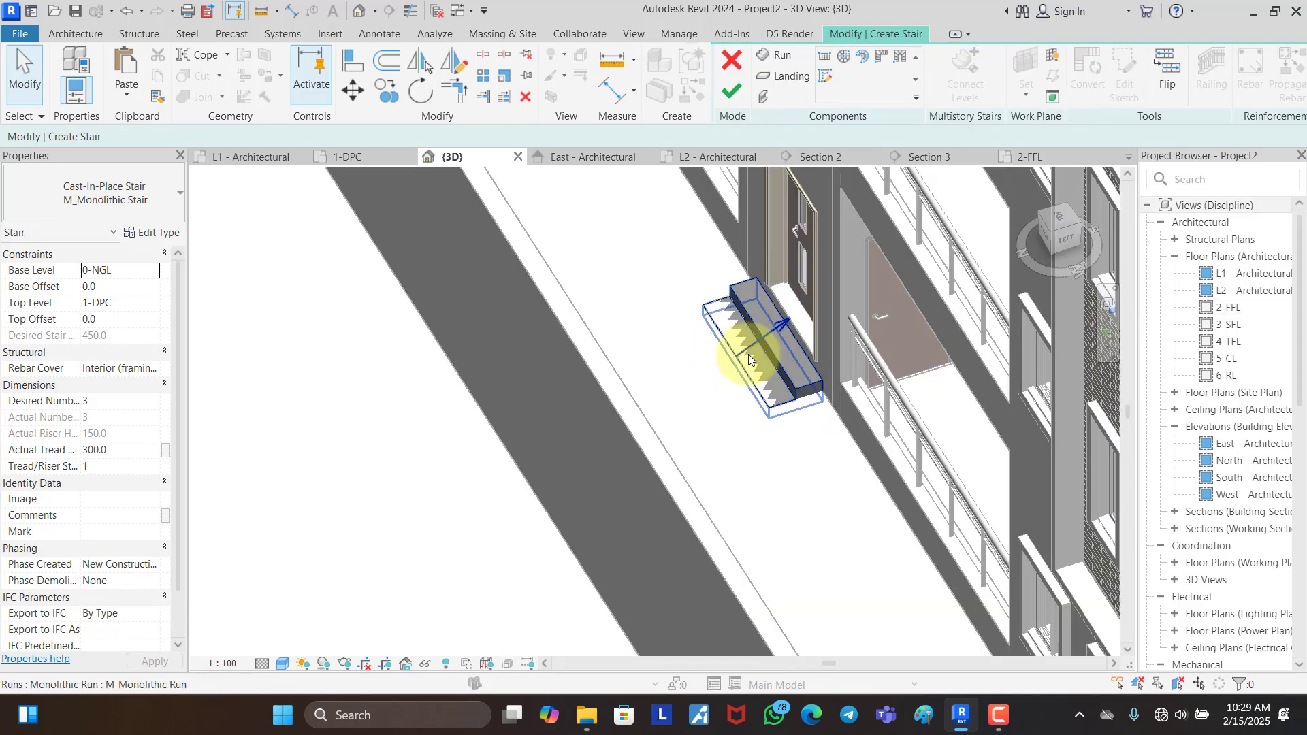
left_click(235, 156)
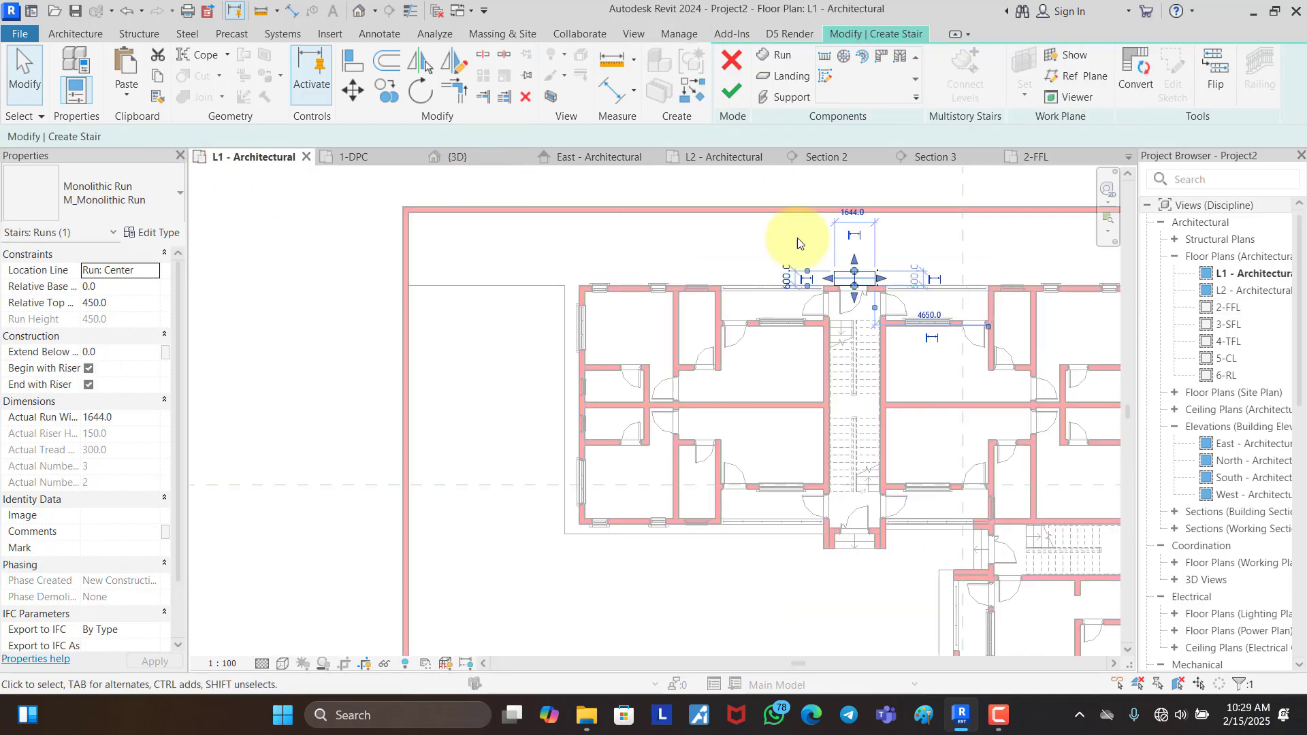
scroll(856, 270, "up", 4)
left_click_drag(715, 358, 715, 395)
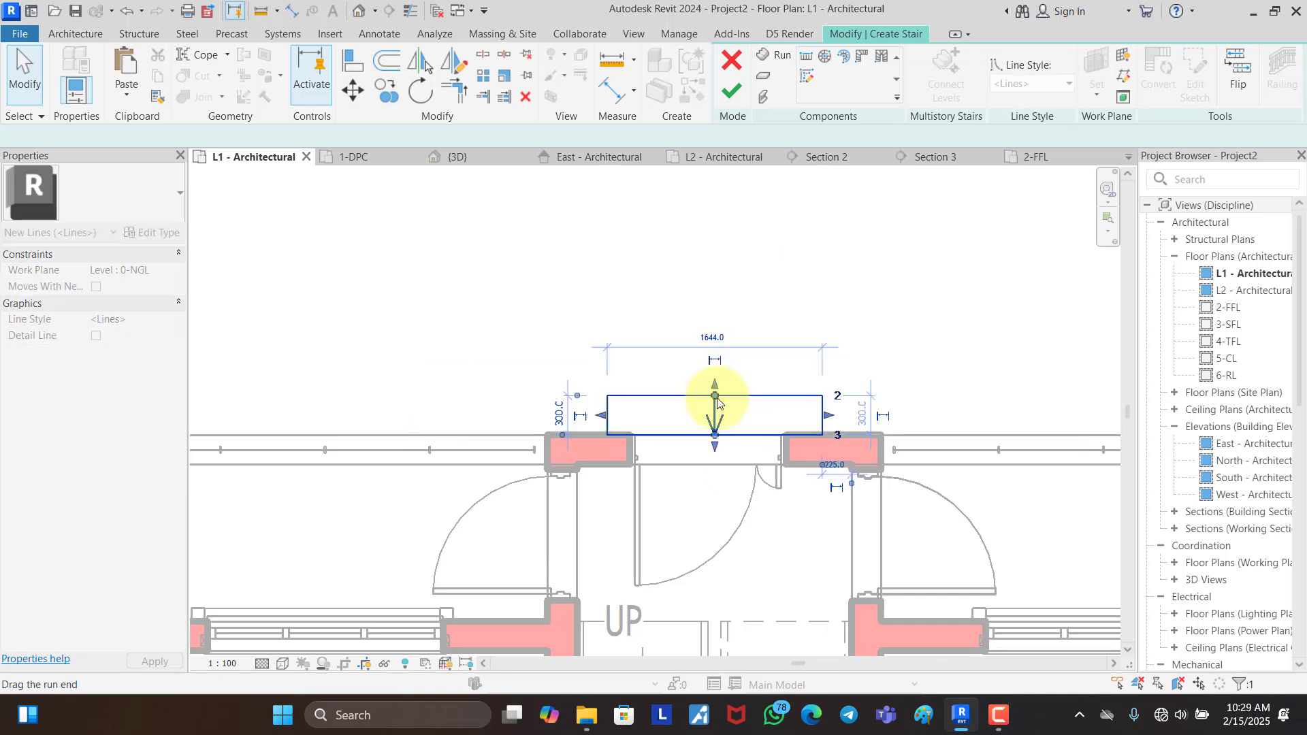
left_click(733, 93)
left_click(805, 305)
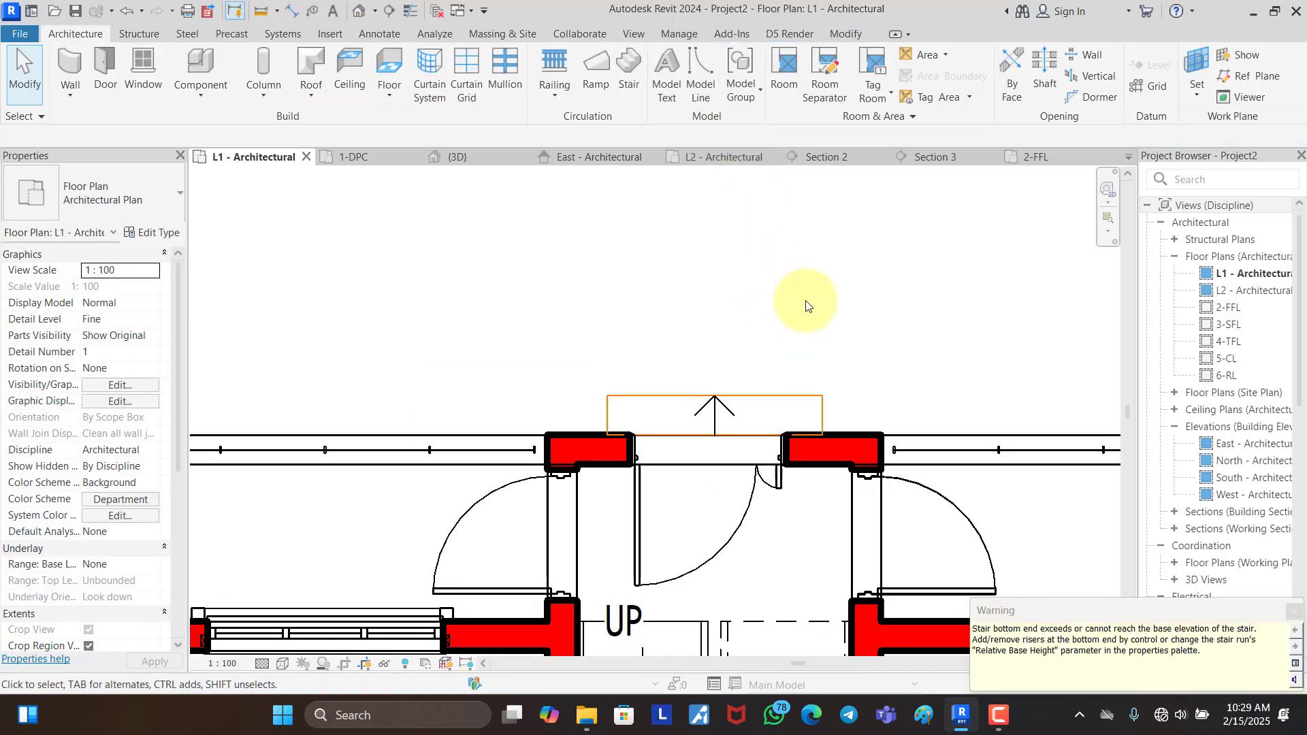
Step: Inspect the edited entrance stair and the green area's edge at the building corner in the 3D view
left_click(477, 160)
scroll(736, 388, "down", 6)
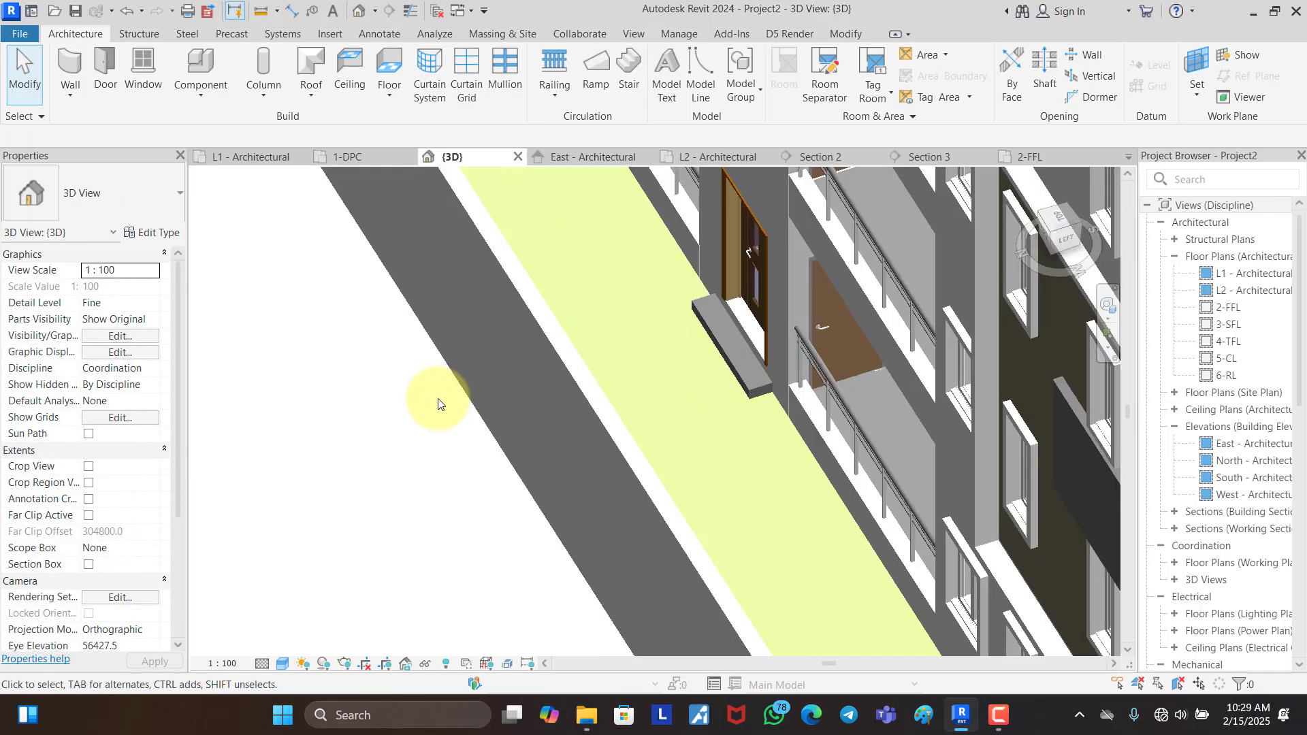
middle_click_drag(783, 521, 554, 510, "shift")
scroll(627, 452, "up", 6)
scroll(696, 459, "up", 2)
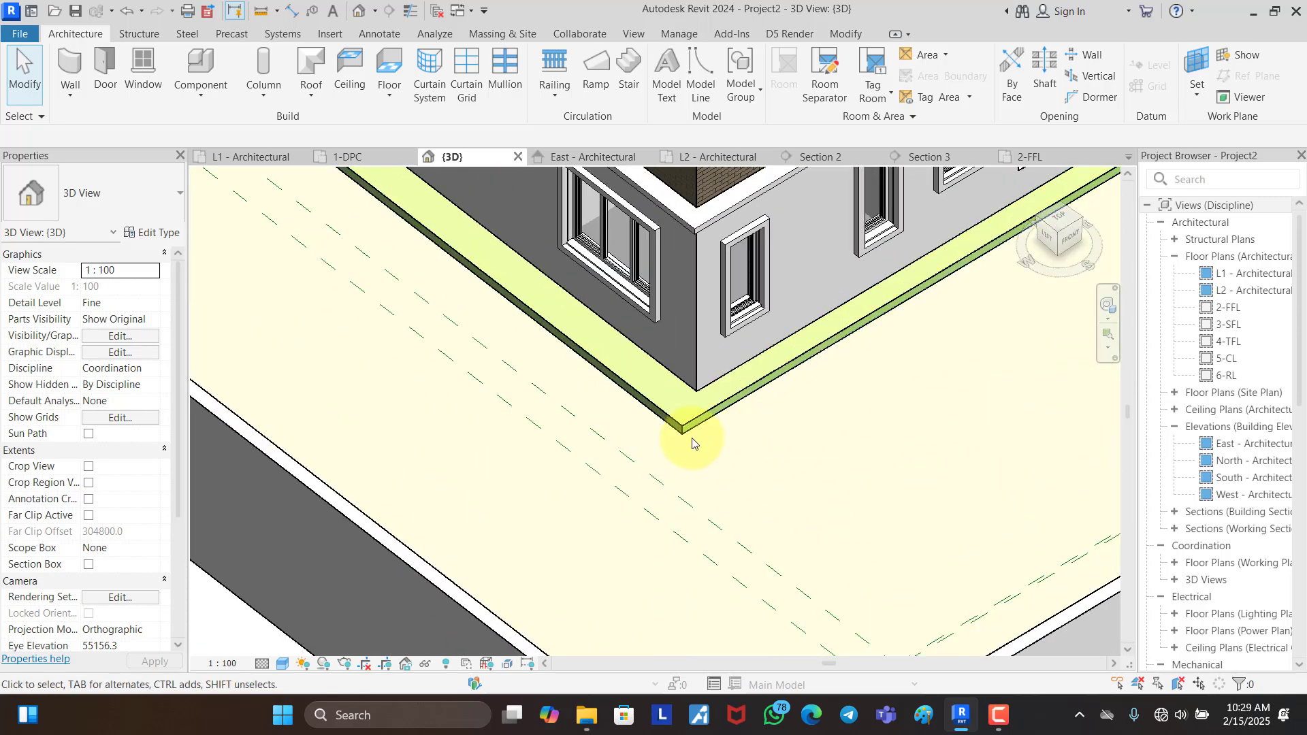
Step: Try to add a Thickened 600 x 300mm slab edge along the green area floor's front edge at the building corner
scroll(640, 470, "down", 4)
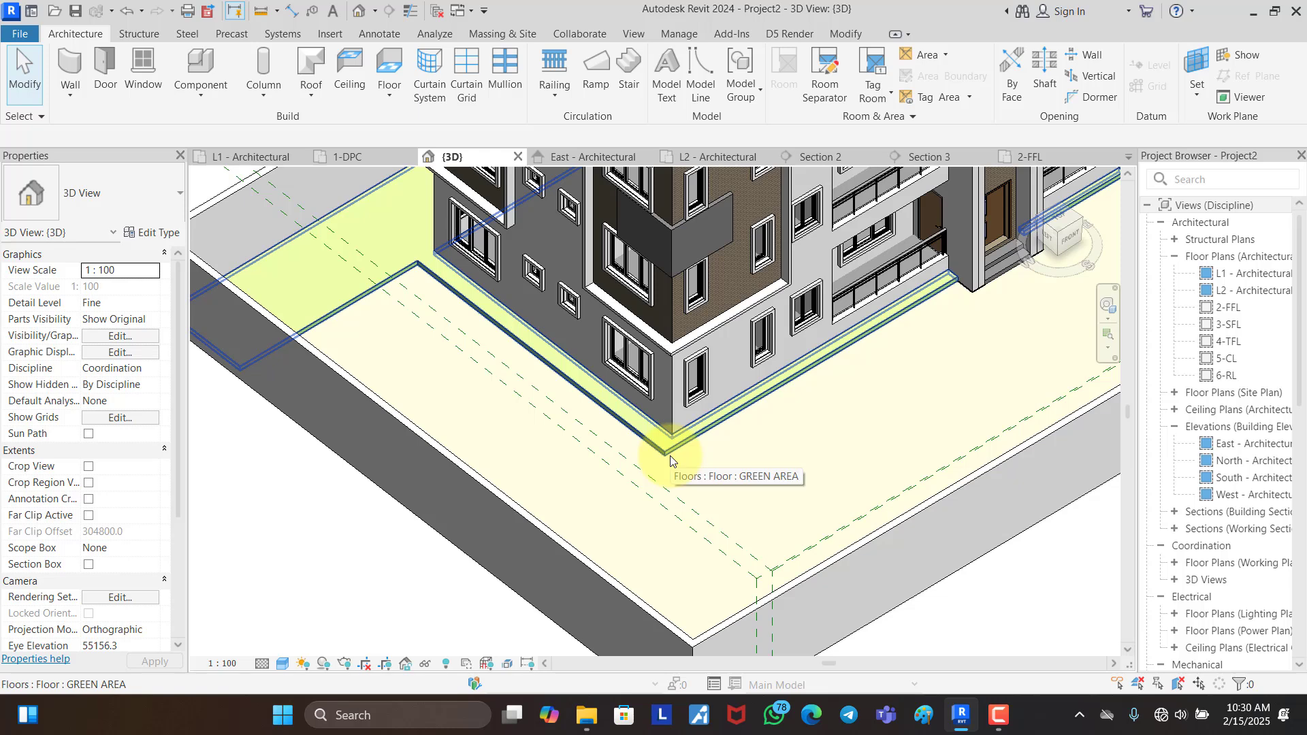
left_click(383, 88)
left_click(432, 225)
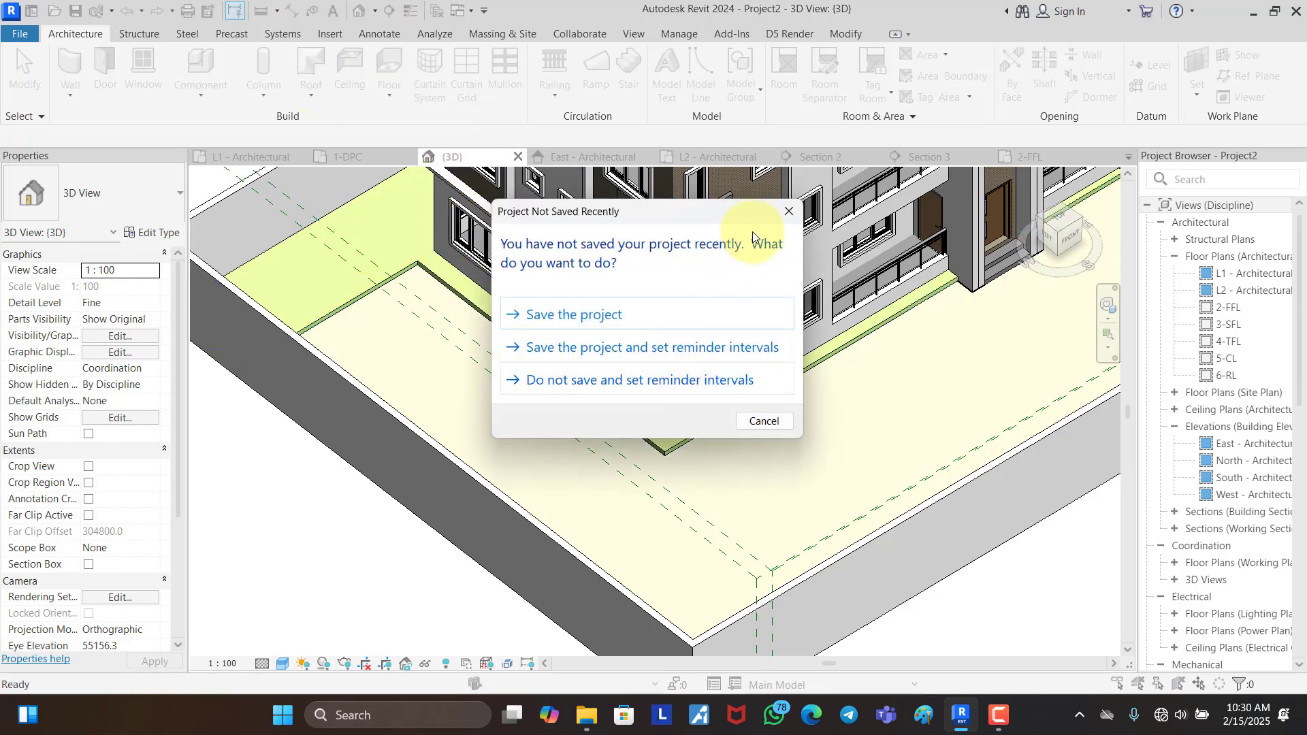
left_click(787, 212)
scroll(664, 463, "up", 5)
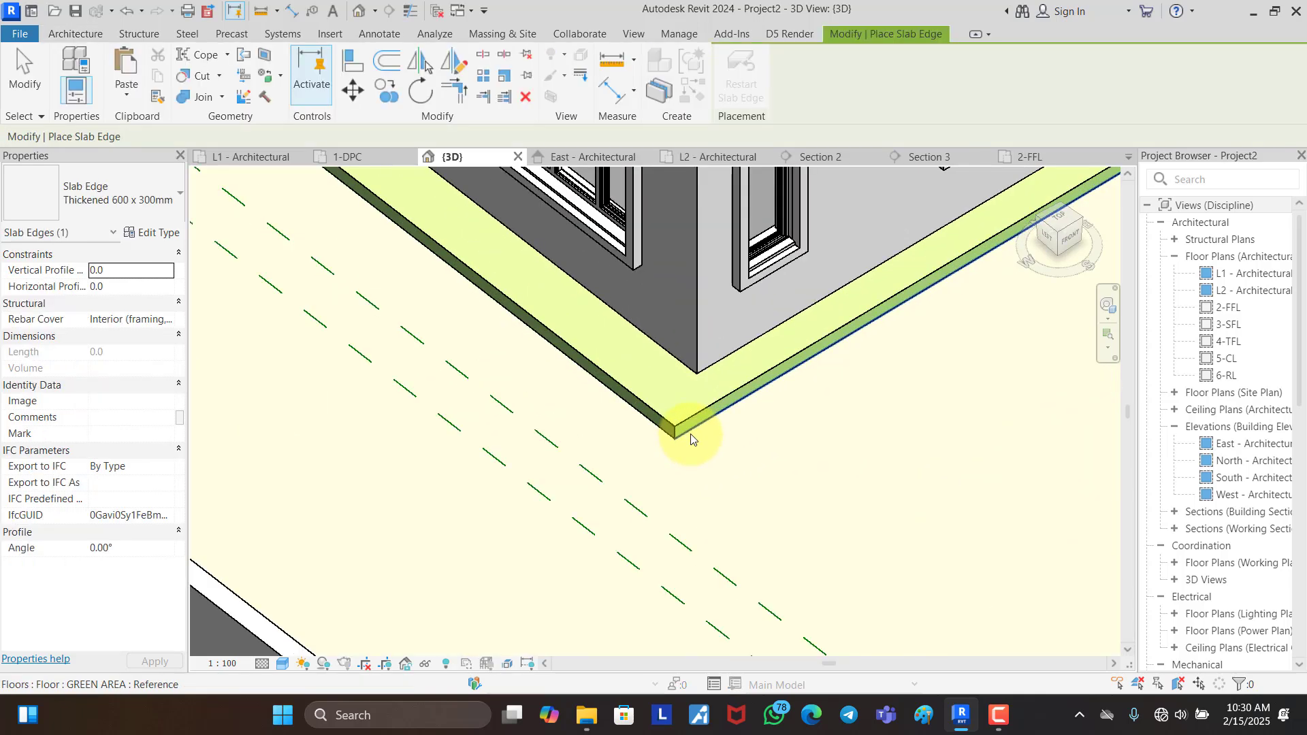
left_click(691, 436)
scroll(678, 431, "down", 5)
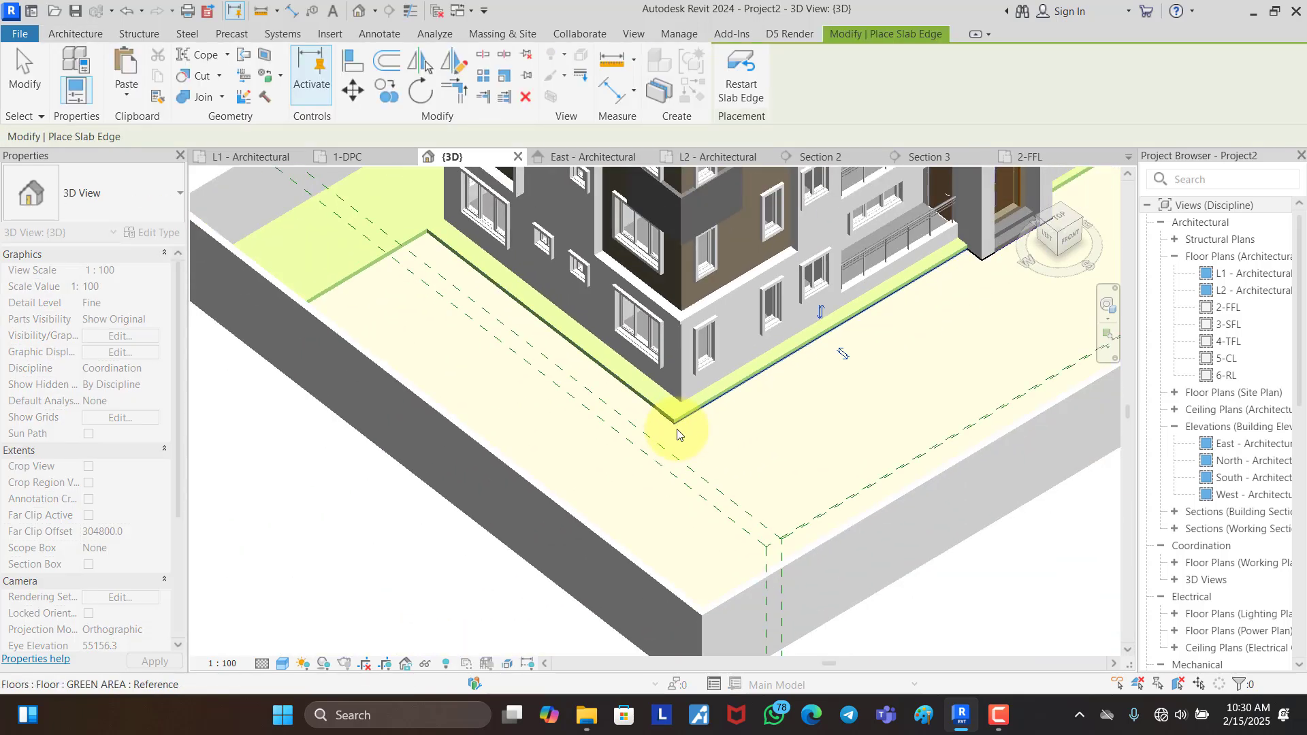
key("Escape")
key("Escape")
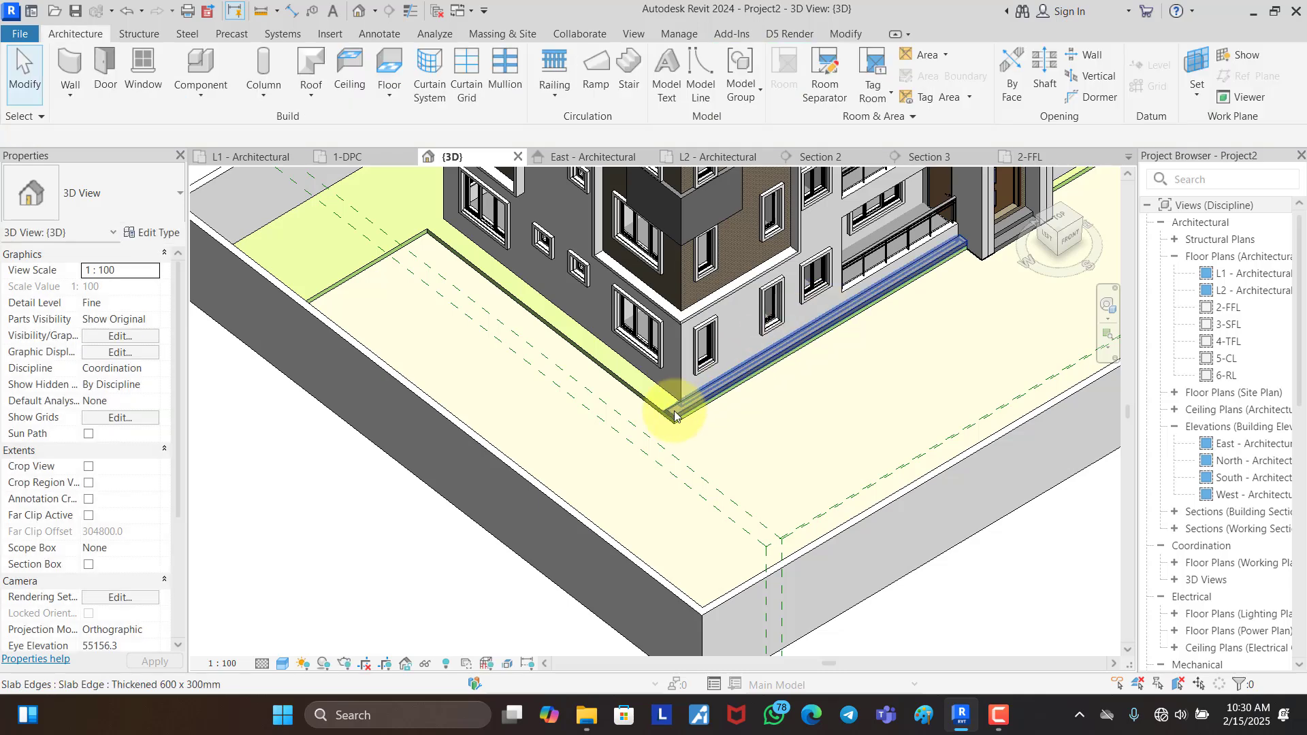
scroll(694, 403, "up", 6)
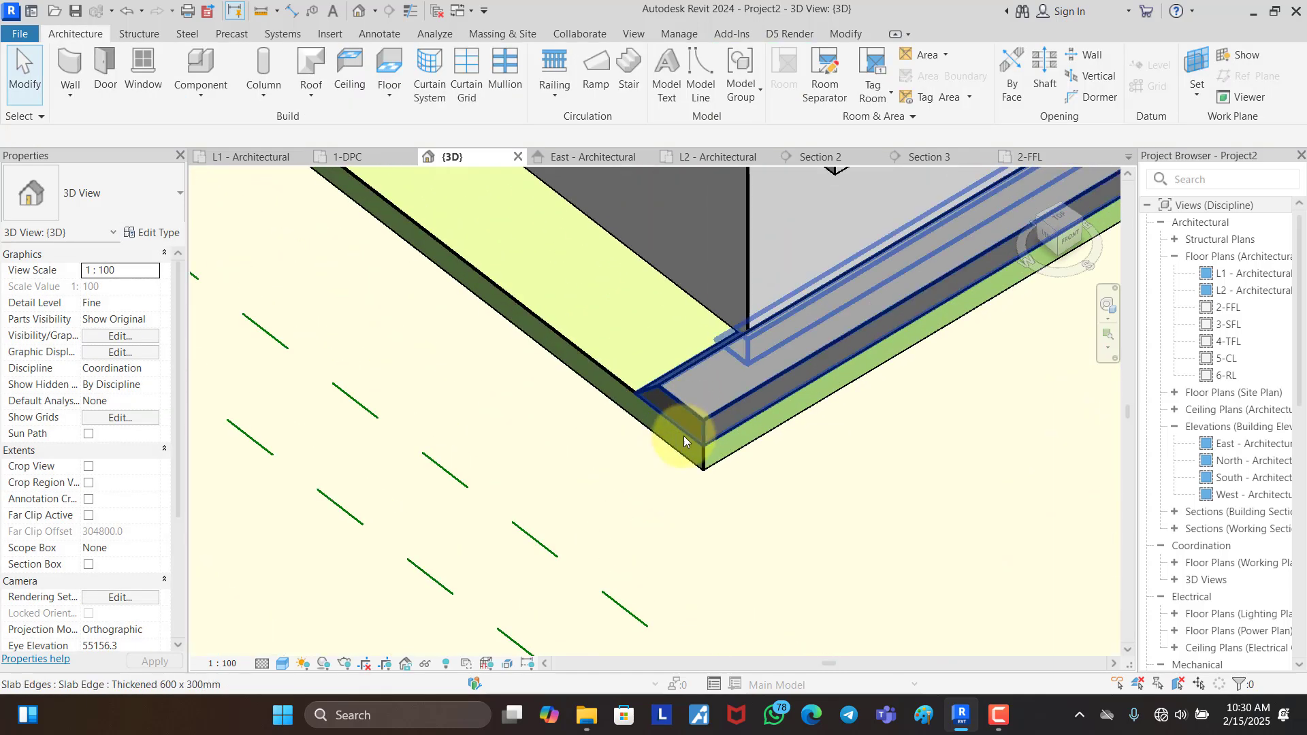
scroll(692, 454, "down", 3)
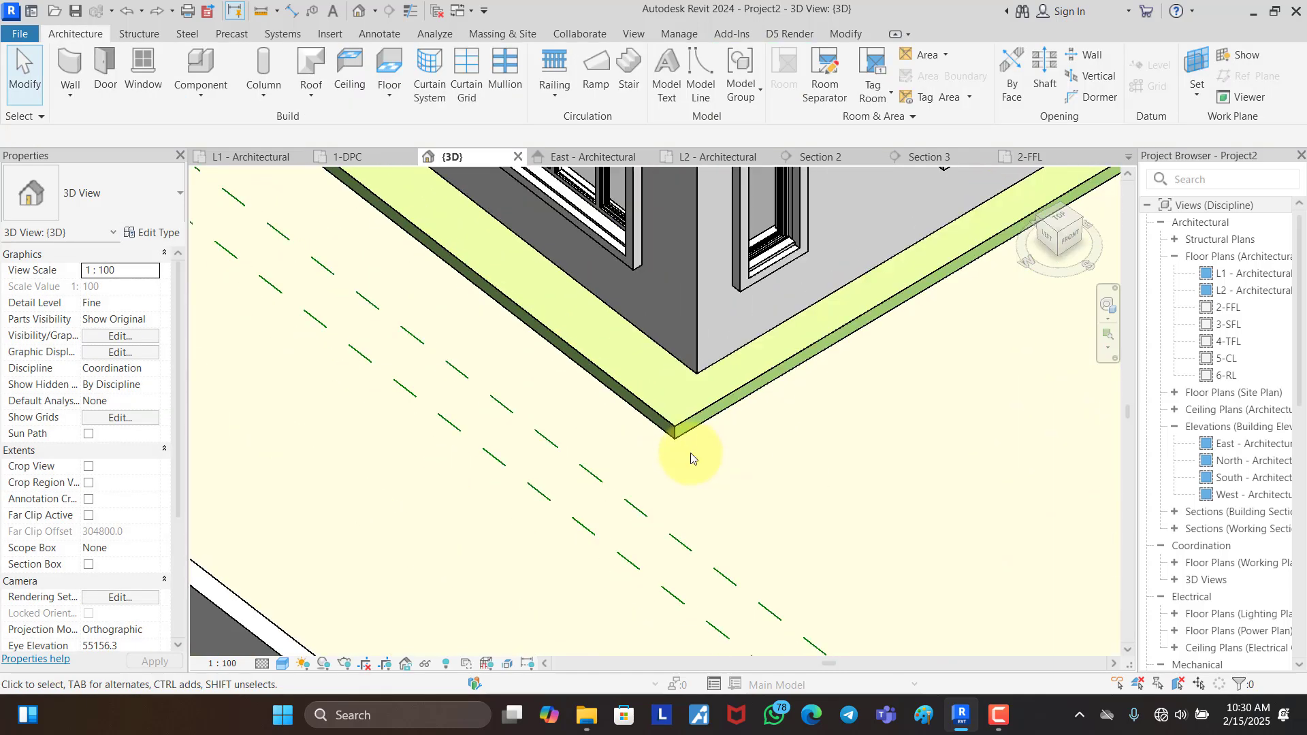
Step: Place a Thickened 600 x 300mm slab edge along the lower front edge of the green area floor in the 3D view
left_click(390, 94)
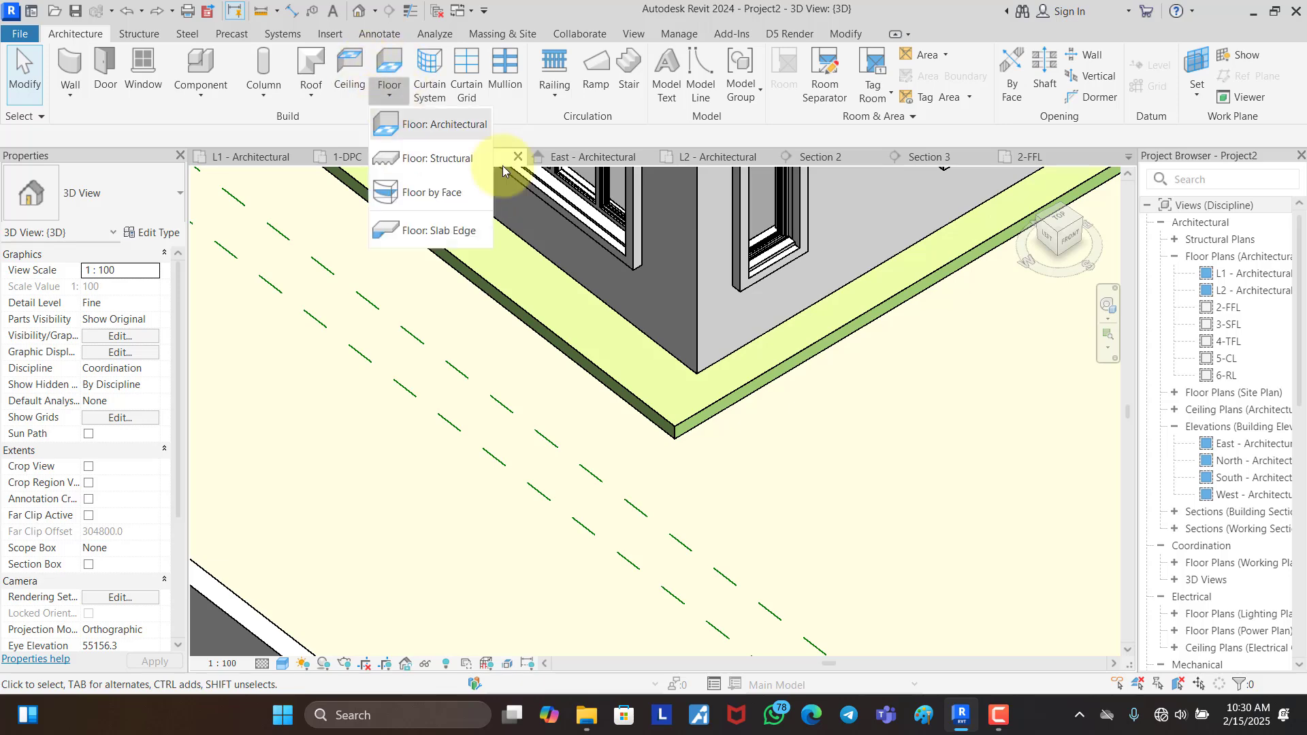
scroll(613, 392, "down", 4)
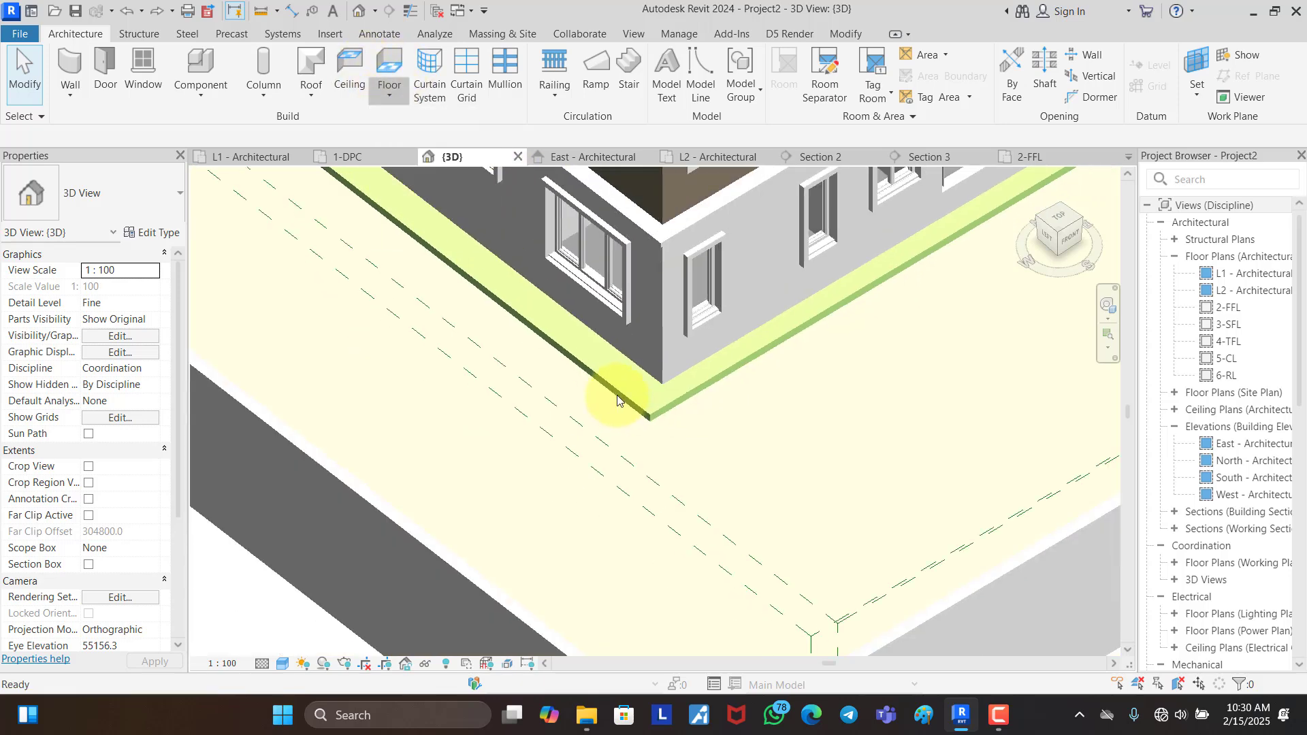
middle_click_drag(614, 379, 708, 466, "shift")
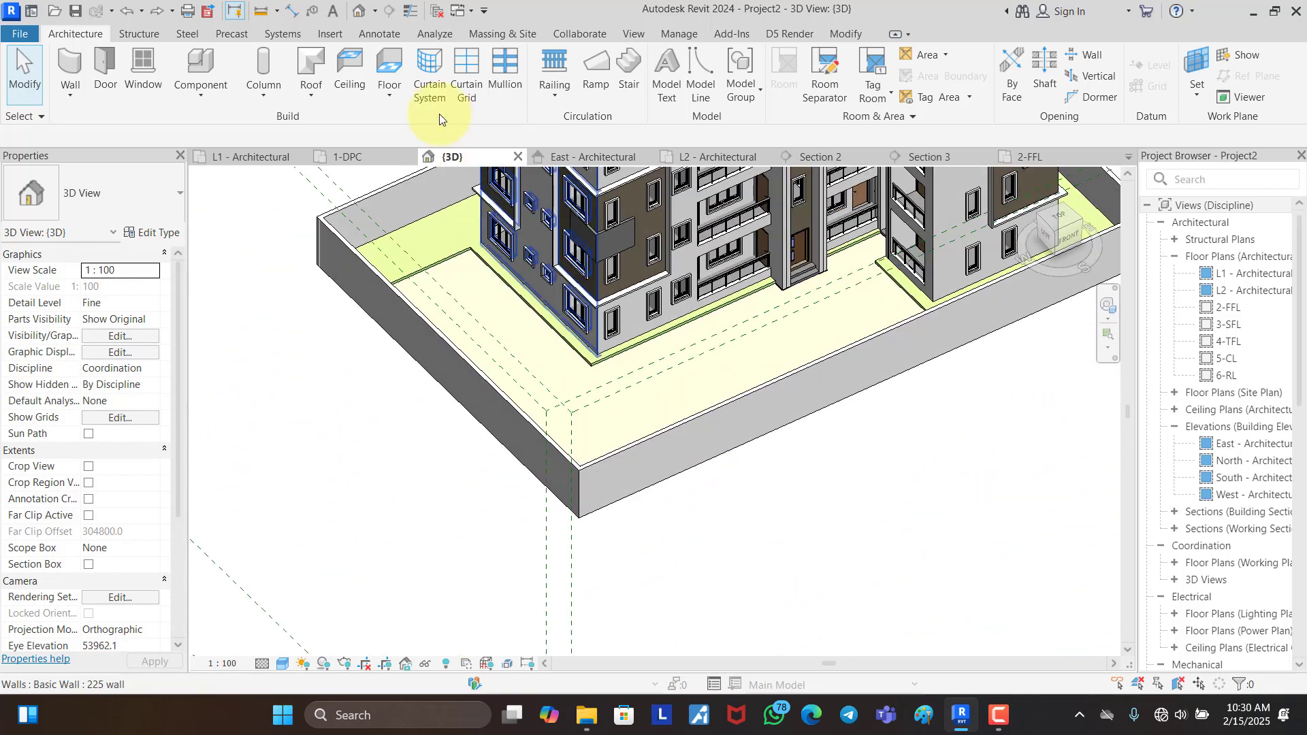
left_click(385, 96)
left_click(432, 219)
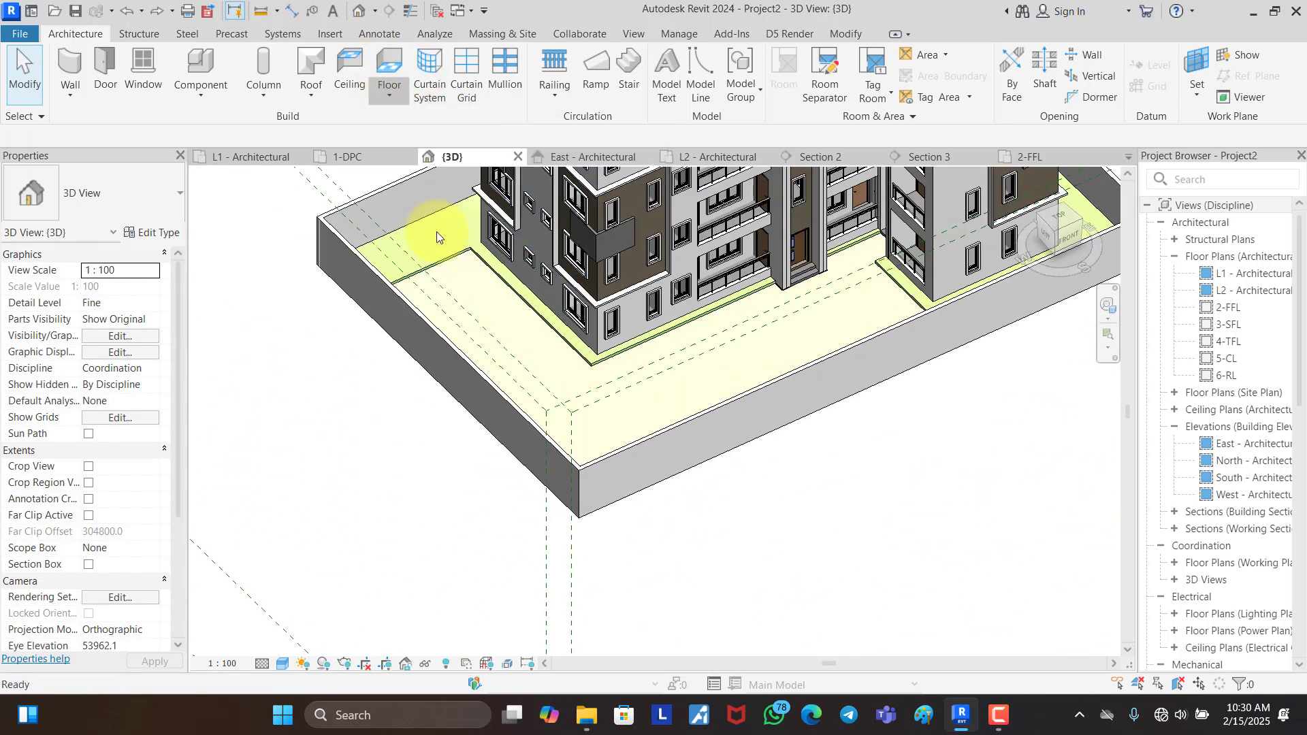
scroll(617, 364, "up", 1)
scroll(618, 364, "up", 3)
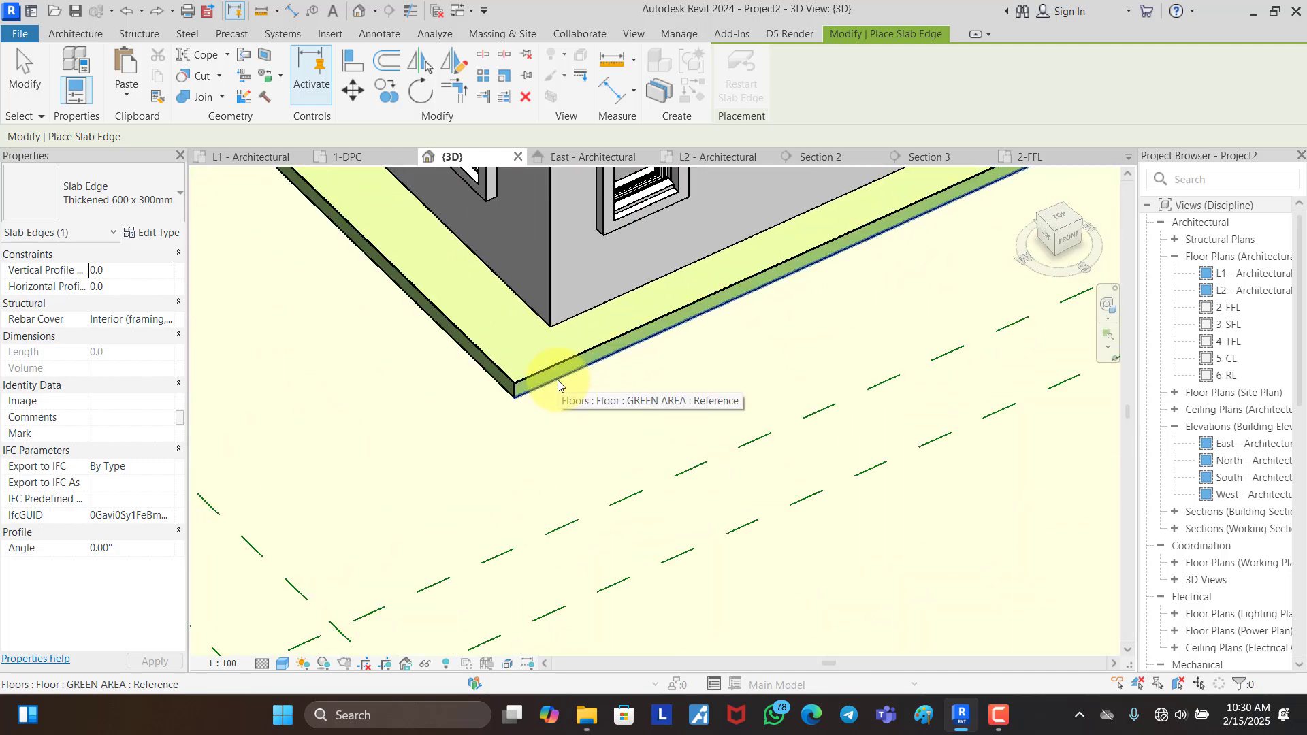
left_click(558, 385)
scroll(559, 385, "down", 5)
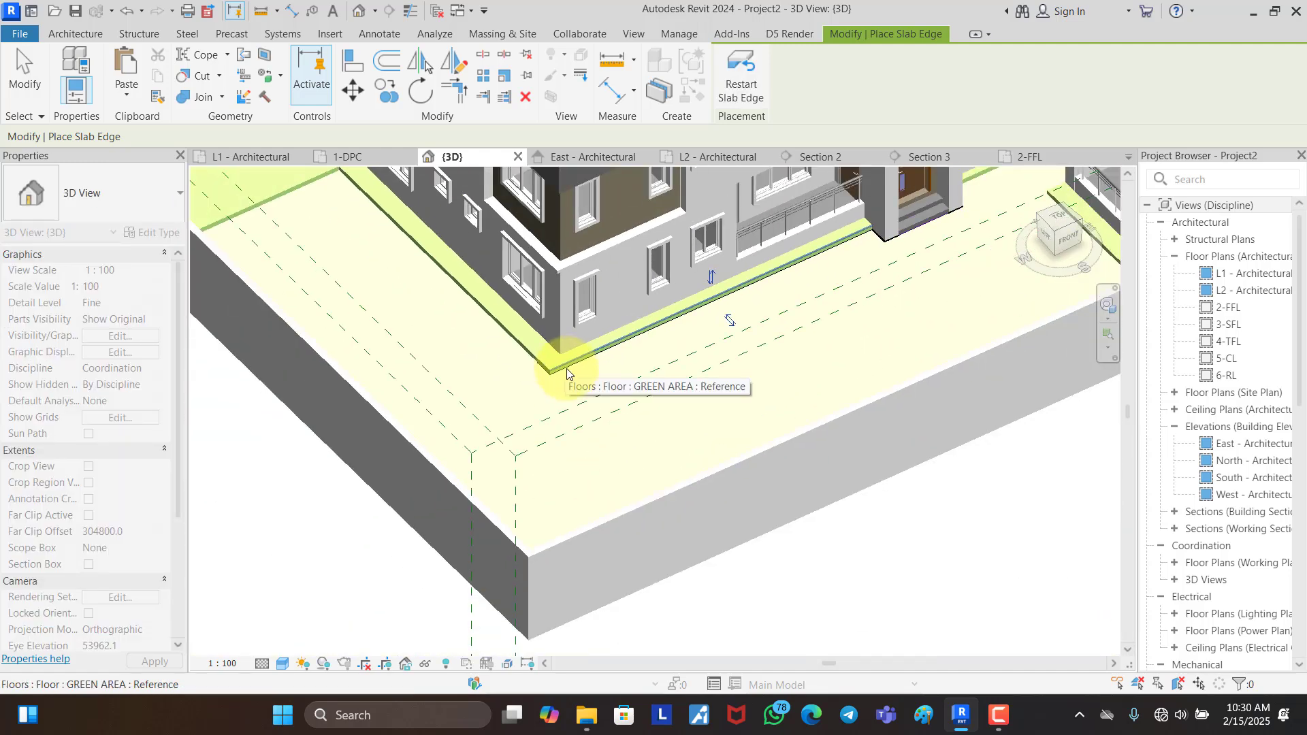
middle_click_drag(665, 540, 642, 288, "shift")
key("Escape")
key("Escape")
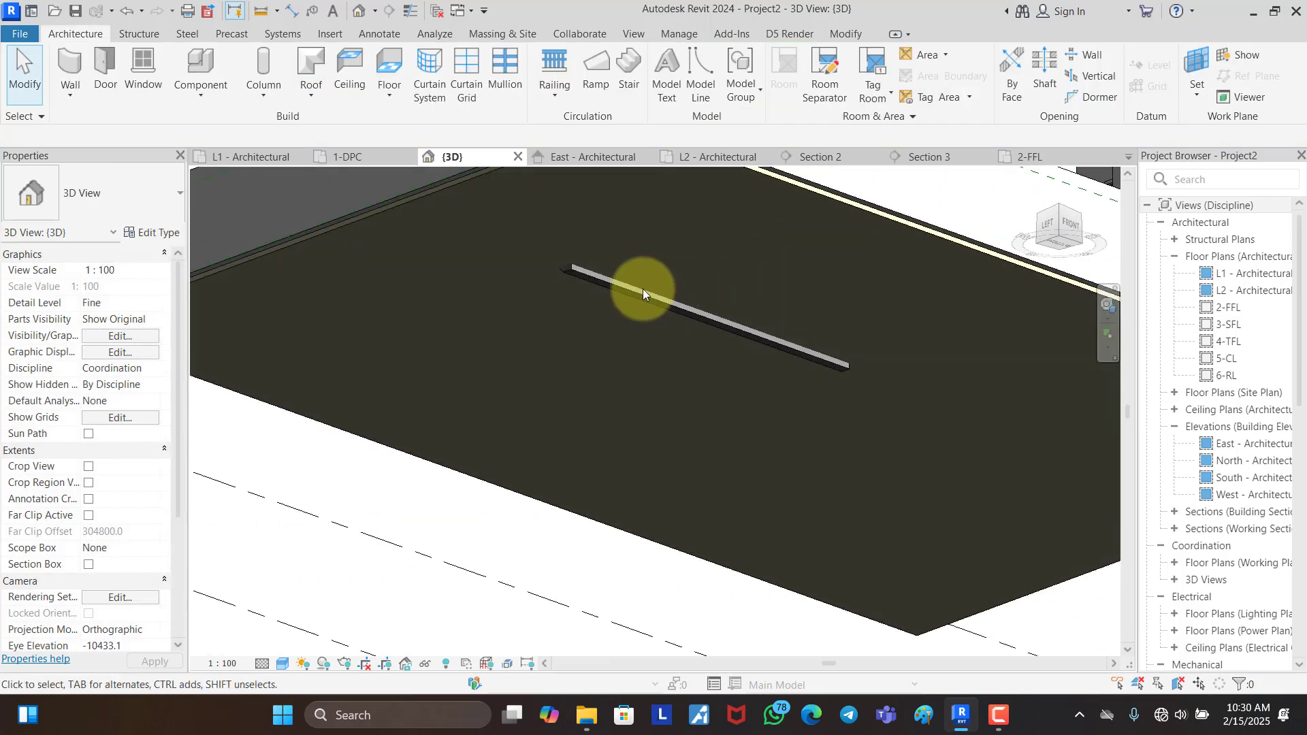
Step: Check which profile the new slab edge uses in its type properties, viewing the model from below
left_click(605, 287)
scroll(568, 272, "up", 5)
left_click(154, 232)
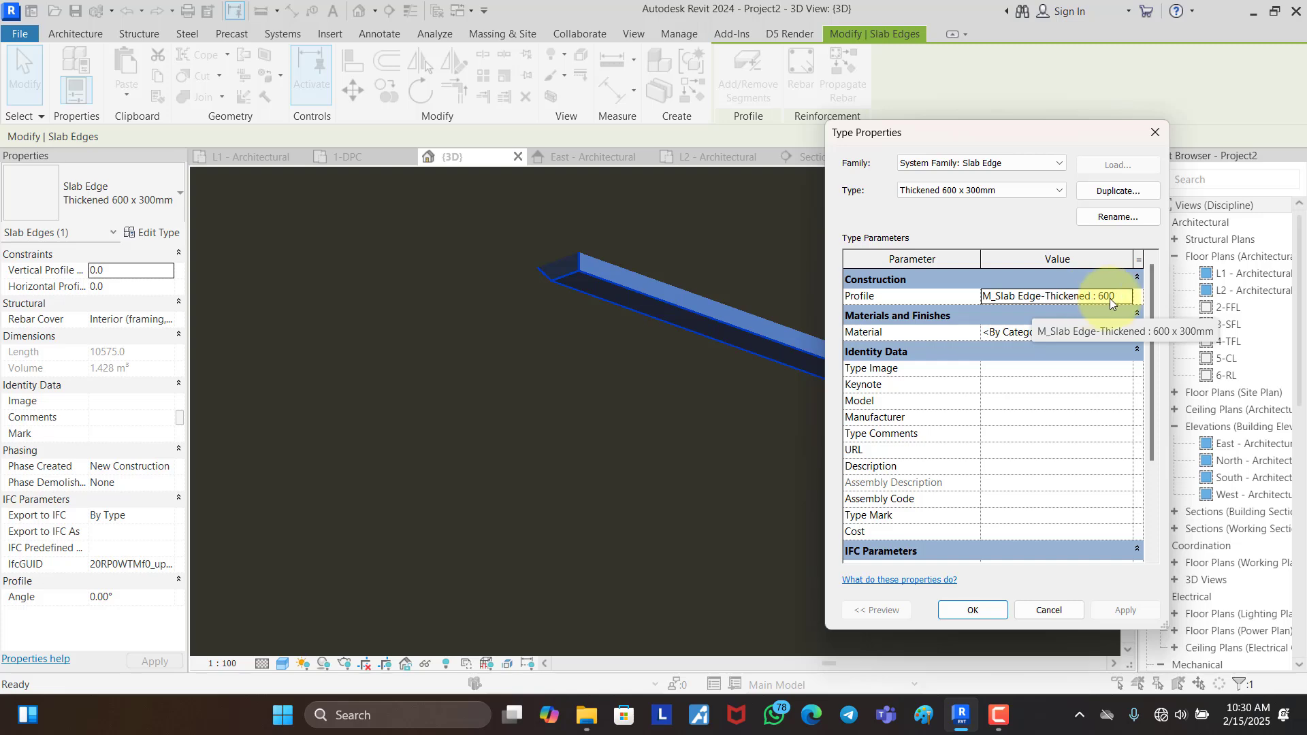
left_click(1155, 132)
middle_click_drag(663, 434, 690, 512)
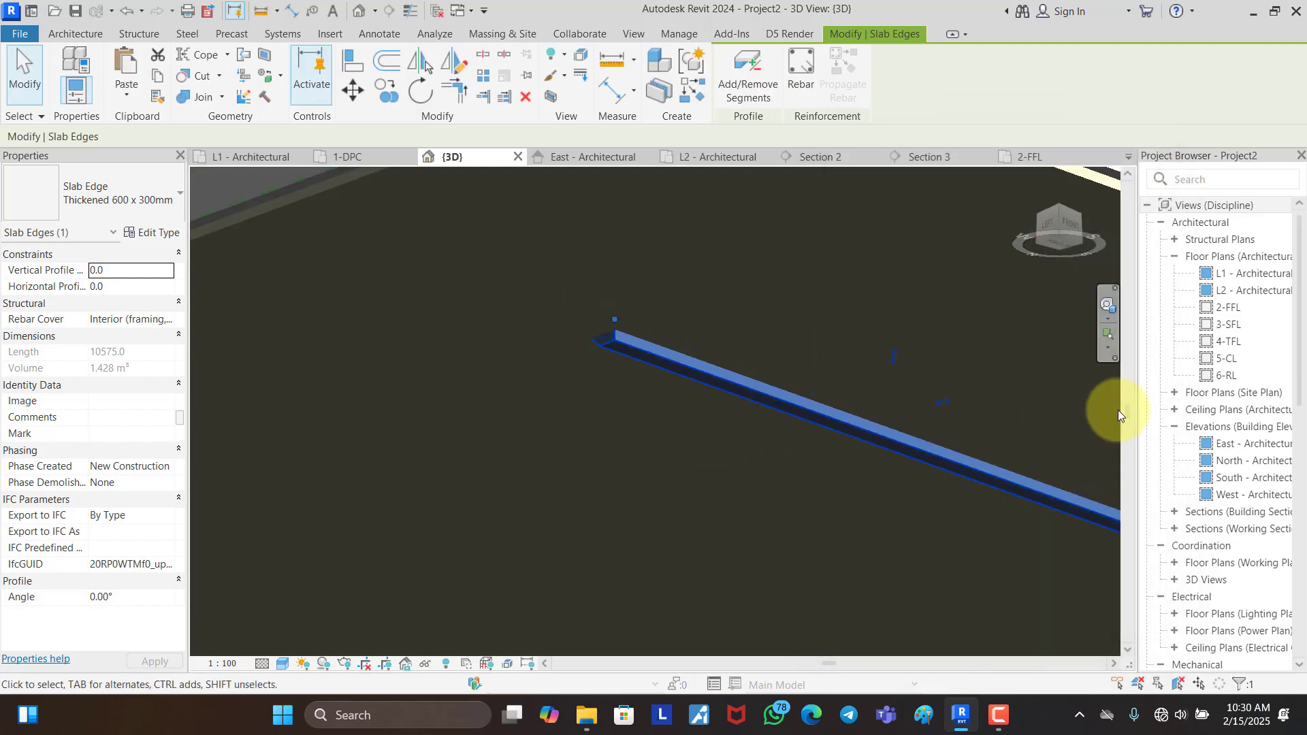
Step: Locate the M_Slab Edge-Thickened profile family among the project's profile families and show its types
scroll(1191, 443, "down", 15)
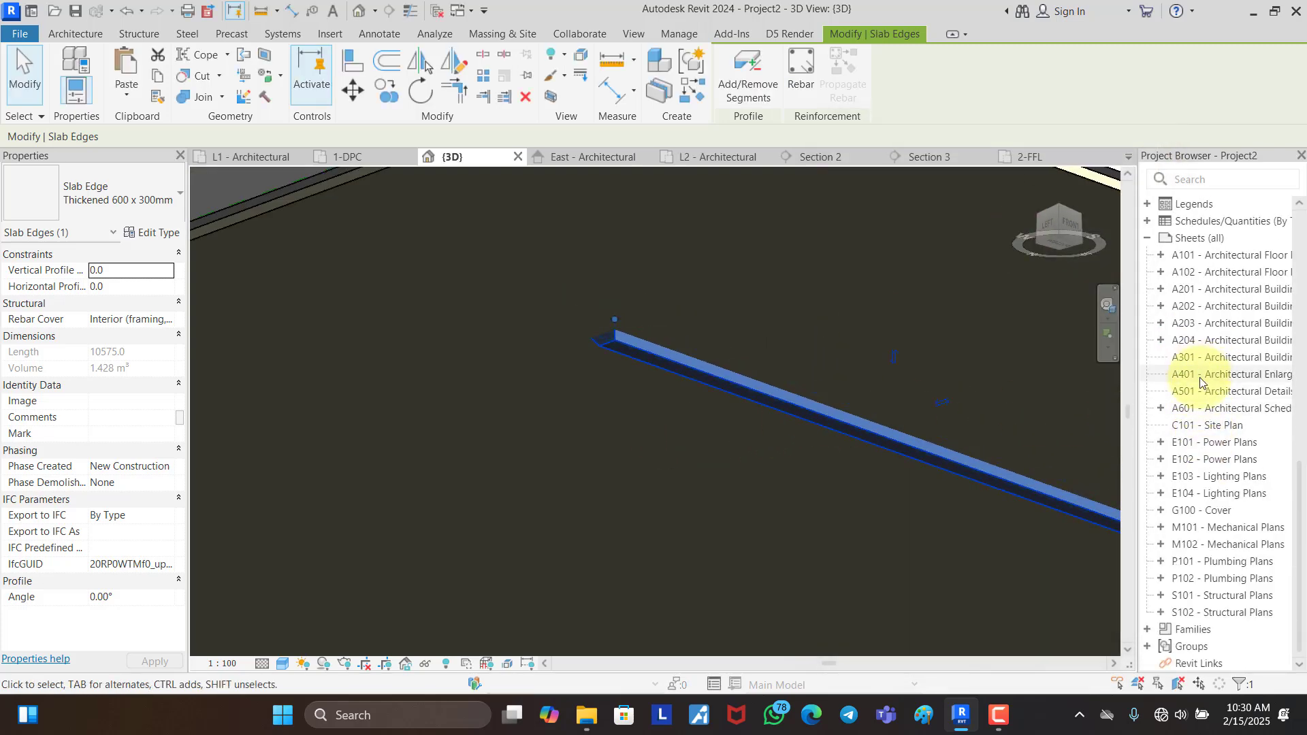
double_click(1187, 629)
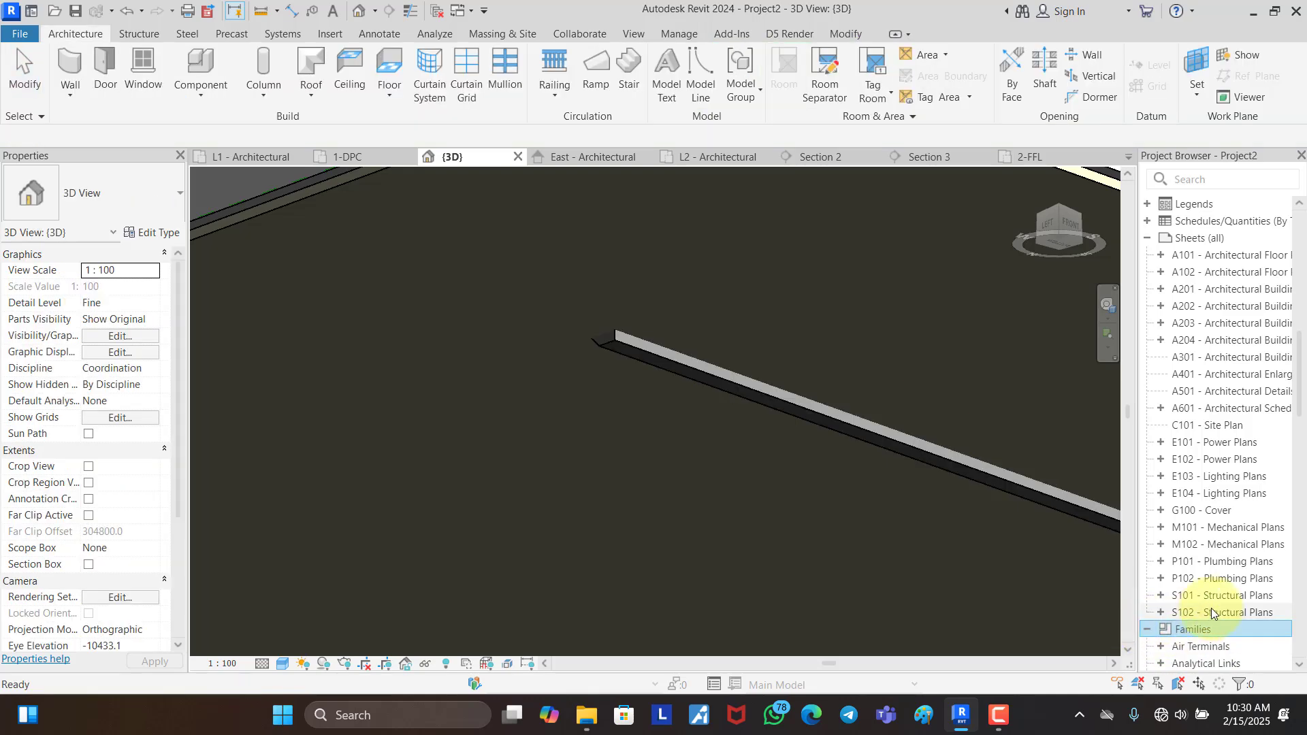
scroll(1212, 598, "down", 8)
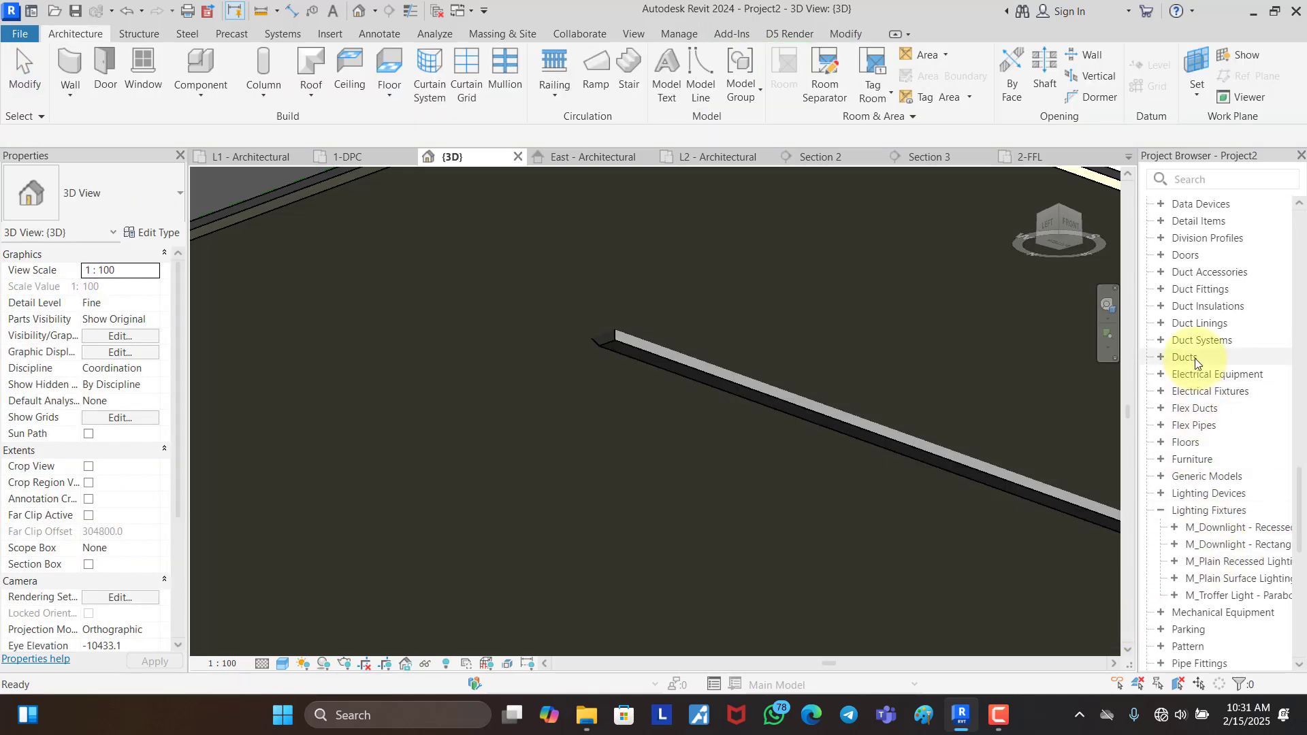
scroll(1194, 496, "down", 3)
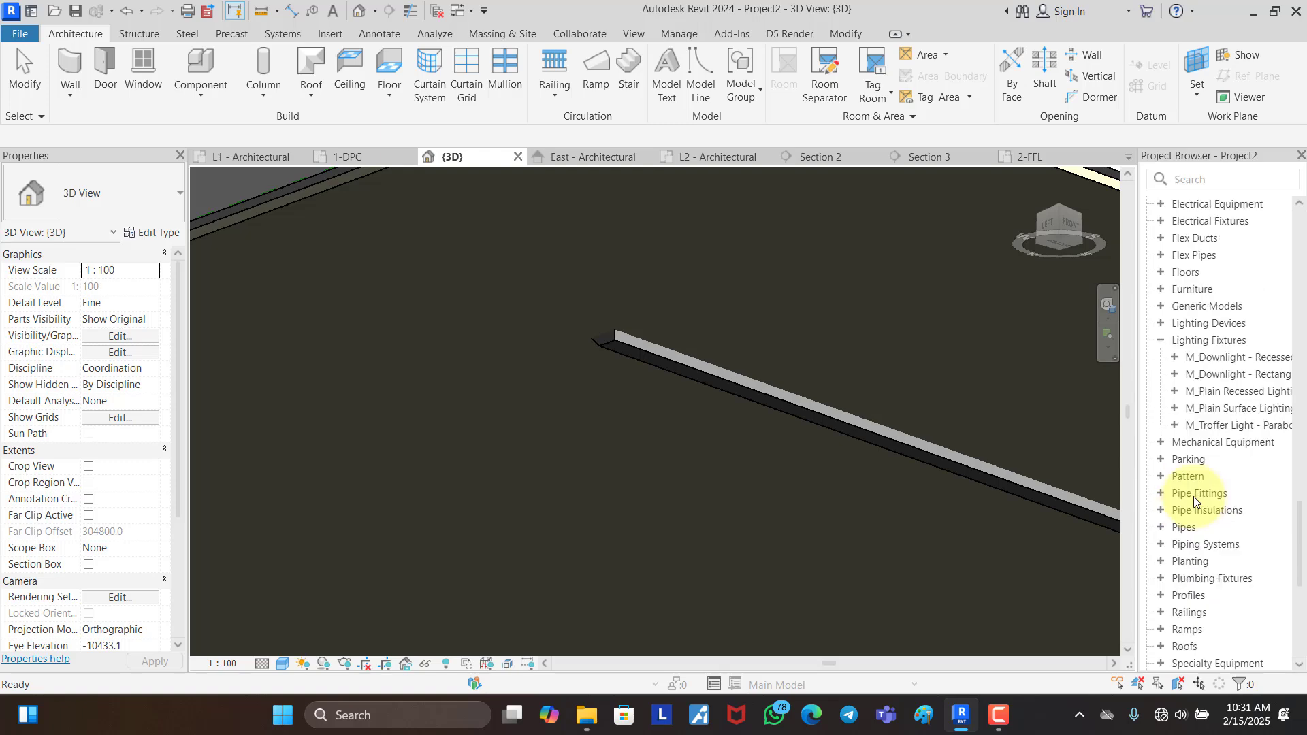
left_click(1159, 597)
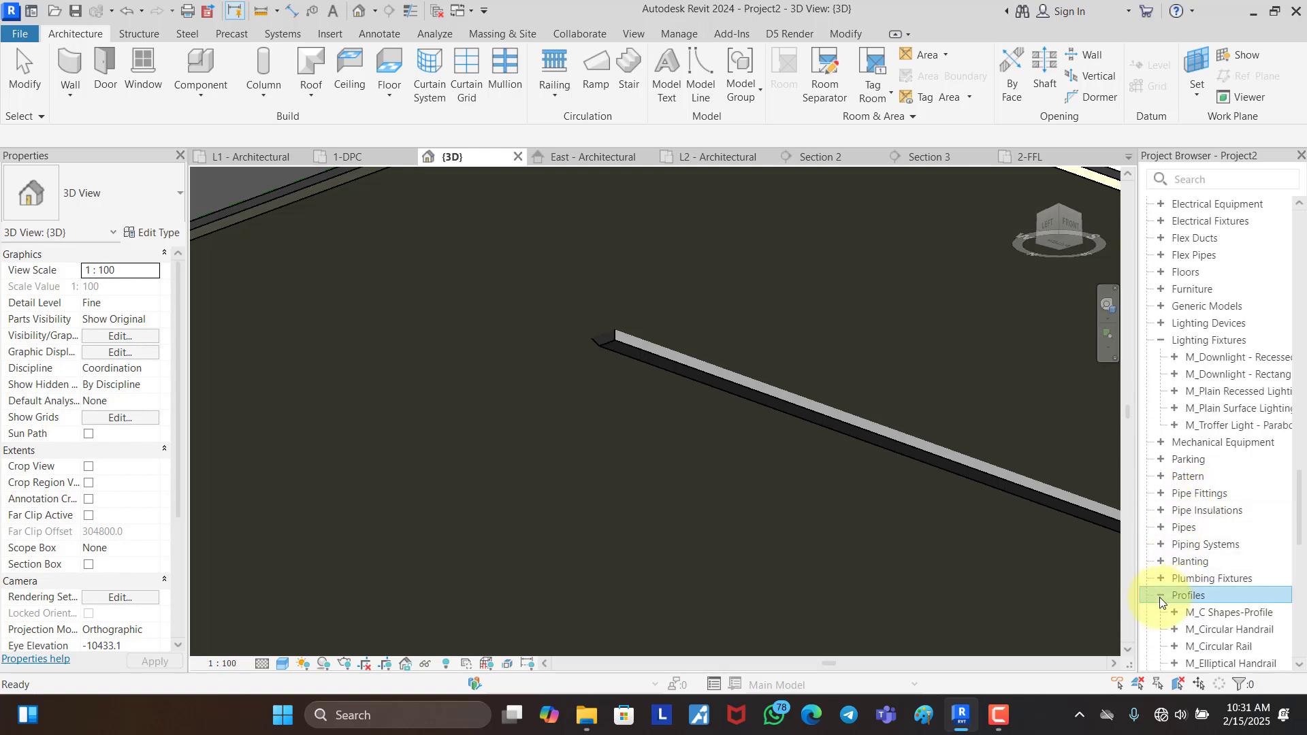
scroll(1188, 544, "down", 5)
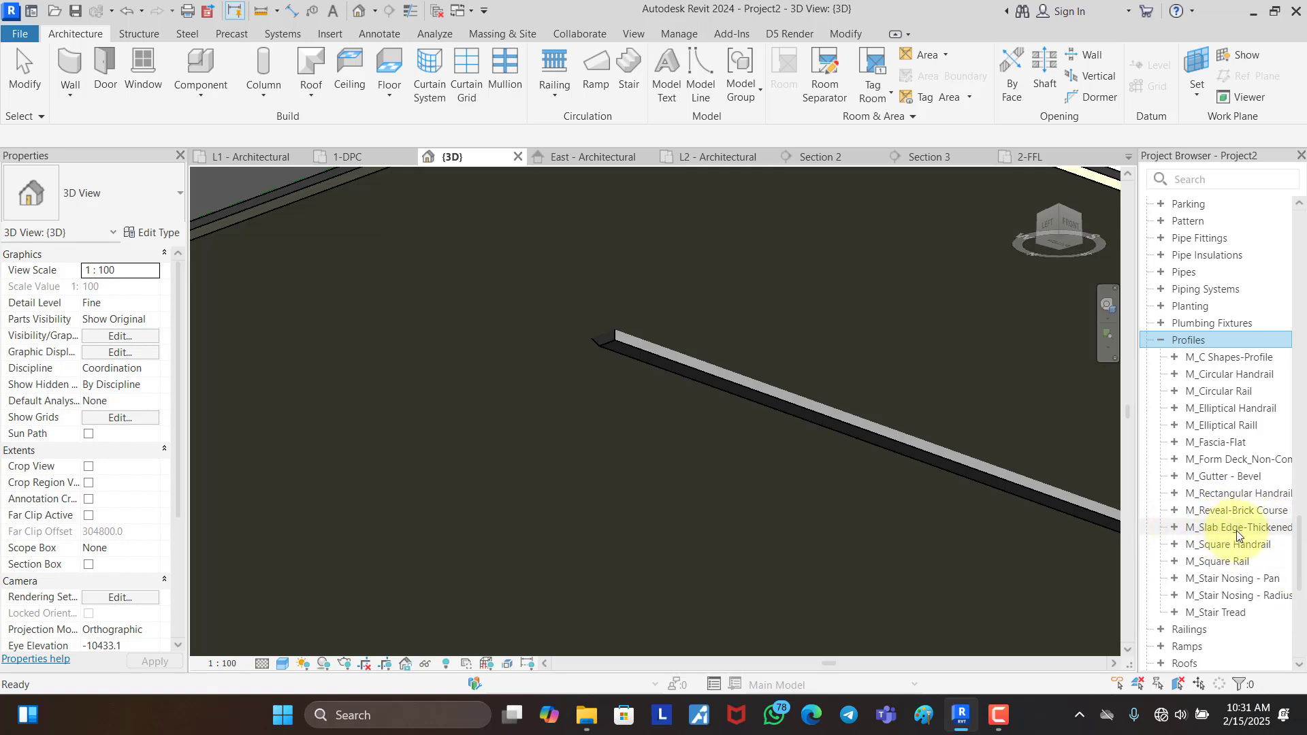
left_click(1174, 529)
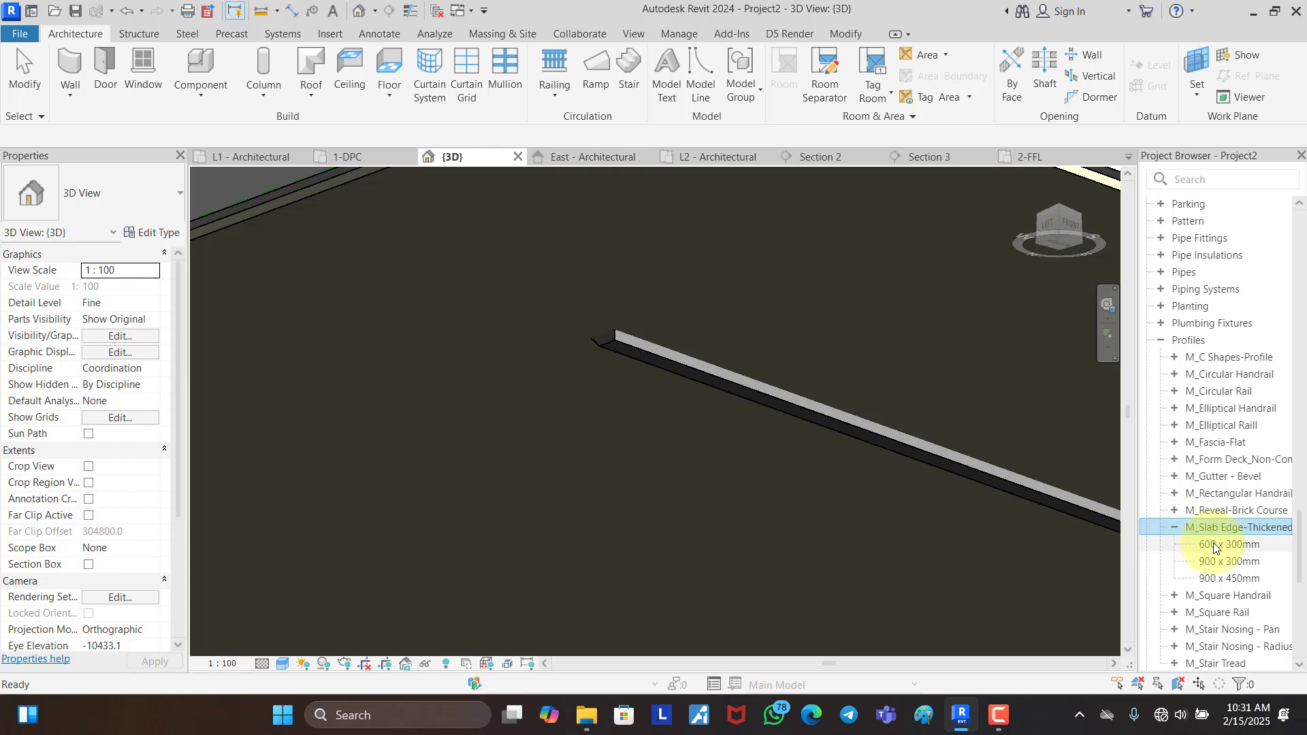
Step: Compare the slab edge's type properties with the 600 x 300mm type of the M_Slab Edge-Thickened profile
left_click(660, 351)
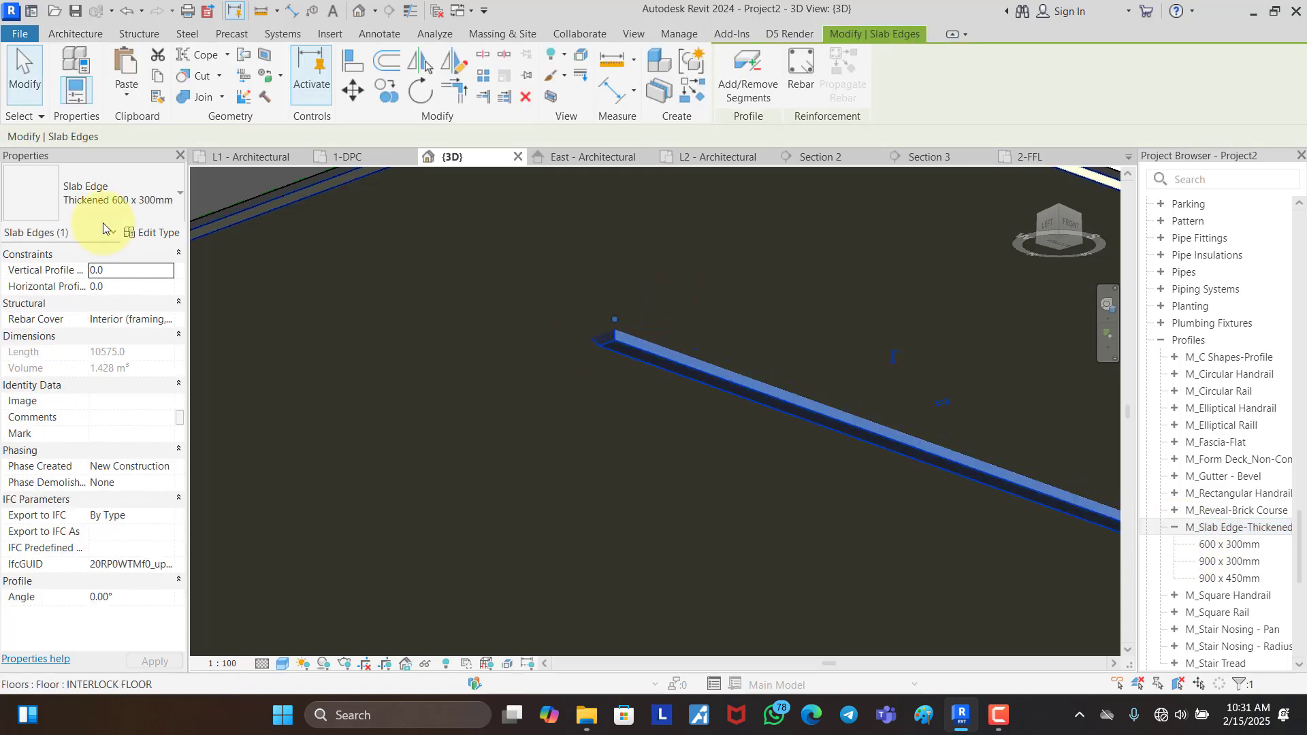
left_click(149, 233)
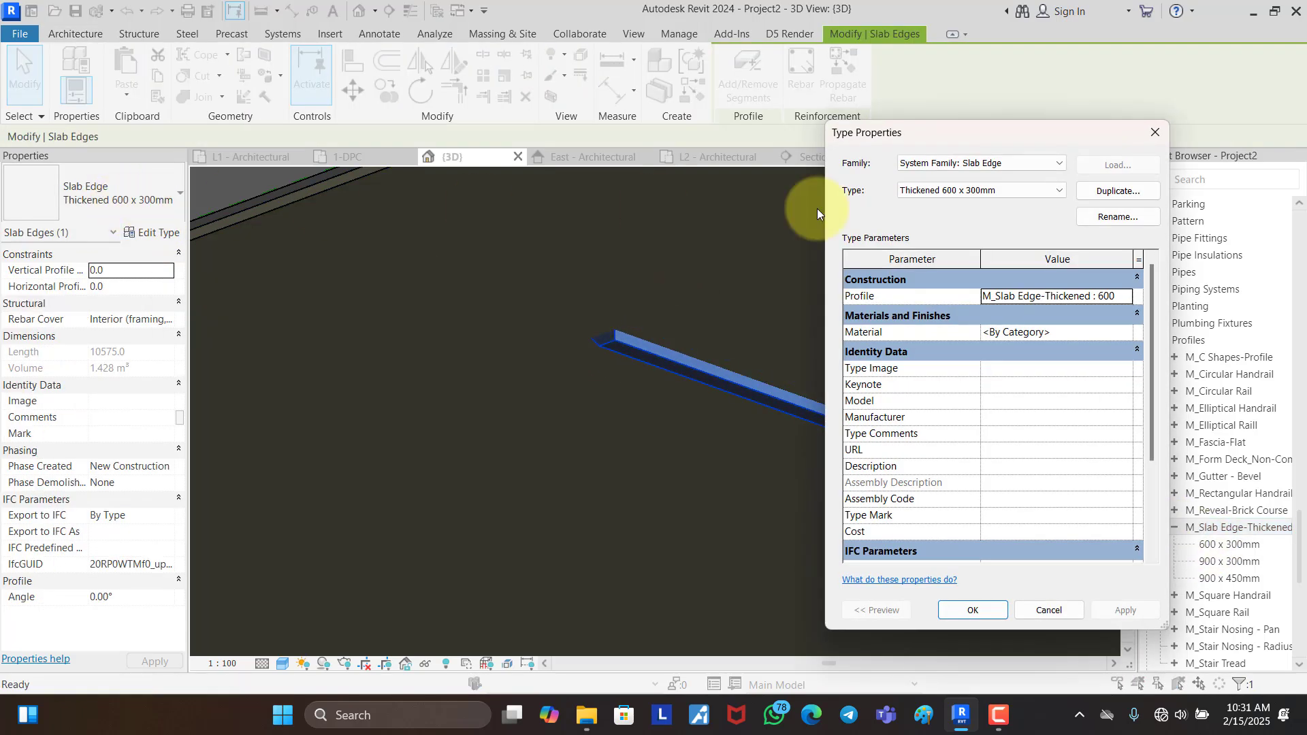
left_click(1154, 133)
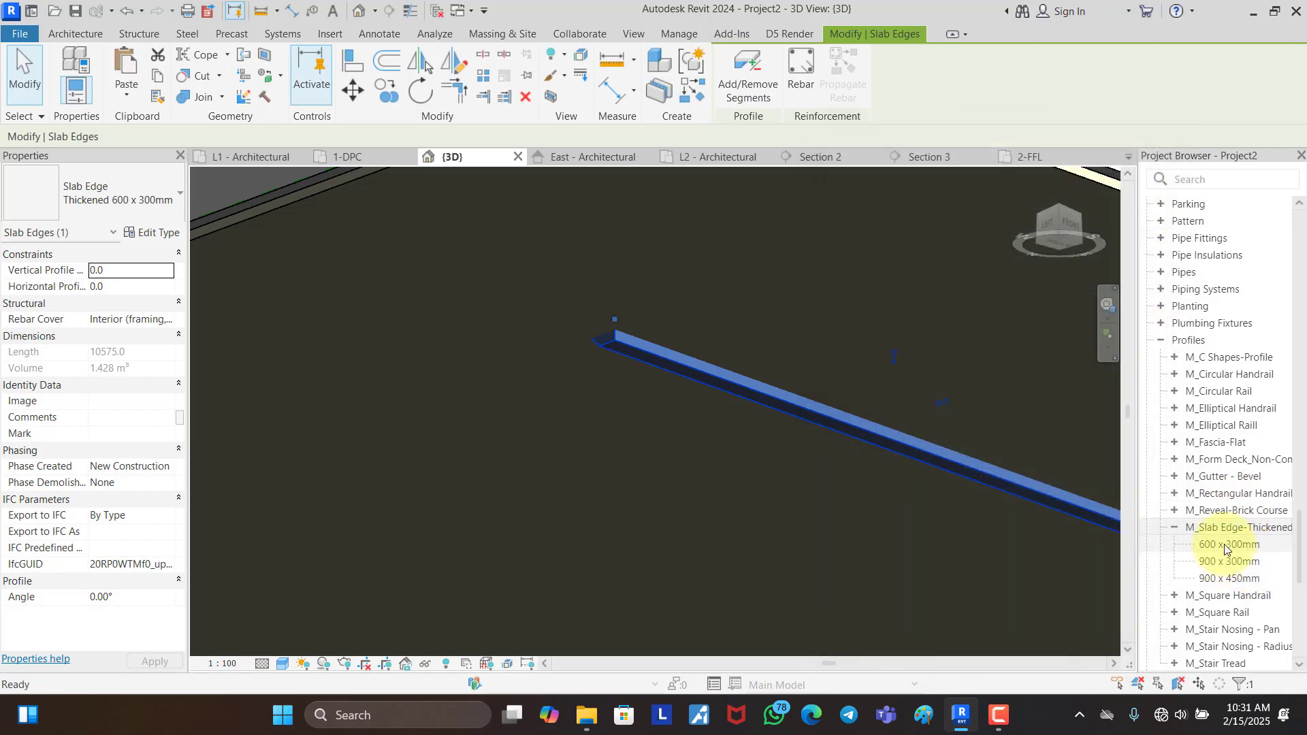
left_click(1224, 546)
right_click(1224, 544)
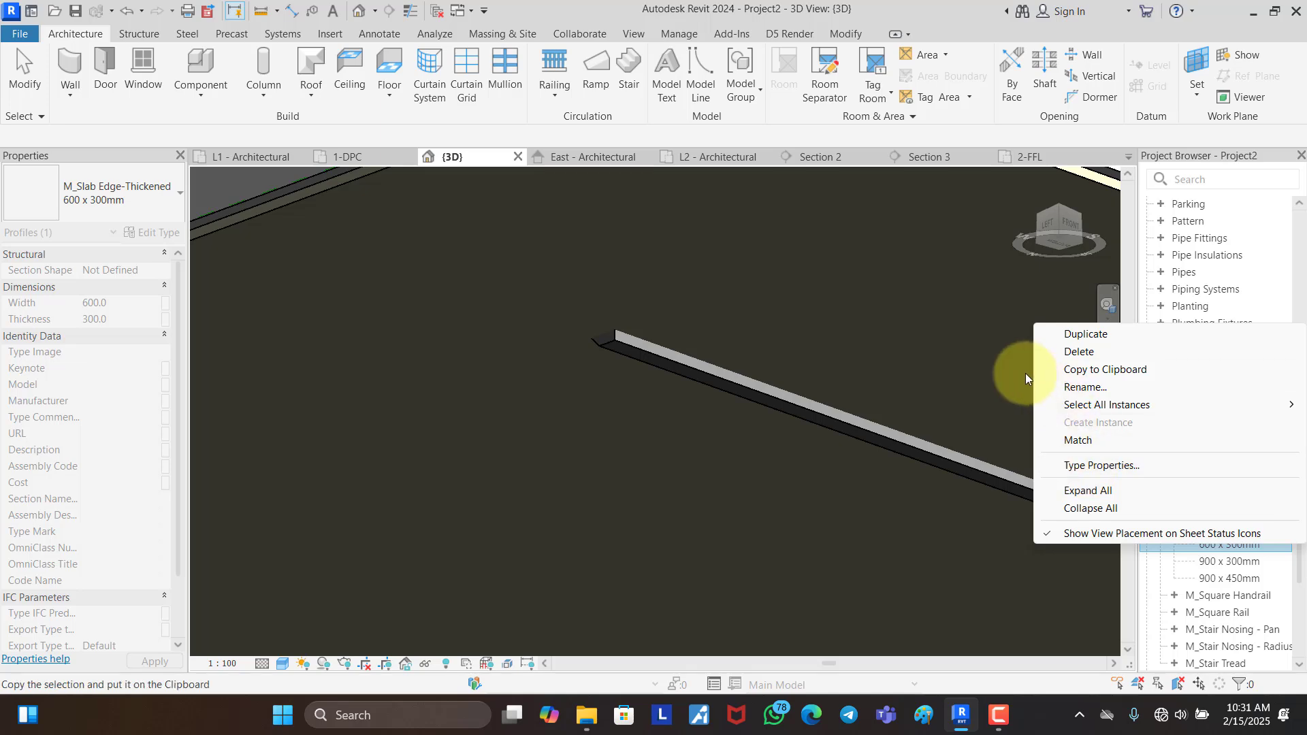
left_click(985, 366)
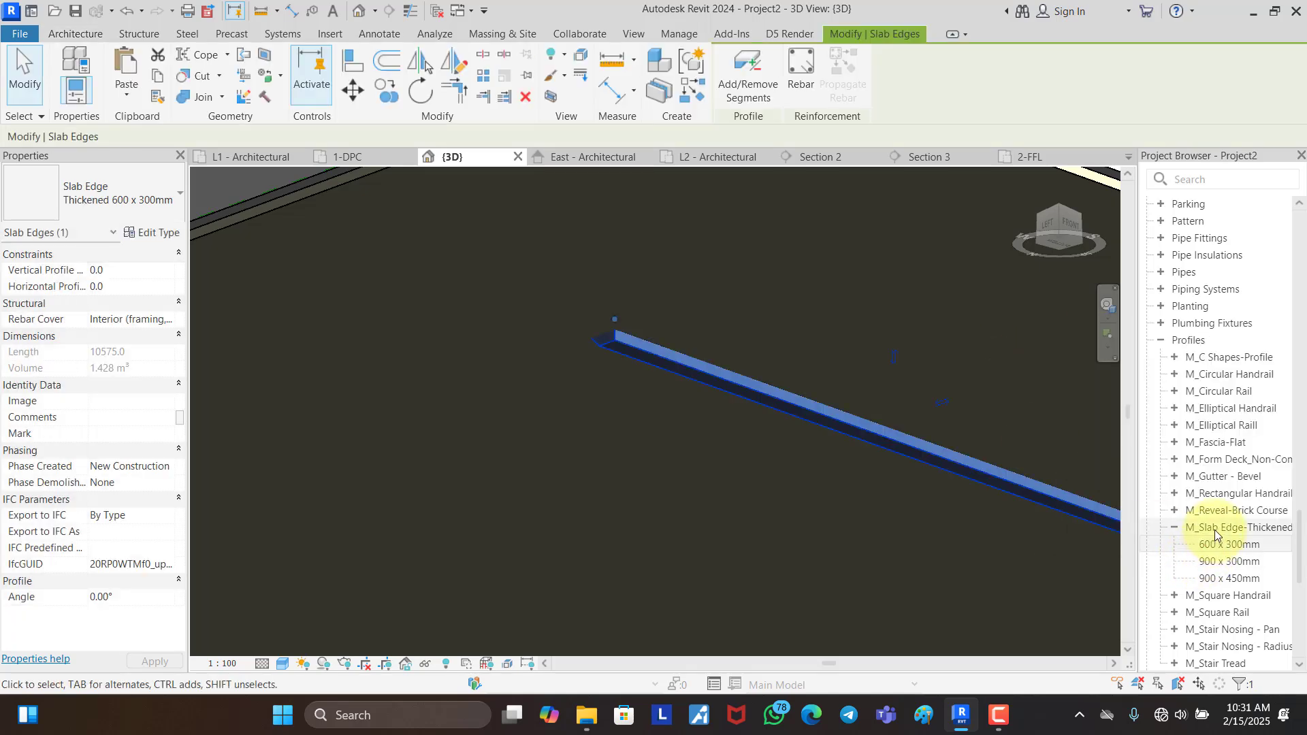
Step: Open the M_Slab Edge-Thickened profile family for editing and inspect its outline, including the top line
left_click(1219, 541)
left_click(1219, 530)
right_click(1219, 531)
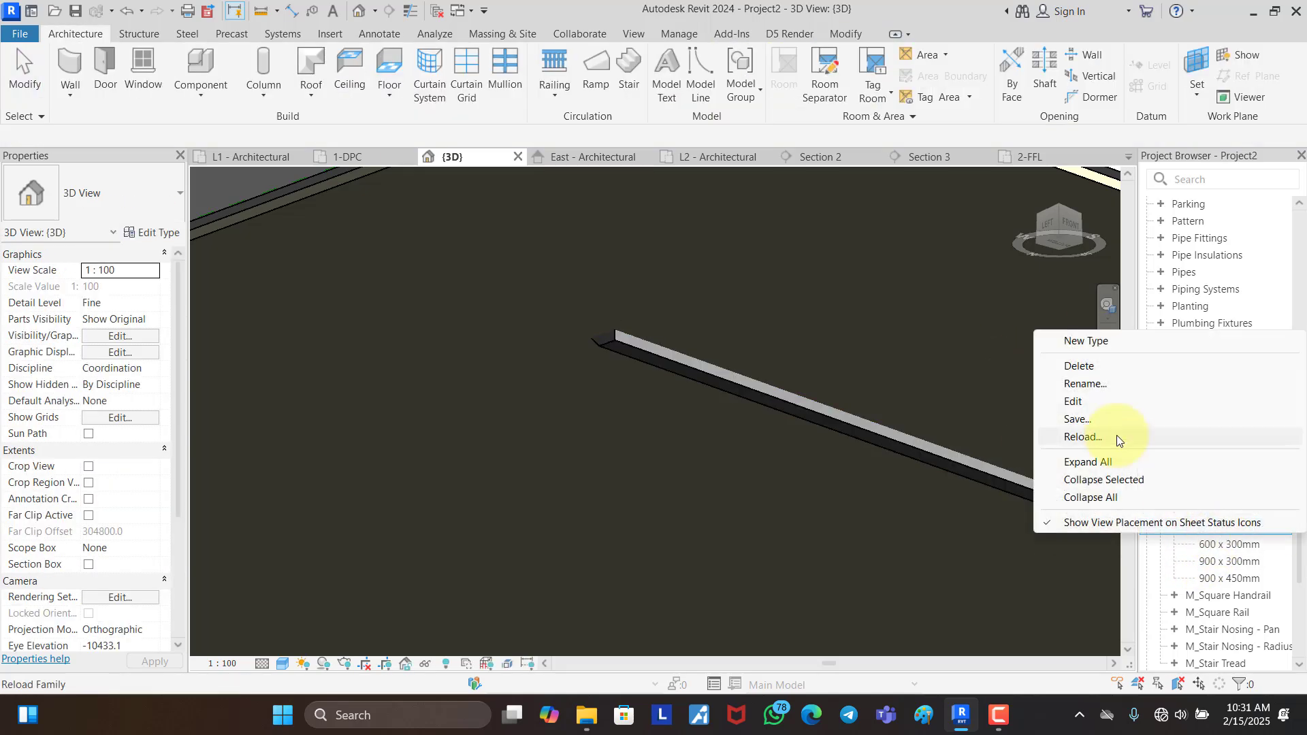
left_click(1076, 405)
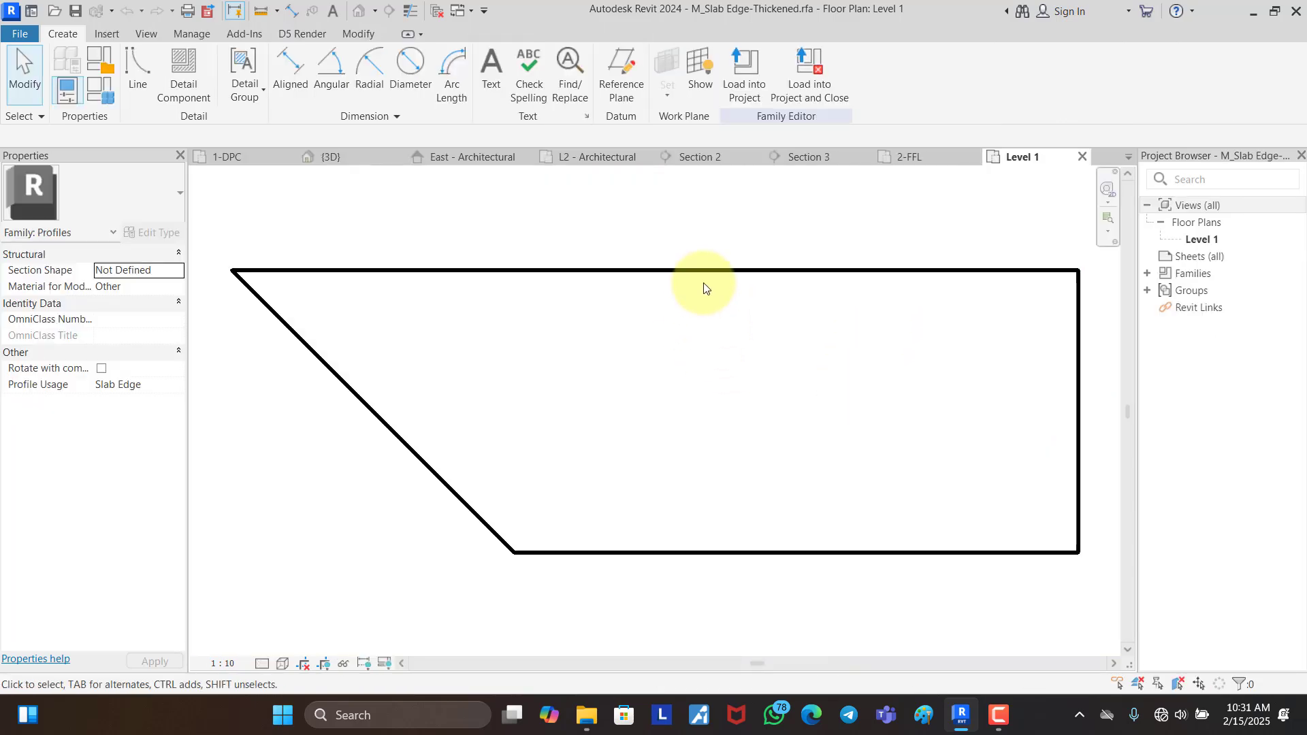
left_click(704, 270)
scroll(528, 371, "down", 3)
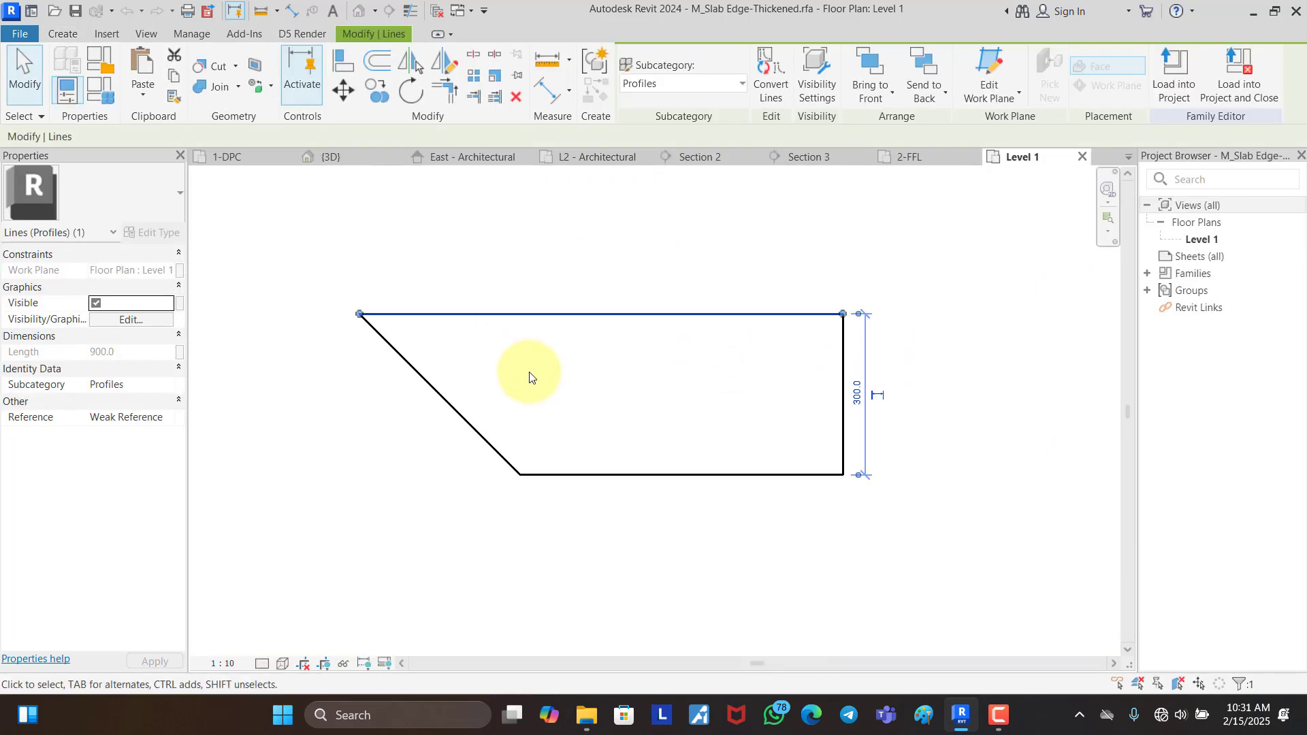
left_click(819, 234)
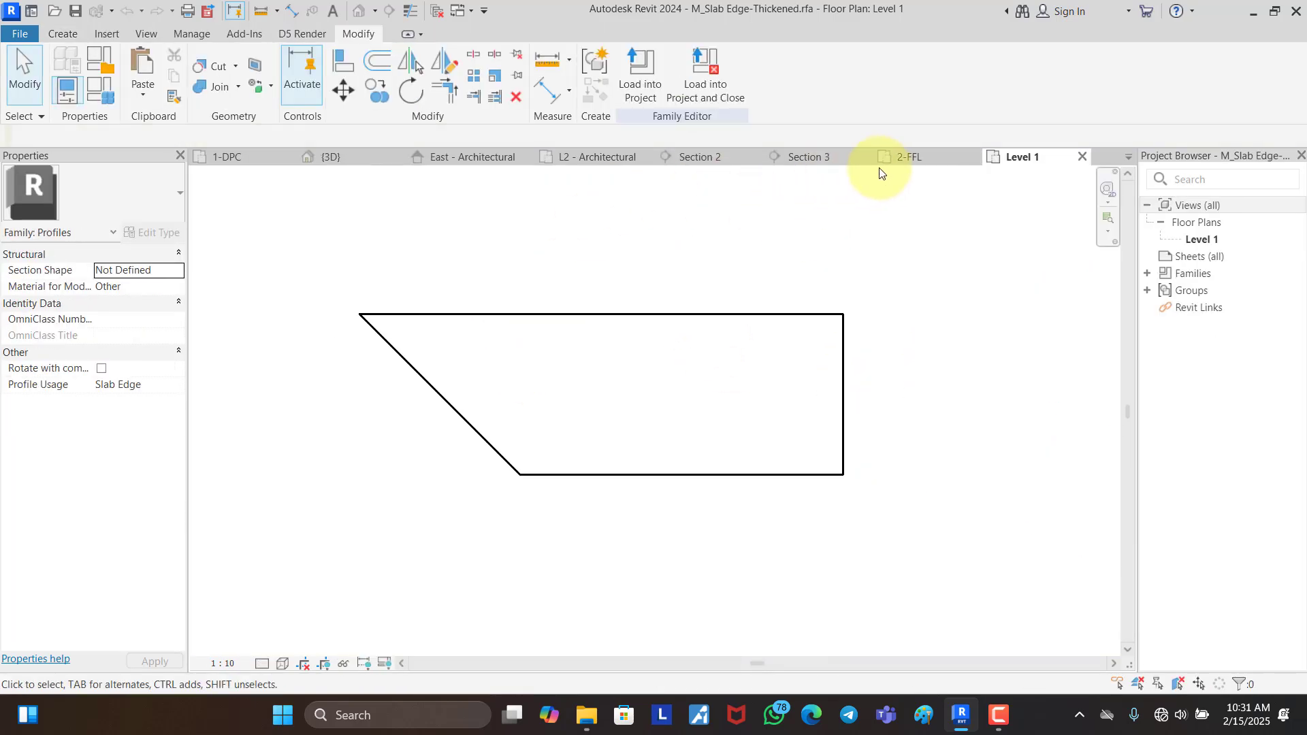
Step: Compare the slab edge's end face in the 3D view with the outline in the M_Slab Edge-Thickened profile family
left_click(611, 158)
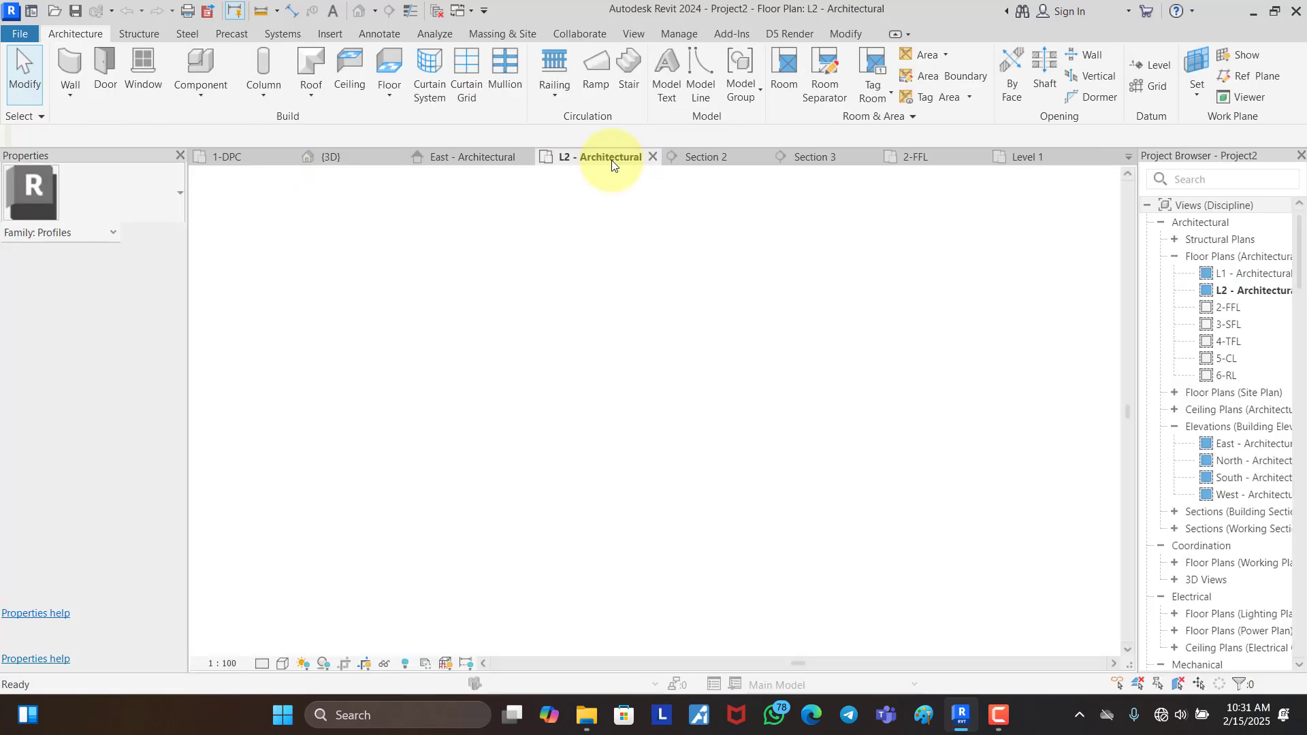
left_click(360, 158)
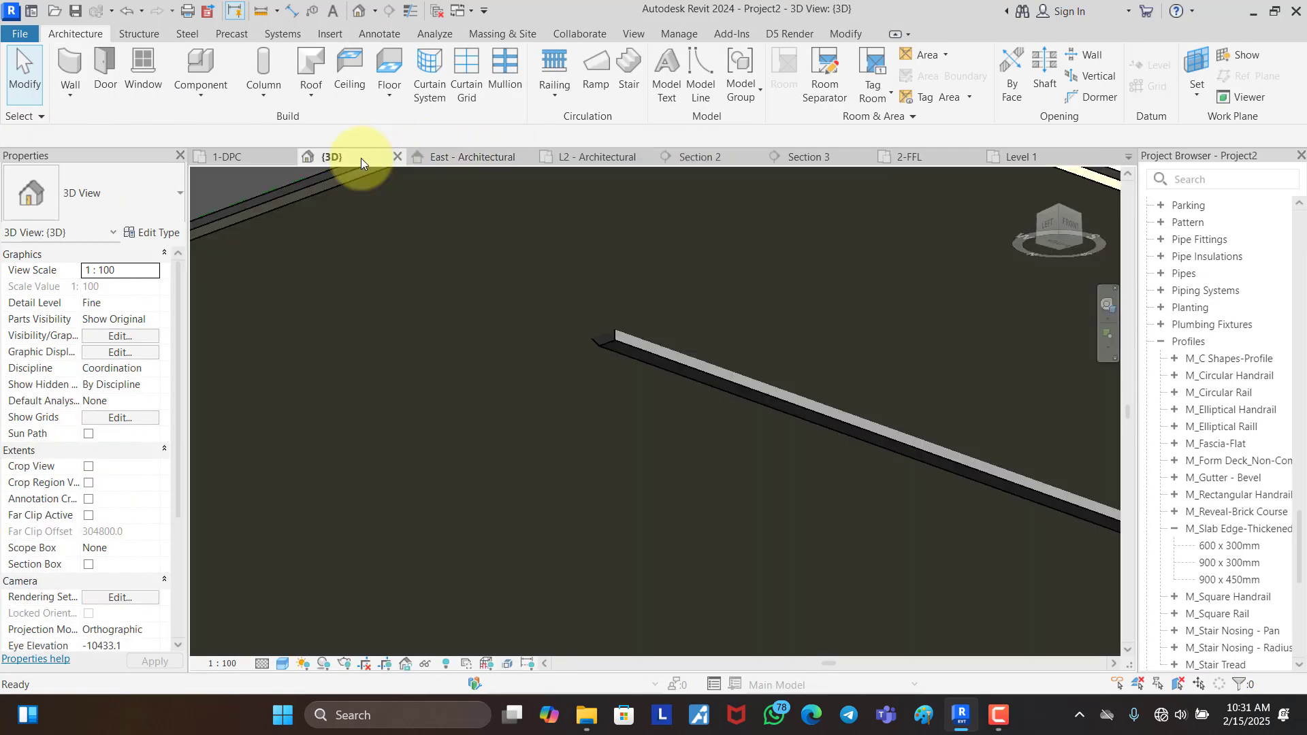
left_click(622, 324)
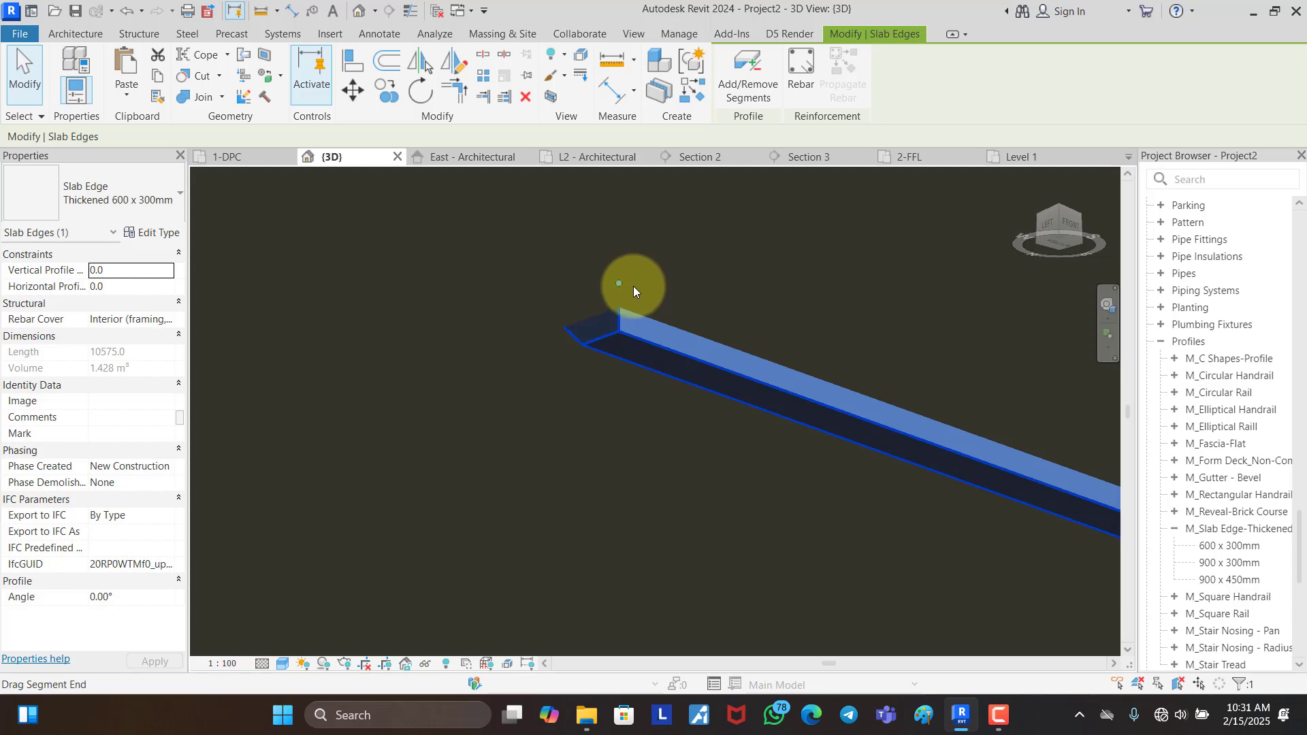
left_click(1025, 157)
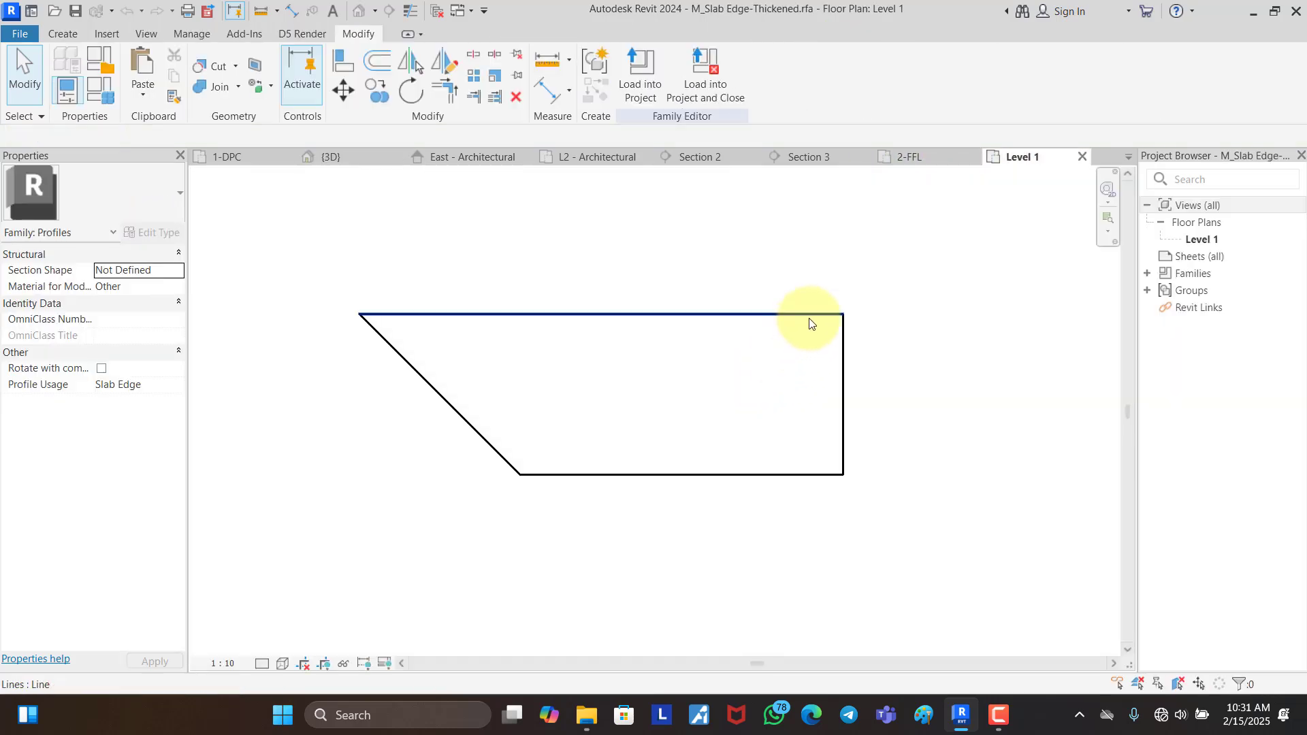
Step: Offset copies of the profile's top line 150 mm upward and its vertical line 75 mm outward
left_click(808, 316)
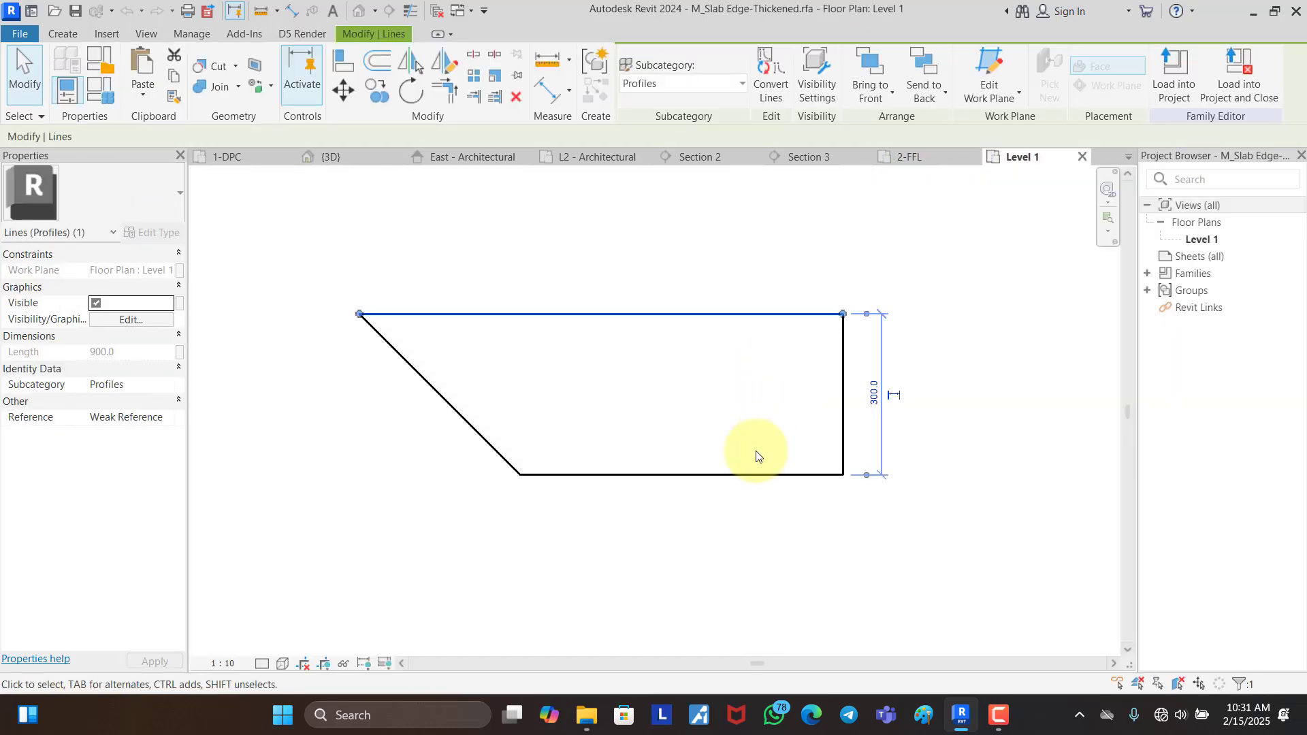
left_click(373, 68)
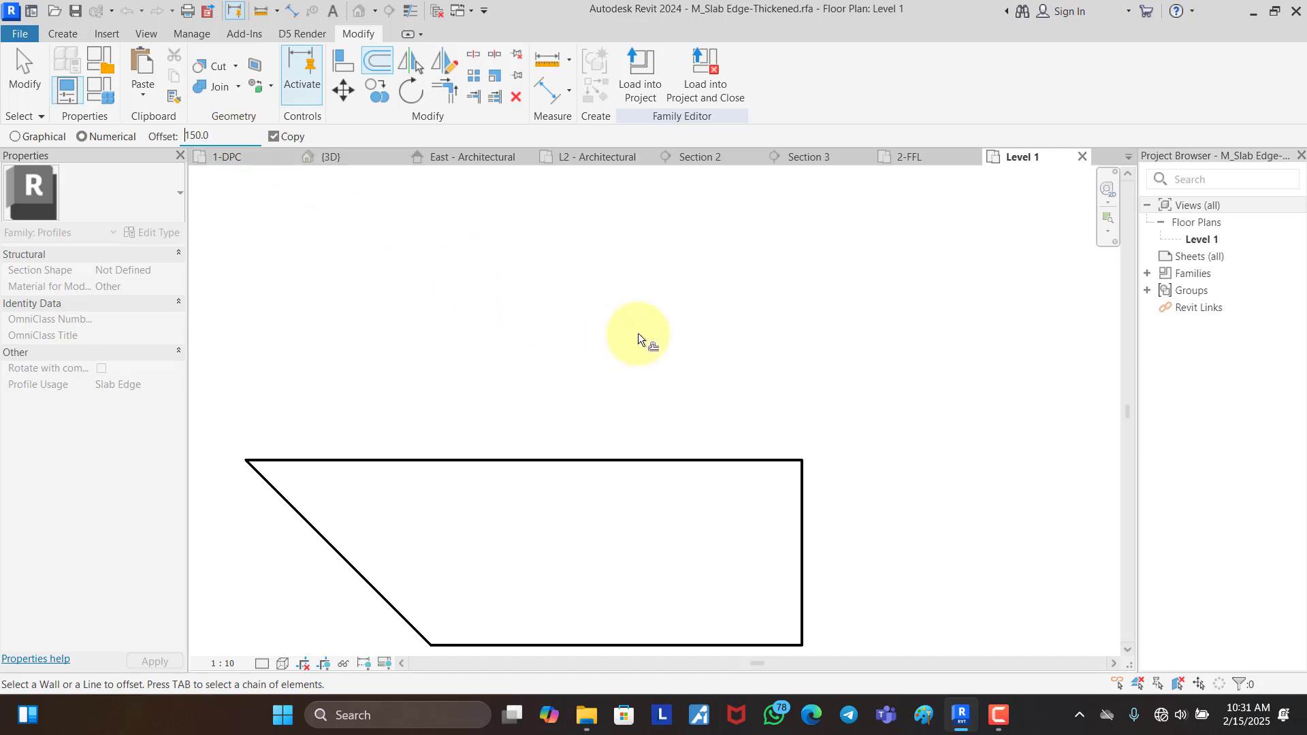
left_click(729, 455)
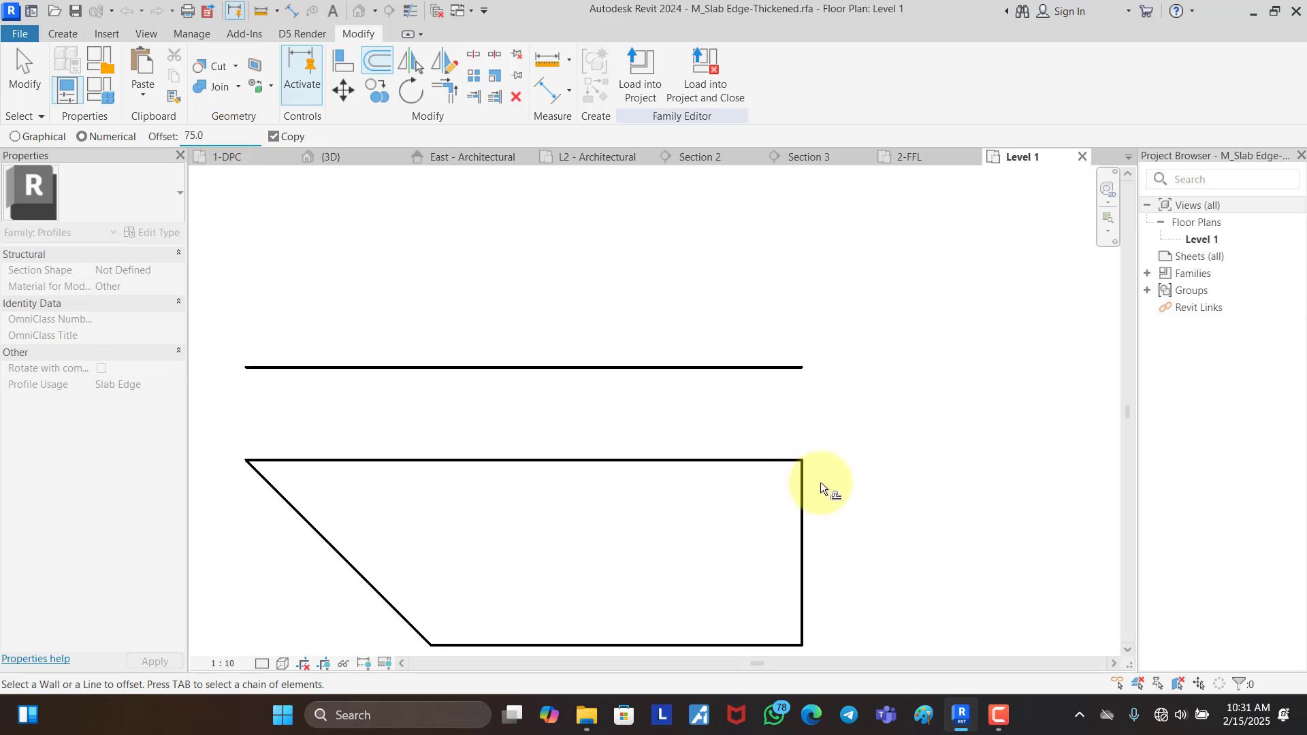
left_click(807, 504)
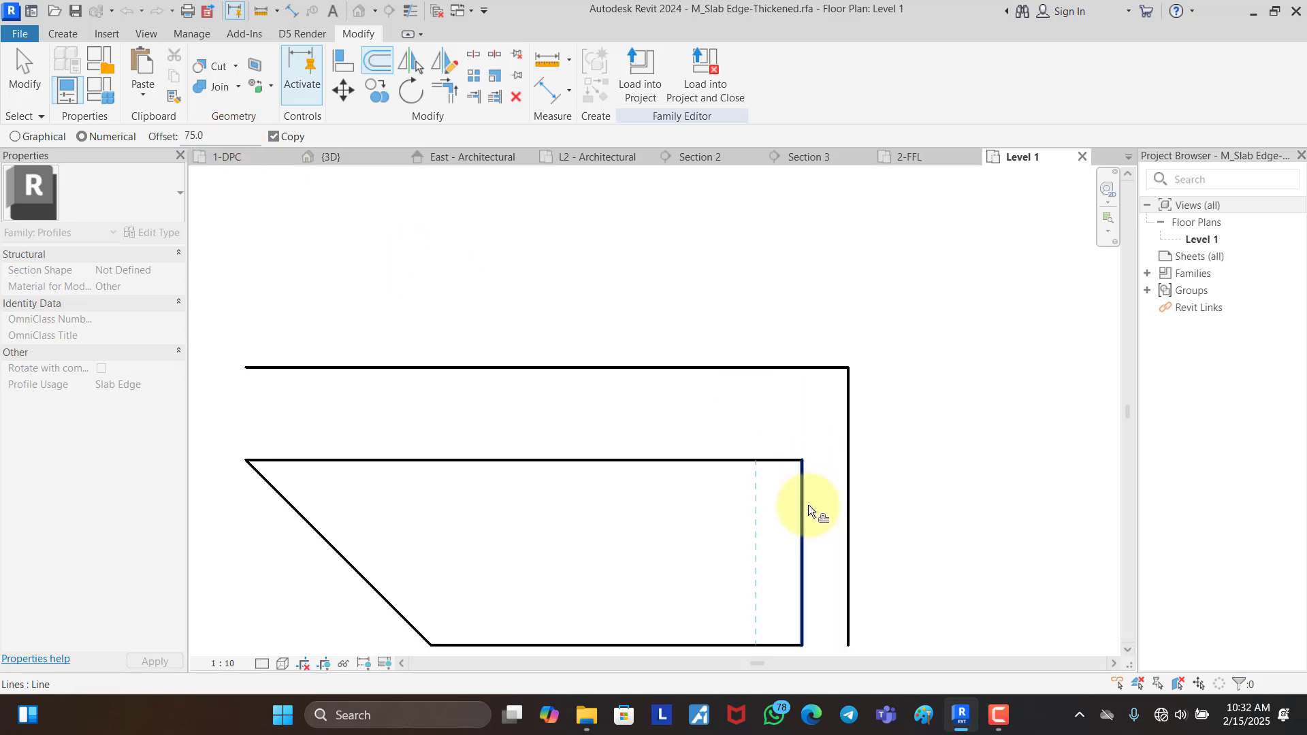
Step: Trim the offset and original lines to corners, forming a closed 75 x 150 mm rectangle above the profile's upper corner
left_click(443, 95)
left_click(818, 369)
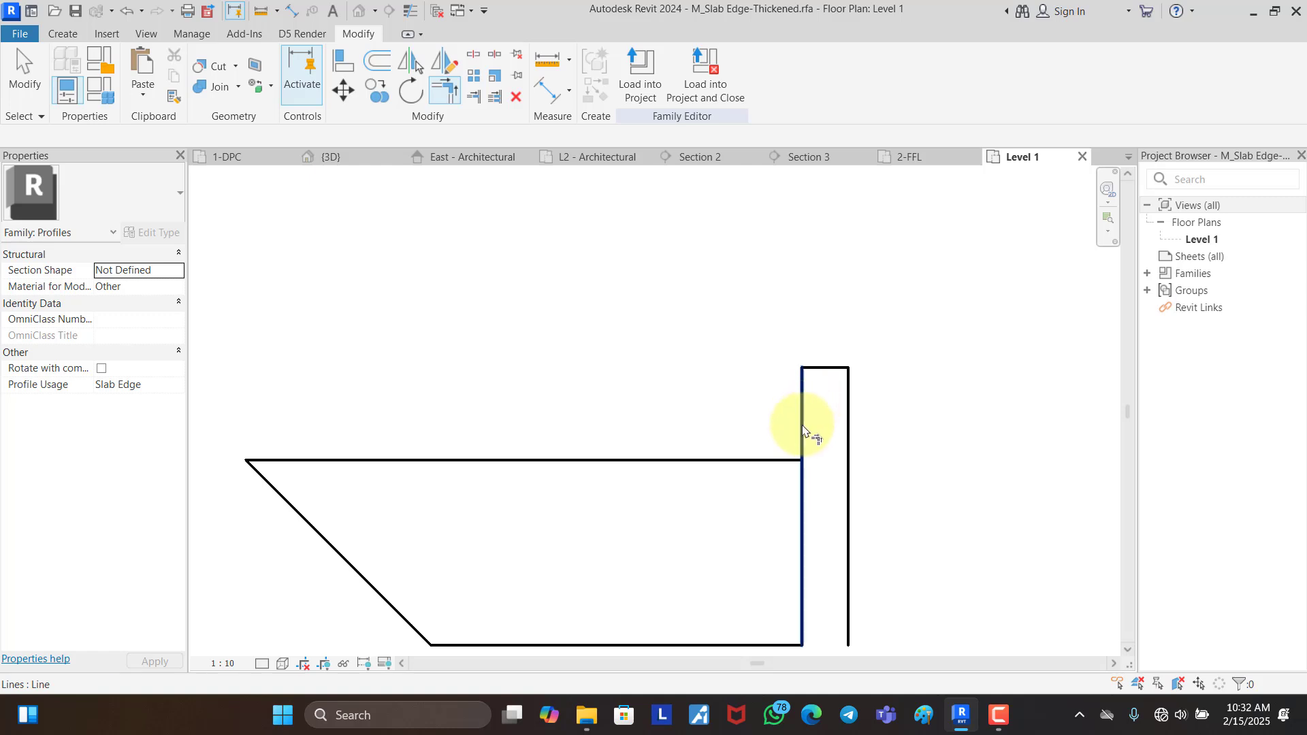
left_click(779, 460)
left_click(846, 428)
left_click(827, 462)
left_click(804, 431)
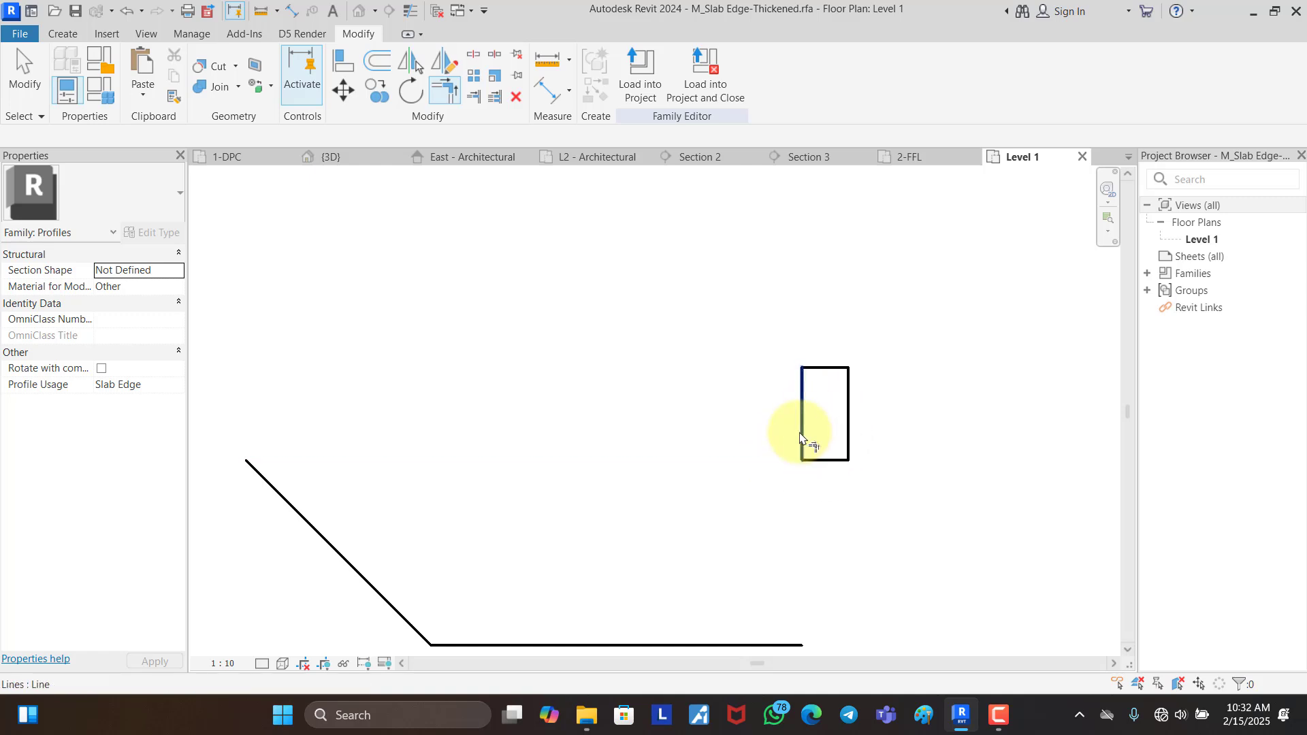
Step: Delete the leftover sloped and bottom lines of the original profile outline
scroll(755, 377, "down", 3)
key("Escape")
left_click_drag(623, 479, 554, 557)
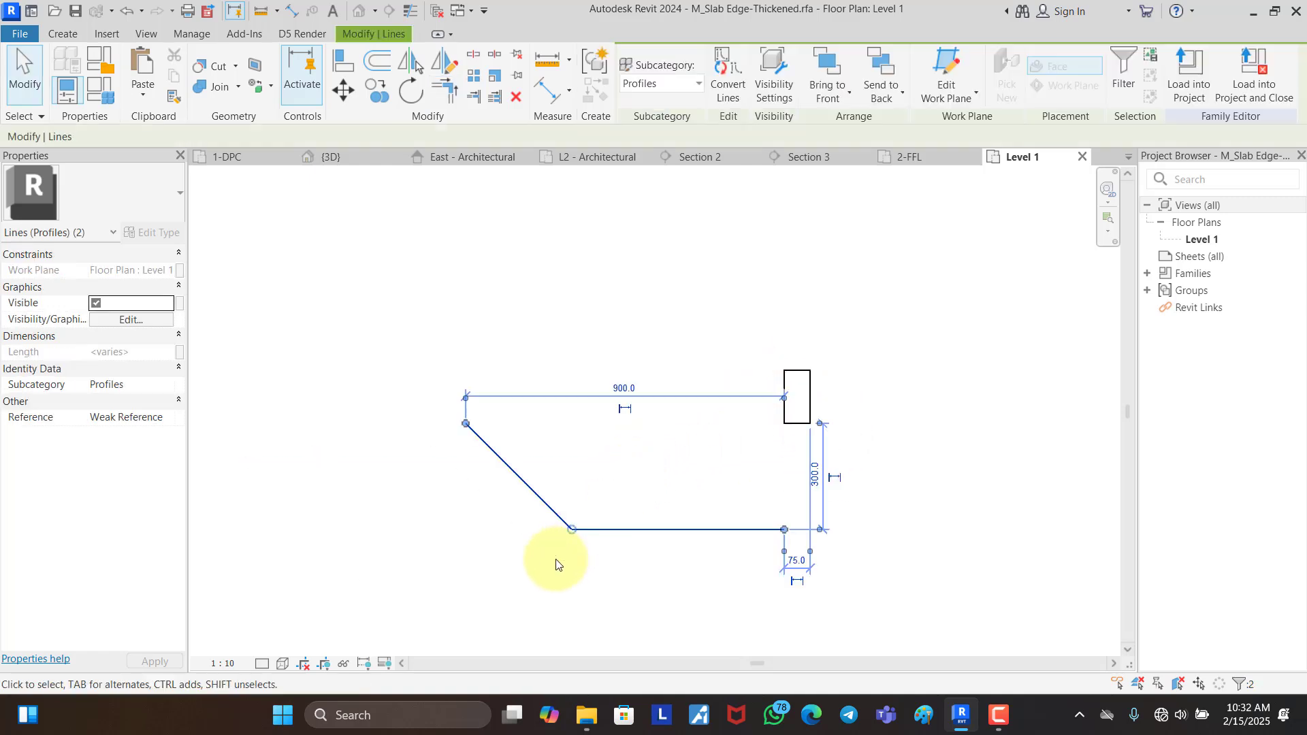
key("Delete")
Step: Round the rectangle's upper outer corner with a fillet arc of about 44 mm radius
scroll(837, 381, "up", 2)
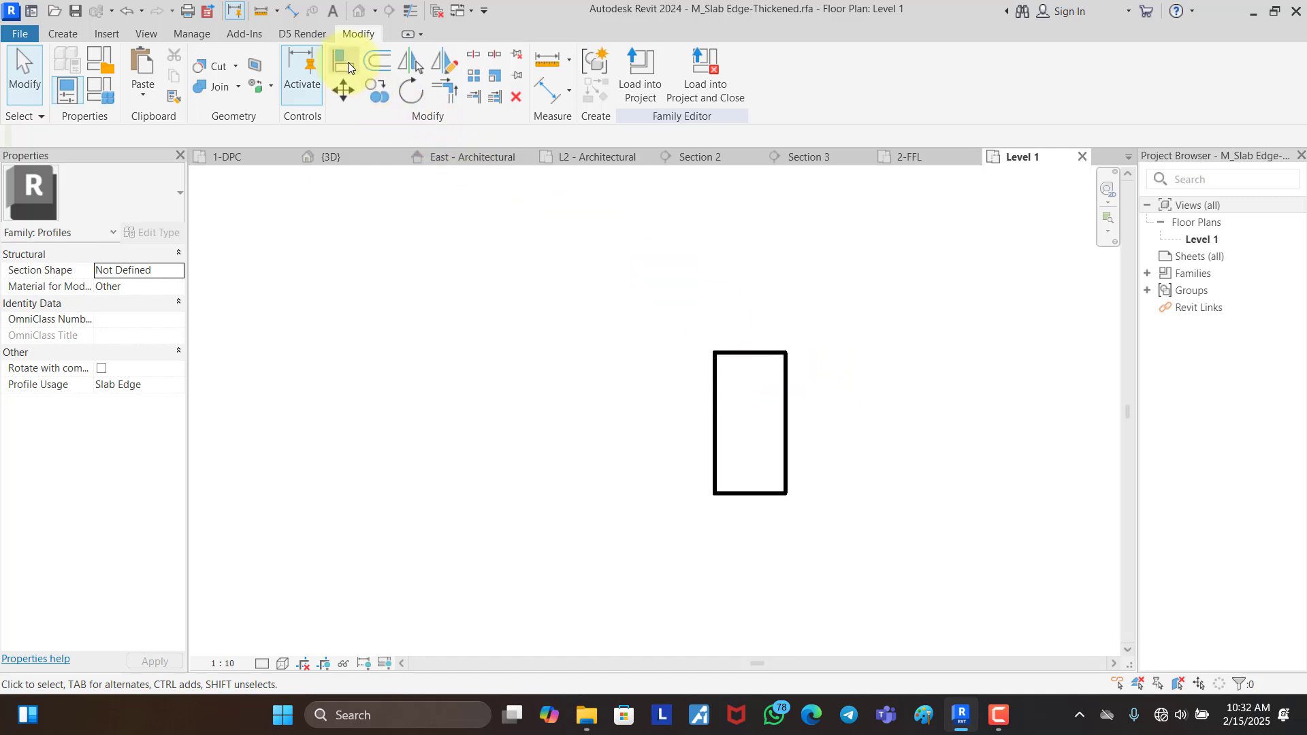
left_click(61, 36)
left_click(133, 63)
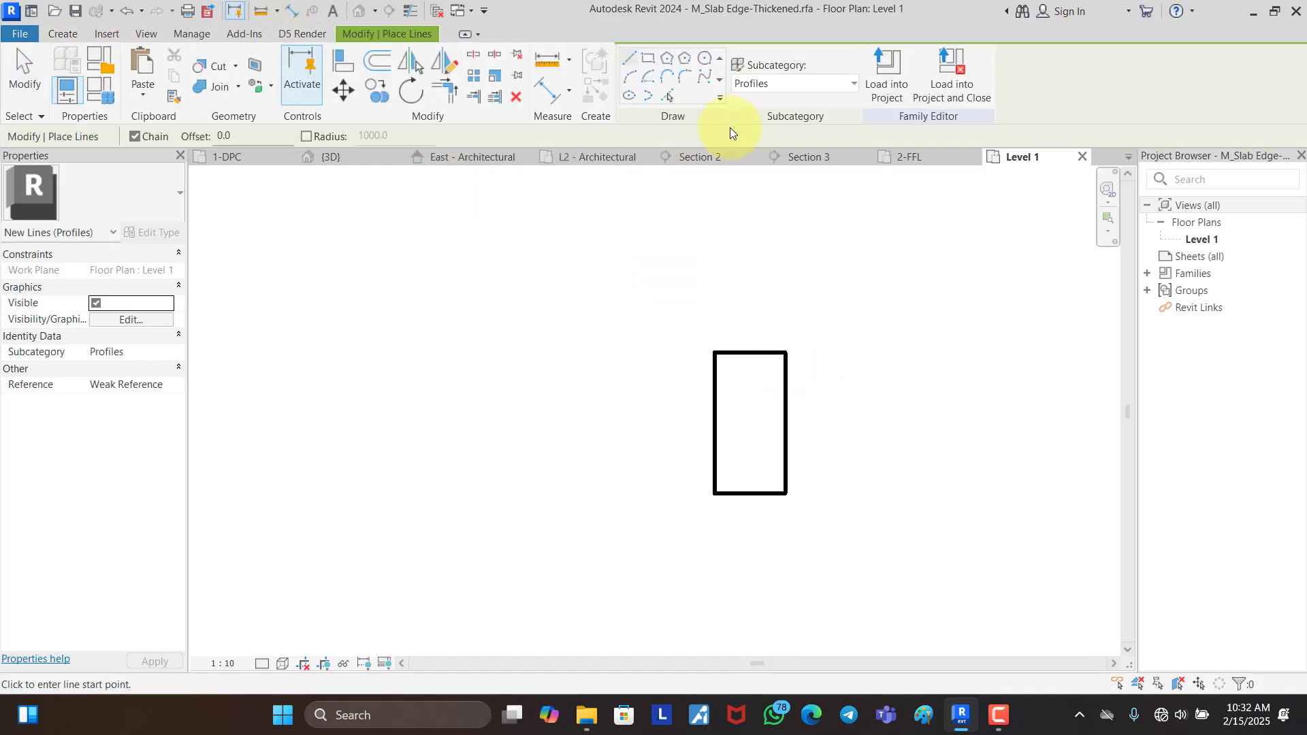
left_click(685, 76)
left_click(761, 352)
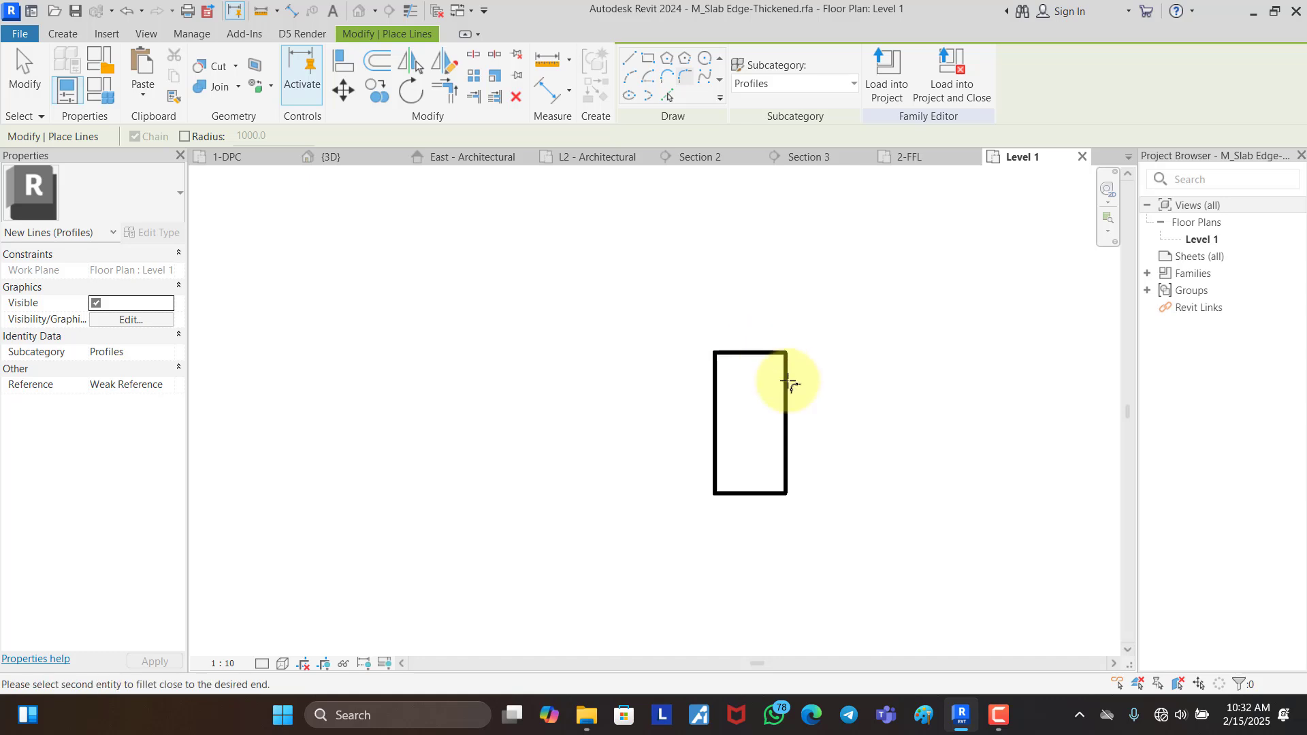
scroll(784, 371, "up", 2)
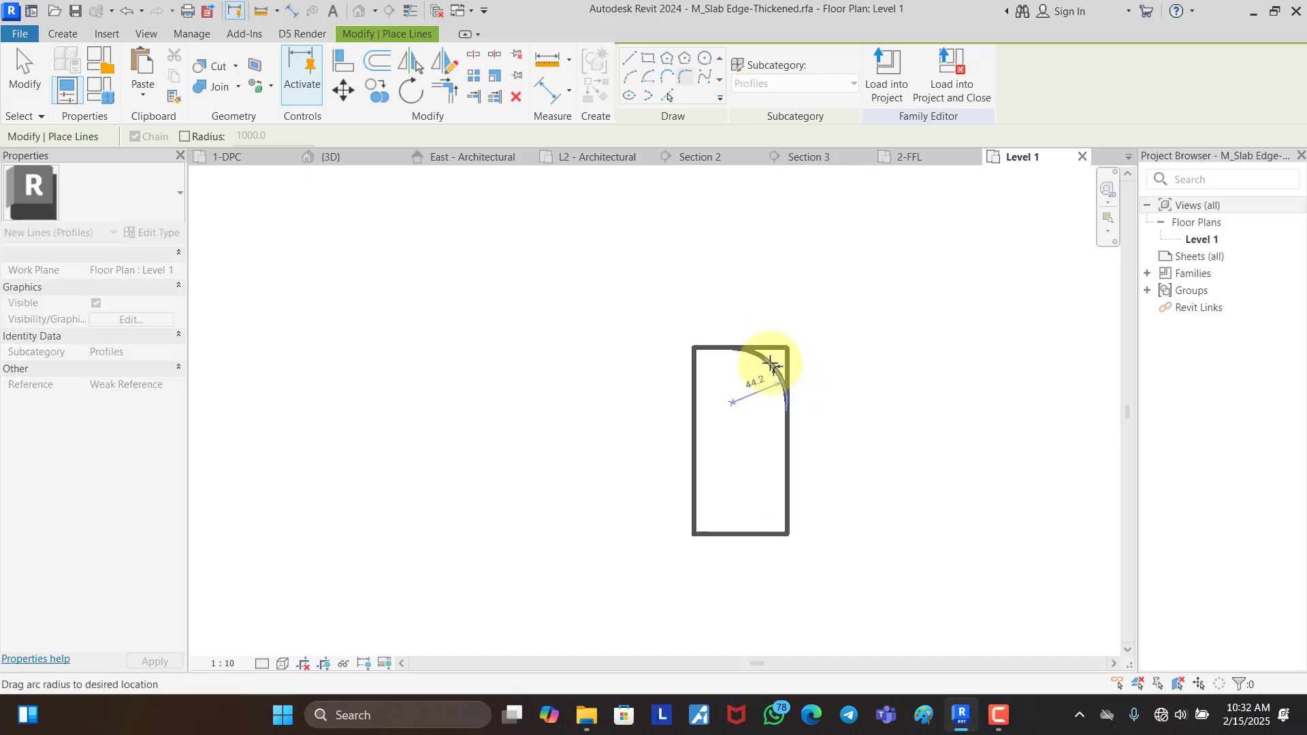
left_click(771, 365)
key("Escape")
key("Escape")
scroll(762, 333, "down", 2)
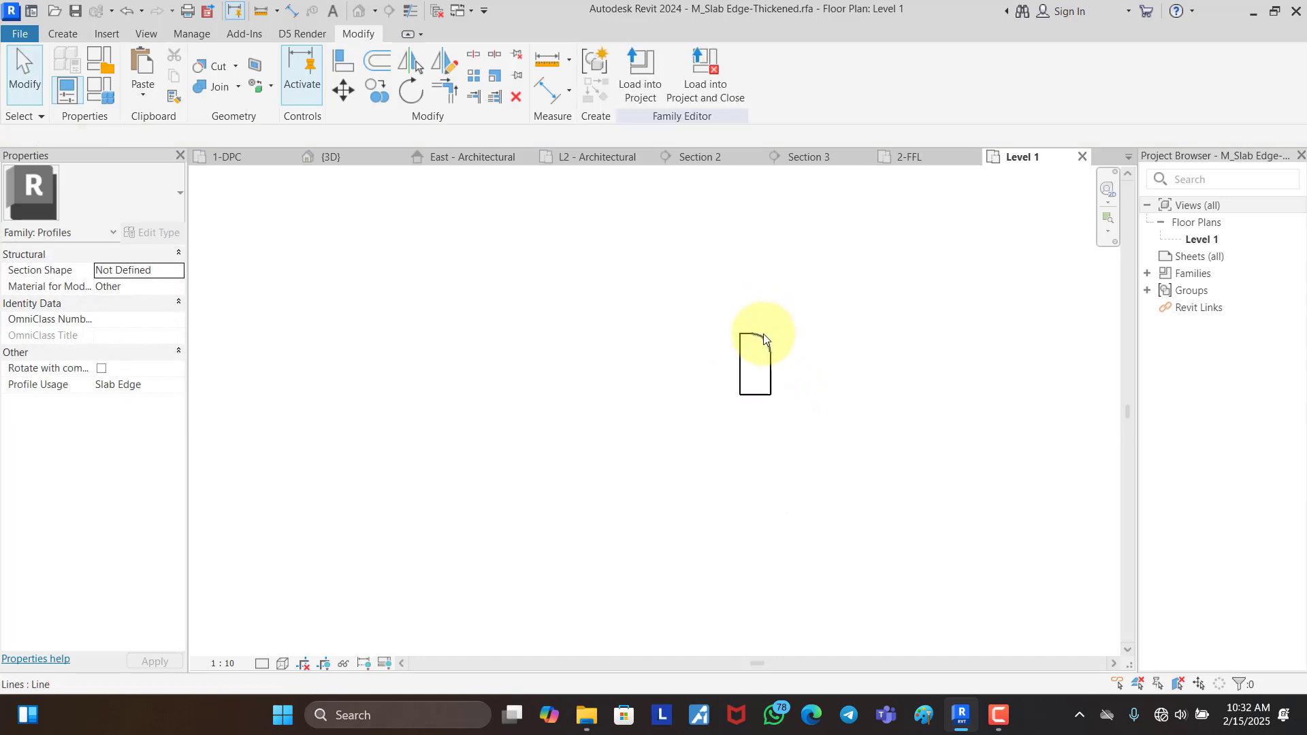
Step: Load the edited profile family into Project2, overwriting the existing version and its parameter values
left_click(633, 76)
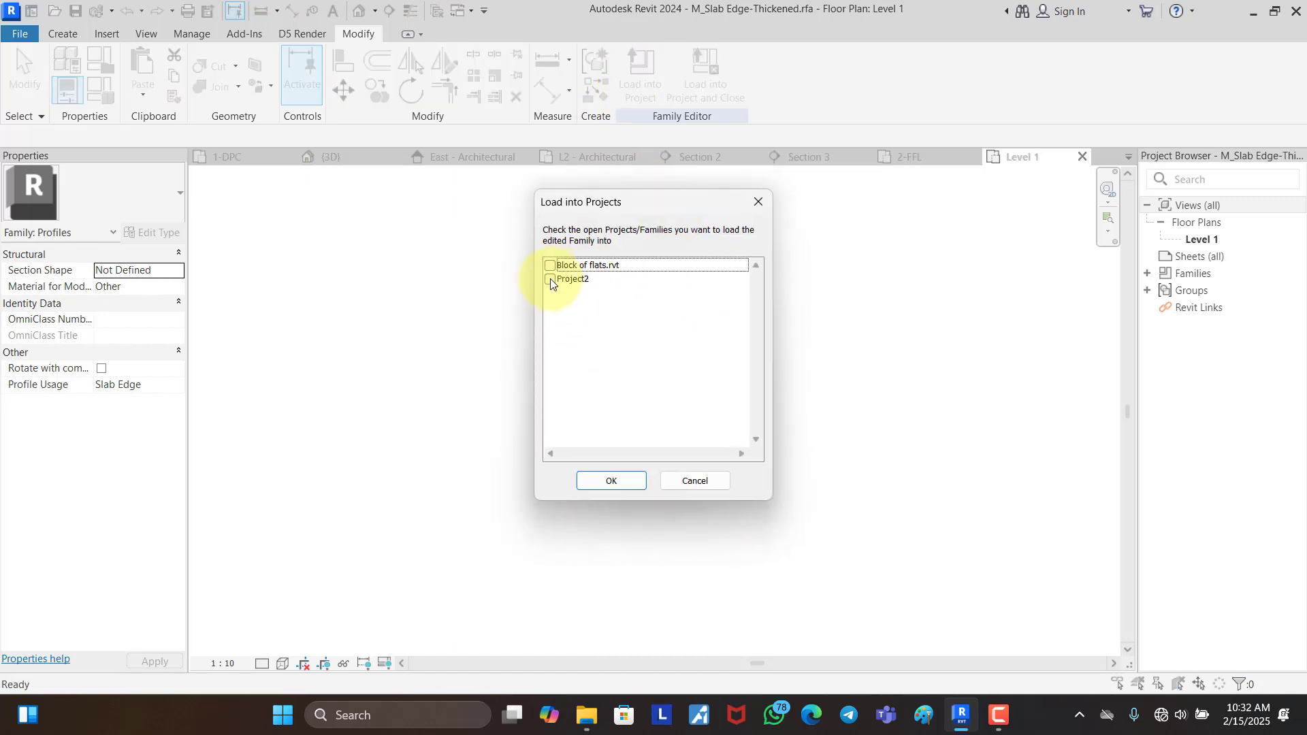
left_click(550, 280)
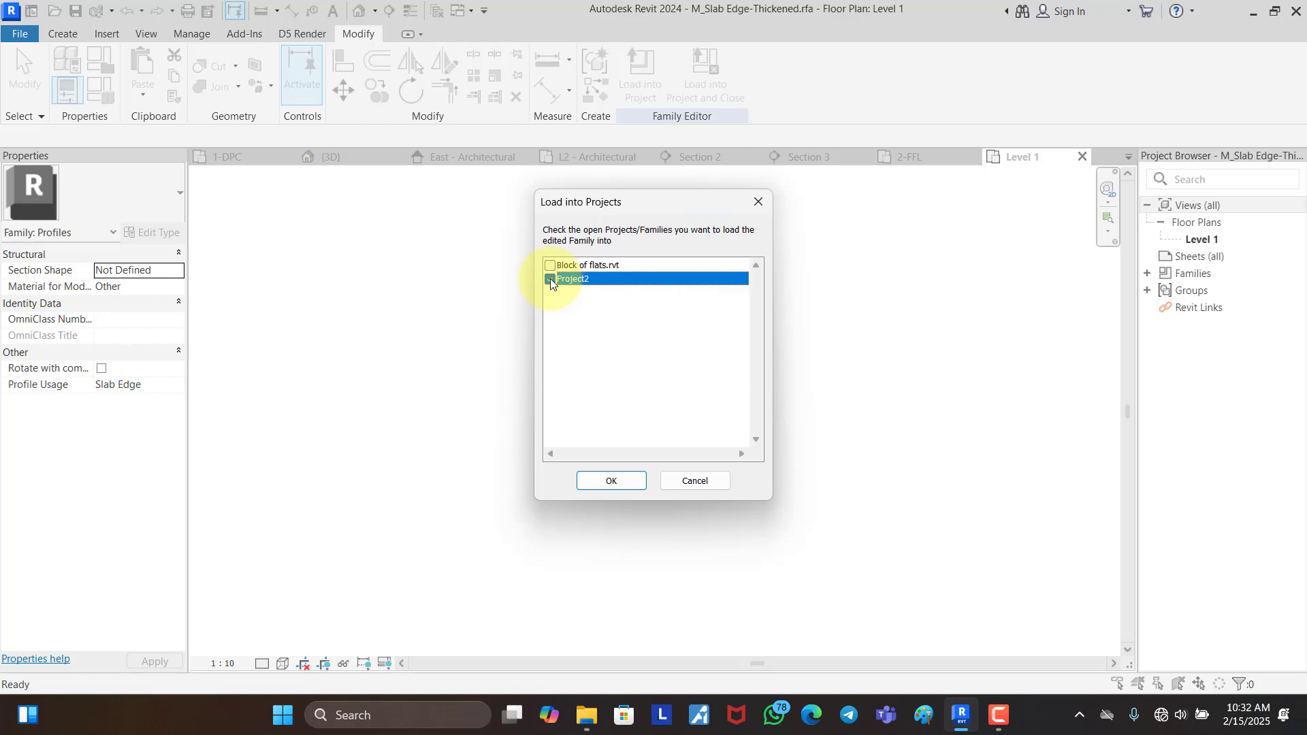
left_click(623, 483)
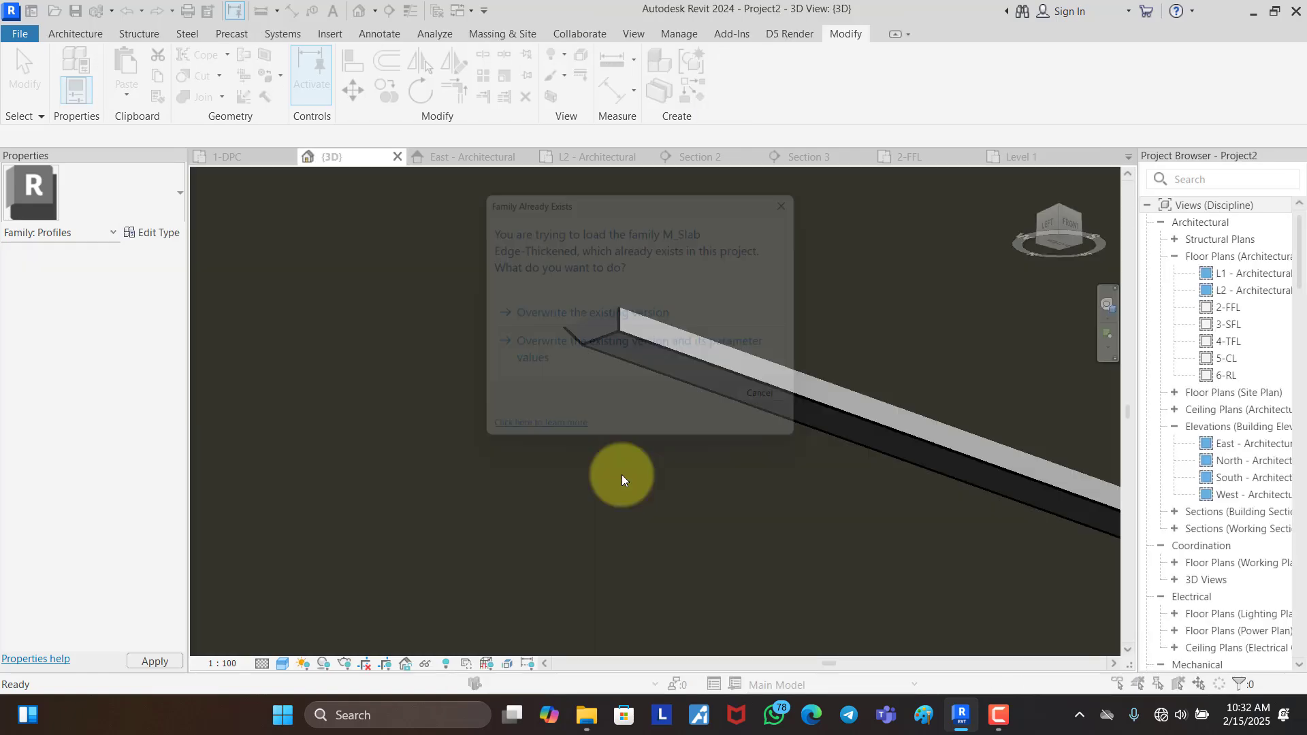
left_click(635, 356)
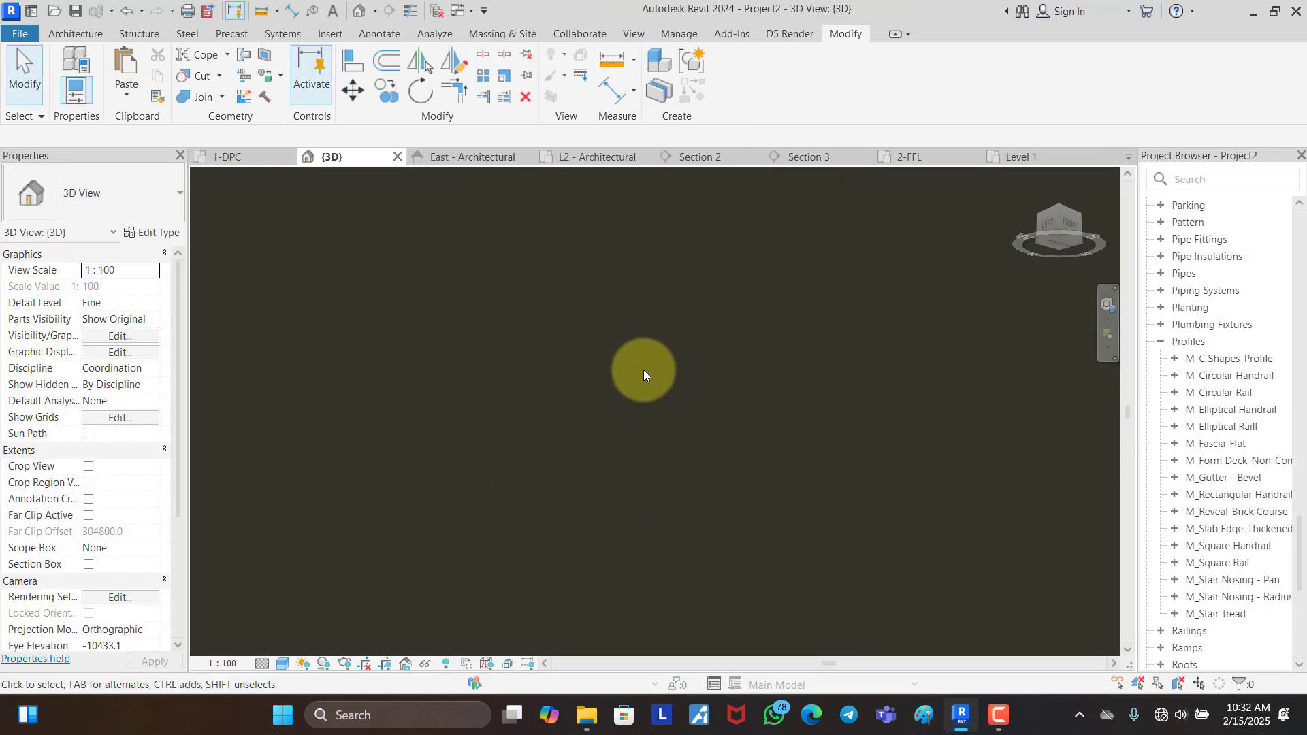
Step: Examine the reshaped slab edge at the building's corner from above in the 3D view
middle_click_drag(643, 373, 680, 619, "shift")
scroll(614, 454, "up", 6)
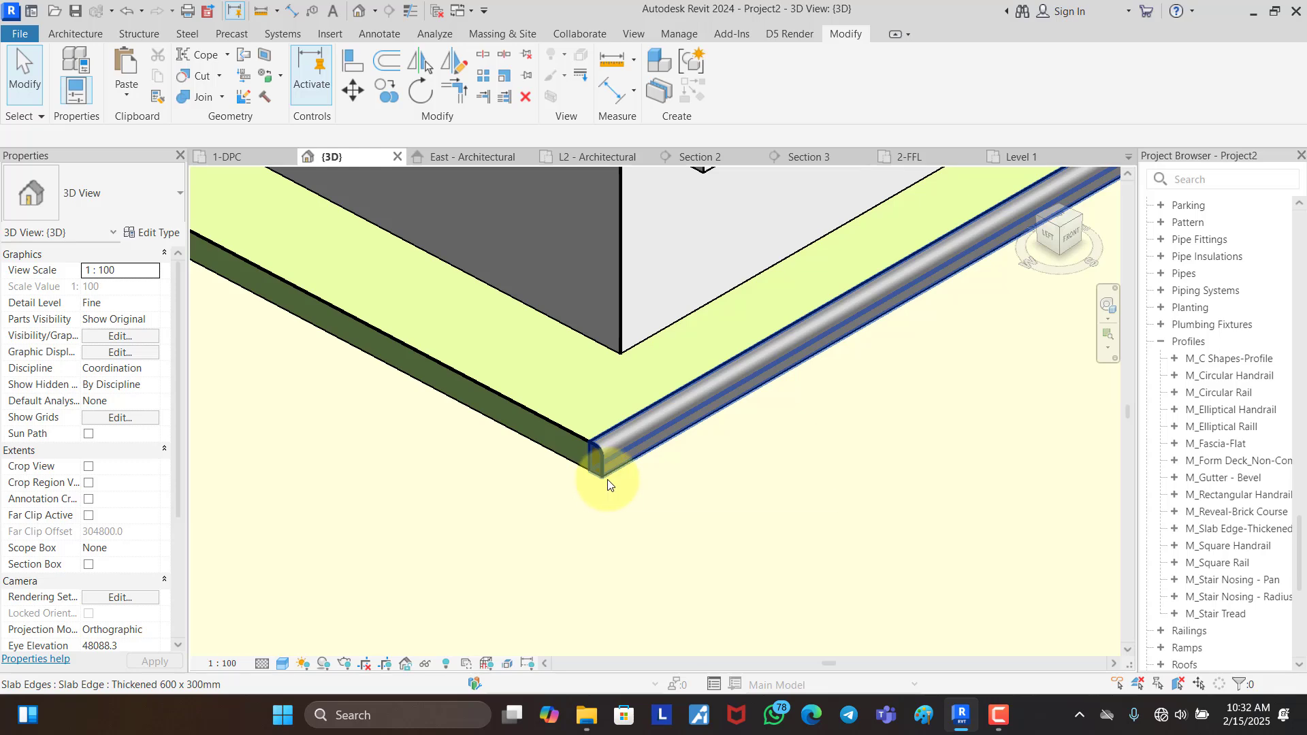
scroll(681, 489, "down", 3)
scroll(673, 480, "down", 3)
scroll(657, 476, "up", 4)
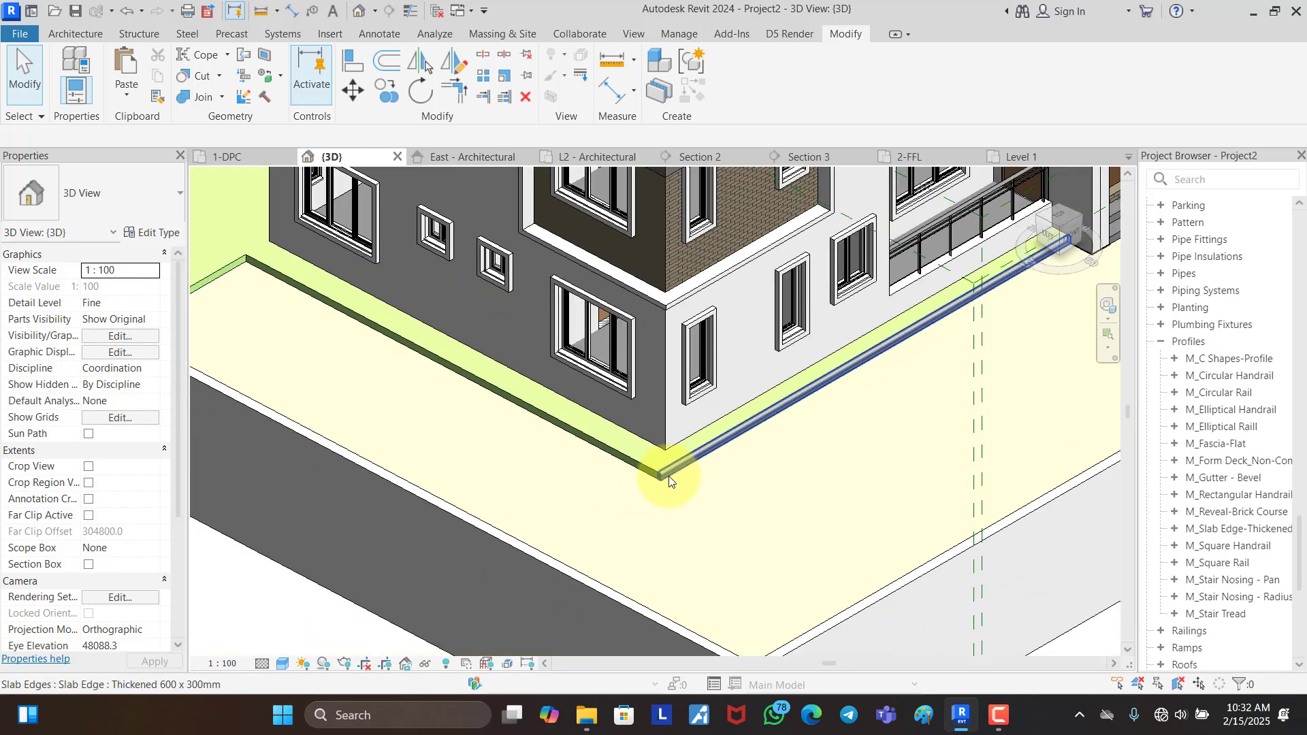
left_click(648, 477)
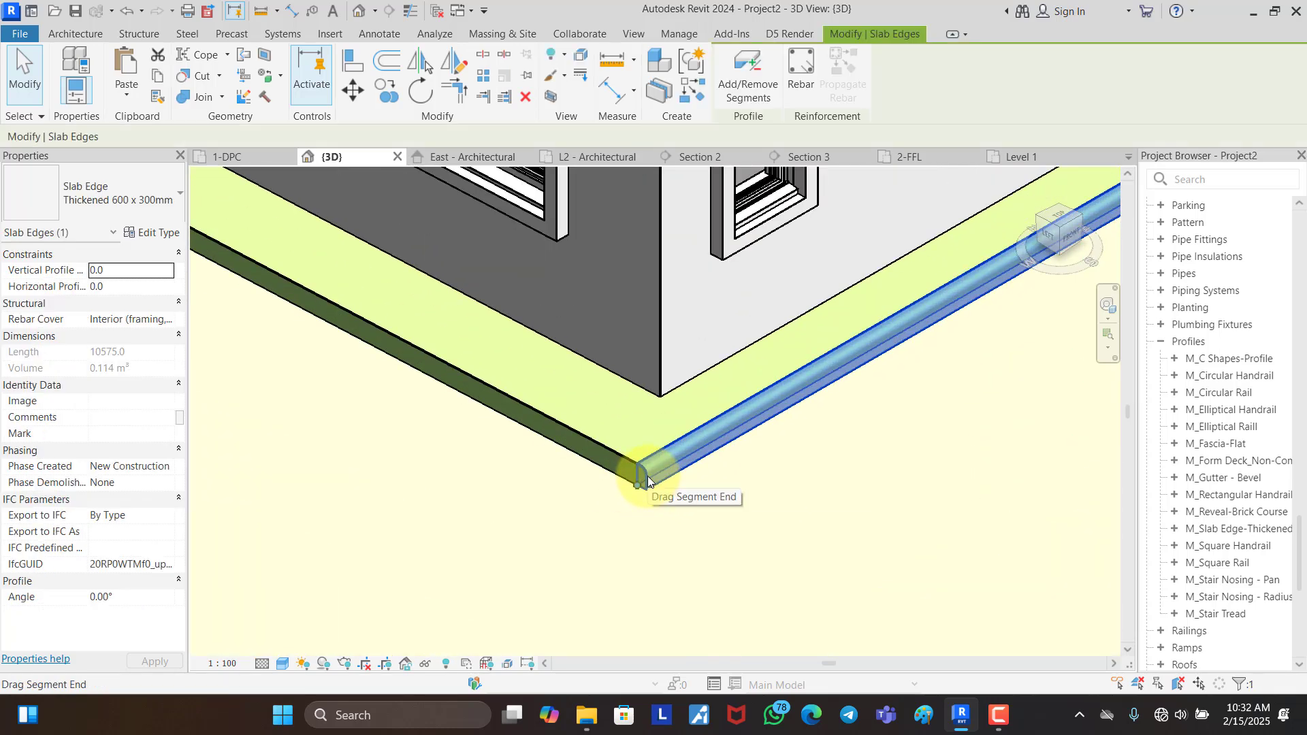
key("c")
key("s")
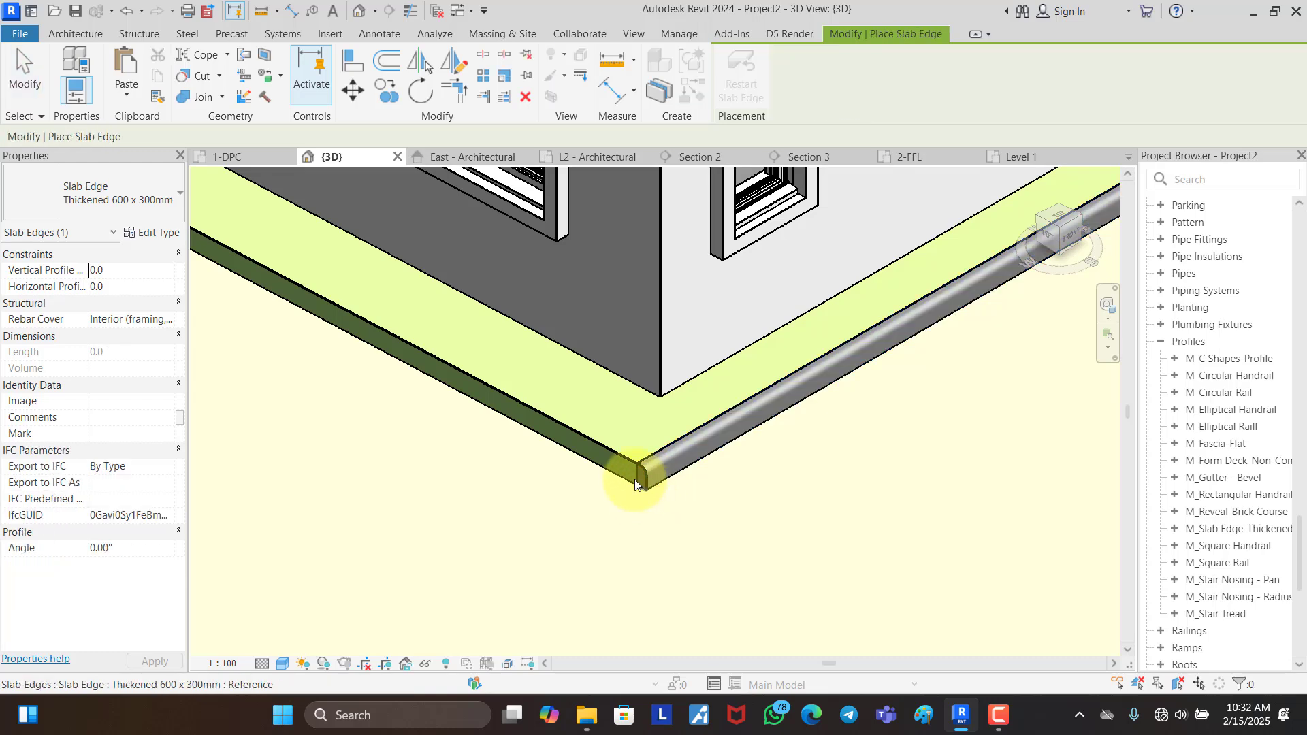
key("Escape")
Step: Create a slab edge similar to the existing one along the green area's adjoining side and its next edge around the corner
left_click(652, 476)
key("c")
key("s")
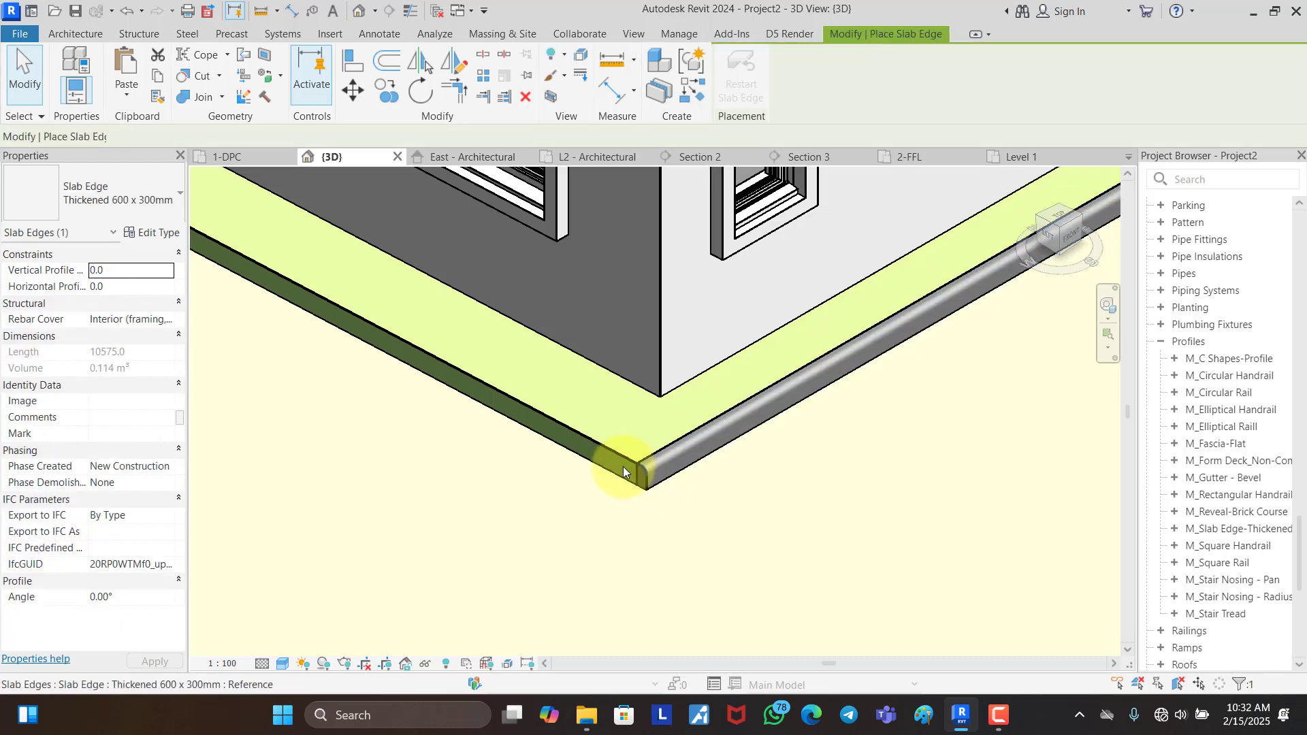
scroll(611, 469, "down", 2)
scroll(623, 476, "down", 3)
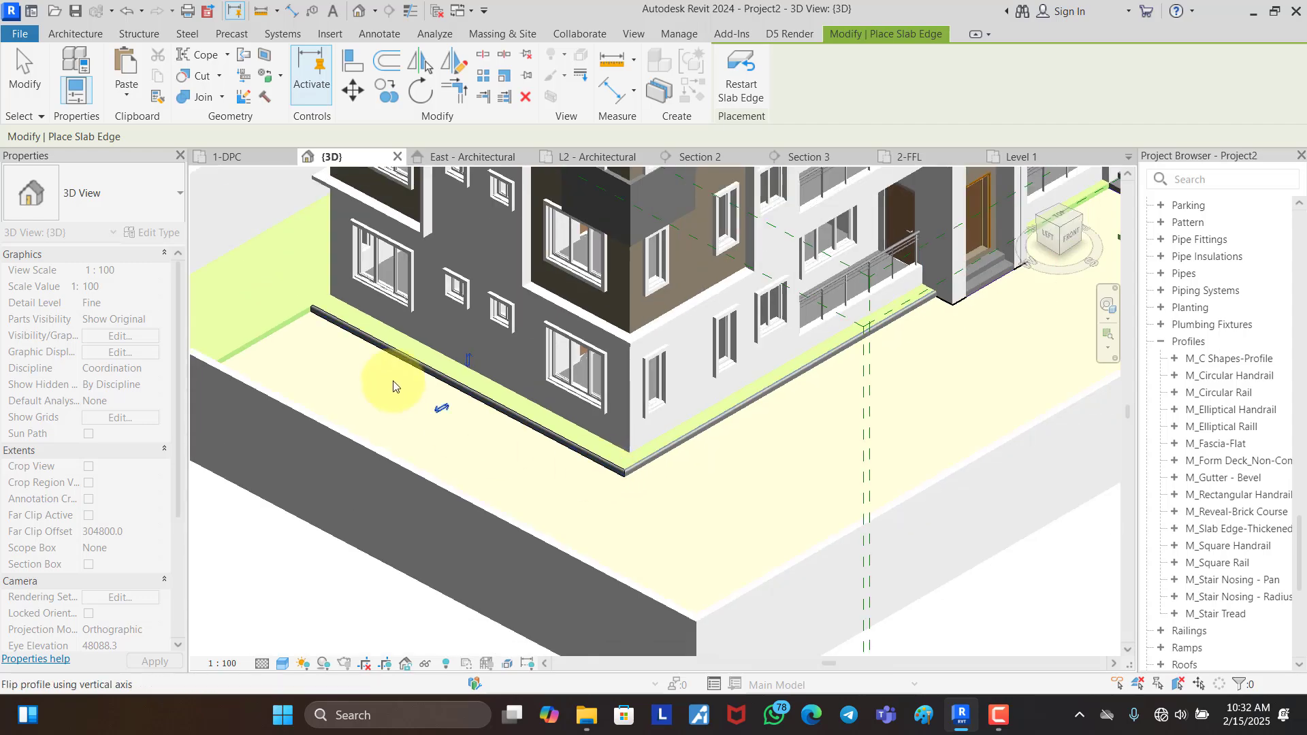
scroll(327, 350, "up", 5)
left_click(261, 307)
scroll(271, 339, "down", 3)
scroll(817, 319, "down", 3)
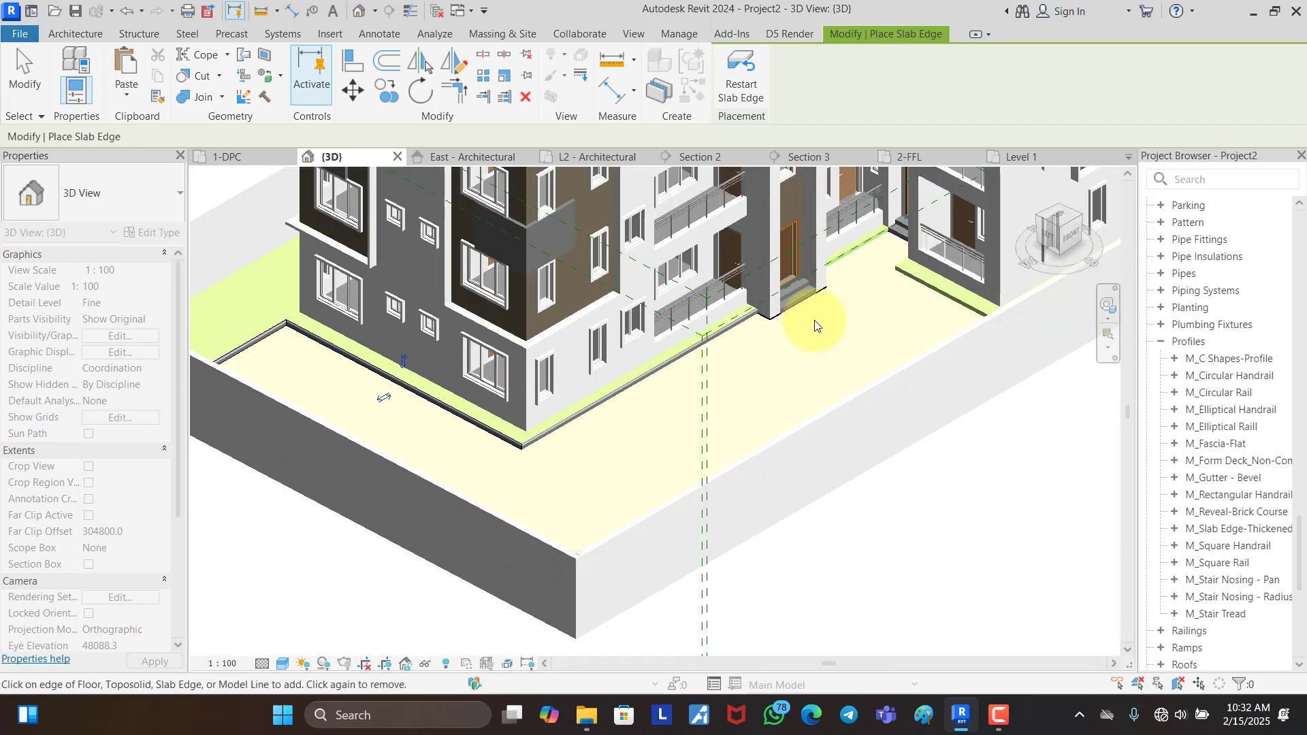
Step: Add the slab edge to the green strip beyond the entrance and to the long green area edge along the projecting wing
scroll(832, 315, "up", 6)
scroll(975, 293, "down", 3)
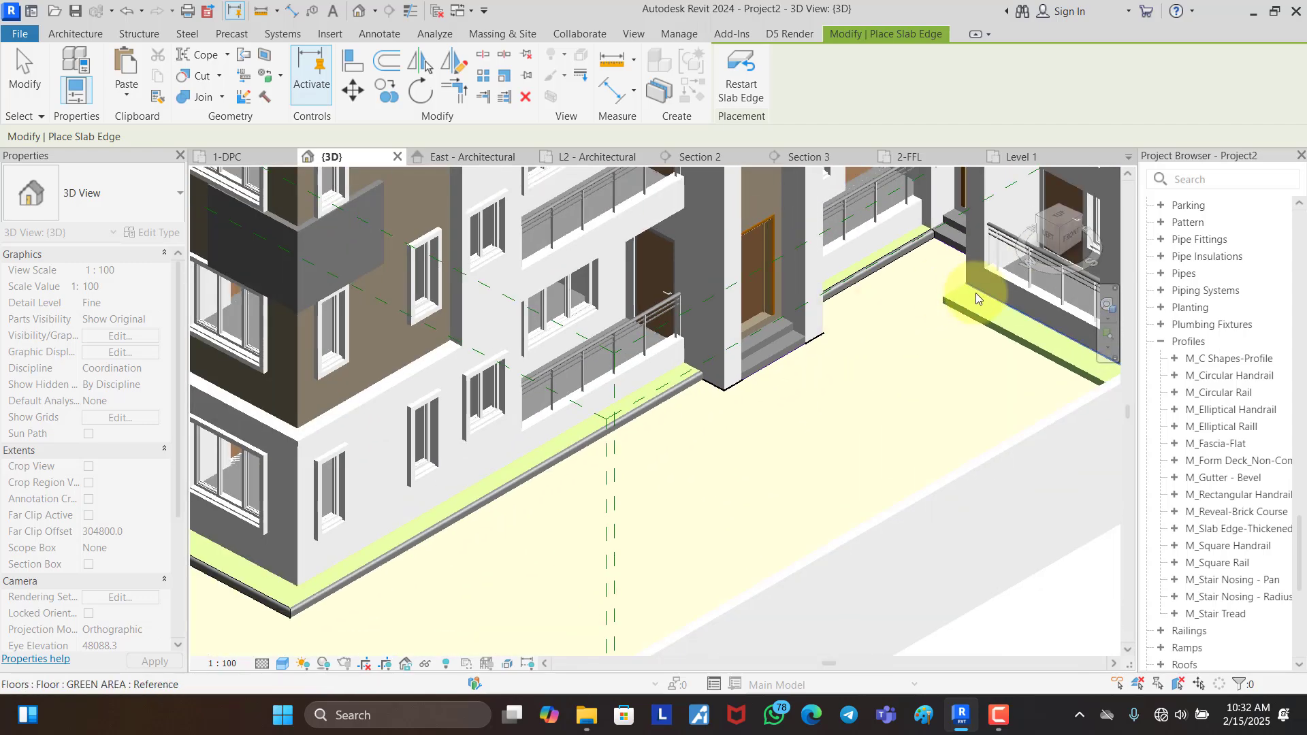
scroll(974, 292, "up", 4)
left_click(966, 342)
scroll(811, 323, "down", 4)
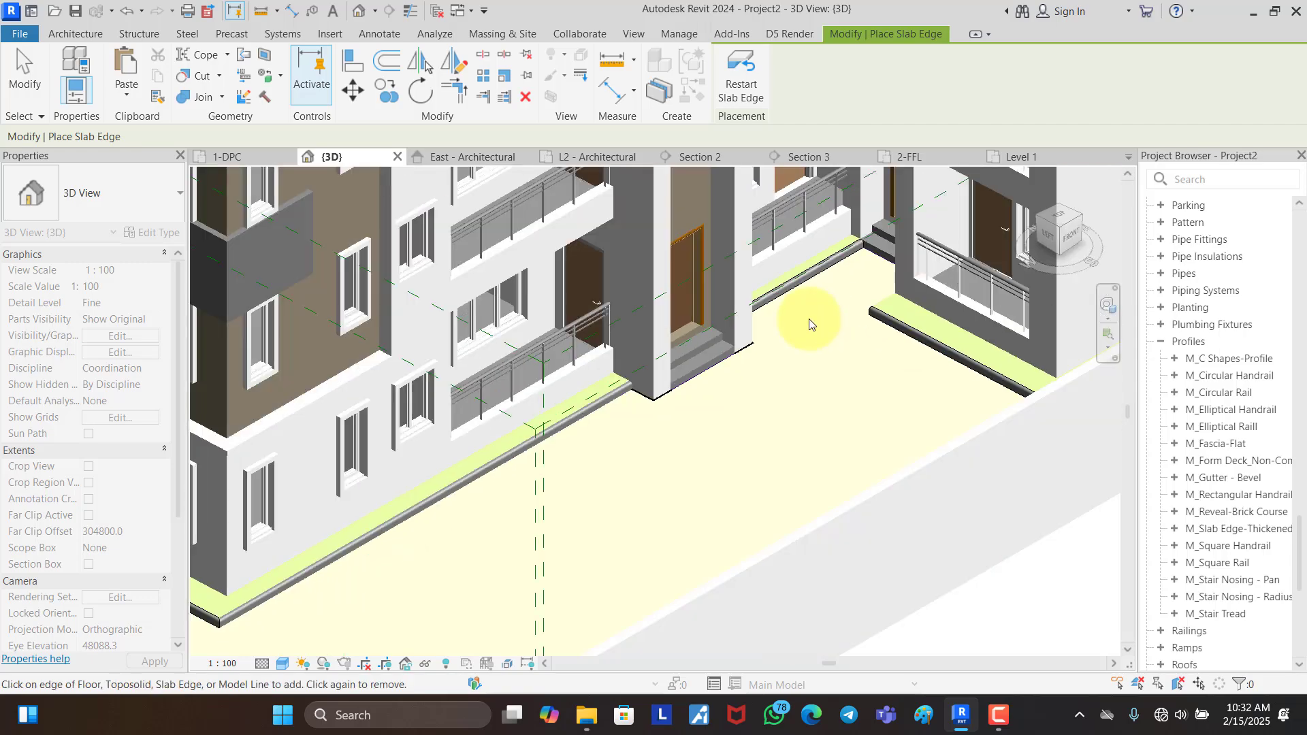
Step: Add the slab edge to the short return edge at the projecting wing's green area corner and finish the placement
middle_click_drag(805, 355, 927, 446, "shift")
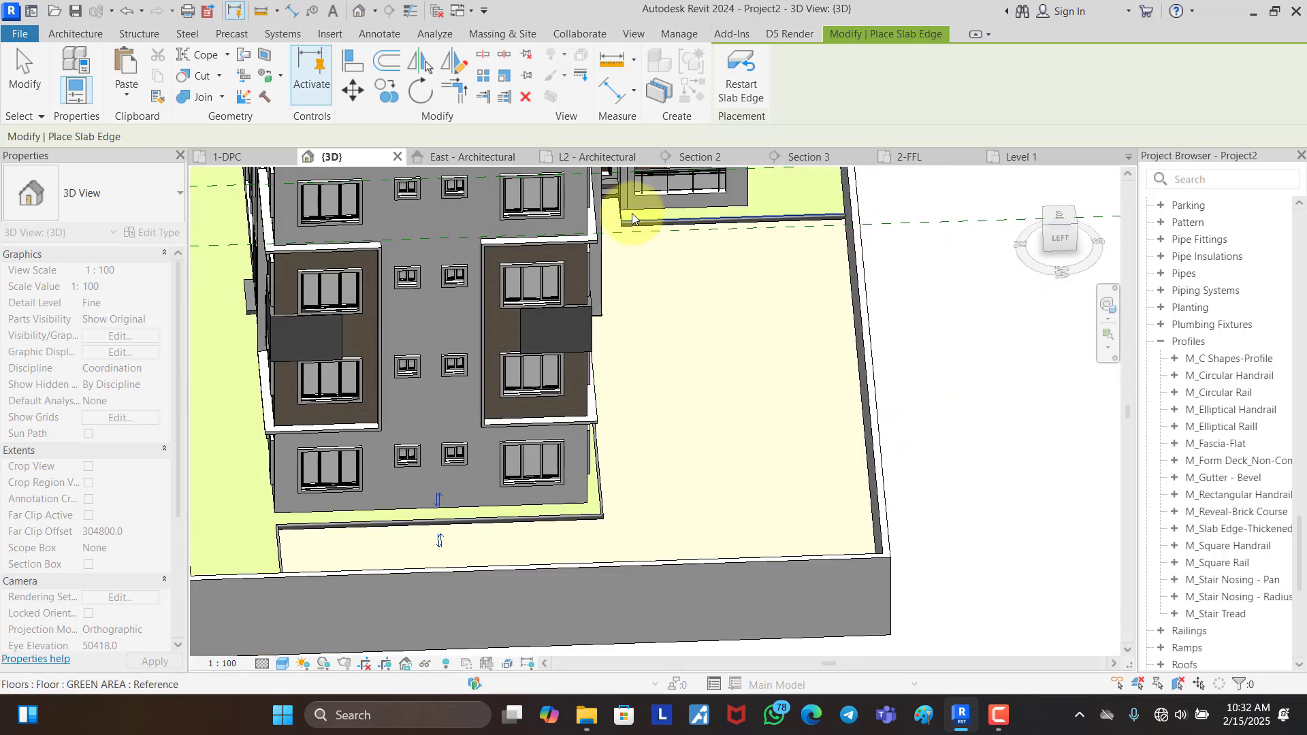
scroll(613, 221, "up", 5)
middle_click_drag(592, 248, 579, 248, "shift")
scroll(579, 249, "up", 5)
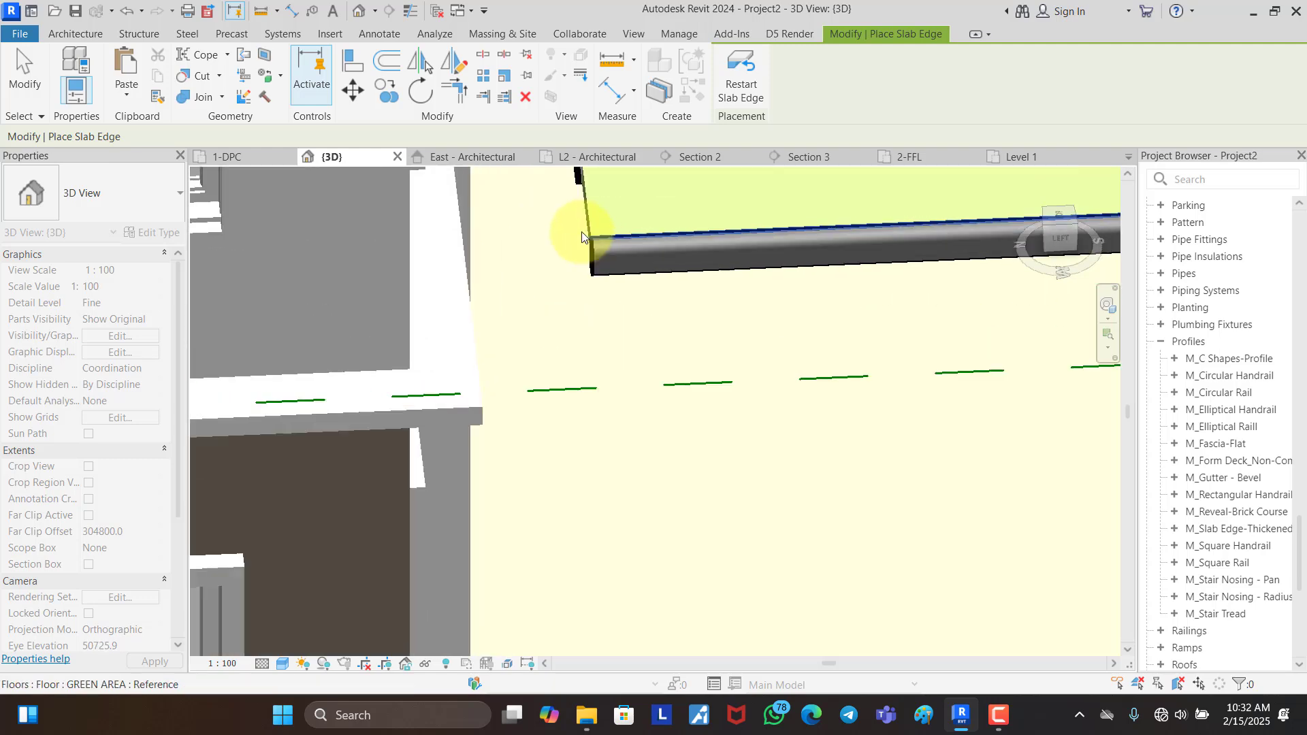
scroll(677, 279, "down", 8)
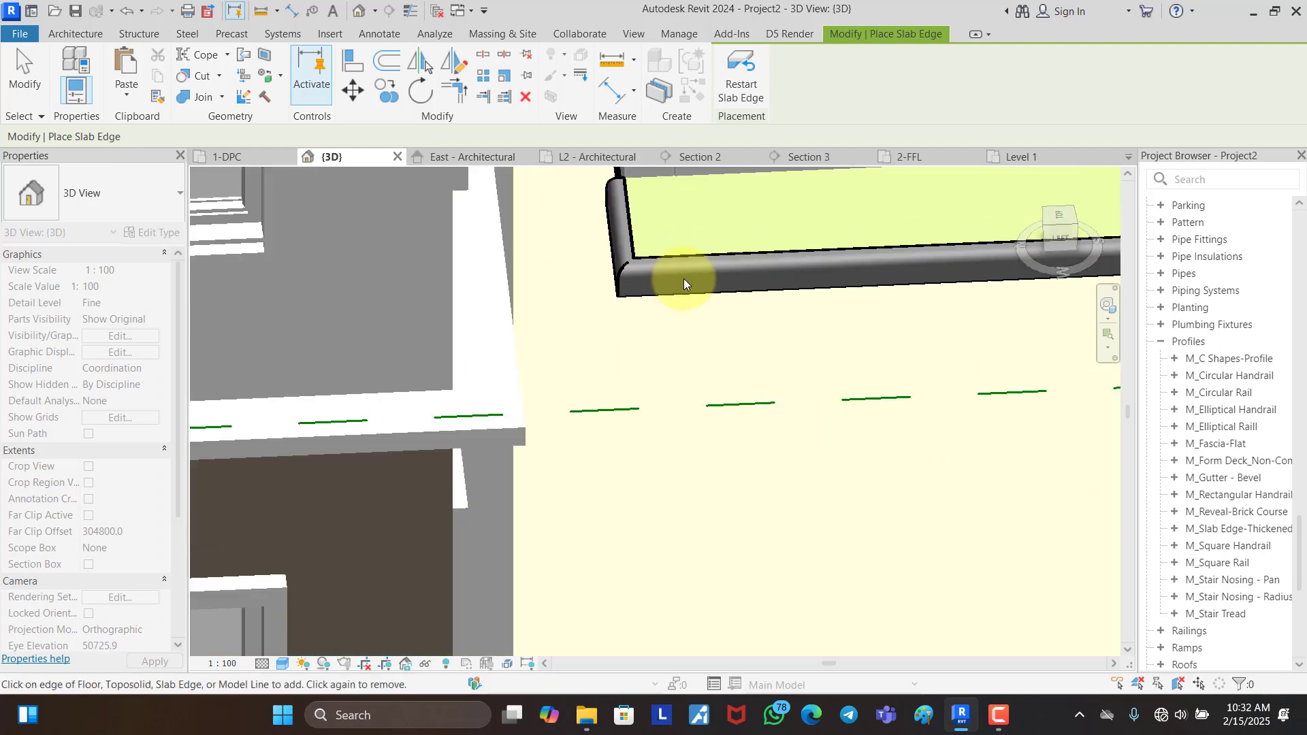
middle_click_drag(676, 271, 1003, 353, "shift")
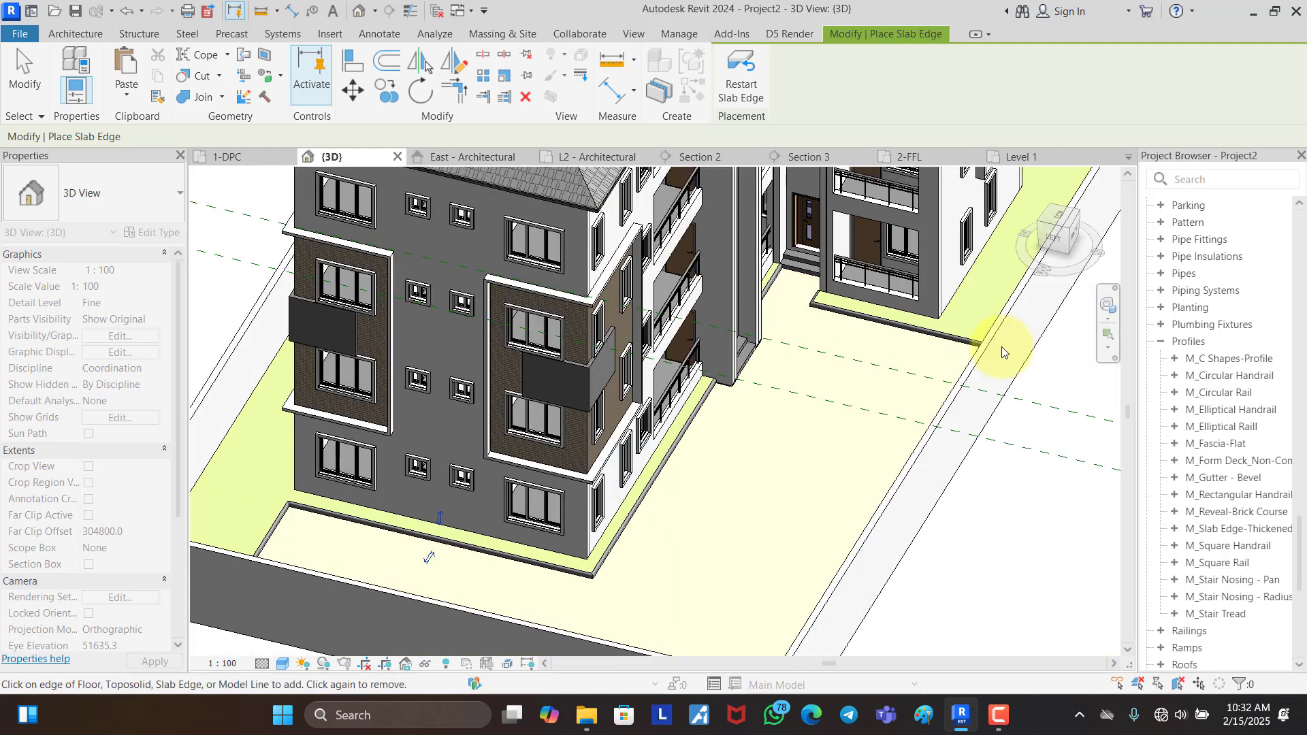
scroll(1002, 354, "down", 3)
middle_click_drag(910, 401, 884, 408, "shift")
key("Escape")
key("Escape")
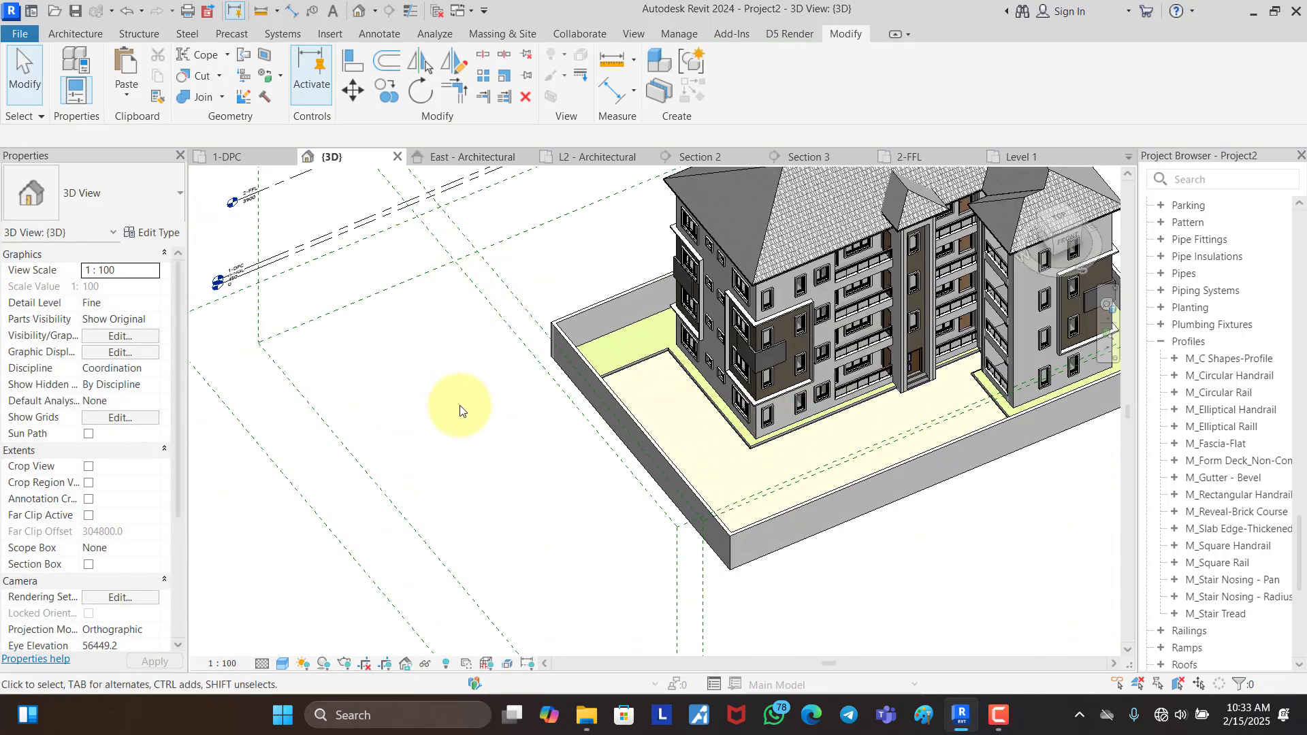
Step: Create a new material named T. KERBS for the material of the kerb slab edge type
middle_click_drag(554, 451, 694, 437, "shift")
scroll(819, 470, "up", 5)
scroll(847, 483, "up", 2)
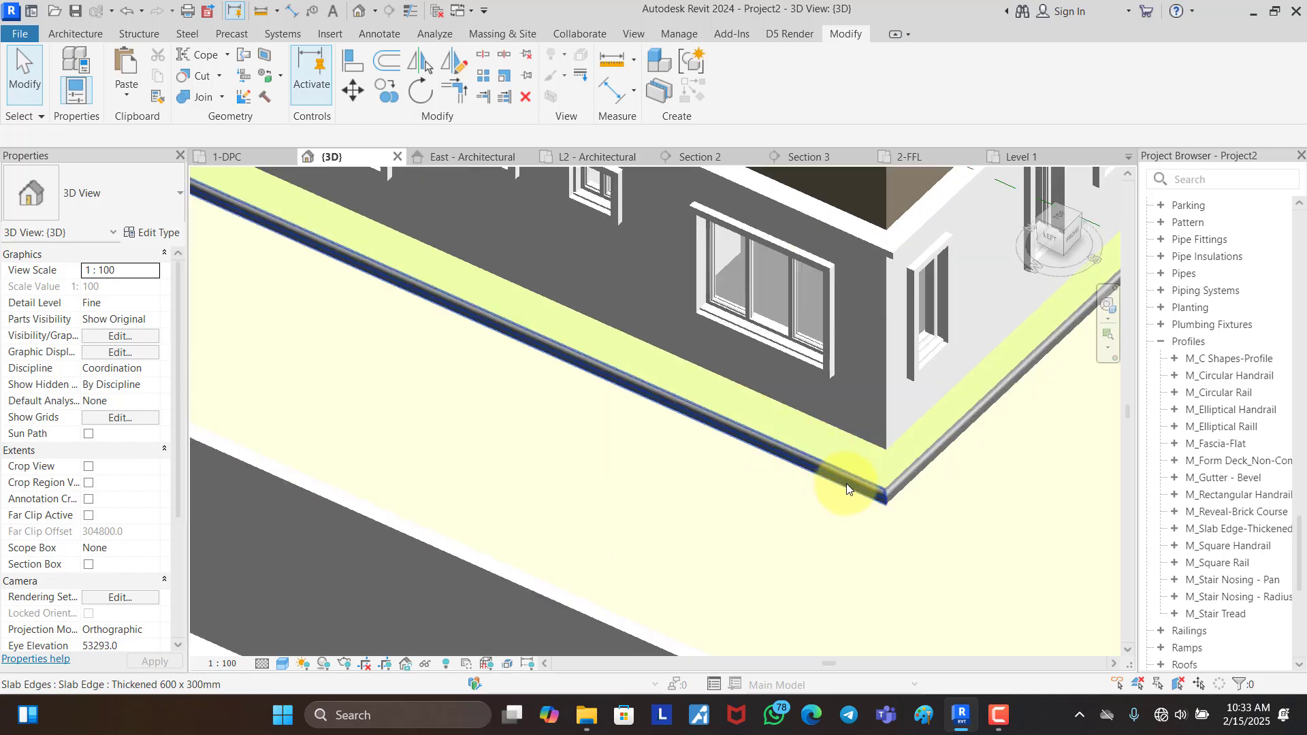
left_click(846, 483)
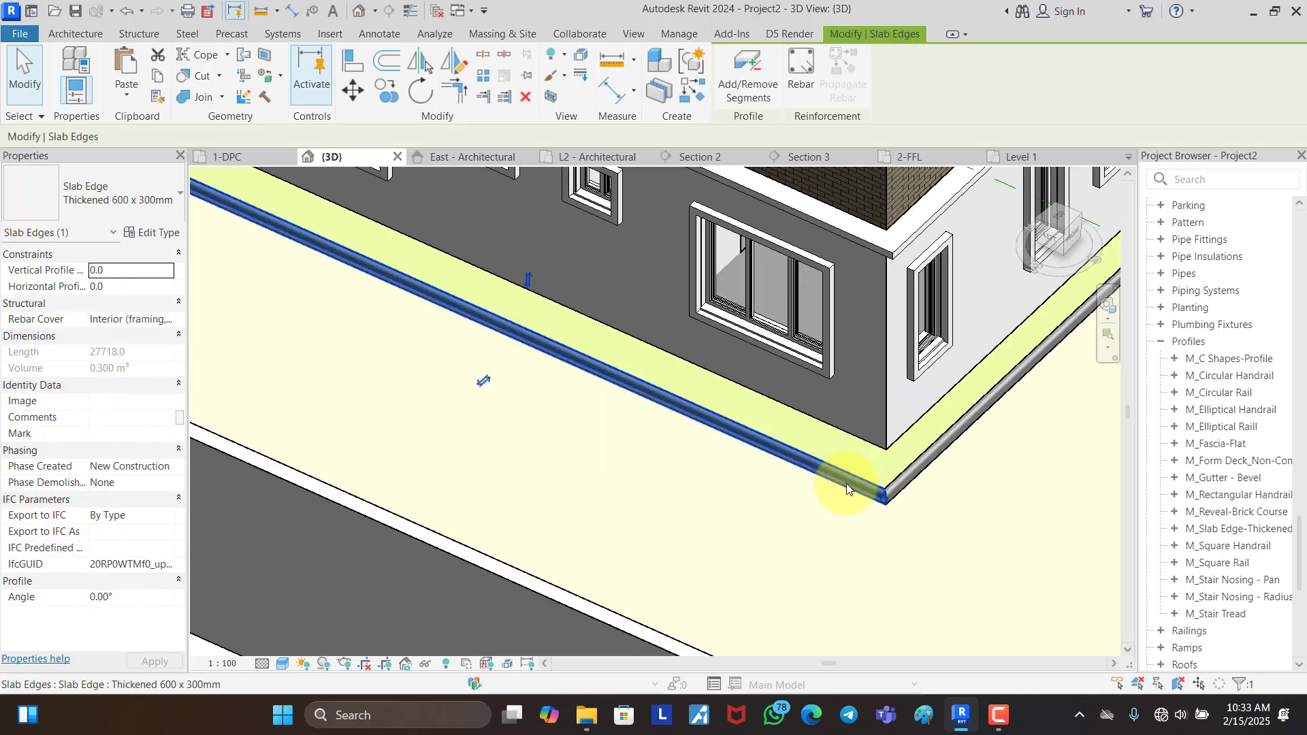
left_click(158, 233)
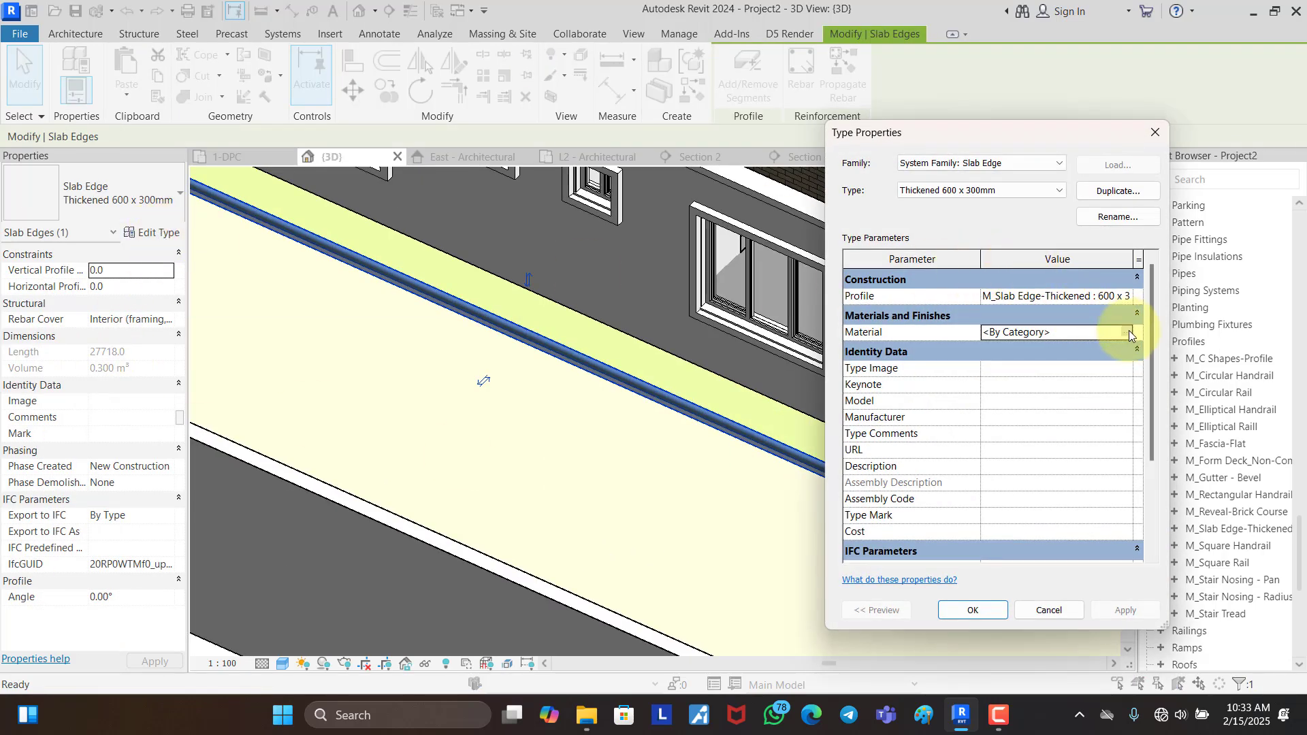
left_click(1128, 333)
left_click(112, 535)
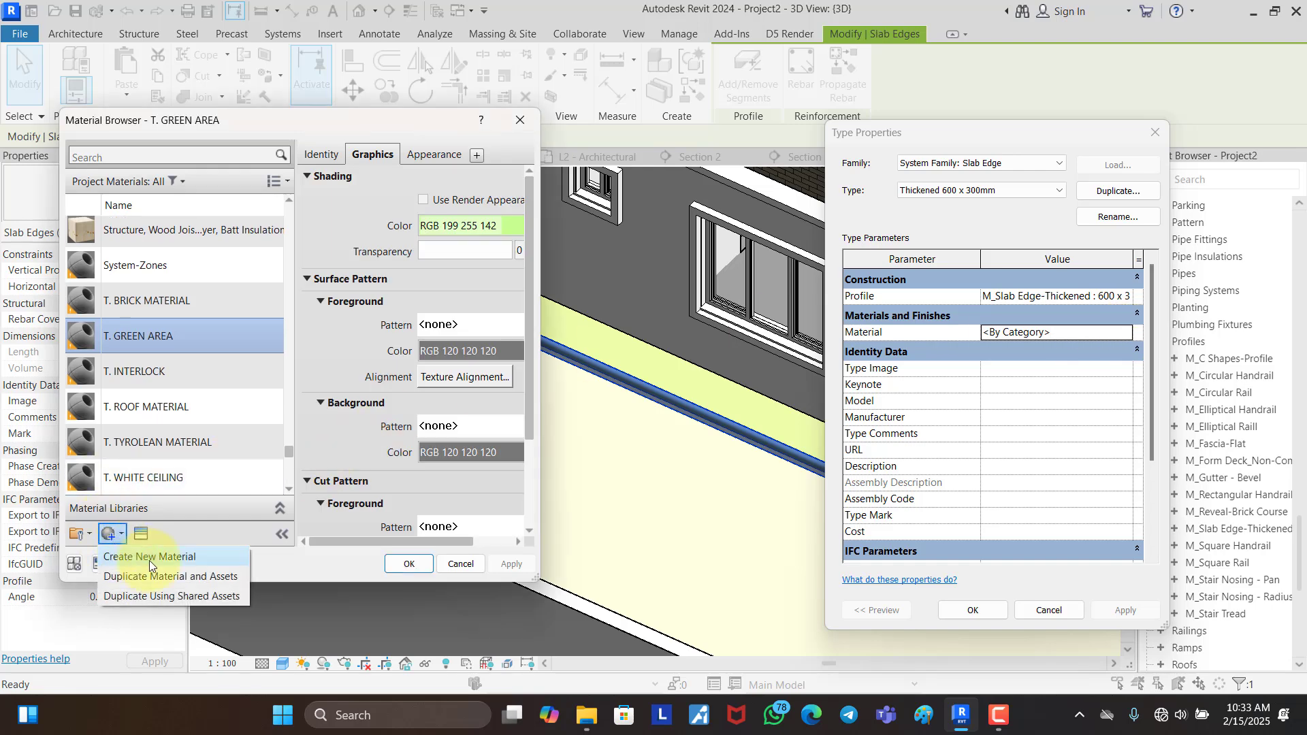
left_click(149, 557)
right_click(198, 333)
left_click(227, 394)
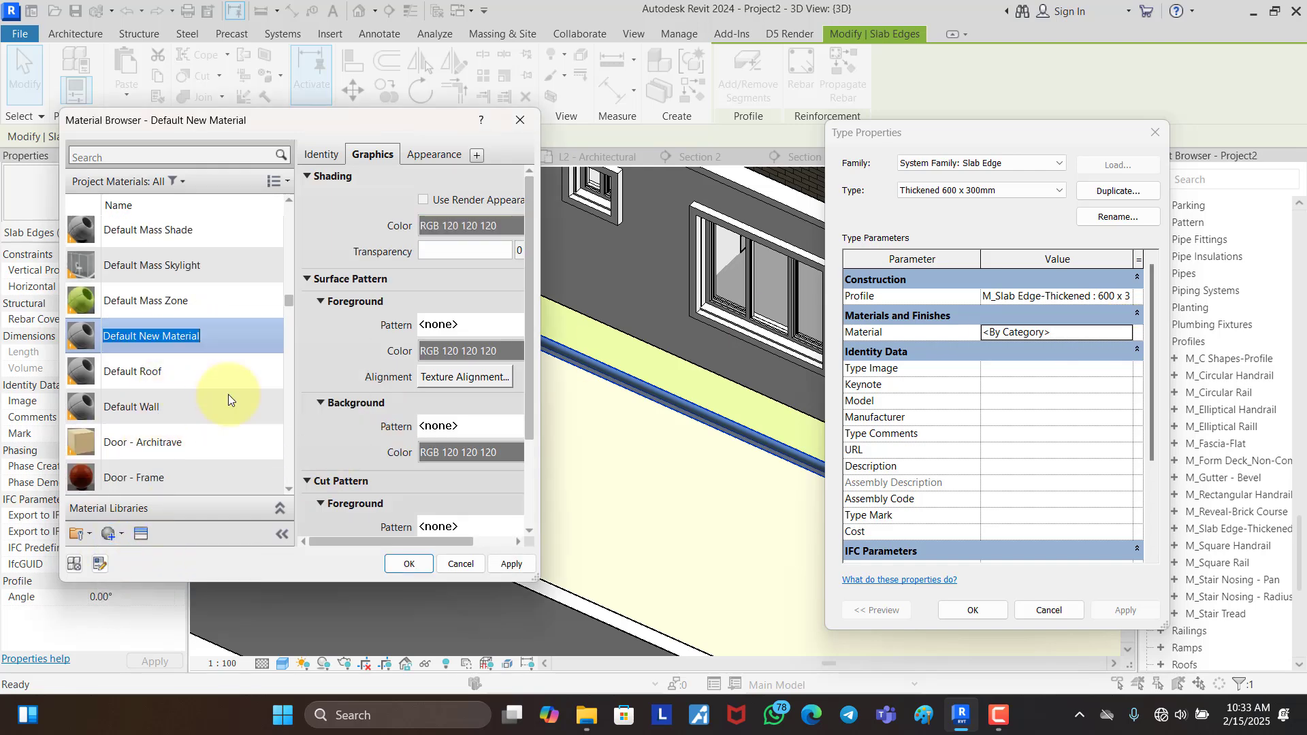
type("T")
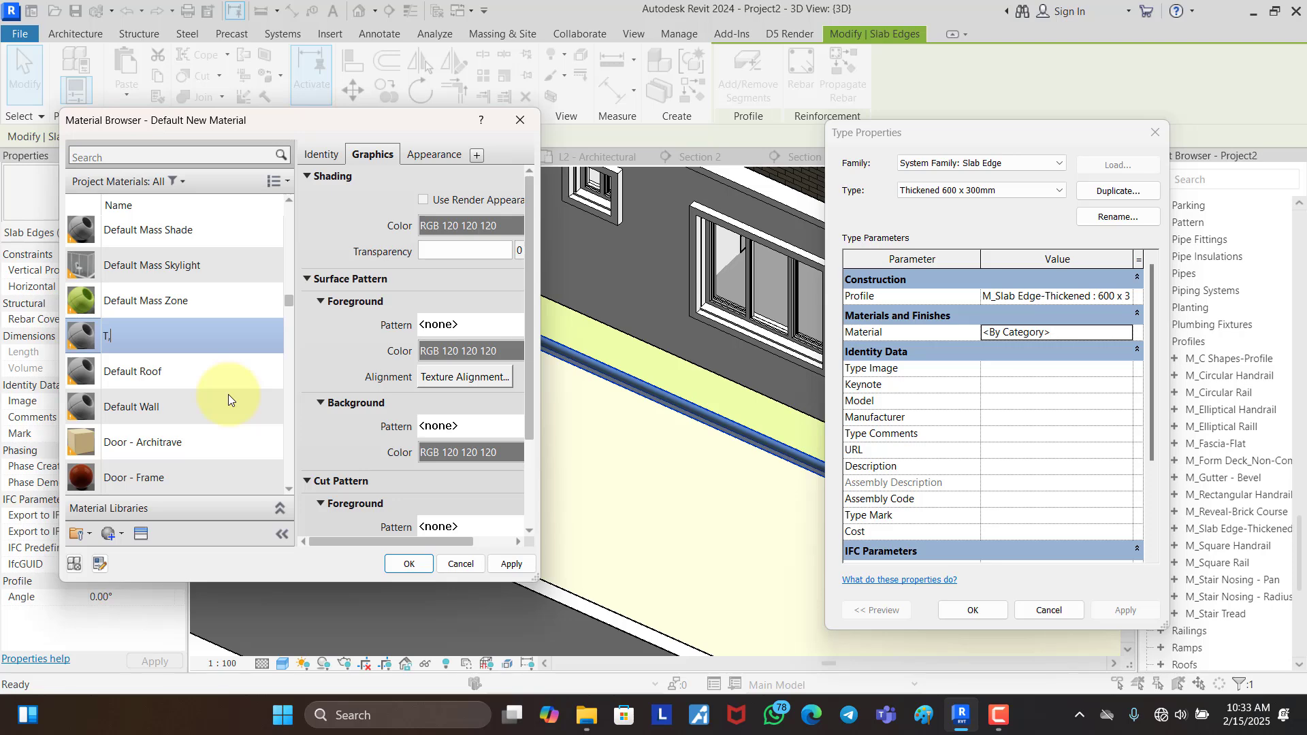
type(". KERBS")
key("Return")
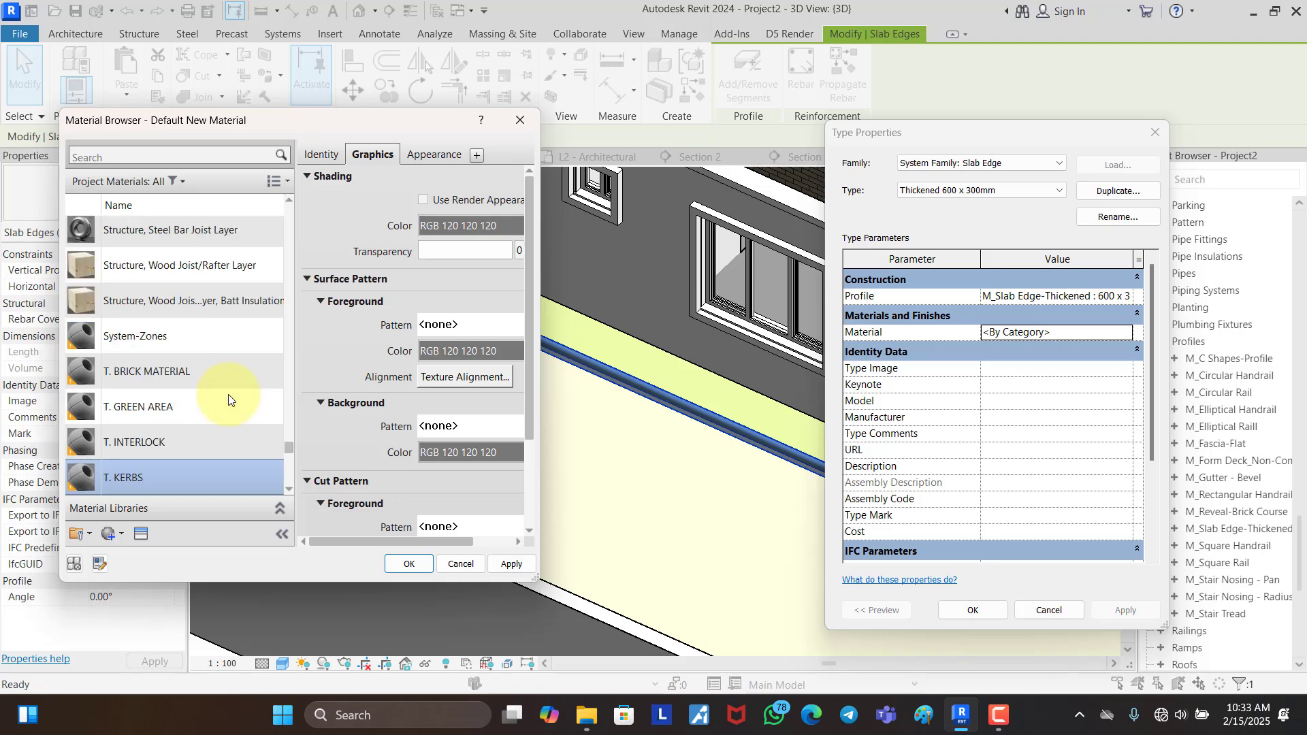
Step: Set the T. KERBS shading colour to white, RGB 255 255 255, and apply the material to the slab edge type
left_click(453, 224)
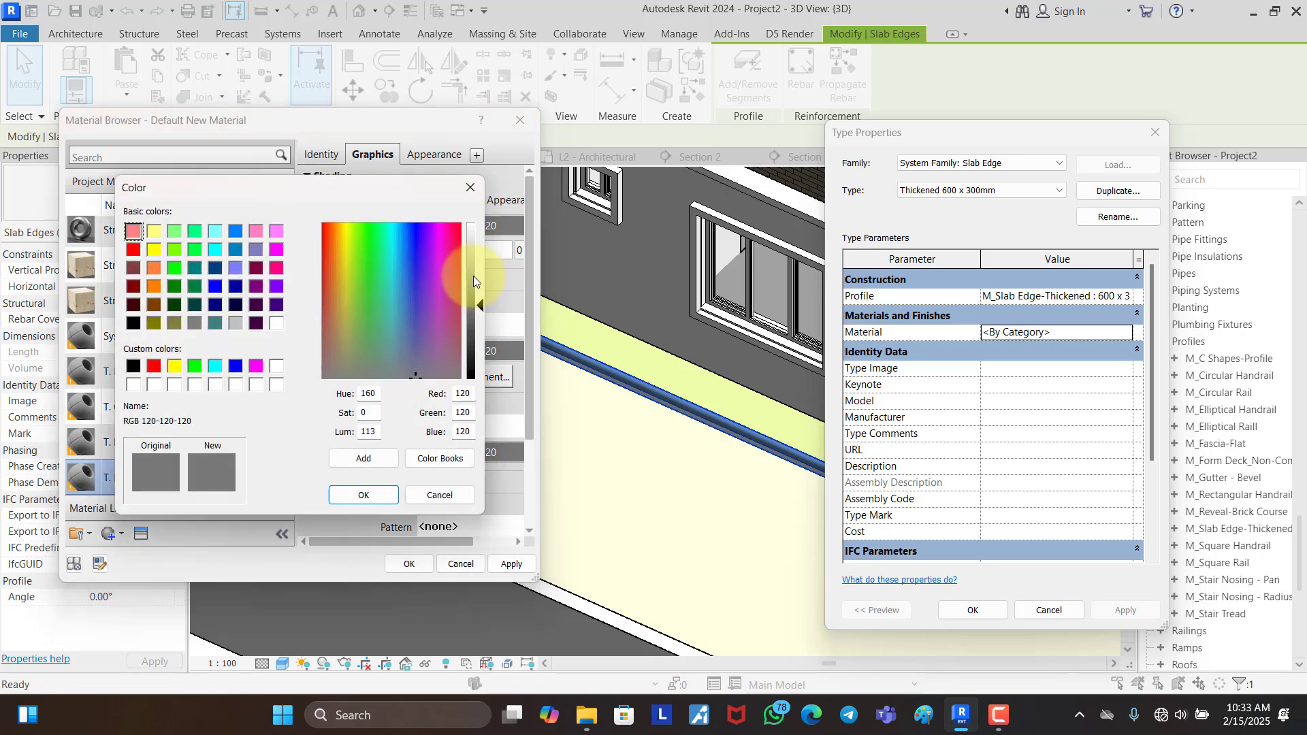
left_click_drag(472, 275, 475, 223)
left_click(369, 497)
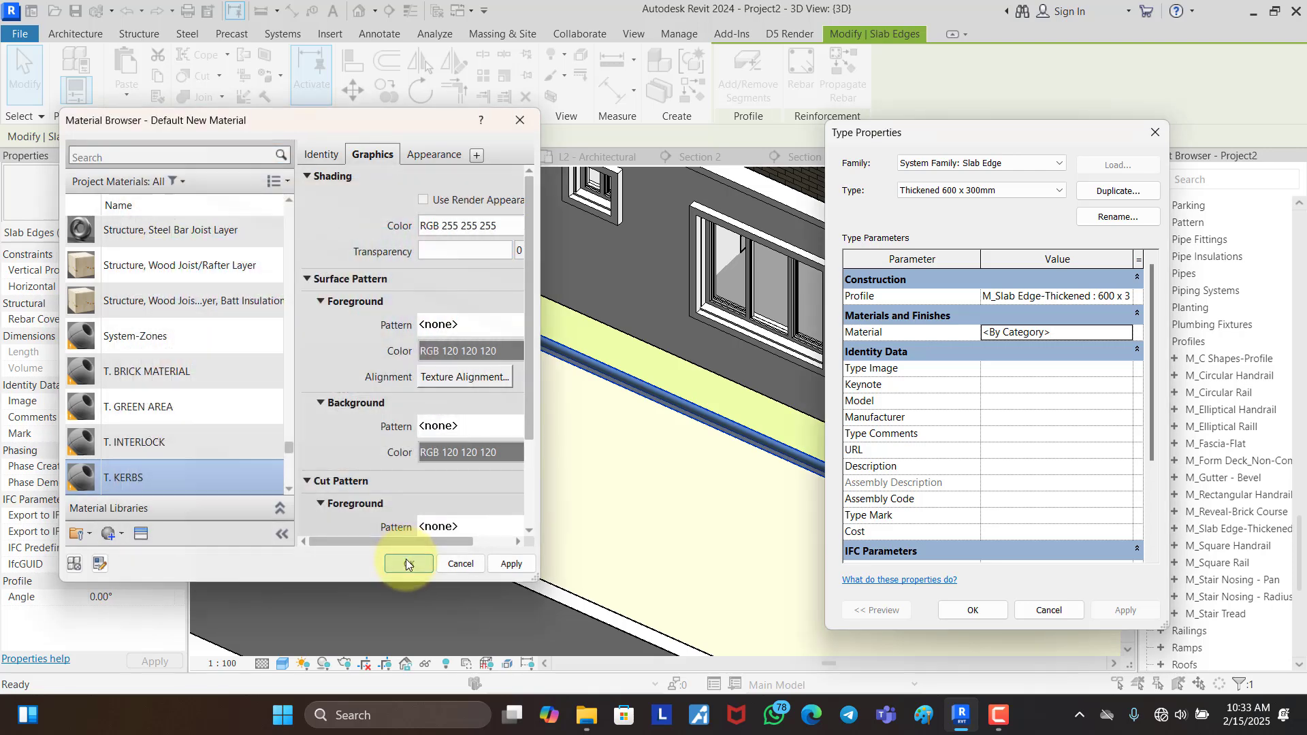
left_click(407, 562)
left_click(973, 612)
key("Escape")
Step: Examine the recoloured kerbs around the building and its facade from several angles in the 3D view
scroll(592, 462, "down", 5)
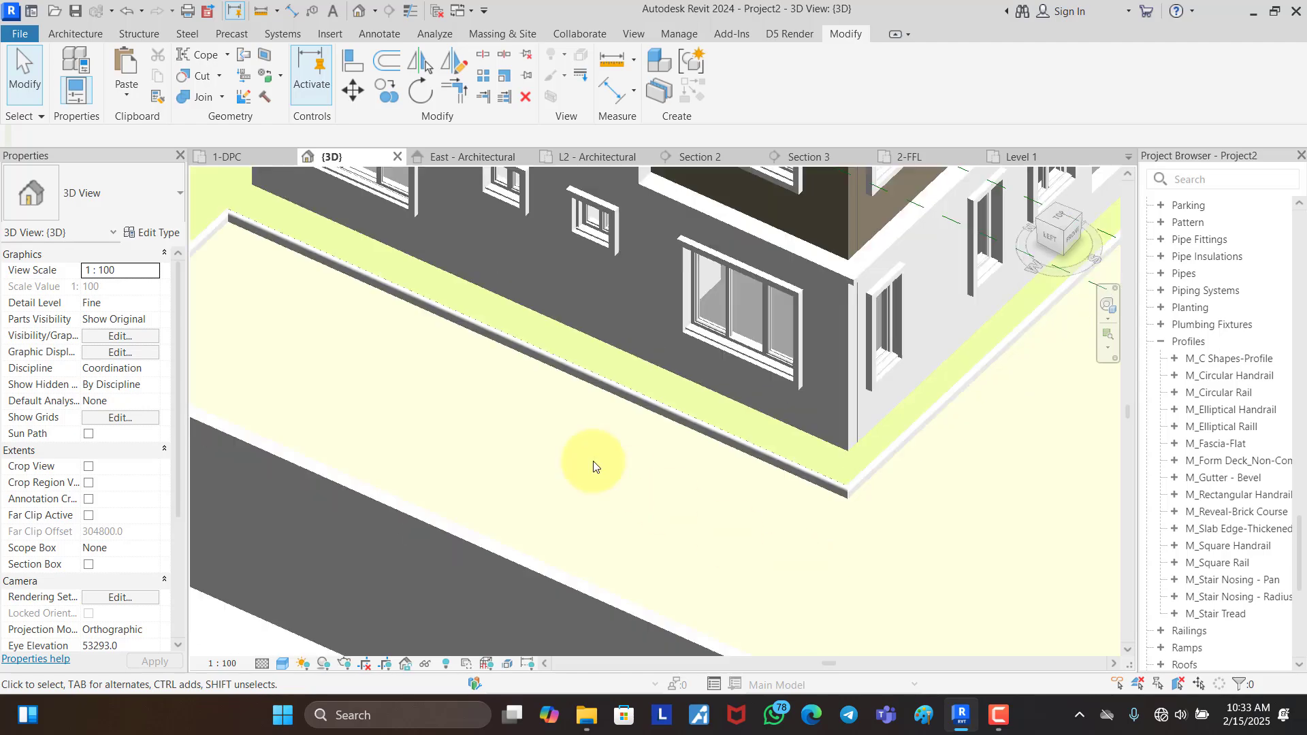
middle_click_drag(747, 524, 618, 568, "shift")
scroll(617, 567, "down", 4)
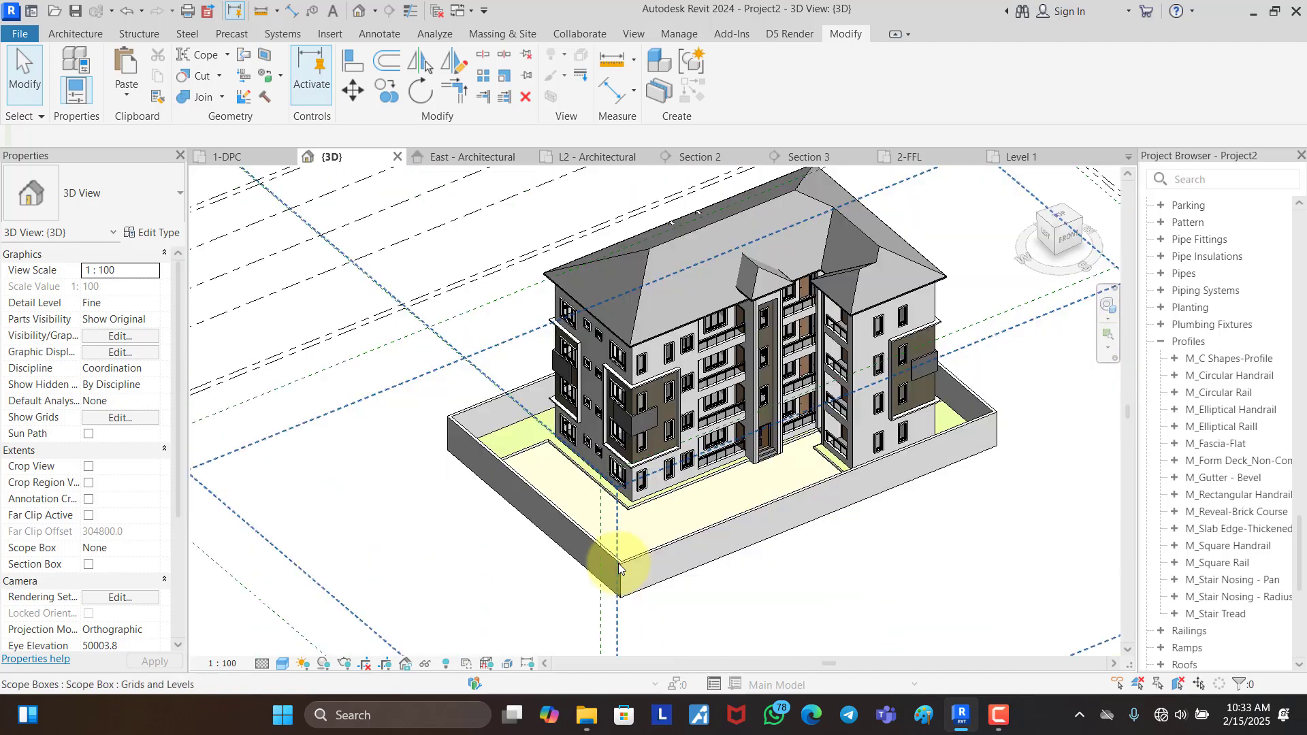
scroll(618, 568, "up", 3)
scroll(569, 491, "down", 4)
middle_click_drag(582, 487, 567, 520, "shift")
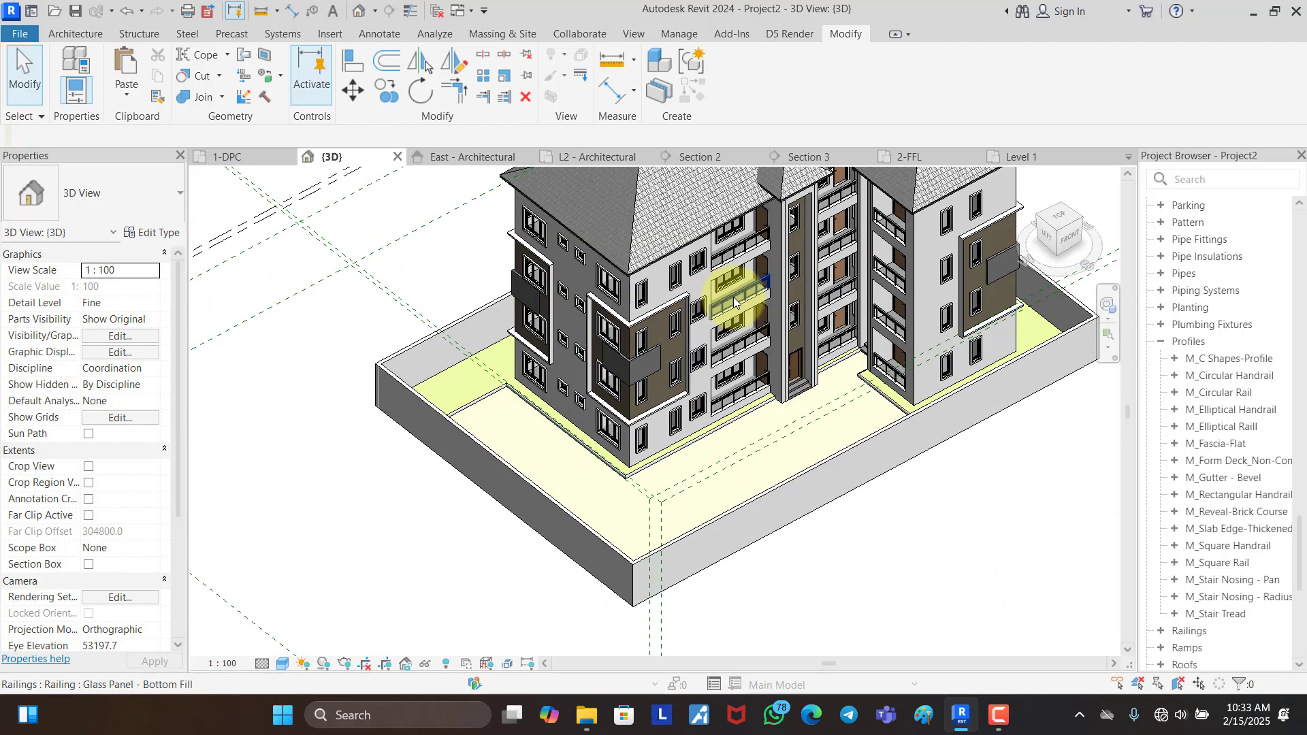
scroll(732, 292, "up", 5)
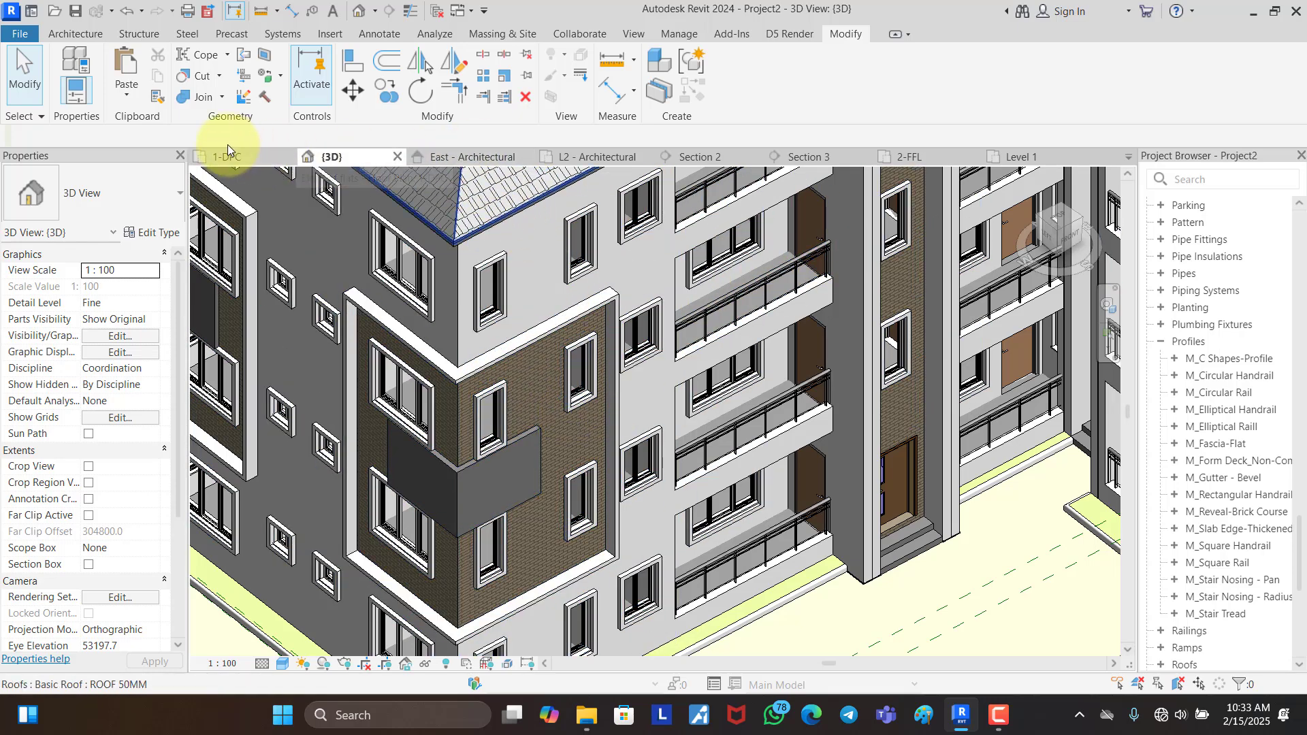
Step: Paste the copied furniture group into the L2 - Architectural floor plan over the building's left-end flats, accepting the duplicate types
left_click(616, 158)
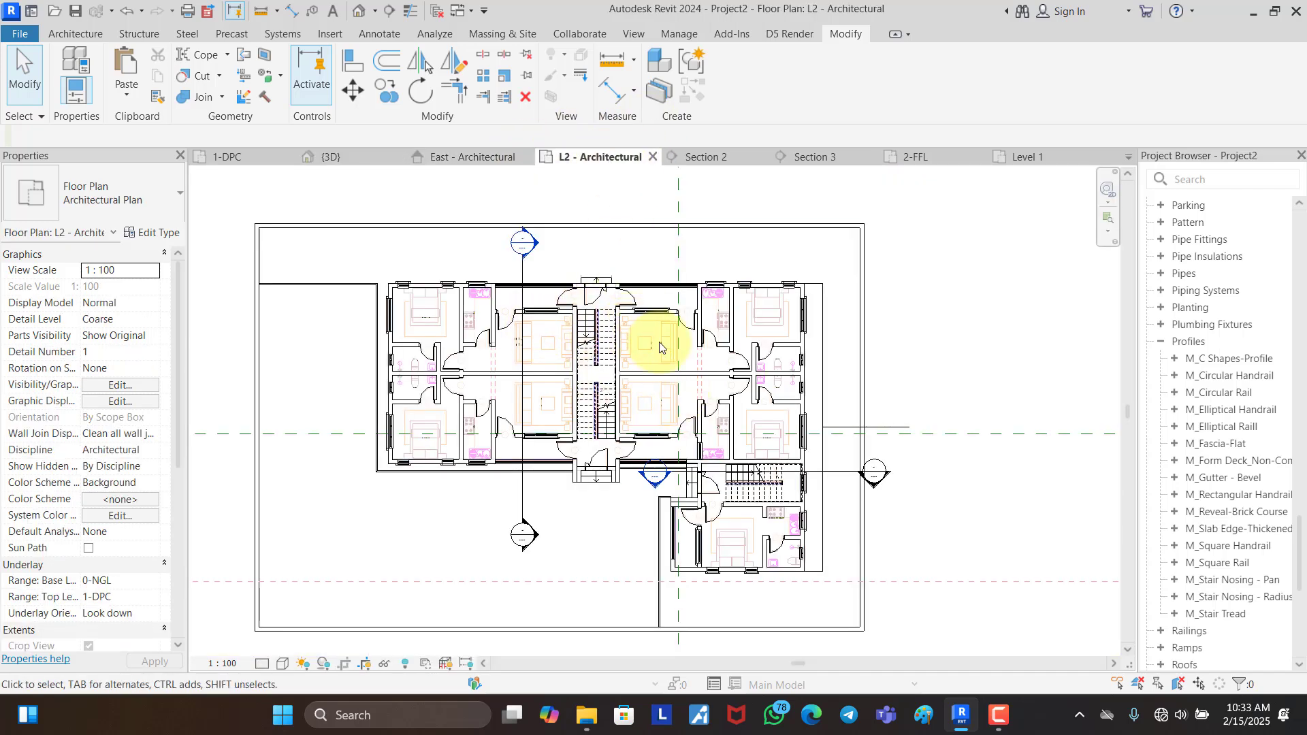
scroll(550, 351, "up", 5)
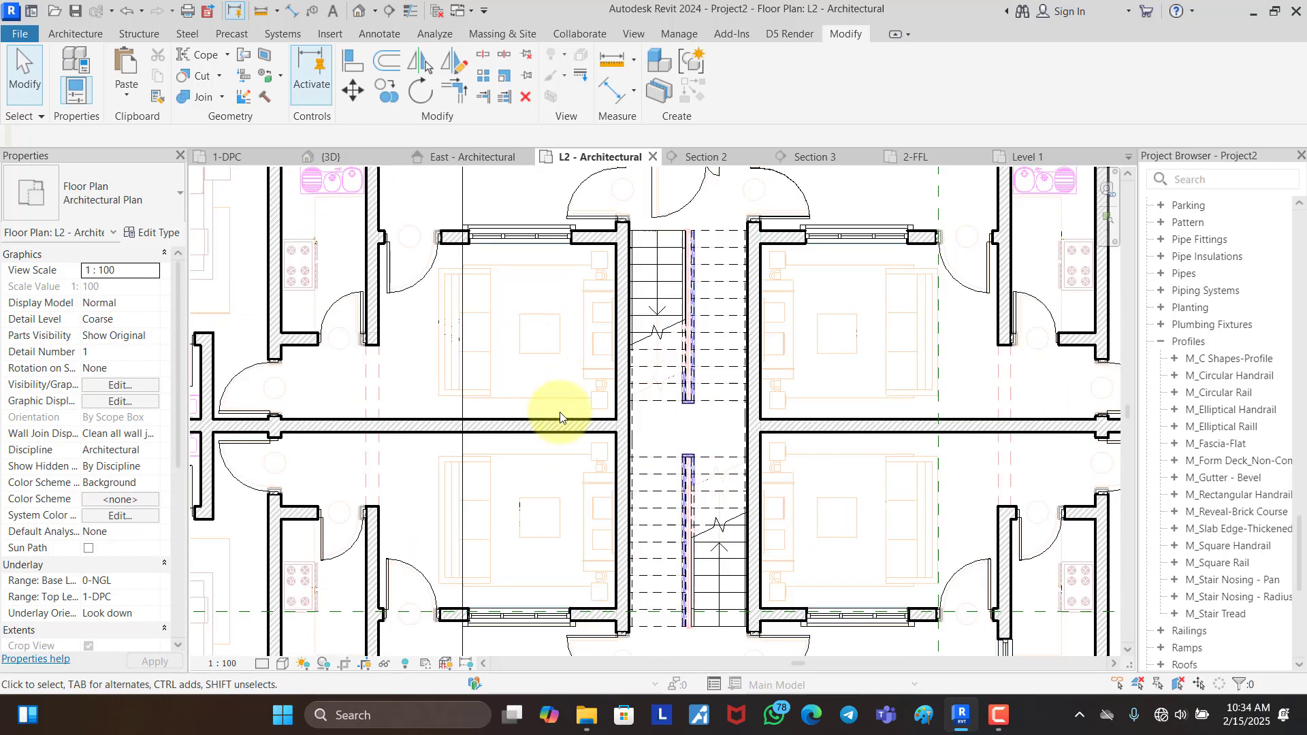
scroll(548, 377, "down", 4)
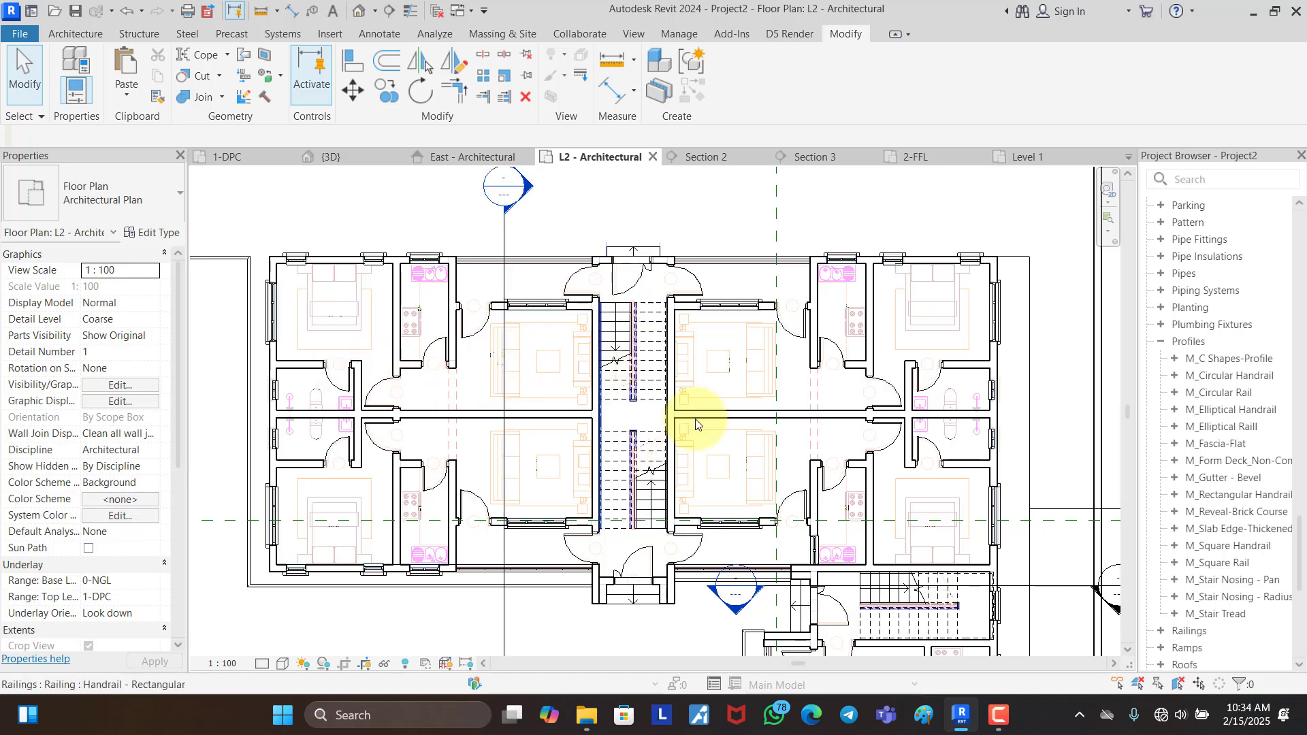
scroll(750, 306, "down", 3)
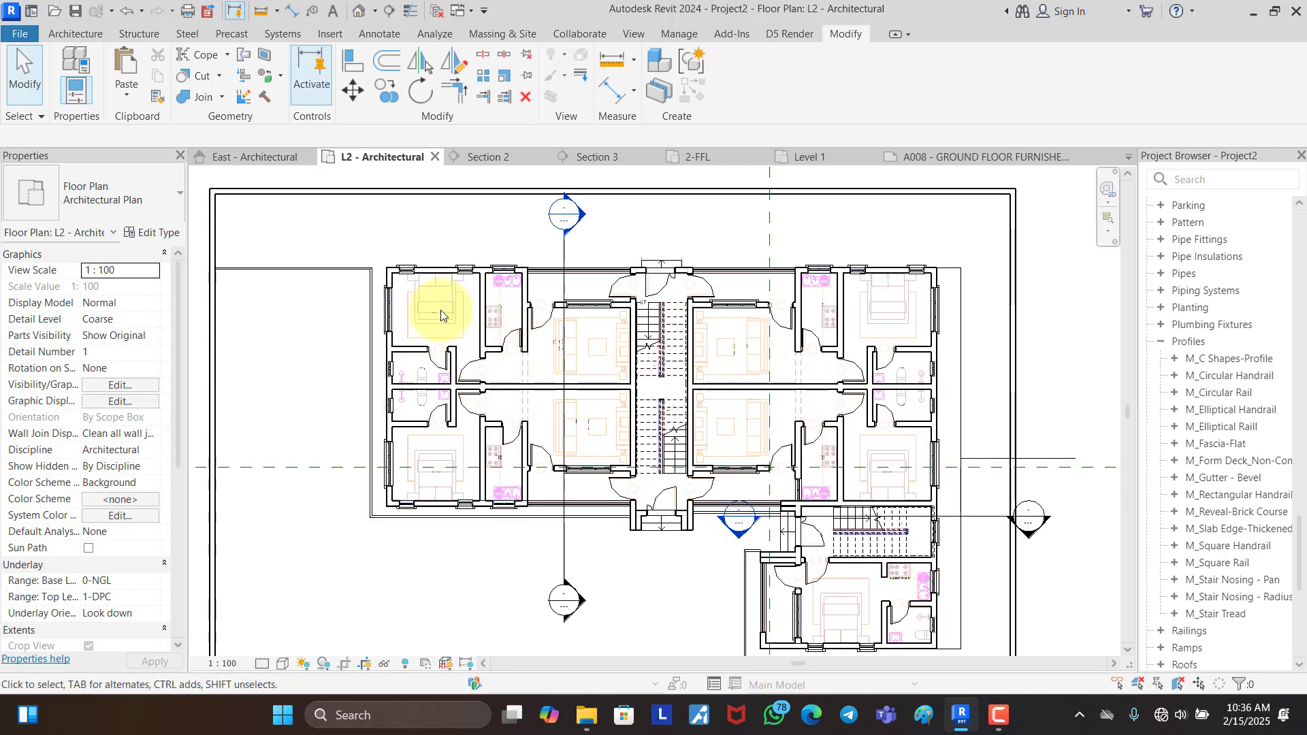
key("ctrl+v")
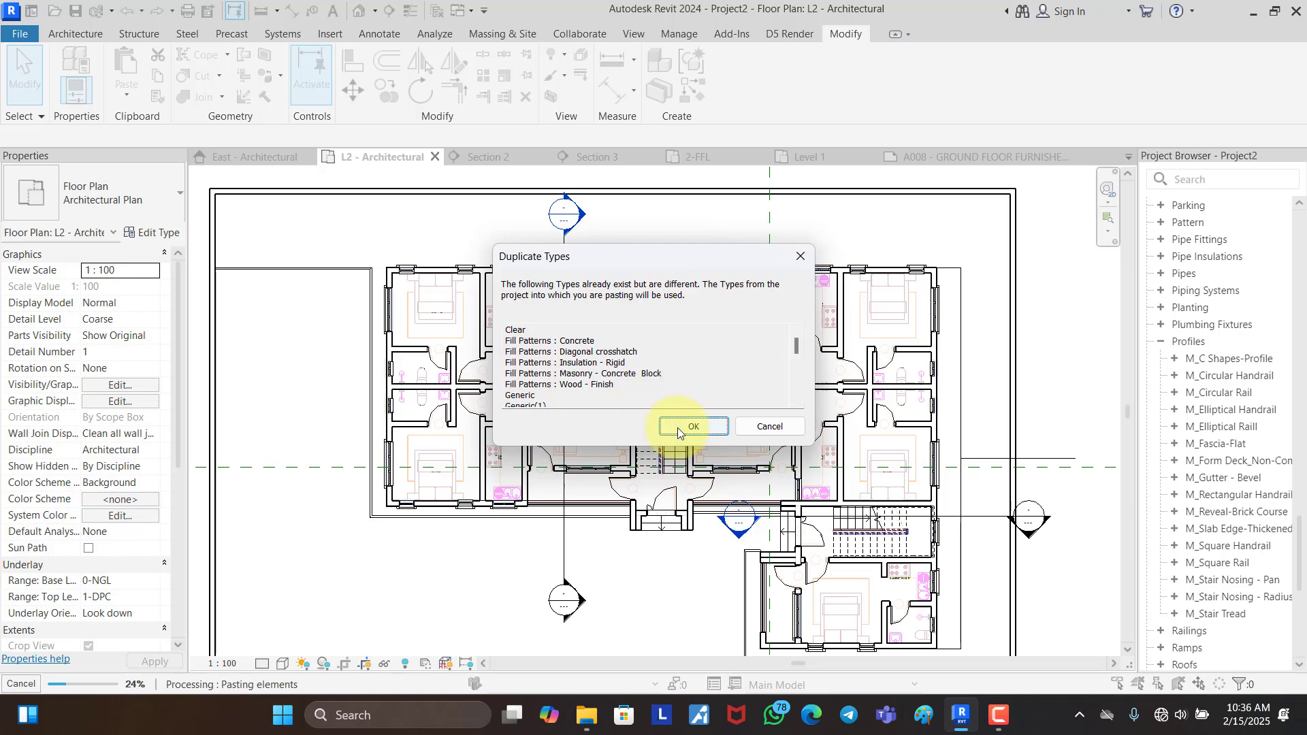
left_click(690, 426)
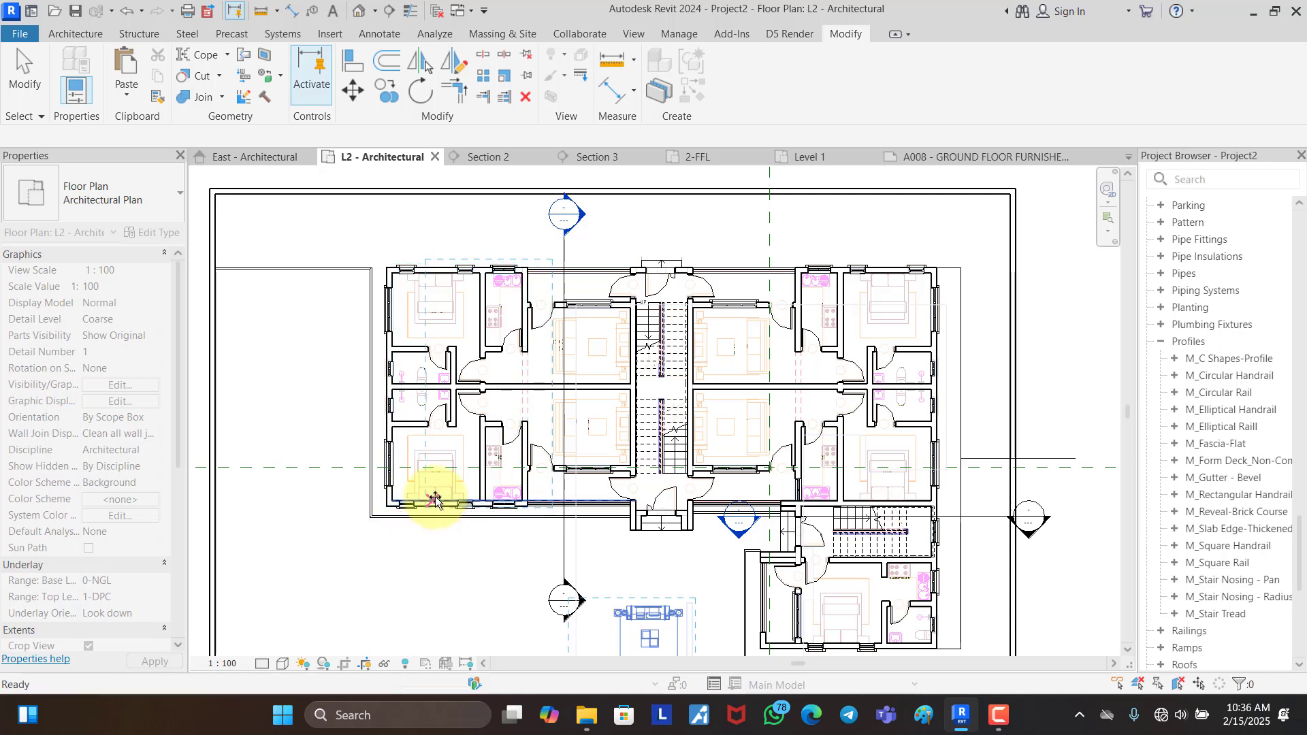
left_click(404, 507)
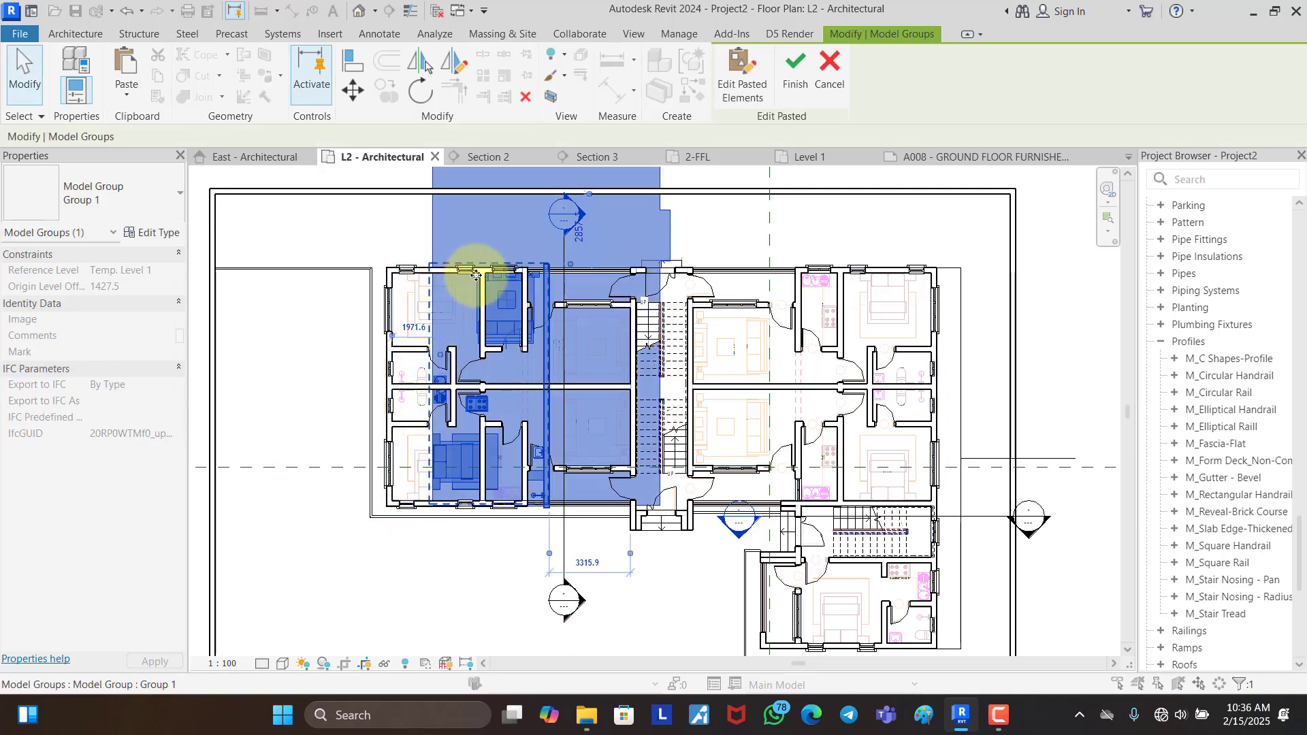
scroll(476, 275, "up", 3)
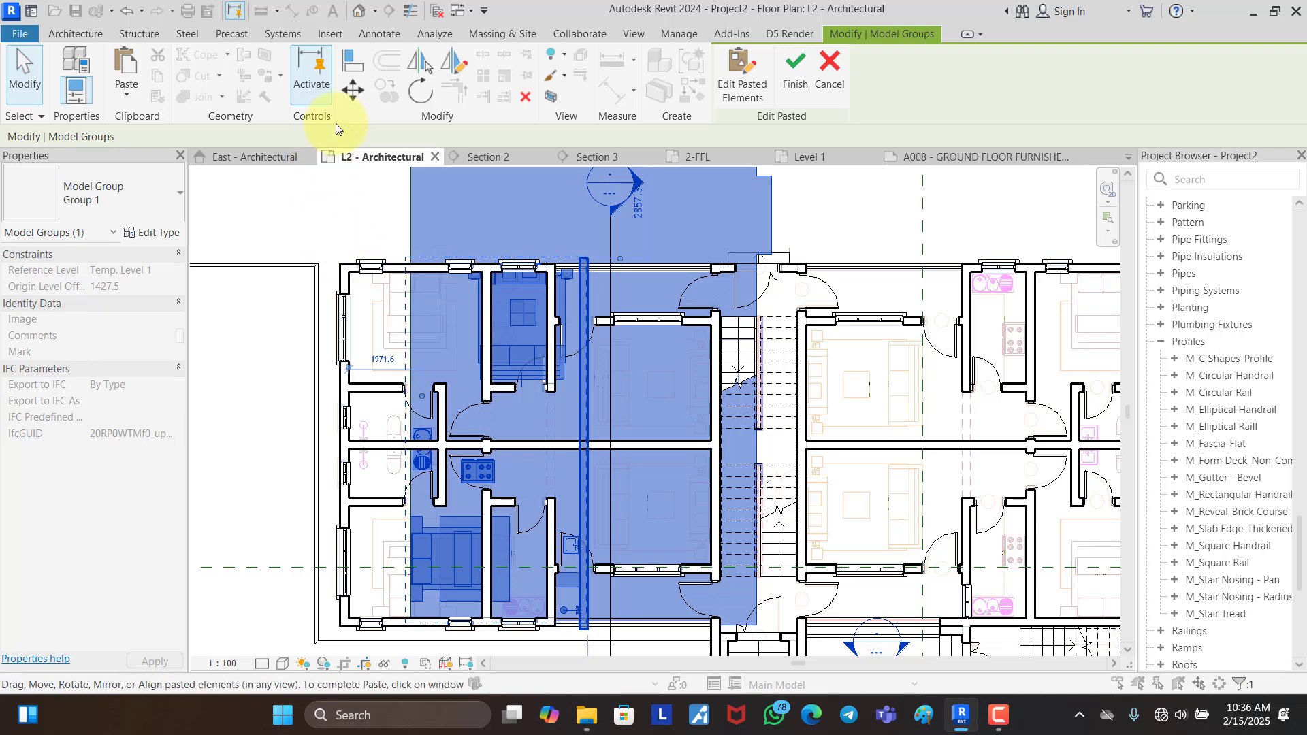
left_click(352, 89)
scroll(415, 613, "up", 3)
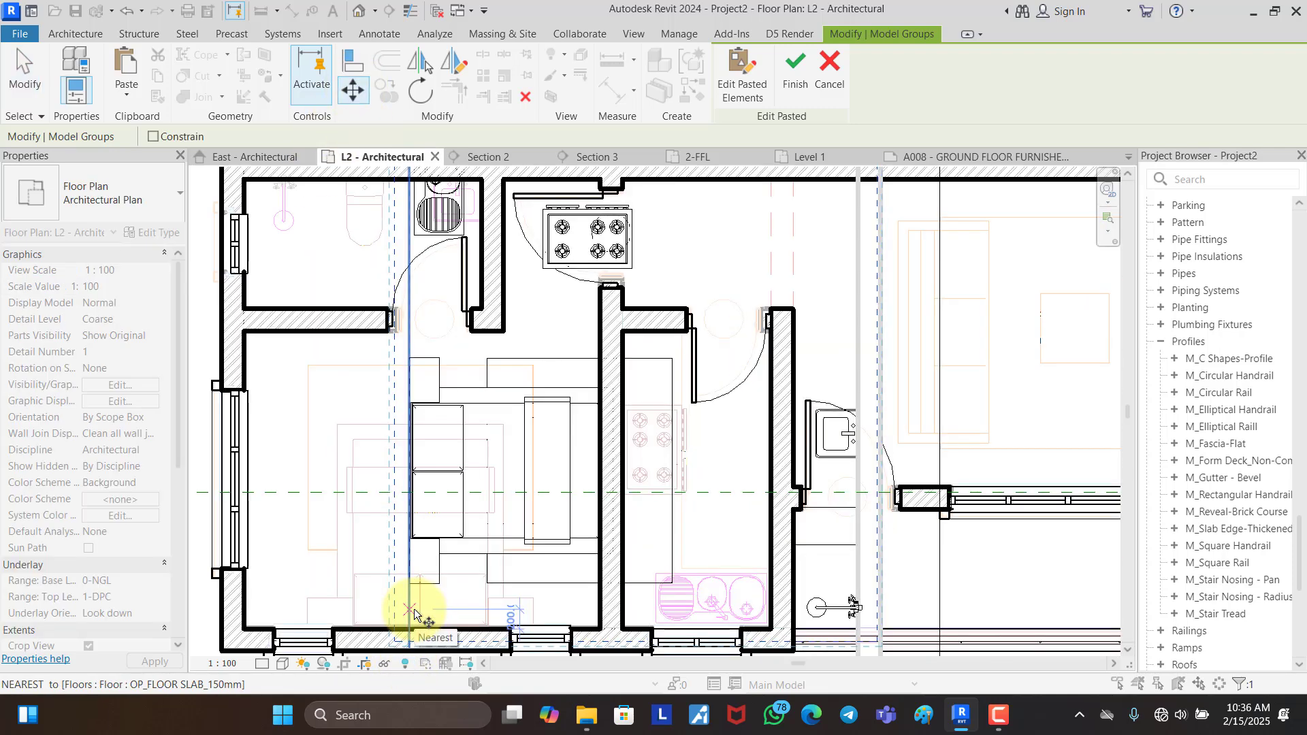
scroll(523, 592, "down", 5)
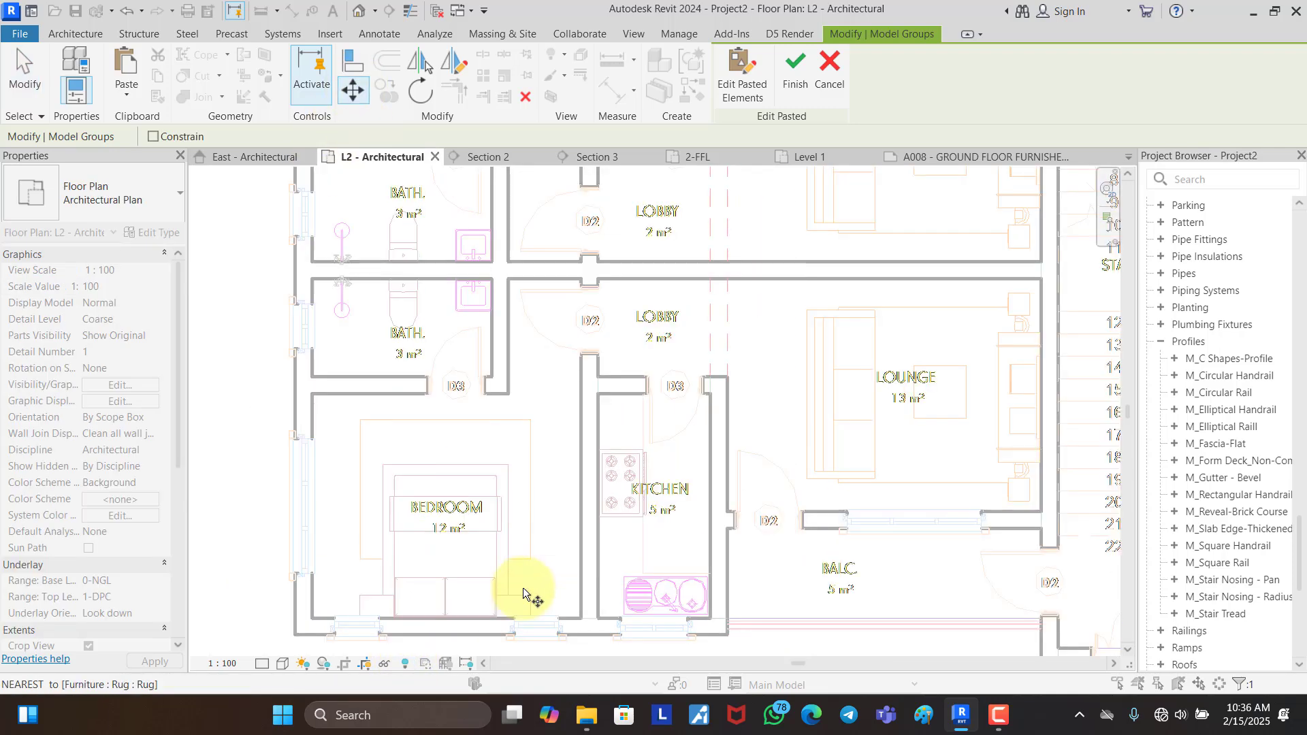
scroll(523, 587, "down", 2)
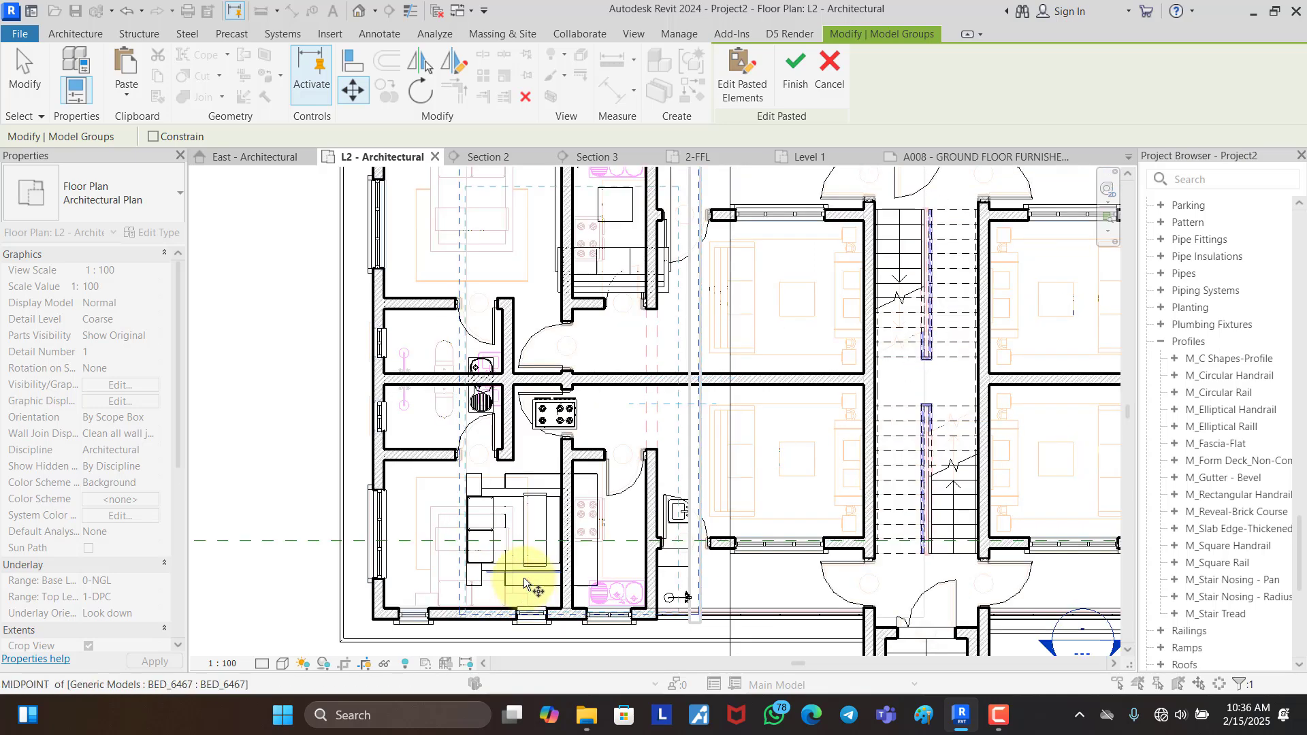
scroll(524, 577, "down", 3)
scroll(524, 578, "up", 4)
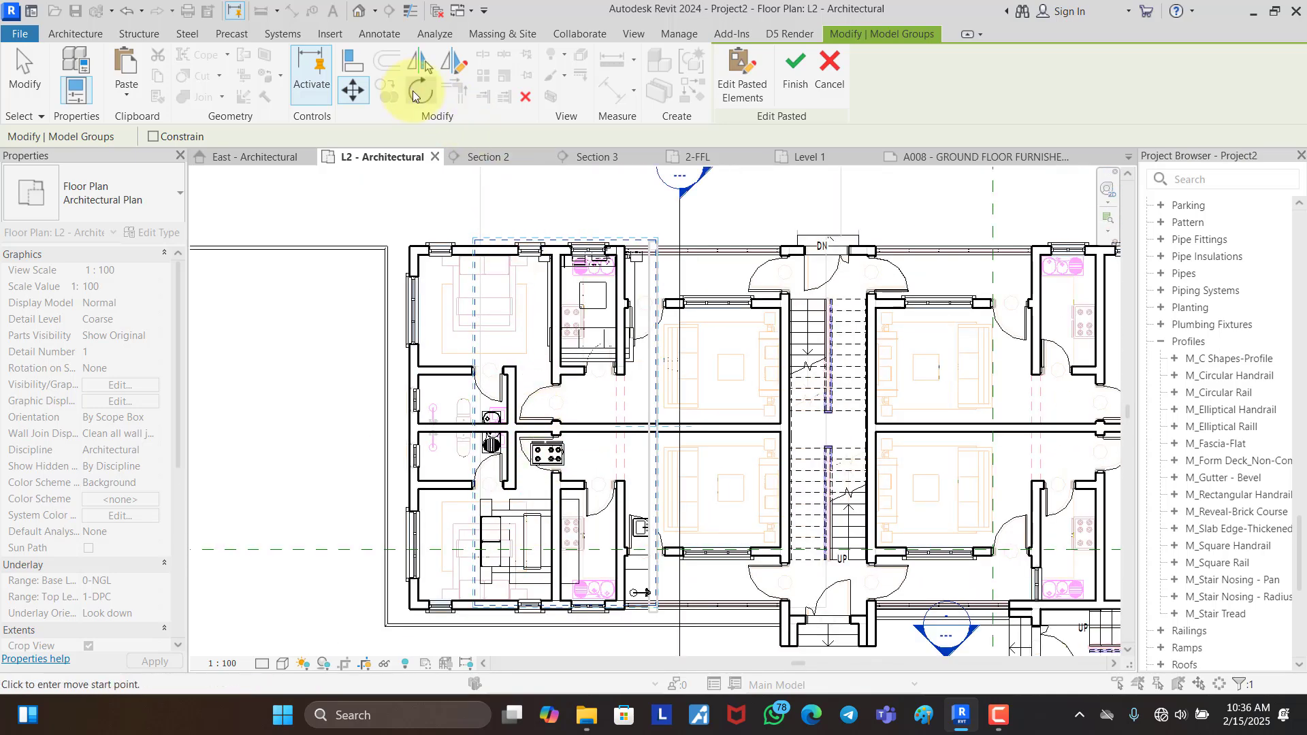
Step: Rotate the pasted furniture group 90 degrees clockwise
key("r")
key("o")
left_click(567, 196)
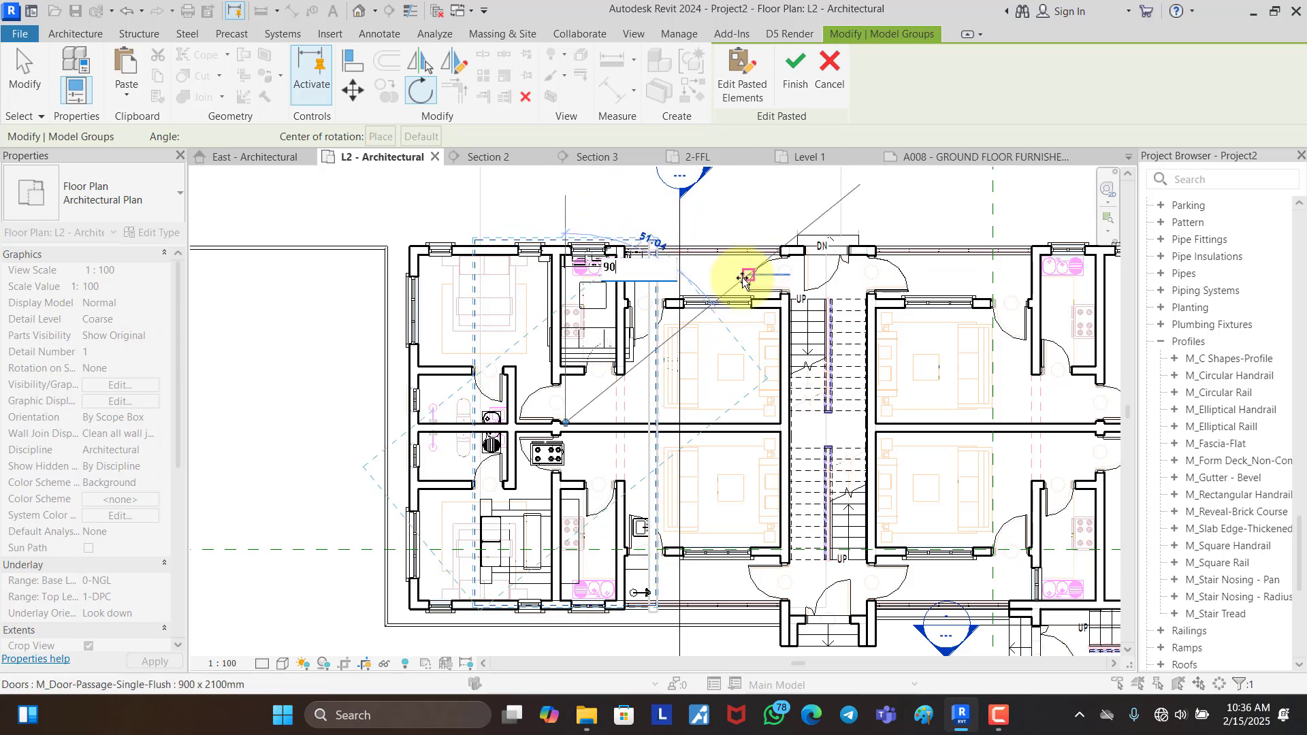
type("90")
key("Return")
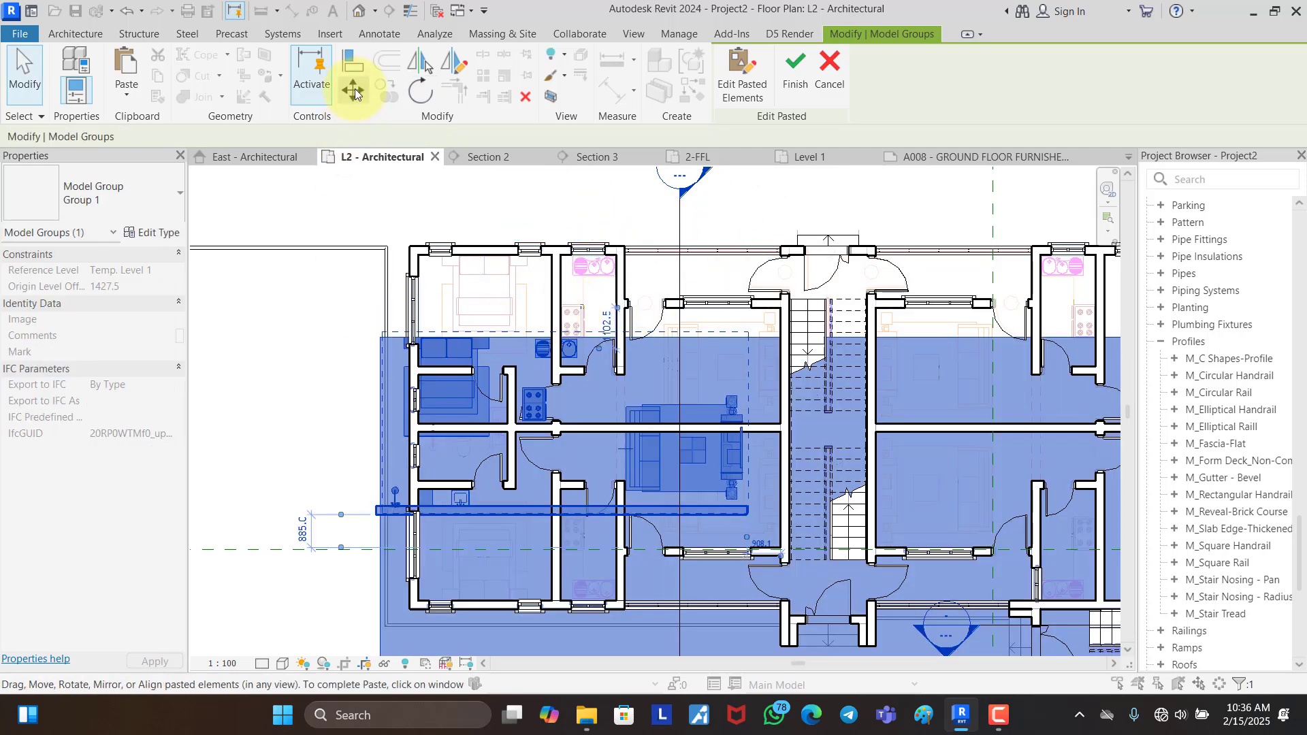
Step: Move the furniture group by its bedroom rug corner onto the matching rug corner of the underlay drawing in the upper-left flat
key("m")
key("v")
scroll(435, 350, "up", 5)
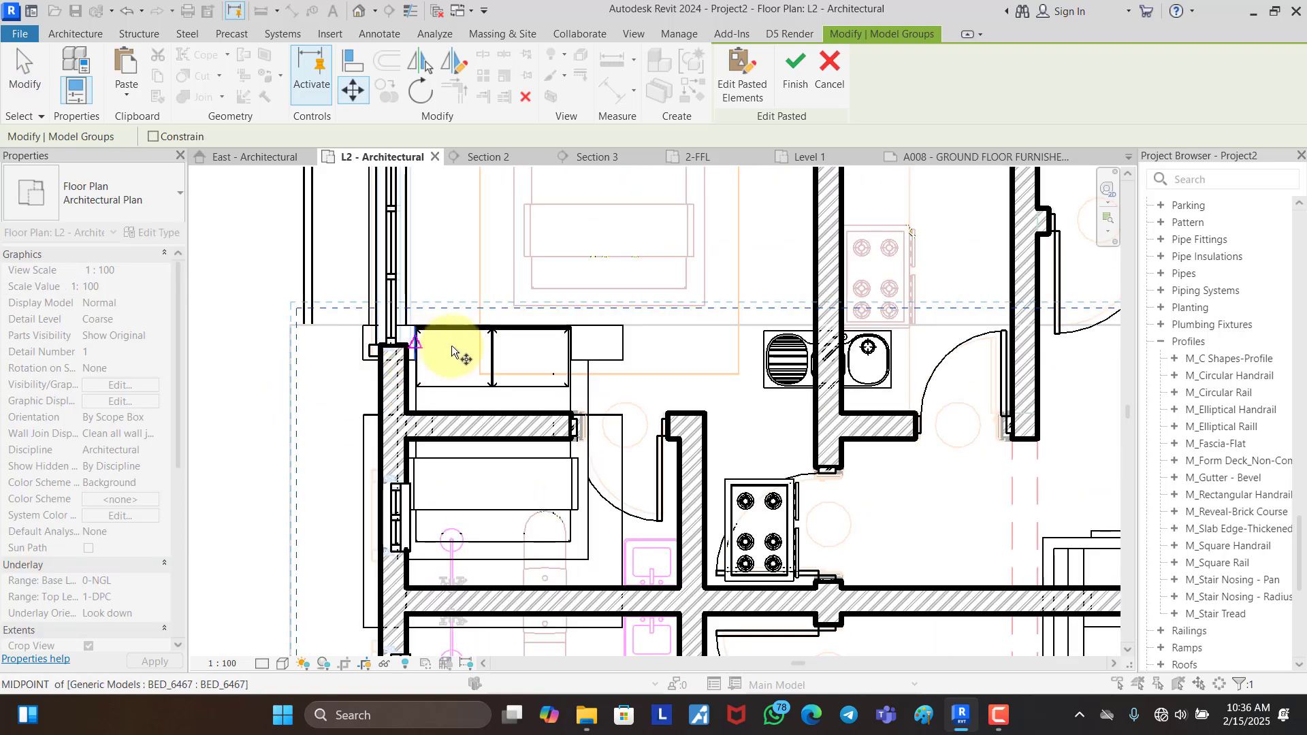
left_click(621, 417)
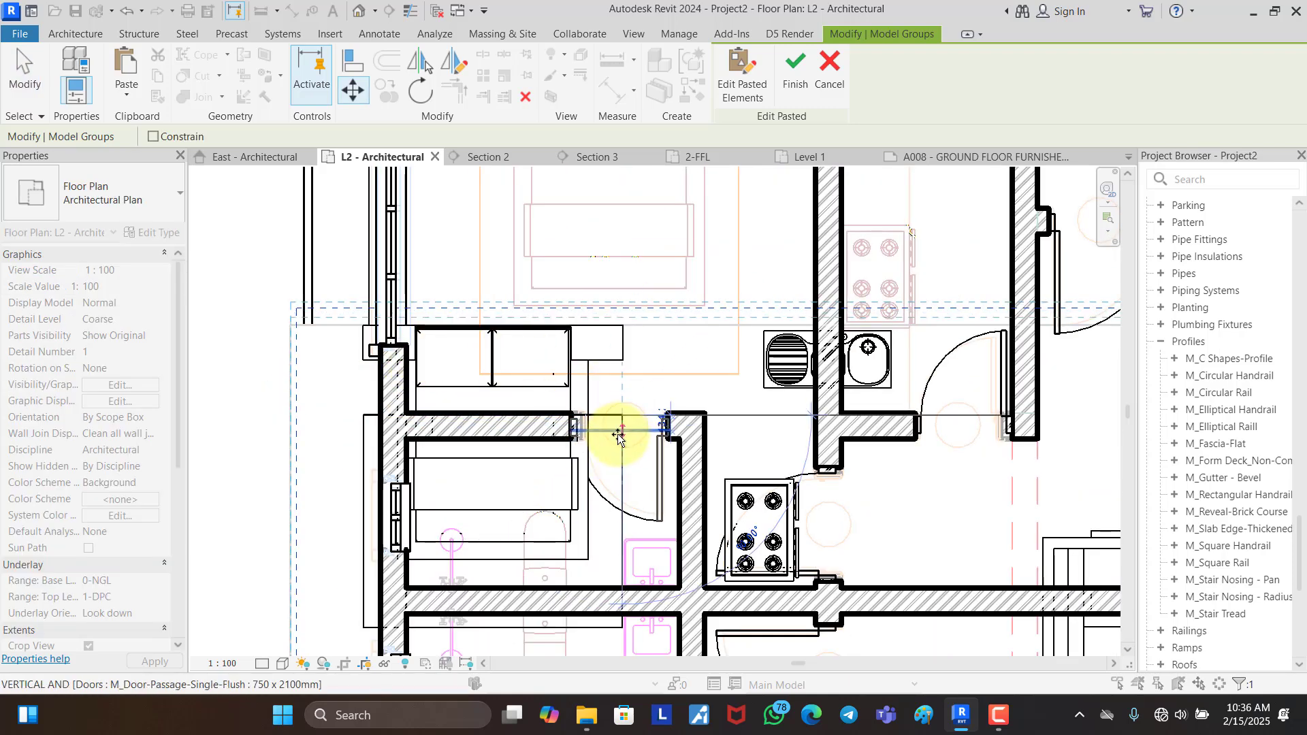
scroll(688, 243, "down", 3)
scroll(691, 268, "up", 3)
scroll(700, 265, "up", 6)
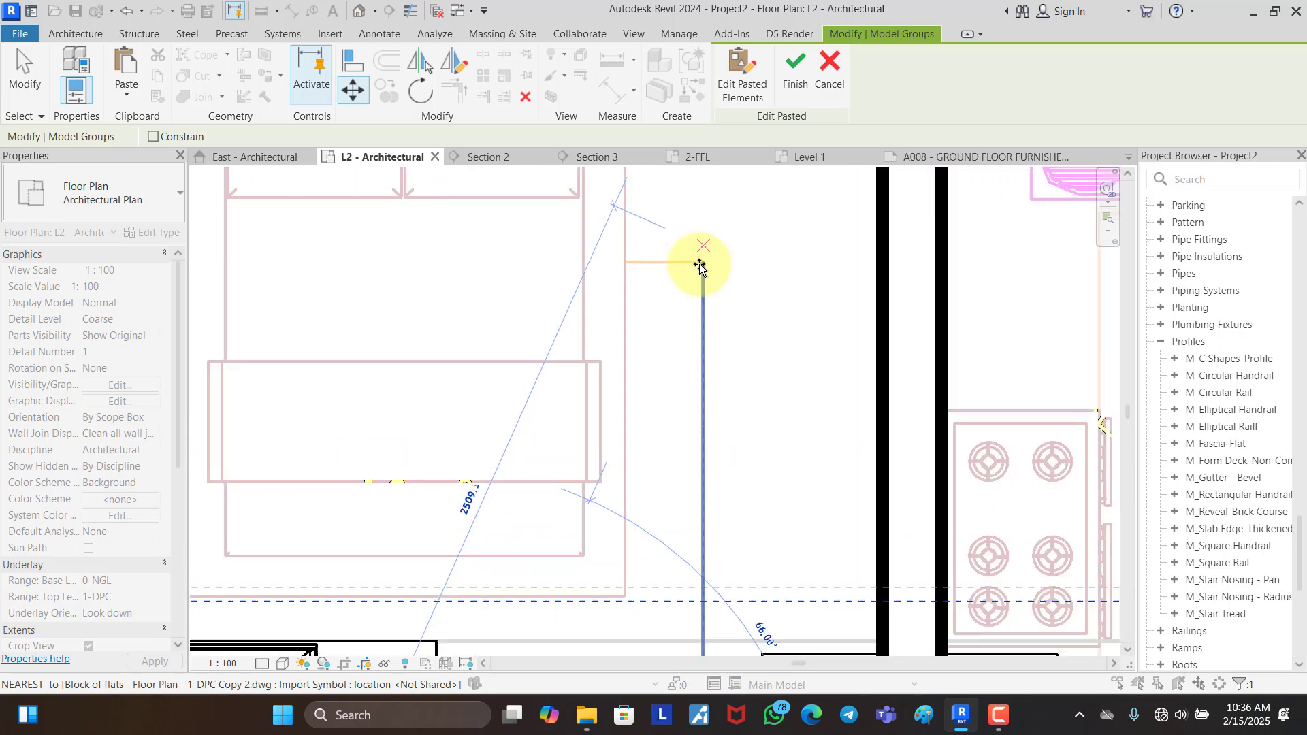
left_click(707, 267)
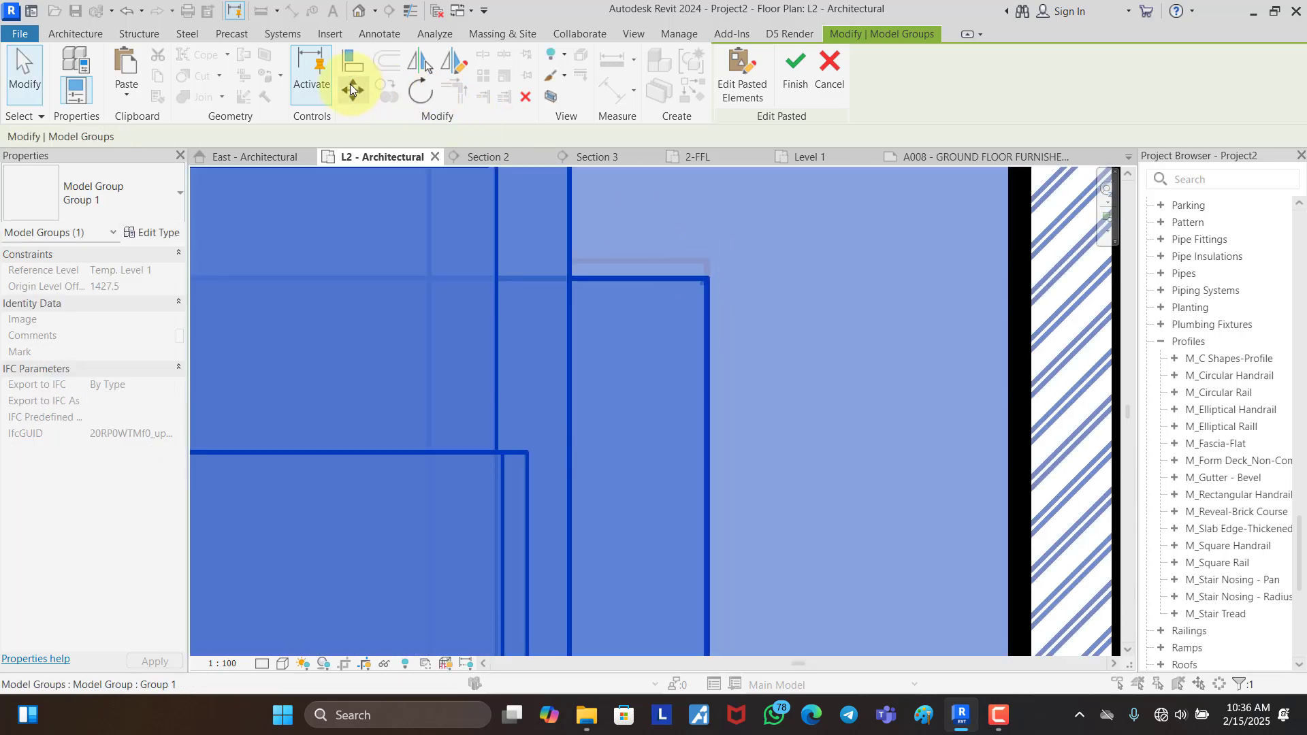
Step: Nudge the furniture group upward so its rug edge meets the underlay's rug line, and finish the paste
left_click(350, 85)
scroll(697, 280, "up", 2)
left_click(686, 280)
left_click(684, 254)
scroll(626, 333, "down", 1)
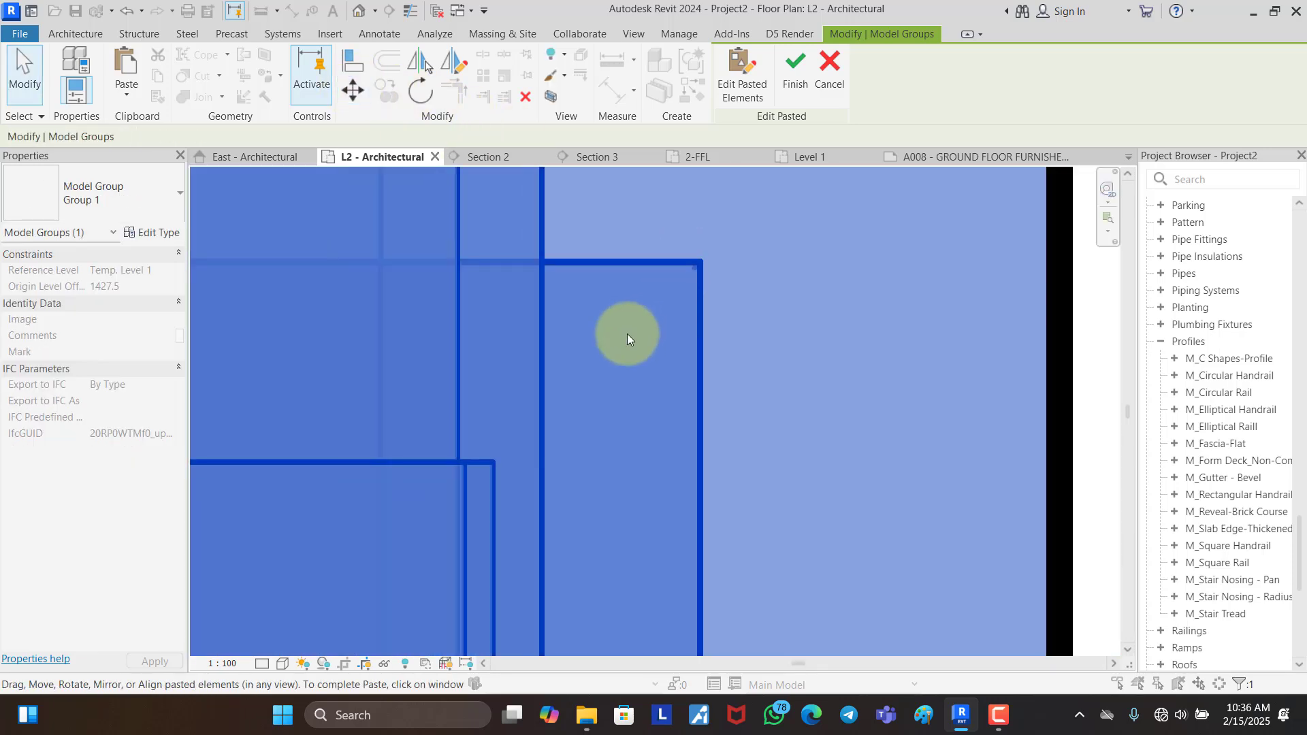
scroll(627, 334, "down", 6)
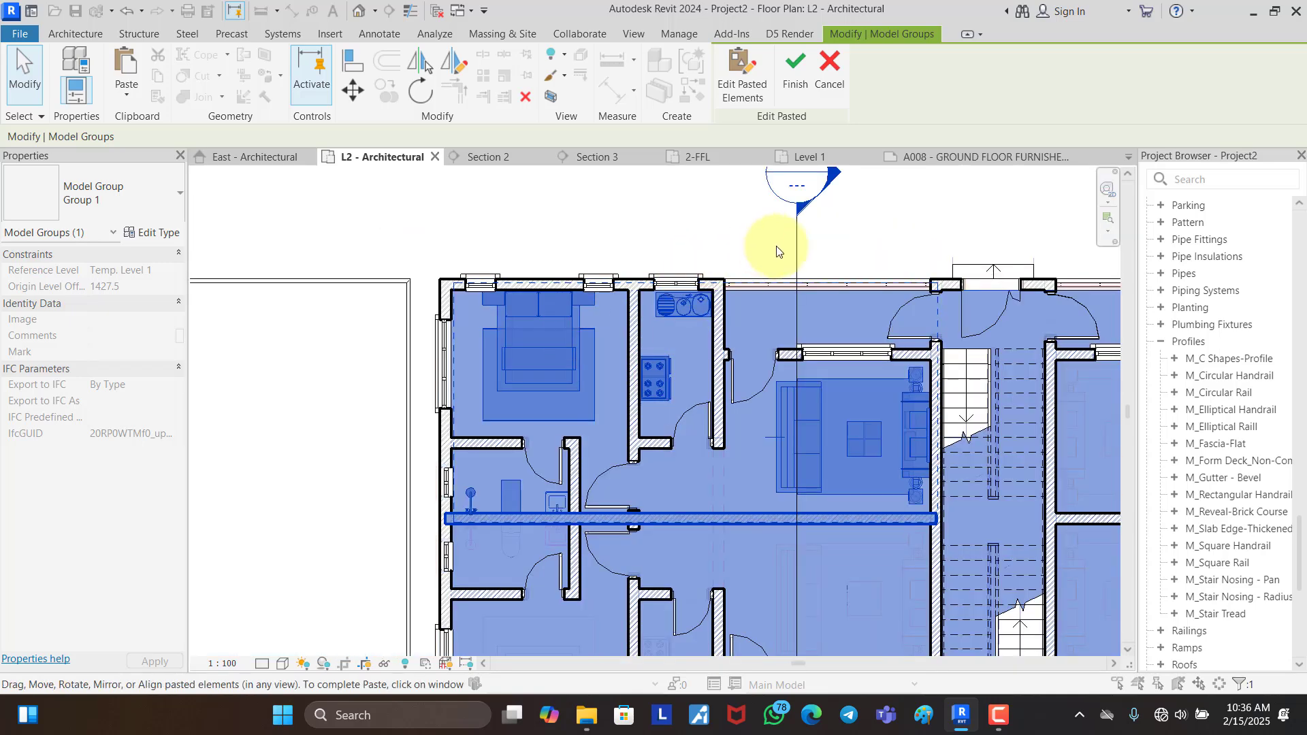
left_click(648, 226)
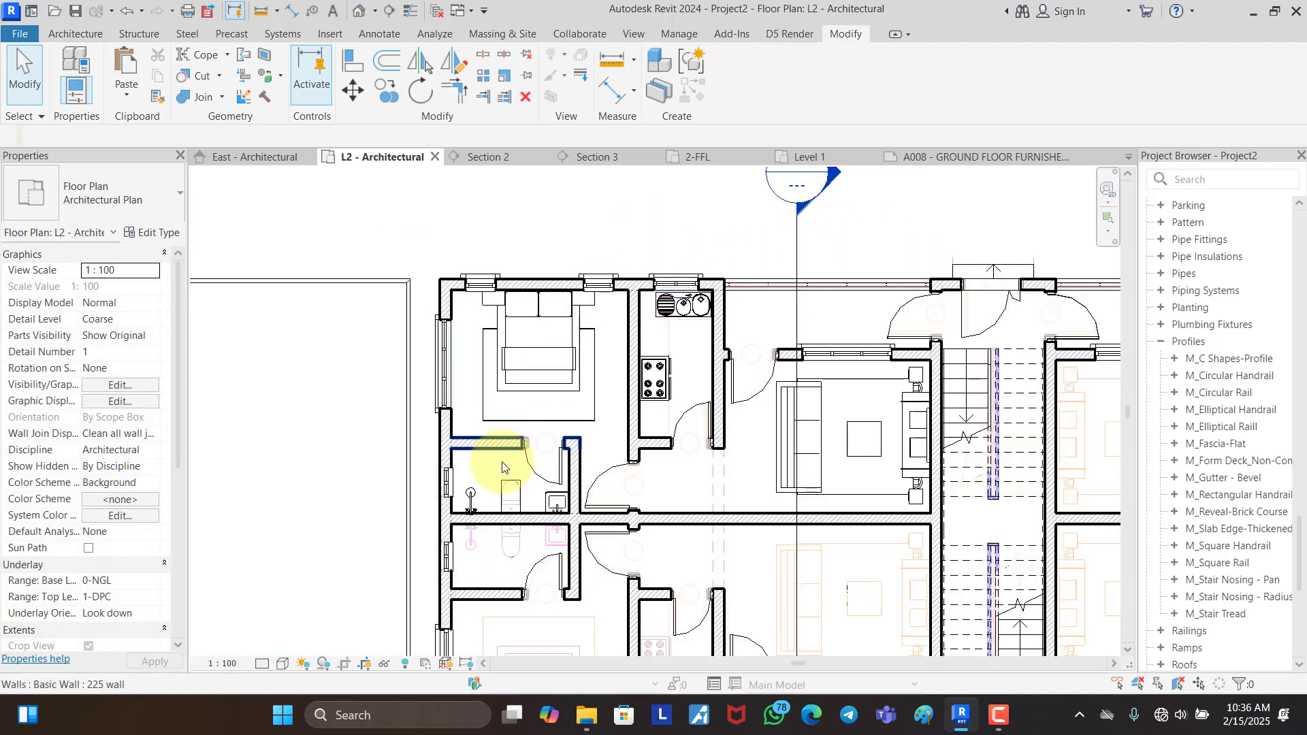
Step: Set the L2 floor plan's detail level to Fine so the WC displays its true outline
scroll(518, 499, "up", 4)
left_click(518, 486)
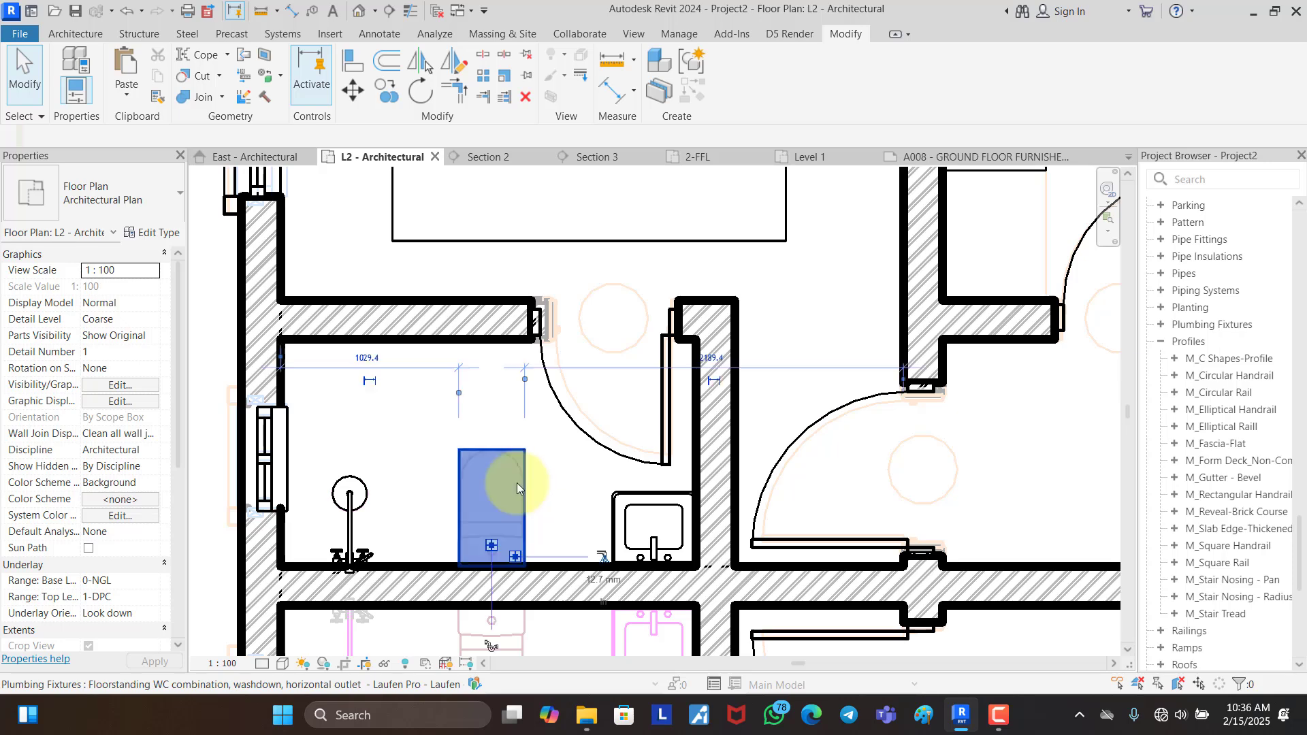
left_click(553, 494)
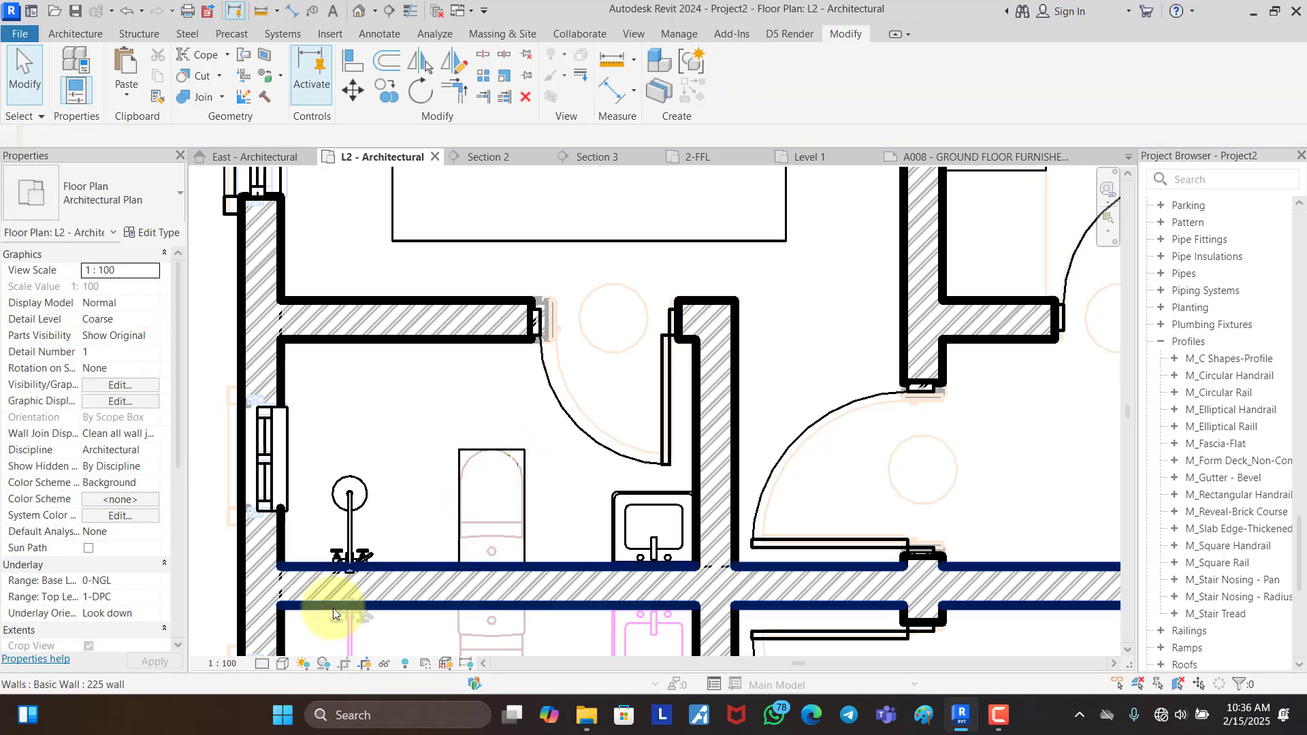
left_click(282, 664)
left_click(282, 645)
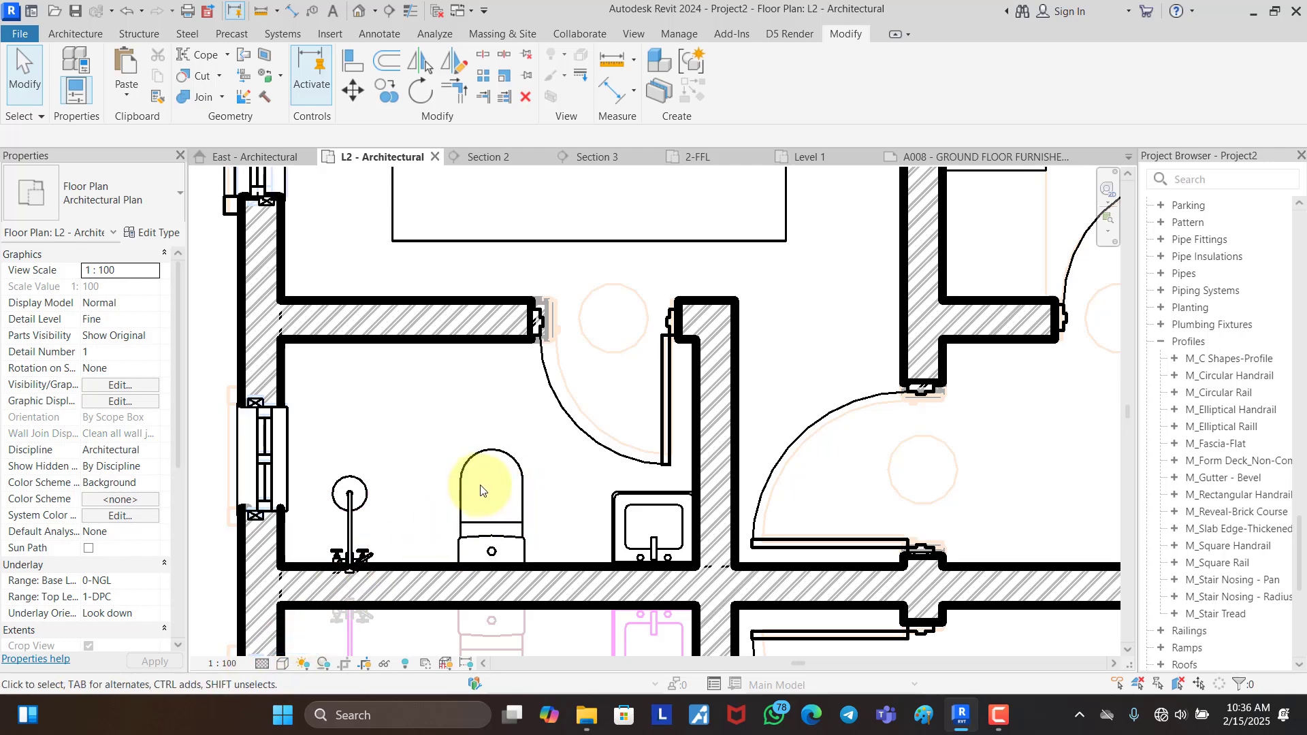
Step: Mirror a copy of the upper-left flat's lounge, kitchen, bedroom and bathroom items across the party wall's centreline into the lower-left flat
scroll(483, 484, "down", 3)
scroll(536, 452, "down", 4)
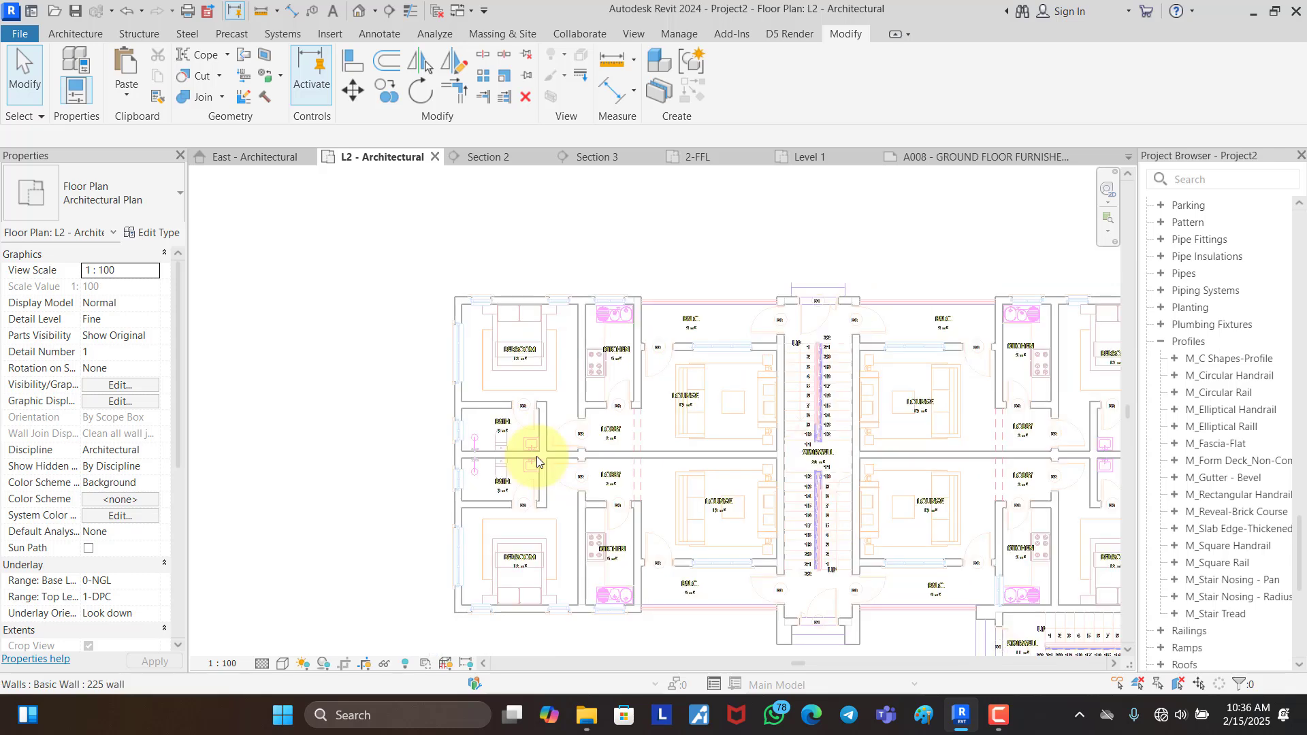
scroll(536, 456, "up", 1)
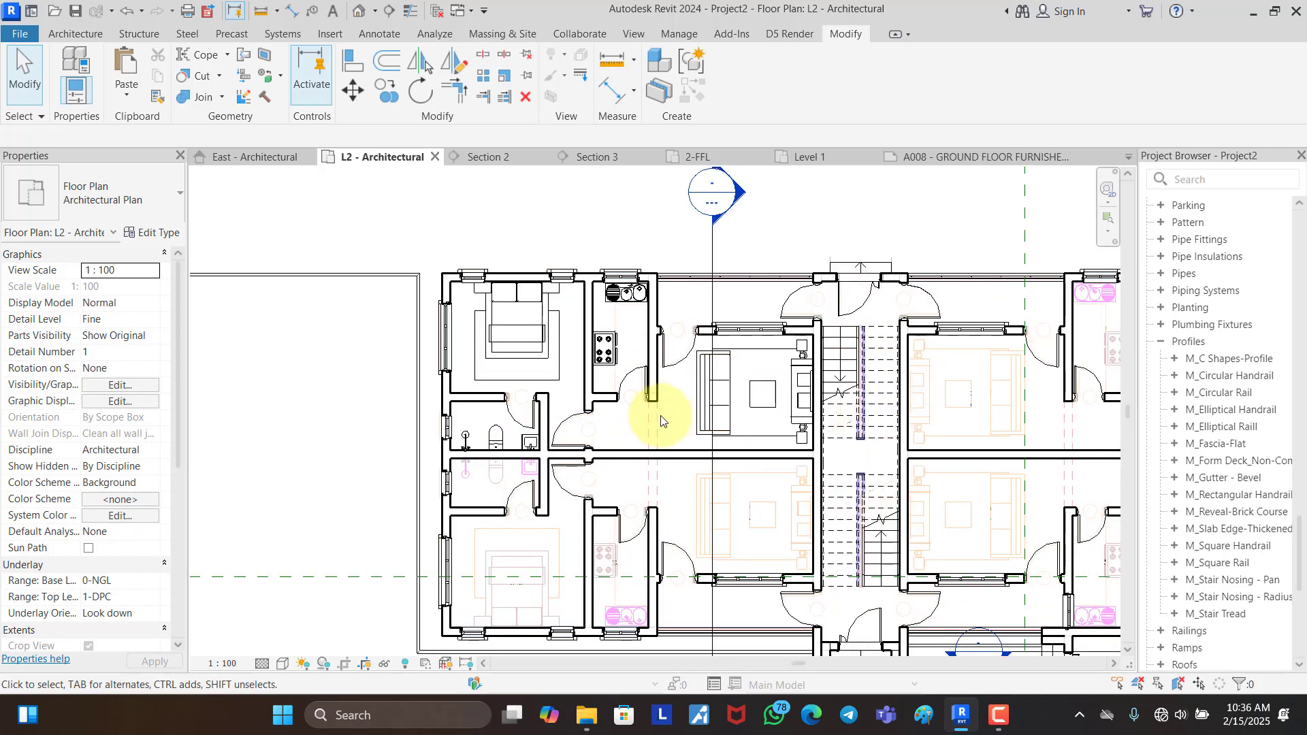
left_click(761, 368)
left_click(710, 381, "ctrl")
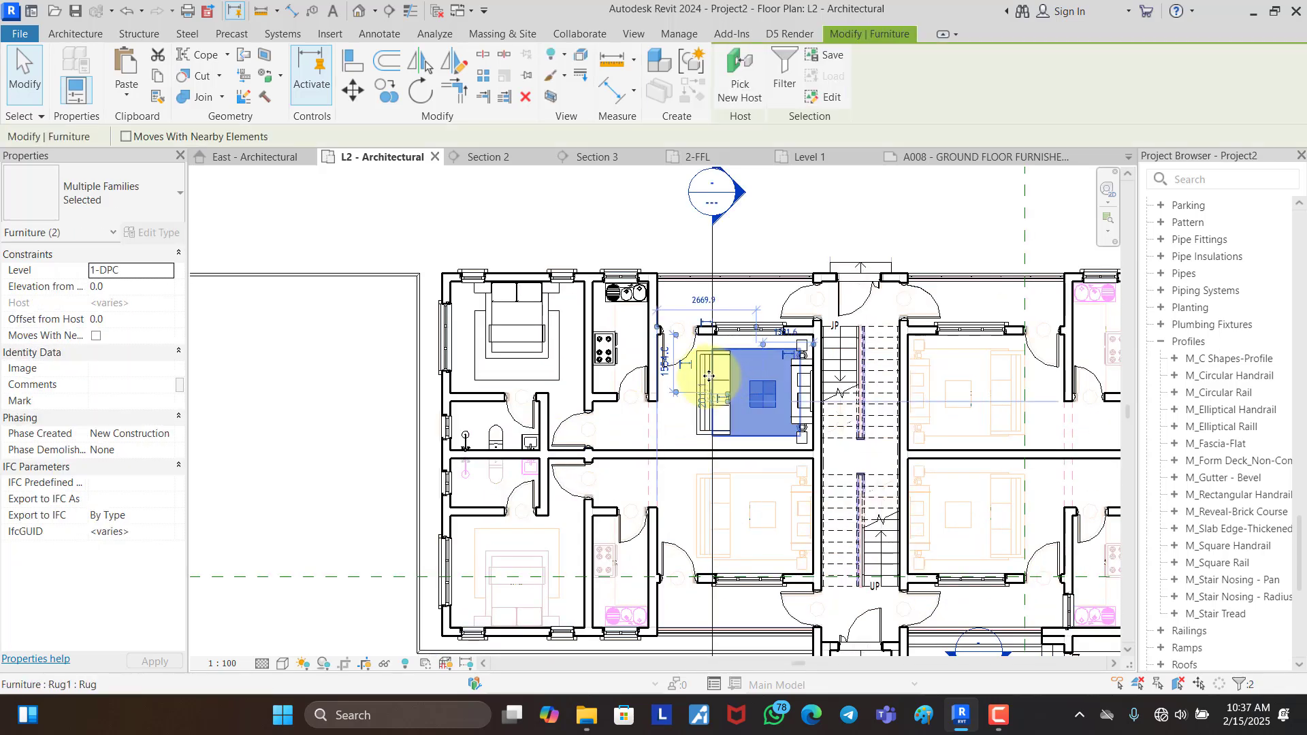
left_click(703, 374)
left_click(760, 362, "ctrl")
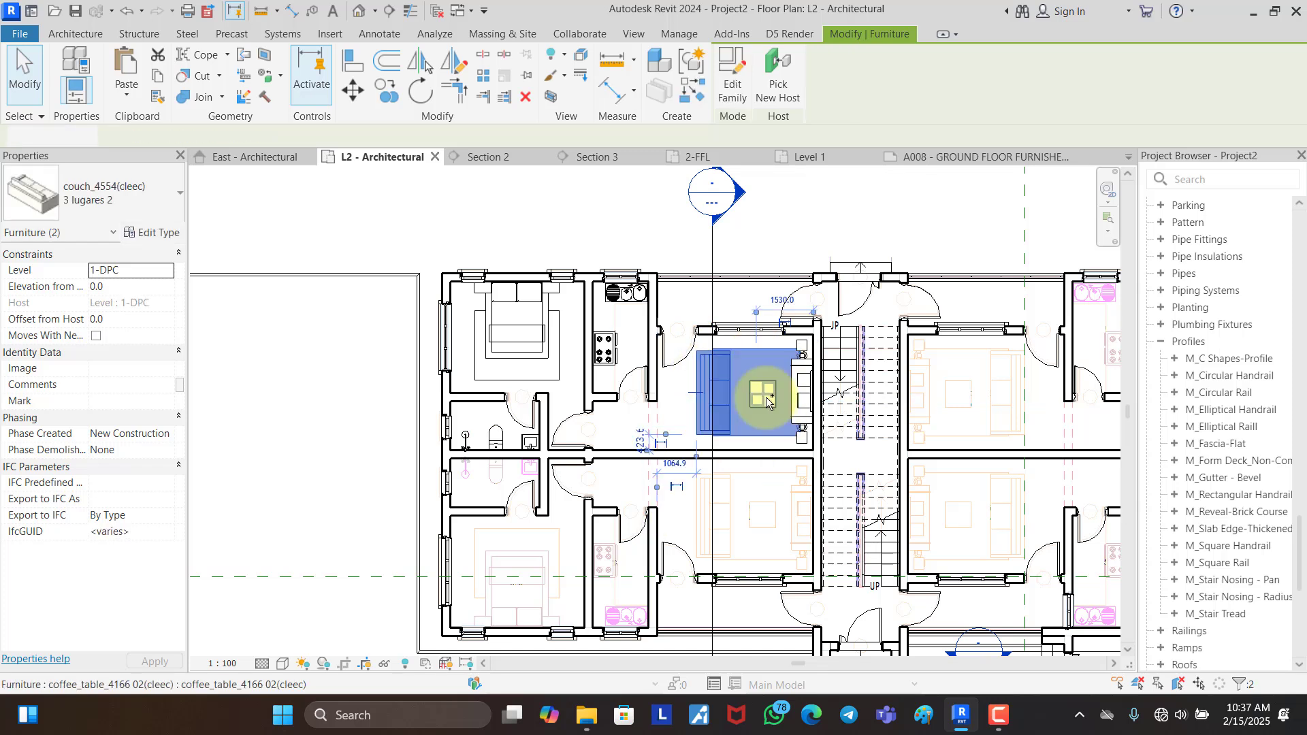
left_click(802, 391, "ctrl")
left_click(604, 349, "ctrl")
left_click(631, 308, "ctrl")
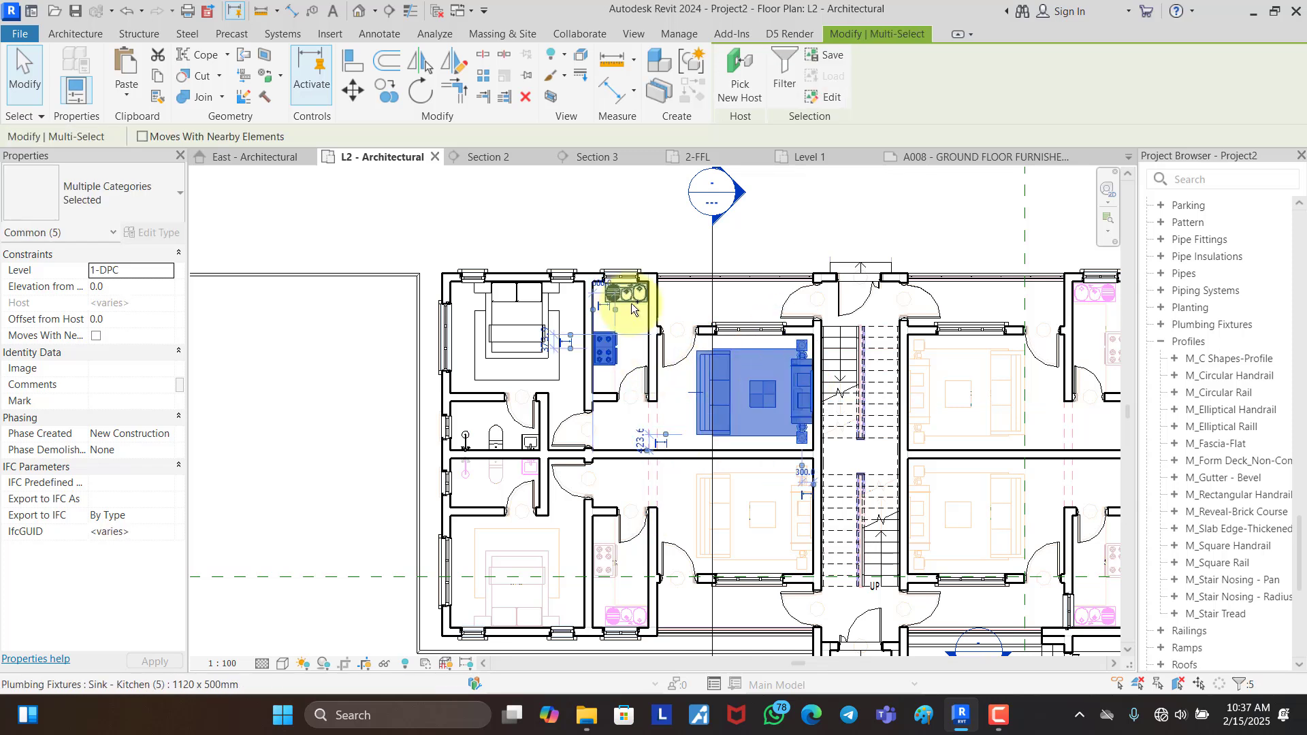
left_click(531, 308, "ctrl")
left_click(496, 436, "ctrl")
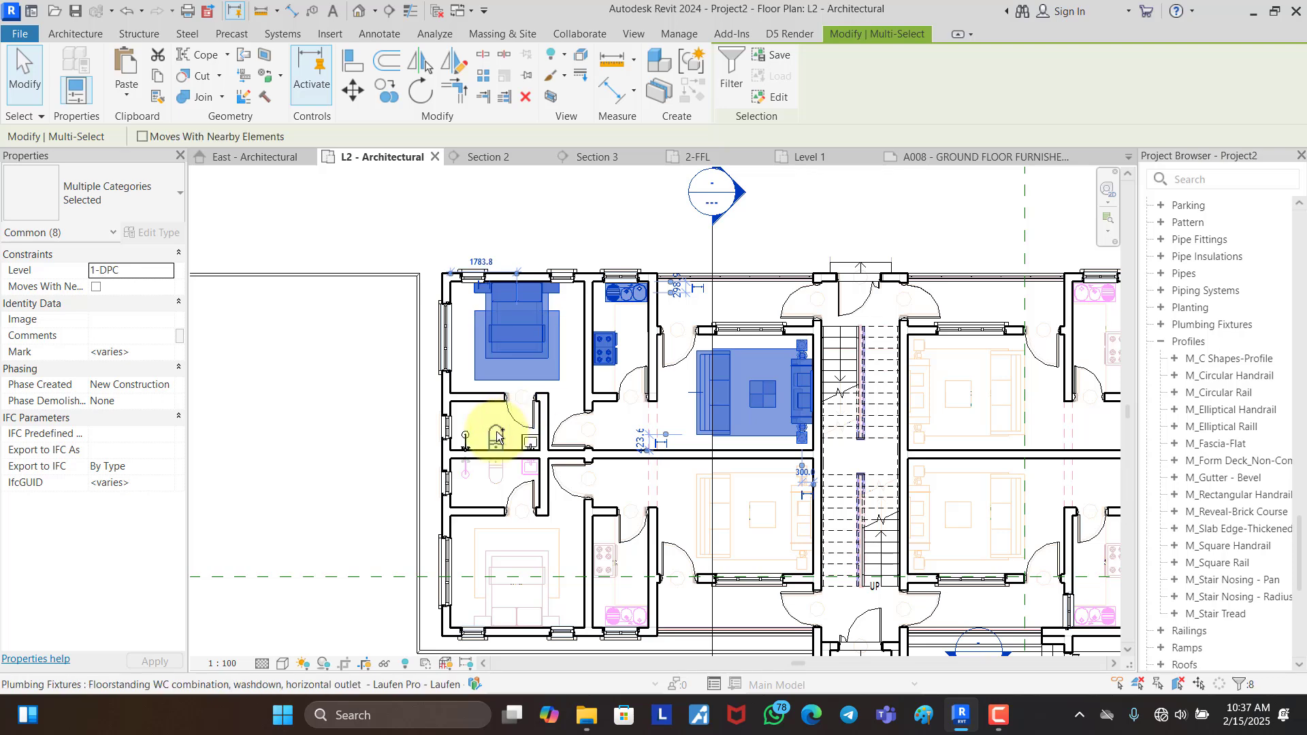
left_click(466, 440, "ctrl")
scroll(462, 439, "up", 3)
left_click(570, 444, "ctrl")
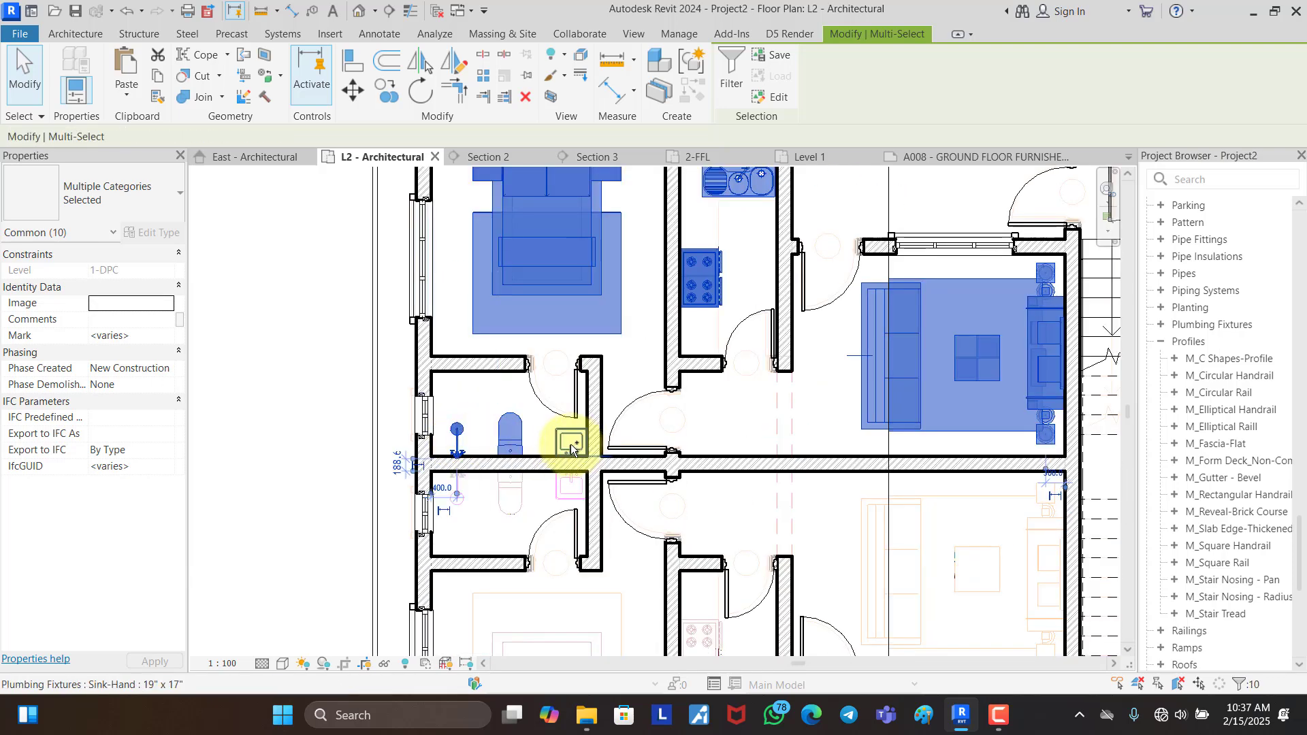
scroll(541, 394, "down", 3)
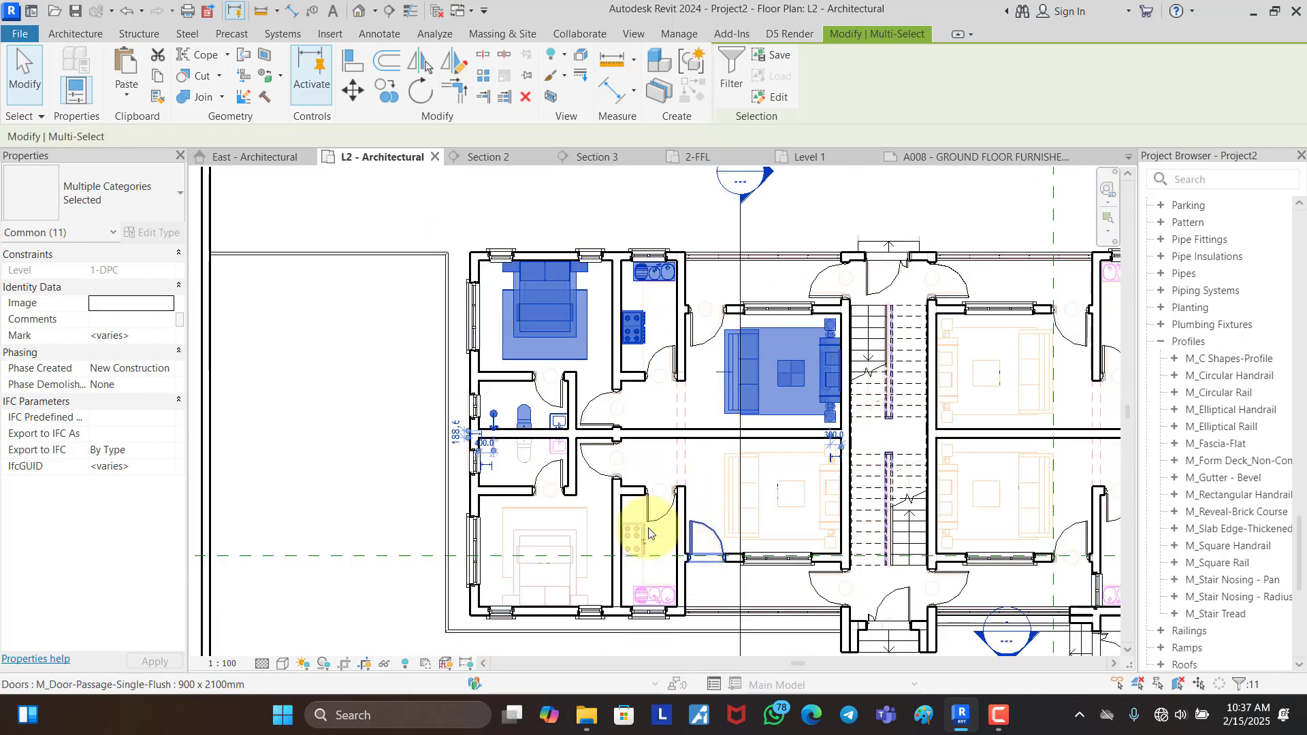
left_click(449, 65)
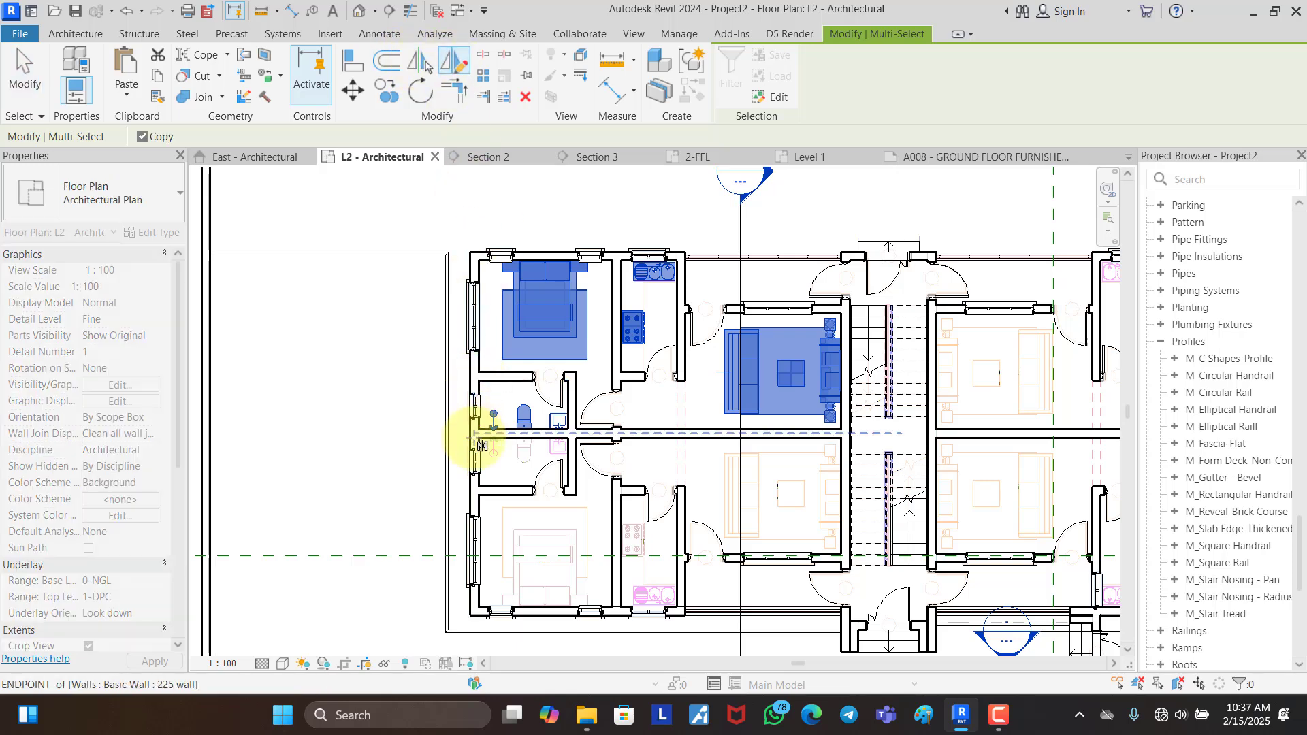
scroll(494, 435, "up", 5)
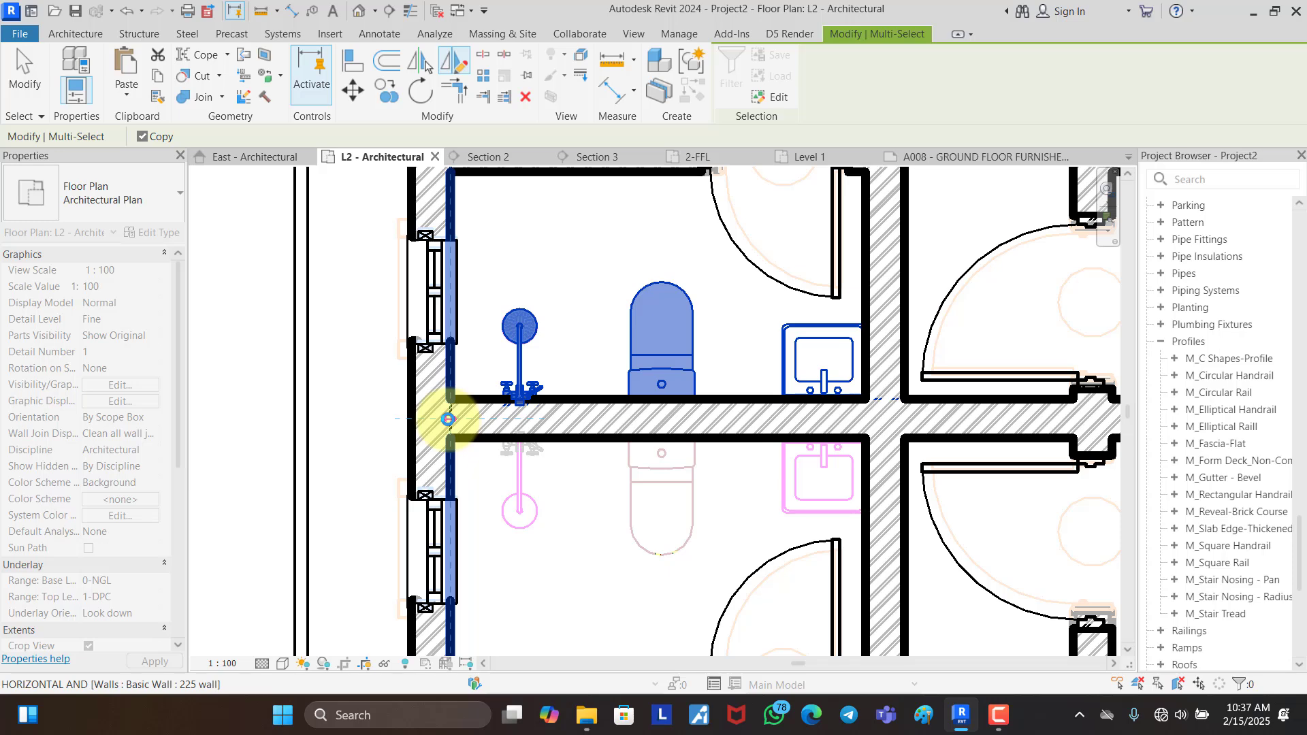
left_click(448, 419)
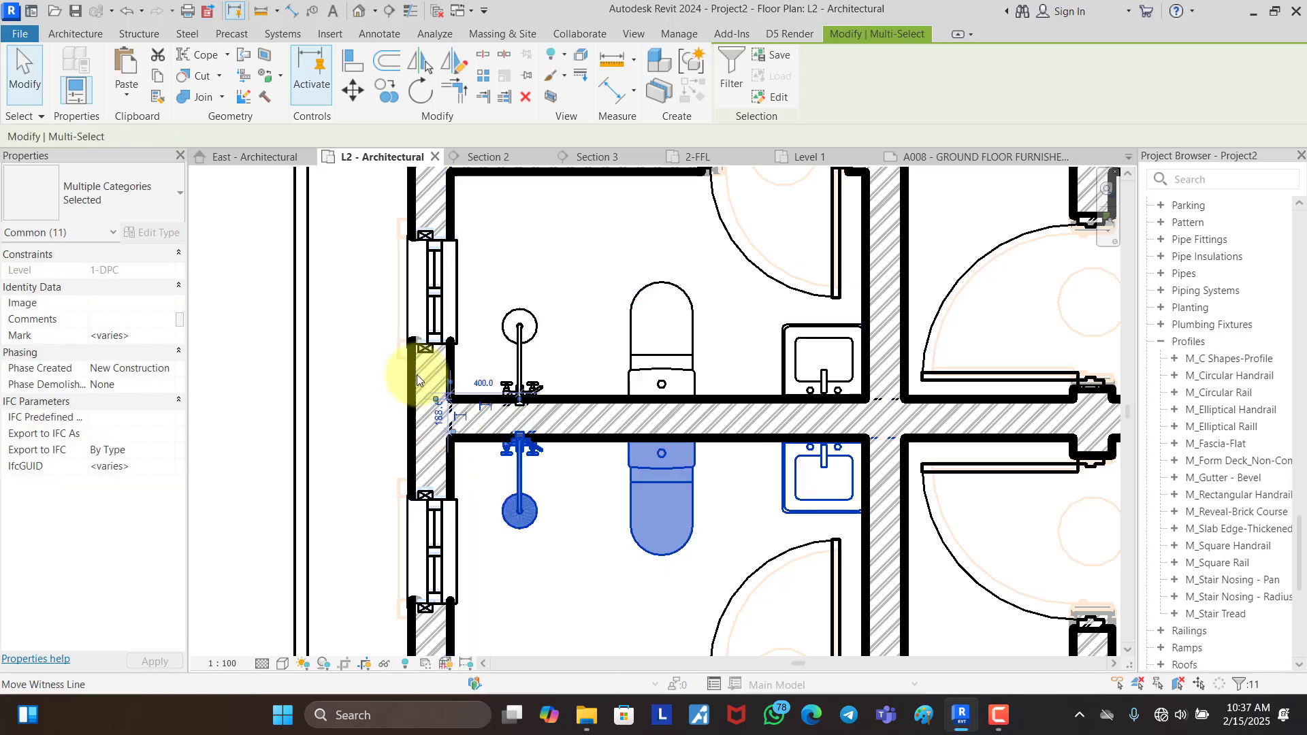
Step: Mirror a copy of the lower-left flat's furniture and fixtures about the stairwell's vertical centreline into the lower-right flat
scroll(416, 375, "down", 5)
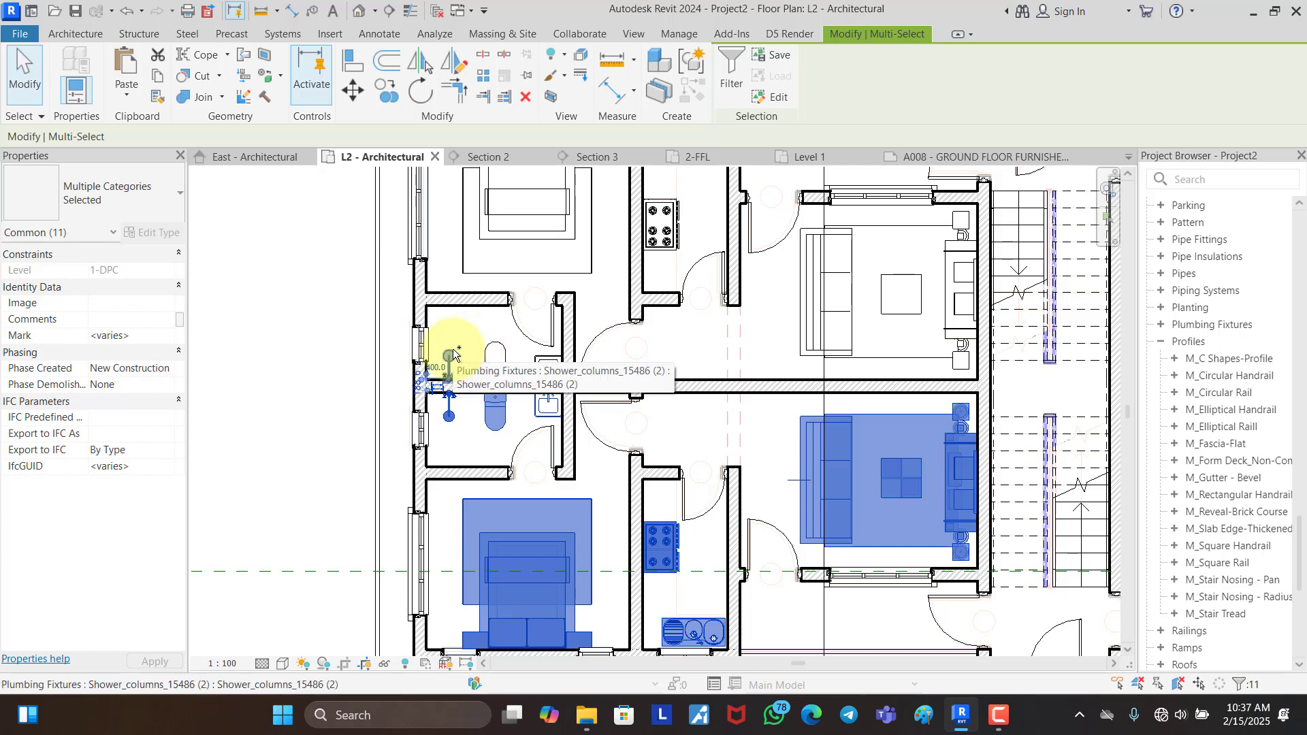
left_click(456, 65)
scroll(416, 334, "down", 3)
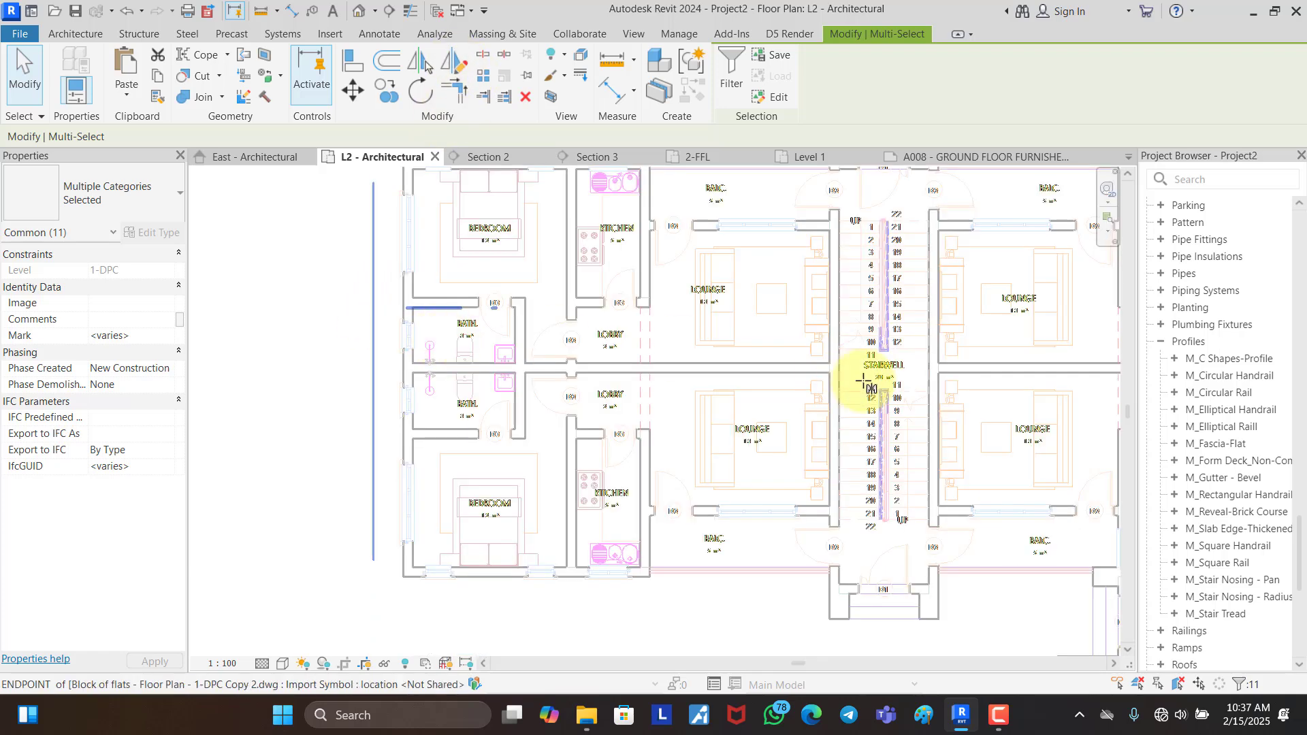
scroll(824, 584, "up", 5)
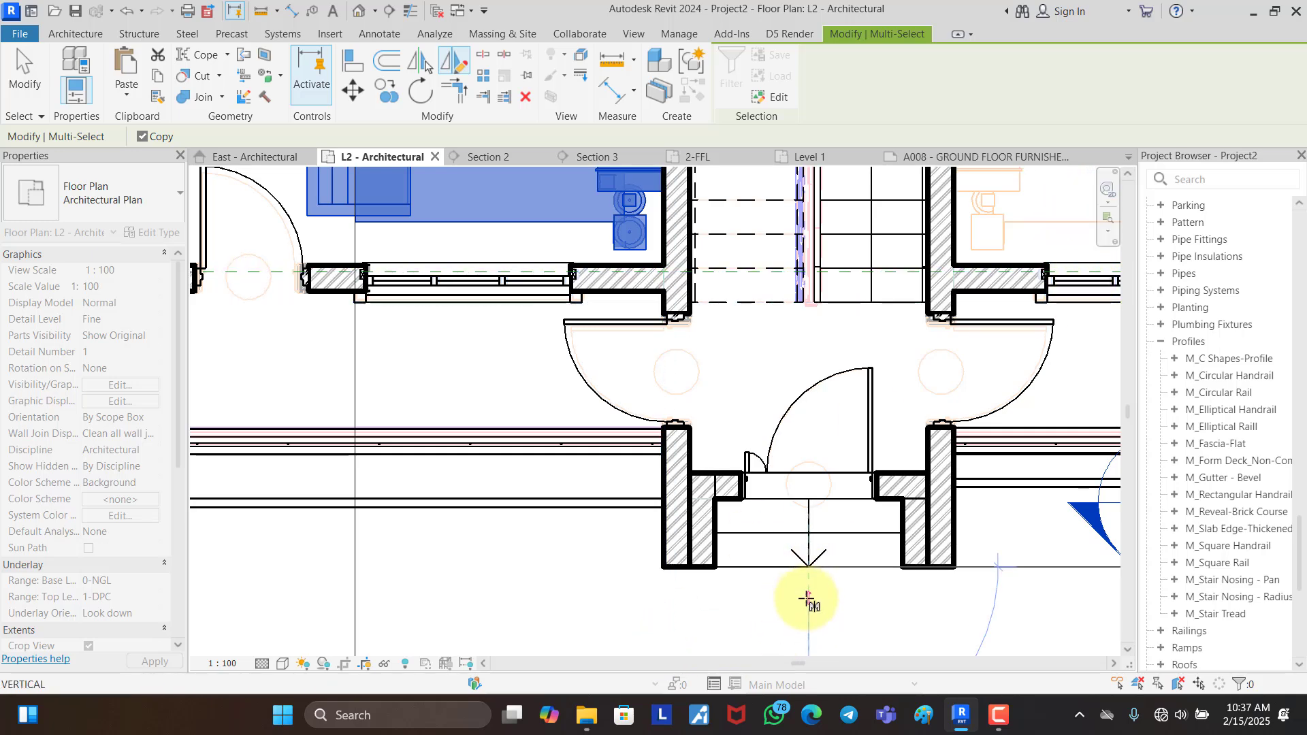
left_click(808, 597)
Step: Mirror a copy of the lower-right flat's furniture and fixtures across the party wall's centreline into the upper-right flat, and clear the selection
scroll(460, 525, "down", 5)
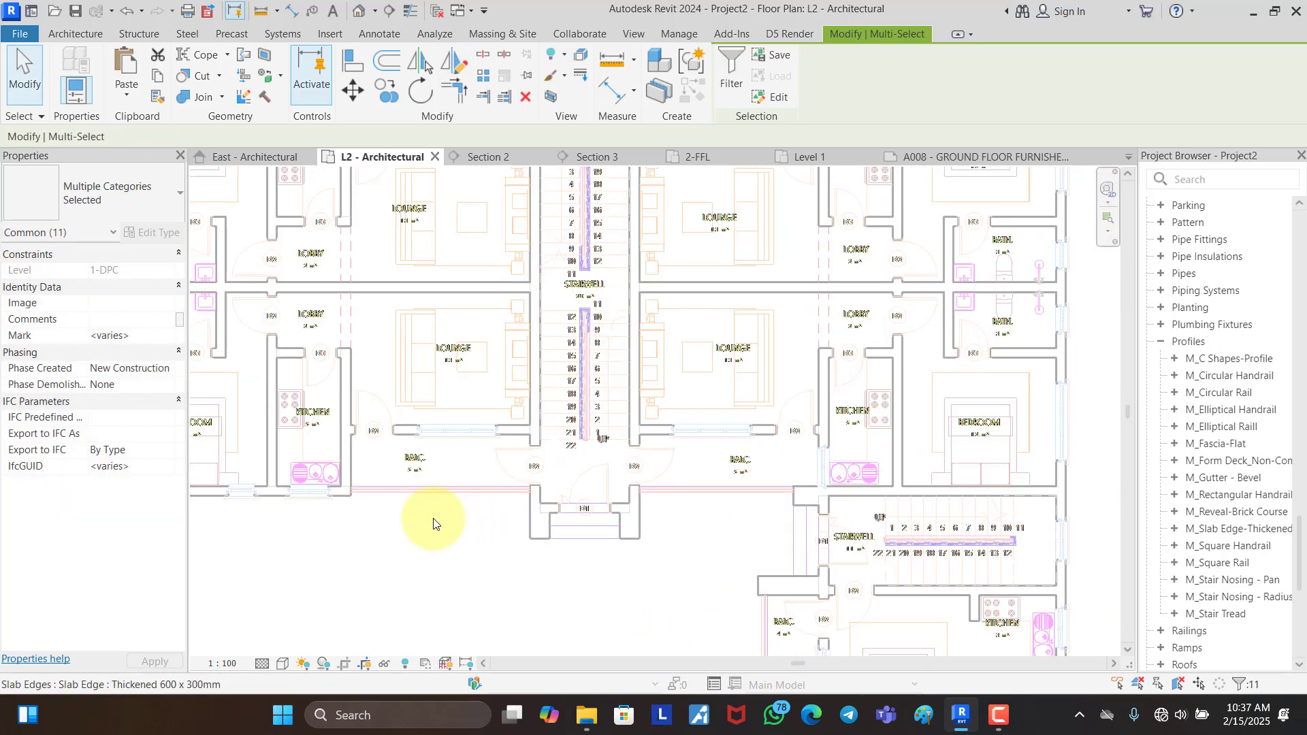
scroll(433, 520, "down", 1)
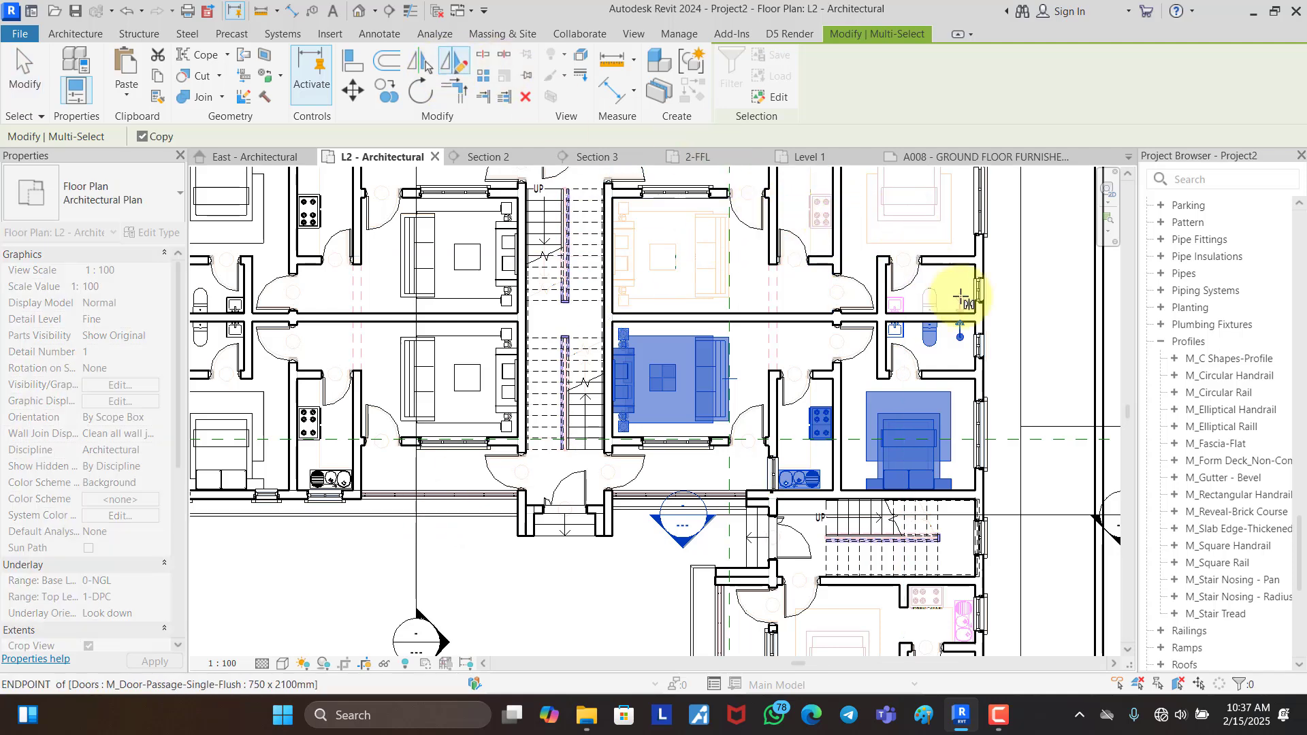
scroll(960, 330, "up", 5)
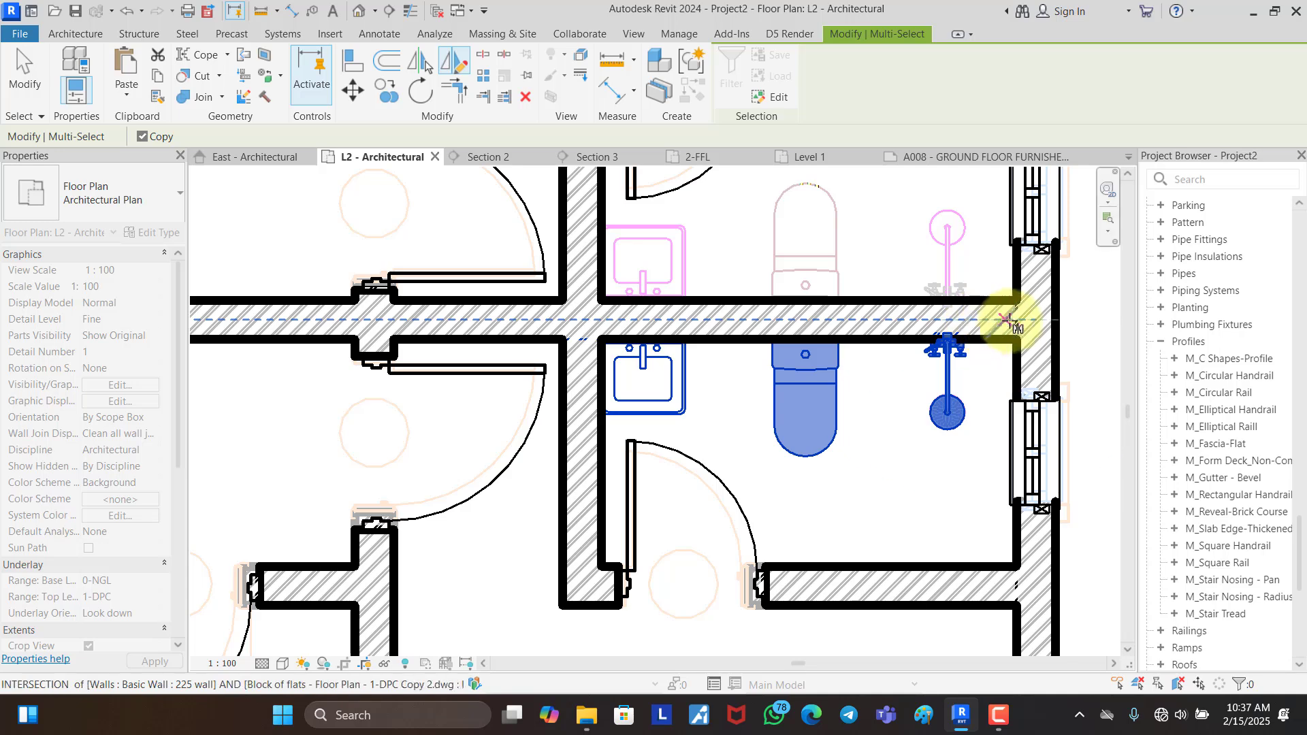
left_click(1025, 320)
scroll(871, 368, "down", 6)
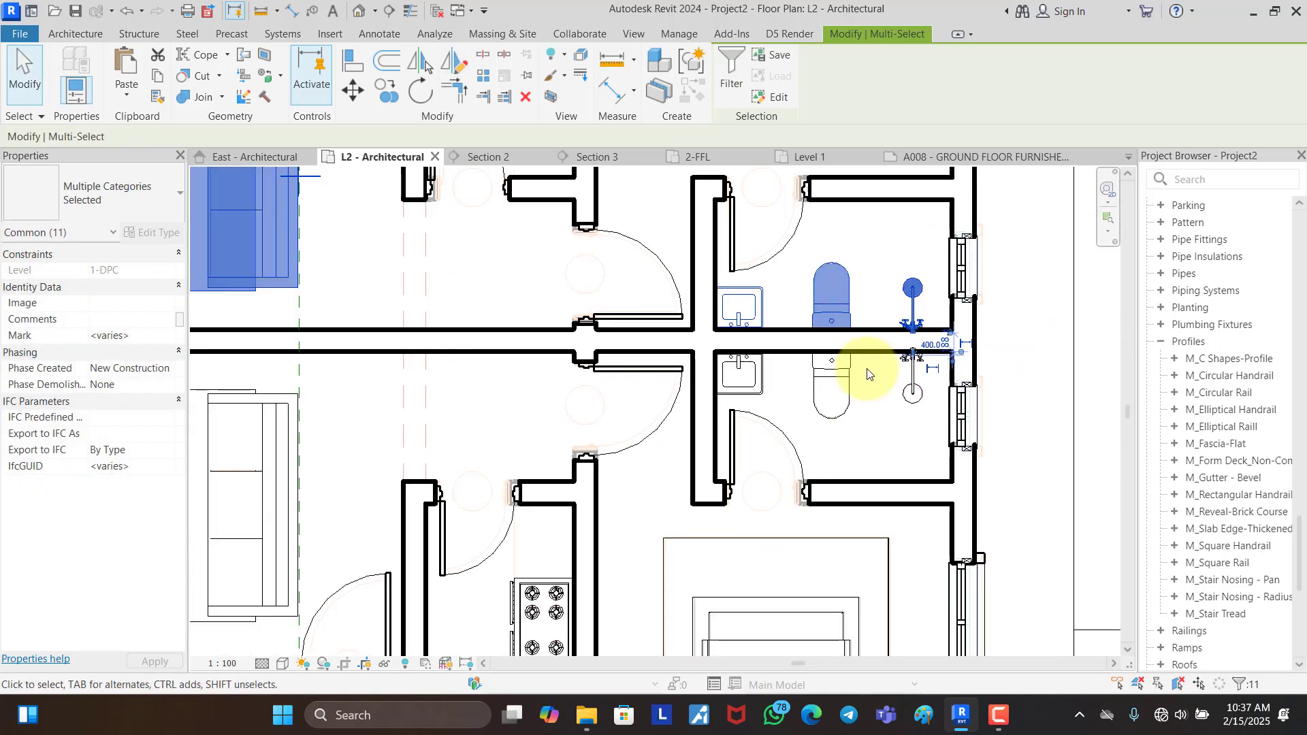
scroll(868, 369, "down", 1)
left_click(958, 346)
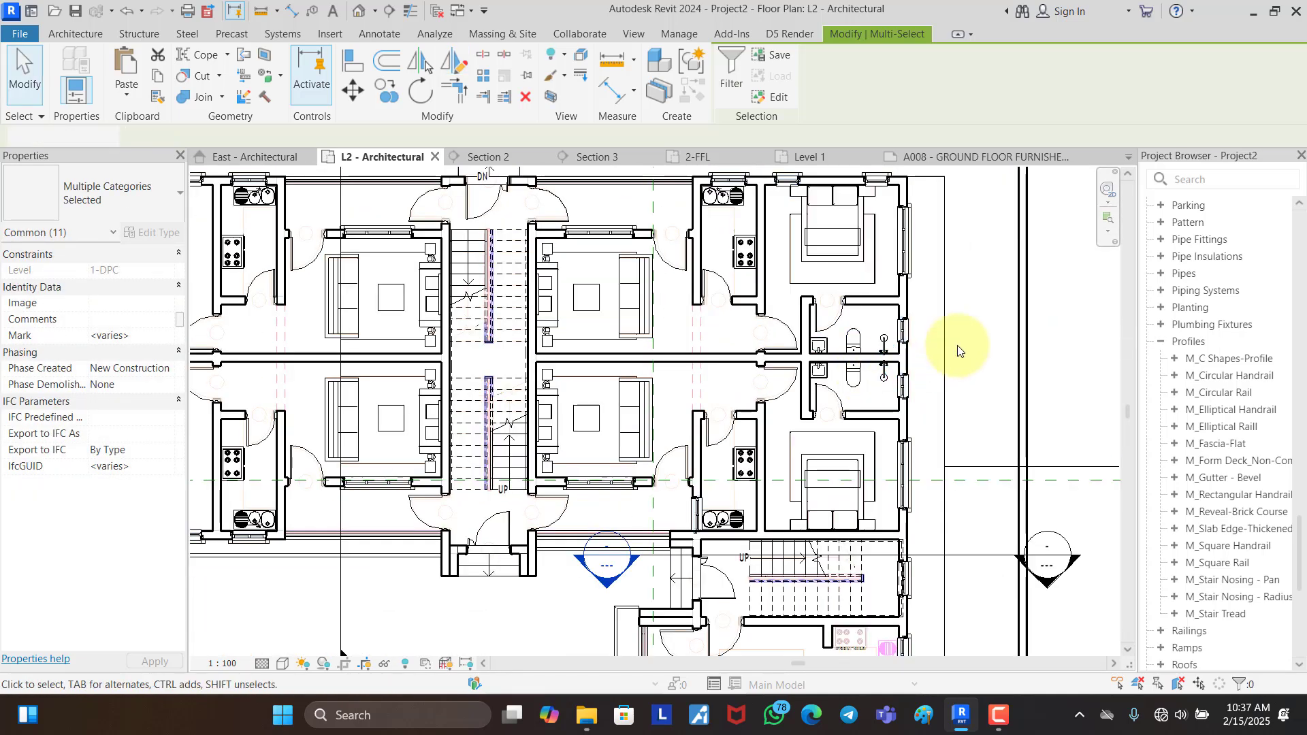
Step: Copy the bed and rug from the lower-right flat's bedroom onto the matching underlay position in the small flat's bedroom below the stairwell
scroll(942, 345, "down", 1)
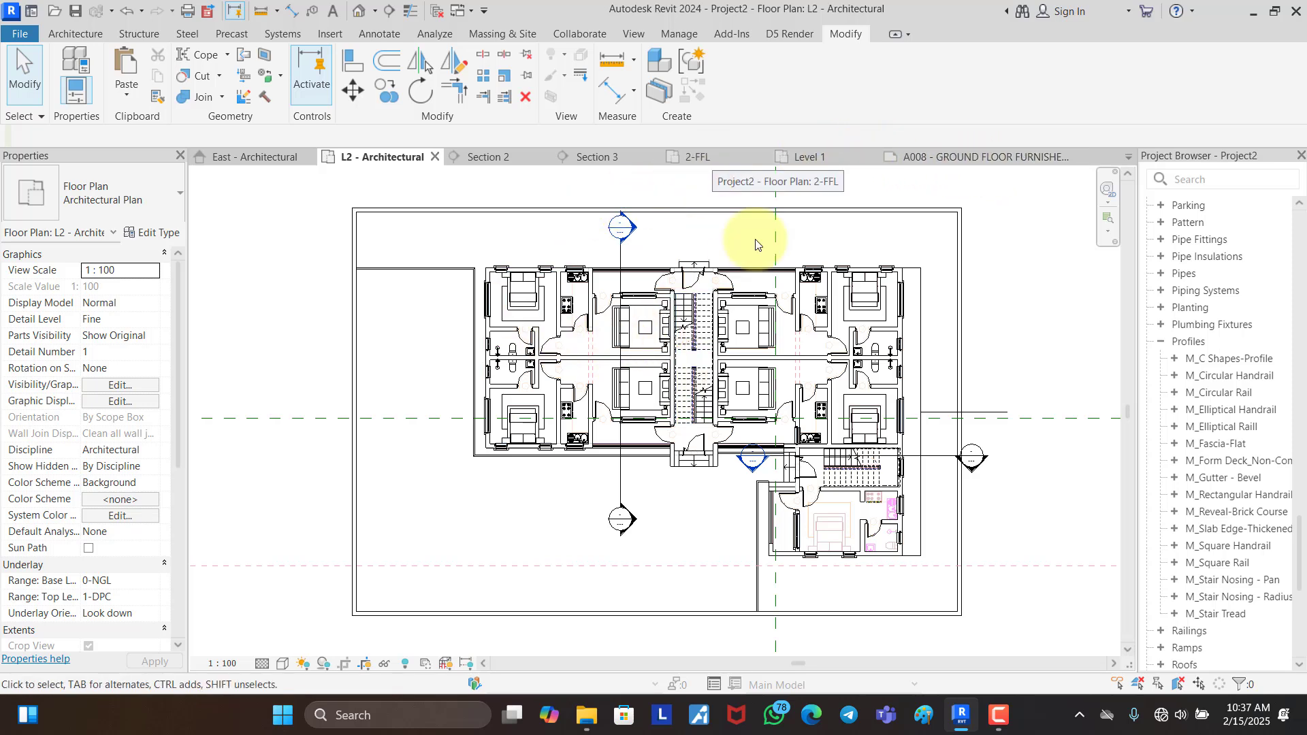
scroll(896, 504, "up", 5)
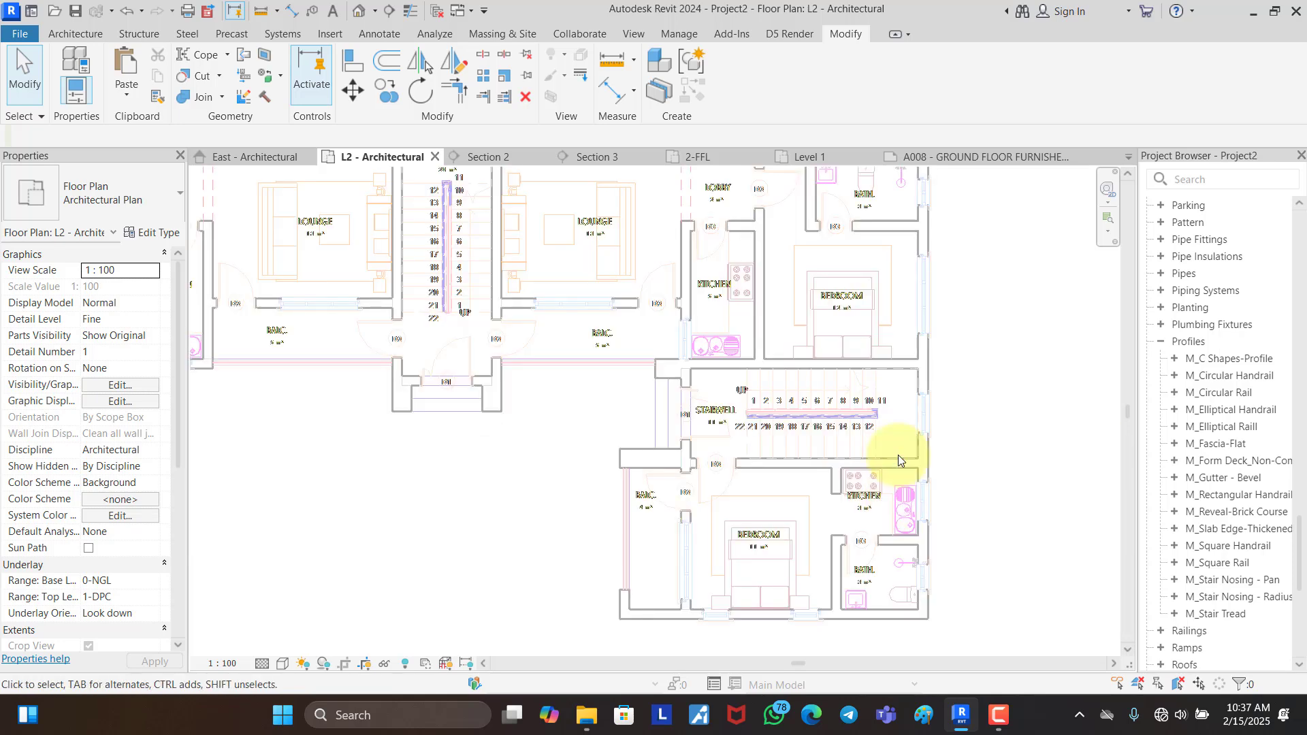
left_click(877, 319)
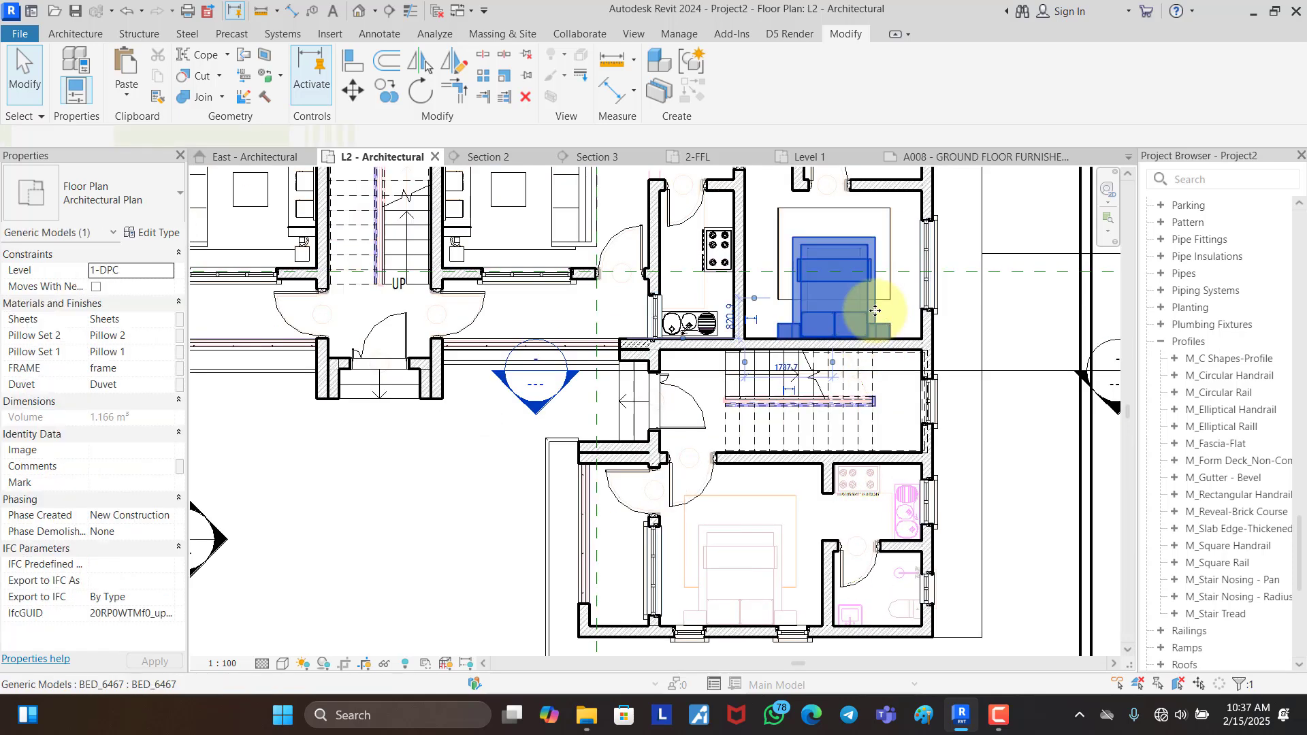
left_click(850, 259, "ctrl")
left_click(351, 90)
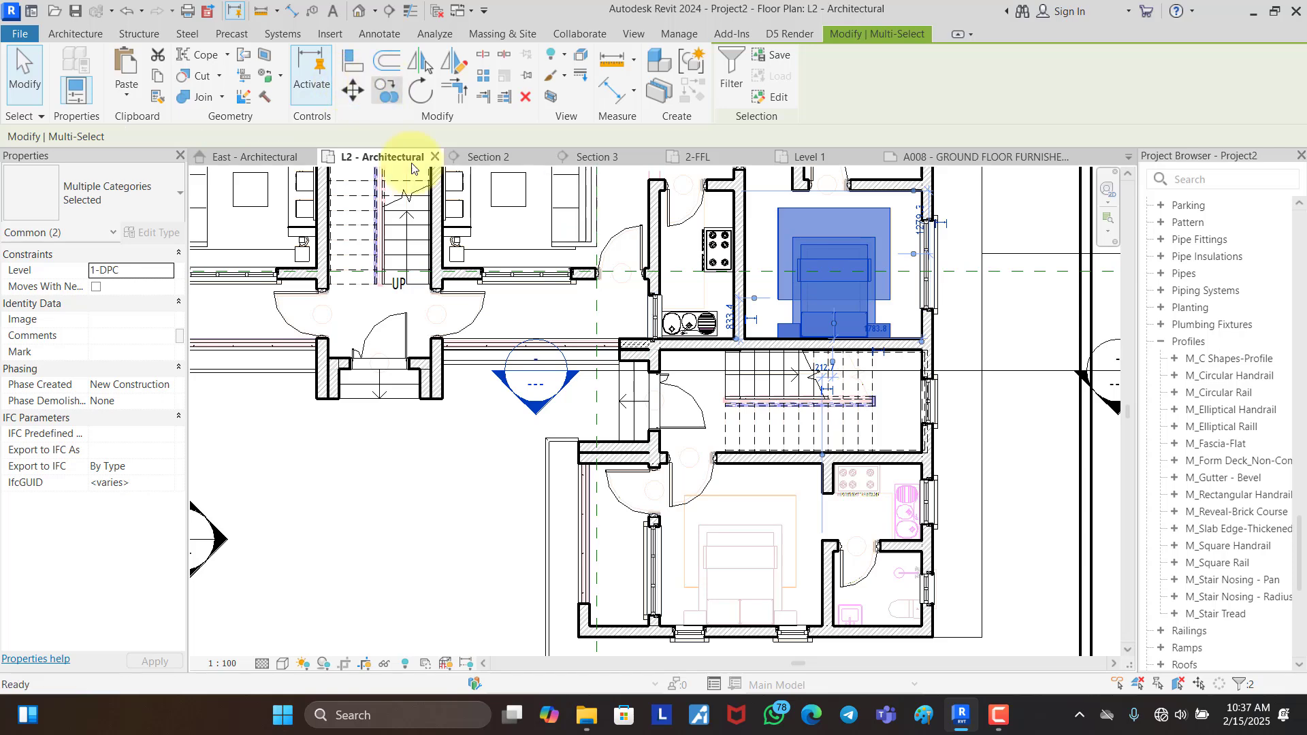
left_click(778, 349)
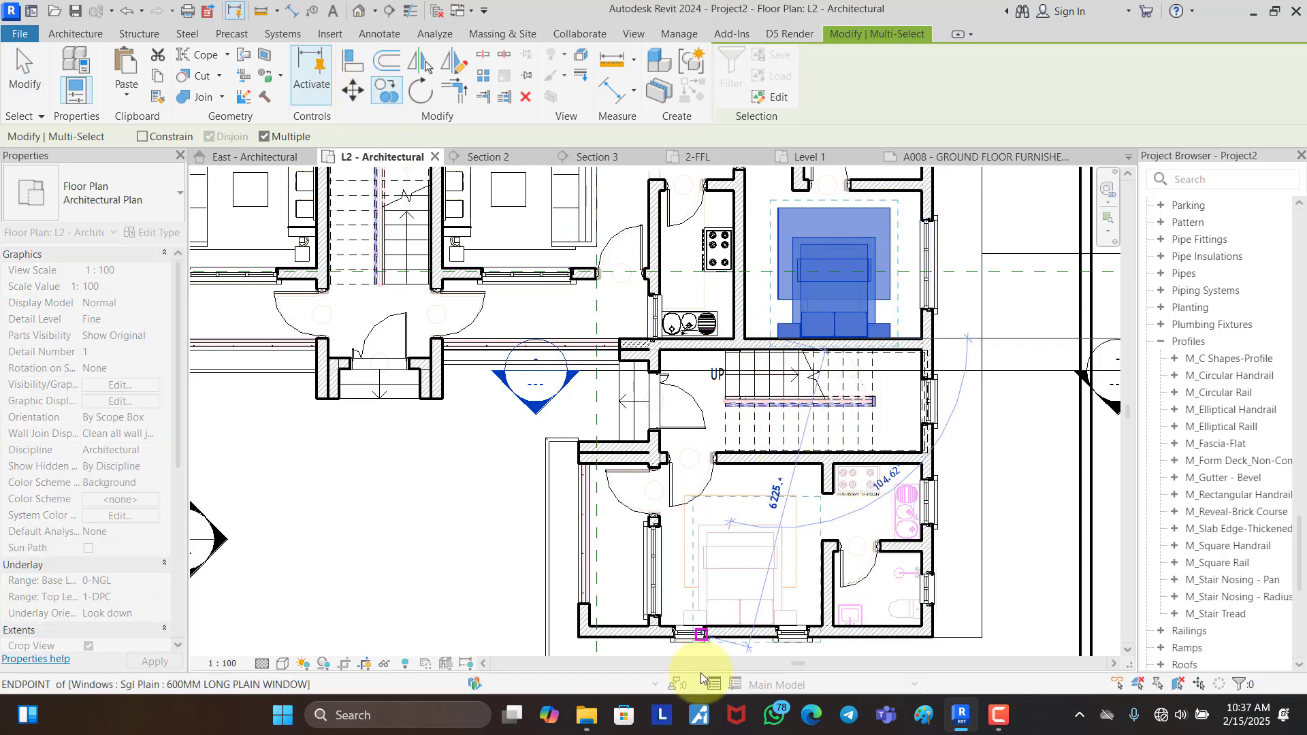
scroll(681, 636, "up", 5)
left_click(679, 615)
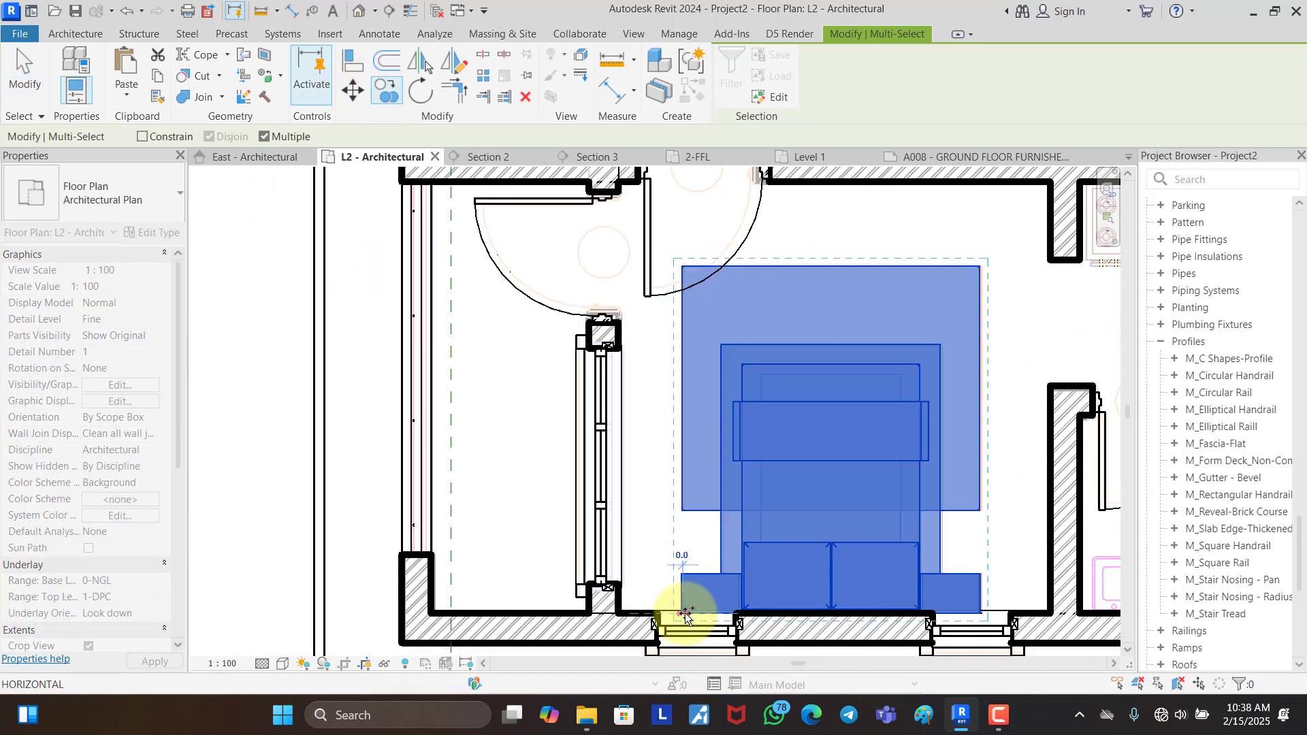
scroll(677, 613, "down", 5)
key("Escape")
Step: Place another 1120 x 500mm kitchen sink in the small flat's kitchen, rotated to align with the sink underlay beneath the window
scroll(787, 365, "down", 5)
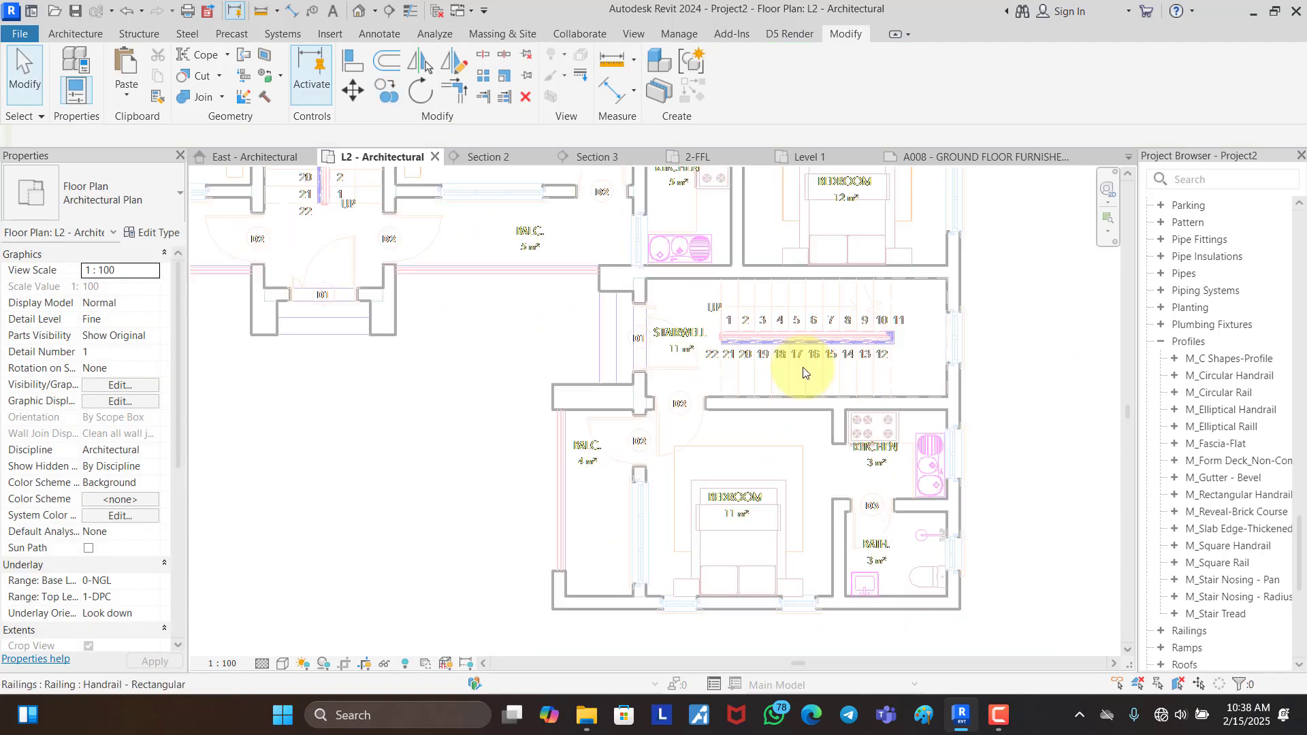
left_click(723, 311)
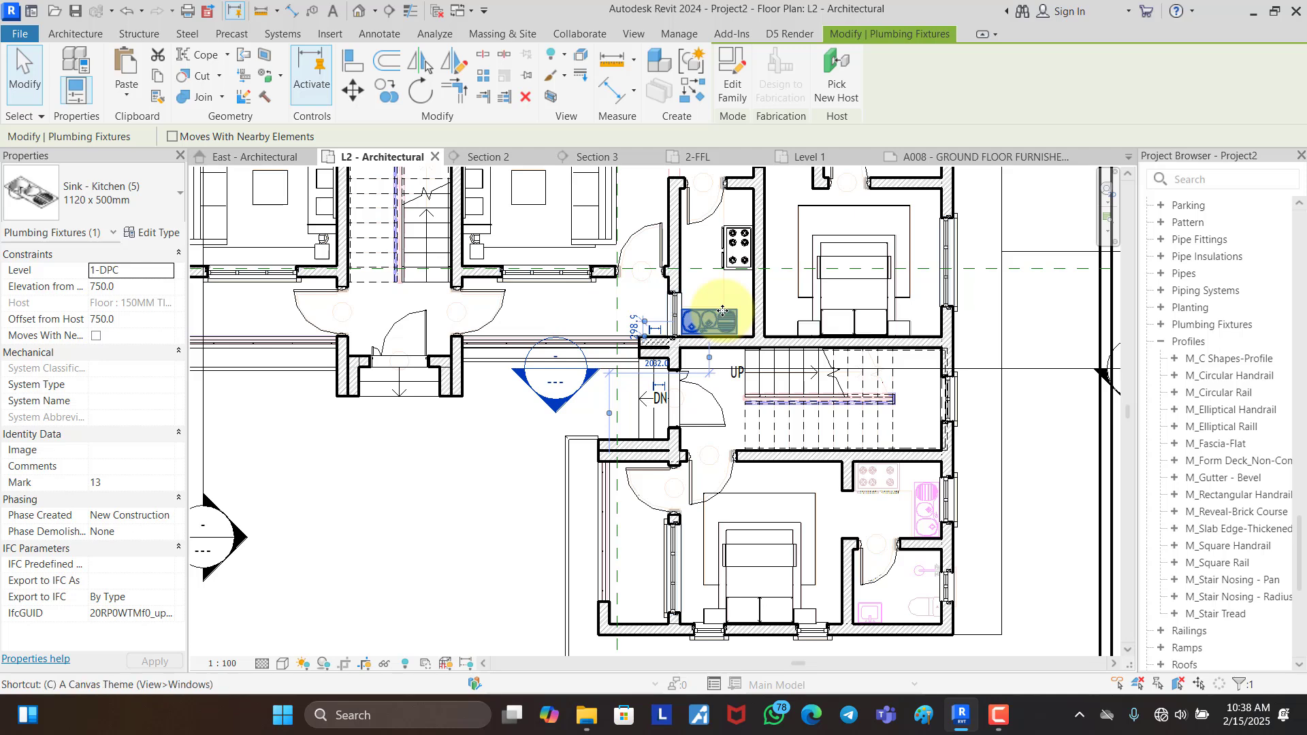
key("c")
key("s")
scroll(922, 502, "up", 2)
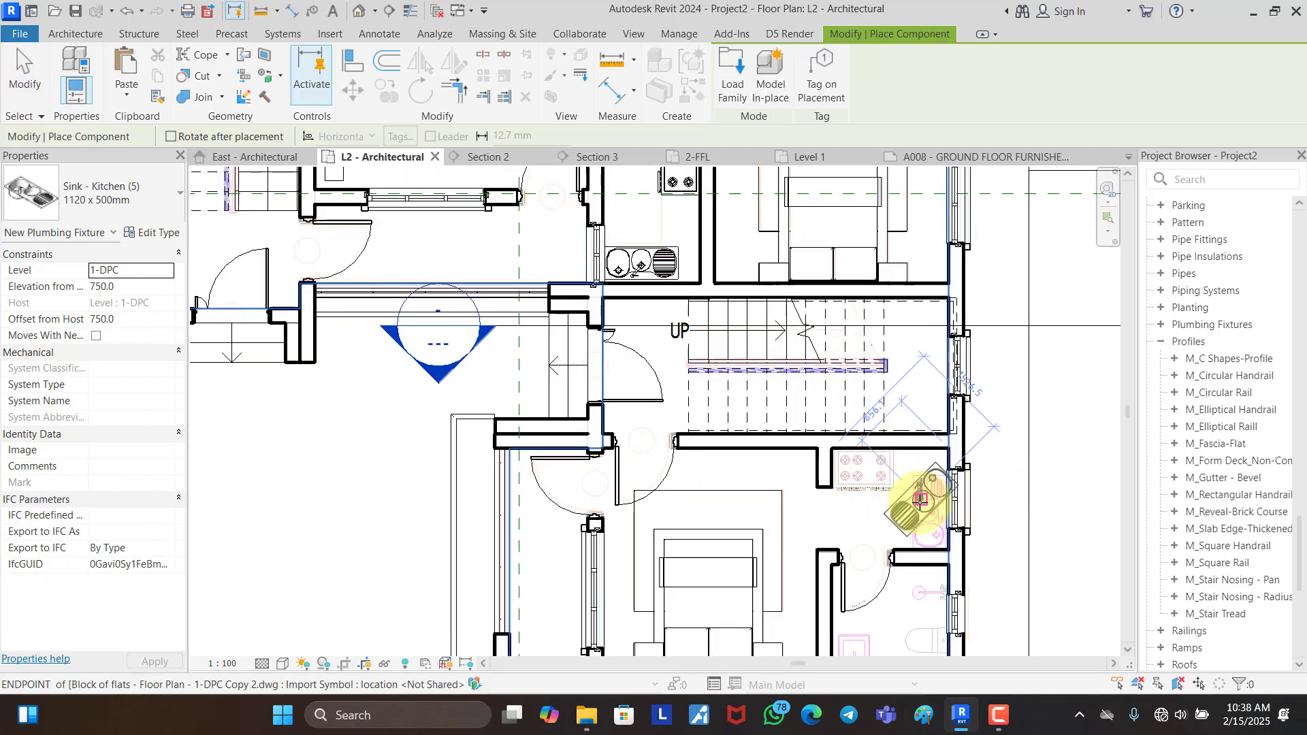
key("space")
scroll(921, 502, "up", 2)
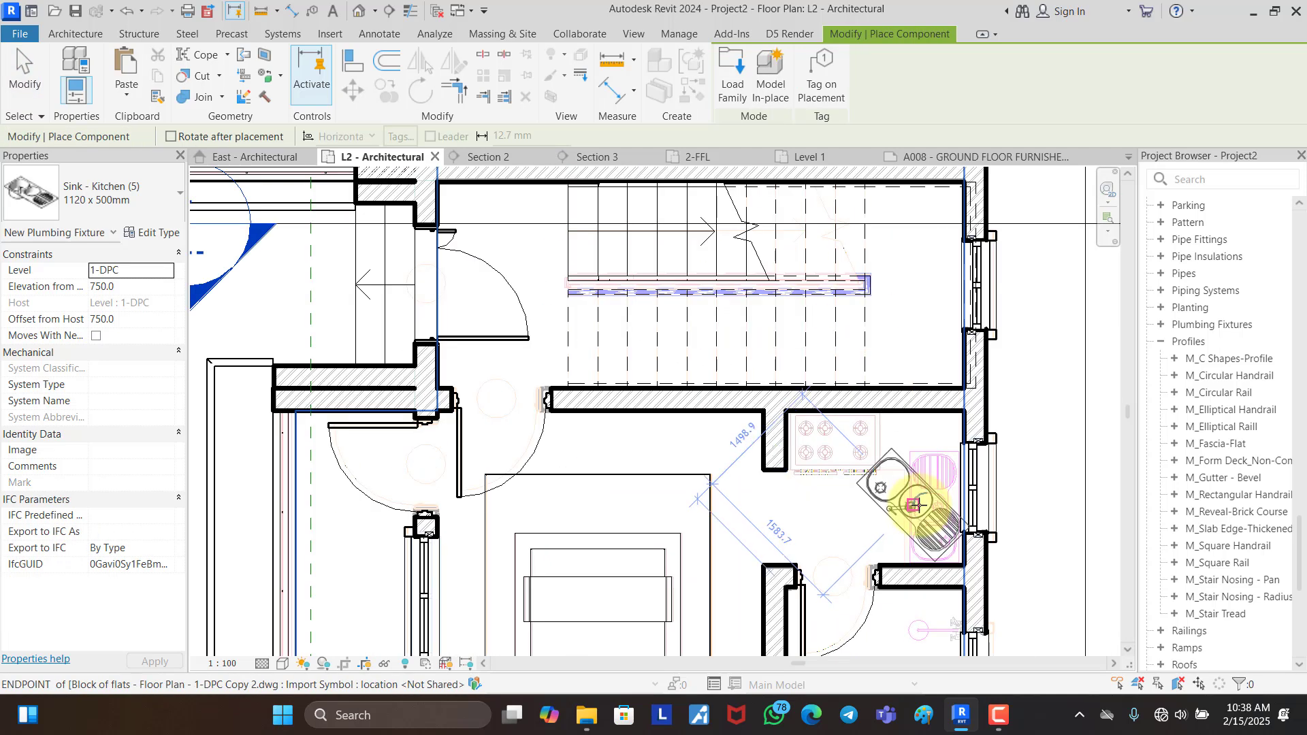
key("space")
scroll(917, 502, "up", 3)
key("space")
key("space")
key("space")
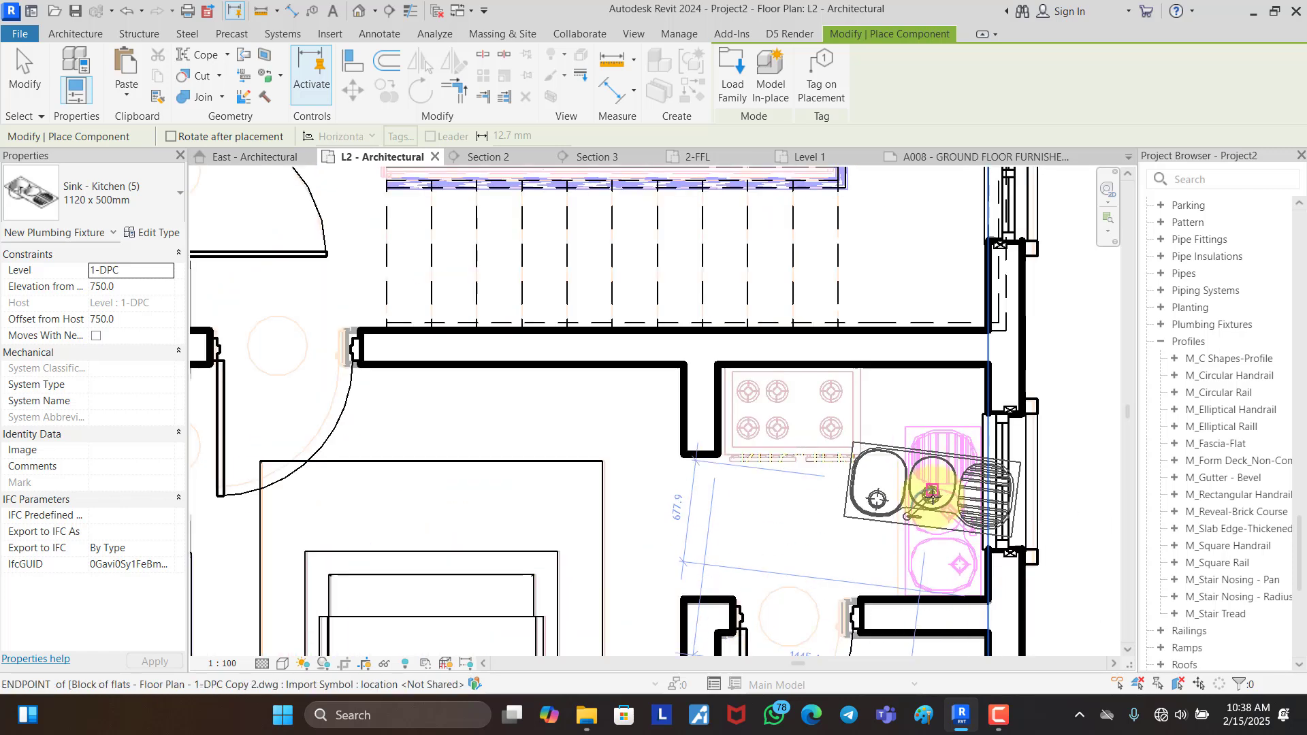
key("space")
key("space")
key("space")
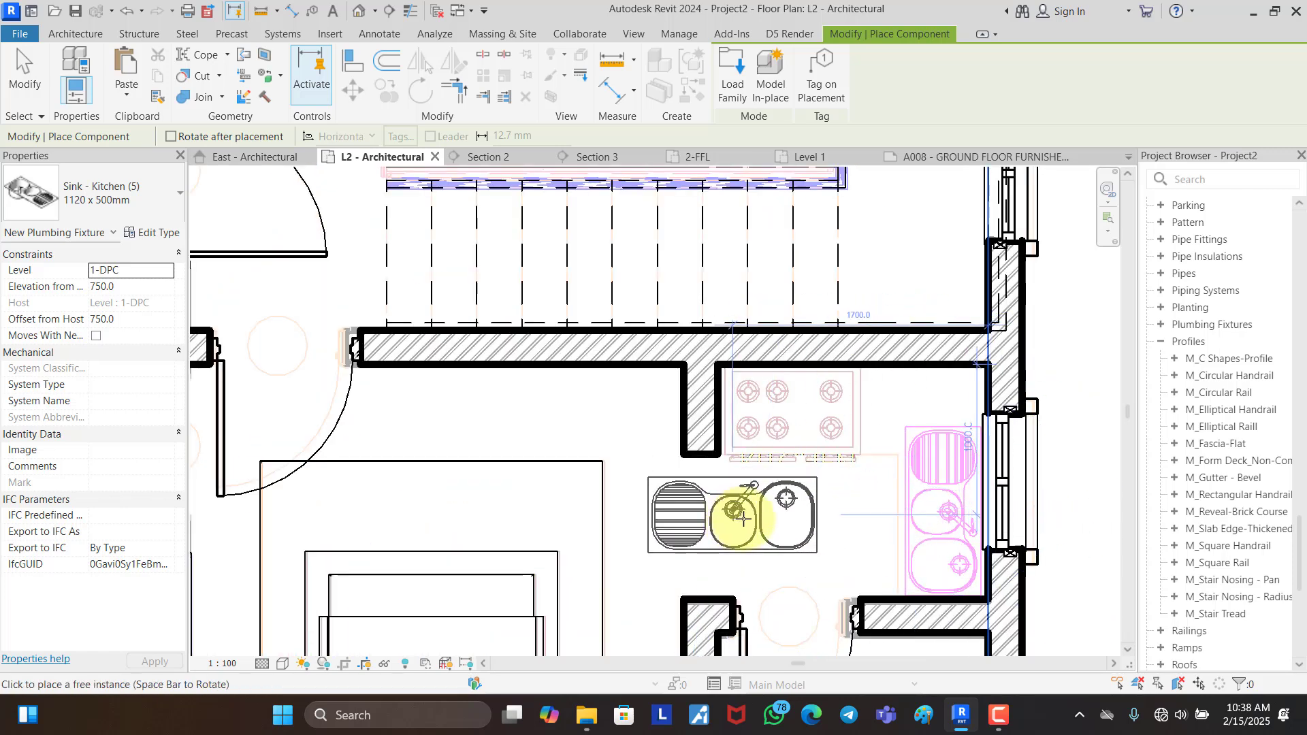
key("space")
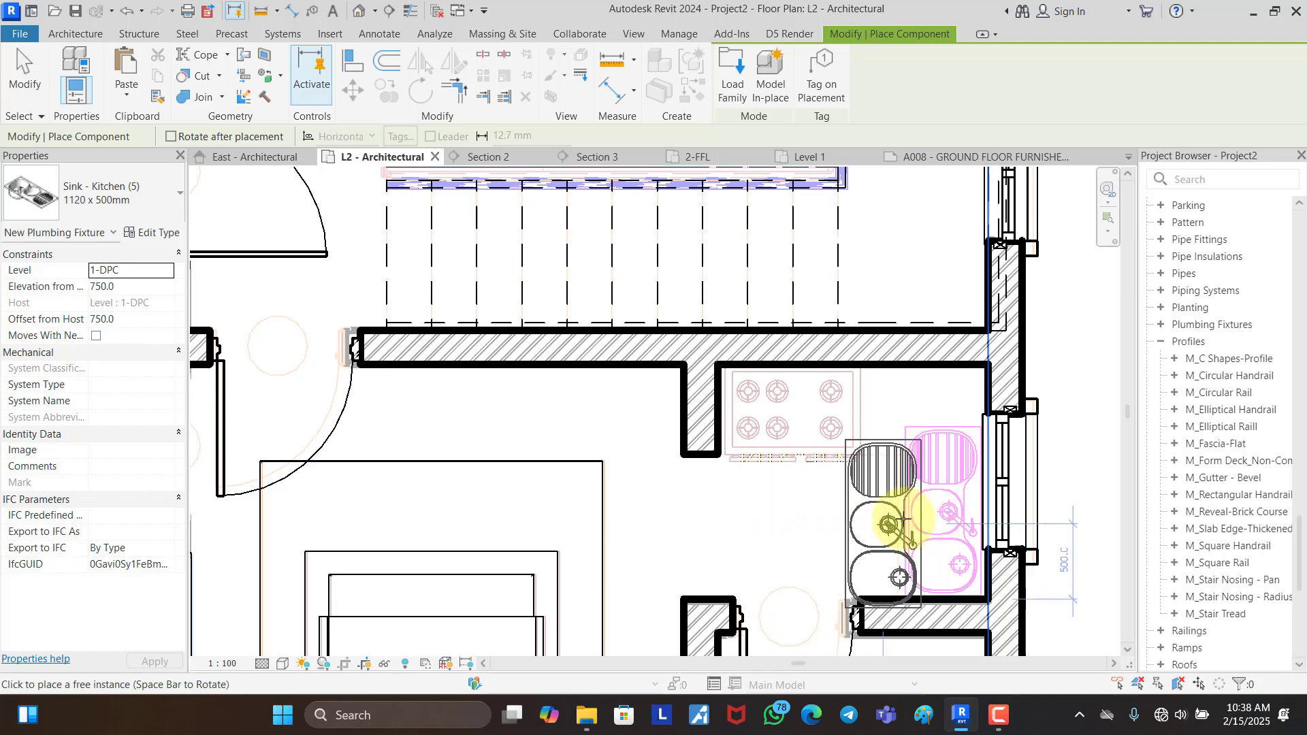
left_click(943, 511)
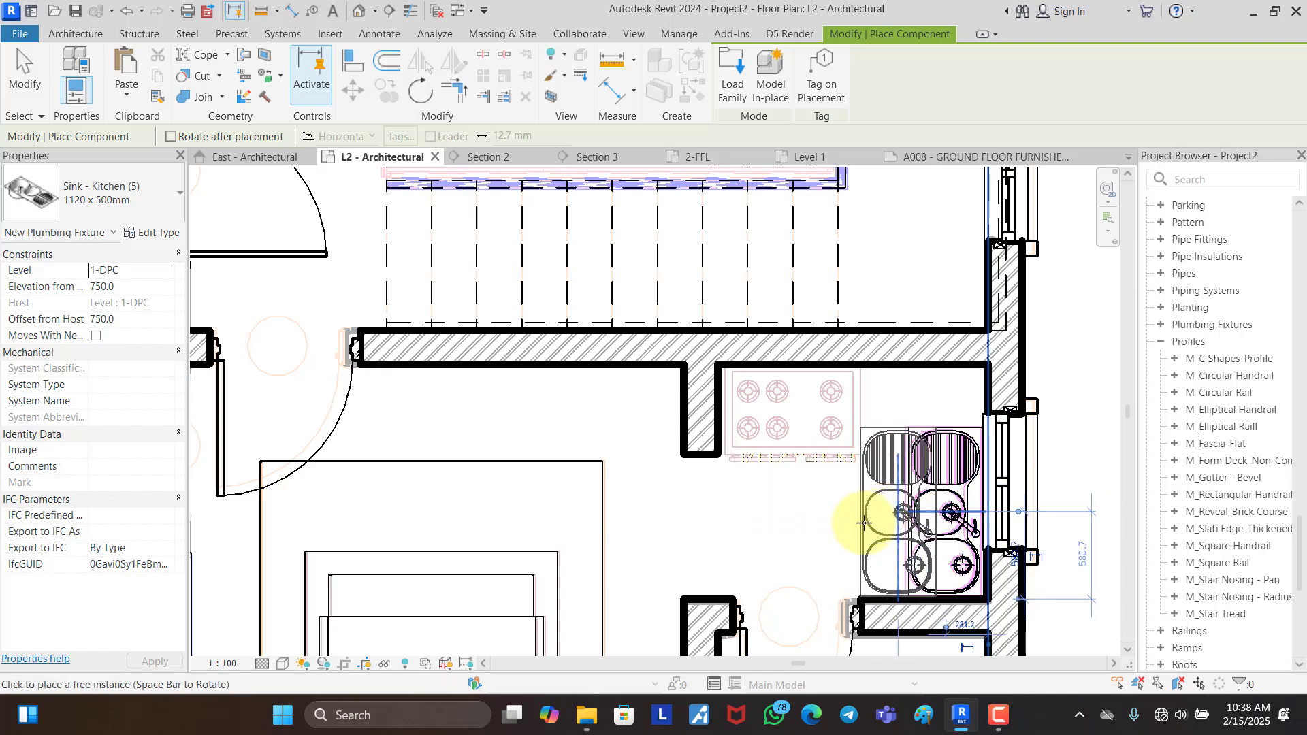
key("Escape")
key("Escape")
Step: Place another Rangemaster Platinum cooker over the cooker underlay in the small flat's kitchen
scroll(893, 519, "down", 3)
scroll(554, 204, "down", 2)
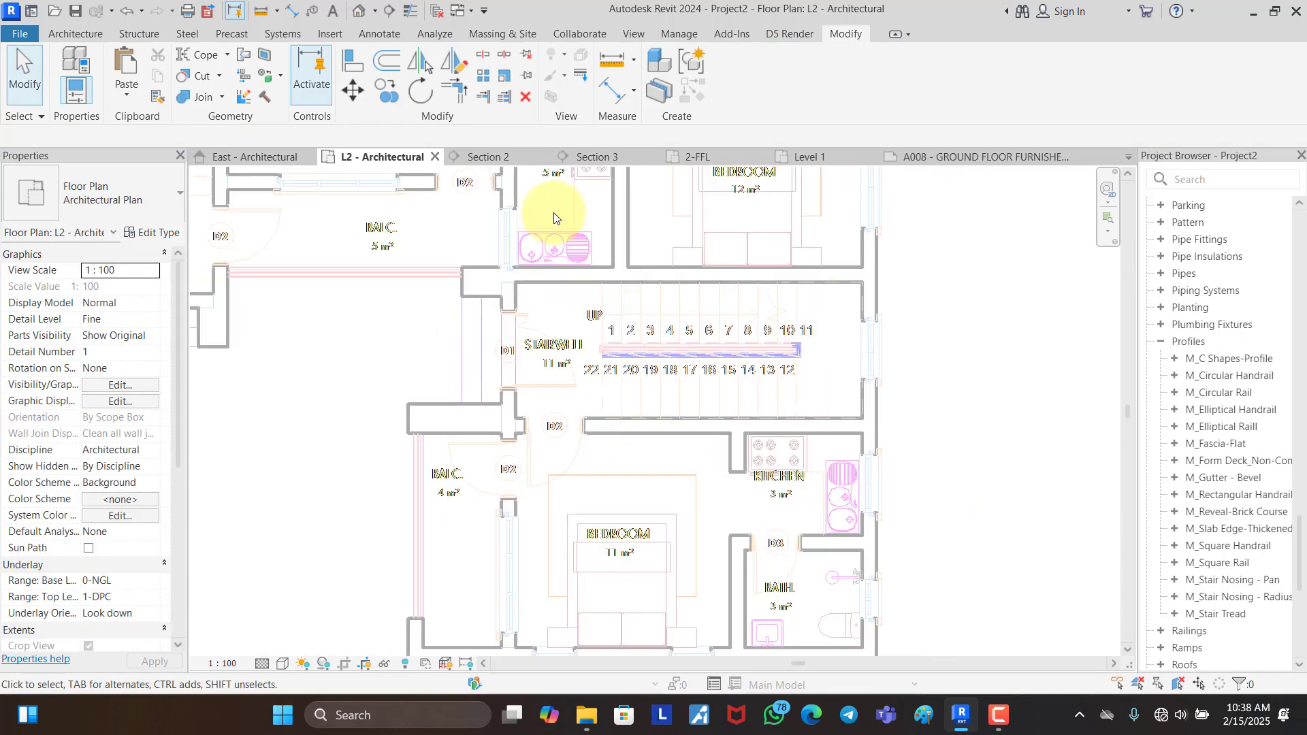
scroll(583, 190, "up", 2)
left_click(600, 180)
key("c")
key("s")
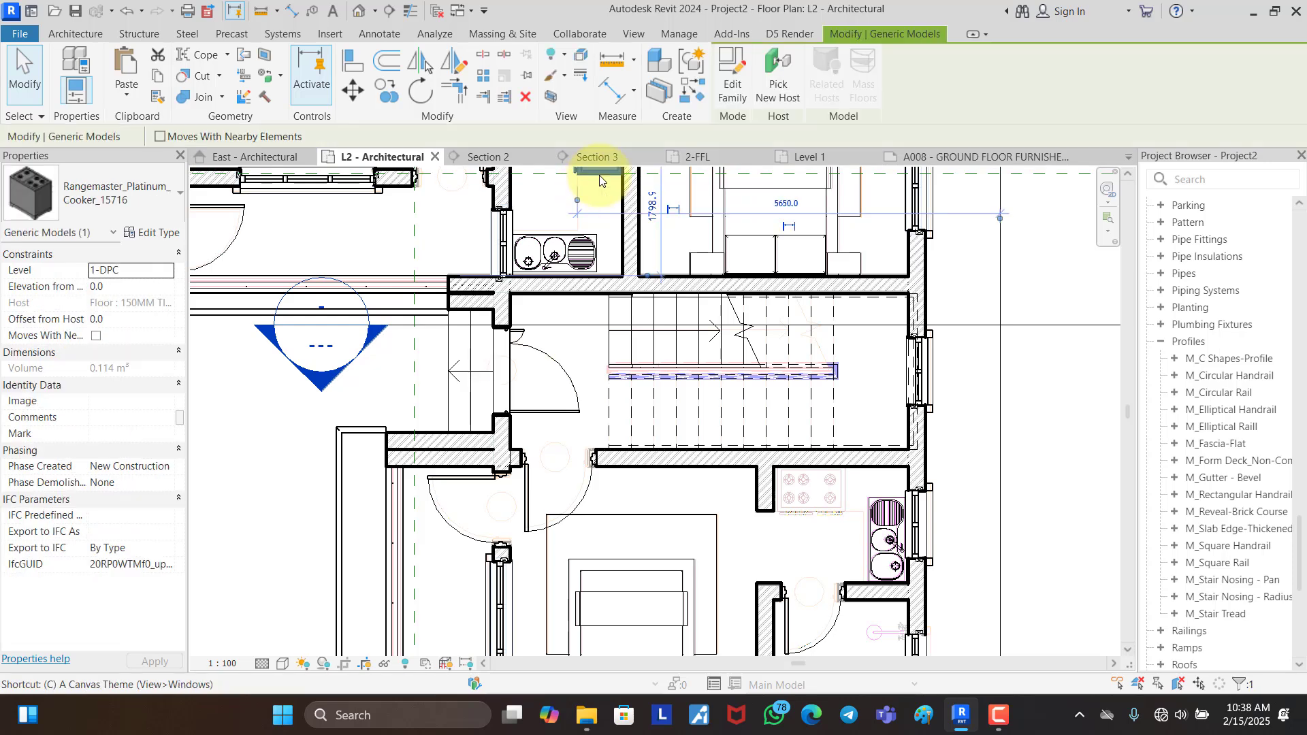
left_click(815, 512)
key("Escape")
key("Escape")
Step: Place another floorstanding WC on the outer wall of the small flat's bathroom, over the WC underlay
scroll(810, 525, "down", 2)
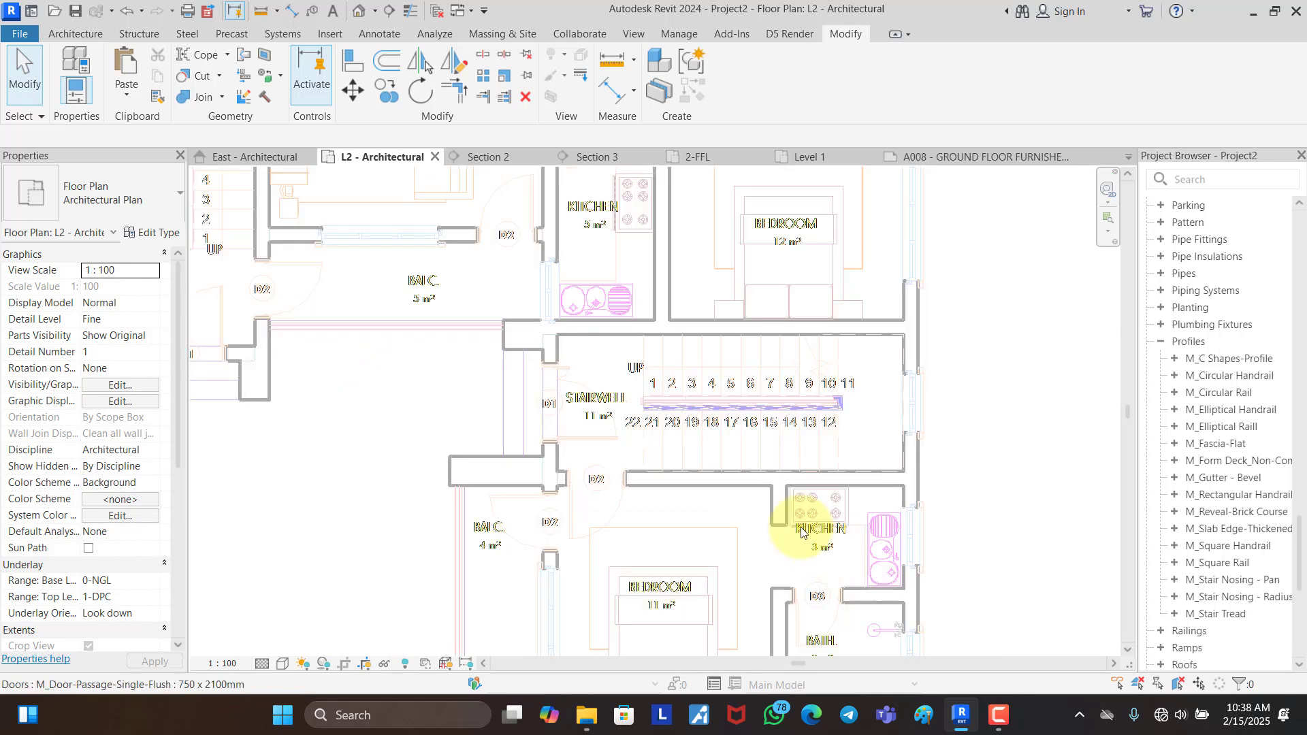
scroll(795, 477, "down", 2)
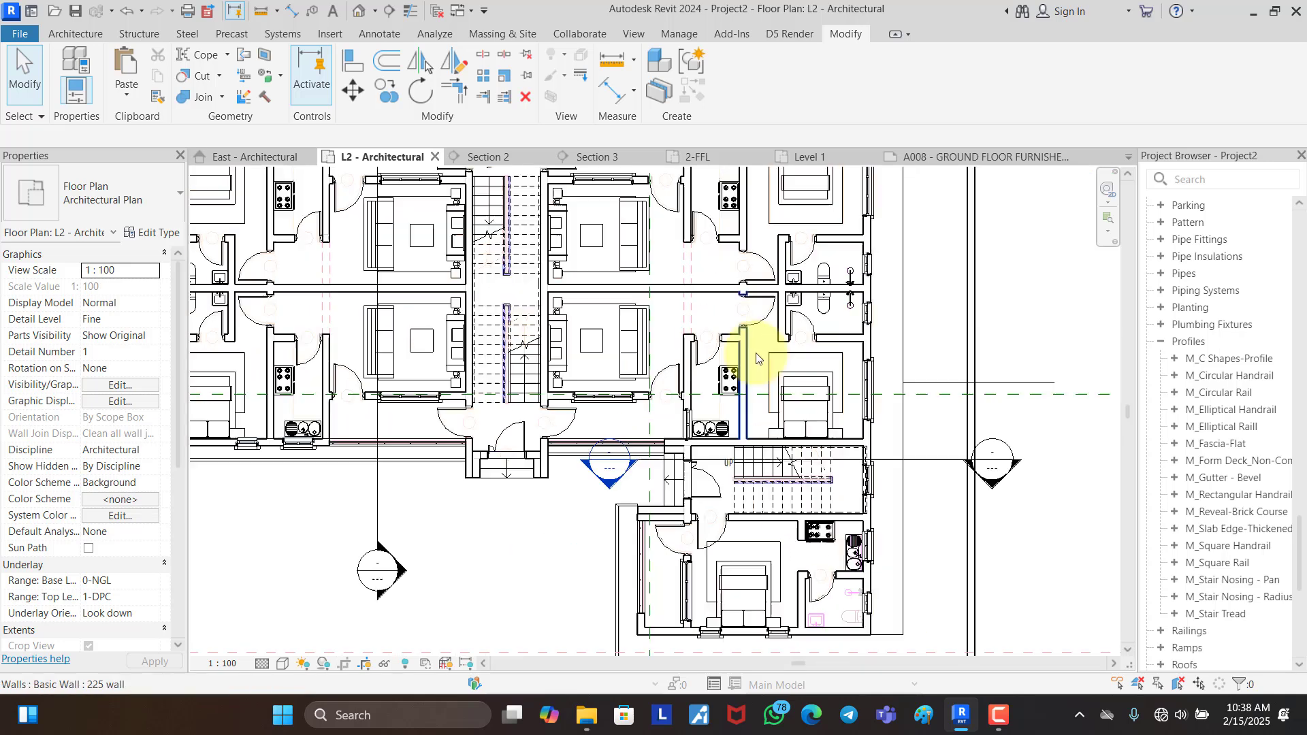
left_click(819, 306)
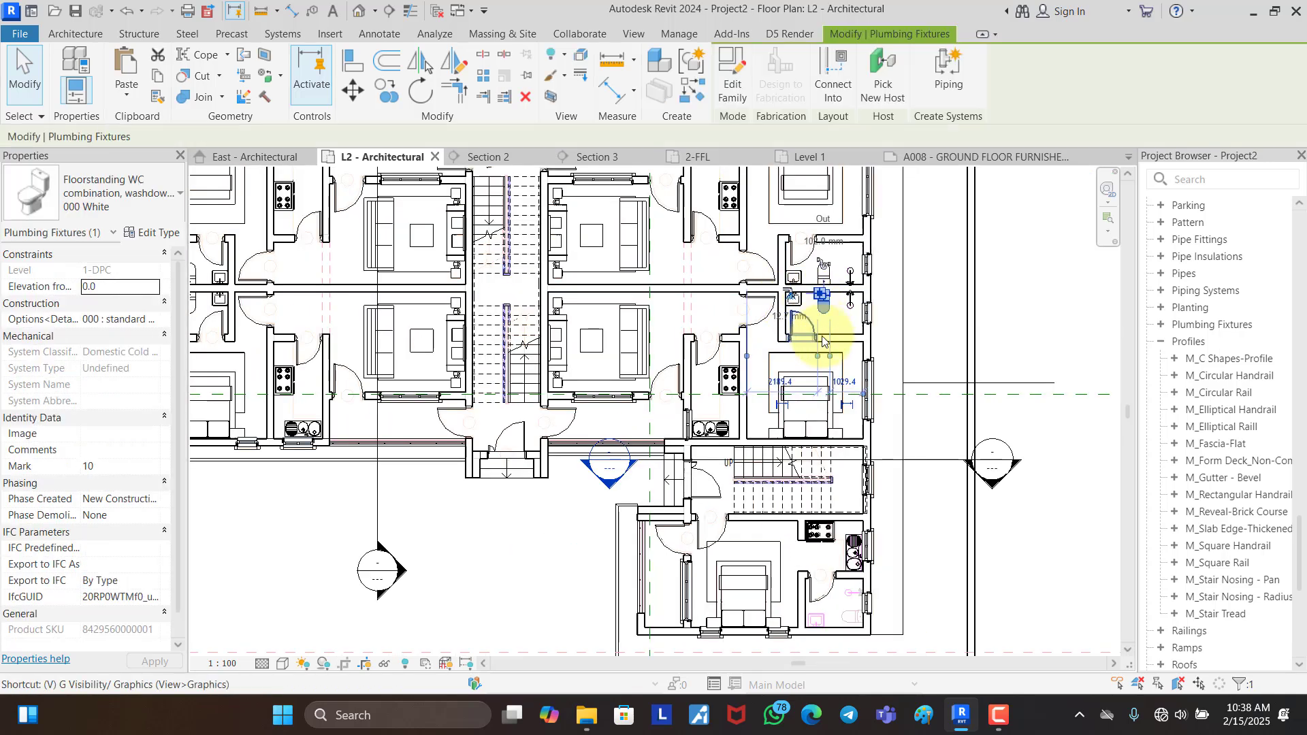
key("Escape")
left_click(824, 307)
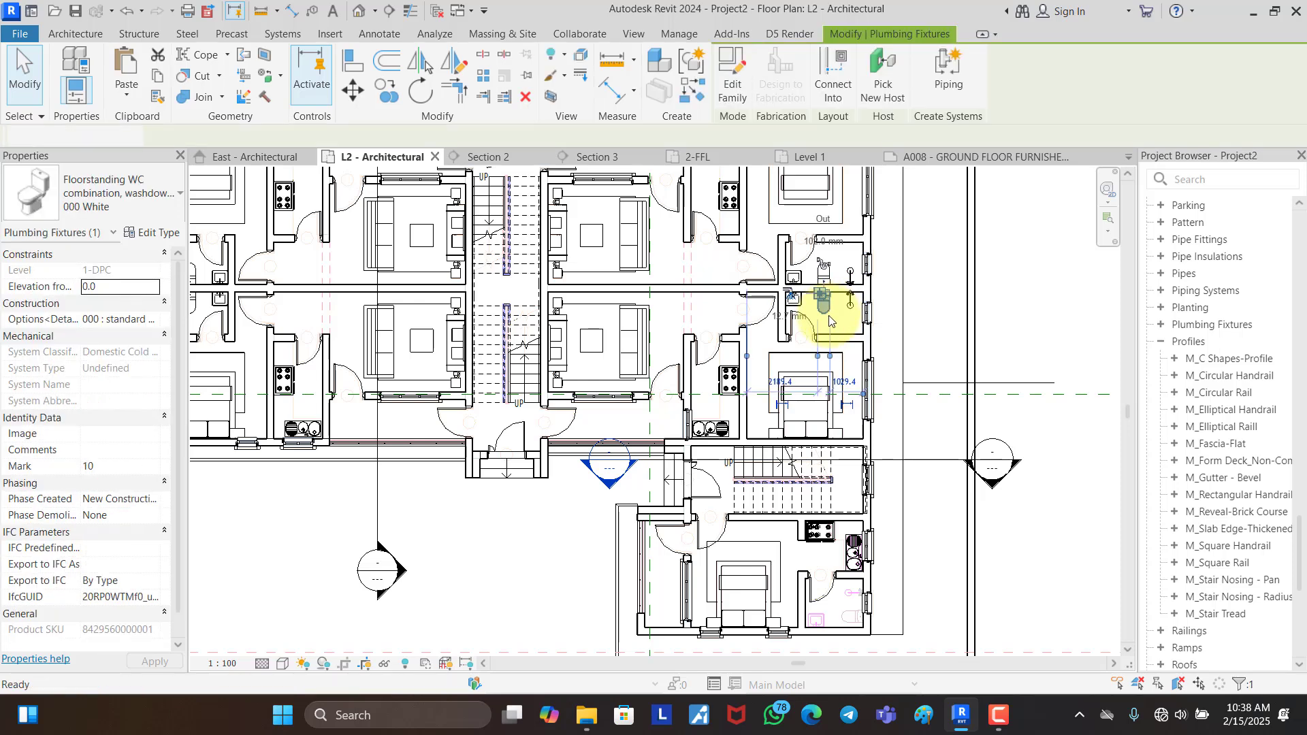
key("c")
key("s")
scroll(855, 619, "up", 5)
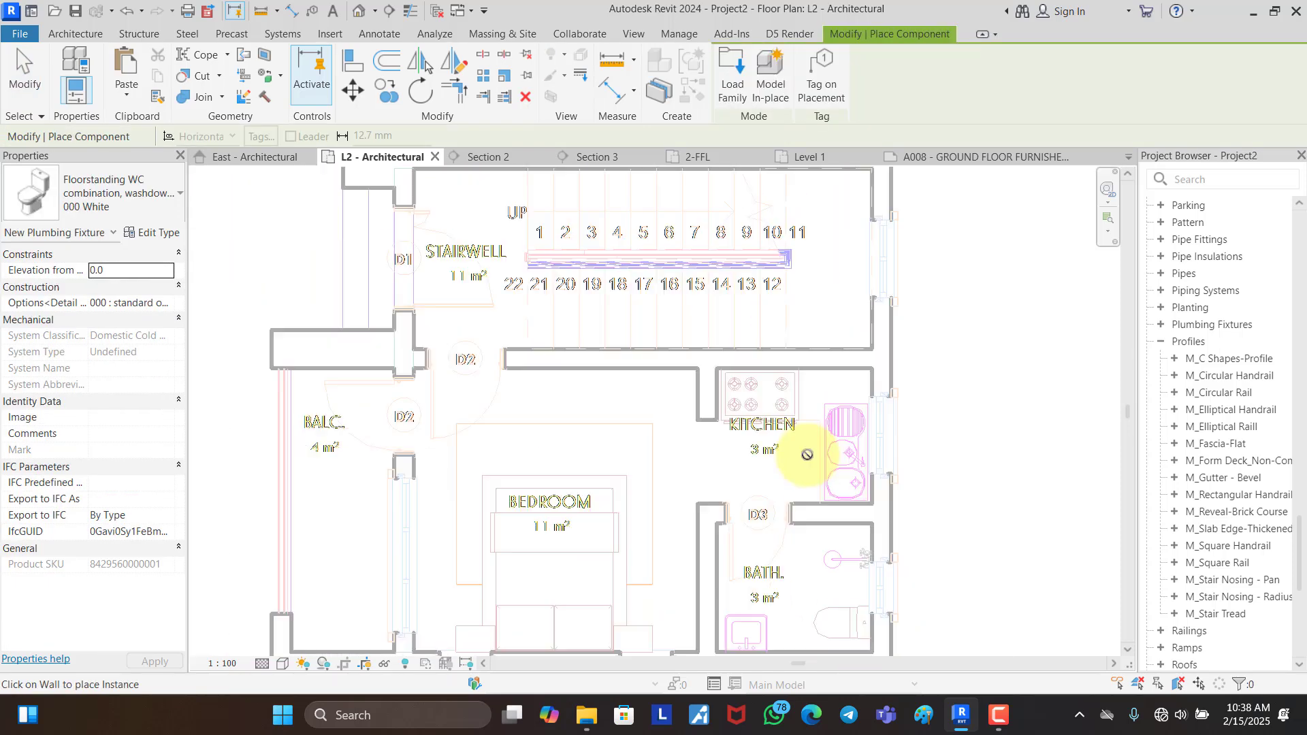
scroll(831, 571, "up", 2)
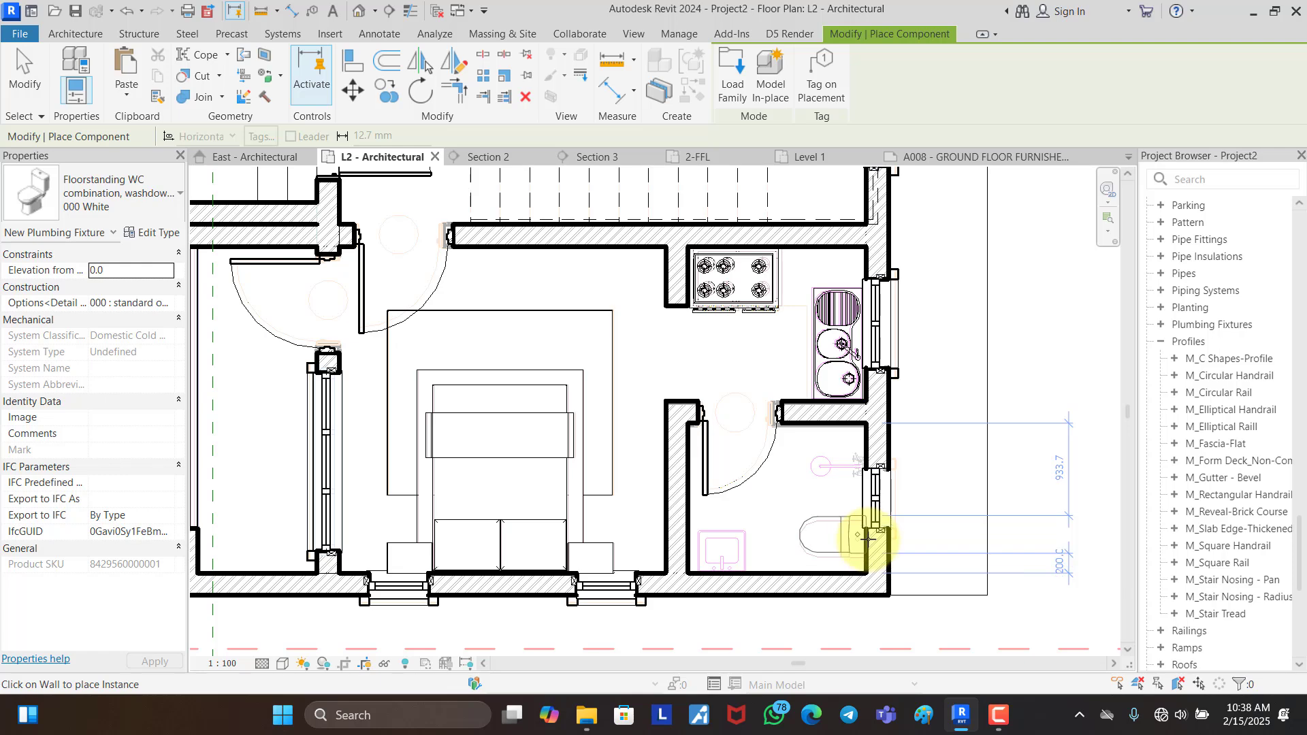
left_click(866, 536)
key("Escape")
key("Escape")
left_click(843, 553)
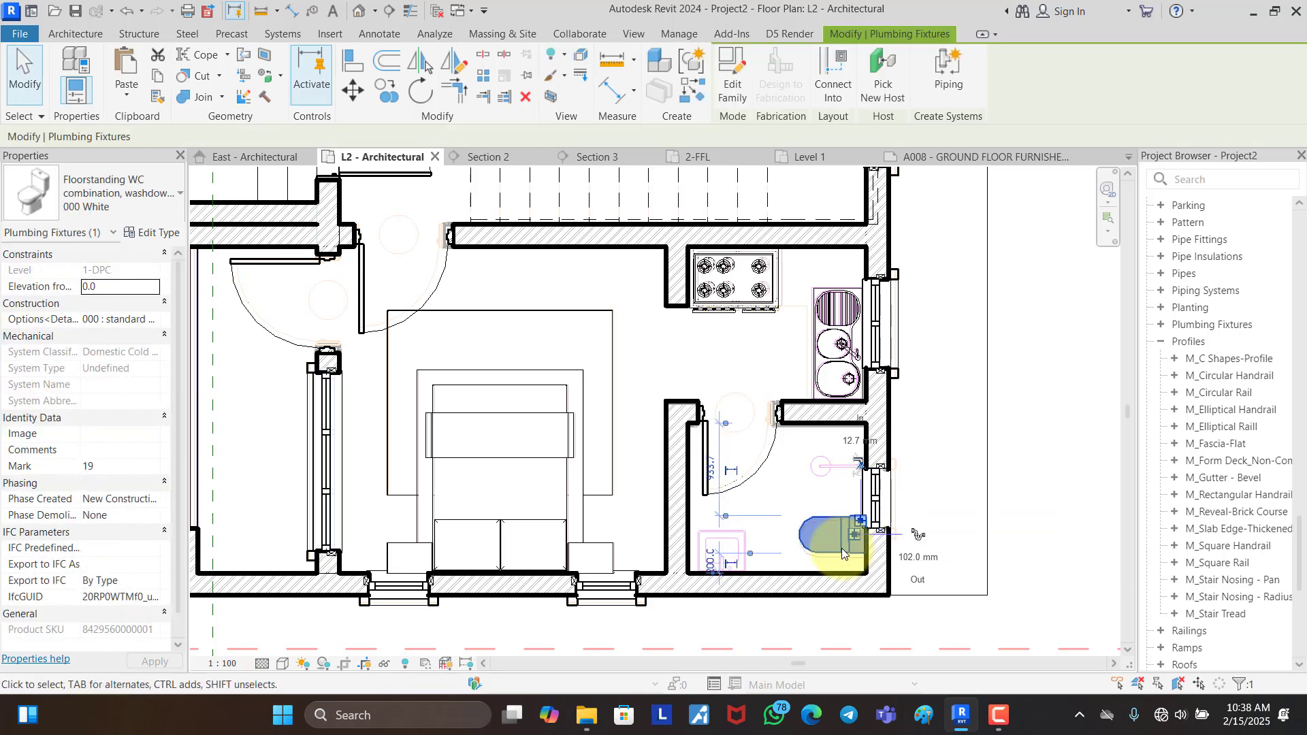
left_click(955, 486)
Step: Place another shower column on the small flat's bathroom wall beside the window, matching the underlay
scroll(846, 495, "down", 3)
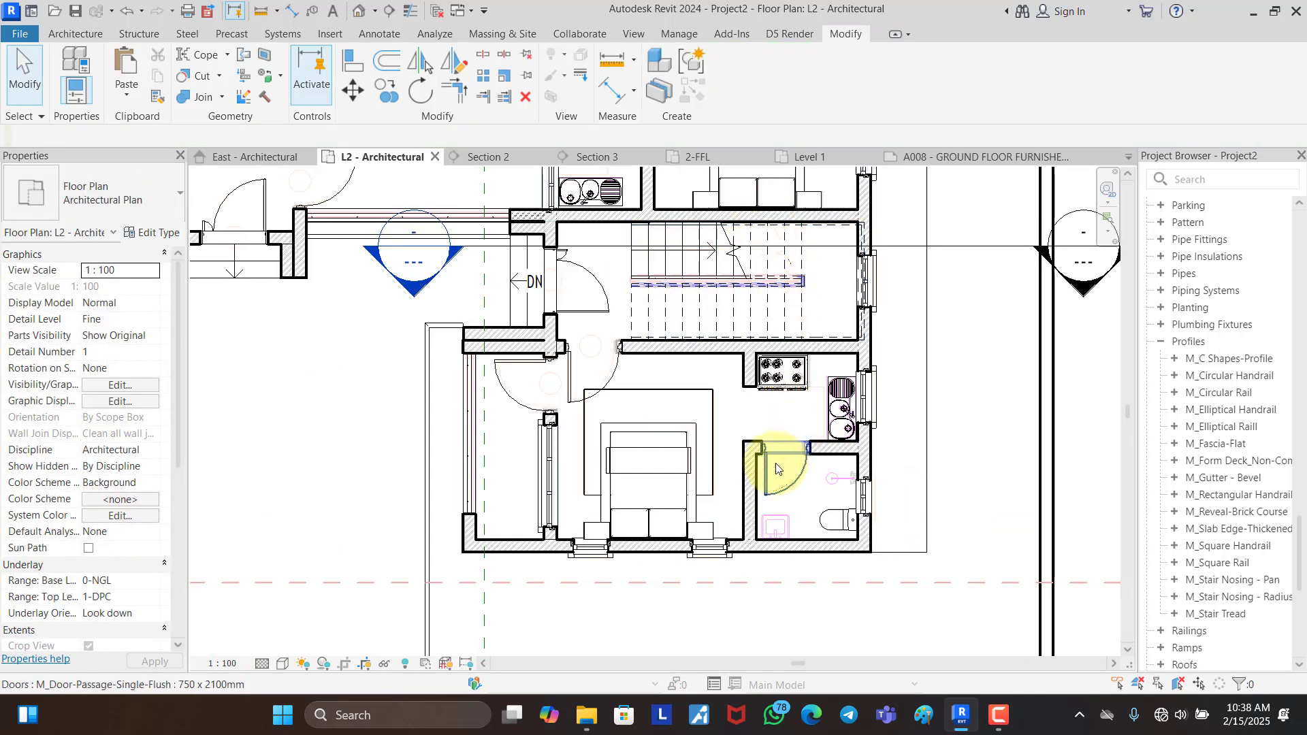
scroll(778, 460, "down", 1)
middle_click_drag(787, 326, 783, 373)
scroll(766, 398, "down", 1)
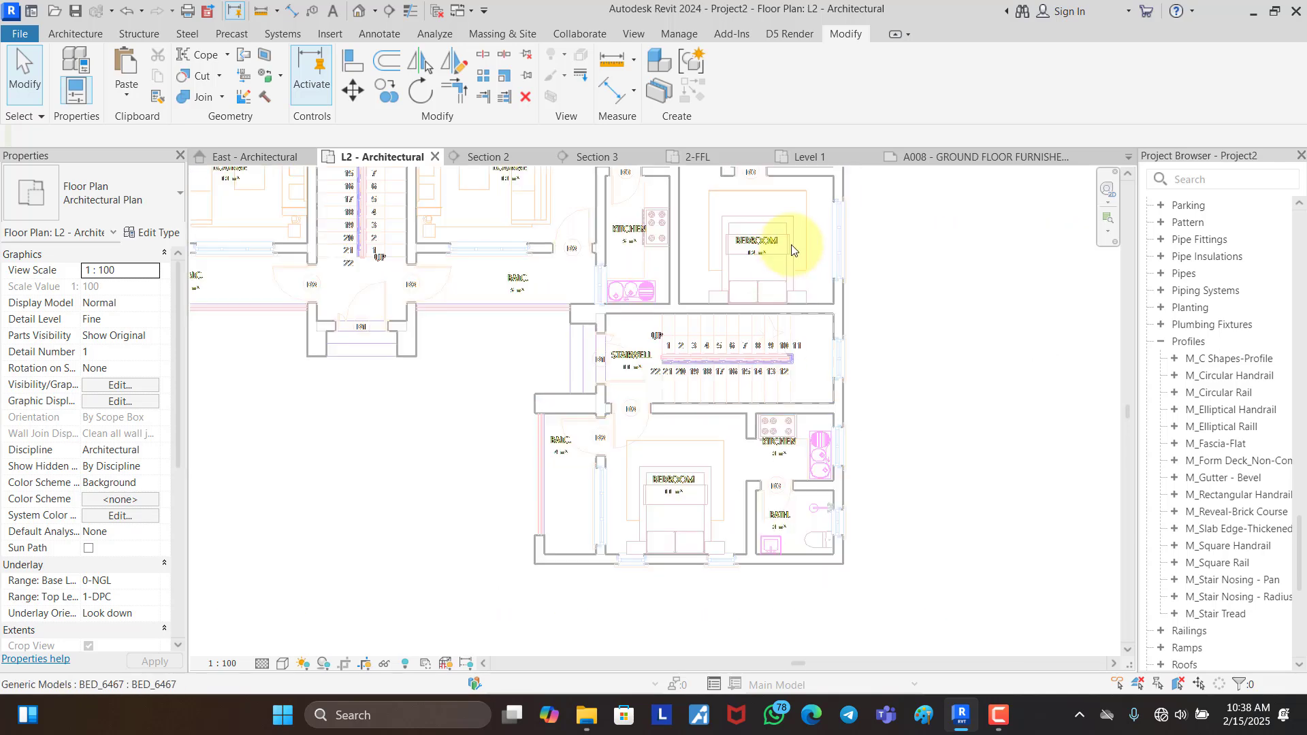
left_click(798, 201)
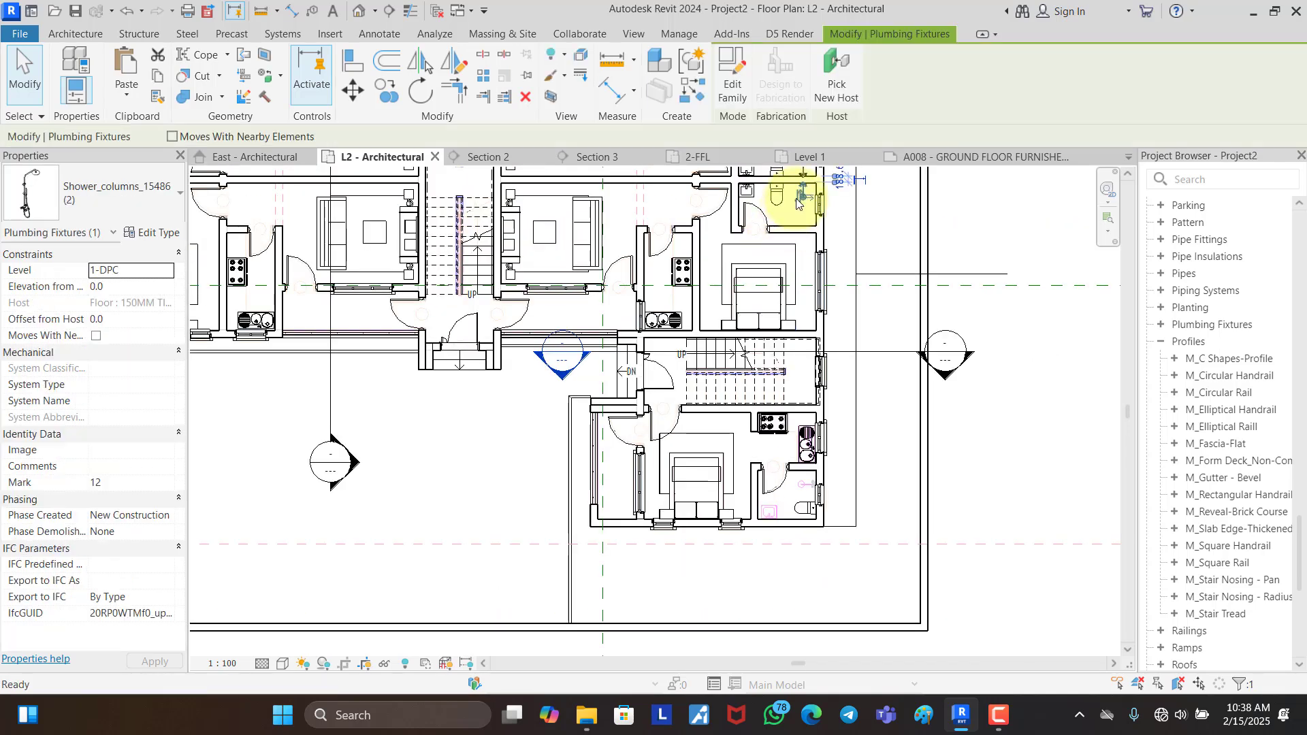
key("c")
key("s")
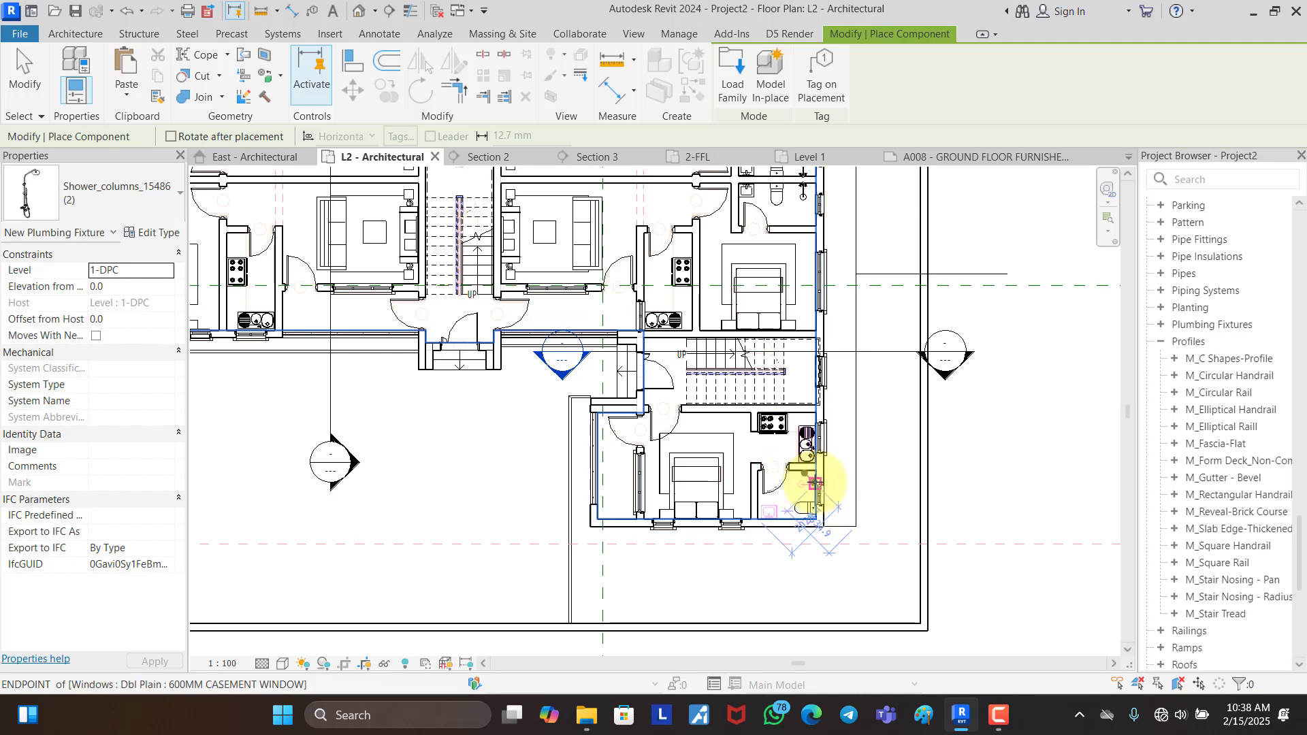
key("Escape")
Step: Place another 19" x 17" hand sink against the small flat's lower bathroom wall, over the basin underlay
left_click(755, 196)
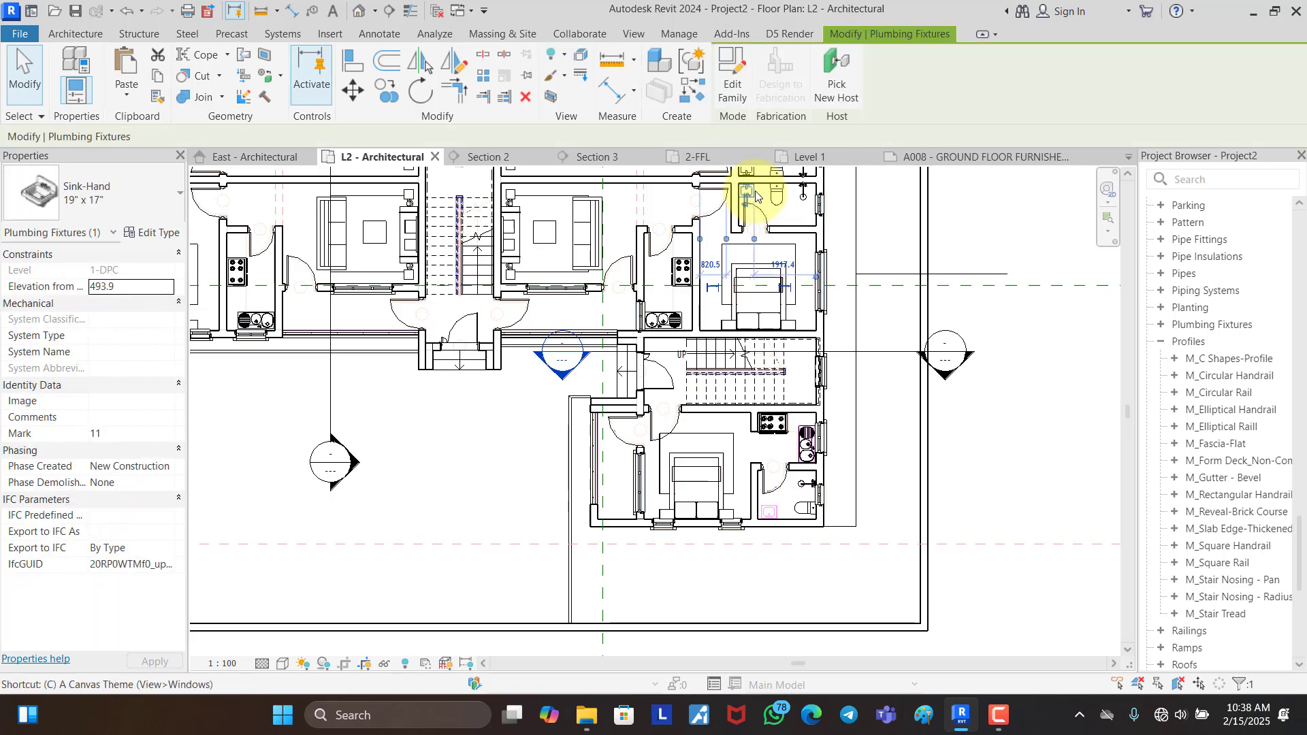
key("s")
scroll(773, 517, "up", 5)
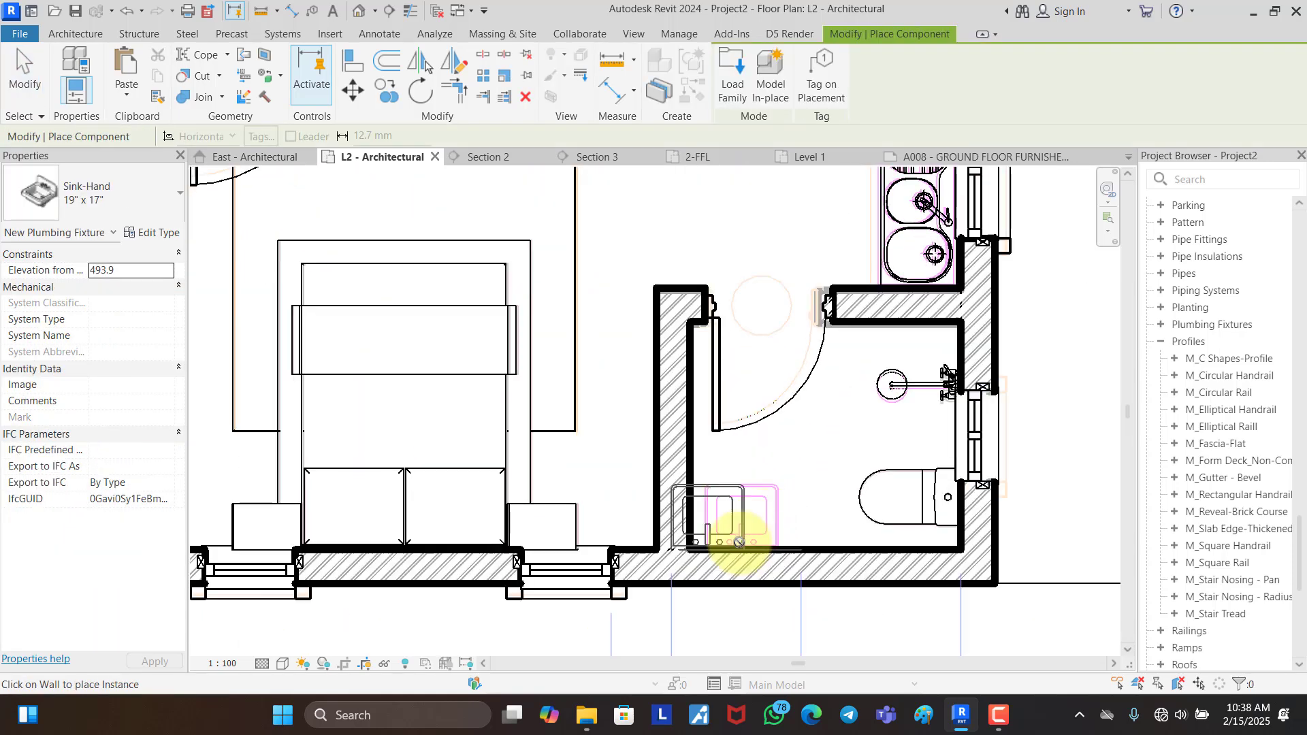
key("Escape")
key("Escape")
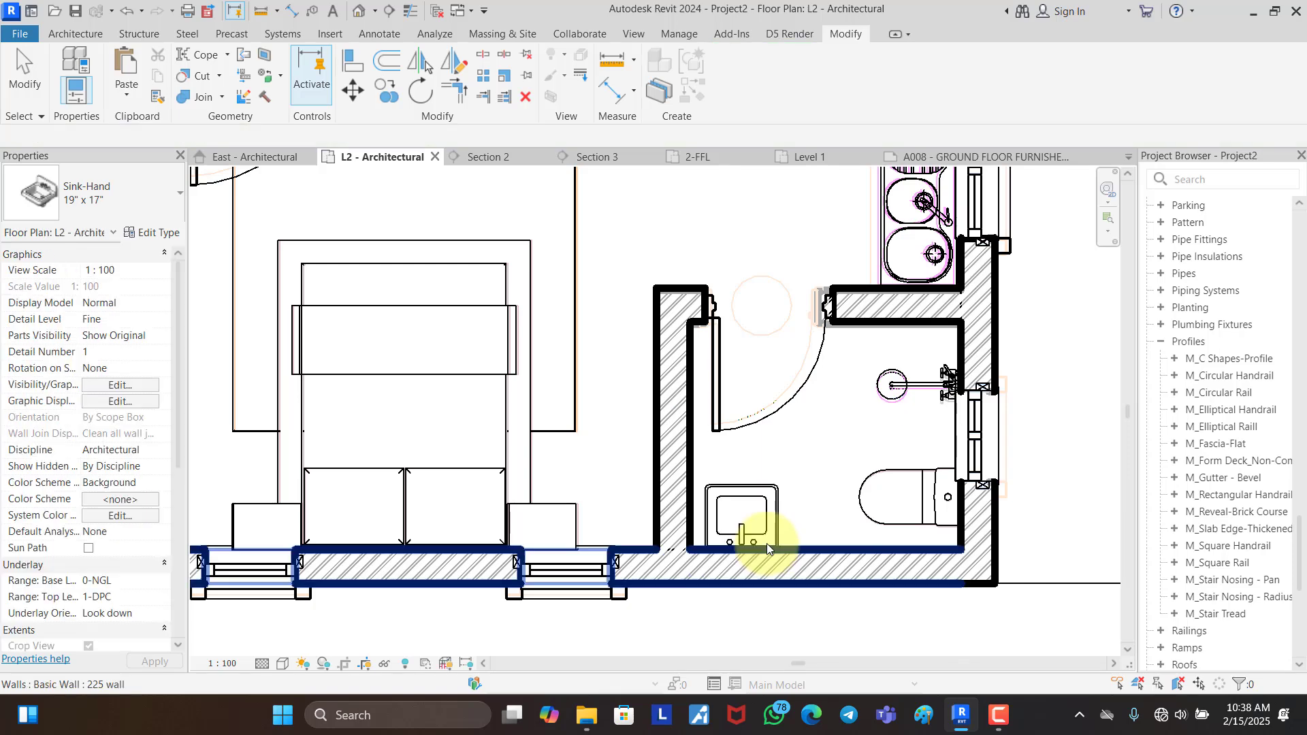
scroll(826, 512, "down", 5)
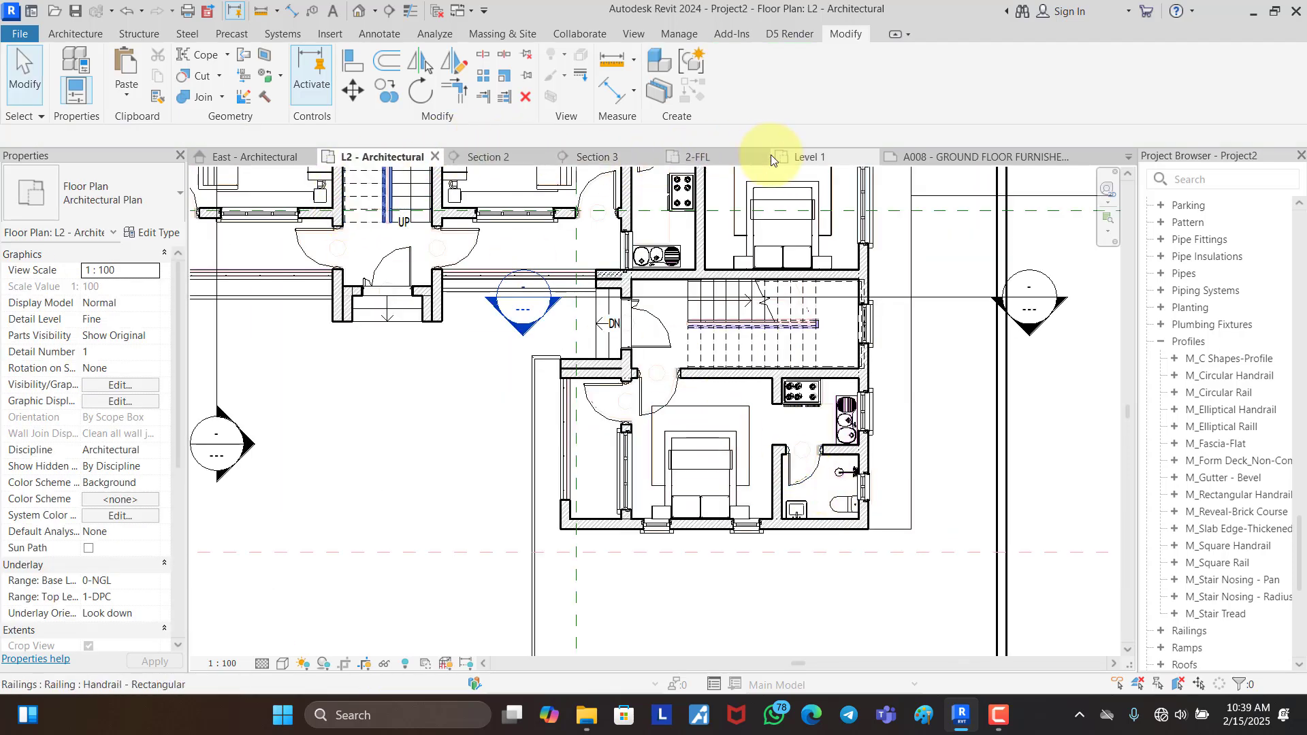
Step: Examine the furnished flats on the L1 floor plan and the building's exterior from several angles in the 3D view
left_click(652, 157)
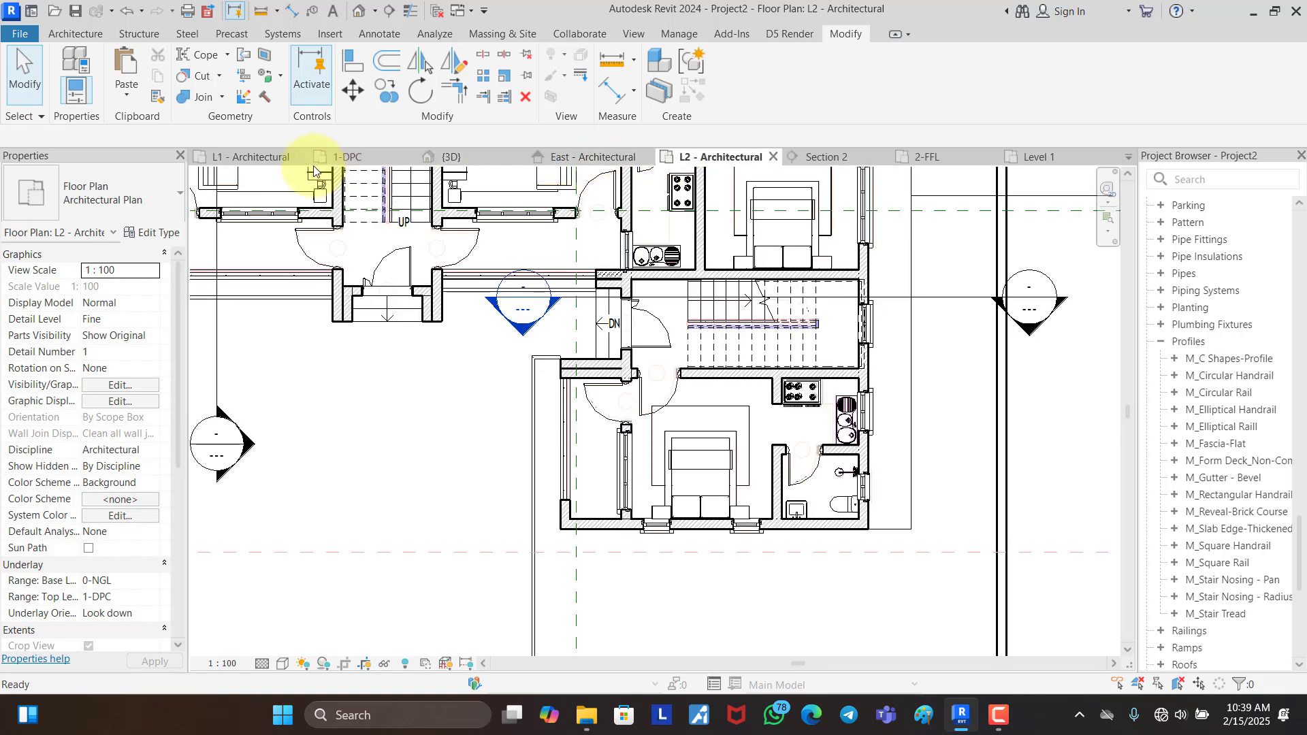
left_click(252, 158)
scroll(628, 257, "down", 6)
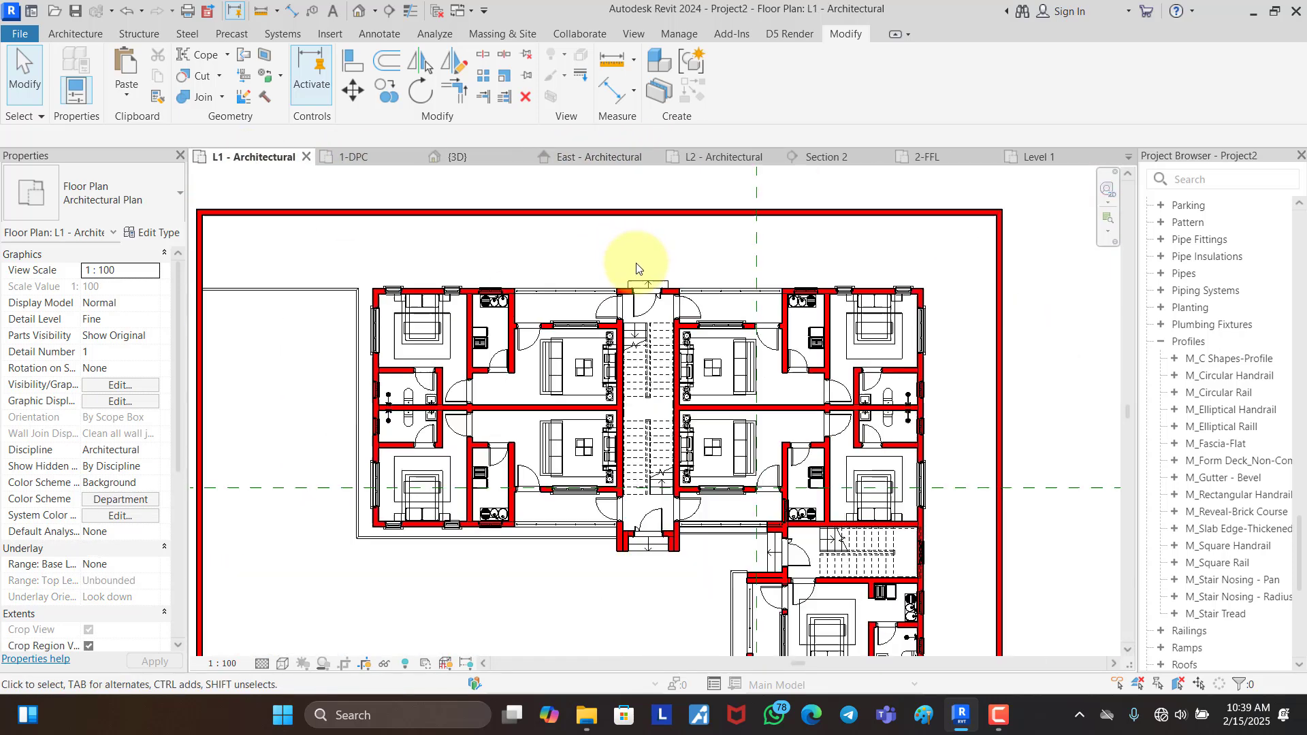
scroll(648, 469, "up", 3)
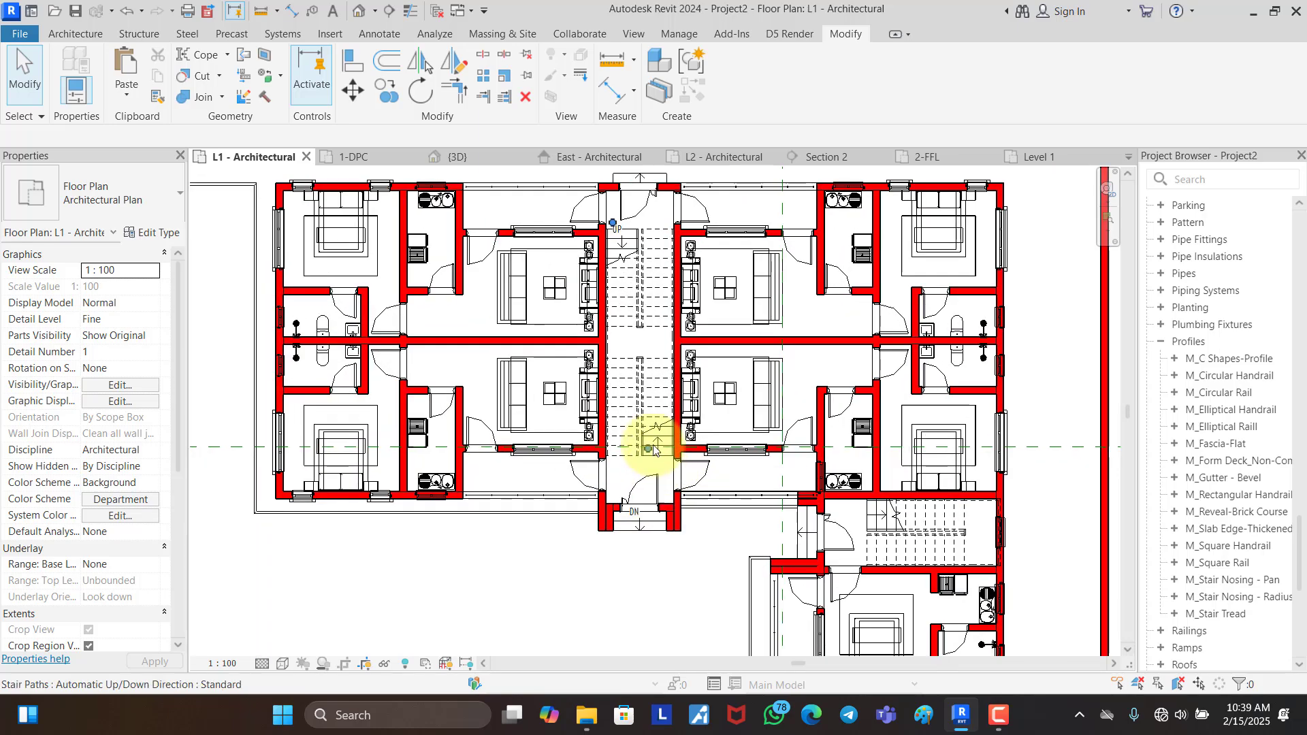
scroll(643, 399, "down", 4)
scroll(571, 295, "up", 2)
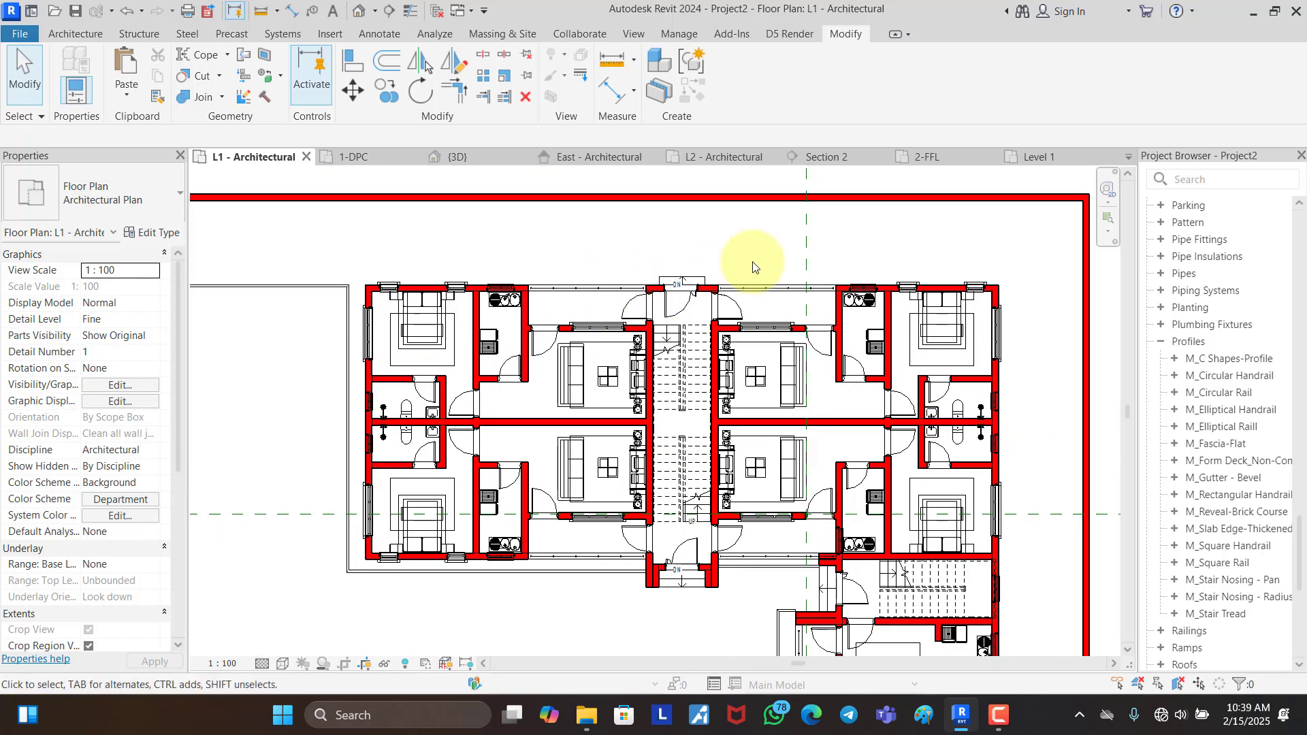
scroll(643, 249, "down", 2)
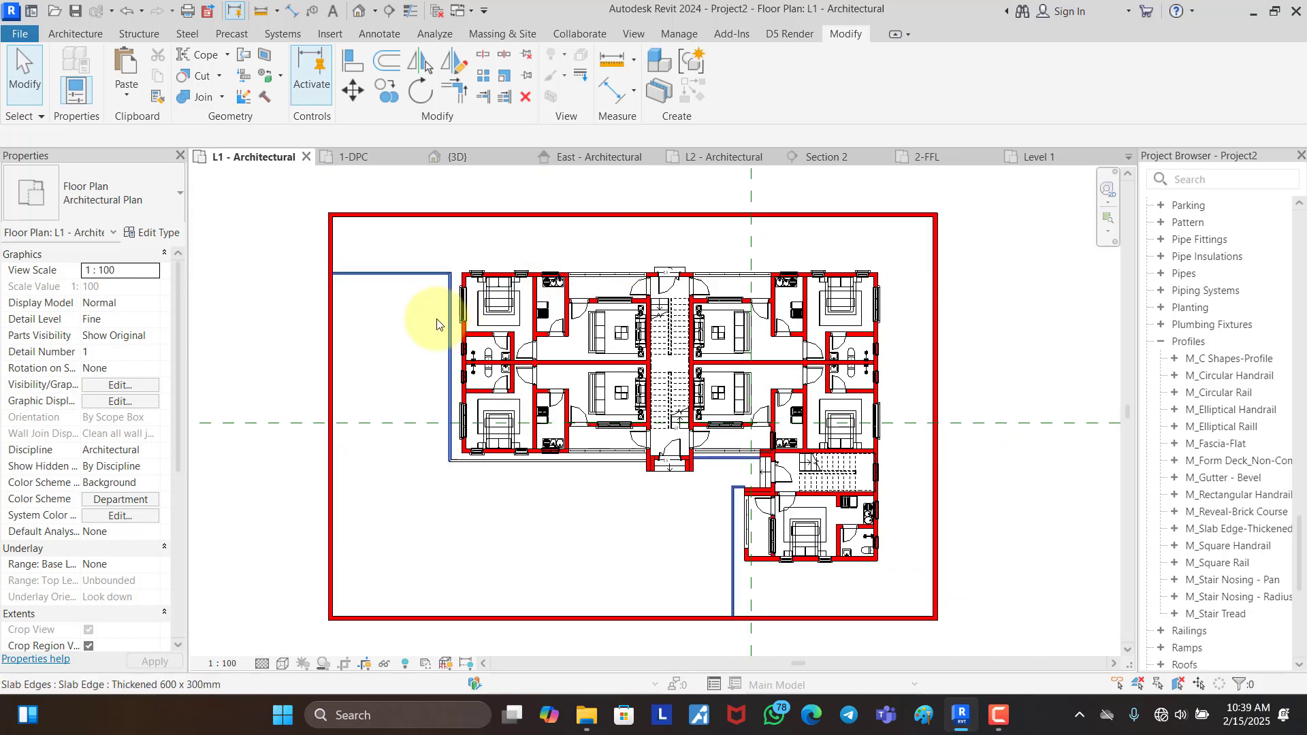
left_click(484, 159)
scroll(740, 471, "down", 2)
scroll(667, 514, "up", 2)
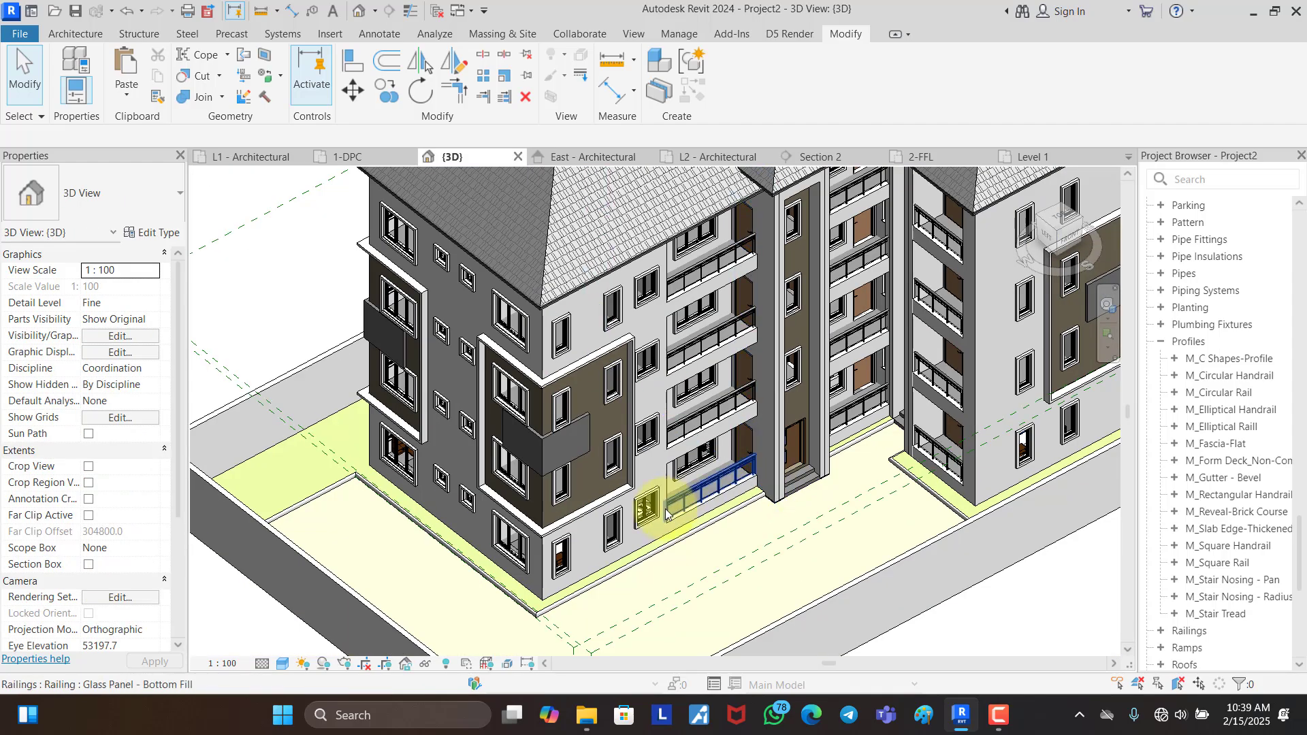
scroll(567, 600, "down", 3)
middle_click_drag(493, 470, 630, 533, "shift")
middle_click_drag(615, 467, 531, 480, "shift")
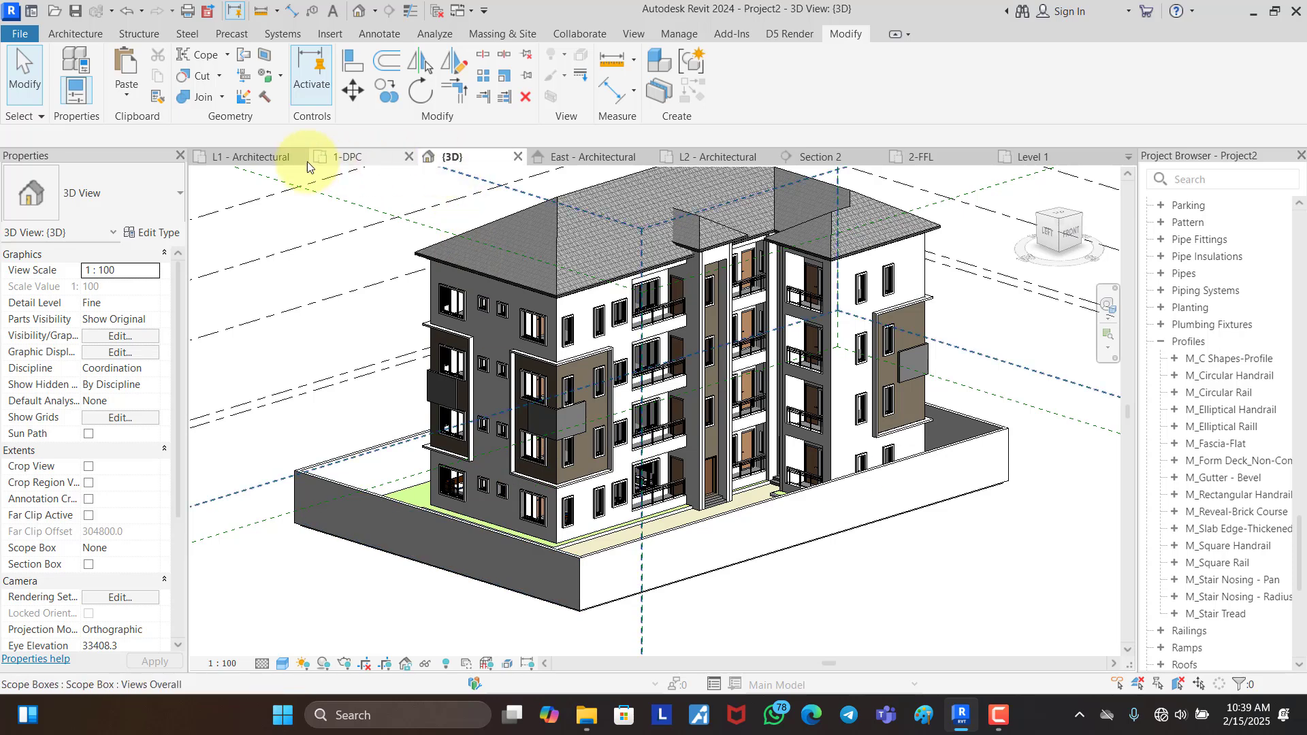
Step: Check the L1 floor plan's selected elements by category for the imported drawing, first in one flat and again across the whole block
left_click(271, 159)
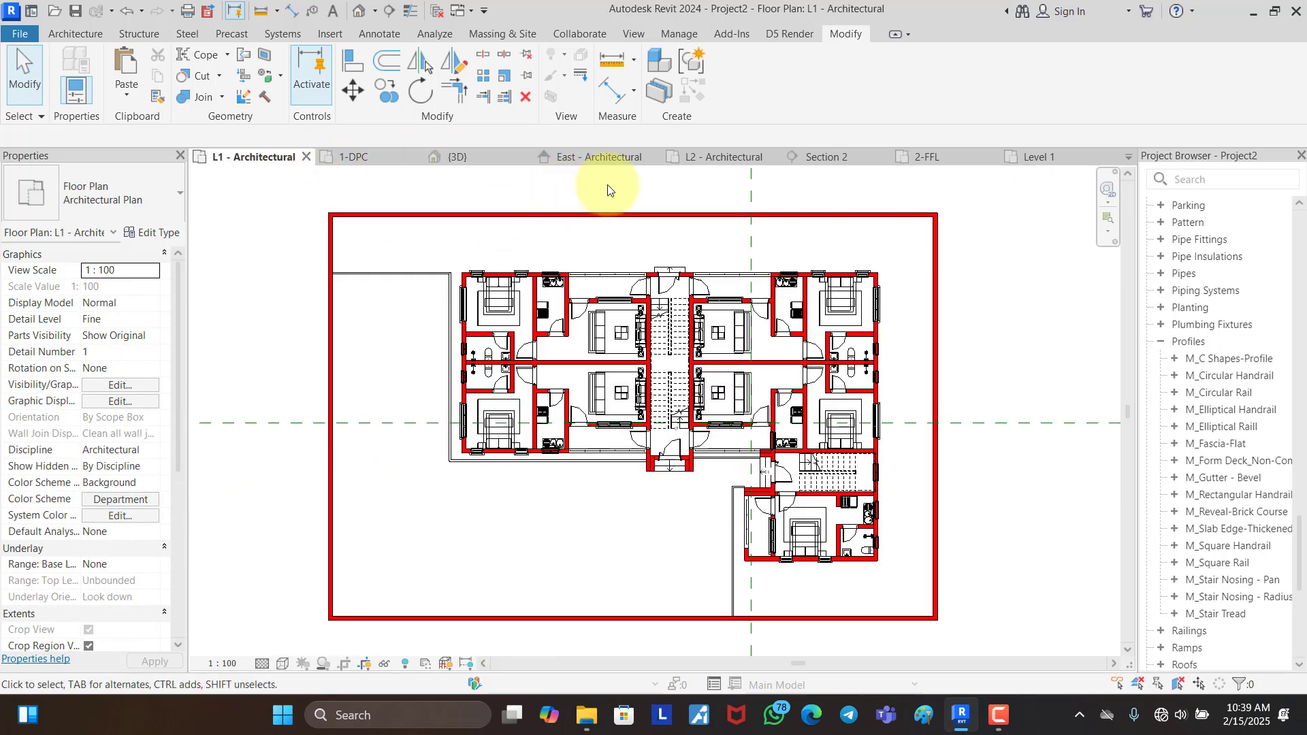
left_click_drag(607, 190, 481, 350)
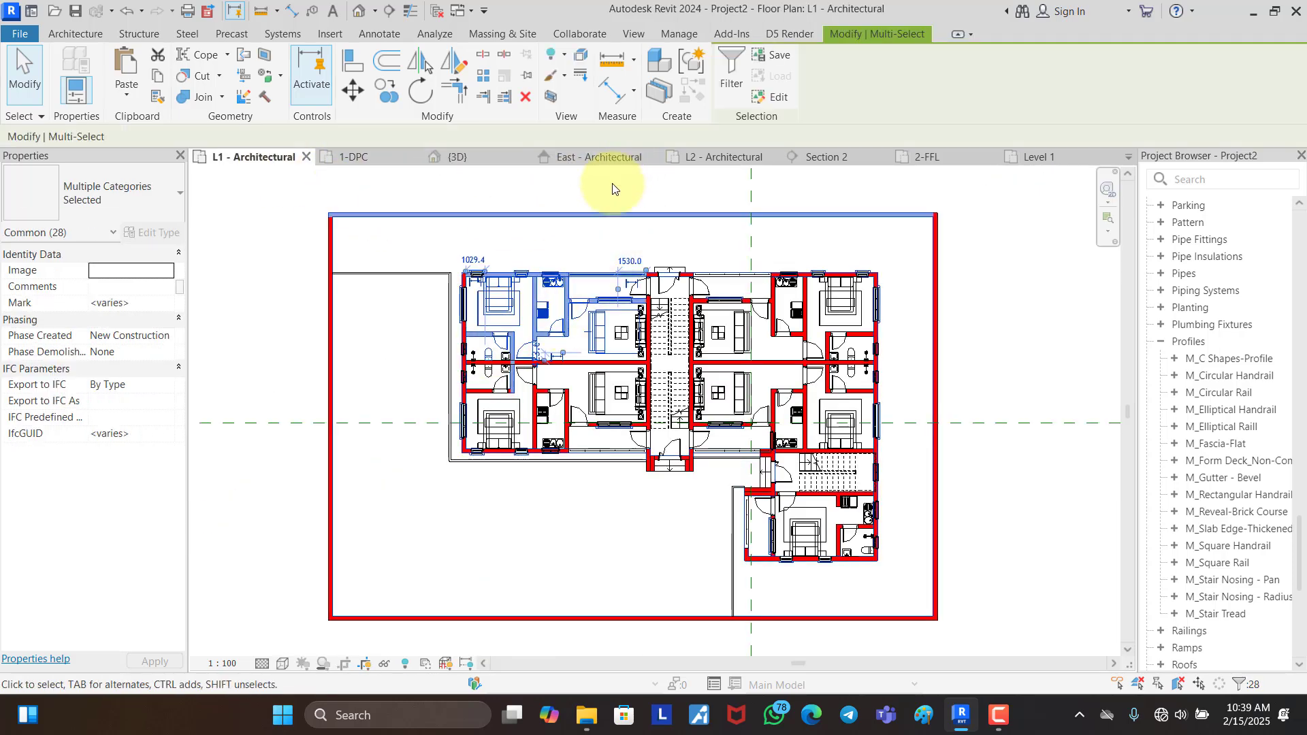
left_click(727, 69)
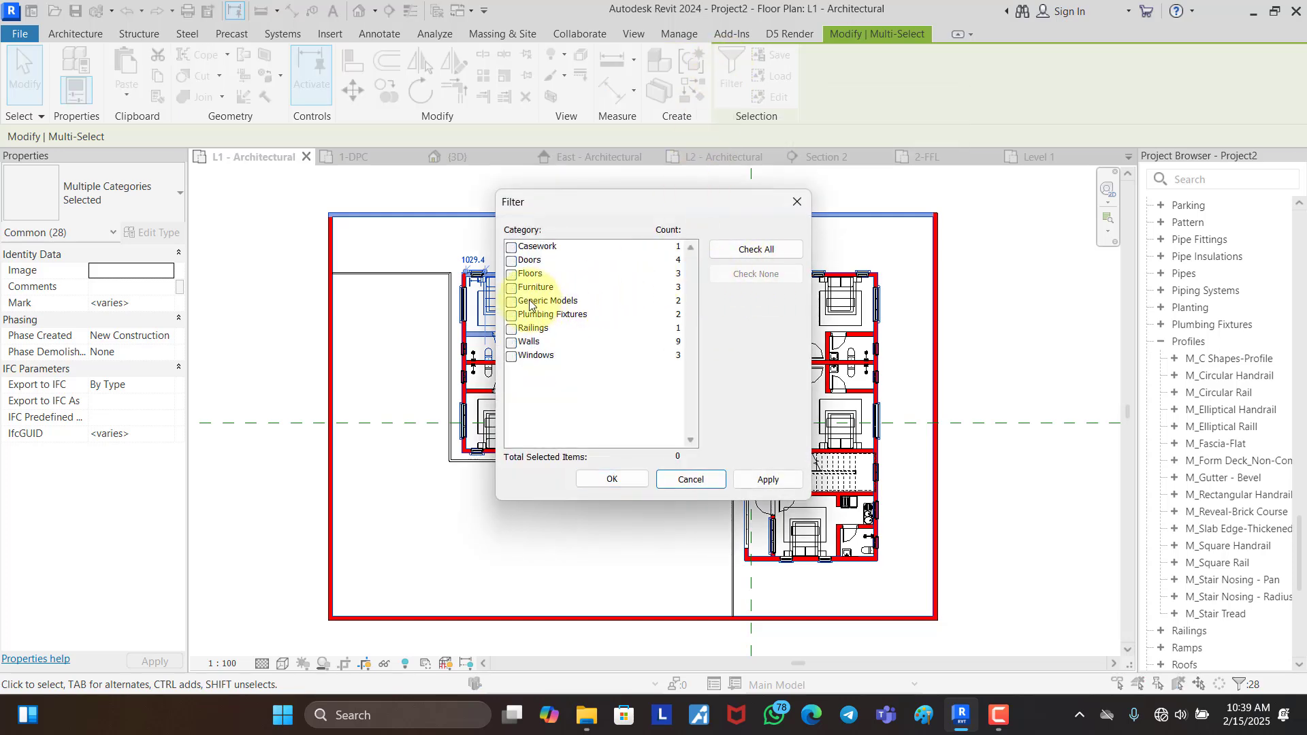
left_click(787, 211)
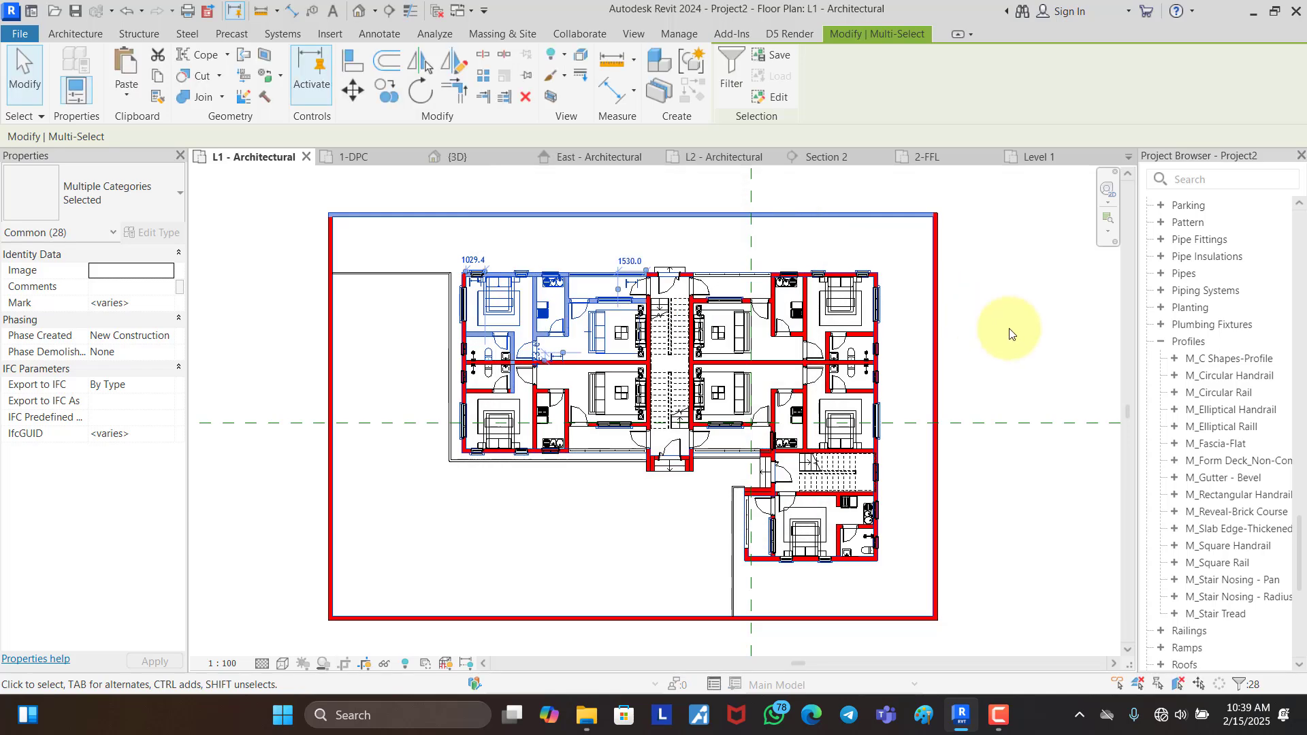
left_click(992, 326)
scroll(545, 381, "down", 4)
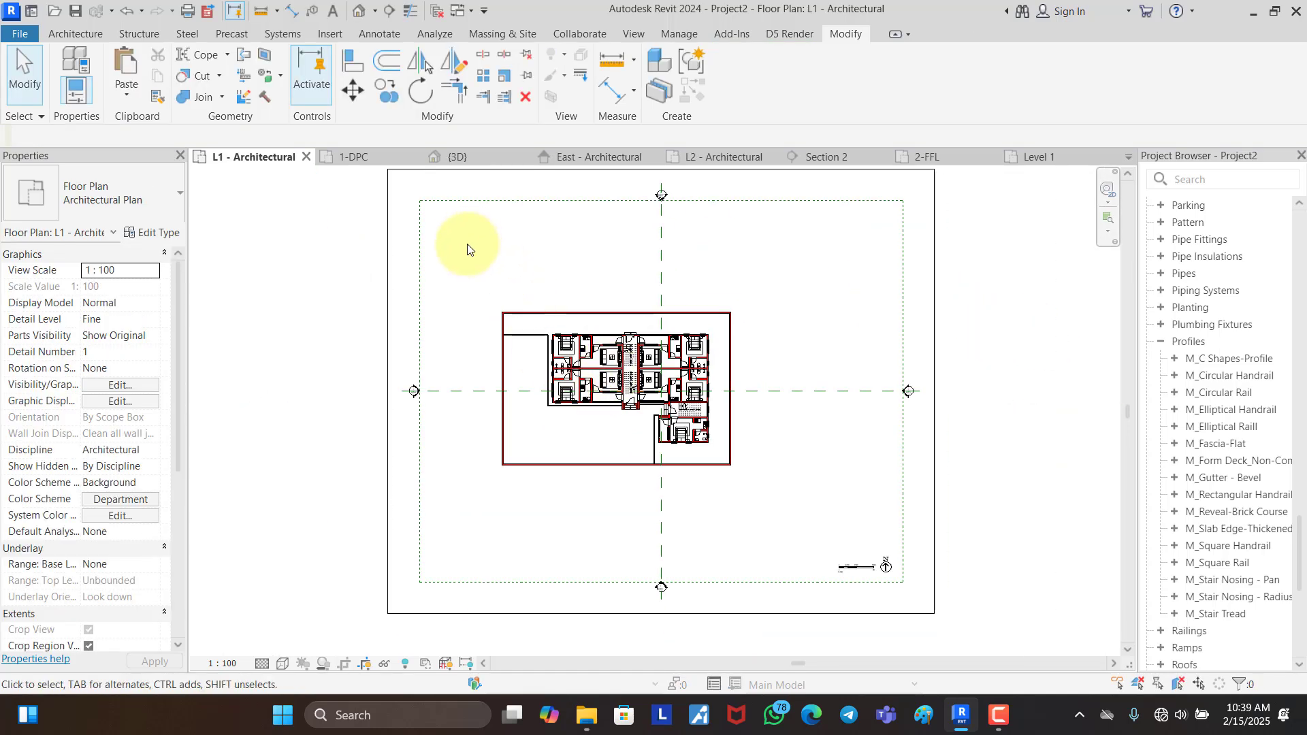
left_click_drag(467, 242, 744, 460)
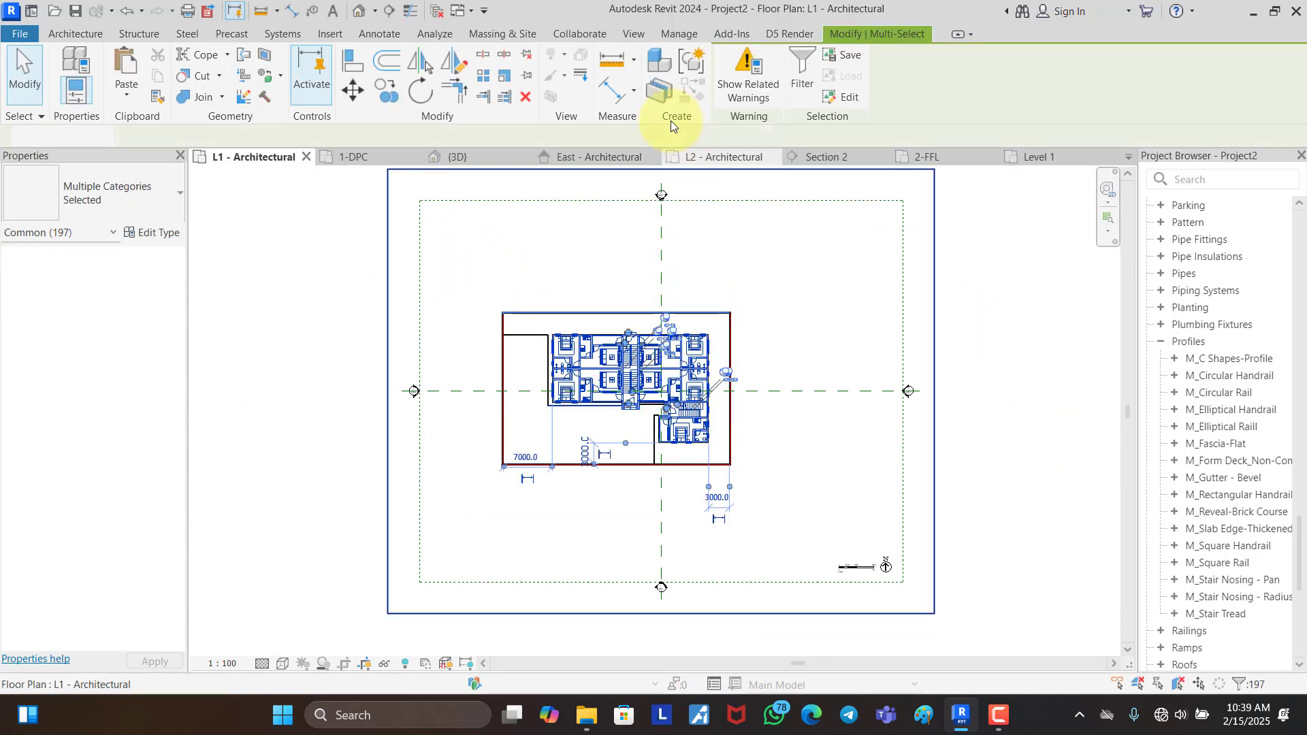
left_click(803, 68)
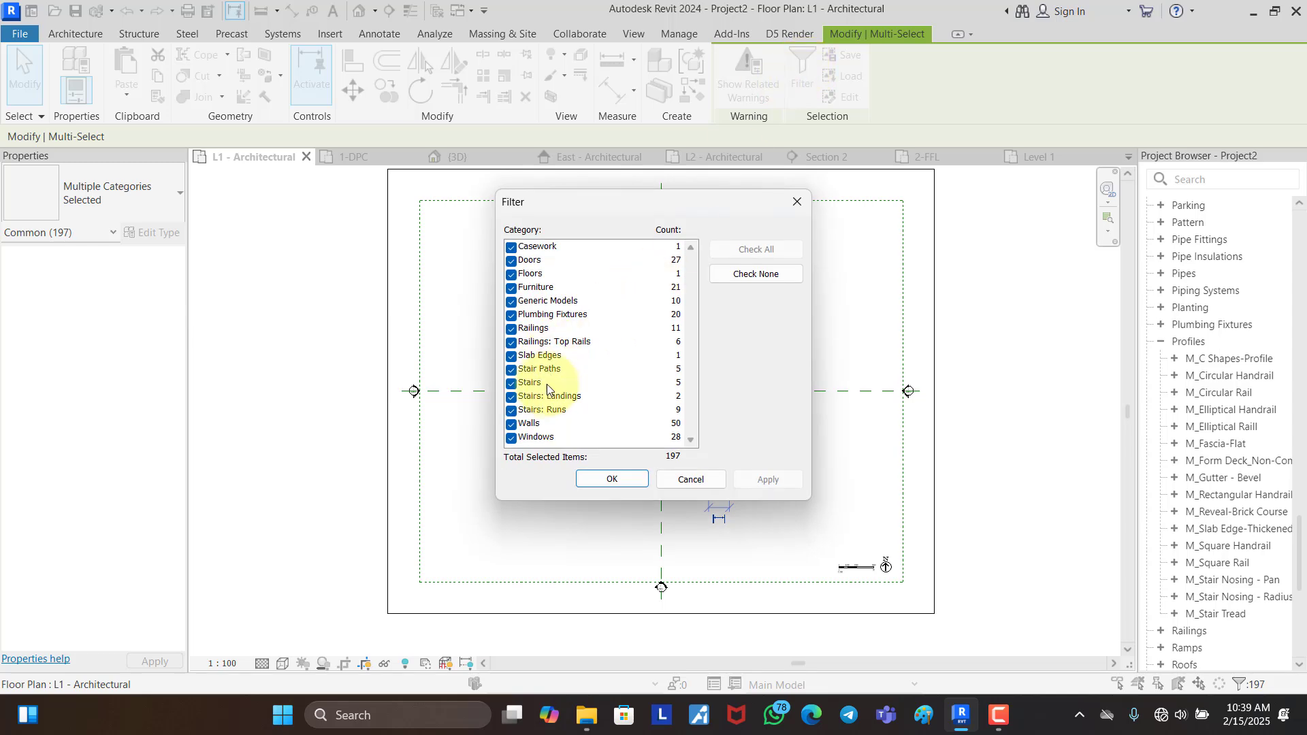
left_click(790, 205)
left_click(752, 213)
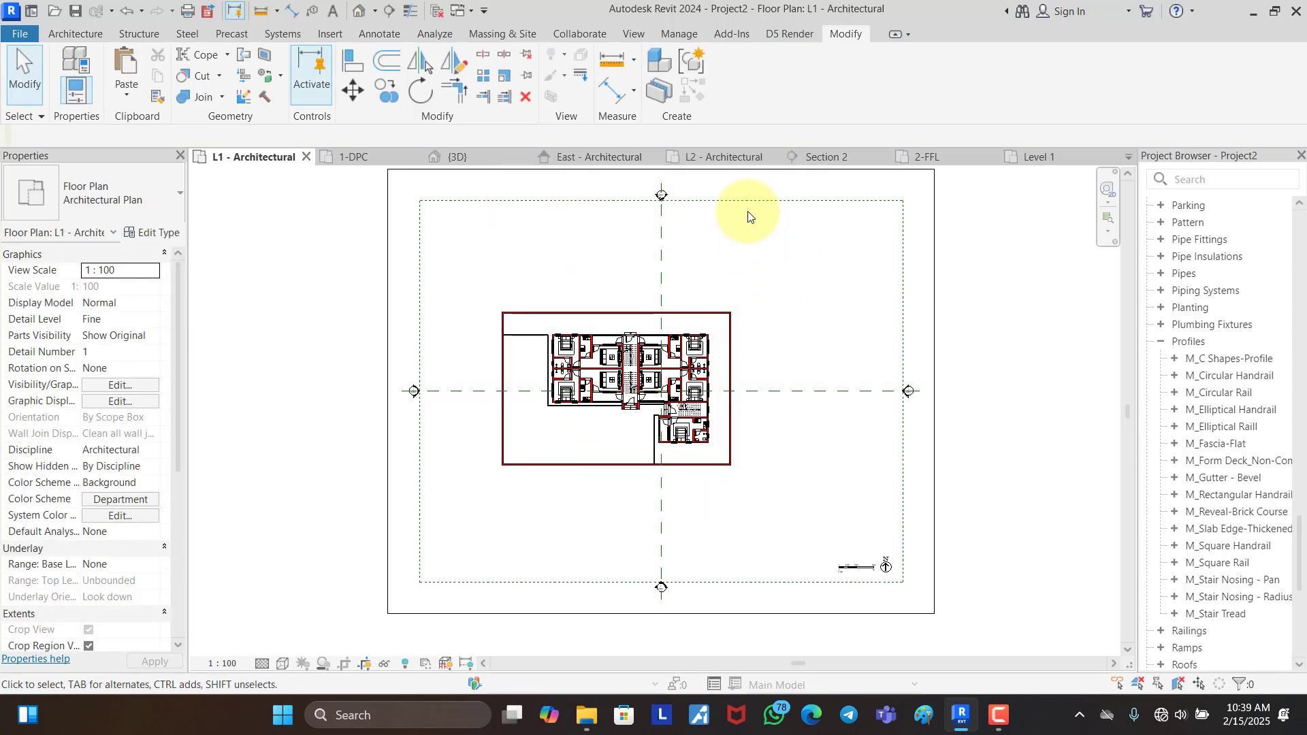
Step: Filter a selection of the building in the 3D view down to the imported Block of flats - Floor Plan - 1-DPC Copy 2.dwg
left_click(728, 156)
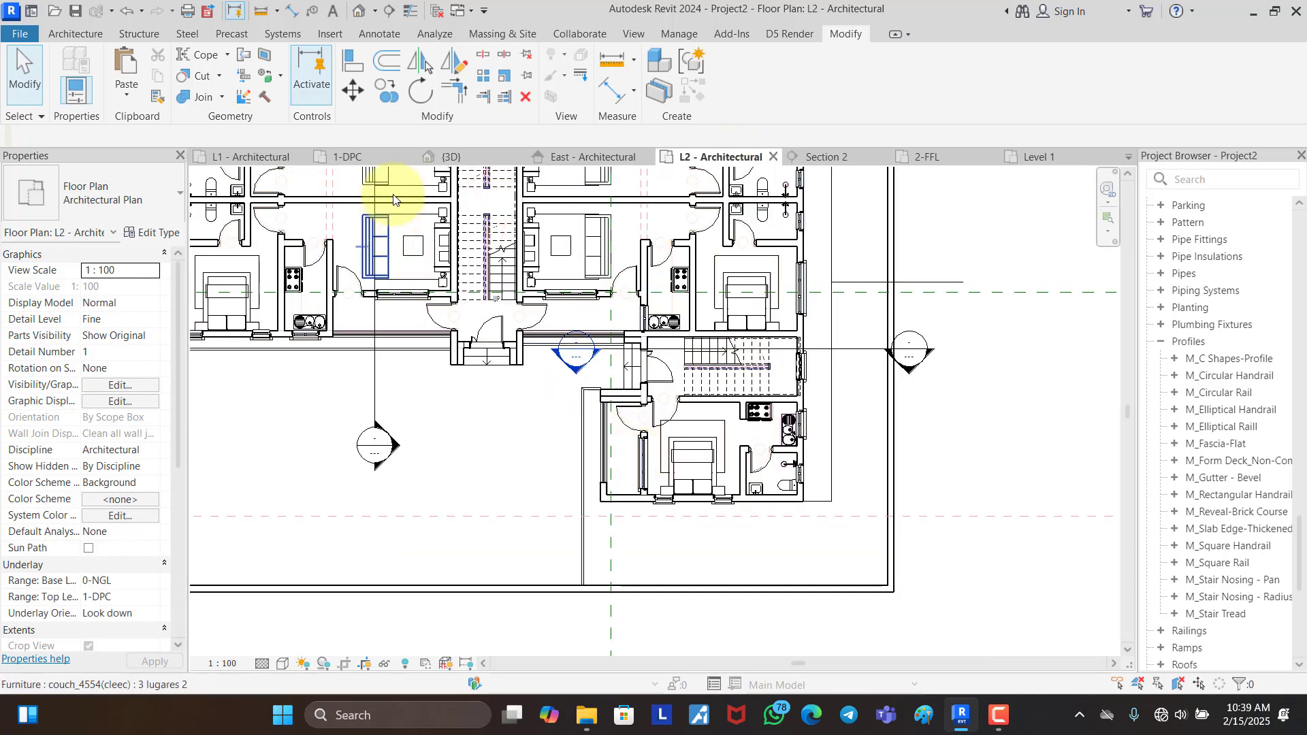
left_click(481, 155)
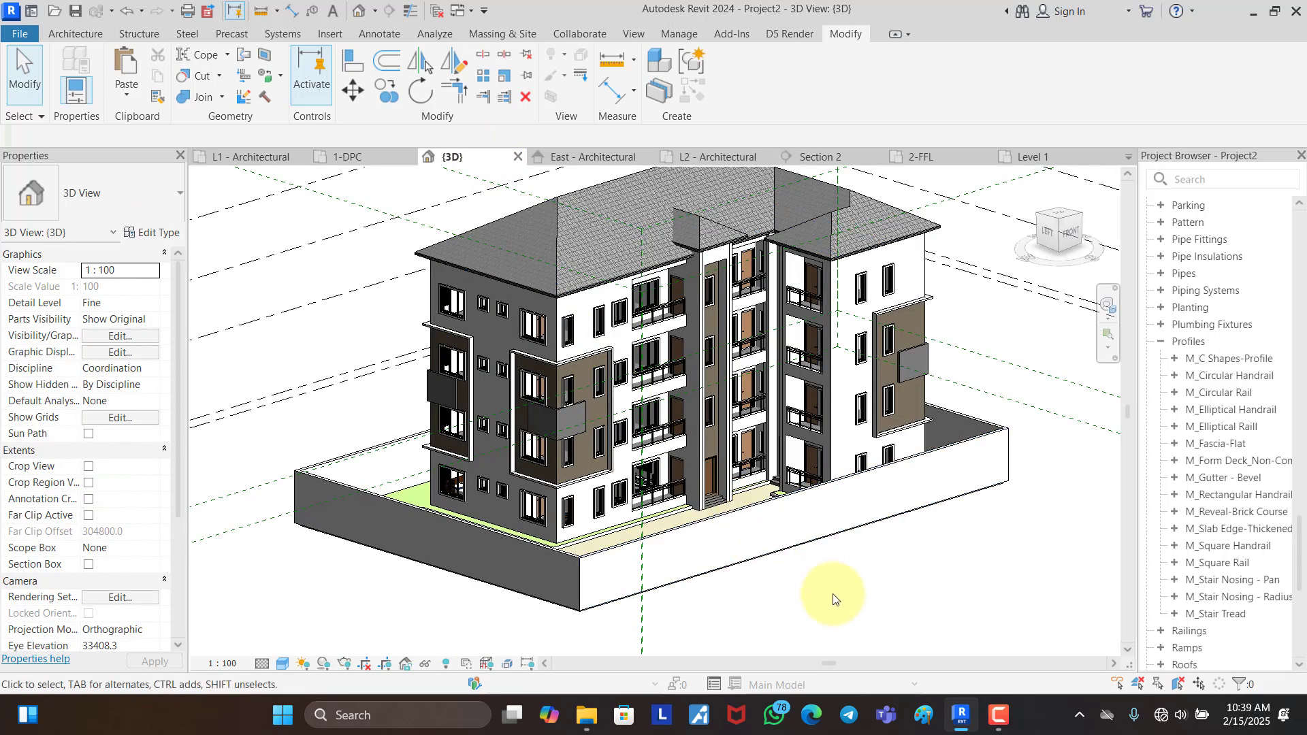
left_click(758, 216)
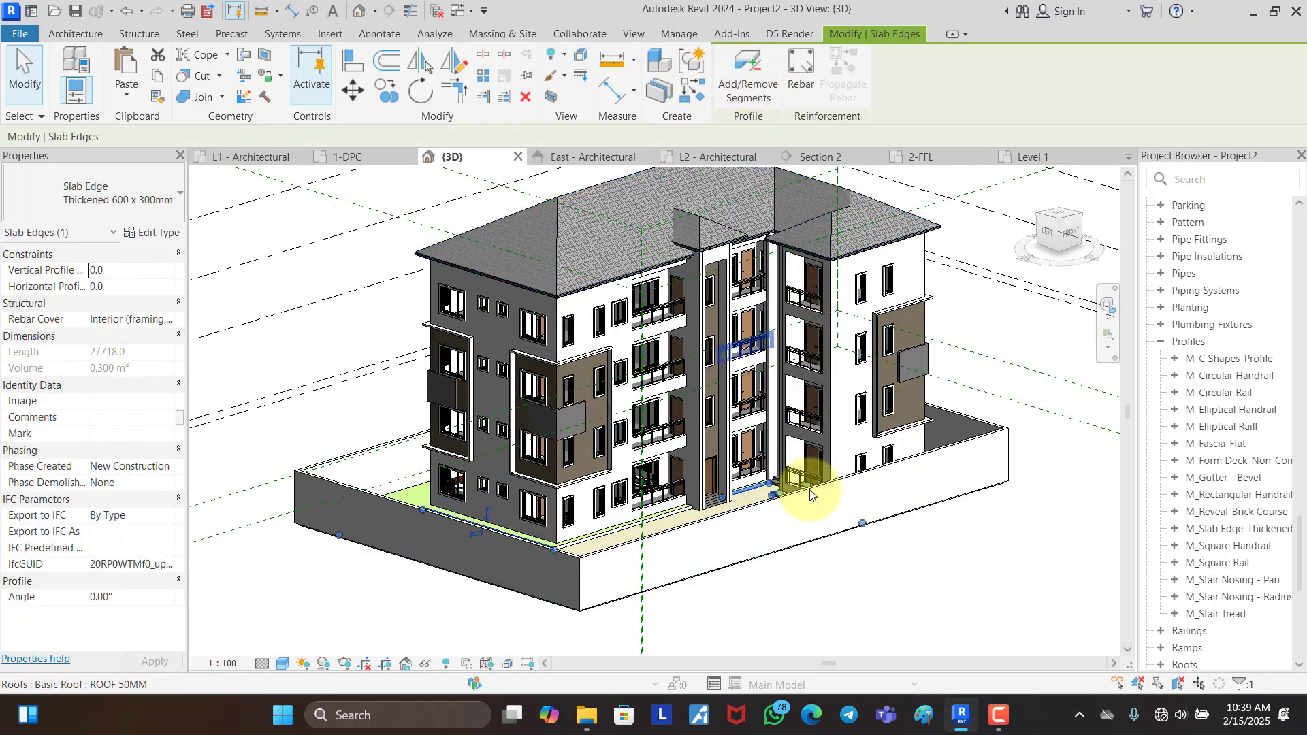
left_click(892, 605)
left_click_drag(874, 625, 656, 459)
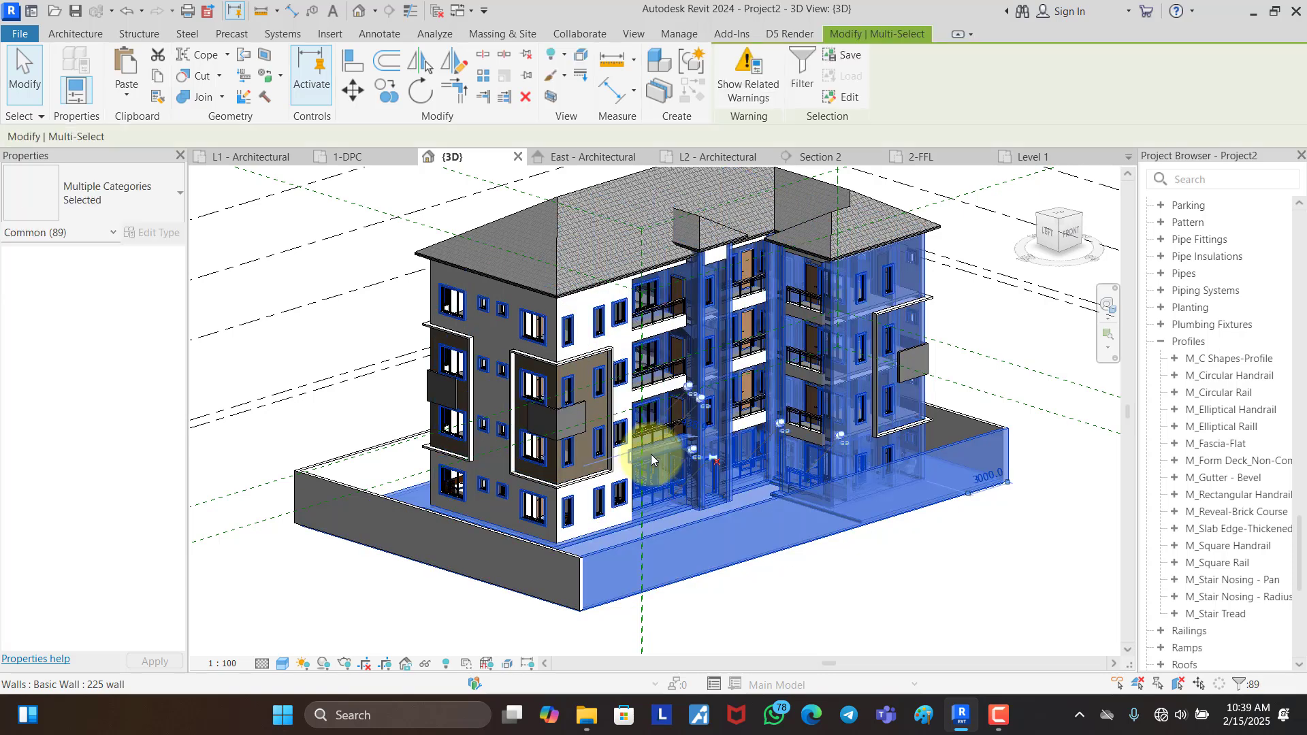
left_click(791, 63)
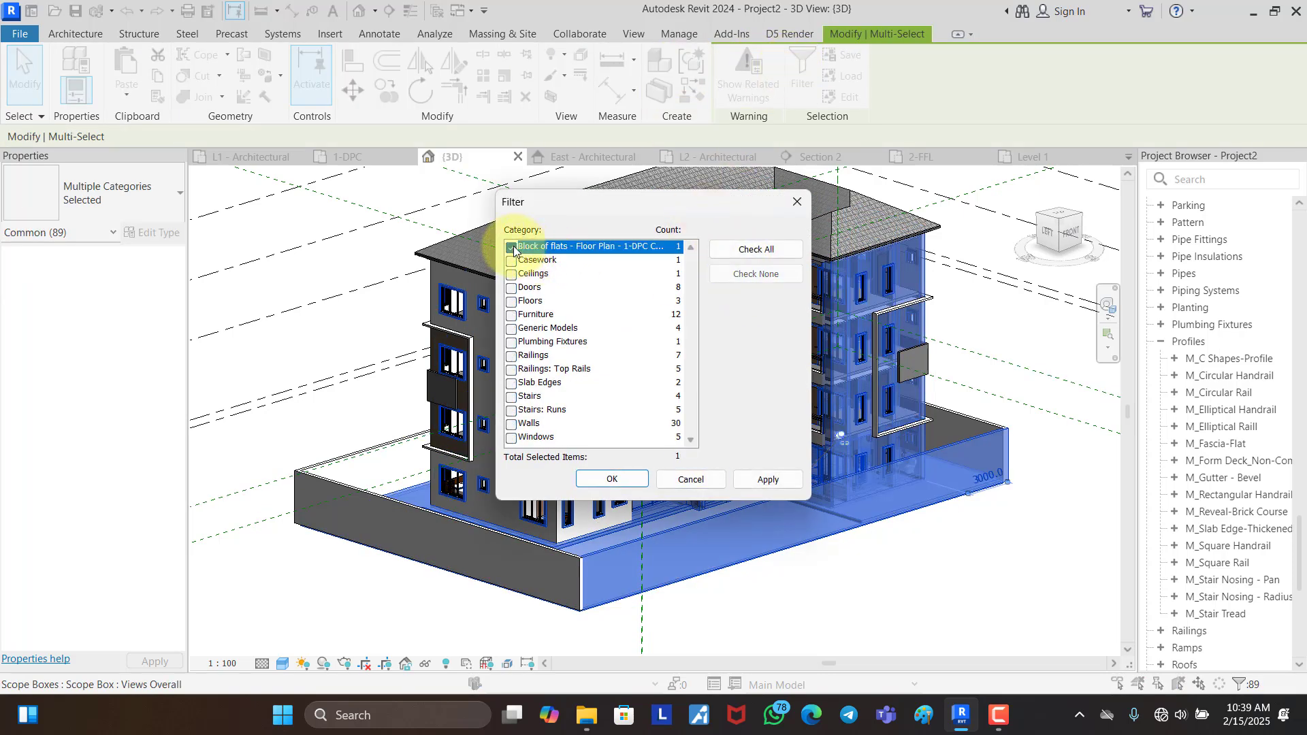
left_click(600, 485)
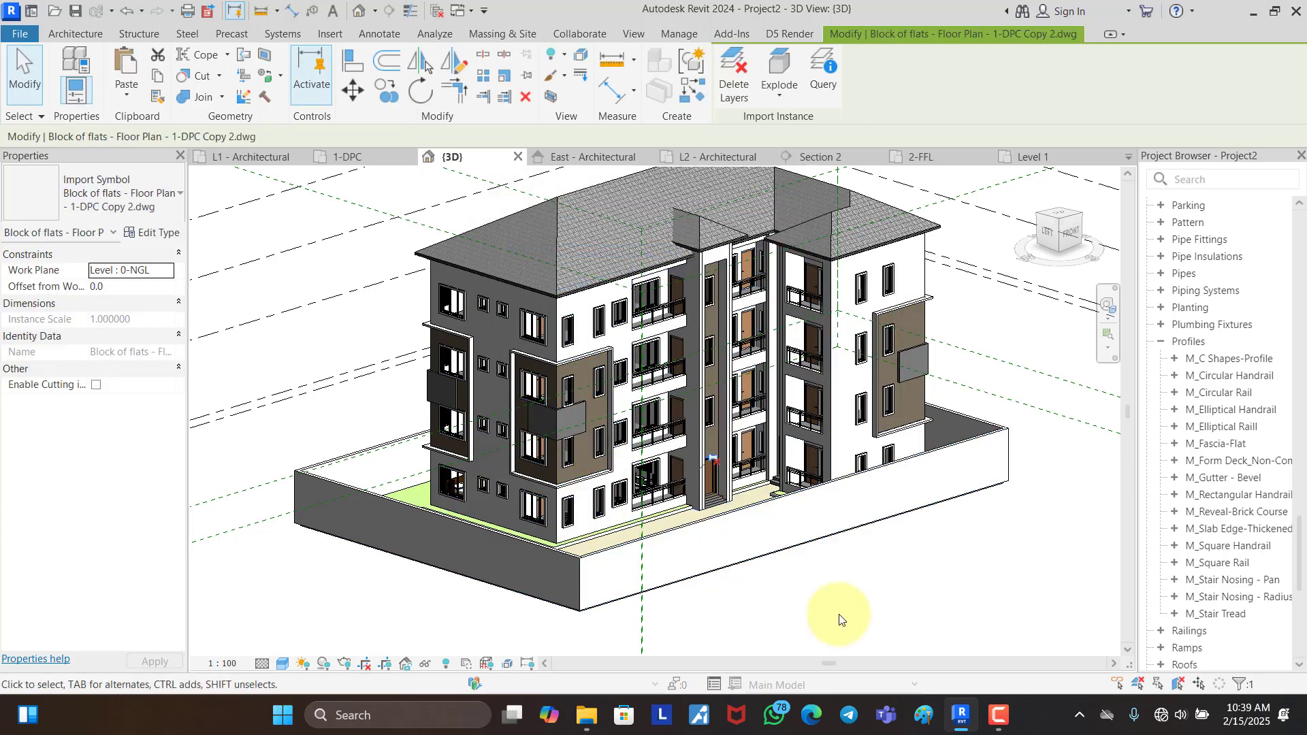
Step: Hide the selected imported DWG underlay in the L2 architectural floor plan
left_click(728, 160)
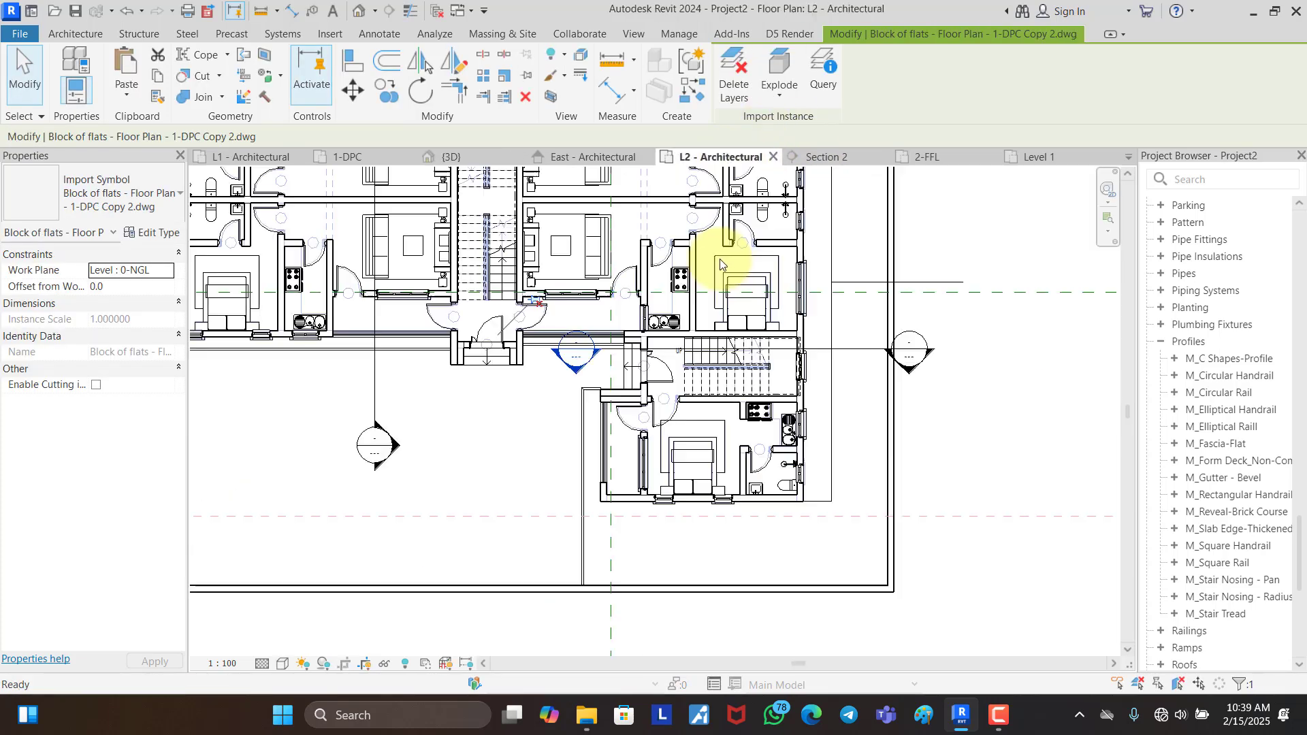
right_click(962, 243)
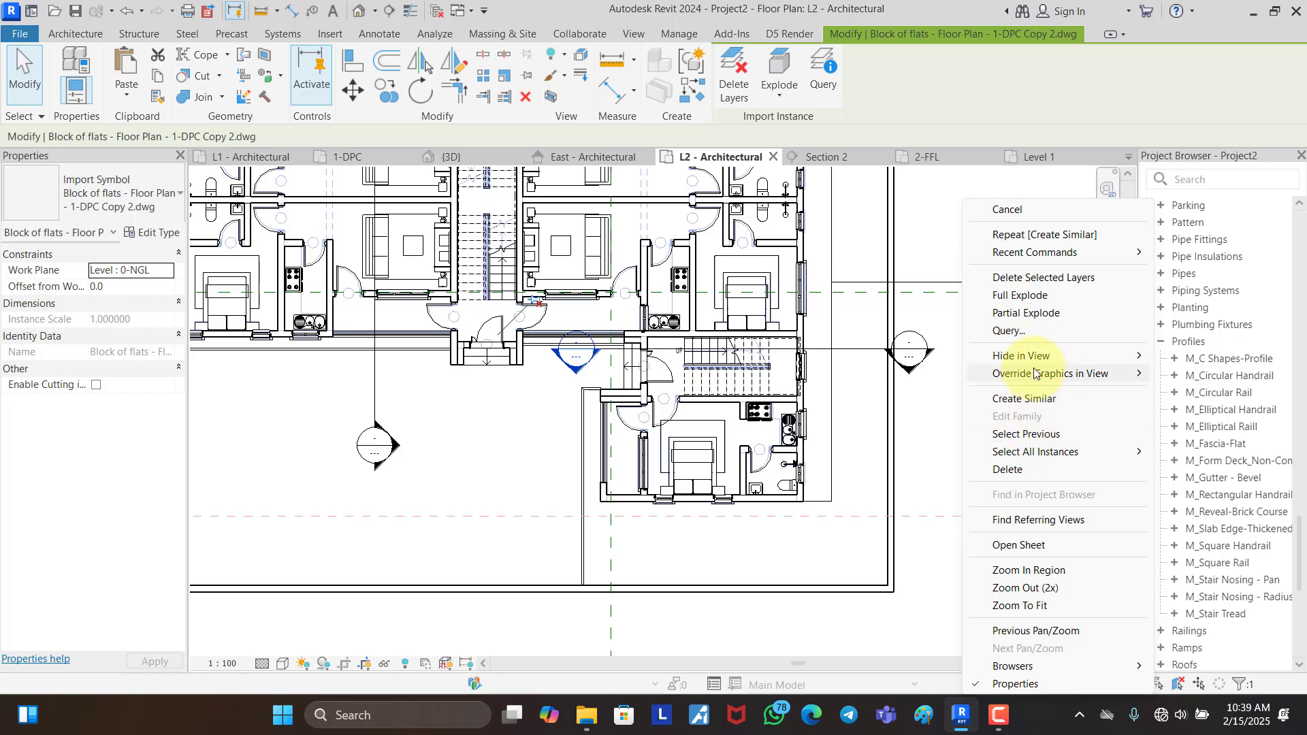
left_click(1198, 357)
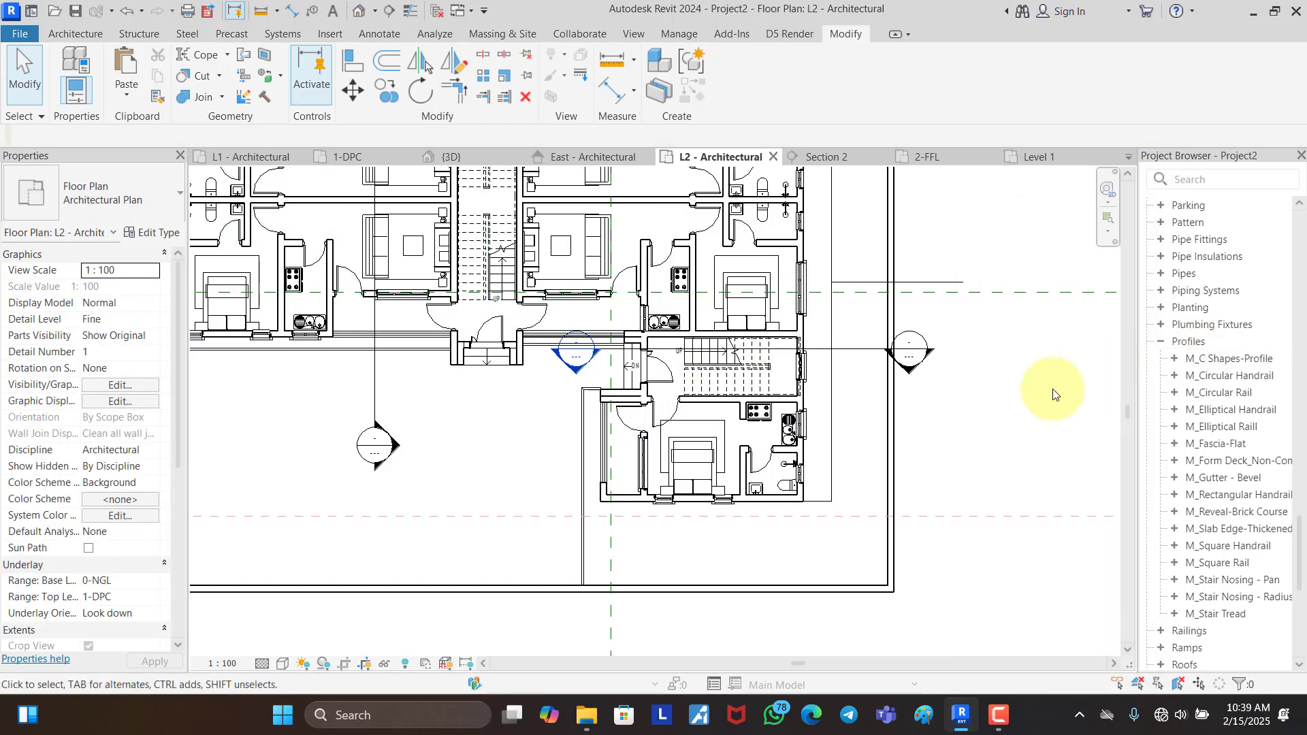
Step: Create a model in-place component of the Casework category for the upper-left flat's kitchen on the L2 plan
scroll(748, 435, "down", 4)
scroll(592, 266, "up", 4)
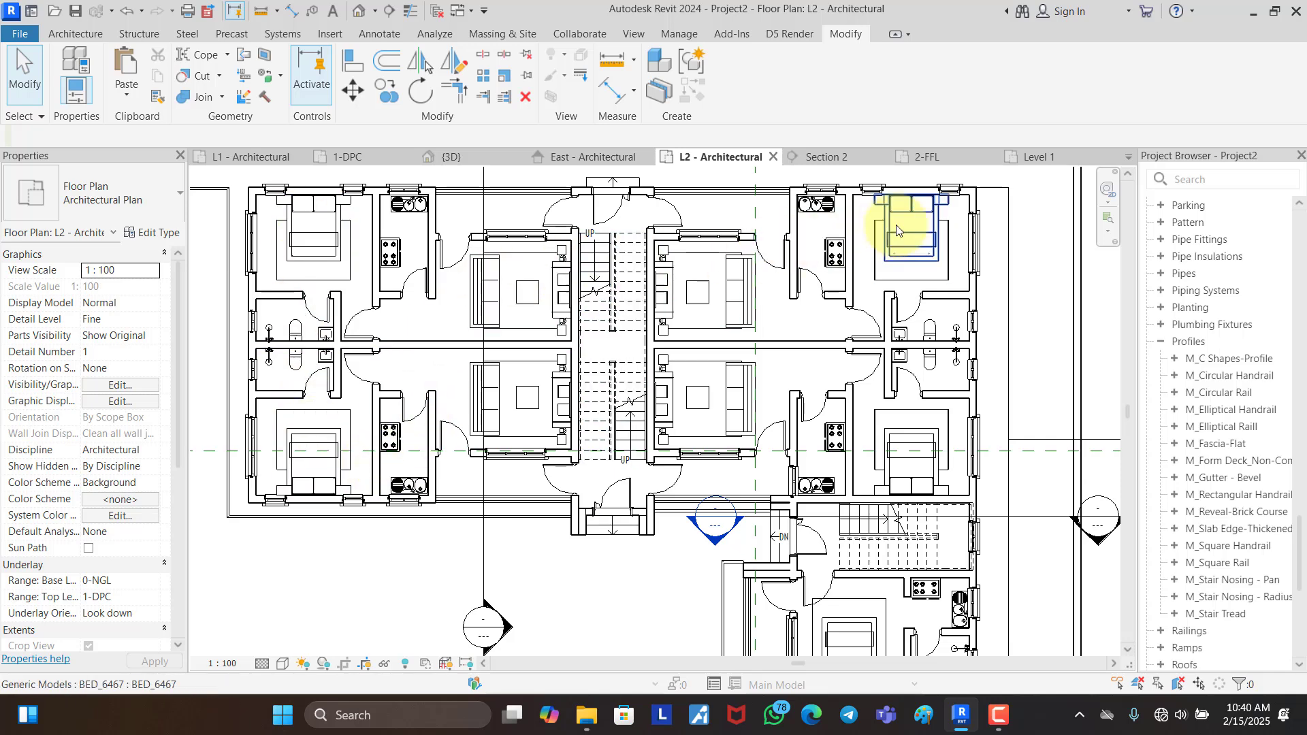
scroll(541, 337, "down", 2)
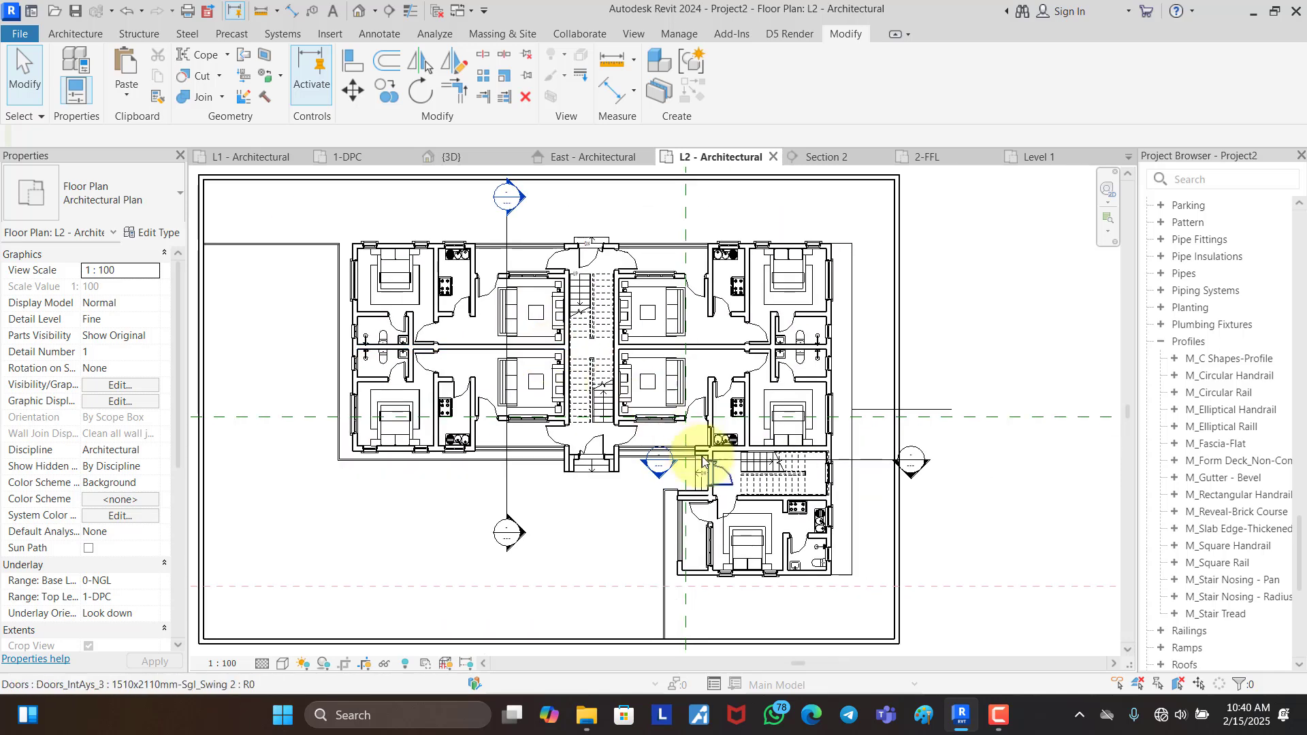
scroll(563, 373, "down", 1)
scroll(545, 312, "up", 3)
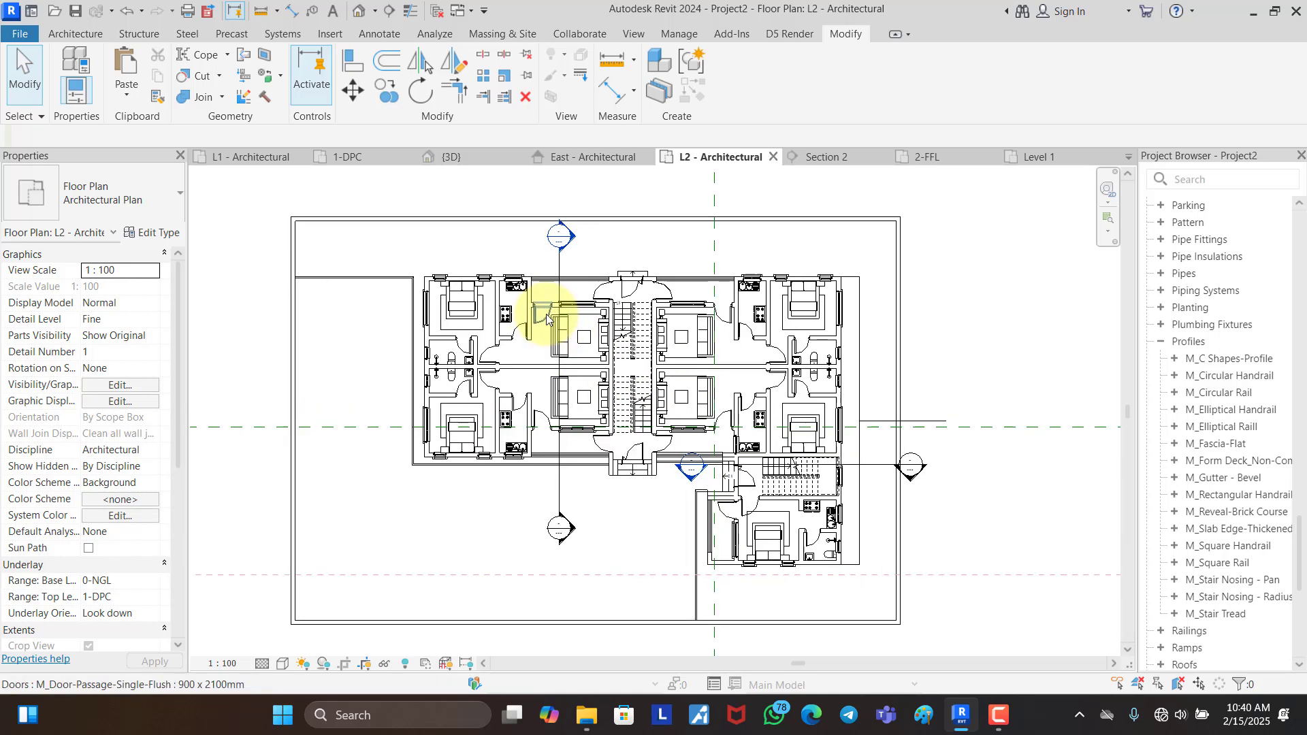
scroll(486, 289, "up", 3)
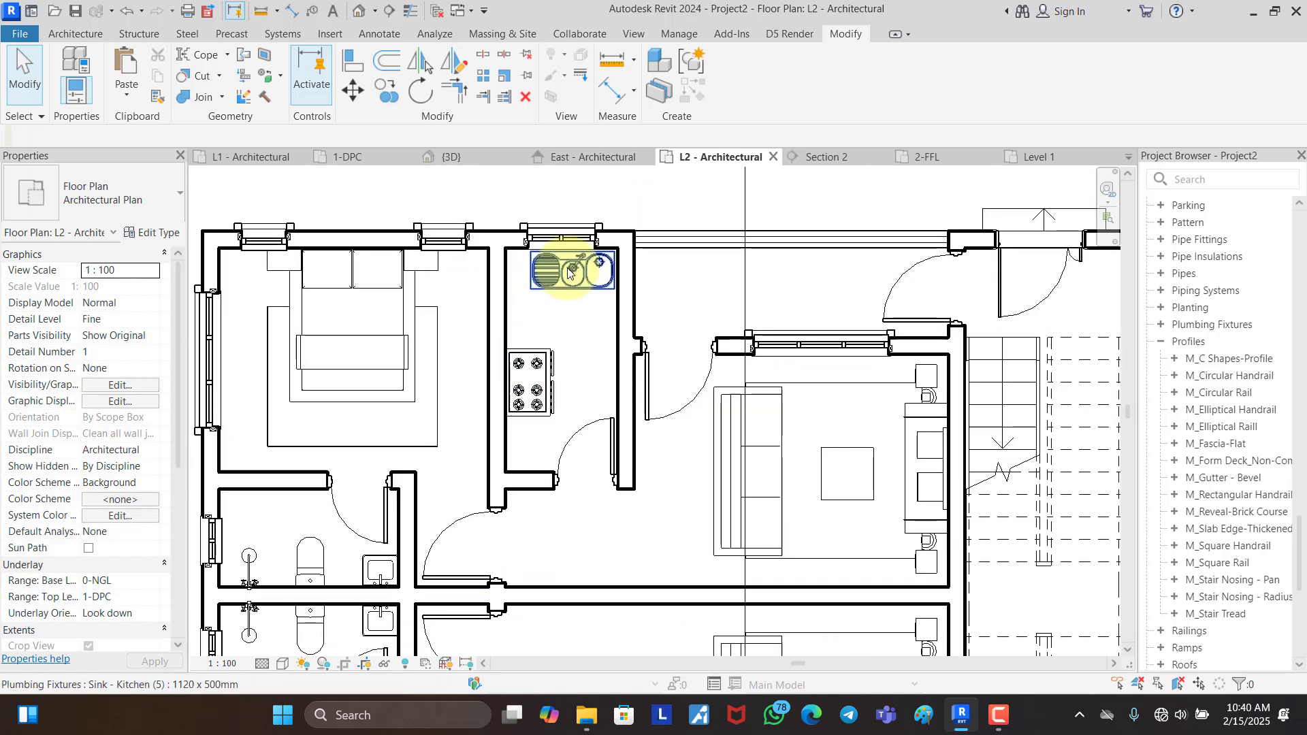
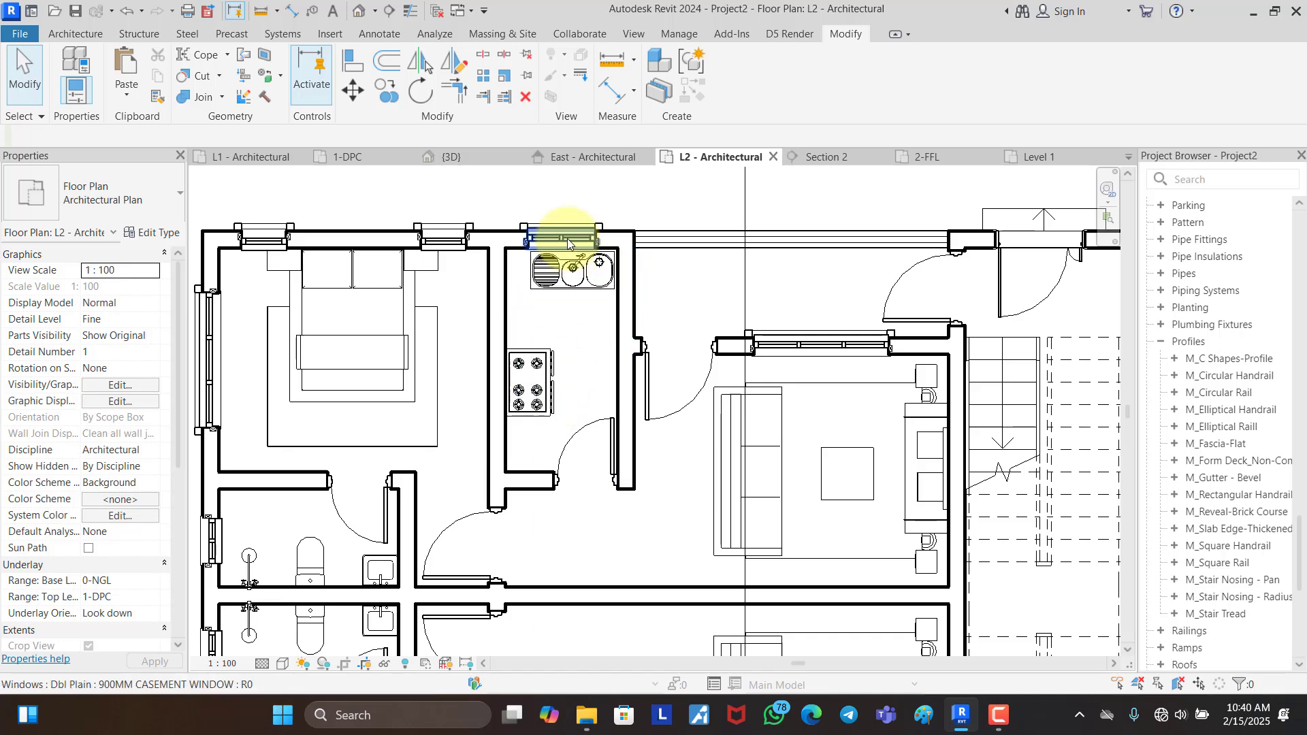
left_click(386, 34)
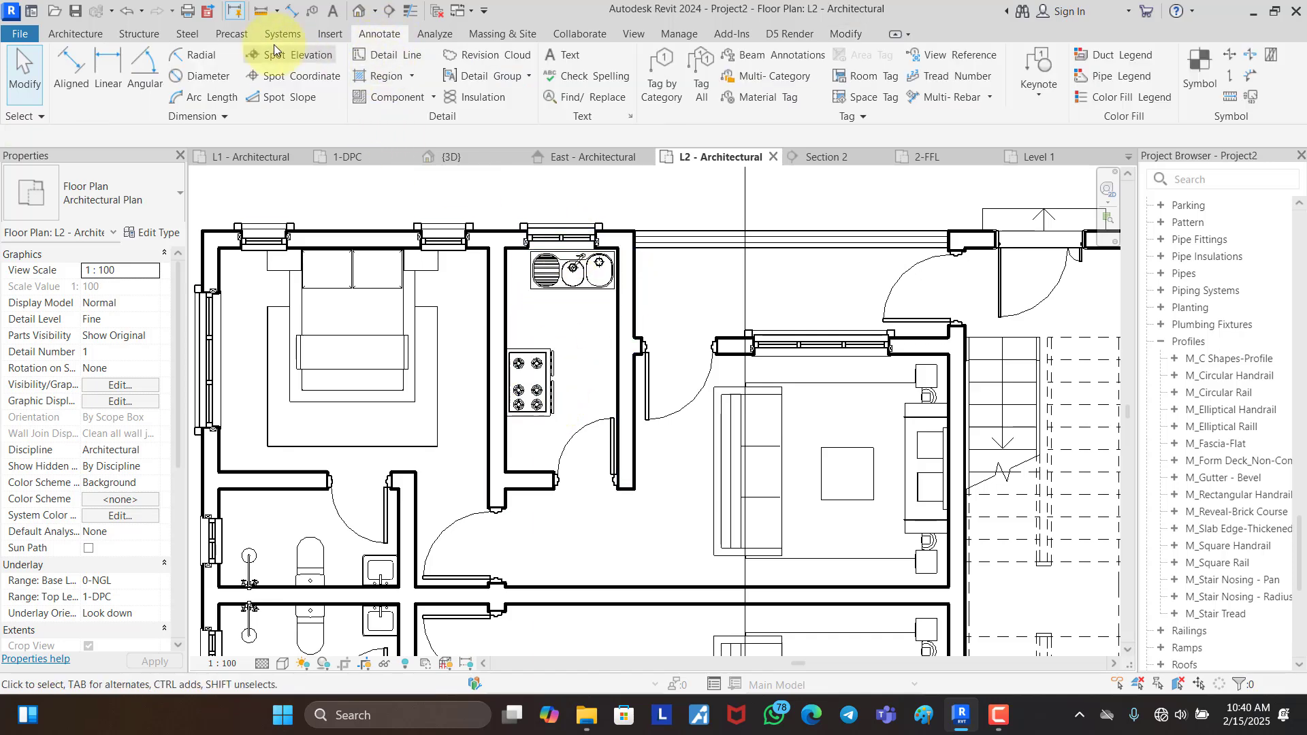
left_click(71, 33)
left_click(202, 96)
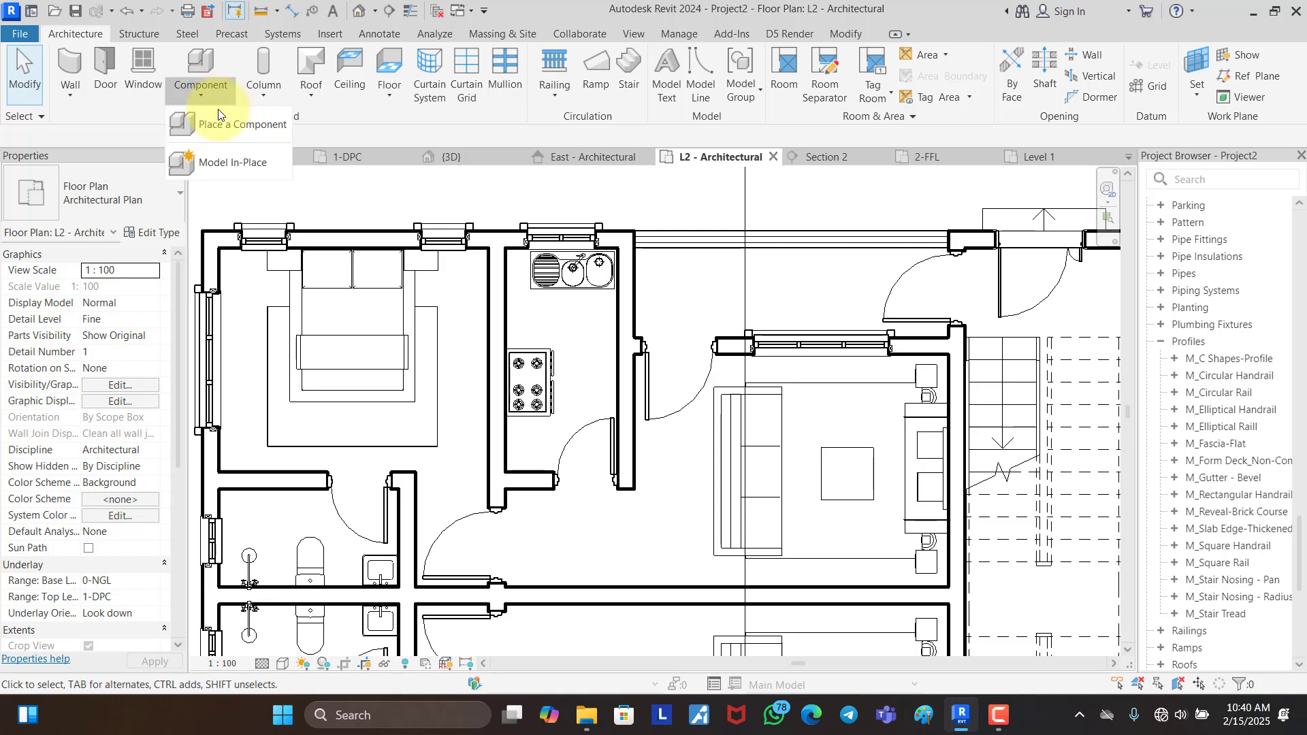
left_click(234, 163)
double_click(586, 286)
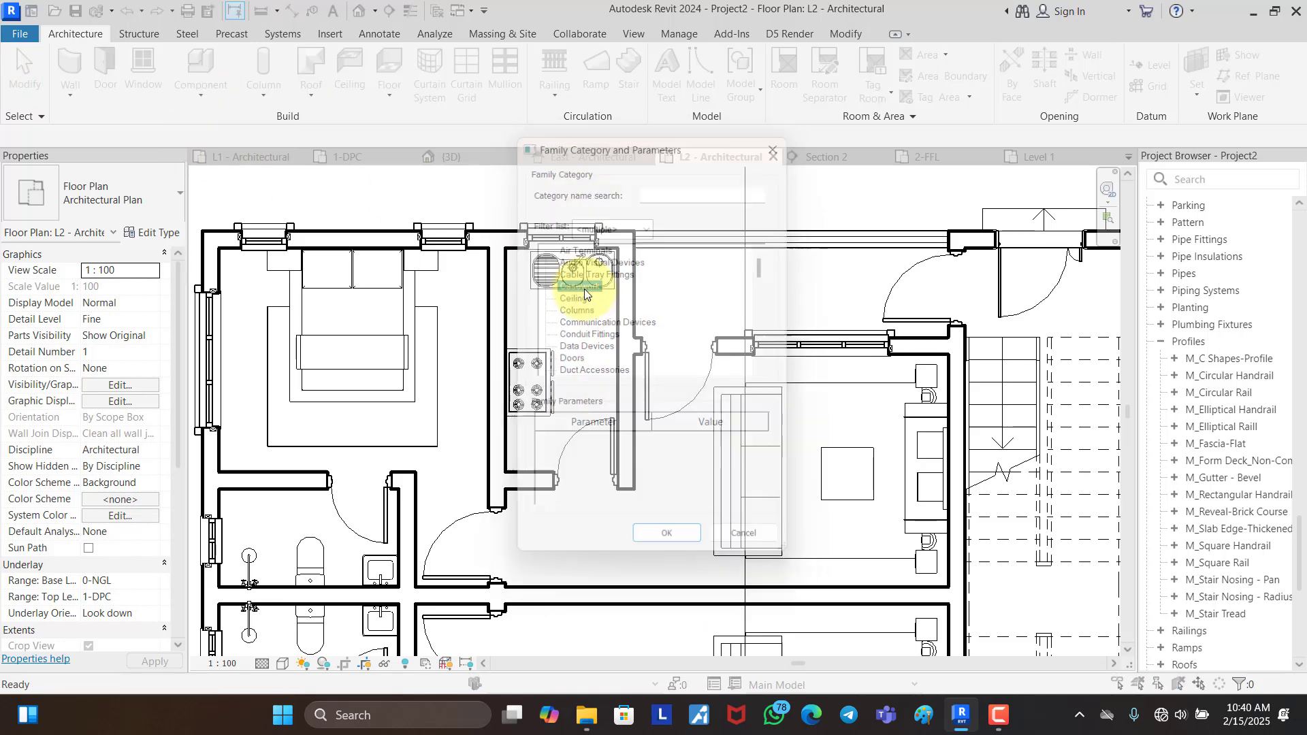
left_click(632, 382)
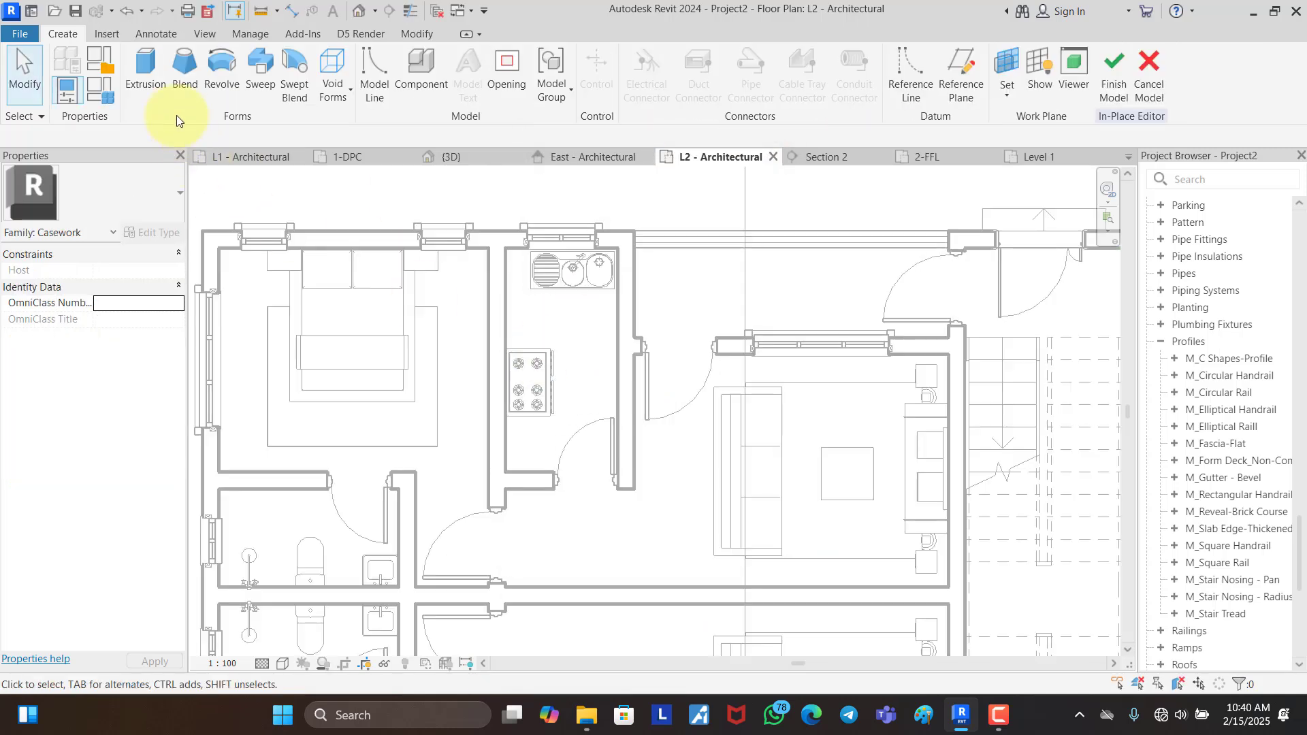
Step: Start an extrusion and sketch the kitchen counter's edges along the left and window walls, 600 mm deep and 1100 mm back below the sink
left_click(155, 74)
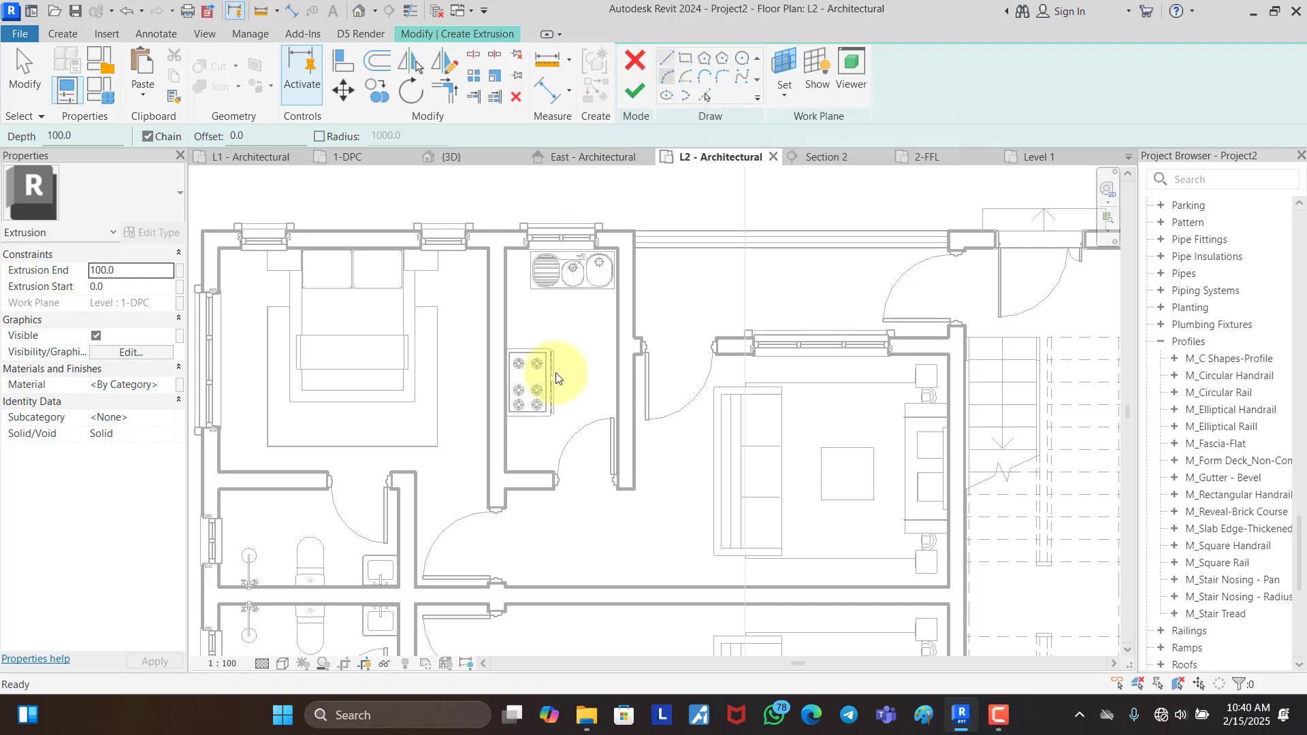
scroll(518, 465, "up", 2)
left_click(497, 477)
scroll(496, 481, "down", 2)
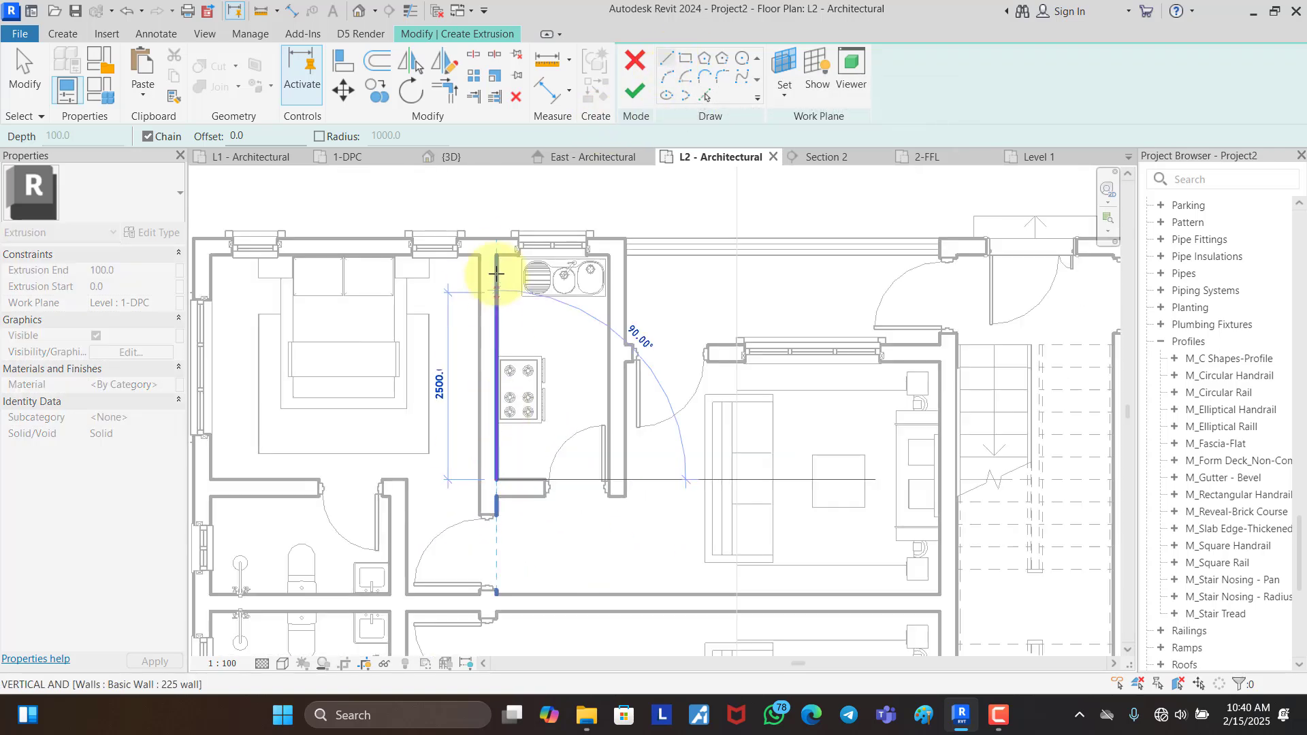
left_click(496, 257)
left_click(607, 258)
scroll(606, 263, "up", 2)
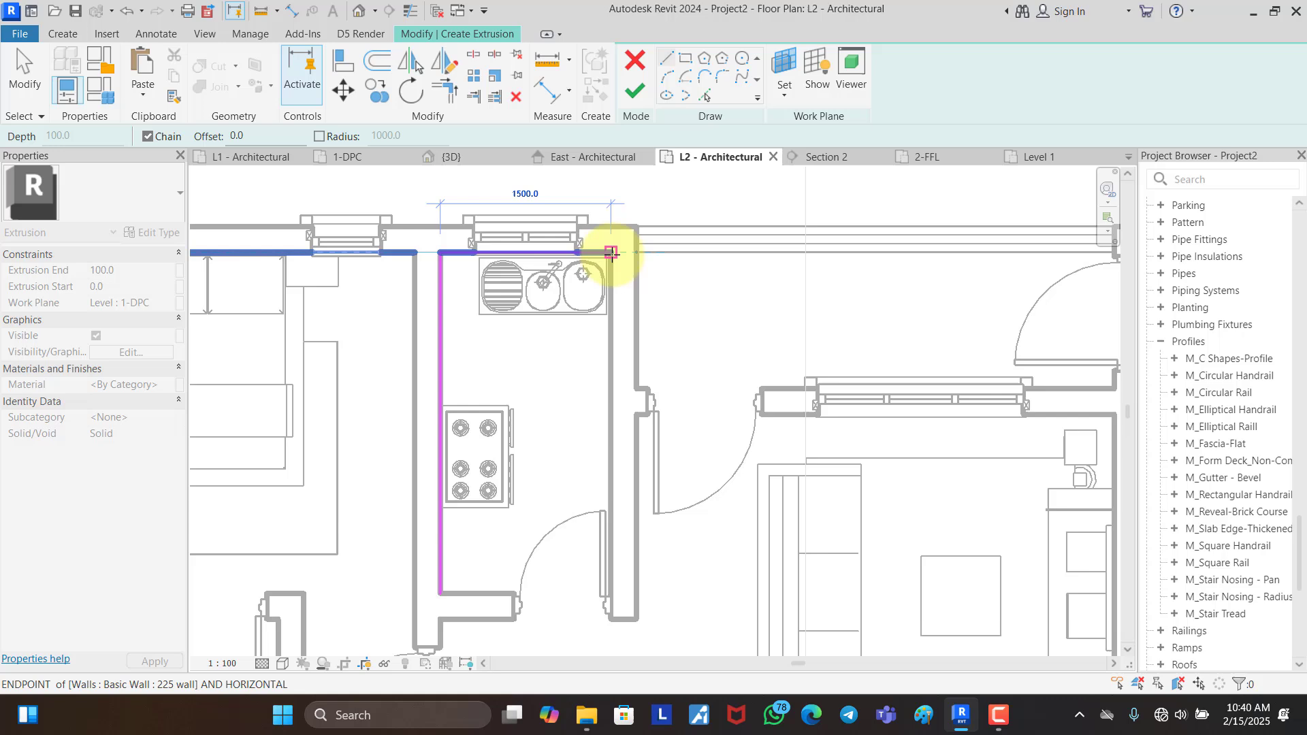
left_click(612, 319)
left_click(485, 319)
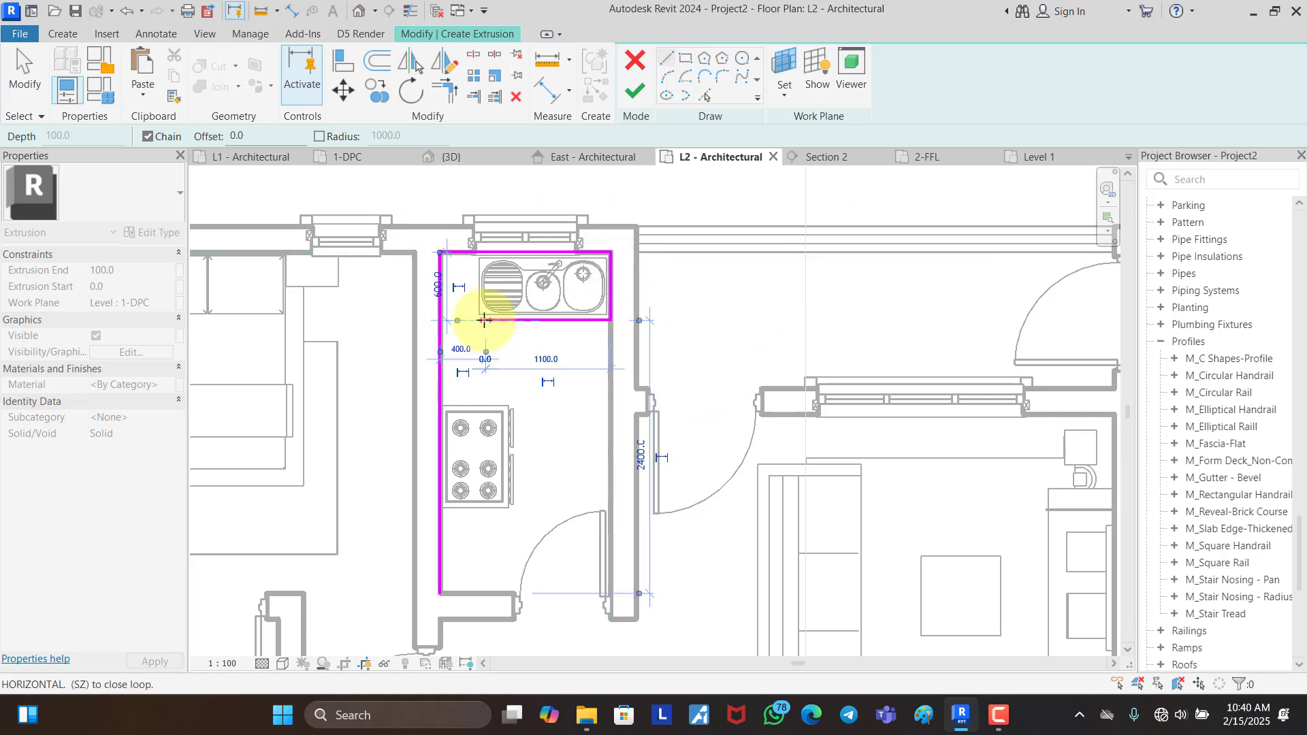
key("Escape")
Step: Sketch the counter's 600 mm end edge beside the kitchen door and its 2400 mm front edge past the cooker up to the sink counter
left_click(441, 593)
left_click(507, 593)
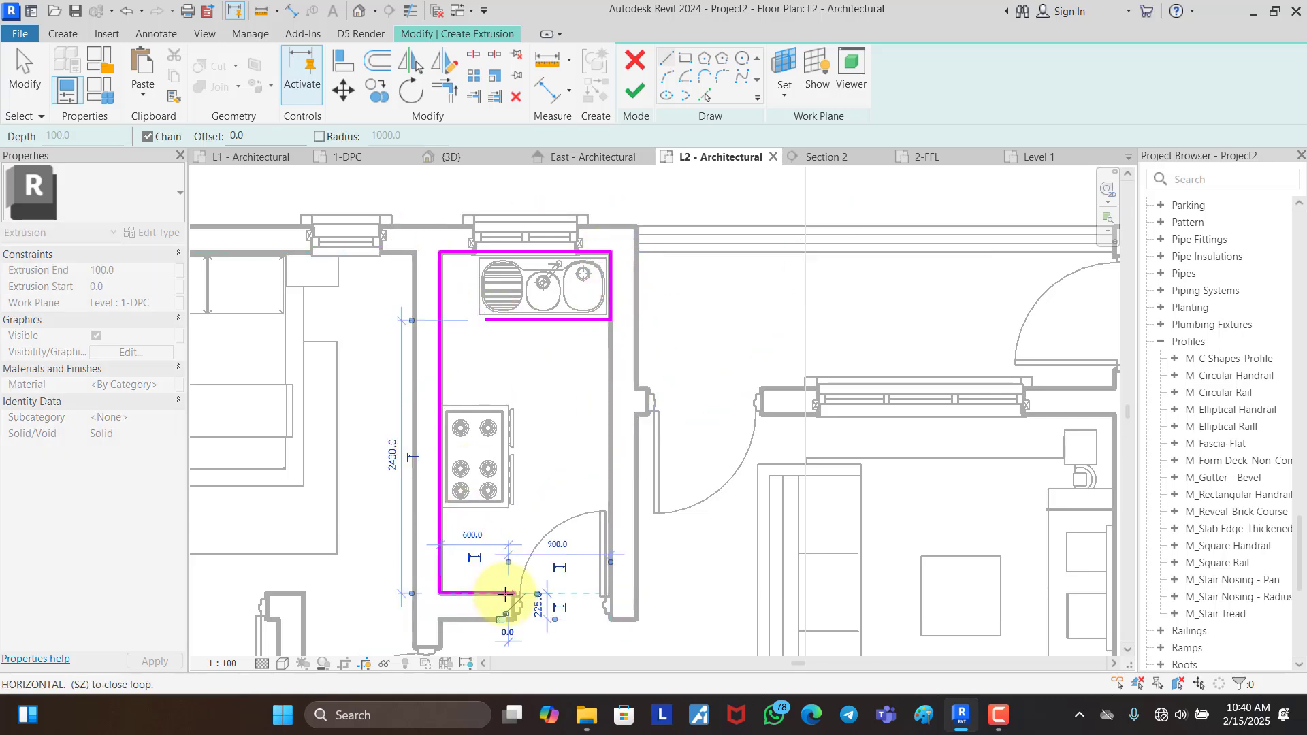
left_click(507, 320)
key("Escape")
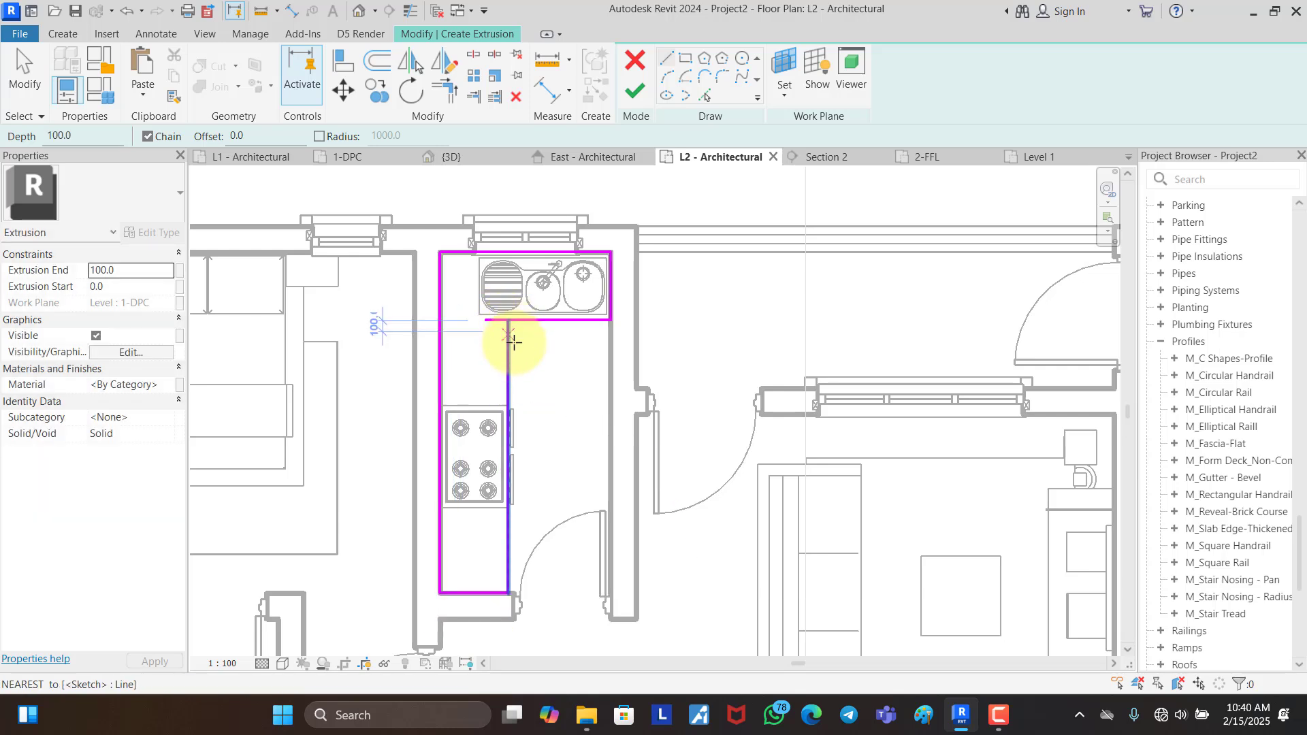
key("Escape")
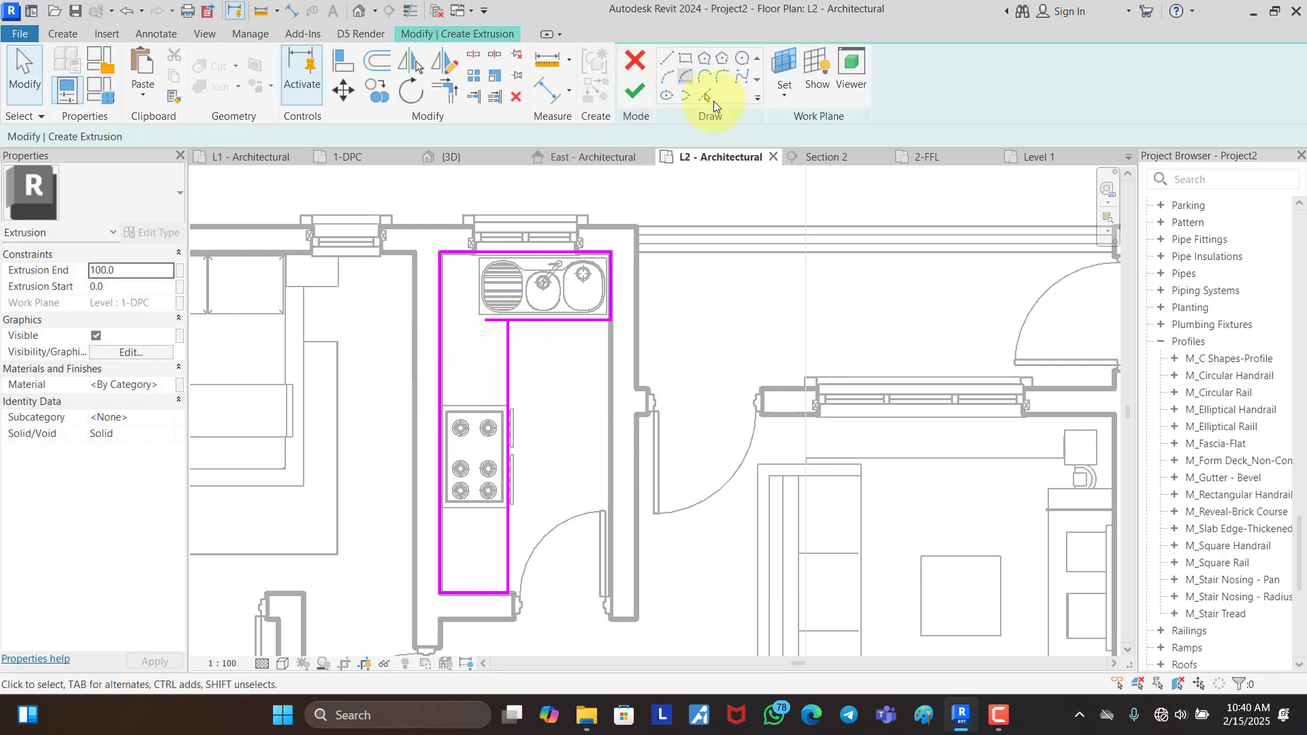
Step: Add sketch lines across the counter at the cooker's two edges and split the counter's long edges alongside the cooker
left_click(485, 405)
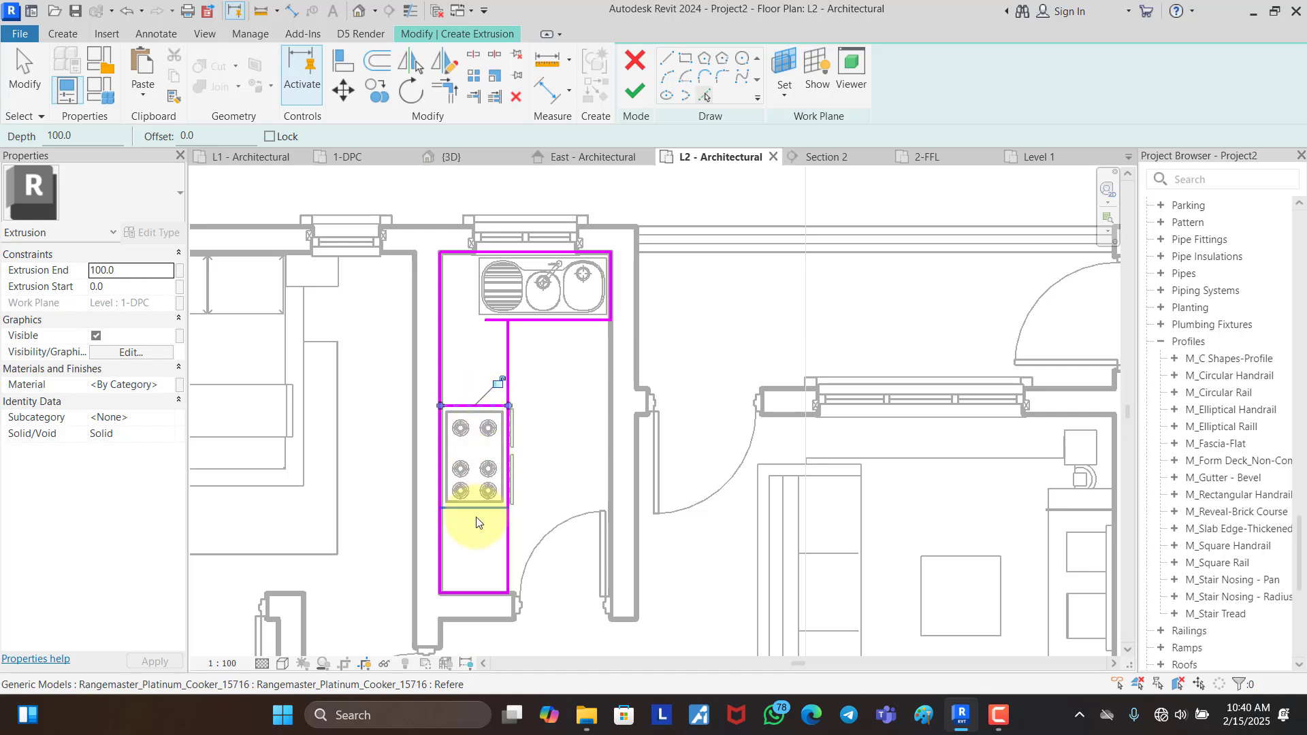
left_click(479, 509)
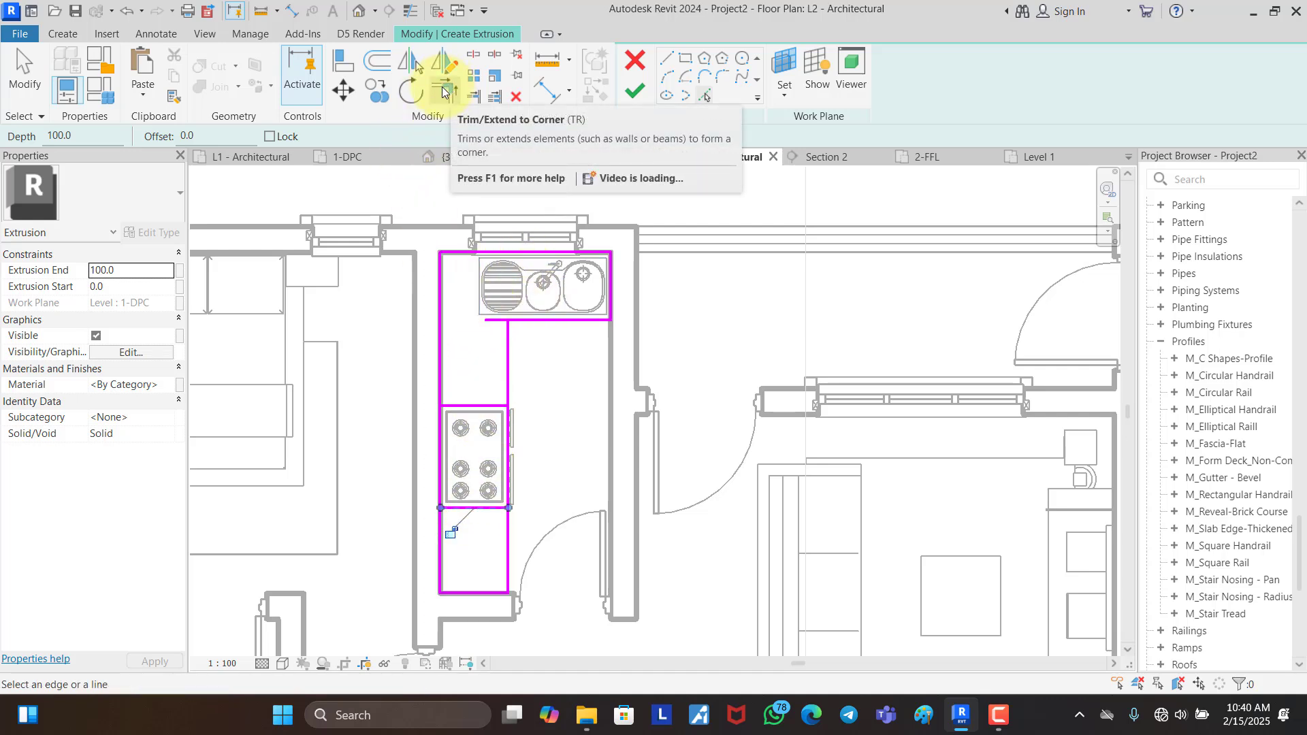
left_click(473, 54)
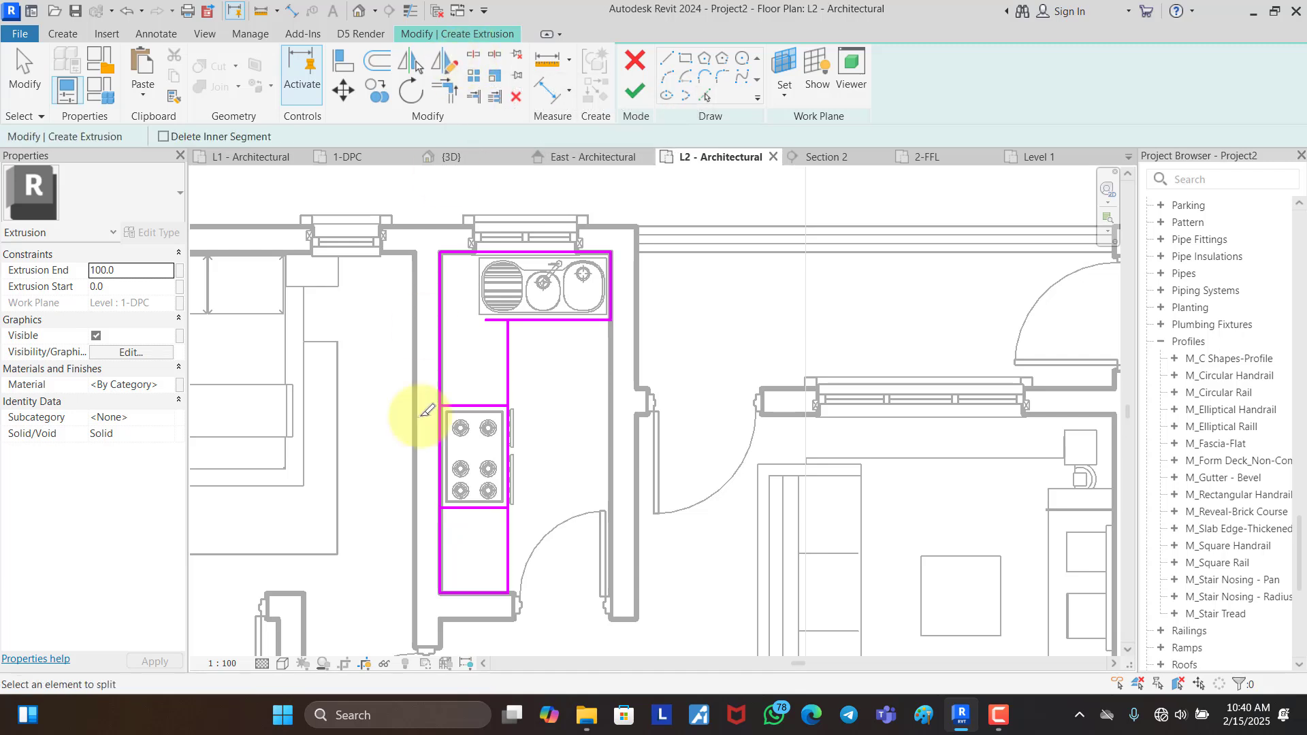
left_click(508, 434)
Step: Trim the sketch into two closed counter outlines on either side of the cooker and finish the 100 mm extrusion
left_click(453, 99)
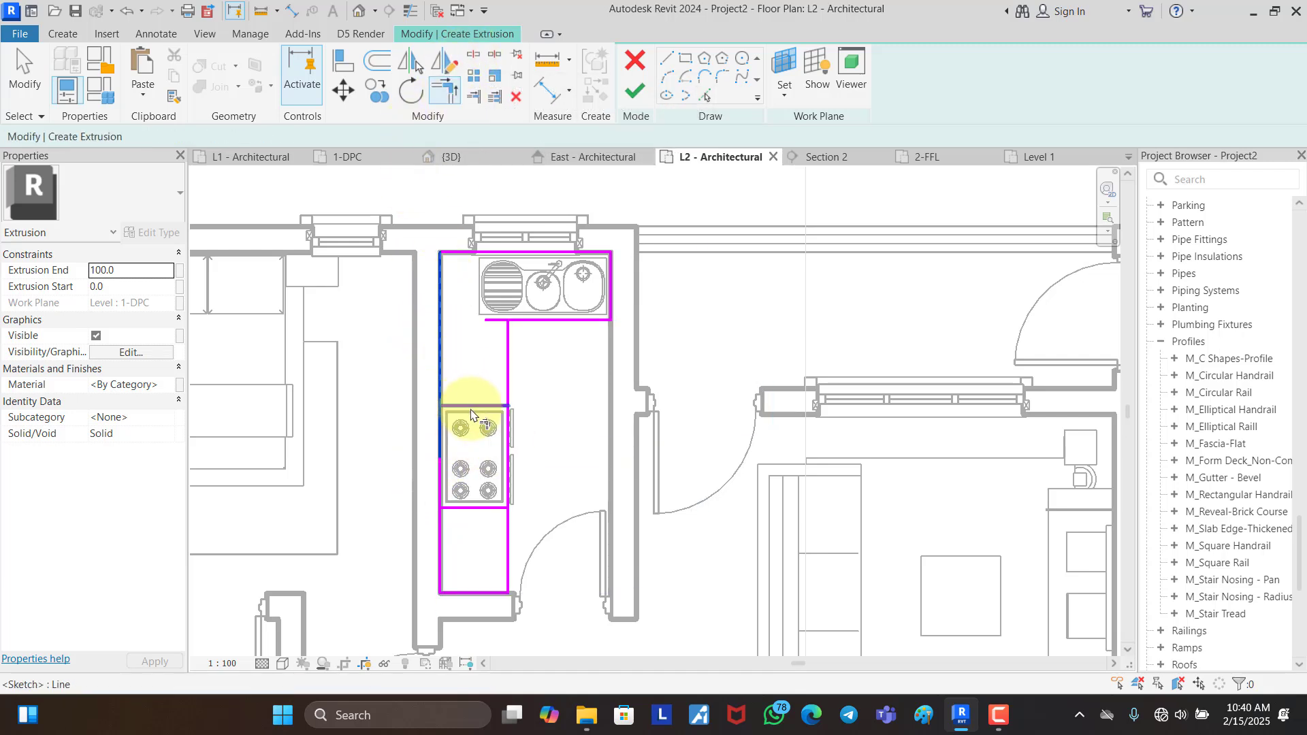
left_click(507, 398)
left_click(541, 321)
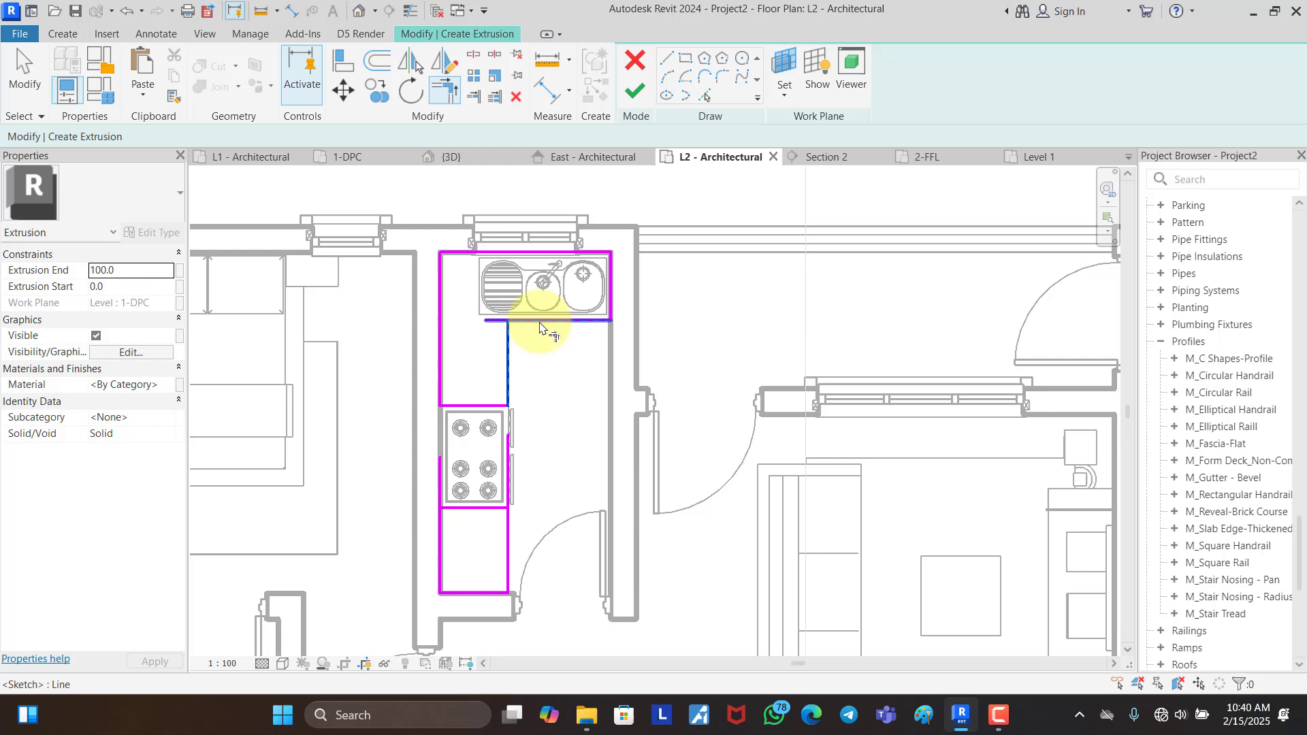
left_click(481, 509)
left_click(440, 537)
left_click(634, 94)
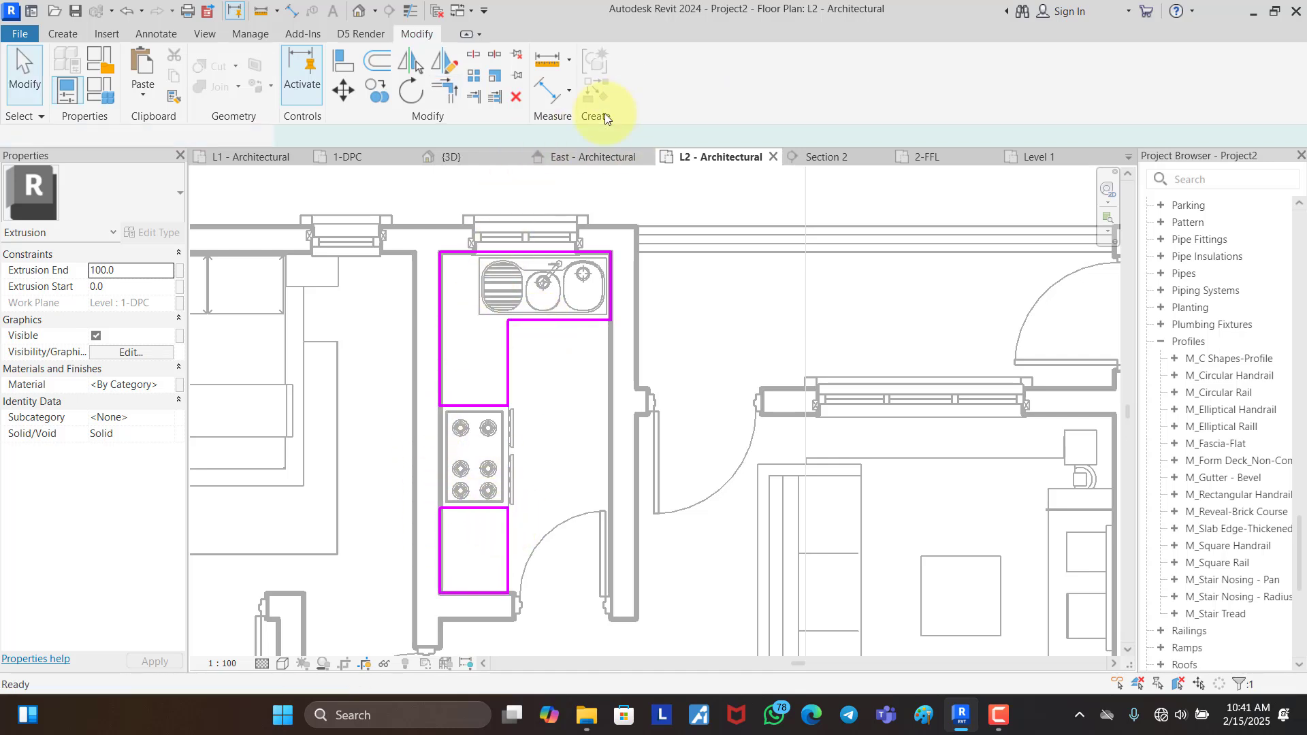
Step: Mirror a copy of the counter extrusion about the horizontal party wall into the lower-left flat's kitchen
scroll(494, 271, "down", 3)
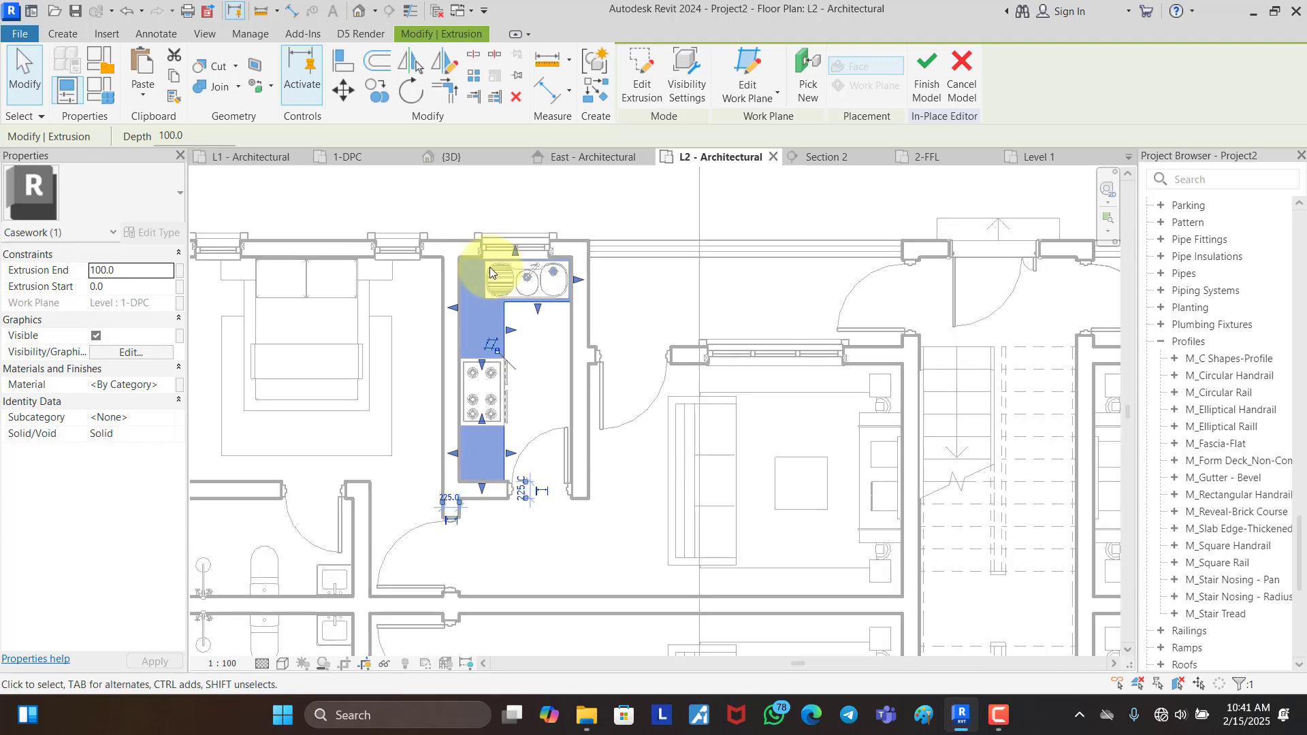
left_click(436, 62)
left_click(528, 604)
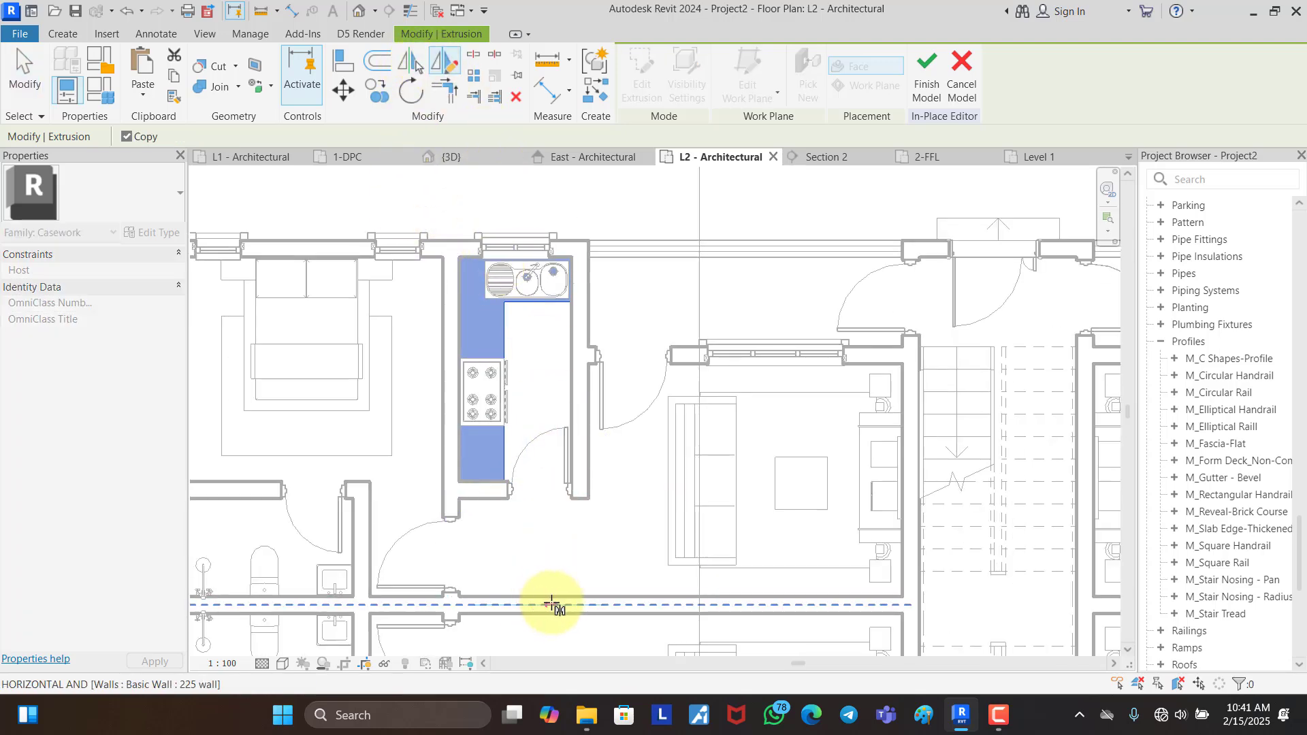
left_click(555, 604)
scroll(475, 287, "down", 4)
Step: Mirror a copy of the lower-left counter about a vertical axis through the entrance stair's midpoint into the lower-right flat's kitchen
left_click(439, 64)
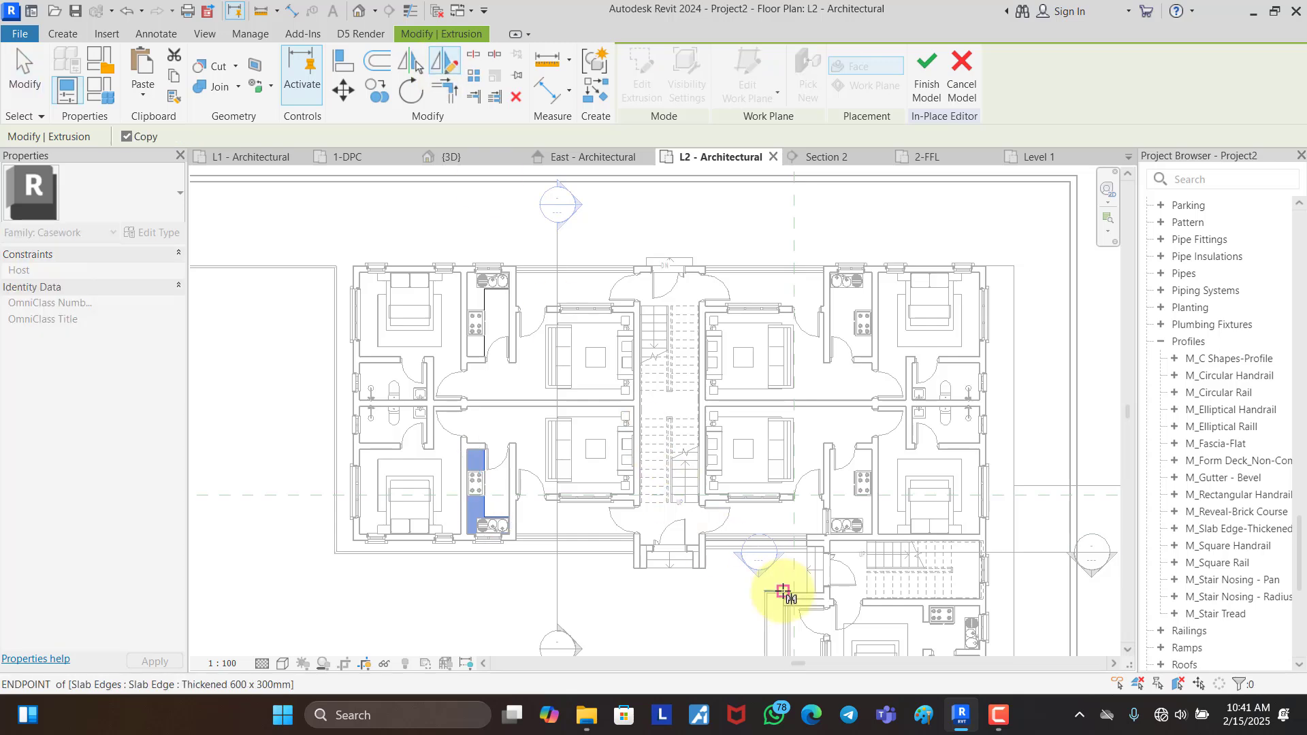
scroll(762, 589, "up", 5)
left_click(554, 545)
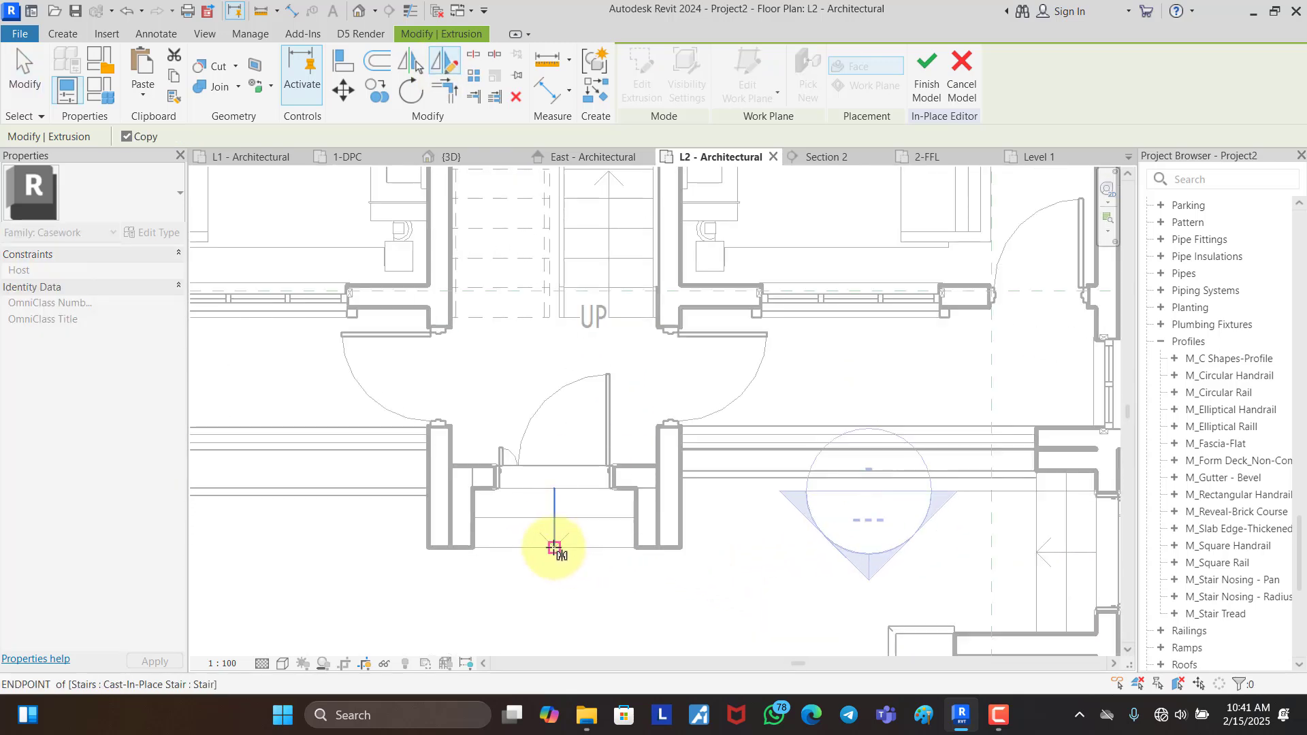
left_click(554, 565)
scroll(579, 562, "down", 5)
scroll(841, 393, "up", 1)
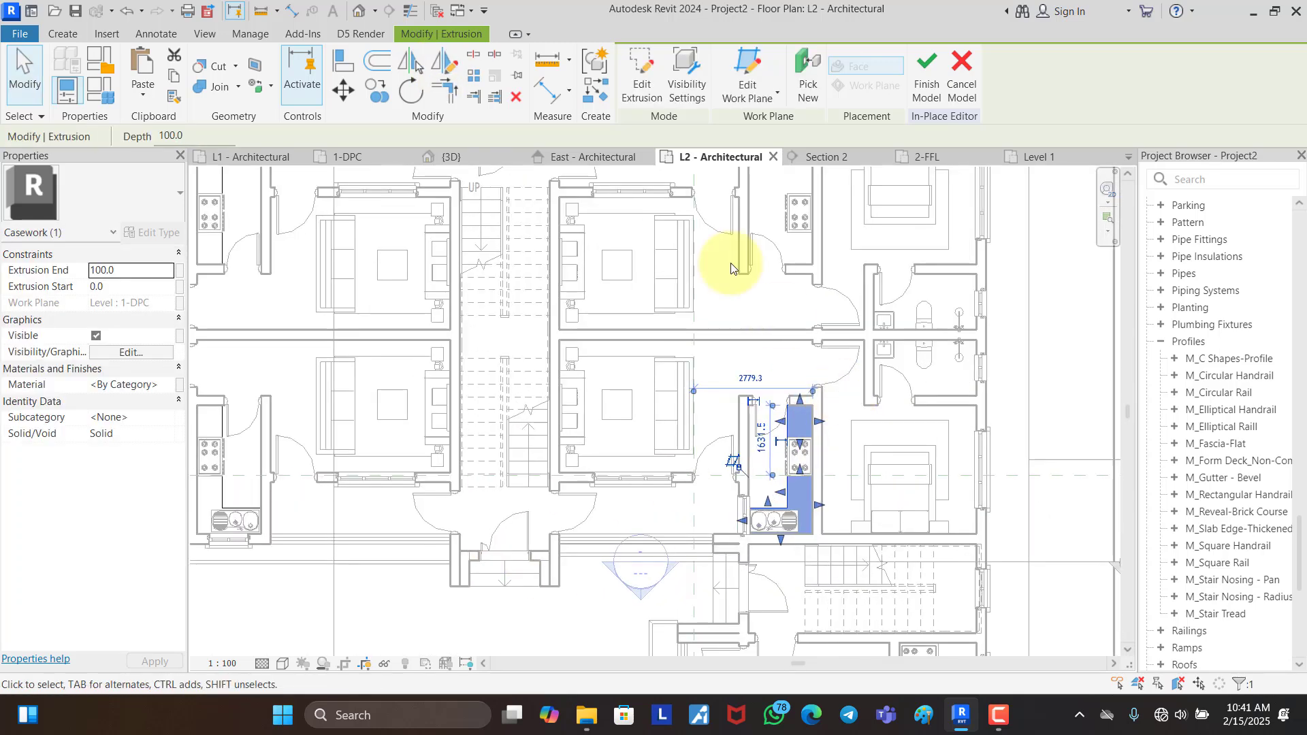
Step: Mirror a copy of the lower-right counter about the horizontal party wall into the upper-right flat's kitchen
left_click(455, 66)
scroll(787, 333, "up", 4)
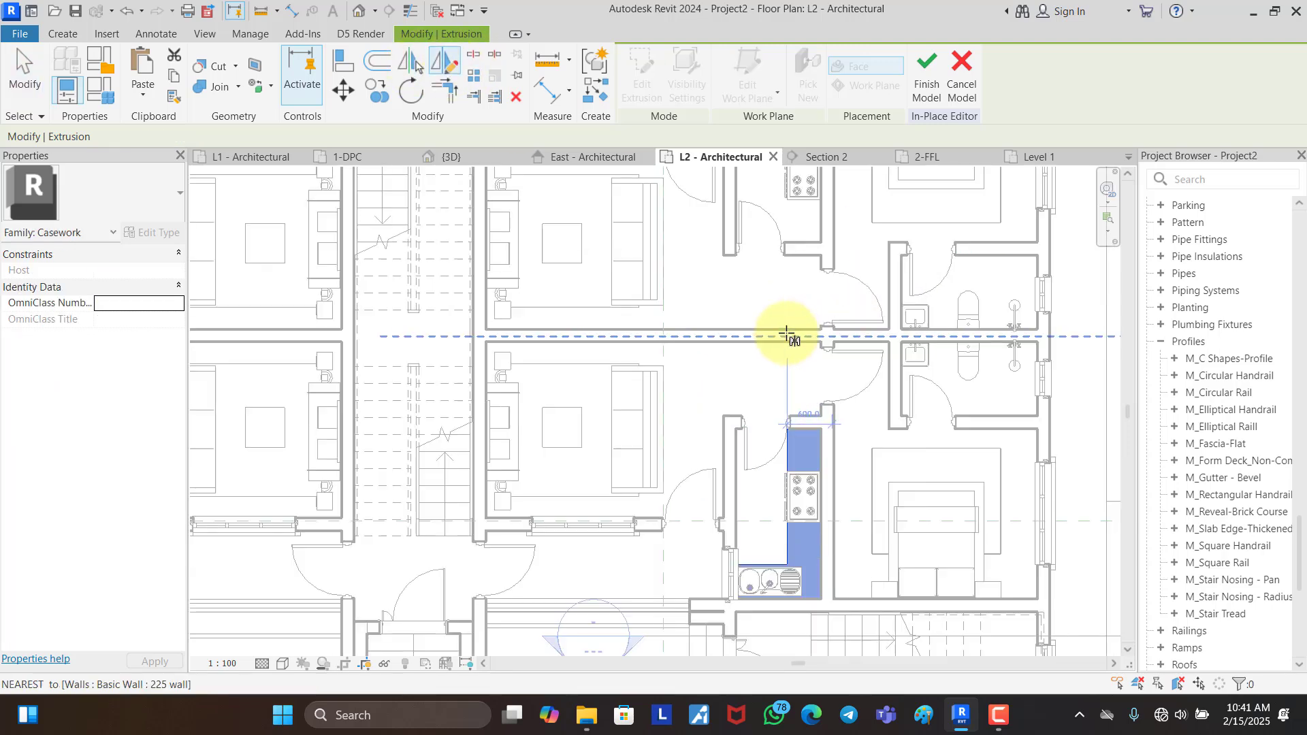
key("Escape")
scroll(744, 321, "down", 5)
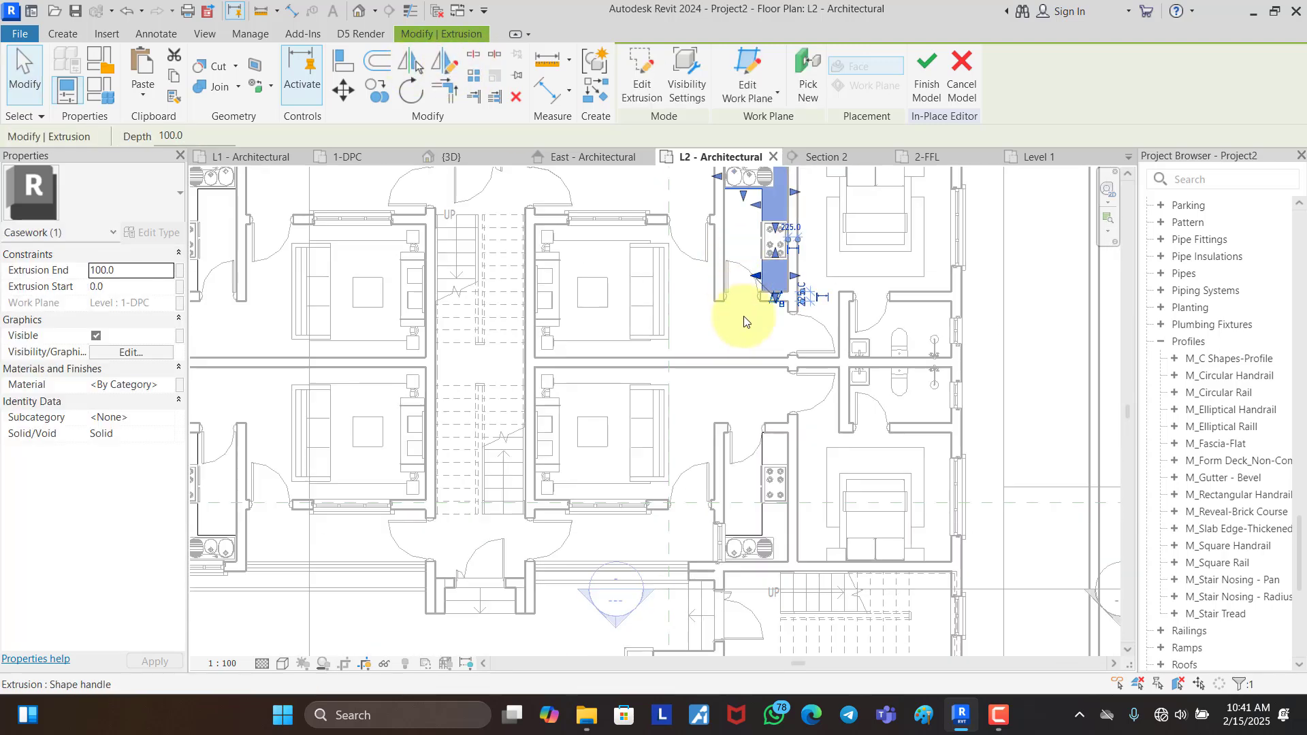
left_click(930, 291)
Step: Start another extrusion for the one-bedroom flat below the block and sketch a short counter front edge from the cooker's corner towards the sink
scroll(831, 452, "down", 3)
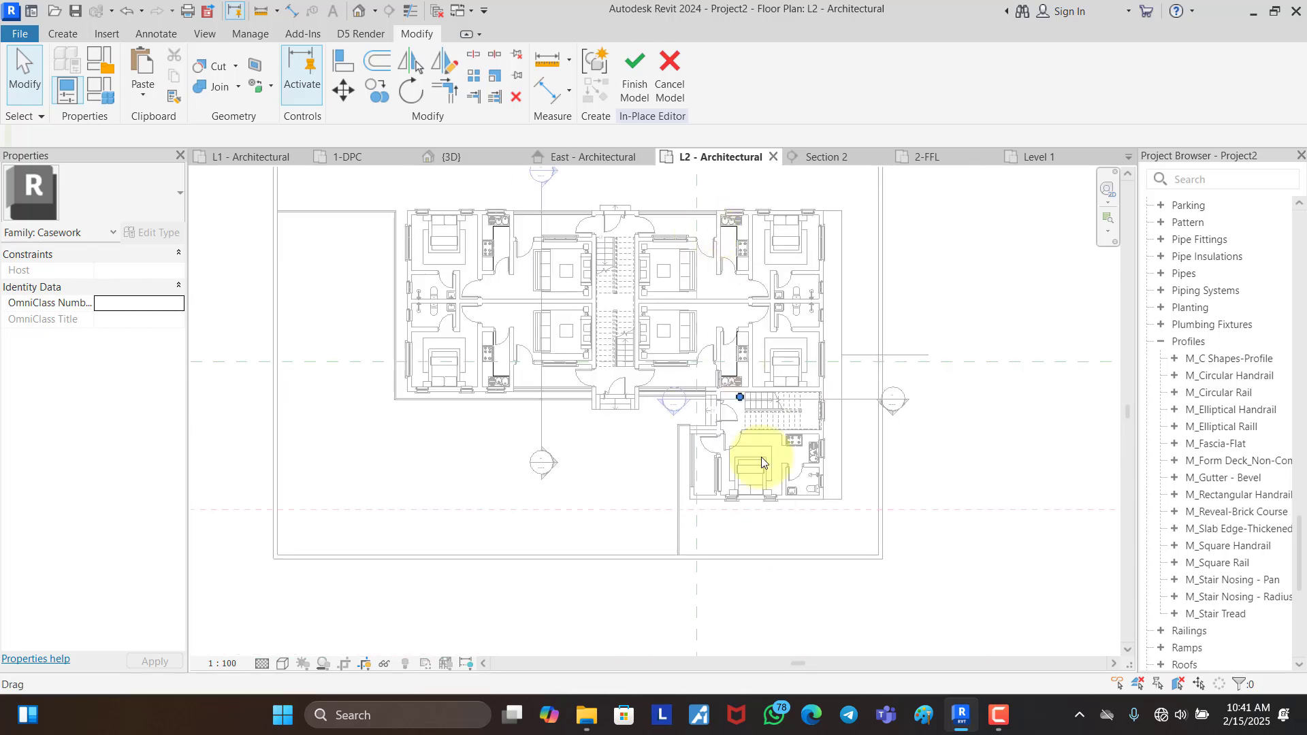
scroll(840, 447, "up", 6)
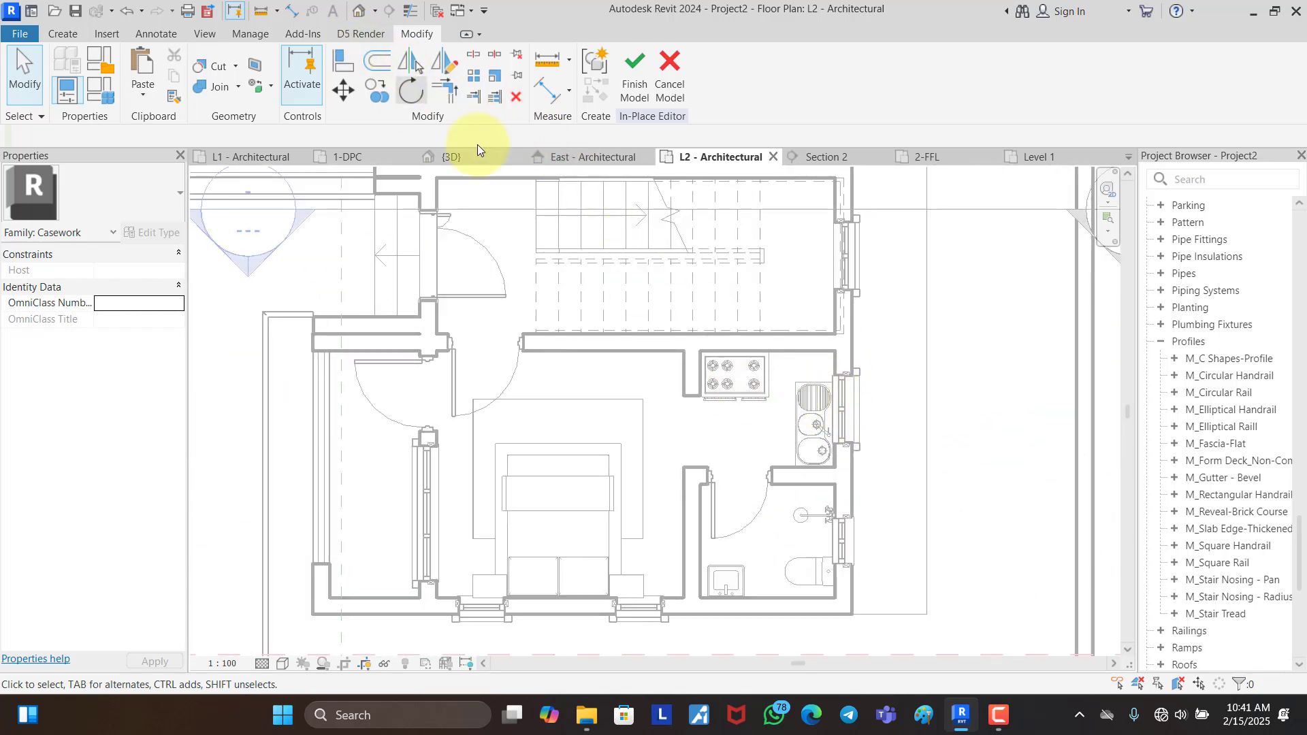
scroll(745, 531, "down", 4)
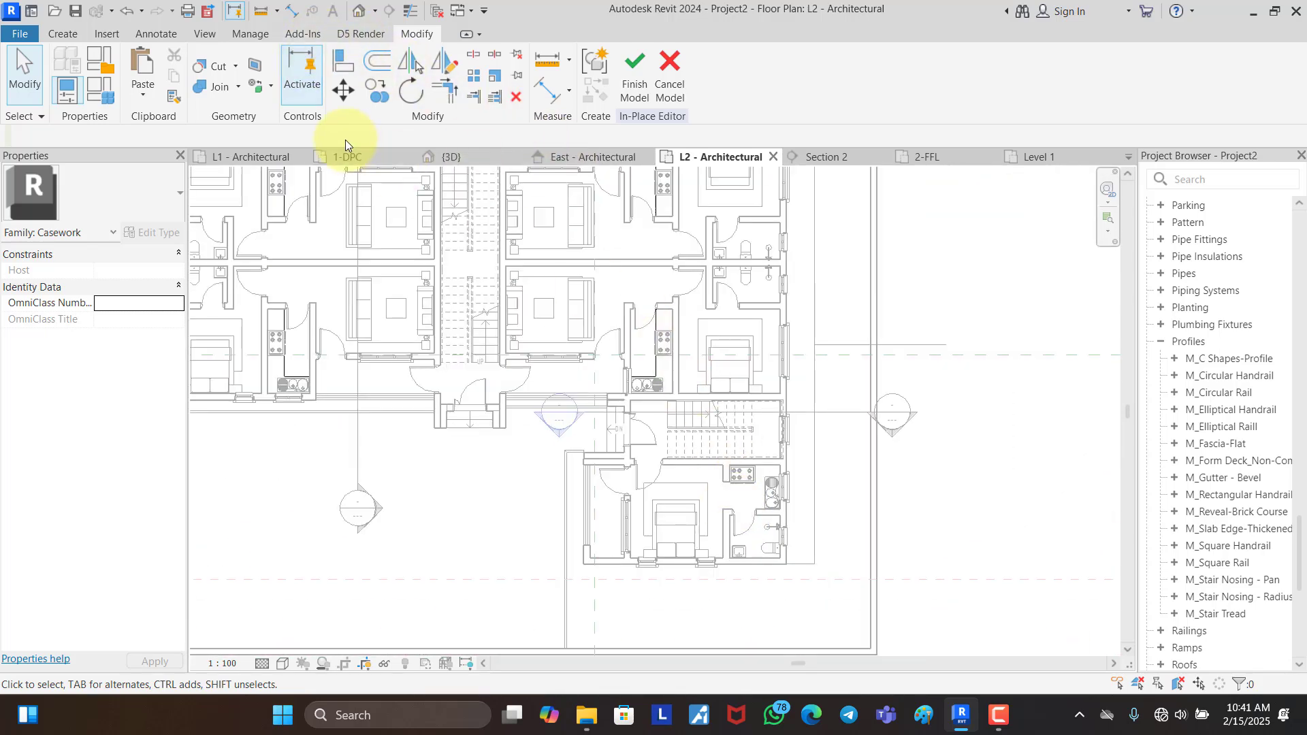
left_click(62, 33)
left_click(164, 66)
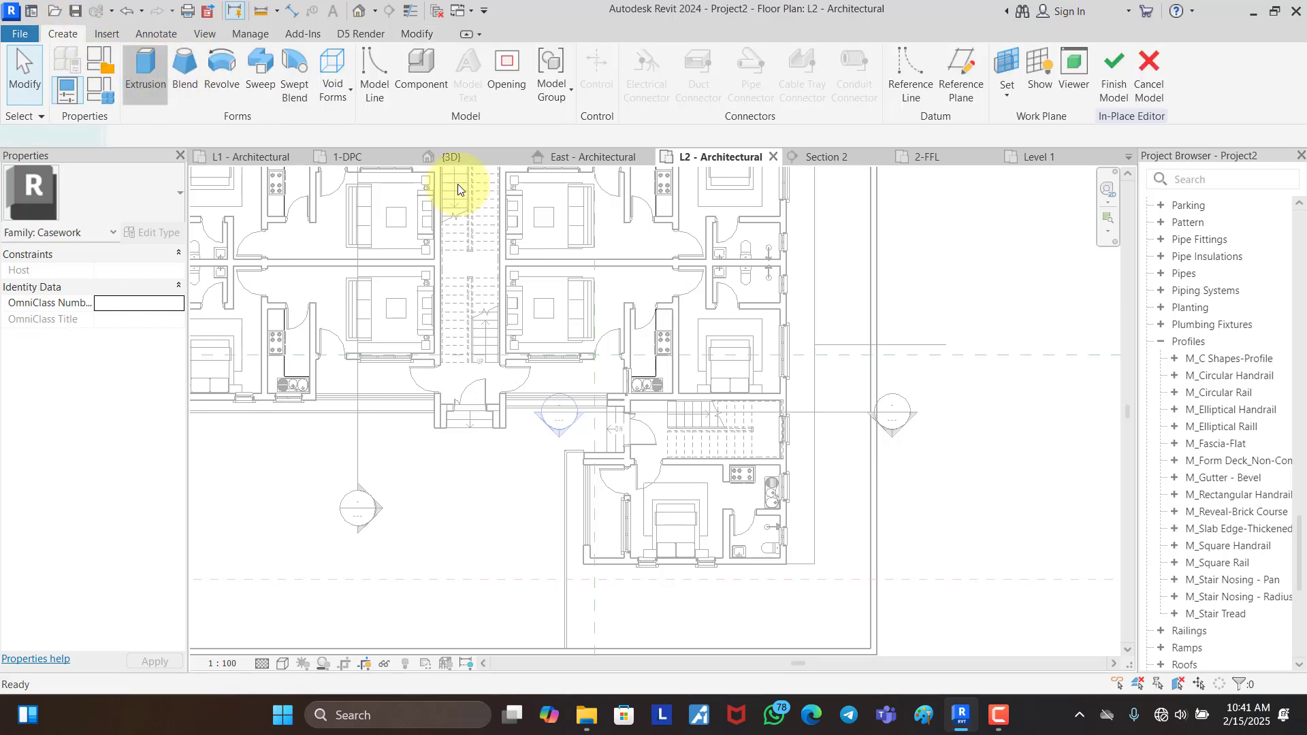
scroll(705, 485, "up", 3)
scroll(705, 486, "up", 5)
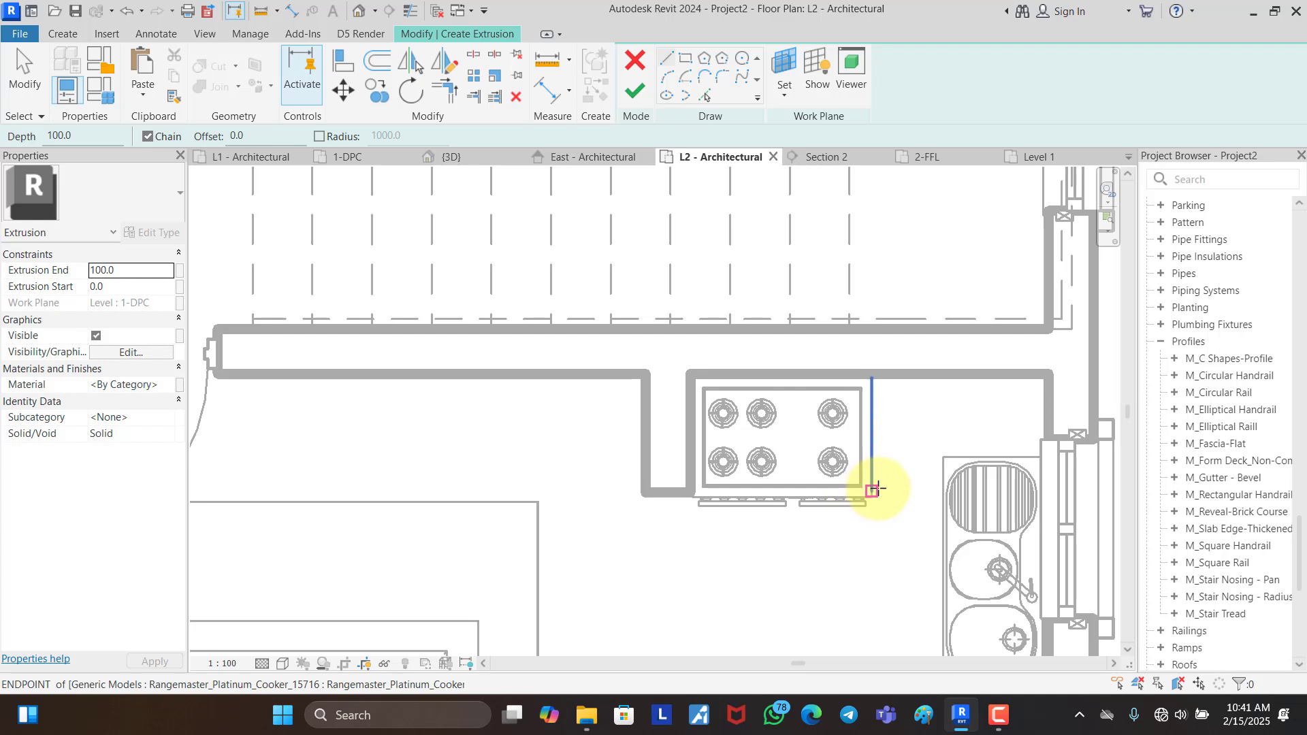
left_click(878, 487)
left_click(927, 490)
scroll(889, 438, "down", 2)
key("Escape")
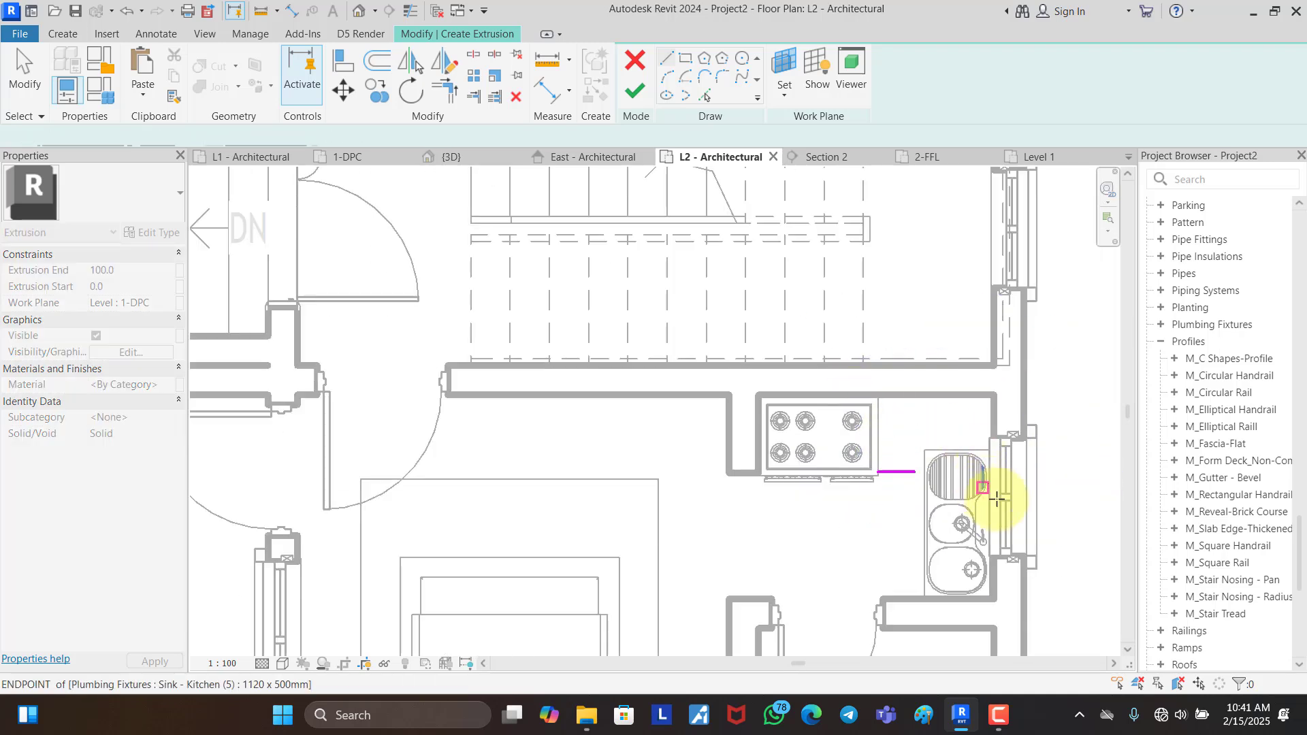
Step: Sketch the counter's 600 mm end edge below the sink and its front edge back to the short cooker-side line
left_click(996, 597)
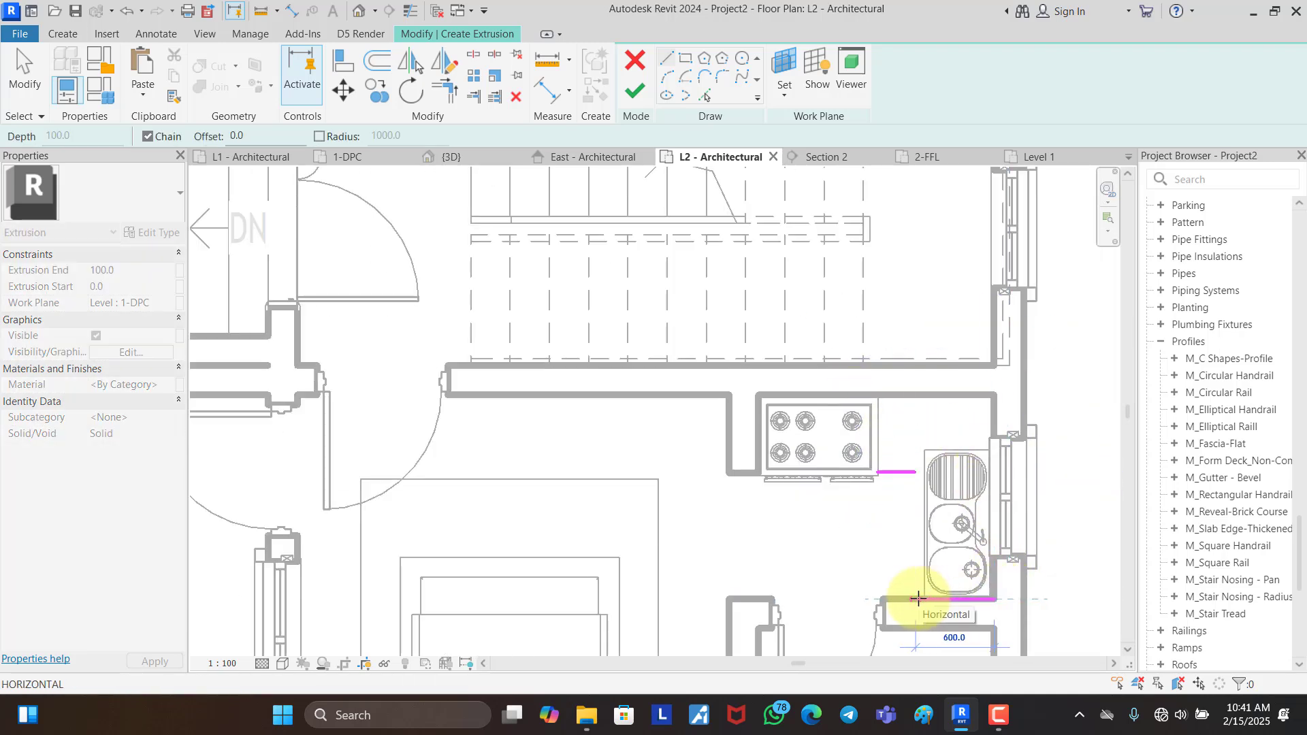
left_click(918, 599)
left_click(916, 472)
key("Escape")
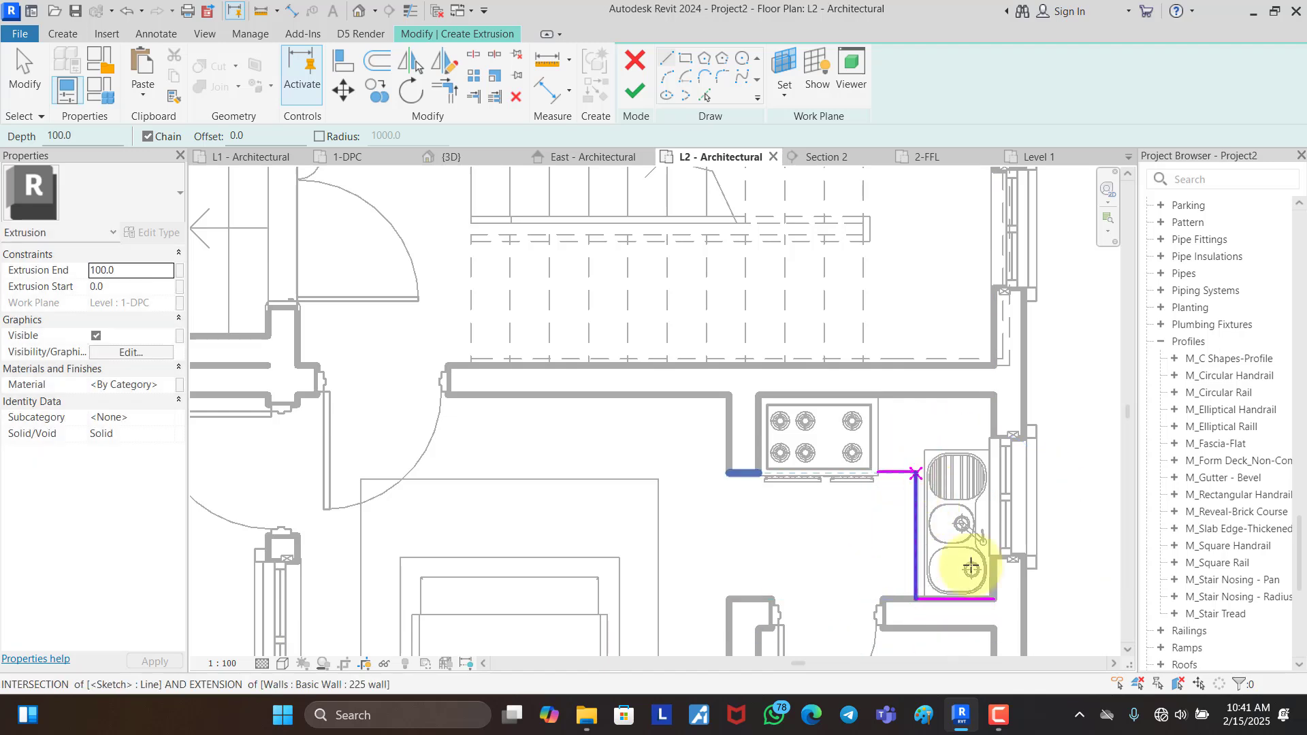
Step: Sketch the counter's back edges along the window wall and the stair wall, and its side edge against the cooker
left_click(996, 599)
left_click(995, 394)
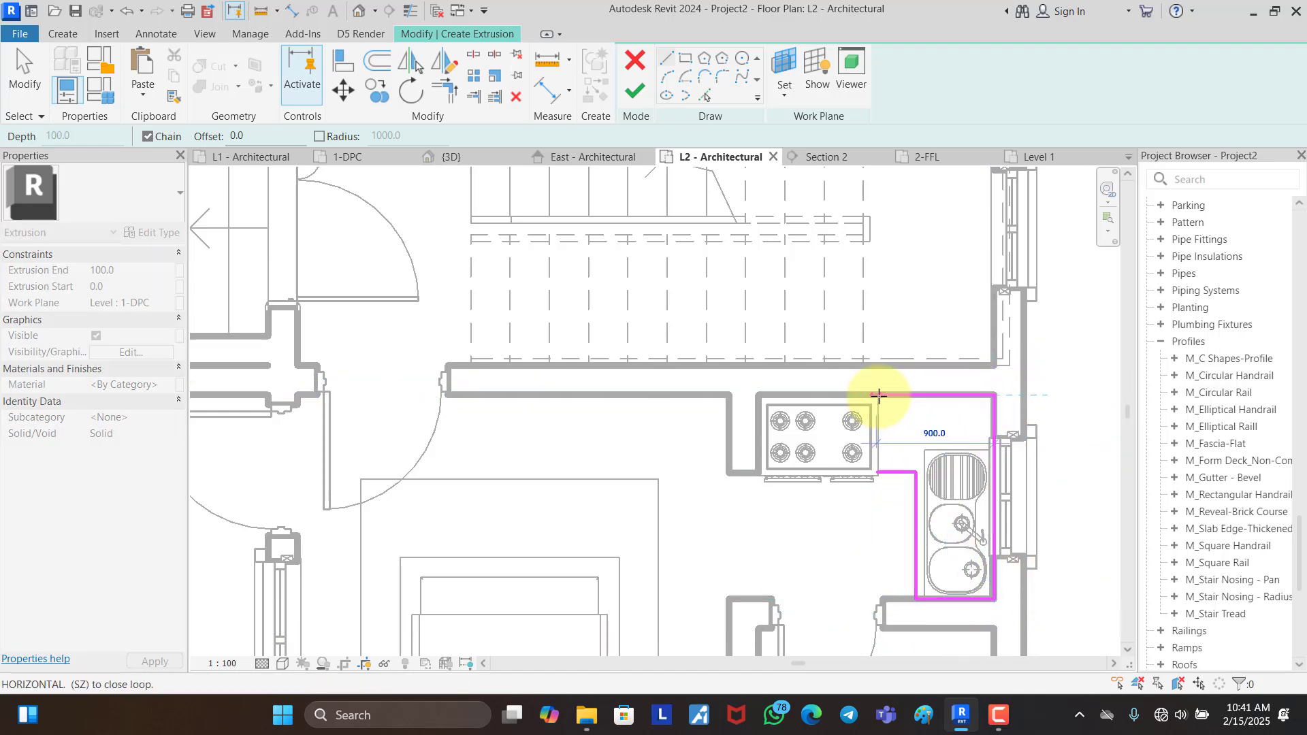
left_click(888, 395)
key("Escape")
left_click(878, 471)
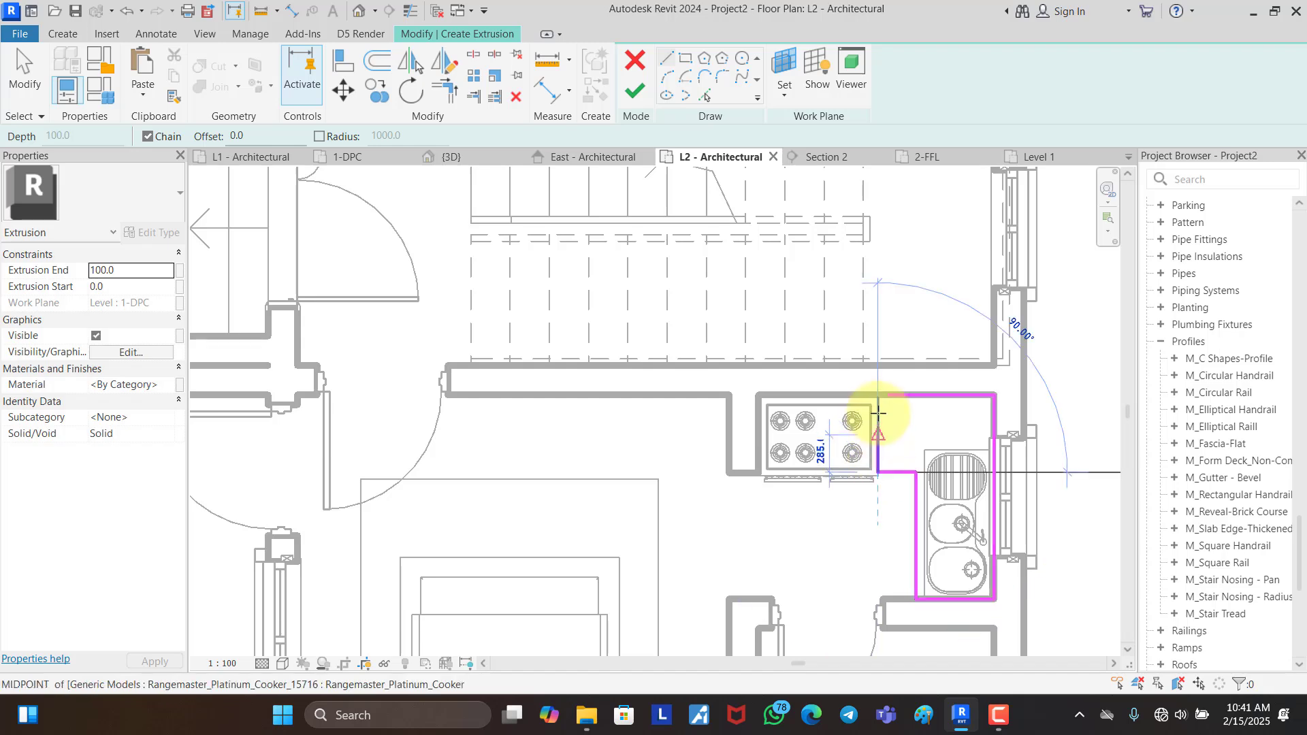
left_click(878, 397)
Step: Trim the counter outline closed at the cooker's wall corner, then finish the 100 mm extrusion and the in-place model
left_click(444, 91)
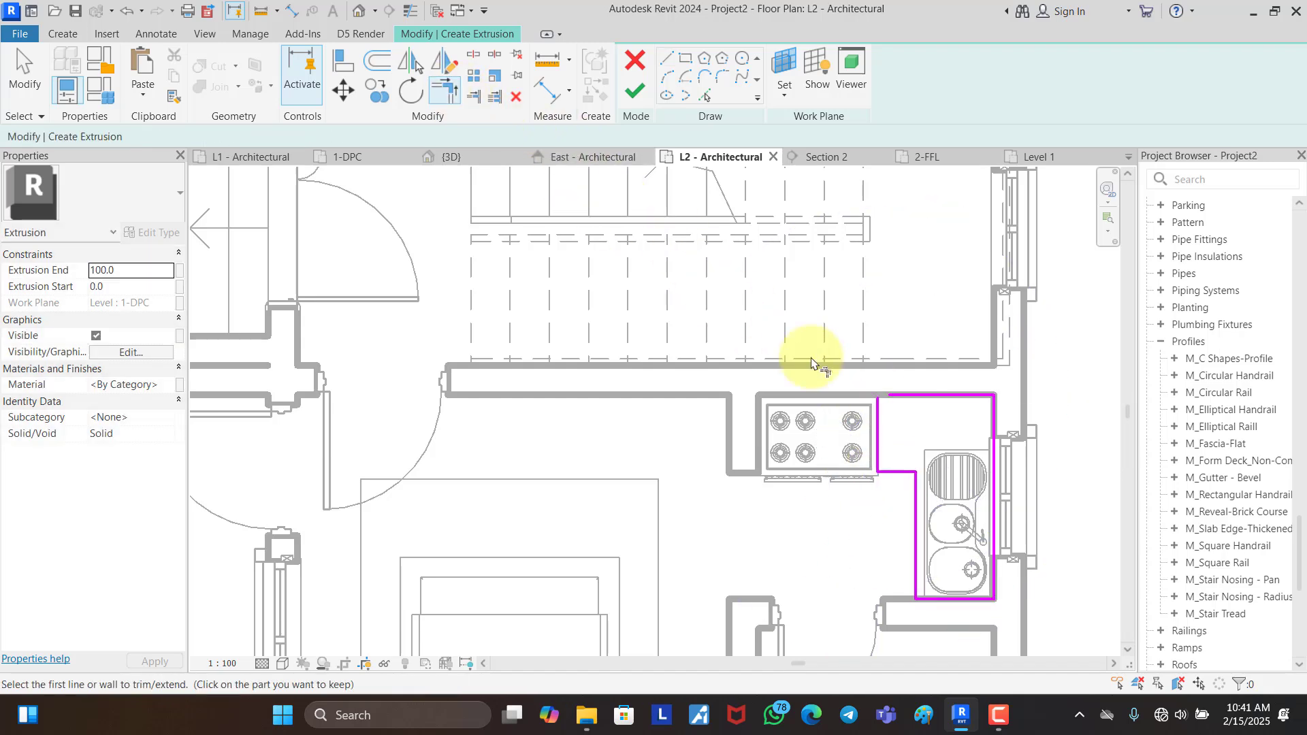
left_click(879, 439)
left_click(913, 397)
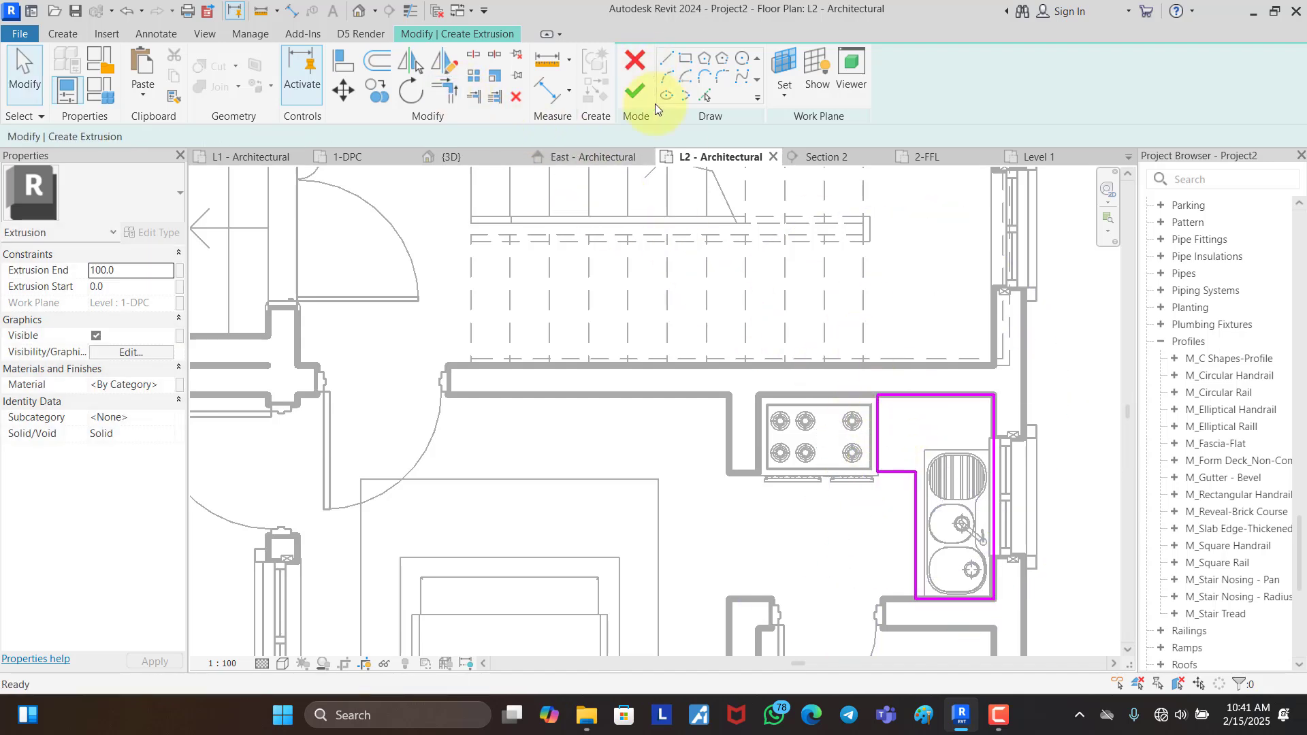
left_click(636, 92)
left_click(1074, 365)
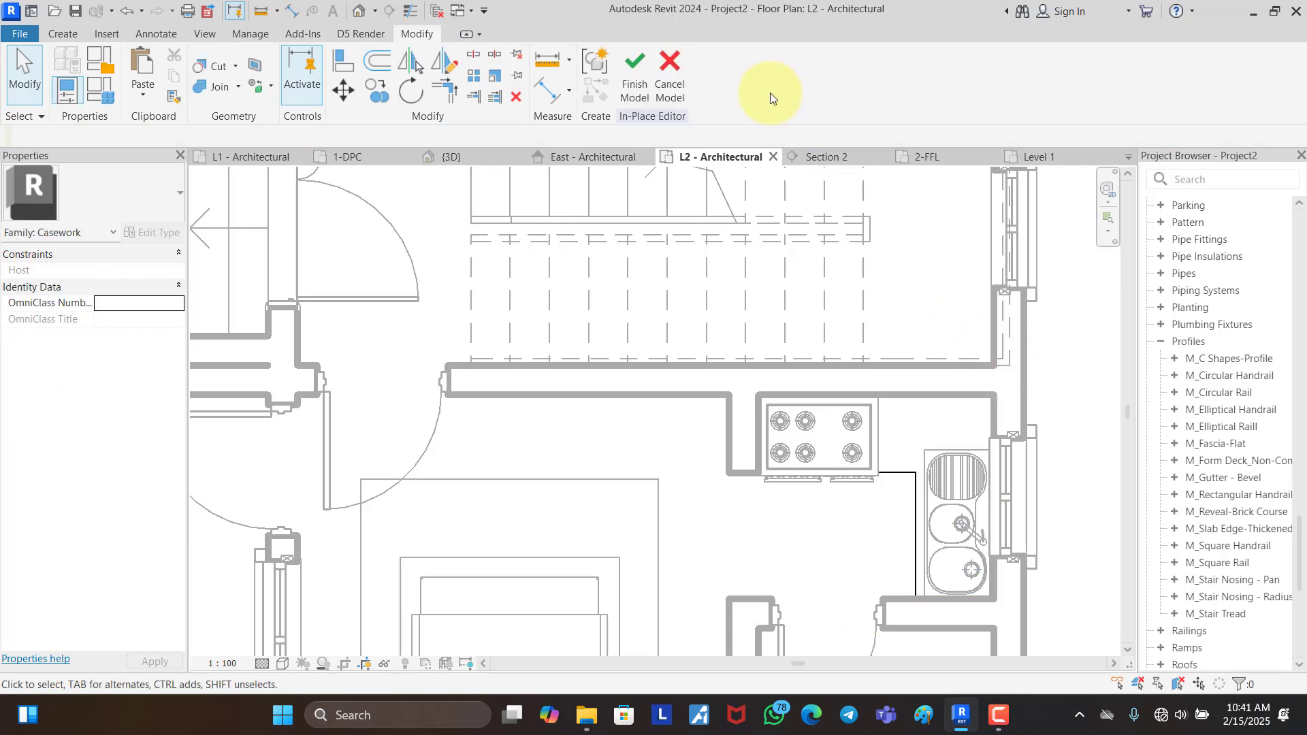
left_click(641, 84)
Step: Examine the building in the 3D view, looking through the ground-floor windows at the furnished flats and kitchens
scroll(833, 254, "down", 6)
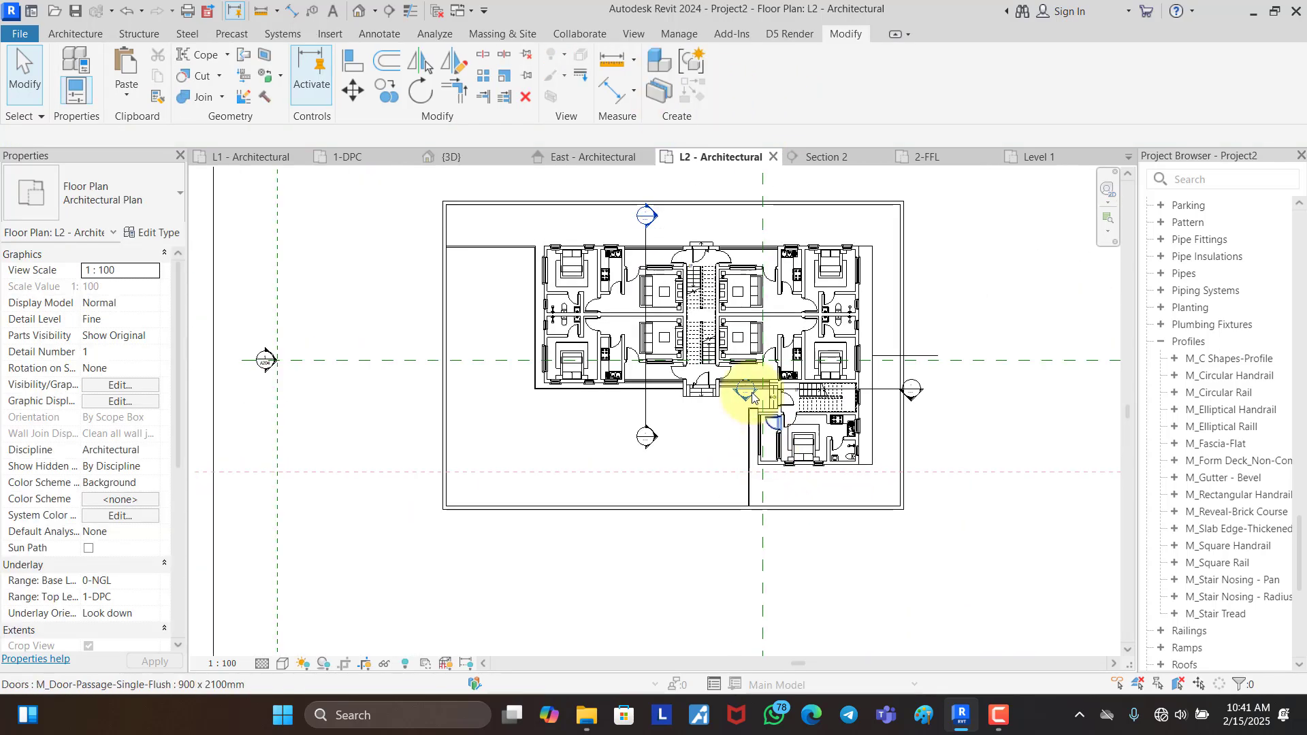
left_click(456, 157)
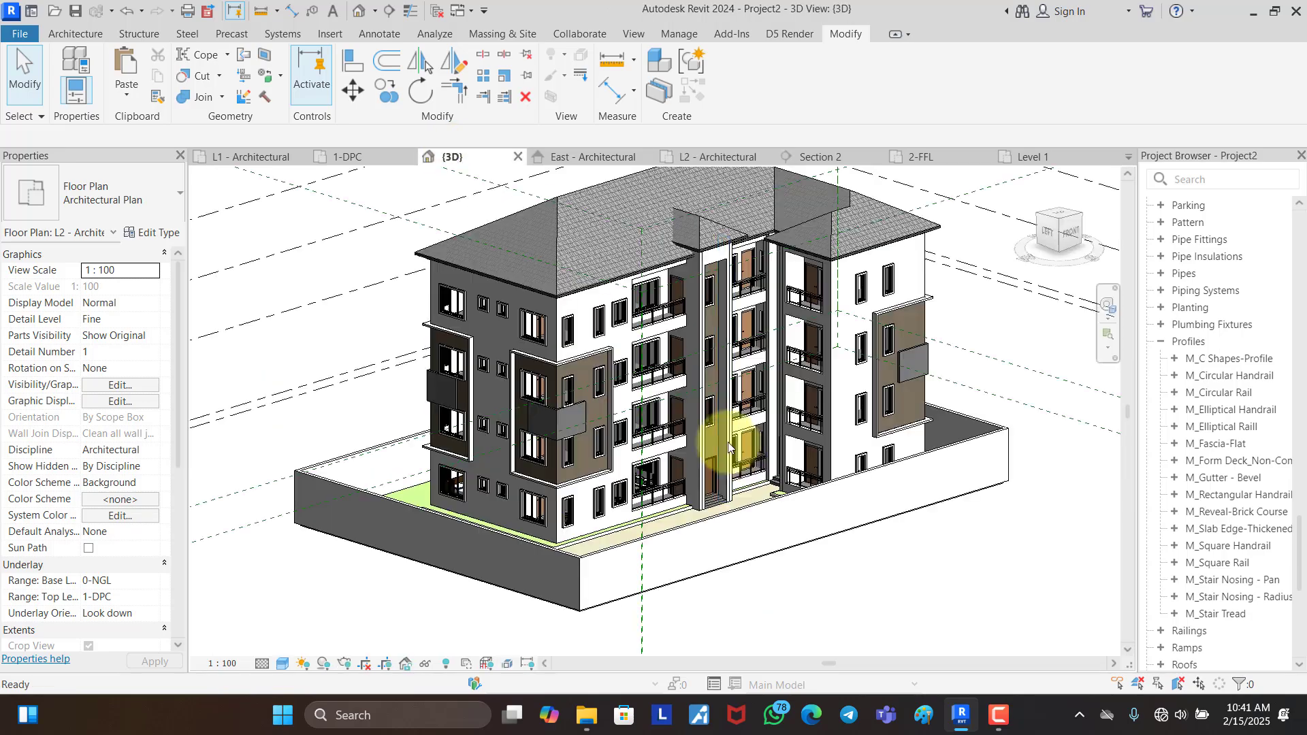
middle_click_drag(869, 519, 624, 496, "shift")
scroll(624, 496, "up", 10)
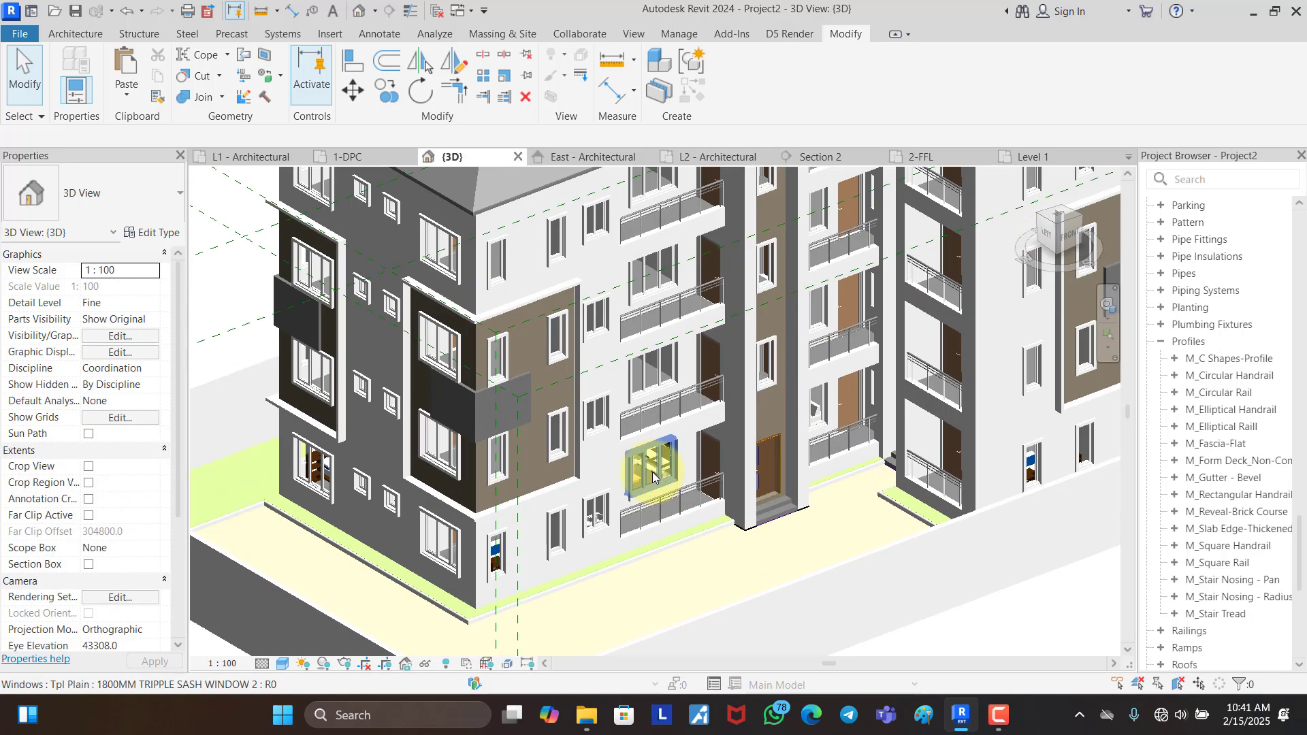
scroll(643, 460, "down", 8)
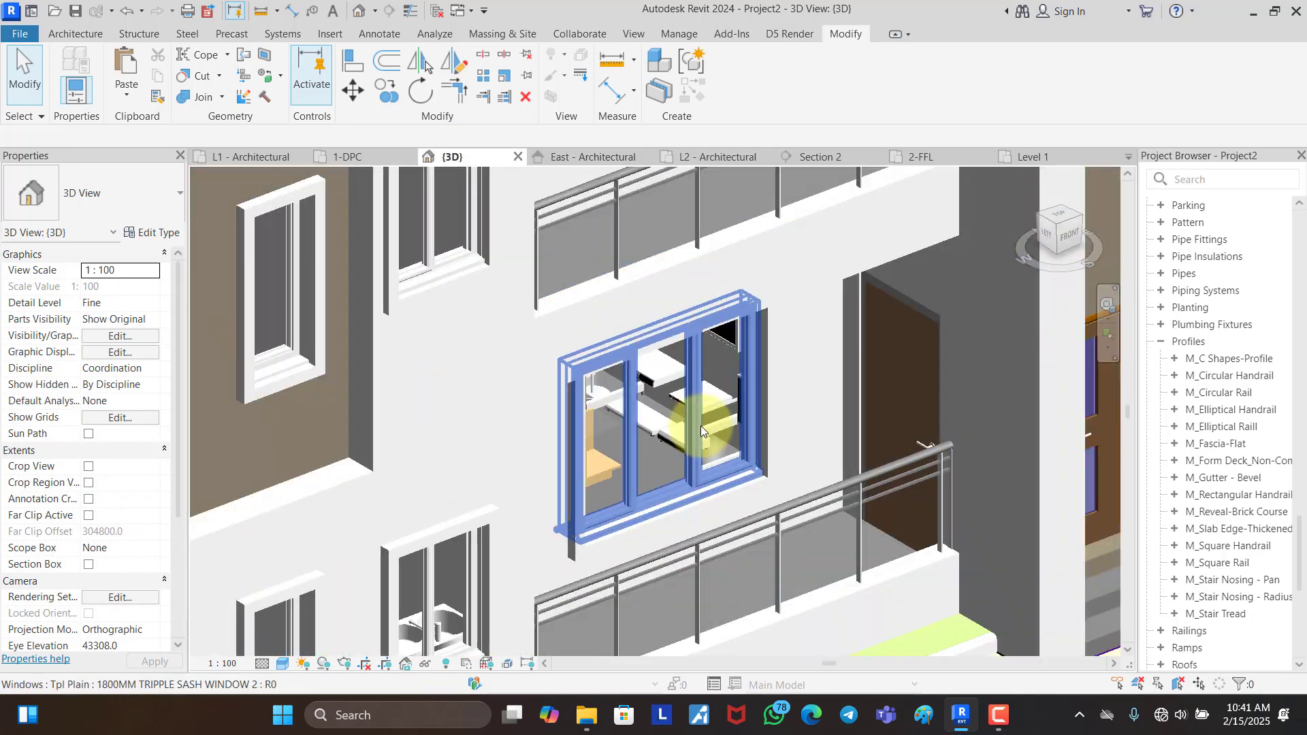
scroll(589, 467, "down", 2)
scroll(411, 555, "up", 5)
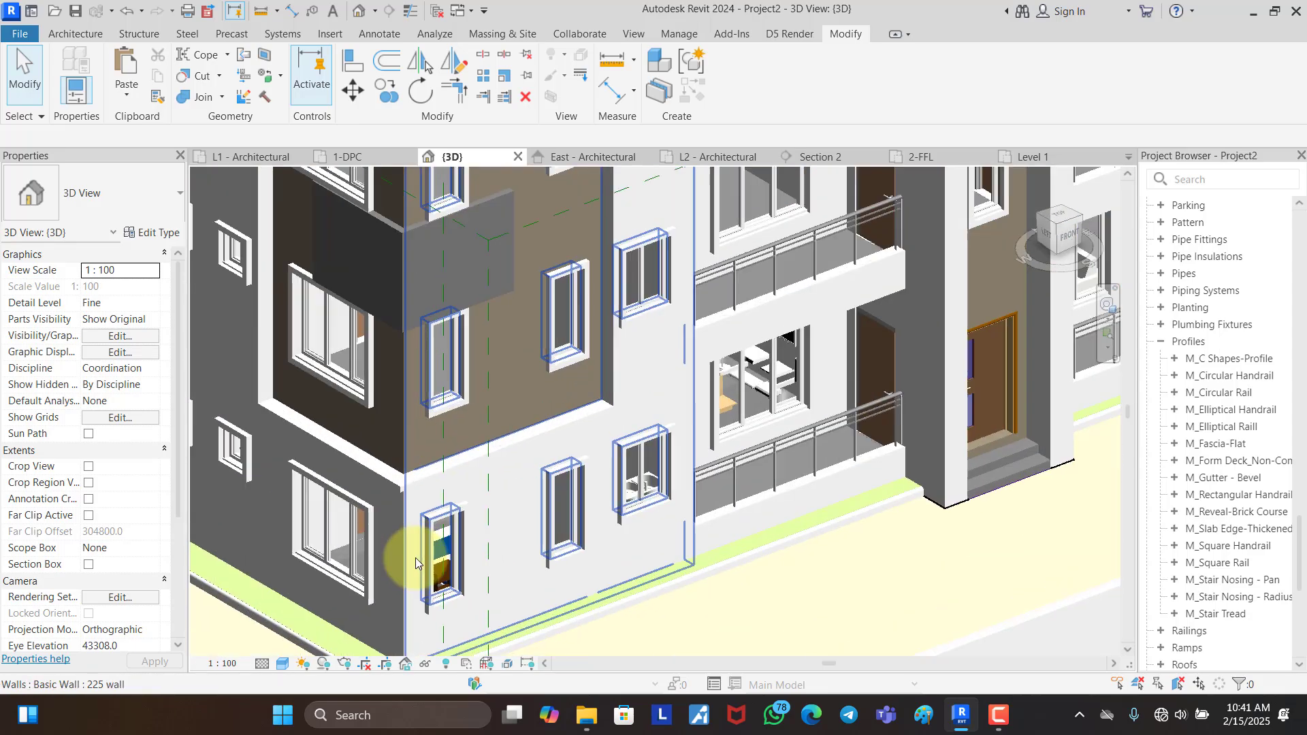
scroll(440, 520, "down", 8)
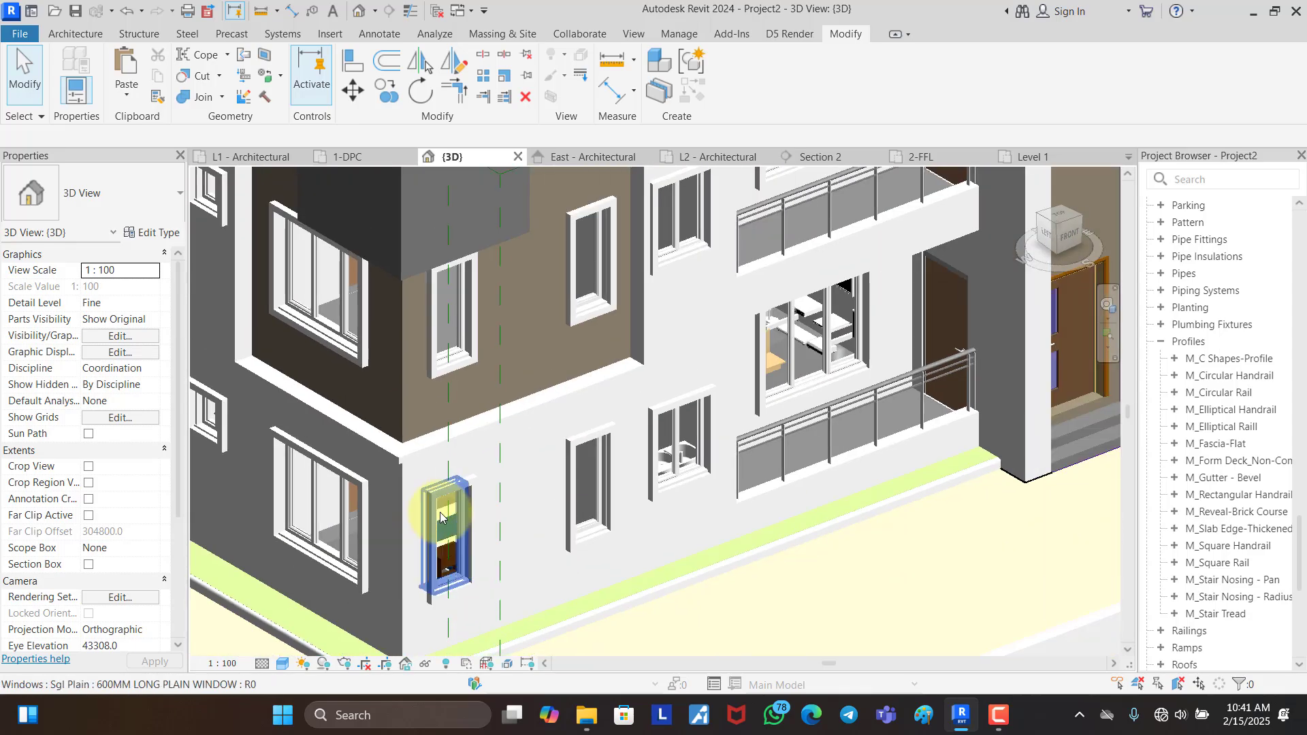
scroll(484, 406, "up", 3)
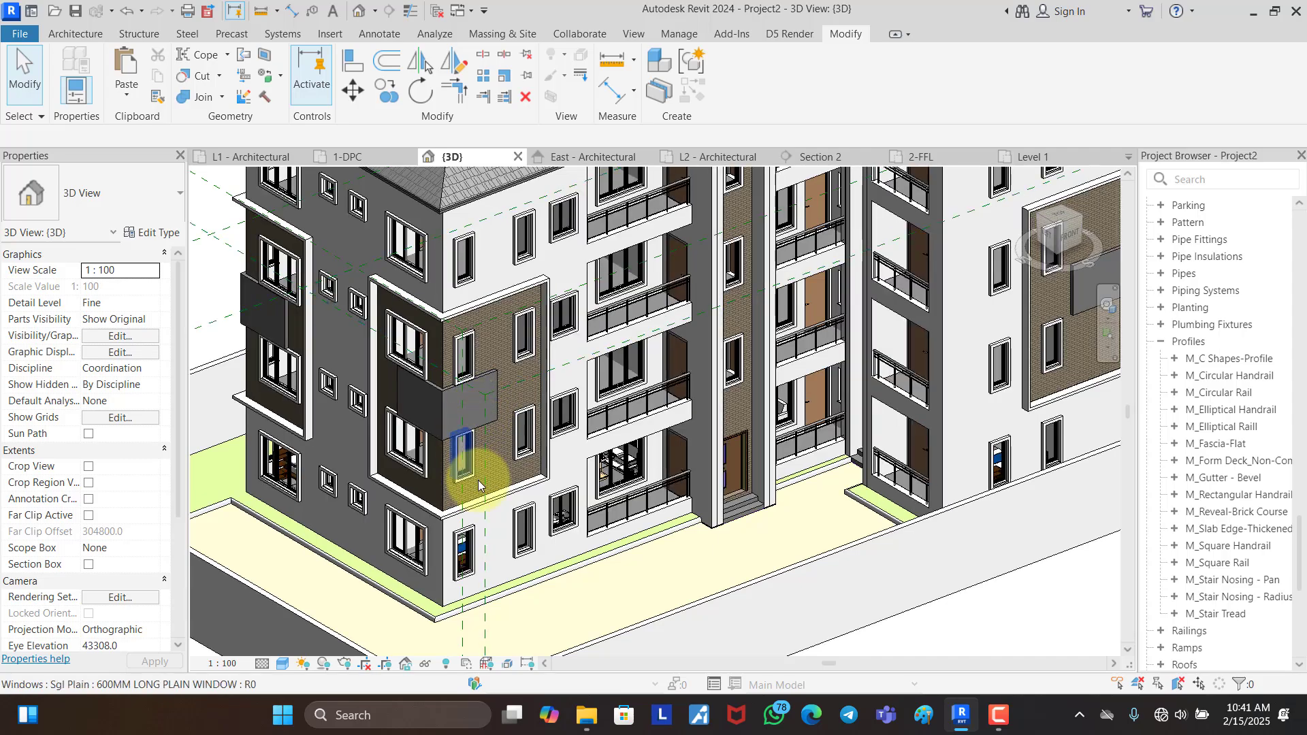
scroll(544, 409, "down", 4)
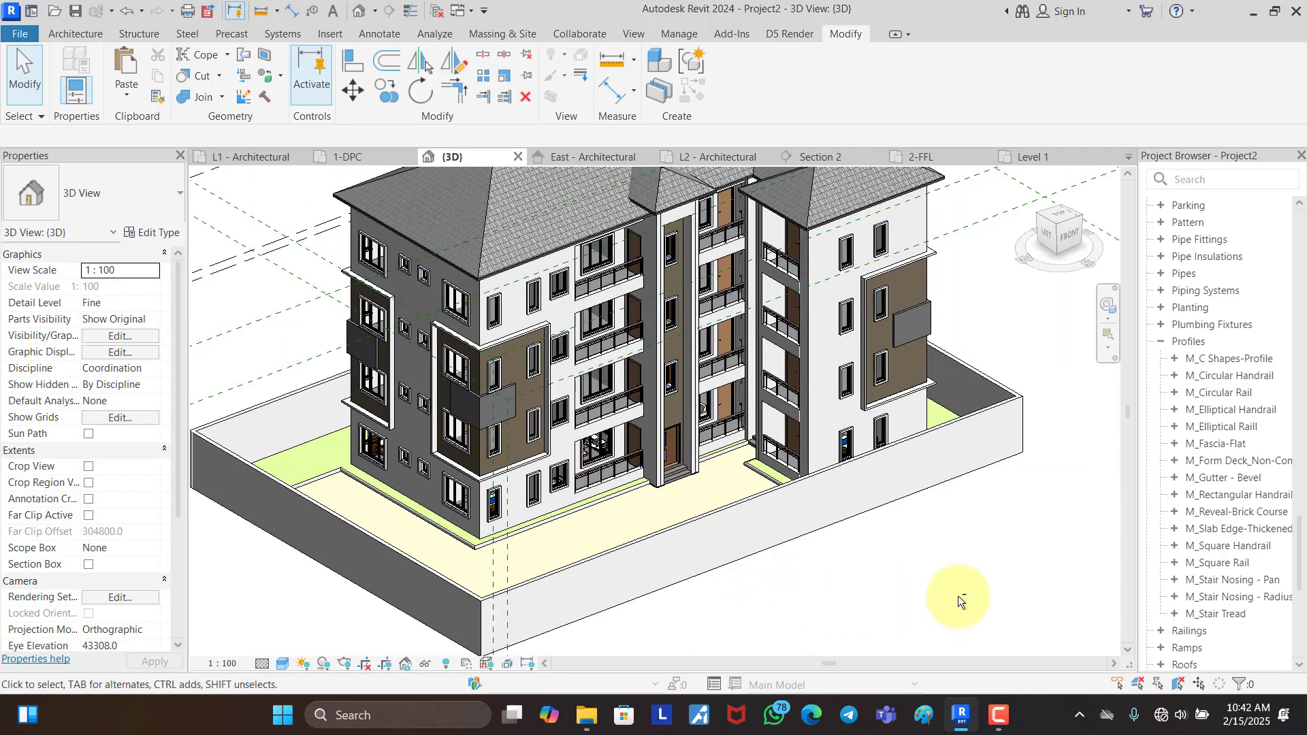
middle_click_drag(957, 595, 772, 580, "shift")
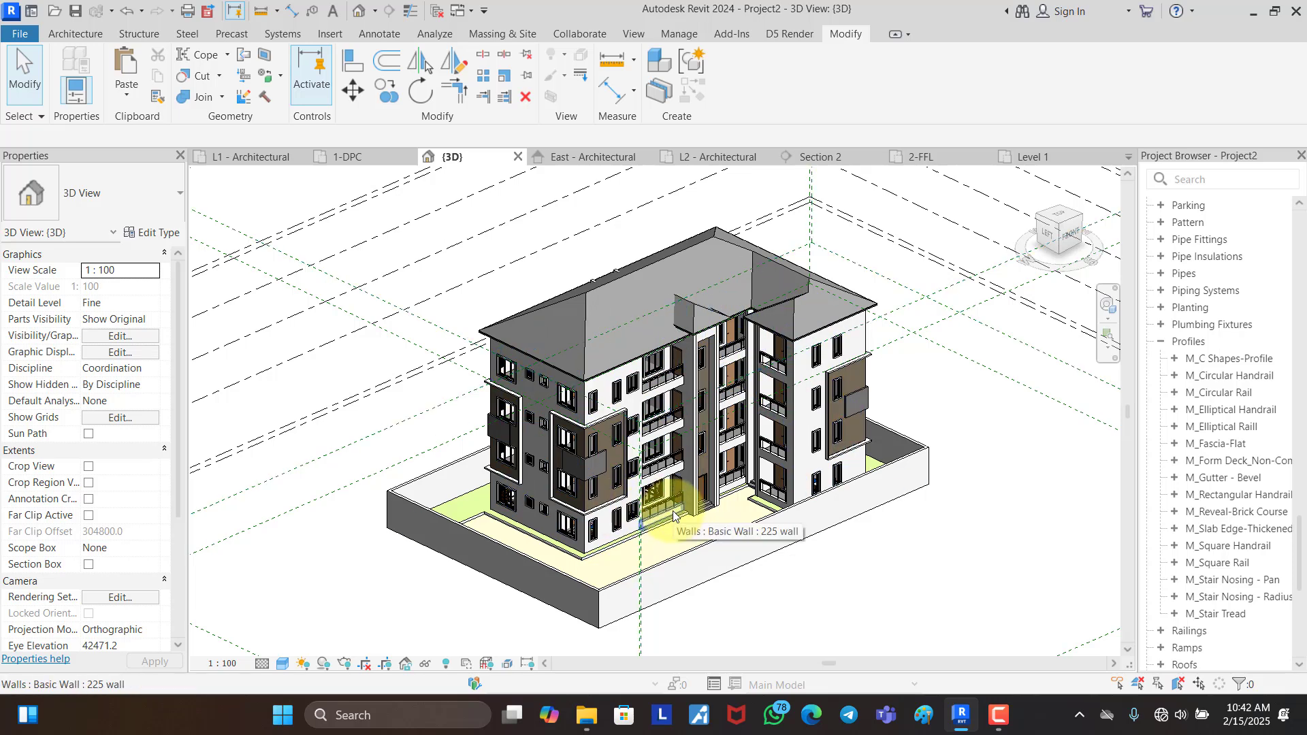
Step: Examine the building's exterior and its walled compound from several angles in the 3D view
scroll(684, 513, "up", 3)
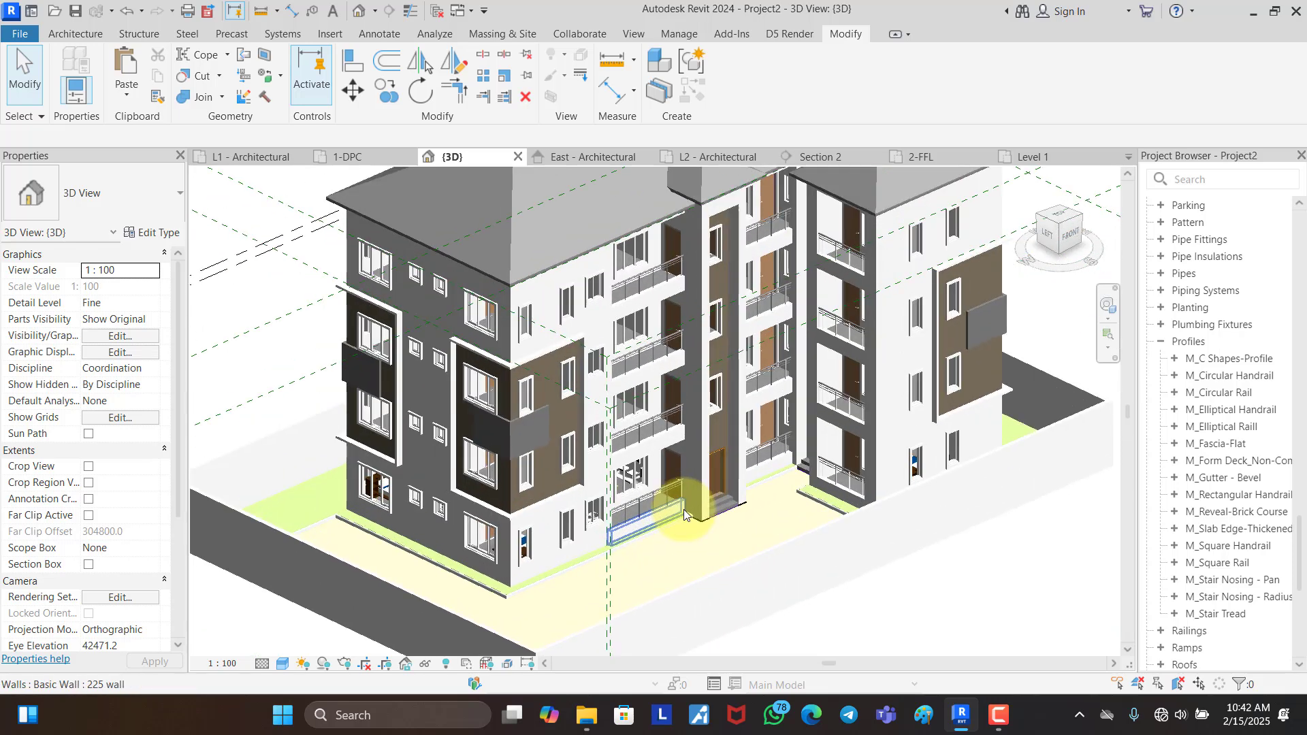
scroll(652, 524, "down", 4)
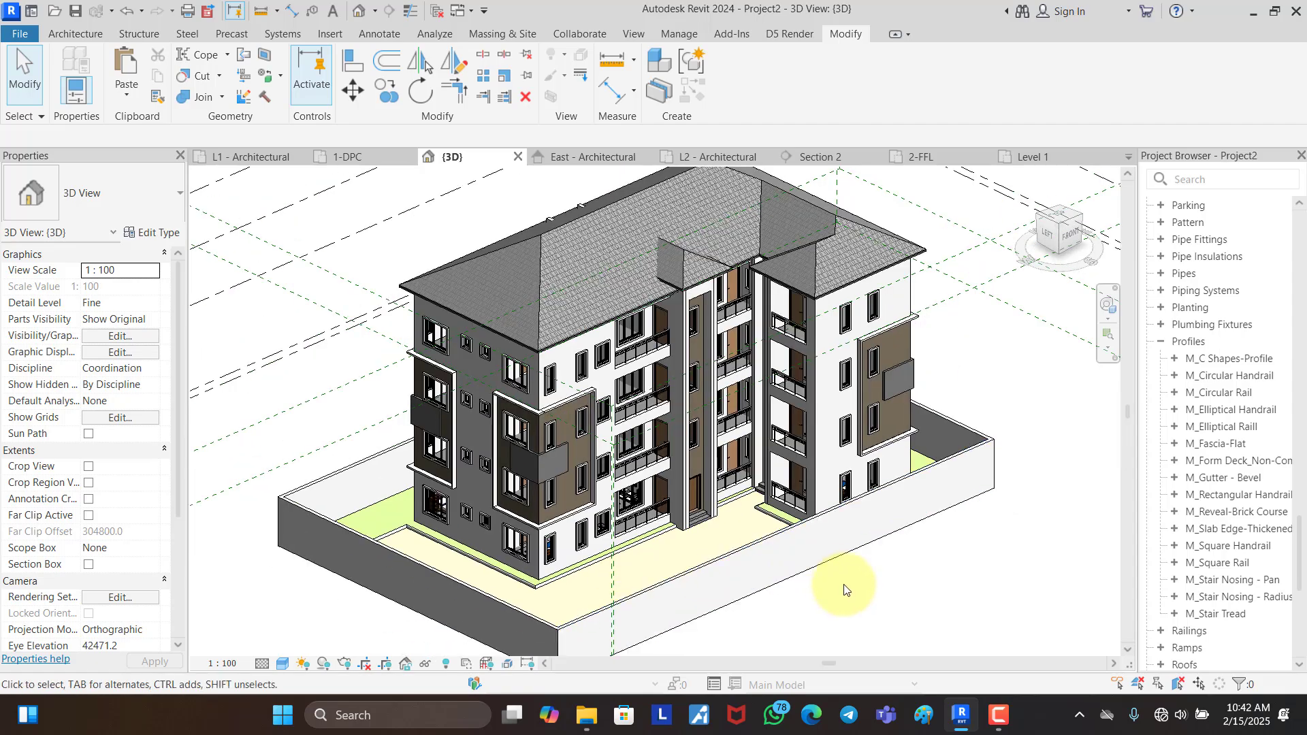
middle_click_drag(904, 604, 1002, 607, "shift")
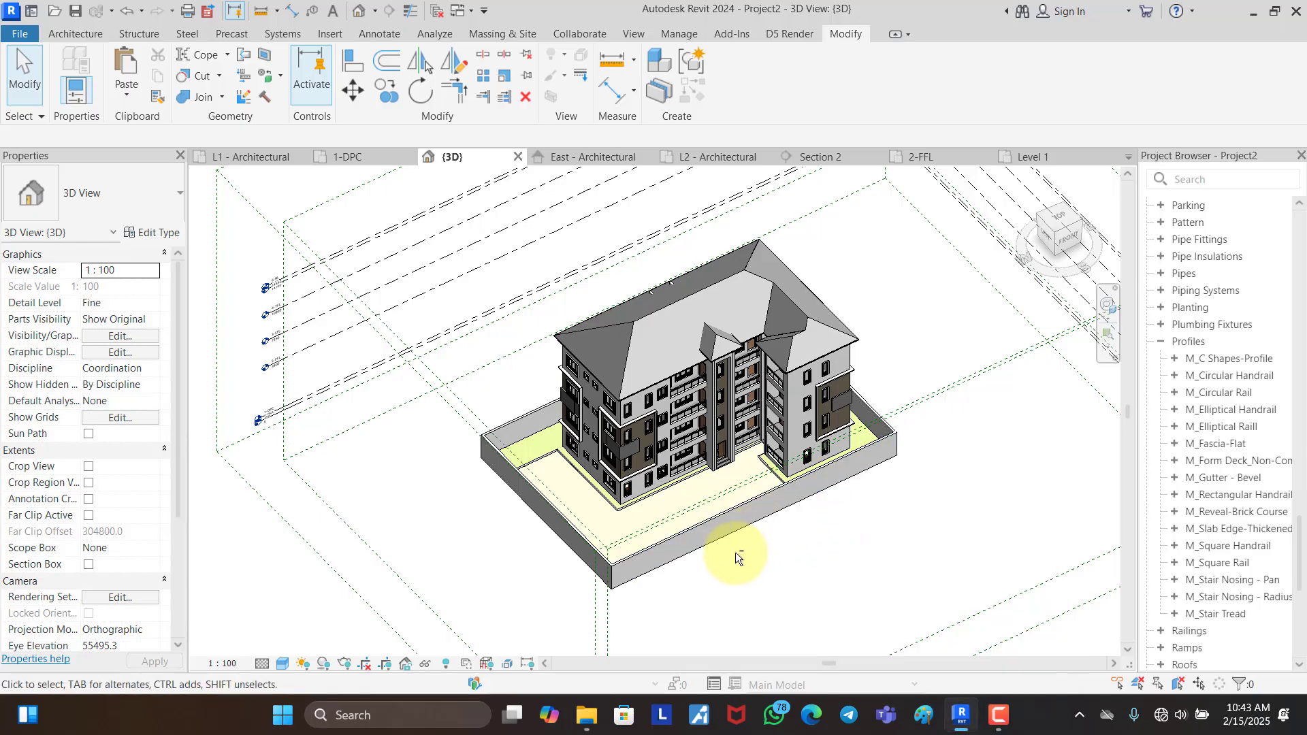
middle_click_drag(732, 552, 629, 510, "shift")
scroll(675, 458, "up", 4)
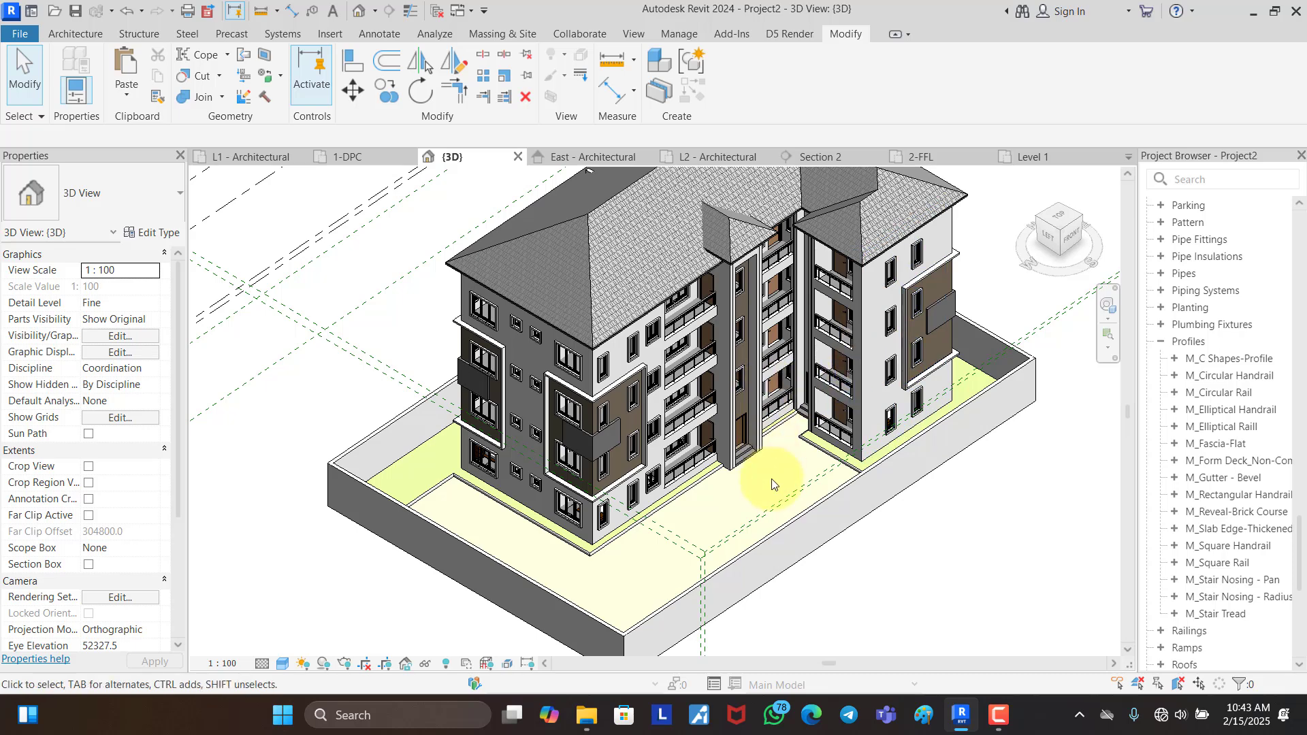
scroll(742, 458, "down", 3)
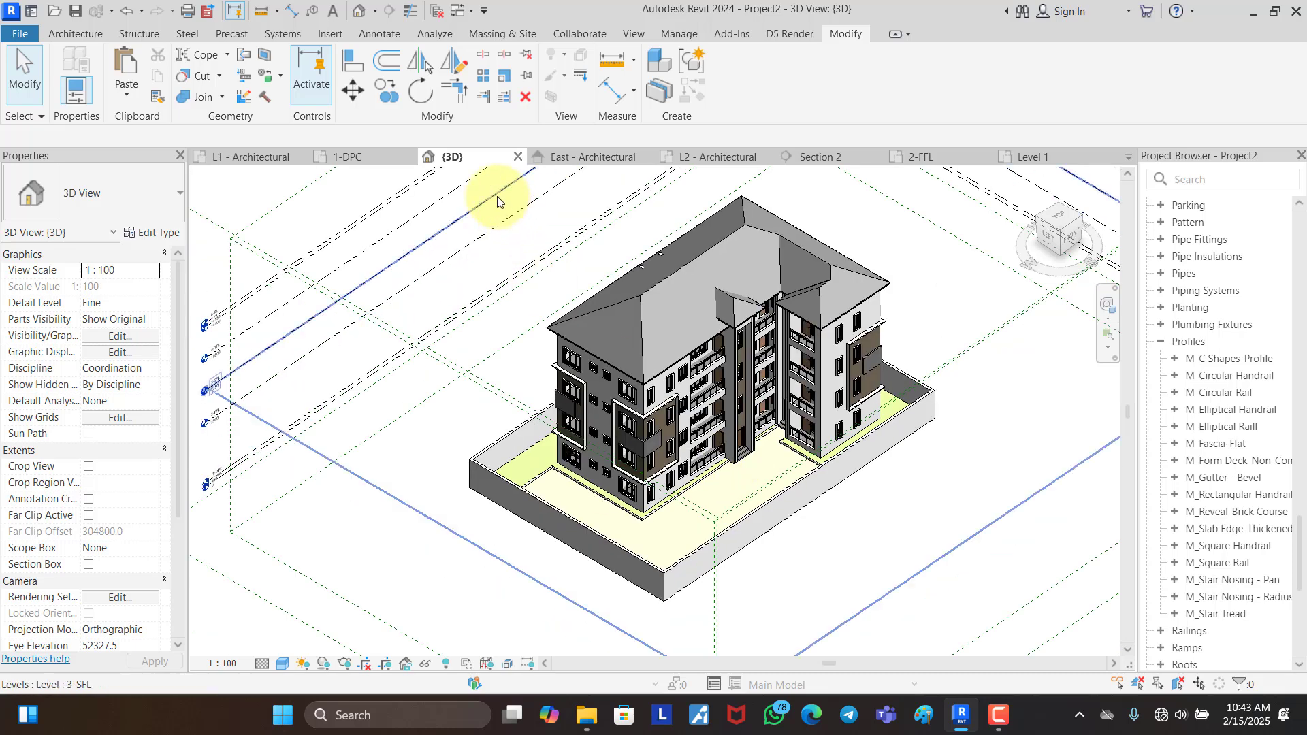
Step: Start a new floor in the L1 - Architectural plan and duplicate the GREEN AREA floor type as ASPHALT
left_click(241, 155)
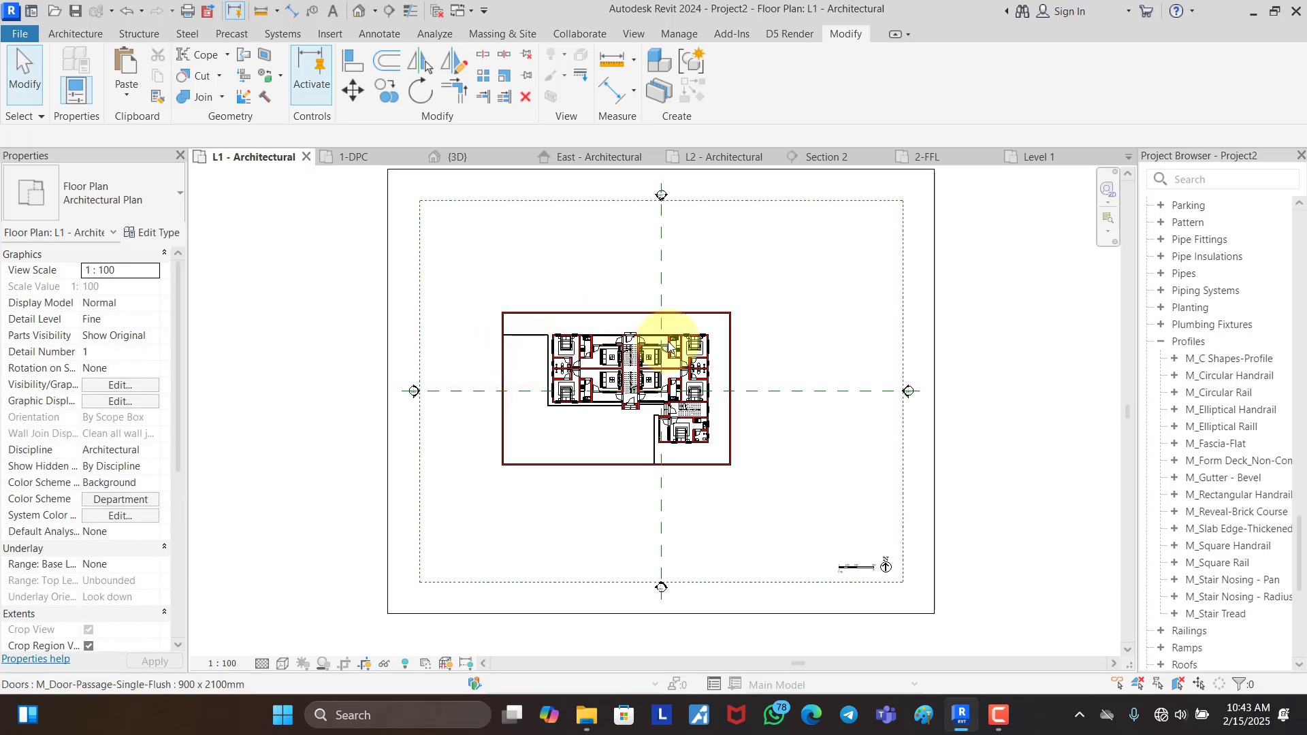
scroll(502, 371, "up", 3)
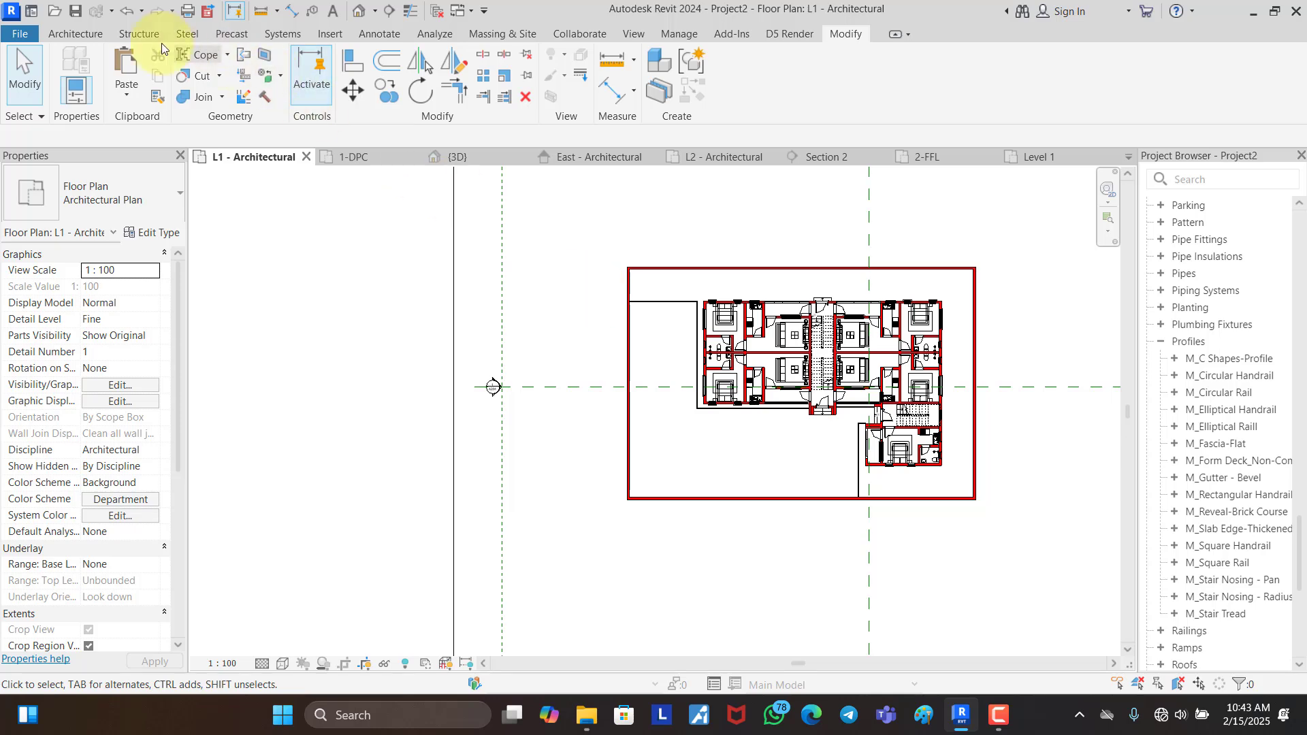
left_click(76, 34)
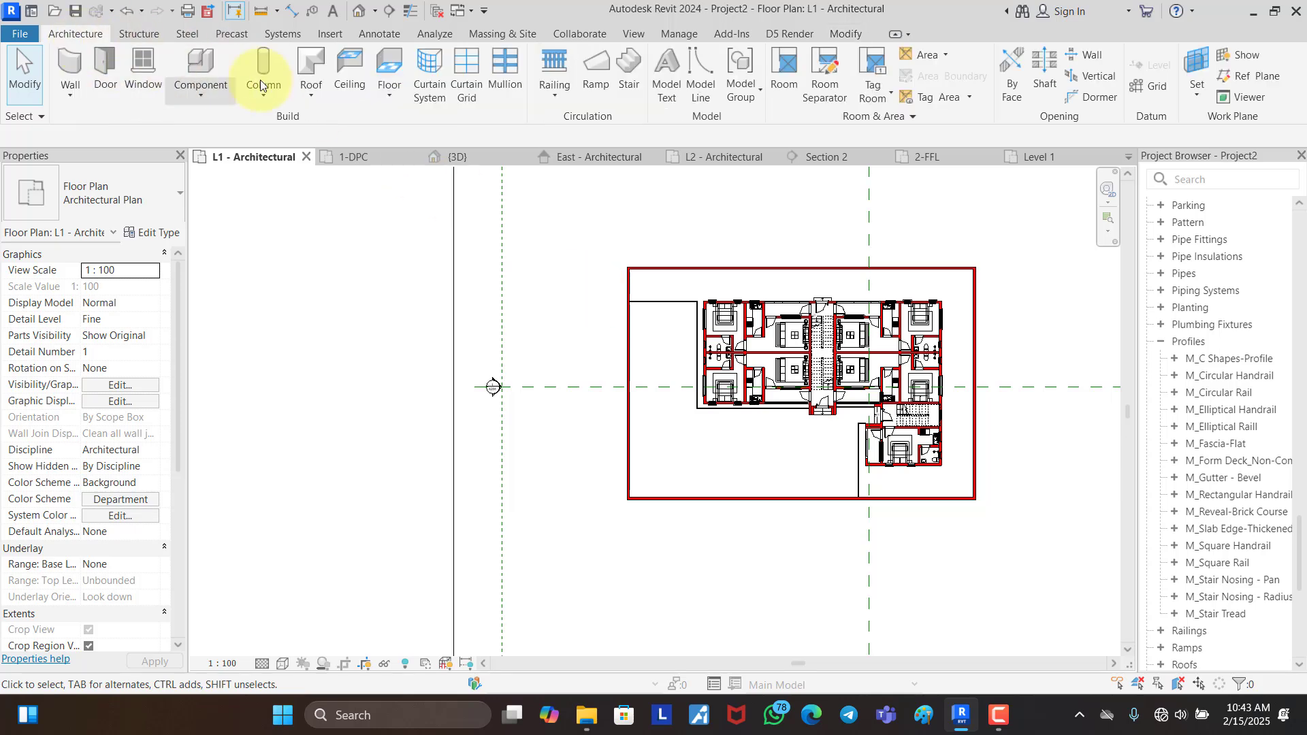
left_click(390, 71)
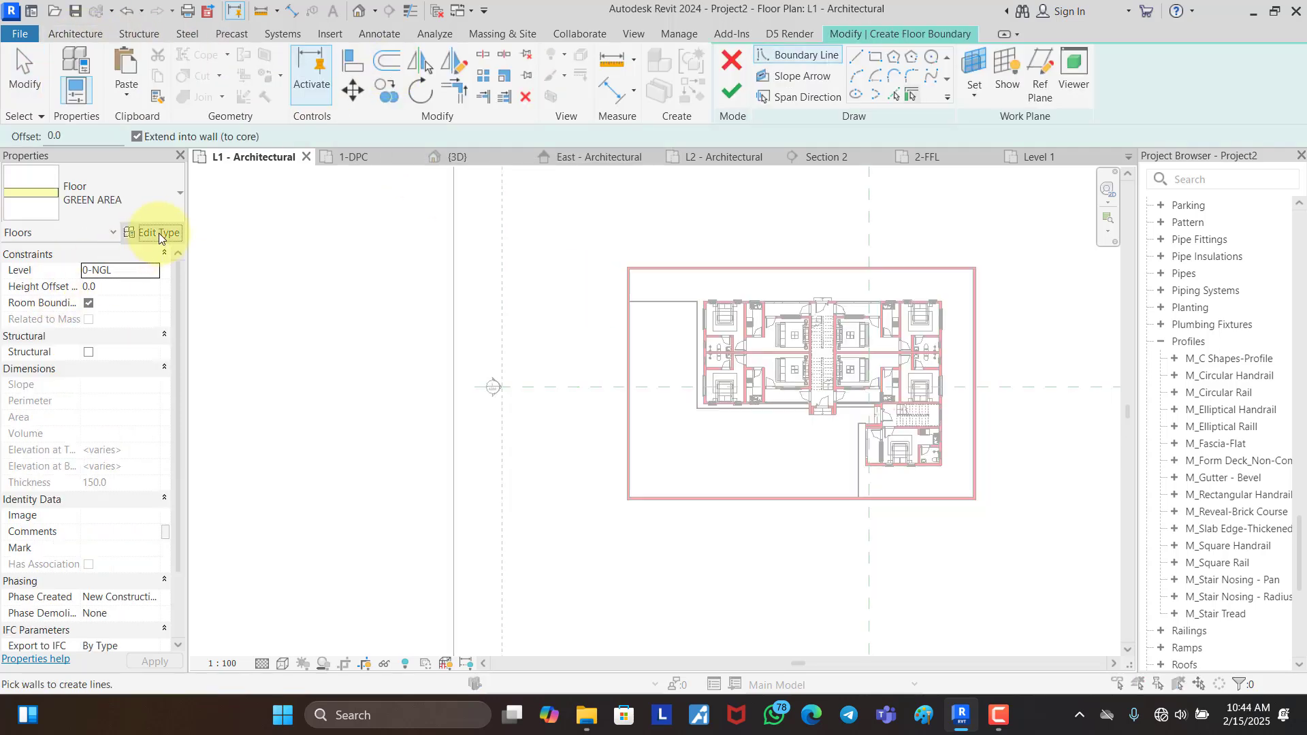
left_click(155, 233)
left_click(1106, 194)
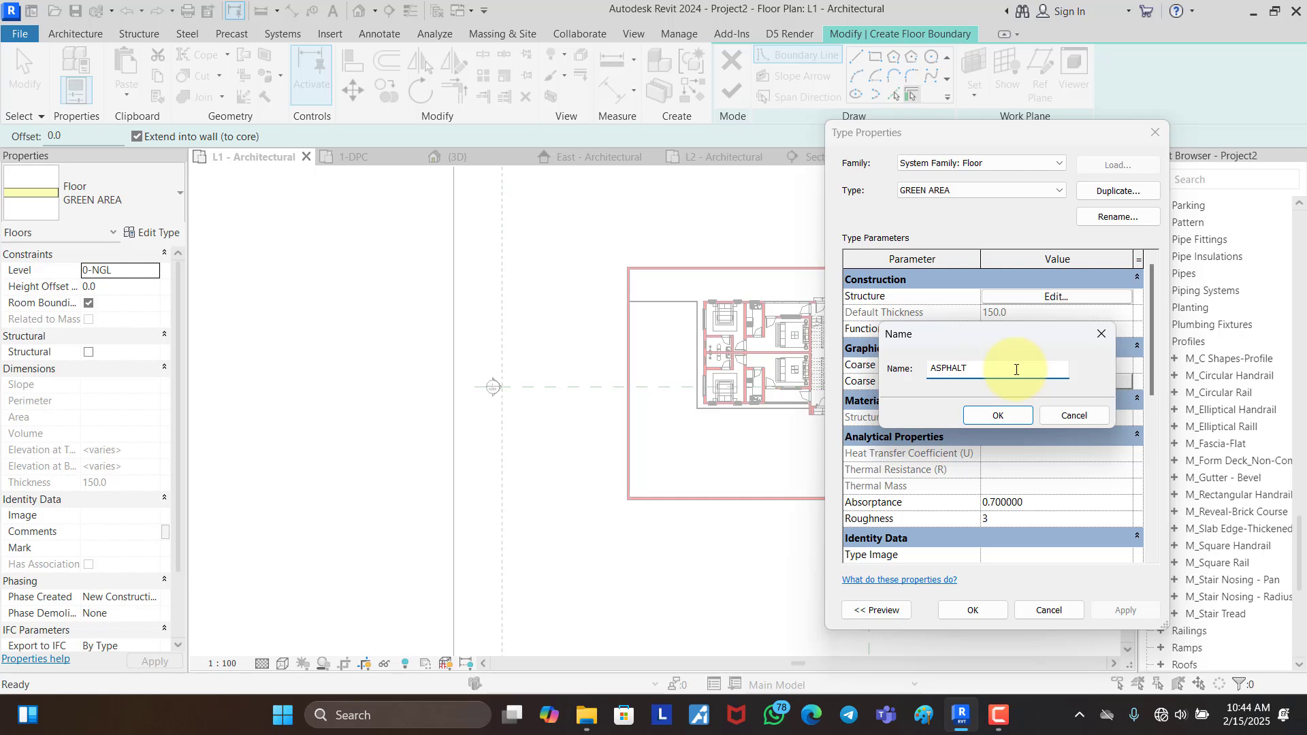
key("Return")
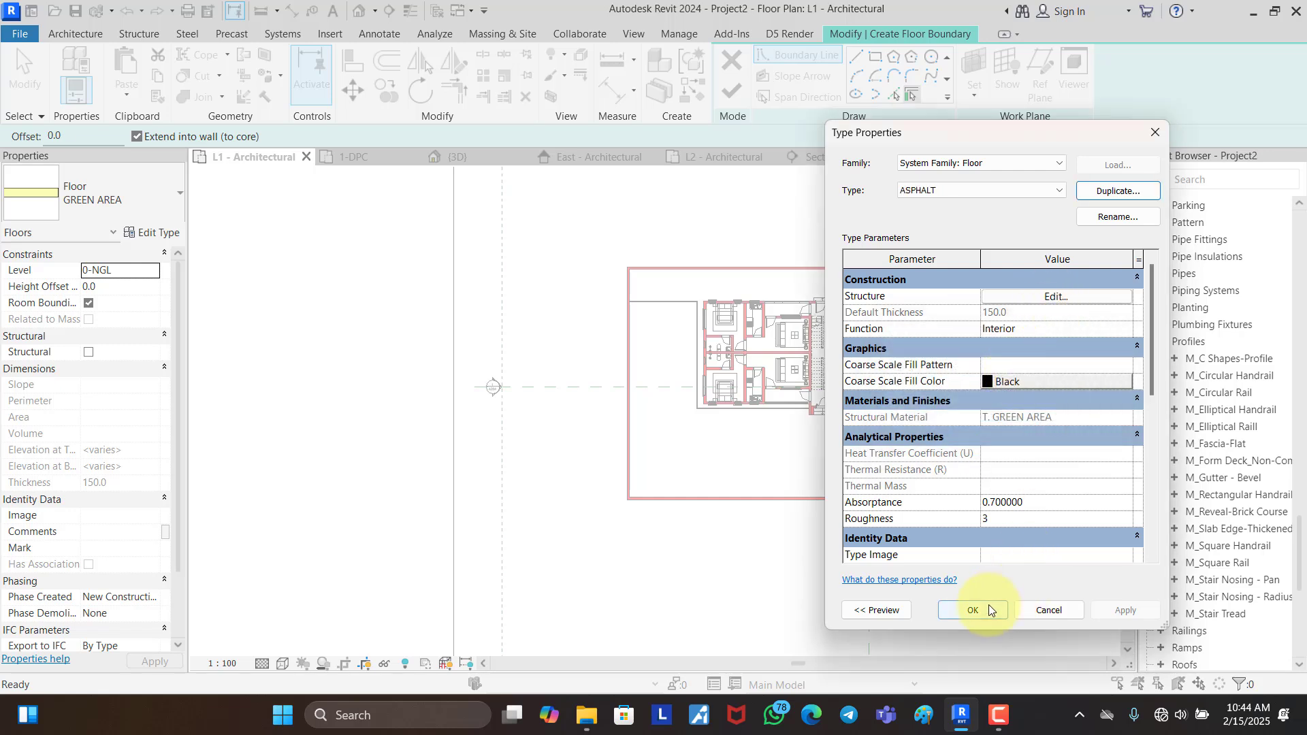
Step: Open the ASPHALT floor's structure layer for material editing and create a new material
left_click(1096, 279)
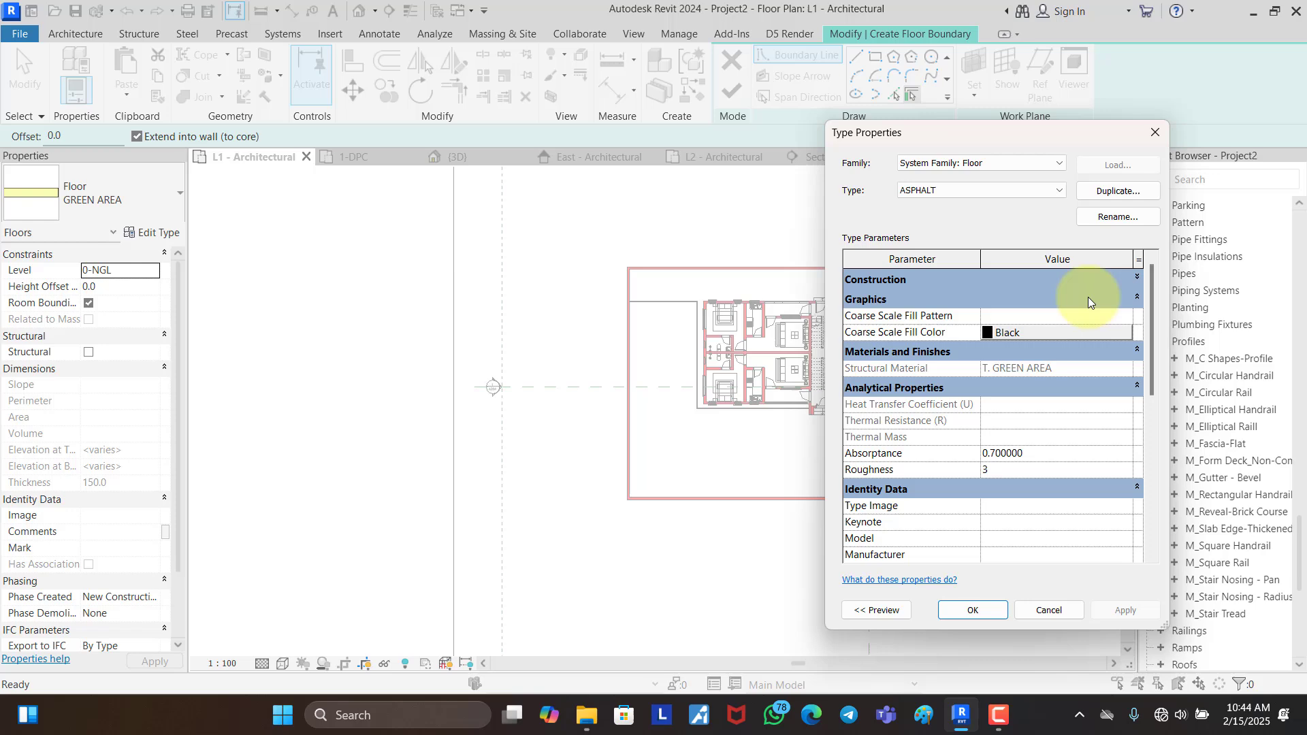
left_click(1049, 280)
left_click(1049, 298)
left_click(956, 306)
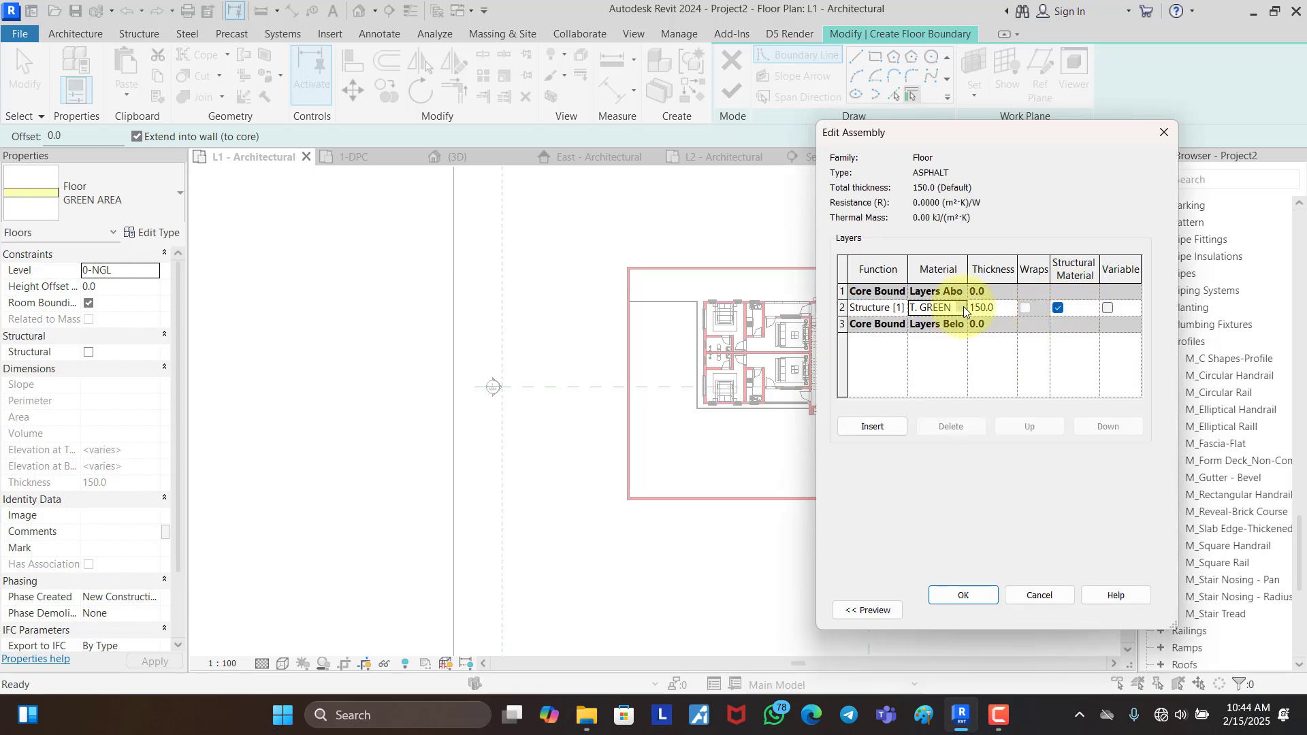
left_click(962, 307)
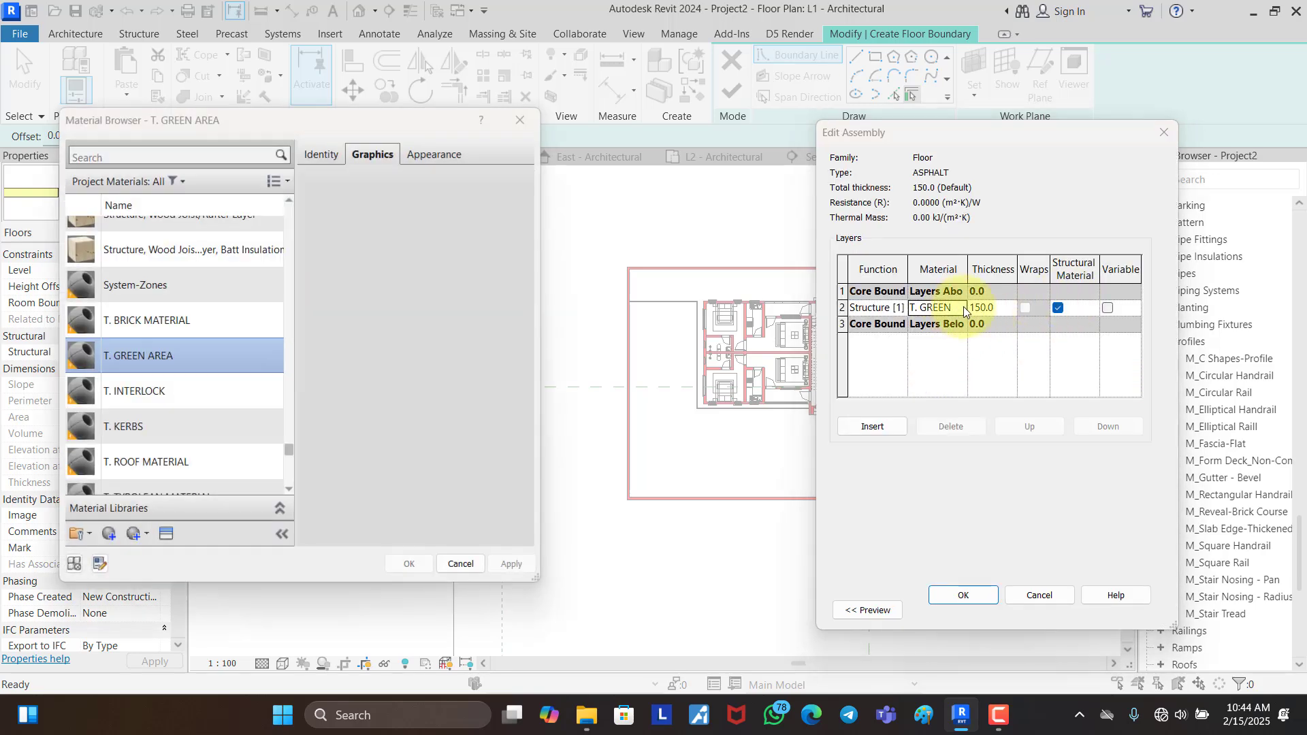
left_click(116, 537)
left_click(132, 557)
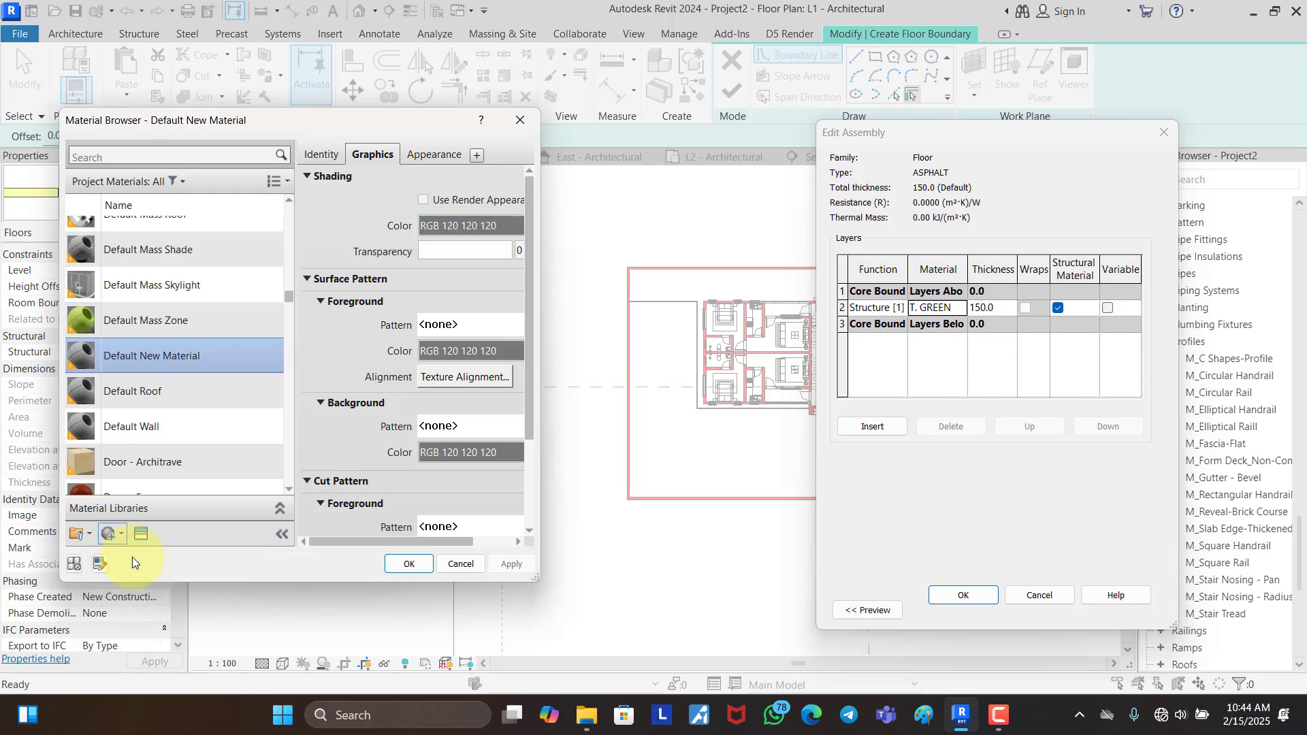
Step: Try to rename the newly created material for the ASPHALT structure layer
right_click(181, 335)
double_click(239, 401)
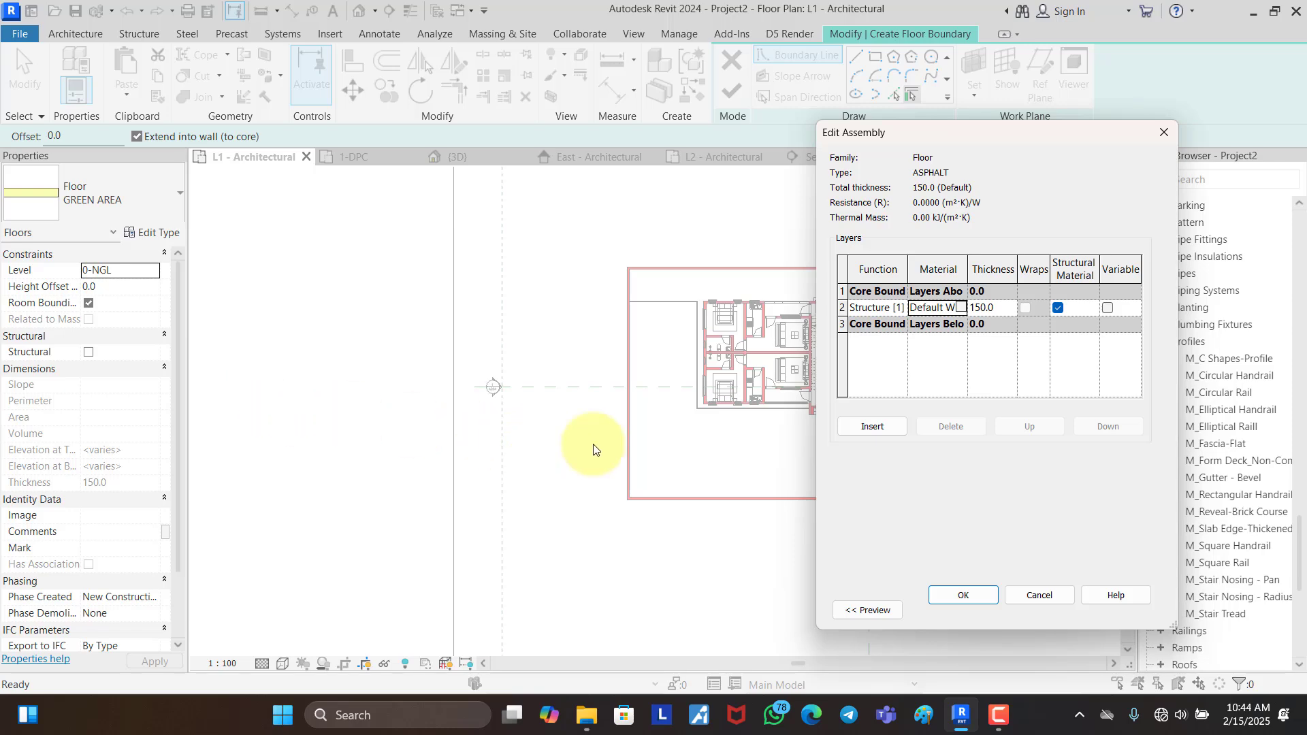
left_click(959, 312)
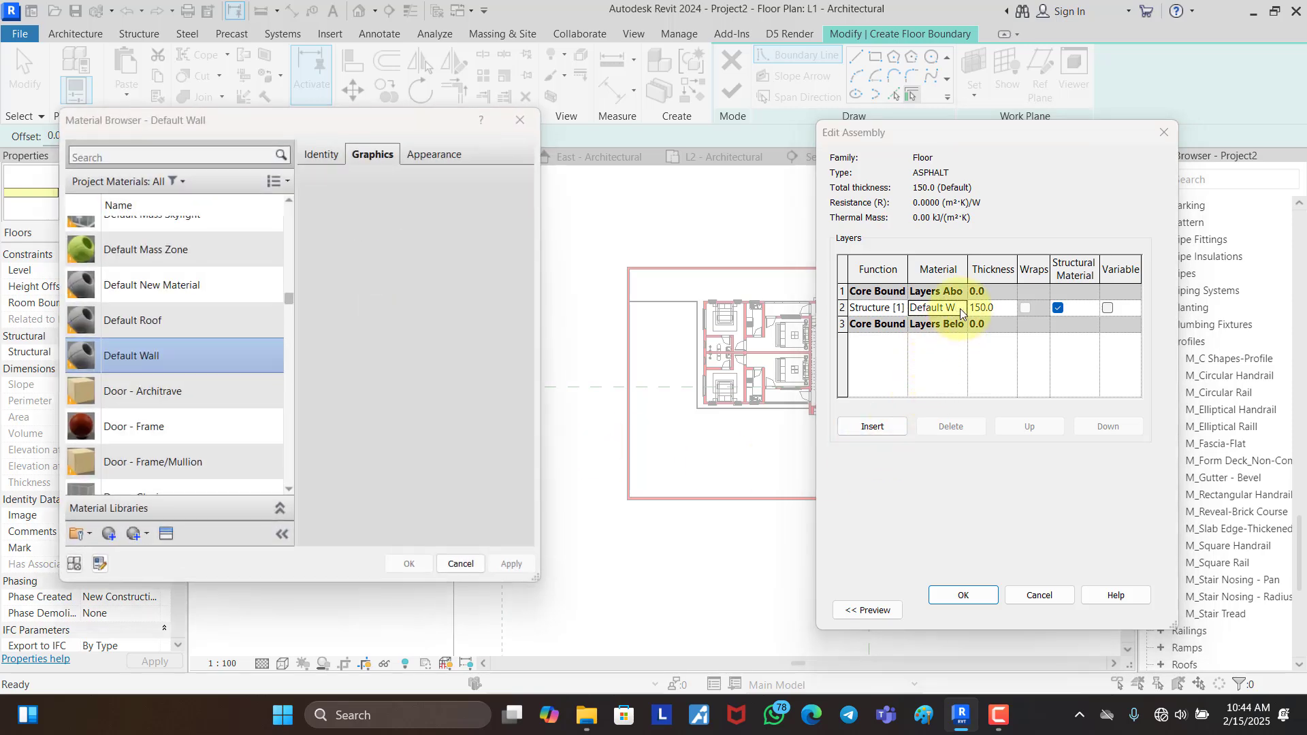
right_click(182, 351)
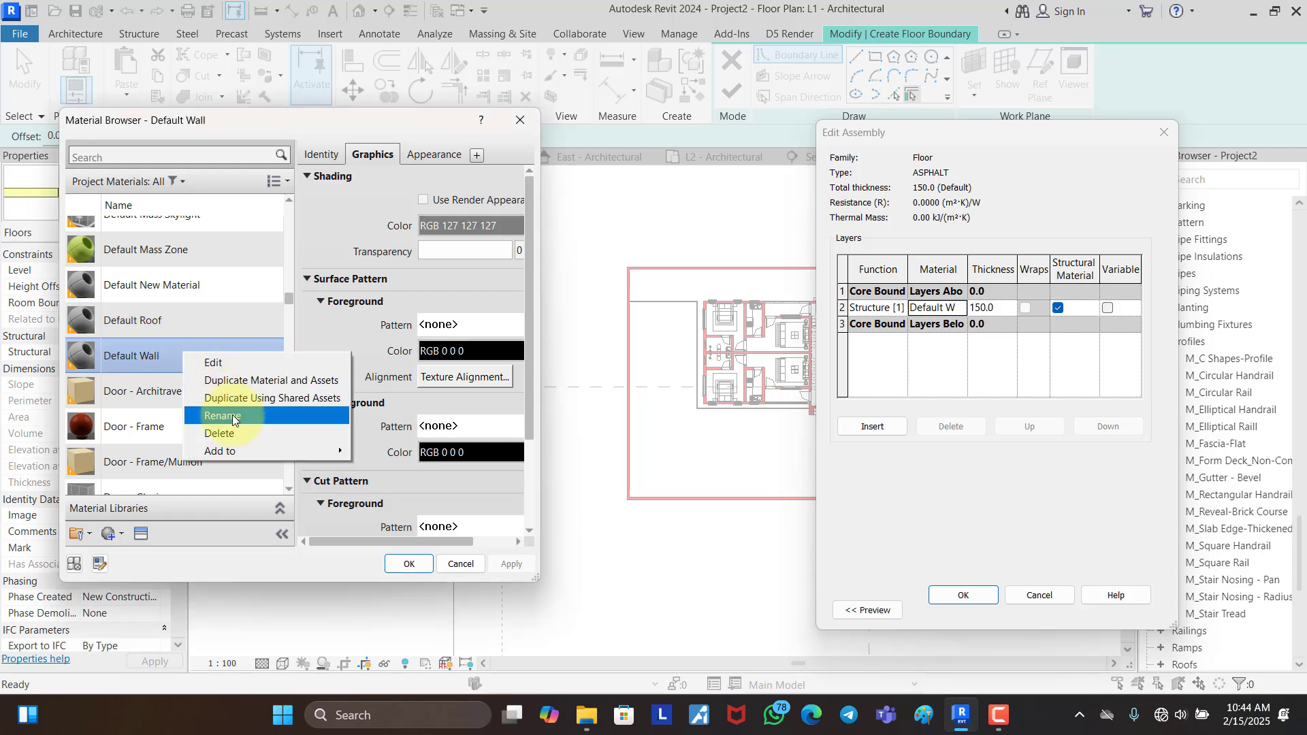
left_click(234, 419)
double_click(233, 420)
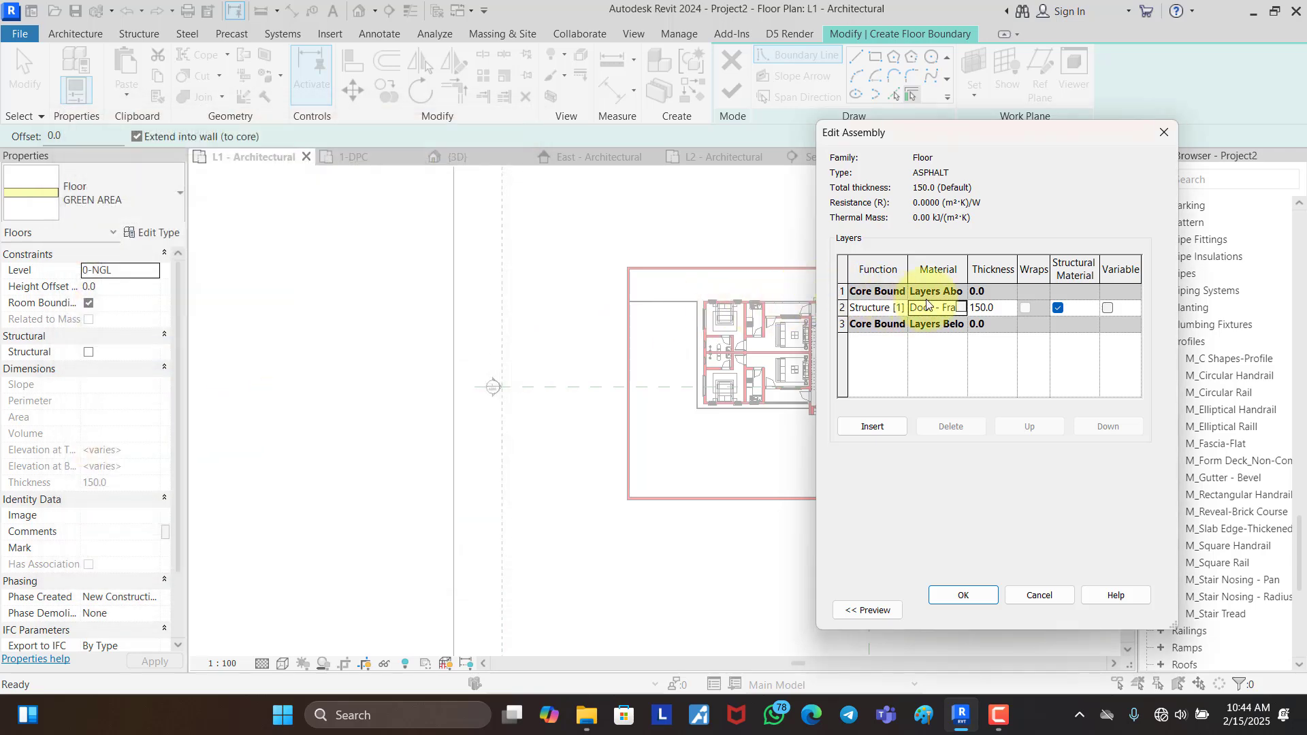
Step: Reopen the structure layer's material choice and rename Default New Material as T. ASPHALT
left_click(961, 308)
scroll(179, 414, "down", 2)
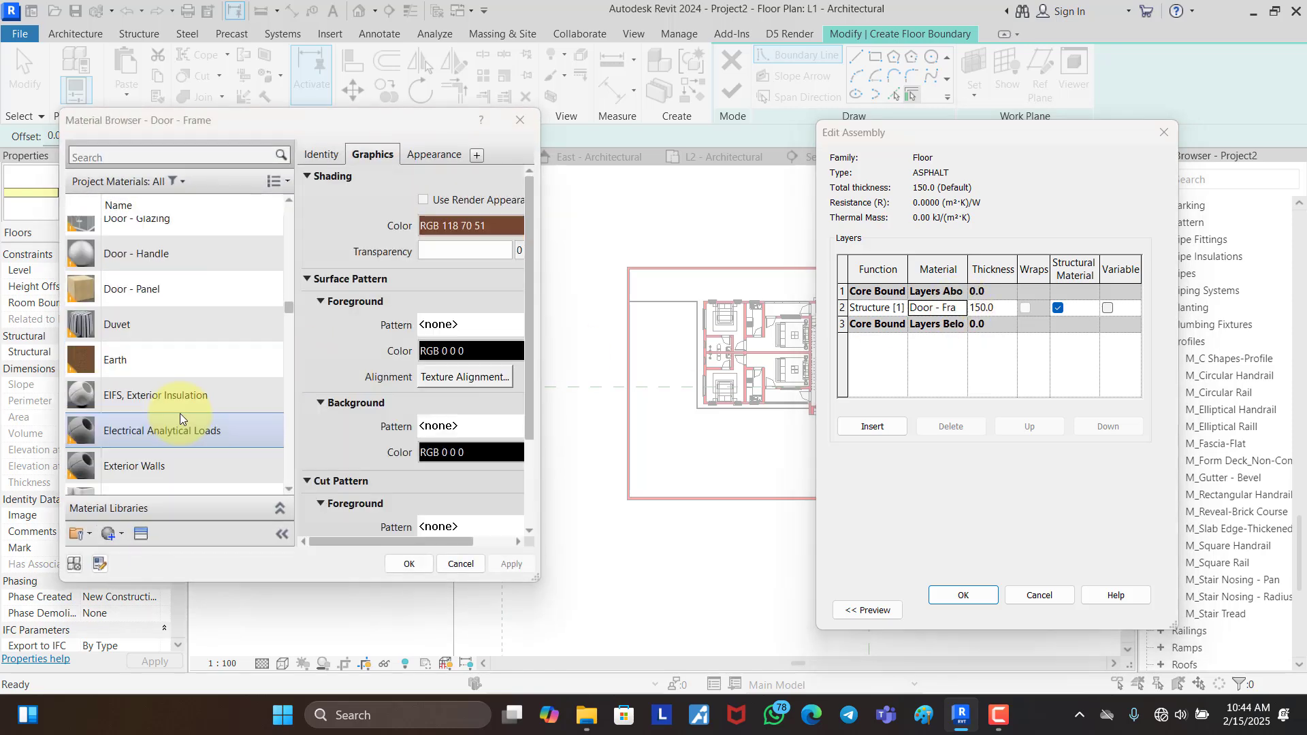
scroll(180, 414, "up", 2)
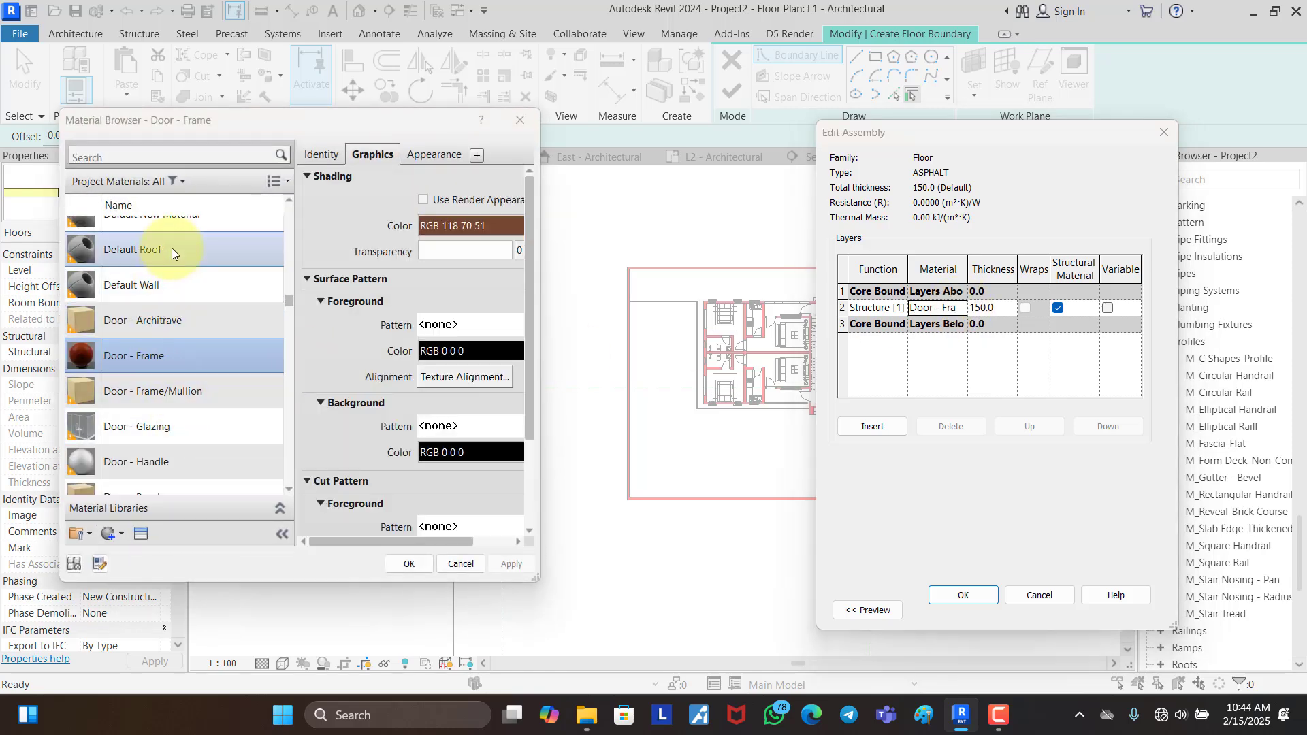
scroll(164, 350, "up", 1)
left_click(168, 320)
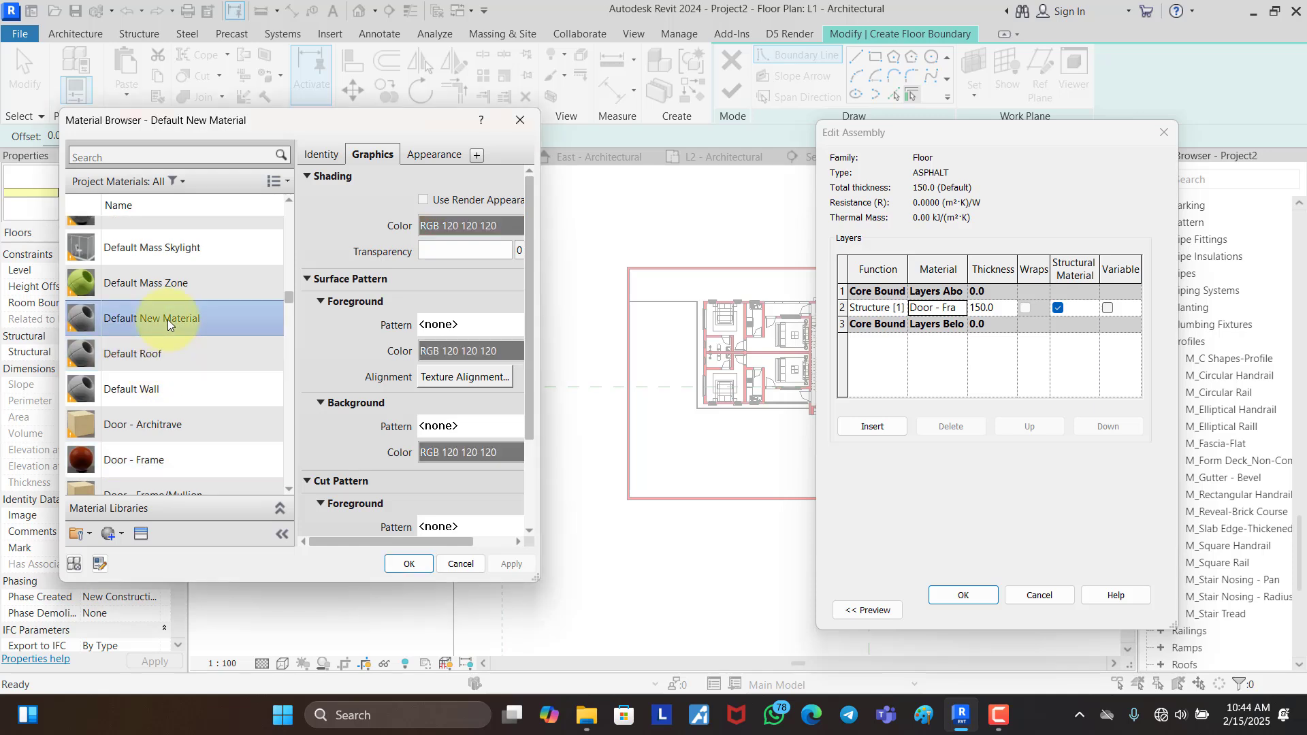
right_click(167, 319)
left_click(199, 383)
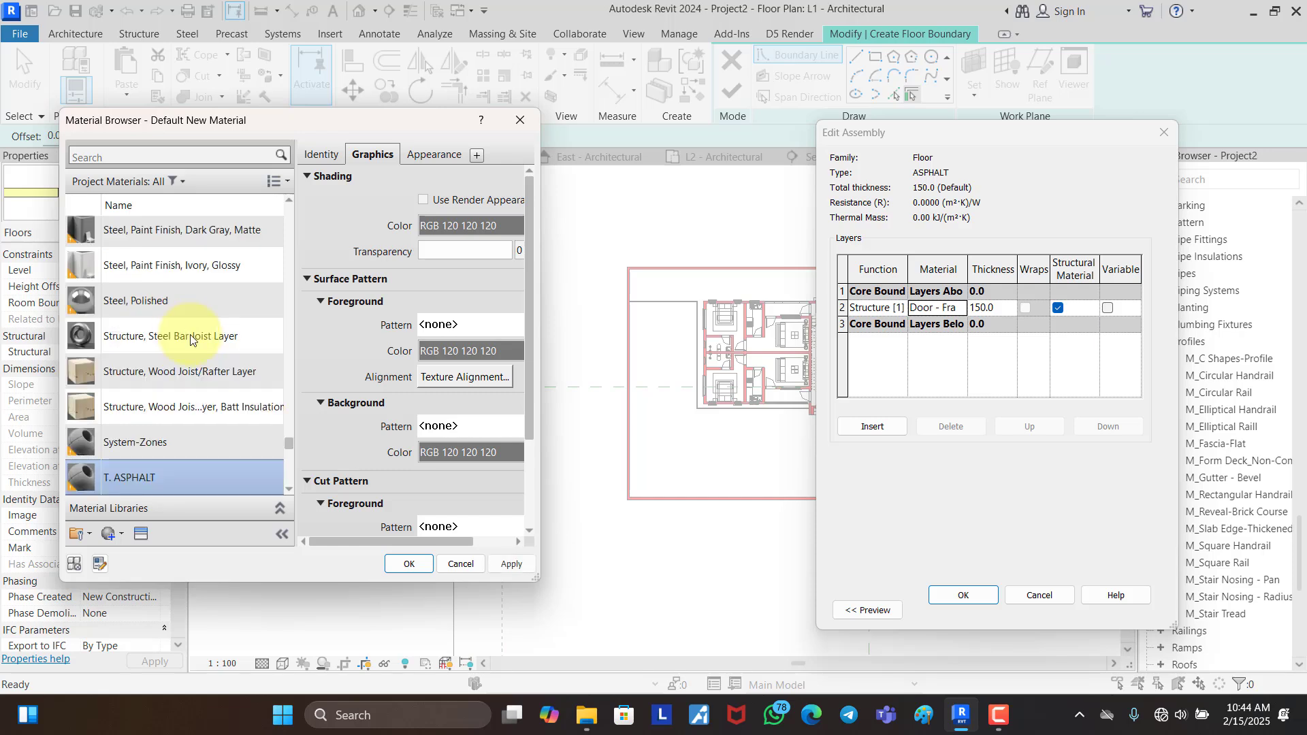
Step: Set T. ASPHALT's shading color to RGB 94 94 94 and assign it to the ASPHALT floor's structure layer
left_click(467, 226)
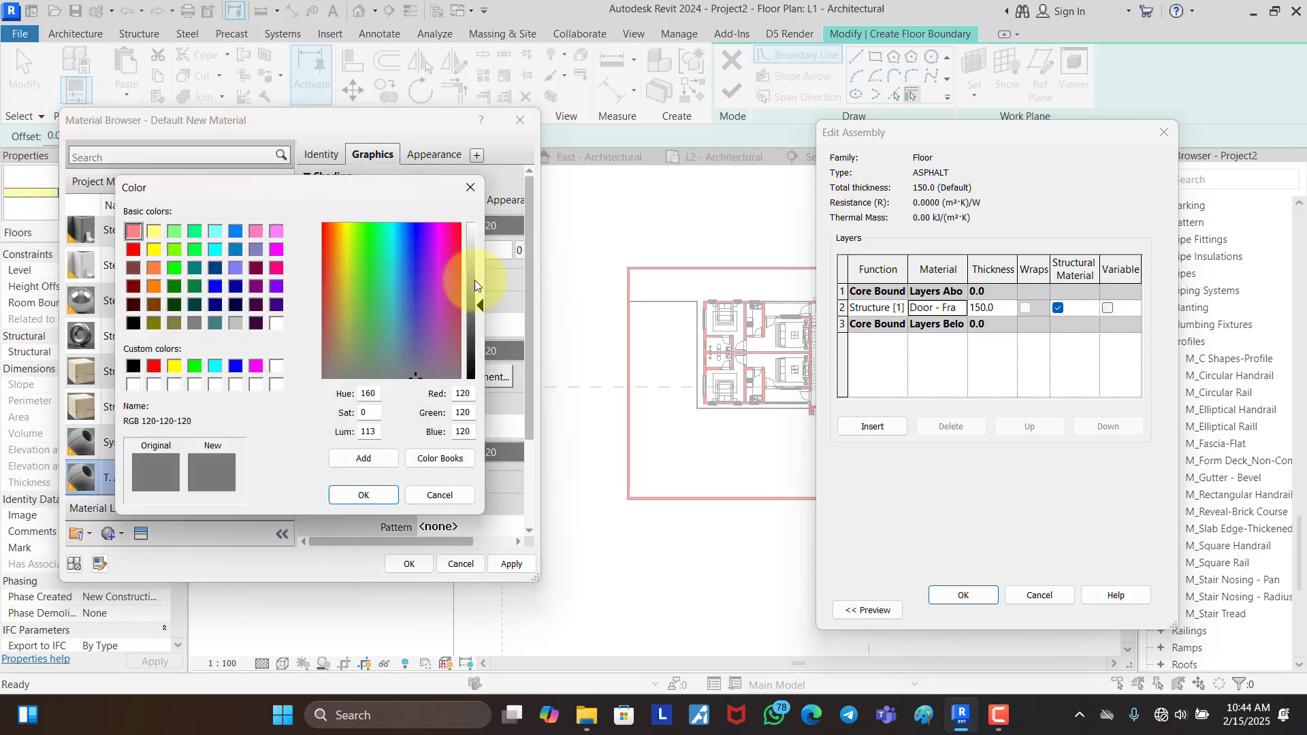
left_click(381, 496)
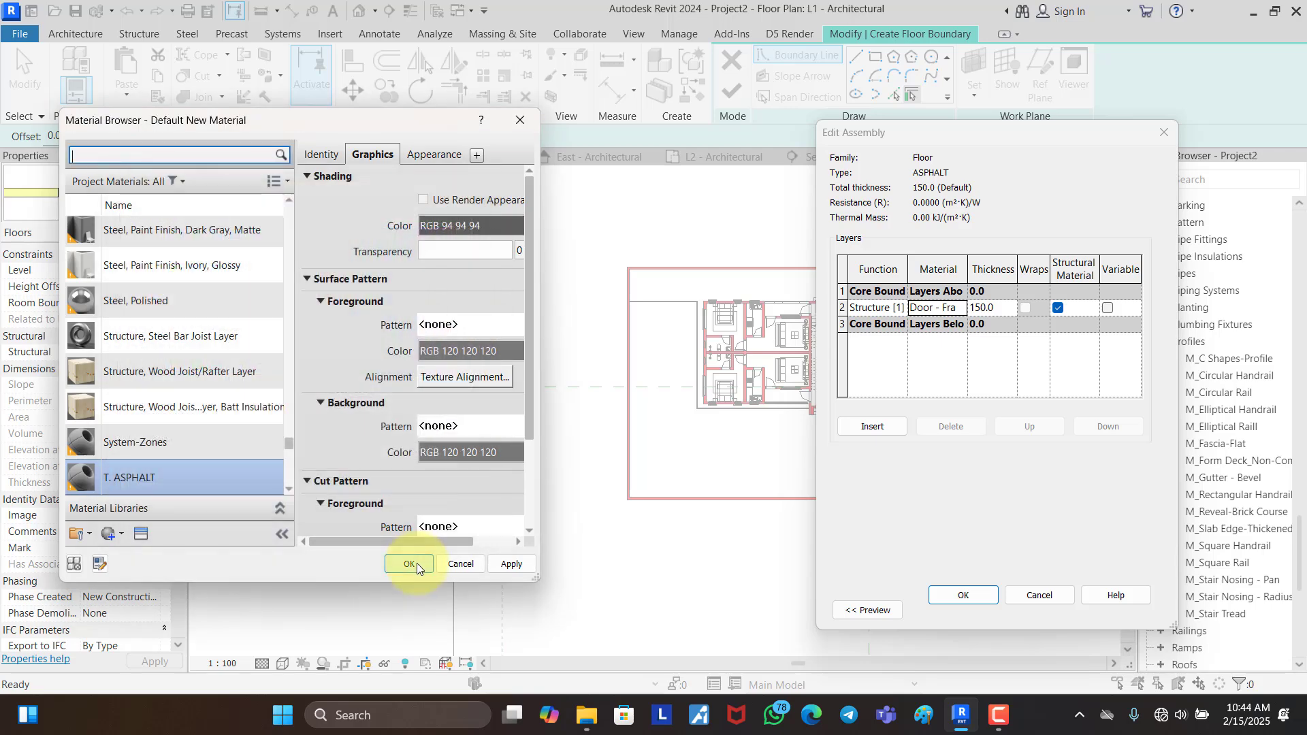
left_click(411, 563)
left_click(957, 595)
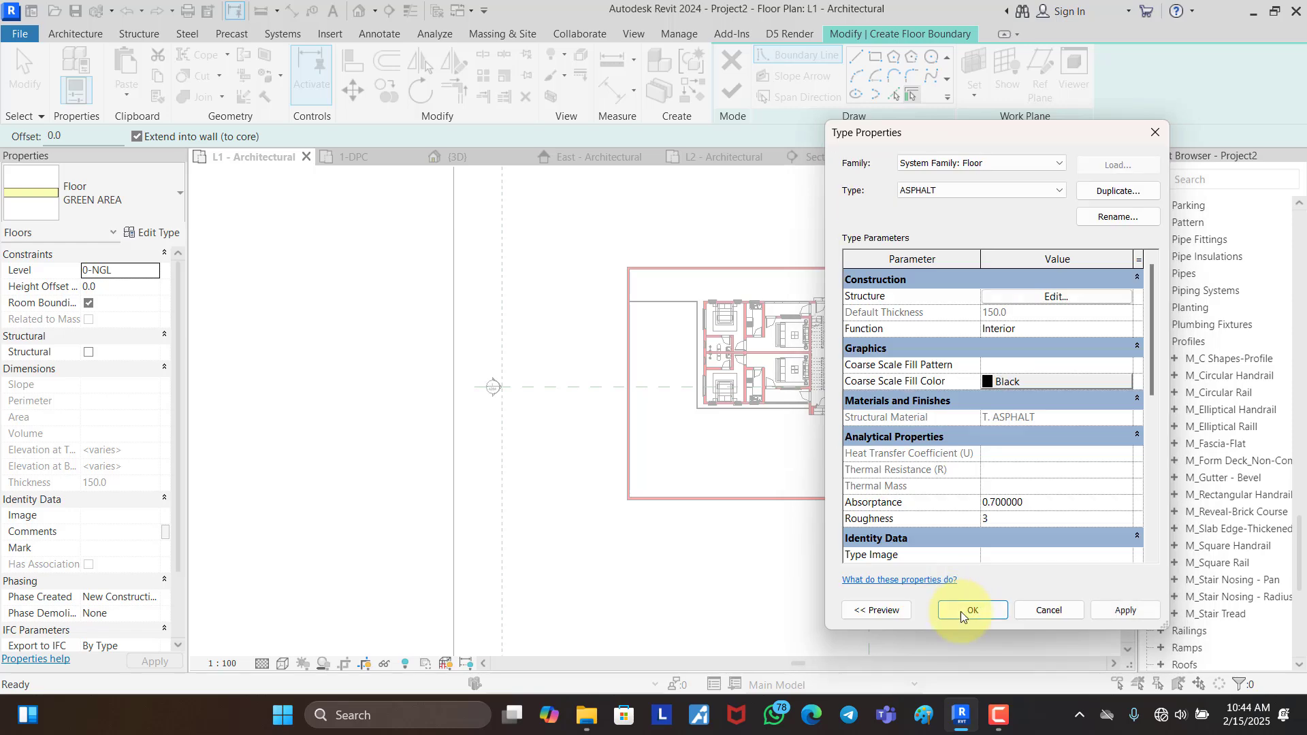
left_click(961, 612)
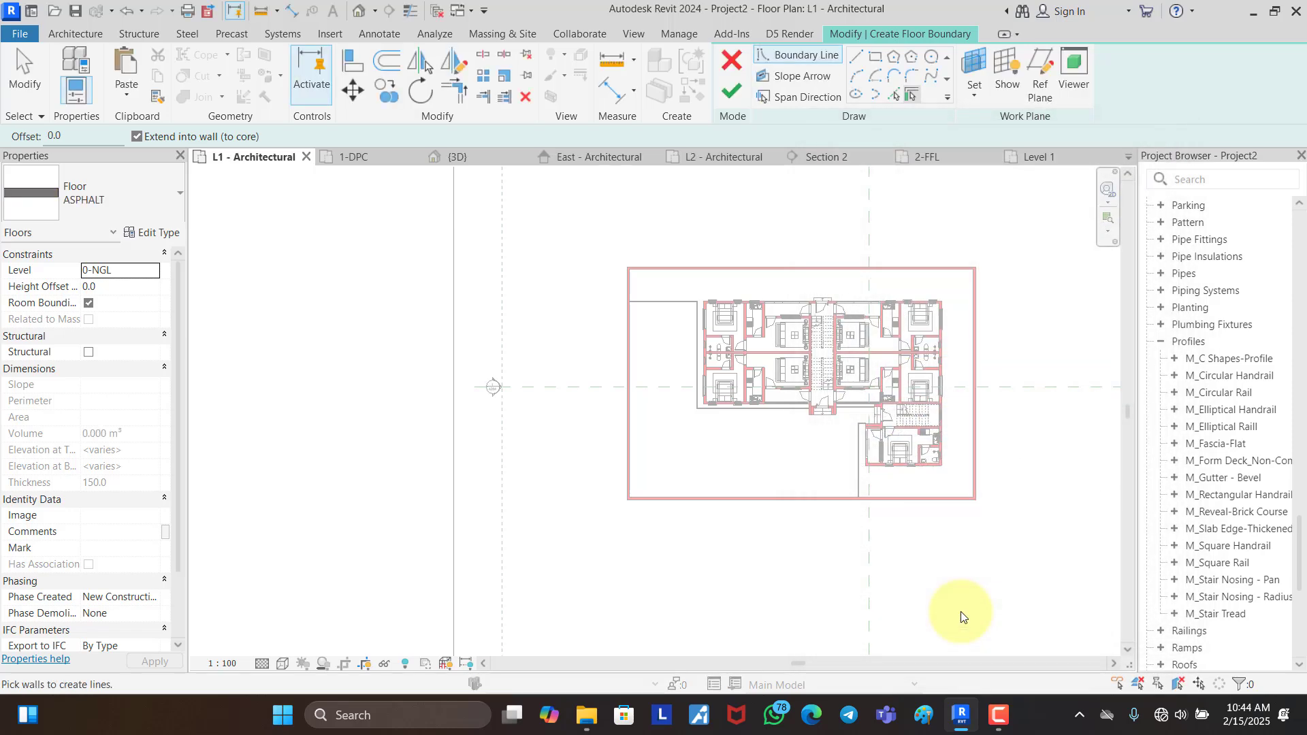
left_click(871, 59)
scroll(631, 269, "up", 5)
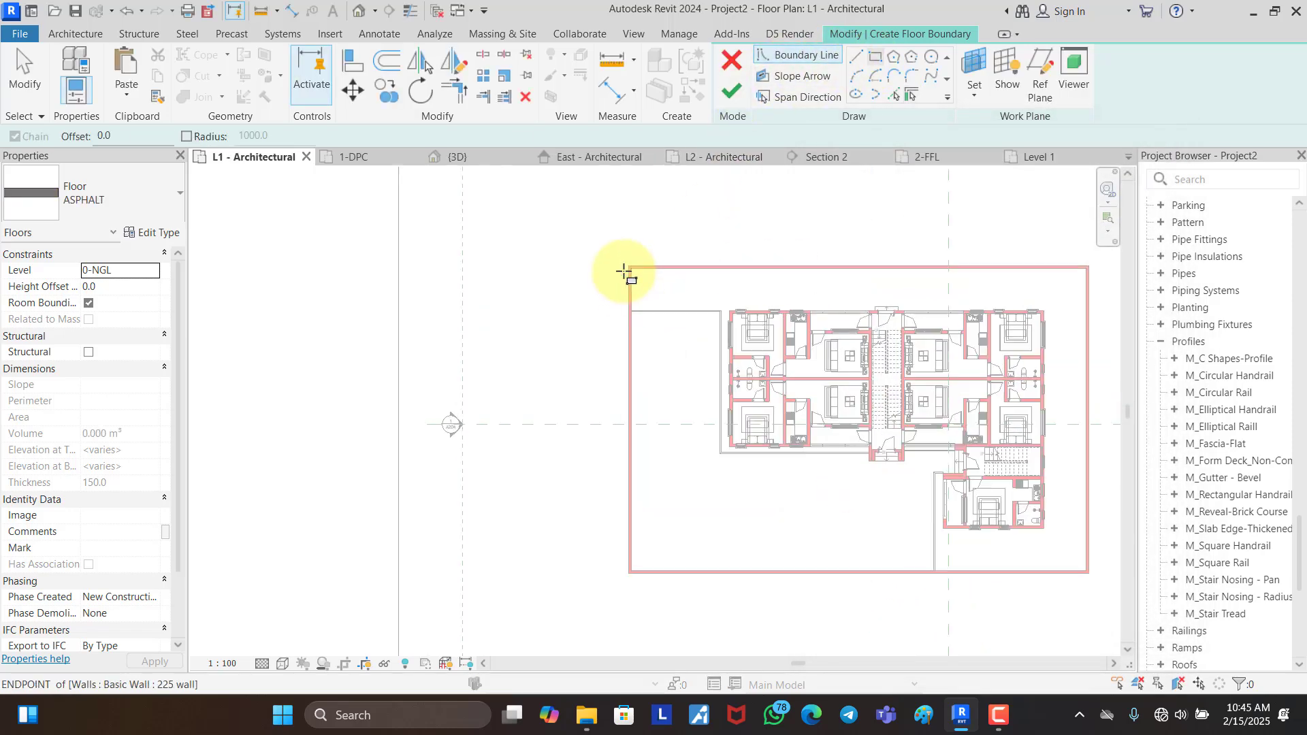
scroll(631, 262, "down", 4)
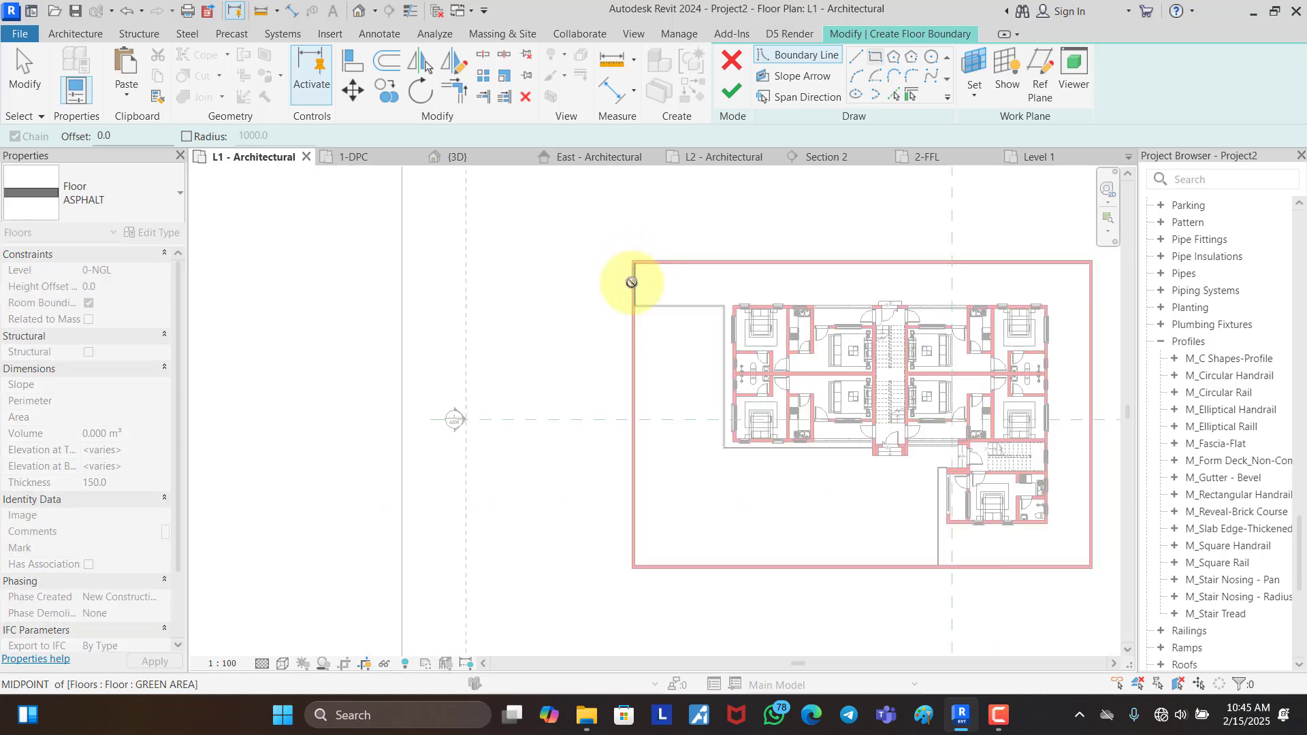
left_click(632, 261)
scroll(626, 263, "up", 4)
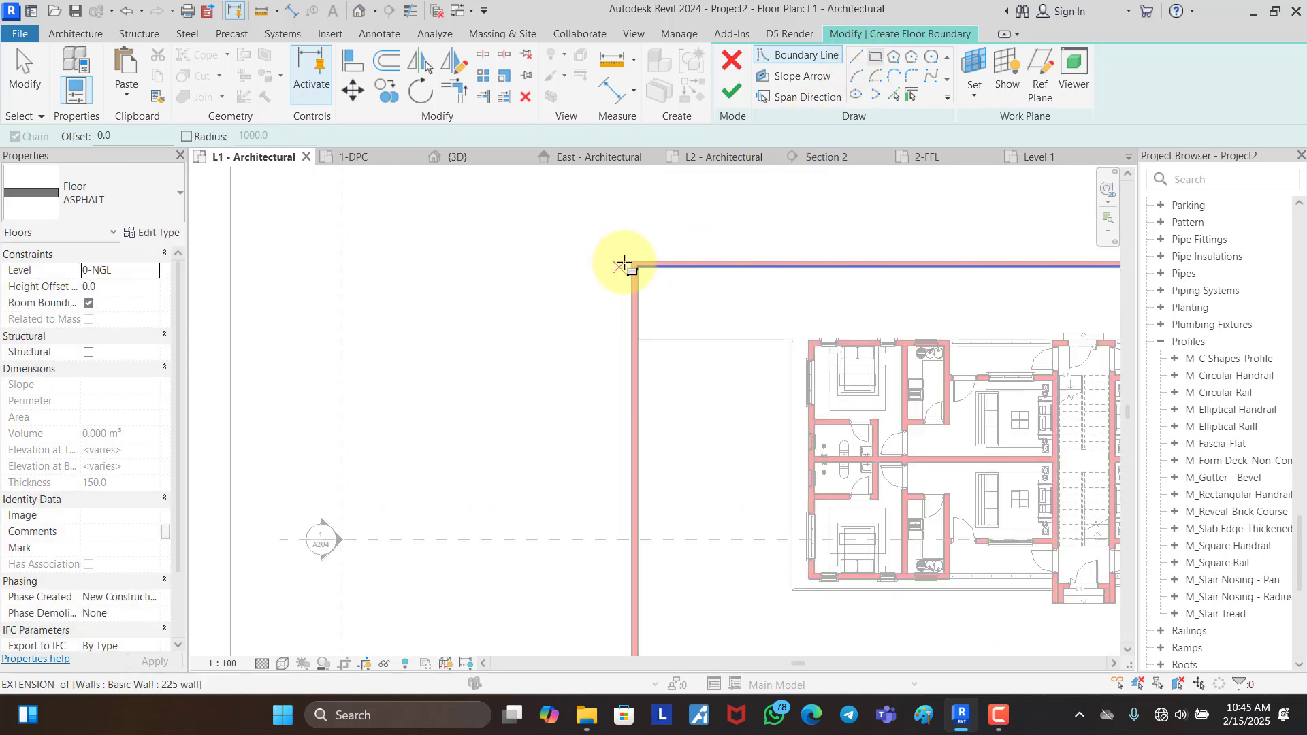
scroll(625, 257, "down", 5)
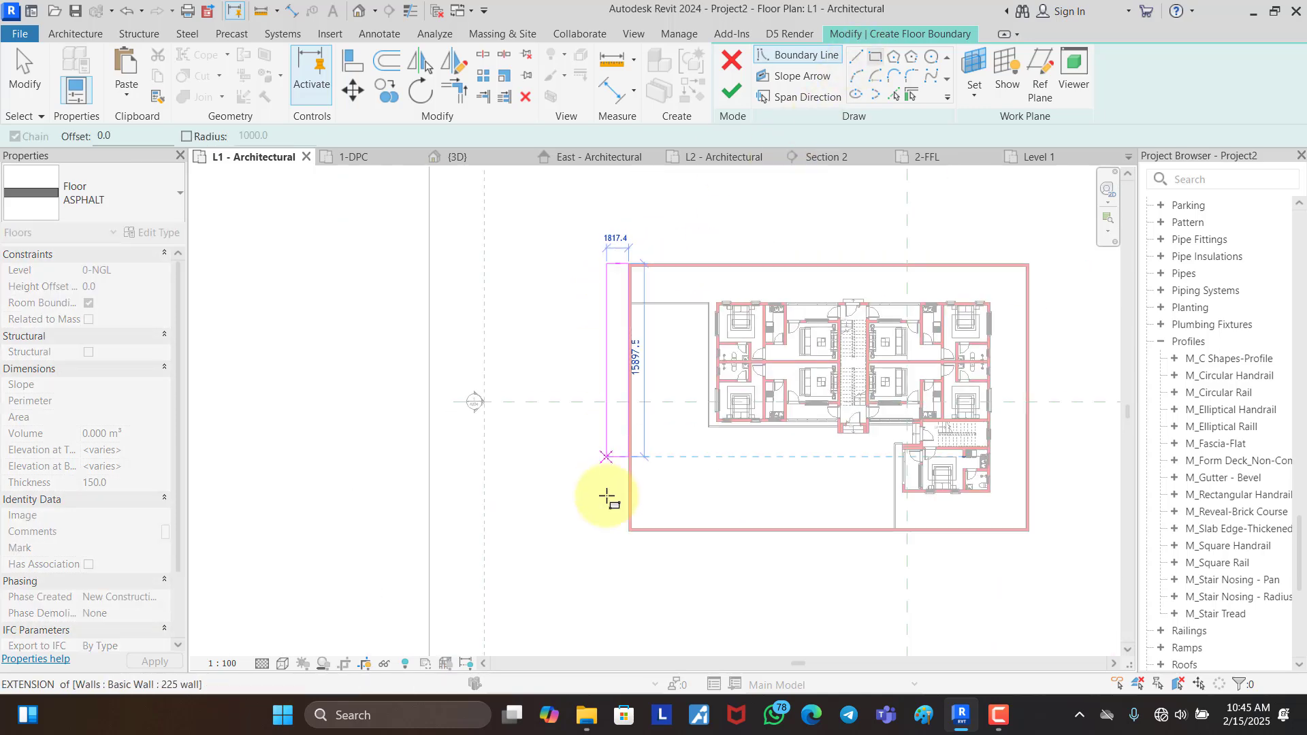
Step: Sketch a straight floor boundary line from the fence's upper-left corner down its outer left side, extending well past the lower fence wall
left_click(859, 56)
scroll(626, 265, "up", 2)
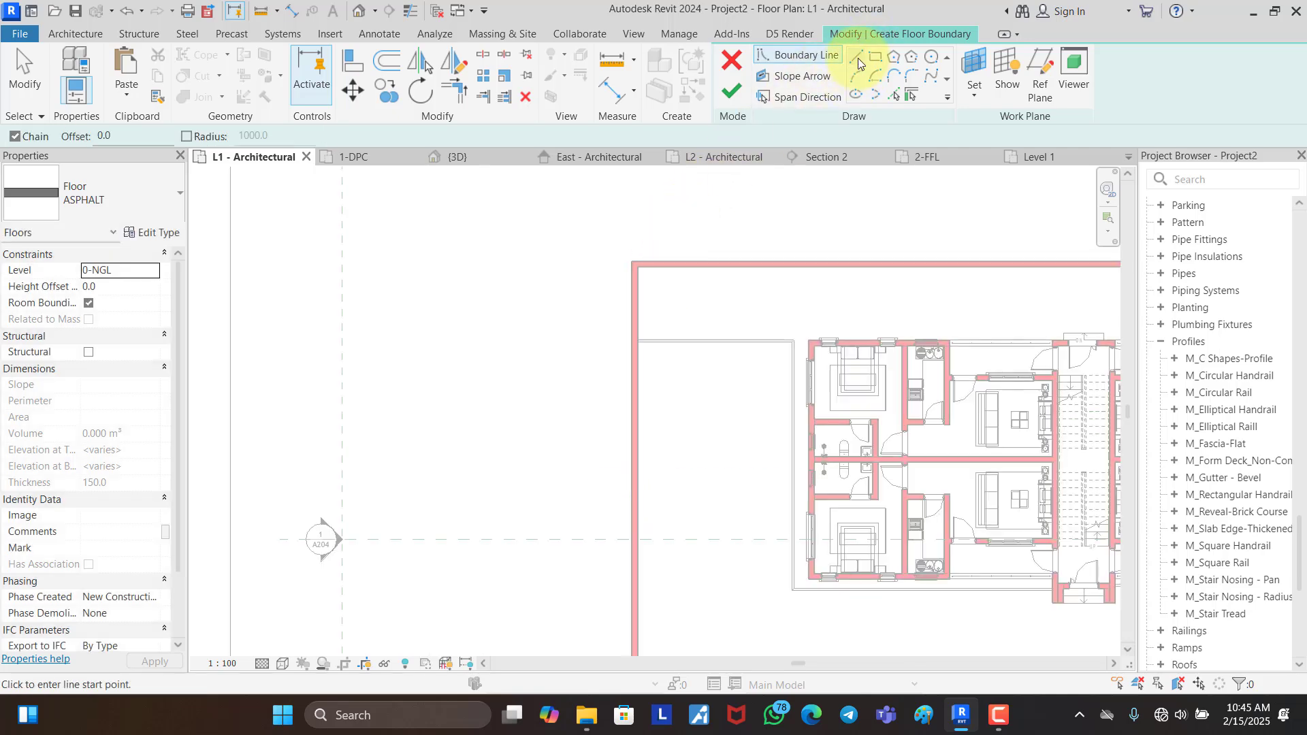
left_click(632, 265)
scroll(628, 292, "down", 1)
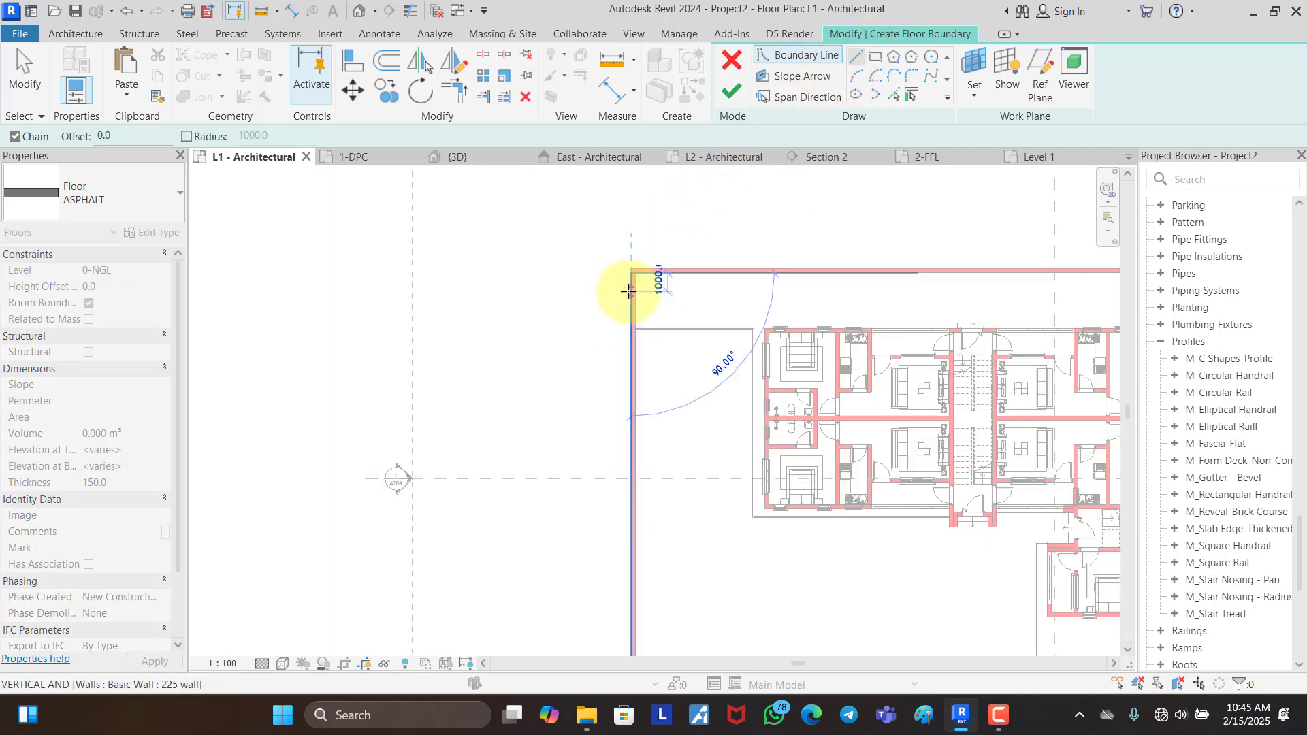
scroll(628, 291, "down", 2)
left_click(629, 508)
key("Escape")
key("Escape")
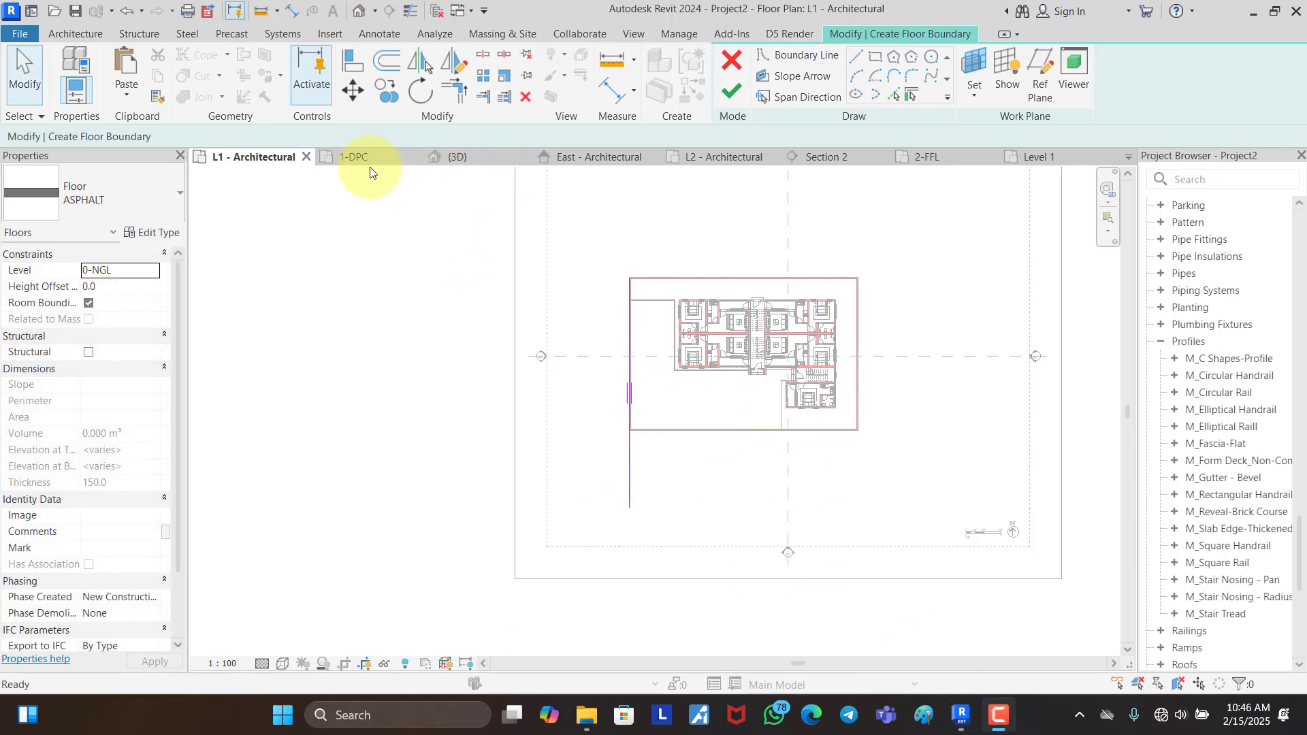
scroll(612, 296, "up", 2)
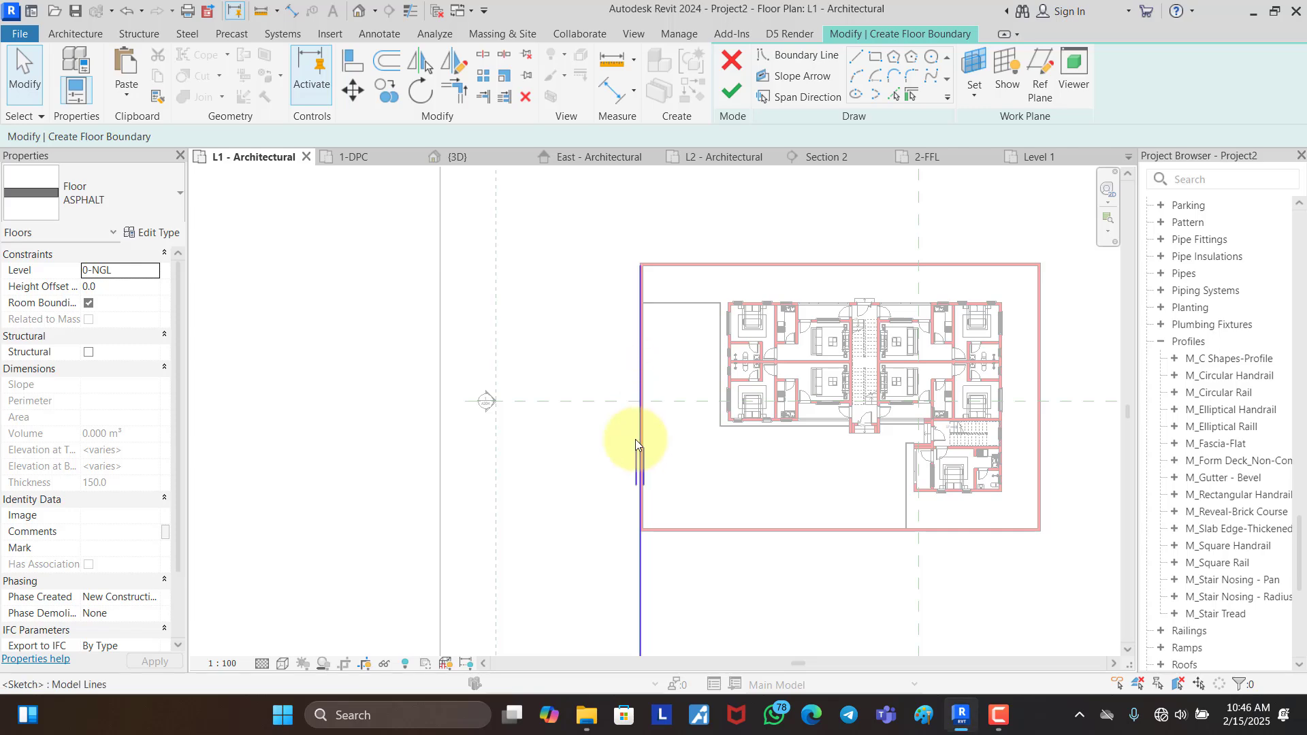
Step: Extend the floor boundary line's upper end beyond the fence's upper wall, to a total length of about 46000 mm
scroll(635, 439, "down", 3)
left_click(635, 358)
left_click_drag(636, 341, 638, 251)
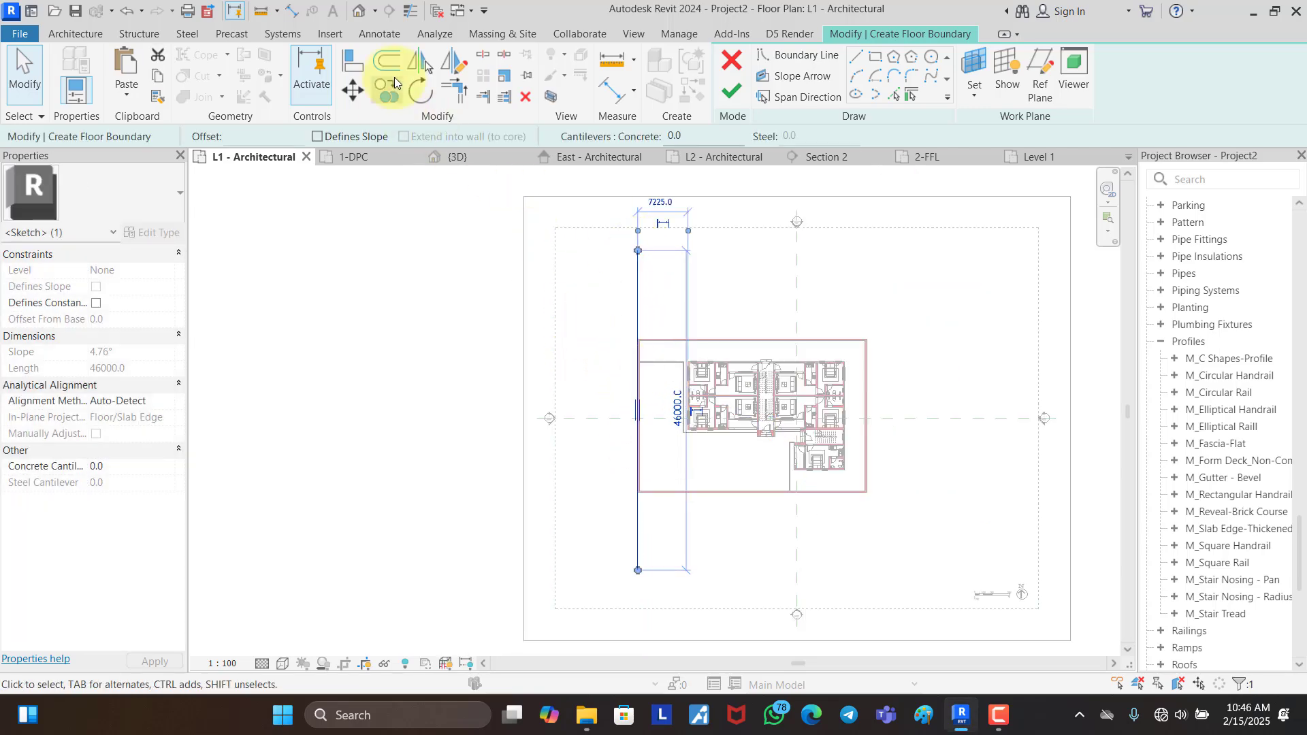
Step: Offset the boundary line 1000 mm away from the fence without copying, and offset a copy of it 8000 mm farther outward
left_click(389, 60)
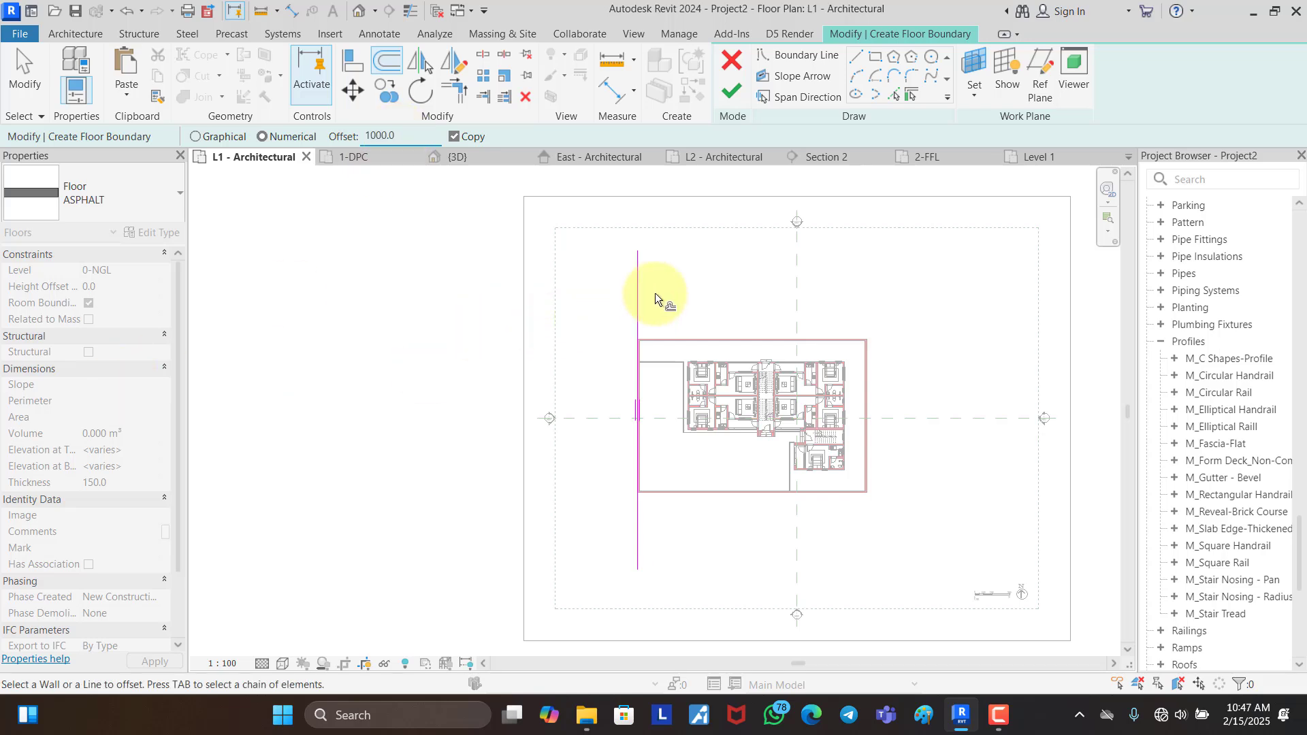
left_click(454, 136)
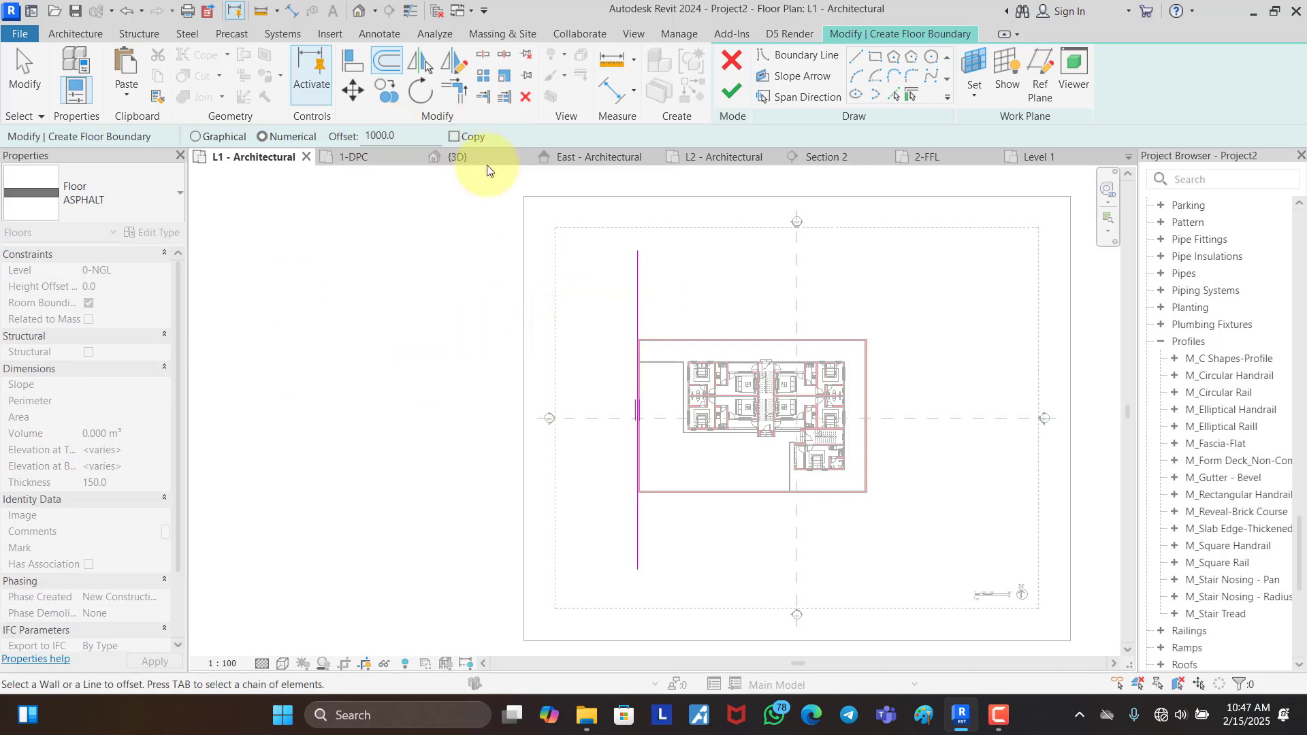
left_click(635, 290)
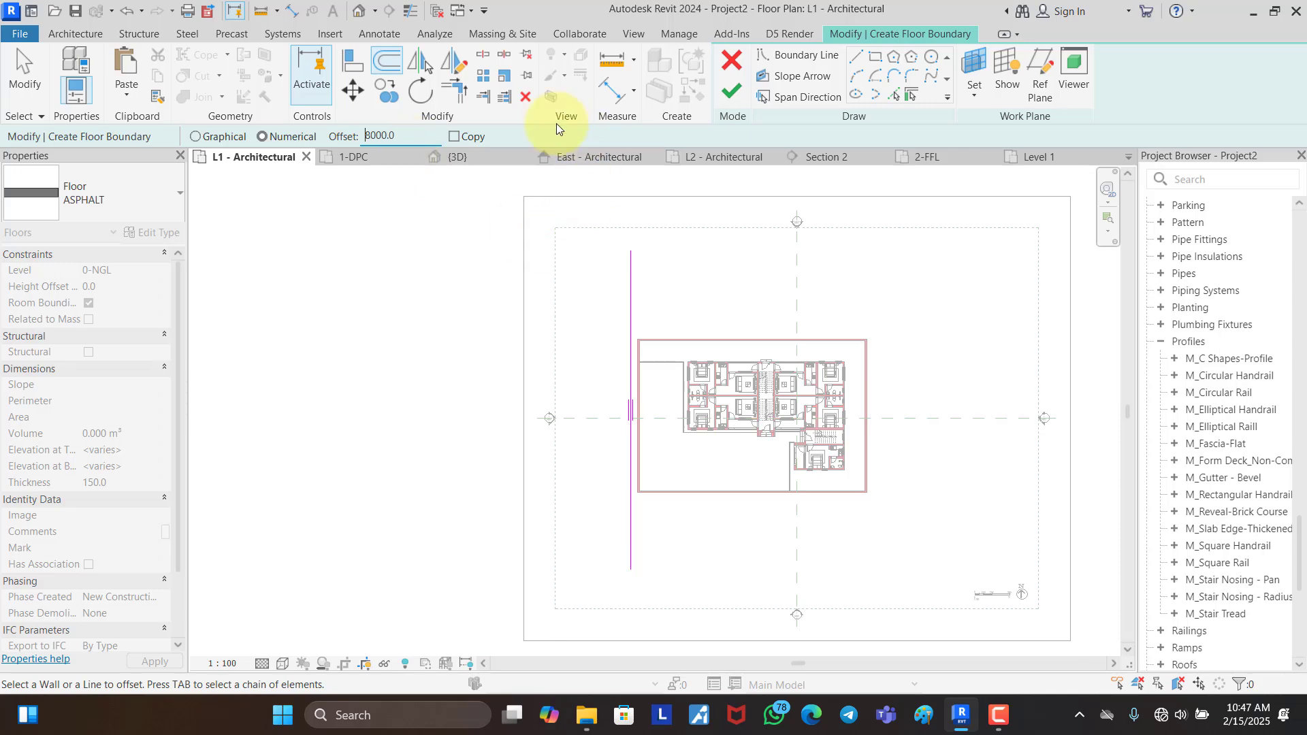
left_click(626, 313)
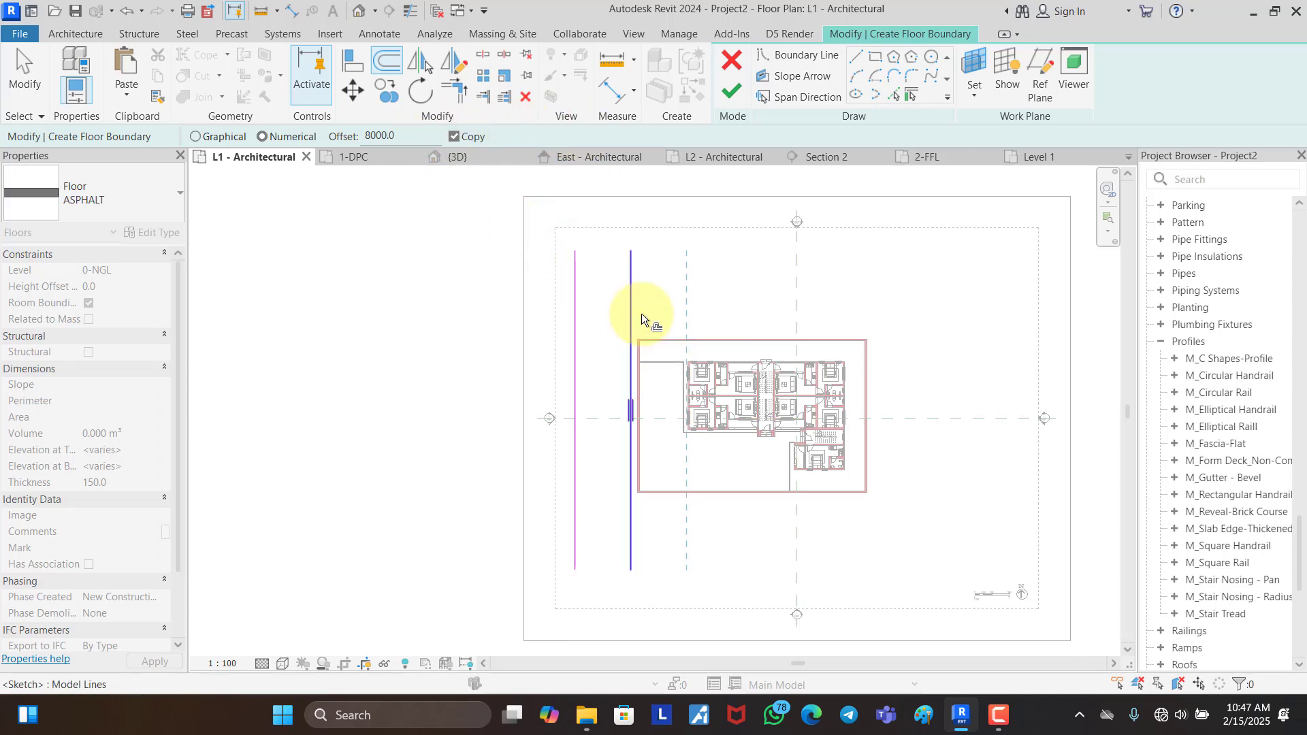
Step: Draw a 1000 mm horizontal boundary line from the fence's left wall to the inner road line, about 800 mm above the lower wall
left_click(856, 57)
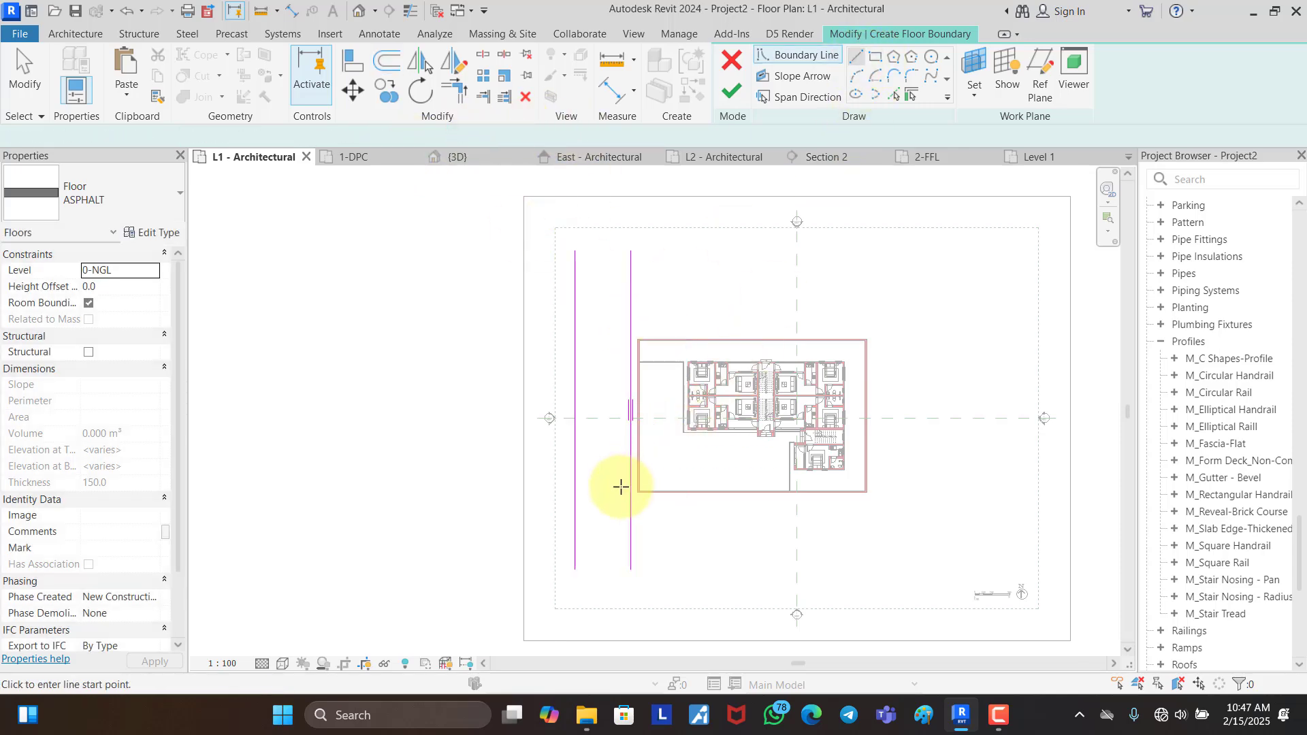
scroll(633, 484, "up", 5)
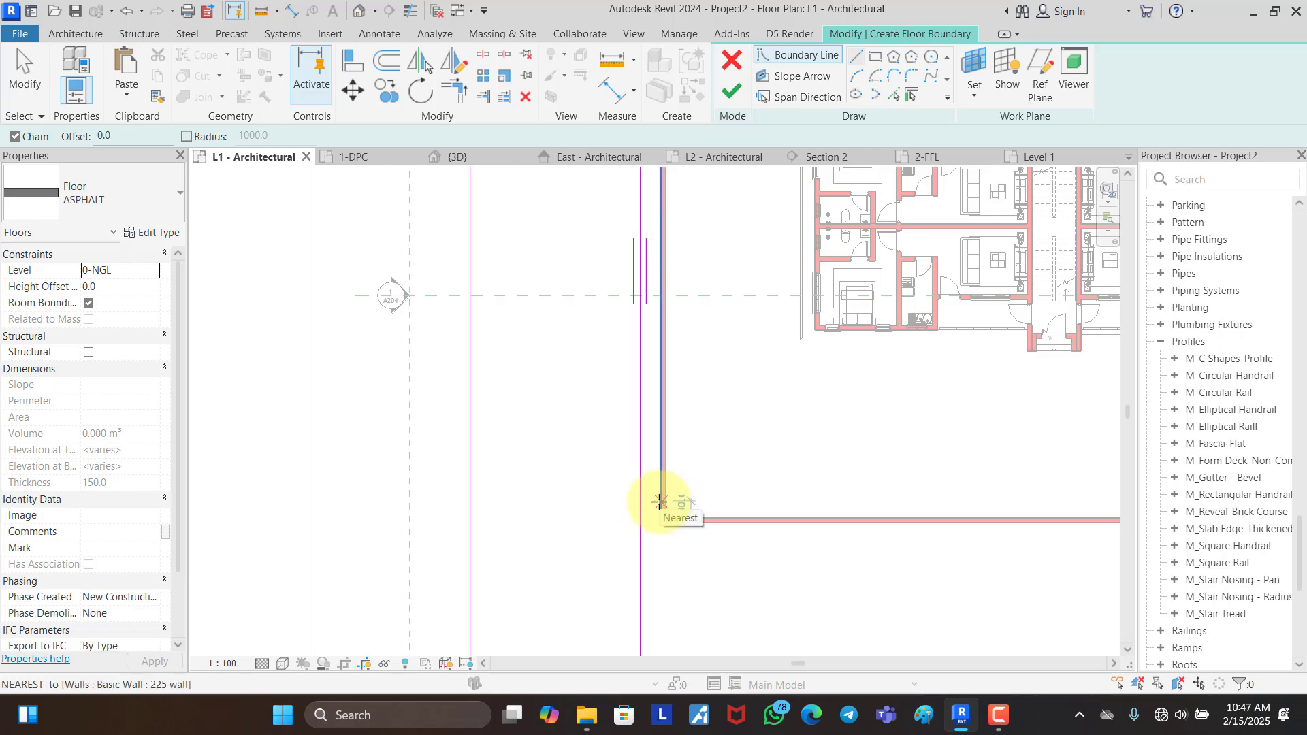
left_click(659, 501)
left_click(639, 501)
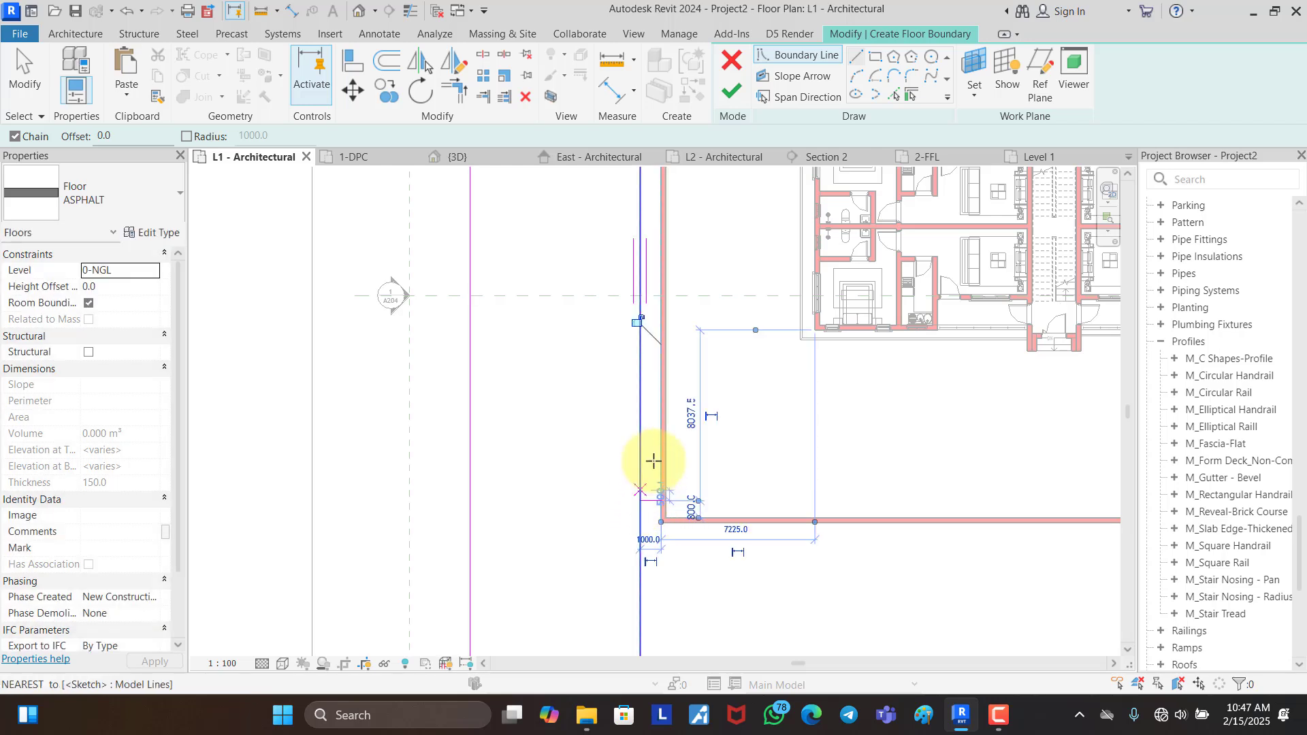
Step: Offset a copy of the short connecting line 4000 mm upward along the fence wall
left_click(386, 62)
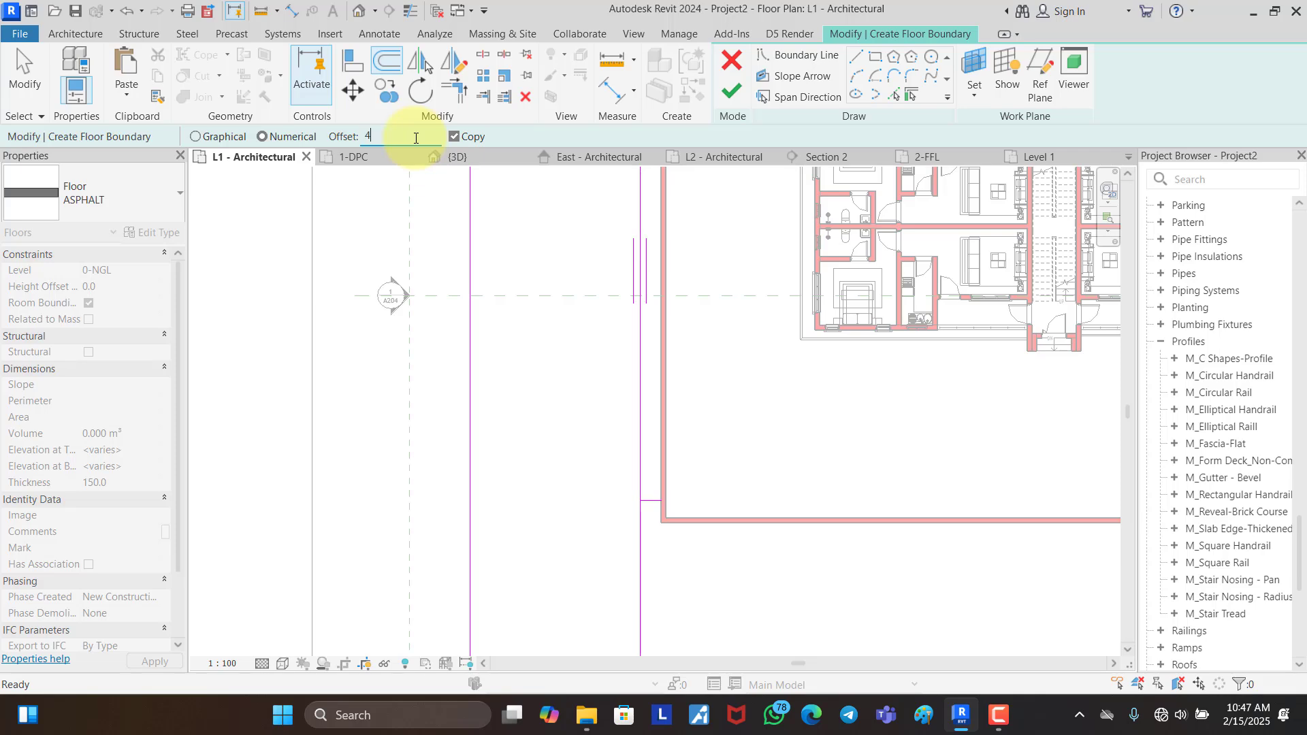
left_click(654, 503)
scroll(612, 332, "down", 3)
key("Escape")
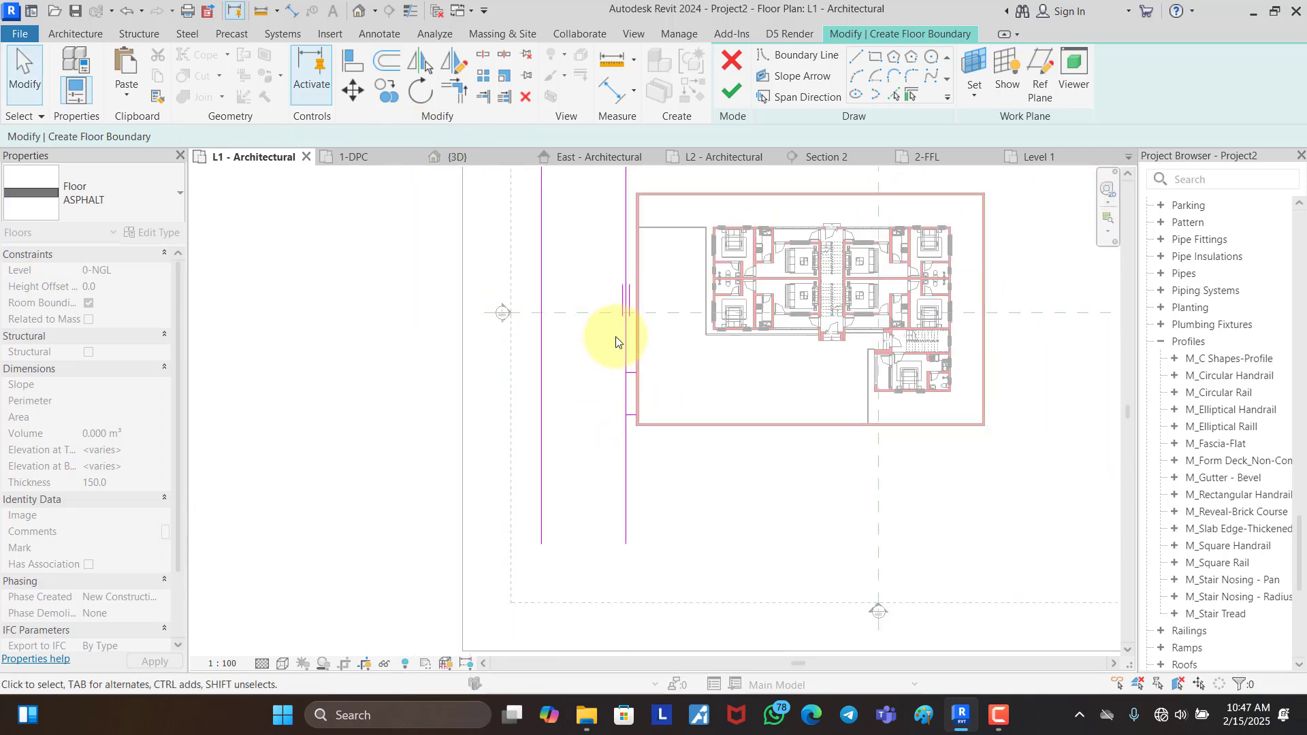
Step: Move both short connecting lines up together so the lower one sits about 1800 mm above the fence's lower wall
scroll(616, 341, "up", 5)
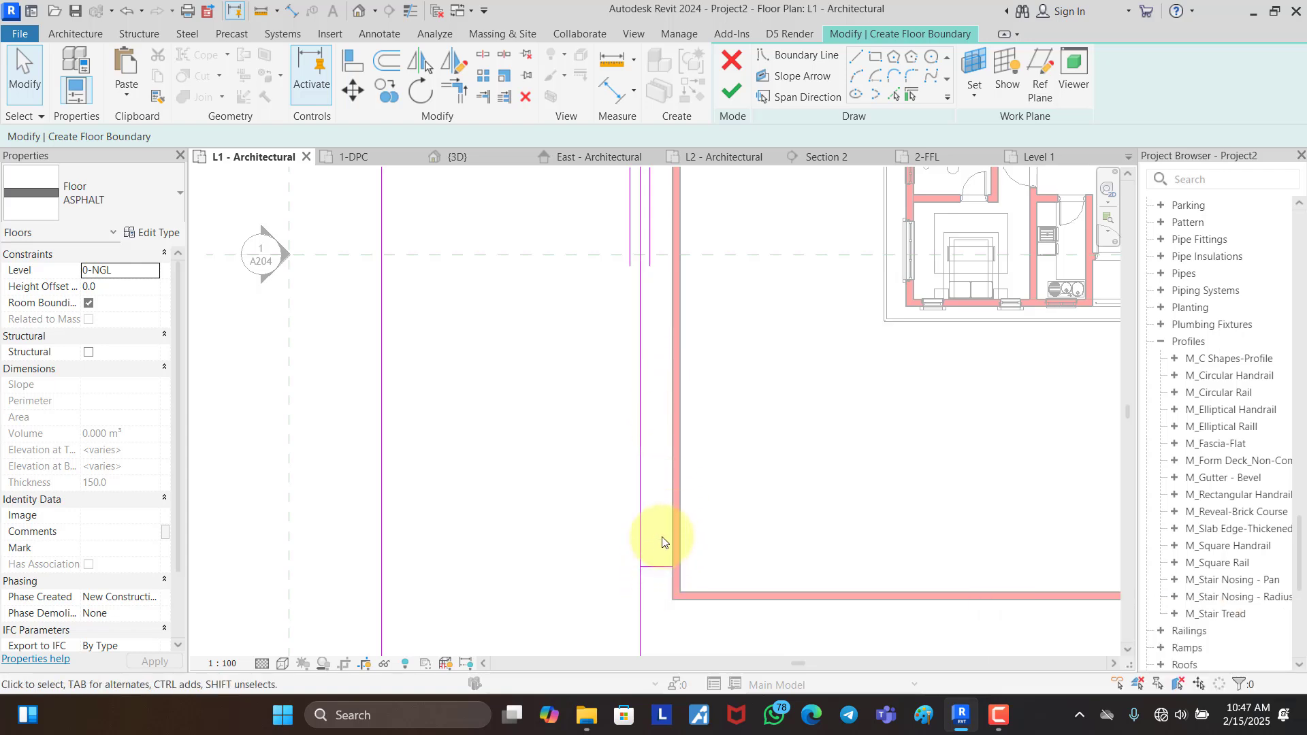
key("ctrl+z")
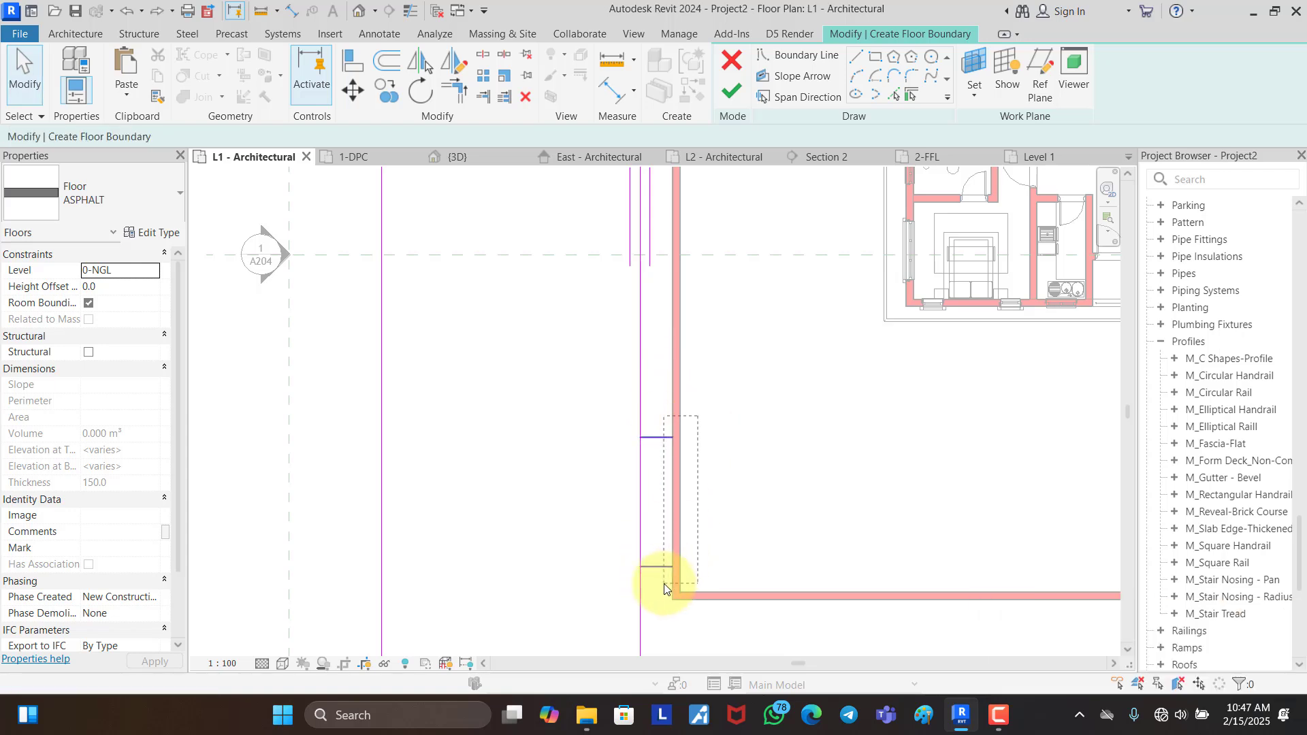
left_click_drag(664, 583, 665, 530)
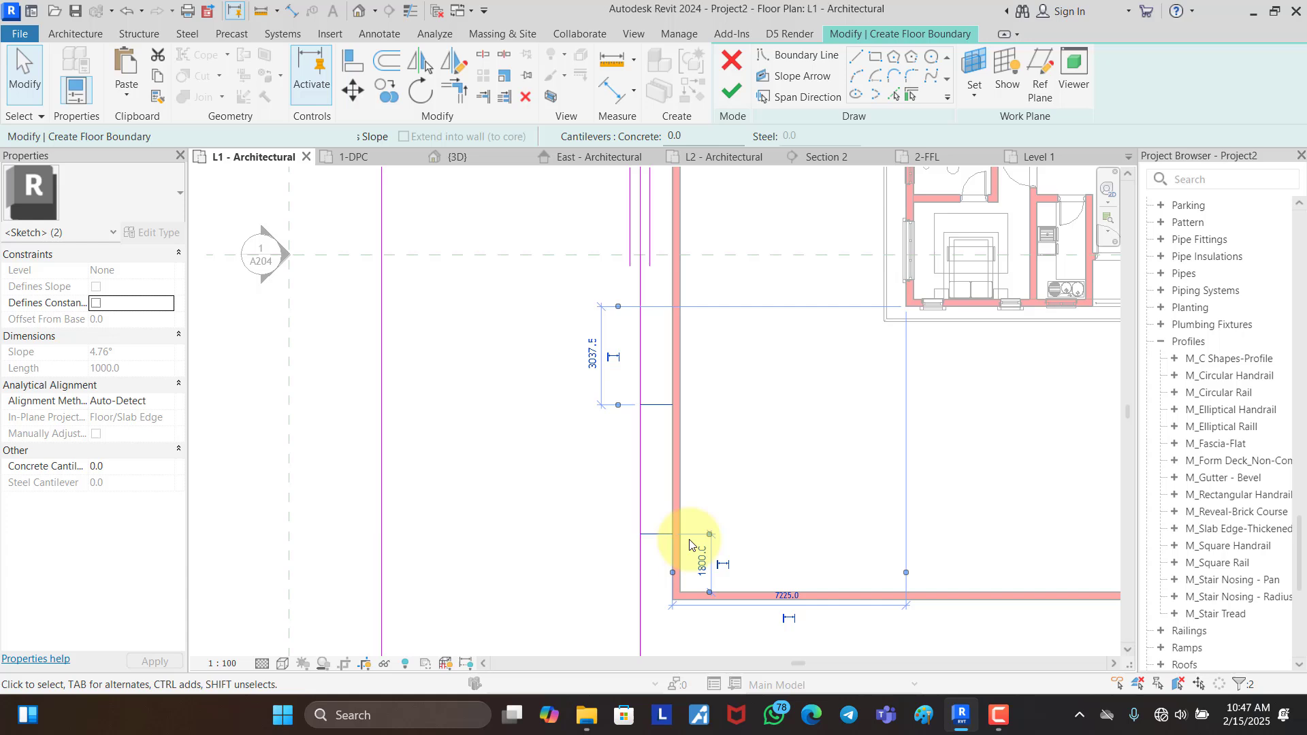
left_click(784, 467)
scroll(583, 417, "down", 2)
Step: Trim the inner road line to corners with both short connecting lines, opening a gap between them
left_click(486, 58)
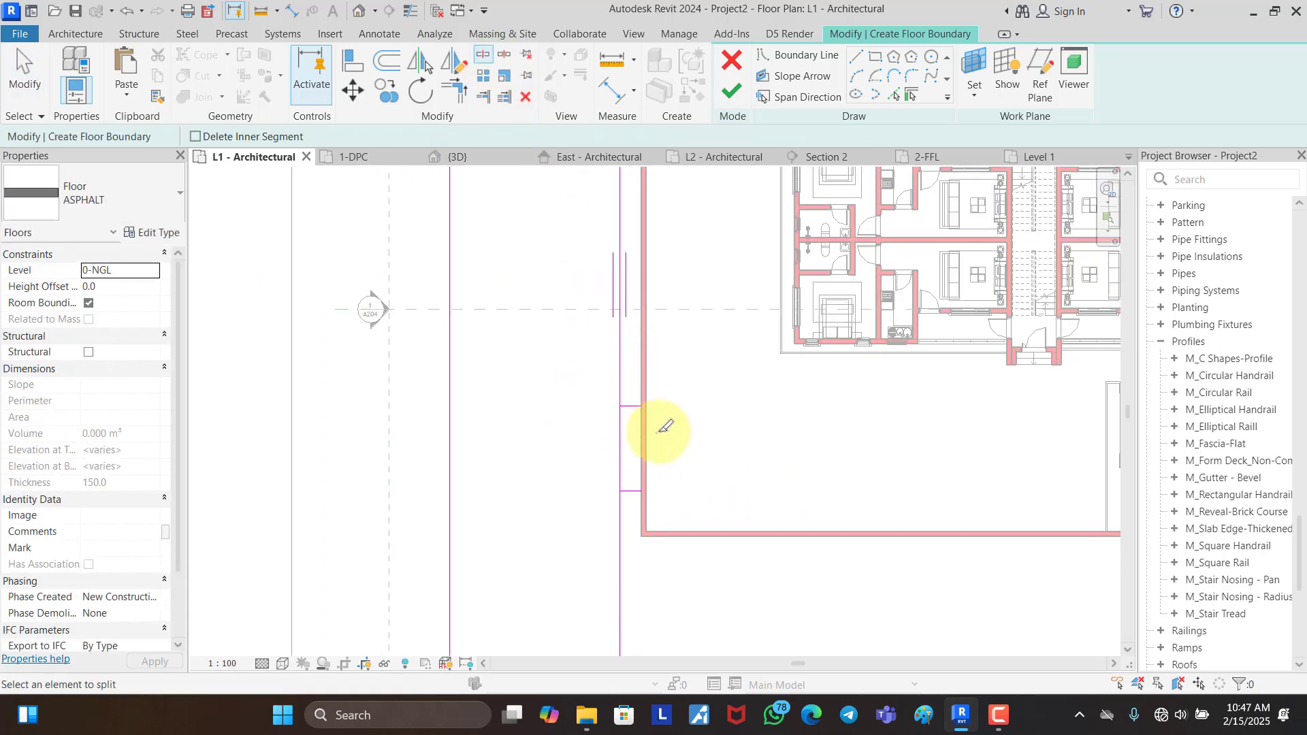
left_click(461, 88)
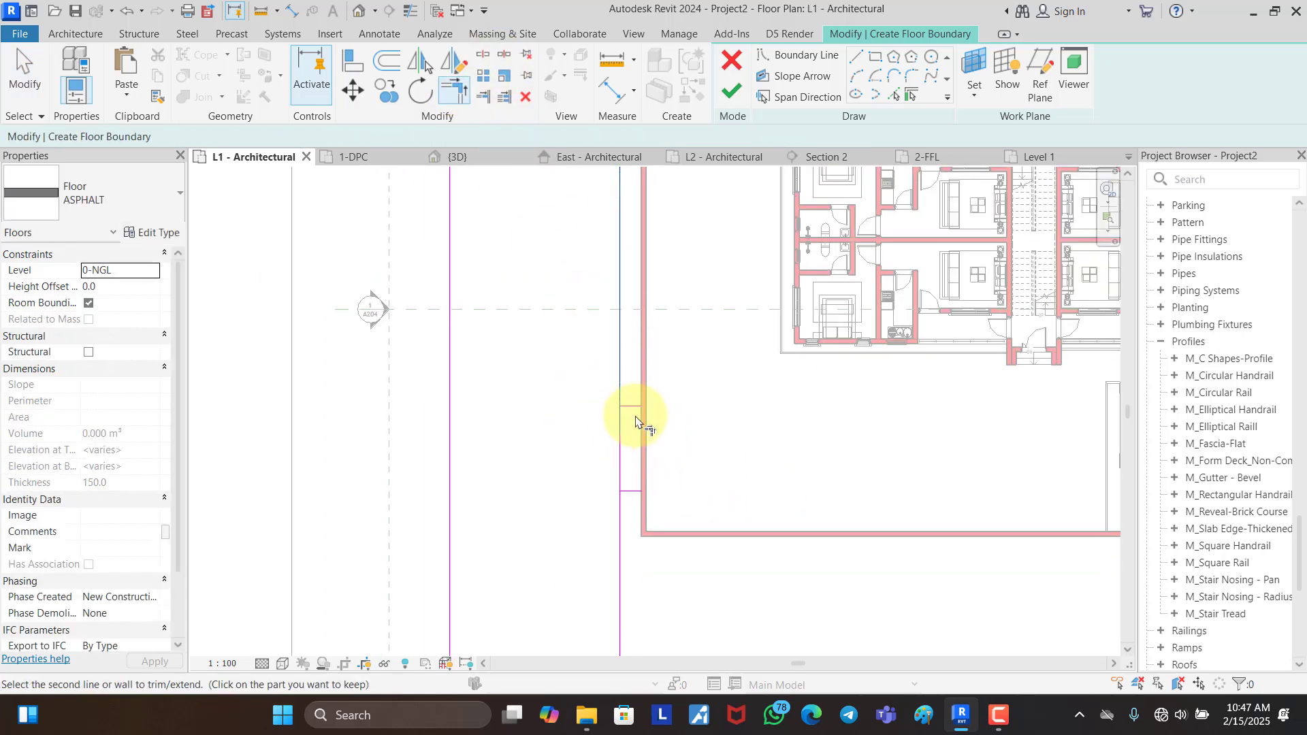
scroll(627, 503, "down", 2)
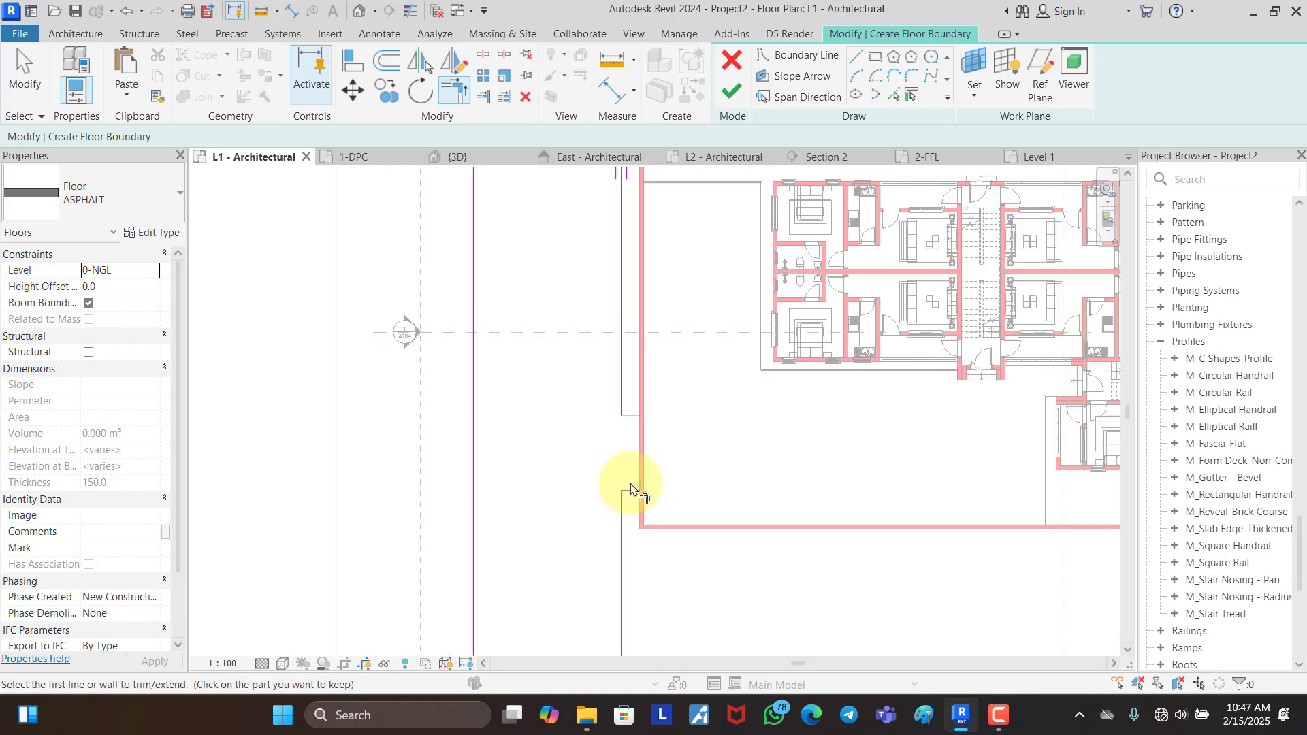
Step: Close the driveway notch with a vertical boundary line along the fence wall and shift it to the wall's inner face
left_click(855, 58)
scroll(636, 513, "up", 4)
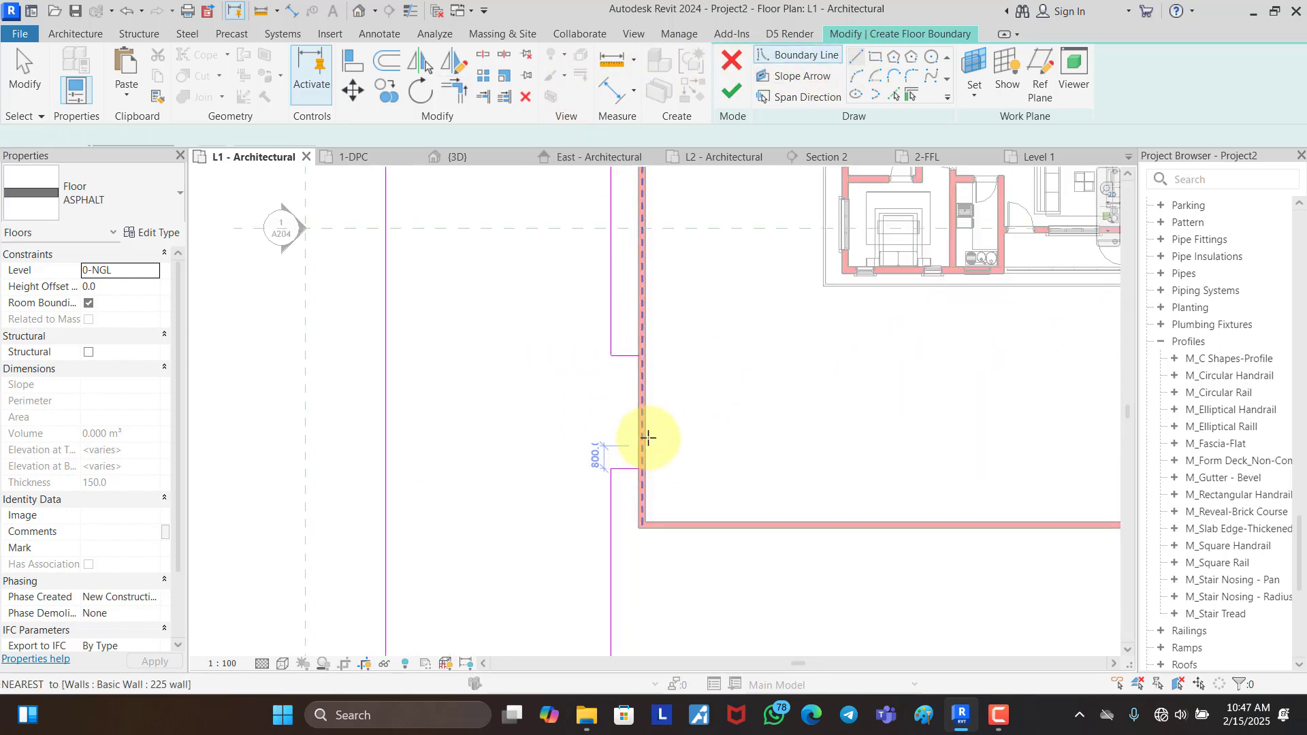
left_click(638, 326)
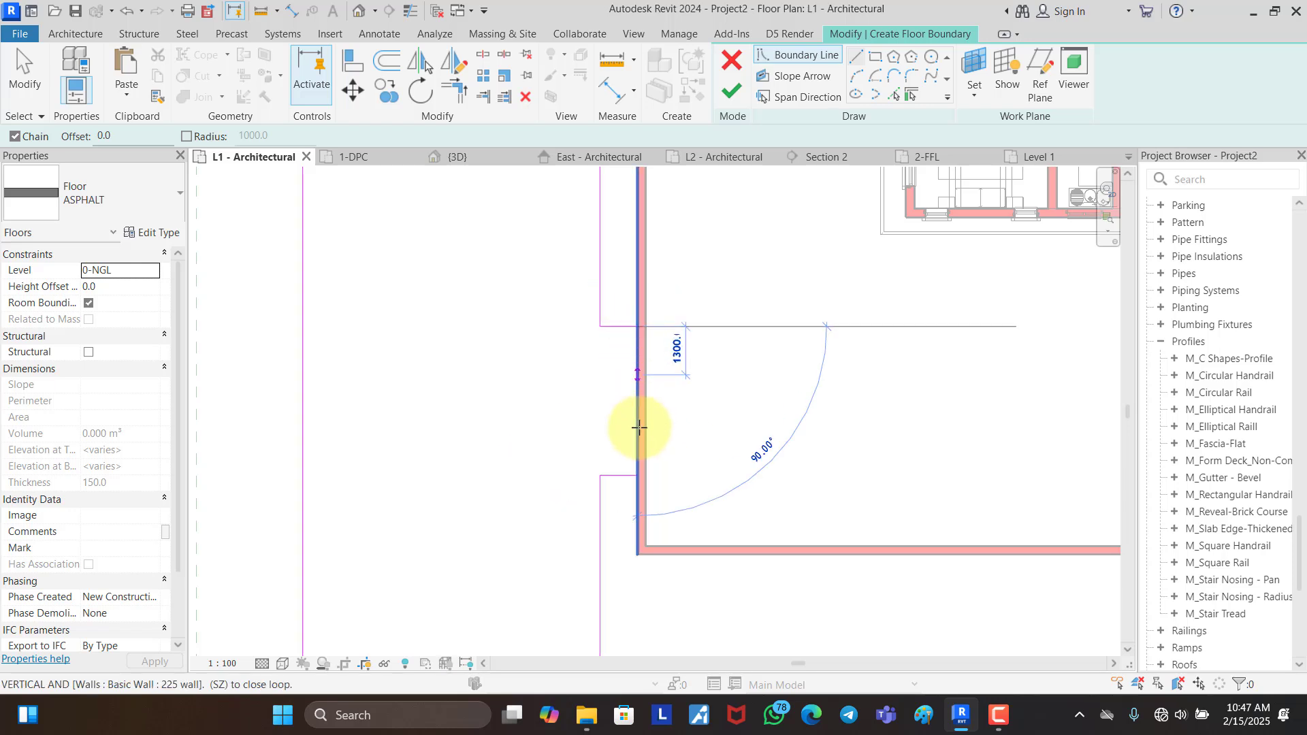
left_click(637, 475)
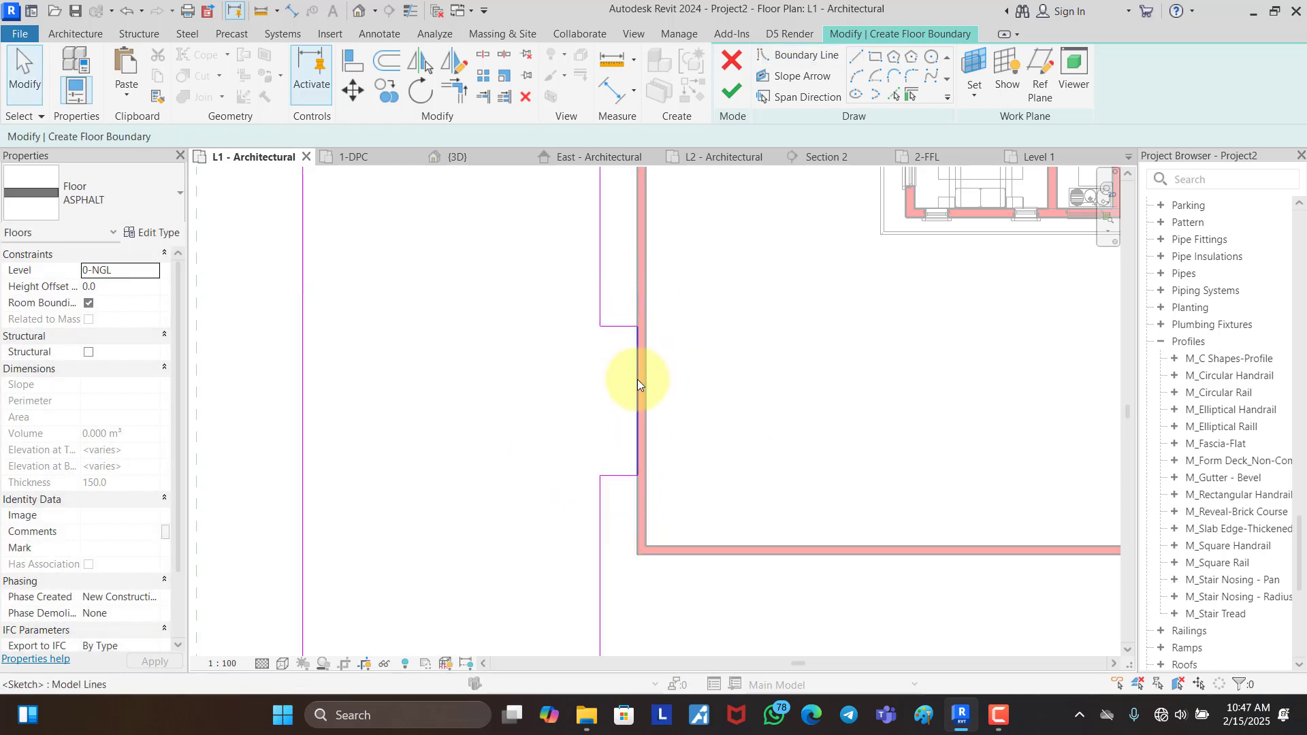
mouse_move(637, 378)
left_mouse_down()
mouse_move(665, 360)
mouse_move(641, 388)
left_mouse_up()
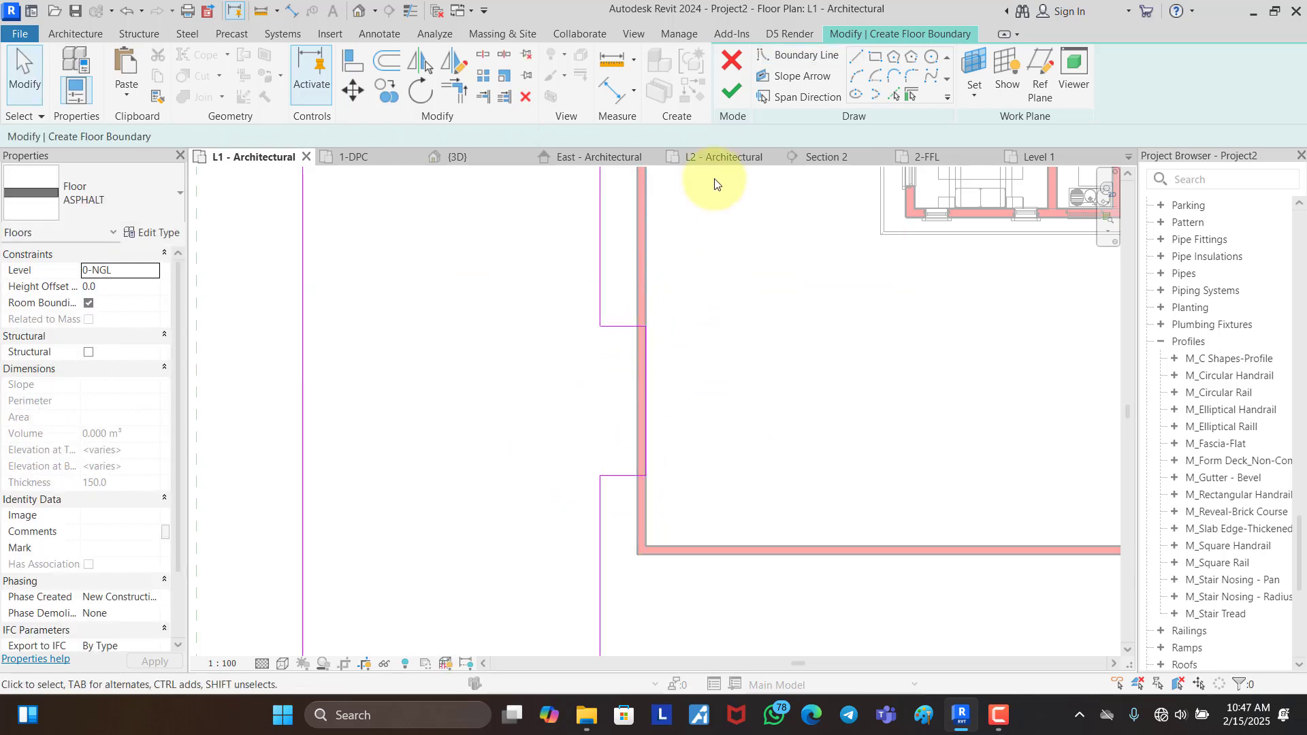
Step: Close both ends of the asphalt strip with 8000 mm horizontal boundary lines between the two long lines
scroll(645, 516, "down", 6)
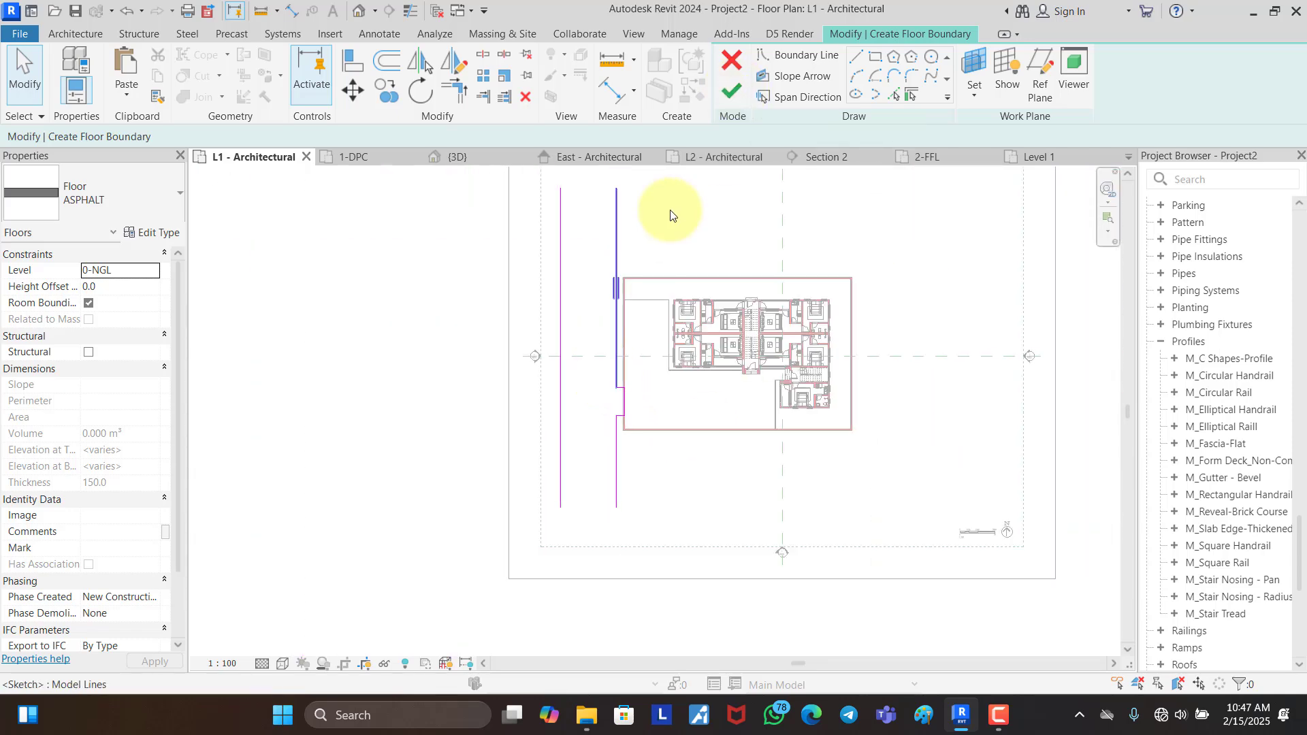
left_click(856, 59)
left_click(560, 507)
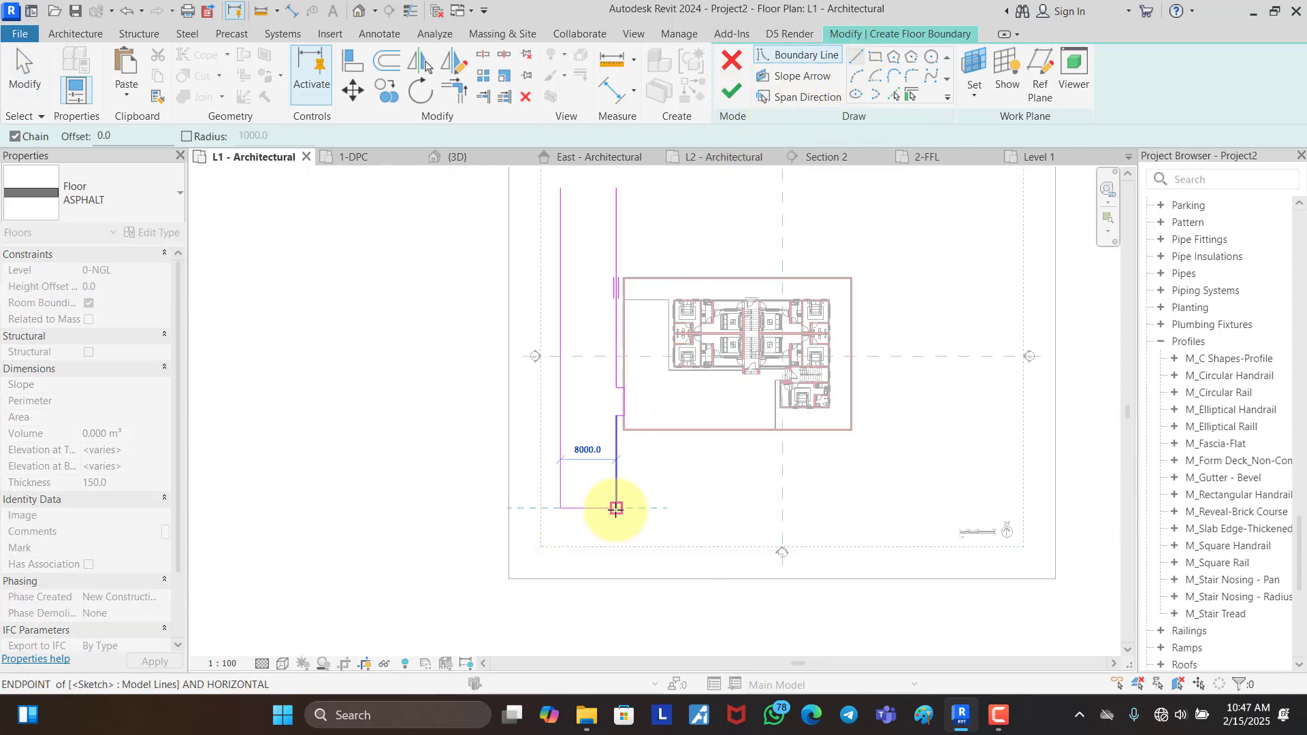
left_click(616, 507)
left_click(560, 189)
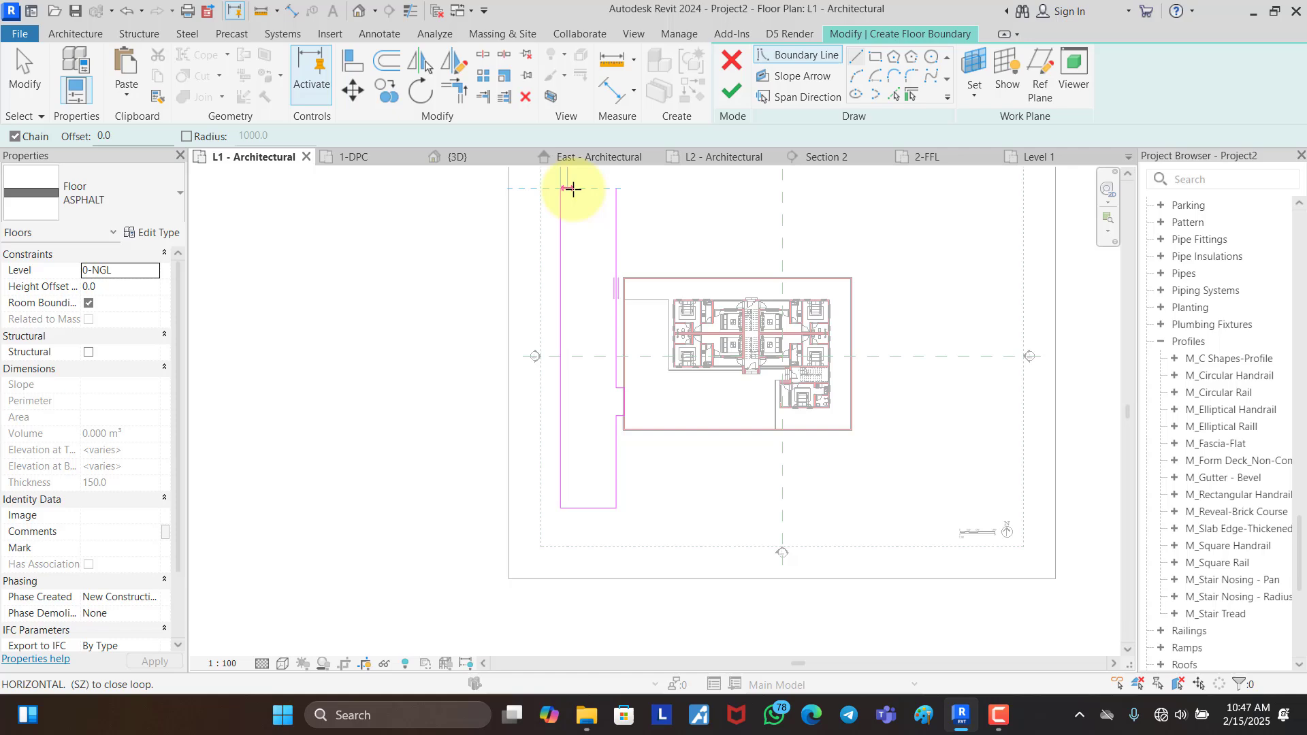
left_click(610, 186)
key("Escape")
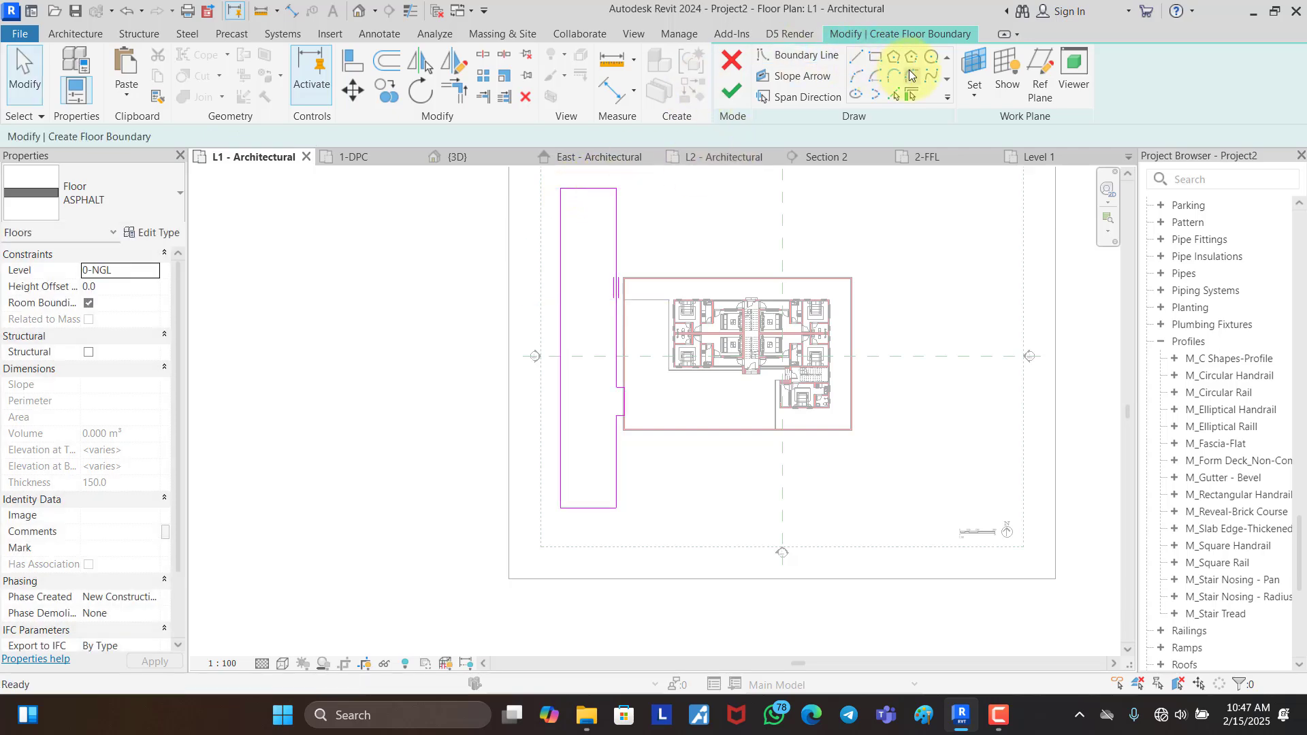
Step: Round the two corners where the driveway notch meets the road line with fillet arcs of about 600 mm radius, and finish the floor sketch
left_click(912, 76)
scroll(608, 365, "up", 5)
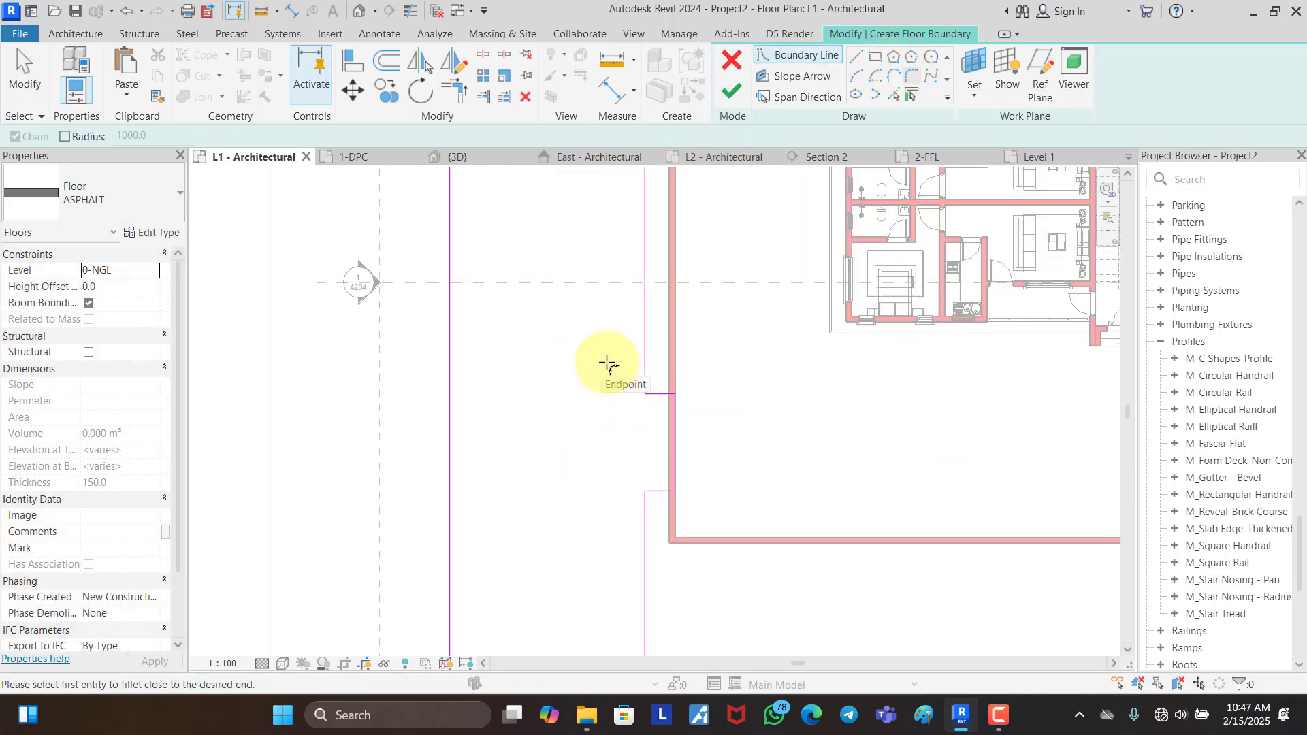
scroll(619, 388, "up", 3)
left_click(628, 407)
scroll(629, 401, "up", 2)
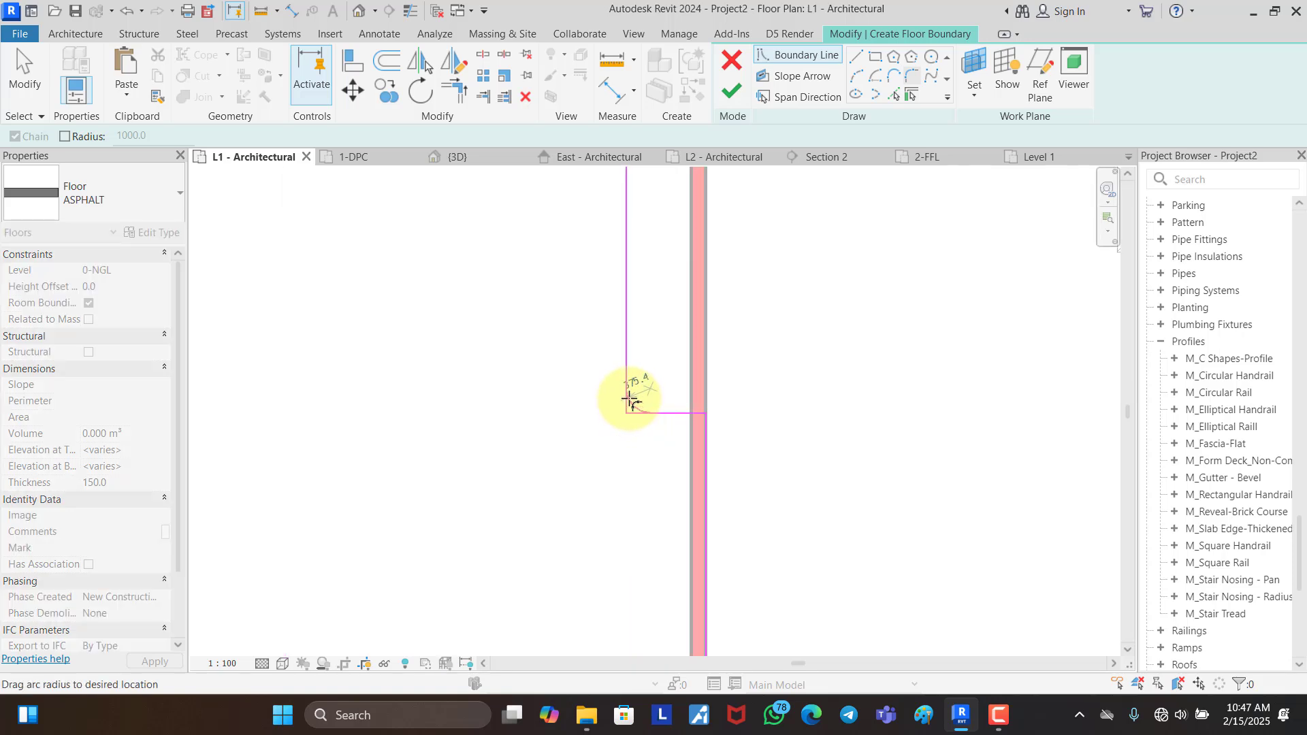
left_click(630, 397)
scroll(583, 323, "down", 5)
scroll(613, 405, "up", 6)
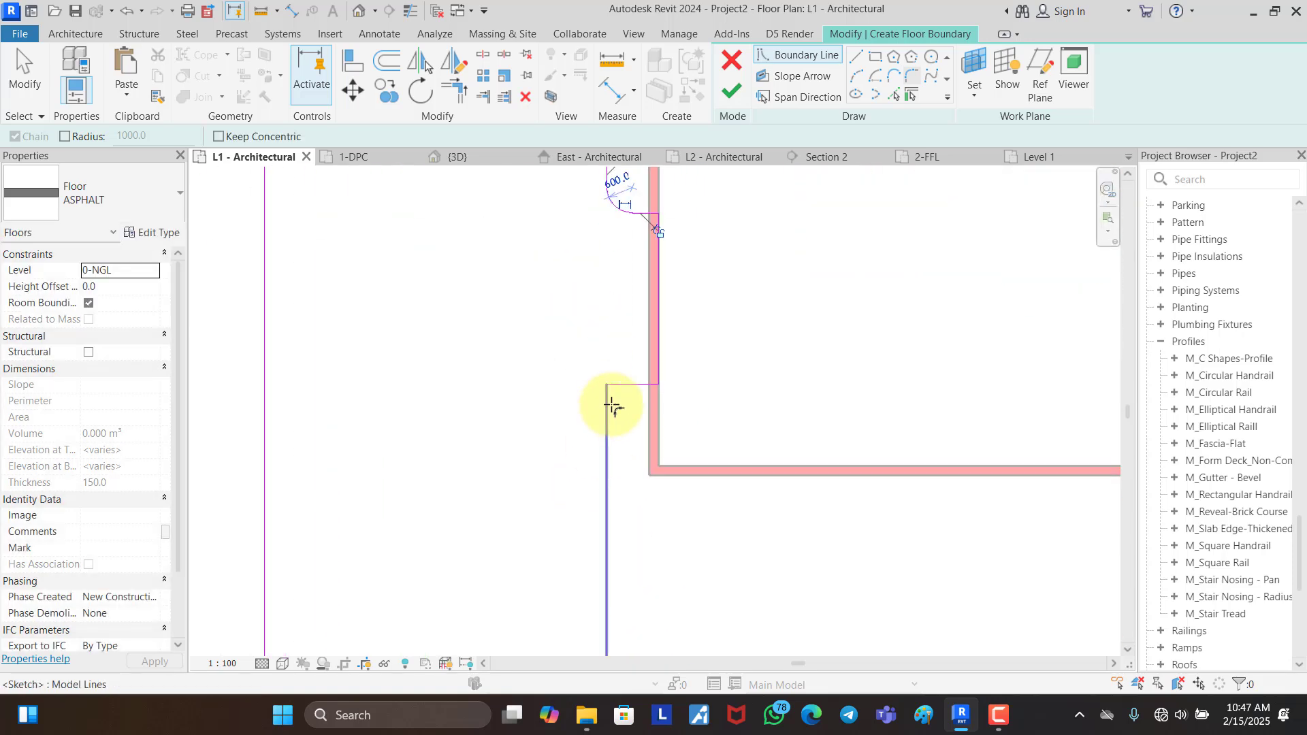
left_click(624, 375)
left_click(592, 411)
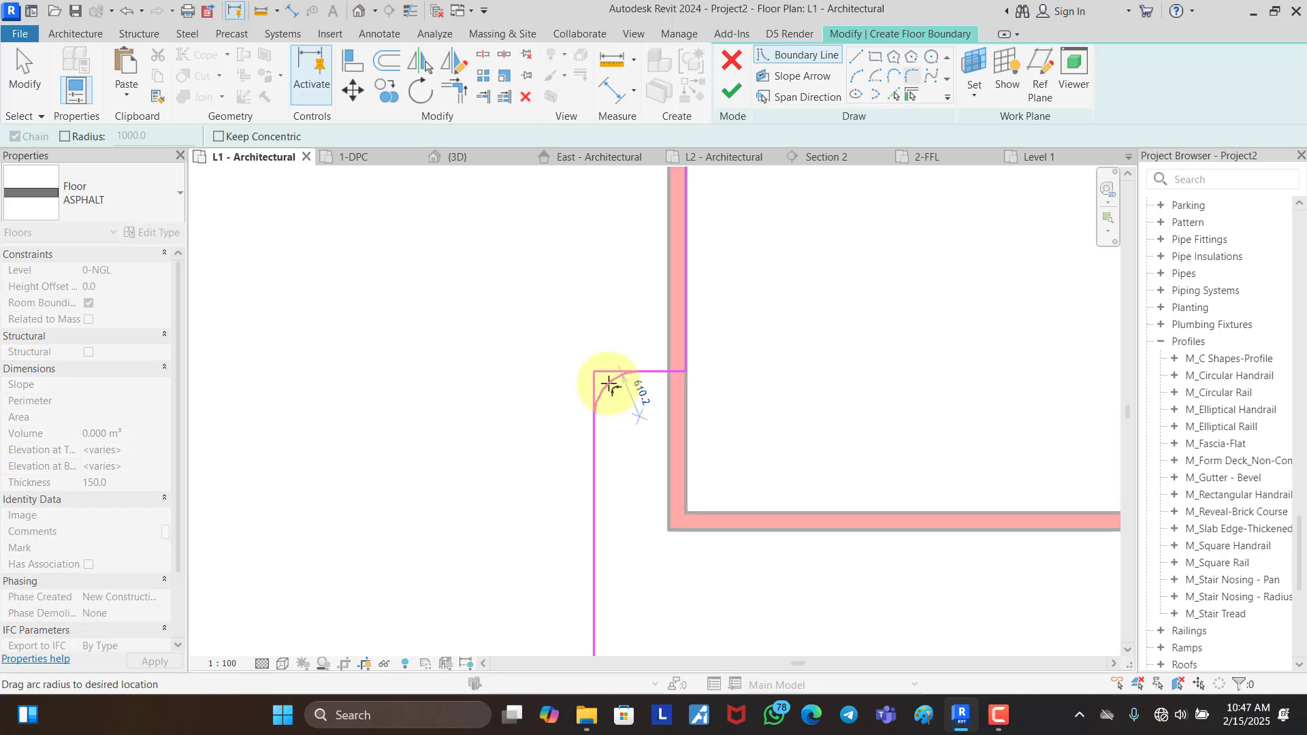
left_click(610, 385)
scroll(612, 449, "down", 6)
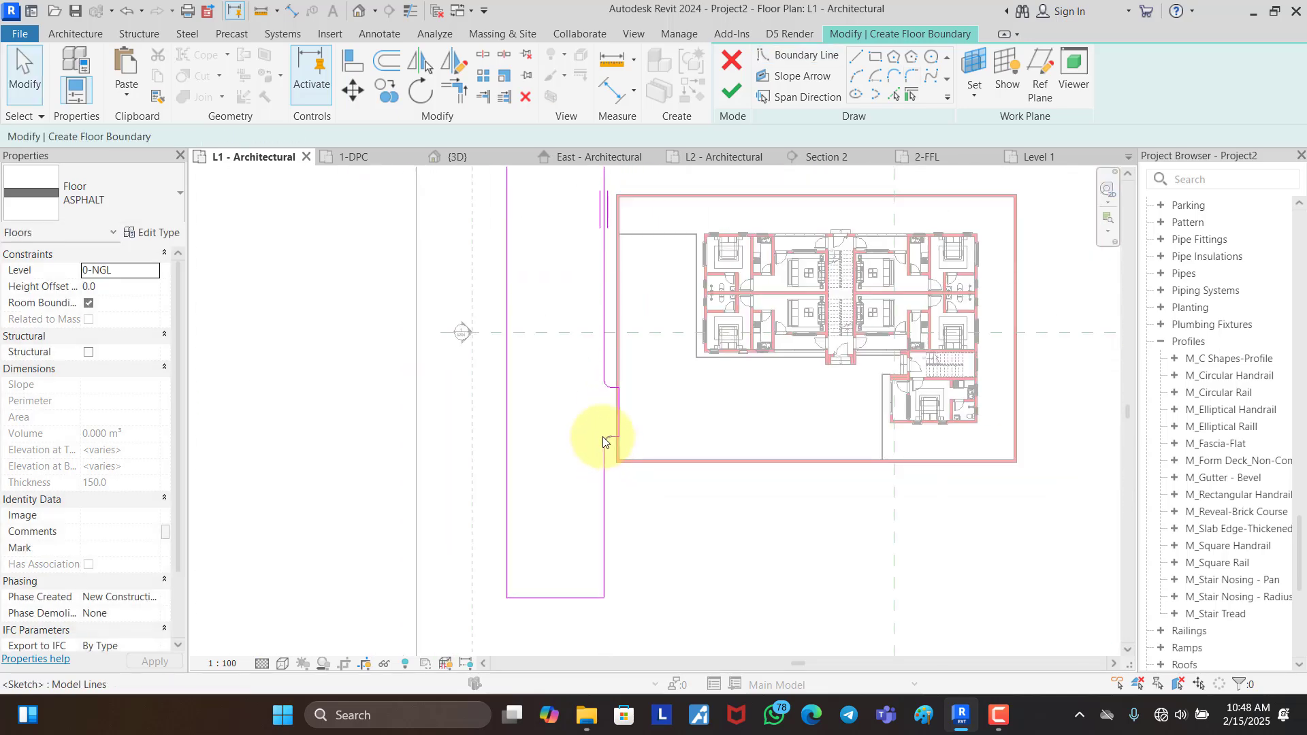
left_click(721, 94)
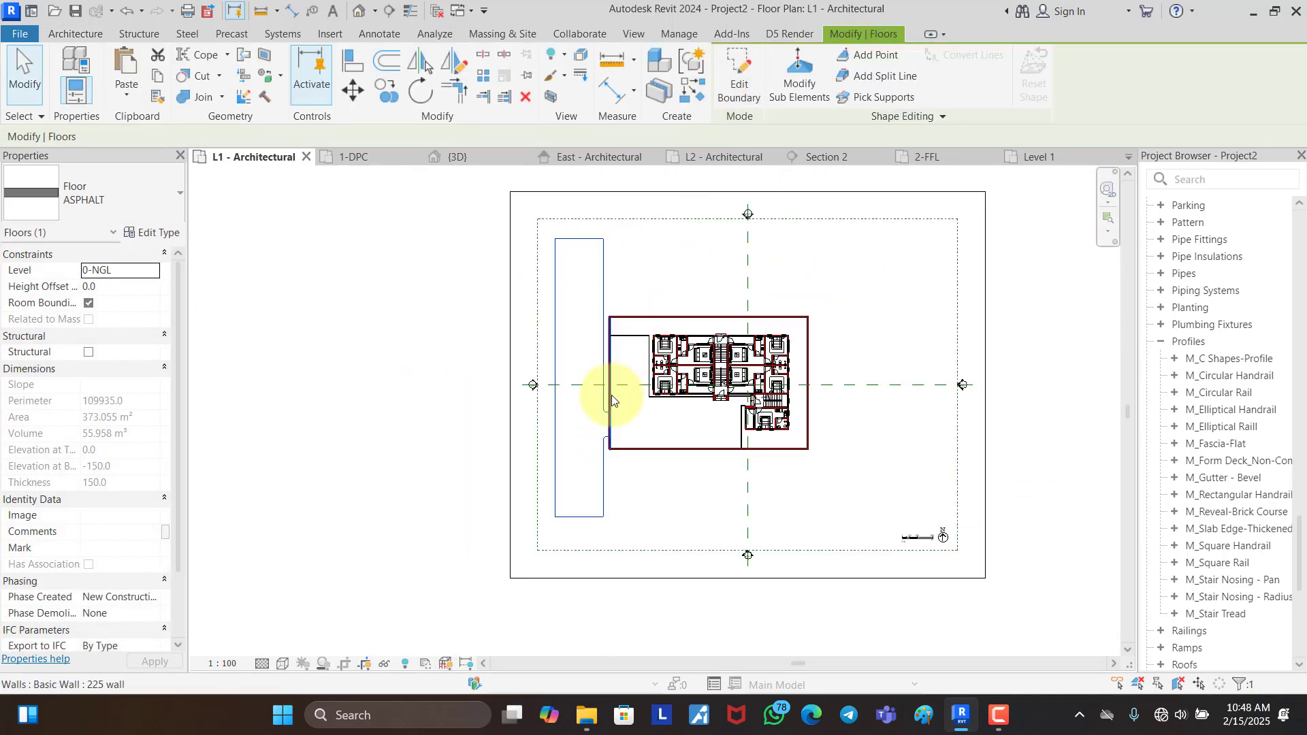
Step: Split the fence's left wall between the two rounded edges of the asphalt driveway
scroll(605, 385, "up", 3)
left_click(485, 58)
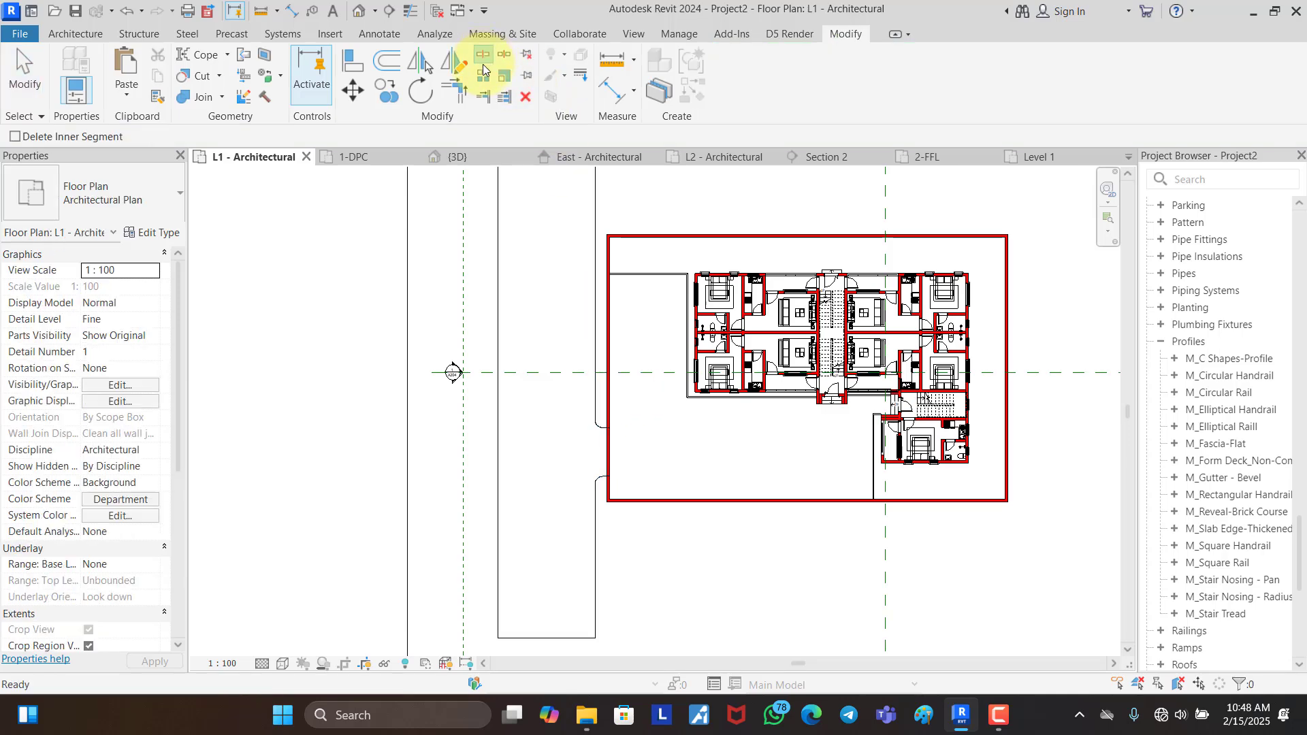
scroll(583, 418, "up", 3)
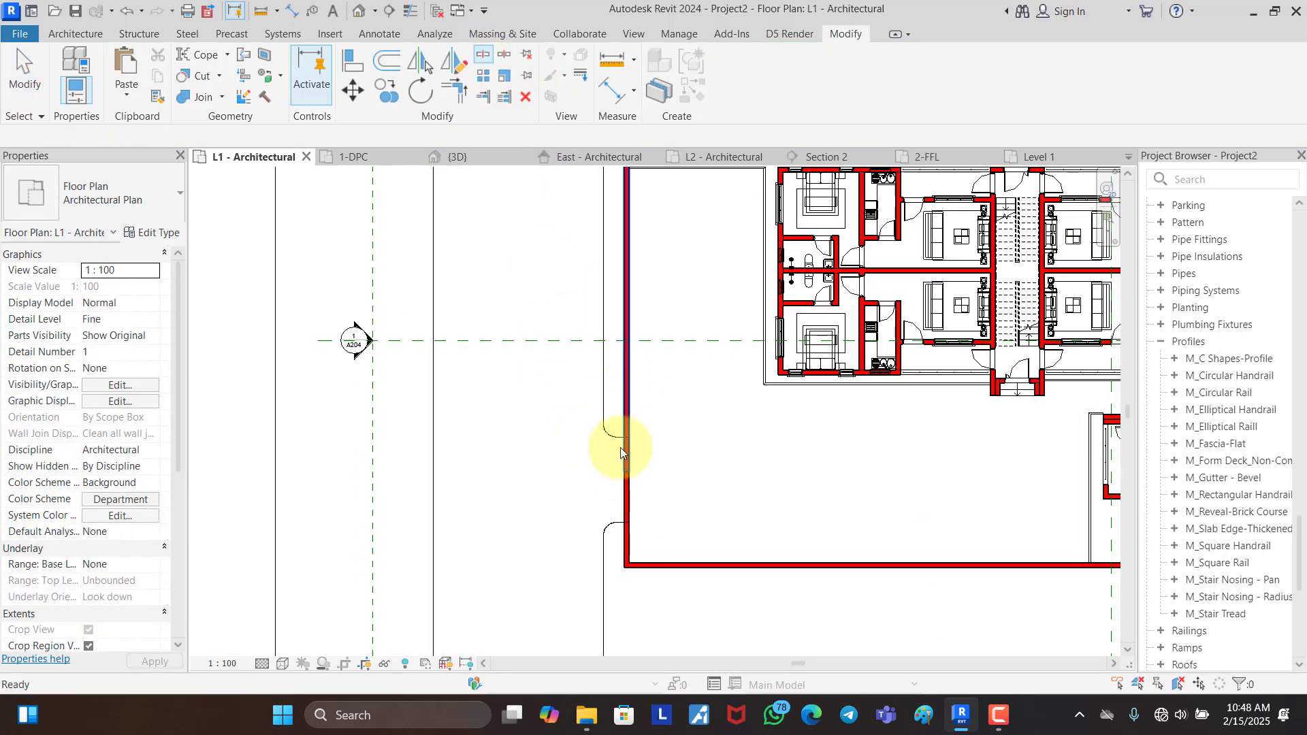
scroll(622, 449, "up", 2)
left_click(629, 483)
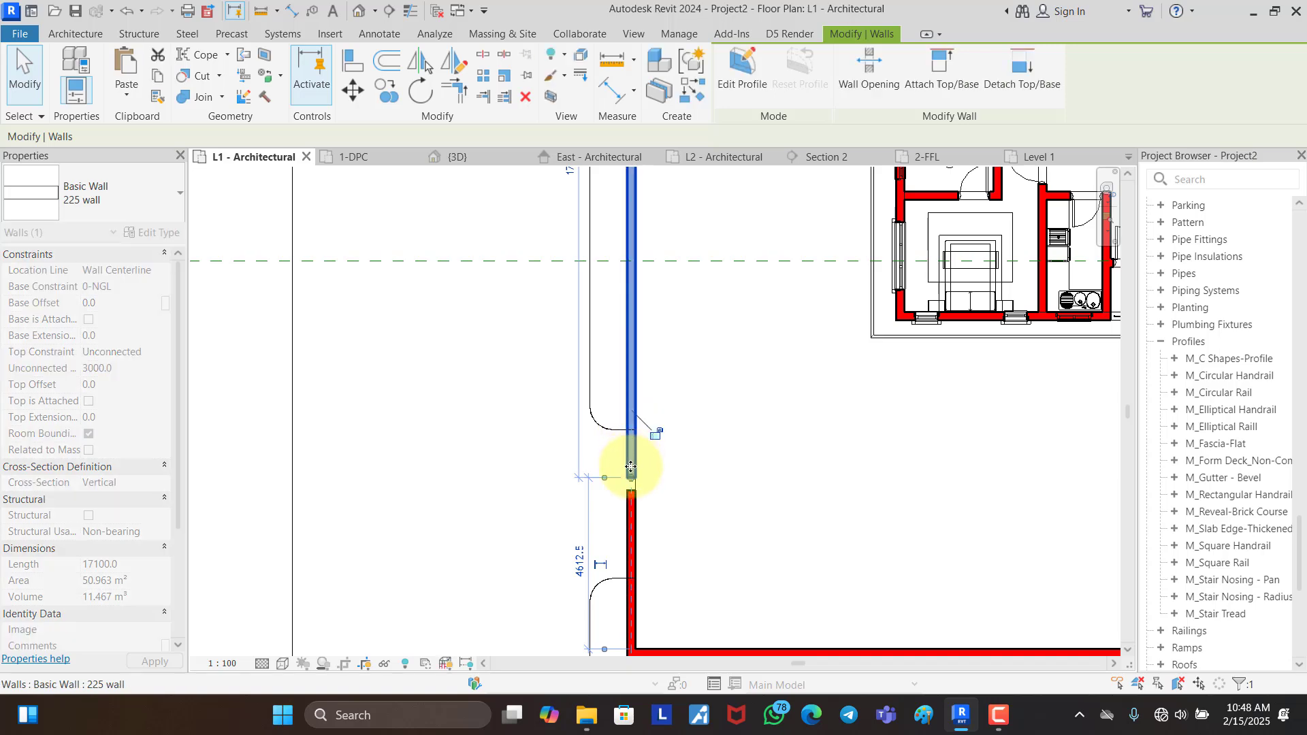
Step: Pull the two split wall ends back to the driveway's upper and lower edges to form a gate opening
left_click(631, 433)
left_click_drag(637, 430, 636, 430)
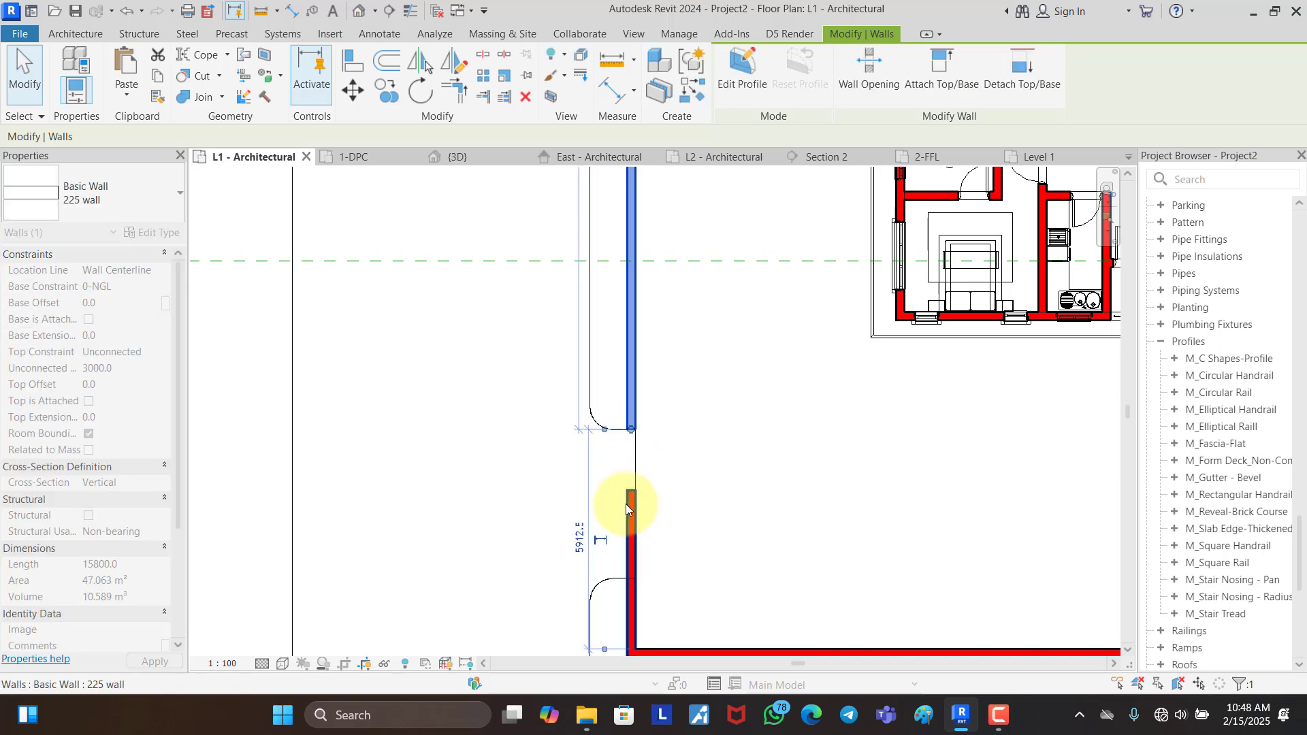
left_click(627, 503)
left_click_drag(633, 491, 631, 575)
left_click(802, 563)
Step: Inspect the asphalt road, driveway and fence gate opening in the 3D view
left_click(467, 158)
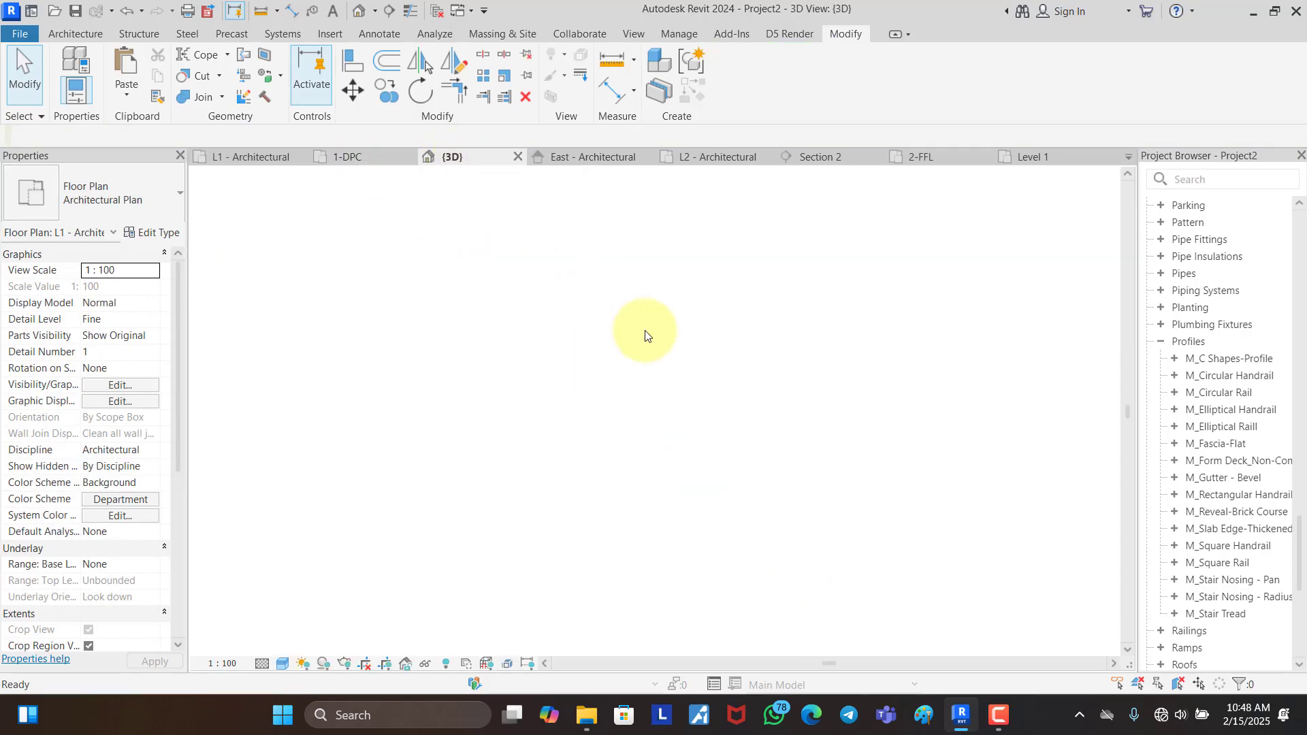
scroll(616, 547, "up", 3)
scroll(617, 545, "down", 3)
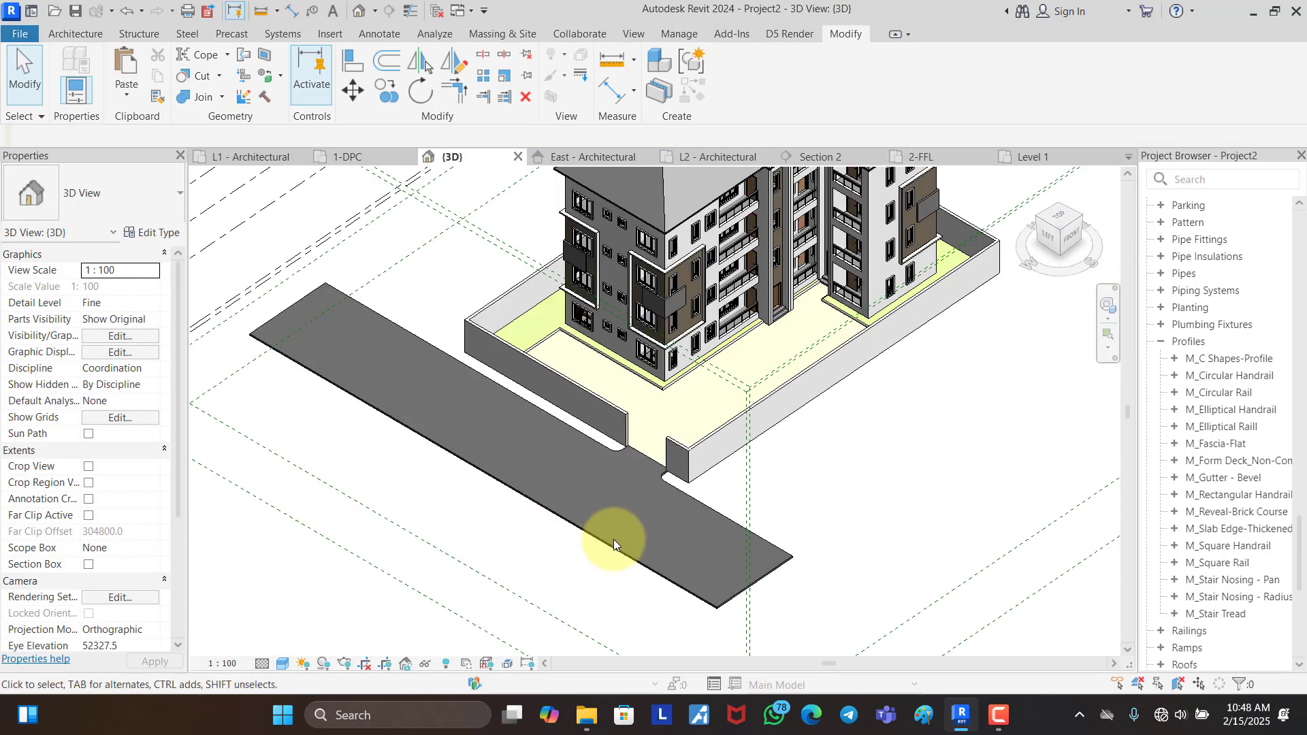
mouse_move(614, 539)
middle_mouse_down("shift")
mouse_move(851, 540)
mouse_move(592, 534)
mouse_move(602, 531)
middle_mouse_up("shift")
scroll(681, 531, "up", 5)
scroll(579, 412, "up", 2)
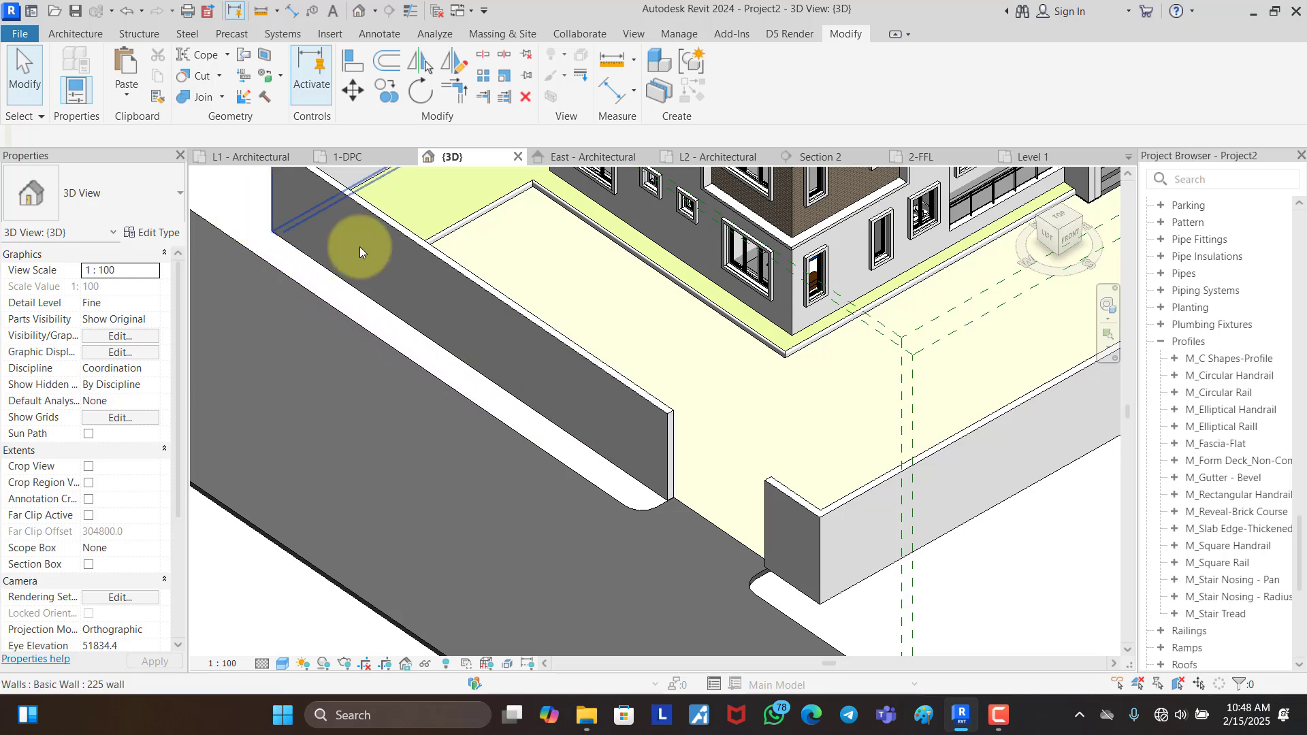
scroll(625, 336, "down", 2)
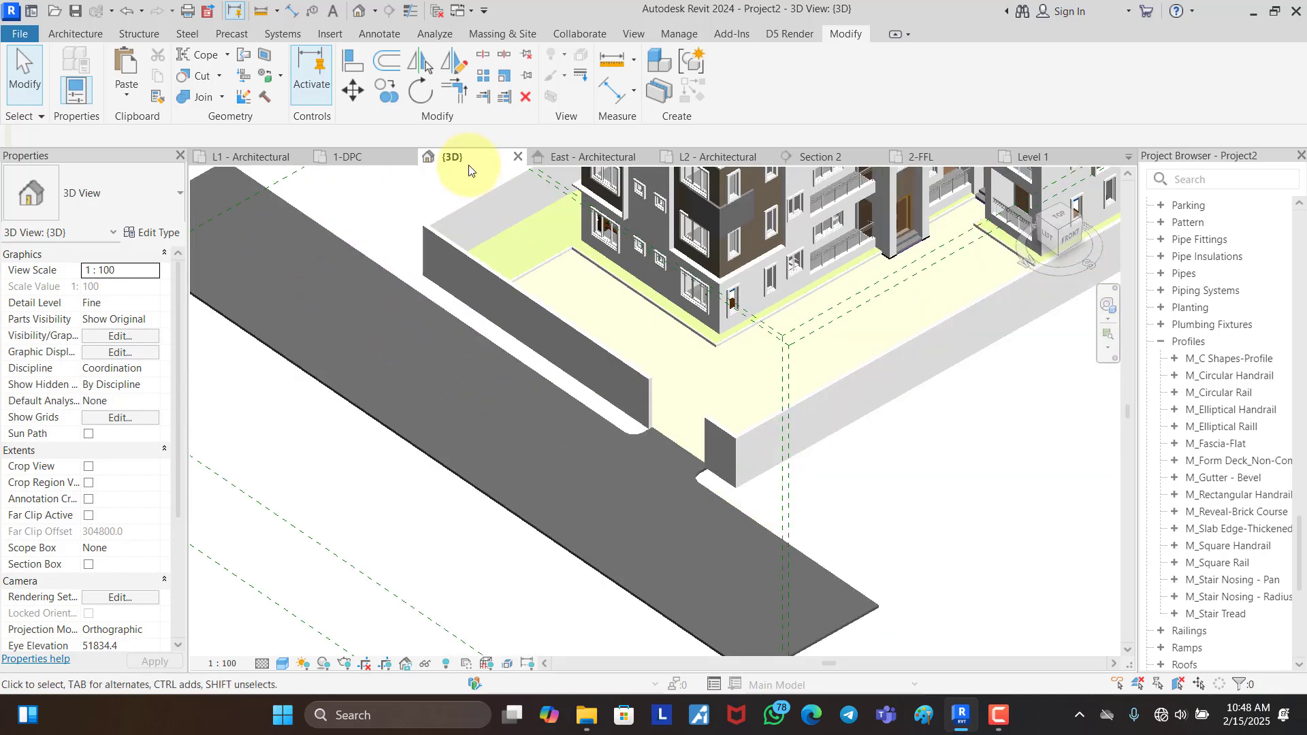
Step: Start a new ASPHALT floor in the L1 plan, picking the road edge, rounded driveway corner and outer wall face above the gate as boundaries
left_click(268, 155)
scroll(599, 429, "down", 2)
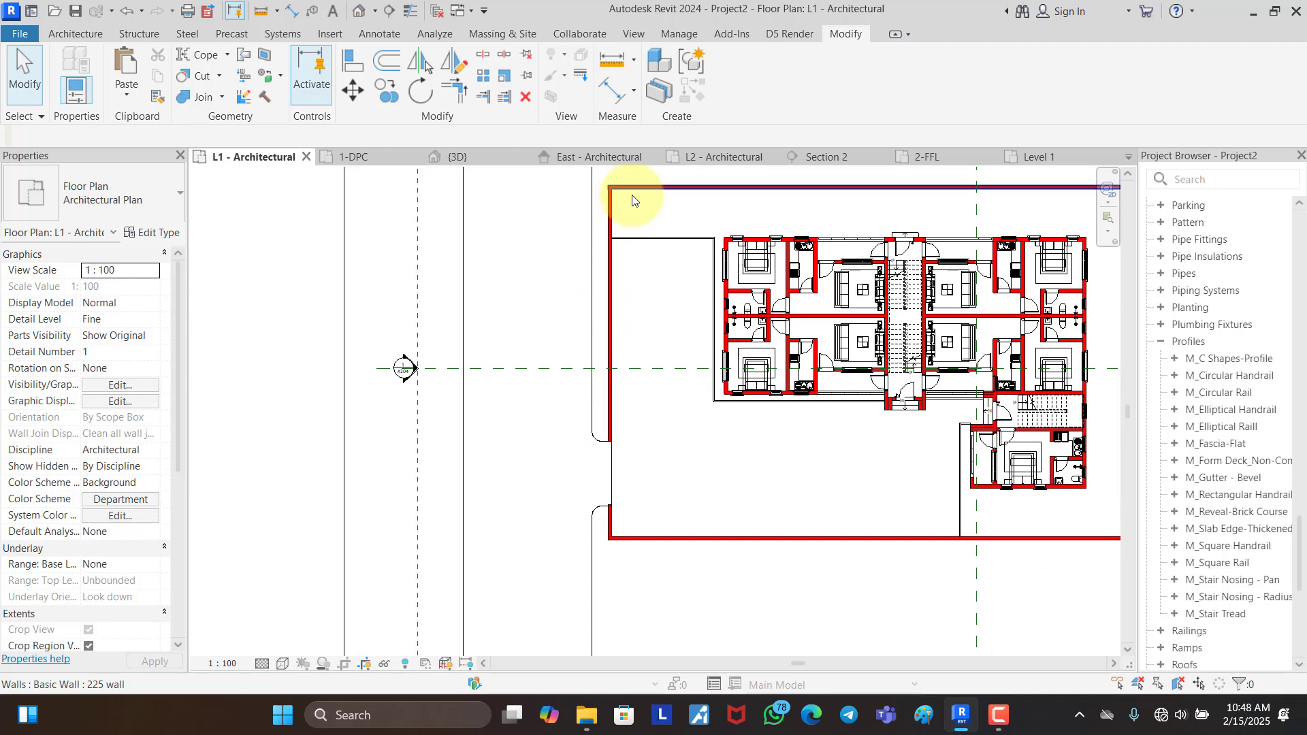
left_click(464, 230)
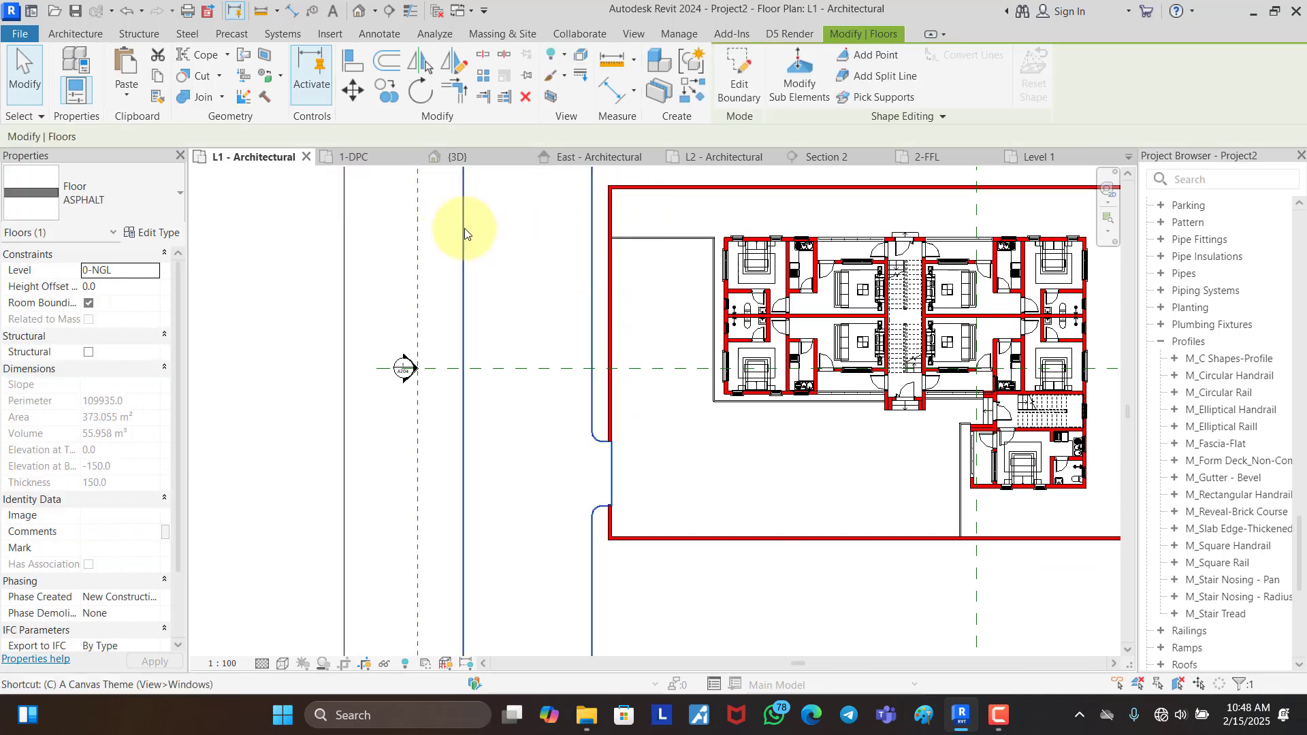
double_click(465, 228)
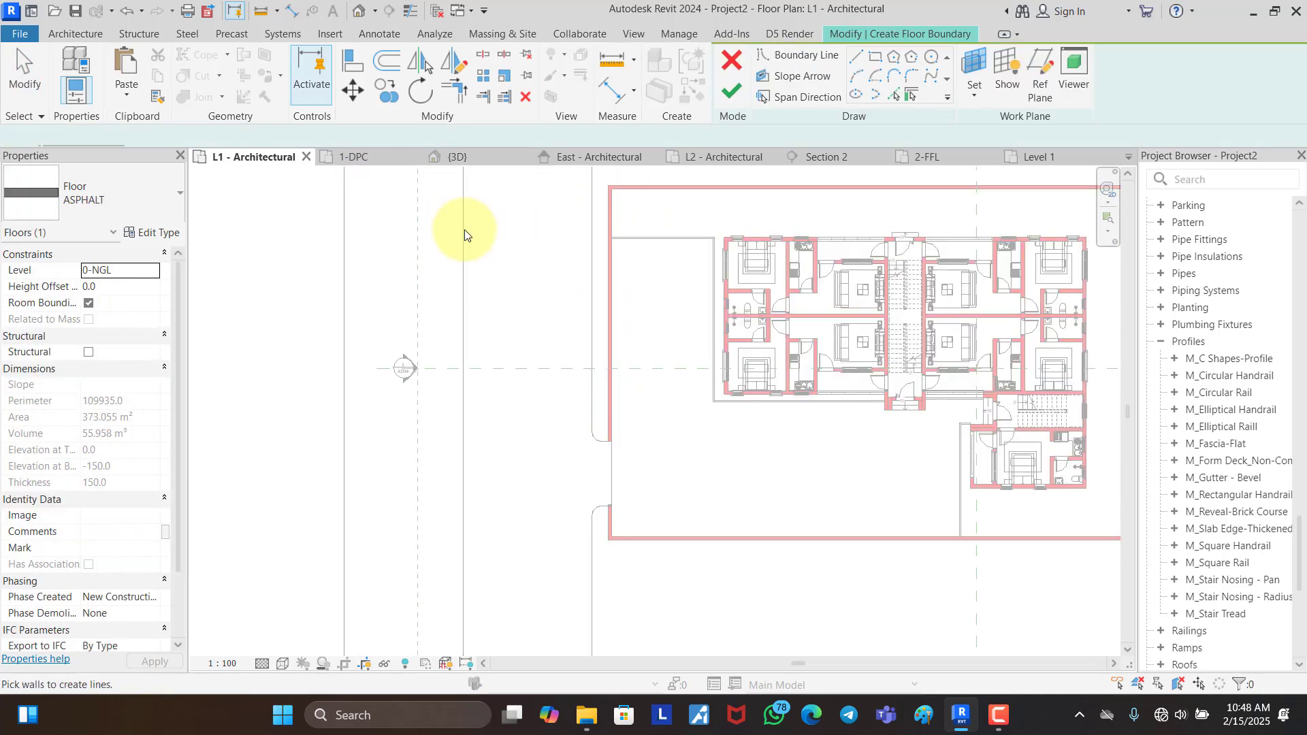
left_click(895, 95)
scroll(592, 402, "up", 5)
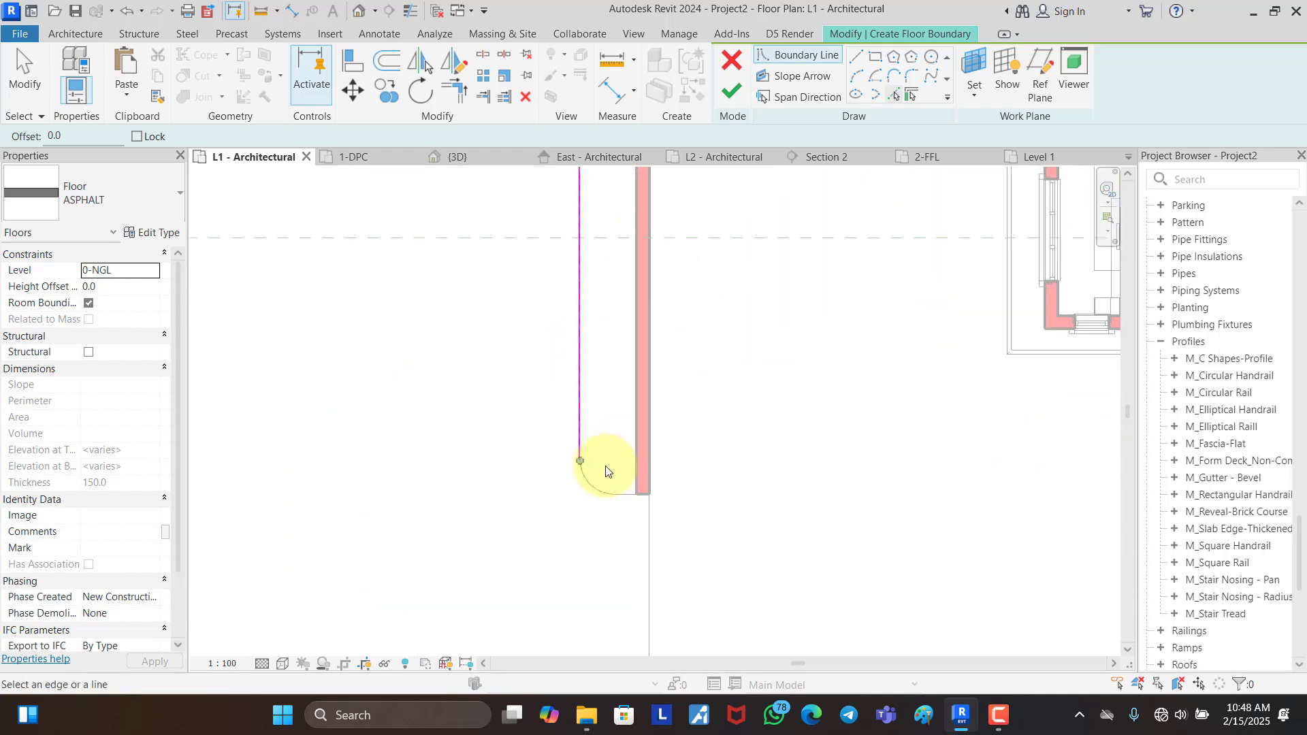
scroll(605, 470, "up", 1)
left_click(586, 478)
left_click(635, 468)
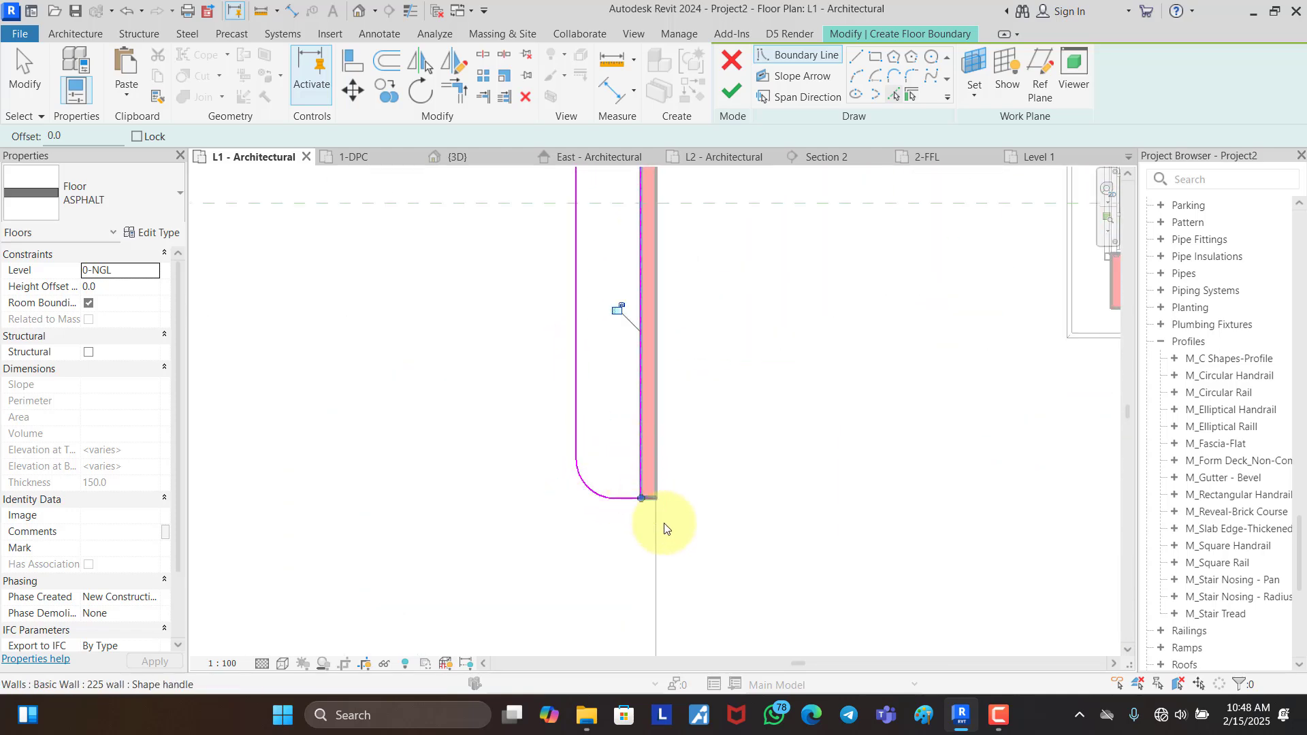
Step: Pick the matching road edge, rounded corner and outer wall face below the gate opening as floor boundary lines
scroll(665, 528, "down", 5)
scroll(651, 395, "up", 1)
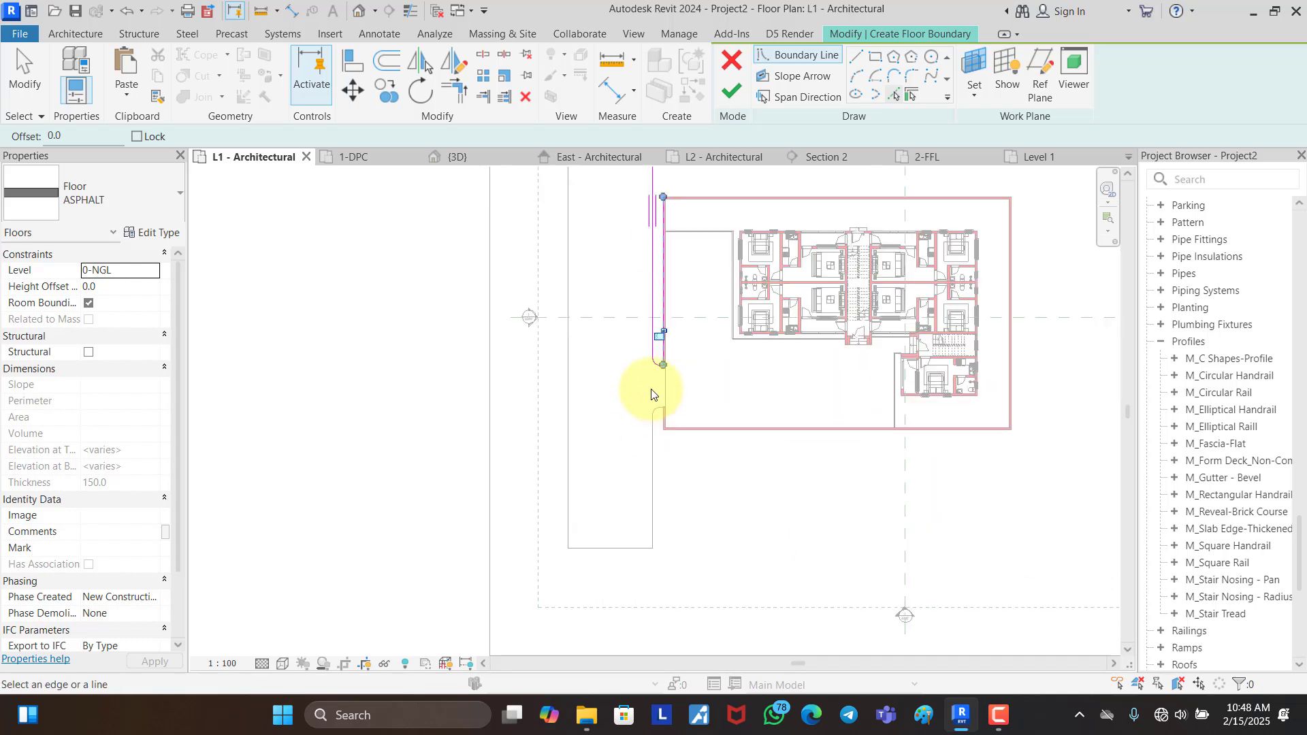
scroll(651, 395, "up", 4)
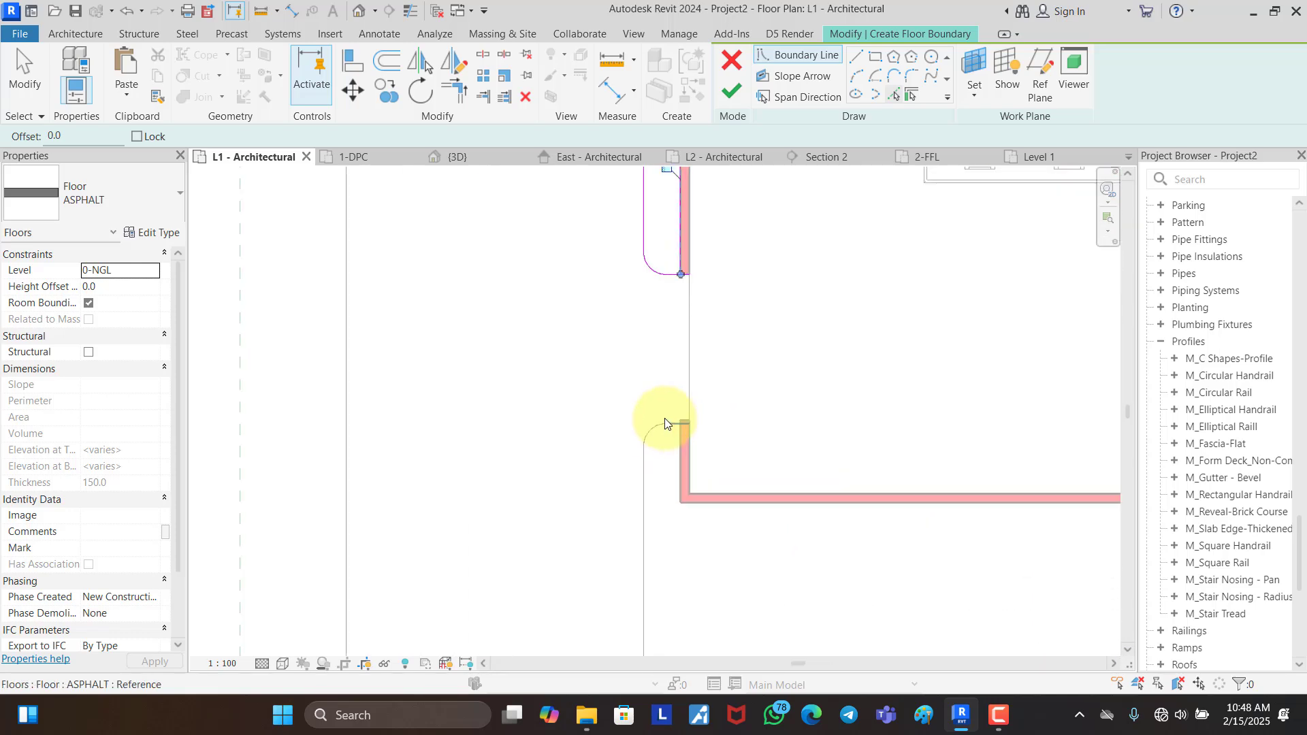
left_click(634, 512)
scroll(670, 354, "down", 2)
Step: Trim the wall-face lines and the short driveway edges into corners on both sides of the gate opening
left_click(455, 91)
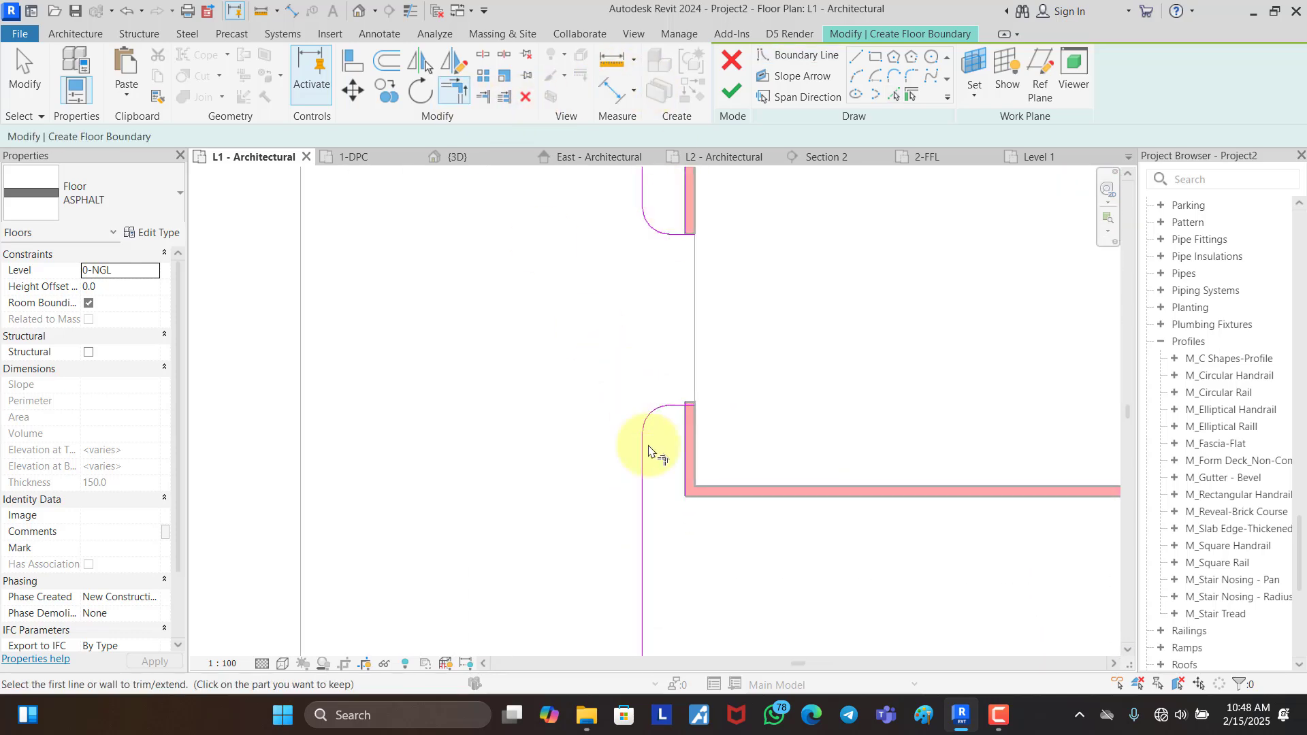
scroll(649, 449, "up", 4)
scroll(664, 303, "down", 4)
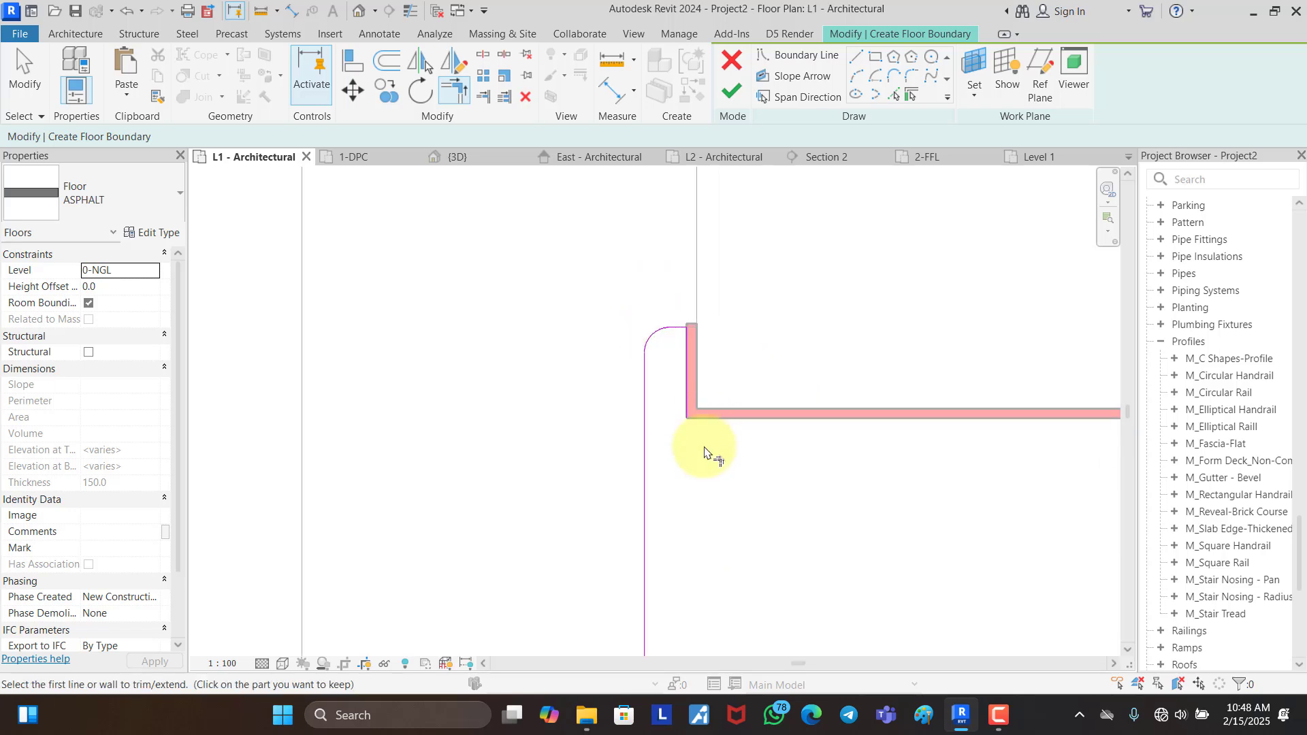
scroll(698, 374, "down", 3)
scroll(683, 367, "up", 6)
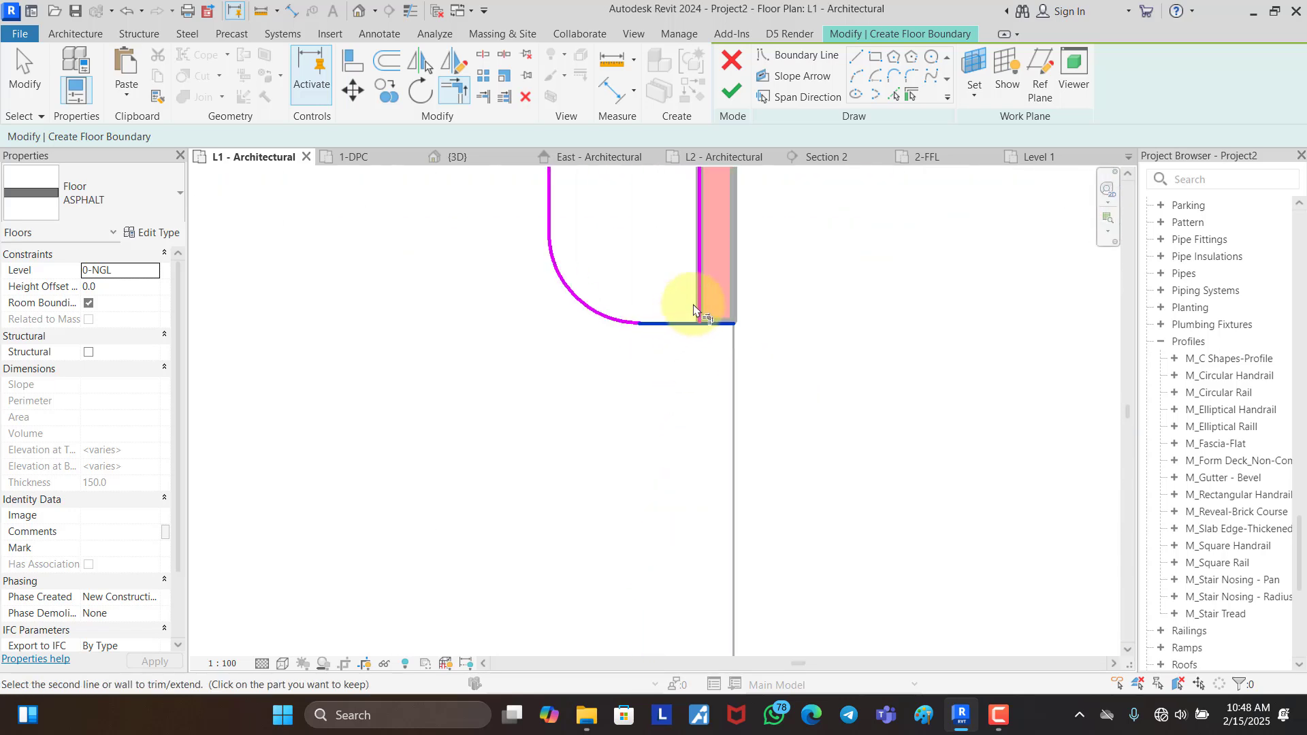
left_click(694, 310)
scroll(703, 388, "down", 2)
Step: Close the upper verge strip with a 1000 mm line from the fence corner, trim it, and move it up to the road's upper end
left_click(855, 57)
scroll(689, 522, "down", 4)
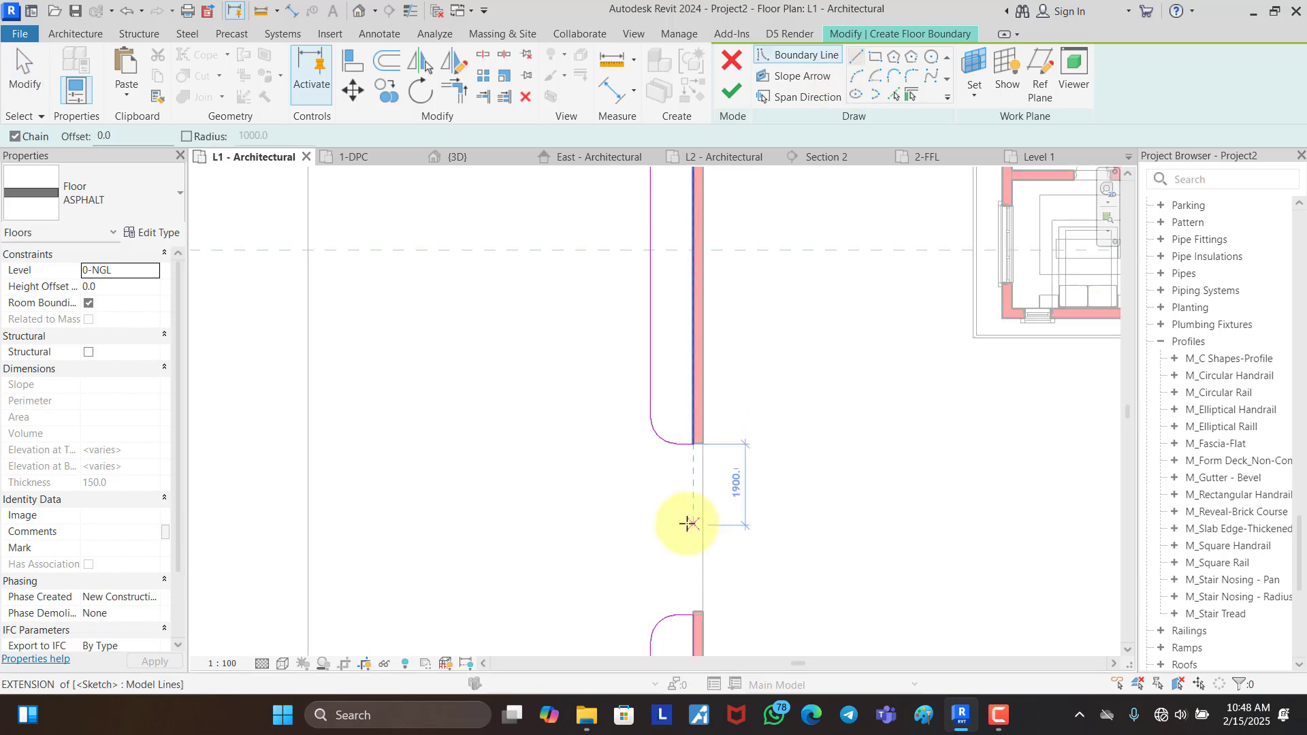
scroll(684, 354, "up", 5)
scroll(679, 387, "up", 2)
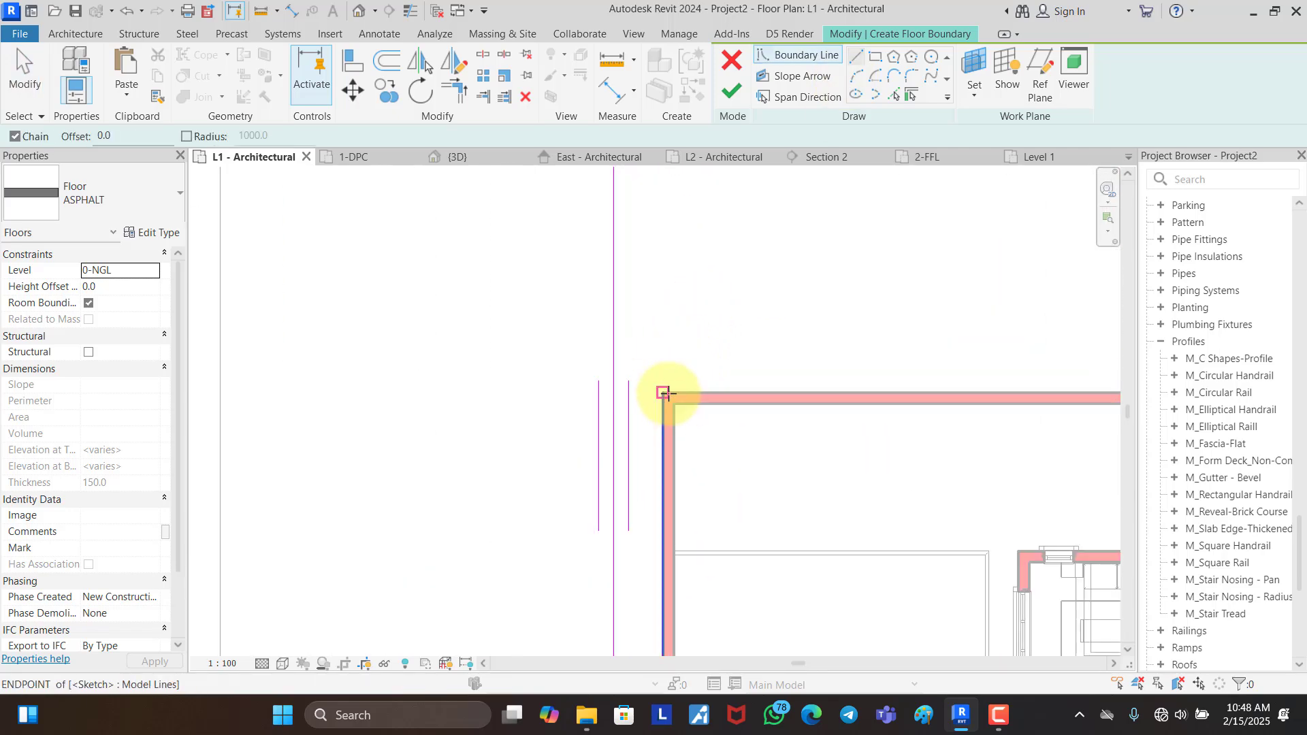
left_click(664, 393)
left_click(615, 393)
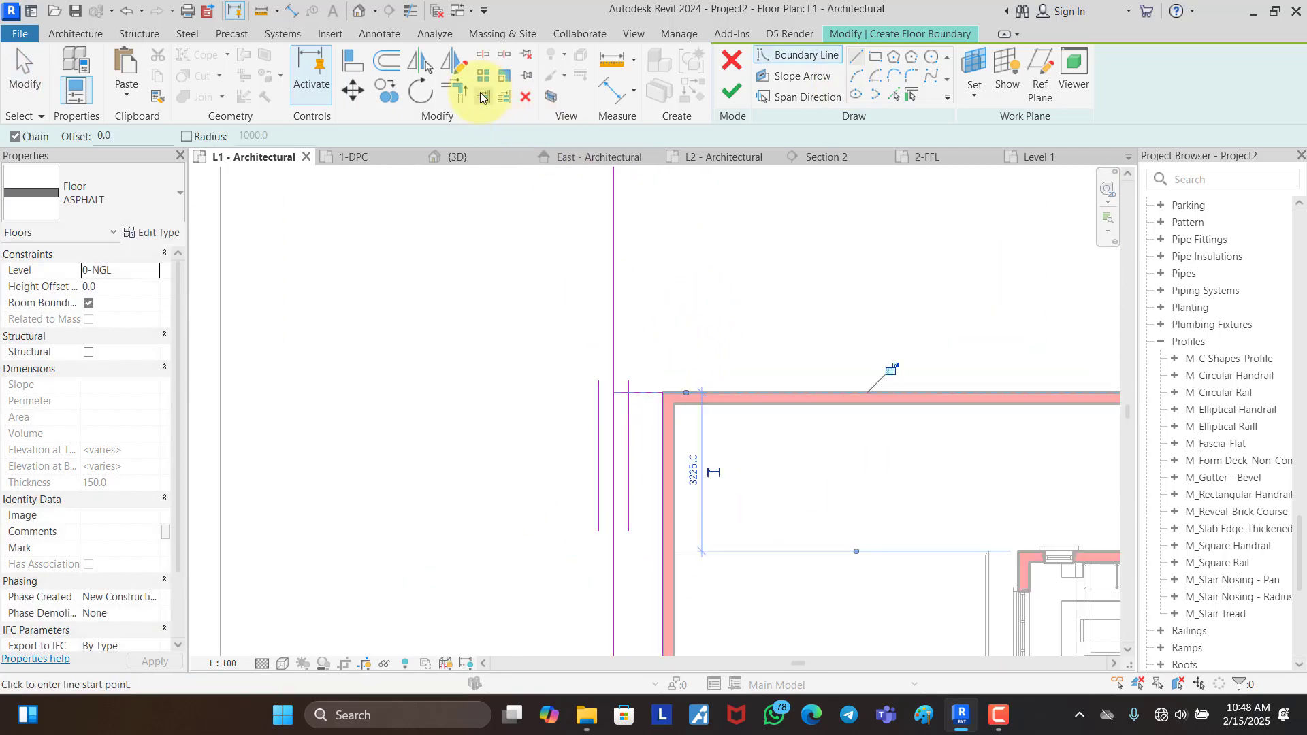
left_click(454, 90)
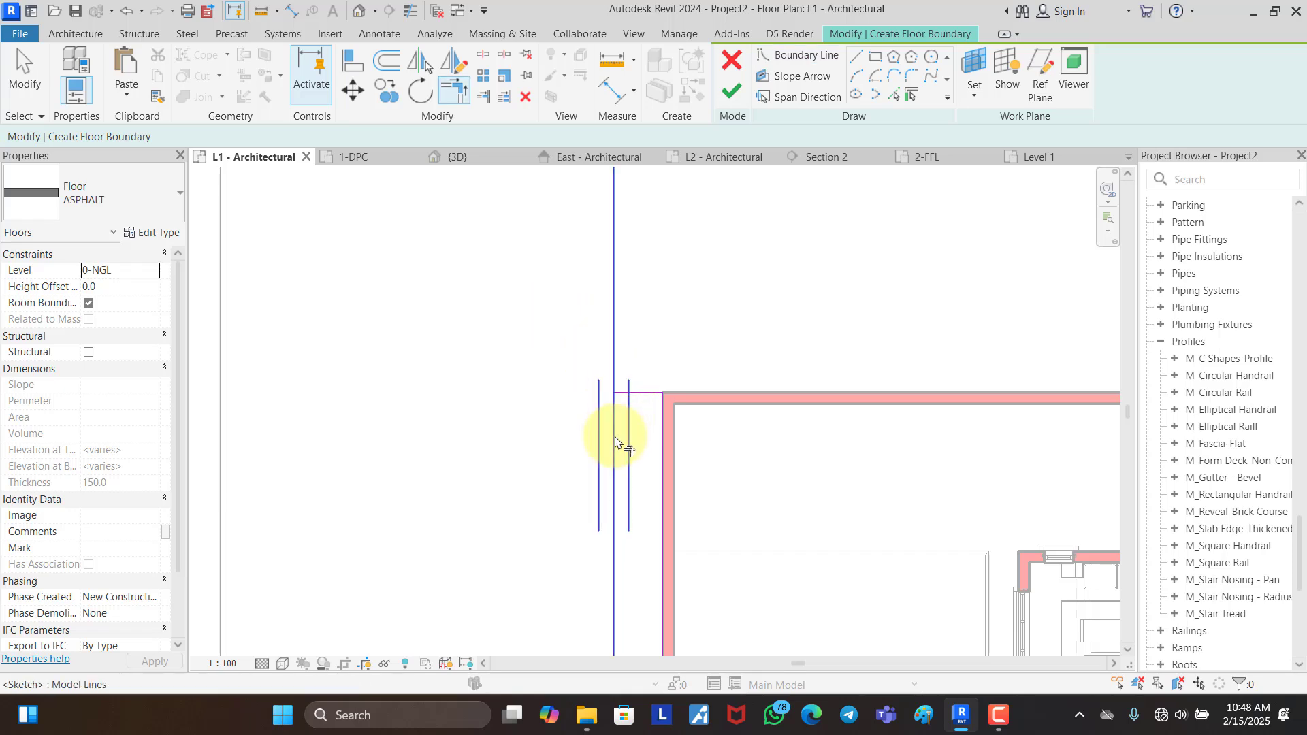
left_click(647, 398)
key("Escape")
scroll(652, 566, "down", 4)
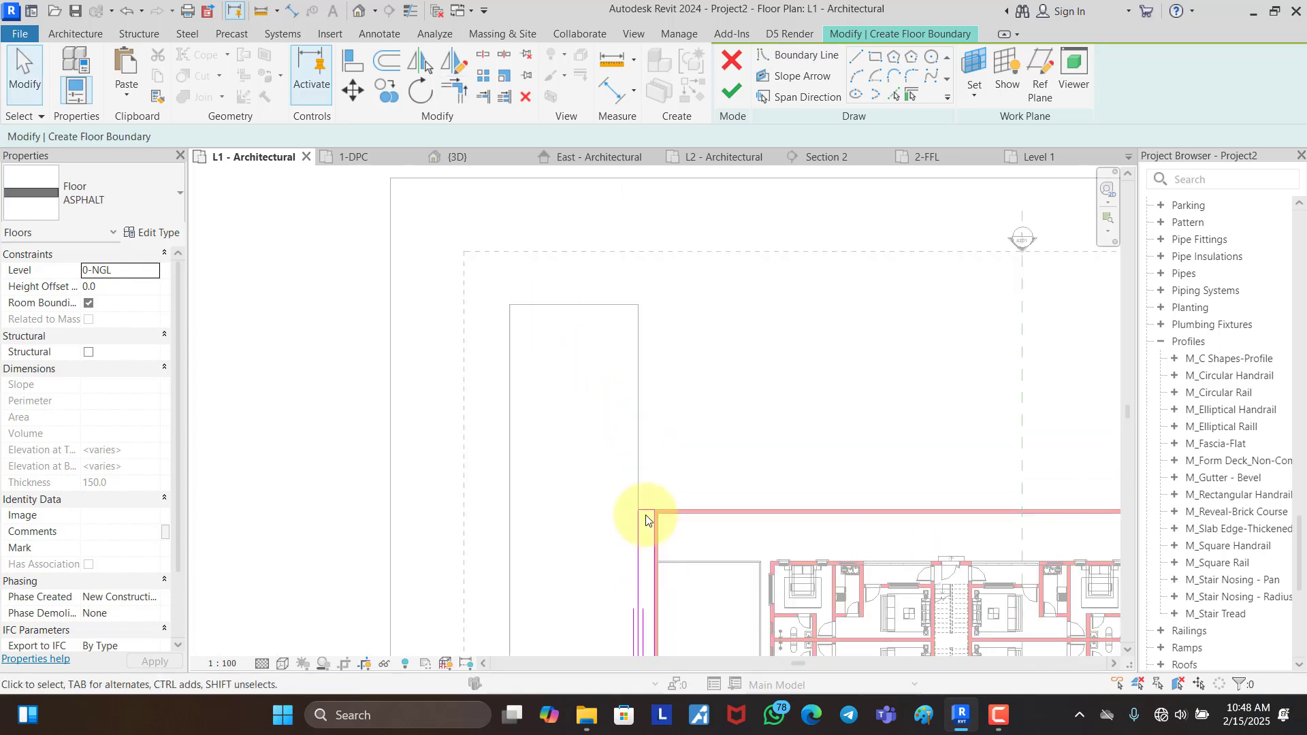
left_click_drag(645, 511, 658, 305)
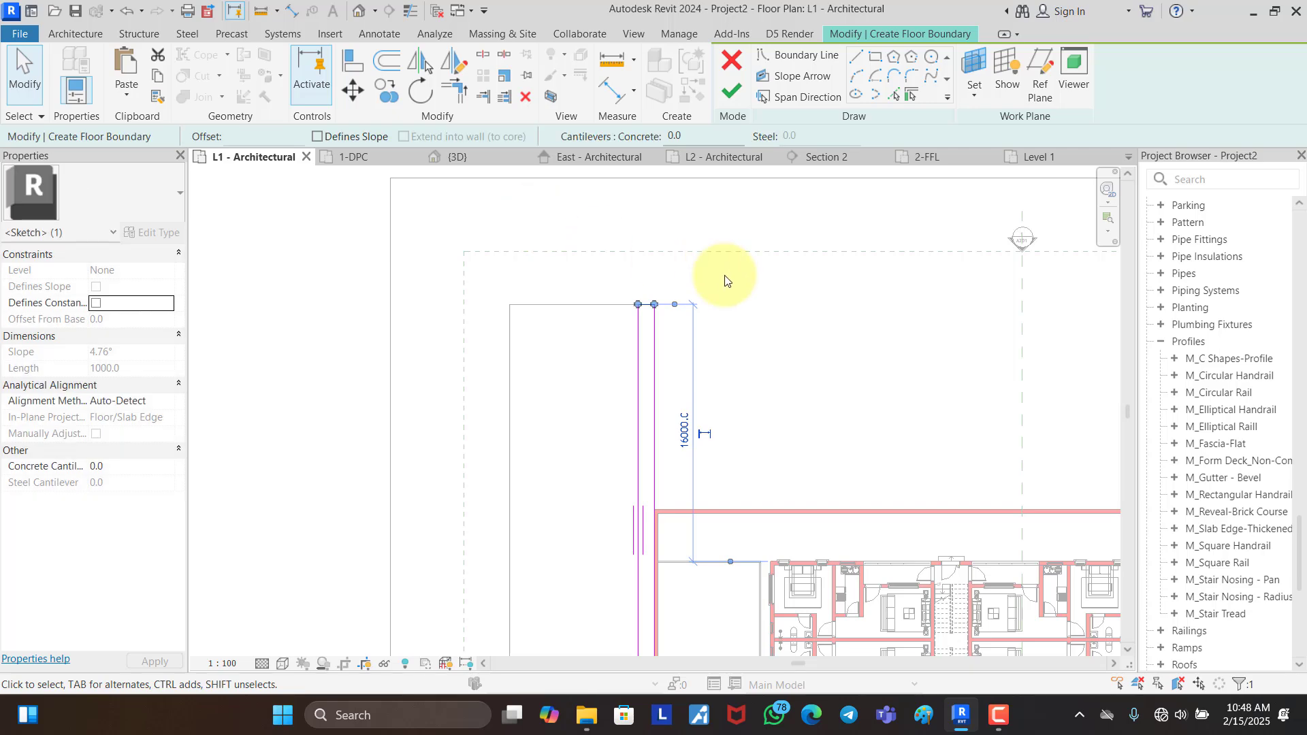
Step: Close the lower verge strip with a line at the road's lower end, trim it to the wall-face line, and finish the floor sketch
scroll(701, 259, "down", 5)
scroll(669, 482, "up", 5)
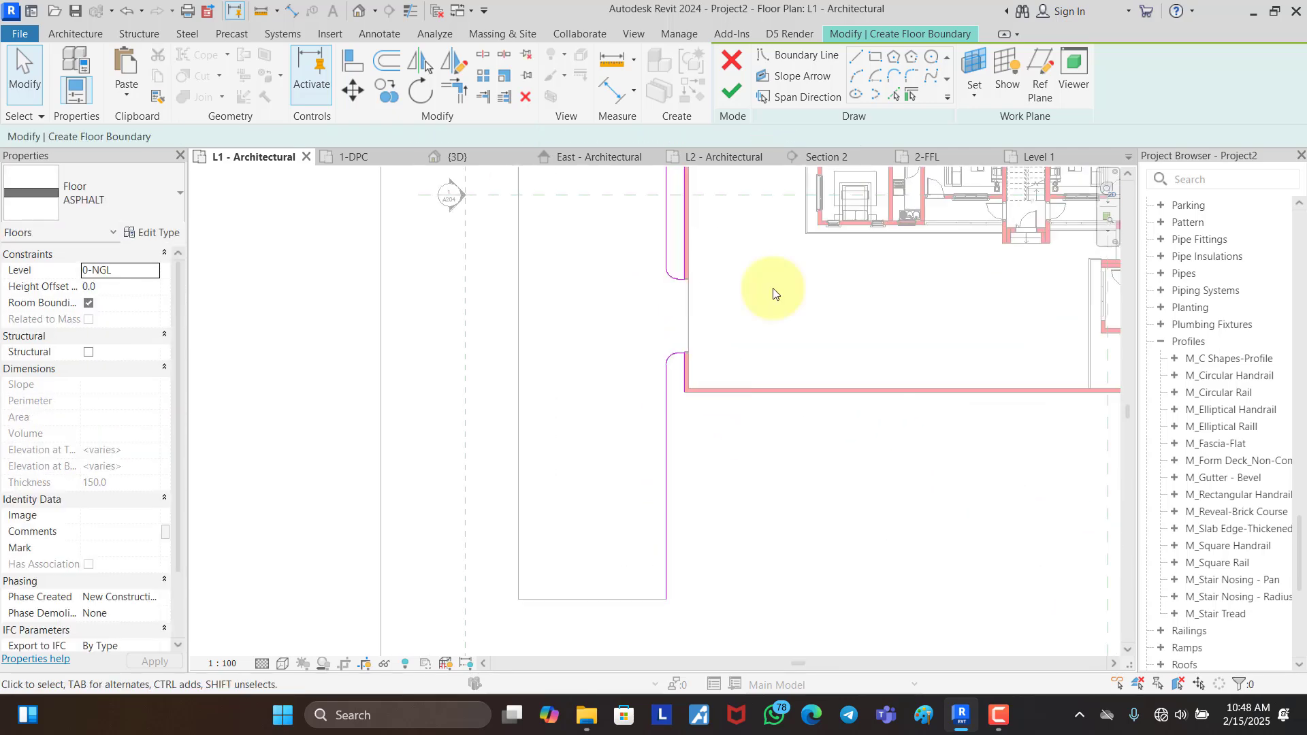
left_click(858, 58)
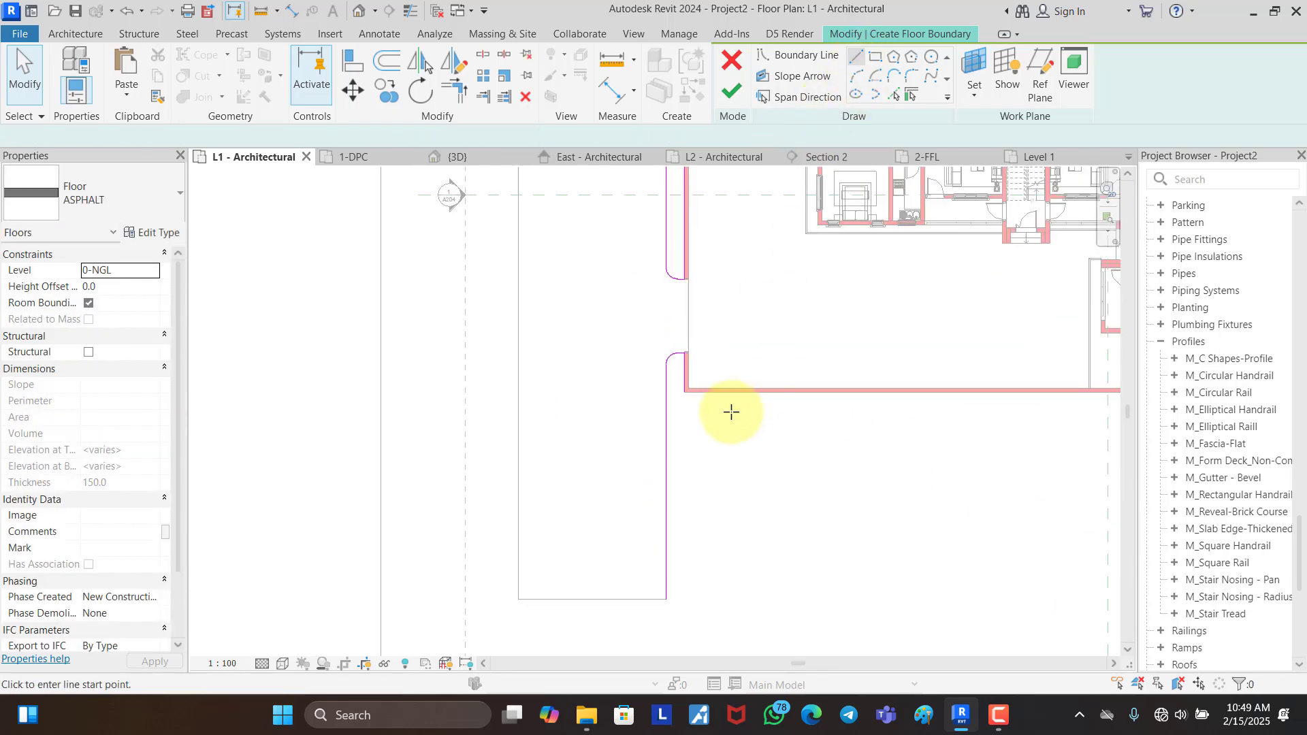
left_click(685, 599)
left_click(454, 90)
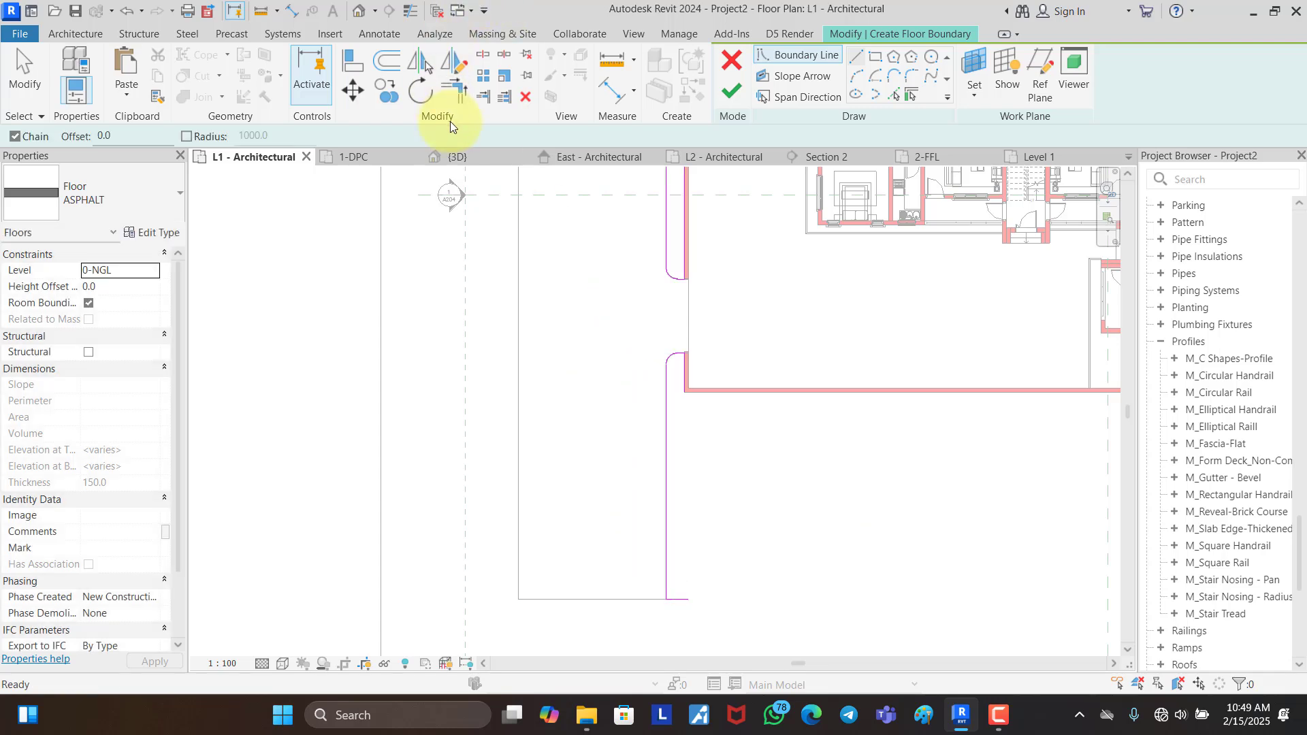
left_click(682, 383)
left_click(675, 600)
key("Escape")
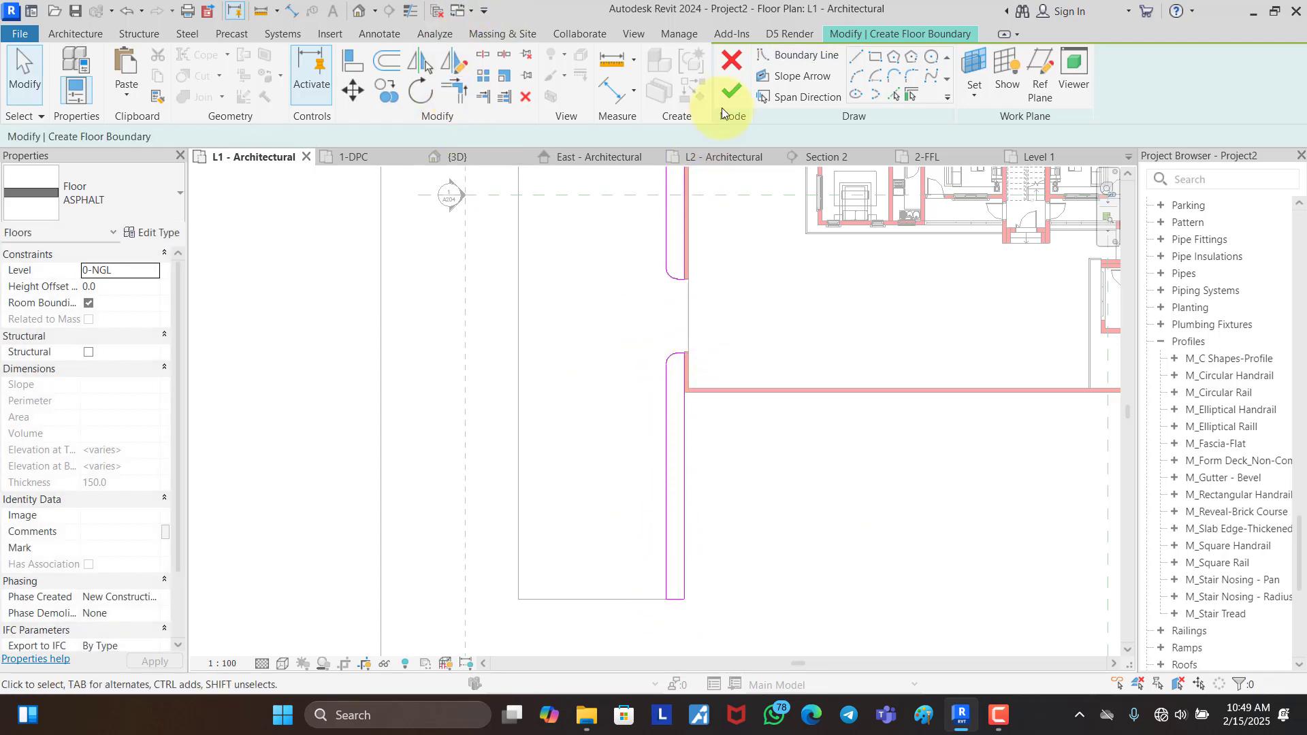
left_click(731, 89)
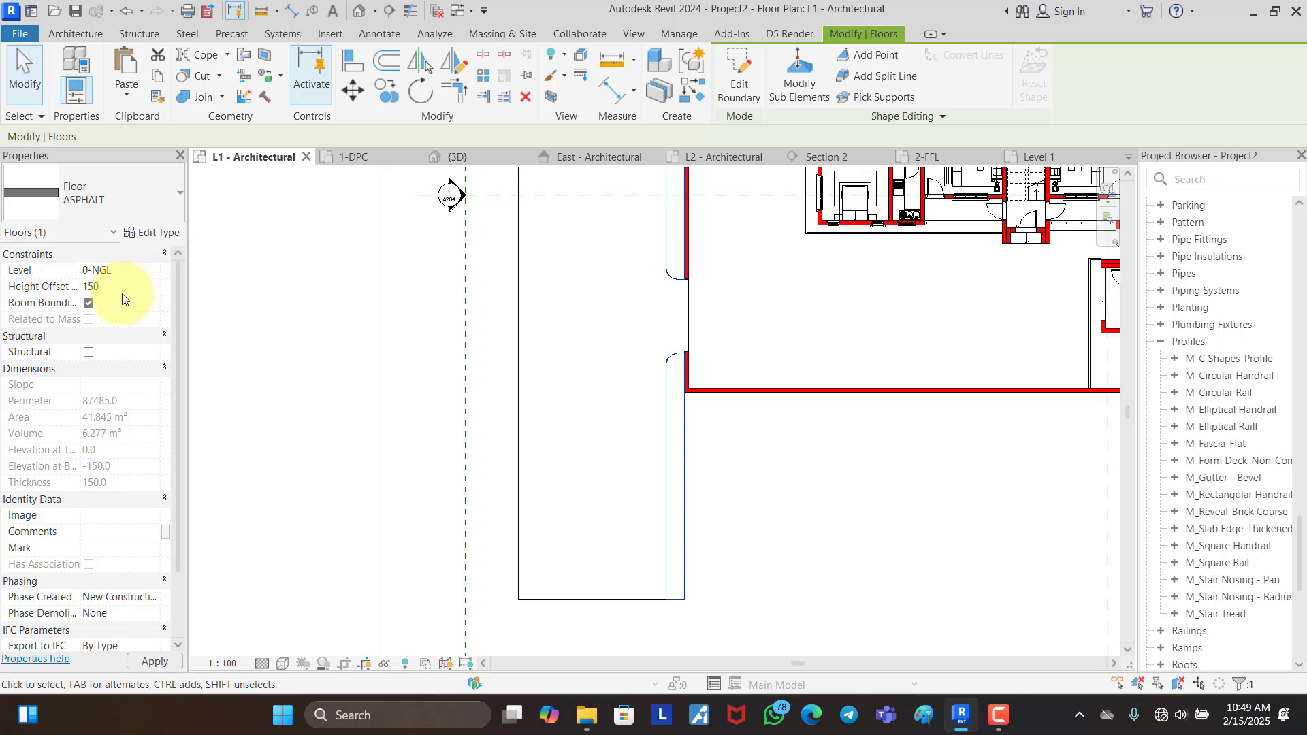
Step: Set the verge floor's height offset to 150 and change its type to GREEN AREA
left_click(156, 194)
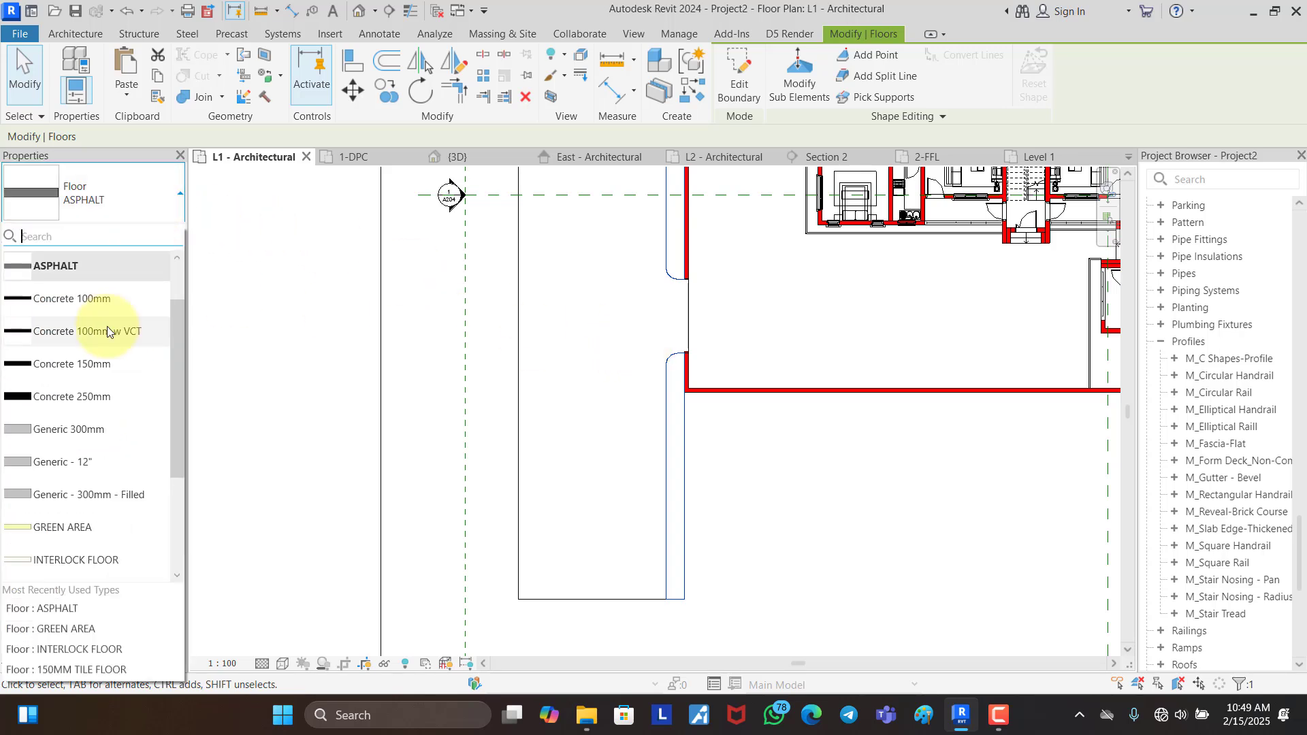
left_click(81, 532)
left_click(772, 541)
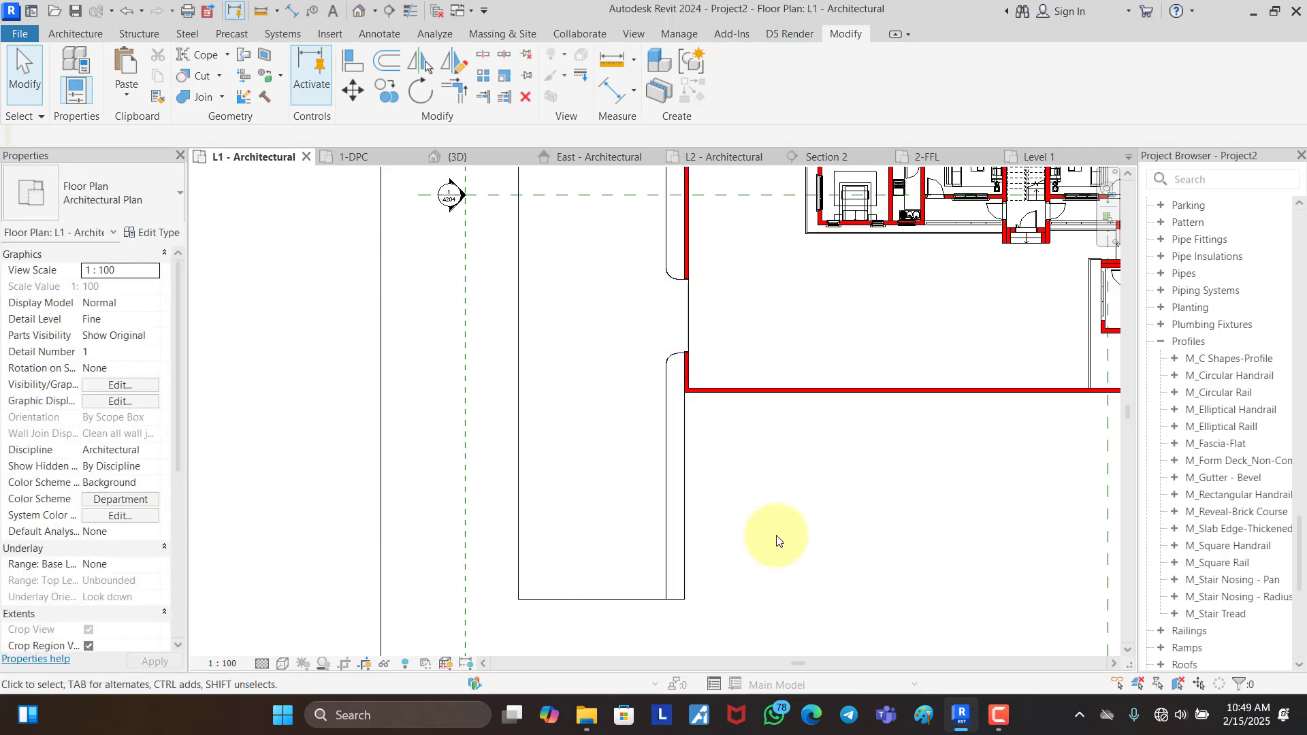
Step: In the 3D view, create a slab edge like the existing kerb along the road side and rounded corner of the verge above the gate
left_click(475, 158)
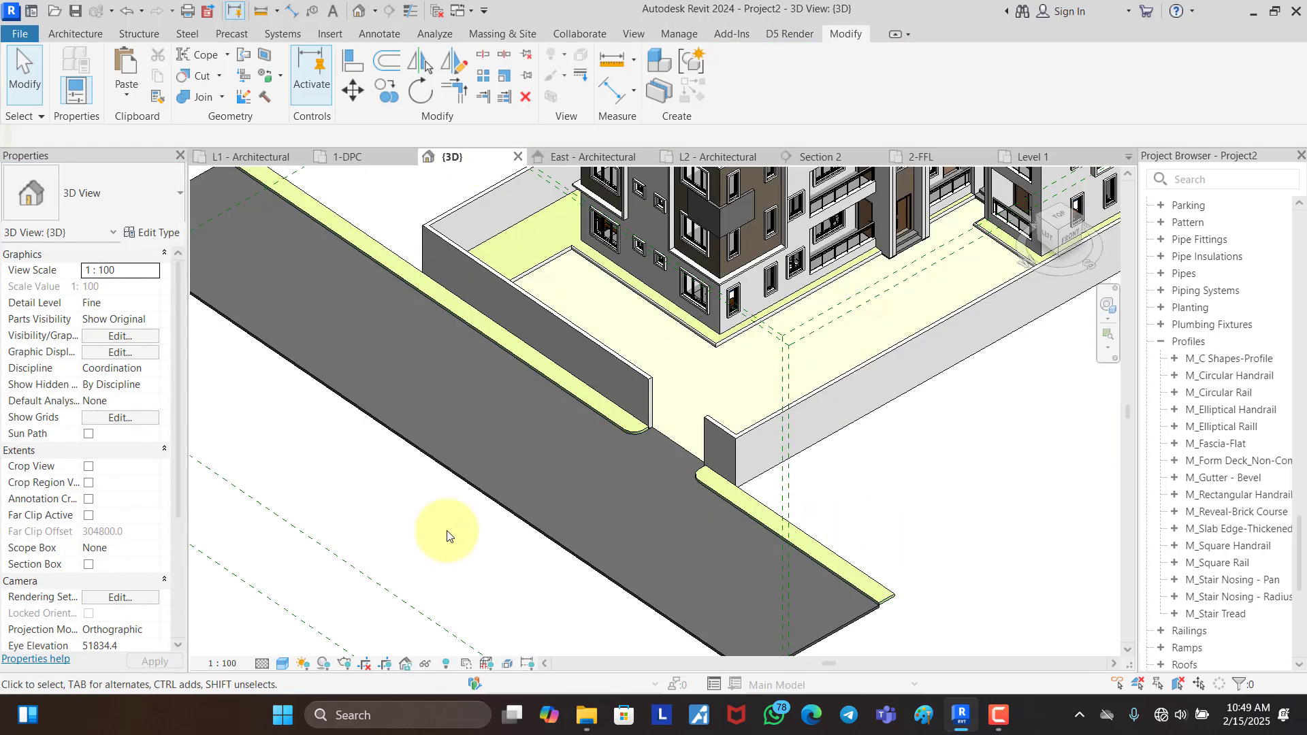
scroll(633, 472, "up", 5)
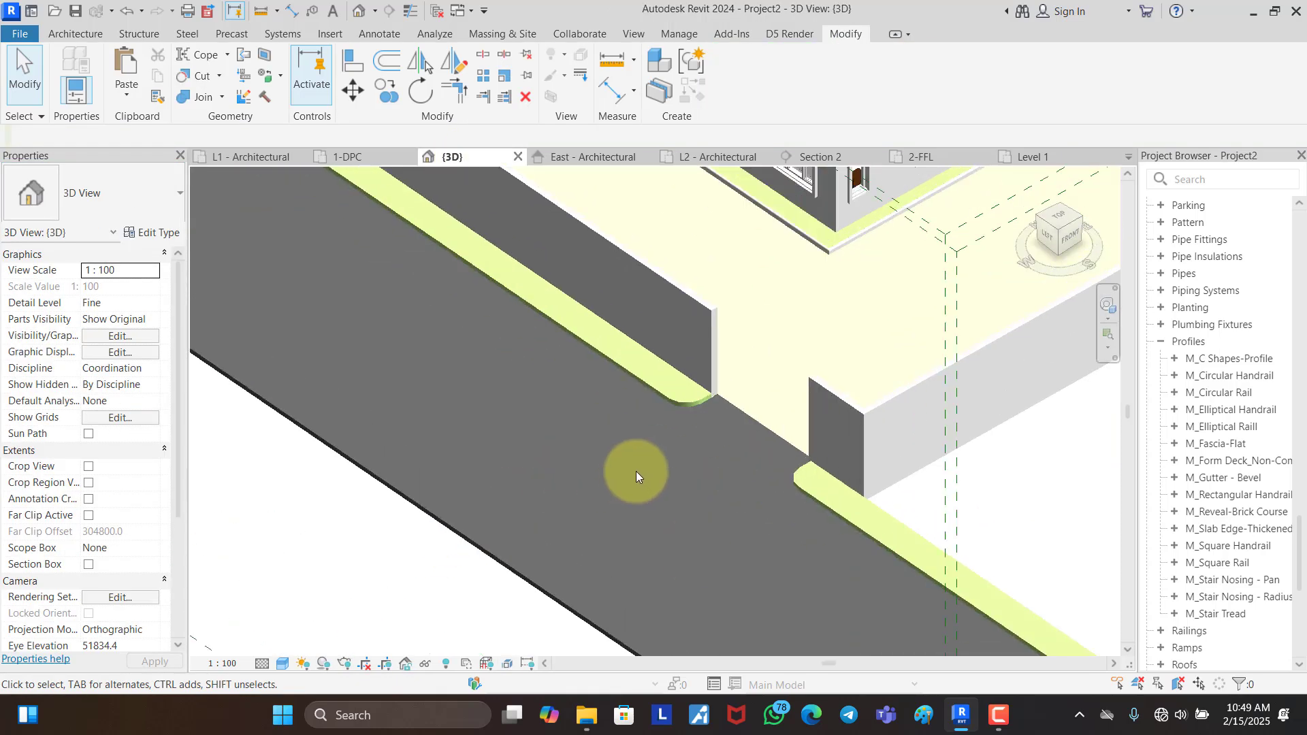
left_click(819, 251)
key("c")
key("s")
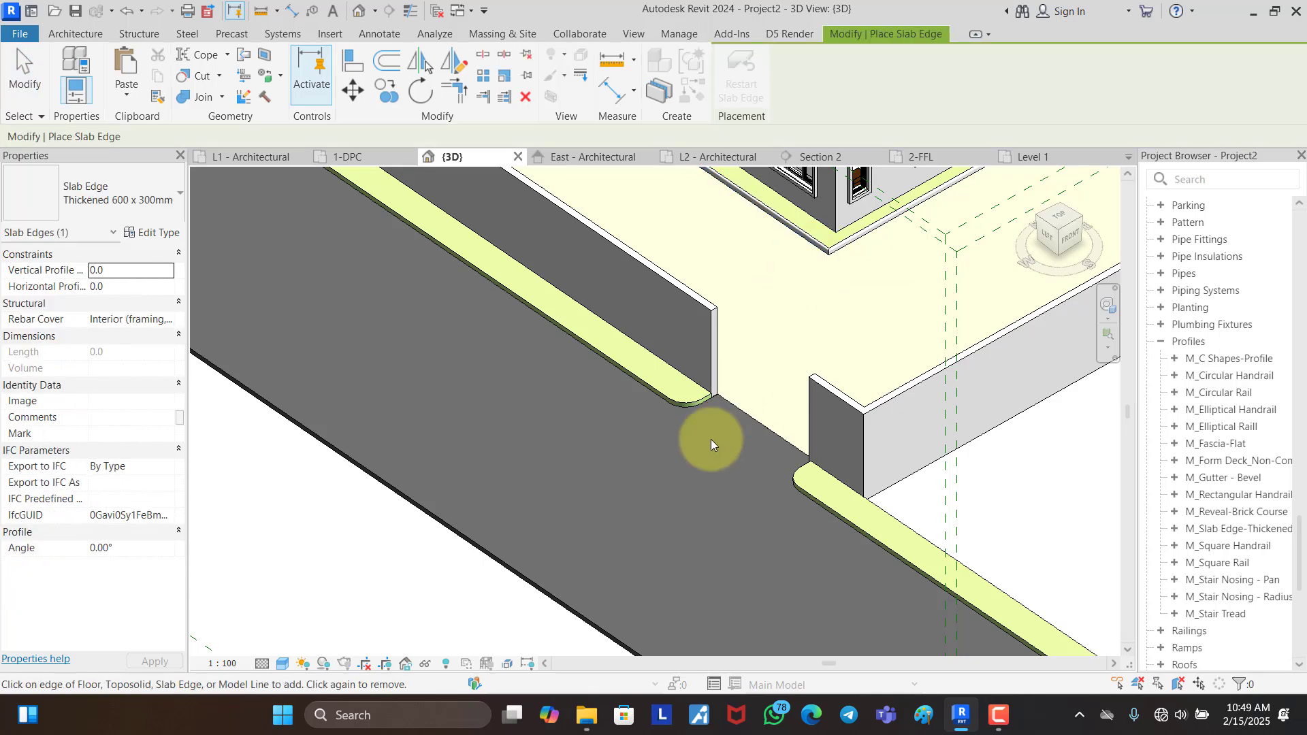
scroll(711, 422, "up", 3)
left_click(708, 375)
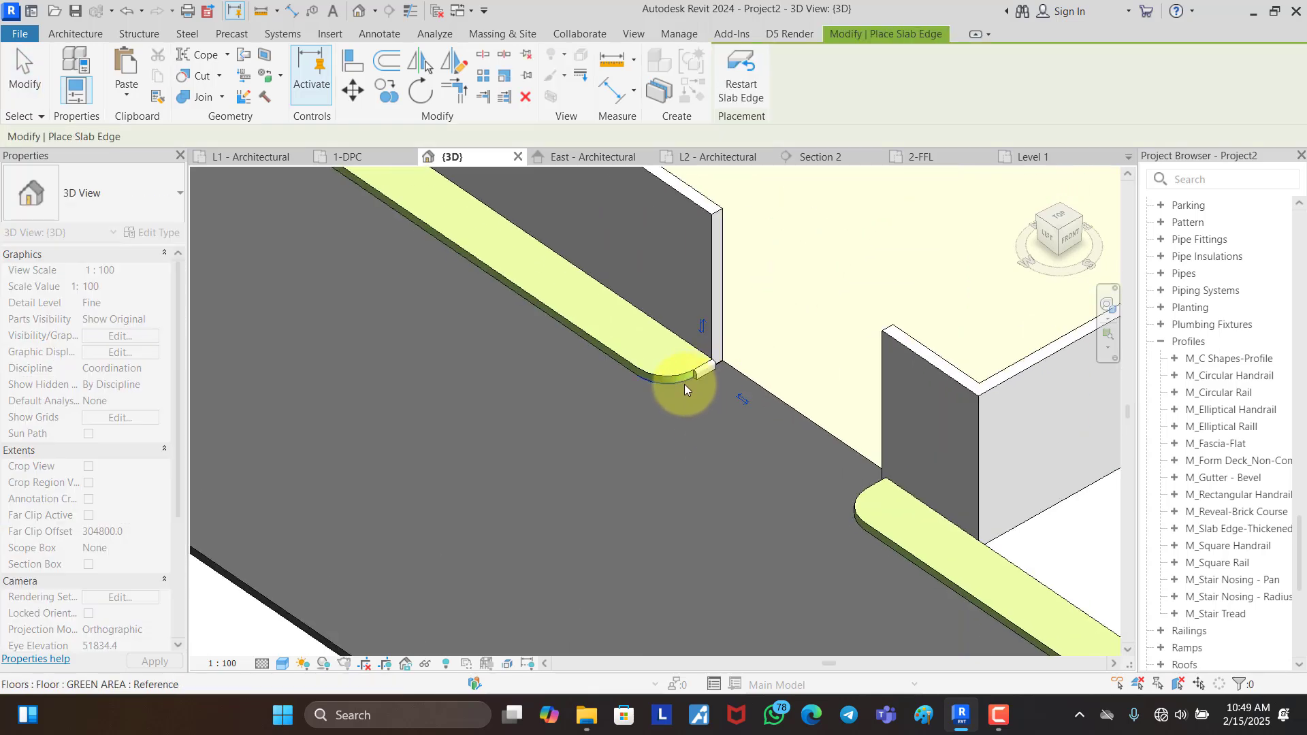
left_click(623, 369)
Step: Add the same slab edge kerb along the rounded corner and road side of the green verge on the gate's other side
scroll(586, 358, "down", 3)
scroll(677, 379, "up", 1)
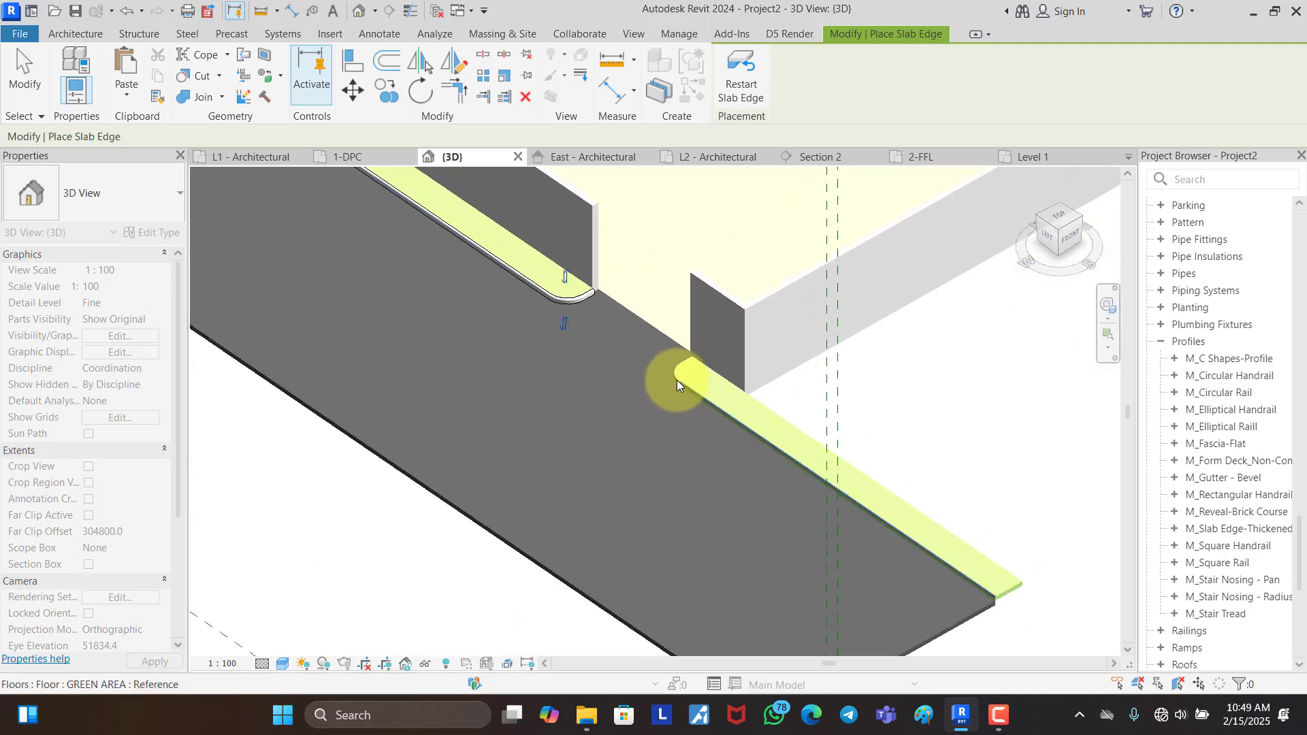
scroll(676, 380, "up", 3)
left_click(663, 395)
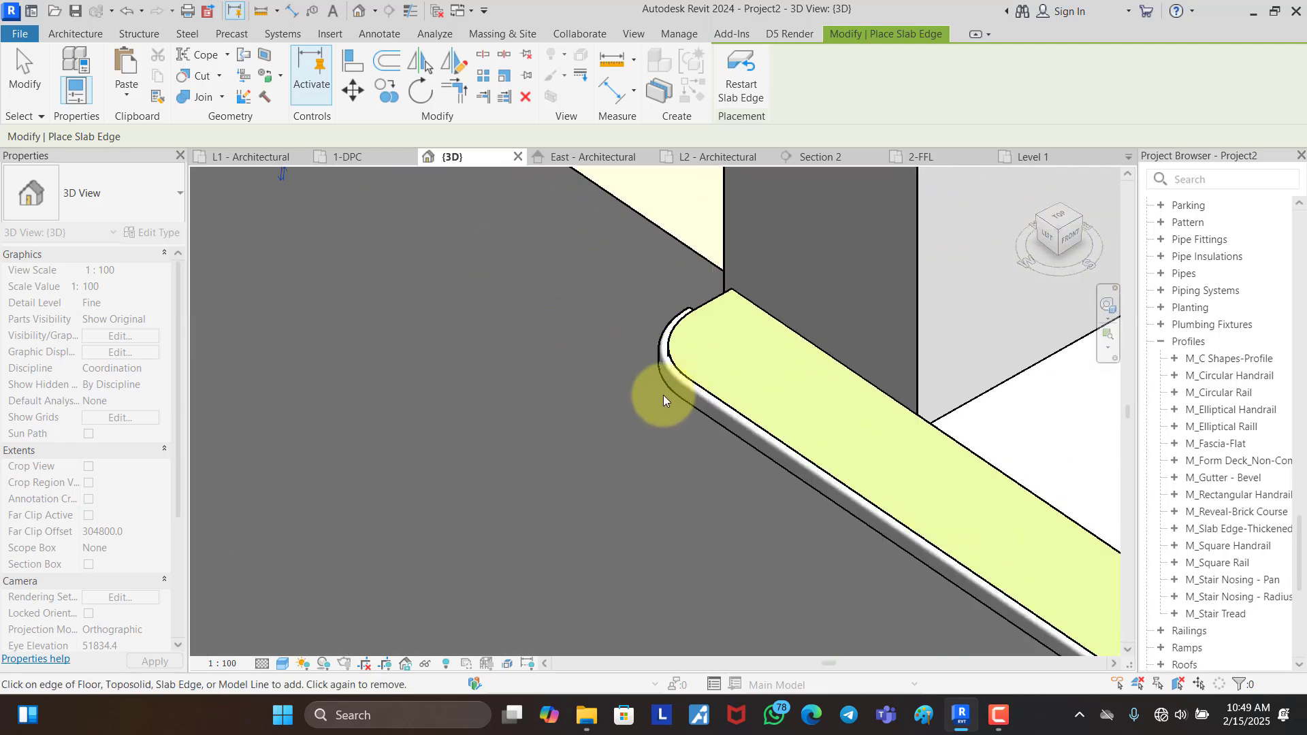
scroll(663, 394, "down", 3)
scroll(680, 373, "up", 3)
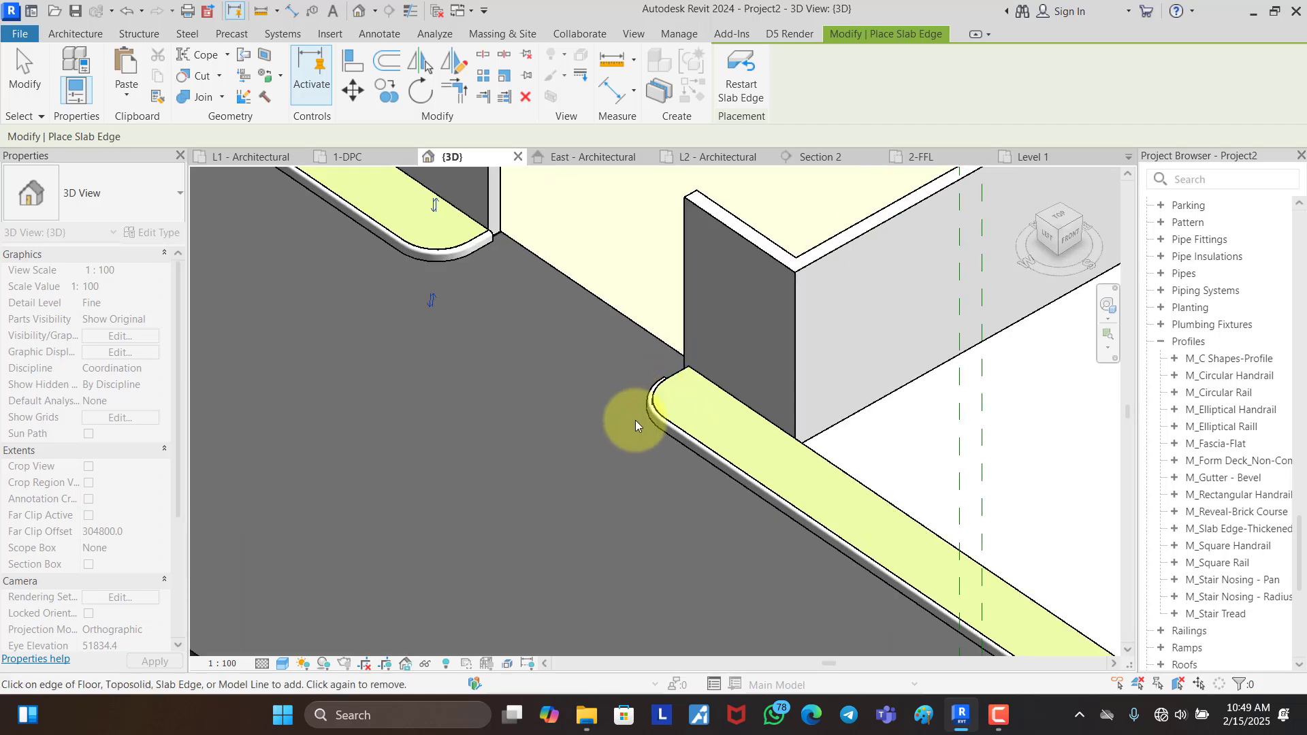
scroll(633, 422, "down", 2)
middle_click_drag(612, 471, 820, 469, "shift")
scroll(809, 492, "down", 3)
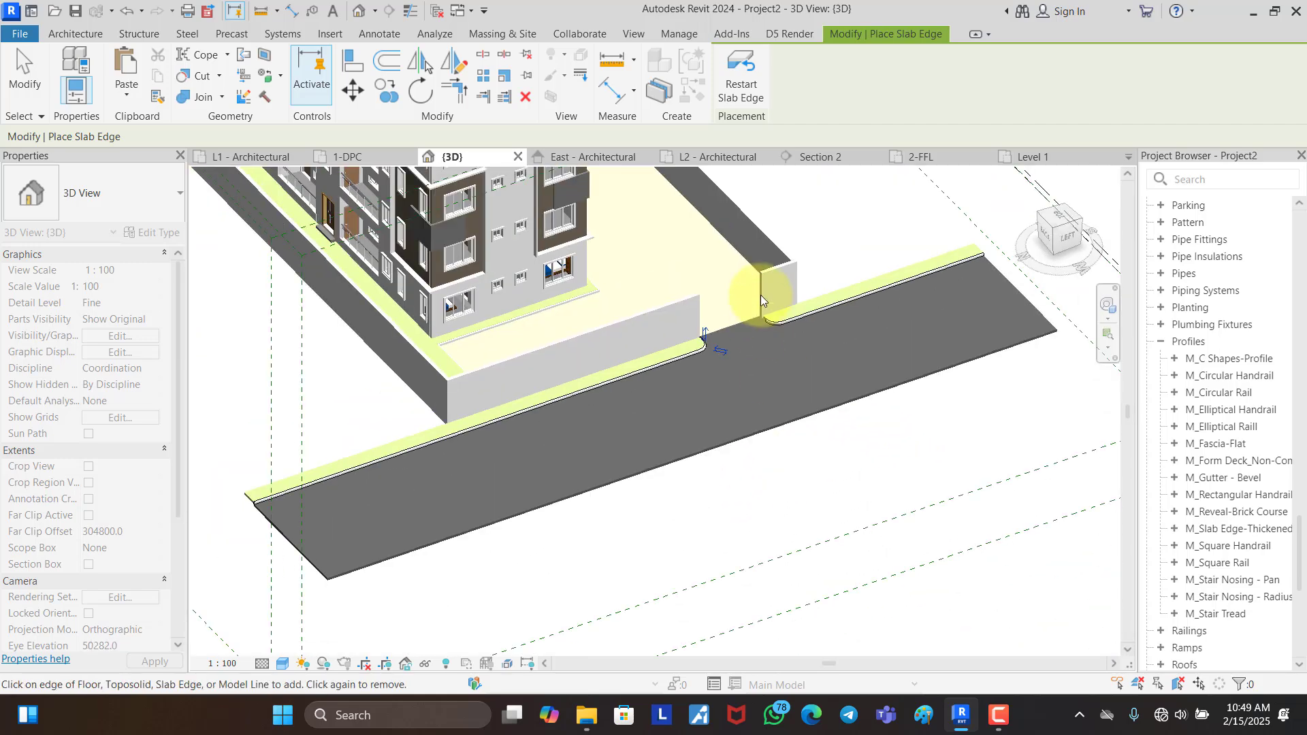
Step: End the slab edge placement and inspect the kerbs on both sides of the gate opening
scroll(761, 295, "up", 5)
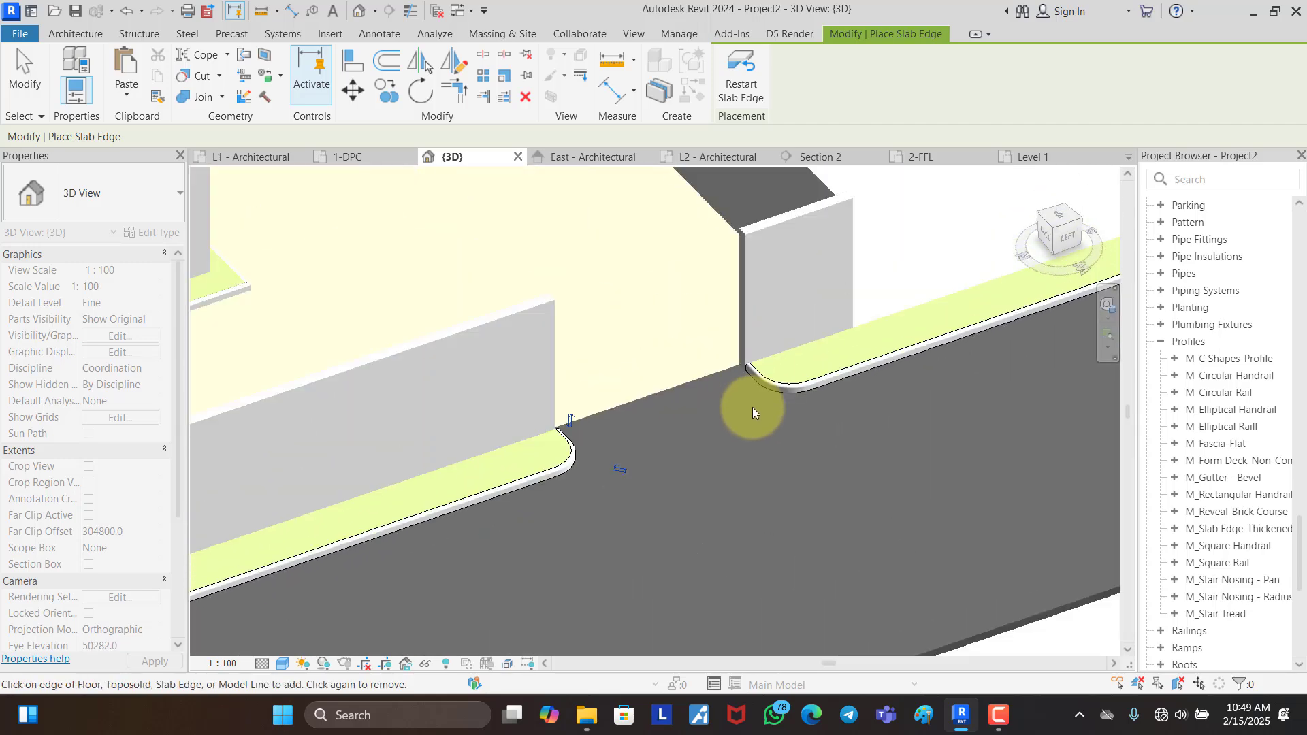
scroll(752, 407, "down", 4)
key("Escape")
key("Escape")
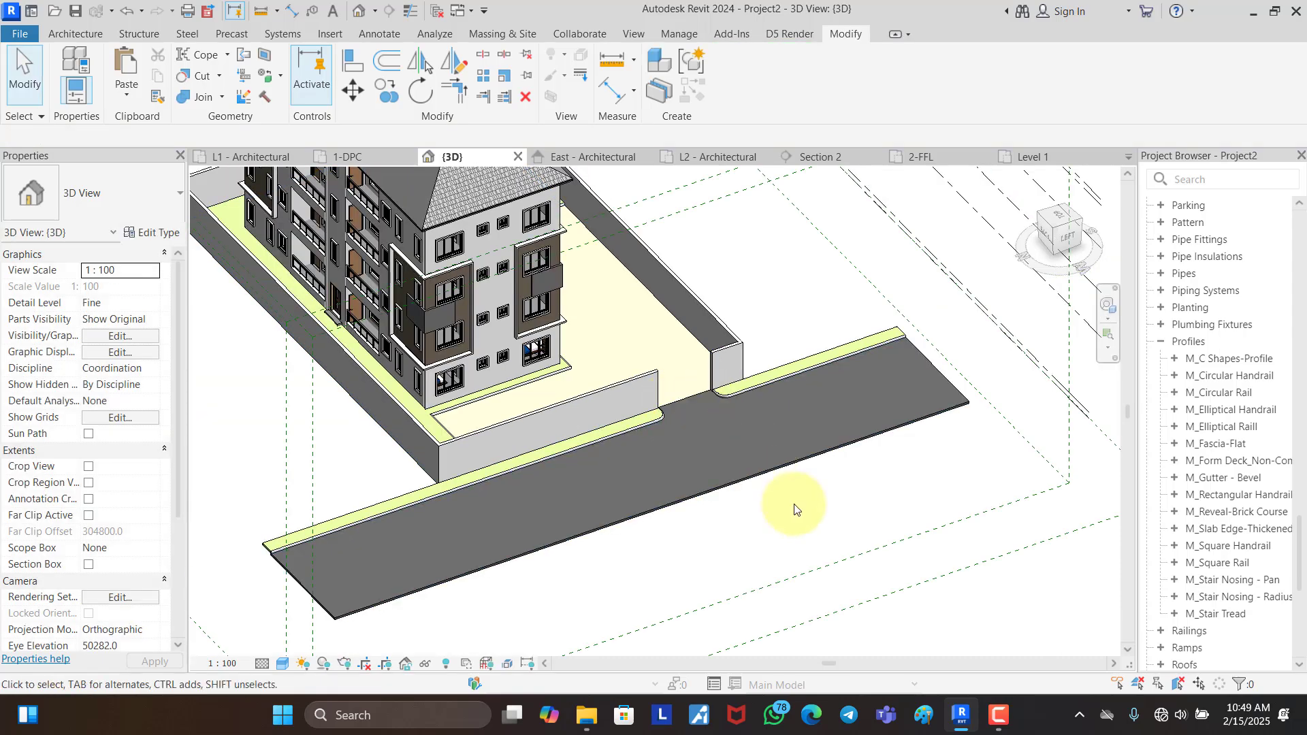
middle_click_drag(795, 509, 382, 141, "shift")
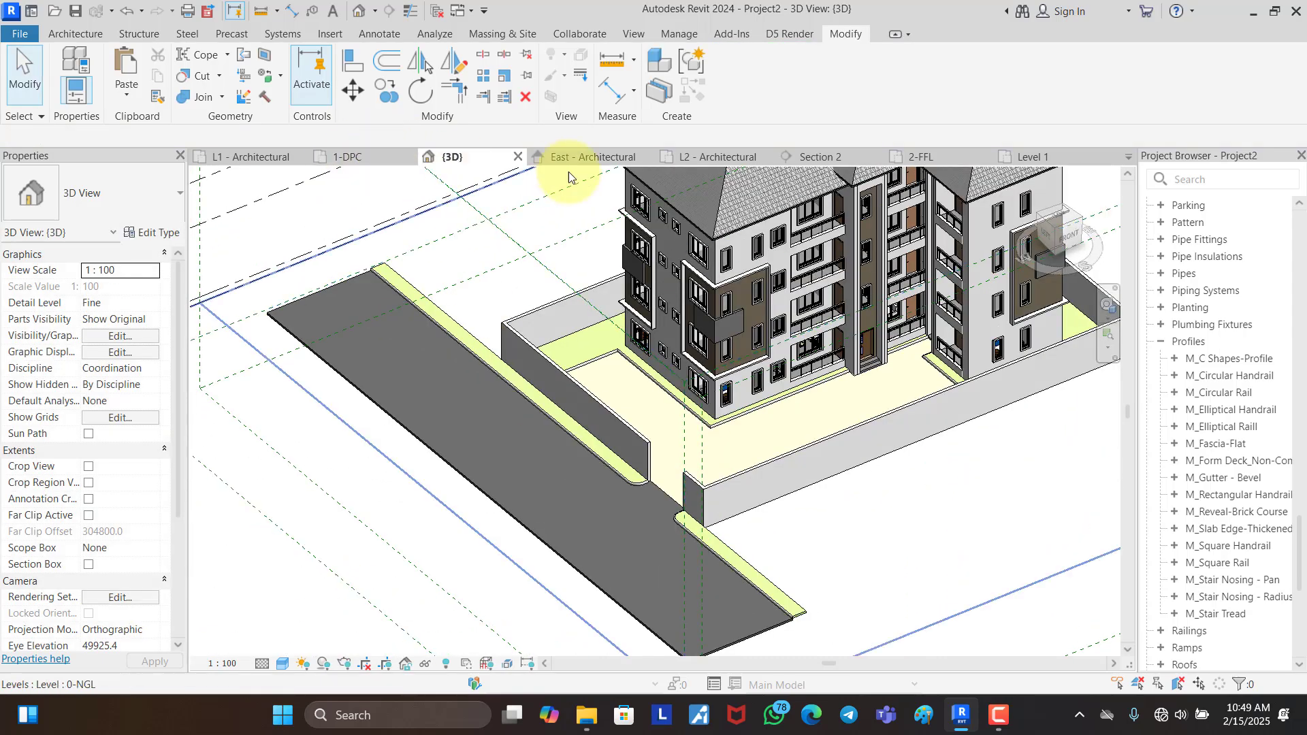
Step: In the L1 - Architectural plan, open the boundary of the green verge floor between road and fence for editing
left_click(246, 157)
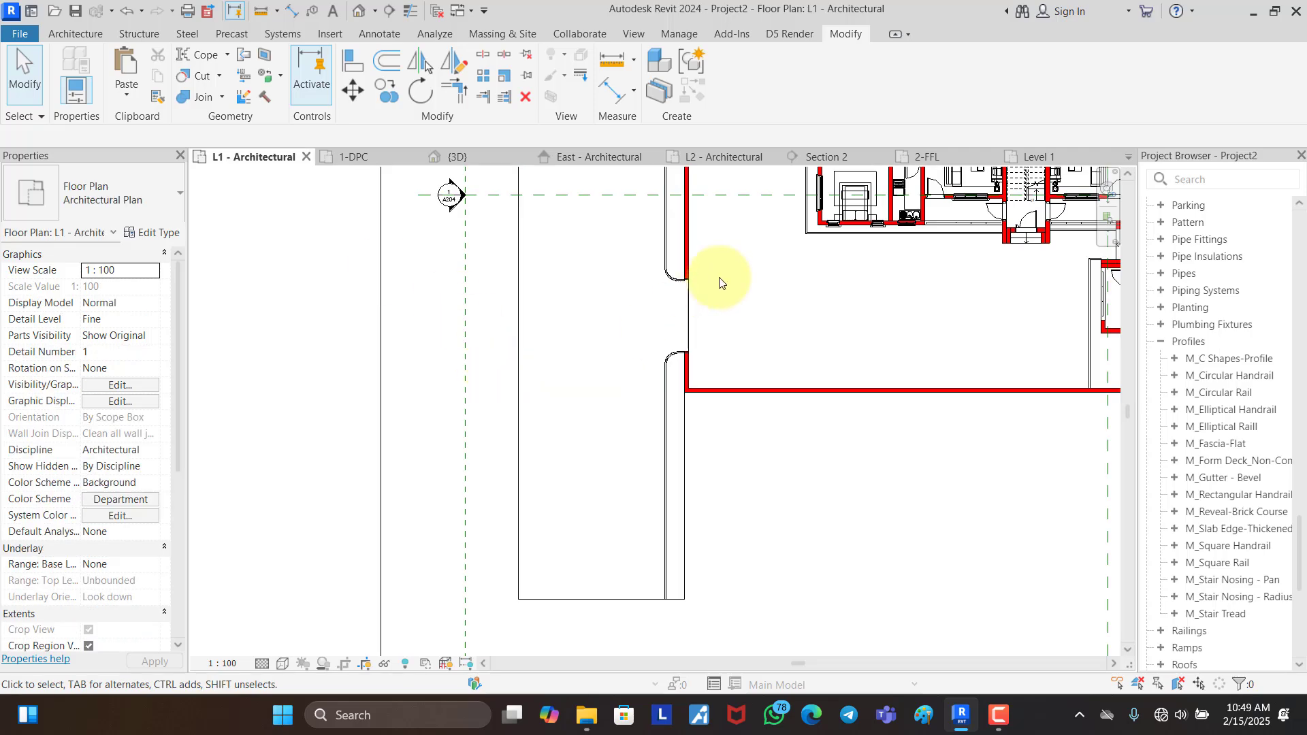
scroll(711, 261, "up", 4)
left_click(630, 320)
left_click_drag(626, 340, 626, 350)
left_click(701, 350)
scroll(712, 388, "down", 8)
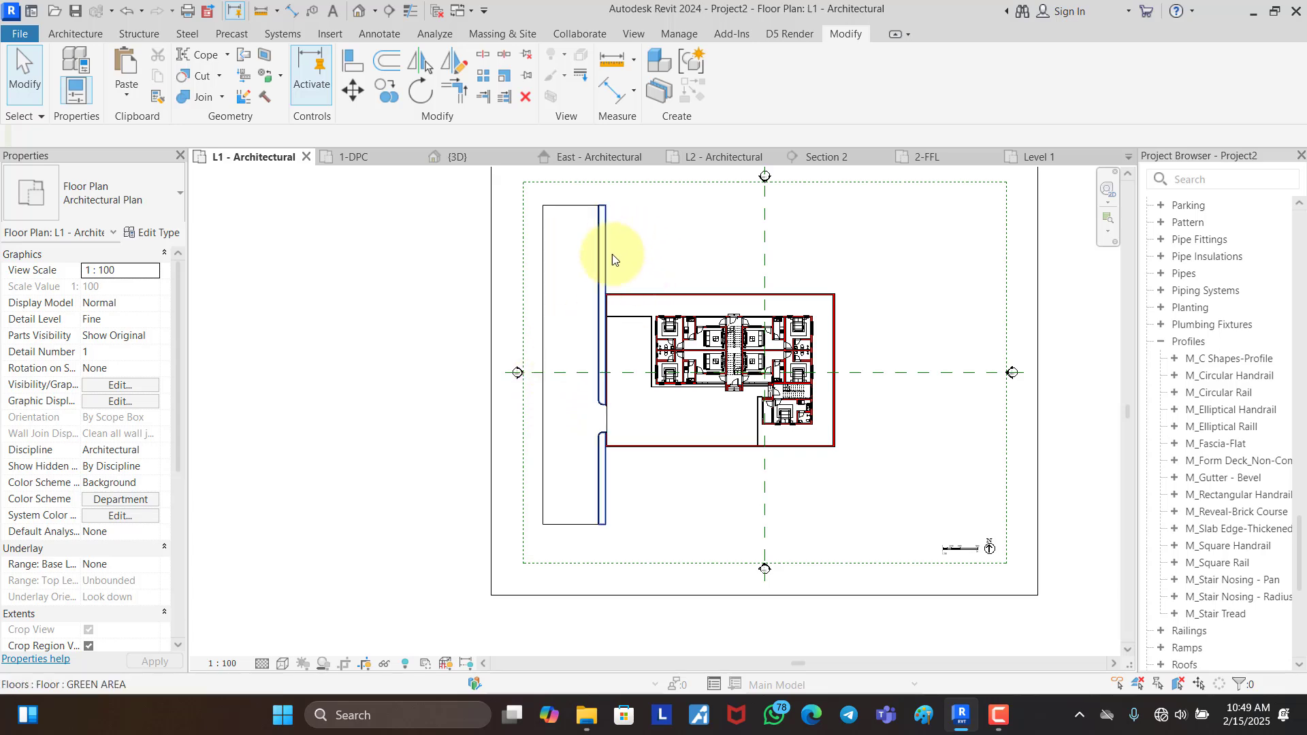
left_click(612, 256)
left_click(629, 254)
left_click(607, 253)
left_click(739, 76)
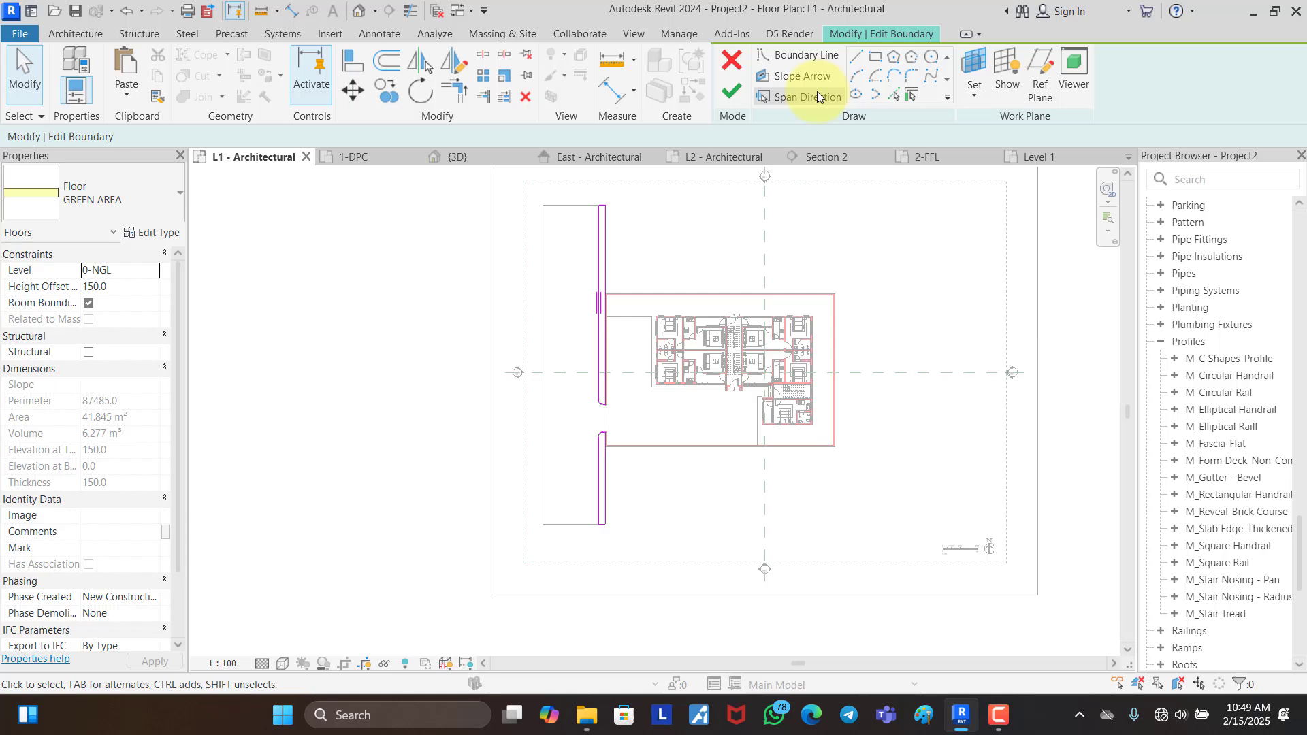
Step: Add a rectangle 46000 mm long against the road's far side, widen it away from the road, and finish the floor boundary
left_click(874, 62)
left_click(542, 205)
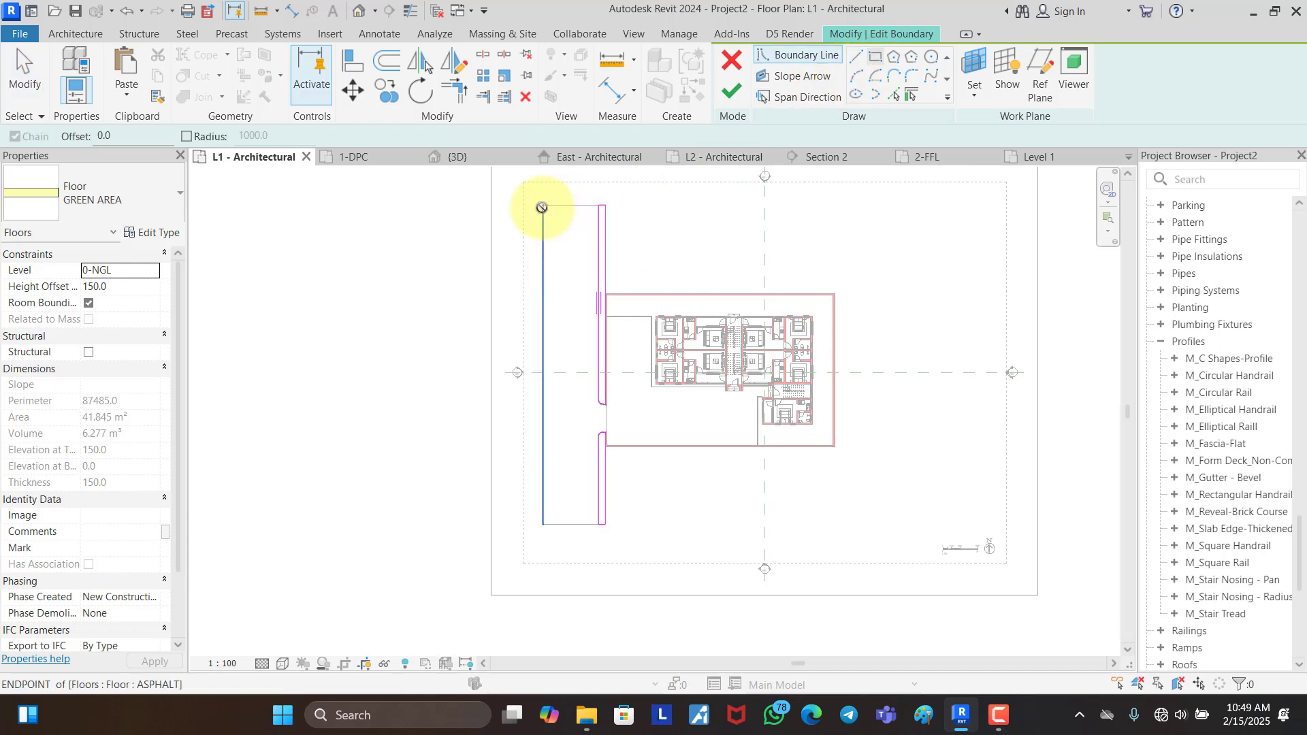
left_click(518, 520)
key("Escape")
key("Escape")
left_click_drag(517, 329, 459, 356)
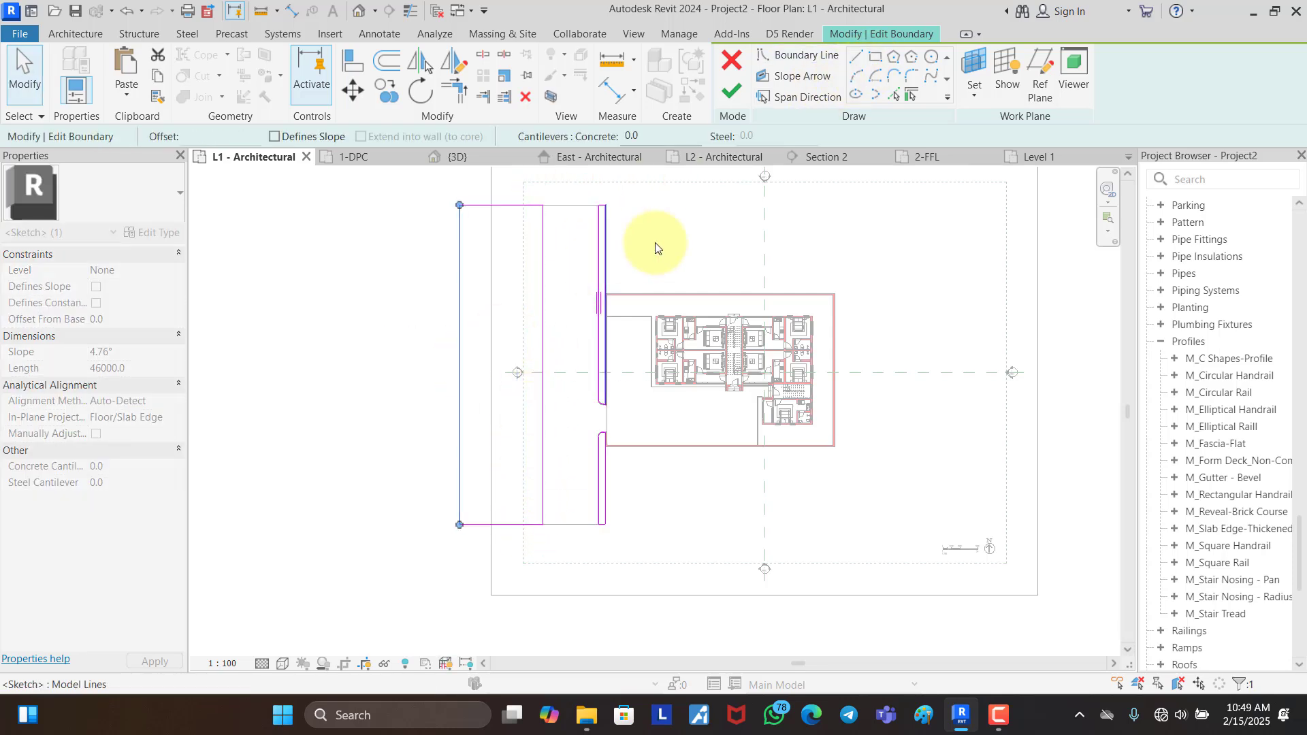
left_click(728, 91)
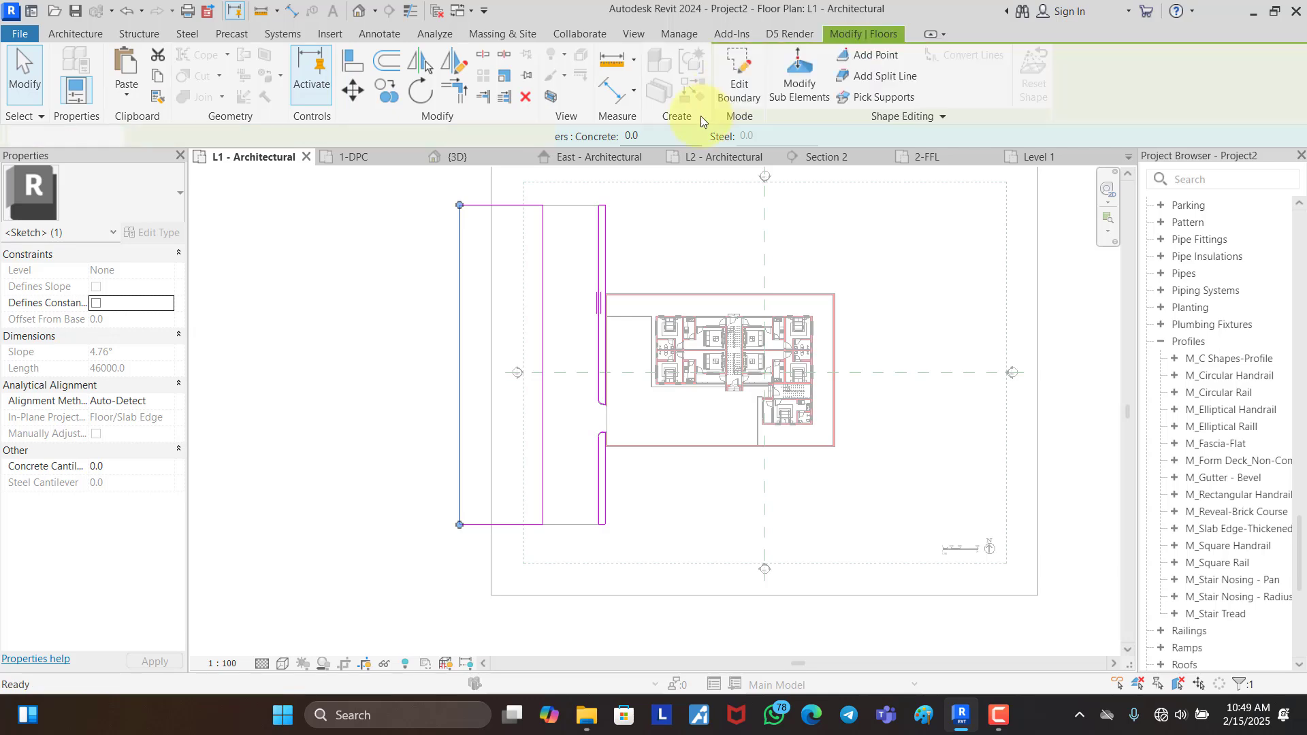
Step: In the 3D view, create a slab edge like the existing kerb where the new green area meets the road
left_click(476, 160)
left_click(889, 548)
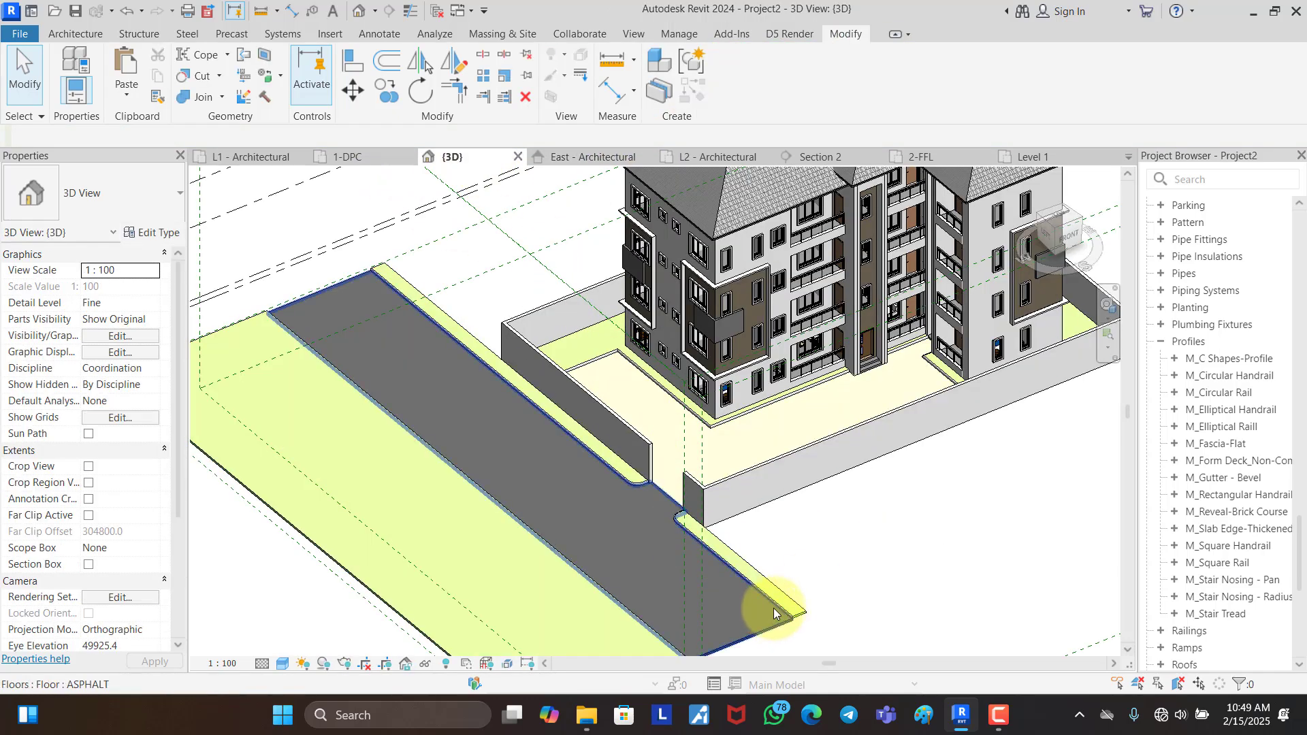
scroll(776, 599, "down", 3)
scroll(684, 518, "up", 6)
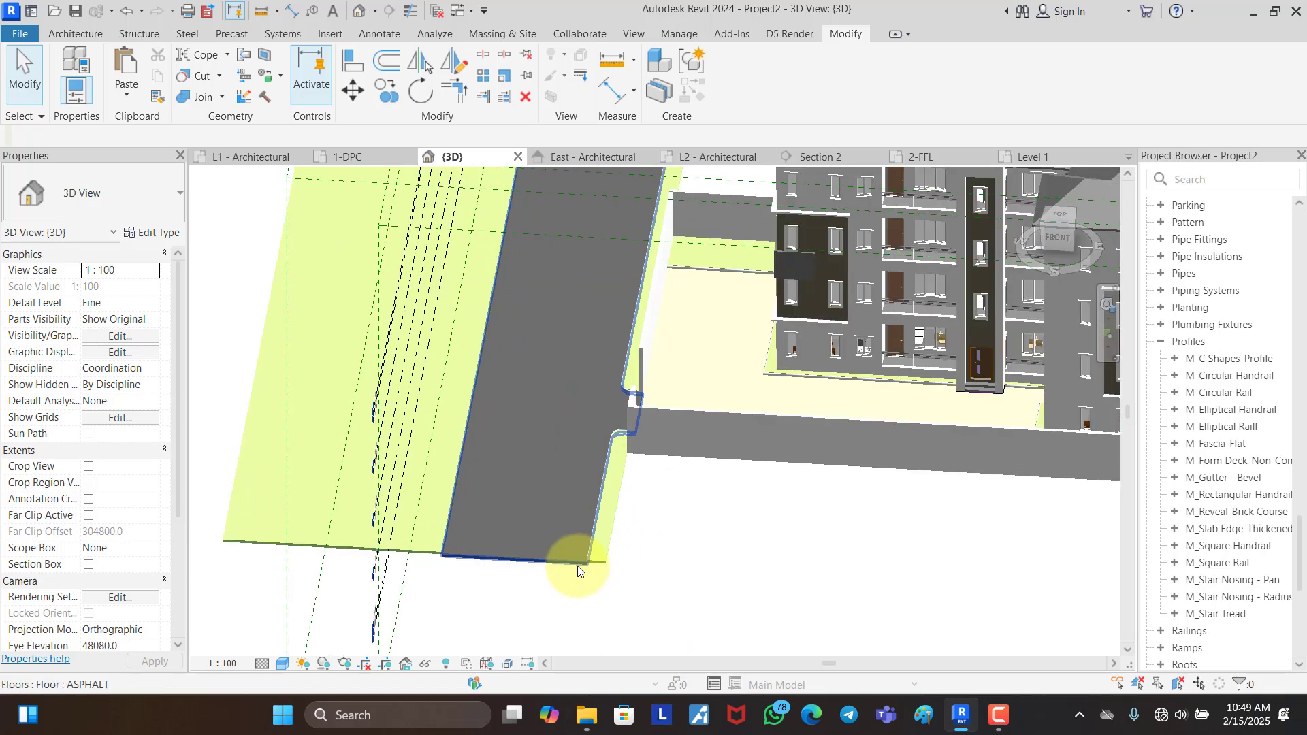
left_click(615, 541)
key("c")
key("s")
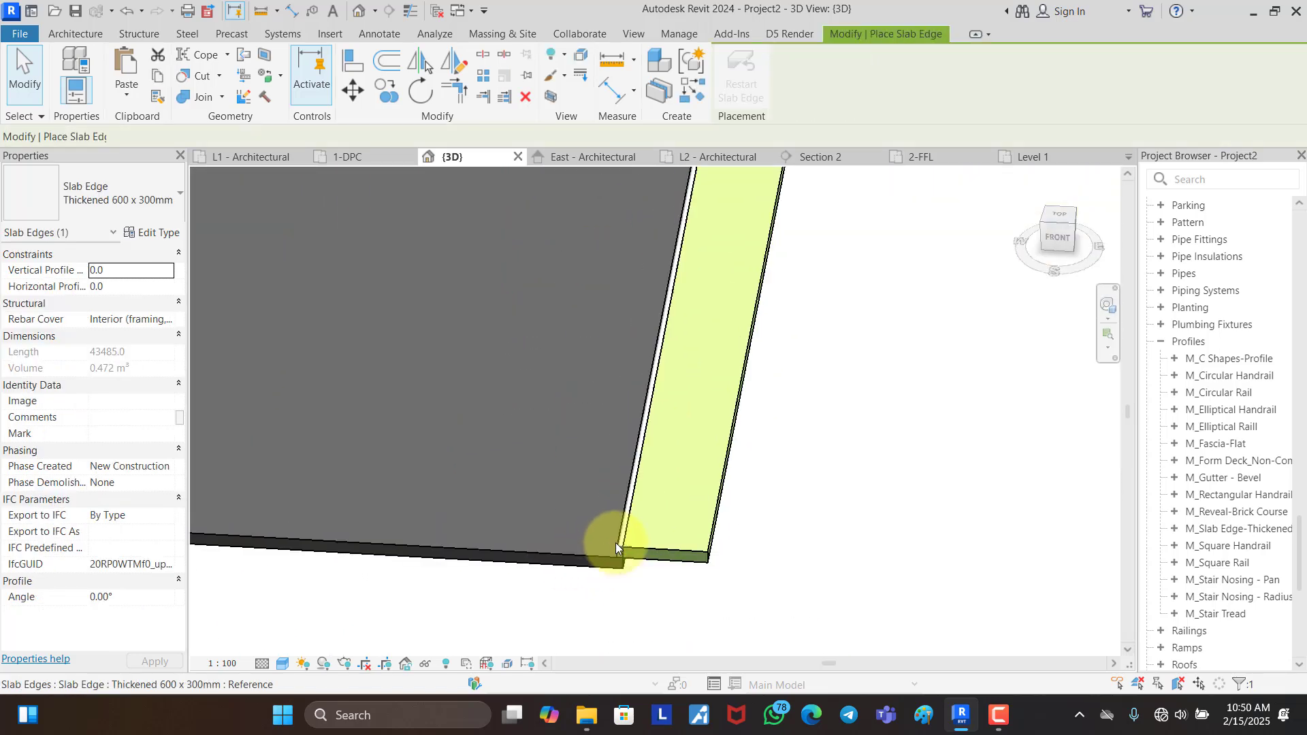
scroll(615, 542, "down", 2)
scroll(224, 526, "up", 4)
left_click(222, 534)
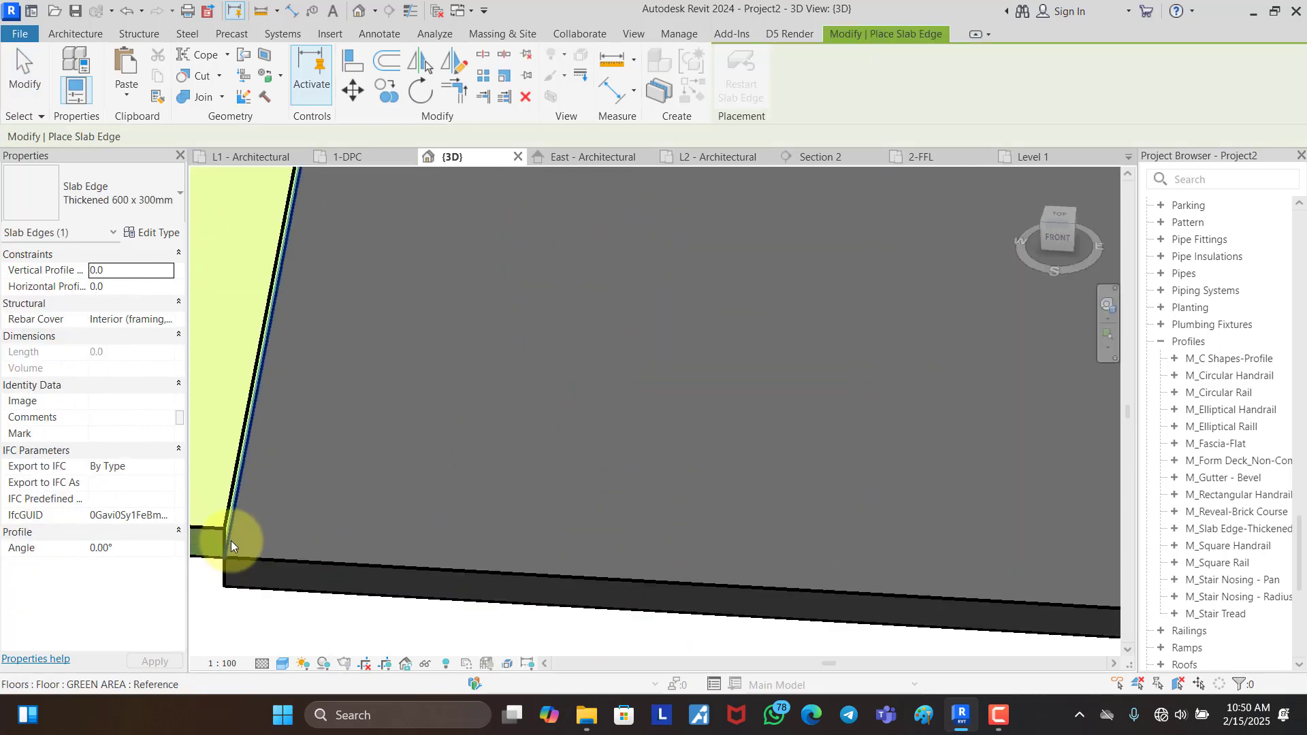
key("Escape")
key("Escape")
Step: Examine the apartment block, fence, road, verges and new green area from several angles in the 3D view
scroll(418, 506, "down", 3)
scroll(487, 476, "down", 6)
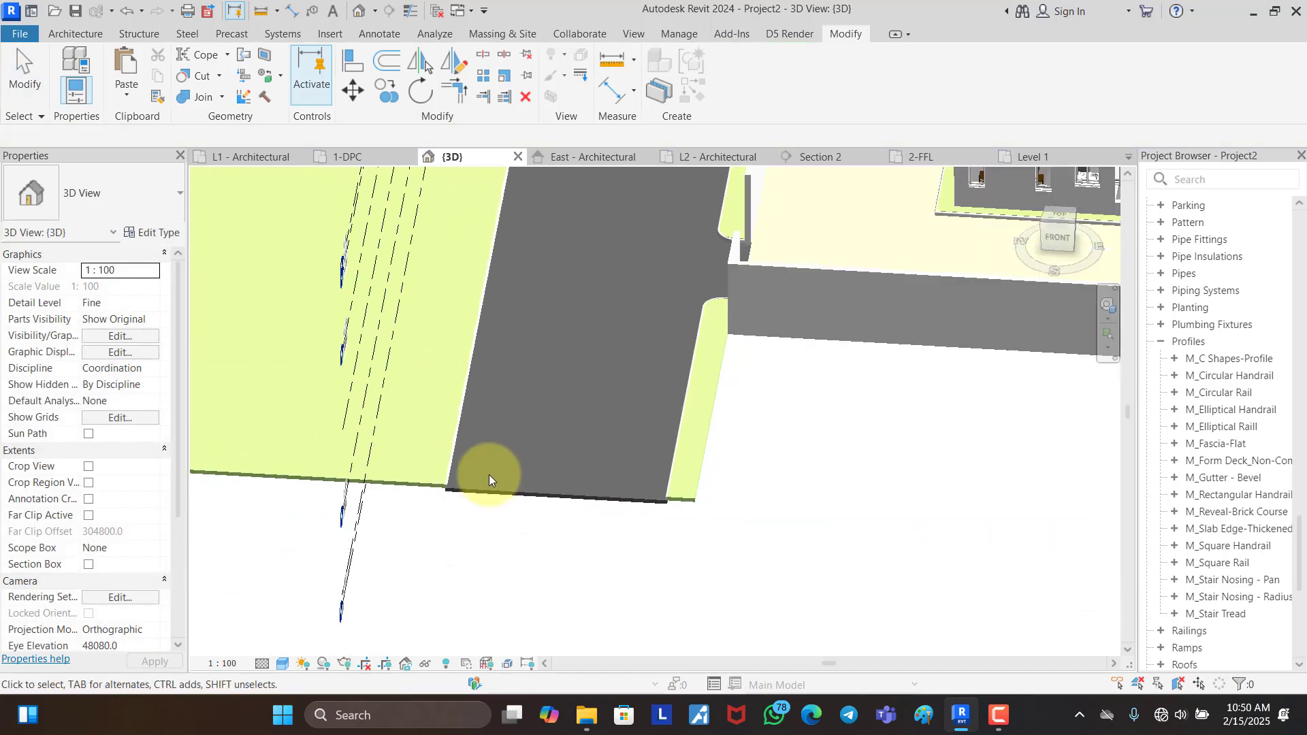
left_click(490, 546)
left_click(536, 533)
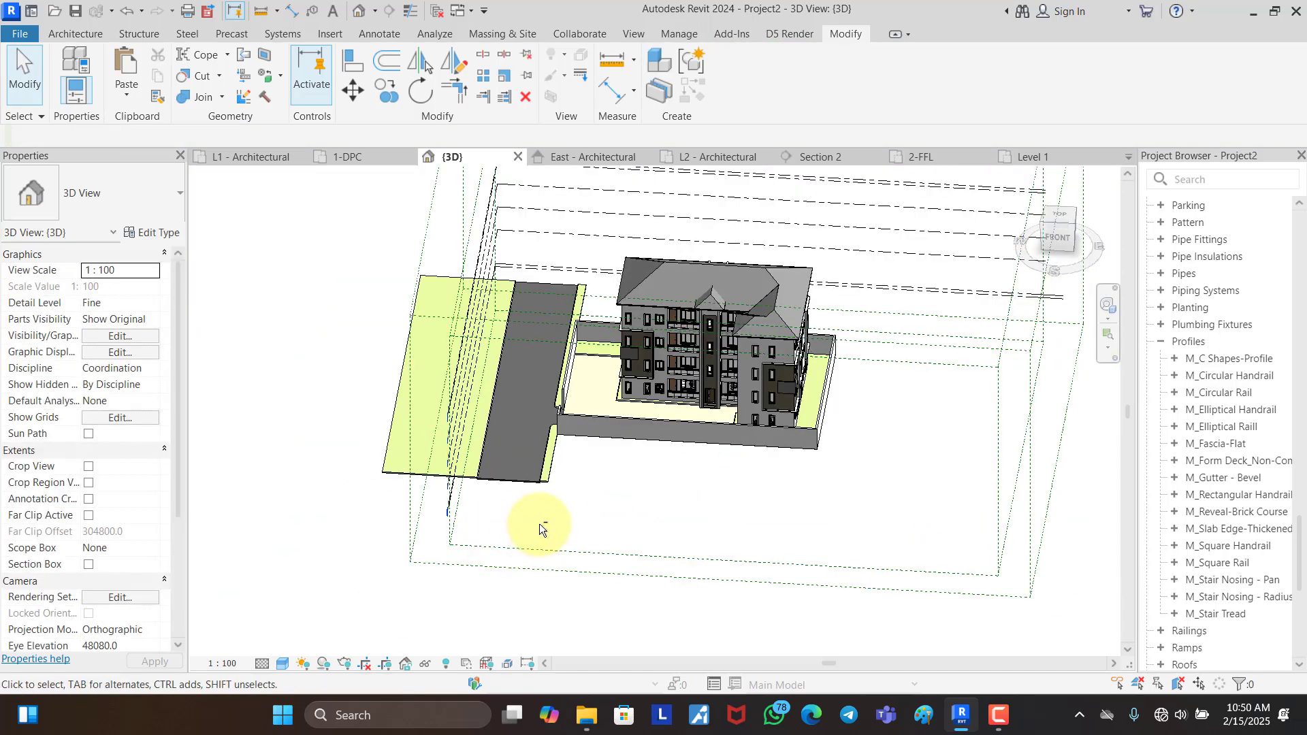
middle_click_drag(539, 524, 659, 496, "shift")
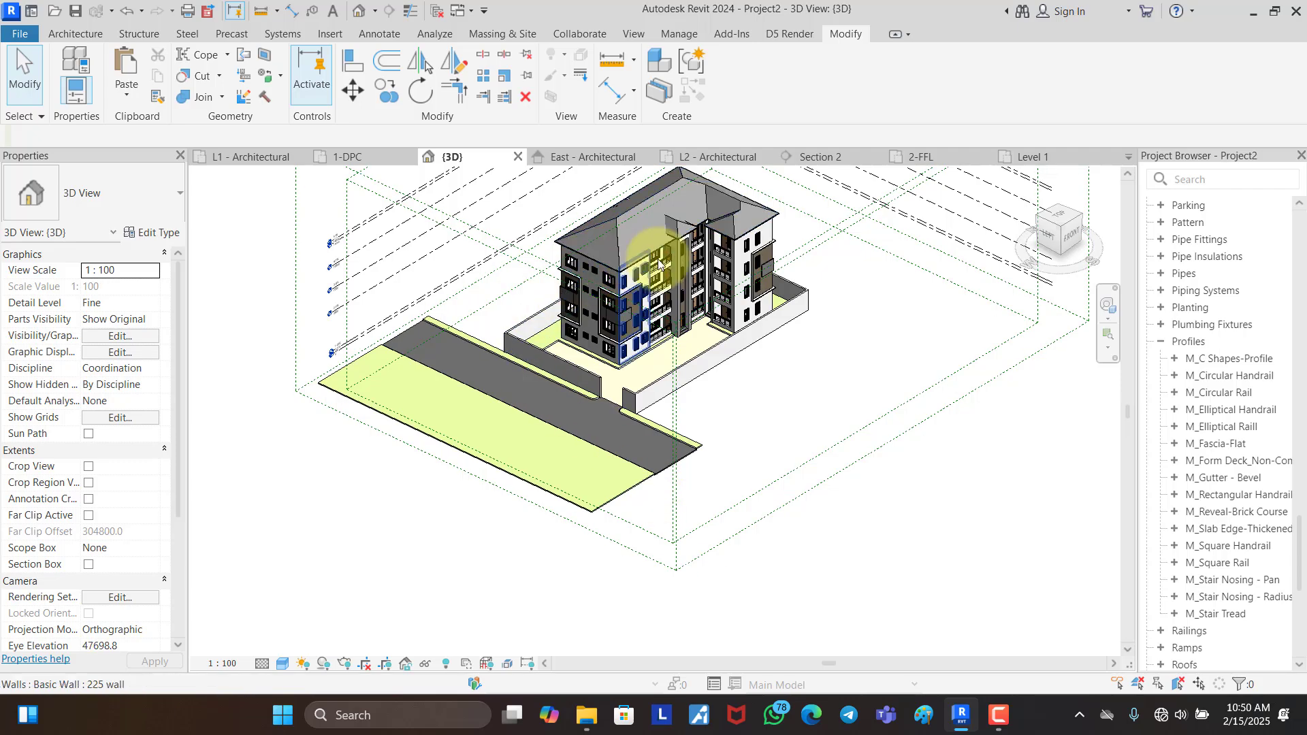
scroll(659, 266, "up", 4)
scroll(729, 373, "down", 3)
scroll(694, 378, "up", 2)
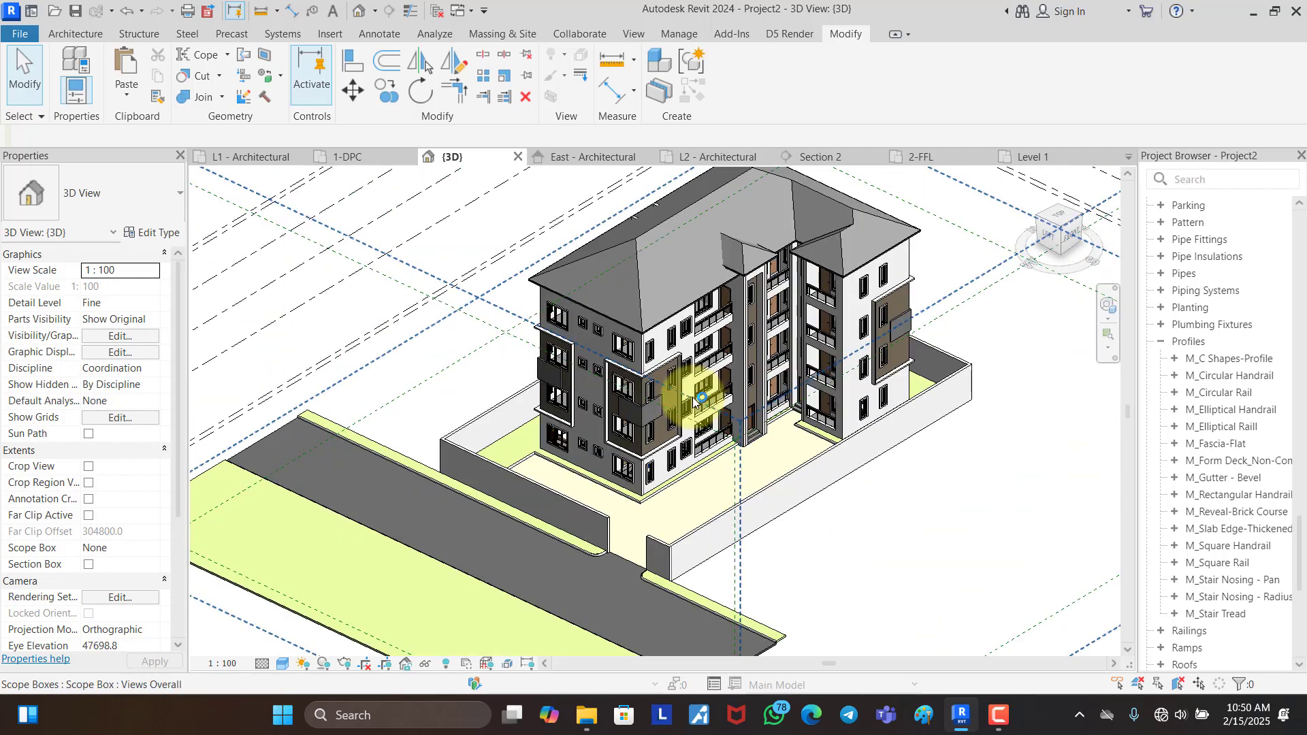
scroll(695, 375, "down", 4)
scroll(684, 373, "up", 3)
middle_click_drag(613, 442, 737, 353, "shift")
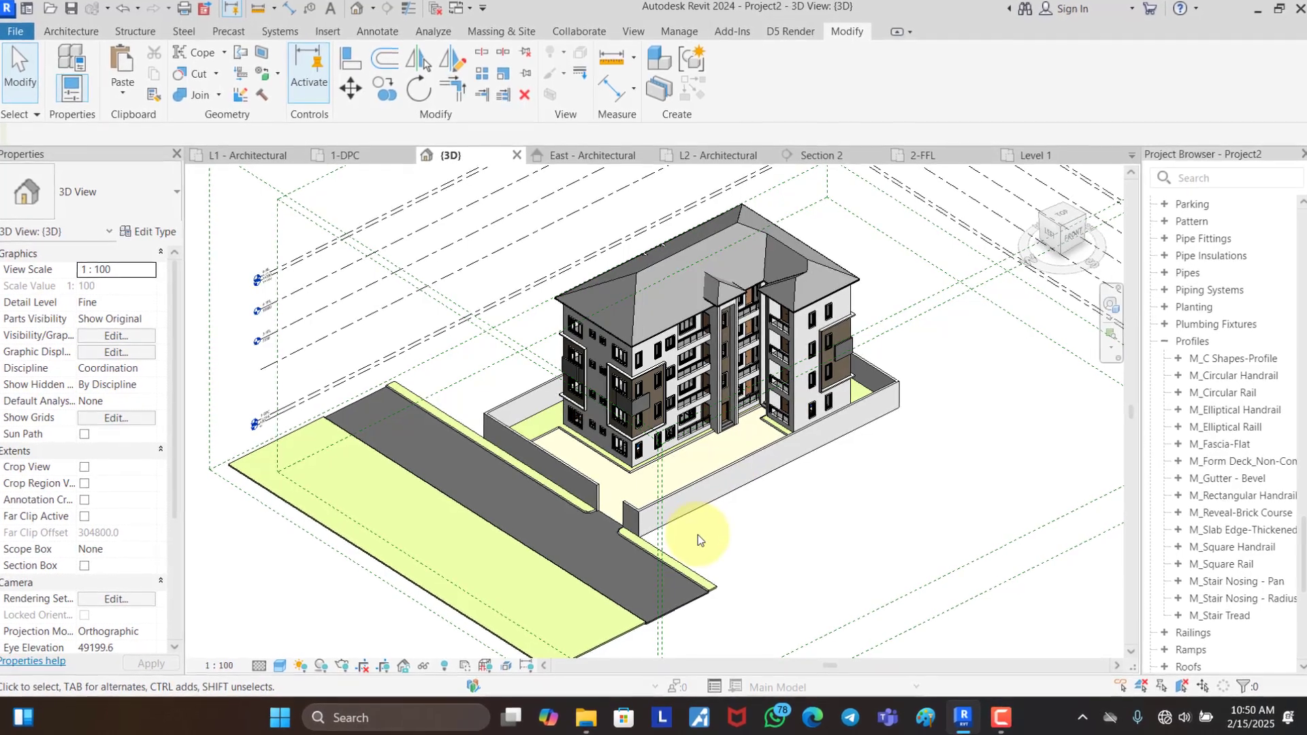
scroll(698, 534, "down", 1)
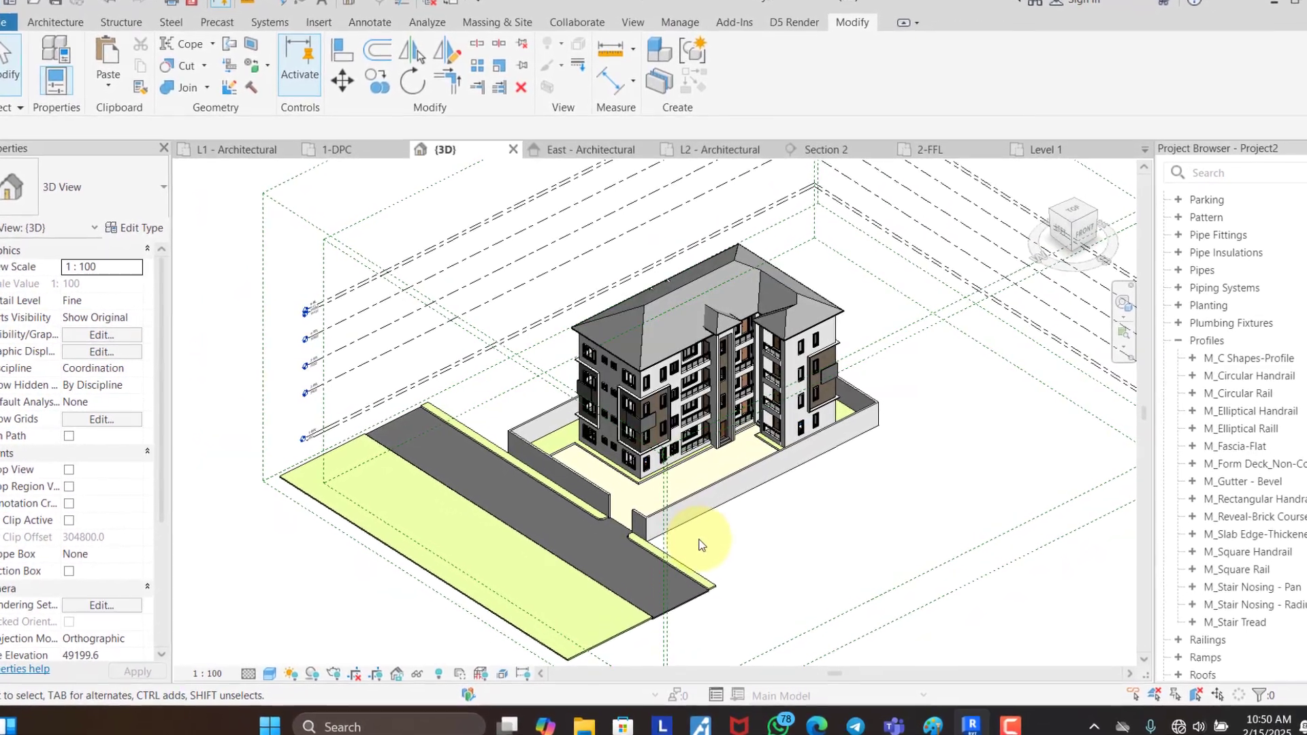